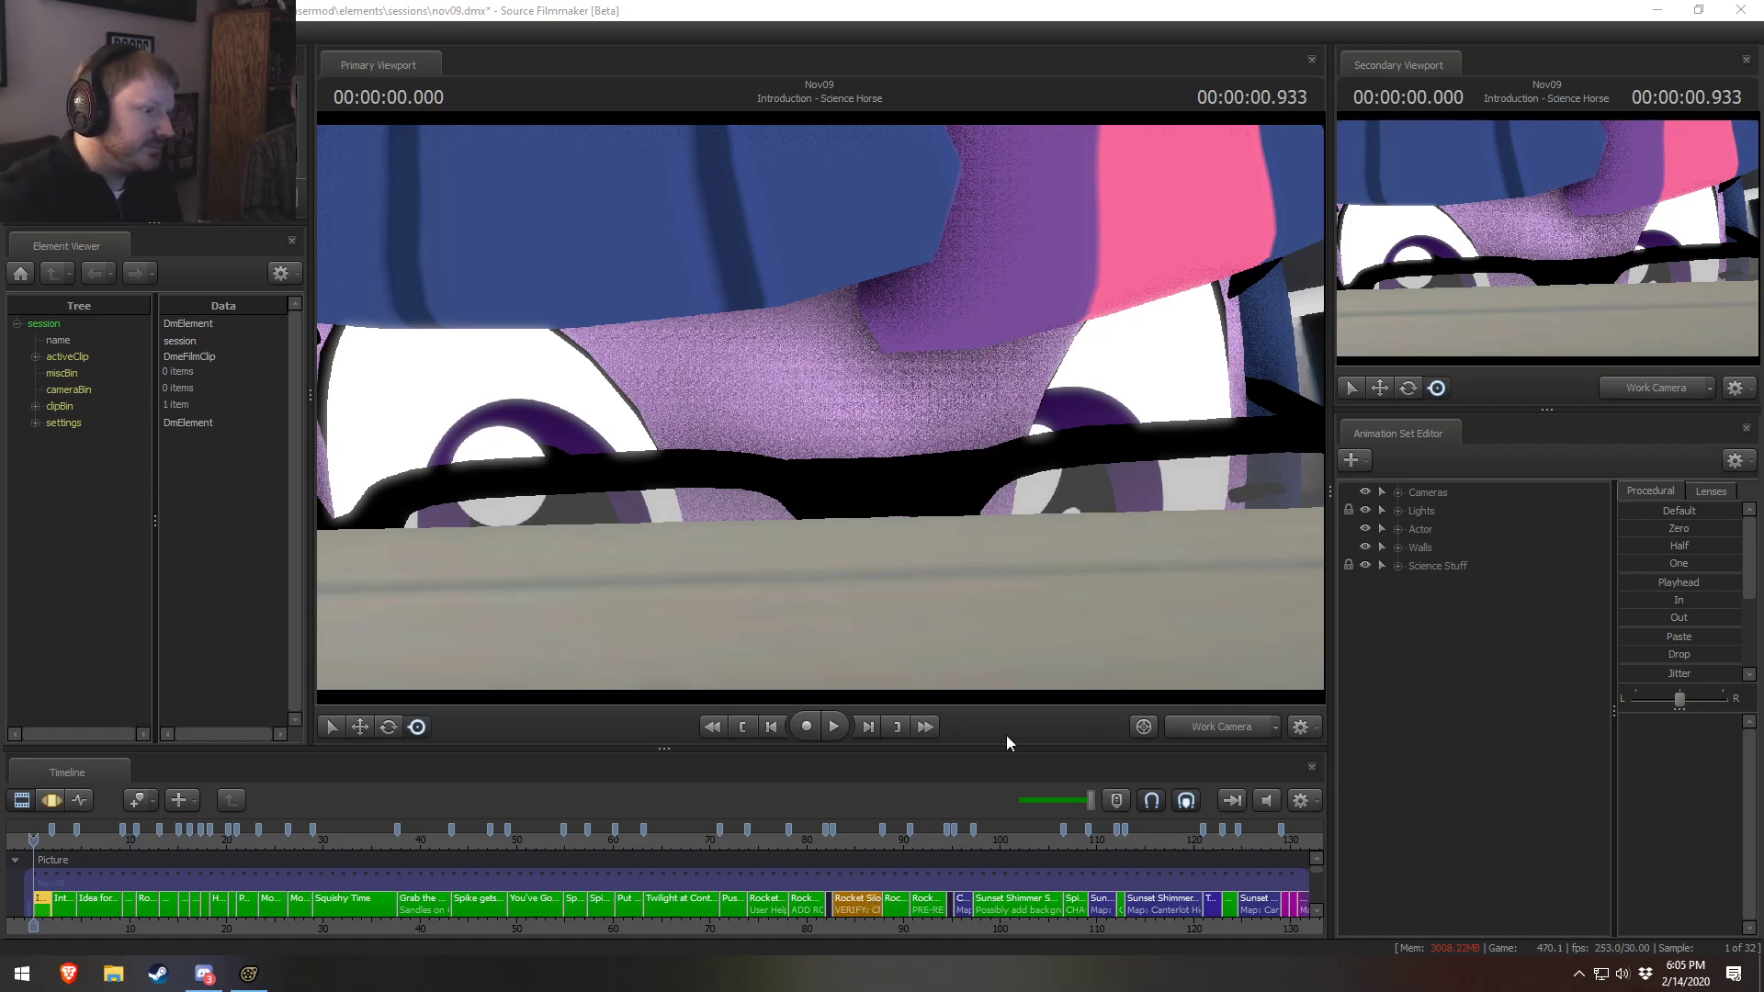
Compare the work camera and main camera views and leave the primary viewport on the main camera
{"action": "left_click", "coordinate": [1204, 734]}
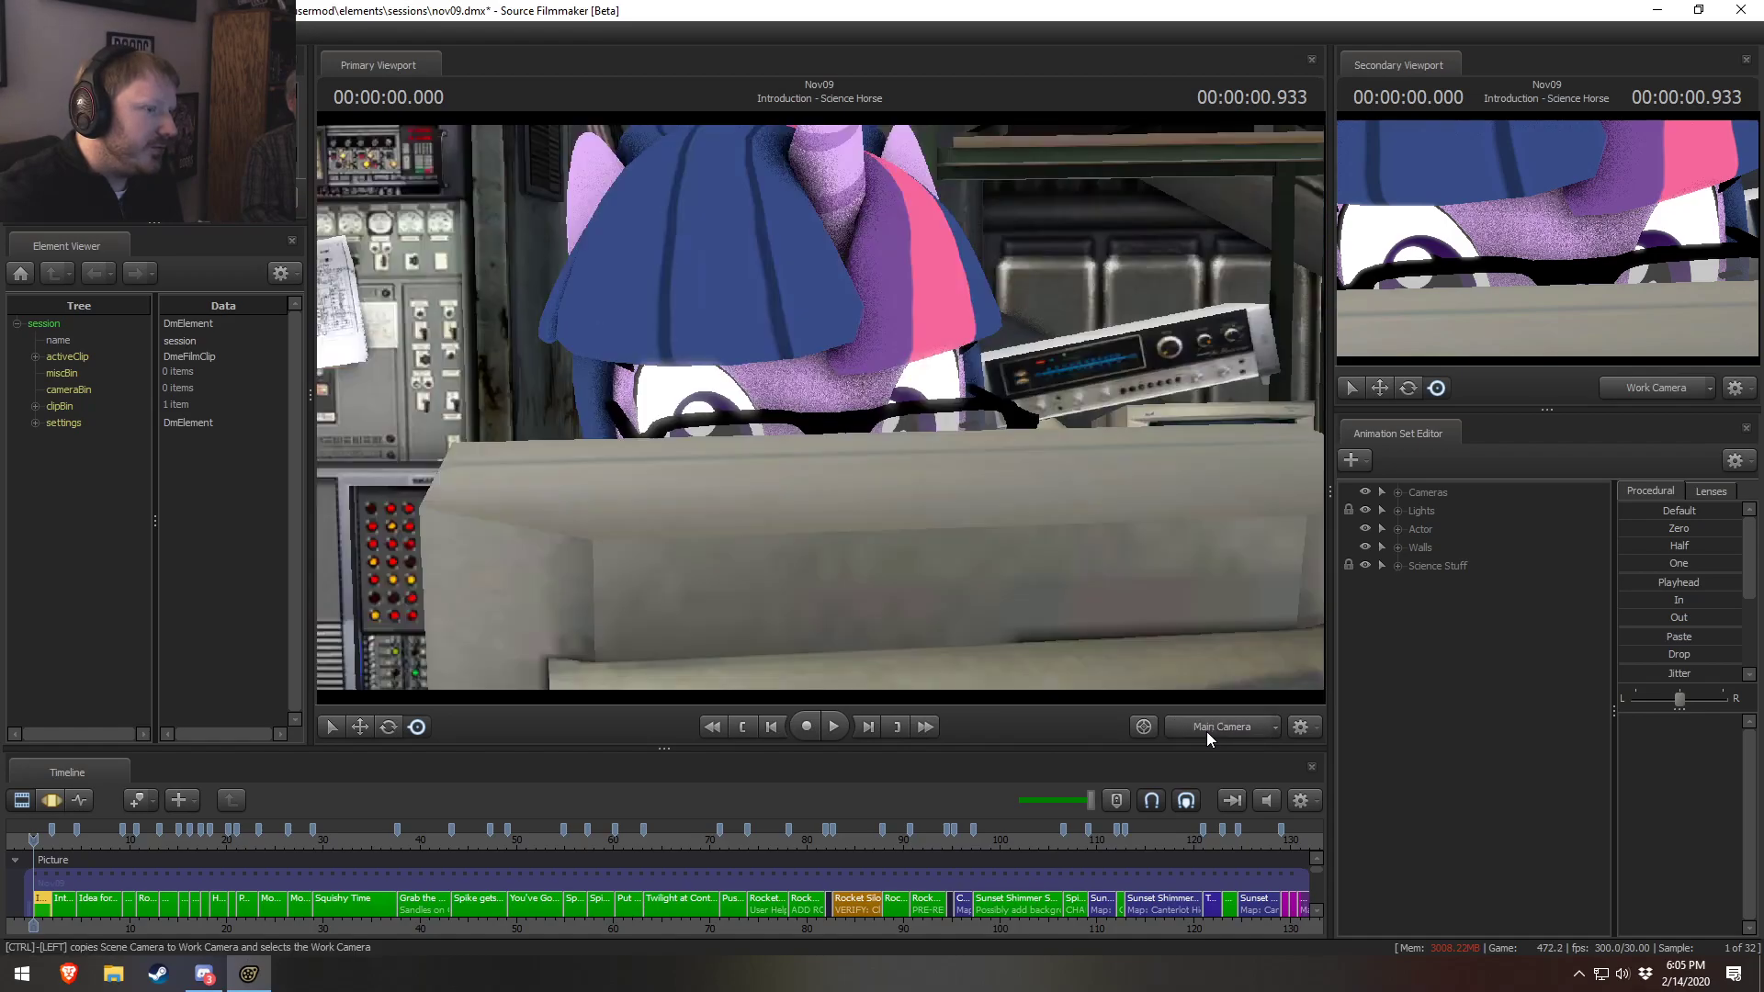
{"action": "left_click", "coordinate": [1206, 731]}
{"action": "left_click", "coordinate": [1206, 731]}
{"action": "left_click", "coordinate": [1206, 732]}
{"action": "left_click", "coordinate": [1205, 730]}
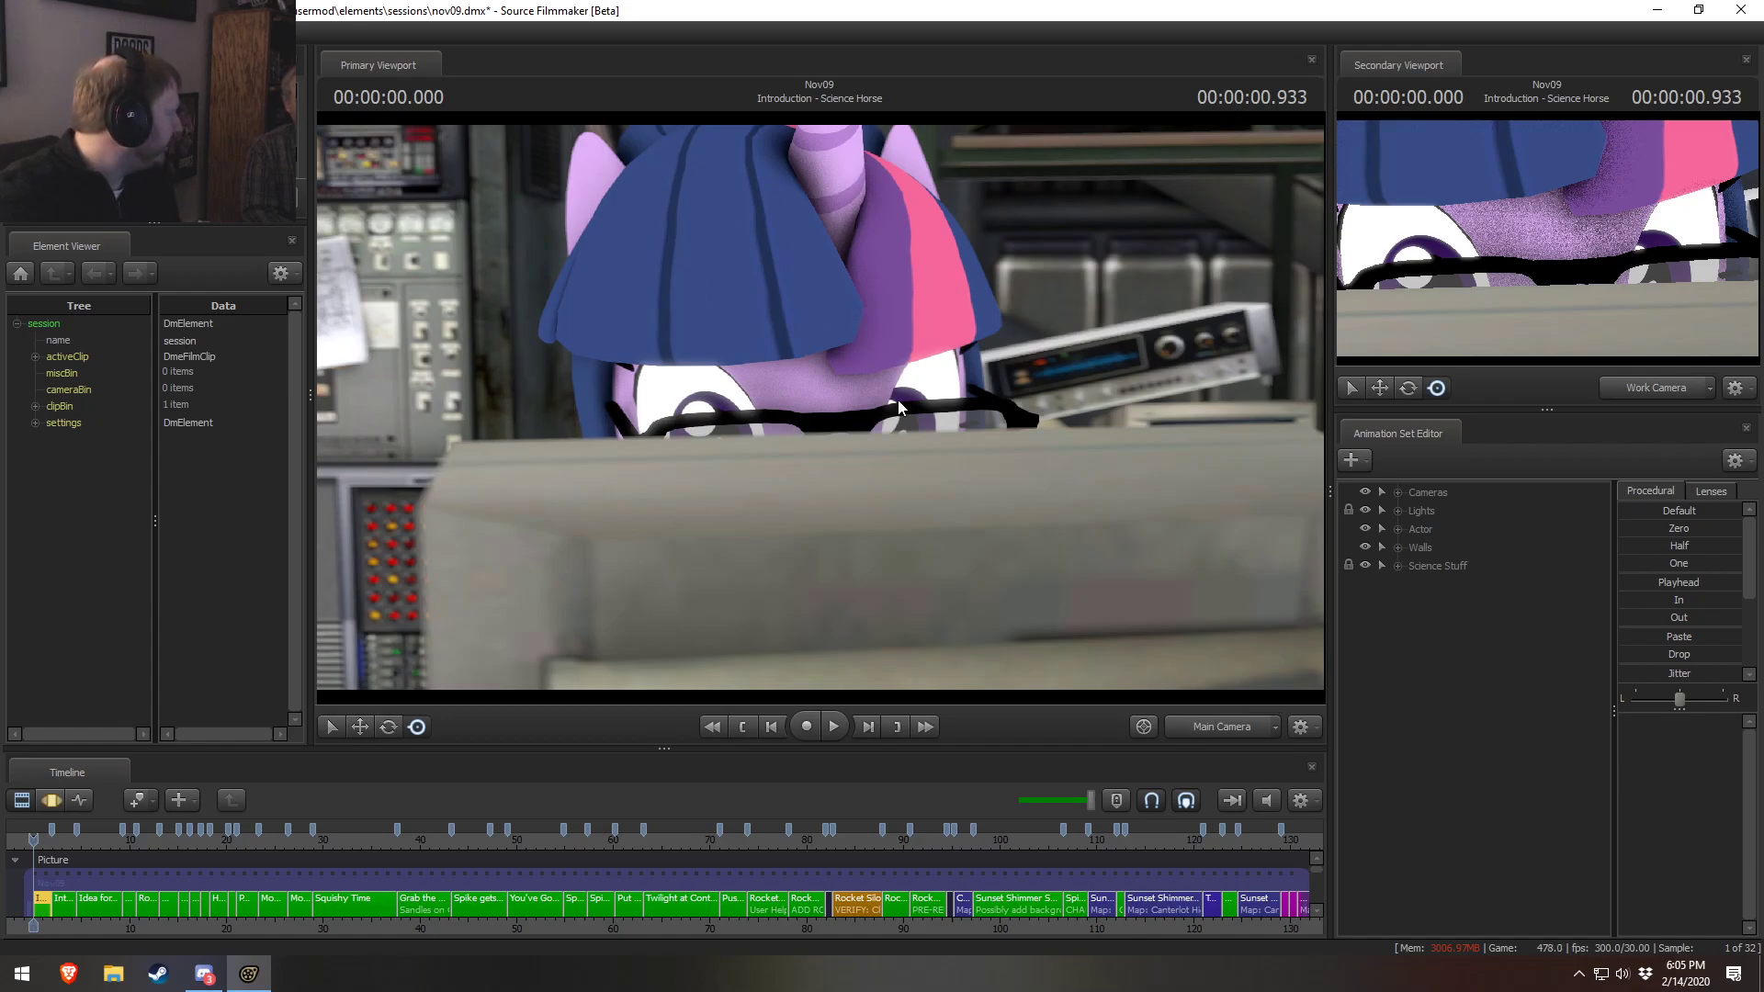
Play back the "You've Got a Brain" shot from shortly before 51 seconds and review its motion
{"action": "scroll", "coordinate": [698, 864], "scroll_direction": "up", "scroll_amount": 3}
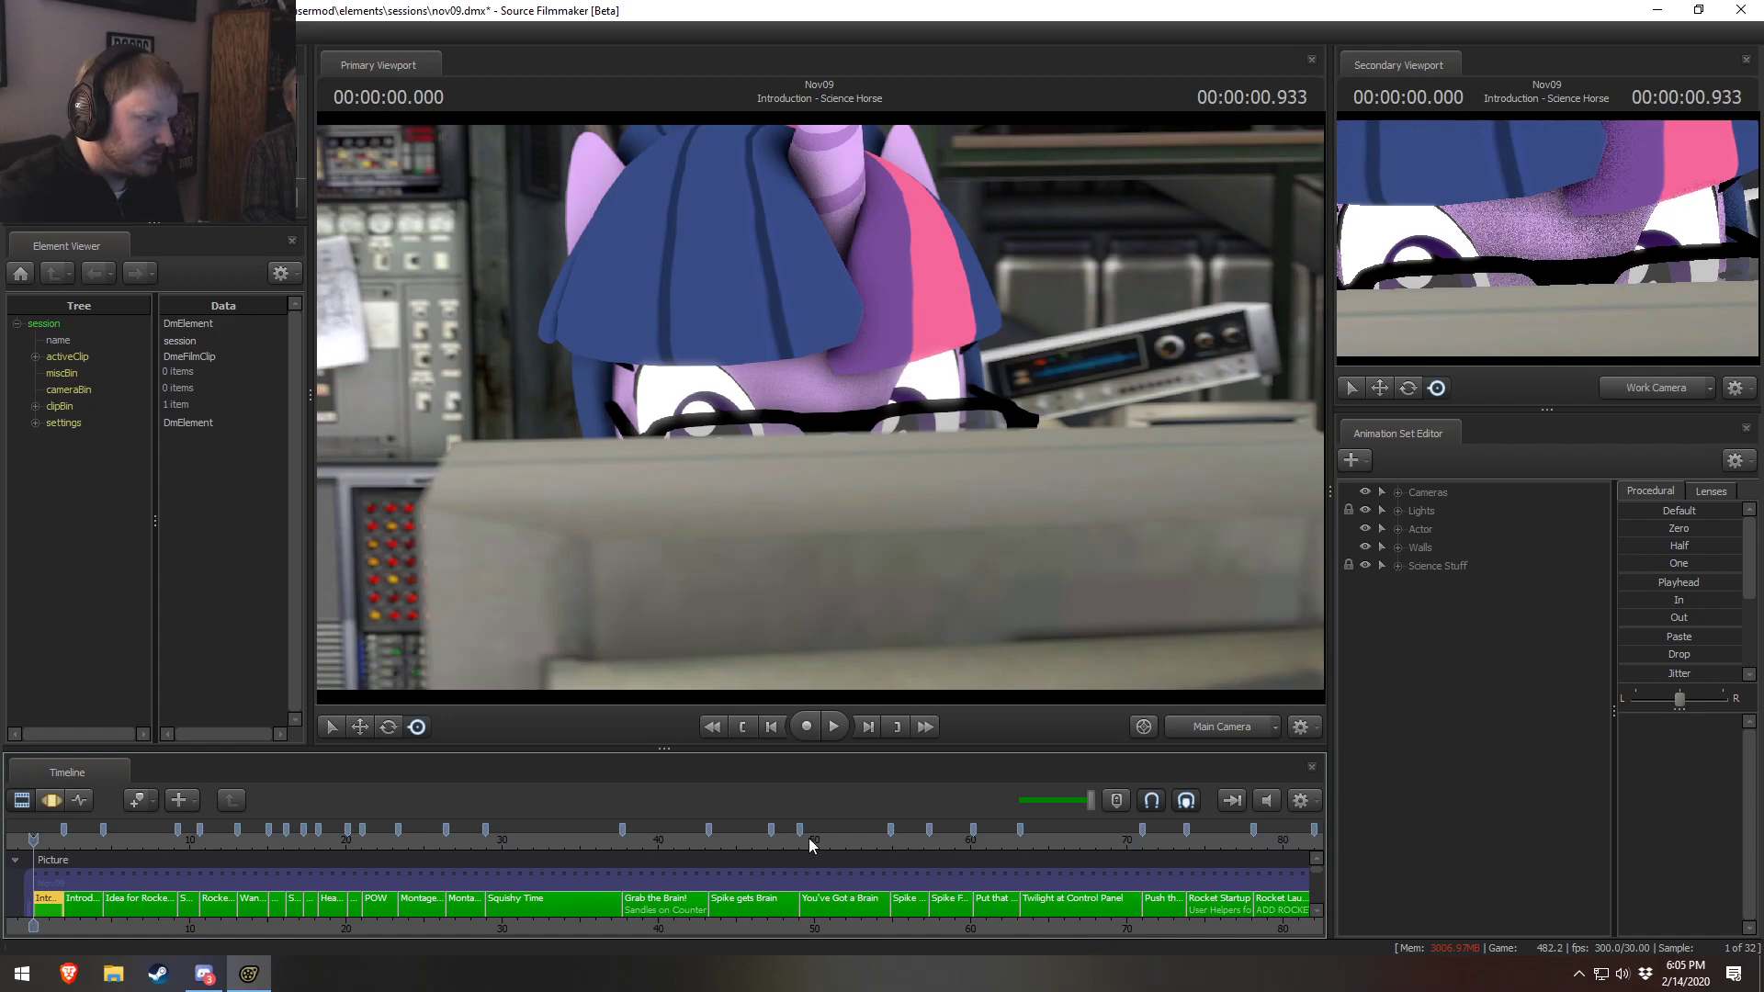
{"action": "left_click", "coordinate": [841, 840]}
{"action": "key", "text": "space"}
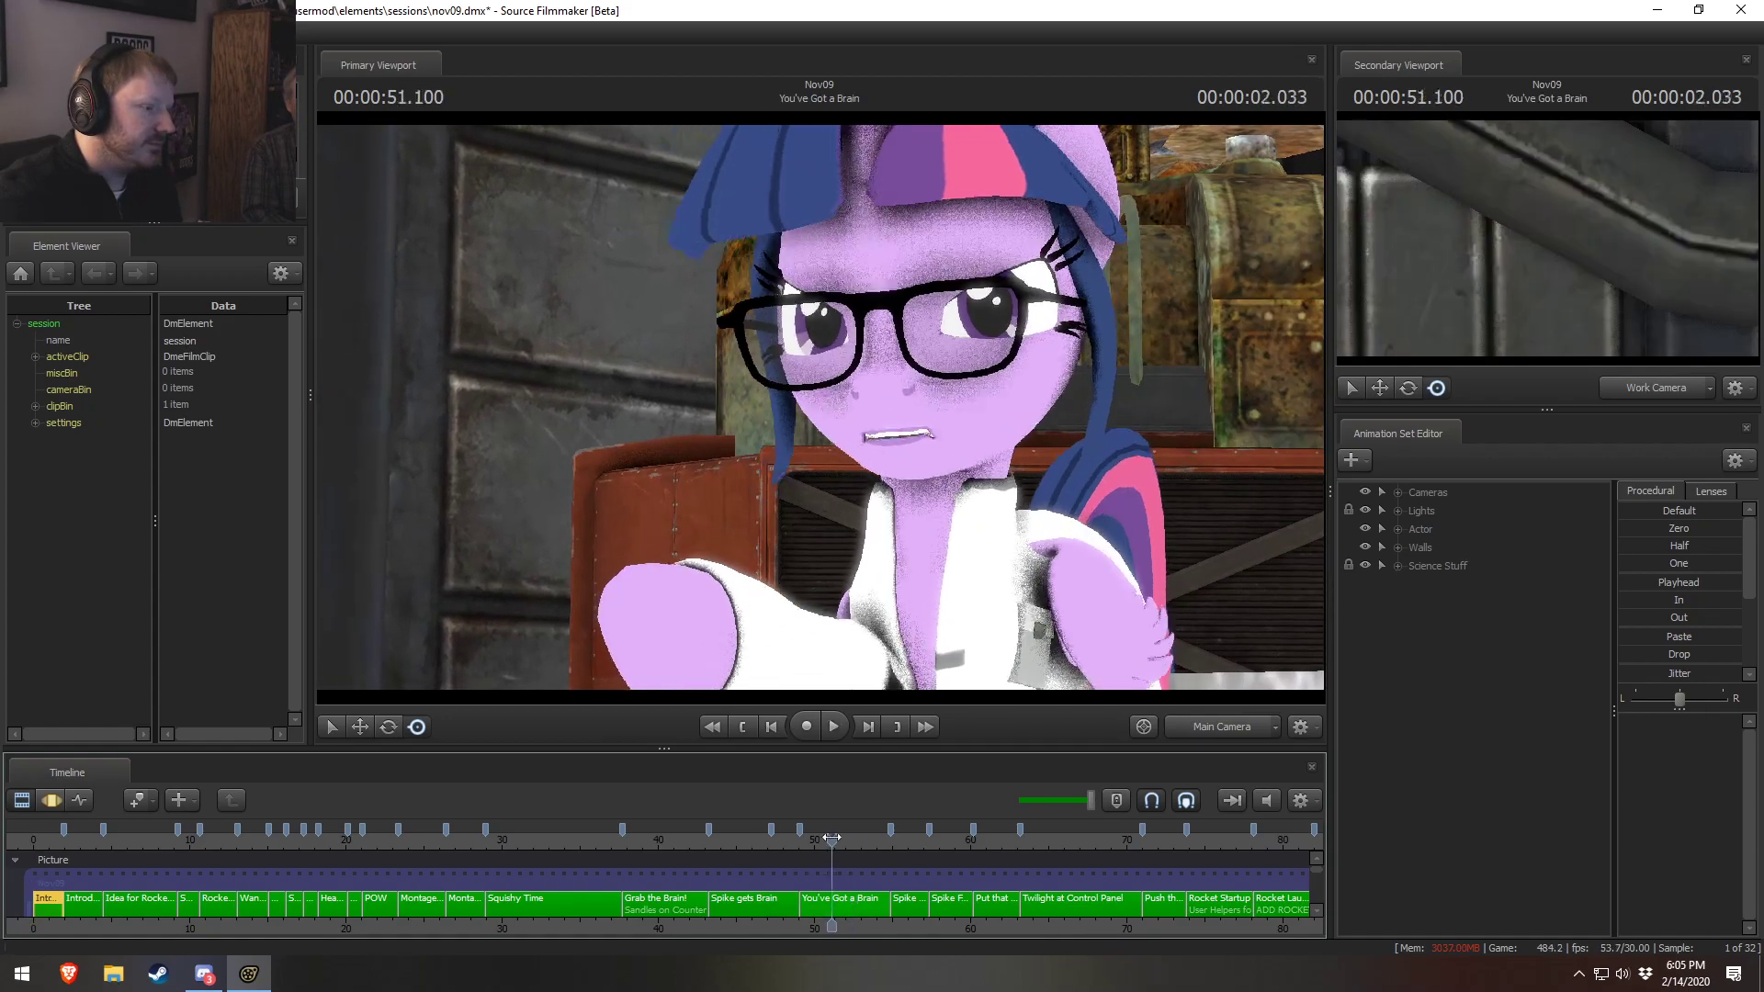
{"action": "left_click", "coordinate": [825, 836]}
{"action": "left_click", "coordinate": [825, 837]}
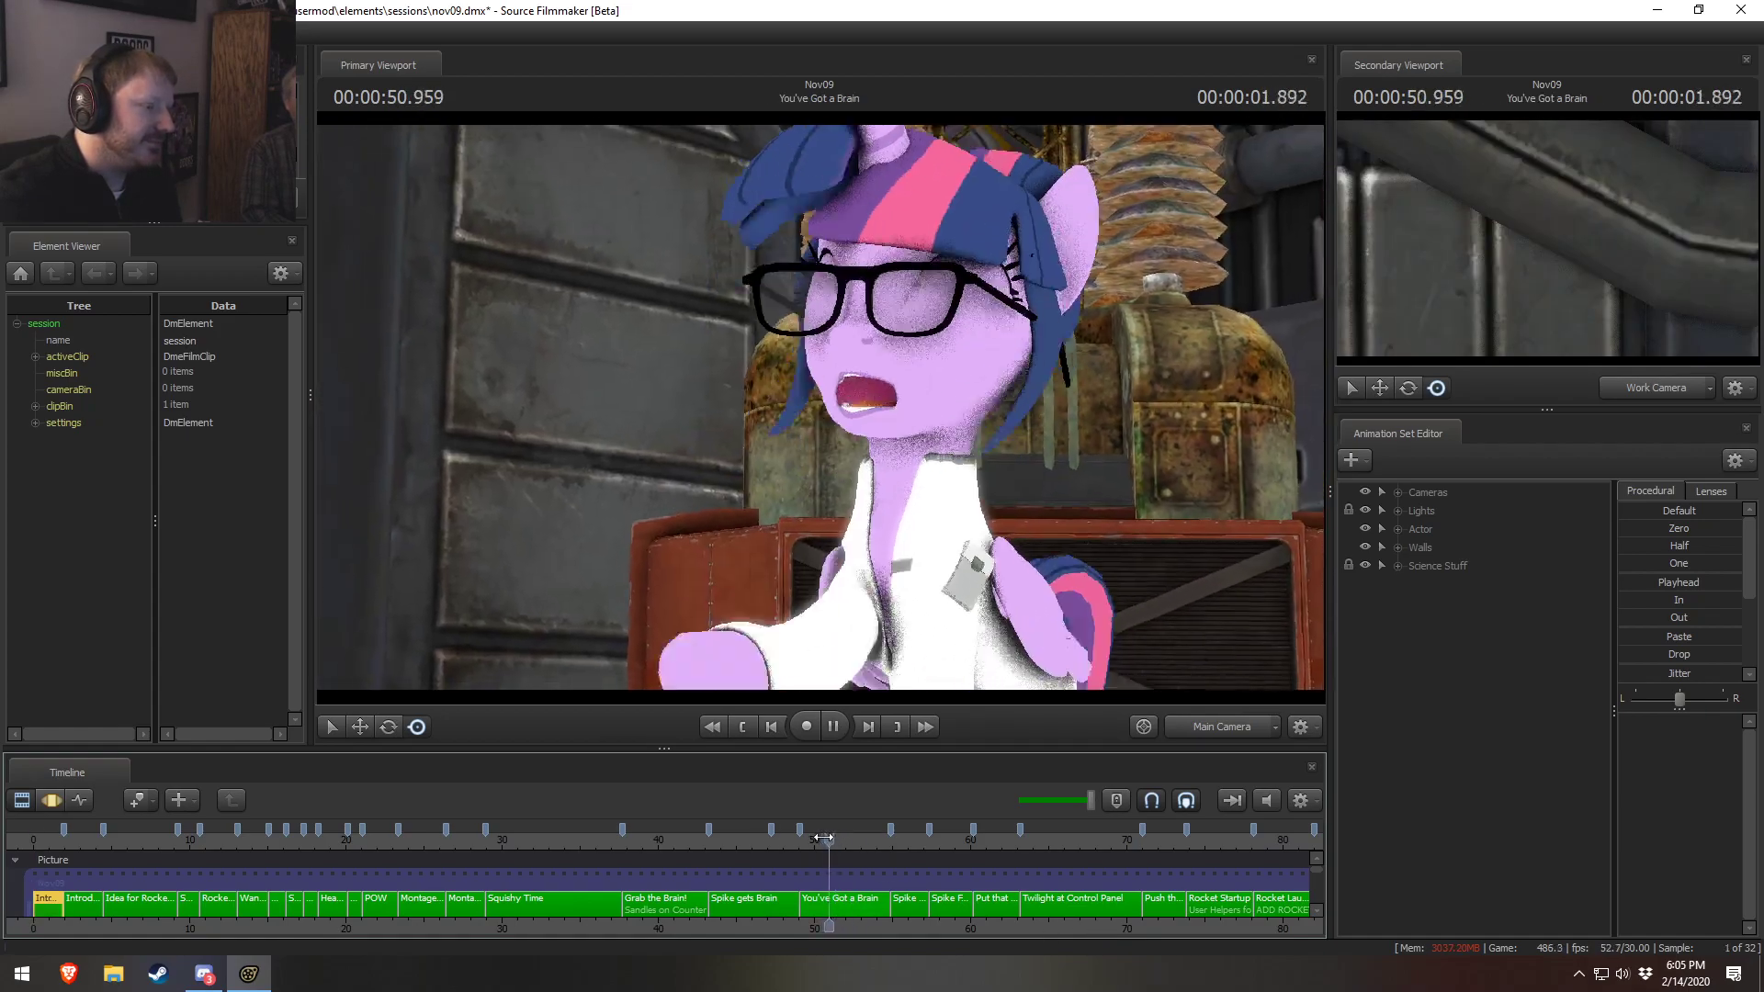
{"action": "left_click", "coordinate": [823, 837]}
{"action": "key", "text": "space"}
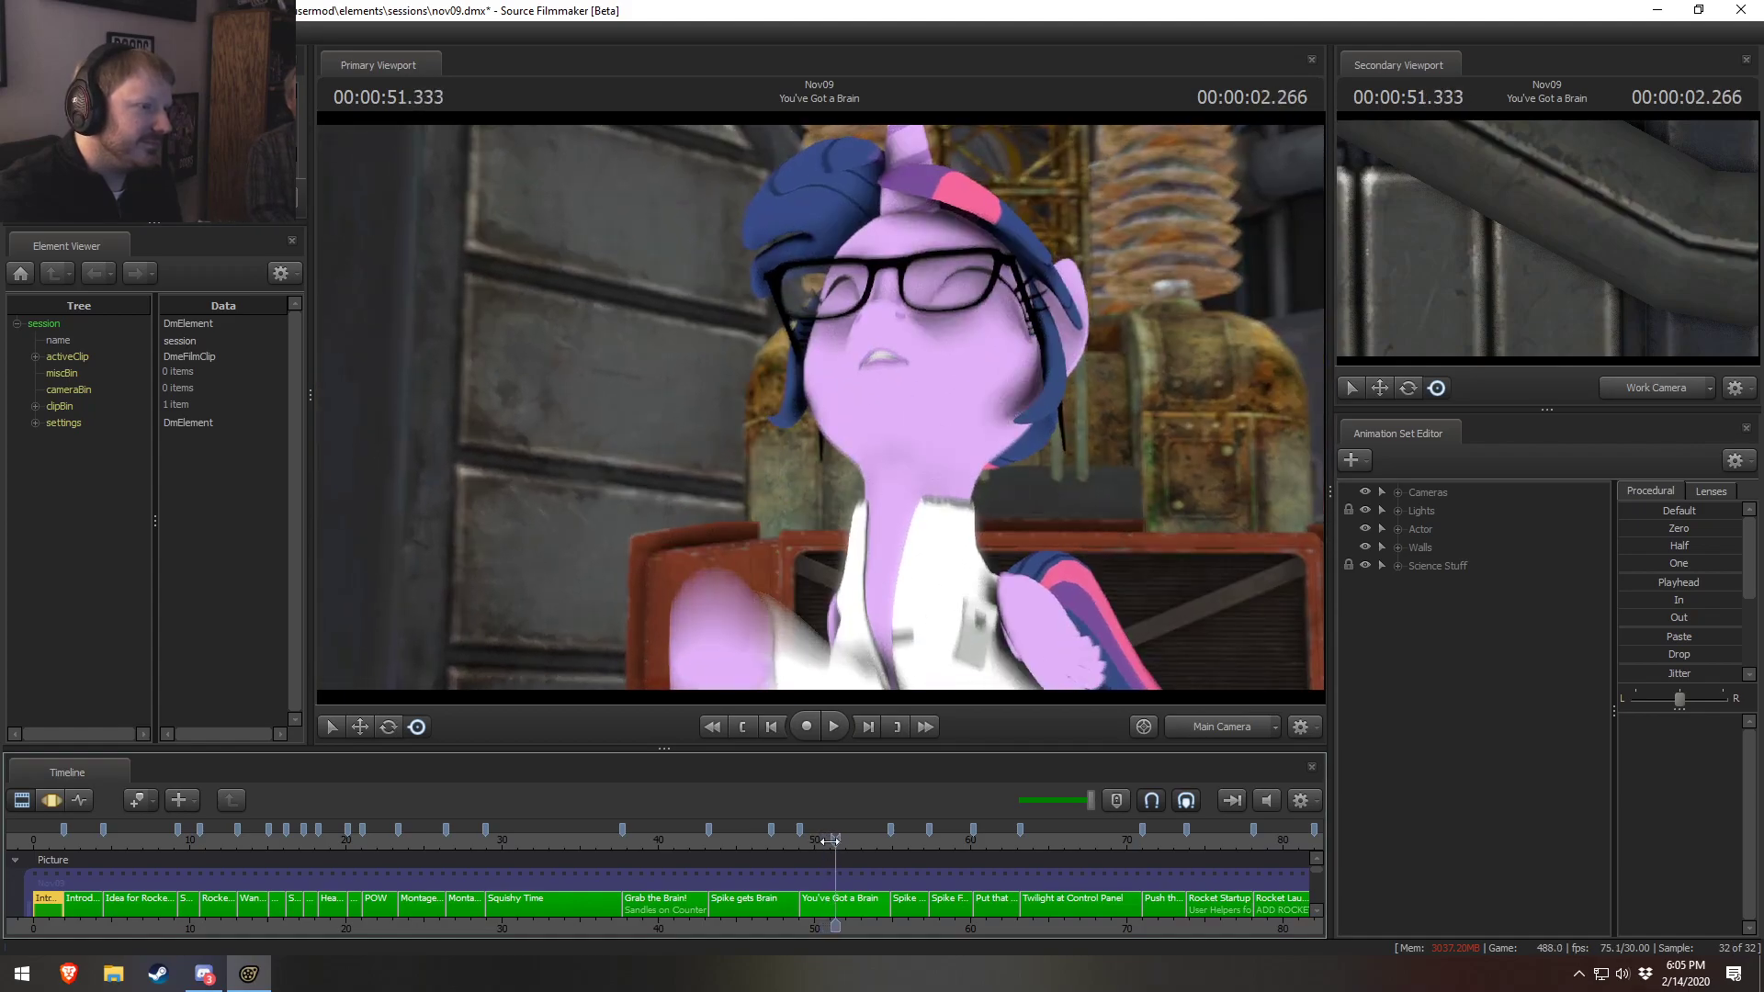
{"action": "left_click", "coordinate": [827, 838]}
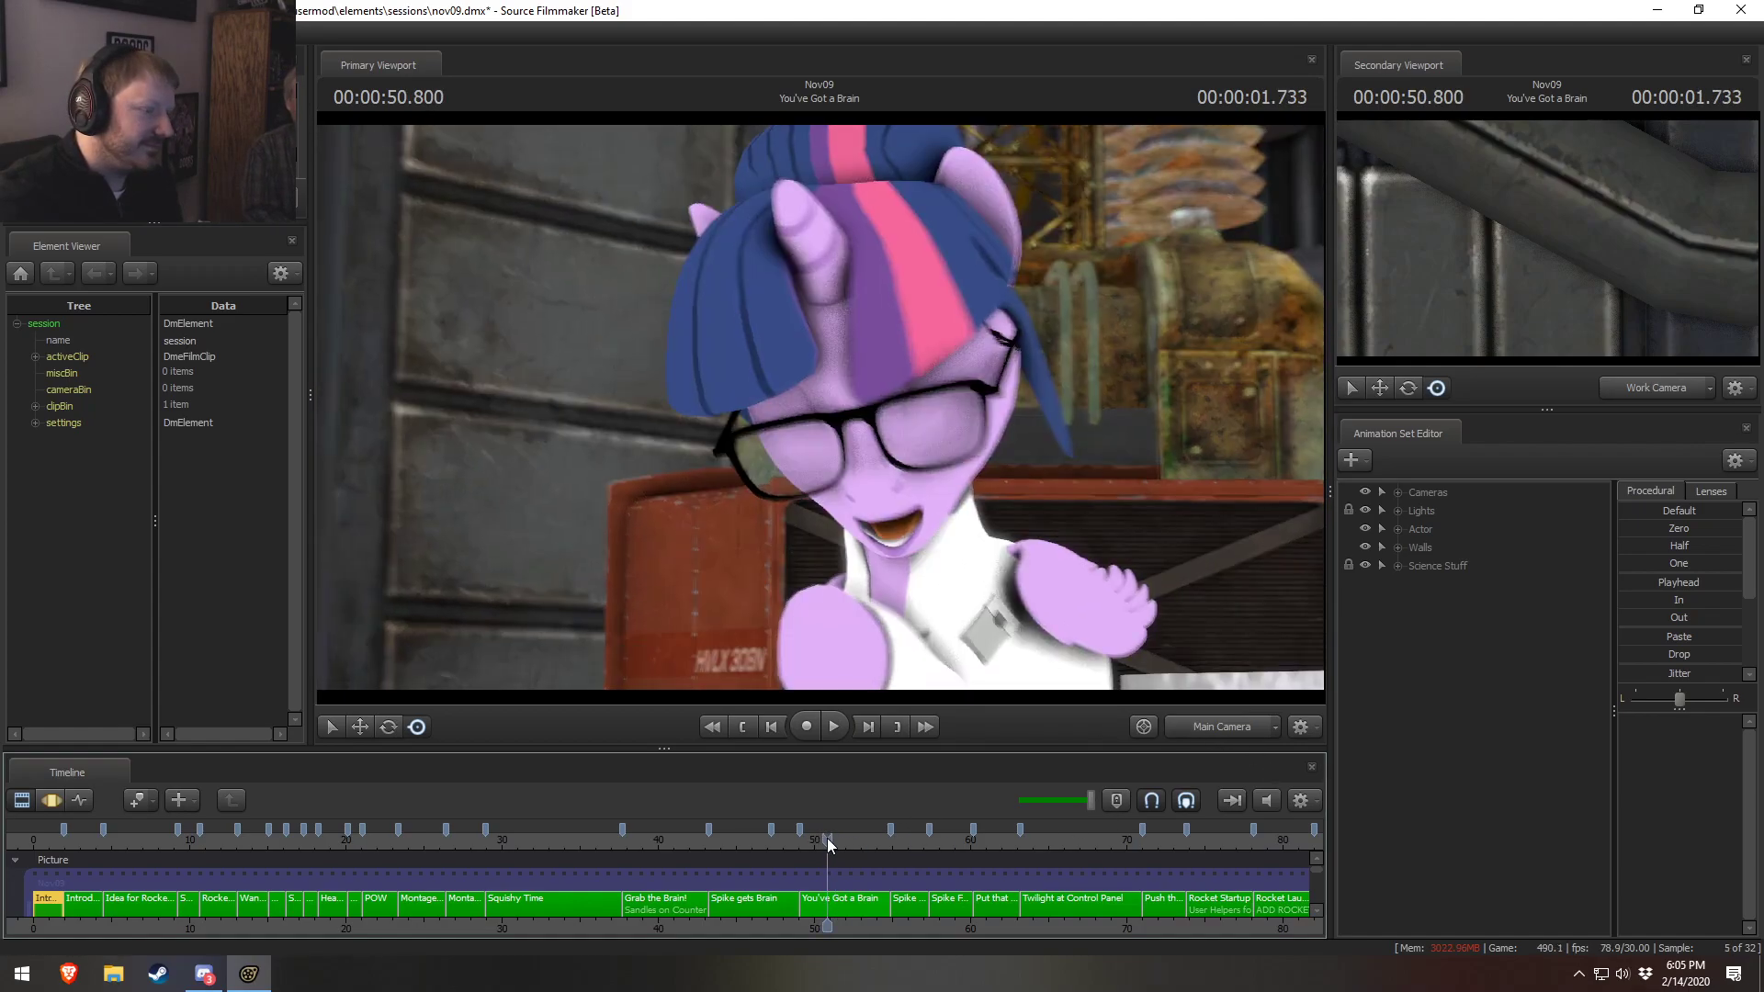
Turn on looped playback and loop the short stretch of the shot around 50.8 seconds
{"action": "scroll", "coordinate": [841, 851], "scroll_direction": "up", "scroll_amount": 2}
{"action": "scroll", "coordinate": [864, 892], "scroll_direction": "up", "scroll_amount": 6}
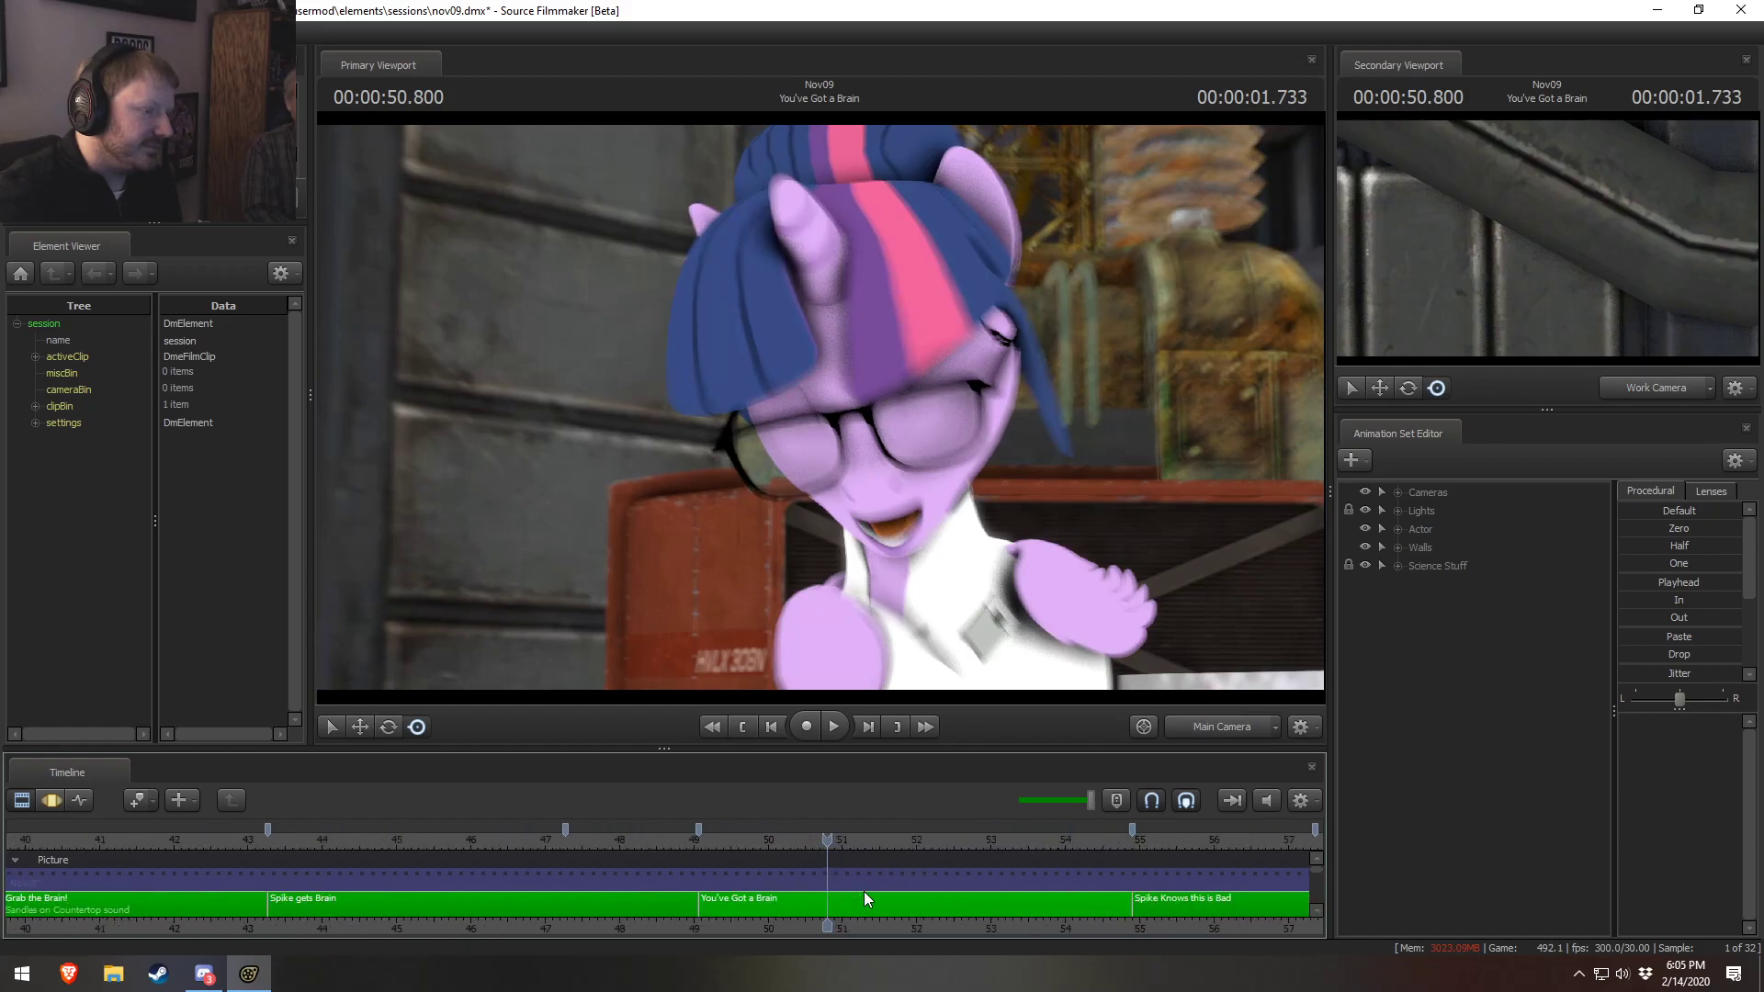
{"action": "left_click", "coordinate": [1231, 840]}
{"action": "key", "text": "space"}
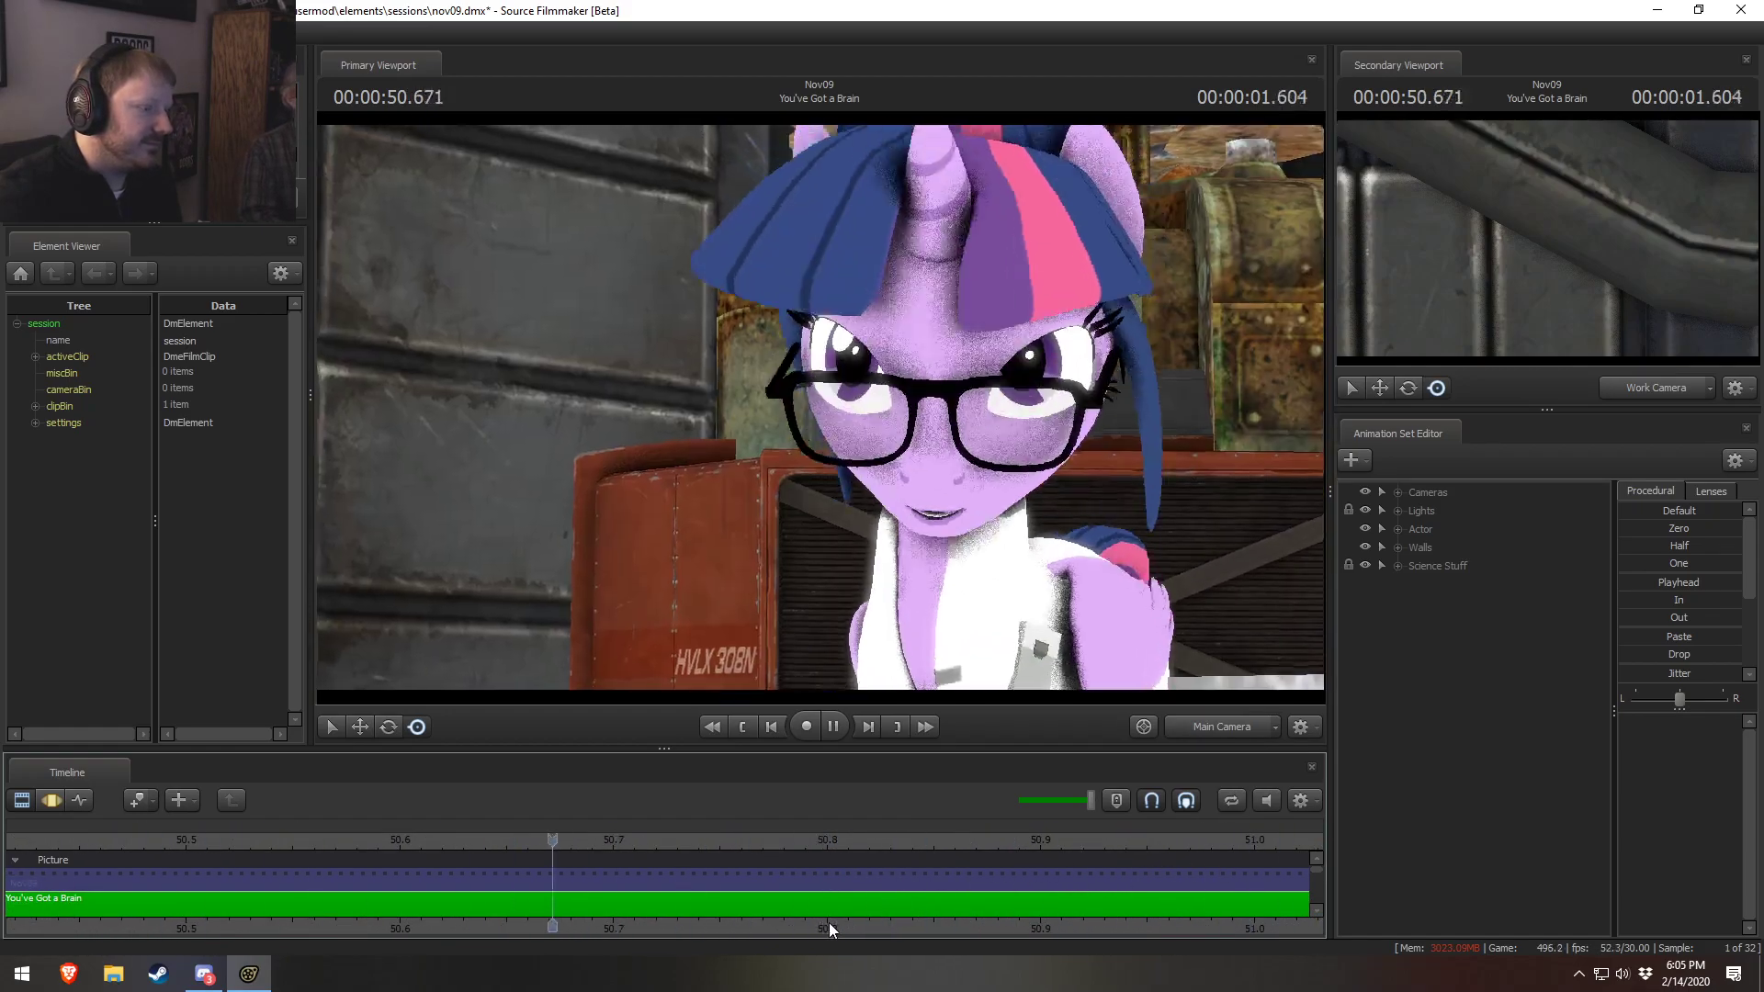
{"action": "scroll", "coordinate": [842, 862], "scroll_direction": "up", "scroll_amount": 2}
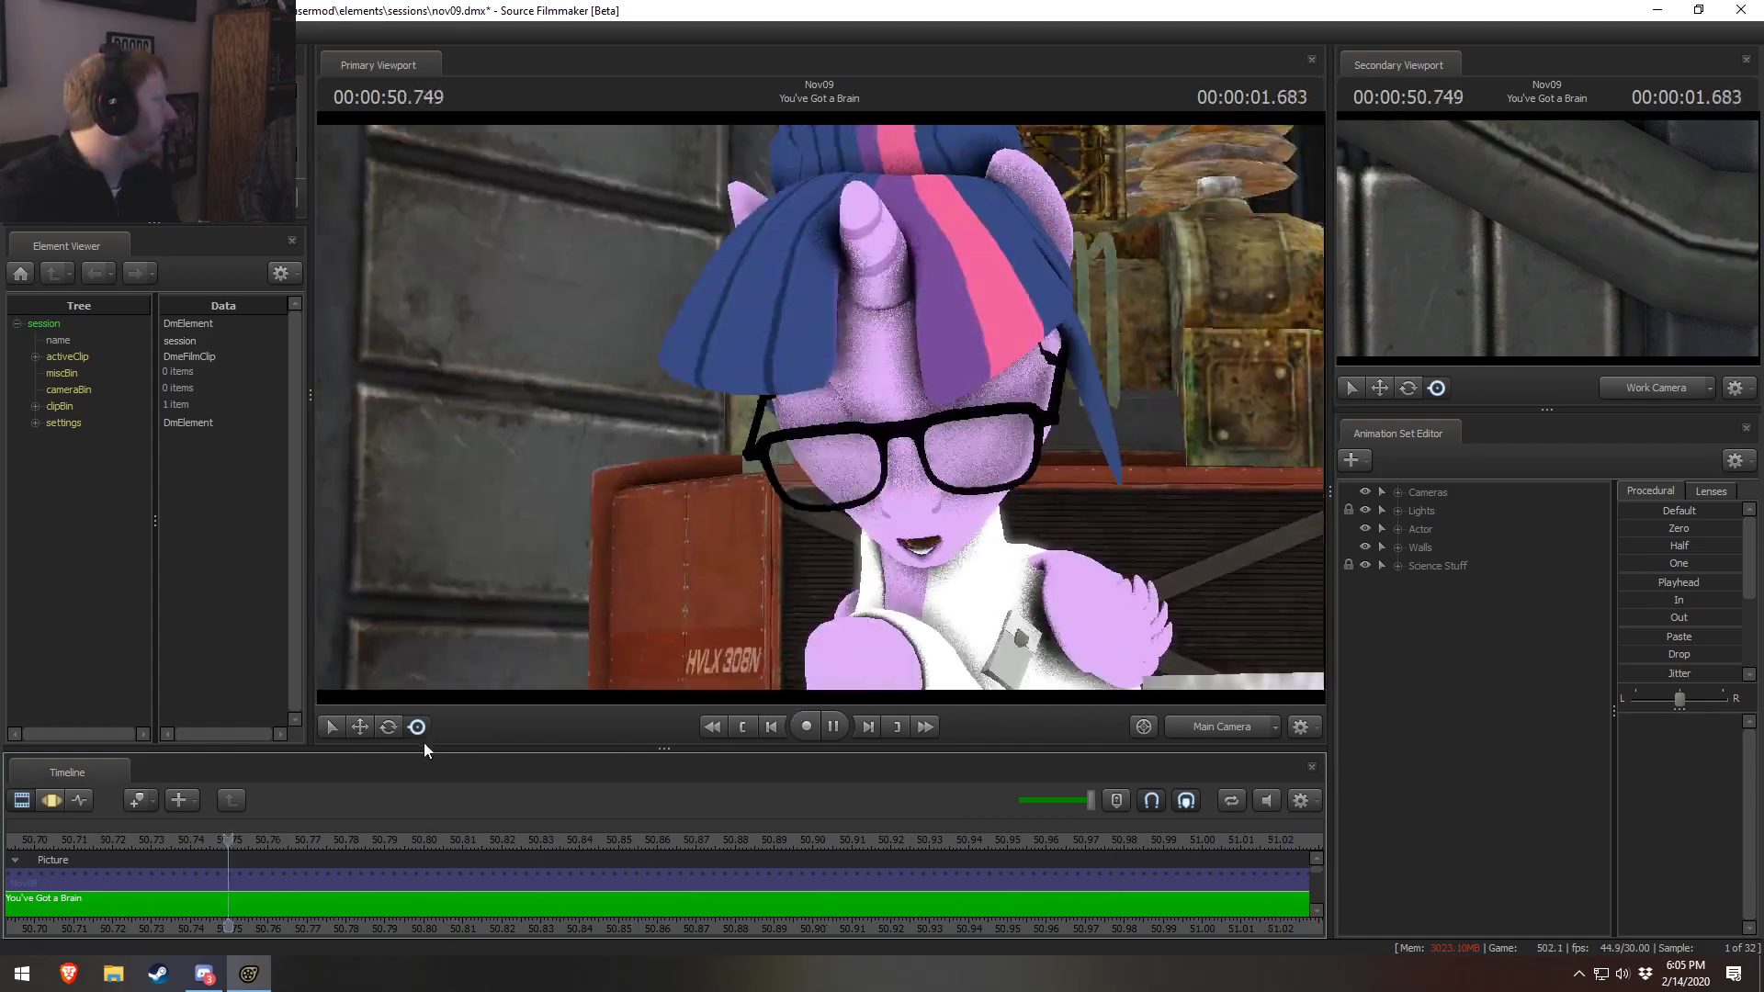
{"action": "scroll", "coordinate": [707, 863], "scroll_direction": "up", "scroll_amount": 1}
{"action": "scroll", "coordinate": [708, 862], "scroll_direction": "up", "scroll_amount": 4}
{"action": "left_click_drag", "start_coordinate": [650, 928], "coordinate": [1029, 945]}
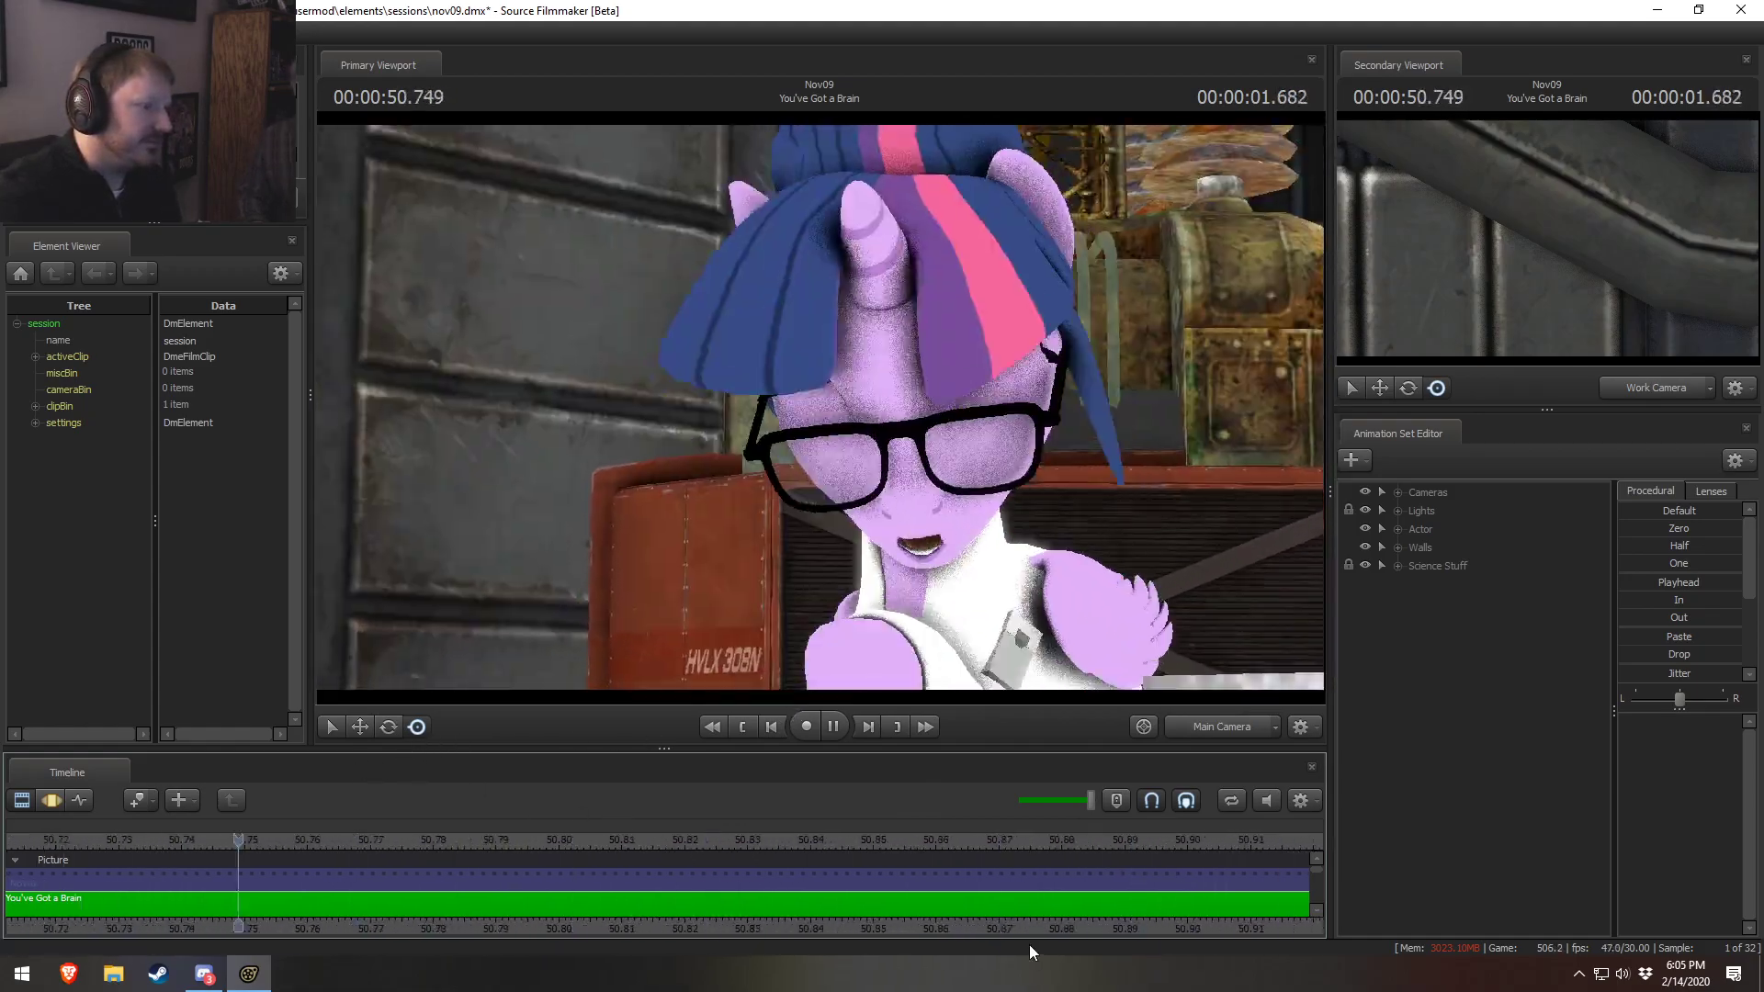
Switch the primary viewport to the work camera, mute the sound and watch the looping motion from the side
{"action": "left_click", "coordinate": [1226, 727]}
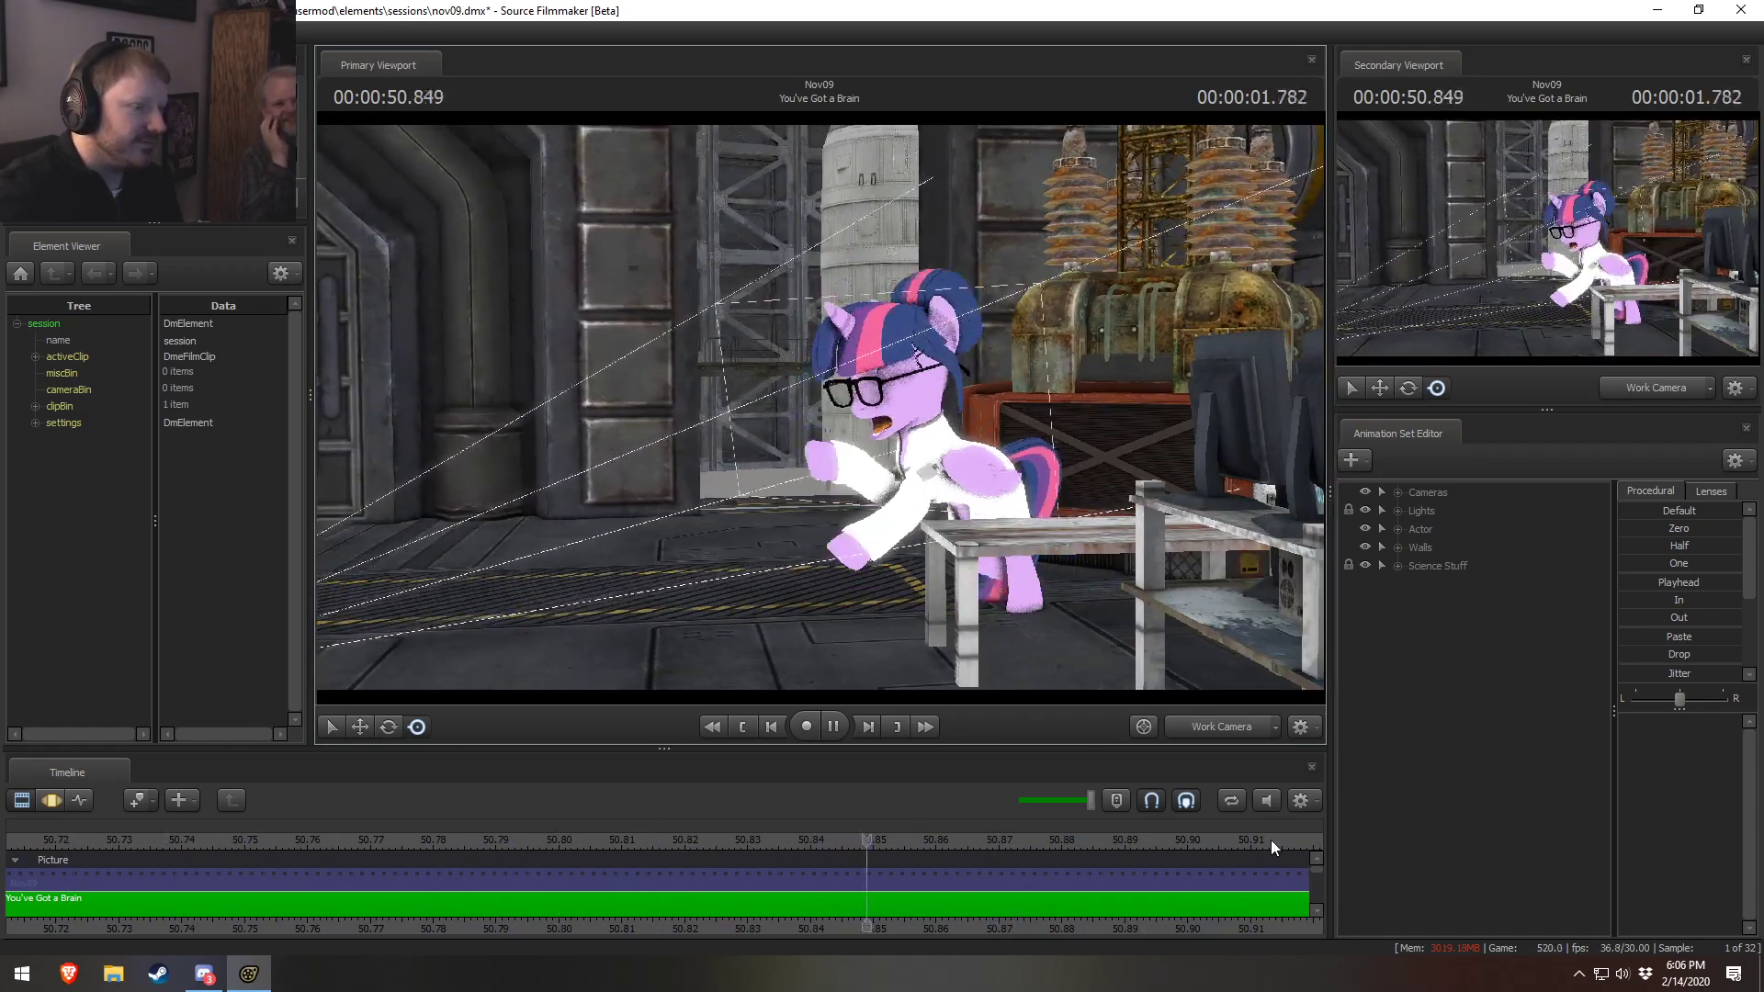
{"action": "left_click", "coordinate": [1267, 800]}
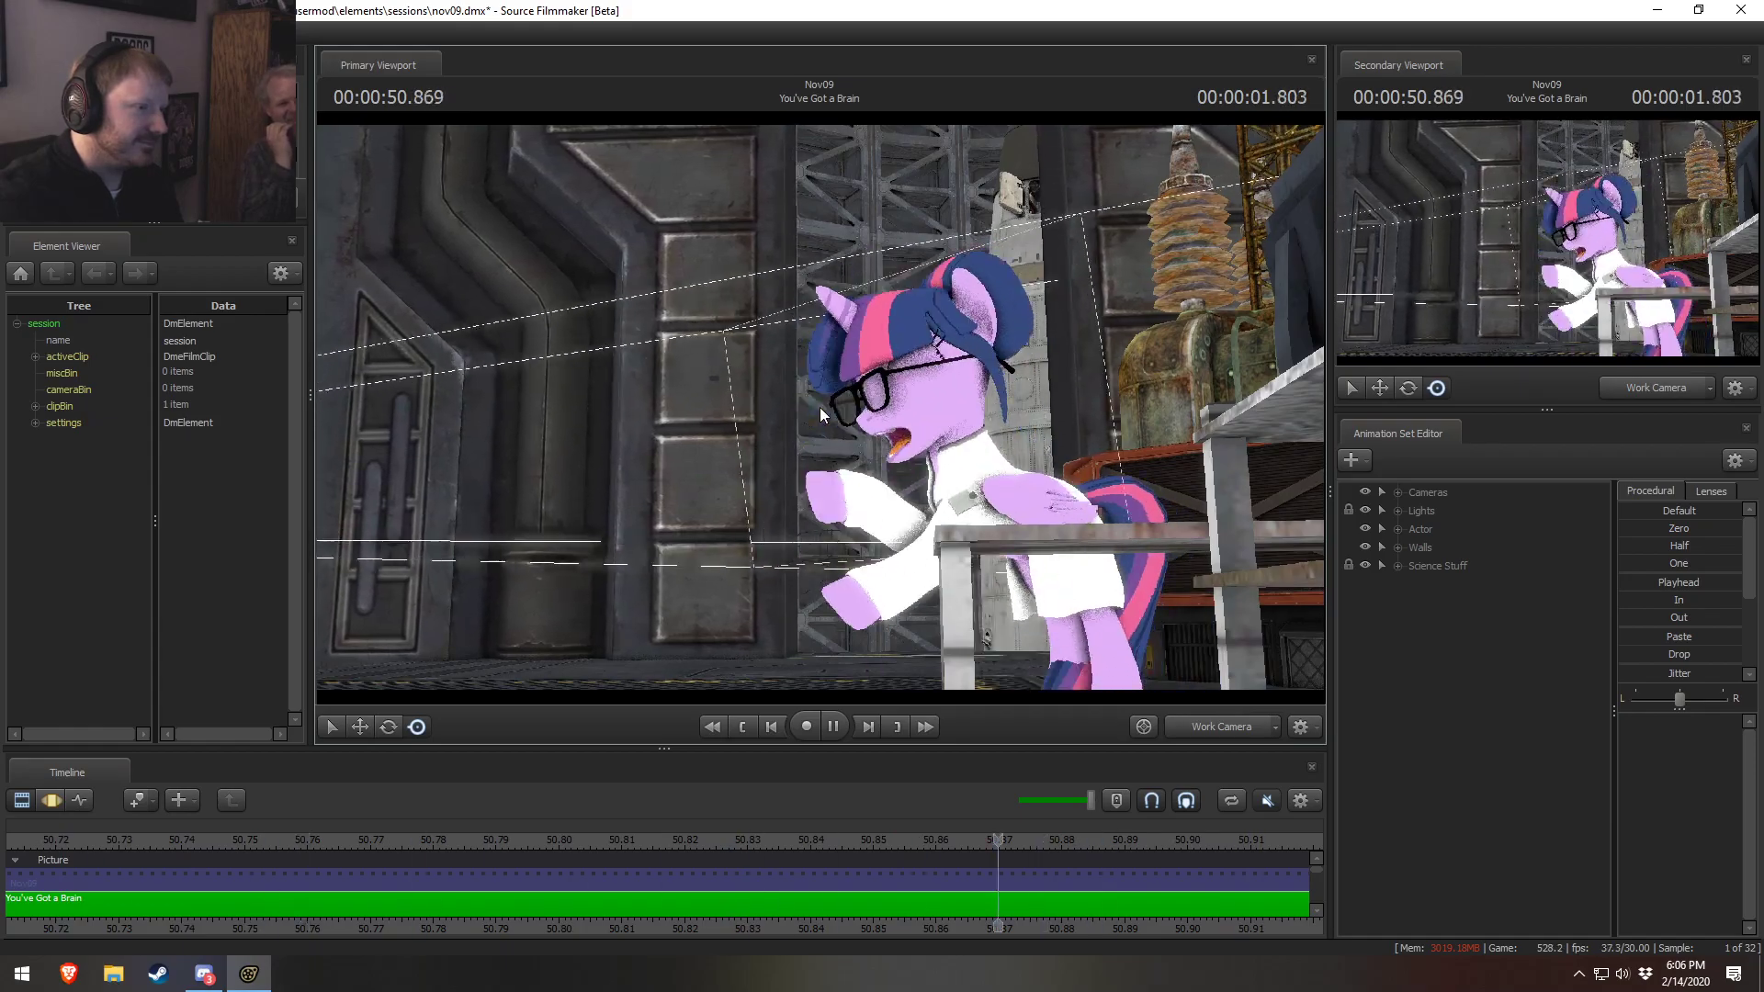
{"action": "key", "text": "space"}
{"action": "left_click_drag", "start_coordinate": [888, 482], "coordinate": [910, 540]}
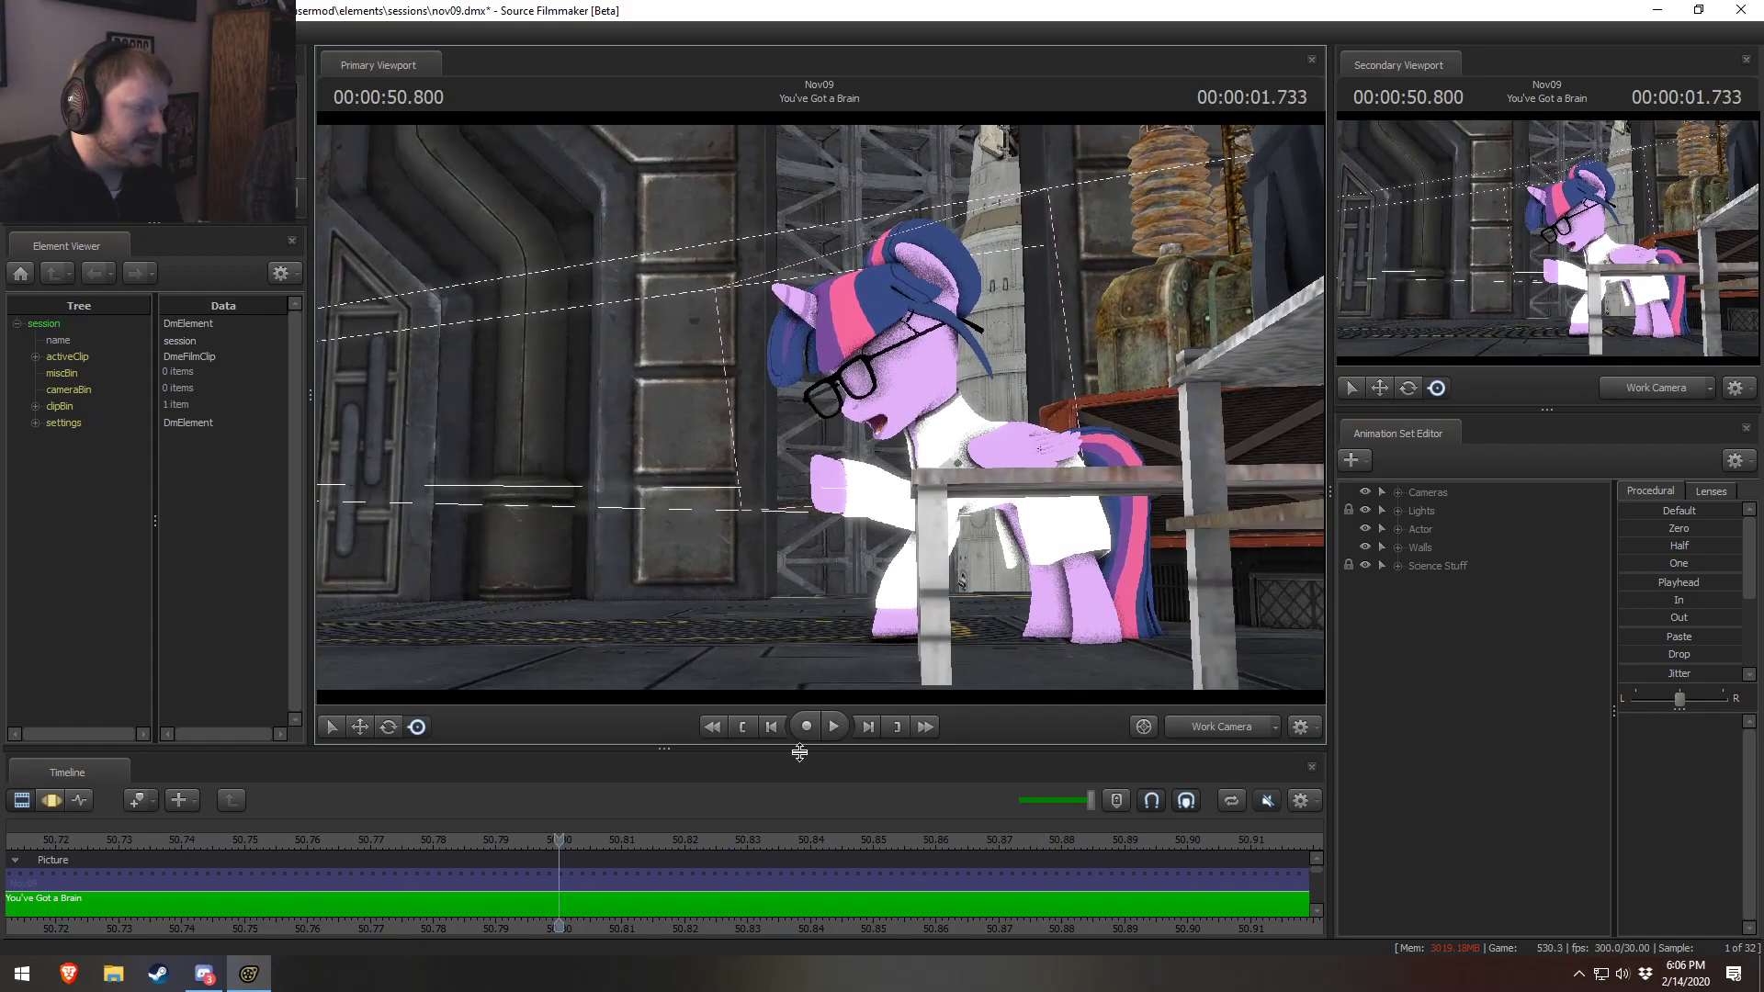
{"action": "key", "text": "space"}
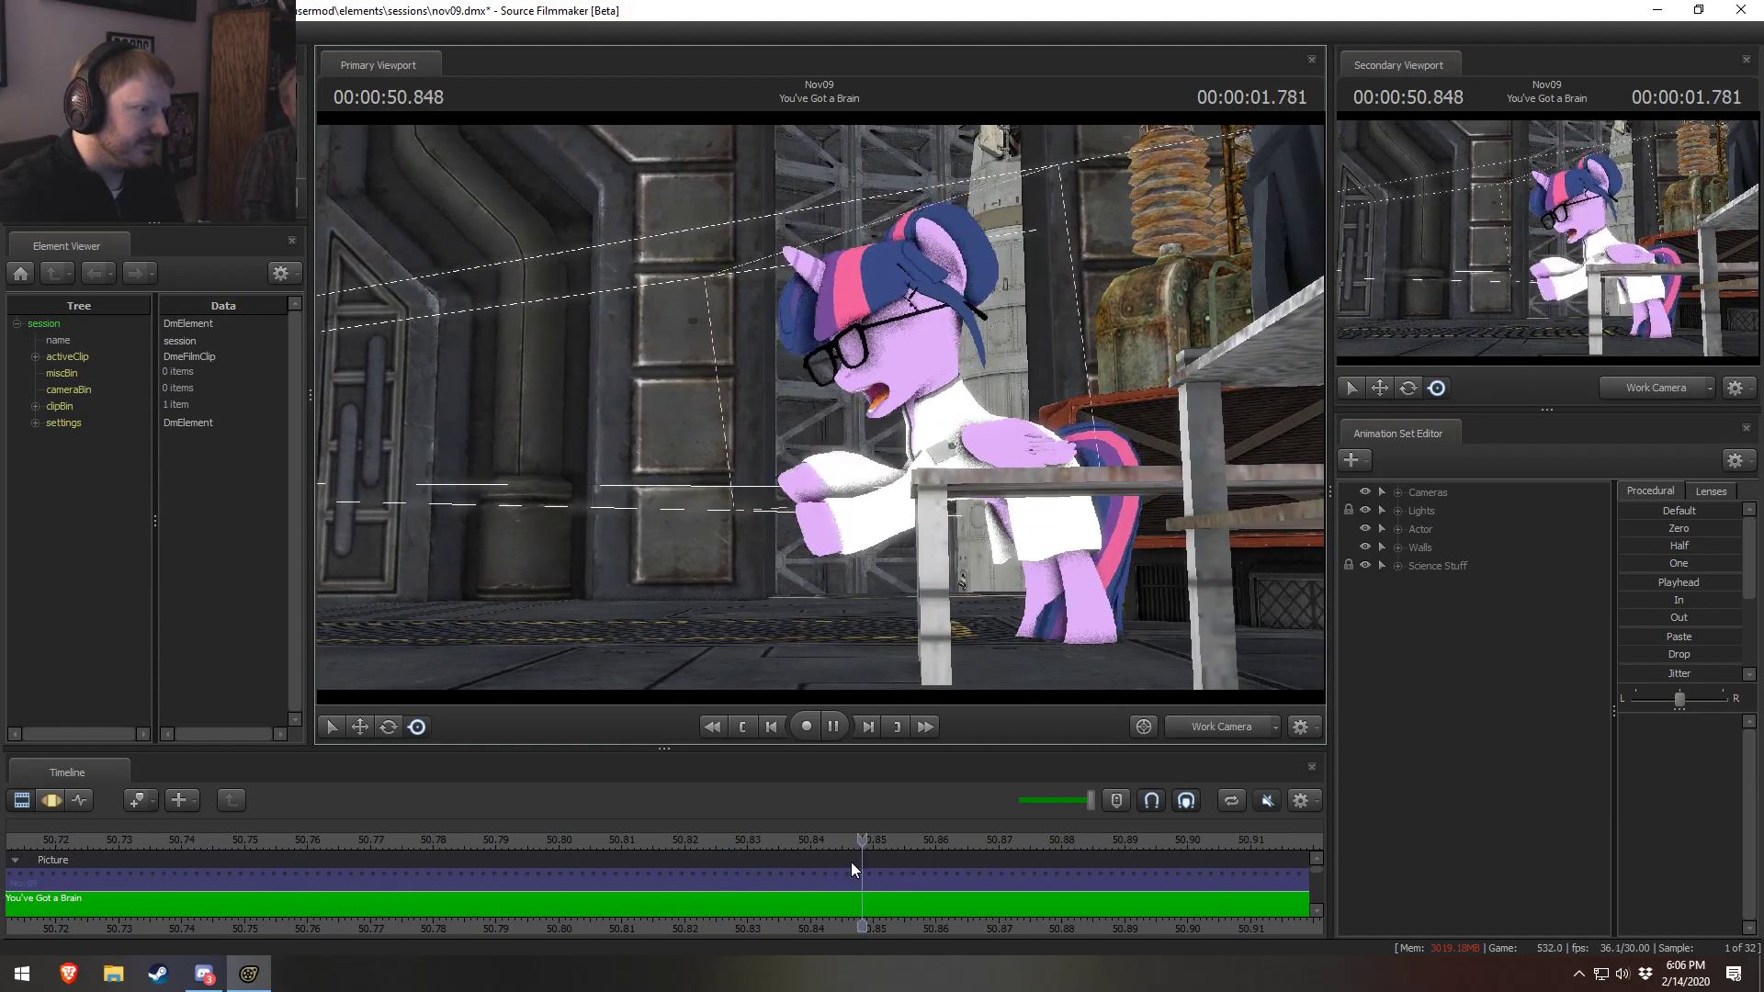
Loop a wider stretch of the shot, about 50.0 to 50.9 seconds, and review the character's movement
{"action": "key", "text": "space"}
{"action": "scroll", "coordinate": [836, 884], "scroll_direction": "down", "scroll_amount": 5}
{"action": "key", "text": "space"}
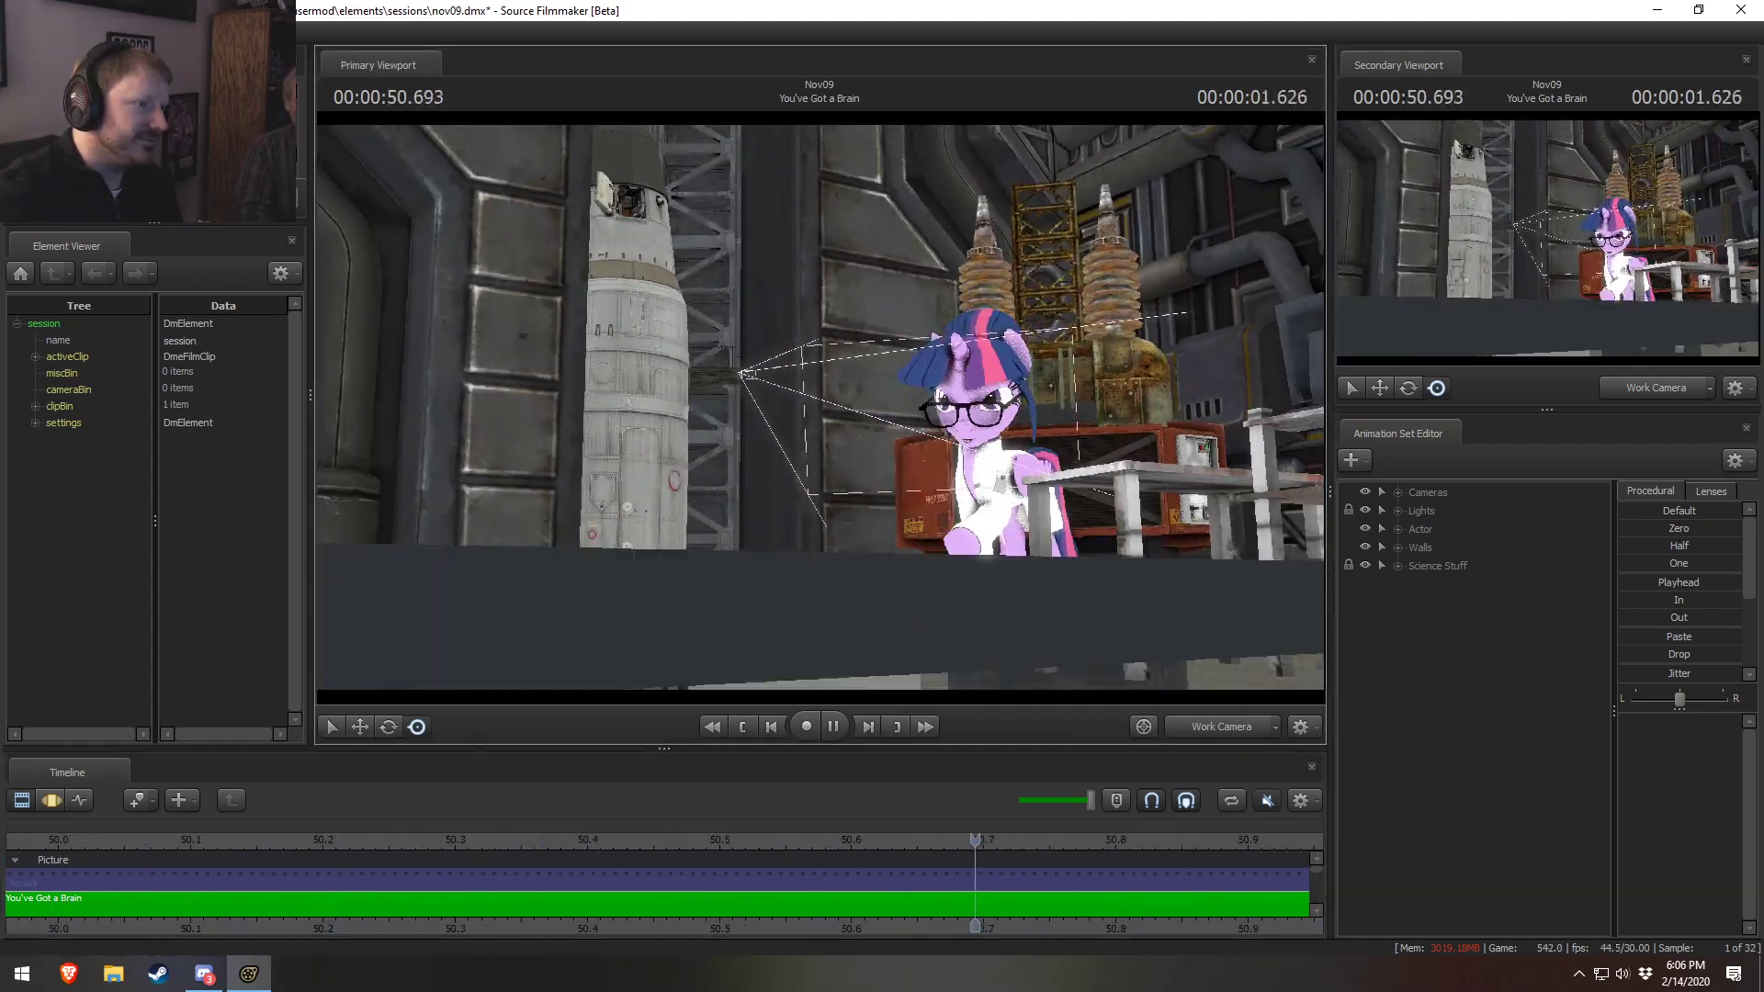
{"action": "key", "text": "space"}
{"action": "key", "text": "space"}
{"action": "key", "text": "space"}
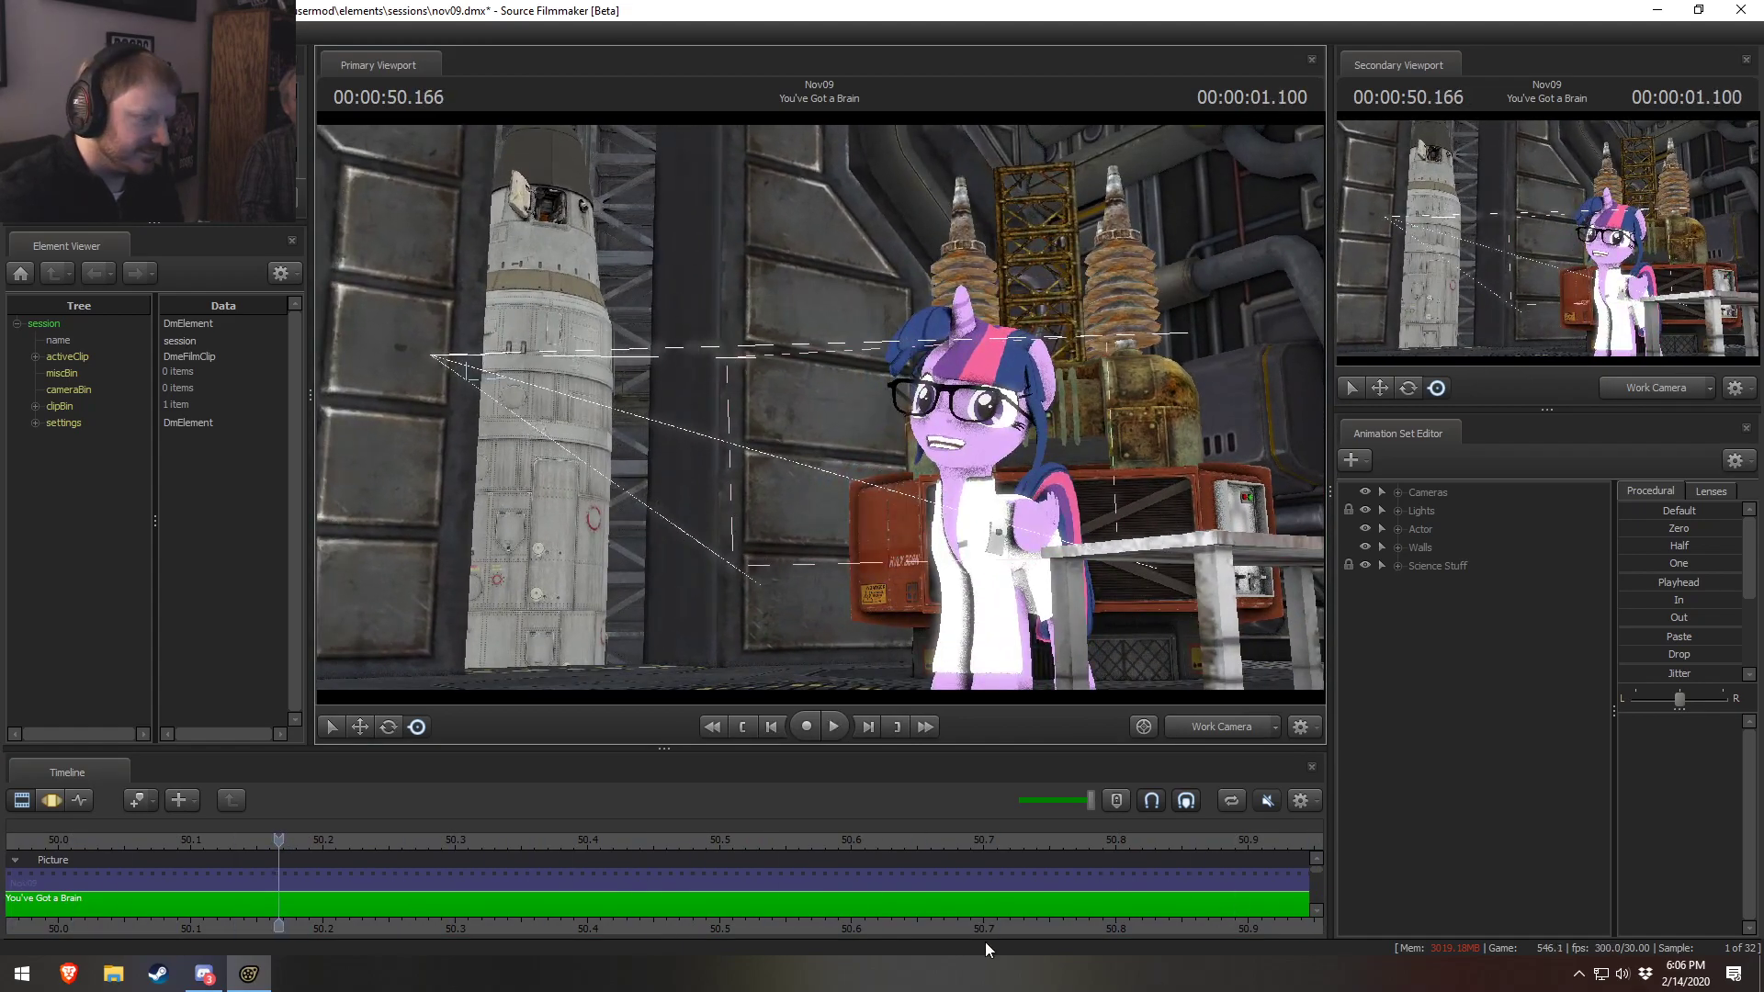
{"action": "key", "text": "space"}
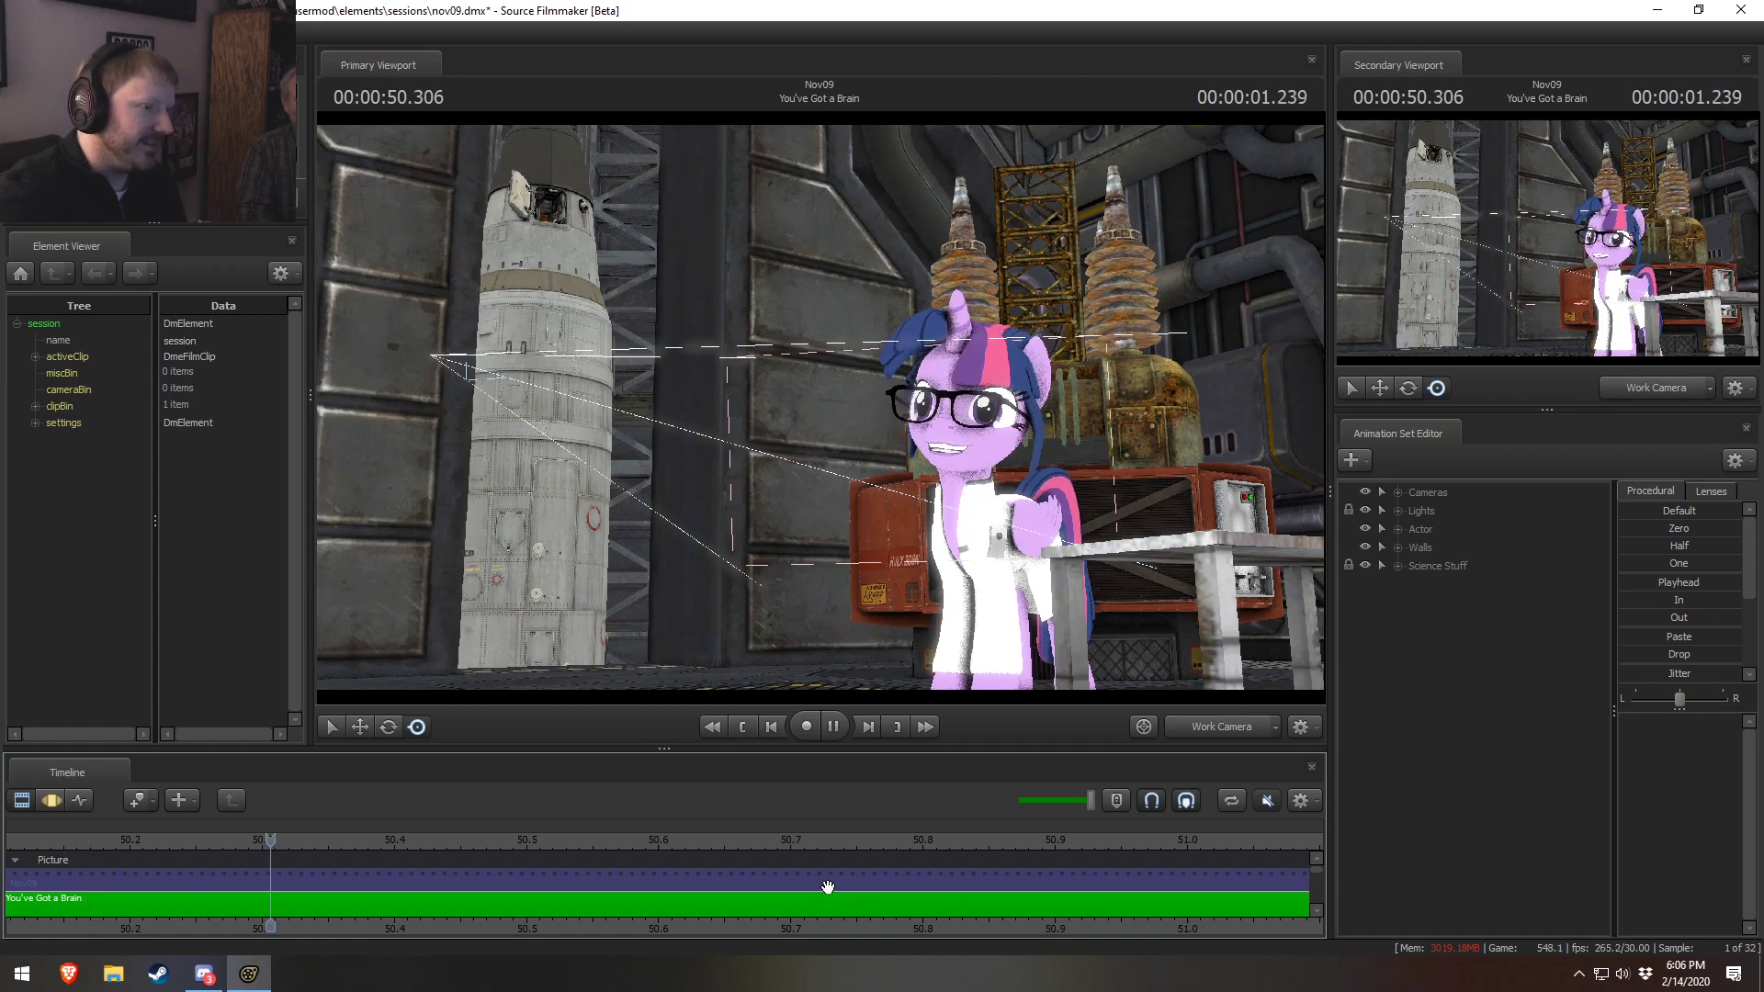
Park the playhead at 50.666, copy the scene camera to the work camera and frame the character's face closely in the Motion Editor
{"action": "left_click_drag", "start_coordinate": [1003, 859], "coordinate": [761, 806]}
{"action": "left_click", "coordinate": [1227, 722]}
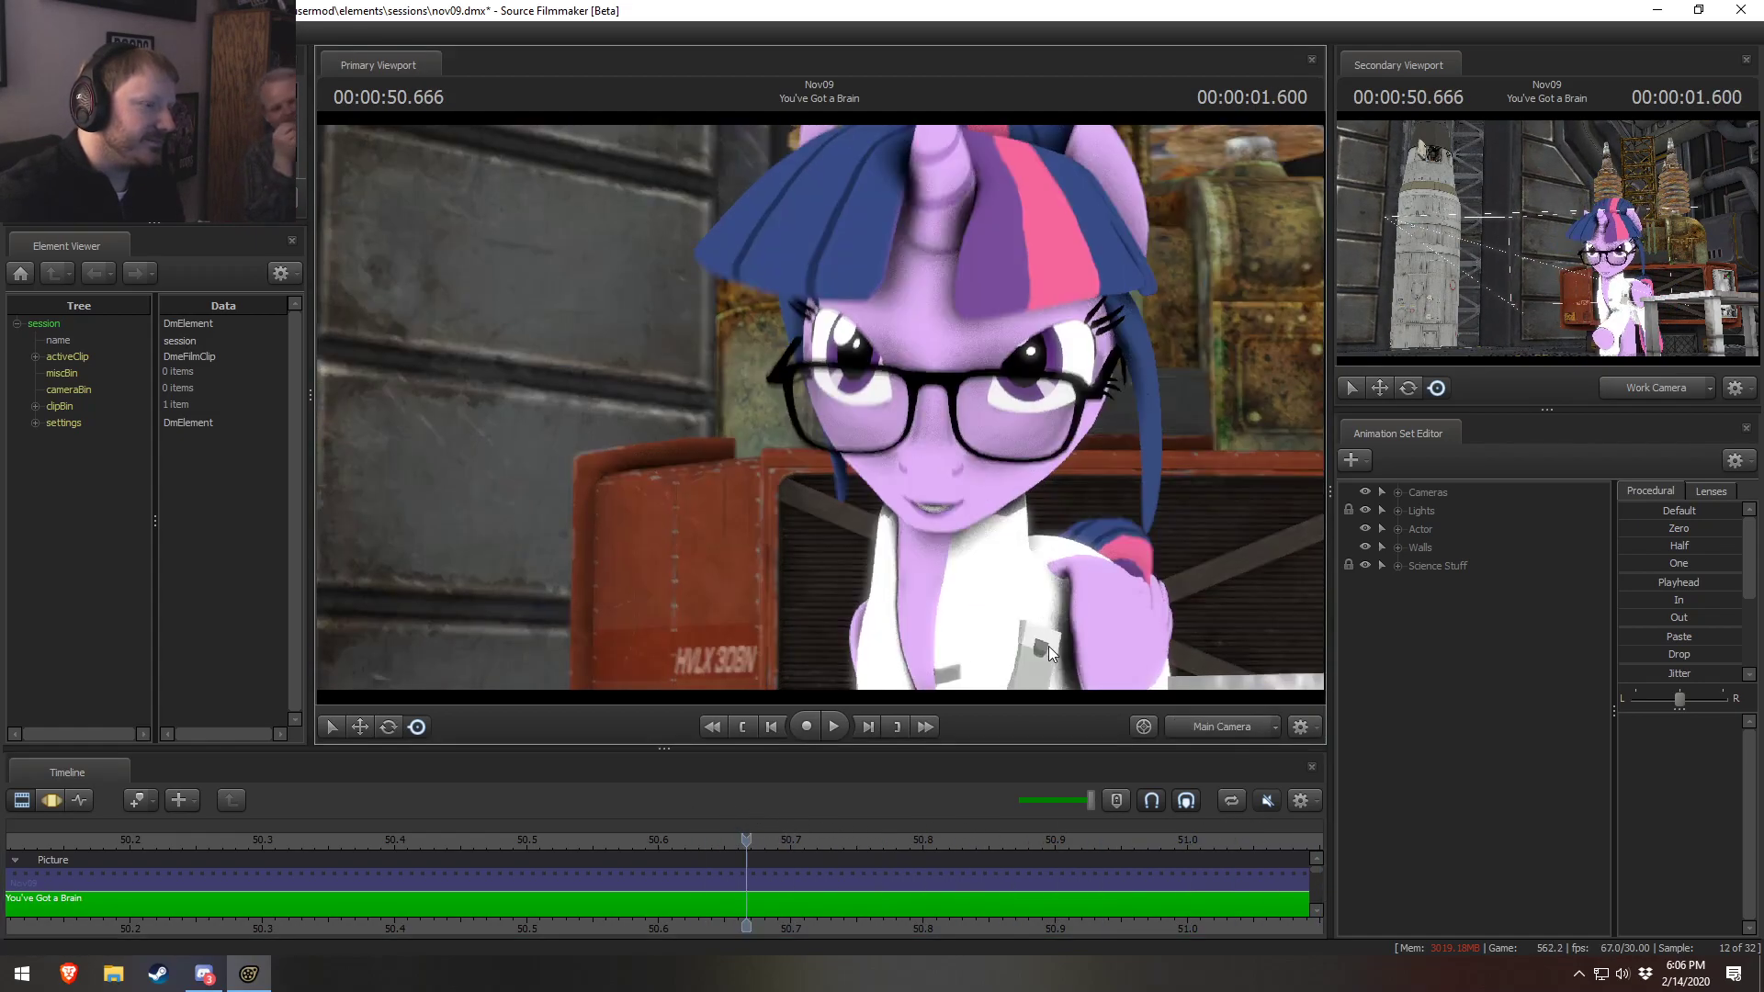
{"action": "key", "text": "F3"}
{"action": "left_click", "coordinate": [1220, 732], "text": "ctrl"}
{"action": "key", "text": "w"}
{"action": "left_click_drag", "start_coordinate": [1148, 649], "coordinate": [1194, 652]}
{"action": "key", "text": "s"}
{"action": "left_click_drag", "start_coordinate": [814, 420], "coordinate": [820, 407]}
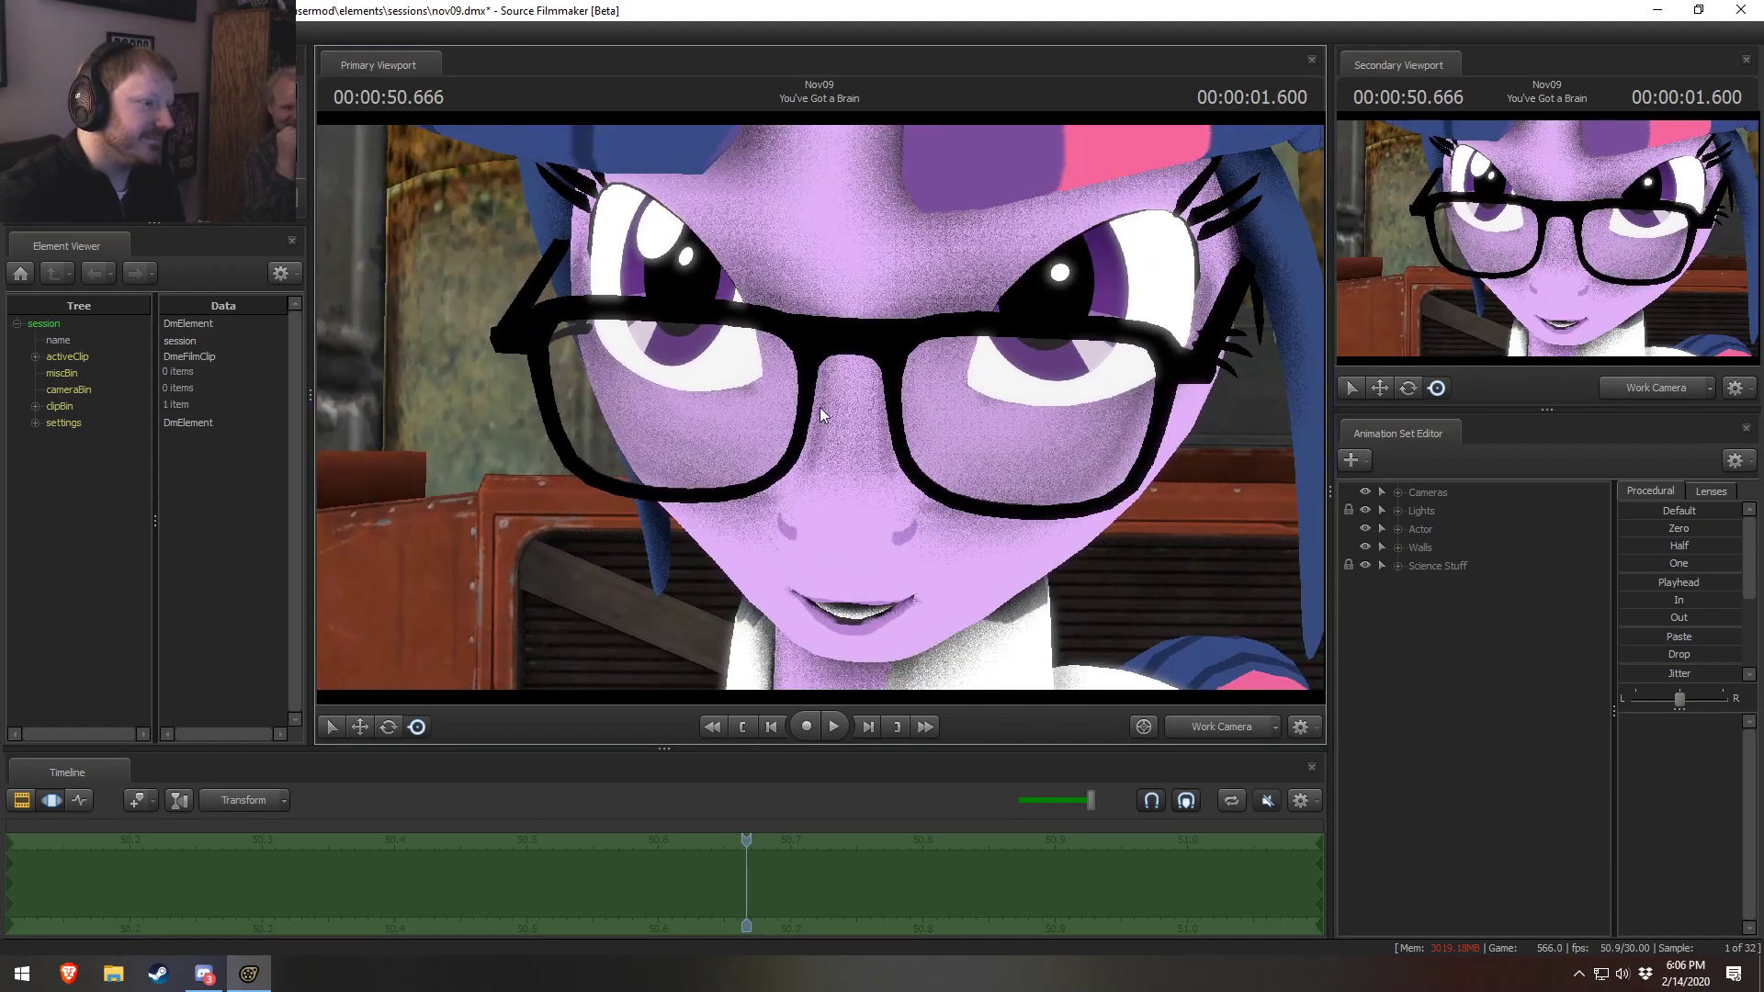
Expand Twilight Sparkle's face control groups in the animation set list and reactivate the Motion Editor
{"action": "left_click", "coordinate": [1398, 529]}
{"action": "left_click", "coordinate": [1430, 549]}
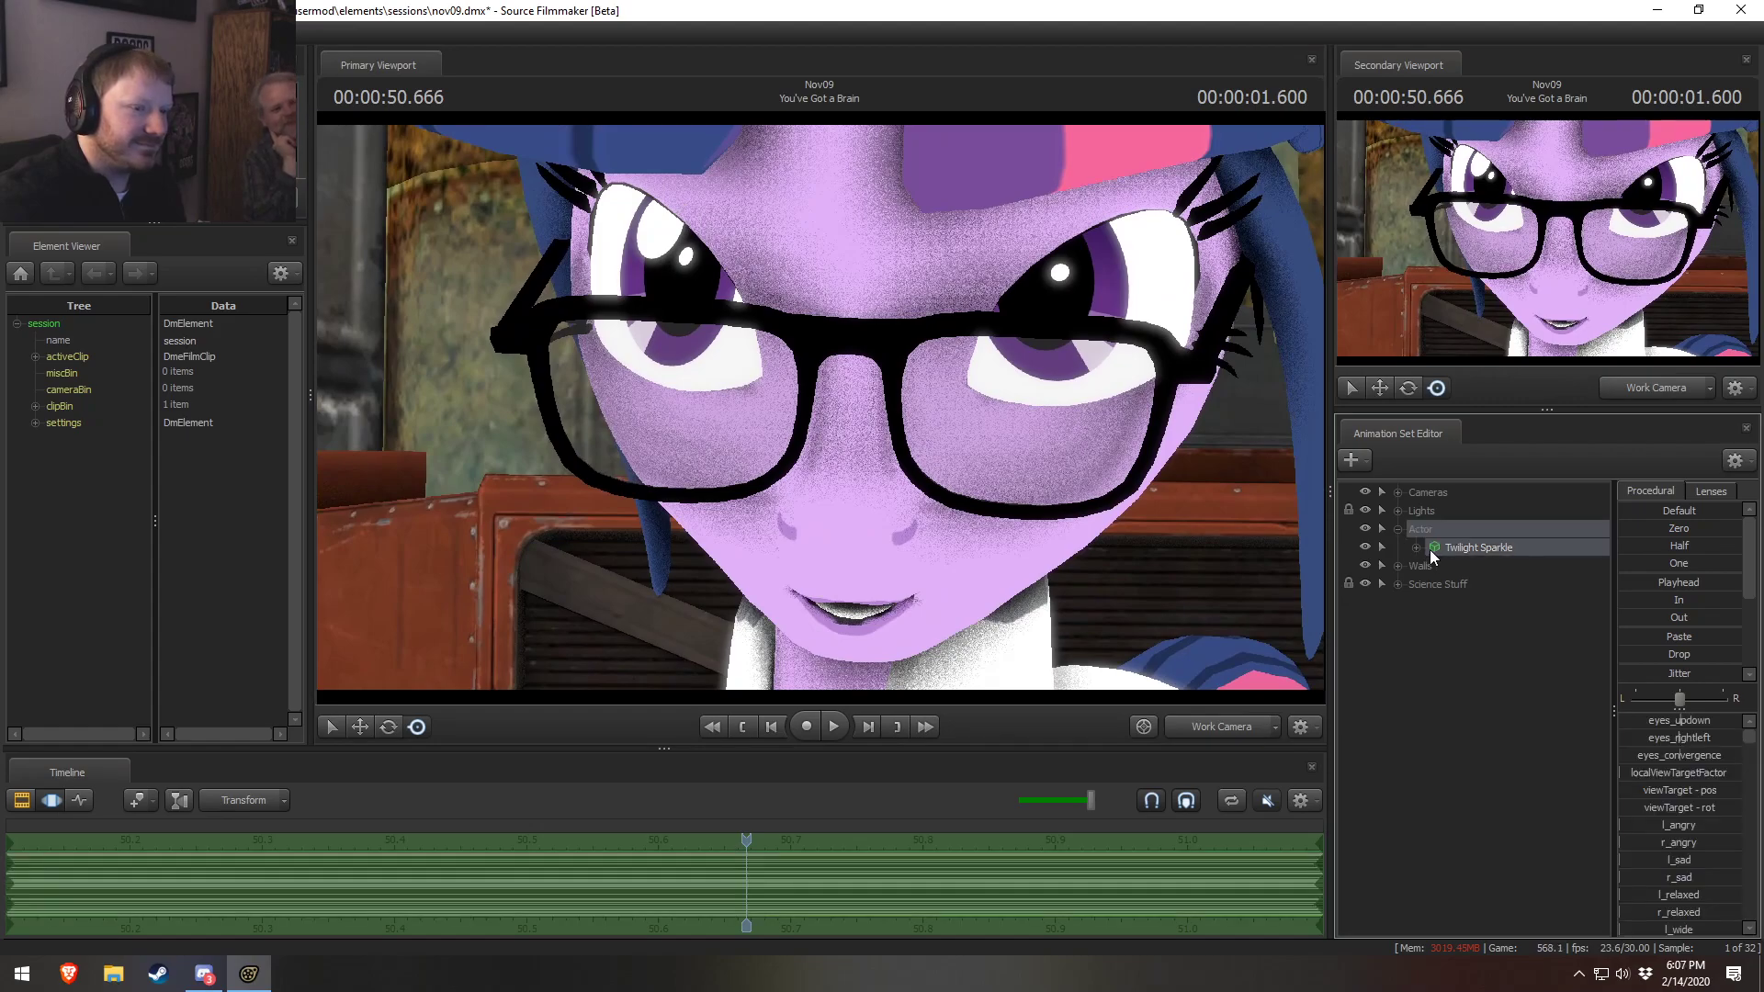
{"action": "left_click", "coordinate": [1416, 547]}
{"action": "left_click", "coordinate": [1435, 567]}
{"action": "left_click", "coordinate": [1488, 640]}
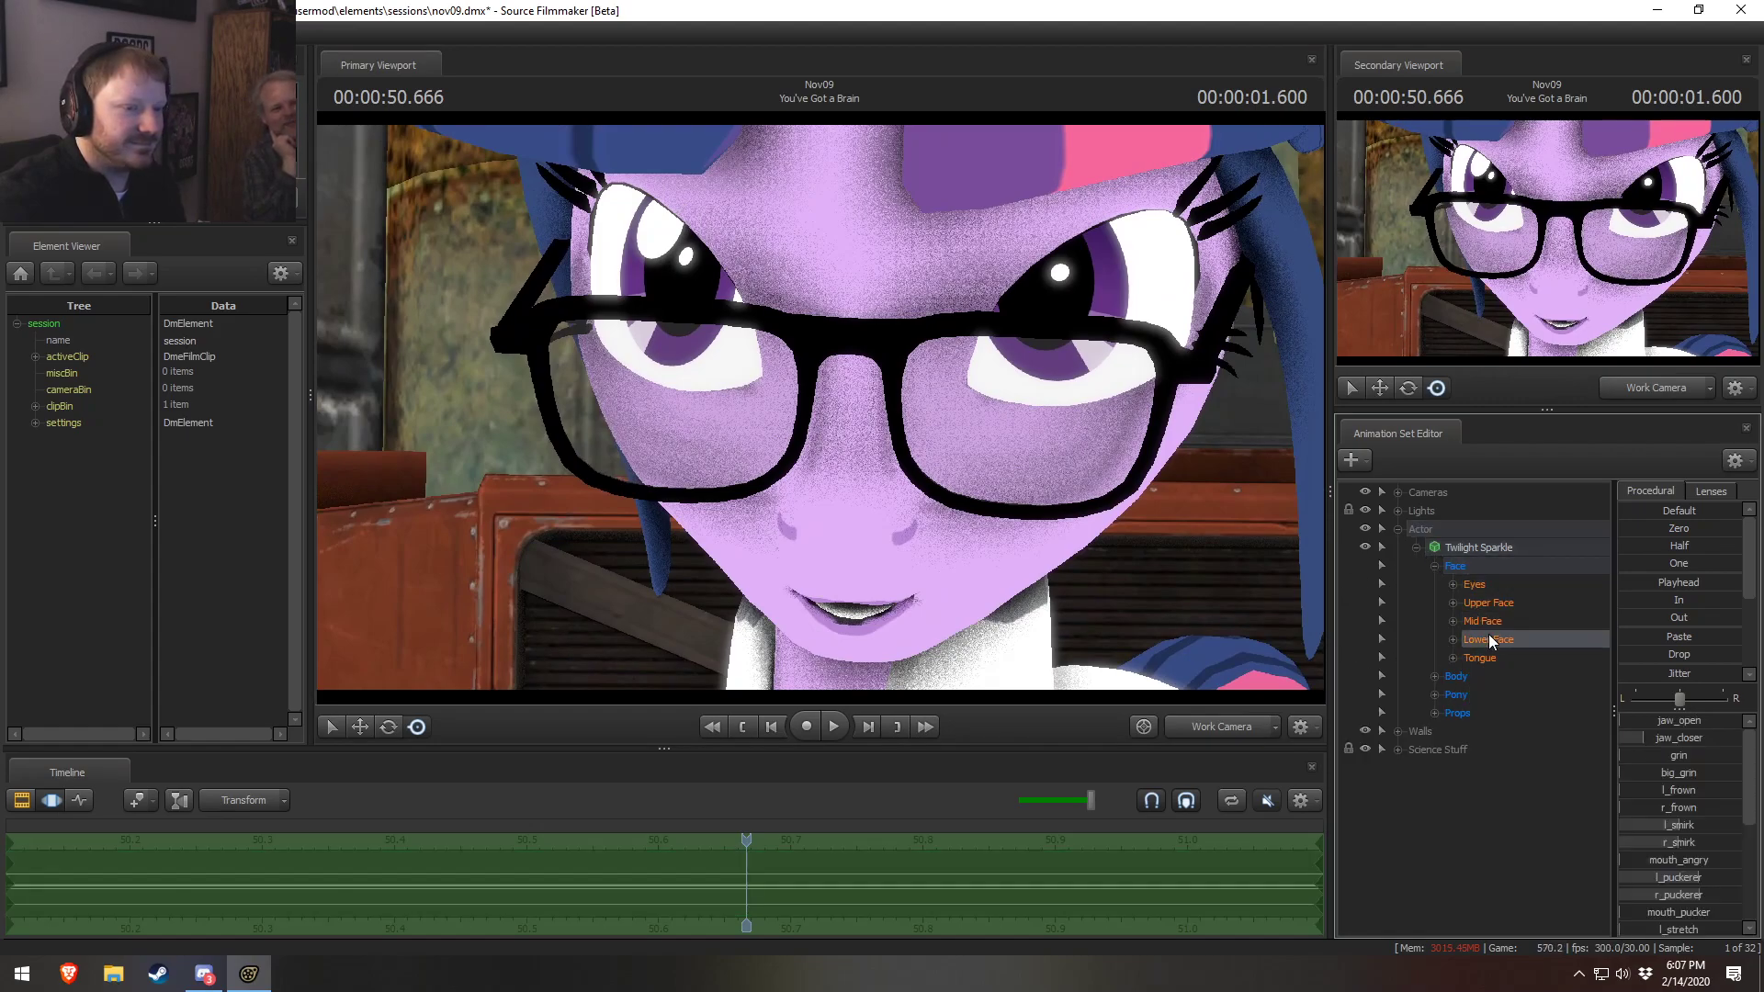
{"action": "key", "text": "F2"}
{"action": "key", "text": "F3"}
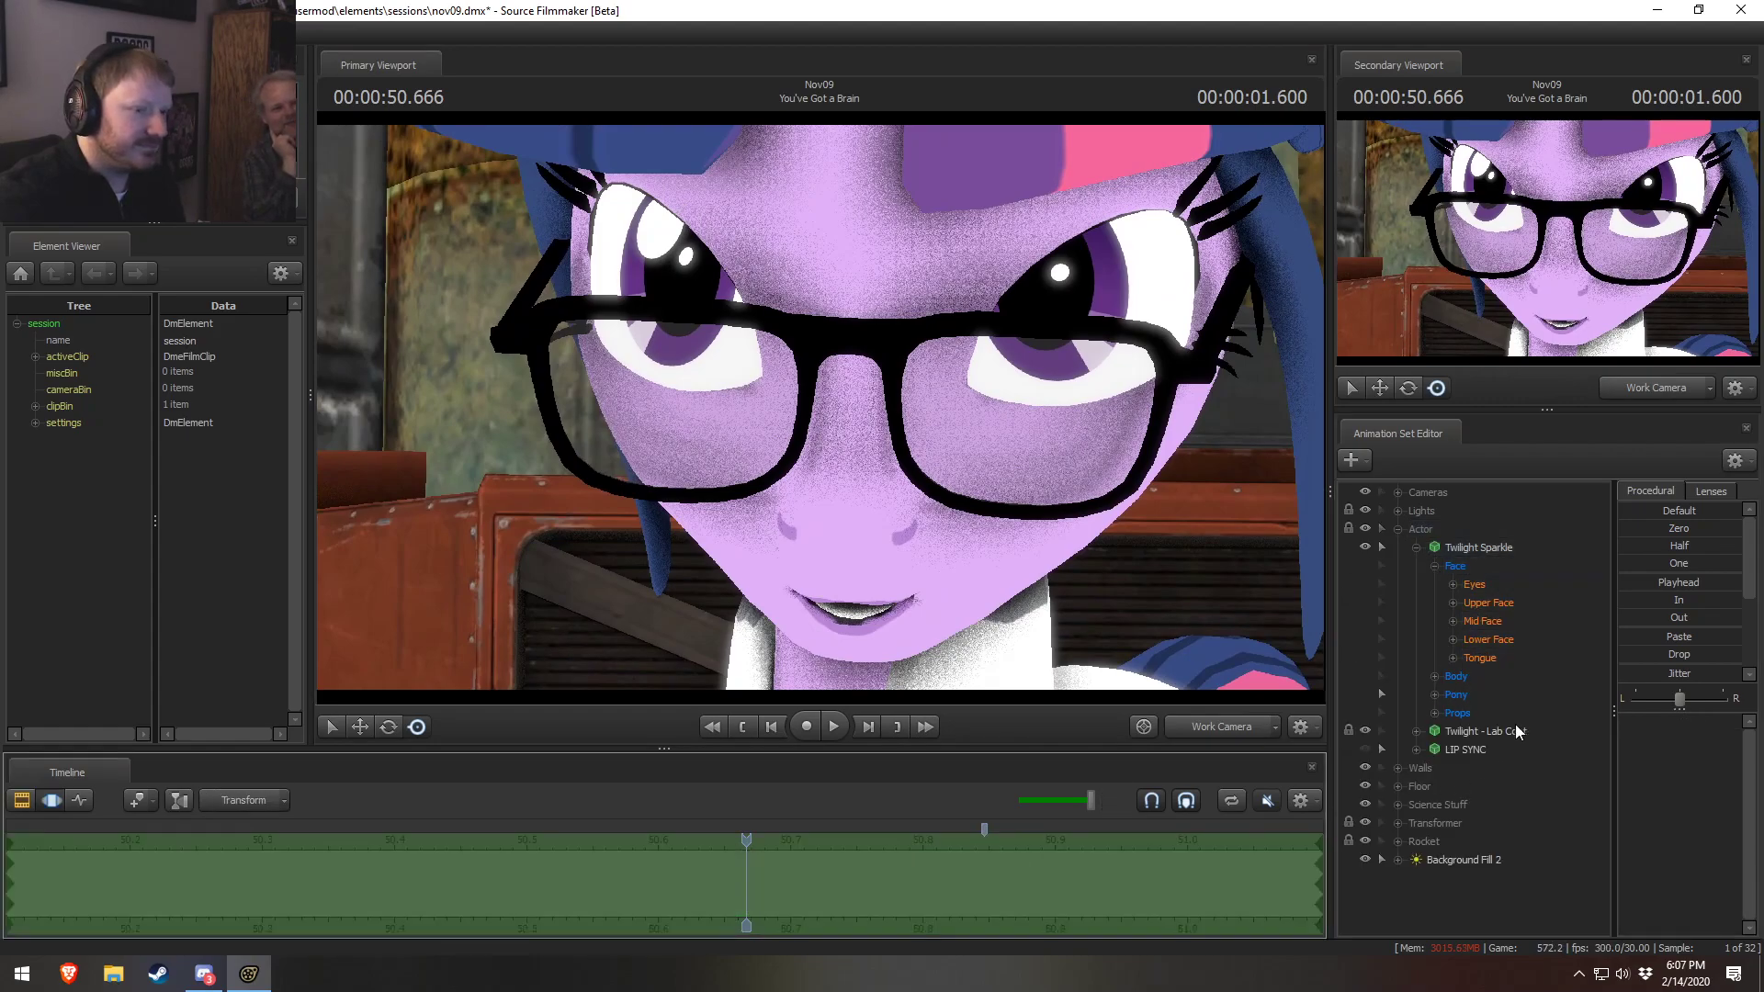
Try adjusting the jaw_open slider in Twilight Sparkle's Lower Face group and undo the change
{"action": "left_click", "coordinate": [1486, 642]}
{"action": "mouse_move", "coordinate": [1671, 722]}
{"action": "left_mouse_down"}
{"action": "mouse_move", "coordinate": [1720, 723]}
{"action": "mouse_move", "coordinate": [1677, 723]}
{"action": "left_mouse_up"}
{"action": "key", "text": "ctrl+z"}
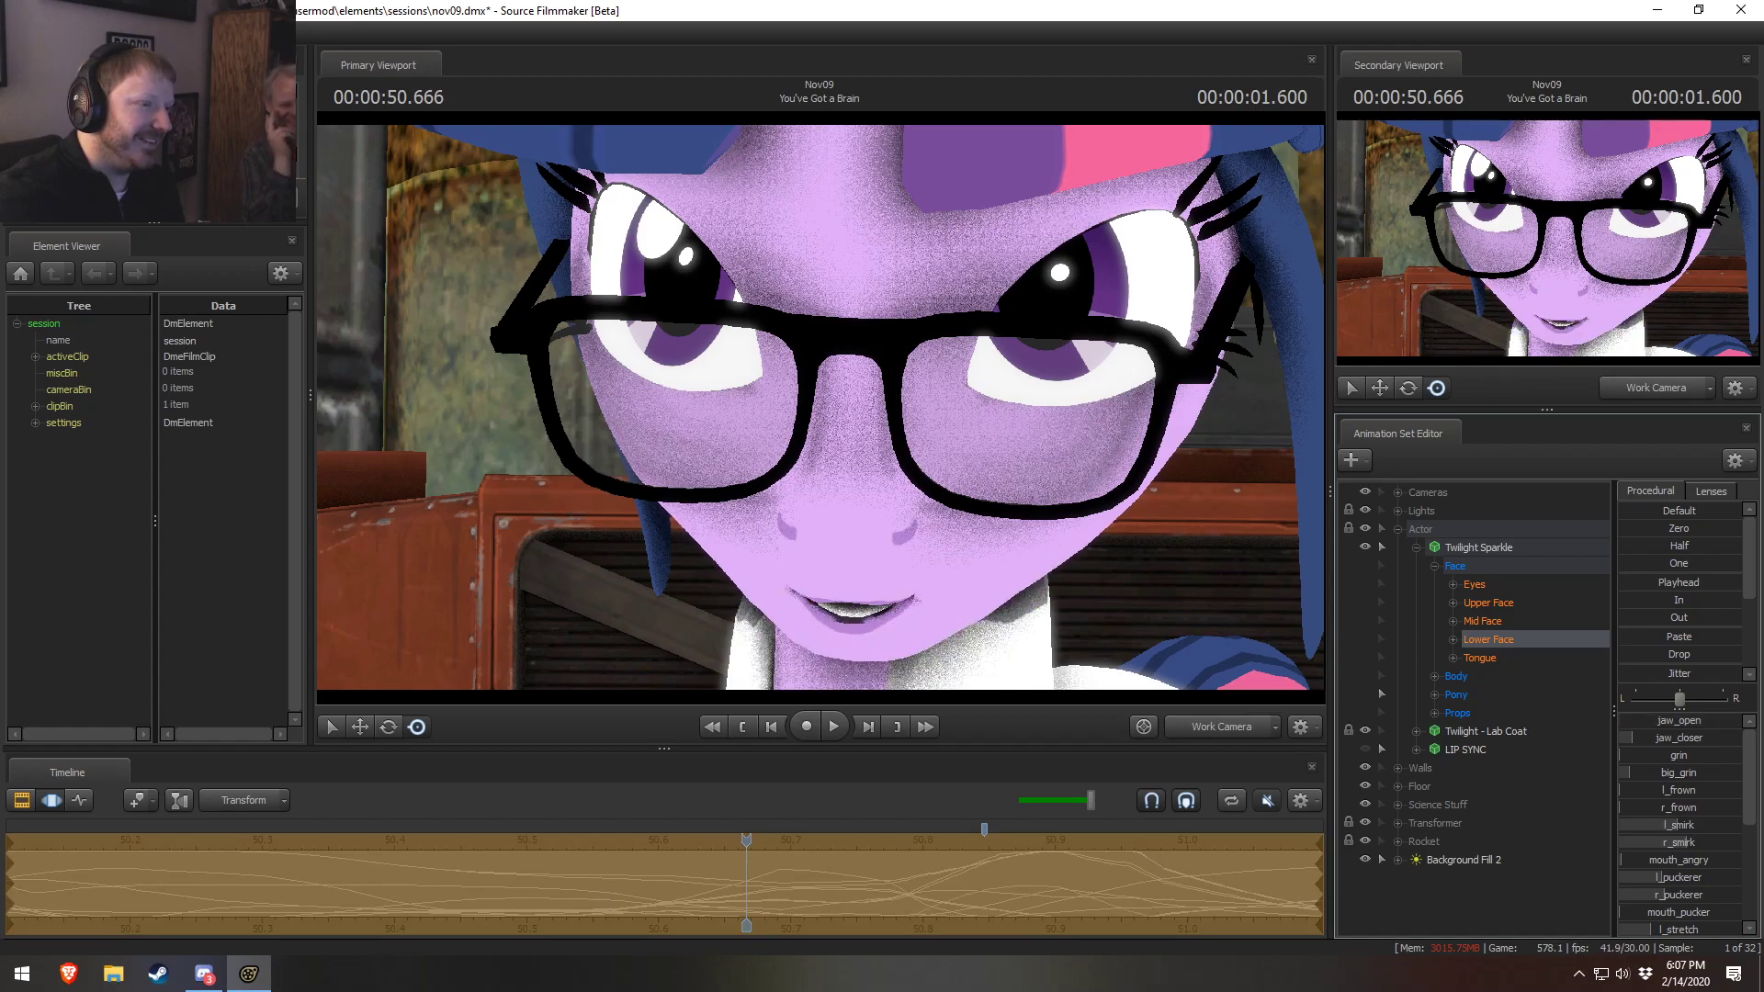
{"action": "key", "text": "ctrl+z"}
Try blending Twilight Sparkle's Upper Face controls towards Zero and undo the change
{"action": "left_click", "coordinate": [1489, 603]}
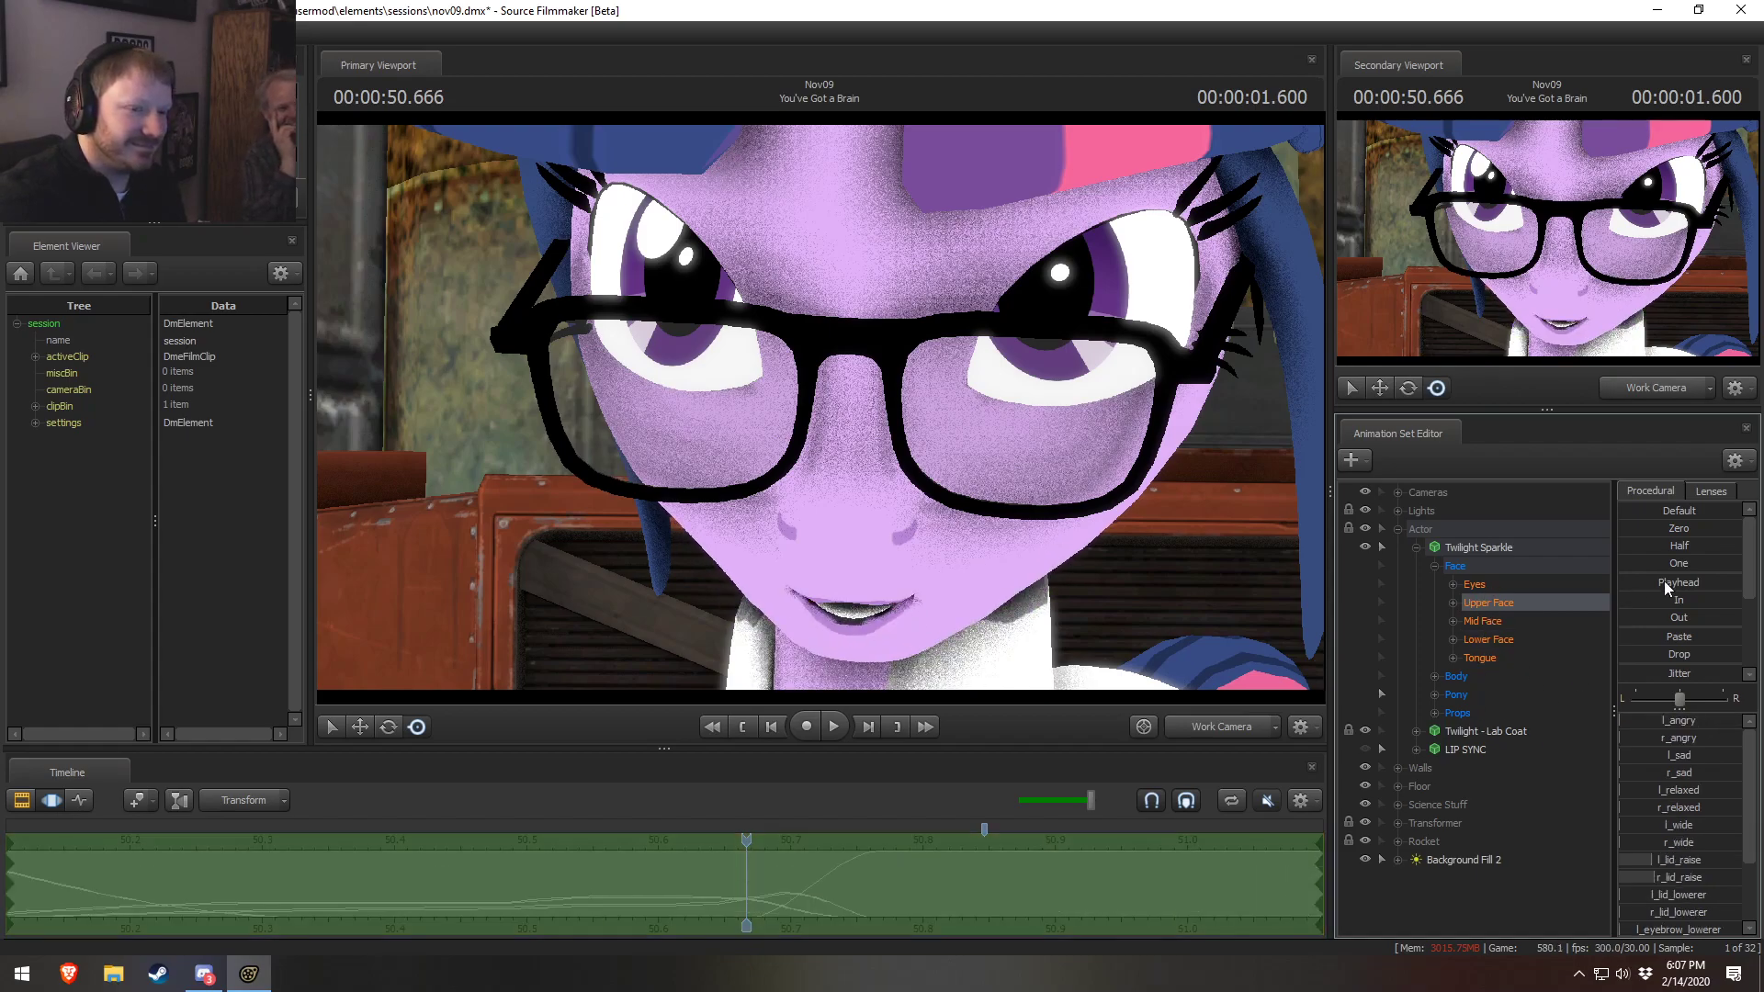
{"action": "left_click_drag", "start_coordinate": [1658, 530], "coordinate": [1759, 530]}
{"action": "key", "text": "ctrl+z"}
Select eye_closer_left and eye_closer_right in the Upper Face group and blend both partway towards One
{"action": "scroll", "coordinate": [1638, 859], "scroll_direction": "down", "scroll_amount": 3}
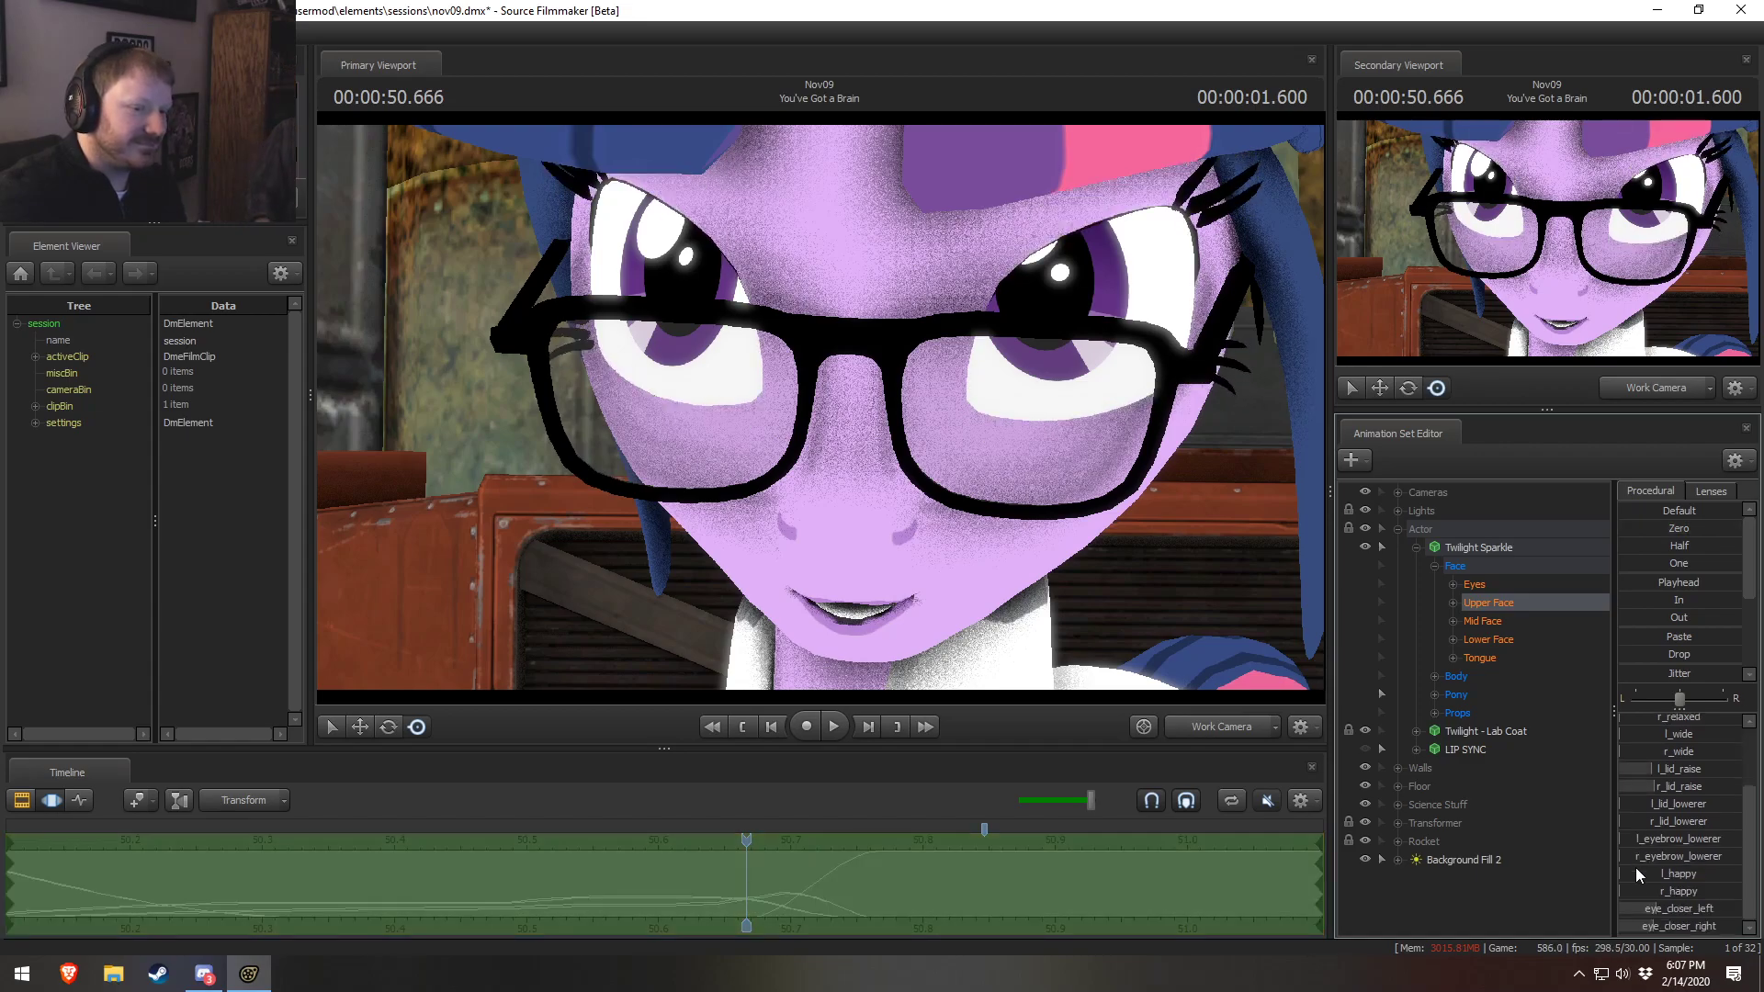
{"action": "left_click", "coordinate": [1453, 601]}
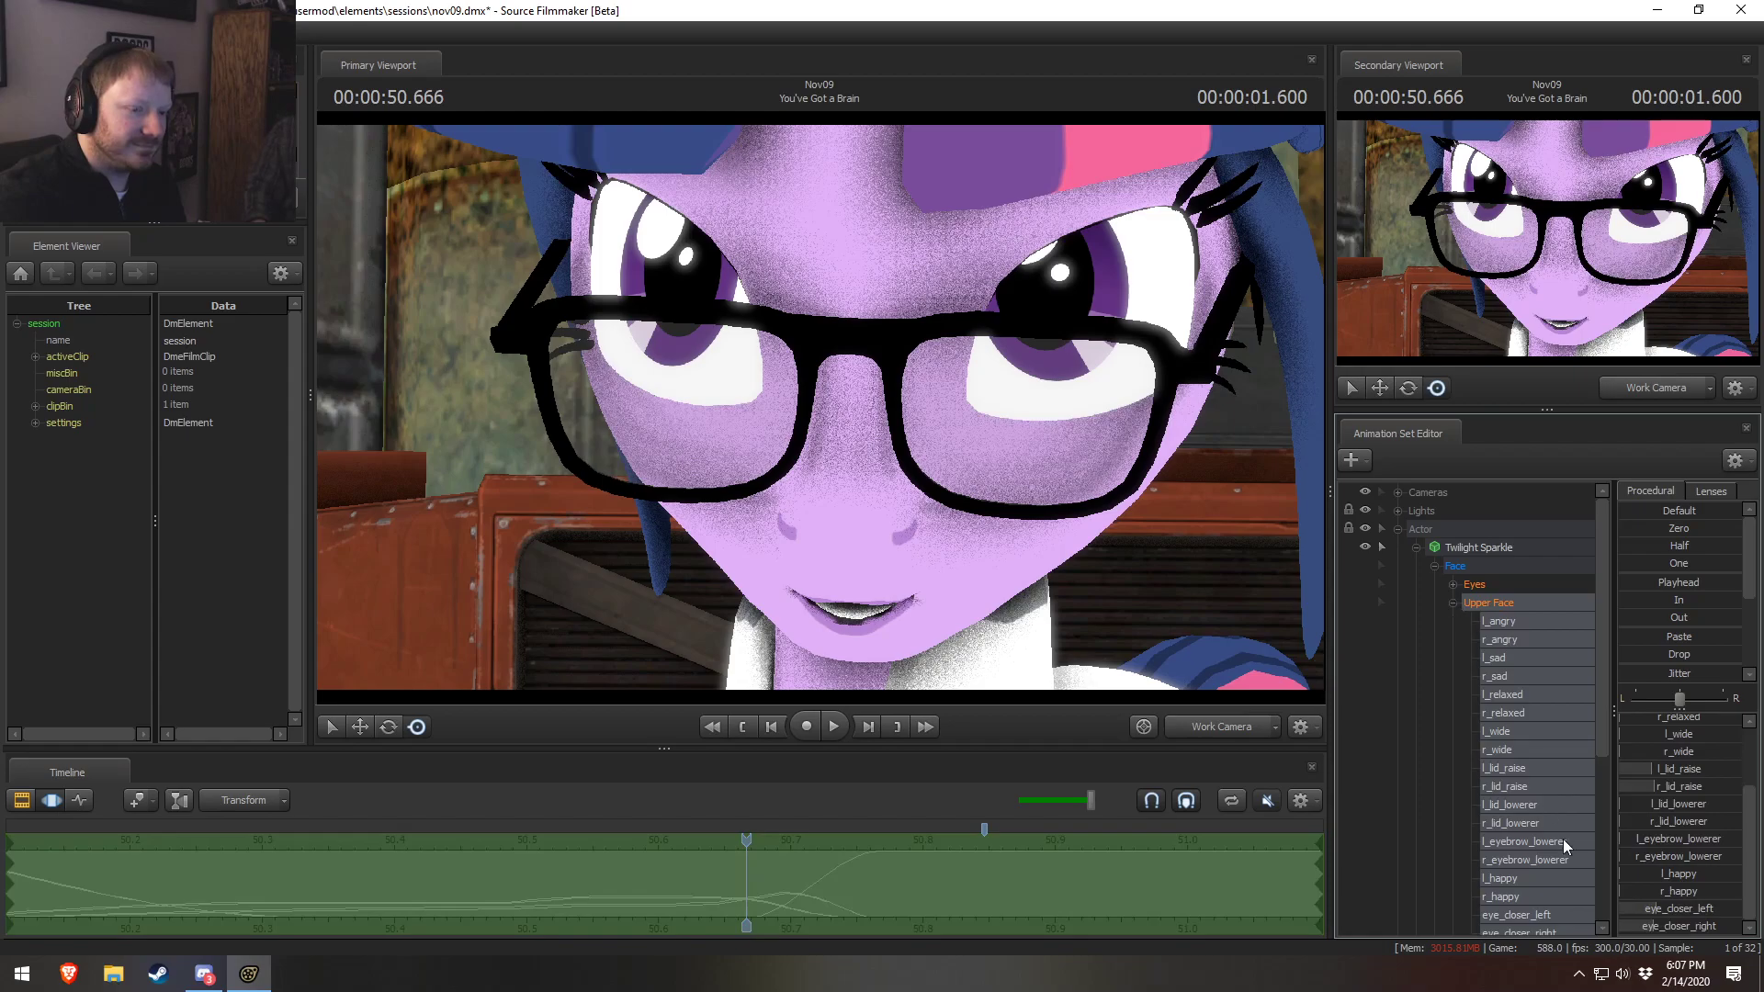
{"action": "scroll", "coordinate": [1544, 804], "scroll_direction": "down", "scroll_amount": 3}
{"action": "left_click_drag", "start_coordinate": [1543, 696], "coordinate": [1544, 713]}
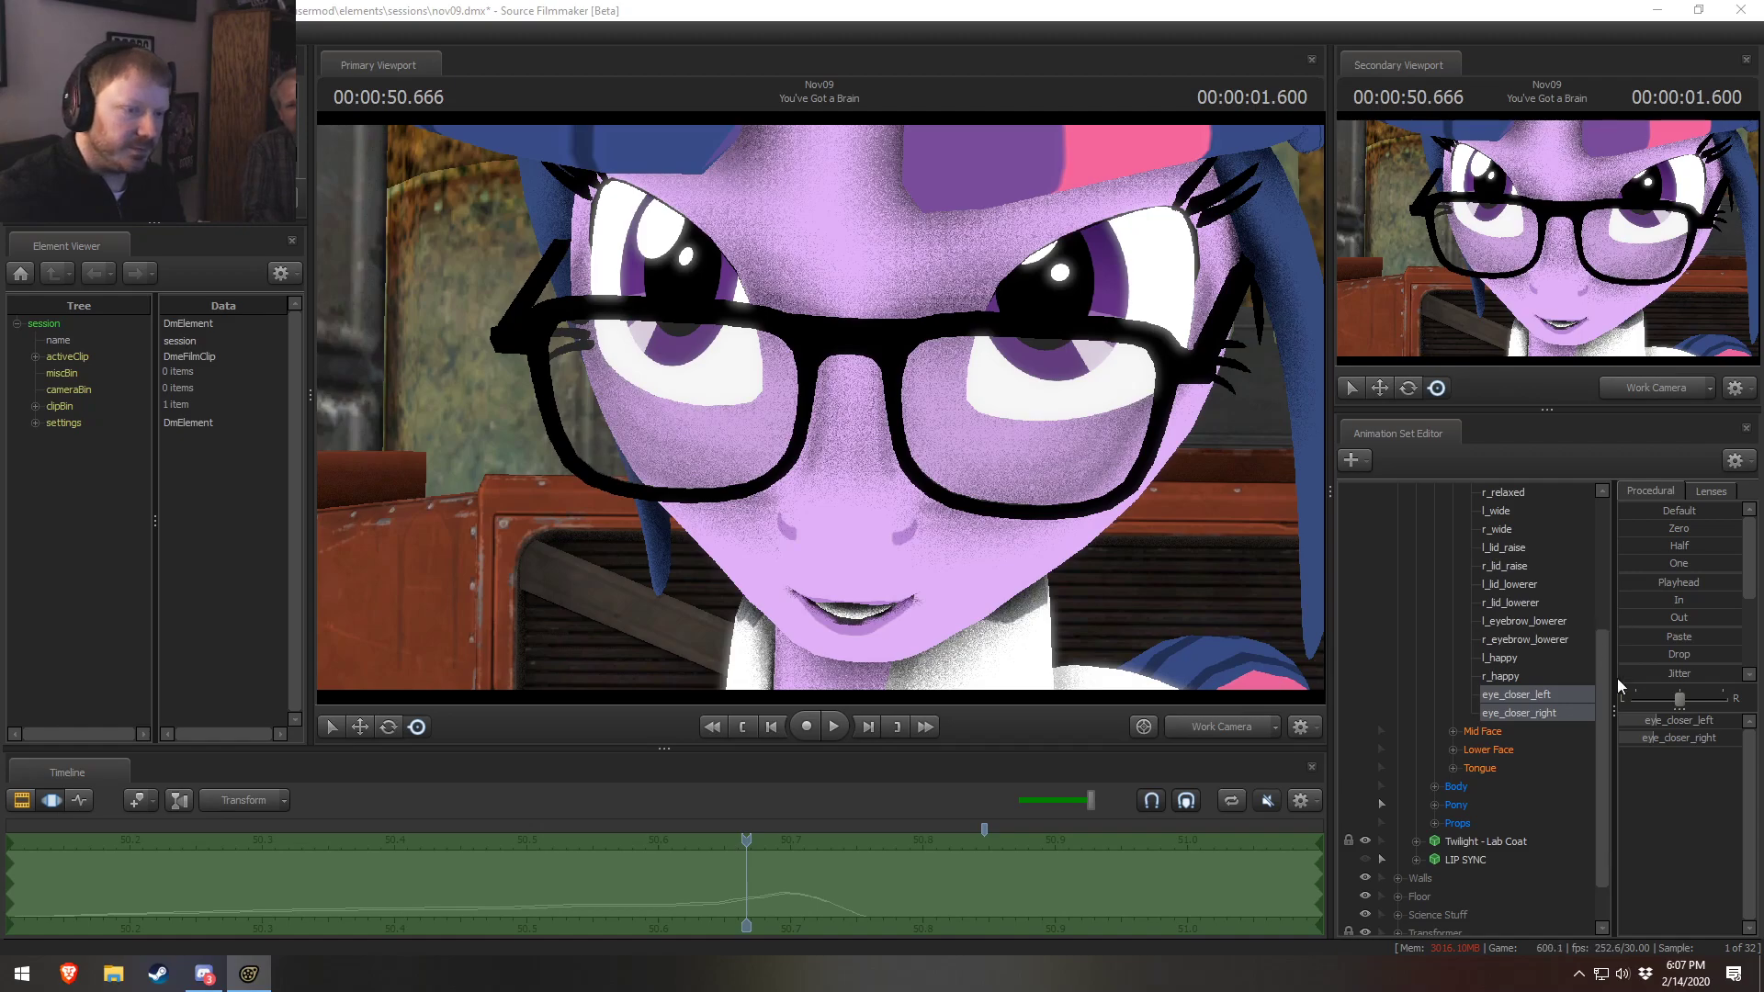
{"action": "left_click", "coordinate": [1689, 568]}
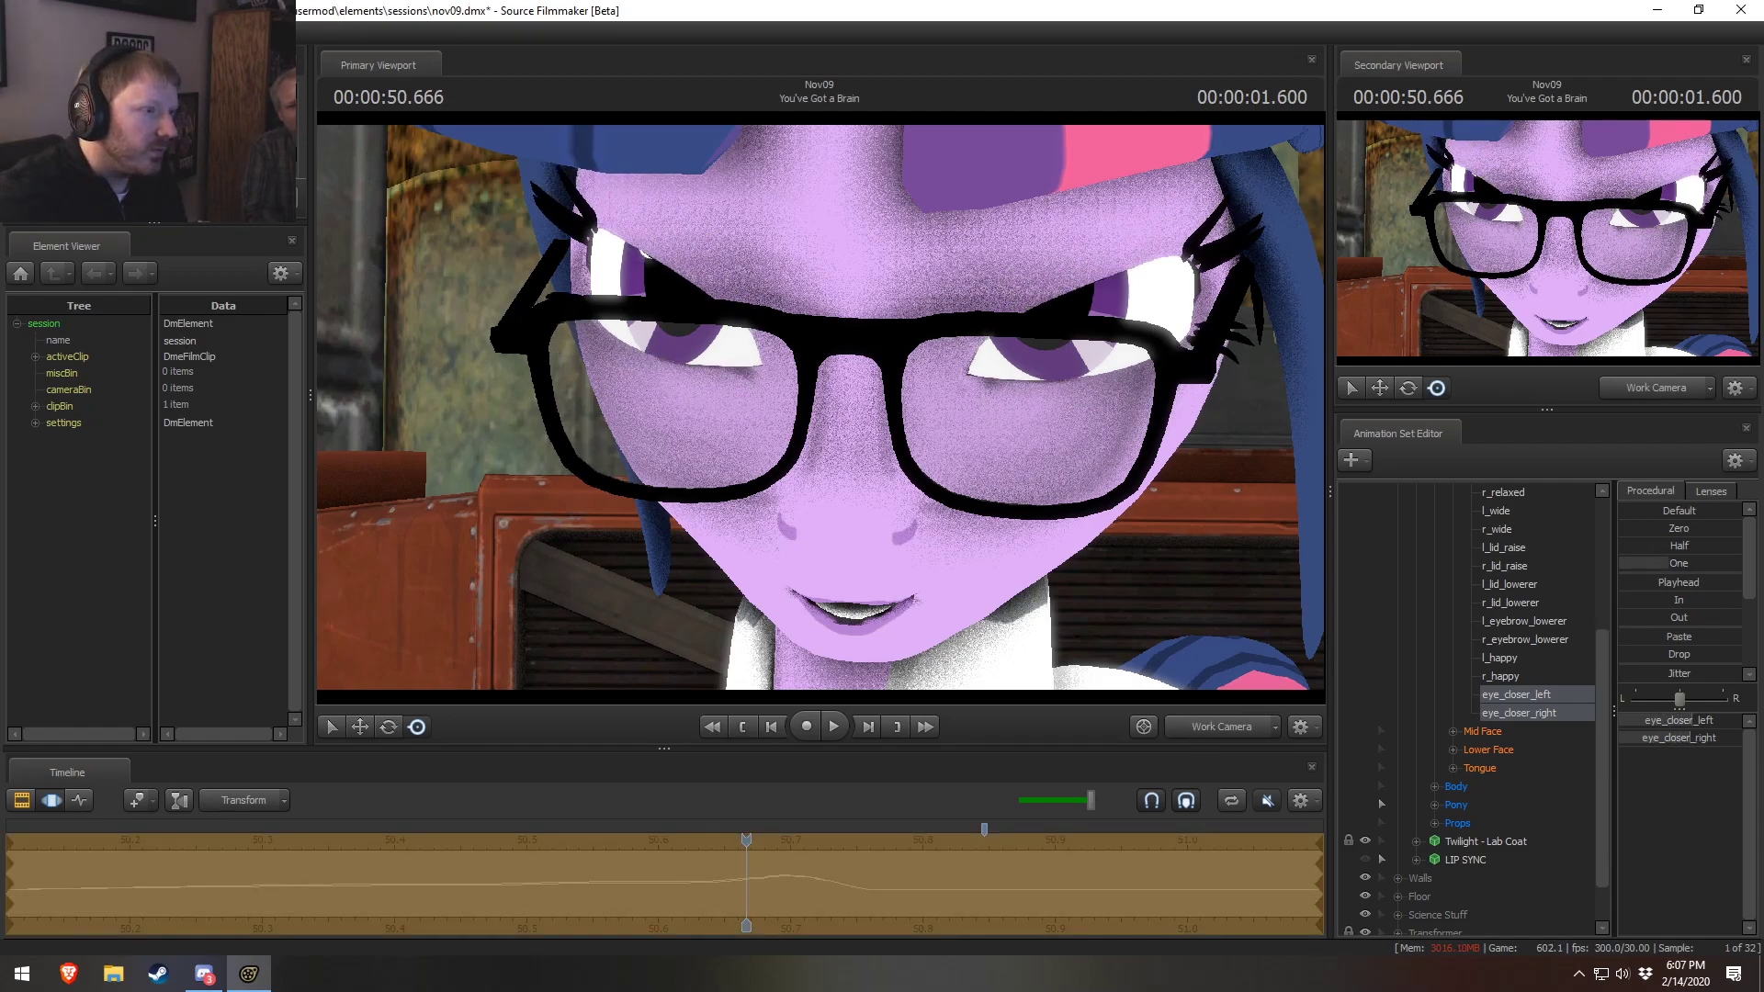
{"action": "left_click_drag", "start_coordinate": [1689, 567], "coordinate": [1694, 567]}
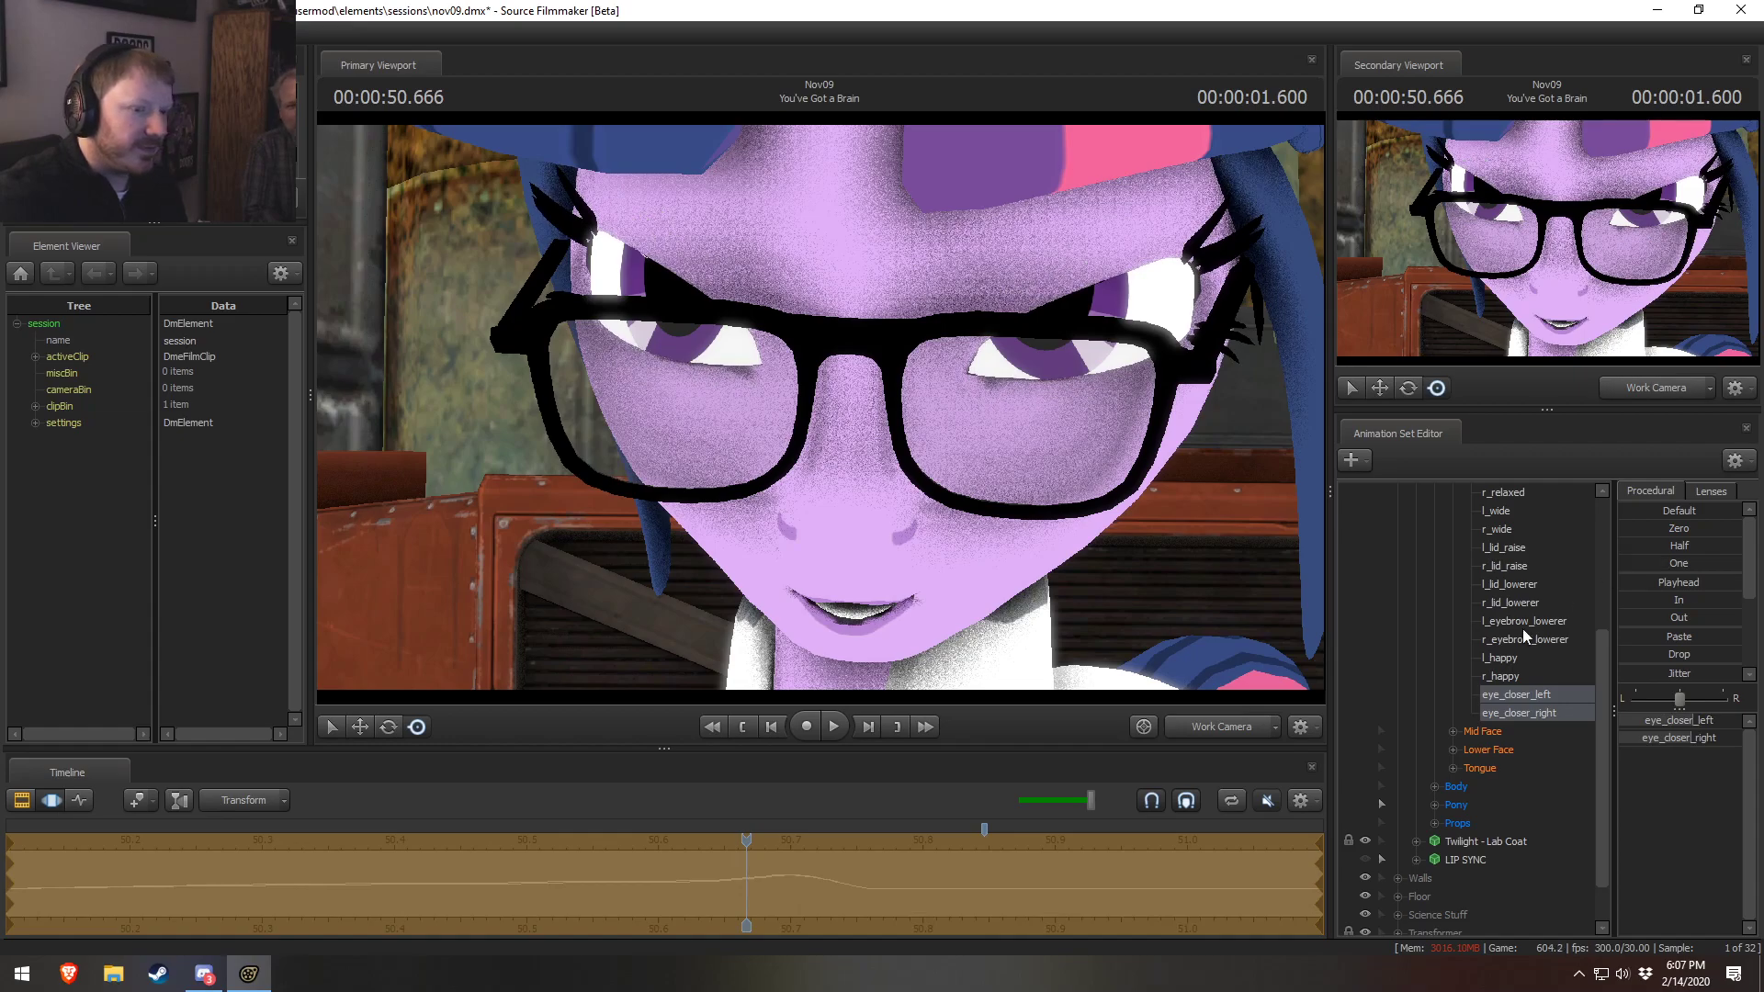
Adjust l_angry and r_angry in the Upper Face group and reduce the eye closing with the eye_closer sliders
{"action": "scroll", "coordinate": [1518, 624], "scroll_direction": "up", "scroll_amount": 3}
{"action": "left_click", "coordinate": [1498, 548]}
{"action": "mouse_move", "coordinate": [1674, 725]}
{"action": "left_mouse_down"}
{"action": "mouse_move", "coordinate": [1664, 738]}
{"action": "mouse_move", "coordinate": [1687, 739]}
{"action": "mouse_move", "coordinate": [1625, 739]}
{"action": "mouse_move", "coordinate": [1661, 738]}
{"action": "left_mouse_up"}
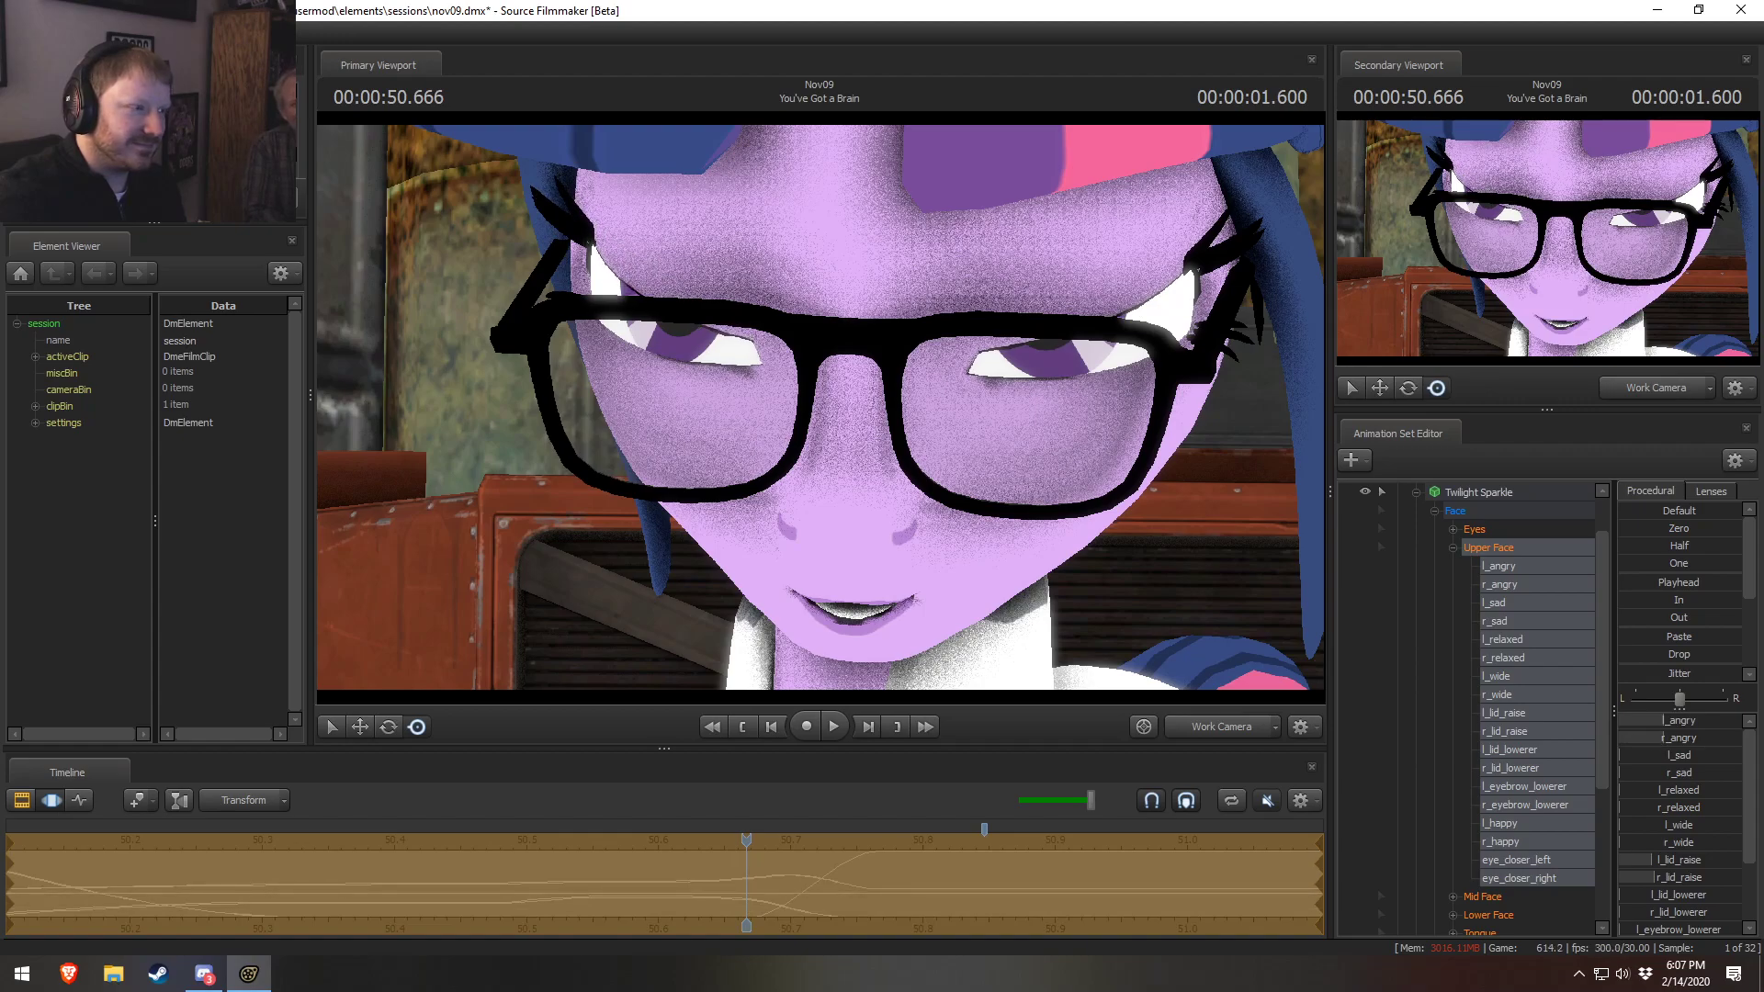
{"action": "scroll", "coordinate": [1697, 912], "scroll_direction": "down", "scroll_amount": 3}
{"action": "left_click_drag", "start_coordinate": [1668, 911], "coordinate": [1649, 914]}
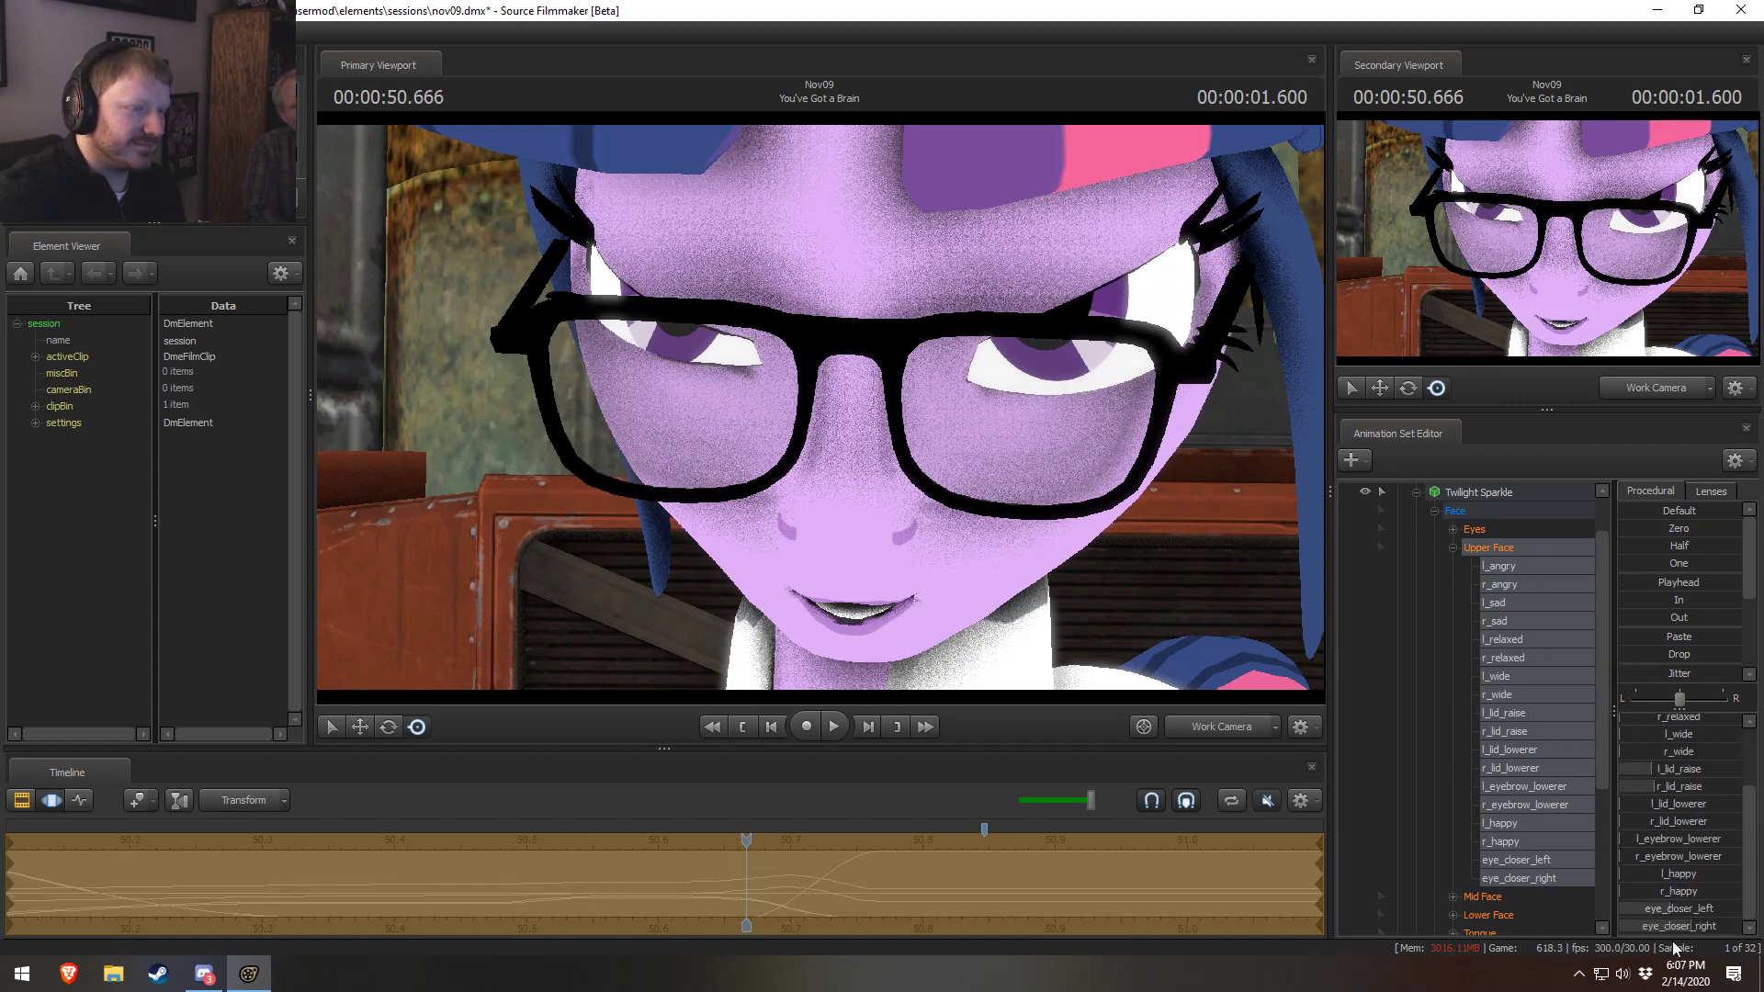
Try raising mouth_angry and reducing r_puckerer and mouth_o2 in Twilight Sparkle's Lower Face group
{"action": "left_click", "coordinate": [1494, 916]}
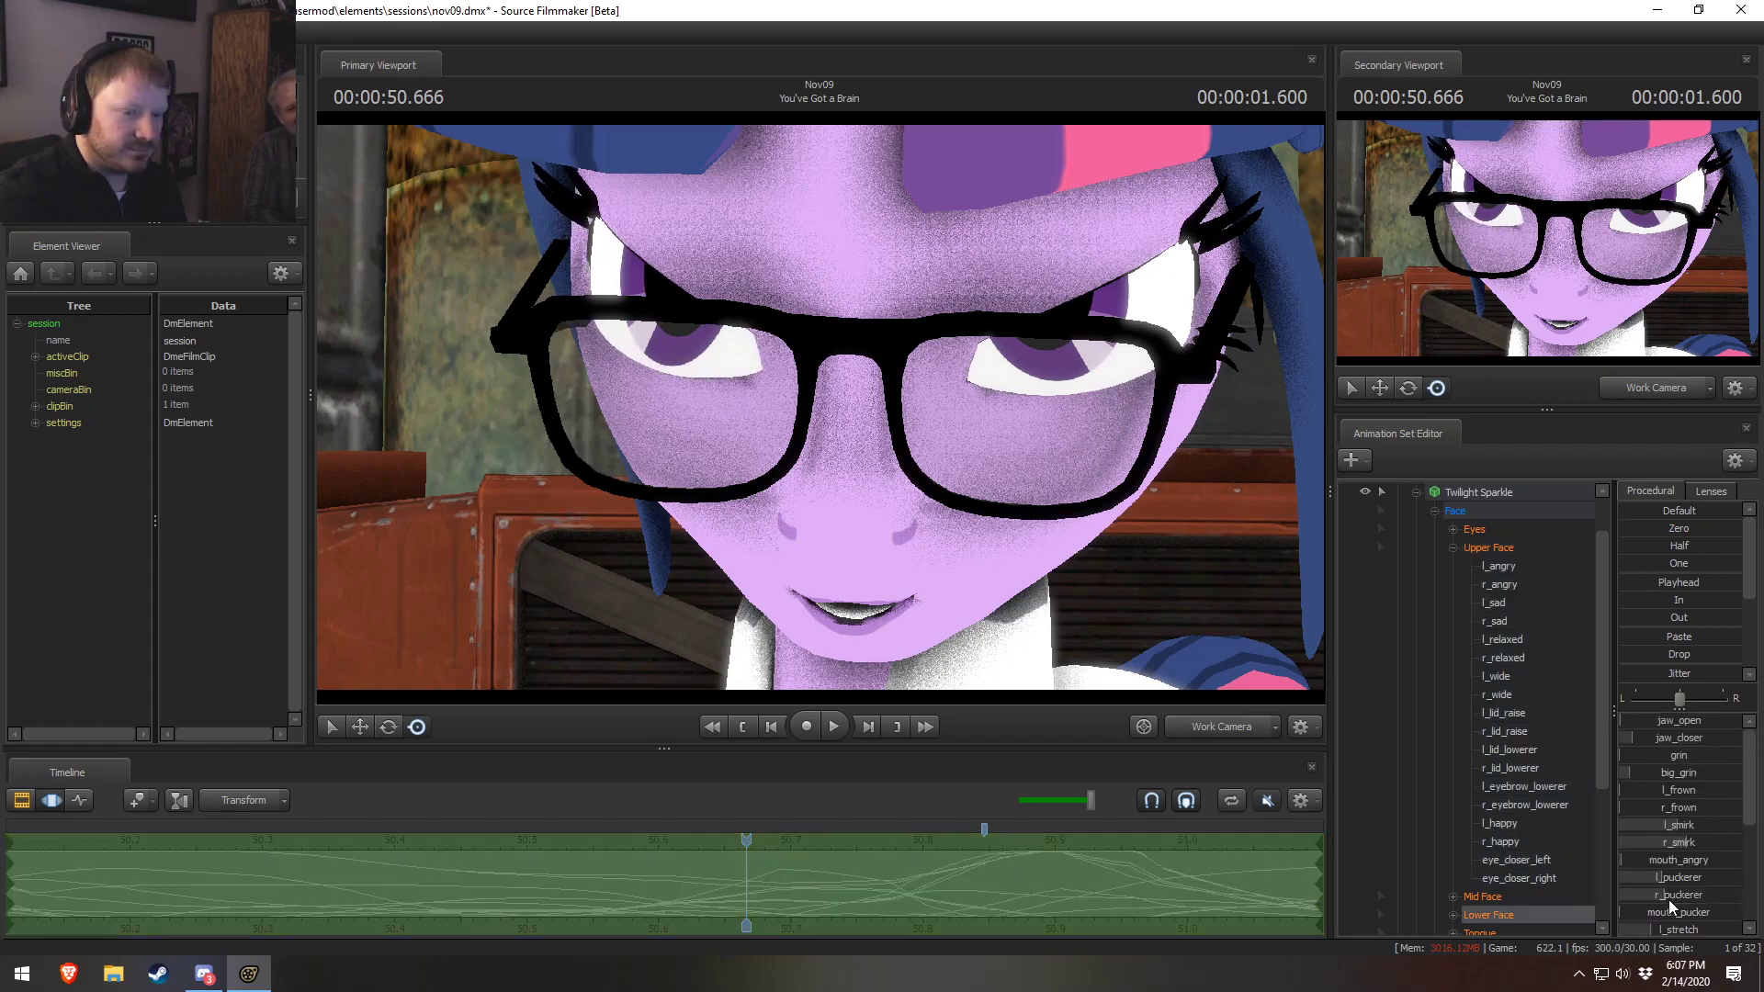
{"action": "left_click_drag", "start_coordinate": [1653, 860], "coordinate": [1708, 860]}
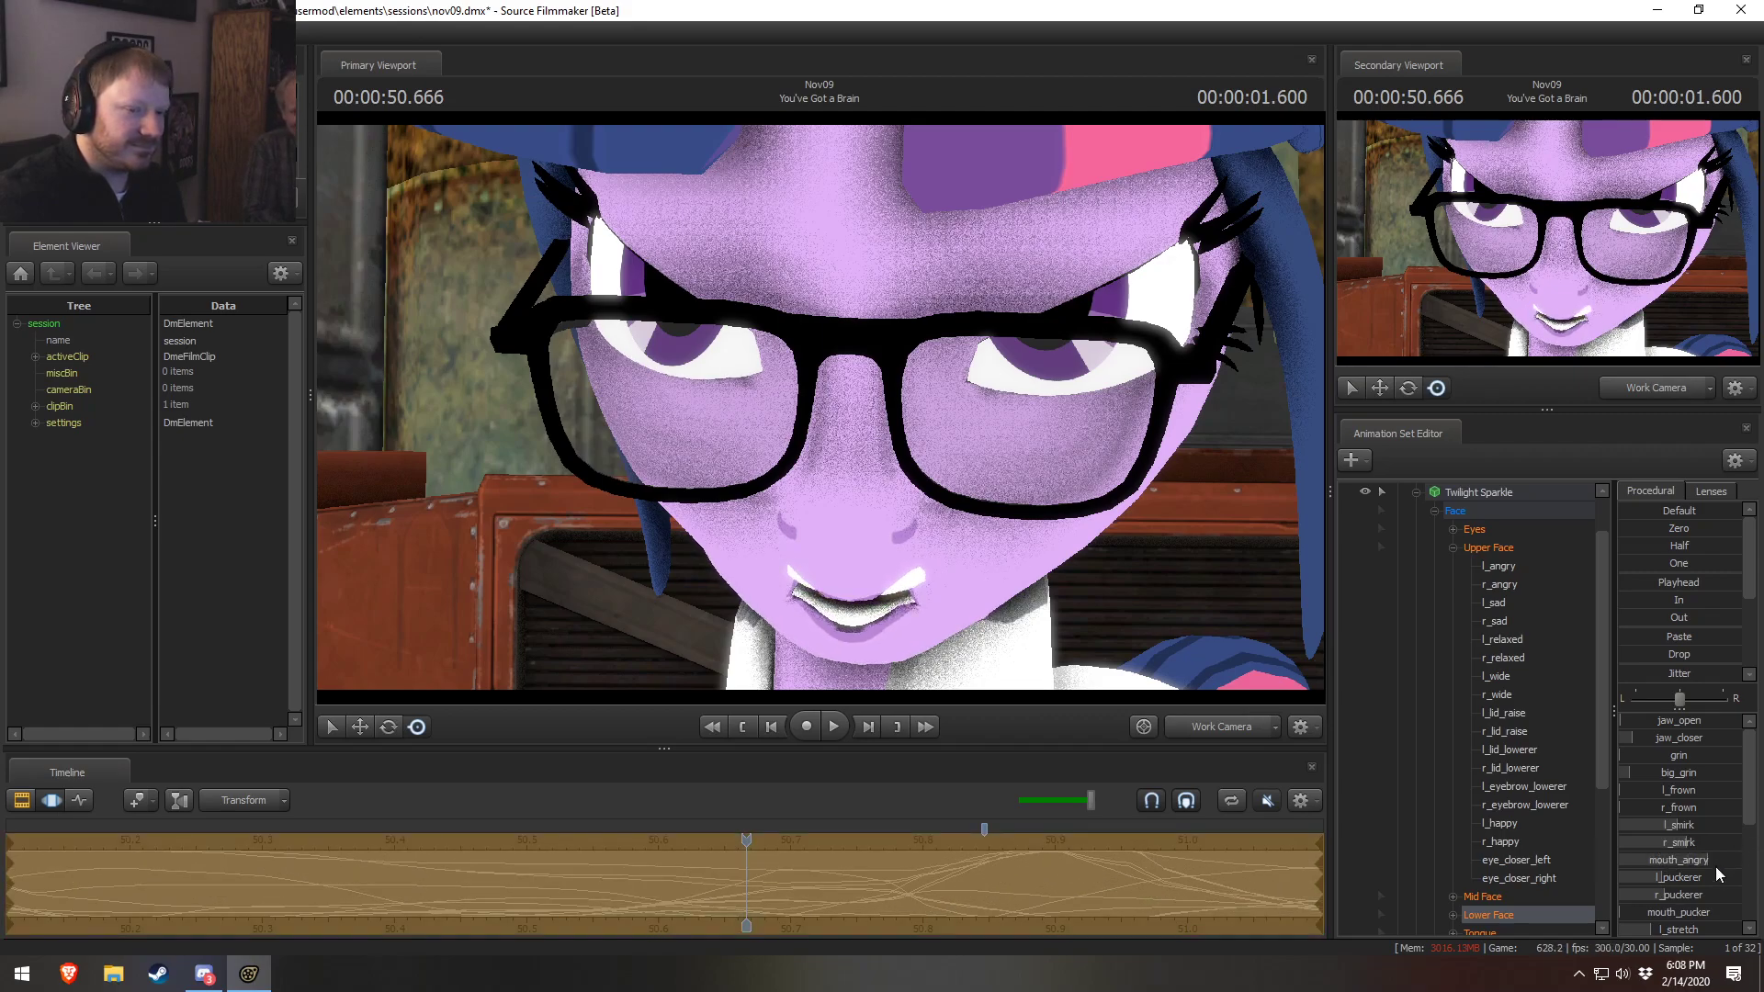
{"action": "scroll", "coordinate": [1718, 873], "scroll_direction": "down", "scroll_amount": 1}
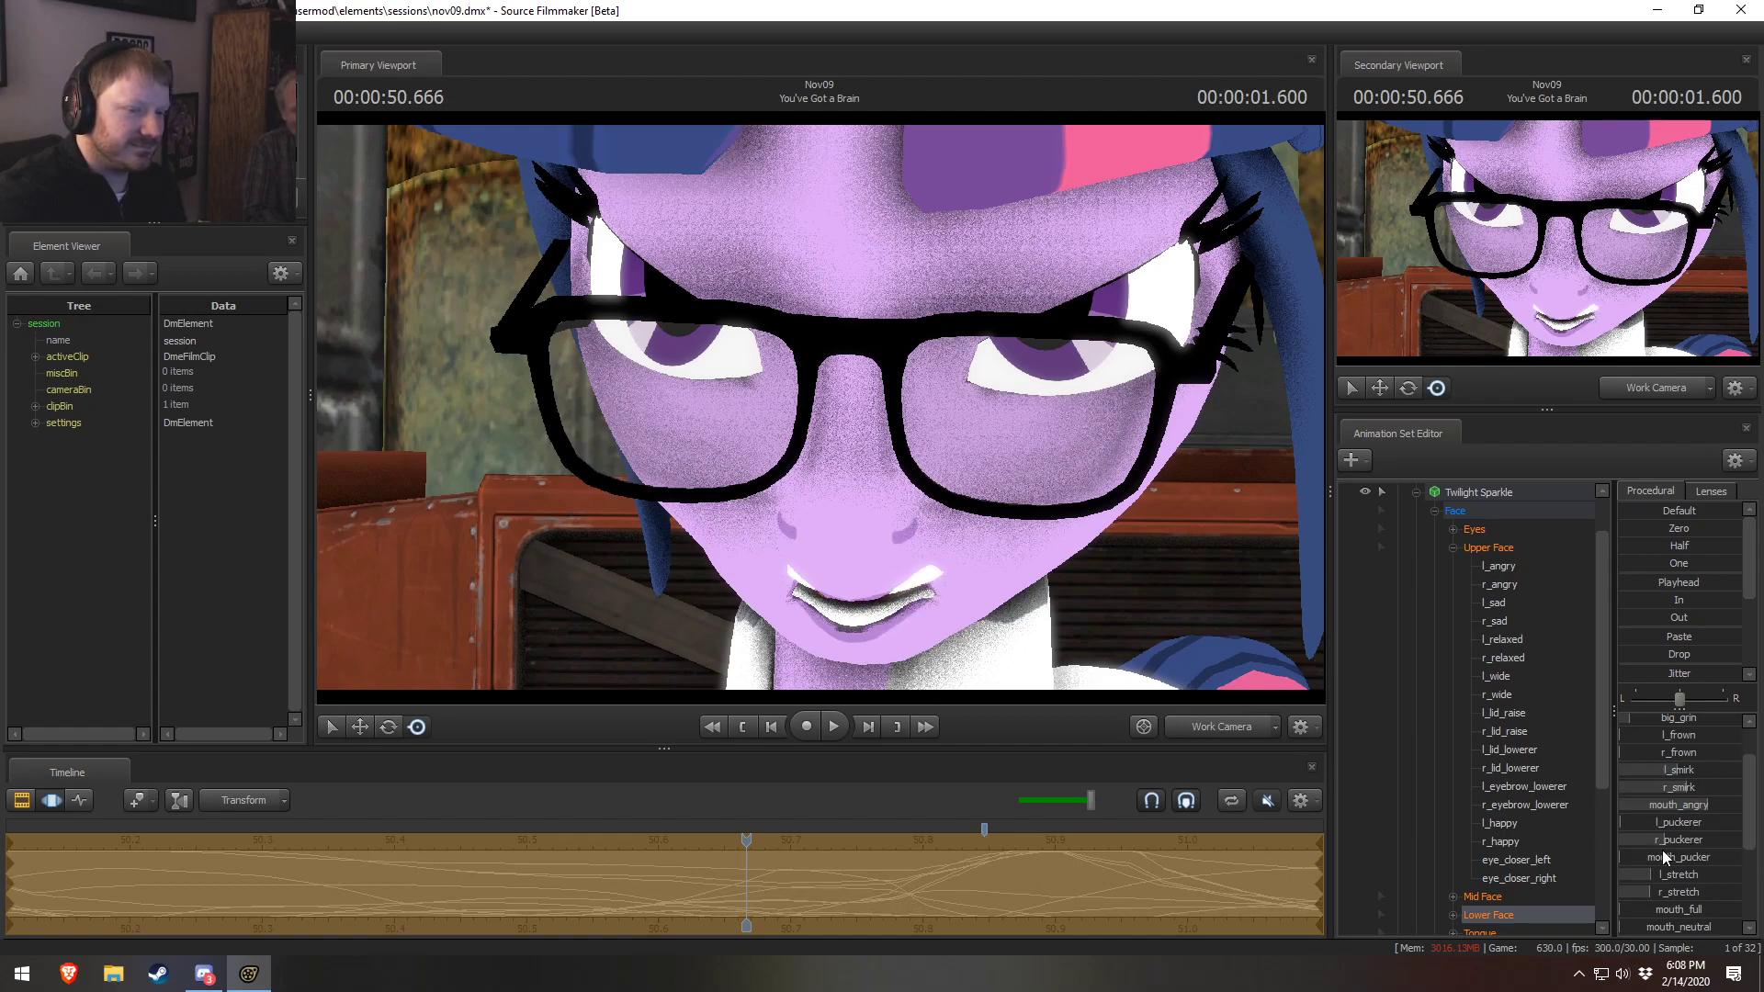
{"action": "left_click_drag", "start_coordinate": [1661, 840], "coordinate": [1637, 840]}
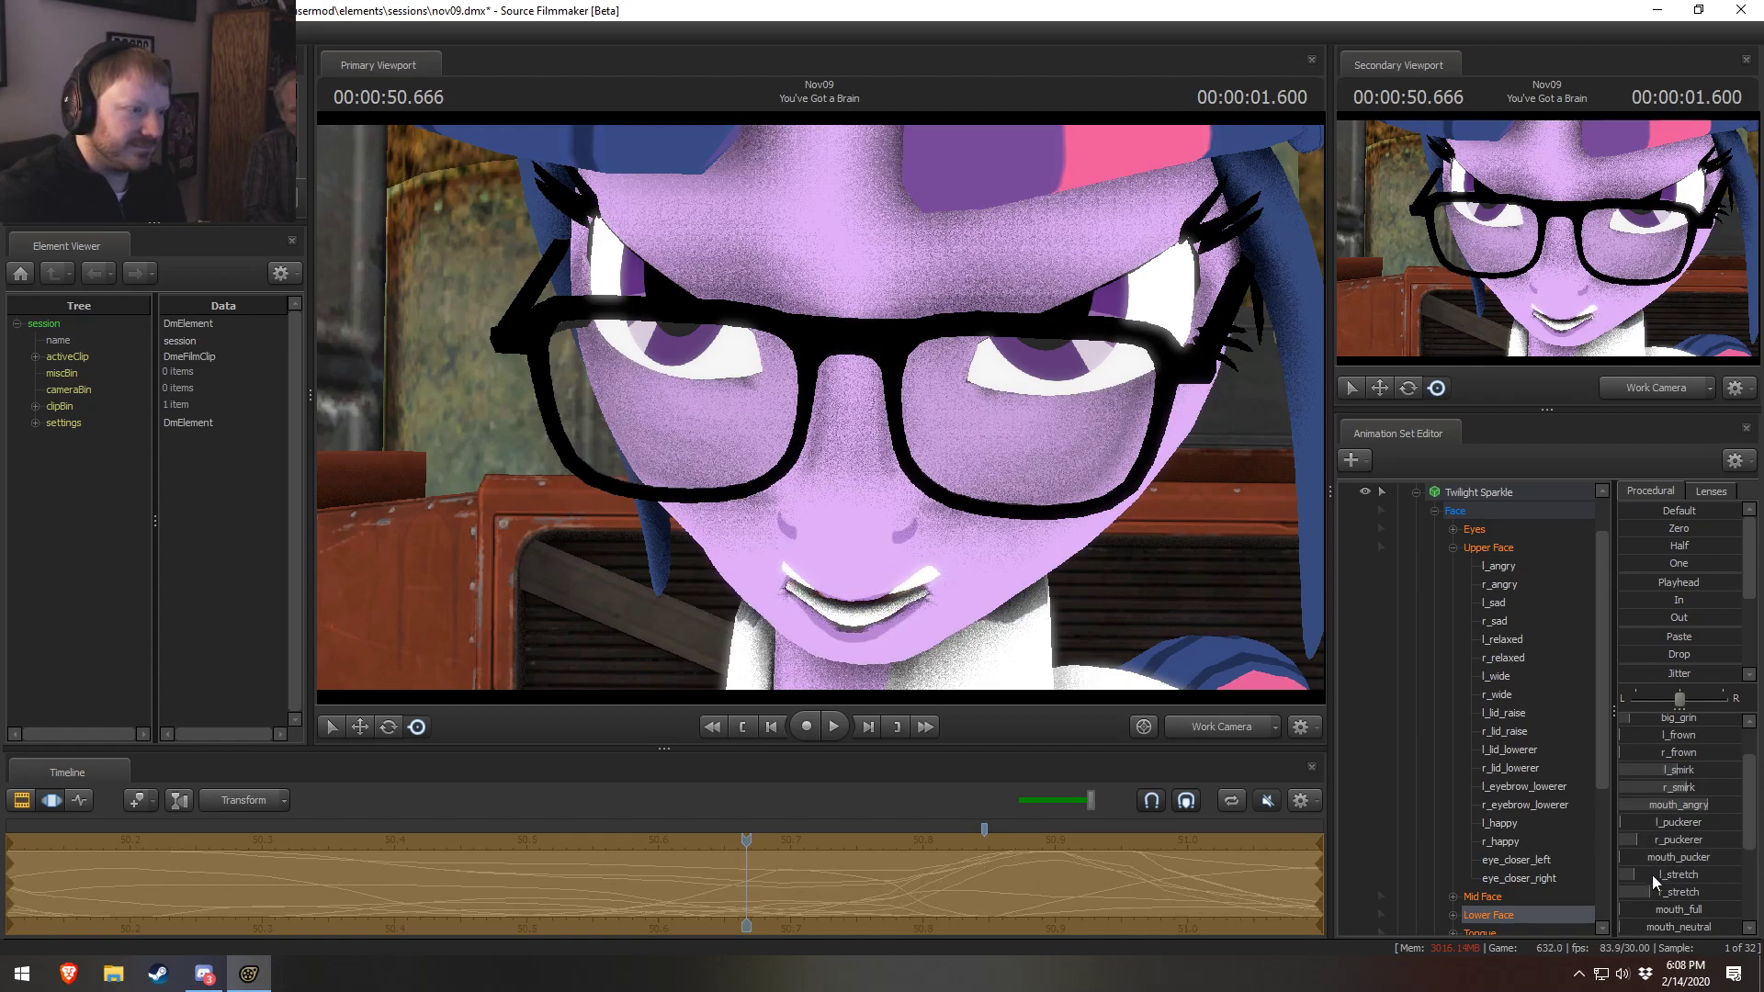
{"action": "scroll", "coordinate": [1698, 847], "scroll_direction": "up", "scroll_amount": 1}
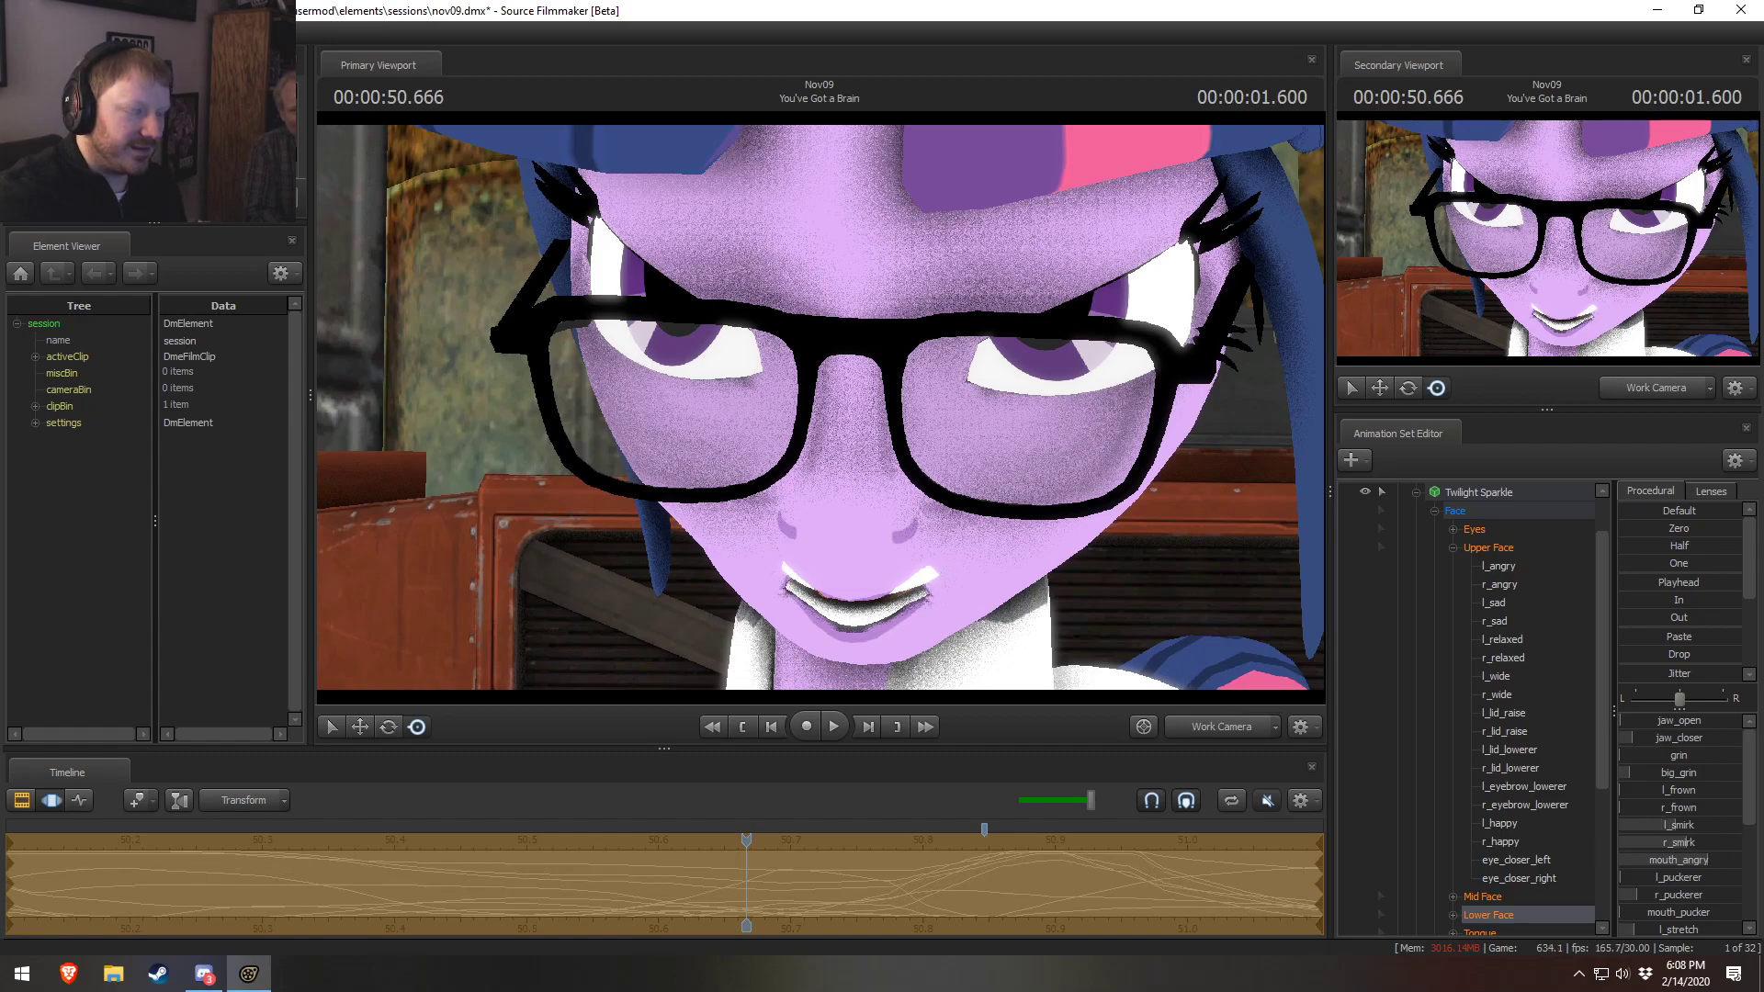
{"action": "scroll", "coordinate": [1698, 805], "scroll_direction": "down", "scroll_amount": 4}
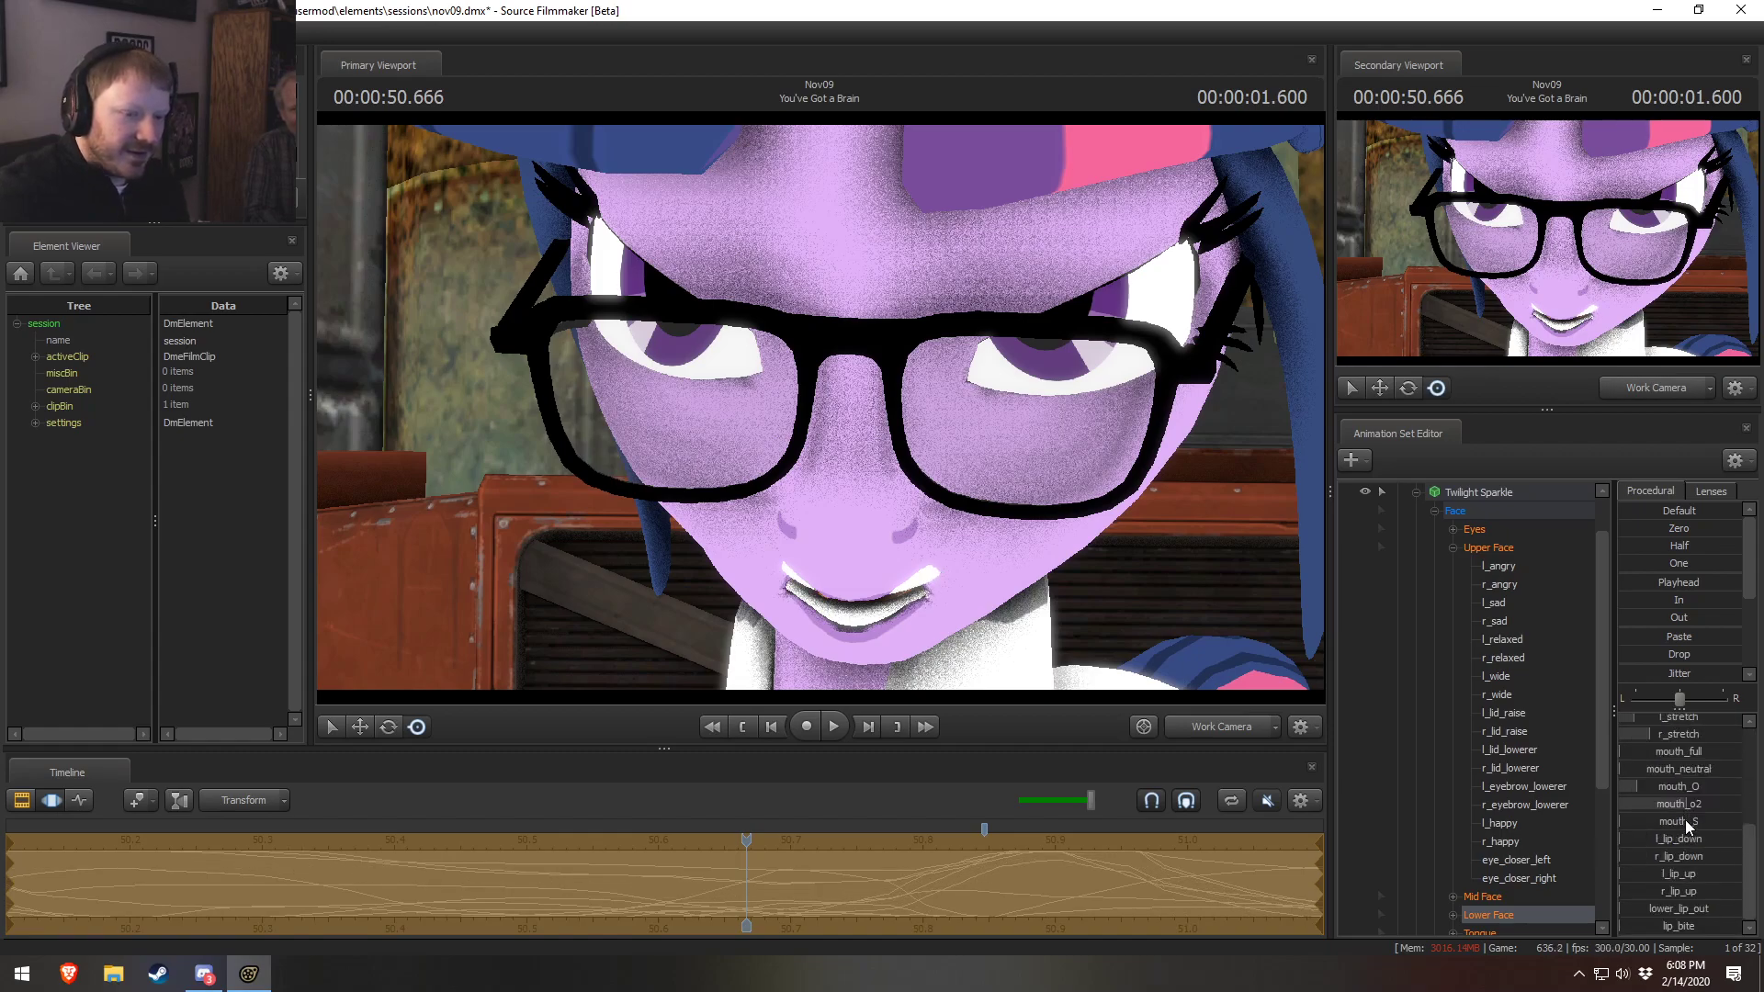
{"action": "left_click_drag", "start_coordinate": [1682, 803], "coordinate": [1638, 804]}
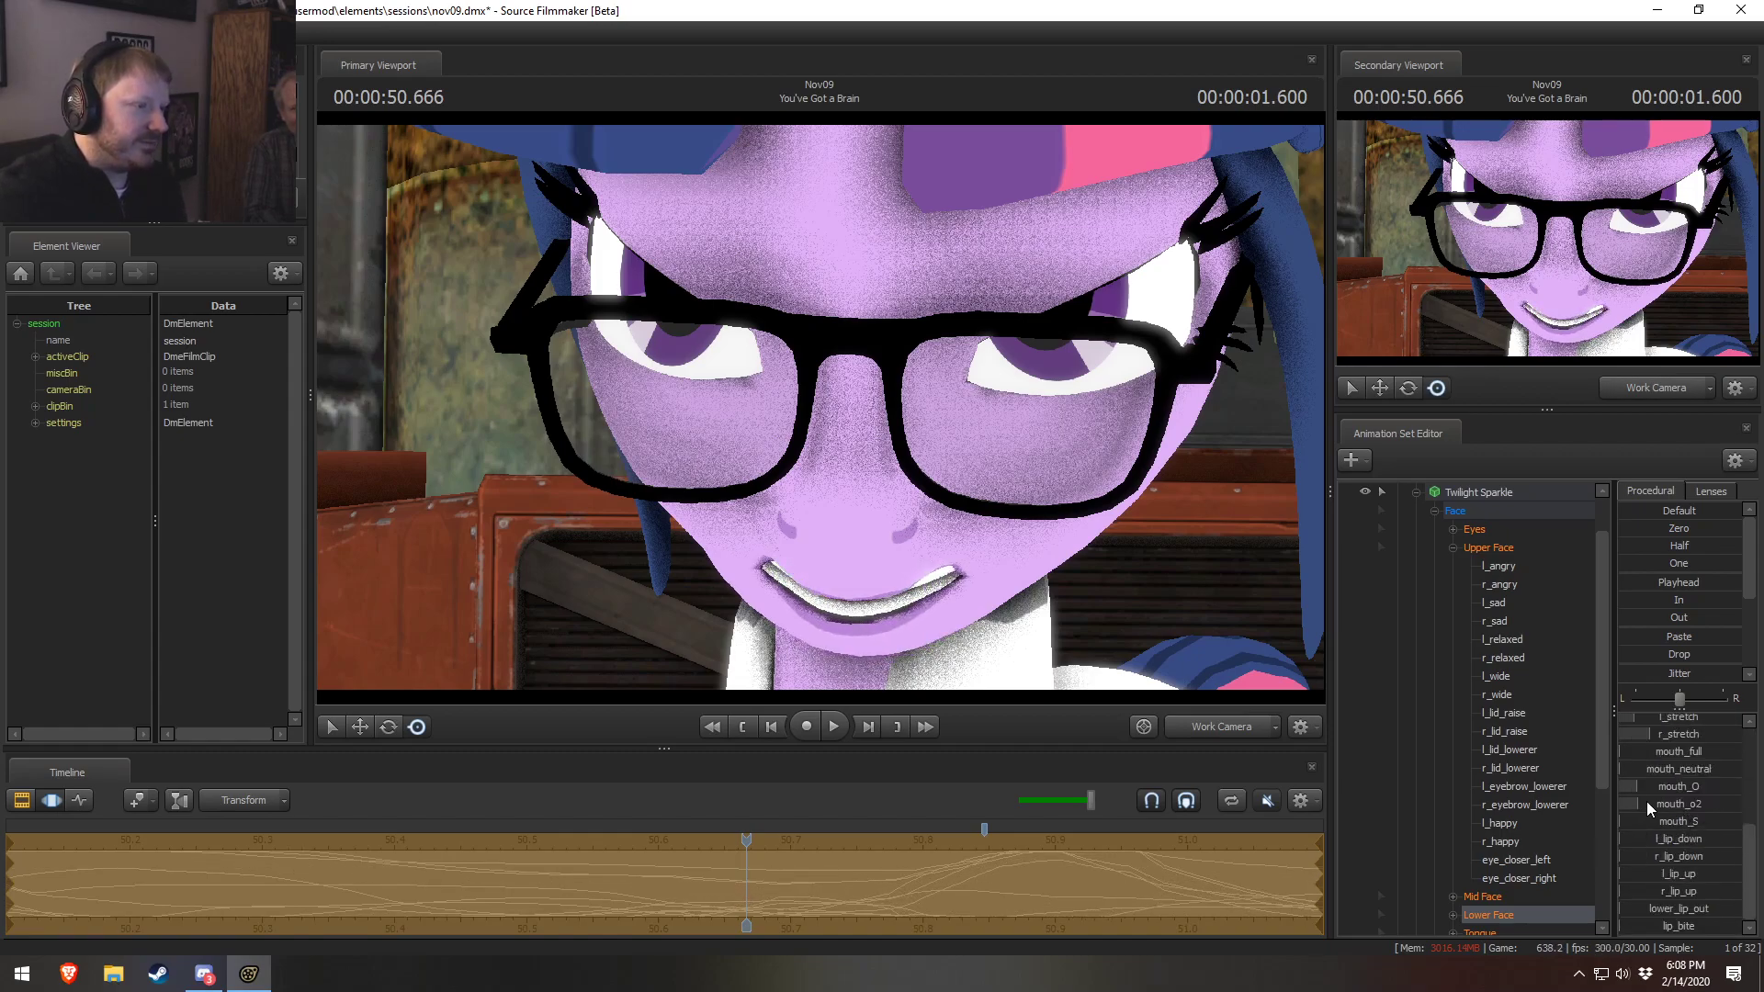
Try raising jaw_closer, l_frown, r_frown and mouth_full in the Lower Face group while lowering l_smrk and r_smrk
{"action": "scroll", "coordinate": [1687, 824], "scroll_direction": "up", "scroll_amount": 4}
{"action": "mouse_move", "coordinate": [1675, 722]}
{"action": "left_mouse_down"}
{"action": "mouse_move", "coordinate": [1720, 721]}
{"action": "mouse_move", "coordinate": [1672, 721]}
{"action": "left_mouse_up"}
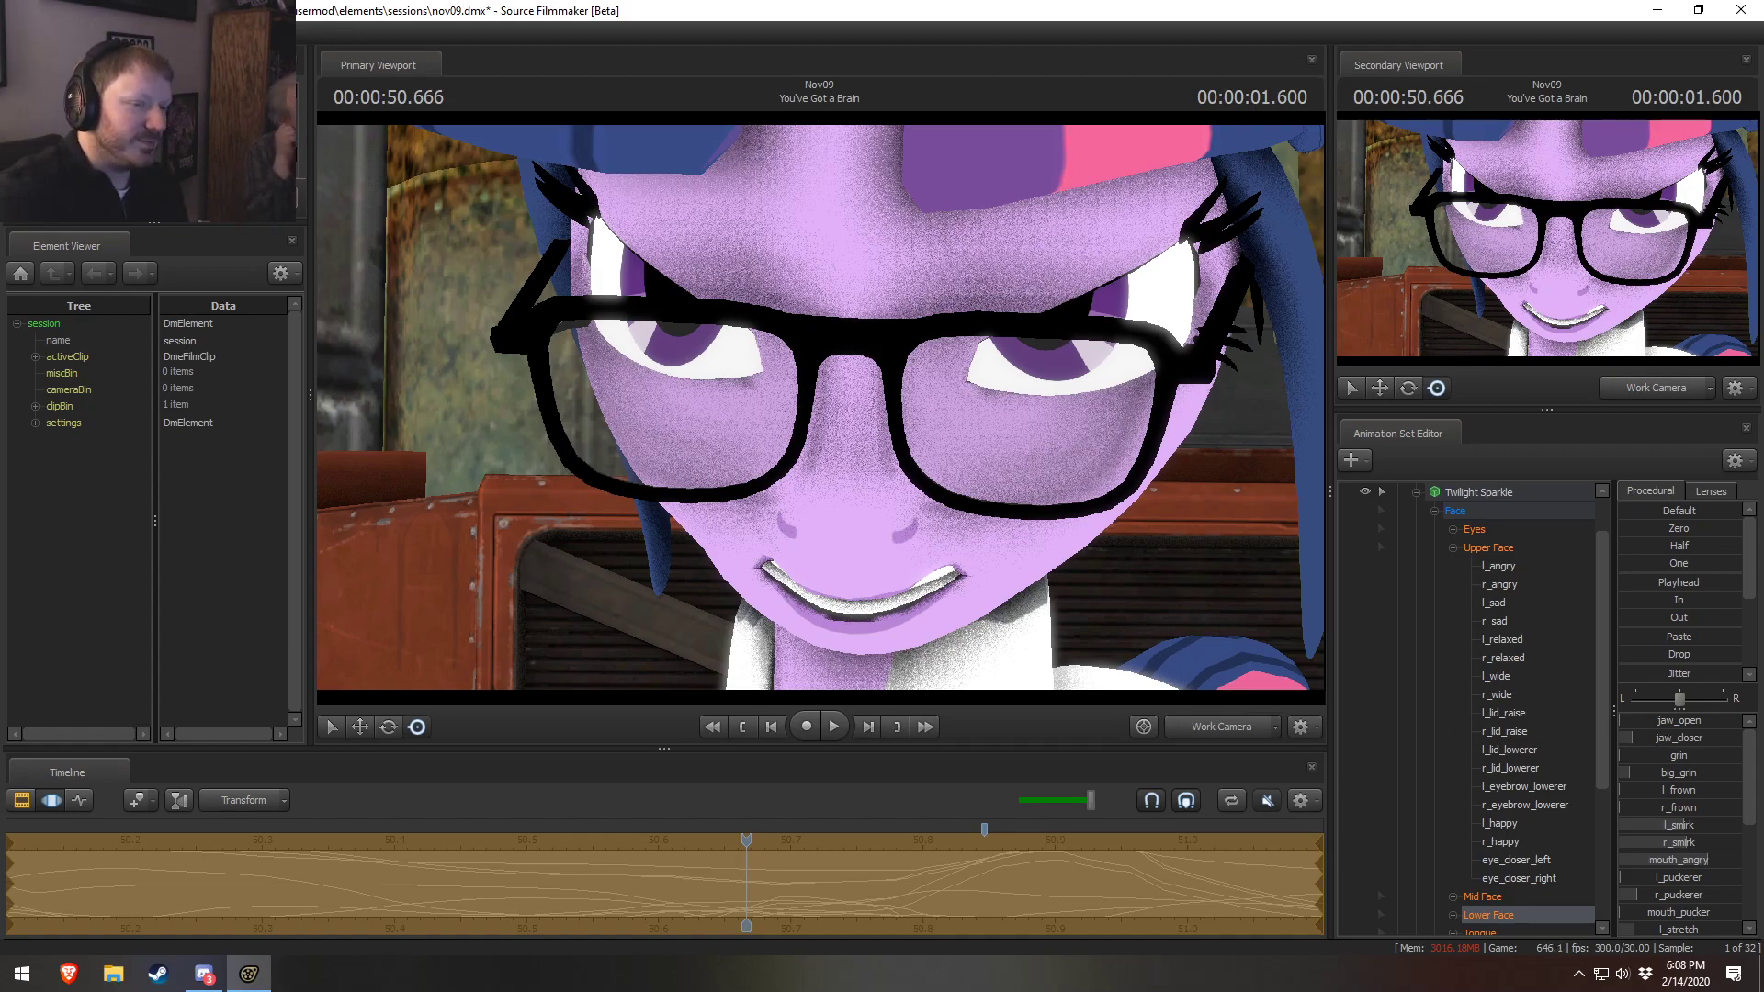
{"action": "left_click_drag", "start_coordinate": [1692, 740], "coordinate": [1737, 790]}
{"action": "left_click_drag", "start_coordinate": [1681, 843], "coordinate": [1736, 855]}
{"action": "scroll", "coordinate": [1720, 899], "scroll_direction": "down", "scroll_amount": 2}
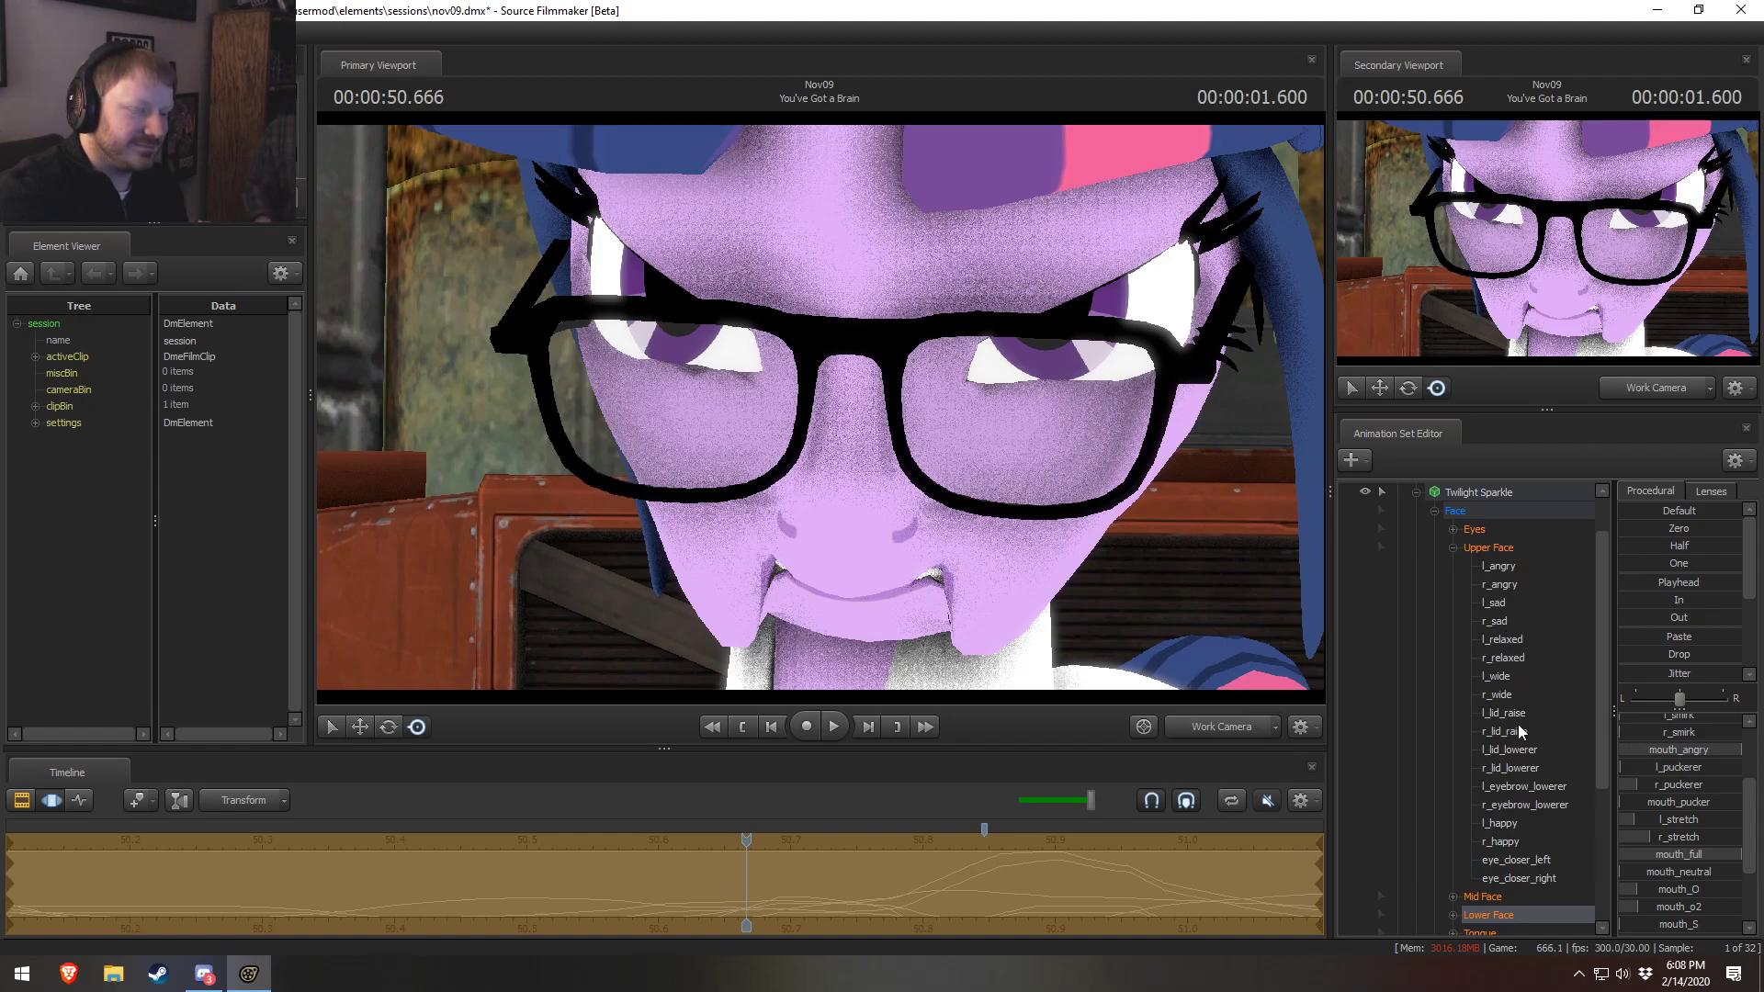
Try adjusting nose_wrinkle in the Mid Face group and jaw_open in the Lower Face group
{"action": "left_click", "coordinate": [1496, 896]}
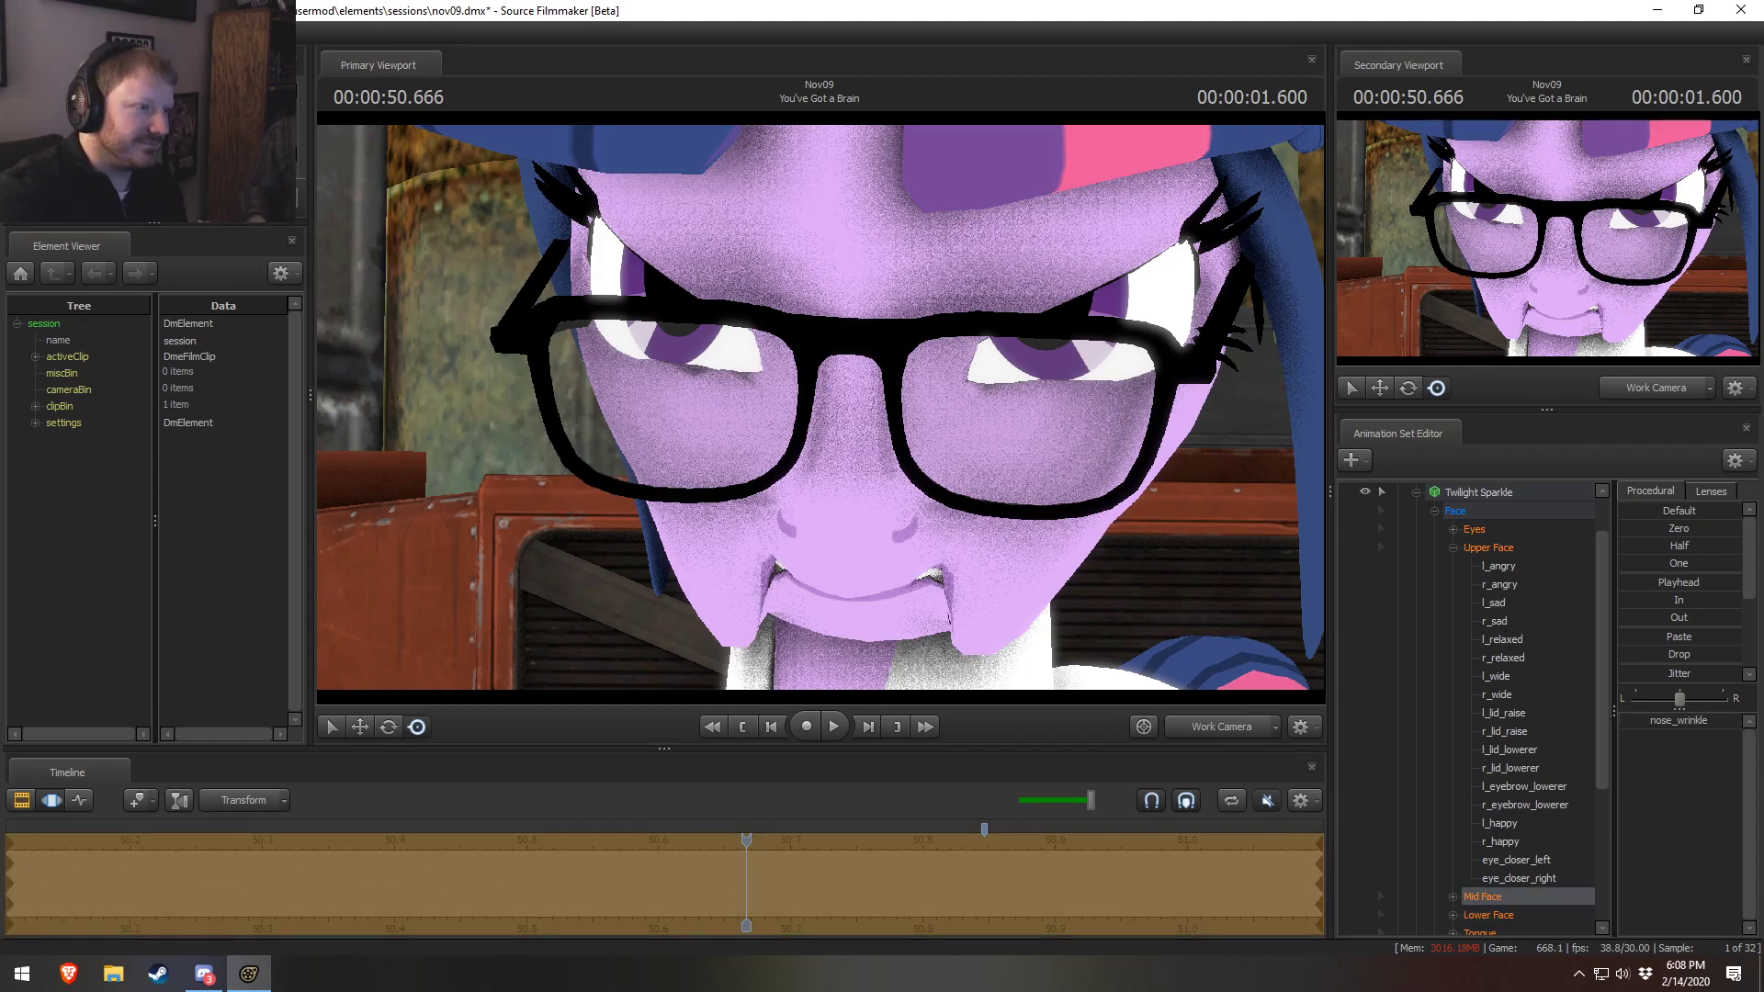
{"action": "left_click_drag", "start_coordinate": [1726, 720], "coordinate": [1621, 721]}
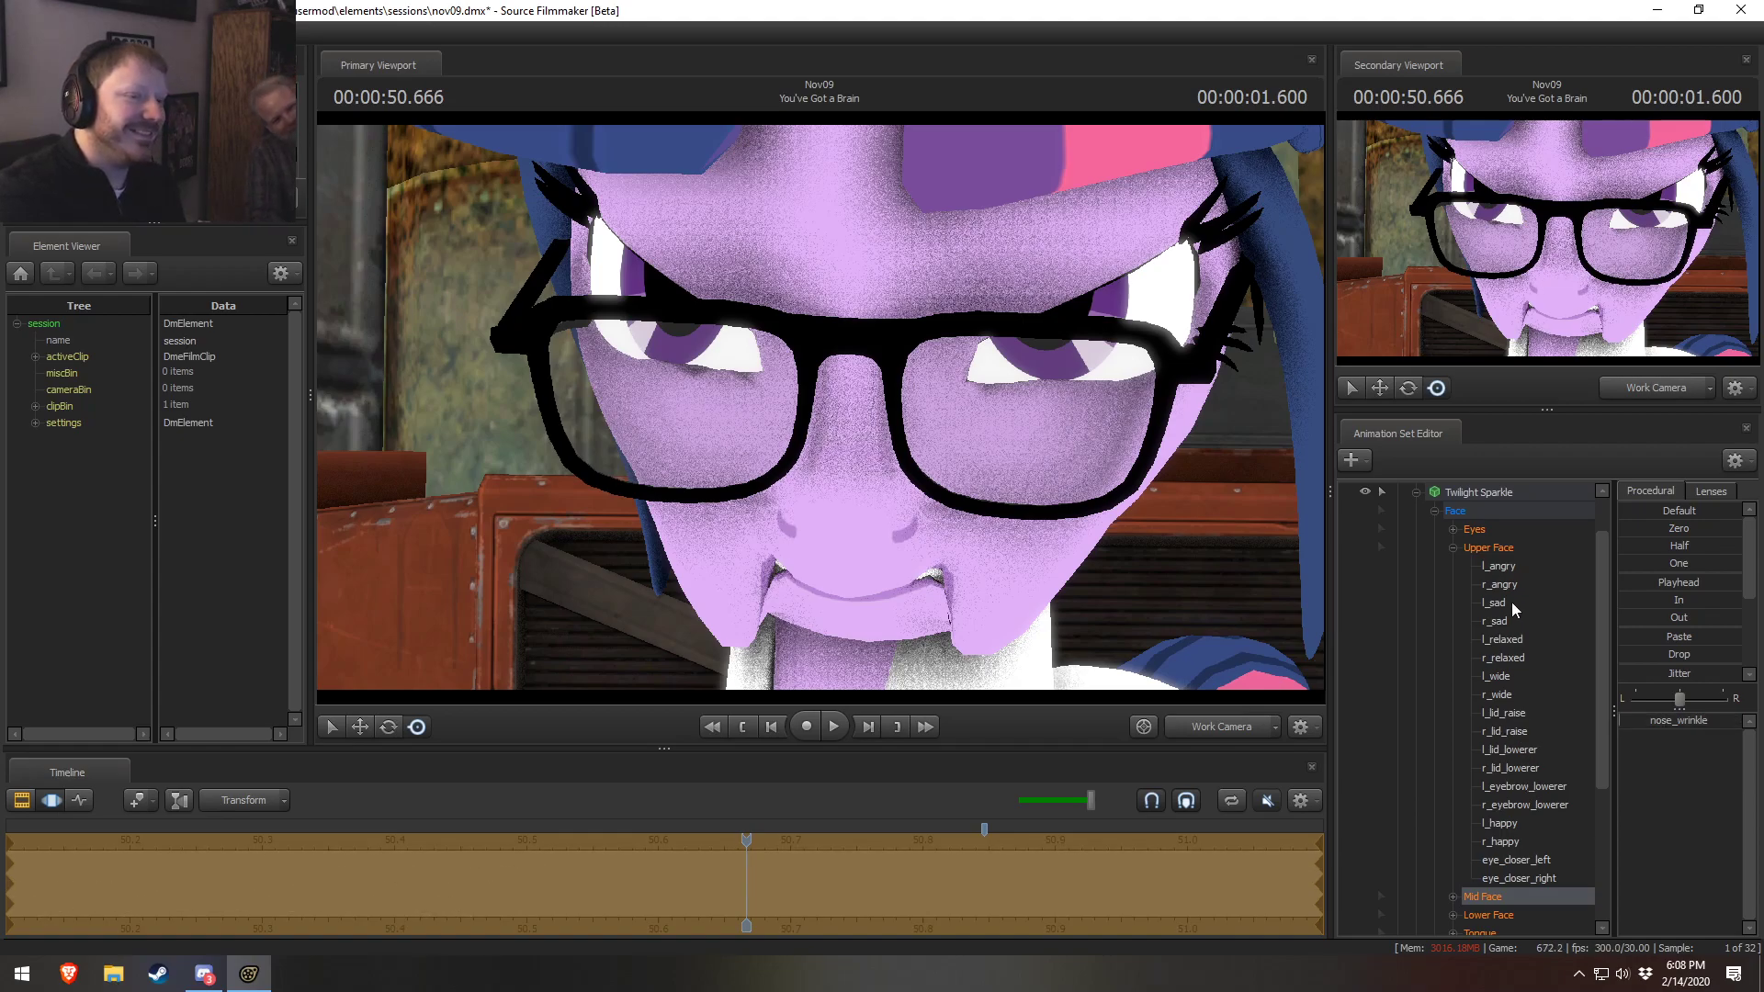
{"action": "double_click", "coordinate": [1522, 902]}
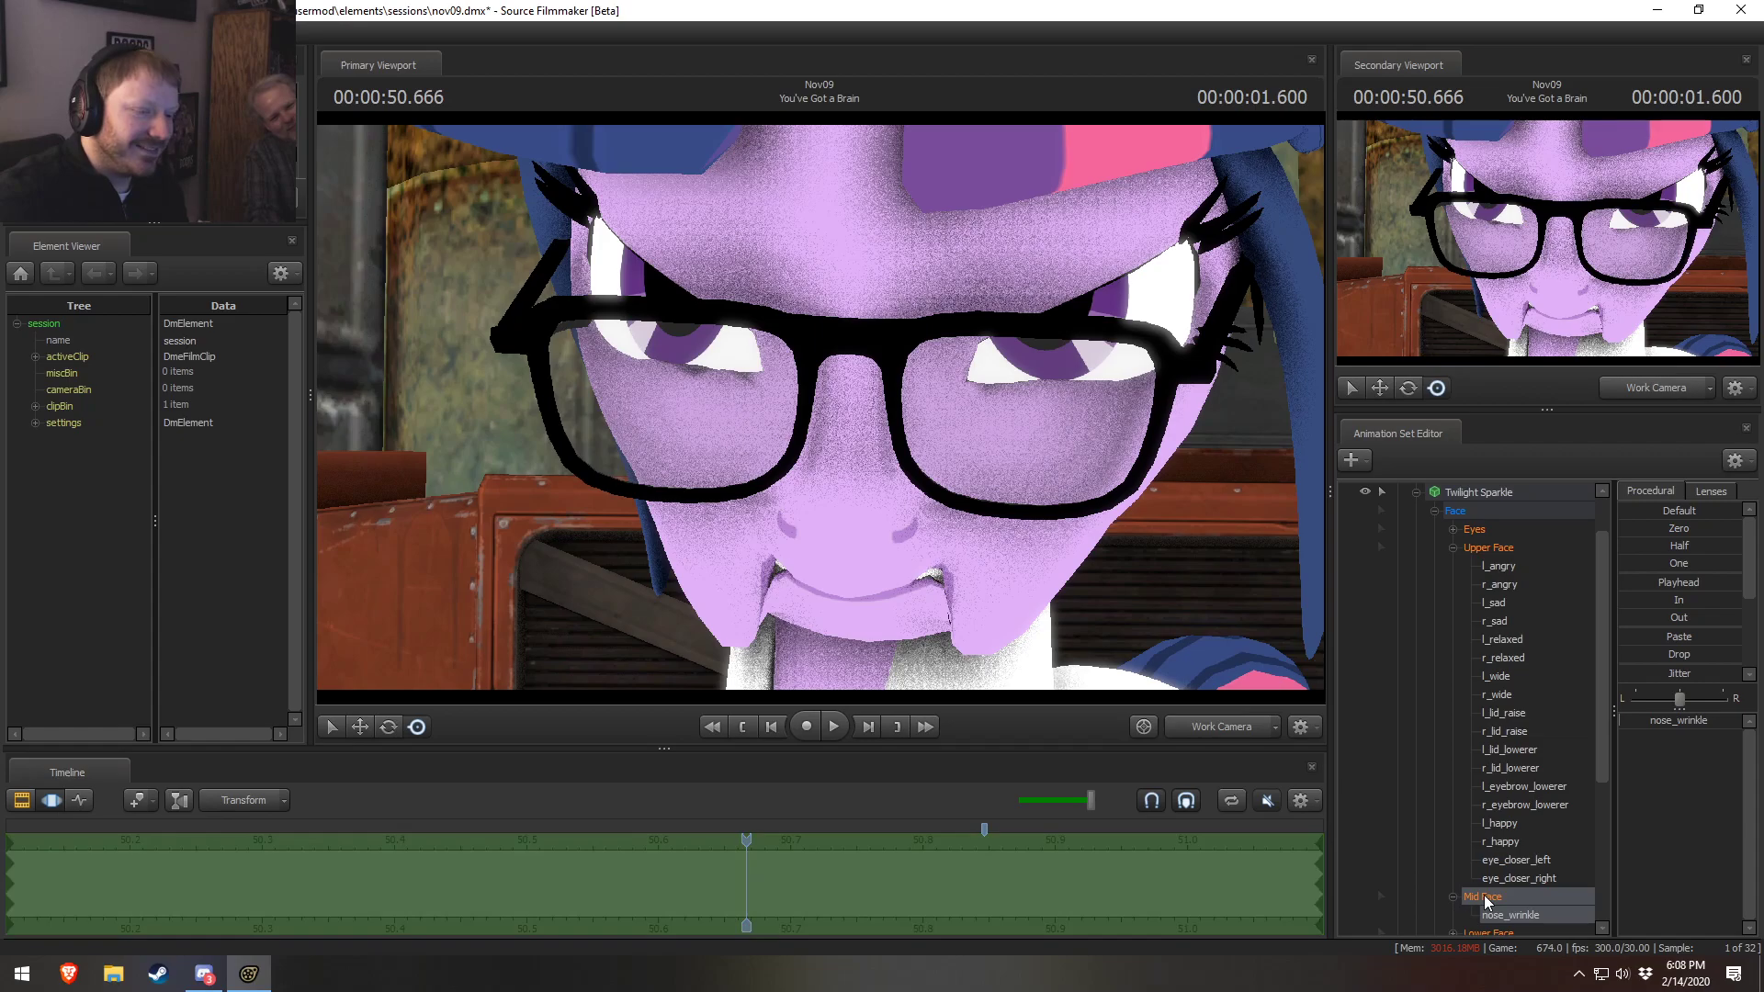
{"action": "left_click", "coordinate": [1485, 901]}
{"action": "left_click", "coordinate": [1493, 914]}
{"action": "mouse_move", "coordinate": [1672, 722]}
{"action": "left_mouse_down"}
{"action": "mouse_move", "coordinate": [1723, 721]}
{"action": "mouse_move", "coordinate": [1673, 721]}
{"action": "left_mouse_up"}
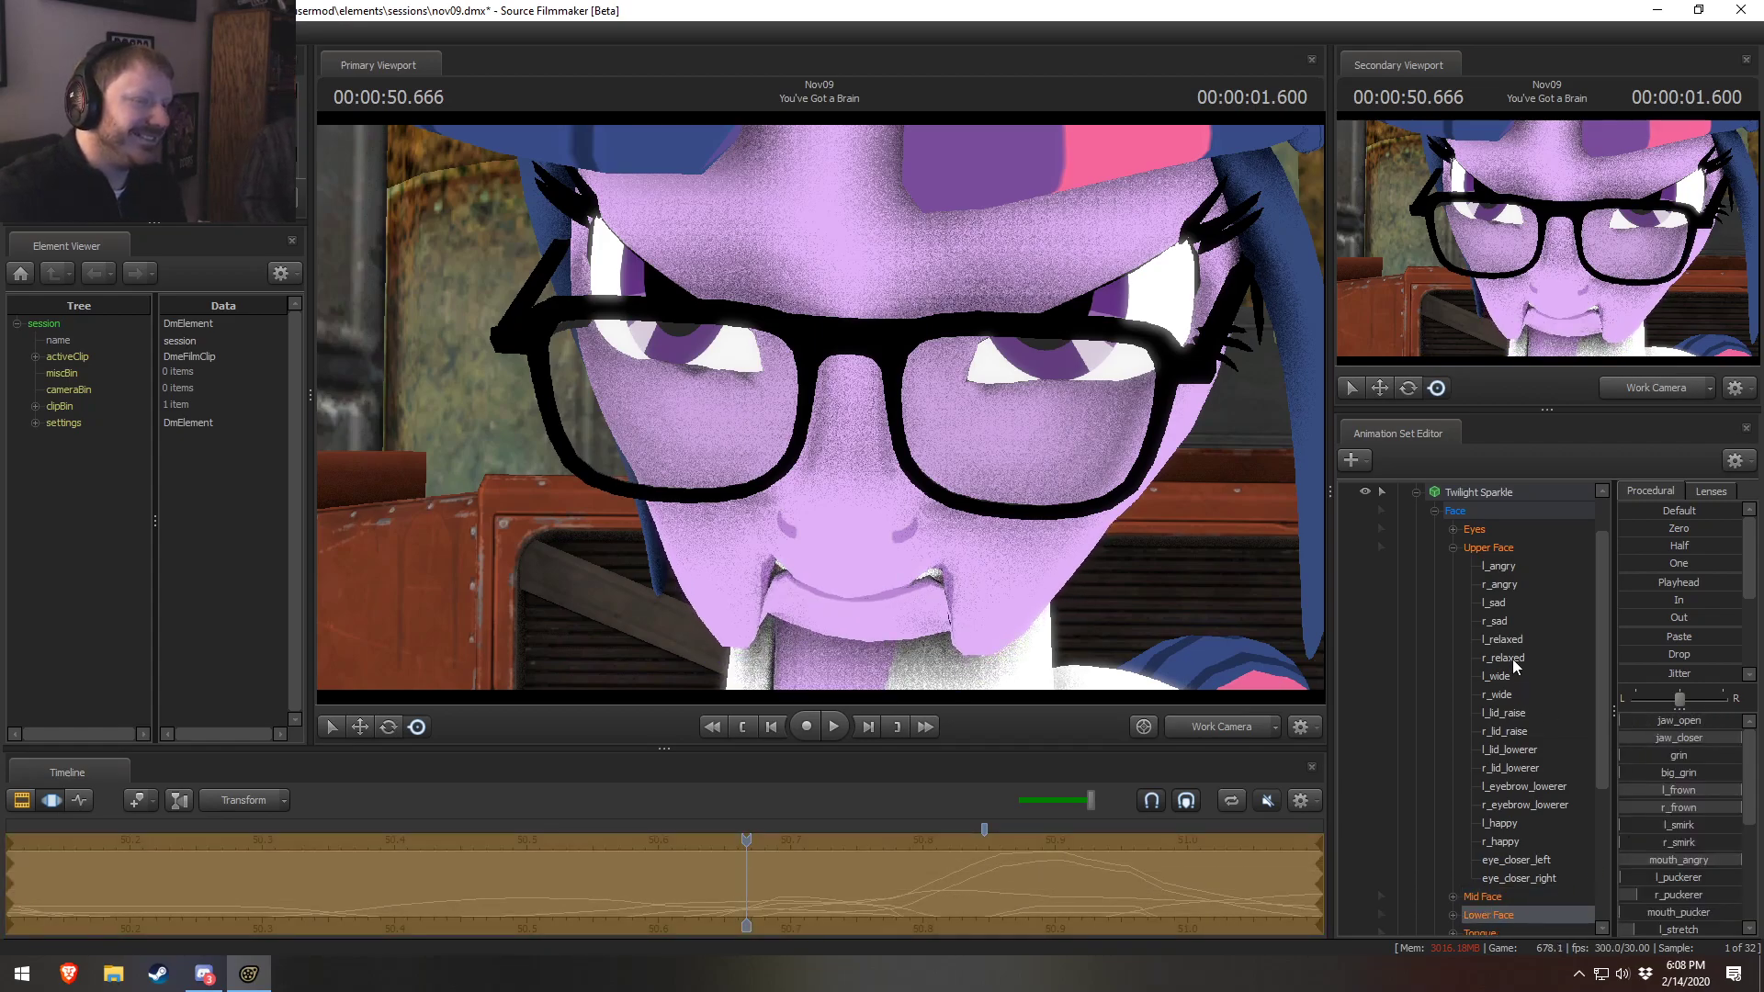
Try lowering l_angry and r_angry and raising l_sad and r_sad in the Upper Face group, then jaw_open in Lower Face
{"action": "left_click", "coordinate": [1488, 548]}
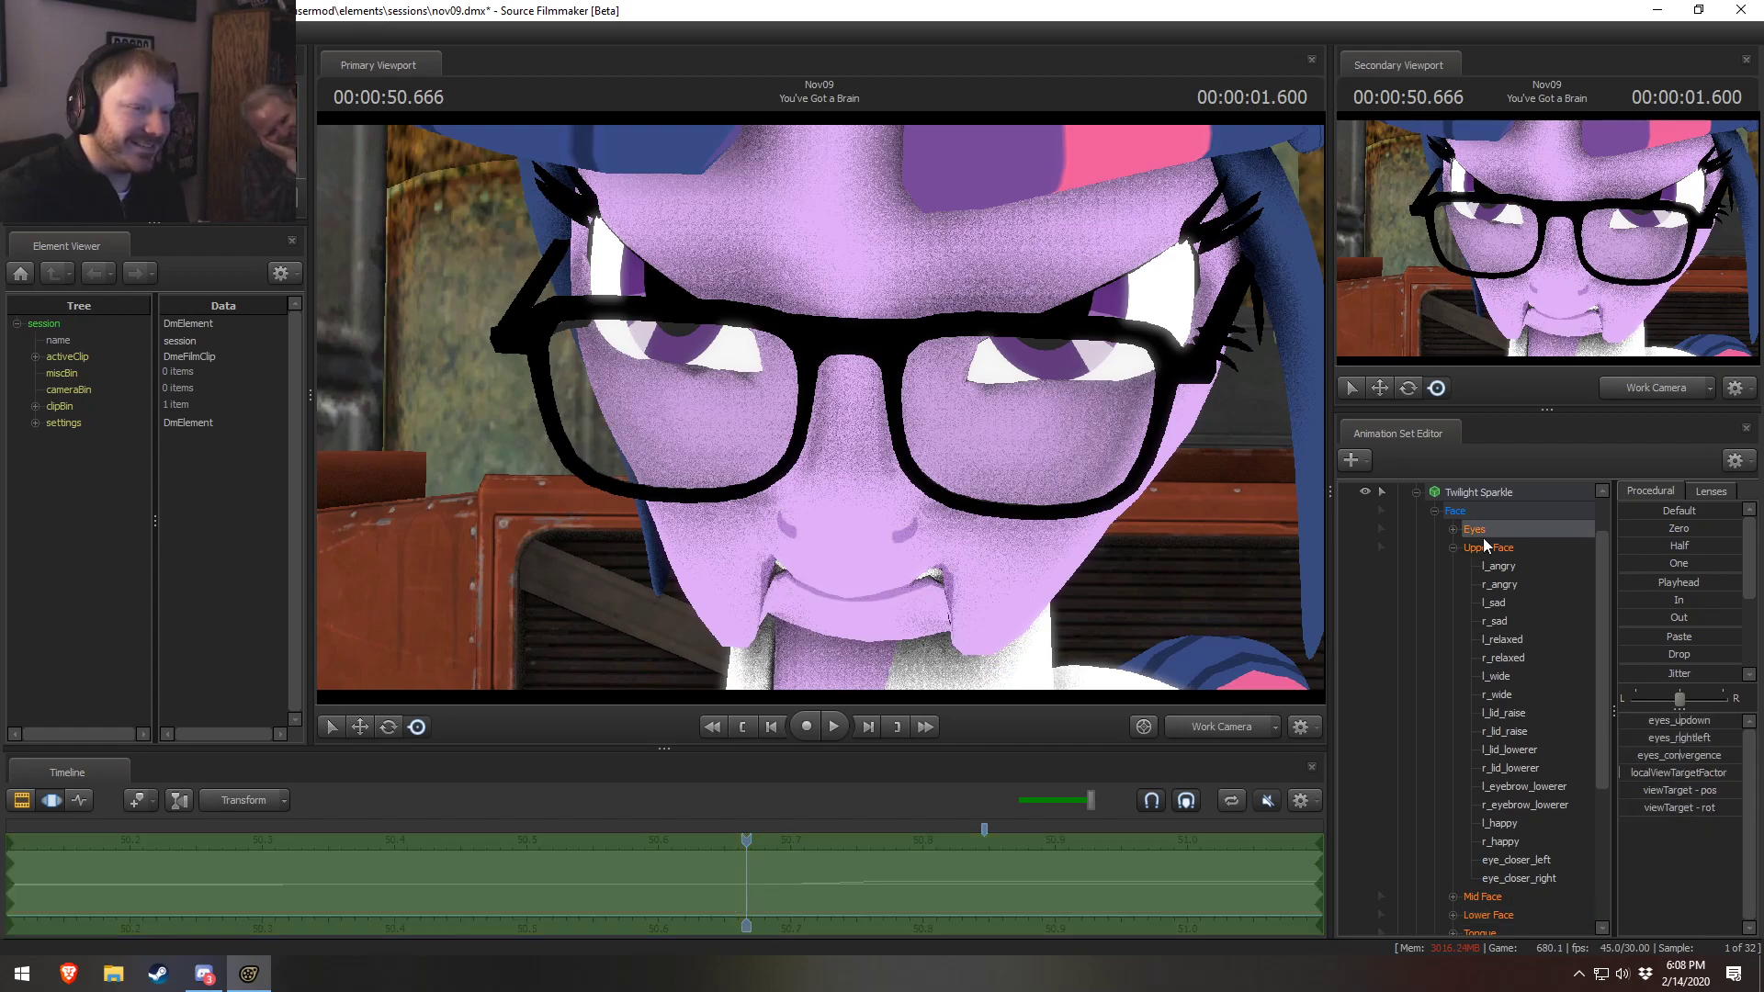
{"action": "left_click_drag", "start_coordinate": [1661, 725], "coordinate": [1619, 740]}
{"action": "left_click_drag", "start_coordinate": [1667, 755], "coordinate": [1713, 777]}
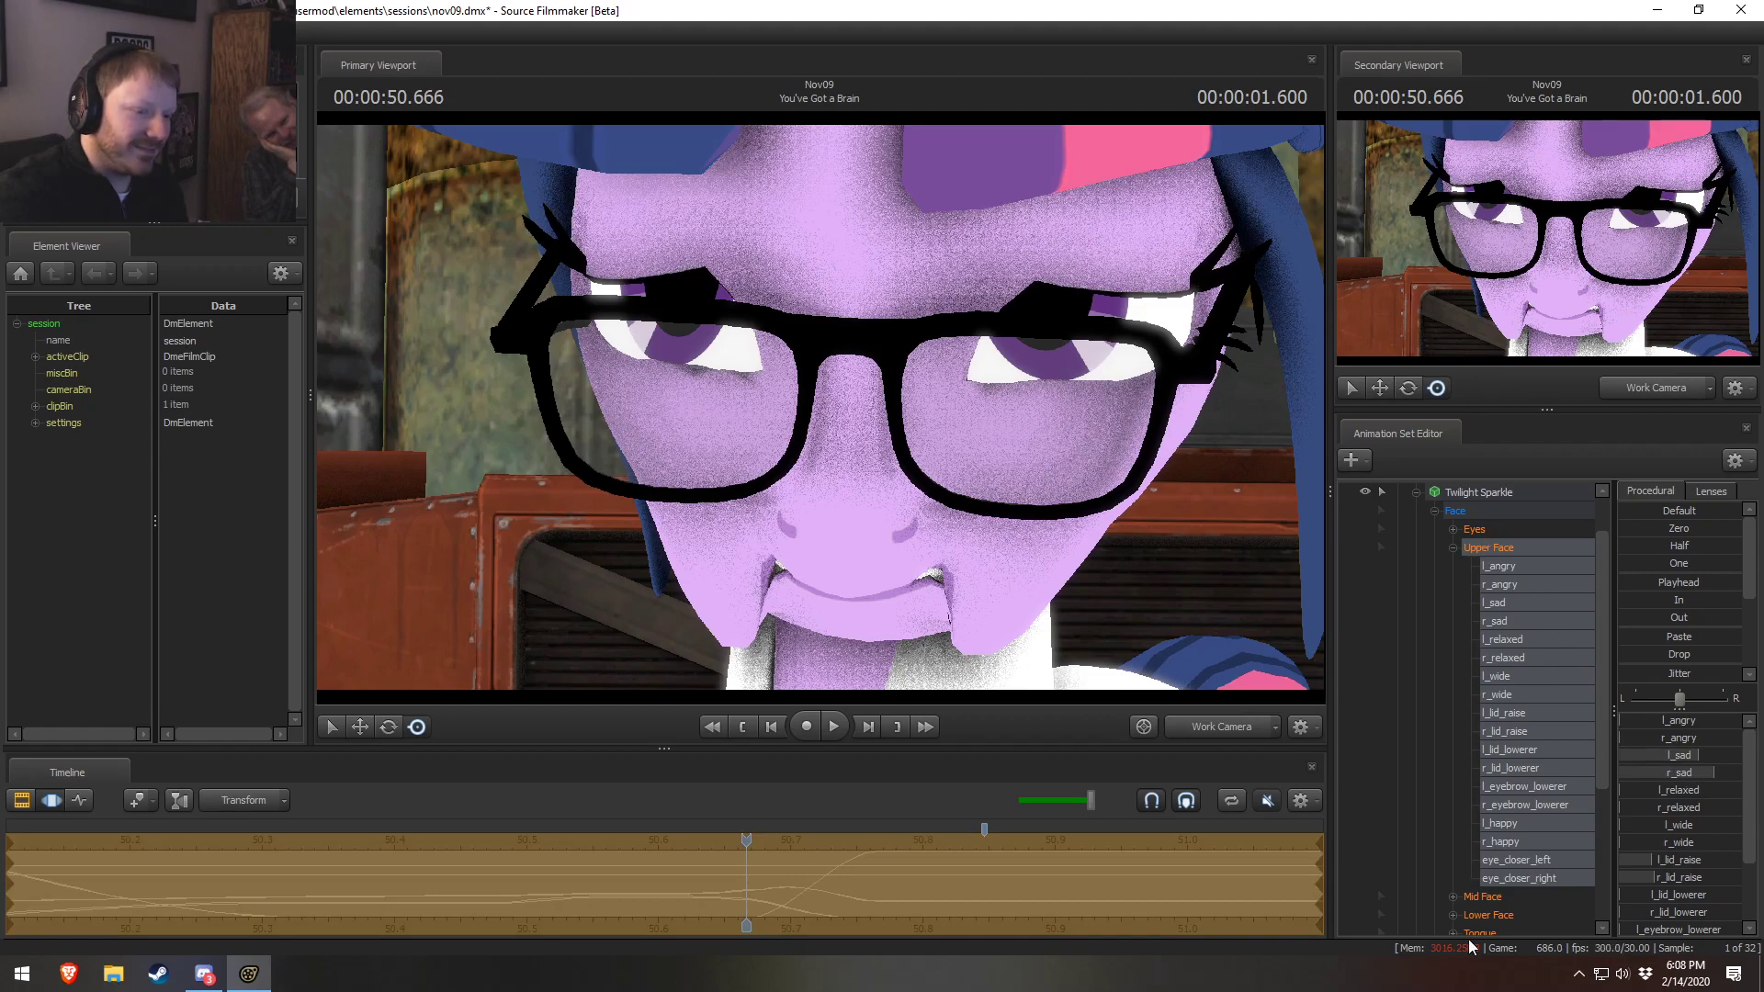
{"action": "left_click", "coordinate": [1487, 916]}
{"action": "mouse_move", "coordinate": [1663, 720]}
{"action": "left_mouse_down"}
{"action": "mouse_move", "coordinate": [1700, 721]}
{"action": "mouse_move", "coordinate": [1621, 720]}
{"action": "mouse_move", "coordinate": [1691, 724]}
{"action": "mouse_move", "coordinate": [1645, 724]}
{"action": "left_mouse_up"}
Undo the recent facial slider changes on Twilight Sparkle and collapse her Upper Face group
{"action": "left_click_drag", "start_coordinate": [1049, 649], "coordinate": [827, 420]}
{"action": "key", "text": "w"}
{"action": "key", "text": "s"}
{"action": "key", "text": "w"}
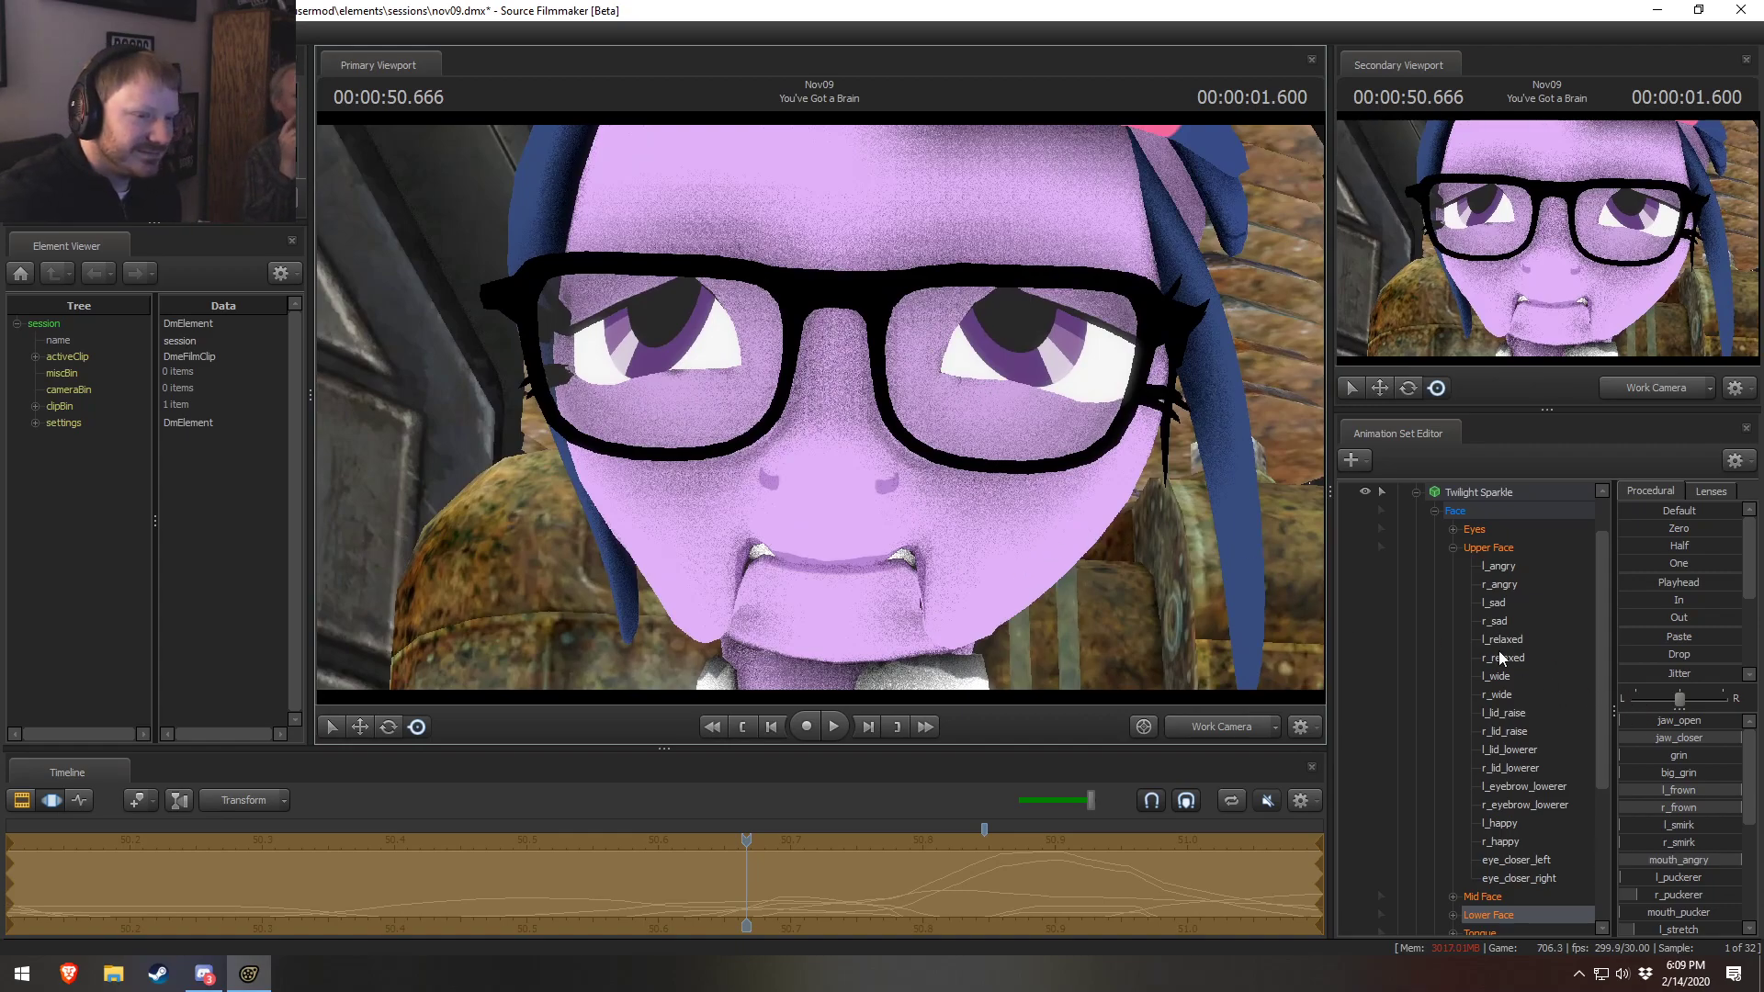
{"action": "key", "text": "F2"}
{"action": "key", "text": "F3"}
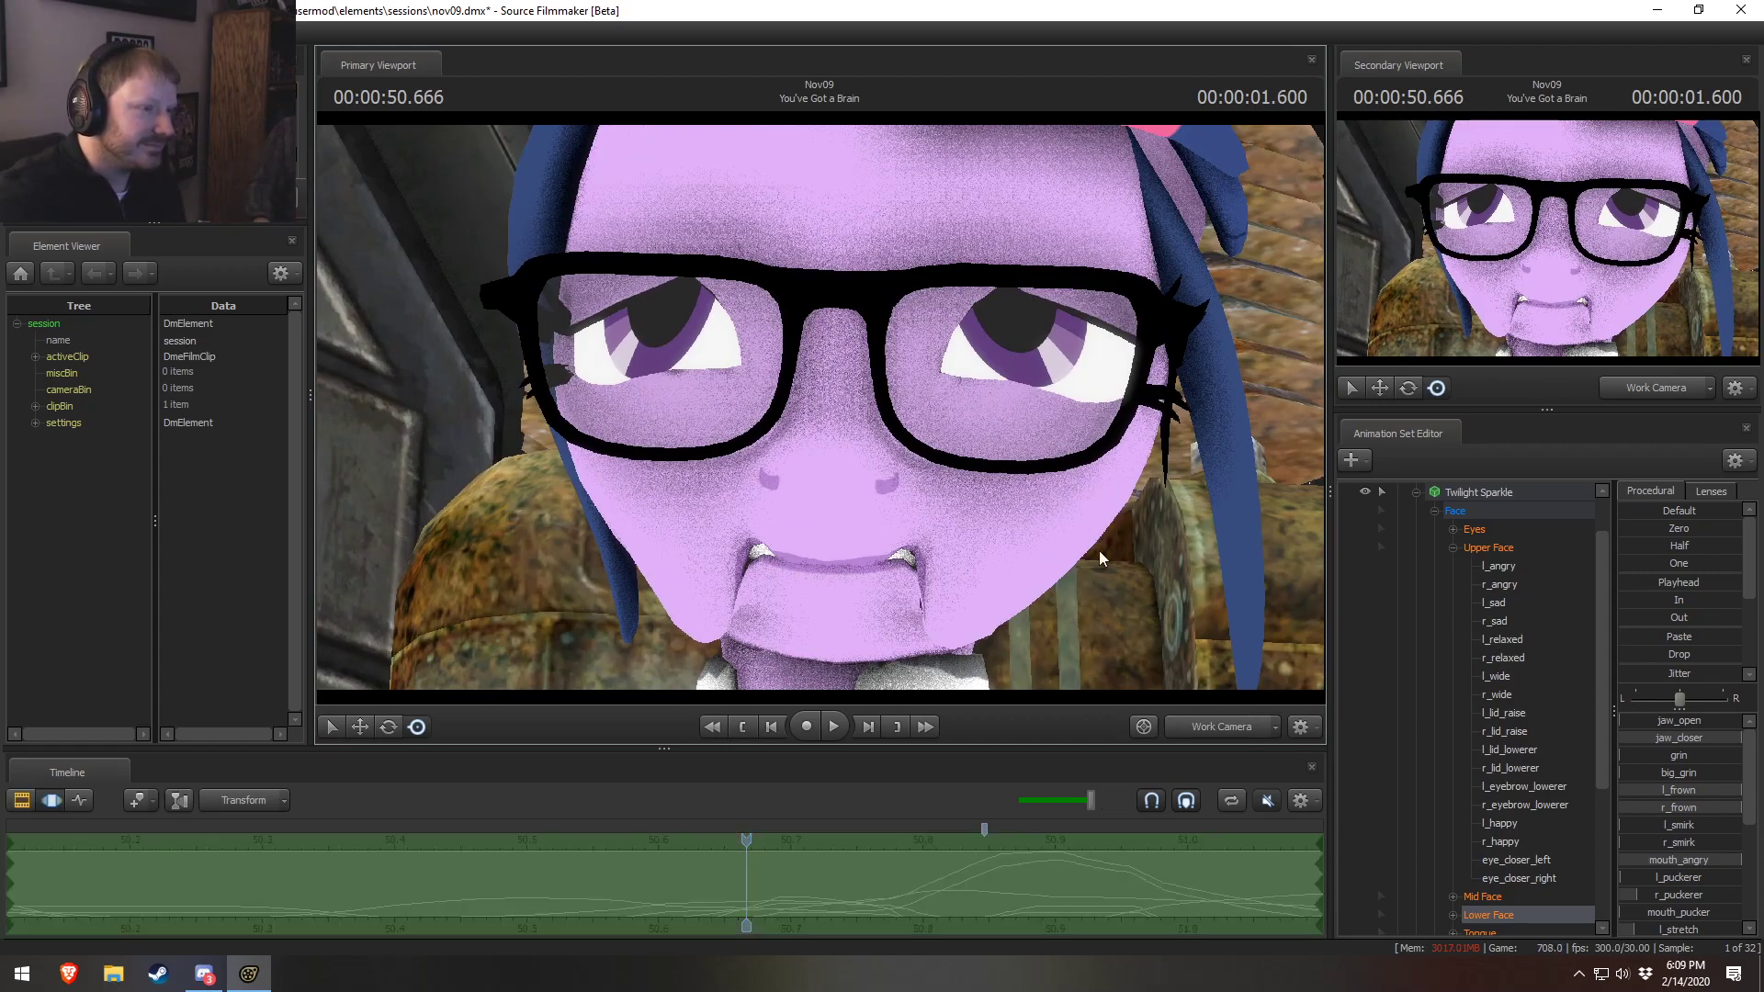
{"action": "key", "text": "Escape"}
{"action": "left_click", "coordinate": [1452, 548]}
{"action": "key", "text": "ctrl+z"}
{"action": "key", "text": "ctrl+z"}
{"action": "key", "text": "ctrl+z"}
{"action": "key", "text": "ctrl+z"}
{"action": "key", "text": "ctrl+z"}
{"action": "key", "text": "ctrl+z"}
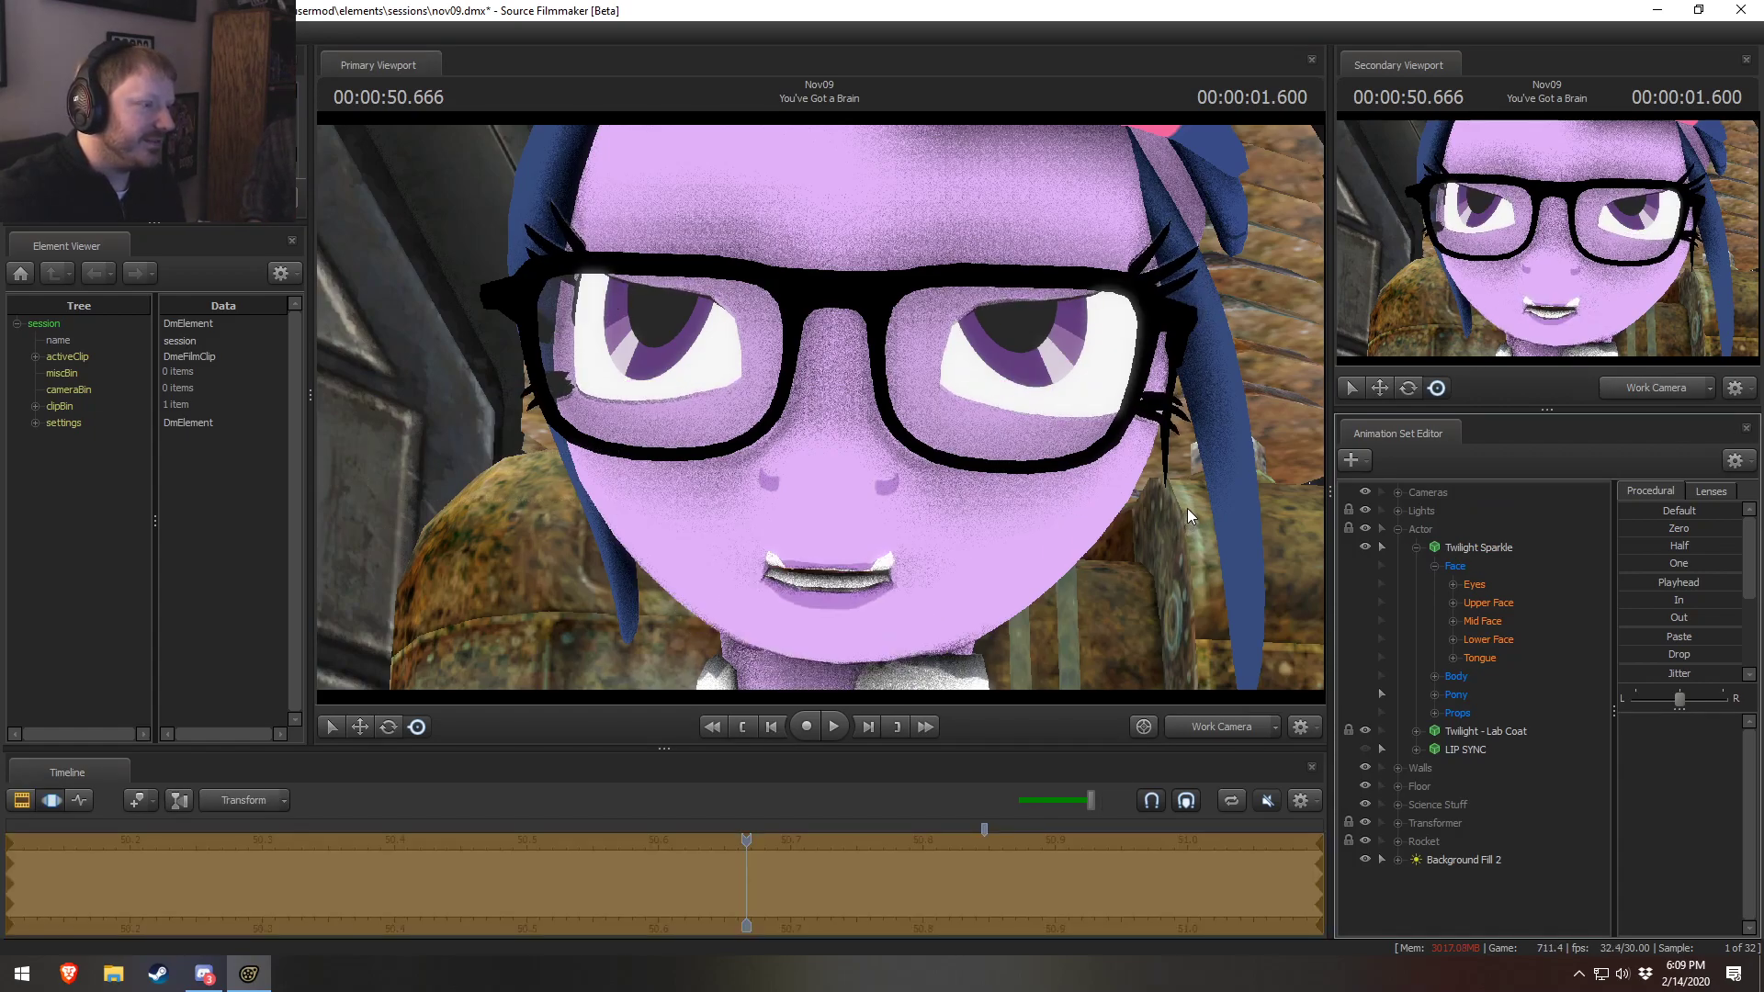
{"action": "key", "text": "ctrl+z"}
{"action": "key", "text": "ctrl+z"}
Return to the Clip Editor and show the "You've Got a Brain" shot through the Main Camera in the Primary Viewport
{"action": "key", "text": "F2"}
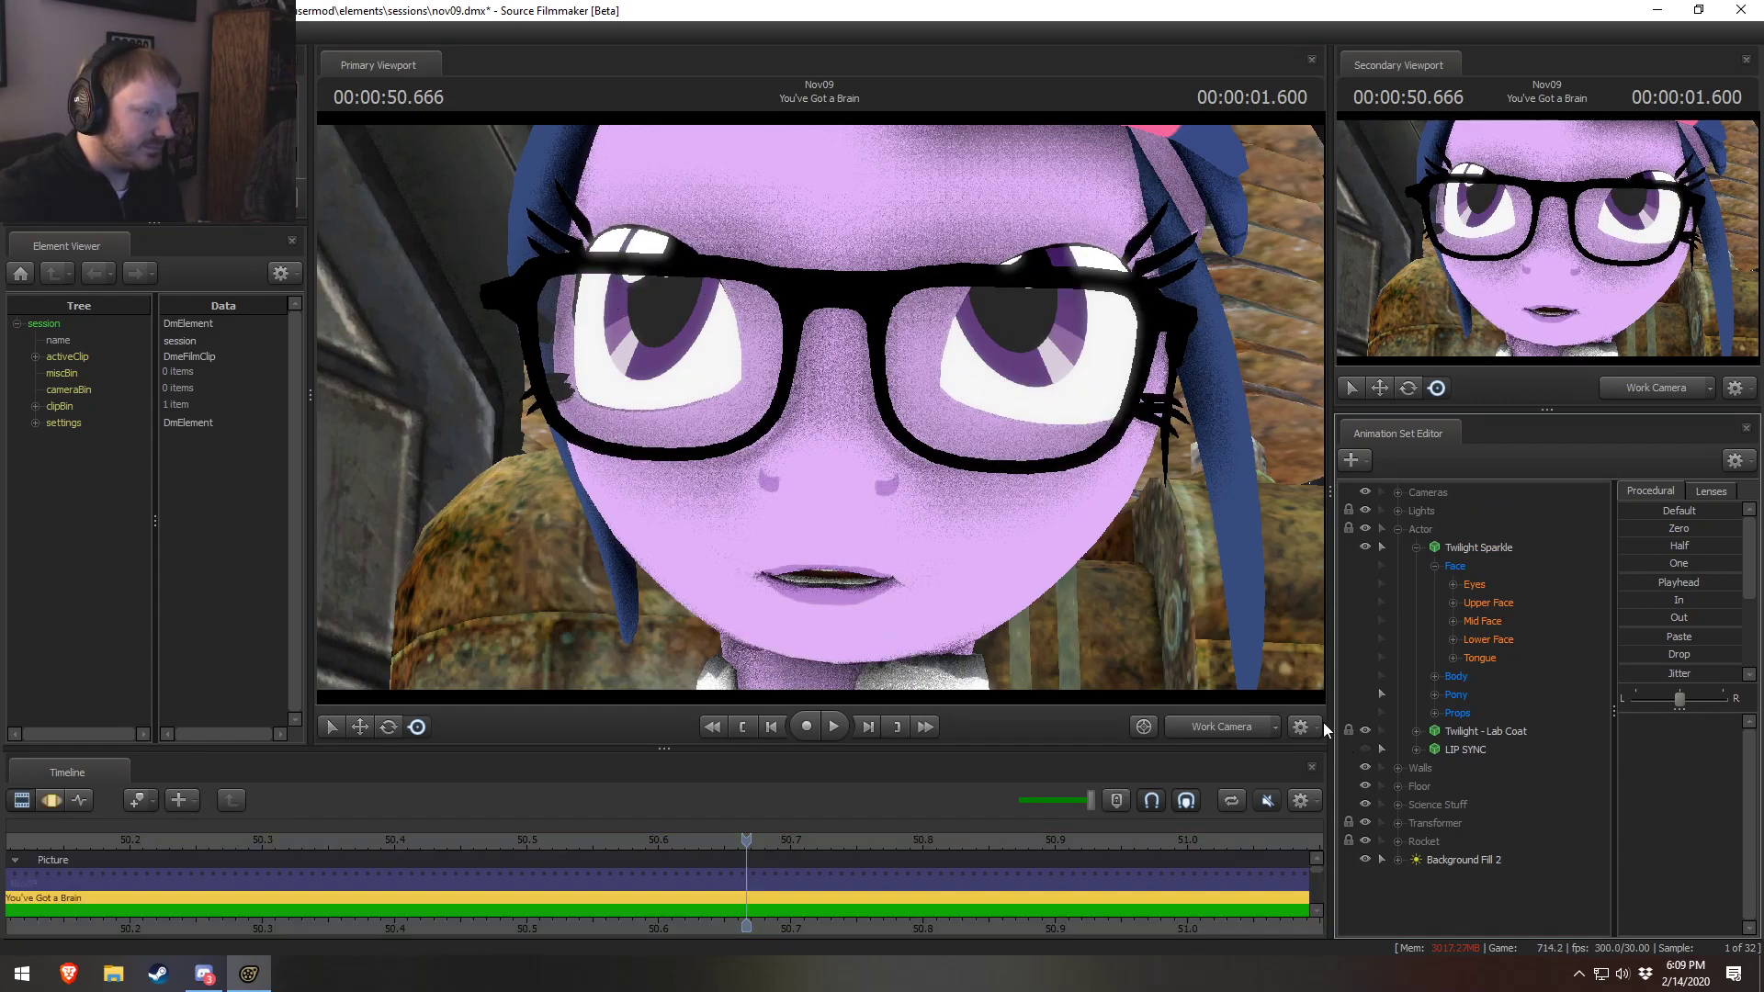
{"action": "left_click", "coordinate": [1226, 729]}
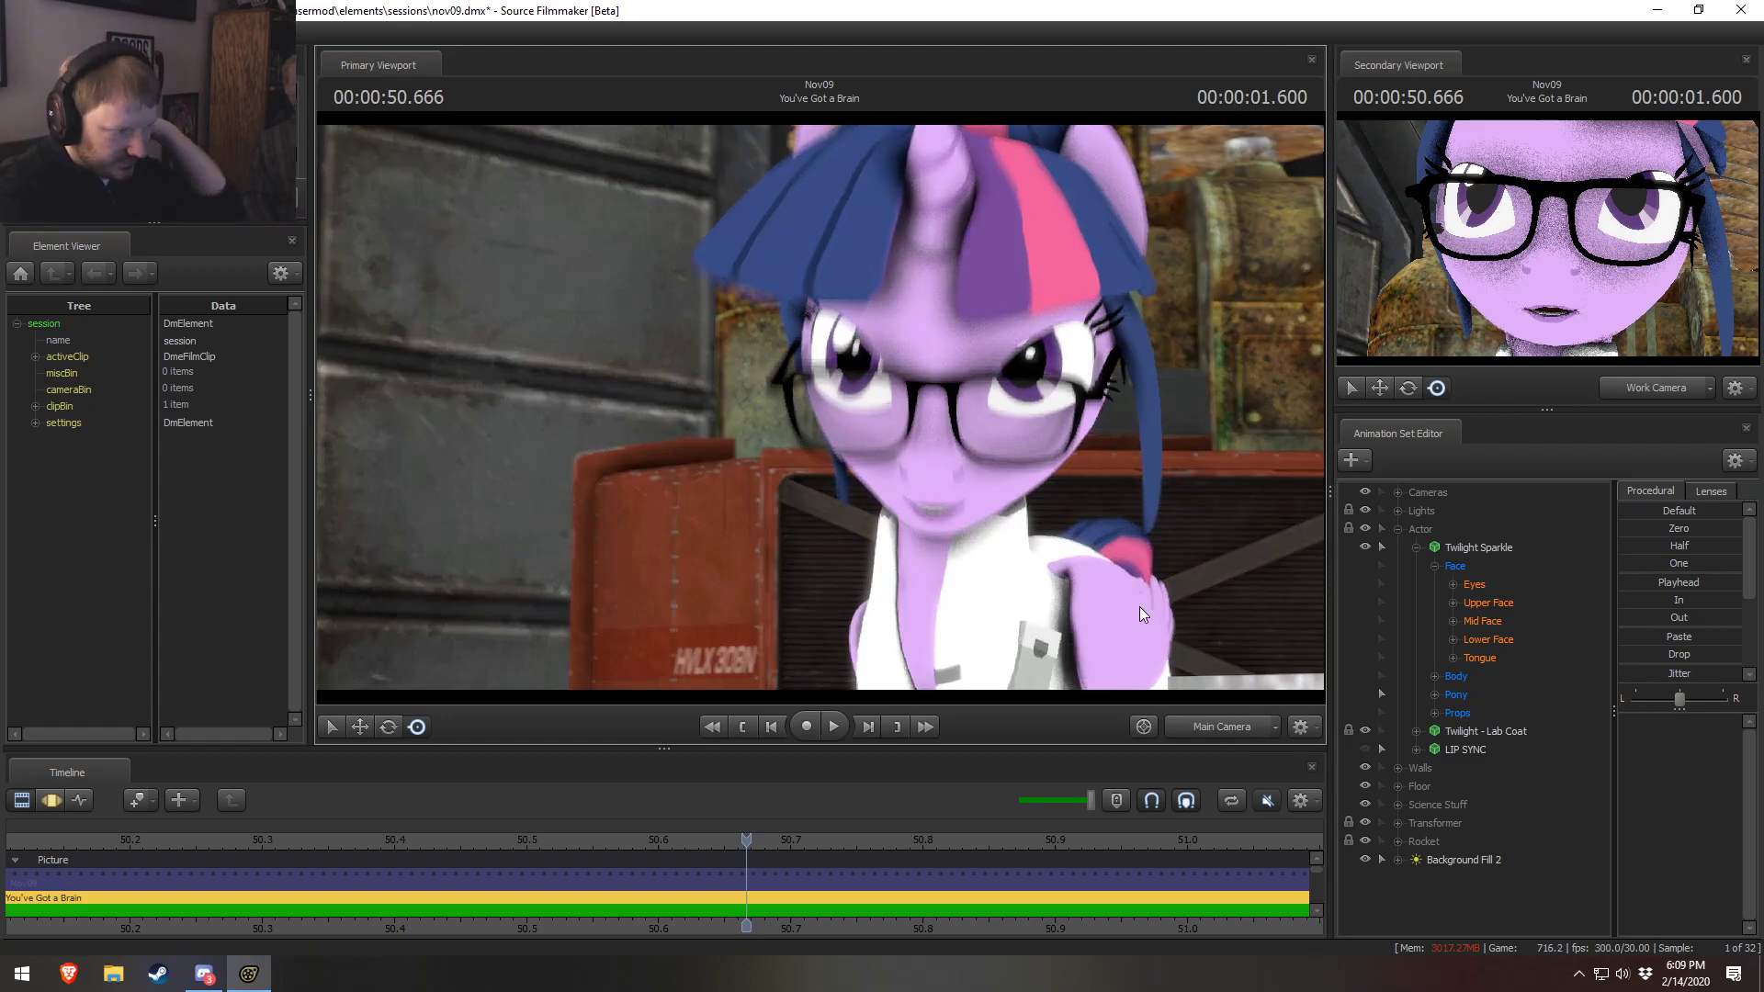
{"action": "scroll", "coordinate": [968, 884], "scroll_direction": "down", "scroll_amount": 10}
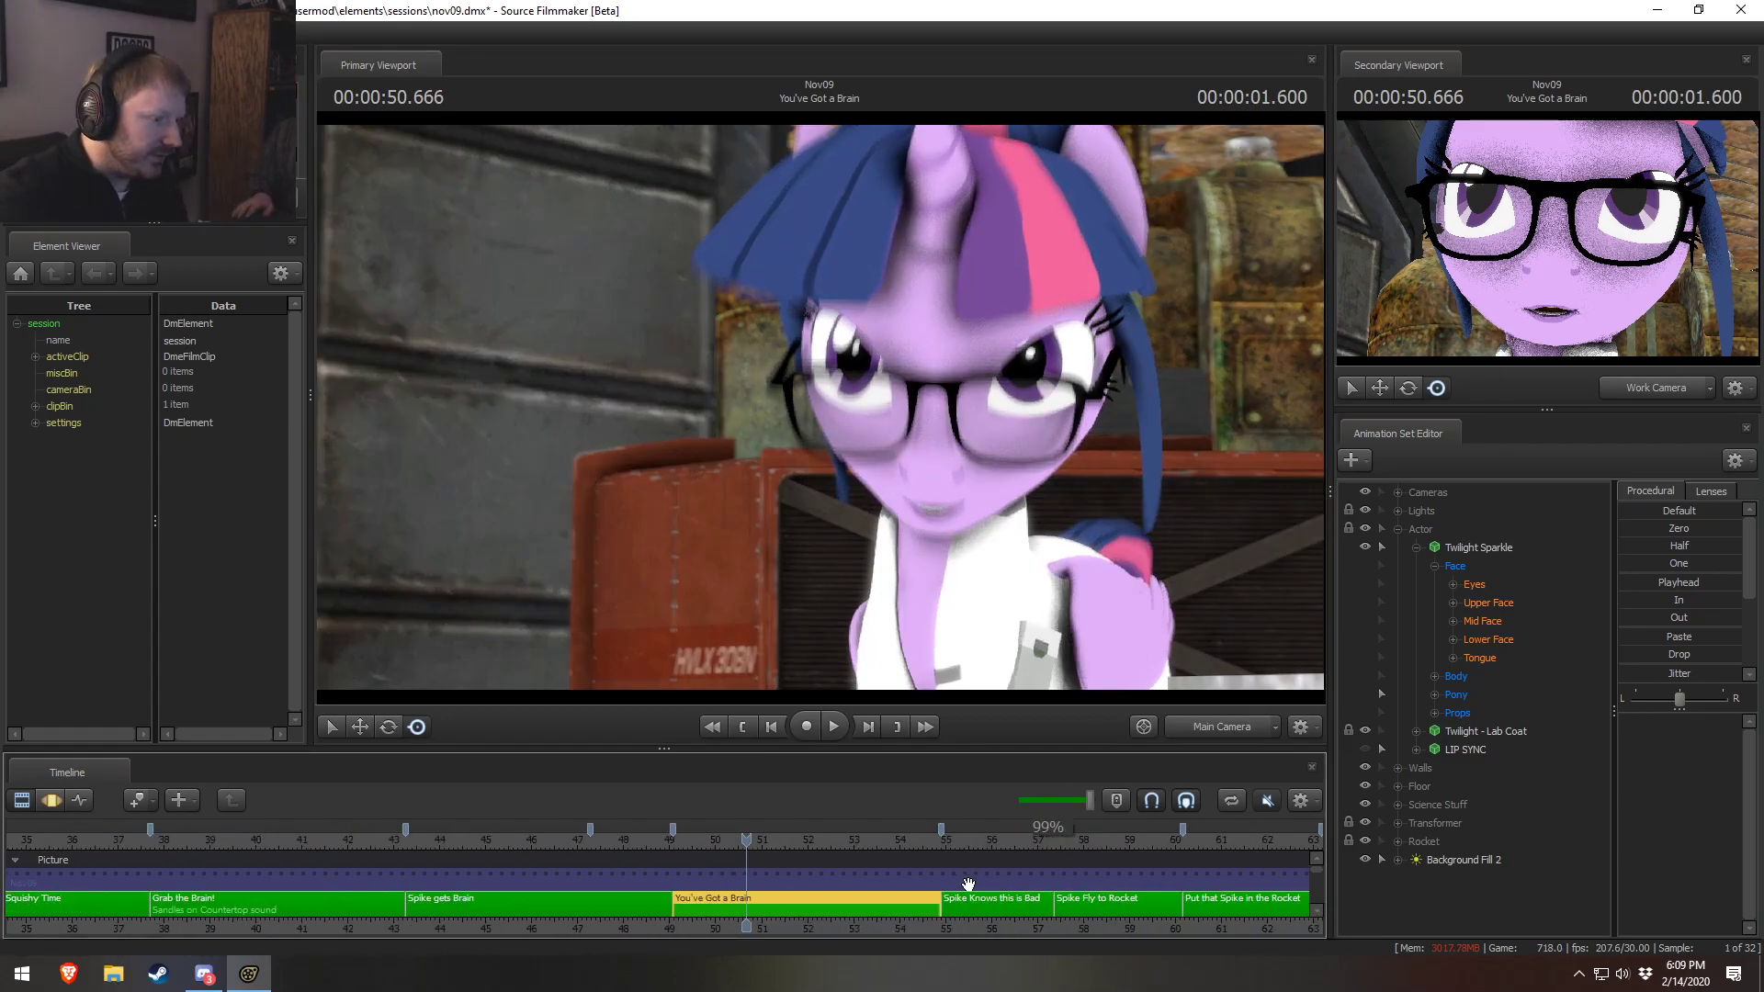
{"action": "scroll", "coordinate": [969, 884], "scroll_direction": "down", "scroll_amount": 10}
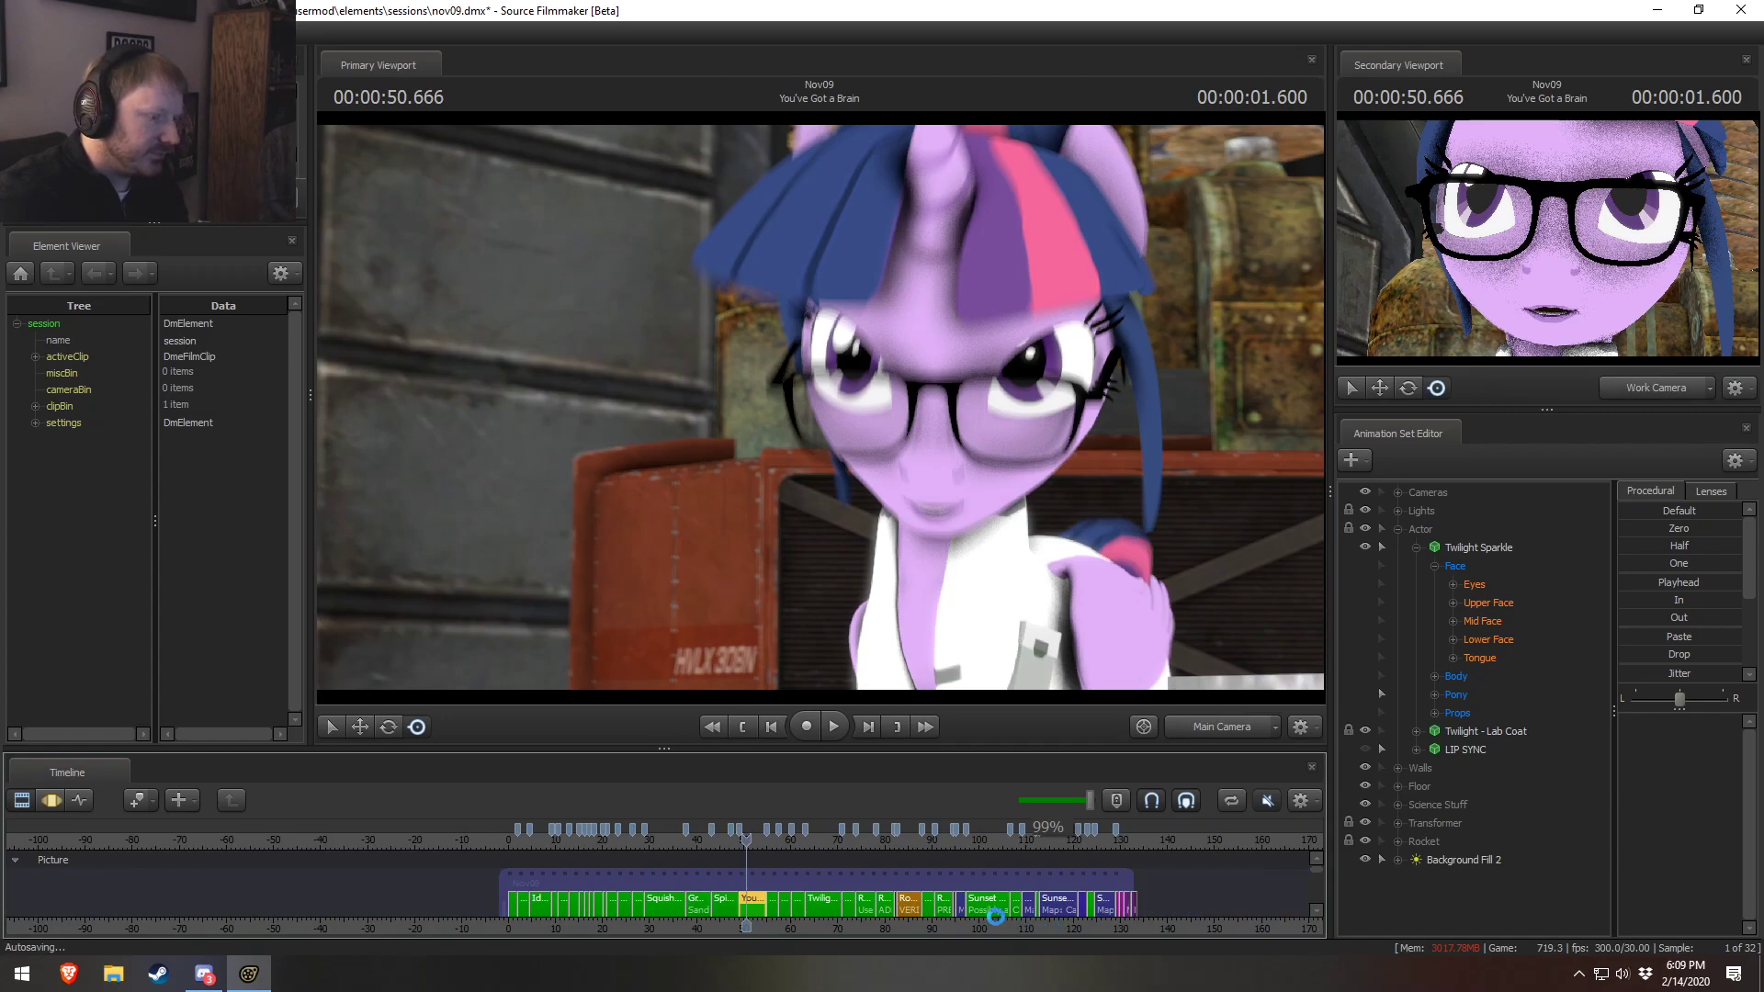
{"action": "scroll", "coordinate": [1002, 916], "scroll_direction": "up", "scroll_amount": 8}
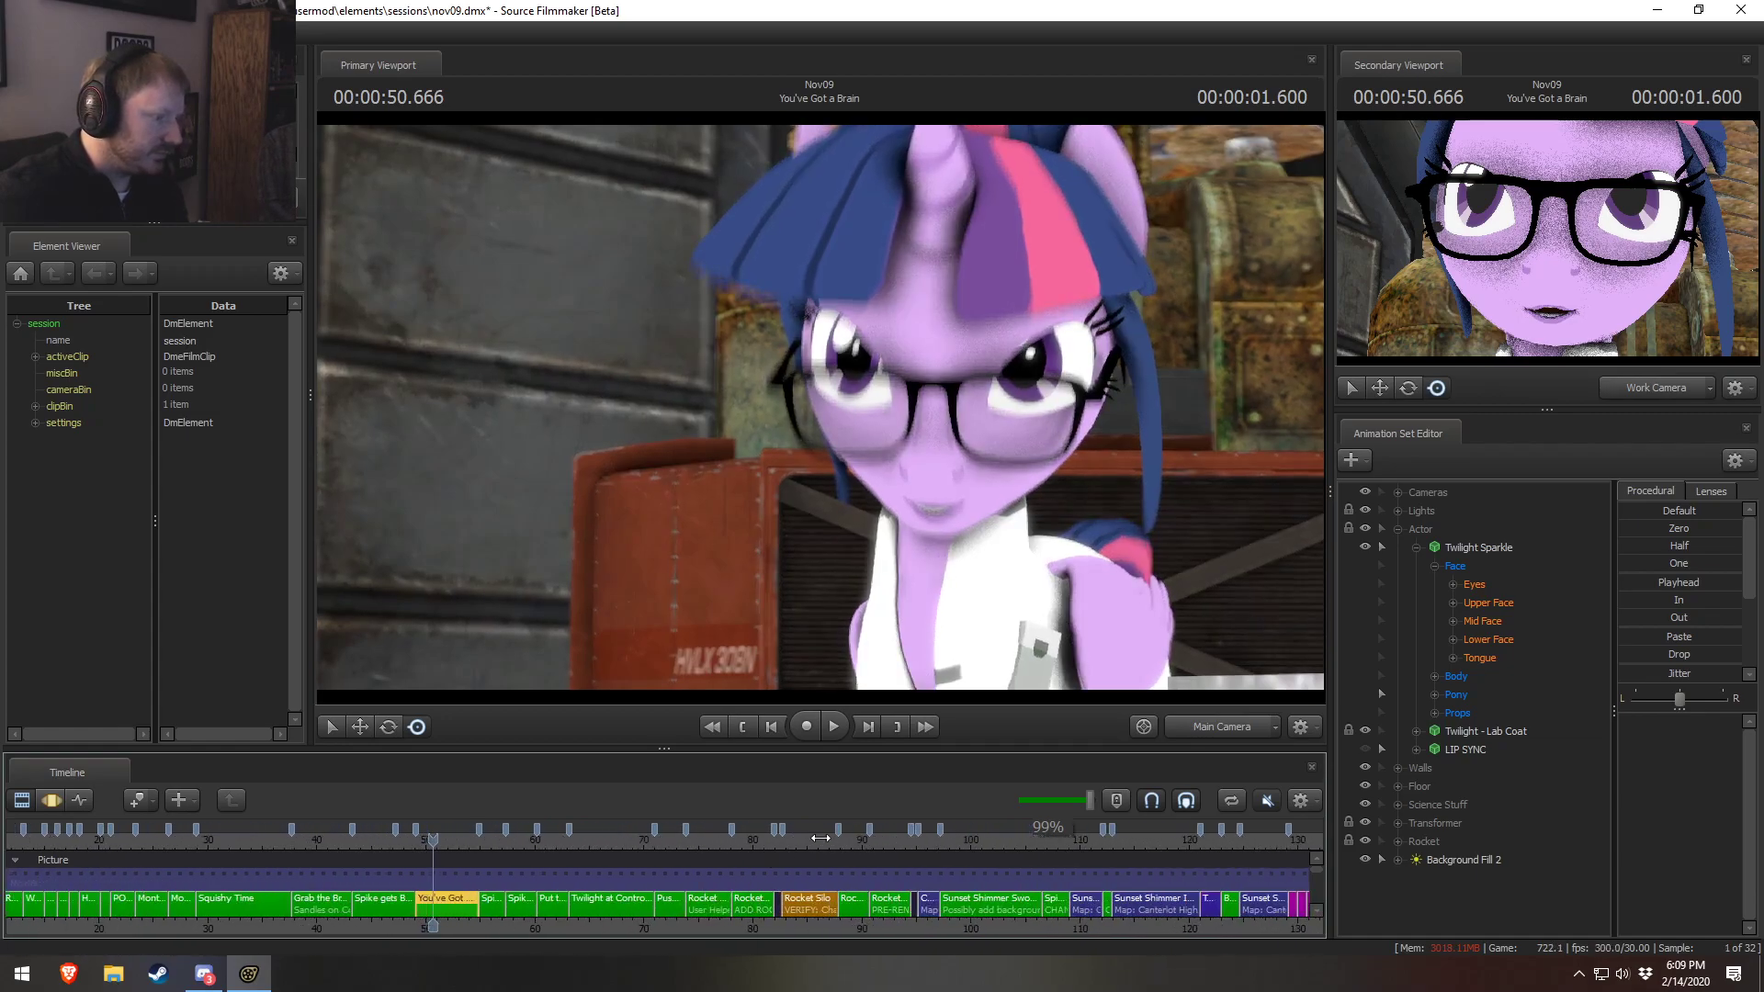
Review the Rocket Silo shot around 1:26 by scrubbing back and forth over the rising silo
{"action": "left_click", "coordinate": [822, 838]}
{"action": "scroll", "coordinate": [925, 912], "scroll_direction": "up", "scroll_amount": 5}
{"action": "middle_click_drag", "start_coordinate": [980, 933], "coordinate": [490, 872]}
{"action": "scroll", "coordinate": [719, 863], "scroll_direction": "down", "scroll_amount": 3}
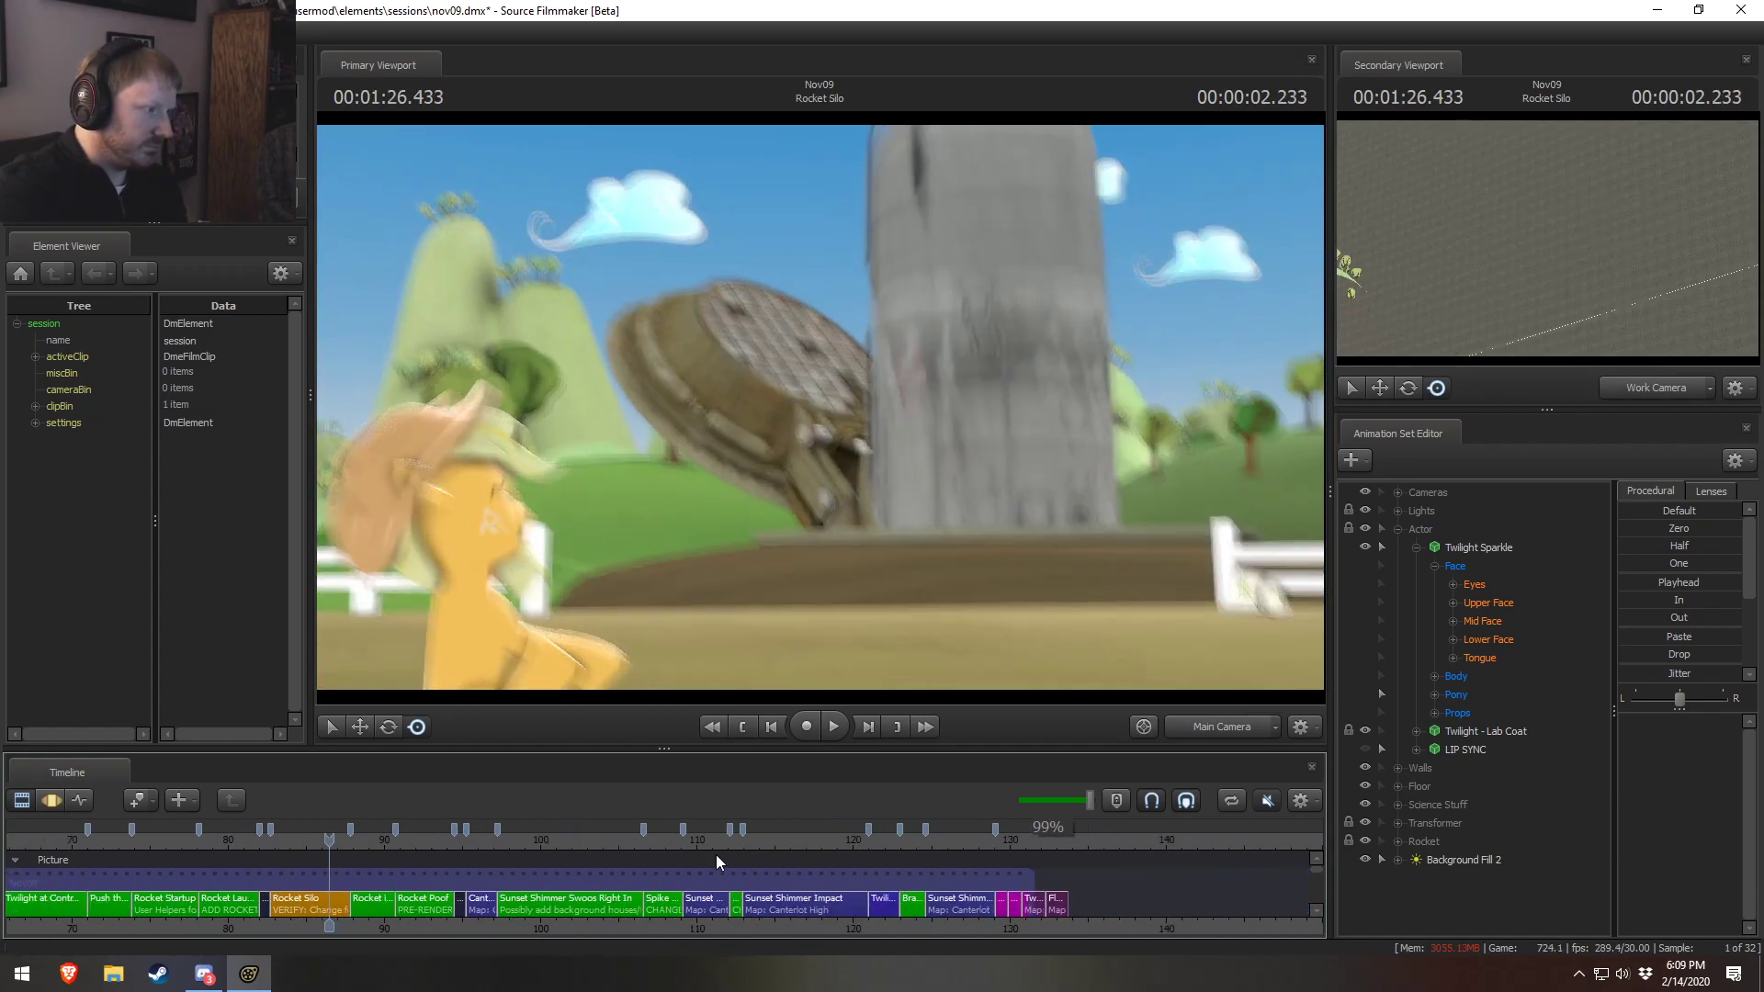
{"action": "left_click_drag", "start_coordinate": [331, 840], "coordinate": [327, 843]}
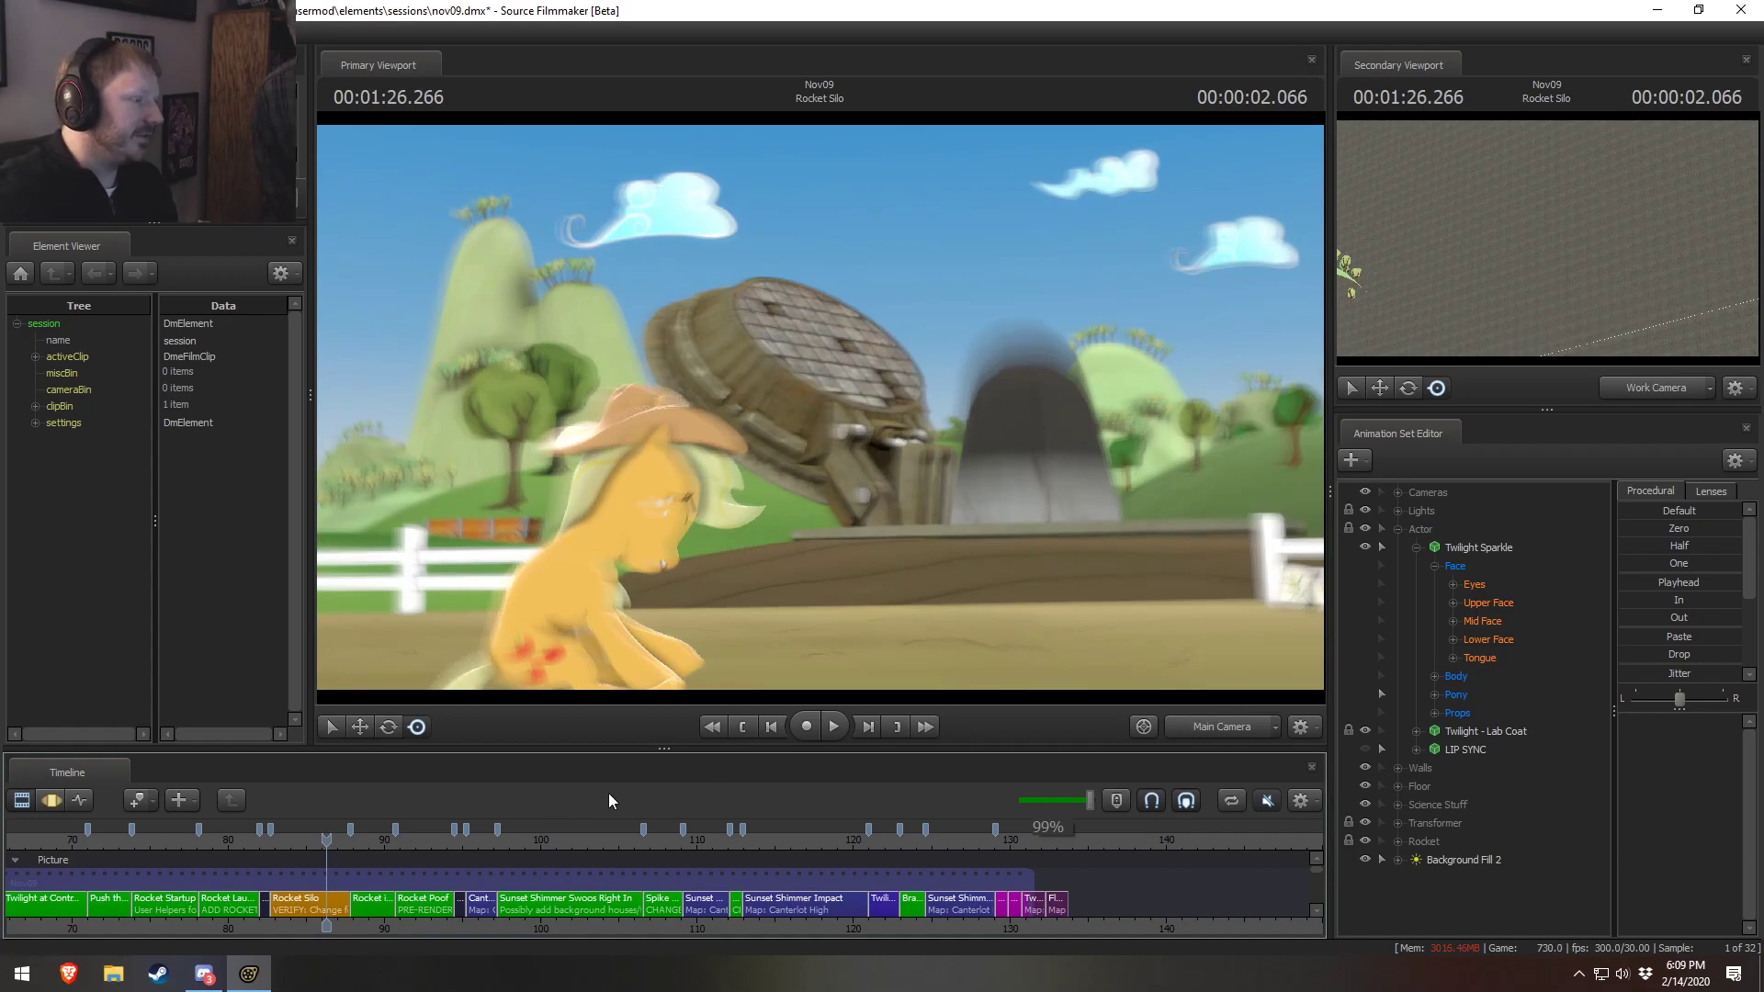
{"action": "left_click_drag", "start_coordinate": [326, 838], "coordinate": [330, 839]}
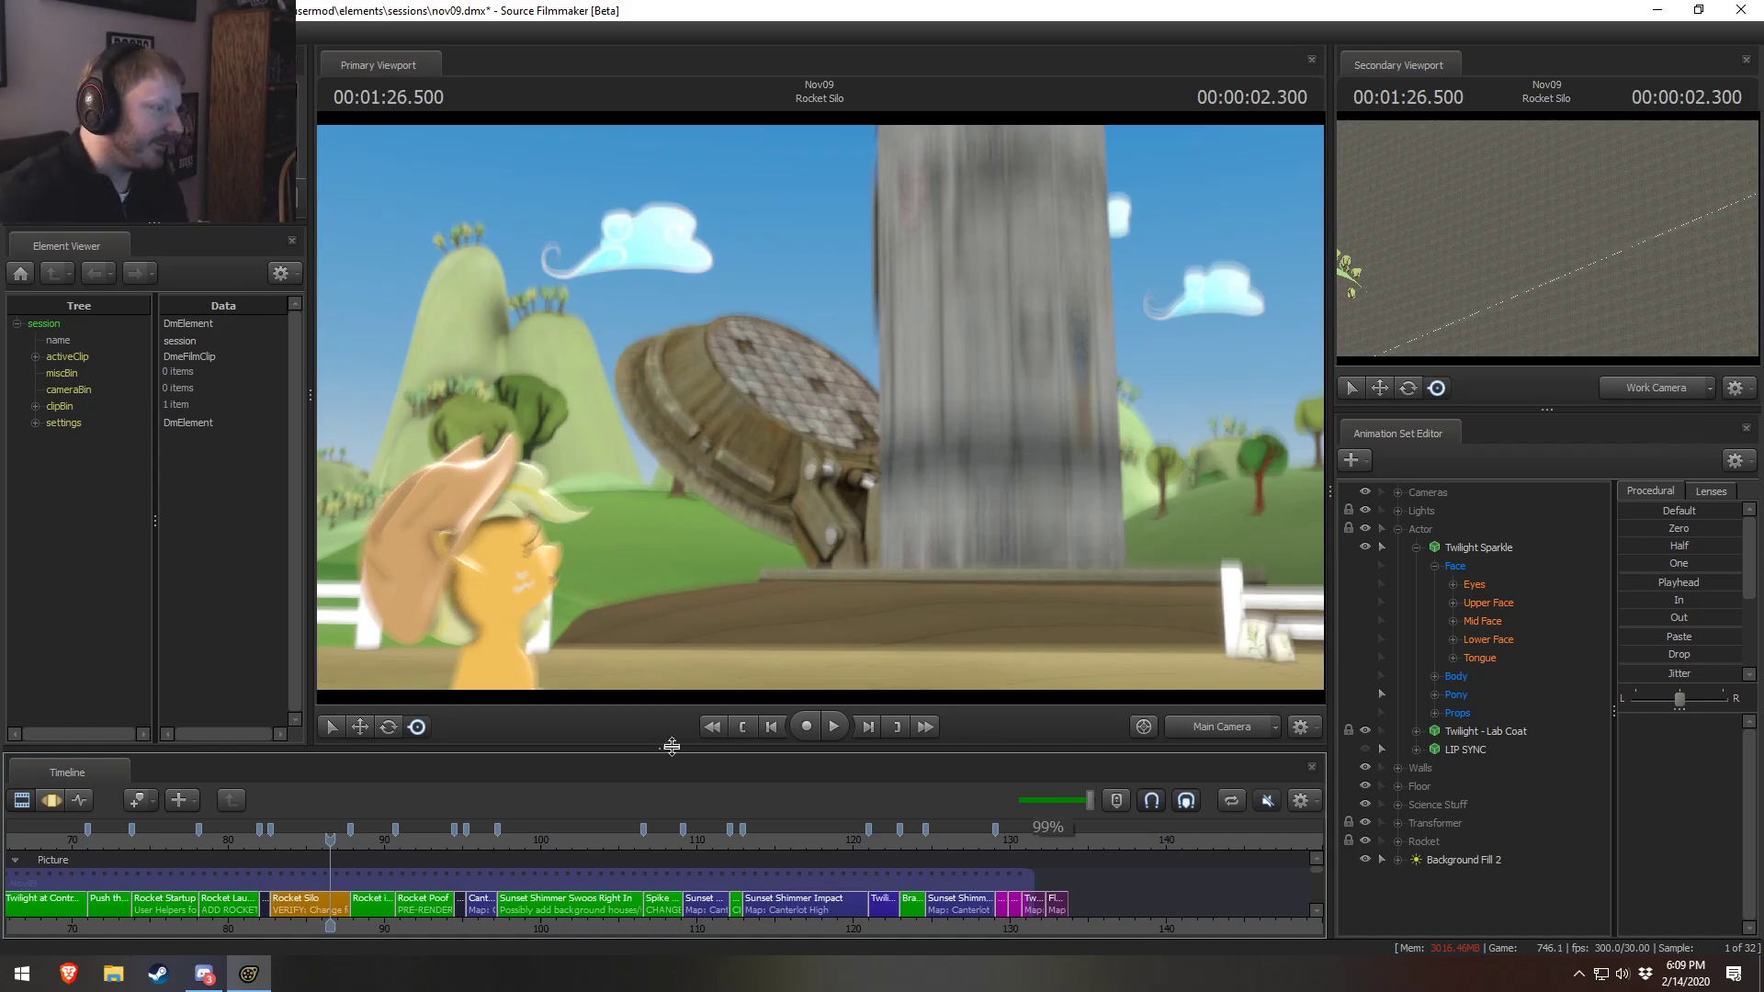
Check the Canterlot Establishing, Sunset Shimmer Close-up2, Sunset Shimmer Impact2 and Brain Blink shots in the sequence
{"action": "left_click", "coordinate": [468, 847]}
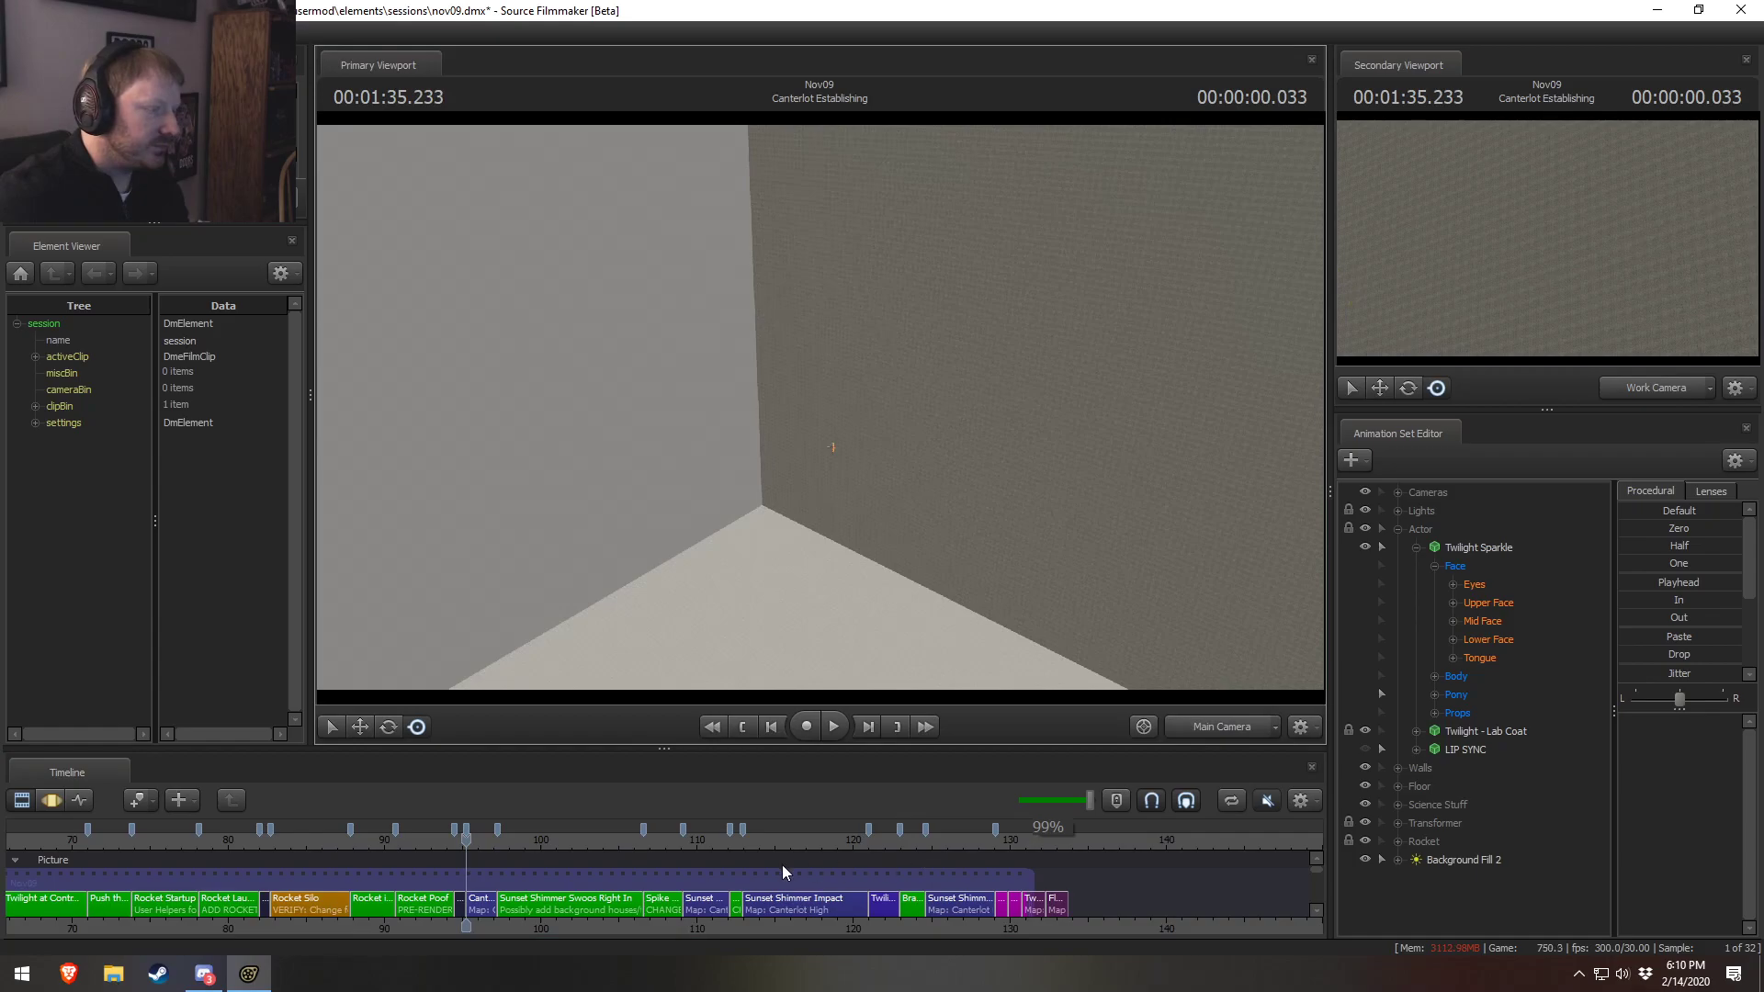
{"action": "left_click", "coordinate": [692, 839]}
{"action": "scroll", "coordinate": [892, 868], "scroll_direction": "up", "scroll_amount": 4}
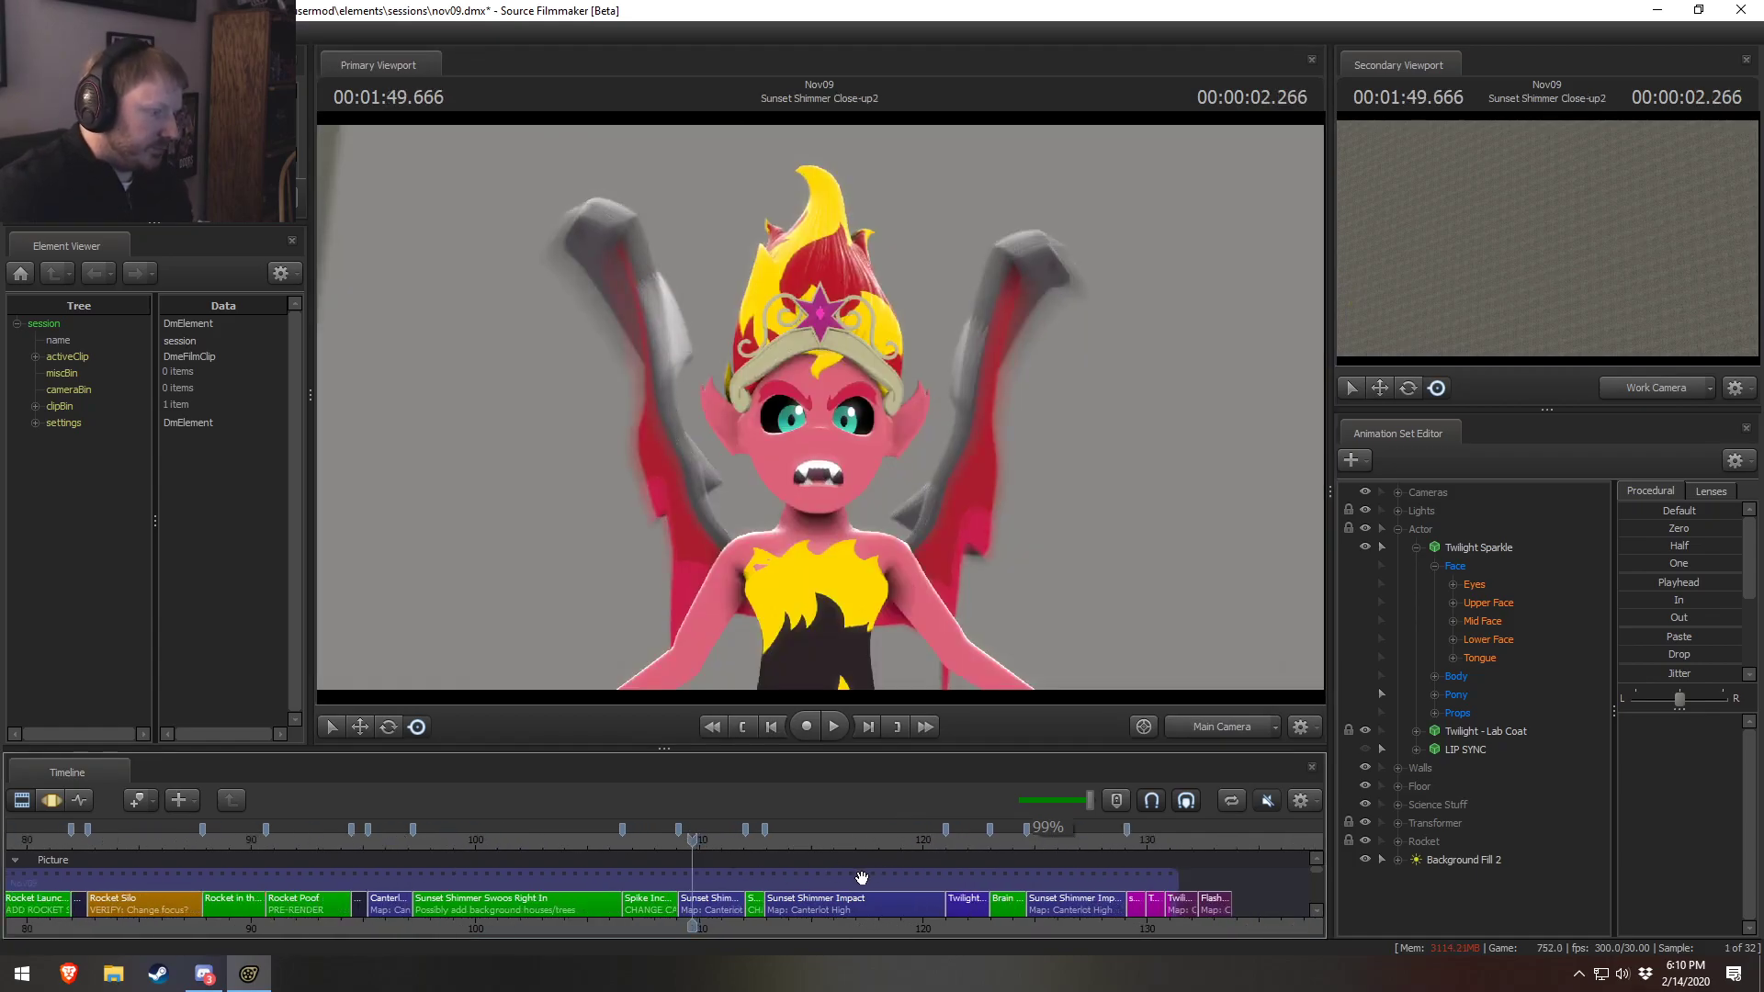
{"action": "left_click", "coordinate": [990, 844]}
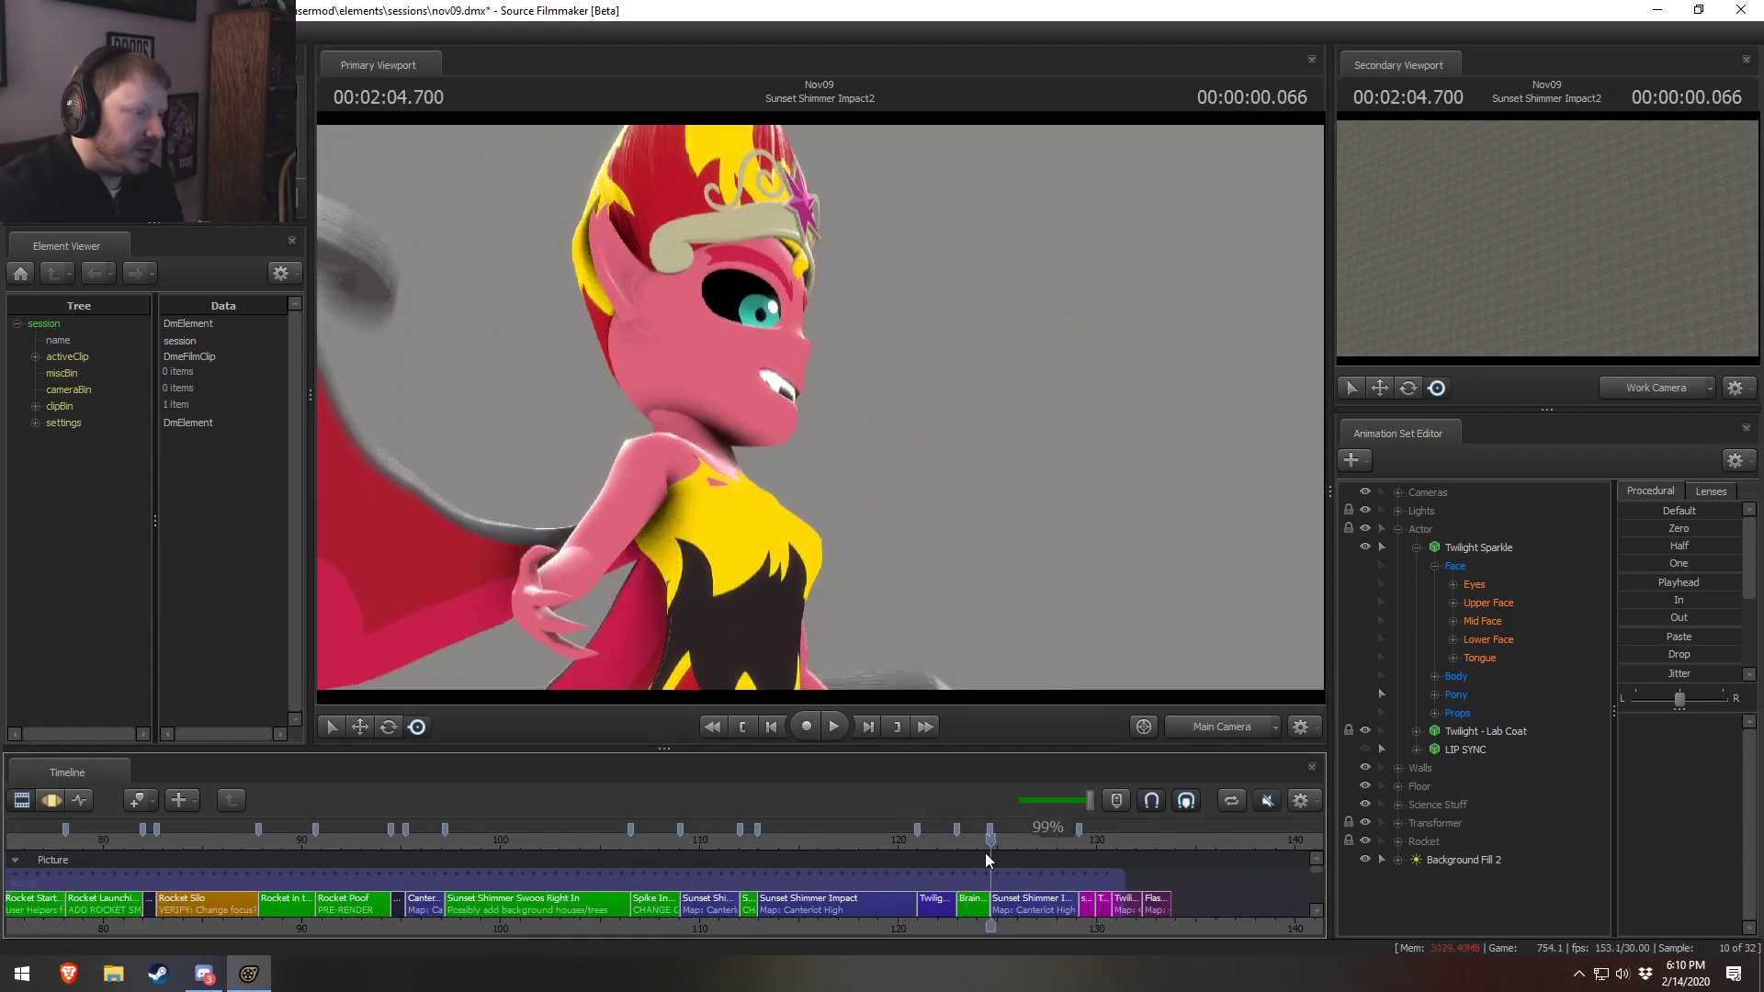
{"action": "mouse_move", "coordinate": [976, 843]}
{"action": "left_mouse_down"}
{"action": "mouse_move", "coordinate": [924, 844]}
{"action": "mouse_move", "coordinate": [1075, 843]}
{"action": "mouse_move", "coordinate": [963, 843]}
{"action": "left_mouse_up"}
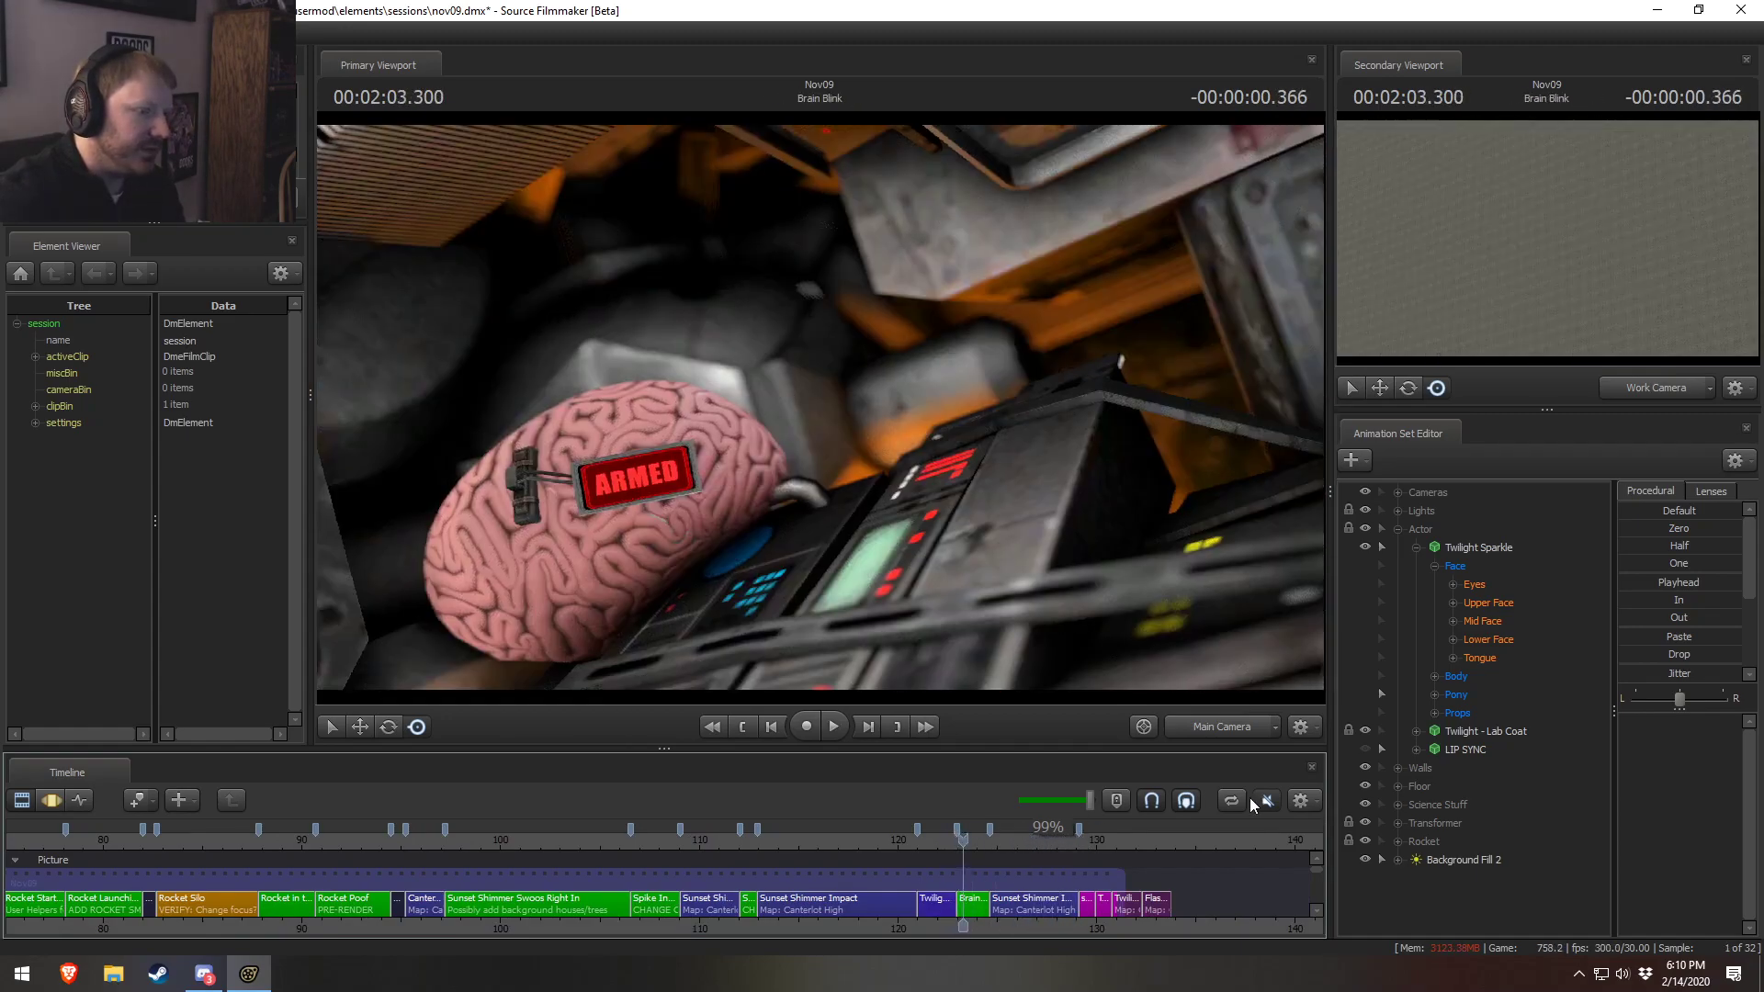
Play back parts of the Sunset Shimmer Impact, Twilight is Confuse and Brain Blink shots with sound on, stopping in Brain Blink
{"action": "key", "text": "space"}
{"action": "left_click", "coordinate": [957, 844]}
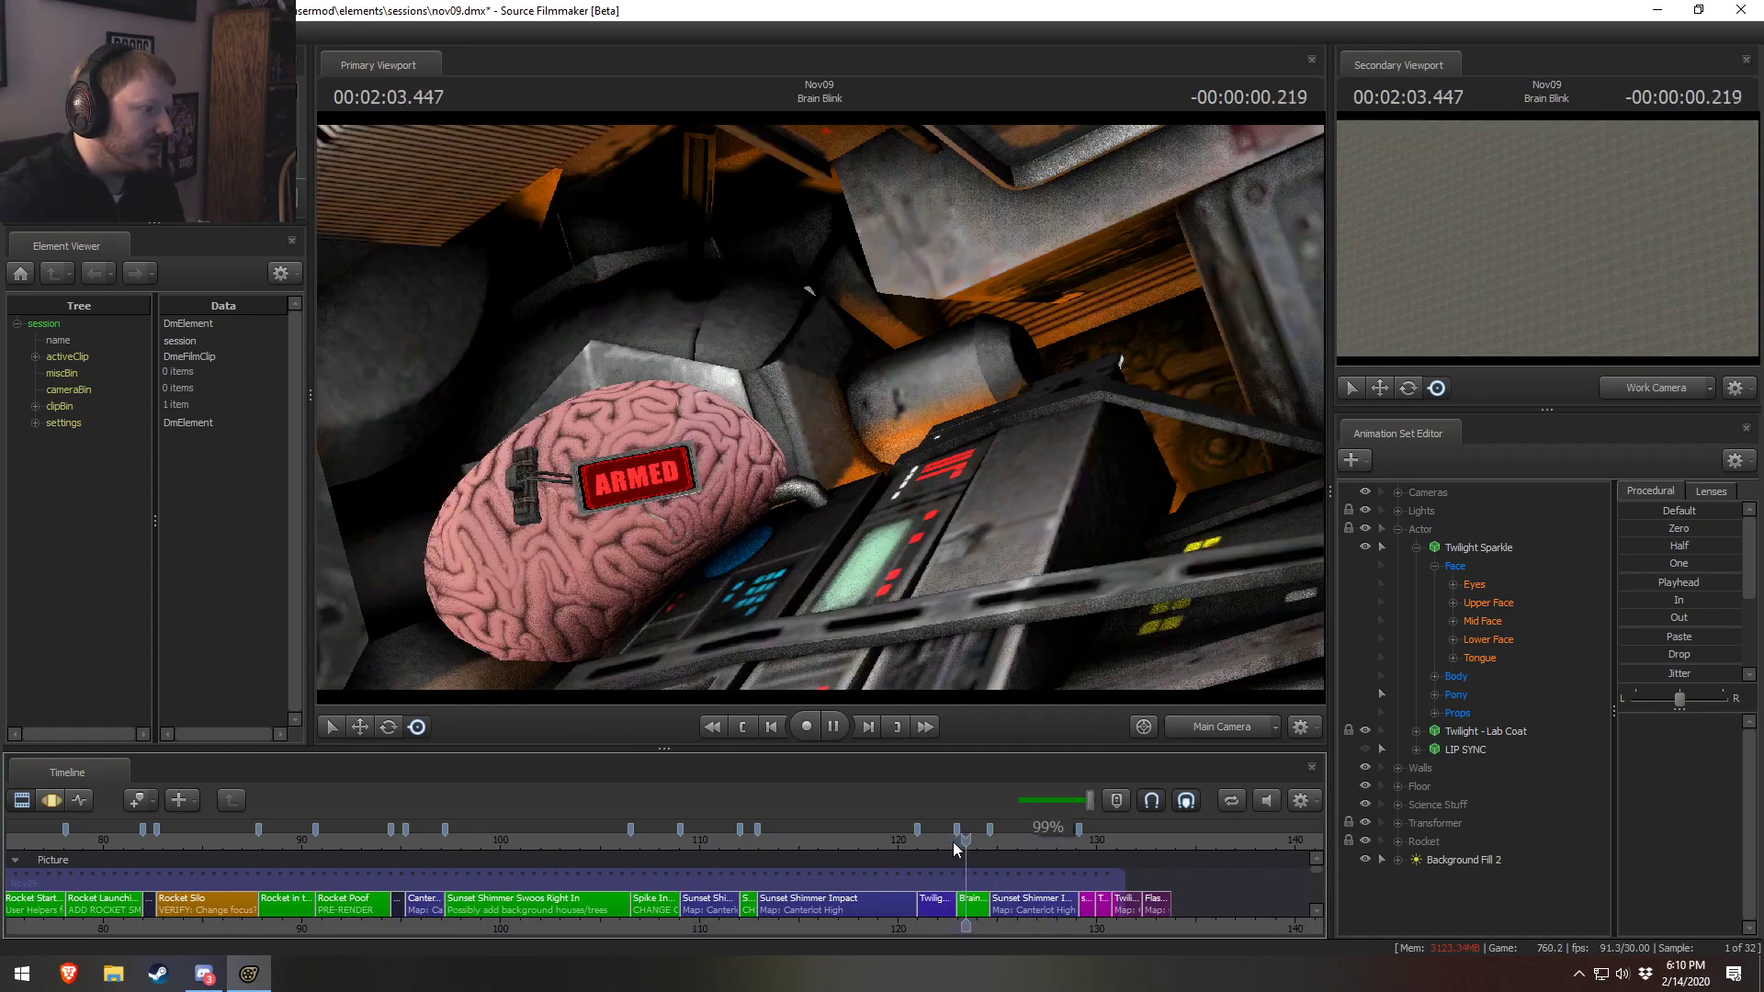
{"action": "key", "text": "space"}
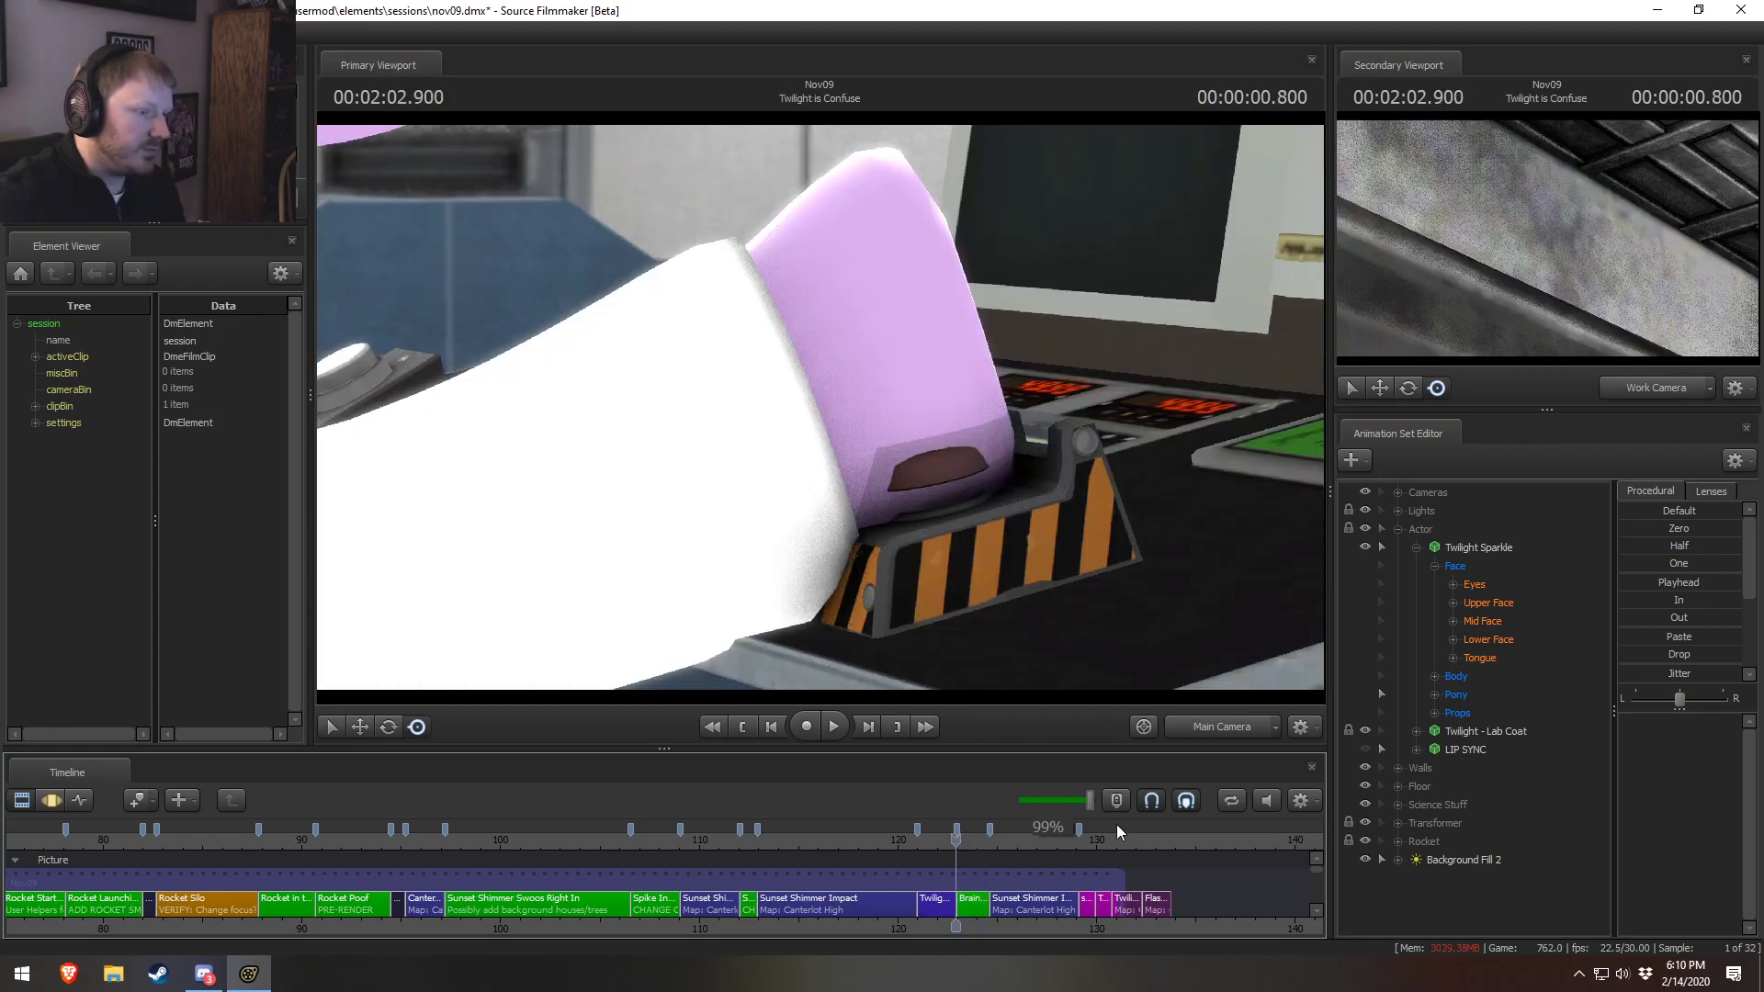
{"action": "left_click", "coordinate": [816, 845]}
{"action": "key", "text": "space"}
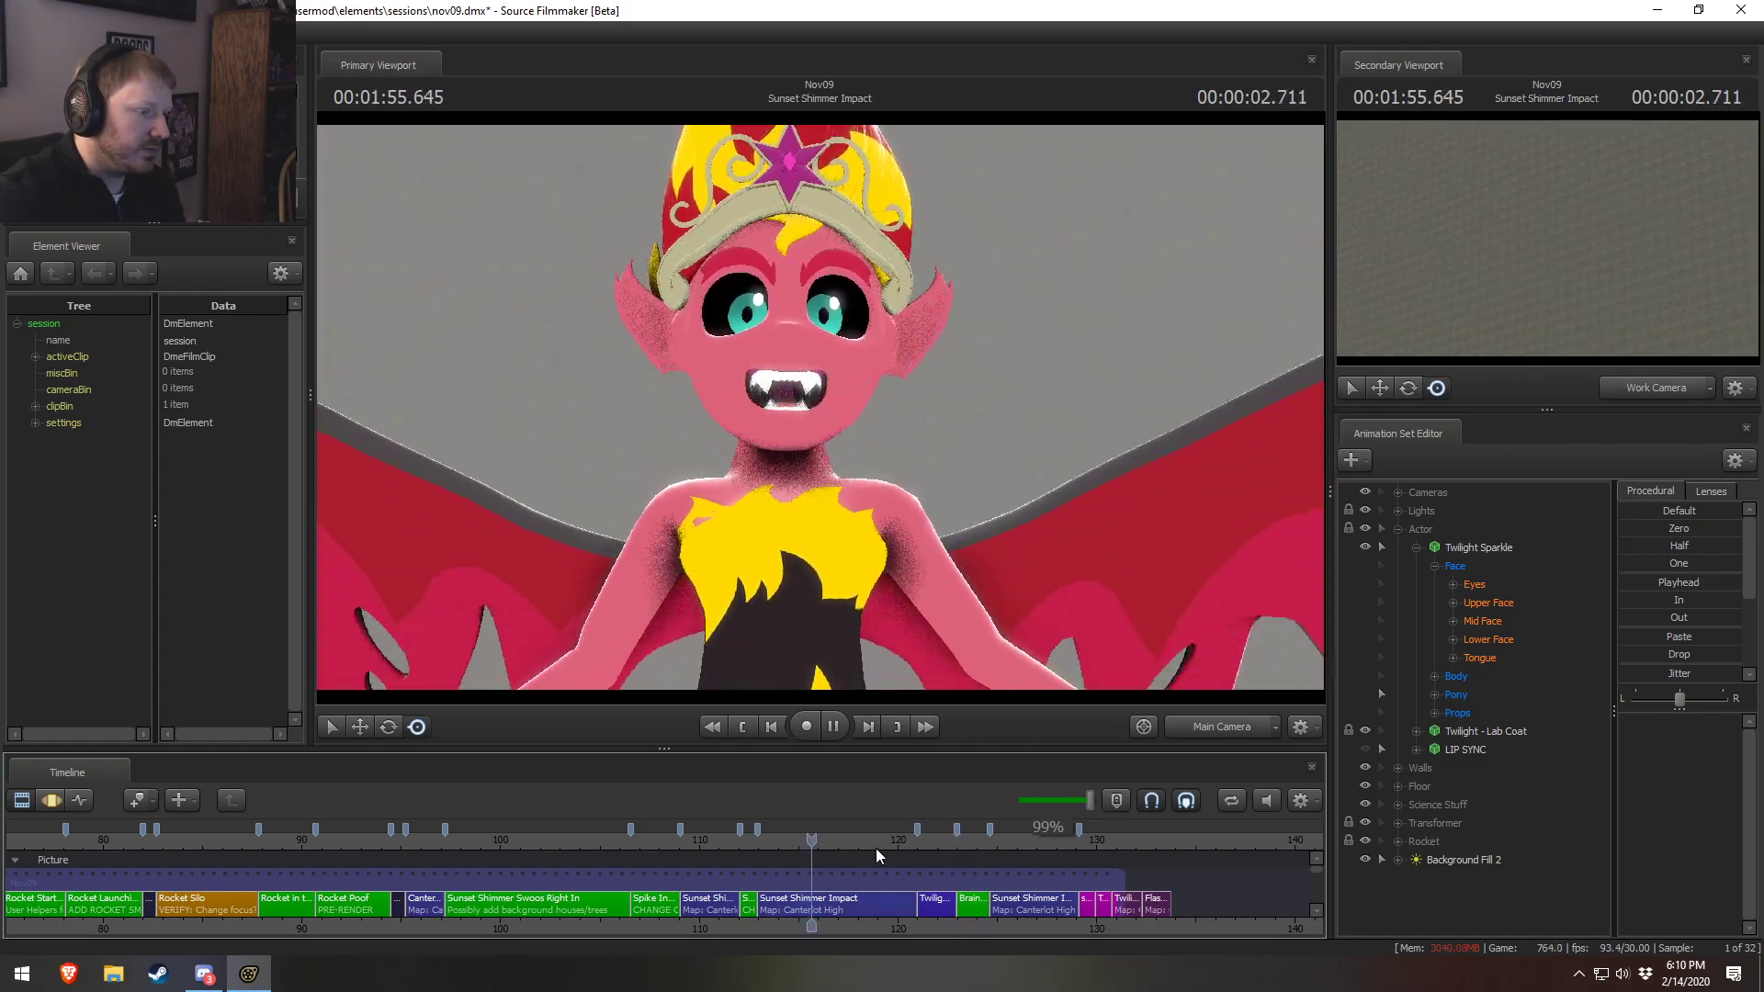
{"action": "left_click_drag", "start_coordinate": [880, 848], "coordinate": [962, 851]}
{"action": "key", "text": "space"}
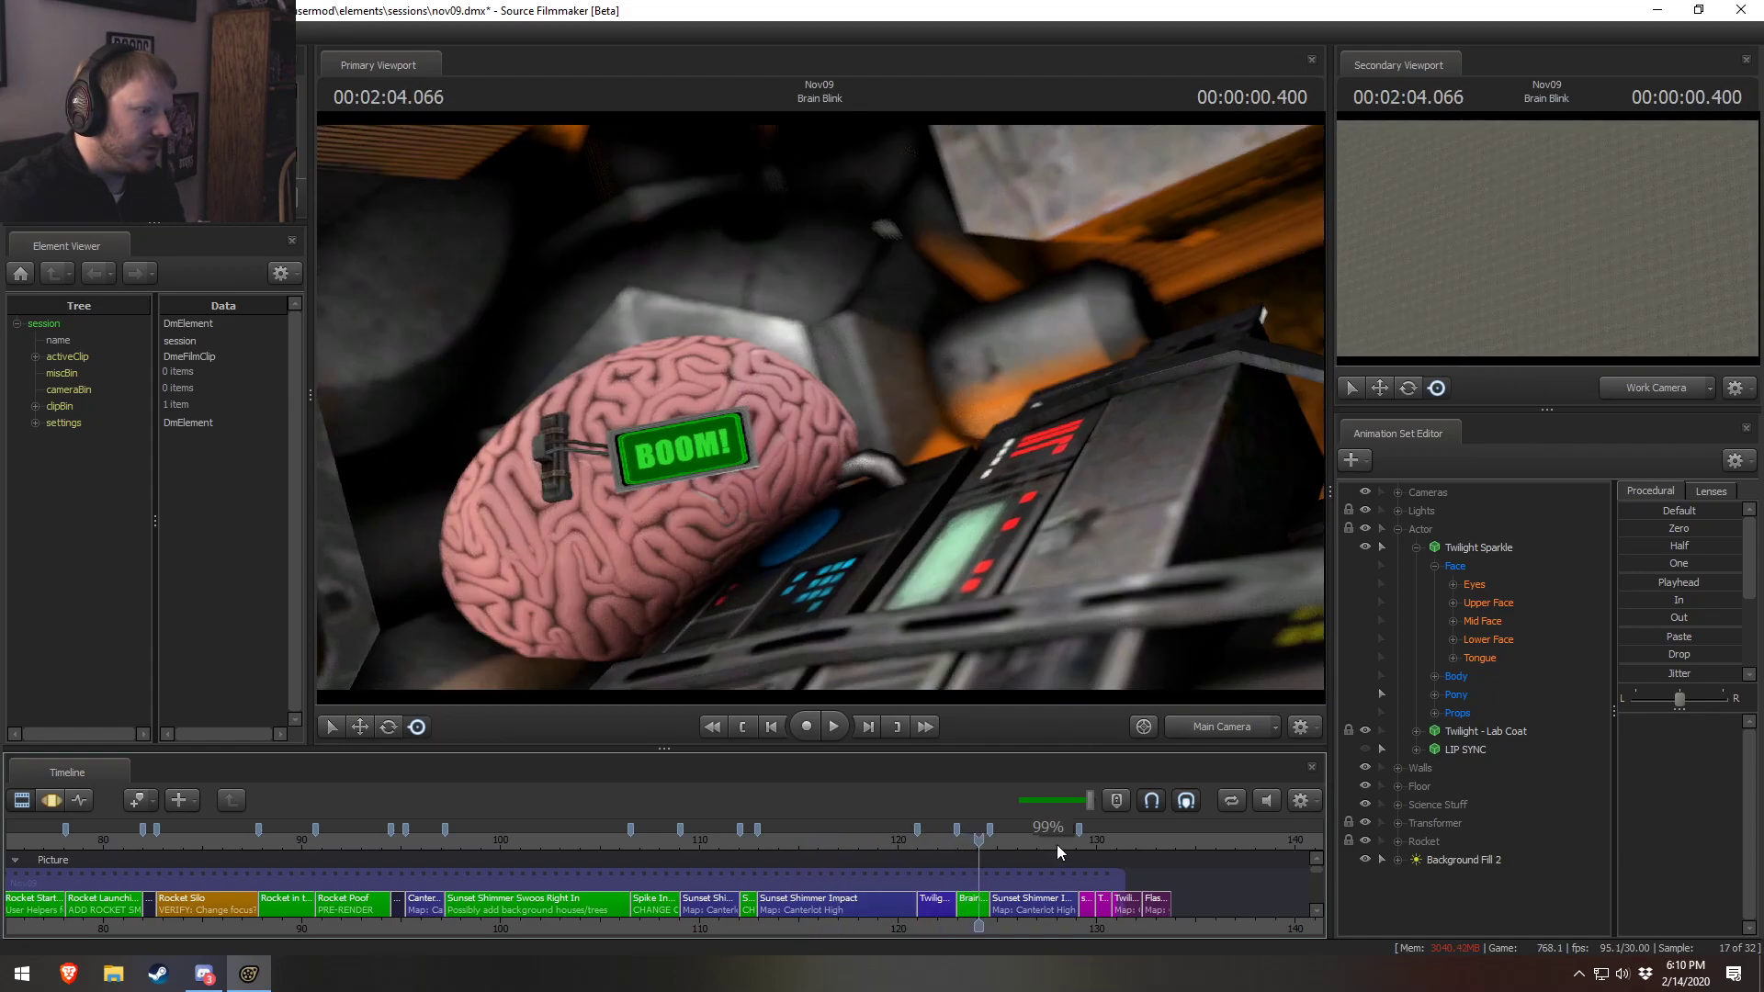
Set the volume of the first short beep clip, at about 124.0 on the Sound Effects track, to 0.2
{"action": "scroll", "coordinate": [1318, 900], "scroll_direction": "down", "scroll_amount": 2}
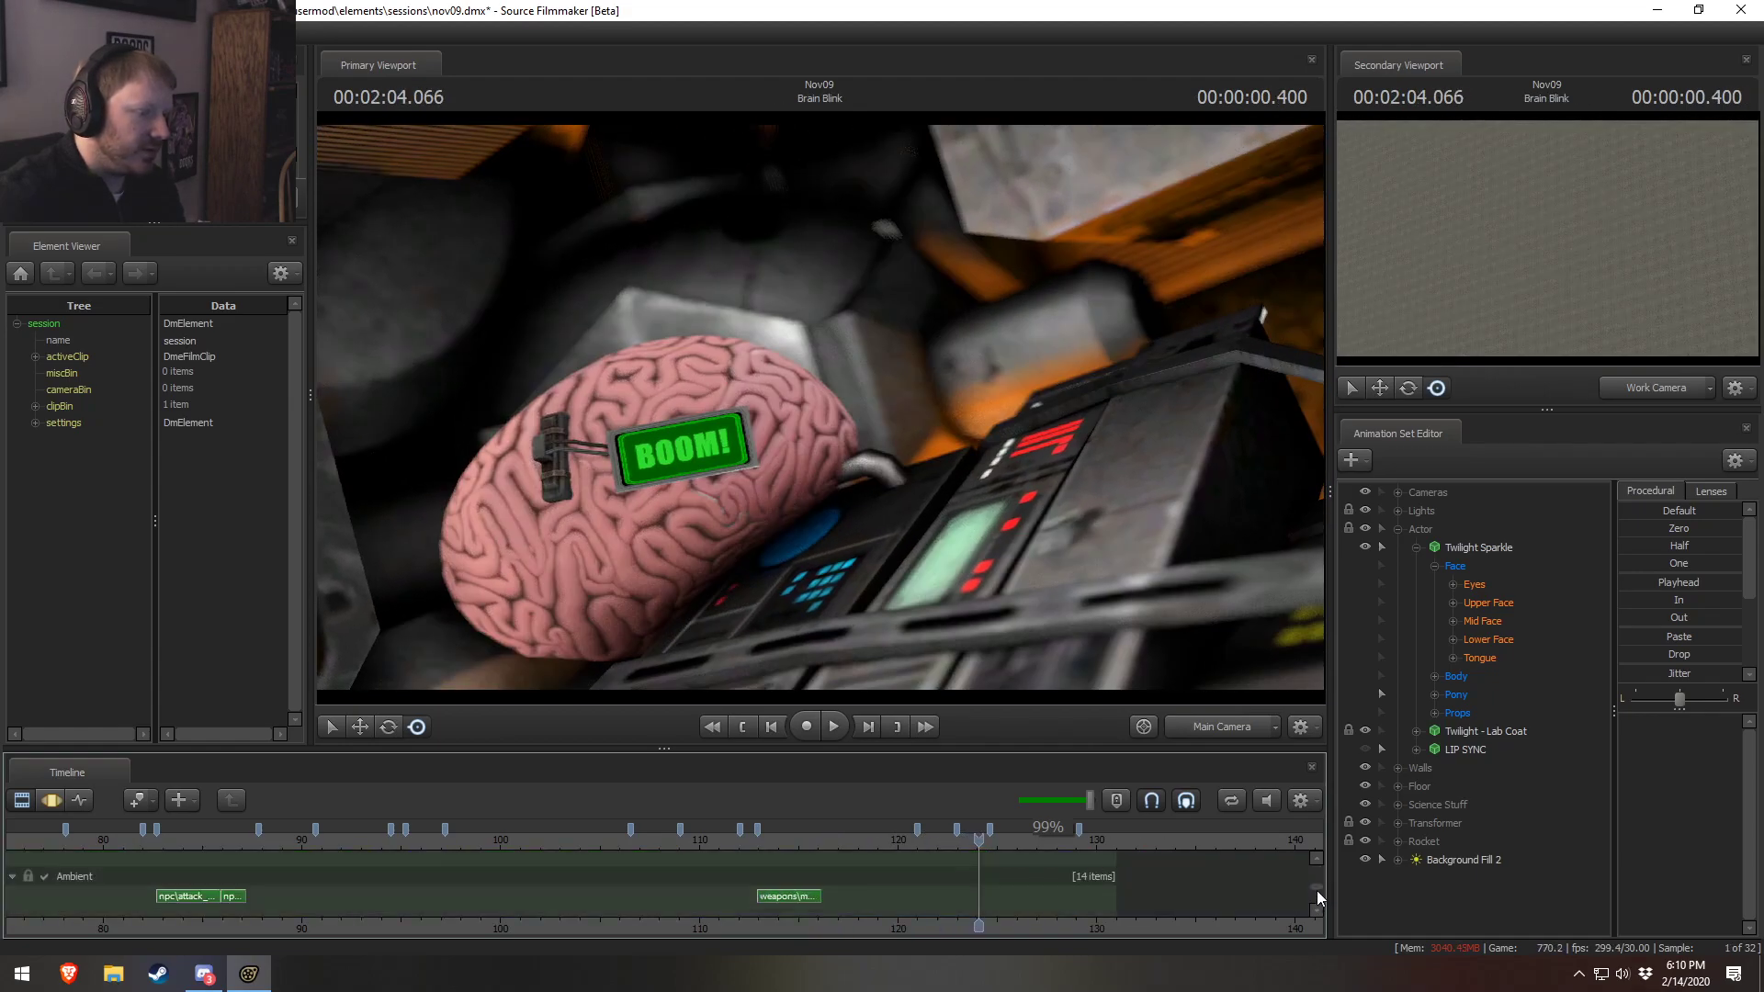
{"action": "left_click_drag", "start_coordinate": [1205, 749], "coordinate": [1206, 654]}
{"action": "scroll", "coordinate": [1035, 873], "scroll_direction": "up", "scroll_amount": 10}
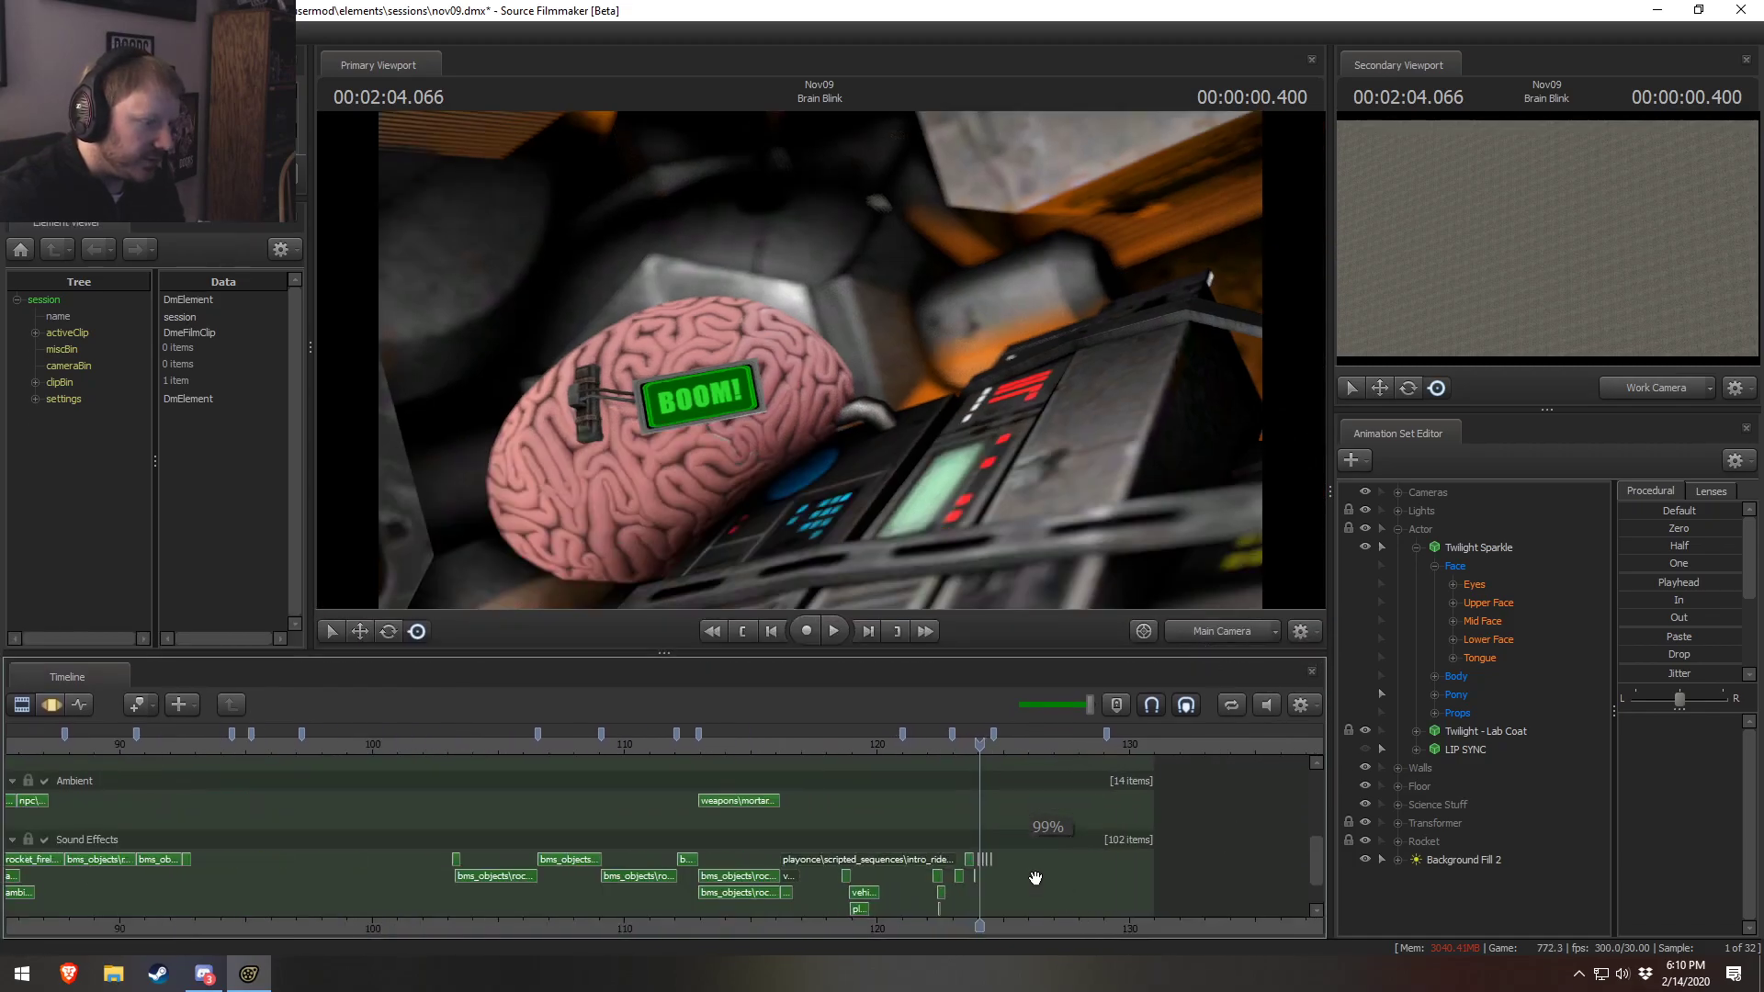
{"action": "left_click", "coordinate": [968, 859]}
{"action": "right_click", "coordinate": [969, 861]}
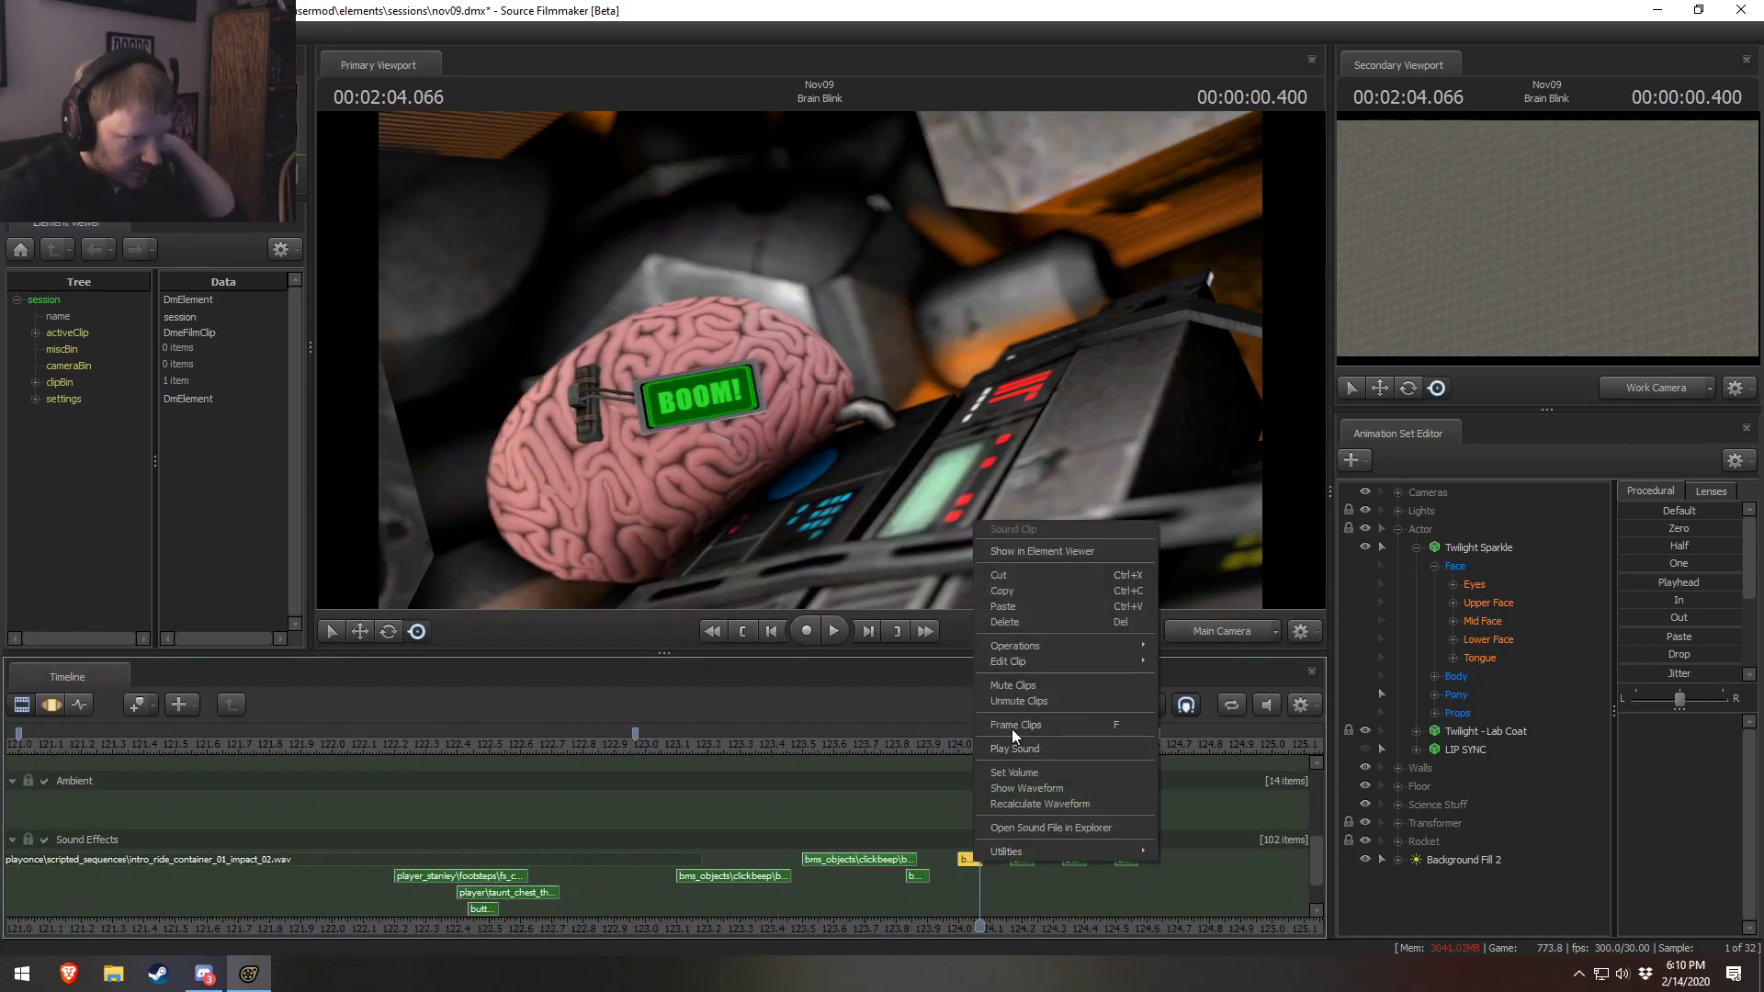
{"action": "left_click", "coordinate": [1011, 770]}
{"action": "type", "text": "0.2"}
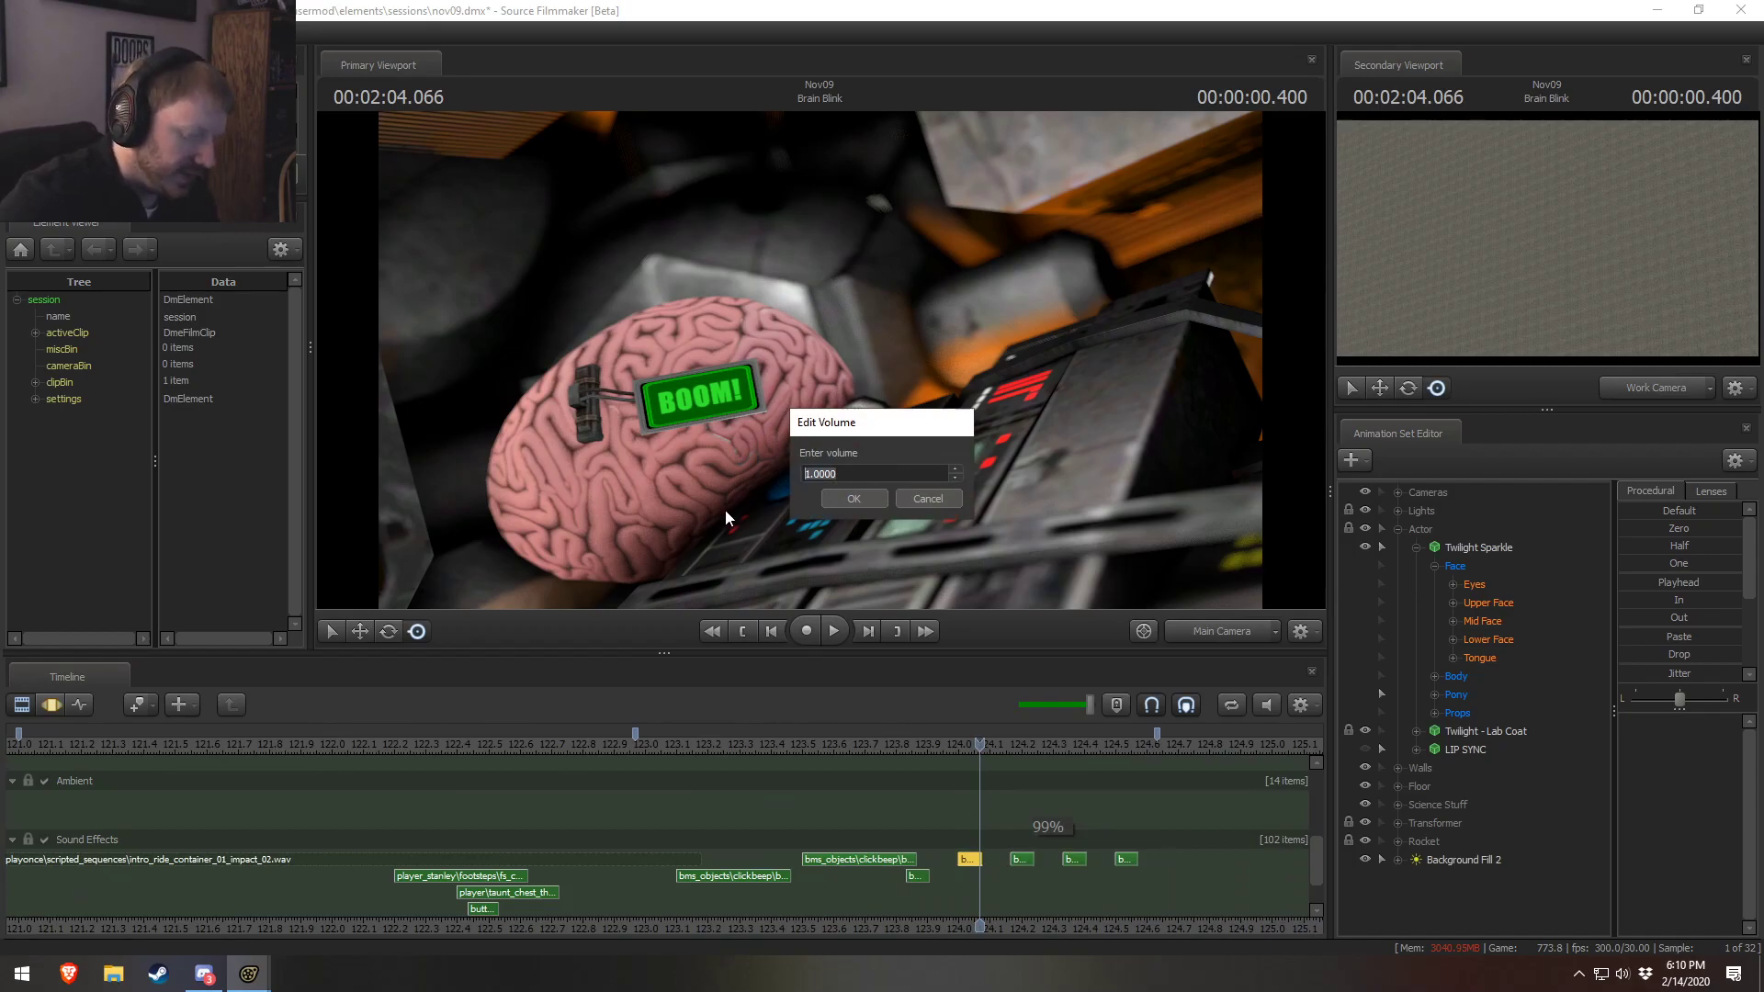
{"action": "left_click", "coordinate": [853, 498]}
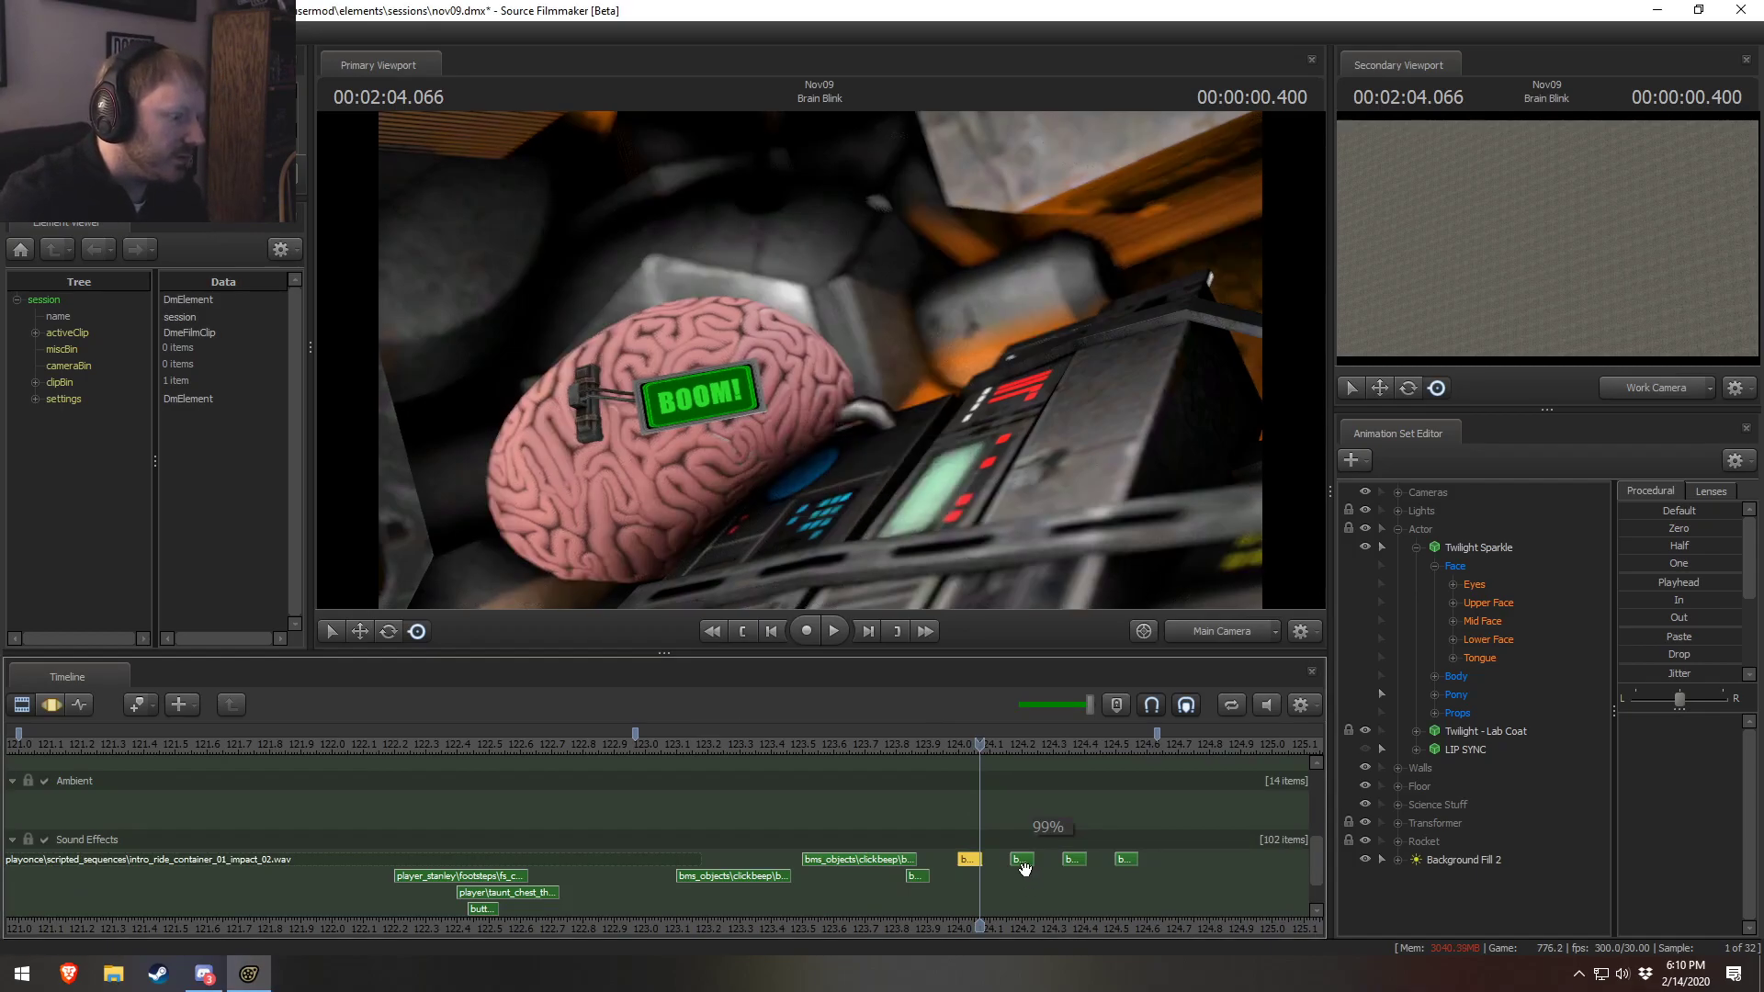
Set the volume of the second and third short beep clips, at about 124.2 and 124.3, to 0.25
{"action": "left_click", "coordinate": [1022, 859]}
{"action": "right_click", "coordinate": [1026, 861]}
{"action": "left_click", "coordinate": [1070, 772]}
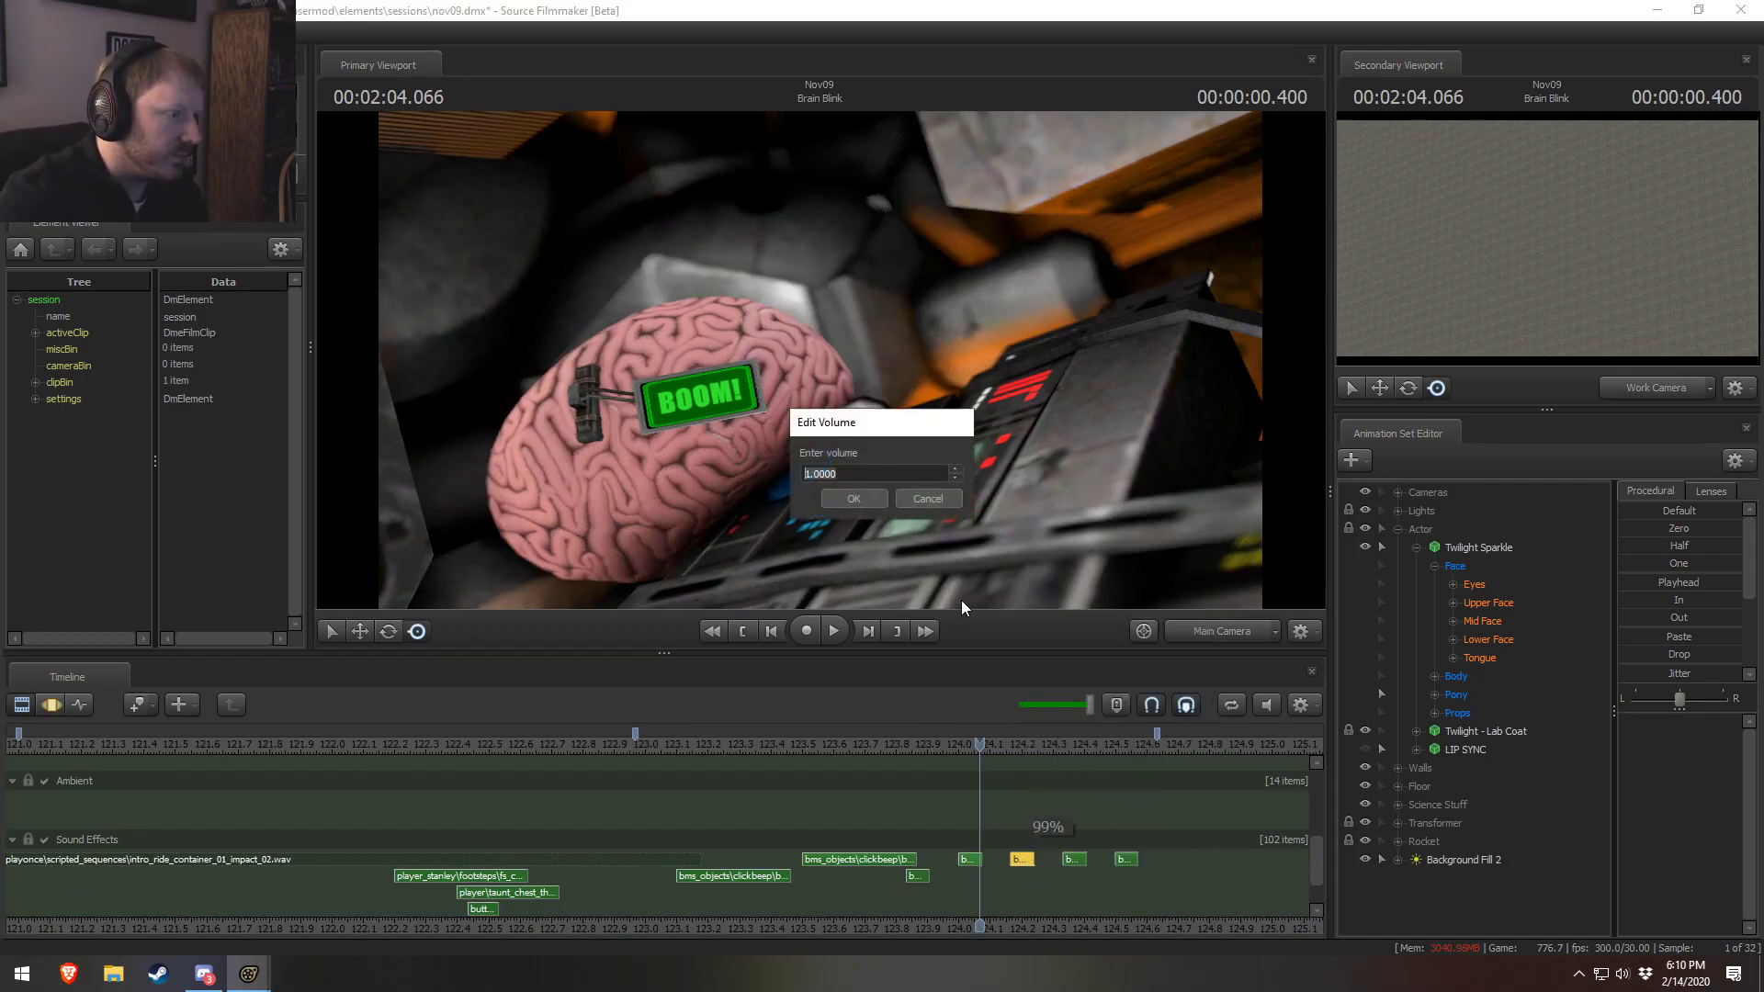
{"action": "type", "text": "0.25"}
{"action": "left_click", "coordinate": [854, 498]}
{"action": "left_click", "coordinate": [1075, 859]}
{"action": "right_click", "coordinate": [1081, 862]}
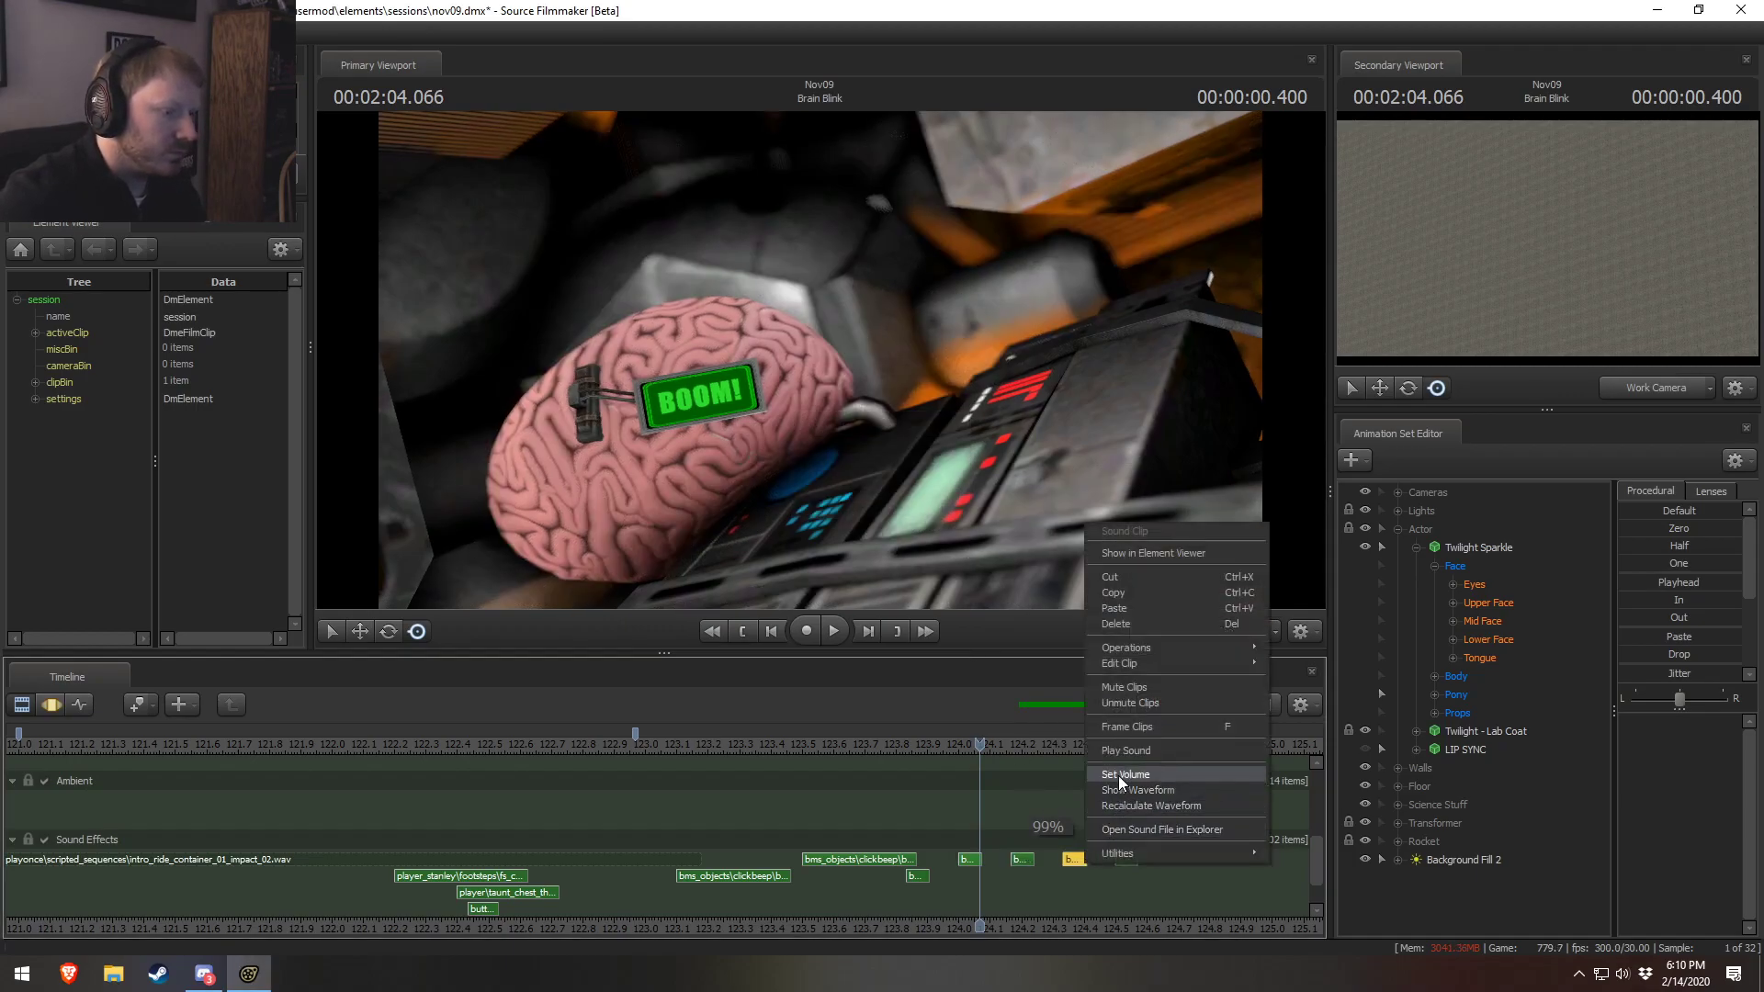
{"action": "left_click", "coordinate": [1117, 777]}
{"action": "type", "text": "0.25"}
{"action": "left_click", "coordinate": [864, 498]}
Edit the volume of the last short beep clip near 124.5 and set the one near 123.8 to 0.25
{"action": "right_click", "coordinate": [1125, 864]}
{"action": "left_click", "coordinate": [1135, 777]}
{"action": "left_click", "coordinate": [854, 499]}
{"action": "right_click", "coordinate": [919, 877]}
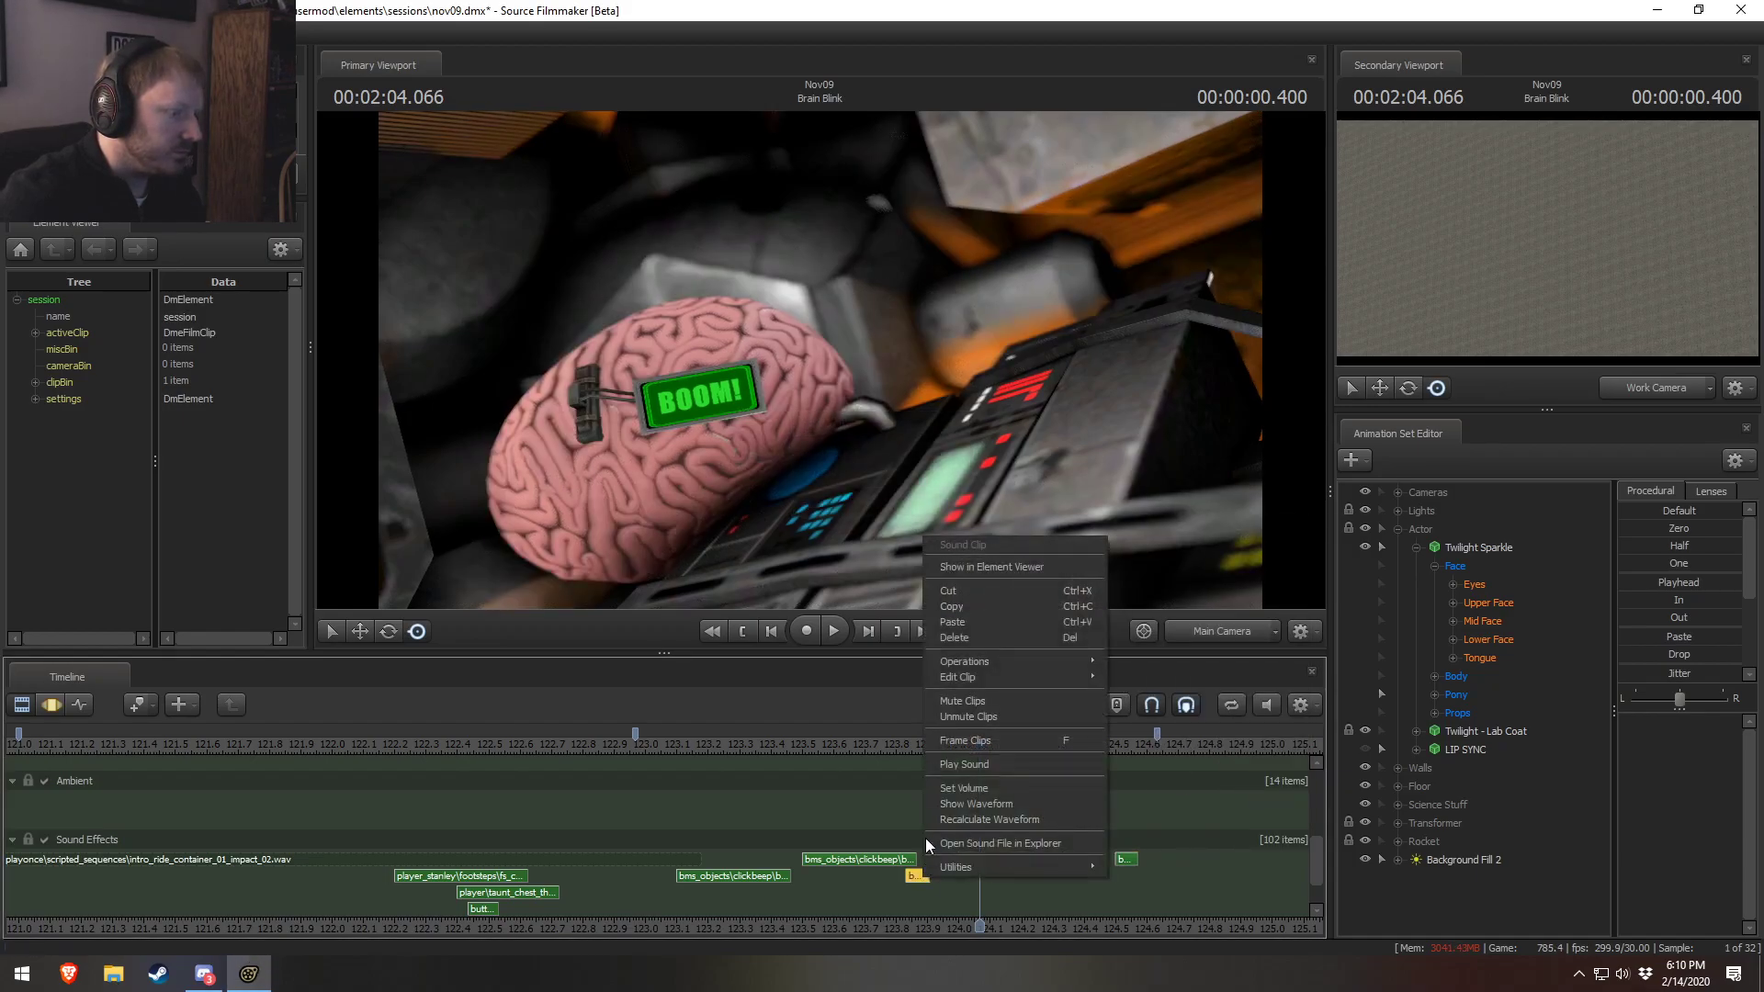
{"action": "left_click", "coordinate": [965, 778]}
{"action": "type", "text": ".25"}
{"action": "left_click", "coordinate": [854, 501]}
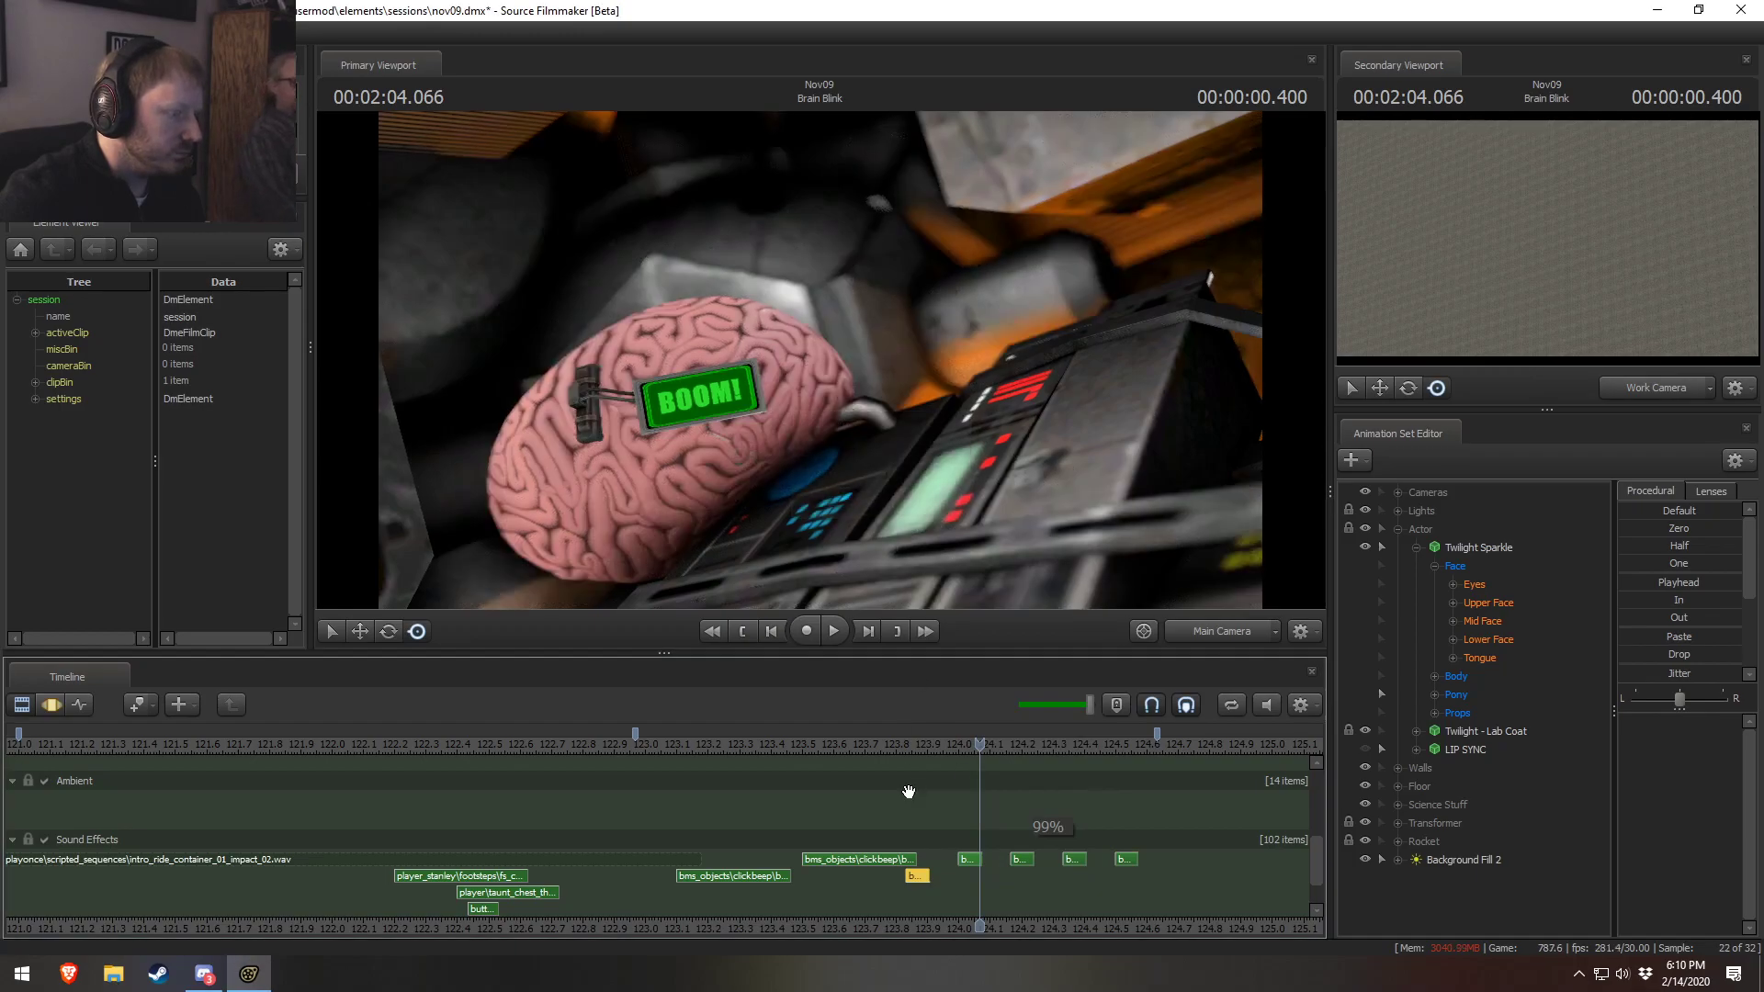
Set the volume of the longer beep3.wav clip starting at about 123.5 to 0.25
{"action": "scroll", "coordinate": [906, 790], "scroll_direction": "up", "scroll_amount": 5}
{"action": "scroll", "coordinate": [870, 853], "scroll_direction": "up", "scroll_amount": 2}
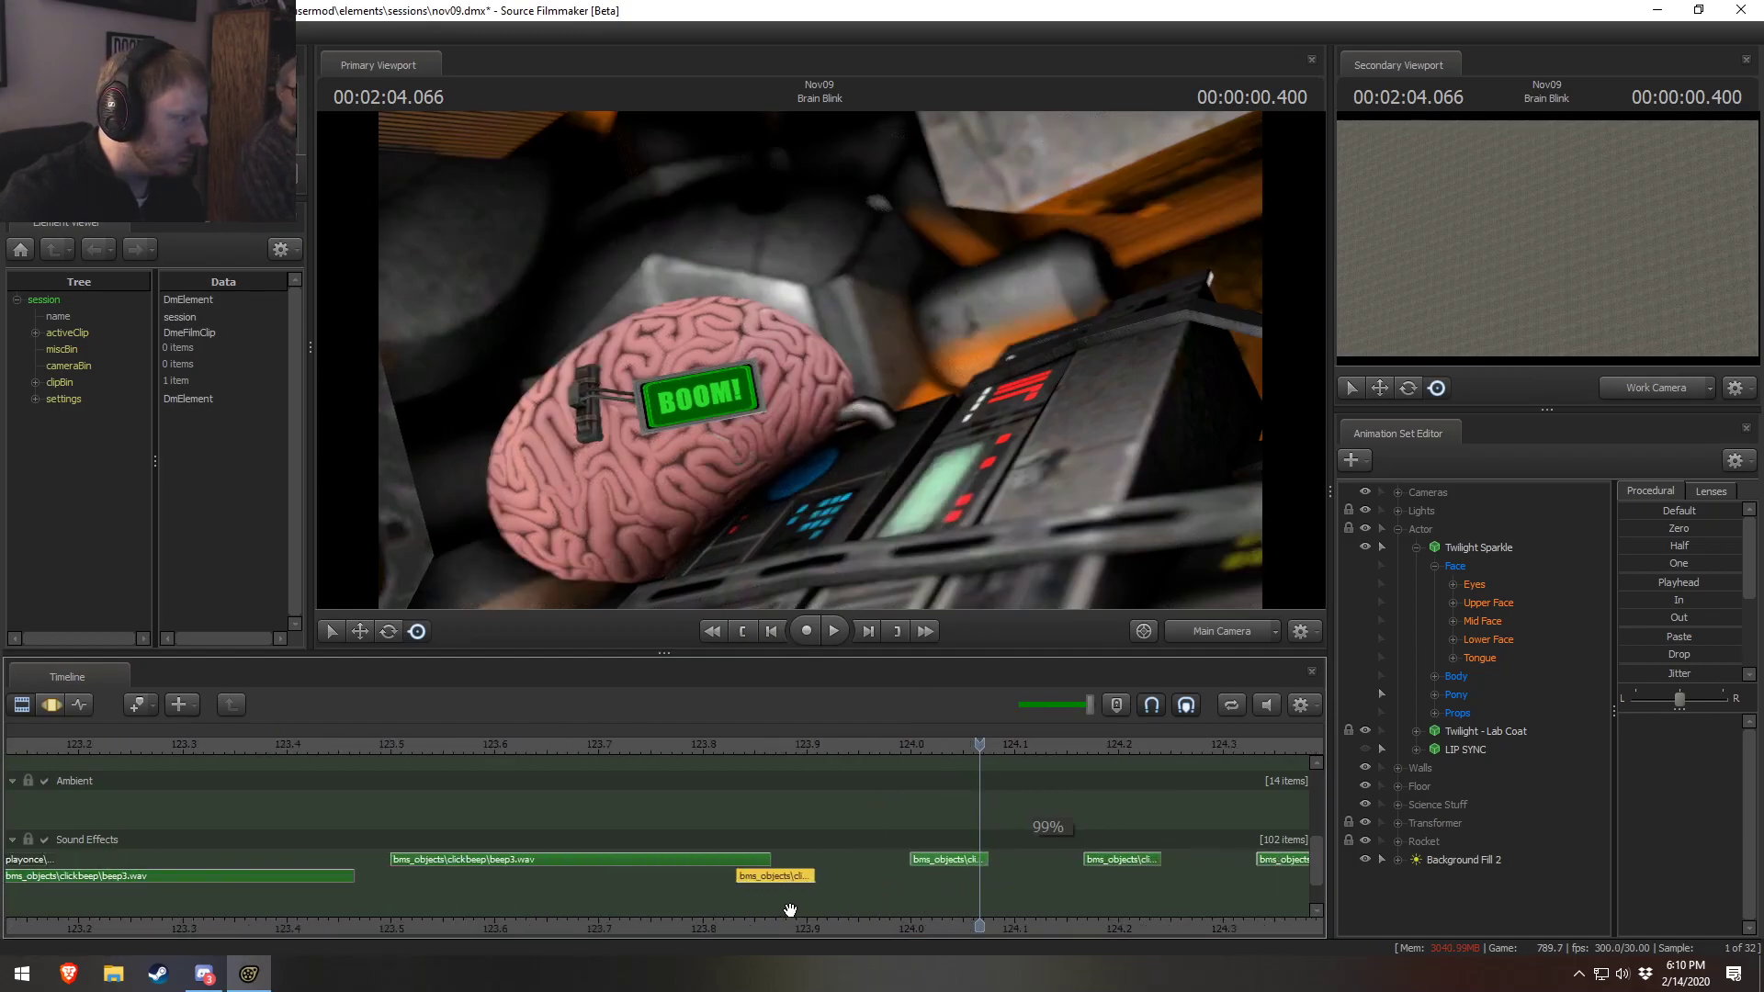
{"action": "right_click", "coordinate": [664, 870]}
{"action": "right_click", "coordinate": [645, 864]}
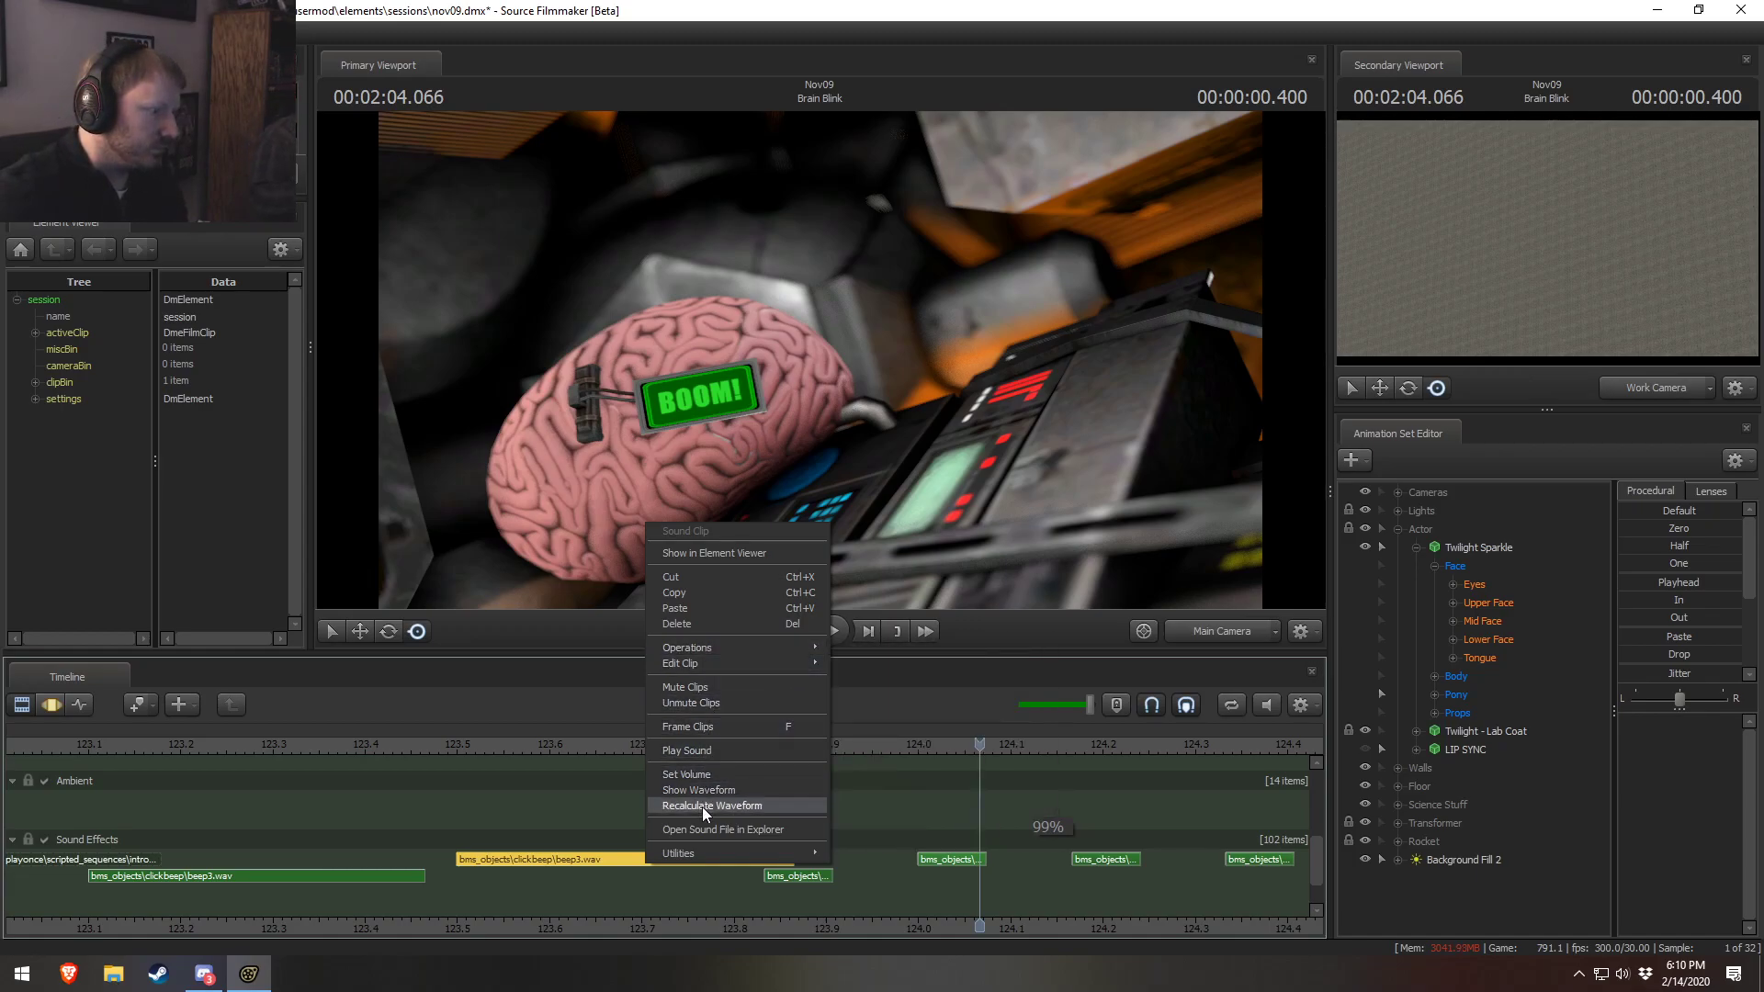
{"action": "mouse_move", "coordinate": [704, 670]}
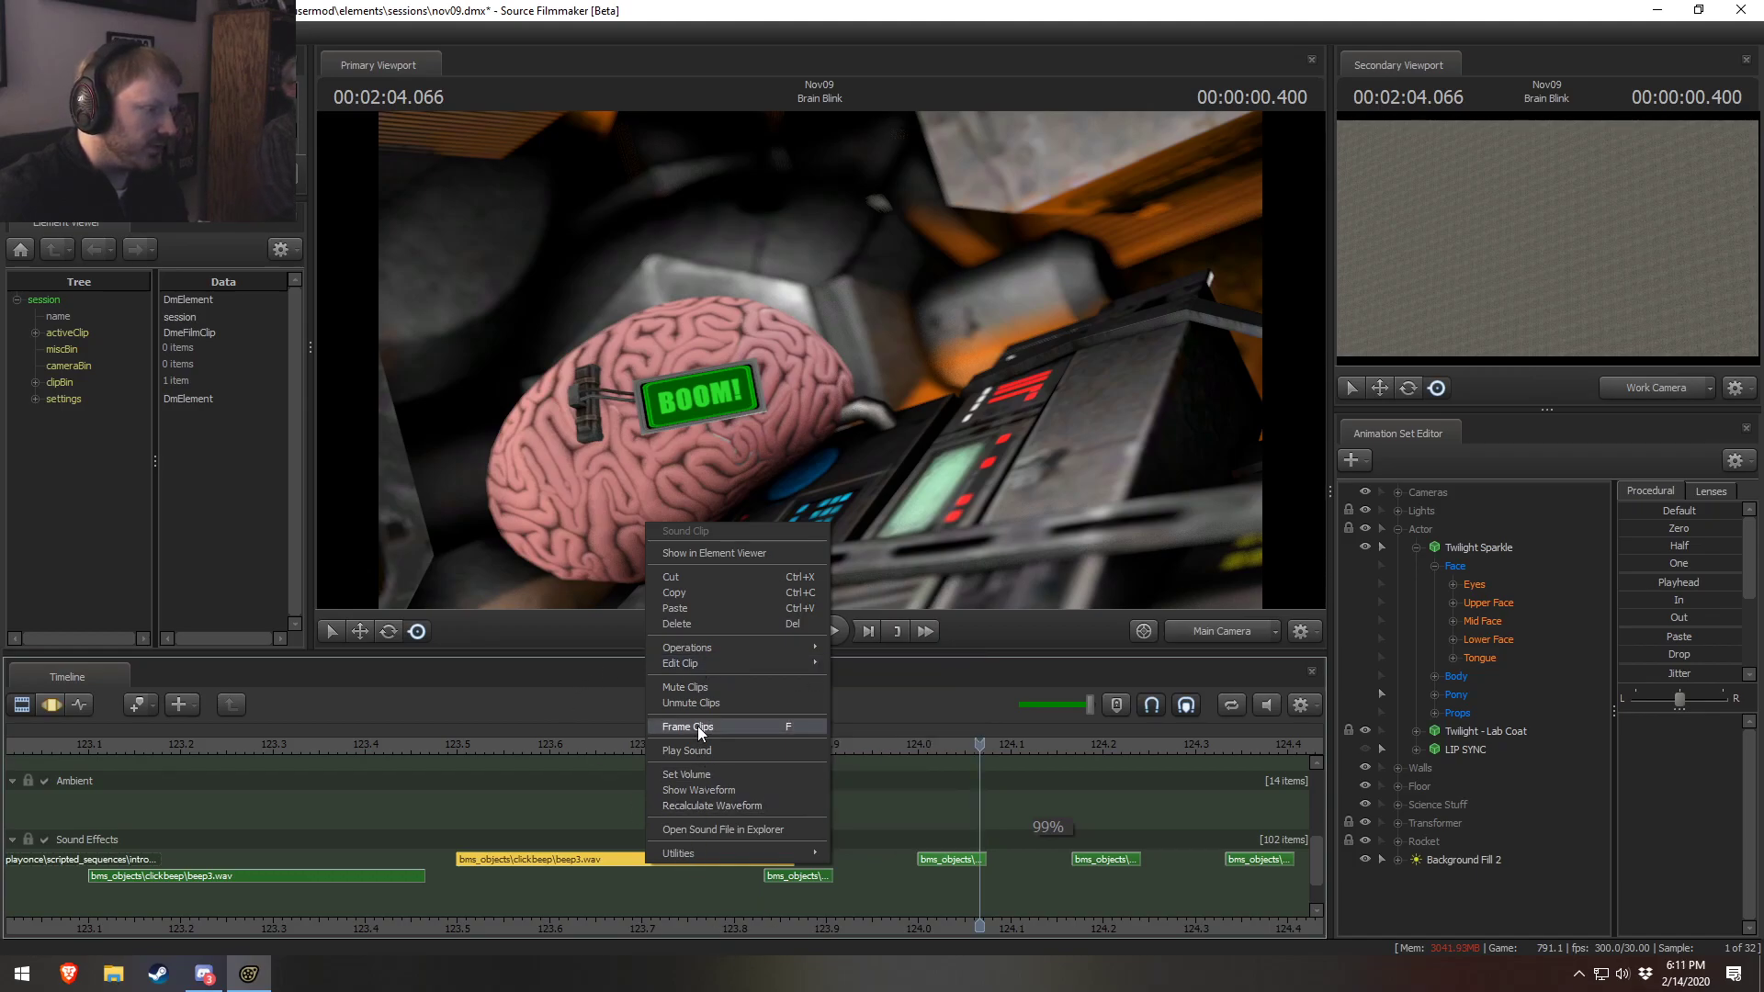
{"action": "left_click", "coordinate": [686, 774]}
{"action": "type", "text": "2"}
{"action": "left_click", "coordinate": [856, 502]}
Play back the beeps and set the volume of the beep3.wav clip starting at about 123.1 to 0.35
{"action": "left_click_drag", "start_coordinate": [399, 740], "coordinate": [119, 765]}
{"action": "key", "text": "space"}
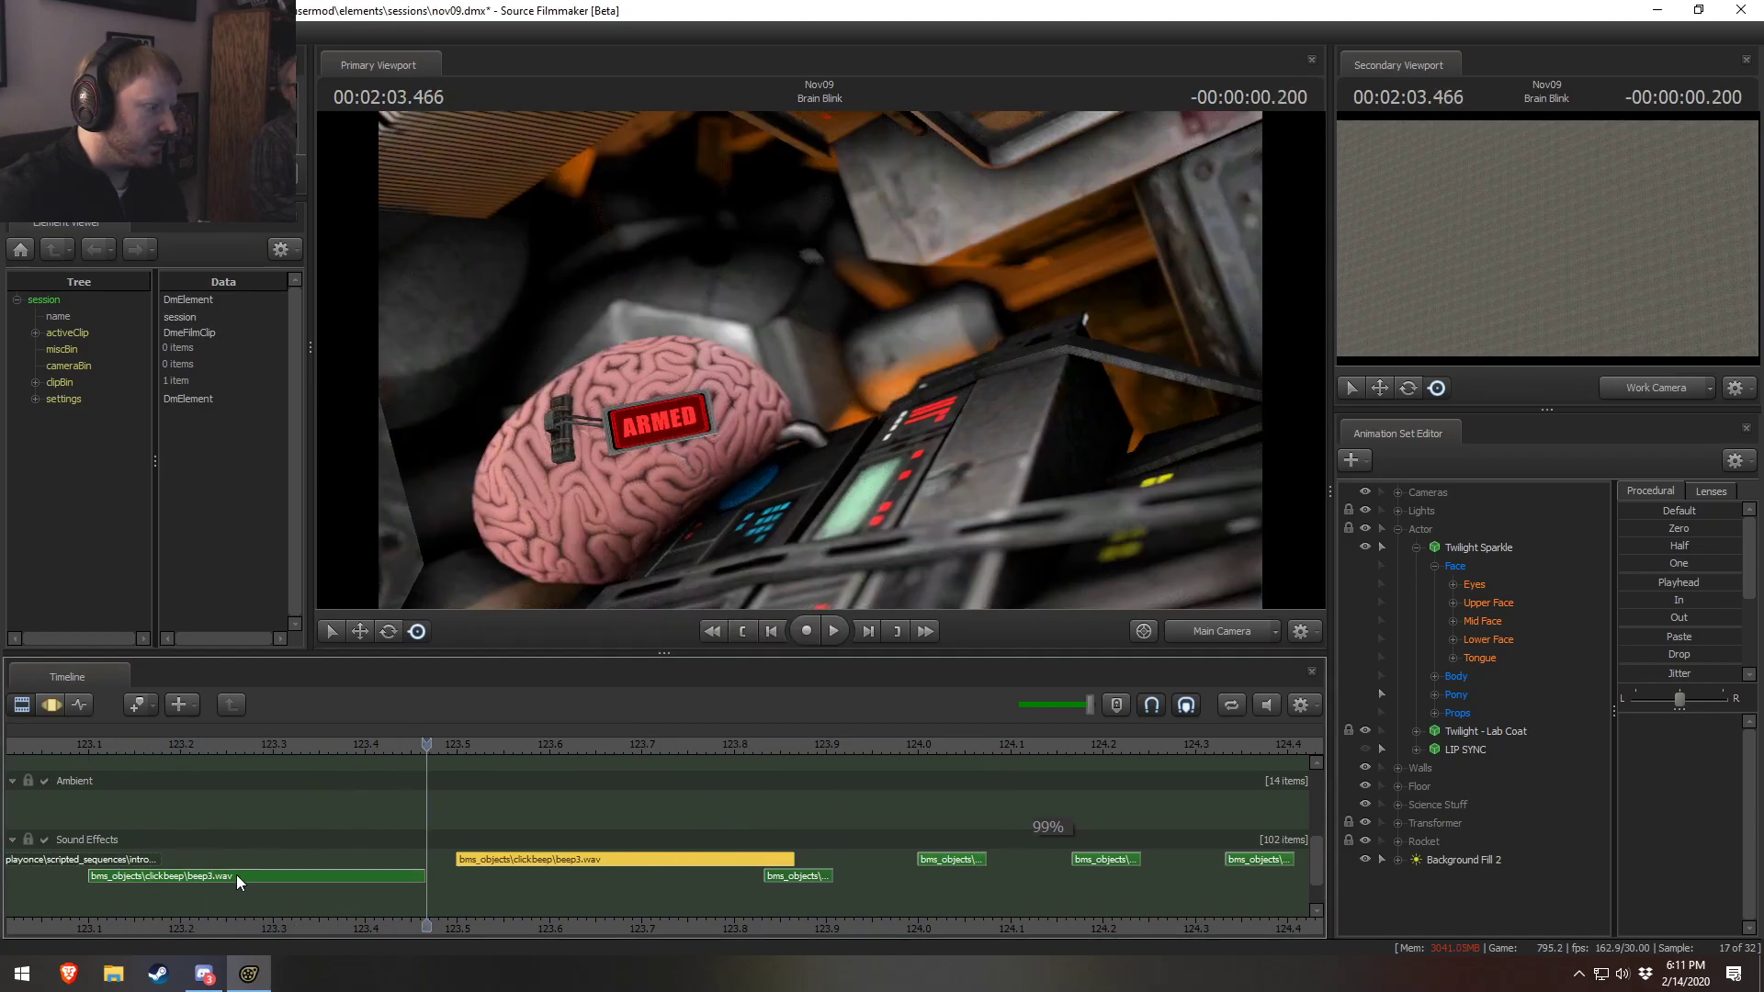
{"action": "right_click", "coordinate": [383, 880]}
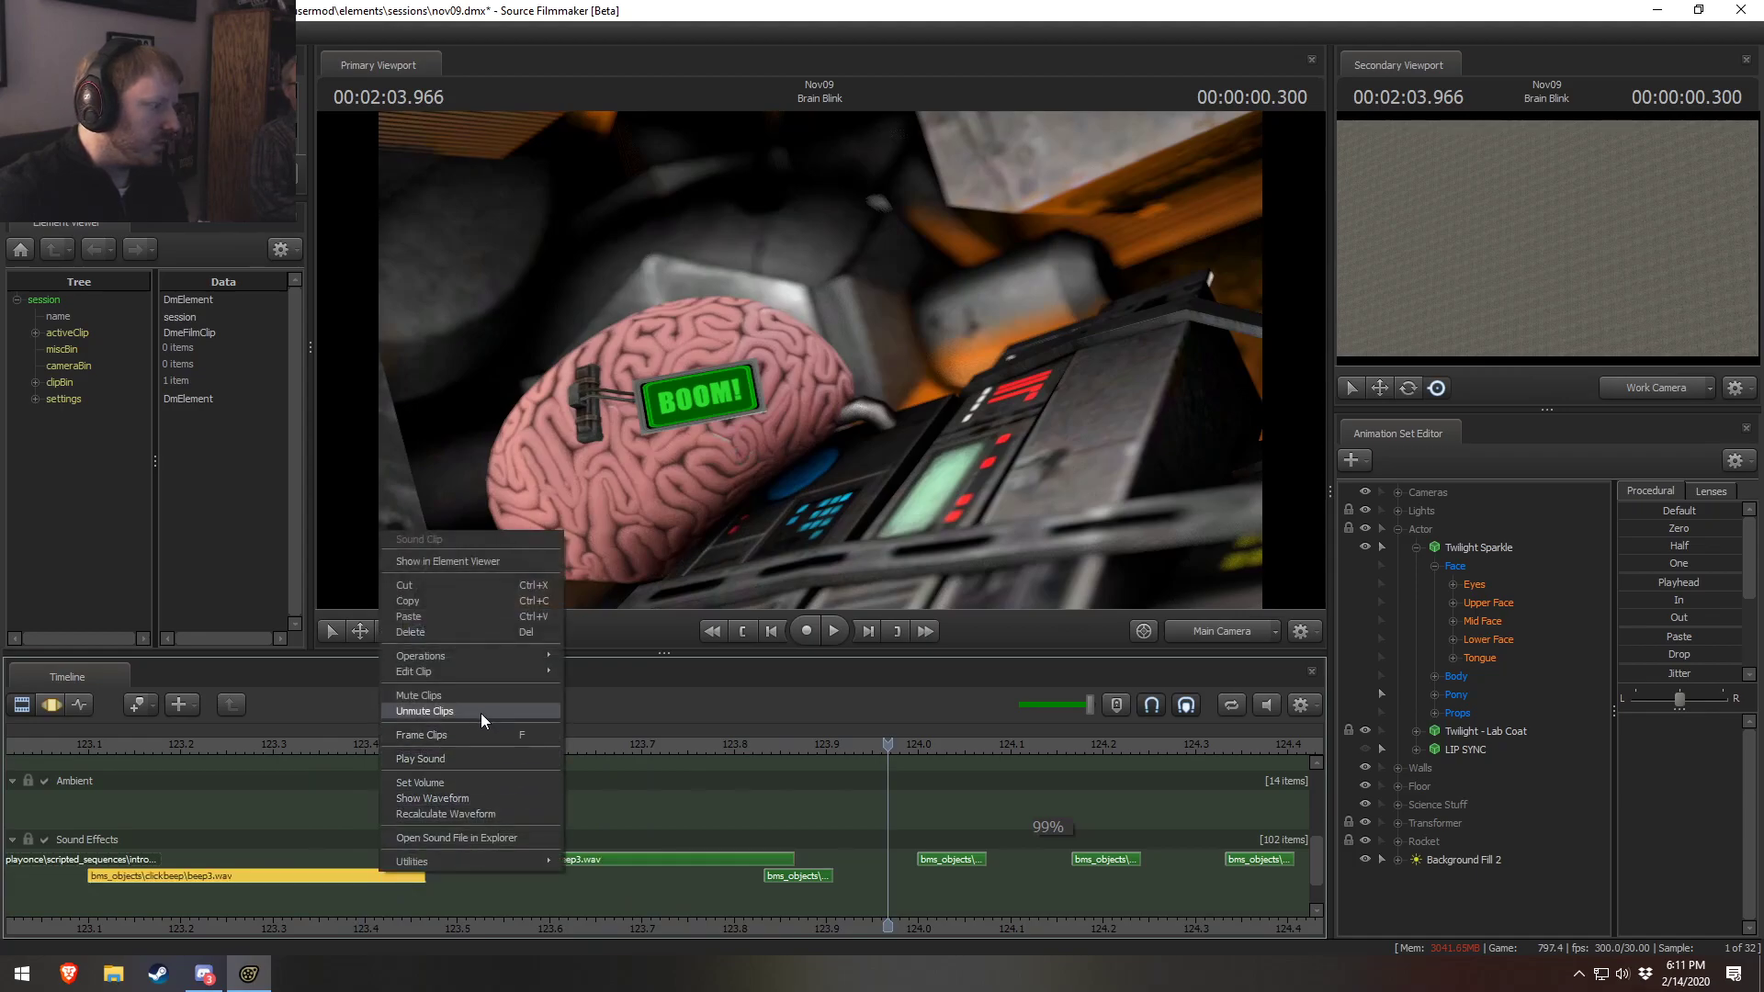
{"action": "left_click", "coordinate": [420, 783]}
{"action": "type", "text": "0.35"}
{"action": "key", "text": "Return"}
Edit the volume of the neighbouring beep3.wav clip that starts at about 123.5 once more
{"action": "right_click", "coordinate": [533, 861]}
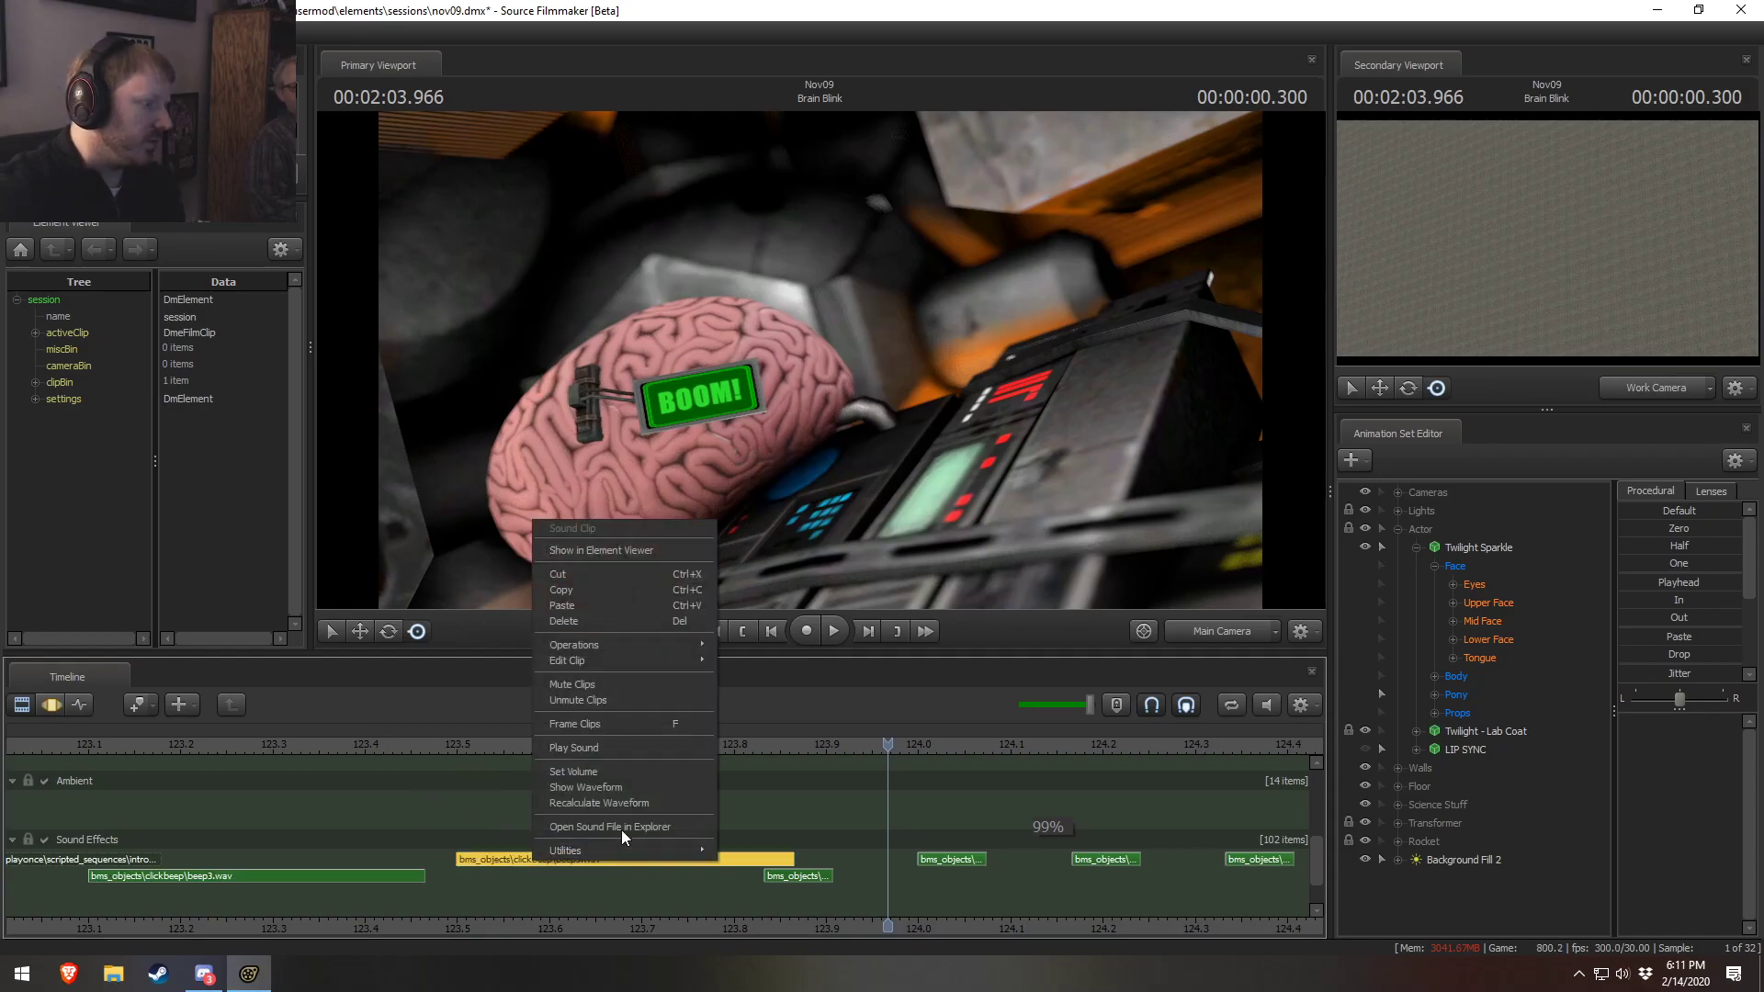
{"action": "left_click", "coordinate": [611, 776]}
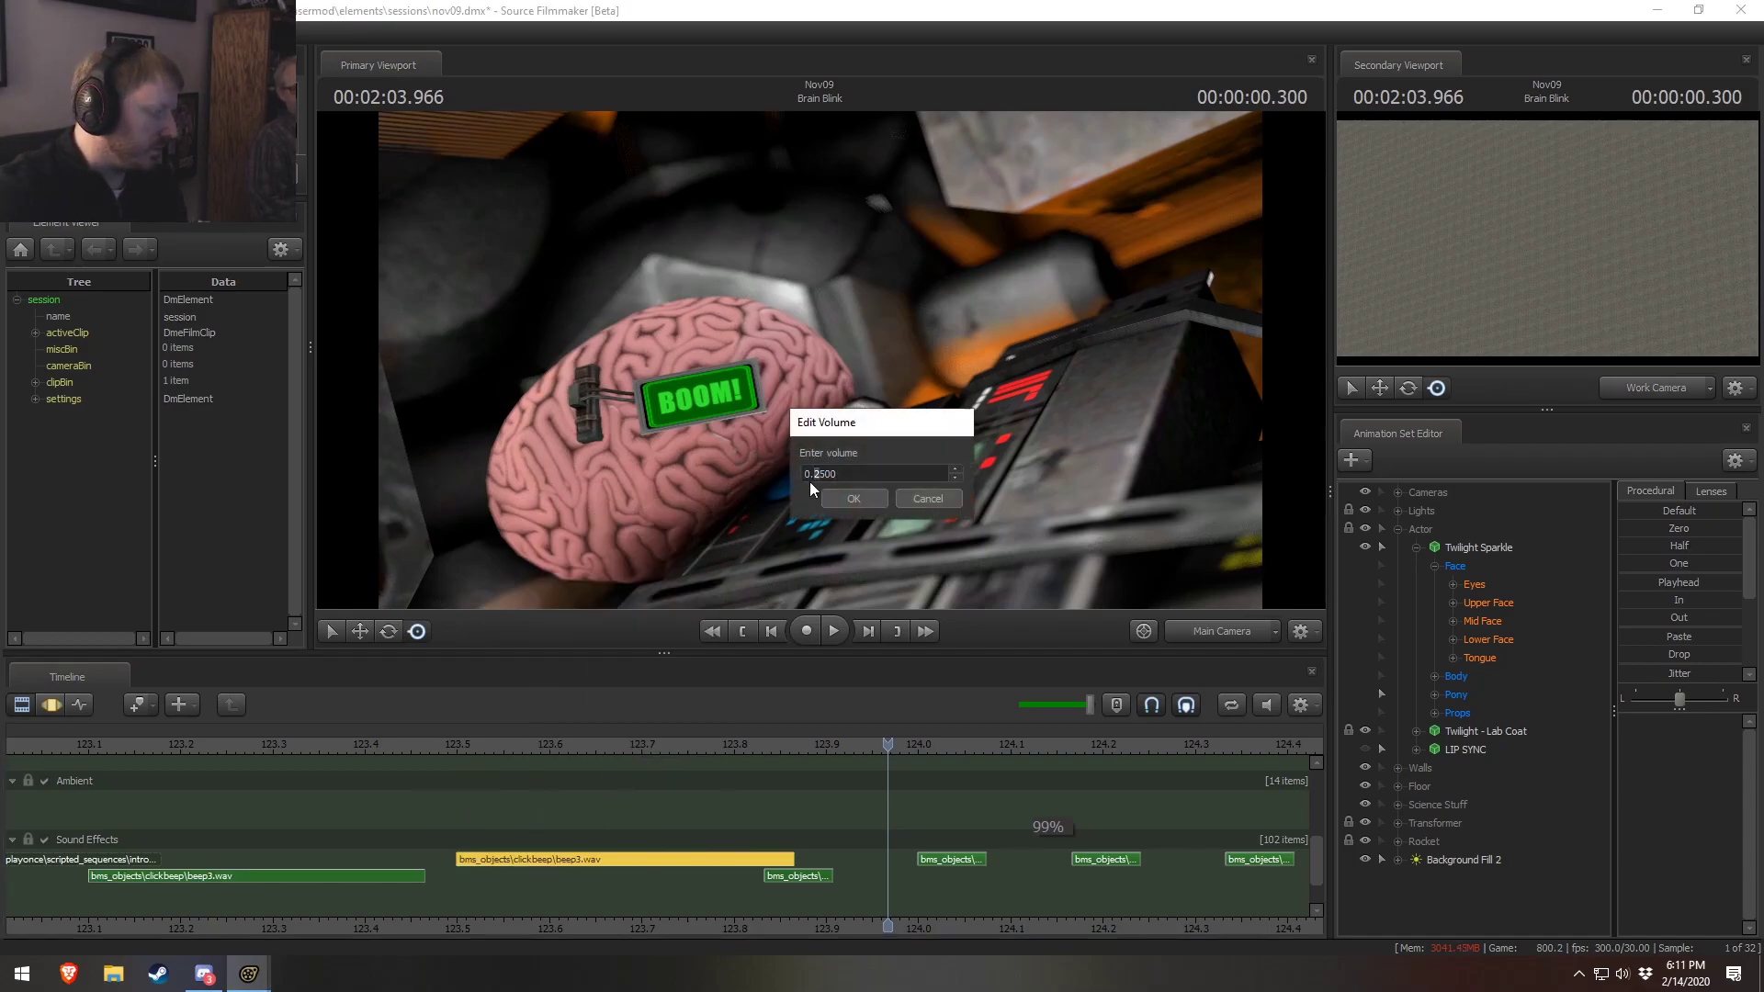
{"action": "left_click", "coordinate": [847, 501]}
Play back the beeps and the surrounding shots with sound, then scrub through Twilight is Confuse
{"action": "scroll", "coordinate": [811, 936], "scroll_direction": "down", "scroll_amount": 5}
{"action": "middle_click_drag", "start_coordinate": [893, 928], "coordinate": [549, 845]}
{"action": "key", "text": "space"}
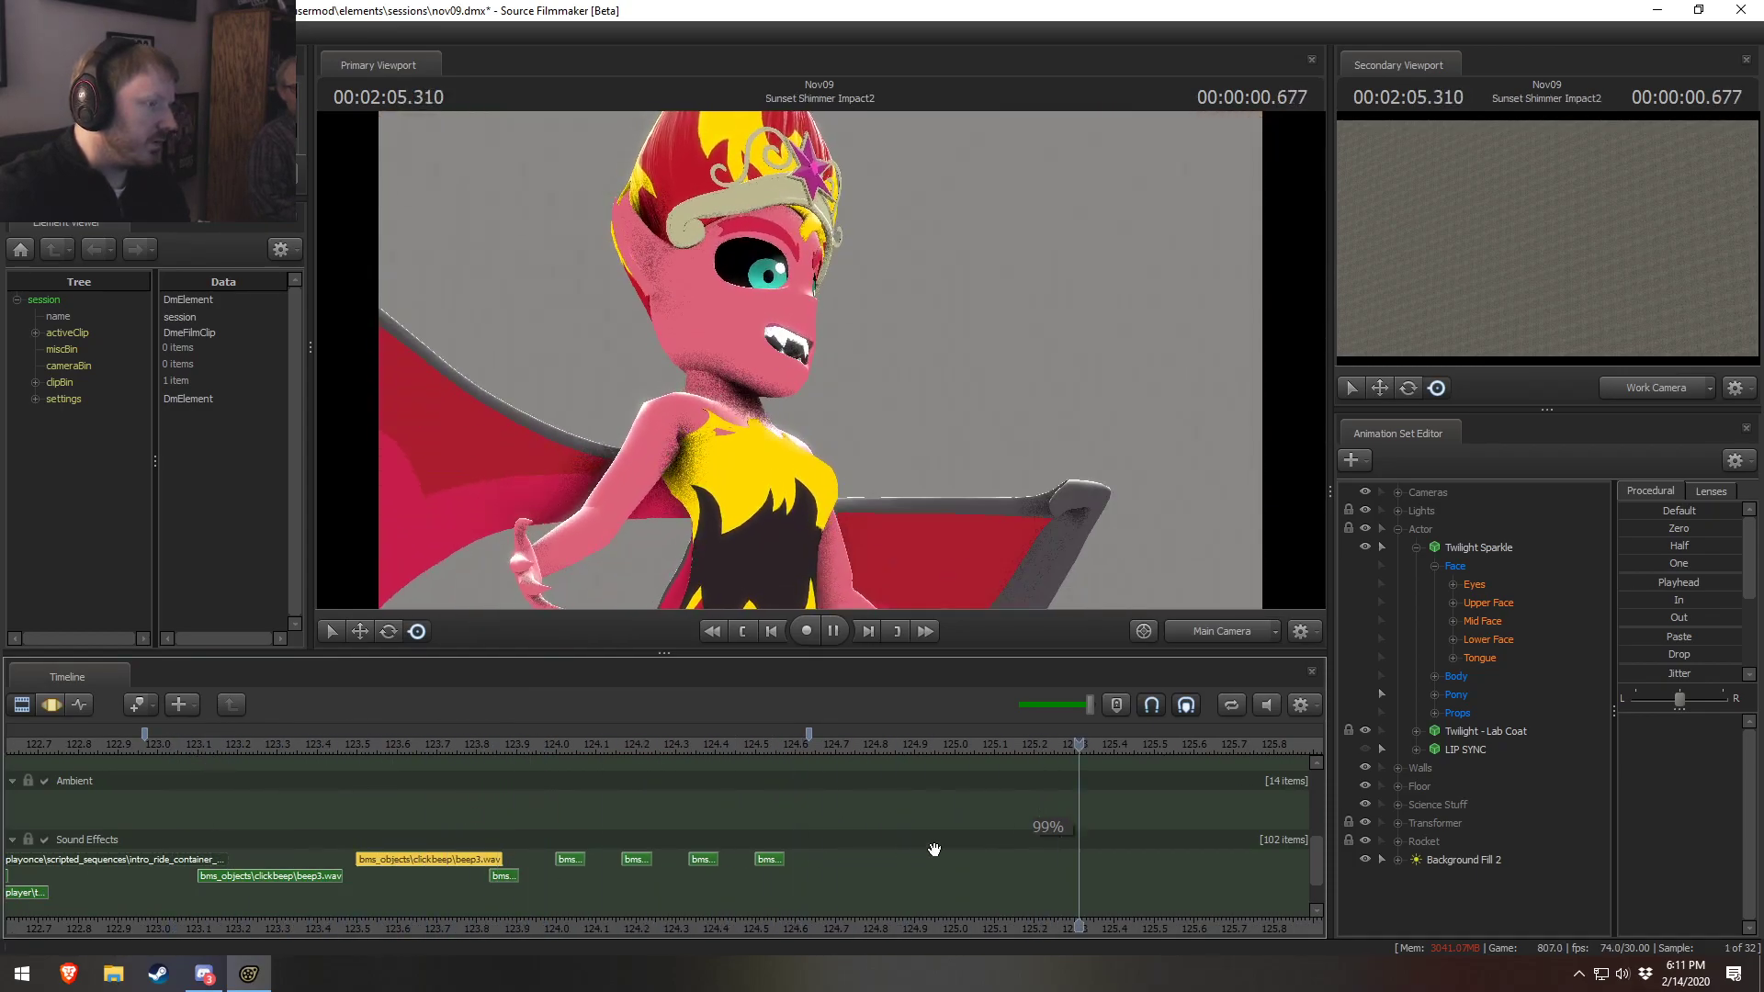
{"action": "key", "text": "space"}
{"action": "scroll", "coordinate": [1122, 865], "scroll_direction": "down", "scroll_amount": 6}
{"action": "mouse_move", "coordinate": [713, 752]}
{"action": "left_mouse_down"}
{"action": "mouse_move", "coordinate": [654, 750]}
{"action": "mouse_move", "coordinate": [724, 751]}
{"action": "left_mouse_up"}
{"action": "key", "text": "space"}
{"action": "key", "text": "space"}
{"action": "scroll", "coordinate": [795, 847], "scroll_direction": "up", "scroll_amount": 6}
{"action": "key", "text": "space"}
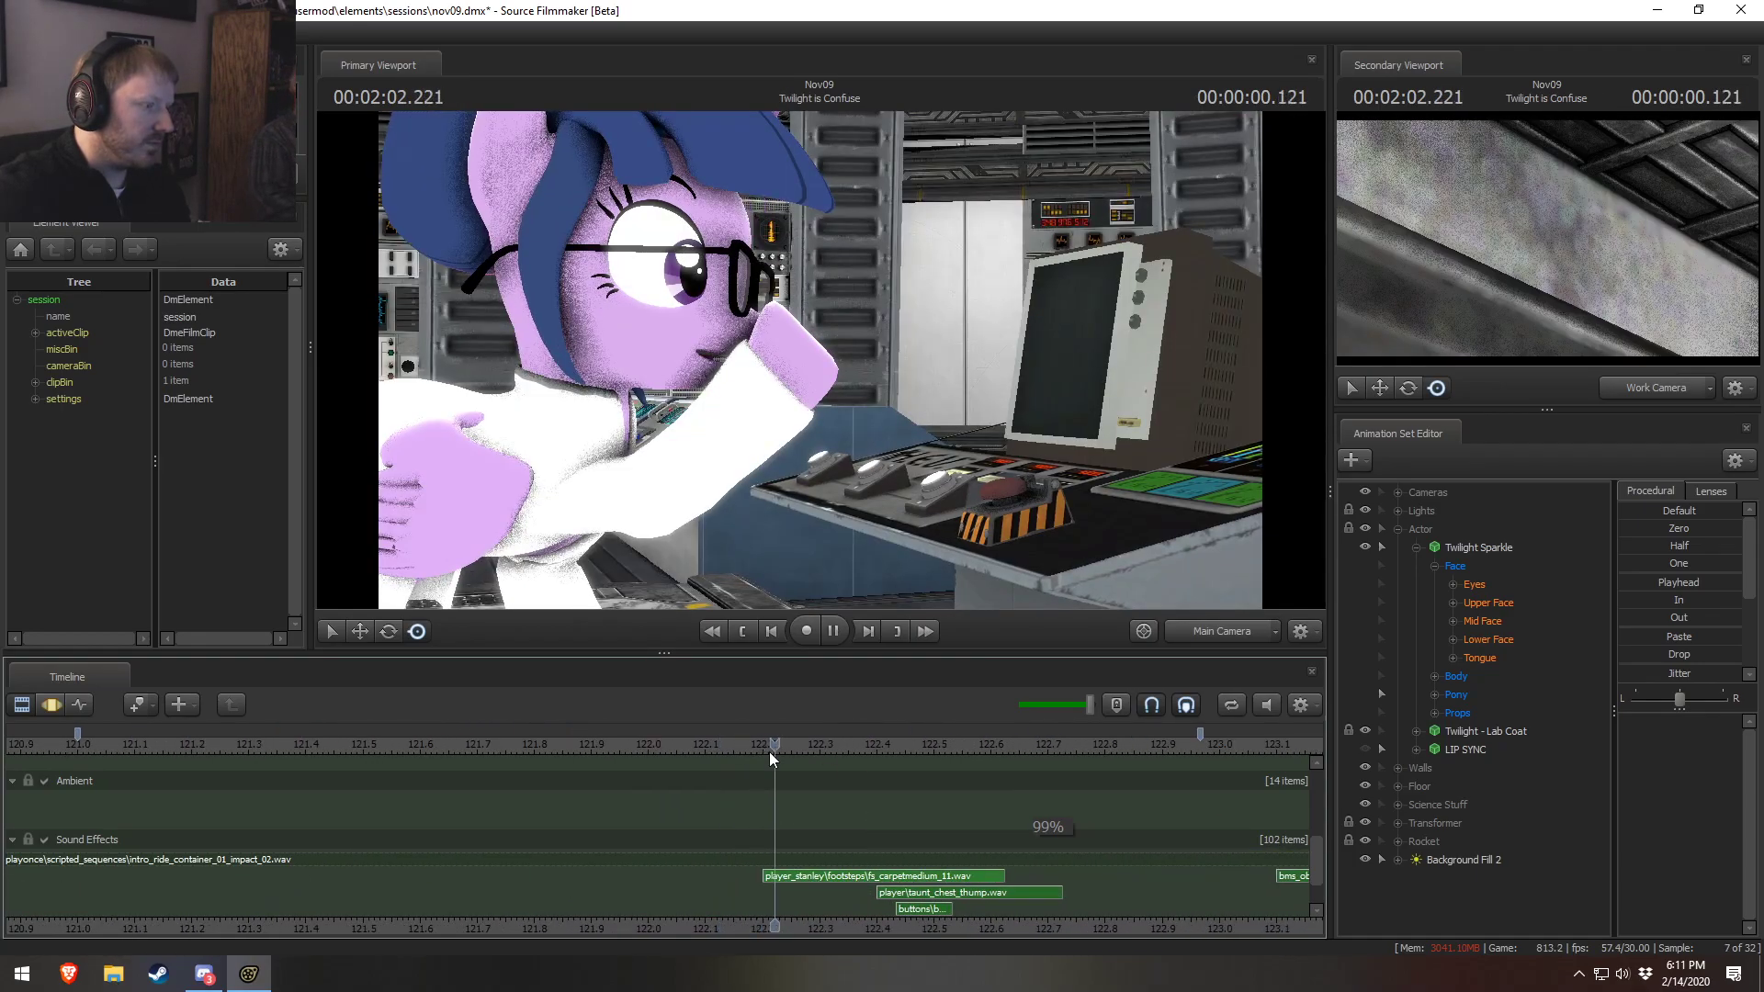
{"action": "key", "text": "space"}
{"action": "middle_click_drag", "start_coordinate": [1039, 887], "coordinate": [960, 864]}
{"action": "left_click_drag", "start_coordinate": [758, 747], "coordinate": [951, 818]}
Switch the Primary Viewport to the Work Camera and replay Twilight's button press from about 122.2
{"action": "left_click", "coordinate": [1224, 634], "text": "ctrl"}
{"action": "key", "text": "s"}
{"action": "left_click_drag", "start_coordinate": [1102, 542], "coordinate": [1052, 522]}
{"action": "left_click", "coordinate": [658, 738]}
{"action": "key", "text": "space"}
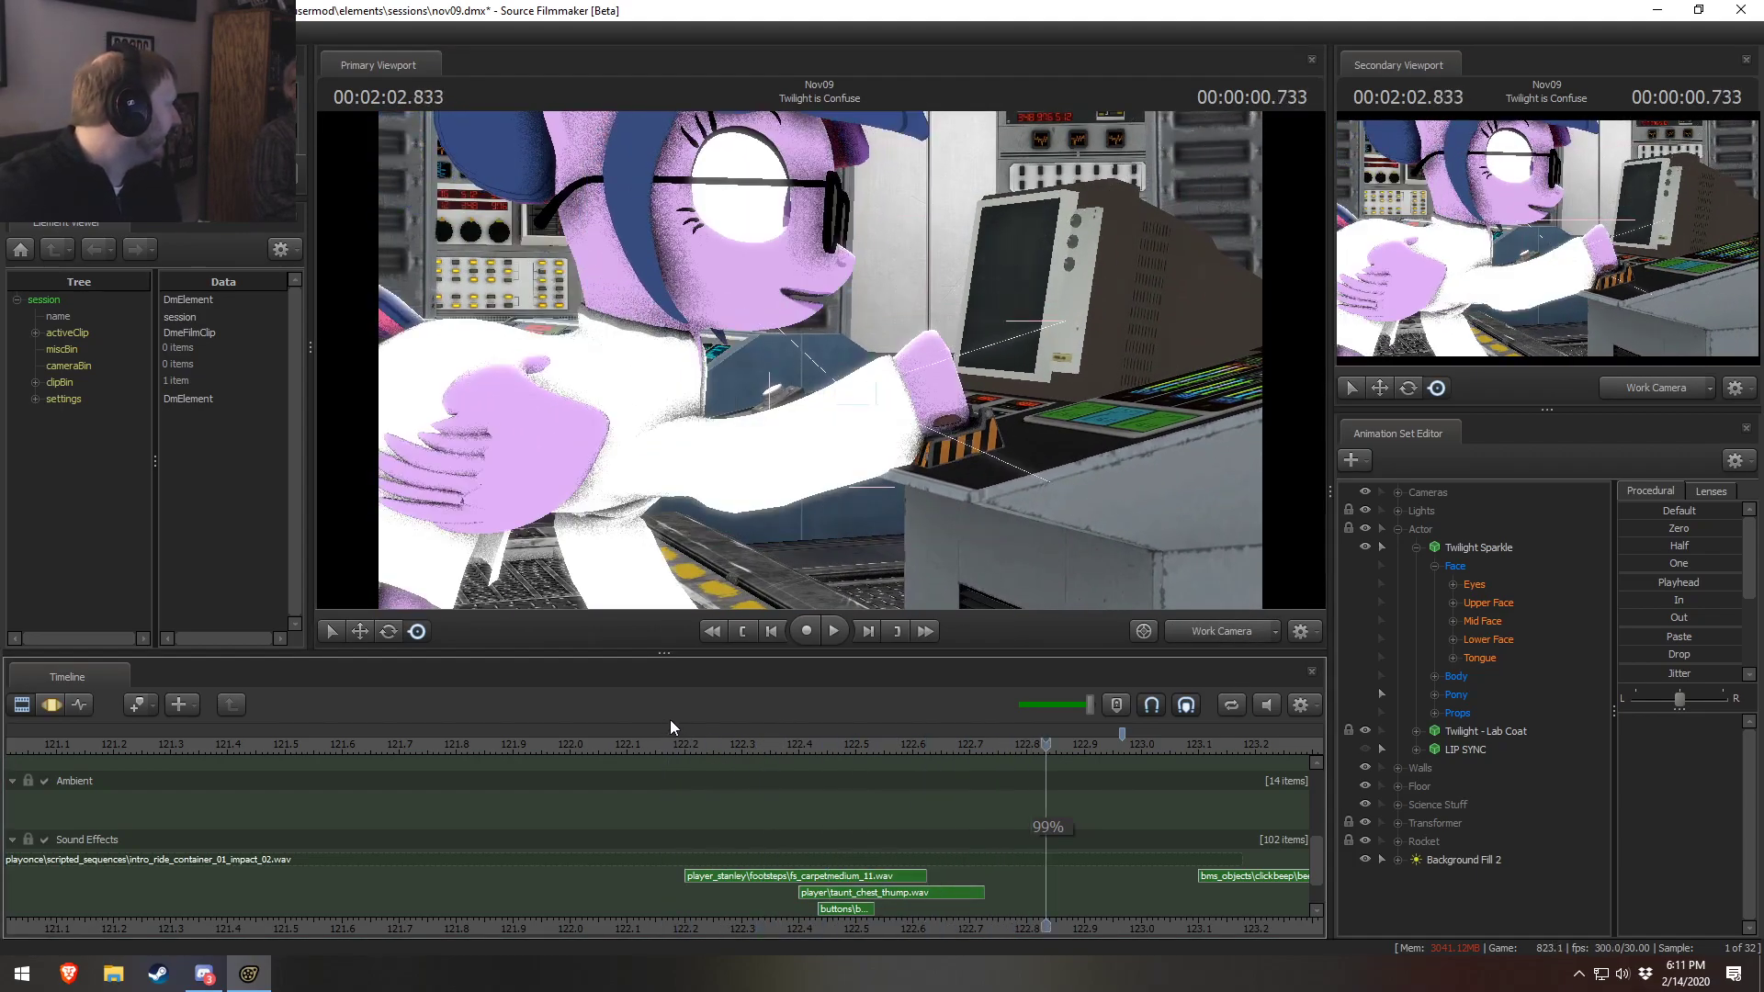
{"action": "left_click", "coordinate": [706, 740]}
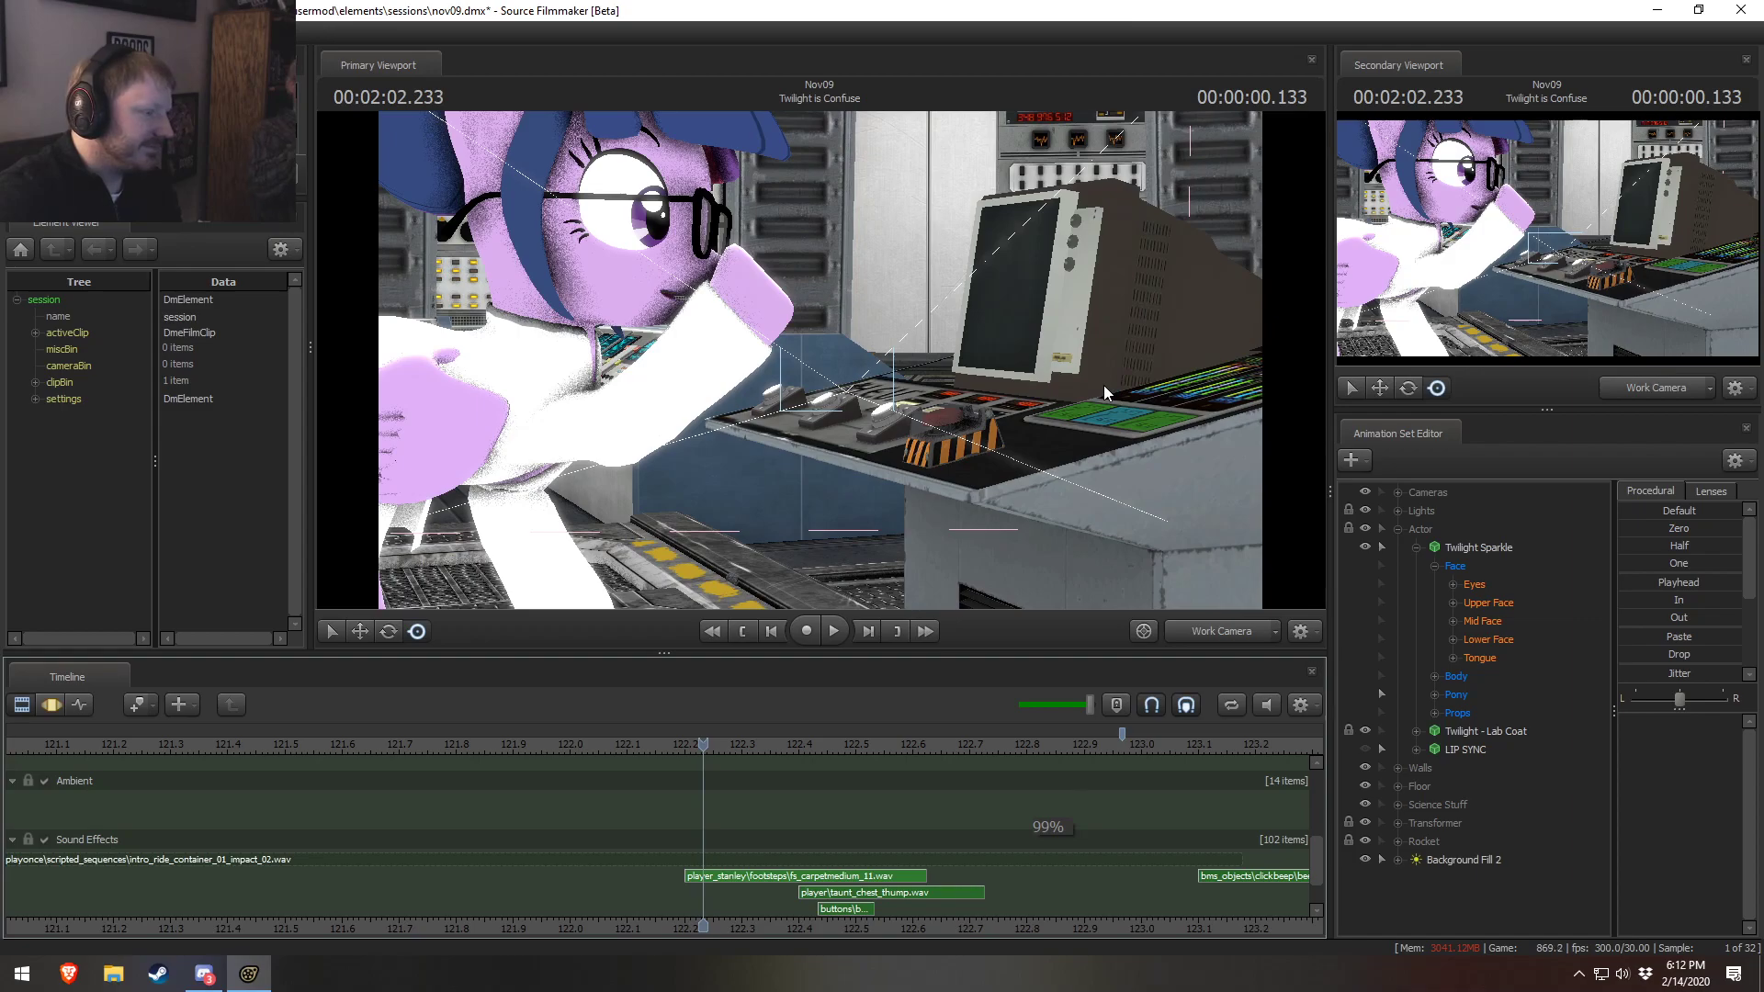
{"action": "key", "text": "space"}
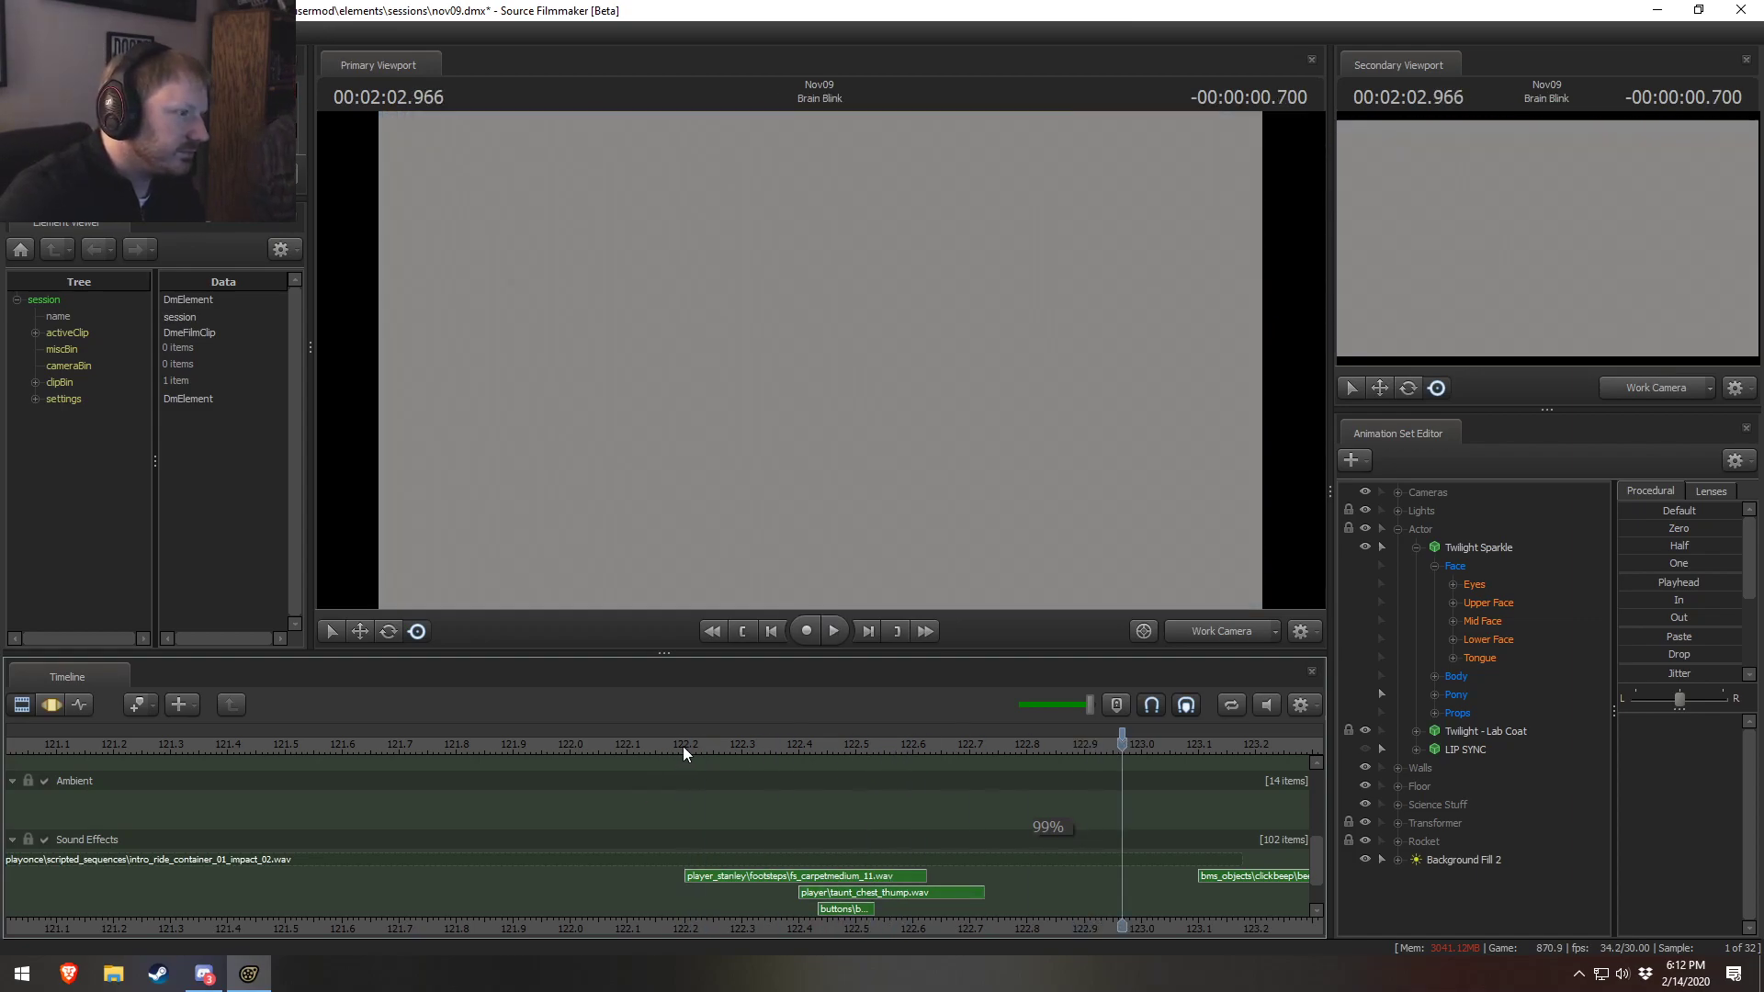
{"action": "left_click", "coordinate": [690, 746]}
{"action": "scroll", "coordinate": [690, 746], "scroll_direction": "down", "scroll_amount": 3}
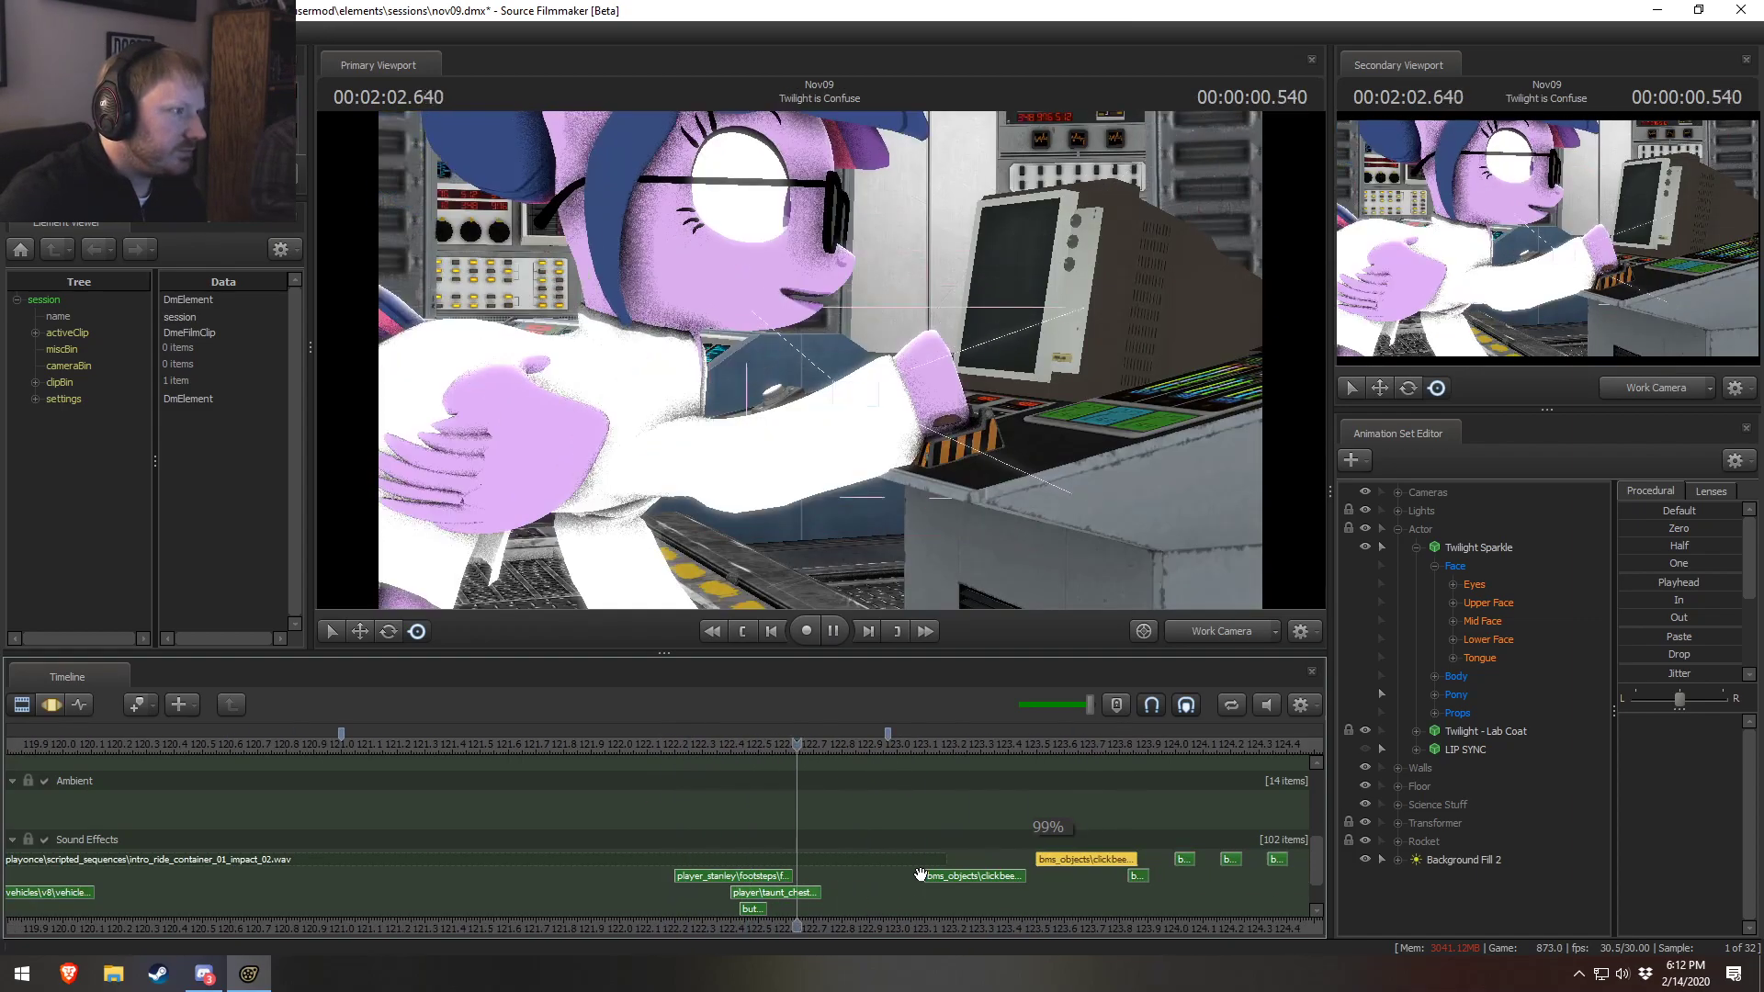
Fly the Work Camera to a frontal close-up of Twilight's face and glasses at 2:02.700
{"action": "left_click", "coordinate": [1211, 638]}
{"action": "left_click", "coordinate": [1212, 638], "text": "ctrl"}
{"action": "left_click_drag", "start_coordinate": [1084, 496], "coordinate": [685, 358]}
{"action": "key", "text": "s"}
{"action": "key", "text": "d"}
{"action": "key", "text": "d"}
{"action": "key", "text": "a"}
{"action": "key", "text": "a"}
{"action": "key", "text": "a"}
{"action": "key", "text": "a"}
{"action": "left_click_drag", "start_coordinate": [816, 358], "coordinate": [816, 358]}
{"action": "scroll", "coordinate": [1261, 898], "scroll_direction": "up", "scroll_amount": 3}
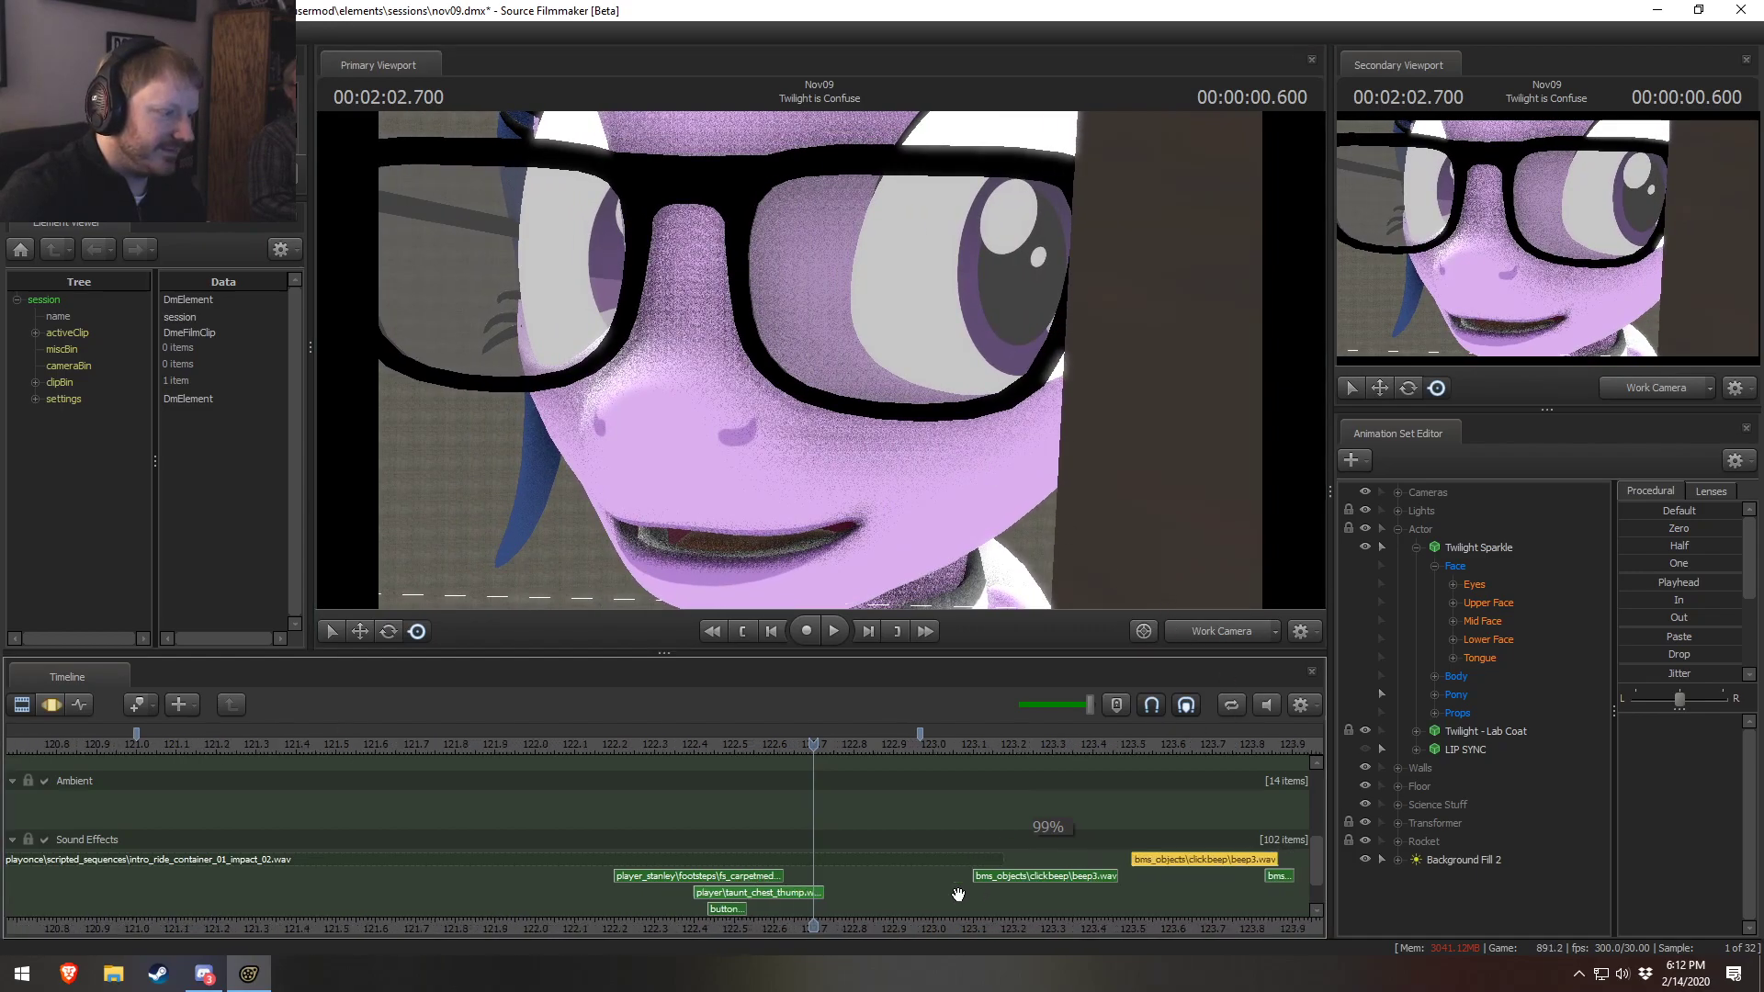
Select the Twilight is Confuse shot in the Picture track and create an animation set for a new camera in it
{"action": "left_click_drag", "start_coordinate": [1320, 871], "coordinate": [1325, 708]}
{"action": "left_click", "coordinate": [1397, 529]}
{"action": "right_click", "coordinate": [1469, 643]}
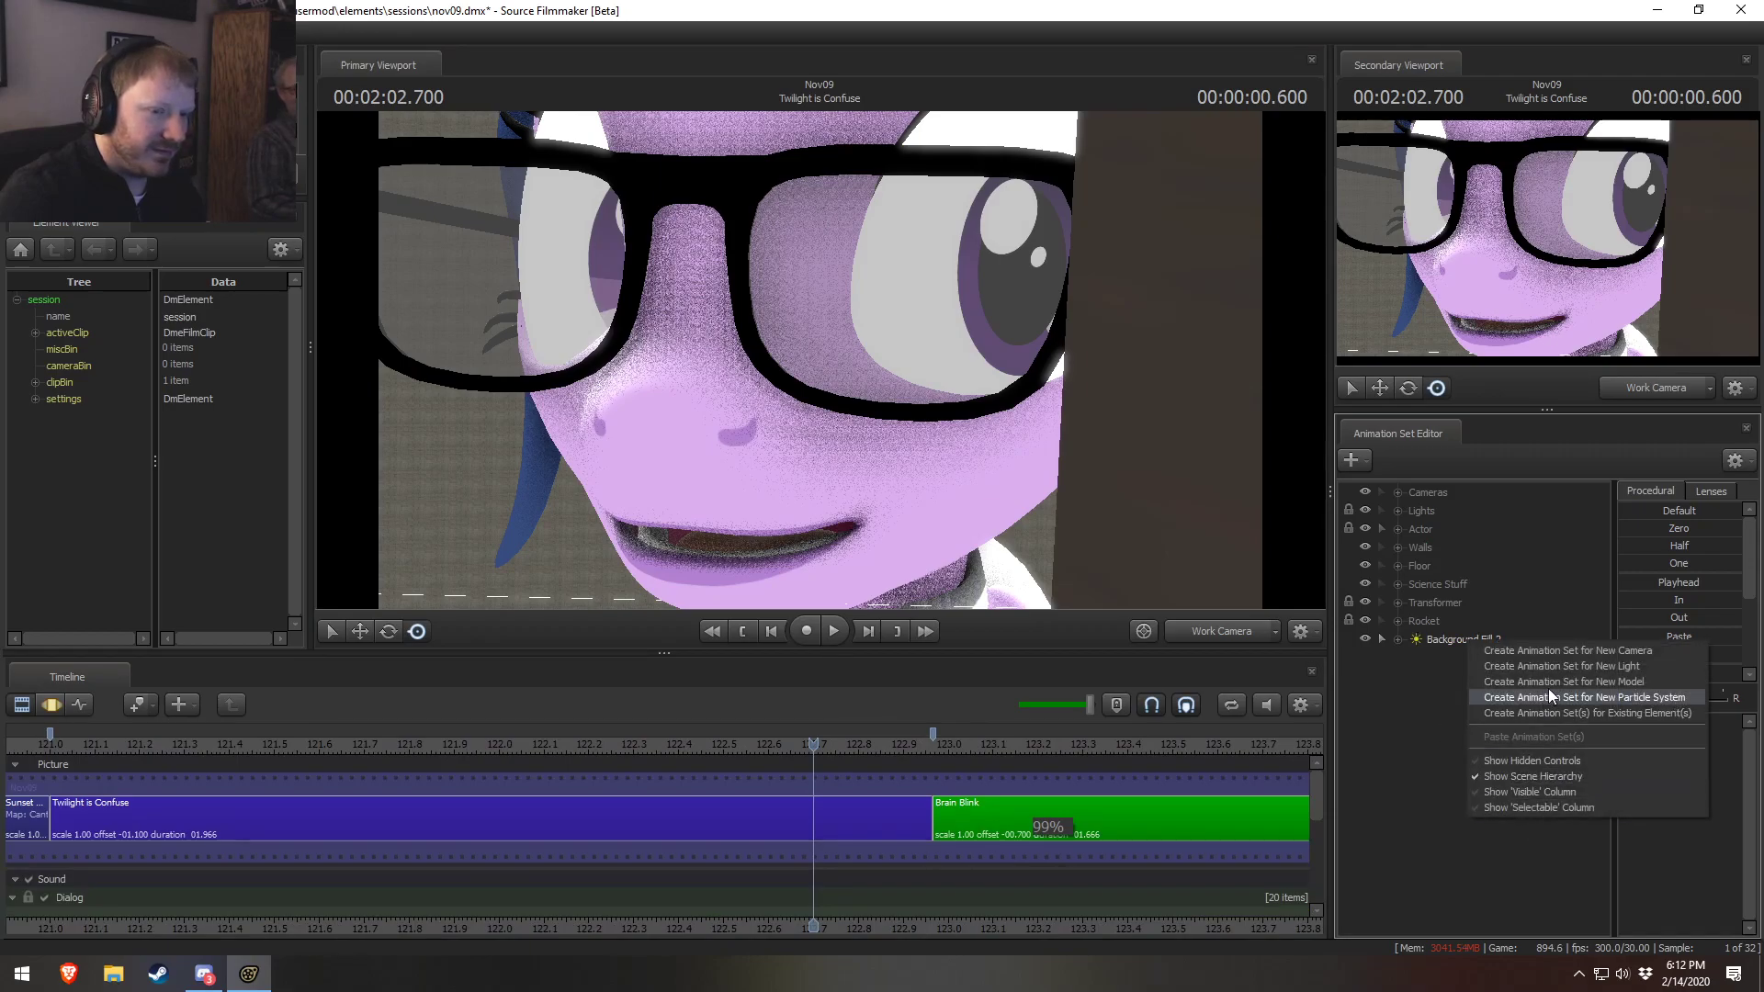
{"action": "left_click", "coordinate": [1542, 652]}
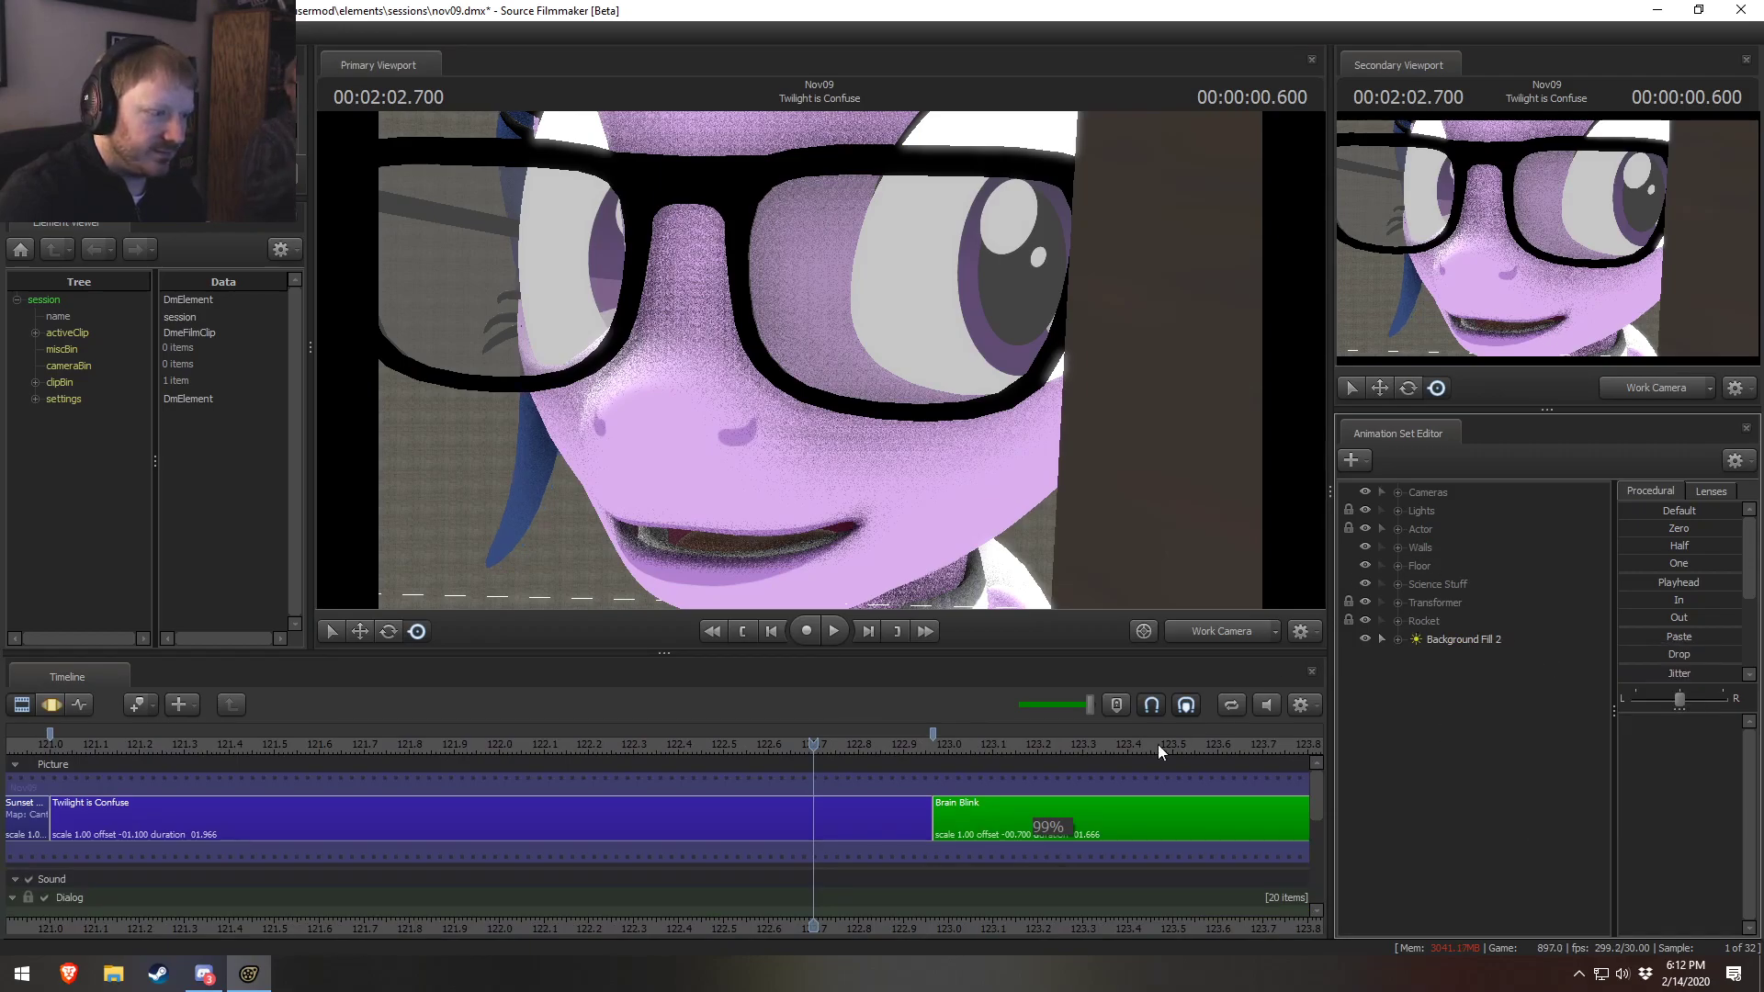
{"action": "left_click", "coordinate": [847, 831]}
{"action": "right_click", "coordinate": [1456, 816]}
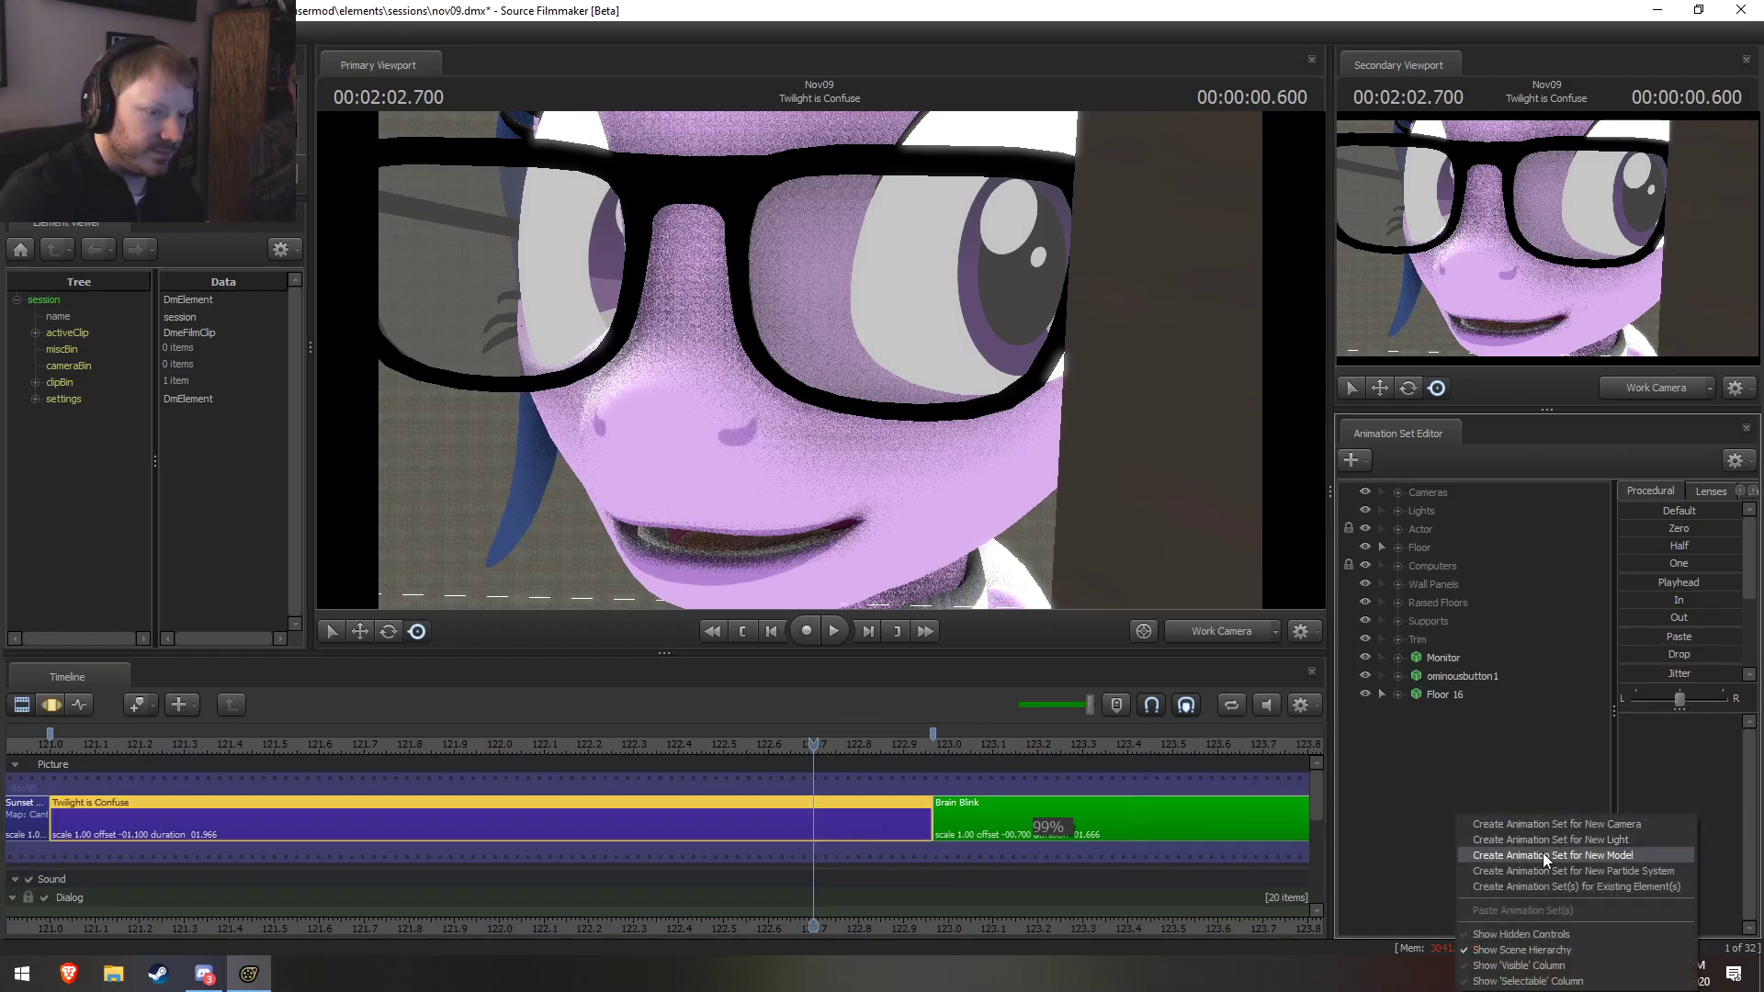
{"action": "left_click", "coordinate": [1565, 825]}
Show the new camera in the Primary Viewport and reposition it in the Motion Editor to frame Twilight's face from the front
{"action": "left_click_drag", "start_coordinate": [1461, 530], "coordinate": [970, 432]}
{"action": "left_click", "coordinate": [985, 437]}
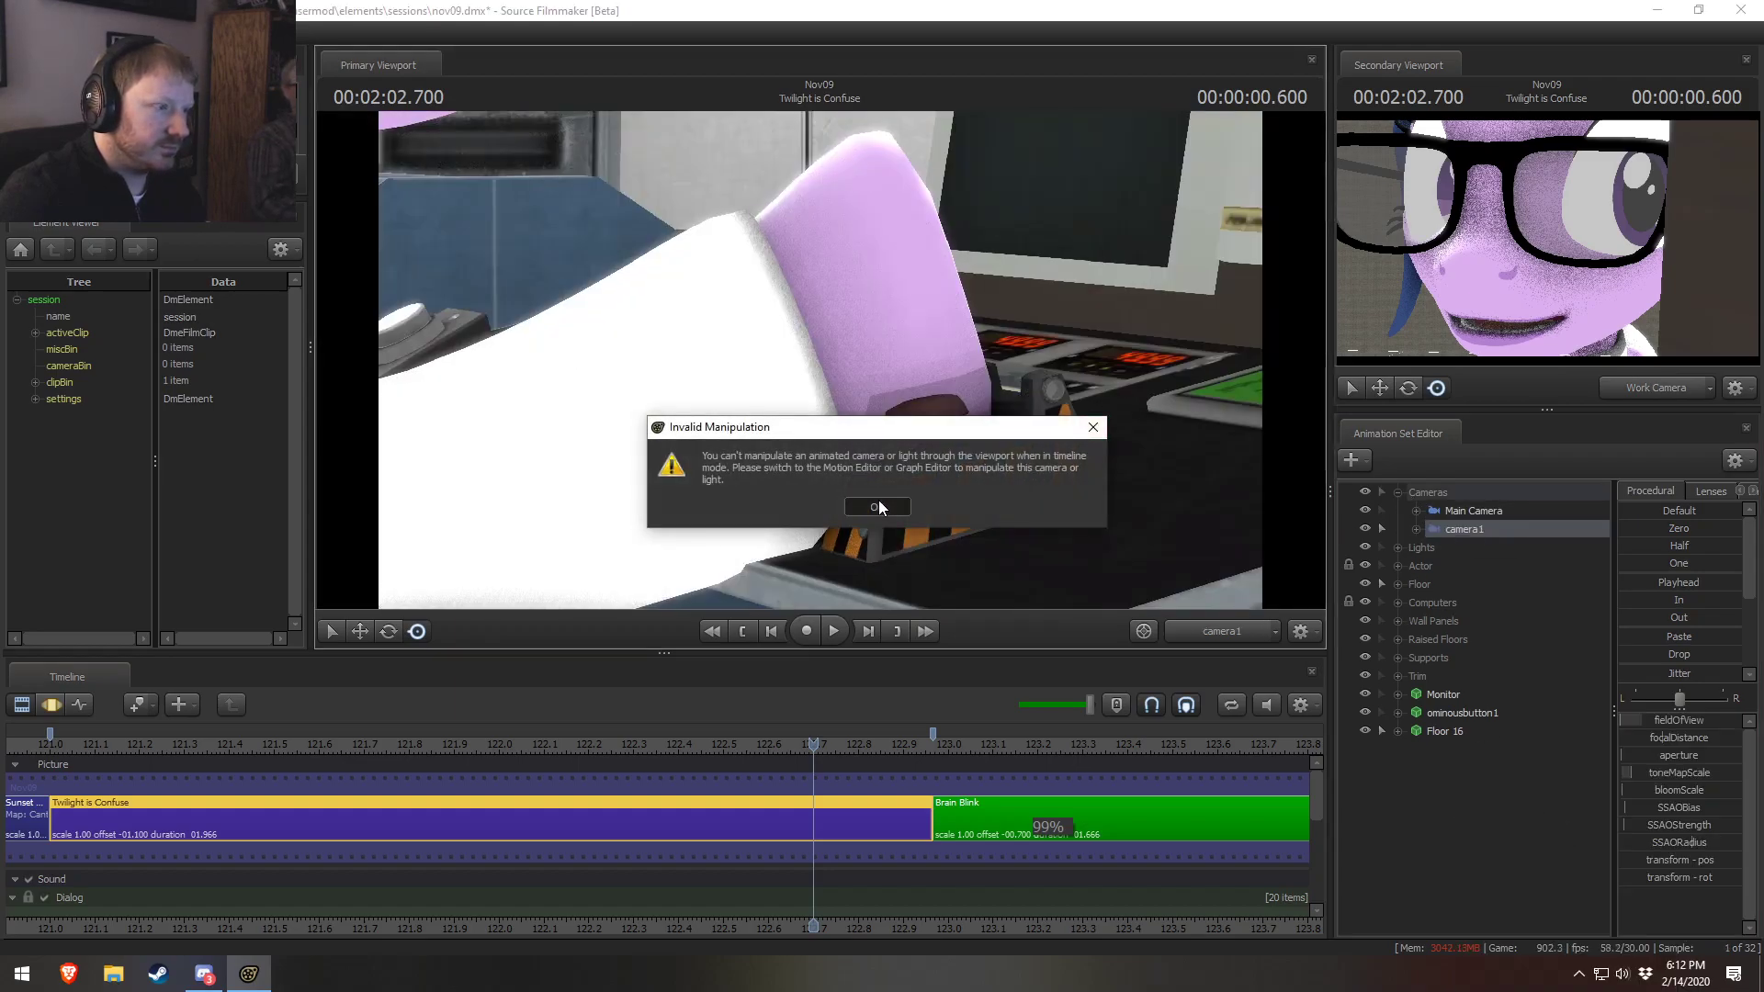
{"action": "left_click", "coordinate": [879, 508]}
{"action": "left_click_drag", "start_coordinate": [1464, 527], "coordinate": [1027, 362]}
{"action": "key", "text": "F3"}
{"action": "left_click_drag", "start_coordinate": [970, 452], "coordinate": [1194, 321]}
{"action": "left_click_drag", "start_coordinate": [1057, 368], "coordinate": [820, 361]}
Lock Twilight's viewTarget to the new camera's transform and zero it so that her eyes look into the camera
{"action": "left_click", "coordinate": [1395, 566]}
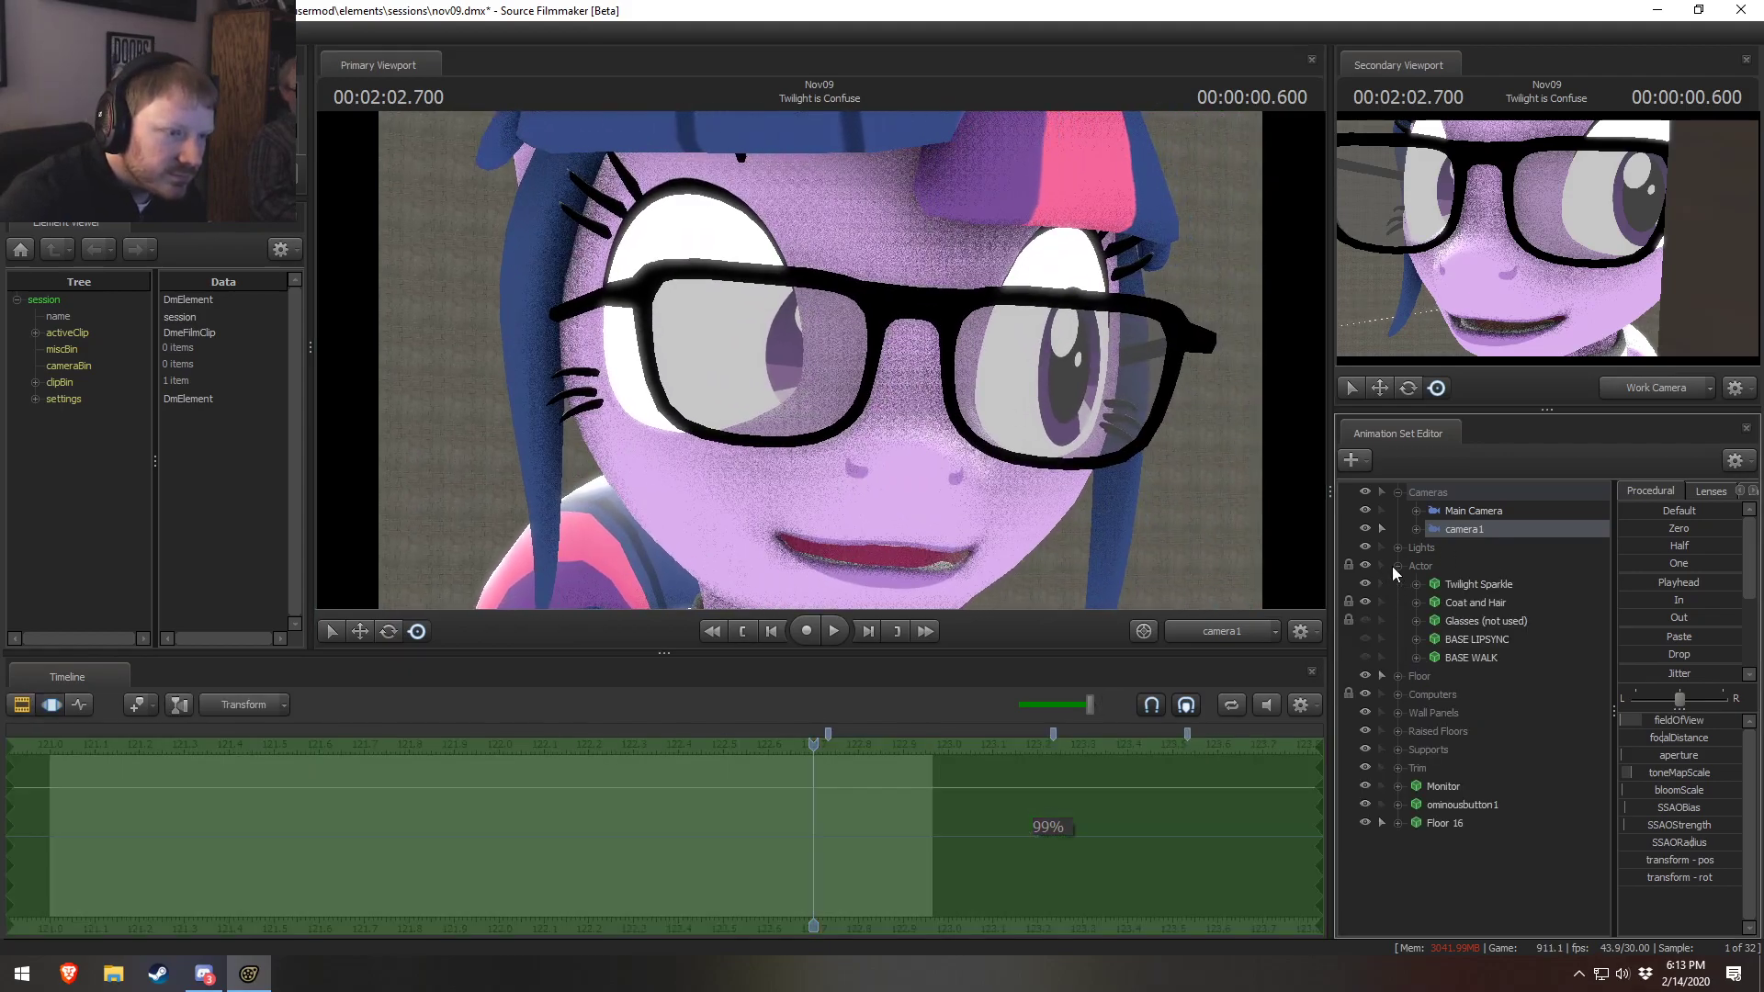
{"action": "left_click", "coordinate": [1416, 585]}
{"action": "left_click", "coordinate": [1434, 603]}
{"action": "left_click", "coordinate": [1453, 621]}
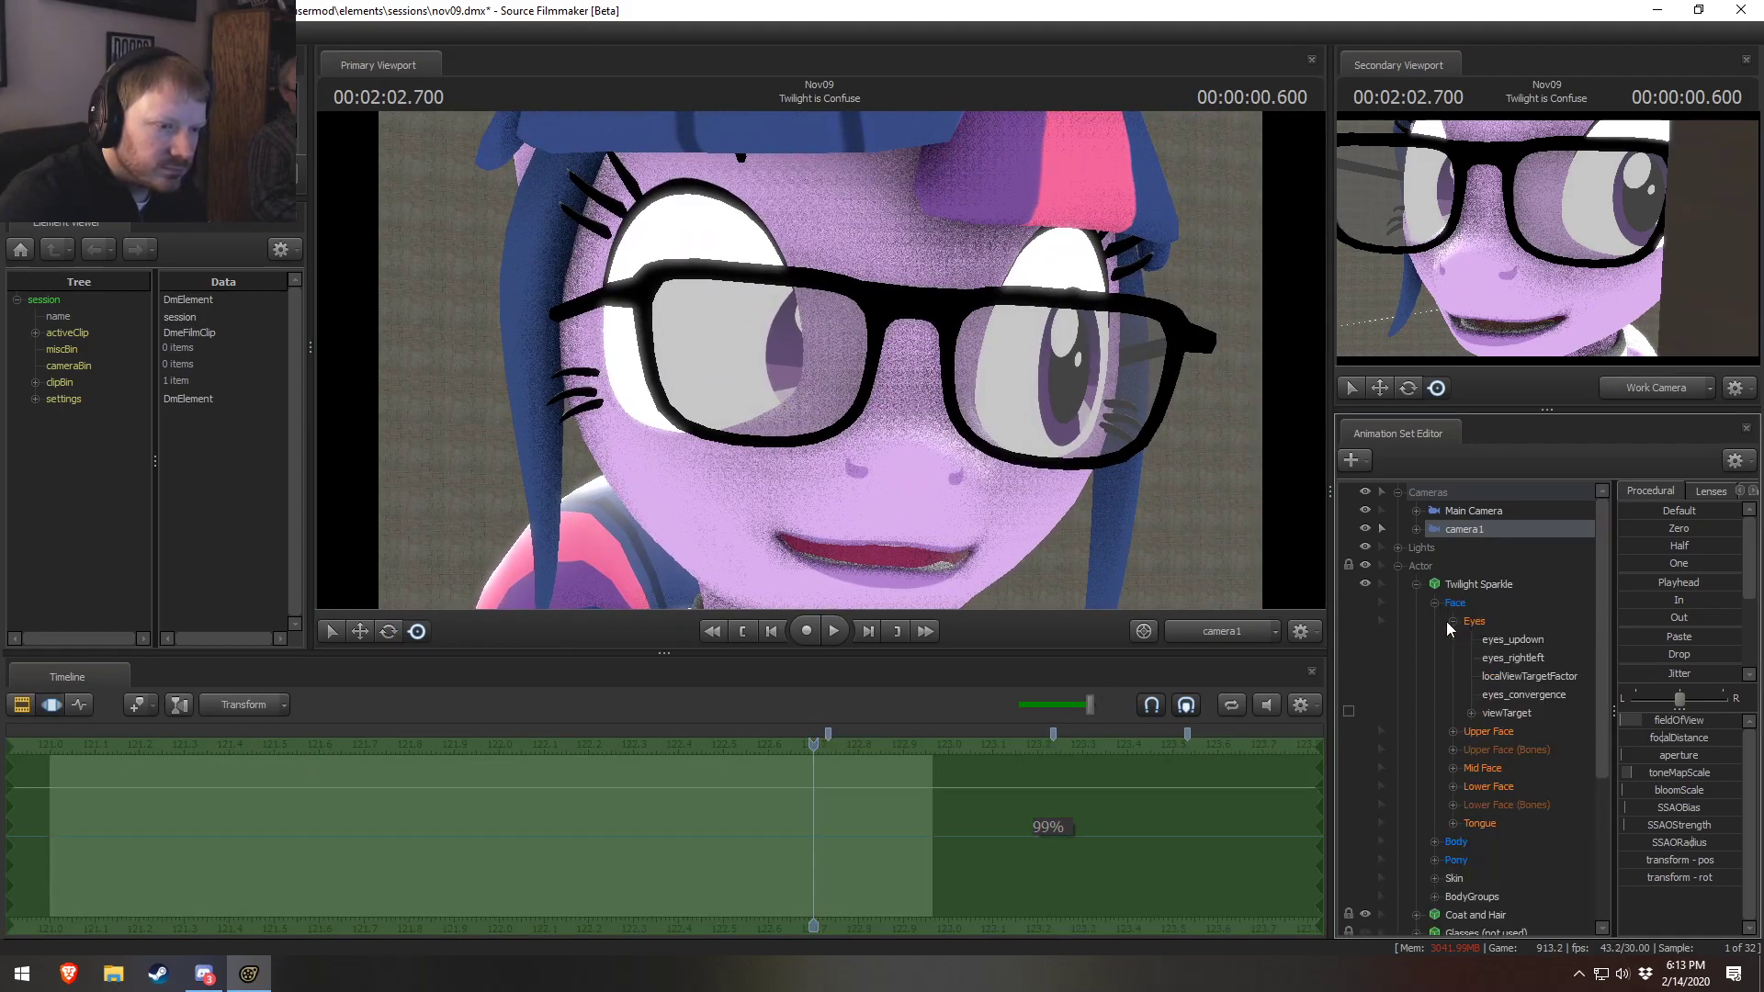
{"action": "left_click", "coordinate": [1416, 530]}
{"action": "left_click", "coordinate": [1434, 548]}
{"action": "scroll", "coordinate": [1511, 602], "scroll_direction": "down", "scroll_amount": 4}
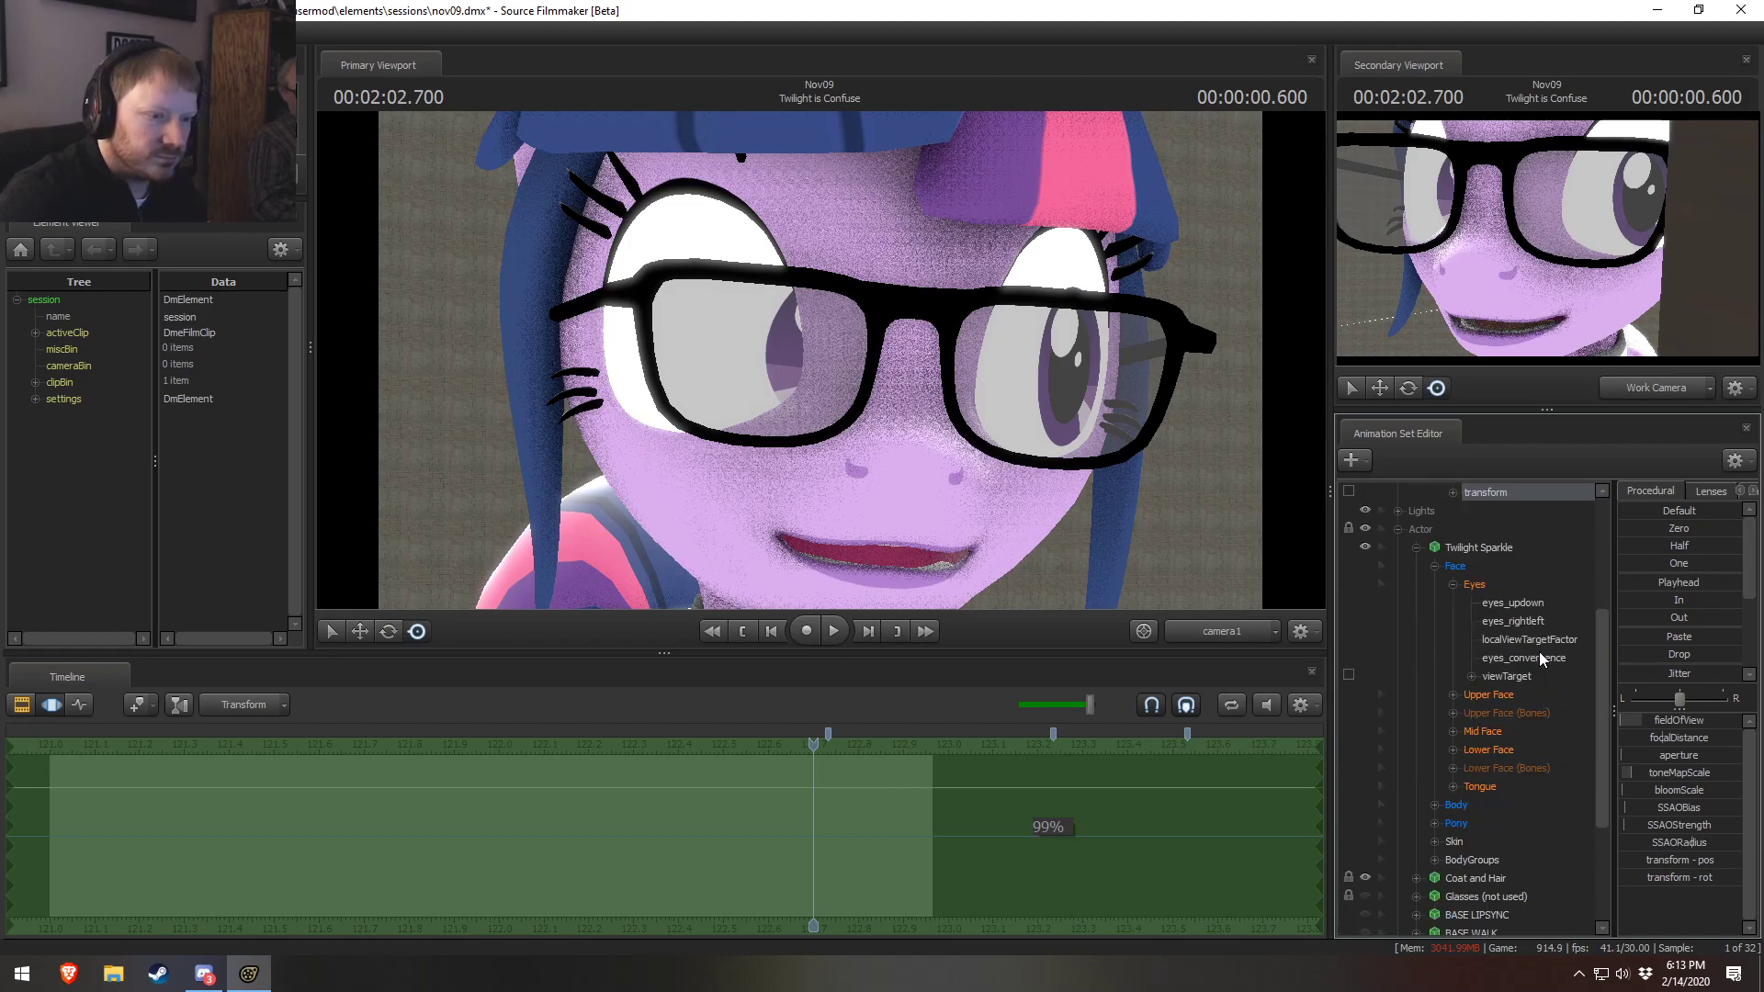
{"action": "scroll", "coordinate": [1513, 724], "scroll_direction": "up", "scroll_amount": 2}
{"action": "scroll", "coordinate": [1488, 647], "scroll_direction": "up", "scroll_amount": 1}
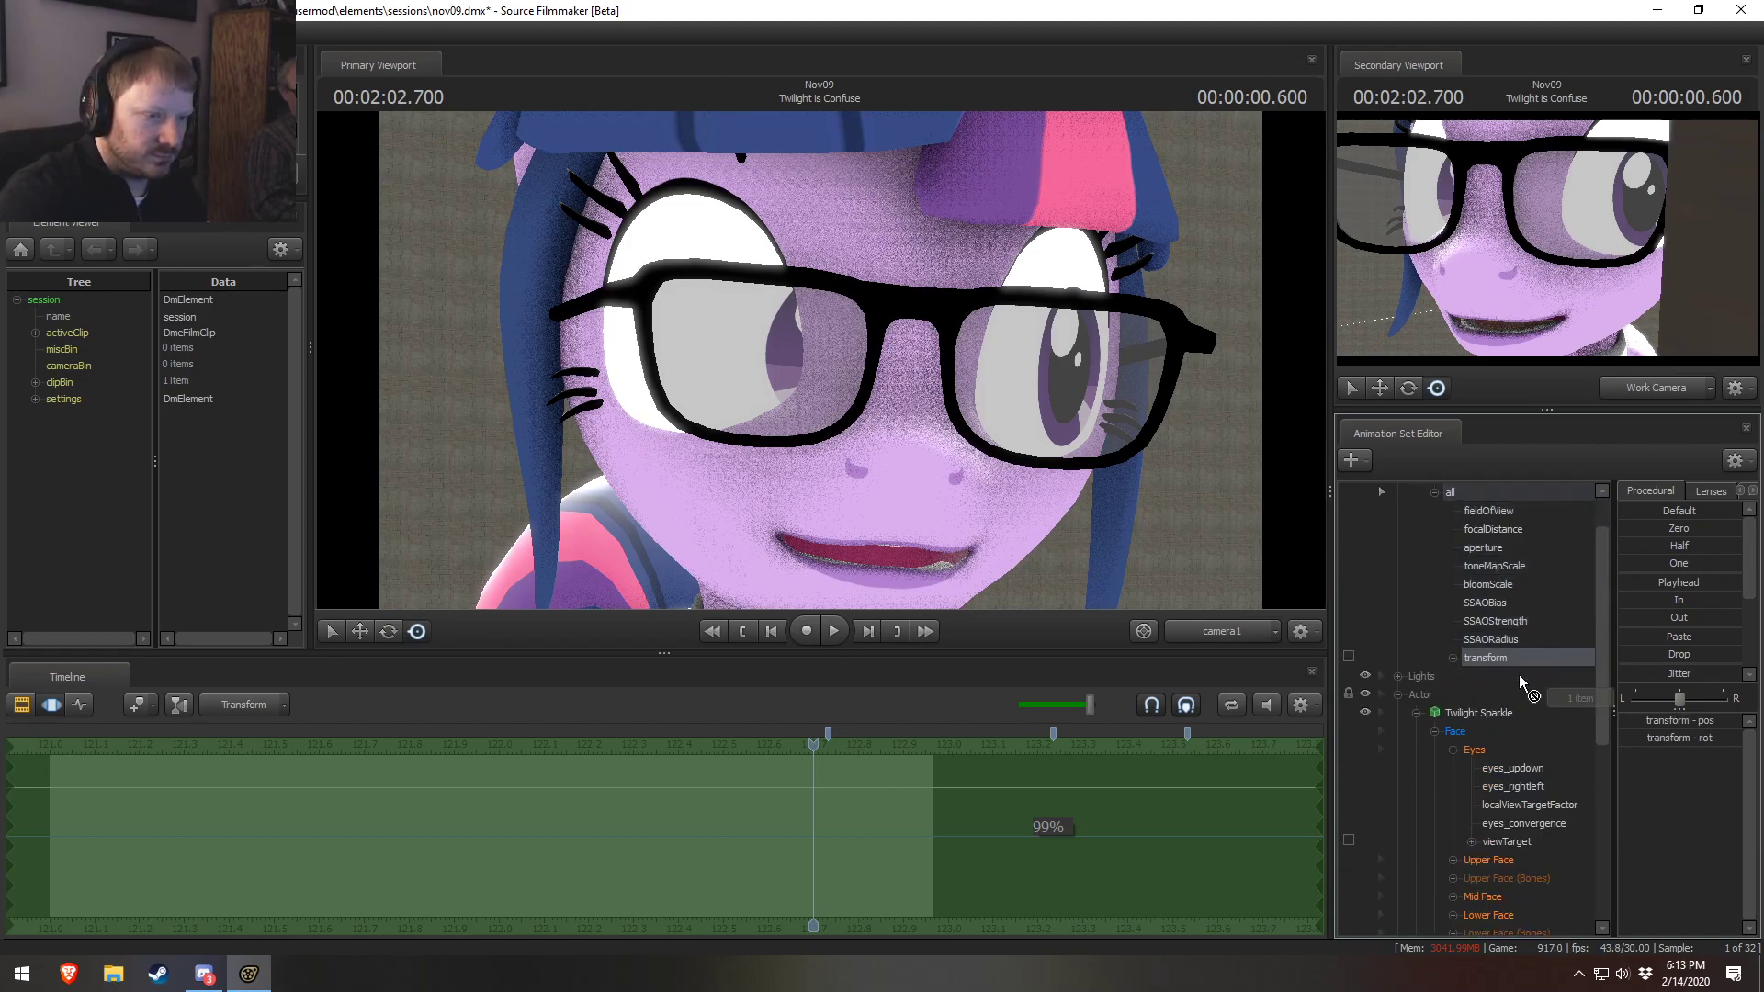
{"action": "left_click", "coordinate": [1514, 841]}
{"action": "left_click_drag", "start_coordinate": [1630, 530], "coordinate": [1741, 530]}
{"action": "scroll", "coordinate": [1463, 576], "scroll_direction": "up", "scroll_amount": 1}
Move the new camera around Twilight's face, varying angle and closeness, to test how her eyes follow it
{"action": "left_click", "coordinate": [1450, 547]}
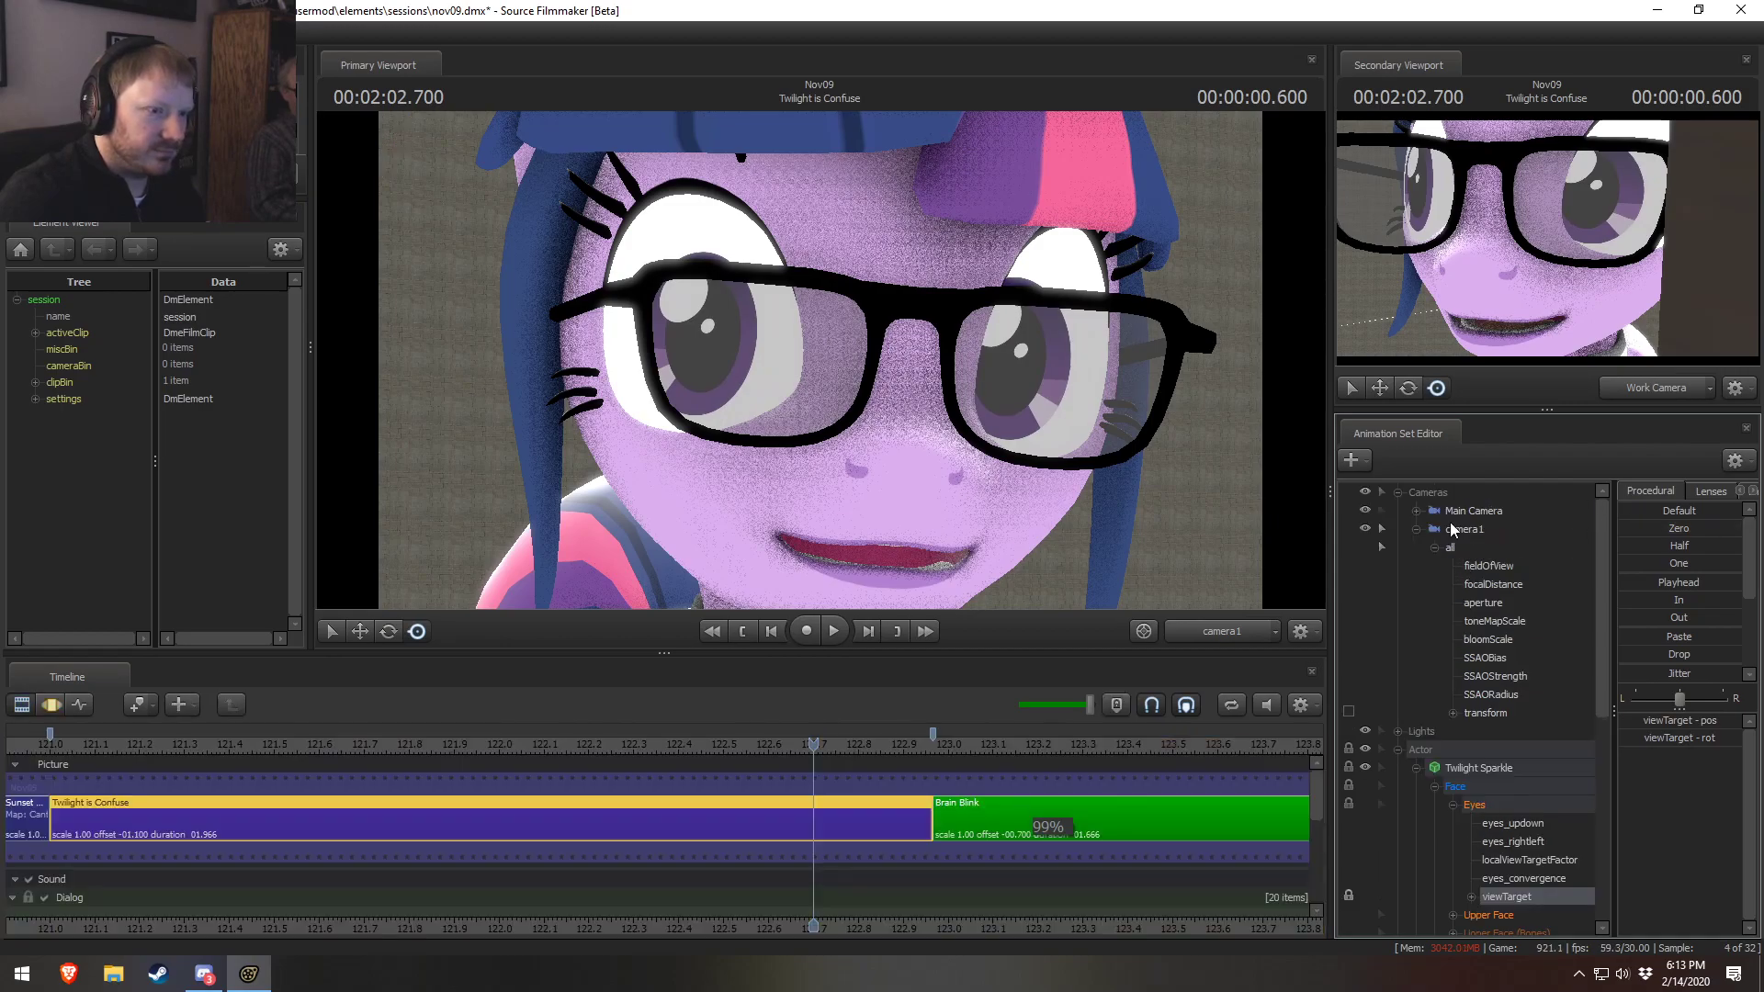
{"action": "left_click_drag", "start_coordinate": [820, 360], "coordinate": [814, 436]}
{"action": "scroll", "coordinate": [825, 463], "scroll_direction": "down", "scroll_amount": 5}
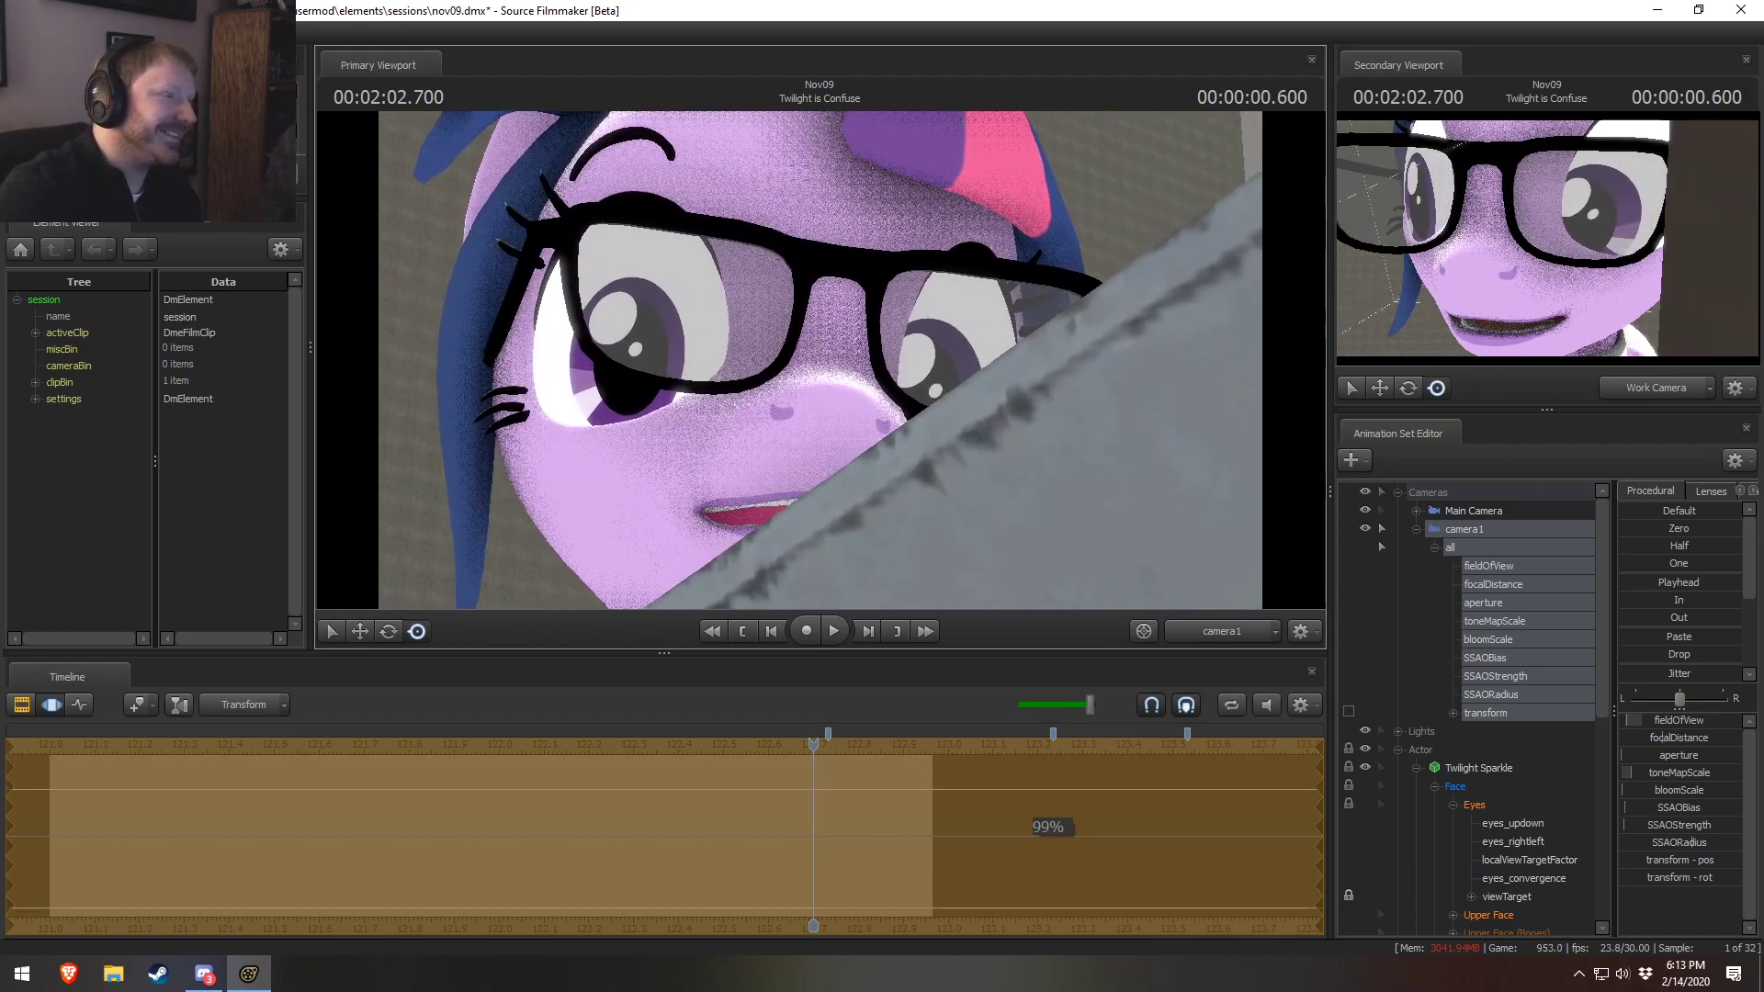
{"action": "scroll", "coordinate": [820, 360], "scroll_direction": "up", "scroll_amount": 5}
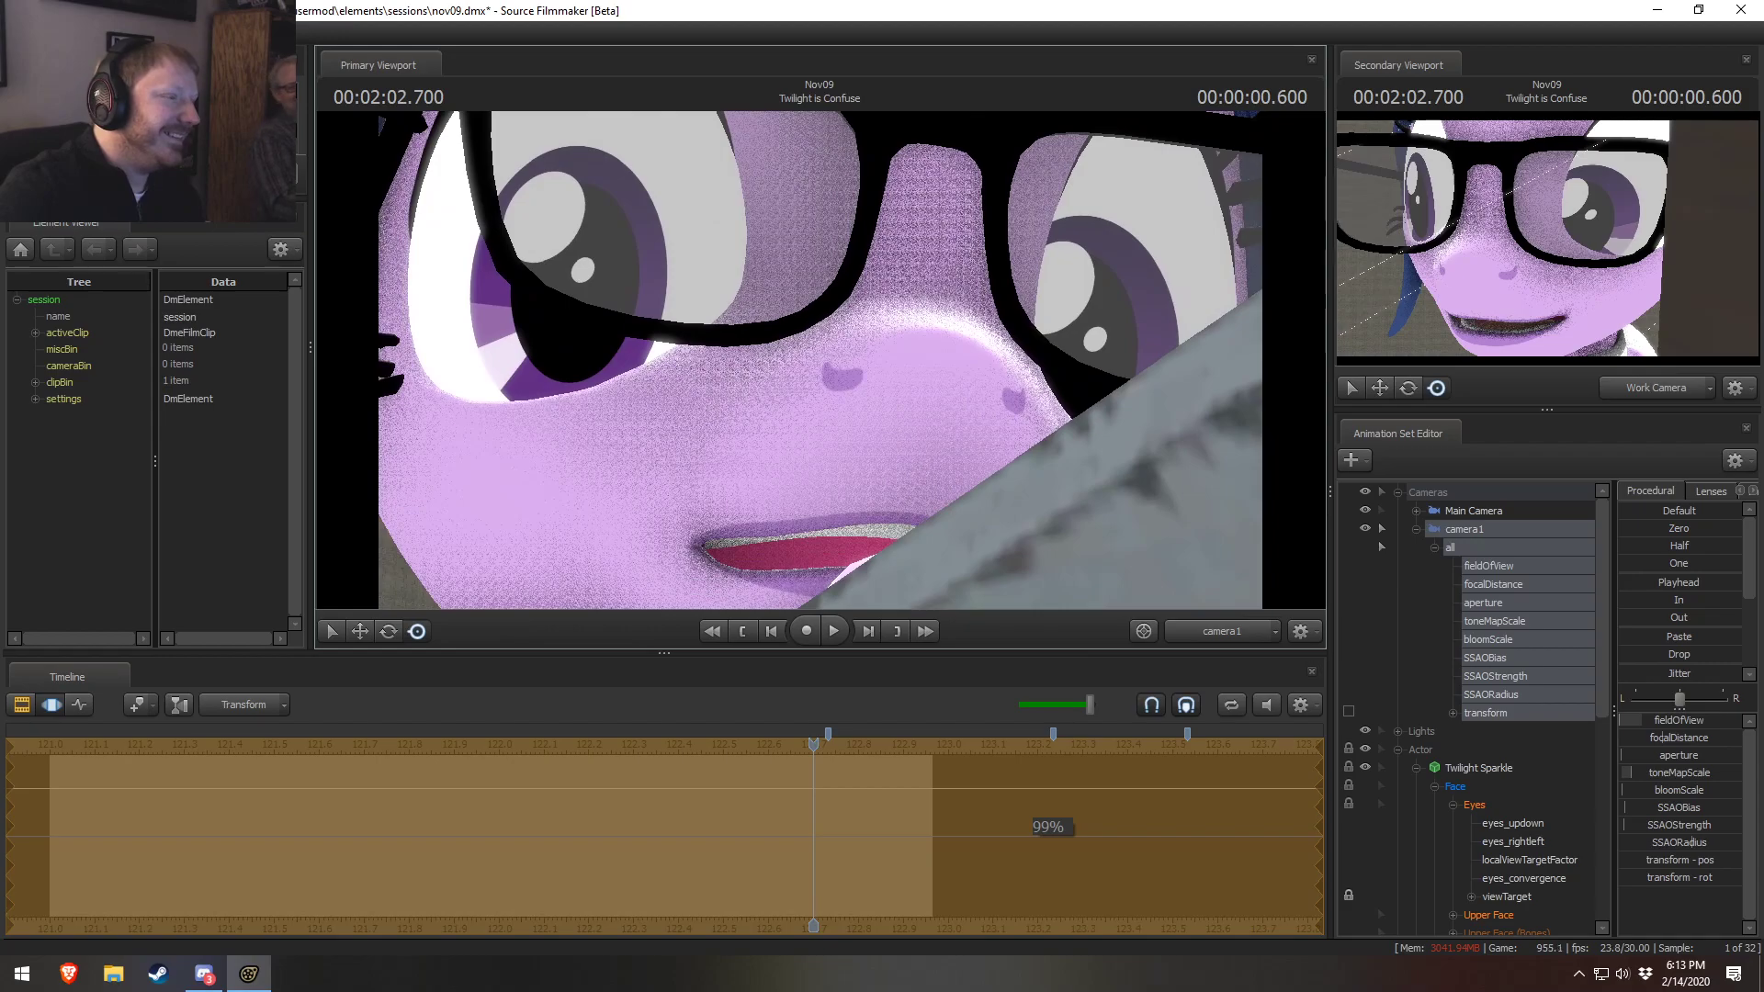
{"action": "scroll", "coordinate": [820, 360], "scroll_direction": "down", "scroll_amount": 10}
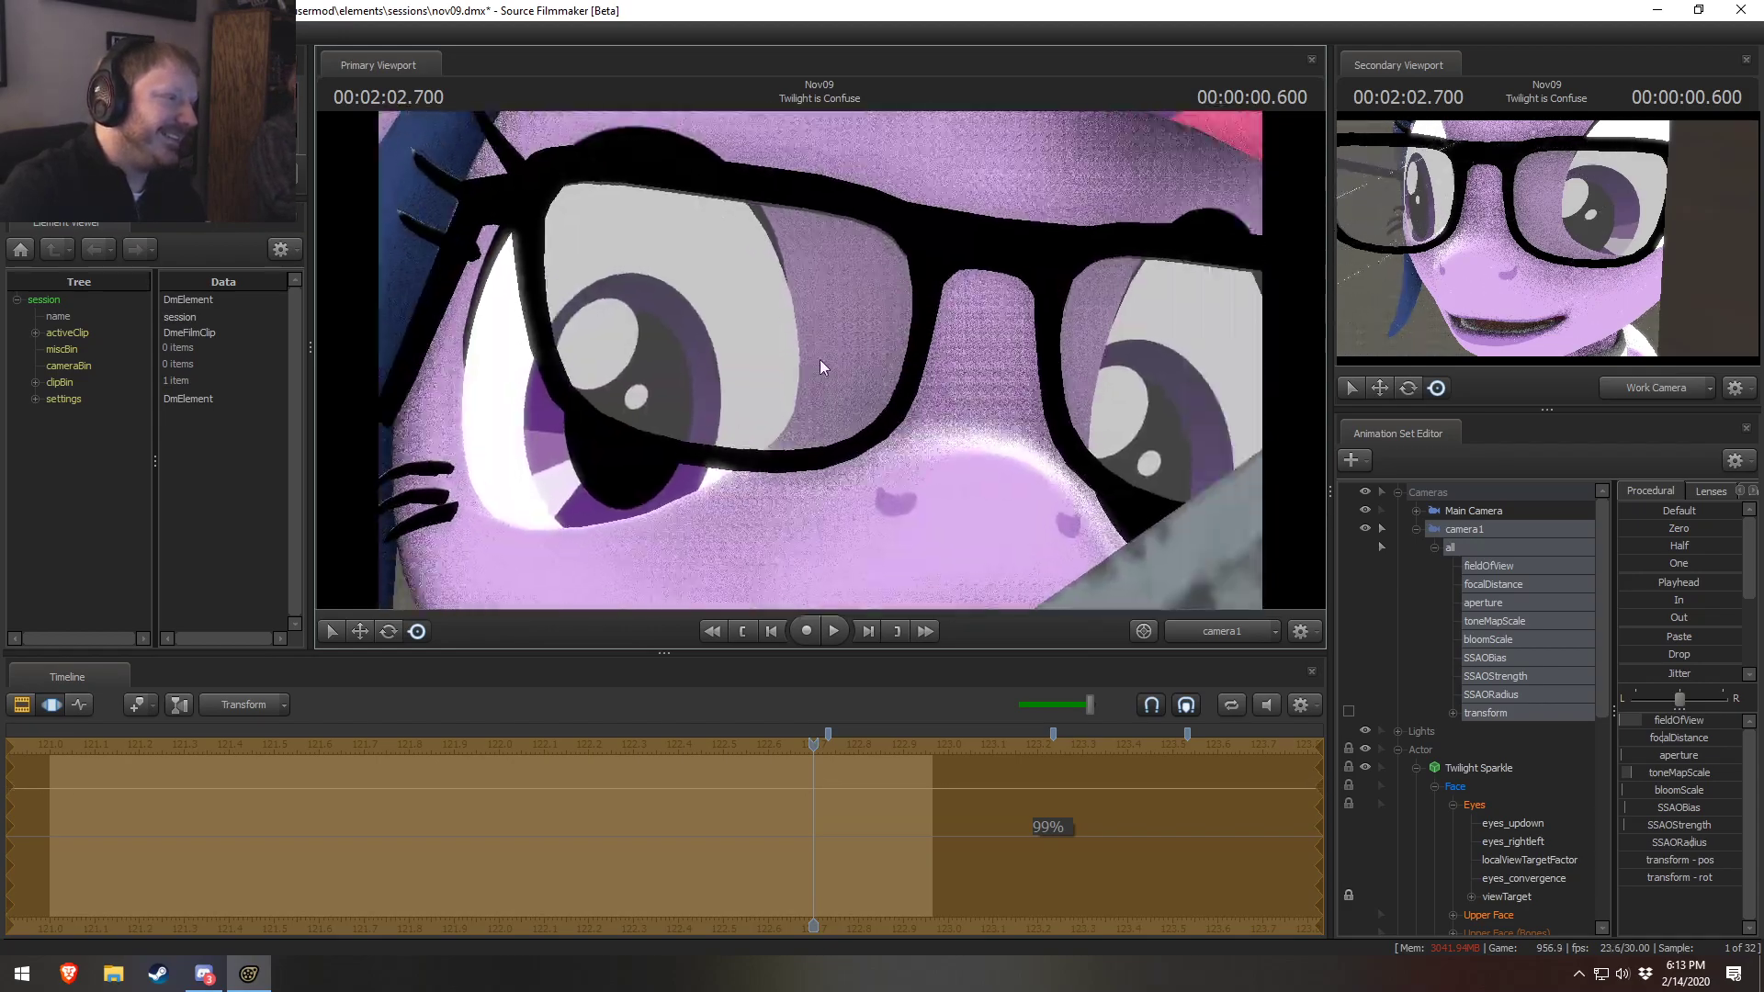
Vary the new camera's distance and tilt in front of Twilight's face to test how her eyes track it
{"action": "scroll", "coordinate": [821, 360], "scroll_direction": "down", "scroll_amount": 3}
{"action": "left_click_drag", "start_coordinate": [821, 361], "coordinate": [855, 299]}
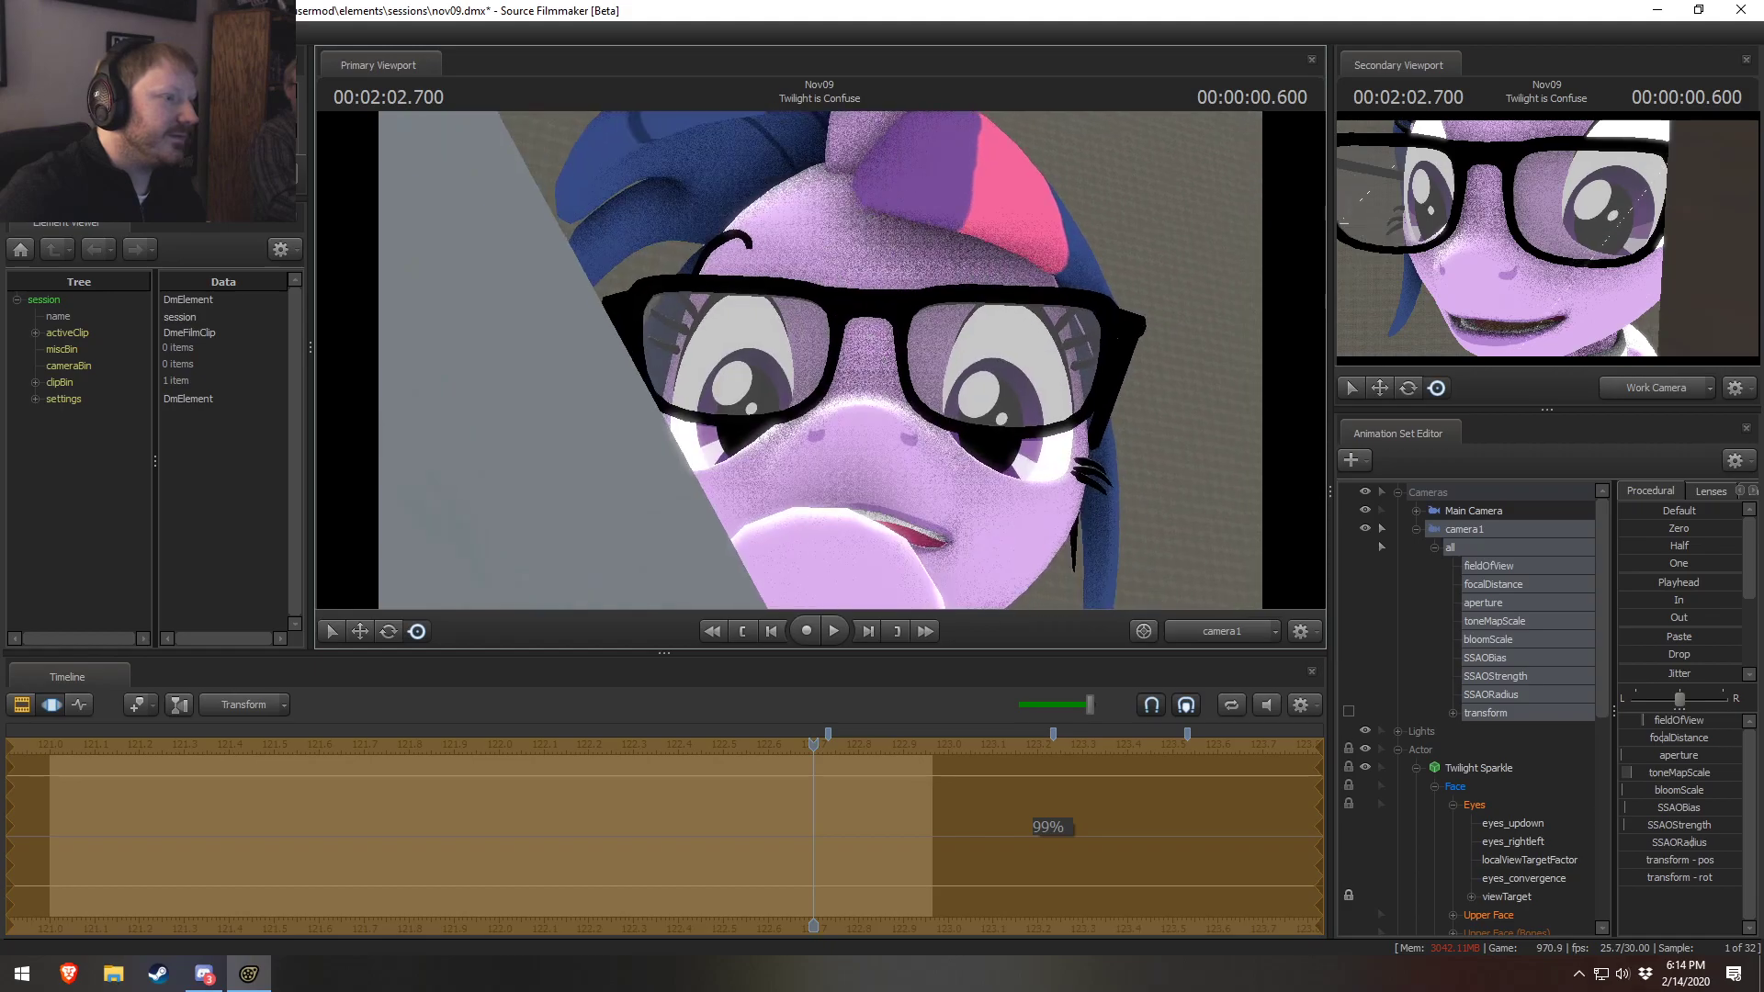
{"action": "mouse_move", "coordinate": [821, 360]}
{"action": "left_mouse_down"}
{"action": "mouse_move", "coordinate": [820, 312]}
{"action": "mouse_move", "coordinate": [790, 386]}
{"action": "mouse_move", "coordinate": [820, 368]}
{"action": "mouse_move", "coordinate": [821, 400]}
{"action": "mouse_move", "coordinate": [817, 316]}
{"action": "mouse_move", "coordinate": [820, 368]}
{"action": "left_mouse_up"}
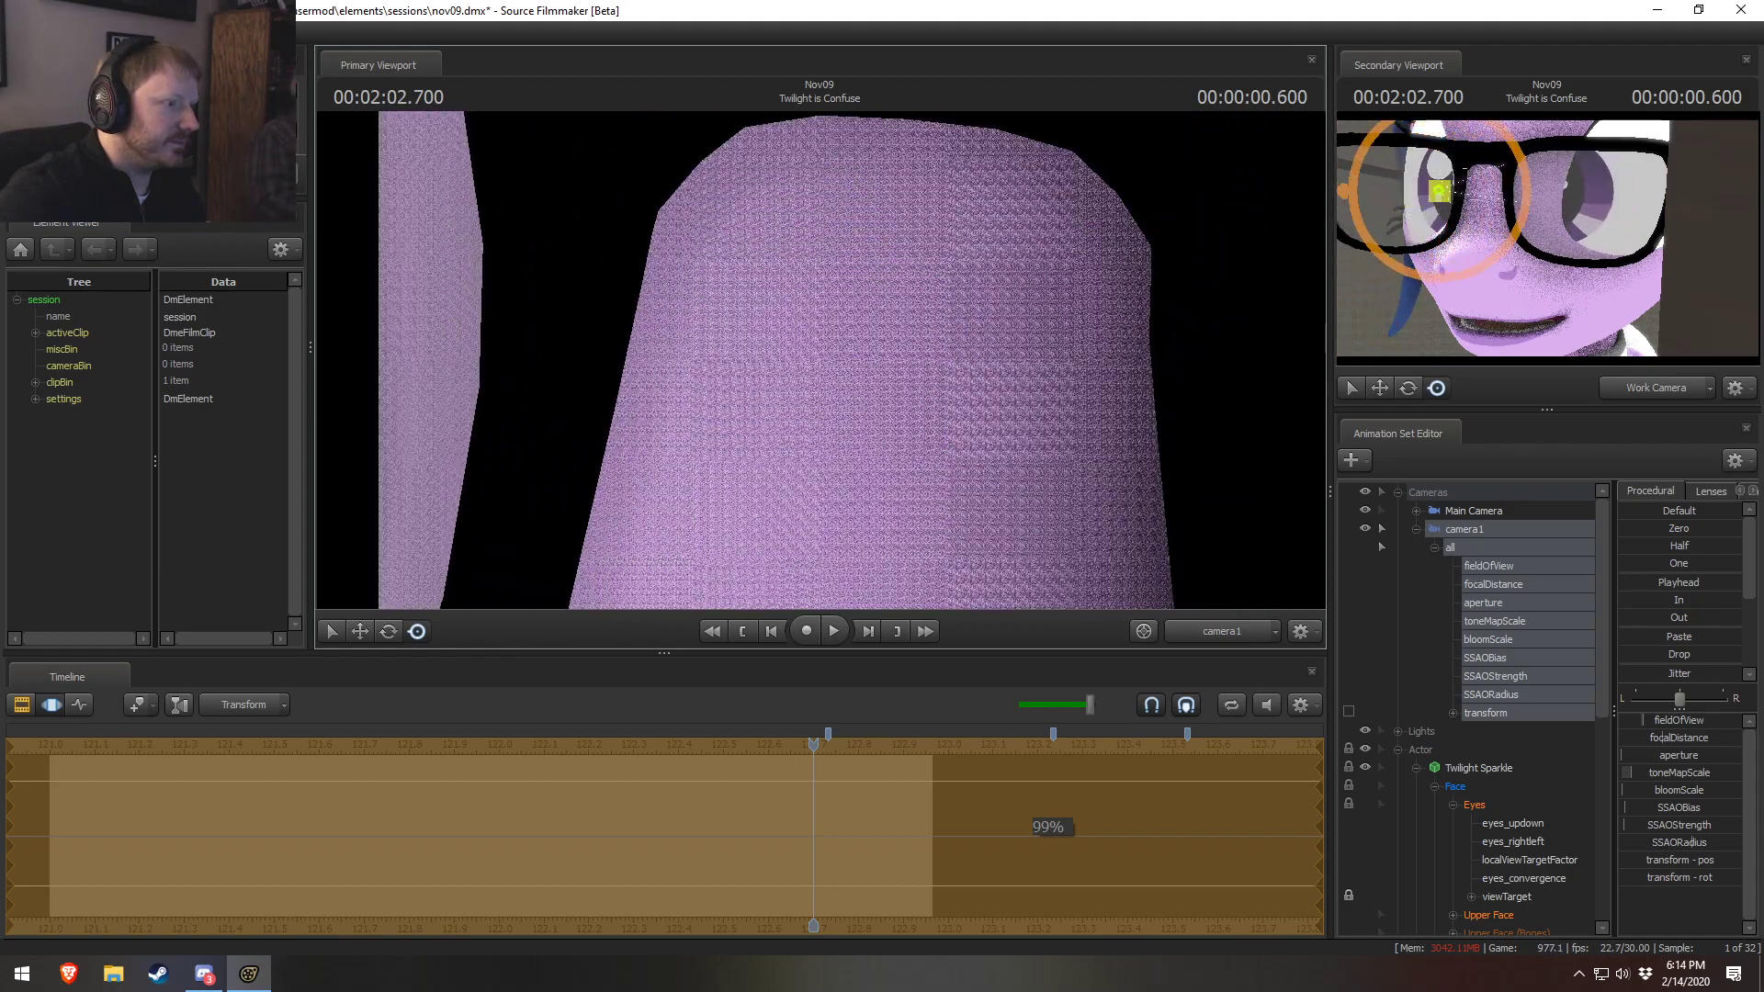
Switch the Primary Viewport to the Work Camera and reposition the new camera to watch Twilight's eyes follow it from outside
{"action": "left_click", "coordinate": [1202, 631]}
{"action": "left_click_drag", "start_coordinate": [1066, 491], "coordinate": [1064, 487]}
{"action": "key", "text": "s"}
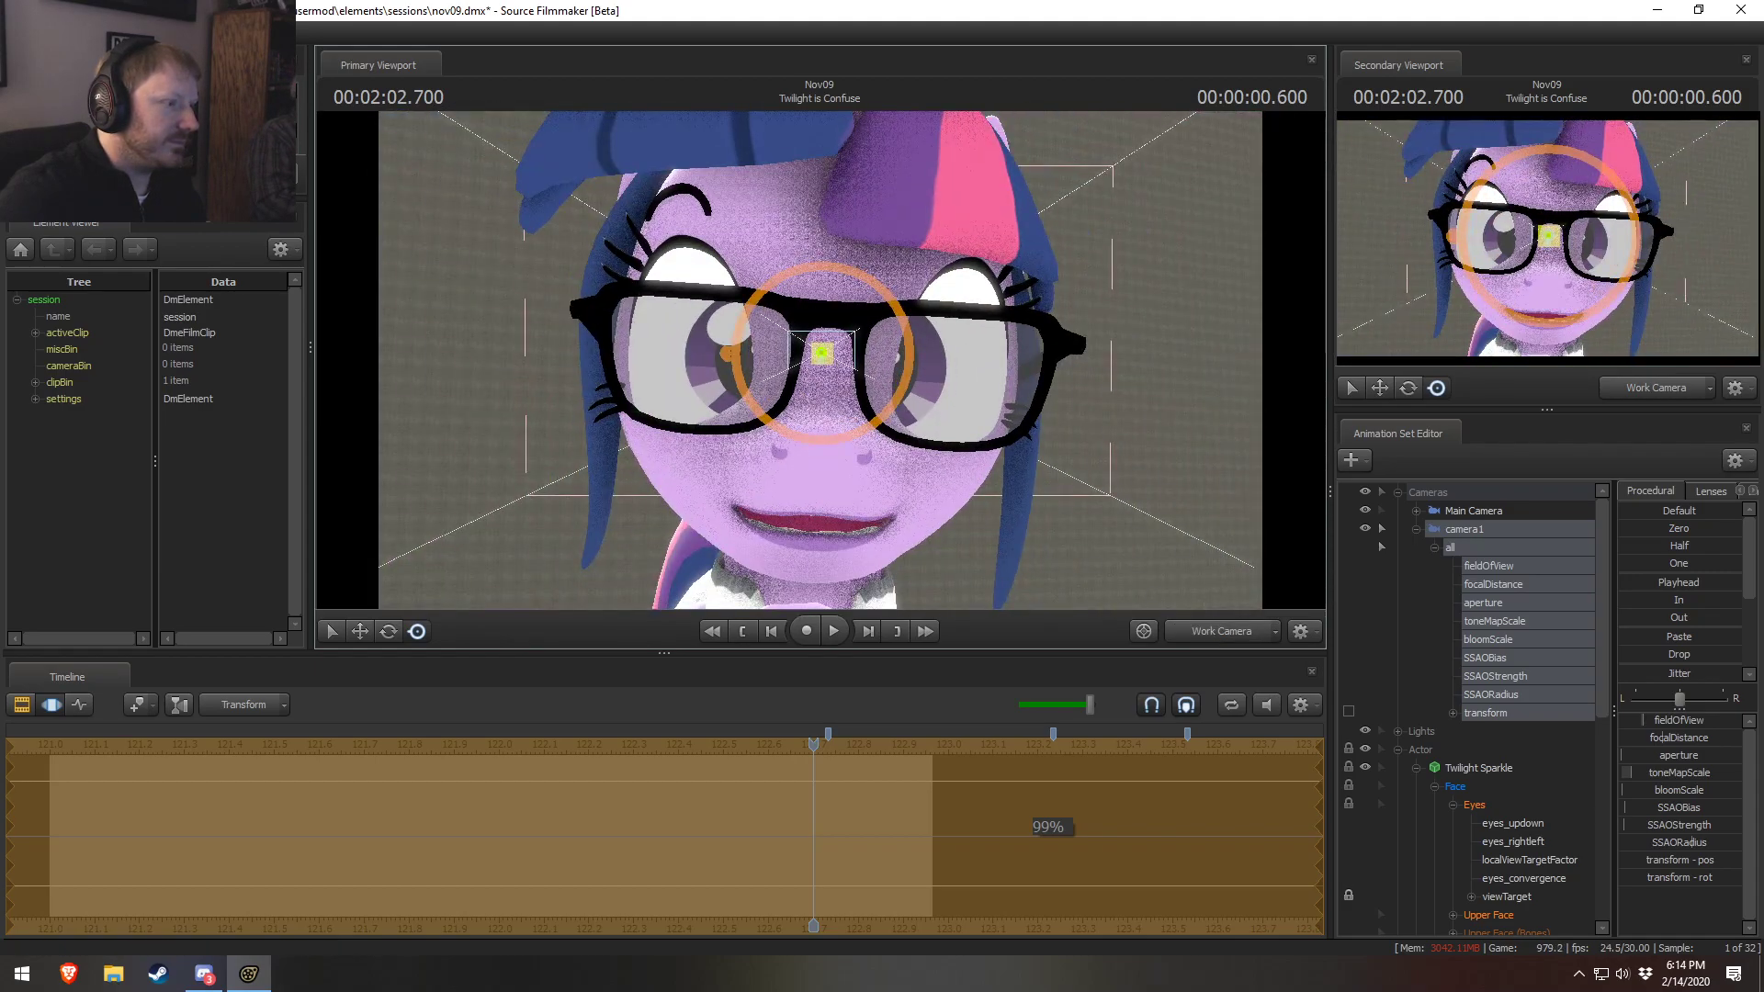
{"action": "key", "text": "w"}
{"action": "left_click_drag", "start_coordinate": [873, 331], "coordinate": [1015, 375], "text": "alt"}
{"action": "left_click_drag", "start_coordinate": [1015, 375], "coordinate": [854, 373], "text": "alt"}
{"action": "mouse_move", "coordinate": [974, 393]}
{"action": "left_mouse_down"}
{"action": "mouse_move", "coordinate": [852, 434]}
{"action": "mouse_move", "coordinate": [1018, 360]}
{"action": "mouse_move", "coordinate": [908, 353]}
{"action": "mouse_move", "coordinate": [825, 403]}
{"action": "mouse_move", "coordinate": [1047, 395]}
{"action": "mouse_move", "coordinate": [882, 308]}
{"action": "mouse_move", "coordinate": [662, 276]}
{"action": "mouse_move", "coordinate": [725, 316]}
{"action": "mouse_move", "coordinate": [966, 276]}
{"action": "mouse_move", "coordinate": [800, 268]}
{"action": "mouse_move", "coordinate": [984, 411]}
{"action": "left_mouse_up"}
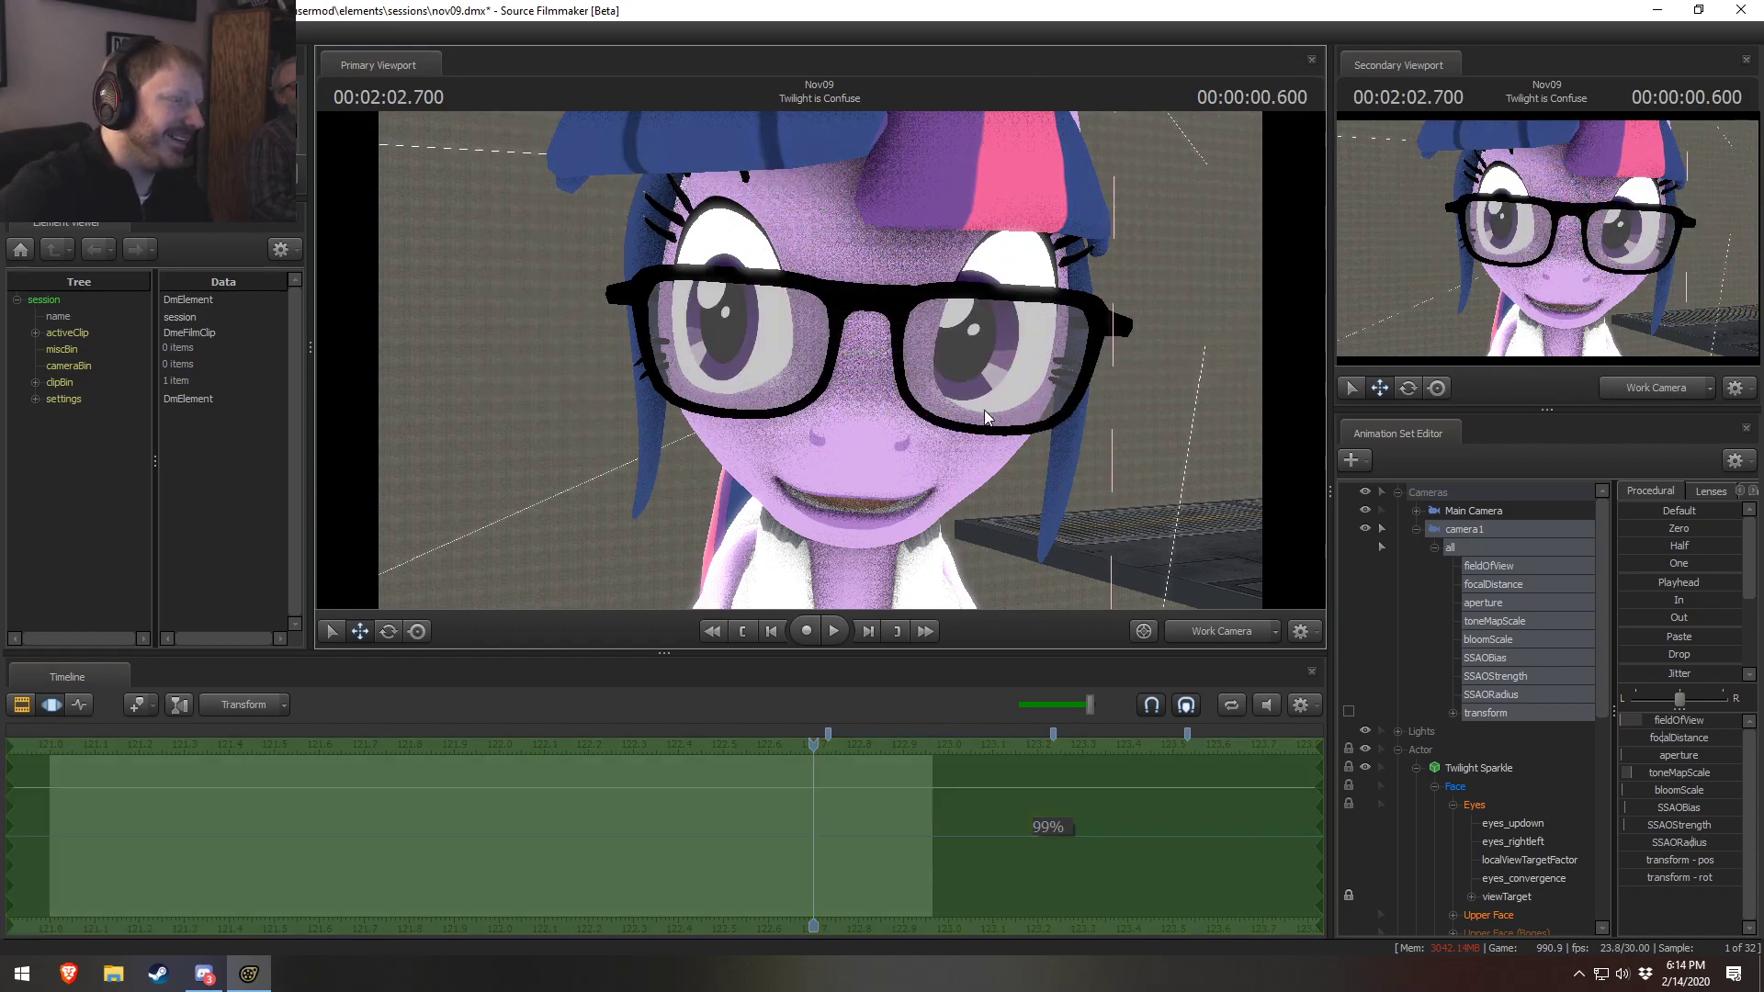
{"action": "left_click_drag", "start_coordinate": [831, 407], "coordinate": [831, 409]}
{"action": "key", "text": "s"}
{"action": "left_click_drag", "start_coordinate": [698, 400], "coordinate": [880, 325]}
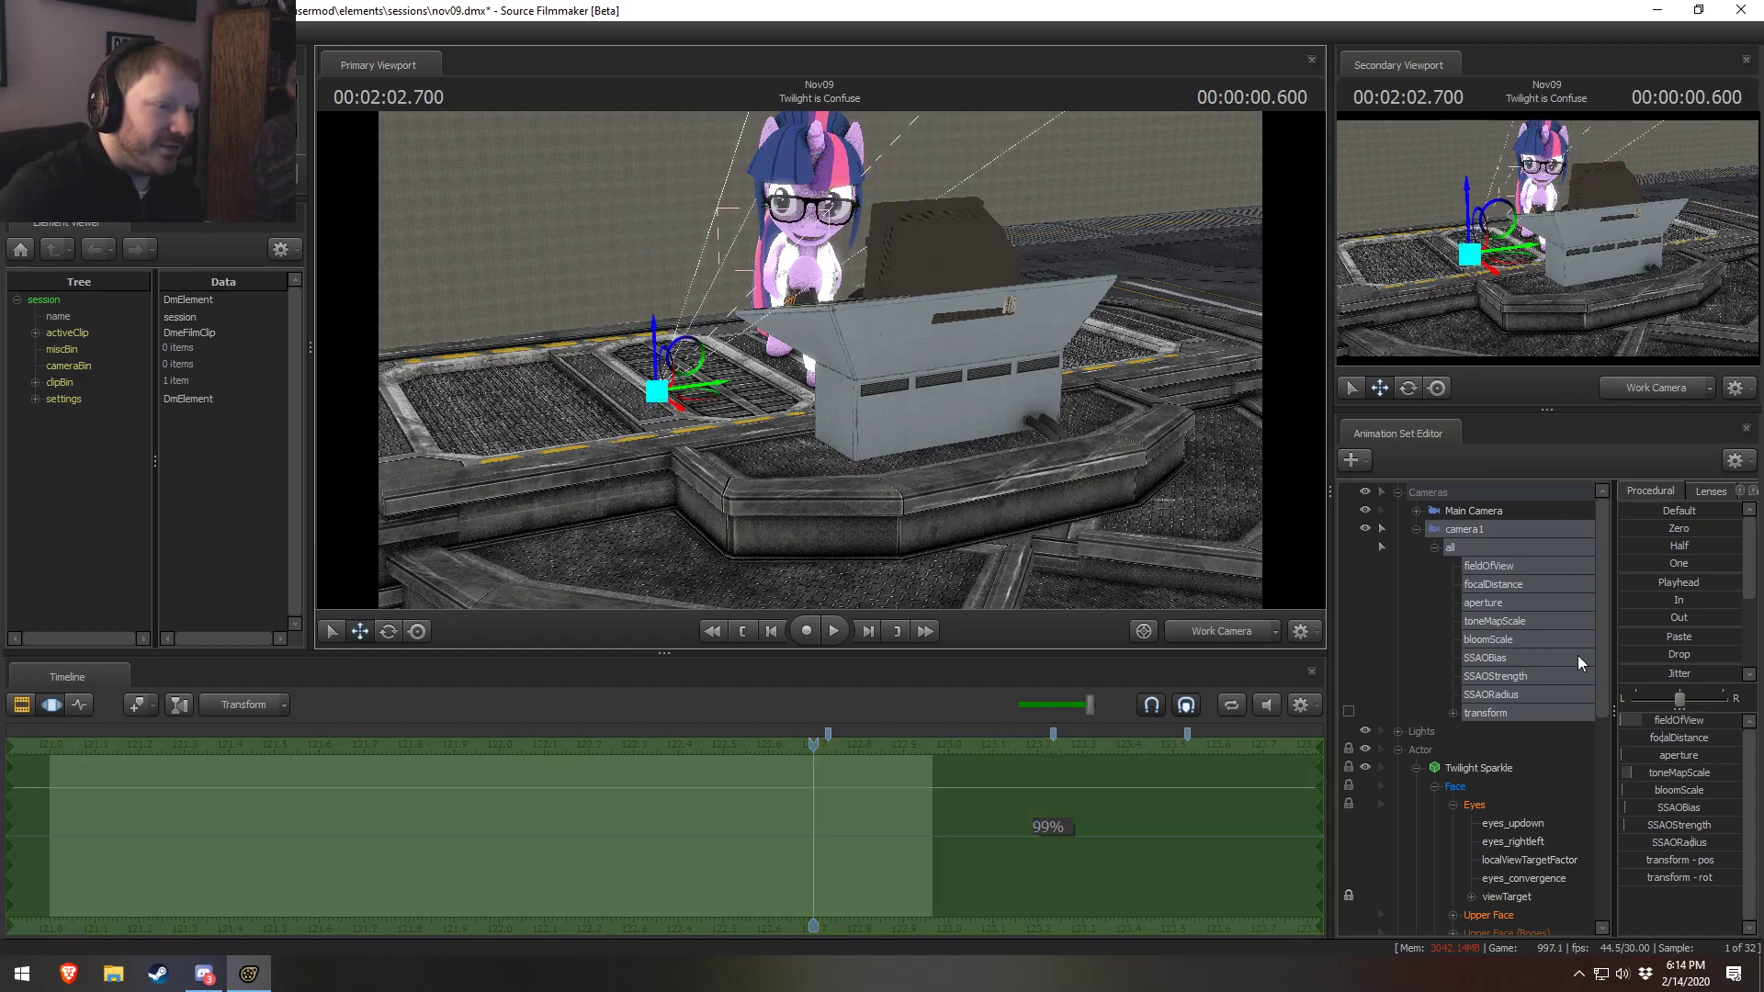
Show the Main Camera in the Primary Viewport and delete the camera1 animation set
{"action": "right_click", "coordinate": [1437, 530]}
{"action": "left_click_drag", "start_coordinate": [1473, 510], "coordinate": [1277, 432]}
{"action": "right_click", "coordinate": [1503, 530]}
{"action": "left_click", "coordinate": [1513, 567]}
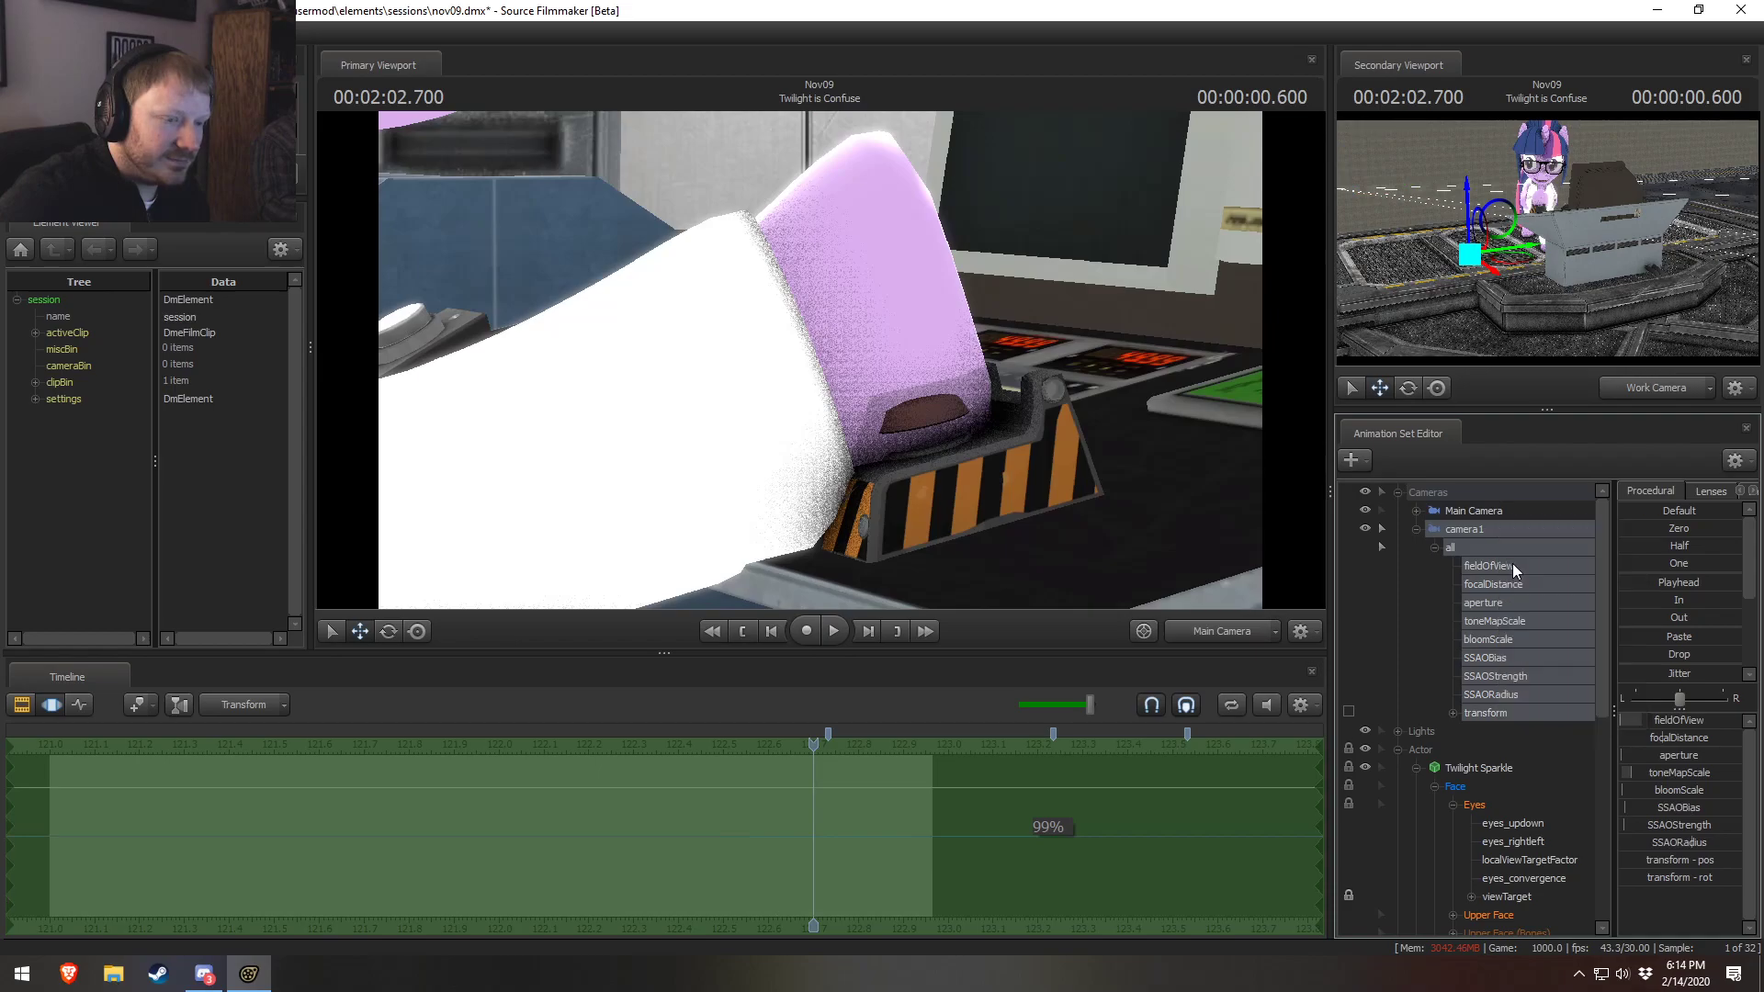
Collapse the Actor and Cameras groups in the animation set list and return to the Motion Editor
{"action": "left_click", "coordinate": [1481, 569]}
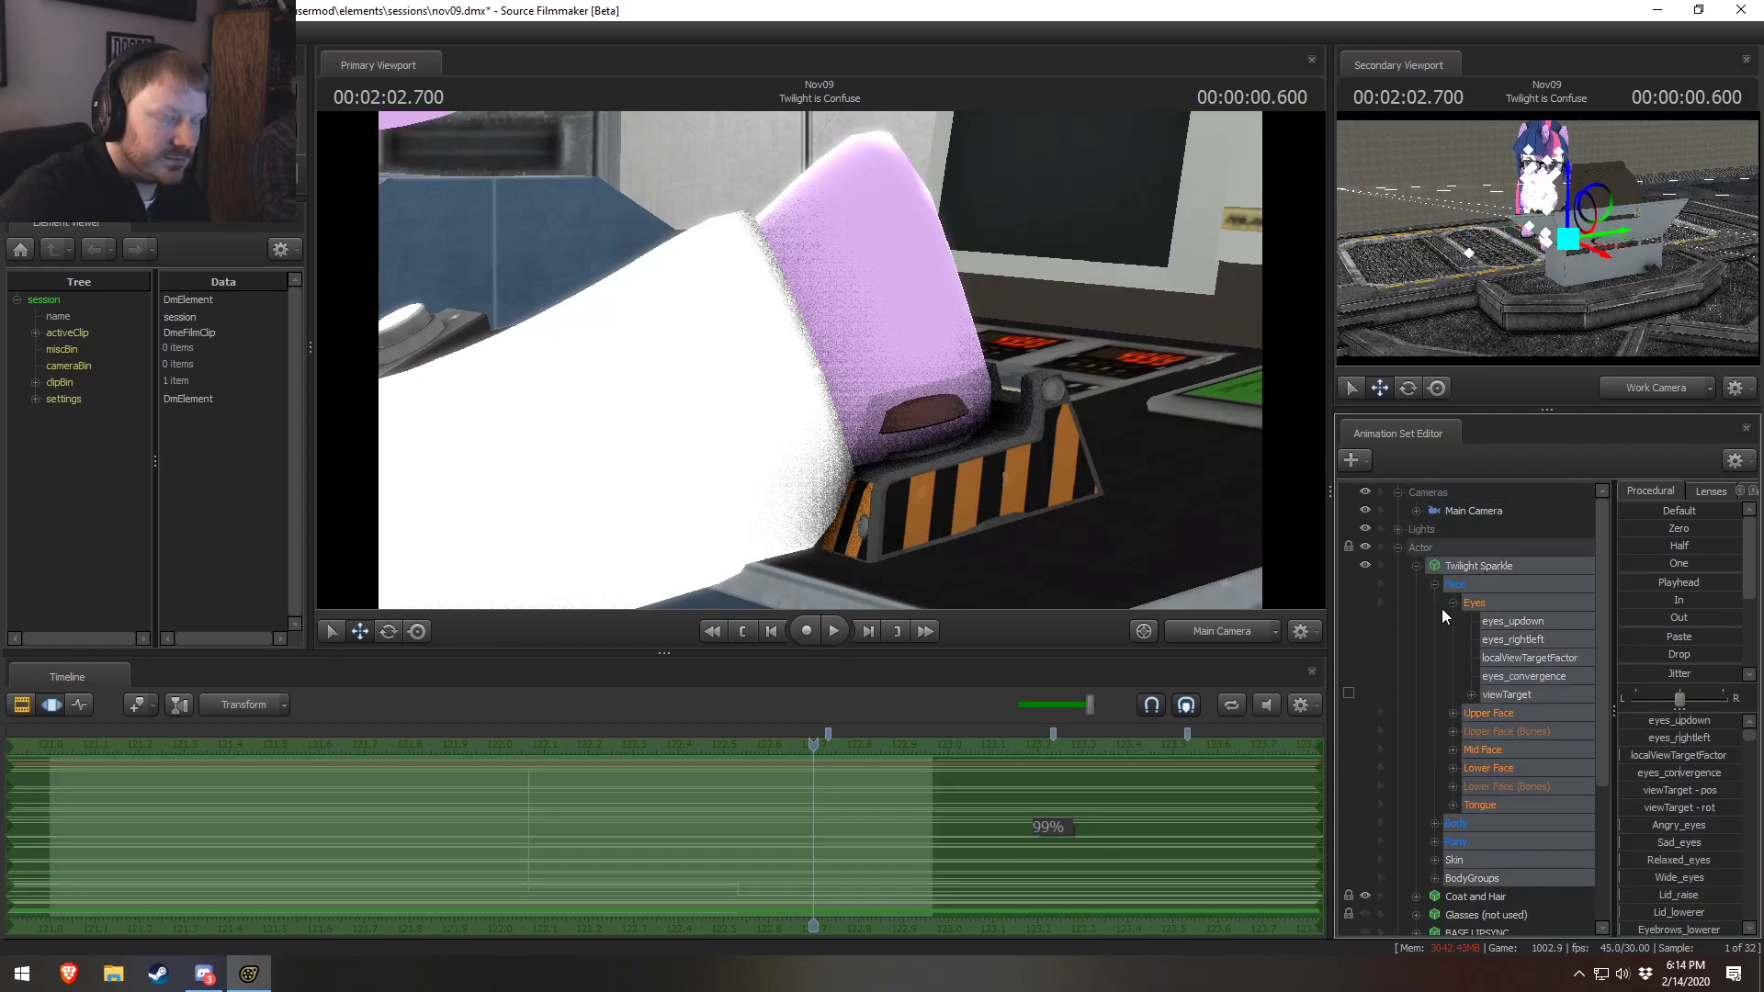
{"action": "key", "text": "F2"}
{"action": "left_click", "coordinate": [1400, 548]}
{"action": "left_click", "coordinate": [1398, 493]}
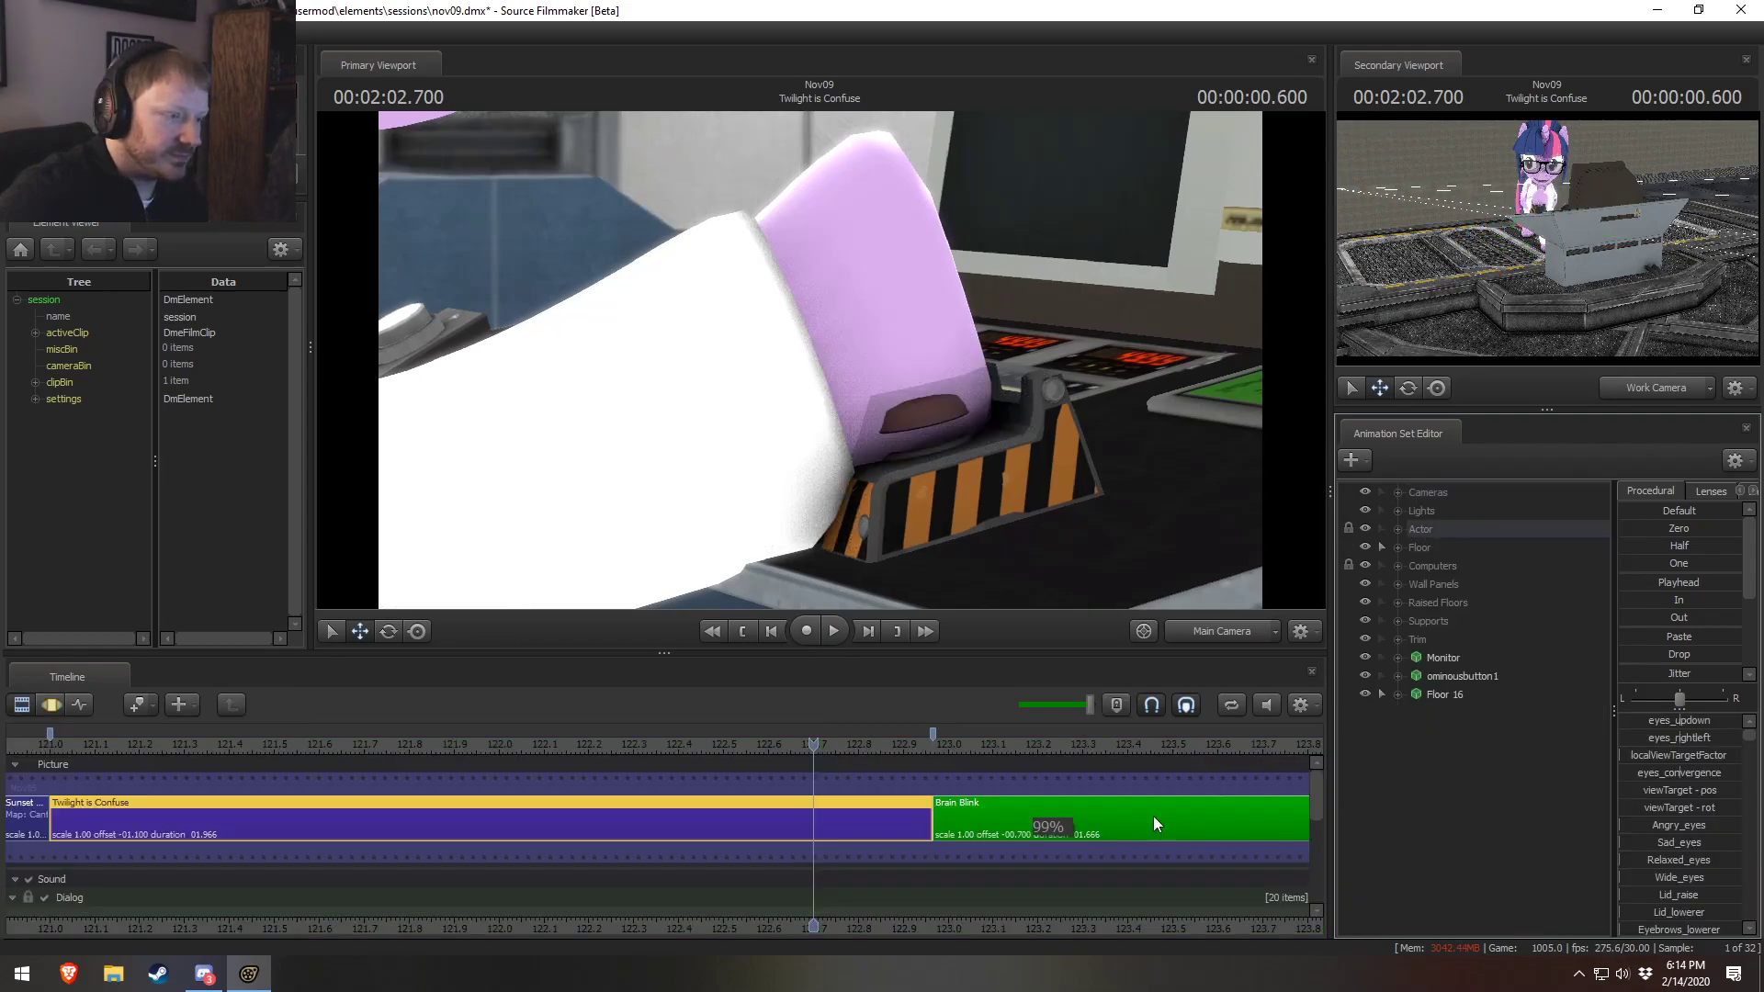
{"action": "key", "text": "F3"}
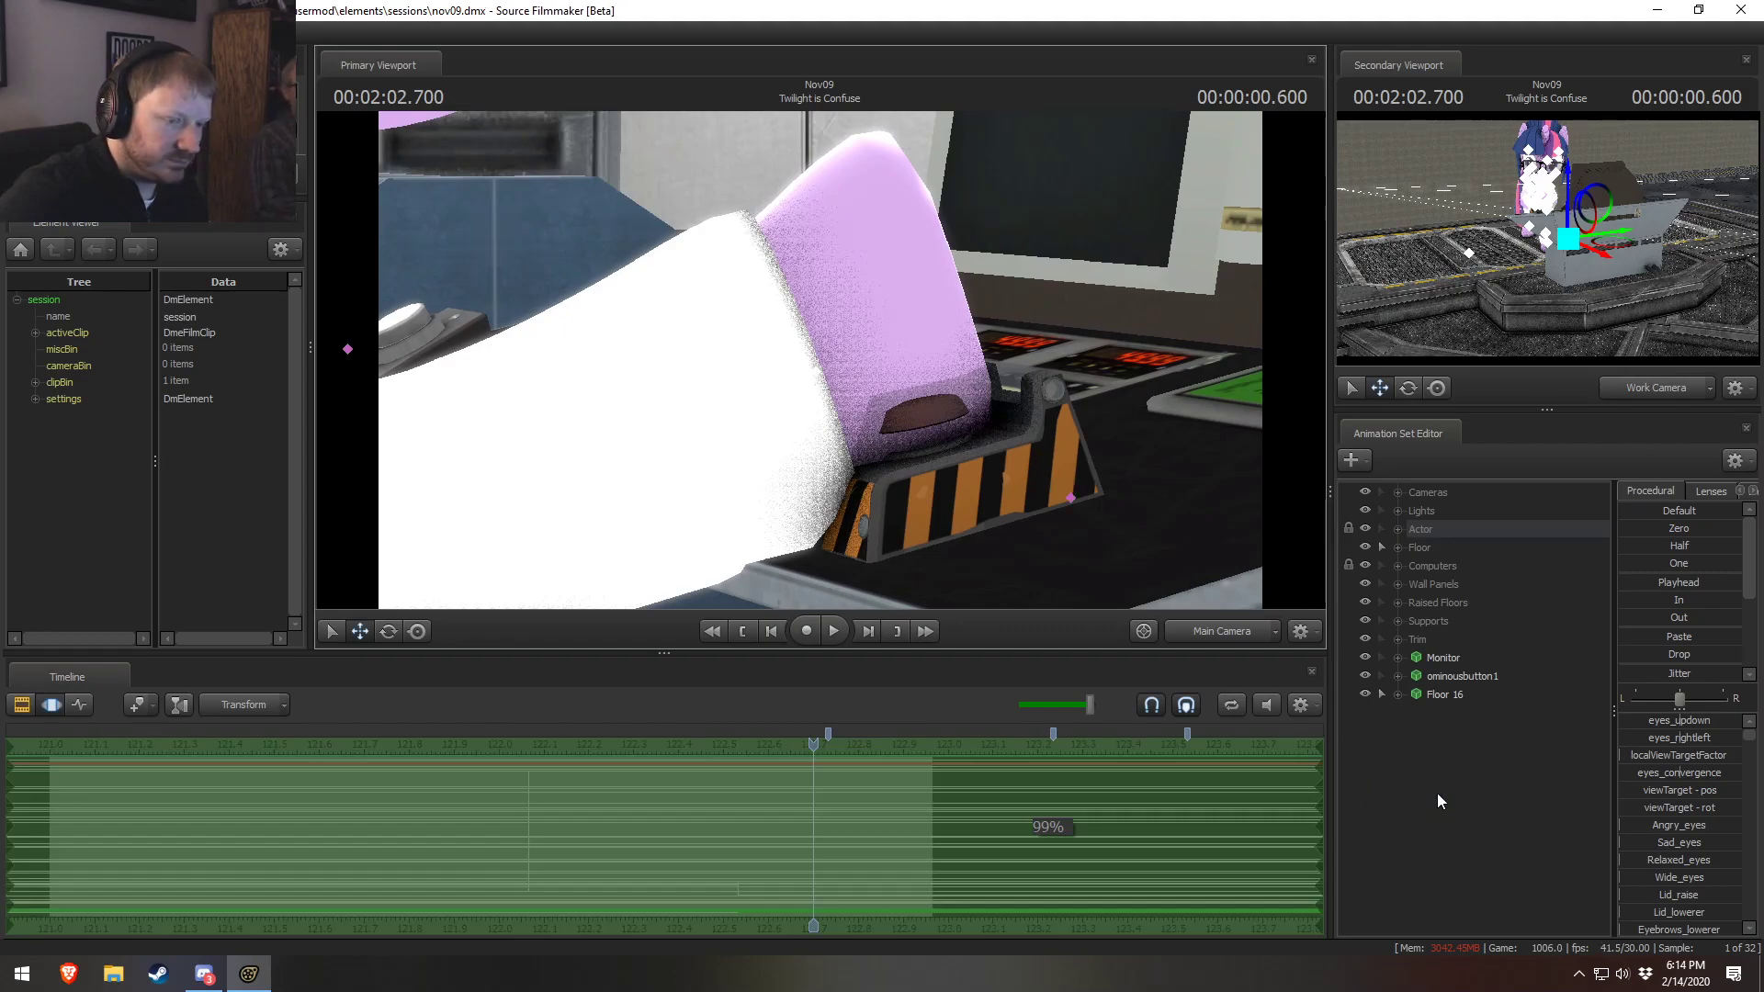
Create an animation set for a new model using enhanced_ponies\vj_celestia.mdl, found with the filter CELEST
{"action": "right_click", "coordinate": [1435, 795]}
{"action": "left_click", "coordinate": [1513, 834]}
{"action": "type", "text": "CELEST"}
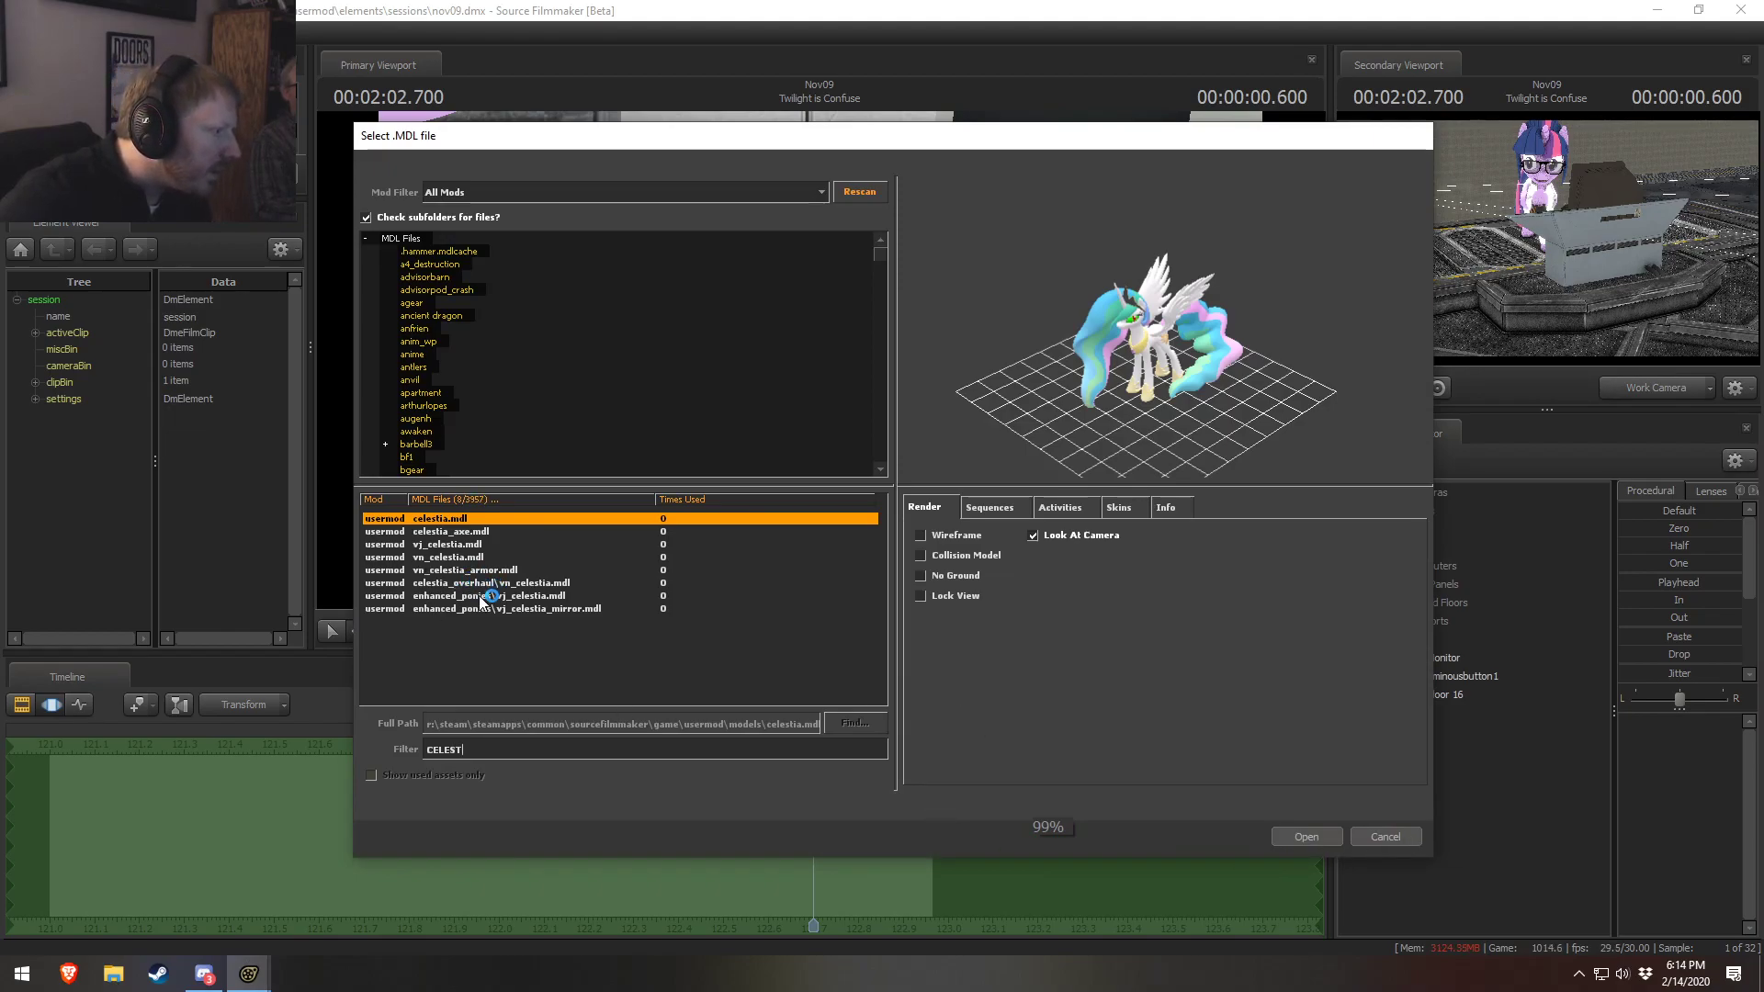
{"action": "left_click", "coordinate": [481, 585]}
{"action": "left_click", "coordinate": [518, 598]}
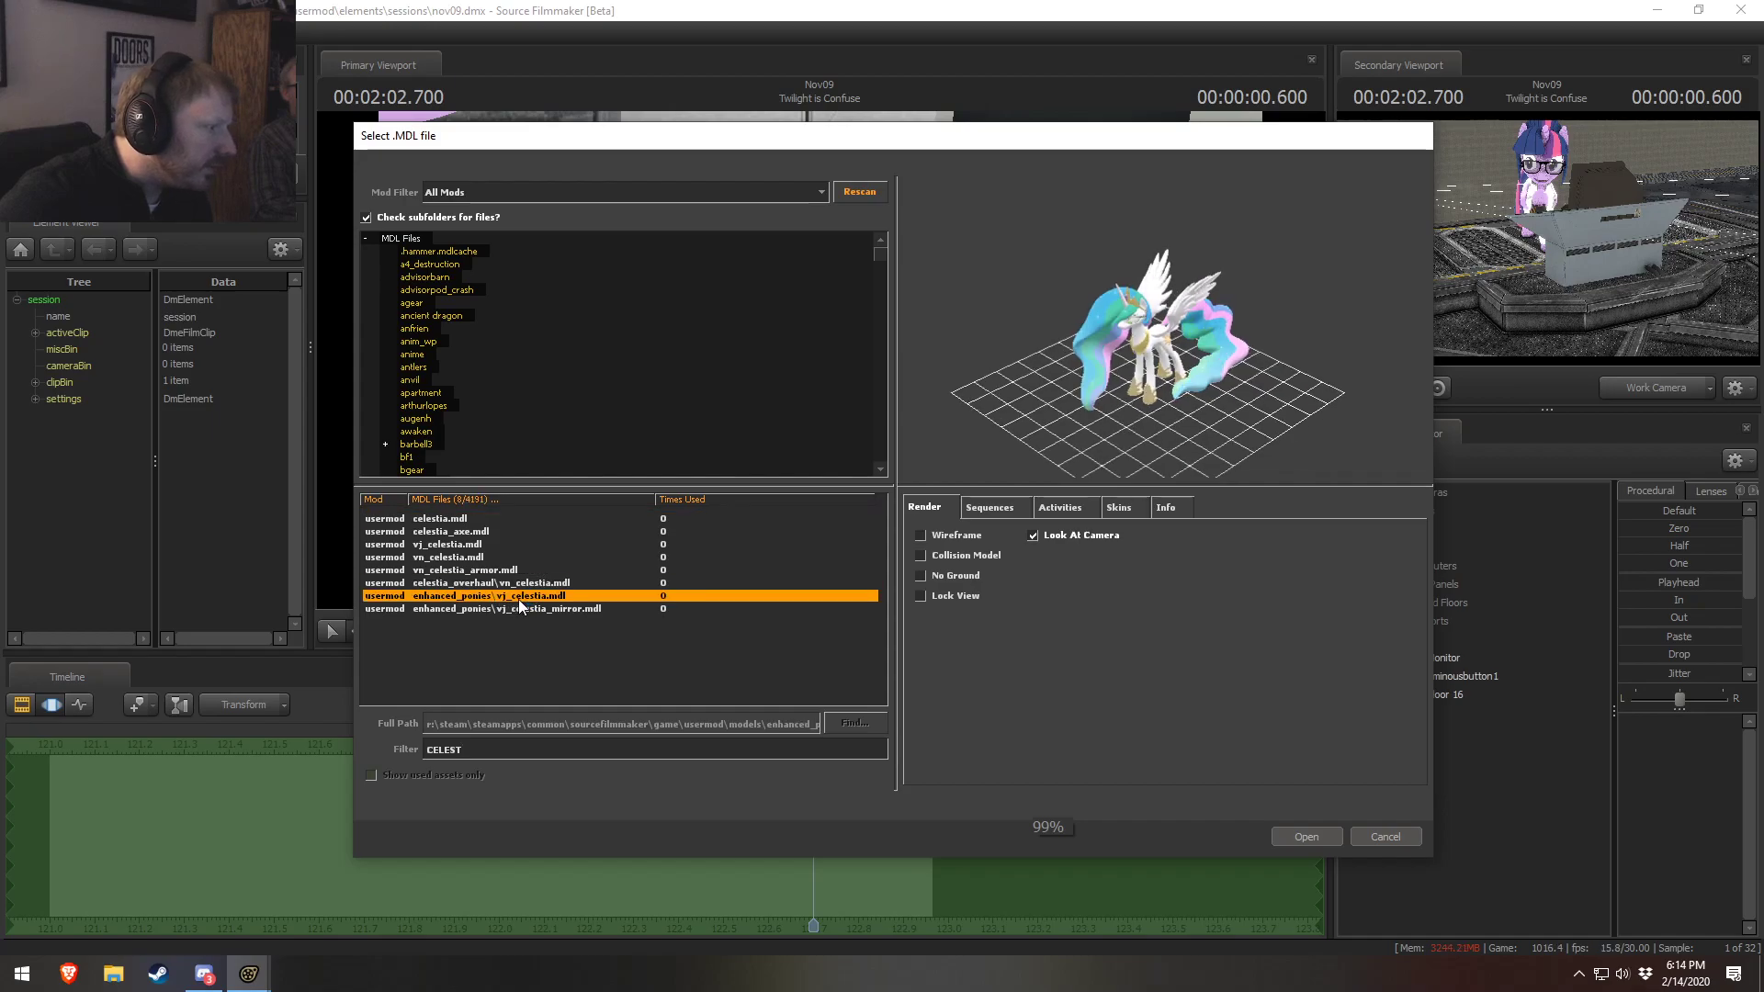
{"action": "left_click", "coordinate": [1318, 835]}
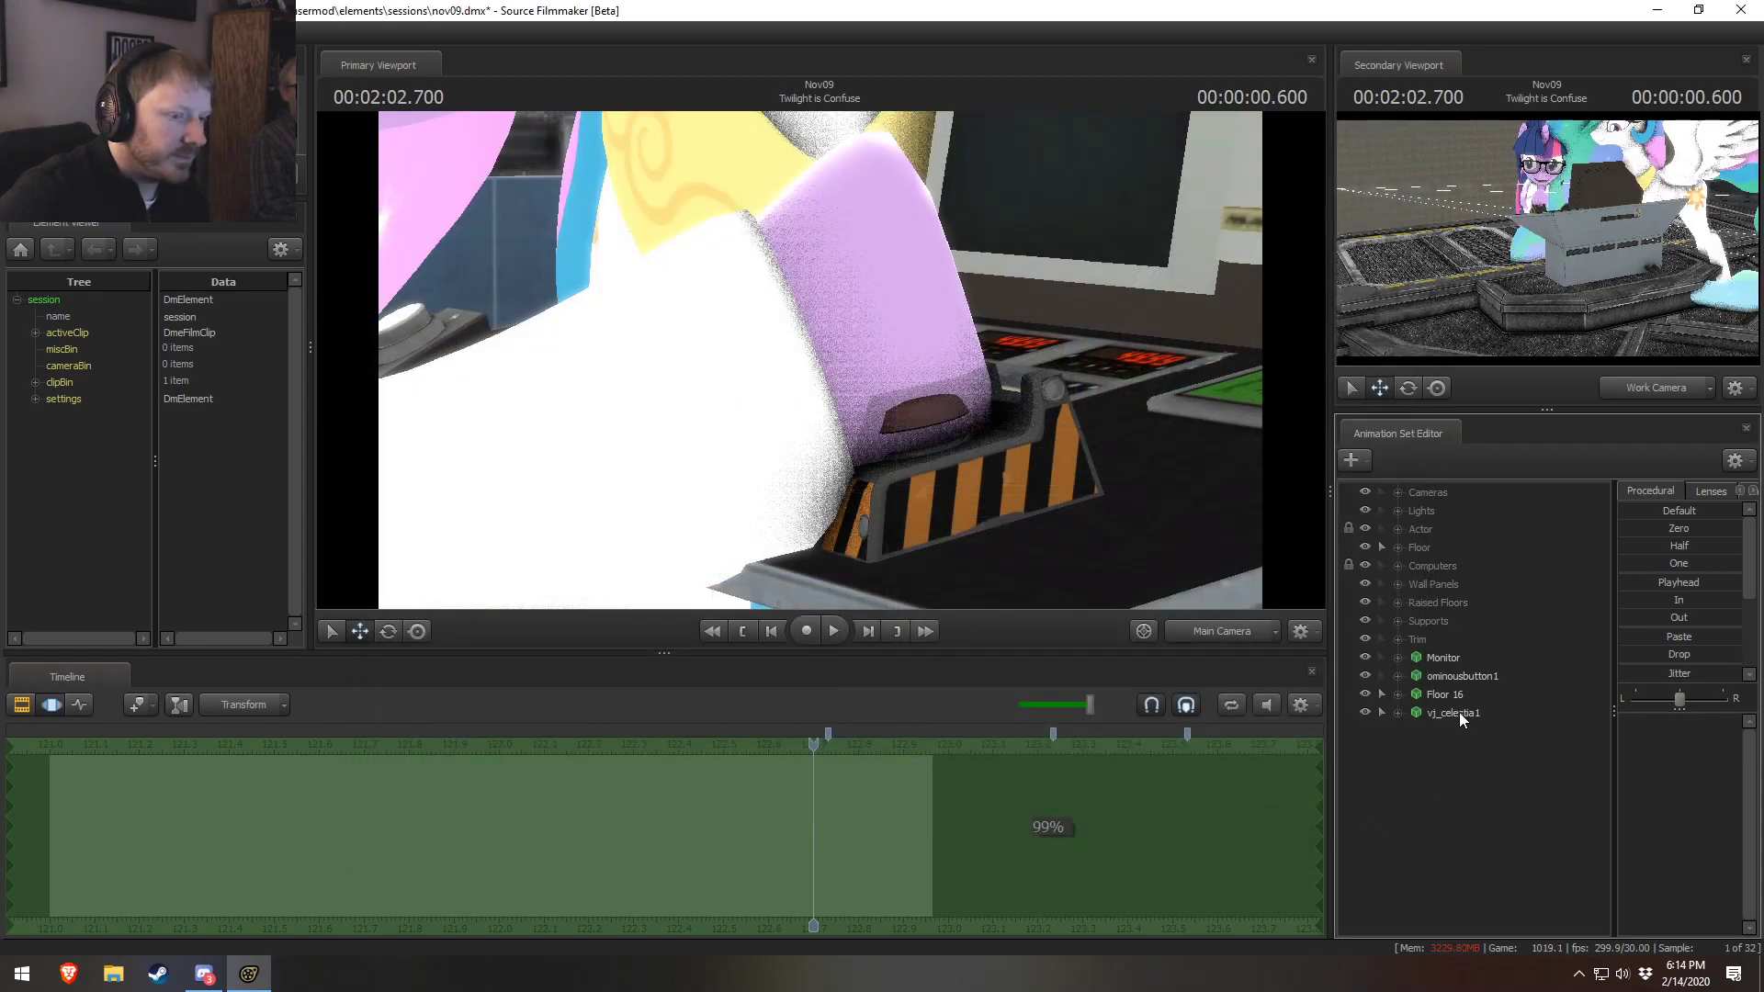
Select vj_celestia1 and frame her head in the Primary Viewport through the Work Camera
{"action": "left_click", "coordinate": [1459, 713]}
{"action": "left_click", "coordinate": [1202, 636], "text": "ctrl"}
{"action": "key", "text": "s"}
{"action": "left_click_drag", "start_coordinate": [1084, 496], "coordinate": [917, 177]}
{"action": "key", "text": "F2"}
{"action": "key", "text": "F3"}
{"action": "left_click_drag", "start_coordinate": [965, 239], "coordinate": [983, 138]}
{"action": "key", "text": "a"}
{"action": "key", "text": "w"}
{"action": "right_click", "coordinate": [840, 365]}
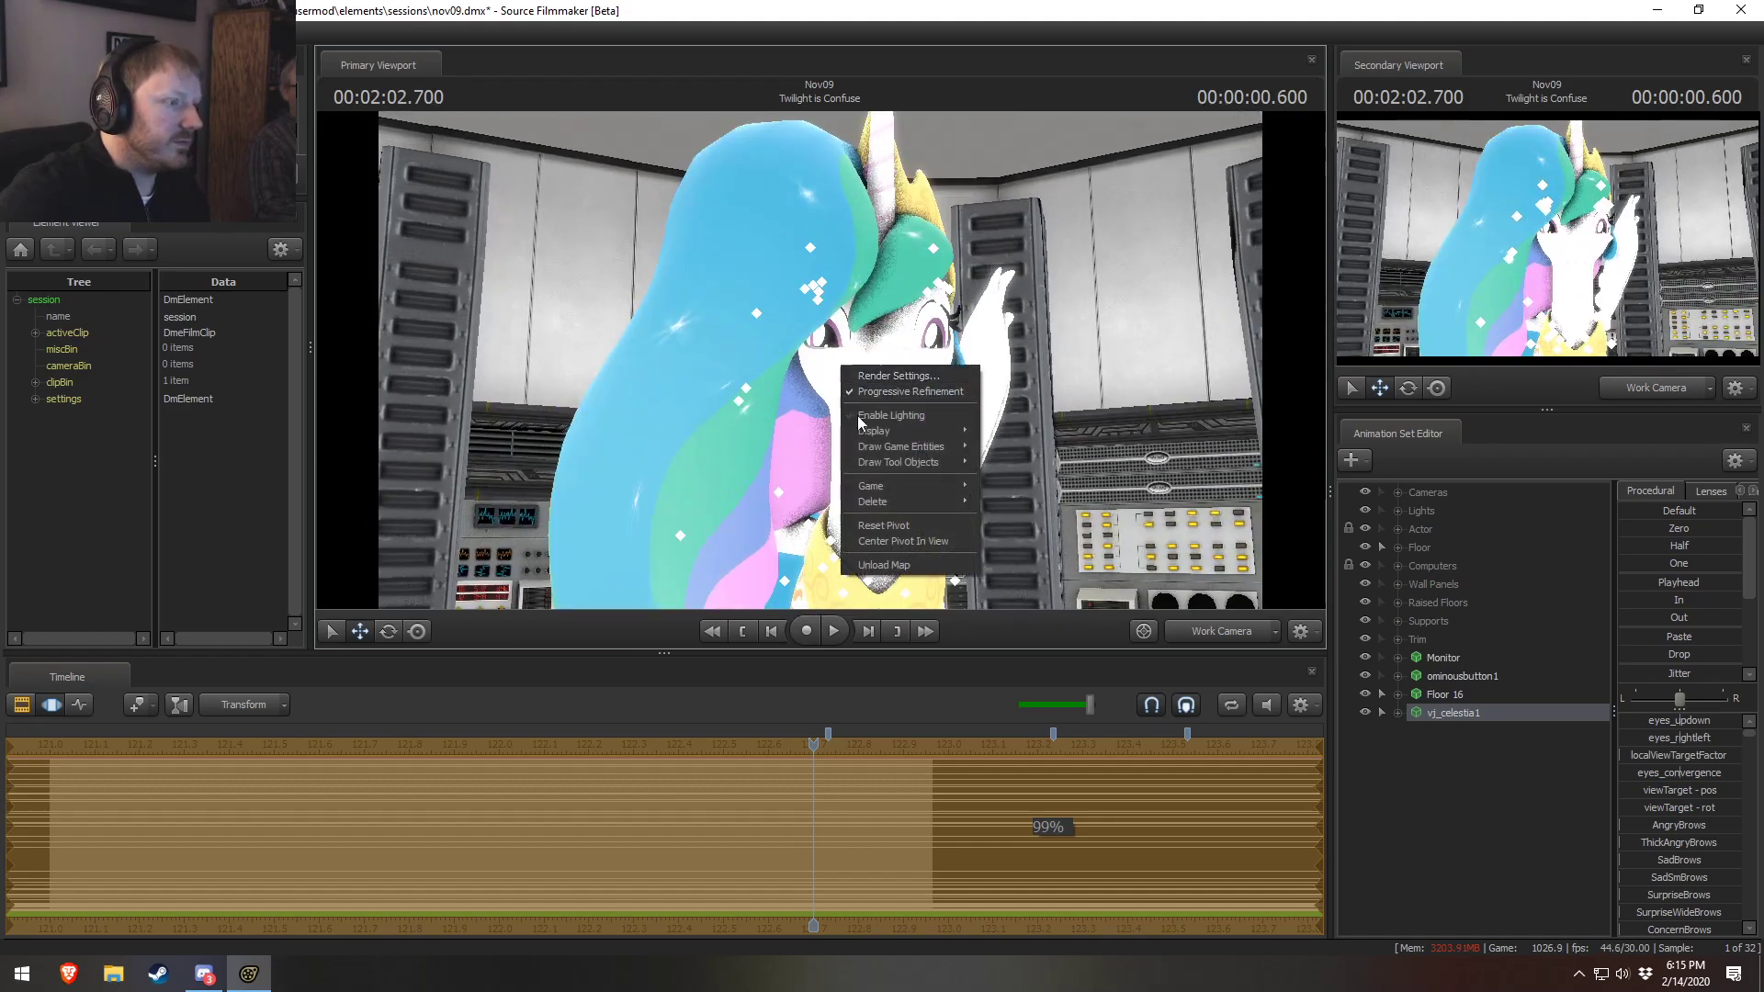
Examine Celestia's face and eyes up close from different angles
{"action": "left_click_drag", "start_coordinate": [1112, 360], "coordinate": [1056, 364]}
{"action": "key", "text": "d"}
{"action": "left_click_drag", "start_coordinate": [814, 364], "coordinate": [814, 469]}
{"action": "key", "text": "F2"}
{"action": "key", "text": "e"}
{"action": "key", "text": "F3"}
{"action": "left_click_drag", "start_coordinate": [859, 580], "coordinate": [918, 576]}
{"action": "key", "text": "s"}
{"action": "mouse_move", "coordinate": [820, 361]}
{"action": "left_mouse_down"}
{"action": "mouse_move", "coordinate": [809, 406]}
{"action": "mouse_move", "coordinate": [829, 327]}
{"action": "left_mouse_up"}
Try shifting Twilight Sparkle's eyes with the eyes_rightleft slider, and undo the change
{"action": "left_click", "coordinate": [1397, 529]}
{"action": "left_click", "coordinate": [1416, 548]}
{"action": "left_click", "coordinate": [1434, 566]}
{"action": "left_click", "coordinate": [1473, 584]}
{"action": "key", "text": "F2"}
{"action": "key", "text": "F3"}
{"action": "mouse_move", "coordinate": [1699, 737]}
{"action": "left_mouse_down"}
{"action": "mouse_move", "coordinate": [1669, 737]}
{"action": "mouse_move", "coordinate": [1715, 740]}
{"action": "left_mouse_up"}
{"action": "key", "text": "ctrl+z"}
Select the Eyes control group under Face in vj_celestia1, with her face in view from the side
{"action": "left_click_drag", "start_coordinate": [923, 421], "coordinate": [794, 411]}
{"action": "key", "text": "d"}
{"action": "key", "text": "w"}
{"action": "key", "text": "s"}
{"action": "scroll", "coordinate": [1441, 862], "scroll_direction": "down", "scroll_amount": 3}
{"action": "left_click", "coordinate": [1399, 916]}
{"action": "scroll", "coordinate": [1405, 919], "scroll_direction": "down", "scroll_amount": 2}
{"action": "left_click", "coordinate": [1451, 732]}
{"action": "left_click", "coordinate": [1435, 732]}
{"action": "key", "text": "F2"}
{"action": "key", "text": "F3"}
Try turning Celestia's eyes sideways with the eyes_rightleft control, and cancel the change
{"action": "left_click_drag", "start_coordinate": [1511, 766], "coordinate": [1518, 774]}
{"action": "mouse_move", "coordinate": [1679, 740]}
{"action": "left_mouse_down"}
{"action": "mouse_move", "coordinate": [1697, 739]}
{"action": "mouse_move", "coordinate": [1674, 722]}
{"action": "left_mouse_up"}
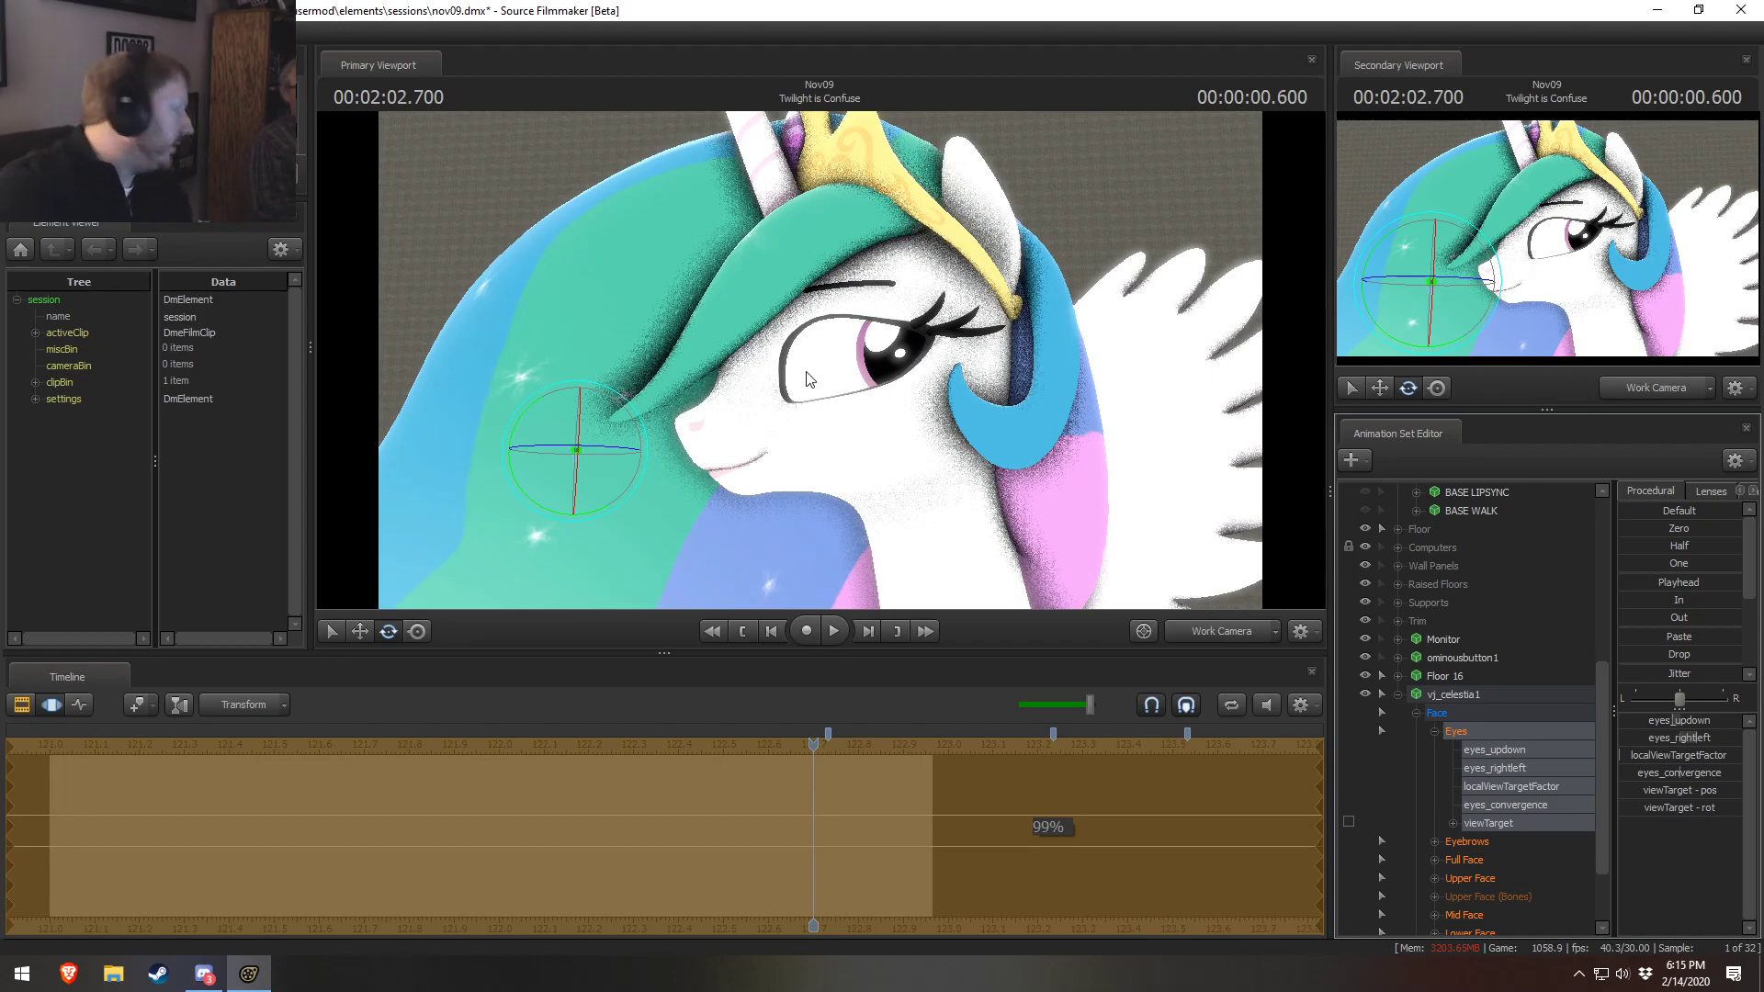
{"action": "key", "text": "Escape"}
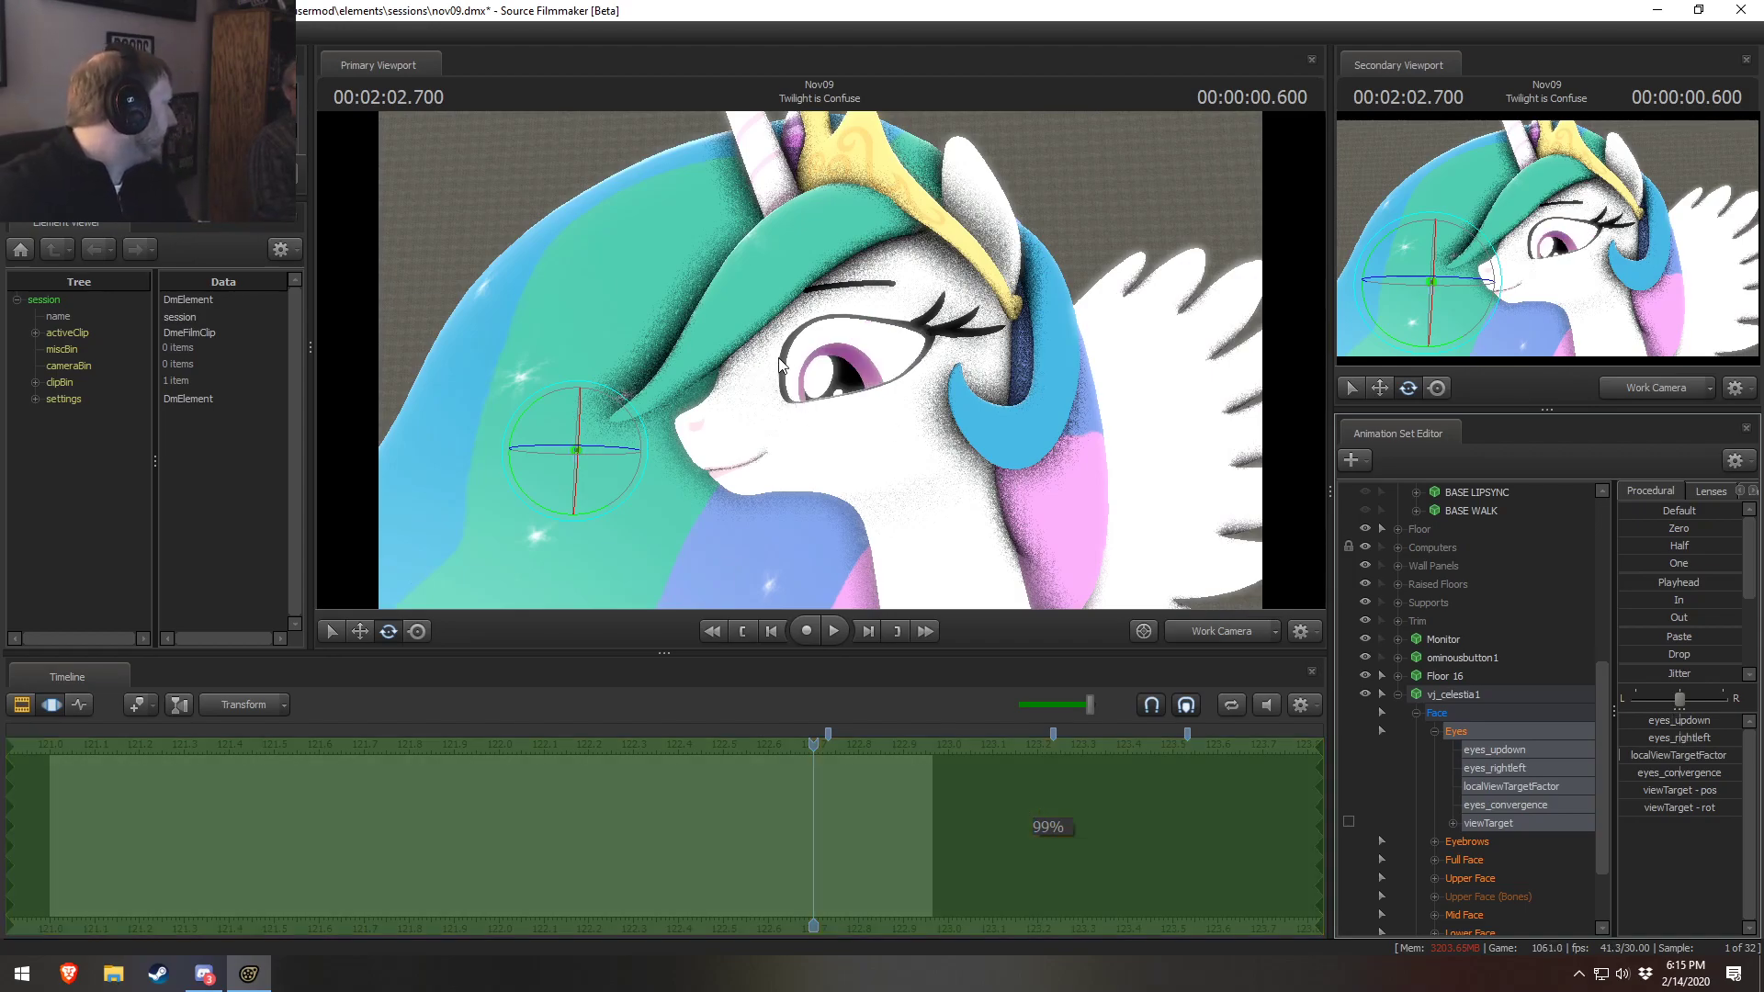
View Celestia from the front and shift her viewTarget close to her face to test how her eyes react
{"action": "left_click_drag", "start_coordinate": [862, 338], "coordinate": [820, 365]}
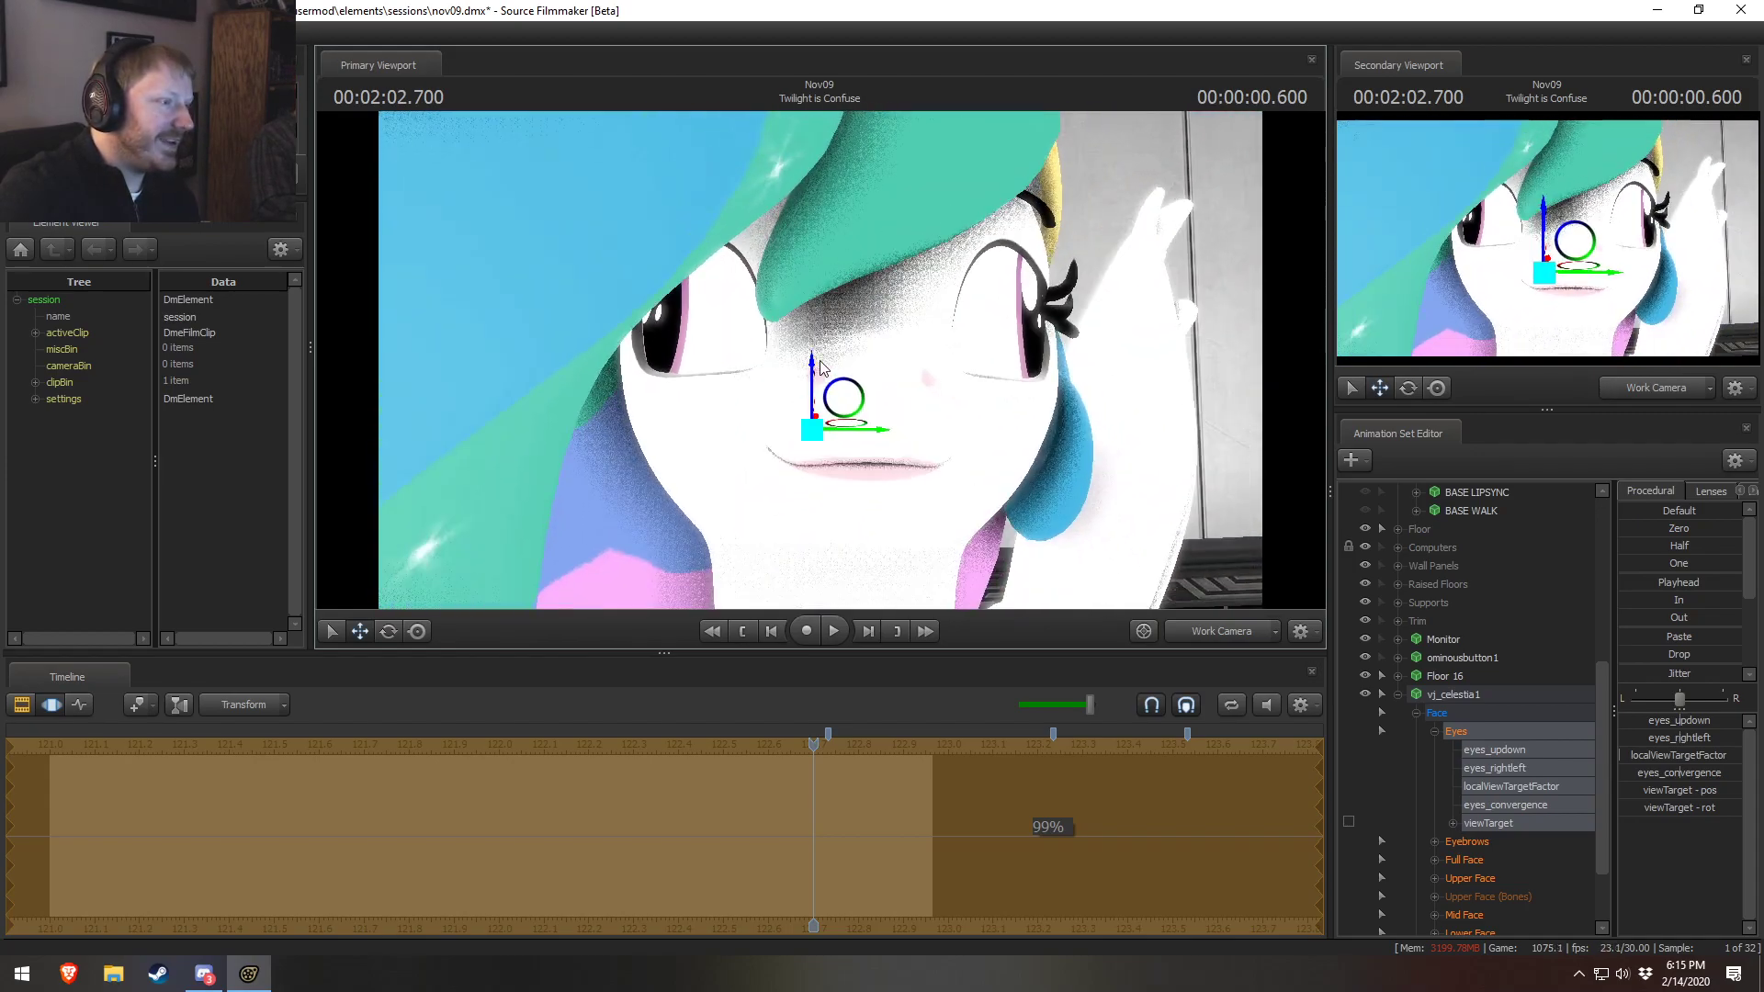
{"action": "left_click_drag", "start_coordinate": [859, 428], "coordinate": [812, 411]}
{"action": "left_click_drag", "start_coordinate": [921, 395], "coordinate": [917, 396]}
{"action": "key", "text": "e"}
{"action": "key", "text": "w"}
{"action": "left_click_drag", "start_coordinate": [808, 414], "coordinate": [841, 408]}
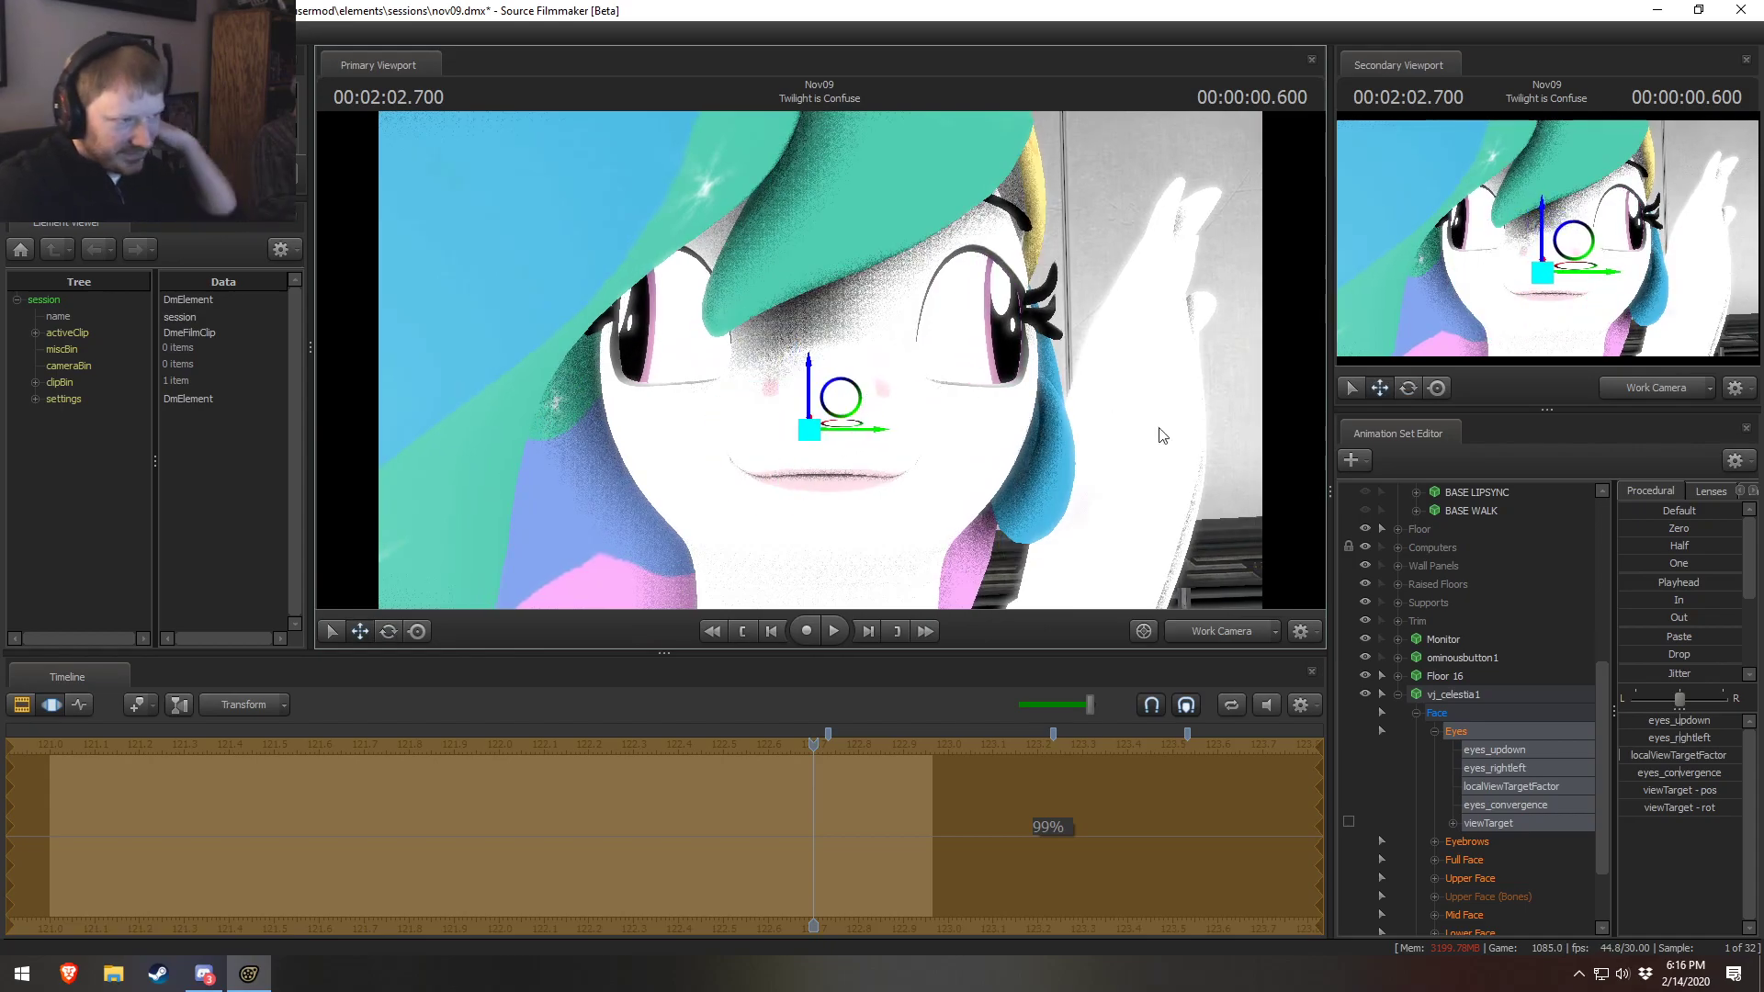
Try the JawOpen slider in Celestia's Lower Face controls
{"action": "left_click", "coordinate": [1470, 931]}
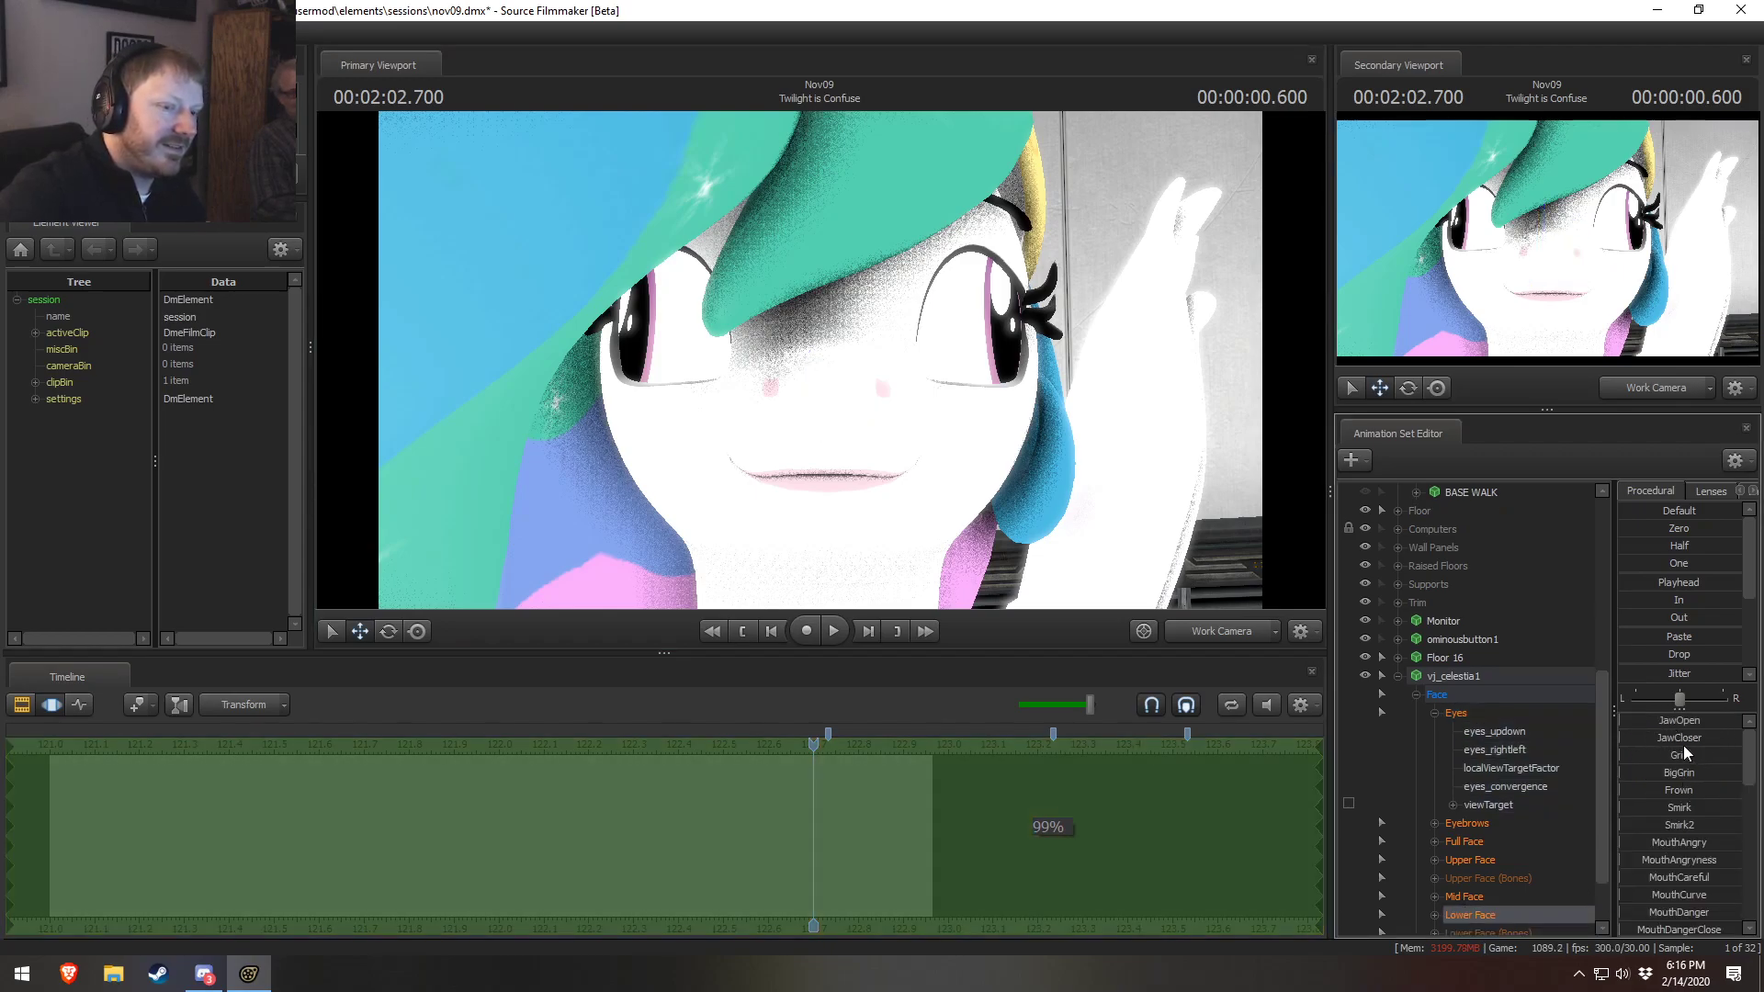
{"action": "left_click_drag", "start_coordinate": [1672, 721], "coordinate": [1487, 751]}
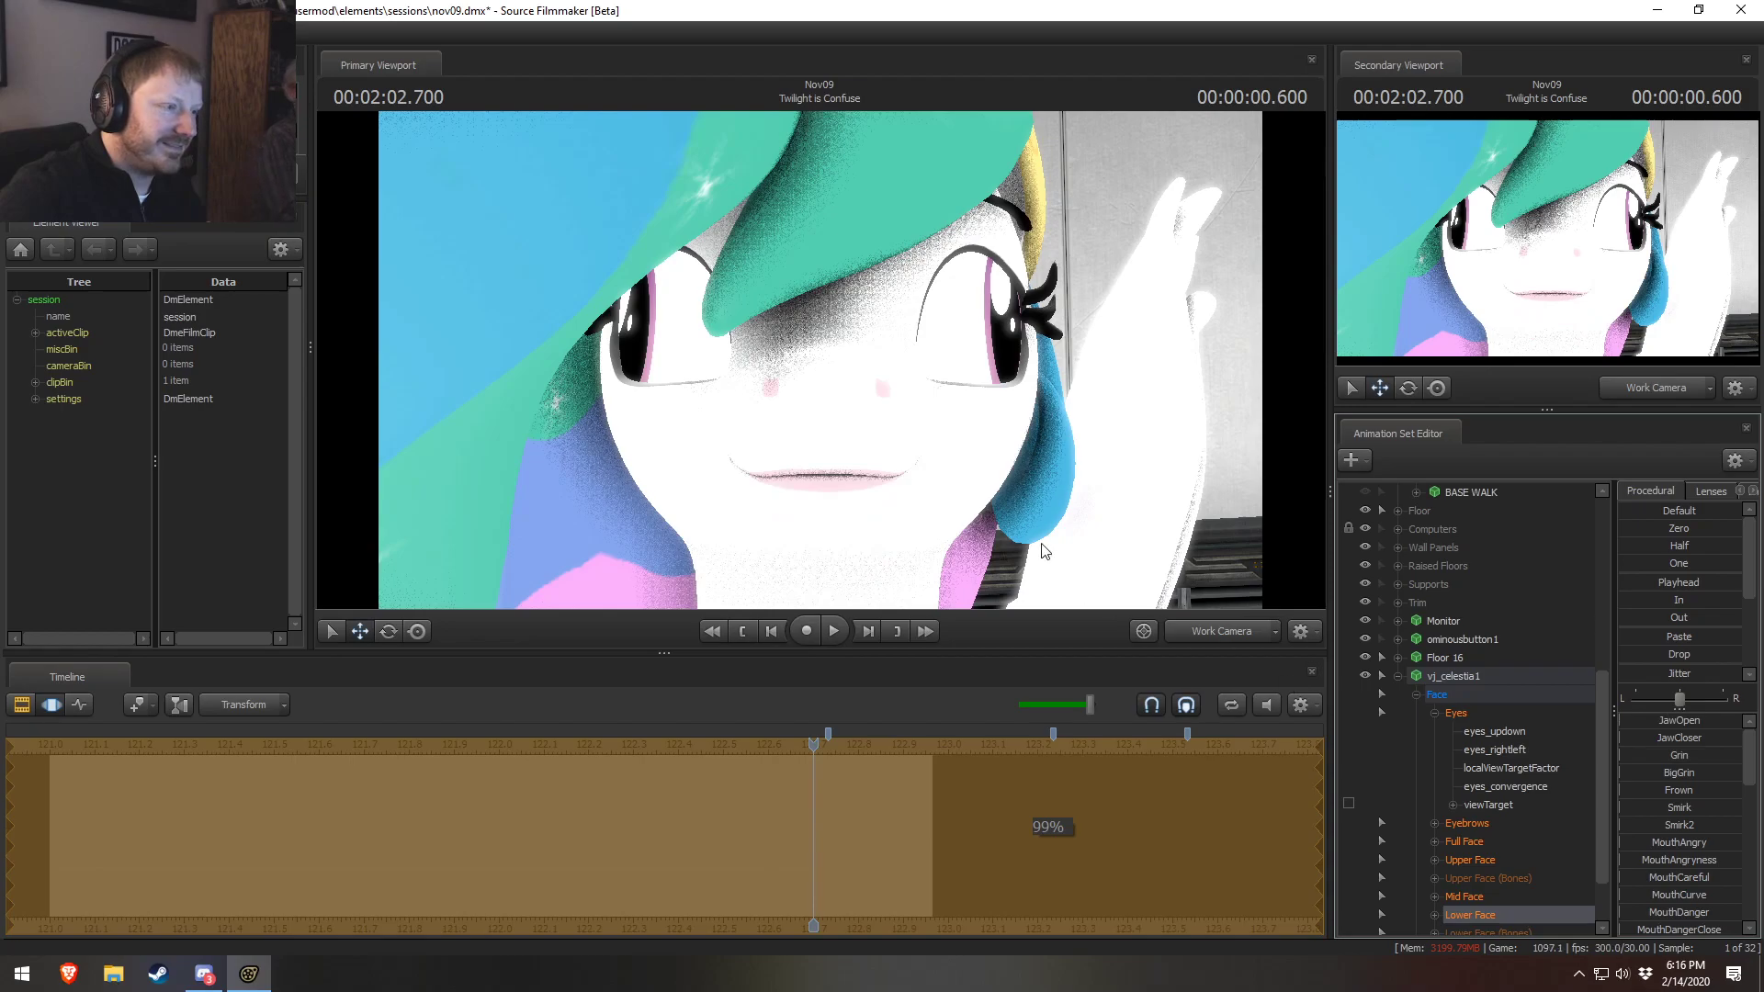
Select Celestia's viewTarget and move it sideways and around her head to test how each eye follows it
{"action": "left_click", "coordinate": [1505, 805]}
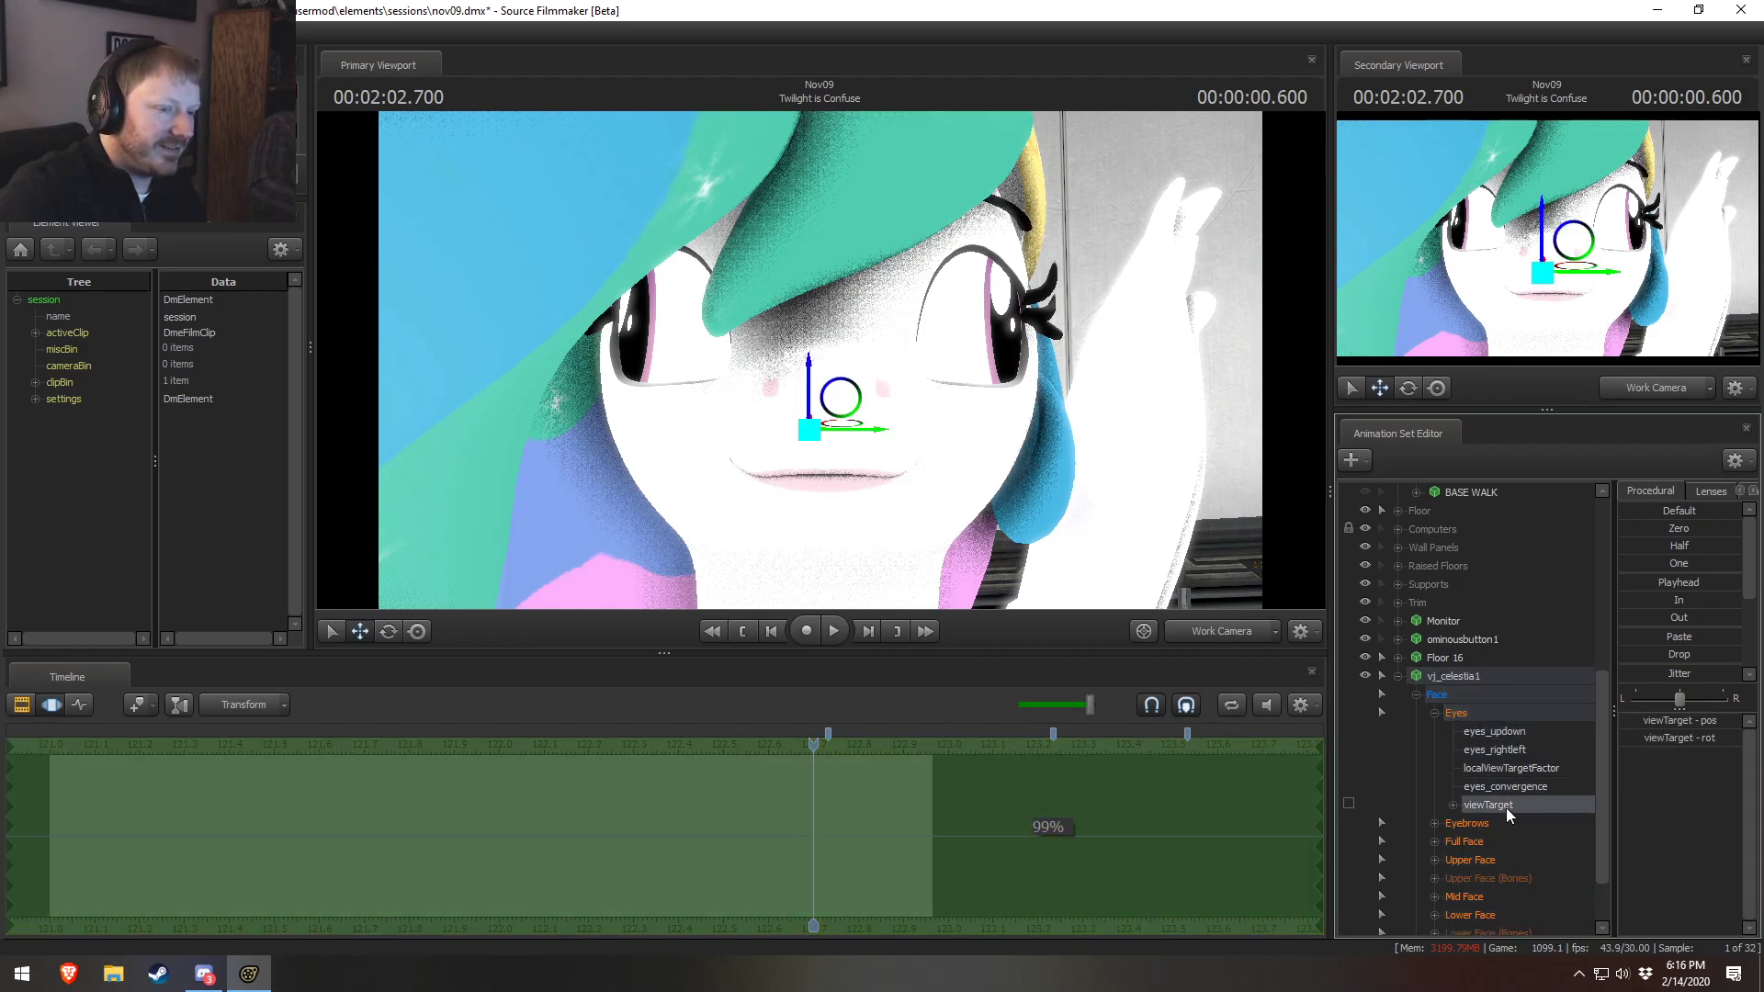
{"action": "mouse_move", "coordinate": [836, 429]}
{"action": "left_mouse_down"}
{"action": "mouse_move", "coordinate": [861, 190]}
{"action": "mouse_move", "coordinate": [859, 454]}
{"action": "mouse_move", "coordinate": [834, 595]}
{"action": "mouse_move", "coordinate": [846, 409]}
{"action": "mouse_move", "coordinate": [1088, 496]}
{"action": "mouse_move", "coordinate": [1071, 505]}
{"action": "mouse_move", "coordinate": [1010, 439]}
{"action": "mouse_move", "coordinate": [879, 441]}
{"action": "mouse_move", "coordinate": [905, 413]}
{"action": "mouse_move", "coordinate": [893, 450]}
{"action": "mouse_move", "coordinate": [847, 398]}
{"action": "left_mouse_up"}
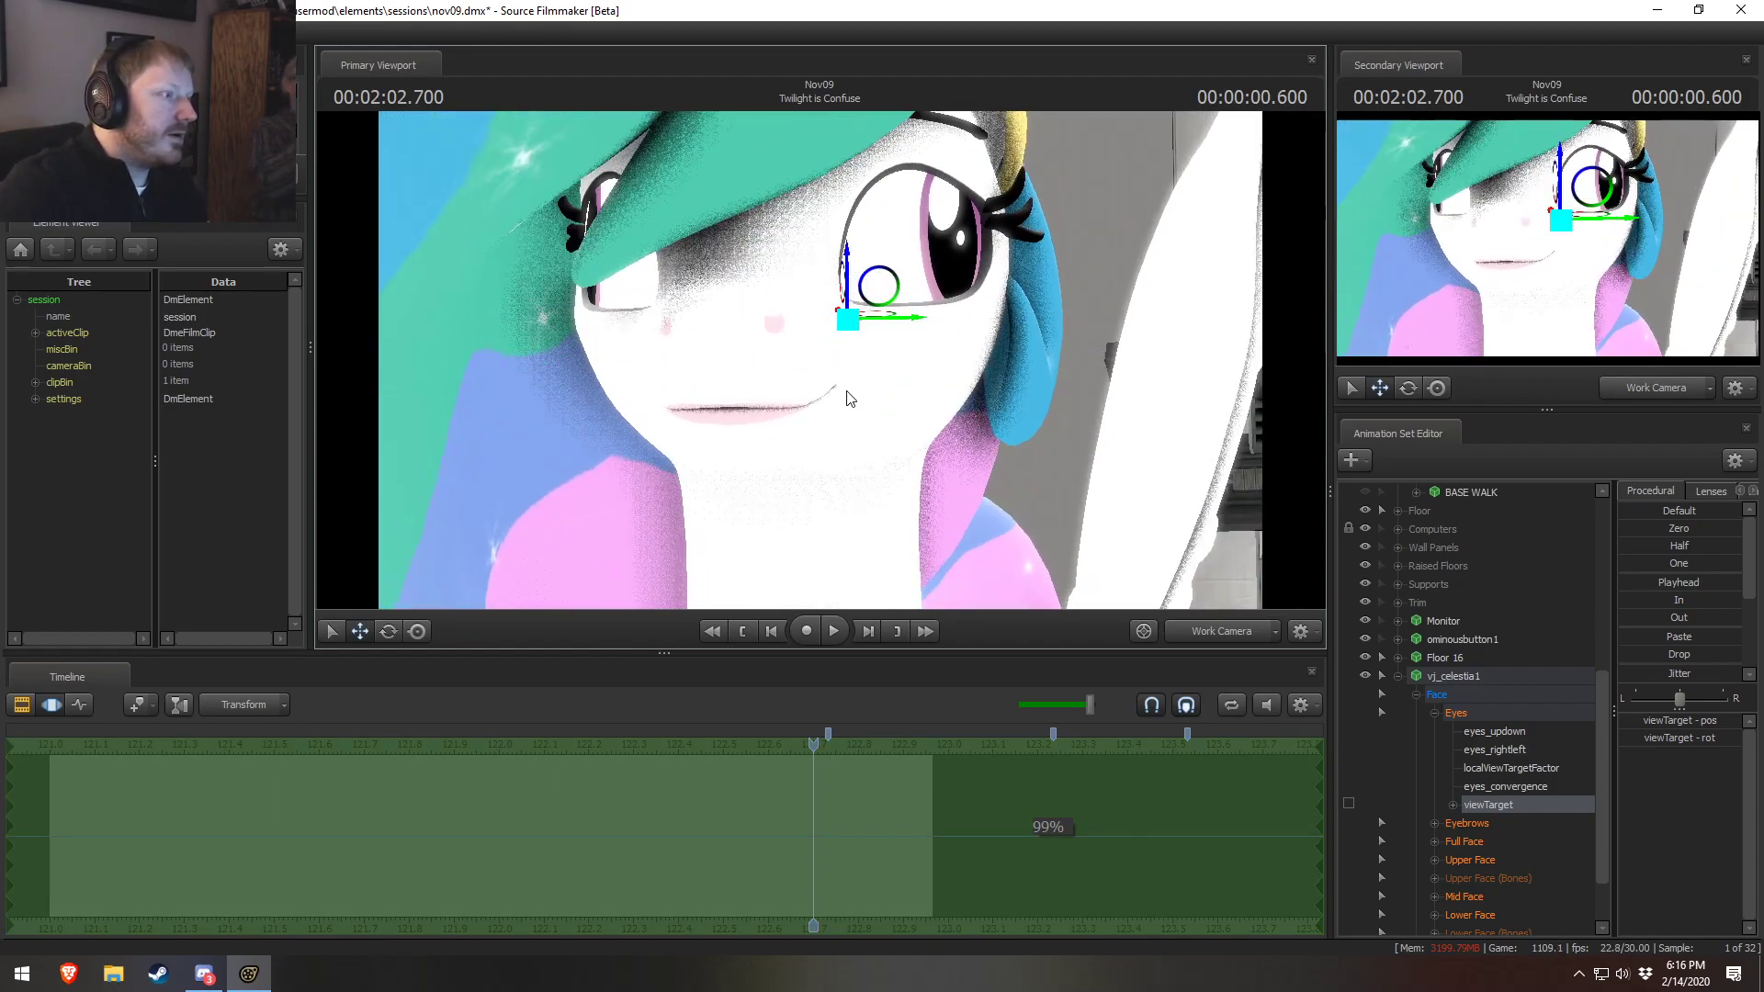
{"action": "mouse_move", "coordinate": [885, 319]}
{"action": "left_mouse_down"}
{"action": "mouse_move", "coordinate": [873, 184]}
{"action": "mouse_move", "coordinate": [850, 216]}
{"action": "mouse_move", "coordinate": [896, 261]}
{"action": "mouse_move", "coordinate": [895, 322]}
{"action": "mouse_move", "coordinate": [885, 292]}
{"action": "left_mouse_up"}
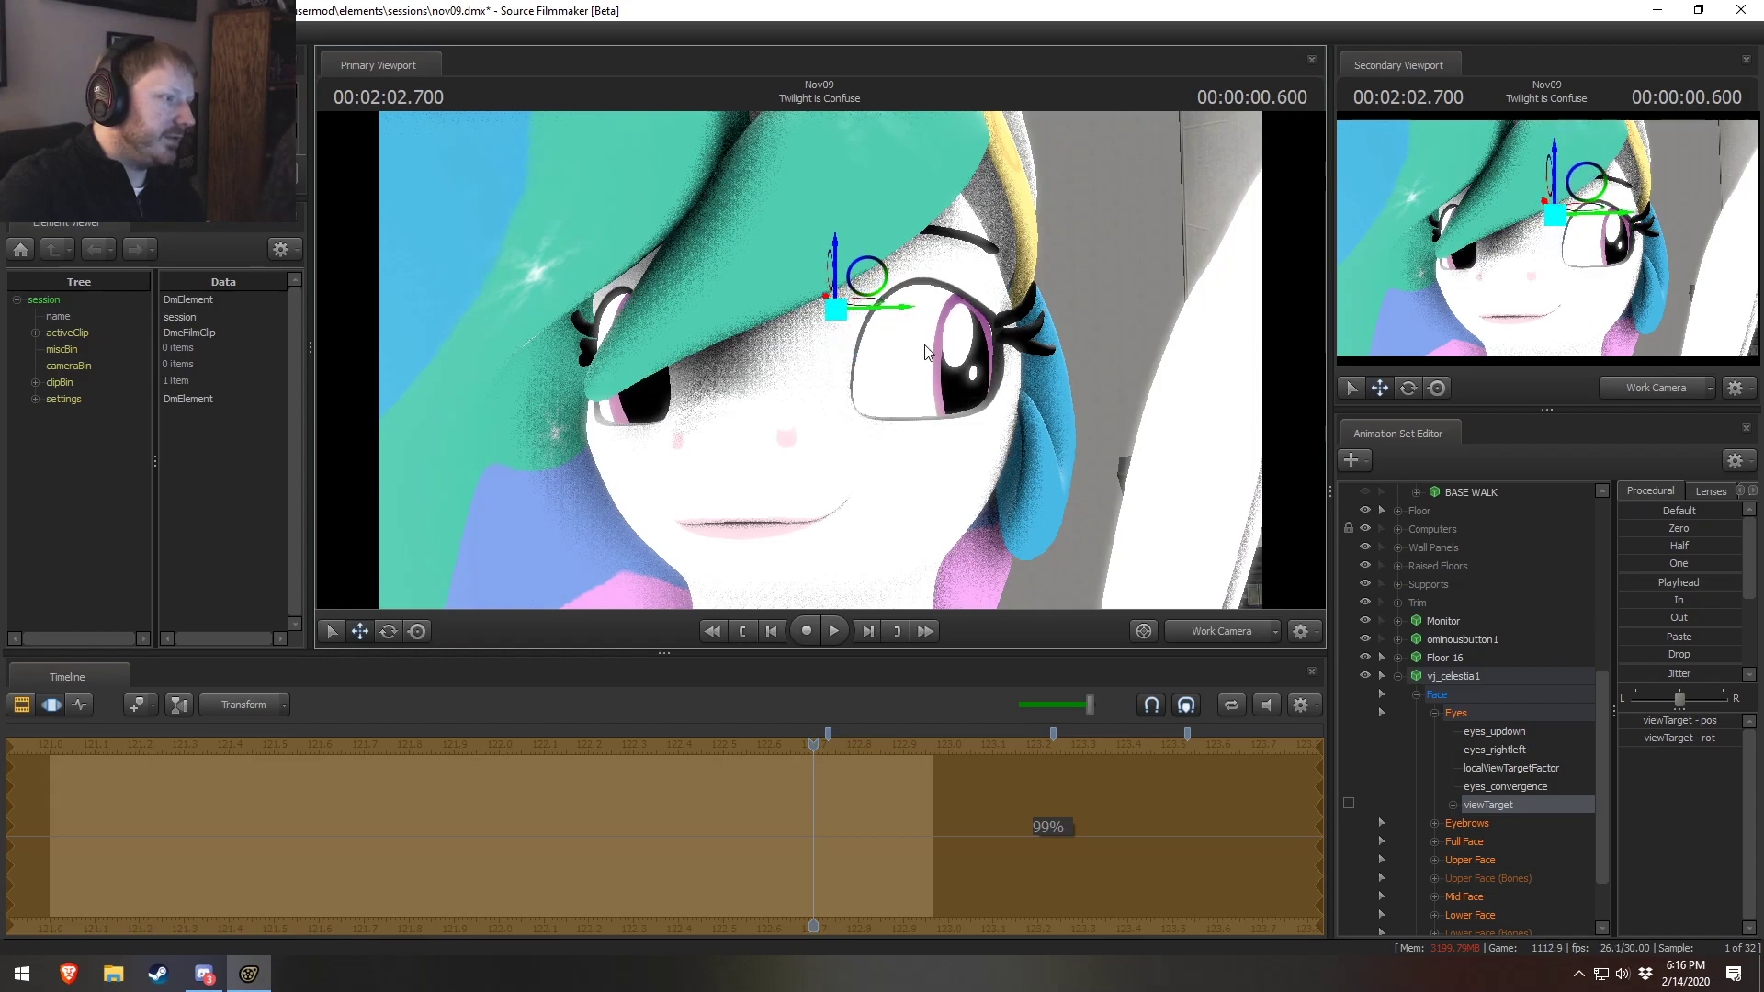
{"action": "left_click_drag", "start_coordinate": [919, 354], "coordinate": [822, 422], "text": "alt"}
{"action": "left_click_drag", "start_coordinate": [869, 329], "coordinate": [847, 366]}
{"action": "mouse_move", "coordinate": [847, 367]}
{"action": "left_mouse_down", "text": "alt"}
{"action": "mouse_move", "coordinate": [882, 299]}
{"action": "mouse_move", "coordinate": [813, 423]}
{"action": "mouse_move", "coordinate": [842, 353]}
{"action": "left_mouse_up", "text": "alt"}
{"action": "key", "text": "s"}
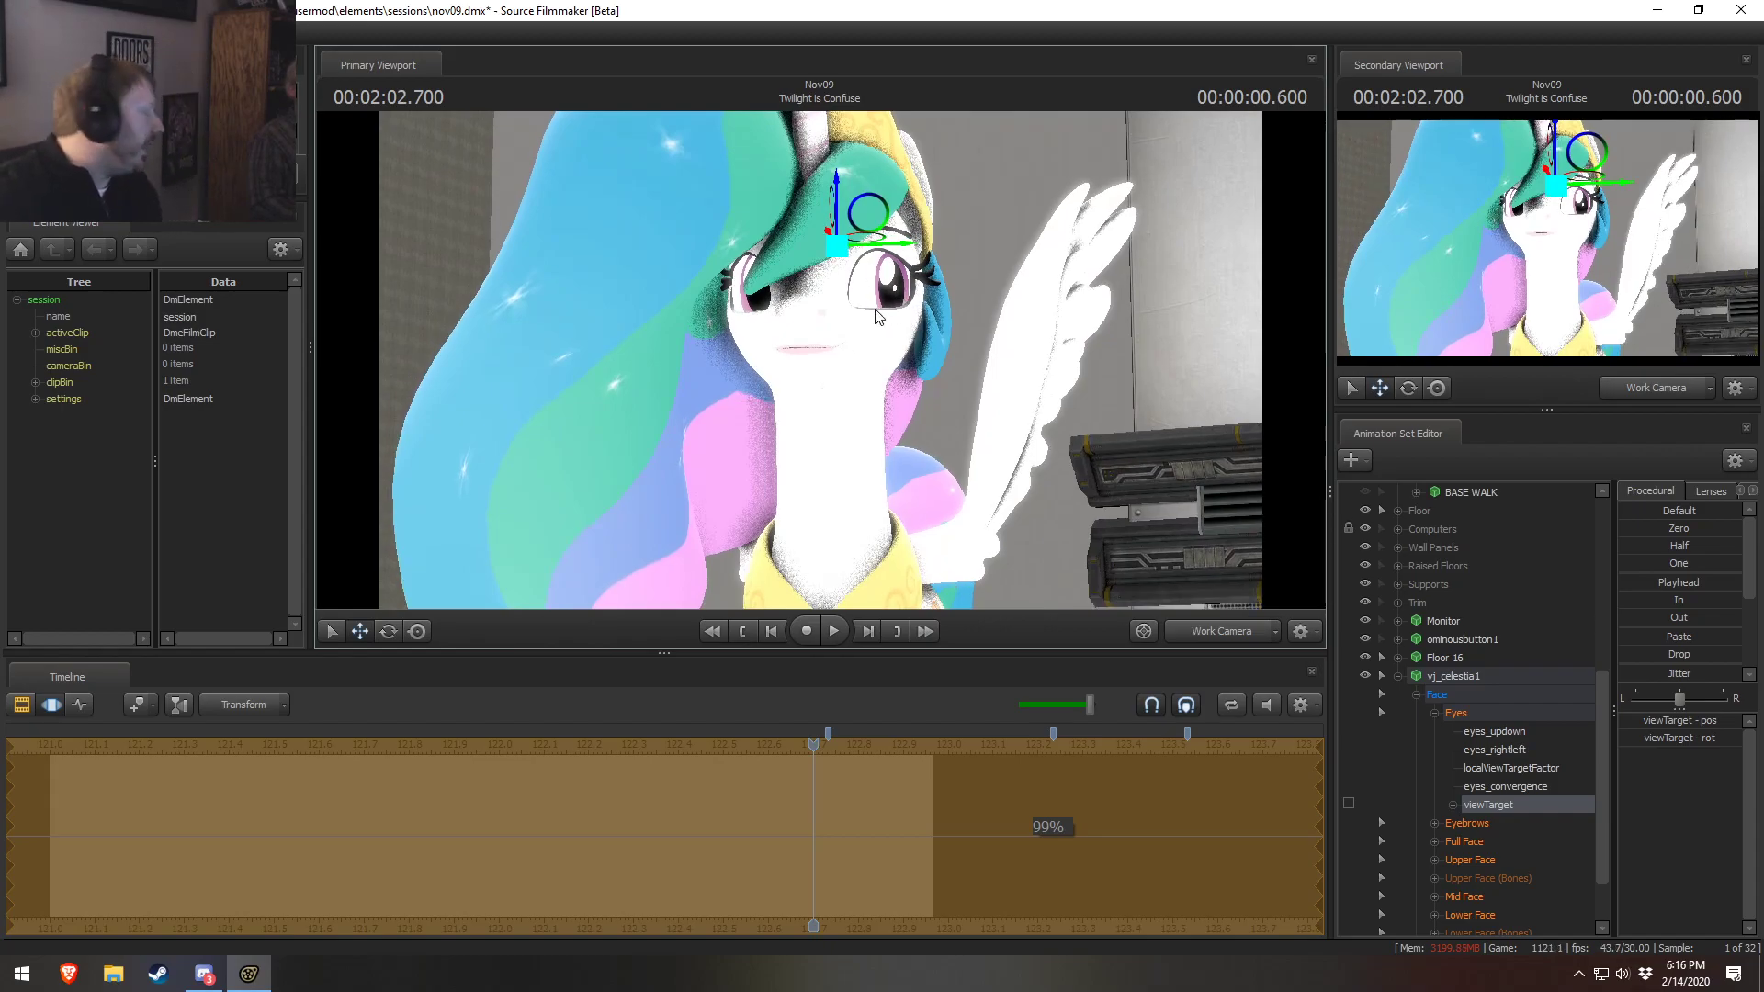
{"action": "left_click_drag", "start_coordinate": [884, 243], "coordinate": [942, 264]}
{"action": "left_click_drag", "start_coordinate": [913, 359], "coordinate": [1003, 207], "text": "alt"}
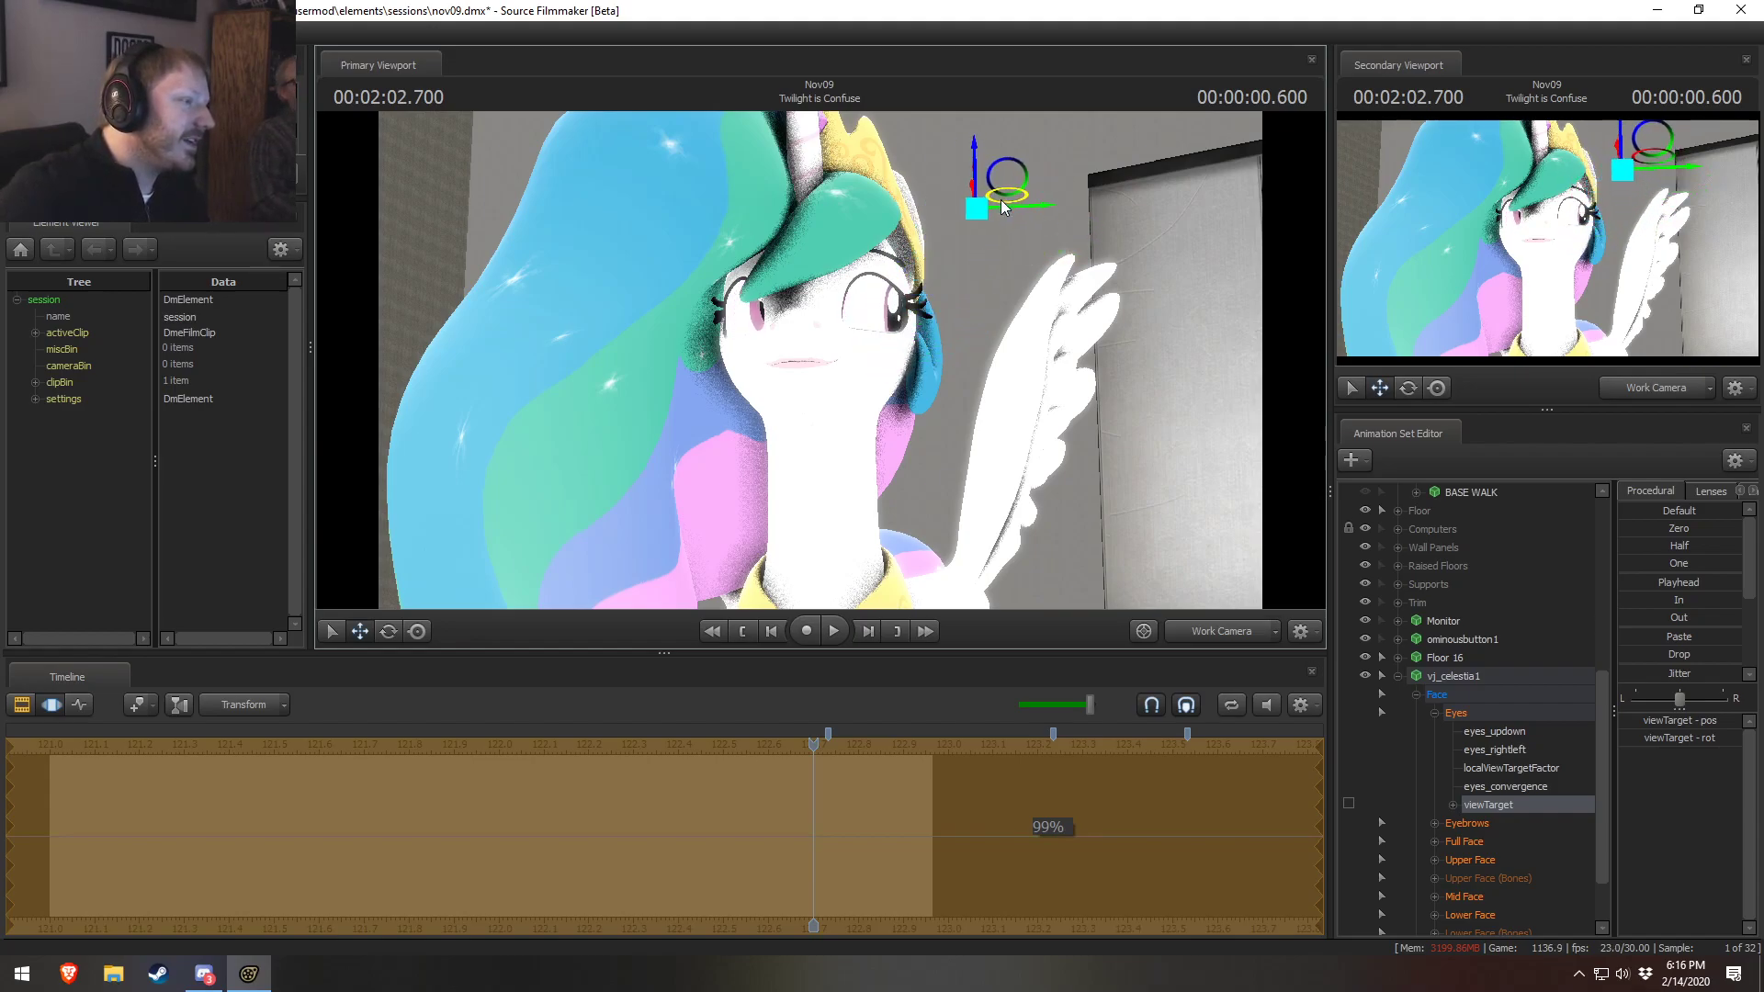
View Celestia from the side and move her viewTarget far out in front of her face
{"action": "left_click_drag", "start_coordinate": [998, 286], "coordinate": [820, 360]}
{"action": "key", "text": "s"}
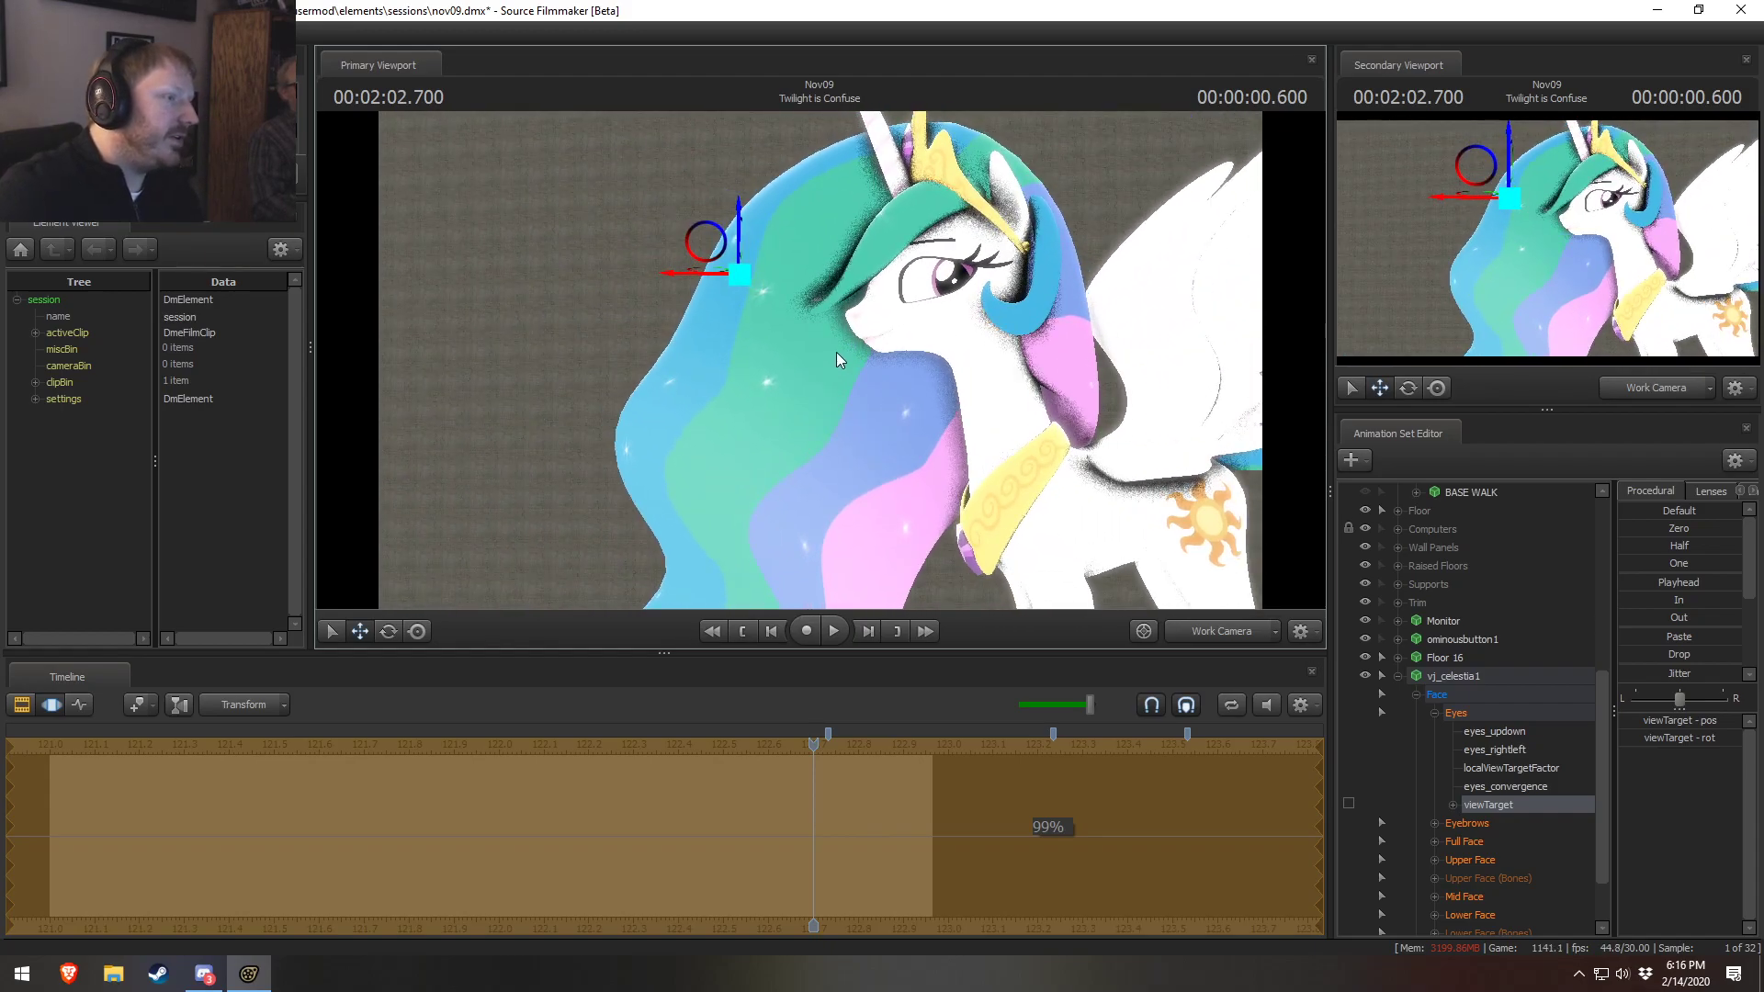
{"action": "left_click_drag", "start_coordinate": [704, 243], "coordinate": [850, 368]}
{"action": "key", "text": "w"}
{"action": "key", "text": "s"}
{"action": "key", "text": "s"}
{"action": "key", "text": "w"}
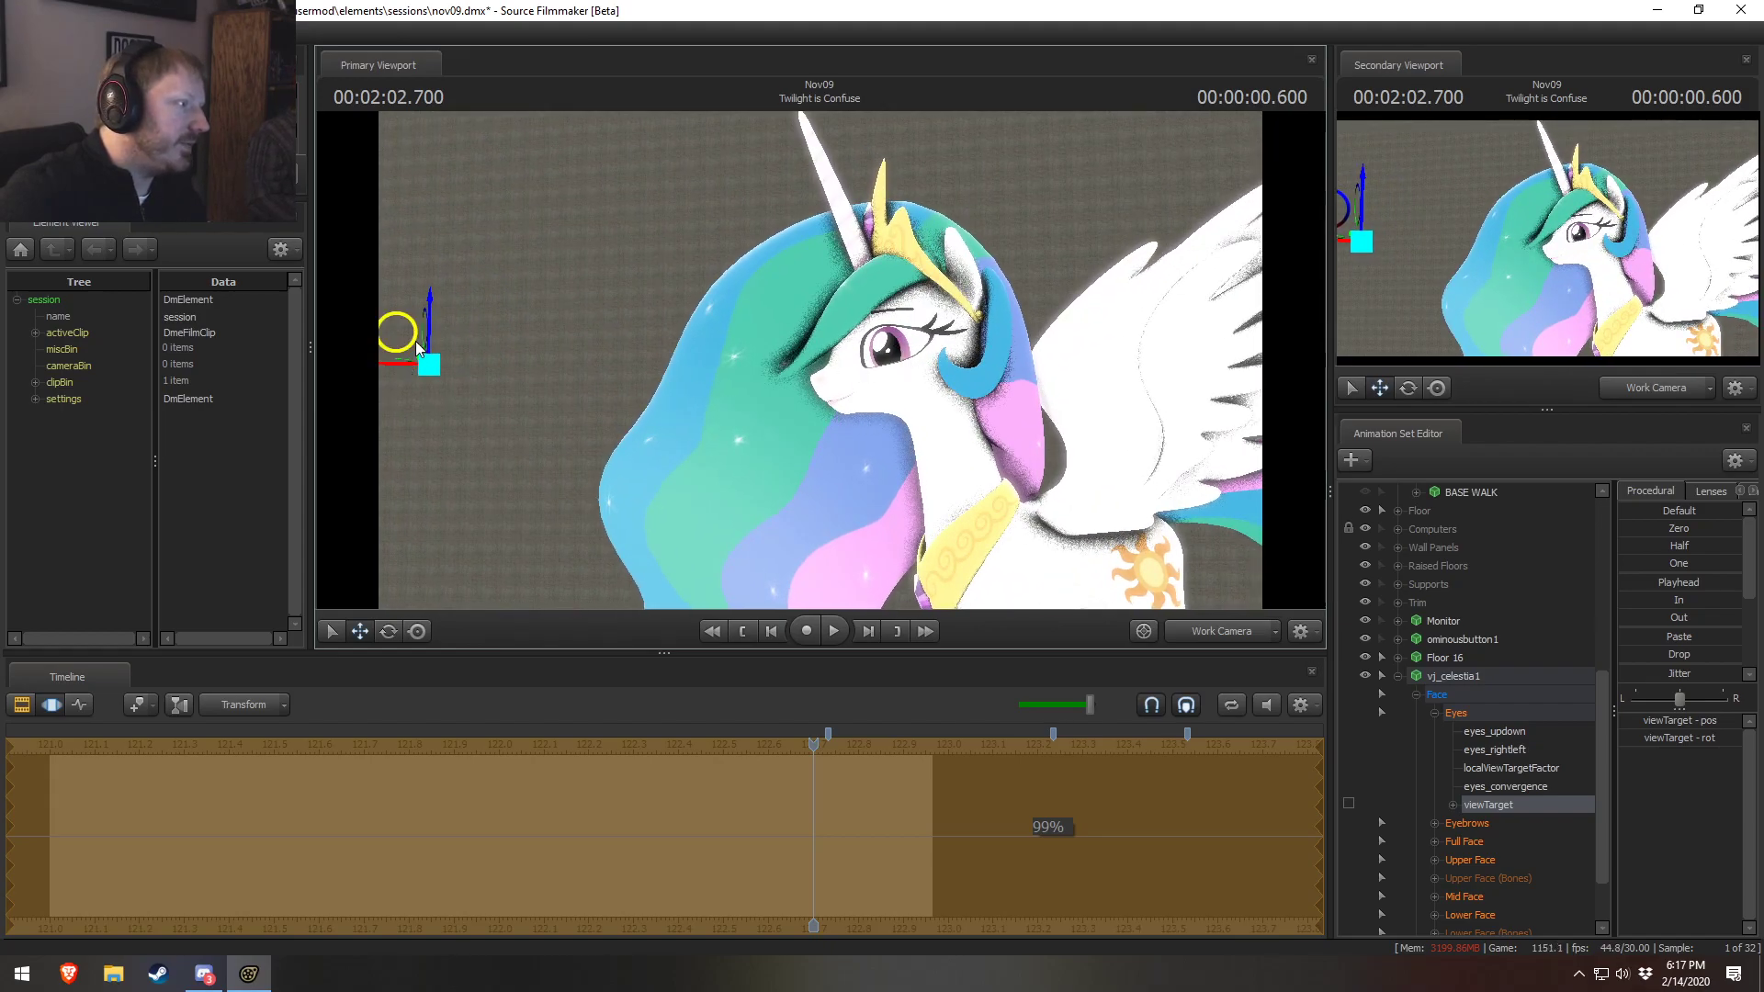
{"action": "mouse_move", "coordinate": [414, 344]}
{"action": "left_mouse_down"}
{"action": "mouse_move", "coordinate": [544, 356]}
{"action": "mouse_move", "coordinate": [675, 304]}
{"action": "mouse_move", "coordinate": [612, 281]}
{"action": "mouse_move", "coordinate": [658, 224]}
{"action": "mouse_move", "coordinate": [682, 307]}
{"action": "mouse_move", "coordinate": [436, 327]}
{"action": "mouse_move", "coordinate": [474, 365]}
{"action": "mouse_move", "coordinate": [651, 300]}
{"action": "mouse_move", "coordinate": [607, 361]}
{"action": "mouse_move", "coordinate": [422, 322]}
{"action": "left_mouse_up"}
Add override materials to the vj_celestia1 animation set
{"action": "left_click", "coordinate": [1437, 696]}
{"action": "right_click", "coordinate": [1439, 695]}
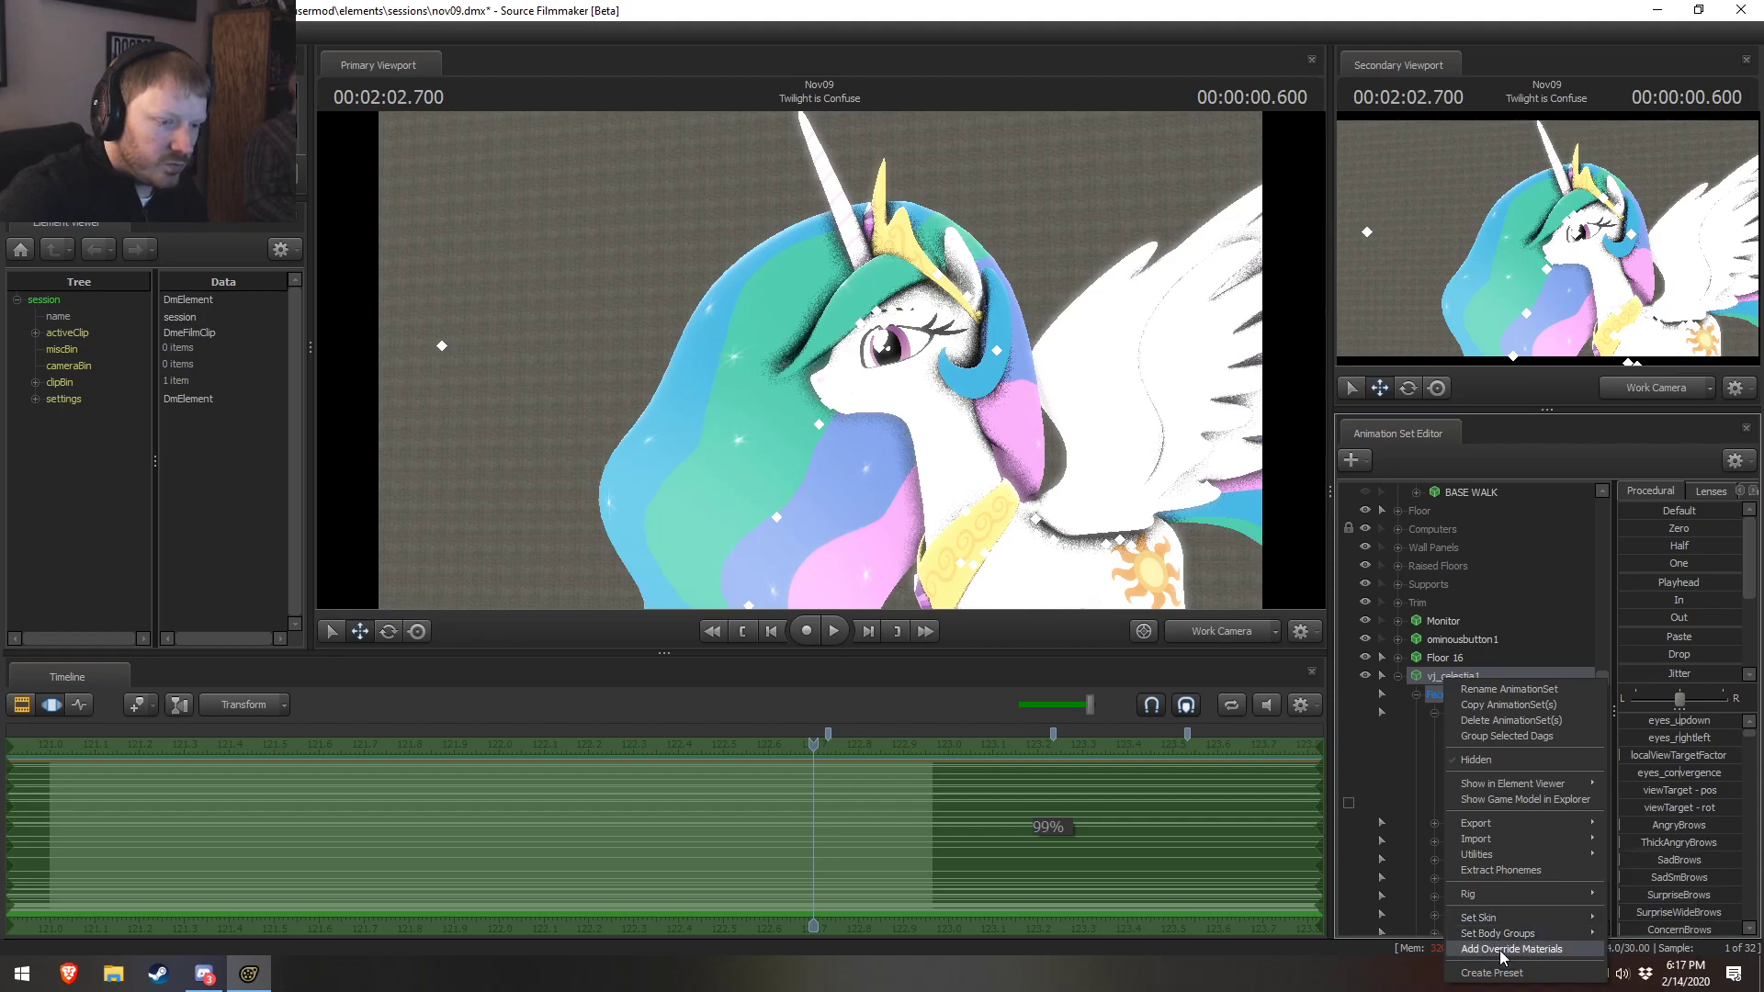
{"action": "left_click", "coordinate": [1438, 843]}
Show vj_celestia1's model in the Element Viewer and add a float attribute named $ALPHA to its body material
{"action": "right_click", "coordinate": [1448, 678]}
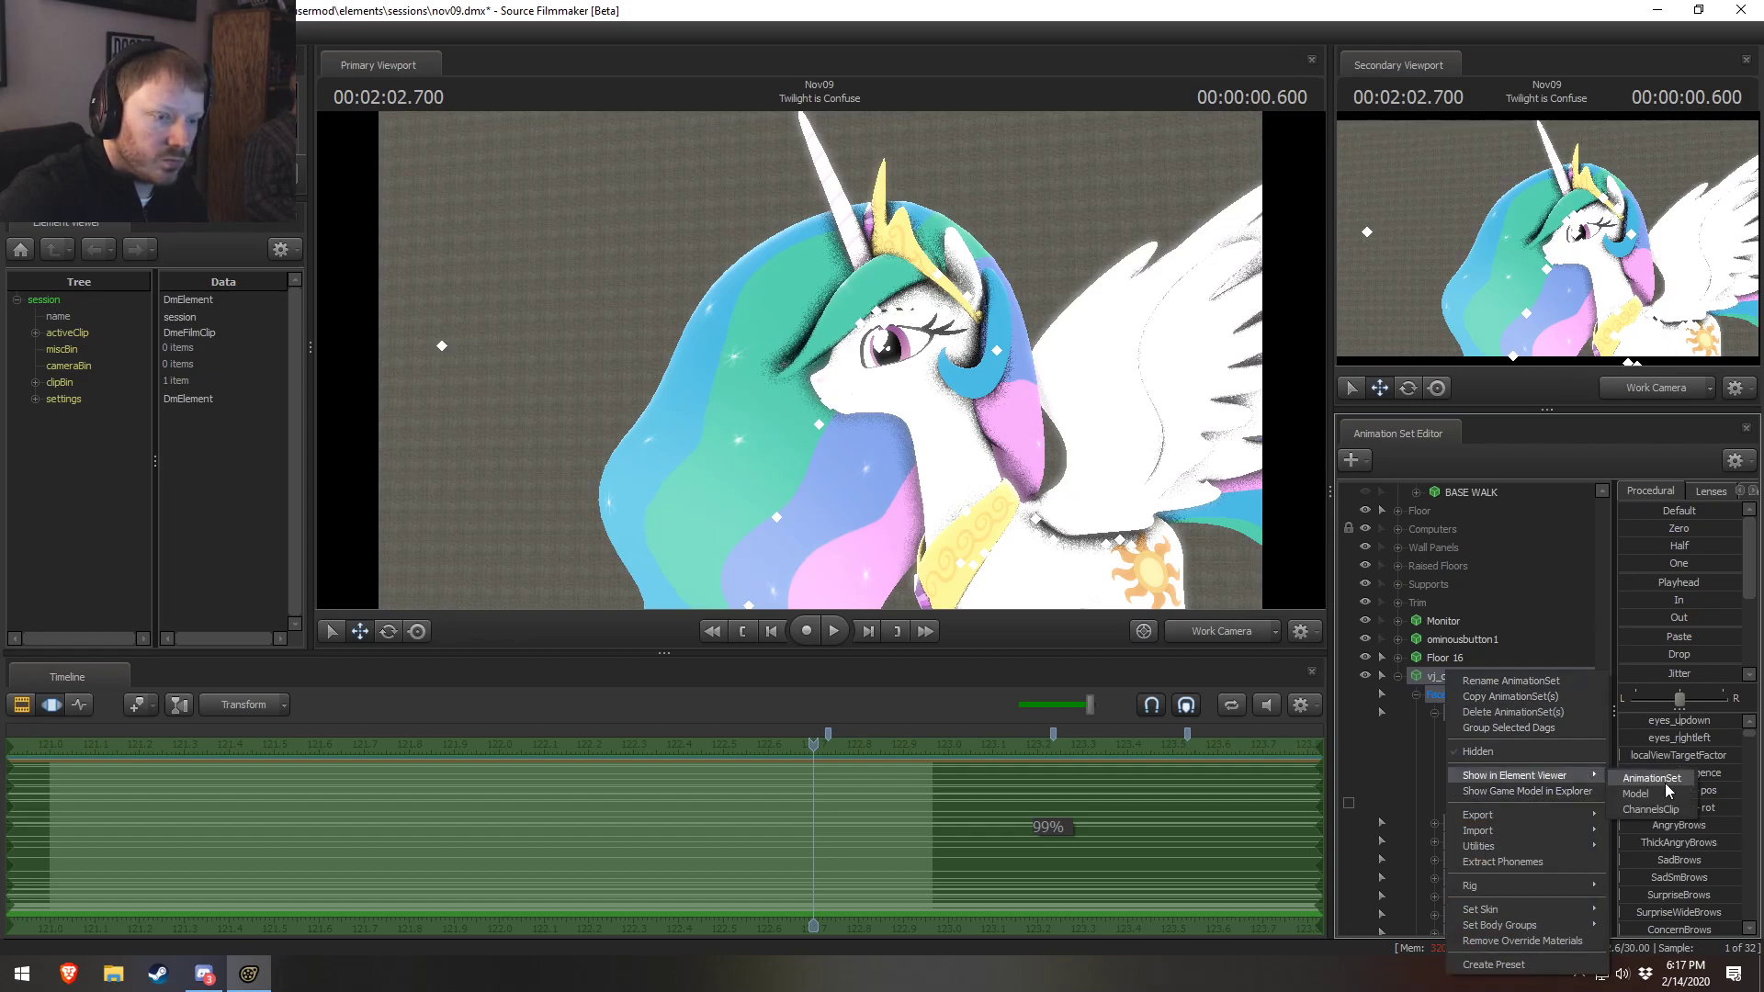
{"action": "left_click", "coordinate": [1670, 792]}
{"action": "scroll", "coordinate": [81, 590], "scroll_direction": "down", "scroll_amount": 1}
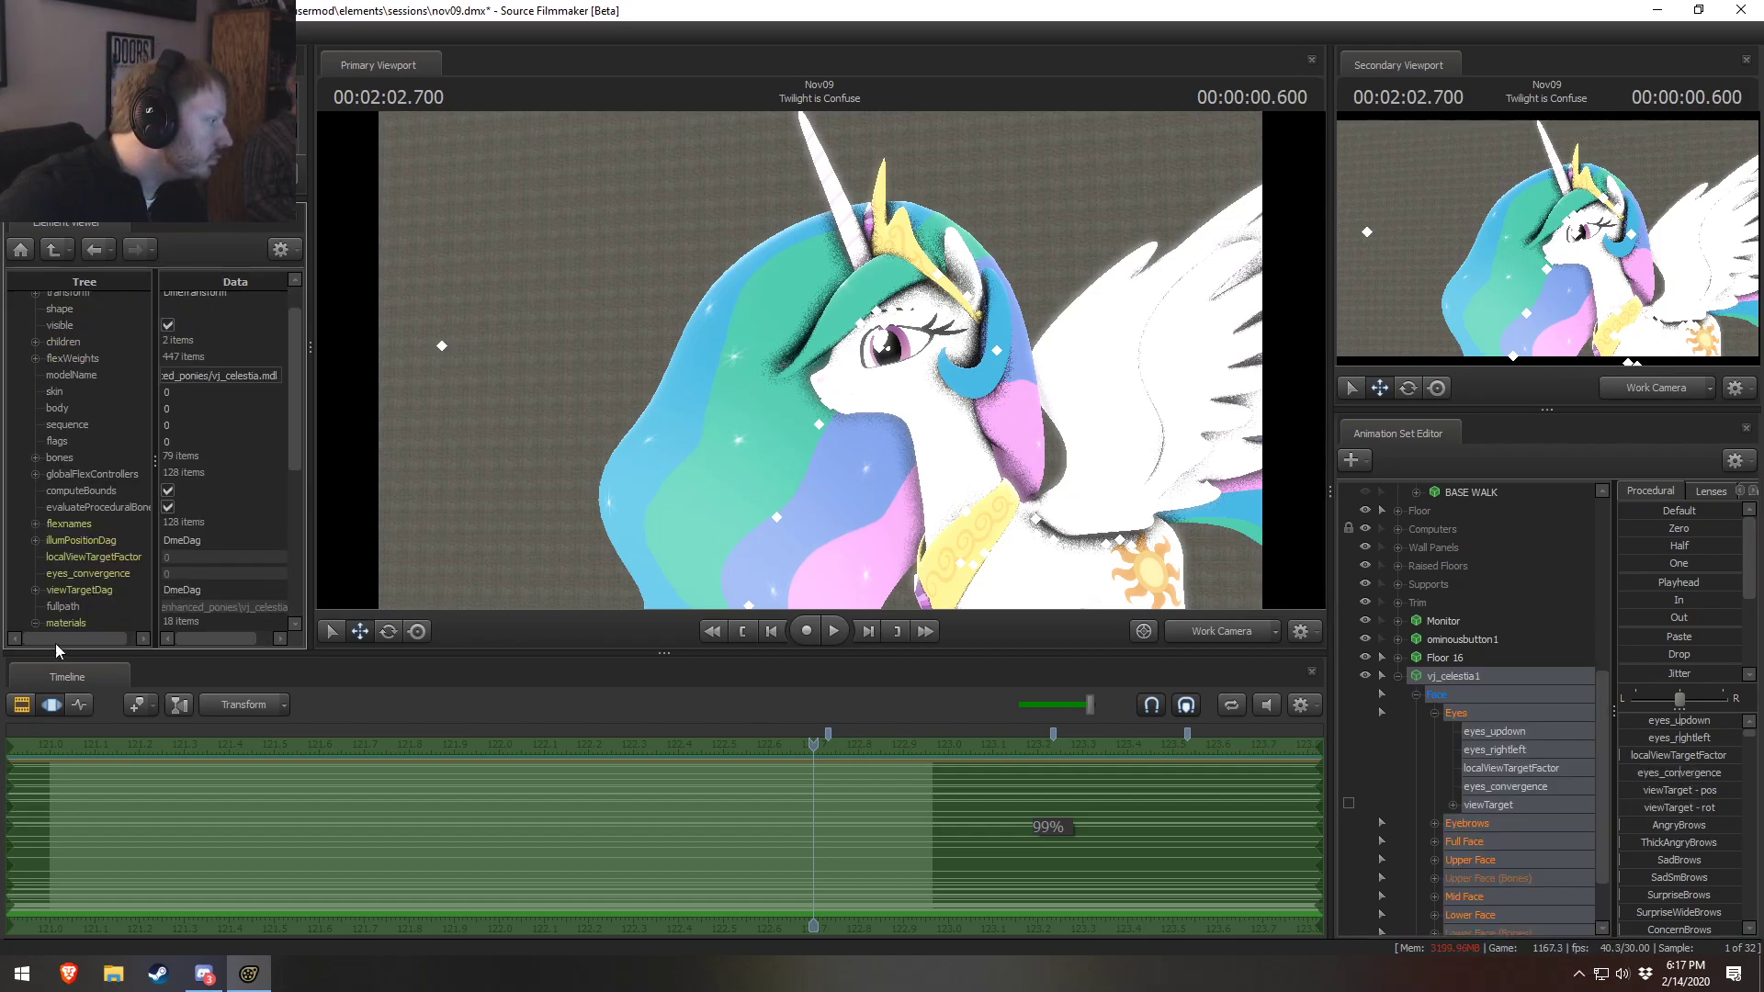
{"action": "scroll", "coordinate": [107, 608], "scroll_direction": "down", "scroll_amount": 5}
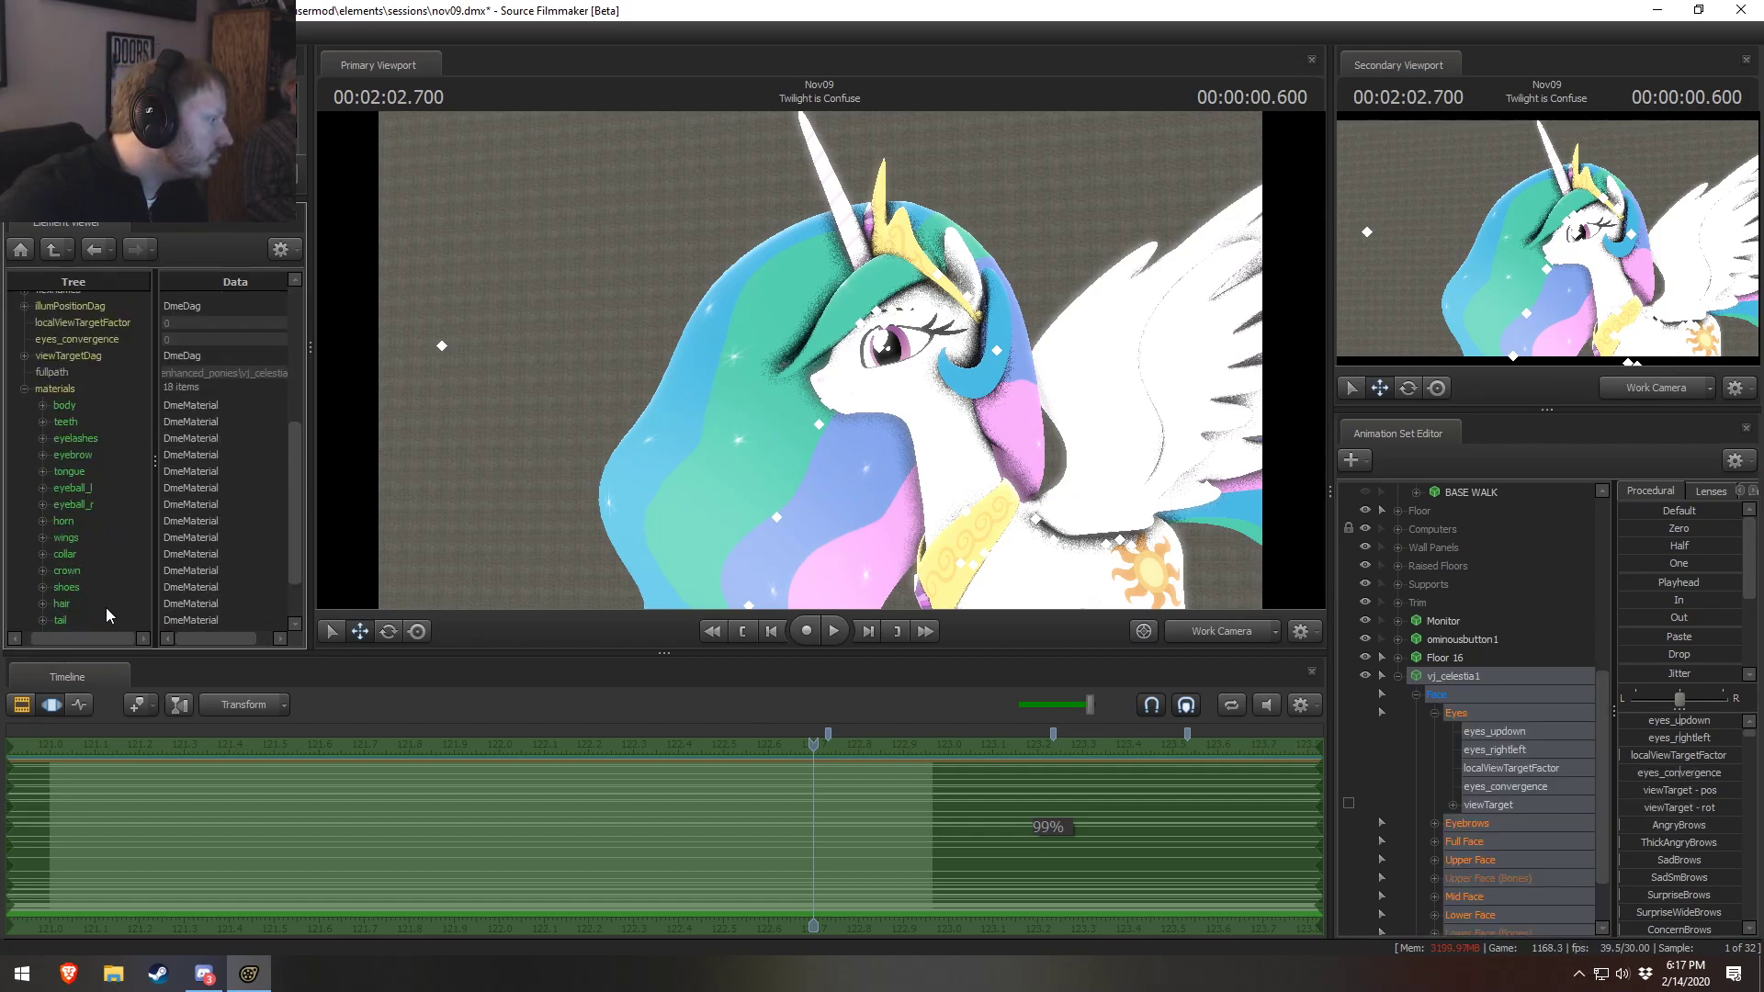
{"action": "right_click", "coordinate": [66, 405]}
{"action": "left_click", "coordinate": [362, 577]}
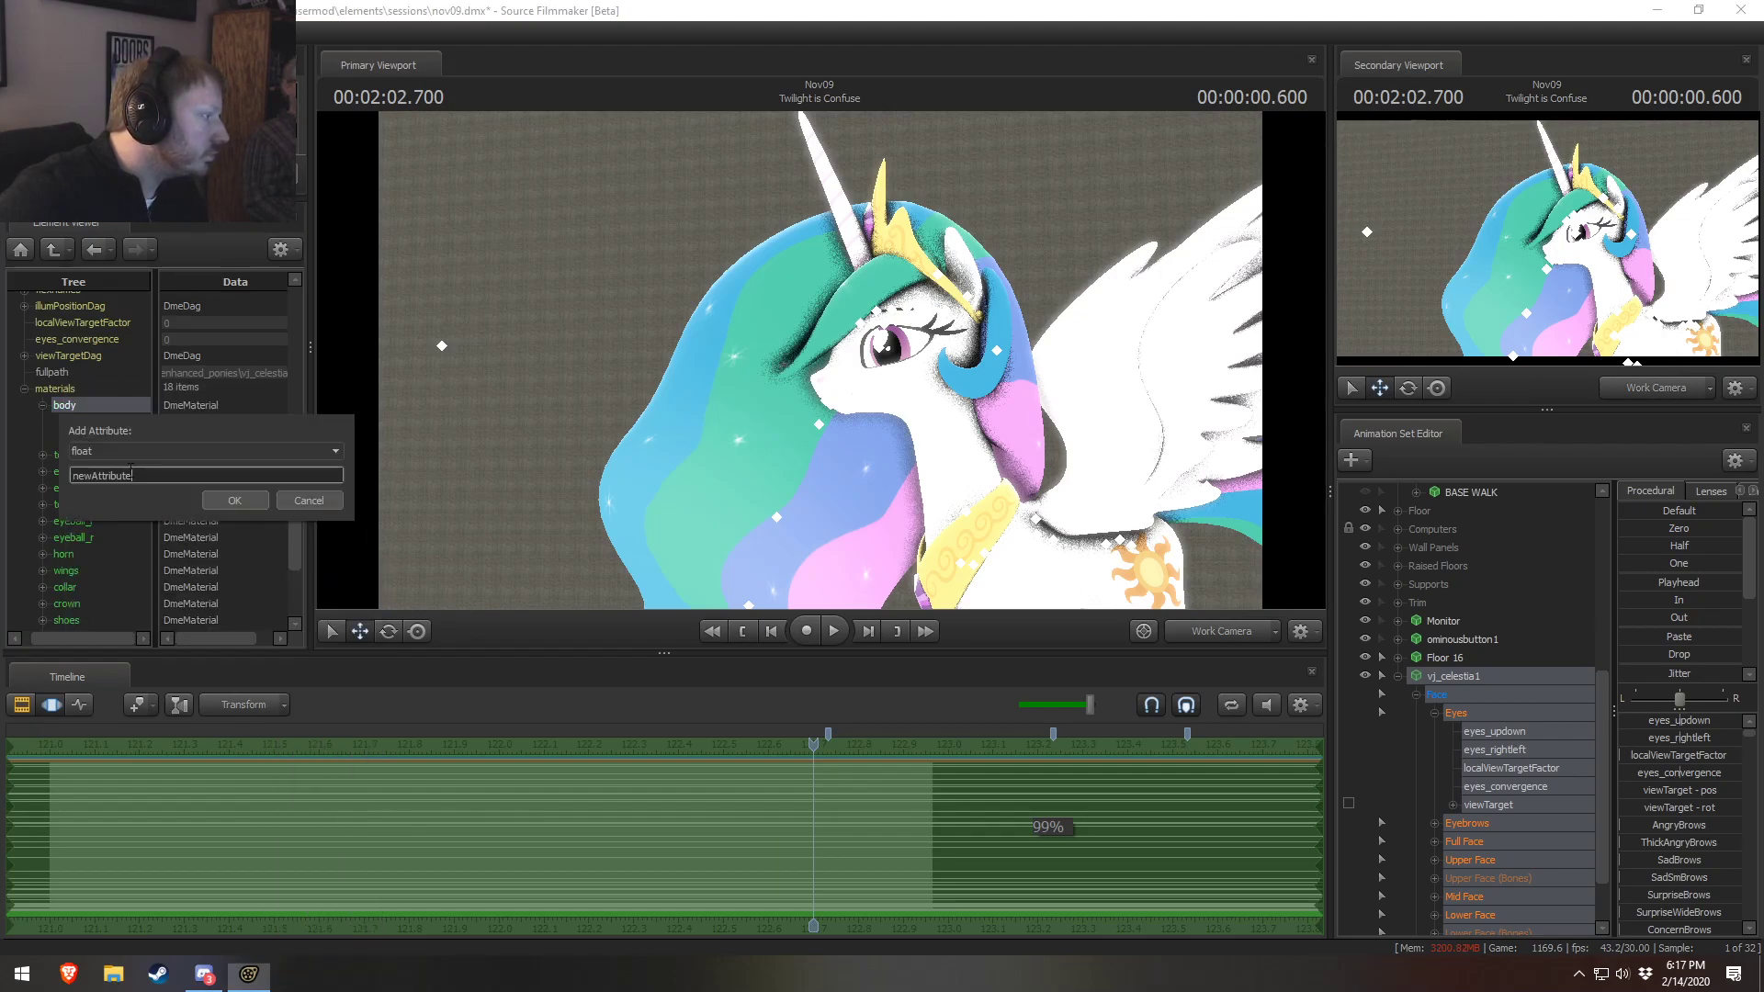
{"action": "type", "text": "$ALPHA"}
{"action": "key", "text": "Return"}
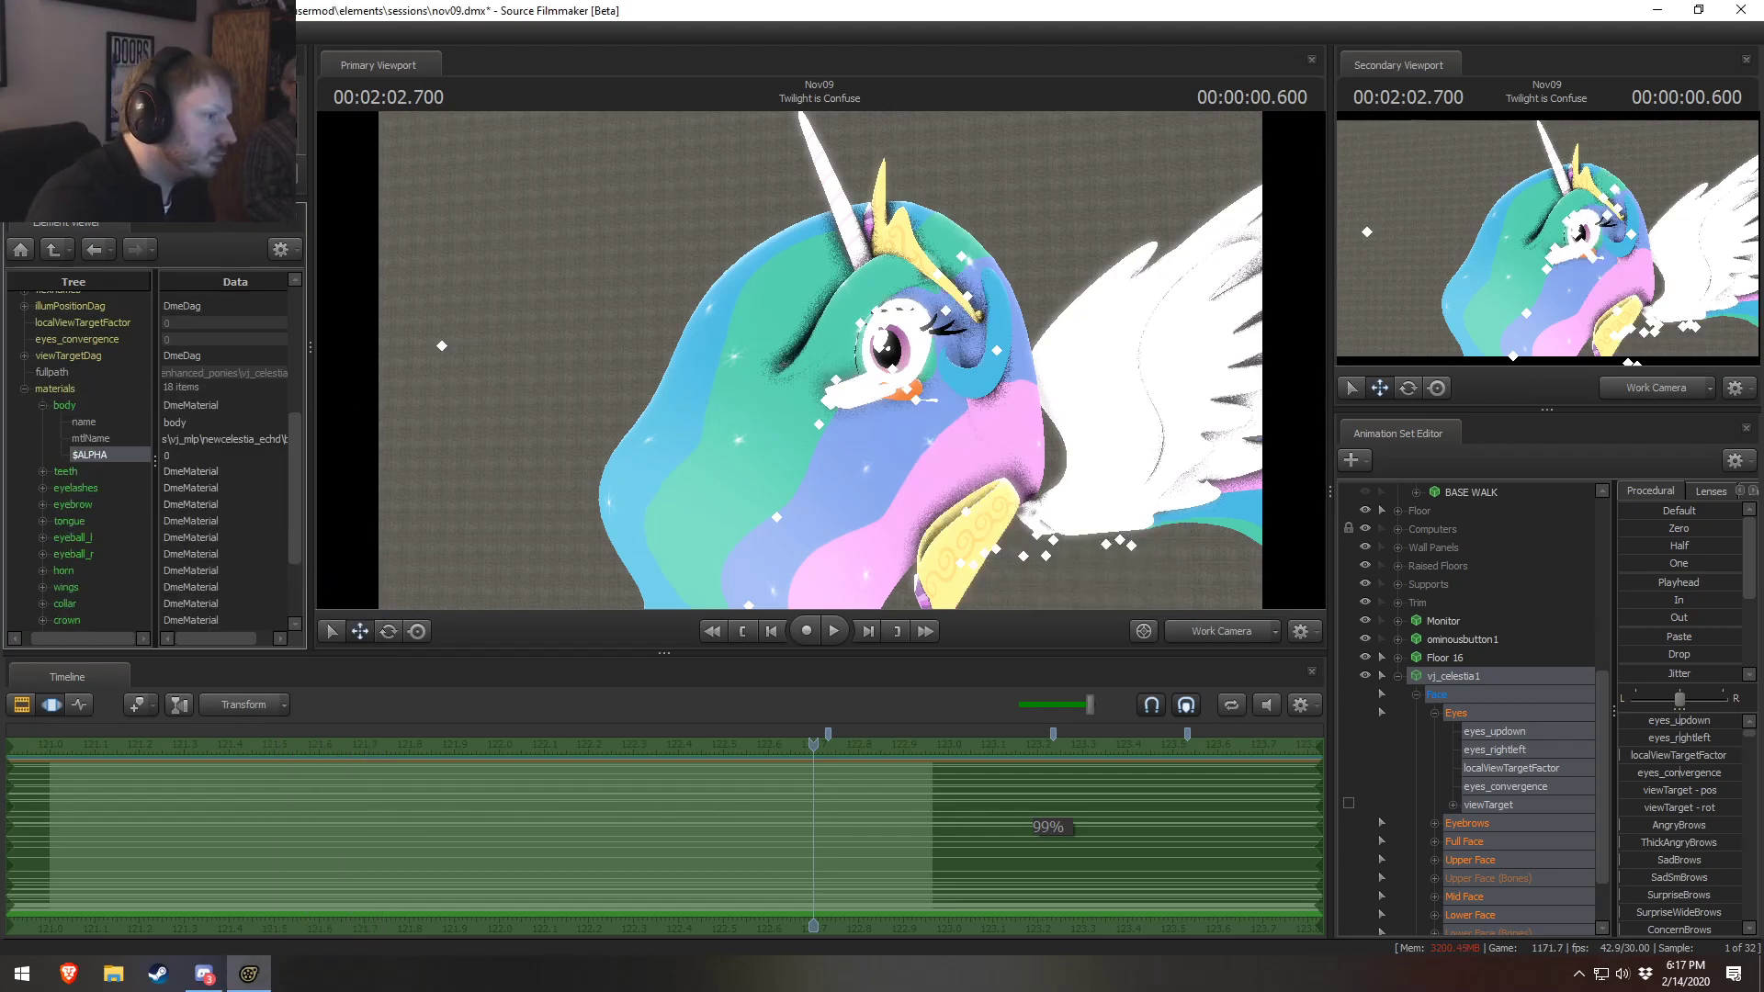
Examine Celestia's exposed eyeball and mouth parts up close from several angles
{"action": "left_click_drag", "start_coordinate": [819, 360], "coordinate": [896, 359]}
{"action": "key", "text": "w"}
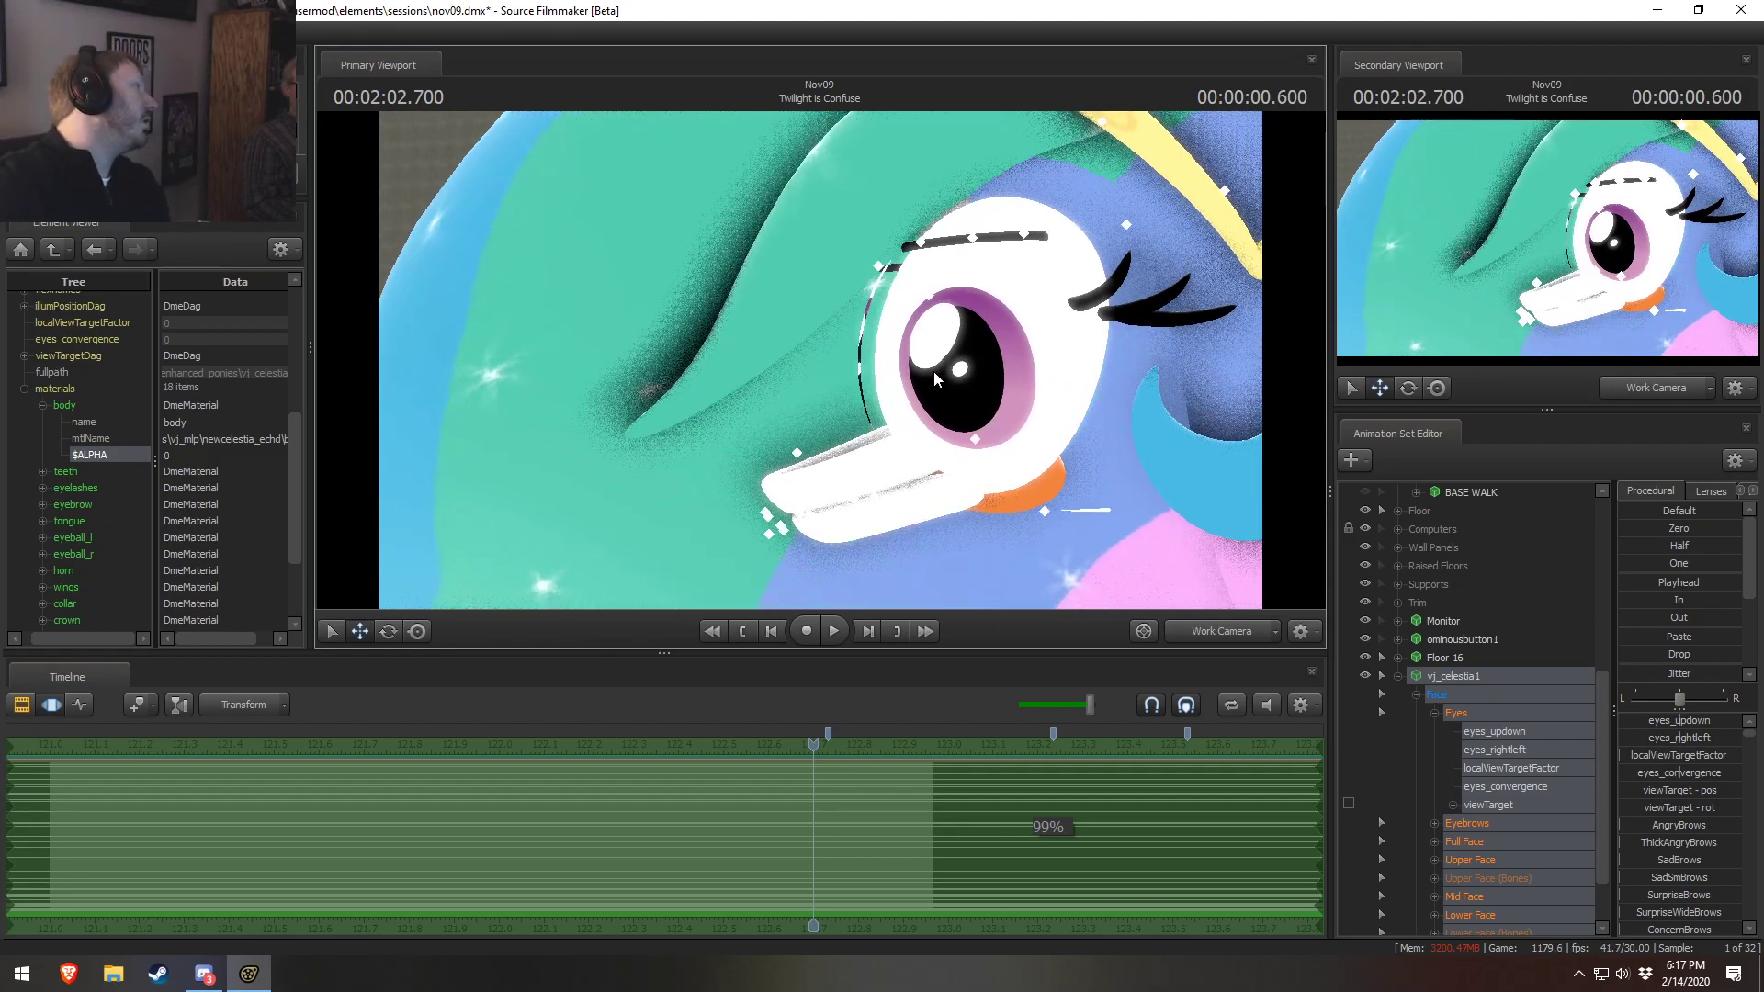
{"action": "key", "text": "s"}
{"action": "left_click_drag", "start_coordinate": [819, 361], "coordinate": [859, 357]}
{"action": "key", "text": "w"}
{"action": "key", "text": "w"}
{"action": "key", "text": "s"}
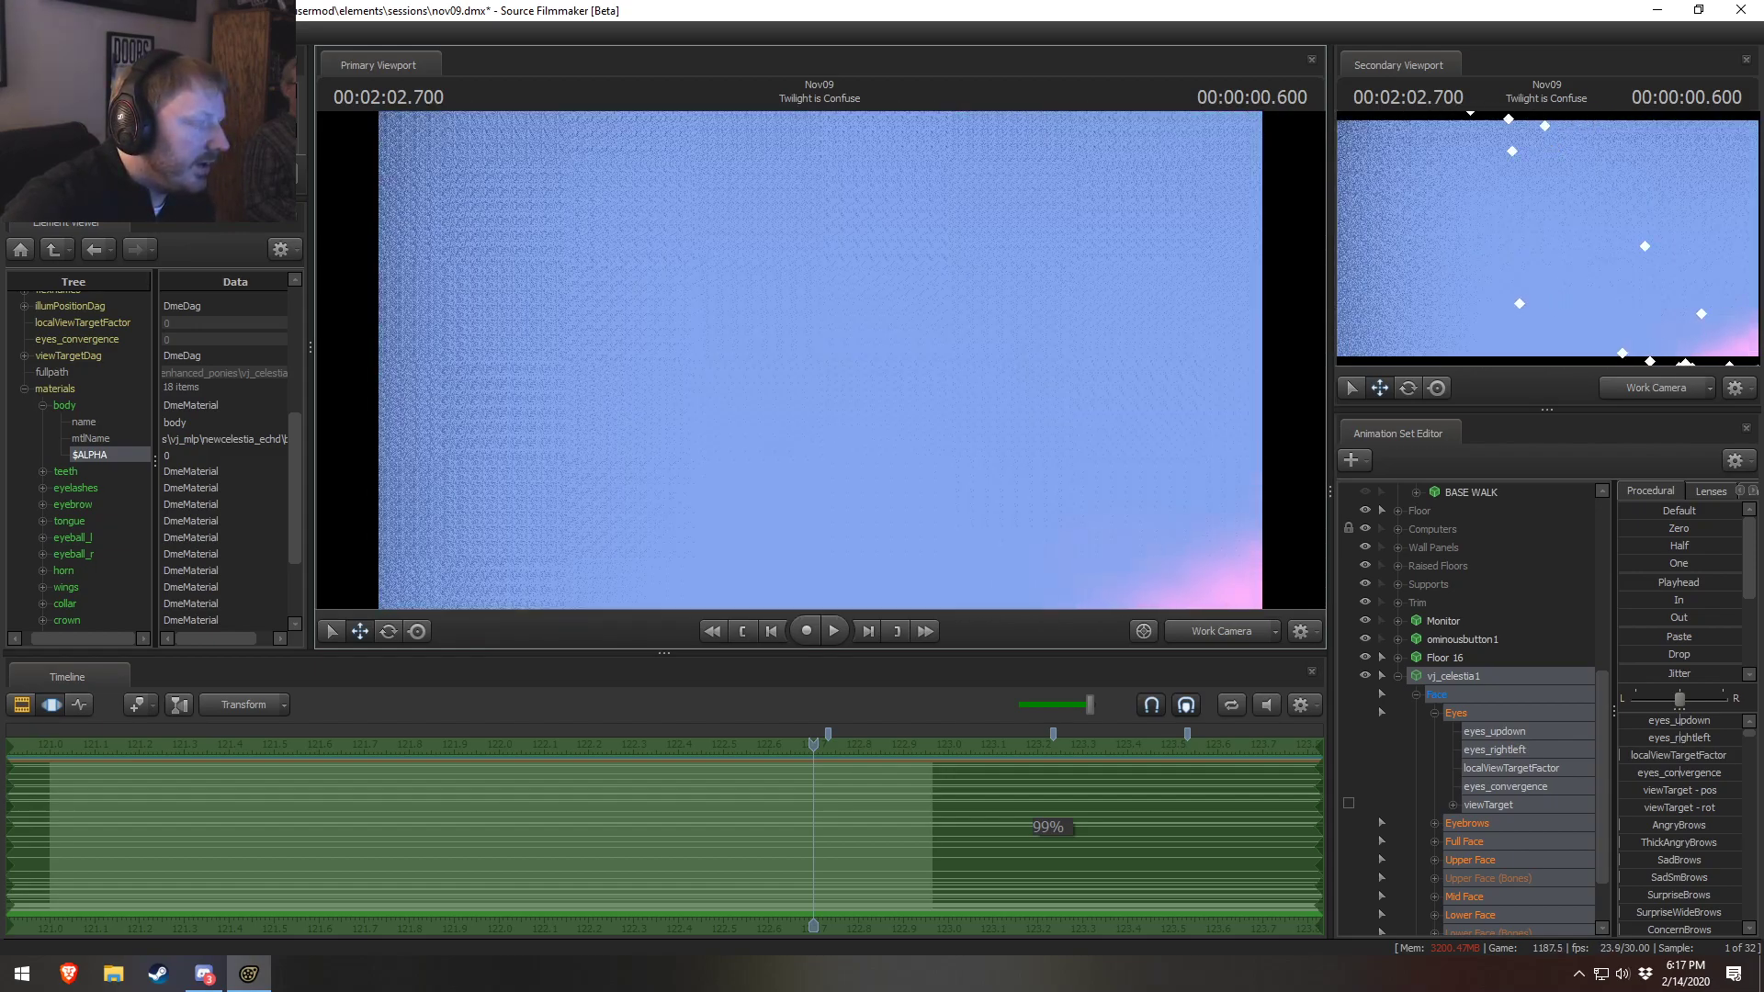
{"action": "mouse_move", "coordinate": [1013, 360]}
{"action": "left_mouse_down"}
{"action": "mouse_move", "coordinate": [1085, 399]}
{"action": "mouse_move", "coordinate": [928, 367]}
{"action": "mouse_move", "coordinate": [1013, 360]}
{"action": "left_mouse_up"}
{"action": "key", "text": "a"}
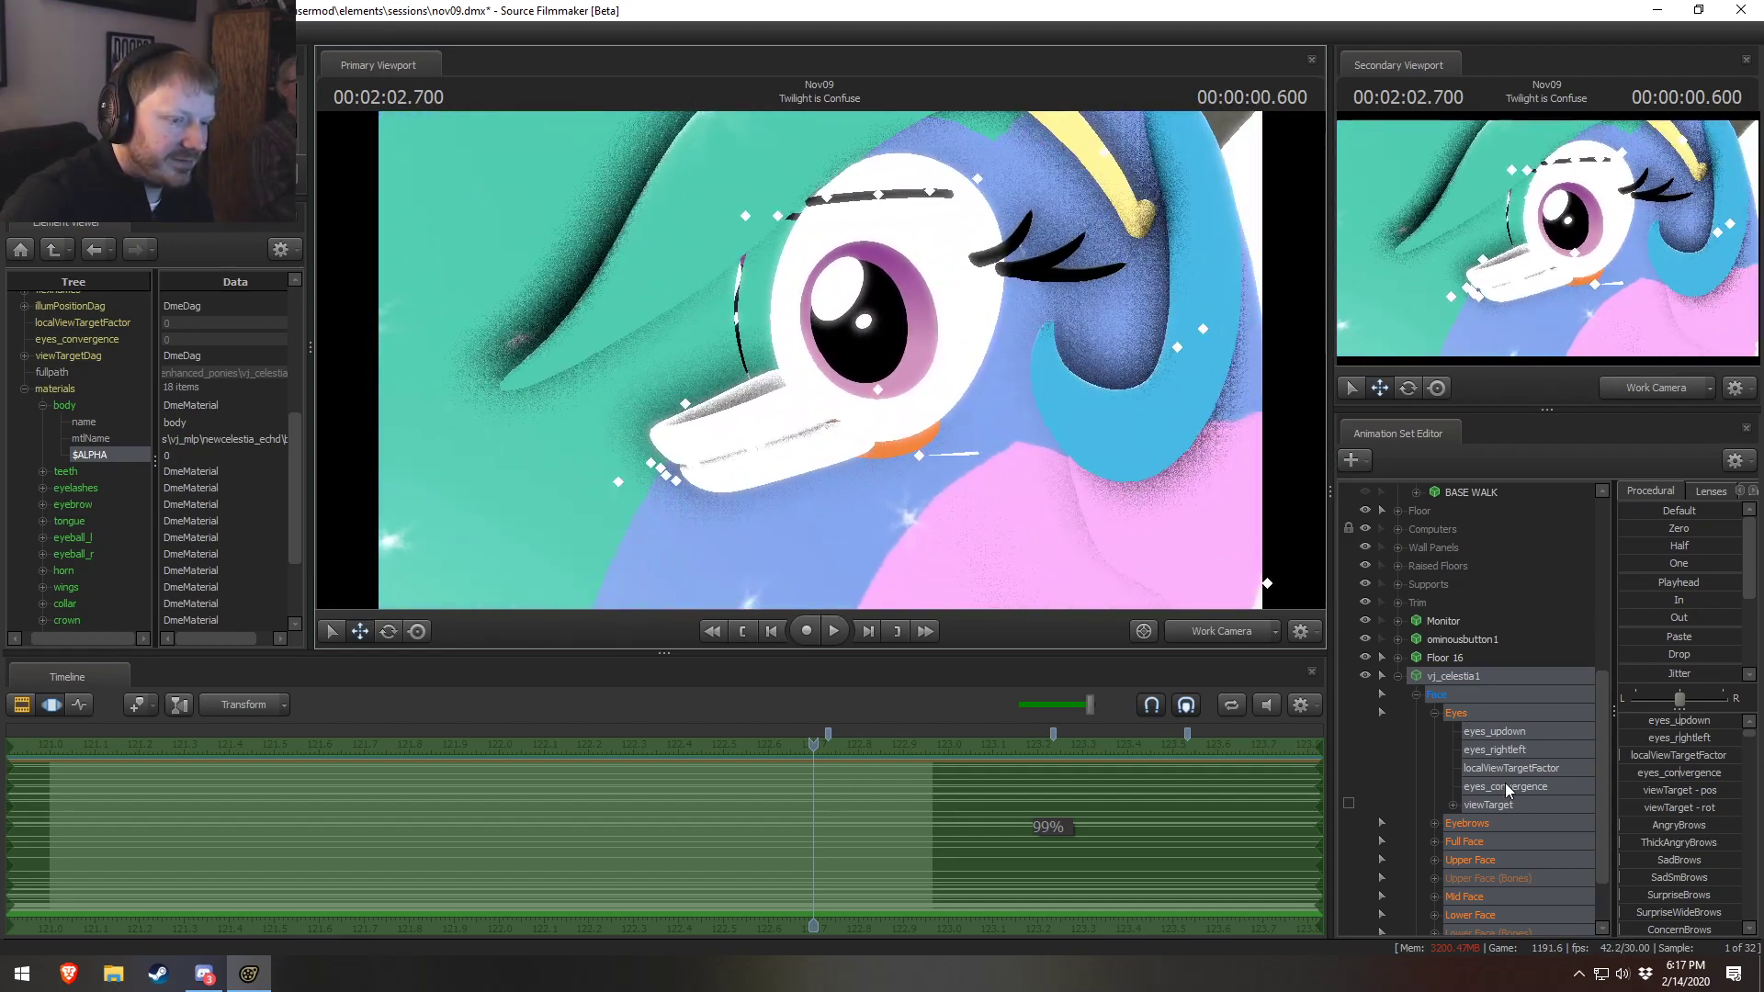
Lower Celestia's JawOpen value and view her exposed eyeball up close from the side
{"action": "left_click", "coordinate": [1488, 823]}
{"action": "left_click", "coordinate": [1481, 915]}
{"action": "mouse_move", "coordinate": [1683, 724]}
{"action": "left_mouse_down"}
{"action": "mouse_move", "coordinate": [1700, 724]}
{"action": "mouse_move", "coordinate": [1659, 720]}
{"action": "mouse_move", "coordinate": [1728, 720]}
{"action": "mouse_move", "coordinate": [1658, 720]}
{"action": "left_mouse_up"}
{"action": "left_click_drag", "start_coordinate": [1065, 542], "coordinate": [819, 358]}
{"action": "key", "text": "w"}
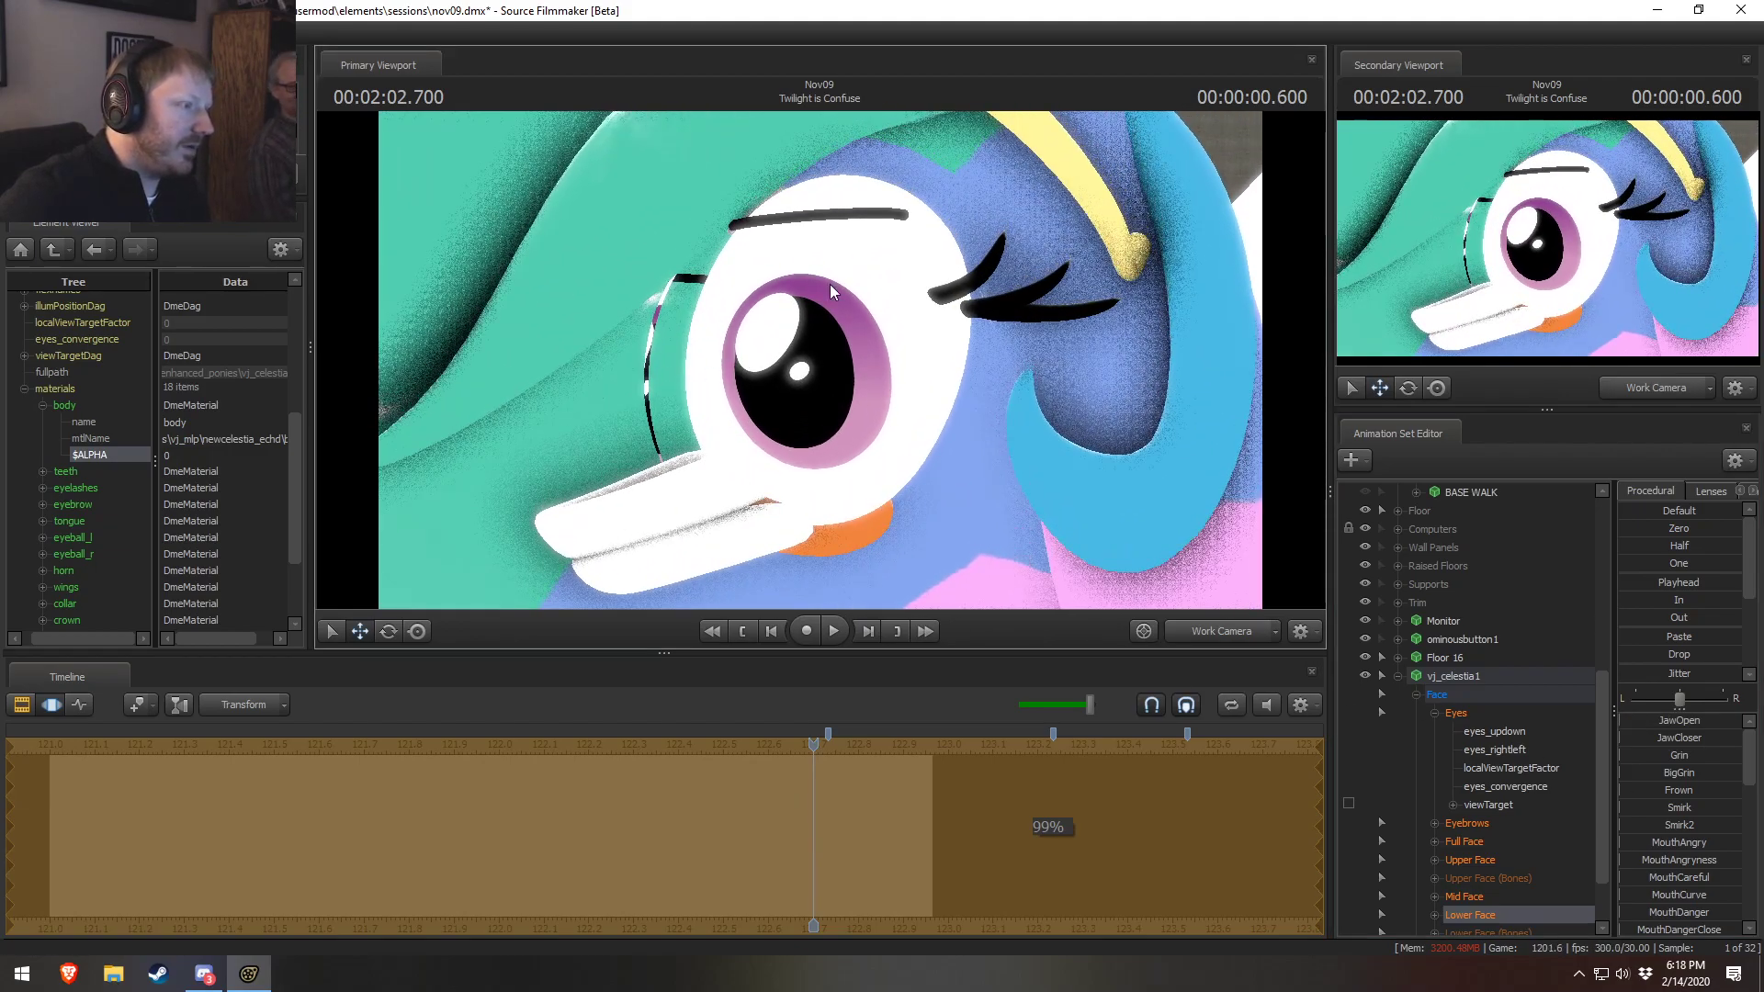
Shift Celestia's gaze downward with eyes_updown and undo the change
{"action": "left_click", "coordinate": [1516, 731]}
{"action": "left_click", "coordinate": [1492, 713]}
{"action": "left_click_drag", "start_coordinate": [1691, 720], "coordinate": [1690, 720]}
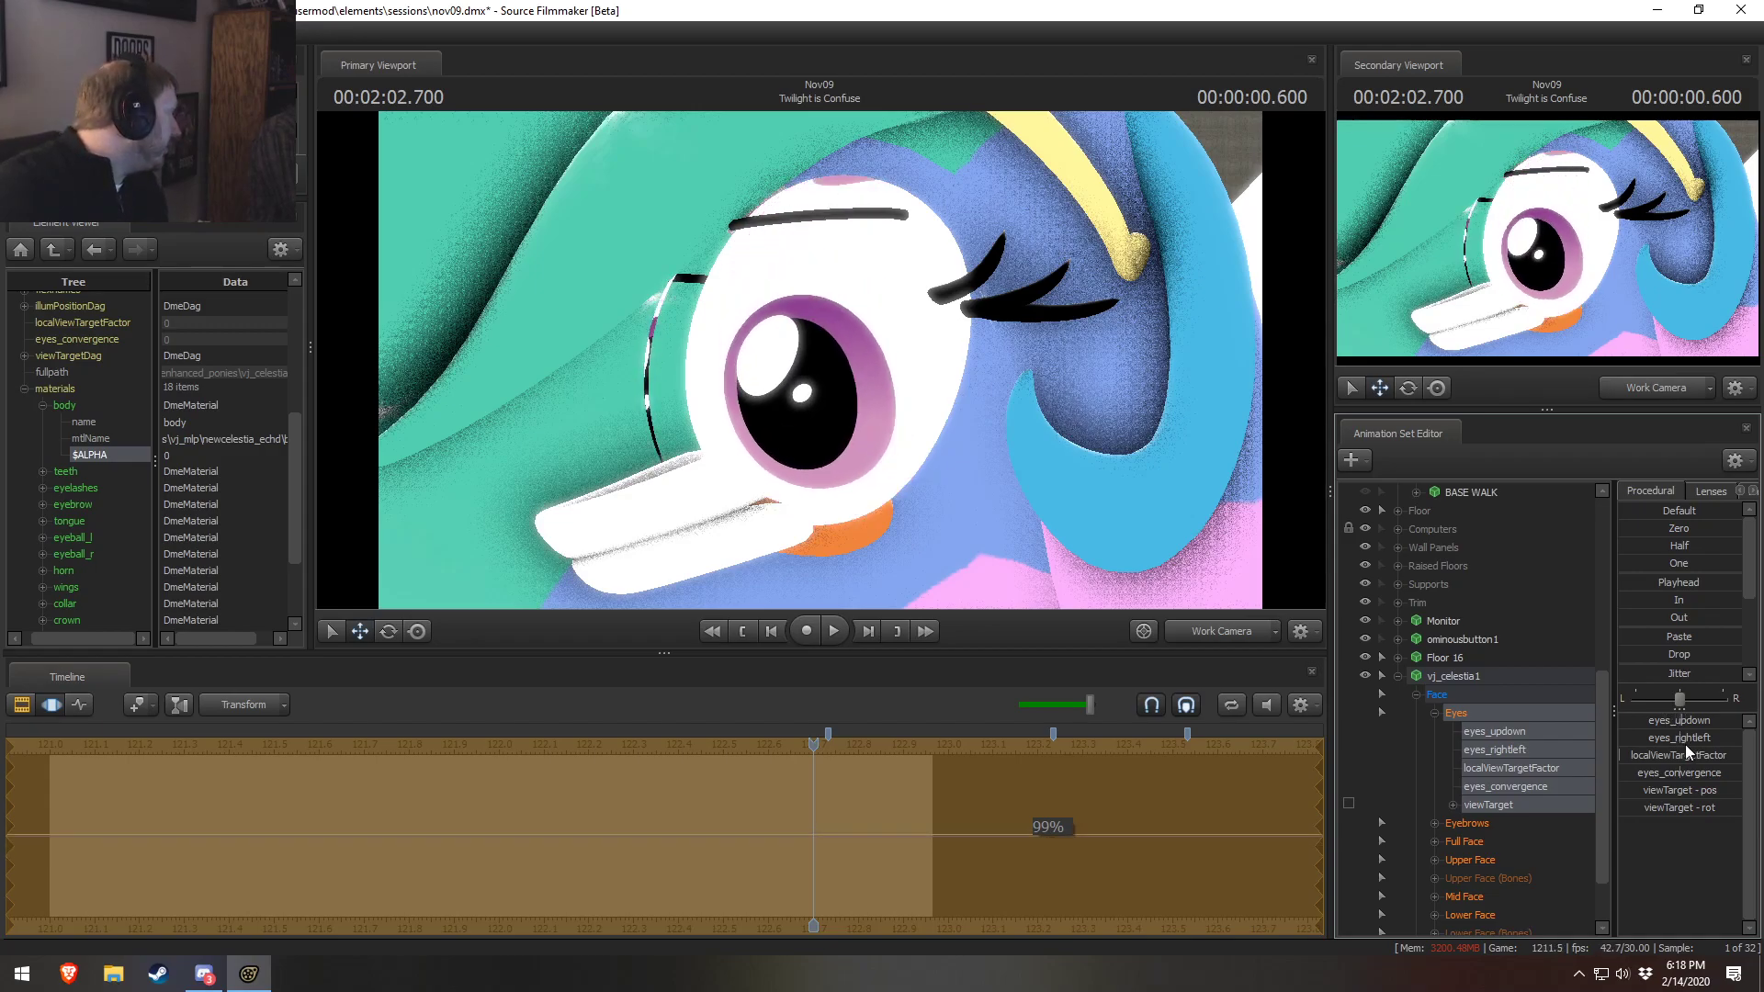
{"action": "key", "text": "ctrl+z"}
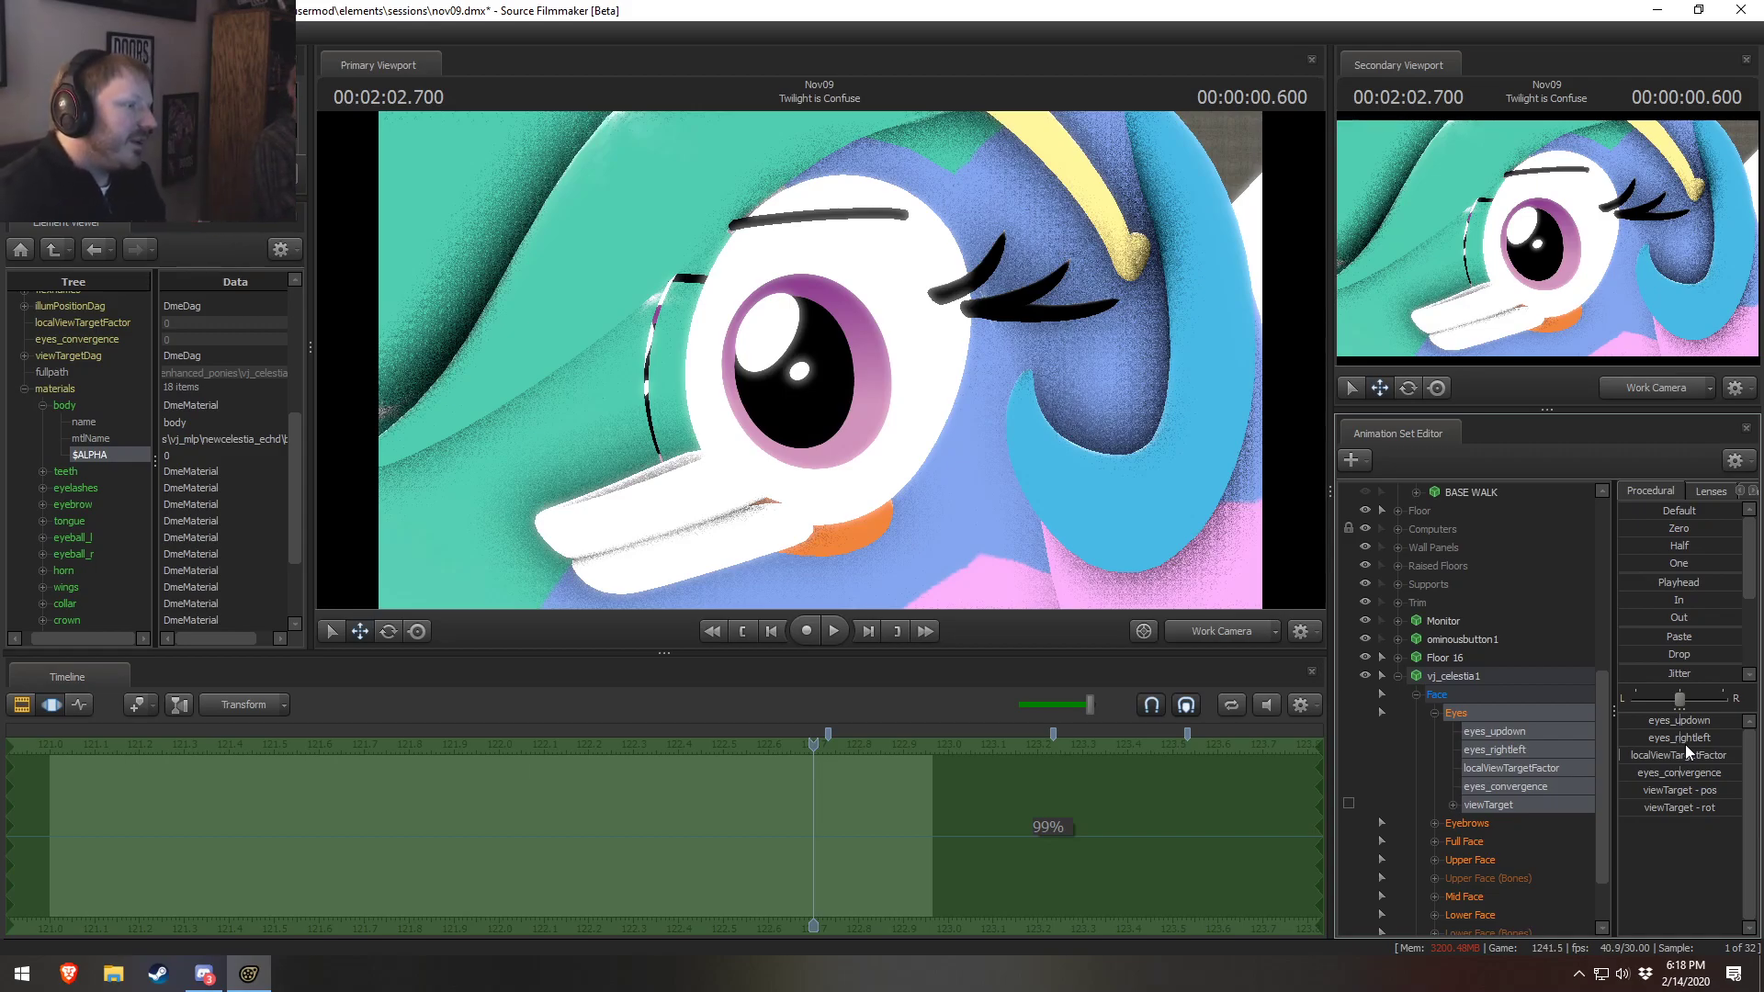
View Celestia's face from the front and turn both eyes outward with an eyes_convergence of about 21.5
{"action": "left_click_drag", "start_coordinate": [781, 441], "coordinate": [1137, 549]}
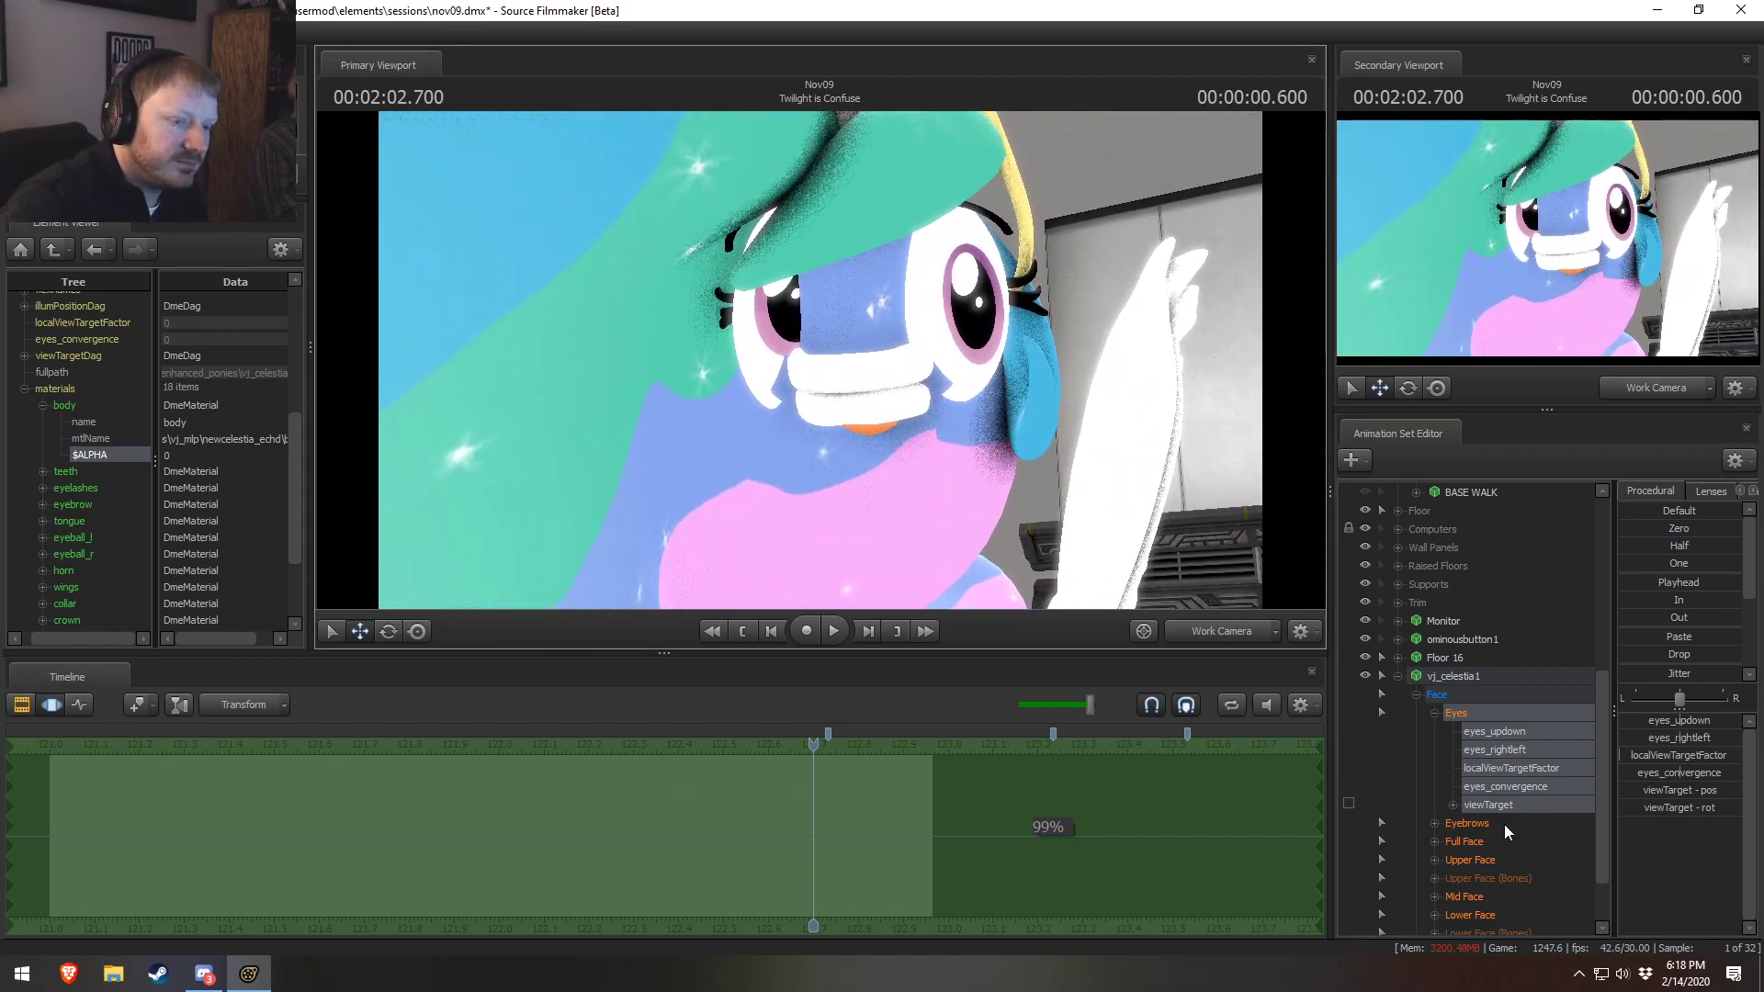
{"action": "left_click", "coordinate": [1461, 915]}
{"action": "mouse_move", "coordinate": [1656, 724]}
{"action": "left_mouse_down"}
{"action": "mouse_move", "coordinate": [1674, 724]}
{"action": "mouse_move", "coordinate": [1653, 724]}
{"action": "left_mouse_up"}
{"action": "left_click_drag", "start_coordinate": [1038, 477], "coordinate": [1080, 404]}
{"action": "key", "text": "w"}
{"action": "left_click_drag", "start_coordinate": [821, 361], "coordinate": [817, 407]}
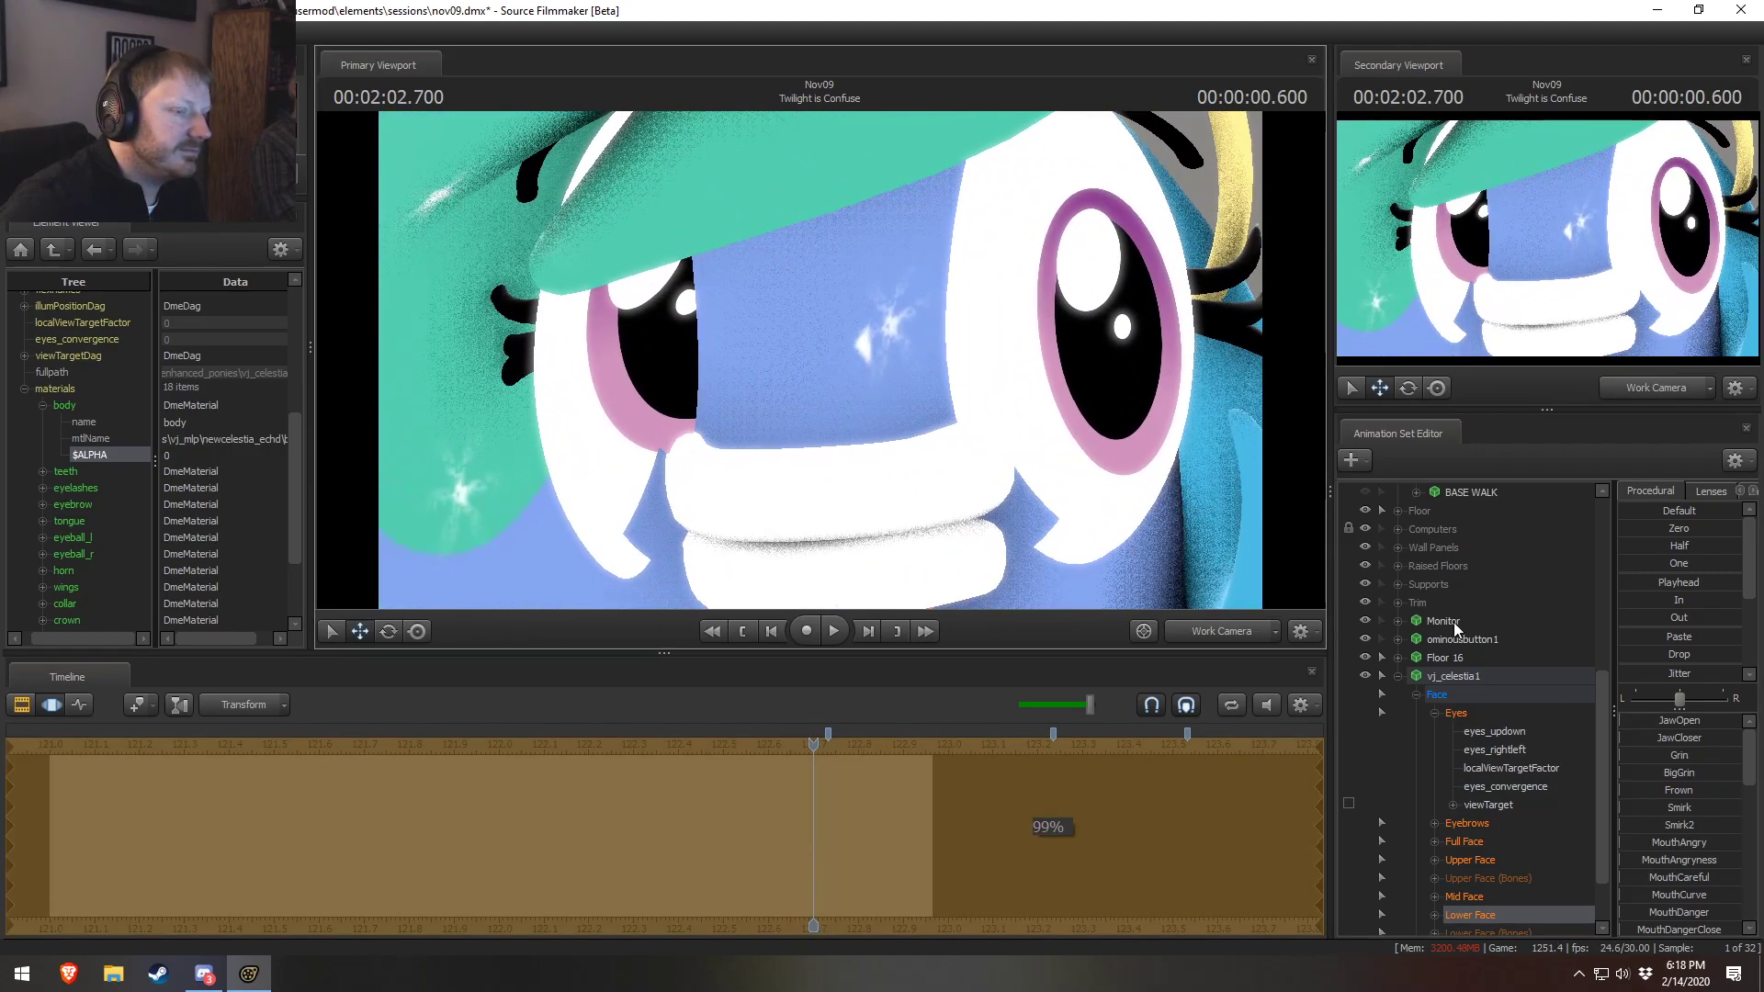
{"action": "left_click", "coordinate": [1471, 720]}
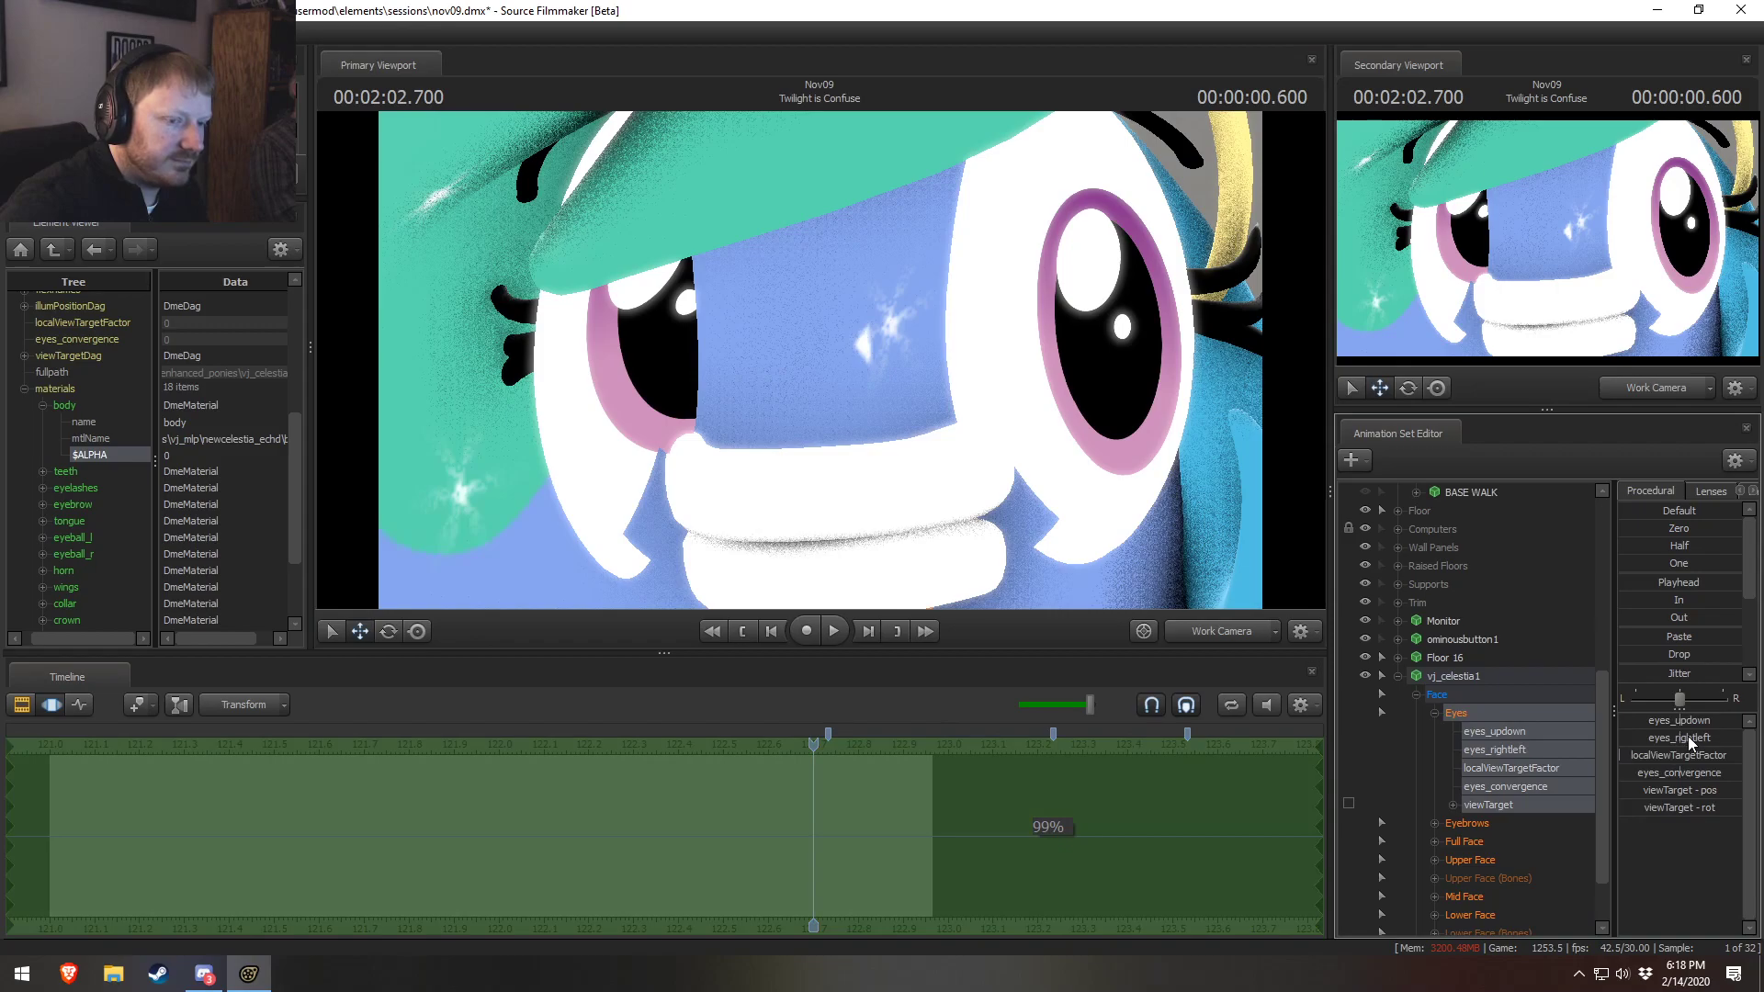
{"action": "mouse_move", "coordinate": [1698, 743]}
{"action": "left_mouse_down"}
{"action": "mouse_move", "coordinate": [1674, 742]}
{"action": "mouse_move", "coordinate": [1674, 722]}
{"action": "mouse_move", "coordinate": [1682, 773]}
{"action": "mouse_move", "coordinate": [1710, 774]}
{"action": "left_mouse_up"}
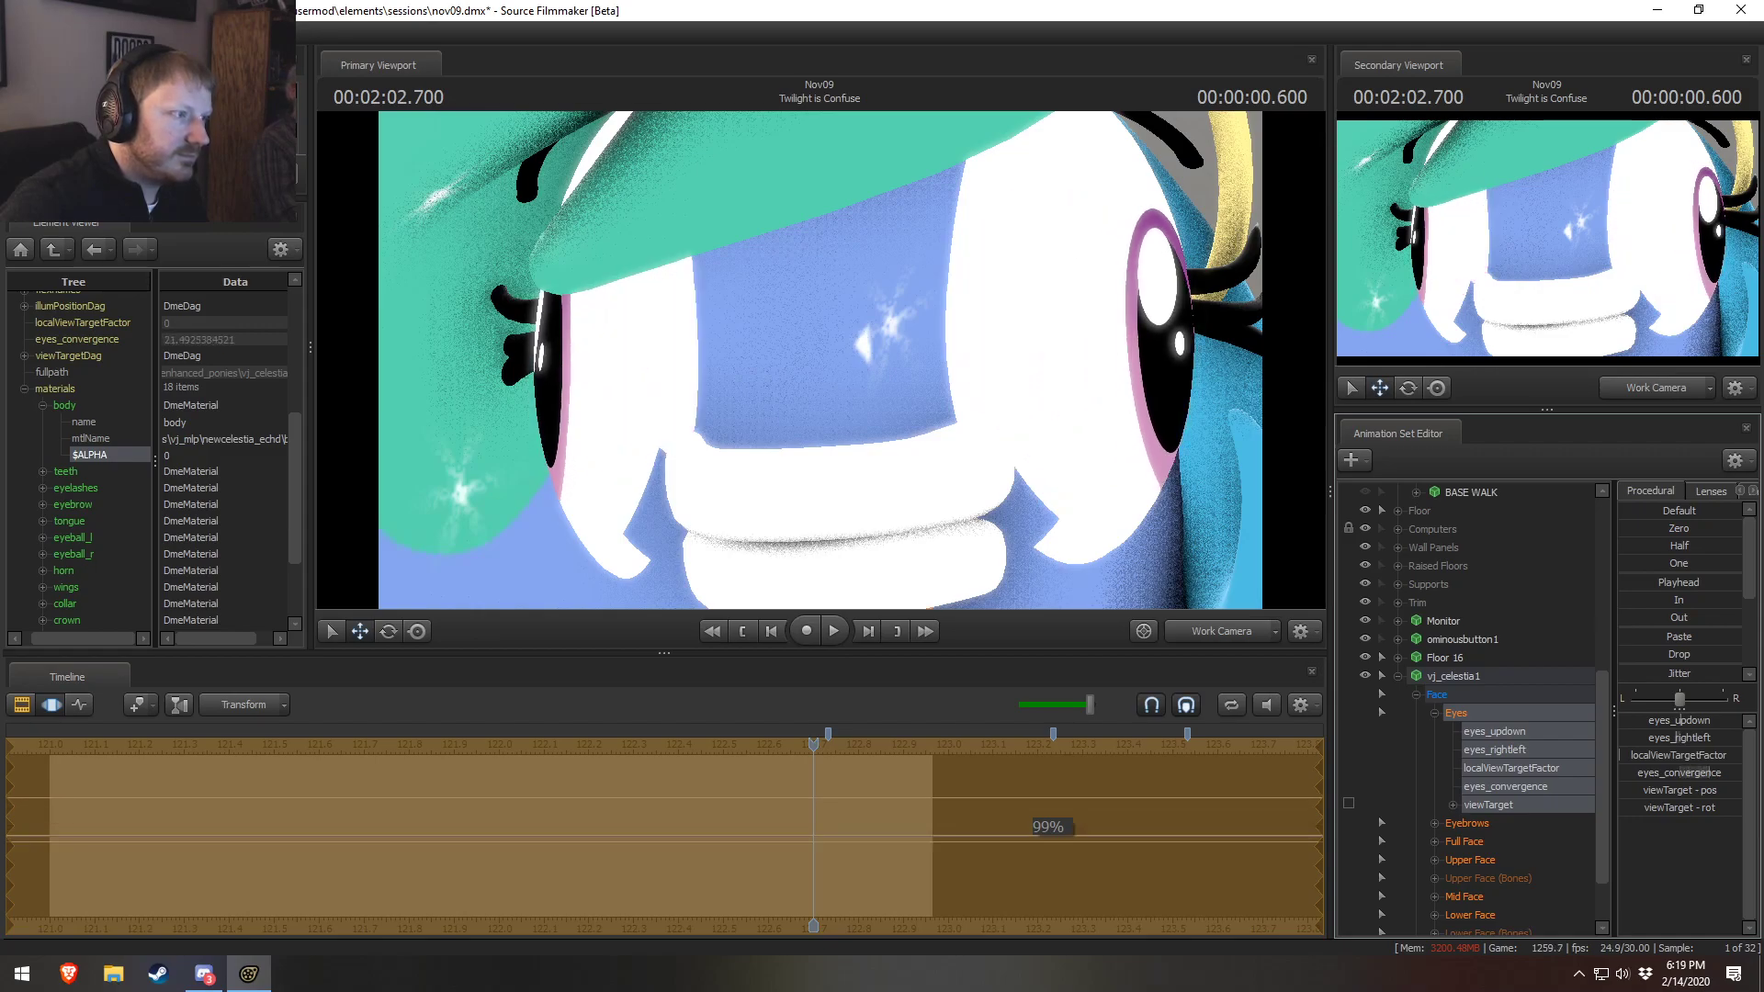
Open Celestia's mouth wide with the JawOpen control in her Lower Face group
{"action": "left_click", "coordinate": [1468, 916]}
{"action": "left_click_drag", "start_coordinate": [1634, 722], "coordinate": [1619, 721]}
{"action": "left_click_drag", "start_coordinate": [1049, 504], "coordinate": [1048, 504]}
{"action": "key", "text": "s"}
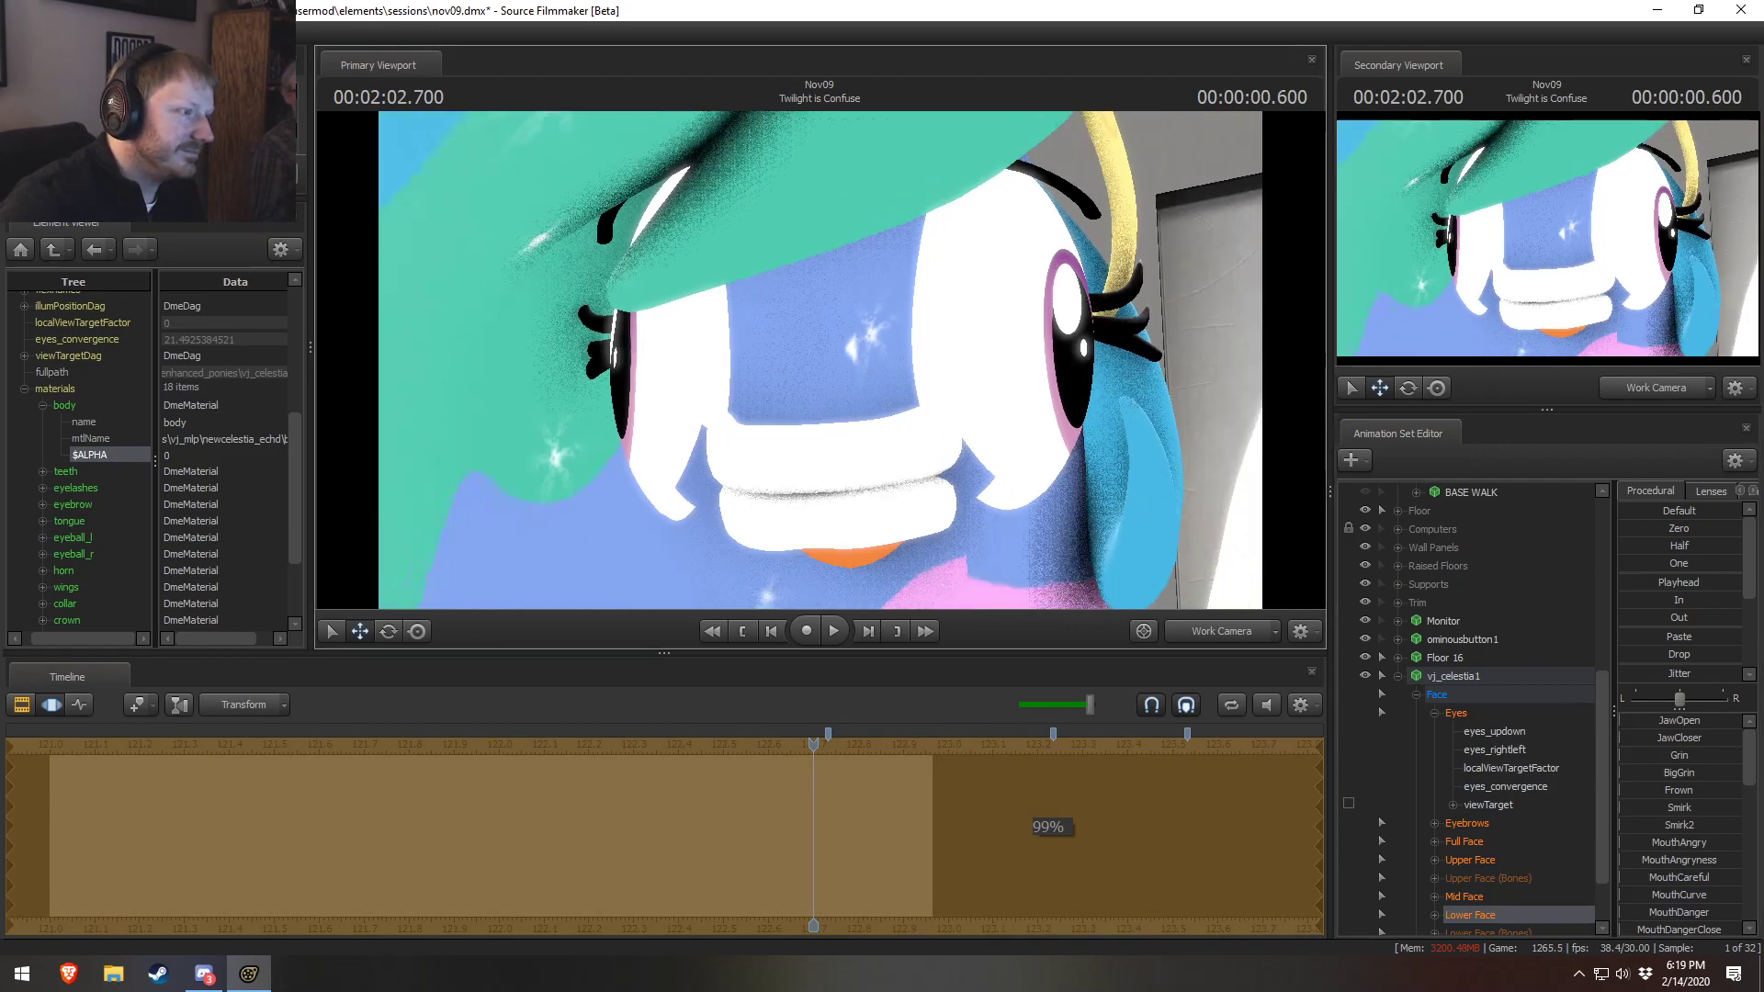
{"action": "left_click_drag", "start_coordinate": [1656, 722], "coordinate": [1732, 722]}
Delete the vj_celestia1 animation set from the shot
{"action": "left_click", "coordinate": [1440, 678]}
{"action": "right_click", "coordinate": [1445, 679]}
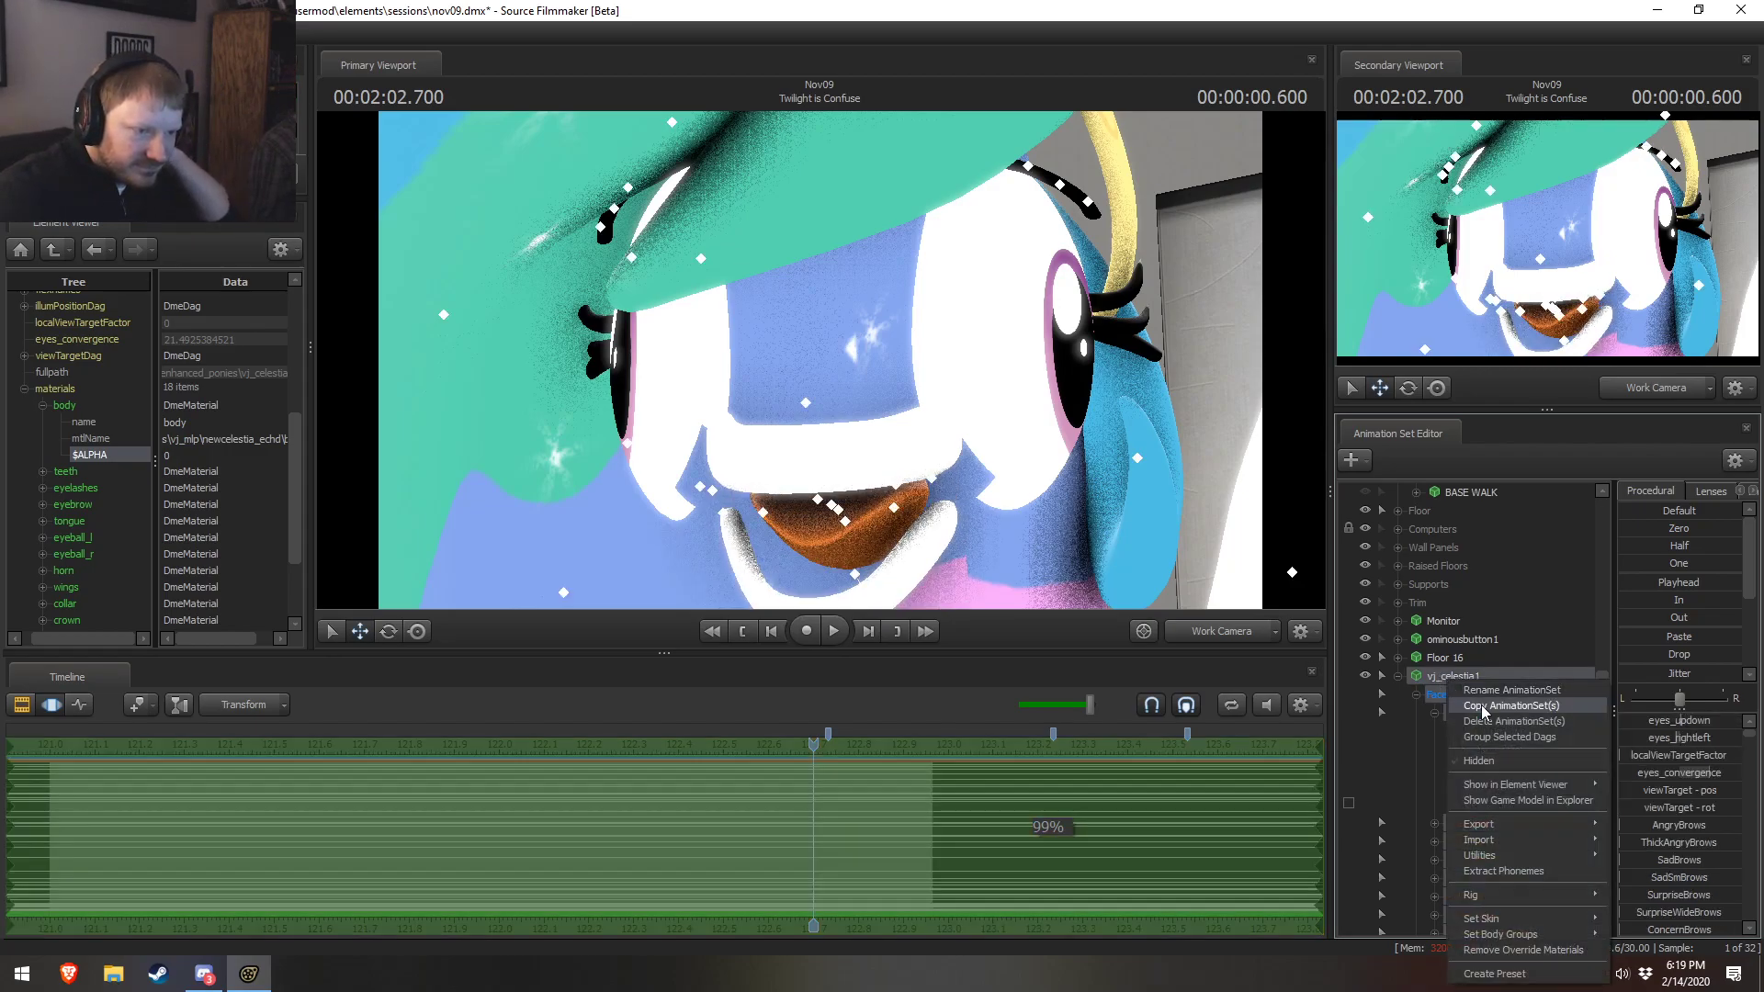
{"action": "left_click", "coordinate": [1488, 716]}
Identify Floor 16 in the work camera view, then move it into the Floor group of the animation sets
{"action": "mouse_move", "coordinate": [1446, 916]}
{"action": "left_mouse_down"}
{"action": "mouse_move", "coordinate": [1436, 803]}
{"action": "mouse_move", "coordinate": [1452, 913]}
{"action": "left_mouse_up"}
{"action": "left_click_drag", "start_coordinate": [1212, 682], "coordinate": [1514, 921]}
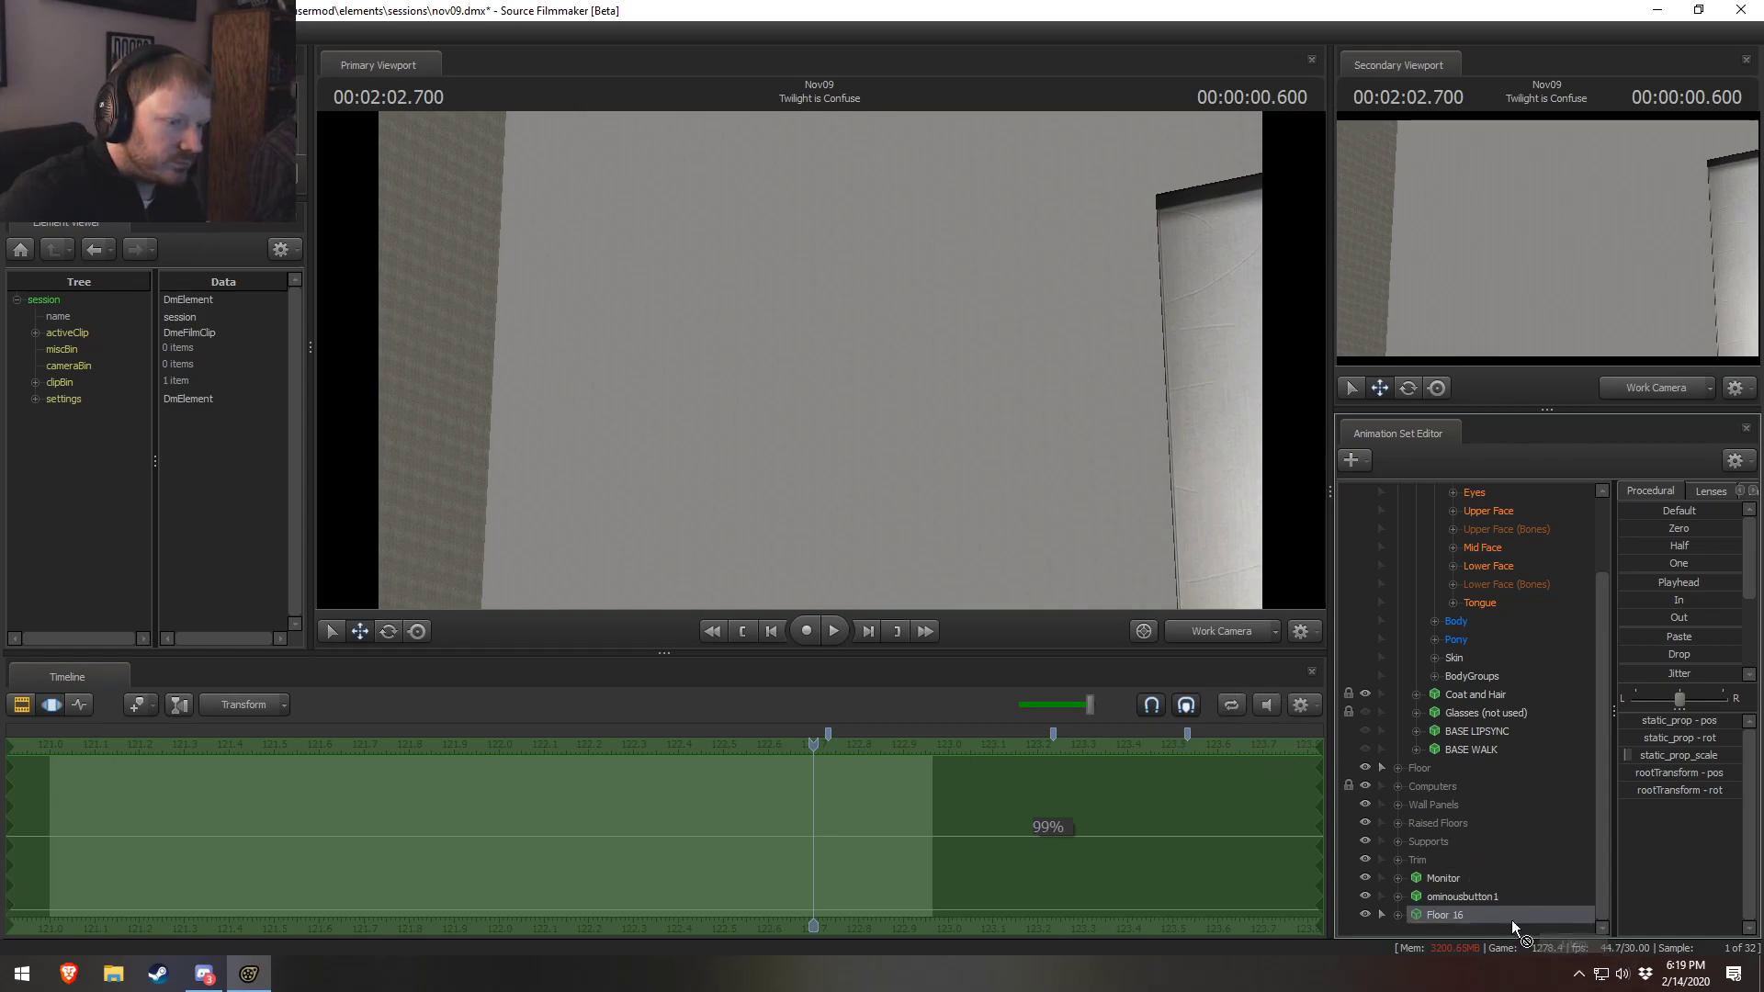
{"action": "left_click", "coordinate": [1204, 634]}
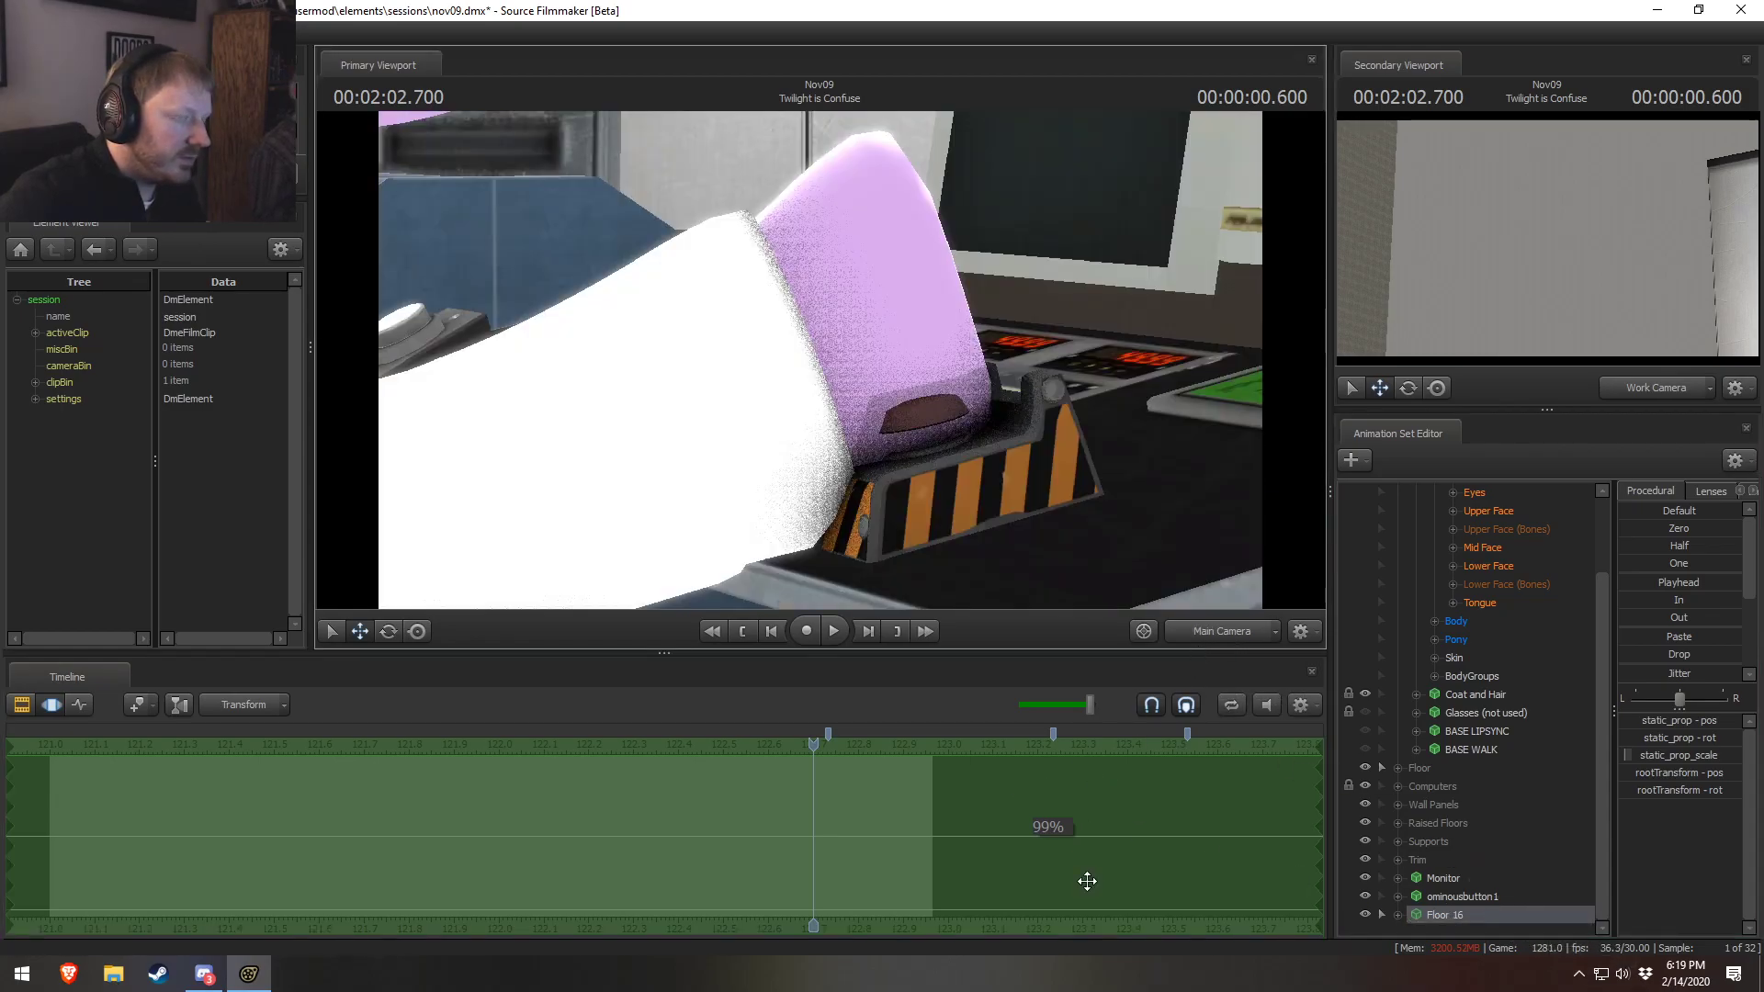
{"action": "left_click_drag", "start_coordinate": [1057, 496], "coordinate": [835, 496]}
{"action": "key", "text": "s"}
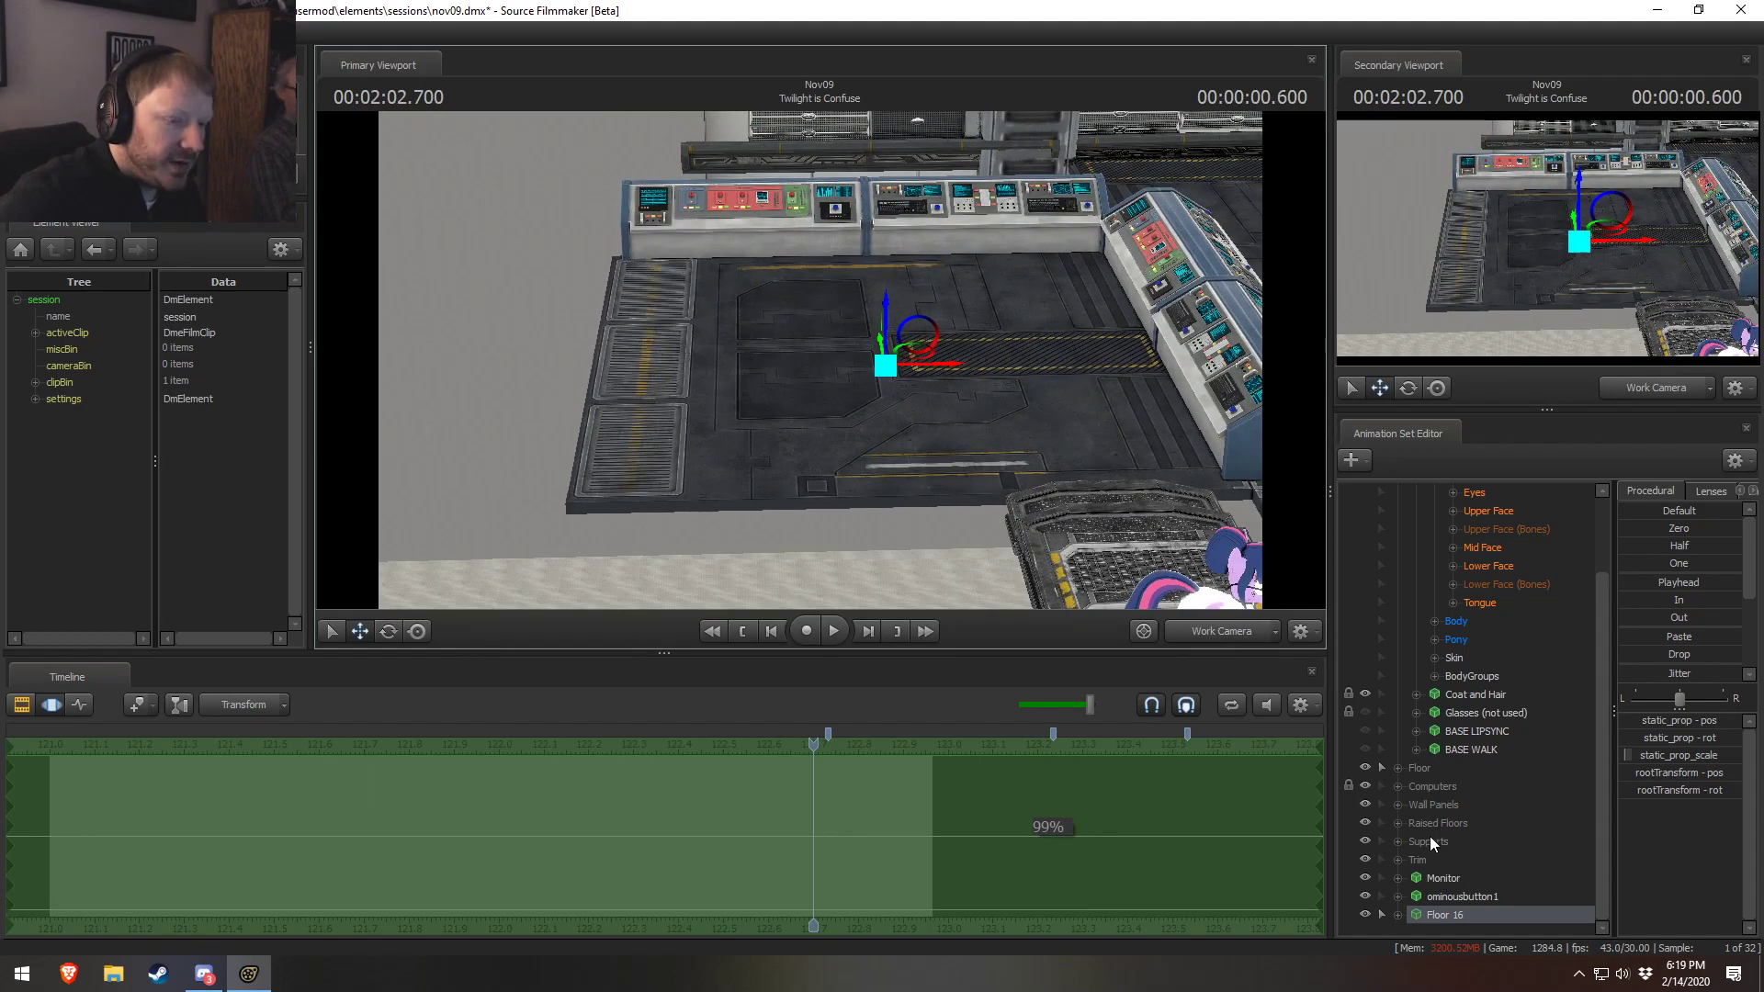
{"action": "scroll", "coordinate": [1470, 862], "scroll_direction": "up", "scroll_amount": 5}
{"action": "left_click", "coordinate": [1396, 529]}
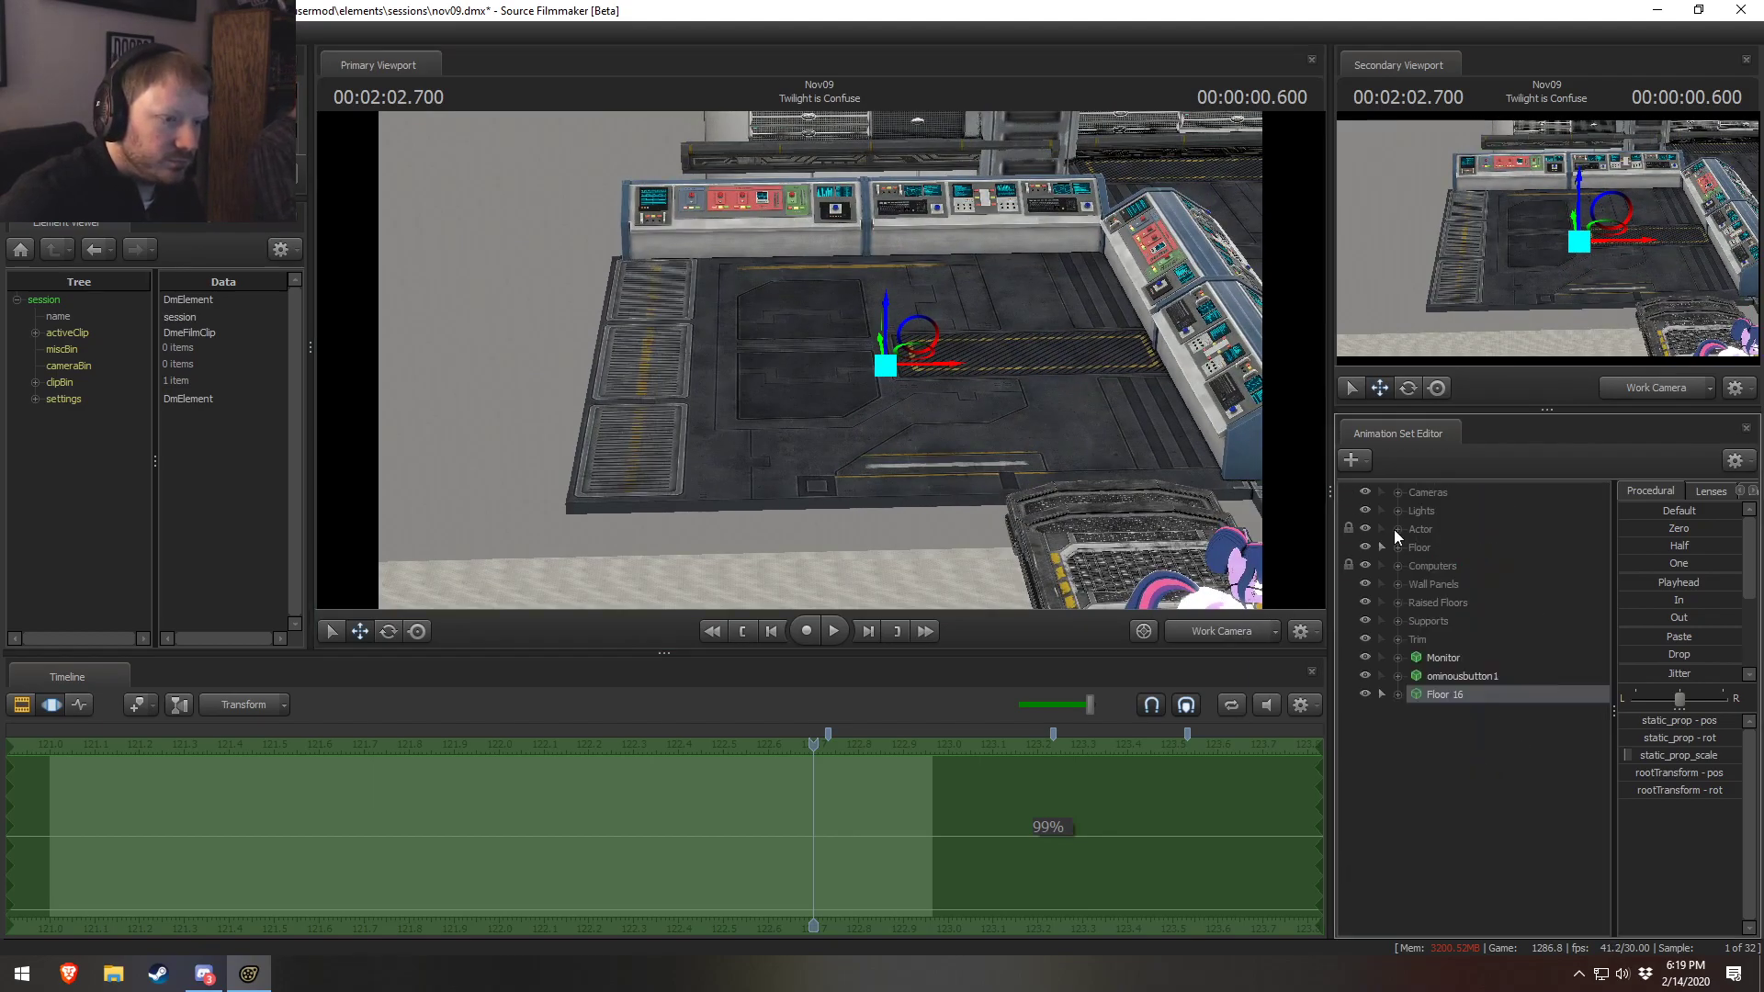
{"action": "left_click", "coordinate": [1365, 603]}
{"action": "left_click", "coordinate": [1365, 602]}
{"action": "left_click_drag", "start_coordinate": [926, 449], "coordinate": [942, 447]}
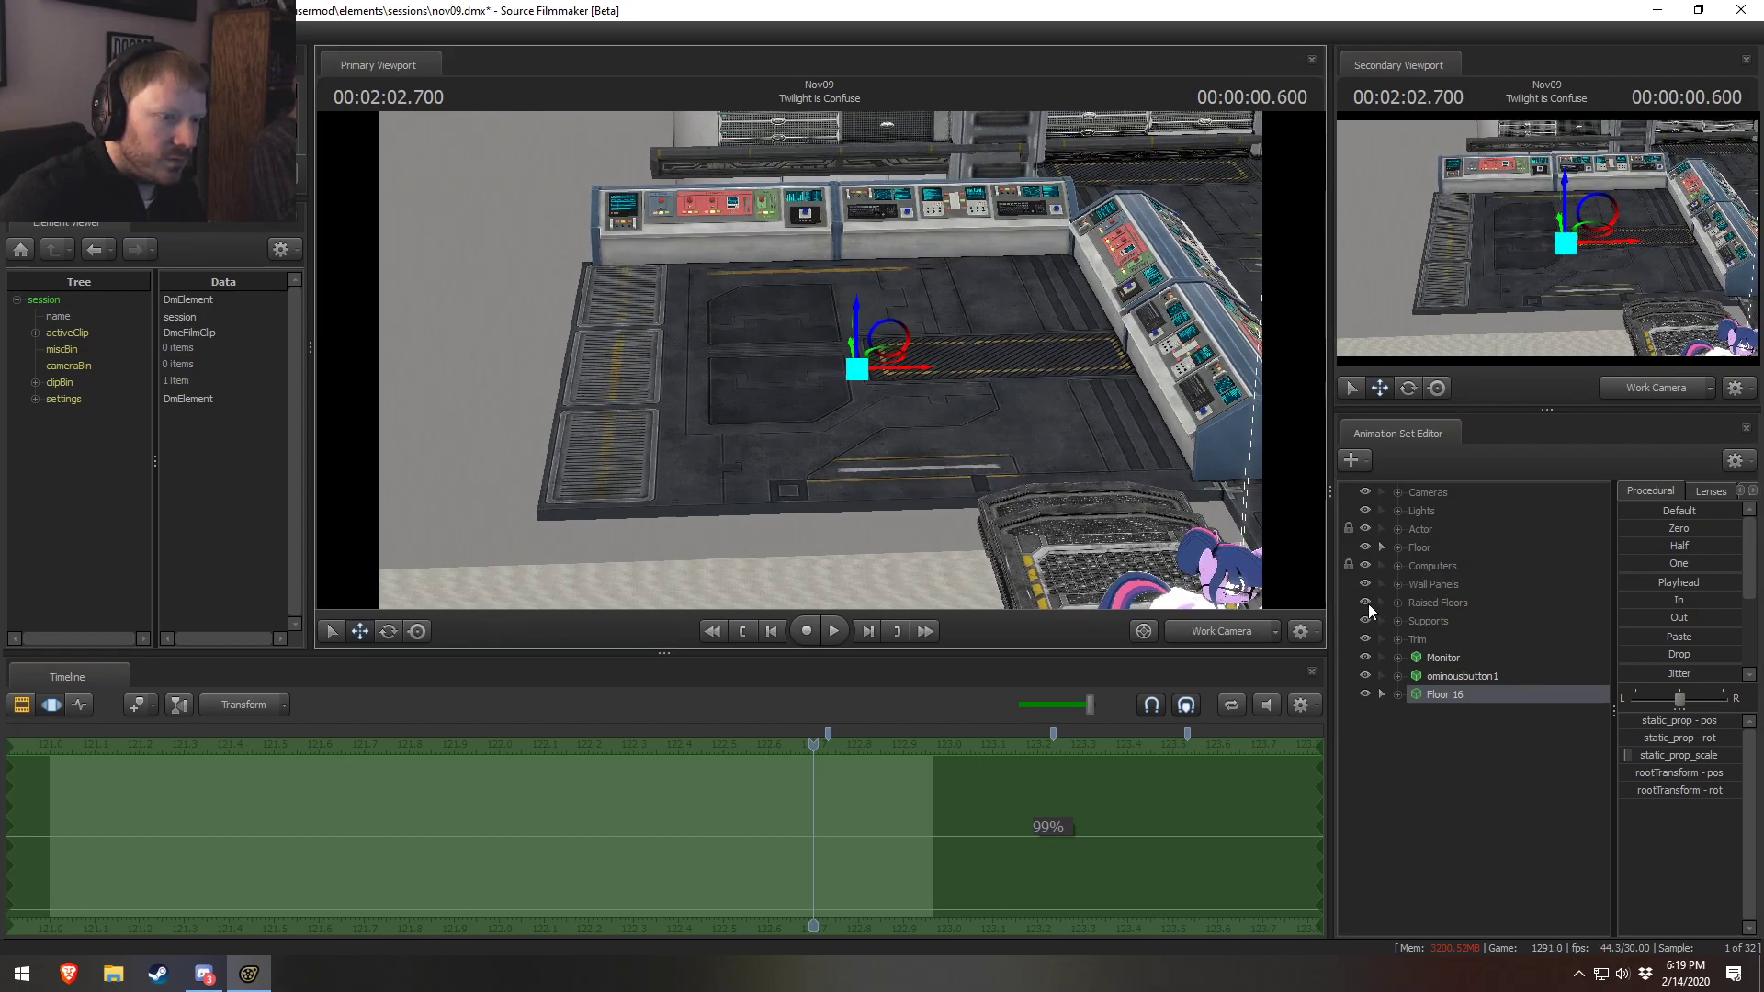
{"action": "right_click", "coordinate": [1455, 689]}
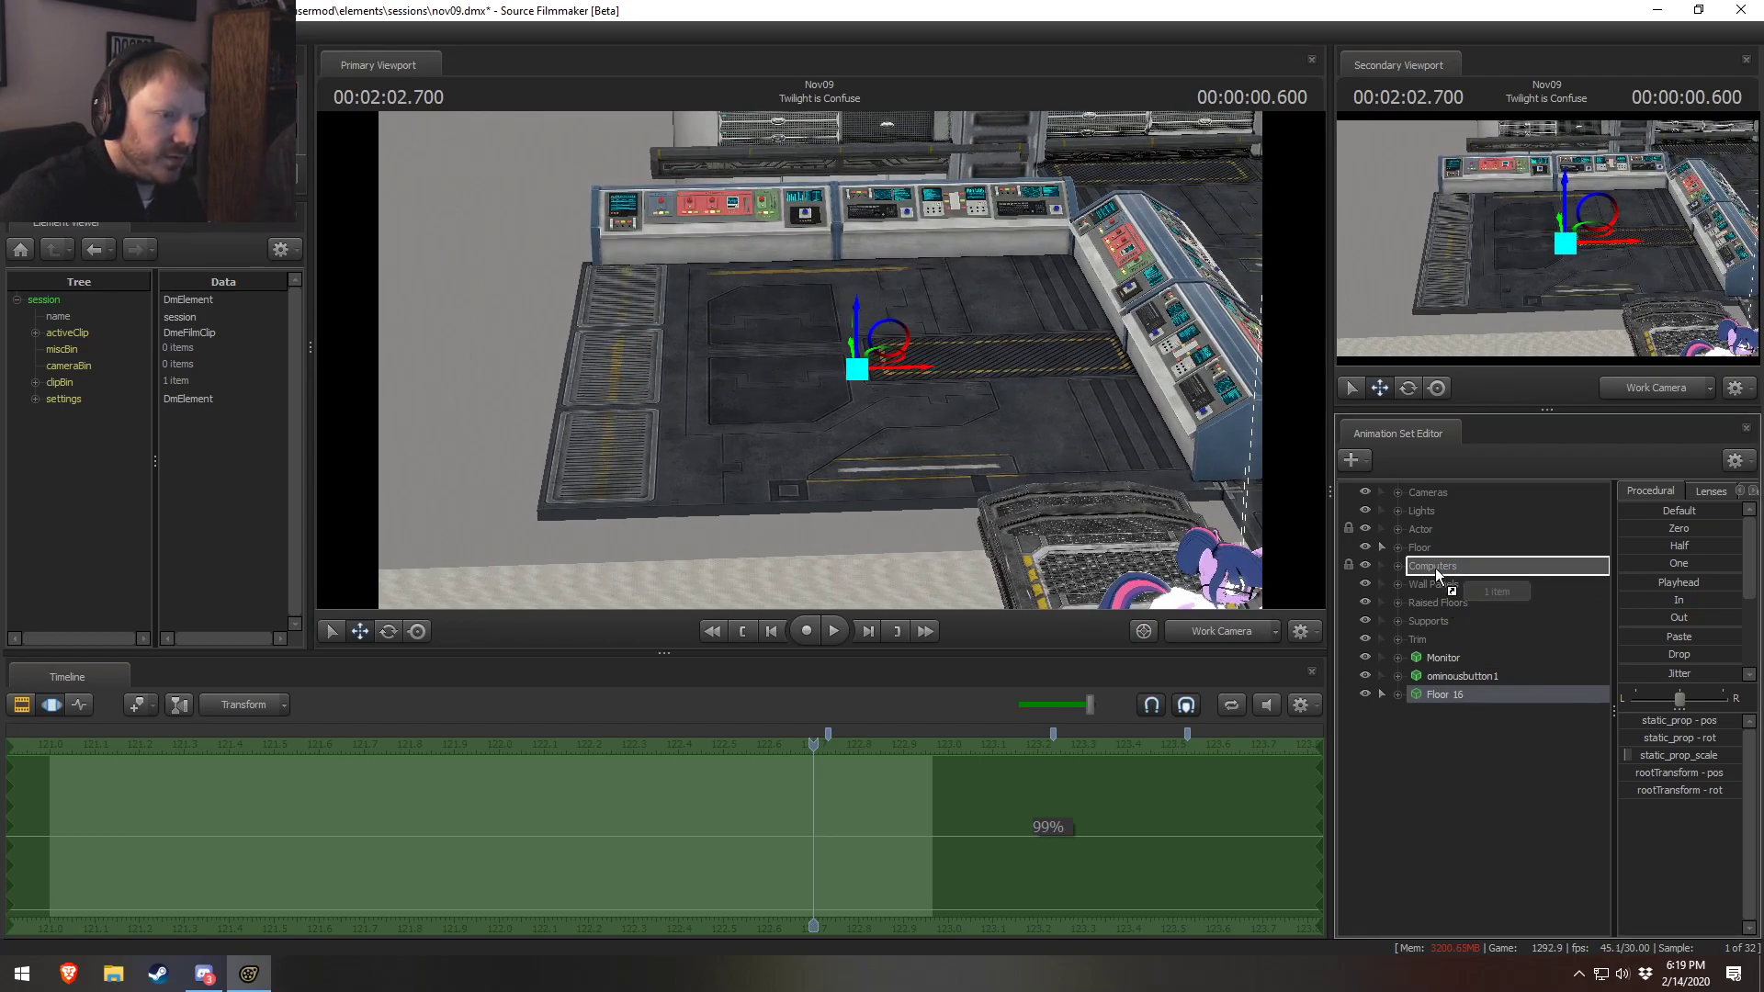
{"action": "left_click", "coordinate": [1431, 549]}
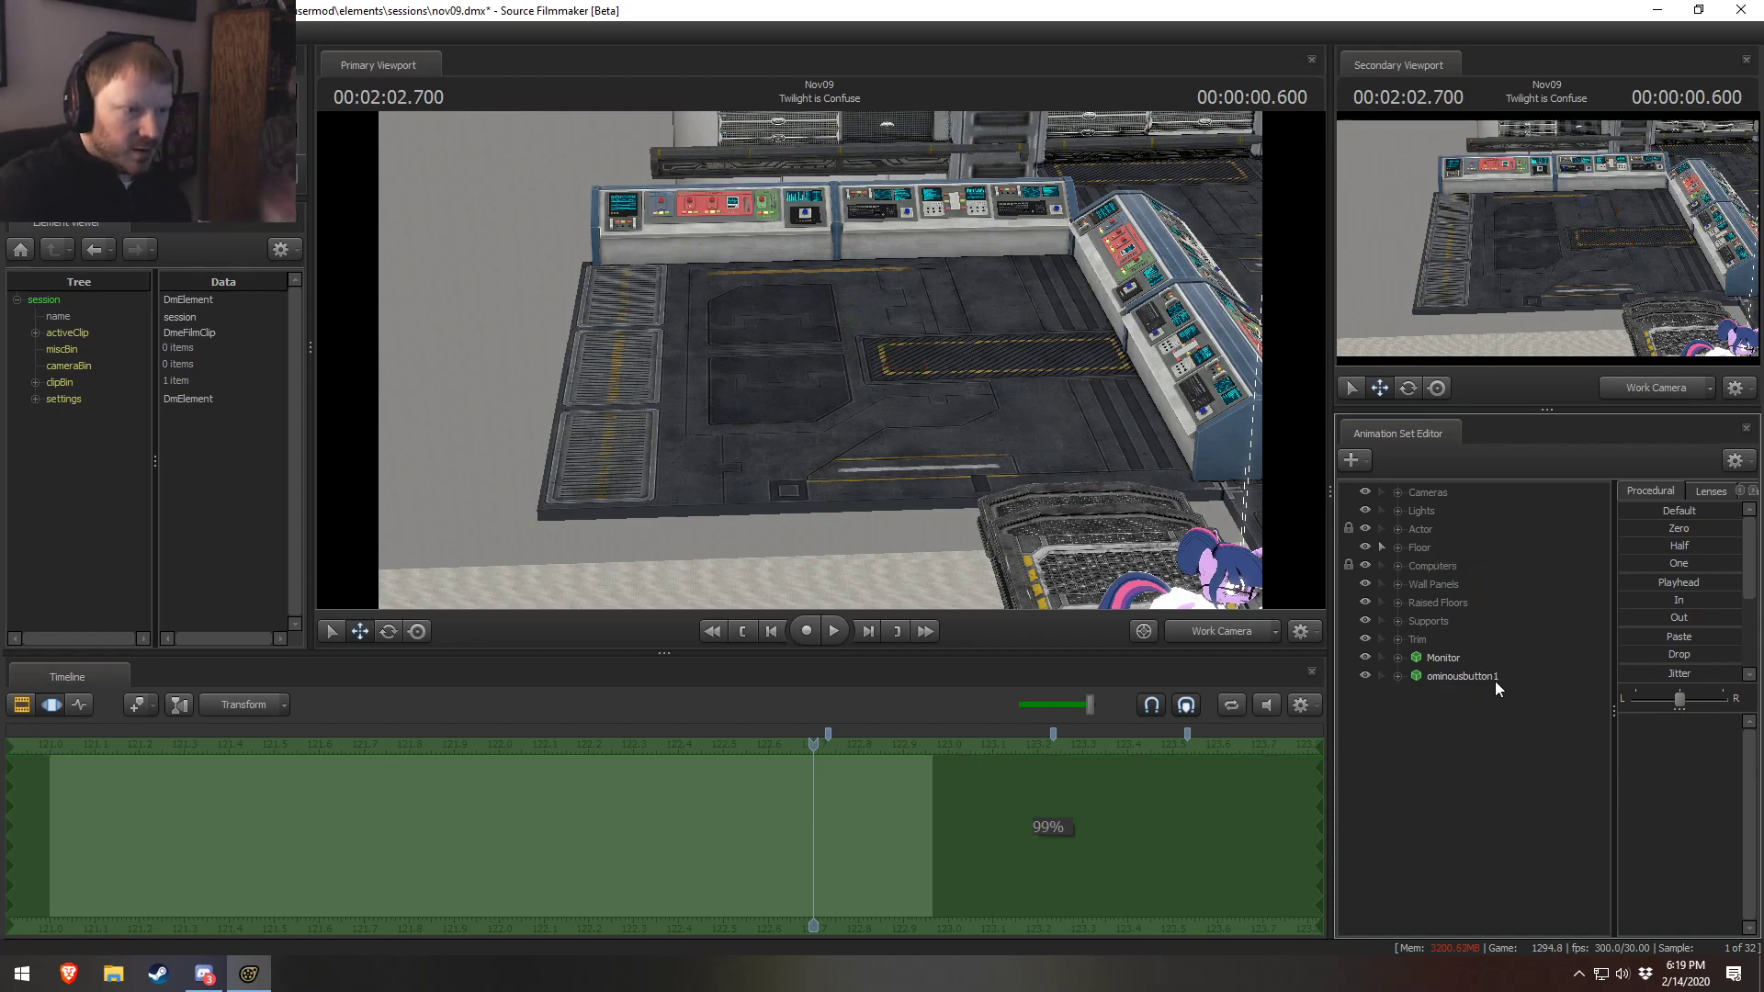
Rename the ominousbutton1 animation set as Button
{"action": "left_click", "coordinate": [1464, 675]}
{"action": "right_click", "coordinate": [1464, 675]}
{"action": "left_click", "coordinate": [1518, 686]}
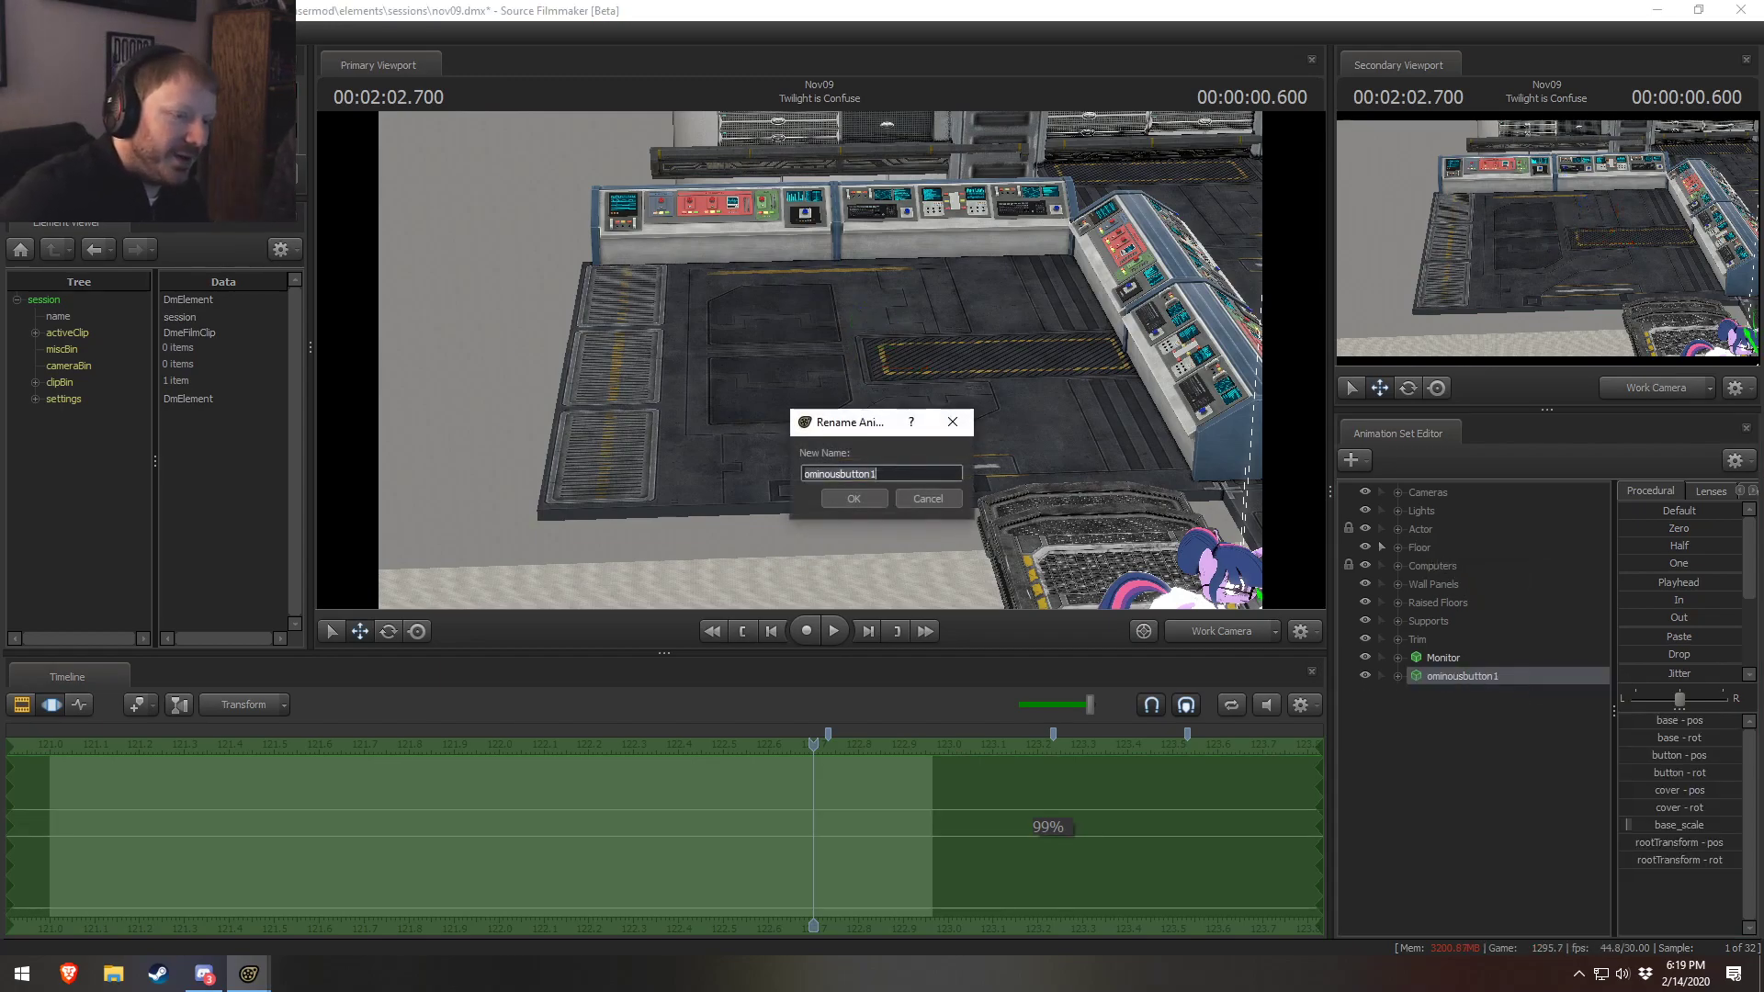
{"action": "type", "text": "Butt"}
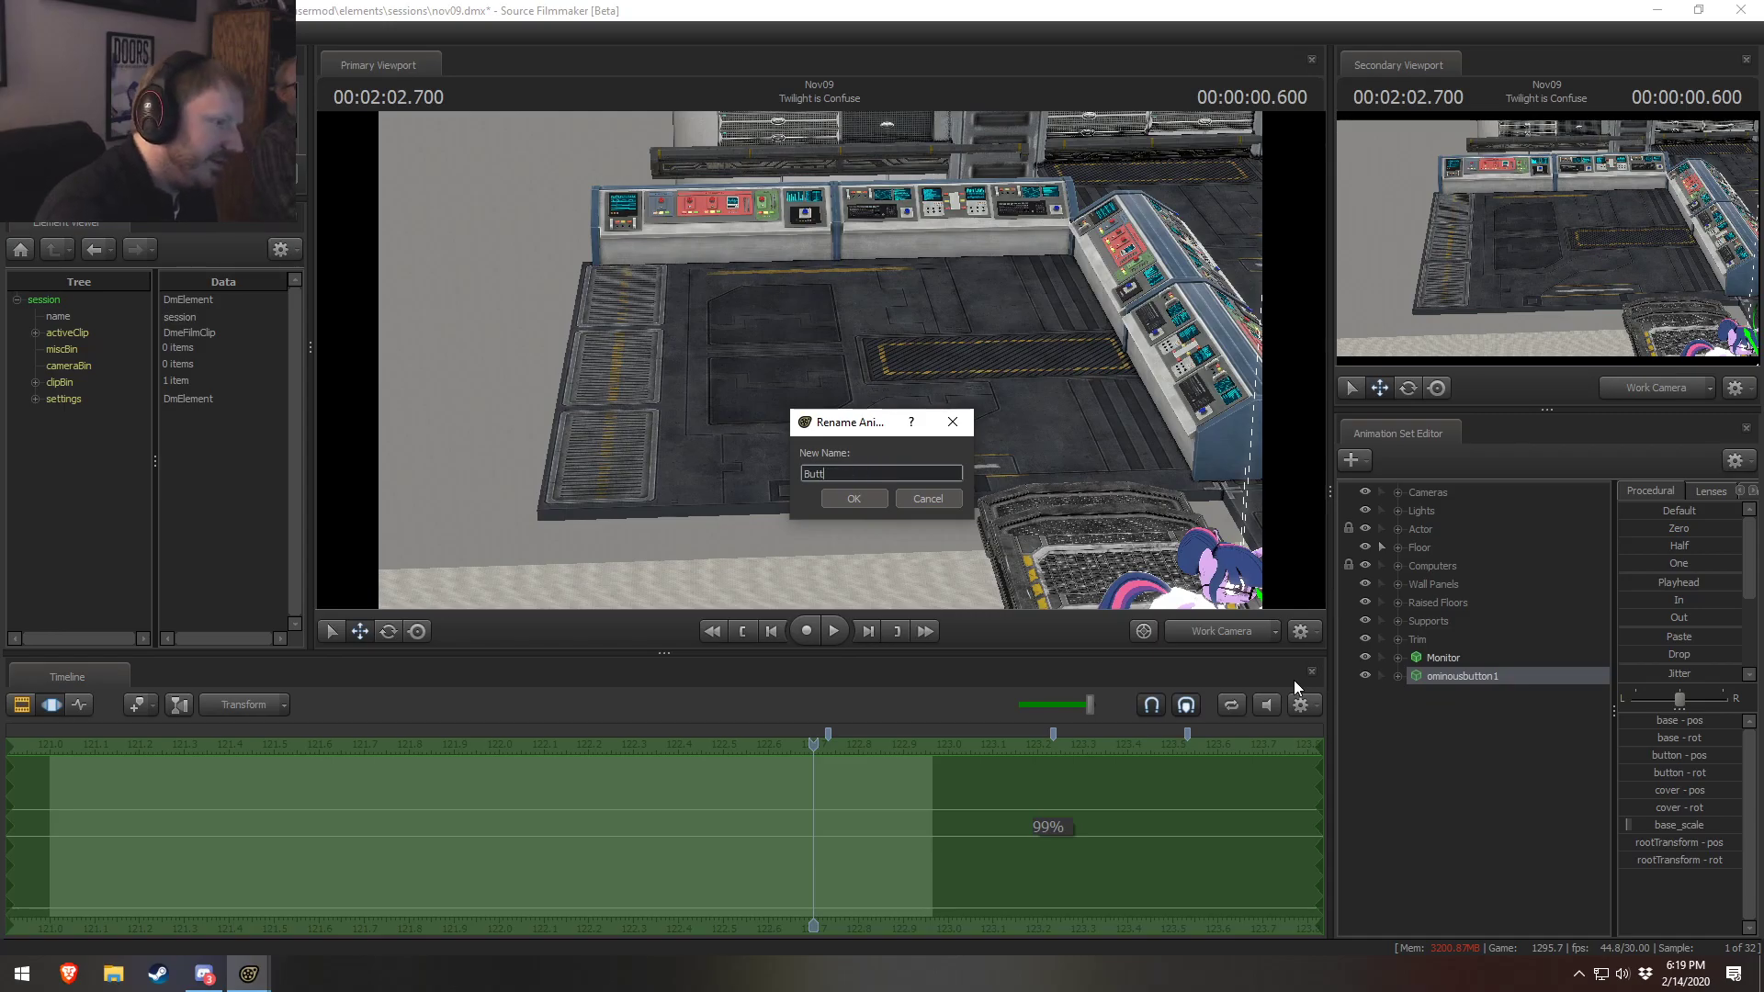
{"action": "type", "text": "on"}
{"action": "key", "text": "Return"}
Get a close work camera view of the button on the console and scrub through the moment it is pressed
{"action": "left_click_drag", "start_coordinate": [1176, 460], "coordinate": [1304, 552]}
{"action": "mouse_move", "coordinate": [822, 359]}
{"action": "left_mouse_down"}
{"action": "mouse_move", "coordinate": [845, 361]}
{"action": "mouse_move", "coordinate": [821, 358]}
{"action": "left_mouse_up"}
{"action": "key", "text": "w"}
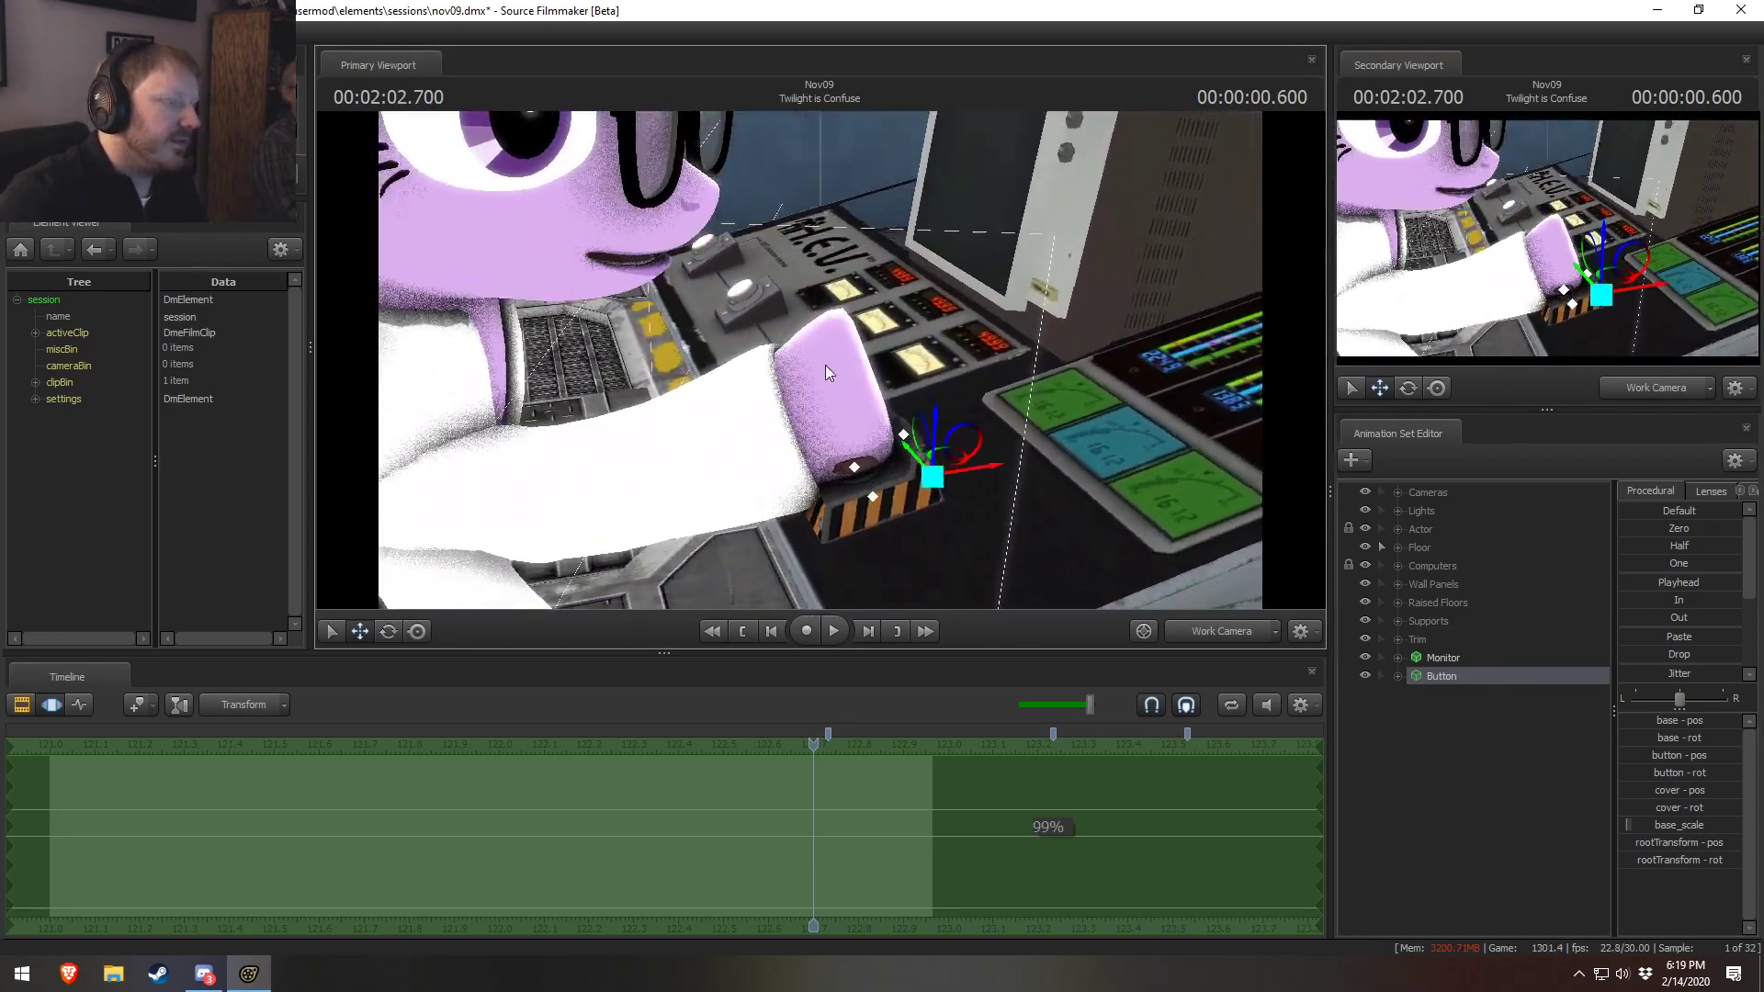
{"action": "key", "text": "F3"}
{"action": "left_click", "coordinate": [516, 743]}
{"action": "left_click_drag", "start_coordinate": [516, 742], "coordinate": [779, 827]}
{"action": "key", "text": "F3"}
Switch the timeline to the Clip Editor and show the Ambient and Sound Effects tracks around 122 seconds
{"action": "scroll", "coordinate": [930, 873], "scroll_direction": "down", "scroll_amount": 2}
{"action": "key", "text": "F2"}
{"action": "scroll", "coordinate": [952, 877], "scroll_direction": "down", "scroll_amount": 3}
{"action": "middle_click_drag", "start_coordinate": [946, 919], "coordinate": [741, 896]}
{"action": "left_click_drag", "start_coordinate": [1317, 797], "coordinate": [1321, 869]}
{"action": "scroll", "coordinate": [632, 852], "scroll_direction": "down", "scroll_amount": 2}
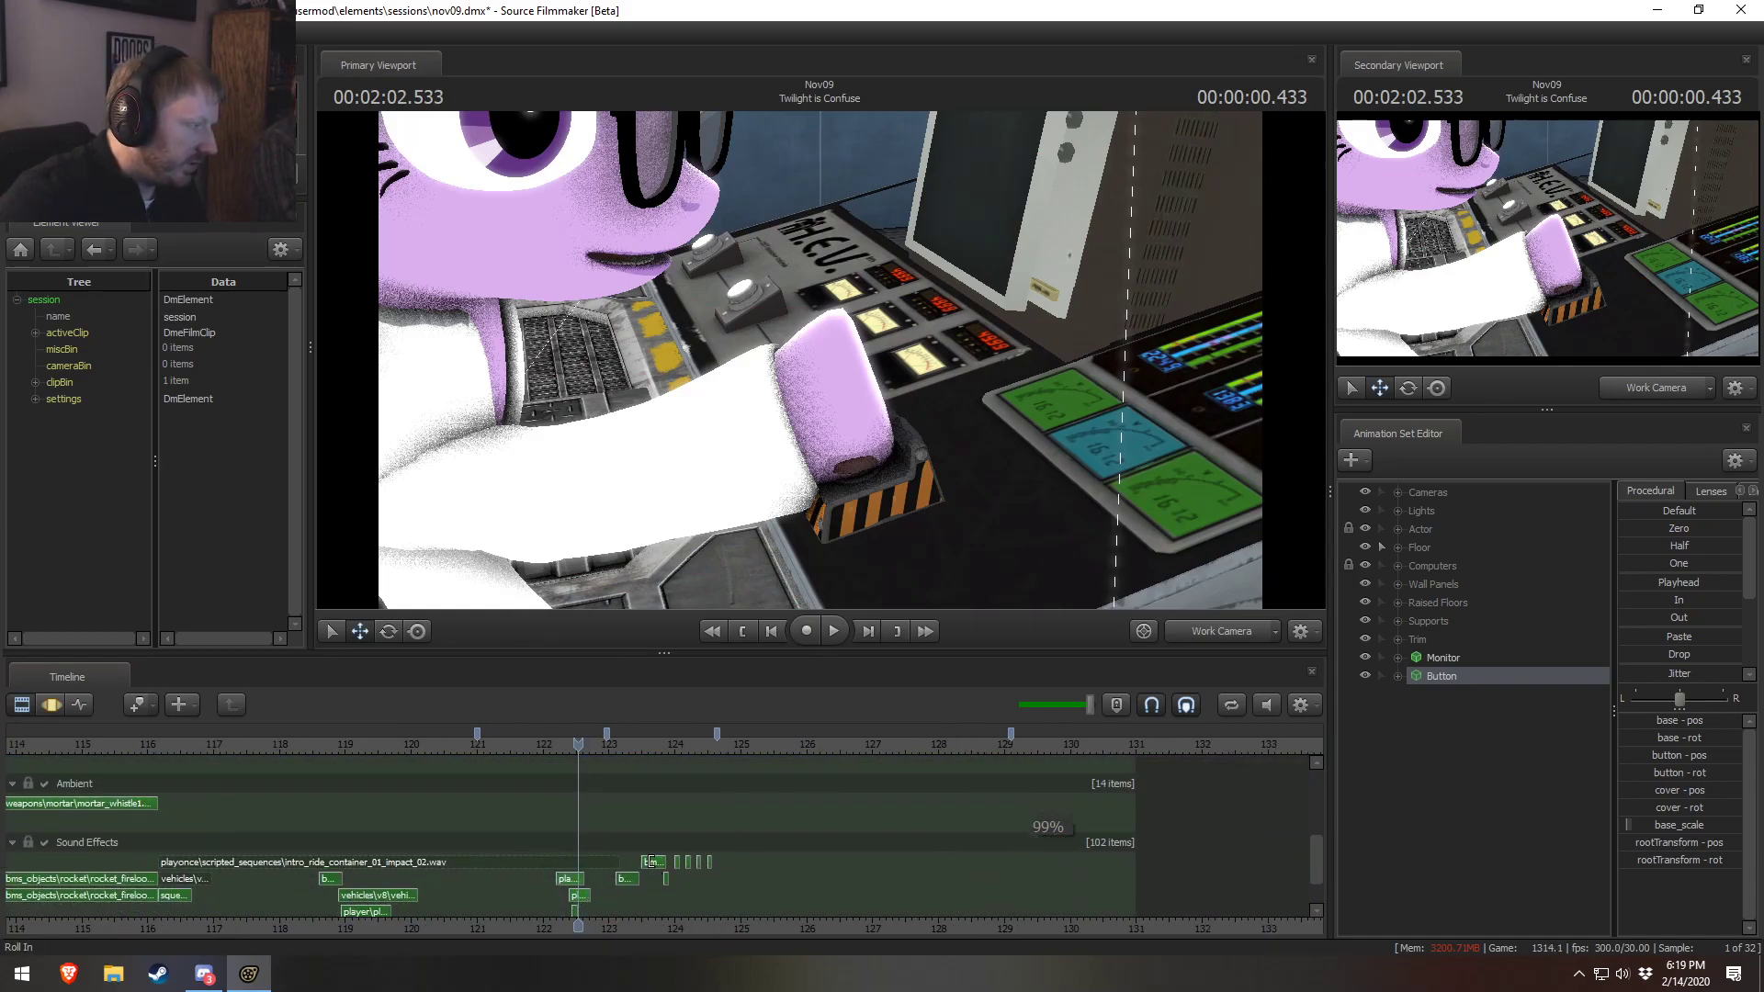
Collapse the Ambient, Dialog and Music sound tracks, leaving Sound Effects expanded
{"action": "left_click", "coordinate": [12, 786]}
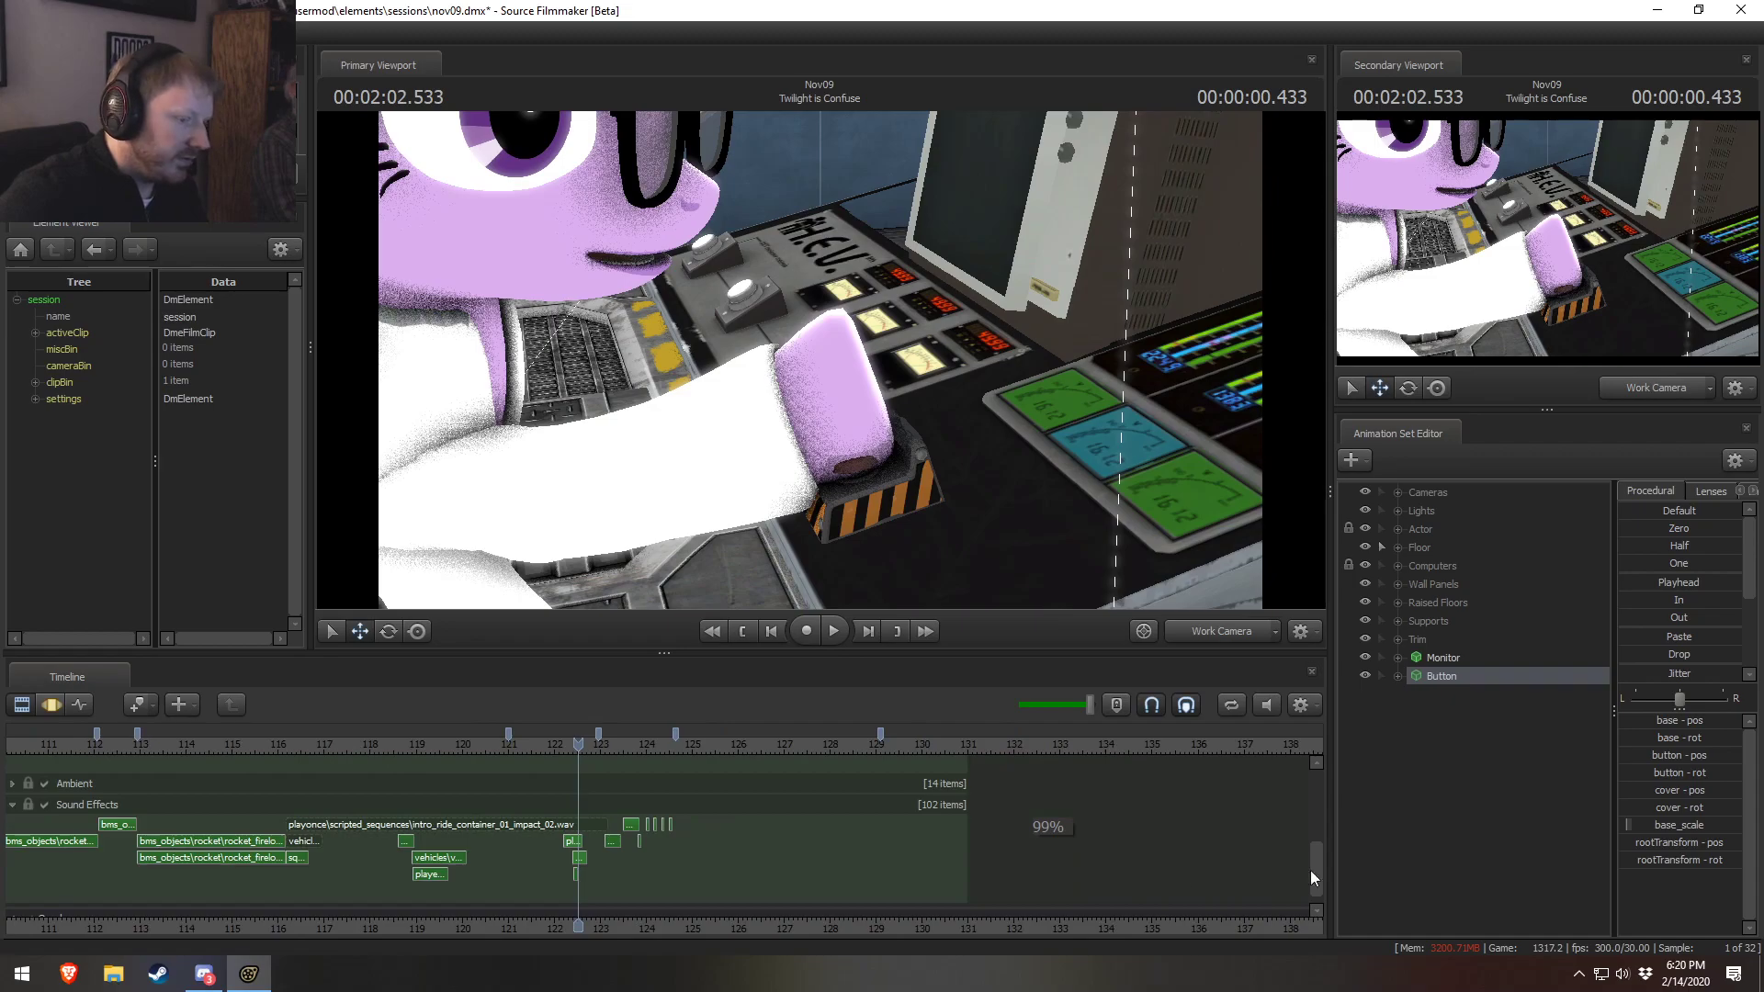
{"action": "left_click_drag", "start_coordinate": [1324, 876], "coordinate": [1321, 839]}
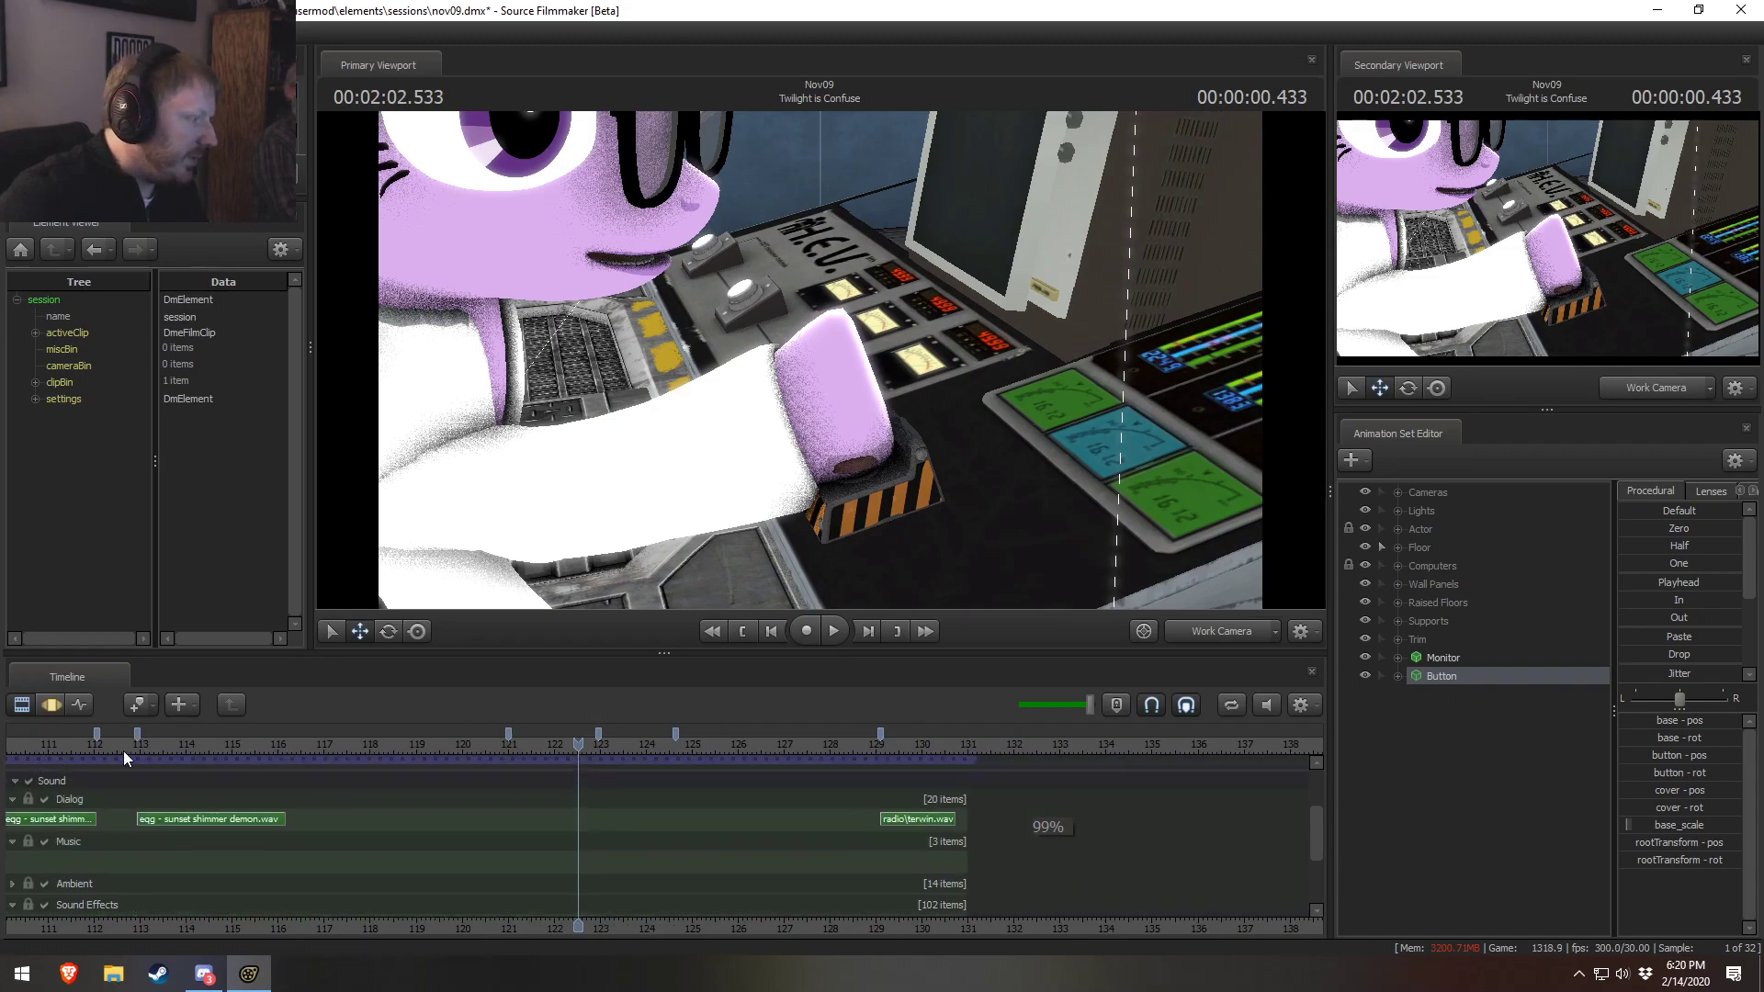
{"action": "left_click", "coordinate": [12, 801]}
{"action": "left_click", "coordinate": [13, 823]}
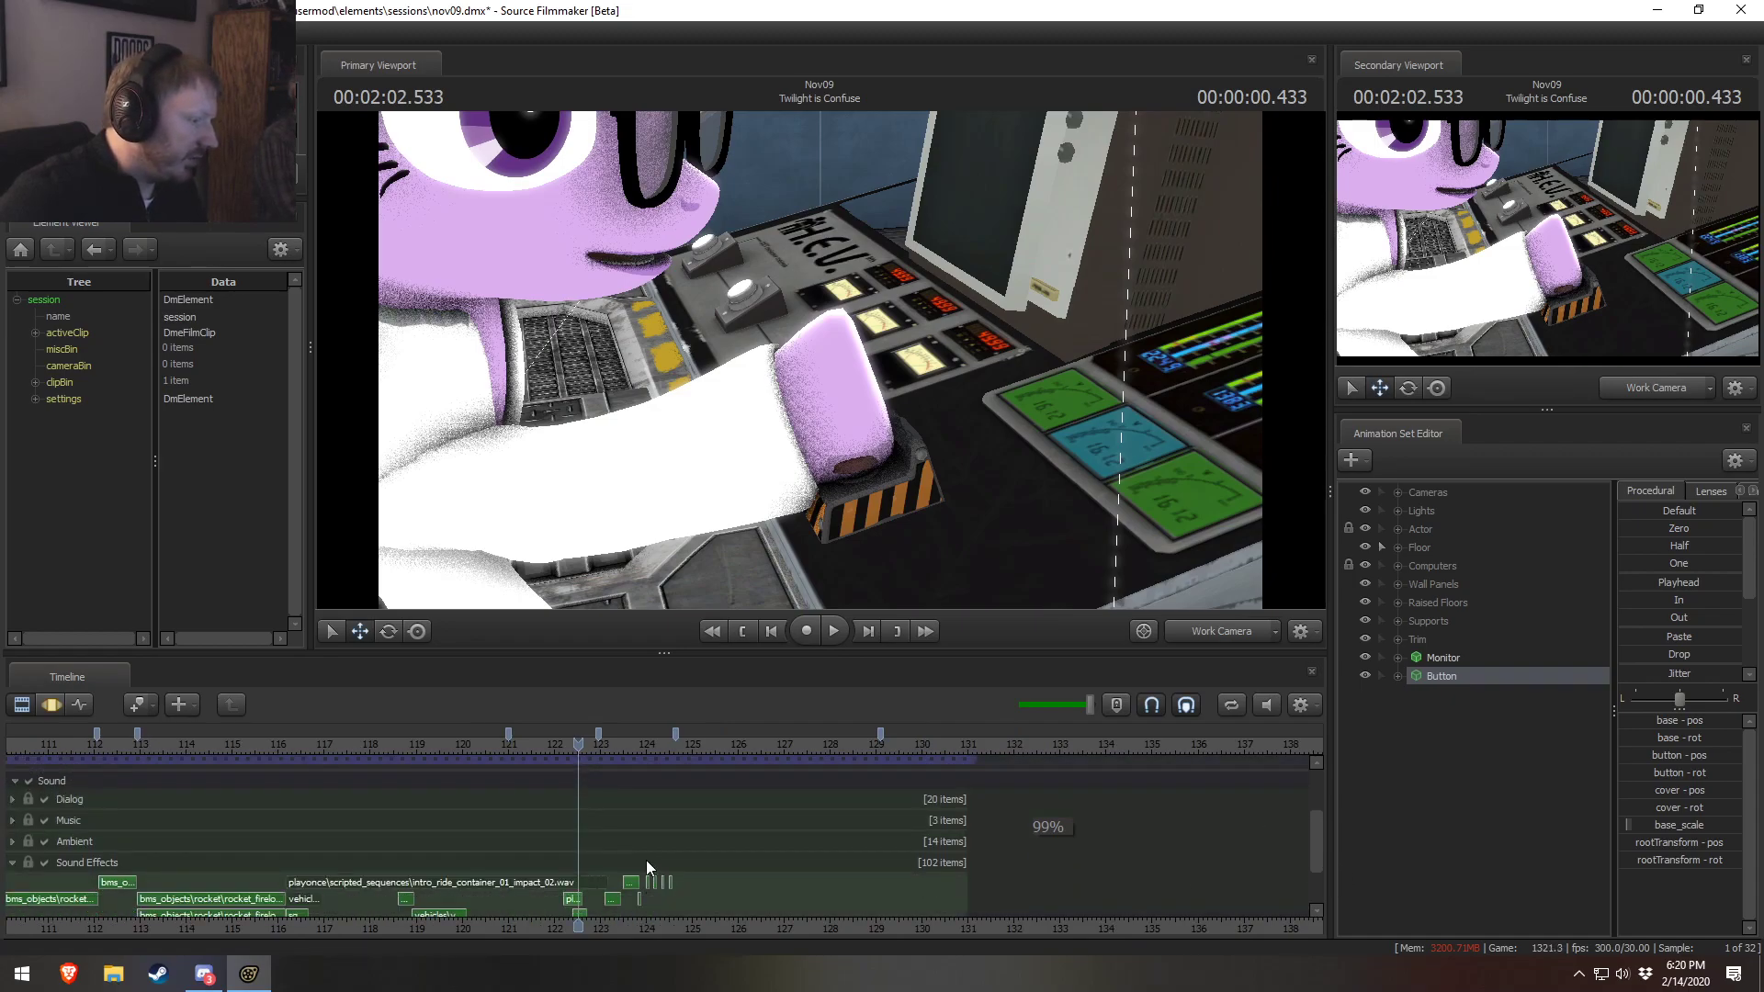
{"action": "left_click", "coordinate": [13, 821]}
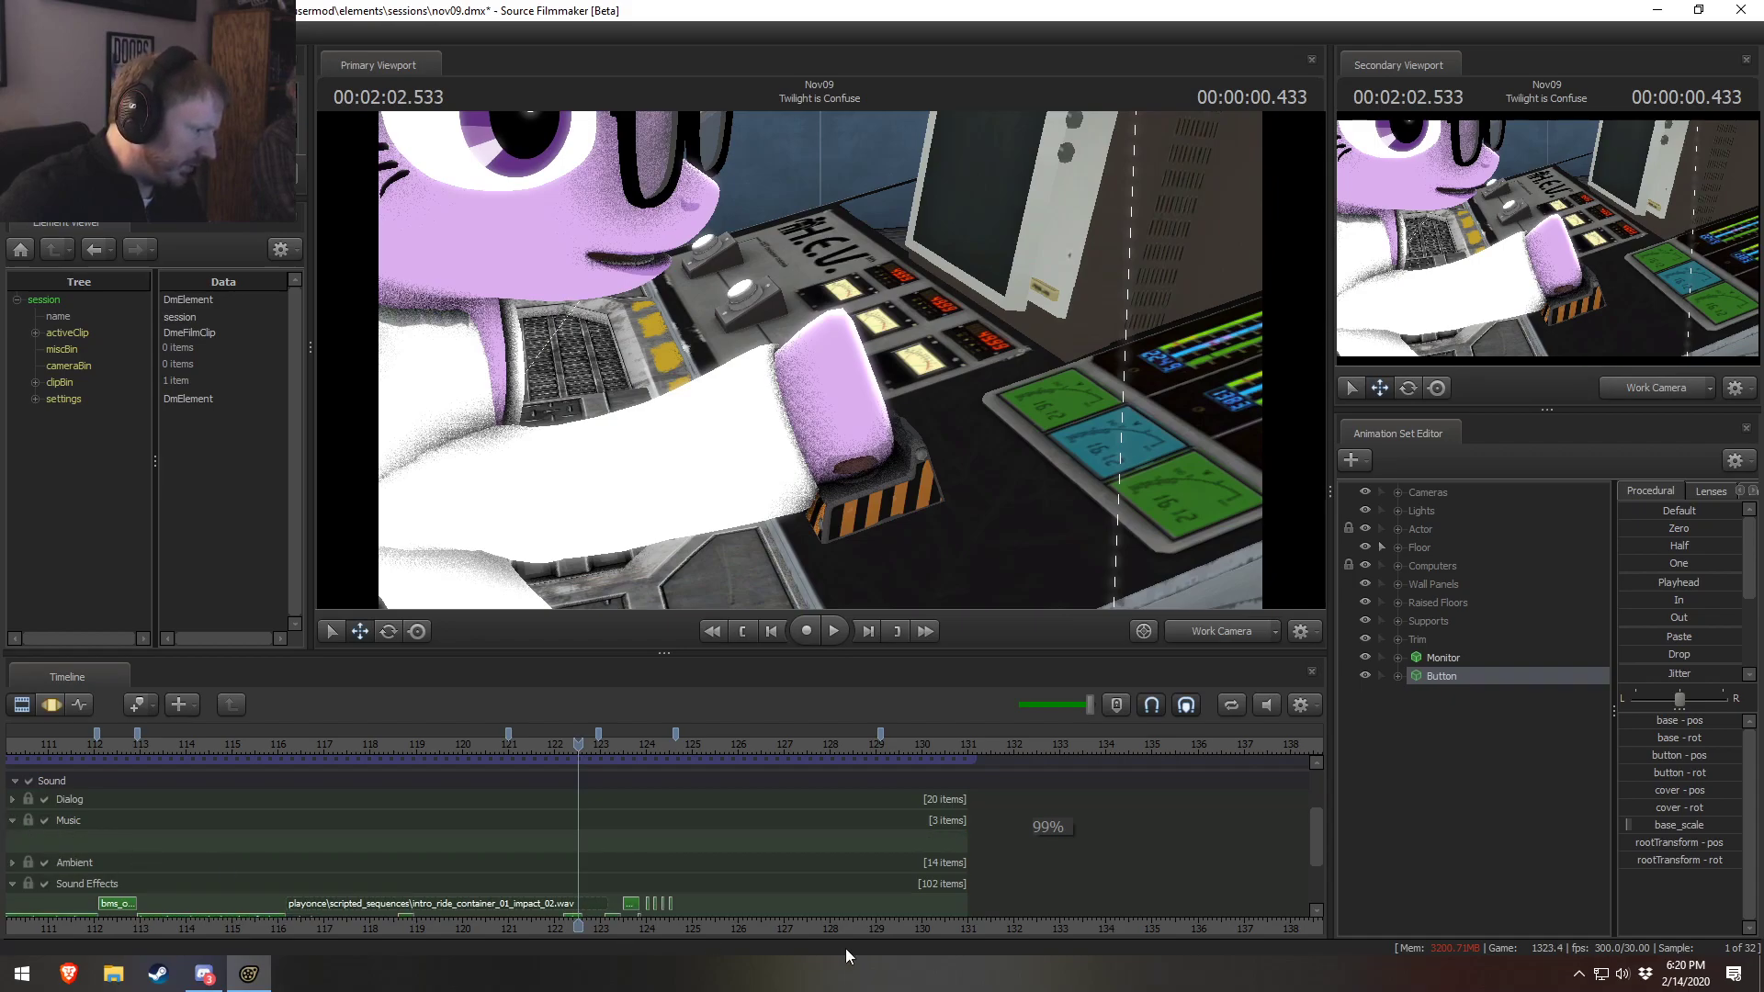
{"action": "scroll", "coordinate": [743, 932], "scroll_direction": "down", "scroll_amount": 5}
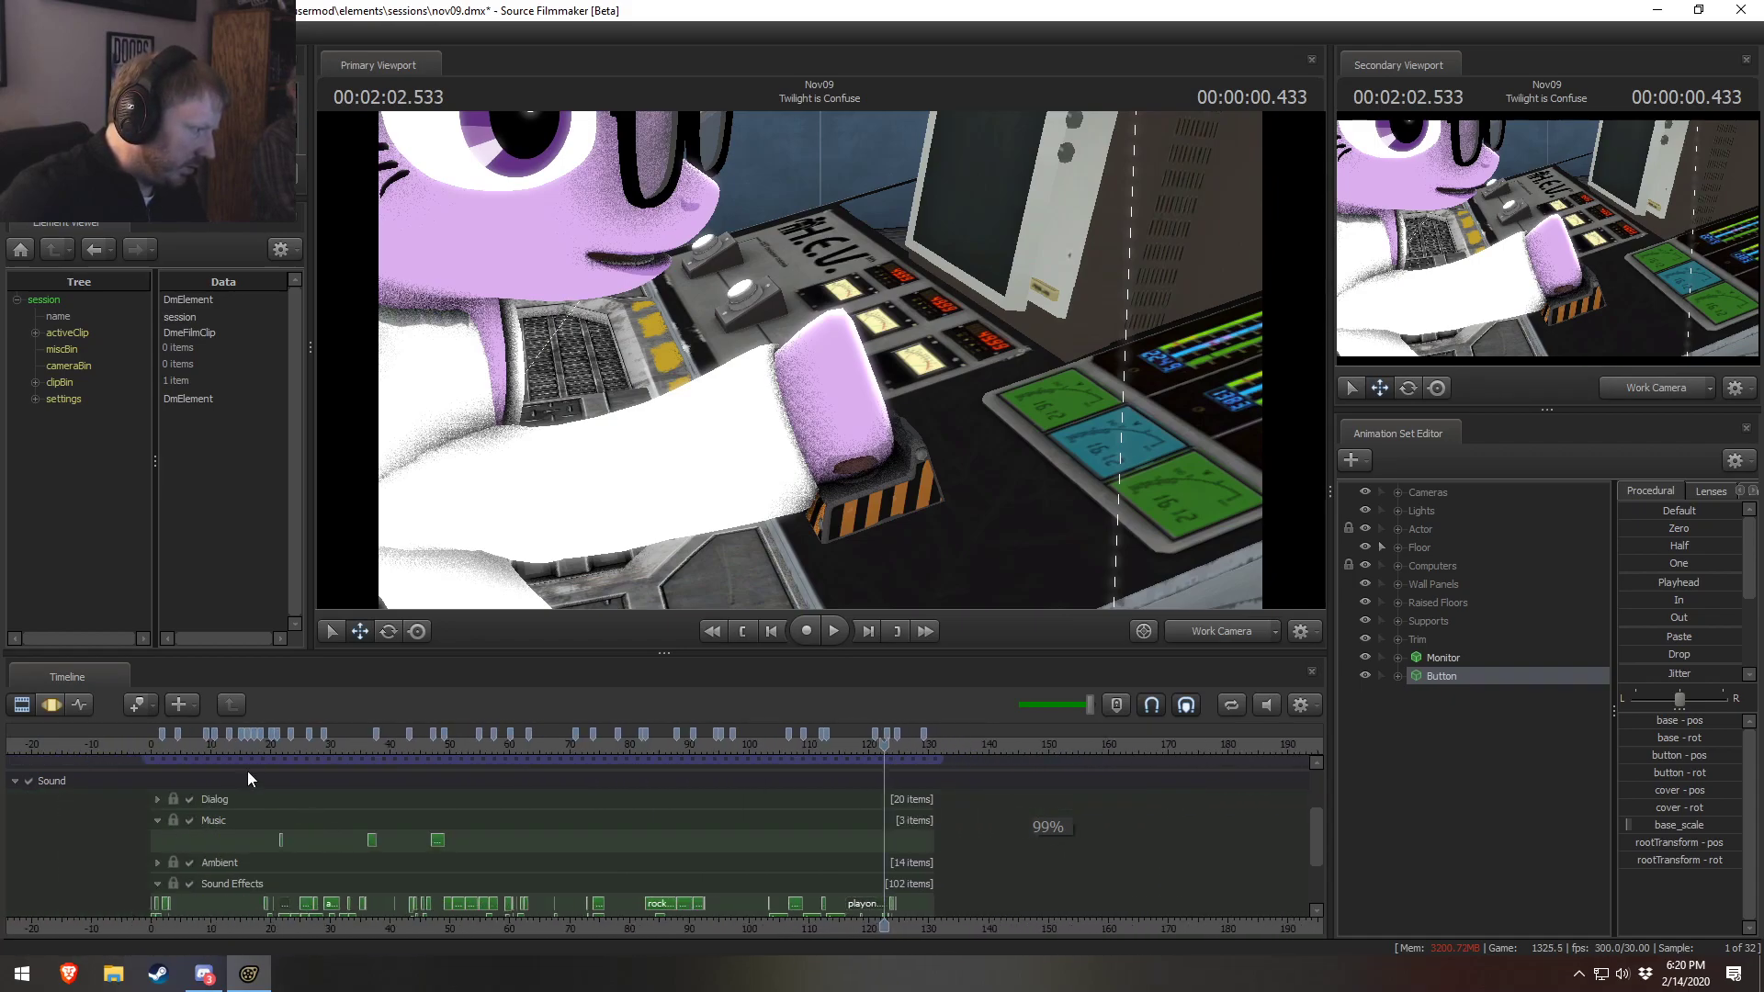
{"action": "scroll", "coordinate": [271, 789], "scroll_direction": "up", "scroll_amount": 1}
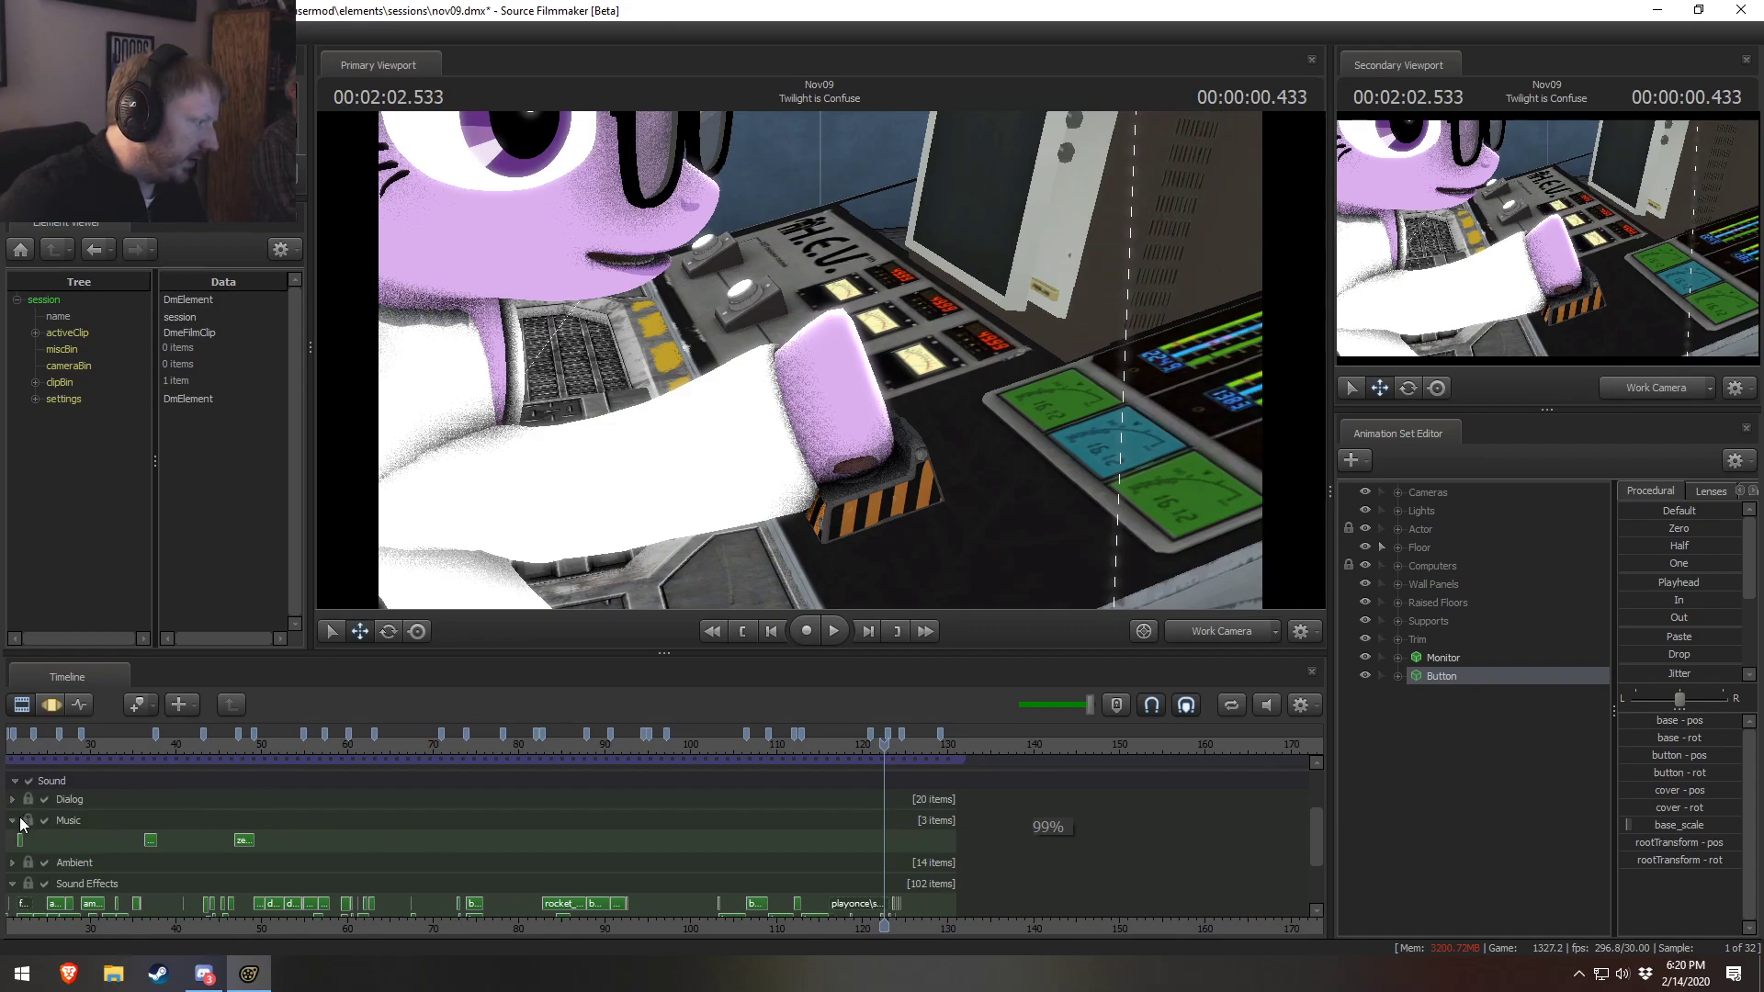
{"action": "left_click", "coordinate": [12, 821]}
Play the sequence from about 122 seconds, through the button press and into the Brain Blink shot
{"action": "scroll", "coordinate": [889, 884], "scroll_direction": "up", "scroll_amount": 5}
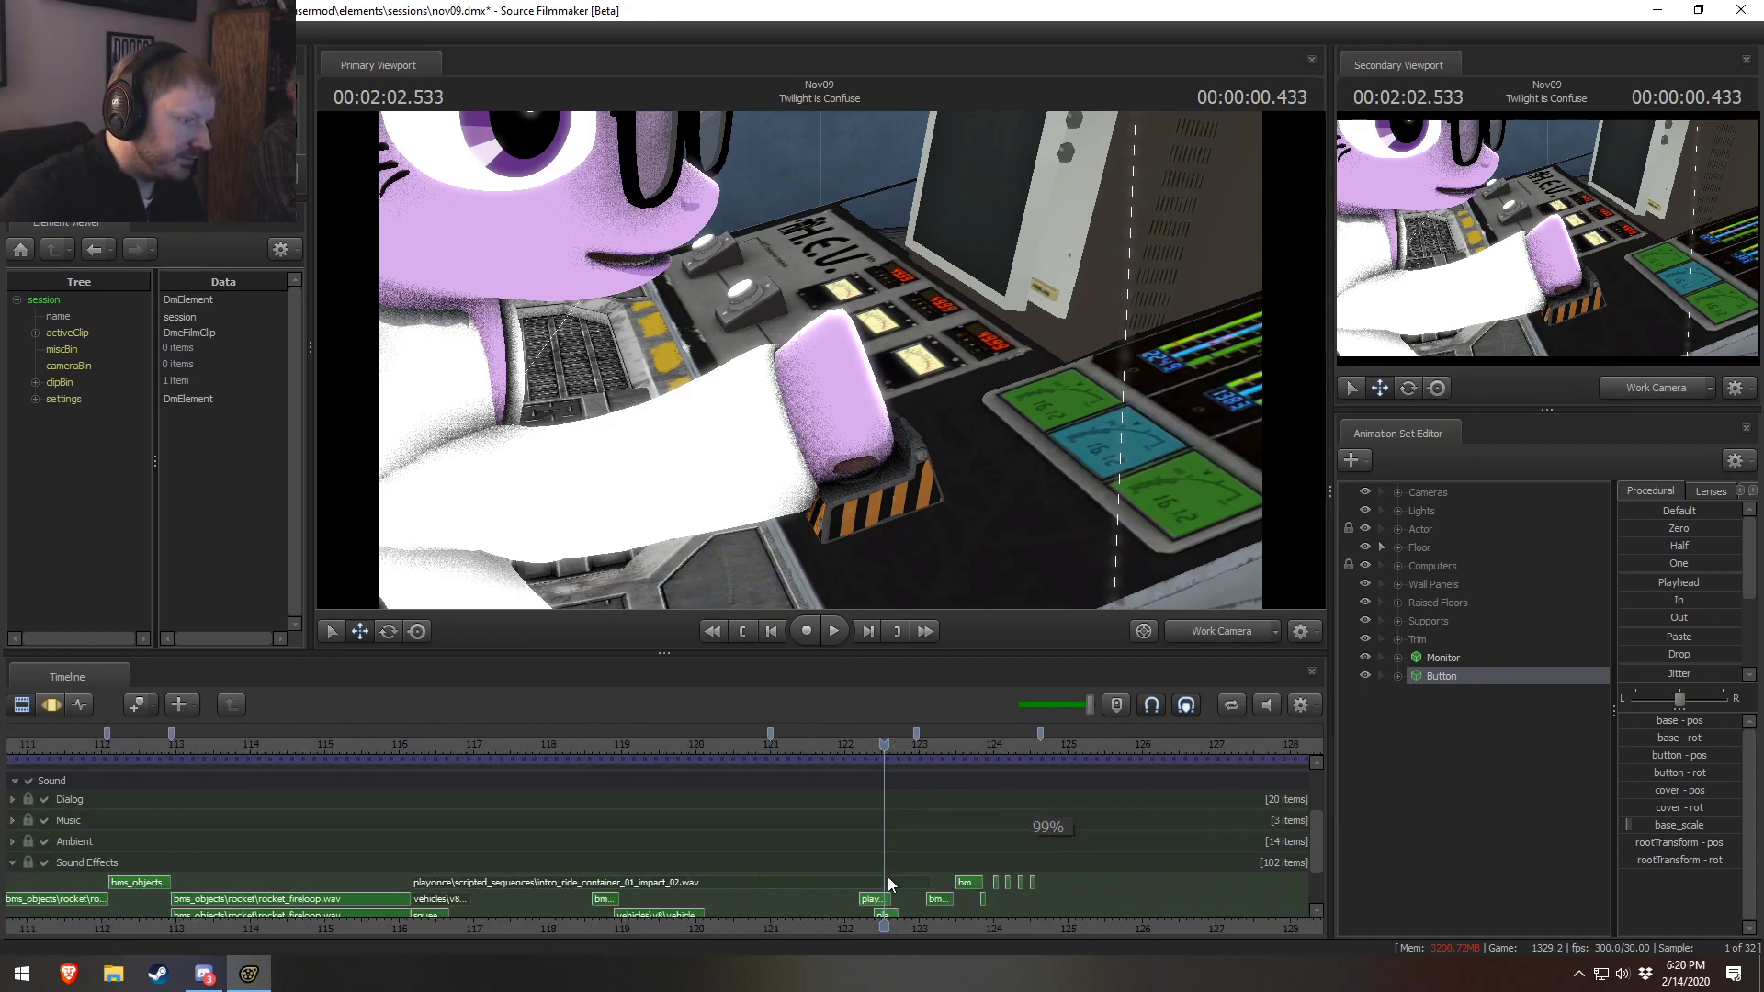
{"action": "scroll", "coordinate": [889, 884], "scroll_direction": "up", "scroll_amount": 2}
{"action": "left_click_drag", "start_coordinate": [977, 749], "coordinate": [714, 752]}
{"action": "key", "text": "space"}
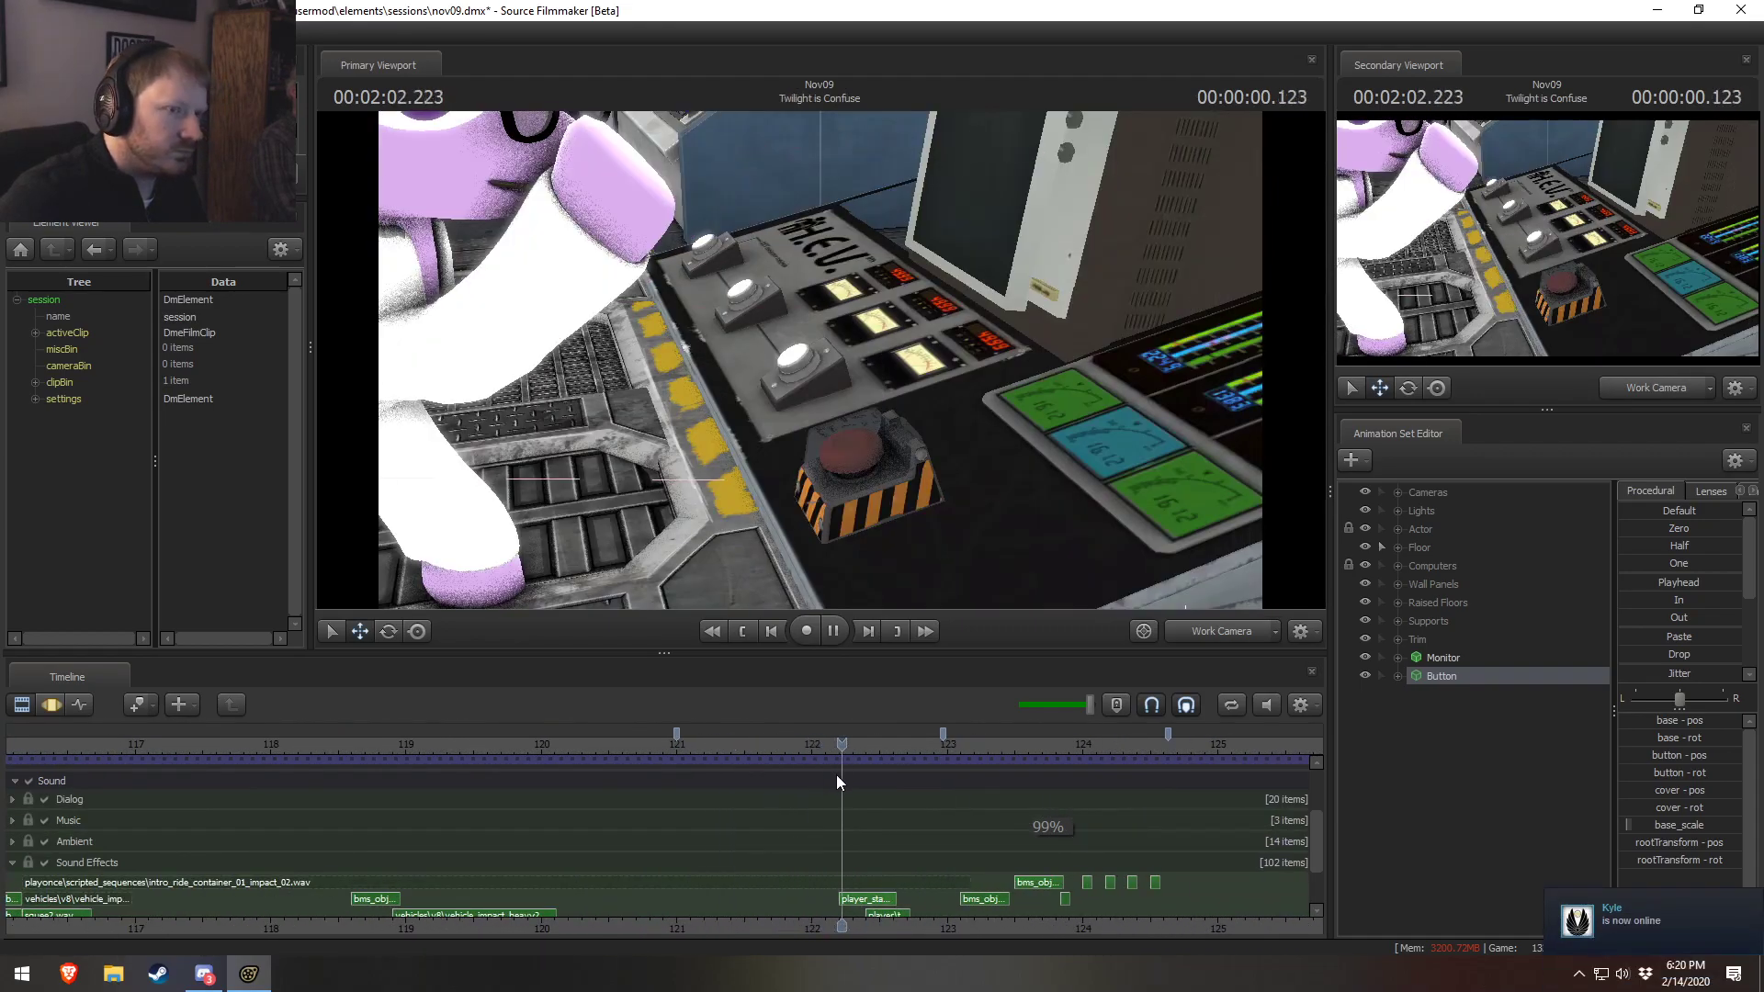
{"action": "key", "text": "space"}
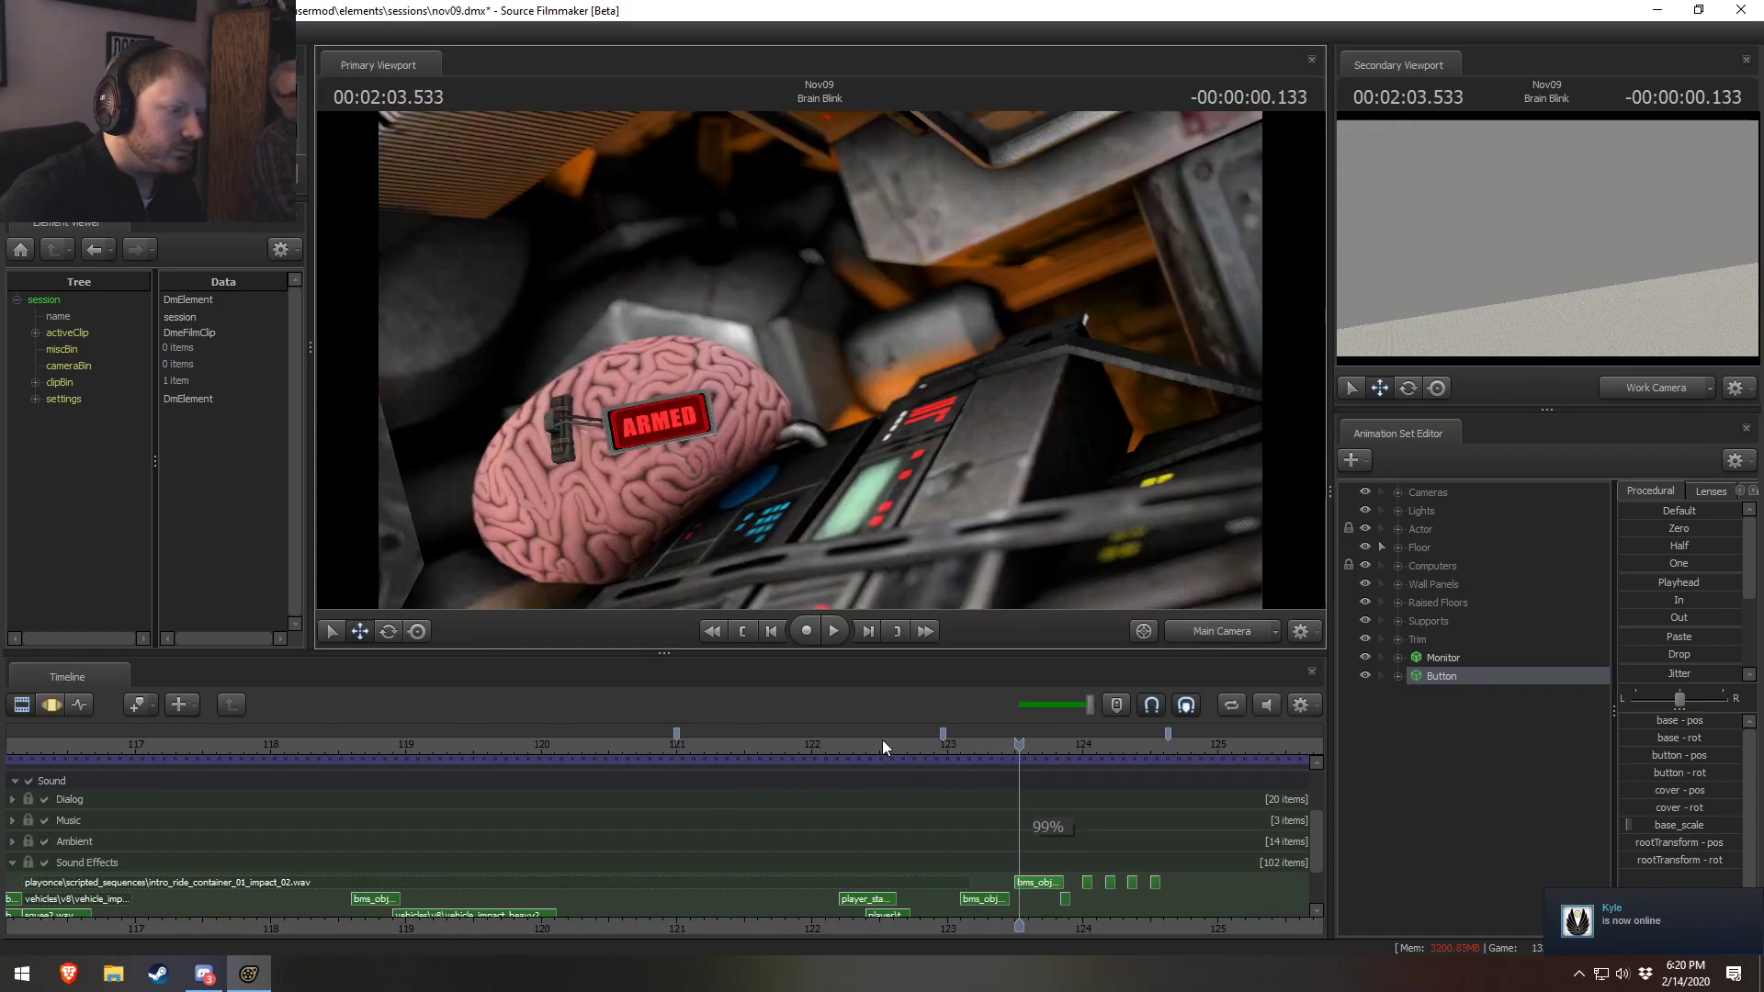
{"action": "left_click_drag", "start_coordinate": [880, 741], "coordinate": [799, 744]}
{"action": "key", "text": "space"}
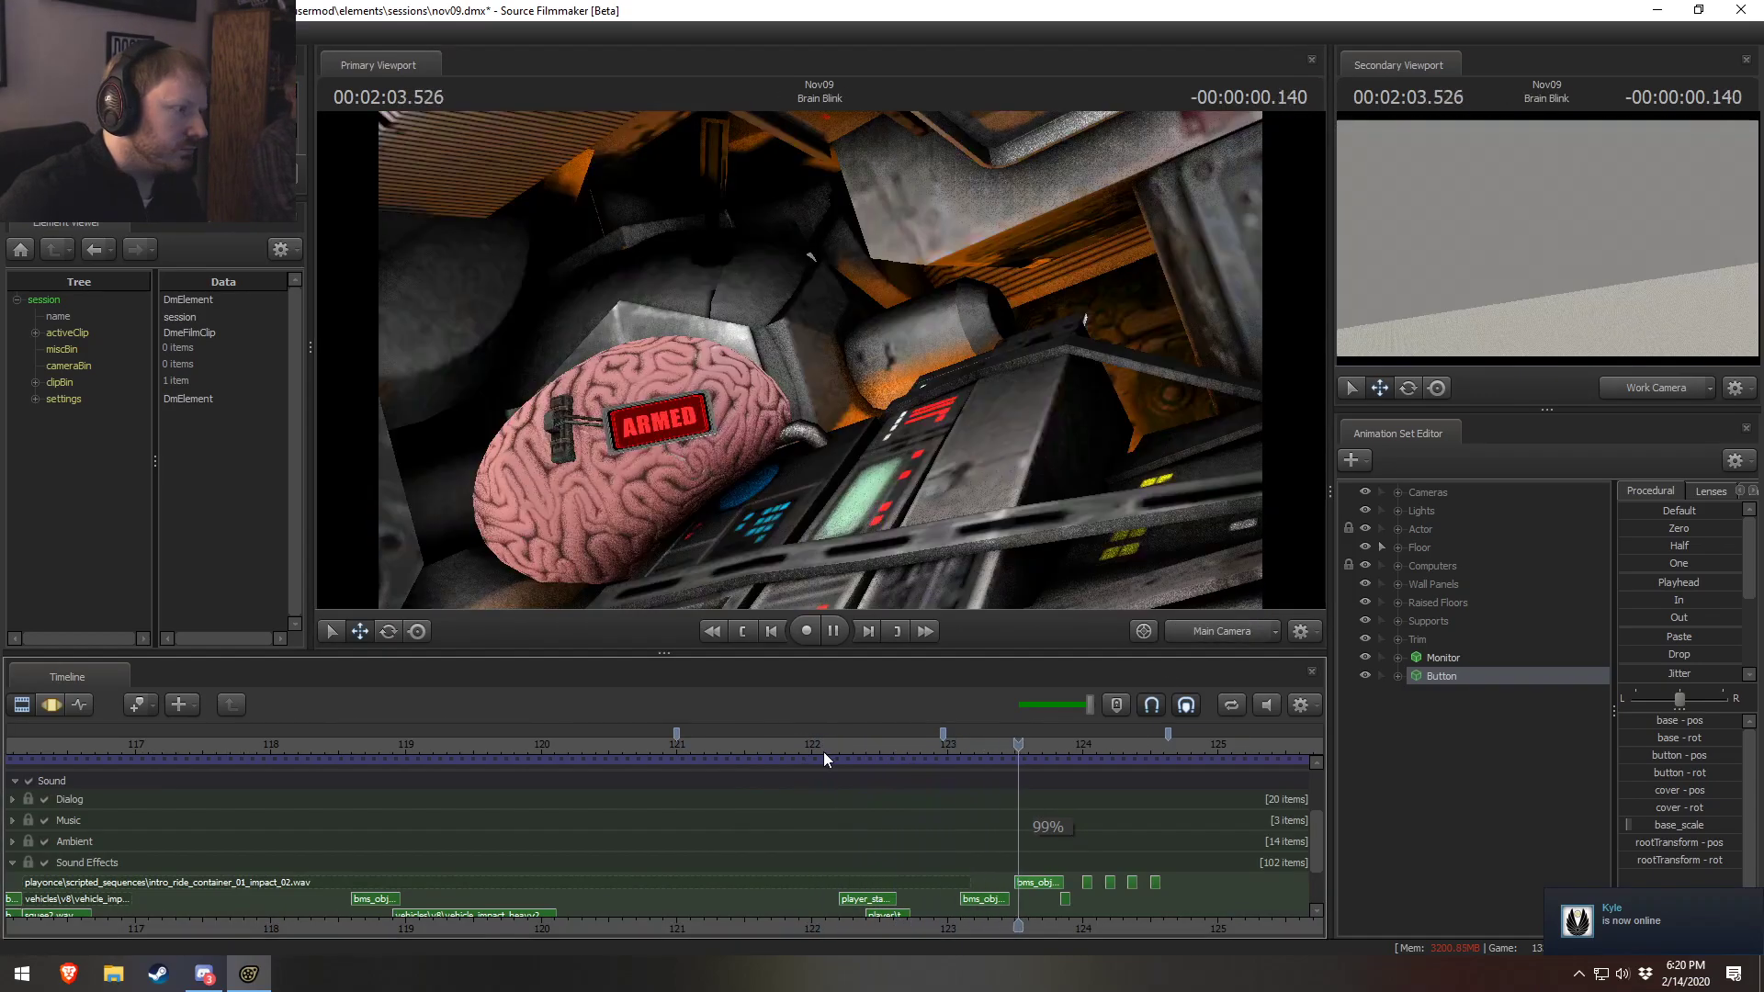
{"action": "key", "text": "space"}
{"action": "middle_click_drag", "start_coordinate": [1008, 823], "coordinate": [948, 819]}
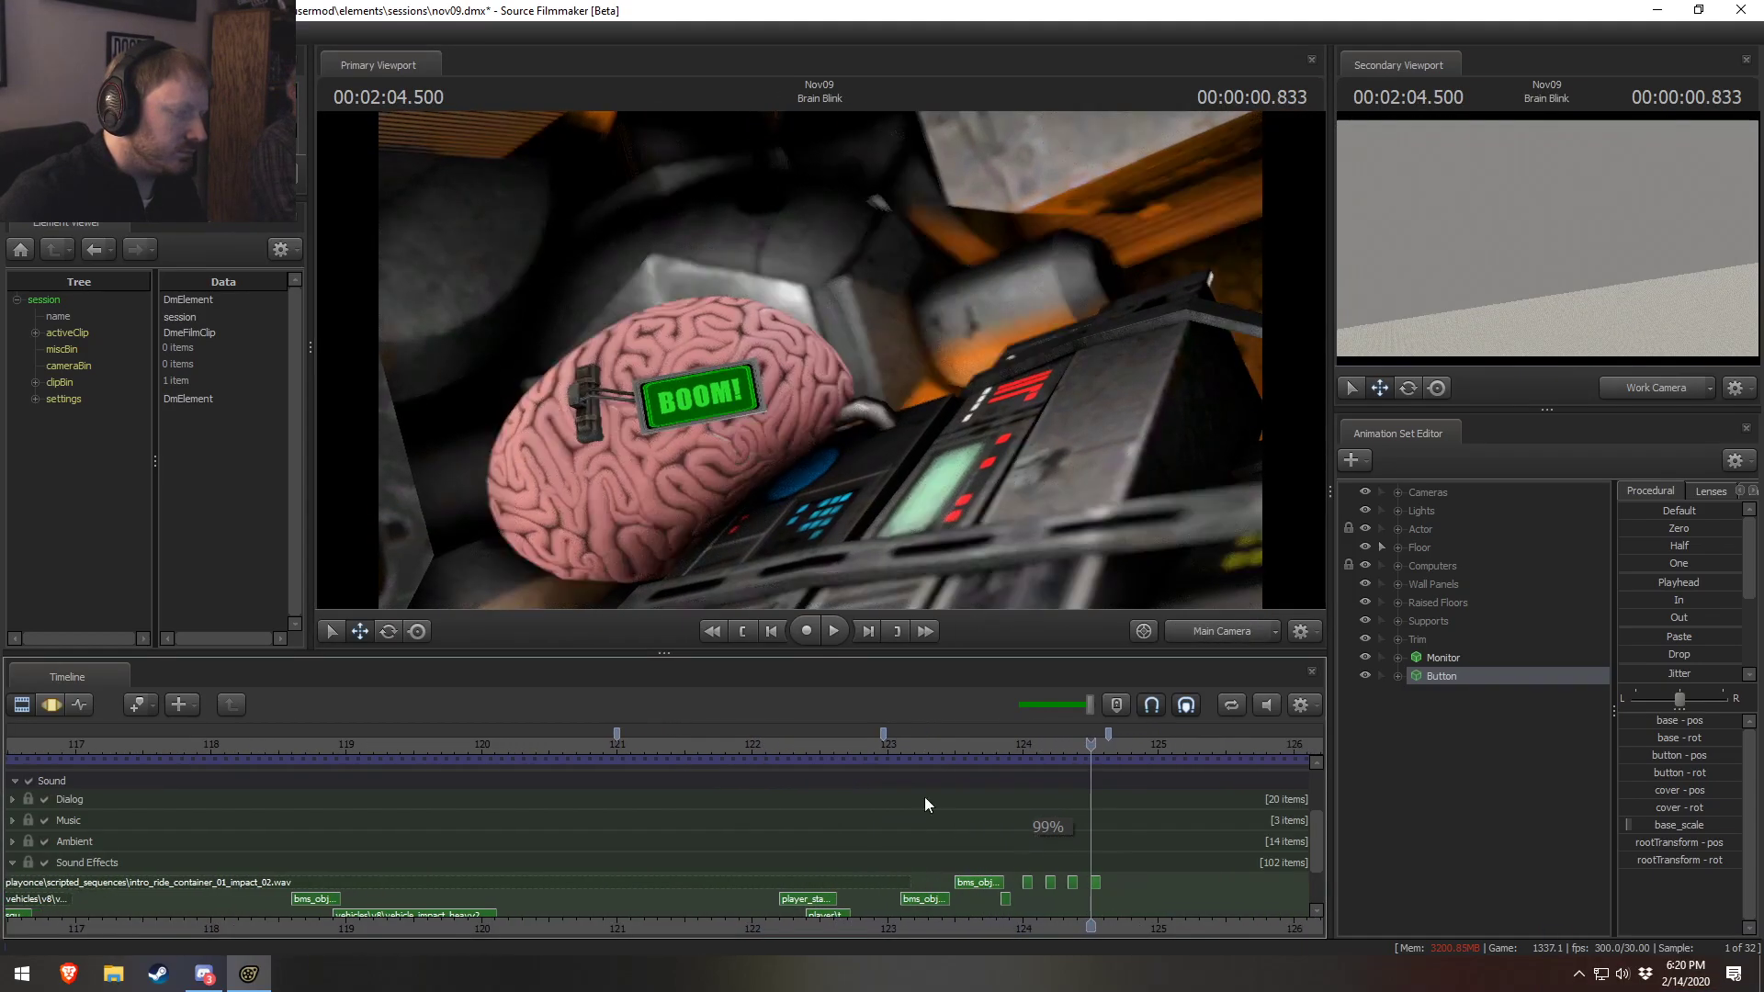
Replay the button press and the cut to Brain Blink several times to judge its timing
{"action": "left_click", "coordinate": [808, 742]}
{"action": "key", "text": "space"}
{"action": "left_click", "coordinate": [820, 742]}
{"action": "key", "text": "space"}
{"action": "left_click", "coordinate": [781, 750]}
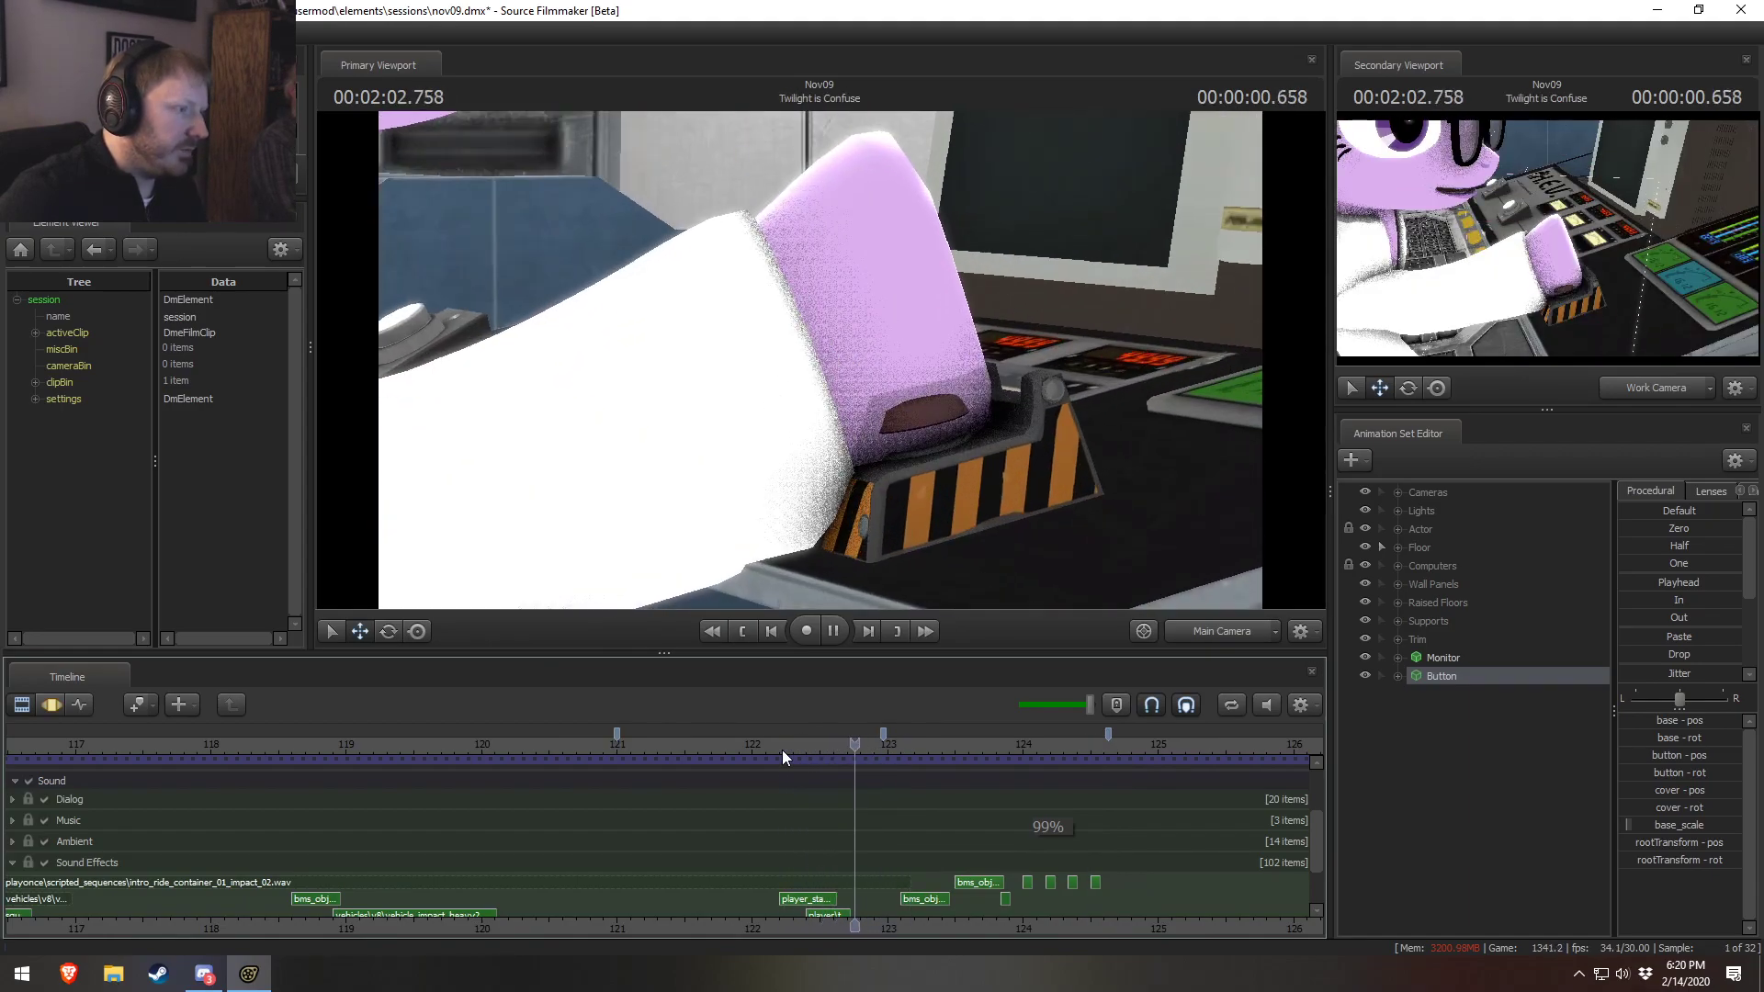
{"action": "key", "text": "space"}
Extend the end of the Twilight is Confuse clip to a duration of 02.233
{"action": "left_click_drag", "start_coordinate": [1313, 849], "coordinate": [1250, 757]}
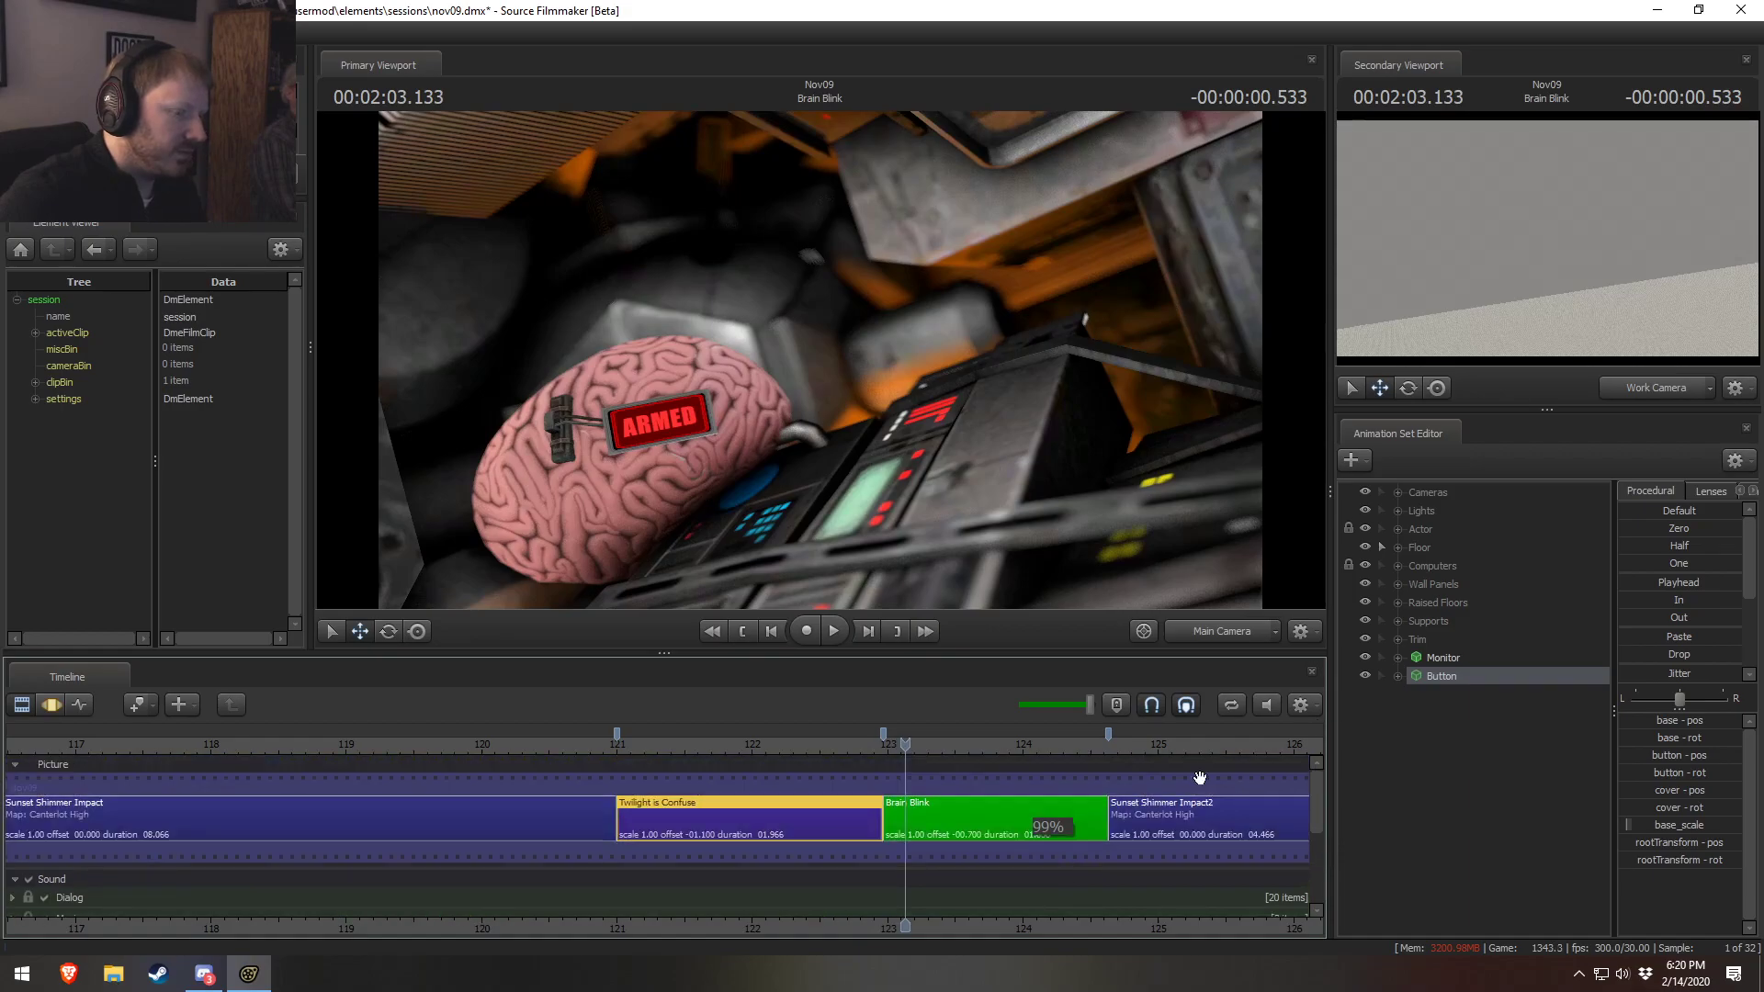
{"action": "scroll", "coordinate": [917, 814], "scroll_direction": "up", "scroll_amount": 4}
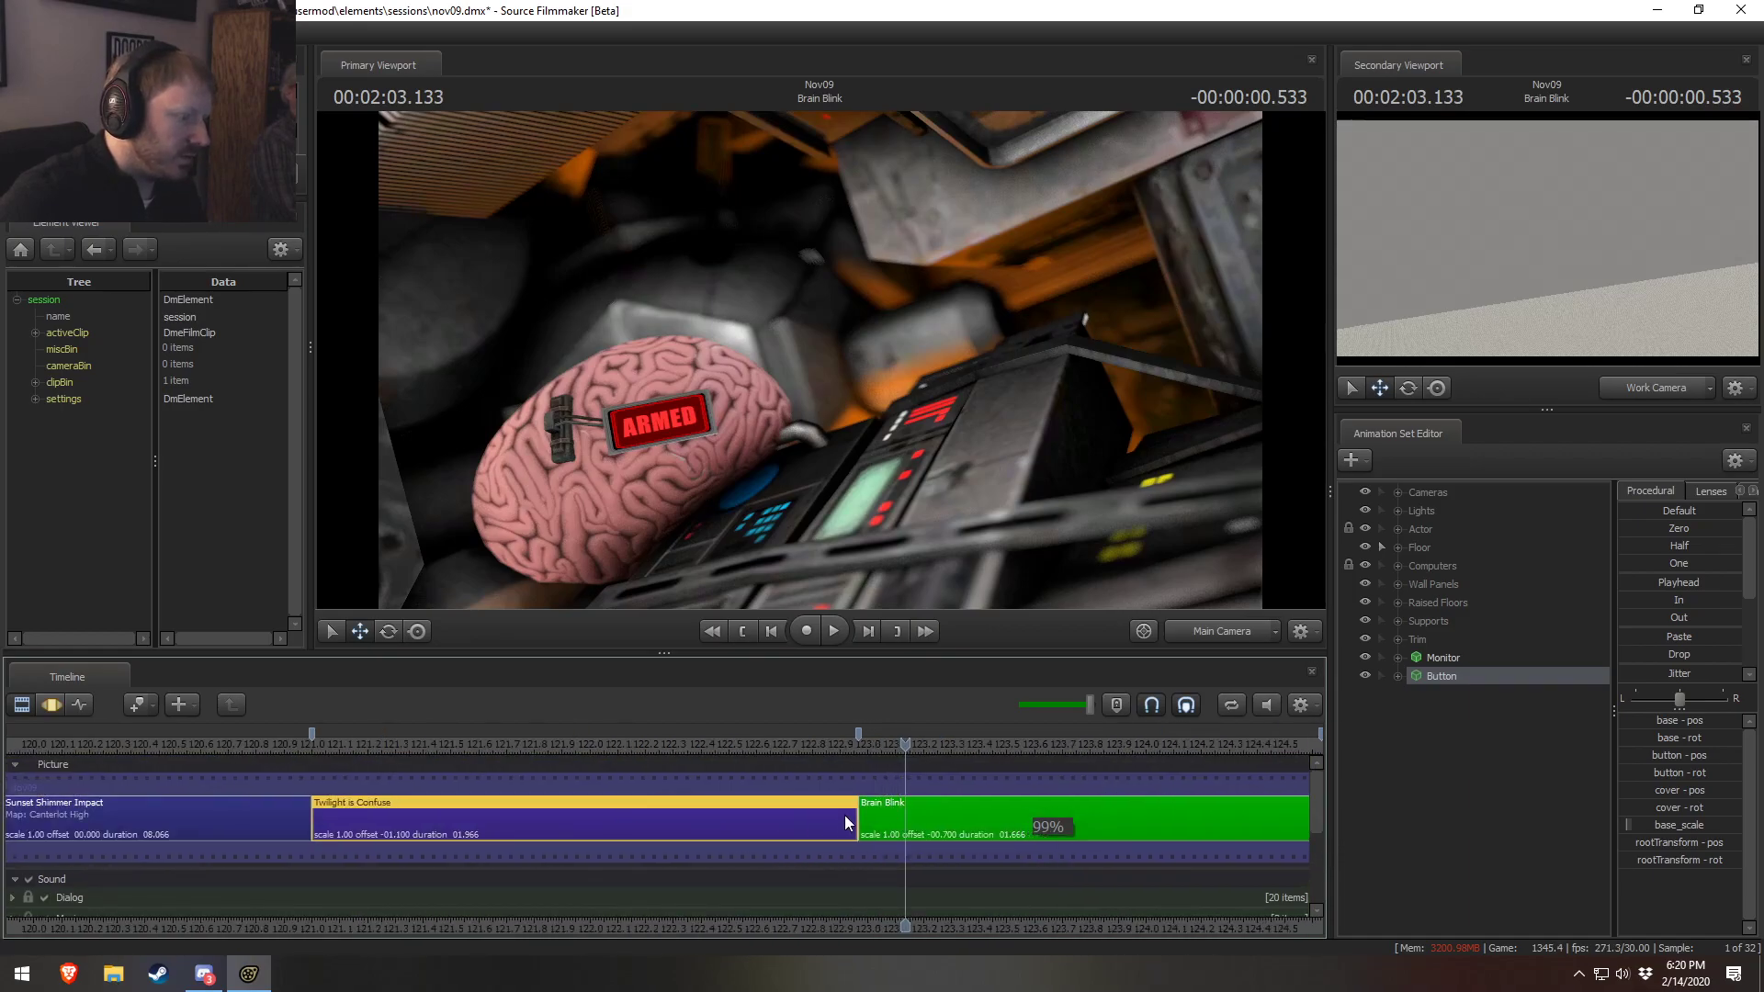
{"action": "left_click_drag", "start_coordinate": [847, 823], "coordinate": [933, 829]}
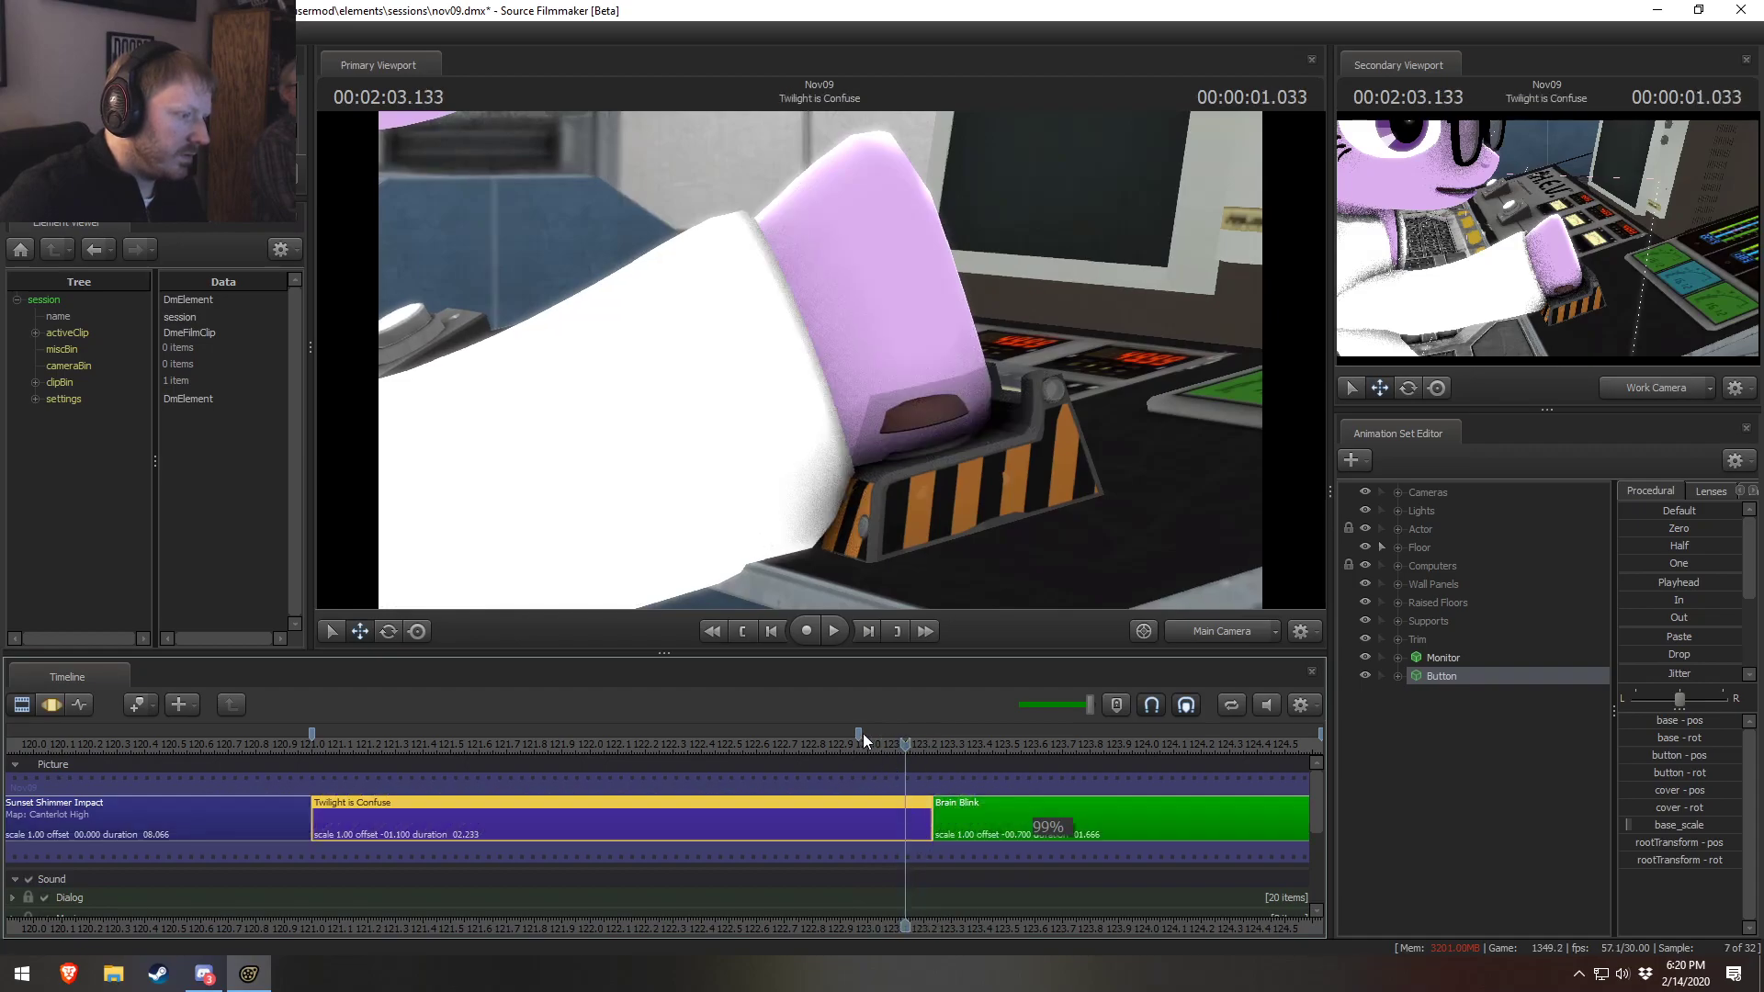
Replay the button press and the cut into Brain Blink from progressively different points to judge the lengthened clip
{"action": "scroll", "coordinate": [930, 774], "scroll_direction": "down", "scroll_amount": 5}
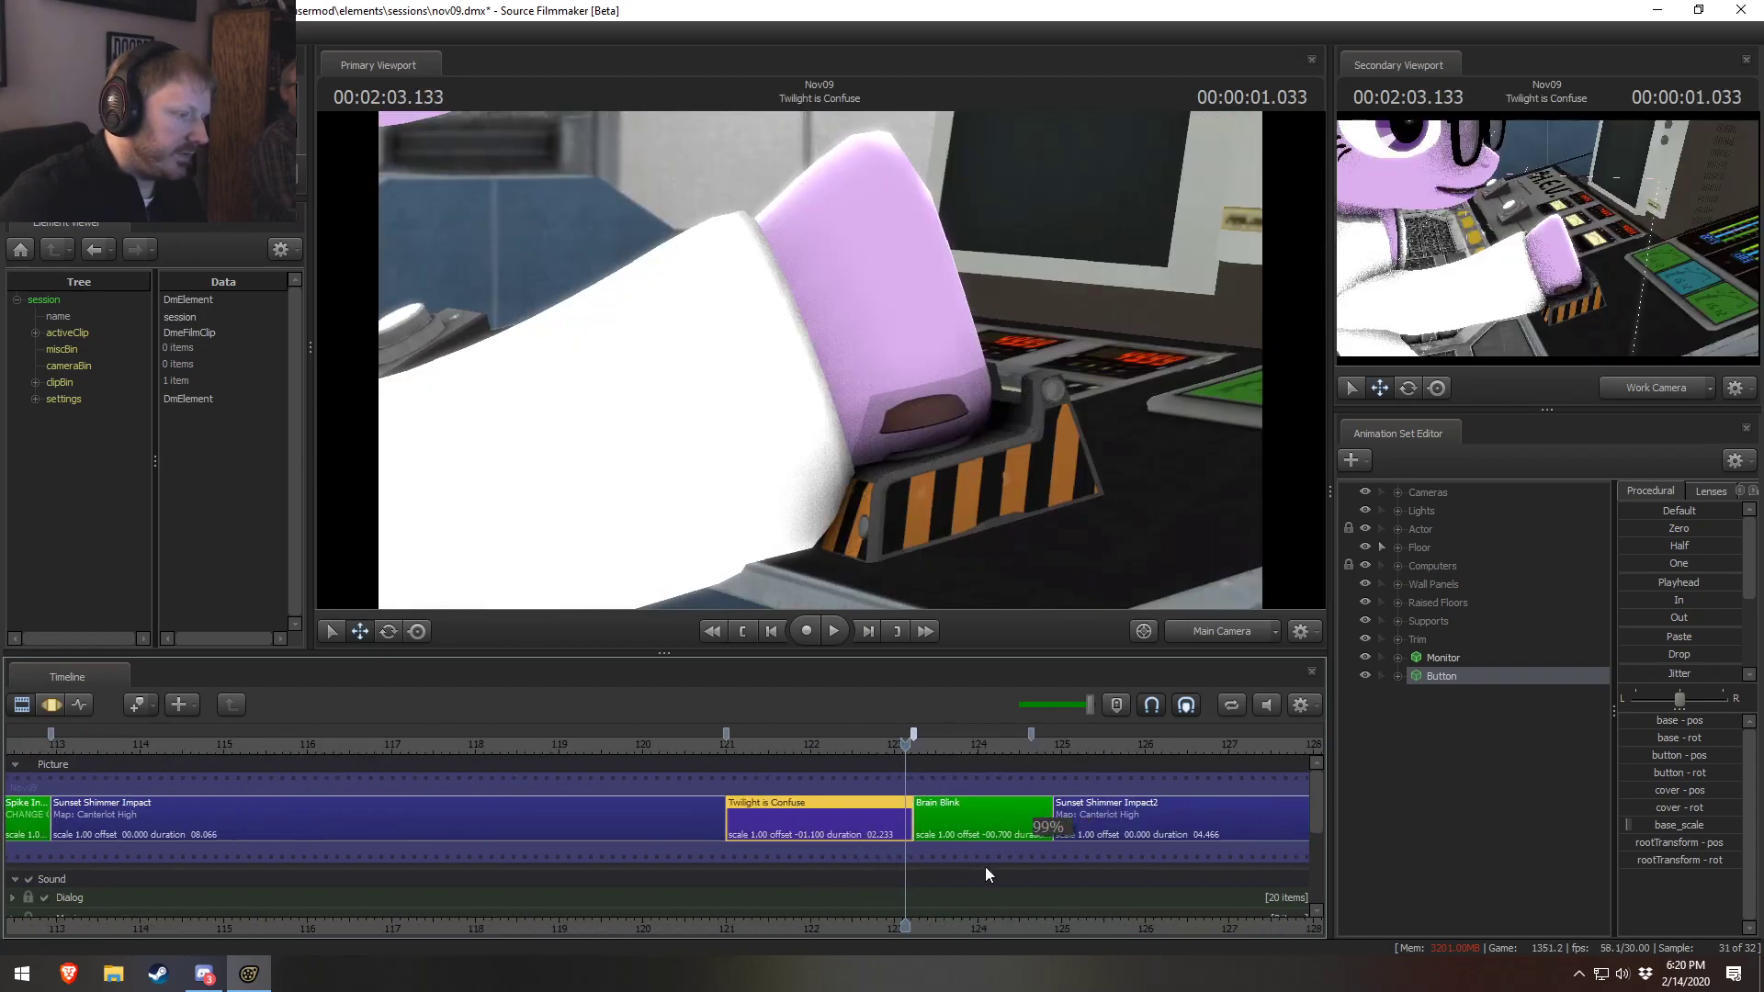
{"action": "left_click", "coordinate": [791, 744]}
{"action": "key", "text": "space"}
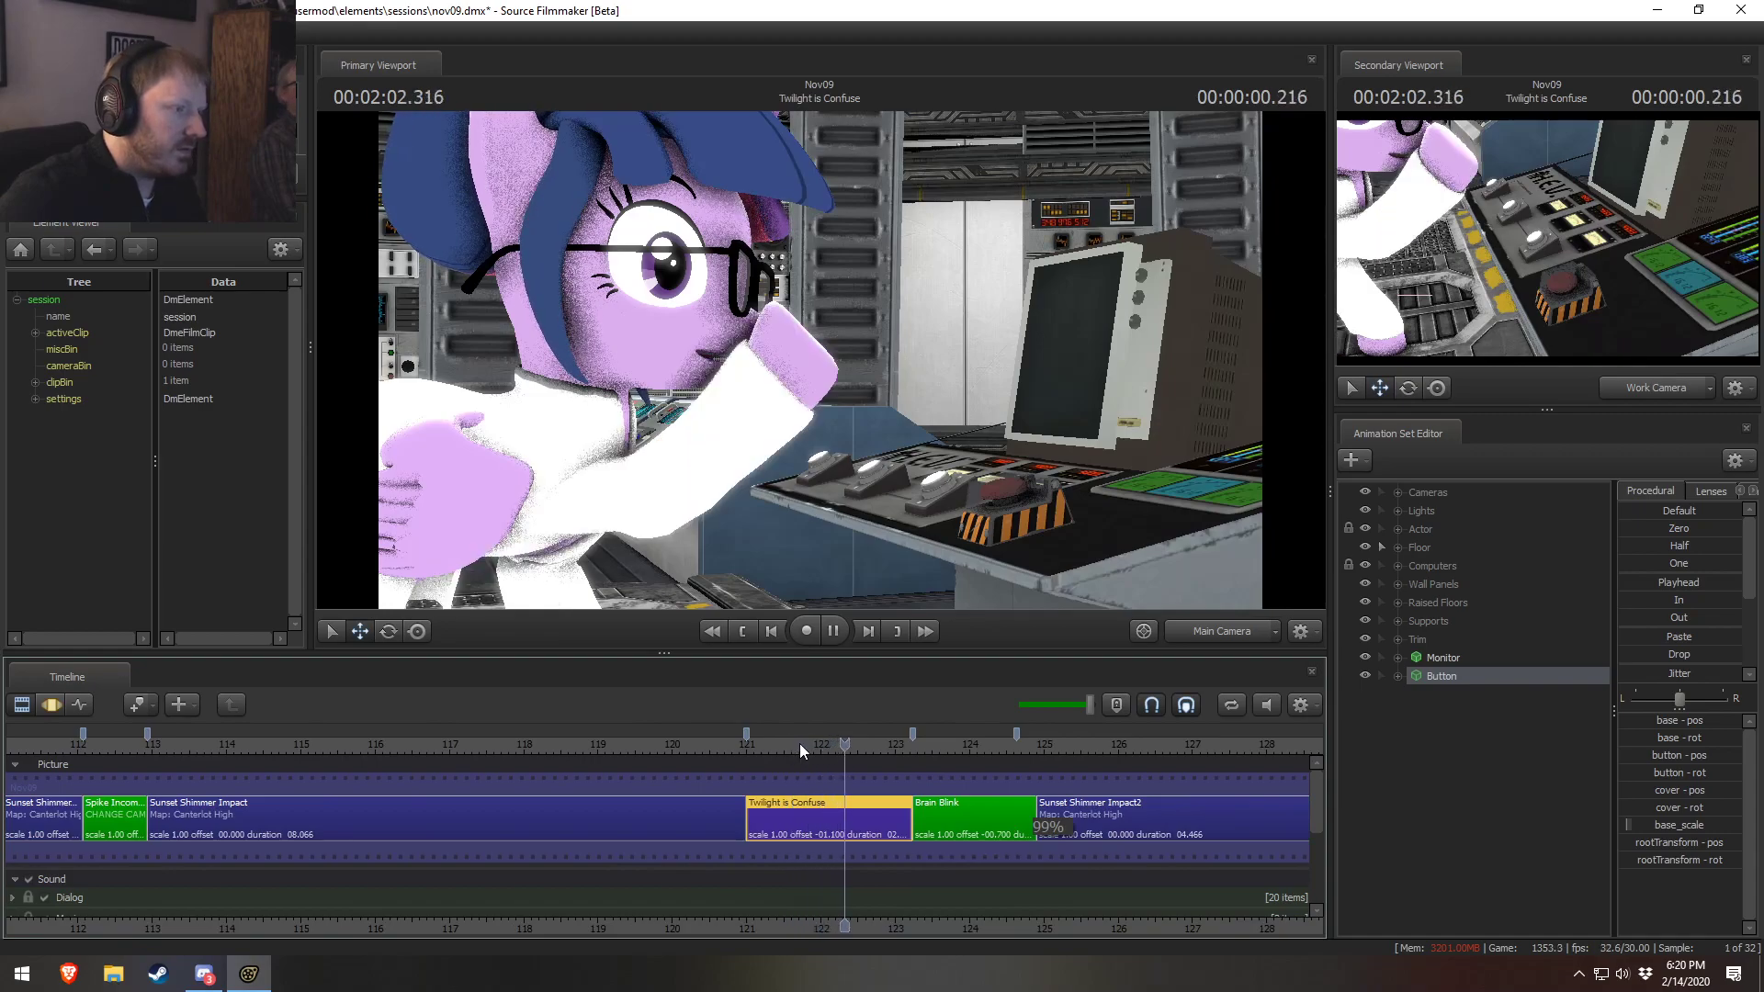
{"action": "key", "text": "space"}
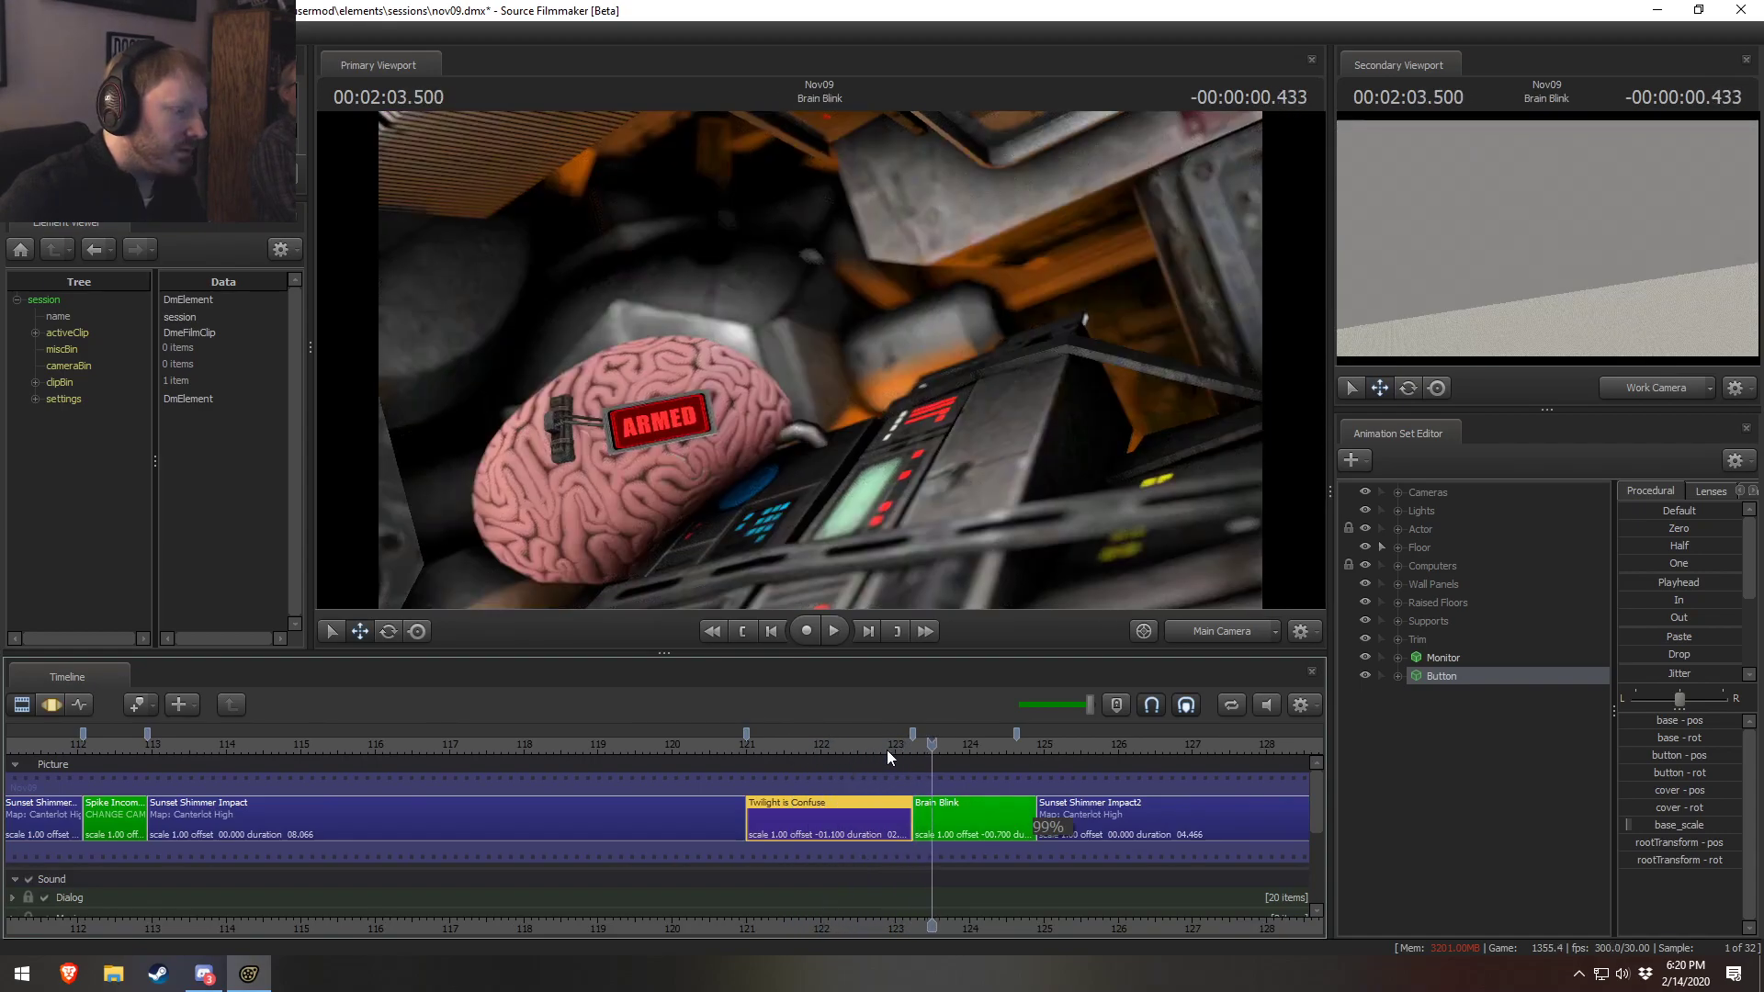
{"action": "left_click", "coordinate": [866, 750]}
{"action": "key", "text": "space"}
{"action": "left_click", "coordinate": [845, 749]}
{"action": "key", "text": "space"}
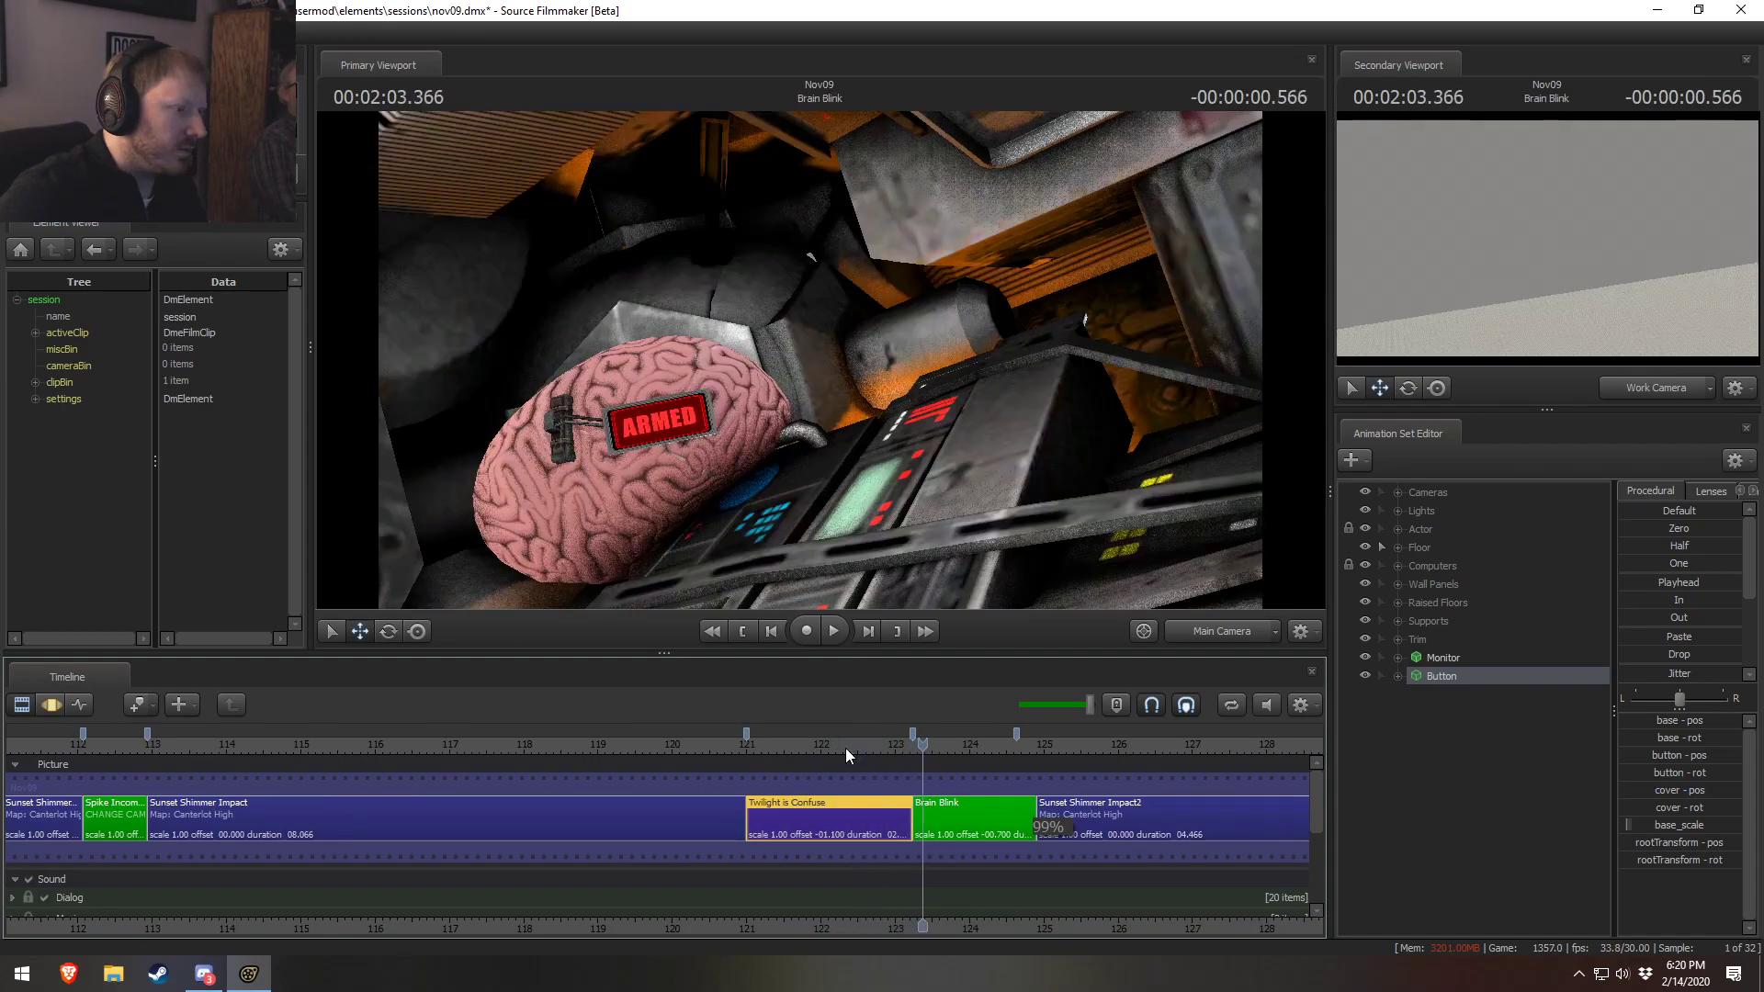
Shorten the end of the Twilight is Confuse clip to a duration of 02.166 and play the cut into Brain Blink
{"action": "scroll", "coordinate": [850, 752], "scroll_direction": "up", "scroll_amount": 5}
{"action": "left_click_drag", "start_coordinate": [886, 817], "coordinate": [873, 817]}
{"action": "left_click_drag", "start_coordinate": [898, 733], "coordinate": [883, 732]}
{"action": "left_click", "coordinate": [696, 747]}
{"action": "key", "text": "space"}
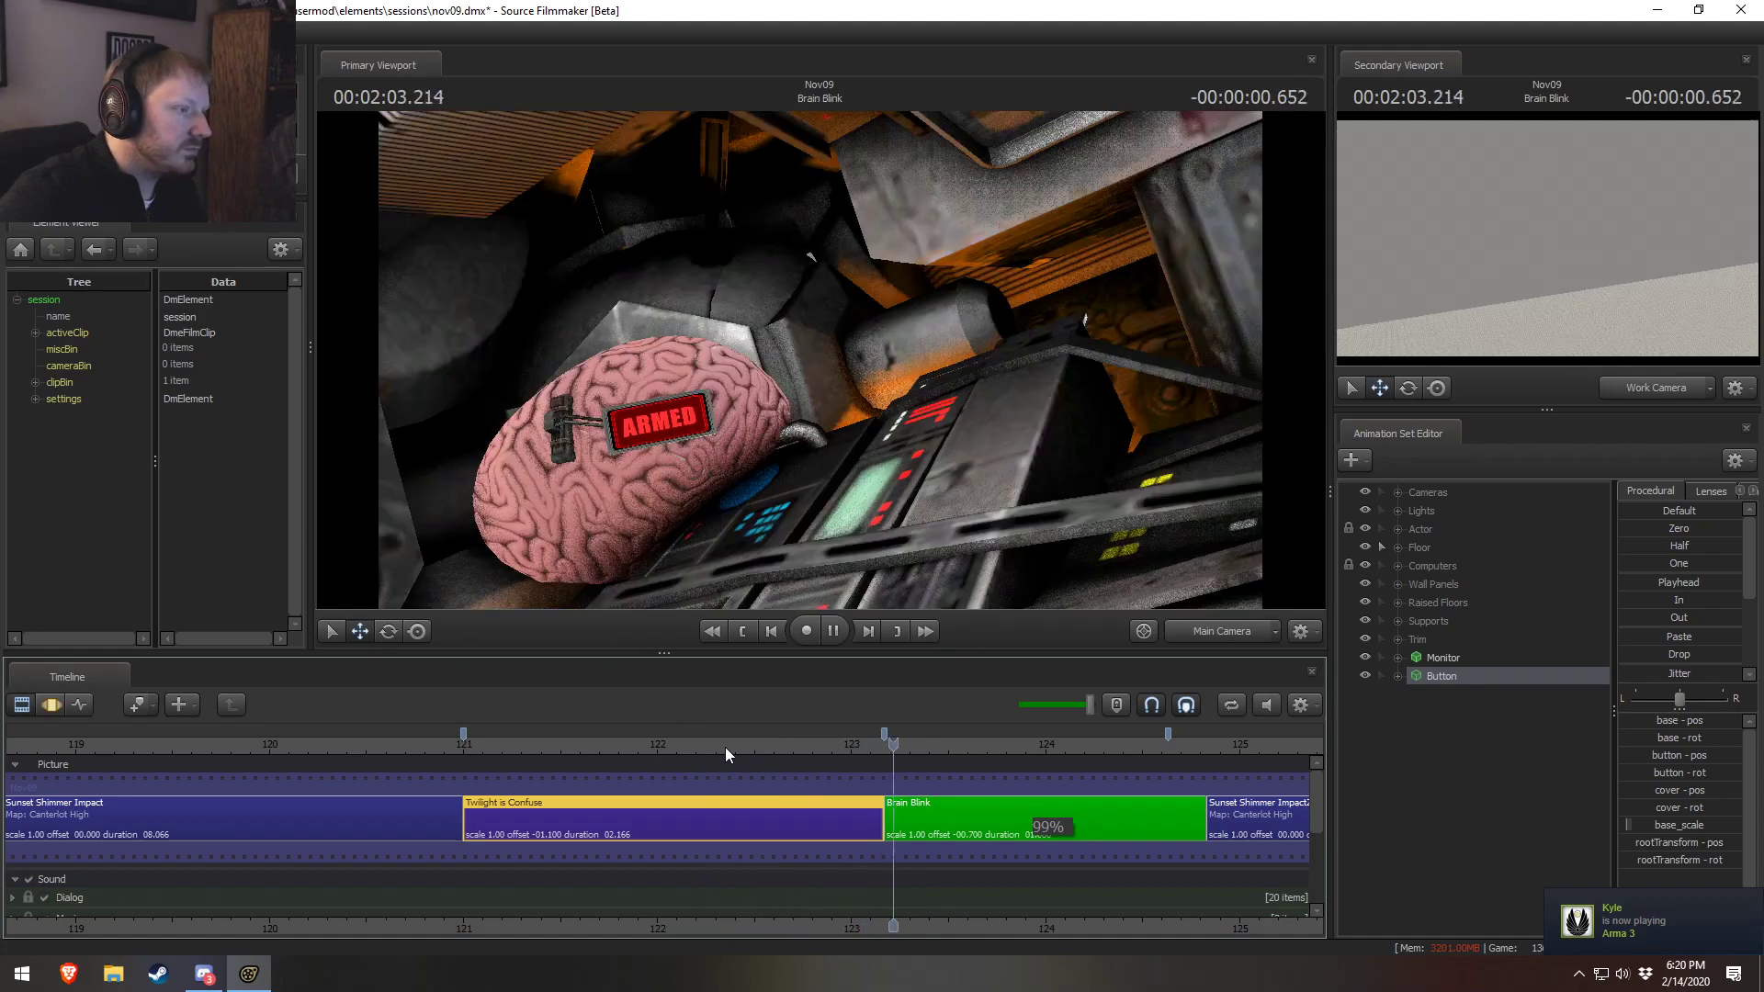
{"action": "key", "text": "space"}
Scrub through the shots after Brain Blink, then play the button press from about 122 seconds
{"action": "middle_click_drag", "start_coordinate": [985, 892], "coordinate": [558, 873]}
{"action": "left_click_drag", "start_coordinate": [743, 732], "coordinate": [780, 762]}
{"action": "scroll", "coordinate": [1072, 820], "scroll_direction": "down", "scroll_amount": 3}
{"action": "left_click_drag", "start_coordinate": [1114, 735], "coordinate": [1133, 752]}
{"action": "left_click", "coordinate": [368, 748]}
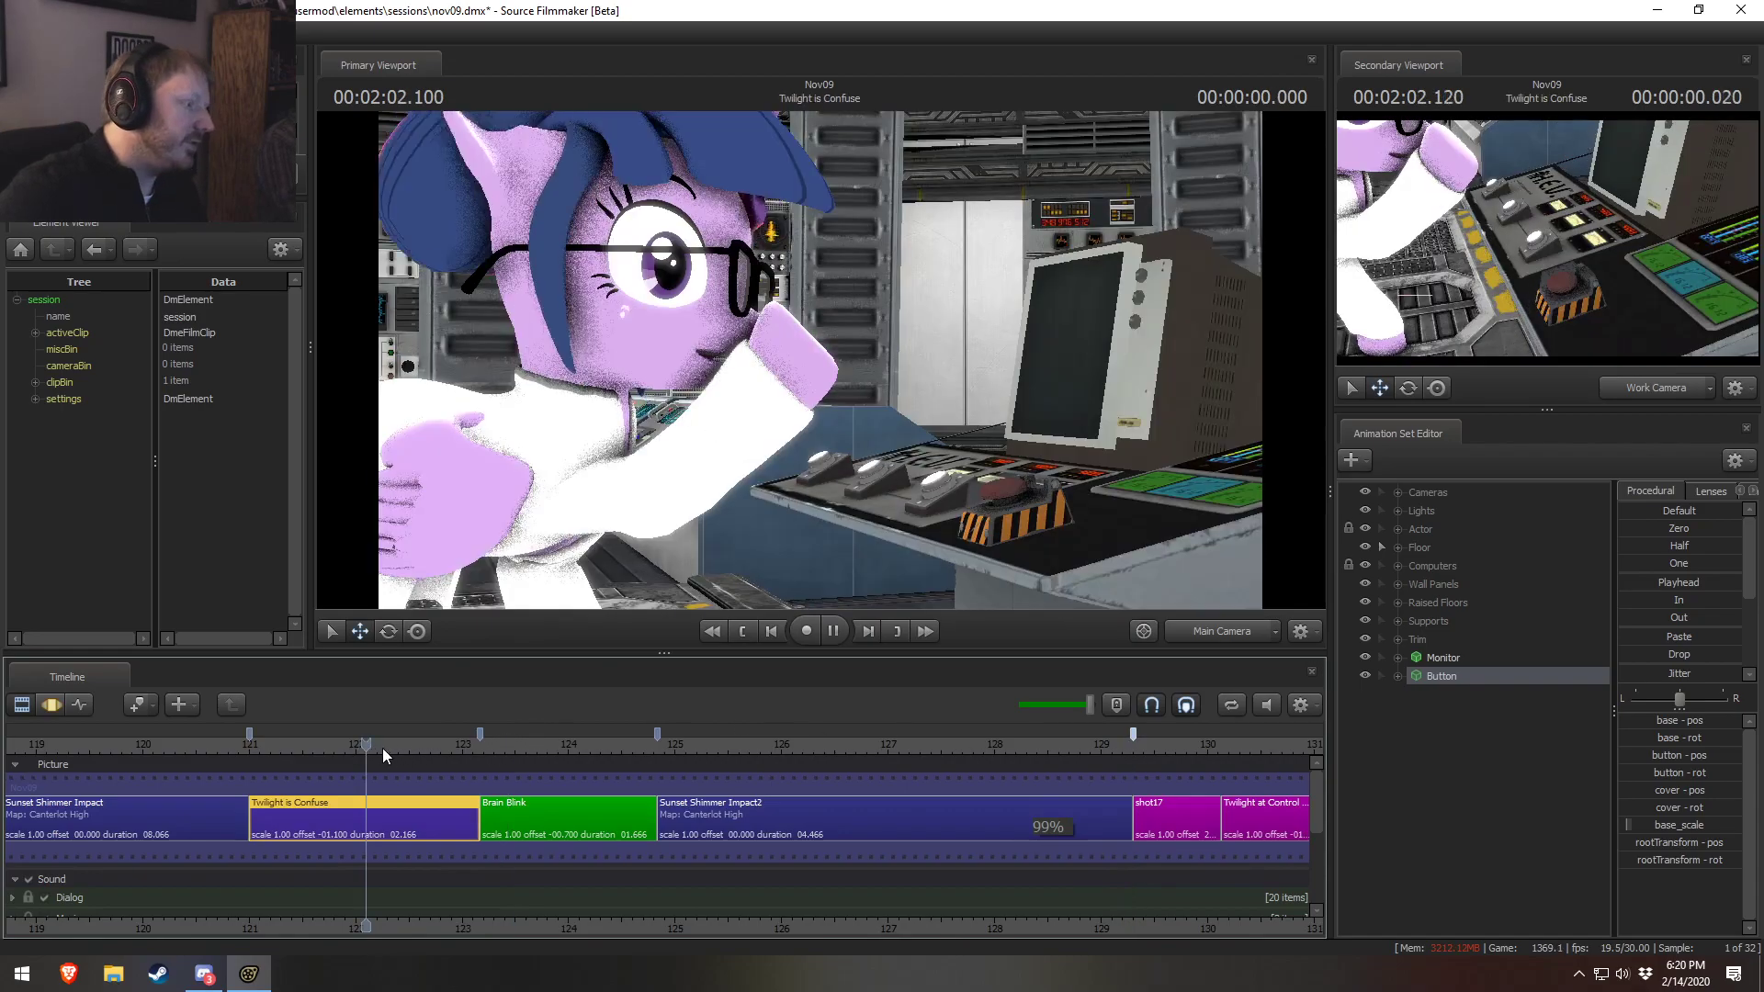
{"action": "key", "text": "space"}
{"action": "key", "text": "space"}
Scrub the button press up to the last frames of Twilight is Confuse and play across the cut
{"action": "left_click_drag", "start_coordinate": [396, 752], "coordinate": [417, 766]}
{"action": "scroll", "coordinate": [436, 845], "scroll_direction": "down", "scroll_amount": 2}
{"action": "scroll", "coordinate": [436, 838], "scroll_direction": "up", "scroll_amount": 3}
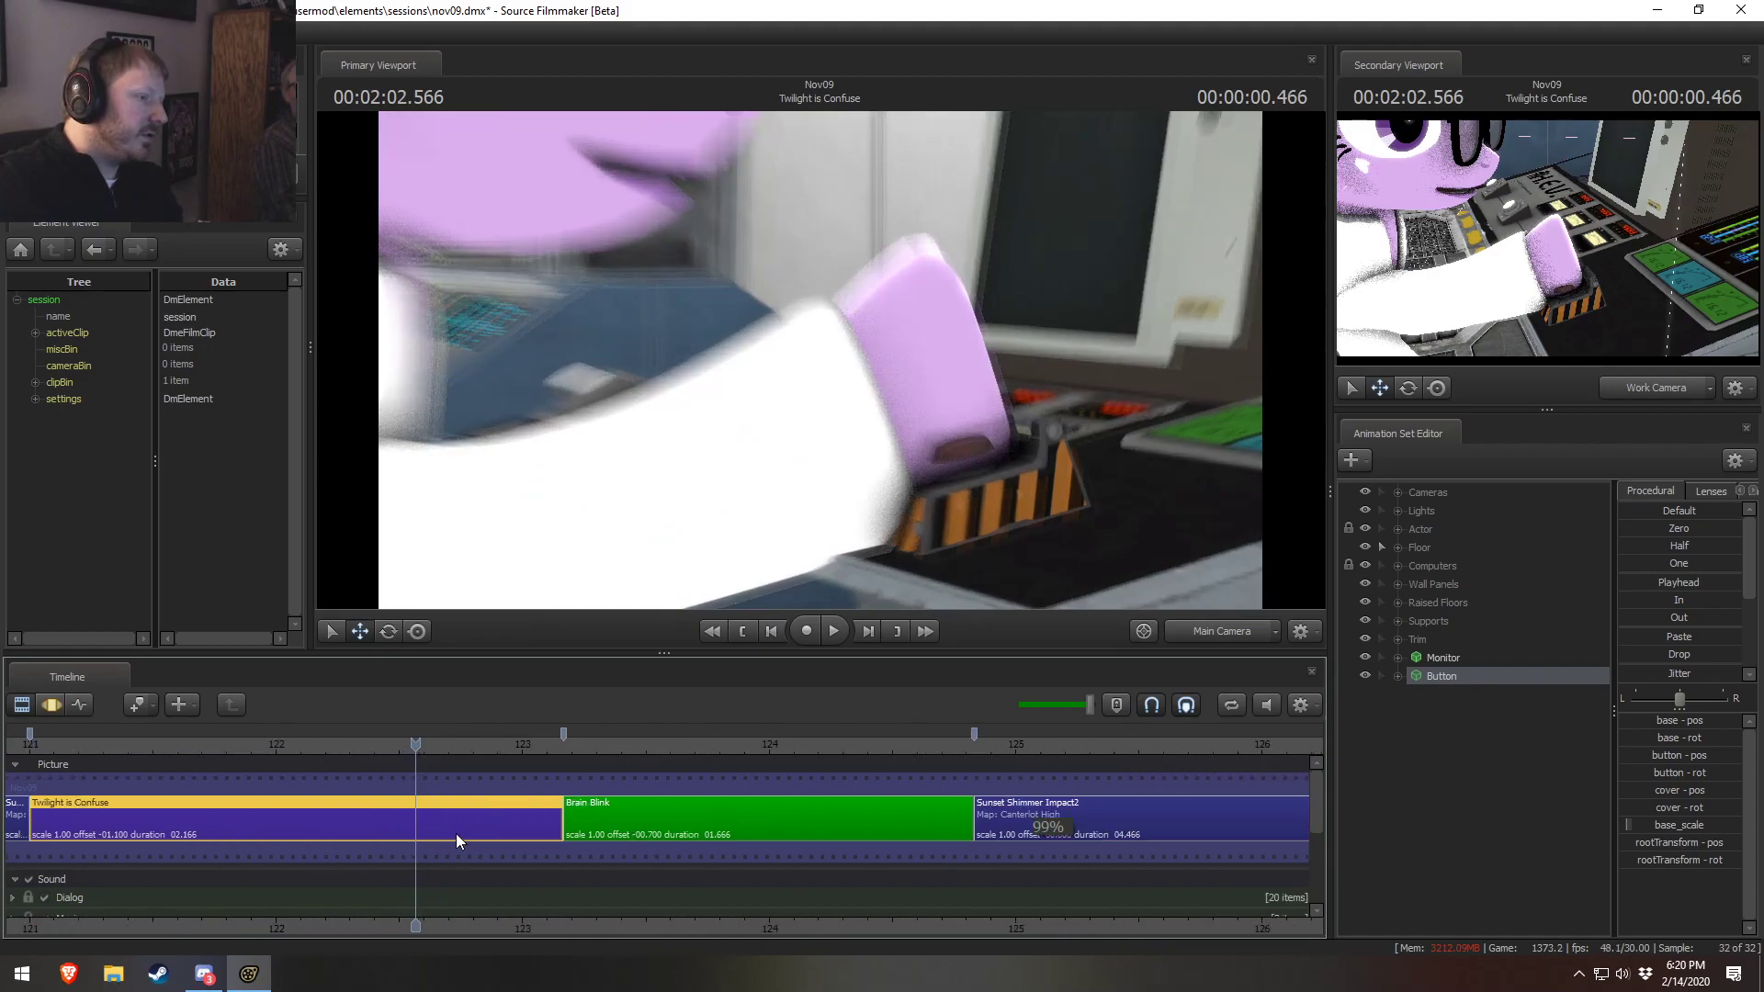
{"action": "left_click", "coordinate": [550, 745]}
{"action": "left_click", "coordinate": [557, 753]}
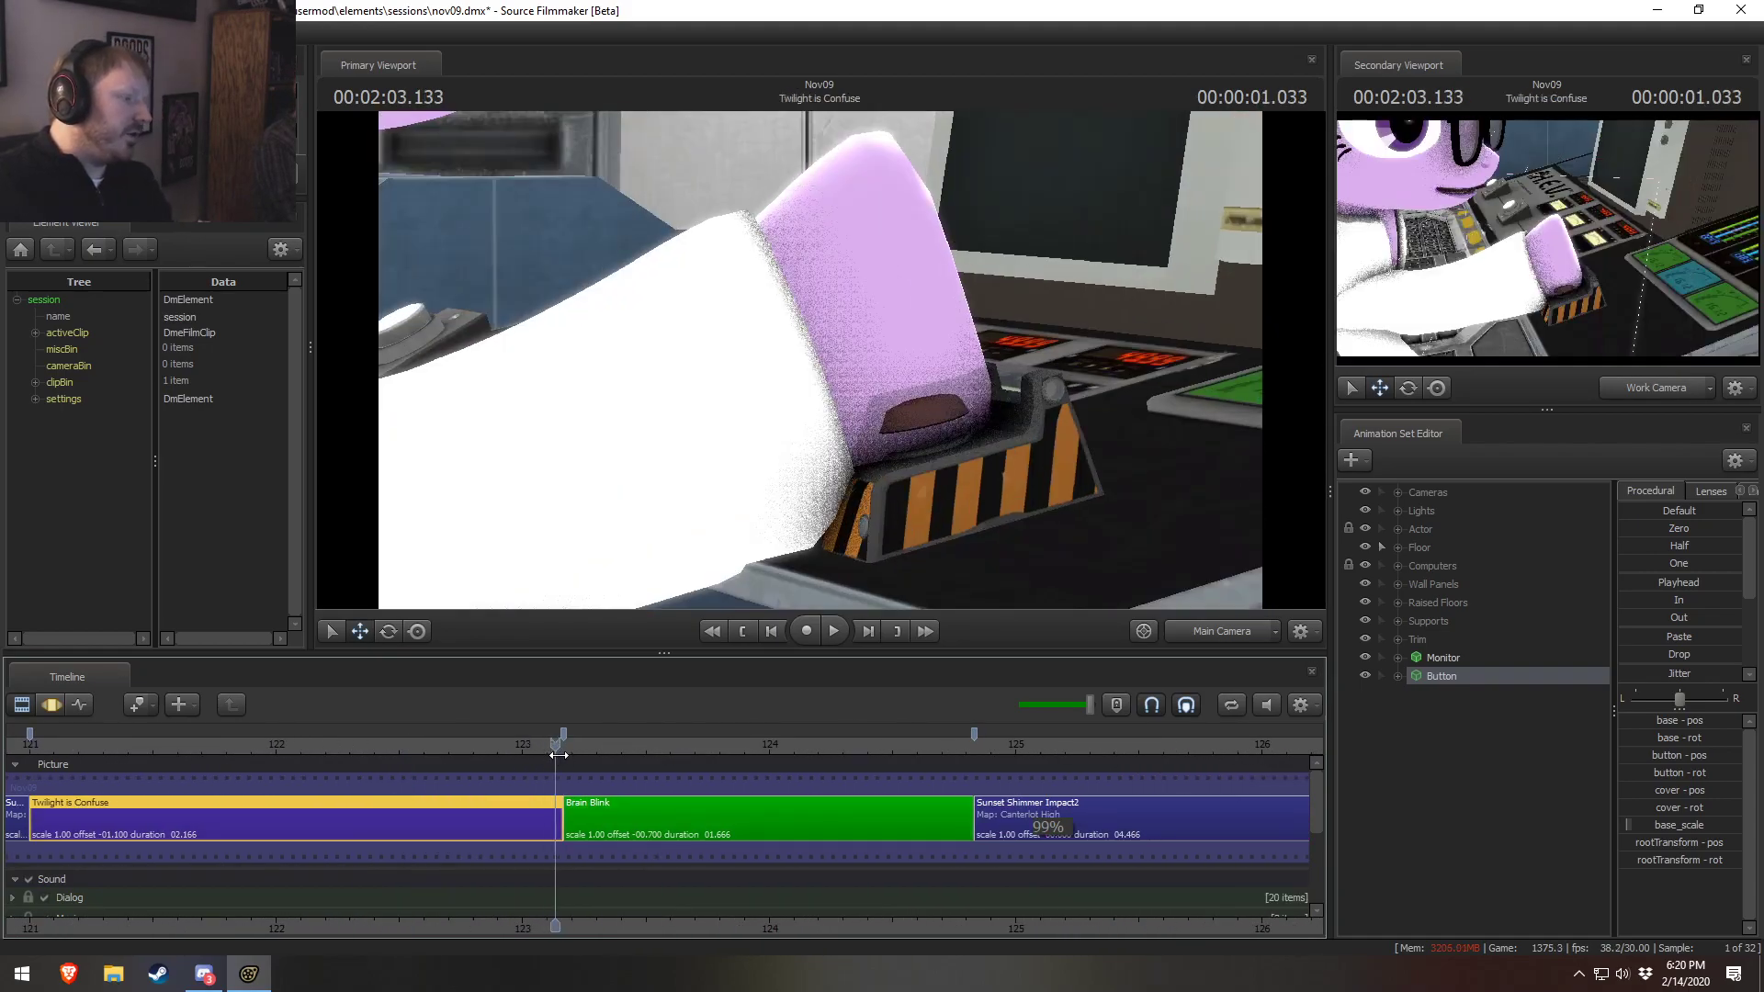
{"action": "left_click_drag", "start_coordinate": [409, 726], "coordinate": [473, 756]}
{"action": "key", "text": "space"}
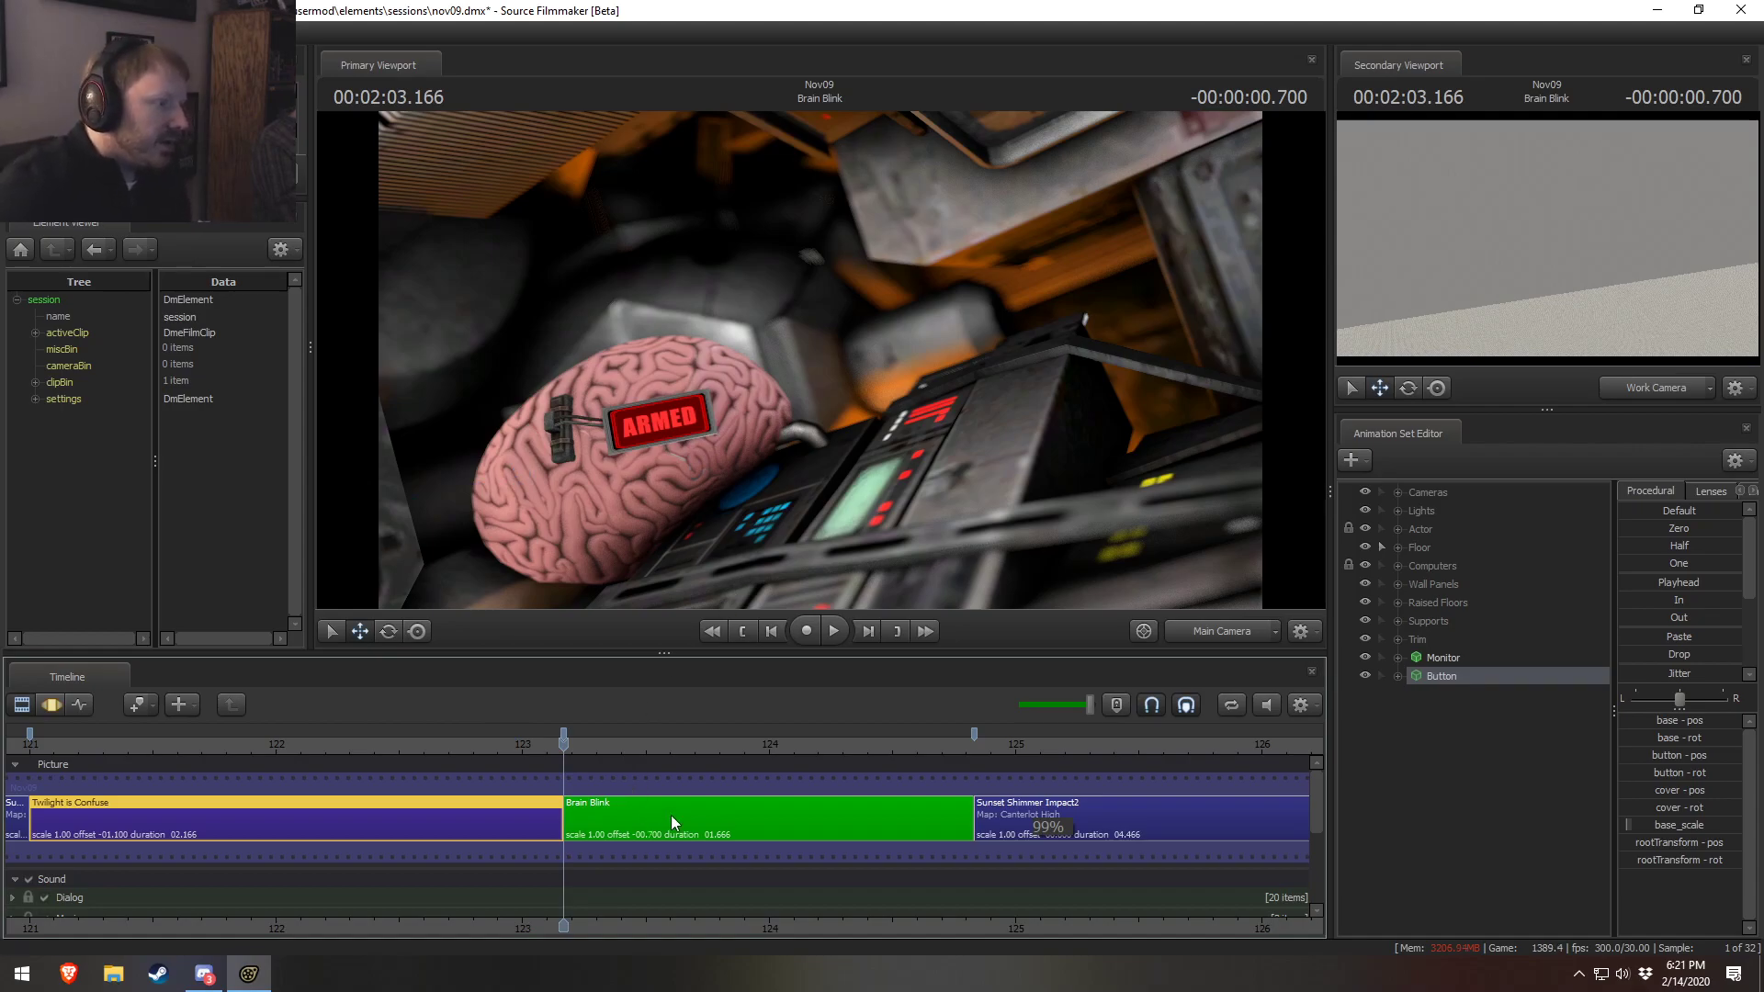
Enable lighting in the primary viewport and play the Brain Blink shot to review its change from ARMED to BOOM!
{"action": "right_click", "coordinate": [935, 399]}
{"action": "left_click", "coordinate": [976, 427]}
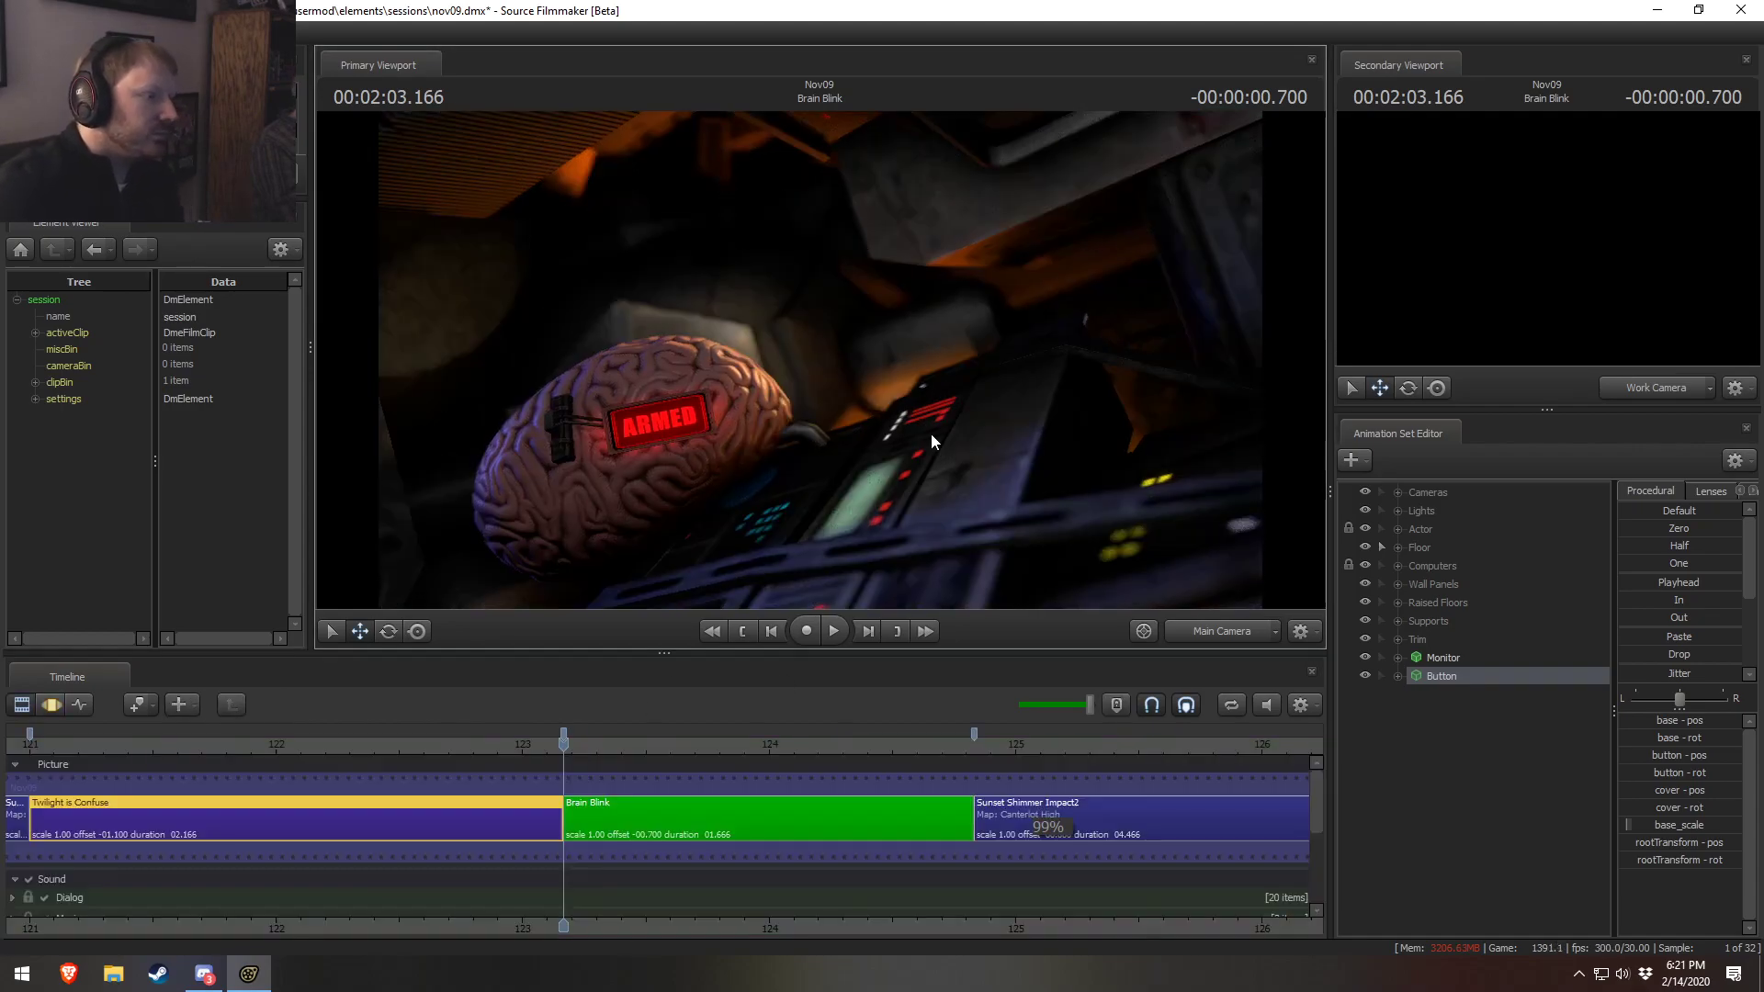
{"action": "key", "text": "space"}
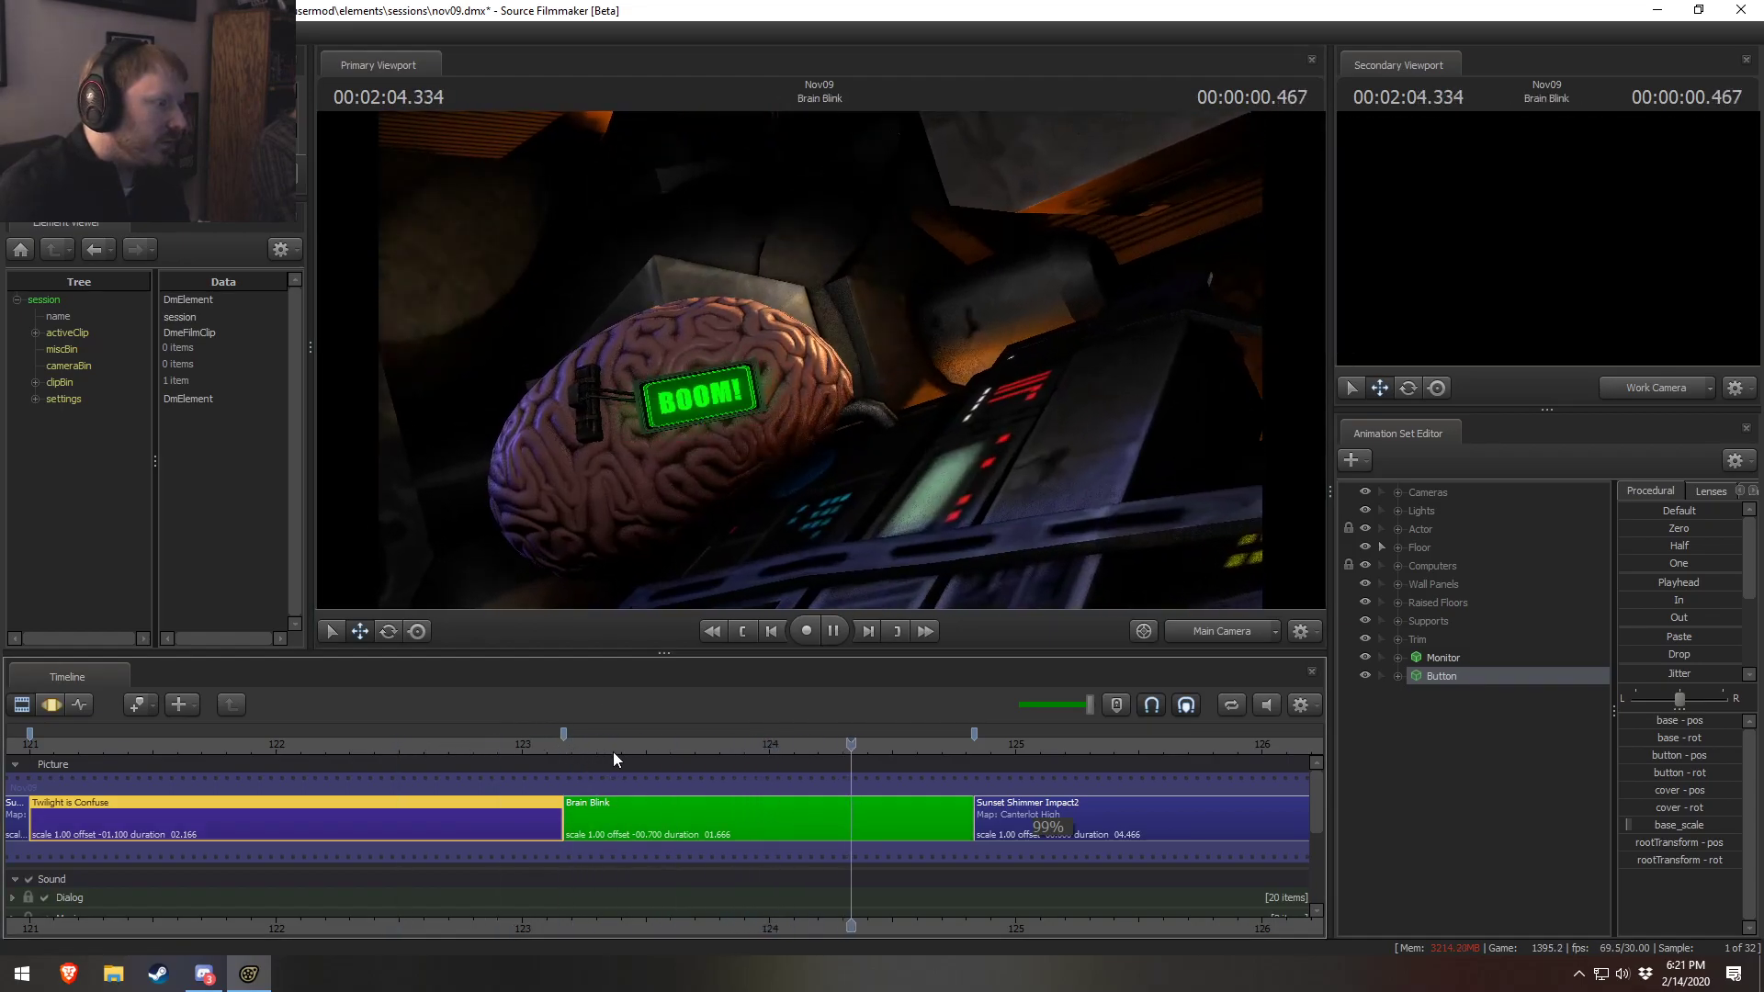
{"action": "left_click_drag", "start_coordinate": [937, 750], "coordinate": [636, 726]}
{"action": "key", "text": "space"}
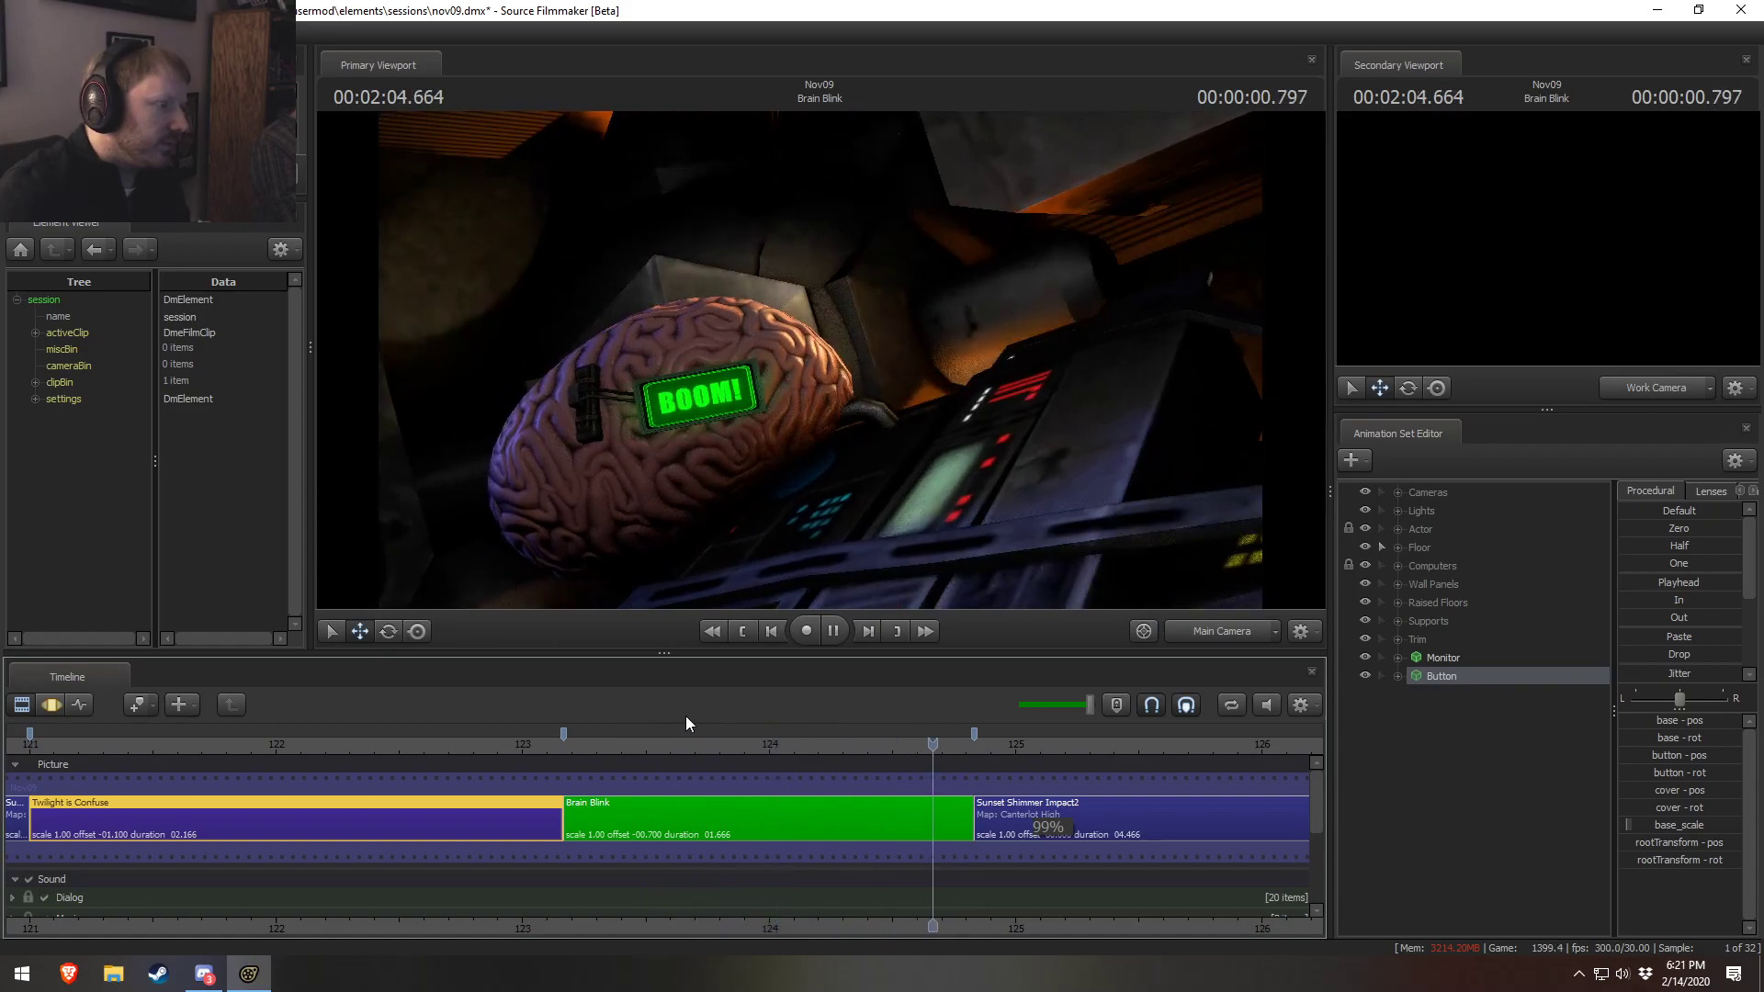
{"action": "left_click", "coordinate": [672, 746]}
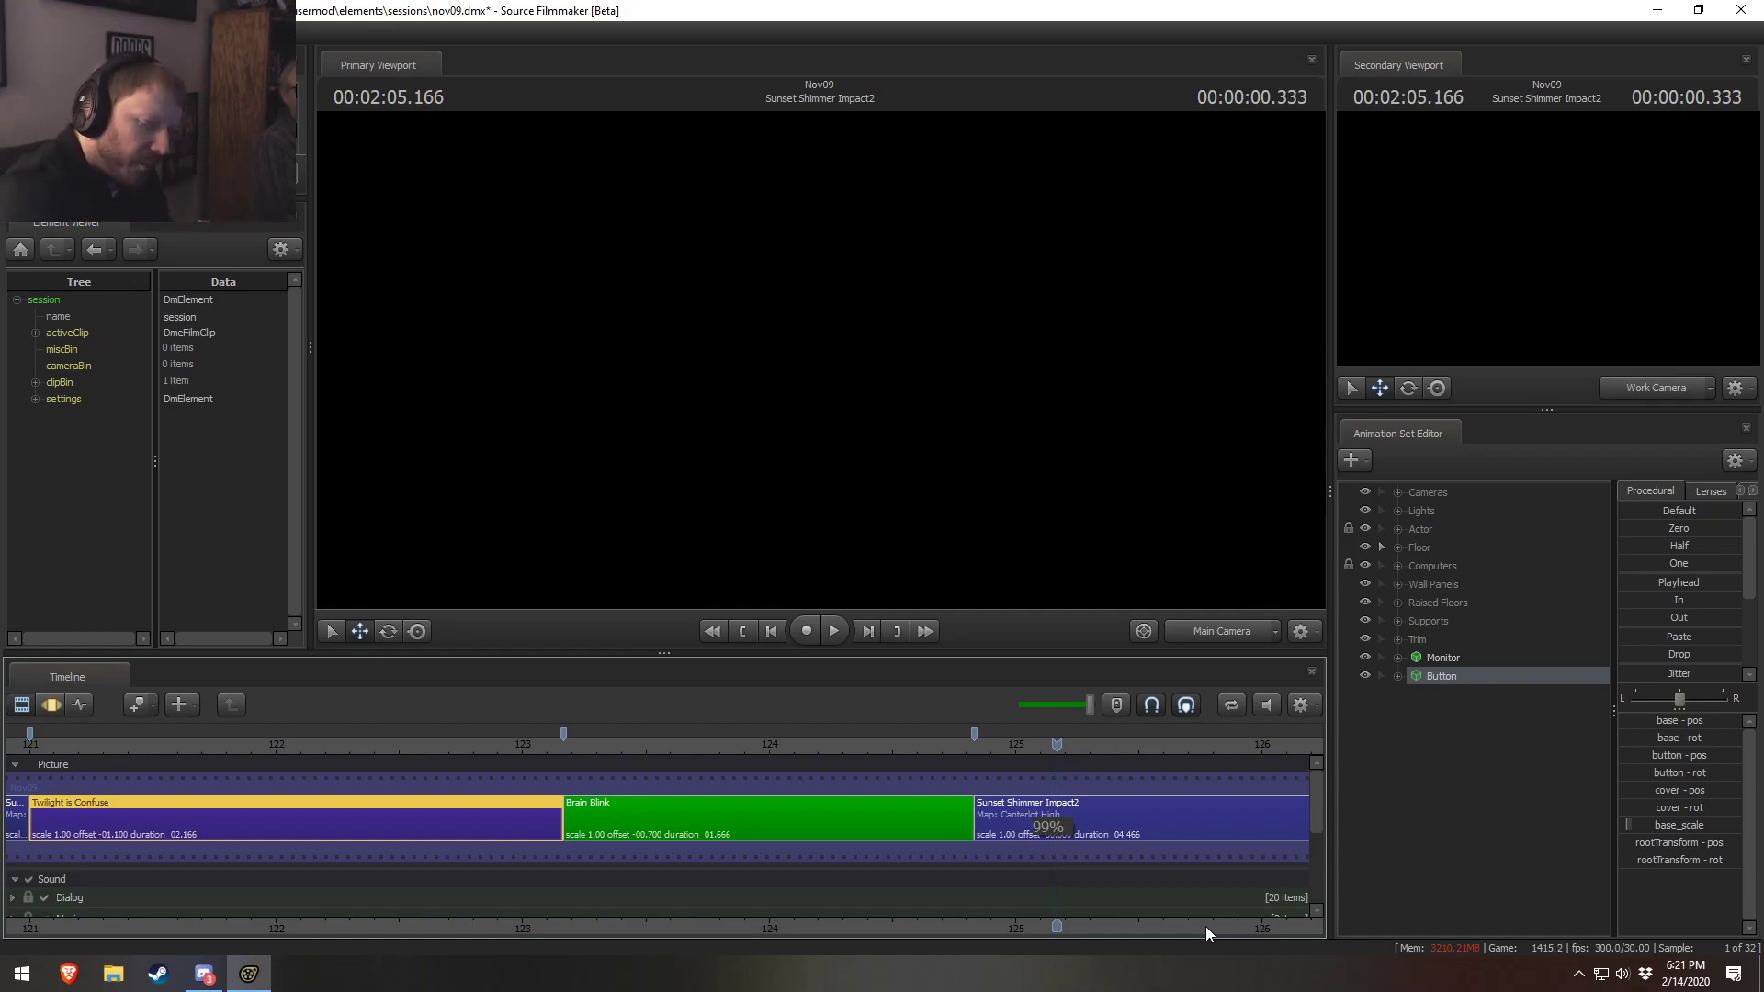
Play the lit sequence from the Twilight is Confuse button press through Brain Blink
{"action": "left_click", "coordinate": [414, 758]}
{"action": "left_click", "coordinate": [310, 746]}
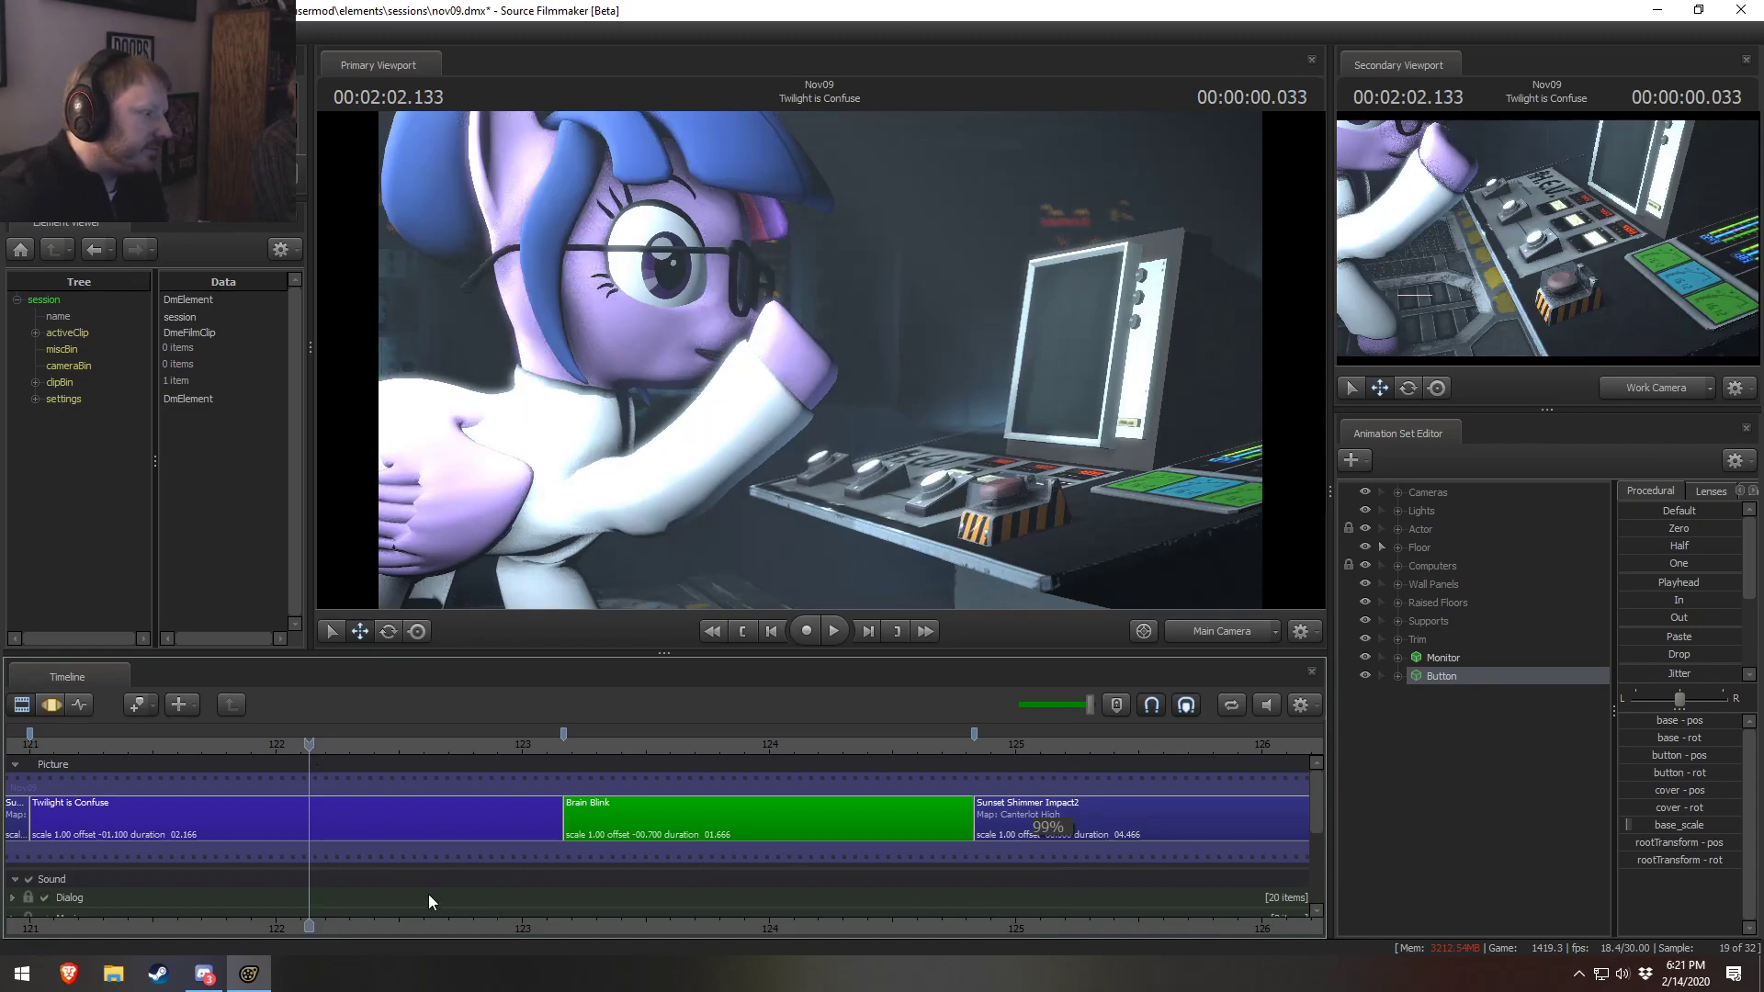
{"action": "key", "text": "space"}
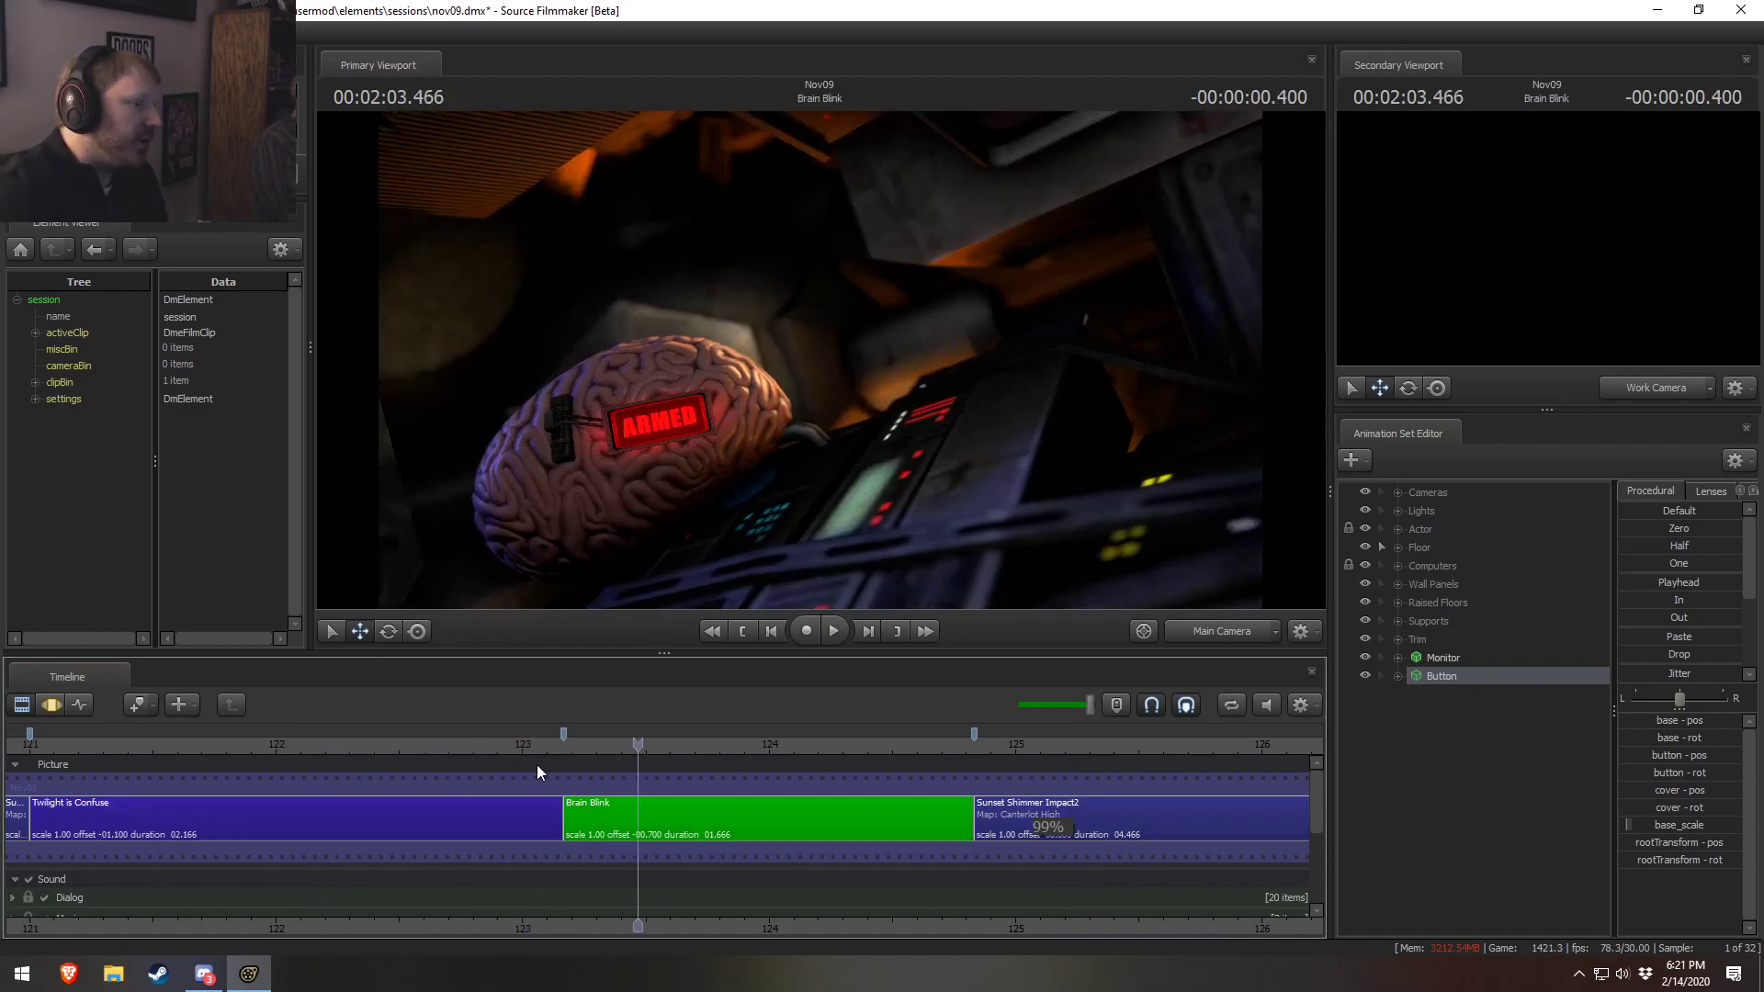
{"action": "key", "text": "space"}
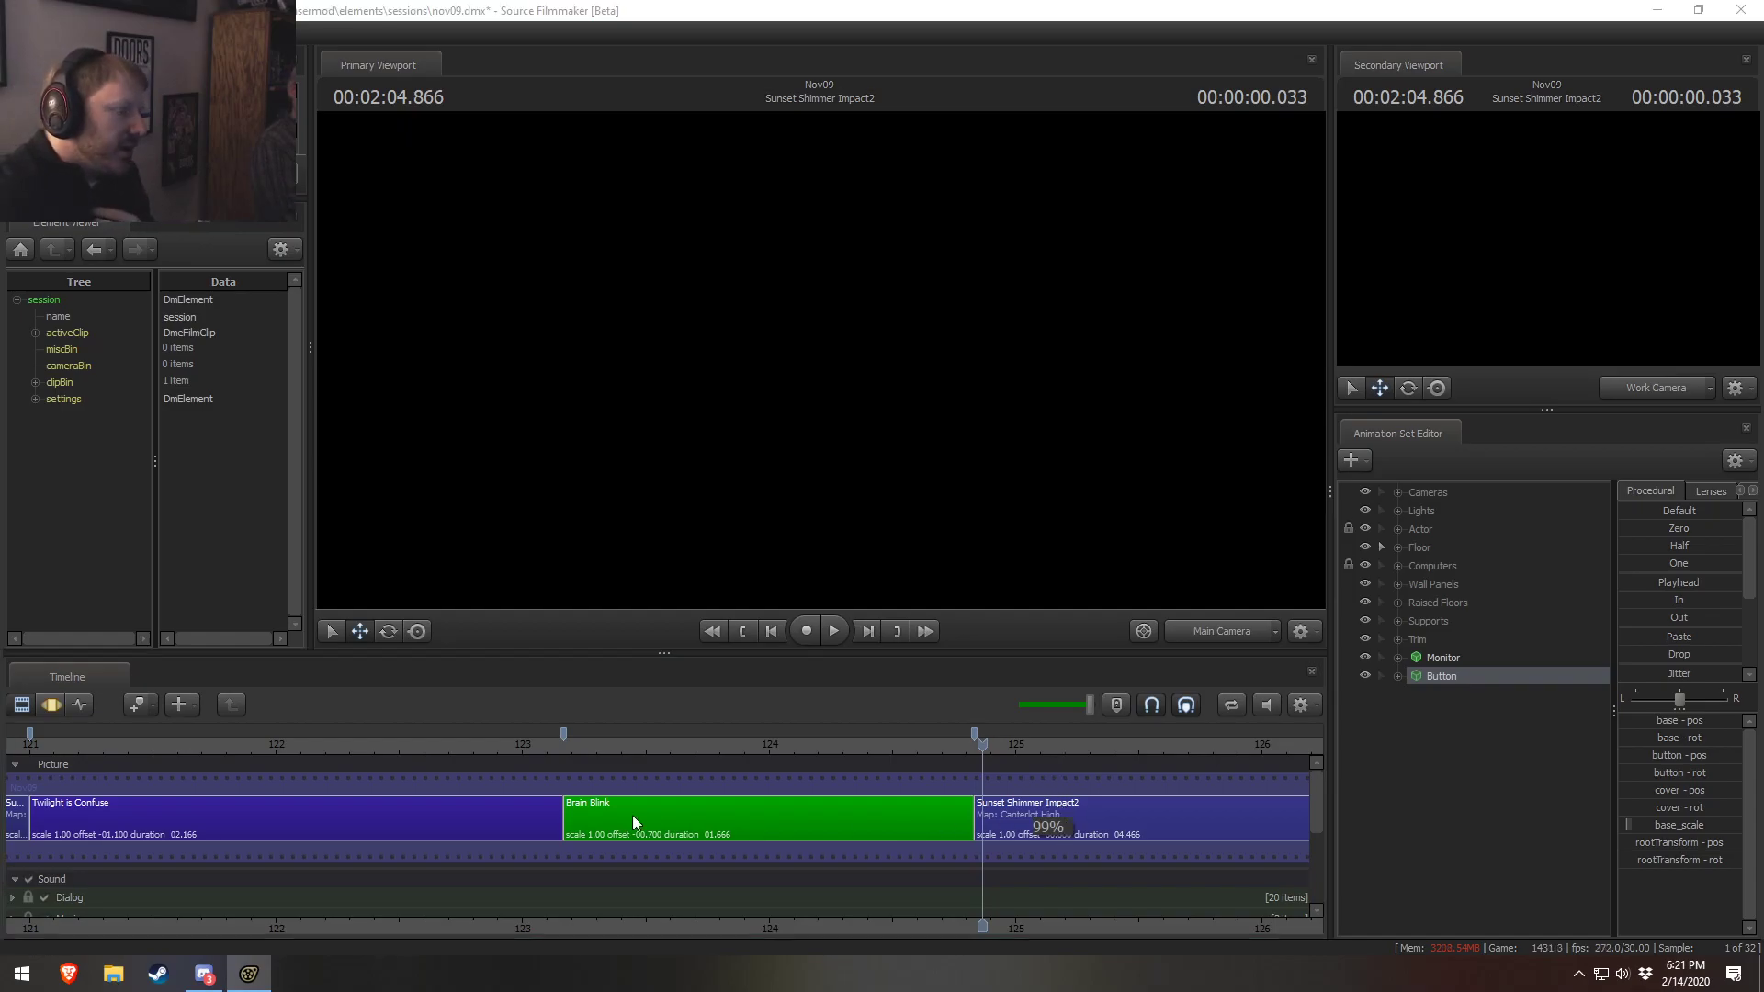
Disable lighting in the primary viewport and scrub and play the end of the Sunset Shimmer Impact shot
{"action": "scroll", "coordinate": [648, 817], "scroll_direction": "down", "scroll_amount": 2}
{"action": "left_click", "coordinate": [364, 744]}
{"action": "right_click", "coordinate": [855, 392]}
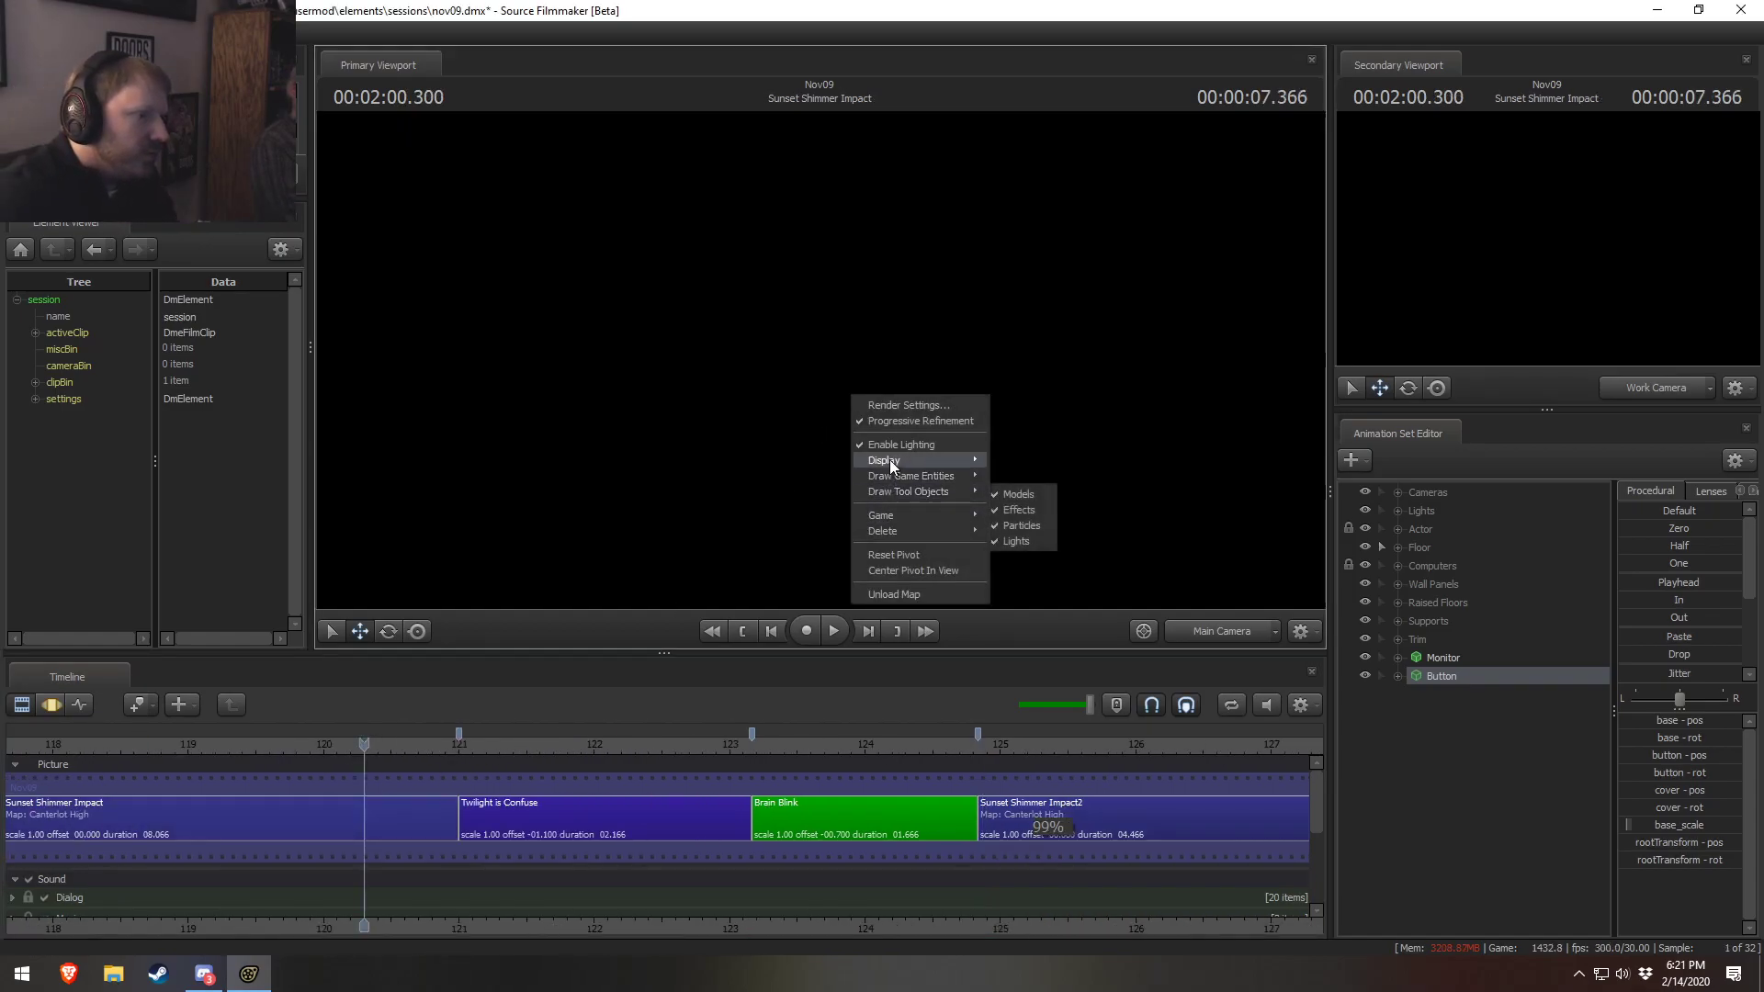
{"action": "left_click", "coordinate": [890, 457]}
{"action": "left_click_drag", "start_coordinate": [364, 746], "coordinate": [170, 774]}
{"action": "key", "text": "space"}
{"action": "key", "text": "space"}
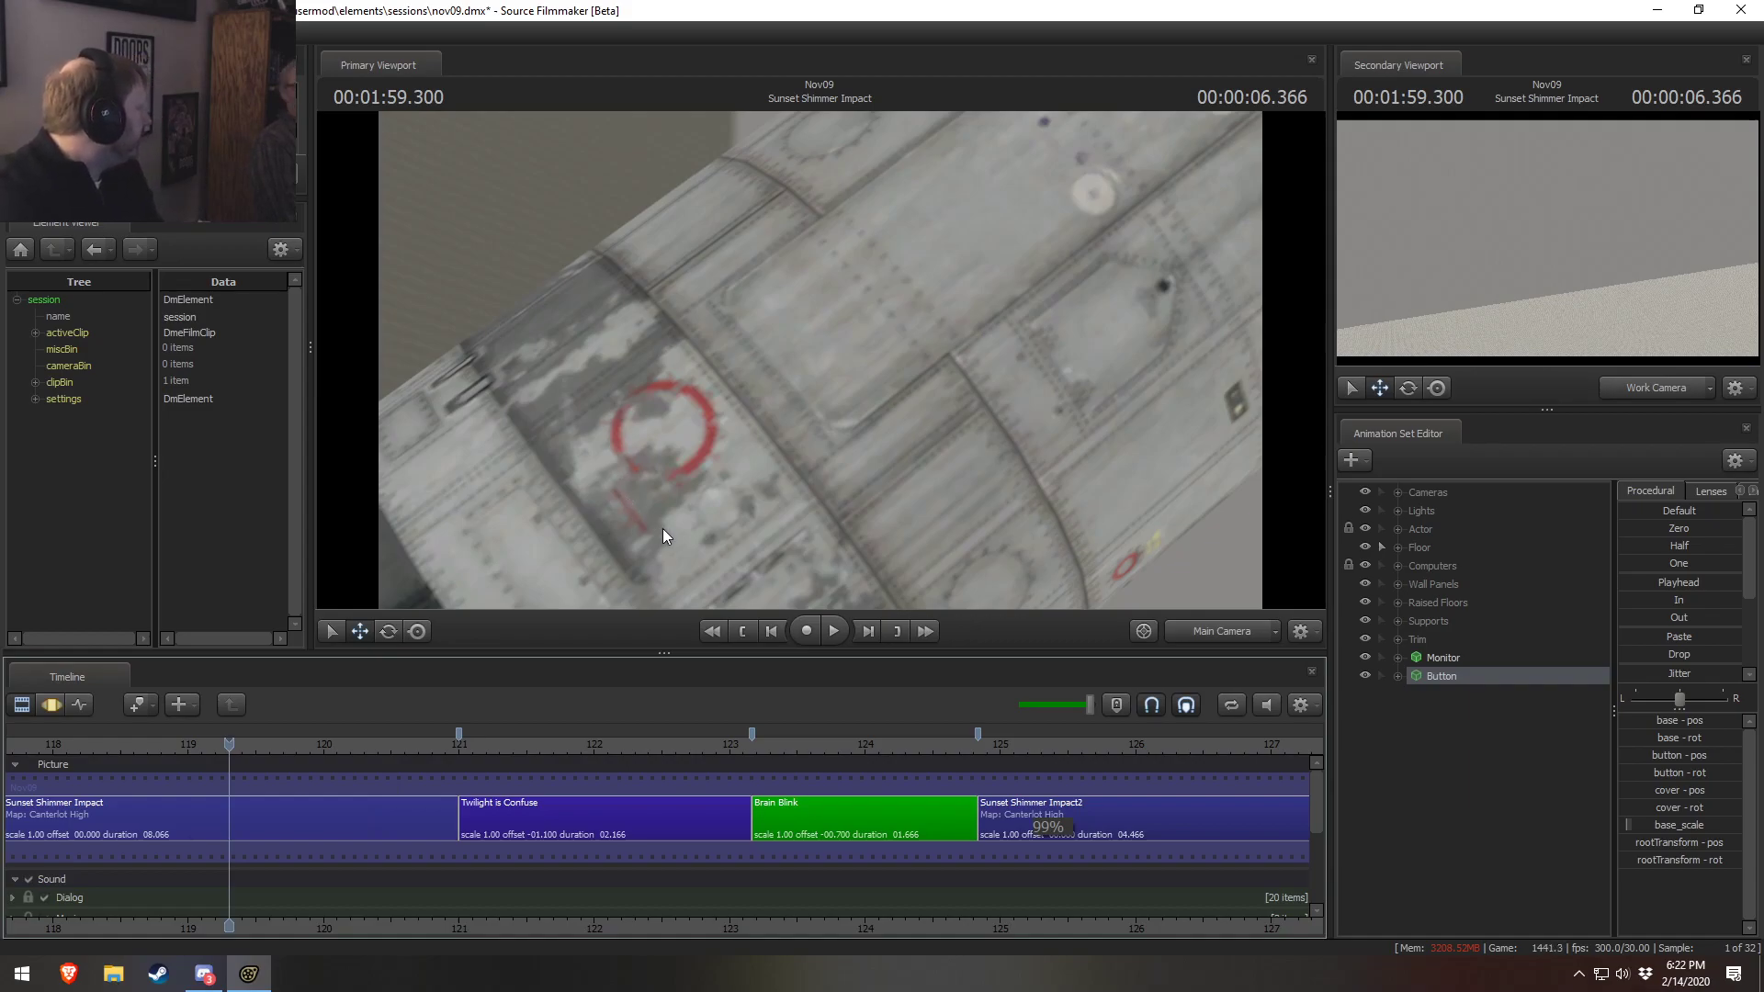
Play the Sunset Shimmer Impact shot from about 114.5 seconds to the close-up of the metal hull
{"action": "left_click_drag", "start_coordinate": [84, 743], "coordinate": [70, 743]}
{"action": "middle_click_drag", "start_coordinate": [322, 928], "coordinate": [979, 905]}
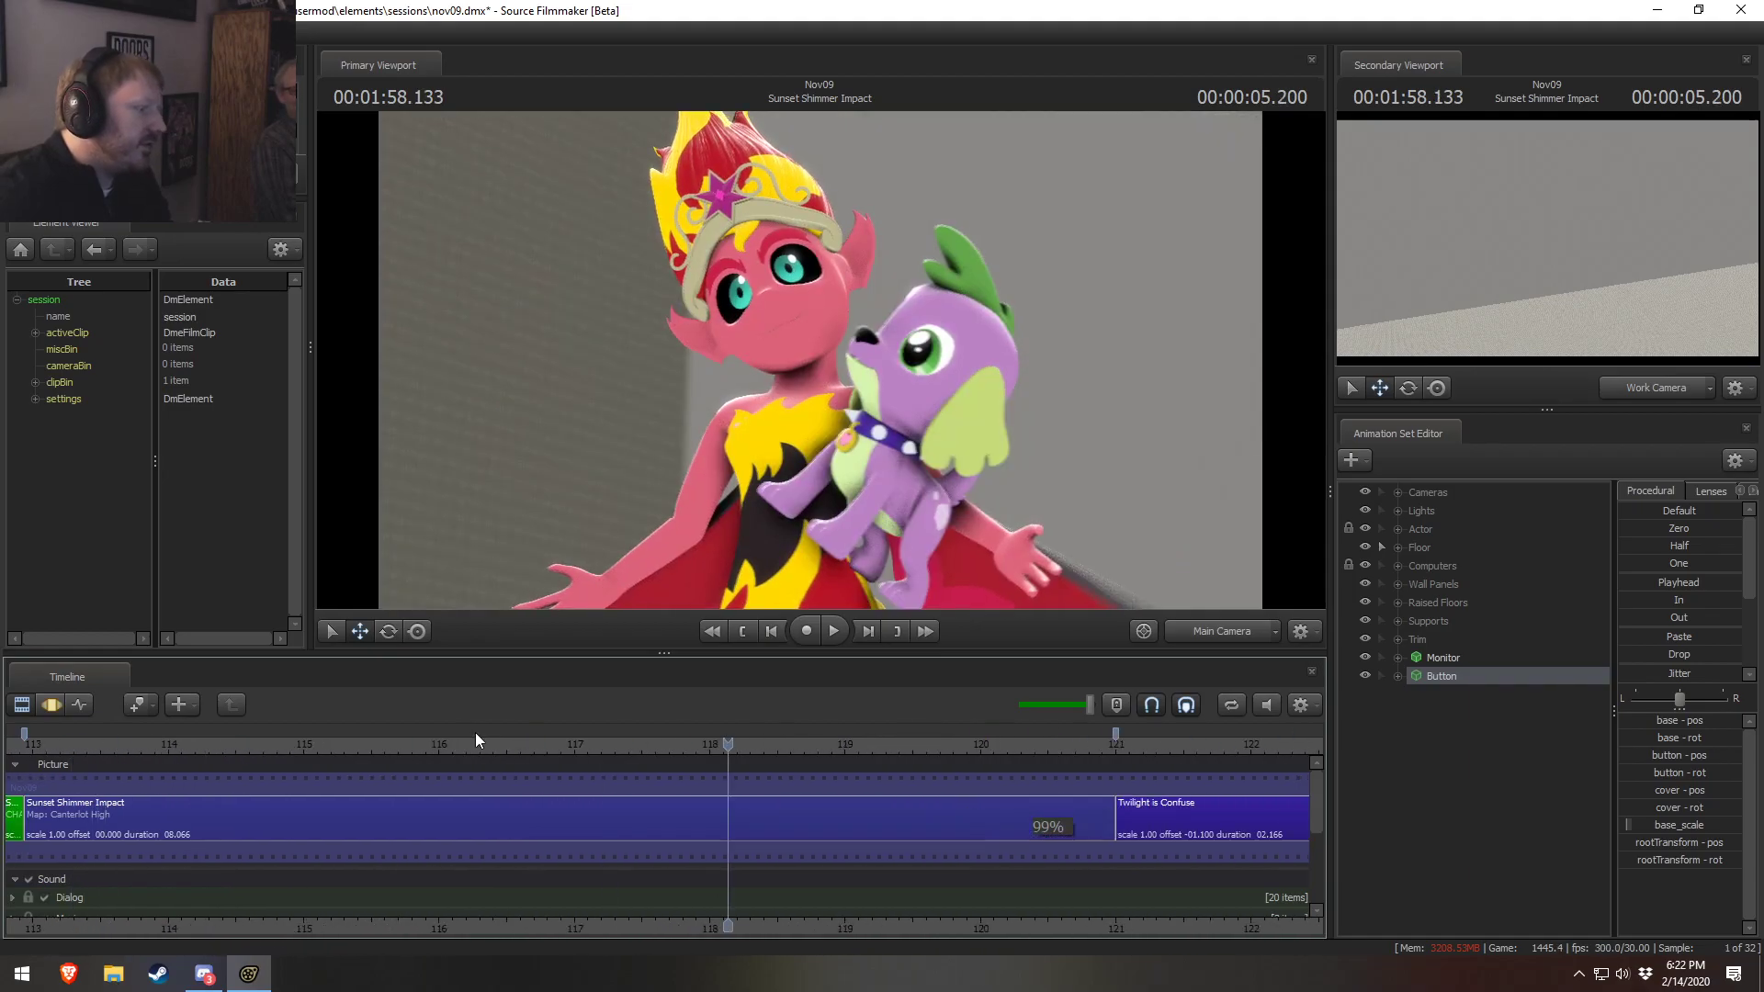
{"action": "left_click", "coordinate": [231, 743]}
{"action": "key", "text": "space"}
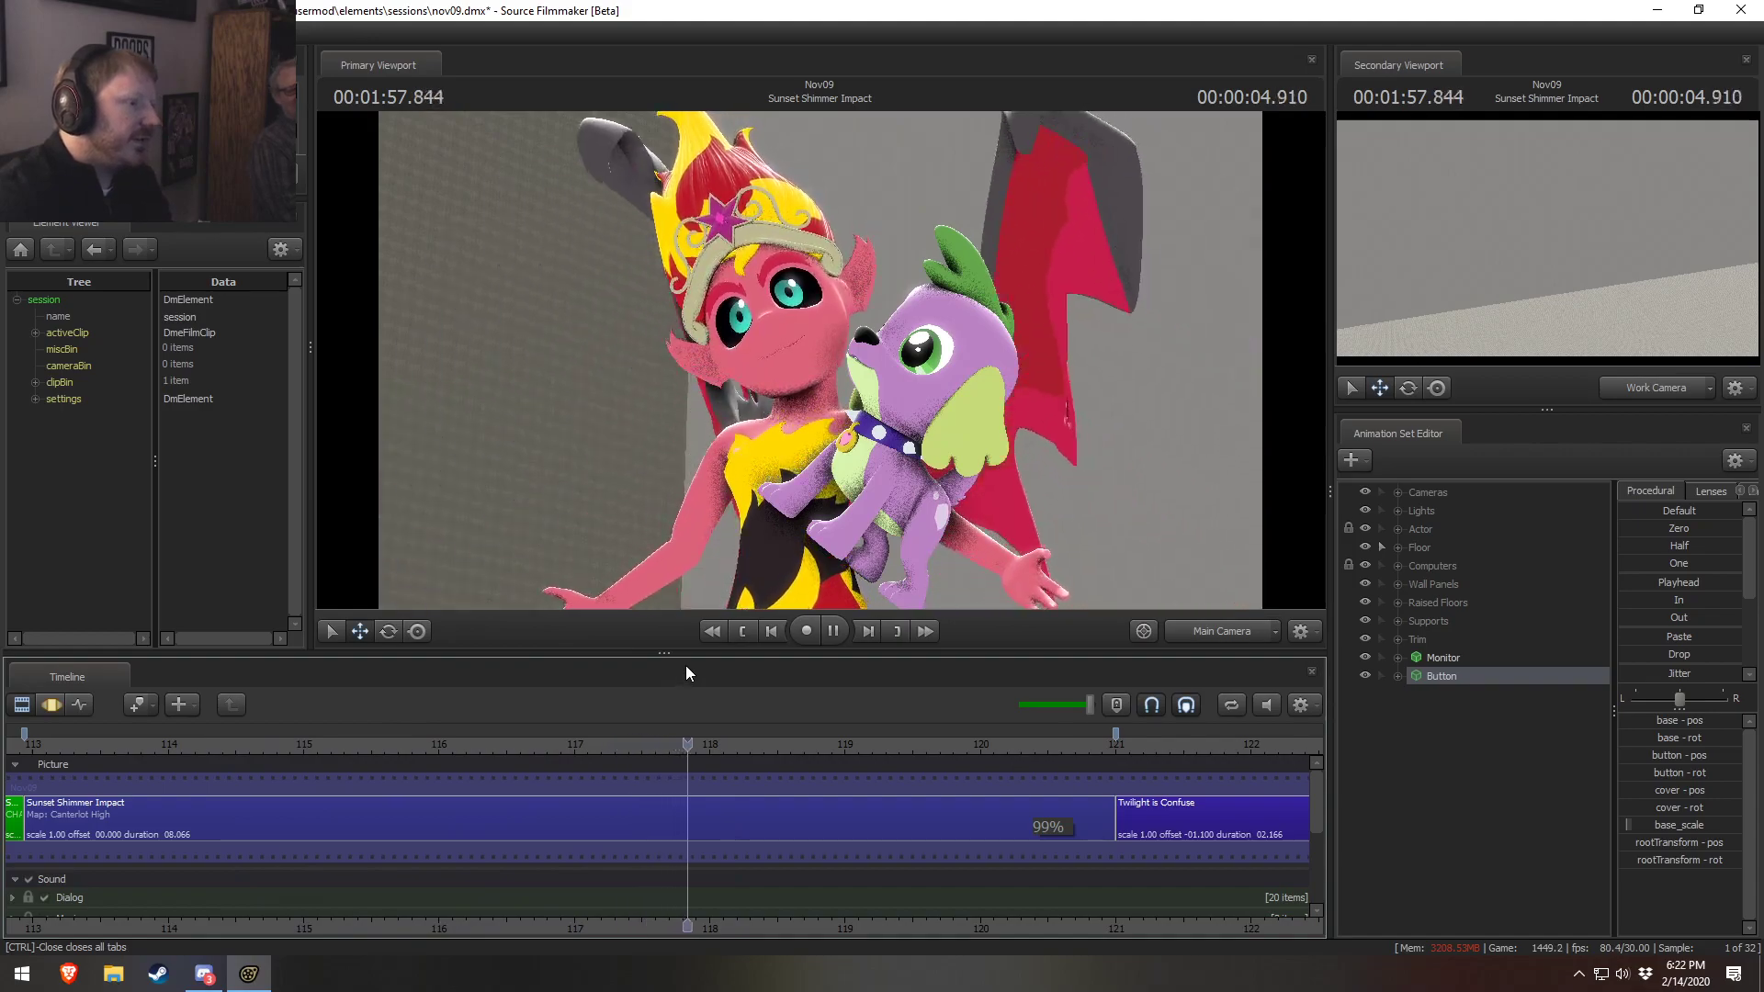
{"action": "key", "text": "space"}
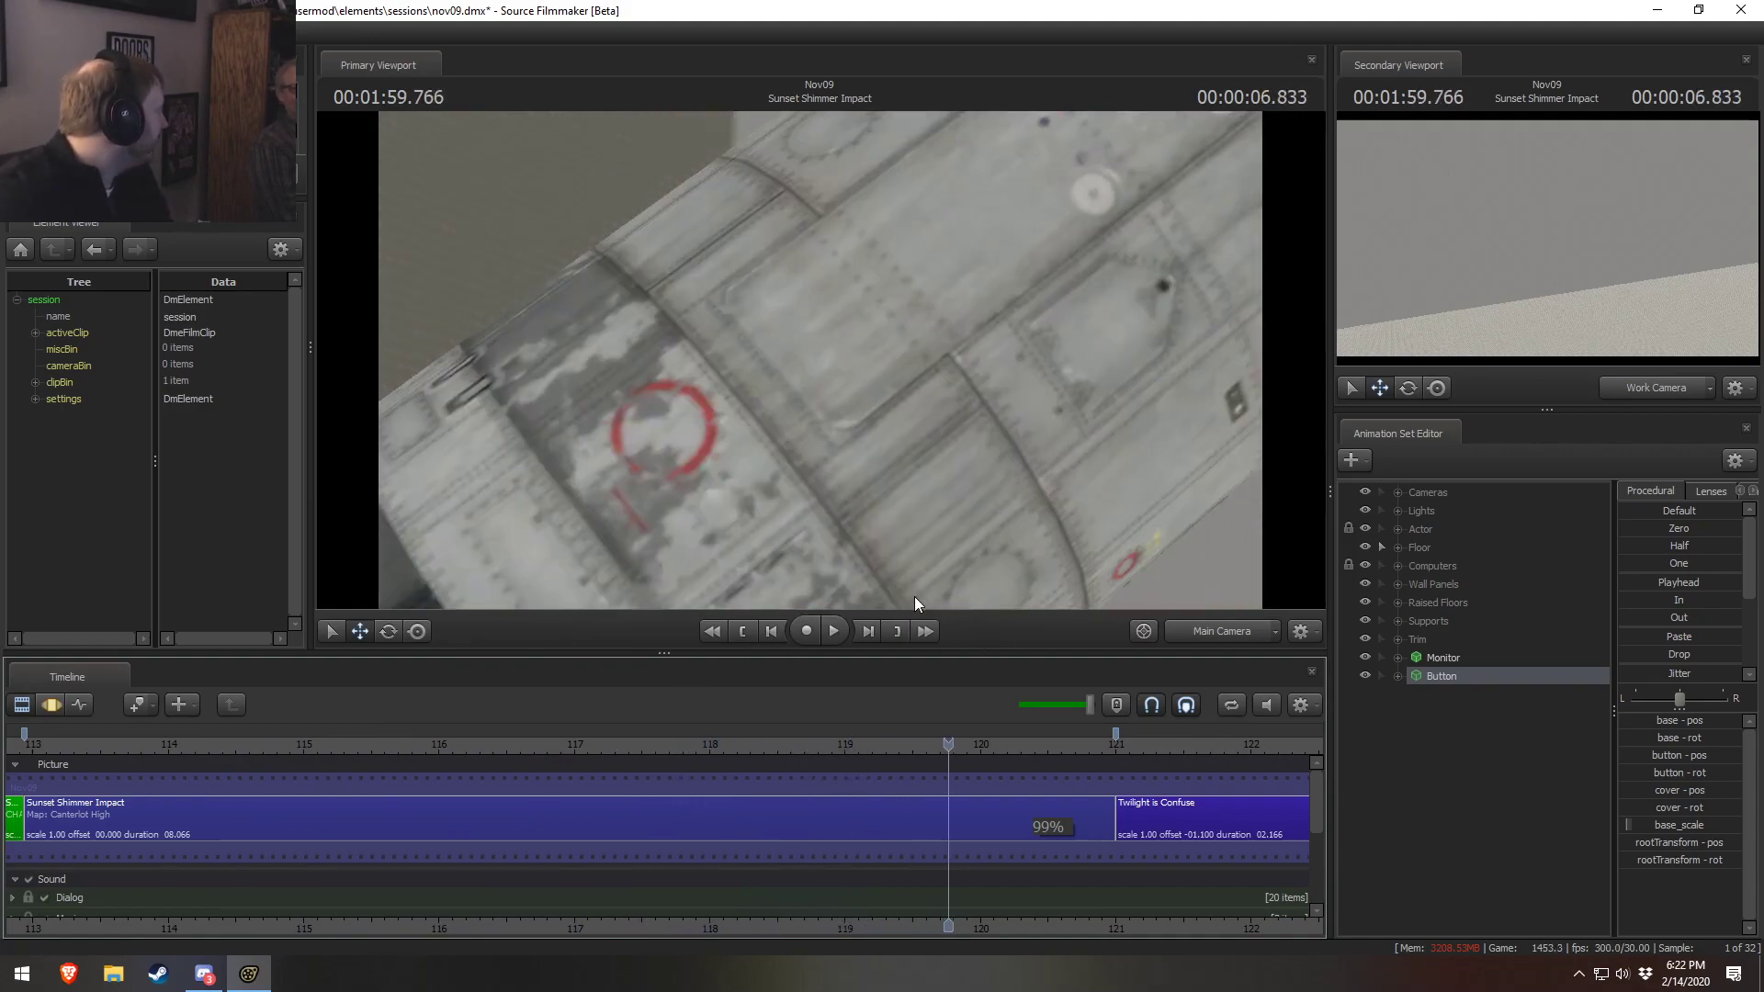
Play on from the end of Sunset Shimmer Impact into Twilight's button press
{"action": "middle_click_drag", "start_coordinate": [1001, 805], "coordinate": [439, 802]}
{"action": "key", "text": "space"}
{"action": "key", "text": "space"}
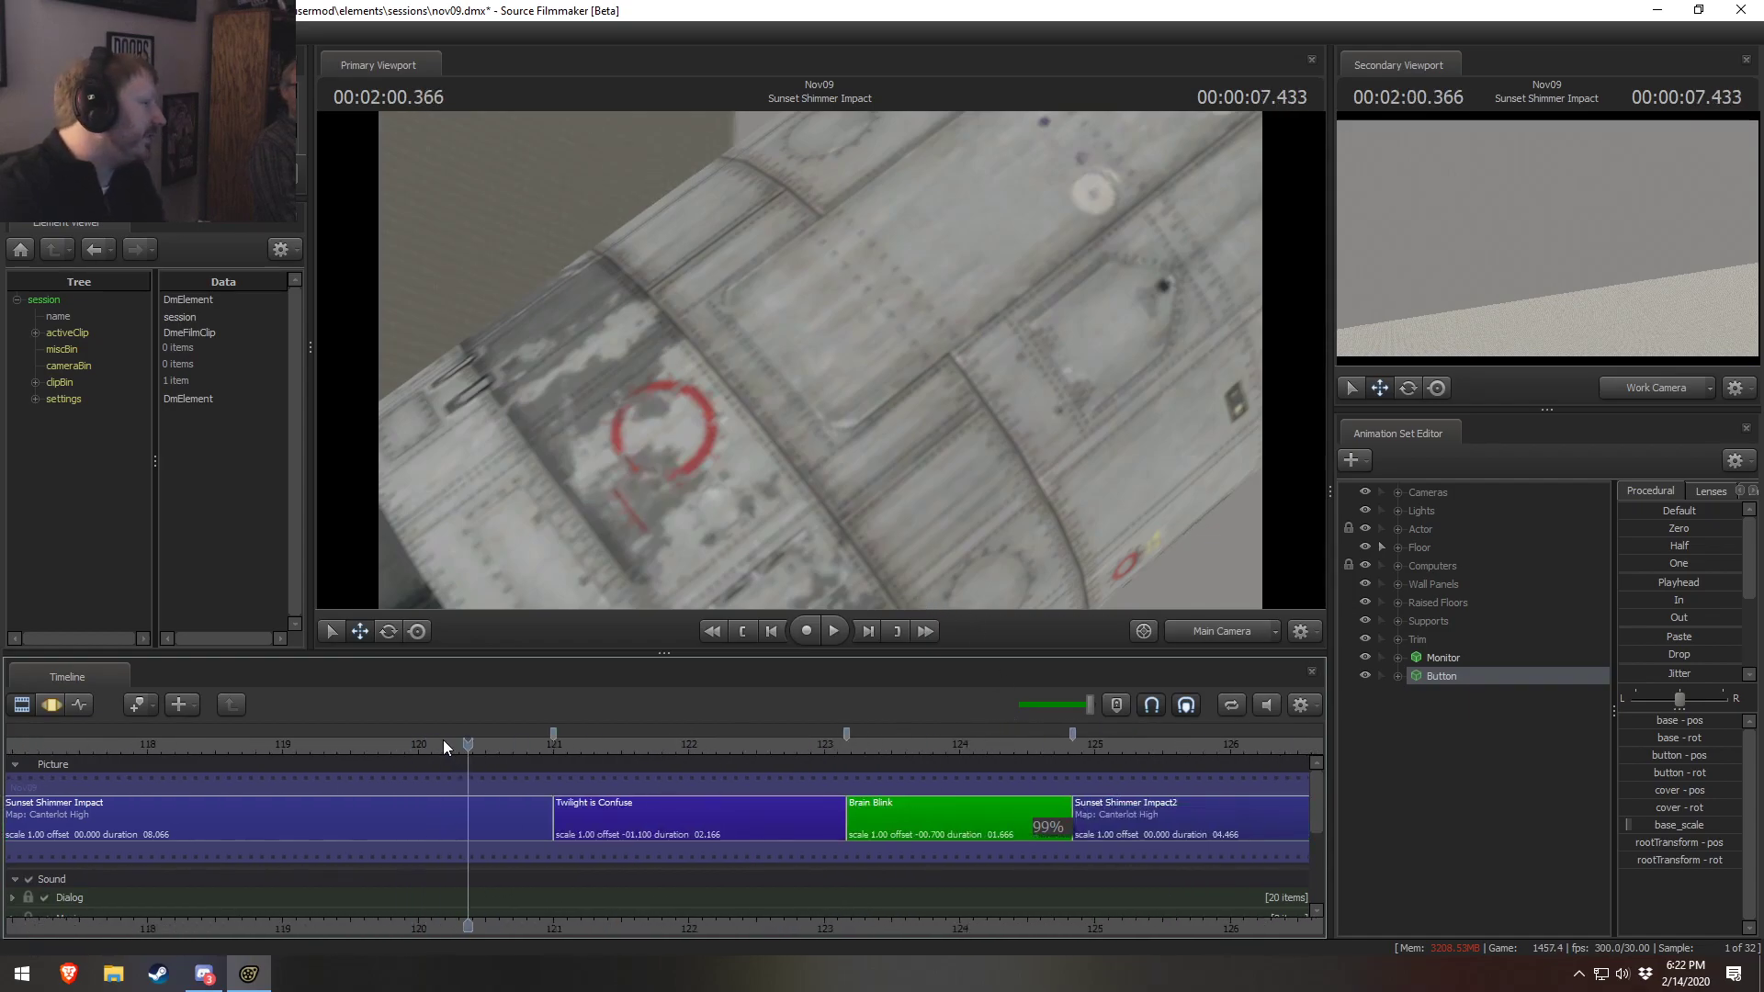
{"action": "key", "text": "space"}
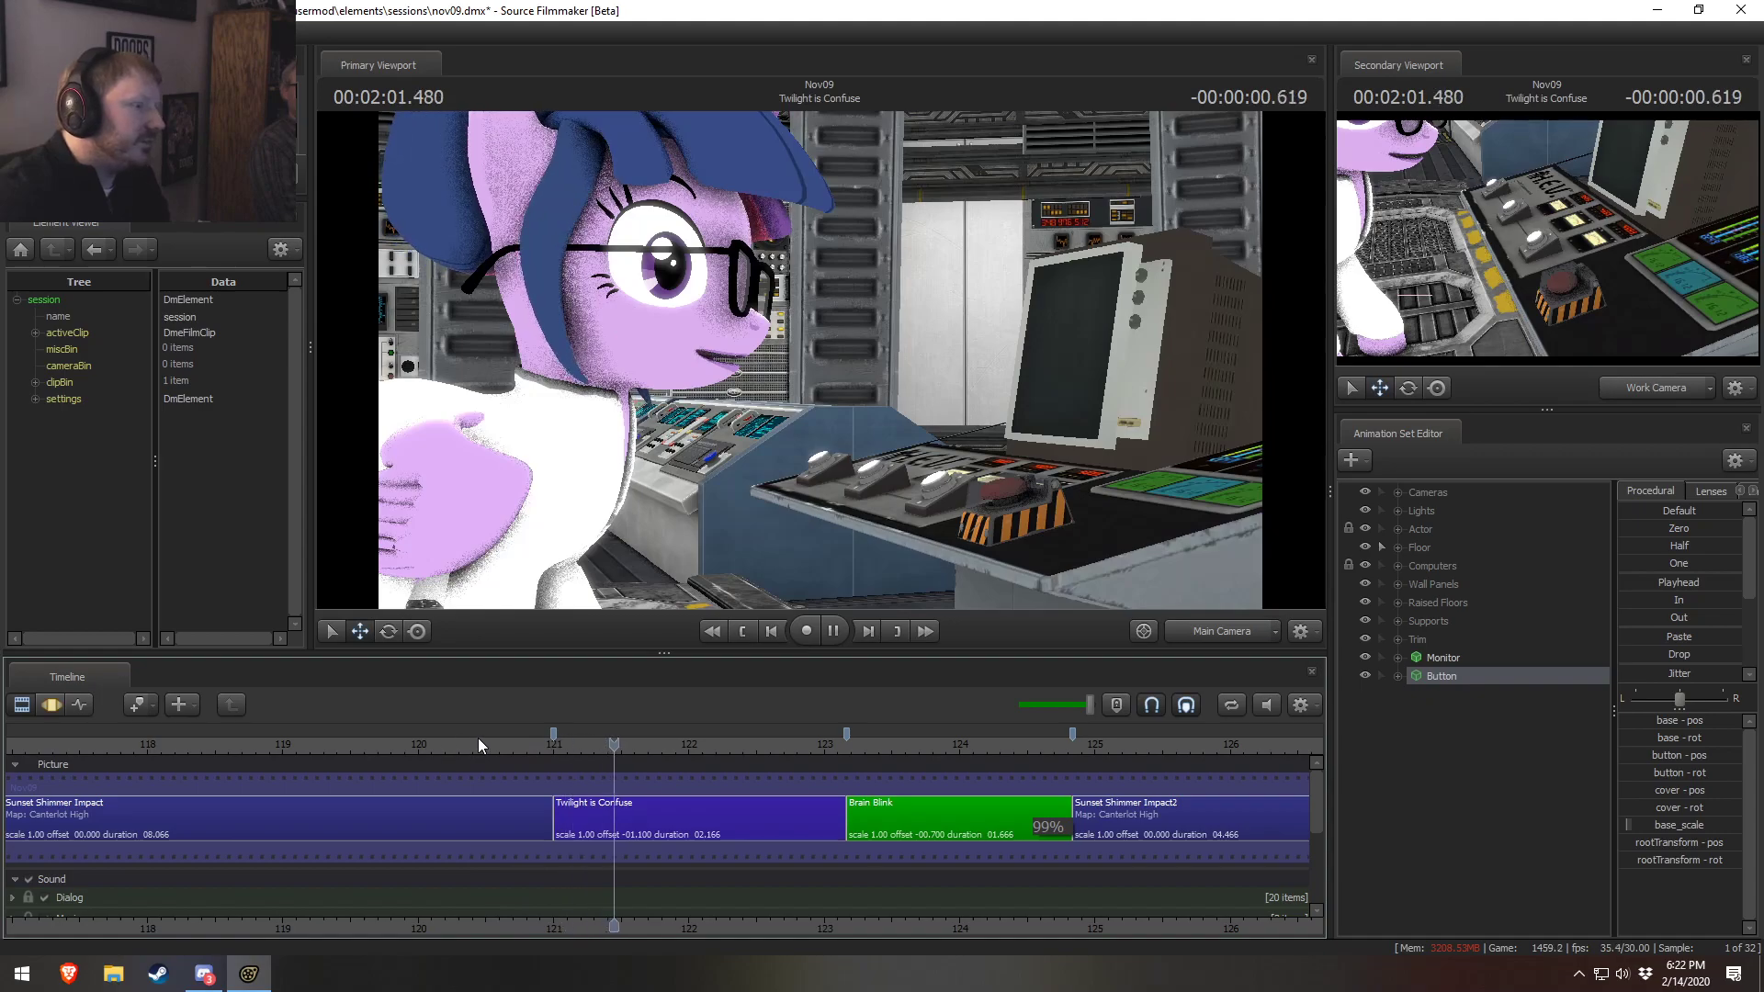
{"action": "key", "text": "space"}
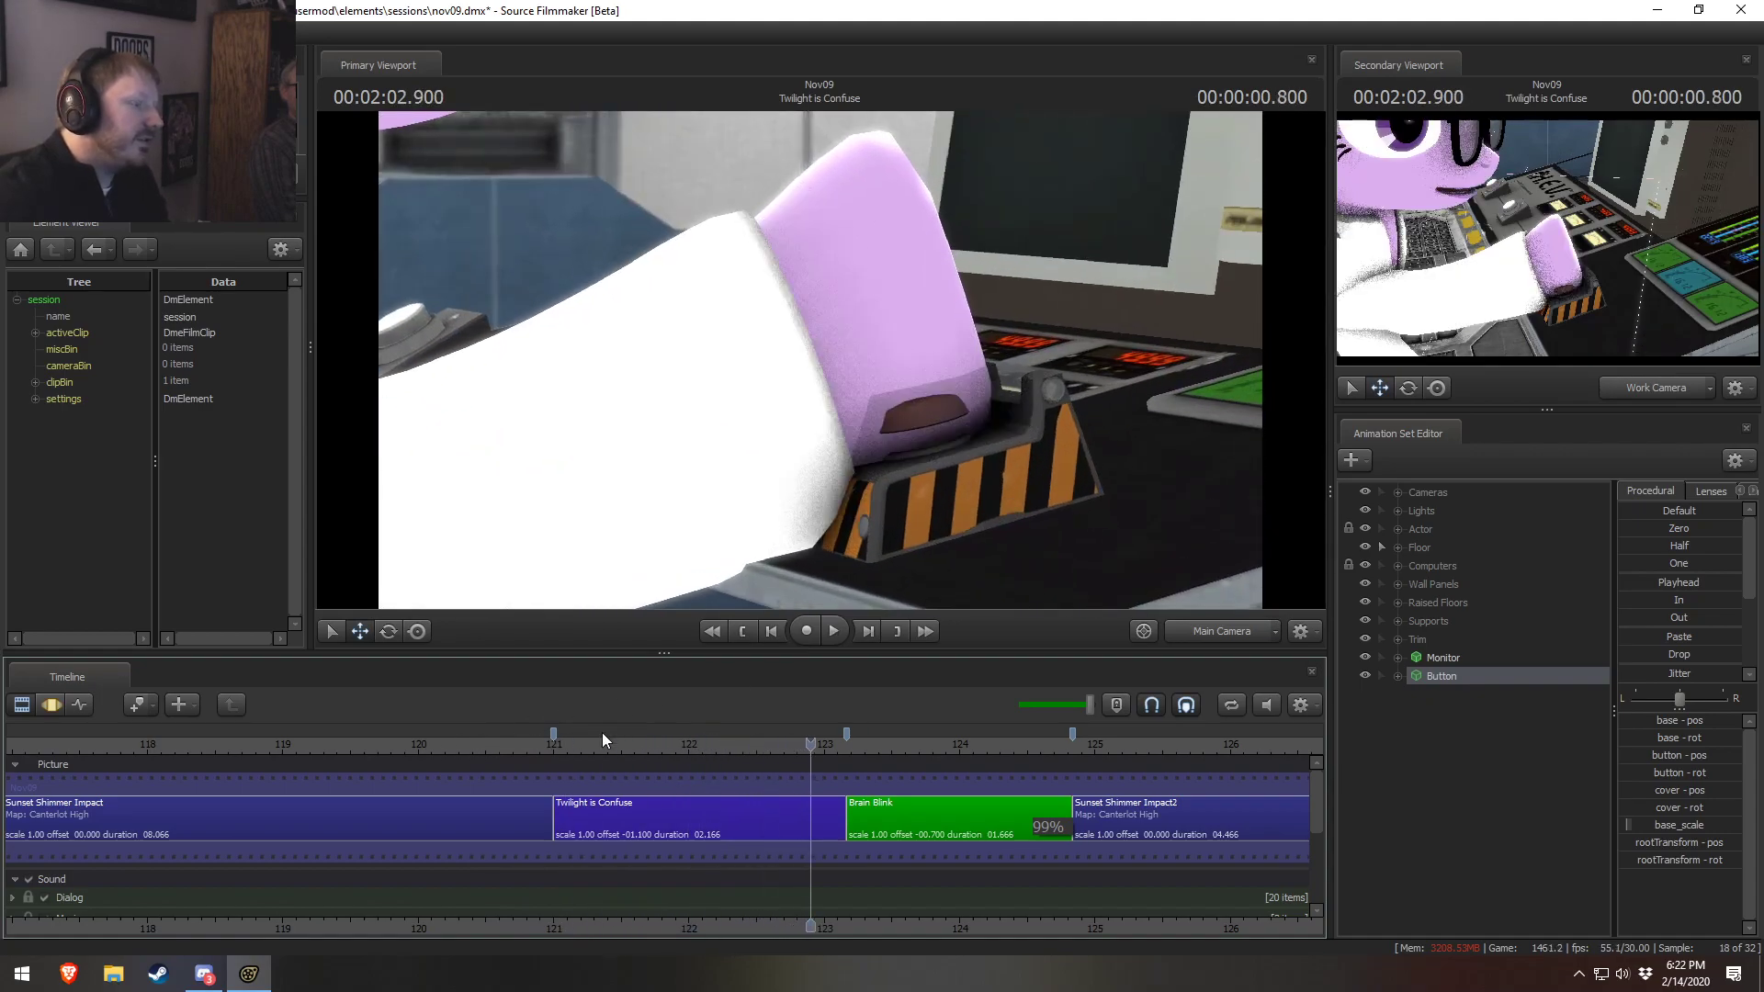
Set the playhead to 00:02:01.200 in the Twilight is Confuse shot and select Twilight Sparkle's face control group
{"action": "left_click", "coordinate": [582, 744]}
{"action": "left_click", "coordinate": [756, 817]}
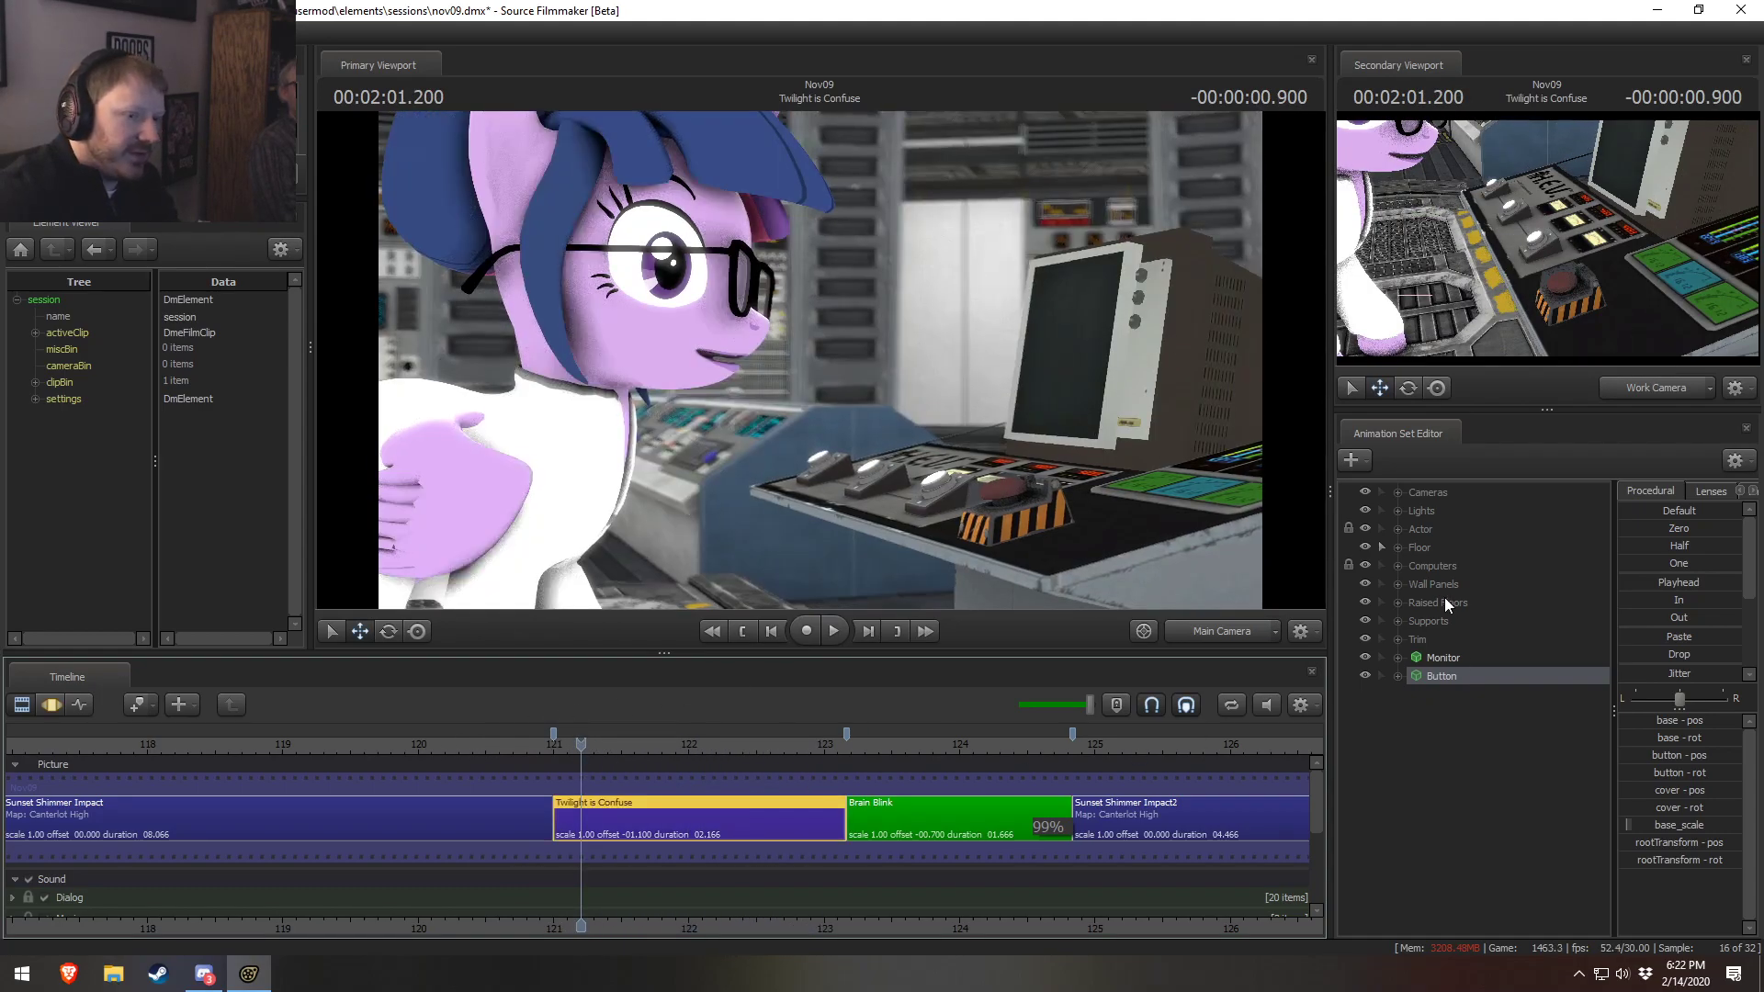
{"action": "left_click", "coordinate": [1398, 529]}
{"action": "left_click", "coordinate": [1444, 548]}
{"action": "left_click", "coordinate": [1416, 547]}
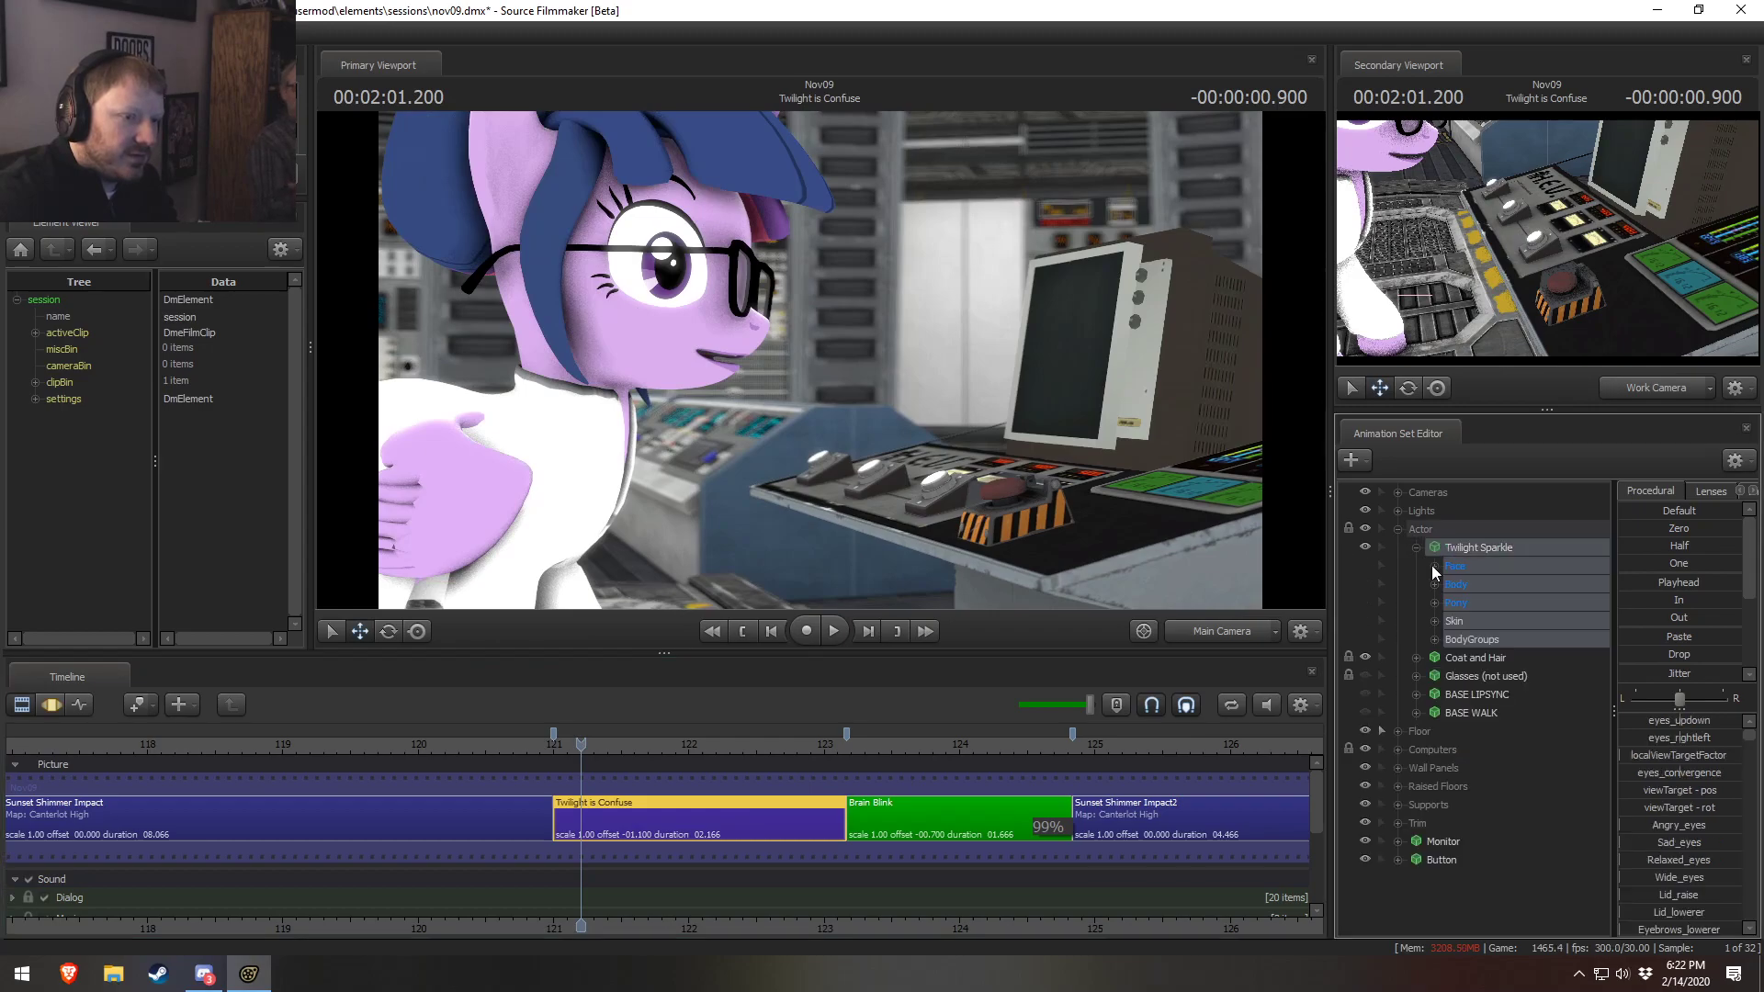
{"action": "left_click", "coordinate": [1455, 566]}
Examine the characters' expressions in the Twilight (EQG) and Friends and Flash Sentry and Students shots
{"action": "scroll", "coordinate": [1175, 906], "scroll_direction": "down", "scroll_amount": 5}
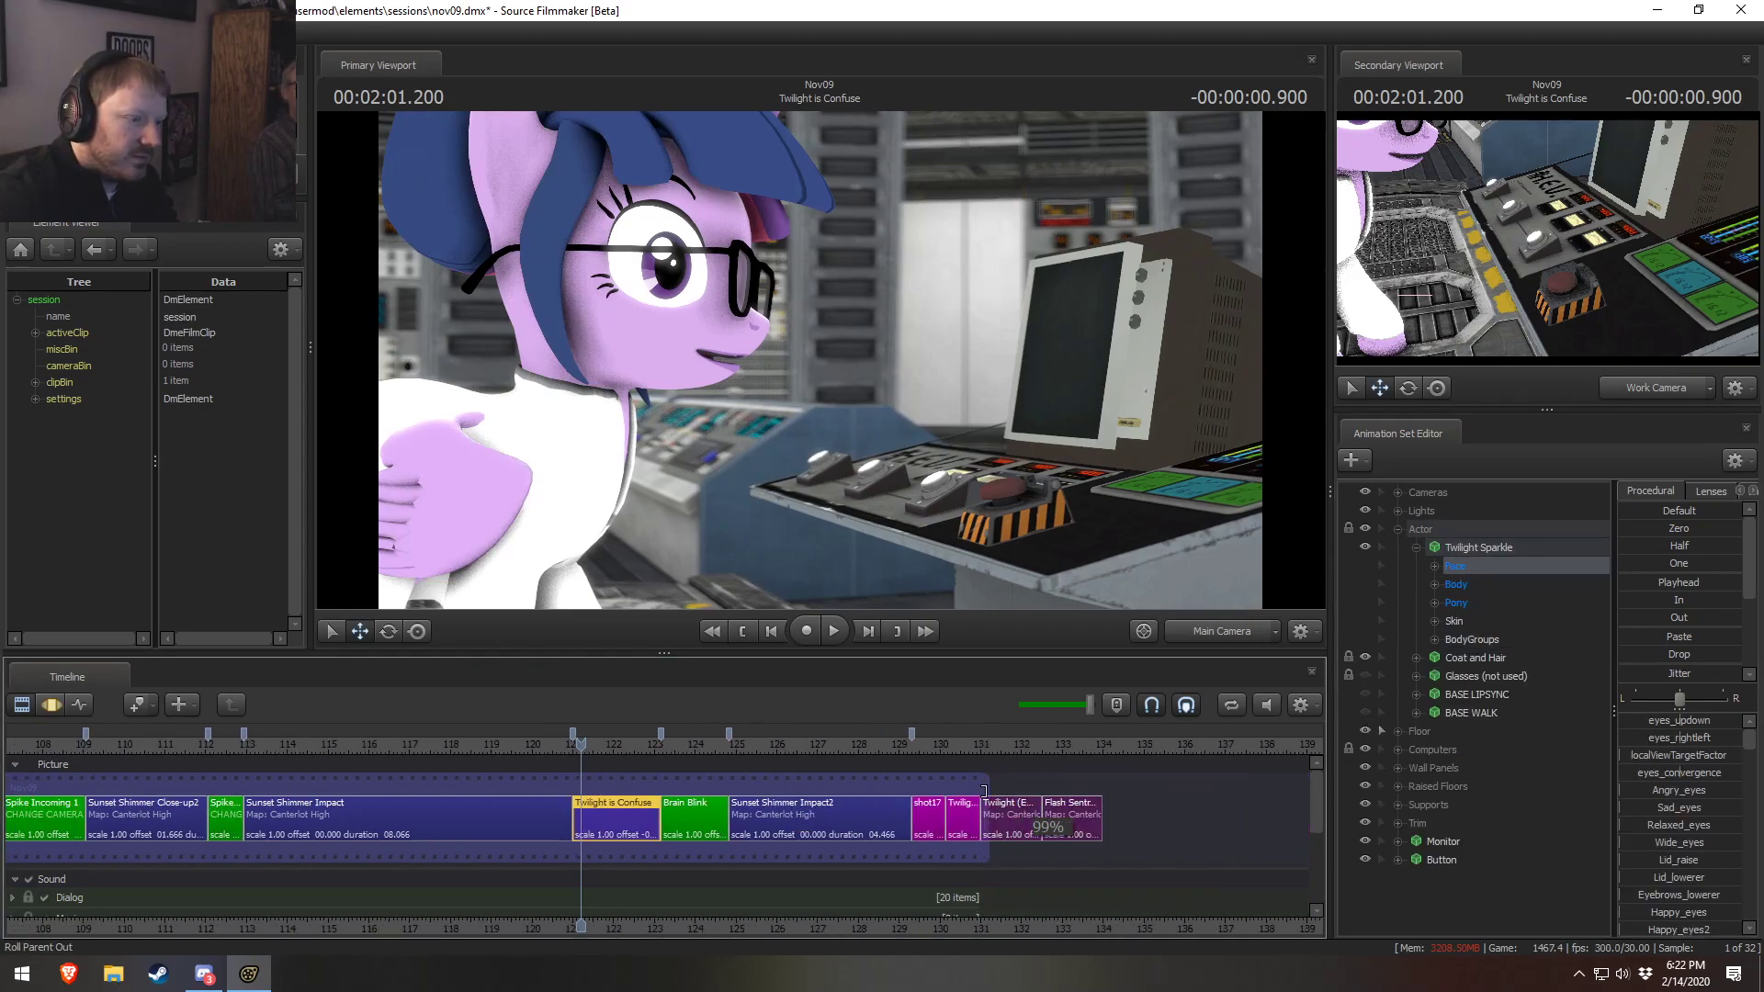
{"action": "left_click", "coordinate": [1016, 744]}
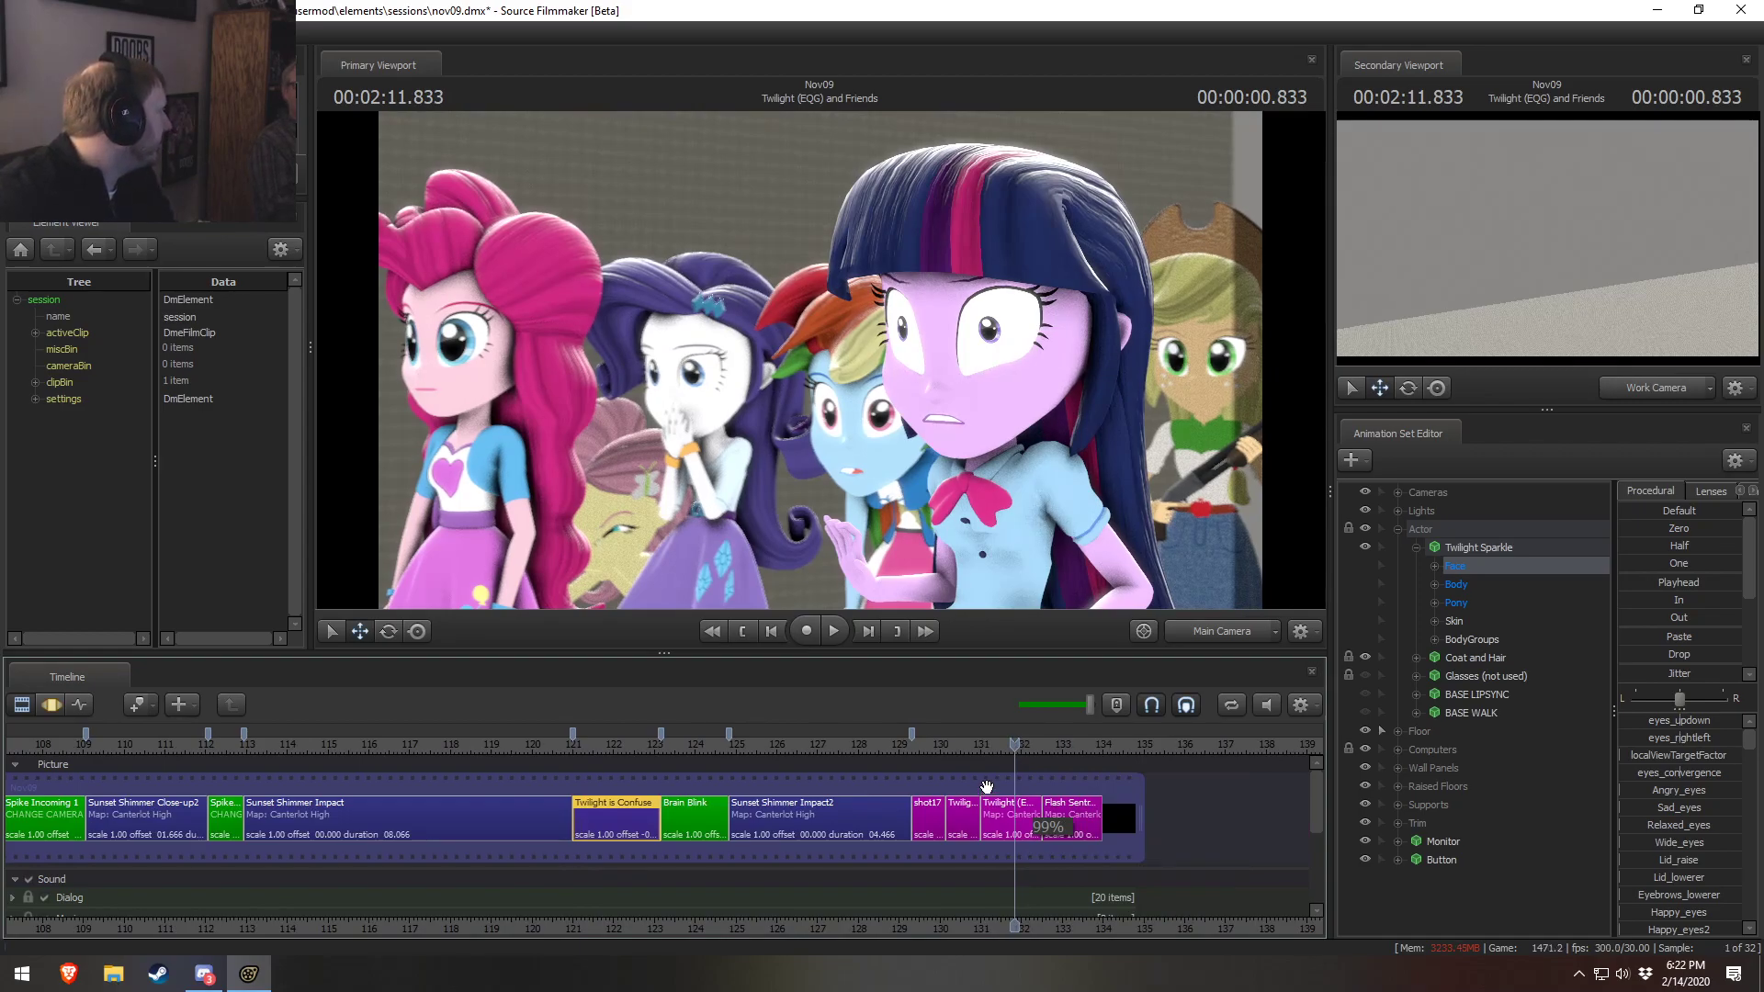
{"action": "left_click", "coordinate": [1066, 746]}
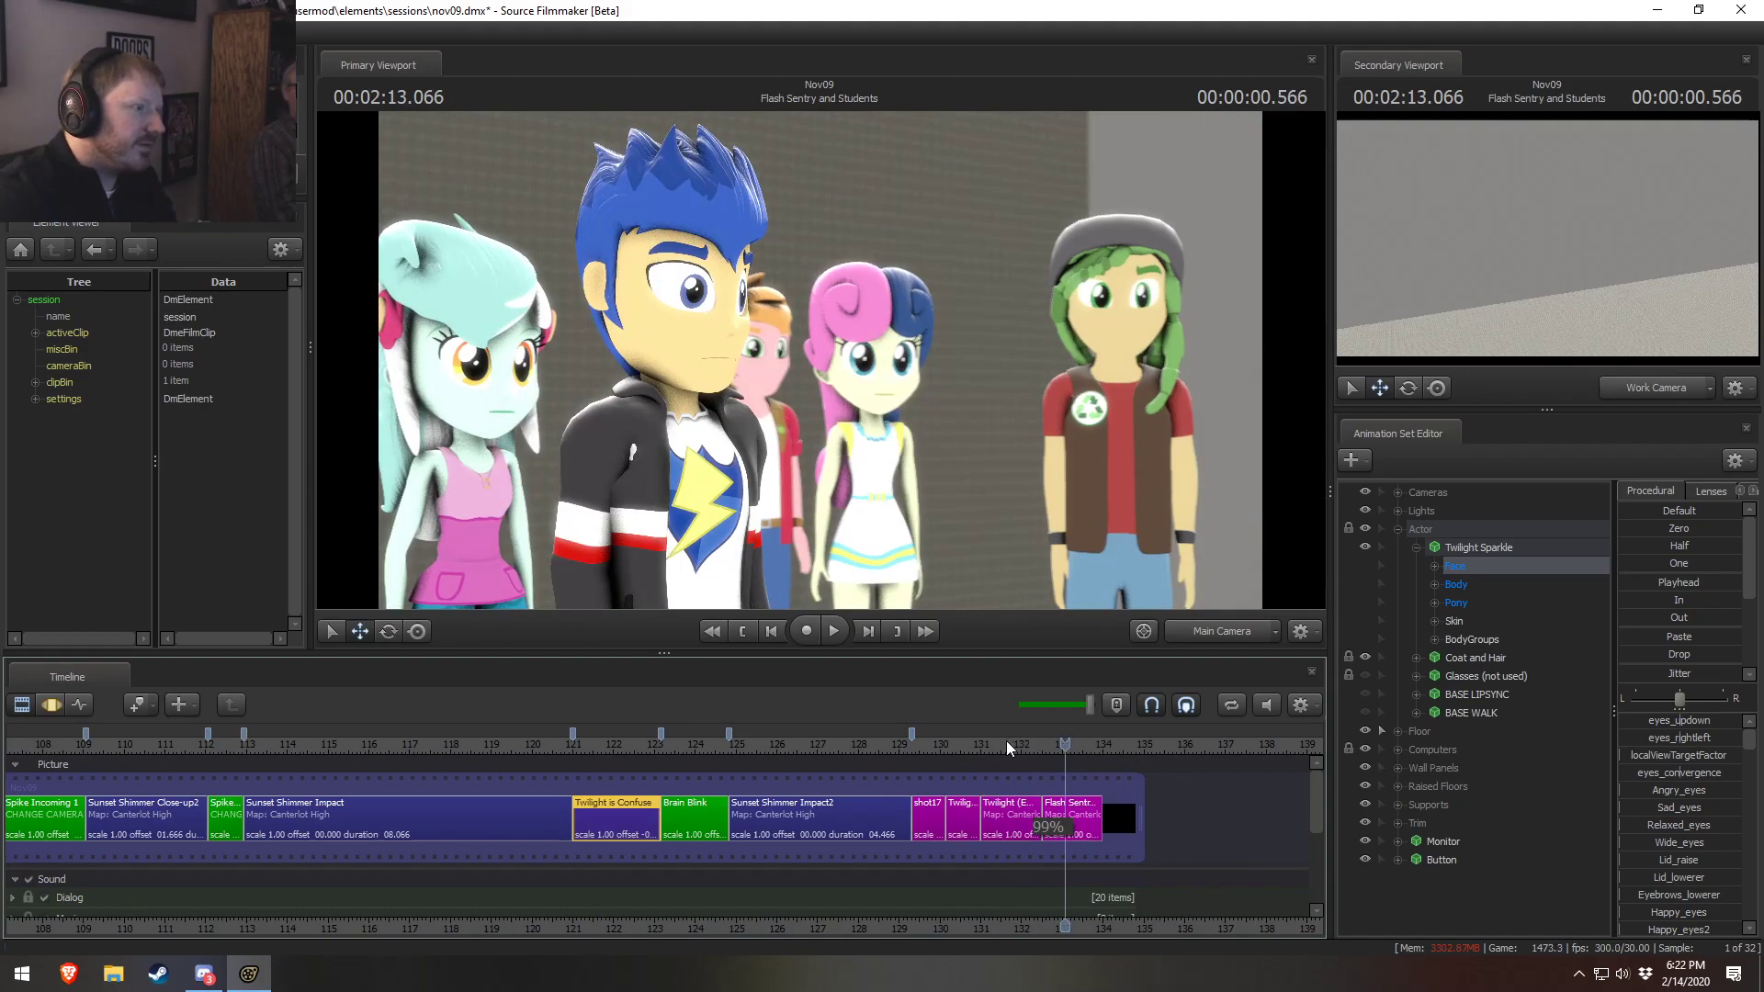
{"action": "left_click", "coordinate": [1011, 745]}
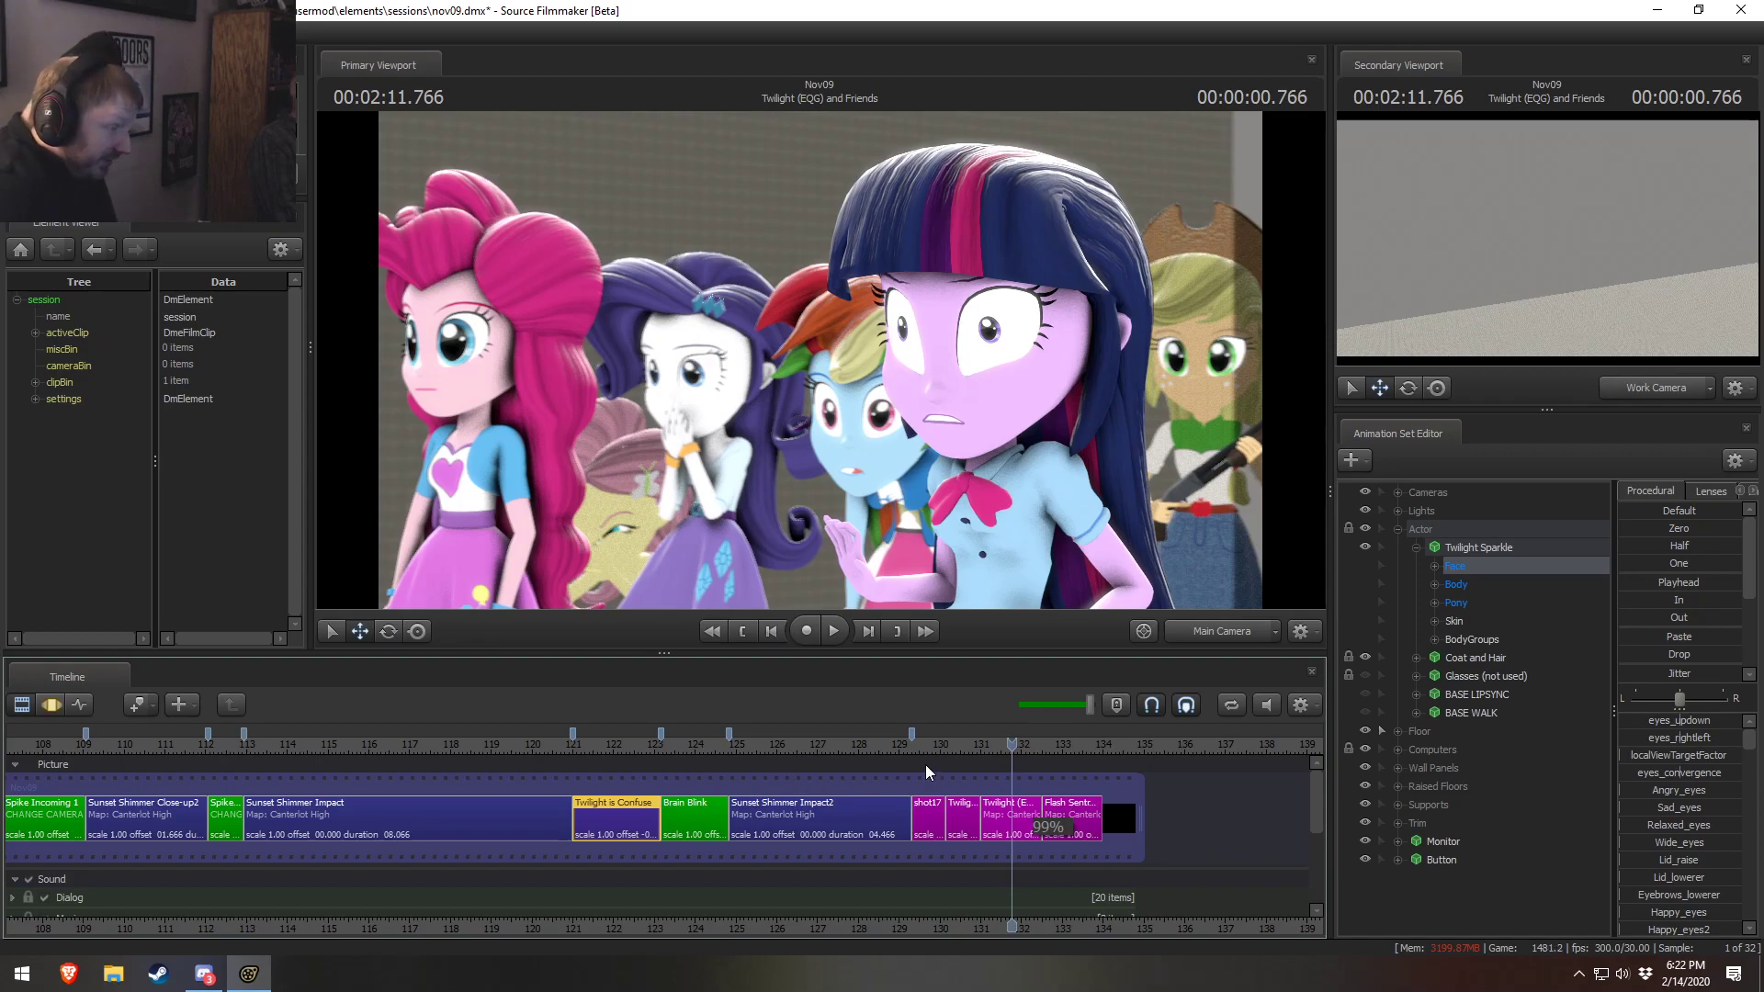
Scrub and replay the fast camera move onto the metal hull near the end of Sunset Shimmer Impact
{"action": "left_click", "coordinate": [498, 745]}
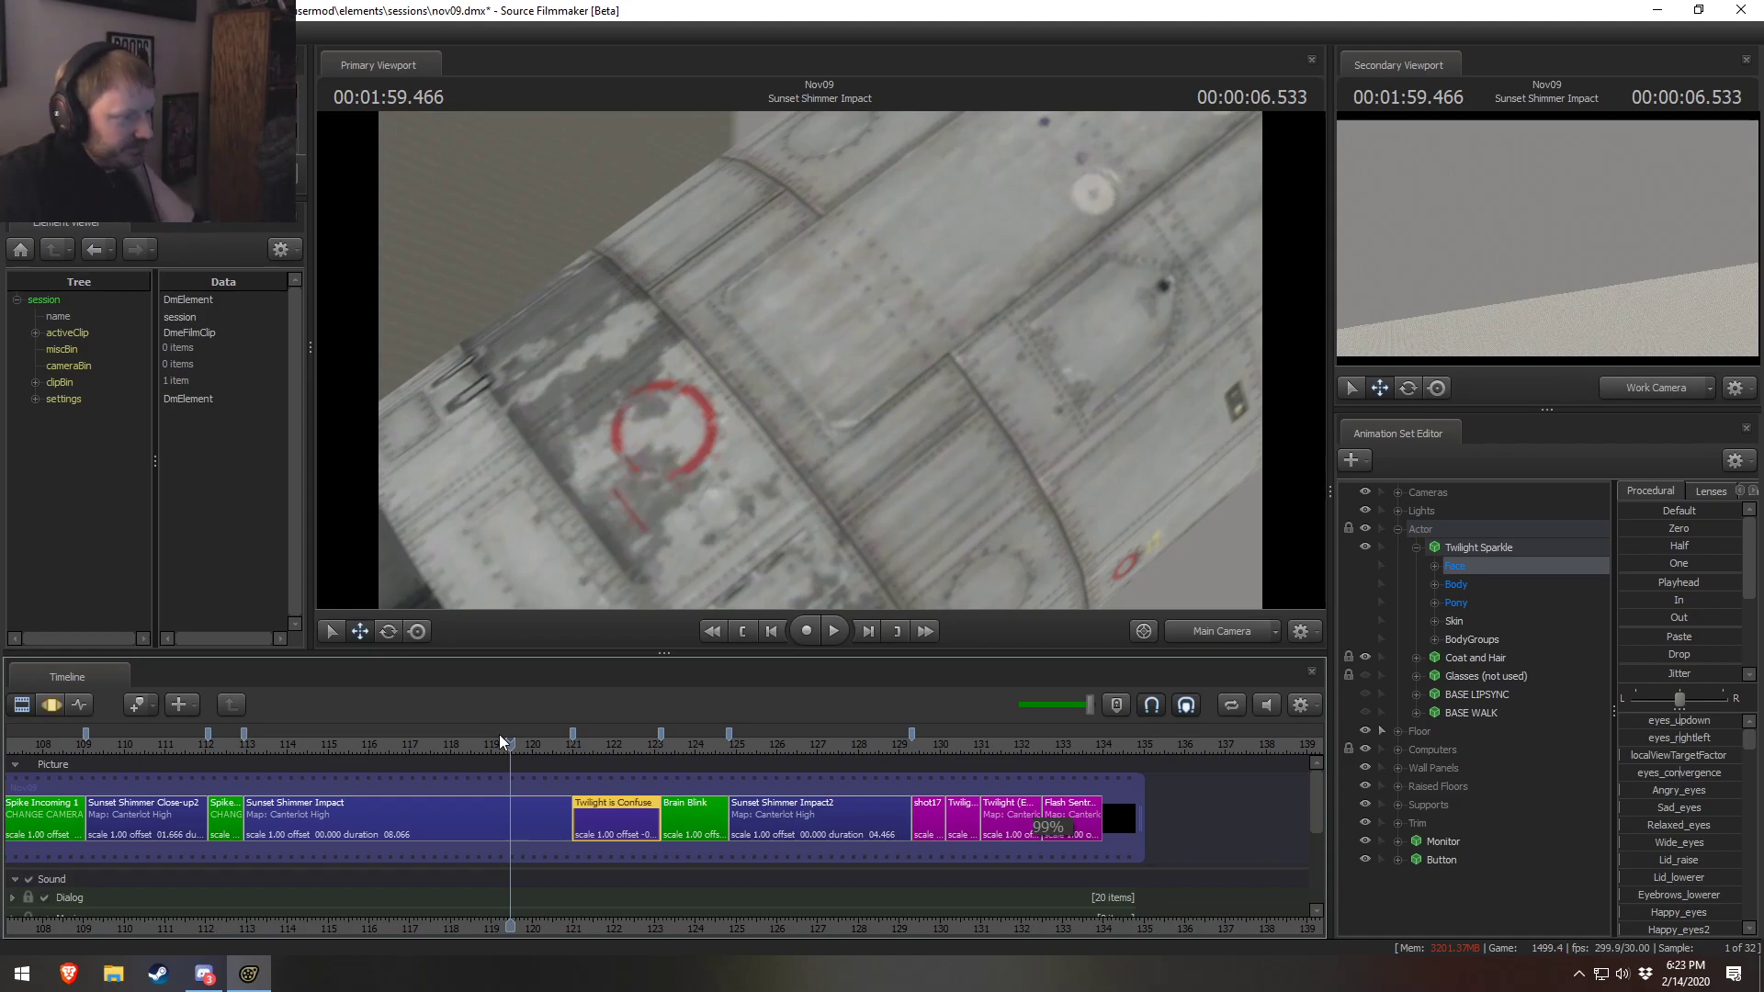
{"action": "mouse_move", "coordinate": [508, 749]}
{"action": "left_mouse_down"}
{"action": "mouse_move", "coordinate": [580, 774]}
{"action": "mouse_move", "coordinate": [566, 743]}
{"action": "mouse_move", "coordinate": [476, 741]}
{"action": "mouse_move", "coordinate": [496, 744]}
{"action": "left_mouse_up"}
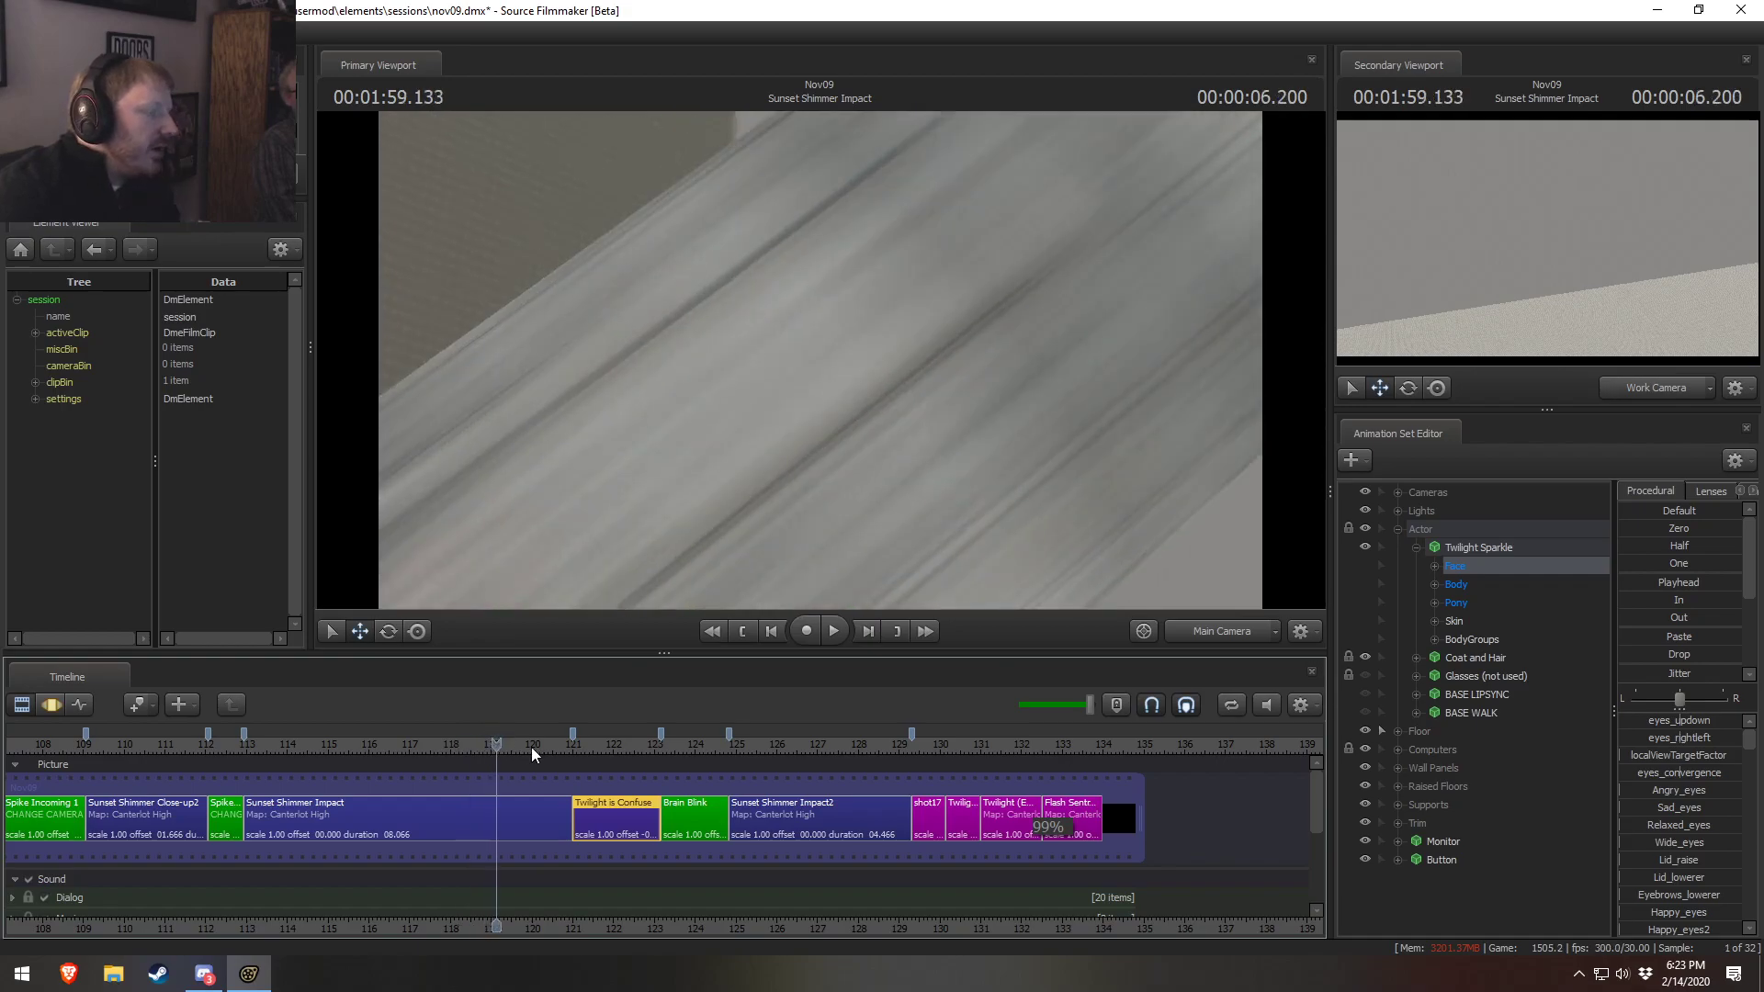
{"action": "key", "text": "space"}
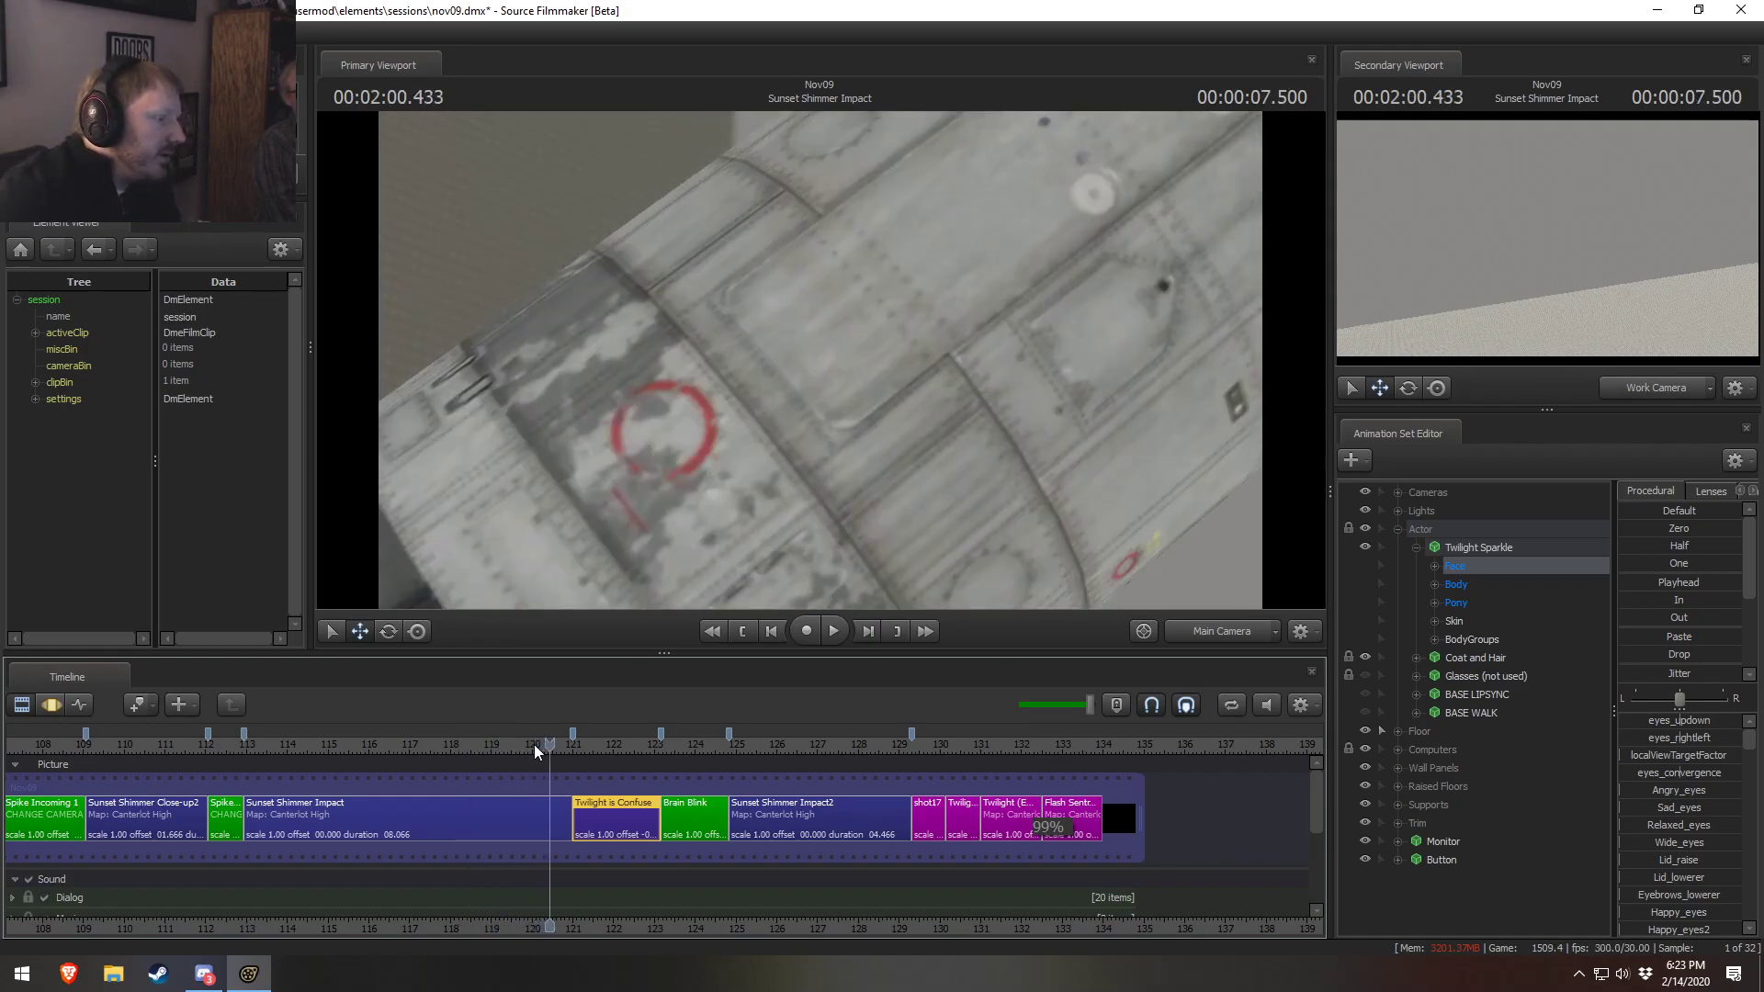
{"action": "left_click_drag", "start_coordinate": [535, 745], "coordinate": [479, 728]}
{"action": "key", "text": "space"}
{"action": "key", "text": "space"}
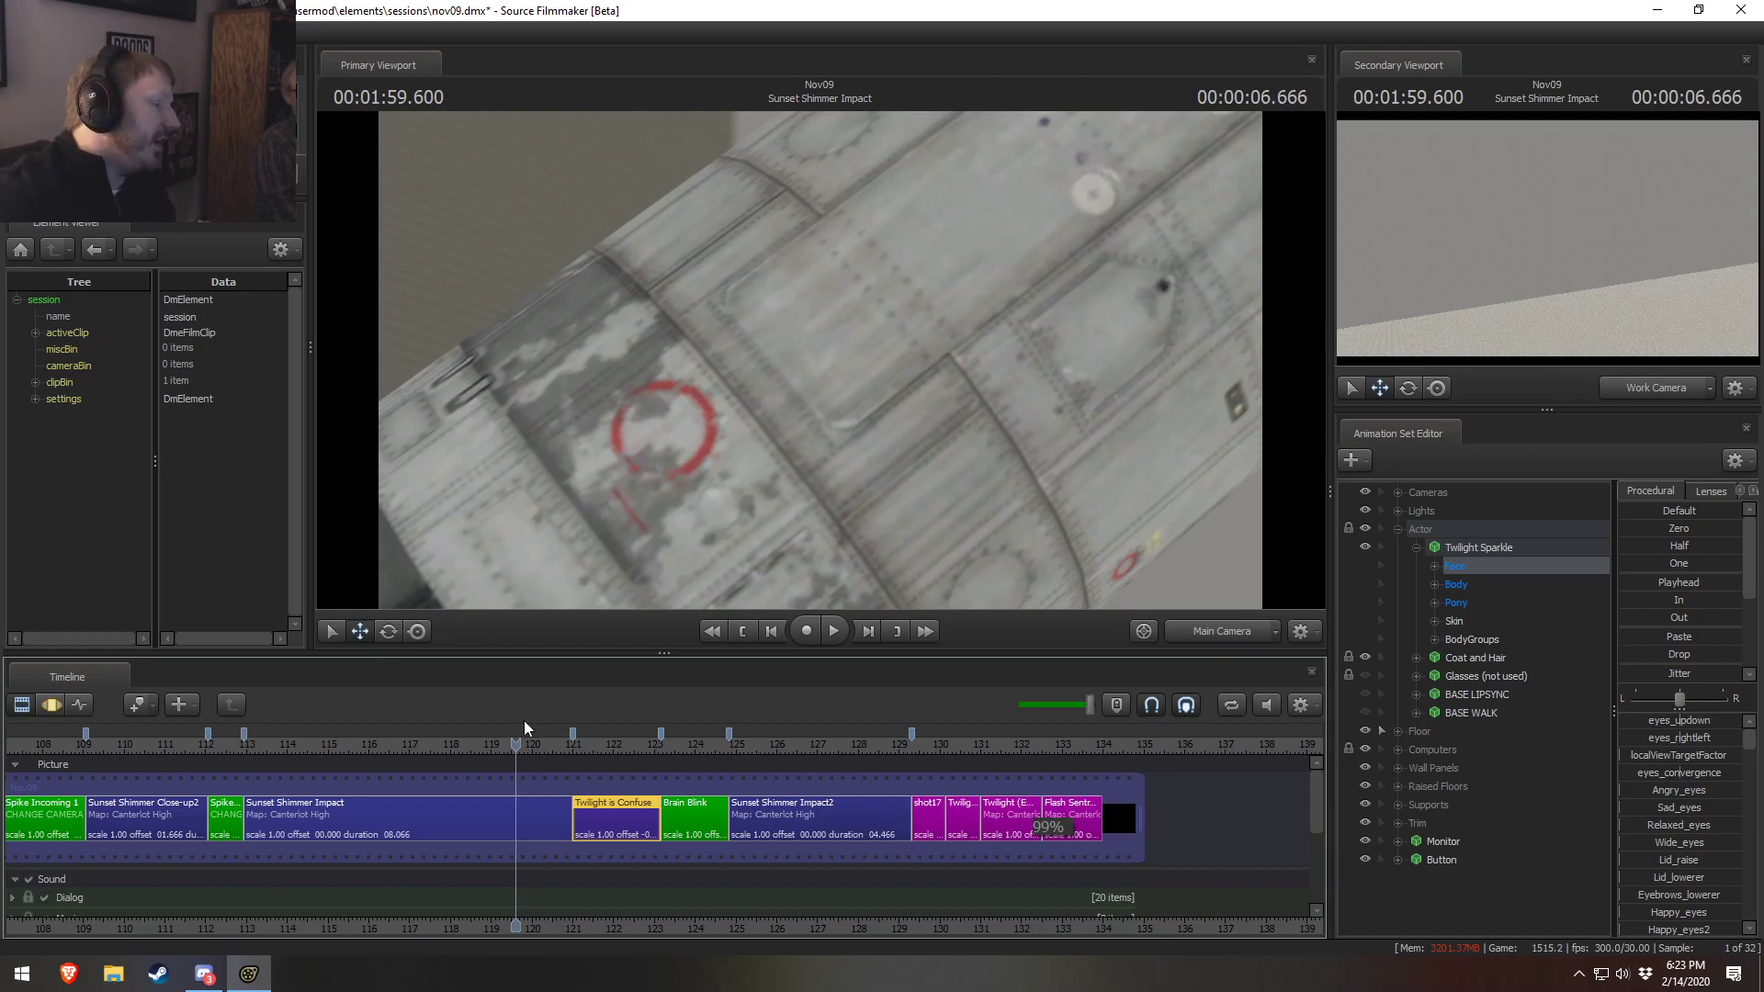
Play the Twilight (EQG) and Friends shot from about 00:02:11.374 and stop at 00:02:11.866
{"action": "left_click_drag", "start_coordinate": [948, 747], "coordinate": [994, 743]}
{"action": "key", "text": "space"}
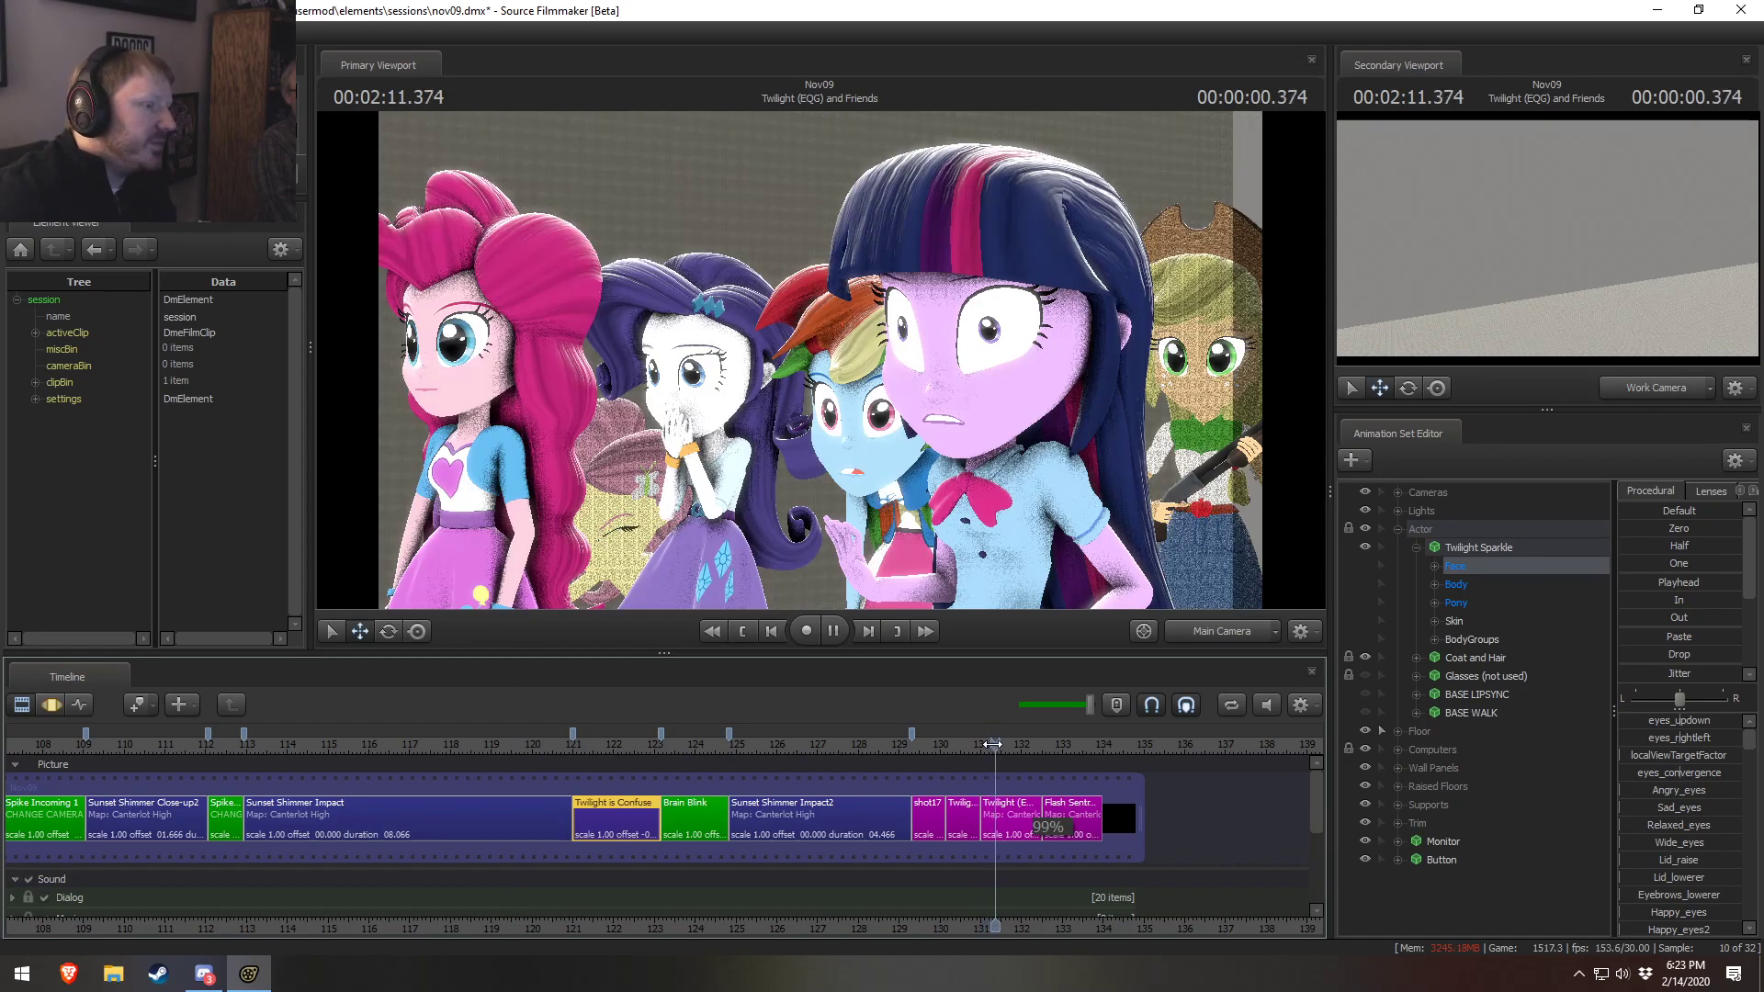
{"action": "key", "text": "space"}
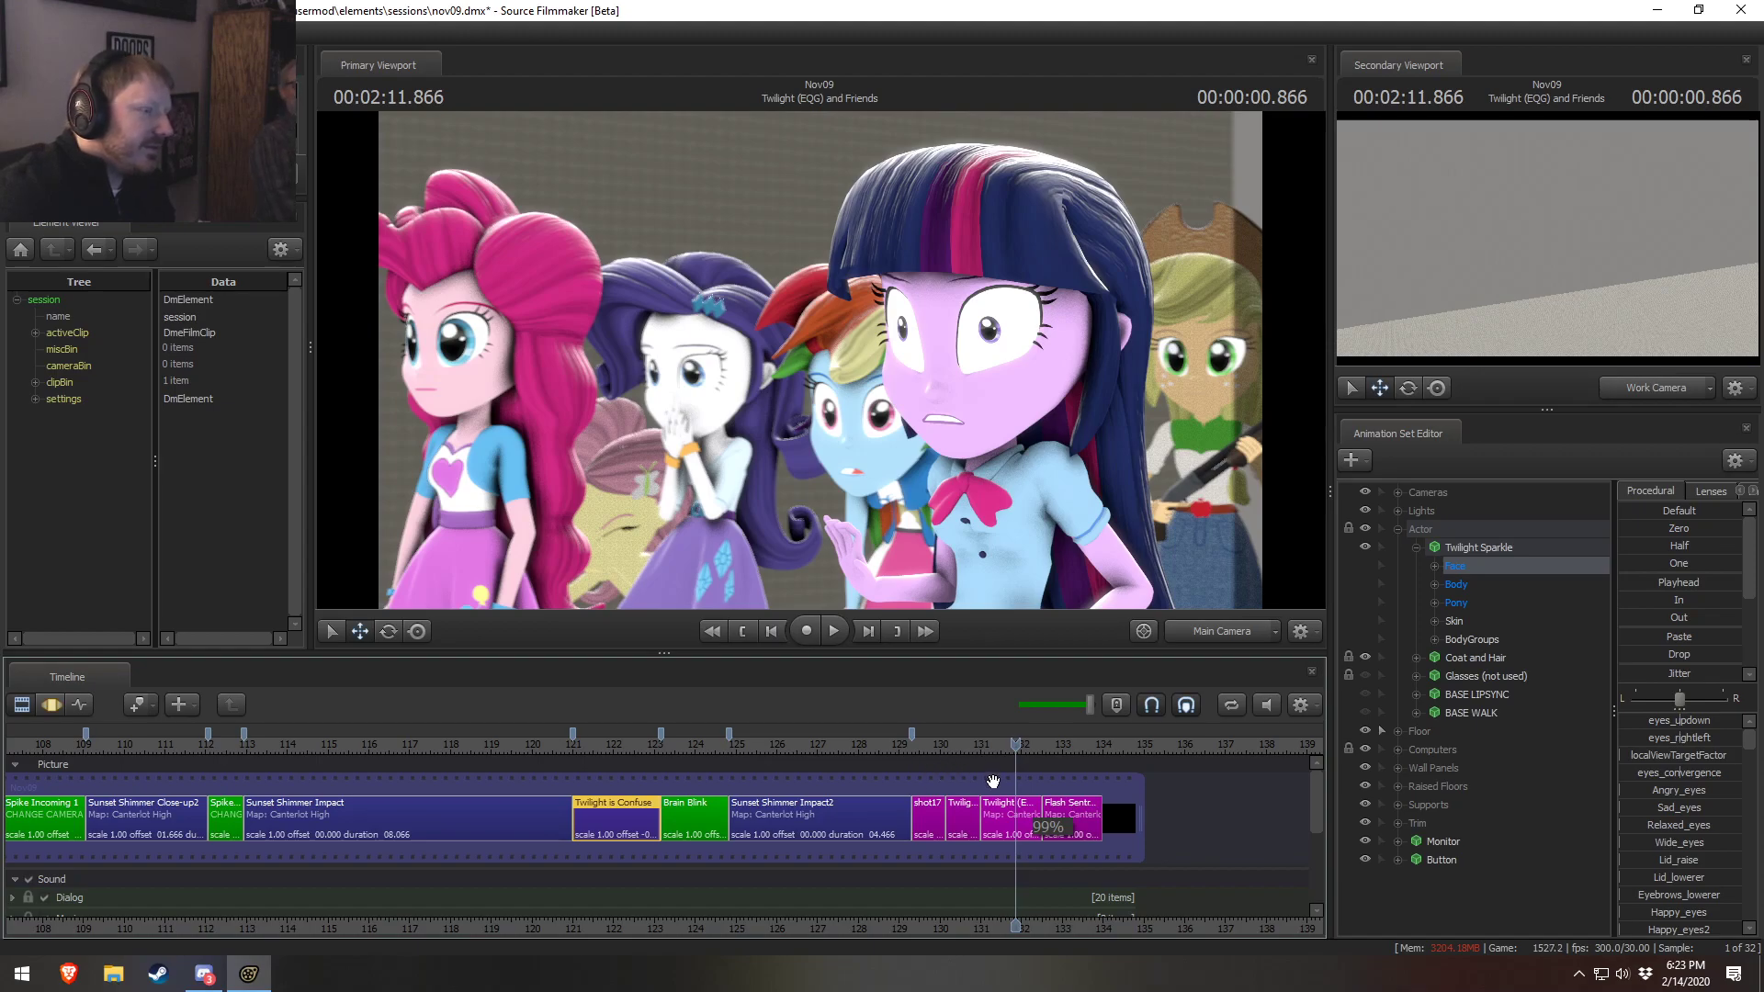
Examine the group in the Twilight (EQG) and Friends shot from the Work Camera and compare it with the Main Camera framing
{"action": "left_click", "coordinate": [1251, 633], "text": "ctrl"}
{"action": "left_click_drag", "start_coordinate": [1056, 413], "coordinate": [1135, 464]}
{"action": "key", "text": "a"}
{"action": "key", "text": "w"}
{"action": "left_click_drag", "start_coordinate": [762, 405], "coordinate": [694, 413]}
{"action": "key", "text": "w"}
{"action": "left_click_drag", "start_coordinate": [556, 456], "coordinate": [450, 459]}
{"action": "key", "text": "a"}
{"action": "key", "text": "s"}
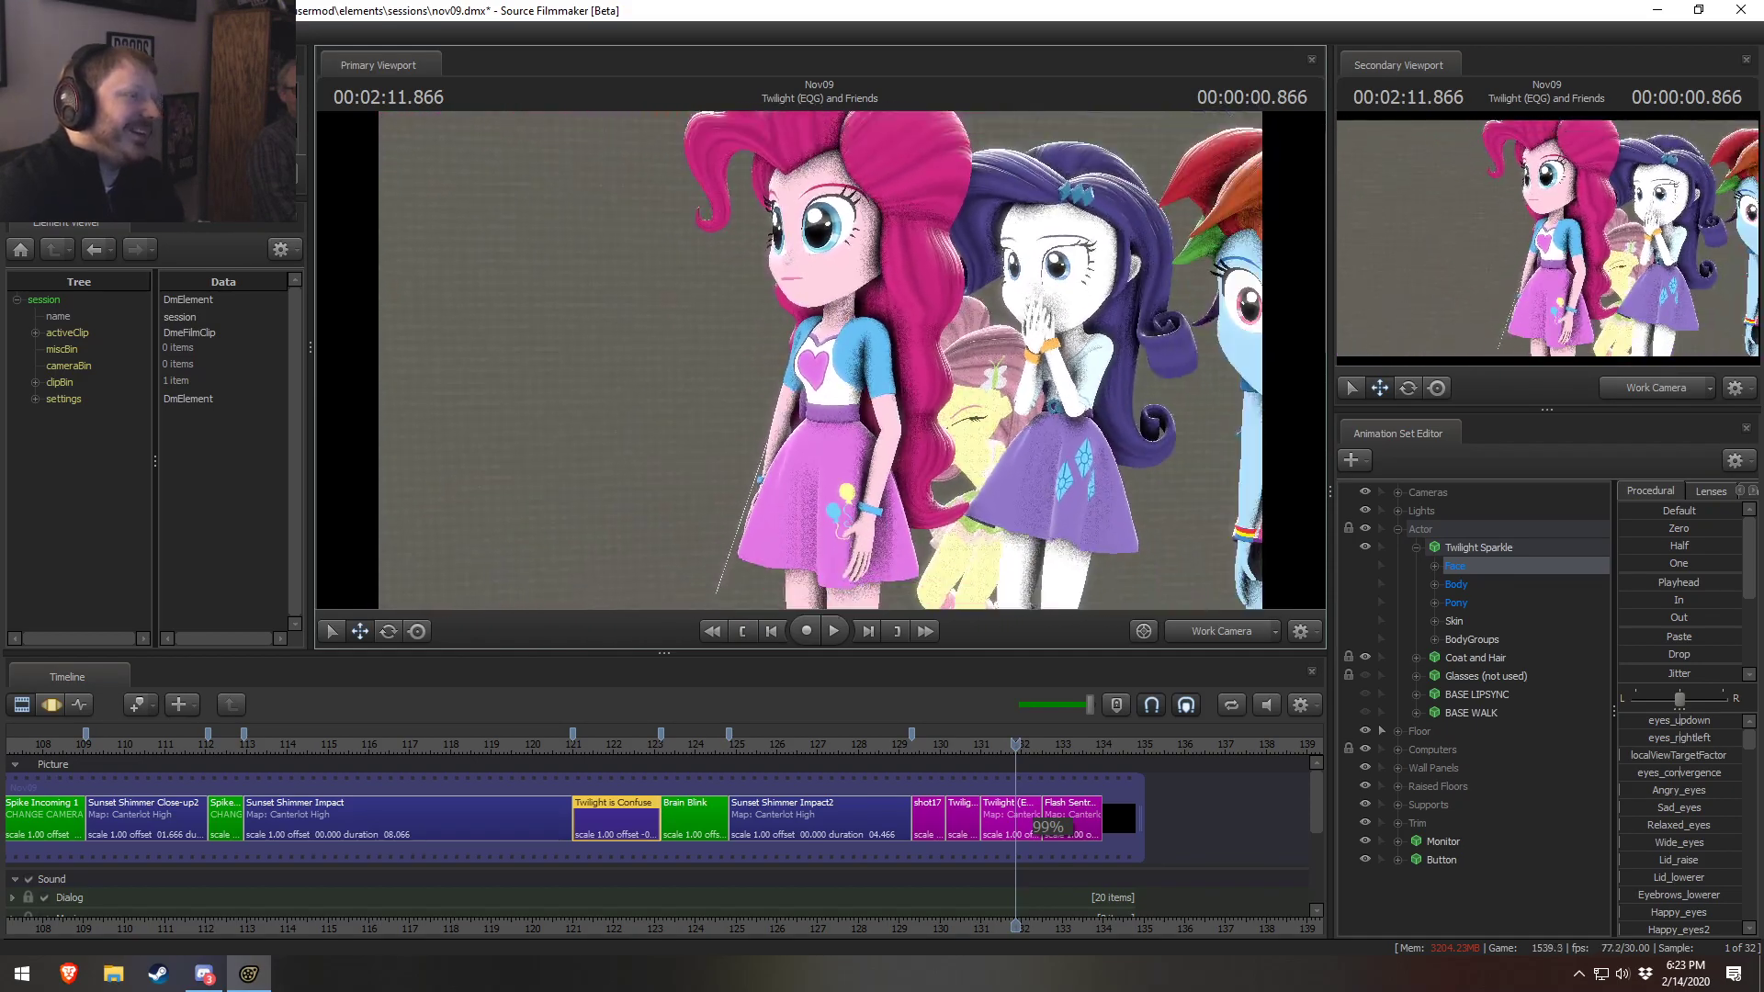
{"action": "left_click_drag", "start_coordinate": [990, 319], "coordinate": [828, 372]}
{"action": "left_click_drag", "start_coordinate": [1220, 653], "coordinate": [1220, 649]}
{"action": "left_click", "coordinate": [1222, 636]}
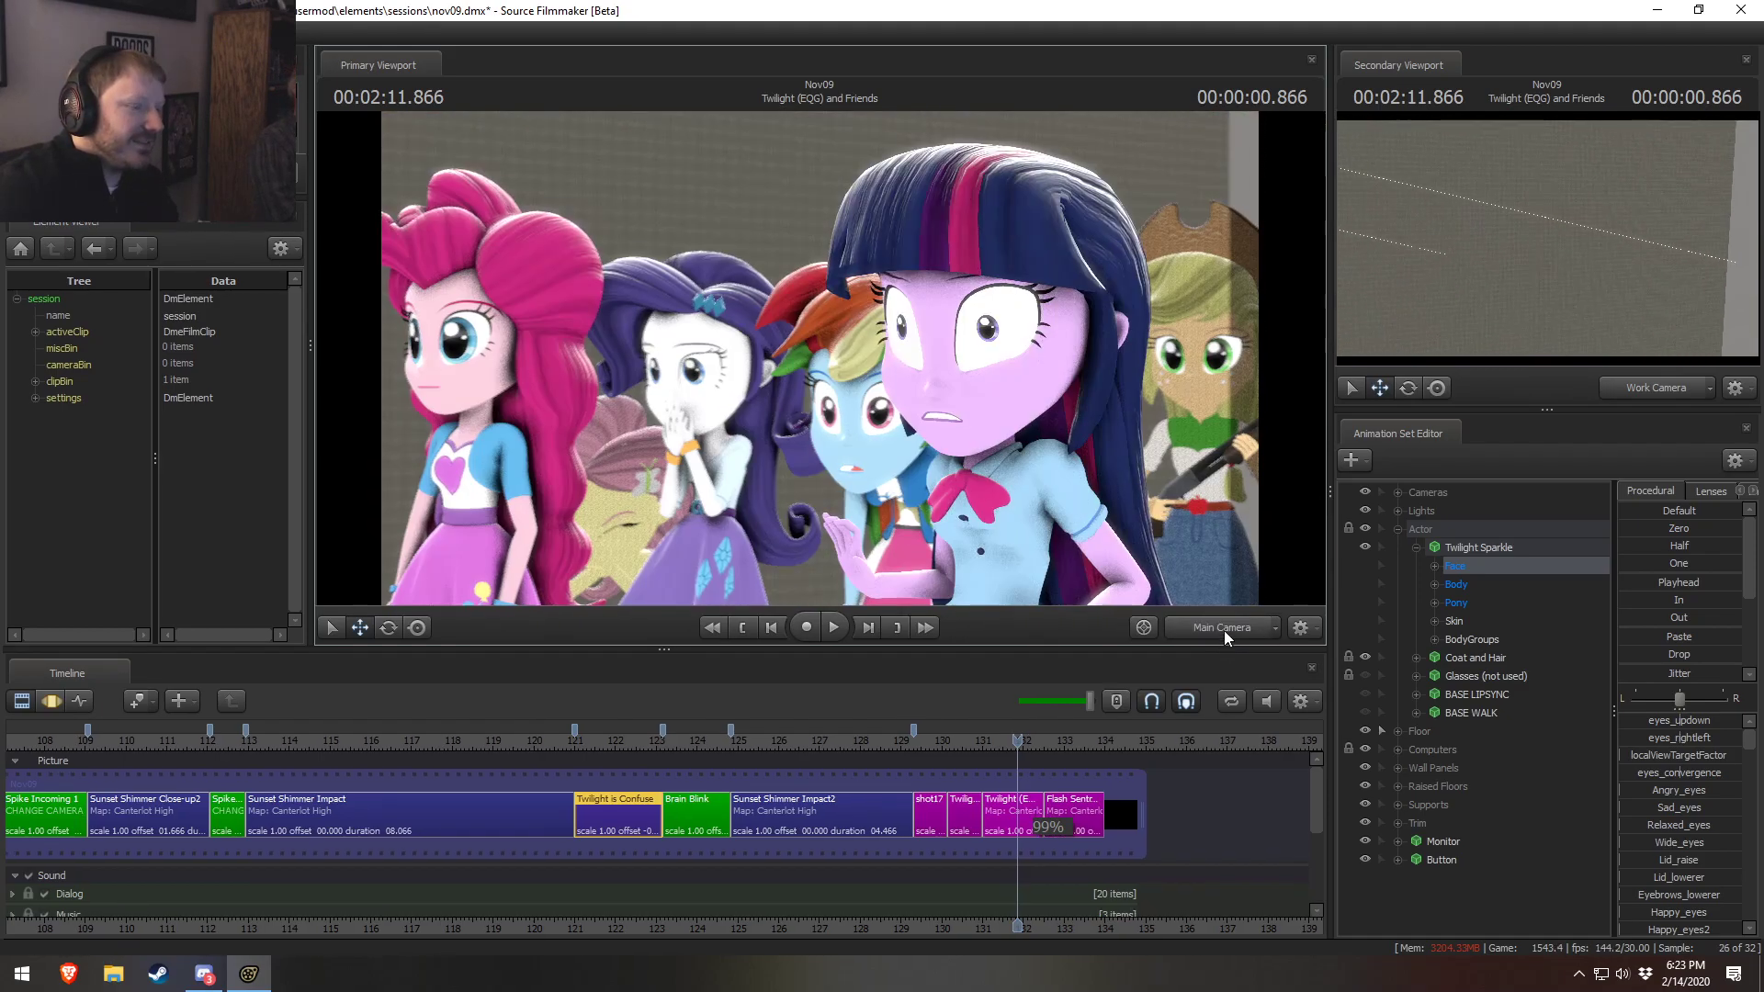
{"action": "left_click", "coordinate": [1224, 631], "text": "ctrl"}
Select the Twilight (EQG) and Friends shot and reveal Pinkie Pie's controls among its actors in the Motion Editor
{"action": "left_click", "coordinate": [1029, 807]}
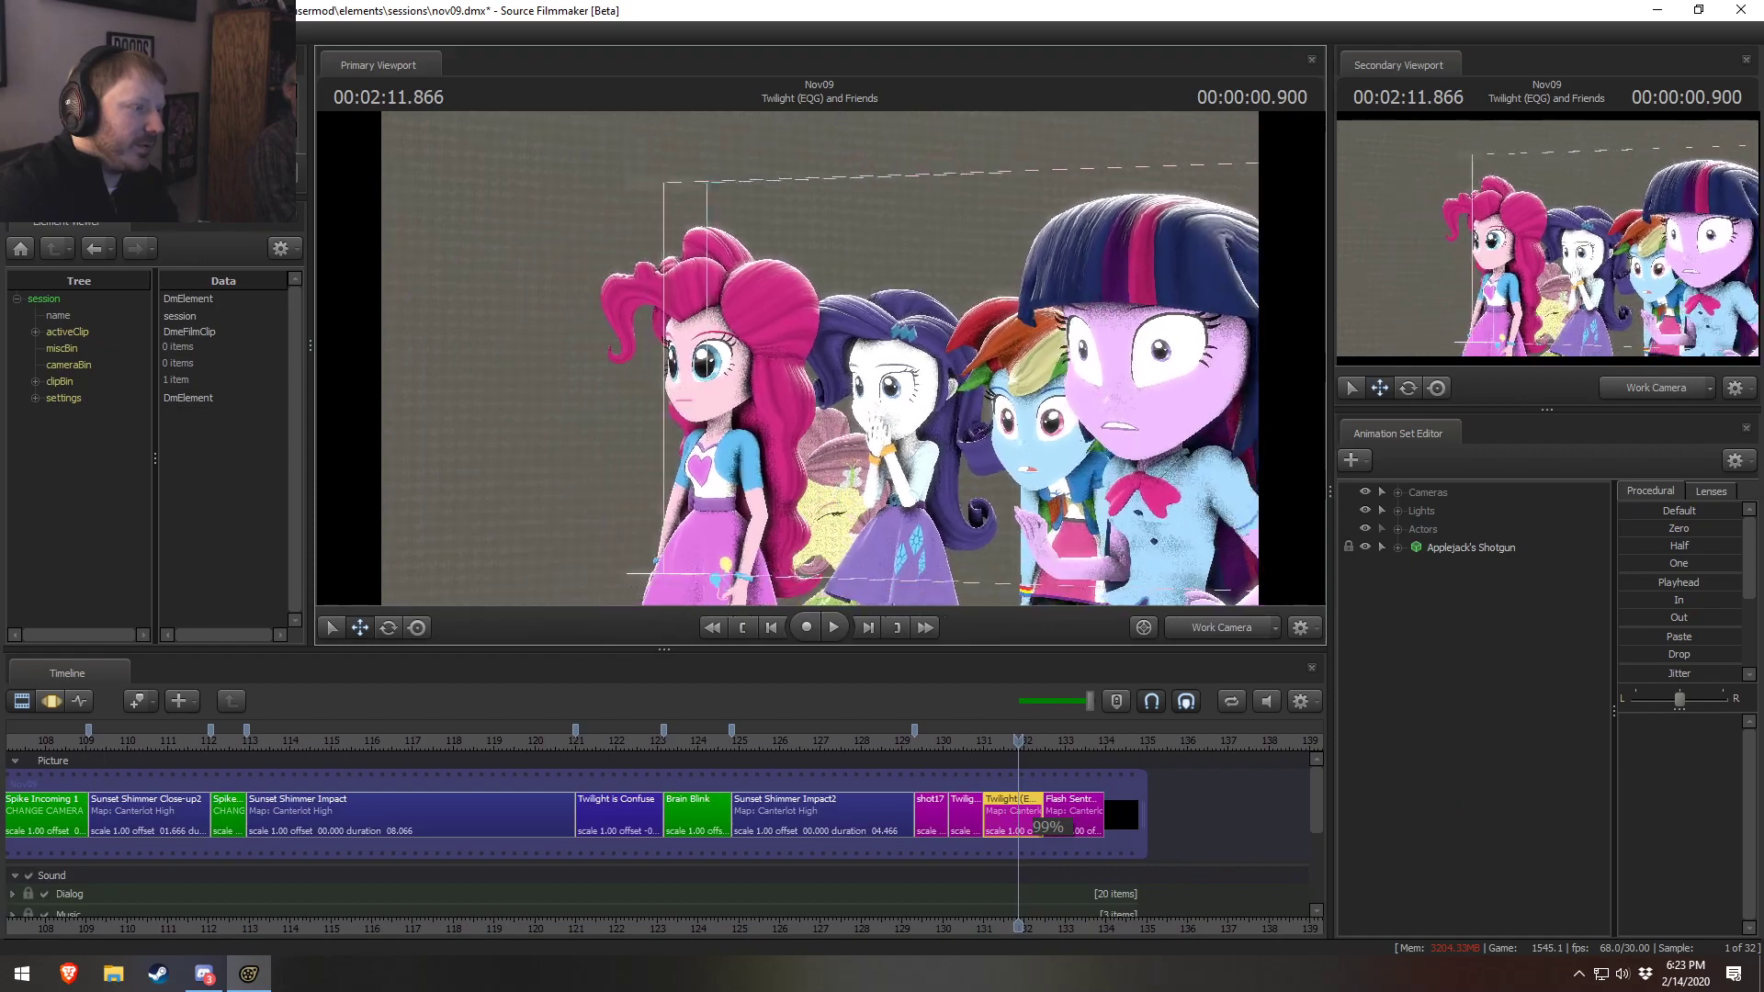
{"action": "left_click_drag", "start_coordinate": [770, 441], "coordinate": [770, 443]}
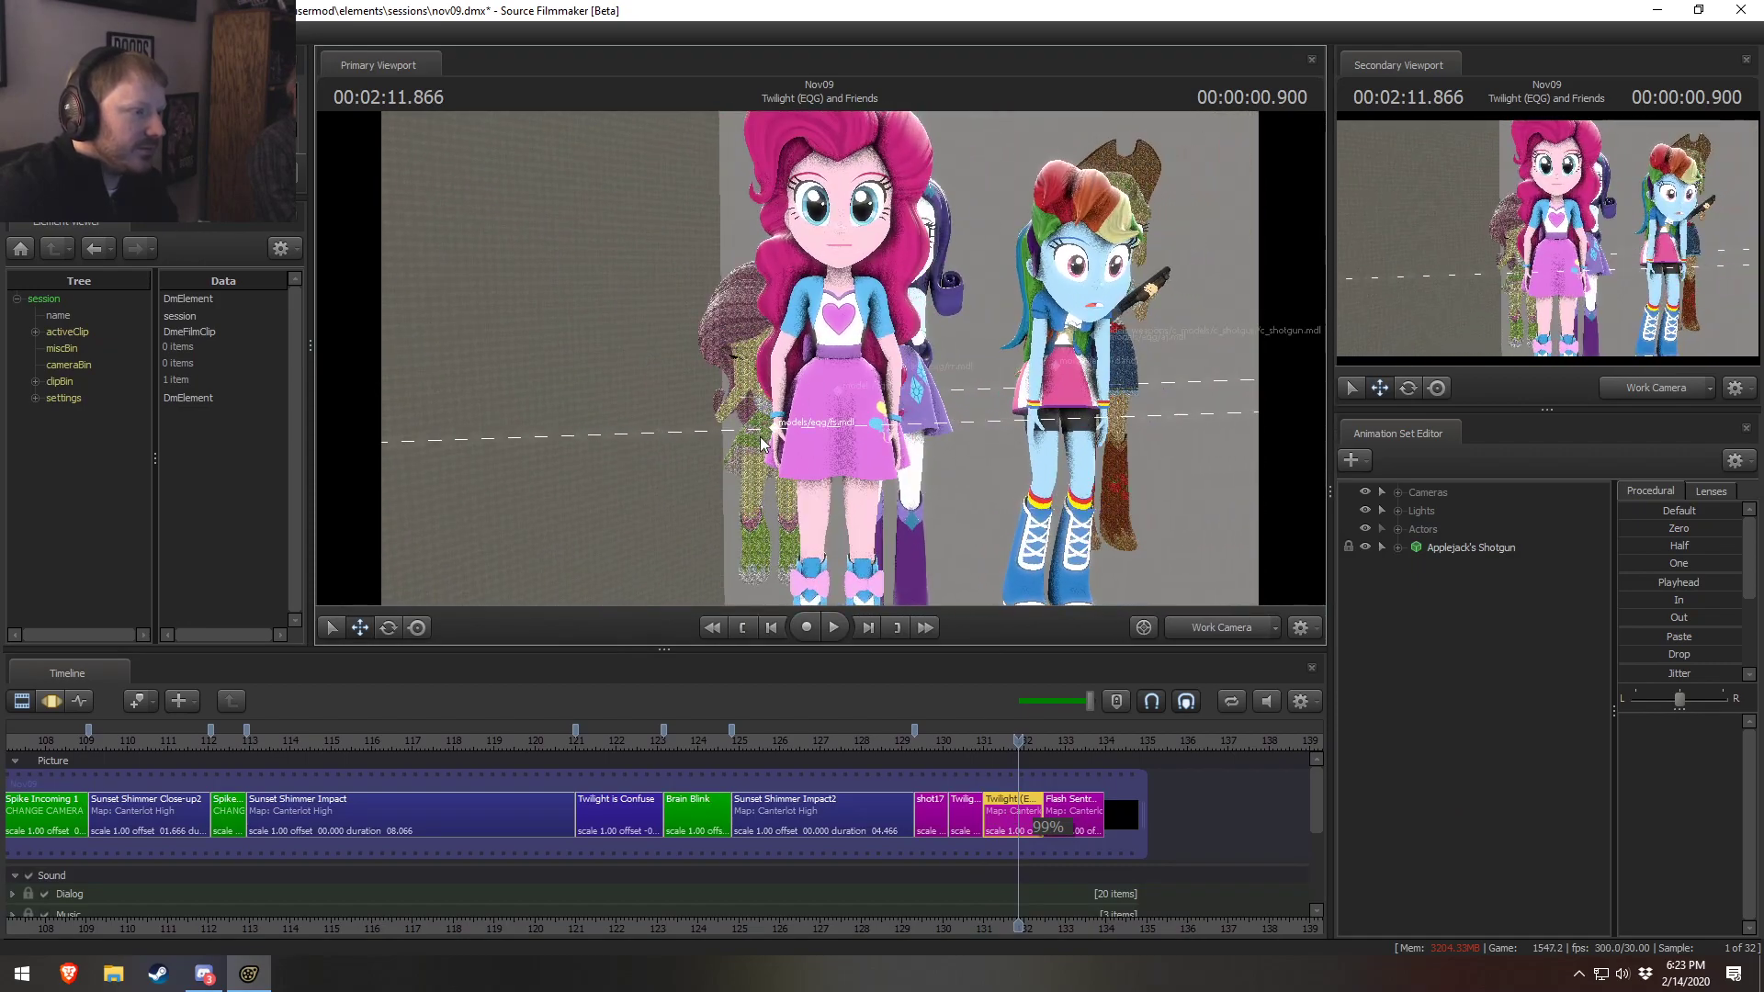
{"action": "key", "text": "F3"}
{"action": "left_click", "coordinate": [1399, 529]}
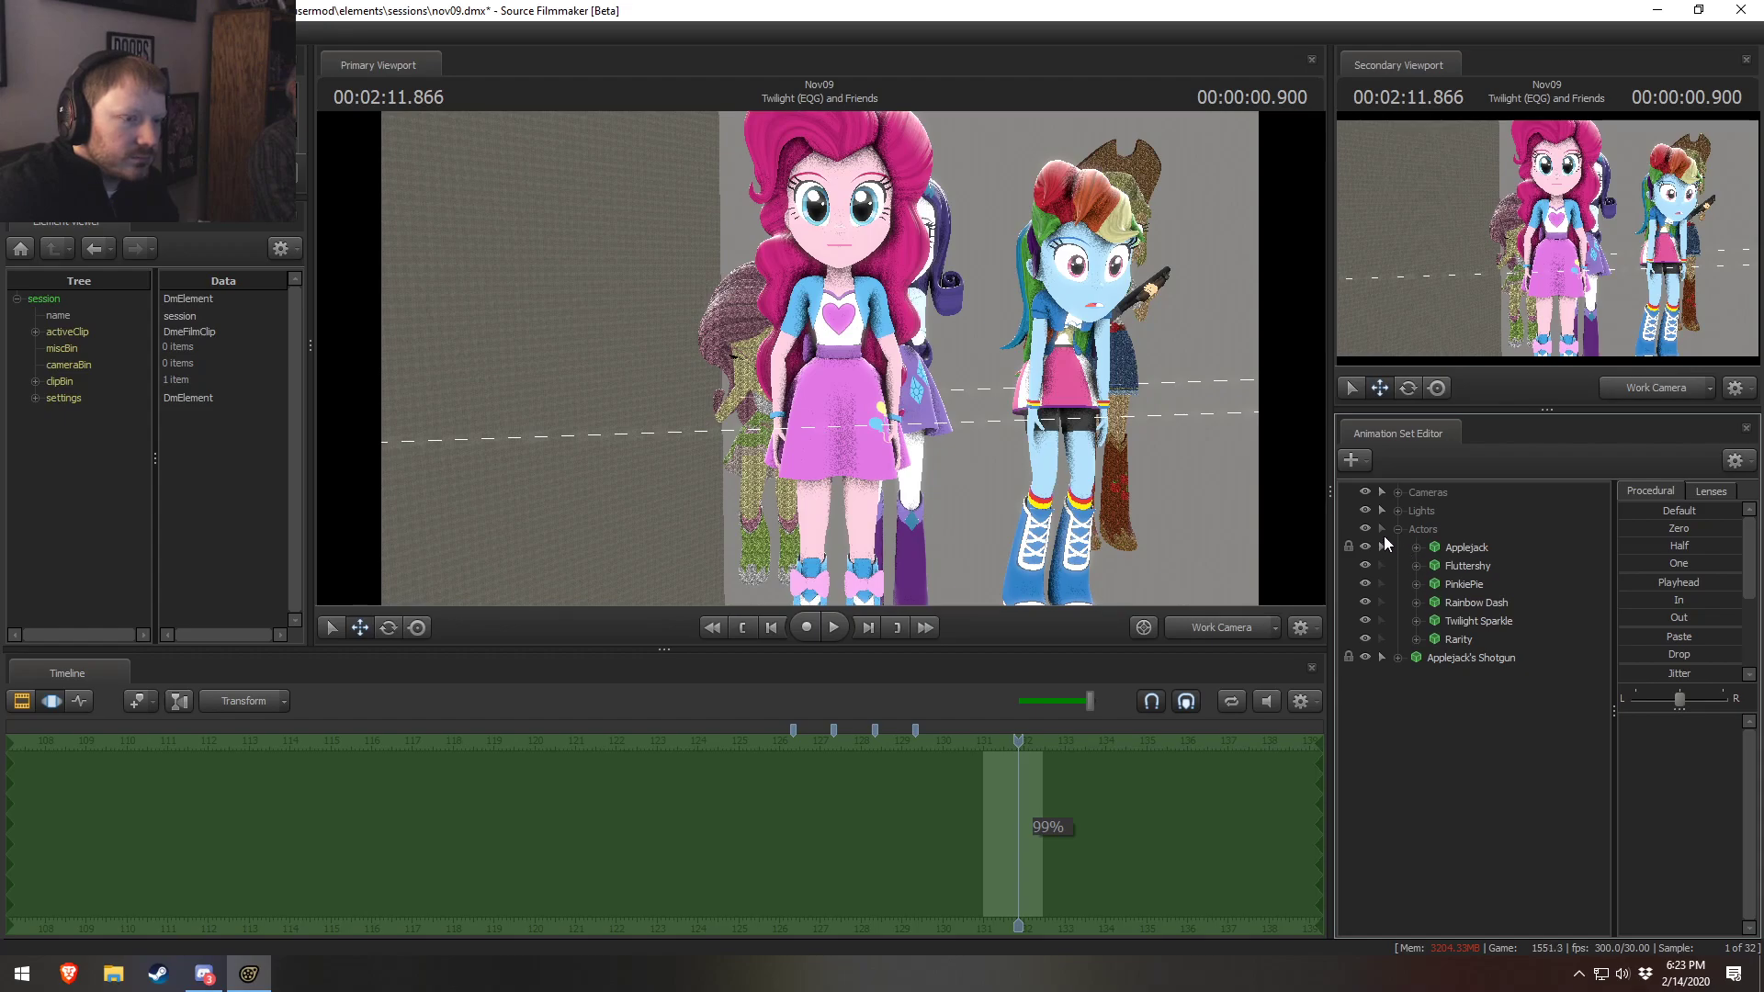
{"action": "left_click", "coordinate": [1382, 585]}
Move Pinkie Pie's rig_hand_R and rig_hand_L up and outward so both arms stretch straight out to the sides
{"action": "left_click", "coordinate": [779, 428]}
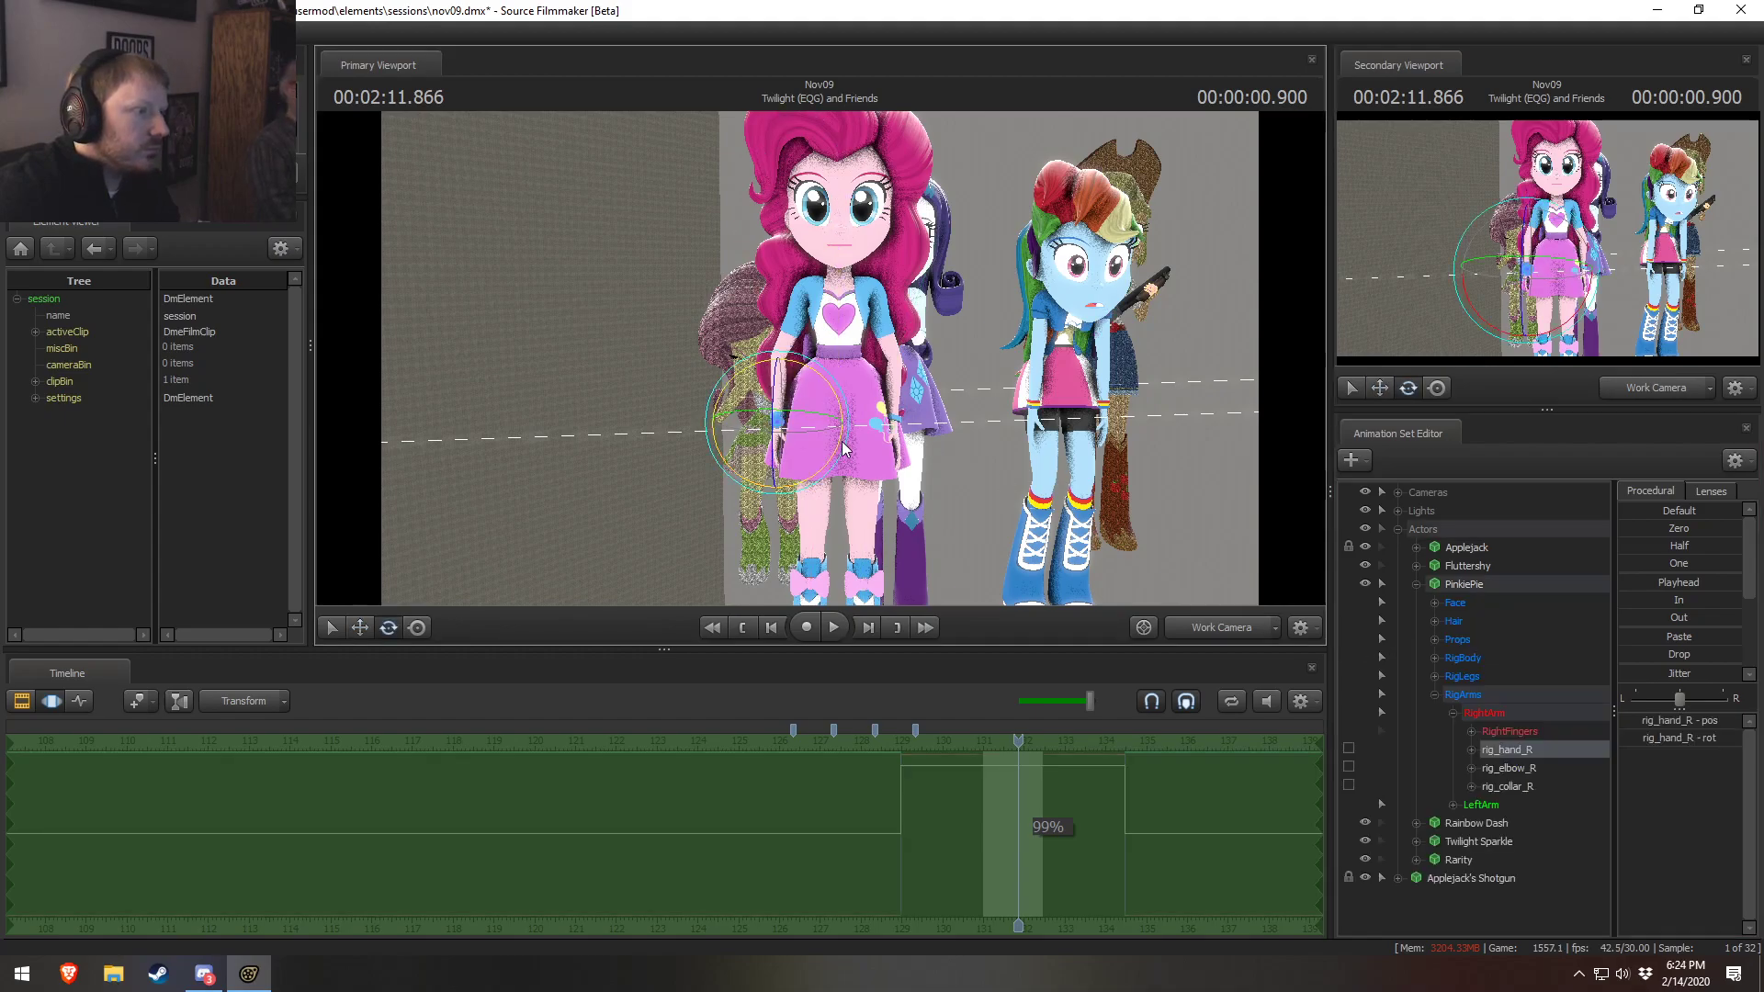
{"action": "key", "text": "w"}
{"action": "left_click_drag", "start_coordinate": [771, 430], "coordinate": [667, 270]}
{"action": "left_click", "coordinate": [893, 428]}
{"action": "key", "text": "e"}
{"action": "key", "text": "w"}
{"action": "left_click_drag", "start_coordinate": [961, 424], "coordinate": [803, 374]}
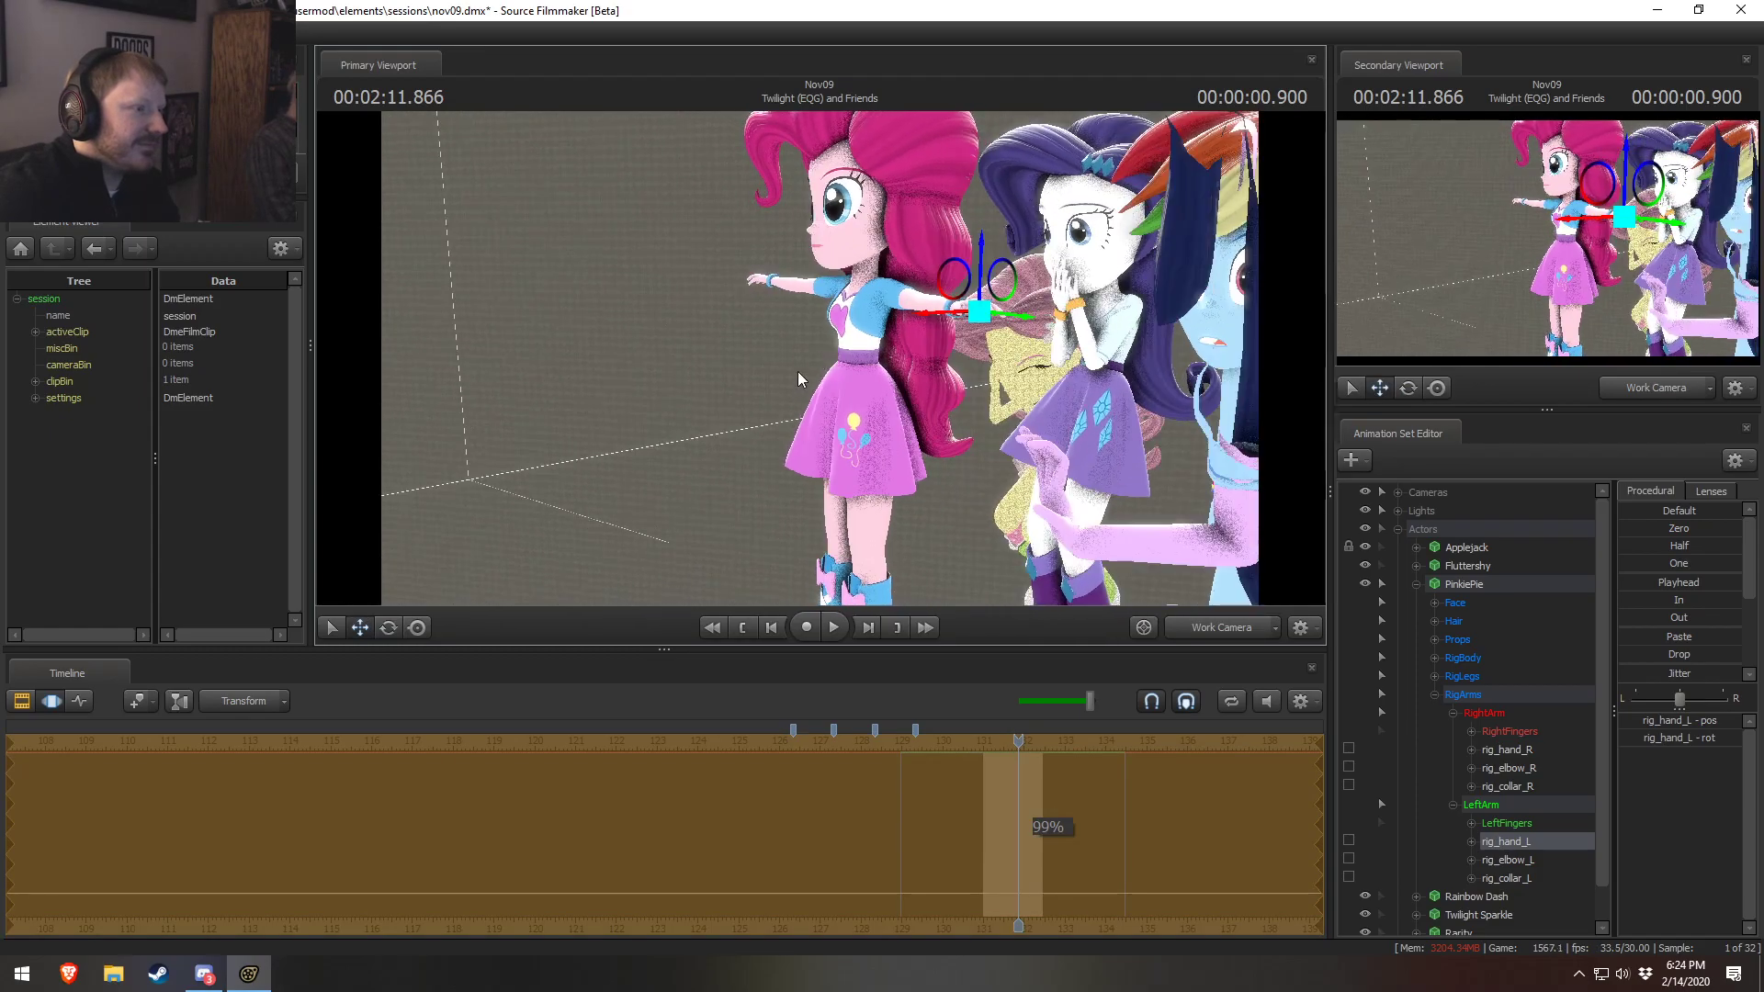
Check Pinkie Pie's outstretched arms through the Main Camera and from the front with the Work Camera
{"action": "key", "text": "F2"}
{"action": "left_click", "coordinate": [1222, 627]}
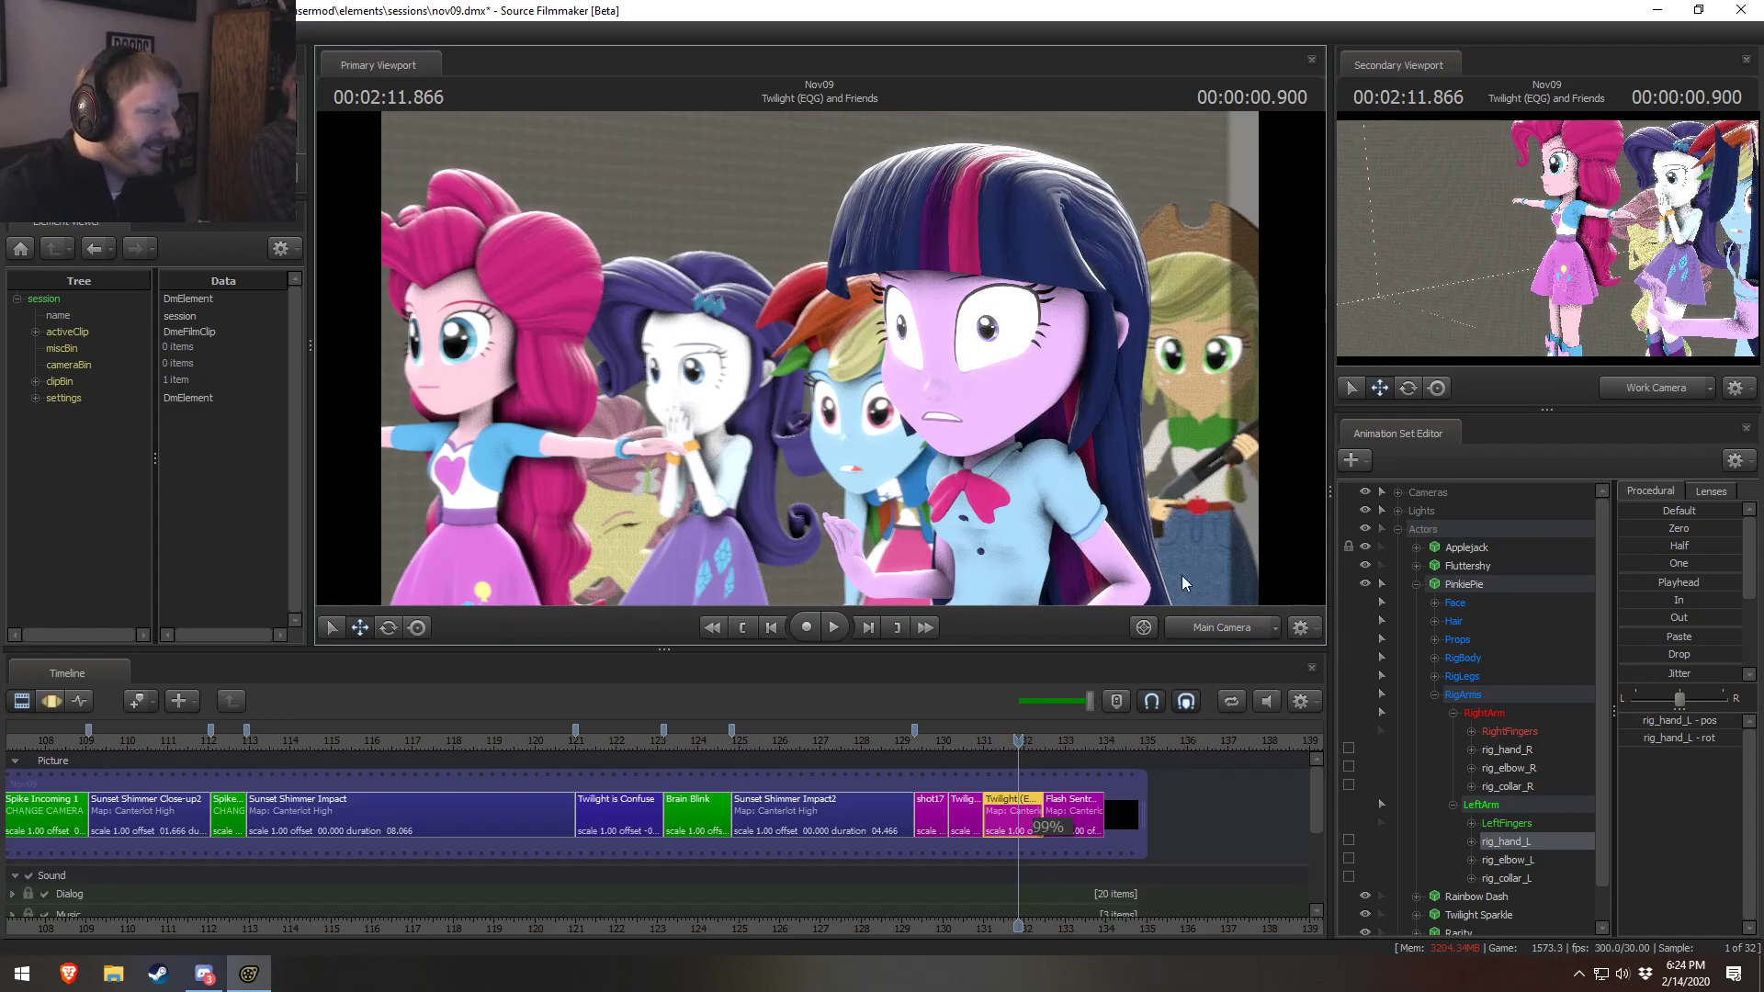
{"action": "left_click", "coordinate": [1199, 617]}
{"action": "left_click_drag", "start_coordinate": [962, 505], "coordinate": [1020, 504]}
{"action": "key", "text": "F3"}
{"action": "left_click_drag", "start_coordinate": [956, 266], "coordinate": [594, 193]}
{"action": "left_click_drag", "start_coordinate": [815, 228], "coordinate": [954, 275]}
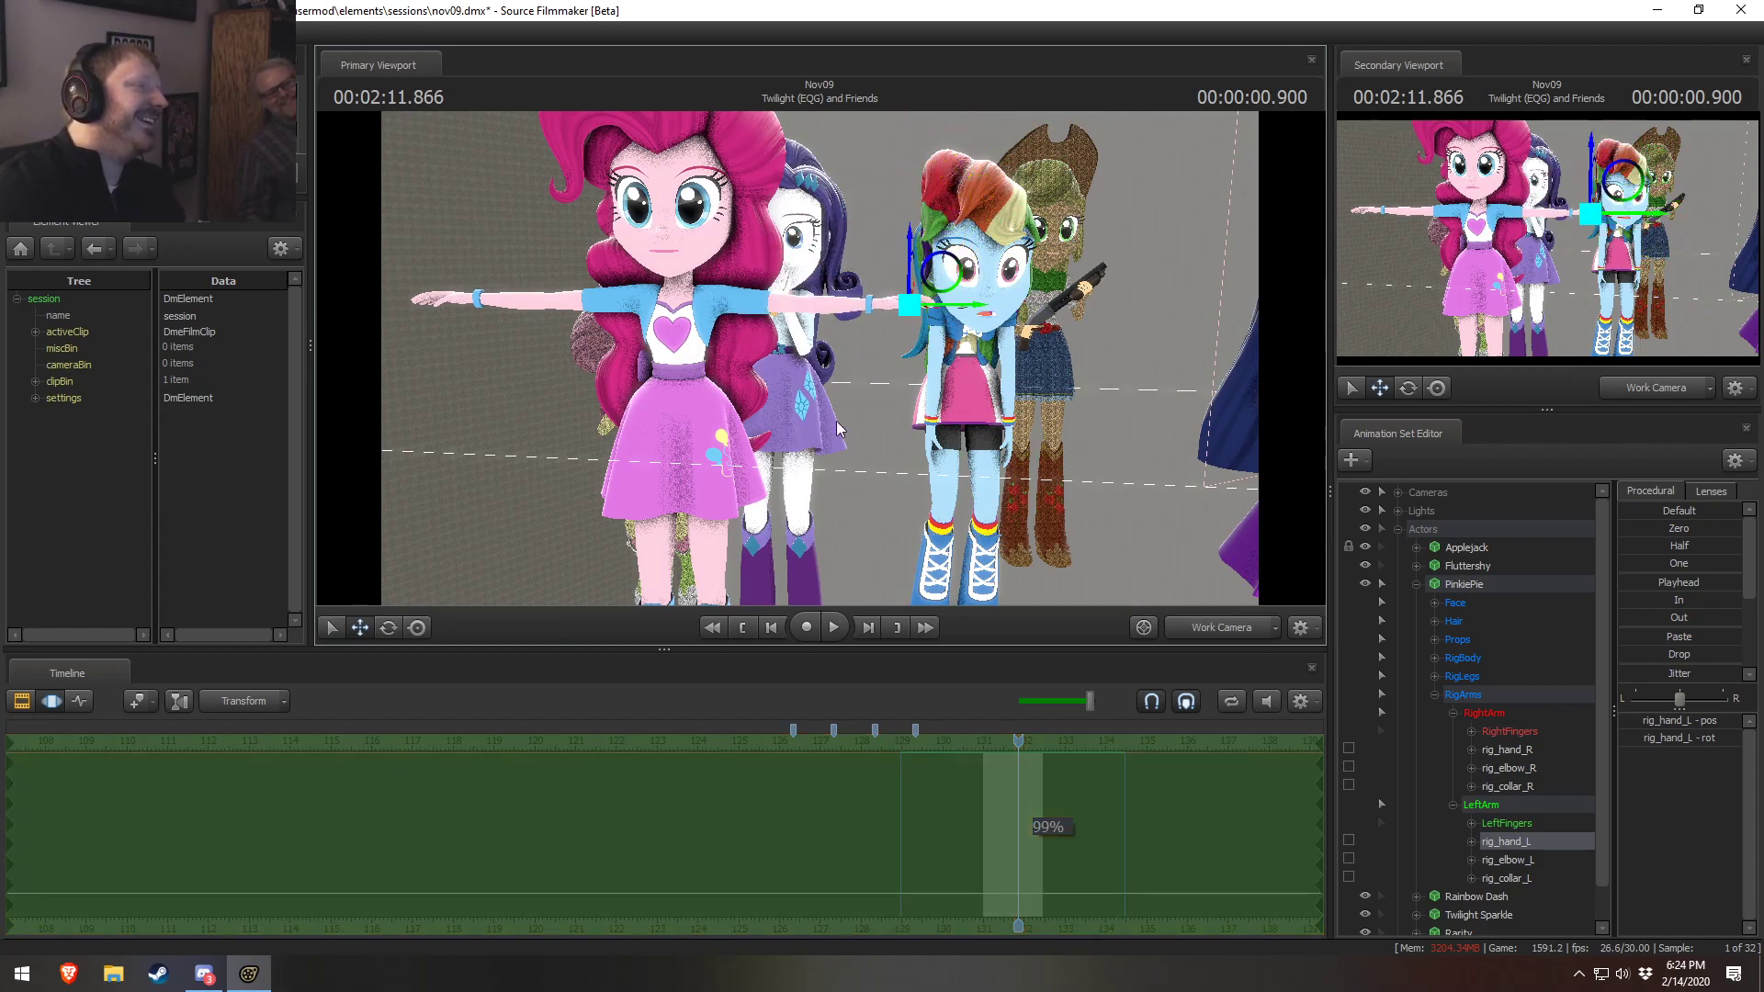
Lean Pinkie Pie's body and place her left hand, rotated palm-in, over Rainbow Dash's face
{"action": "left_click", "coordinate": [1423, 585]}
{"action": "left_click_drag", "start_coordinate": [681, 404], "coordinate": [826, 361]}
{"action": "left_click", "coordinate": [909, 304], "text": "ctrl"}
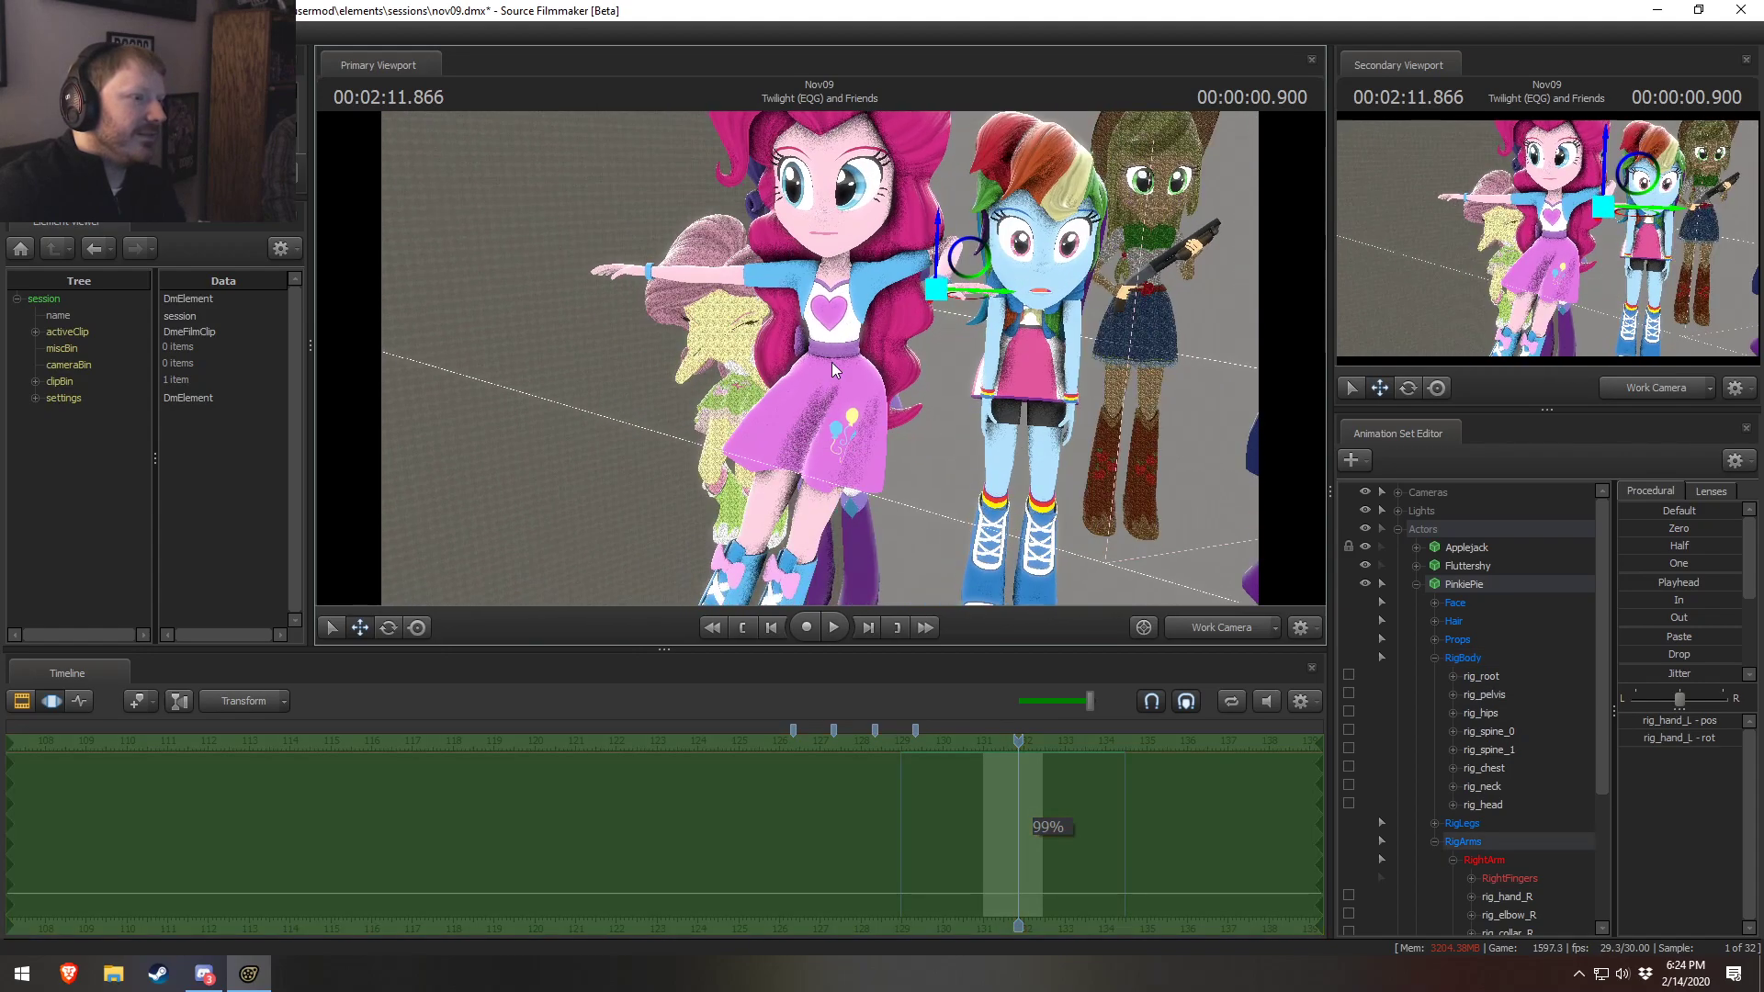
{"action": "left_click_drag", "start_coordinate": [975, 300], "coordinate": [1025, 380]}
{"action": "key", "text": "e"}
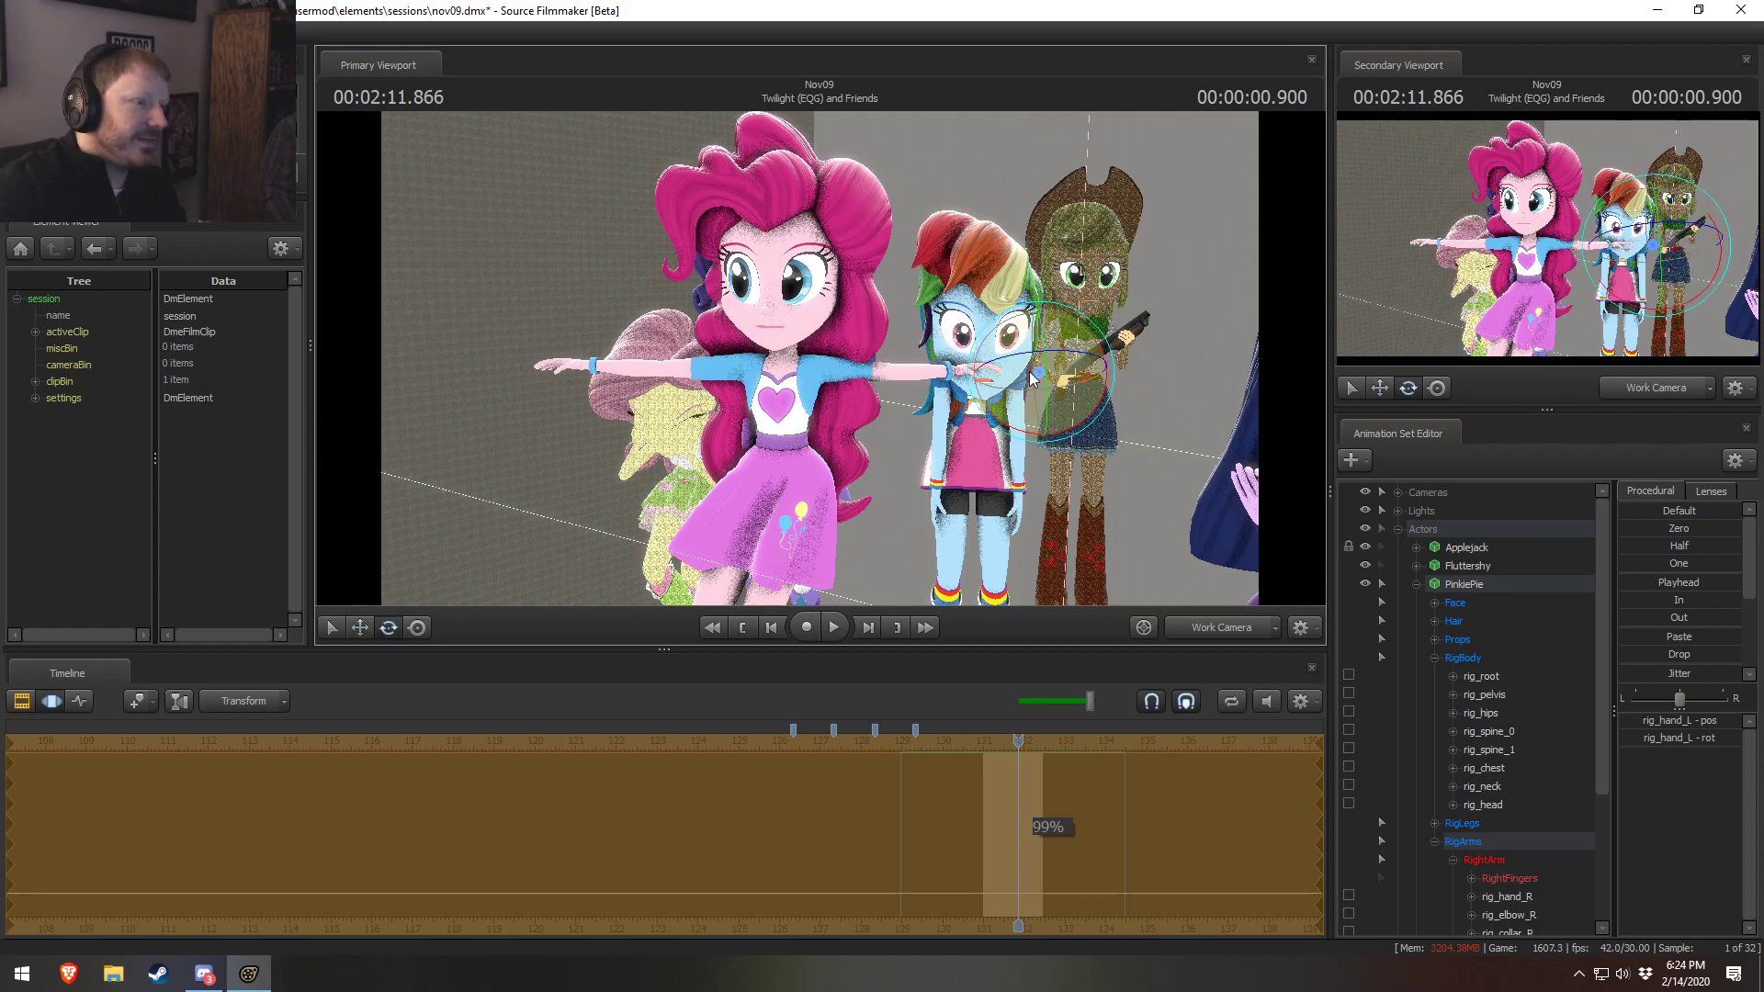
{"action": "key", "text": "w"}
{"action": "key", "text": "e"}
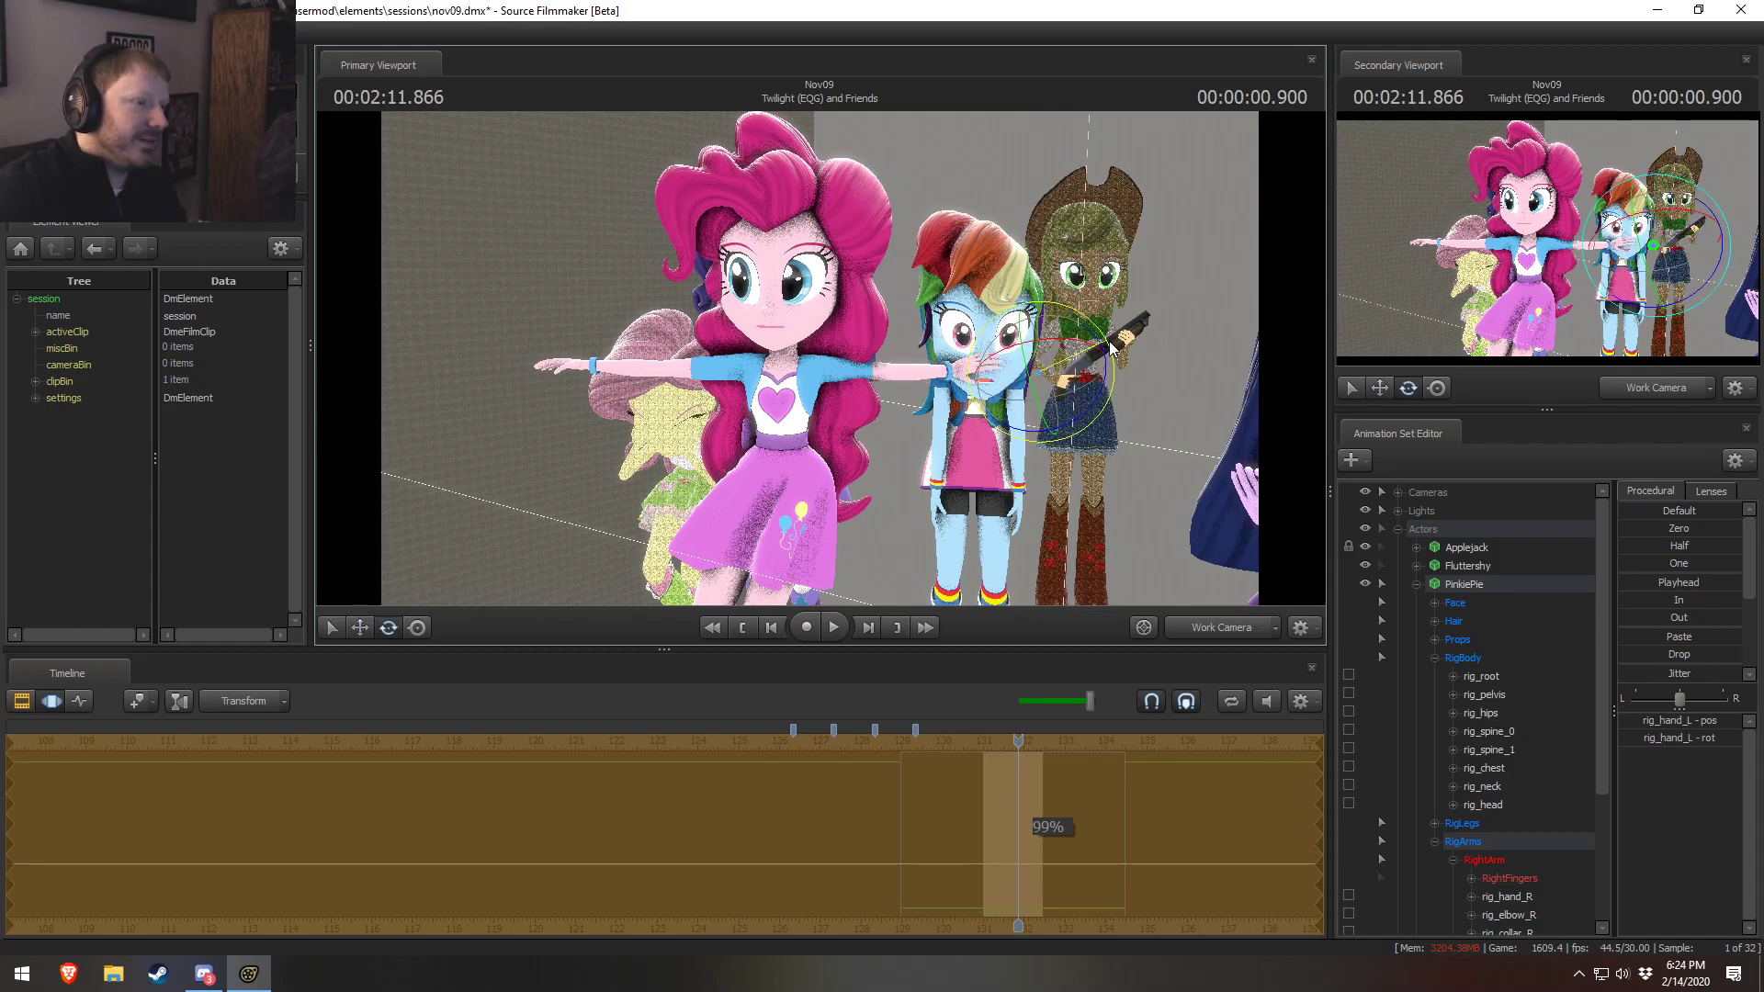
{"action": "left_click_drag", "start_coordinate": [1112, 371], "coordinate": [1029, 377]}
Try to rotate and move Pinkie Pie's rig_head so that her face presses against Rainbow Dash's face
{"action": "left_click", "coordinate": [787, 333]}
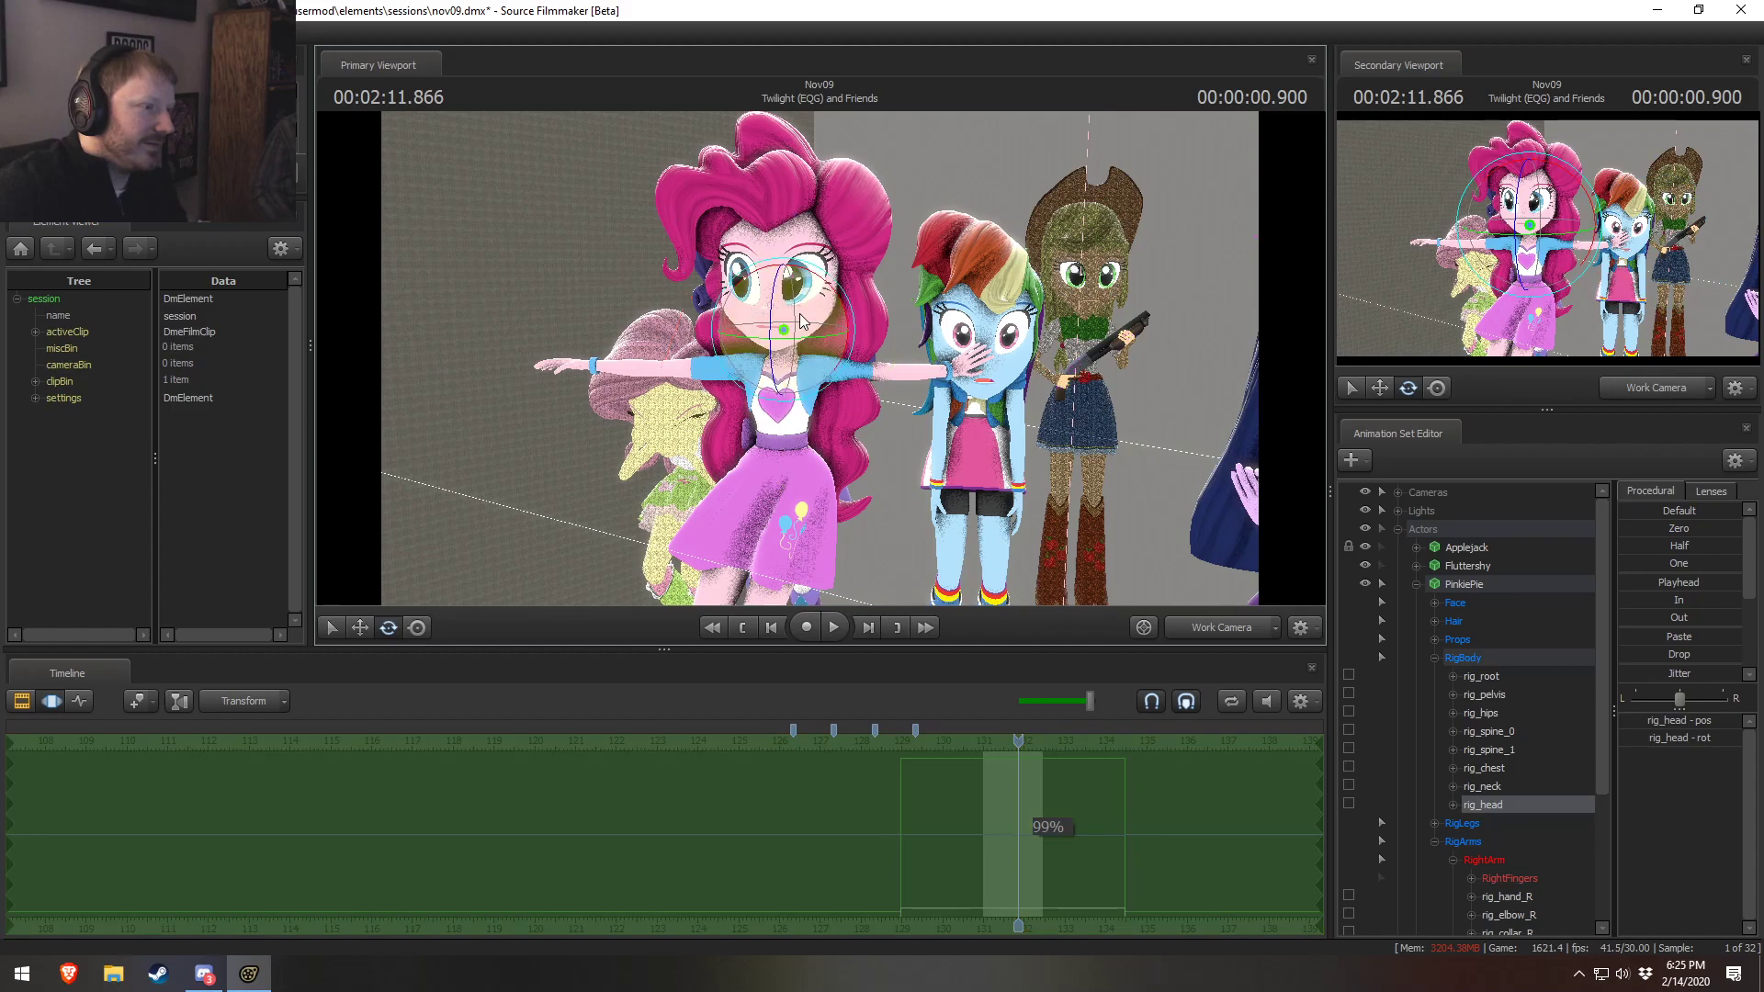
{"action": "left_click_drag", "start_coordinate": [788, 333], "coordinate": [803, 113]}
{"action": "left_click_drag", "start_coordinate": [810, 248], "coordinate": [1057, 257], "text": "alt"}
{"action": "key", "text": "w"}
{"action": "left_click_drag", "start_coordinate": [1181, 583], "coordinate": [1197, 561]}
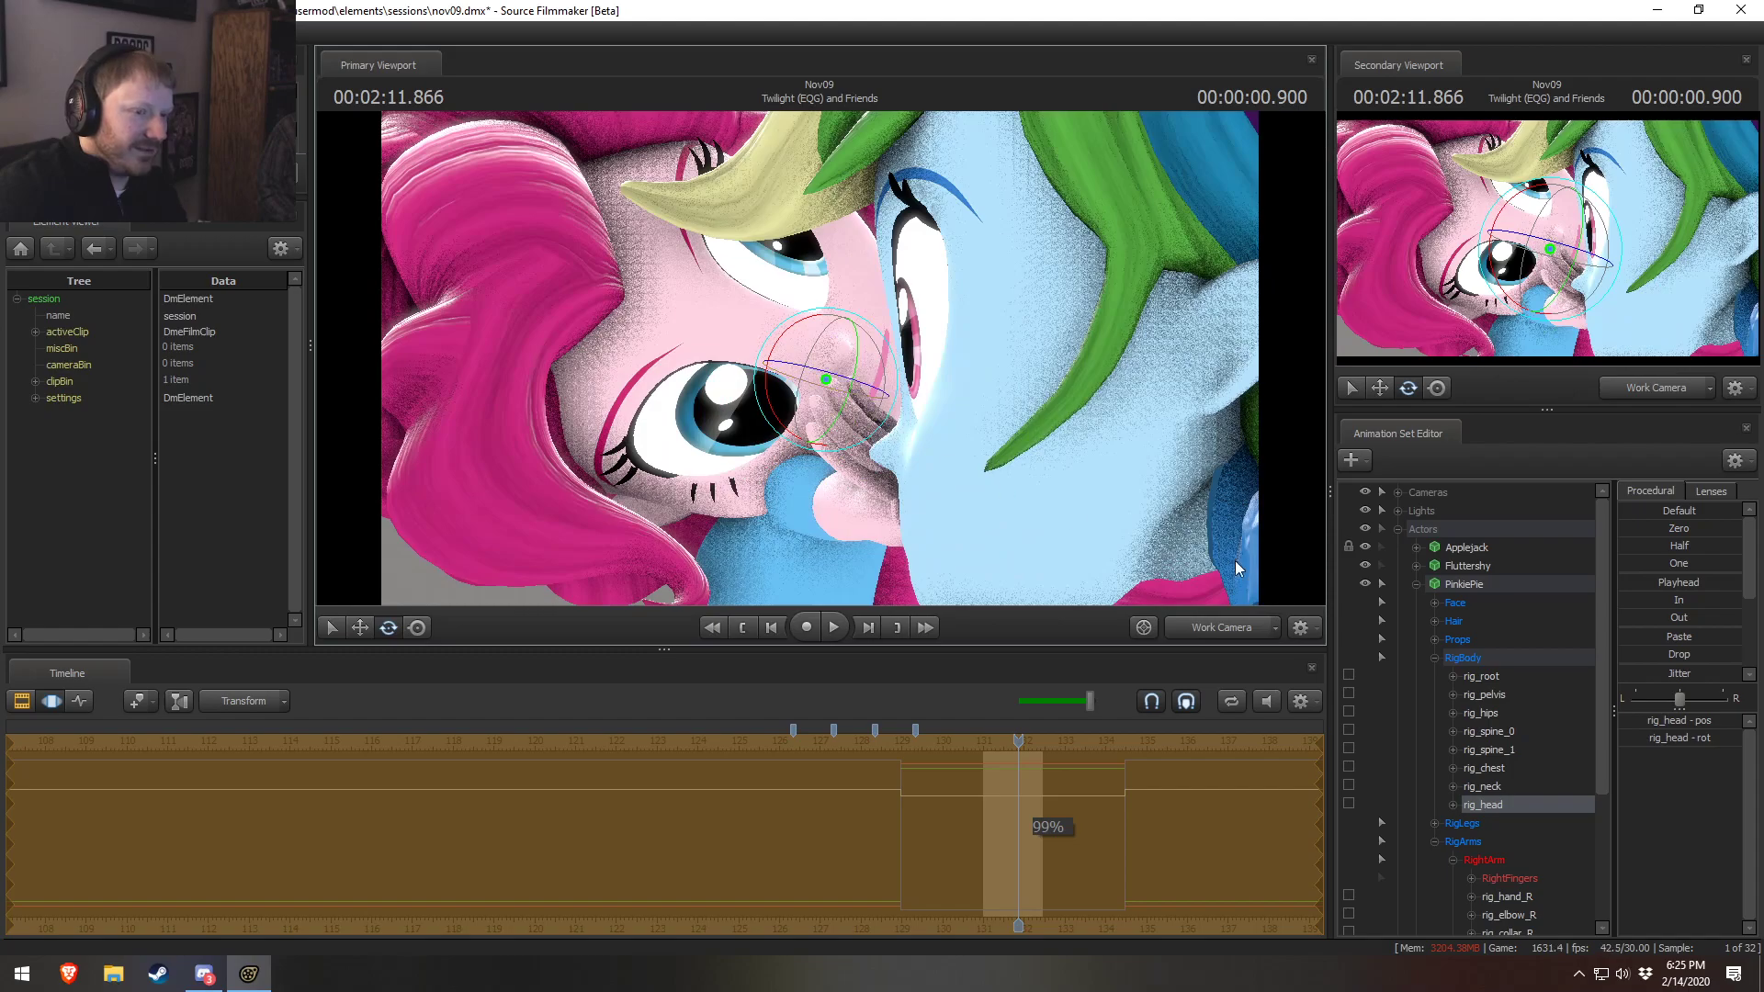
Expand Pinkie Pie's Lower Face controls and select the DEF_Jaw bone
{"action": "left_click", "coordinate": [1435, 603]}
{"action": "left_click", "coordinate": [1488, 657]}
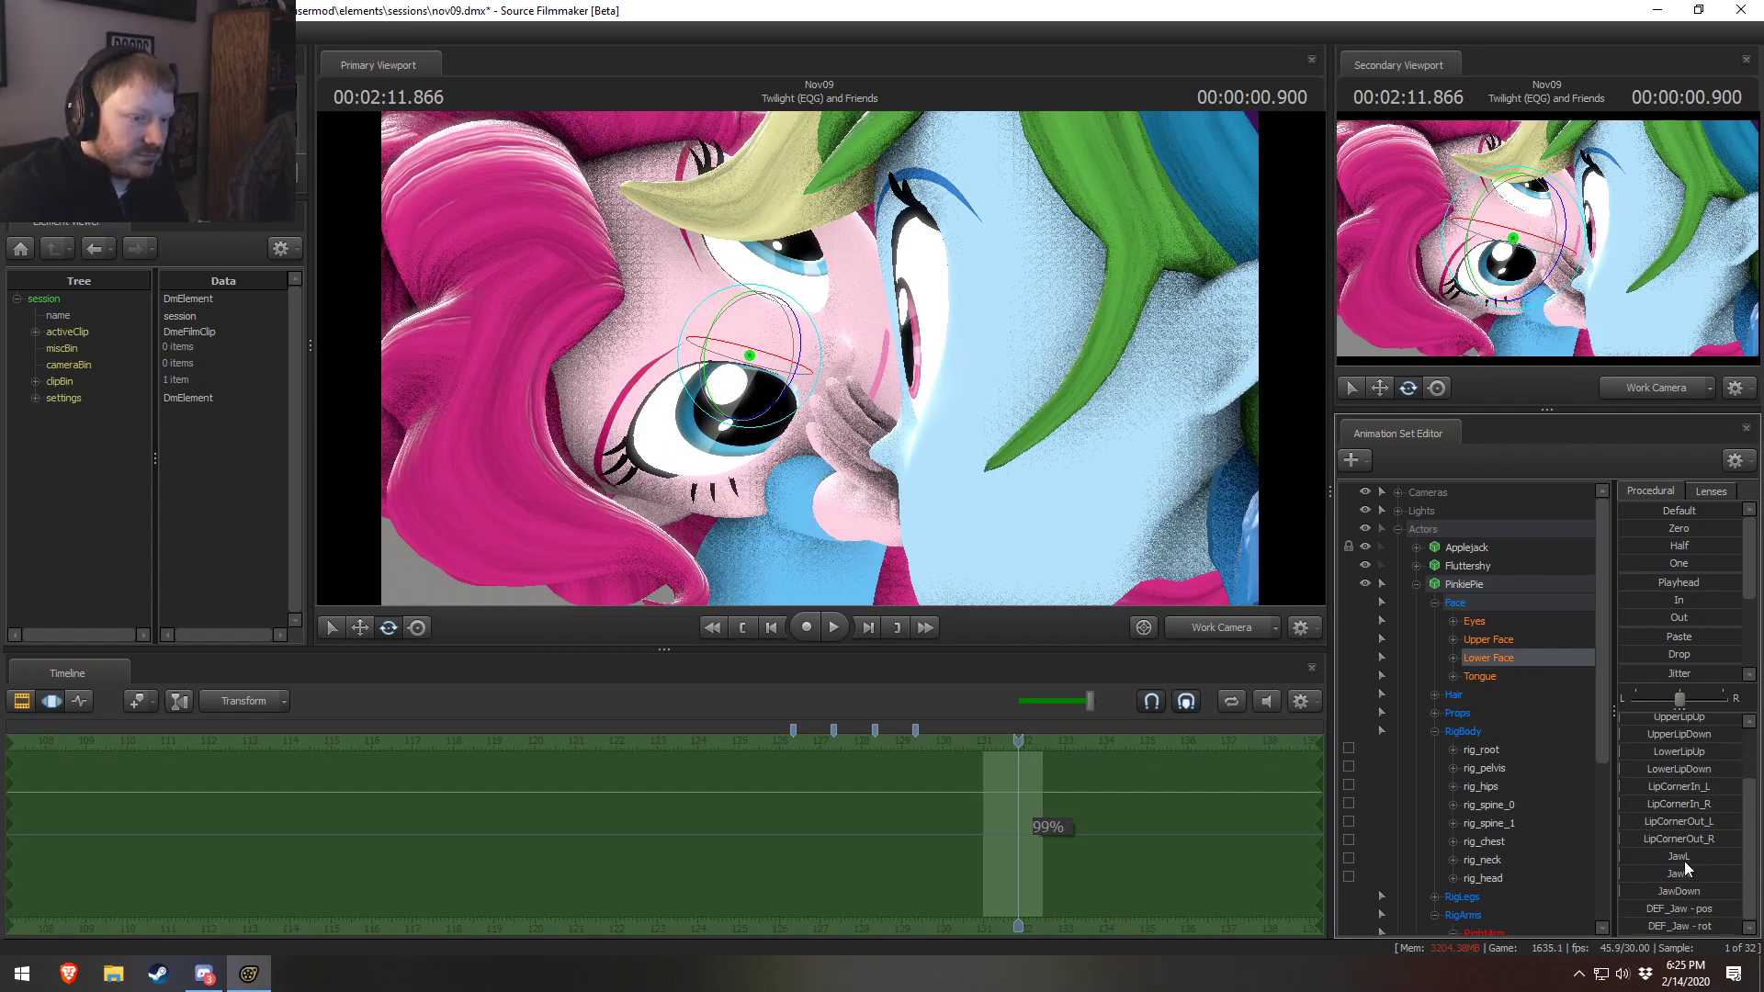
{"action": "left_click", "coordinate": [1681, 857]}
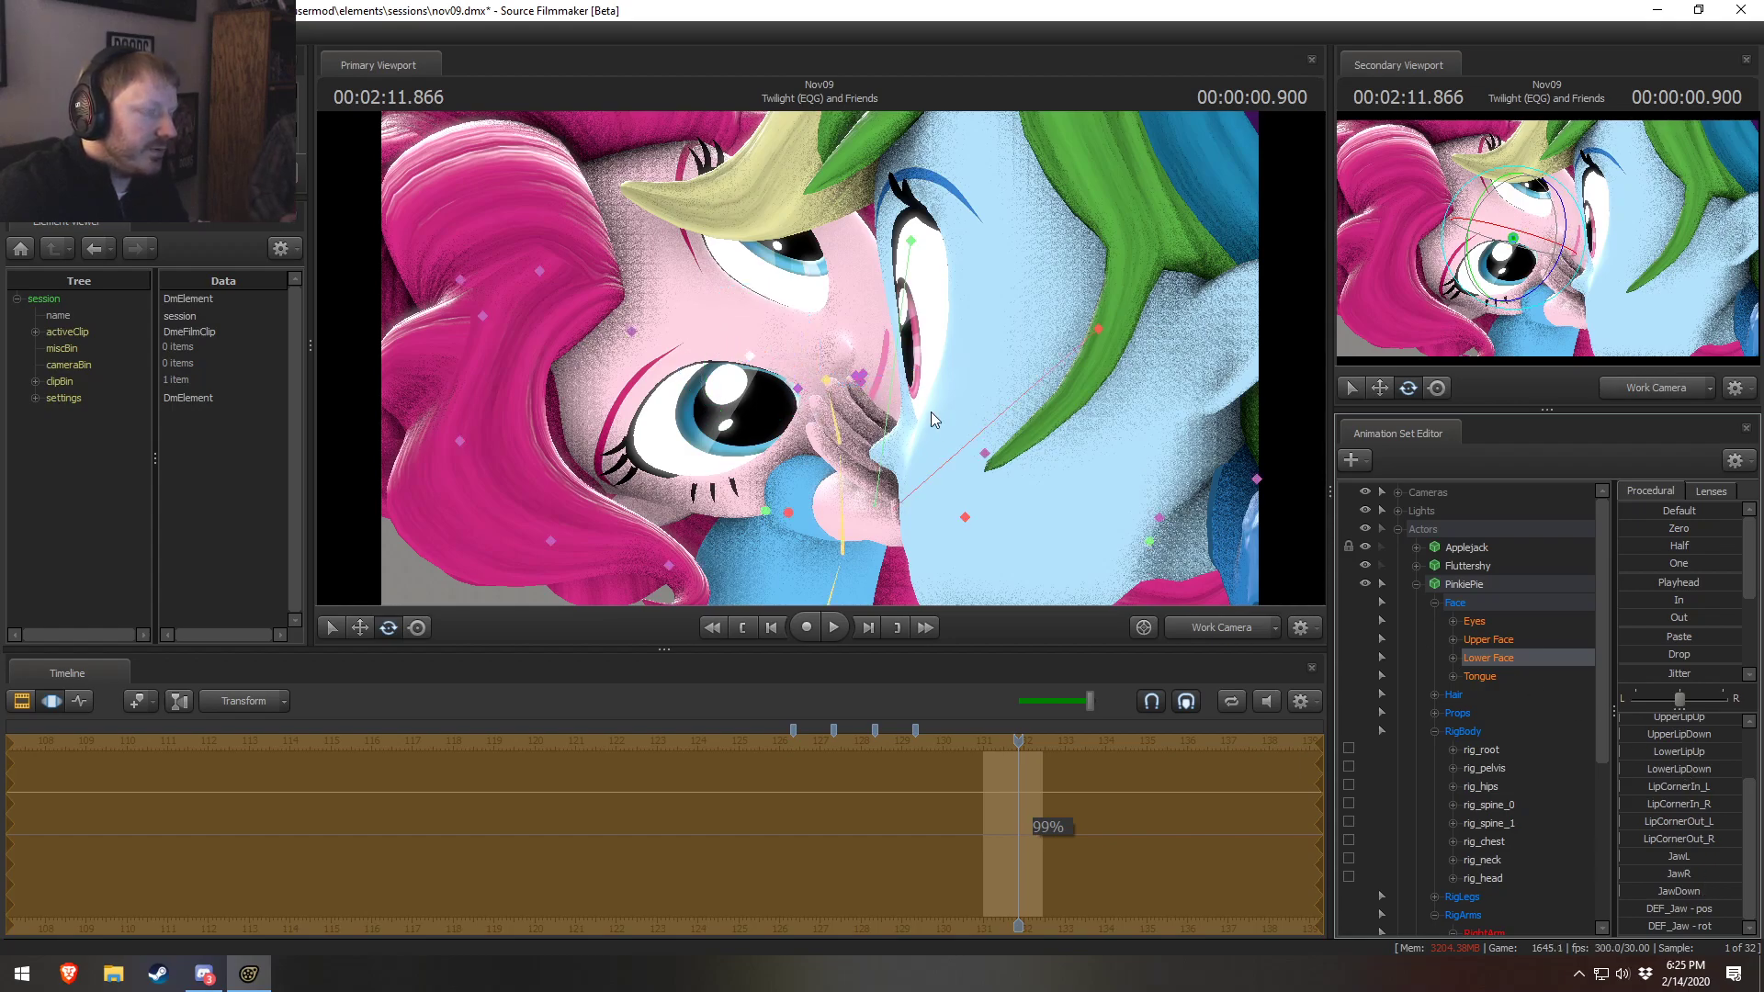
{"action": "scroll", "coordinate": [1585, 809], "scroll_direction": "down", "scroll_amount": 3}
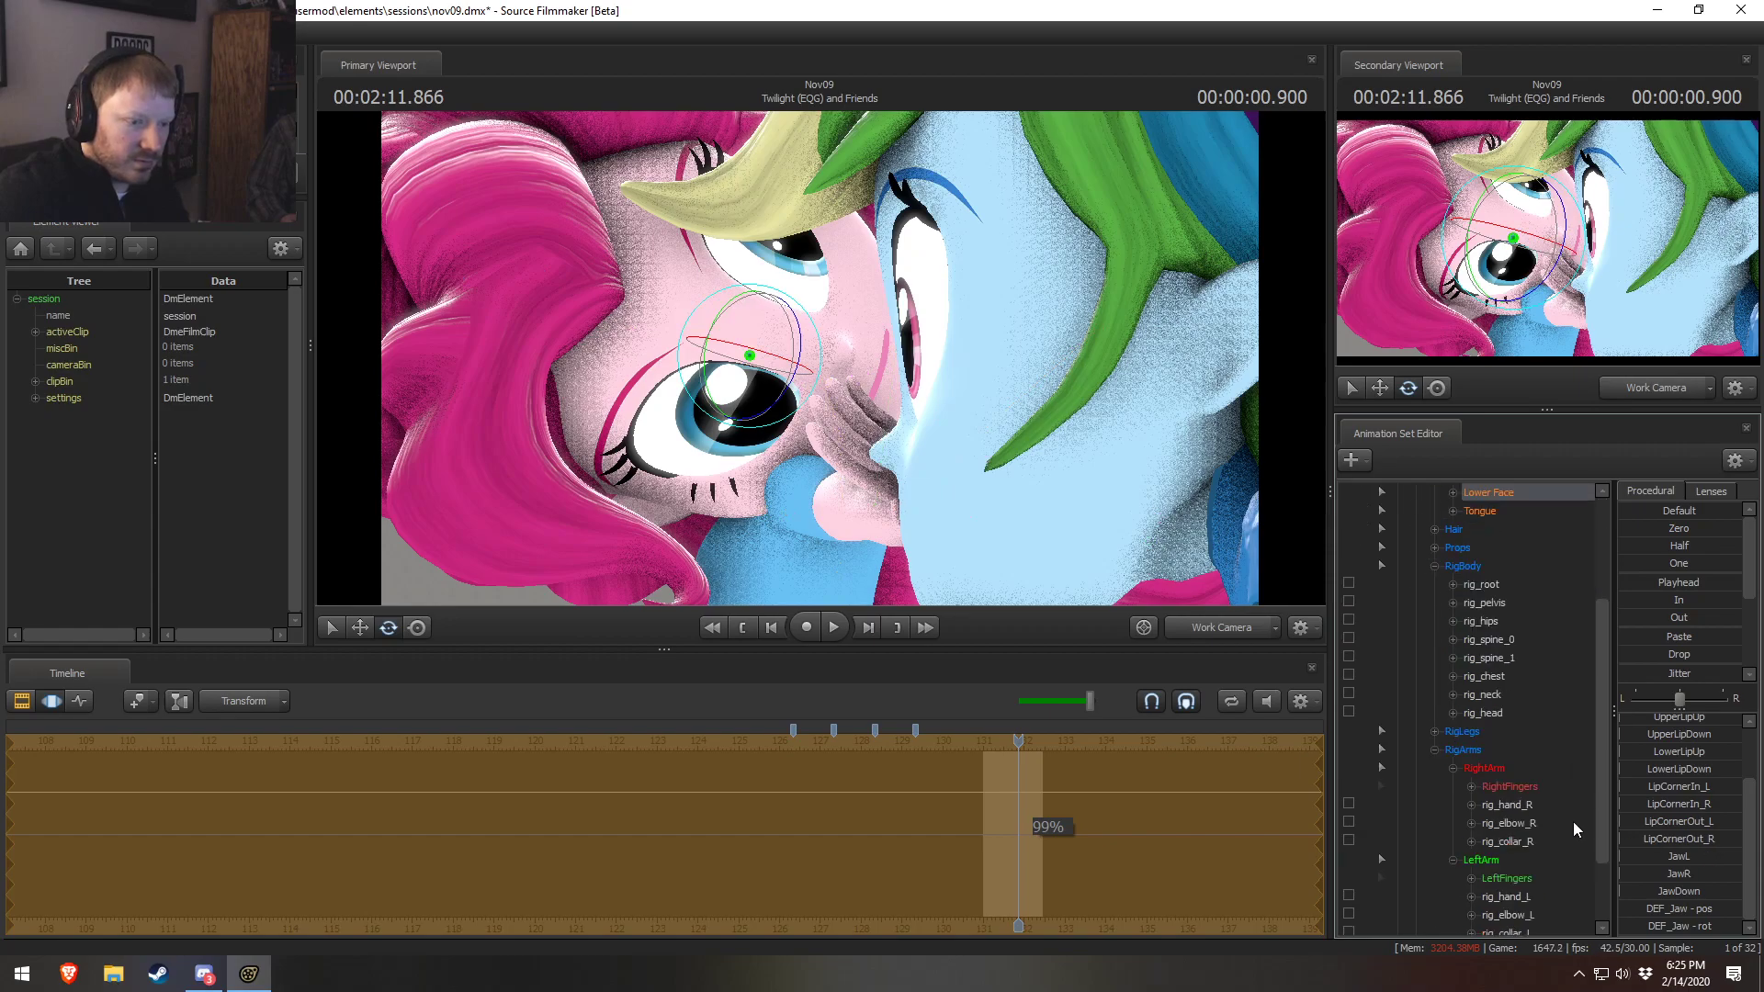
{"action": "scroll", "coordinate": [1534, 814], "scroll_direction": "up", "scroll_amount": 2}
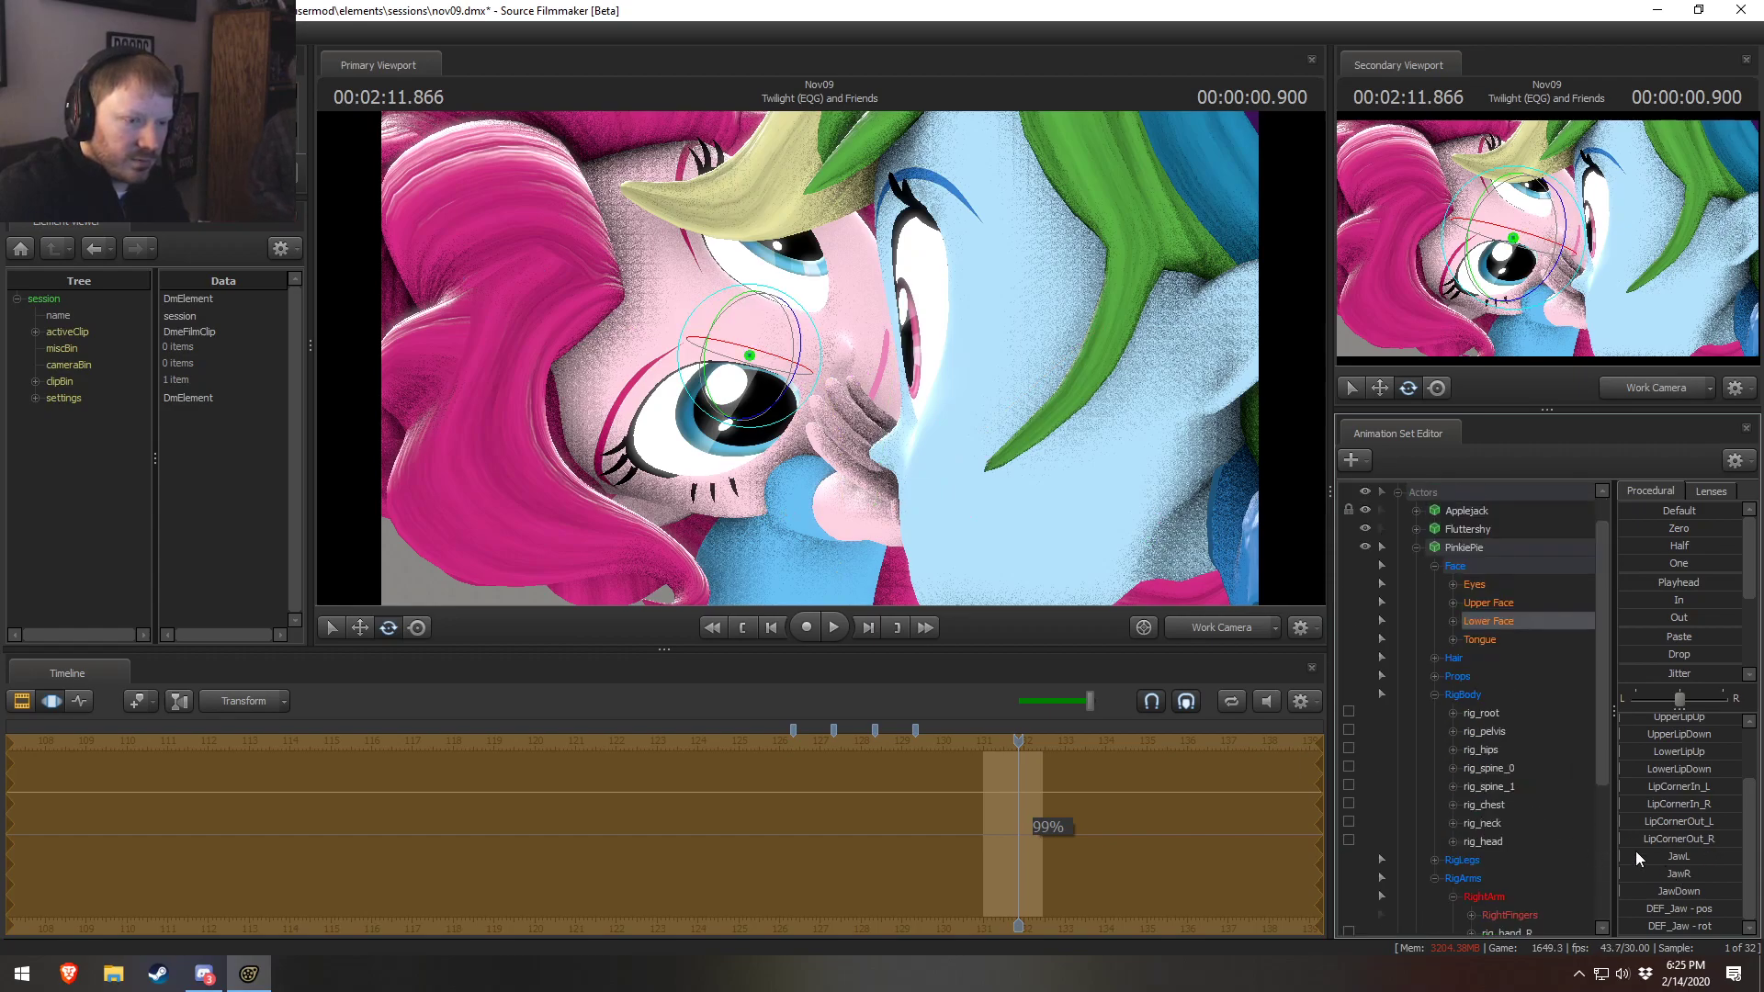
{"action": "left_click", "coordinate": [1463, 638]}
{"action": "left_click", "coordinate": [1452, 621]}
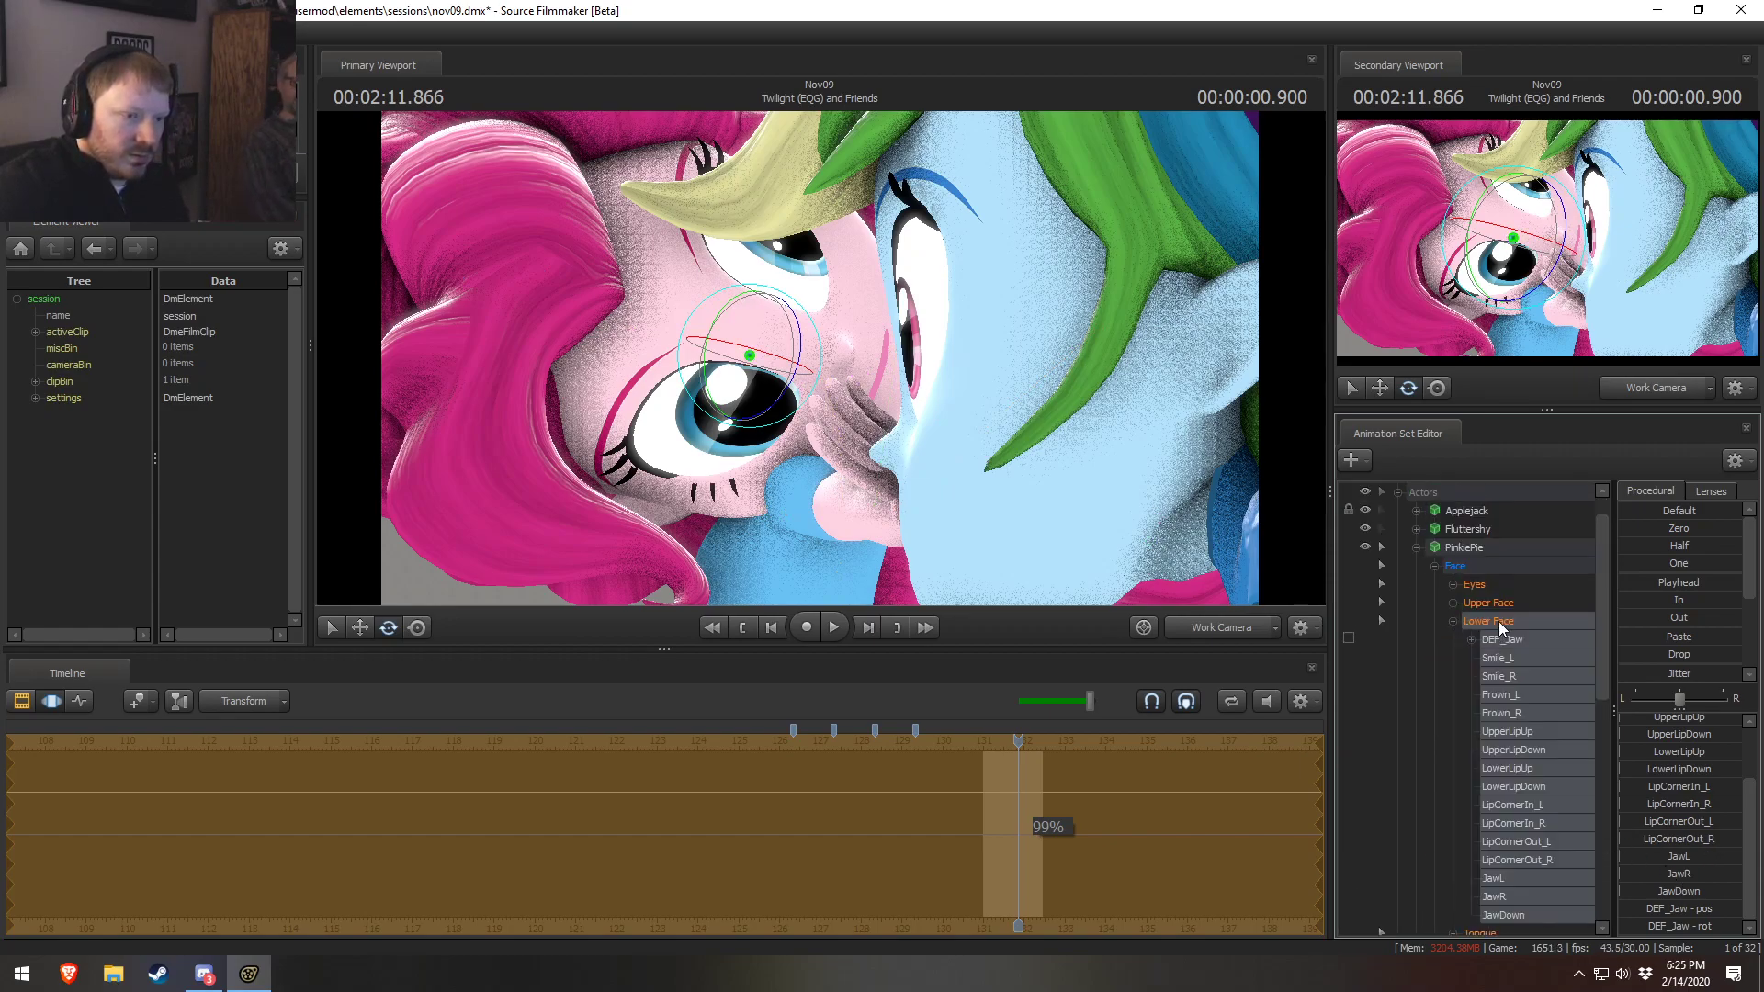
{"action": "left_click", "coordinate": [1511, 640]}
Try to rotate and shift Pinkie Pie's DEF_Jaw bone while her head is beside Rainbow Dash
{"action": "left_click_drag", "start_coordinate": [716, 340], "coordinate": [699, 320]}
{"action": "left_click_drag", "start_coordinate": [803, 383], "coordinate": [837, 411]}
{"action": "key", "text": "ctrl+z"}
{"action": "left_click_drag", "start_coordinate": [1040, 449], "coordinate": [736, 432], "text": "alt"}
{"action": "left_click_drag", "start_coordinate": [799, 340], "coordinate": [908, 360]}
{"action": "key", "text": "w"}
Undo the trial jaw and head edits on Pinkie Pie back to her upright head pose
{"action": "key", "text": "ctrl+z"}
{"action": "key", "text": "ctrl+z"}
{"action": "key", "text": "ctrl+z"}
{"action": "key", "text": "ctrl+z"}
{"action": "key", "text": "ctrl+z"}
{"action": "key", "text": "ctrl+z"}
{"action": "key", "text": "ctrl+z"}
{"action": "key", "text": "ctrl+z"}
{"action": "key", "text": "ctrl+z"}
{"action": "key", "text": "ctrl+z"}
{"action": "key", "text": "ctrl+z"}
Rotate and move Pinkie Pie's DEF_Jaw so that her chin stretches down and out toward her left arm with a slanted mouth
{"action": "left_click_drag", "start_coordinate": [946, 406], "coordinate": [864, 330], "text": "alt"}
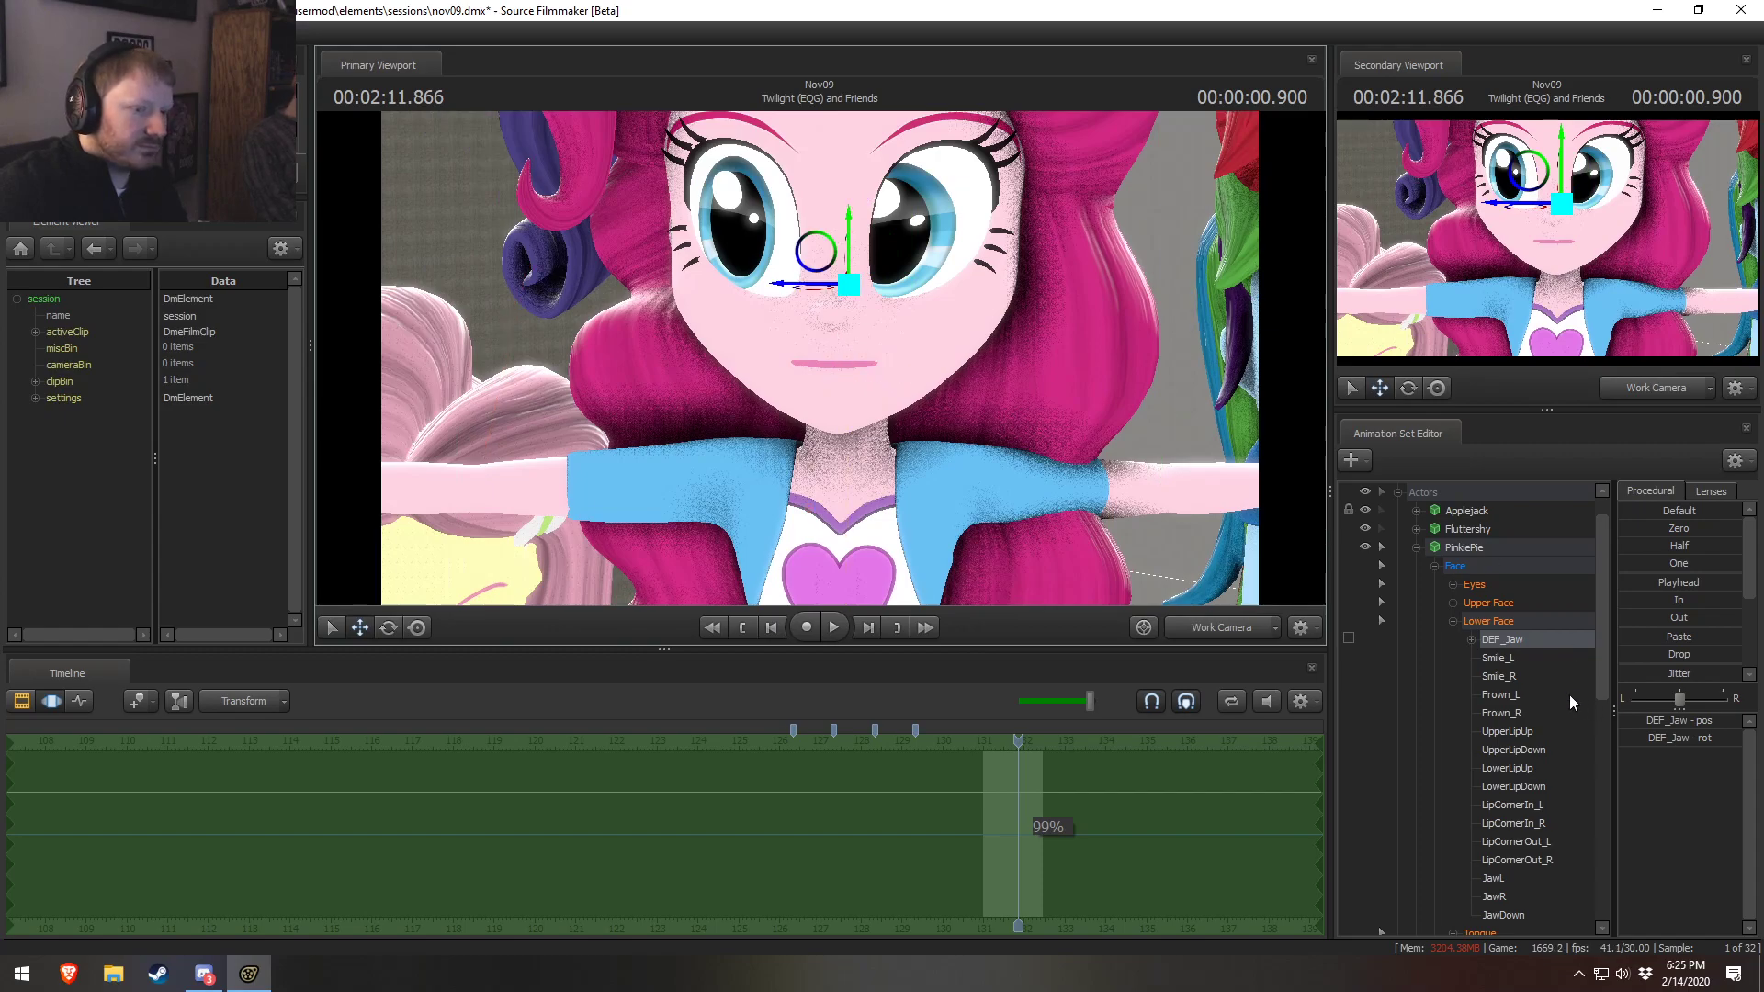
{"action": "key", "text": "e"}
{"action": "mouse_move", "coordinate": [907, 258]}
{"action": "left_mouse_down"}
{"action": "mouse_move", "coordinate": [891, 244]}
{"action": "mouse_move", "coordinate": [888, 297]}
{"action": "mouse_move", "coordinate": [899, 271]}
{"action": "left_mouse_up"}
{"action": "key", "text": "w"}
{"action": "left_click_drag", "start_coordinate": [831, 392], "coordinate": [921, 421], "text": "alt"}
{"action": "key", "text": "e"}
{"action": "key", "text": "w"}
{"action": "key", "text": "e"}
{"action": "left_click_drag", "start_coordinate": [1025, 433], "coordinate": [826, 491]}
{"action": "key", "text": "w"}
{"action": "key", "text": "e"}
{"action": "left_click_drag", "start_coordinate": [692, 571], "coordinate": [827, 413], "text": "alt"}
{"action": "left_click_drag", "start_coordinate": [828, 529], "coordinate": [897, 542]}
{"action": "key", "text": "w"}
{"action": "key", "text": "s"}
{"action": "left_click_drag", "start_coordinate": [827, 441], "coordinate": [822, 357]}
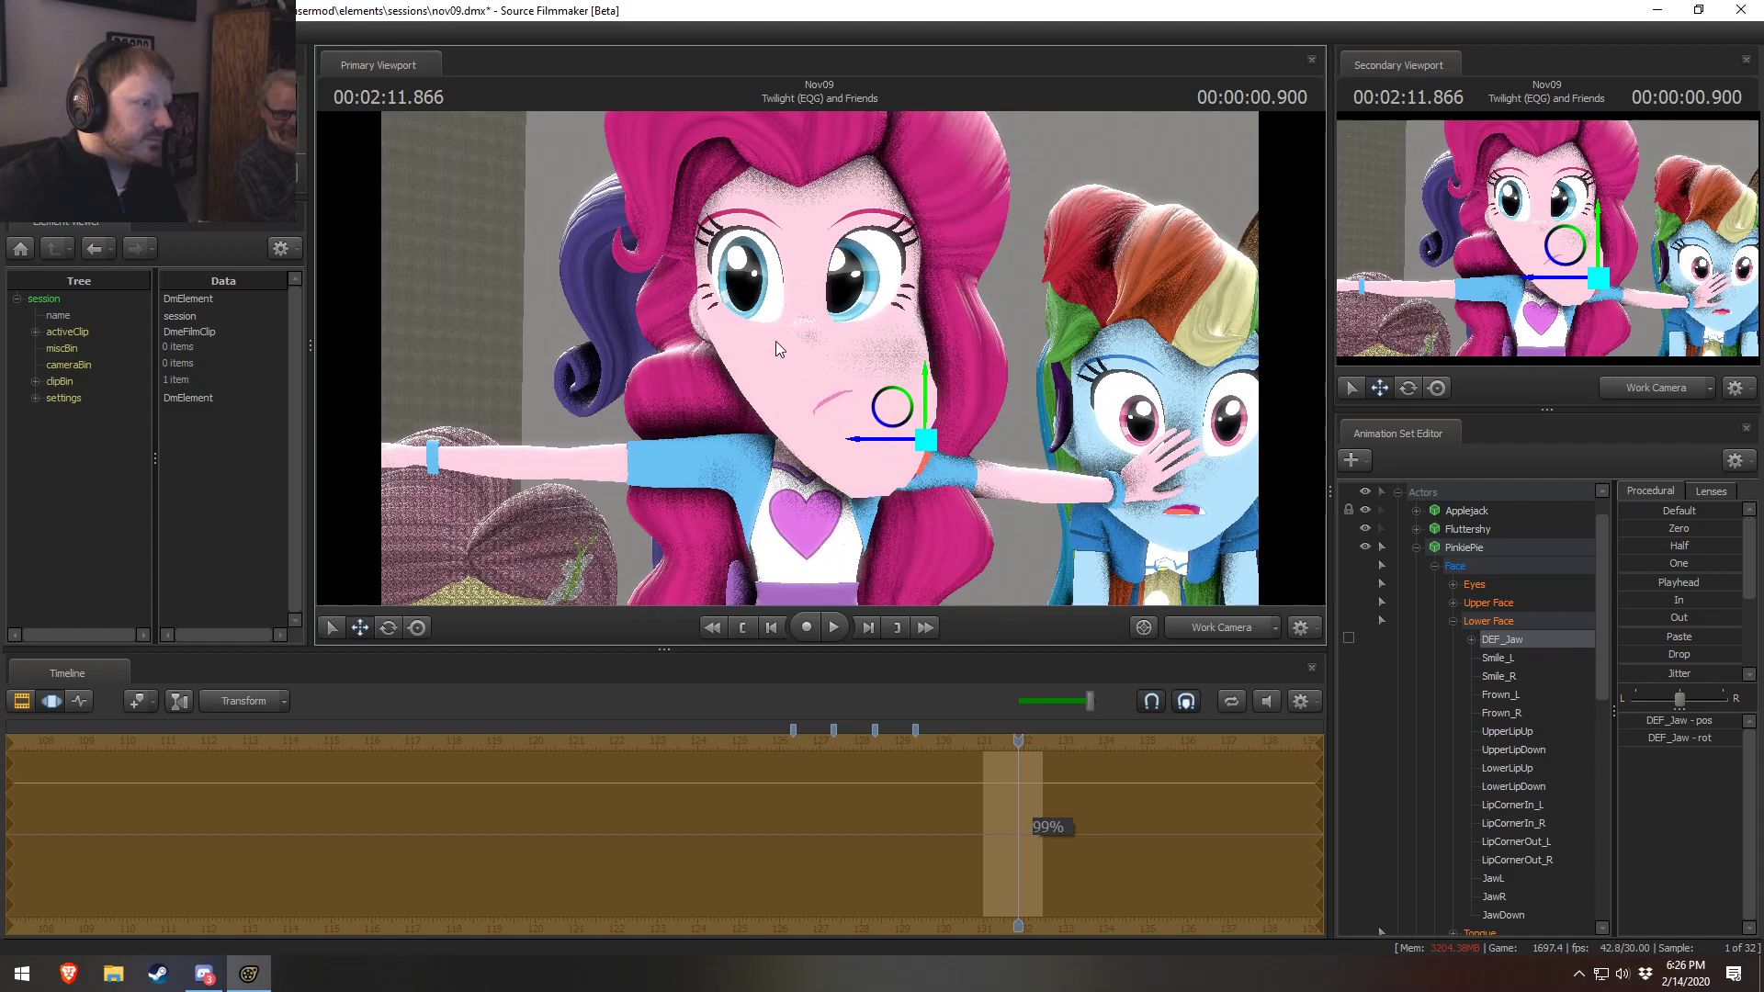
Narrow the time selection to about 131.2–131.8 s, centred on 00:02:11.500 with falloff on both sides
{"action": "scroll", "coordinate": [978, 864], "scroll_direction": "up", "scroll_amount": 5}
{"action": "left_click", "coordinate": [983, 820]}
{"action": "left_click_drag", "start_coordinate": [935, 818], "coordinate": [926, 817]}
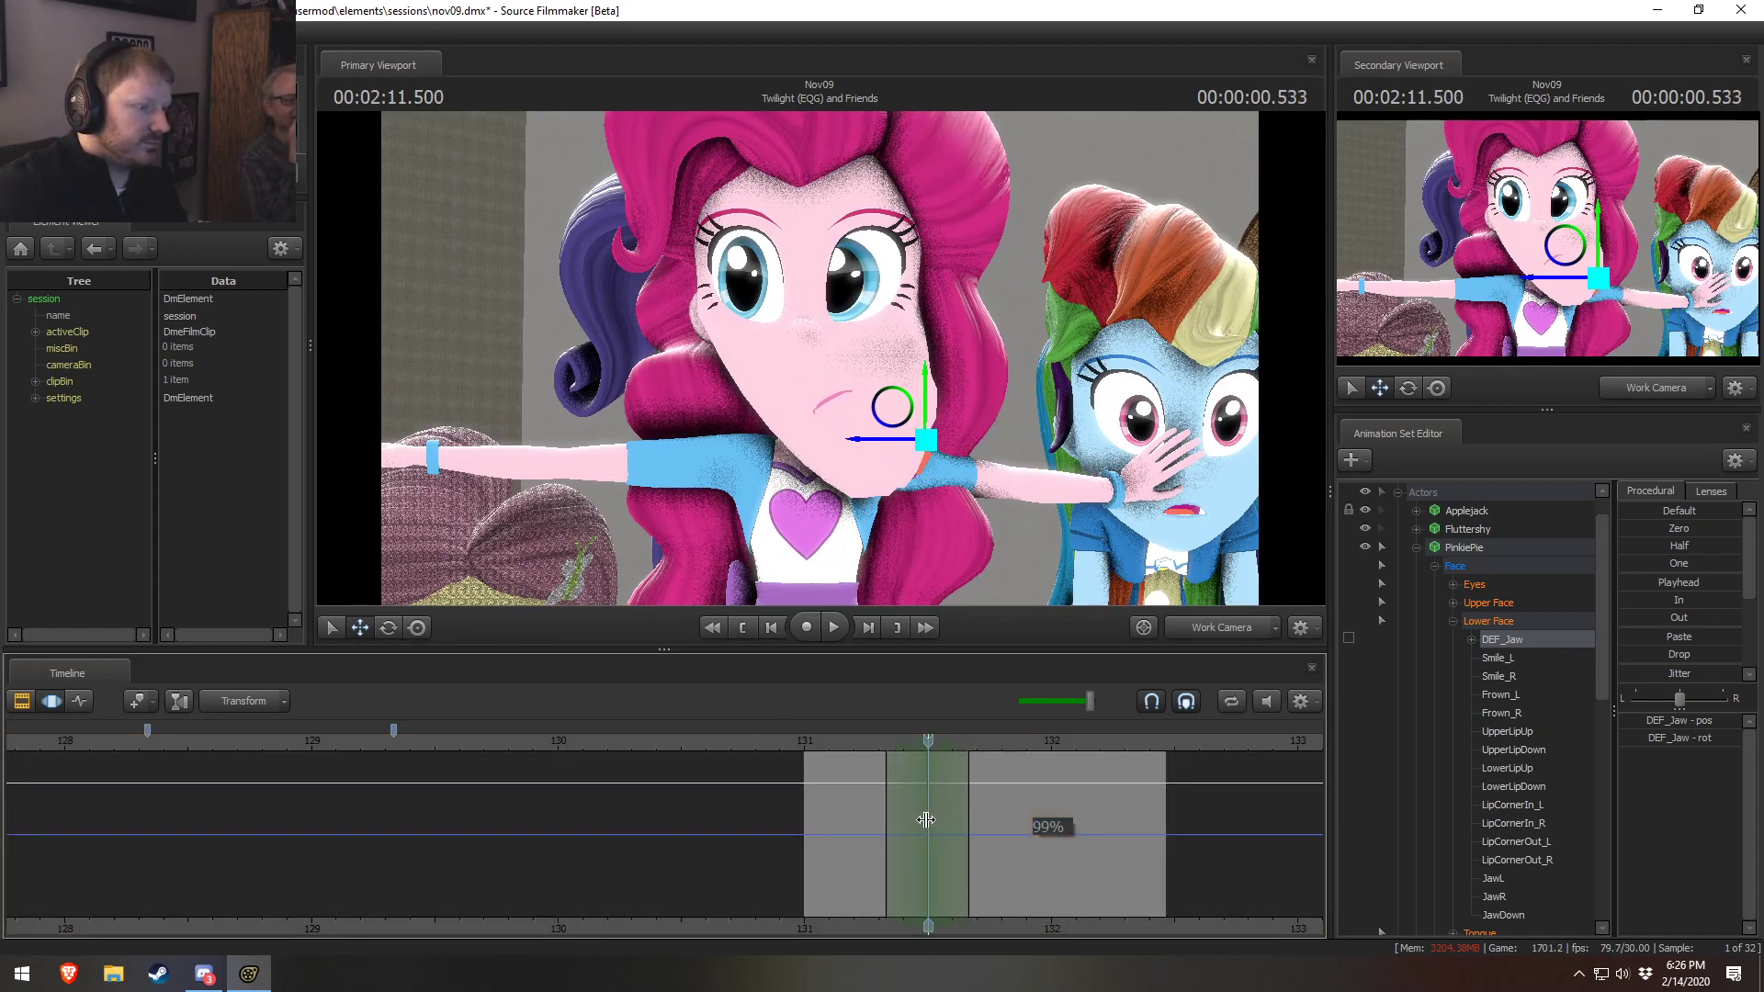
{"action": "scroll", "coordinate": [945, 793], "scroll_direction": "up", "scroll_amount": 1}
{"action": "scroll", "coordinate": [942, 793], "scroll_direction": "up", "scroll_amount": 6, "text": "shift"}
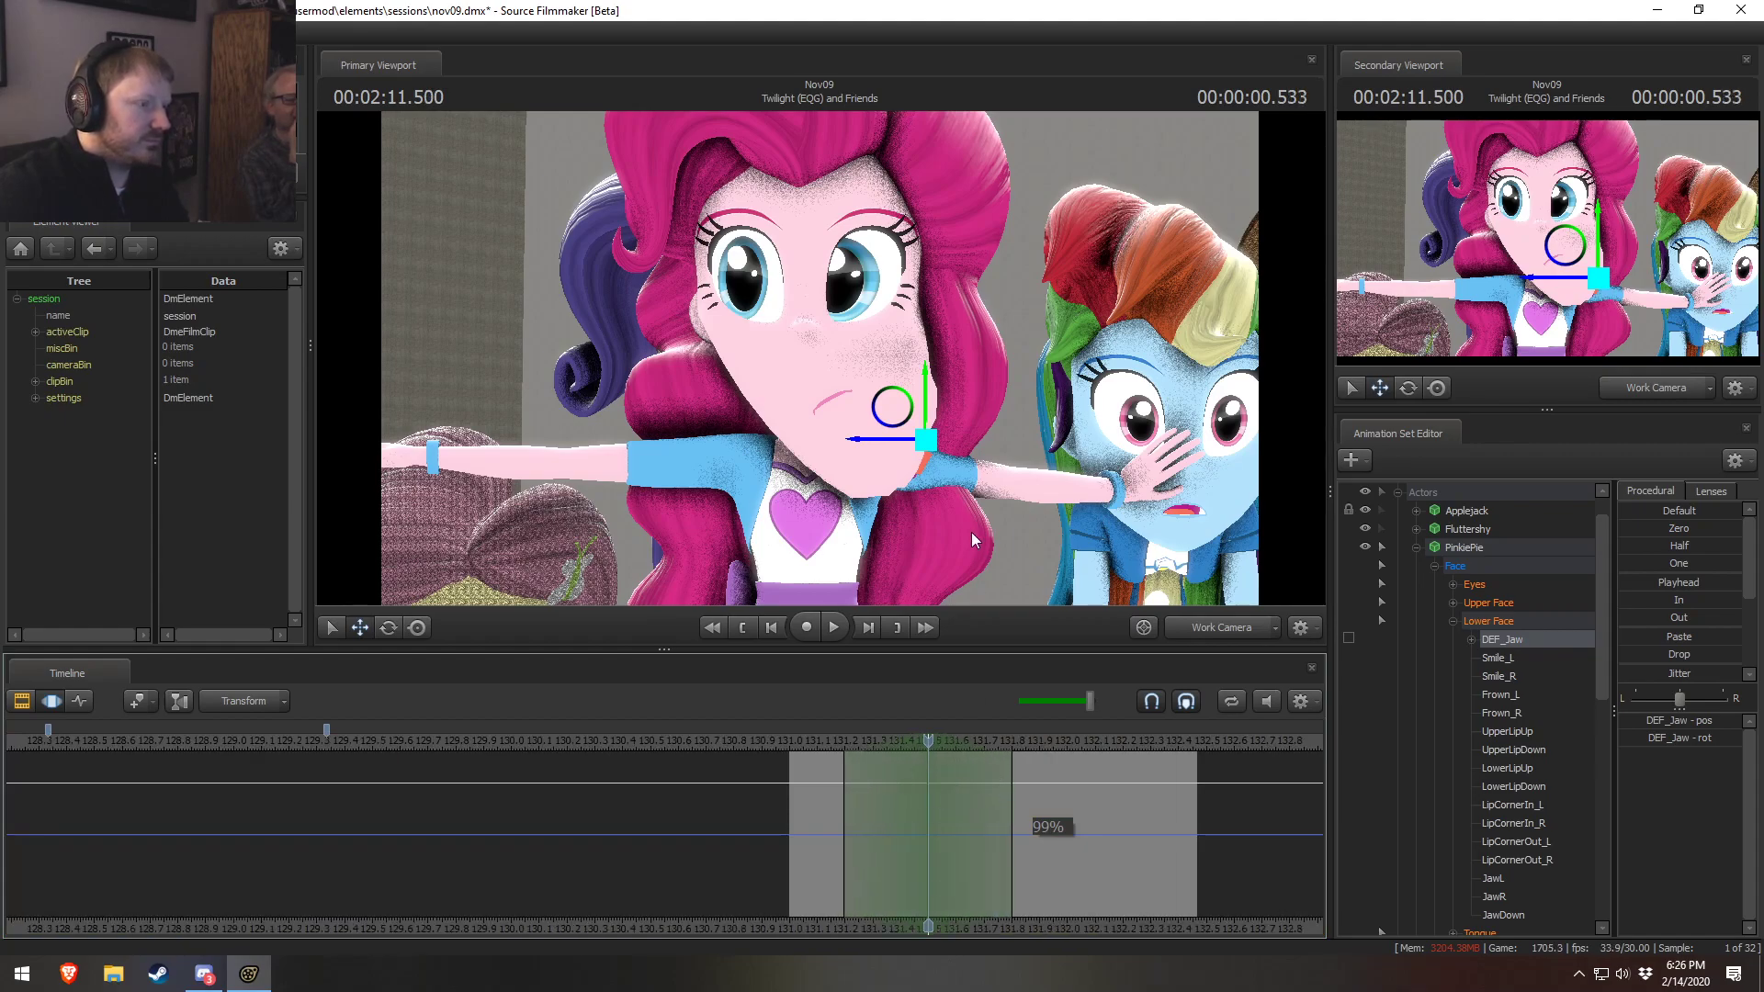
Swing Pinkie Pie's DEF_Jaw across to her right side within the time selection and lower it slightly
{"action": "key", "text": "e"}
{"action": "left_click_drag", "start_coordinate": [990, 411], "coordinate": [719, 484]}
{"action": "key", "text": "w"}
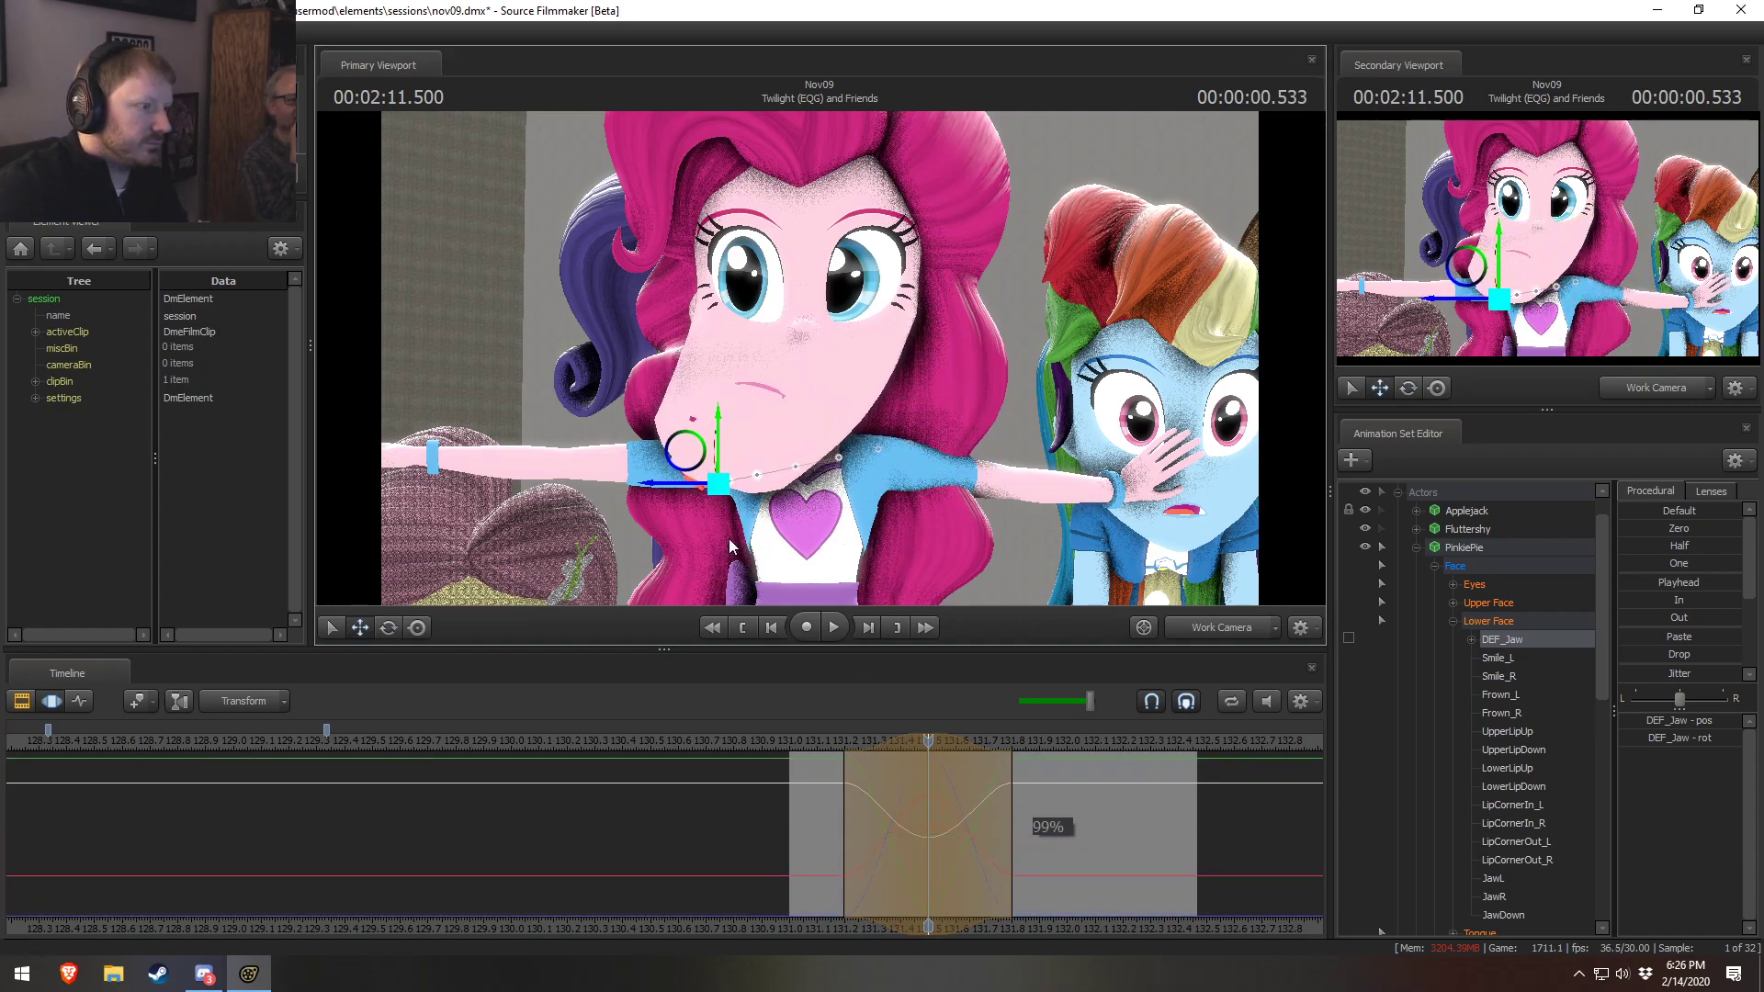
{"action": "left_click_drag", "start_coordinate": [689, 458], "coordinate": [674, 469]}
{"action": "key", "text": "F2"}
{"action": "key", "text": "F3"}
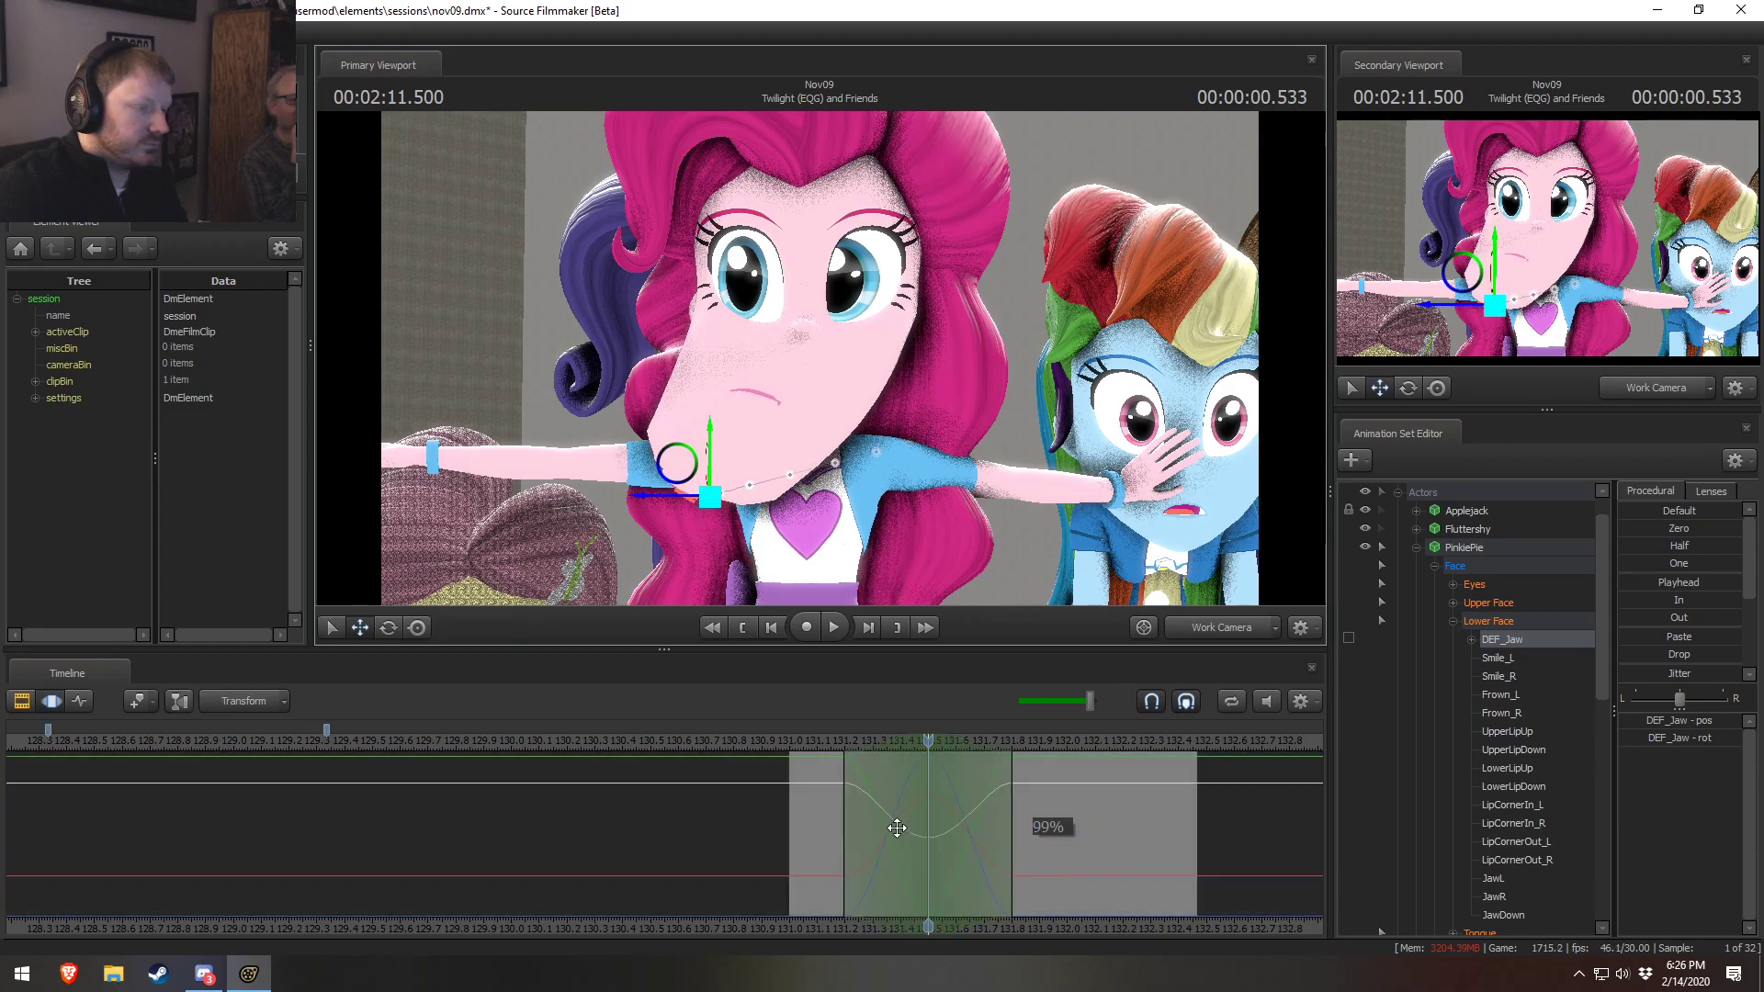
Shift the time selection to about 131.8–132.4 s, apply the Playhead preset to repeat the jaw swing, and play it back
{"action": "left_click_drag", "start_coordinate": [936, 751], "coordinate": [1103, 768]}
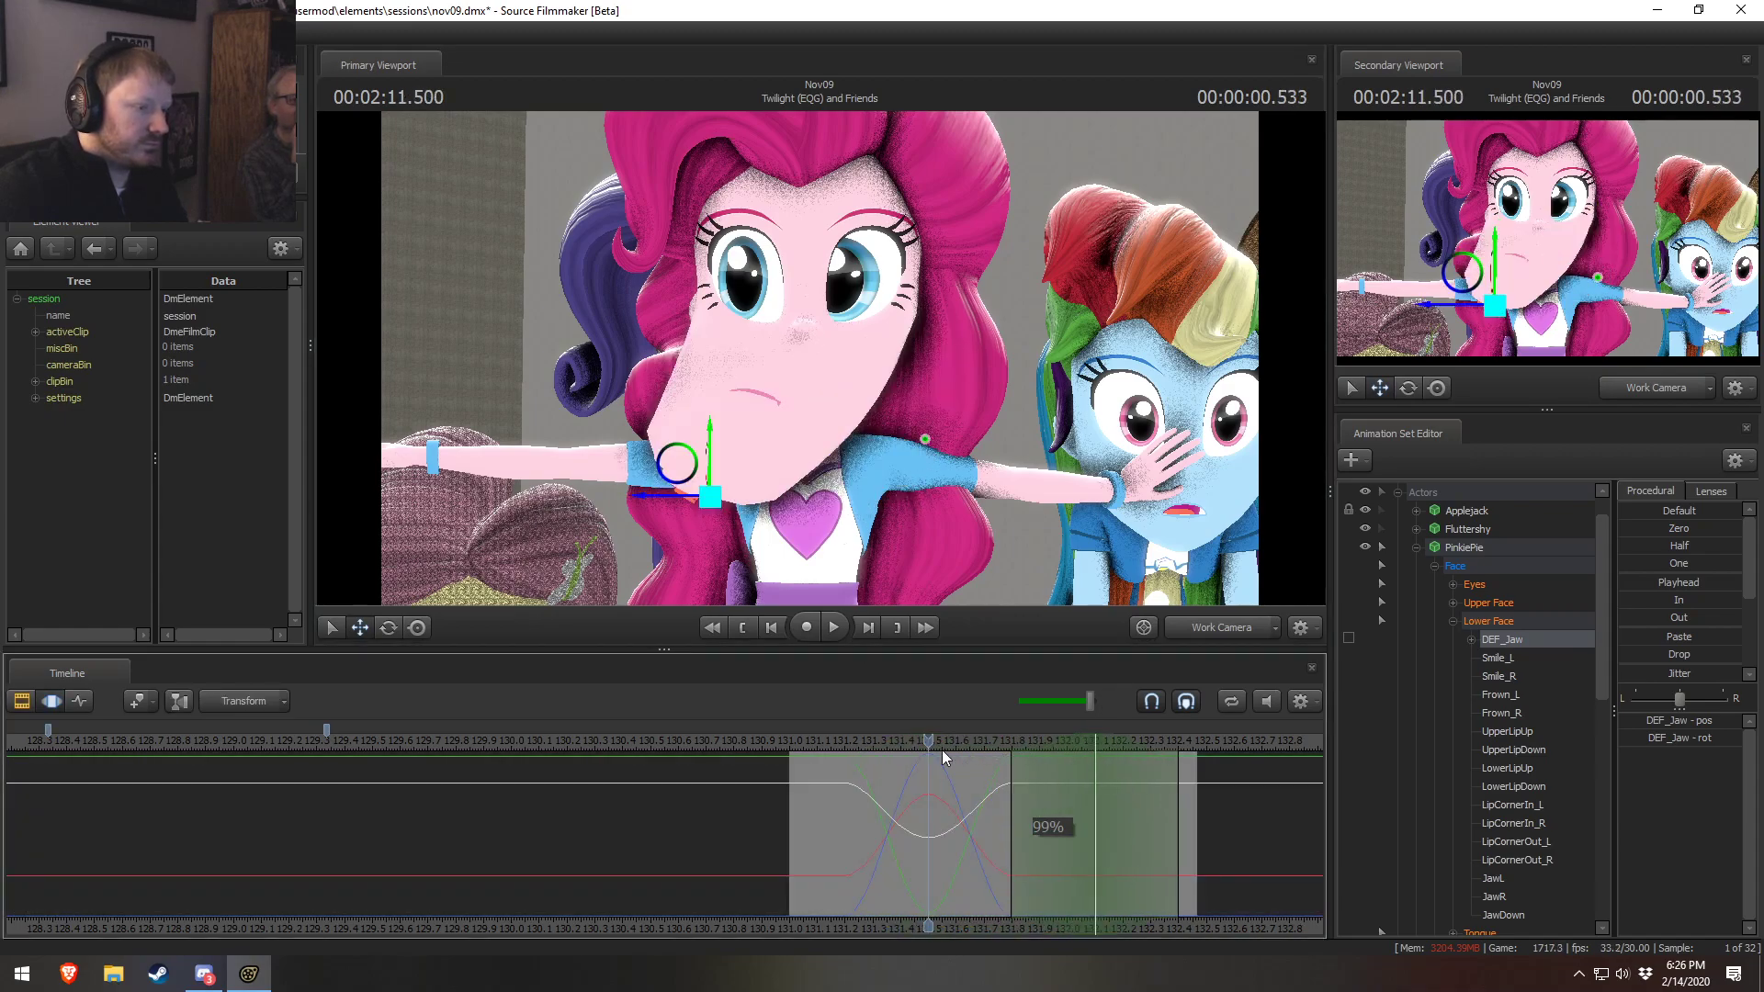
{"action": "left_click", "coordinate": [1626, 582]}
{"action": "left_click", "coordinate": [799, 742]}
{"action": "key", "text": "space"}
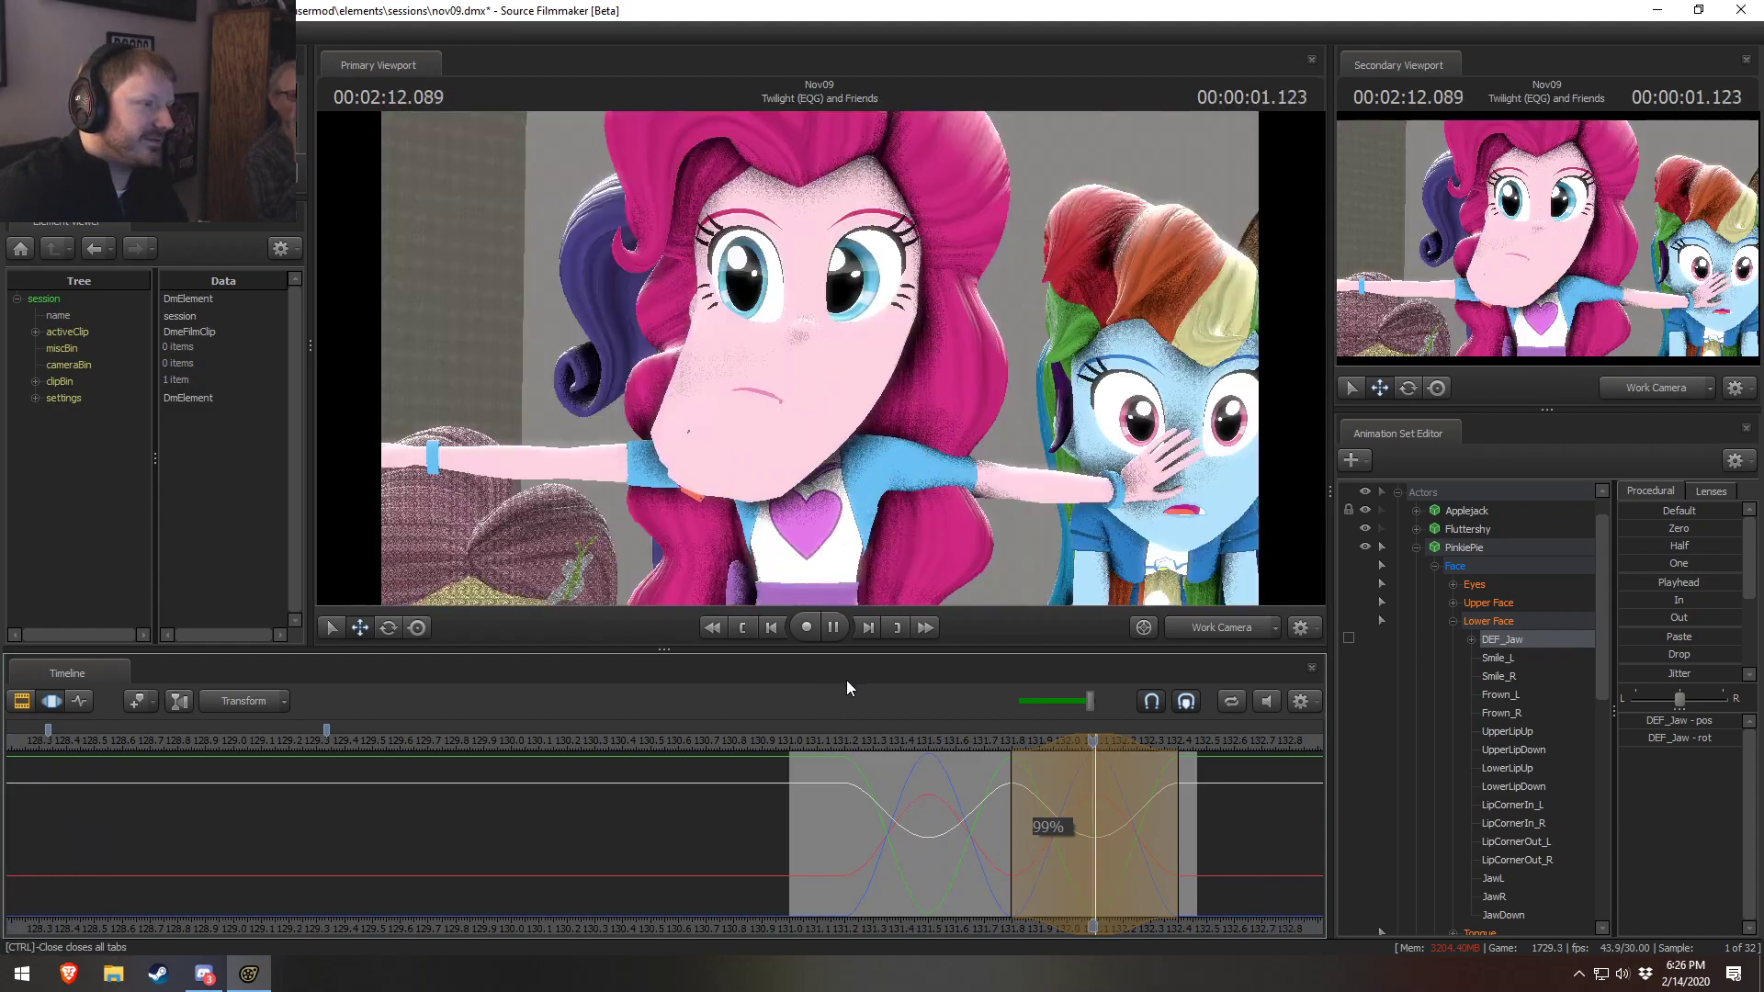
{"action": "key", "text": "space"}
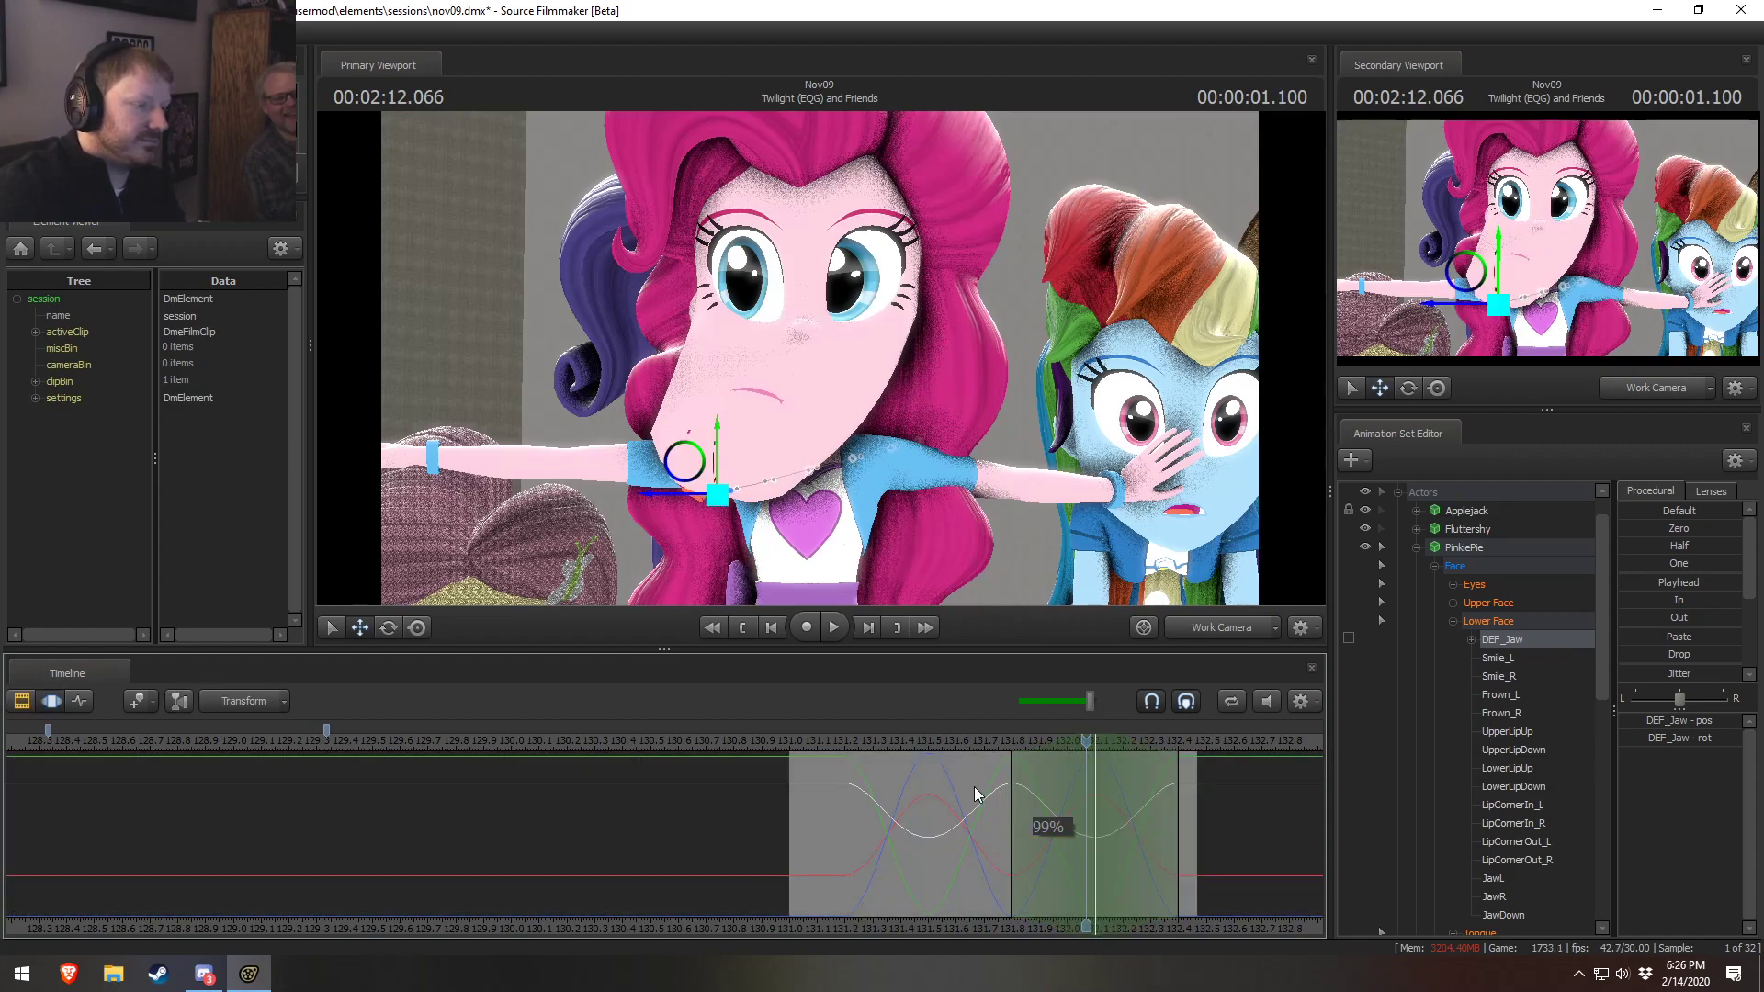
Try the Playhead preset on the jaw over about 130.9–131.5 s with the playhead at 00:02:11.800, and undo it
{"action": "left_click_drag", "start_coordinate": [1054, 749], "coordinate": [812, 763]}
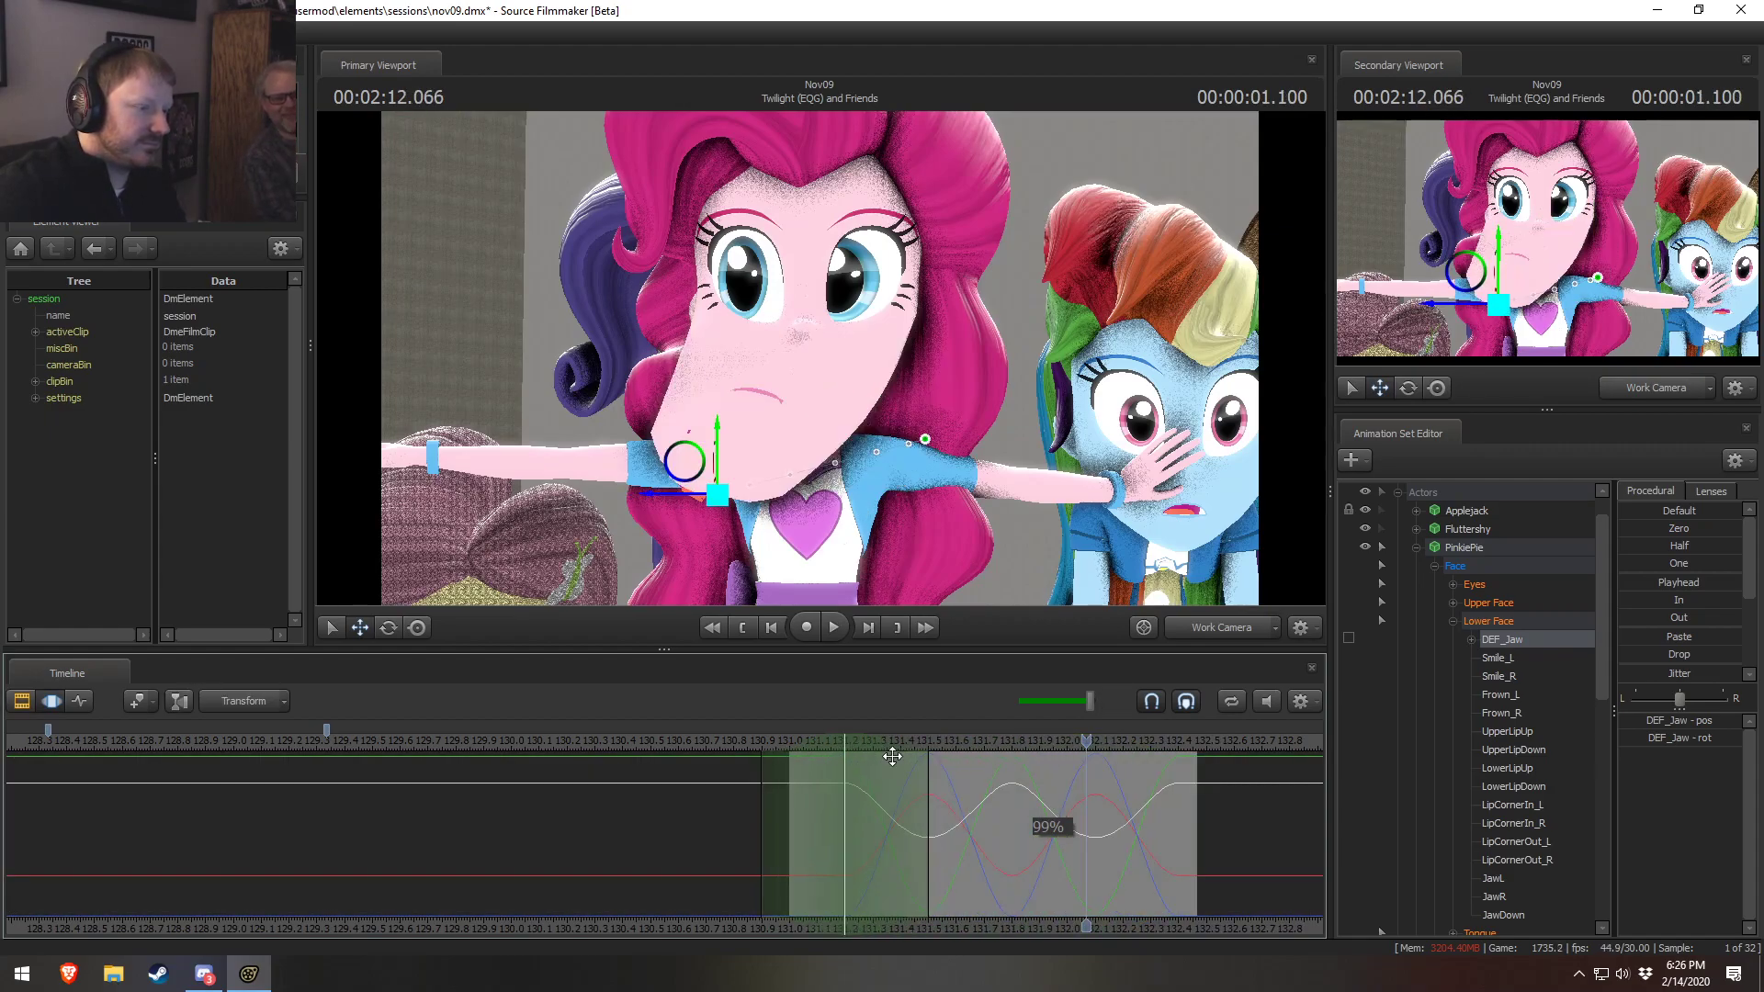
{"action": "left_click_drag", "start_coordinate": [992, 741], "coordinate": [1009, 761]}
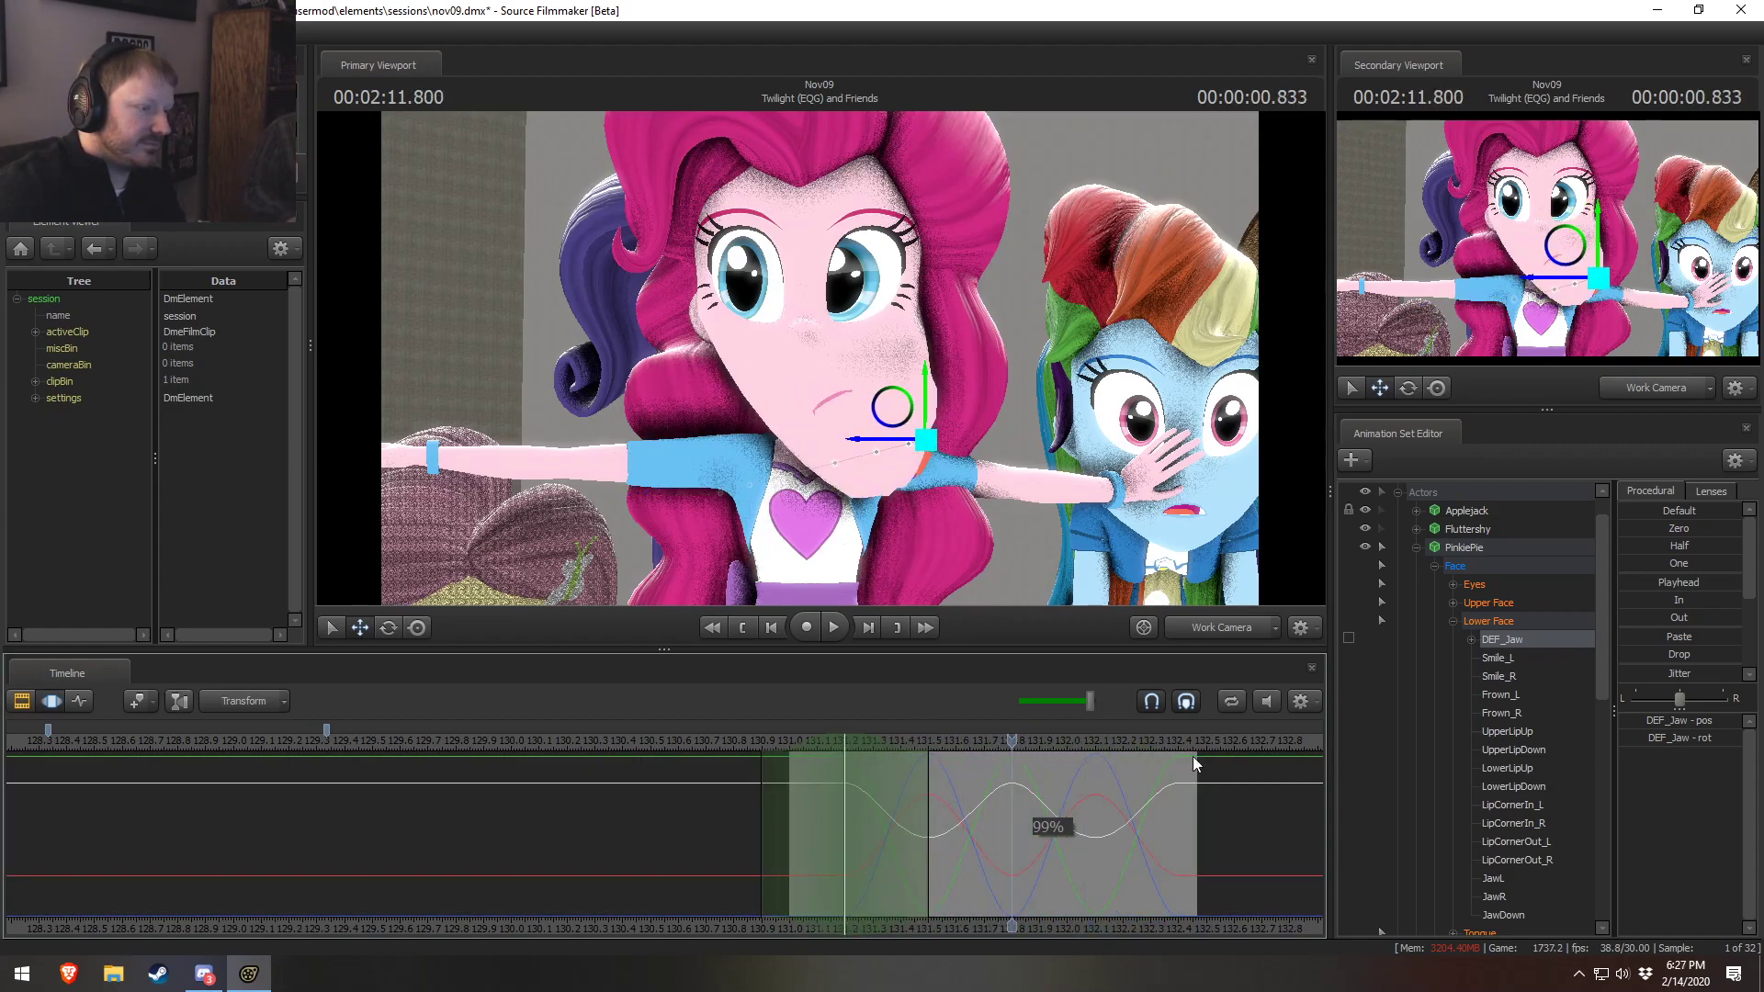
{"action": "left_click", "coordinate": [1679, 583]}
{"action": "key", "text": "ctrl+z"}
Shift the time selection to about 130.6–131.2 s and apply the Playhead preset from 00:02:11.500 to repeat the jaw swing there
{"action": "left_click_drag", "start_coordinate": [945, 746], "coordinate": [748, 741]}
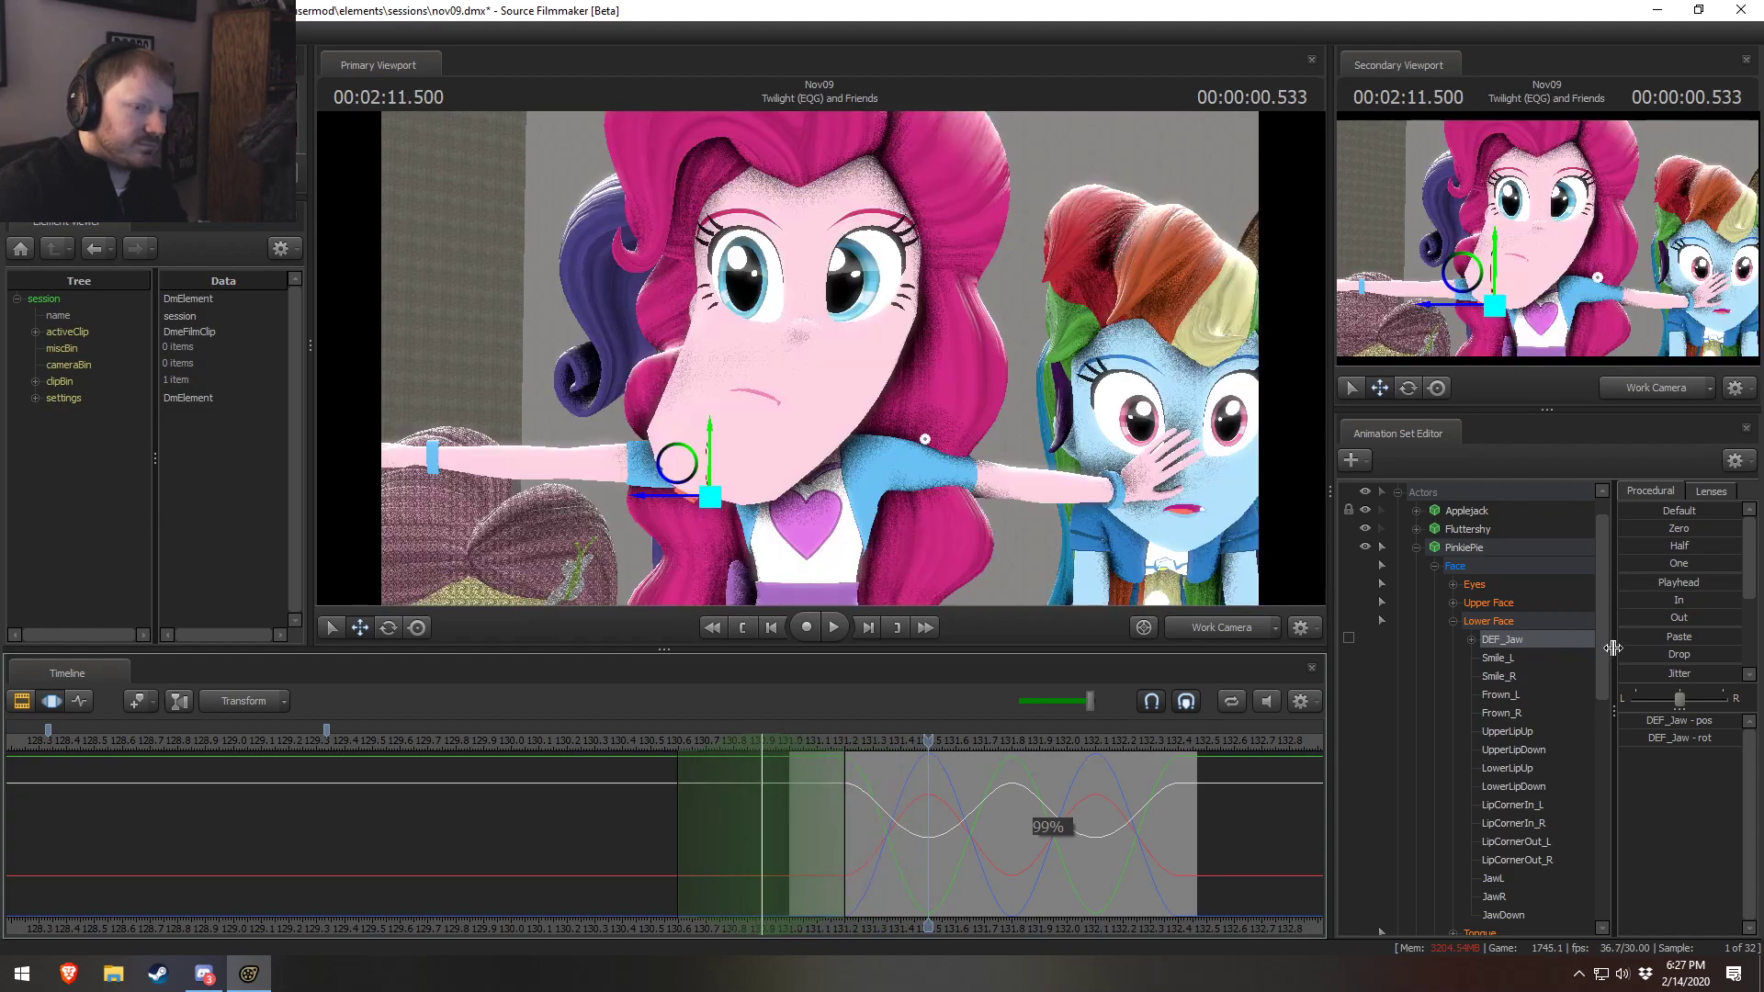
{"action": "left_click_drag", "start_coordinate": [1640, 582], "coordinate": [1740, 583]}
{"action": "key", "text": "F2"}
{"action": "key", "text": "F3"}
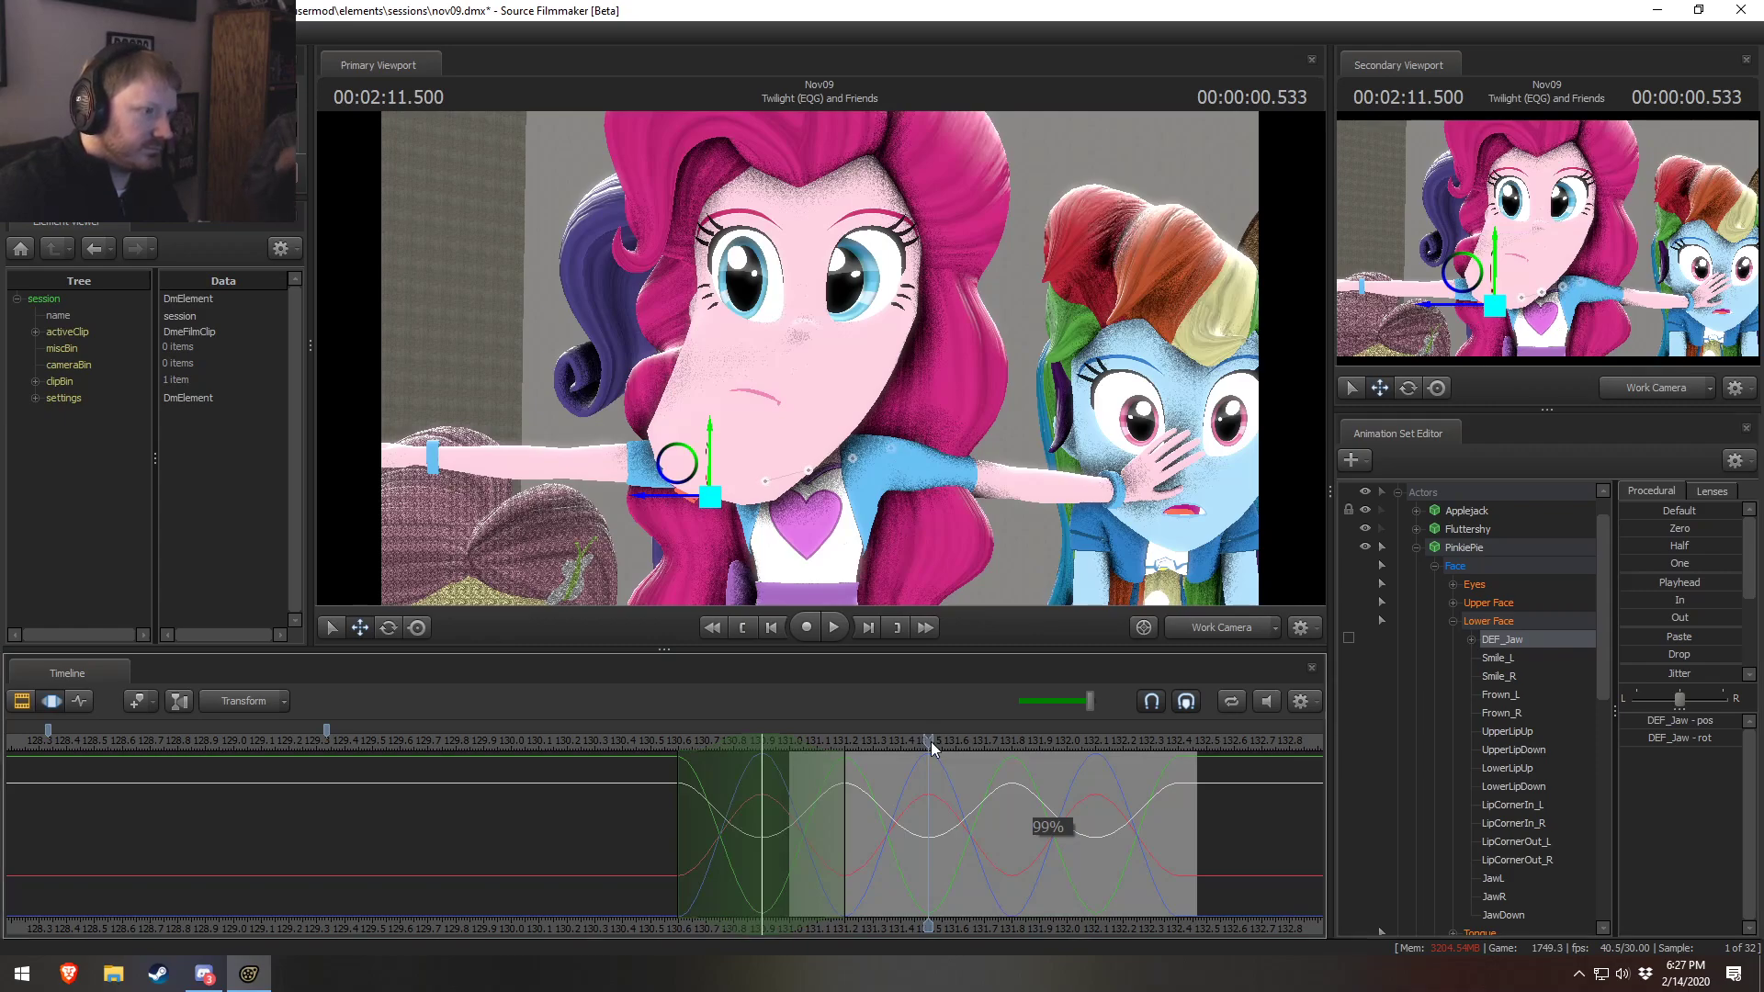
Give Pinkie Pie a slight smile across the whole shot by raising Smile_L and Smile_R together
{"action": "left_click_drag", "start_coordinate": [1503, 664], "coordinate": [1508, 678]}
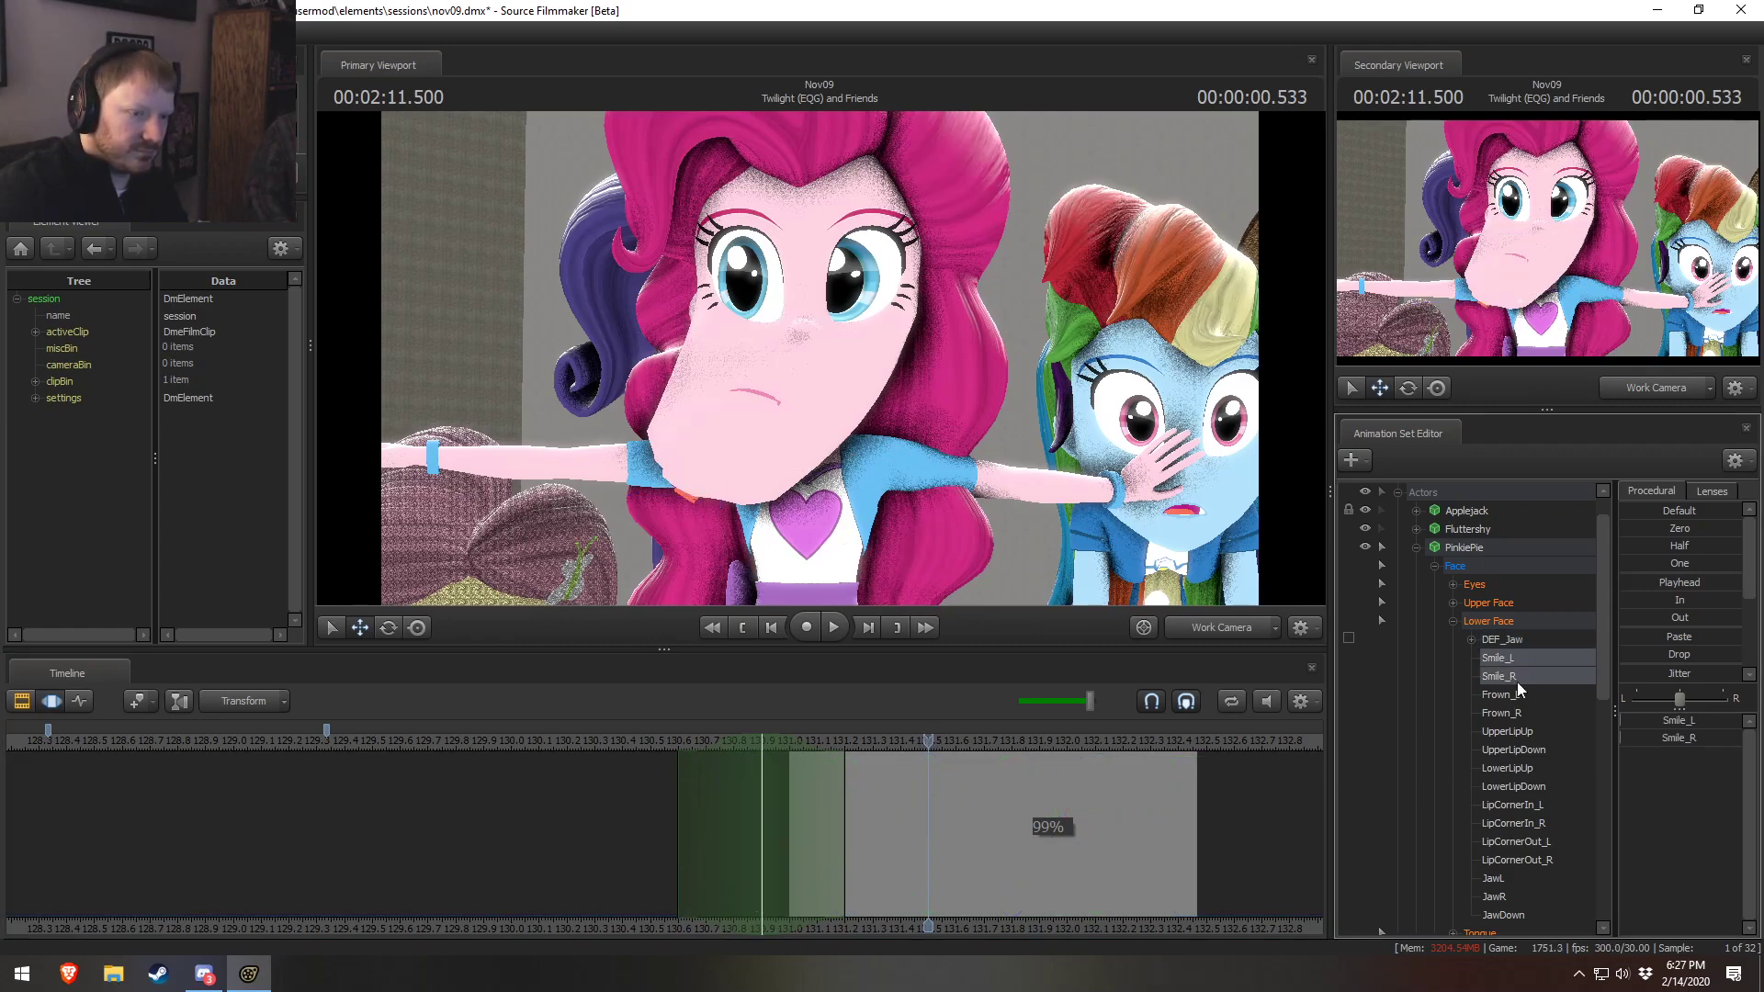
{"action": "left_click", "coordinate": [1294, 845]}
{"action": "key", "text": "ctrl+a"}
{"action": "left_click_drag", "start_coordinate": [1654, 726], "coordinate": [1672, 726]}
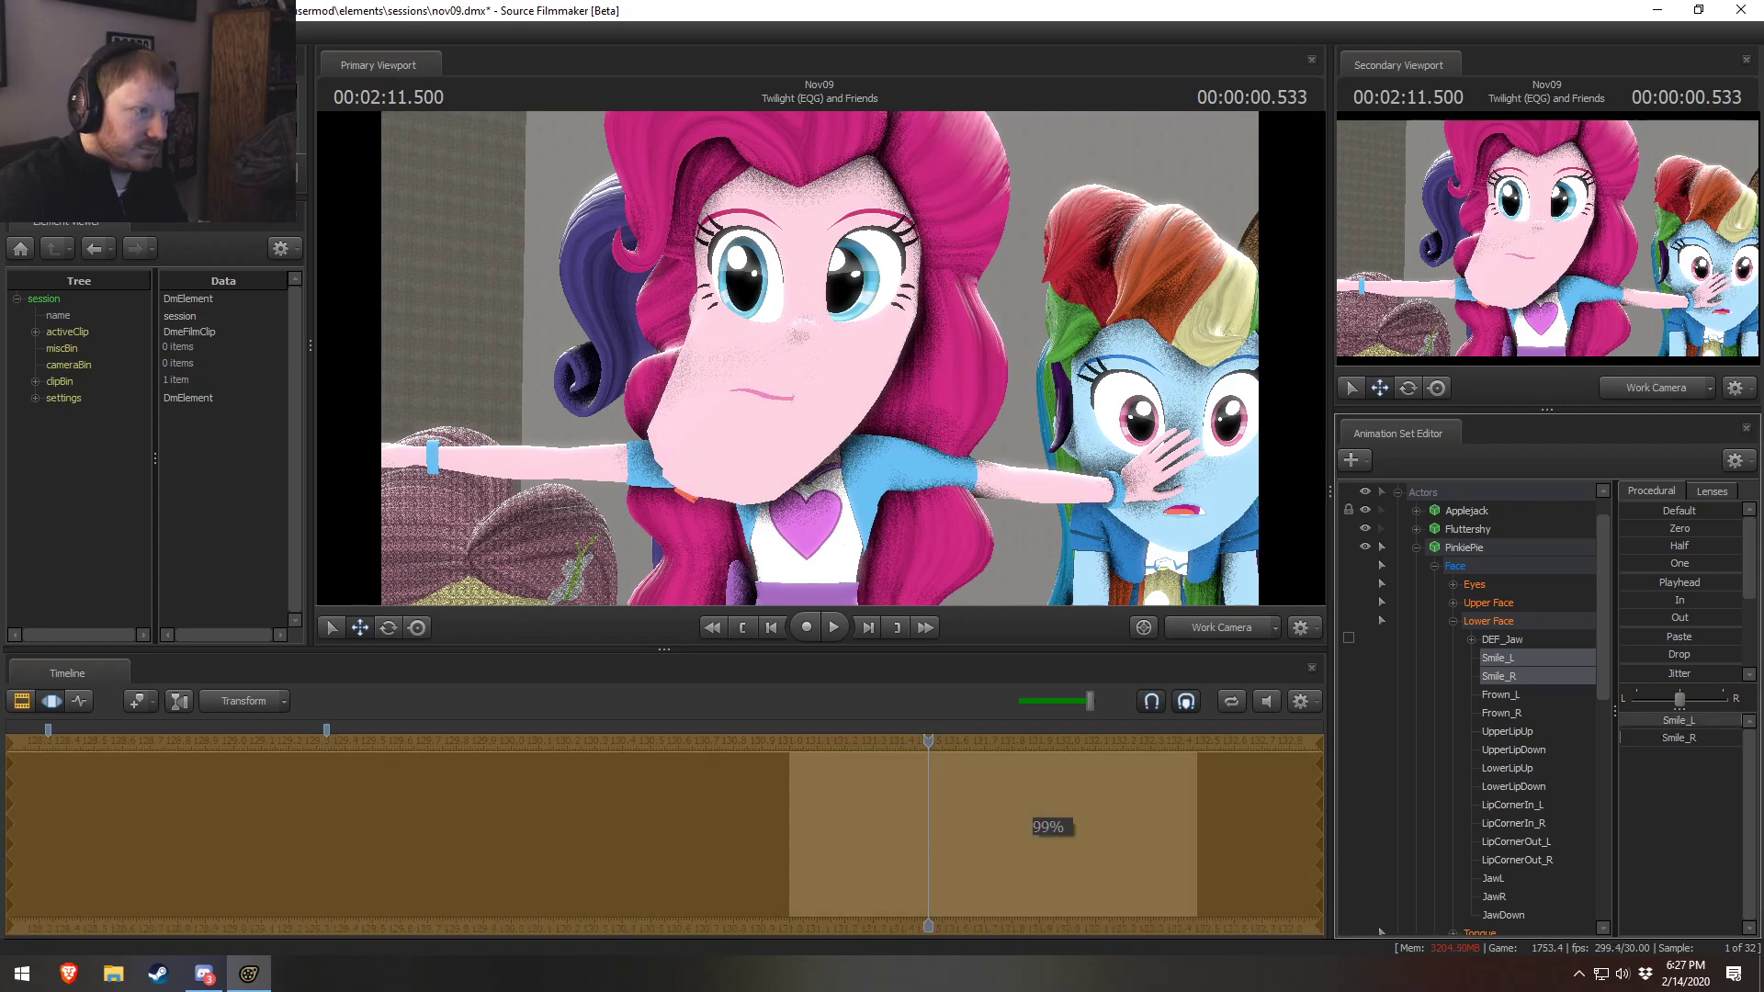
Play back the Twilight (EQG) and Friends shot from near its start and replay it to review the smile
{"action": "key", "text": "F2"}
{"action": "left_click_drag", "start_coordinate": [928, 741], "coordinate": [802, 742]}
{"action": "key", "text": "space"}
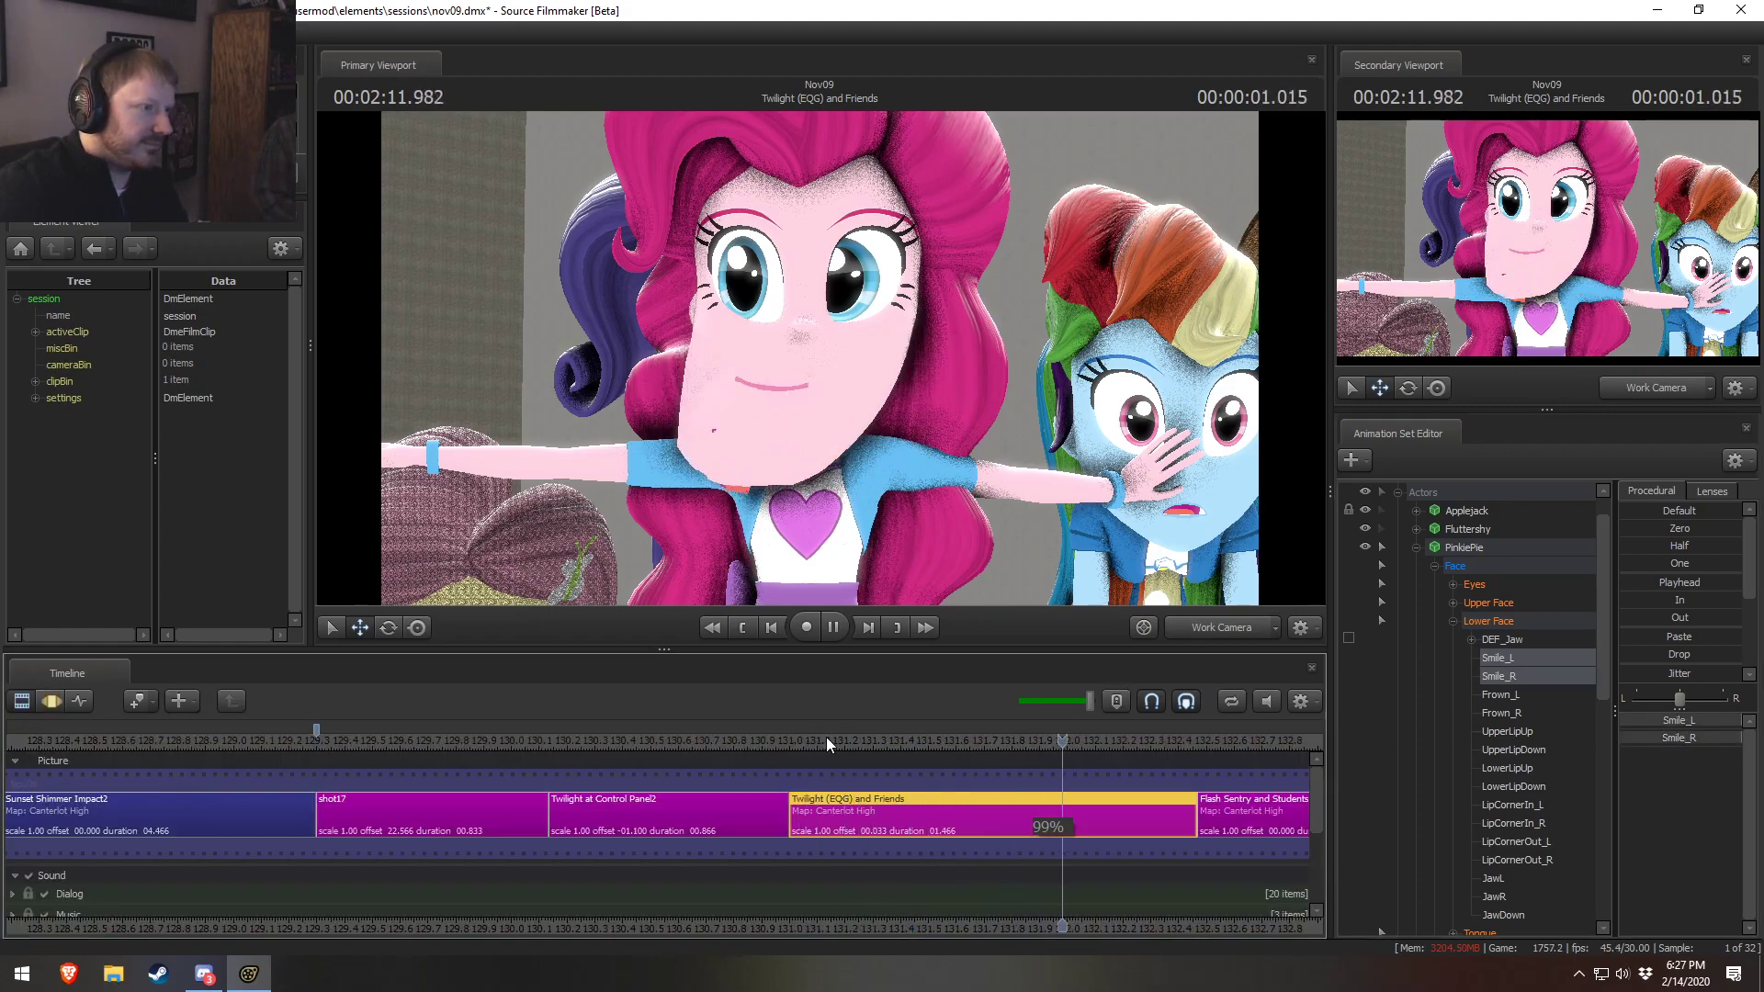
{"action": "left_click", "coordinate": [827, 739]}
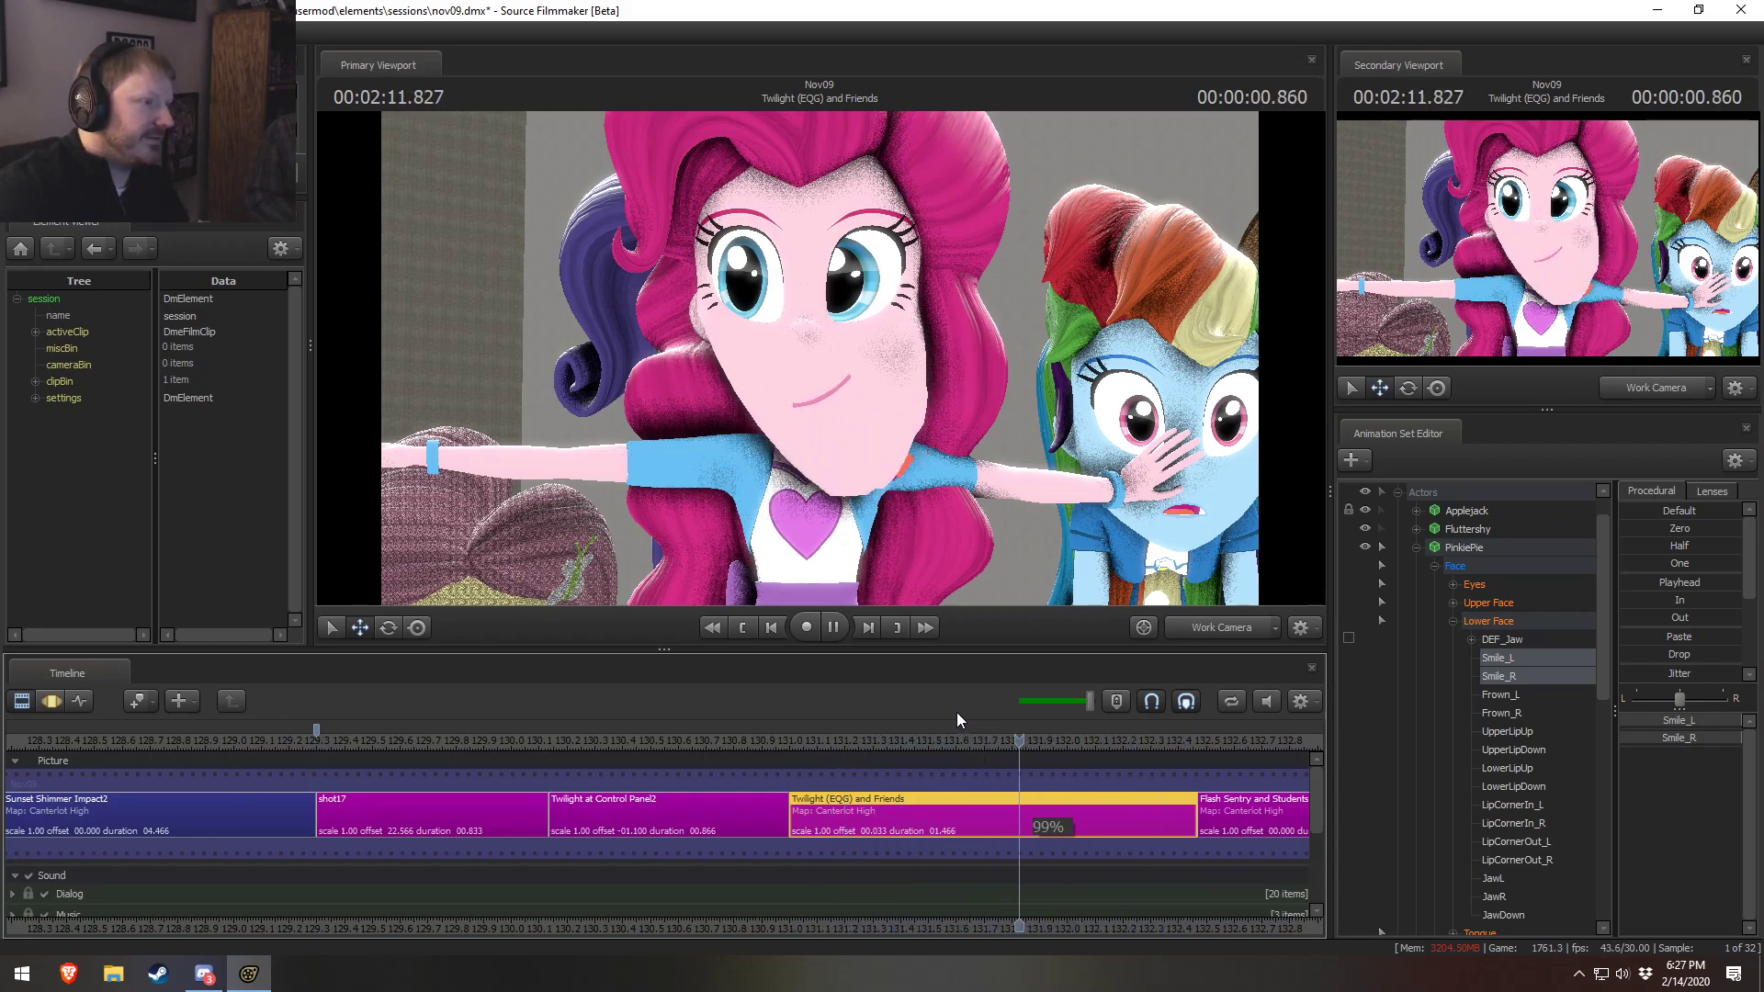
{"action": "key", "text": "space"}
Try raising Pinkie Pie's UpperLipUp across the whole shot, checking it at 00:02:11.700 and 00:02:11.833, and revert each attempt
{"action": "left_click", "coordinate": [1551, 621]}
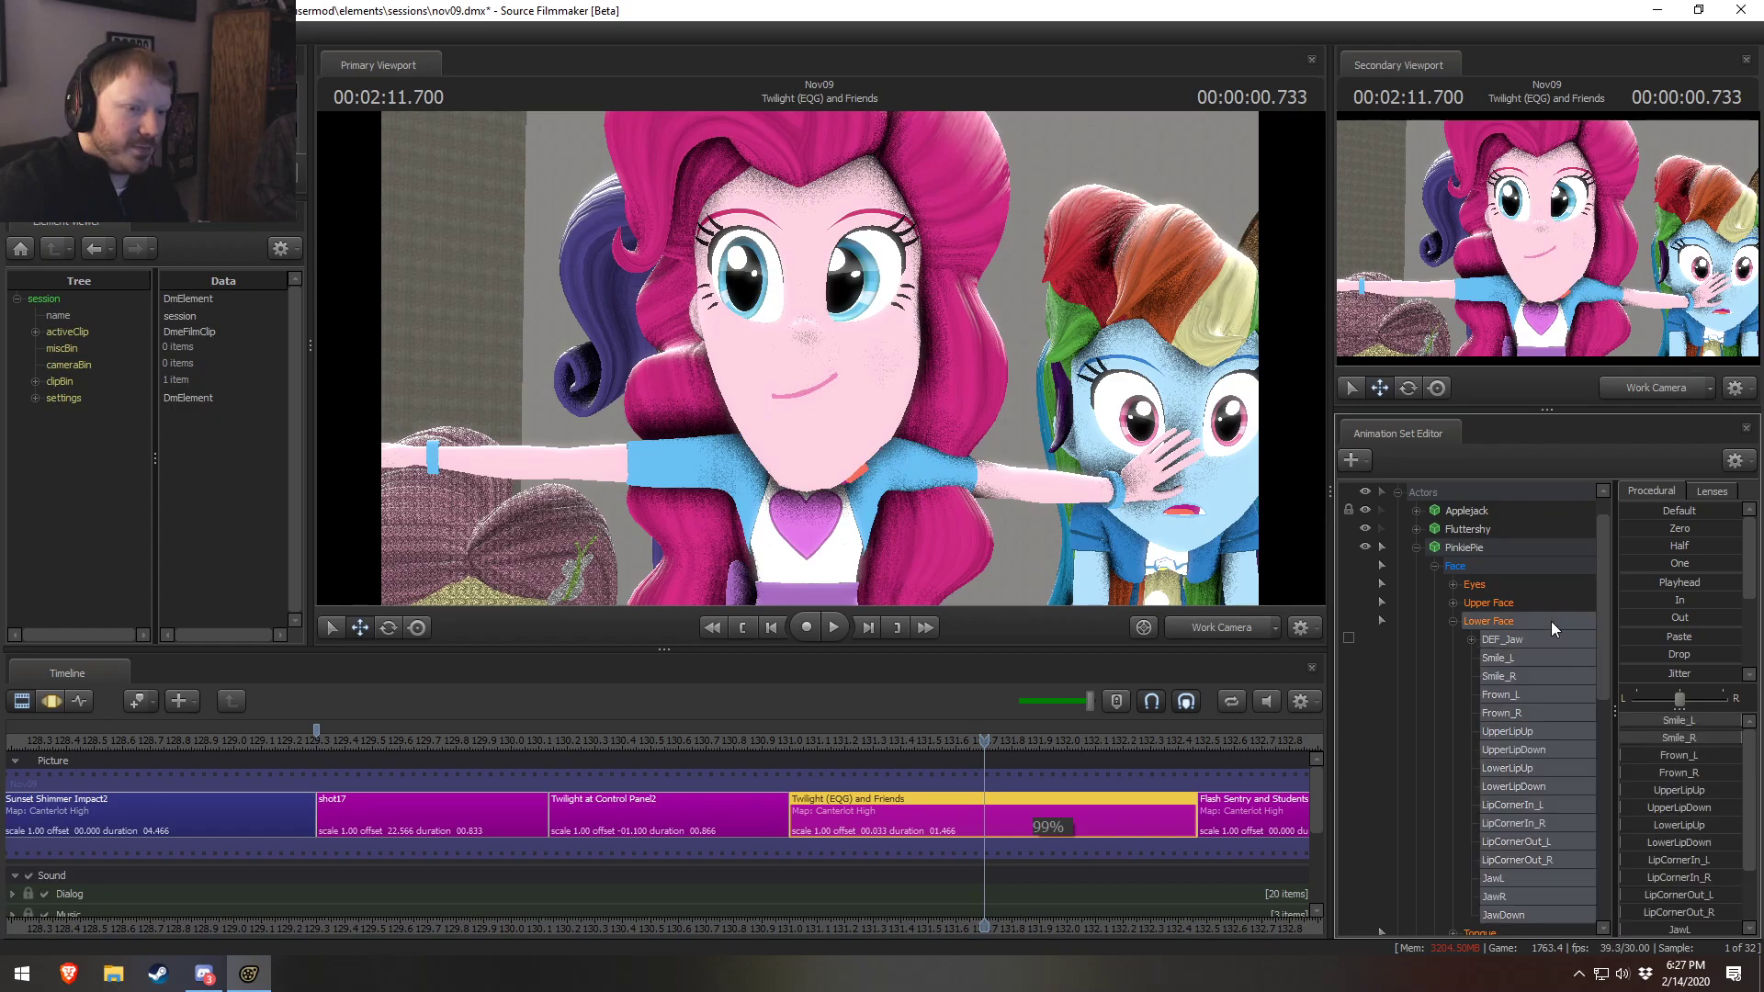
{"action": "key", "text": "F3"}
{"action": "left_click_drag", "start_coordinate": [1689, 795], "coordinate": [1741, 796]}
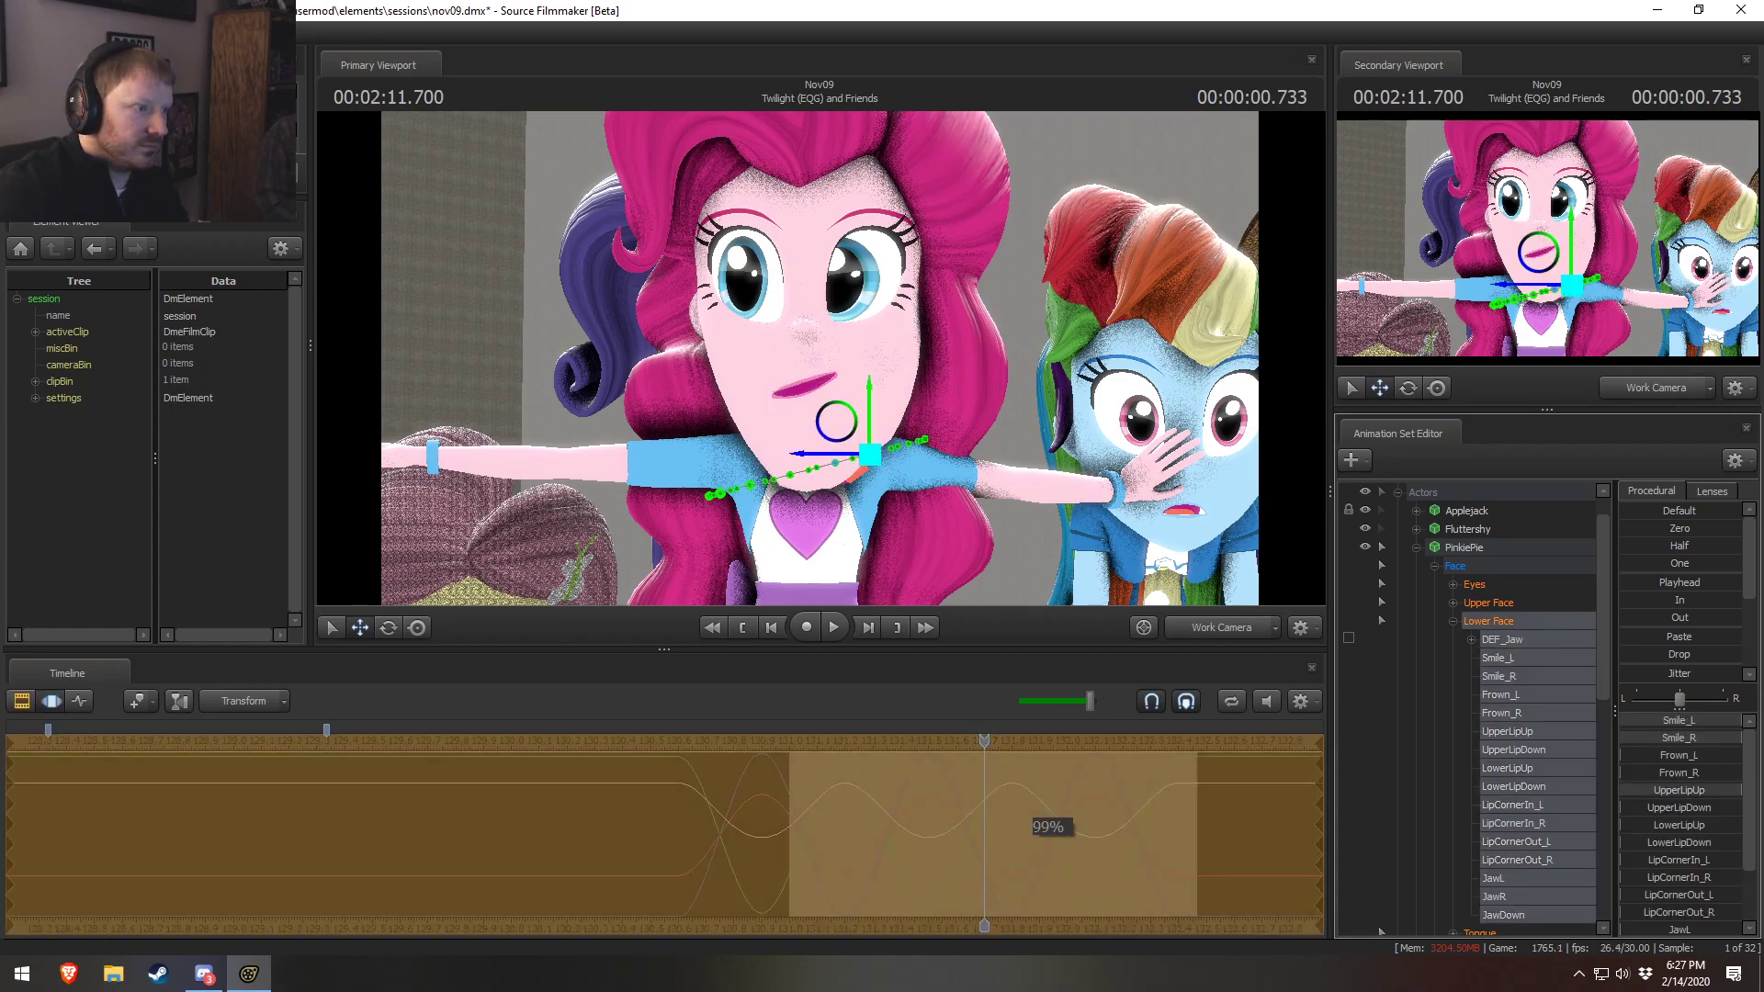
{"action": "key", "text": "Return"}
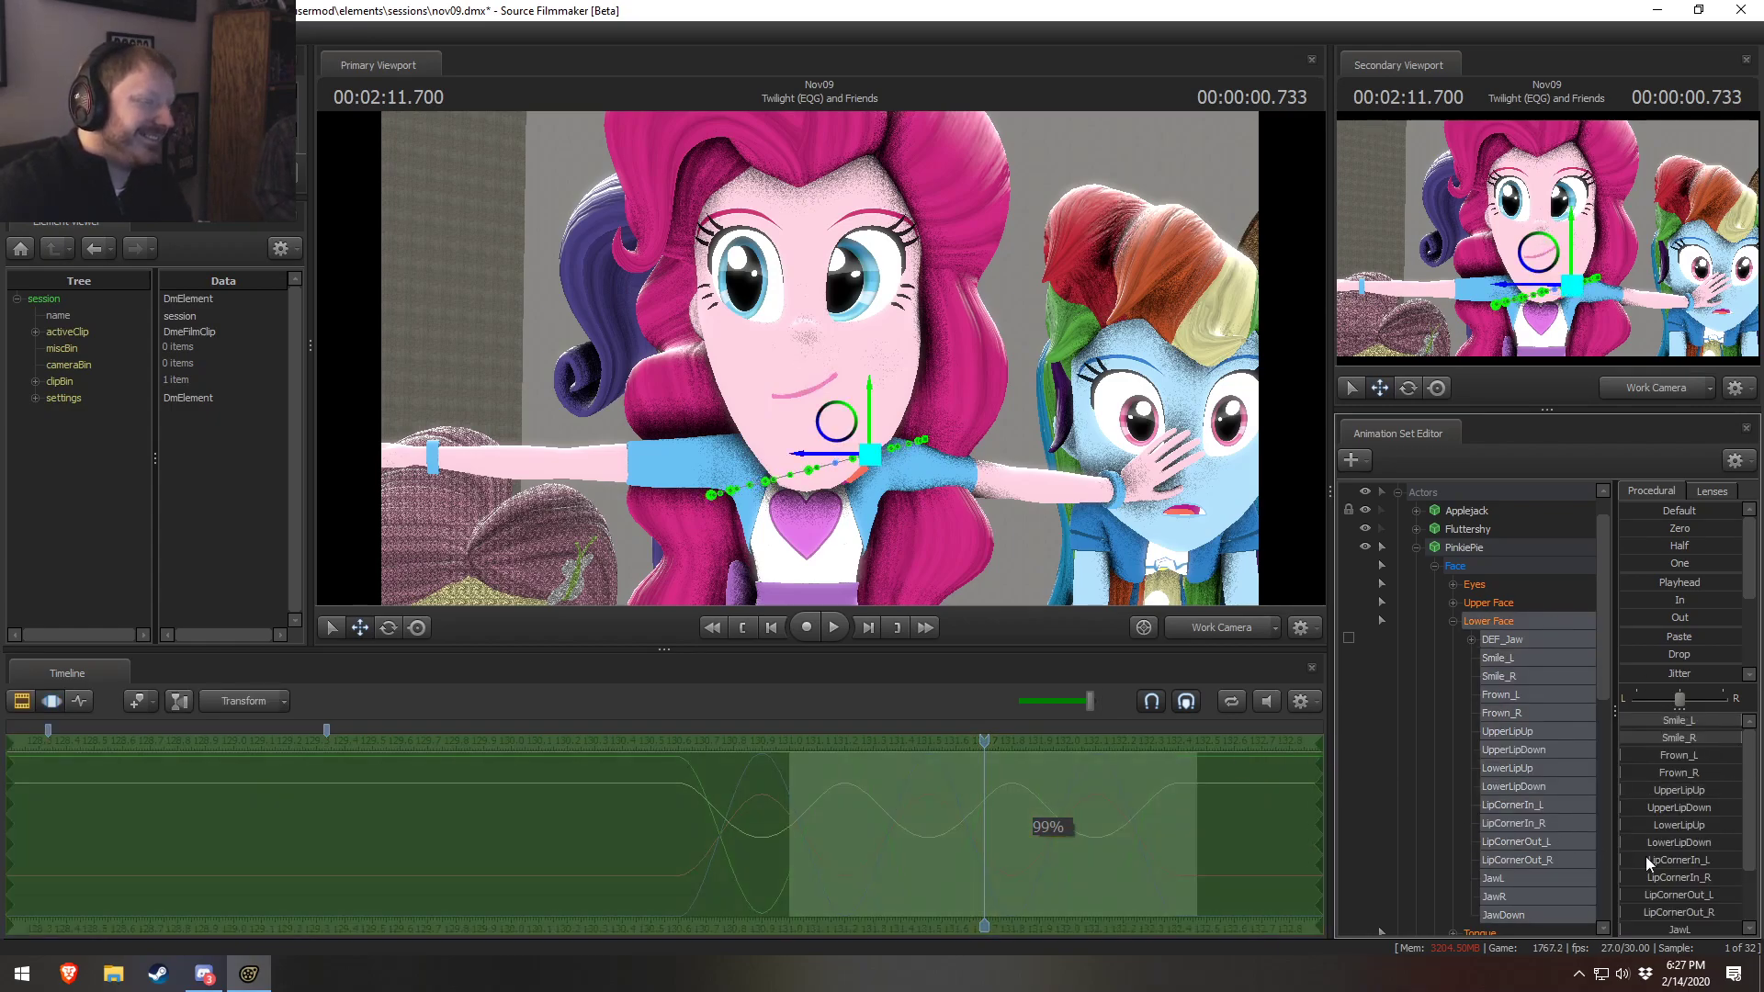
{"action": "left_click_drag", "start_coordinate": [1671, 796], "coordinate": [1640, 796]}
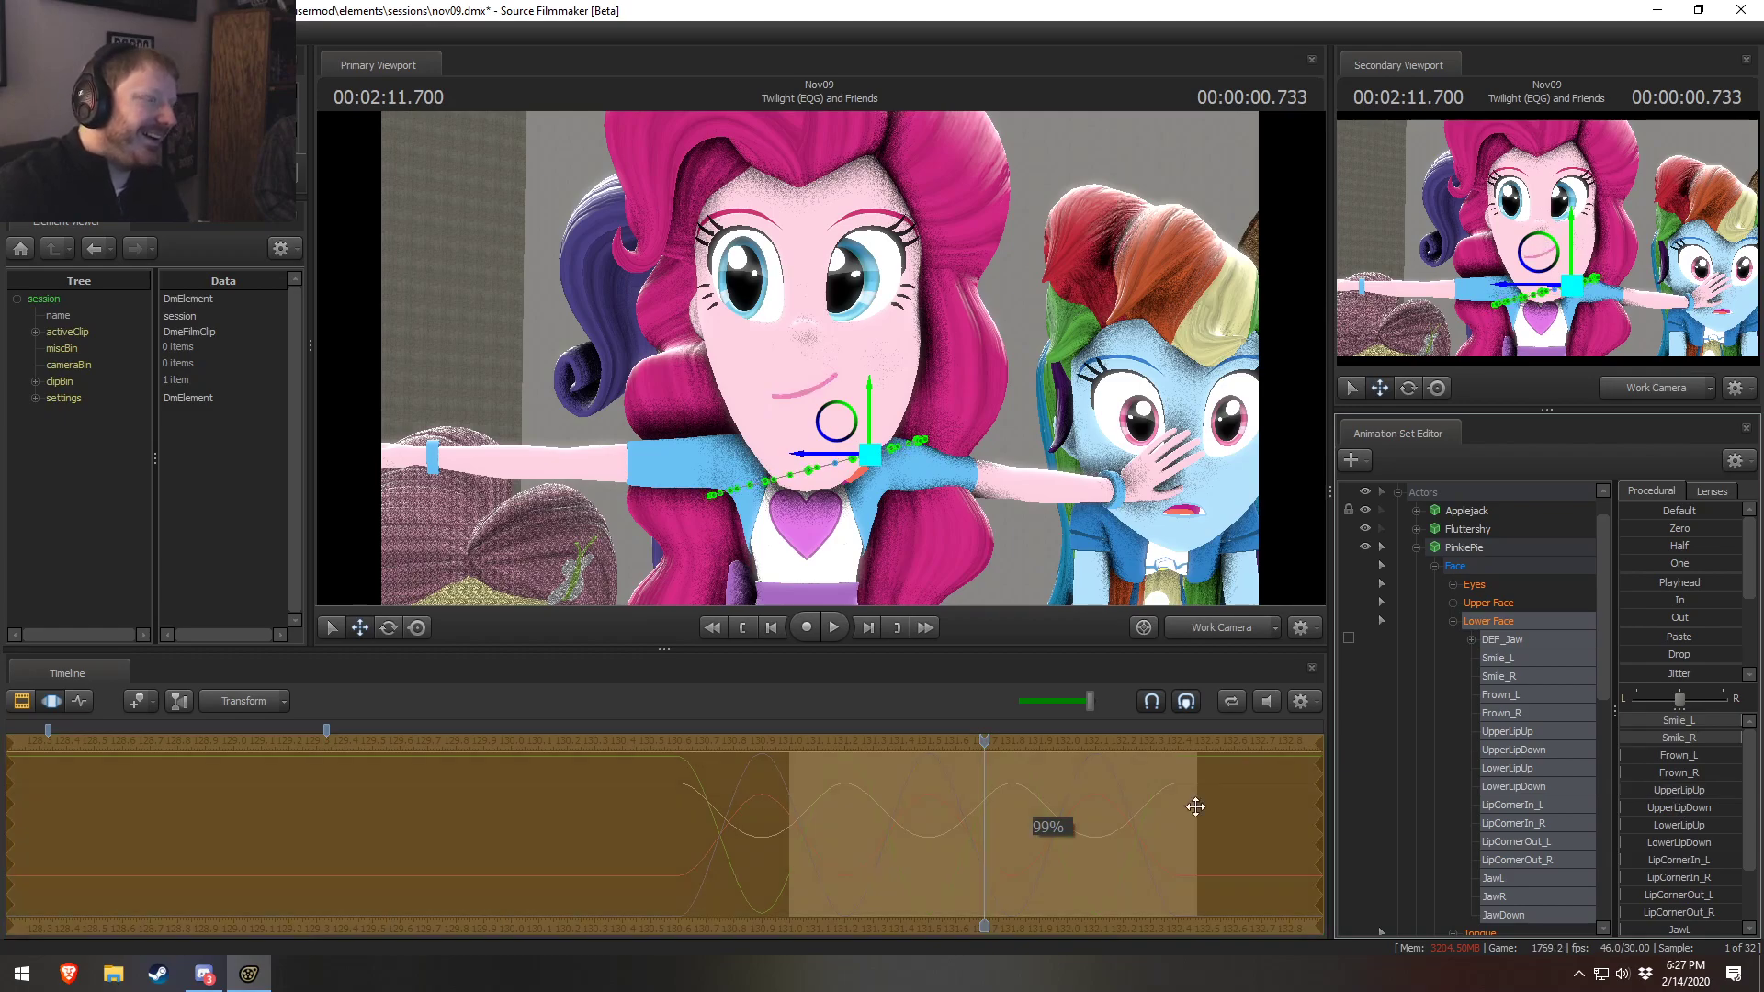
{"action": "left_click_drag", "start_coordinate": [986, 736], "coordinate": [1022, 741]}
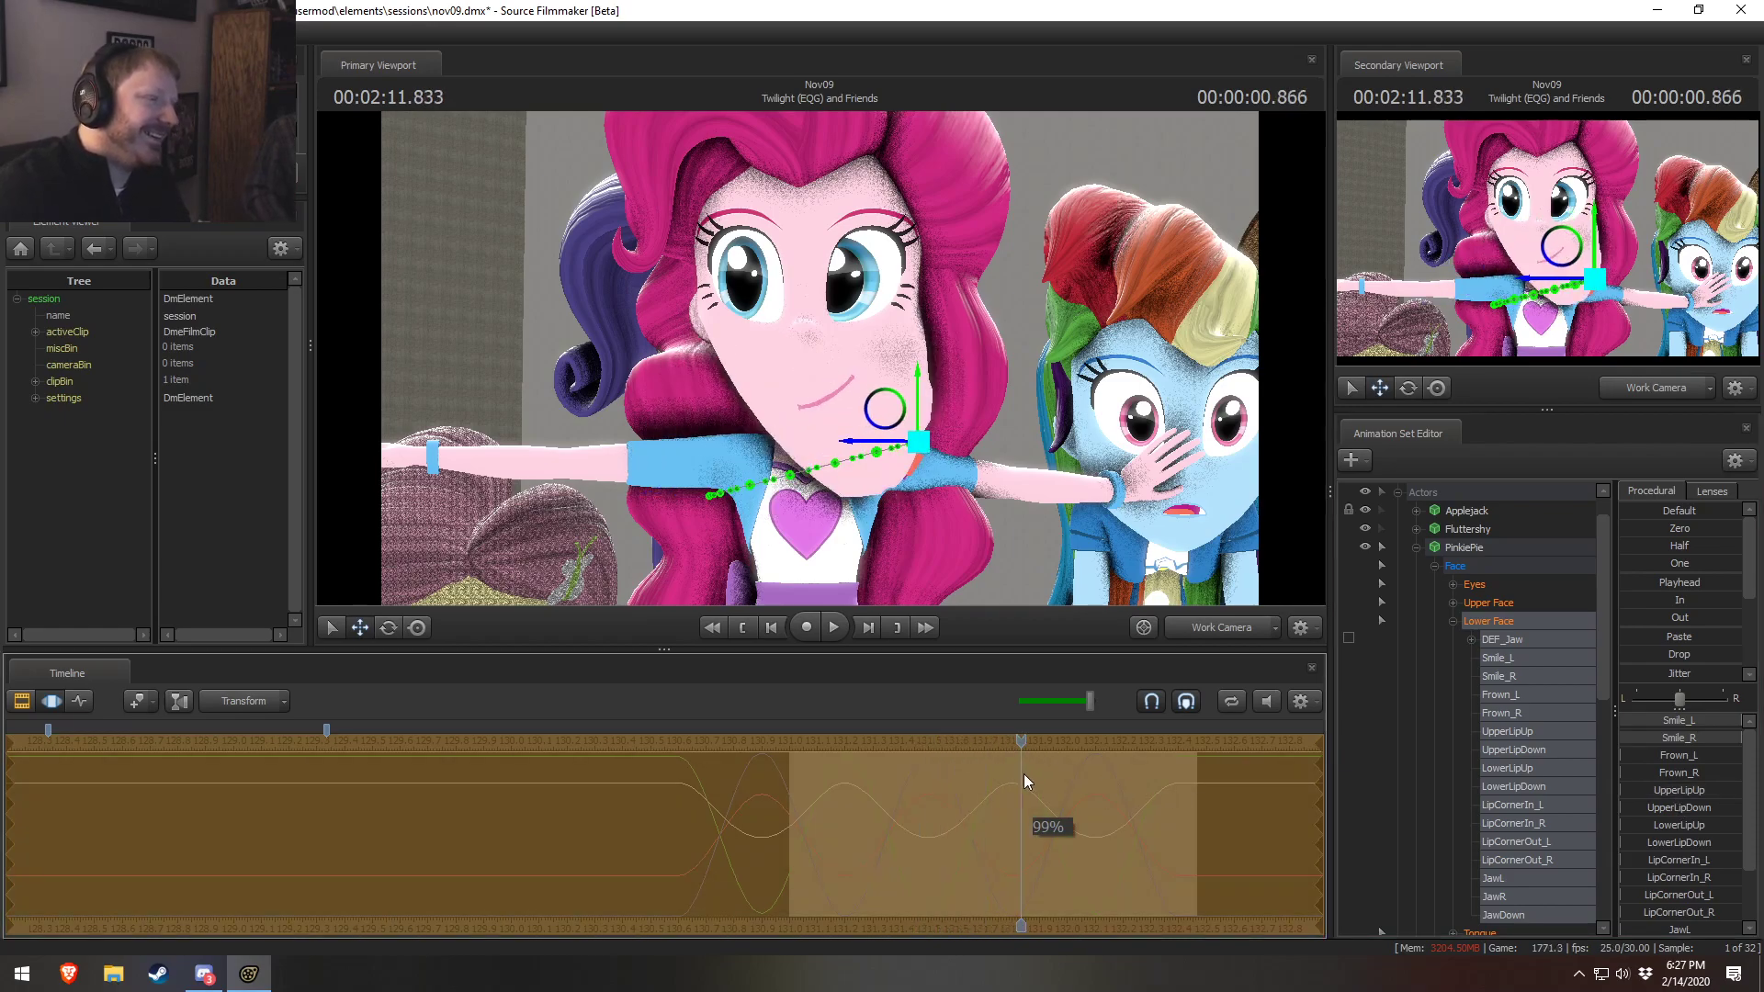
{"action": "key", "text": "Return"}
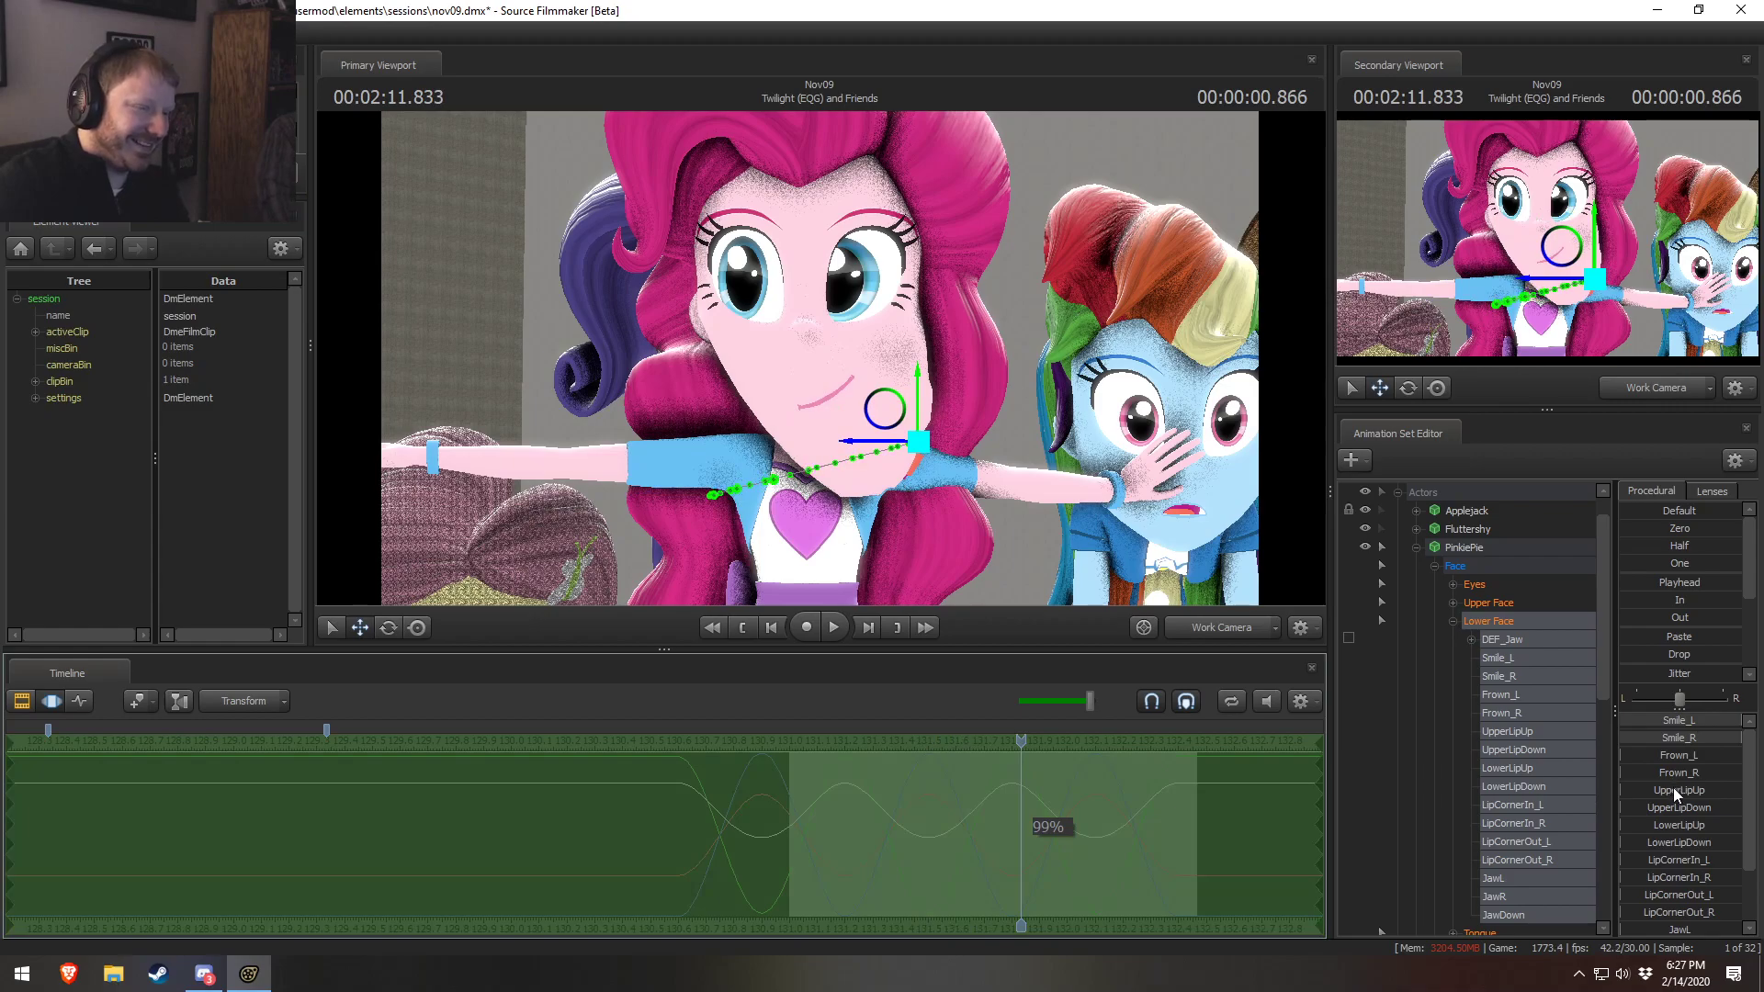
{"action": "left_click_drag", "start_coordinate": [1673, 787], "coordinate": [1658, 789]}
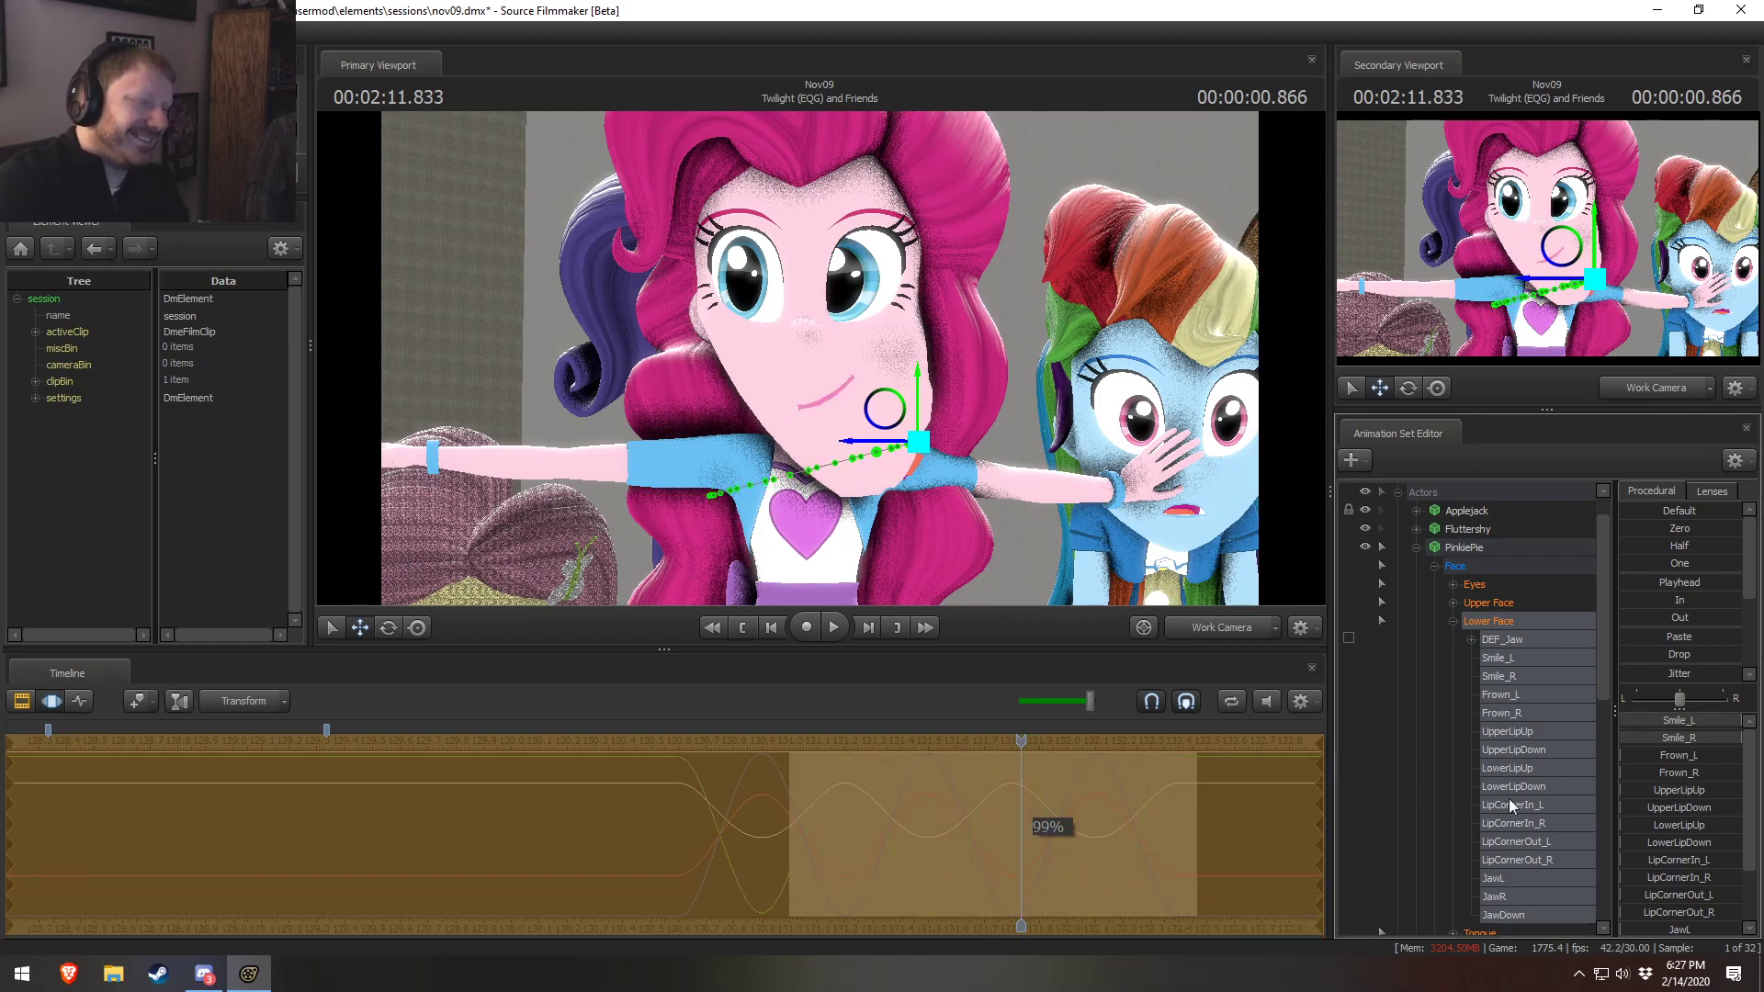
{"action": "key", "text": "Return"}
Bring the camera close to Pinkie Pie's face, try a small LowerLipUp change, and cancel it
{"action": "key", "text": "w"}
{"action": "left_click_drag", "start_coordinate": [850, 450], "coordinate": [819, 359]}
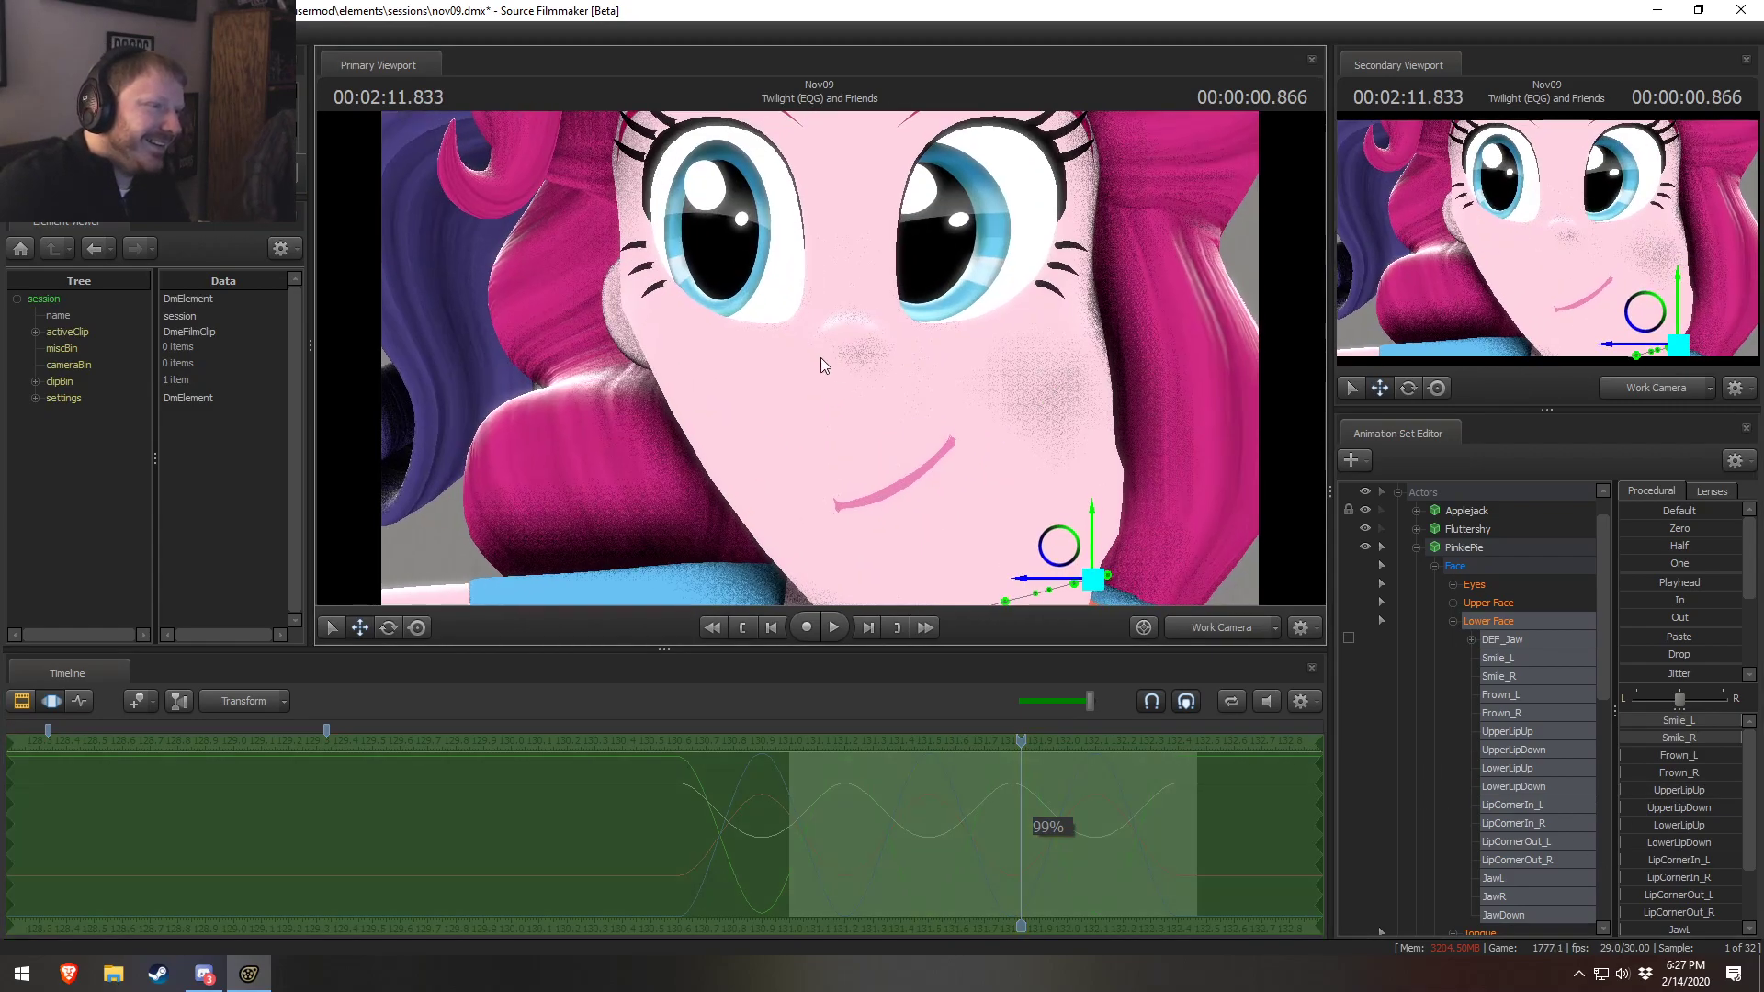
{"action": "left_click_drag", "start_coordinate": [1666, 825], "coordinate": [1709, 794]}
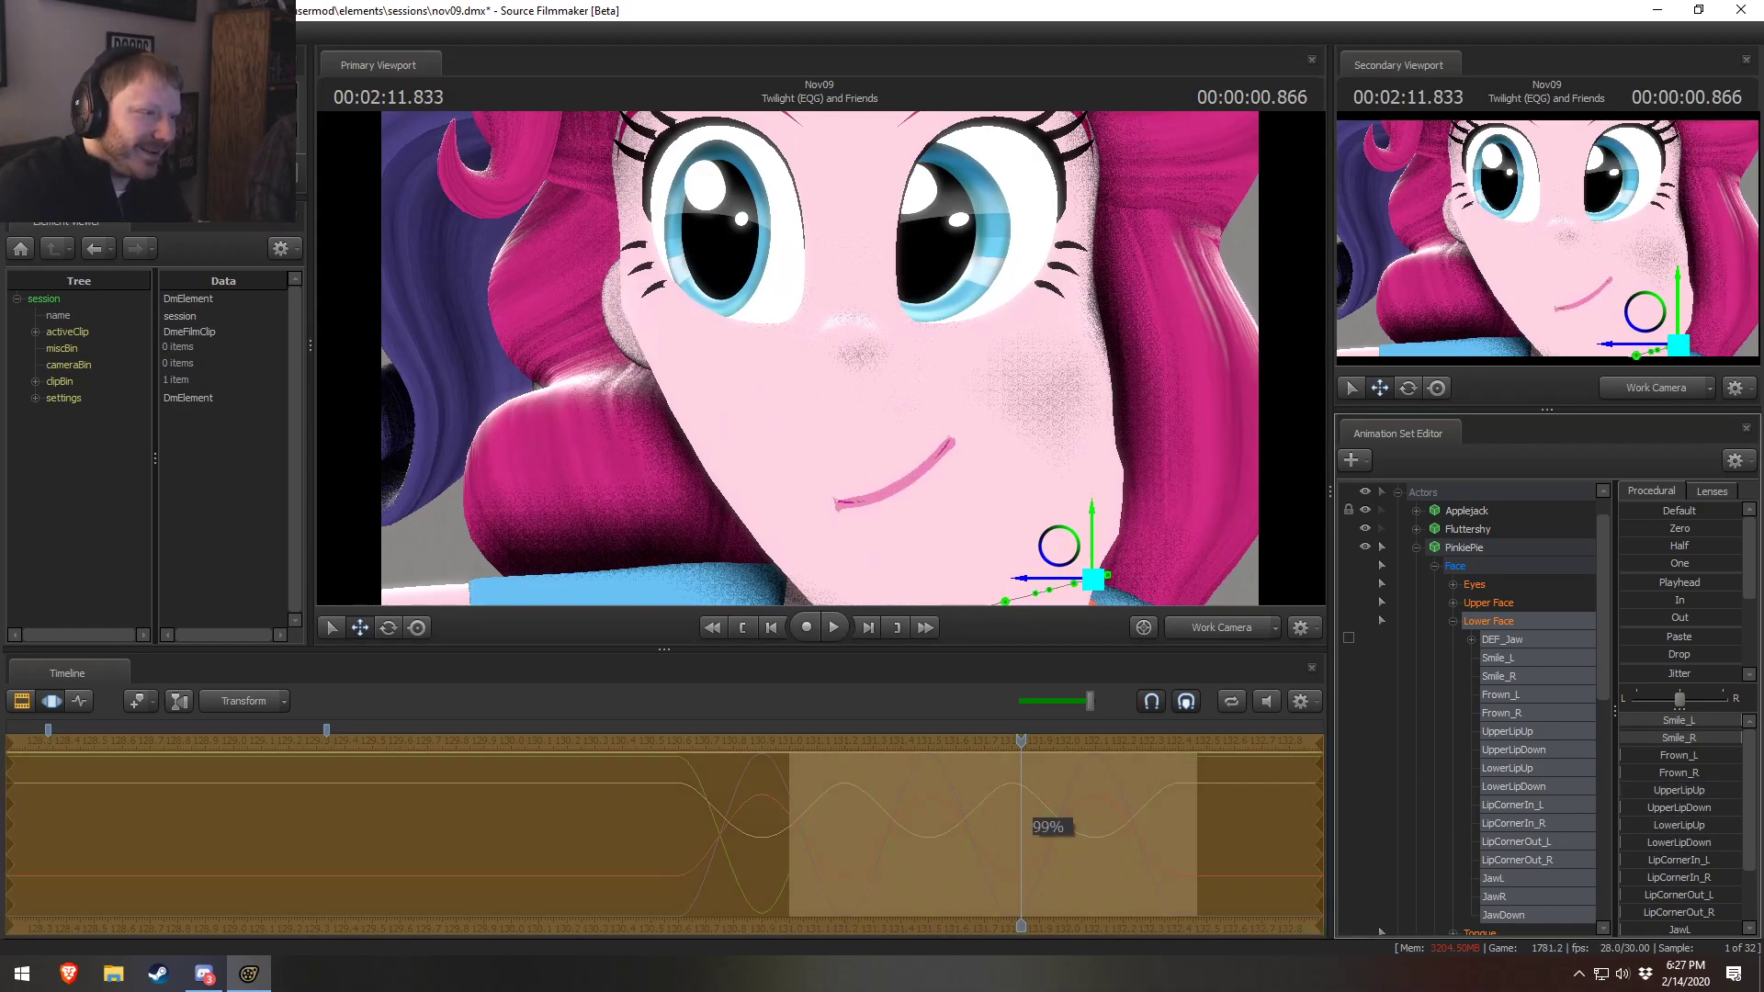
{"action": "key", "text": "Escape"}
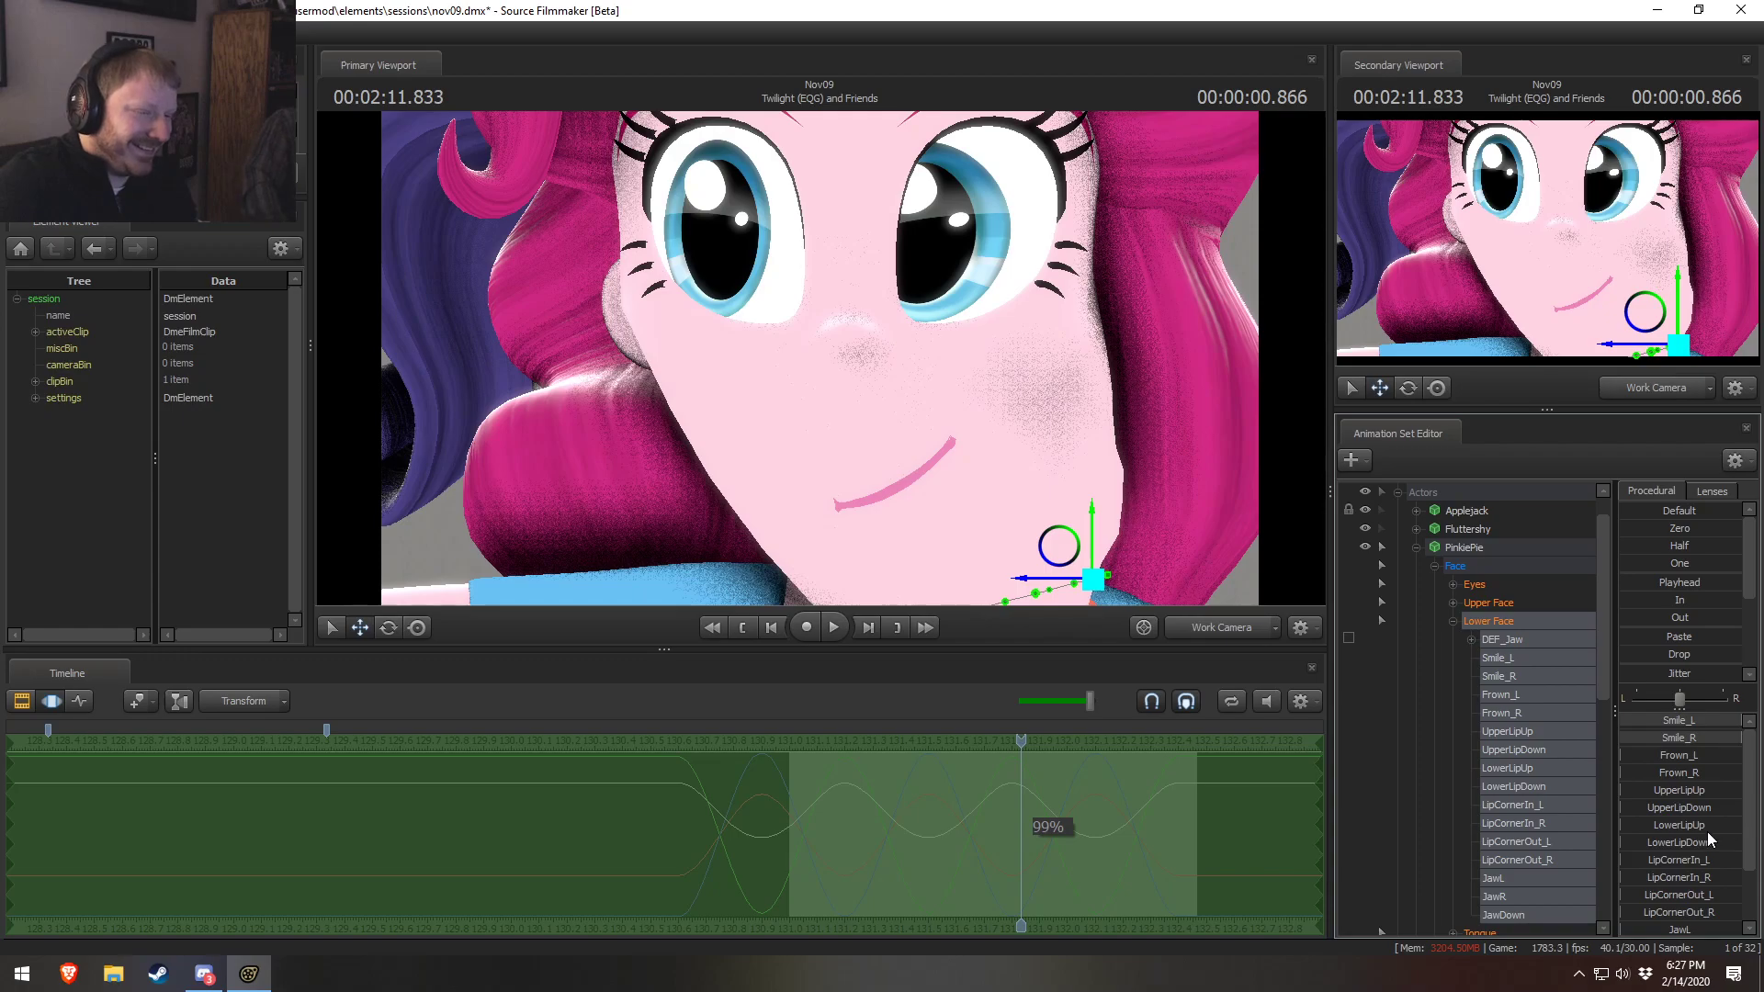
Play the jaw swing with the timeline focused on about 131.1–131.8 s and review Pinkie Pie's mouth up close
{"action": "left_click_drag", "start_coordinate": [1022, 744], "coordinate": [798, 748]}
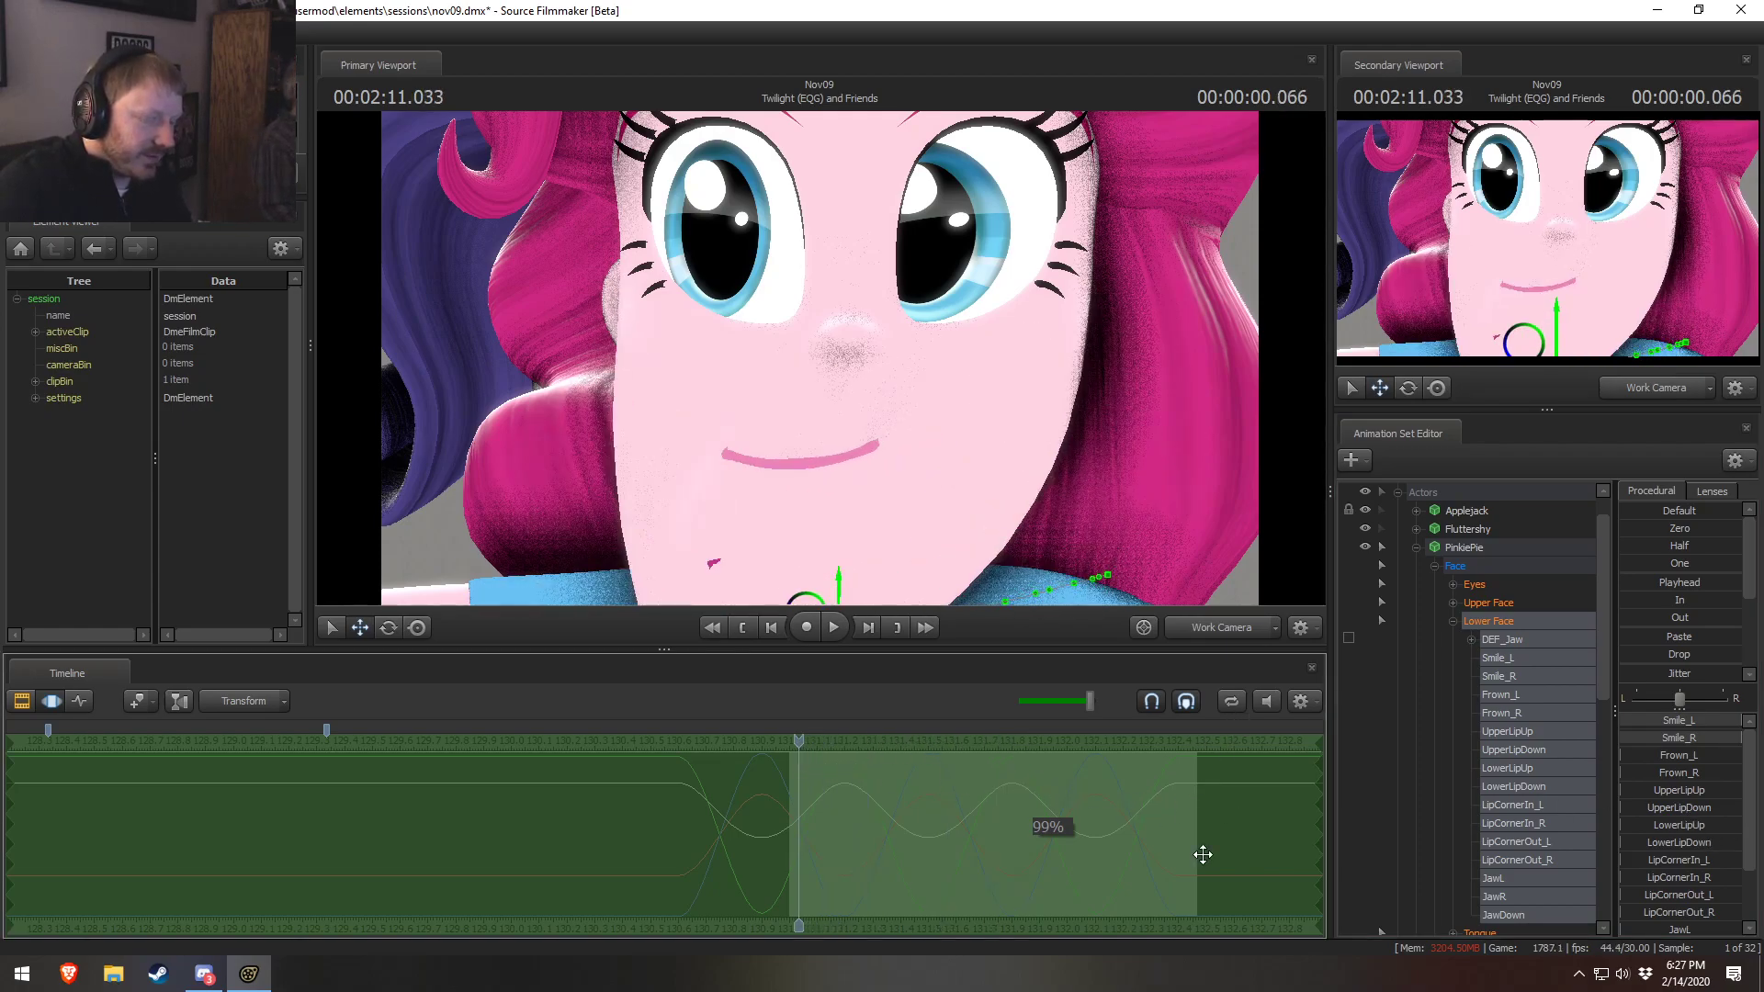
{"action": "scroll", "coordinate": [1150, 835], "scroll_direction": "up", "scroll_amount": 5}
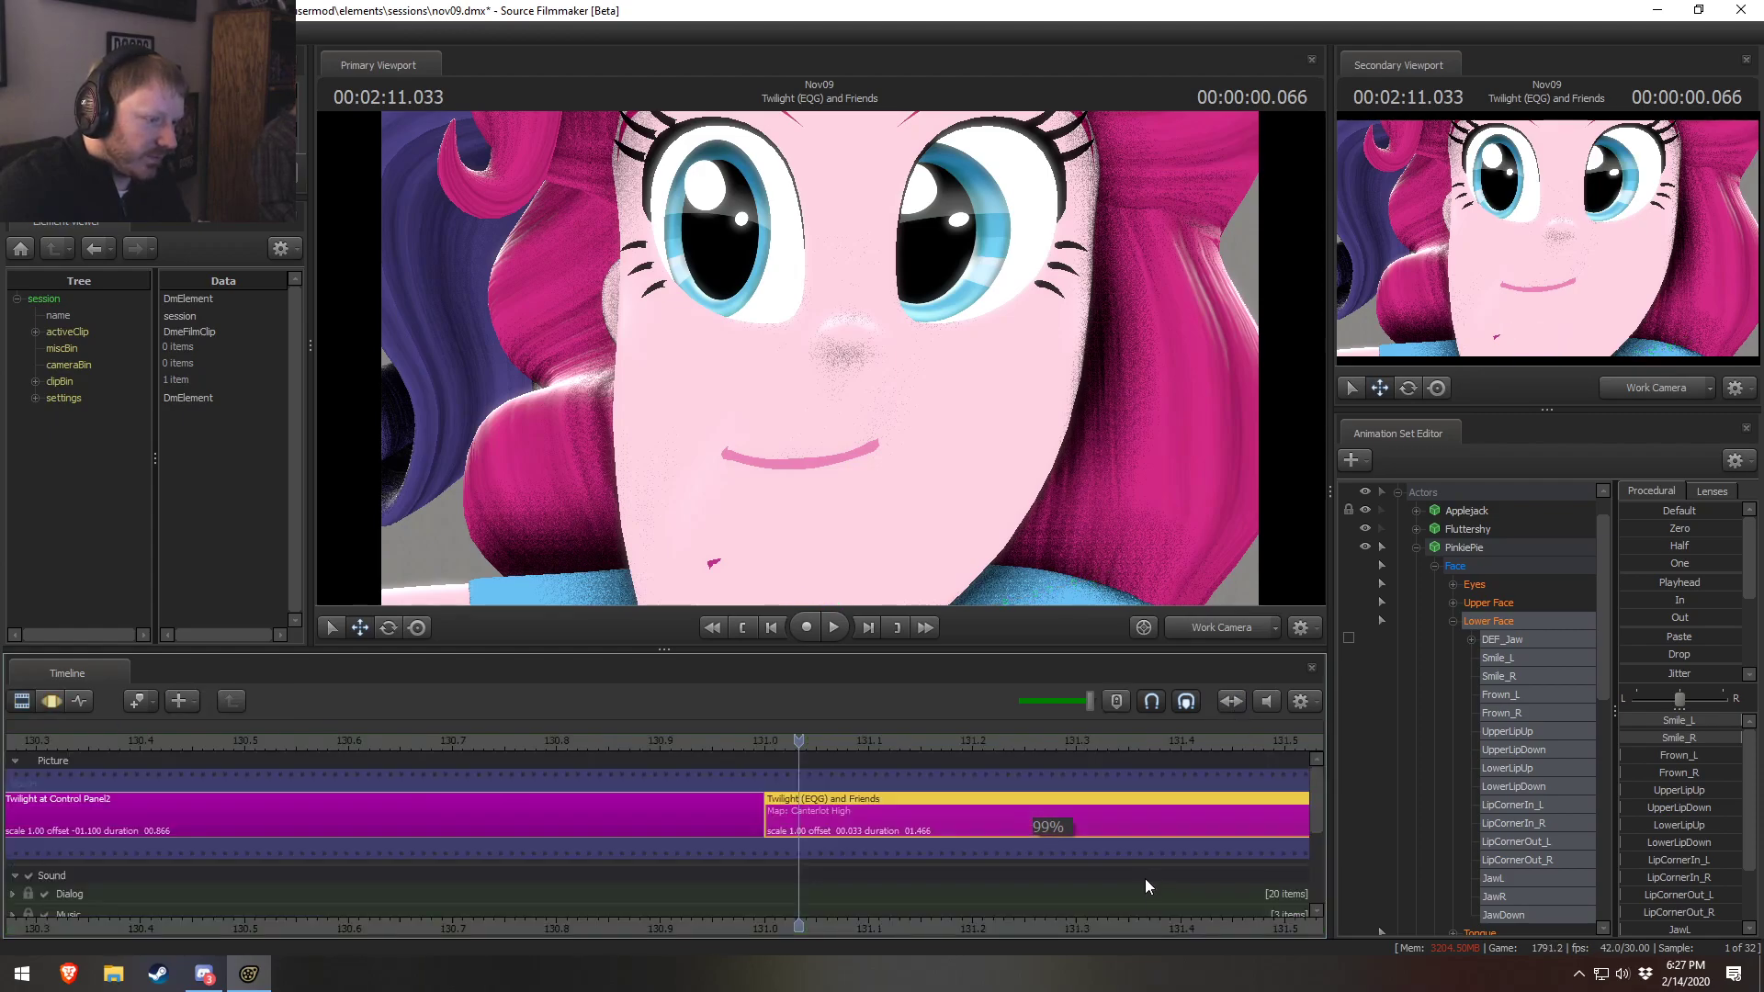
{"action": "left_click", "coordinate": [1158, 852]}
{"action": "middle_click_drag", "start_coordinate": [1210, 918], "coordinate": [781, 918]}
{"action": "scroll", "coordinate": [873, 901], "scroll_direction": "up", "scroll_amount": 3}
{"action": "scroll", "coordinate": [878, 896], "scroll_direction": "up", "scroll_amount": 1}
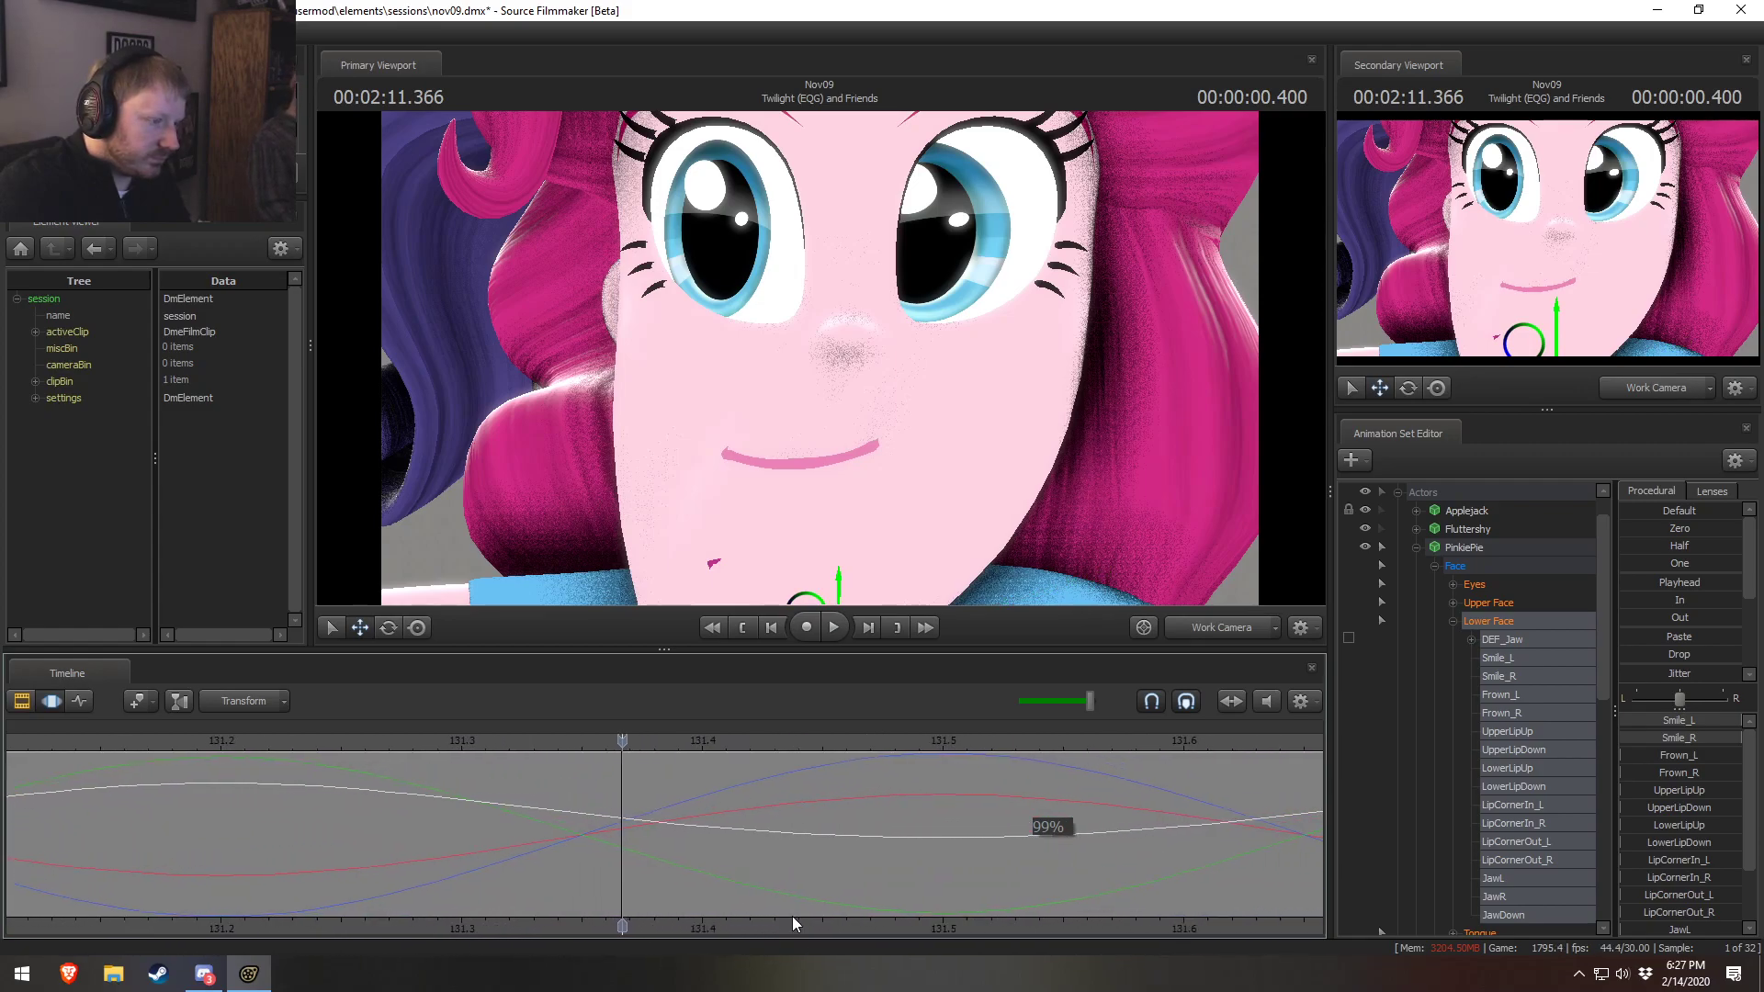
{"action": "key", "text": "space"}
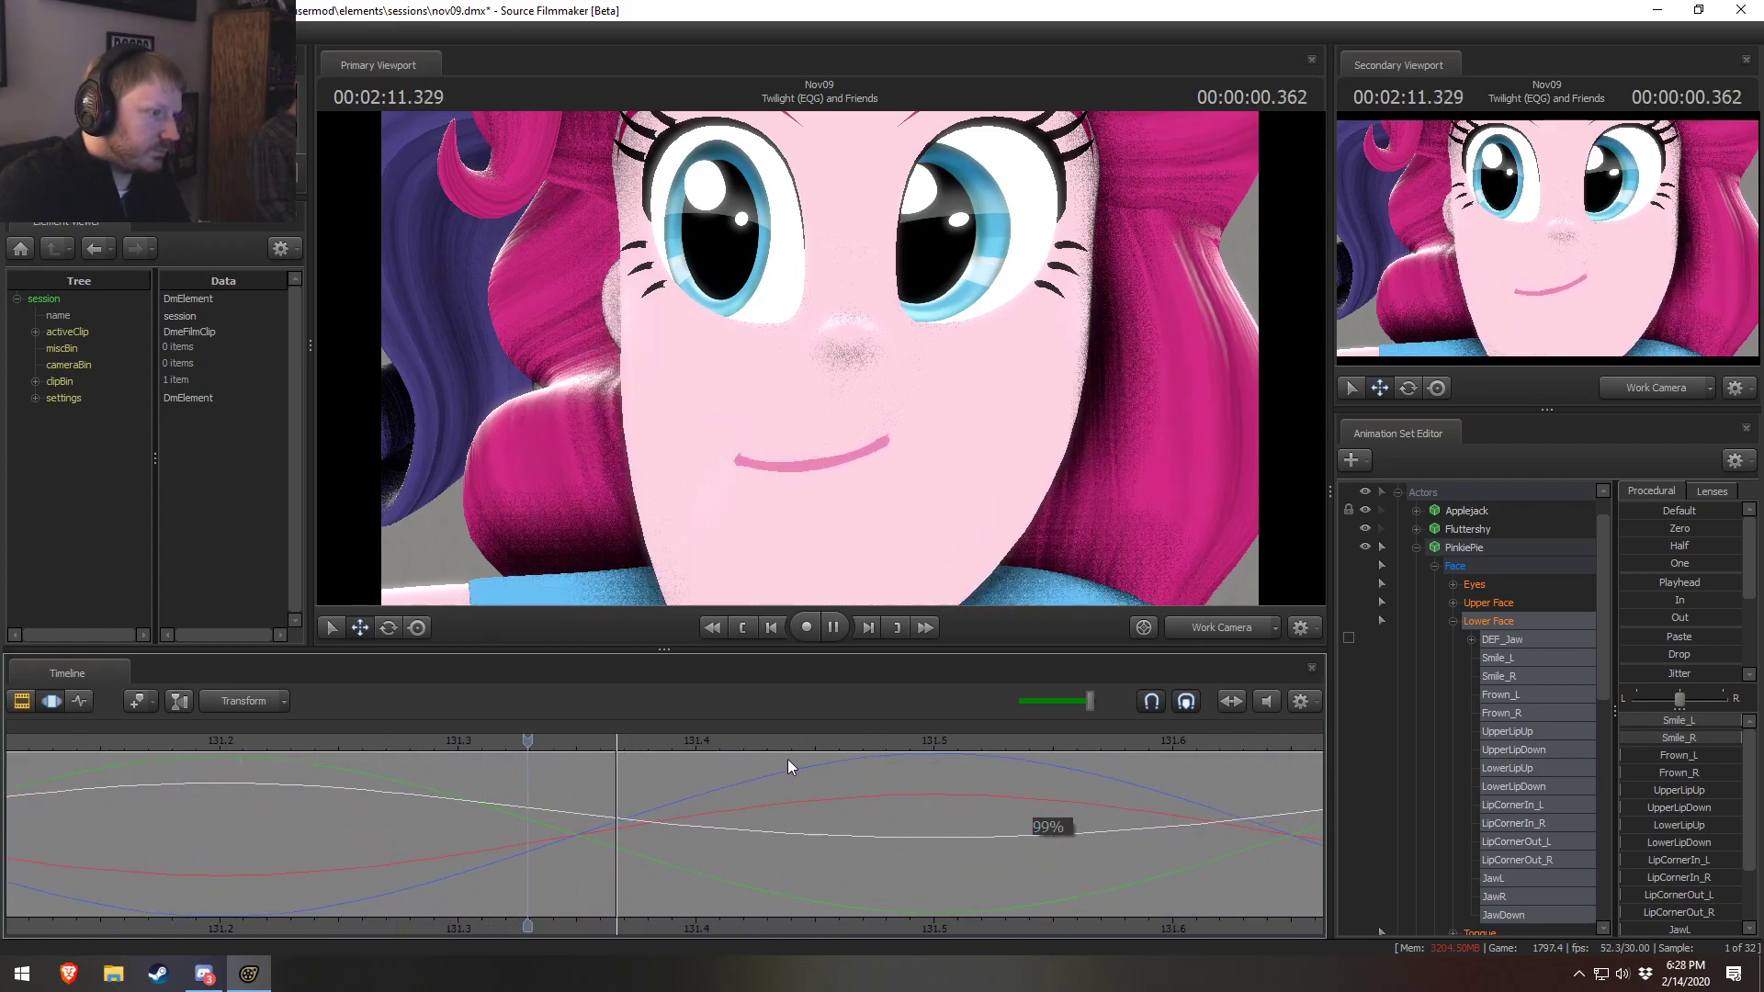
{"action": "scroll", "coordinate": [808, 781], "scroll_direction": "down", "scroll_amount": 1}
{"action": "middle_click_drag", "start_coordinate": [869, 915], "coordinate": [632, 919]}
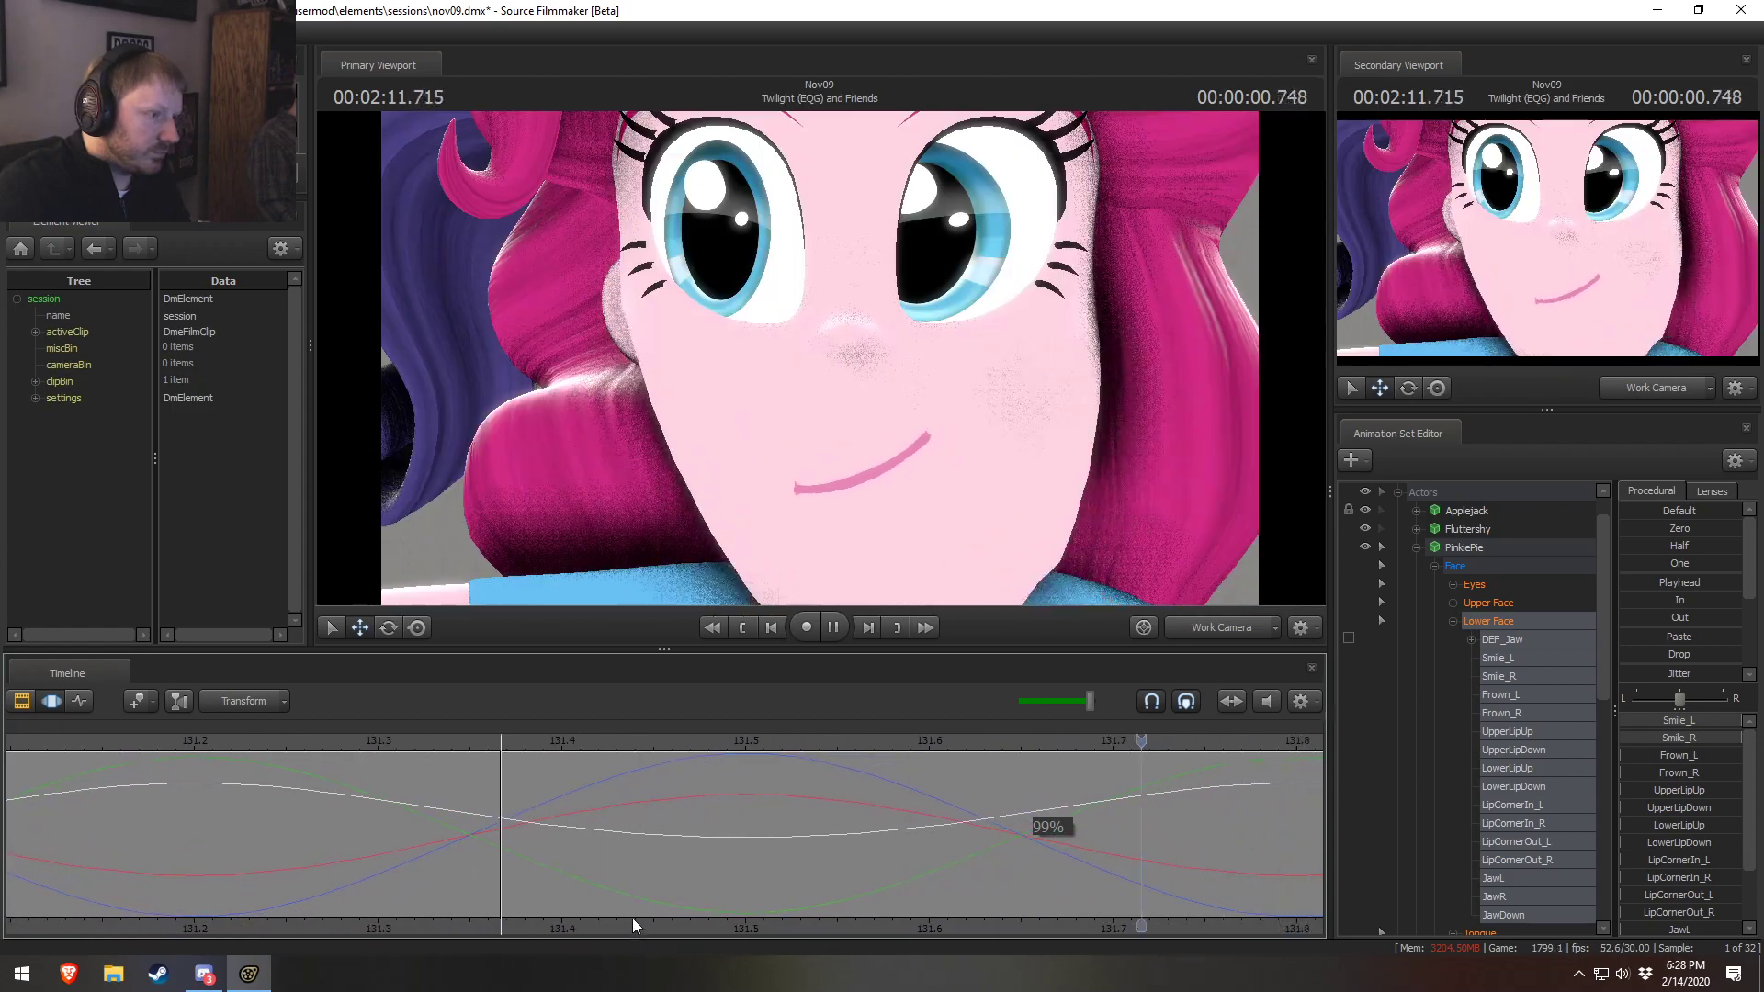
Try UpperLipUp across the whole shot during playback, undo it, check LowerLipDown, and pull the camera back from her face
{"action": "scroll", "coordinate": [694, 862], "scroll_direction": "down", "scroll_amount": 1}
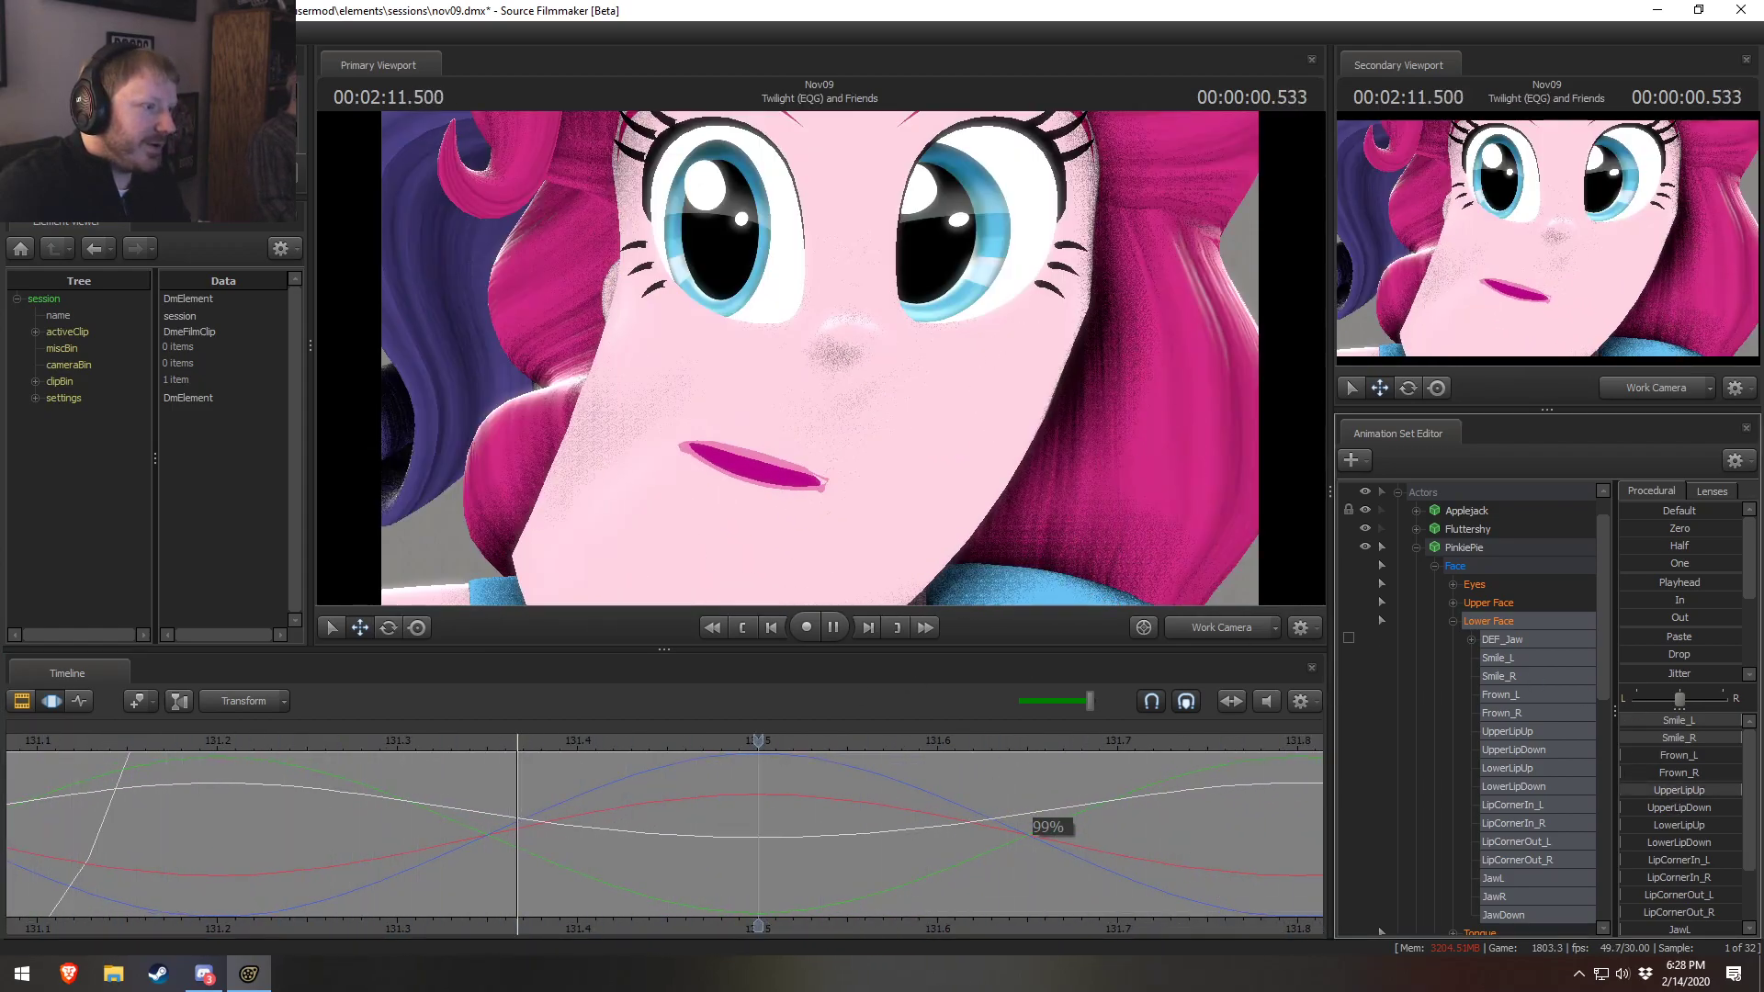
{"action": "scroll", "coordinate": [758, 828], "scroll_direction": "down", "scroll_amount": 1}
{"action": "key", "text": "ctrl+a"}
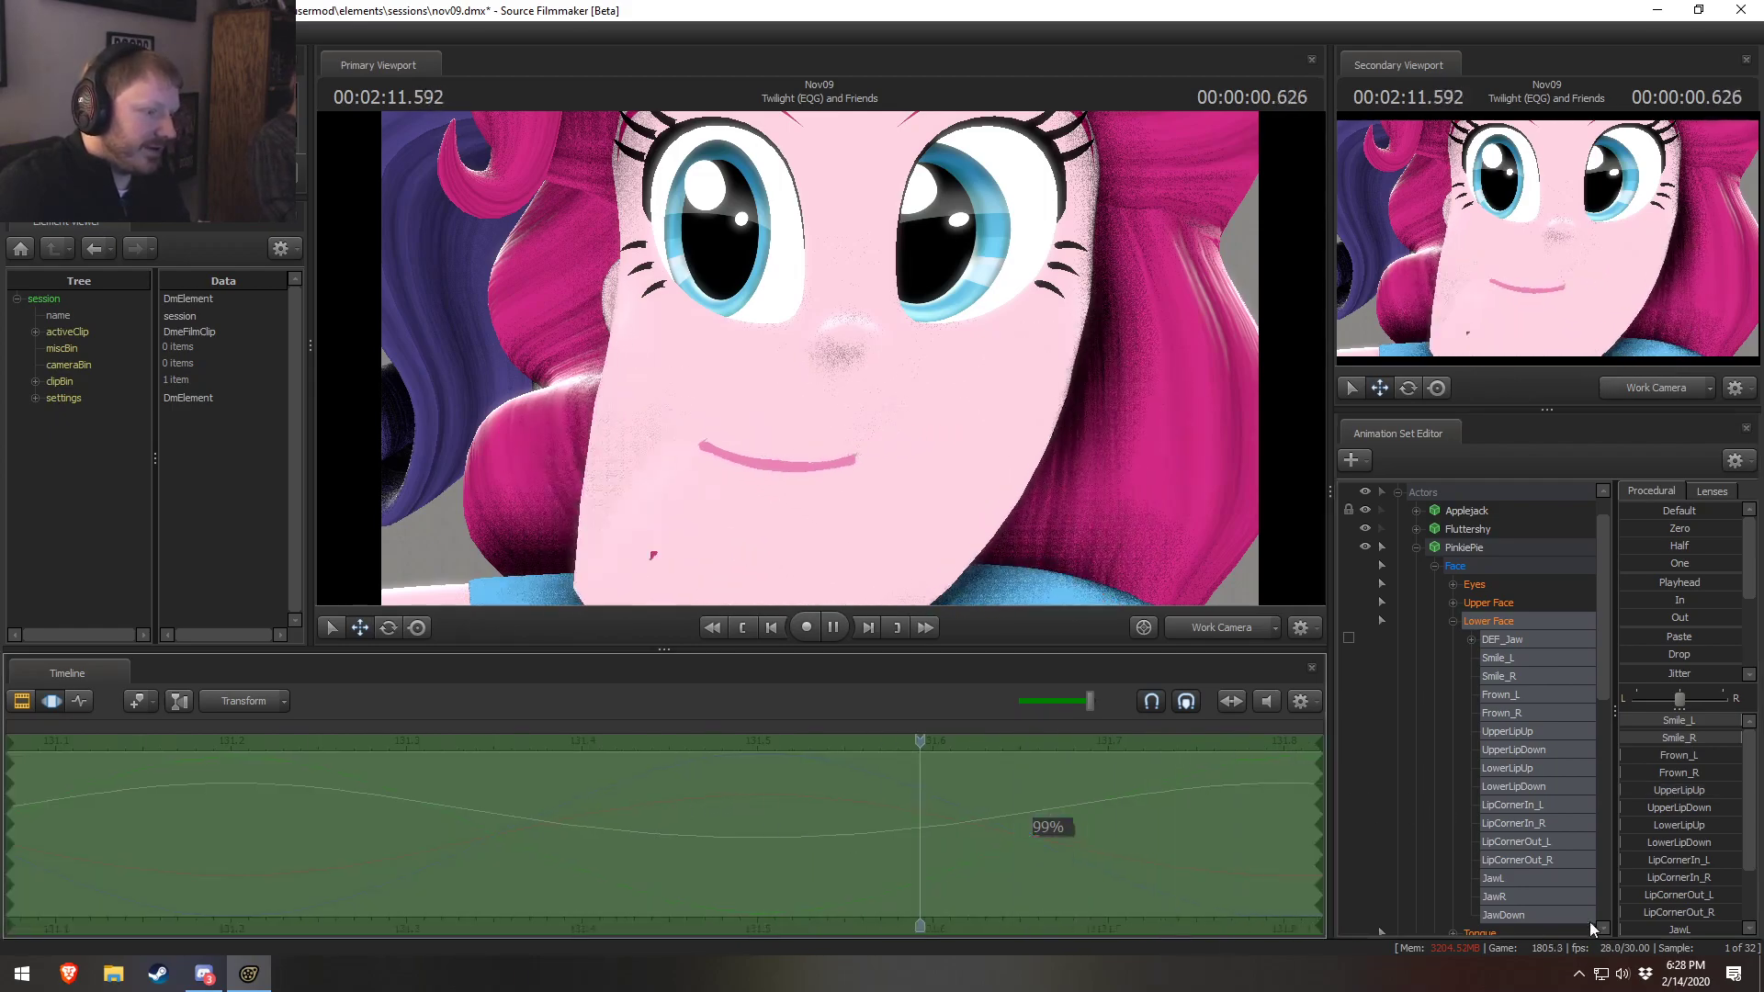
{"action": "left_click_drag", "start_coordinate": [1684, 795], "coordinate": [1741, 795]}
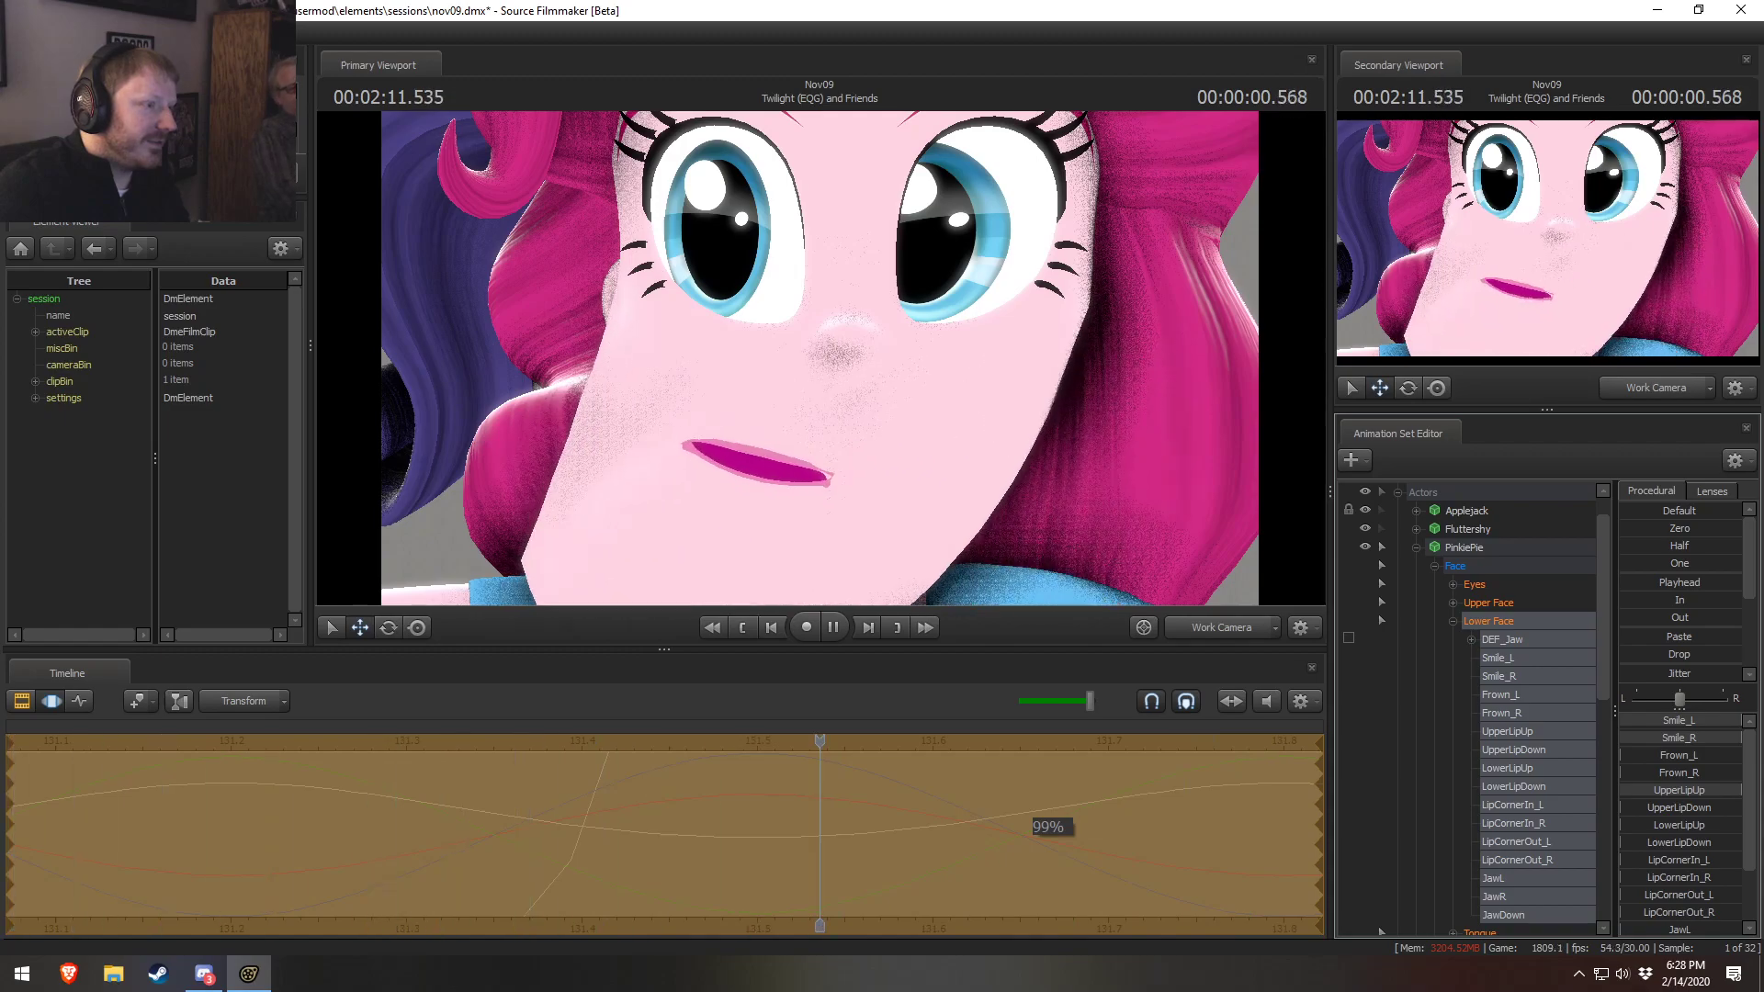
{"action": "key", "text": "ctrl+z"}
{"action": "key", "text": "space"}
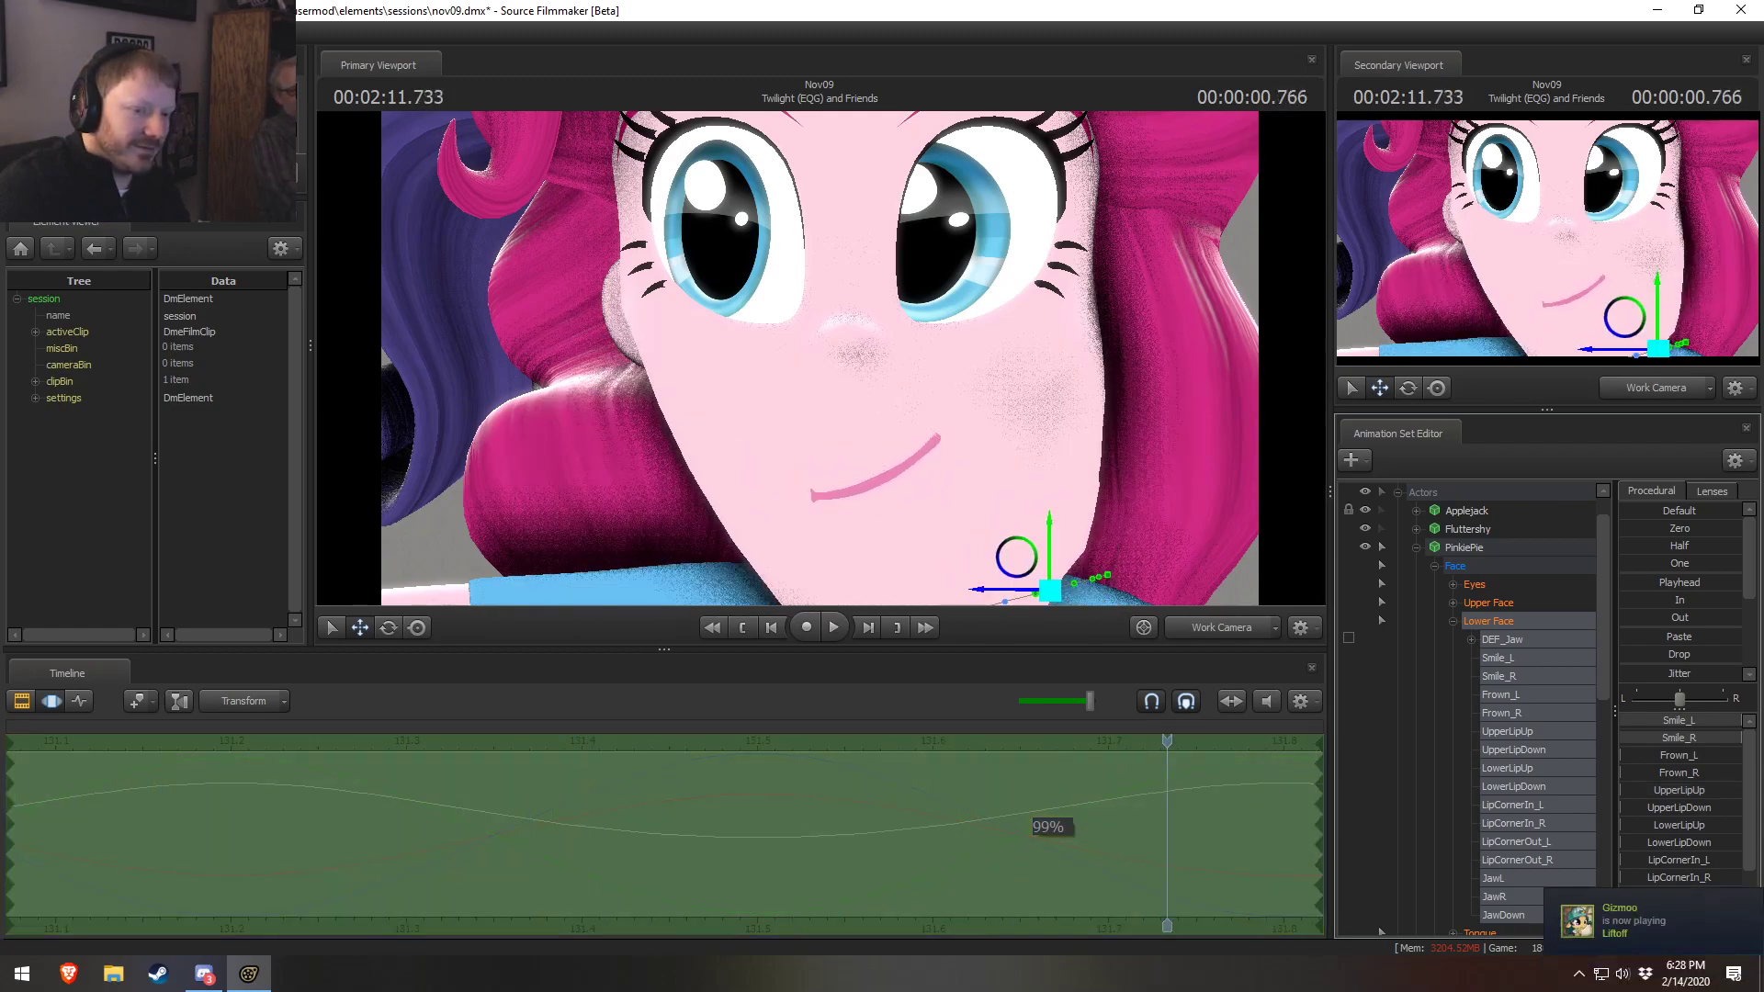
{"action": "left_click_drag", "start_coordinate": [1668, 842], "coordinate": [1620, 843]}
{"action": "key", "text": "s"}
{"action": "left_click_drag", "start_coordinate": [1185, 588], "coordinate": [1185, 588]}
Try Pinkie Pie's Upper Face controls Squint_L, OuterEyebrowUp_L and BottomEyelidUp_L at 00:02:11.733, undoing each one
{"action": "left_click", "coordinate": [1488, 603]}
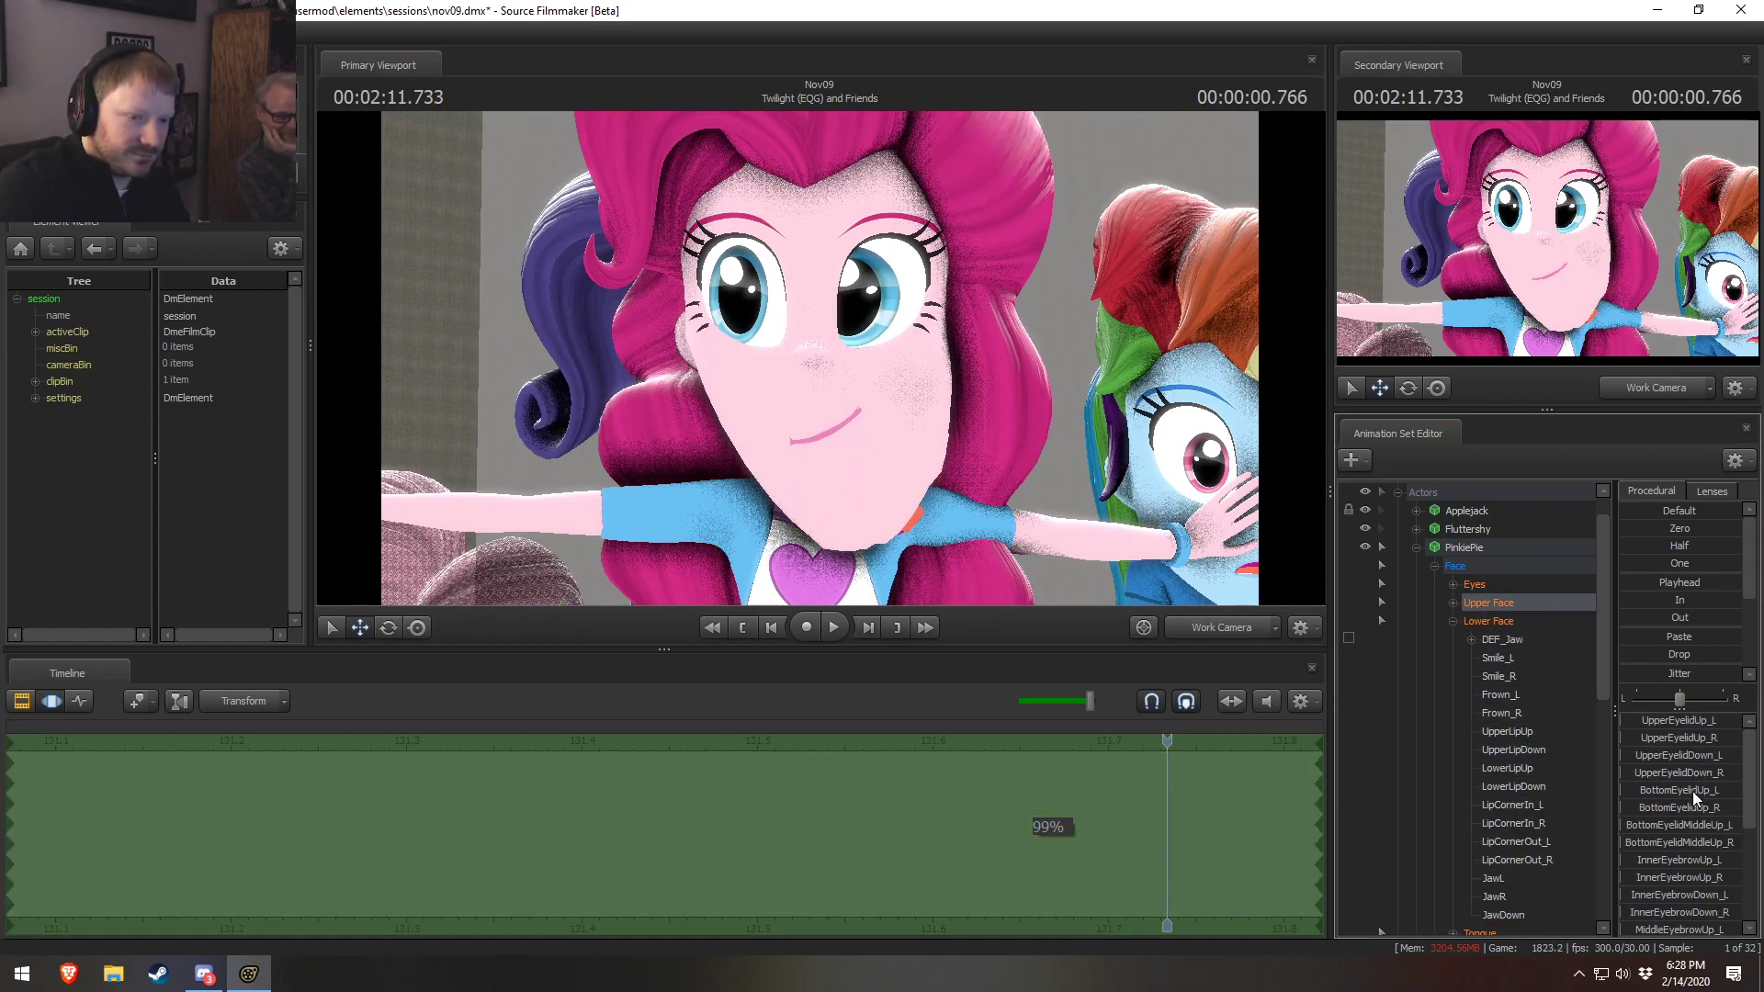
{"action": "left_click_drag", "start_coordinate": [1669, 914], "coordinate": [1690, 913]}
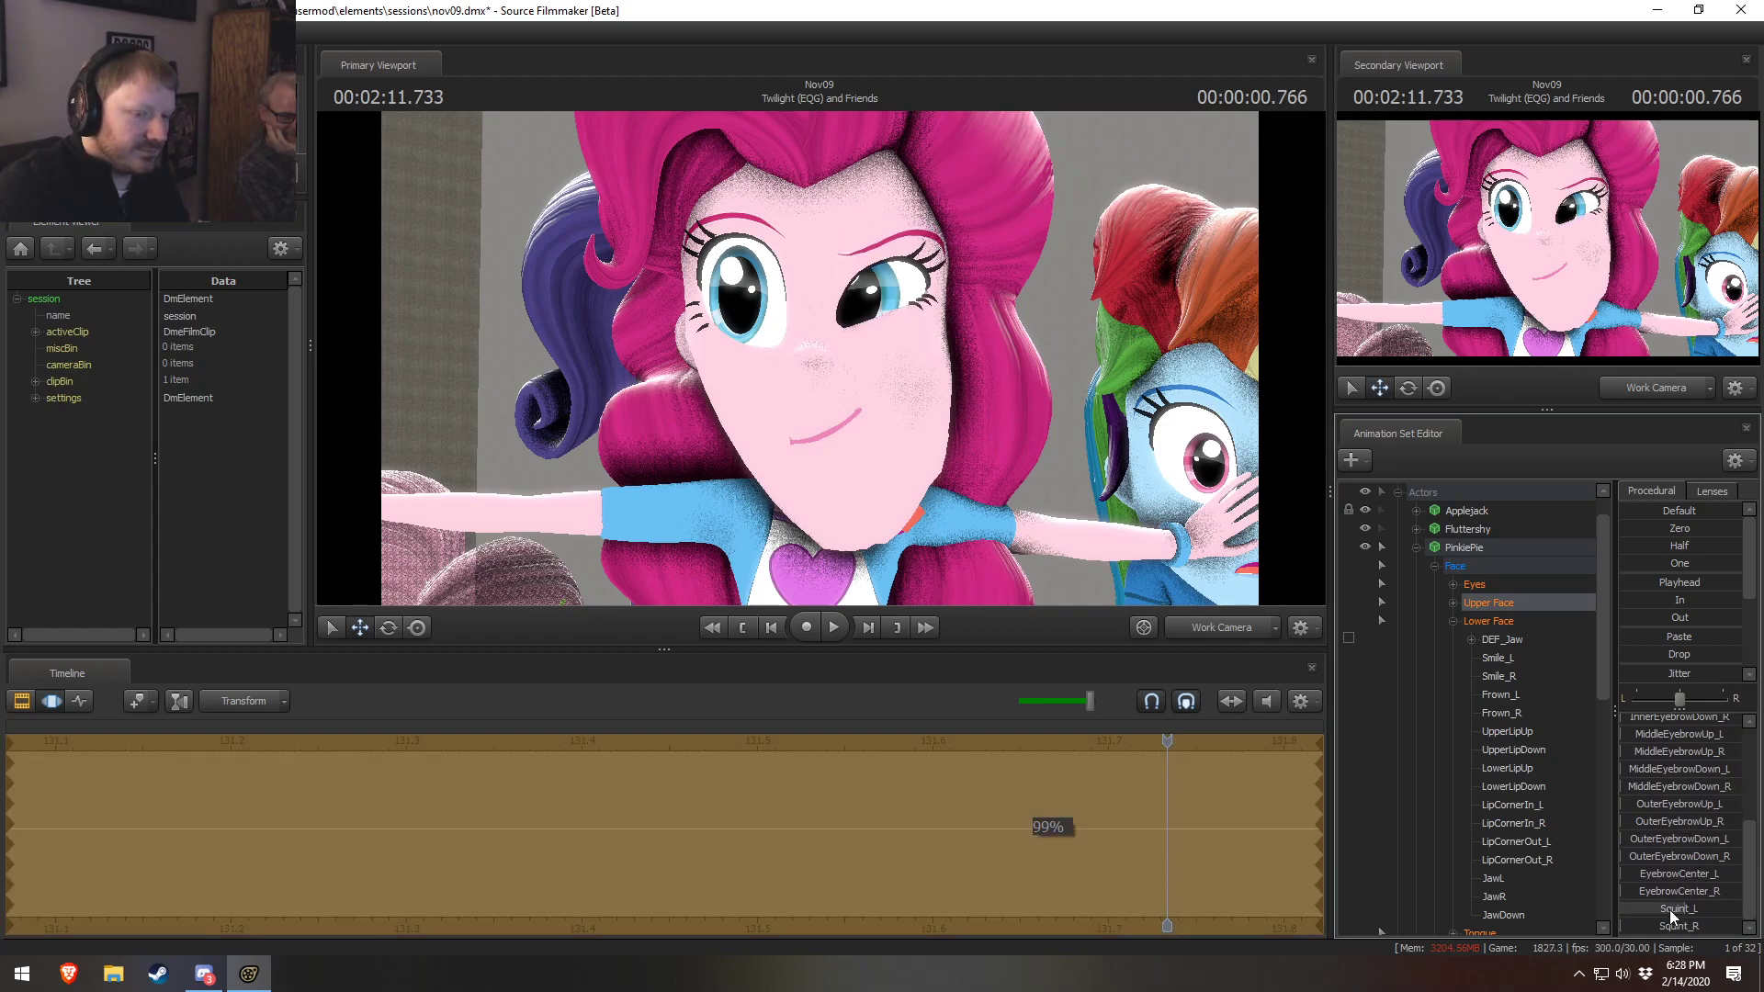
{"action": "key", "text": "ctrl+z"}
{"action": "left_click_drag", "start_coordinate": [1627, 838], "coordinate": [1756, 885]}
{"action": "key", "text": "ctrl+z"}
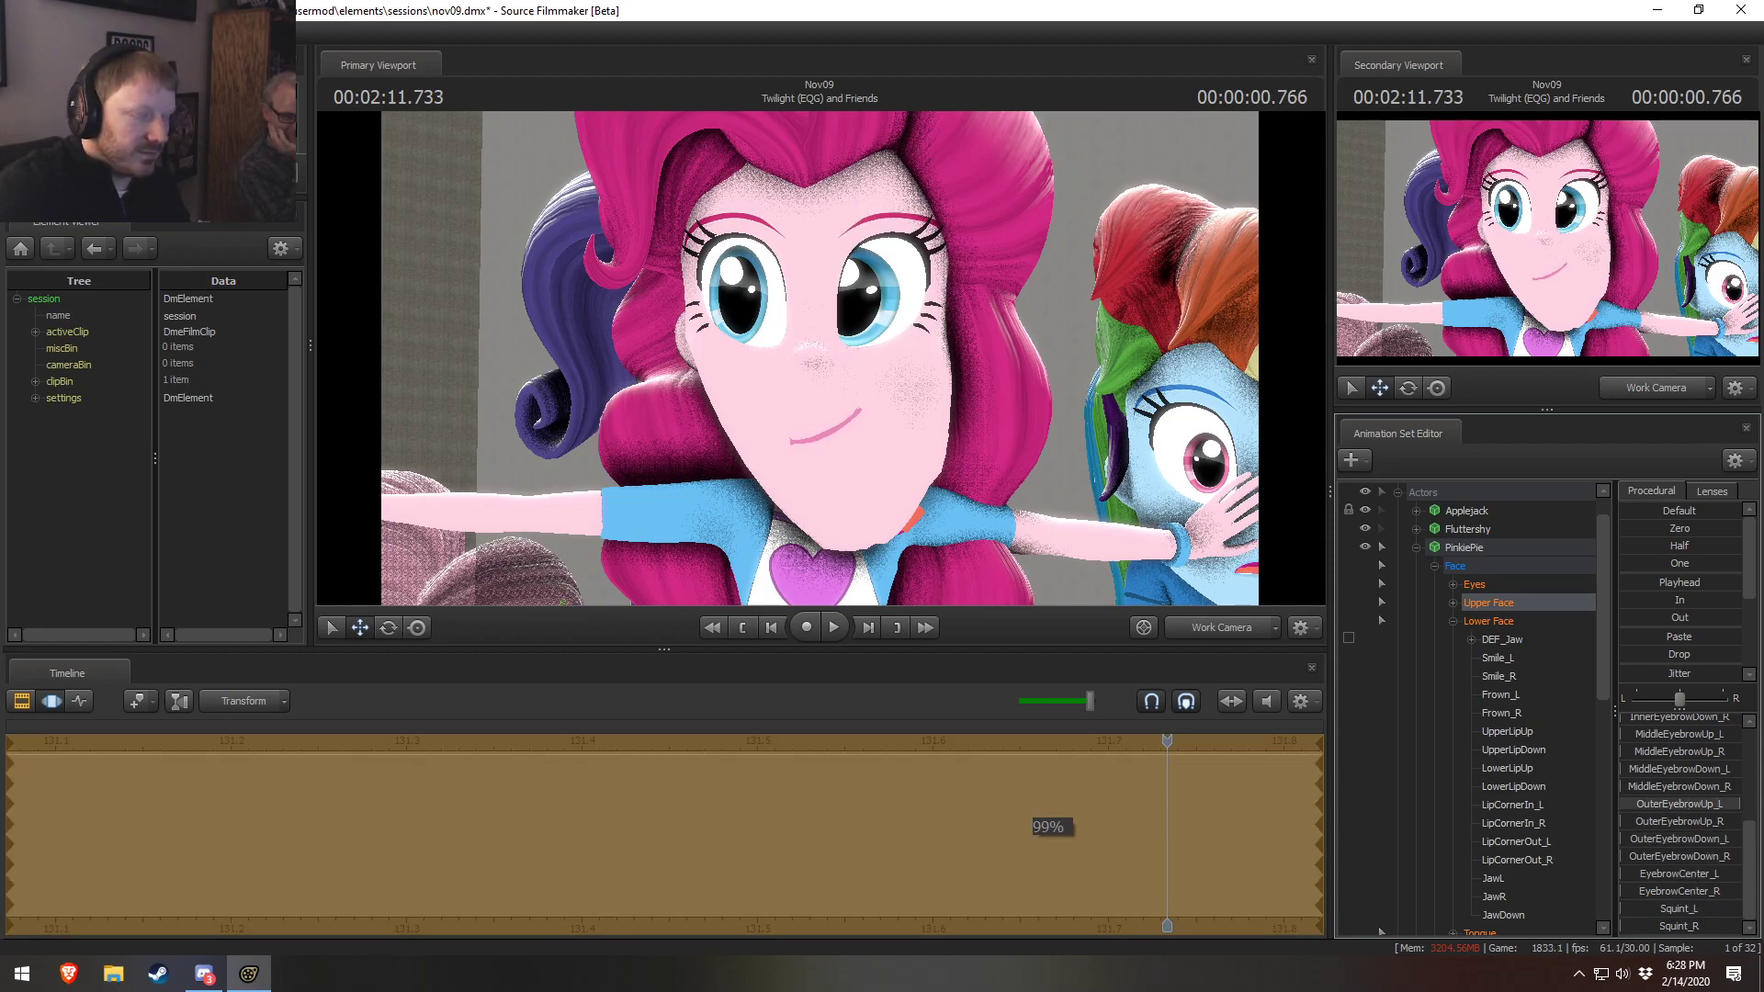
{"action": "scroll", "coordinate": [1687, 817], "scroll_direction": "up", "scroll_amount": 3}
{"action": "left_click_drag", "start_coordinate": [1672, 834], "coordinate": [1725, 783]}
{"action": "key", "text": "ctrl+z"}
{"action": "key", "text": "ctrl+z"}
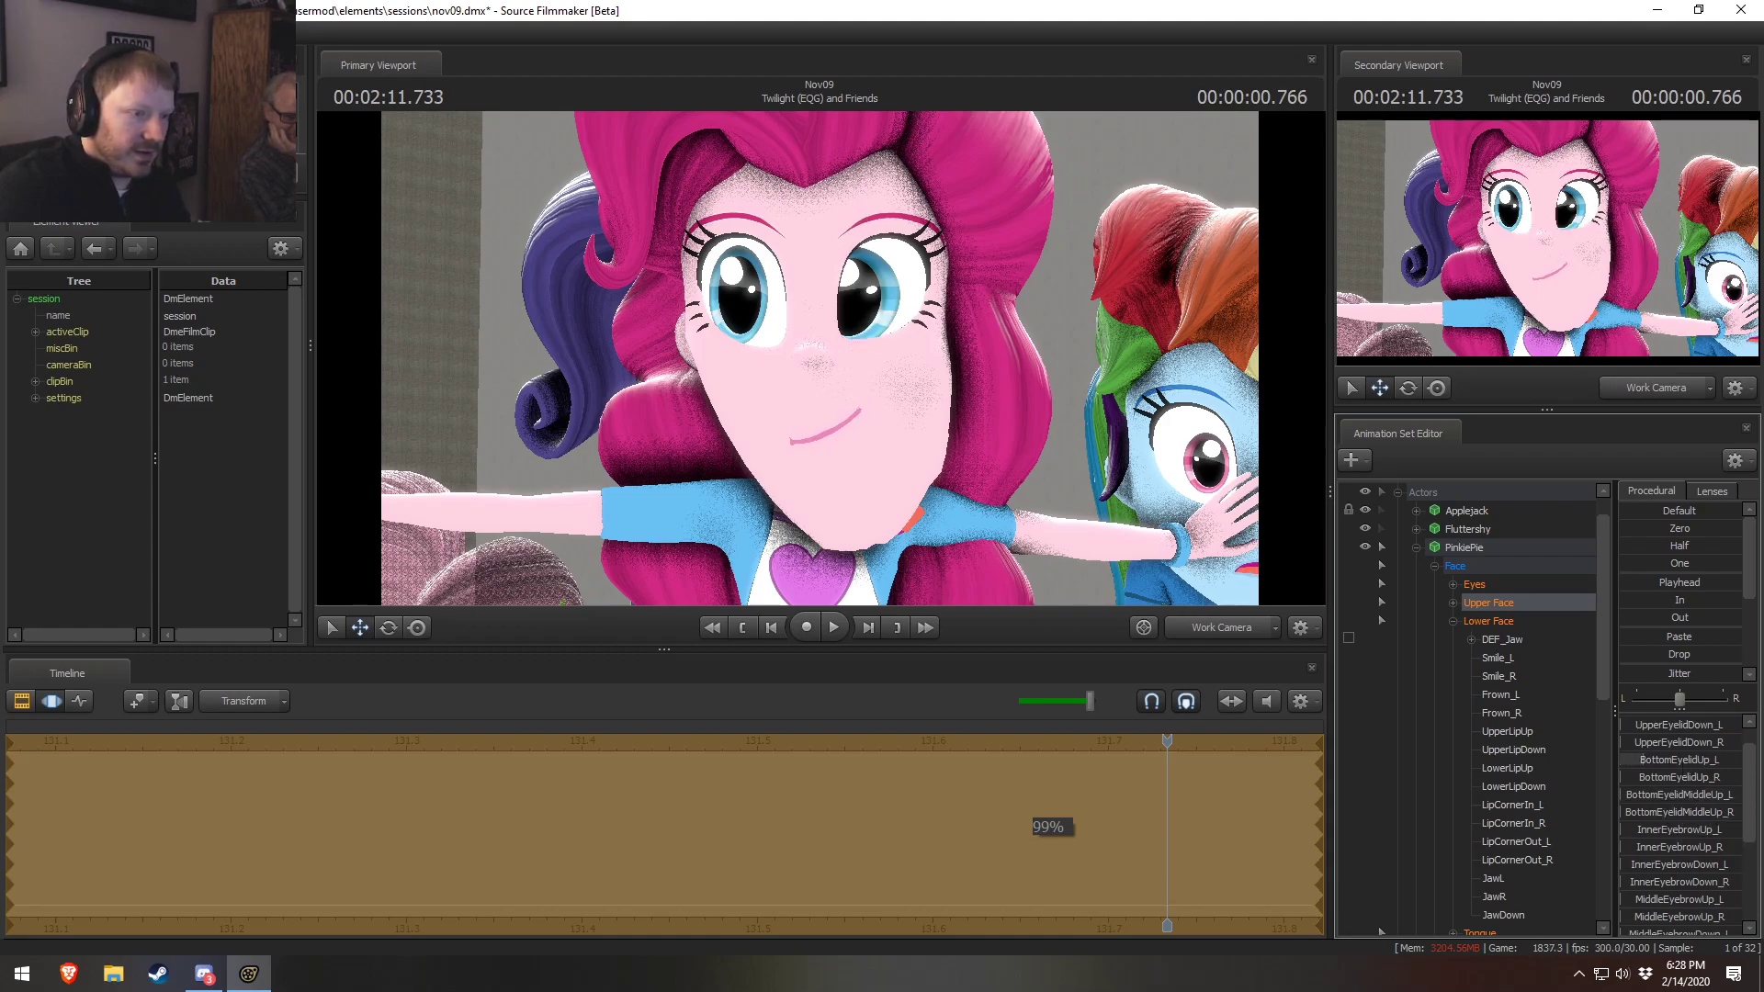
Partly lower both of Pinkie Pie's upper eyelids with UpperEyelidDown_L and UpperEyelidDown_R across the whole shot
{"action": "scroll", "coordinate": [1687, 791], "scroll_direction": "up", "scroll_amount": 1}
{"action": "left_click_drag", "start_coordinate": [1678, 756], "coordinate": [1707, 755]}
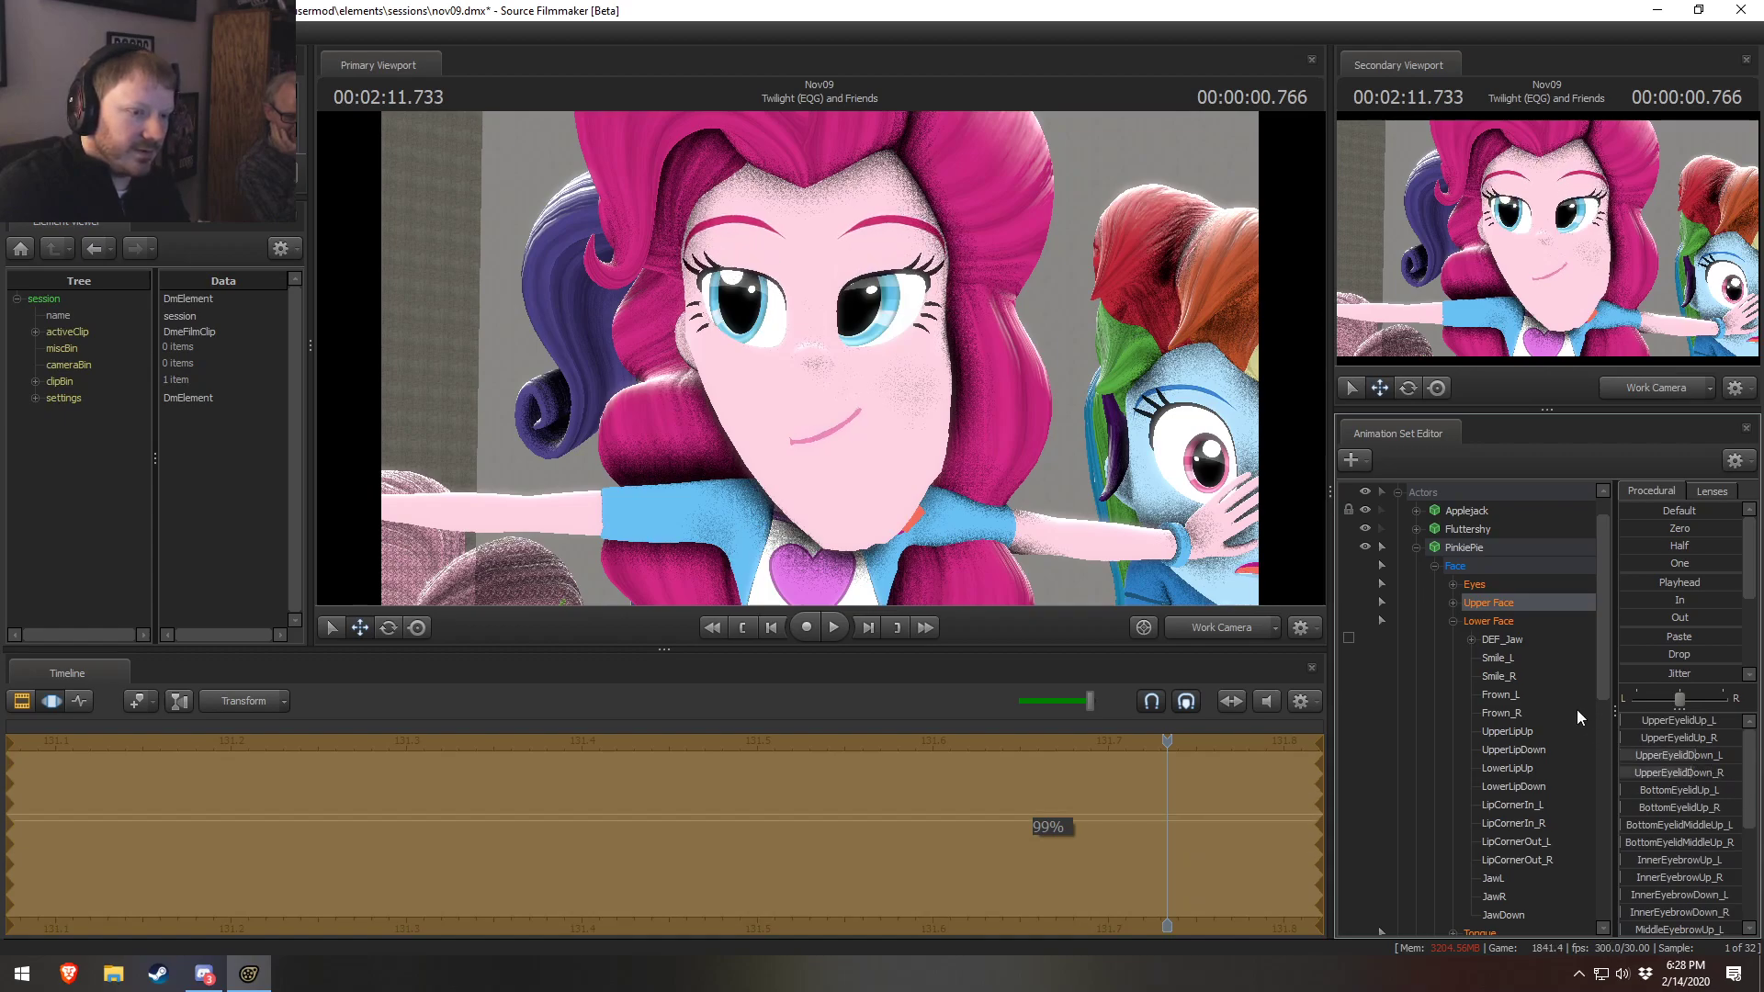
Try Pinkie Pie's UpperLipDown from the Lower Face controls, undo it, and frame her face closely
{"action": "left_click", "coordinate": [1488, 622]}
{"action": "mouse_move", "coordinate": [1687, 810]}
{"action": "left_mouse_down"}
{"action": "mouse_move", "coordinate": [1627, 810]}
{"action": "mouse_move", "coordinate": [1697, 843]}
{"action": "left_mouse_up"}
{"action": "key", "text": "ctrl+z"}
{"action": "scroll", "coordinate": [1254, 581], "scroll_direction": "up", "scroll_amount": 5}
{"action": "scroll", "coordinate": [1036, 455], "scroll_direction": "down", "scroll_amount": 4}
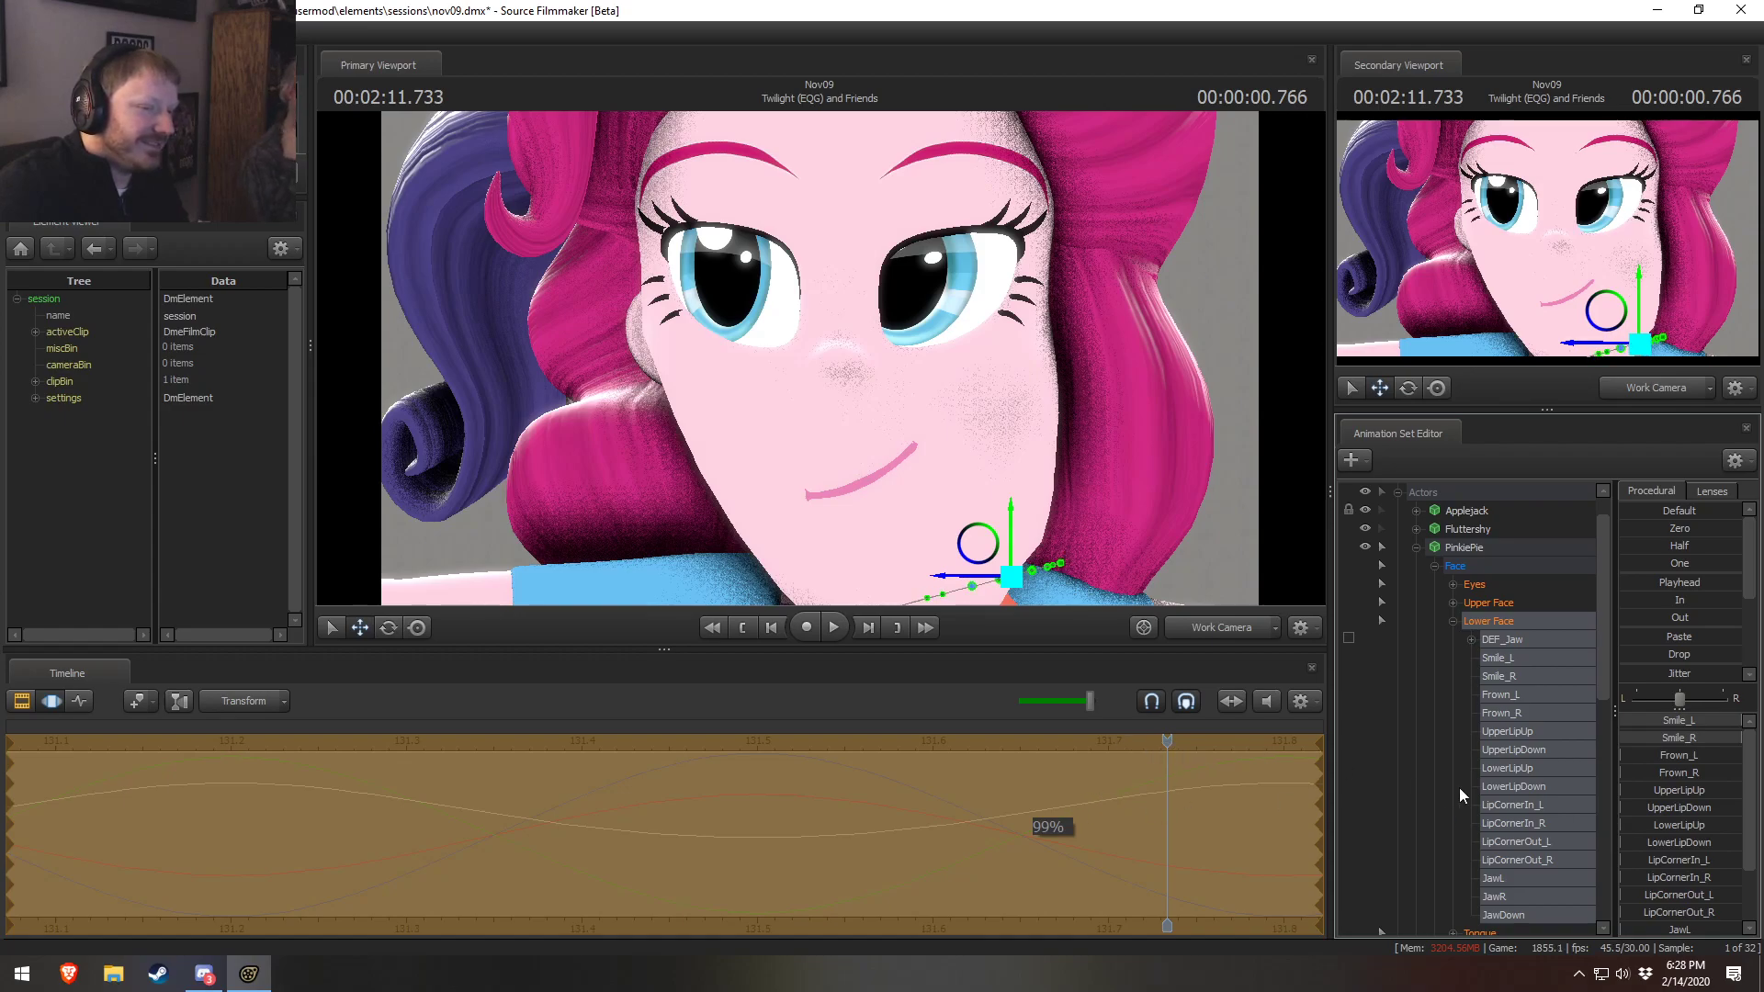
Try opening Pinkie Pie's mouth with LowerLipDown while the shot plays, and undo the change
{"action": "key", "text": "space"}
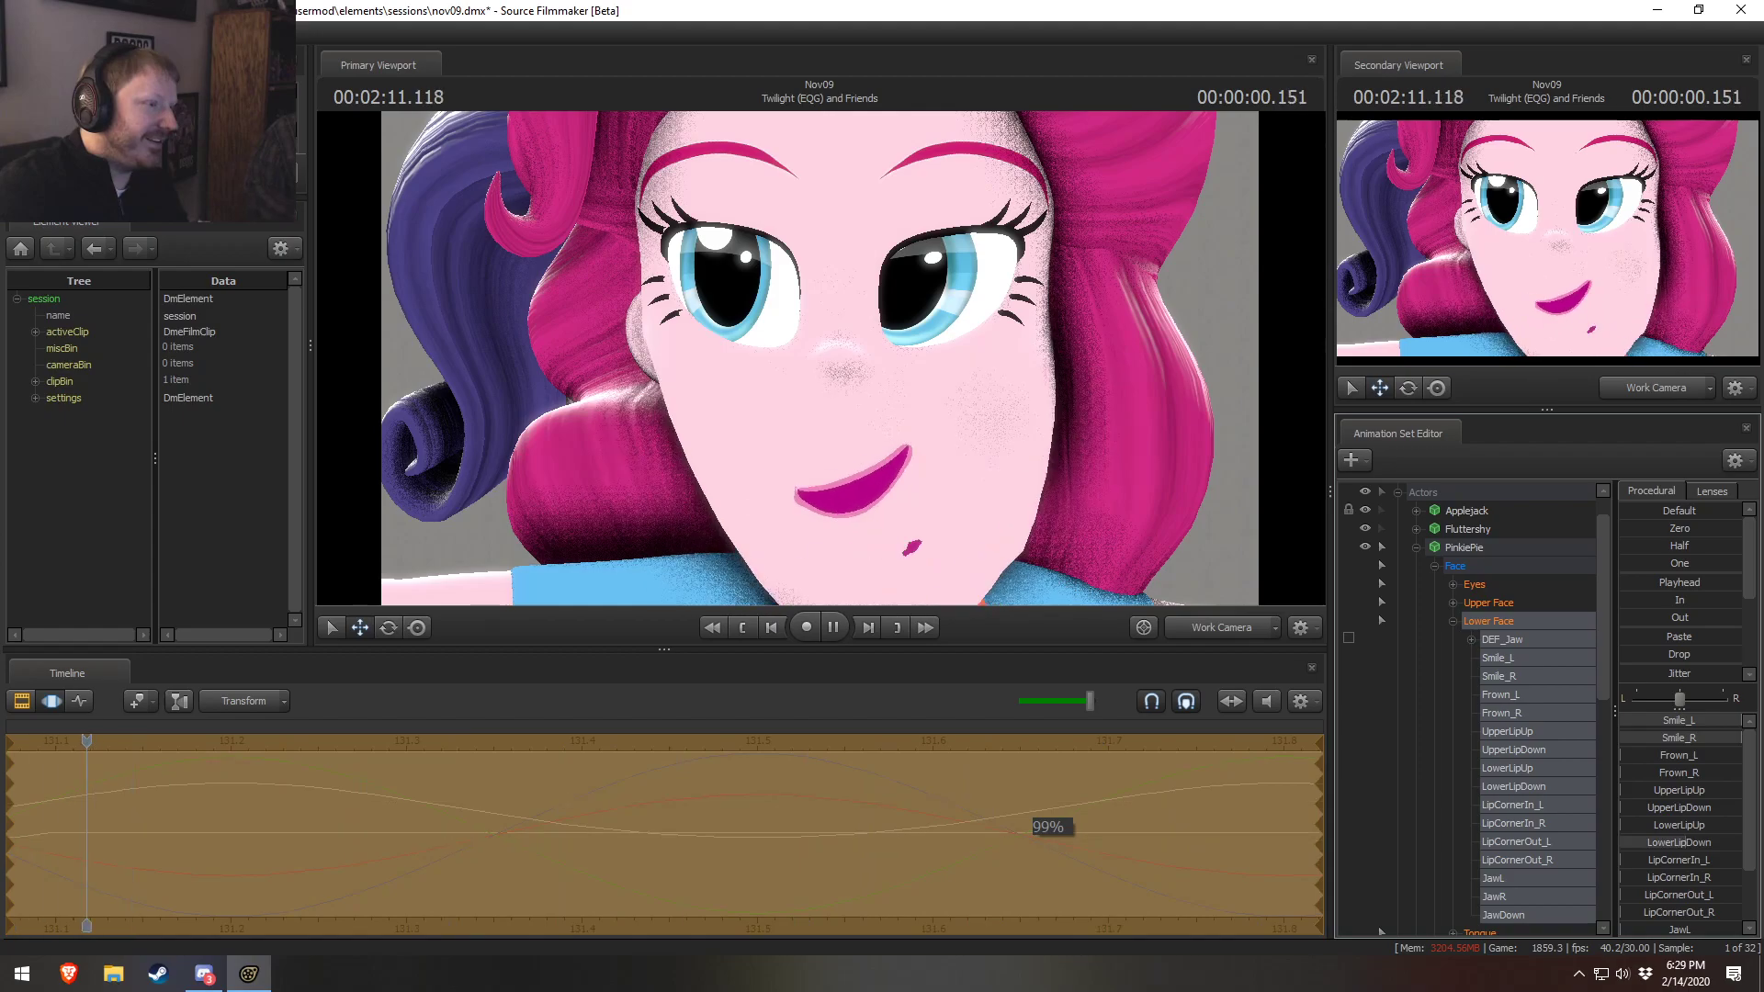
{"action": "key", "text": "space"}
{"action": "key", "text": "ctrl+z"}
{"action": "key", "text": "space"}
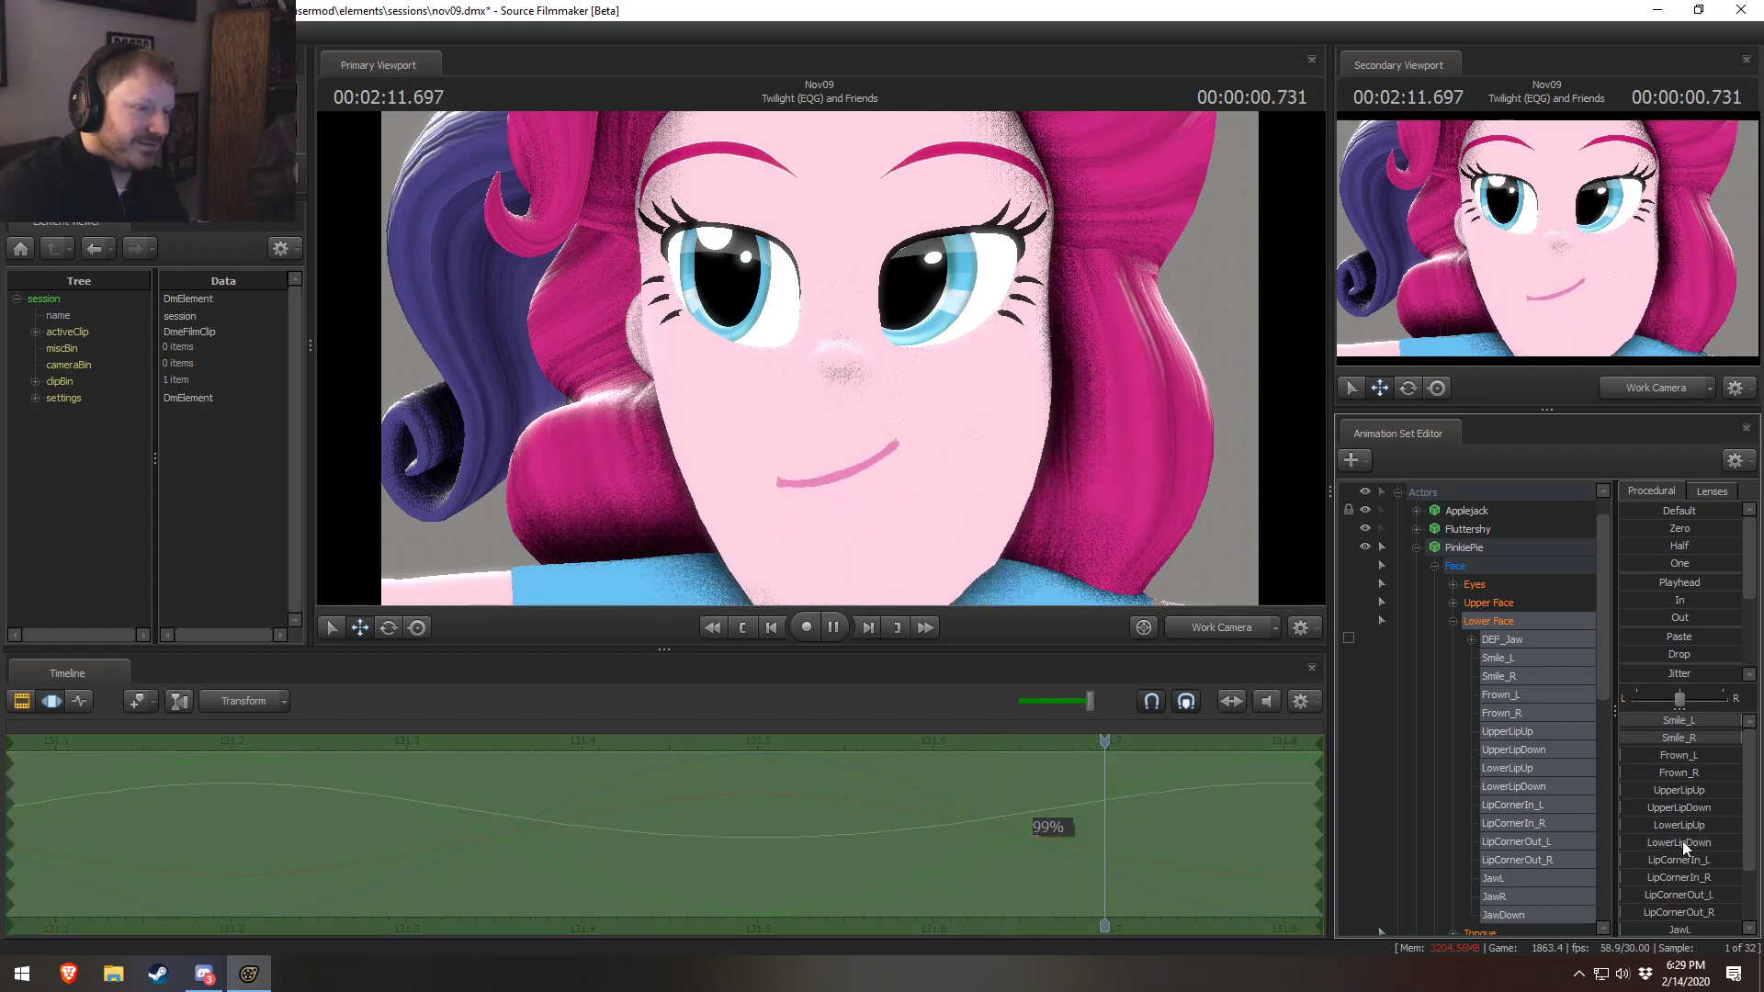
{"action": "key", "text": "space"}
{"action": "left_click_drag", "start_coordinate": [1683, 843], "coordinate": [1622, 843]}
{"action": "left_click_drag", "start_coordinate": [1284, 831], "coordinate": [816, 830]}
{"action": "mouse_move", "coordinate": [1666, 846]}
{"action": "left_mouse_down"}
{"action": "mouse_move", "coordinate": [1709, 847]}
{"action": "mouse_move", "coordinate": [1665, 846]}
{"action": "left_mouse_up"}
{"action": "key", "text": "space"}
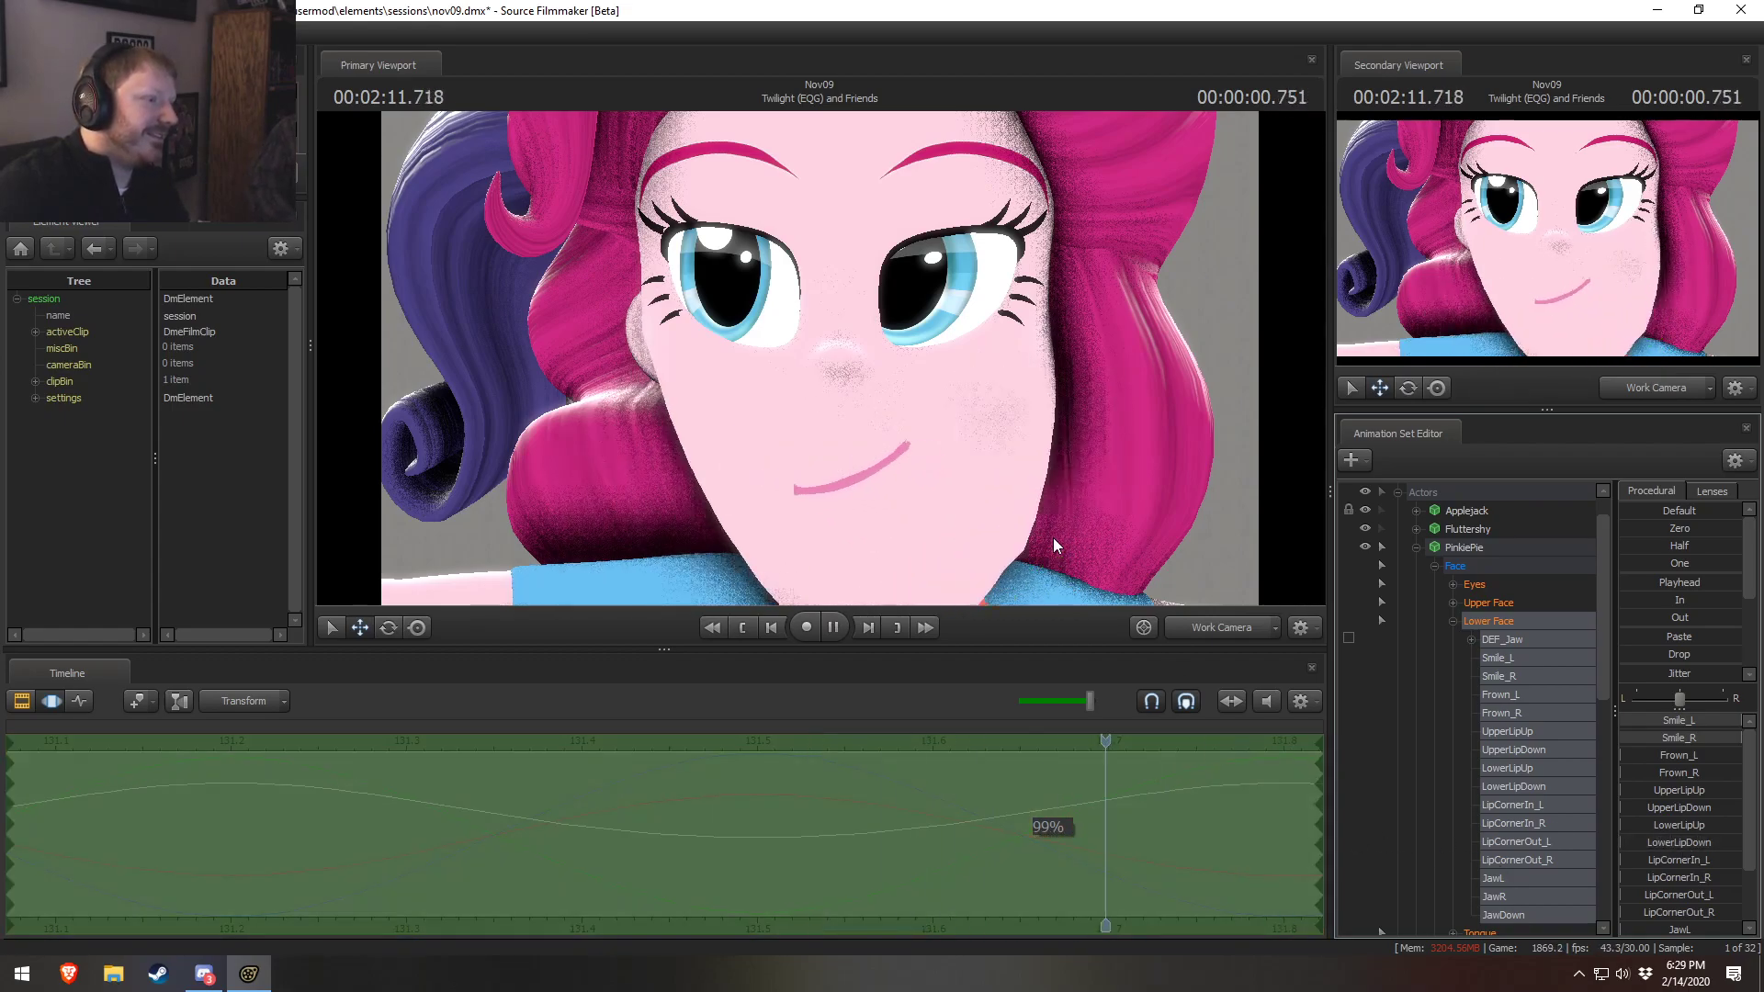
{"action": "key", "text": "space"}
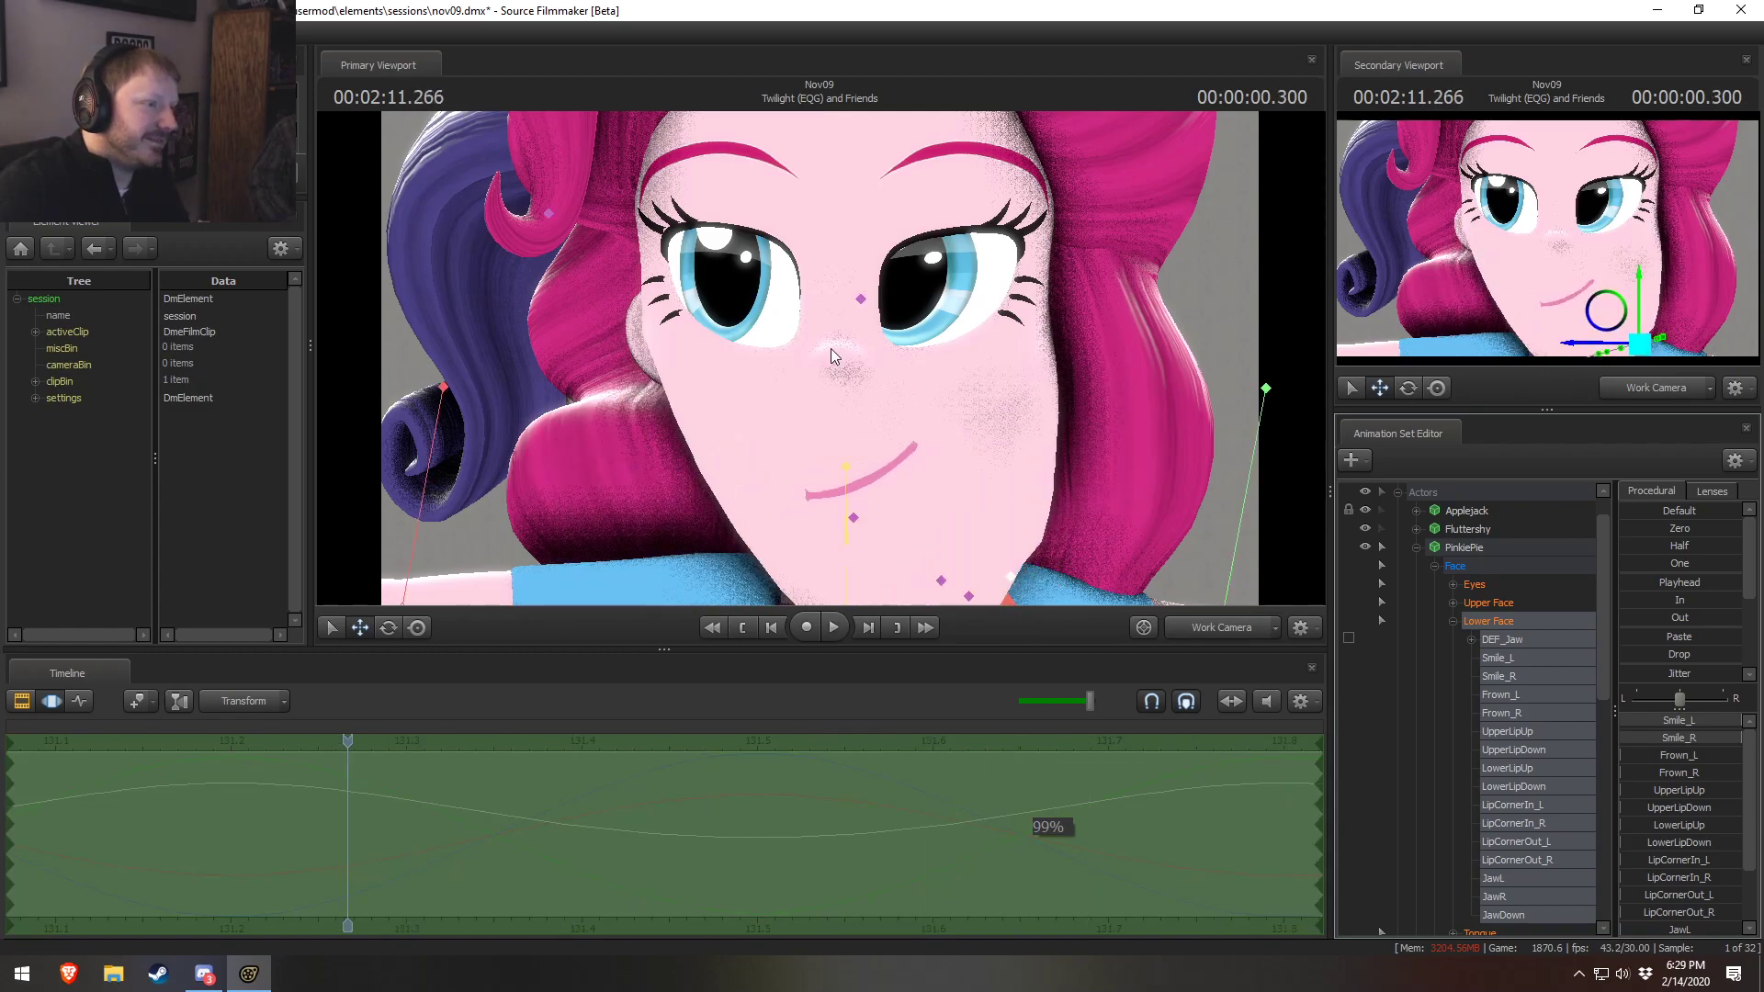
Swing Pinkie Pie's back hair out horizontally to her right side using the DEF_HairBack2 bone
{"action": "left_click", "coordinate": [861, 299], "text": "ctrl"}
{"action": "key", "text": "e"}
{"action": "left_click_drag", "start_coordinate": [907, 261], "coordinate": [1130, 354]}
{"action": "key", "text": "w"}
{"action": "left_click_drag", "start_coordinate": [1130, 354], "coordinate": [1011, 312]}
{"action": "key", "text": "s"}
{"action": "left_click_drag", "start_coordinate": [845, 351], "coordinate": [898, 351]}
{"action": "left_click_drag", "start_coordinate": [1064, 411], "coordinate": [949, 407]}
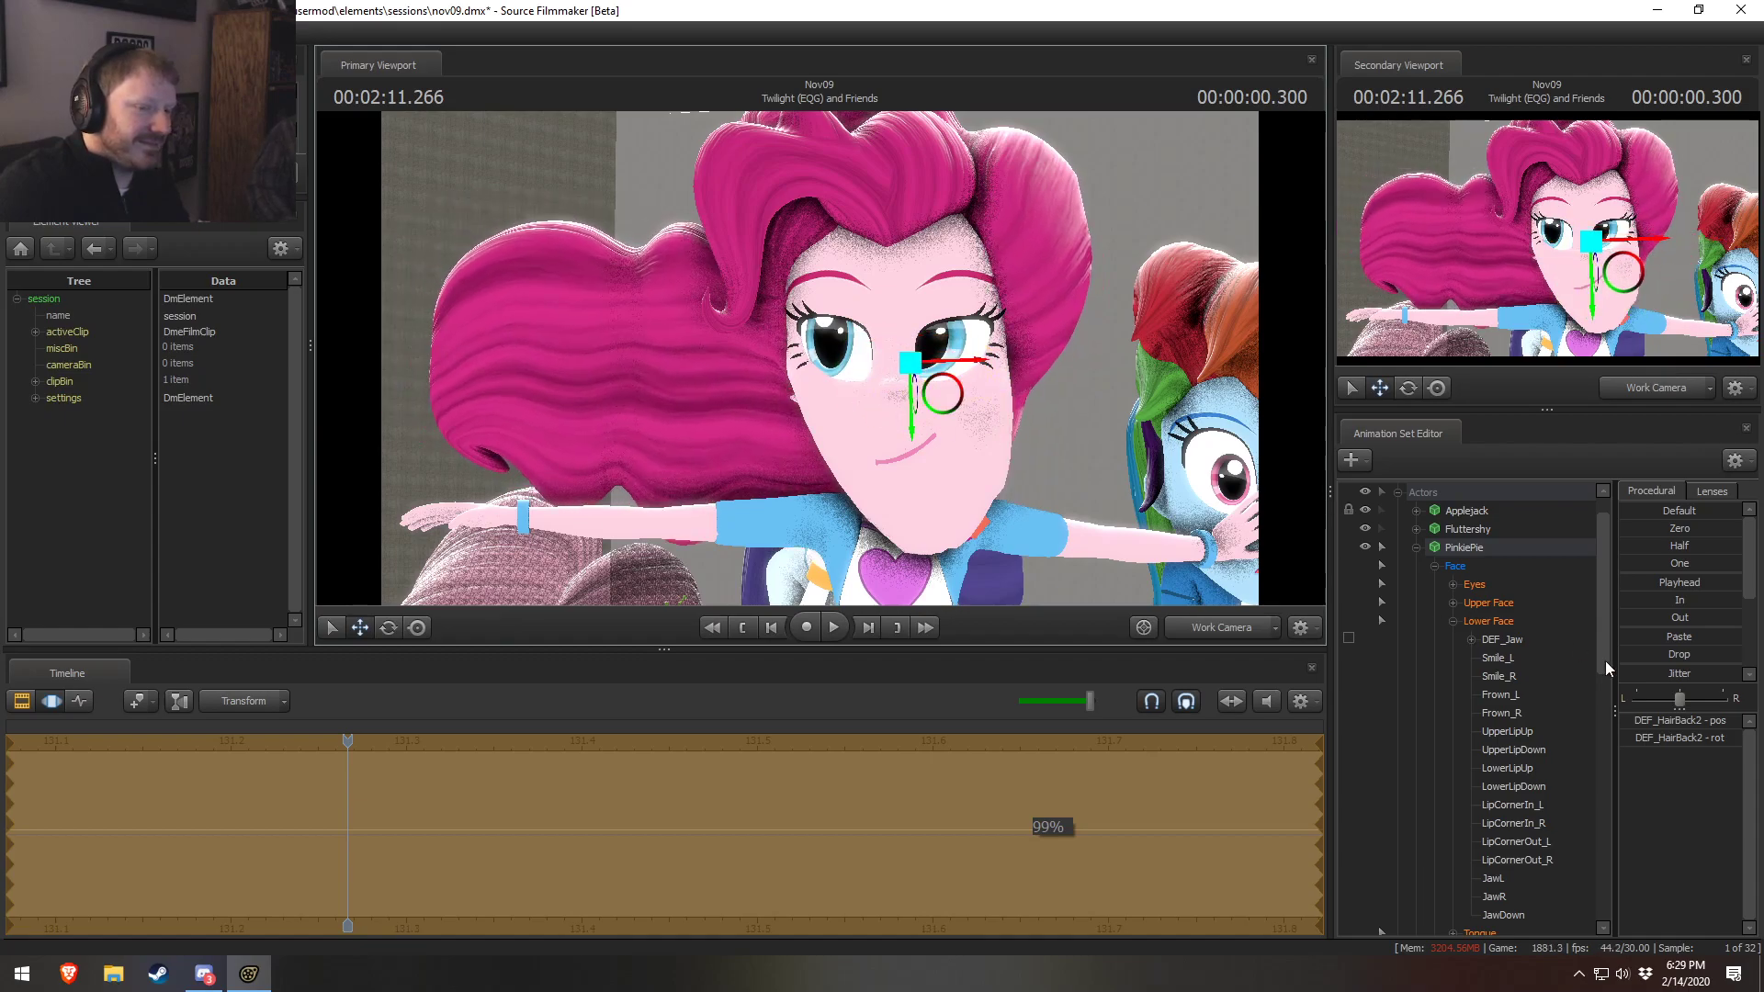
Try LowerLipDown from Pinkie Pie's Lower Face controls and select her DEF_HairBack2 bone for rotation while reframing her face
{"action": "left_click", "coordinate": [1512, 625]}
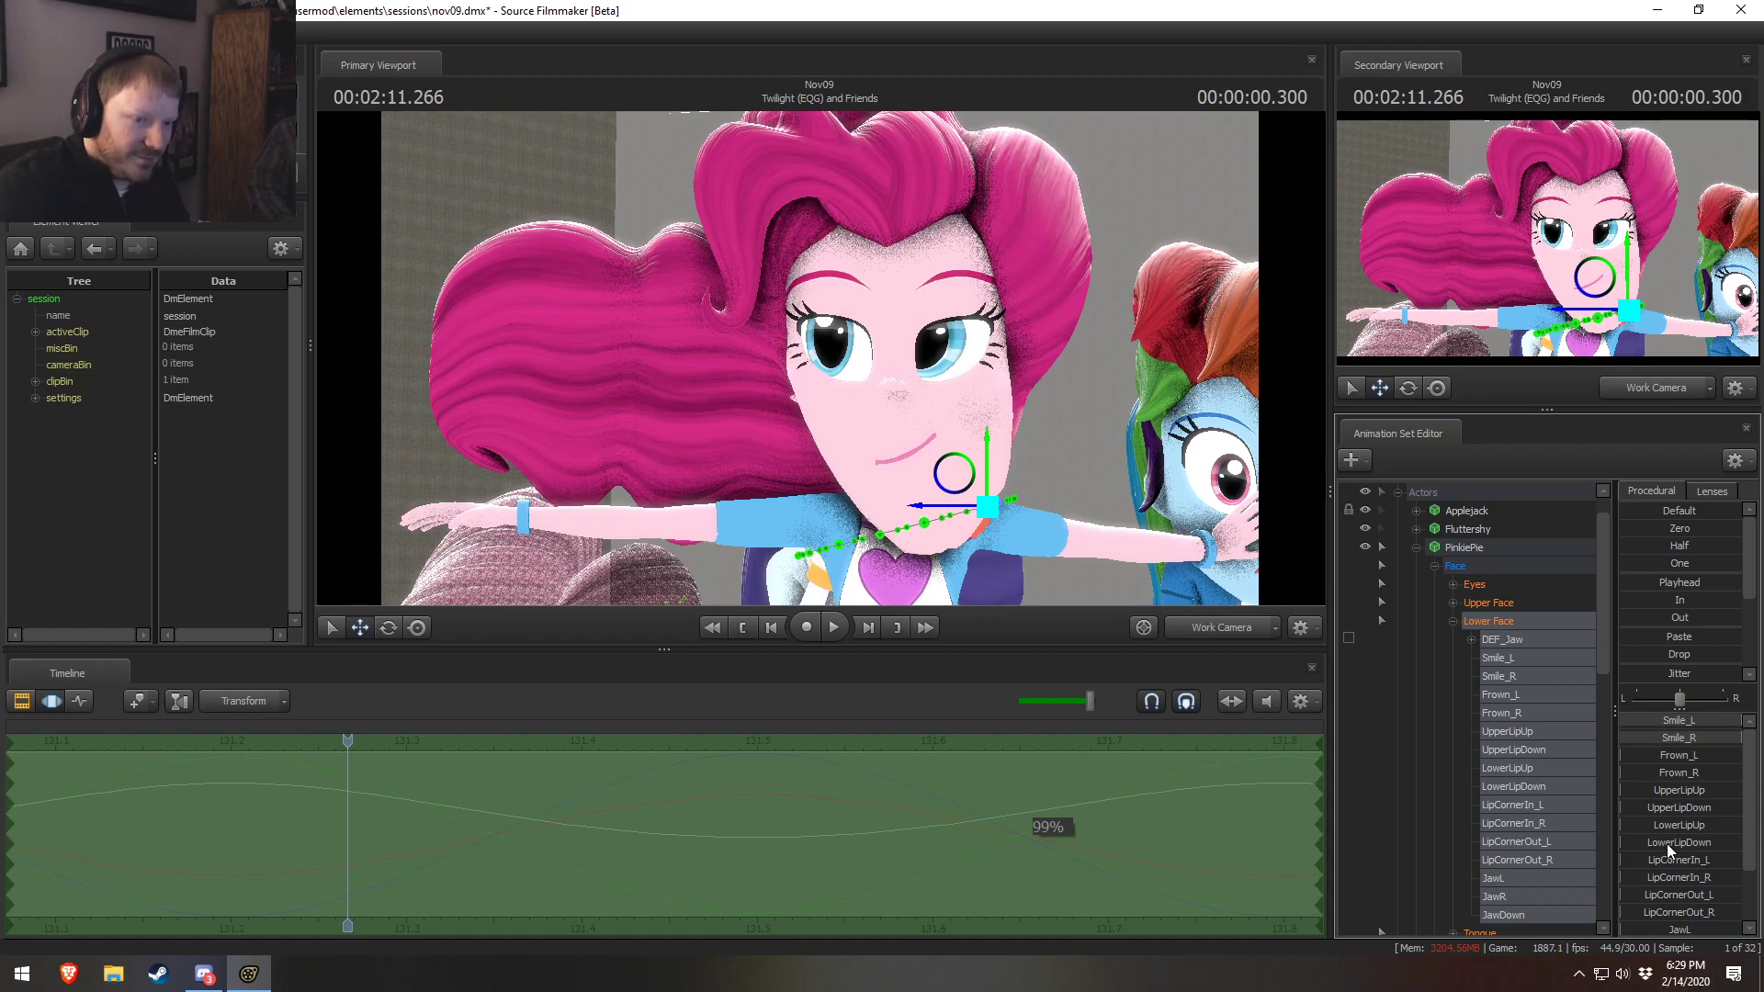
{"action": "left_click_drag", "start_coordinate": [1667, 841], "coordinate": [1695, 842]}
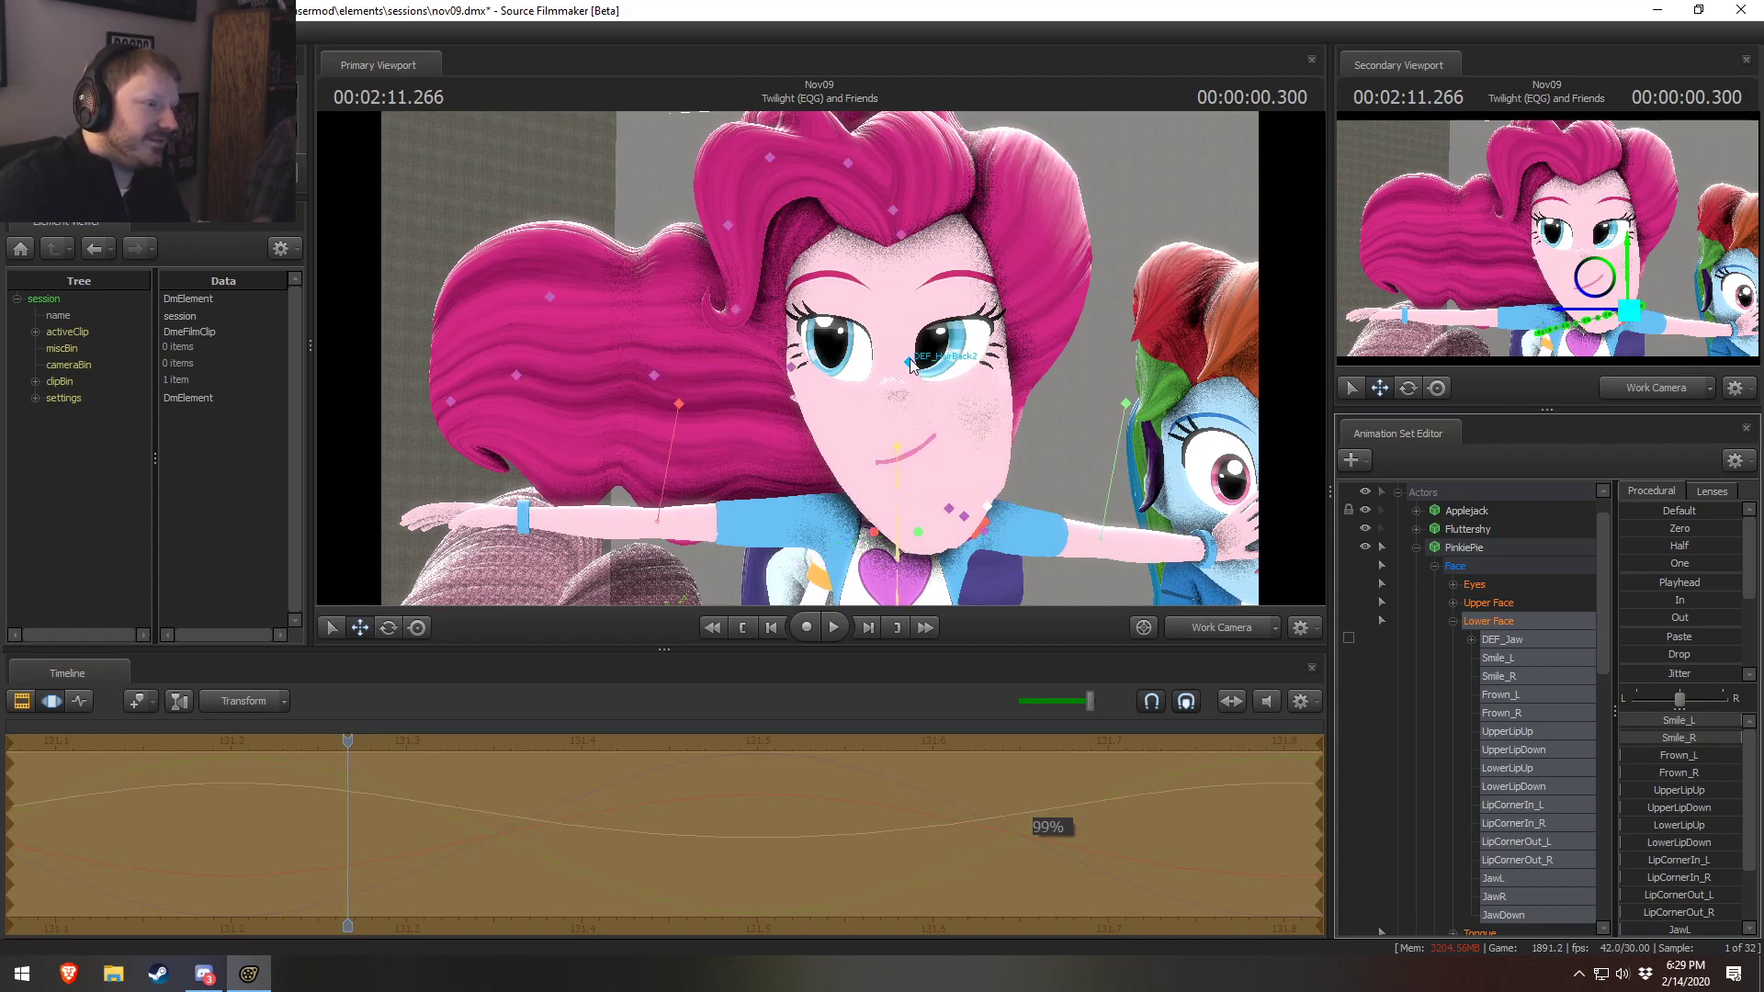
{"action": "left_click", "coordinate": [912, 366]}
{"action": "left_click_drag", "start_coordinate": [992, 380], "coordinate": [1028, 400]}
{"action": "left_click_drag", "start_coordinate": [1039, 463], "coordinate": [819, 358], "text": "alt"}
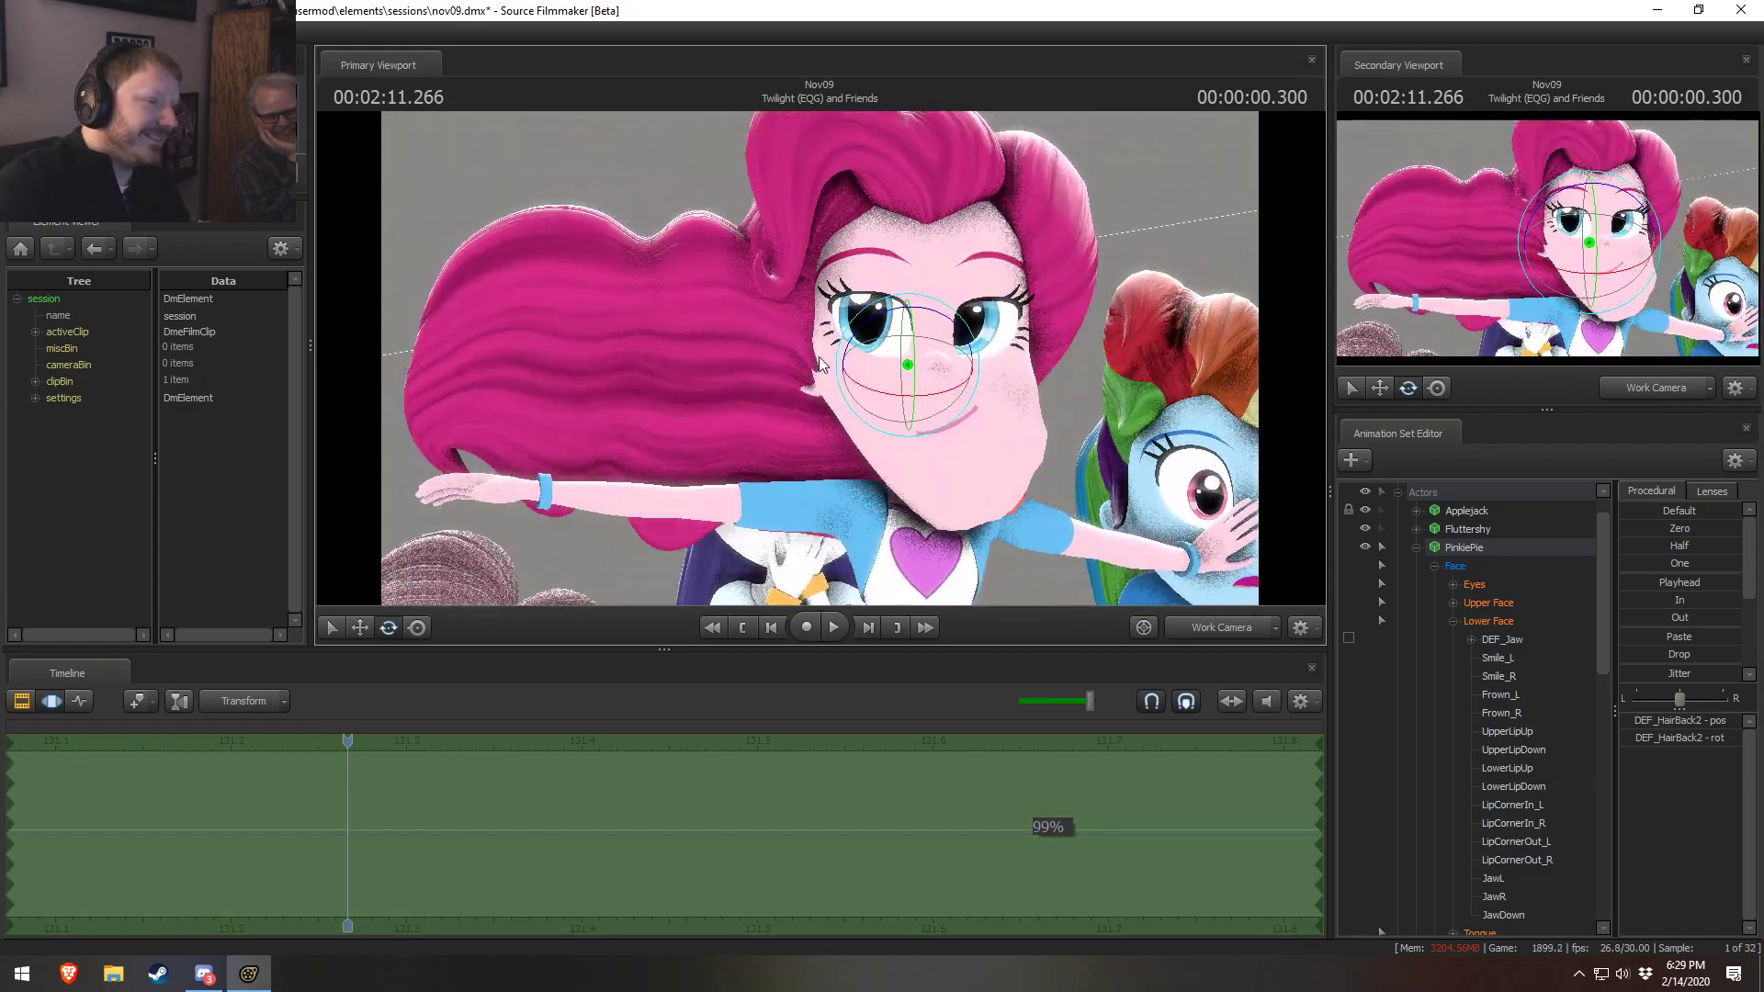
{"action": "left_click_drag", "start_coordinate": [1164, 466], "coordinate": [820, 366], "text": "alt"}
Try adjusting the pose of Pinkie Pie's head with the rig_head control
{"action": "left_click", "coordinate": [921, 445]}
{"action": "left_click_drag", "start_coordinate": [922, 445], "coordinate": [873, 477]}
{"action": "key", "text": "w"}
{"action": "middle_click_drag", "start_coordinate": [873, 478], "coordinate": [814, 374], "text": "alt"}
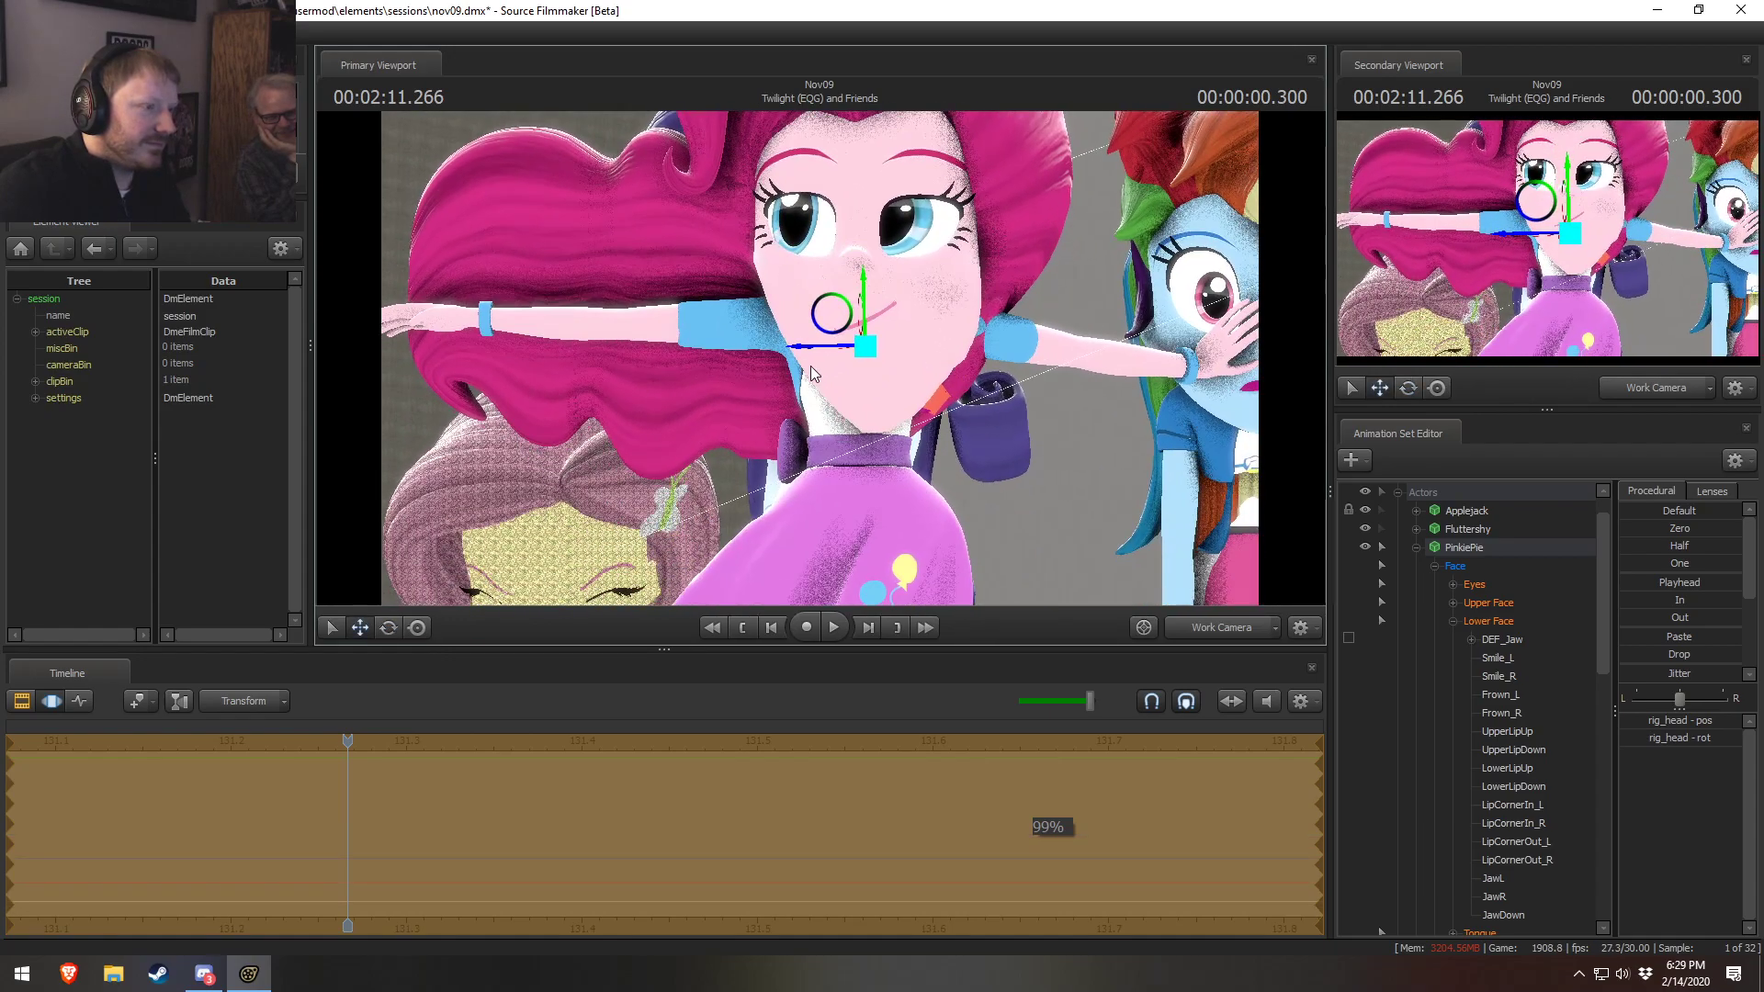
Try bending Pinkie Pie's outstretched right arm inward and down by moving rig_hand_R
{"action": "left_click", "coordinate": [425, 330]}
{"action": "key", "text": "e"}
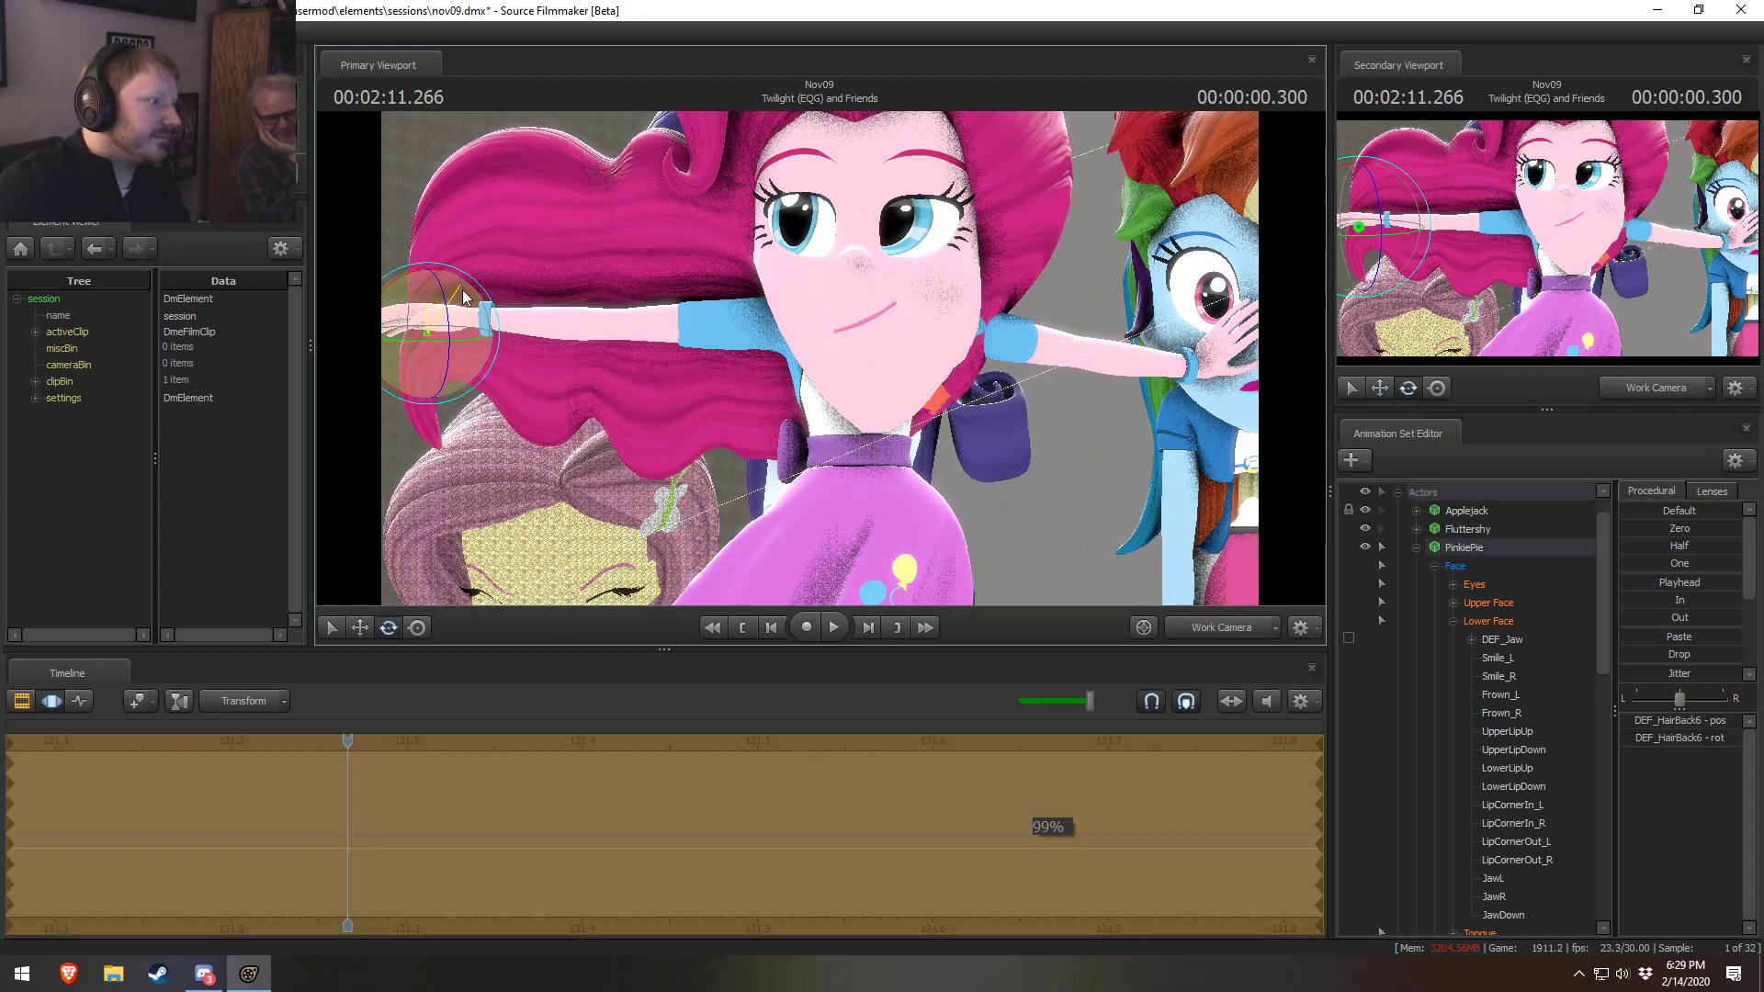
{"action": "left_click", "coordinate": [491, 301], "text": "ctrl"}
{"action": "middle_click_drag", "start_coordinate": [669, 402], "coordinate": [852, 353], "text": "alt"}
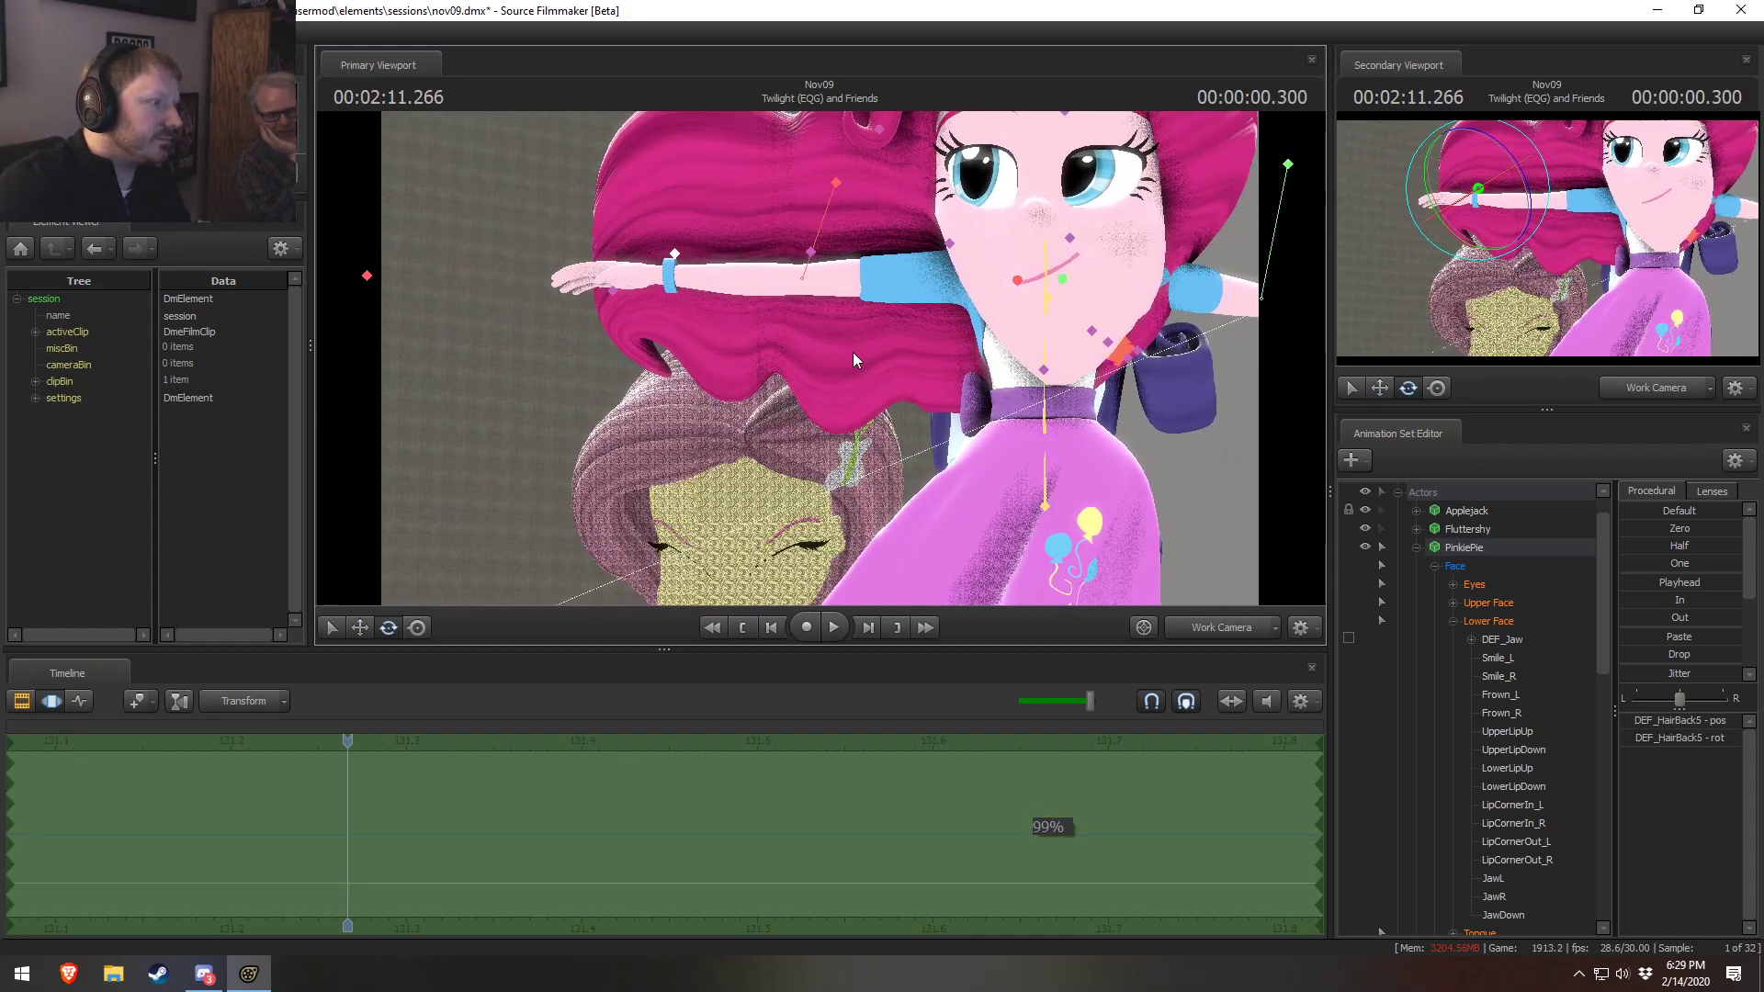
{"action": "left_click", "coordinate": [366, 274], "text": "ctrl"}
{"action": "key", "text": "w"}
{"action": "left_click_drag", "start_coordinate": [368, 275], "coordinate": [944, 294]}
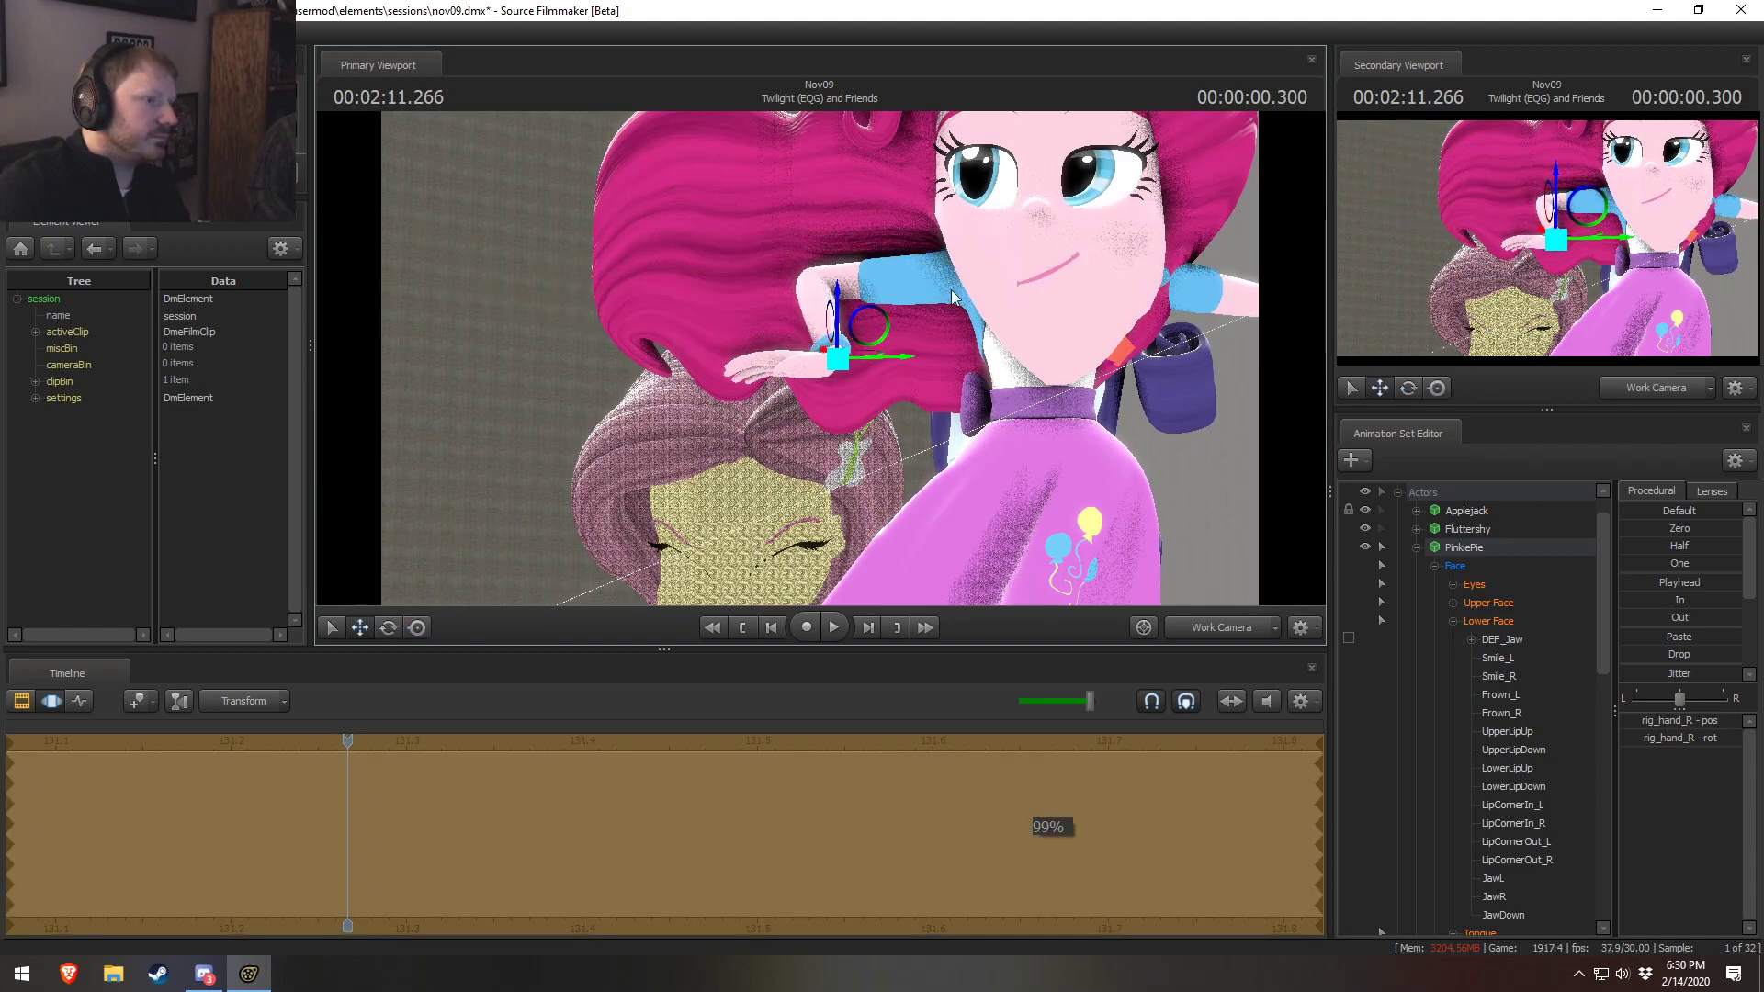
Try raising and turning Pinkie Pie's right hand beside her face, palm forward, and undo the last rotation adjustment
{"action": "middle_click_drag", "start_coordinate": [944, 294], "coordinate": [837, 370], "text": "alt"}
{"action": "key", "text": "e"}
{"action": "left_click_drag", "start_coordinate": [761, 463], "coordinate": [430, 323]}
{"action": "key", "text": "w"}
{"action": "key", "text": "e"}
{"action": "key", "text": "w"}
{"action": "mouse_move", "coordinate": [820, 358]}
{"action": "left_mouse_down"}
{"action": "mouse_move", "coordinate": [919, 354]}
{"action": "mouse_move", "coordinate": [809, 345]}
{"action": "mouse_move", "coordinate": [831, 340]}
{"action": "mouse_move", "coordinate": [850, 340]}
{"action": "mouse_move", "coordinate": [819, 362]}
{"action": "left_mouse_up"}
{"action": "key", "text": "e"}
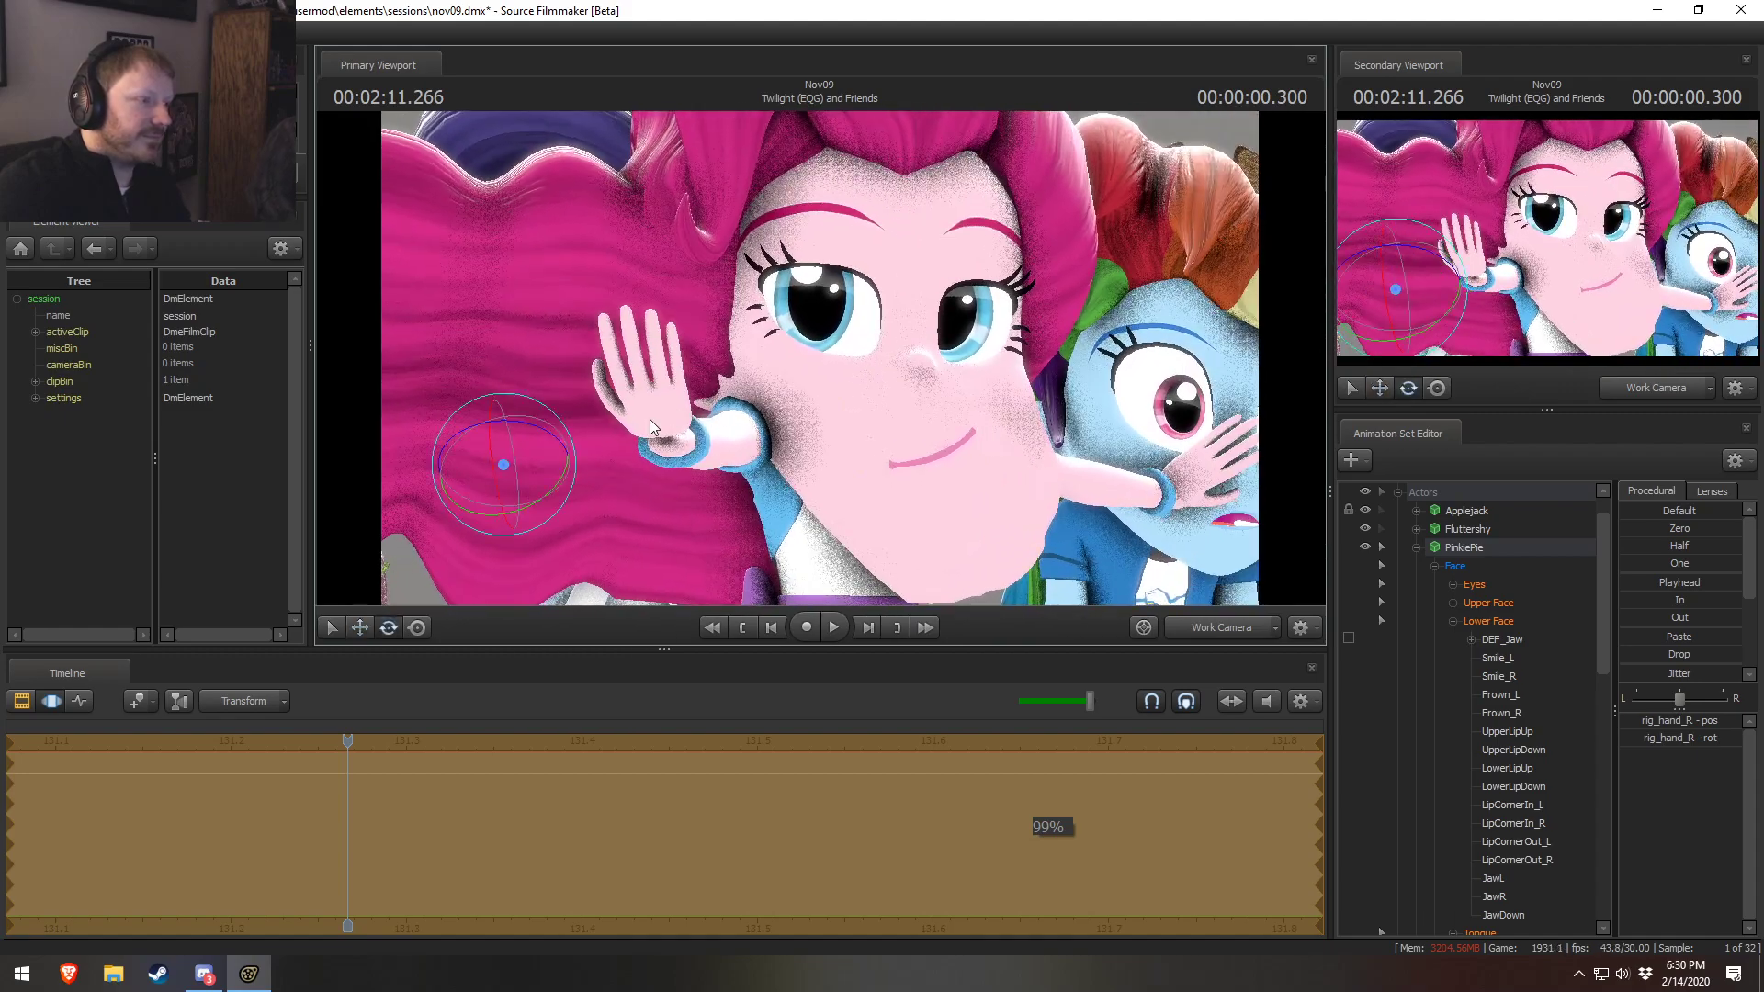
{"action": "left_click", "coordinate": [501, 463]}
{"action": "mouse_move", "coordinate": [490, 450]}
{"action": "left_mouse_down"}
{"action": "mouse_move", "coordinate": [500, 415]}
{"action": "mouse_move", "coordinate": [471, 460]}
{"action": "mouse_move", "coordinate": [493, 412]}
{"action": "mouse_move", "coordinate": [500, 461]}
{"action": "left_mouse_up"}
{"action": "key", "text": "ctrl+z"}
{"action": "left_click_drag", "start_coordinate": [928, 389], "coordinate": [1002, 406]}
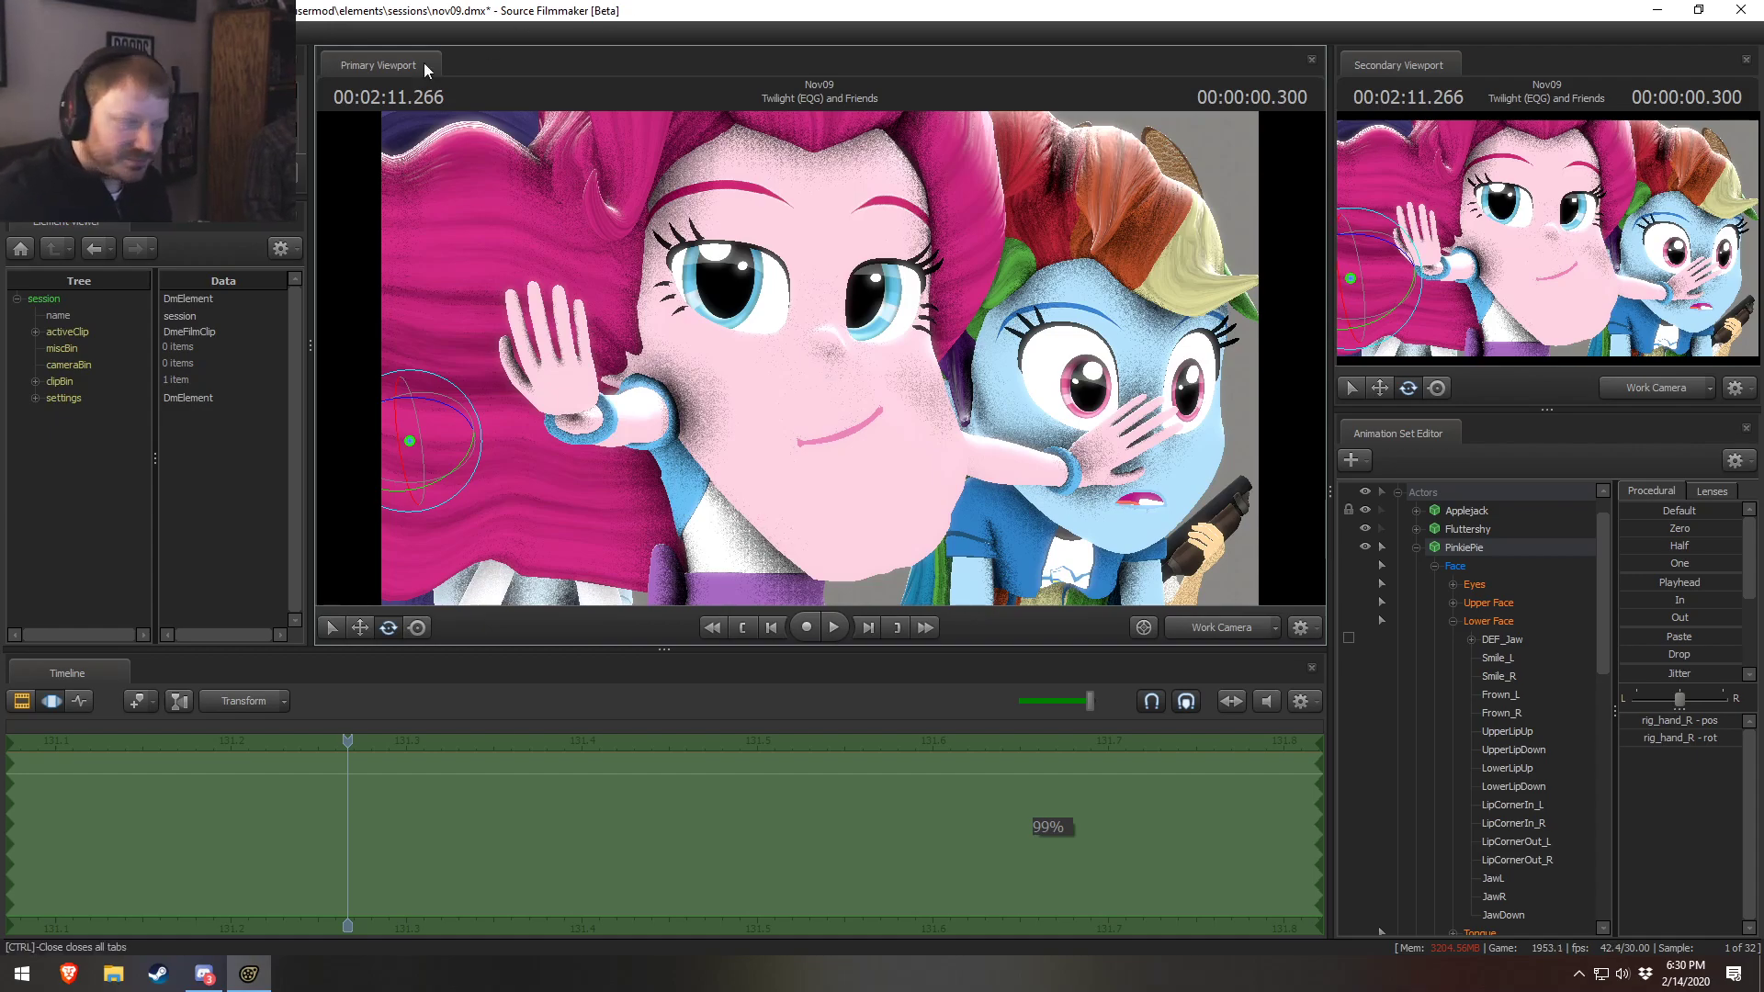
Undo Pinkie Pie's right-arm pose and the sideways swing of her back hair
{"action": "left_click", "coordinate": [1459, 565]}
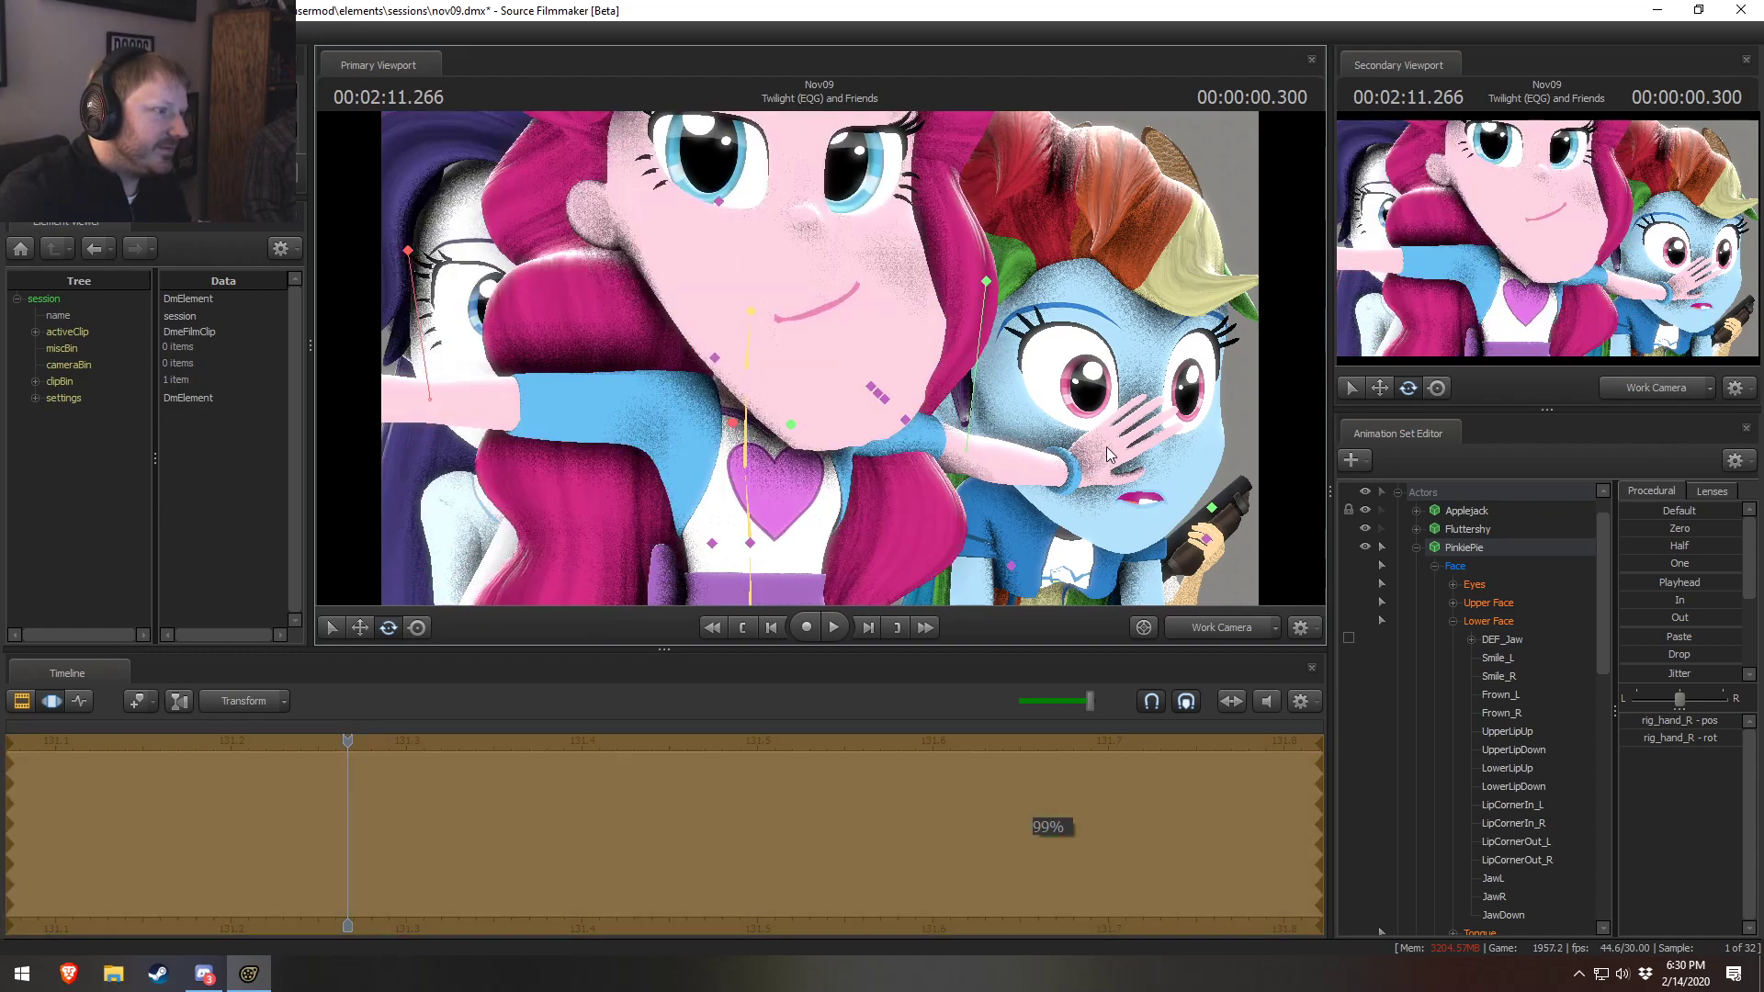
{"action": "key", "text": "ctrl+z"}
{"action": "key", "text": "ctrl+z"}
{"action": "key", "text": "ctrl+z"}
{"action": "key", "text": "ctrl+z"}
Undo the edits that lowered Pinkie Pie's upper eyelids and made her smile
{"action": "left_click_drag", "start_coordinate": [1107, 446], "coordinate": [1099, 386]}
{"action": "mouse_move", "coordinate": [808, 351]}
{"action": "left_mouse_down"}
{"action": "mouse_move", "coordinate": [816, 366]}
{"action": "mouse_move", "coordinate": [809, 351]}
{"action": "left_mouse_up"}
{"action": "key", "text": "w"}
{"action": "key", "text": "ctrl+z"}
{"action": "key", "text": "ctrl+z"}
{"action": "key", "text": "ctrl+z"}
{"action": "key", "text": "ctrl+z"}
{"action": "key", "text": "ctrl+z"}
{"action": "key", "text": "ctrl+z"}
{"action": "key", "text": "ctrl+z"}
{"action": "left_click_drag", "start_coordinate": [906, 384], "coordinate": [906, 432]}
{"action": "left_click_drag", "start_coordinate": [820, 386], "coordinate": [820, 358]}
{"action": "key", "text": "s"}
{"action": "key", "text": "ctrl+z"}
{"action": "key", "text": "ctrl+z"}
{"action": "key", "text": "ctrl+z"}
{"action": "key", "text": "ctrl+z"}
{"action": "key", "text": "ctrl+z"}
{"action": "key", "text": "ctrl+z"}
{"action": "key", "text": "ctrl+z"}
{"action": "key", "text": "ctrl+z"}
{"action": "key", "text": "ctrl+z"}
{"action": "key", "text": "ctrl+z"}
{"action": "key", "text": "ctrl+z"}
{"action": "key", "text": "ctrl+z"}
{"action": "key", "text": "ctrl+z"}
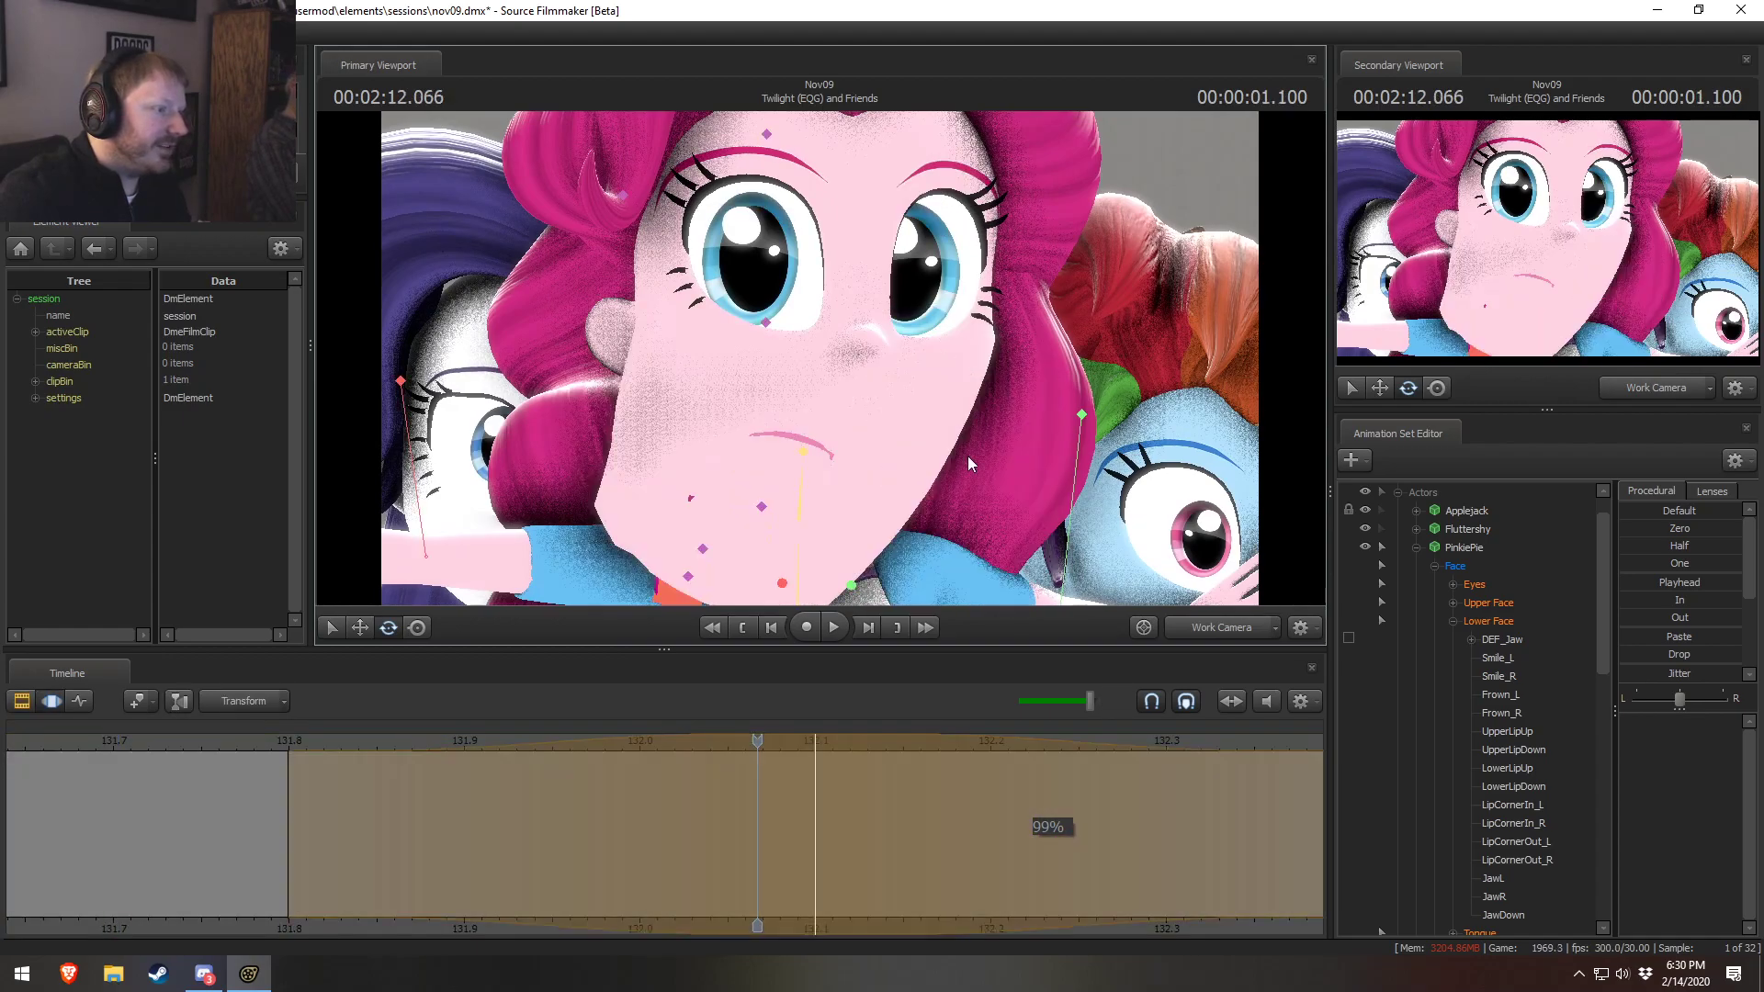
Undo Pinkie Pie's swinging jaw and distorted mouth back to a neutral face
{"action": "key", "text": "ctrl+z"}
{"action": "key", "text": "ctrl+z"}
{"action": "key", "text": "ctrl+z"}
{"action": "key", "text": "ctrl+z"}
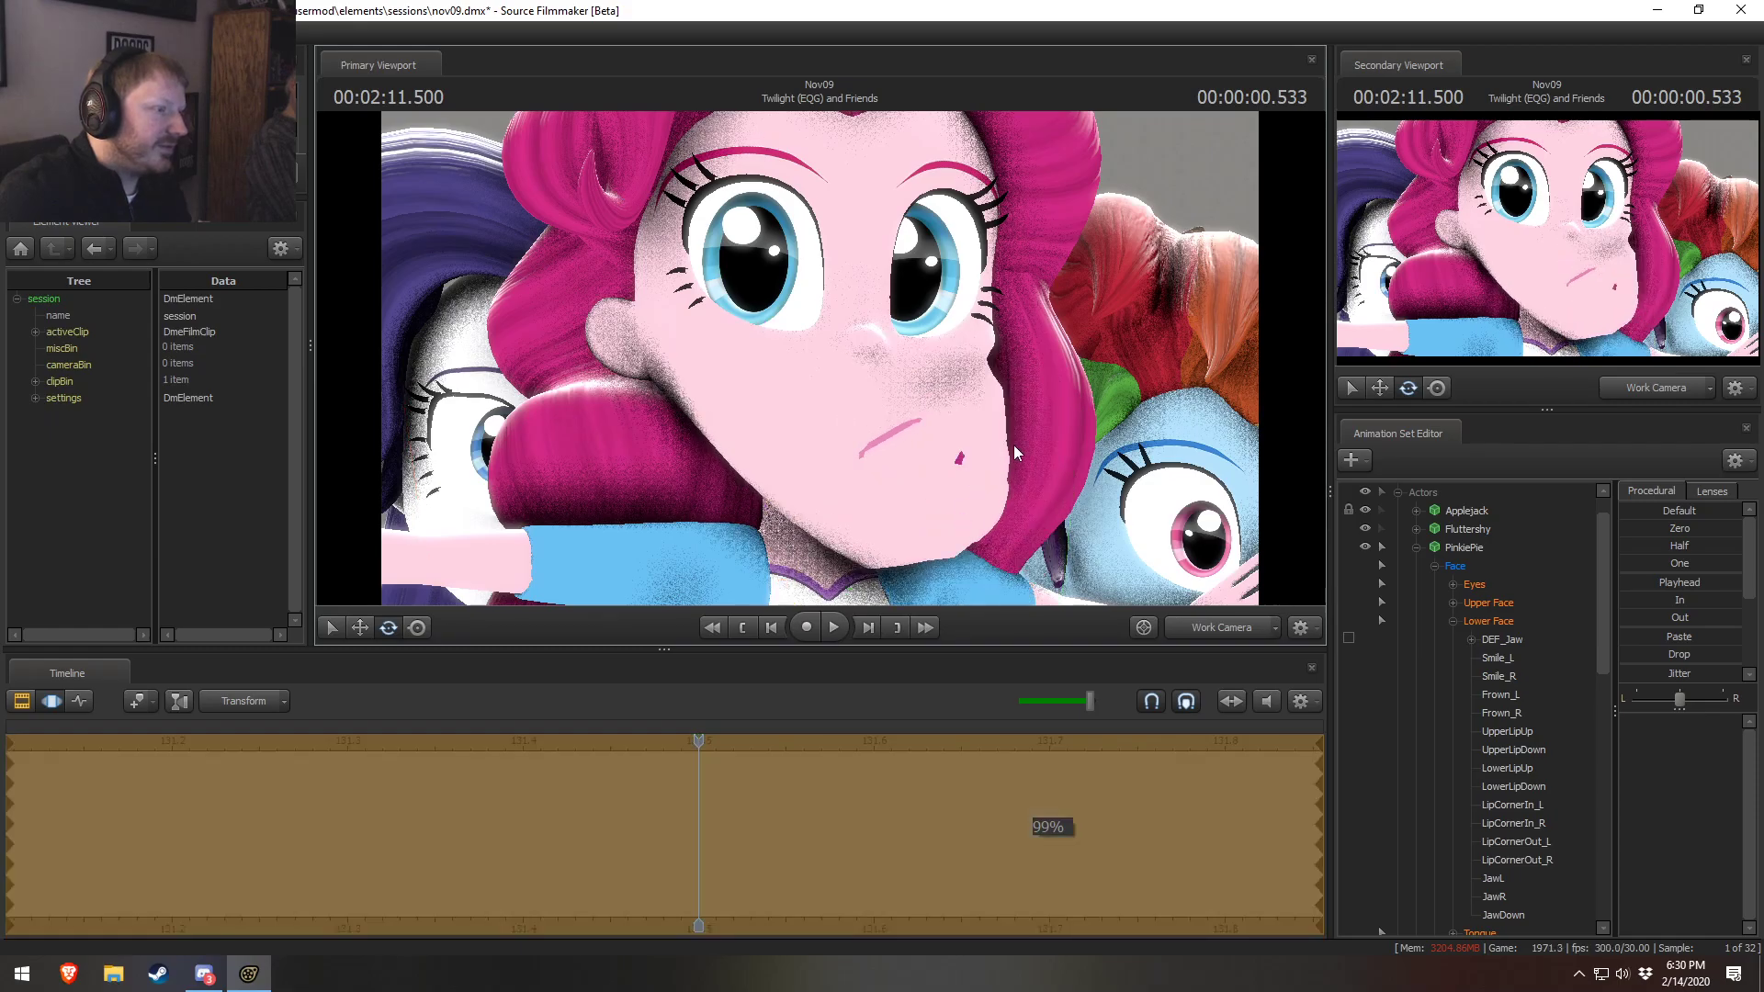
{"action": "key", "text": "ctrl+z"}
{"action": "key", "text": "ctrl+z"}
{"action": "key", "text": "ctrl+z"}
{"action": "key", "text": "ctrl+z"}
{"action": "key", "text": "ctrl+z"}
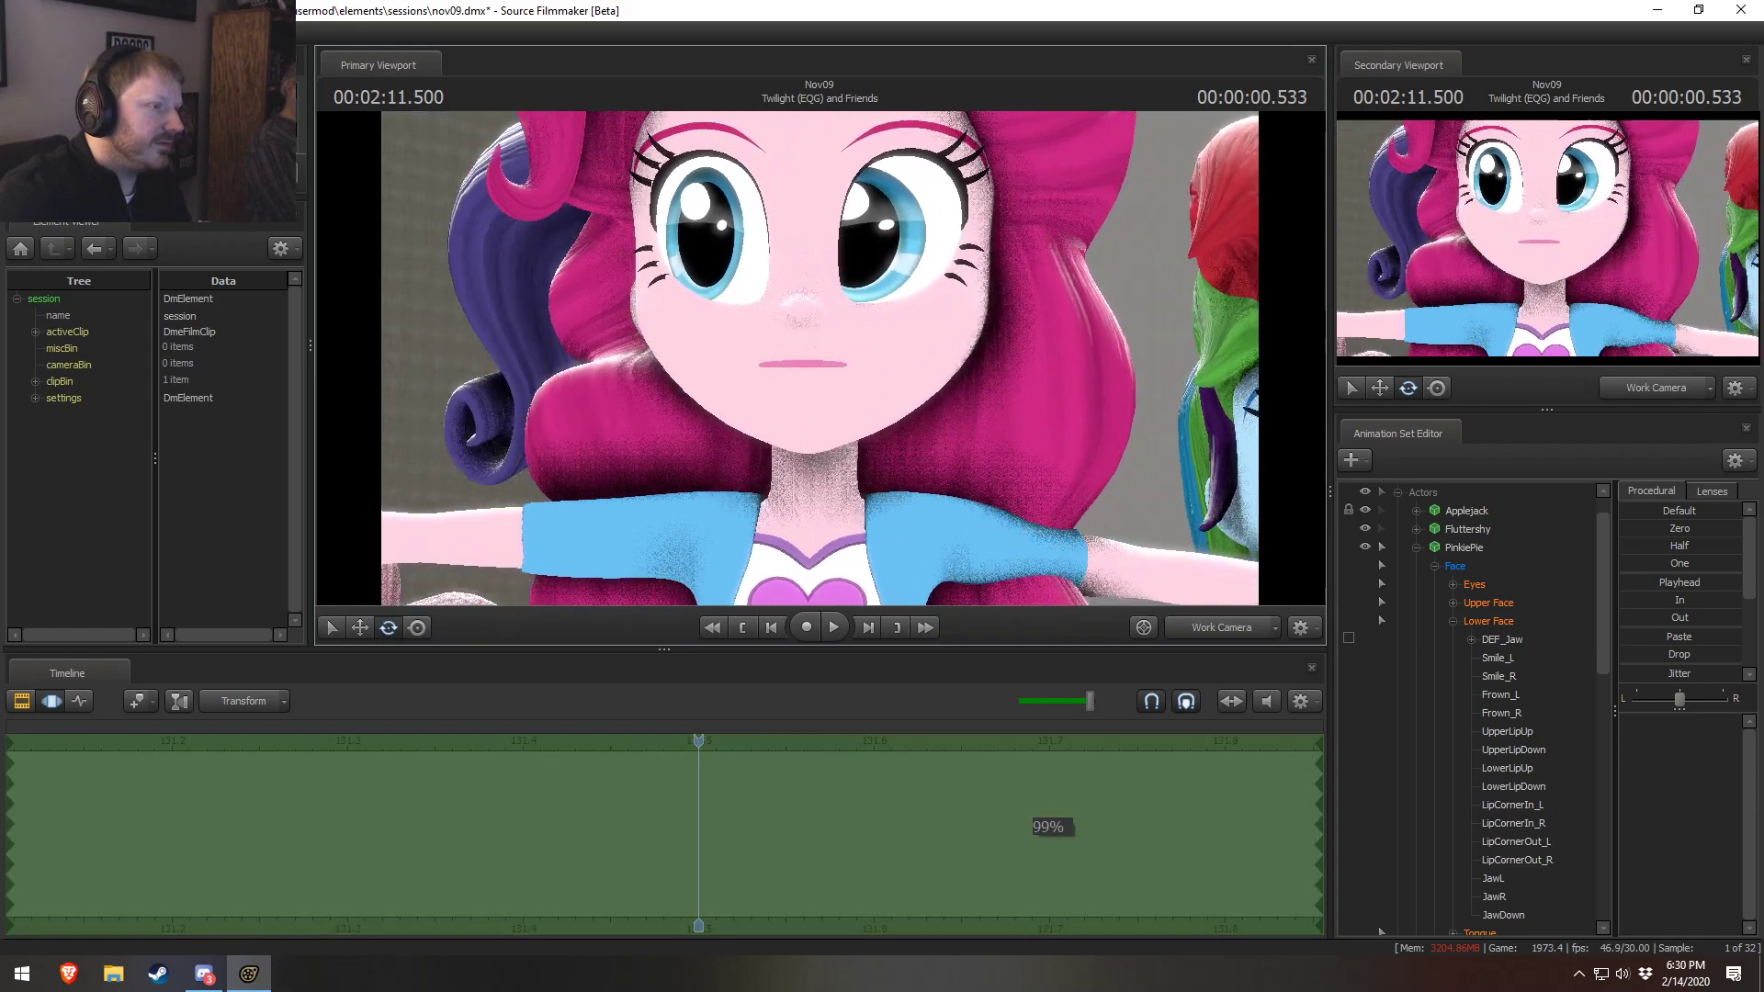
Undo Pinkie Pie's outstretched arm poses back to both arms hanging at her sides
{"action": "key", "text": "ctrl+z"}
{"action": "key", "text": "ctrl+z"}
{"action": "key", "text": "ctrl+z"}
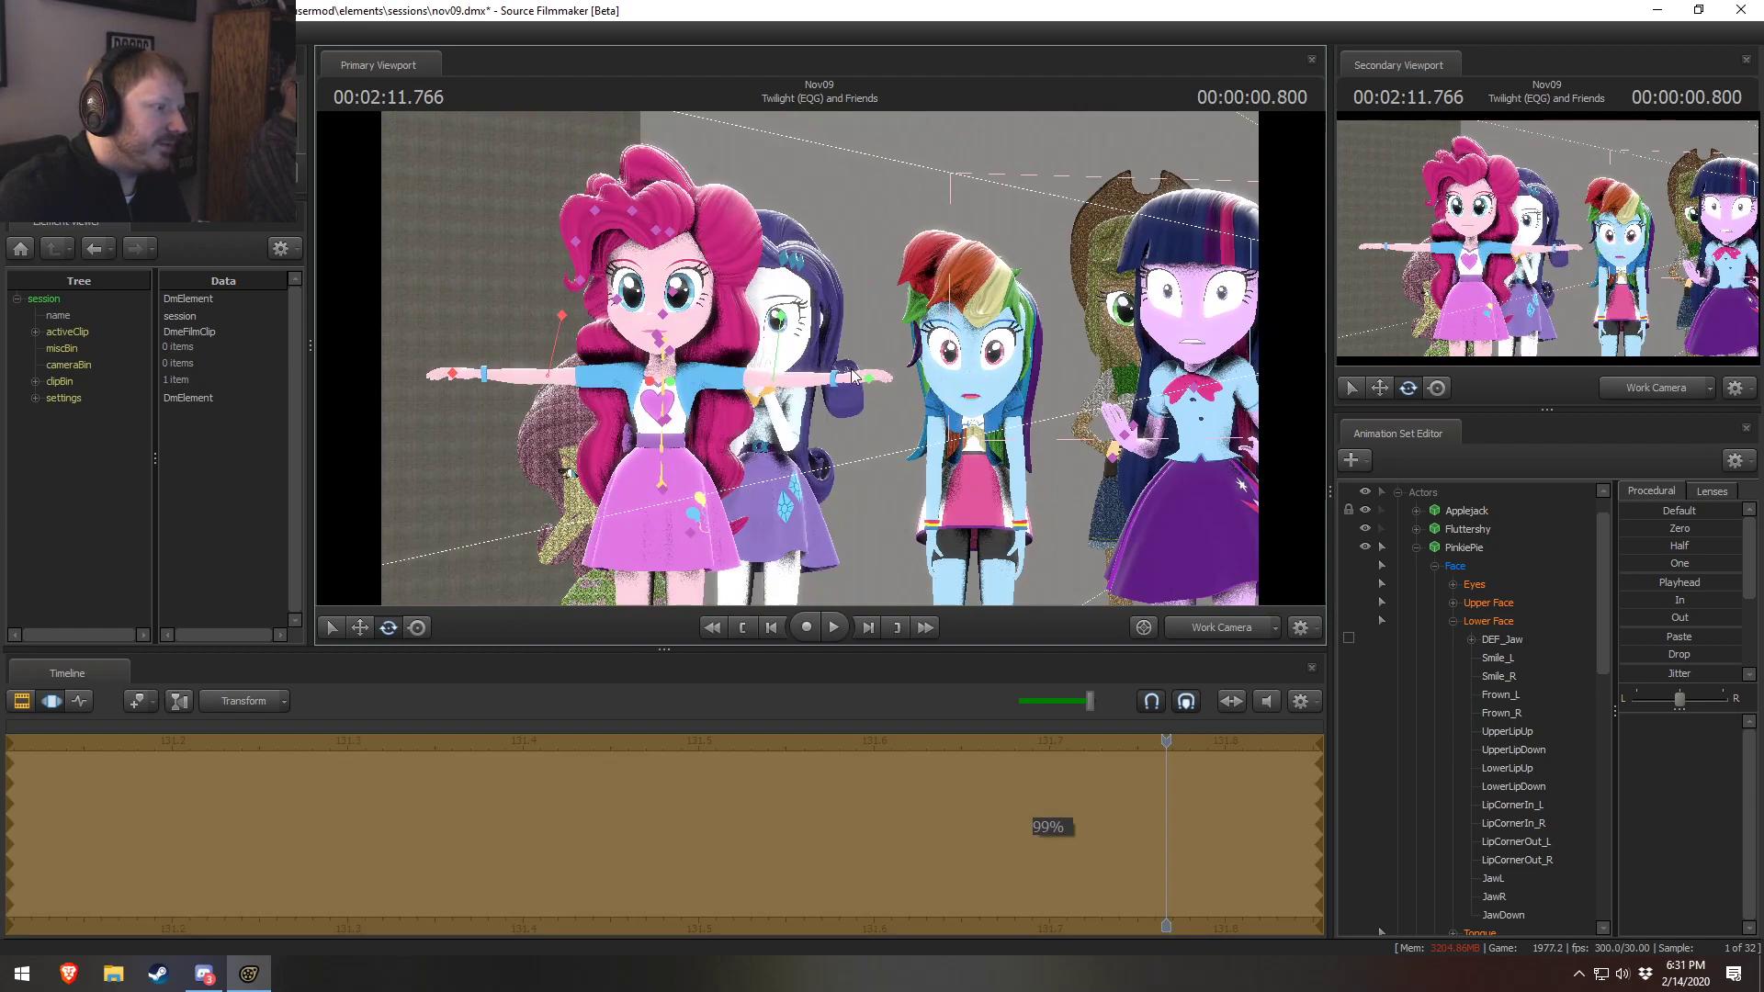
{"action": "key", "text": "ctrl+z"}
{"action": "key", "text": "ctrl+z"}
{"action": "key", "text": "ctrl+z"}
{"action": "key", "text": "ctrl+z"}
{"action": "key", "text": "ctrl+z"}
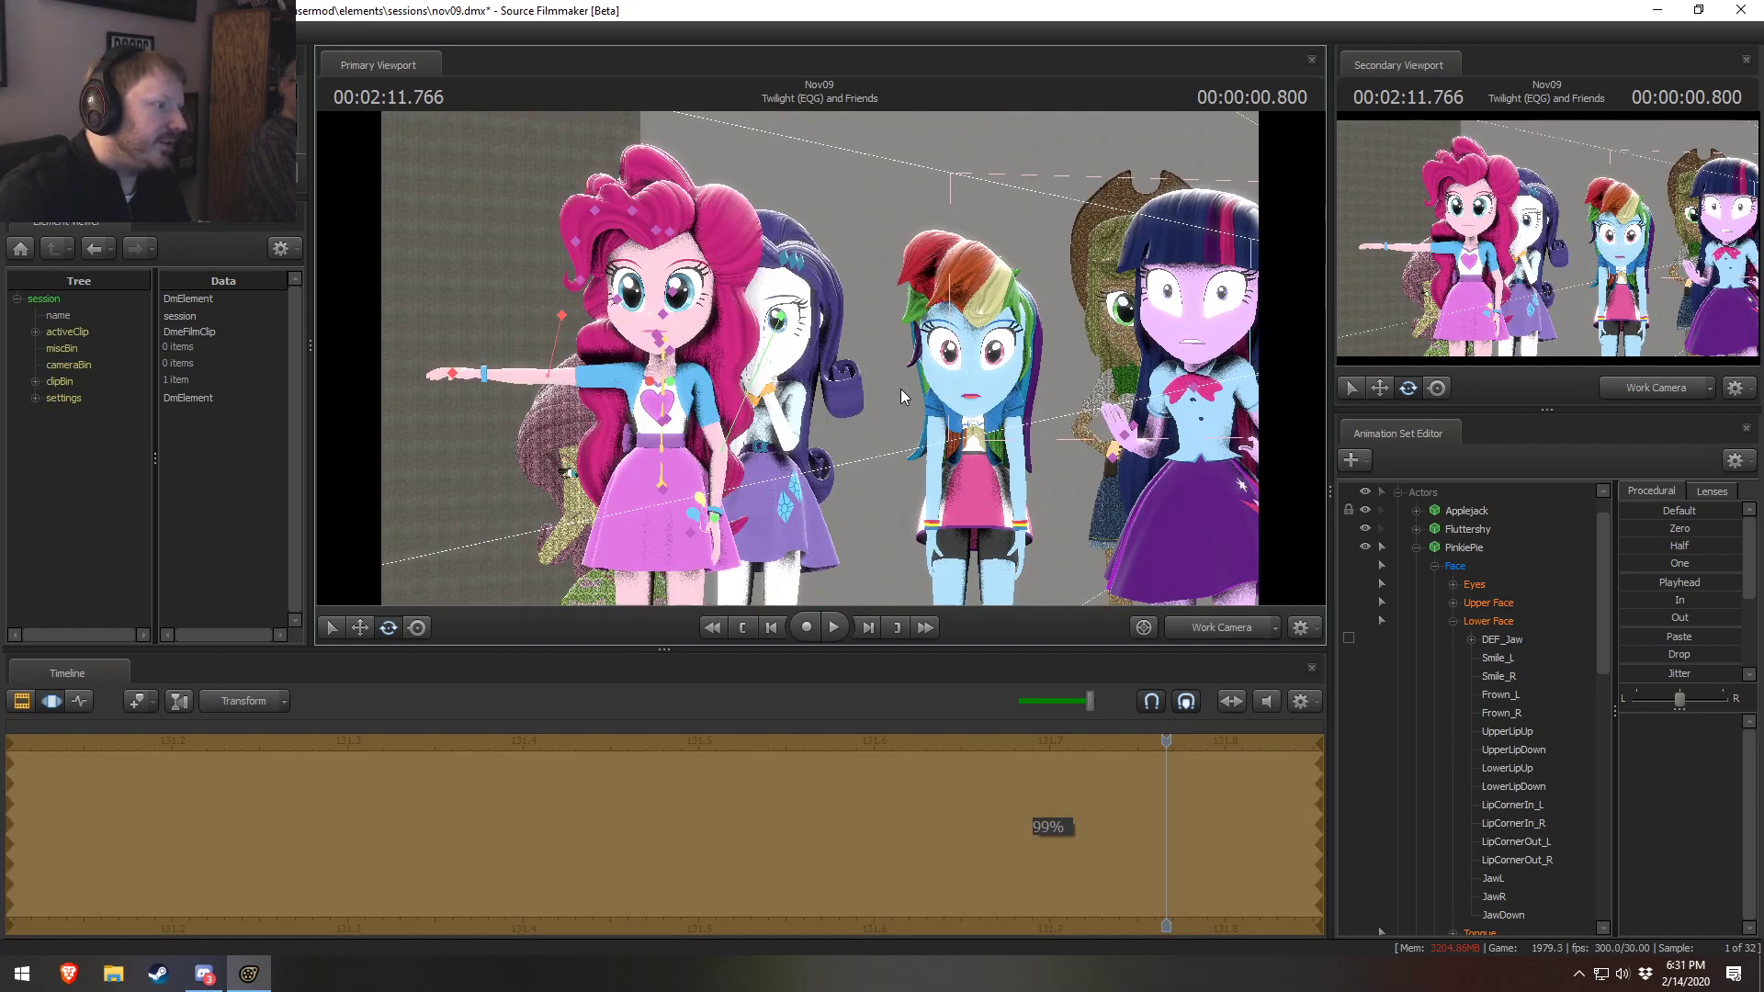
{"action": "key", "text": "ctrl+z"}
{"action": "key", "text": "ctrl+z"}
{"action": "key", "text": "ctrl+z"}
{"action": "key", "text": "ctrl+z"}
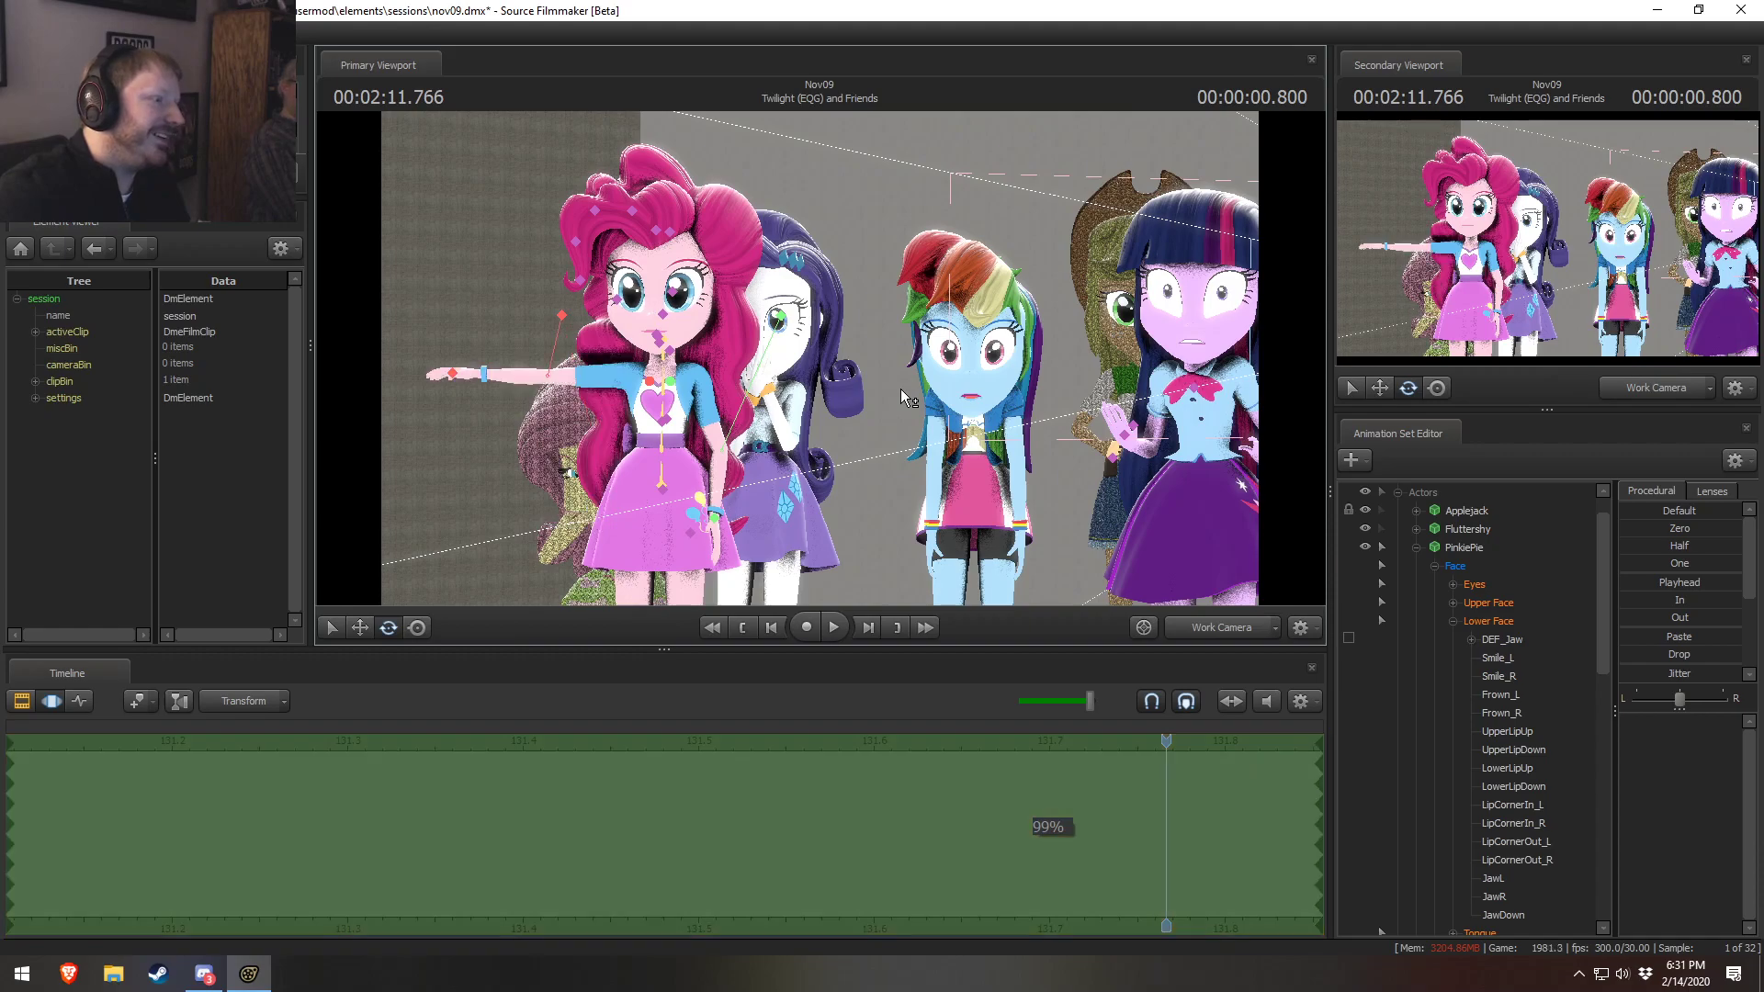
{"action": "key", "text": "ctrl+z"}
{"action": "key", "text": "ctrl+z"}
{"action": "key", "text": "ctrl+z"}
{"action": "key", "text": "ctrl+z"}
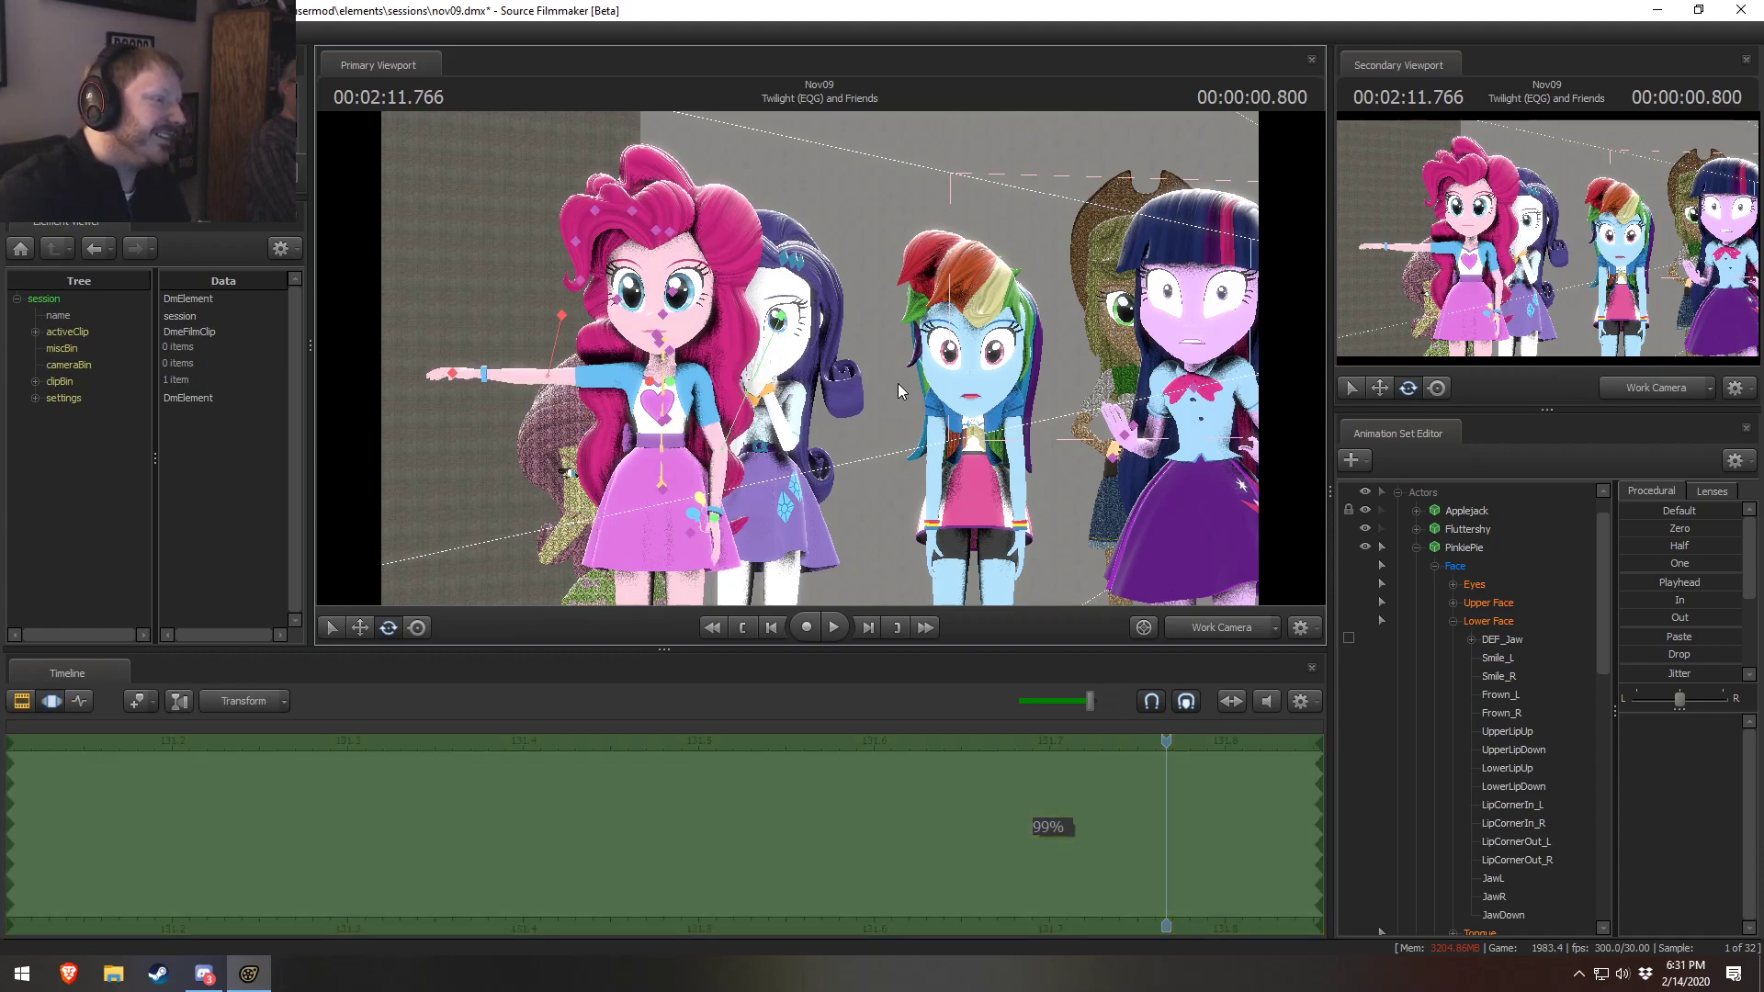
{"action": "key", "text": "ctrl+z"}
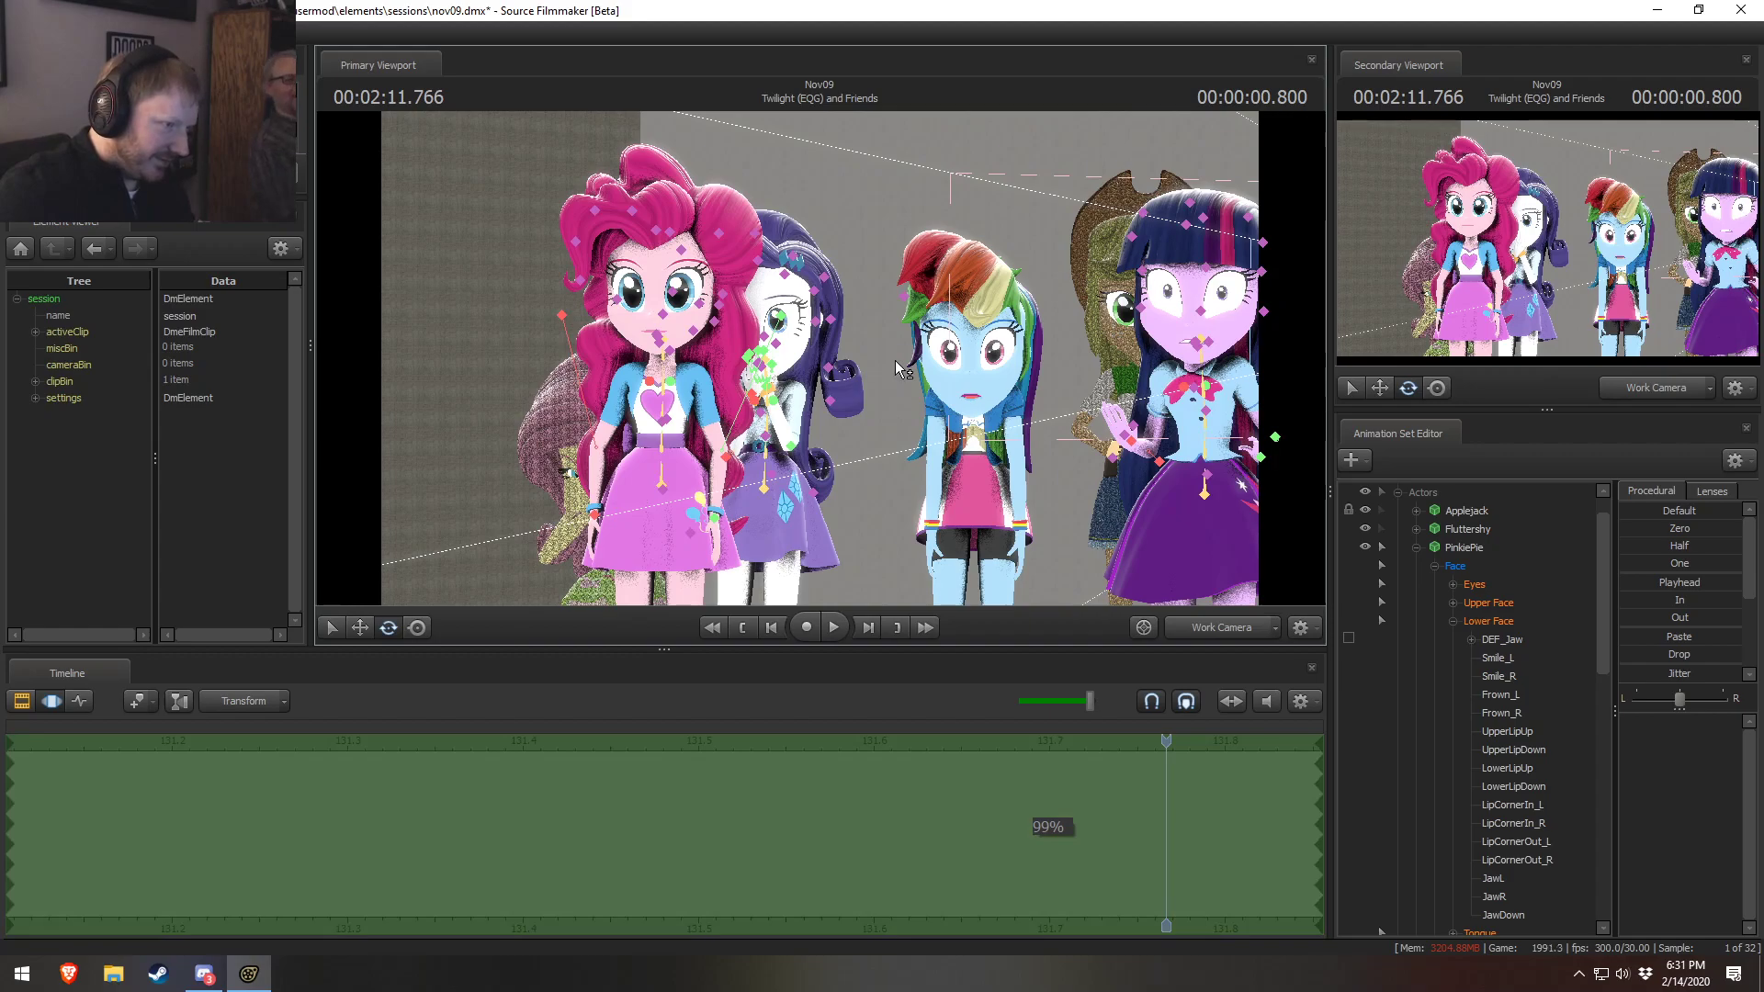
Inspect the restored character line-up, switch the timeline to clip editing, and scrub through Sunset Shimmer Impact2 to shot17
{"action": "left_click_drag", "start_coordinate": [898, 358], "coordinate": [862, 358]}
{"action": "key", "text": "s"}
{"action": "key", "text": "w"}
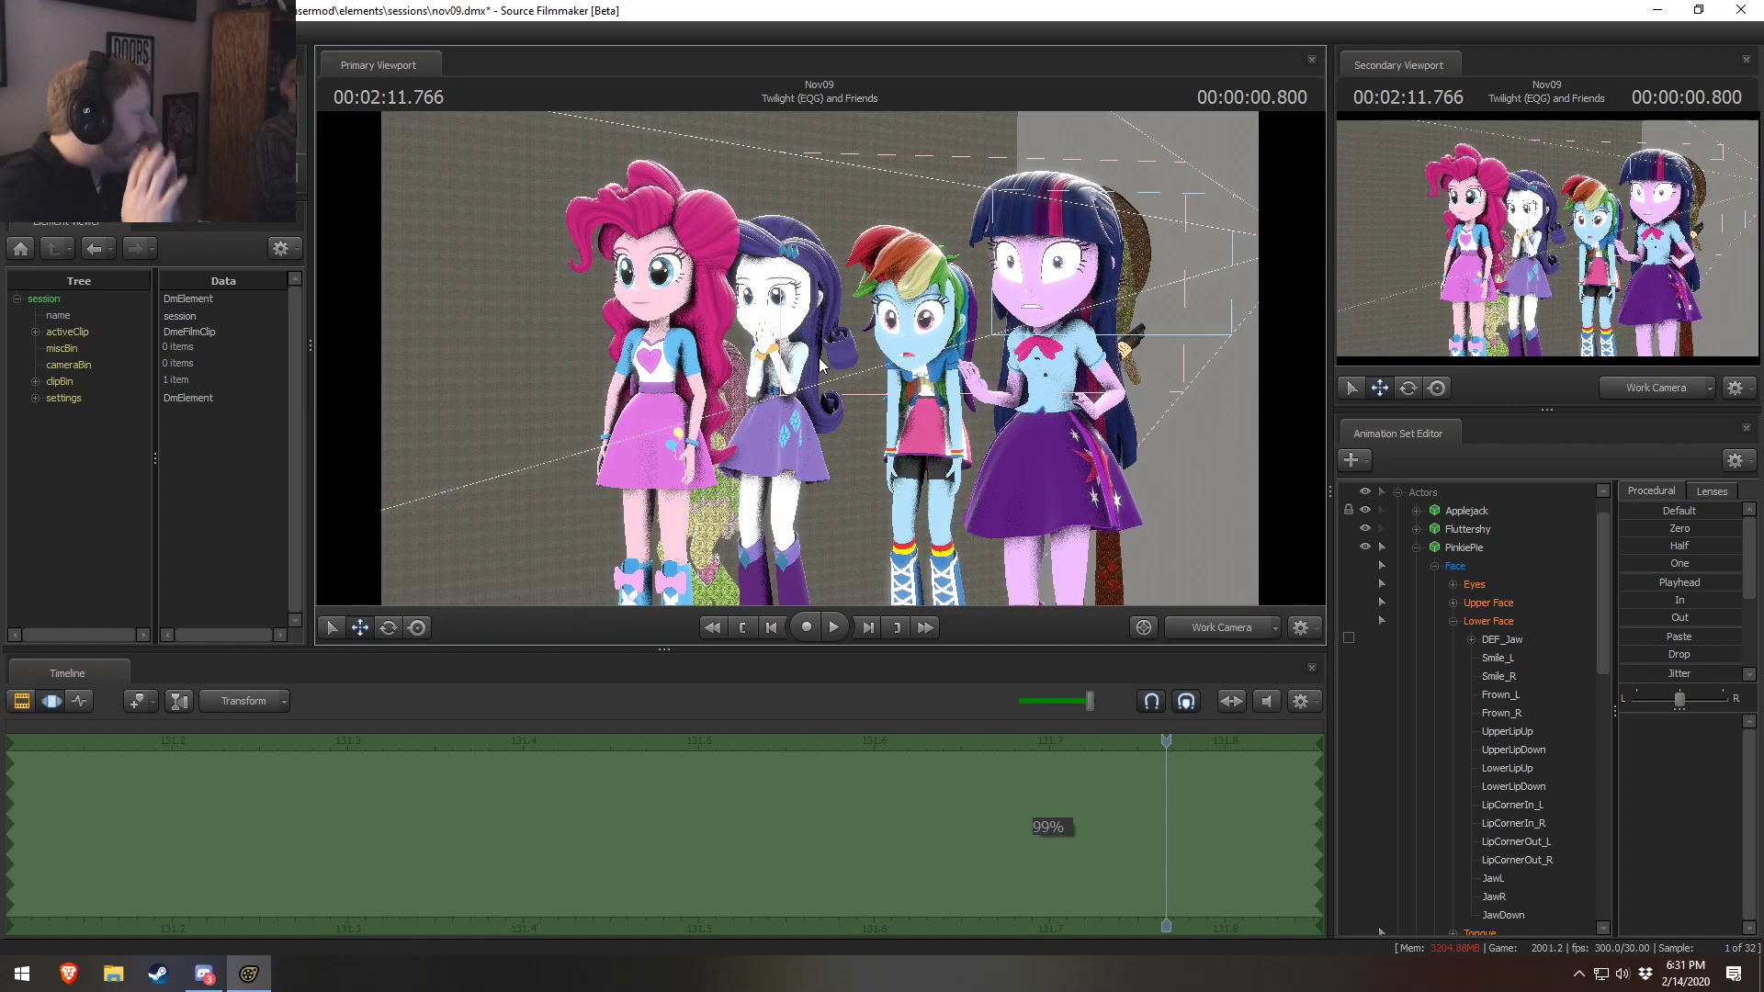
{"action": "left_click_drag", "start_coordinate": [933, 473], "coordinate": [910, 533]}
{"action": "key", "text": "F2"}
{"action": "scroll", "coordinate": [947, 764], "scroll_direction": "down", "scroll_amount": 15}
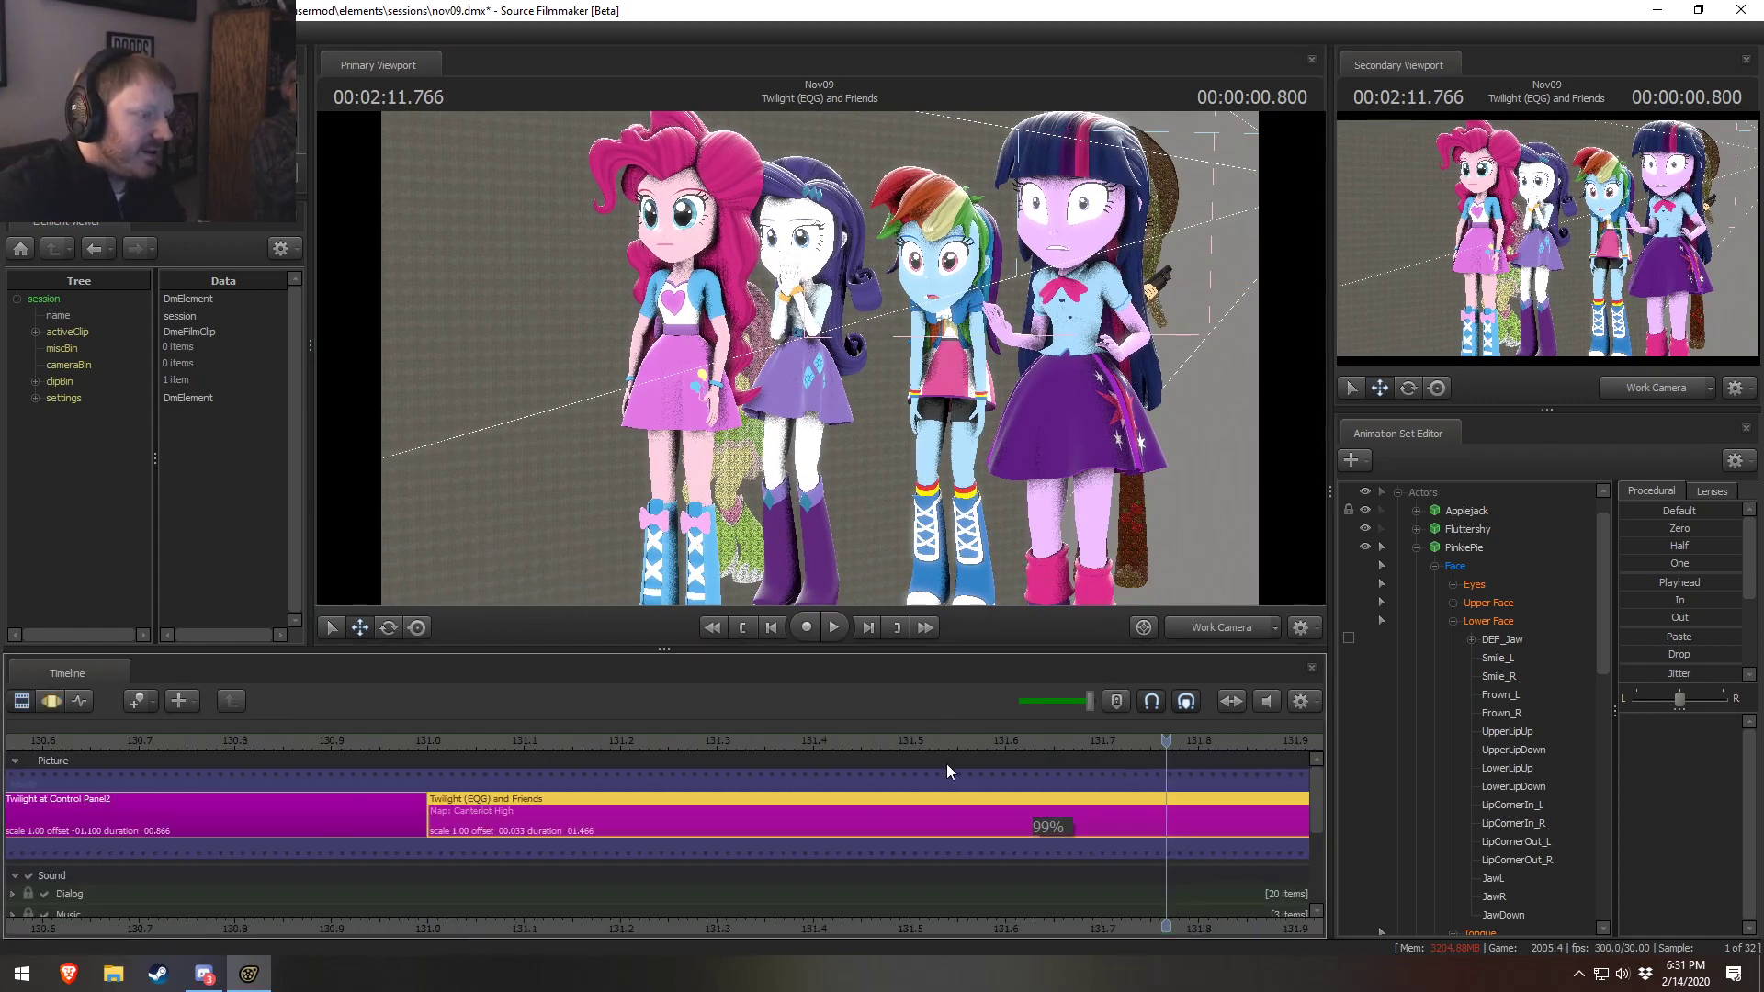
{"action": "scroll", "coordinate": [818, 823], "scroll_direction": "down", "scroll_amount": 4}
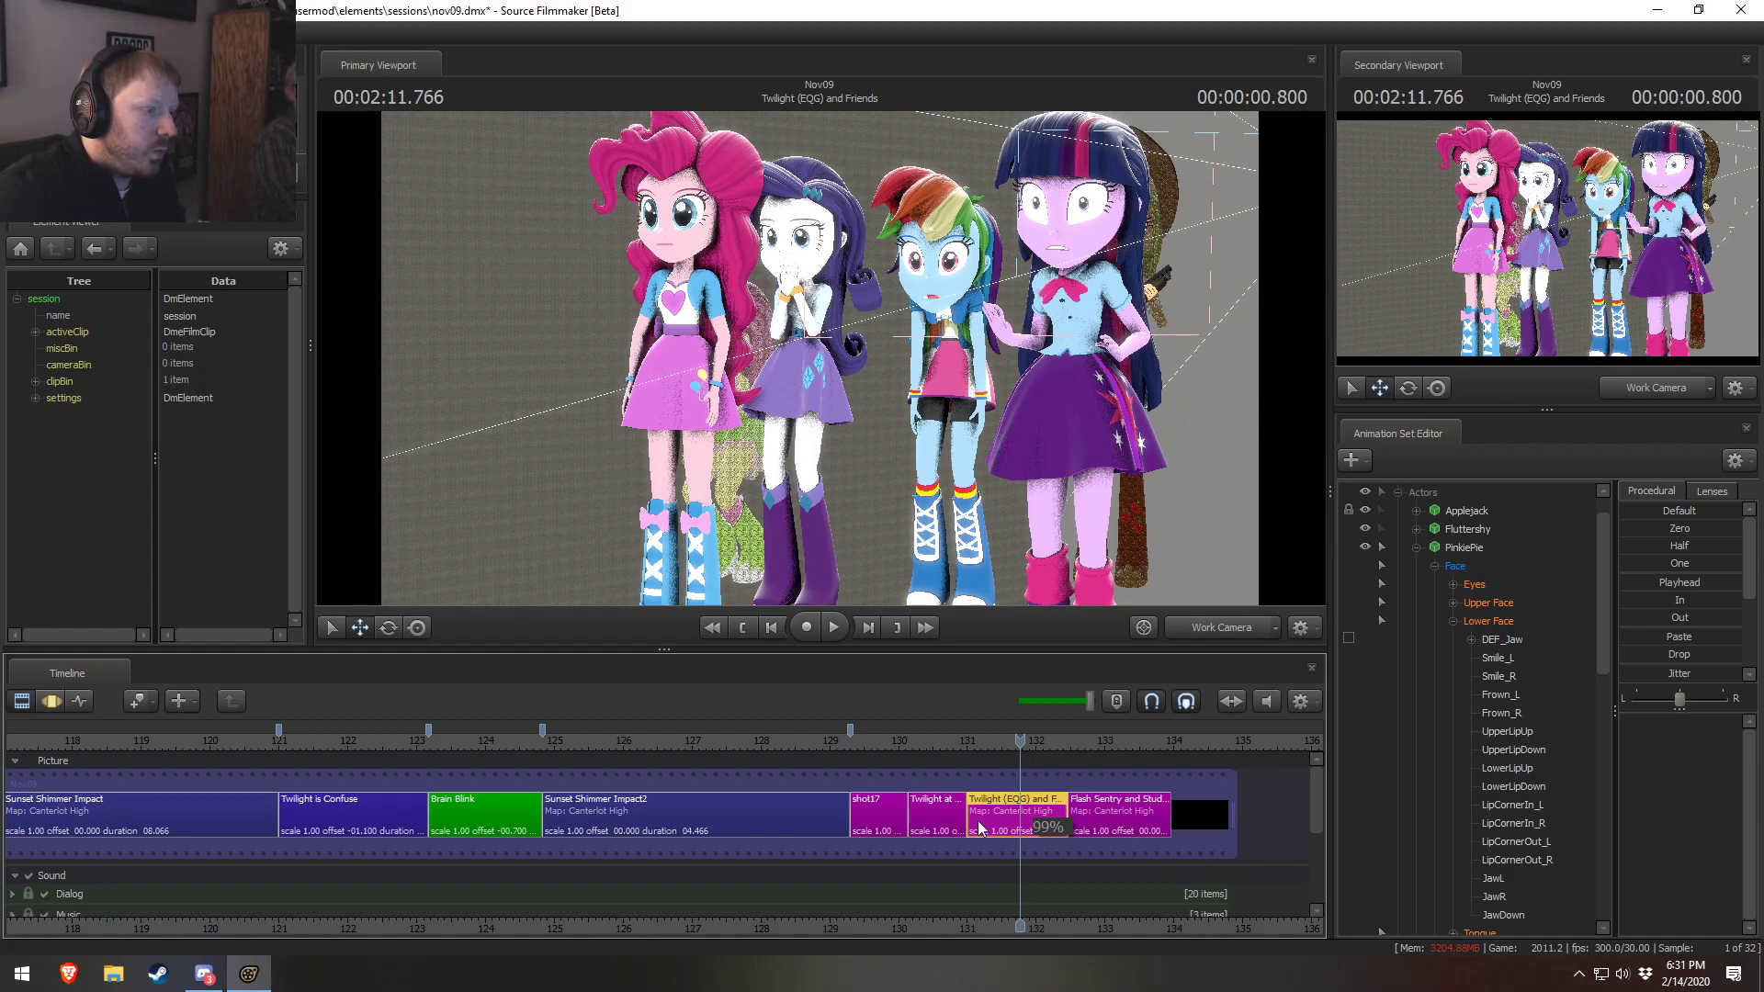
{"action": "left_click_drag", "start_coordinate": [477, 746], "coordinate": [600, 747]}
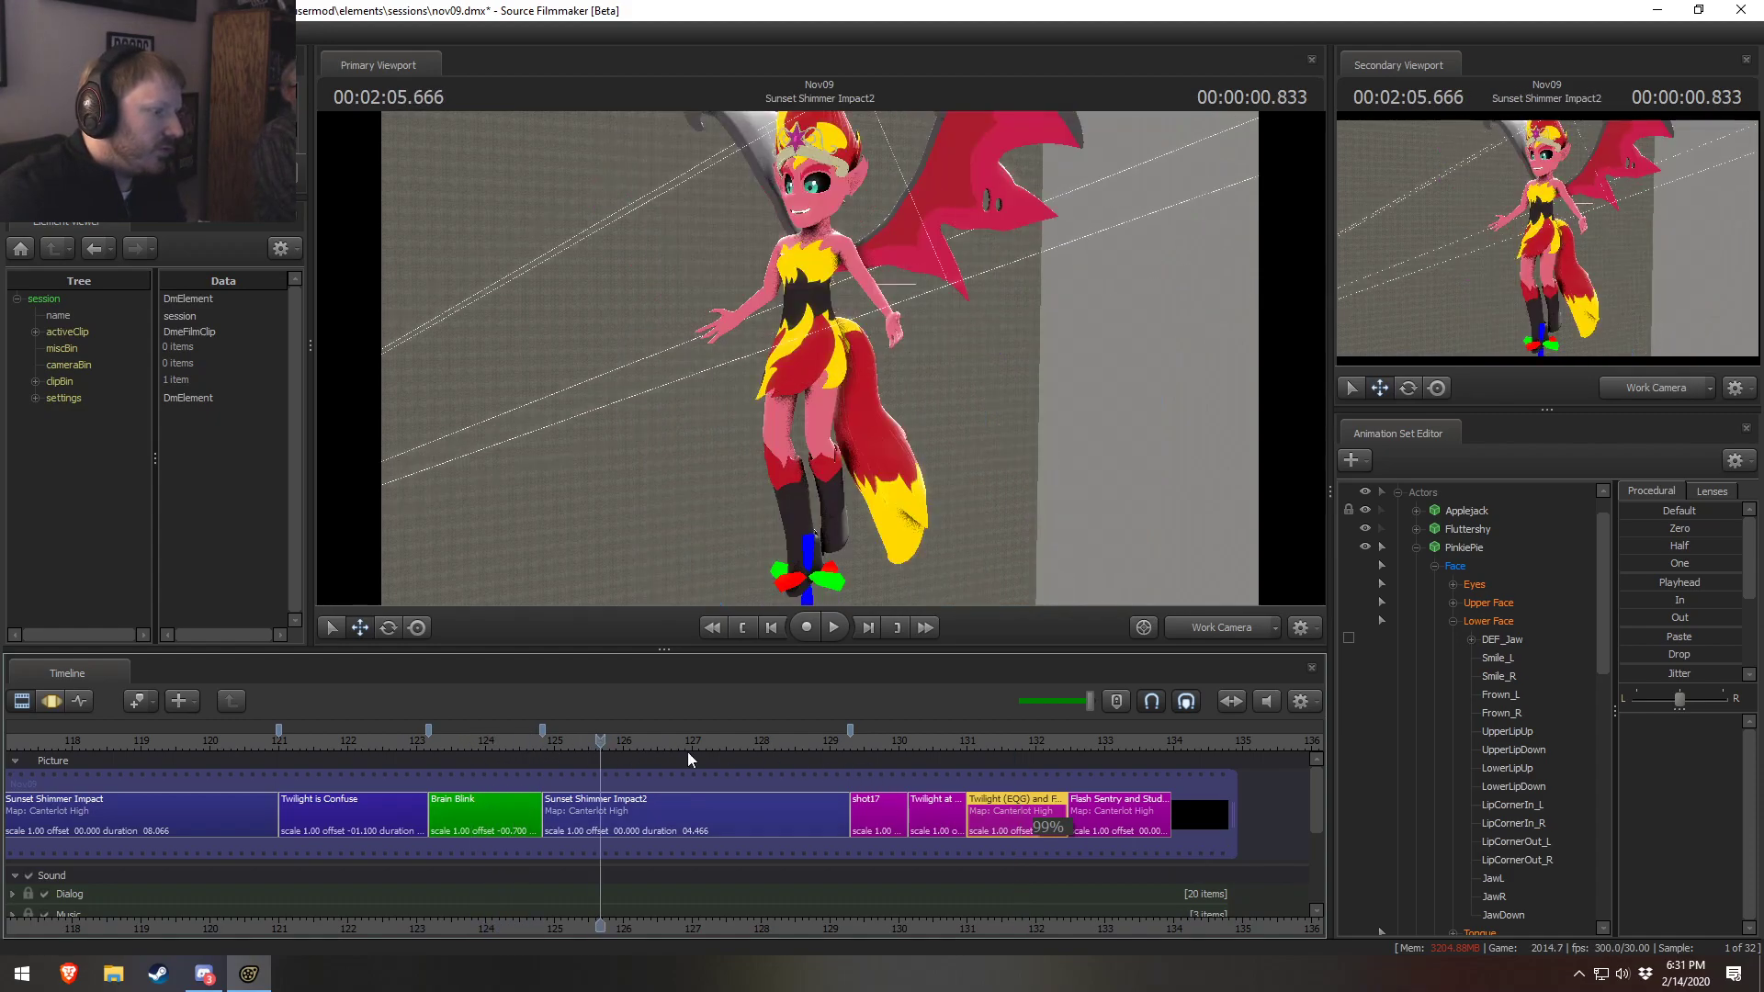
{"action": "left_click", "coordinate": [854, 739]}
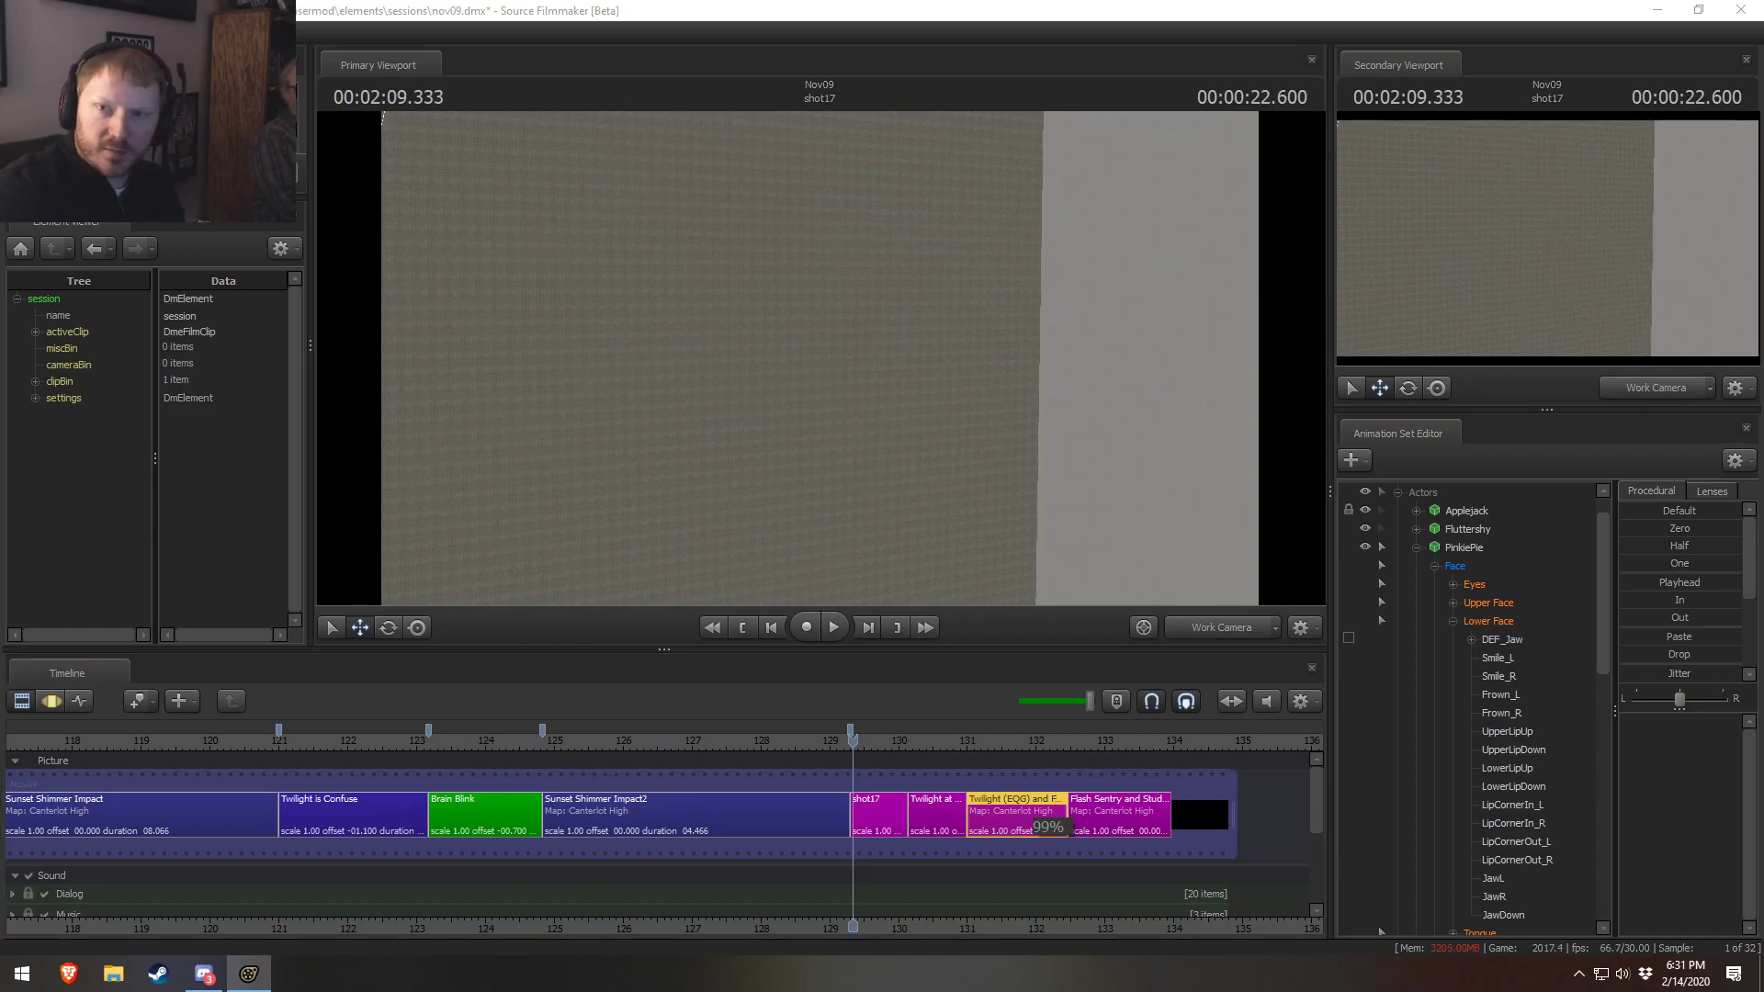
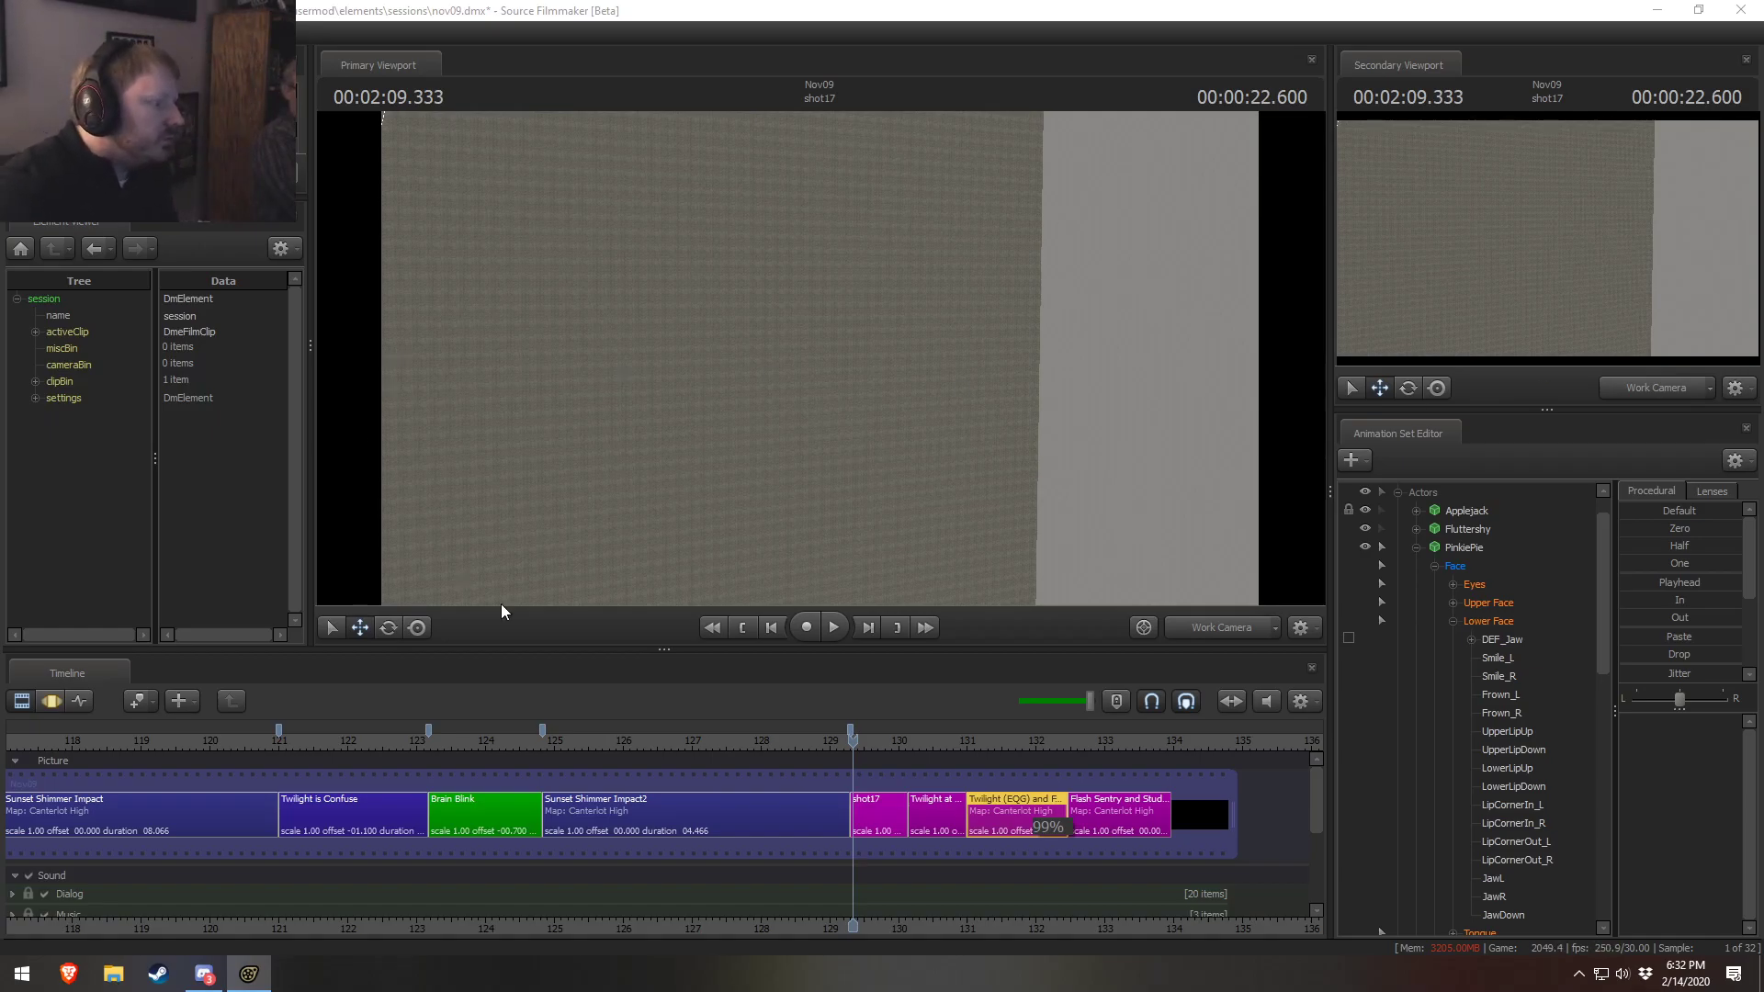
Switch the primary viewport to Main Camera and play the end of Sunset Shimmer Impact2 into shot17
{"action": "left_click", "coordinate": [446, 741]}
{"action": "left_click", "coordinate": [1216, 622]}
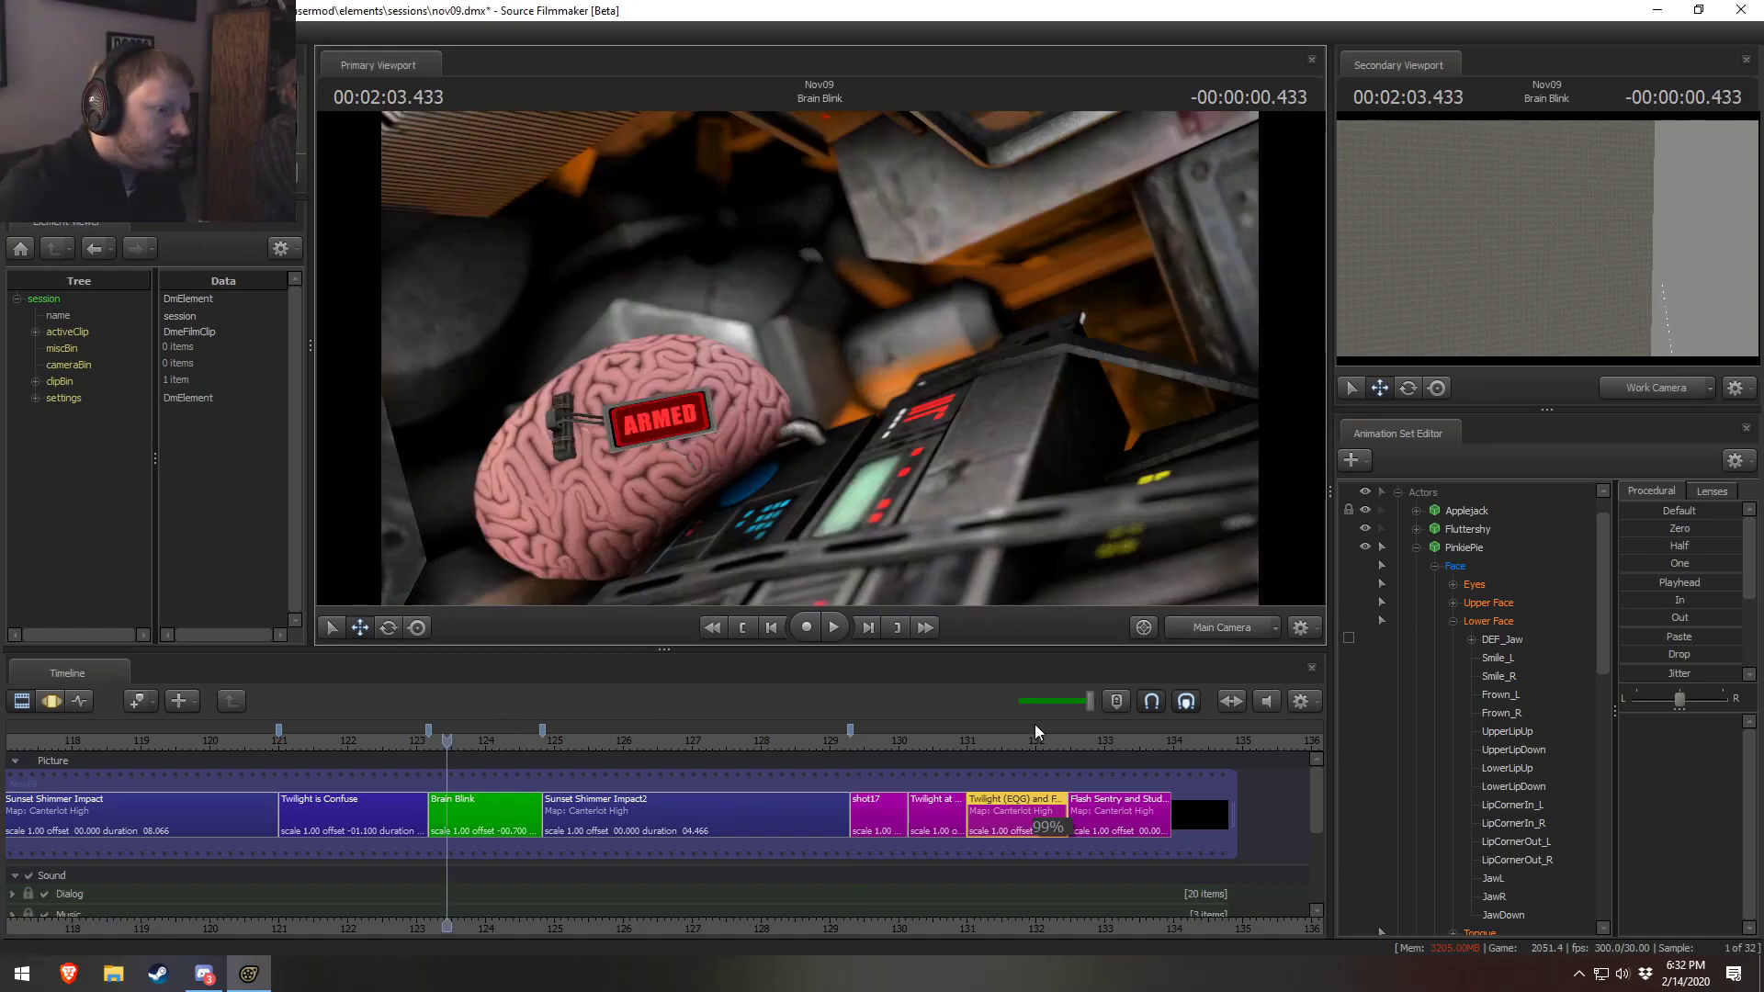
{"action": "left_click_drag", "start_coordinate": [871, 733], "coordinate": [845, 777]}
{"action": "key", "text": "space"}
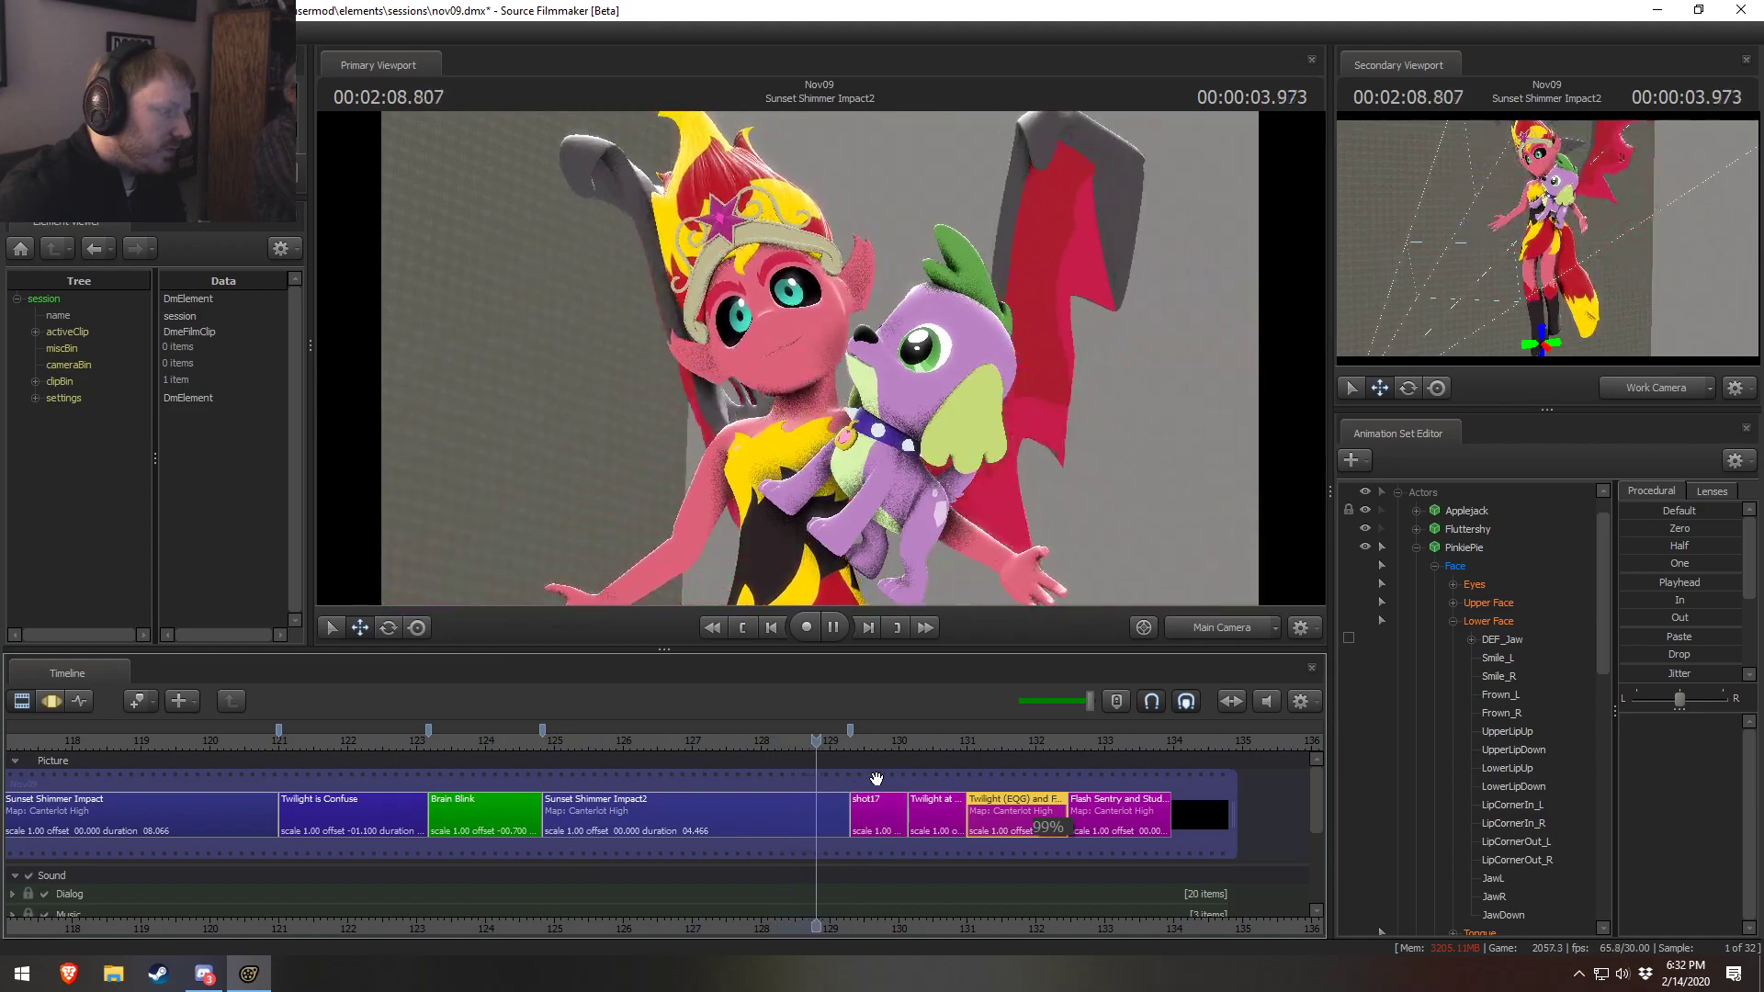
{"action": "key", "text": "space"}
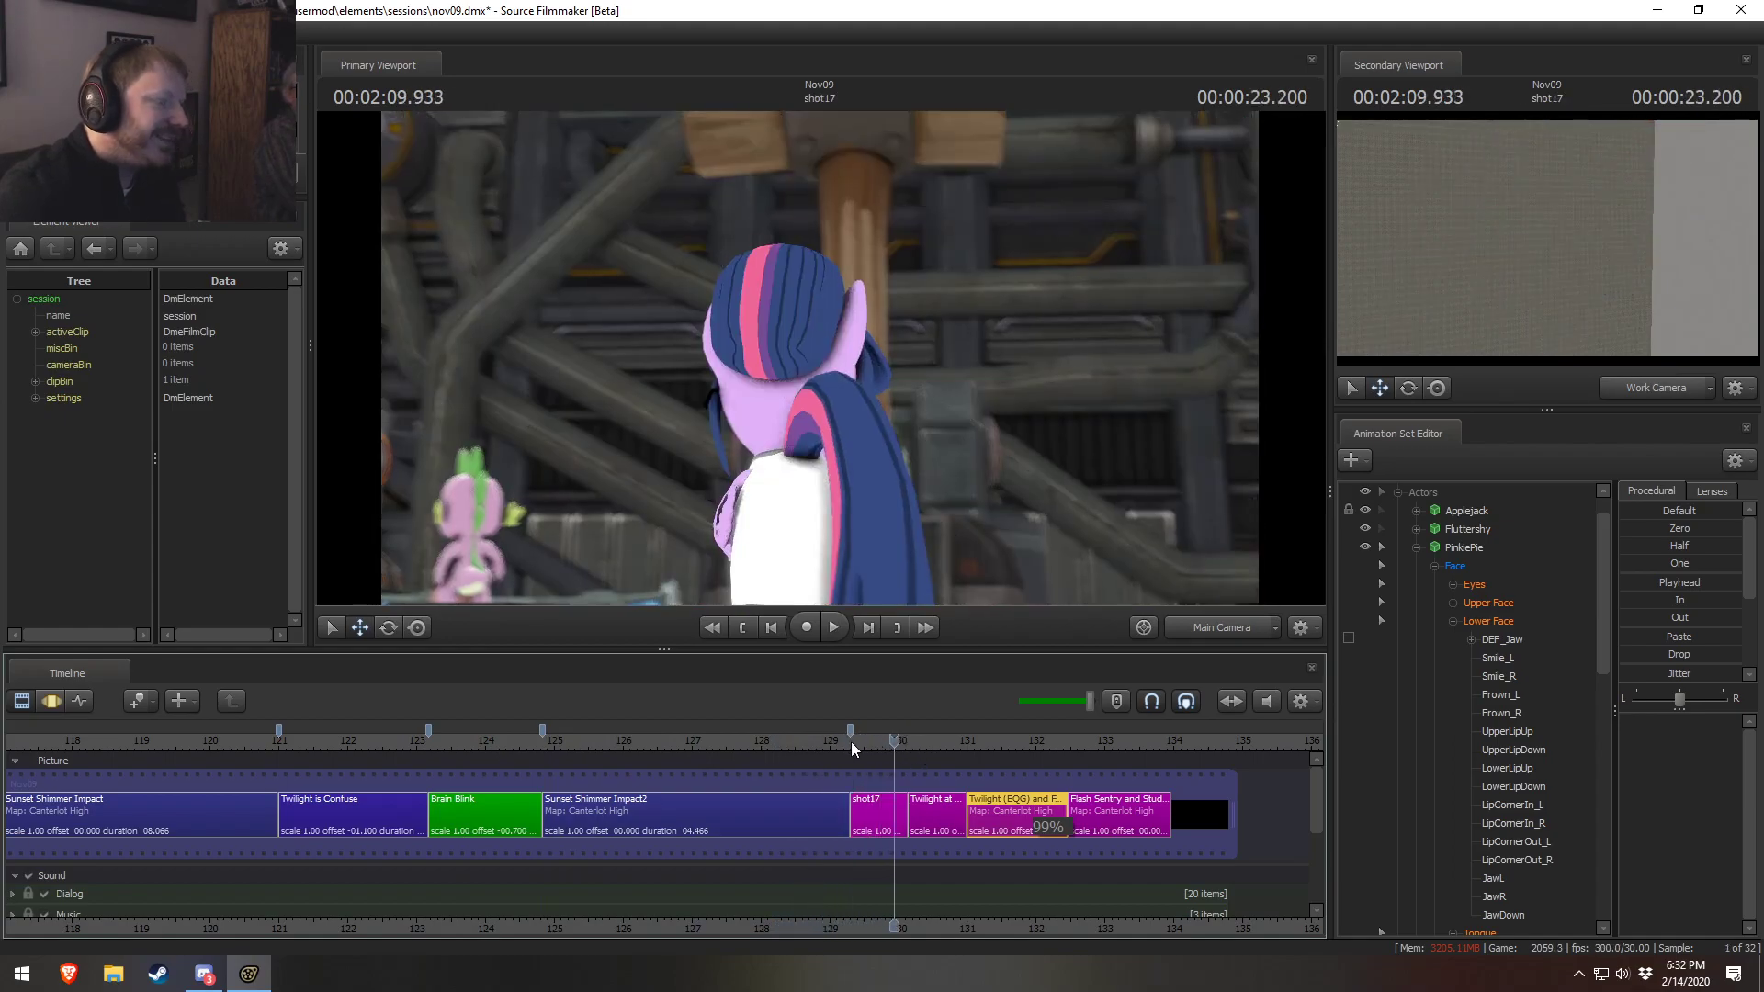
Delete the radio\terwin.wav clip over shot17 from the Dialog track and collapse the track
{"action": "left_click_drag", "start_coordinate": [1318, 805], "coordinate": [1322, 841]}
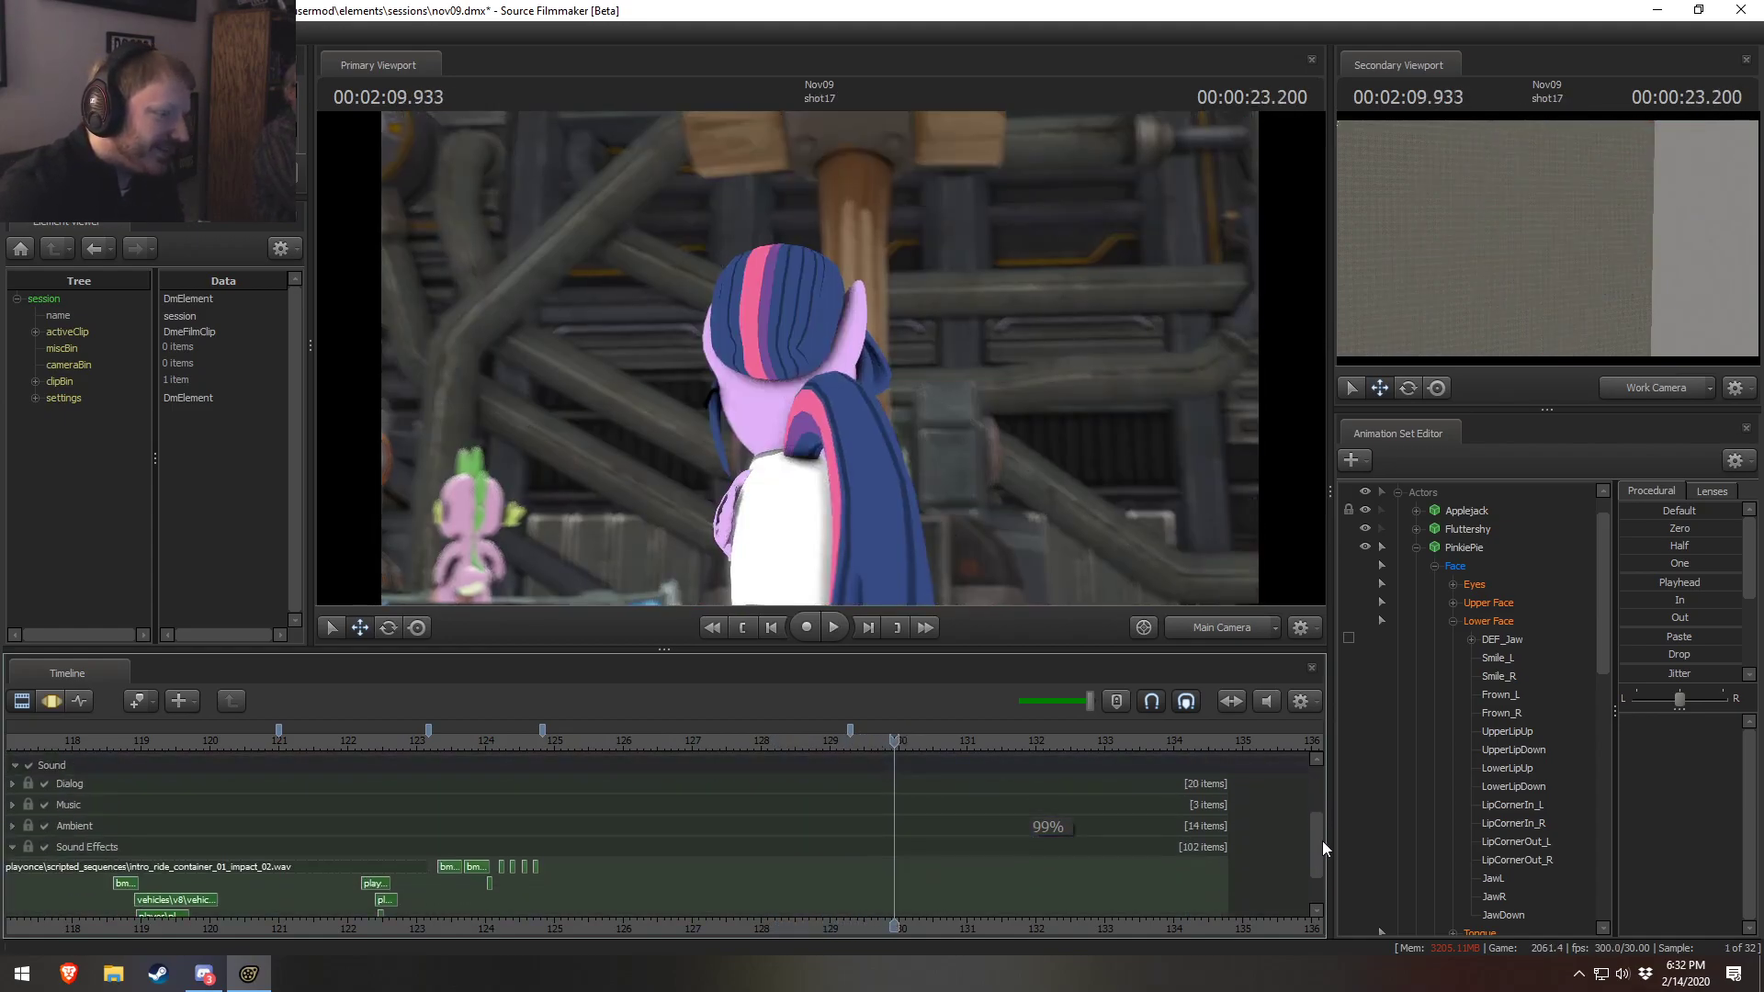
{"action": "left_click", "coordinate": [19, 791]}
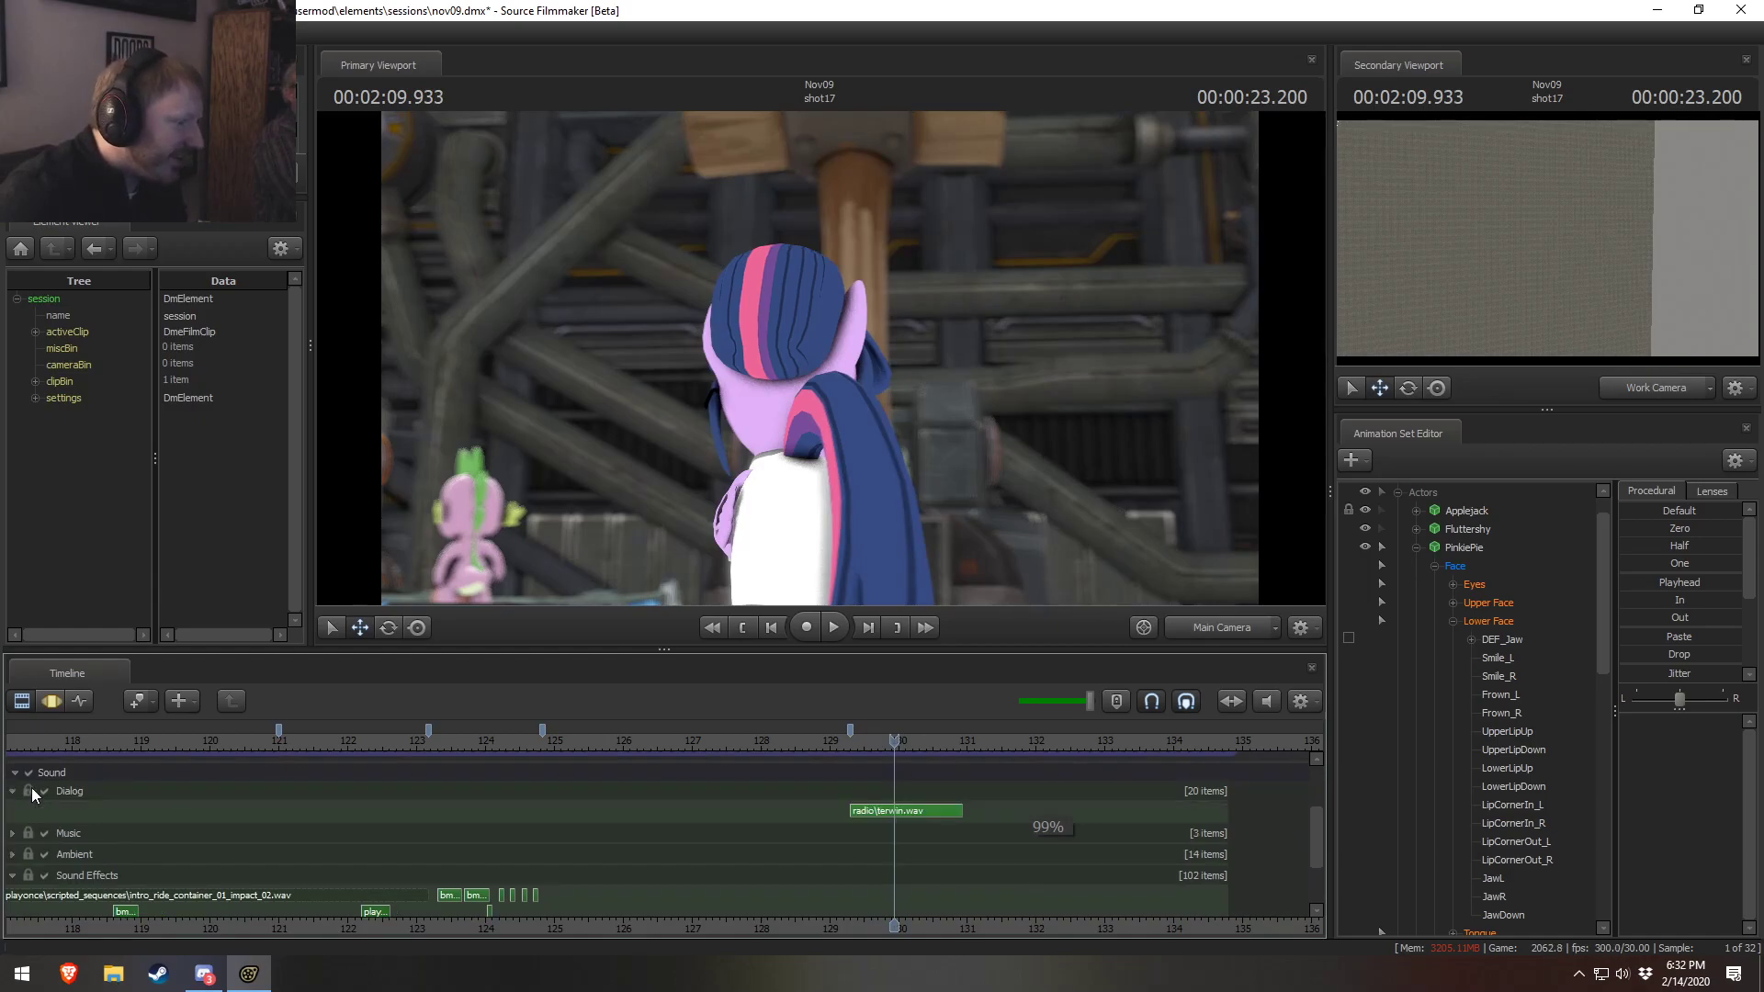
{"action": "right_click", "coordinate": [879, 809]}
{"action": "left_click", "coordinate": [926, 566]}
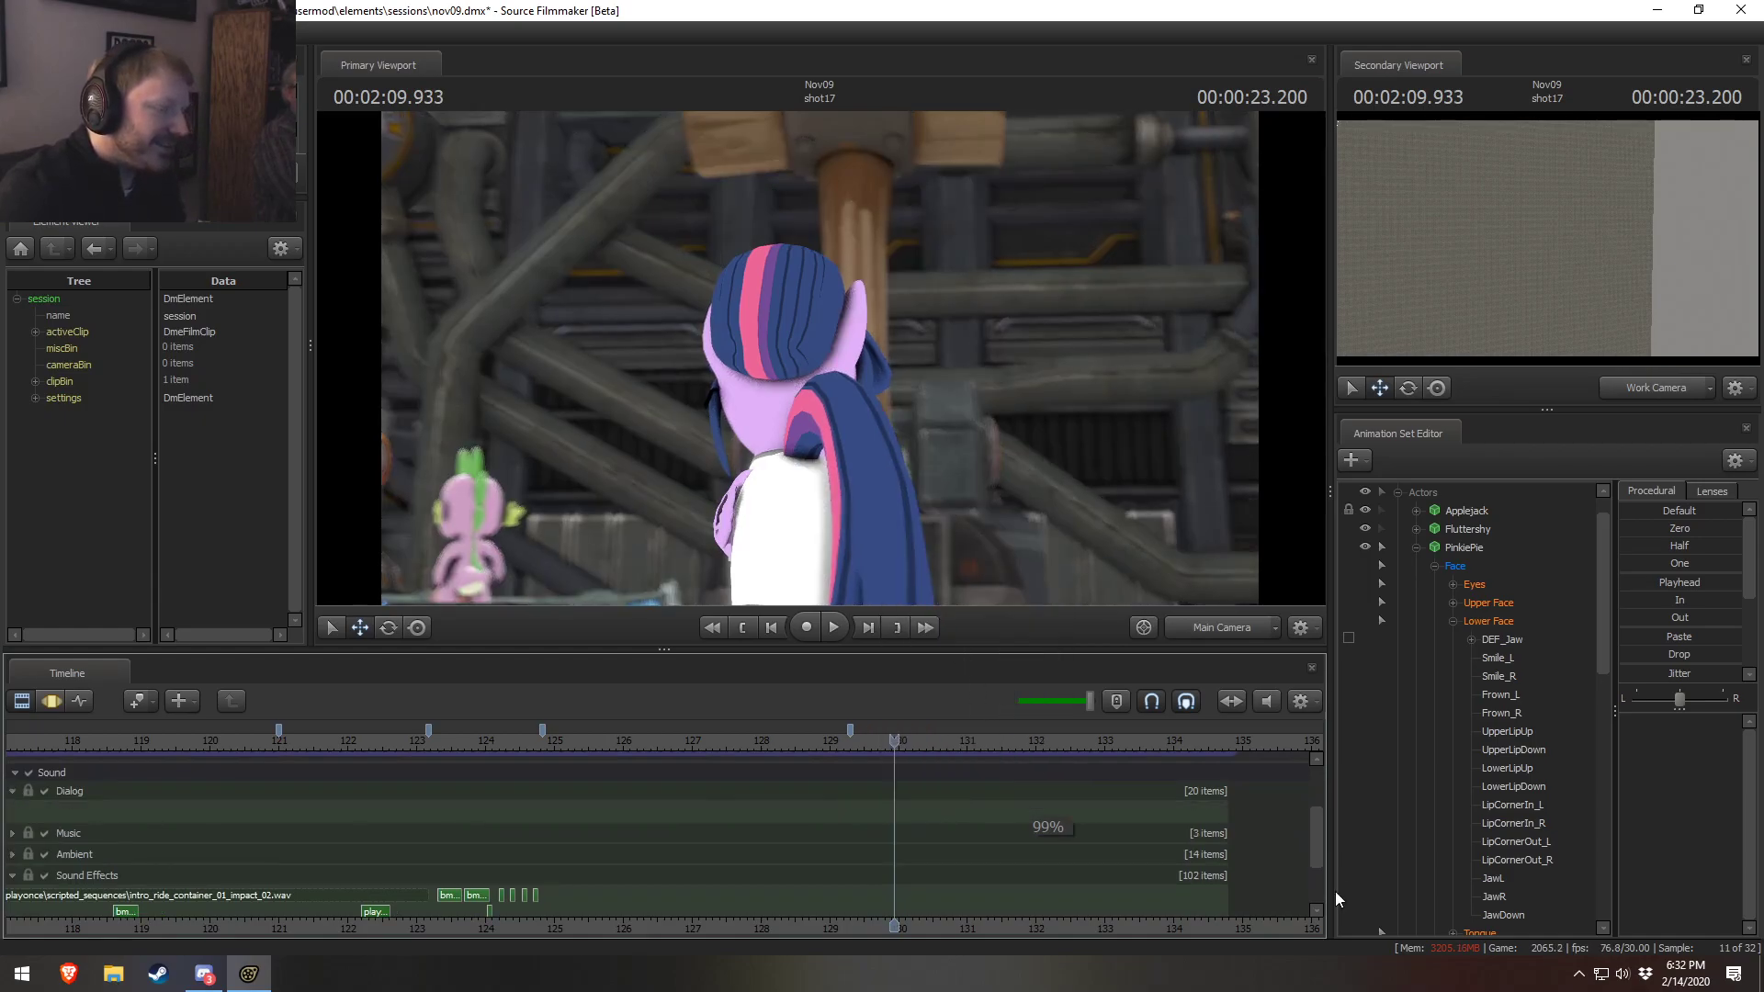
{"action": "left_click_drag", "start_coordinate": [1320, 827], "coordinate": [1321, 748]}
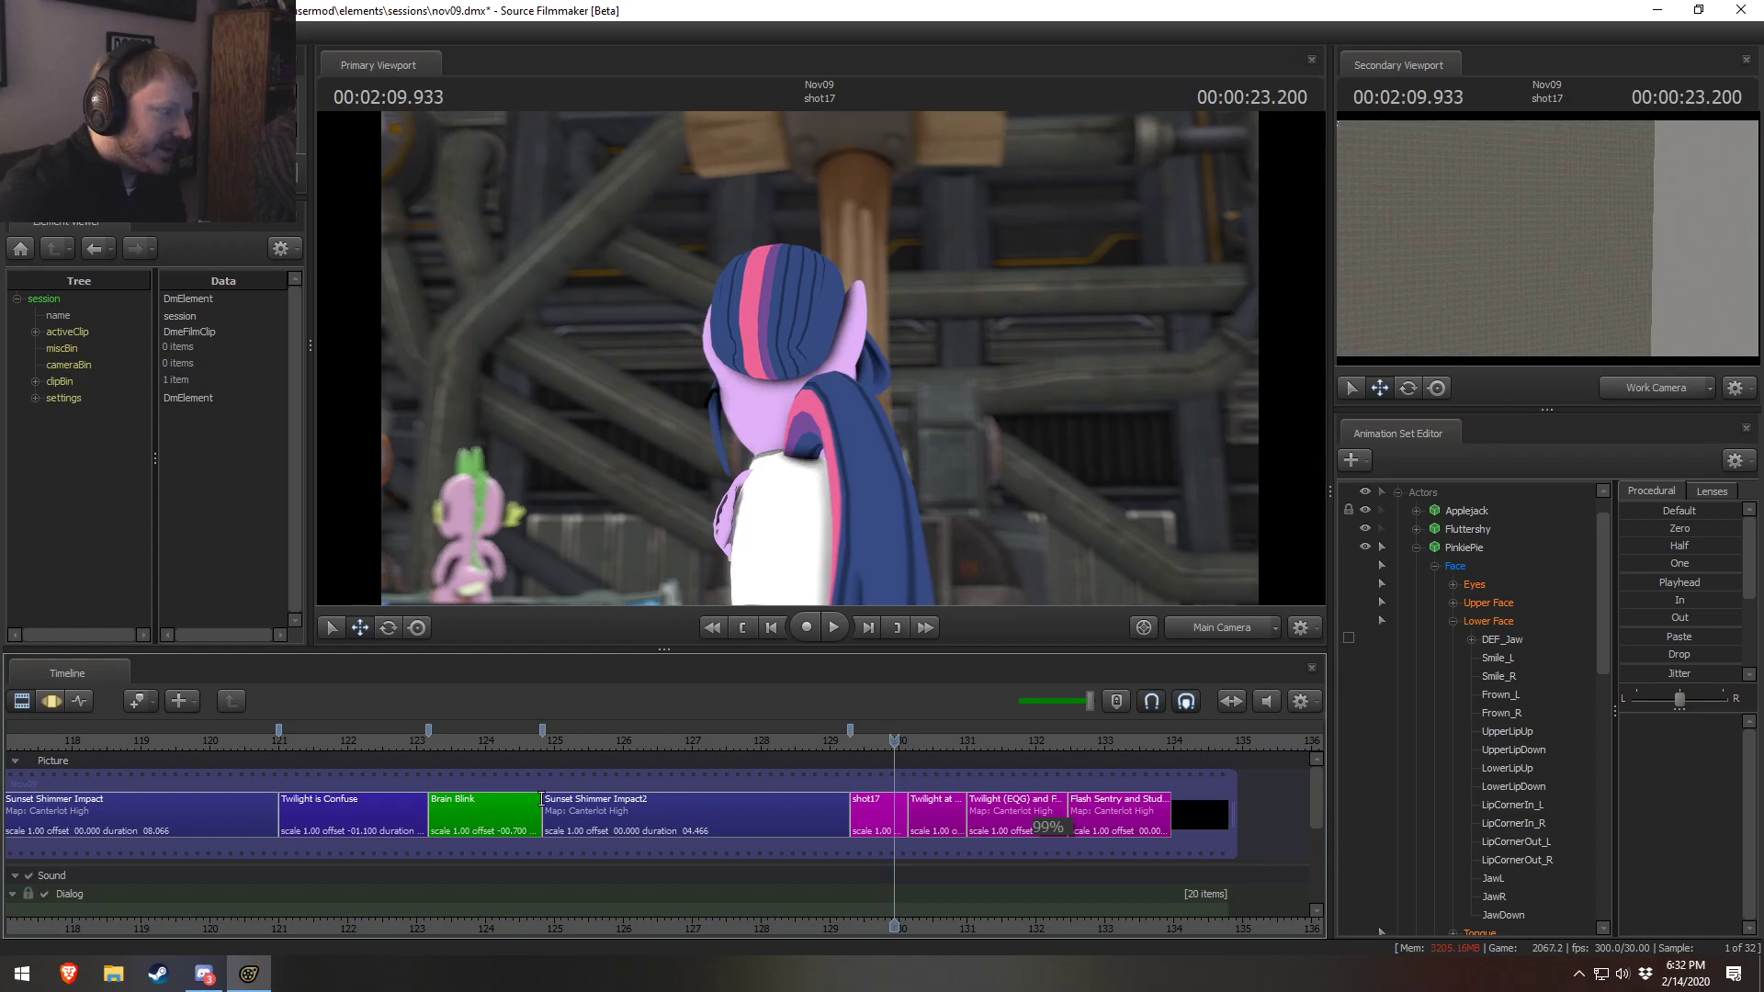
{"action": "left_click", "coordinate": [14, 895]}
Scrub through and inspect the Sunset Shimmer Impact2 and Twilight is Confuse shots
{"action": "left_click_drag", "start_coordinate": [501, 739], "coordinate": [790, 748]}
{"action": "left_click", "coordinate": [651, 804]}
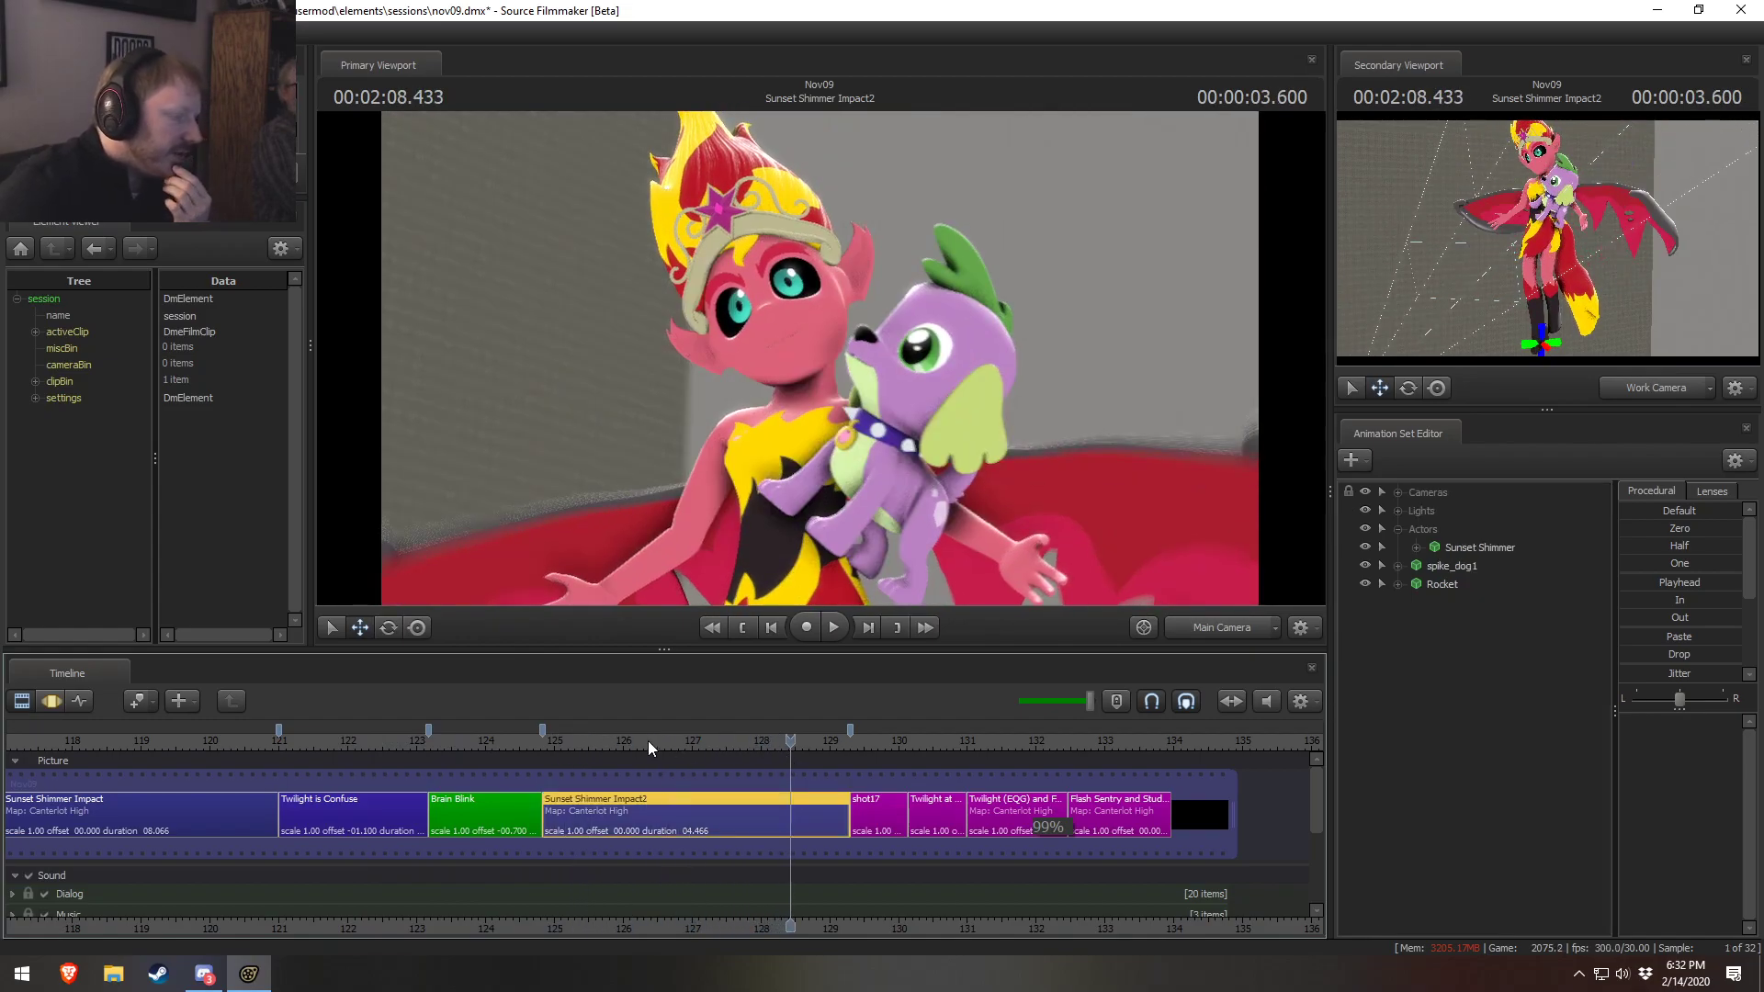
{"action": "left_click_drag", "start_coordinate": [241, 749], "coordinate": [301, 741]}
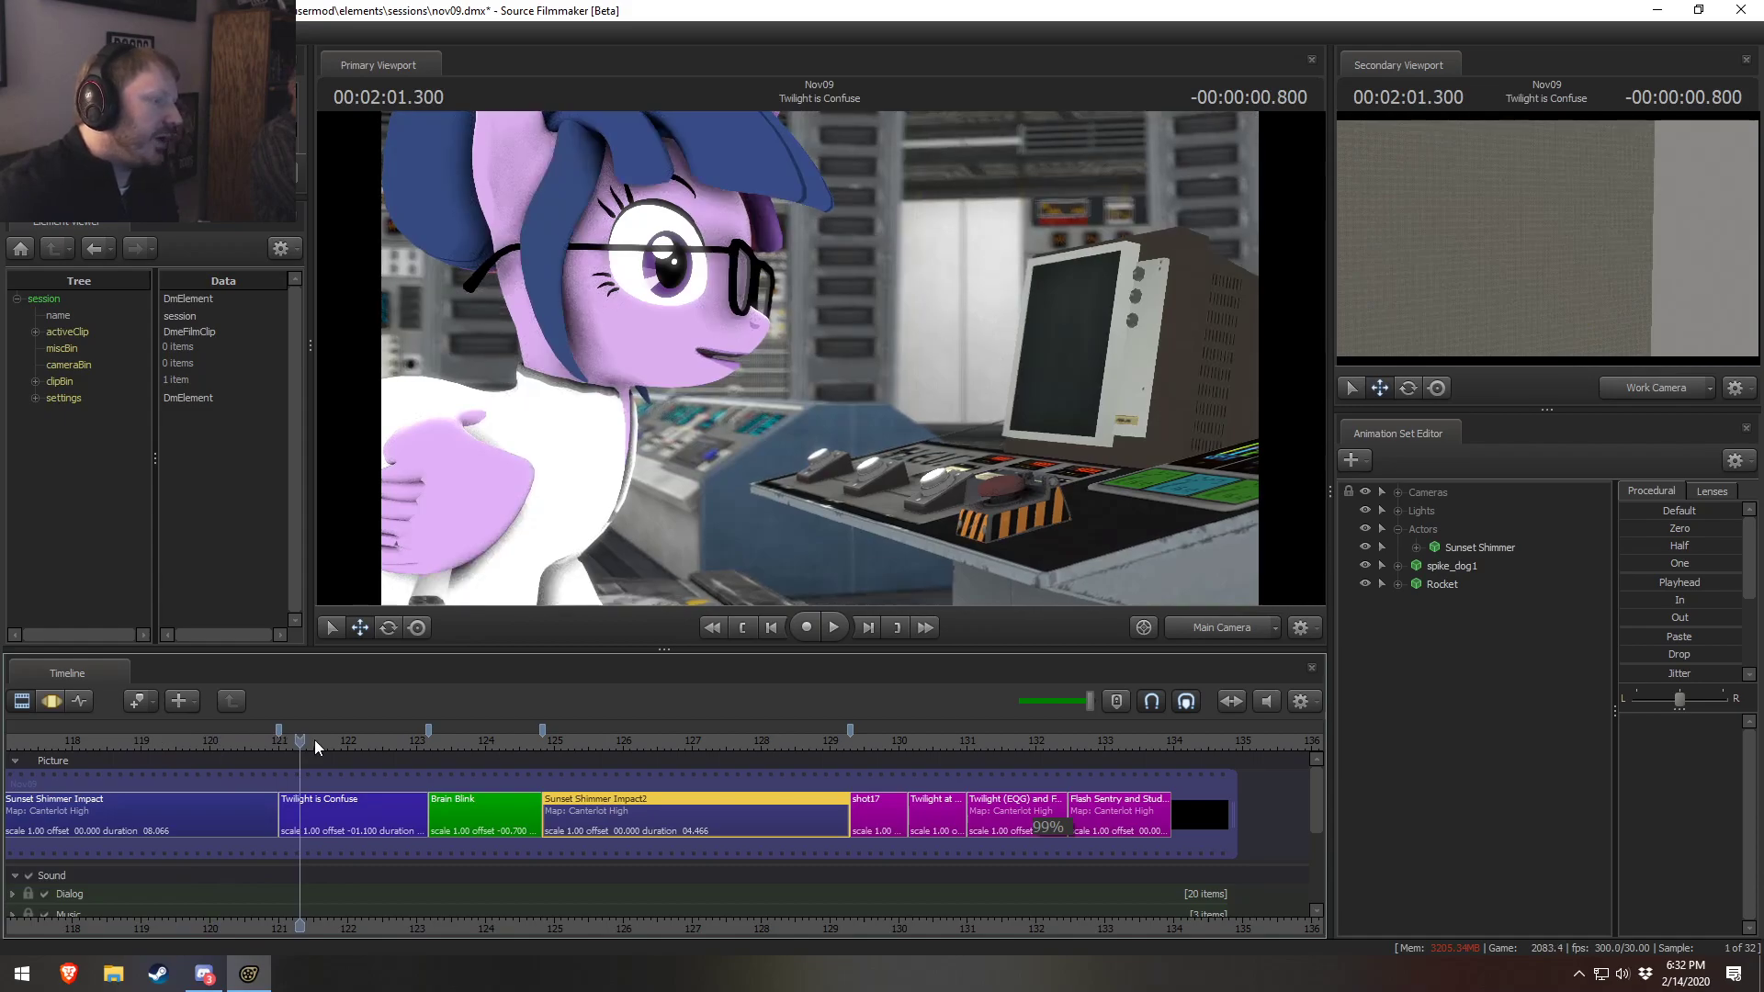
Scrub forward to the Twilight (EQG) and Friends shot and select it
{"action": "middle_click_drag", "start_coordinate": [437, 902], "coordinate": [688, 872]}
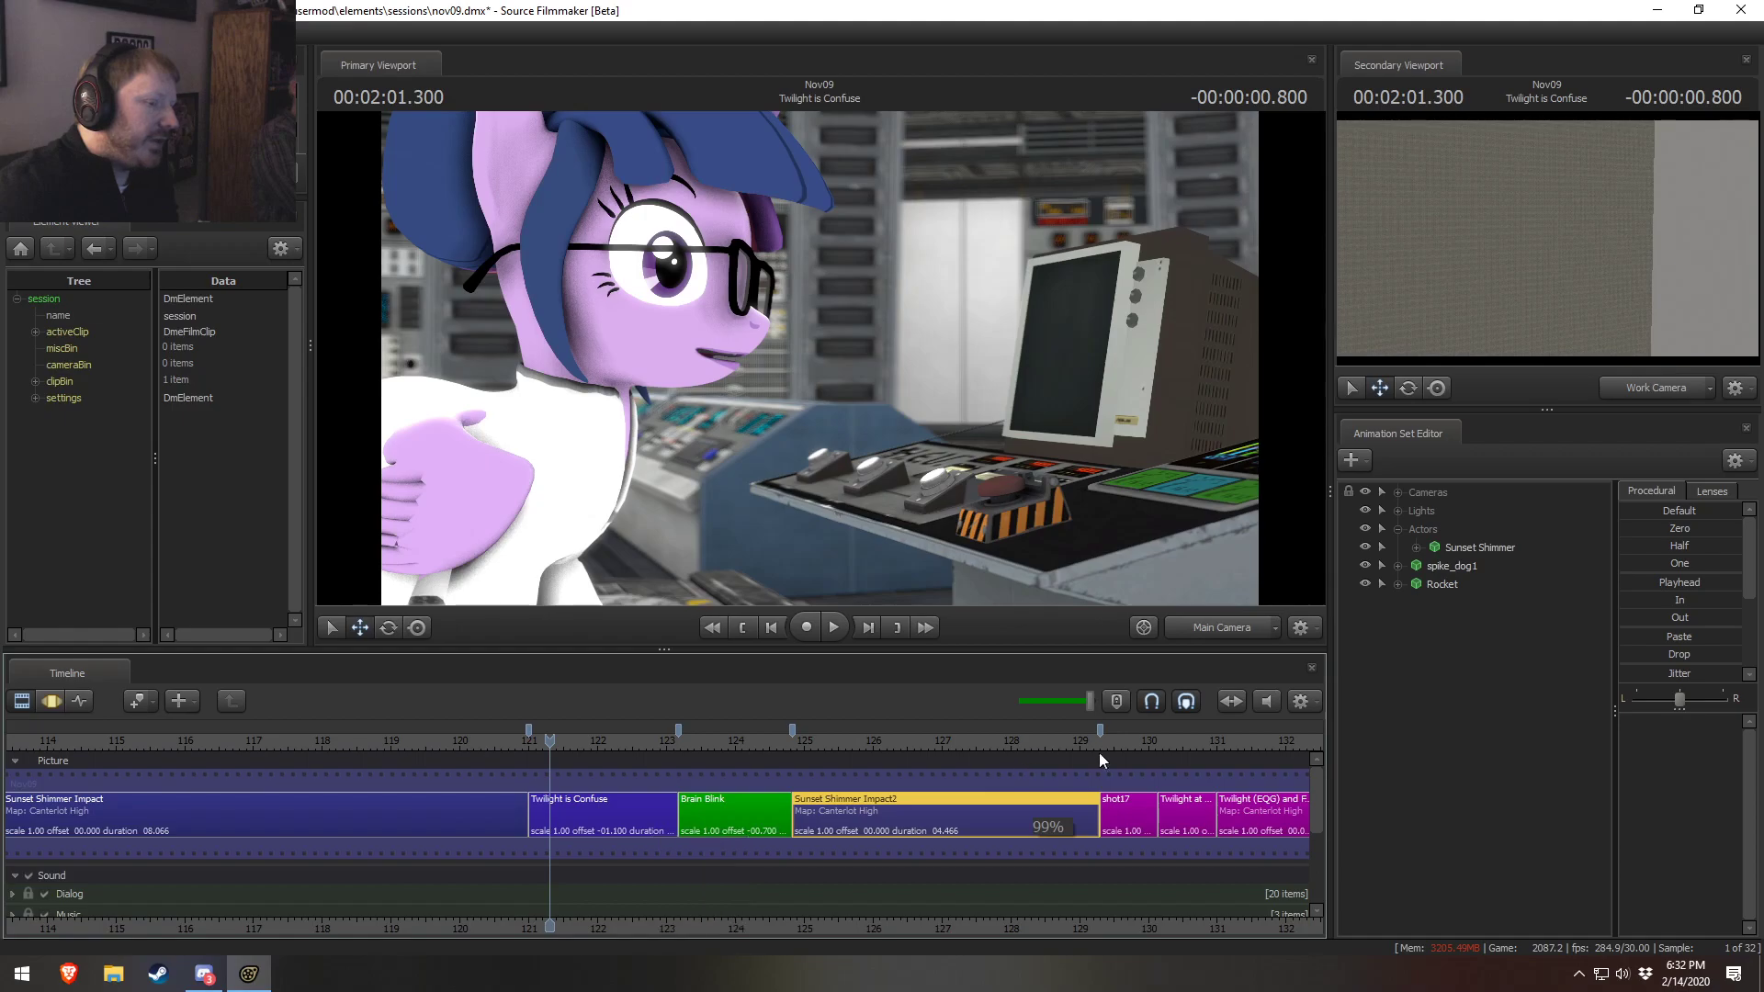
{"action": "left_click", "coordinate": [1189, 740]}
{"action": "left_click_drag", "start_coordinate": [1189, 741], "coordinate": [1274, 768]}
{"action": "left_click", "coordinate": [1261, 805]}
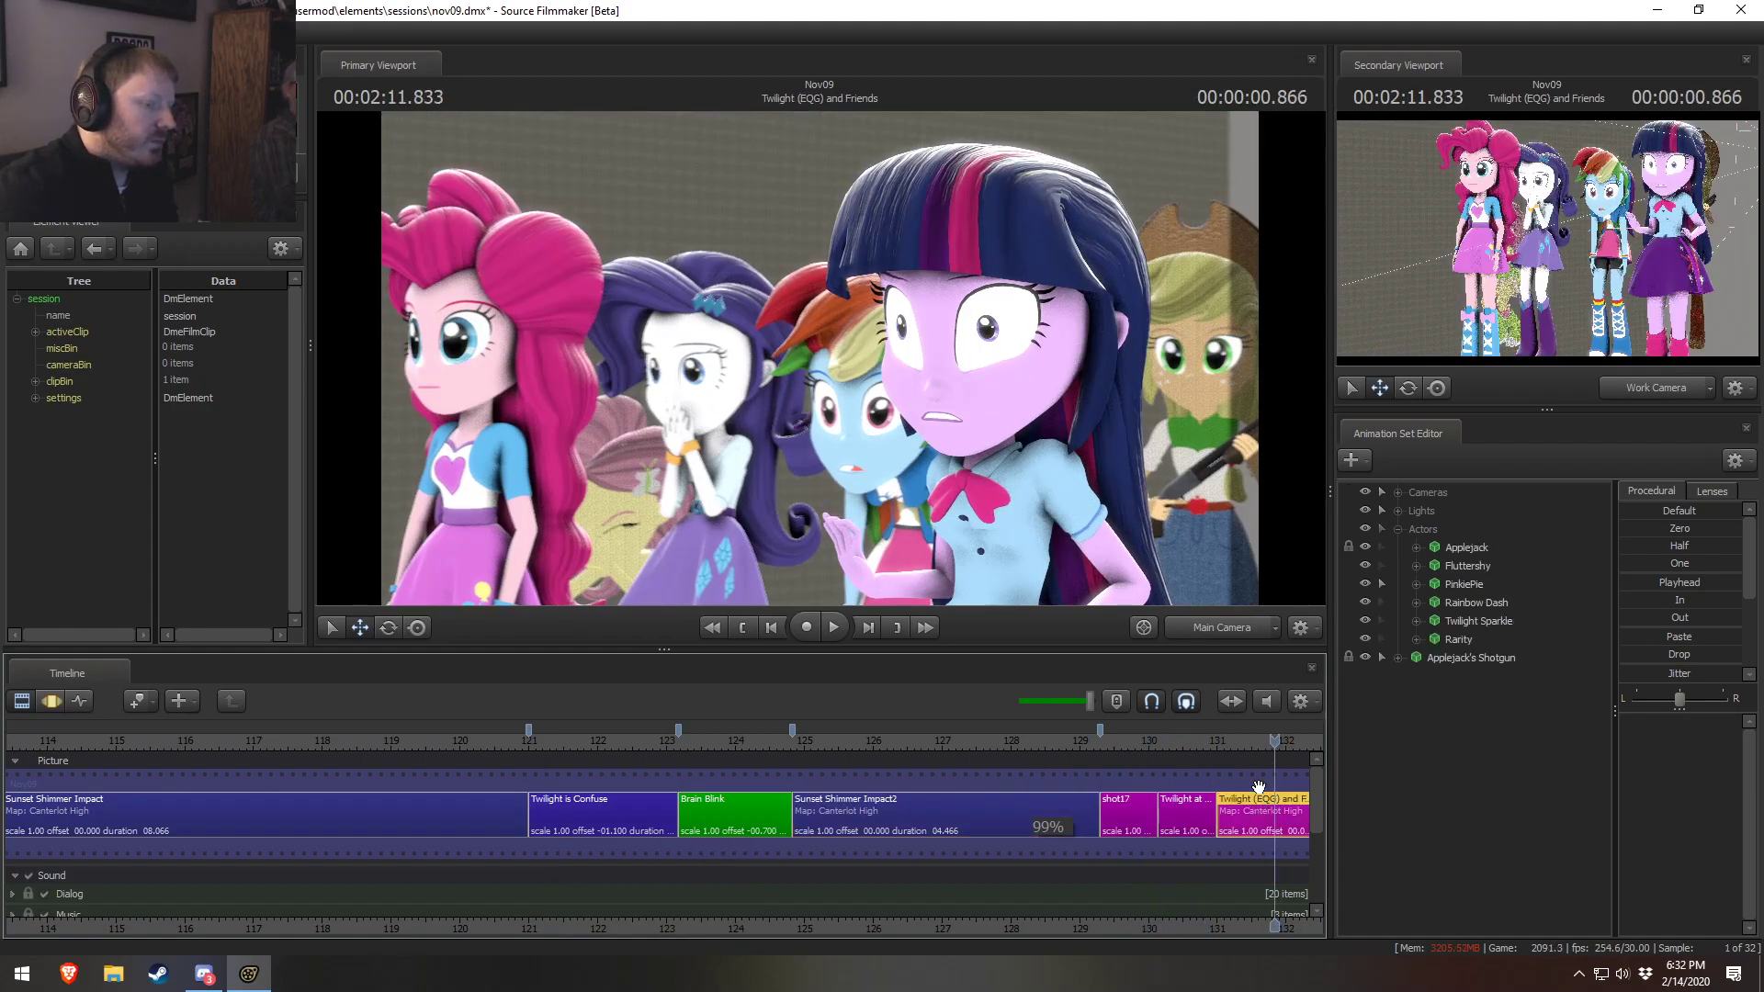
Scrub and play between the end of Sunset Shimmer Impact and Twilight is Confuse to review the transition
{"action": "left_click", "coordinate": [487, 740]}
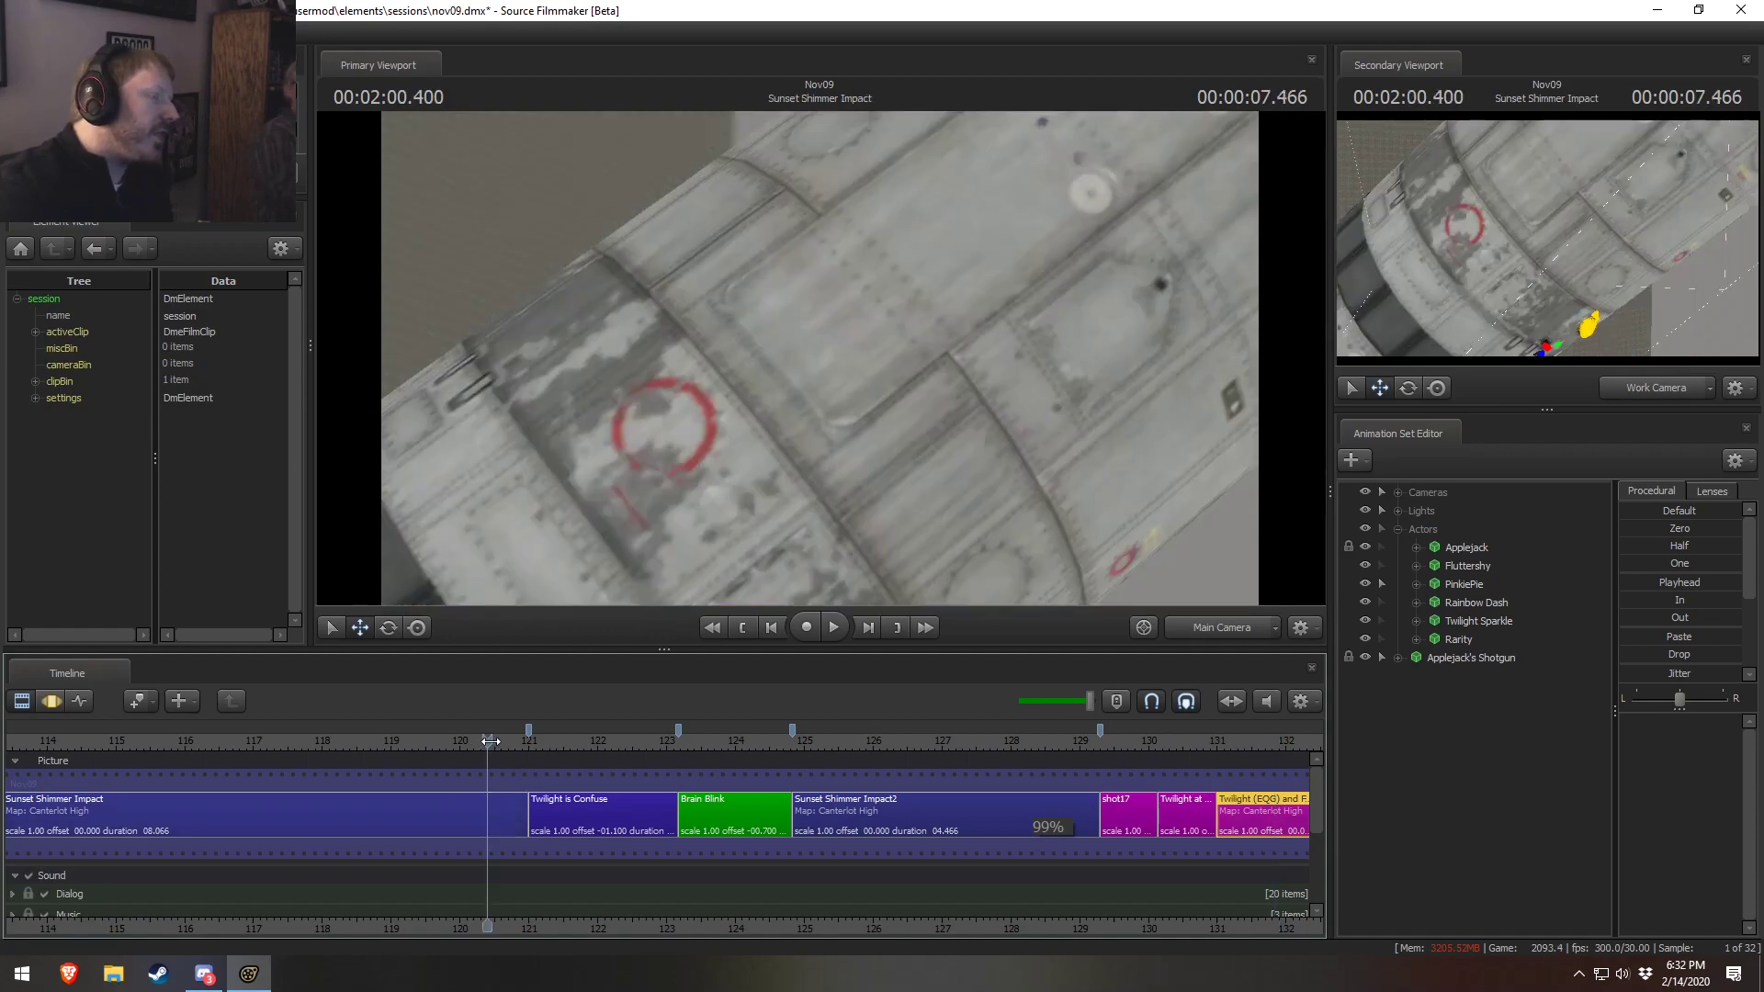
{"action": "left_click_drag", "start_coordinate": [464, 737], "coordinate": [432, 741]}
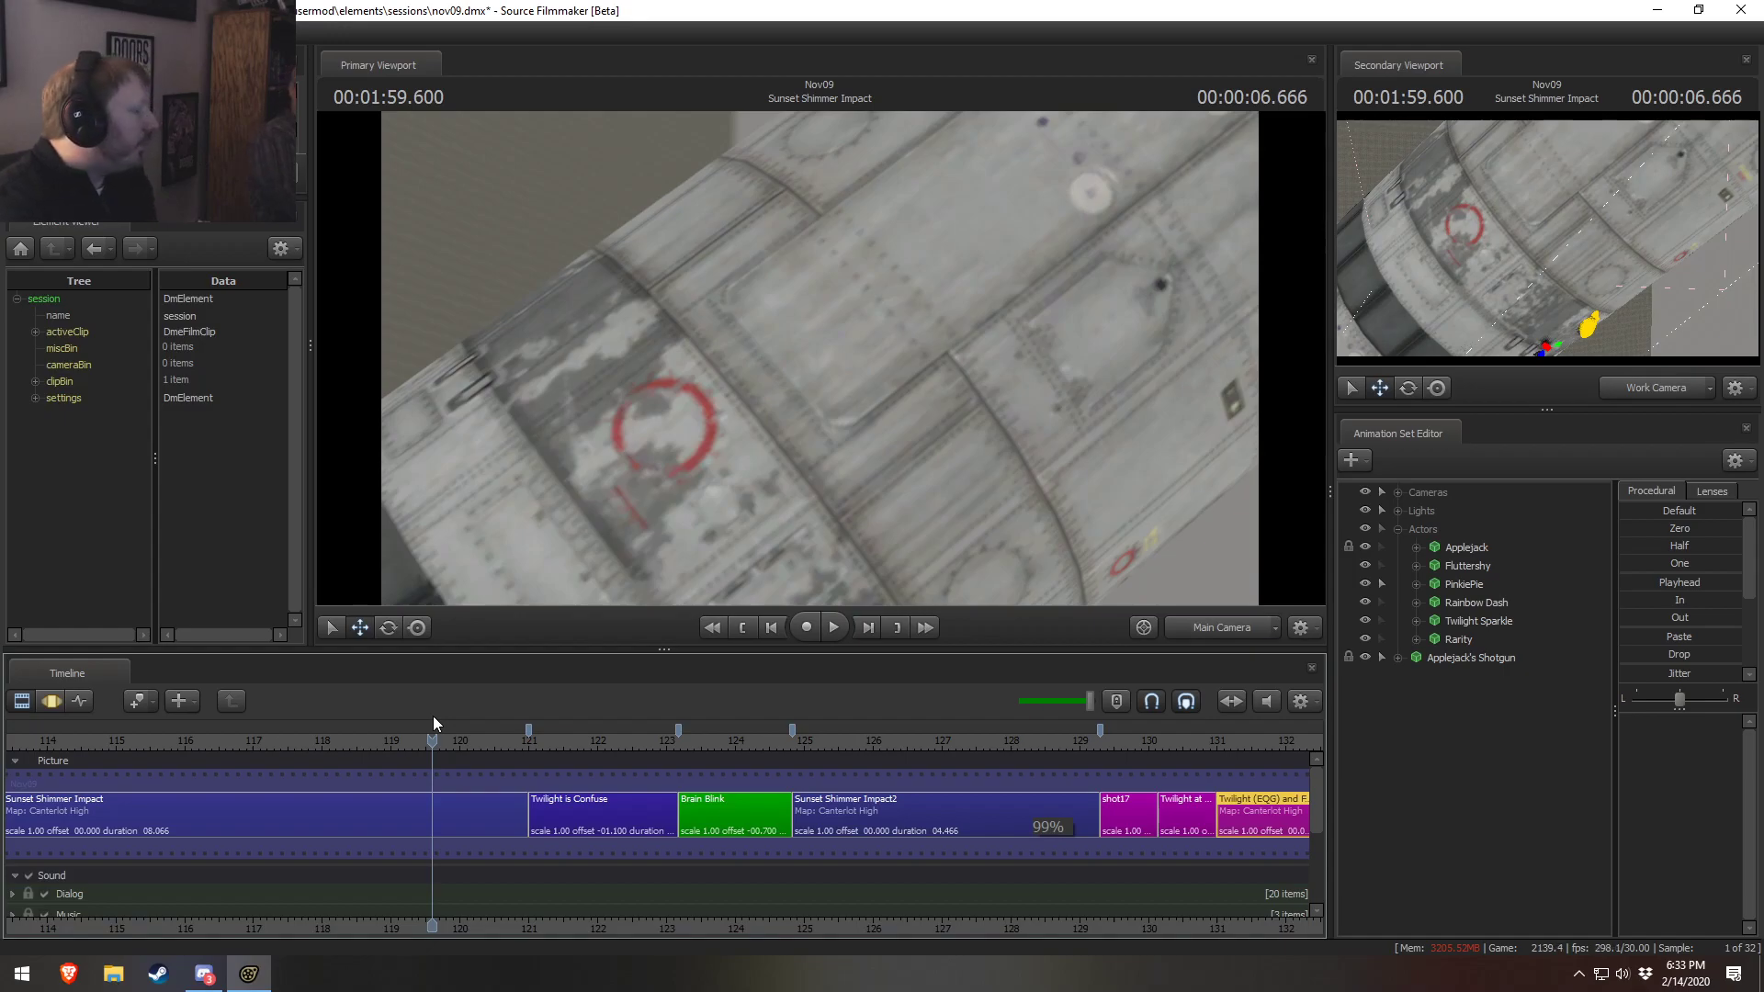
{"action": "left_click_drag", "start_coordinate": [366, 731], "coordinate": [410, 735]}
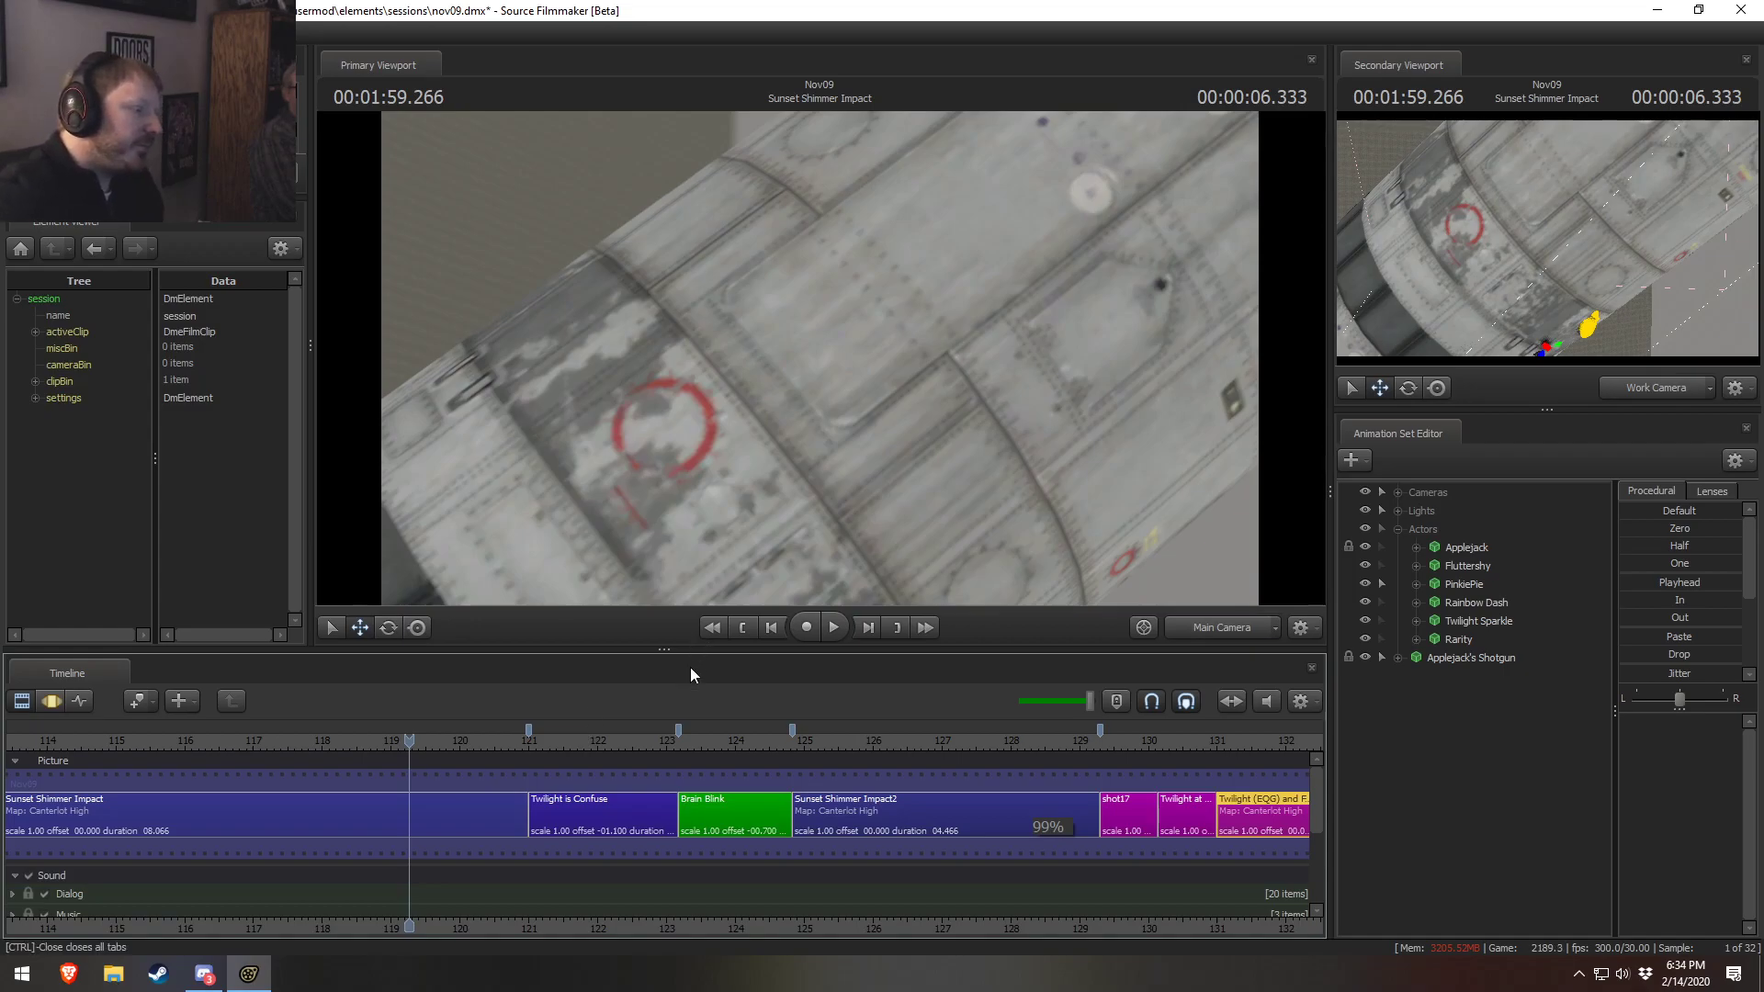
{"action": "left_click_drag", "start_coordinate": [528, 741], "coordinate": [570, 746]}
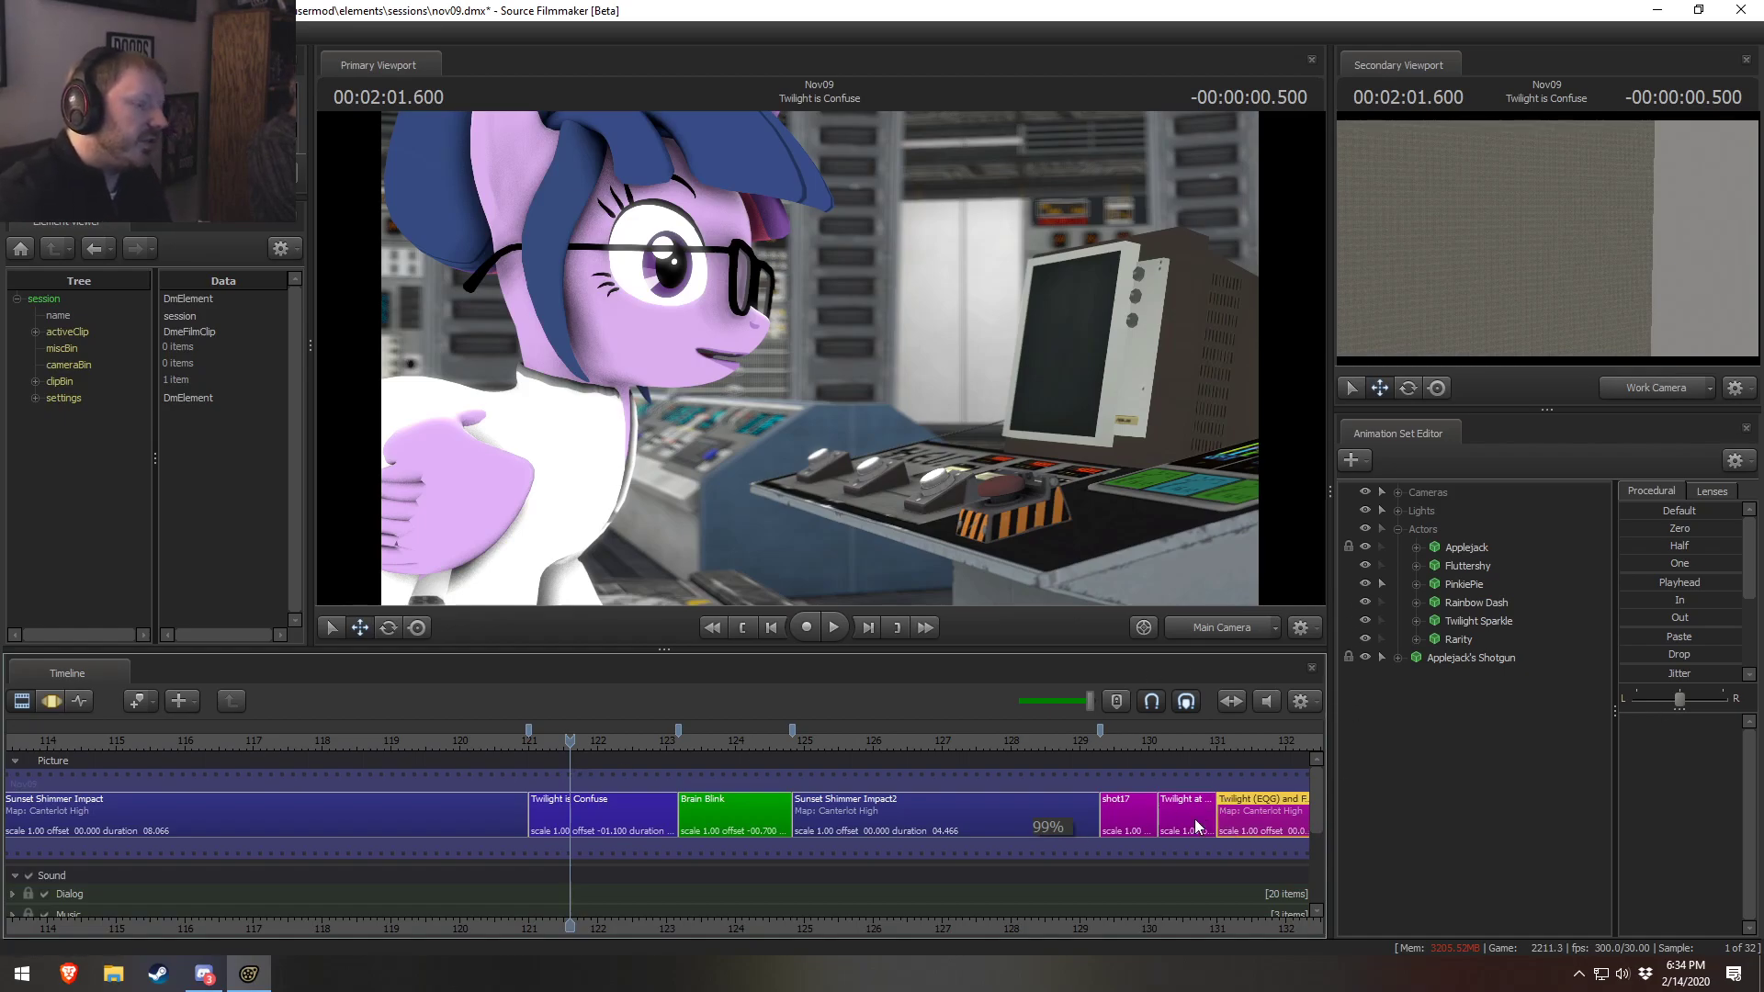
{"action": "mouse_move", "coordinate": [1194, 819]}
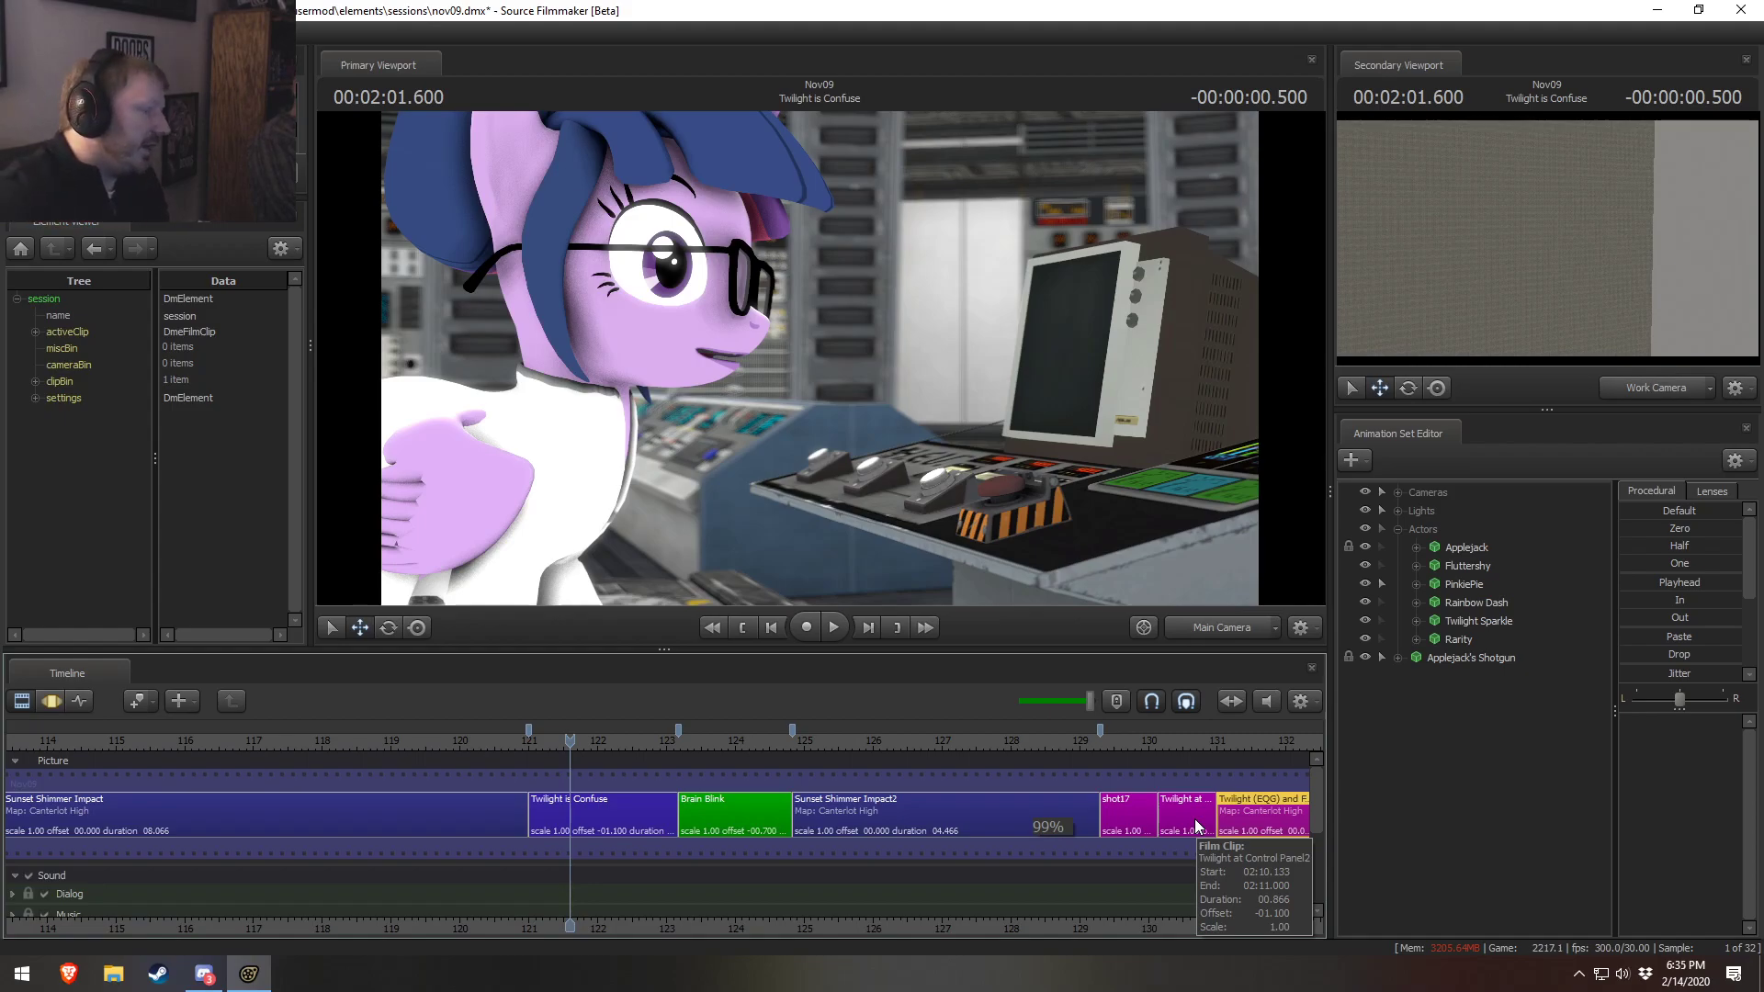
{"action": "left_click", "coordinate": [495, 740]}
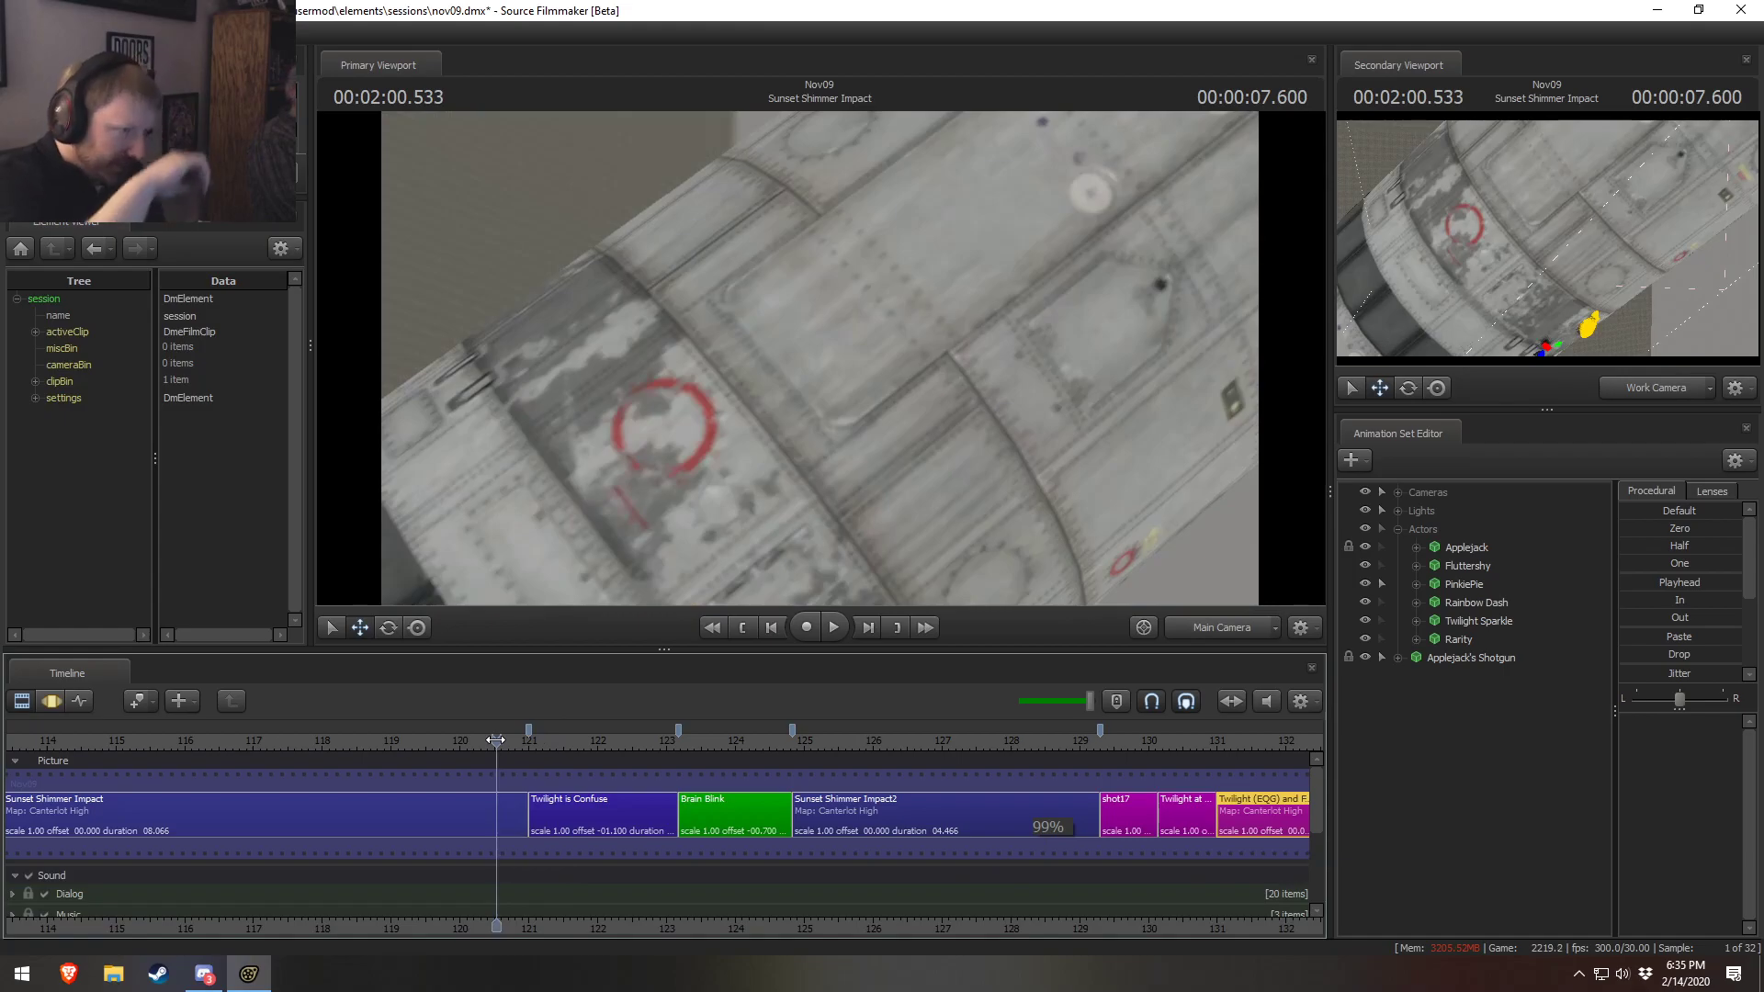
{"action": "left_click", "coordinate": [335, 726]}
{"action": "key", "text": "space"}
{"action": "key", "text": "space"}
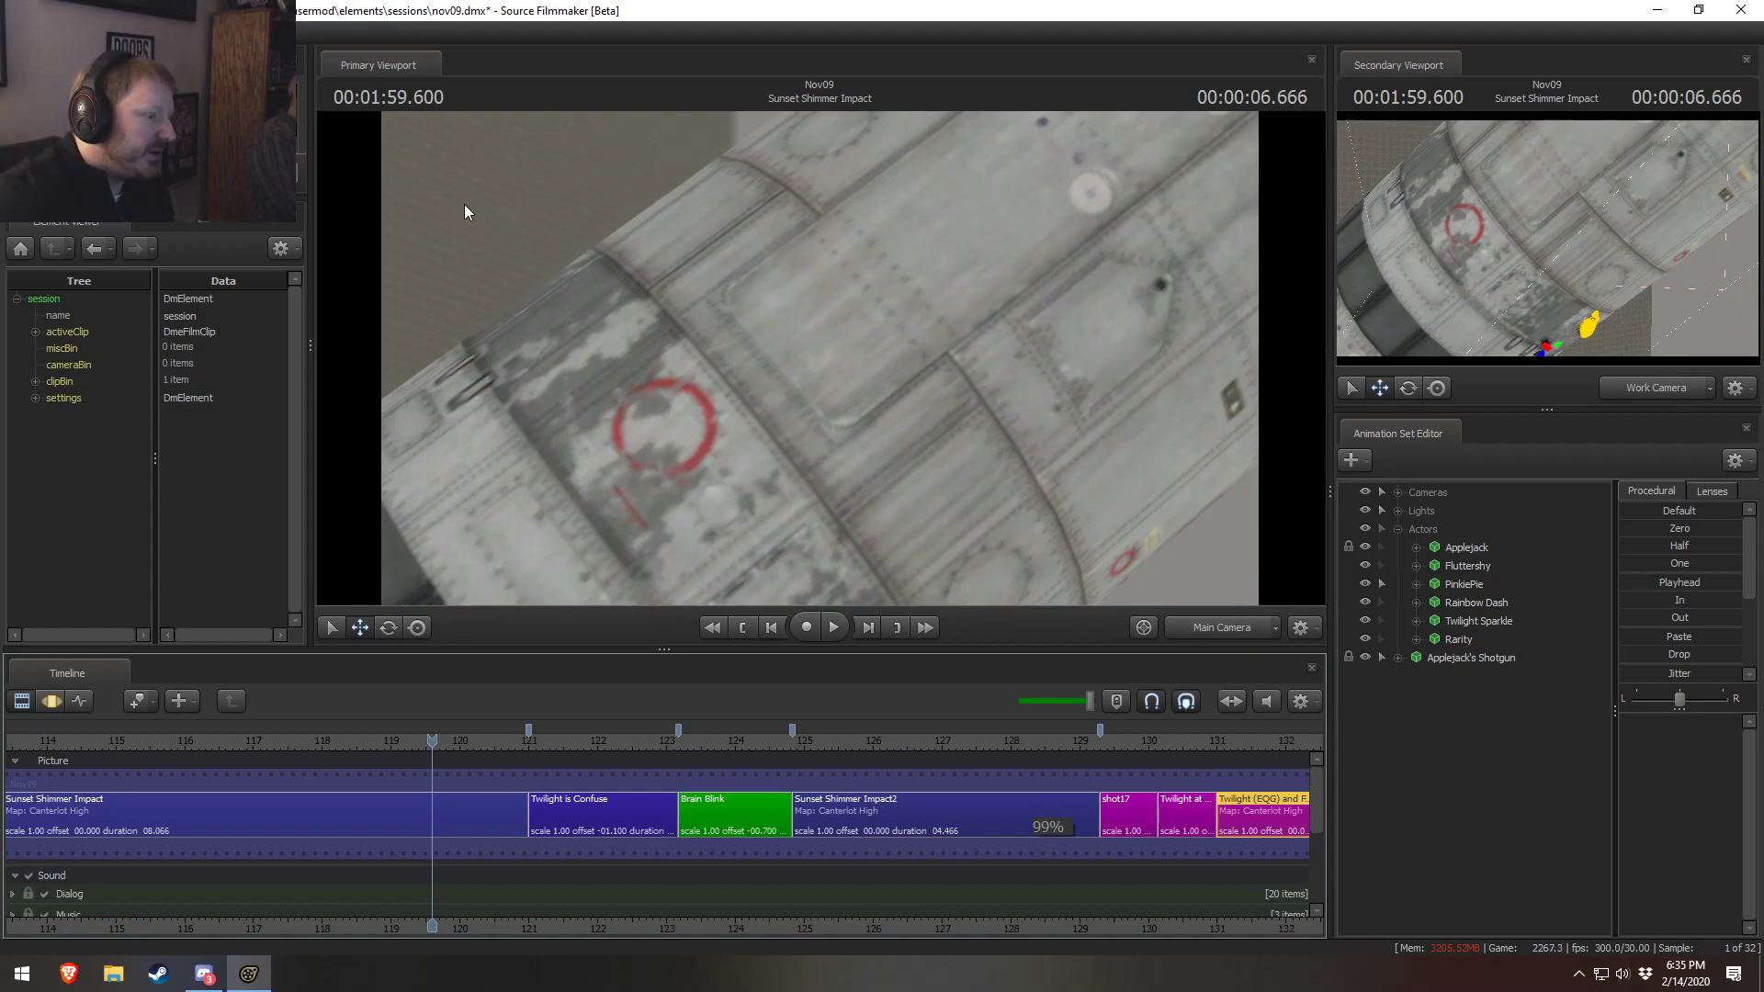
{"action": "left_click_drag", "start_coordinate": [520, 753], "coordinate": [395, 747]}
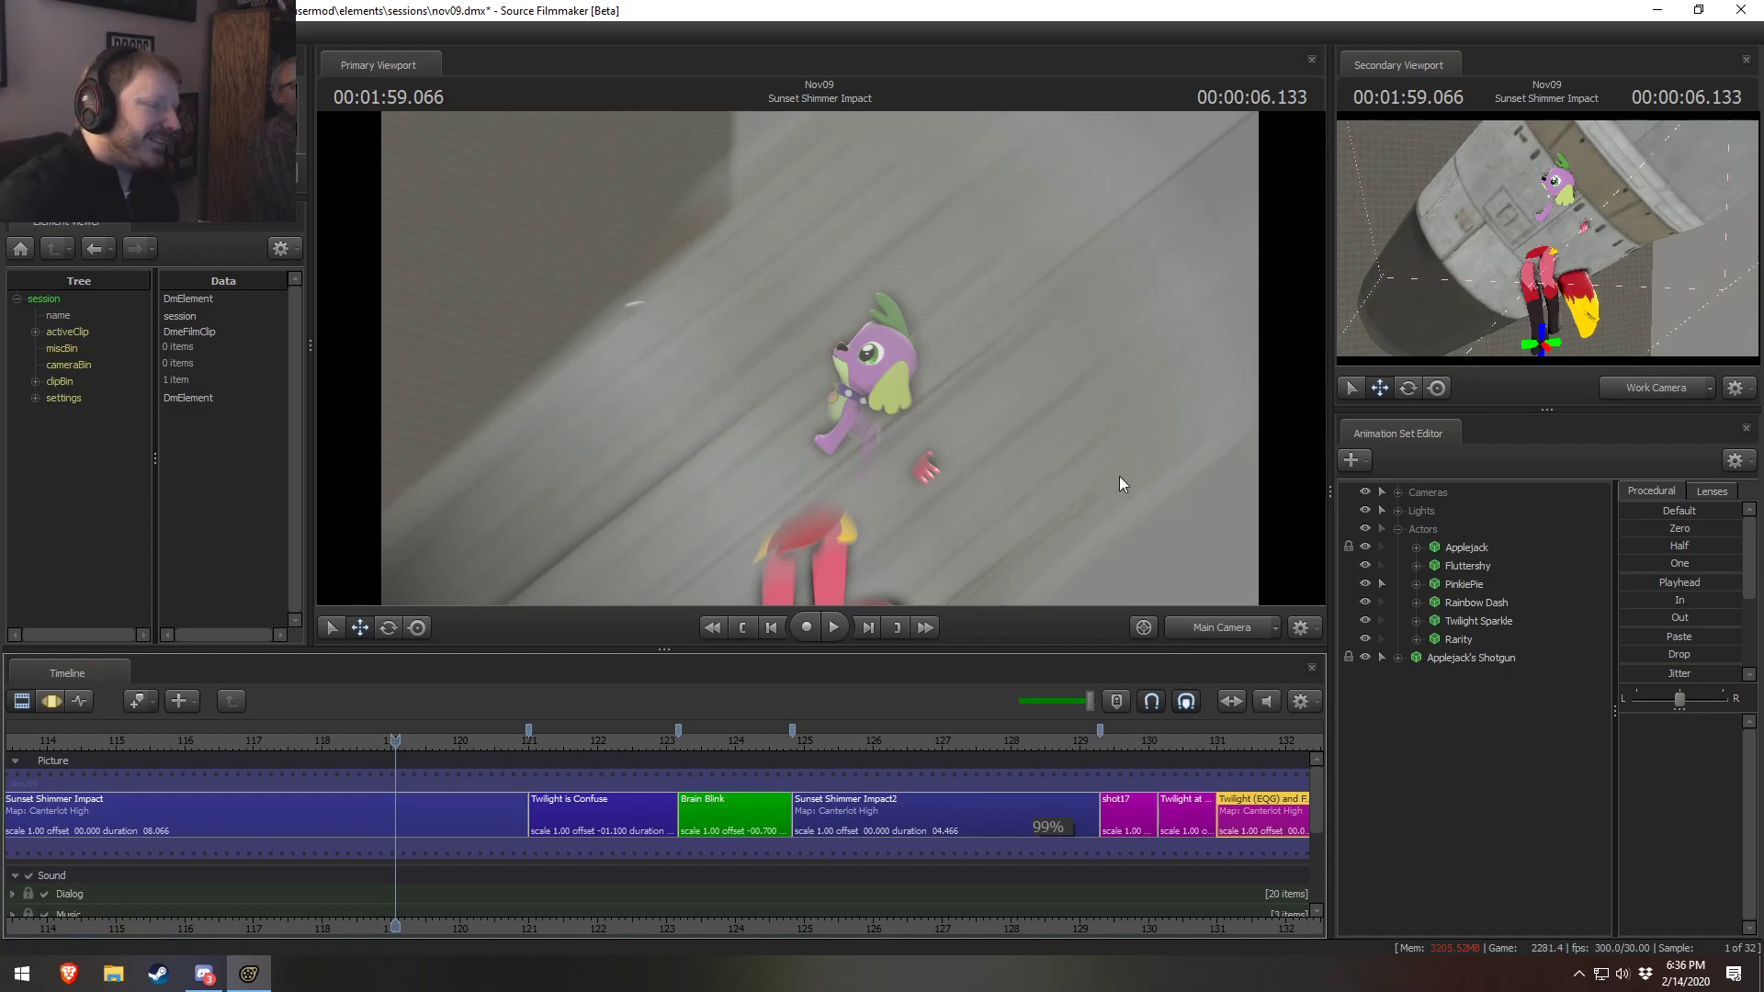
Step frame by frame around 00:01:59.066 in Sunset Shimmer Impact to examine the moment the rocket hits Sunset Shimmer and Spike
{"action": "key", "text": "Right"}
{"action": "key", "text": "Left"}
{"action": "key", "text": "Left"}
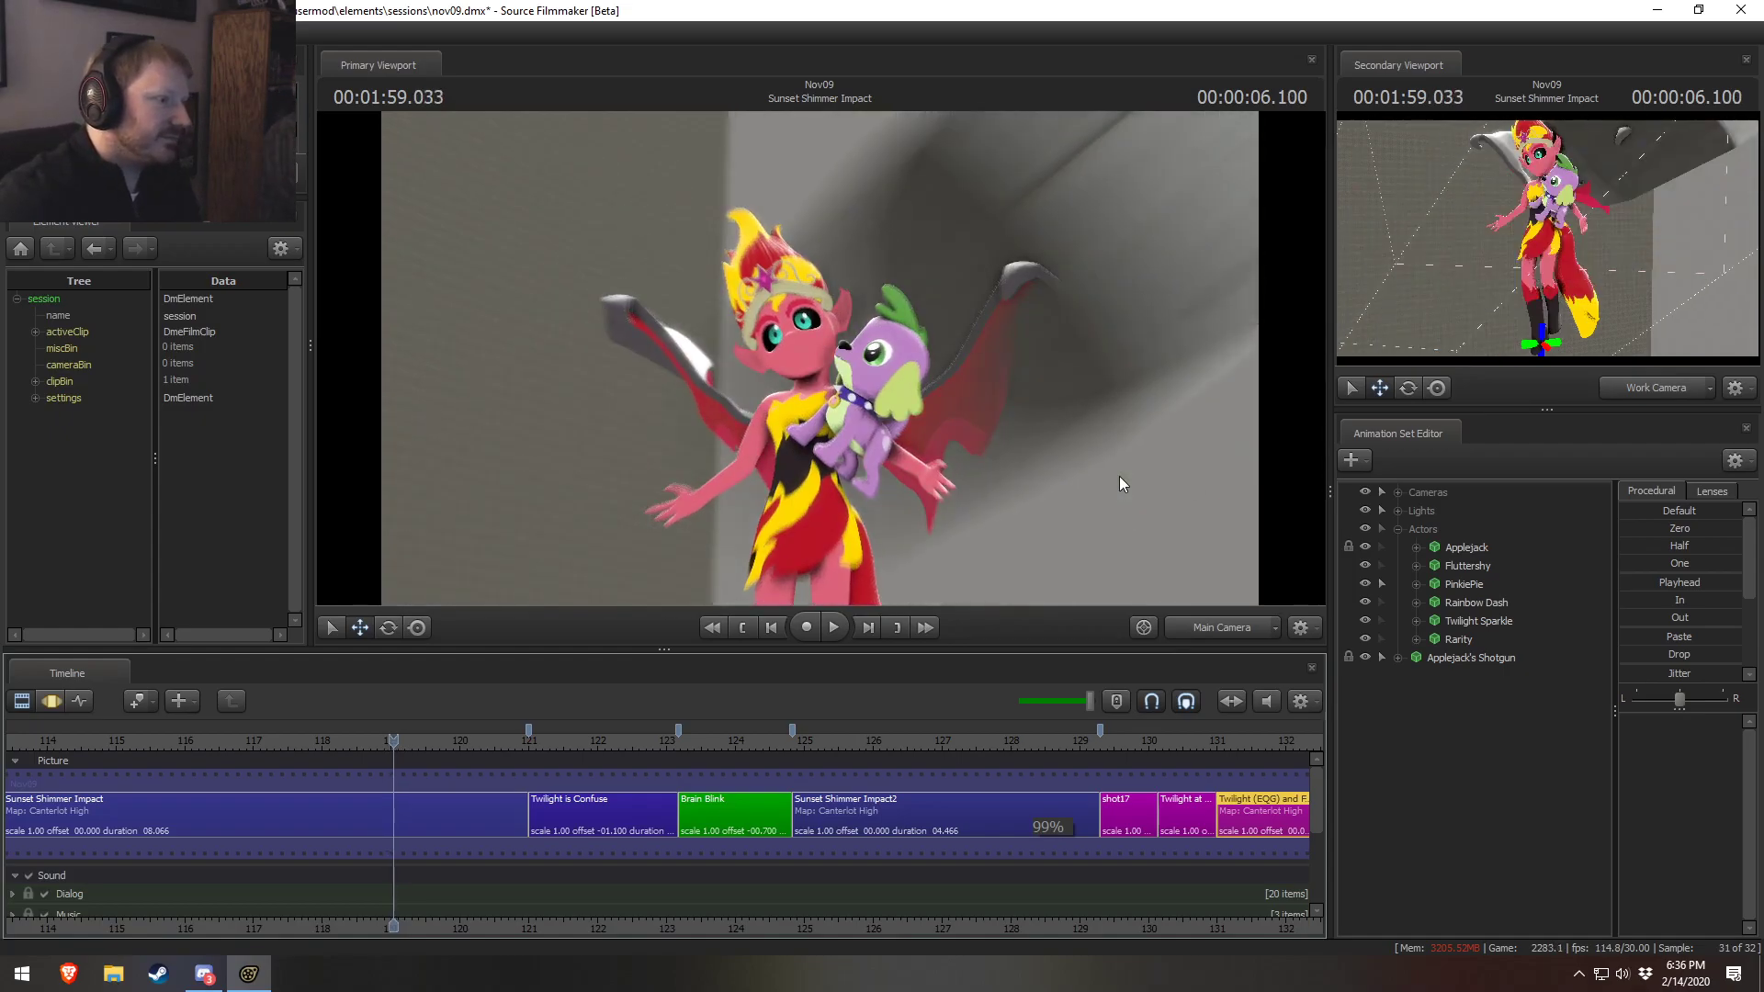
{"action": "key", "text": "Right"}
{"action": "key", "text": "Left"}
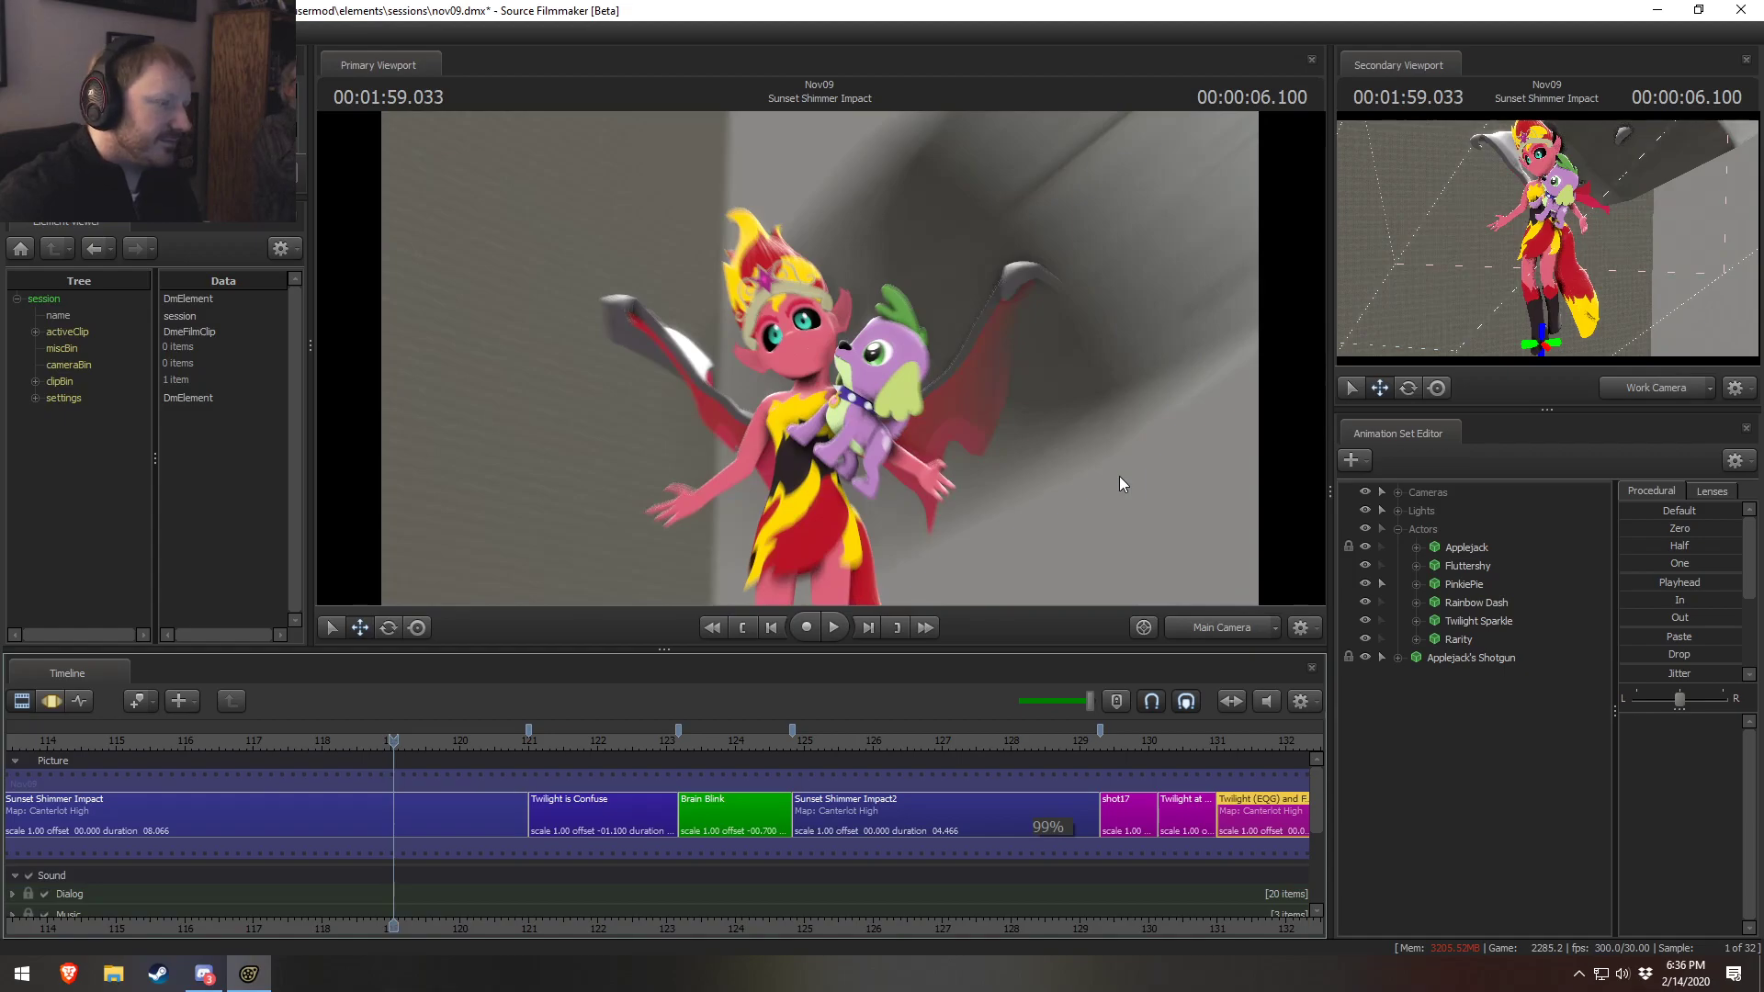
{"action": "key", "text": "Right"}
{"action": "key", "text": "Right"}
{"action": "key", "text": "Left"}
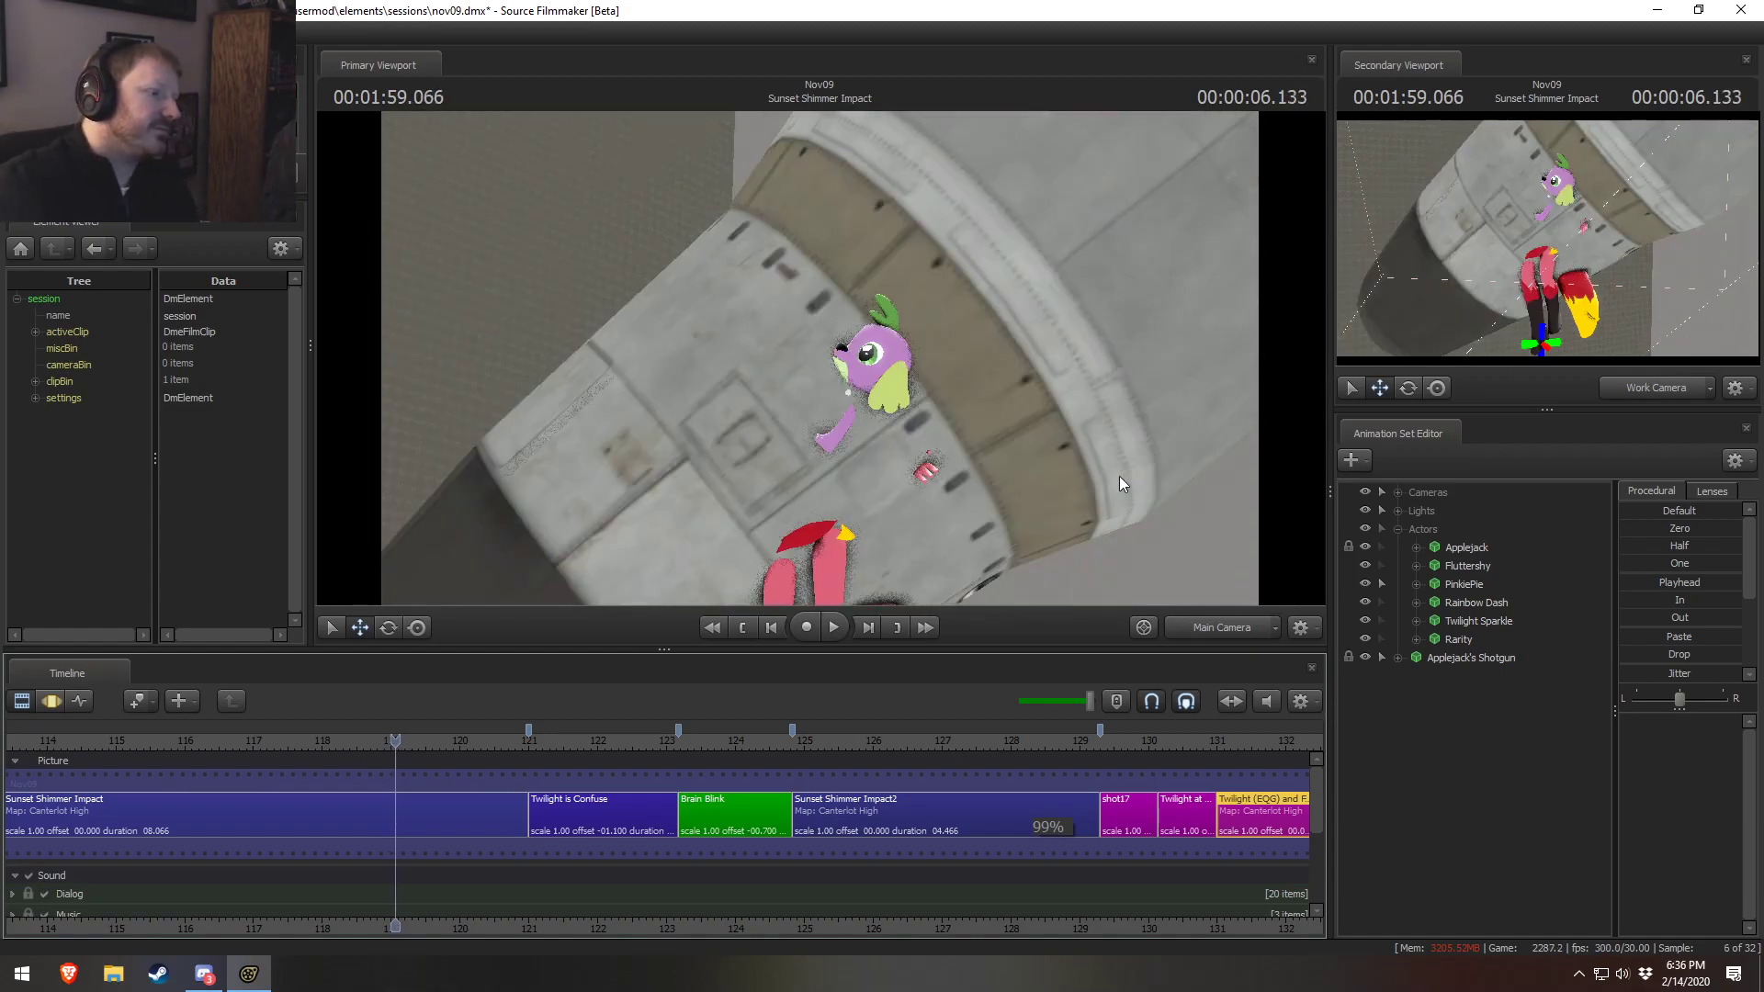
{"action": "key", "text": "Right"}
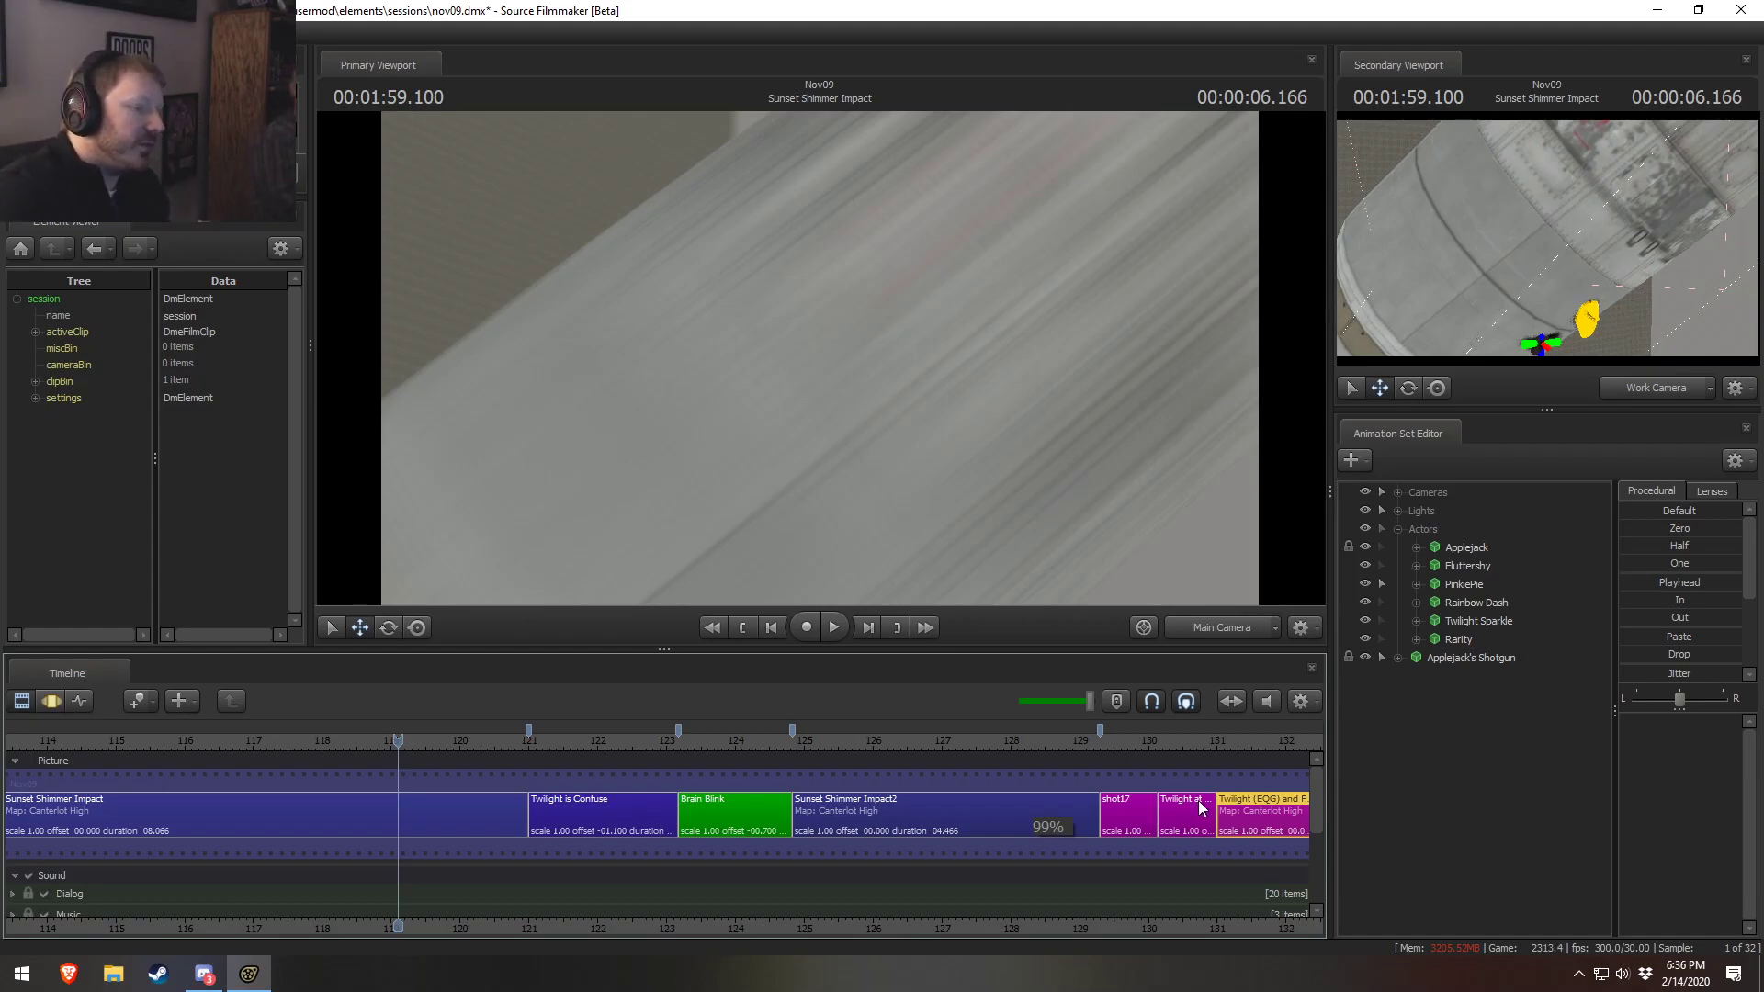
Scrub through Twilight is Confuse to the start of Sunset Shimmer Impact2 and select the Sunset Shimmer Impact2 shot
{"action": "left_click_drag", "start_coordinate": [514, 769], "coordinate": [619, 768]}
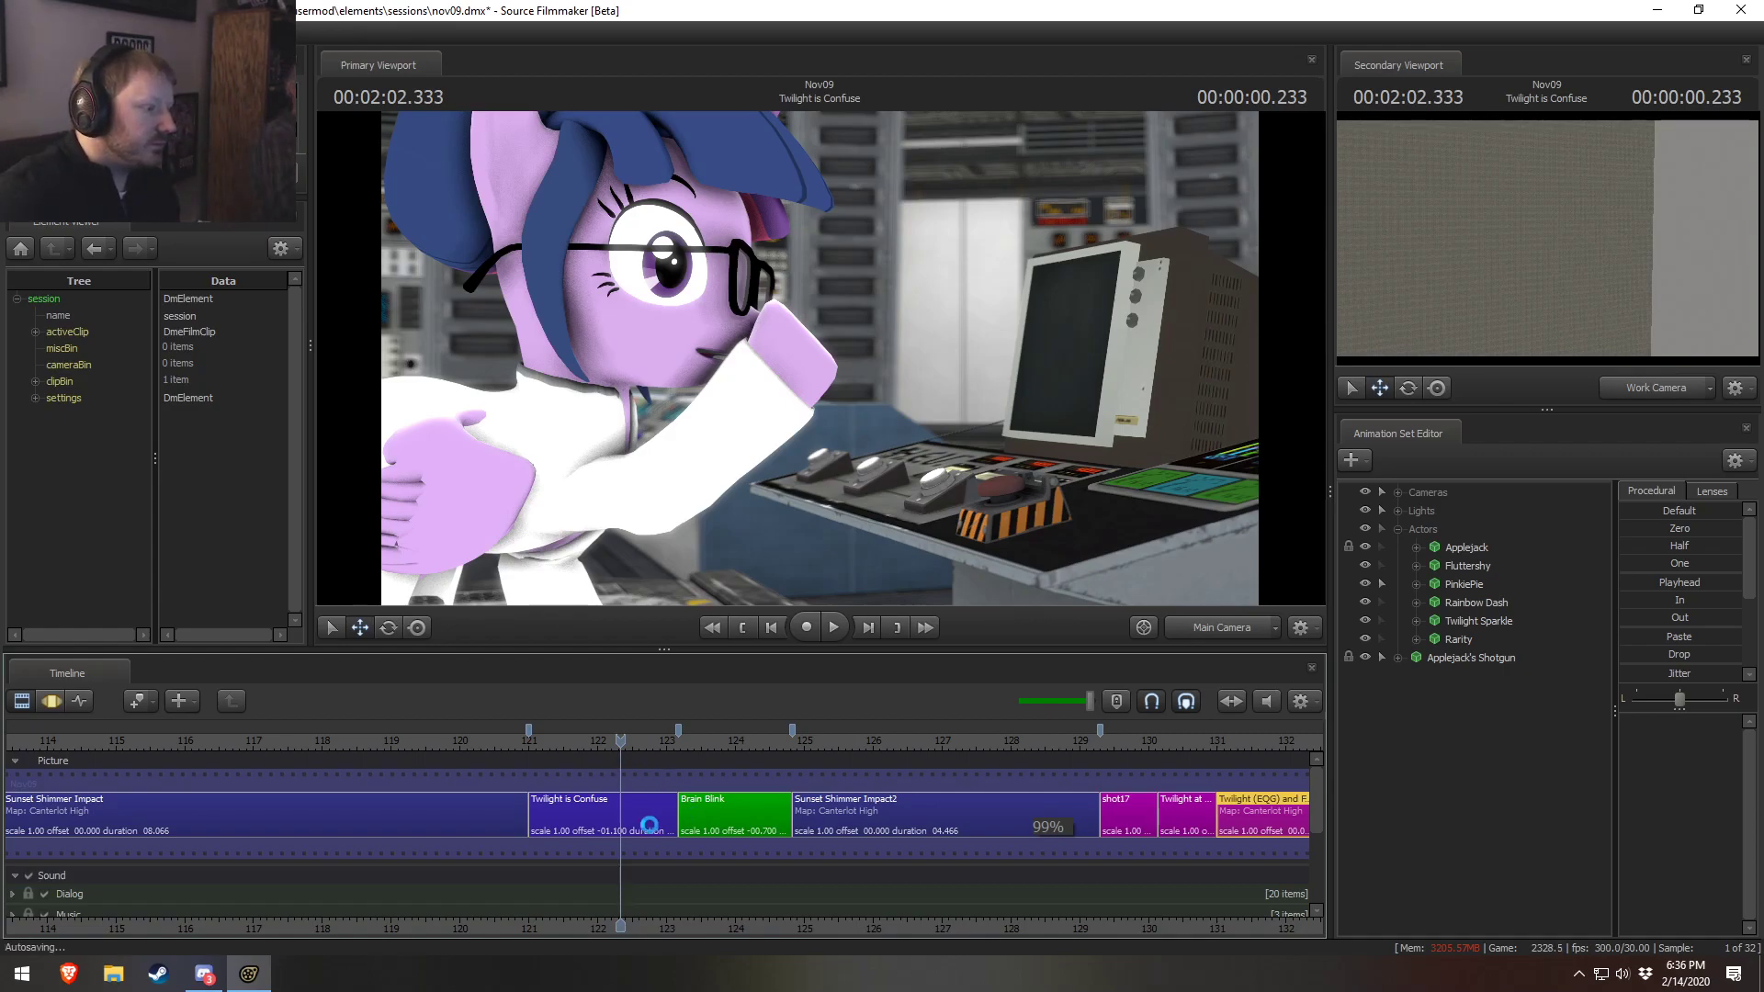
{"action": "left_click", "coordinate": [619, 816]}
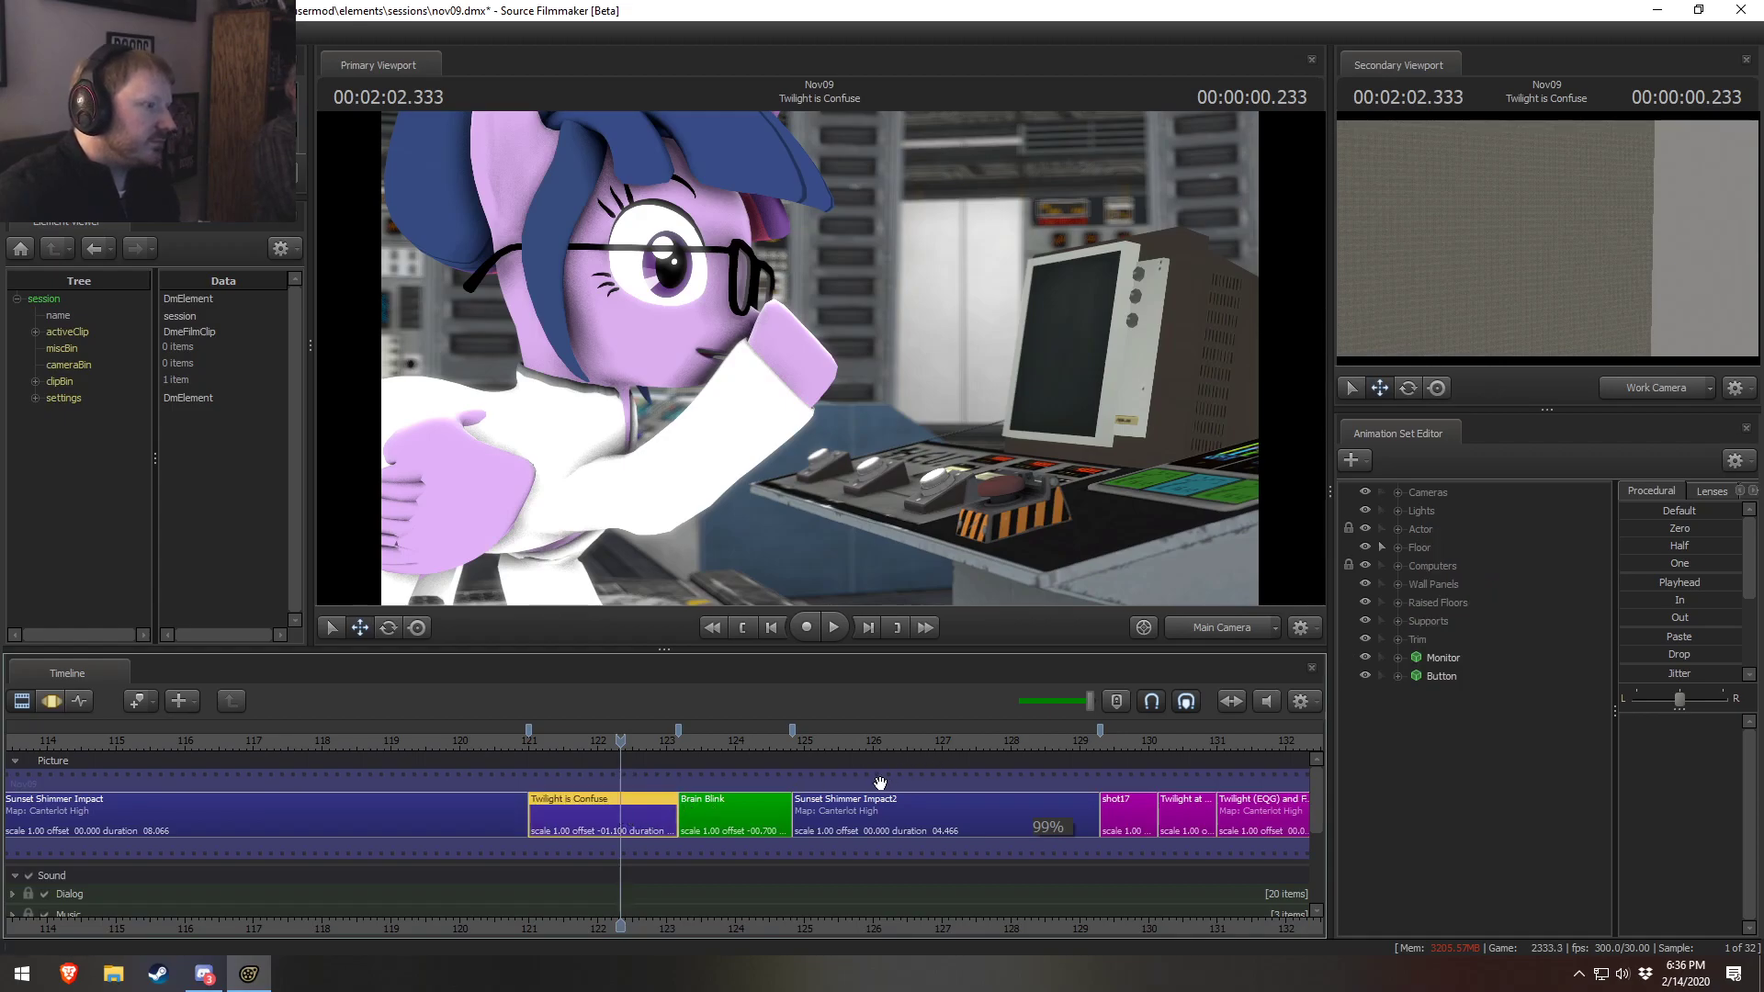
{"action": "left_click_drag", "start_coordinate": [627, 744], "coordinate": [878, 813]}
{"action": "left_click_drag", "start_coordinate": [934, 927], "coordinate": [787, 924]}
{"action": "left_click_drag", "start_coordinate": [737, 745], "coordinate": [664, 746]}
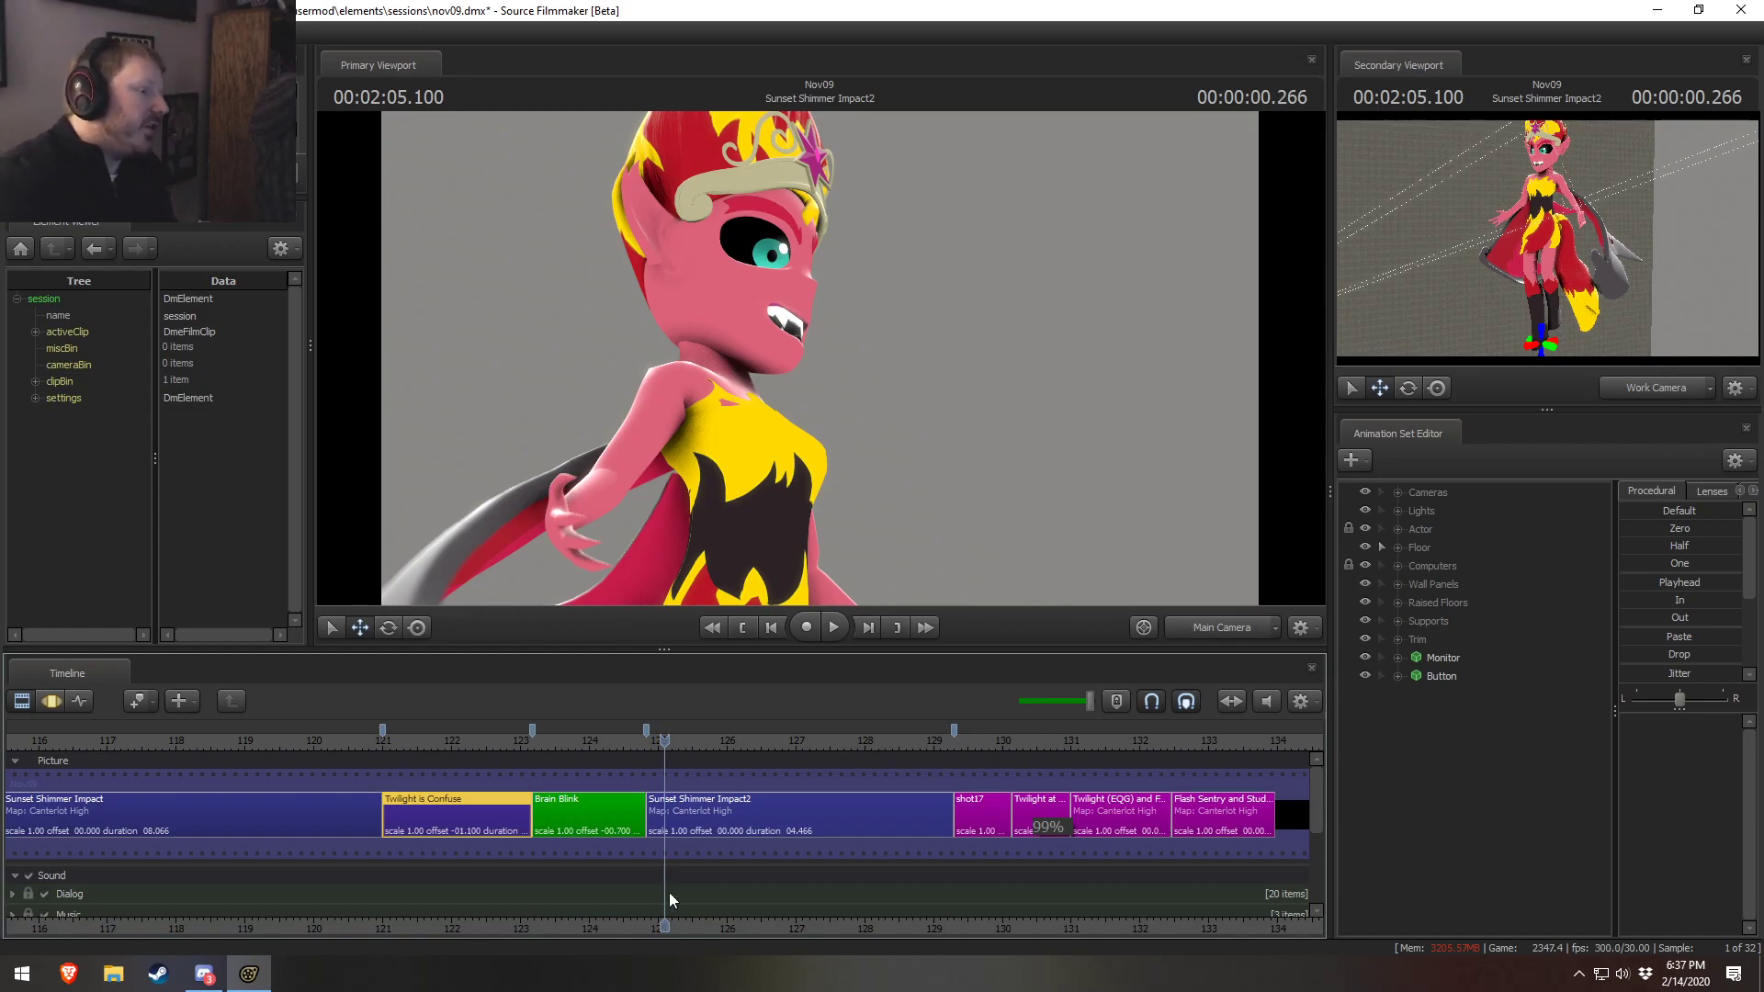
{"action": "mouse_move", "coordinate": [681, 744]}
{"action": "left_mouse_down"}
{"action": "mouse_move", "coordinate": [709, 744]}
{"action": "mouse_move", "coordinate": [642, 741]}
{"action": "mouse_move", "coordinate": [658, 741]}
{"action": "left_mouse_up"}
{"action": "left_click", "coordinate": [682, 817]}
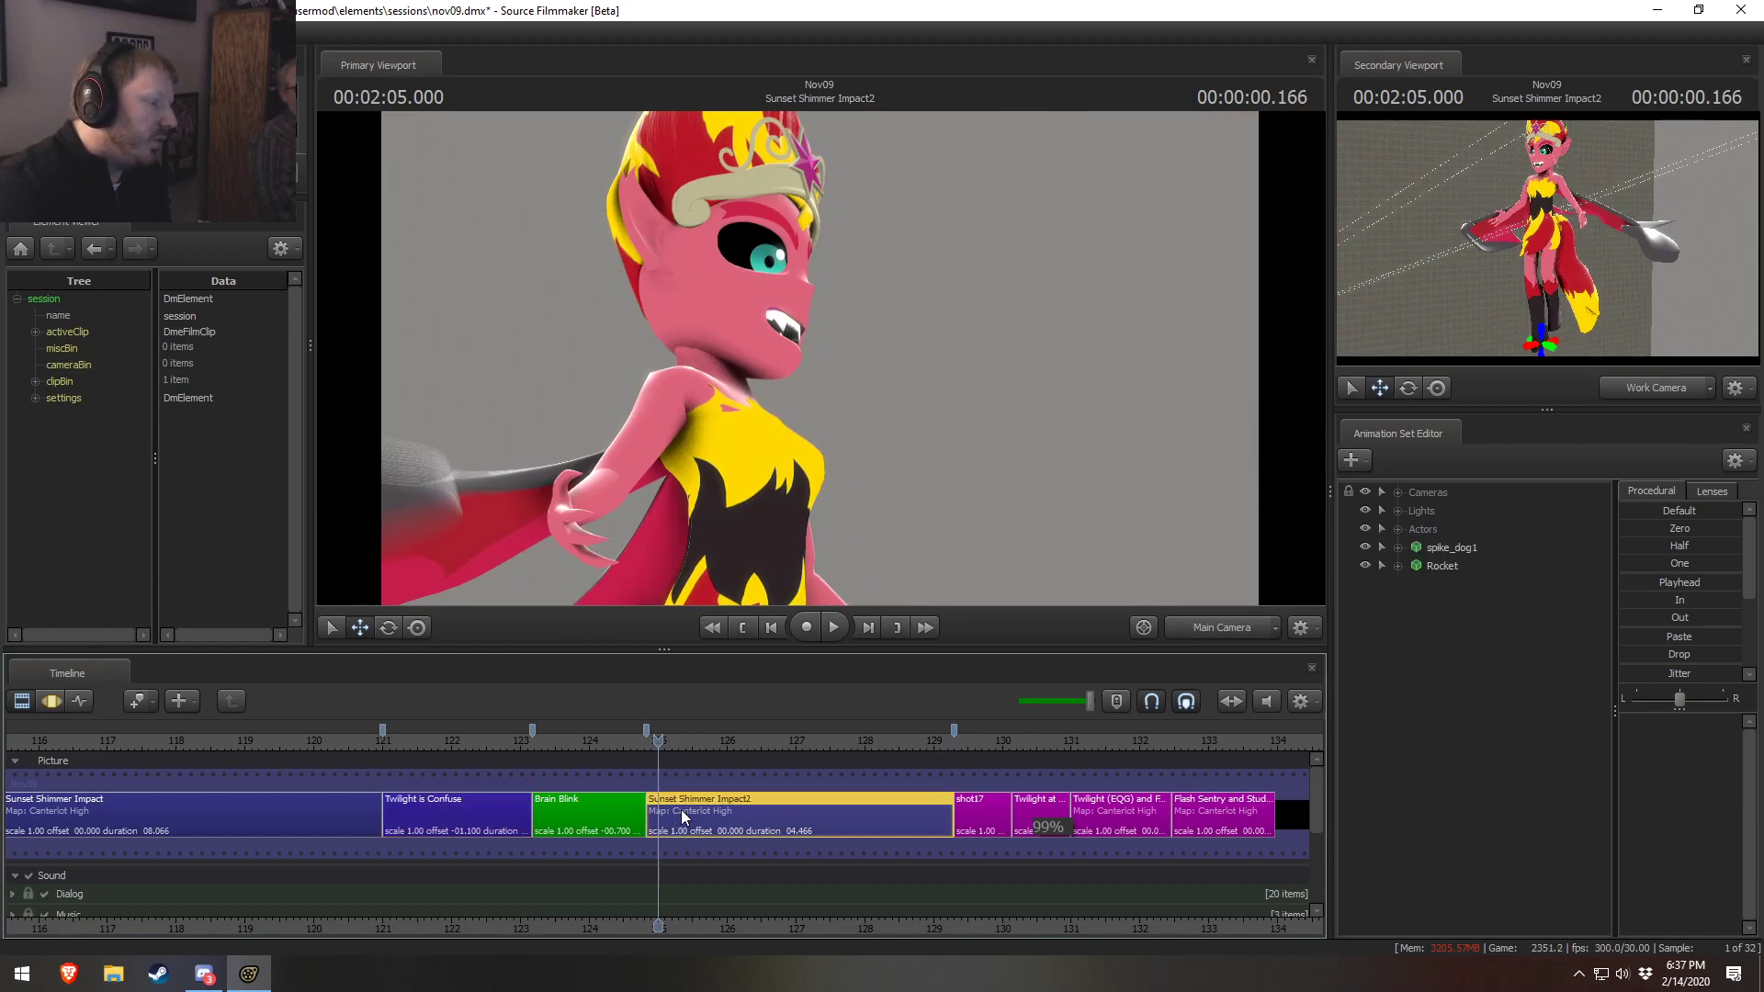
Try applying the Out preset to all animation sets in Sunset Shimmer Impact2 and scrub through the shot
{"action": "left_click_drag", "start_coordinate": [368, 742], "coordinate": [939, 762]}
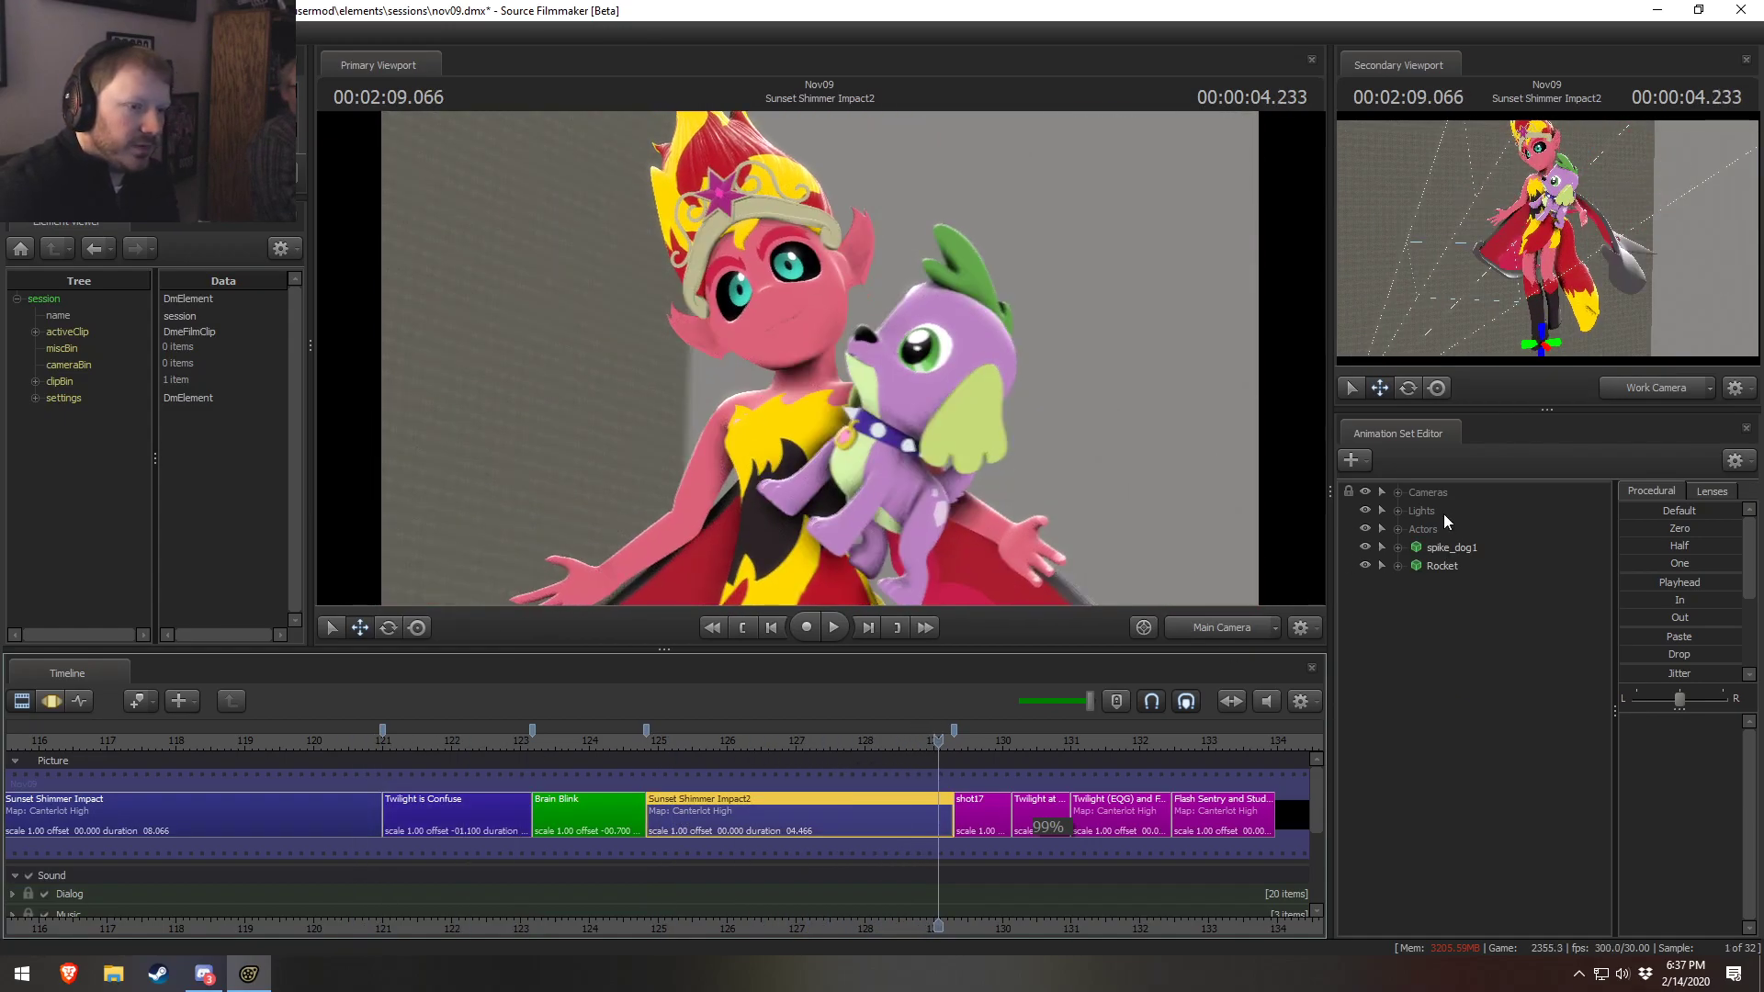
{"action": "left_click", "coordinate": [1429, 493]}
{"action": "left_click", "coordinate": [1435, 564], "text": "shift"}
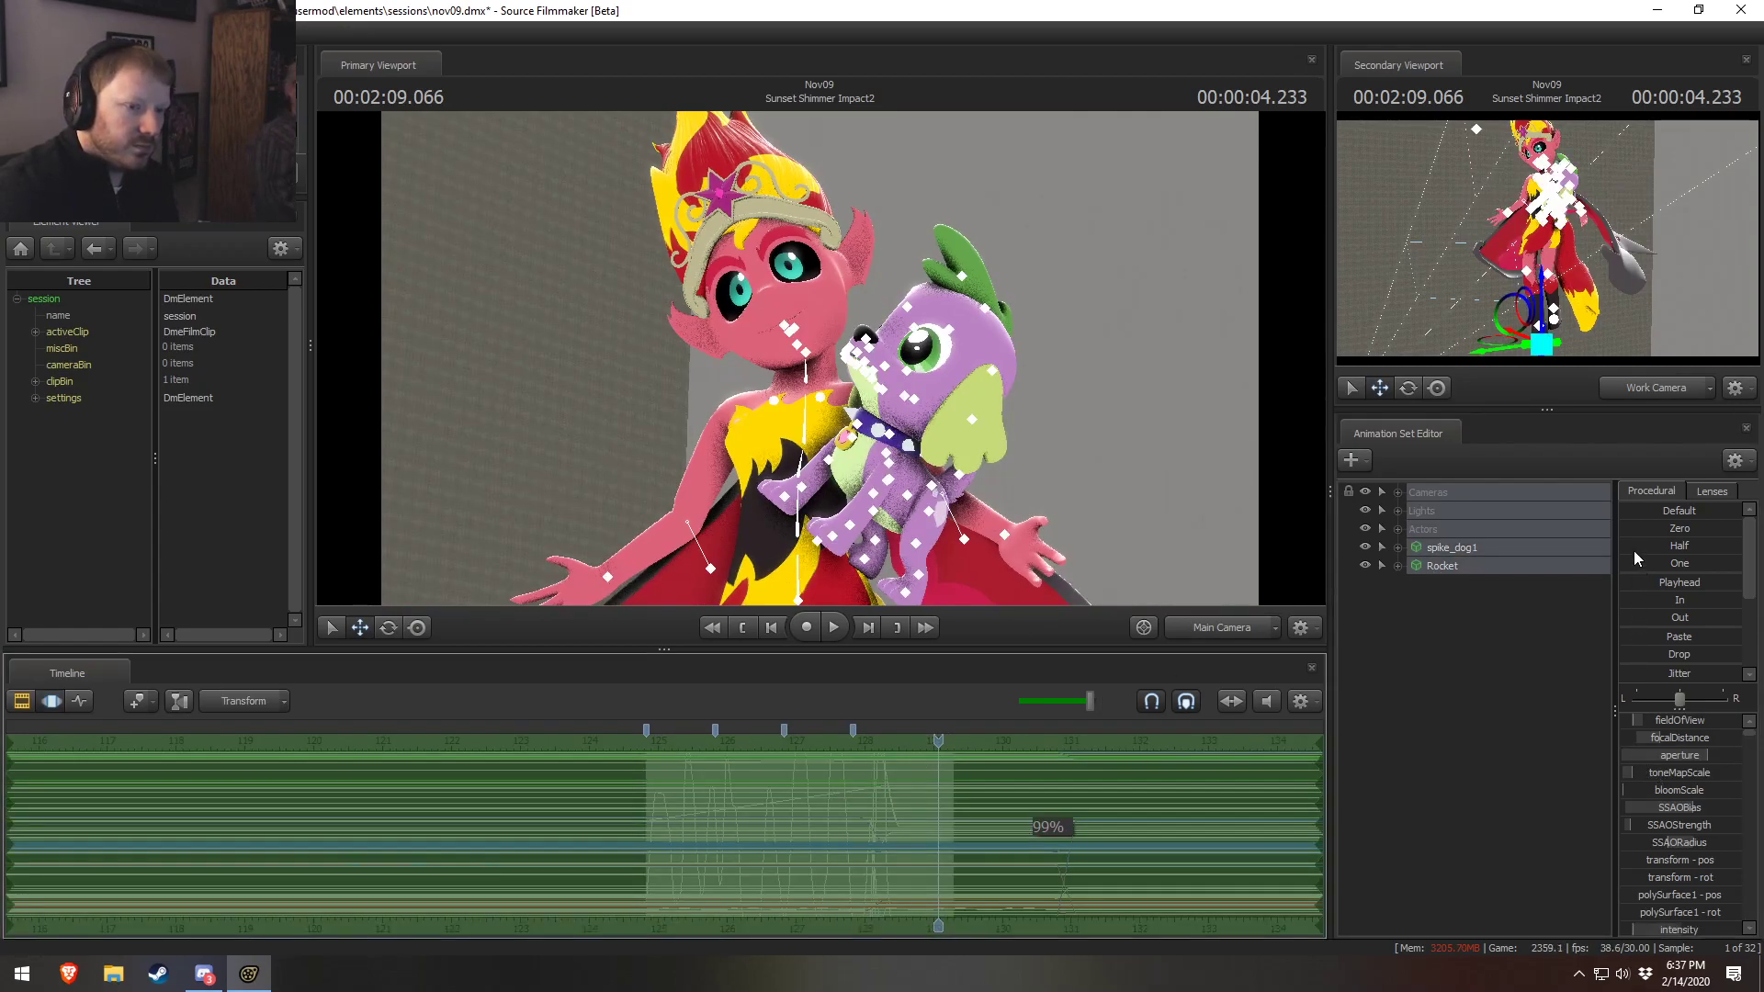
{"action": "left_click", "coordinate": [1628, 616]}
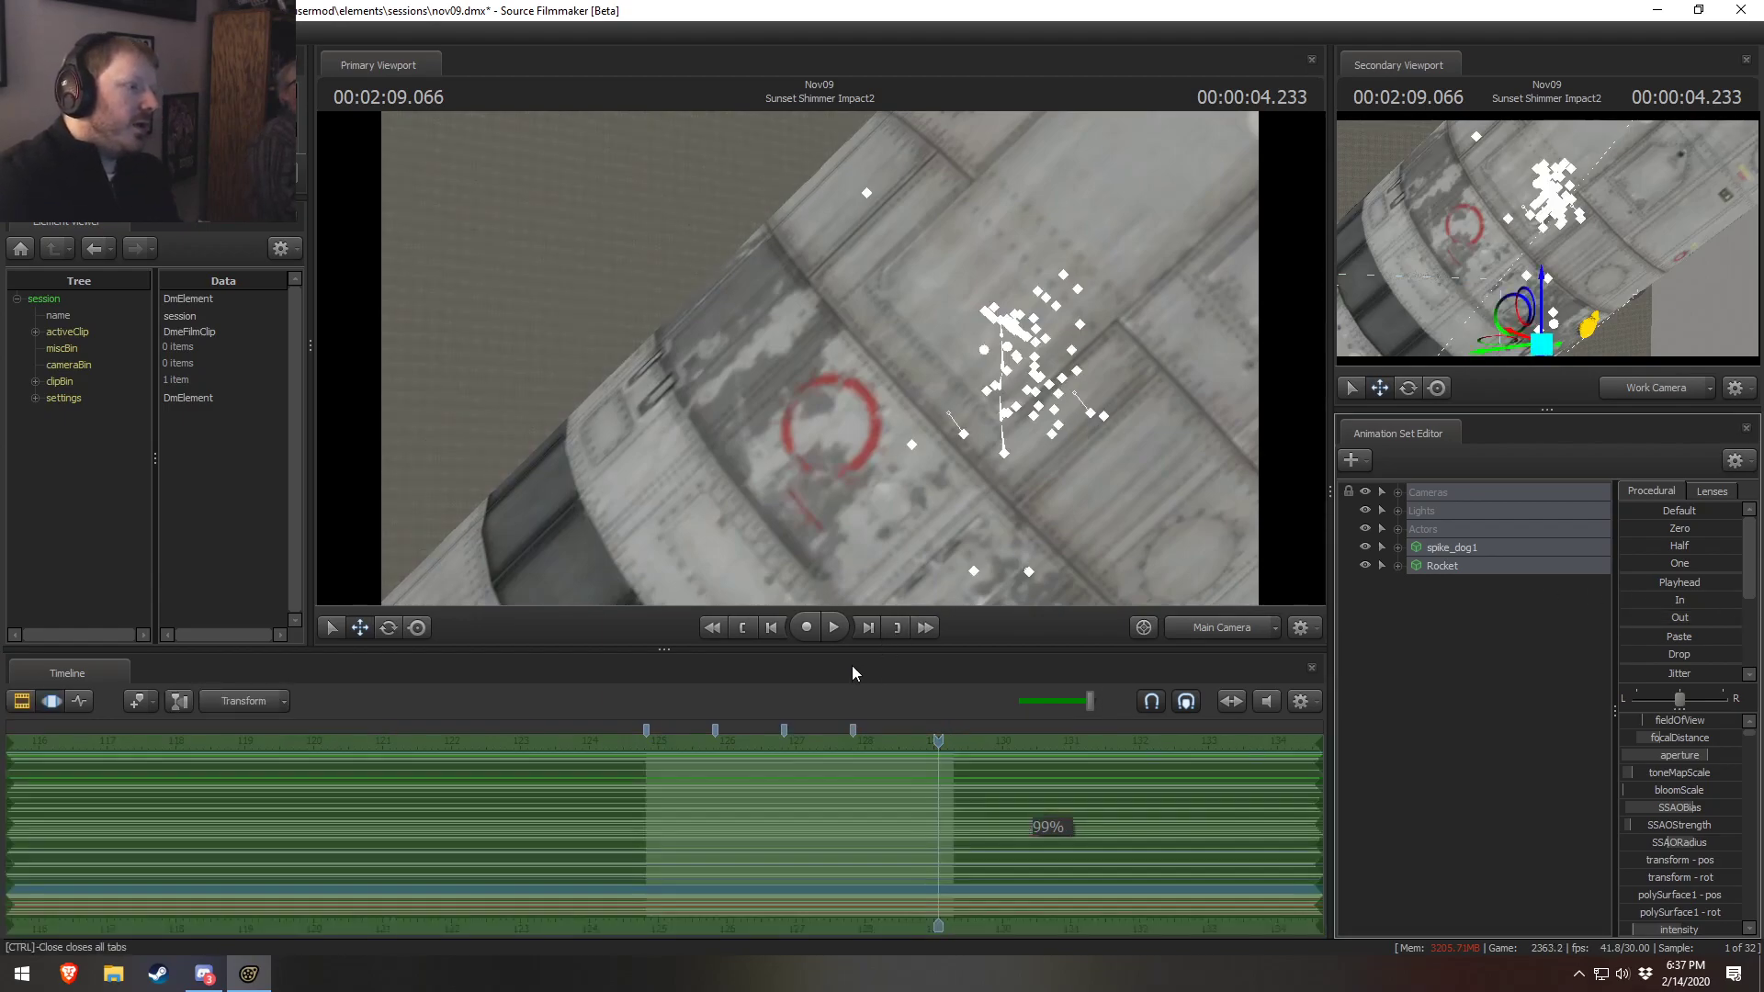
{"action": "key", "text": "F2"}
{"action": "left_click_drag", "start_coordinate": [333, 749], "coordinate": [865, 750]}
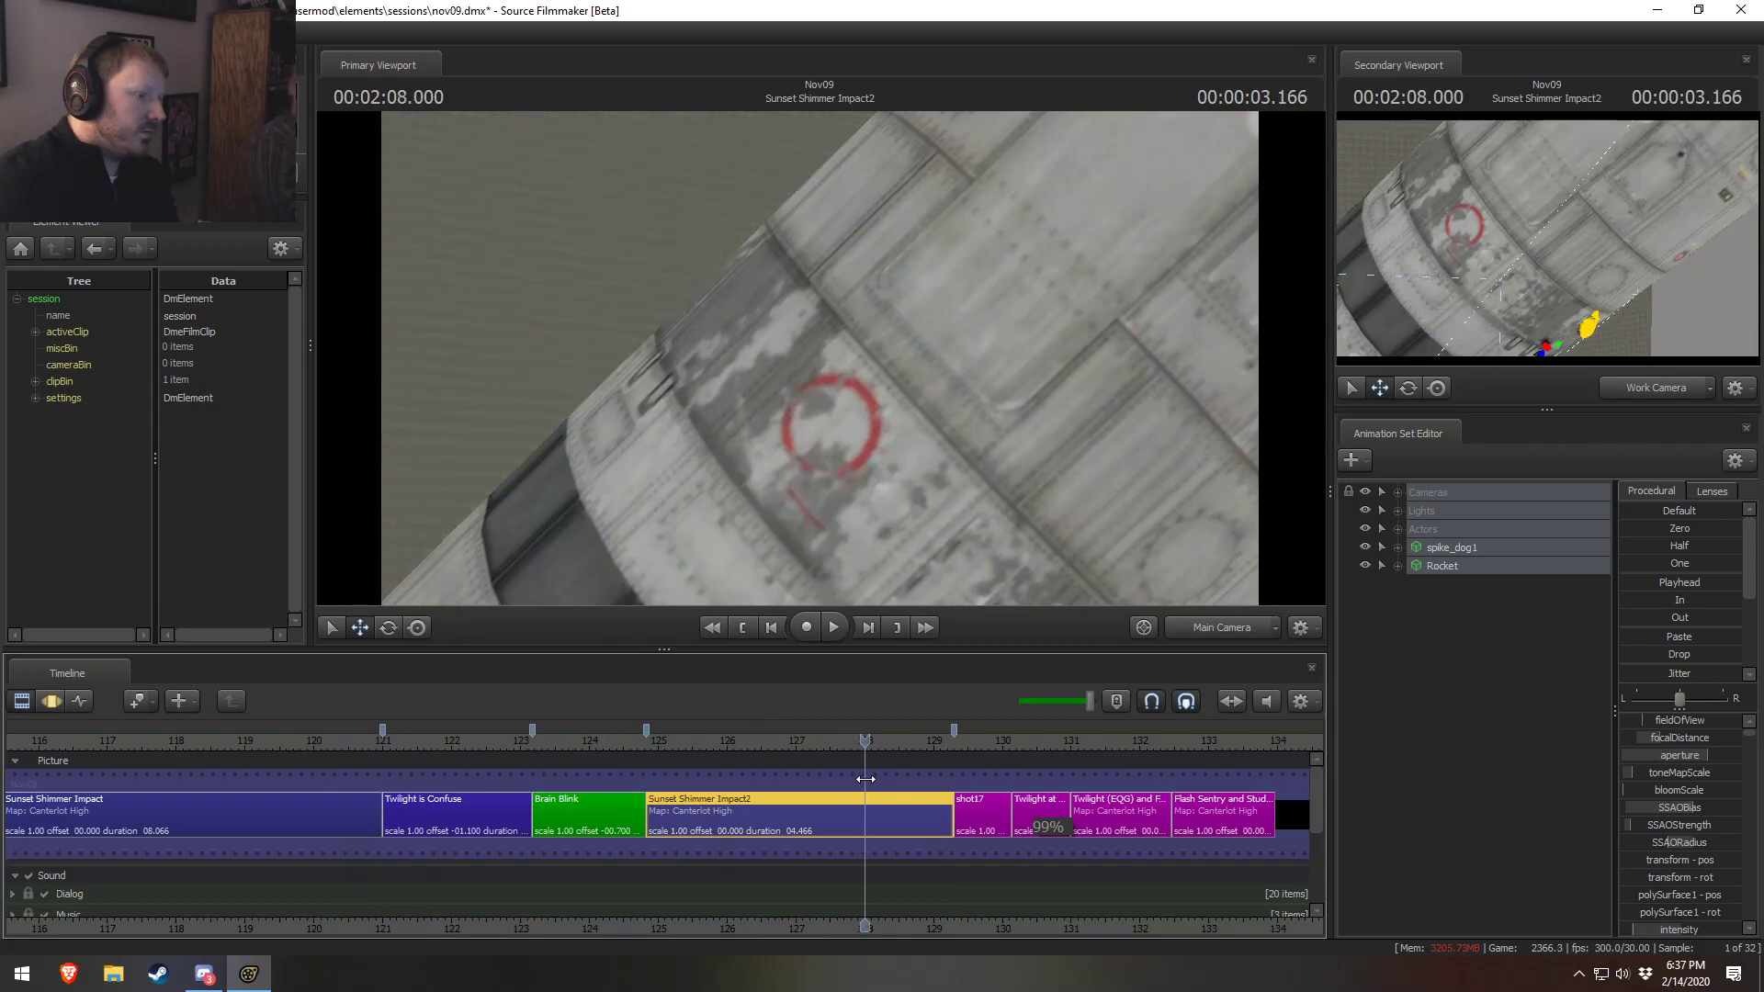
Expand the Cameras group and compare Sunset Shimmer Impact's time selection and clip between the Motion Editor and Clip Editor
{"action": "left_click", "coordinate": [1398, 491]}
{"action": "left_click", "coordinate": [1470, 509]}
{"action": "left_click", "coordinate": [1470, 530]}
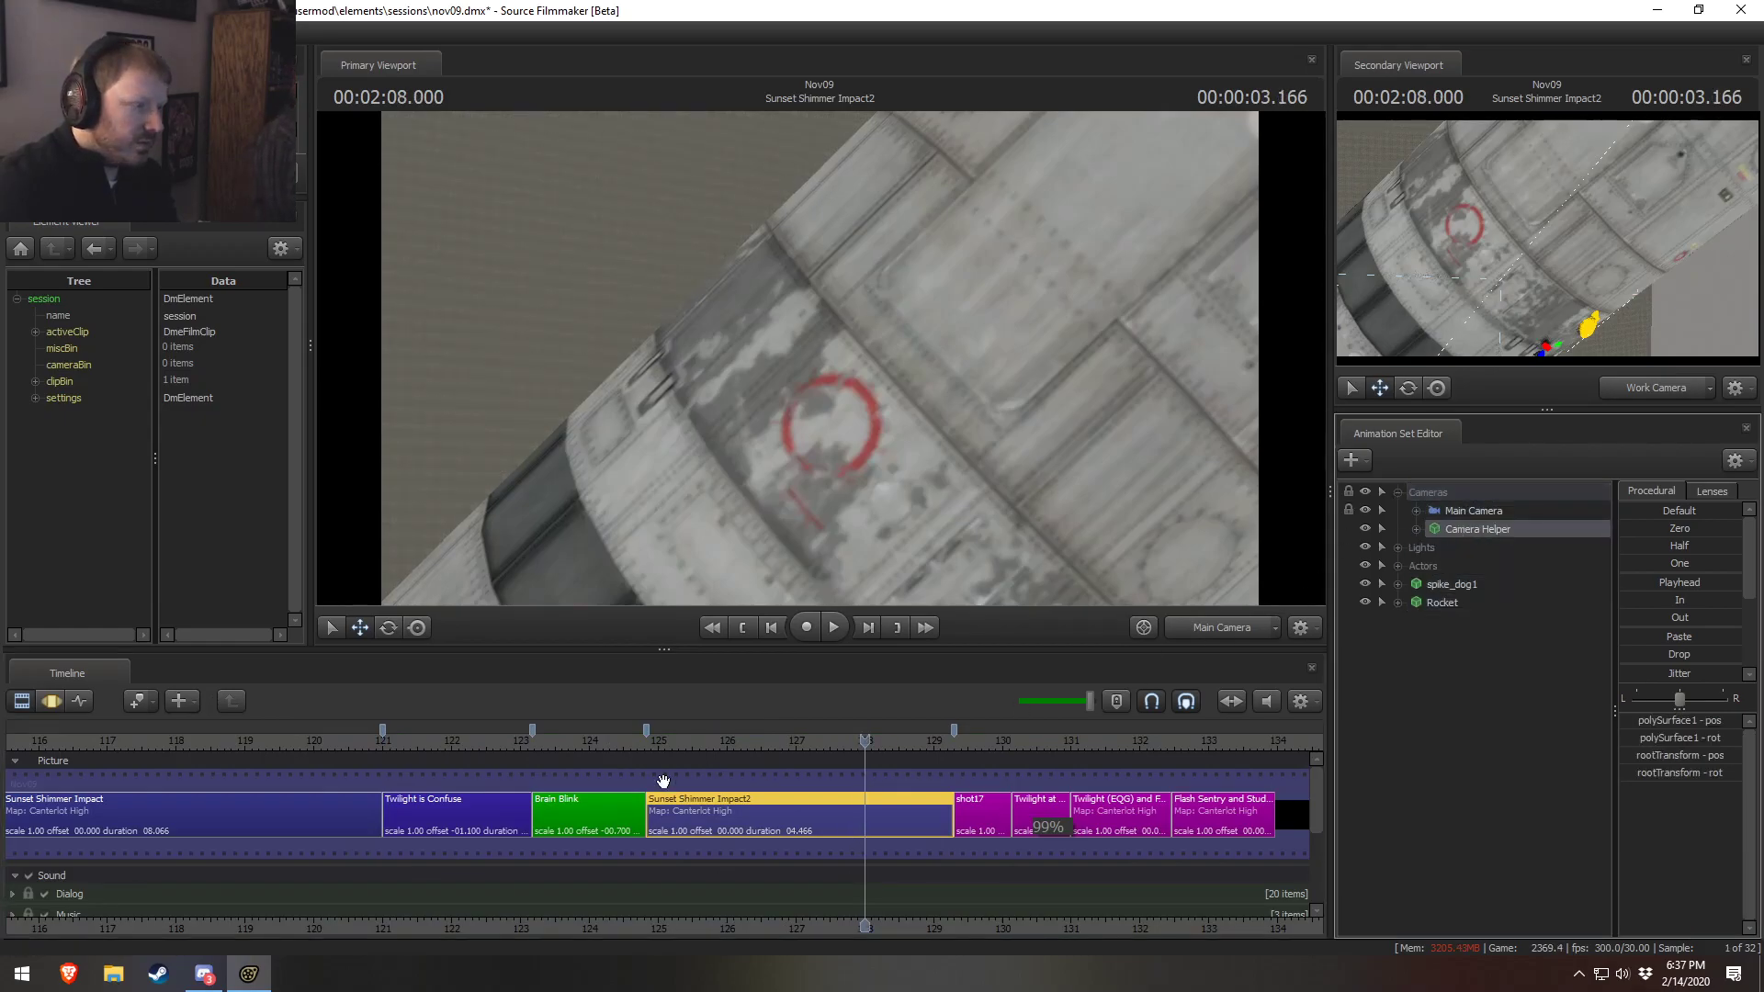
{"action": "left_click", "coordinate": [303, 804]}
{"action": "key", "text": "F3"}
{"action": "key", "text": "F2"}
{"action": "key", "text": "F3"}
{"action": "key", "text": "F2"}
{"action": "key", "text": "F3"}
{"action": "key", "text": "F2"}
{"action": "key", "text": "F3"}
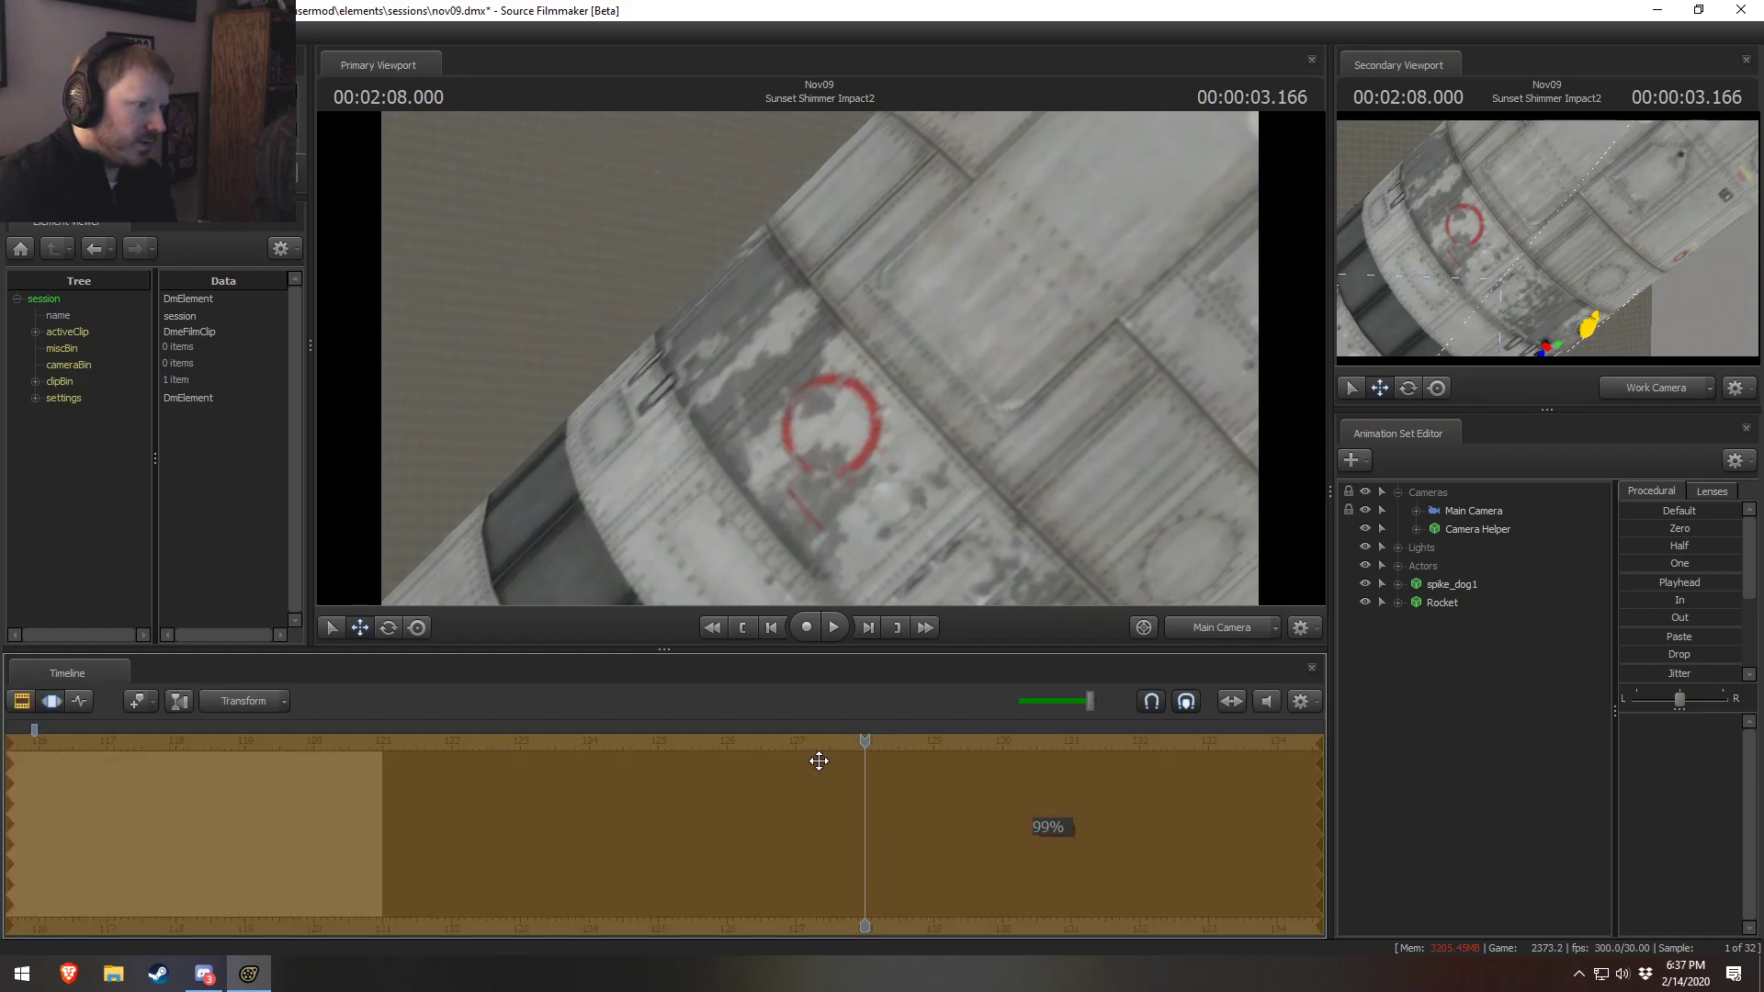
Undo the Out preset, reselect Sunset Shimmer Impact2 and select all its animation sets in the Motion Editor
{"action": "key", "text": "ctrl+z"}
{"action": "key", "text": "F2"}
{"action": "left_click", "coordinate": [874, 799]}
{"action": "key", "text": "F3"}
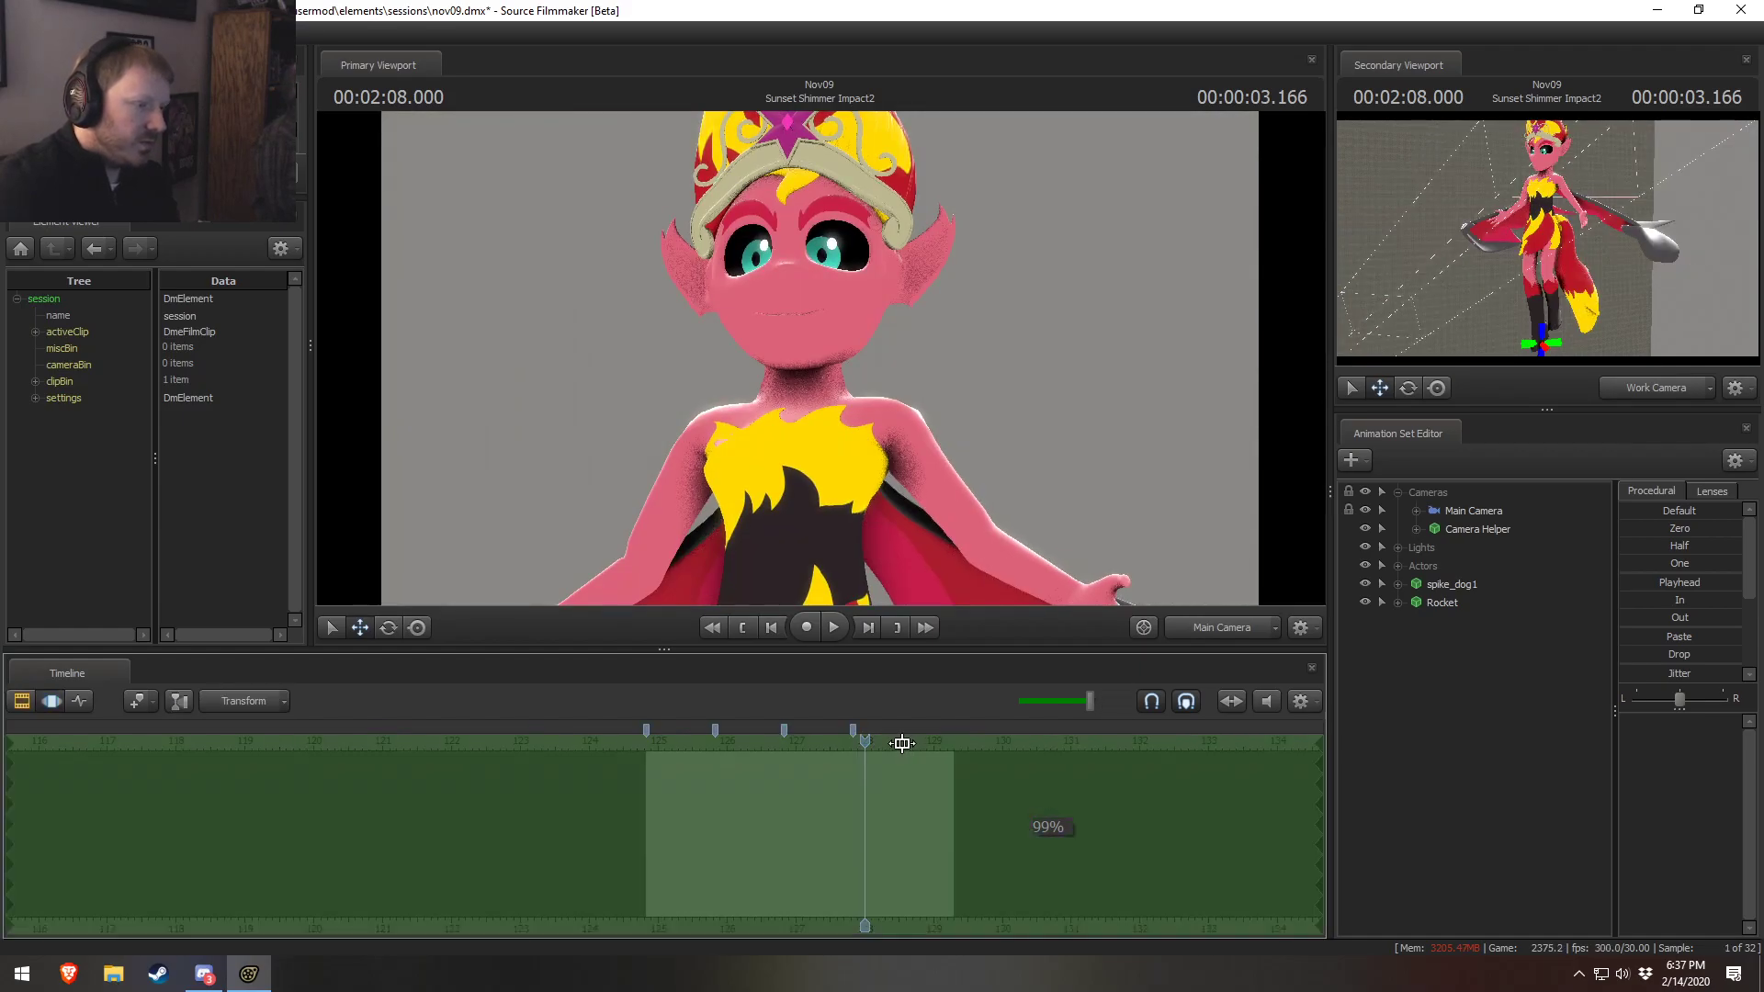
{"action": "left_click", "coordinate": [1470, 493]}
{"action": "left_click", "coordinate": [1438, 601], "text": "shift"}
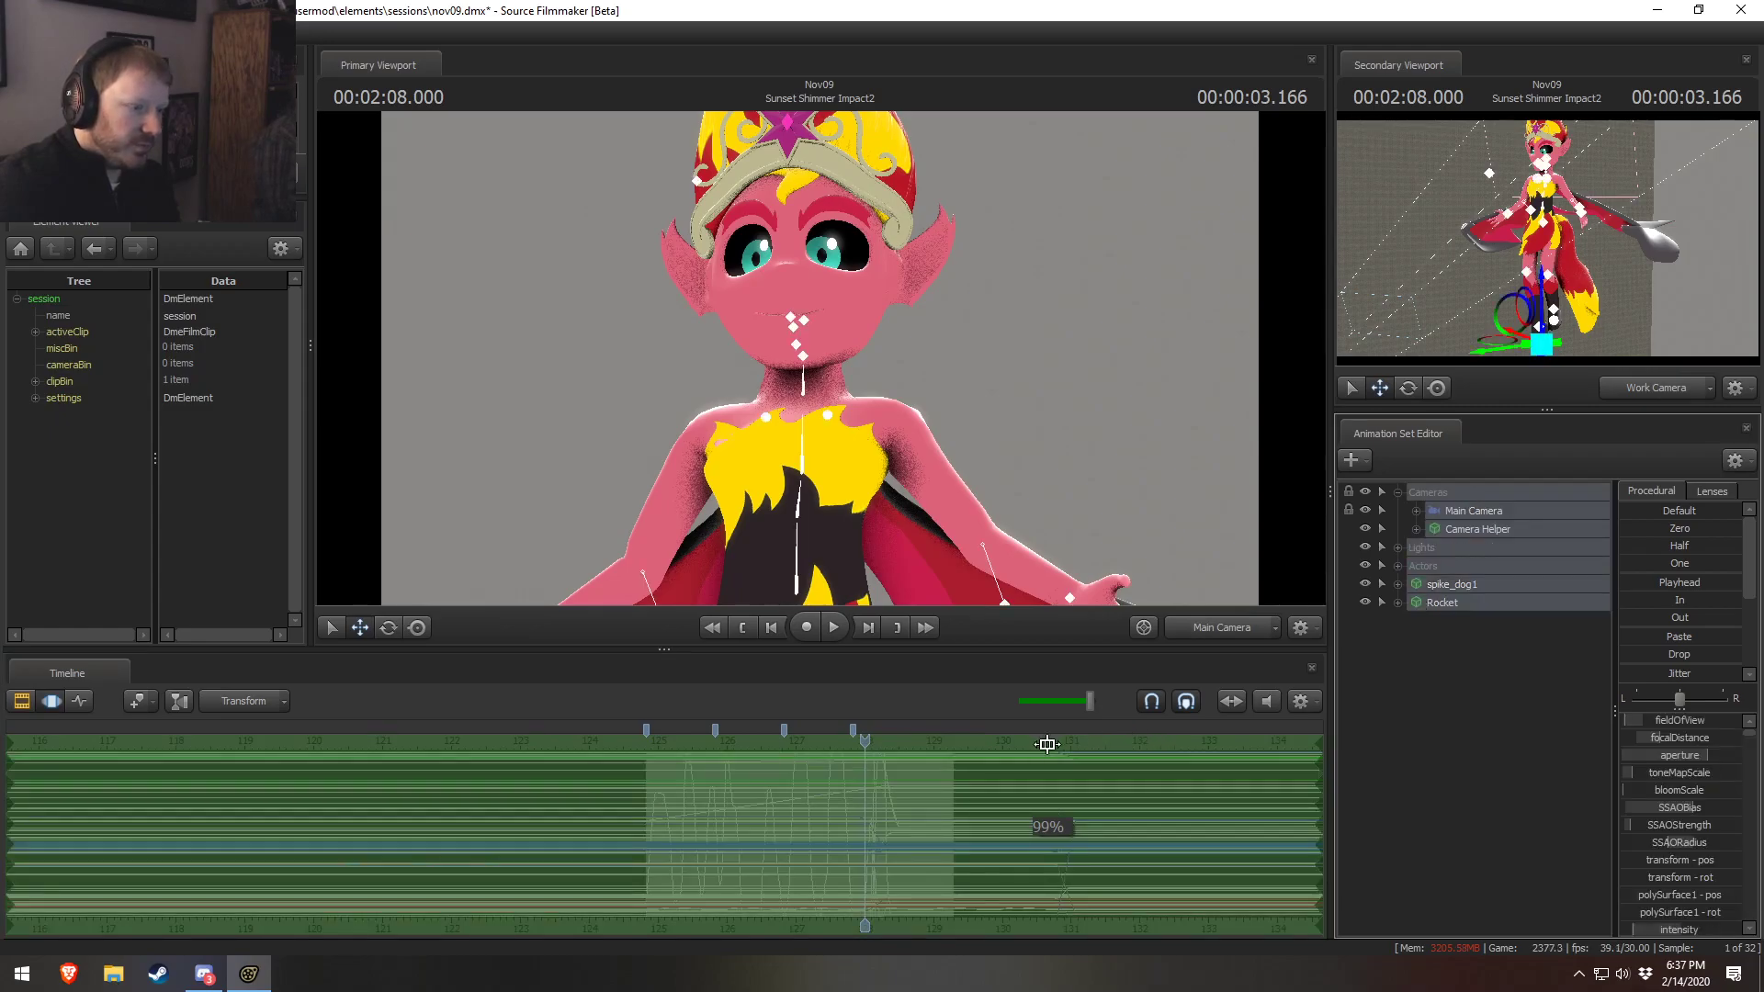
Slide the selected animation in Sunset Shimmer Impact2 earlier, leaving the post-impact rocket pose within the shot
{"action": "left_click_drag", "start_coordinate": [866, 741], "coordinate": [1044, 769]}
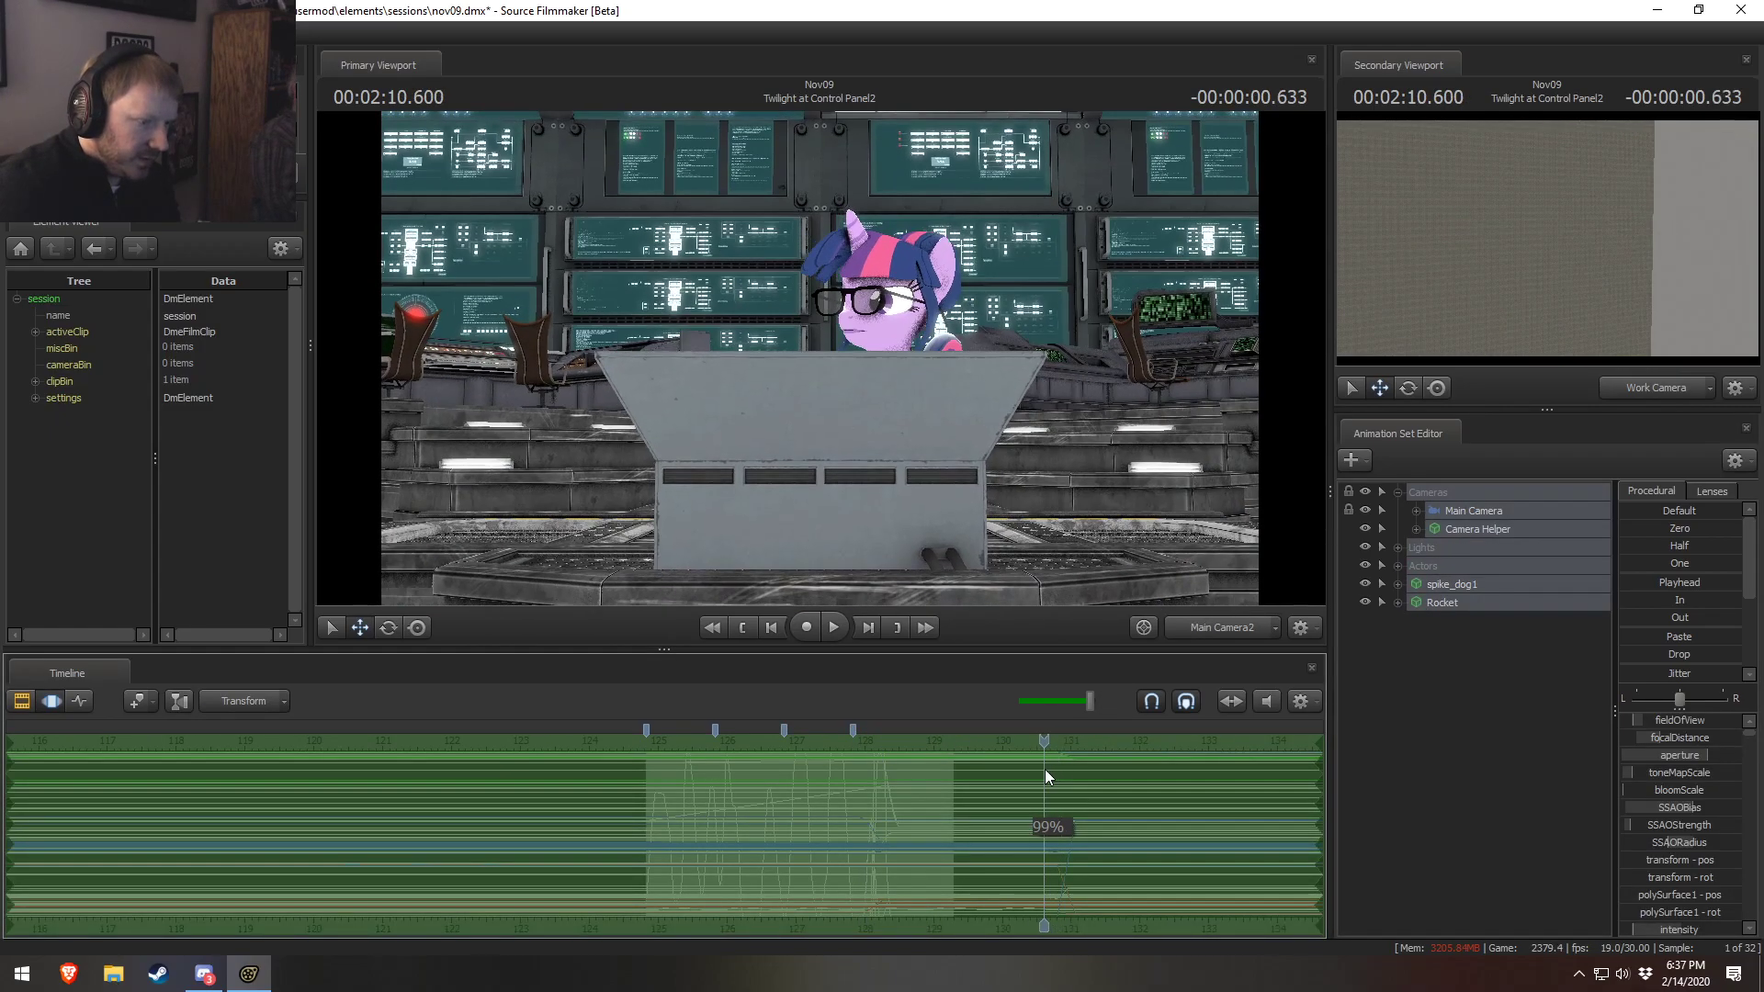
{"action": "key", "text": "F2"}
{"action": "key", "text": "F3"}
{"action": "left_click_drag", "start_coordinate": [1045, 740], "coordinate": [925, 762]}
{"action": "key", "text": "F2"}
{"action": "key", "text": "F3"}
{"action": "key", "text": "F2"}
{"action": "key", "text": "F3"}
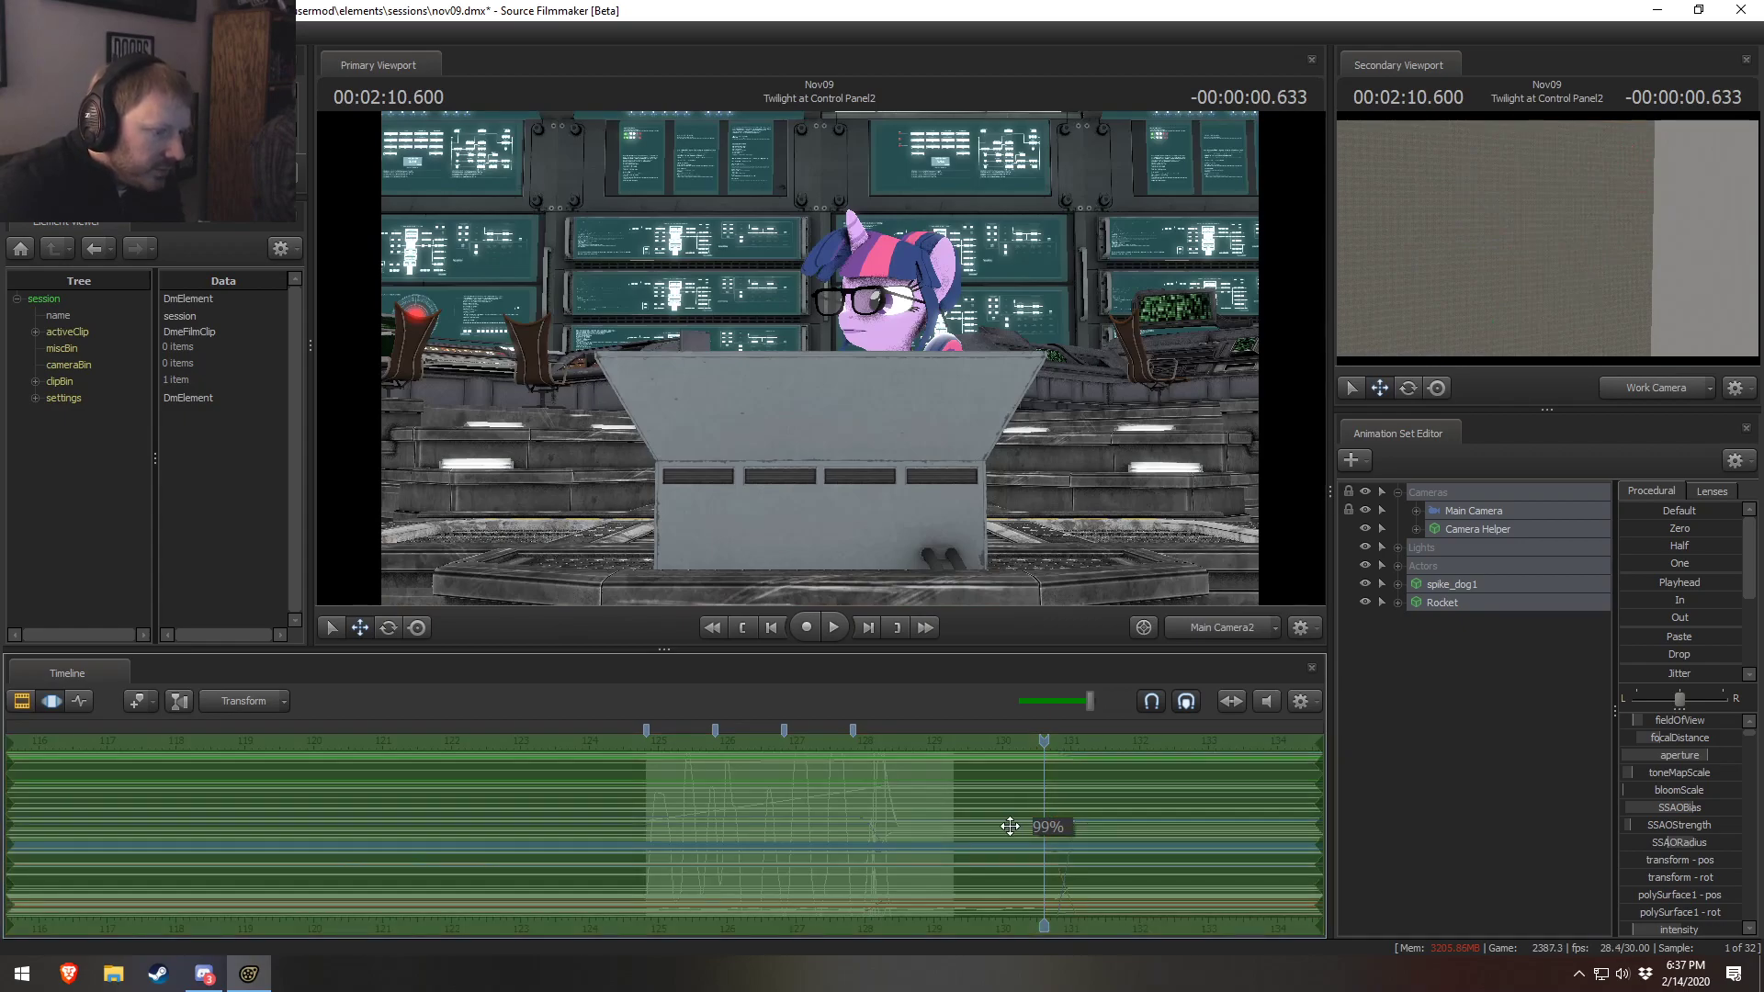
{"action": "left_click_drag", "start_coordinate": [1158, 817], "coordinate": [806, 825]}
{"action": "left_click_drag", "start_coordinate": [1047, 743], "coordinate": [729, 820]}
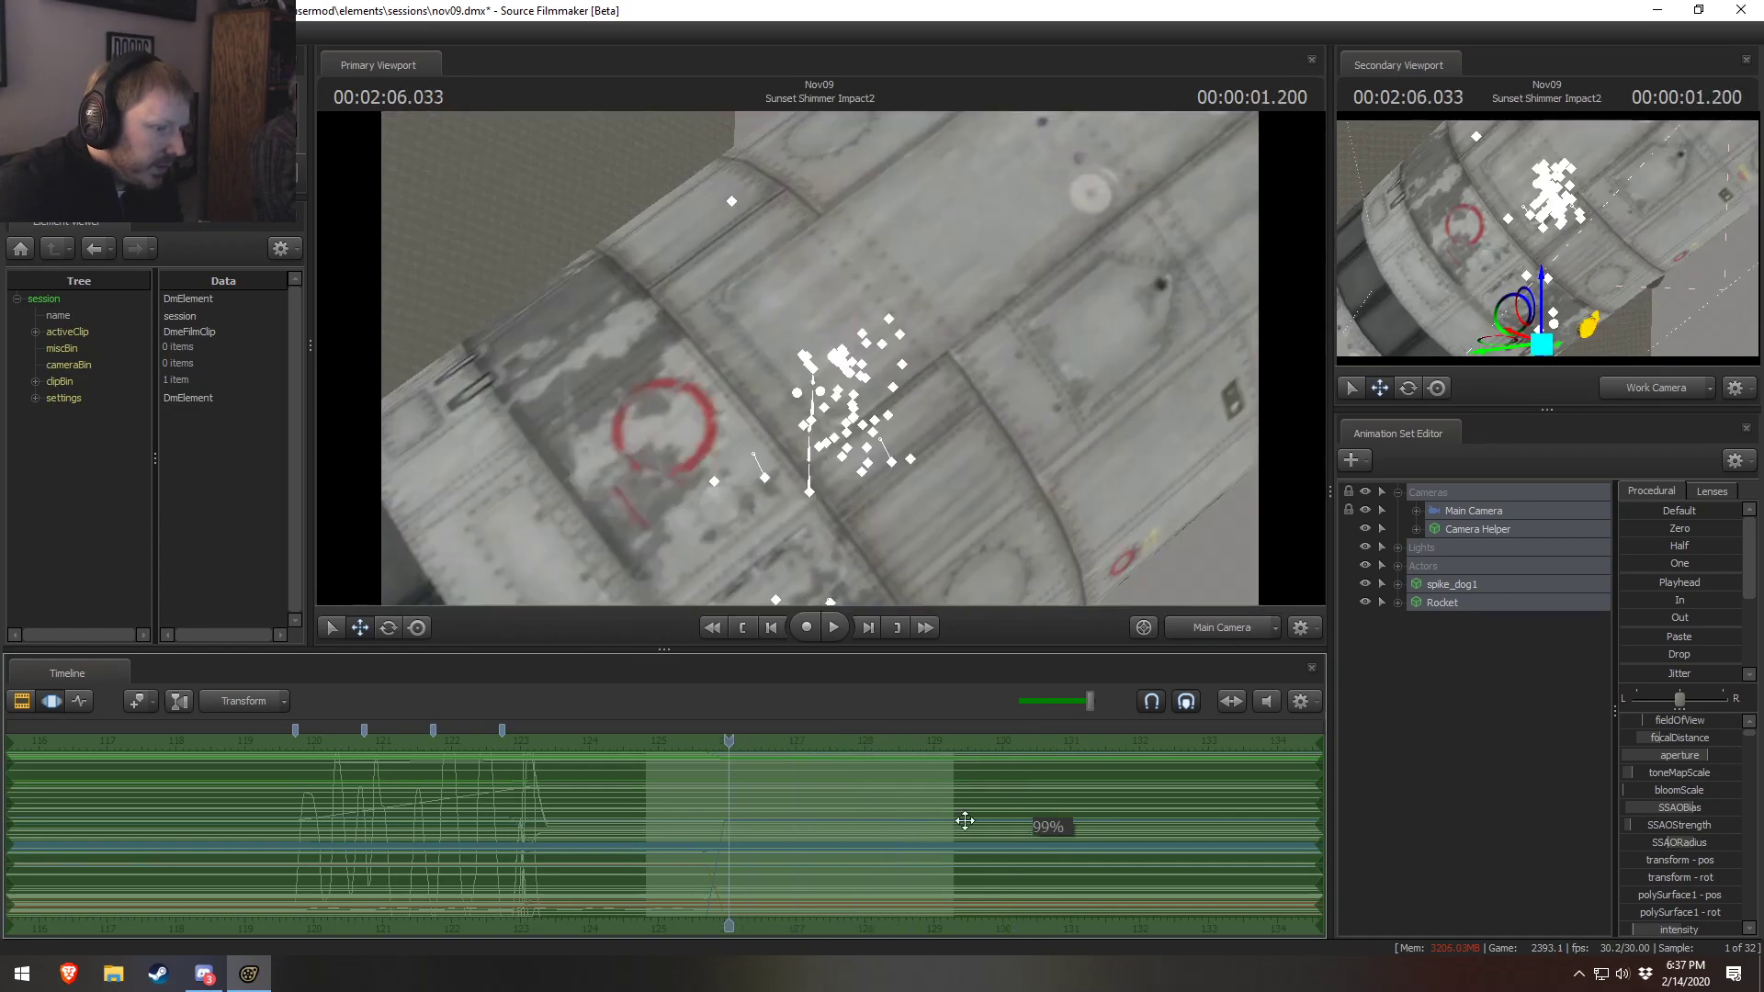
Apply the Playhead preset to all selected animation sets to hold the post-impact rocket pose throughout Sunset Shimmer Impact2
{"action": "scroll", "coordinate": [1125, 831], "scroll_direction": "down", "scroll_amount": 3}
{"action": "scroll", "coordinate": [1125, 830], "scroll_direction": "down", "scroll_amount": 3}
{"action": "scroll", "coordinate": [920, 853], "scroll_direction": "up", "scroll_amount": 7}
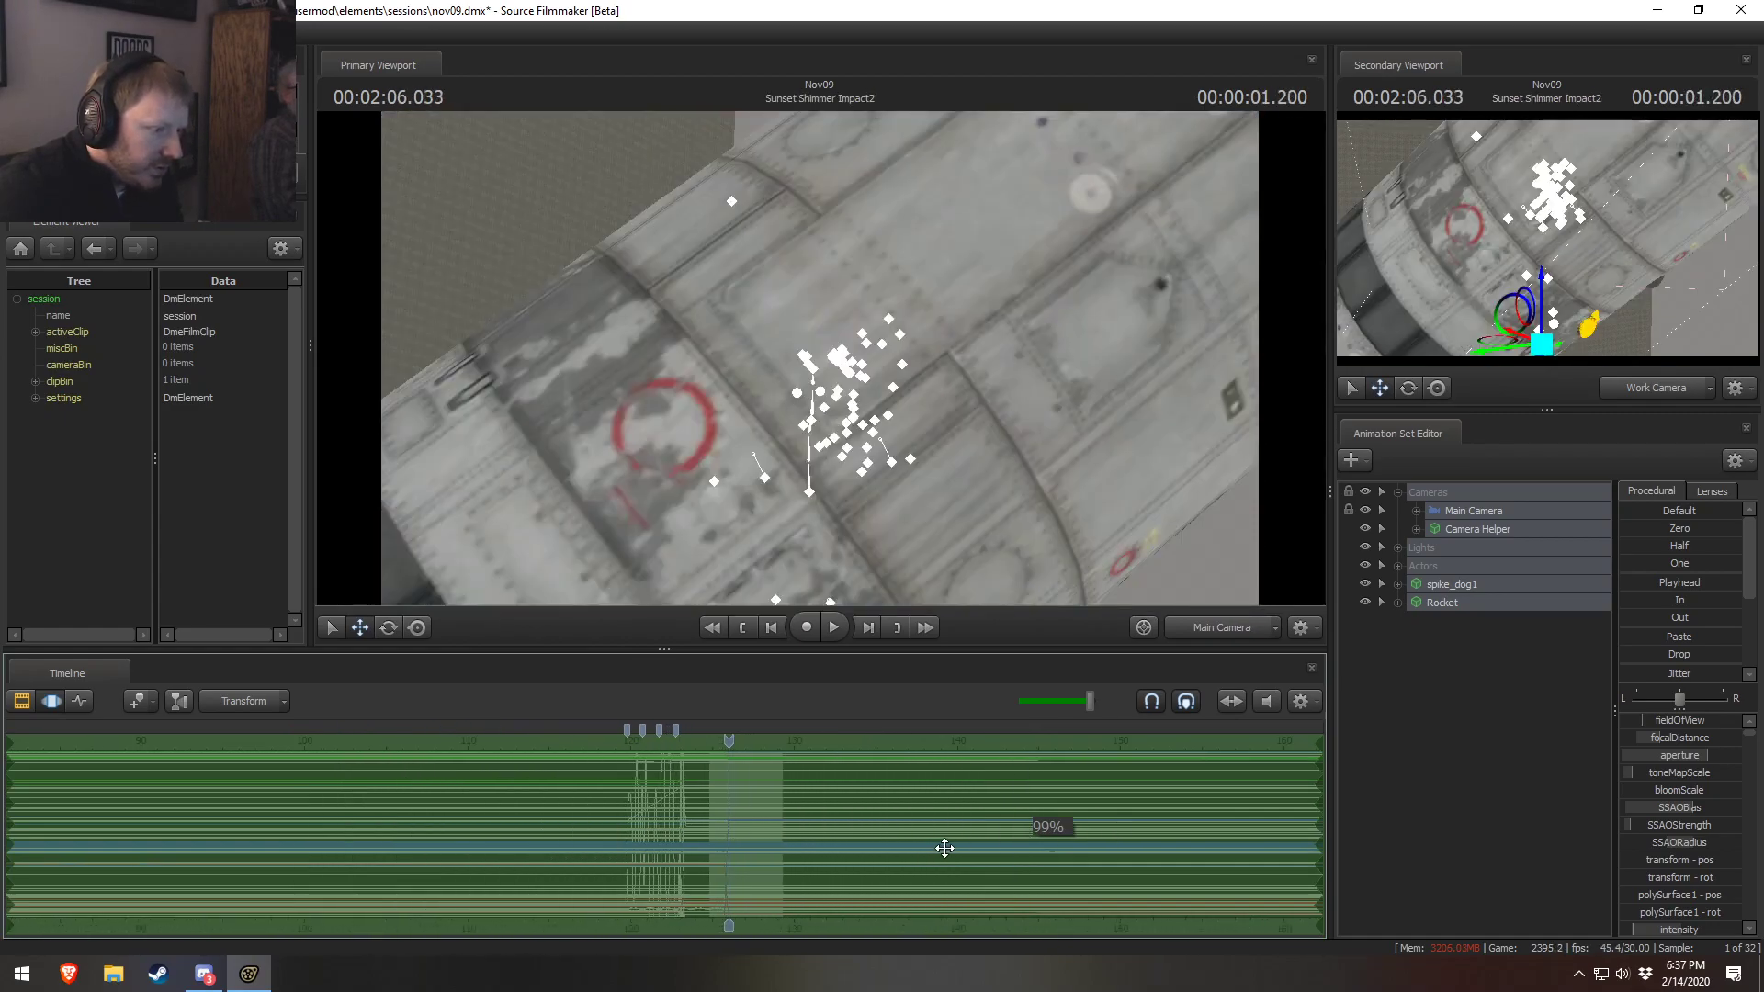
{"action": "key", "text": "space"}
{"action": "key", "text": "space"}
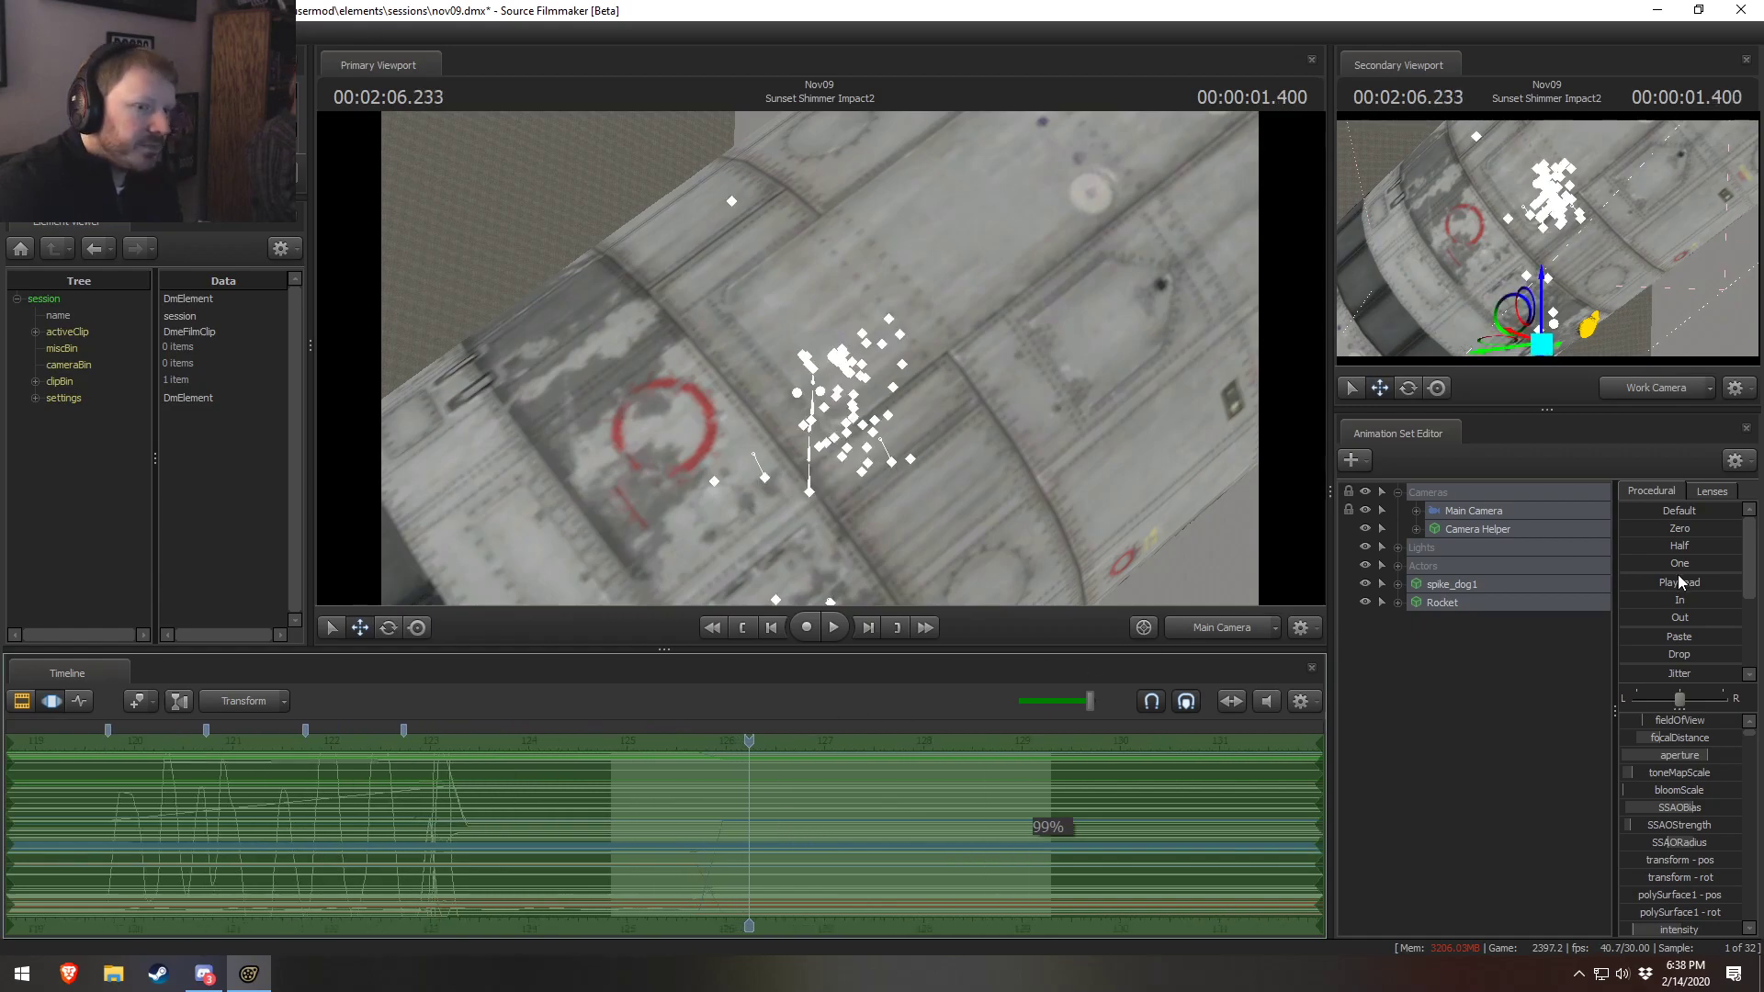
{"action": "left_click", "coordinate": [1624, 584]}
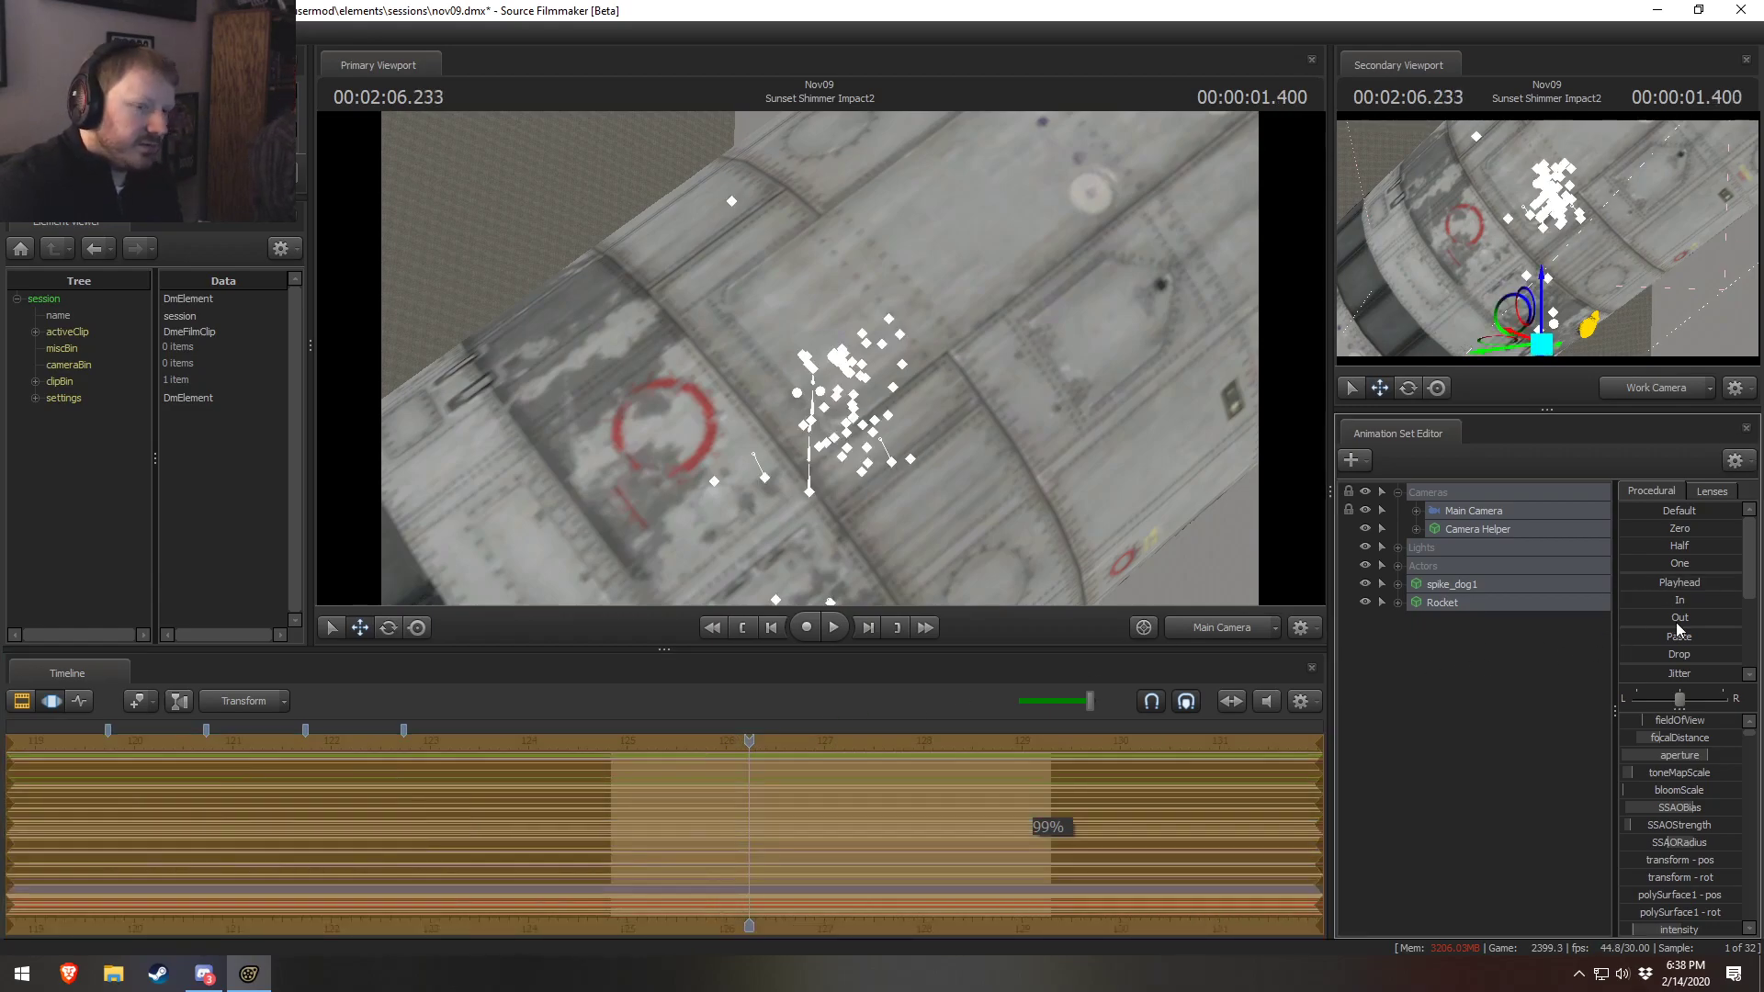
{"action": "key", "text": "Return"}
{"action": "key", "text": "F2"}
{"action": "left_click_drag", "start_coordinate": [419, 739], "coordinate": [739, 767]}
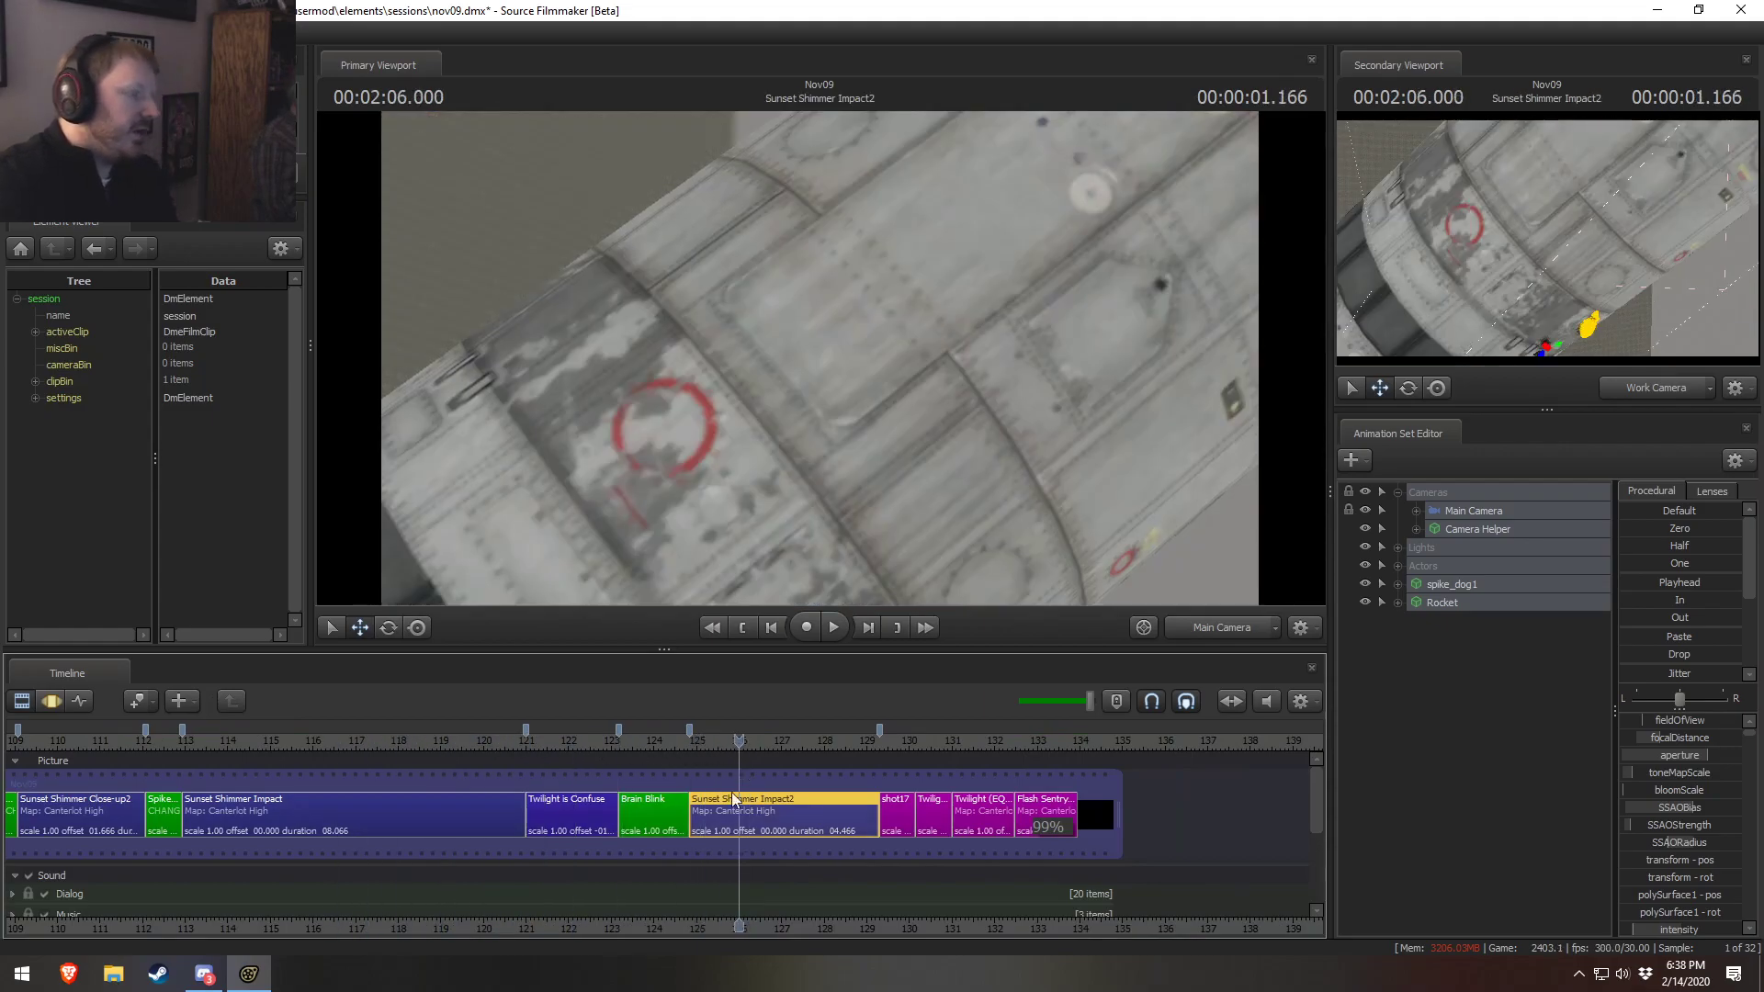
Select Main Camera and re-aim it toward the open background beside the rocket's rear section
{"action": "left_click", "coordinate": [1480, 513]}
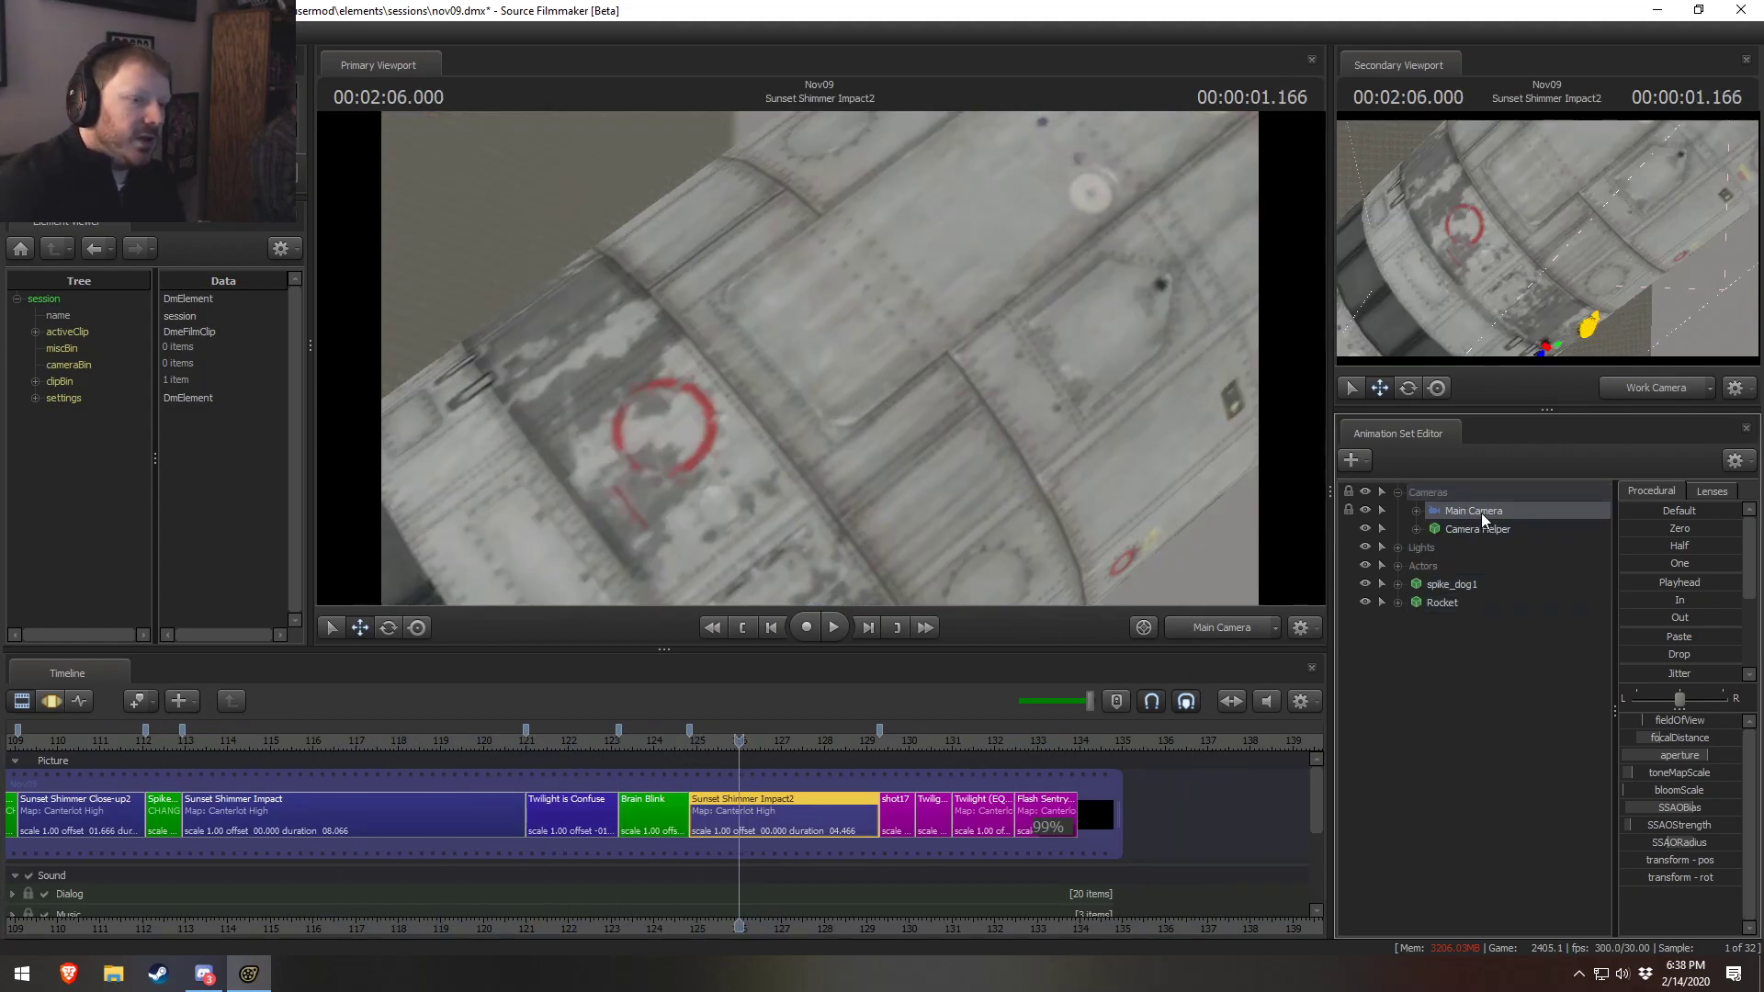
{"action": "key", "text": "F3"}
{"action": "left_click_drag", "start_coordinate": [957, 361], "coordinate": [820, 365]}
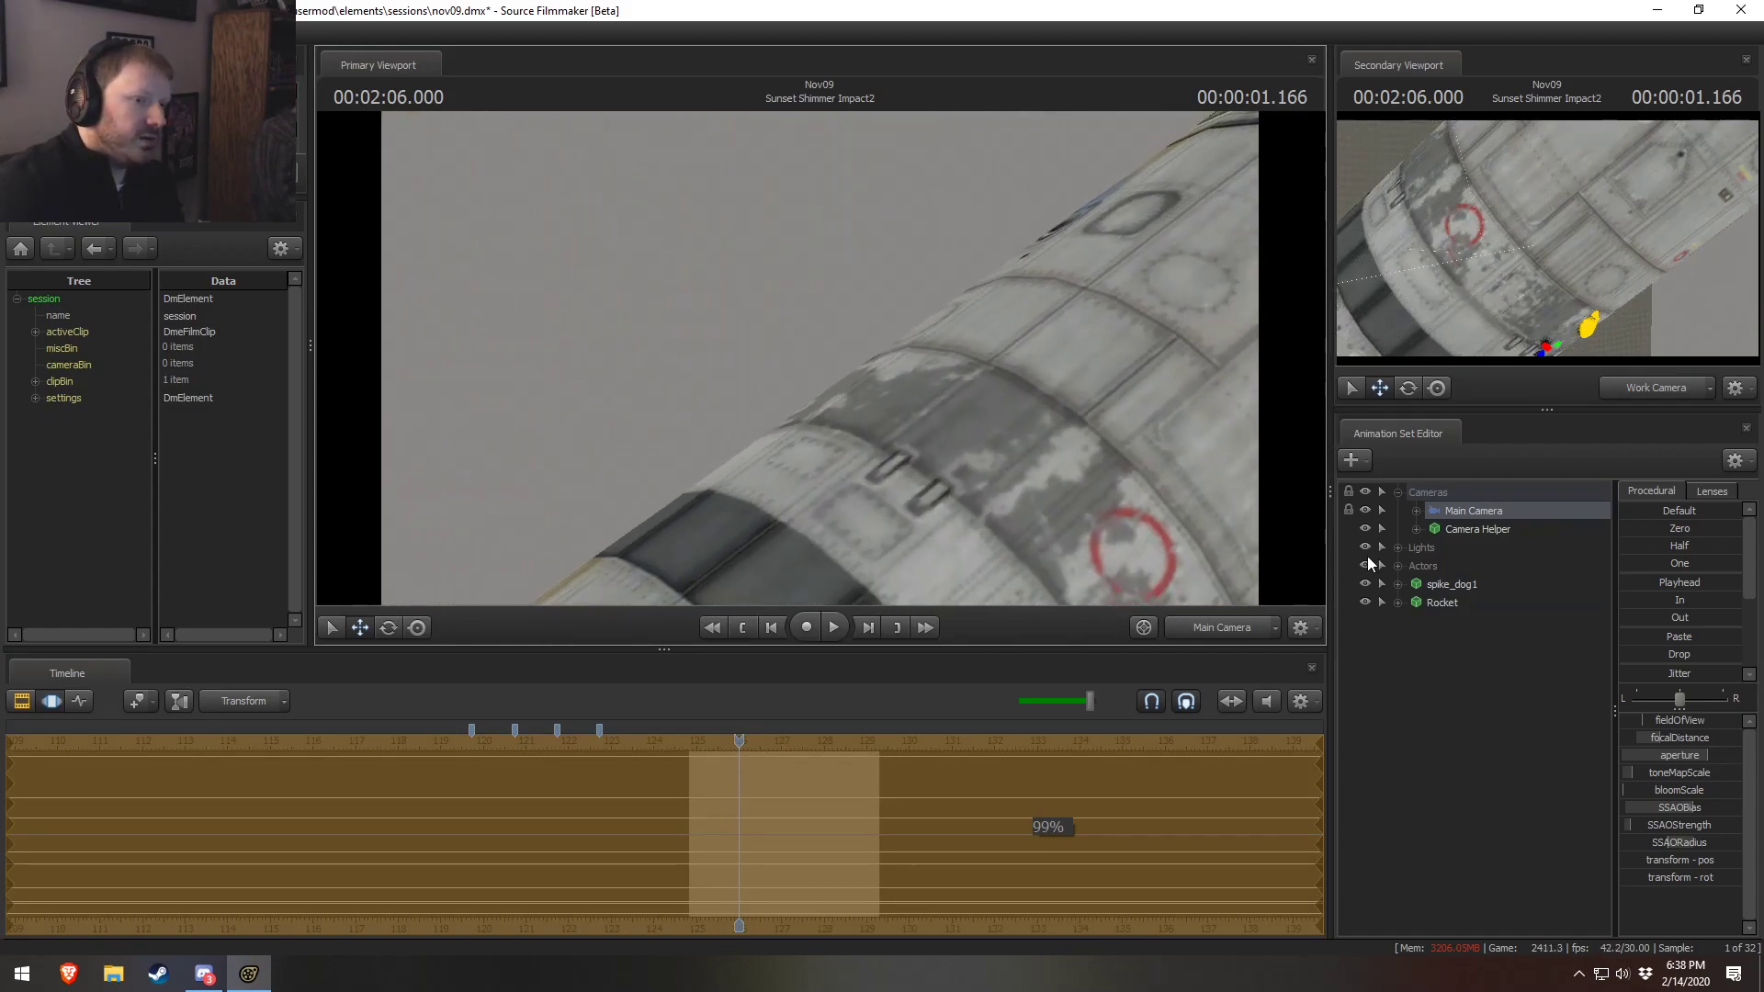
Expand the Actors group, select Sunset Shimmer and view the scene through the Work Camera from Main Camera's position
{"action": "left_click", "coordinate": [1399, 548]}
{"action": "left_click", "coordinate": [1398, 551]}
{"action": "left_click", "coordinate": [1397, 566]}
{"action": "left_click", "coordinate": [1452, 584]}
{"action": "key", "text": "t"}
{"action": "middle_click", "coordinate": [985, 522], "text": "ctrl"}
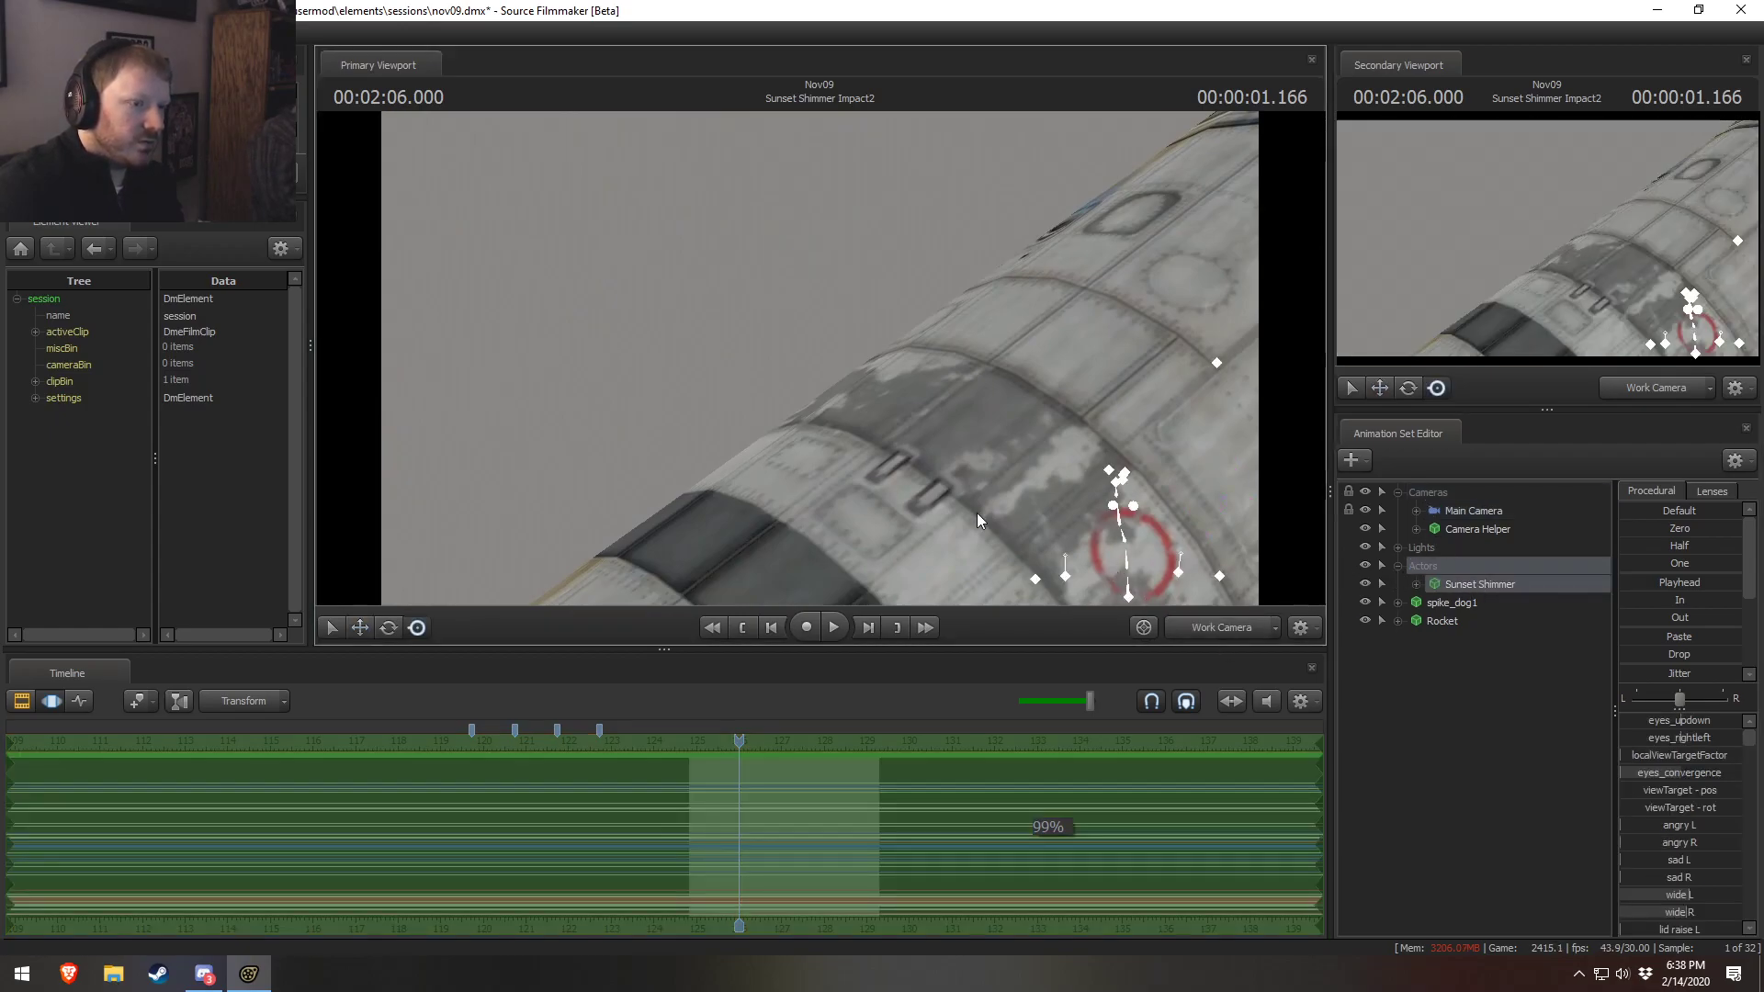
Move Sunset Shimmer to the lower end of the visible rocket section and rotate her upright with her upper body behind the hull
{"action": "left_click_drag", "start_coordinate": [985, 522], "coordinate": [955, 382]}
{"action": "key", "text": "w"}
{"action": "left_click_drag", "start_coordinate": [925, 544], "coordinate": [423, 379]}
{"action": "left_click_drag", "start_coordinate": [515, 385], "coordinate": [808, 377]}
{"action": "key", "text": "e"}
{"action": "left_click_drag", "start_coordinate": [752, 512], "coordinate": [774, 582]}
{"action": "left_click_drag", "start_coordinate": [752, 482], "coordinate": [701, 436]}
{"action": "key", "text": "w"}
{"action": "key", "text": "e"}
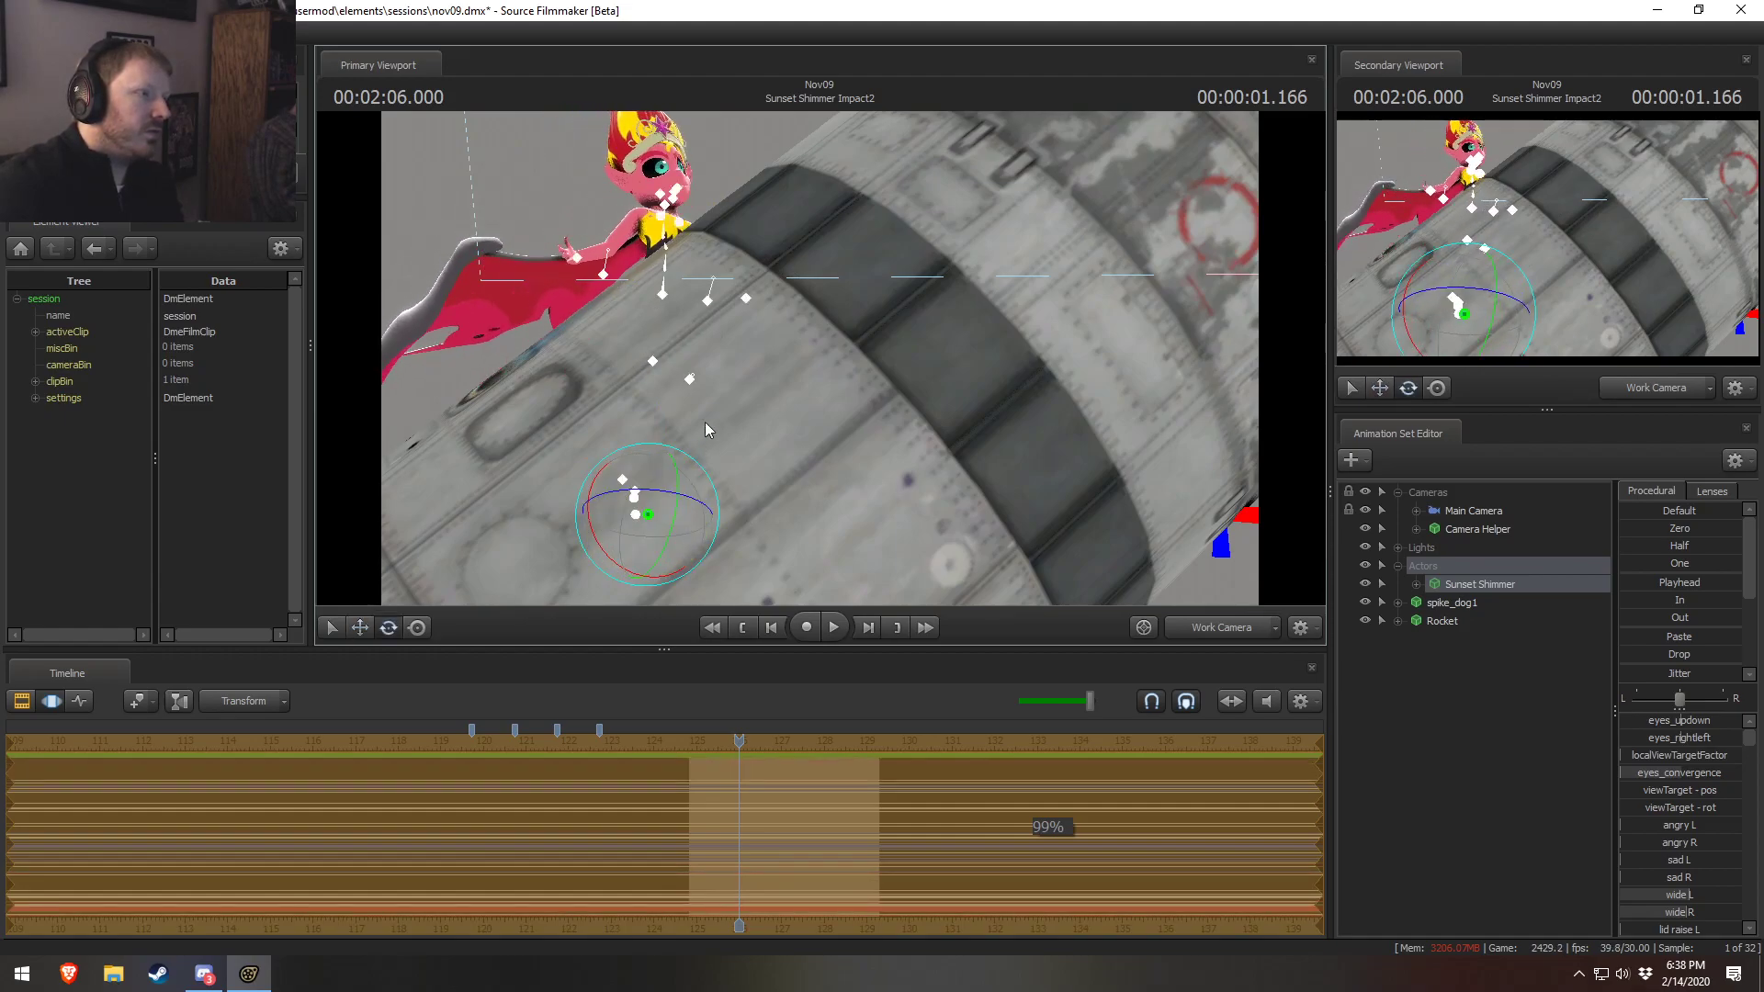
Select Sunset Shimmer's right hand control (rig_hand_R) and reposition the hand beside her body against the rocket hull
{"action": "left_click_drag", "start_coordinate": [807, 295], "coordinate": [858, 371]}
{"action": "left_click", "coordinate": [719, 262], "text": "ctrl"}
{"action": "left_click", "coordinate": [720, 243], "text": "ctrl+shift"}
{"action": "left_click", "coordinate": [633, 255], "text": "ctrl"}
{"action": "key", "text": "w"}
{"action": "key", "text": "e"}
{"action": "key", "text": "w"}
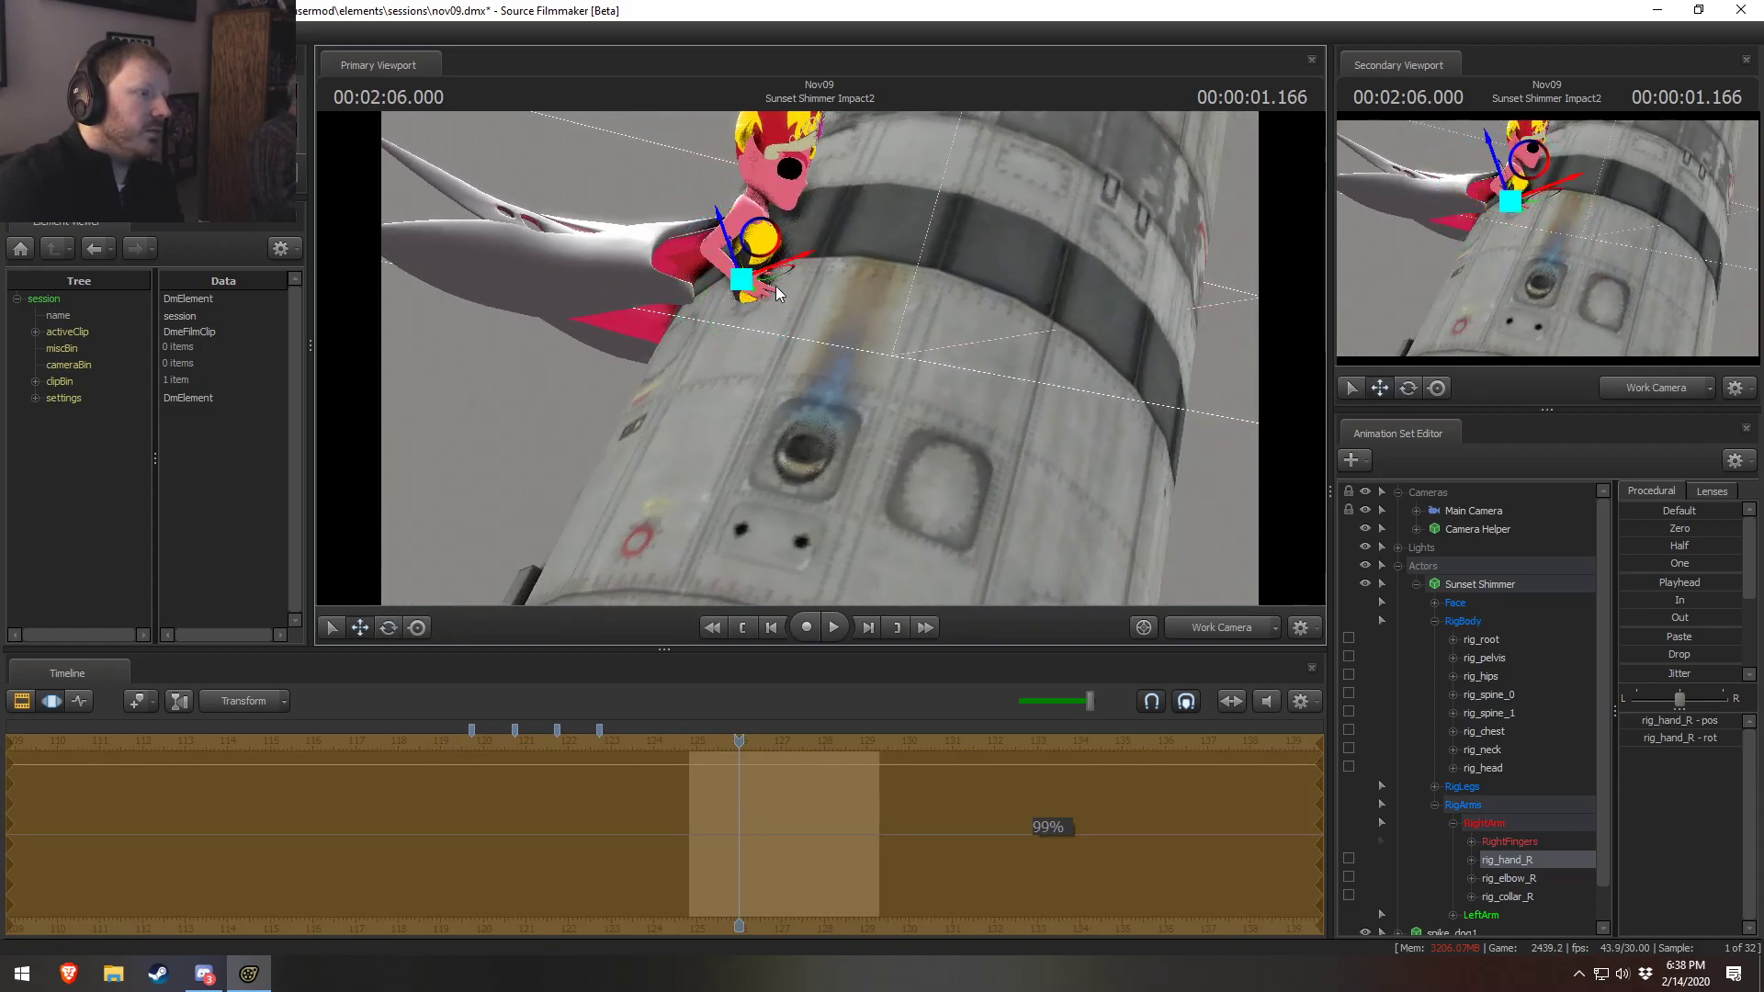
{"action": "left_click_drag", "start_coordinate": [776, 278], "coordinate": [928, 335]}
Select rig_neck and rotate Sunset Shimmer's neck to tilt her head
{"action": "left_click", "coordinate": [919, 262]}
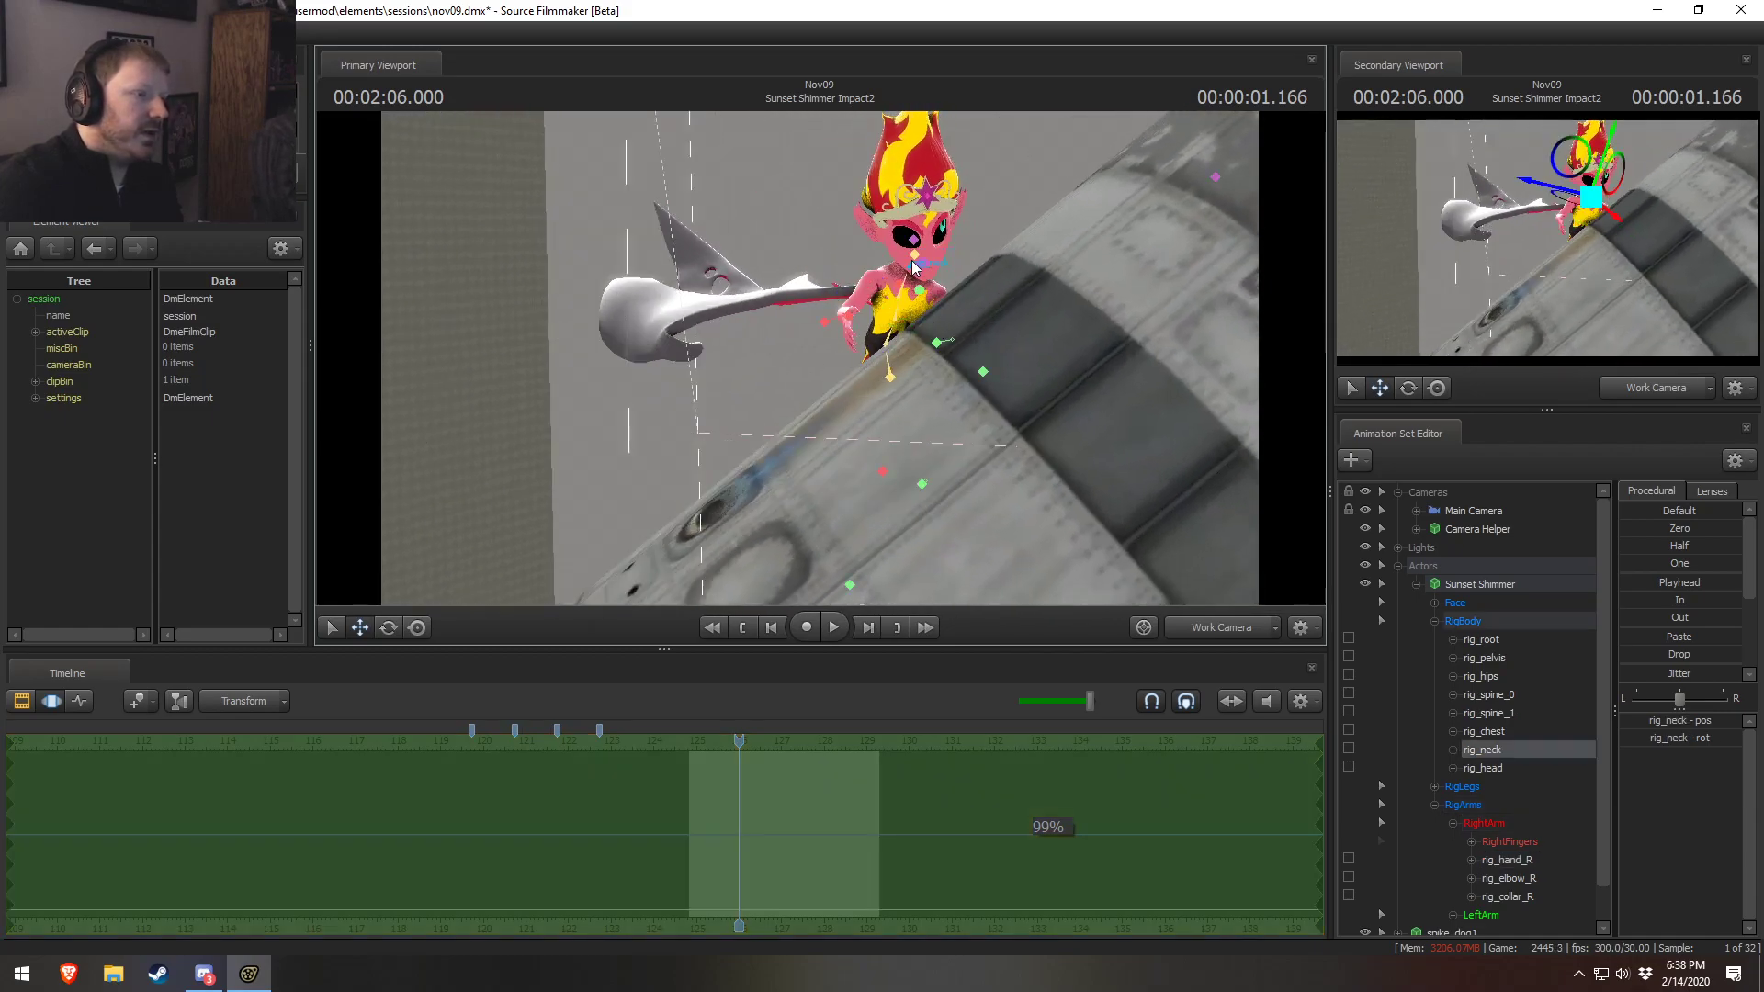
{"action": "key", "text": "e"}
{"action": "left_click_drag", "start_coordinate": [920, 267], "coordinate": [930, 248]}
Expand the Face group, select Eyes and move Sunset Shimmer's view target to a point above the rocket hull
{"action": "double_click", "coordinate": [1456, 603]}
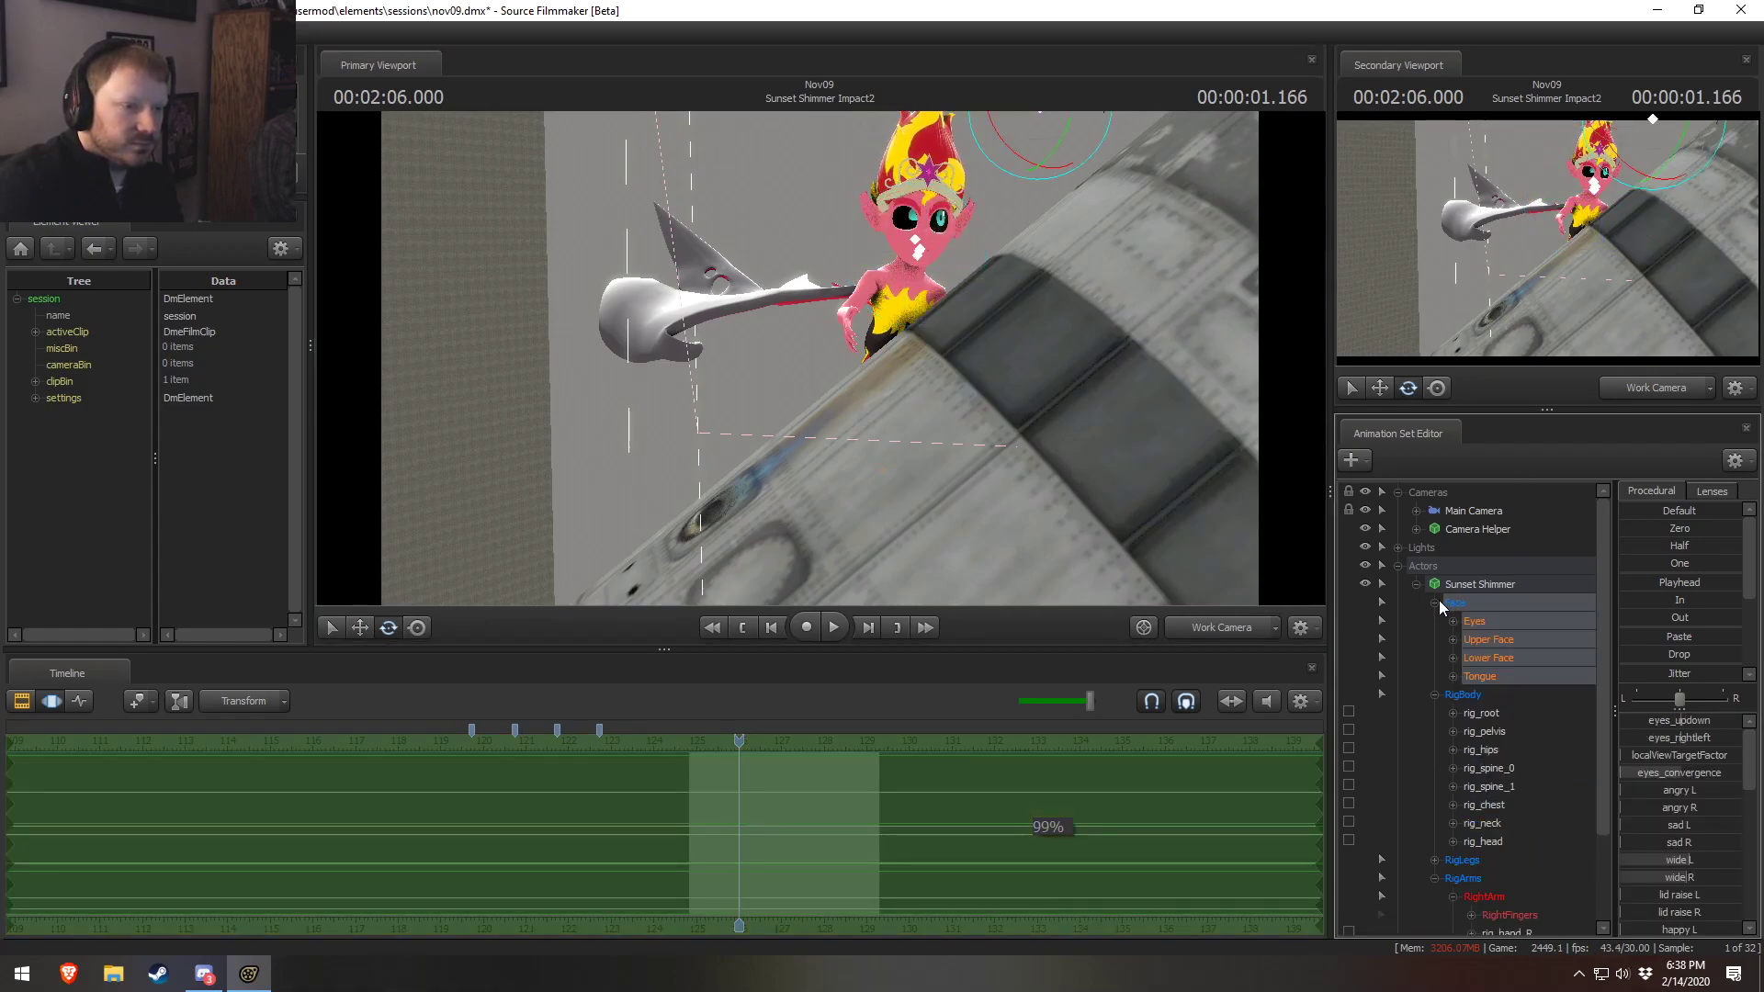
{"action": "left_click", "coordinate": [1483, 625]}
{"action": "key", "text": "r"}
{"action": "left_click_drag", "start_coordinate": [921, 210], "coordinate": [874, 504]}
{"action": "left_click_drag", "start_coordinate": [854, 365], "coordinate": [822, 359], "text": "alt"}
{"action": "key", "text": "w"}
{"action": "left_click_drag", "start_coordinate": [888, 462], "coordinate": [923, 266]}
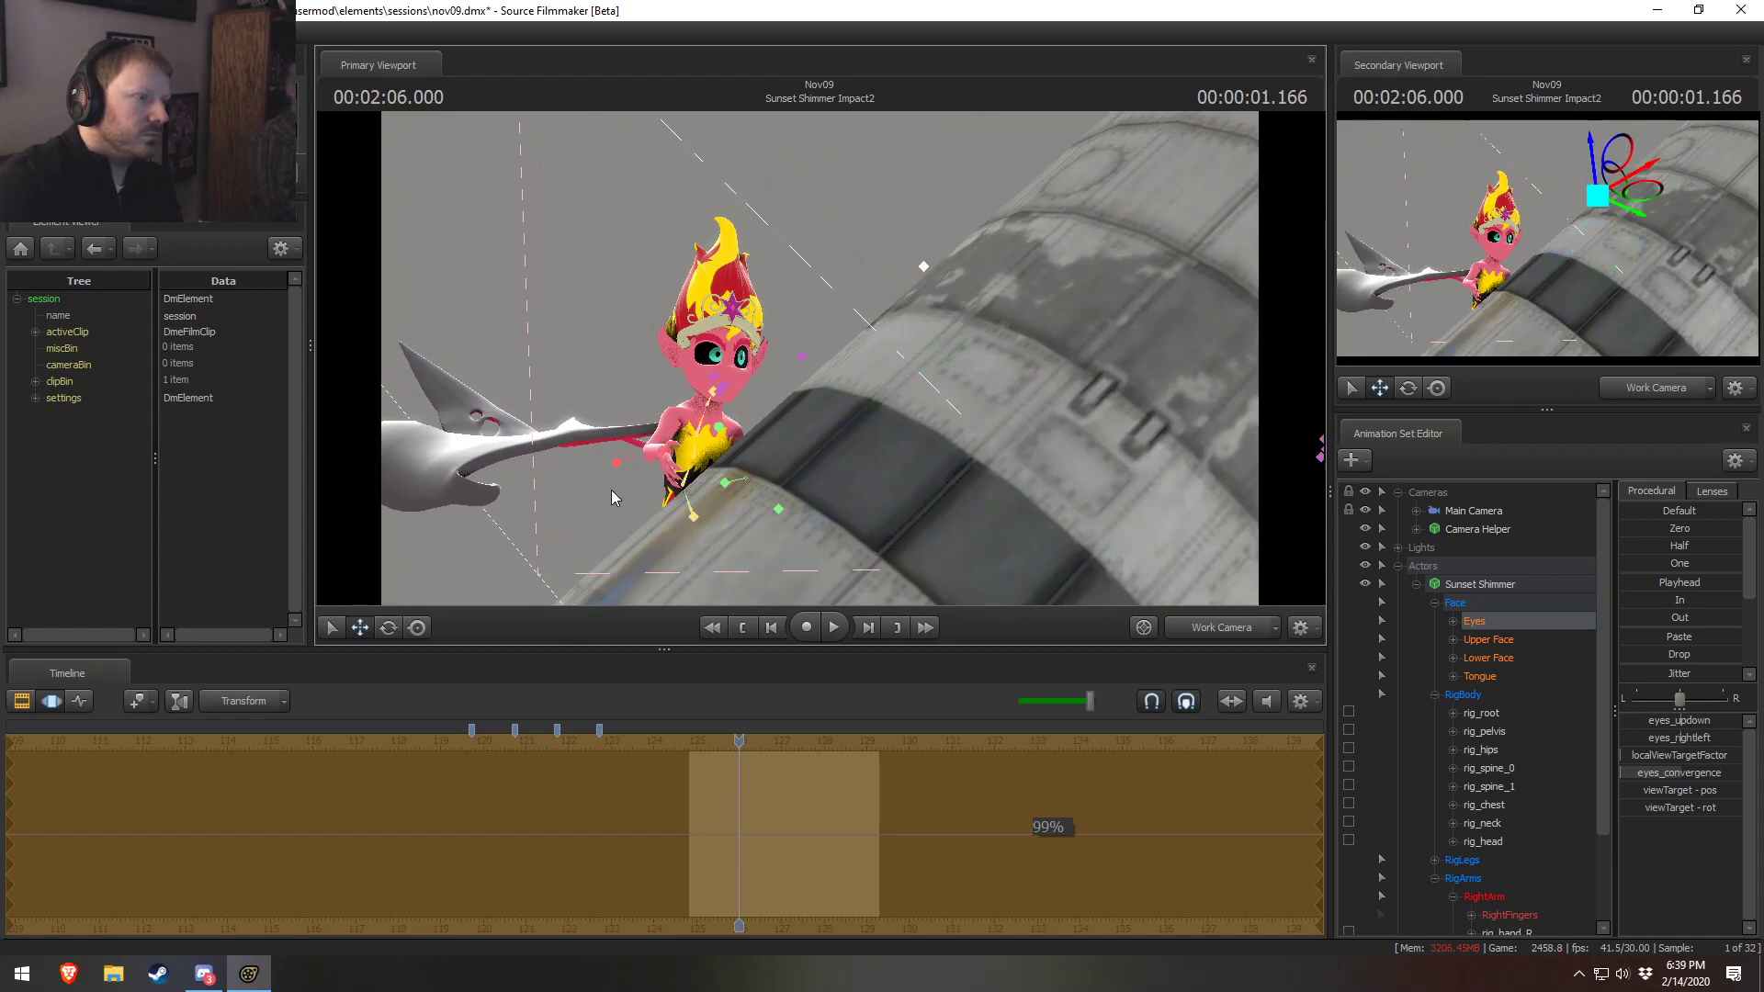
Select rig_neck and rig_head together and rotate them to turn Sunset Shimmer's face toward the rocket
{"action": "left_click", "coordinate": [702, 412], "text": "ctrl"}
{"action": "left_click", "coordinate": [708, 402], "text": "ctrl"}
{"action": "left_click", "coordinate": [713, 391], "text": "ctrl+shift"}
{"action": "key", "text": "e"}
{"action": "left_click_drag", "start_coordinate": [701, 395], "coordinate": [722, 382]}
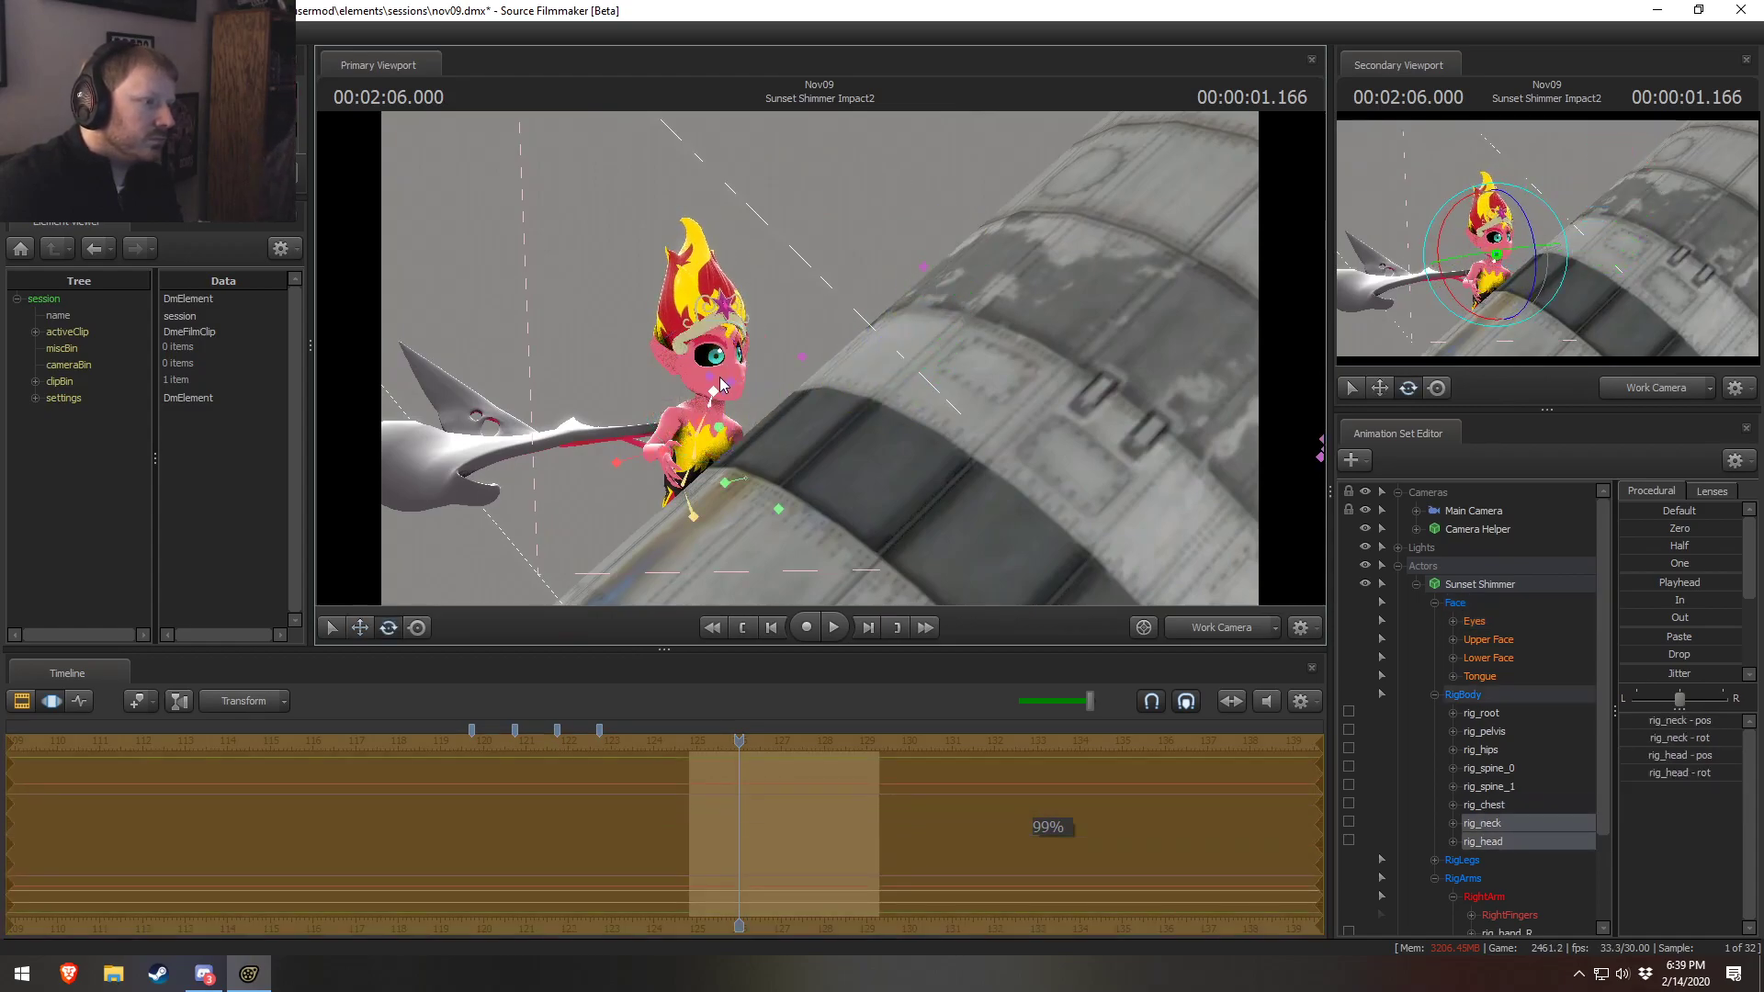
Fine-tune Sunset Shimmer's gaze by shifting the Eyes view target slightly farther out above the rocket
{"action": "left_click", "coordinate": [1000, 213], "text": "ctrl"}
{"action": "left_click_drag", "start_coordinate": [884, 299], "coordinate": [912, 326]}
{"action": "key", "text": "w"}
{"action": "key", "text": "e"}
{"action": "key", "text": "w"}
{"action": "mouse_move", "coordinate": [819, 359]}
{"action": "left_mouse_down"}
{"action": "mouse_move", "coordinate": [917, 357]}
{"action": "mouse_move", "coordinate": [893, 382]}
{"action": "mouse_move", "coordinate": [949, 398]}
{"action": "mouse_move", "coordinate": [887, 351]}
{"action": "mouse_move", "coordinate": [857, 354]}
{"action": "mouse_move", "coordinate": [841, 278]}
{"action": "mouse_move", "coordinate": [809, 283]}
{"action": "mouse_move", "coordinate": [819, 357]}
{"action": "left_mouse_up"}
{"action": "key", "text": "s"}
{"action": "key", "text": "F2"}
{"action": "key", "text": "F3"}
{"action": "left_click", "coordinate": [1473, 621]}
{"action": "left_click_drag", "start_coordinate": [958, 248], "coordinate": [983, 223]}
Rotate rig_head to adjust Sunset Shimmer's head tilt and check the pose through Main Camera
{"action": "left_click", "coordinate": [671, 501]}
{"action": "left_click", "coordinate": [672, 496]}
{"action": "key", "text": "e"}
{"action": "mouse_move", "coordinate": [673, 497]}
{"action": "left_mouse_down"}
{"action": "mouse_move", "coordinate": [654, 476]}
{"action": "mouse_move", "coordinate": [695, 522]}
{"action": "left_mouse_up"}
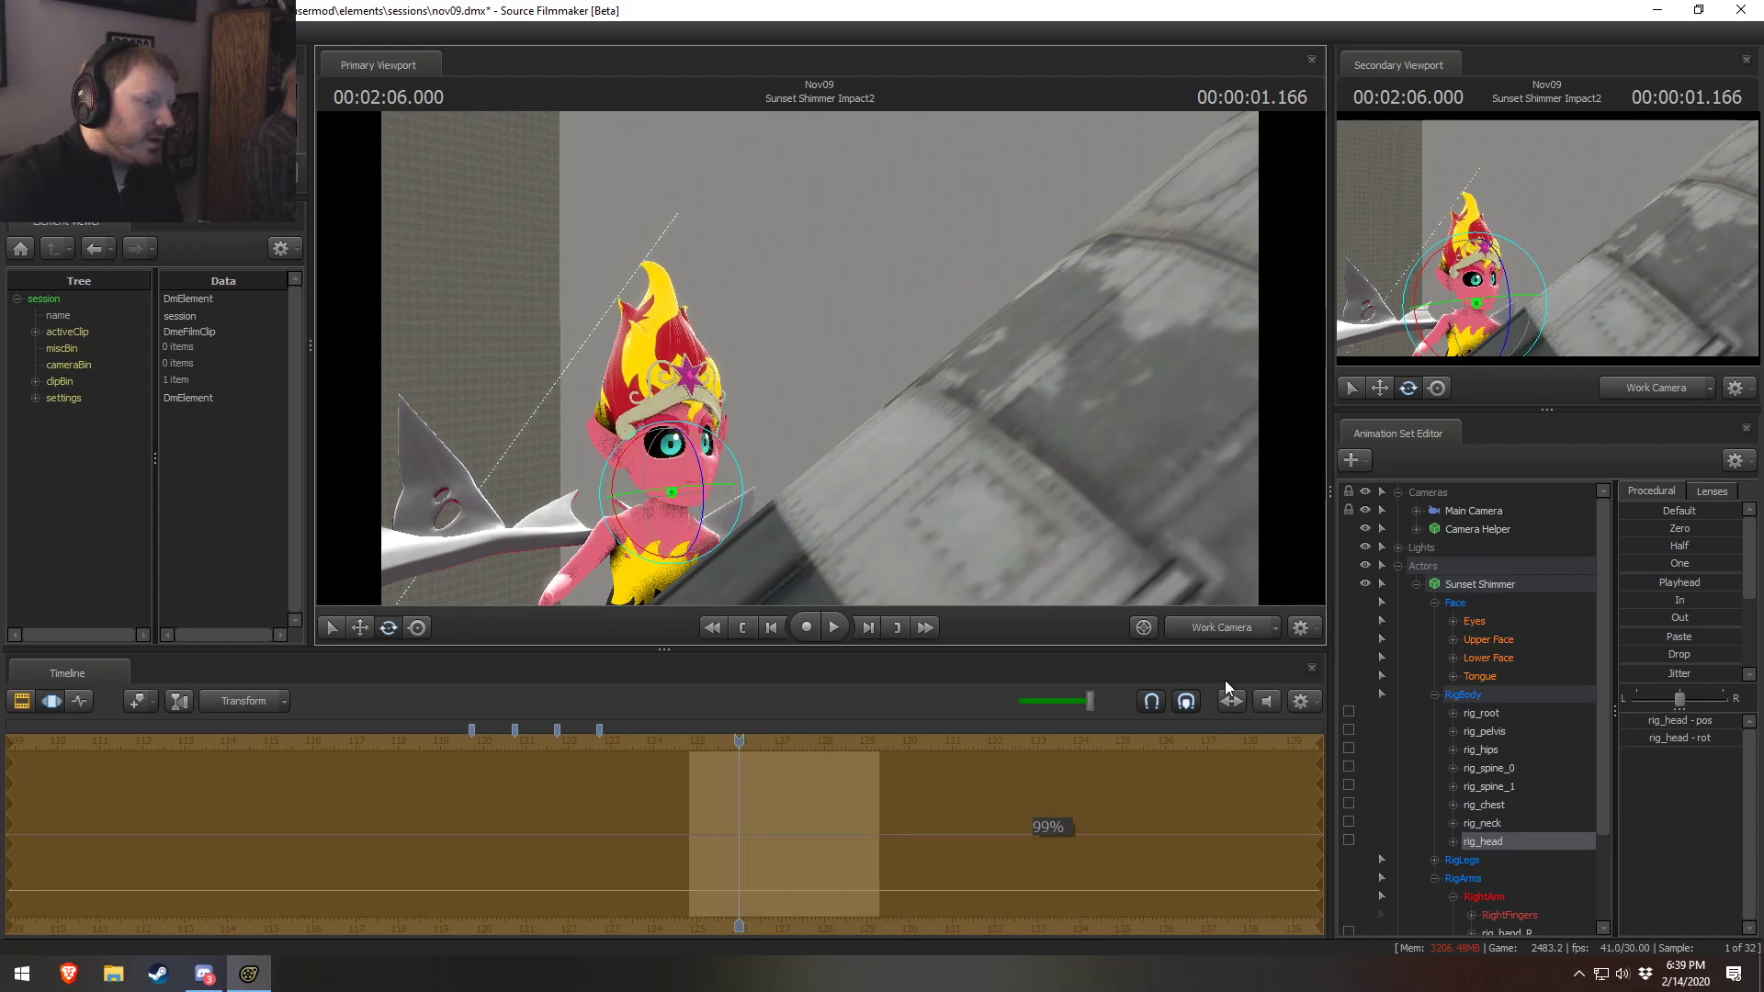
{"action": "left_click", "coordinate": [1221, 630]}
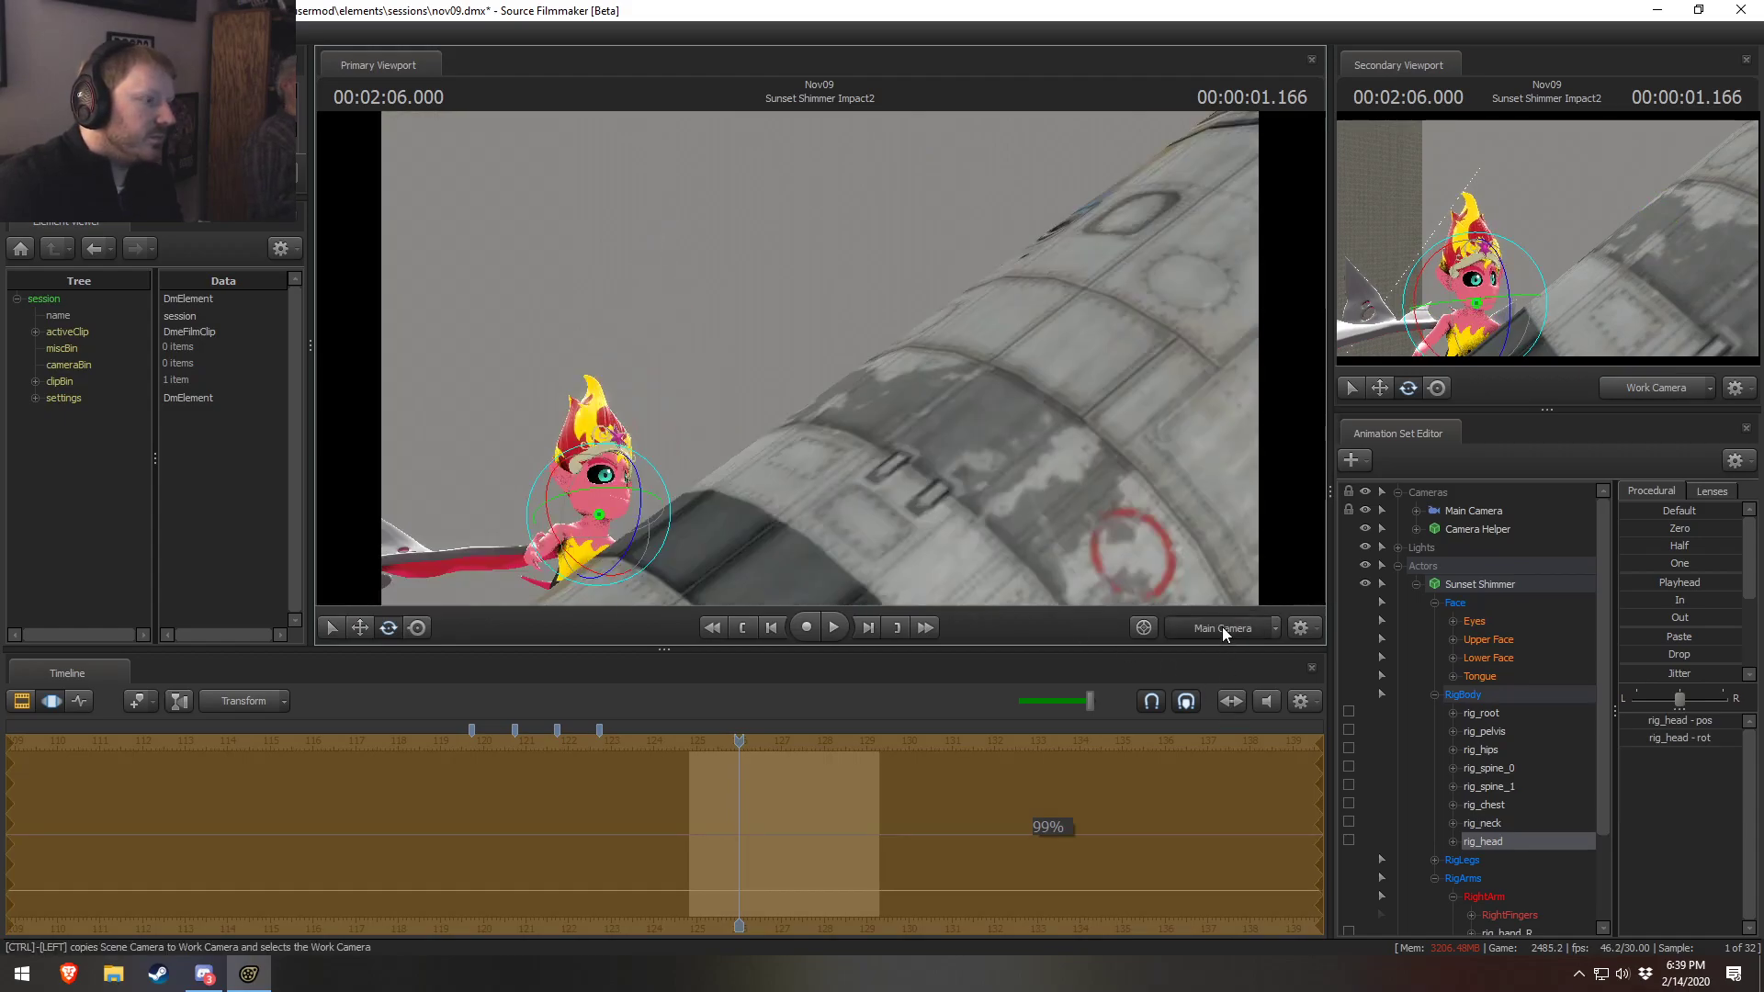
{"action": "left_click", "coordinate": [1222, 627]}
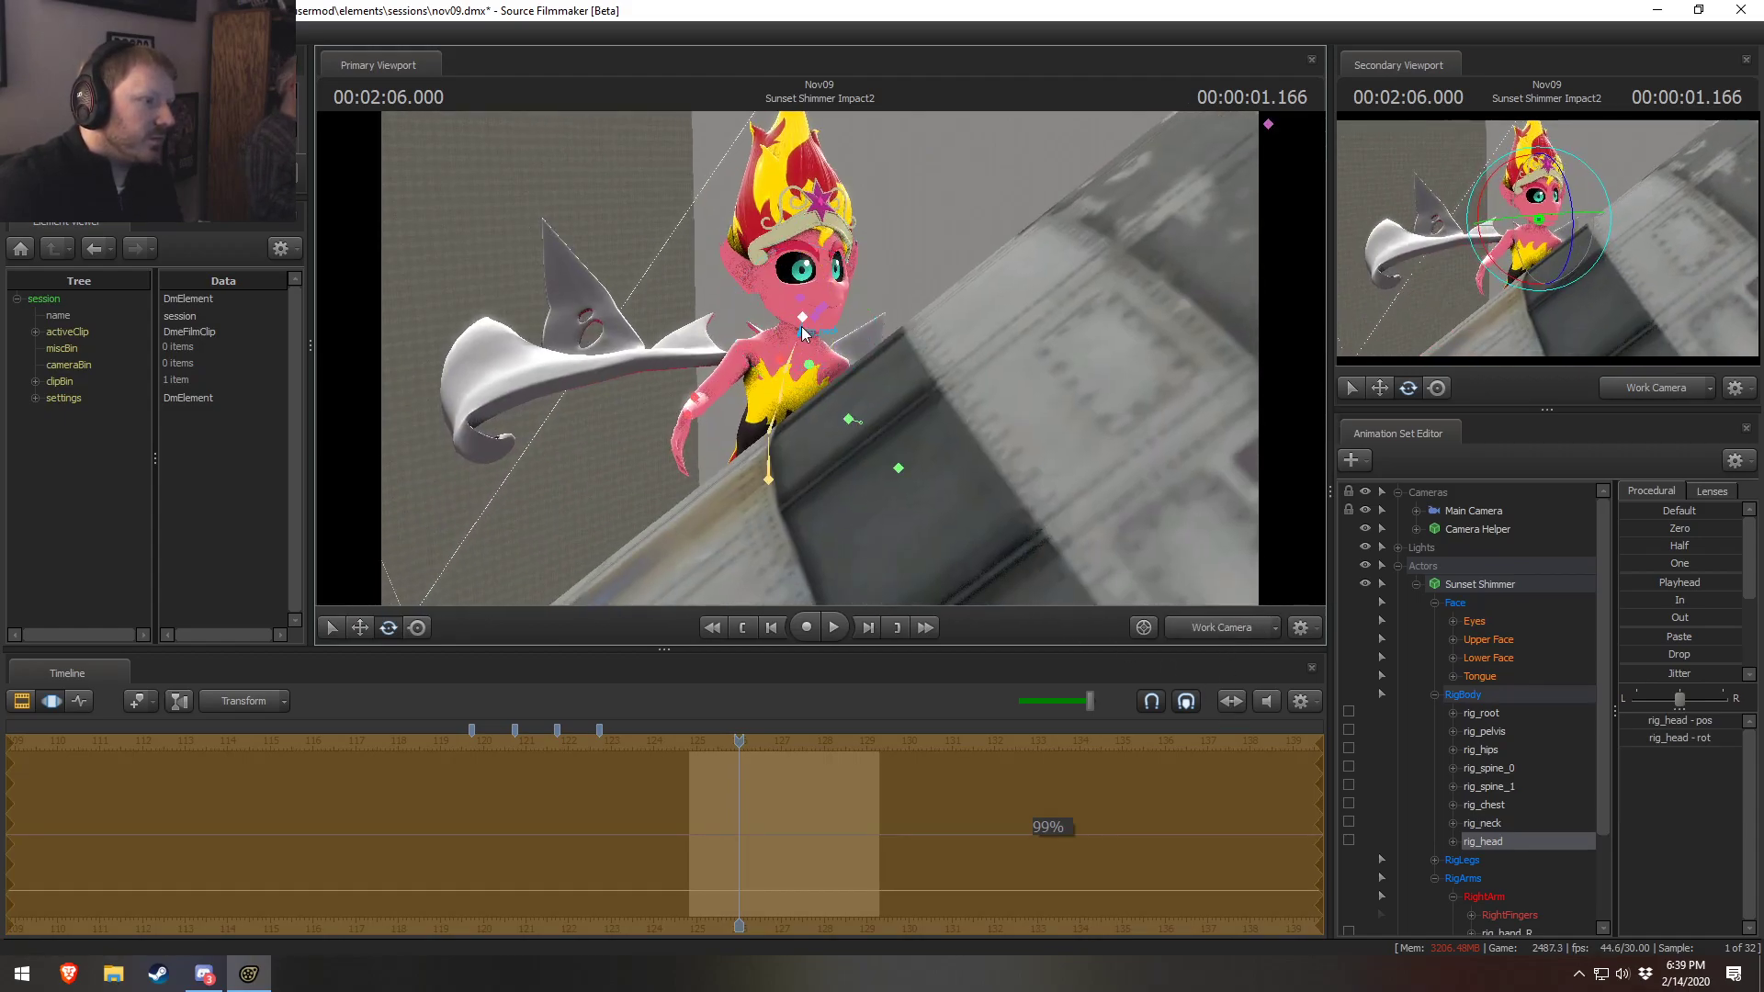
Try the Upper Face and Lower Face controls, undo the last change and check the pose through Main Camera
{"action": "left_click", "coordinate": [1484, 636]}
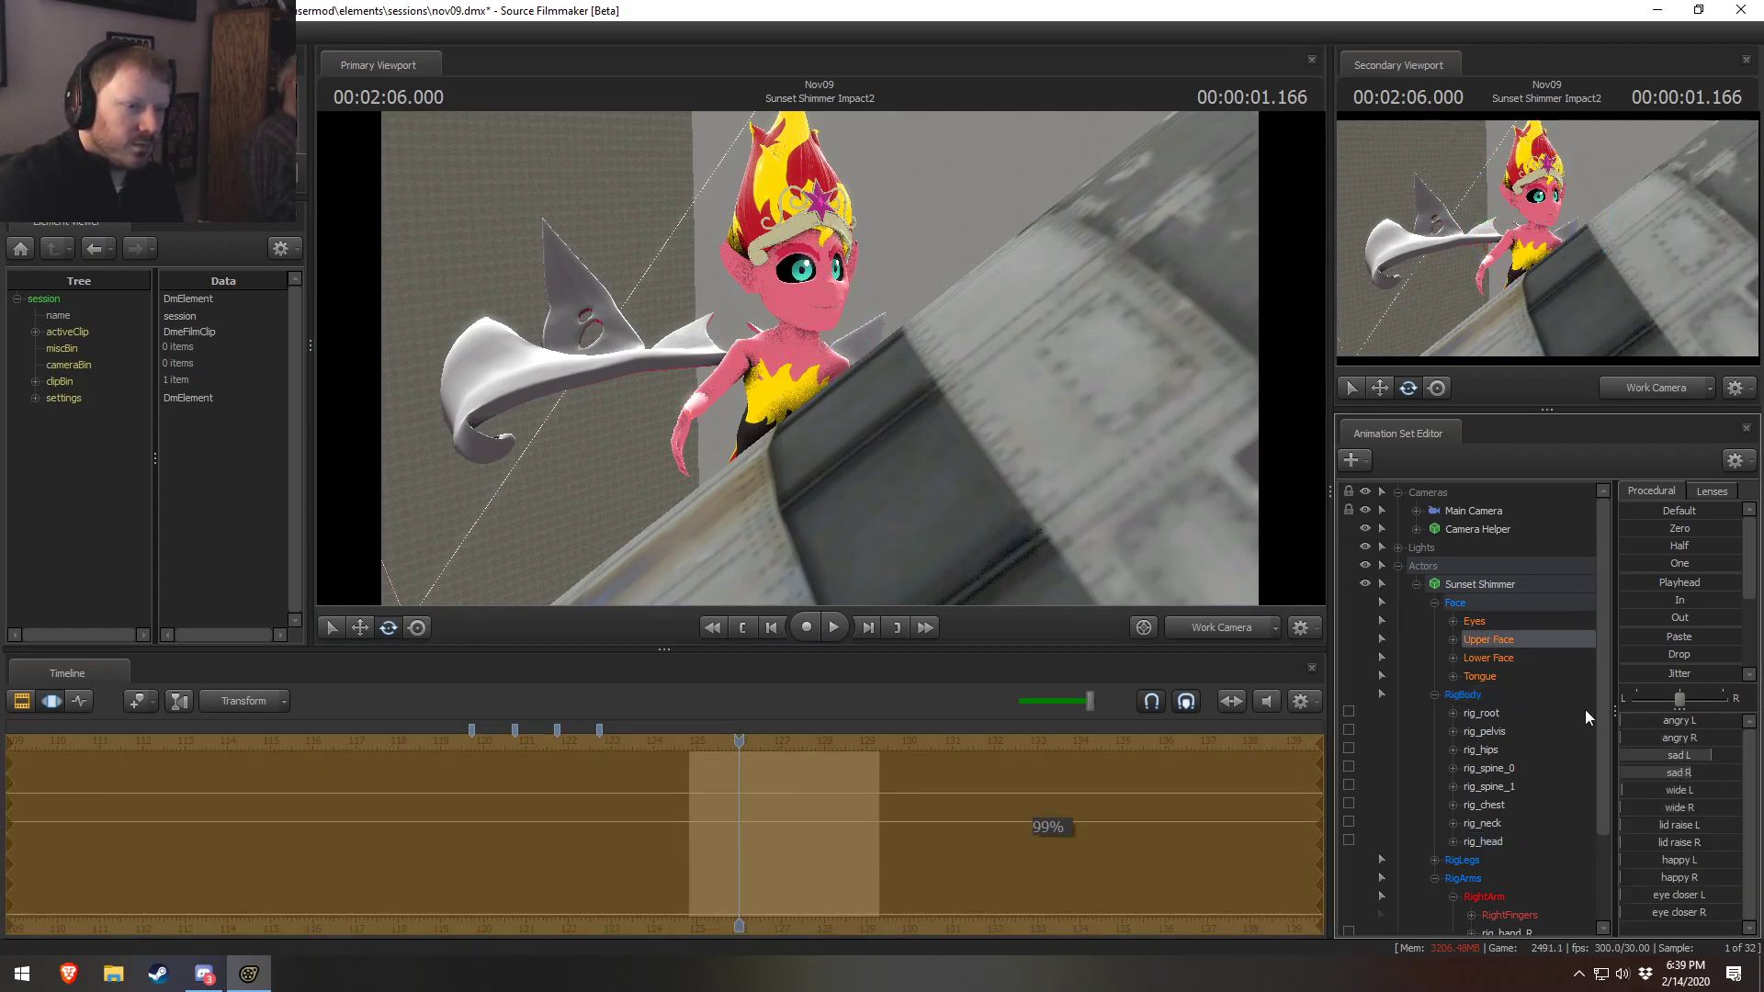
{"action": "left_click", "coordinate": [1544, 664]}
{"action": "key", "text": "ctrl+z"}
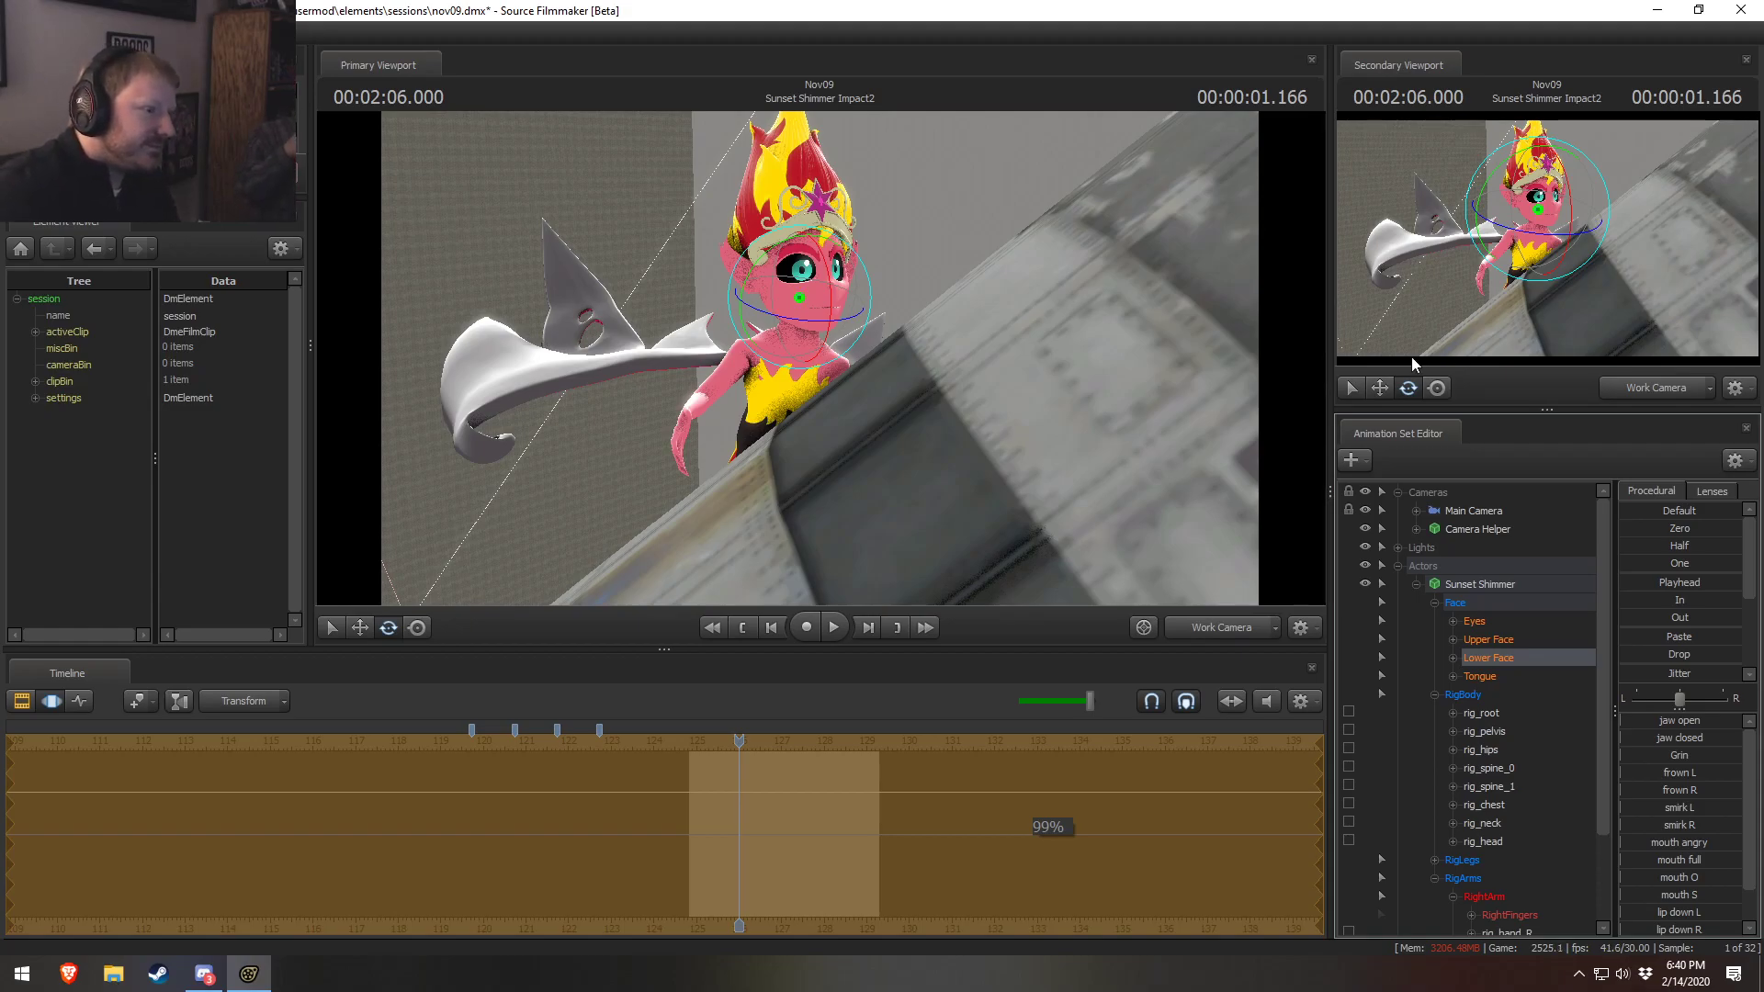
{"action": "left_click", "coordinate": [1217, 630]}
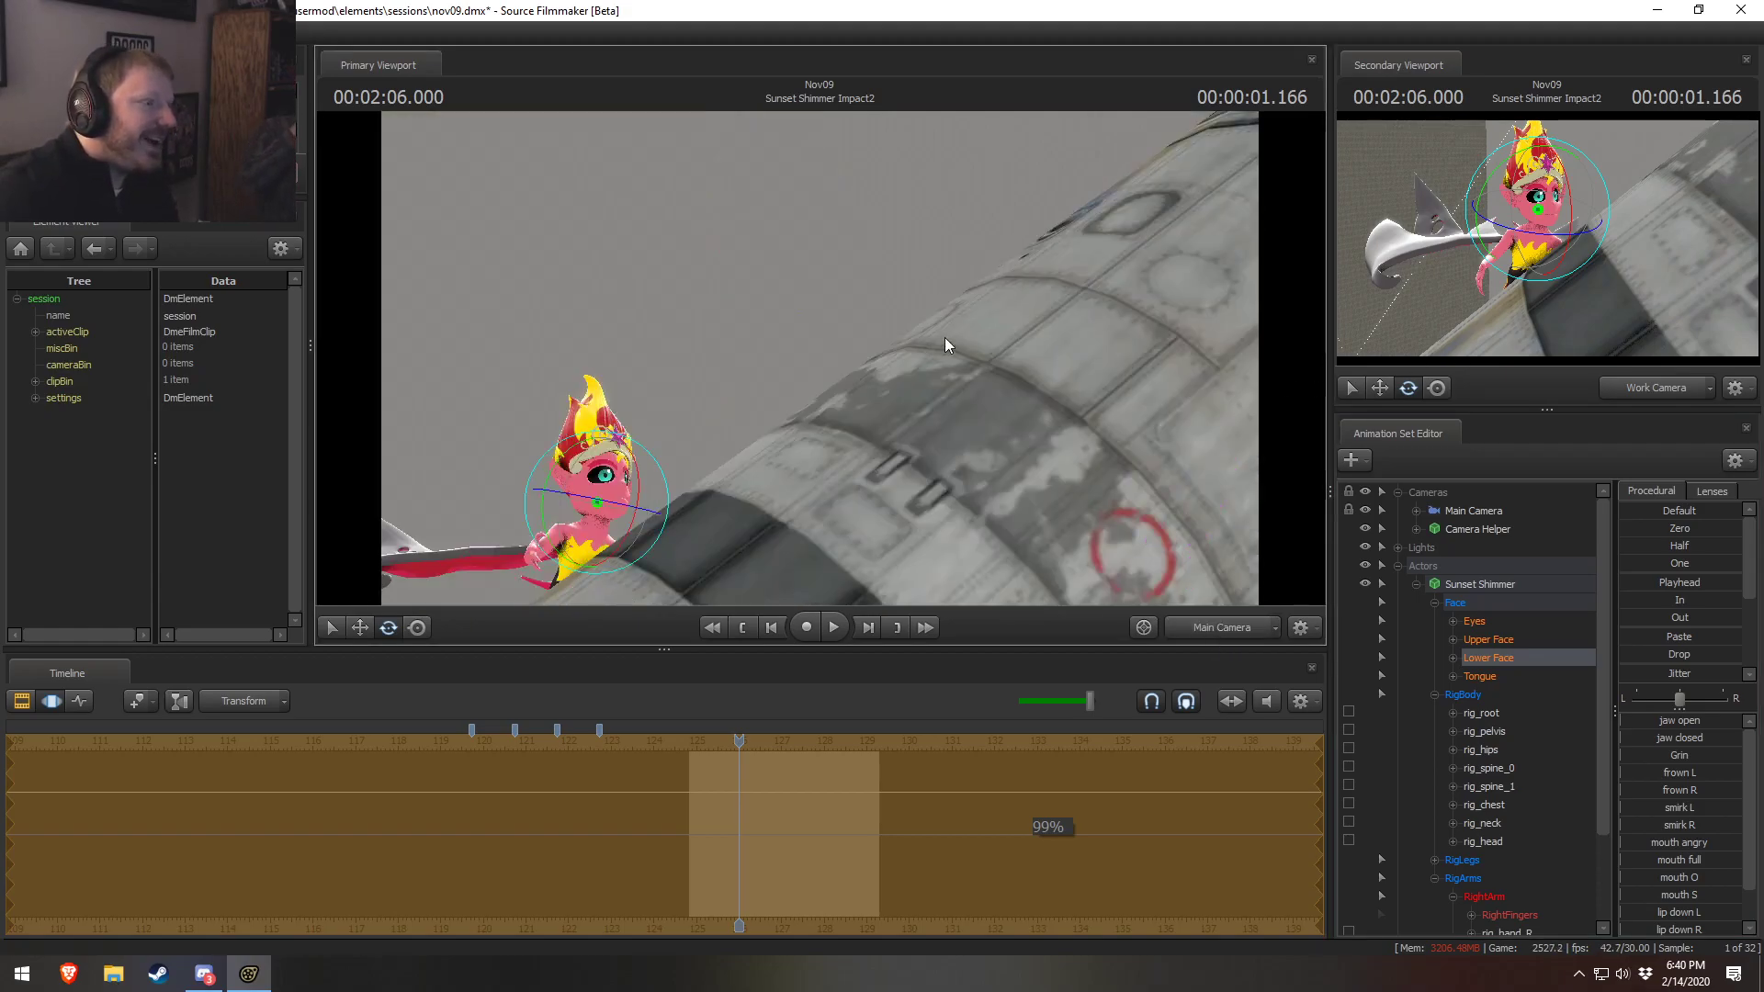
{"action": "left_click", "coordinate": [1226, 631]}
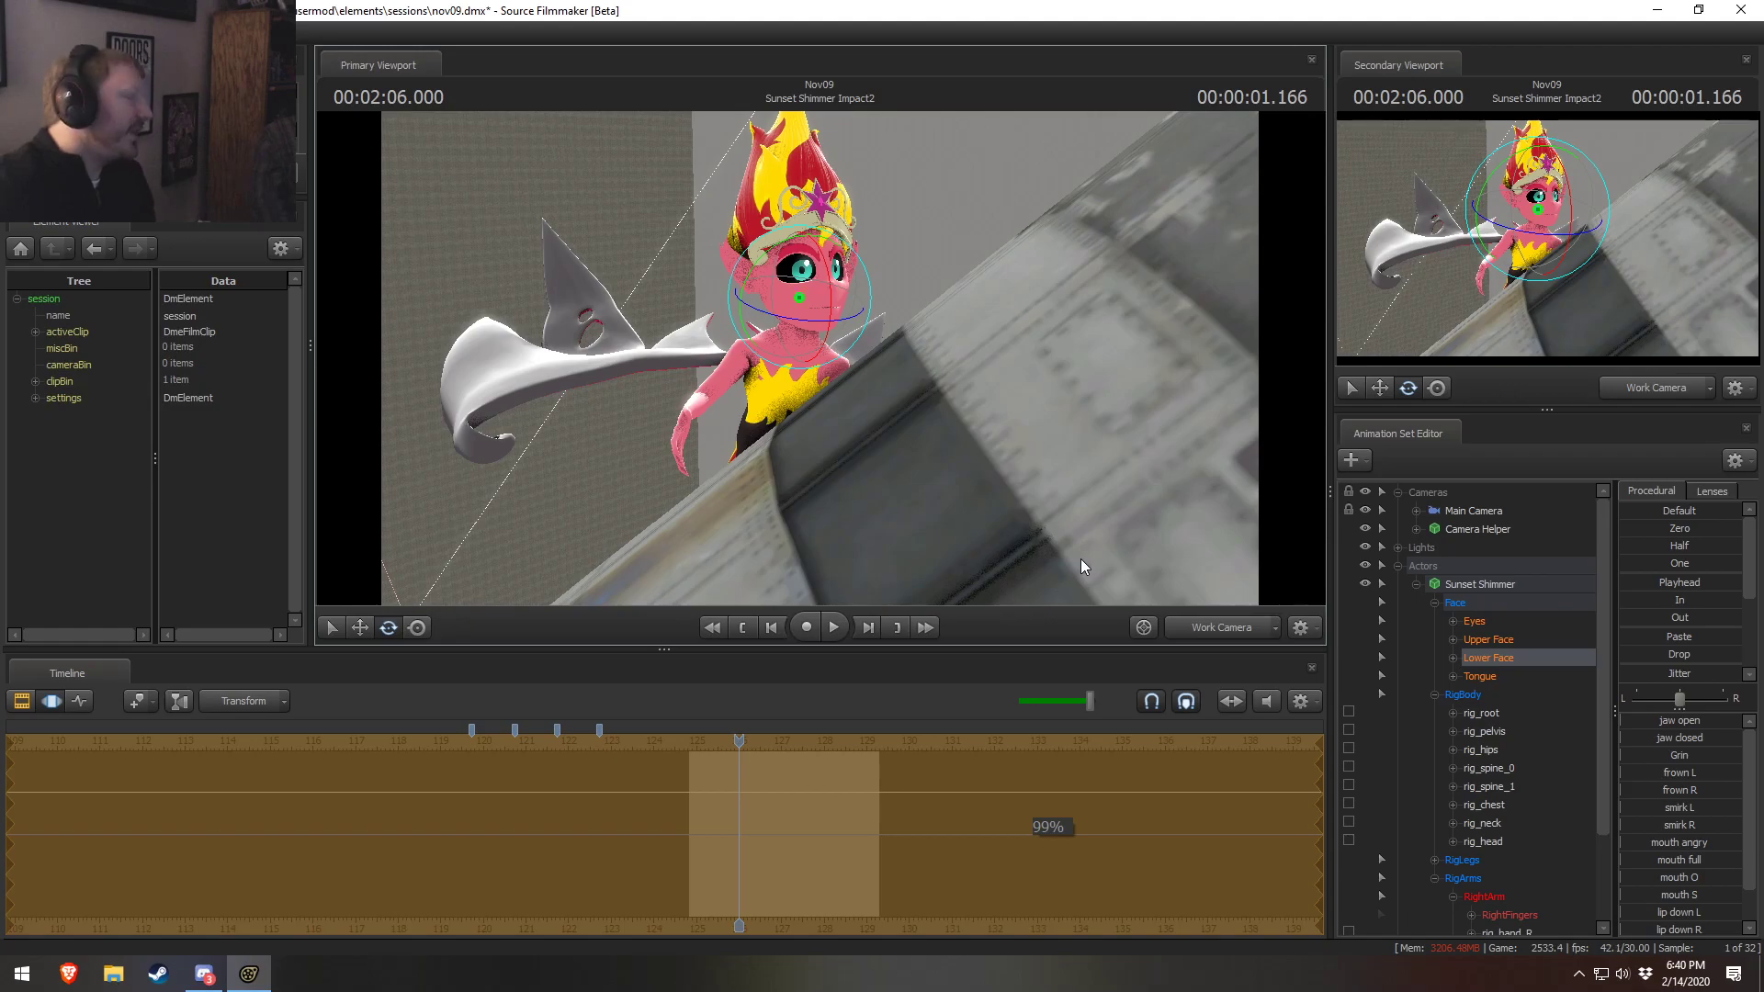
Go back to the Sunset Shimmer Impact shot at 00:01:56.633 and examine the characters' poses through the Work Camera
{"action": "key", "text": "F2"}
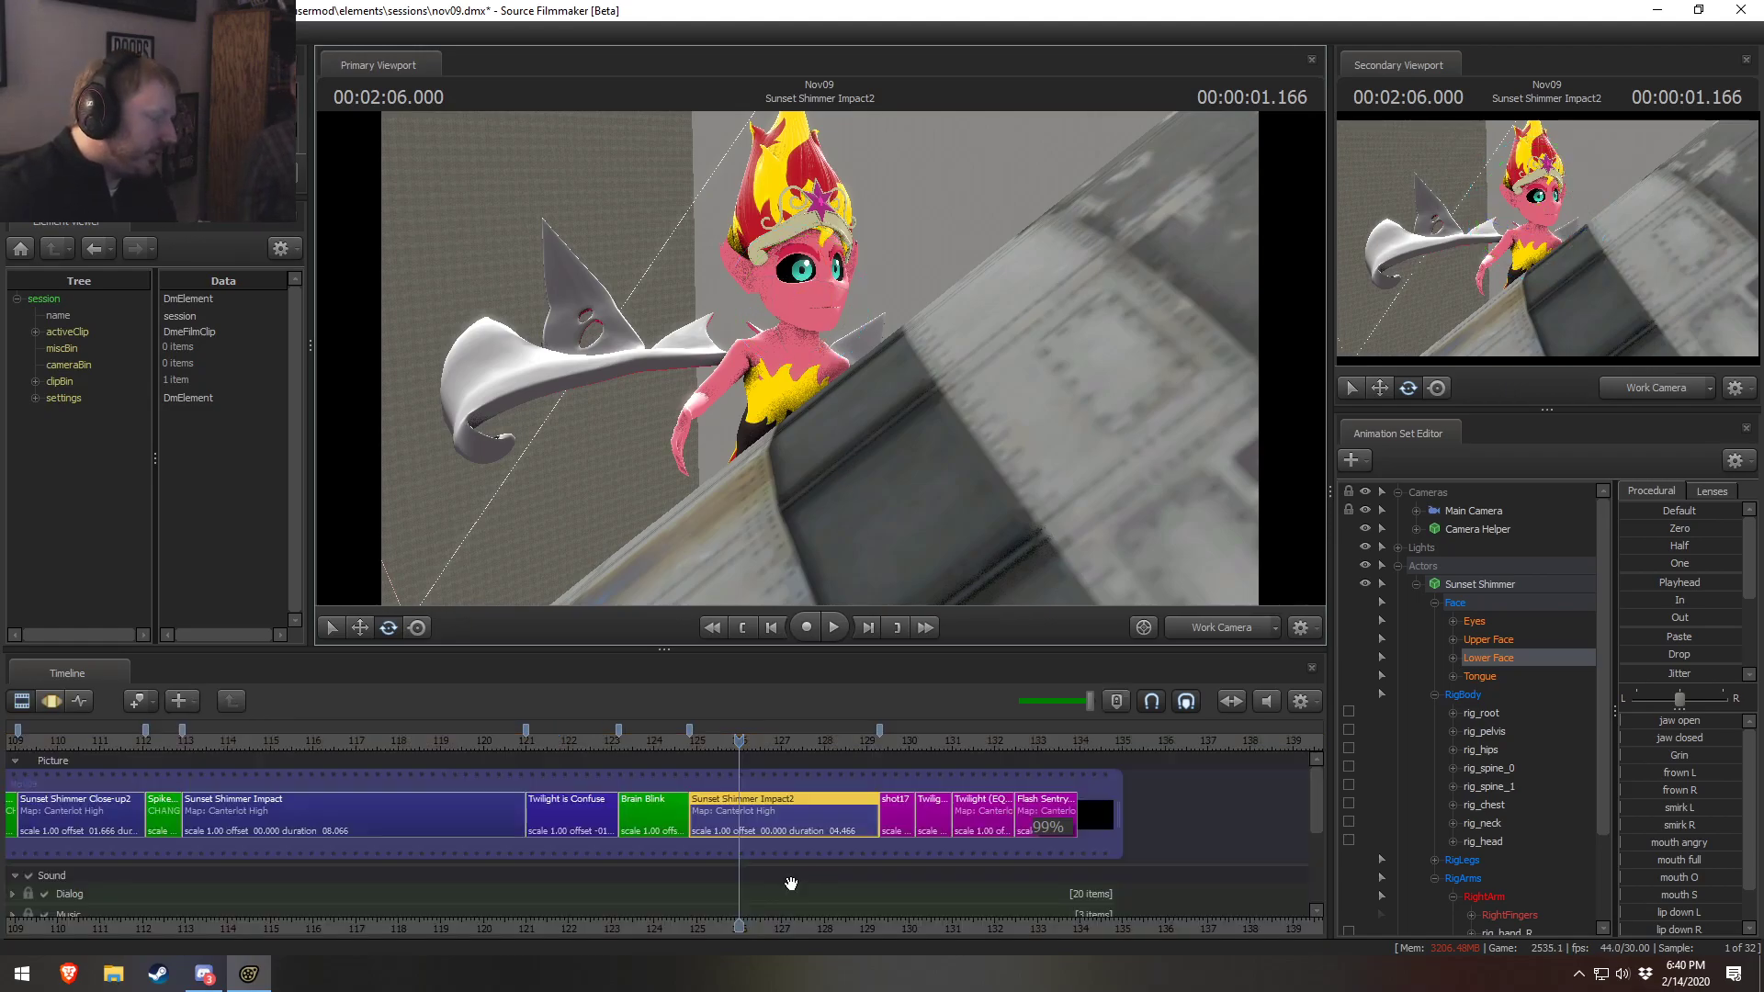
{"action": "scroll", "coordinate": [798, 878], "scroll_direction": "down", "scroll_amount": 4}
{"action": "left_click_drag", "start_coordinate": [661, 738], "coordinate": [567, 744]}
{"action": "left_click", "coordinate": [1180, 629]}
{"action": "left_click_drag", "start_coordinate": [1056, 514], "coordinate": [1002, 593]}
{"action": "key", "text": "a"}
{"action": "left_click_drag", "start_coordinate": [864, 361], "coordinate": [900, 362]}
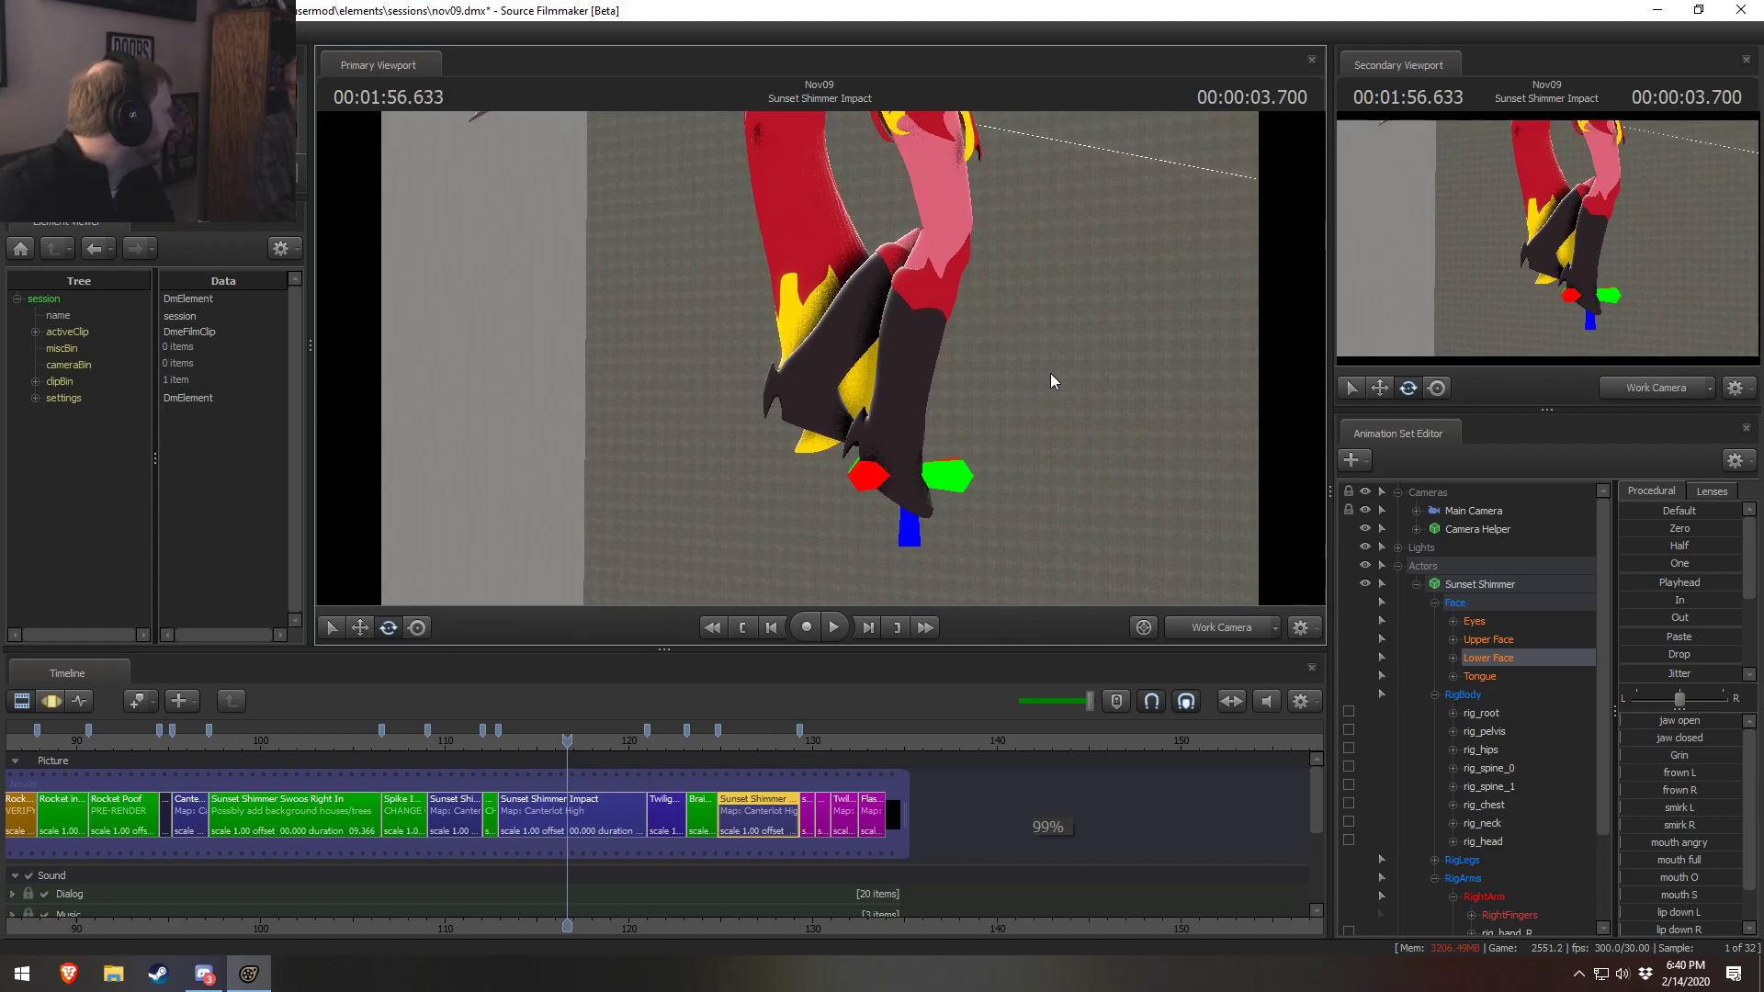
{"action": "key", "text": "s"}
{"action": "left_click_drag", "start_coordinate": [1051, 373], "coordinate": [997, 340]}
{"action": "key", "text": "d"}
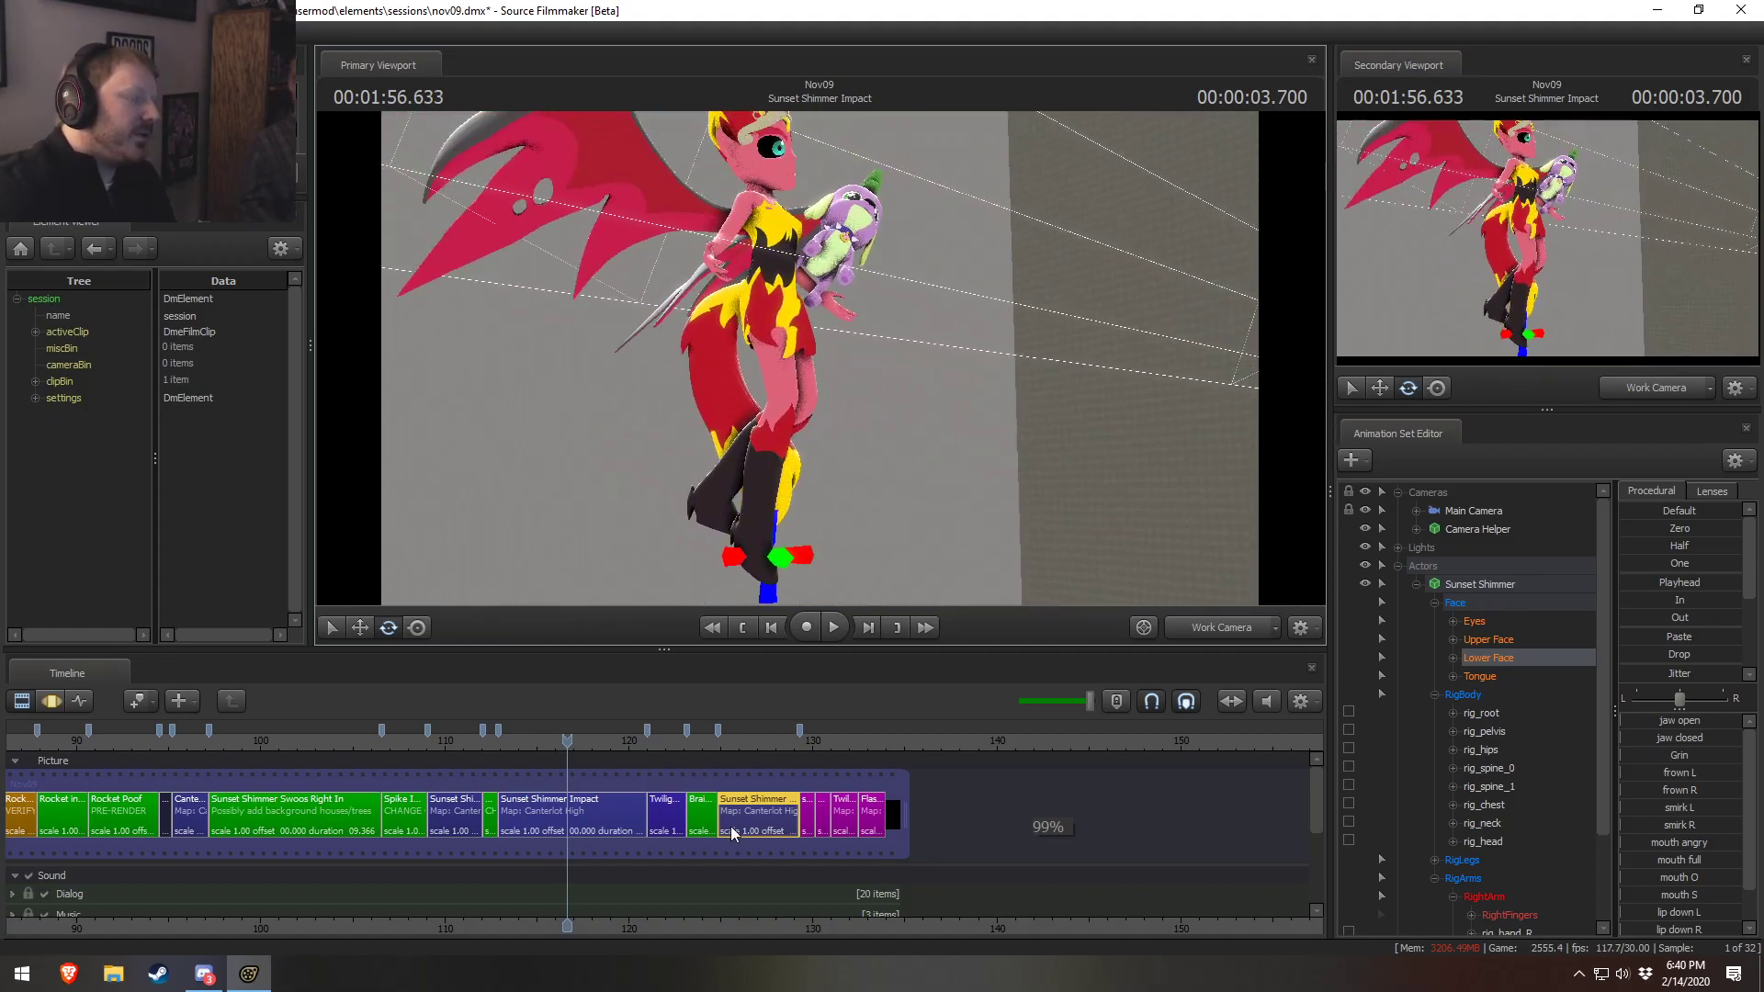
Play the rocket impact through Main Camera and review the Twilight is Confuse and Twilight (EQG) and Friends shots
{"action": "key", "text": "space"}
{"action": "left_click", "coordinate": [1200, 632]}
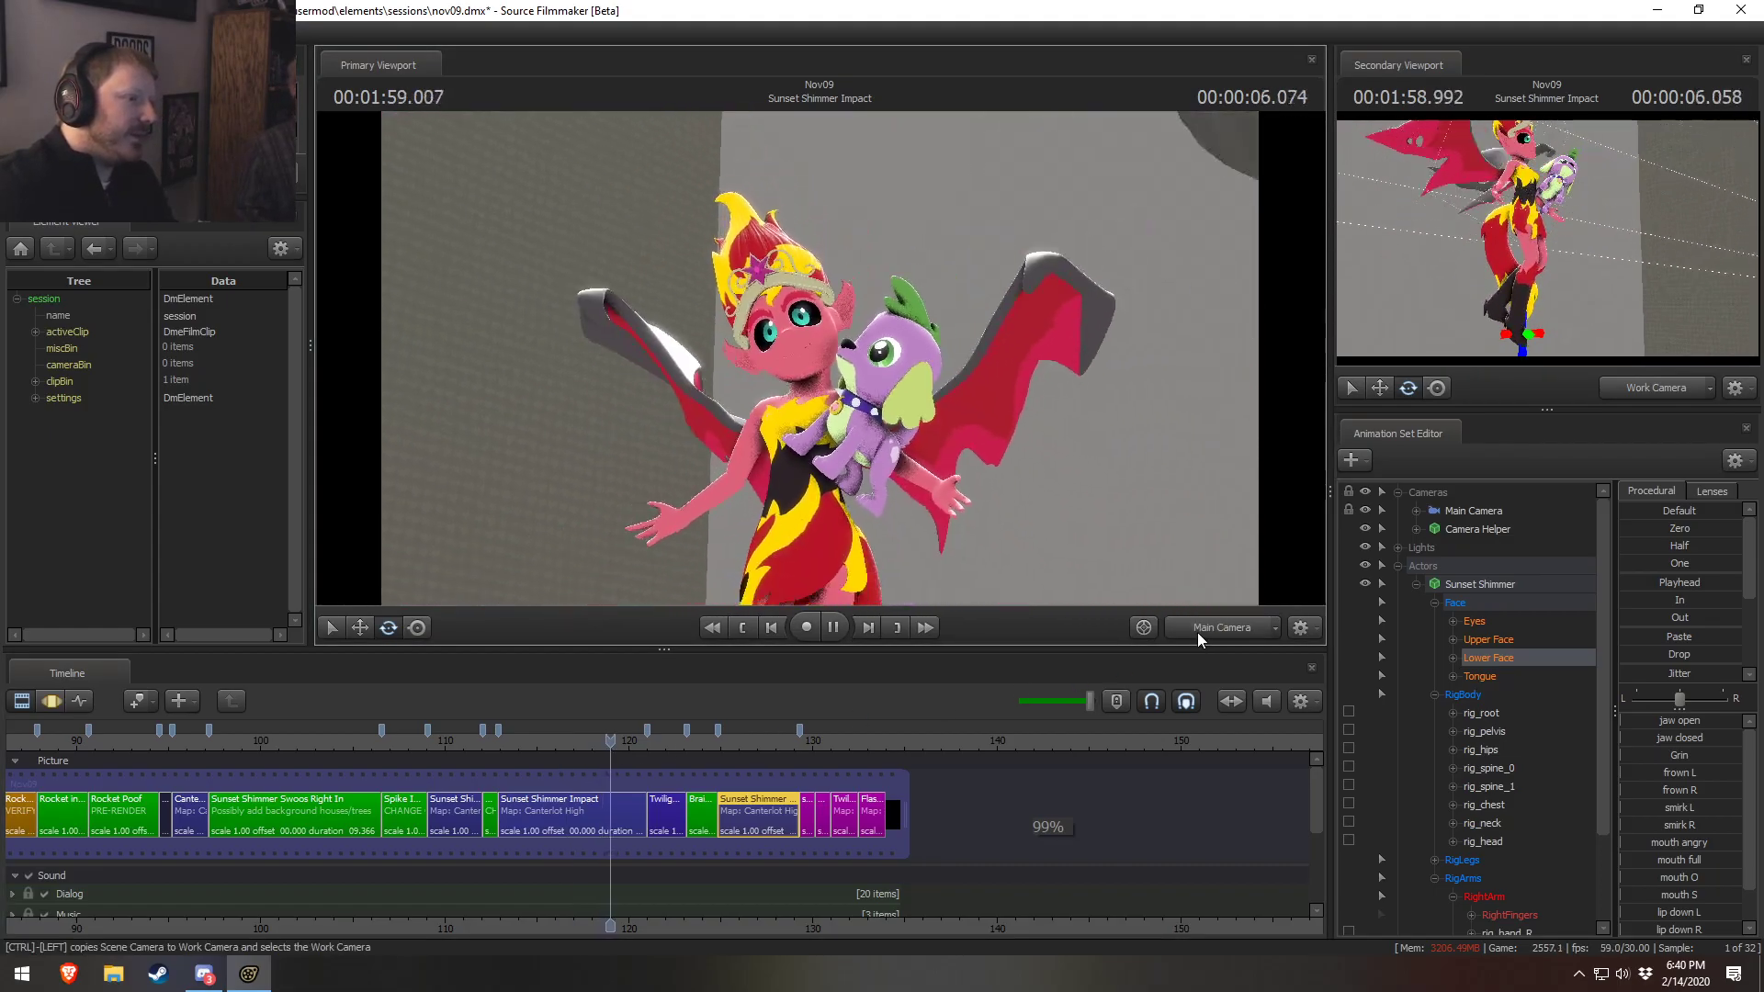
{"action": "key", "text": "space"}
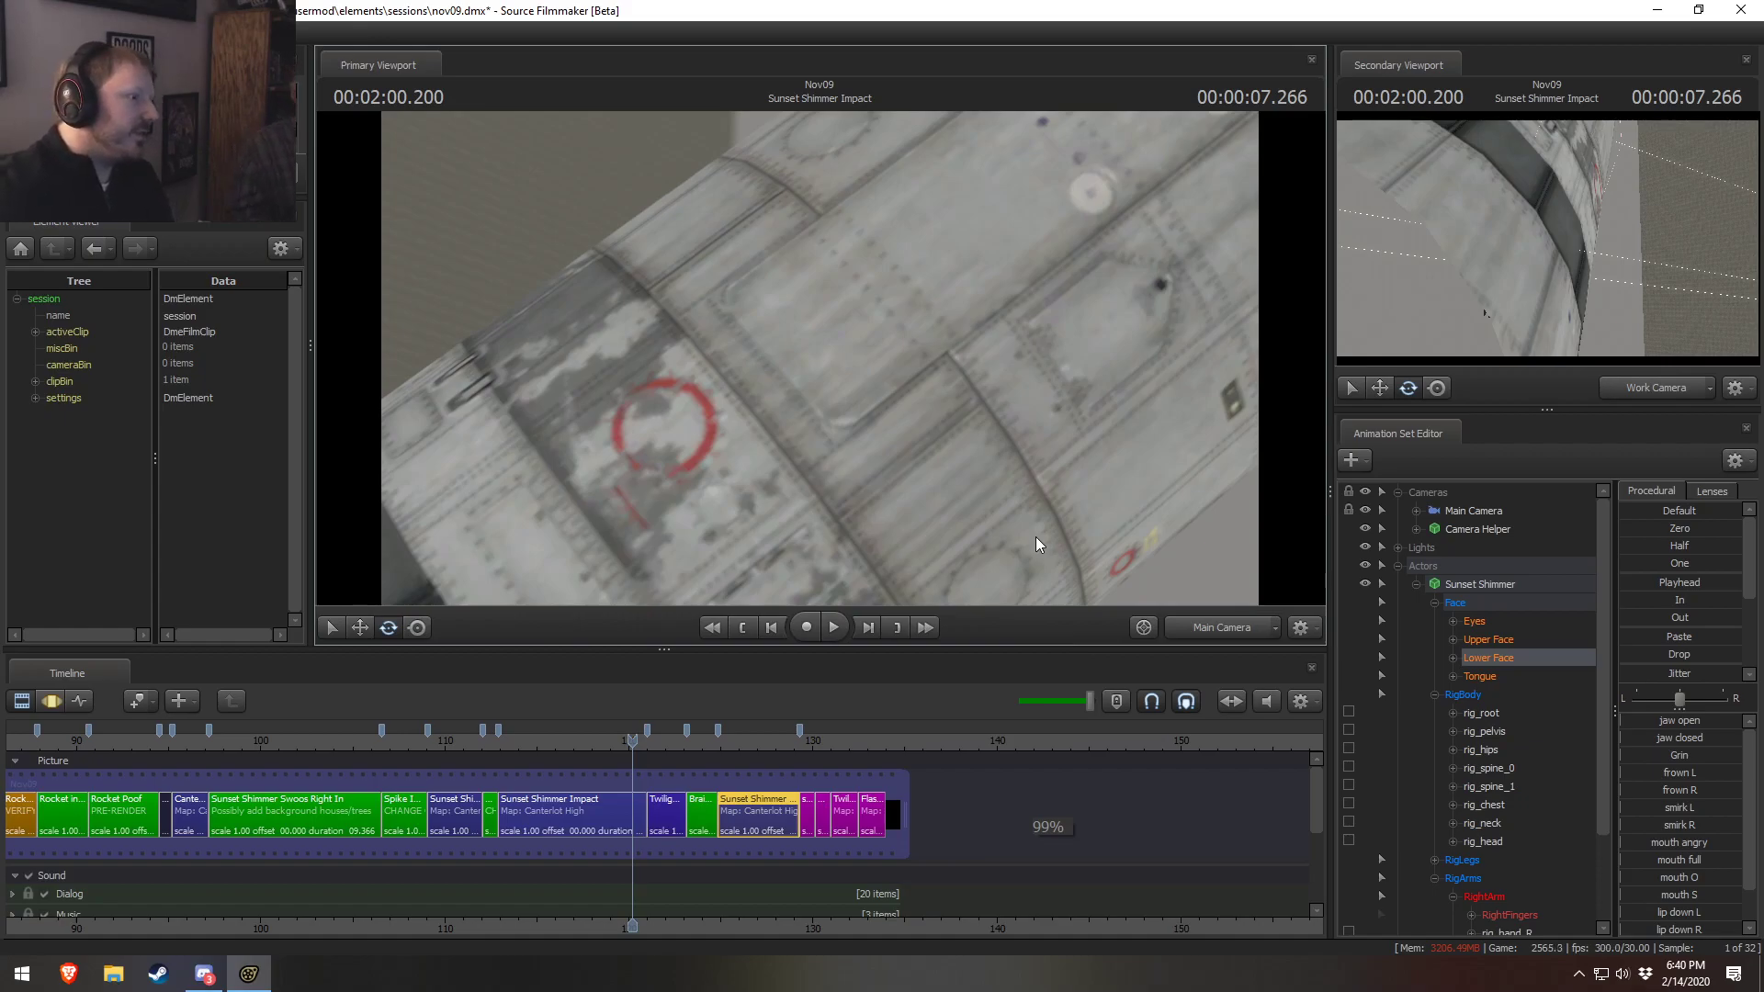
{"action": "left_click", "coordinate": [671, 818]}
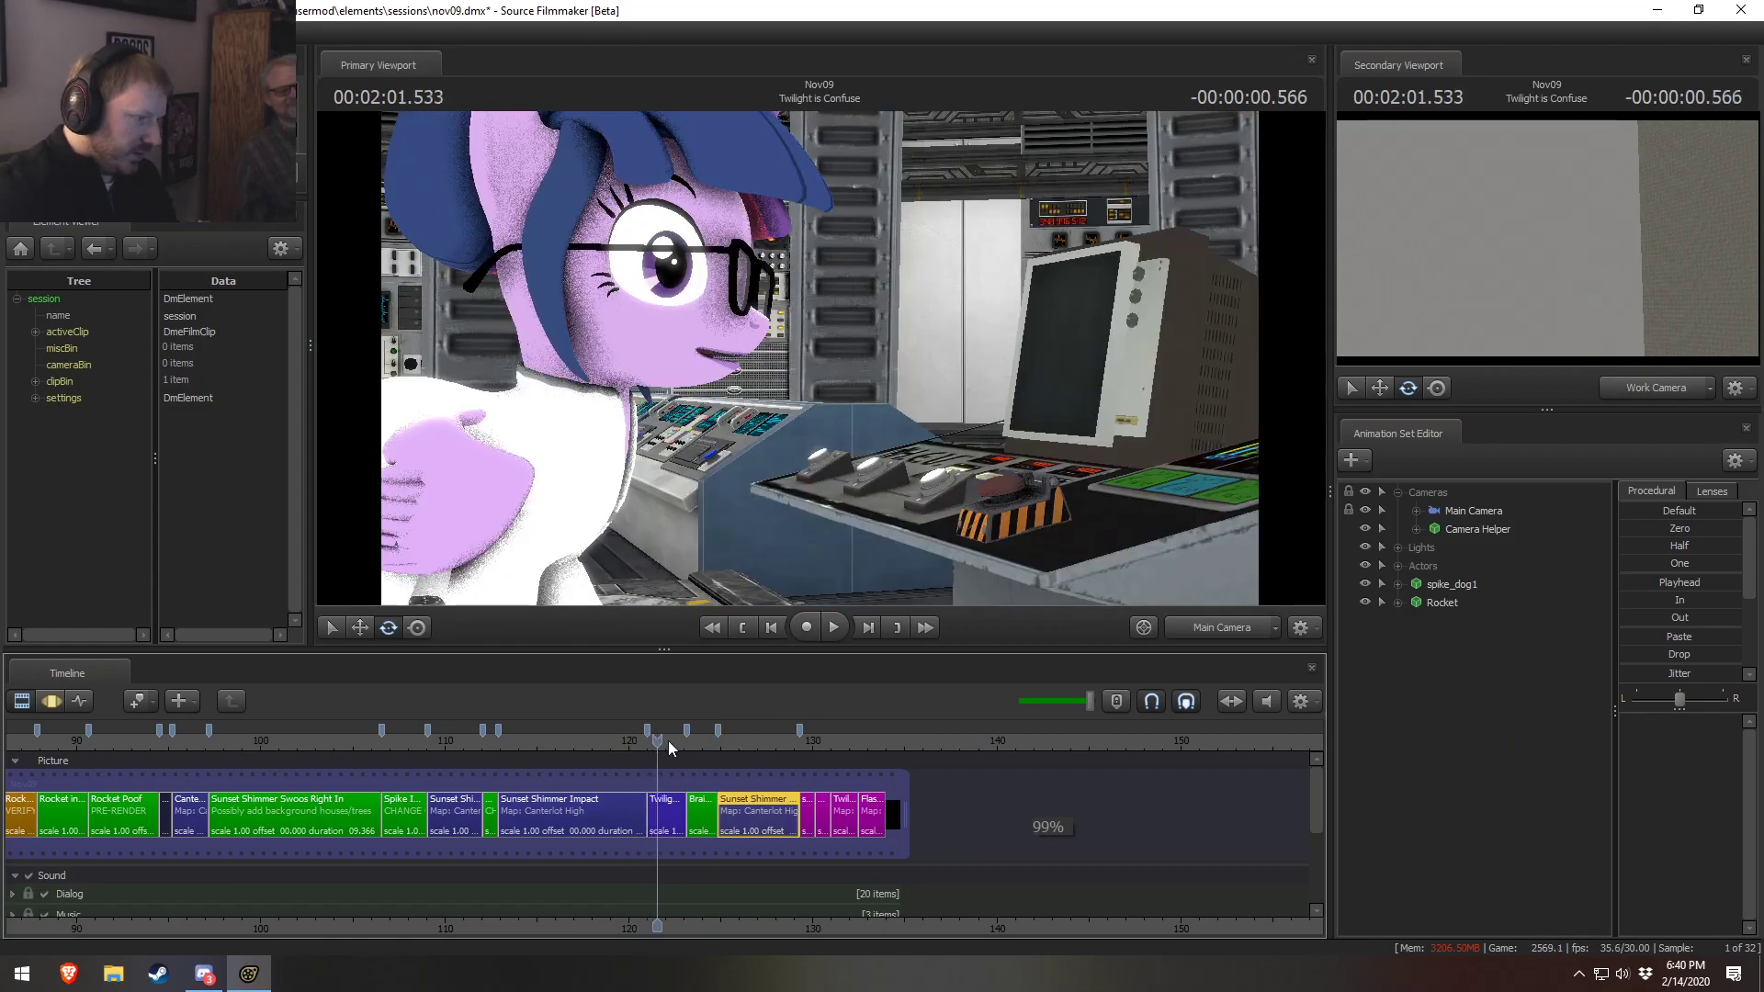
{"action": "left_click", "coordinate": [827, 741]}
{"action": "left_click_drag", "start_coordinate": [827, 741], "coordinate": [833, 754]}
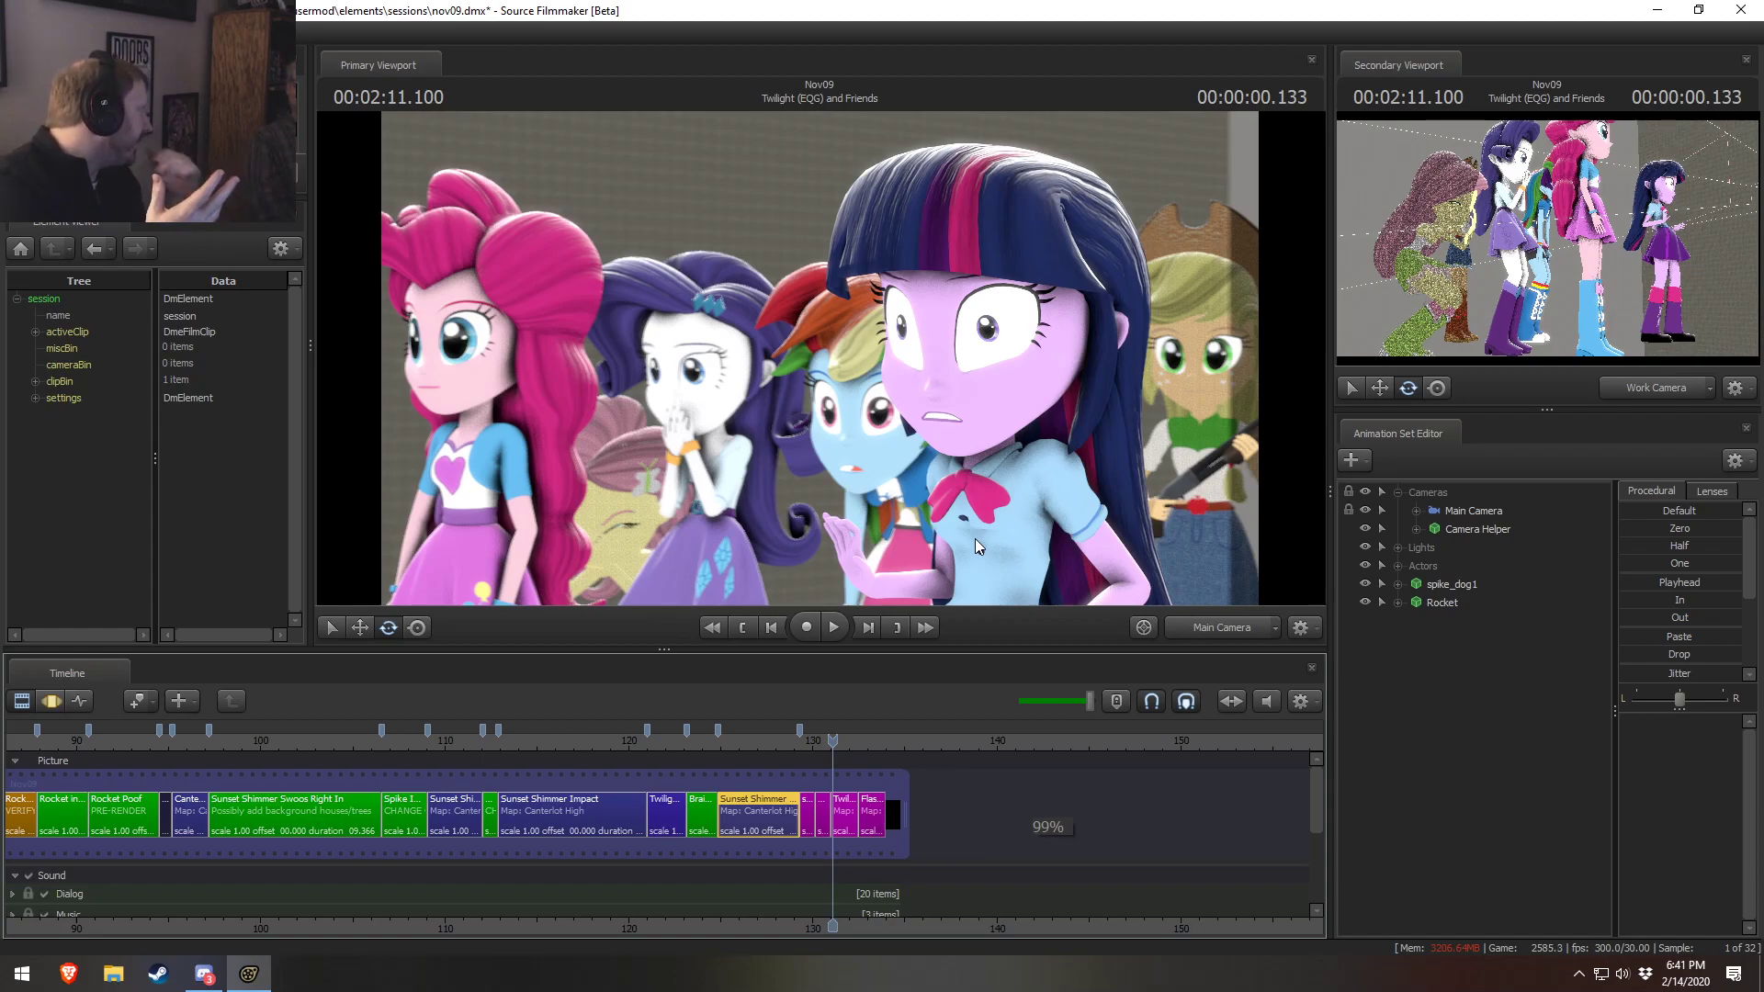
Insert a copy of the Twilight (EQG) and Friends shot between Sunset Shimmer Impact and Twilight is Confuse
{"action": "scroll", "coordinate": [539, 762], "scroll_direction": "up", "scroll_amount": 3}
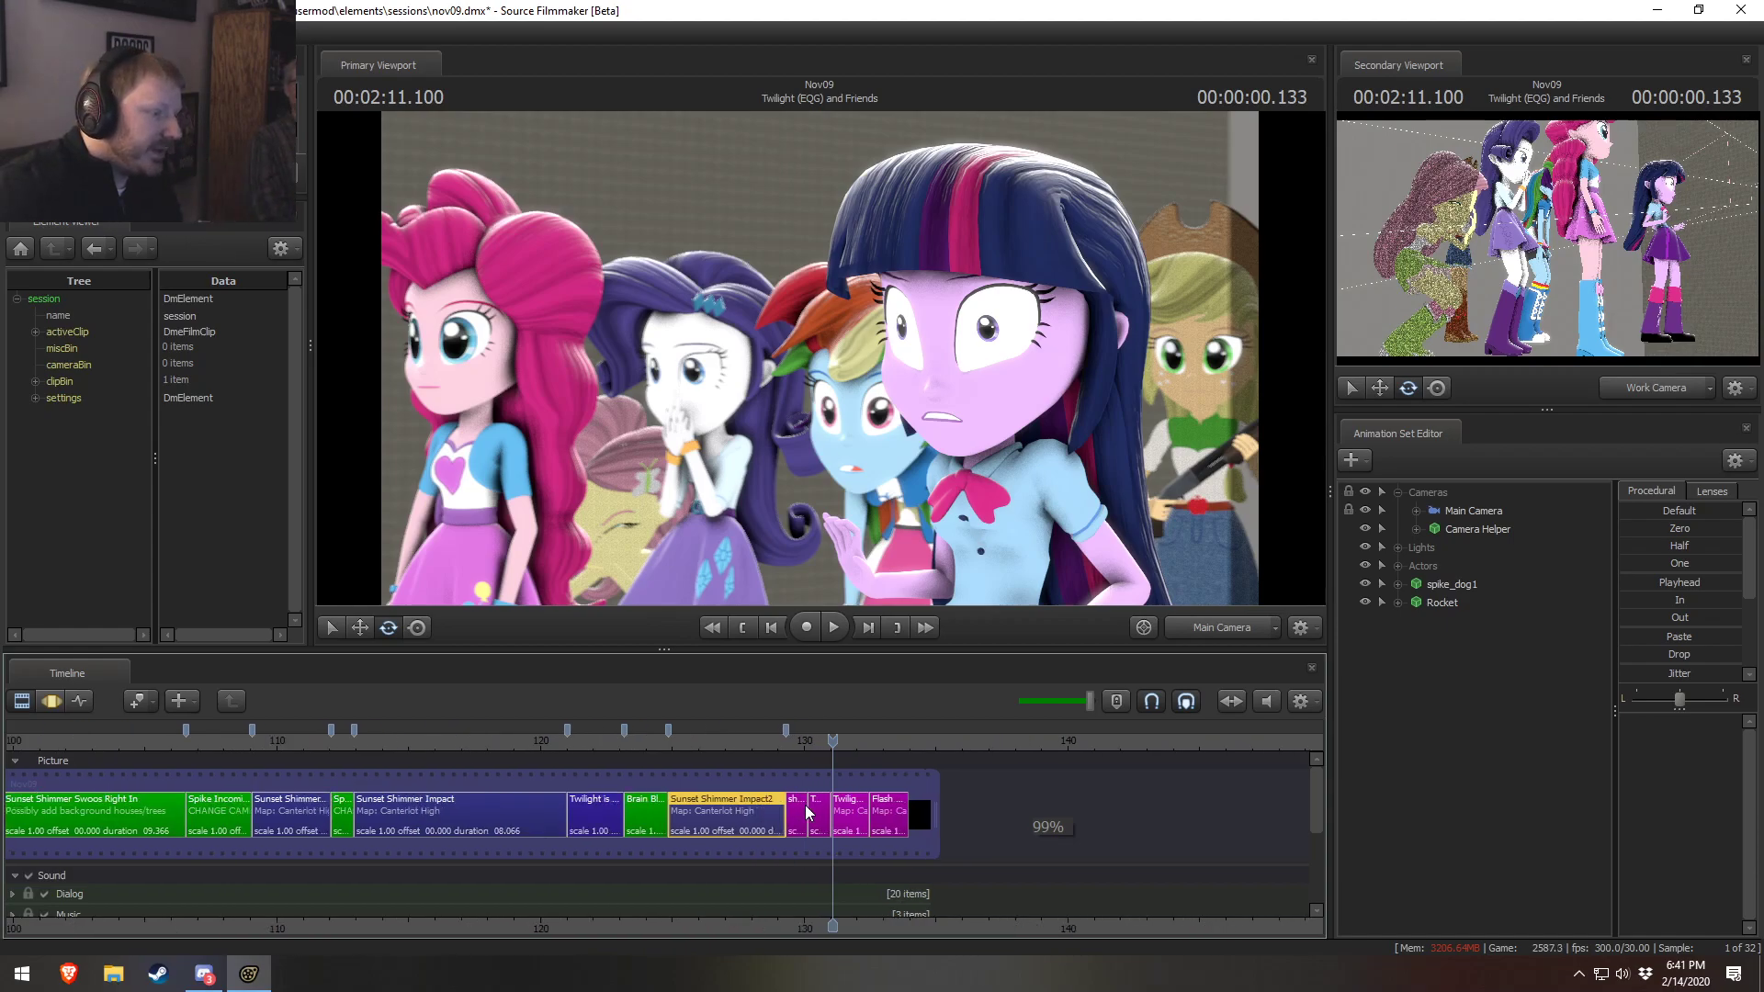
{"action": "left_click_drag", "start_coordinate": [467, 745], "coordinate": [440, 745]}
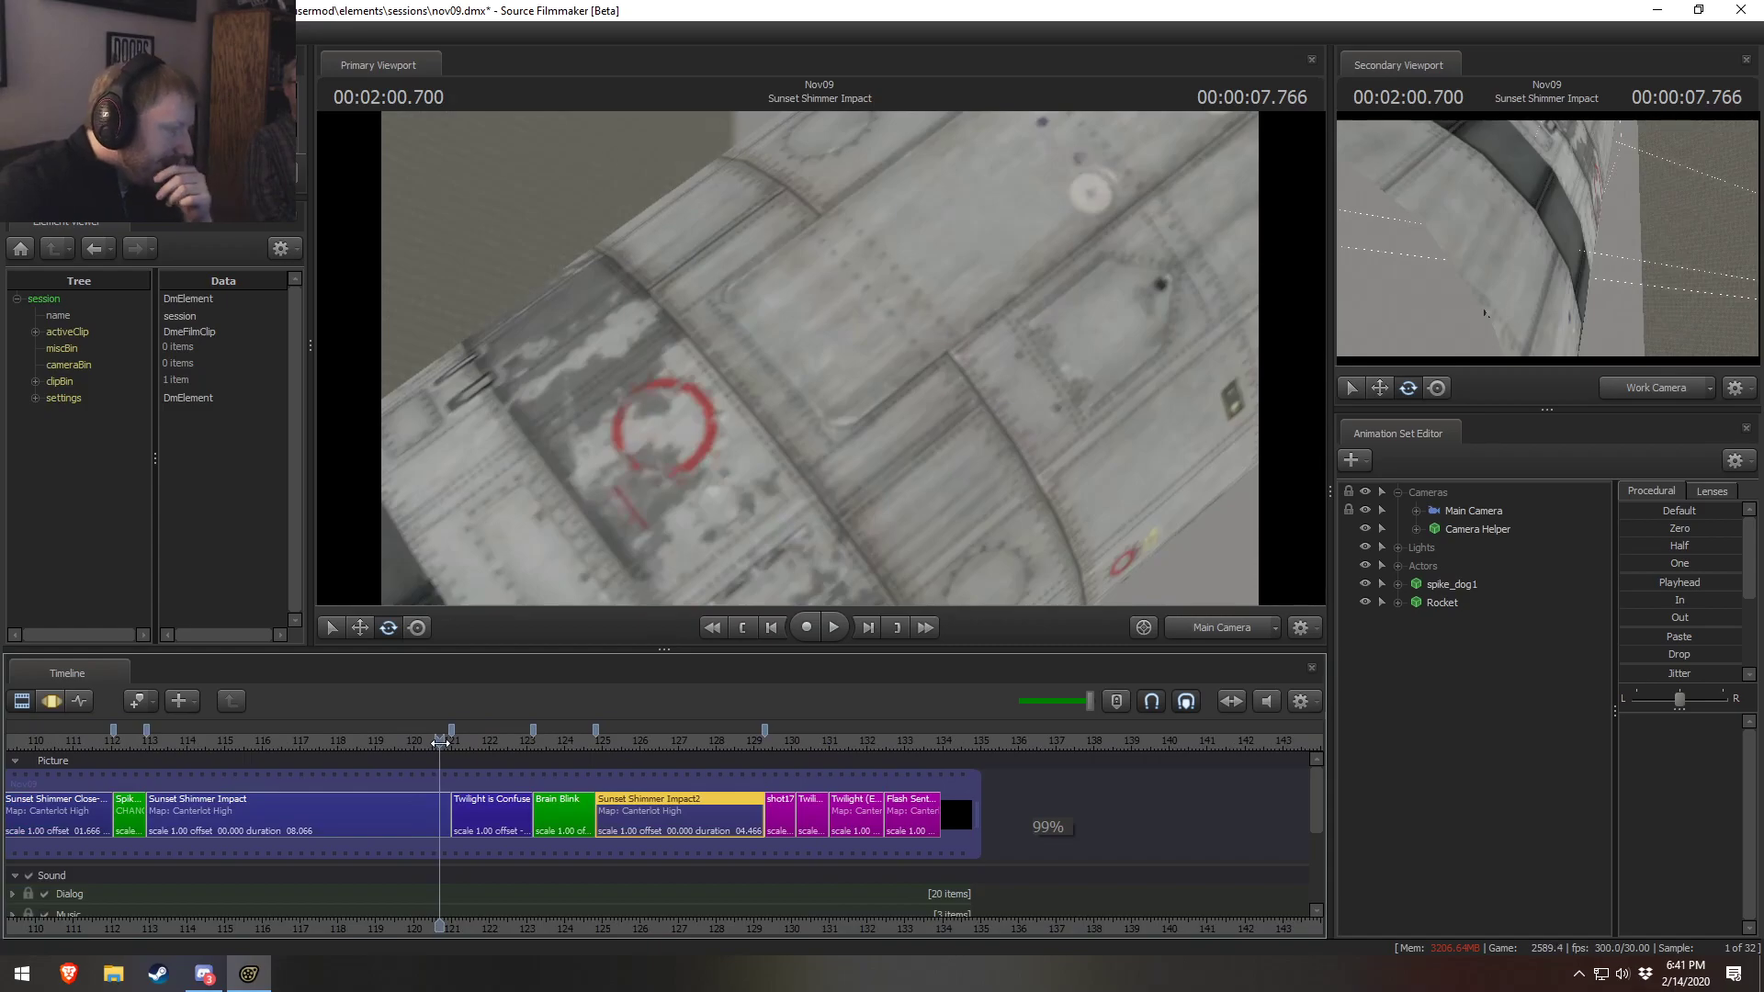
{"action": "left_click_drag", "start_coordinate": [792, 745], "coordinate": [857, 745]}
{"action": "left_click", "coordinate": [835, 801]}
{"action": "left_click_drag", "start_coordinate": [439, 745], "coordinate": [468, 745]}
{"action": "left_click", "coordinate": [413, 833]}
{"action": "key", "text": "ctrl+v"}
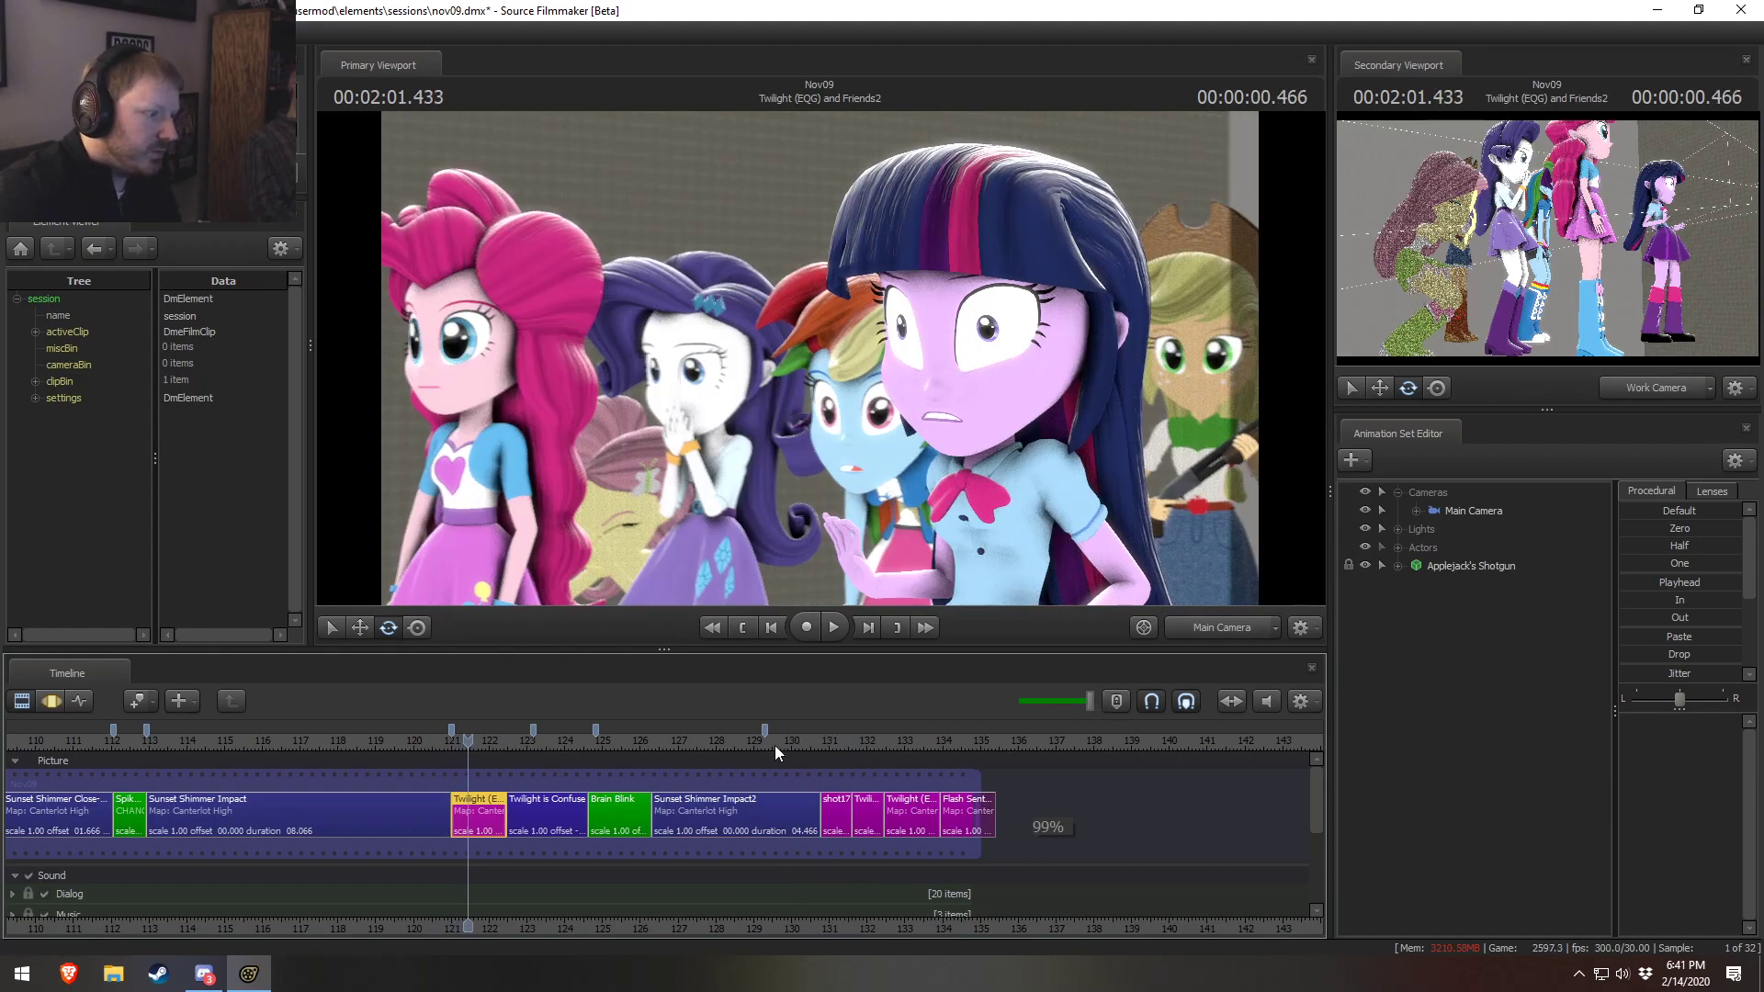
{"action": "scroll", "coordinate": [764, 874], "scroll_direction": "down", "scroll_amount": 3}
{"action": "mouse_move", "coordinate": [1316, 786]}
{"action": "left_mouse_down"}
{"action": "mouse_move", "coordinate": [1320, 834]}
{"action": "mouse_move", "coordinate": [1320, 787]}
{"action": "left_mouse_up"}
{"action": "scroll", "coordinate": [695, 802], "scroll_direction": "up", "scroll_amount": 3}
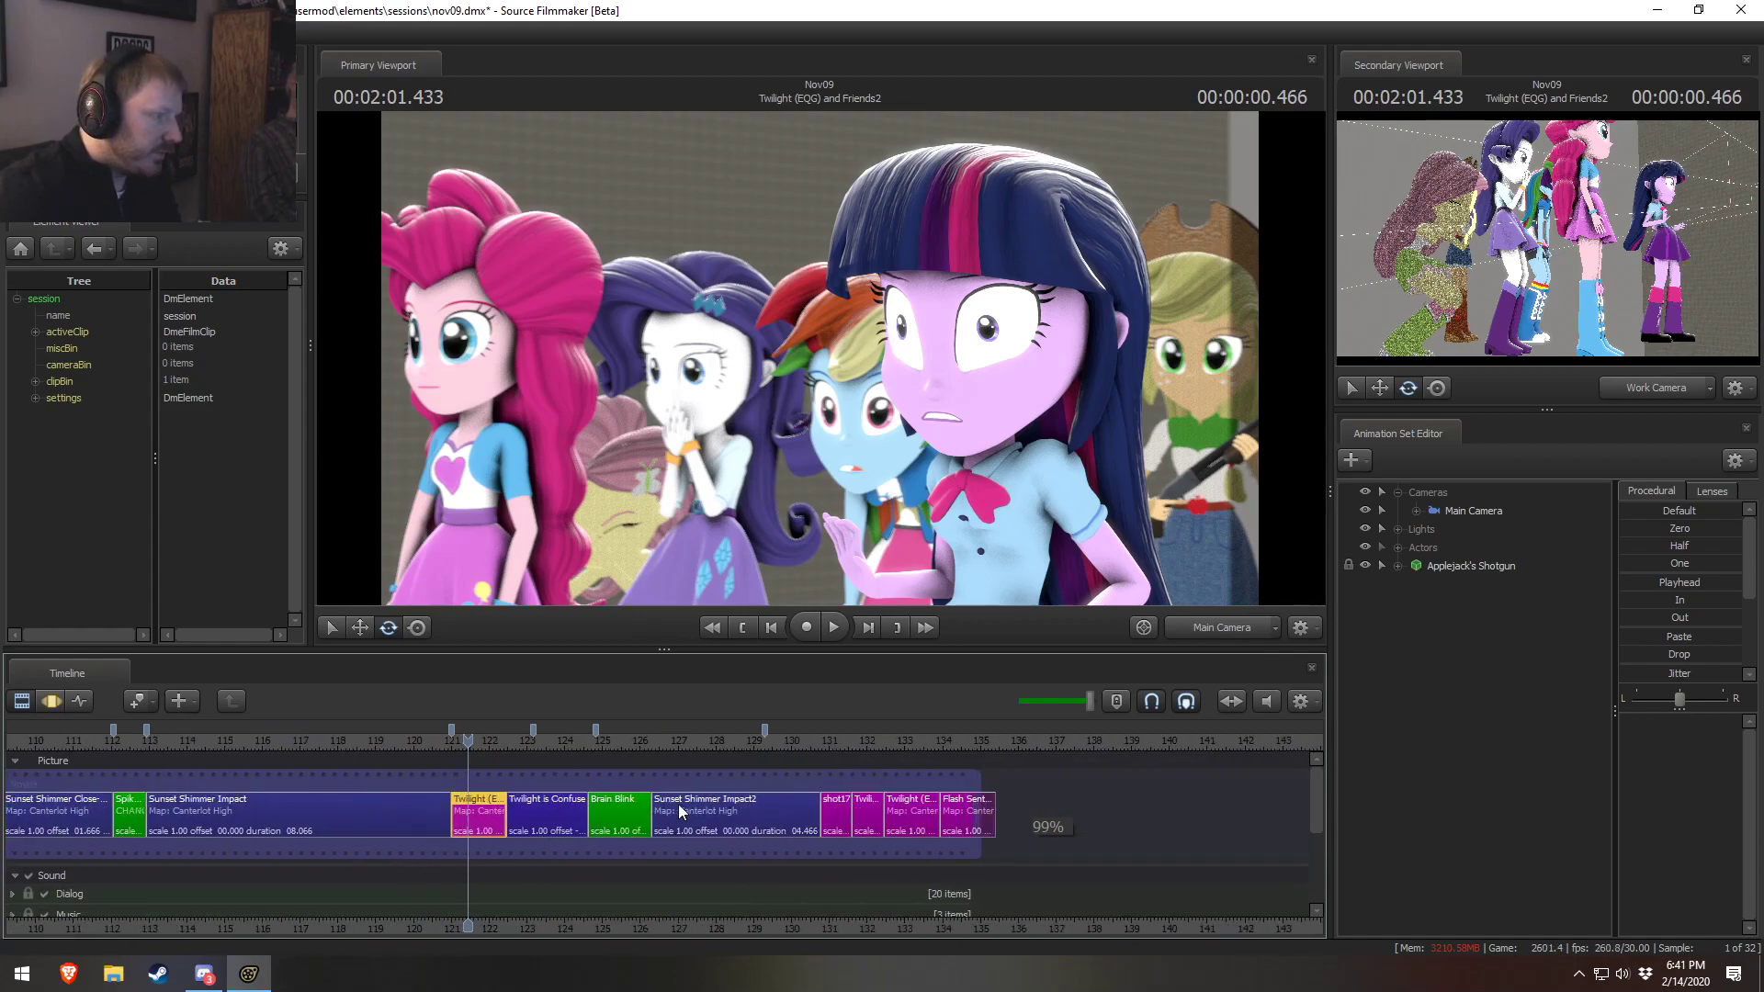
{"action": "scroll", "coordinate": [695, 802], "scroll_direction": "up", "scroll_amount": 5}
In the inserted shot, select Main Camera and pull it back in the Motion Editor to frame the whole group from the front
{"action": "left_click_drag", "start_coordinate": [402, 759], "coordinate": [456, 757]}
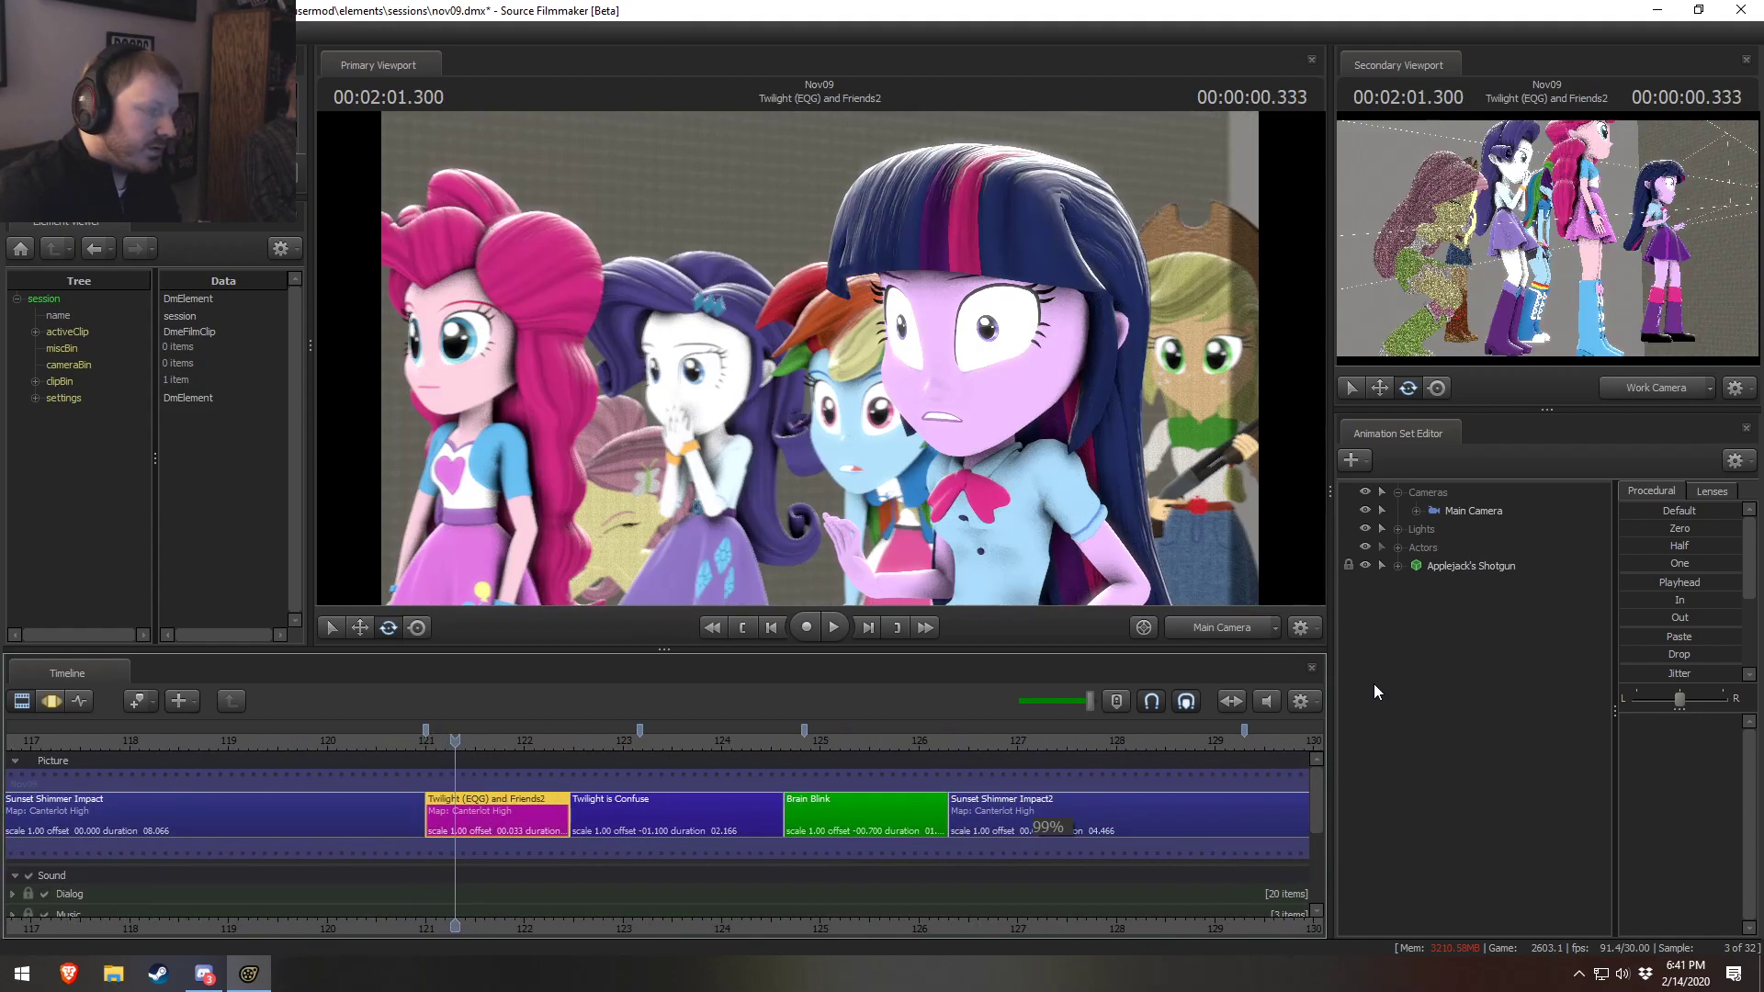
{"action": "left_click", "coordinate": [1461, 511]}
{"action": "left_click", "coordinate": [777, 515]}
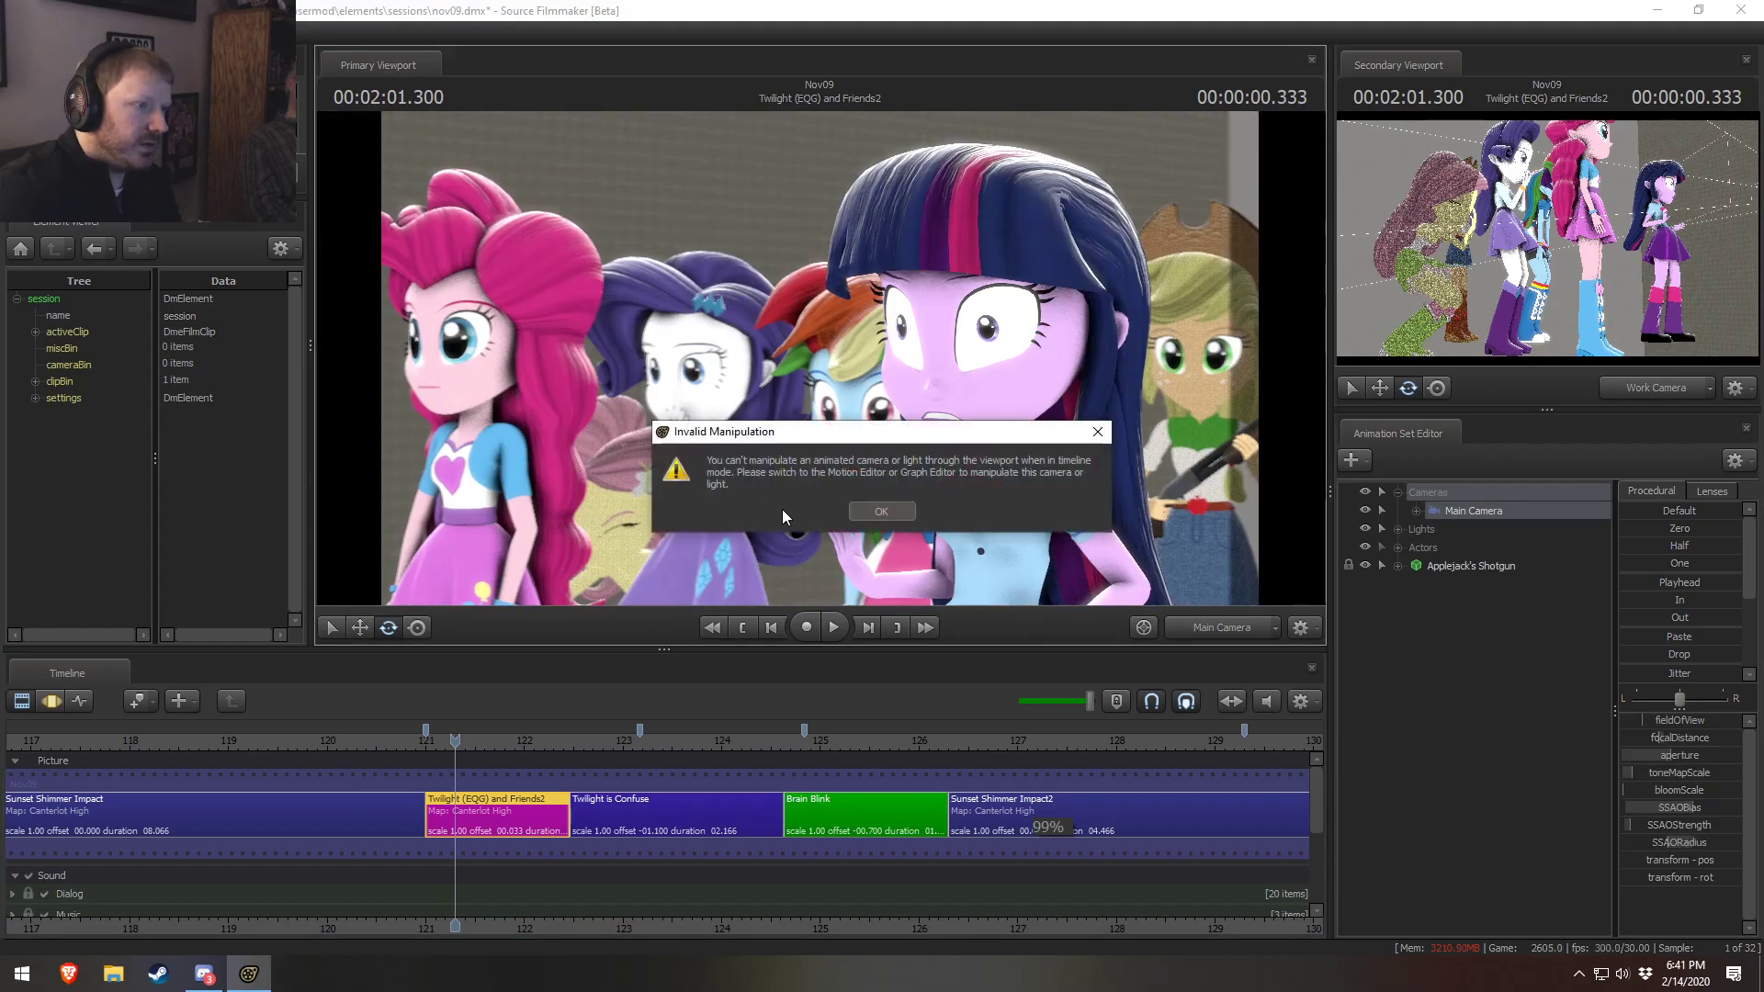
{"action": "left_click", "coordinate": [879, 517]}
{"action": "key", "text": "F3"}
{"action": "left_click_drag", "start_coordinate": [855, 522], "coordinate": [1033, 487]}
{"action": "key", "text": "s"}
{"action": "key", "text": "s"}
{"action": "key", "text": "w"}
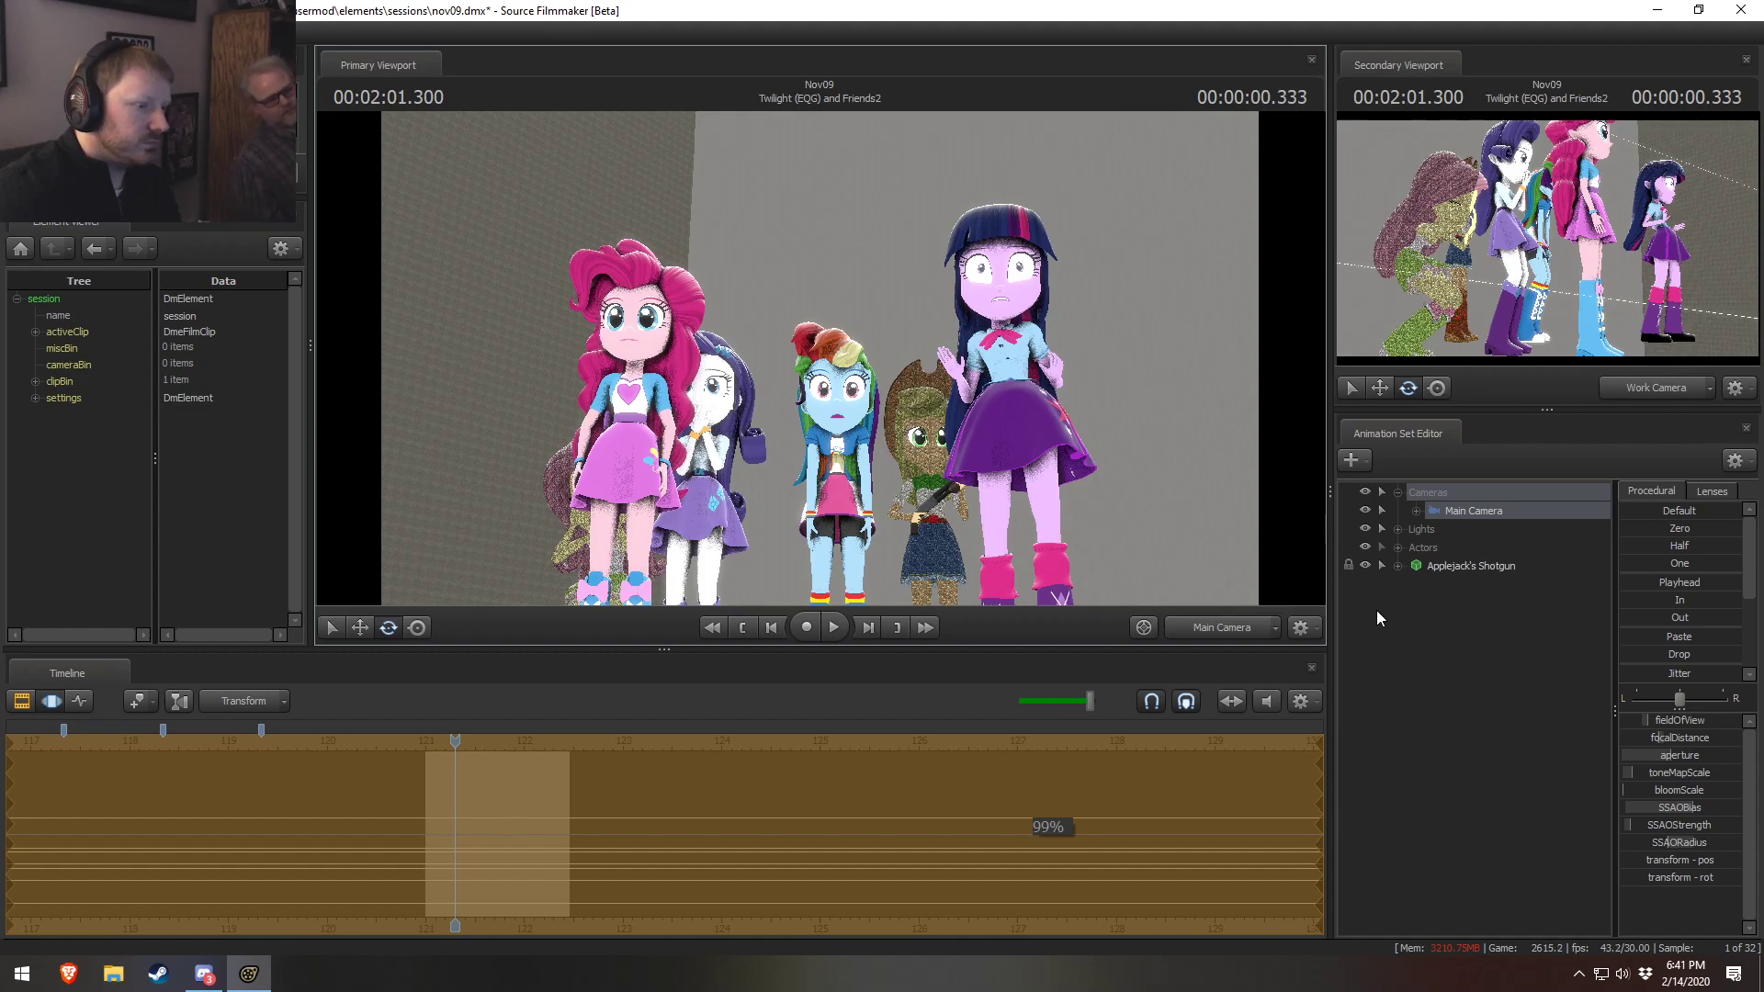
View the group through the Work Camera from Main Camera's position, expand the Actors group and select Rainbow Dash
{"action": "left_click", "coordinate": [1213, 634], "text": "ctrl"}
{"action": "key", "text": "s"}
{"action": "left_click_drag", "start_coordinate": [1172, 588], "coordinate": [1185, 703]}
{"action": "key", "text": "w"}
{"action": "left_click_drag", "start_coordinate": [820, 358], "coordinate": [819, 356]}
{"action": "key", "text": "w"}
{"action": "left_click", "coordinate": [1390, 548]}
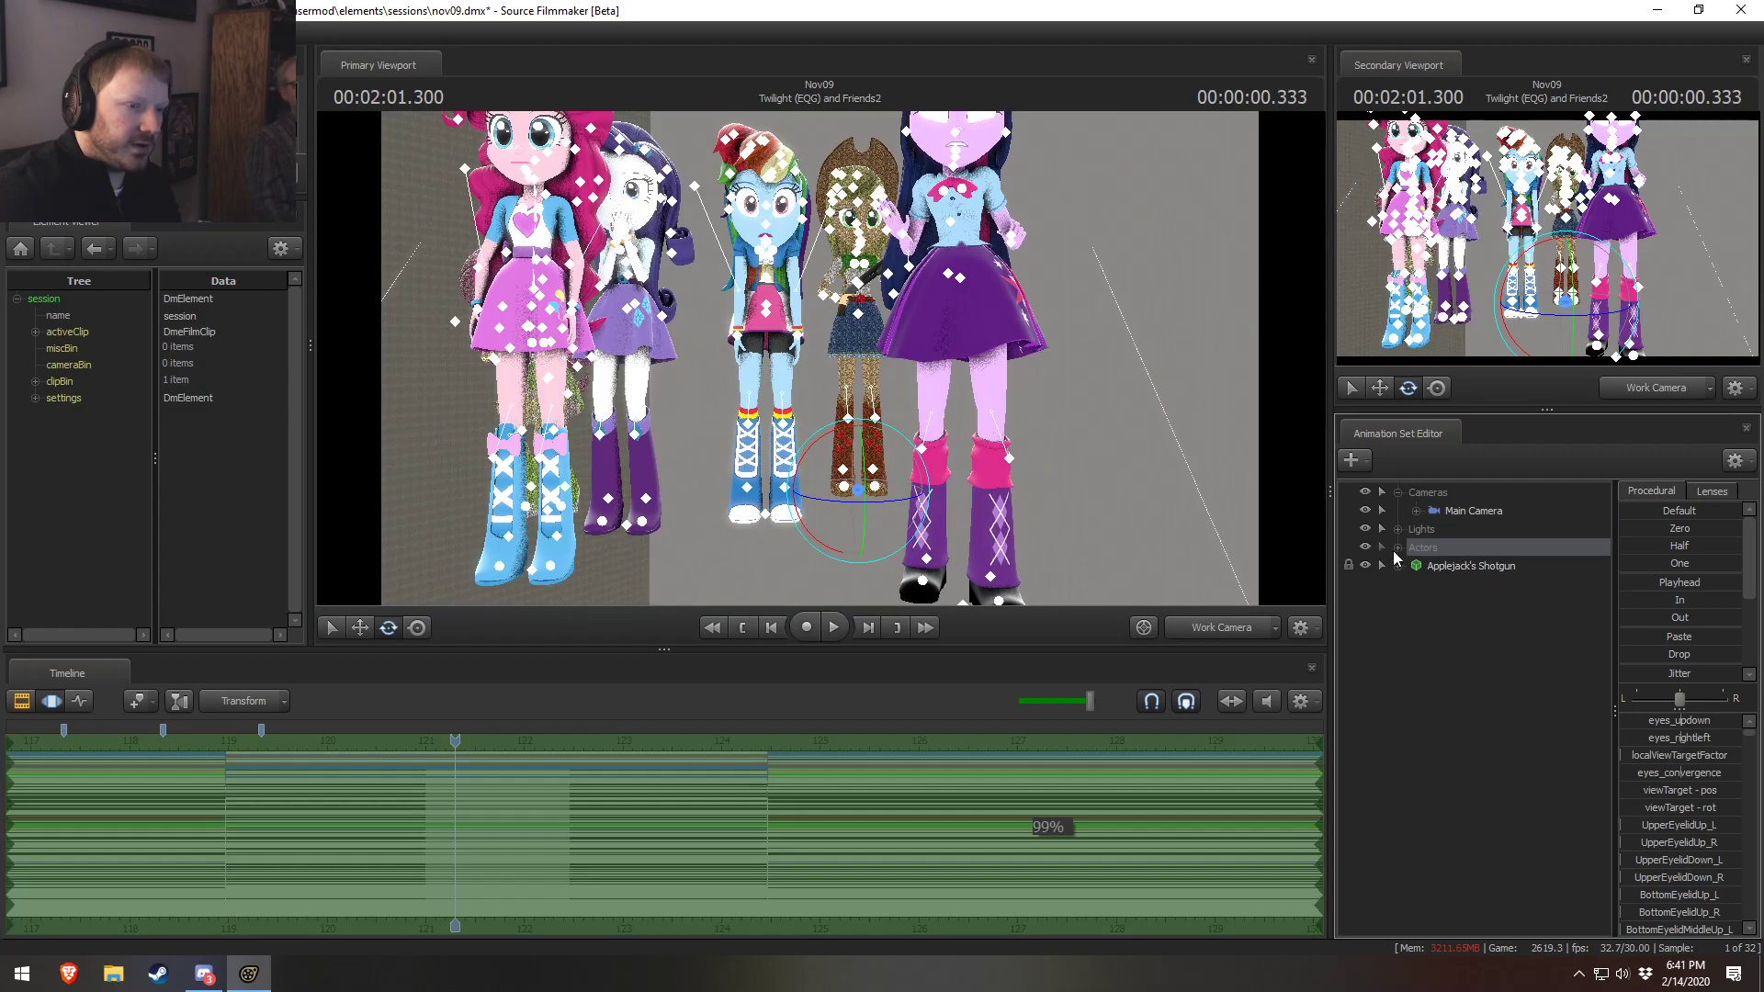
{"action": "left_click", "coordinate": [1397, 548]}
{"action": "left_click", "coordinate": [1470, 602]}
{"action": "left_click", "coordinate": [1472, 621]}
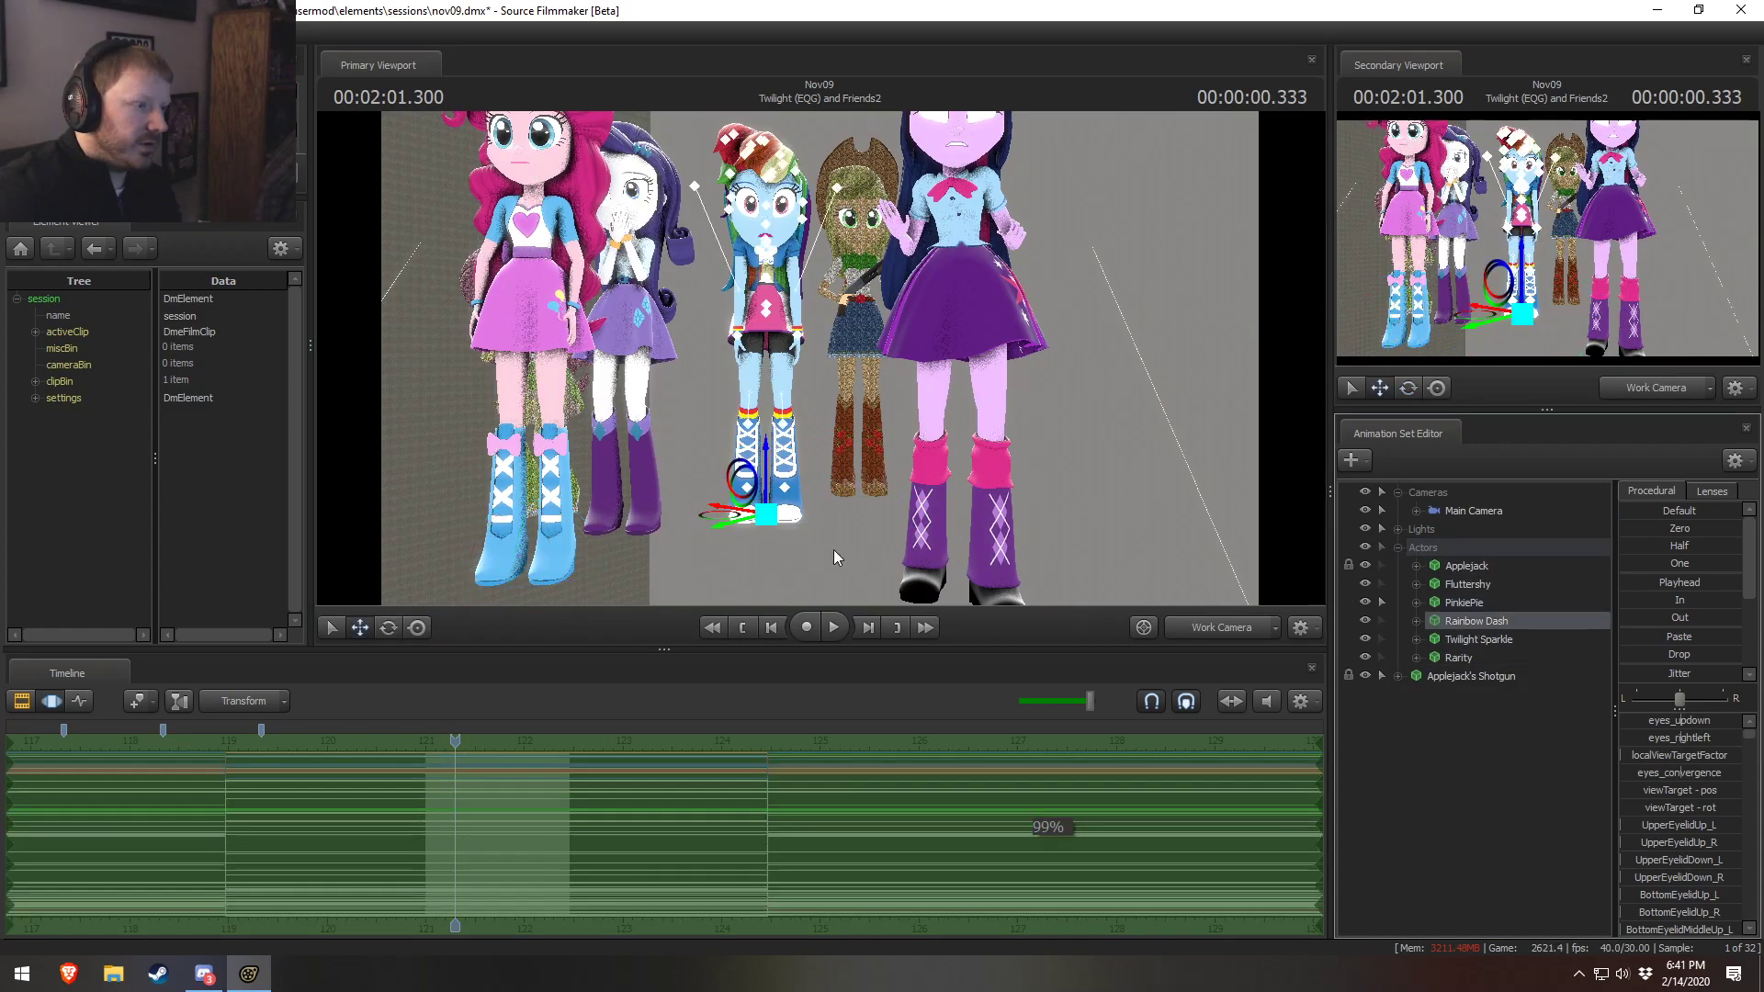
Reselect Main Camera, view through it, apply the 50 mm lens and adjust its distance and height to frame the group more tightly
{"action": "left_click", "coordinate": [1474, 510]}
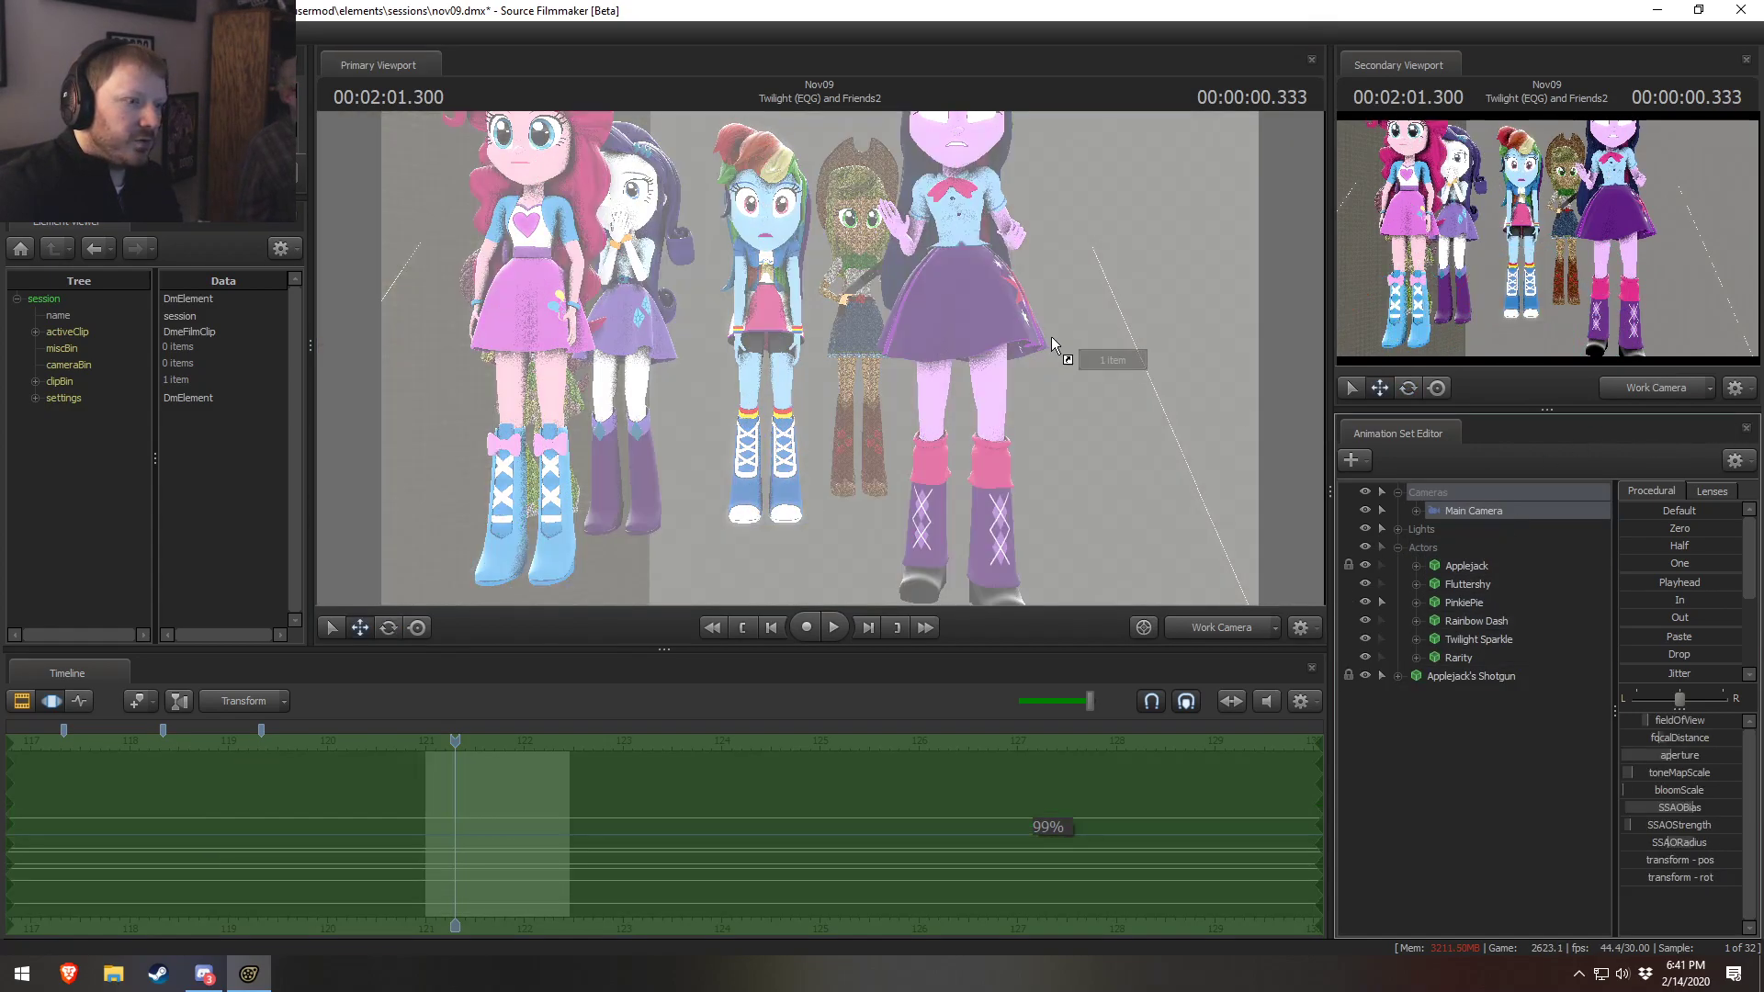
{"action": "scroll", "coordinate": [990, 361], "scroll_direction": "up", "scroll_amount": 5}
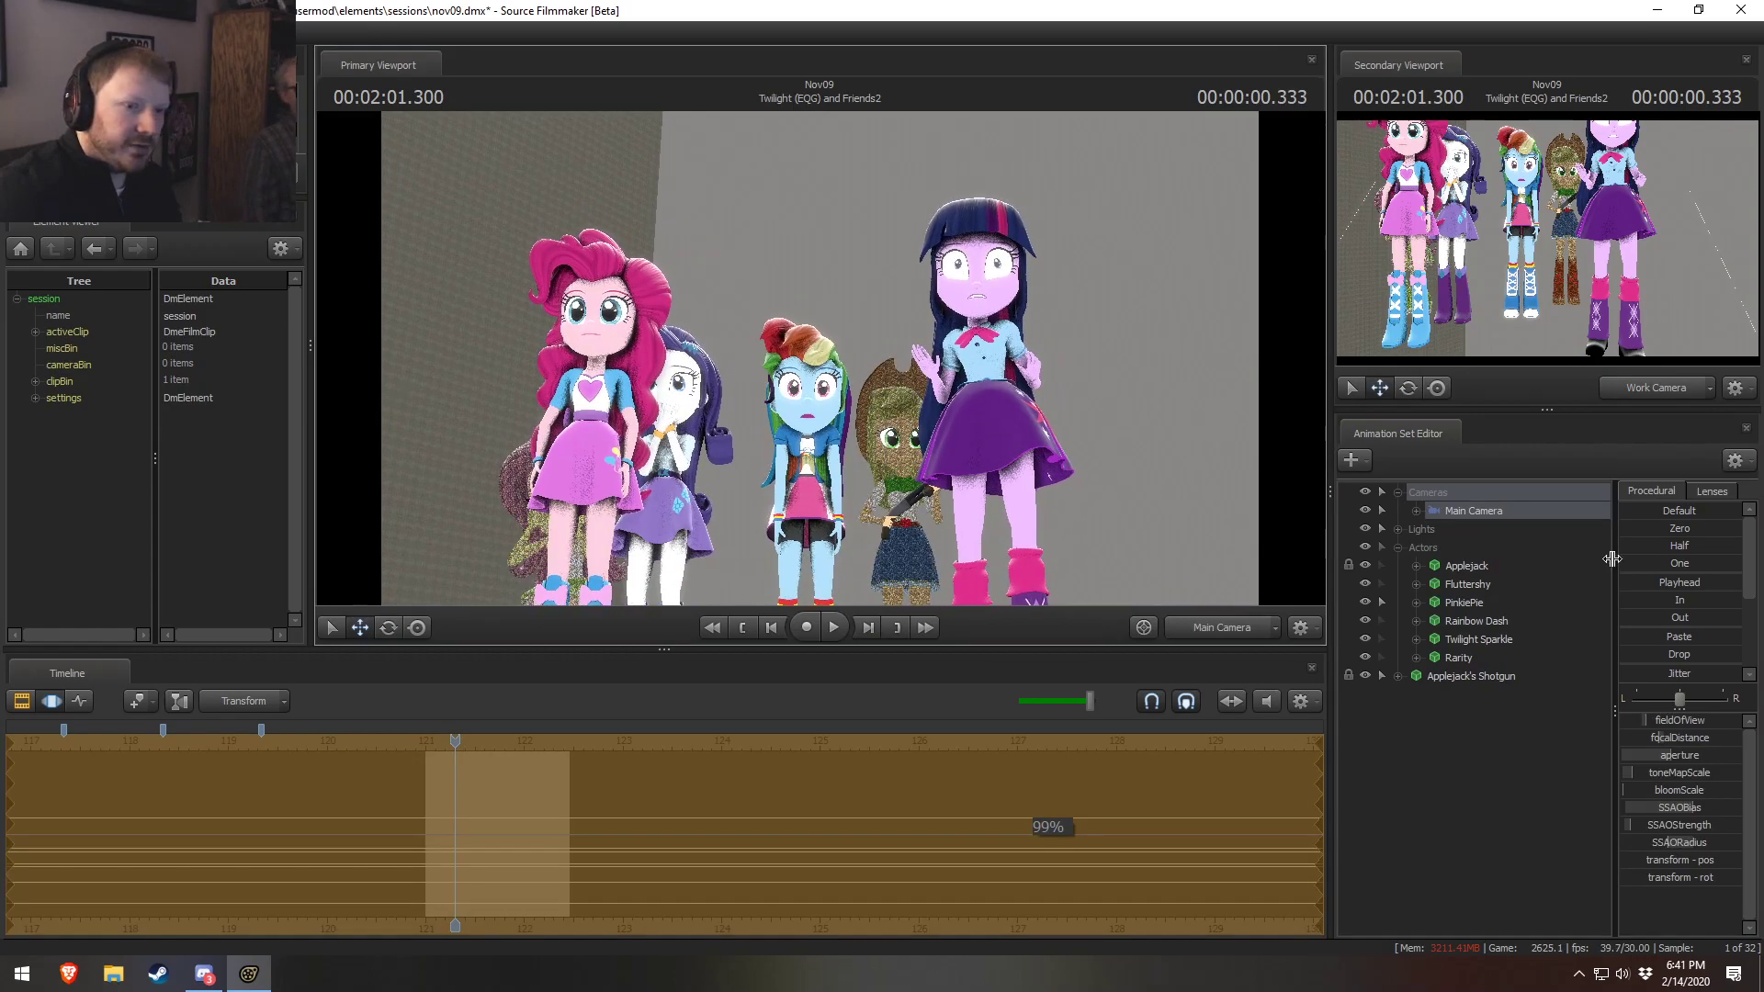
{"action": "left_click", "coordinate": [1711, 492]}
{"action": "scroll", "coordinate": [1122, 493], "scroll_direction": "up", "scroll_amount": 2}
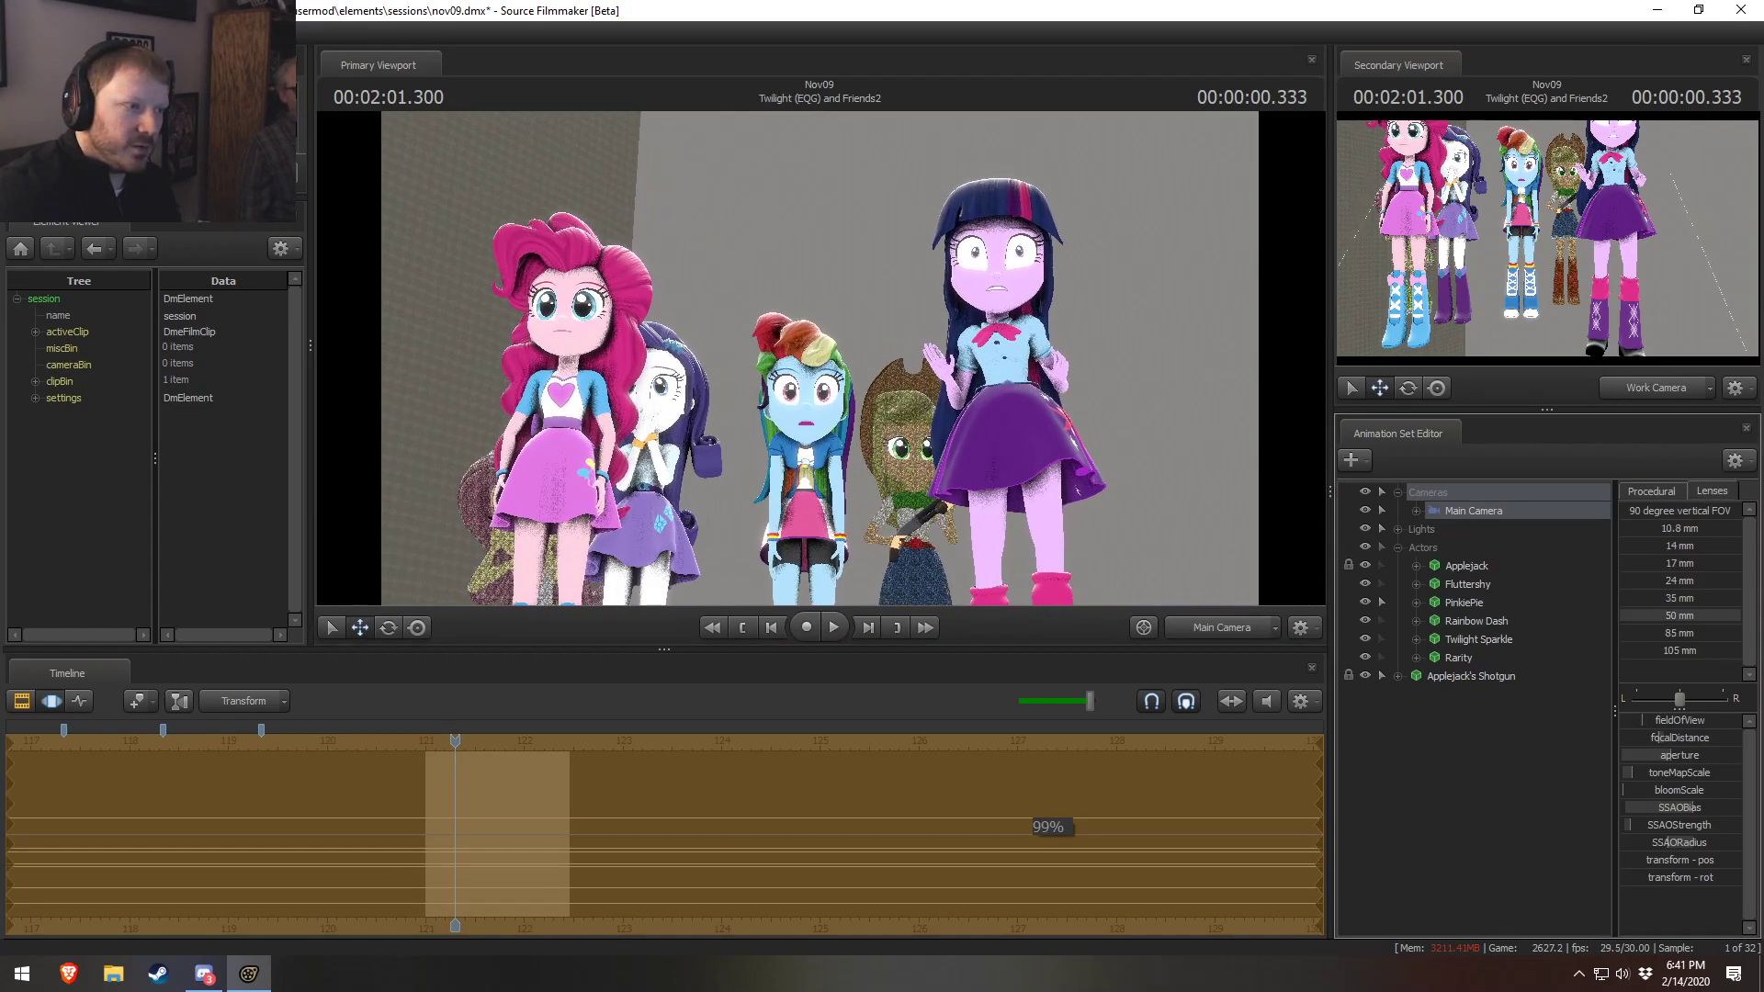
{"action": "scroll", "coordinate": [1021, 443], "scroll_direction": "up", "scroll_amount": 3}
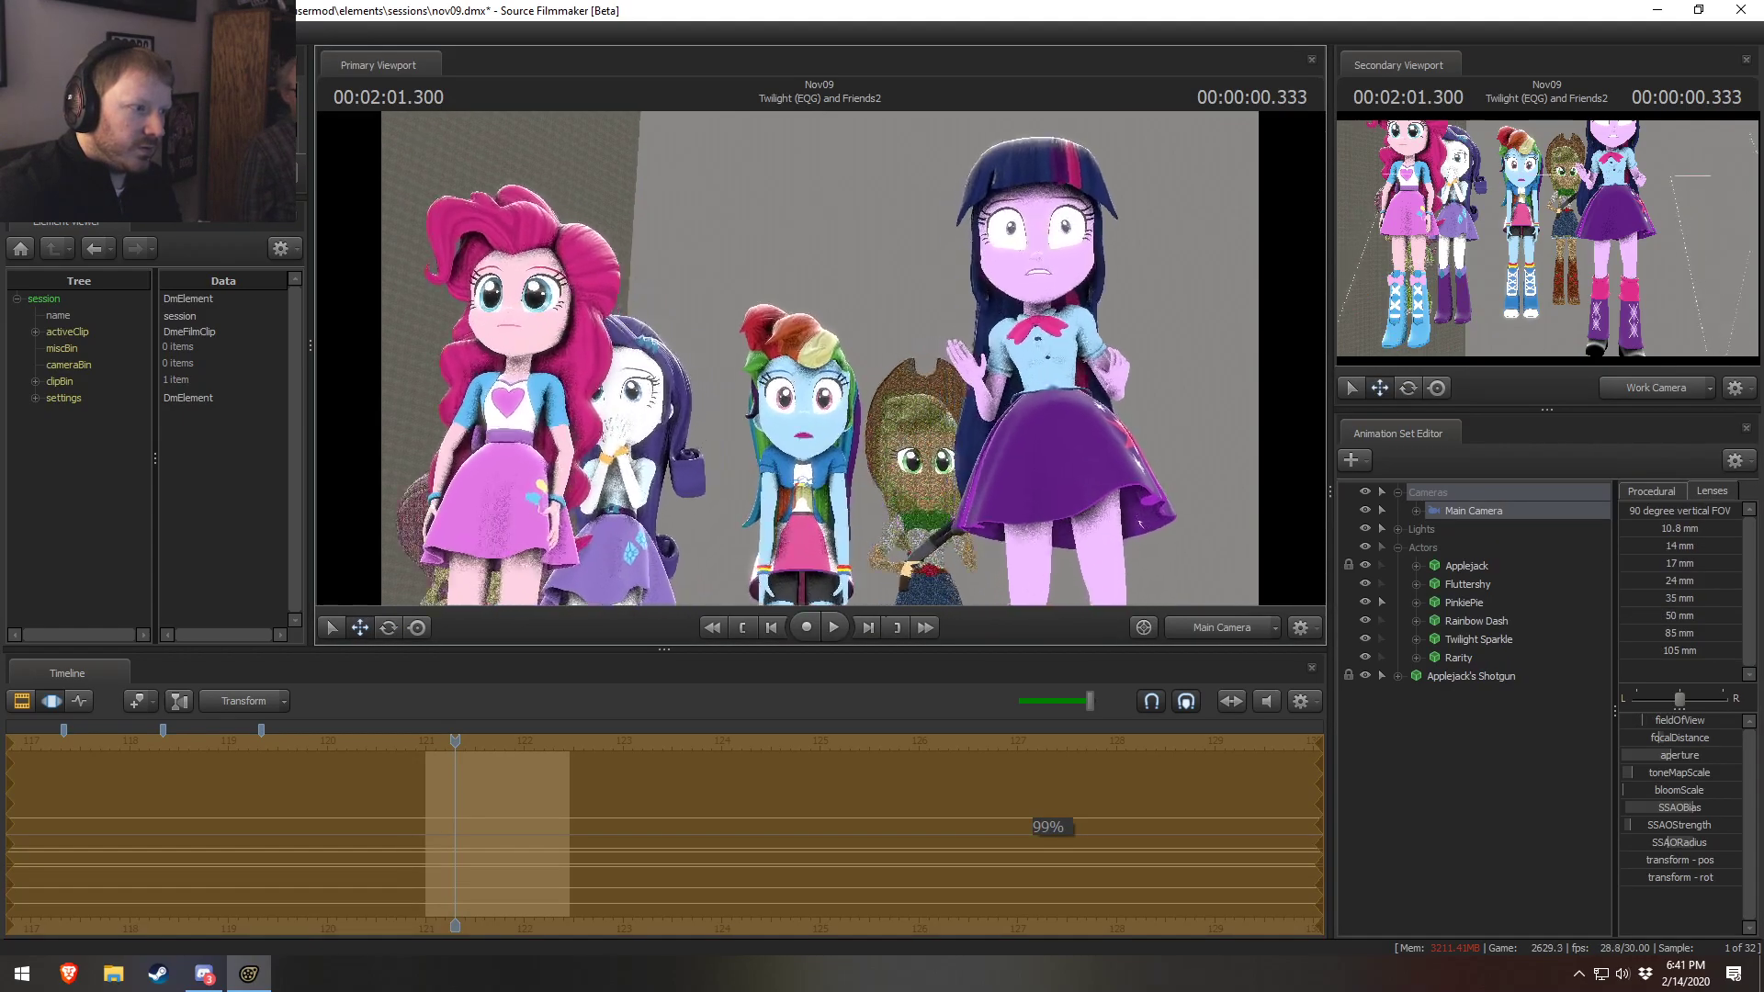
{"action": "key", "text": "z"}
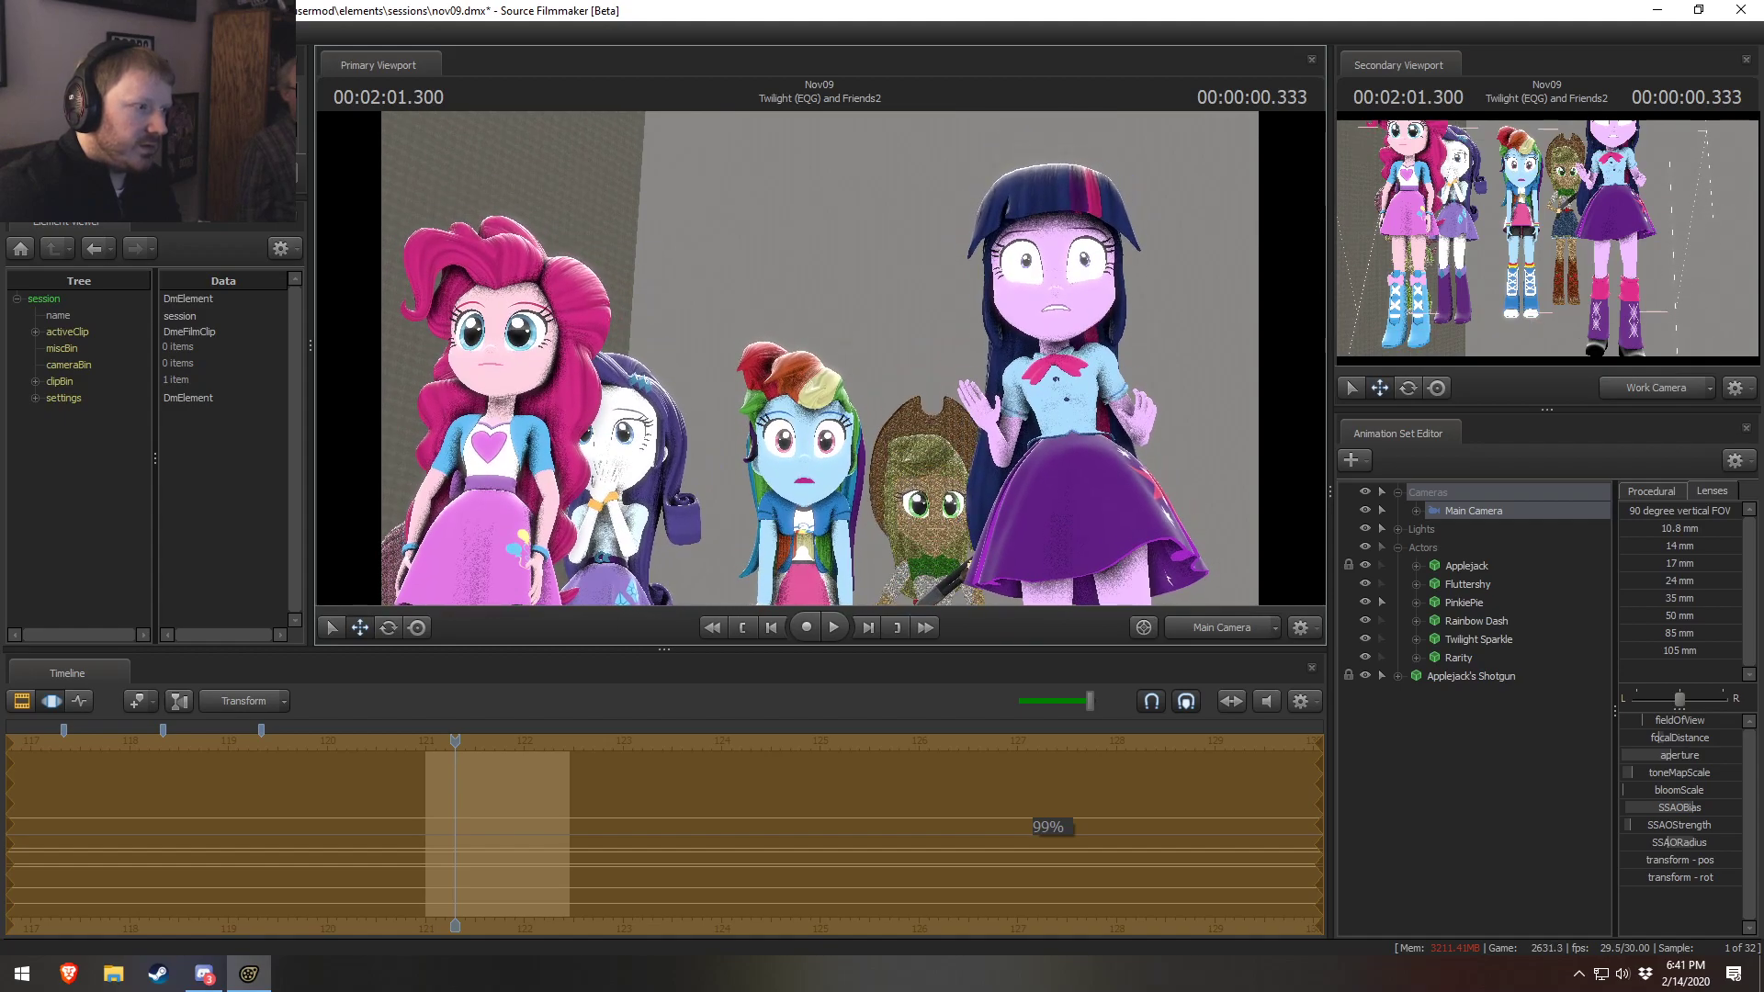
{"action": "key", "text": "s"}
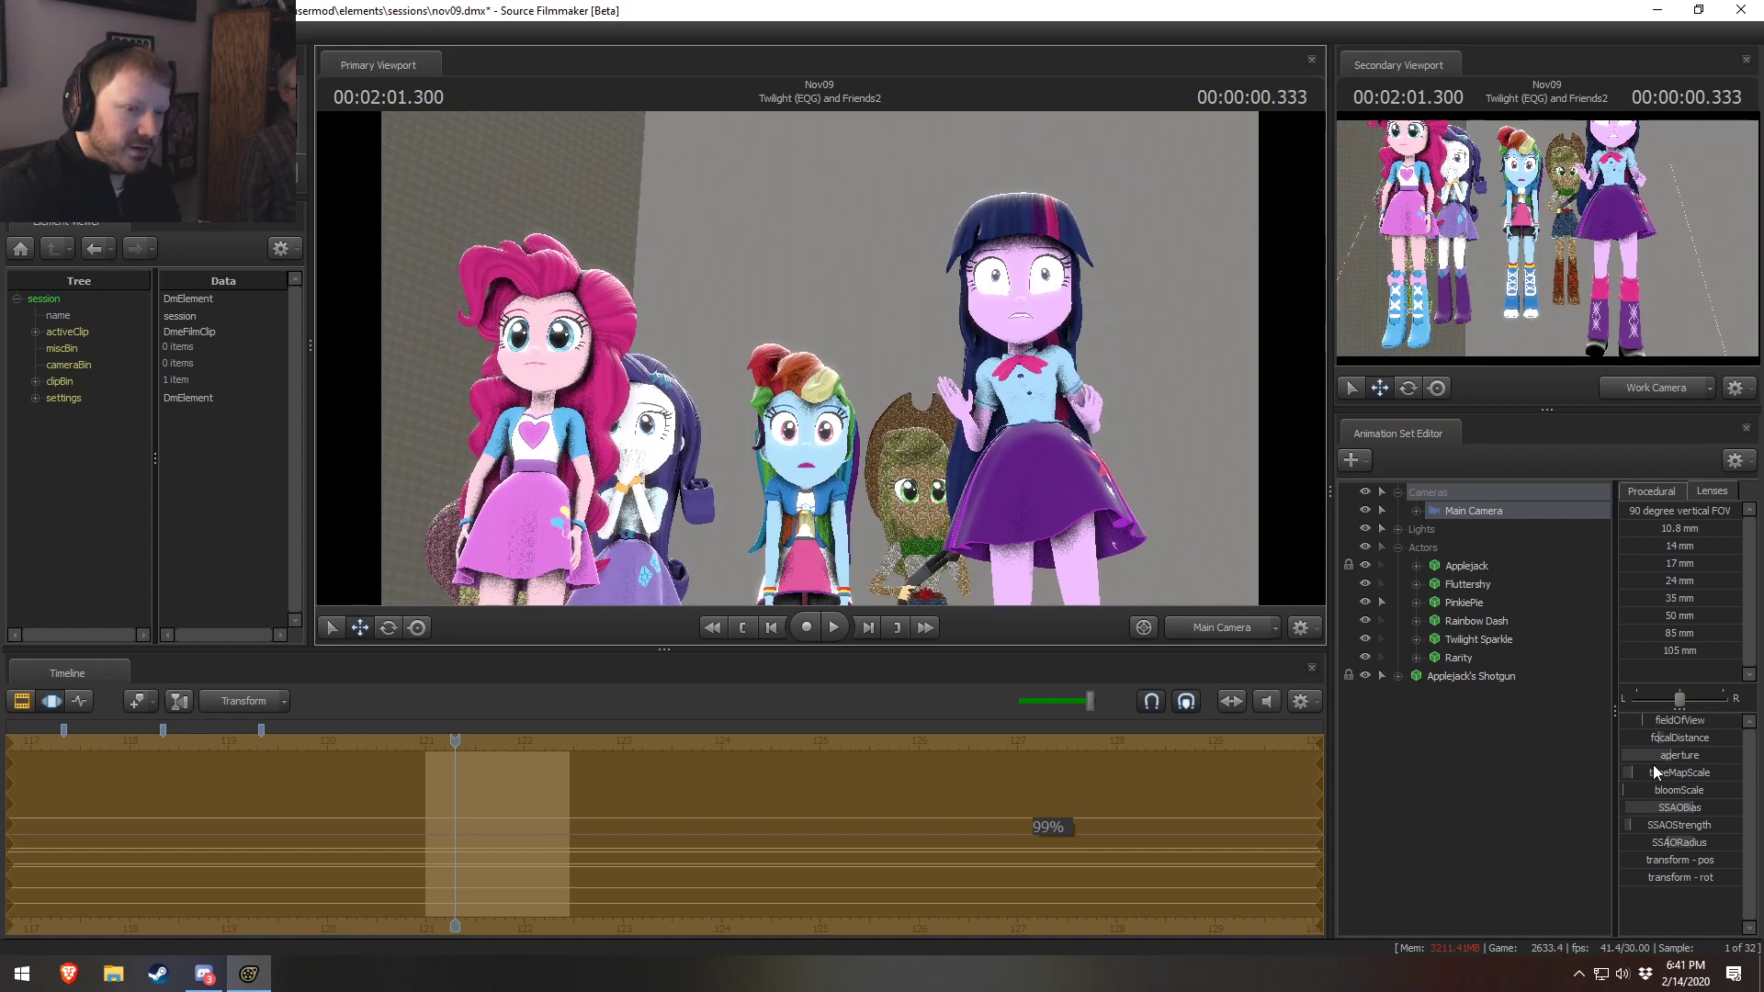
Move Main Camera closer to the group so the characters are framed more tightly
{"action": "left_click_drag", "start_coordinate": [1661, 631], "coordinate": [1740, 632]}
{"action": "key", "text": "s"}
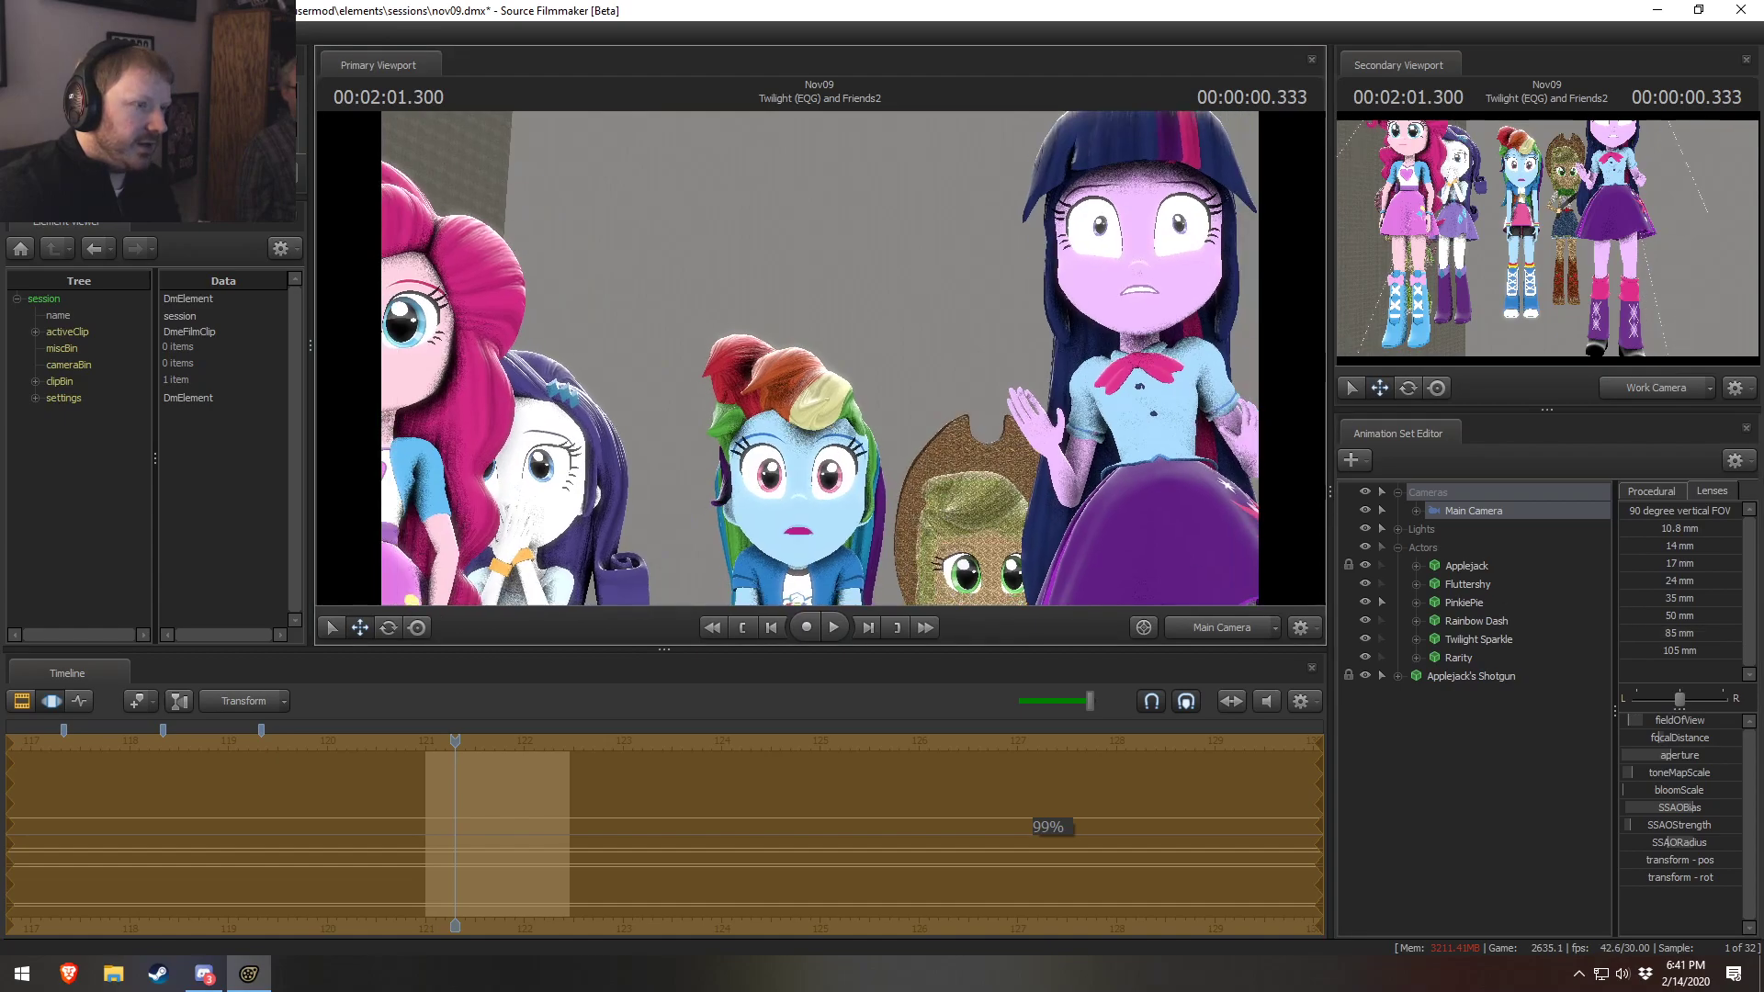
{"action": "key", "text": "w"}
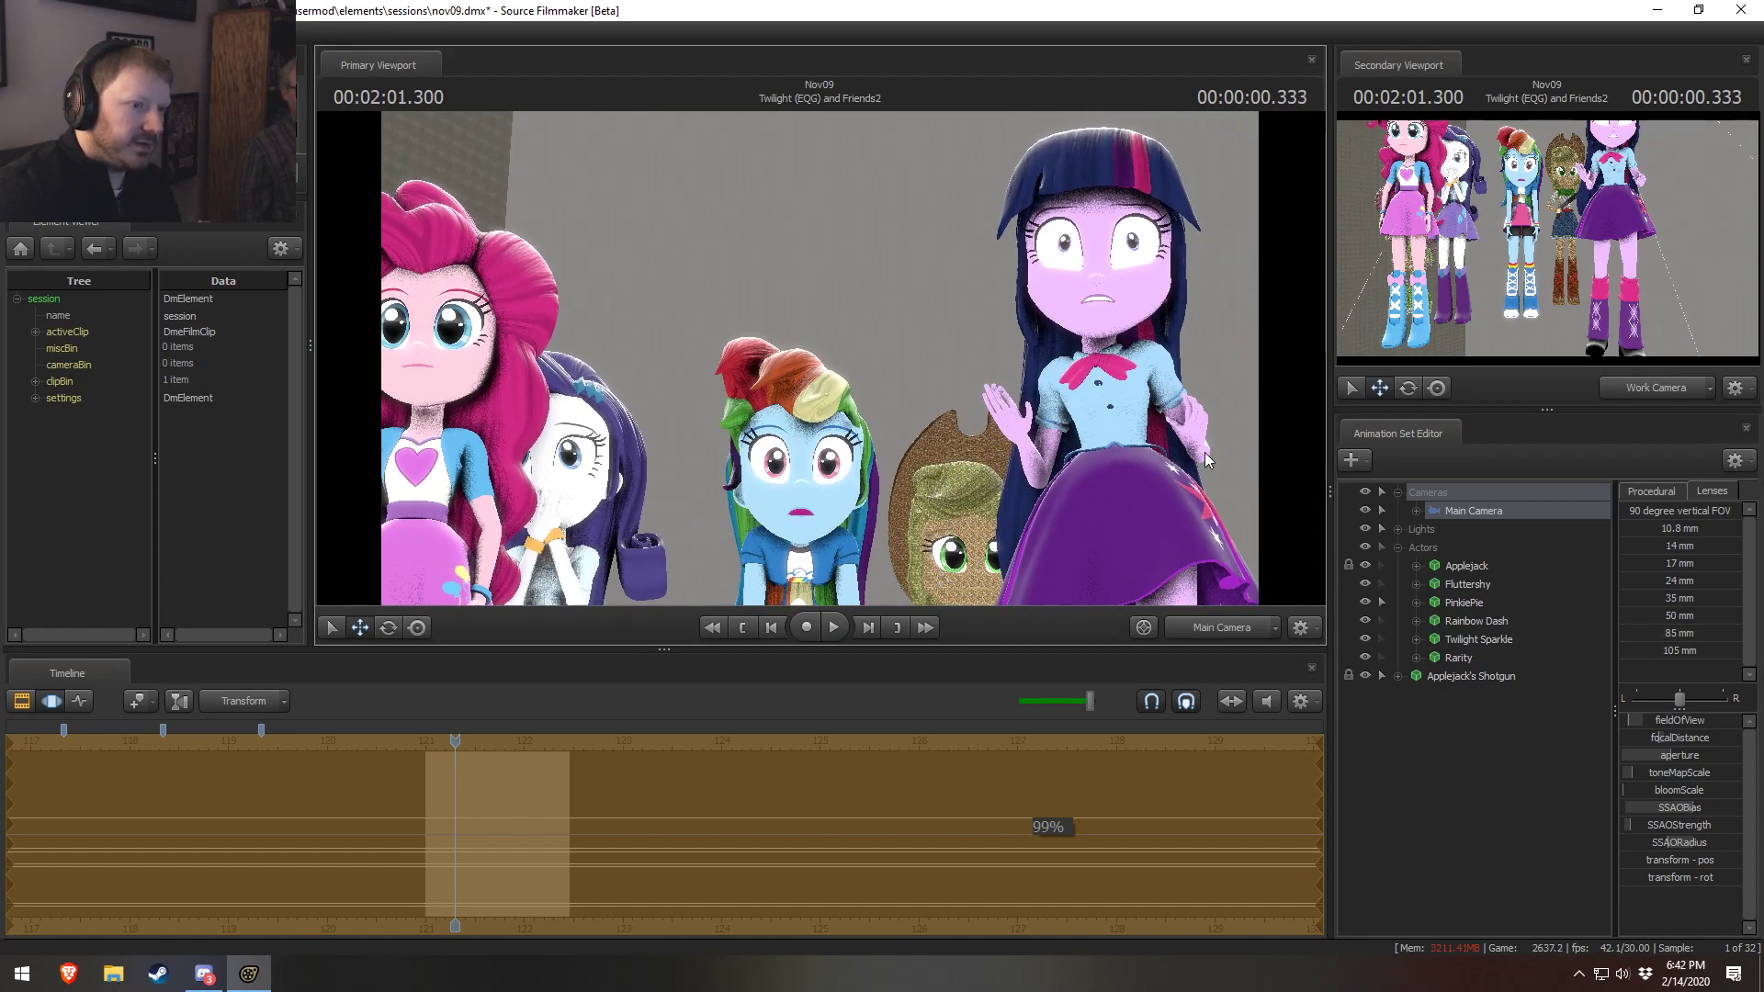
View the group through the Work Camera and move Twilight Sparkle to the front centre, with Main Camera shown in the secondary viewport
{"action": "left_click", "coordinate": [1468, 567]}
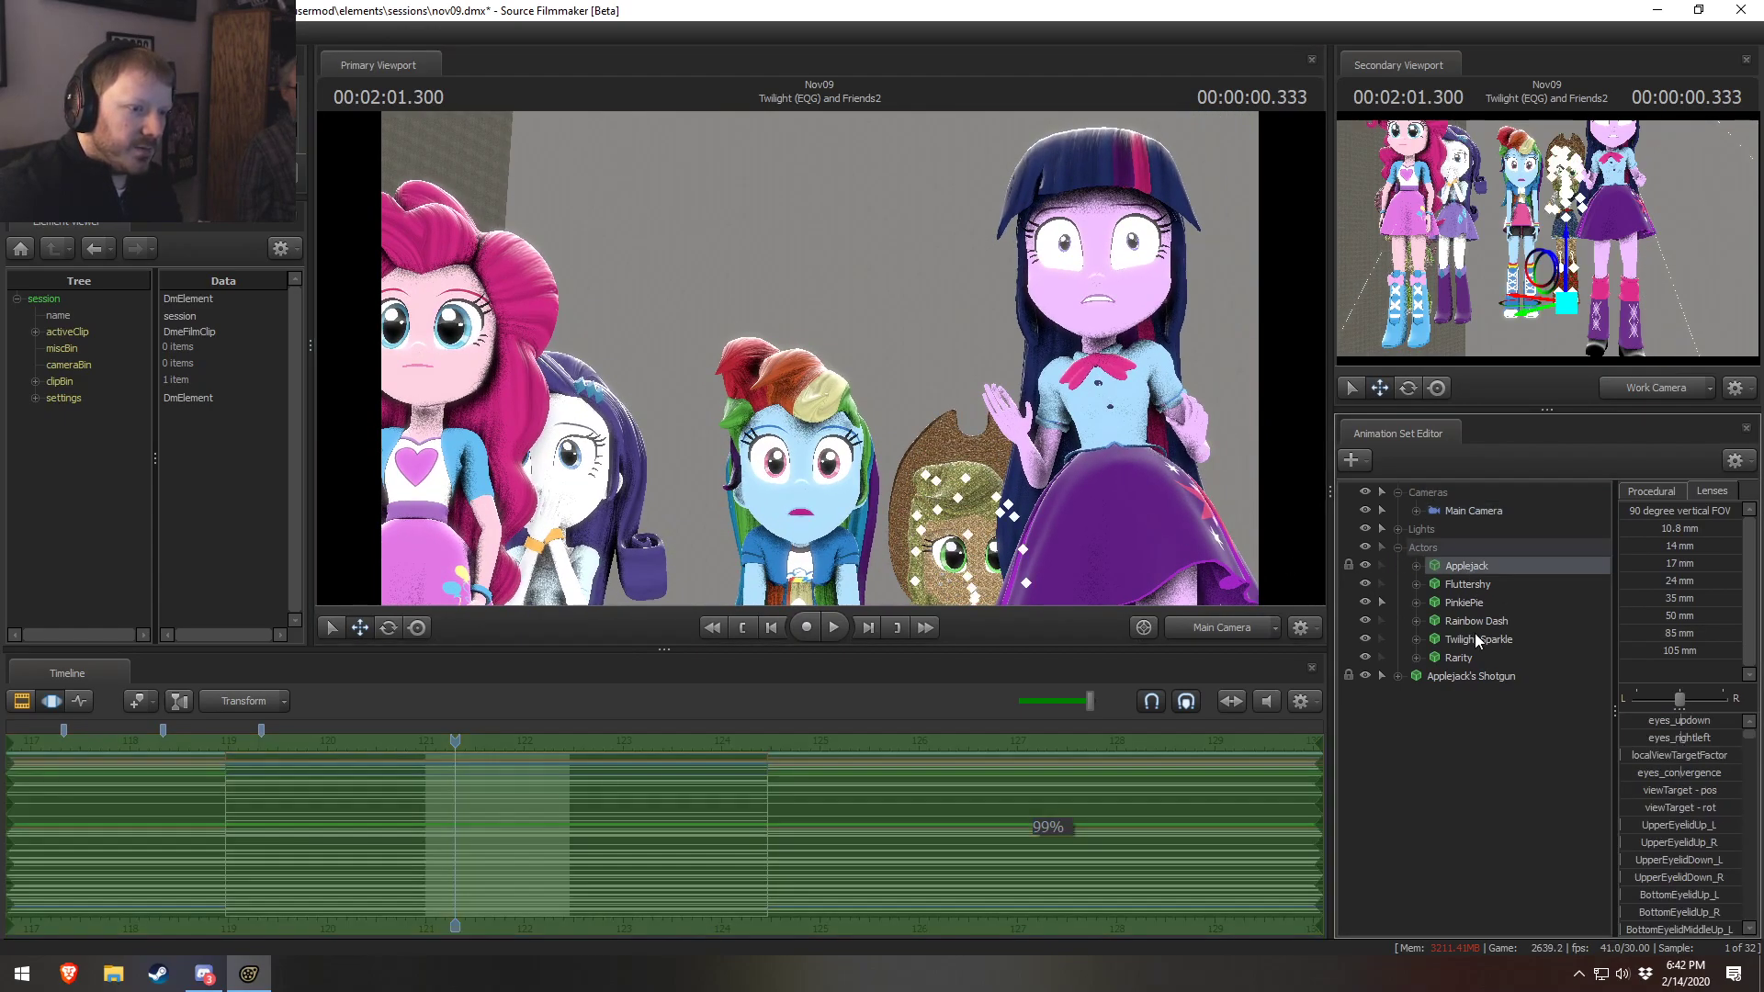
{"action": "left_click", "coordinate": [1475, 638]}
{"action": "left_click", "coordinate": [1237, 628], "text": "ctrl"}
{"action": "key", "text": "s"}
{"action": "left_click_drag", "start_coordinate": [820, 358], "coordinate": [818, 434]}
{"action": "left_click", "coordinate": [1679, 381]}
{"action": "left_click_drag", "start_coordinate": [1102, 368], "coordinate": [1066, 422]}
{"action": "key", "text": "z"}
{"action": "left_click_drag", "start_coordinate": [819, 358], "coordinate": [822, 378]}
{"action": "left_click_drag", "start_coordinate": [921, 567], "coordinate": [922, 606]}
{"action": "left_click_drag", "start_coordinate": [847, 503], "coordinate": [728, 518]}
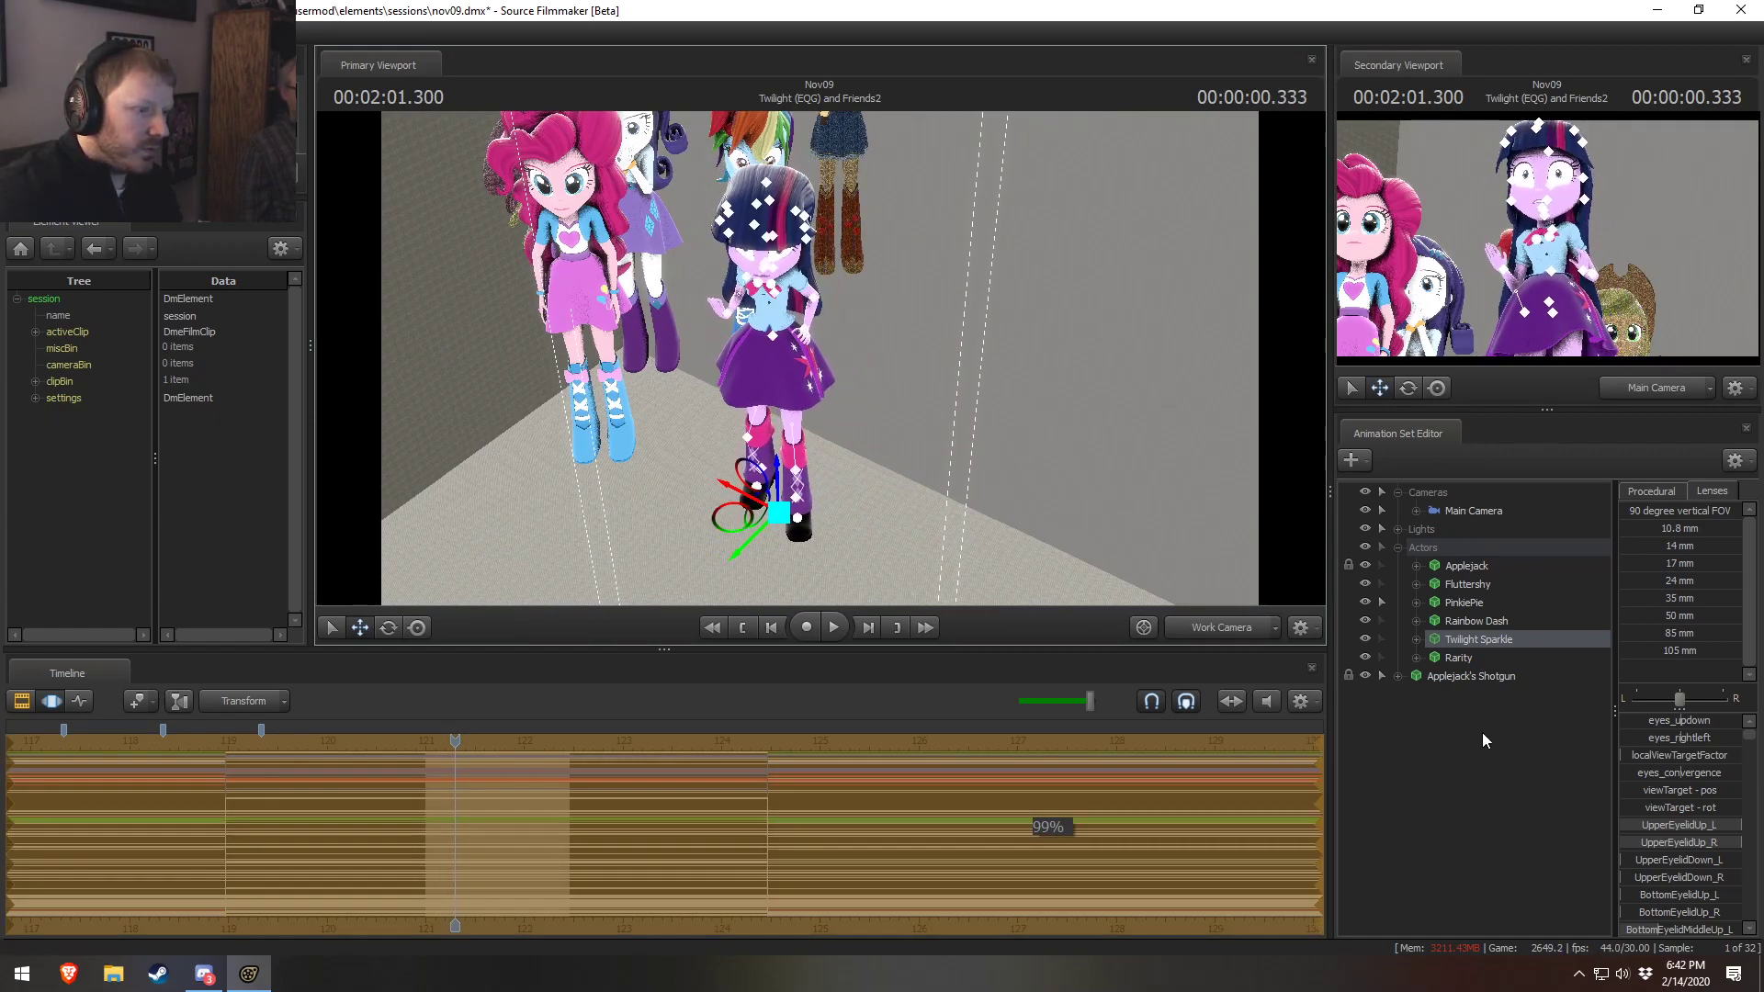
Move Rainbow Dash to the open side of Twilight opposite PinkiePie, and place Applejack behind and between Twilight and Rainbow Dash
{"action": "left_click", "coordinate": [1476, 621]}
{"action": "left_click_drag", "start_coordinate": [731, 363], "coordinate": [878, 424]}
{"action": "left_click", "coordinate": [1467, 566]}
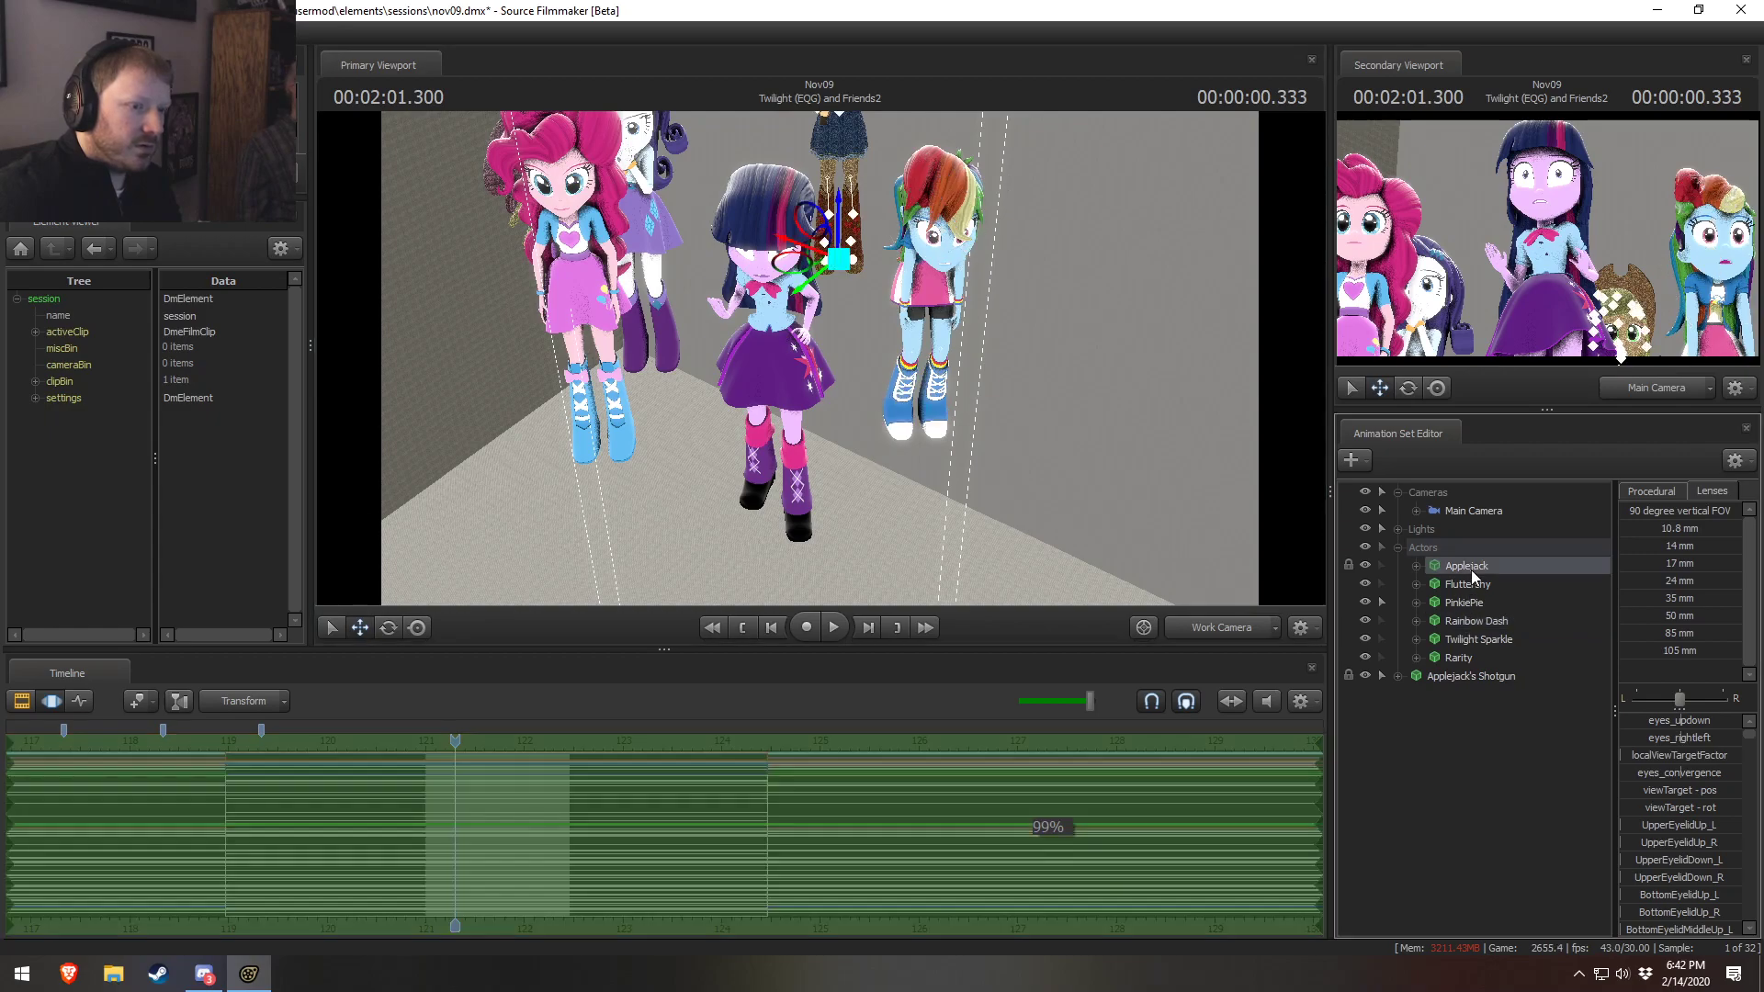
{"action": "left_click_drag", "start_coordinate": [795, 270], "coordinate": [810, 320]}
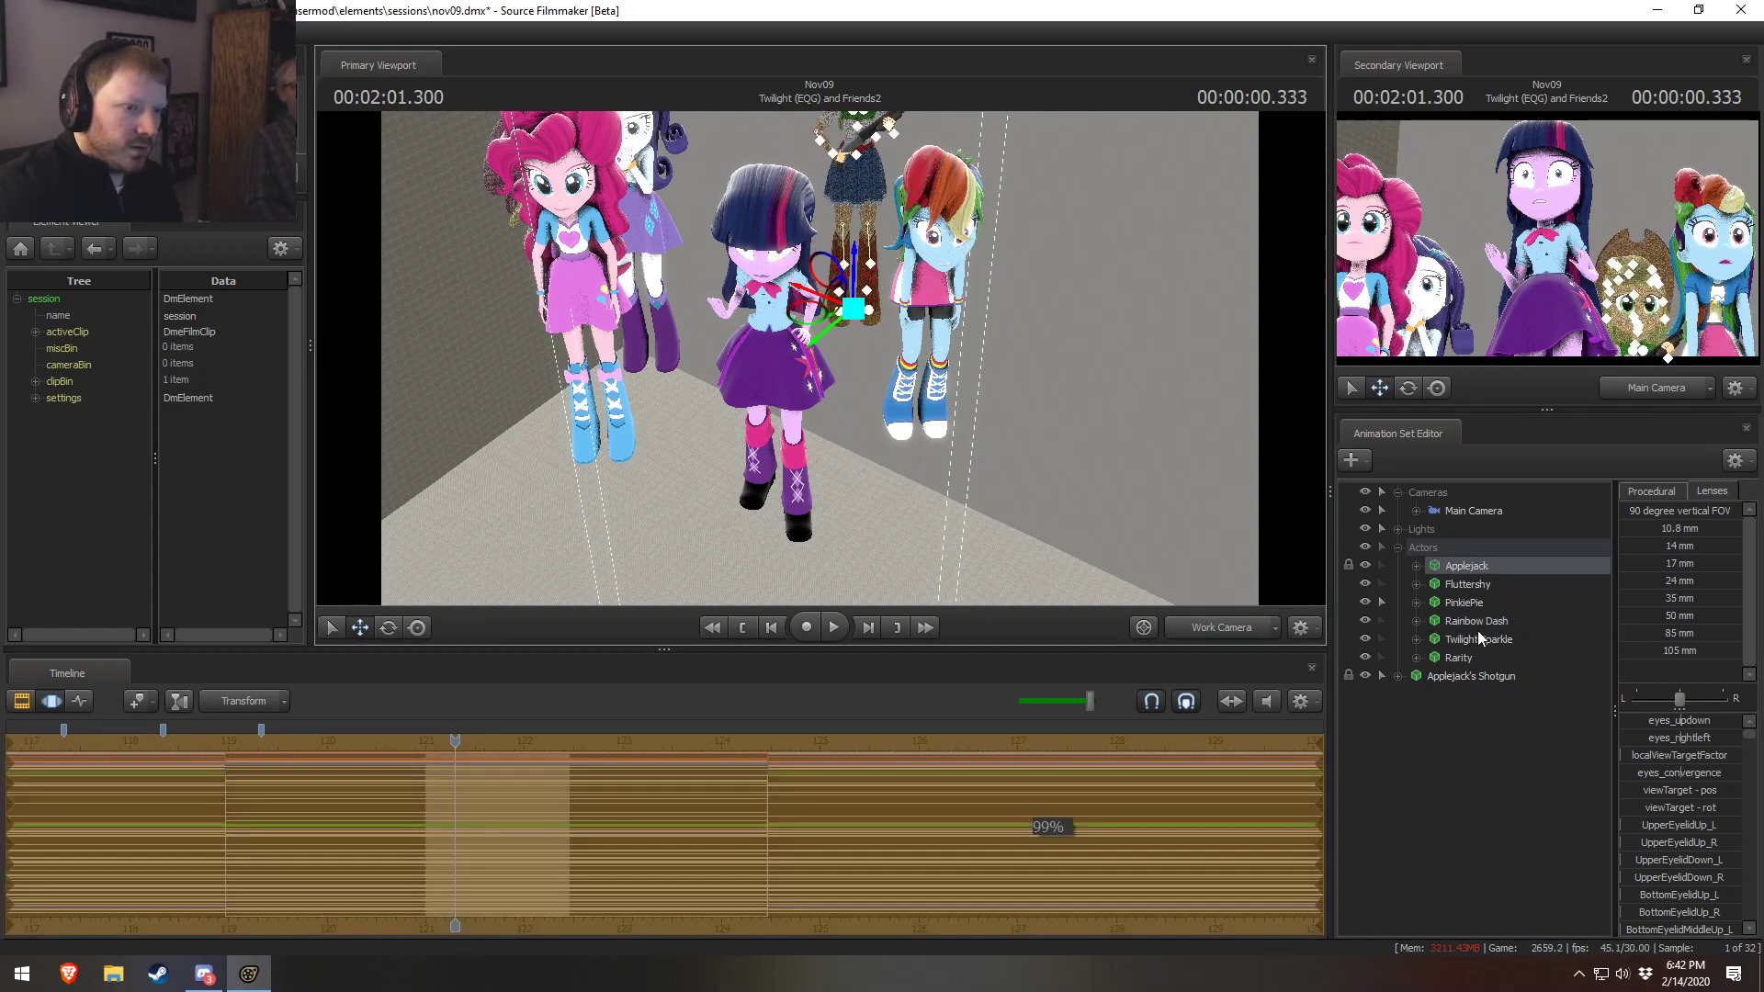
Bring Rarity forward to the outer side of the group and move PinkiePie back between Rarity and Twilight
{"action": "left_click", "coordinate": [1444, 602]}
{"action": "left_click_drag", "start_coordinate": [548, 443], "coordinate": [649, 393]}
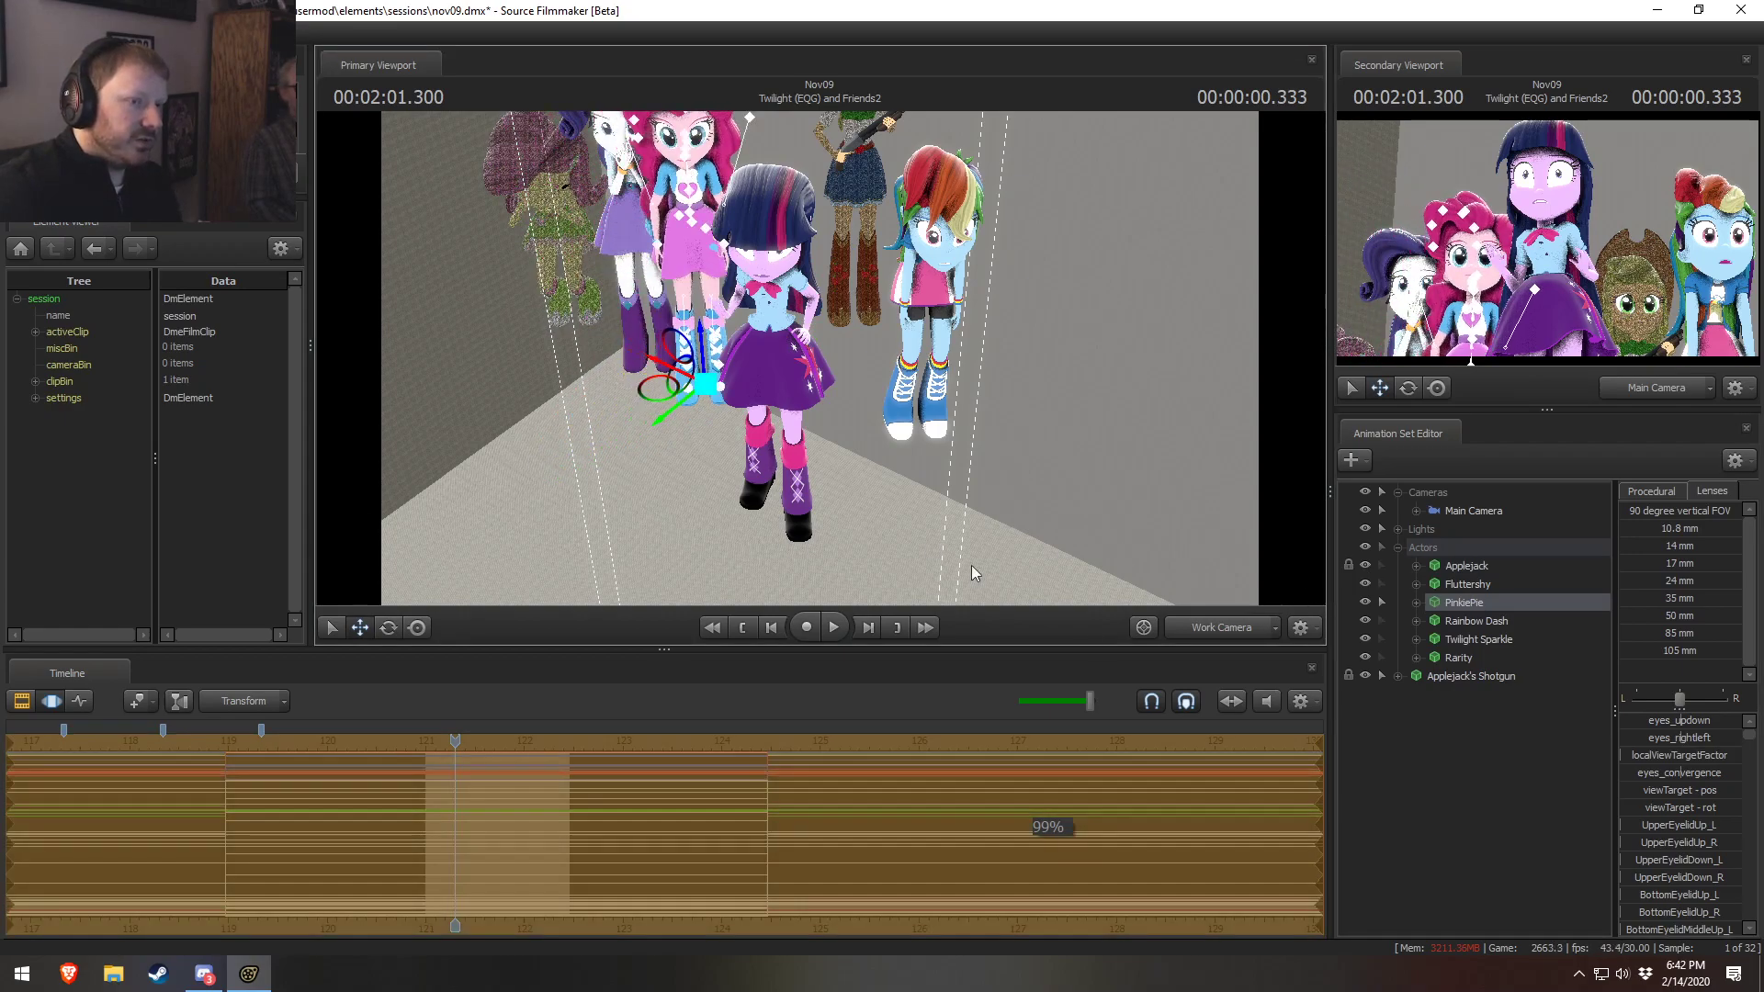
{"action": "left_click", "coordinate": [1501, 638]}
{"action": "left_click", "coordinate": [1477, 604]}
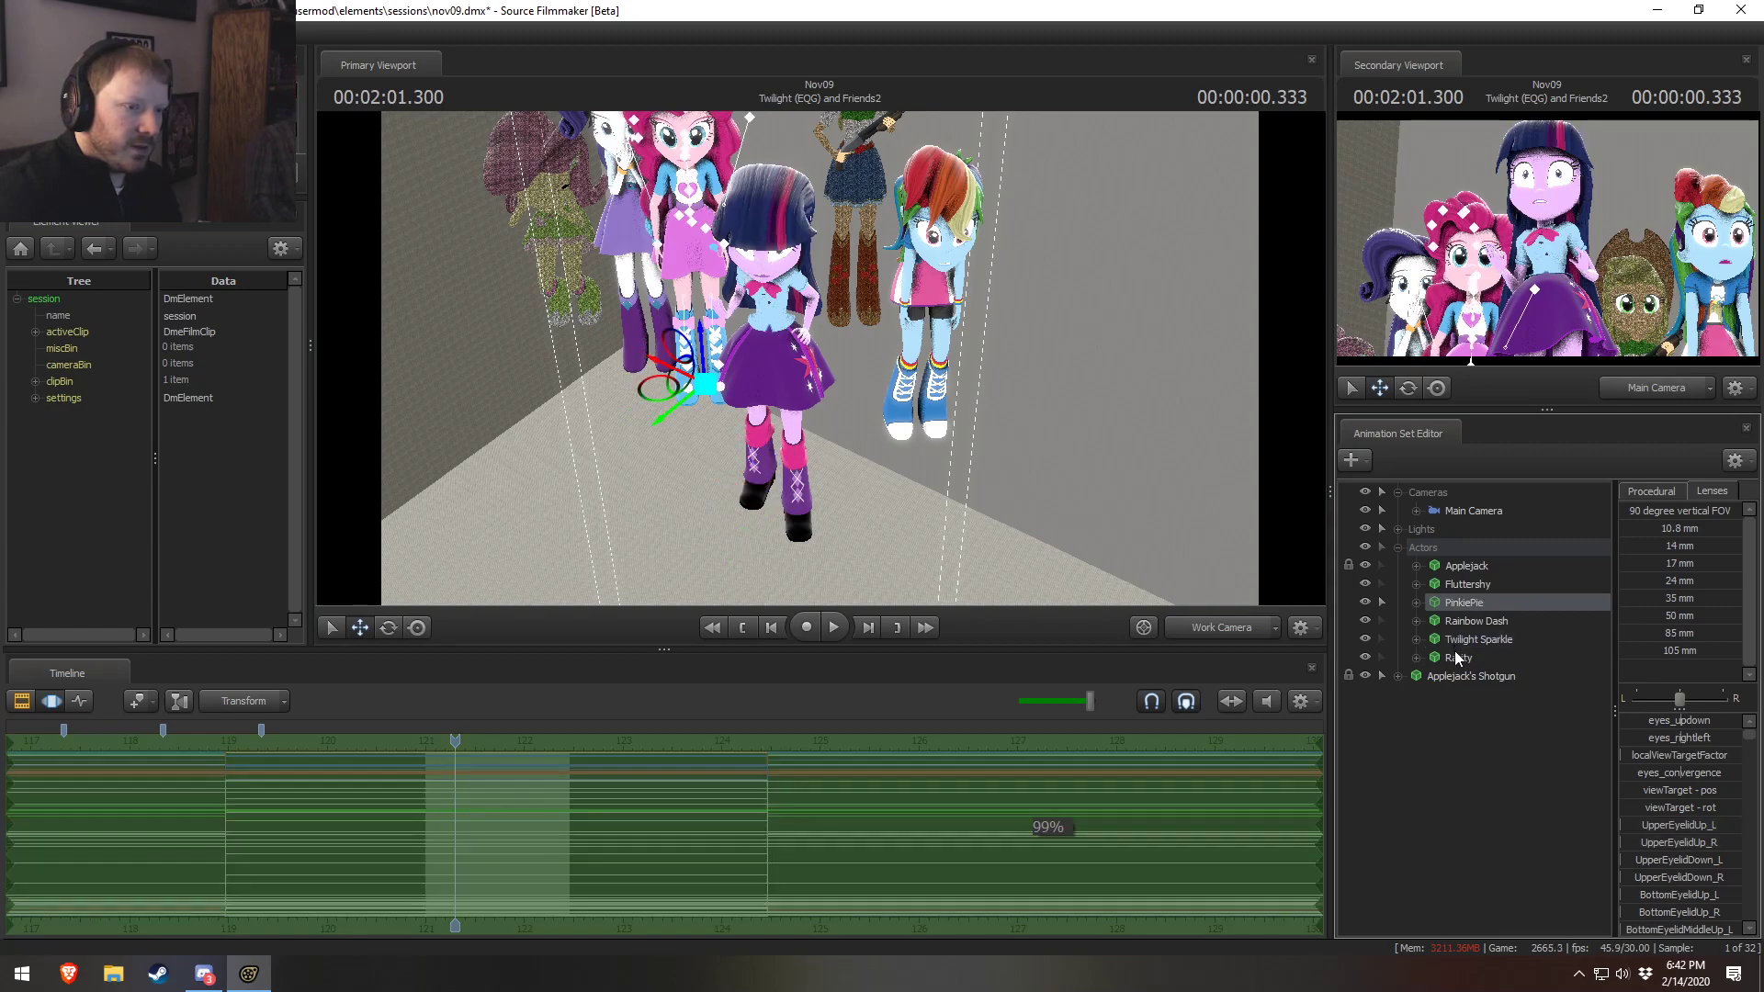
{"action": "left_click", "coordinate": [1458, 658]}
{"action": "left_click_drag", "start_coordinate": [605, 365], "coordinate": [576, 482]}
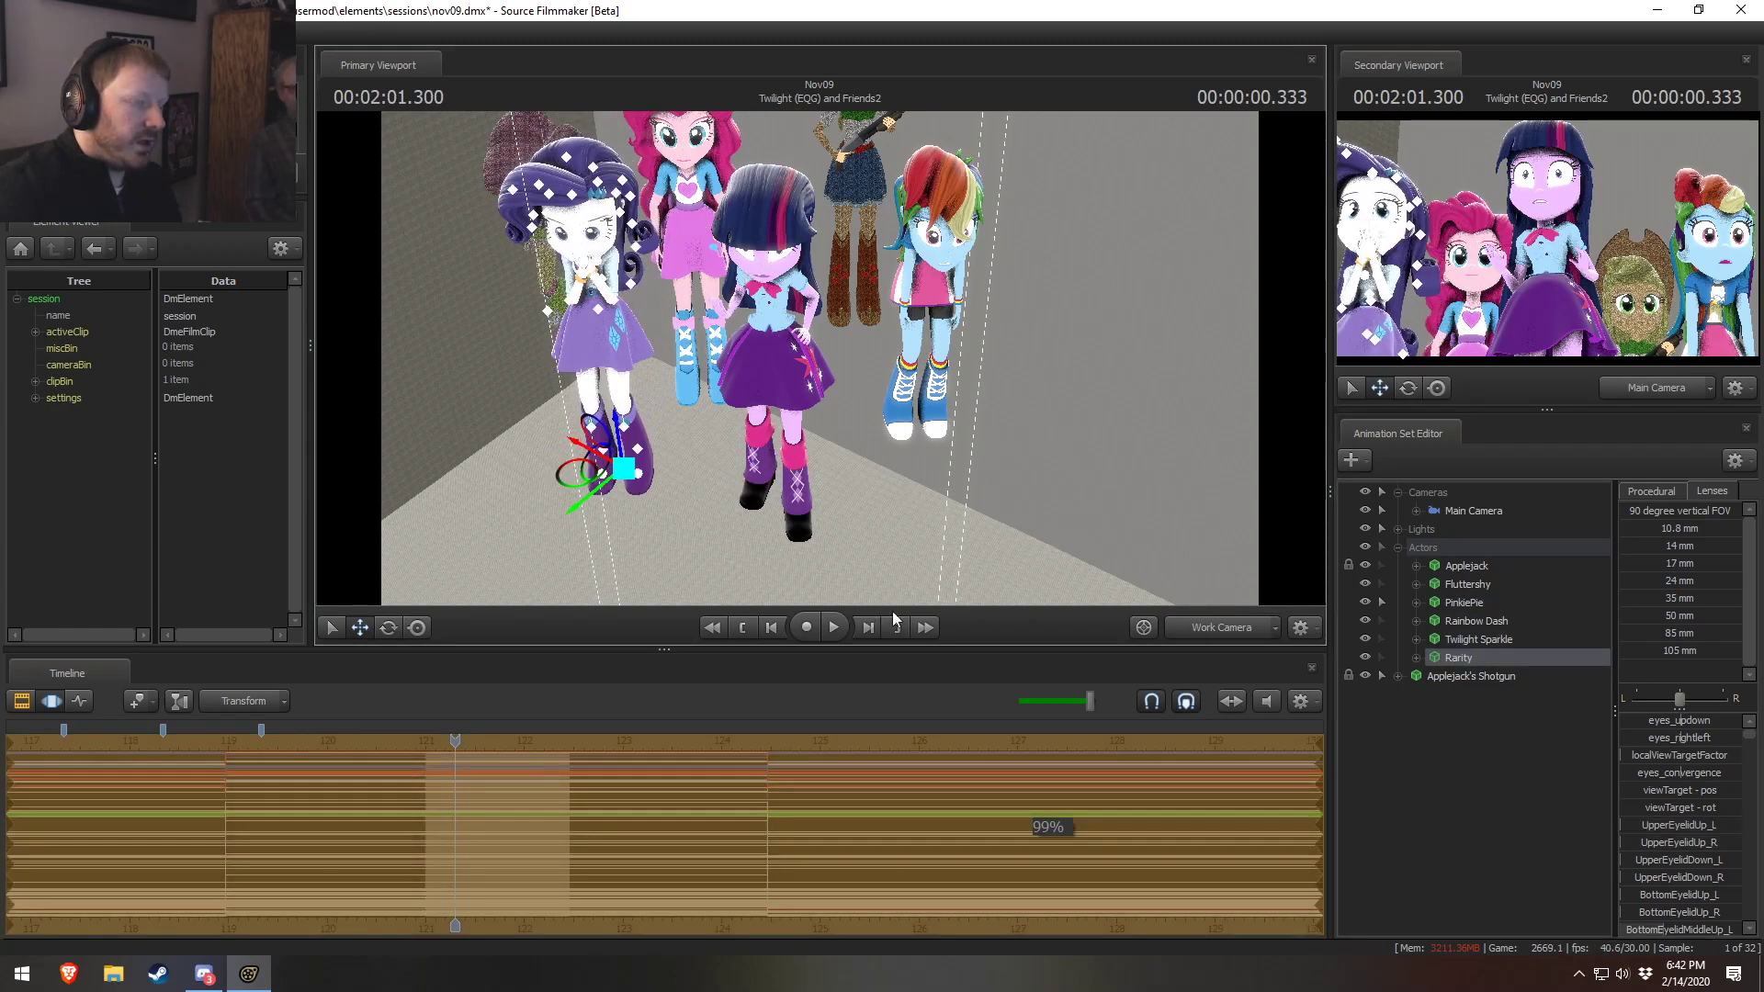
{"action": "left_click", "coordinate": [1470, 604]}
{"action": "left_click_drag", "start_coordinate": [640, 389], "coordinate": [667, 365]}
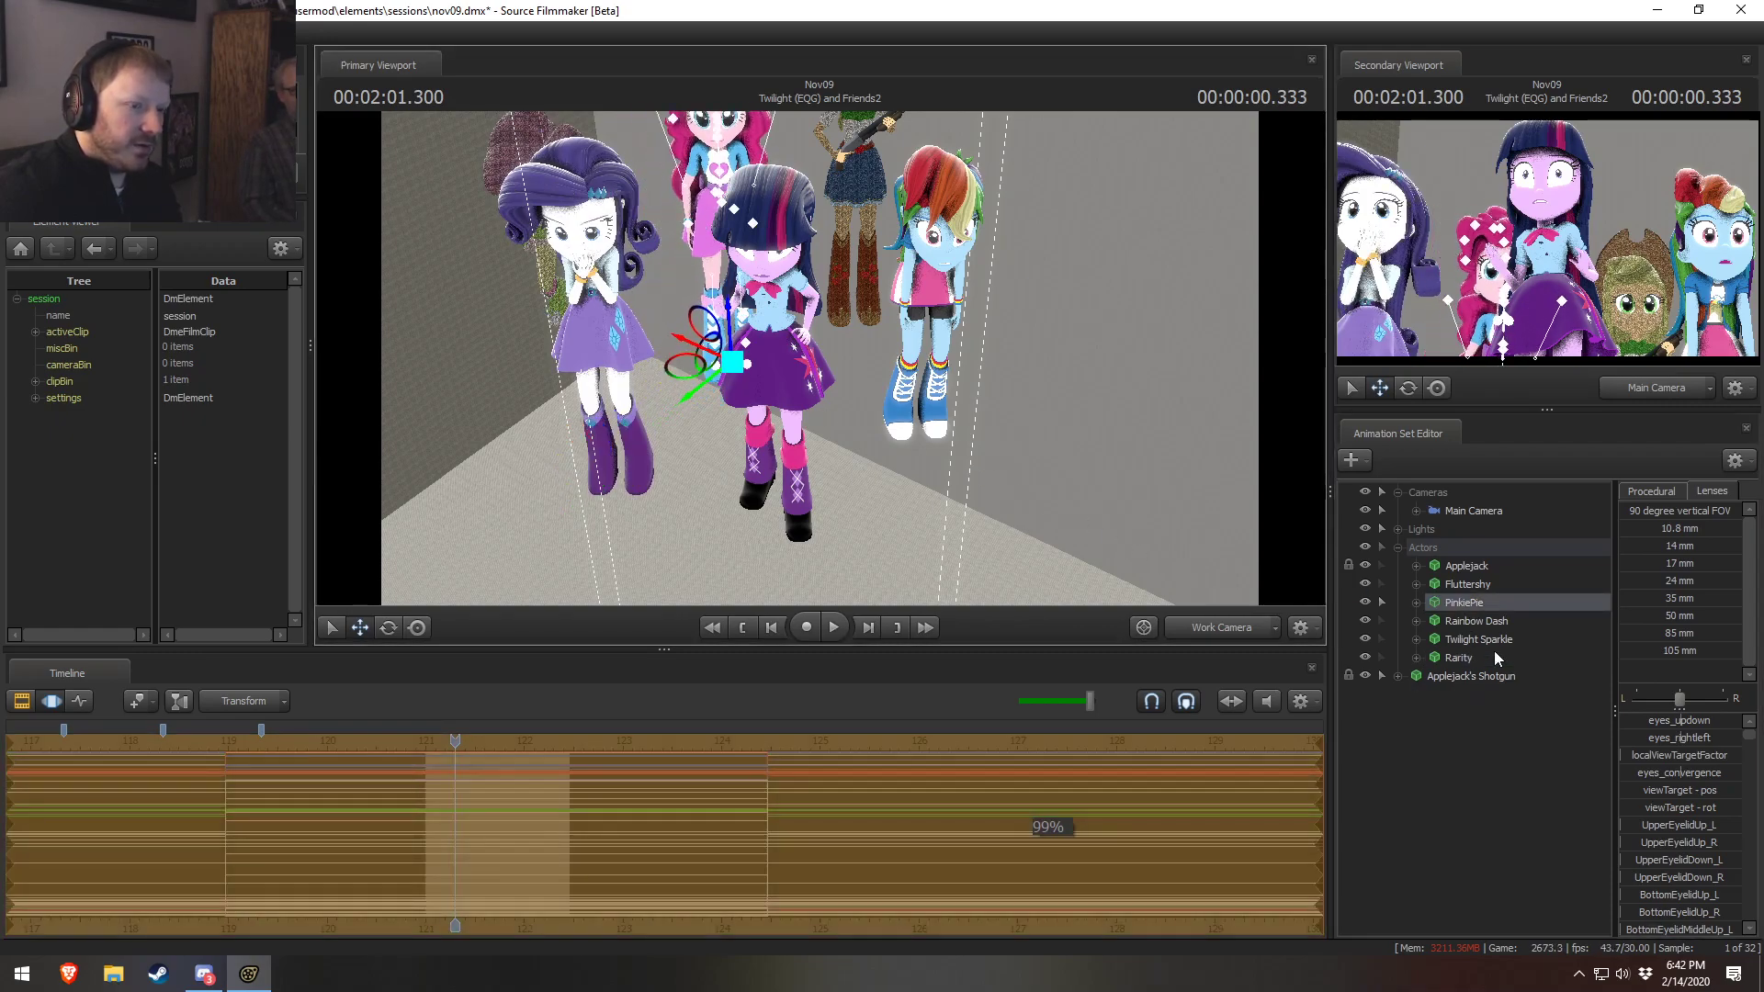
Move Fluttershy inward behind Rarity and view the shot through the Main Camera
{"action": "left_click", "coordinate": [1452, 659]}
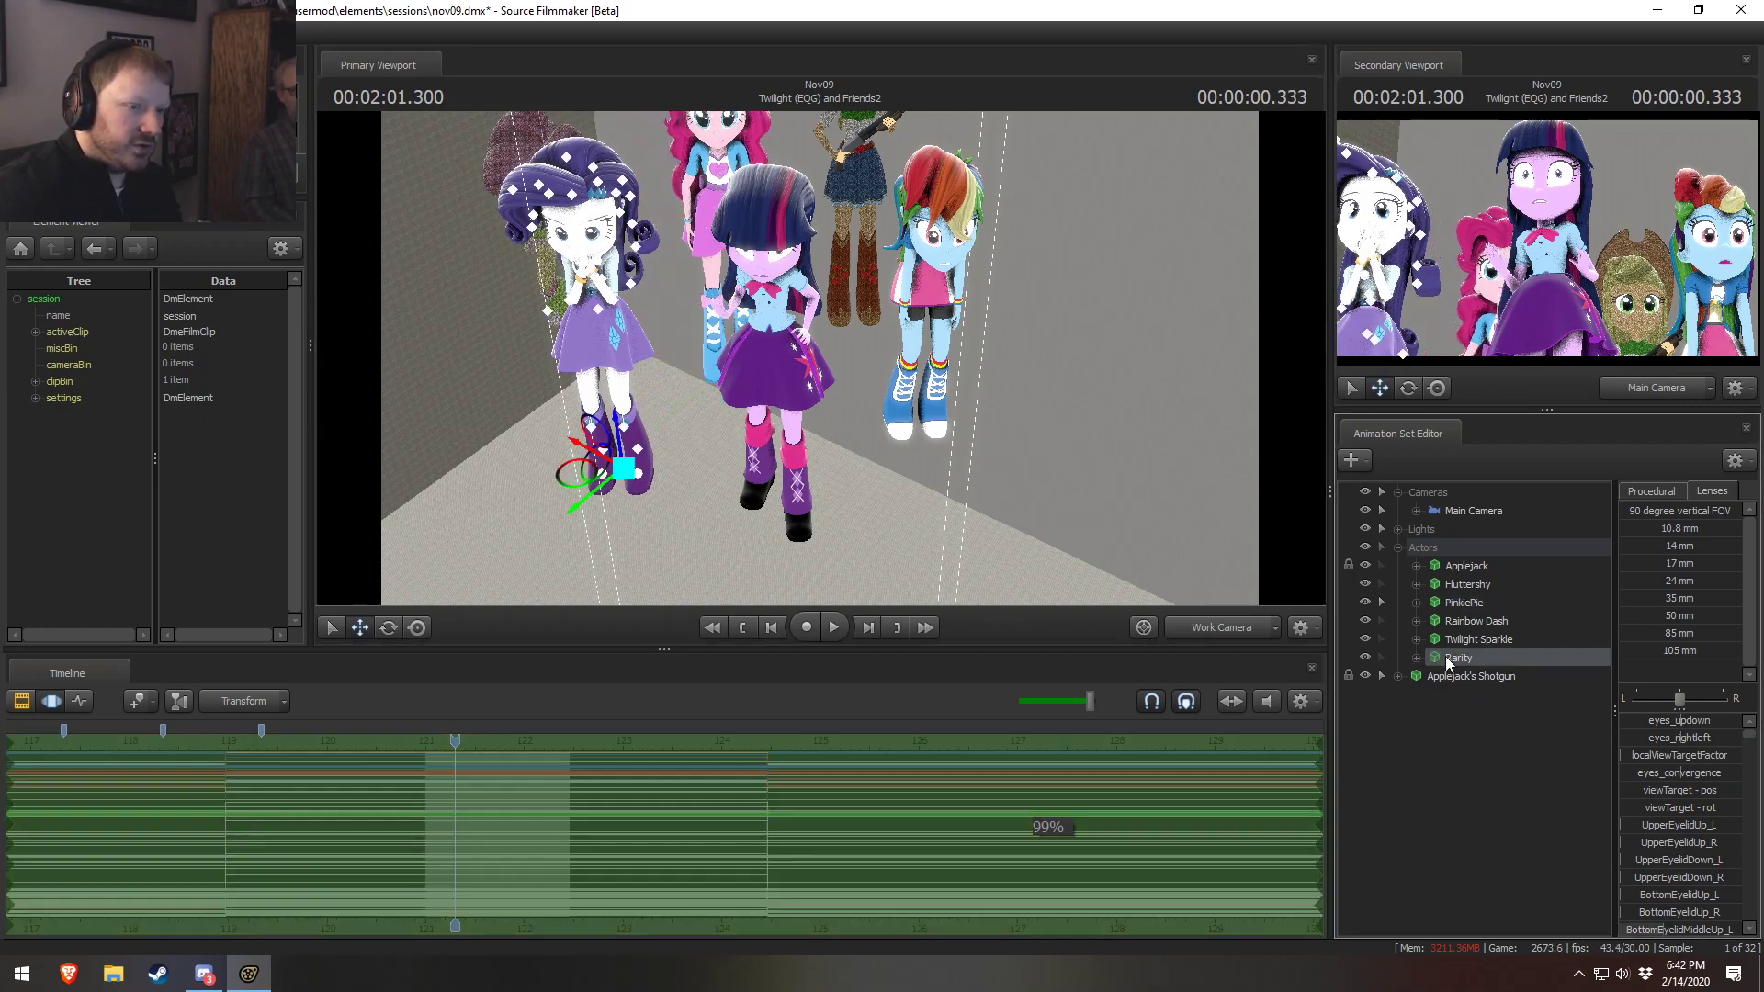
{"action": "left_click", "coordinate": [1470, 583]}
{"action": "left_click_drag", "start_coordinate": [520, 314], "coordinate": [622, 313]}
{"action": "left_click_drag", "start_coordinate": [762, 313], "coordinate": [834, 349]}
{"action": "left_click_drag", "start_coordinate": [1474, 511], "coordinate": [905, 411]}
Return to the Work Camera and move Rarity's whole model so she fits inside the Main Camera's frame
{"action": "left_click", "coordinate": [1209, 631]}
{"action": "left_click_drag", "start_coordinate": [809, 255], "coordinate": [809, 255]}
{"action": "left_click_drag", "start_coordinate": [584, 93], "coordinate": [597, 221]}
{"action": "left_click", "coordinate": [1463, 660]}
{"action": "left_click_drag", "start_coordinate": [790, 408], "coordinate": [688, 478]}
{"action": "key", "text": "F2"}
{"action": "key", "text": "F3"}
{"action": "left_click_drag", "start_coordinate": [536, 525], "coordinate": [566, 530]}
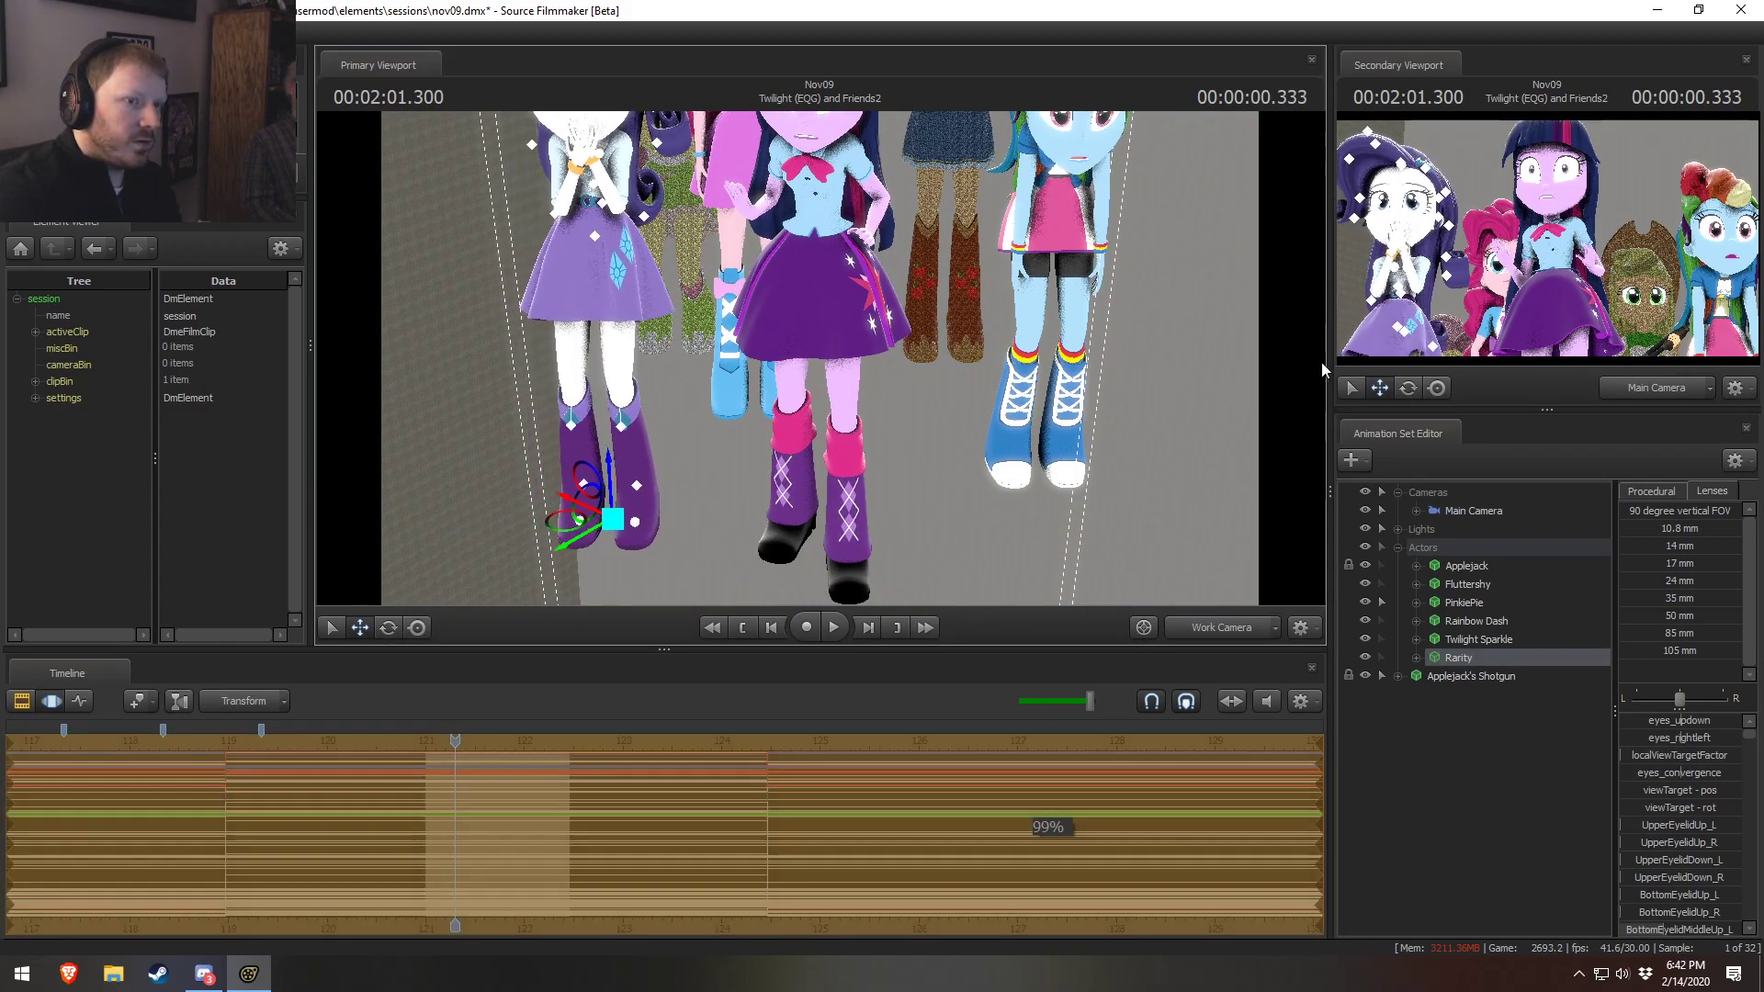
Shift Rainbow Dash toward the group and reframe the Main Camera slightly farther back
{"action": "left_click", "coordinate": [1475, 621]}
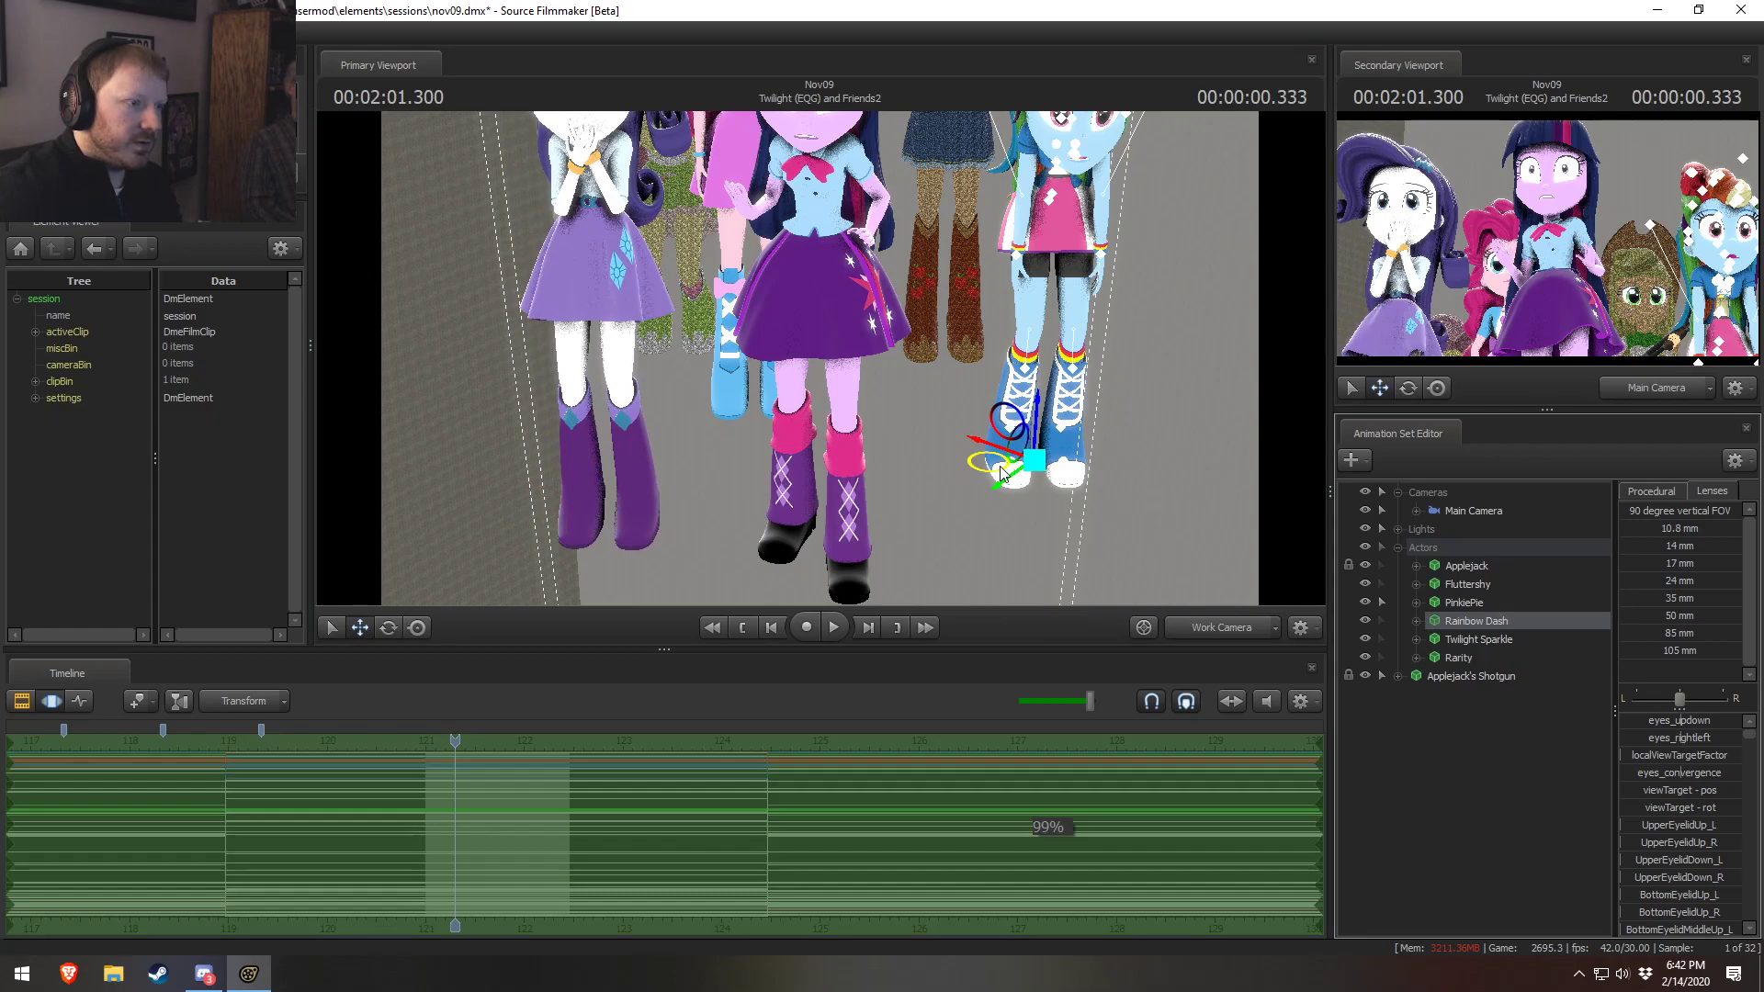
{"action": "double_click", "coordinate": [1475, 511]}
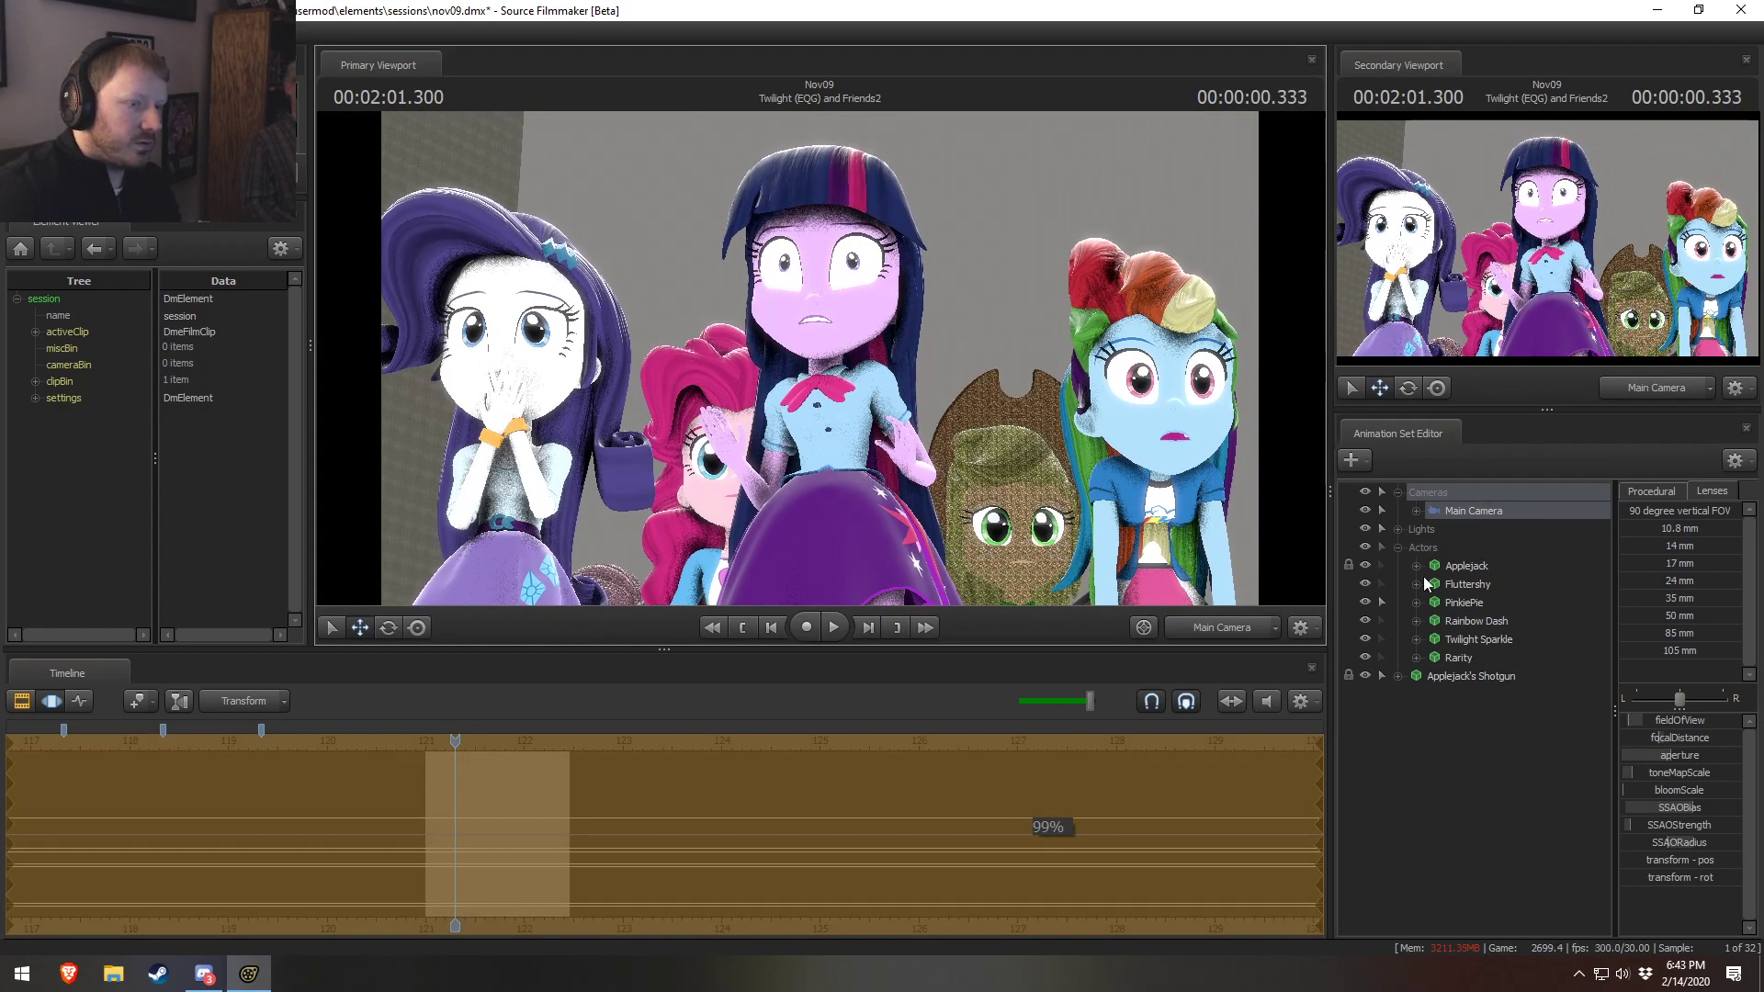
{"action": "key", "text": "F2"}
{"action": "key", "text": "F3"}
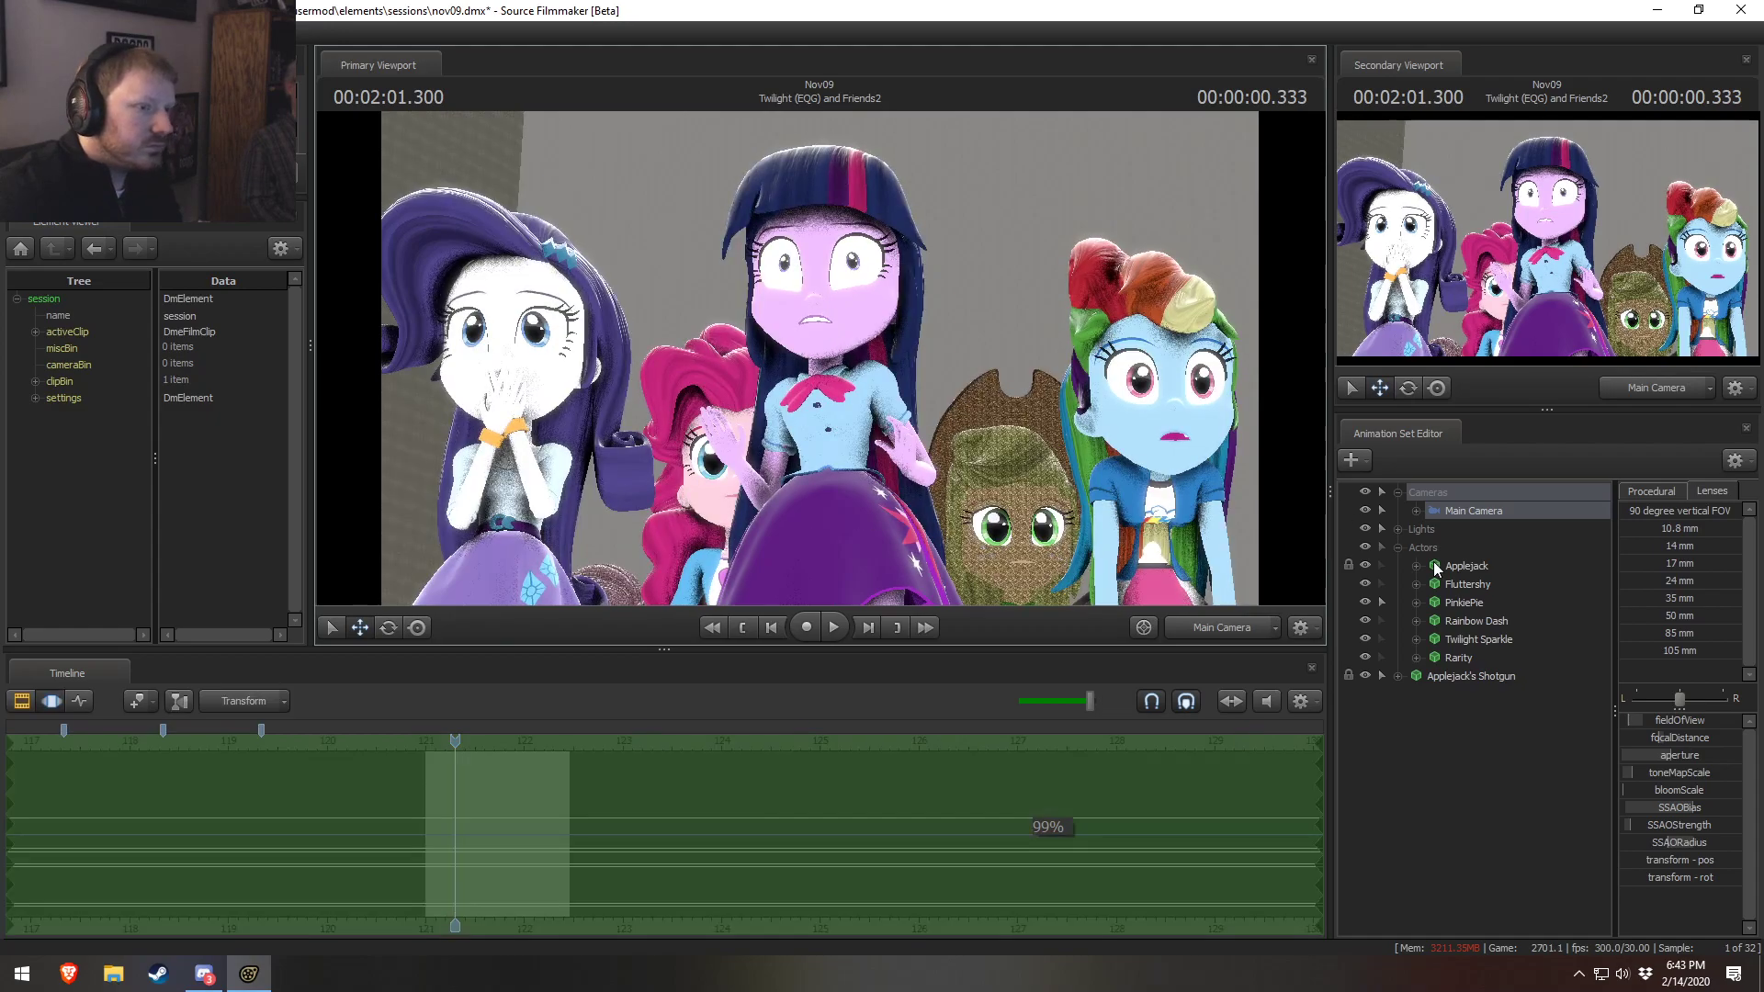
Increase the Main Camera's focal distance and commit the change for the shot
{"action": "left_click_drag", "start_coordinate": [1668, 737], "coordinate": [1695, 737]}
{"action": "key", "text": "F2"}
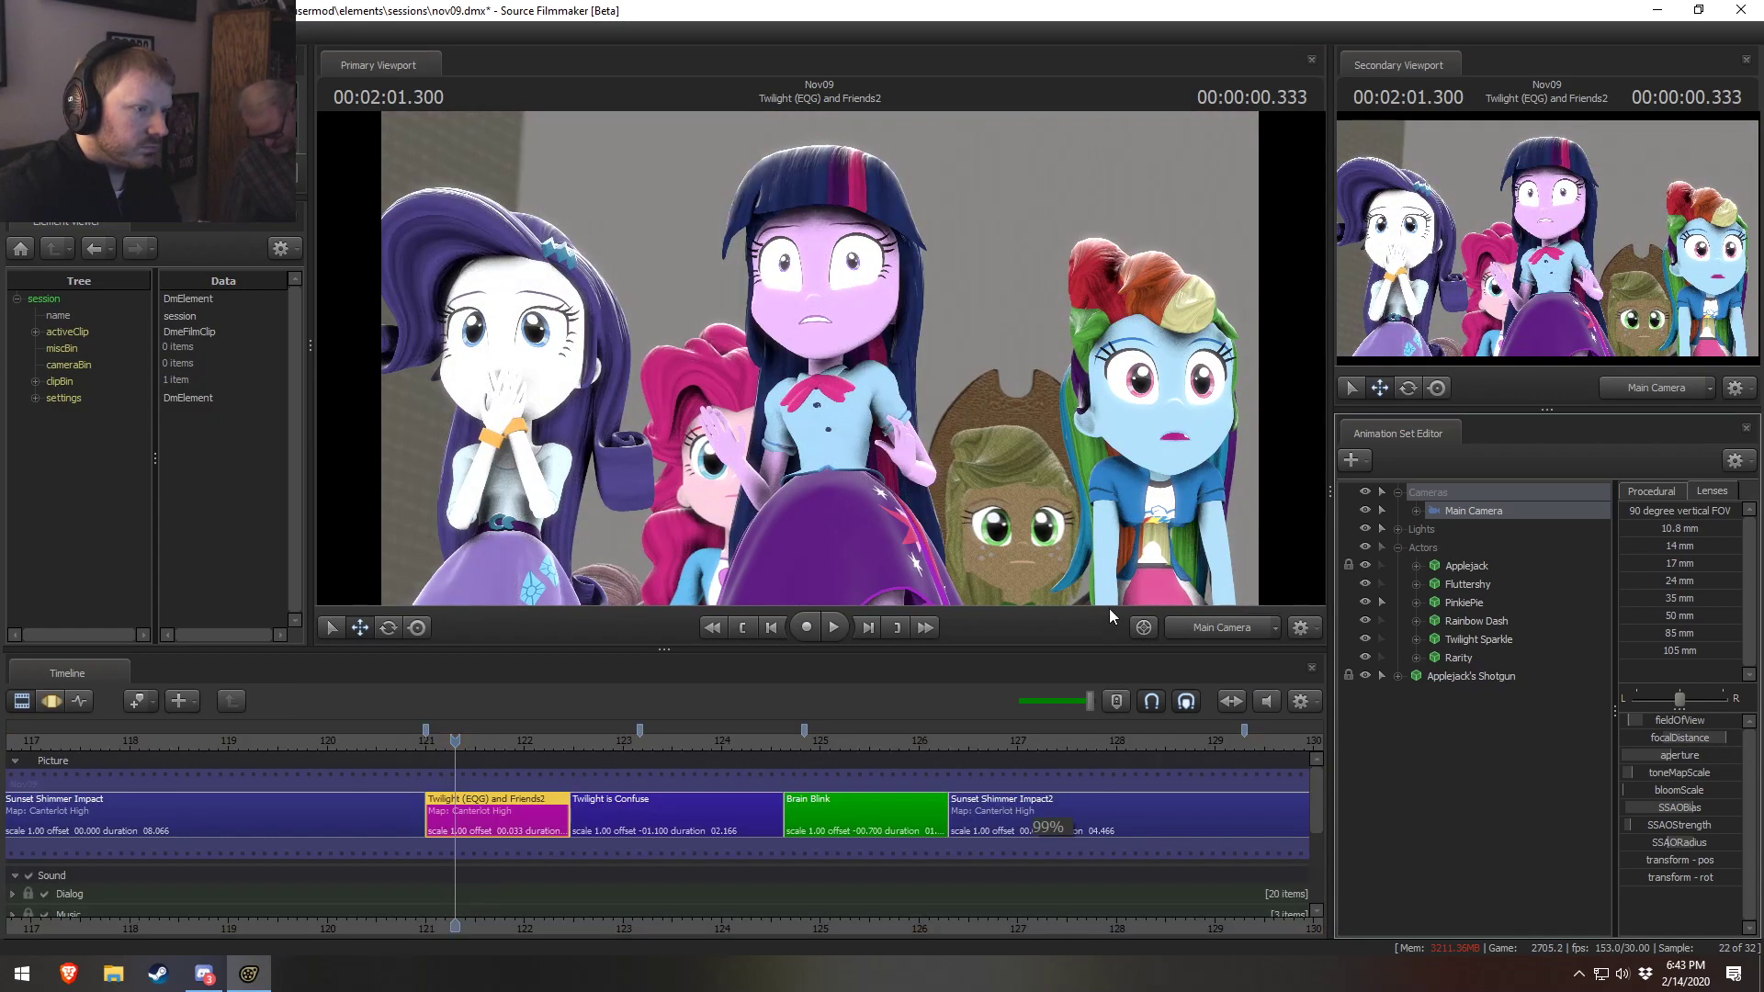
{"action": "key", "text": "F3"}
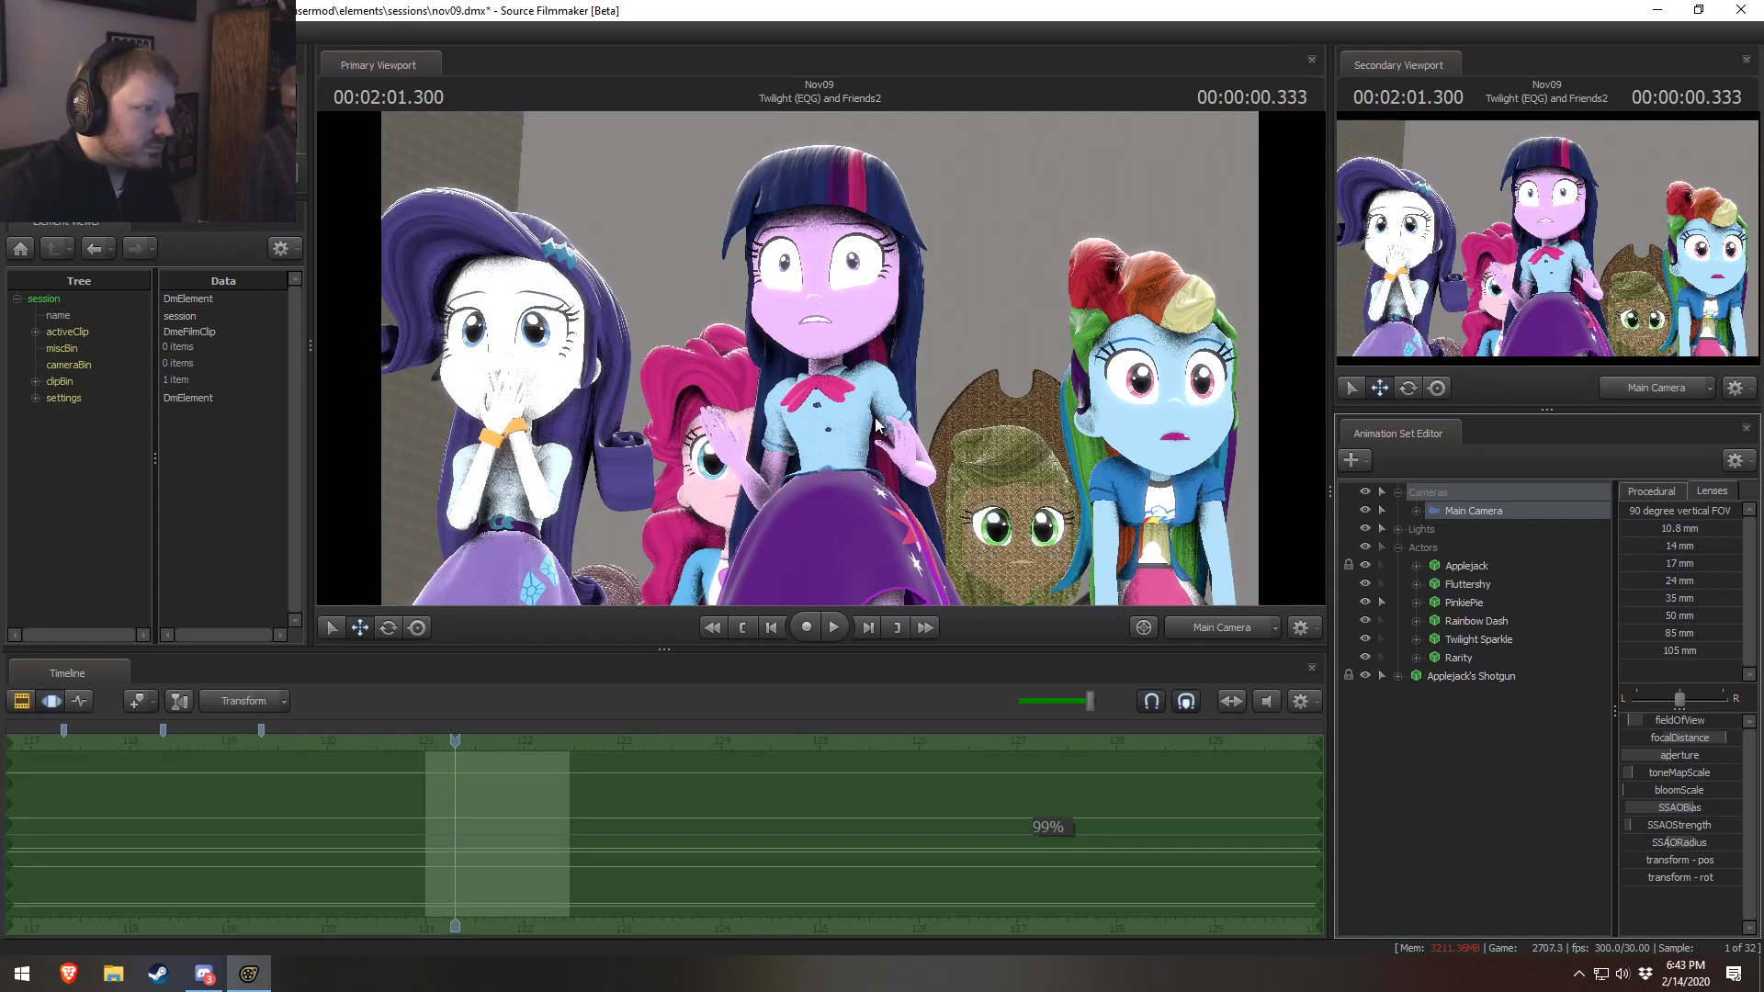
{"action": "key", "text": "F2"}
{"action": "key", "text": "F3"}
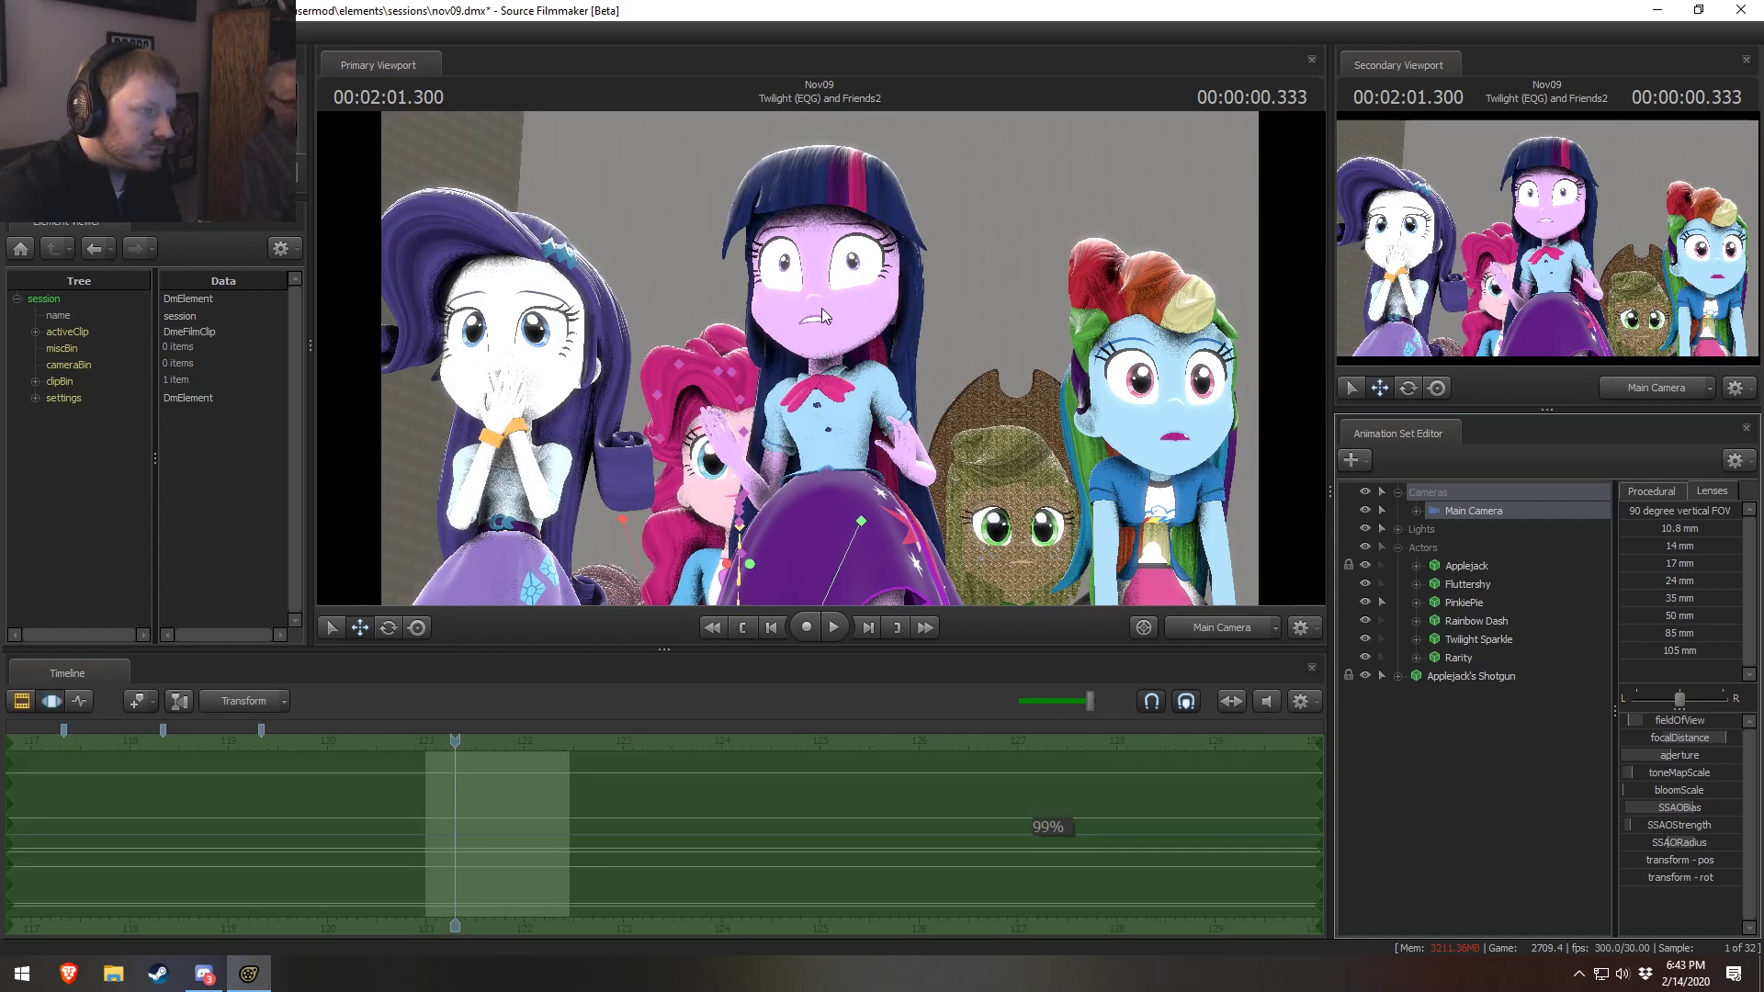
Place Twilight Sparkle first in the Actors group and make her controls selectable in the viewport
{"action": "left_click", "coordinate": [823, 317]}
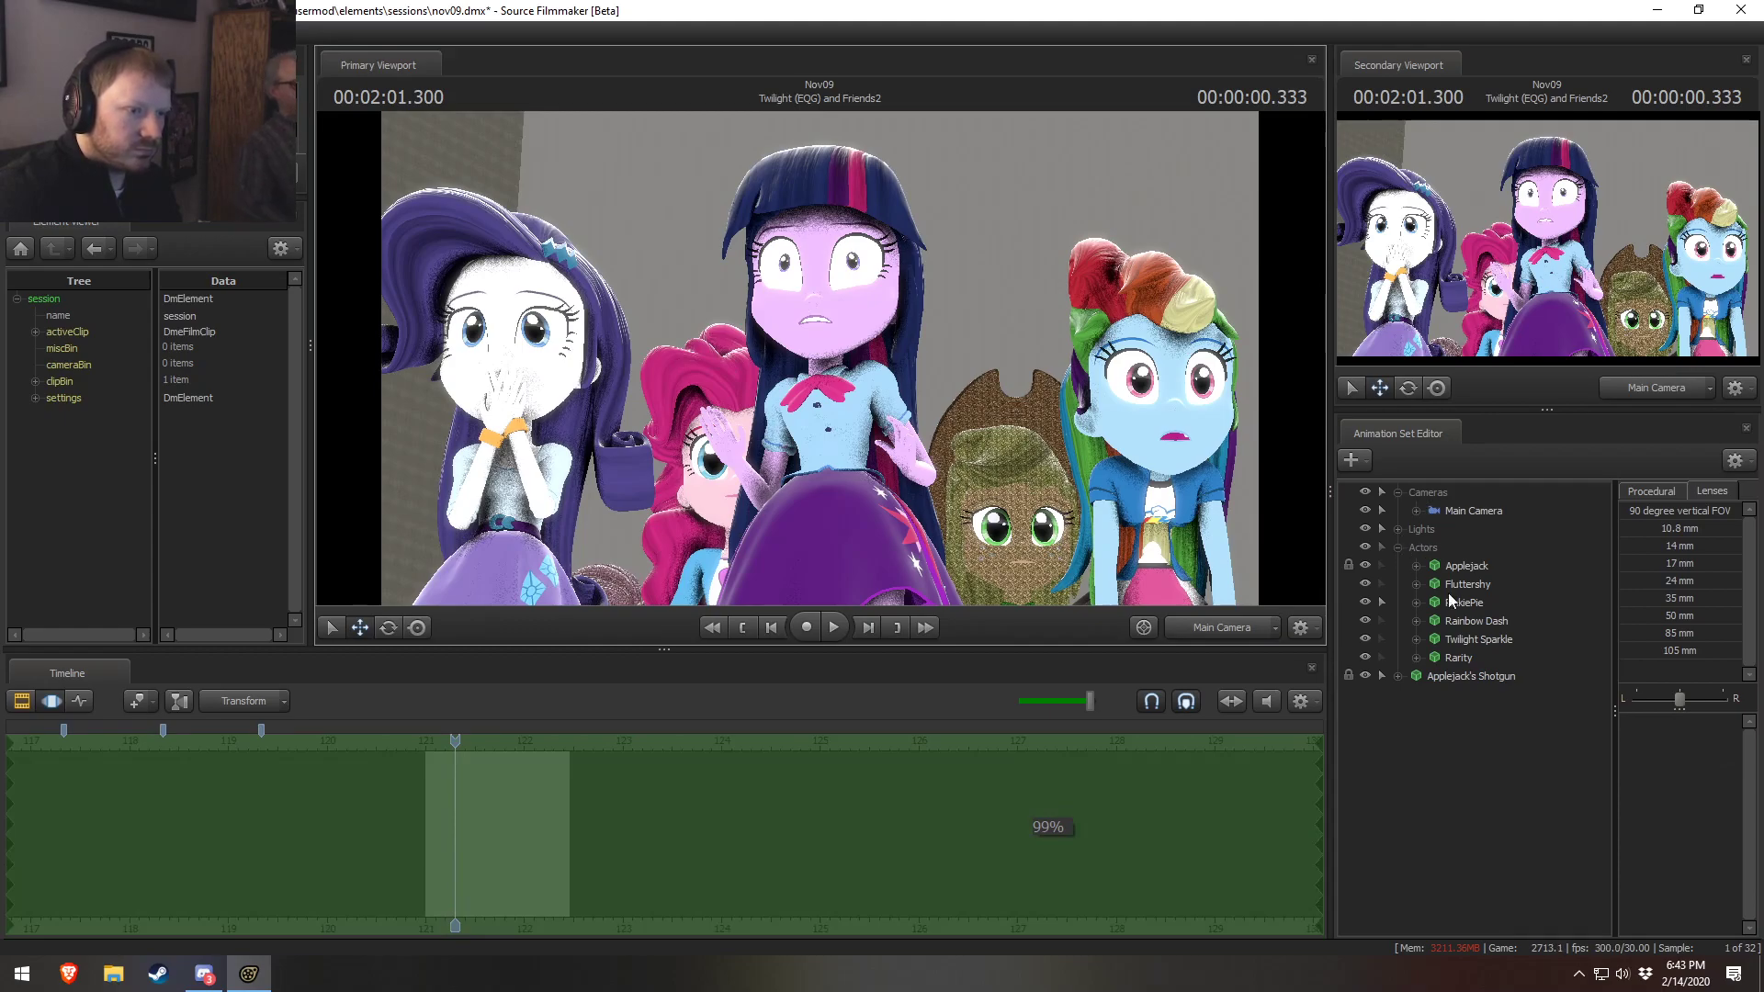
{"action": "left_click", "coordinate": [1416, 639]}
{"action": "left_click", "coordinate": [1482, 639]}
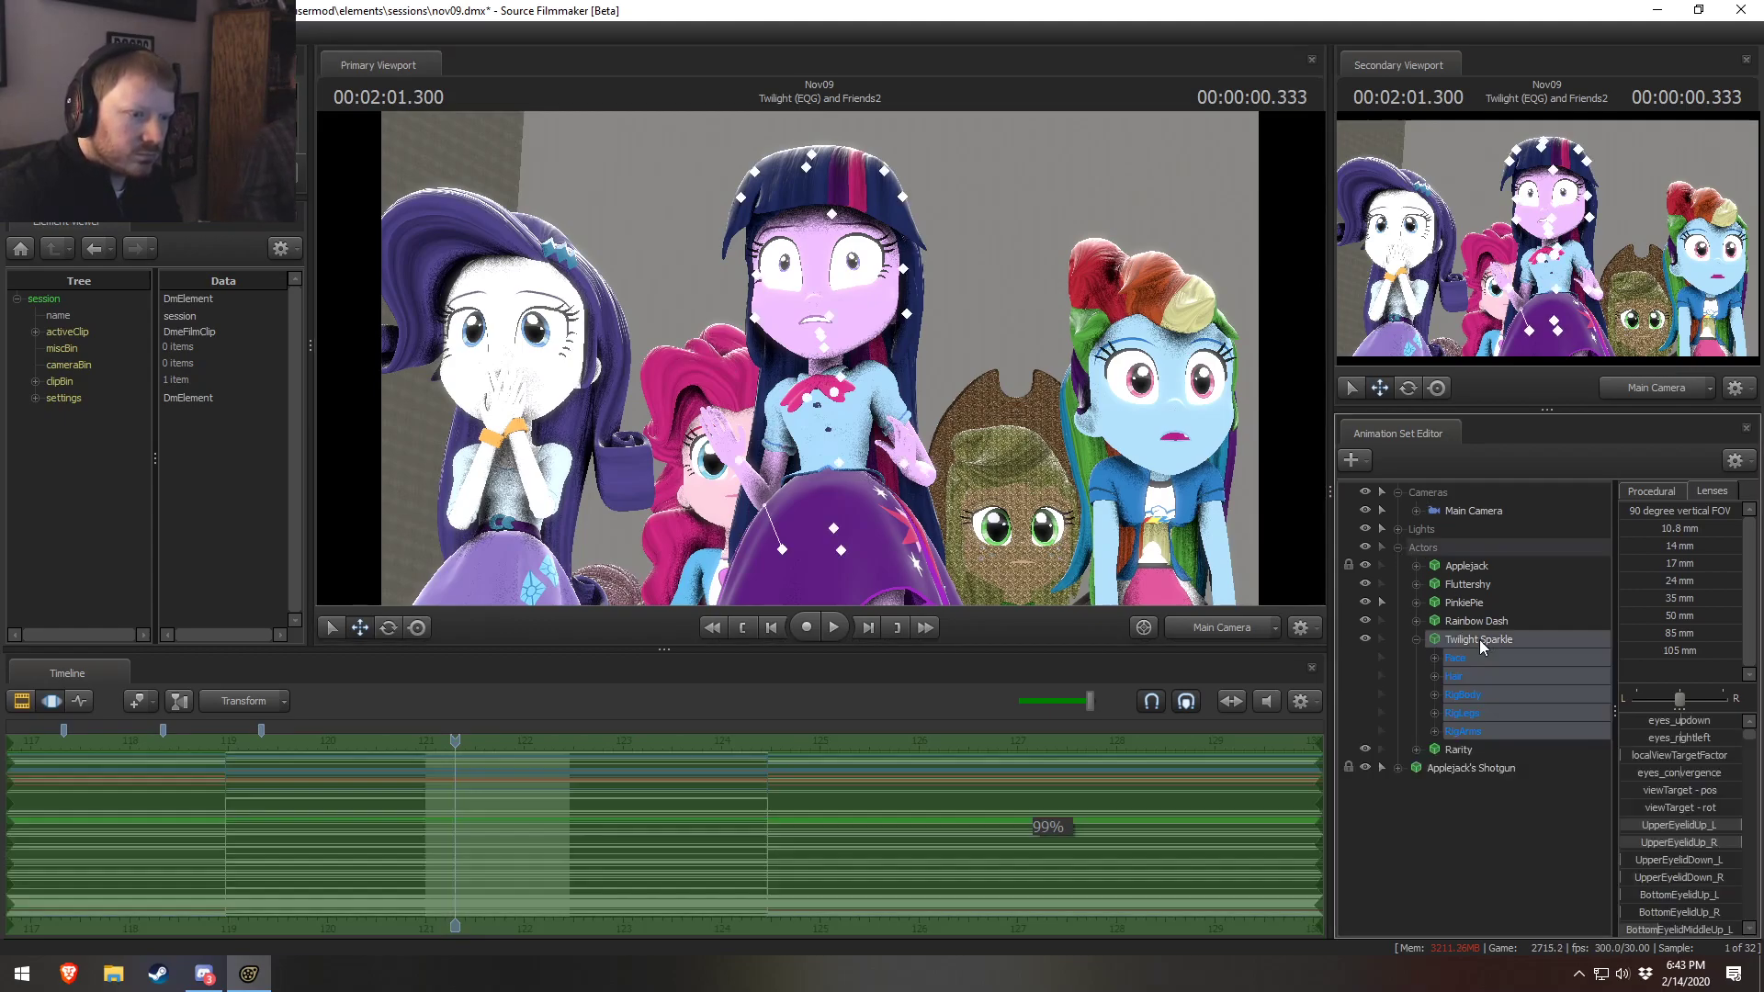
{"action": "left_click_drag", "start_coordinate": [1486, 640], "coordinate": [1475, 561]}
{"action": "left_click", "coordinate": [1435, 602]}
{"action": "left_click", "coordinate": [1435, 585]}
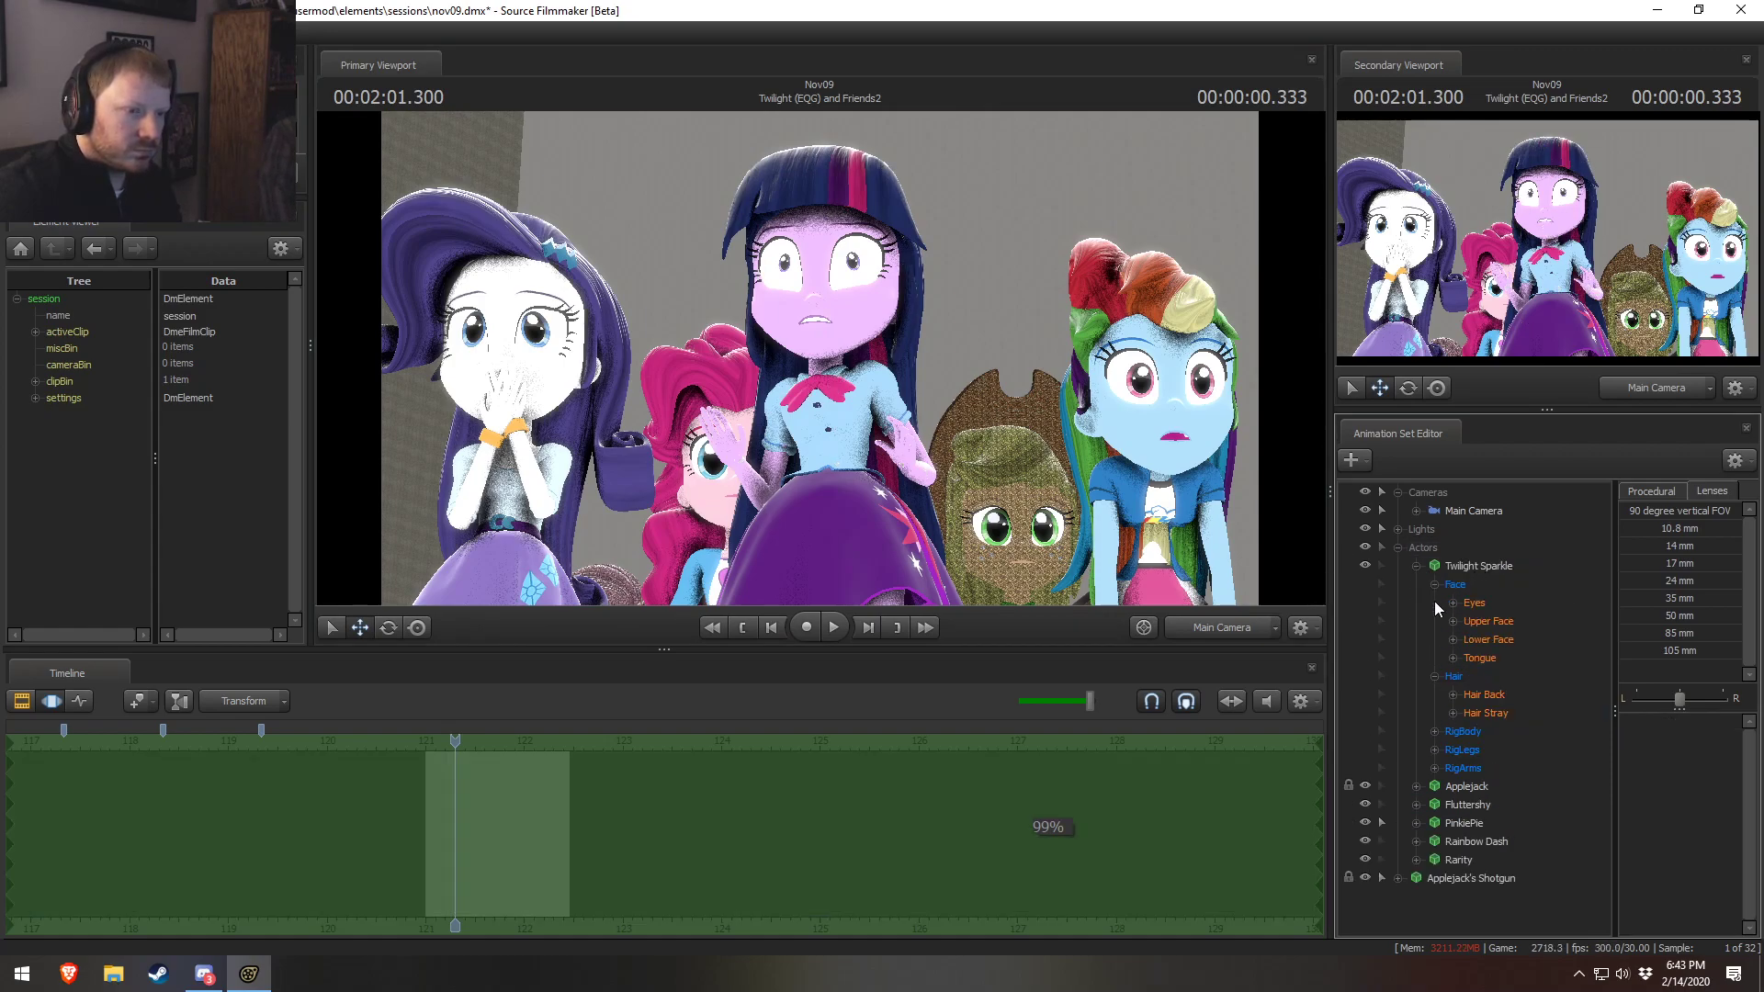
{"action": "left_click", "coordinate": [1381, 566]}
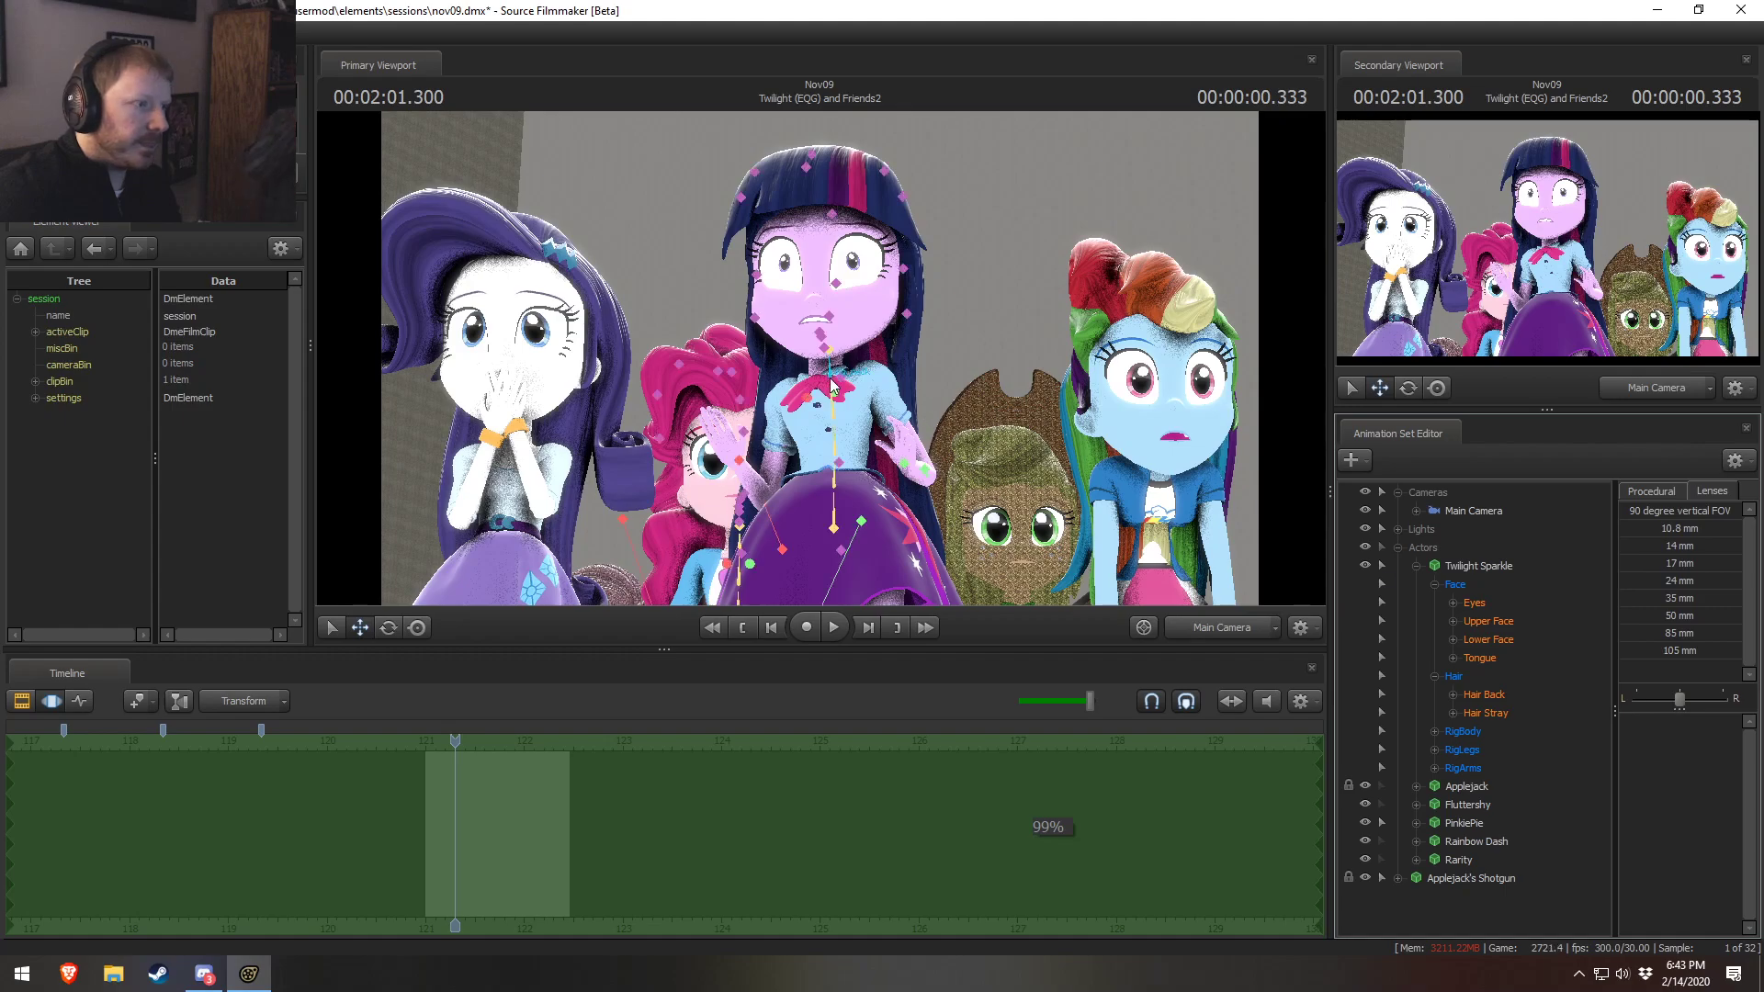
Tilt Twilight Sparkle's head forward with rig_head and reposition her eyes' view target in front of the group near the Main Camera
{"action": "left_click", "coordinate": [832, 352]}
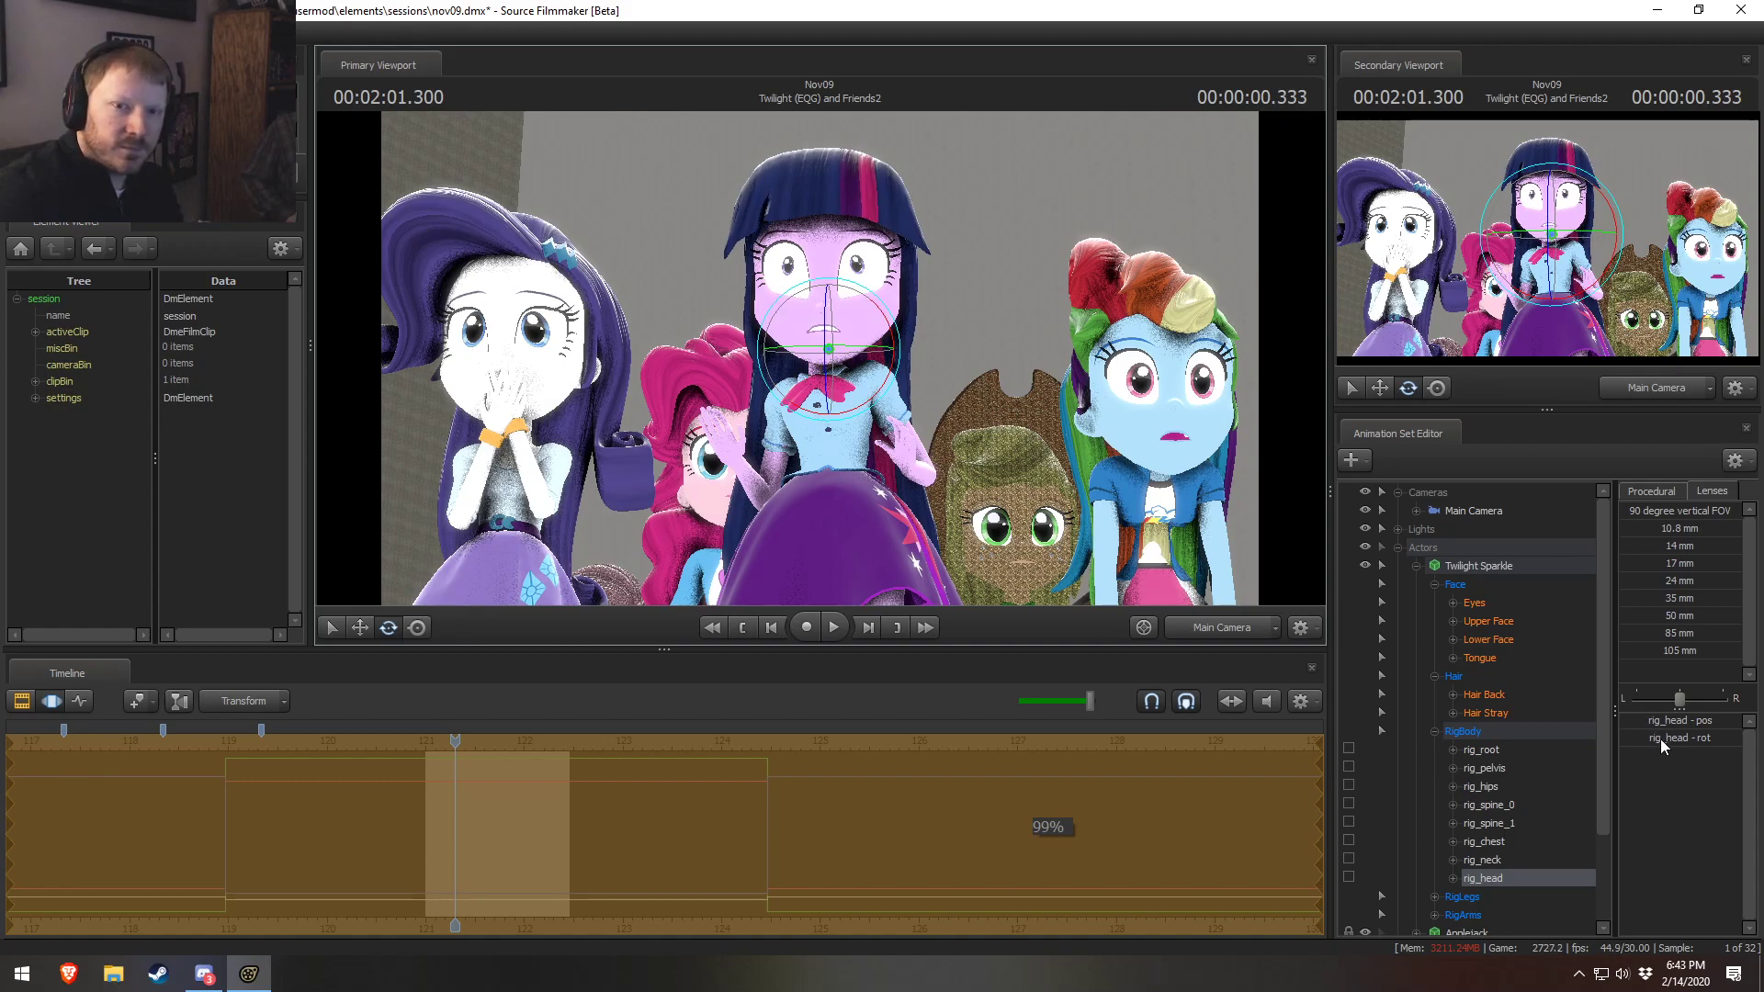
{"action": "left_click", "coordinate": [1475, 604]}
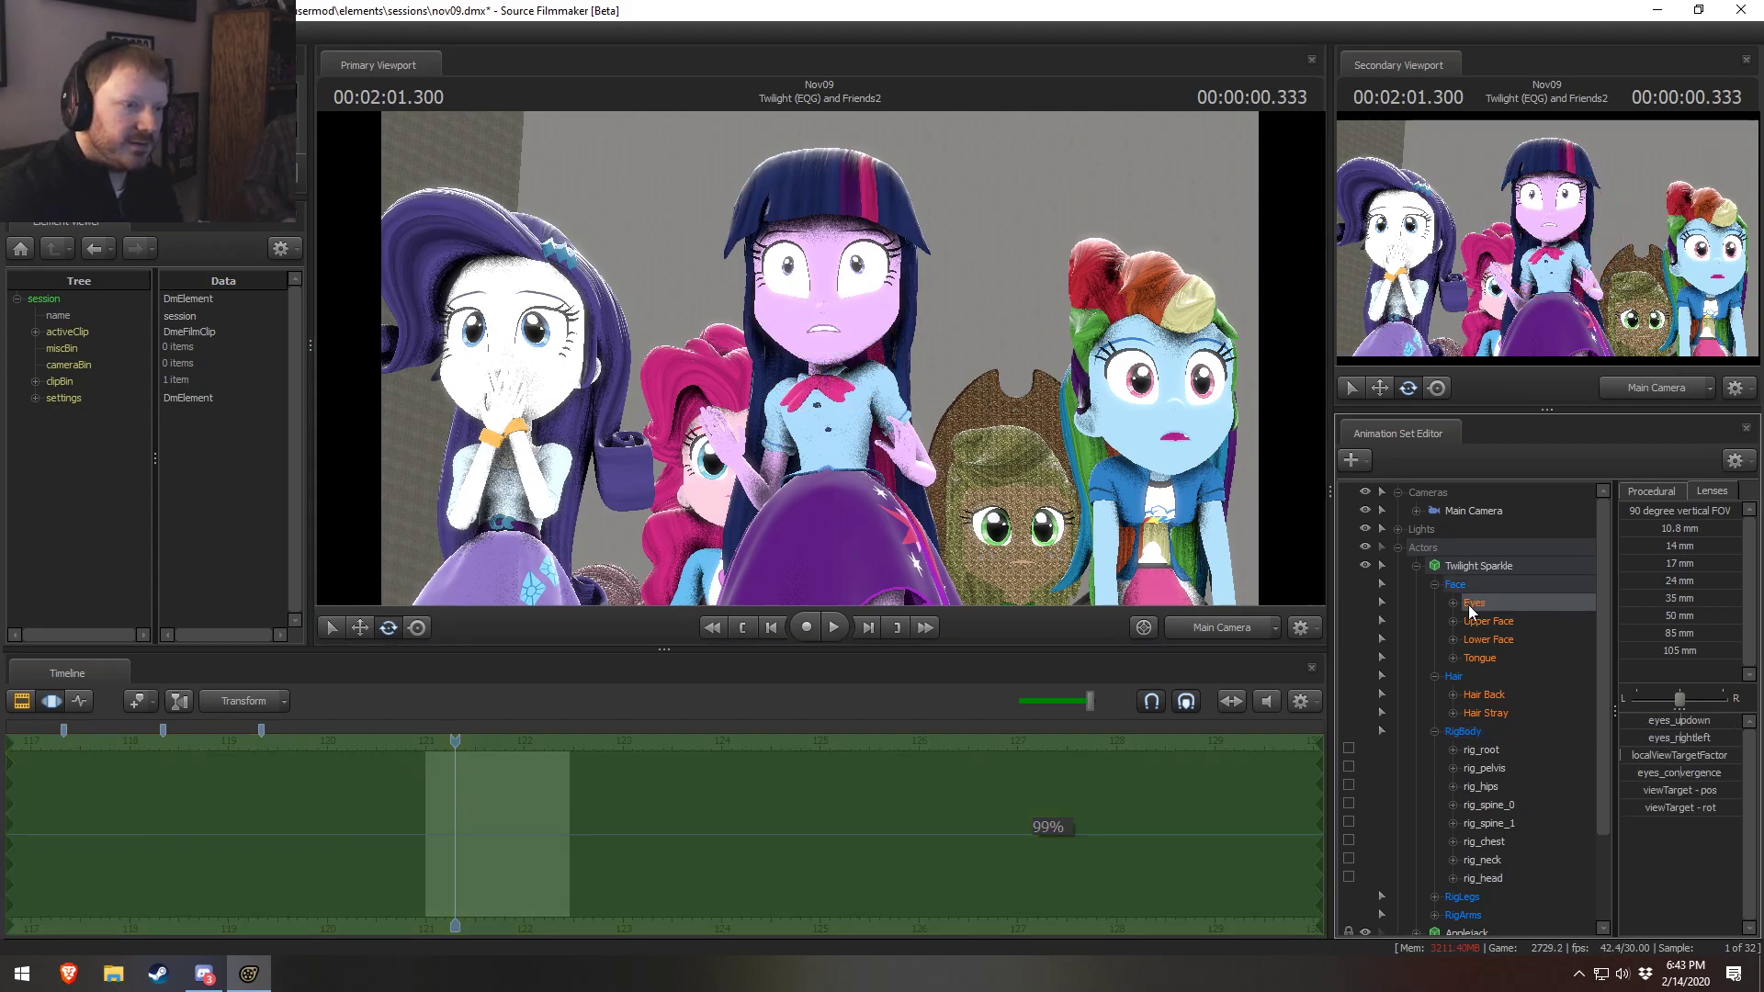
{"action": "left_click", "coordinate": [1222, 628]}
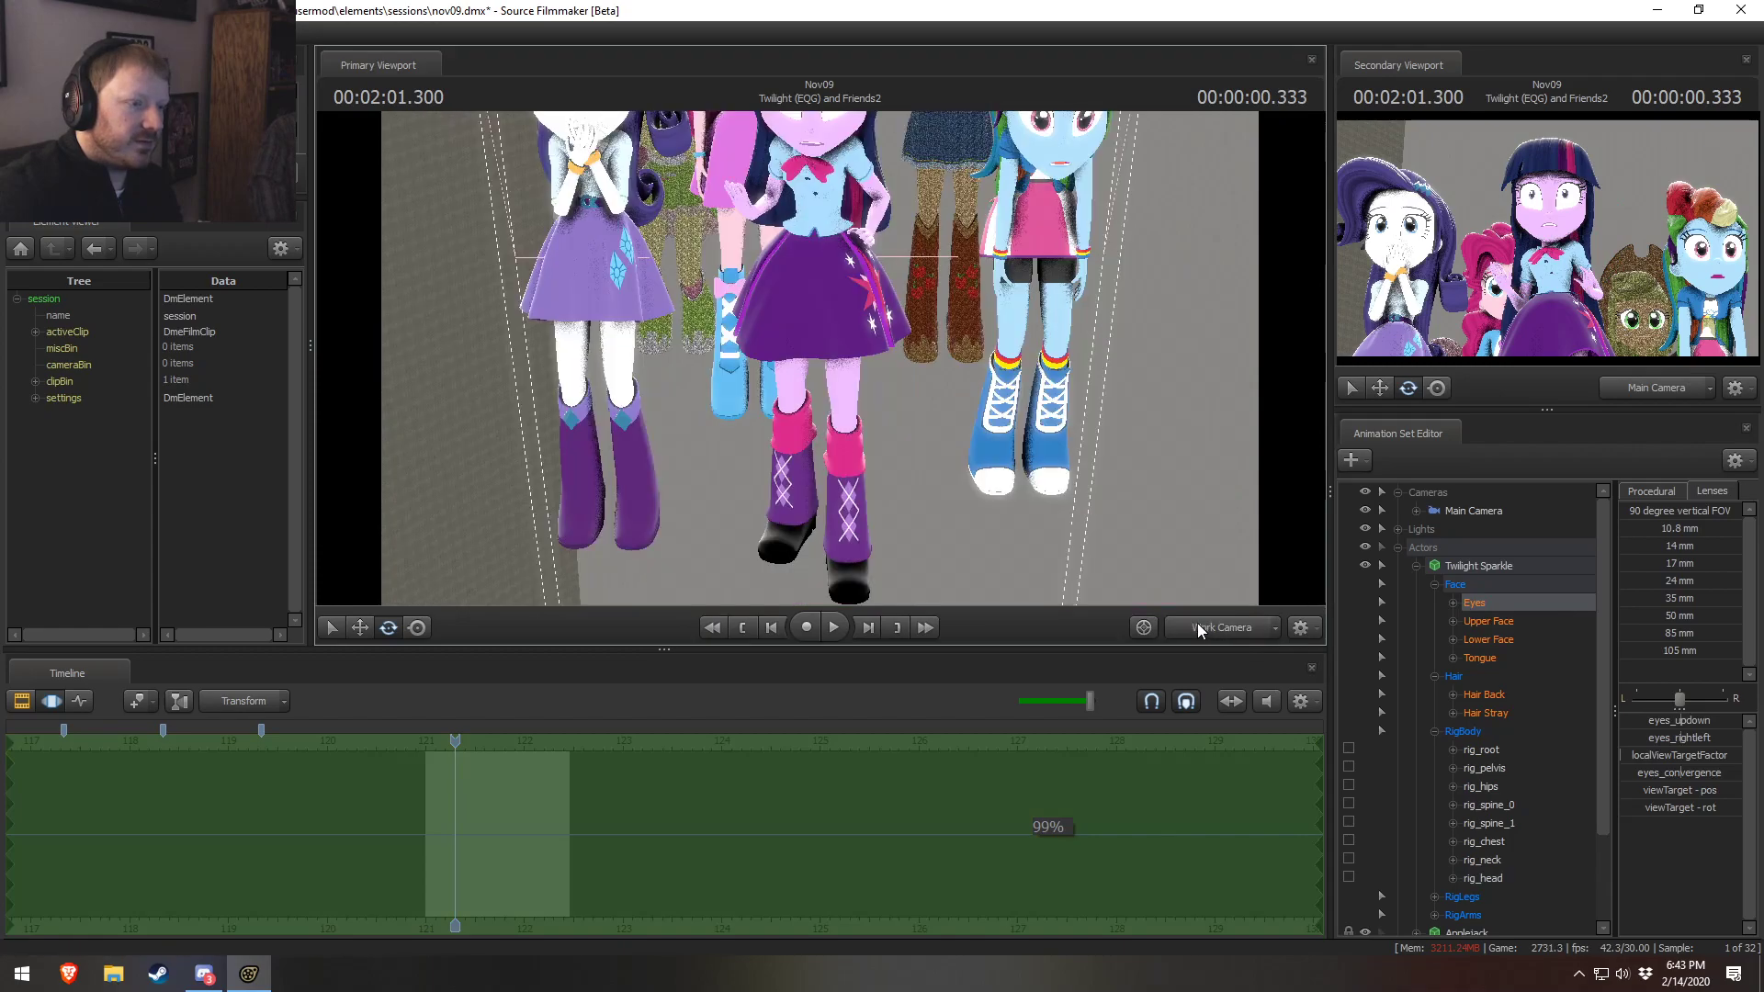
{"action": "mouse_move", "coordinate": [829, 387]}
{"action": "left_mouse_down"}
{"action": "mouse_move", "coordinate": [1038, 397]}
{"action": "mouse_move", "coordinate": [803, 360]}
{"action": "mouse_move", "coordinate": [821, 359]}
{"action": "left_mouse_up"}
{"action": "key", "text": "F2"}
{"action": "key", "text": "F3"}
{"action": "key", "text": "w"}
{"action": "left_click_drag", "start_coordinate": [706, 277], "coordinate": [865, 392]}
{"action": "mouse_move", "coordinate": [830, 453]}
{"action": "left_mouse_down"}
{"action": "mouse_move", "coordinate": [884, 475]}
{"action": "mouse_move", "coordinate": [840, 472]}
{"action": "left_mouse_up"}
{"action": "left_click_drag", "start_coordinate": [839, 472], "coordinate": [818, 418], "text": "alt"}
{"action": "left_click_drag", "start_coordinate": [788, 357], "coordinate": [843, 381]}
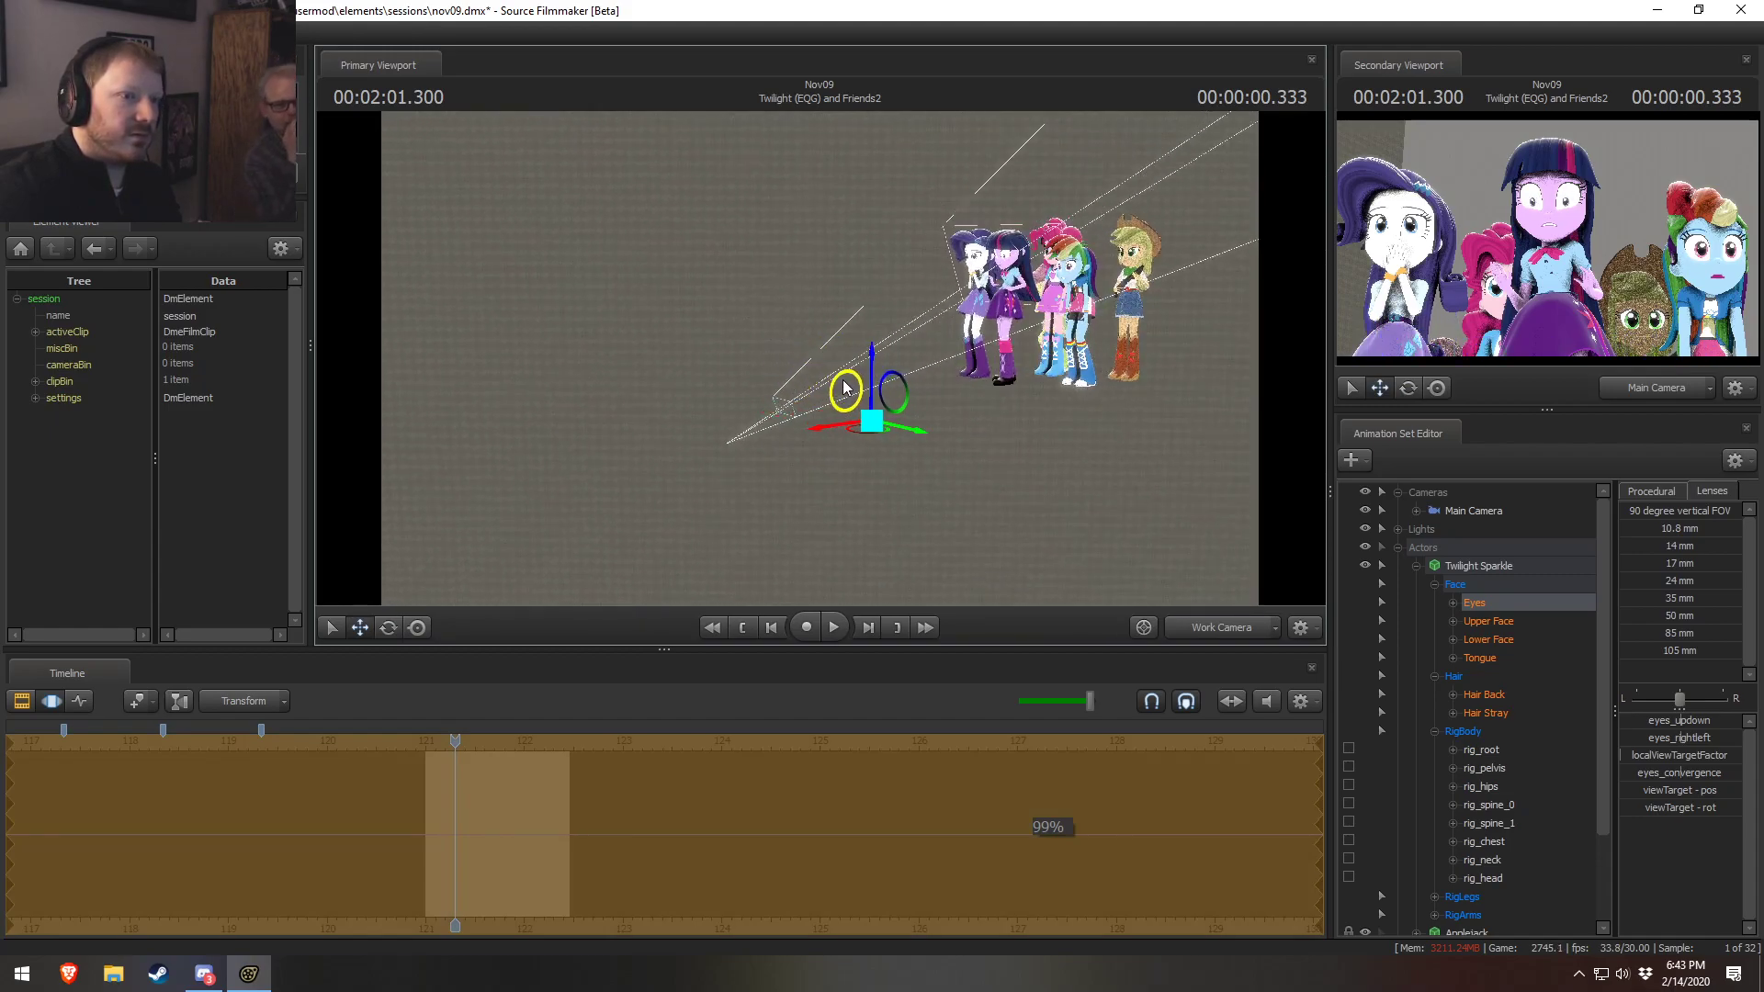
{"action": "key", "text": "F2"}
{"action": "key", "text": "F3"}
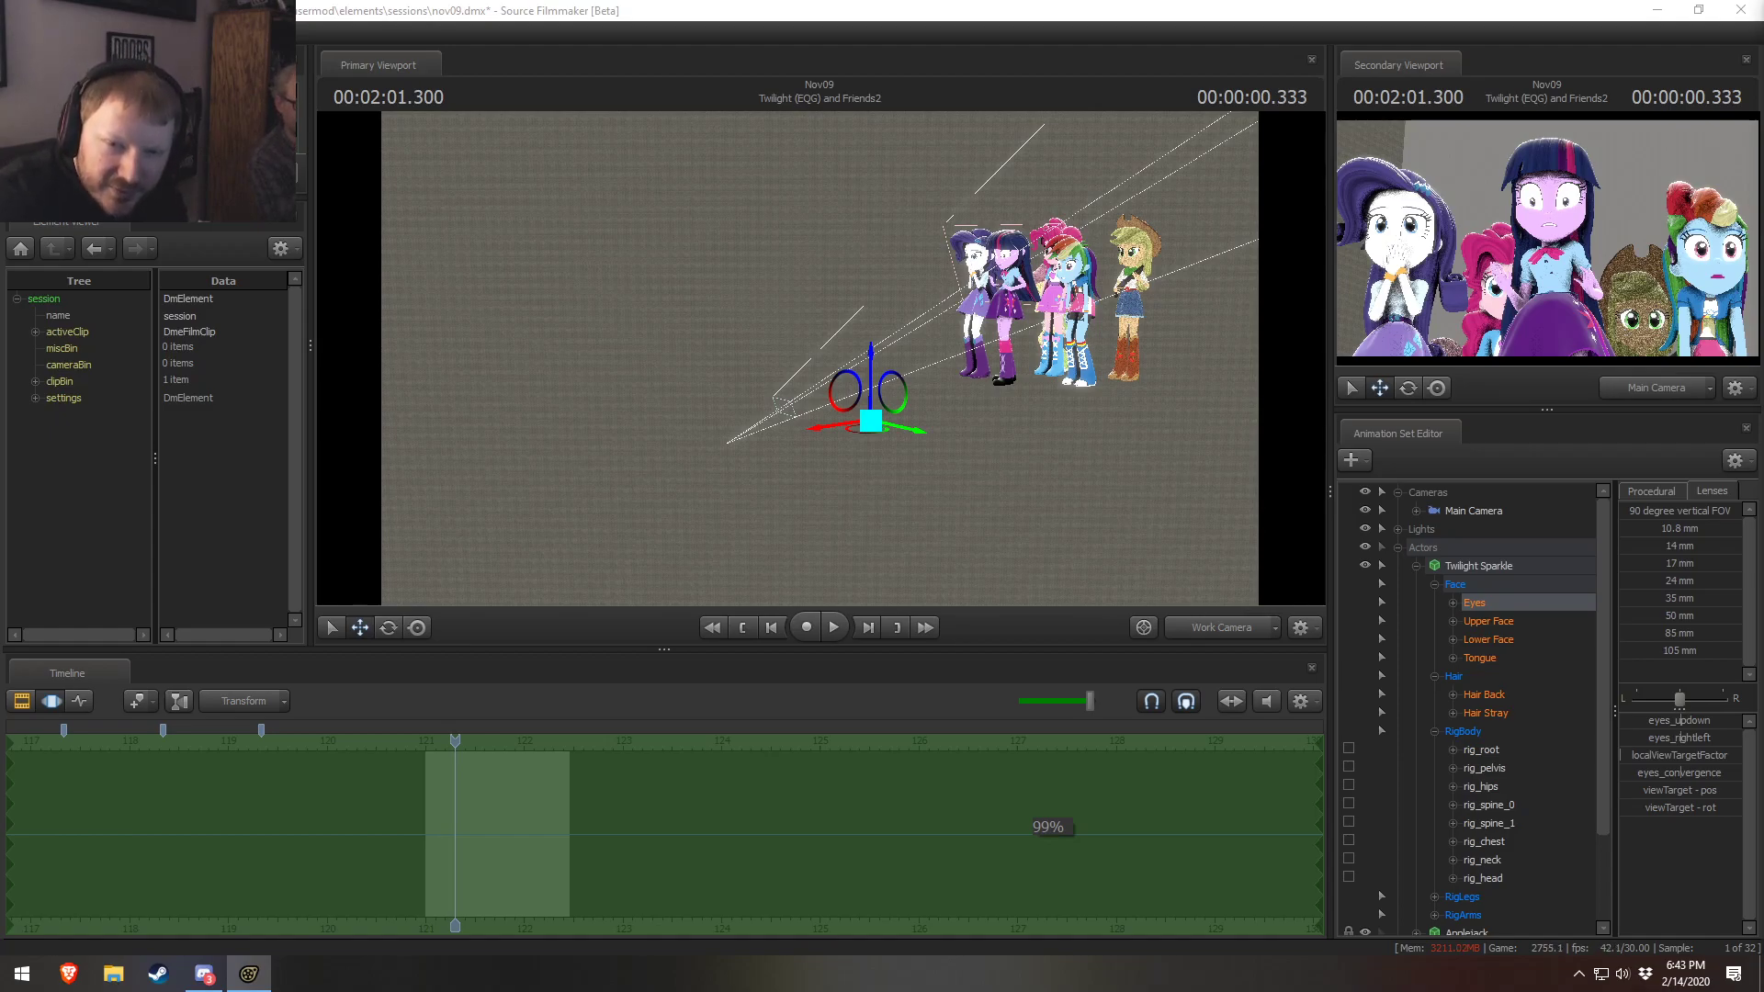
Collapse Twilight Sparkle's control groups and make Rarity's controls selectable in the viewport
{"action": "left_click_drag", "start_coordinate": [967, 483], "coordinate": [828, 331], "text": "alt"}
{"action": "key", "text": "w"}
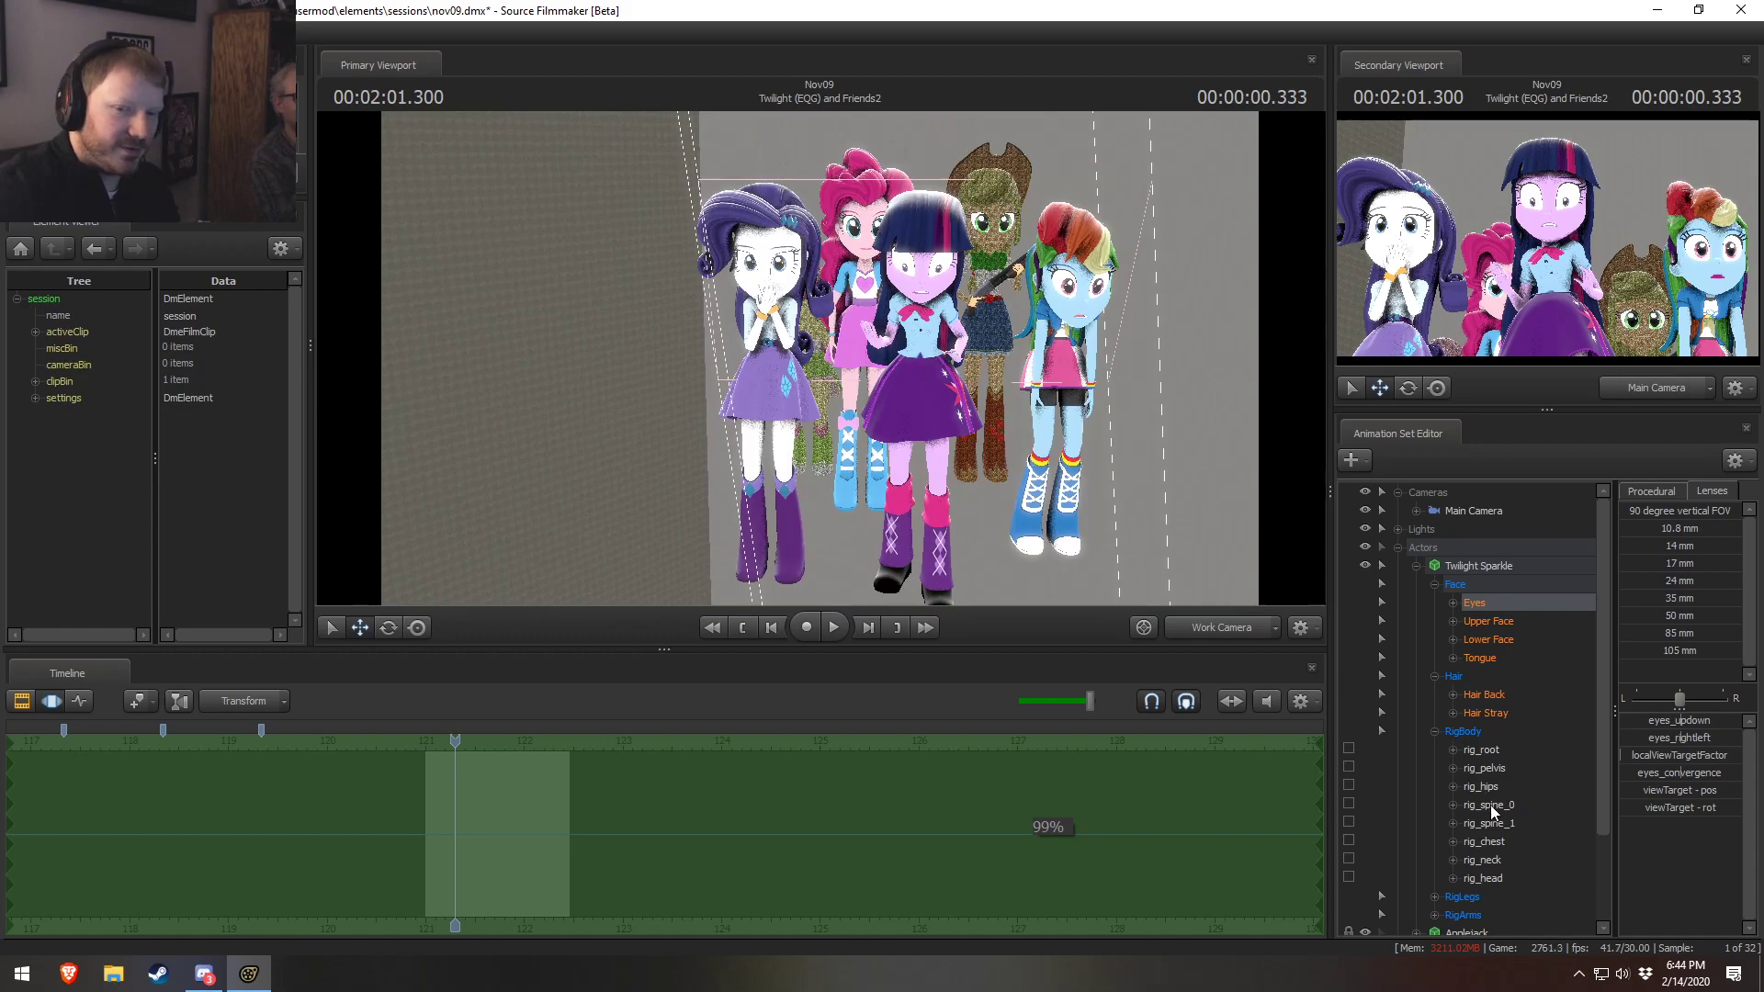
{"action": "key", "text": "F2"}
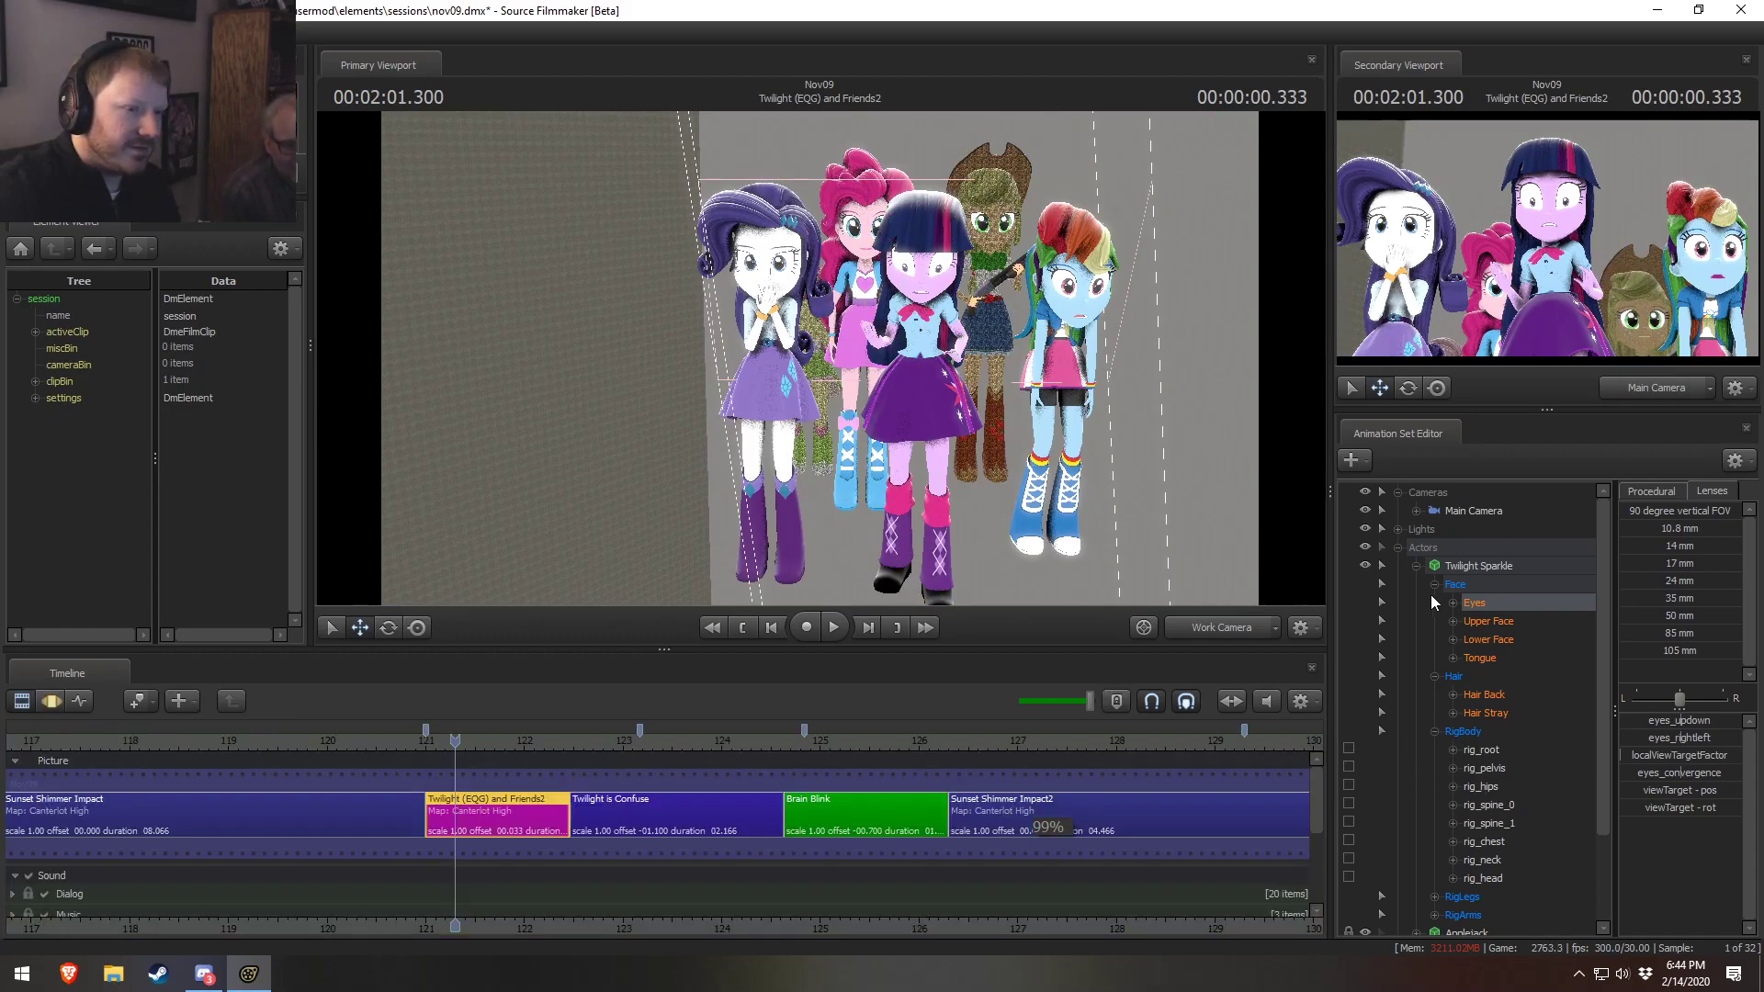
{"action": "left_click", "coordinate": [1417, 566]}
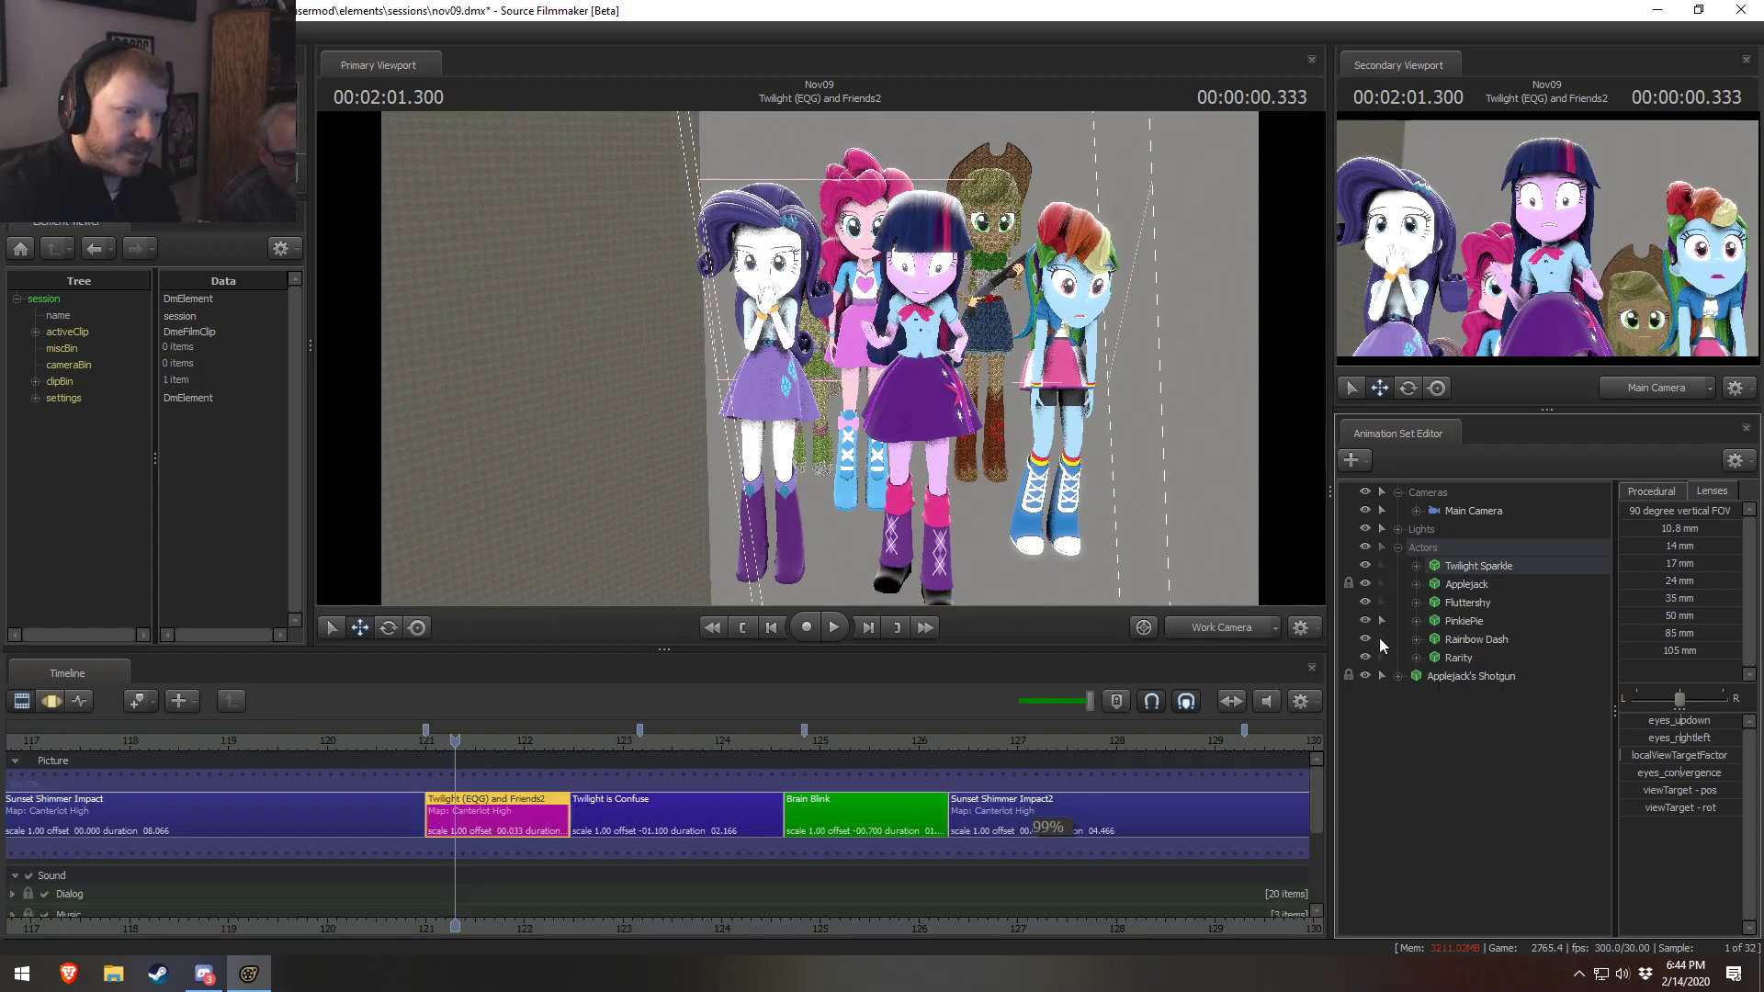
{"action": "key", "text": "F3"}
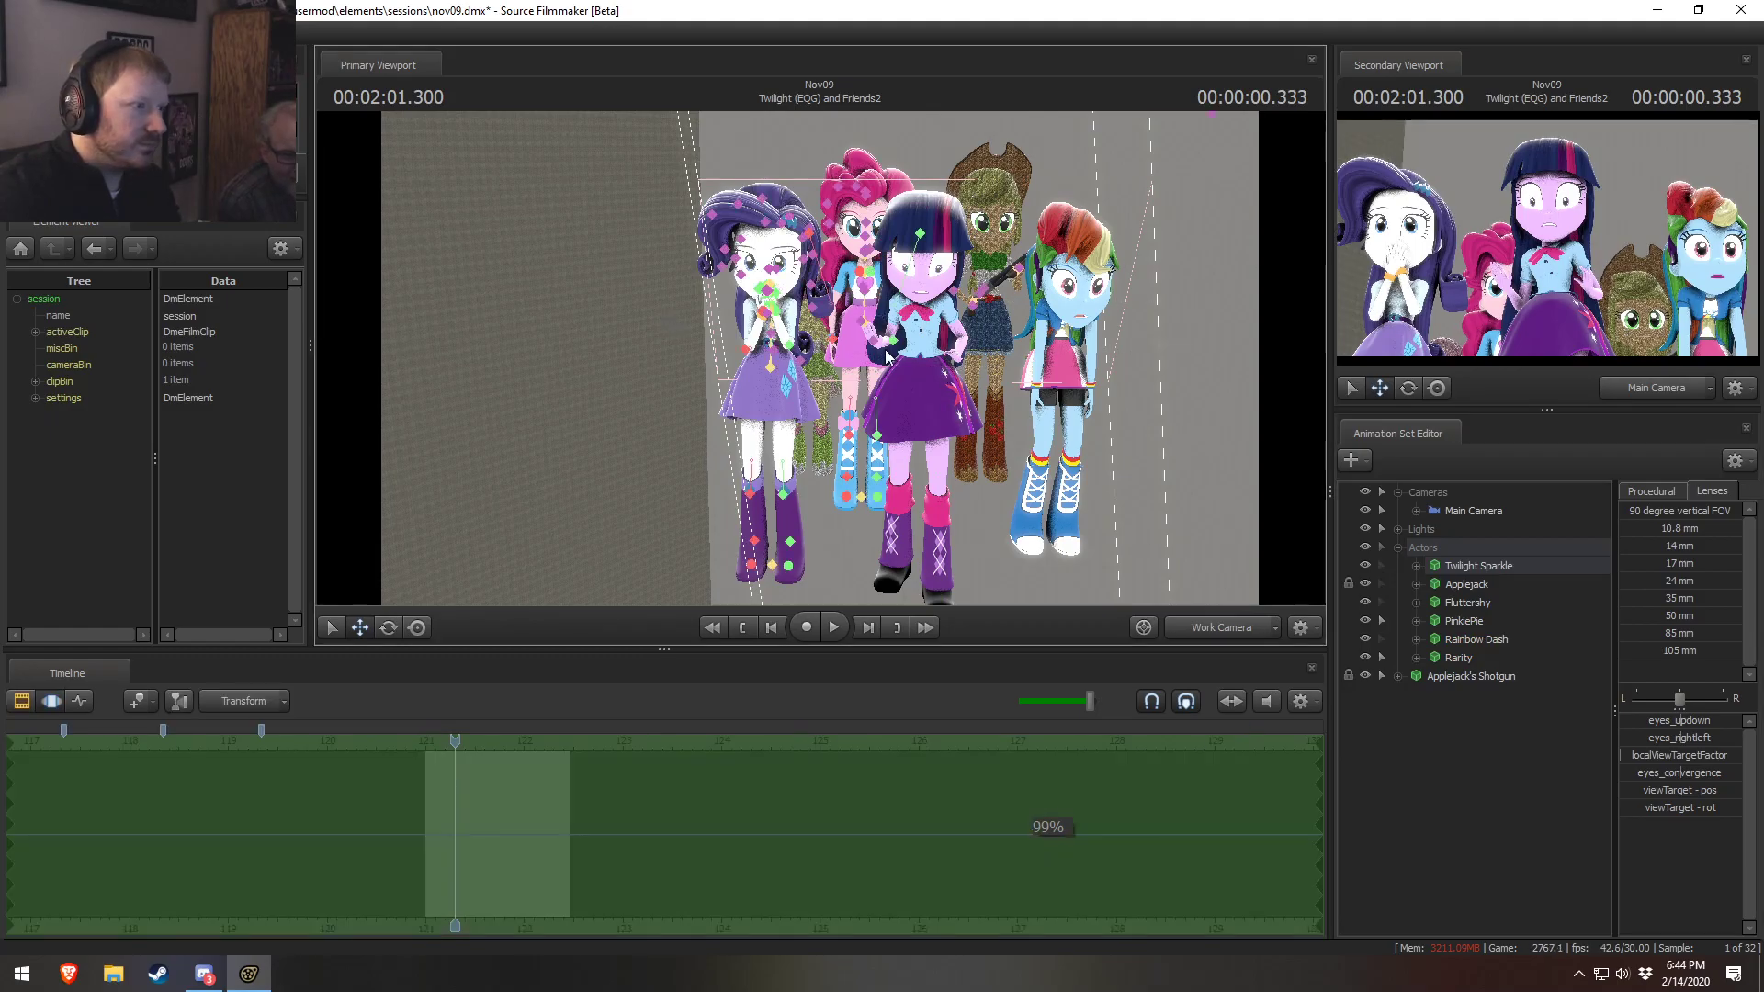
Select Rarity's left and right hand controls and expand her RigBody group
{"action": "key", "text": "w"}
{"action": "mouse_move", "coordinate": [773, 283]}
{"action": "left_mouse_down"}
{"action": "mouse_move", "coordinate": [744, 257]}
{"action": "mouse_move", "coordinate": [770, 274]}
{"action": "left_mouse_up"}
{"action": "key", "text": "s"}
{"action": "key", "text": "ctrl"}
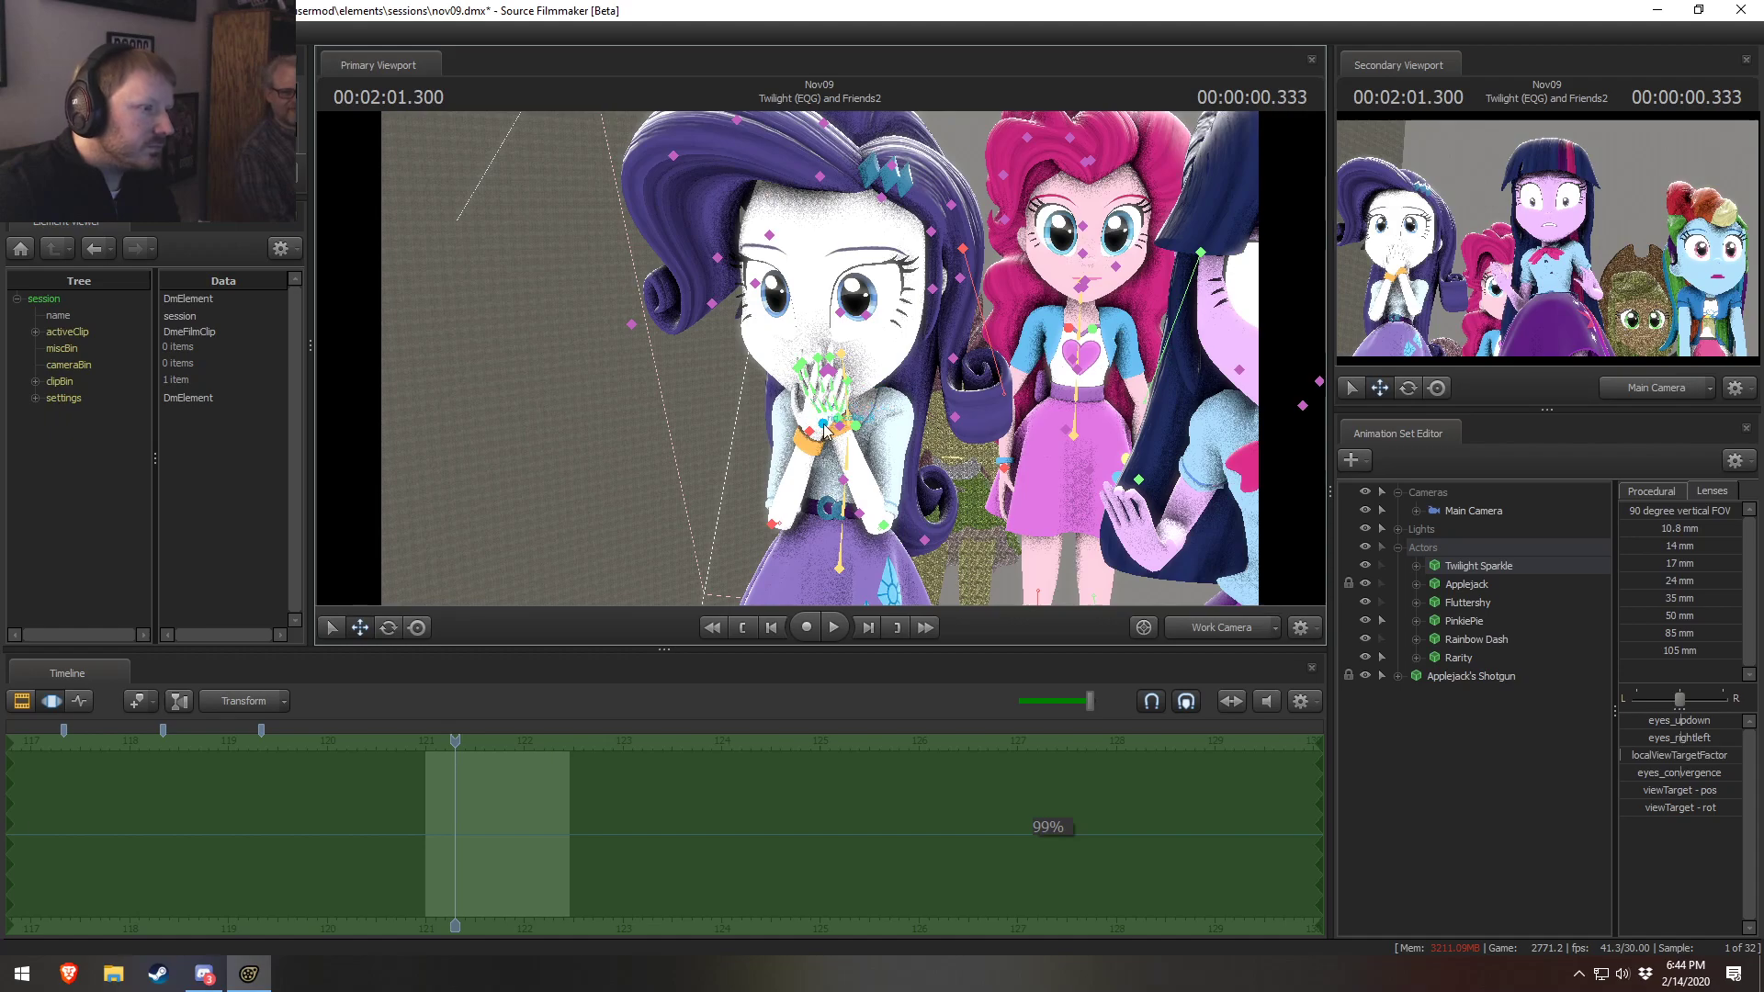
{"action": "left_click", "coordinate": [837, 427]}
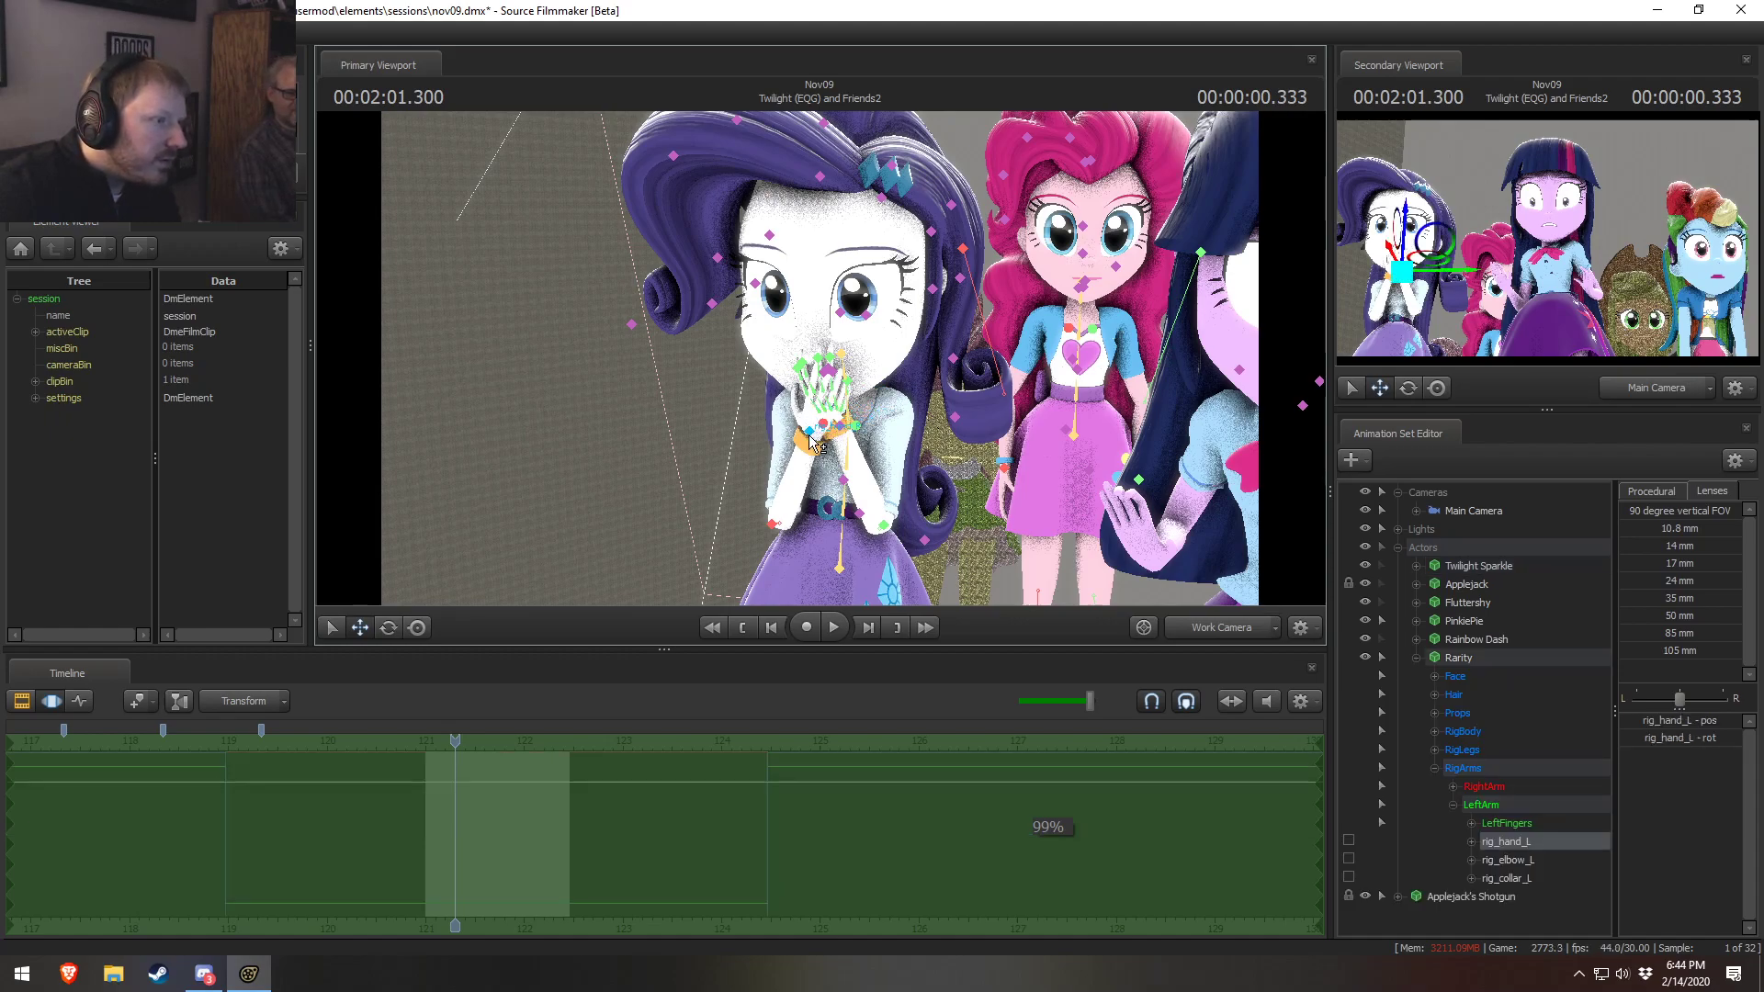
{"action": "left_click", "coordinate": [811, 441], "text": "ctrl"}
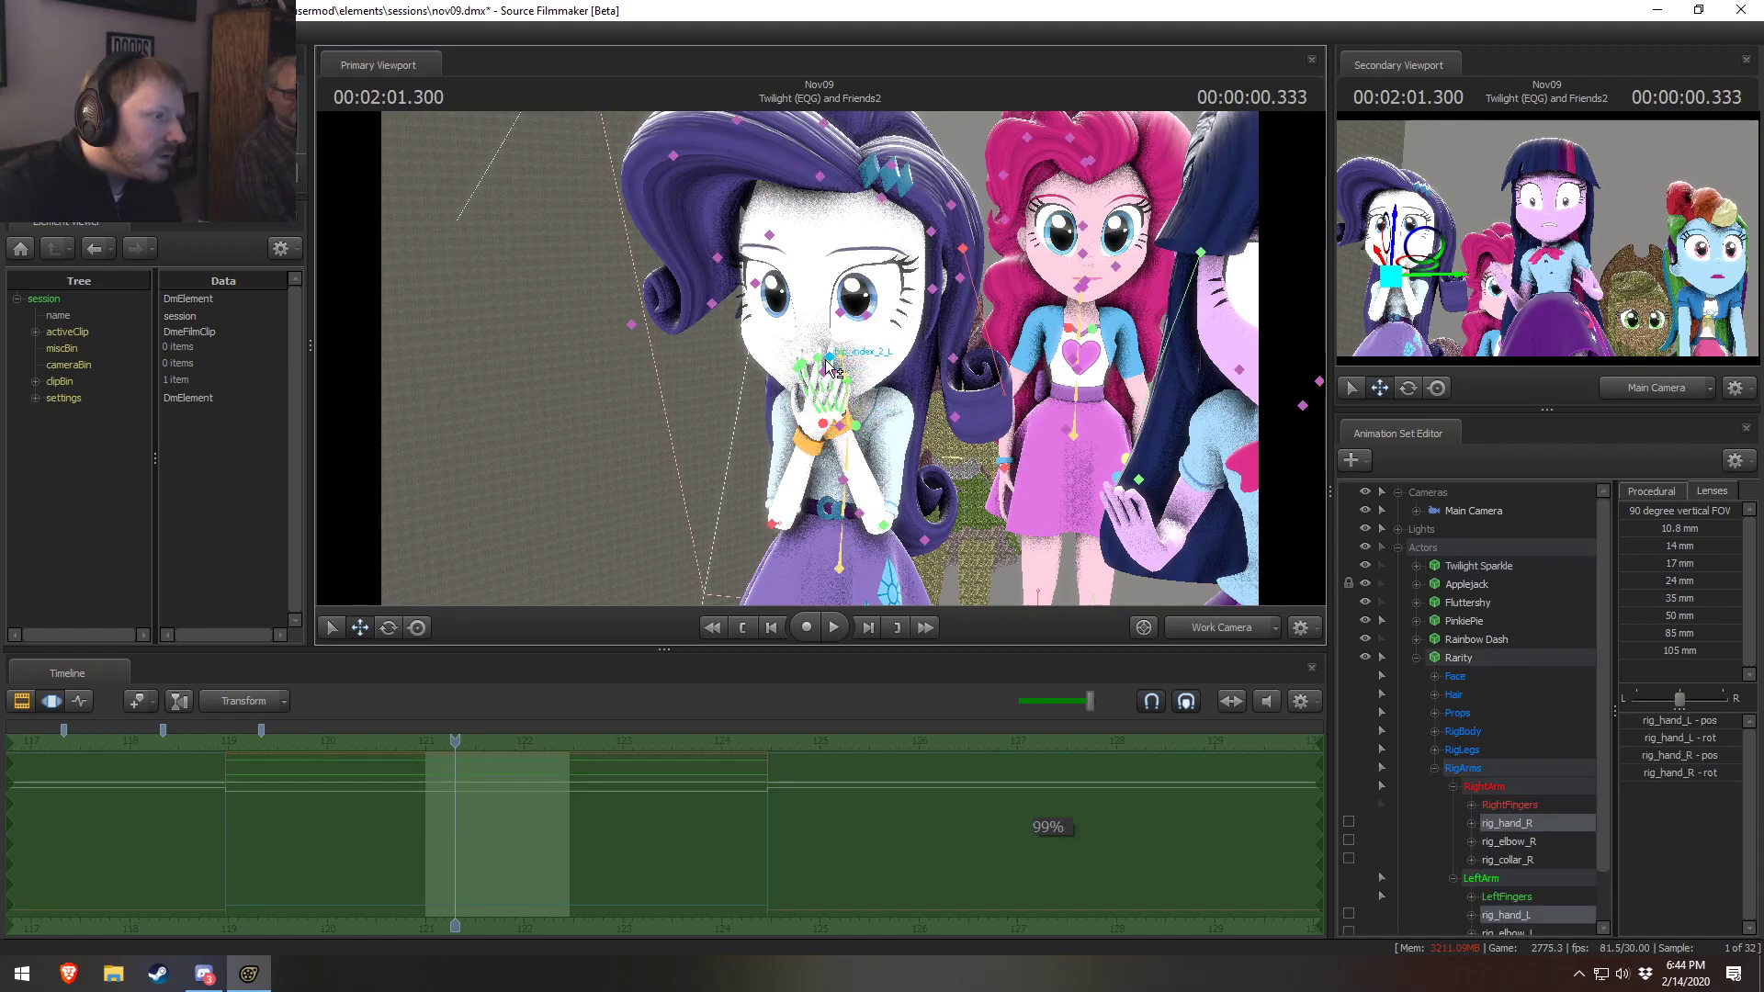
{"action": "scroll", "coordinate": [1540, 765], "scroll_direction": "down", "scroll_amount": 1}
{"action": "left_click", "coordinate": [1435, 677]}
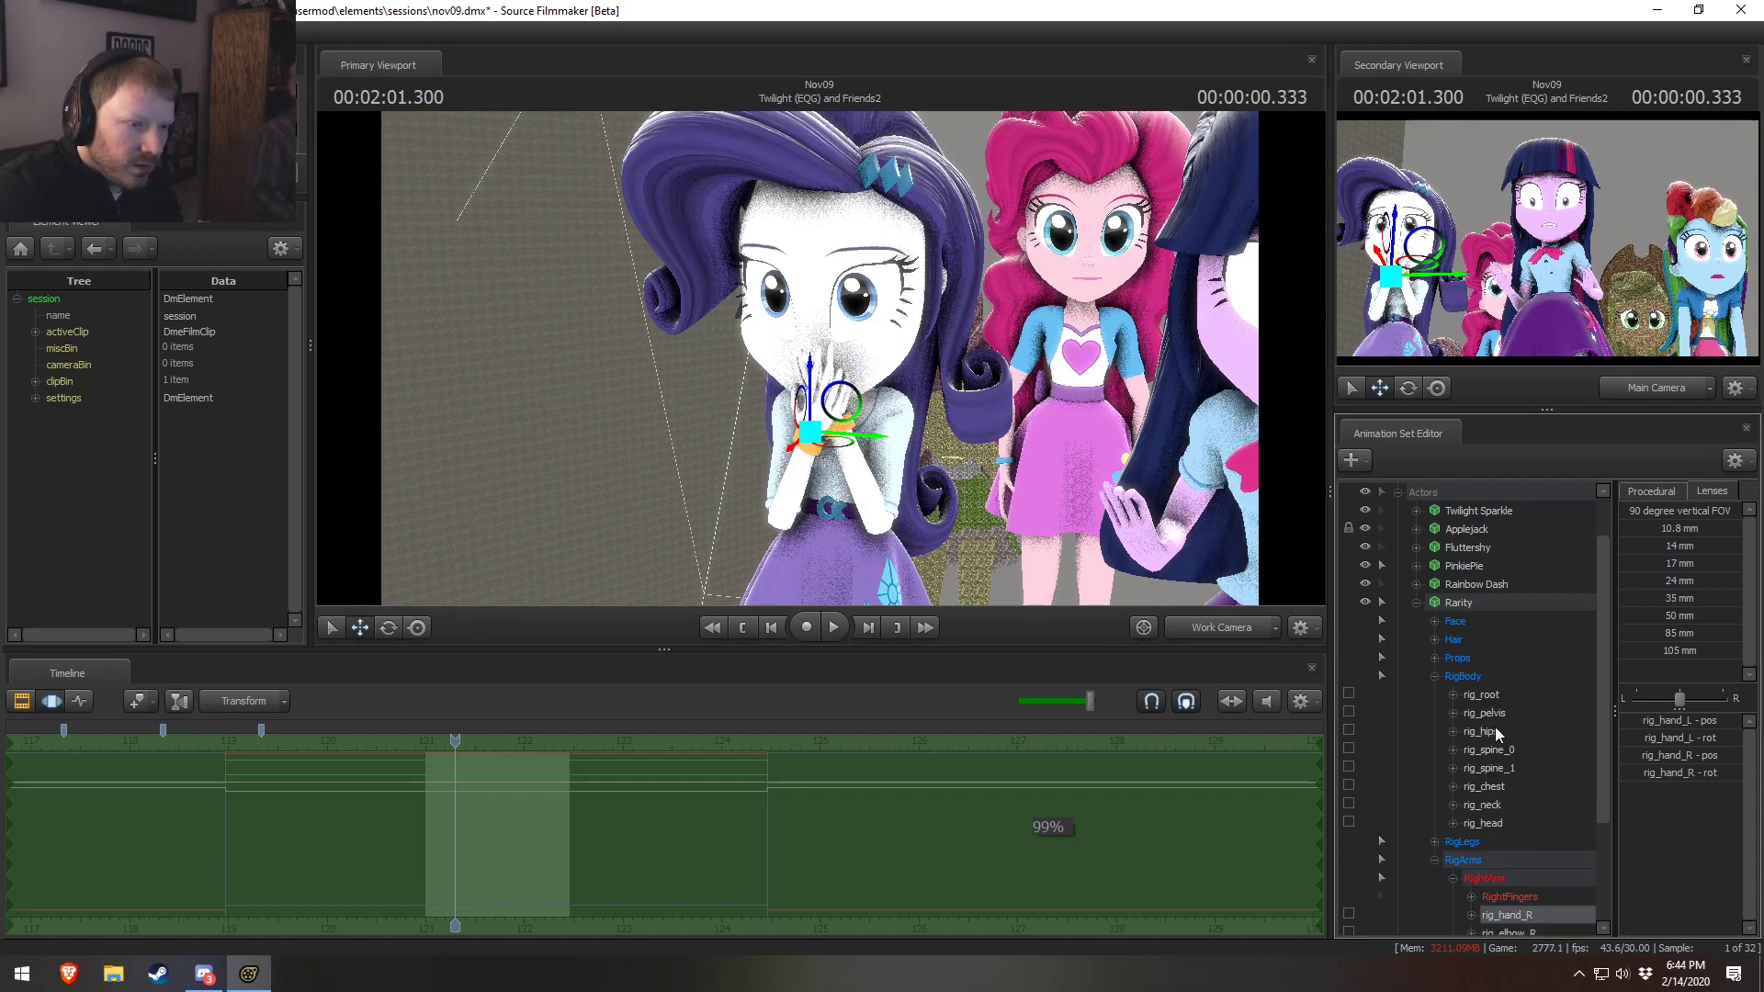
Select Rarity's rig_hand_R, rig_hand_L and rig_head together and rotate them to tilt her head down
{"action": "key", "text": "ctrl+a"}
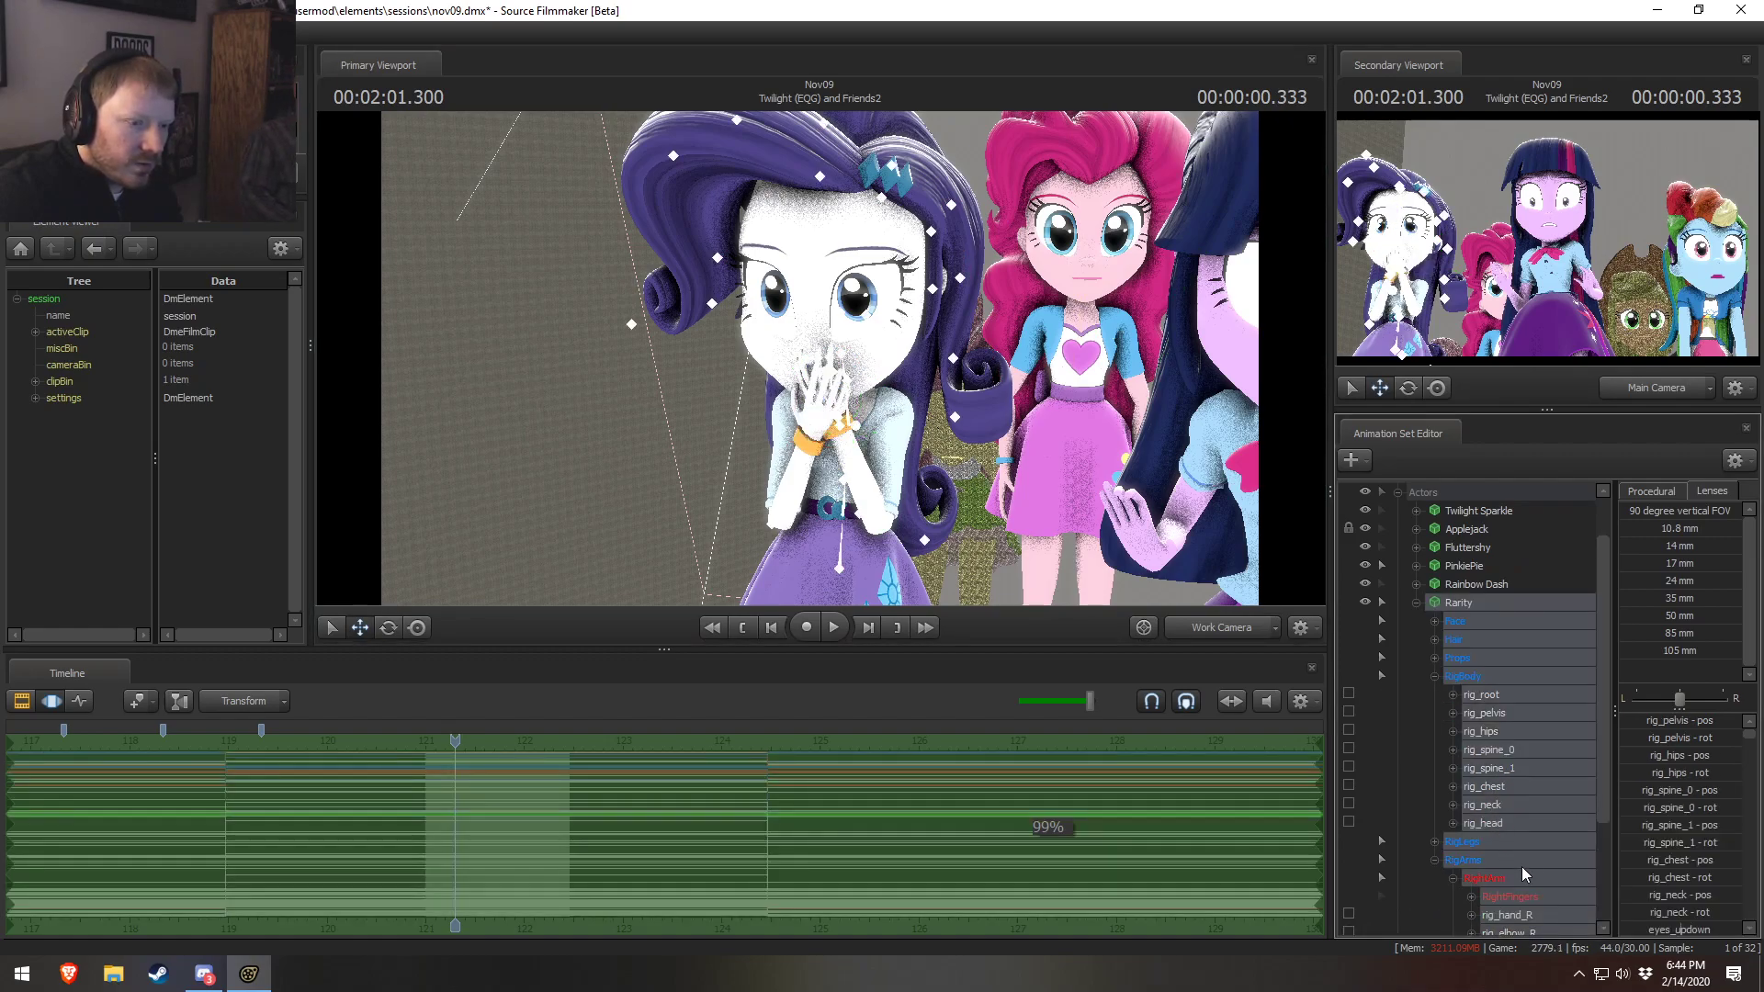
{"action": "scroll", "coordinate": [1514, 862], "scroll_direction": "down", "scroll_amount": 3}
{"action": "left_click", "coordinate": [1526, 770]}
{"action": "left_click", "coordinate": [1525, 860], "text": "ctrl"}
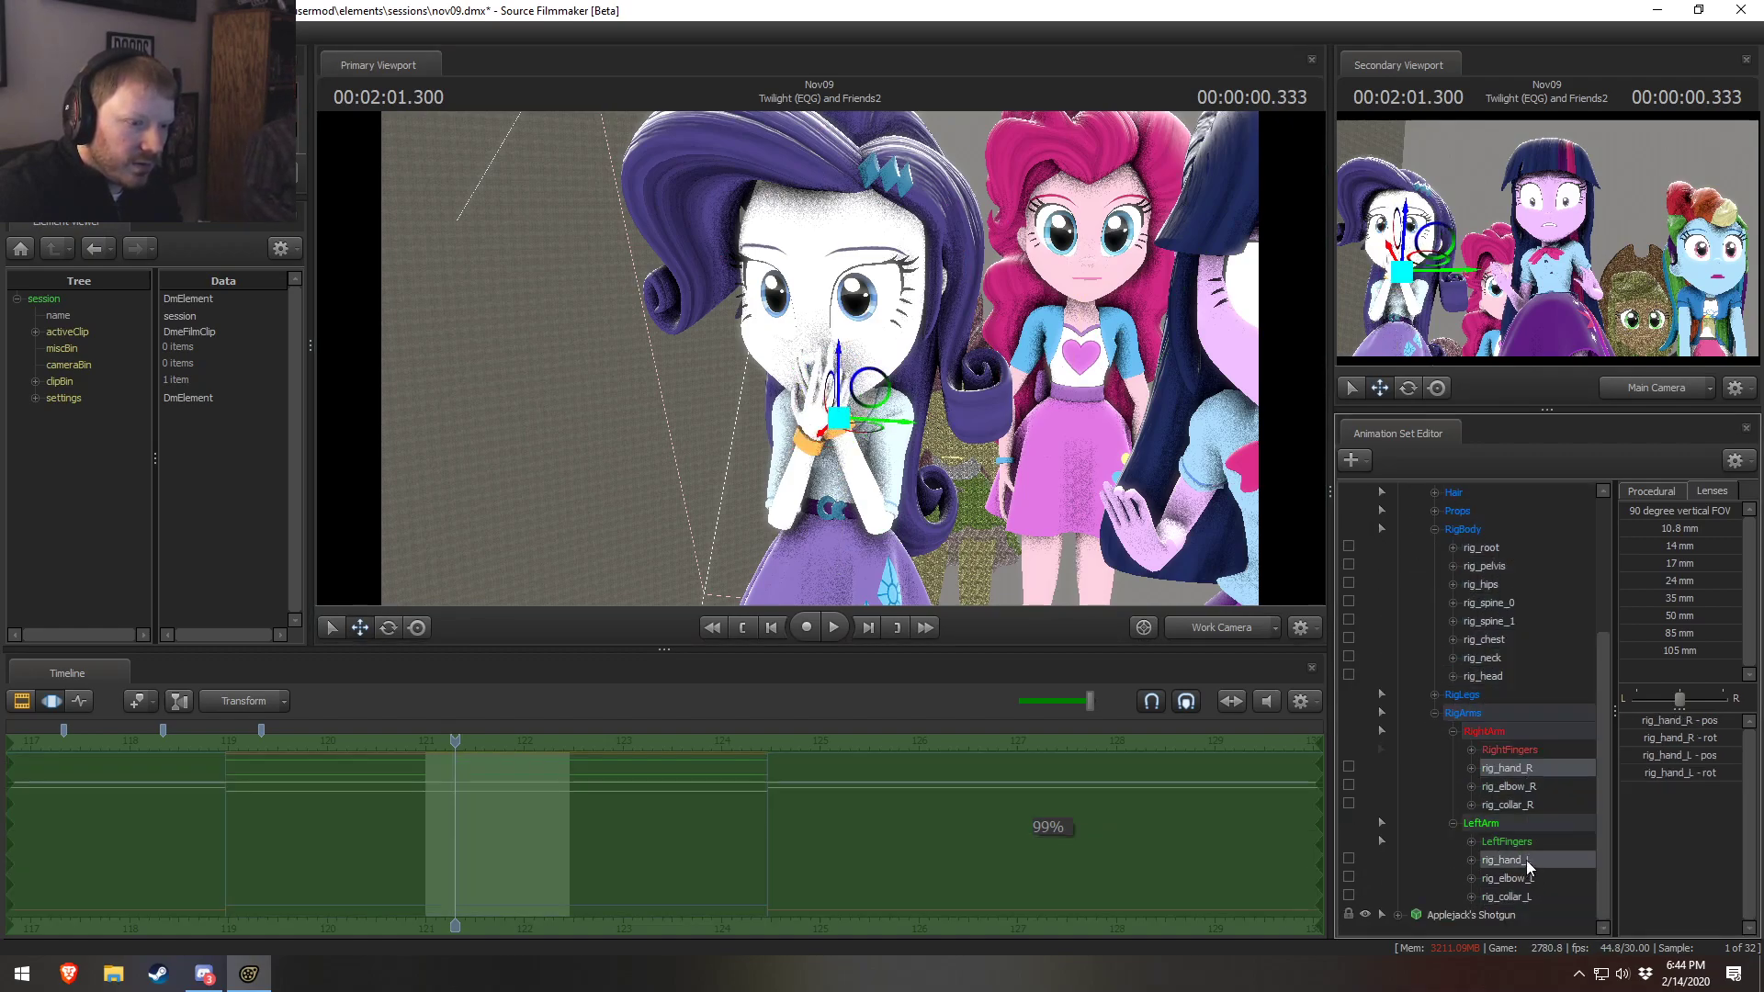
{"action": "left_click", "coordinate": [1500, 675], "text": "ctrl"}
{"action": "key", "text": "e"}
{"action": "left_click_drag", "start_coordinate": [837, 331], "coordinate": [851, 378]}
{"action": "left_click_drag", "start_coordinate": [839, 413], "coordinate": [955, 528], "text": "alt"}
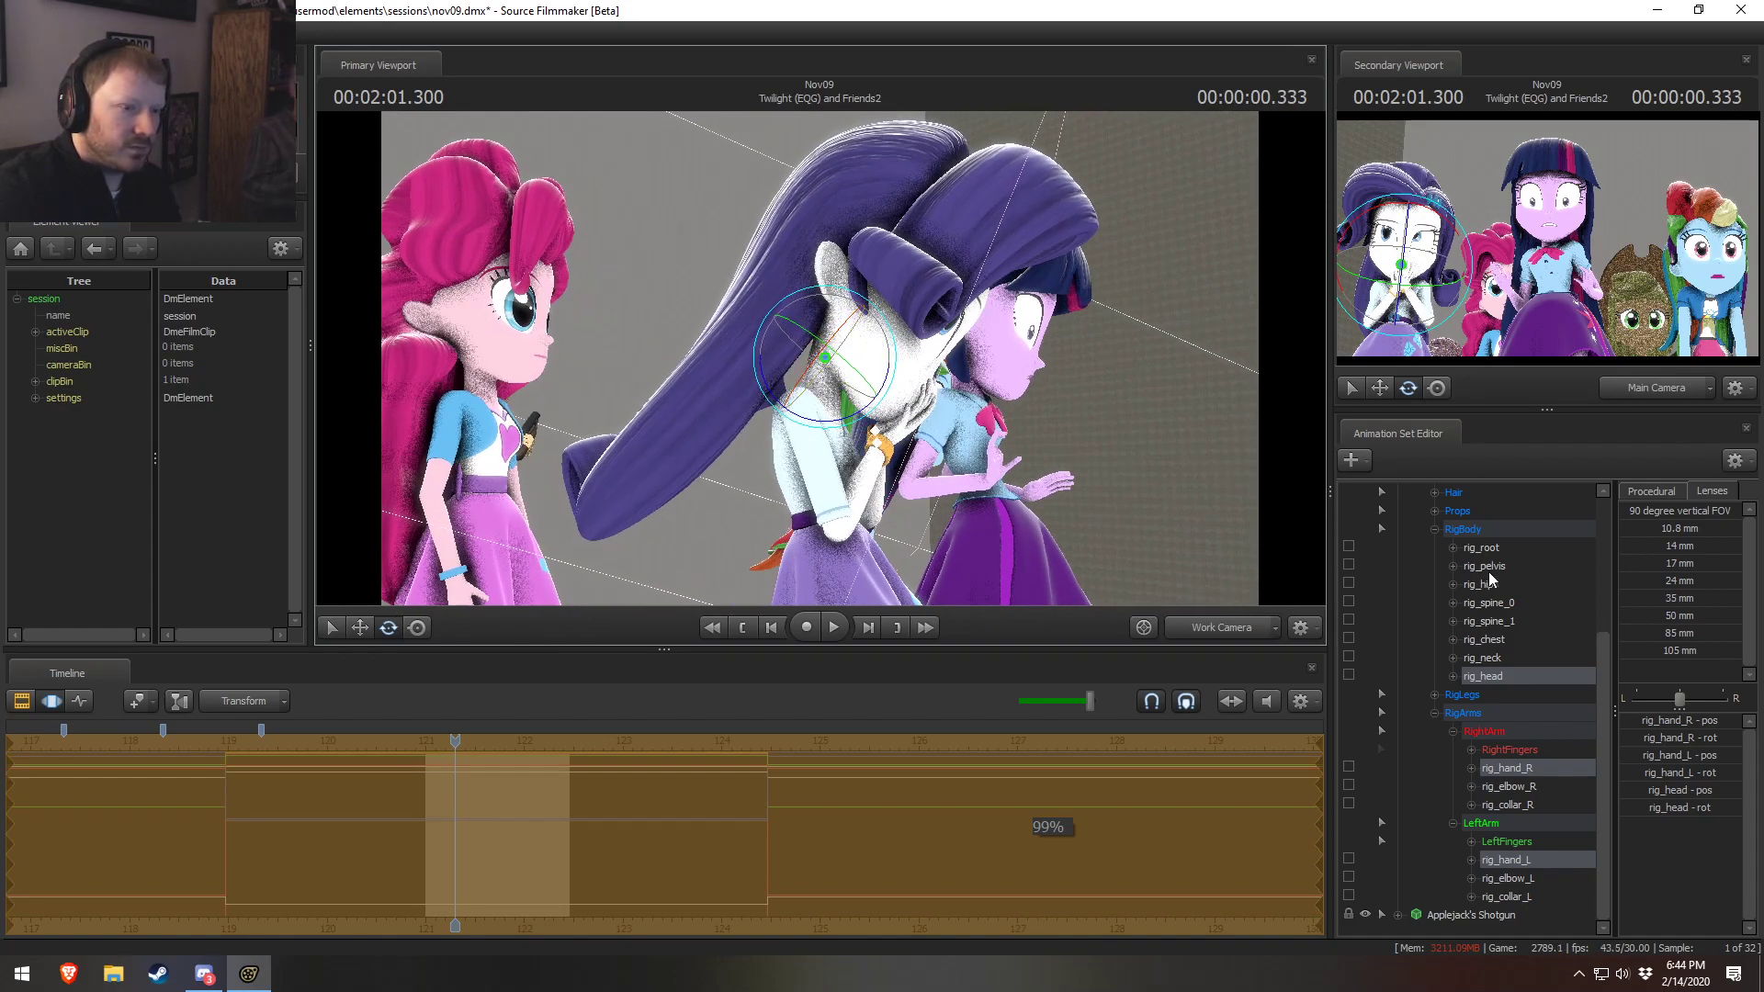
Expand Rarity's Face group and reposition her eyes' view target in front of the group
{"action": "scroll", "coordinate": [1507, 763], "scroll_direction": "up", "scroll_amount": 3}
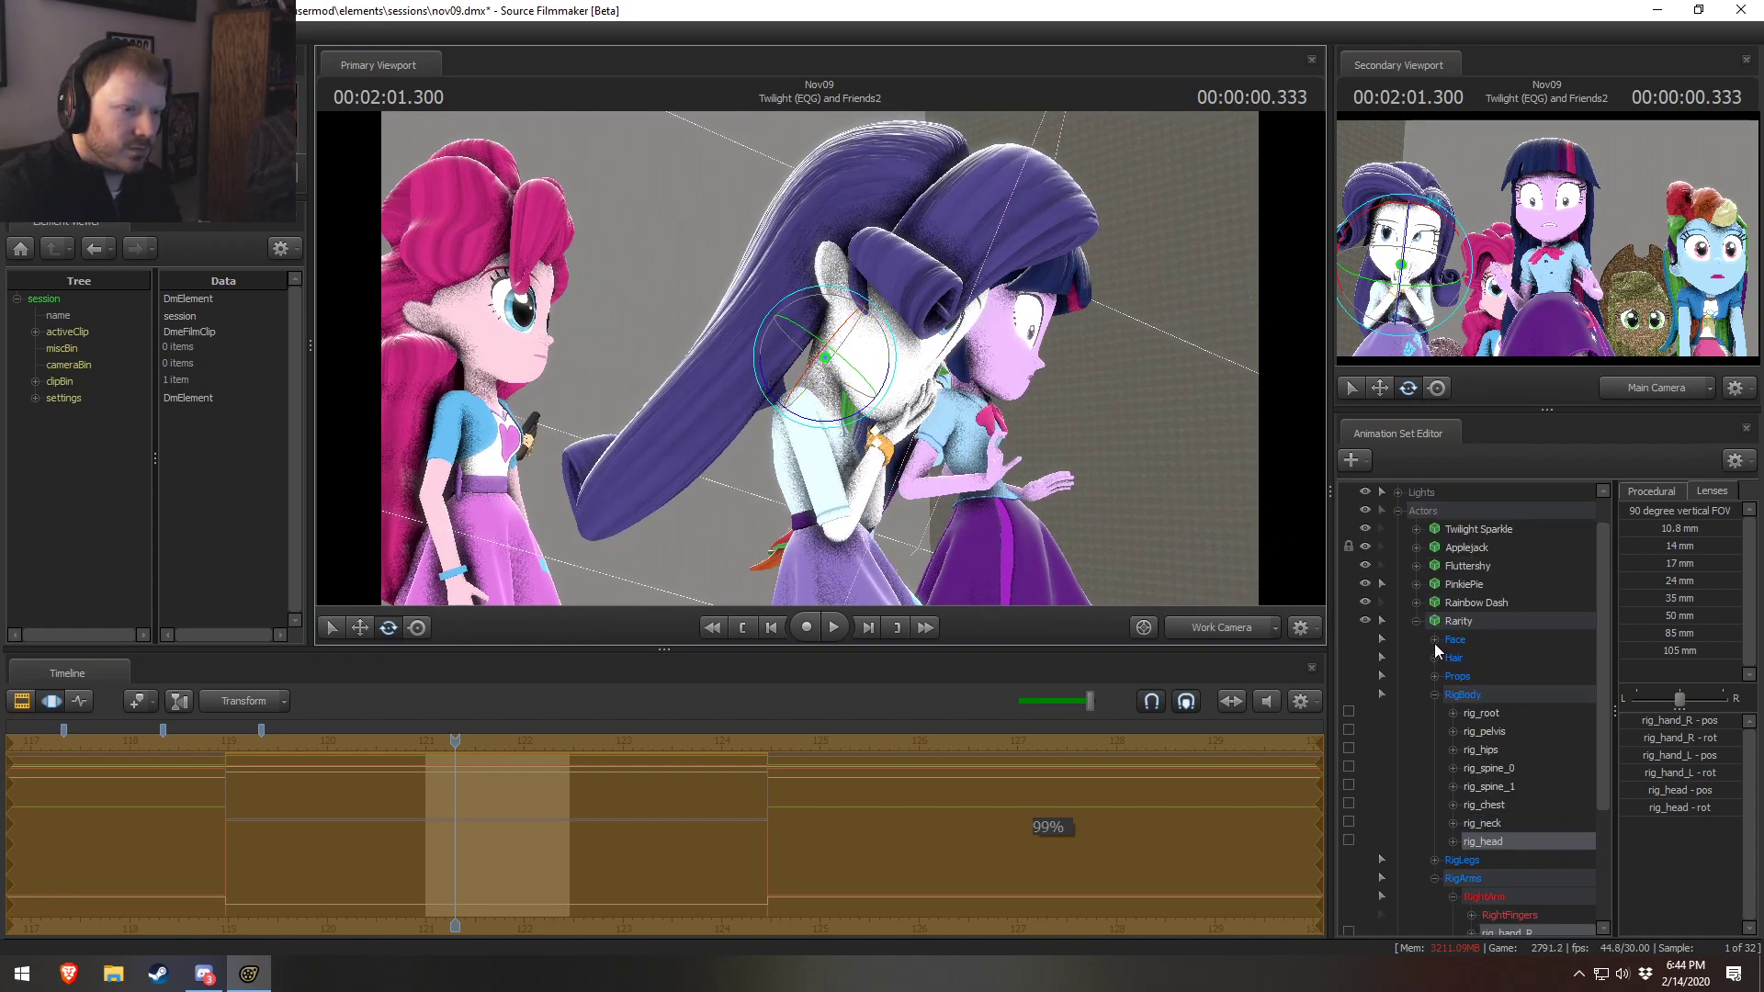
{"action": "left_click", "coordinate": [1435, 640]}
{"action": "left_click", "coordinate": [1475, 658]}
{"action": "key", "text": "s"}
{"action": "left_click_drag", "start_coordinate": [1056, 441], "coordinate": [1039, 404]}
{"action": "key", "text": "r"}
{"action": "key", "text": "w"}
{"action": "left_click_drag", "start_coordinate": [850, 402], "coordinate": [1003, 549]}
{"action": "left_click_drag", "start_coordinate": [960, 480], "coordinate": [961, 527]}
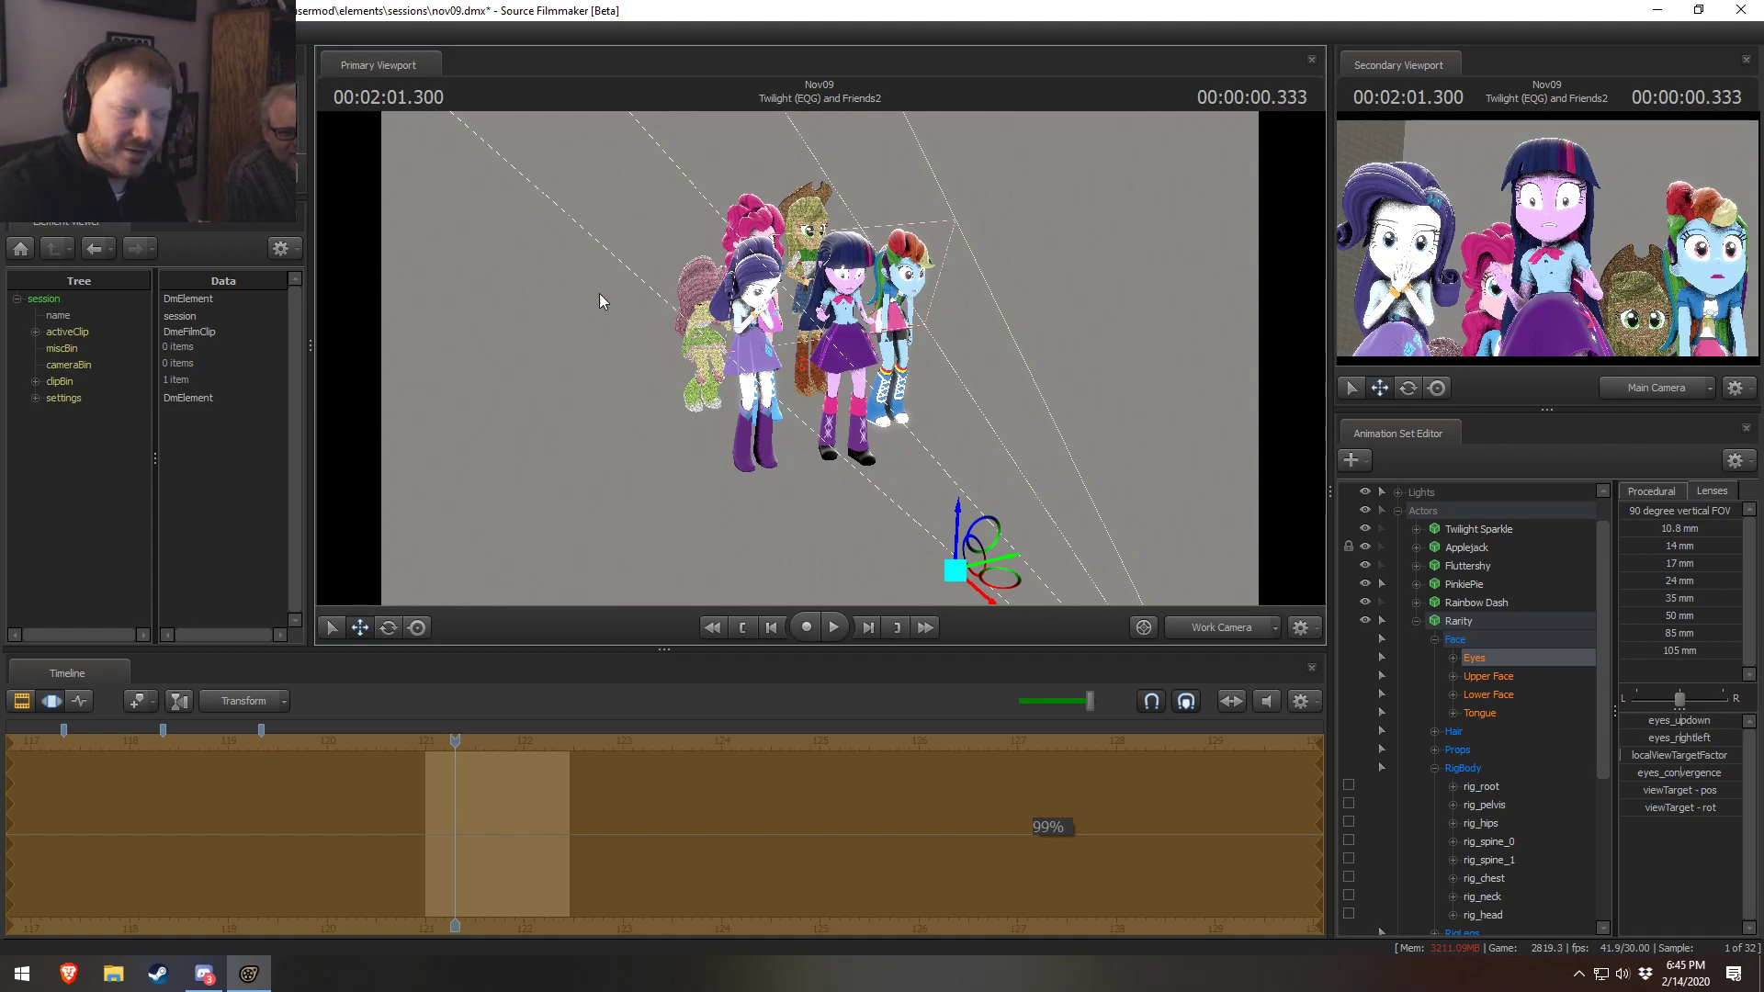
Rotate Rainbow Dash's rig_head control to tilt her head downward
{"action": "key", "text": "d"}
{"action": "mouse_move", "coordinate": [537, 285]}
{"action": "left_mouse_down"}
{"action": "mouse_move", "coordinate": [492, 285]}
{"action": "mouse_move", "coordinate": [514, 285]}
{"action": "left_mouse_up"}
{"action": "left_click", "coordinate": [1476, 603]}
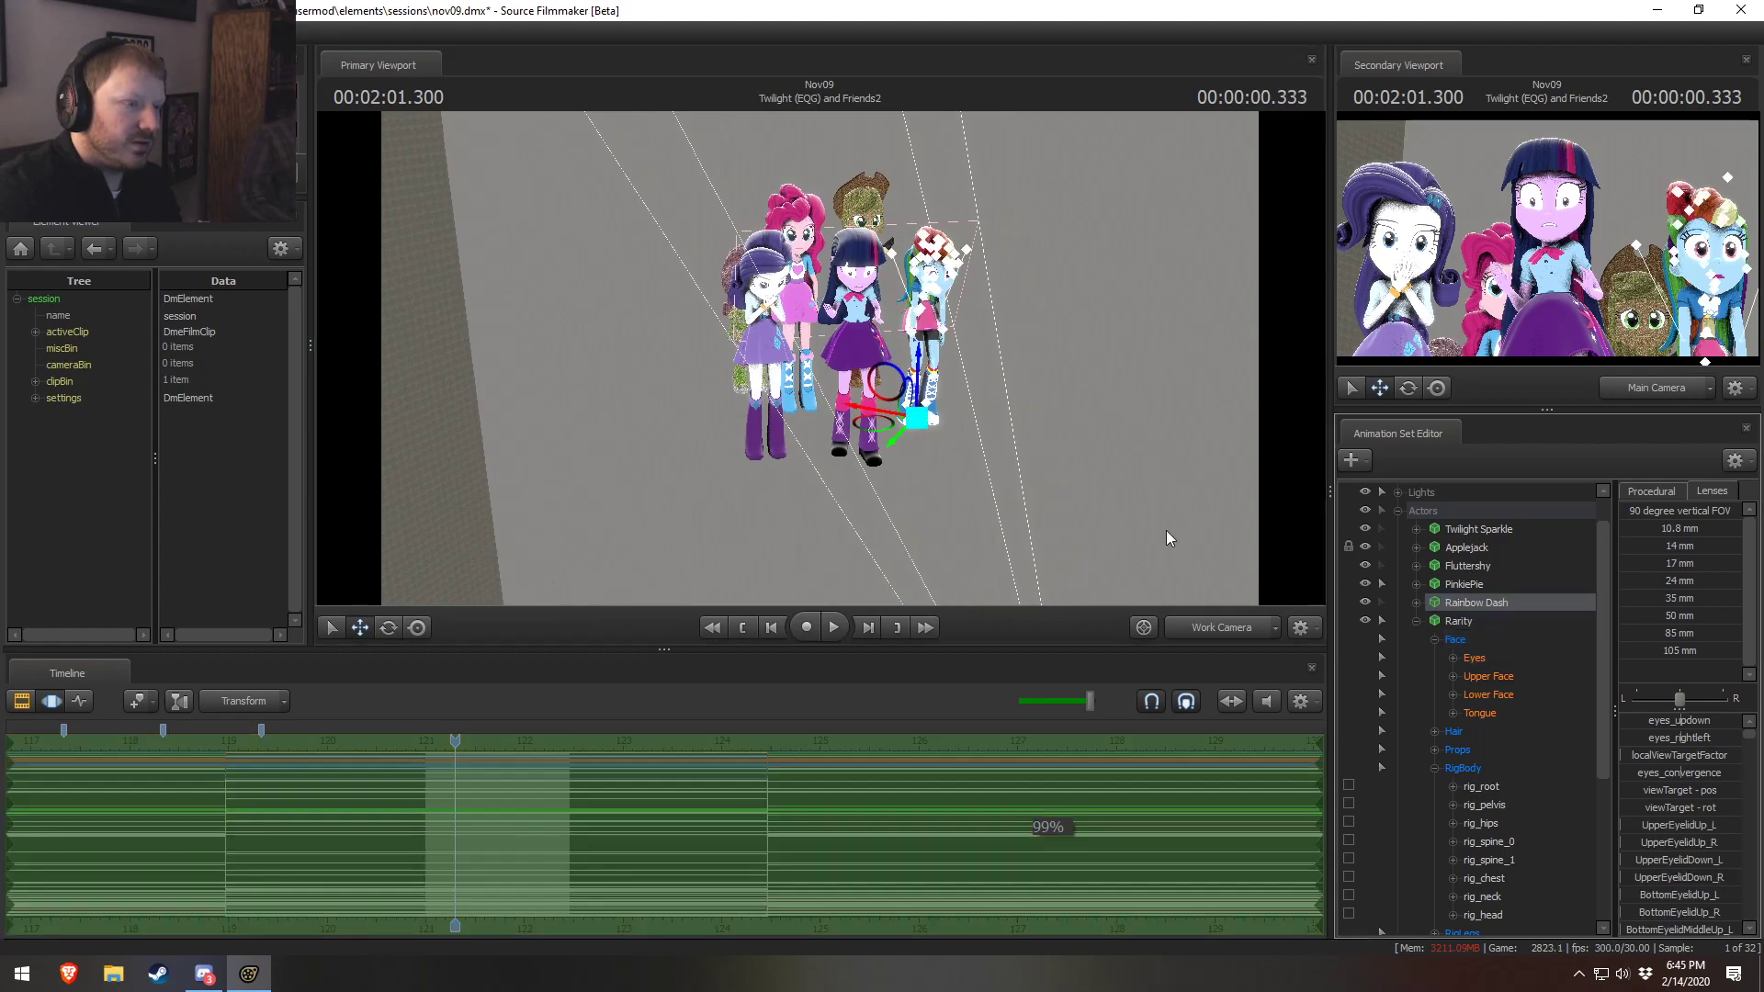
{"action": "key", "text": "f"}
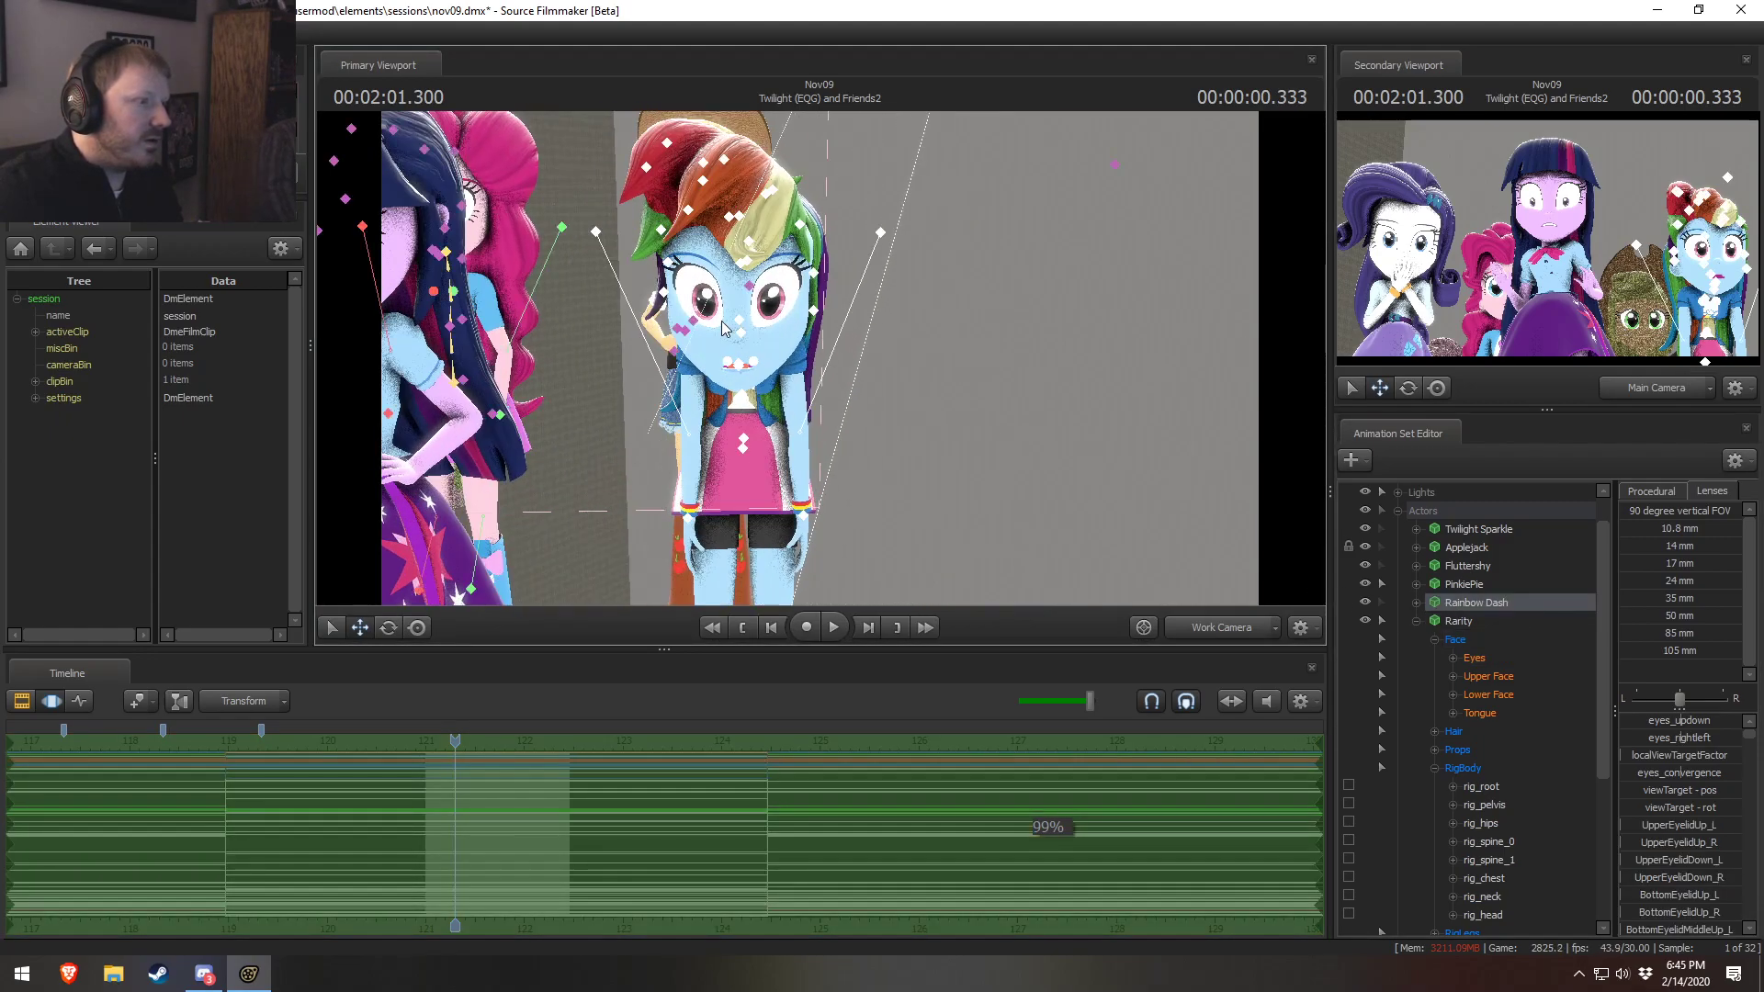
{"action": "left_click", "coordinate": [743, 333]}
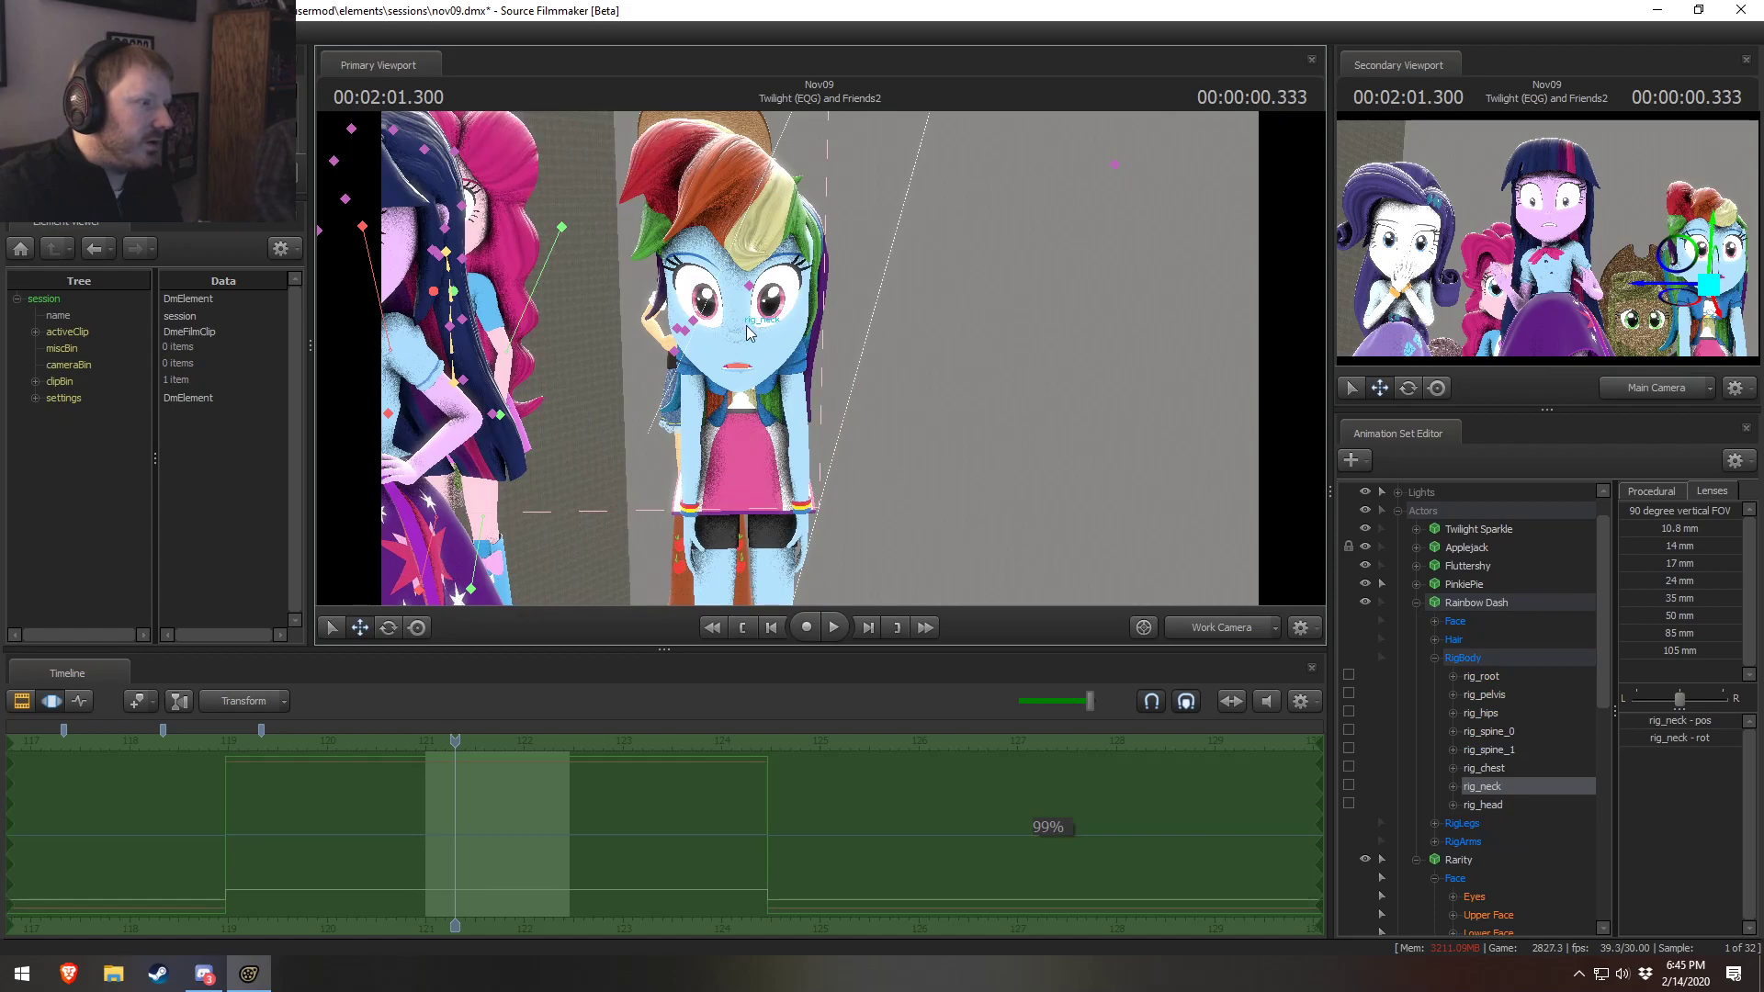
{"action": "scroll", "coordinate": [1481, 758], "scroll_direction": "down", "scroll_amount": 1}
{"action": "left_click", "coordinate": [1481, 752]}
{"action": "key", "text": "e"}
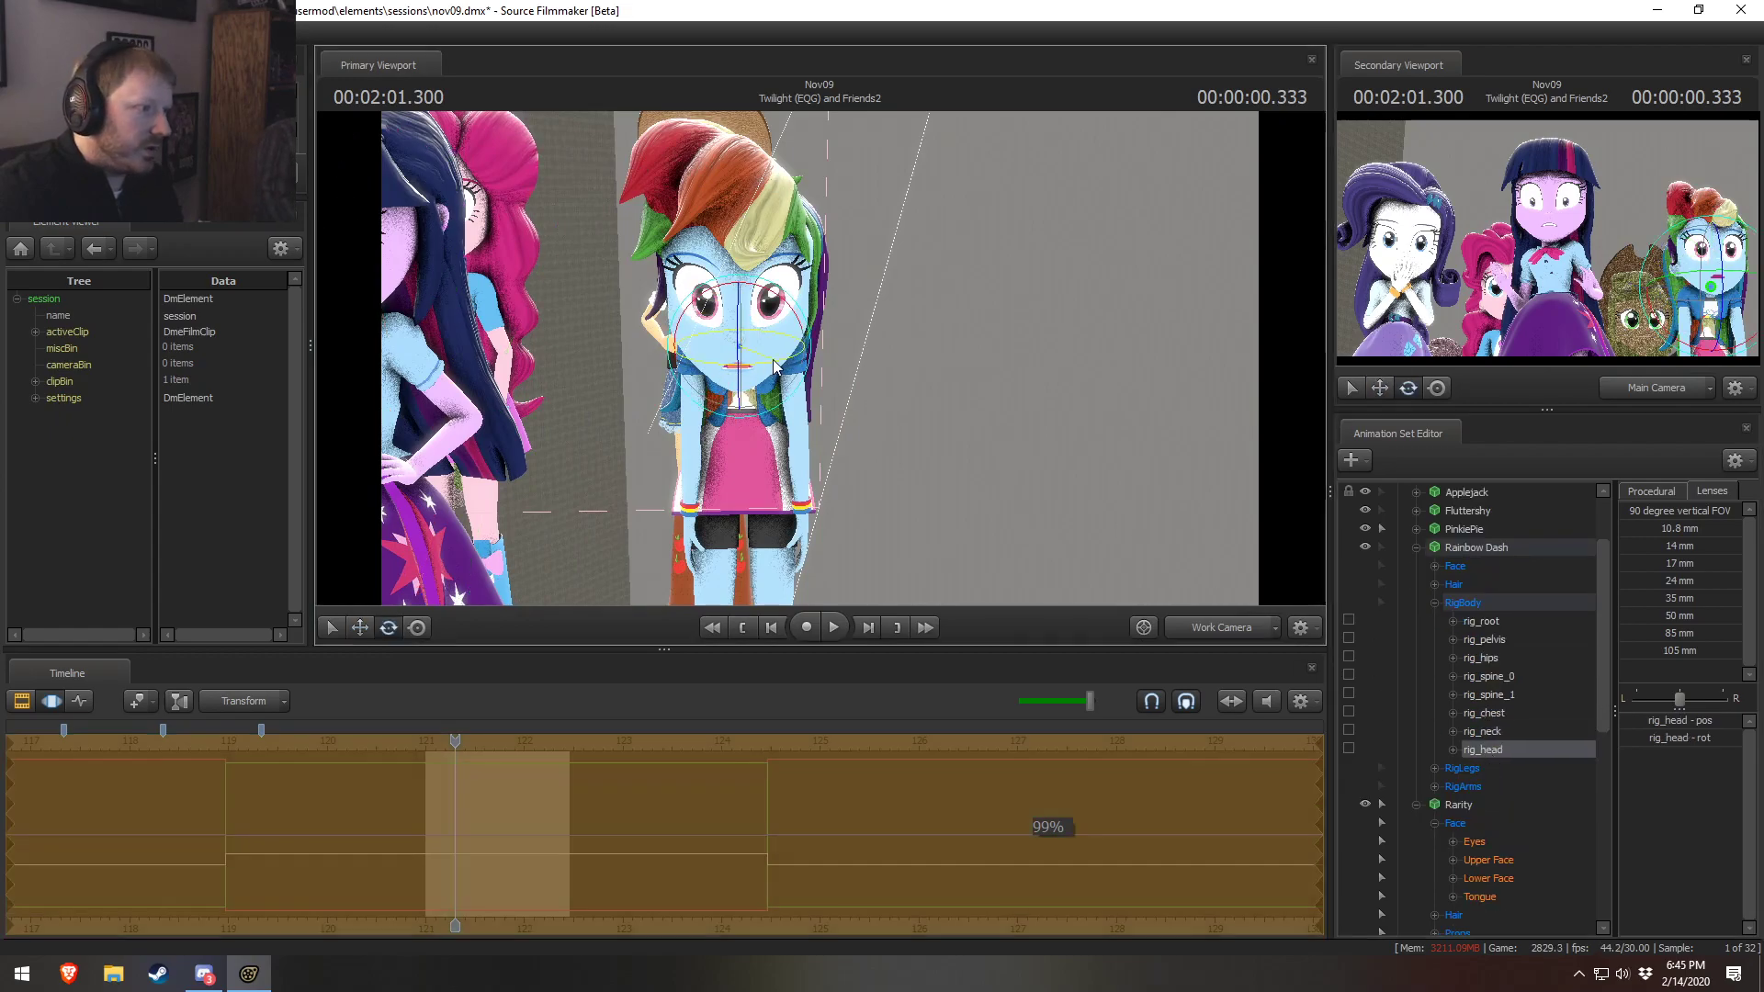
{"action": "left_click_drag", "start_coordinate": [761, 371], "coordinate": [741, 317]}
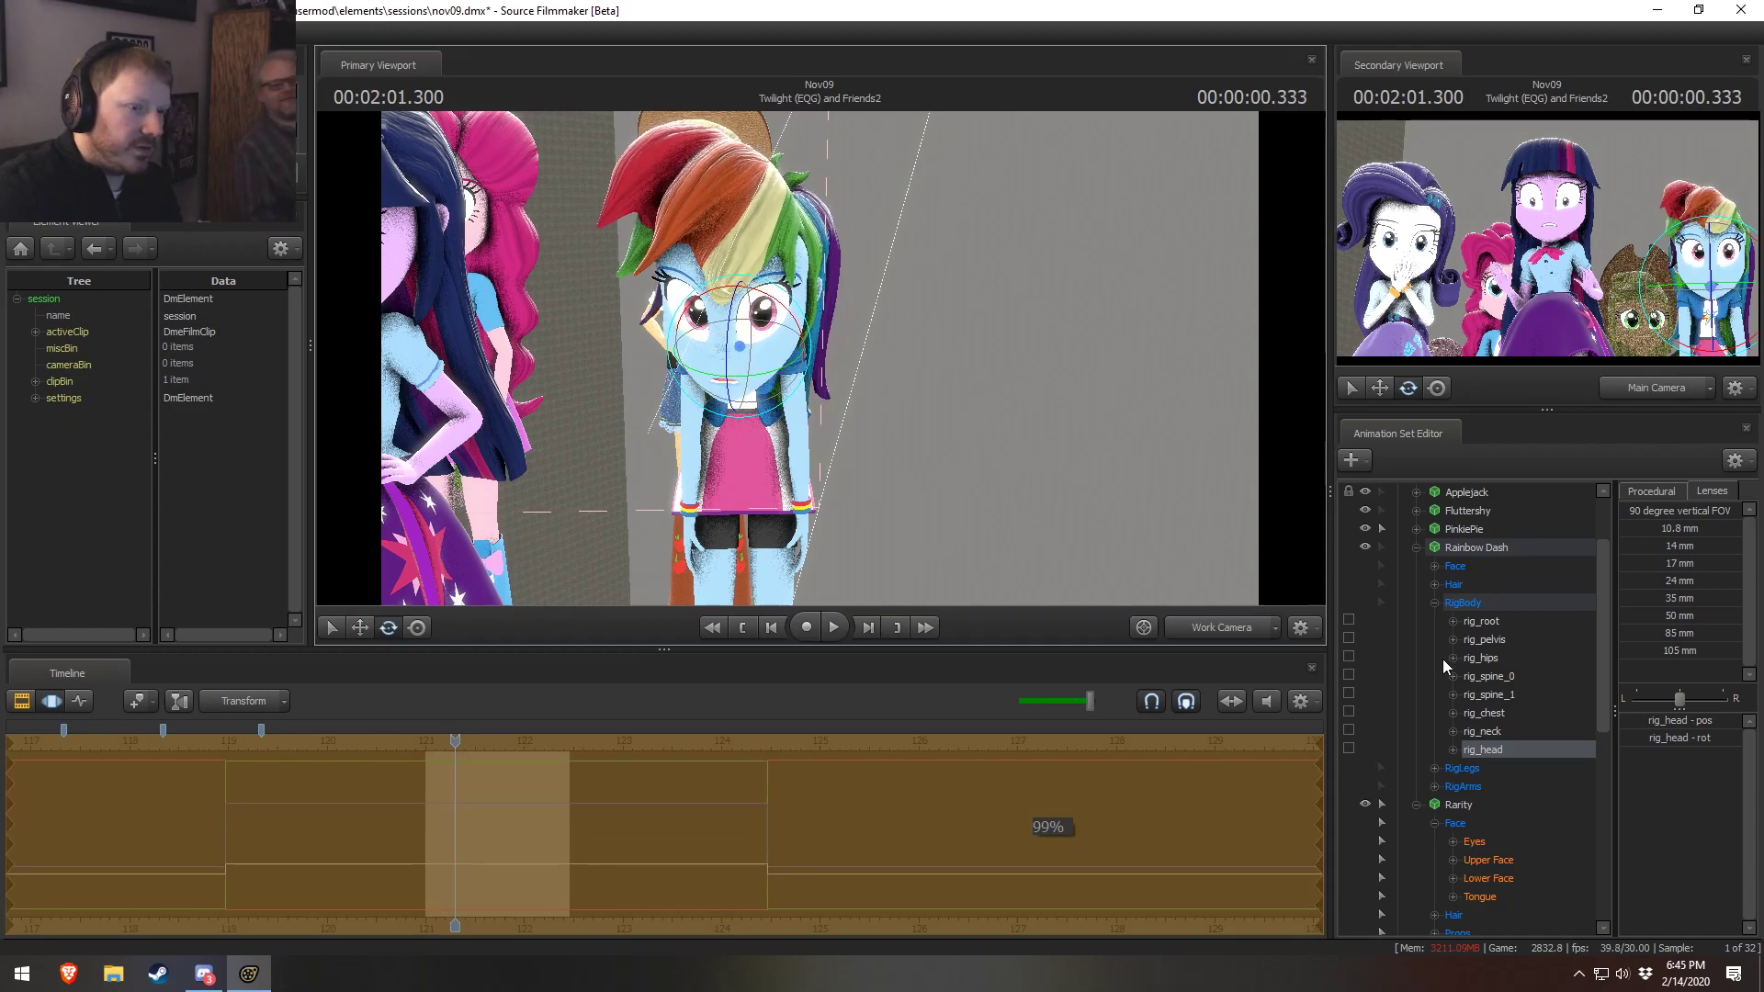
Expand Rainbow Dash's Face group and reposition her eyes' view target in front of the group, near the camera
{"action": "left_click", "coordinate": [1435, 566]}
{"action": "left_click", "coordinate": [1476, 585]}
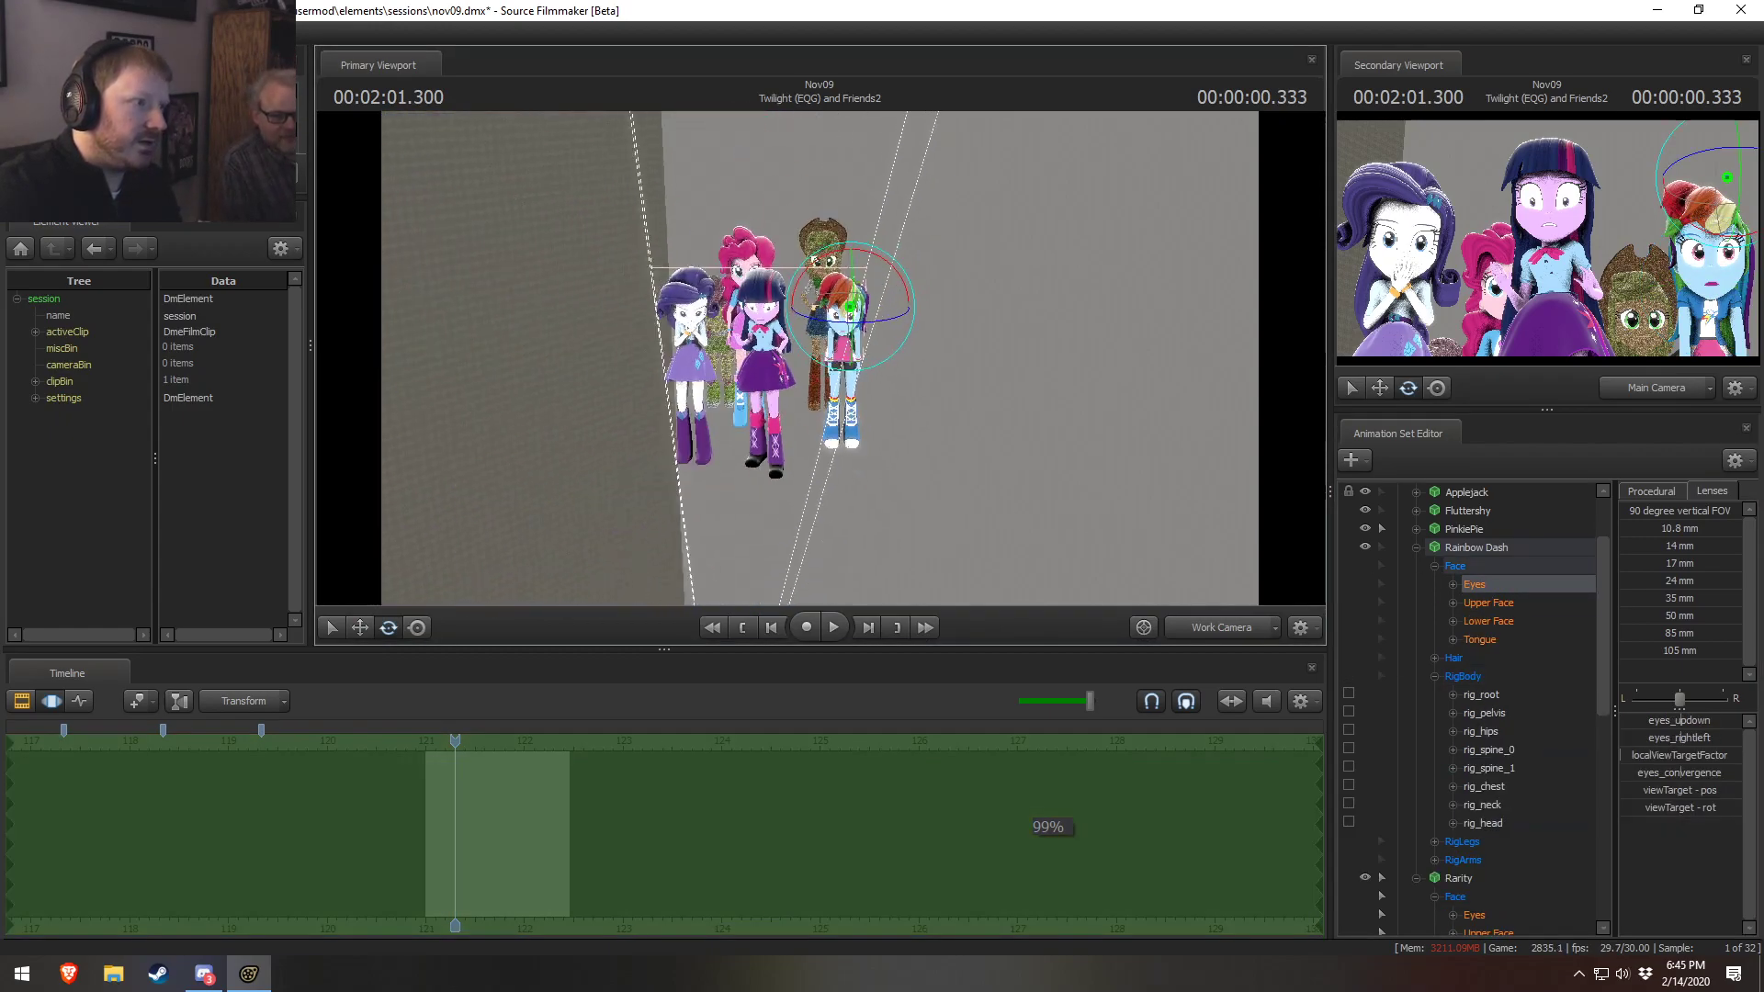
{"action": "key", "text": "r"}
{"action": "left_click_drag", "start_coordinate": [859, 310], "coordinate": [752, 562]}
{"action": "left_click_drag", "start_coordinate": [823, 357], "coordinate": [762, 322]}
{"action": "left_click_drag", "start_coordinate": [990, 315], "coordinate": [864, 250], "text": "alt"}
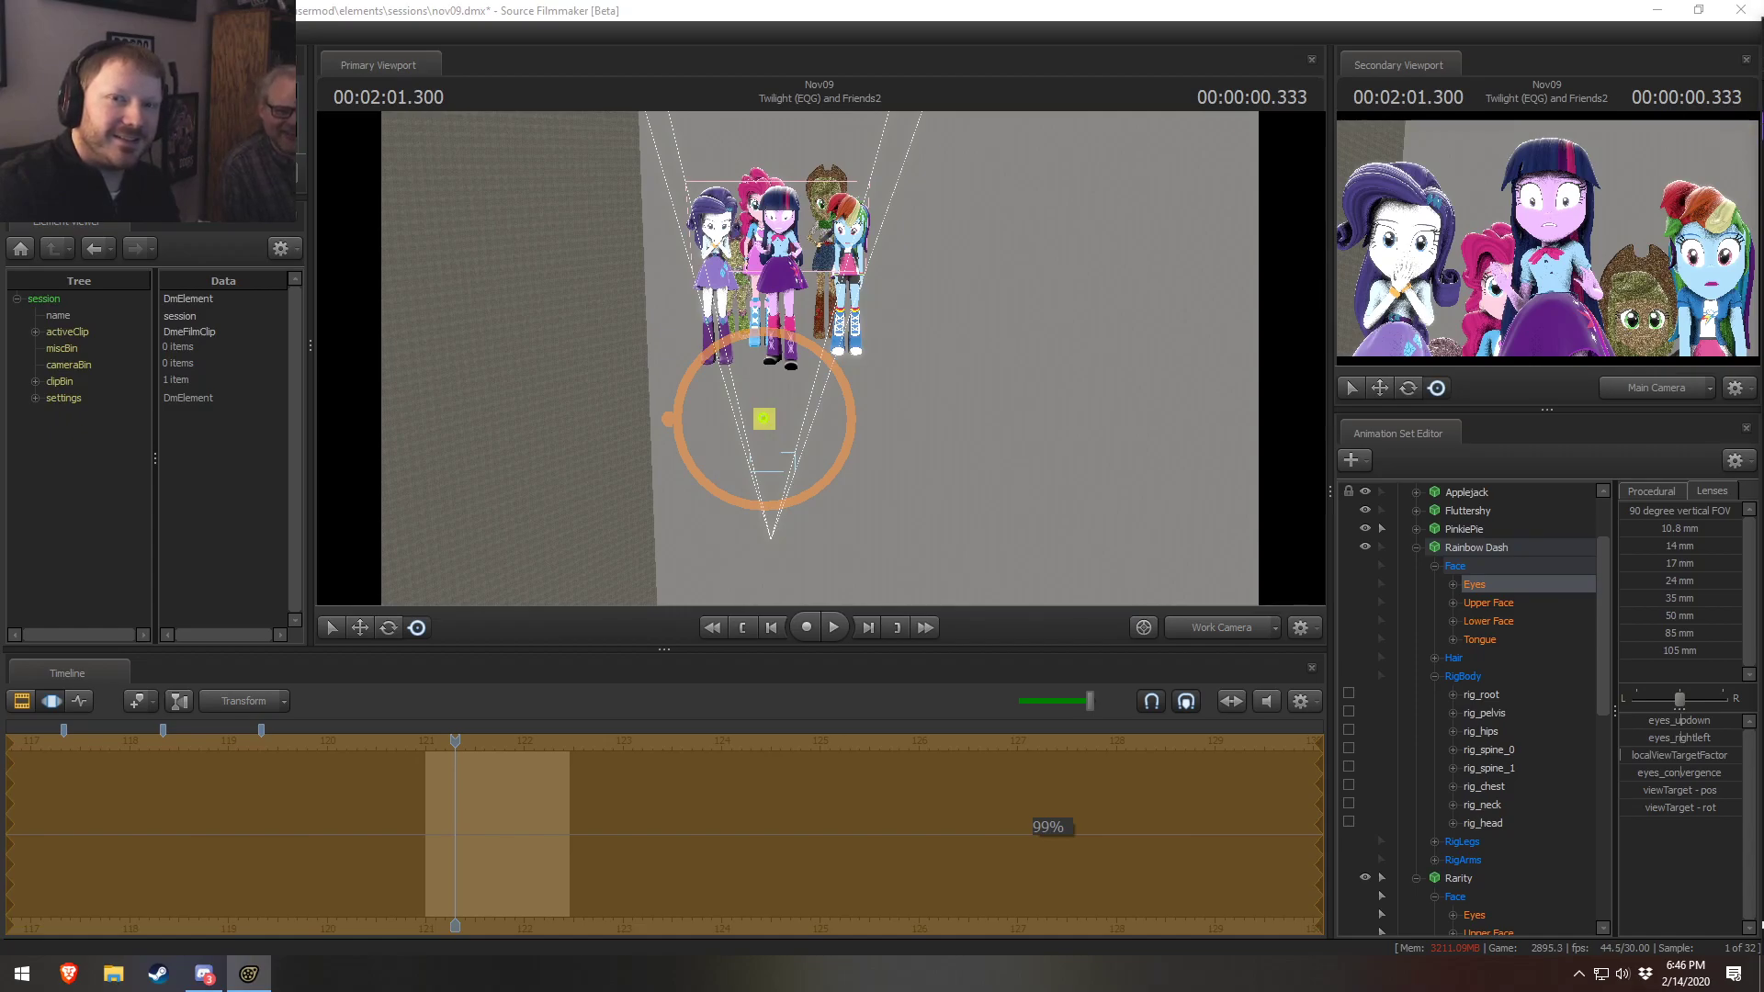
Bring the Twitch chat pop-out window on screen, reset its zoom level and move it away again
{"action": "left_click_drag", "start_coordinate": [1763, 74], "coordinate": [1725, 81]}
{"action": "left_click", "coordinate": [1753, 90]}
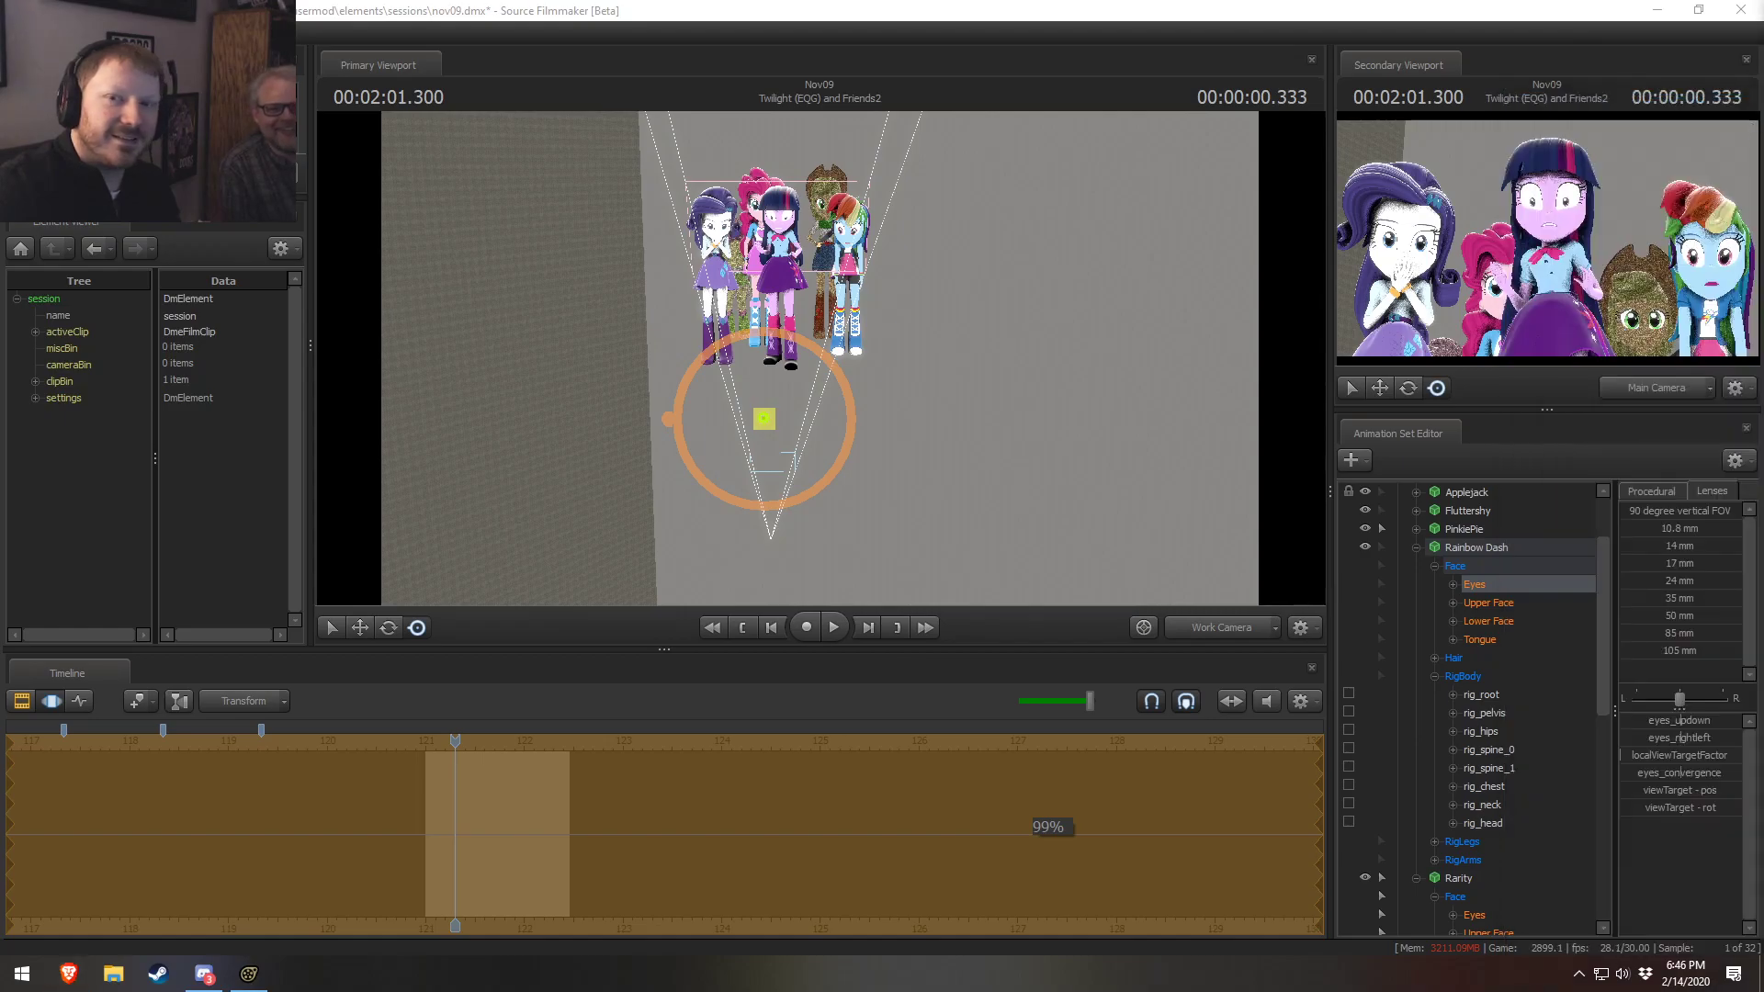
{"action": "left_click_drag", "start_coordinate": [1763, 55], "coordinate": [1506, 127]}
{"action": "scroll", "coordinate": [1418, 331], "scroll_direction": "down", "scroll_amount": 1, "text": "ctrl"}
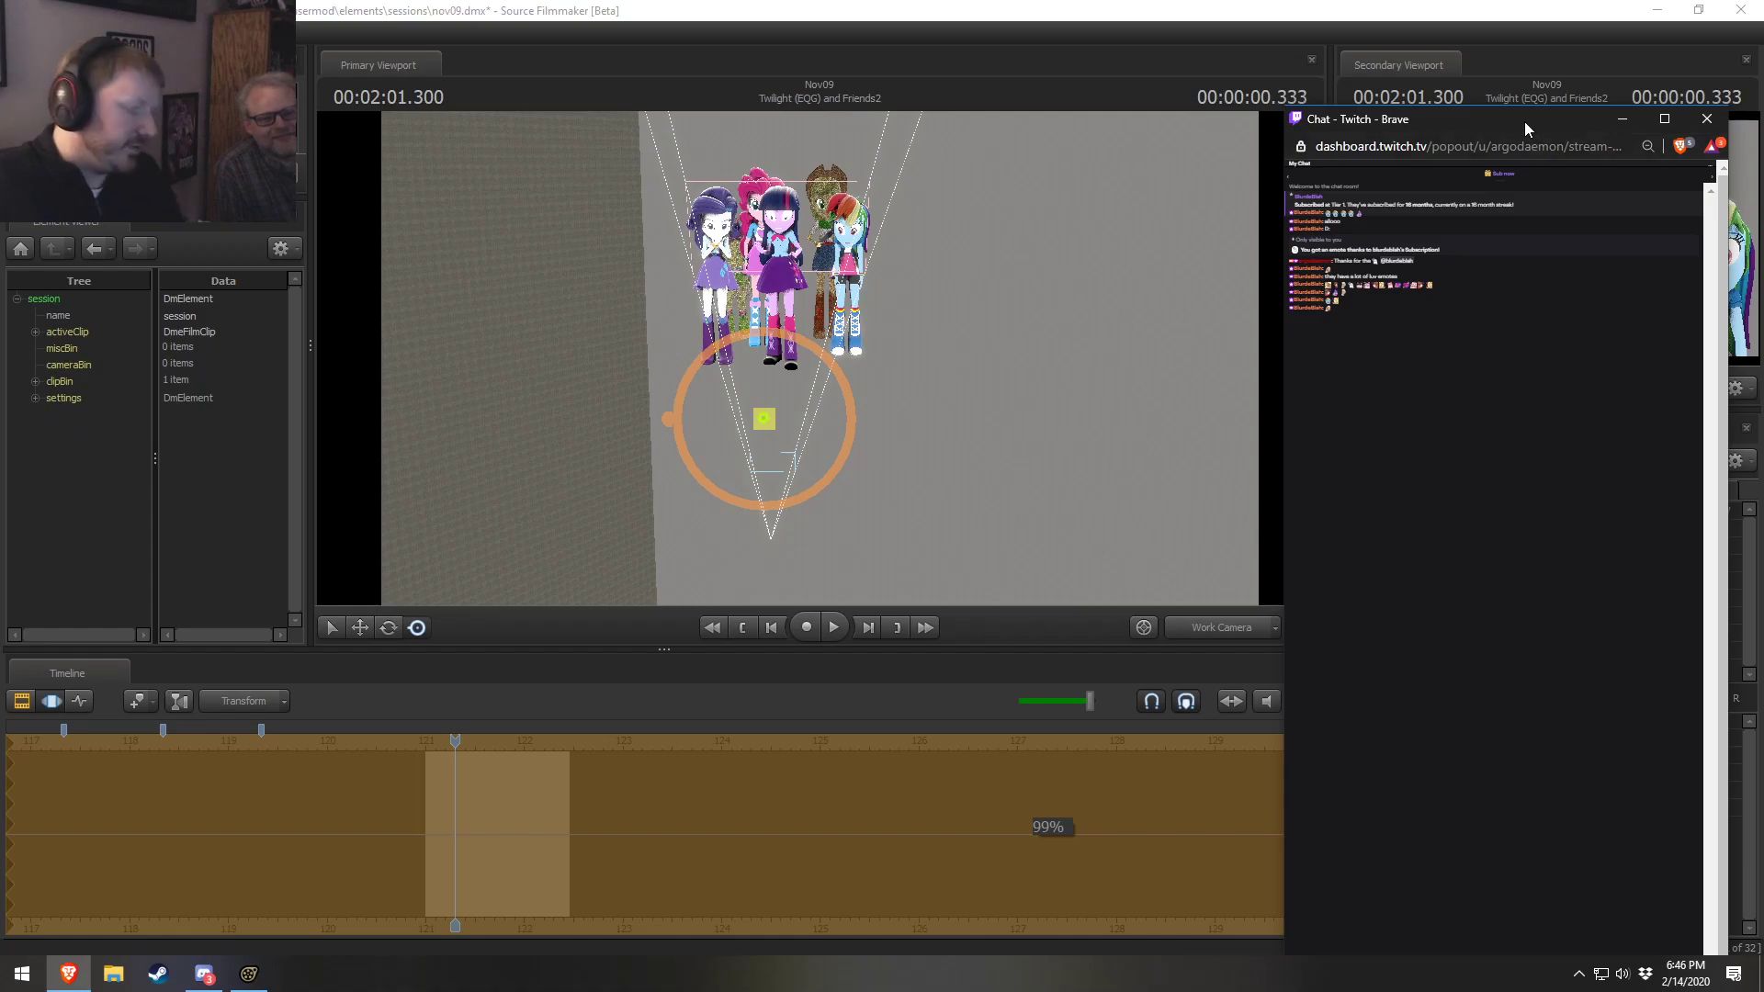
{"action": "key", "text": "ctrl+0"}
{"action": "left_click_drag", "start_coordinate": [1530, 125], "coordinate": [1760, 168]}
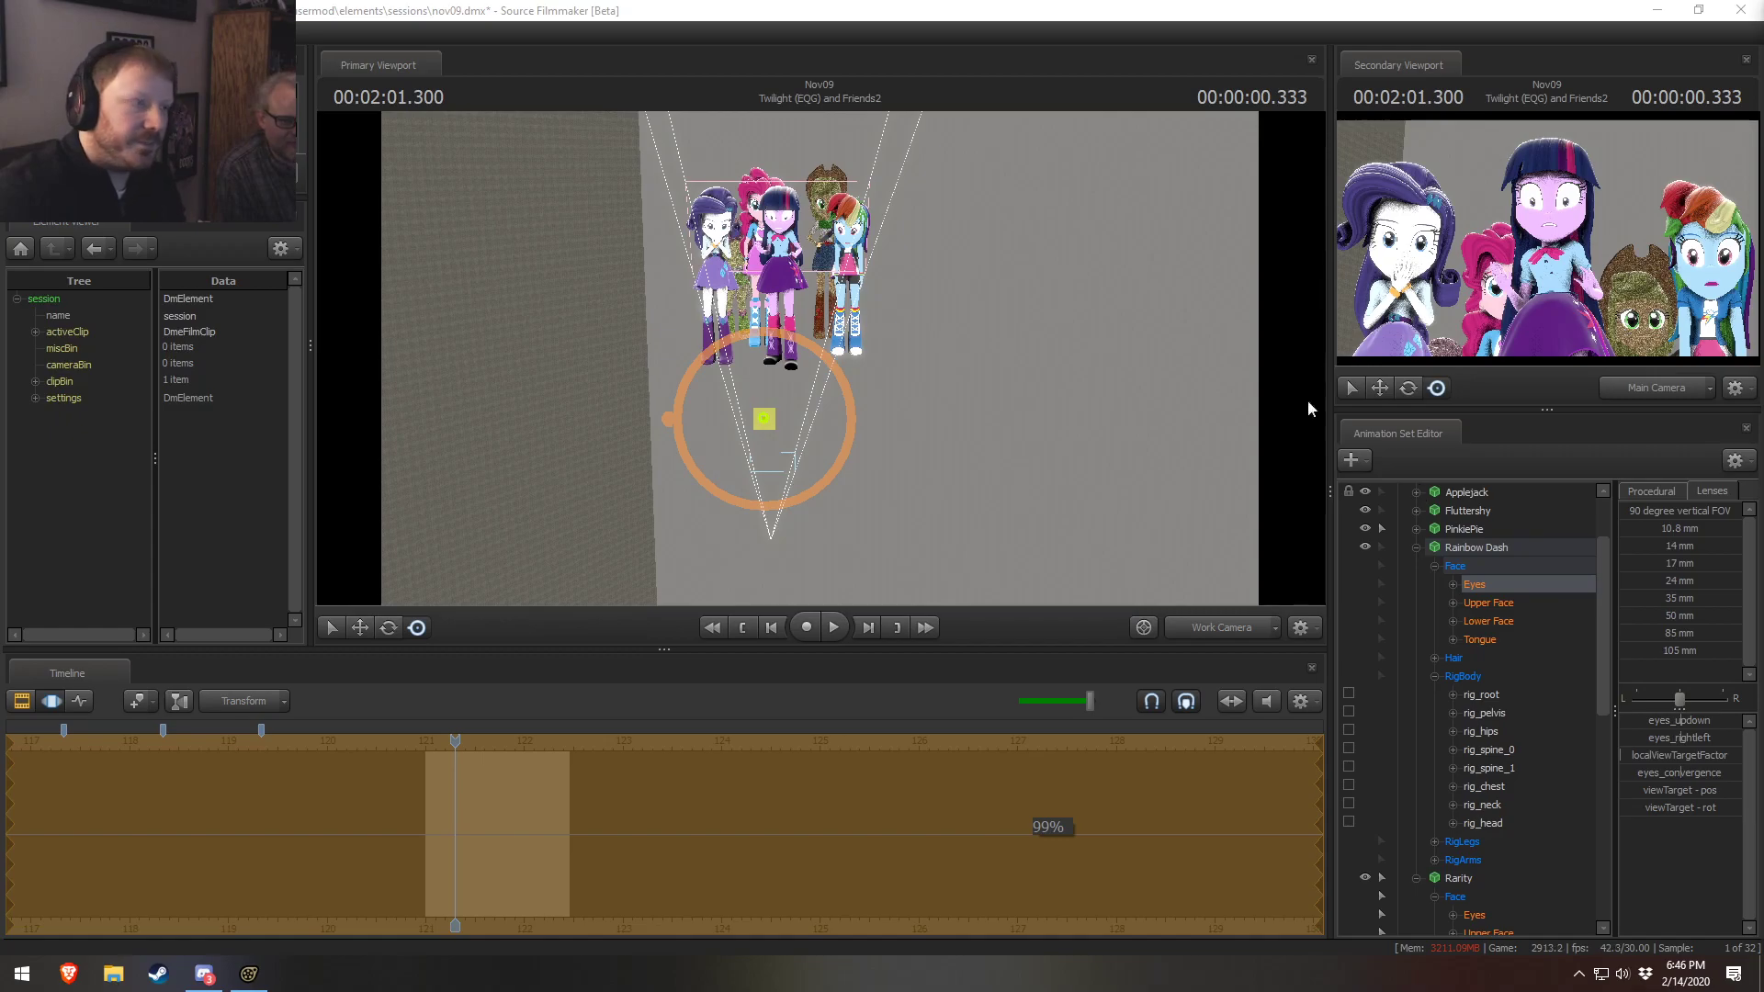
Show the shots in the Clip Editor and play from late in Sunset Shimmer Impact through Twilight (EQG) and Friends2
{"action": "key", "text": "F2"}
{"action": "scroll", "coordinate": [555, 801], "scroll_direction": "down", "scroll_amount": 5}
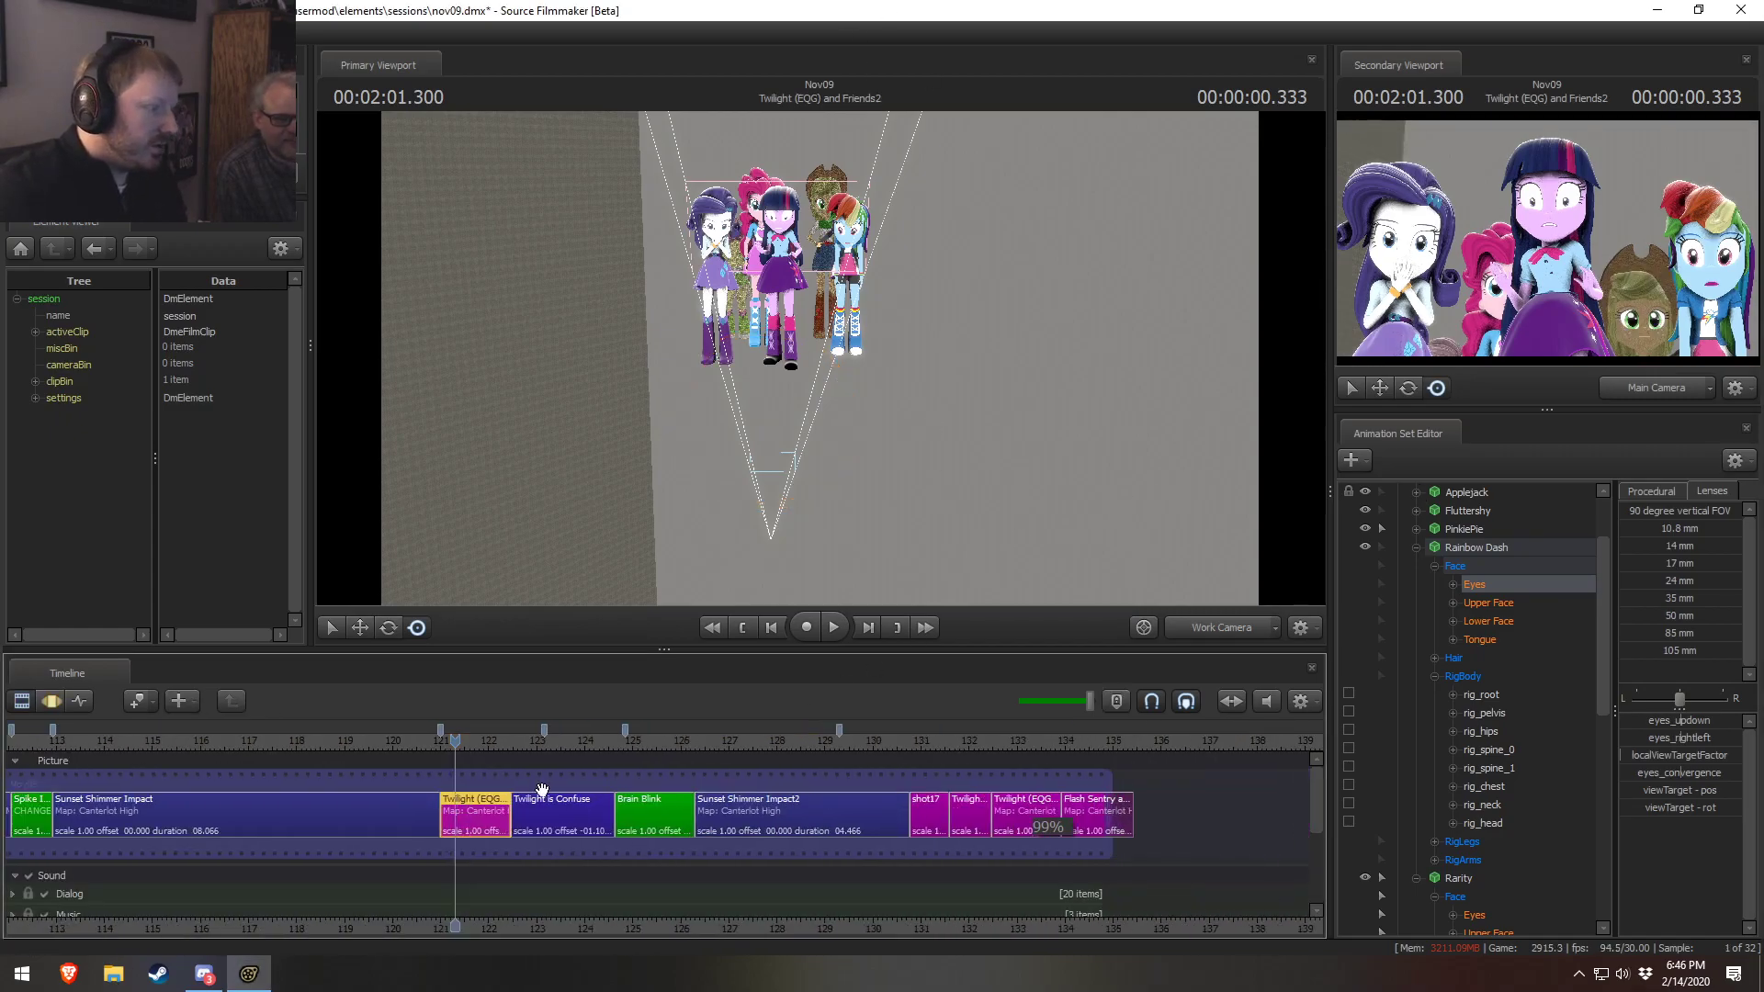
{"action": "left_click", "coordinate": [363, 744]}
{"action": "key", "text": "space"}
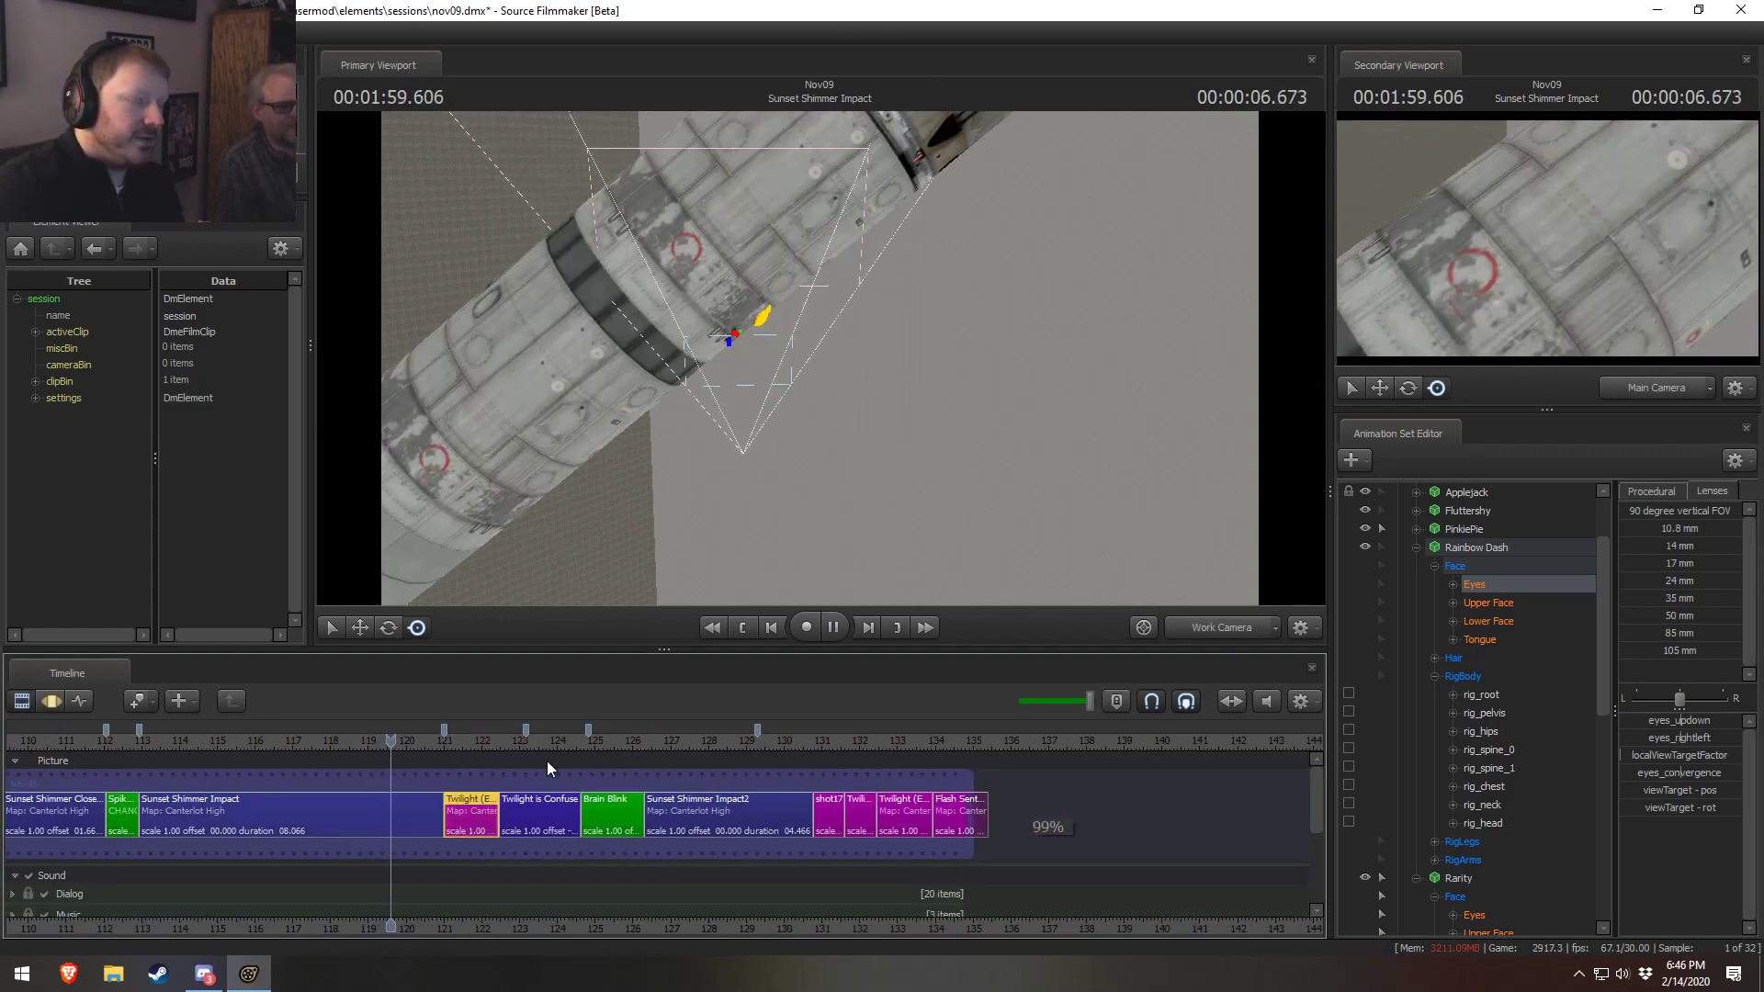
{"action": "key", "text": "space"}
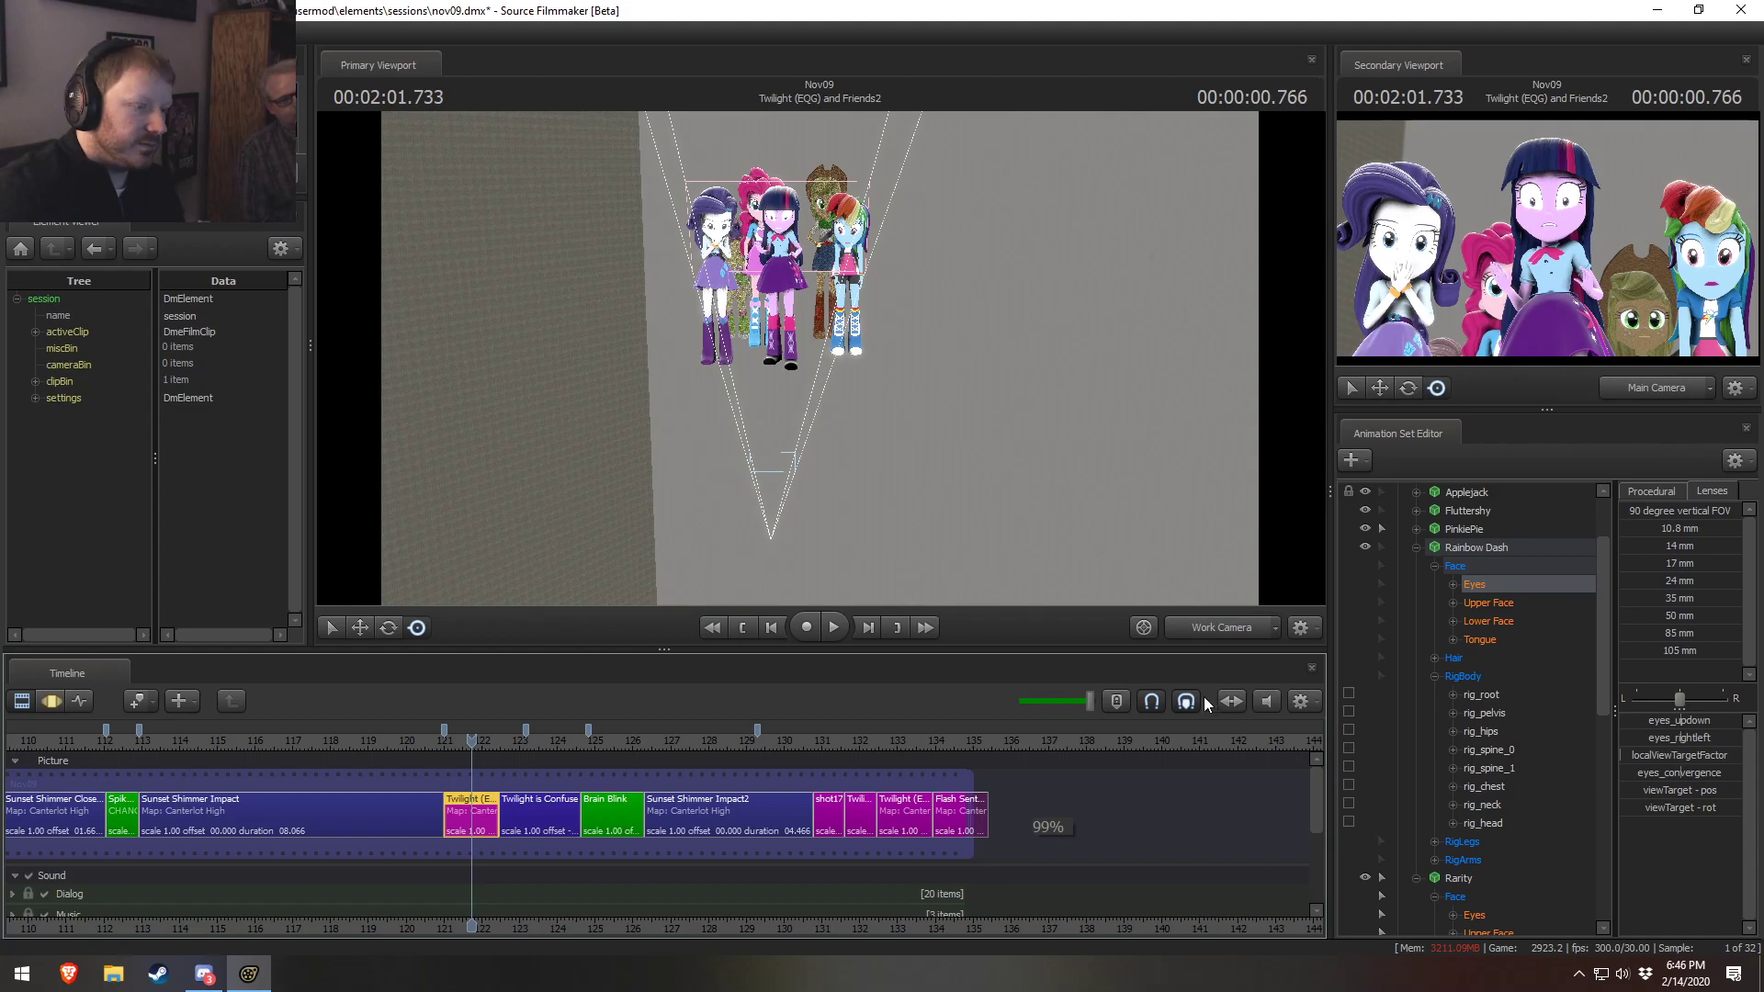
{"action": "left_click_drag", "start_coordinate": [559, 934], "coordinate": [652, 905]}
{"action": "left_click", "coordinate": [599, 738]}
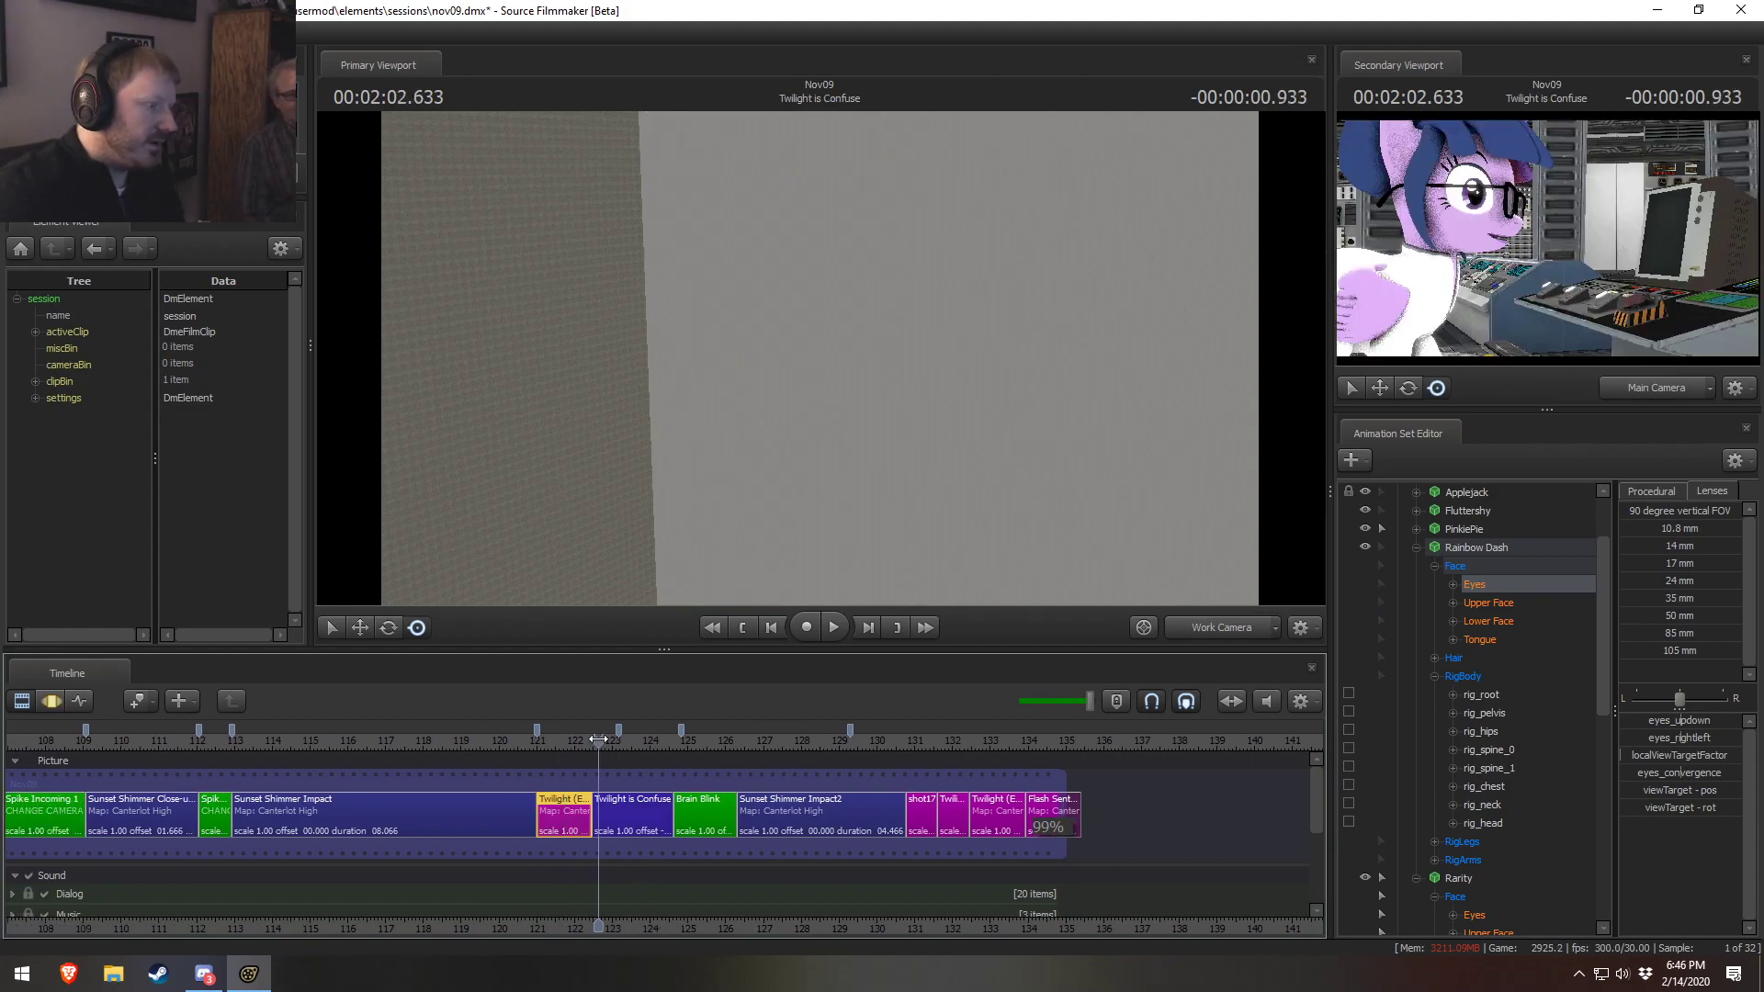
{"action": "left_click", "coordinate": [566, 741]}
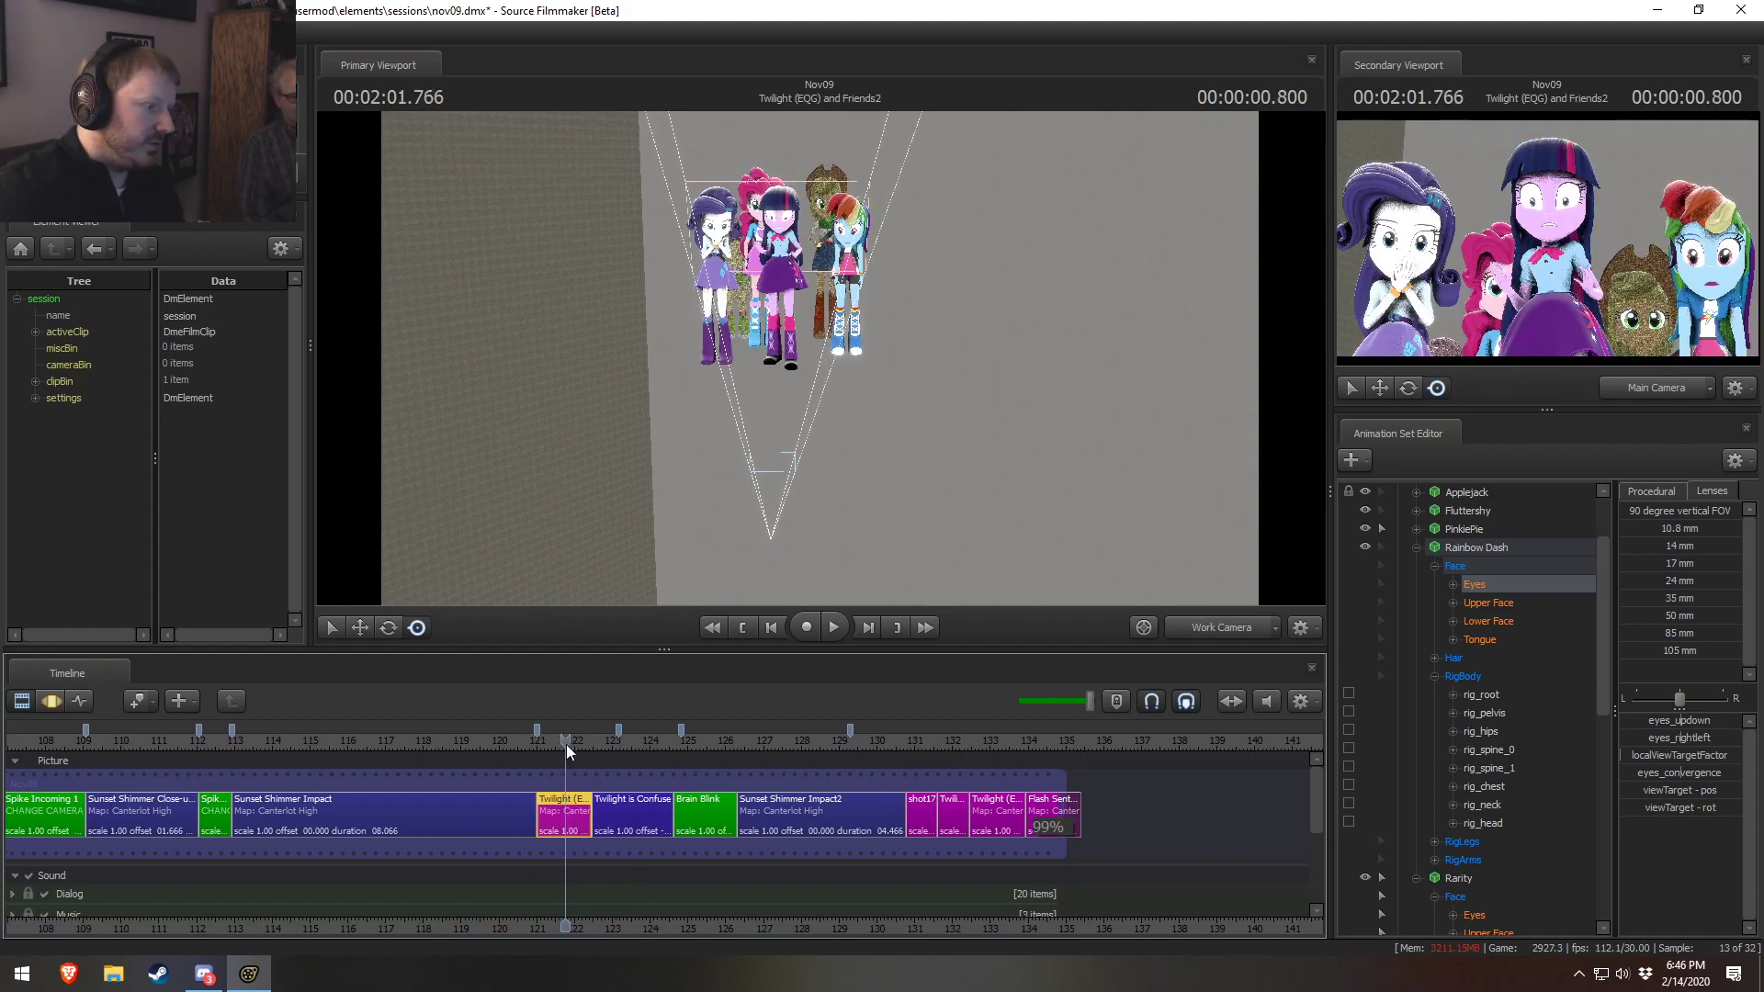
Copy the Sunset Shimmer Impact2 shot and paste it directly after the Twilight (EQG) and Friends2 shot
{"action": "left_click", "coordinate": [1416, 547]}
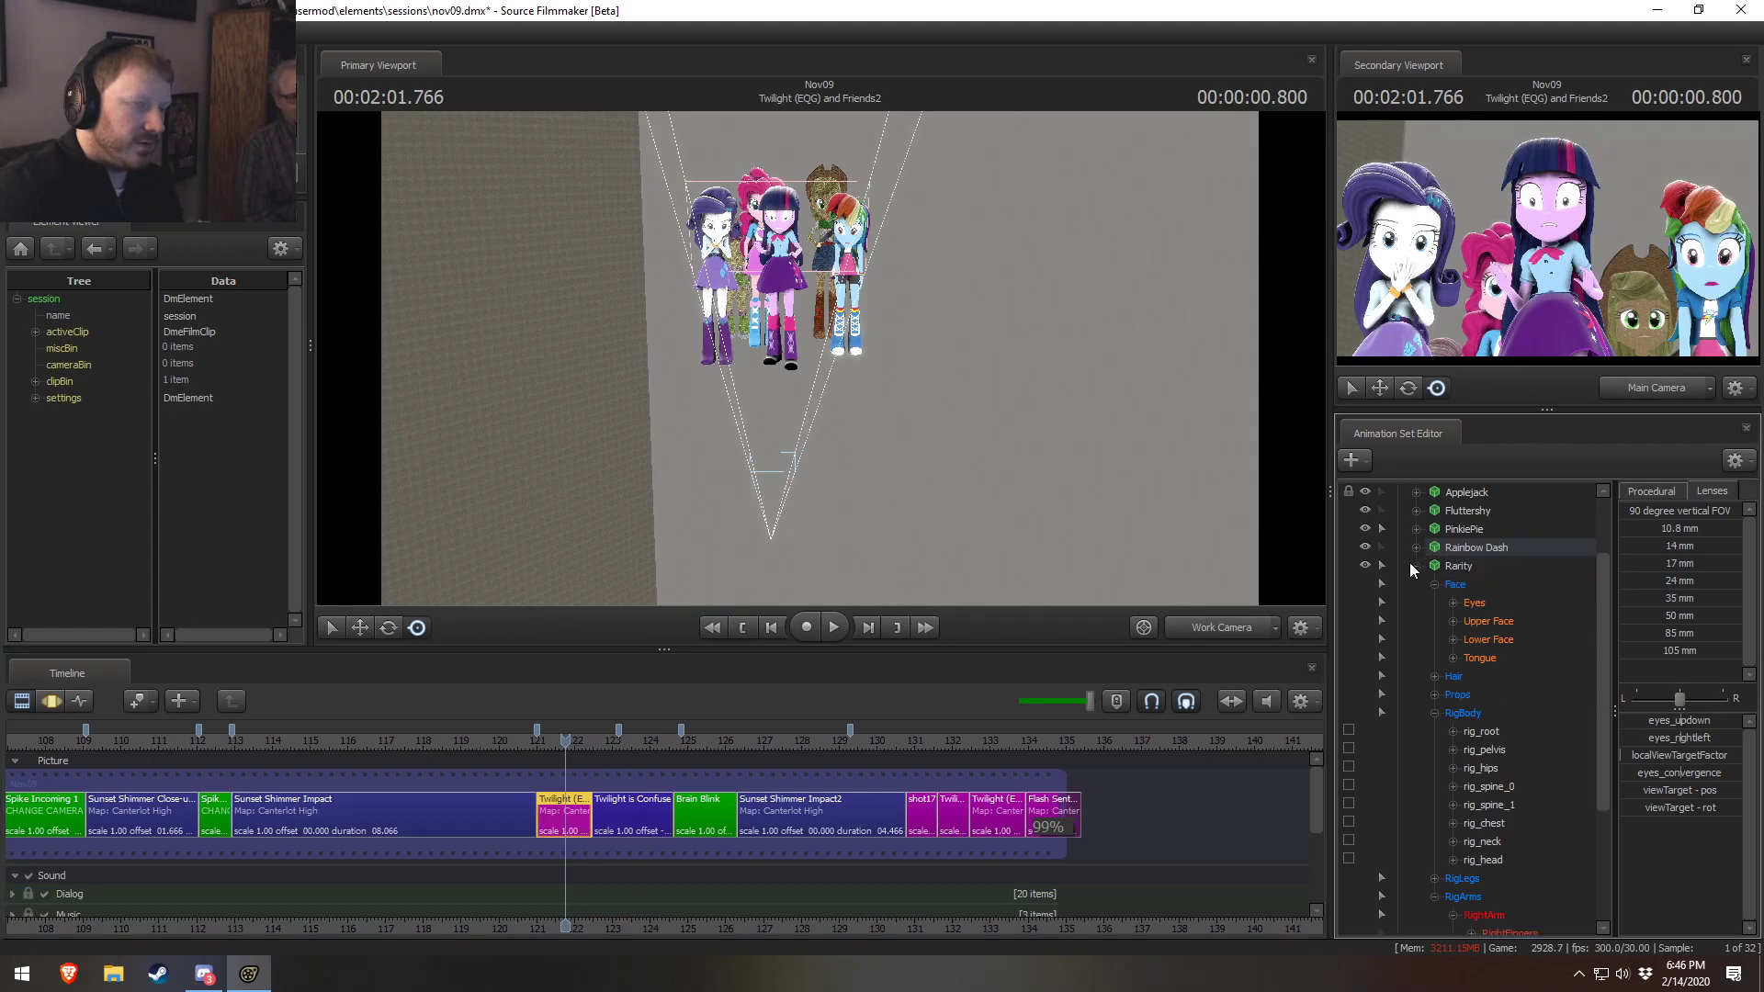
{"action": "left_click", "coordinate": [606, 812]}
{"action": "left_click", "coordinate": [574, 816]}
{"action": "left_click", "coordinate": [472, 806]}
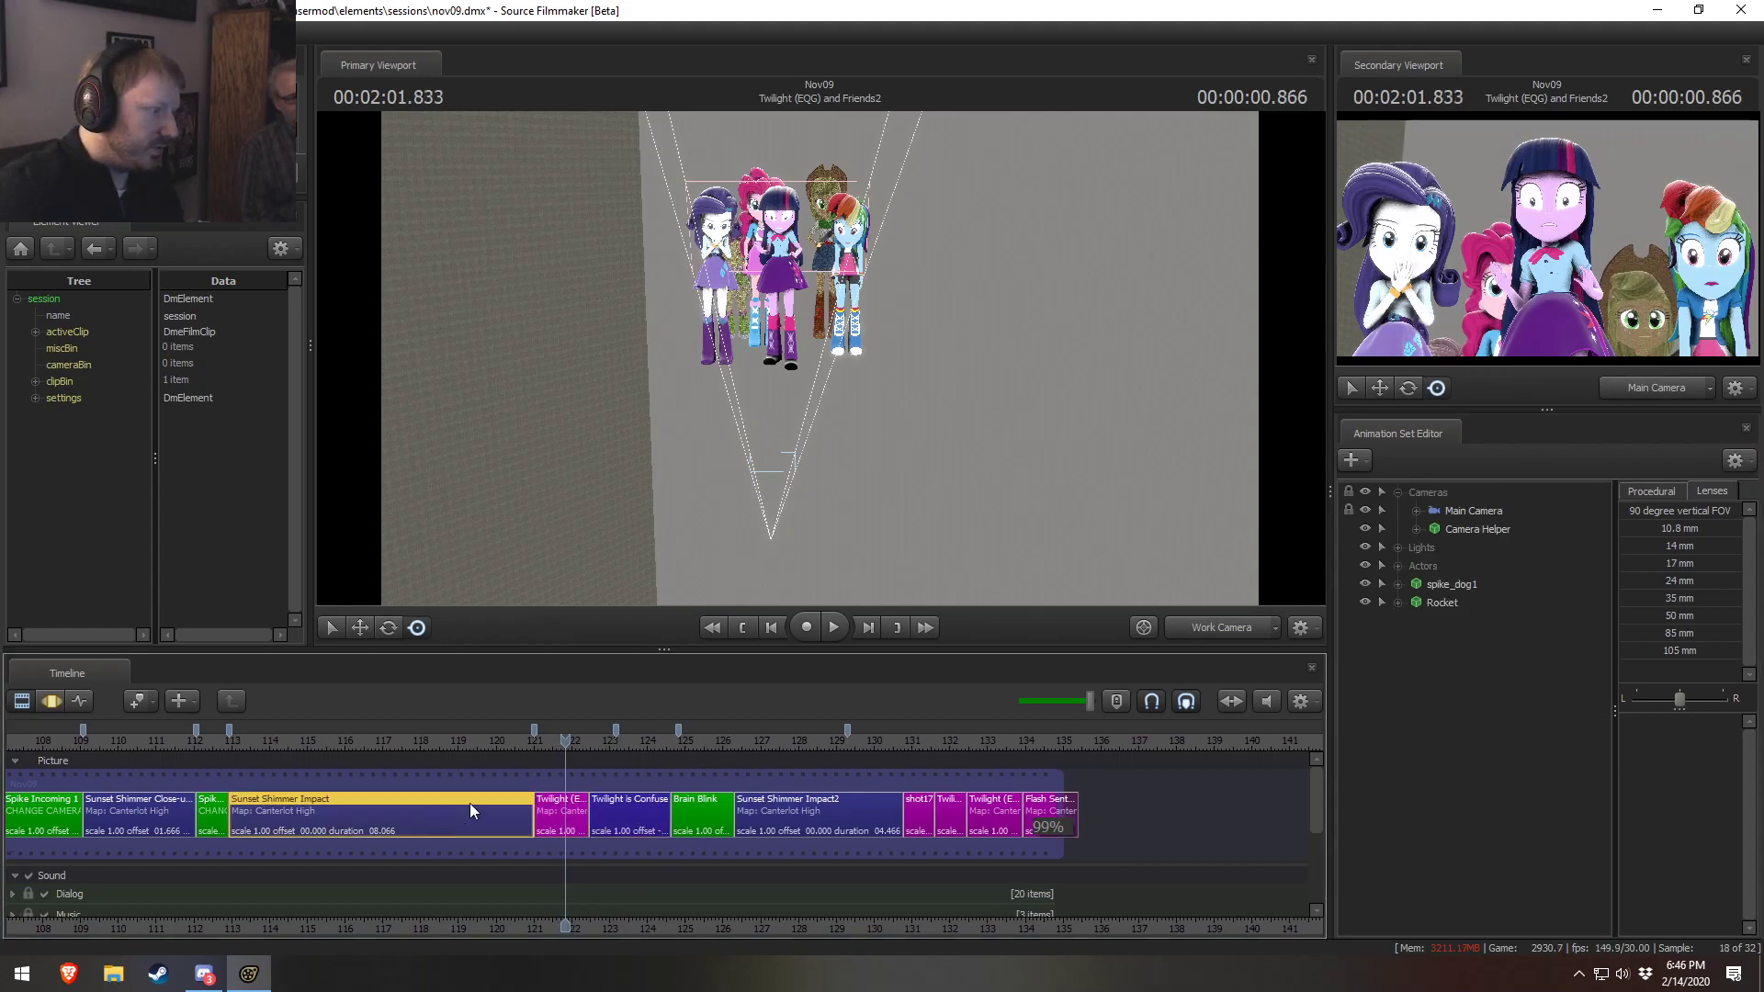
{"action": "left_click", "coordinate": [837, 818]}
{"action": "key", "text": "ctrl+c"}
{"action": "left_click", "coordinate": [565, 820]}
{"action": "key", "text": "ctrl+v"}
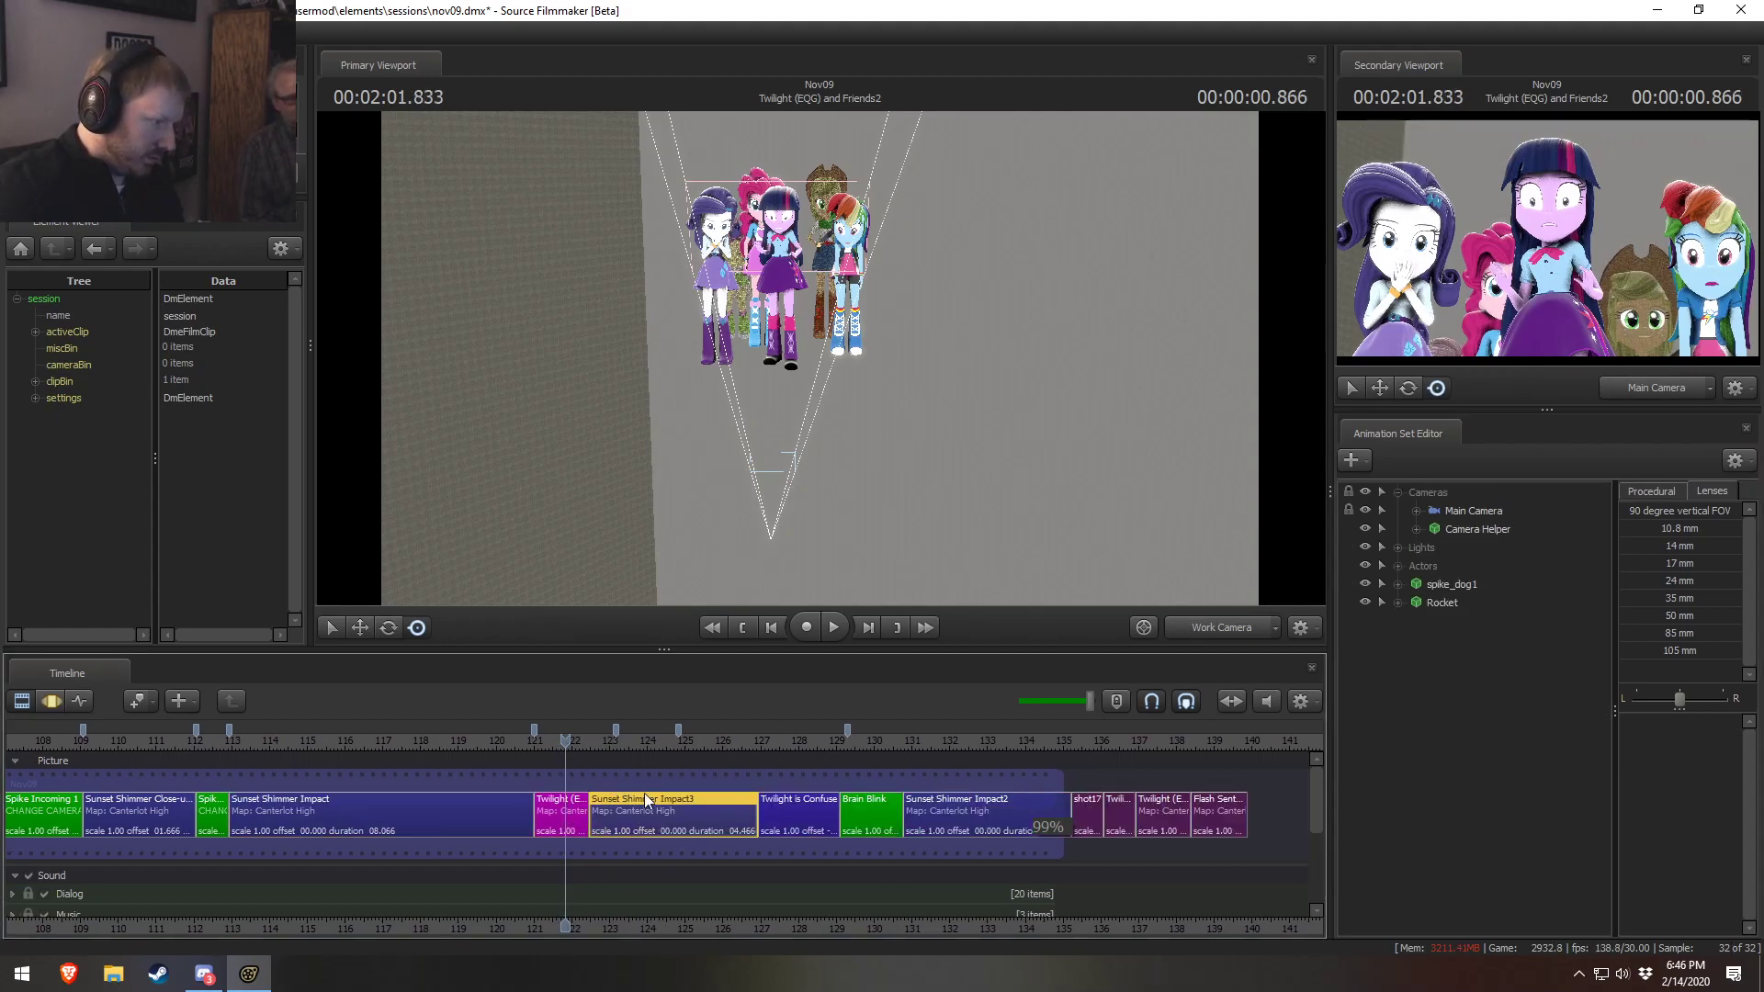
Trim the end of the pasted Sunset Shimmer Impact3 shot back to about 124.8 seconds on the timeline
{"action": "left_click", "coordinate": [601, 752]}
{"action": "scroll", "coordinate": [732, 823], "scroll_direction": "up", "scroll_amount": 3}
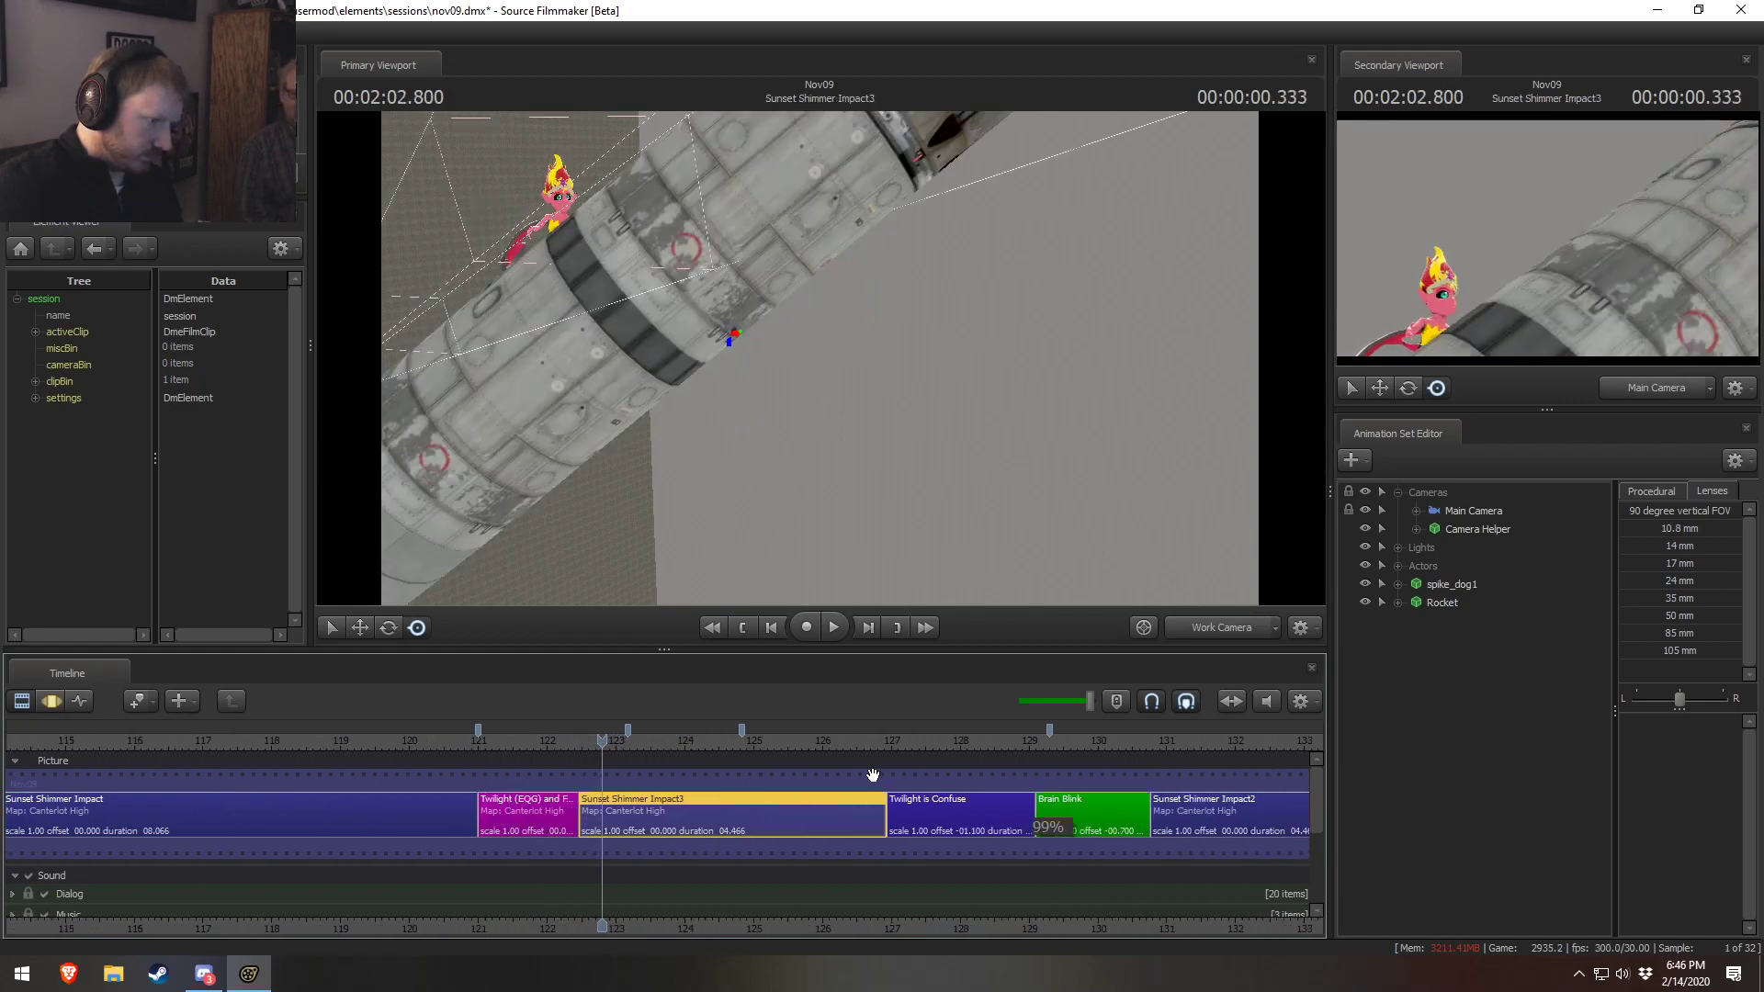
{"action": "mouse_move", "coordinate": [879, 818]}
{"action": "left_mouse_down"}
{"action": "mouse_move", "coordinate": [719, 818]}
{"action": "mouse_move", "coordinate": [735, 818]}
{"action": "left_mouse_up"}
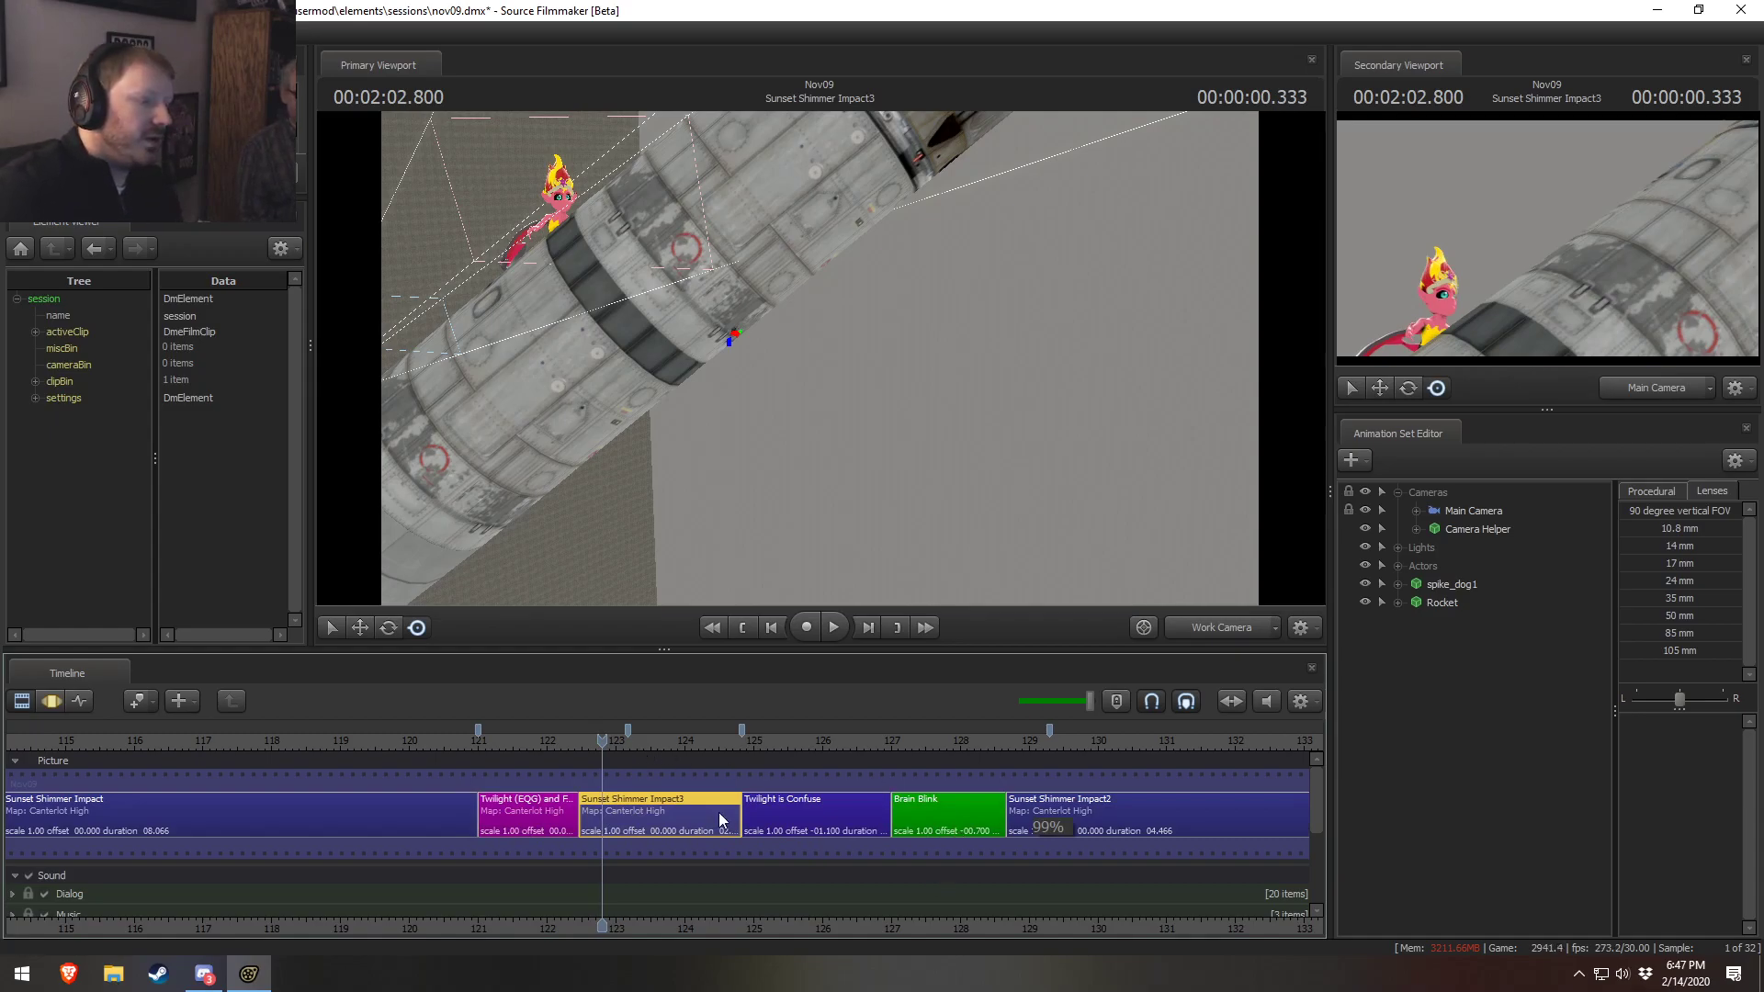
{"action": "right_click", "coordinate": [1449, 602]}
{"action": "left_click", "coordinate": [1424, 626]}
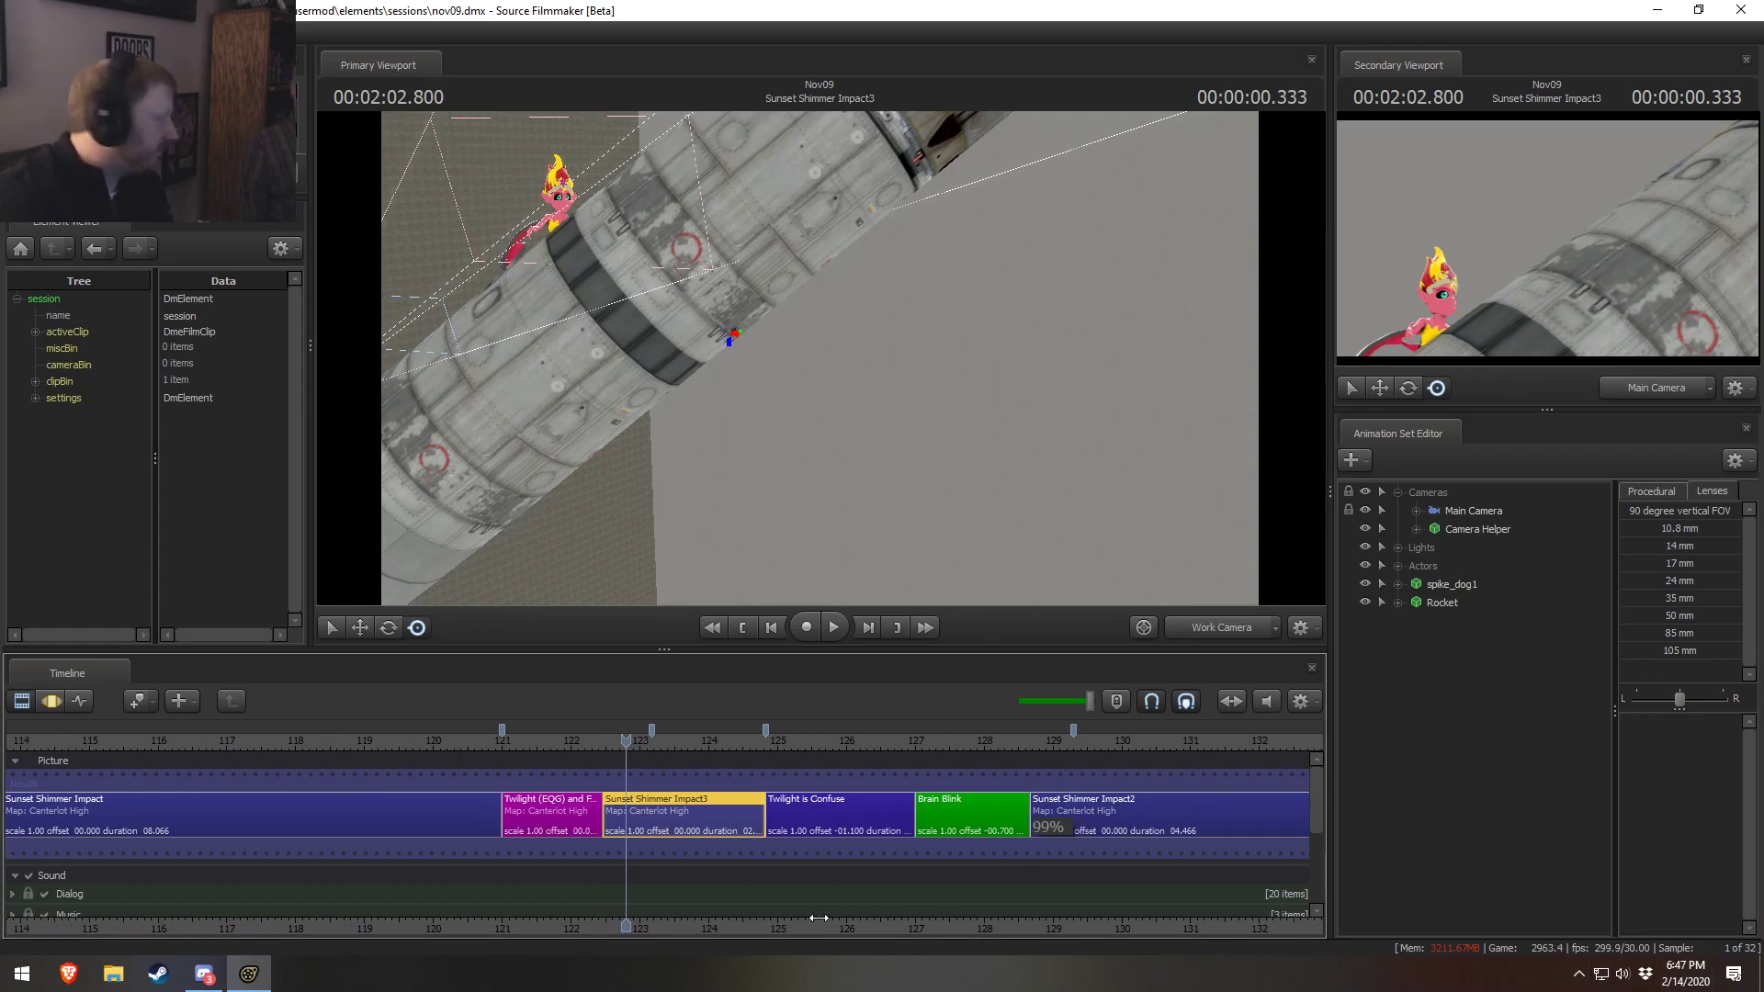
Scrub through the sequence from Sunset Shimmer Impact to Brain Blink to check how the shots follow one another
{"action": "middle_click_drag", "start_coordinate": [818, 883], "coordinate": [895, 873]}
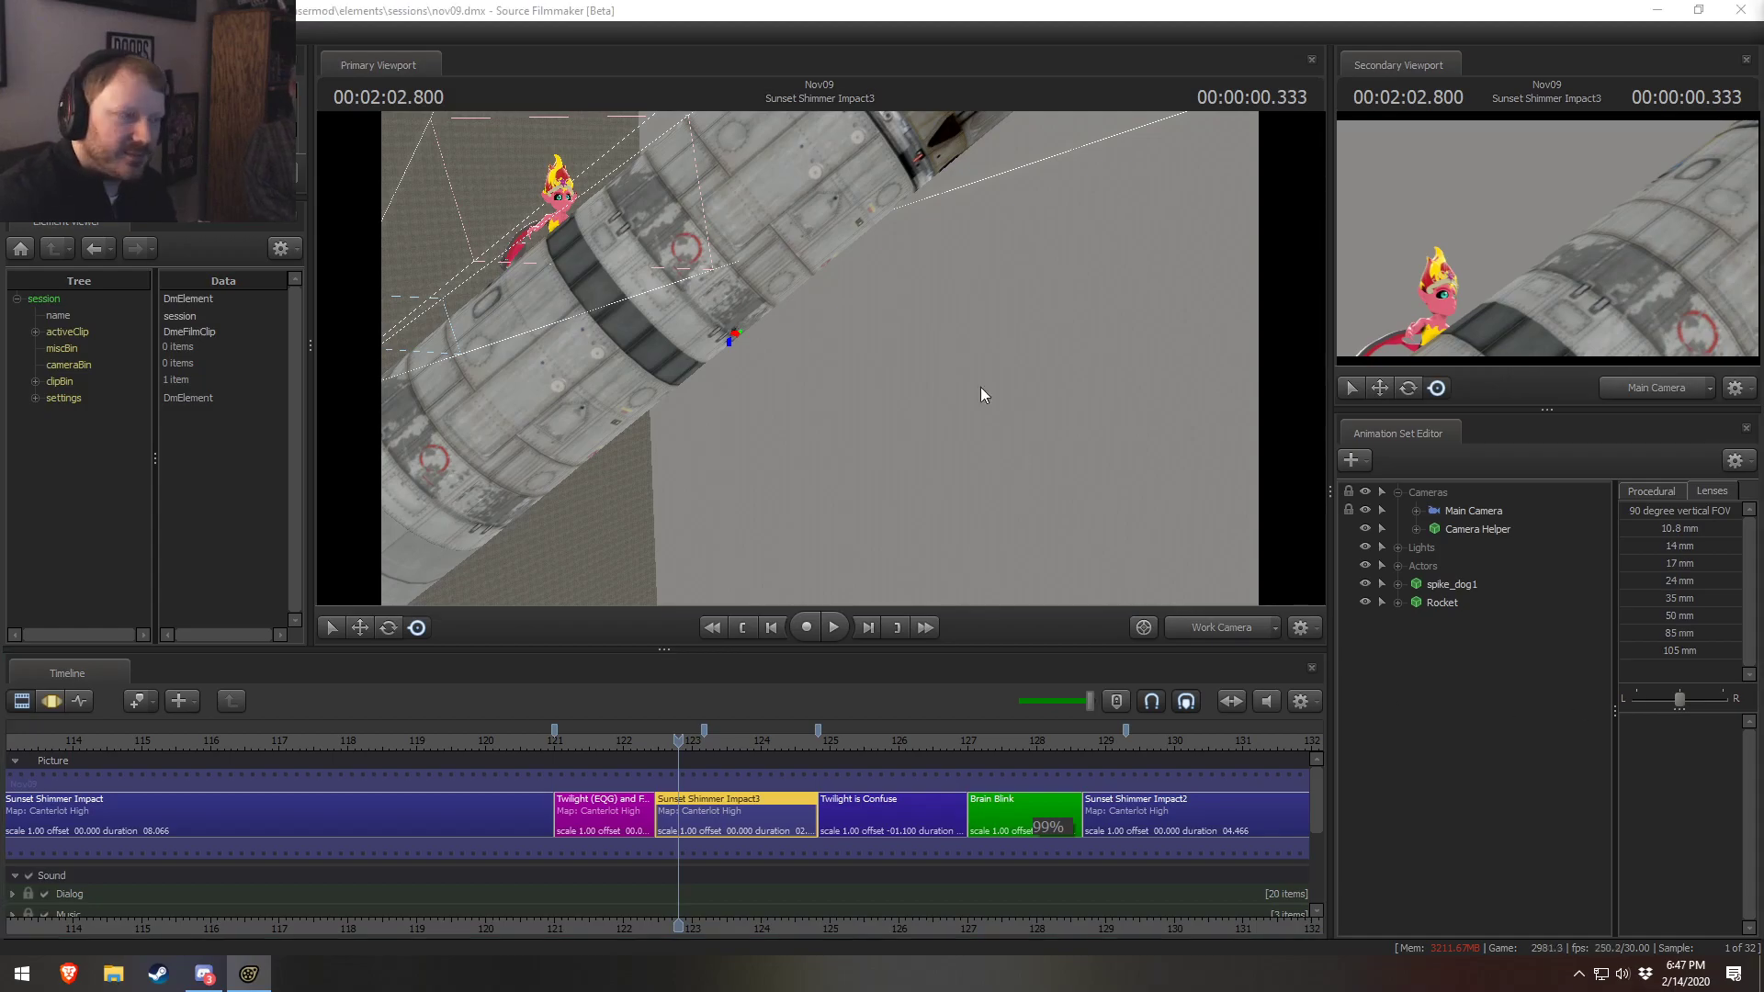
{"action": "left_click_drag", "start_coordinate": [672, 746], "coordinate": [512, 758]}
{"action": "left_click_drag", "start_coordinate": [544, 761], "coordinate": [463, 749]}
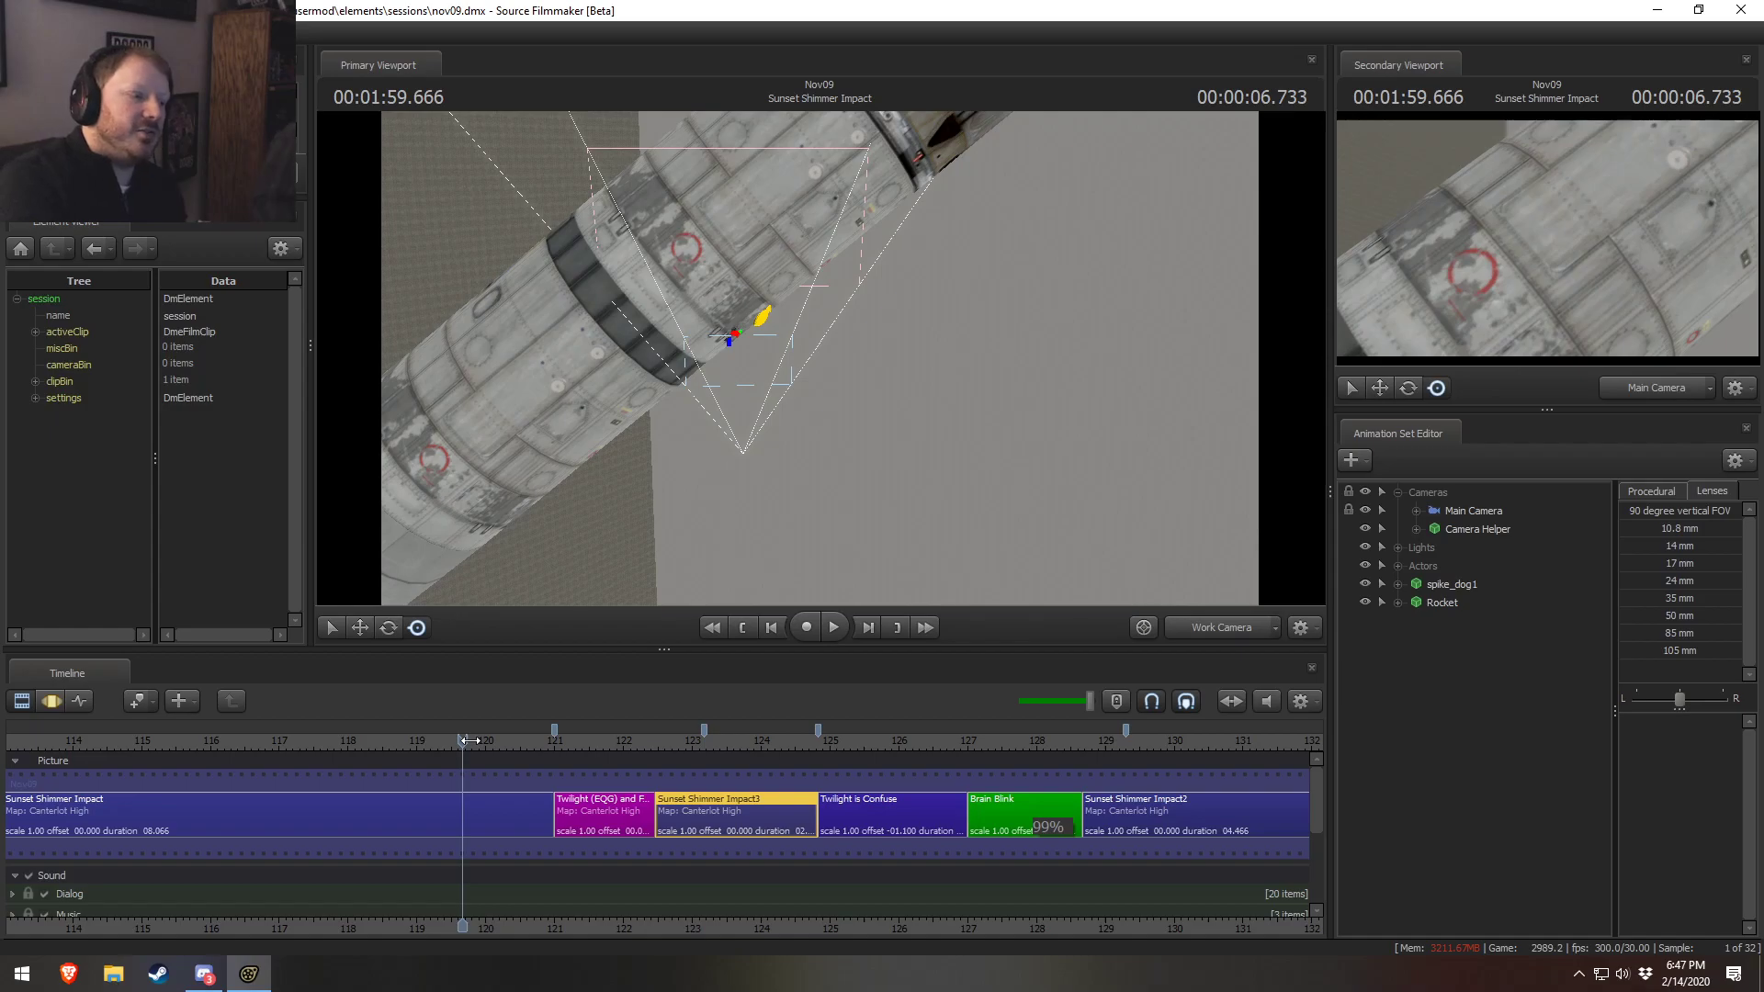
{"action": "left_click_drag", "start_coordinate": [832, 730], "coordinate": [965, 732]}
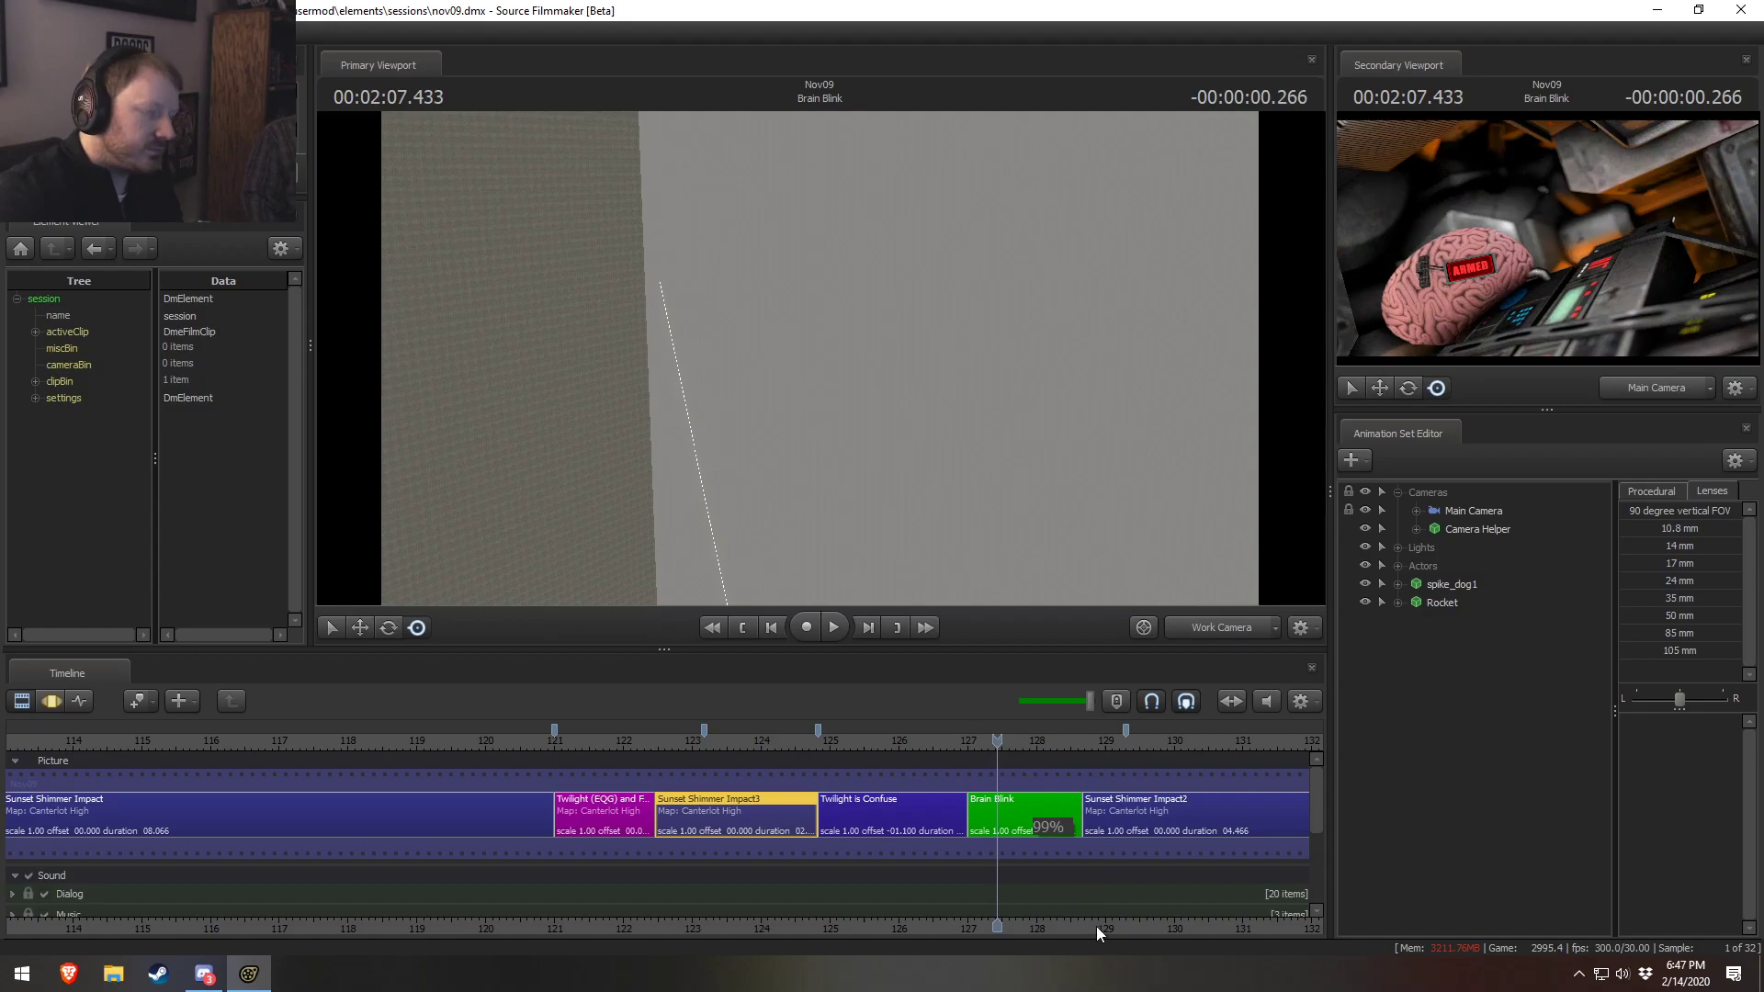
{"action": "left_click_drag", "start_coordinate": [969, 733], "coordinate": [951, 740]}
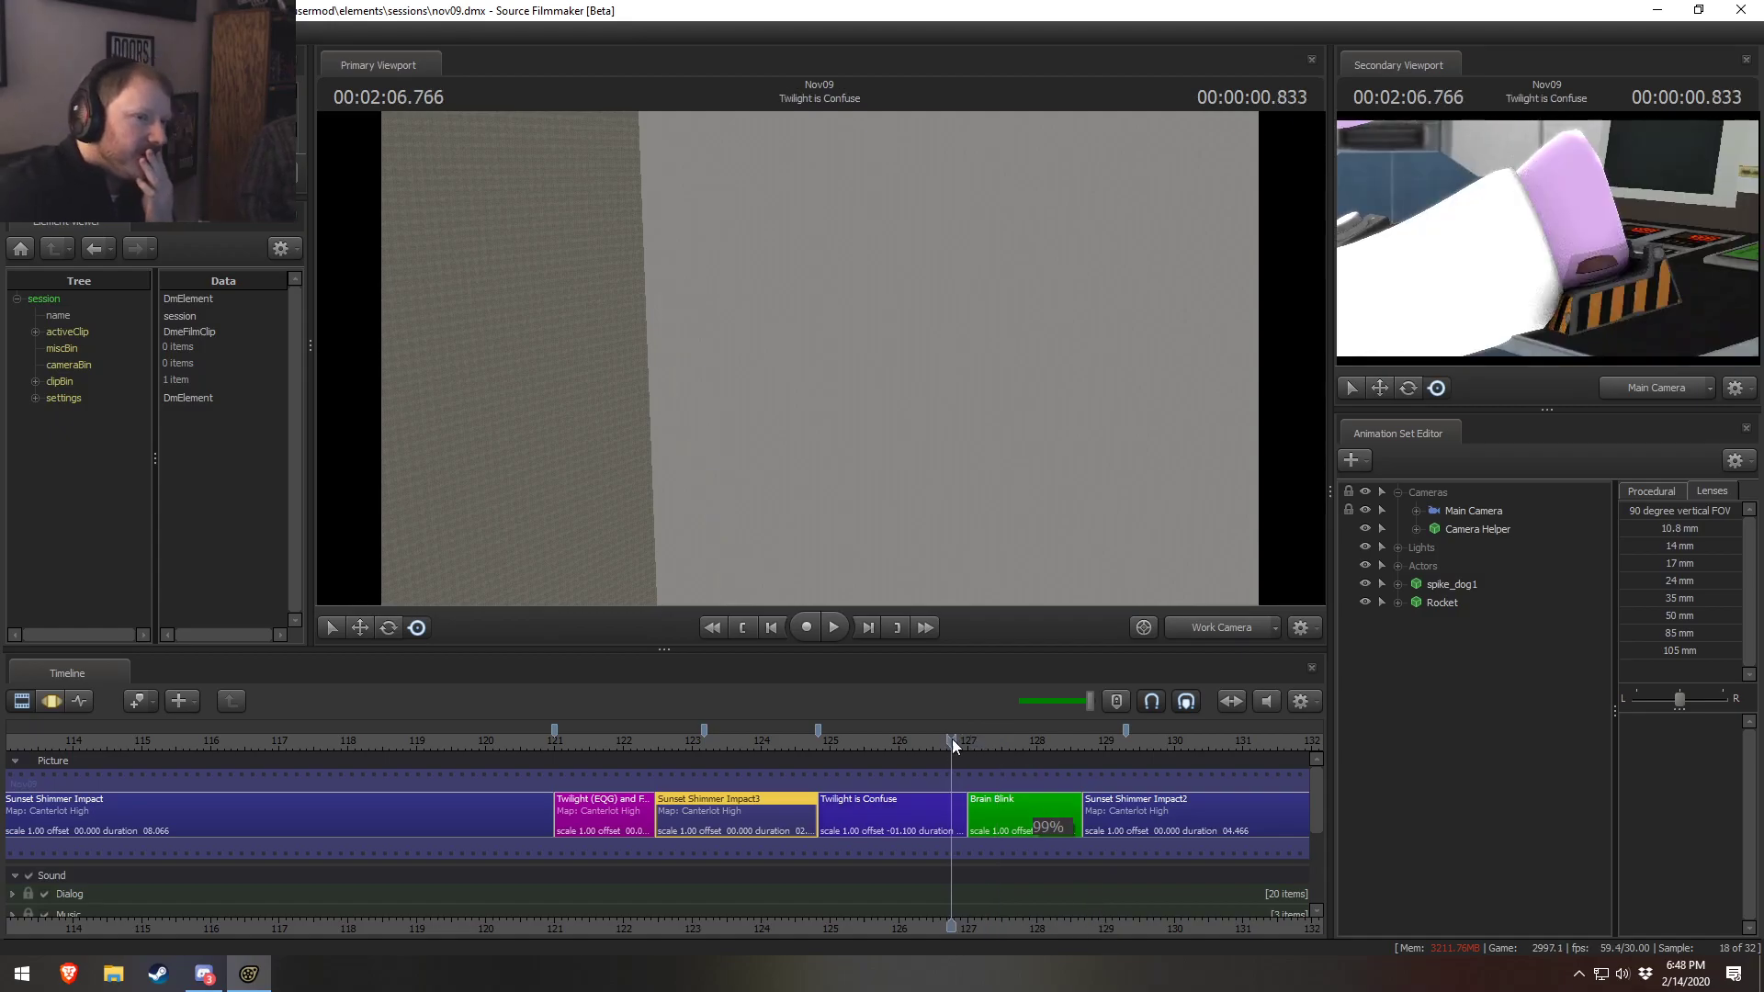
{"action": "left_click", "coordinate": [982, 740]}
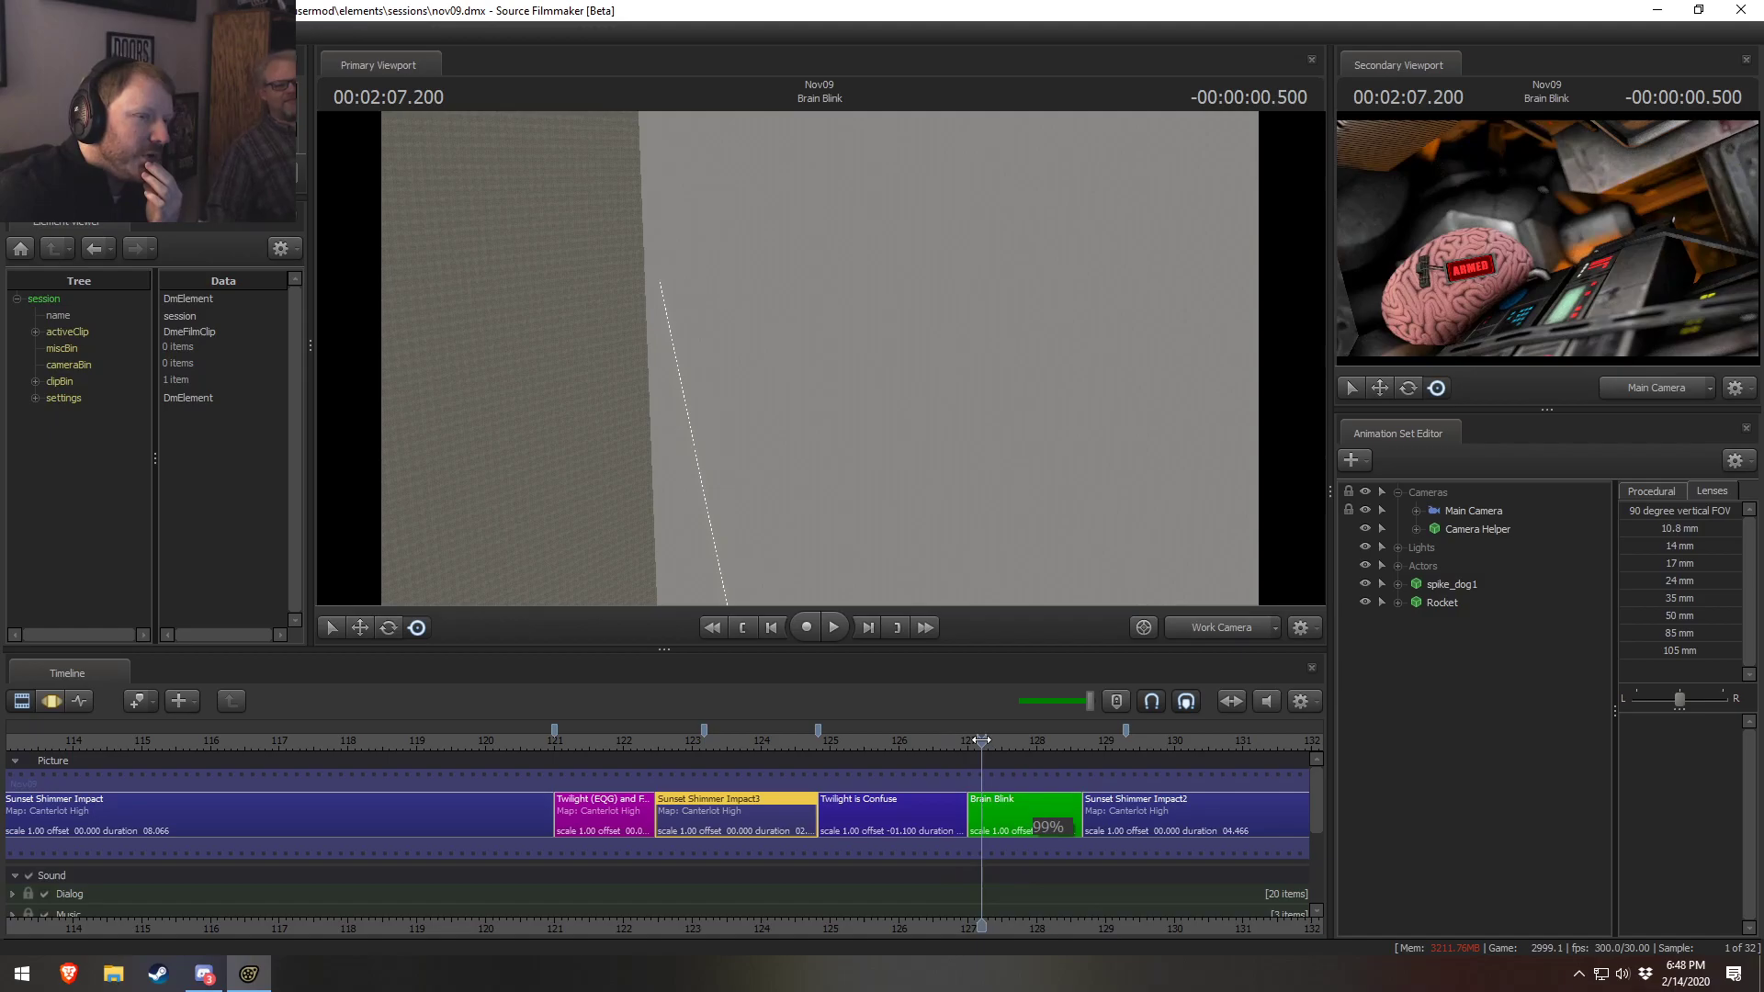
{"action": "left_click_drag", "start_coordinate": [962, 735], "coordinate": [891, 733]}
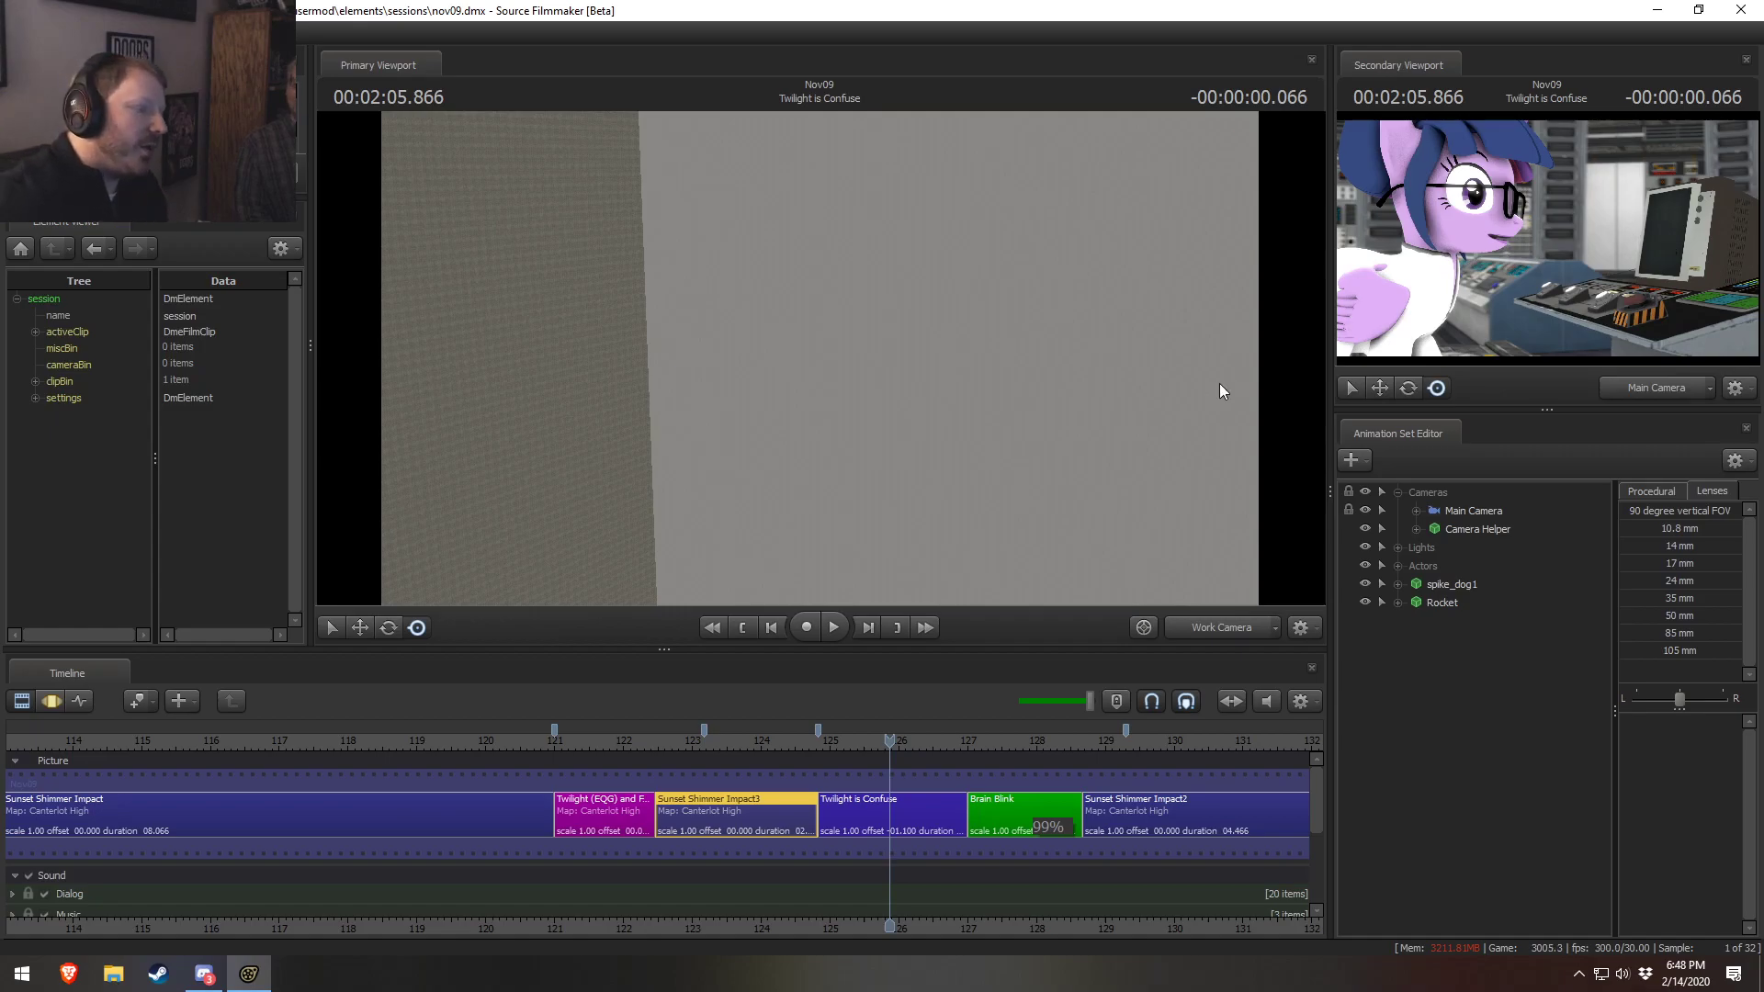
Review the cut from Twilight (EQG) and Friends2 into Sunset Shimmer Impact3, stopping at the start of the latter
{"action": "left_click", "coordinate": [770, 741]}
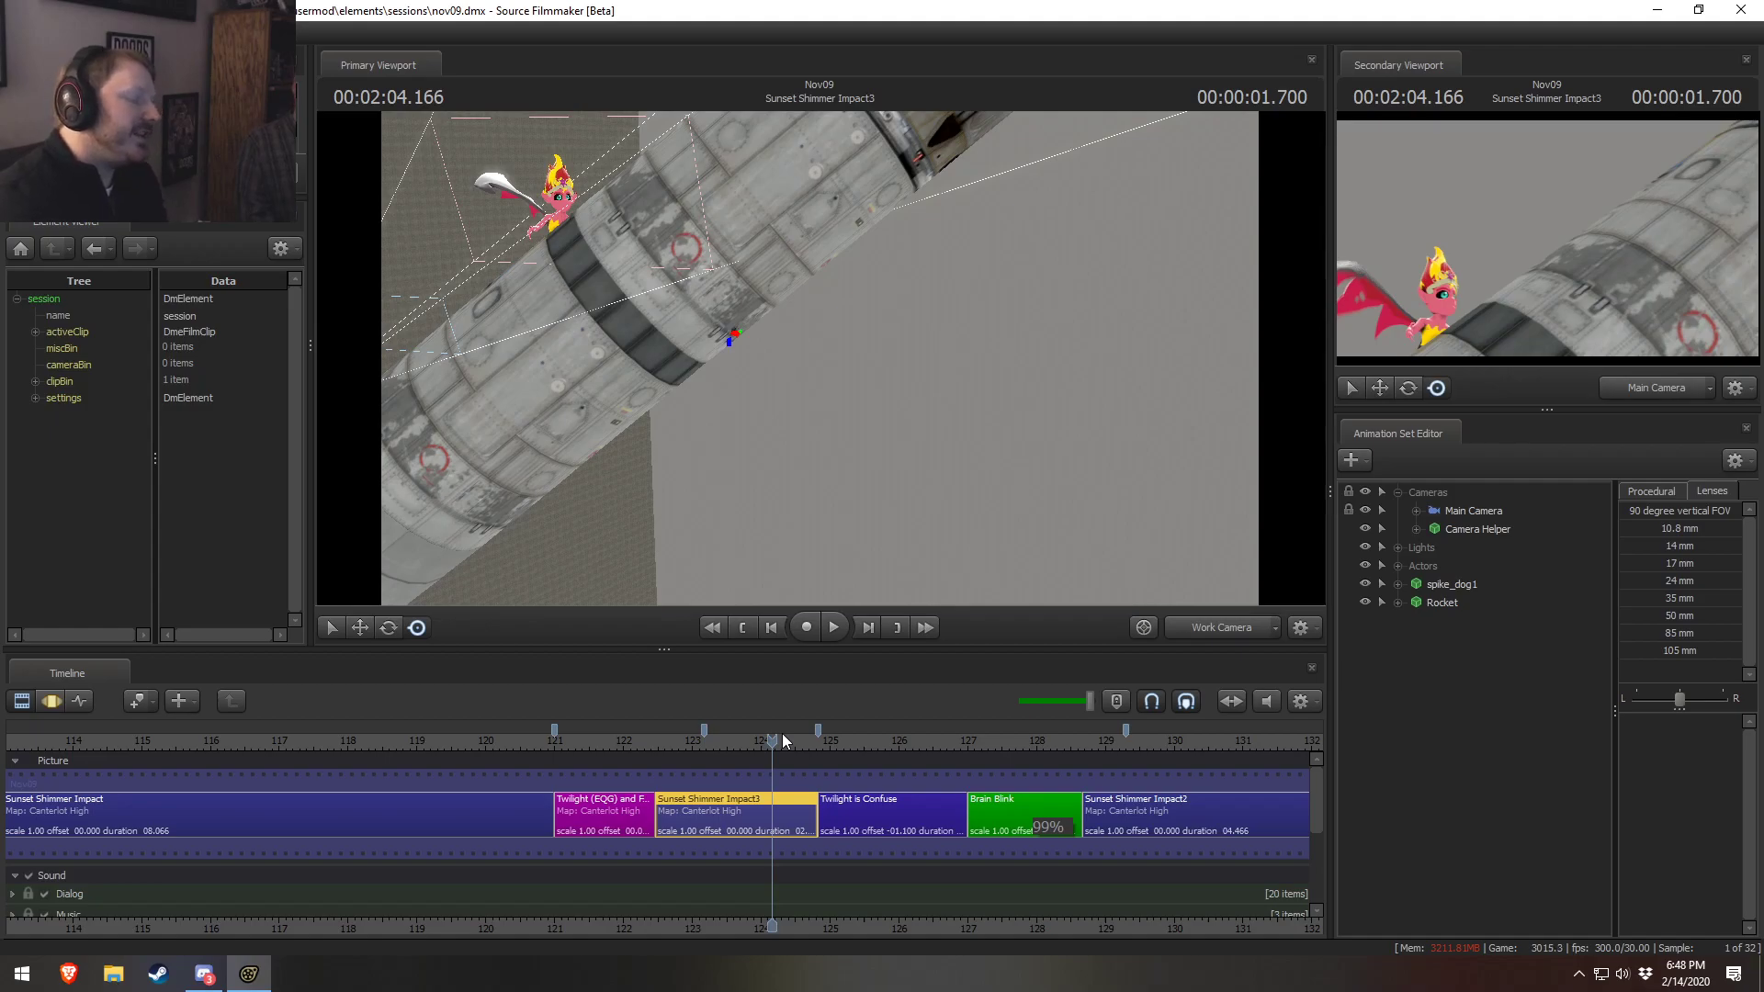
{"action": "left_click", "coordinate": [649, 740]}
{"action": "key", "text": "space"}
{"action": "key", "text": "space"}
{"action": "left_click", "coordinate": [585, 737]}
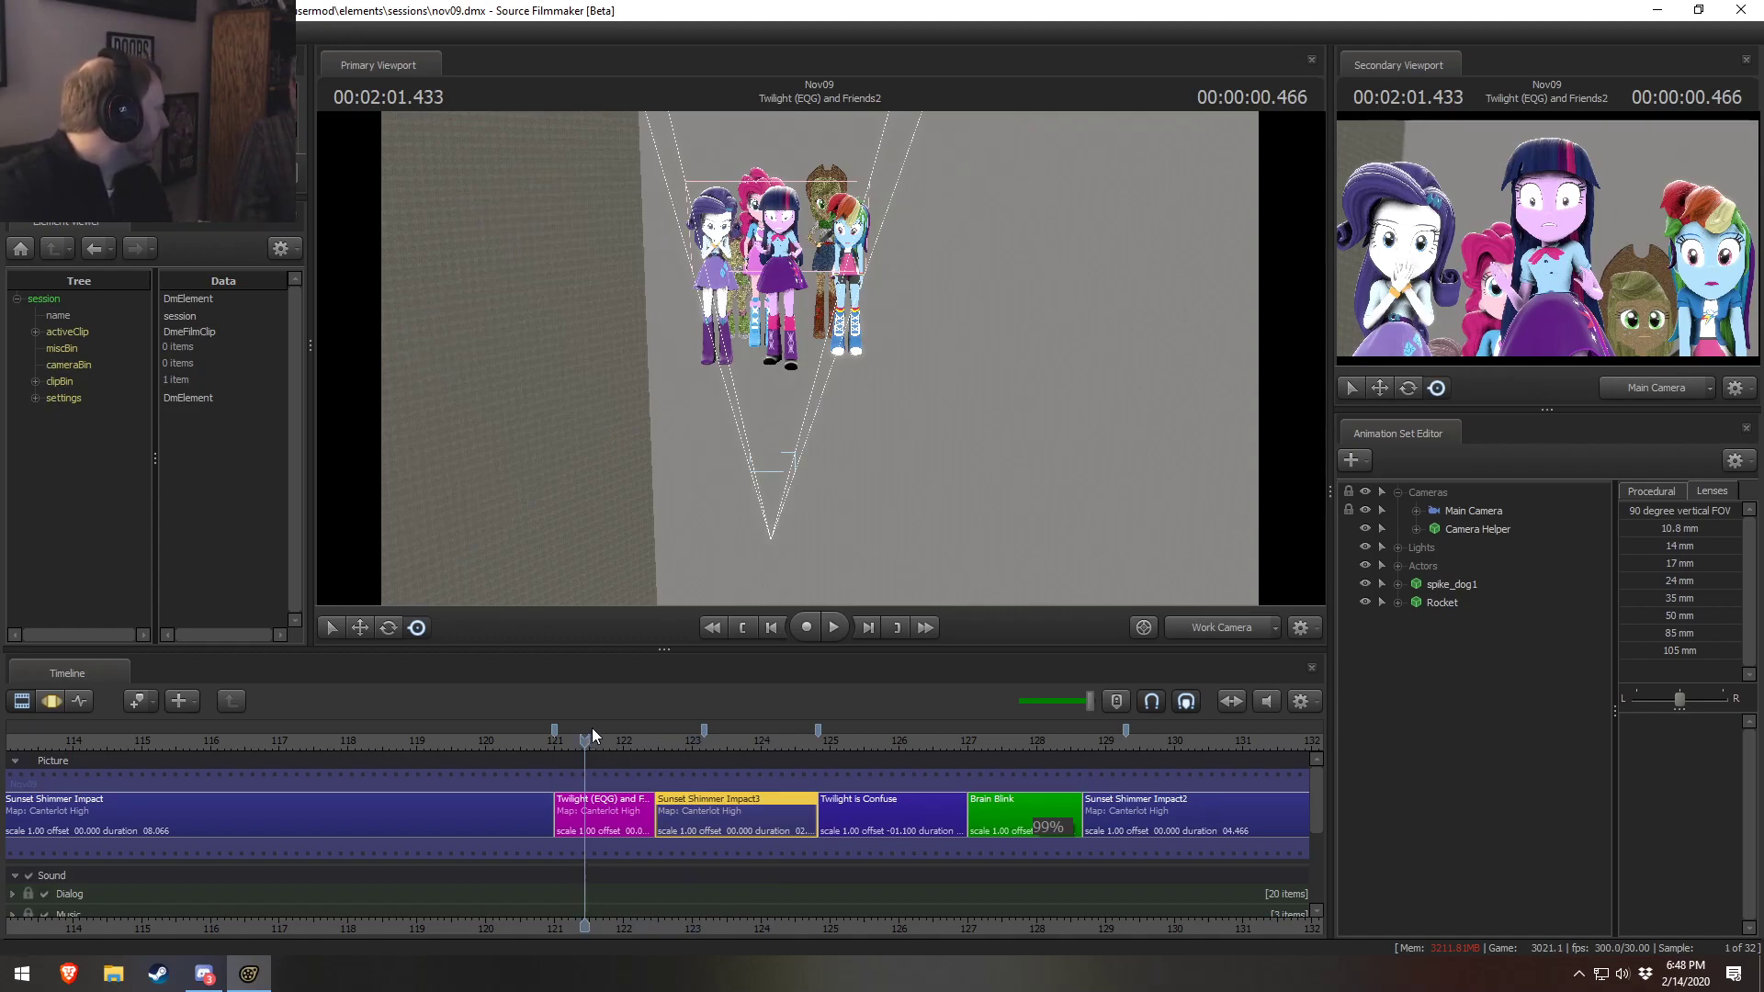
{"action": "left_click", "coordinate": [615, 740]}
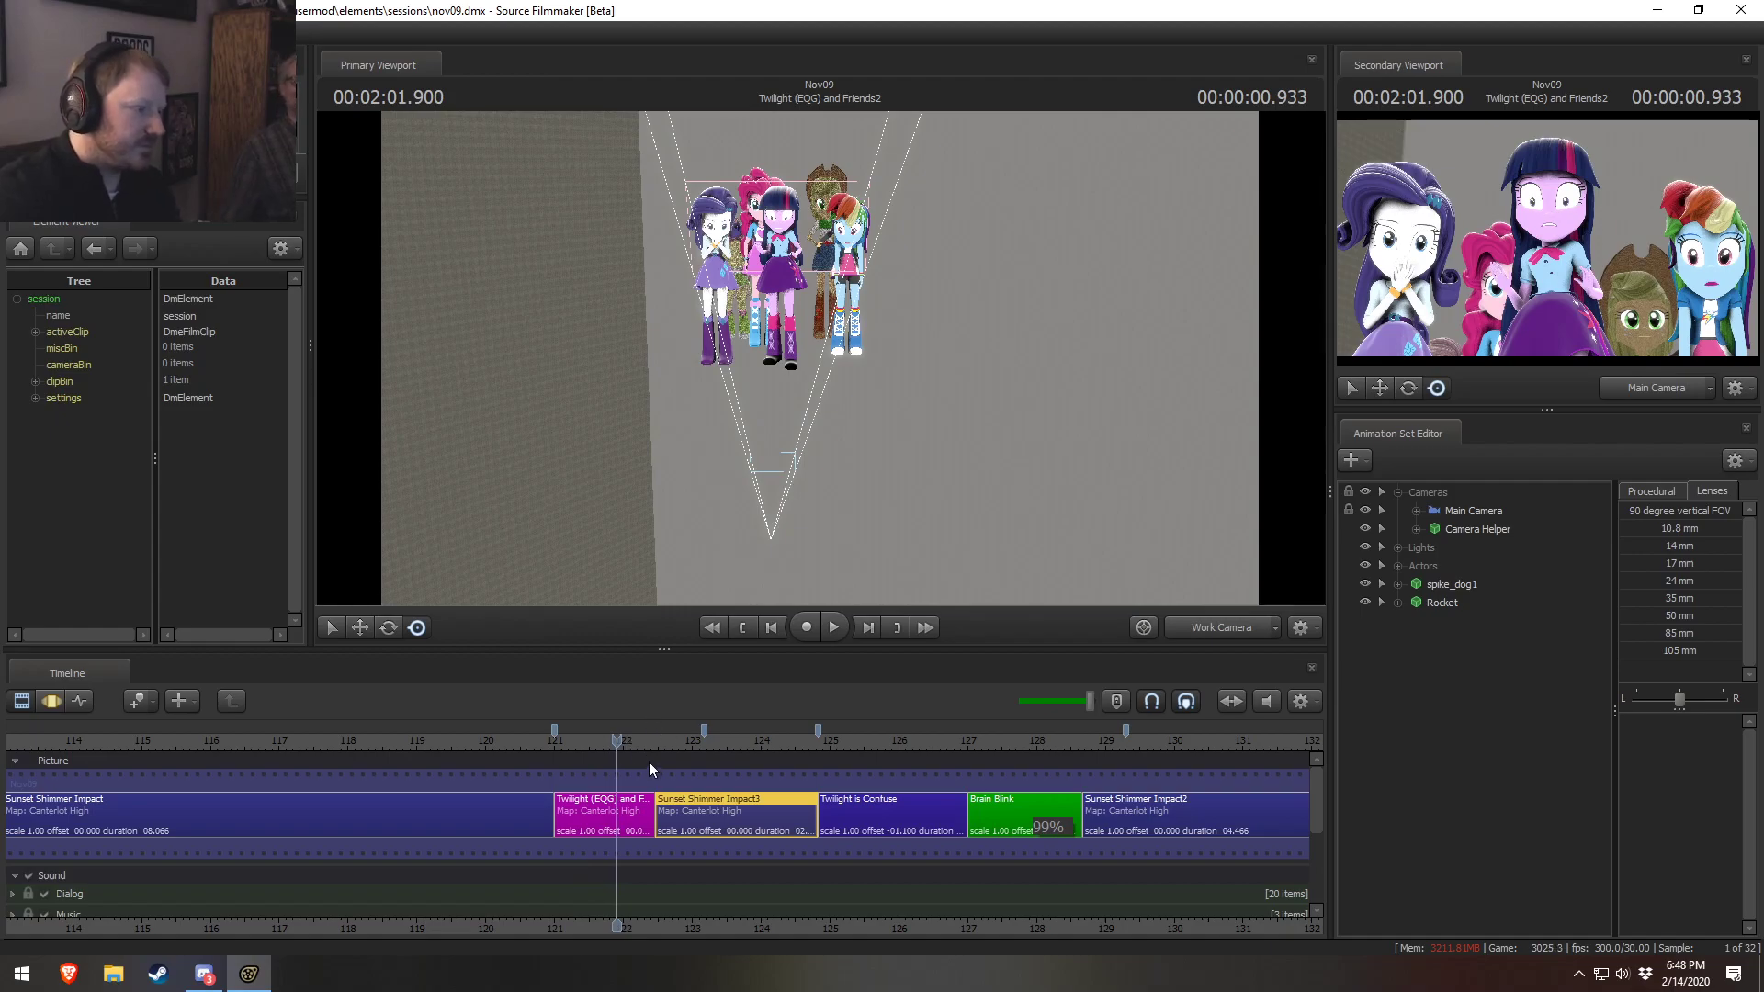
{"action": "left_click", "coordinate": [638, 735]}
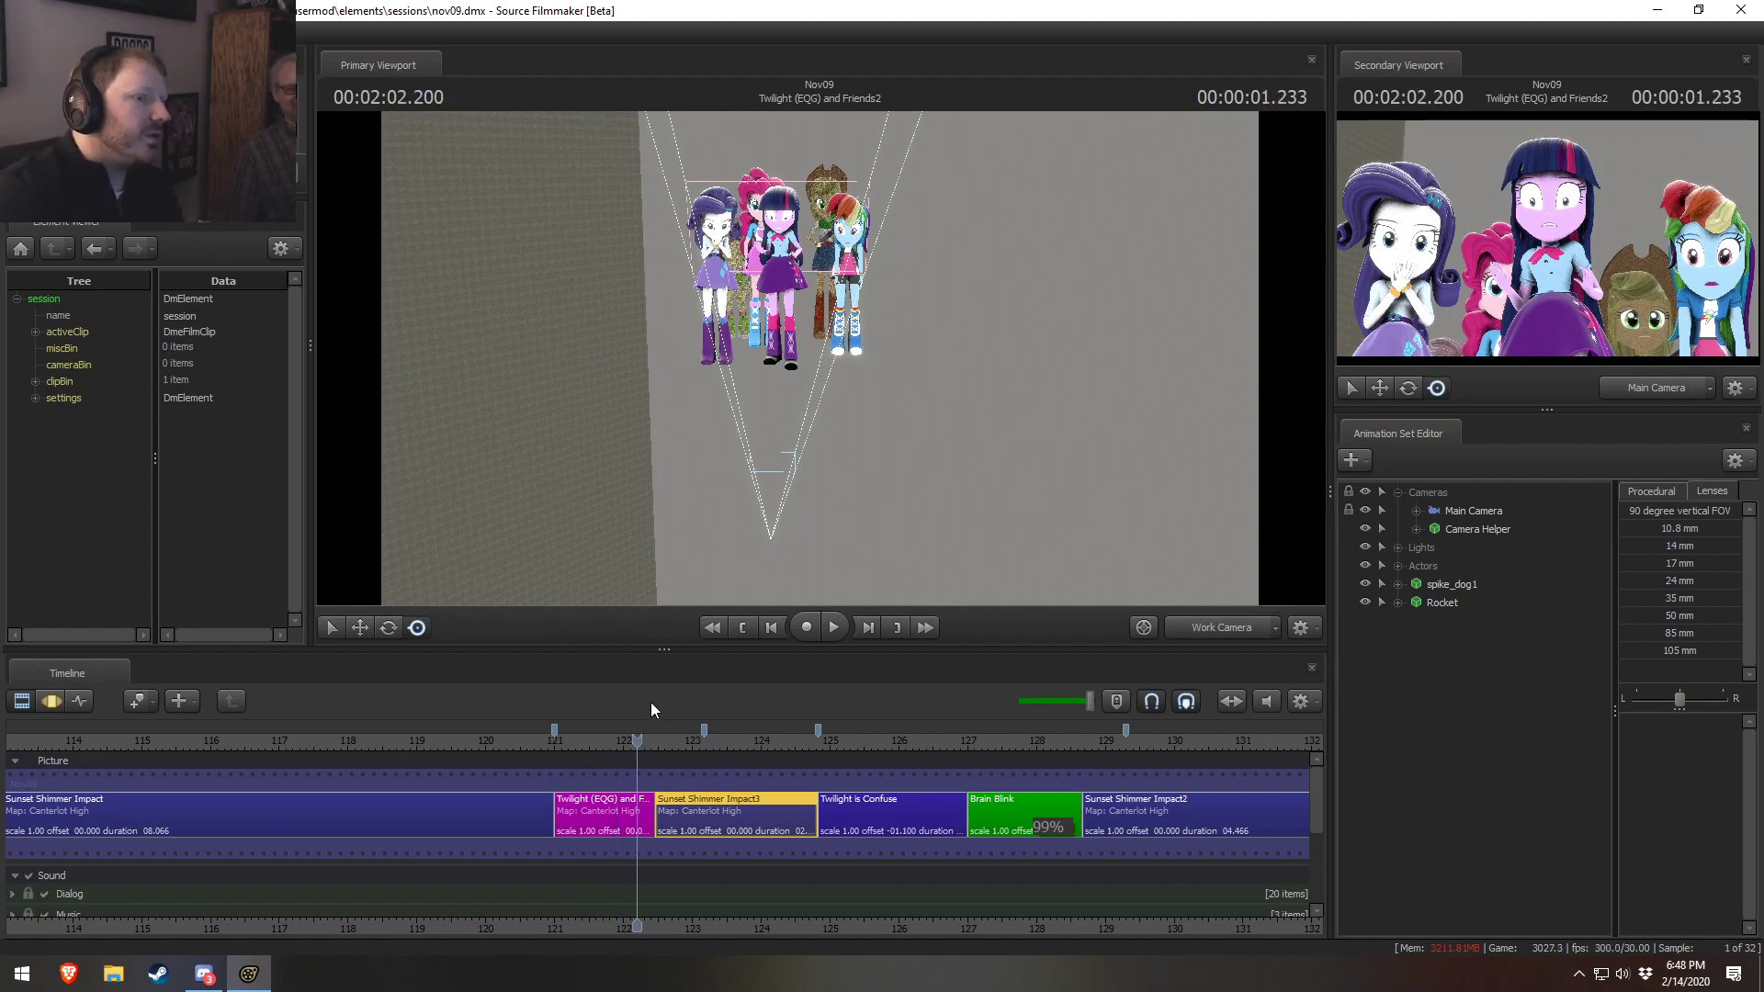
{"action": "left_click_drag", "start_coordinate": [615, 740], "coordinate": [658, 740]}
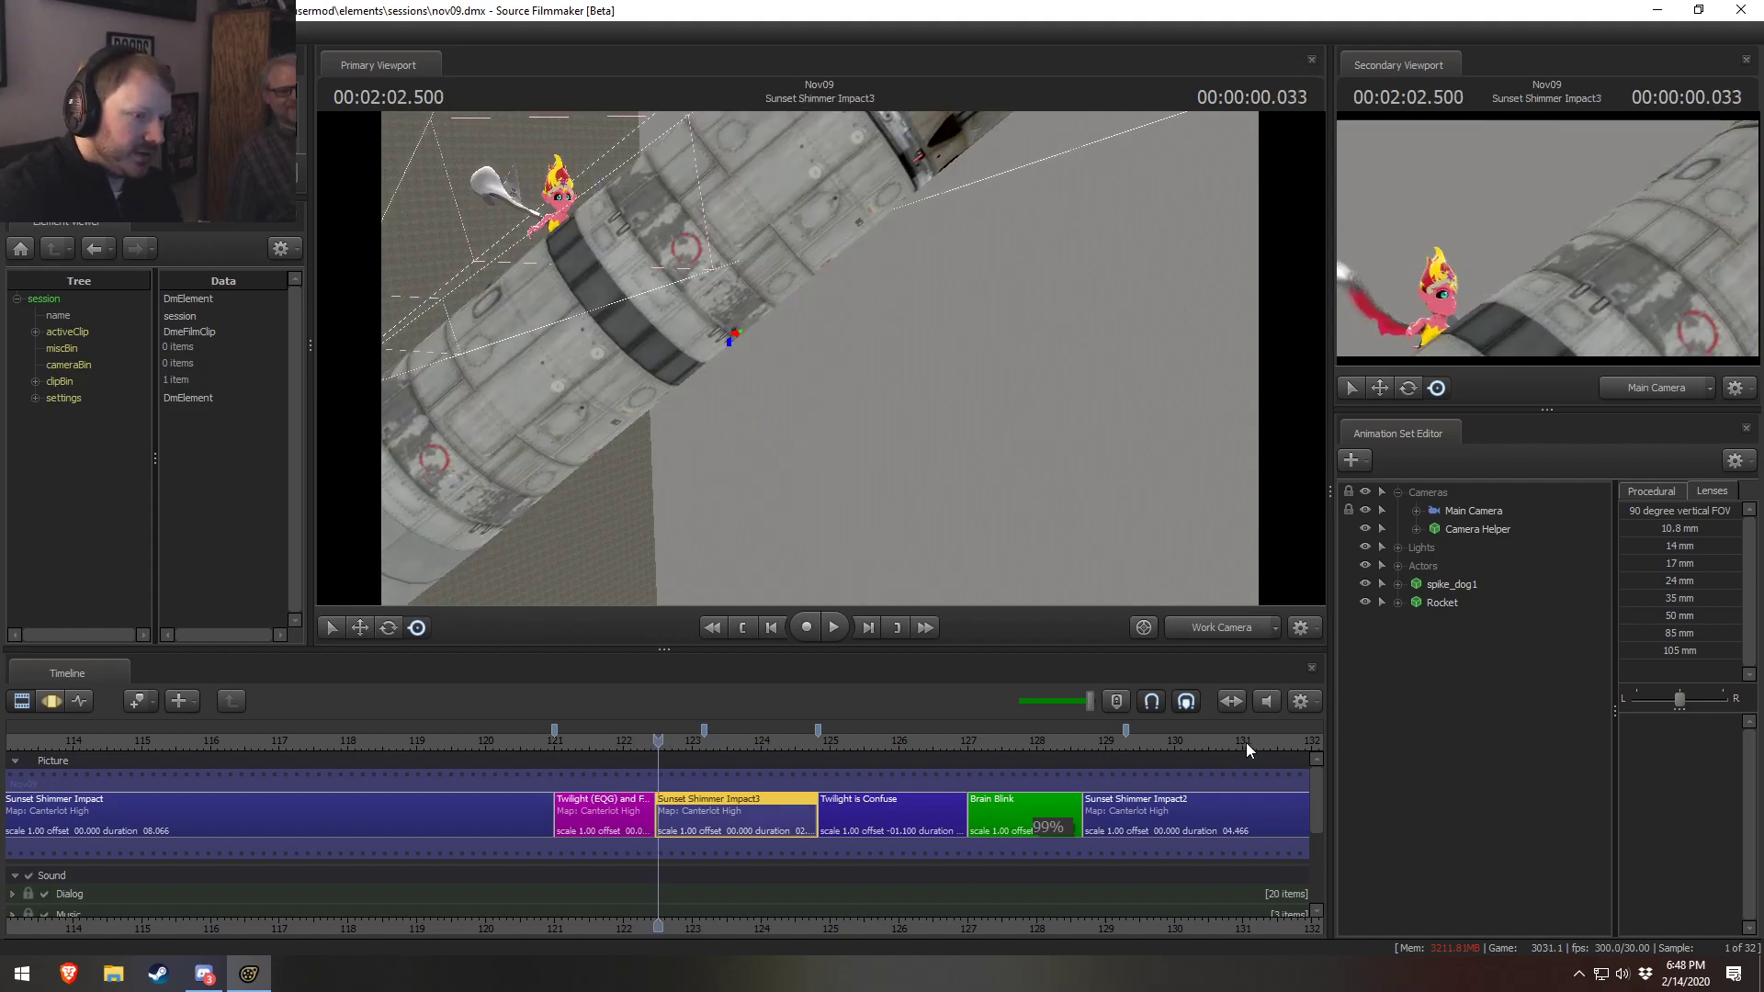
Create a new model animation set in Sunset Shimmer Impact3 from ground\ground2.mdl, filtering the models by "ground"
{"action": "left_click", "coordinate": [1211, 634], "text": "ctrl"}
{"action": "key", "text": "s"}
{"action": "left_click_drag", "start_coordinate": [992, 441], "coordinate": [974, 478]}
{"action": "right_click", "coordinate": [1454, 710]}
{"action": "left_click", "coordinate": [707, 823]}
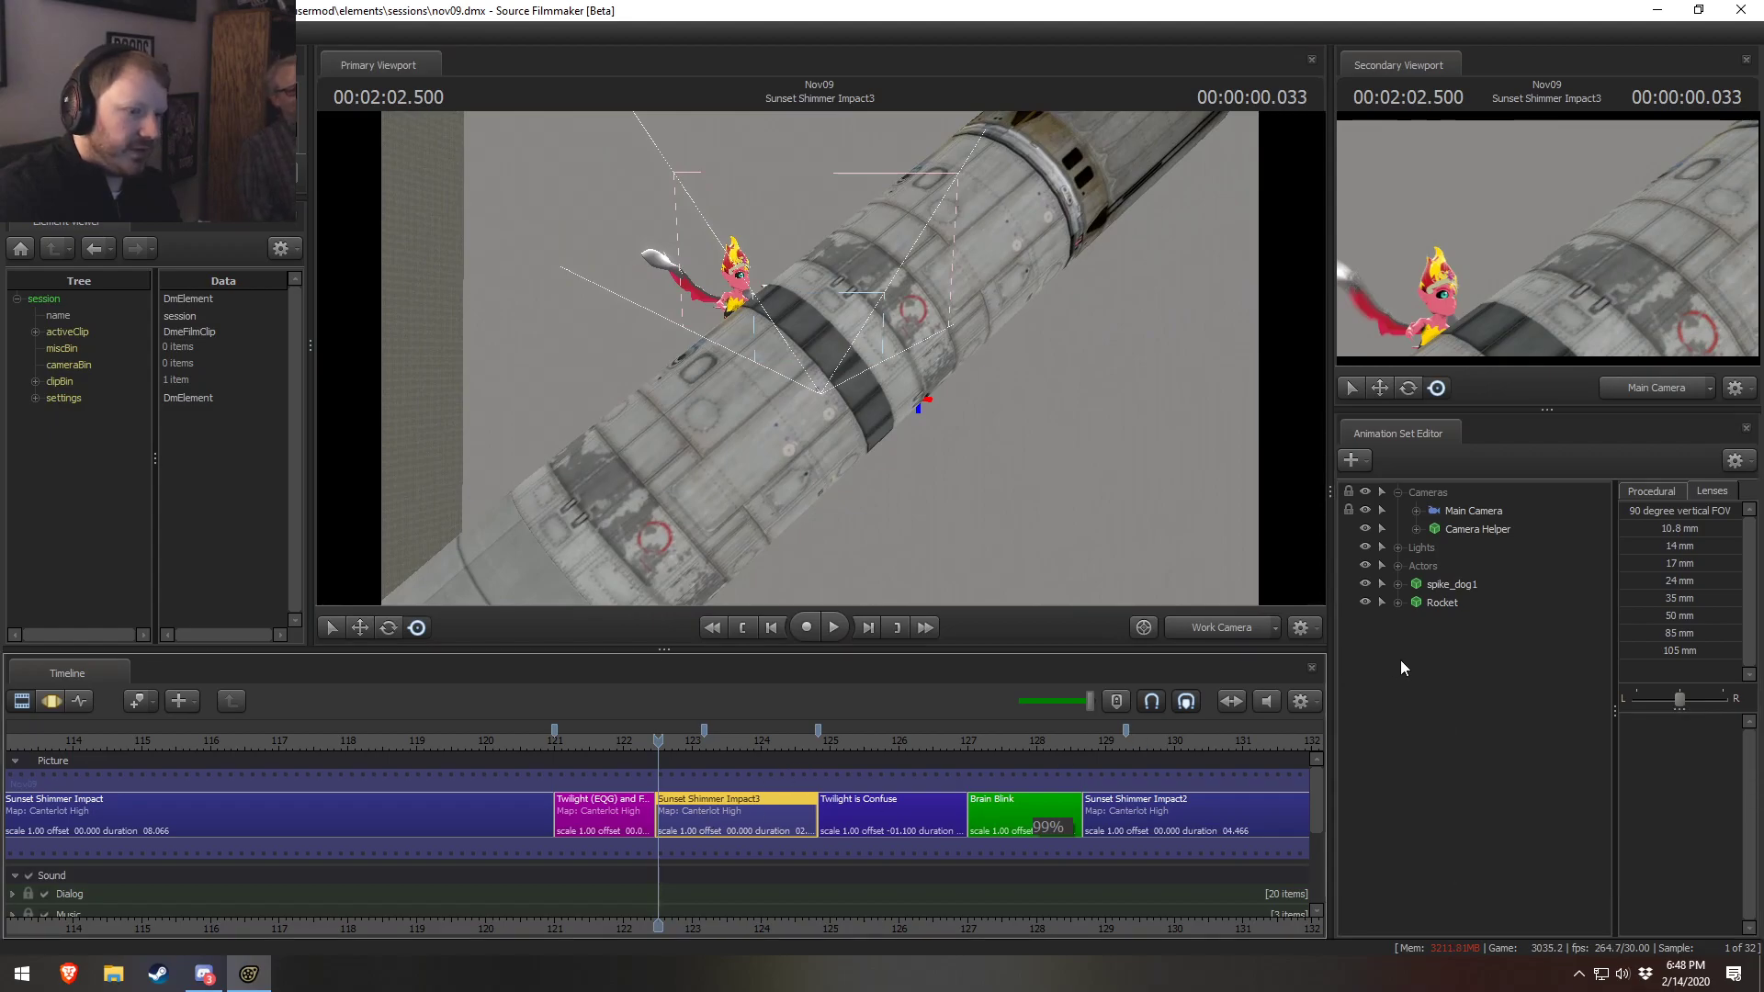
{"action": "right_click", "coordinate": [1401, 664]}
{"action": "right_click", "coordinate": [1447, 641]}
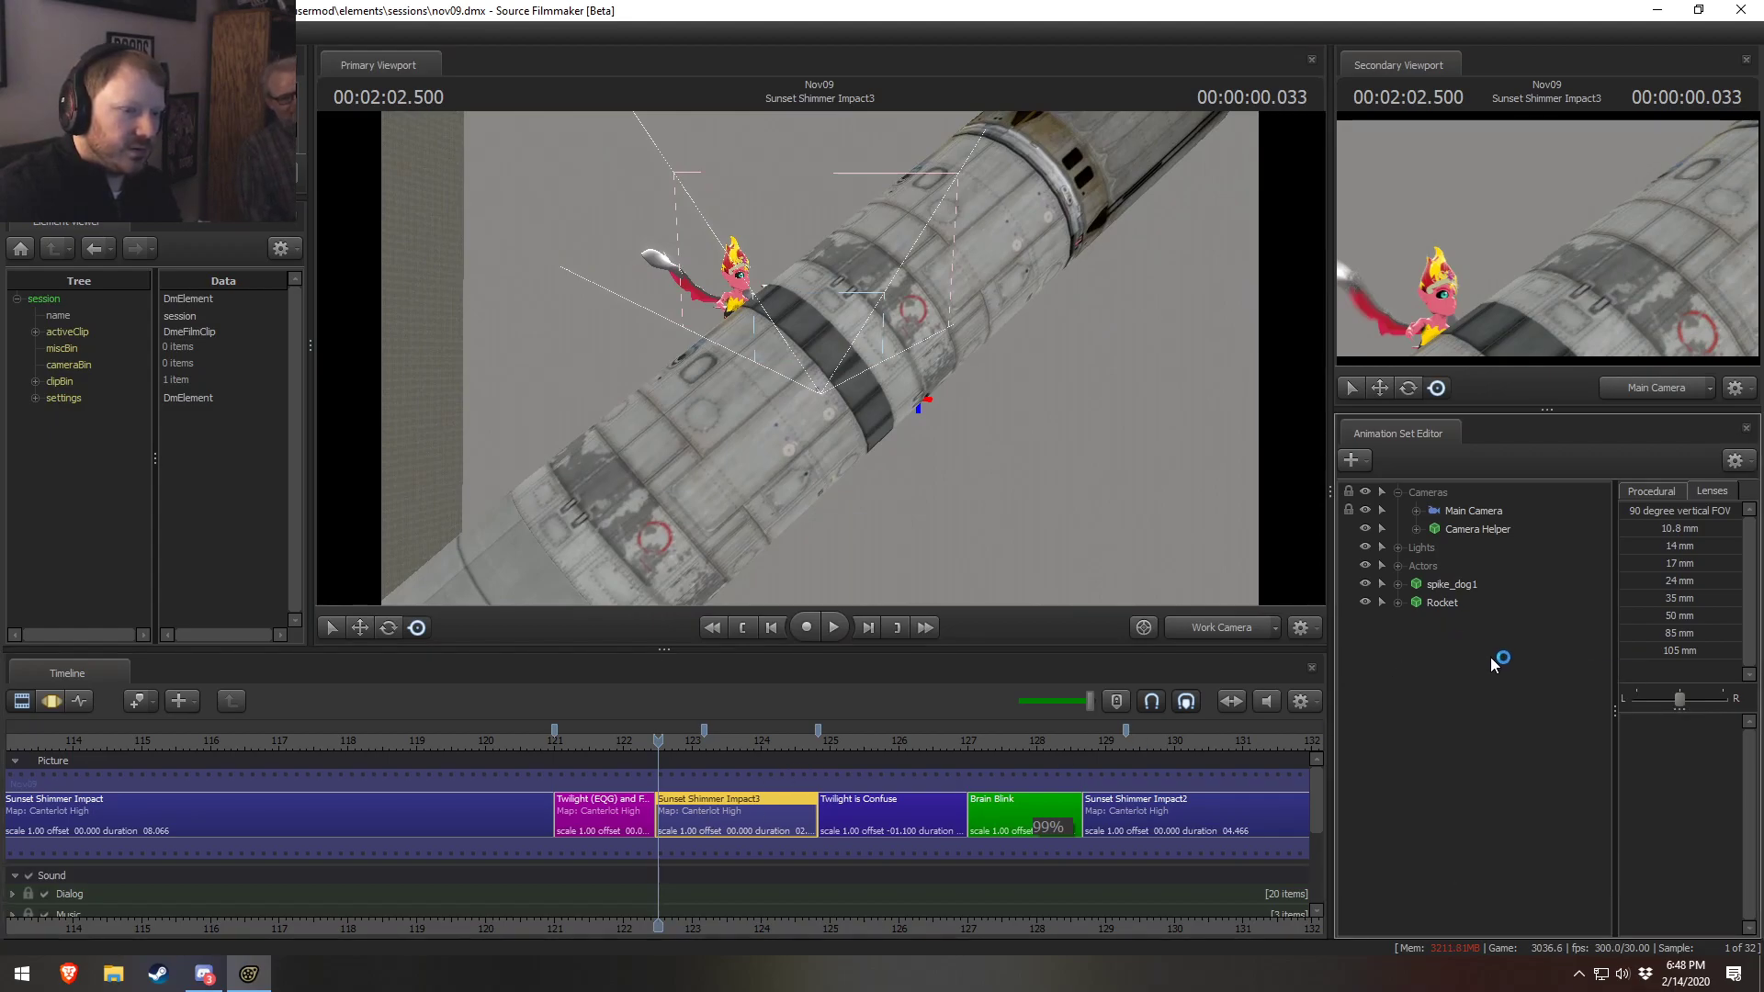
{"action": "left_click", "coordinate": [1554, 683]}
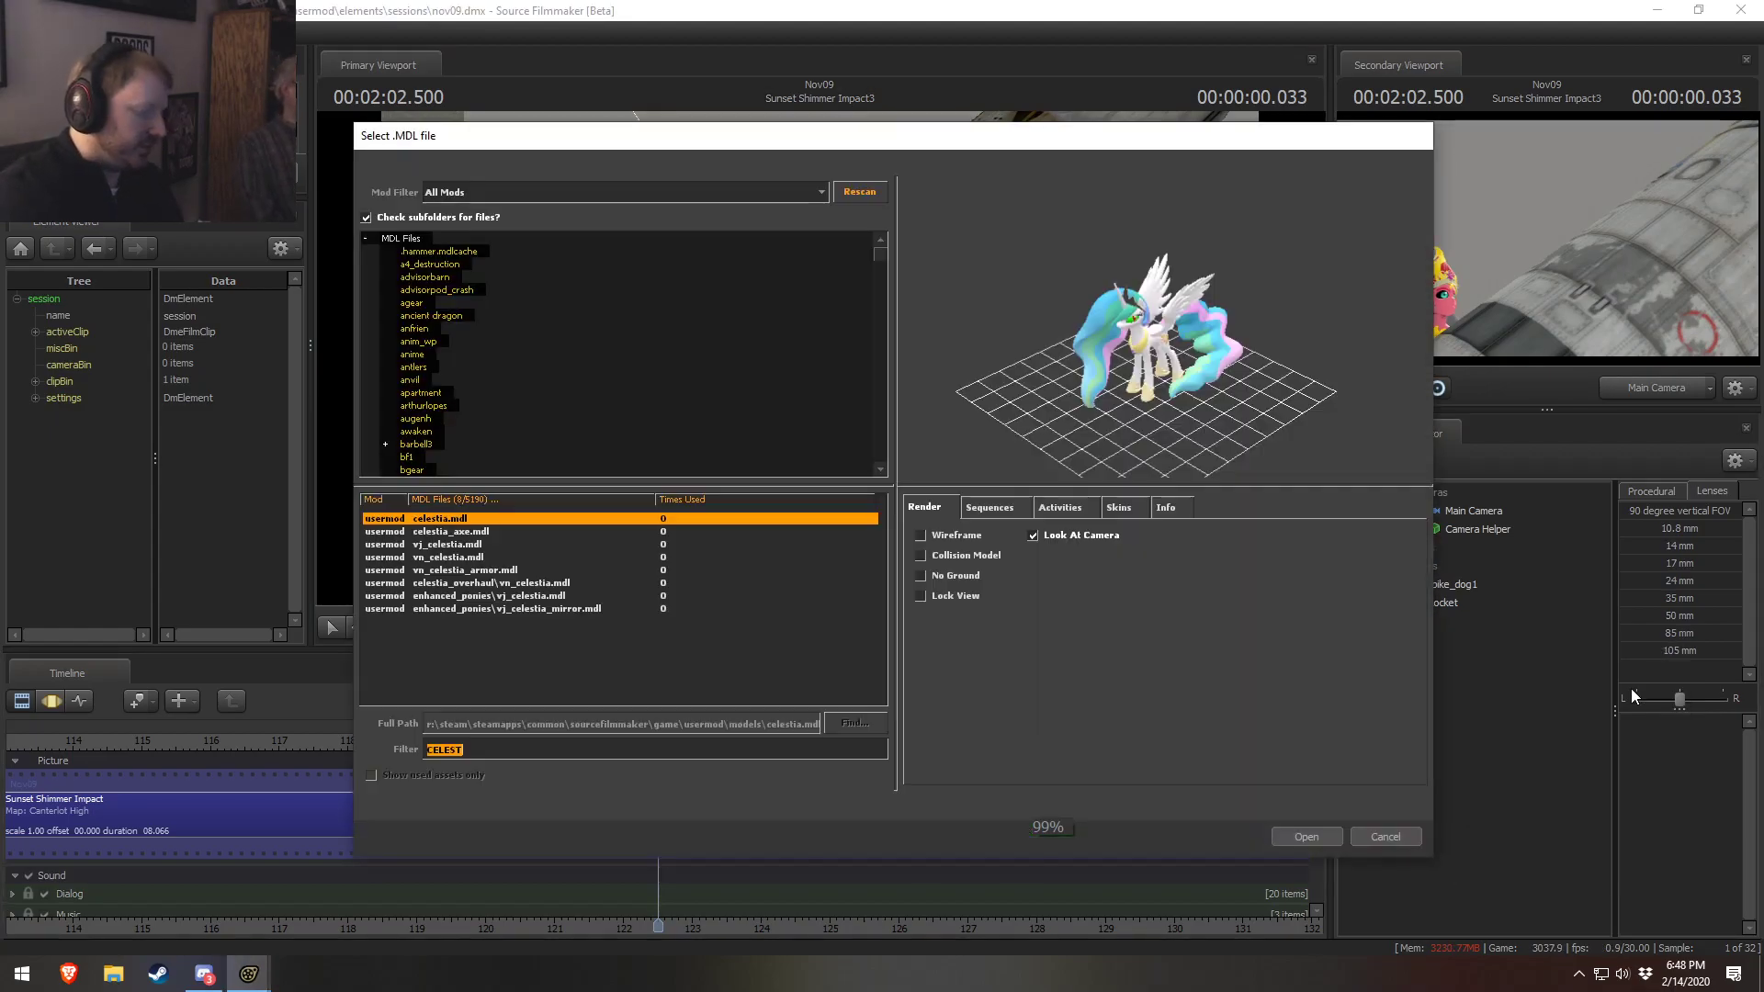
{"action": "type", "text": "ground"}
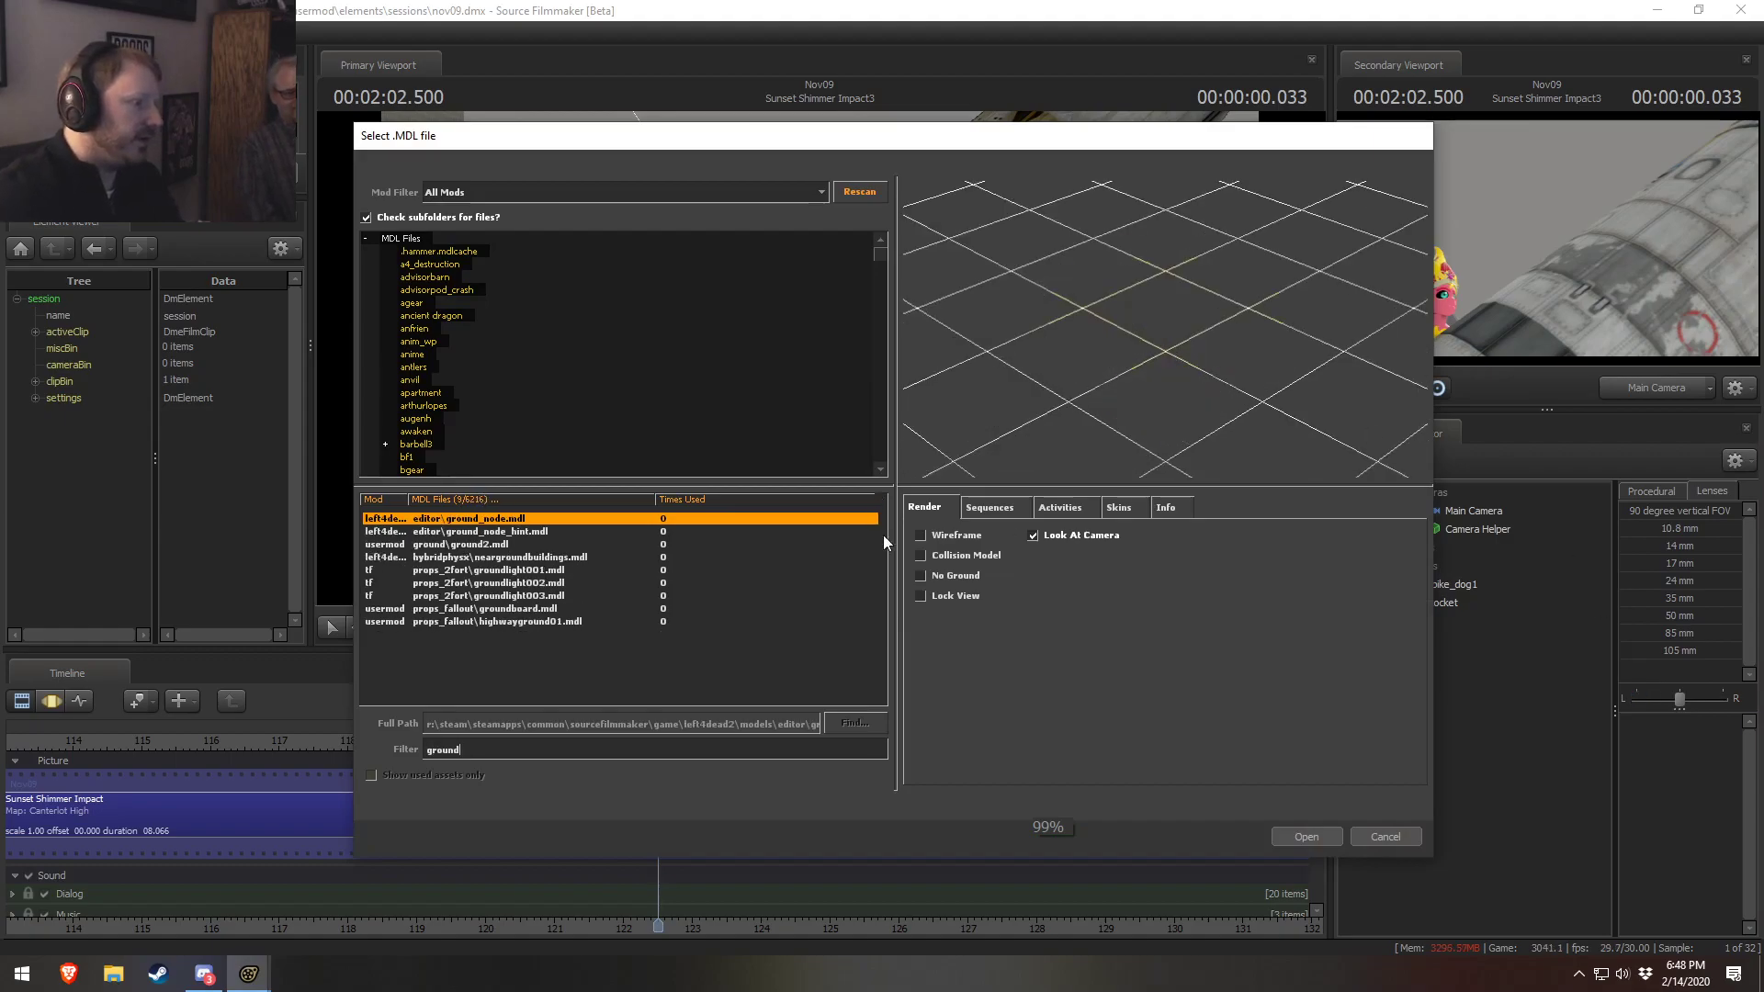
{"action": "left_click", "coordinate": [585, 545]}
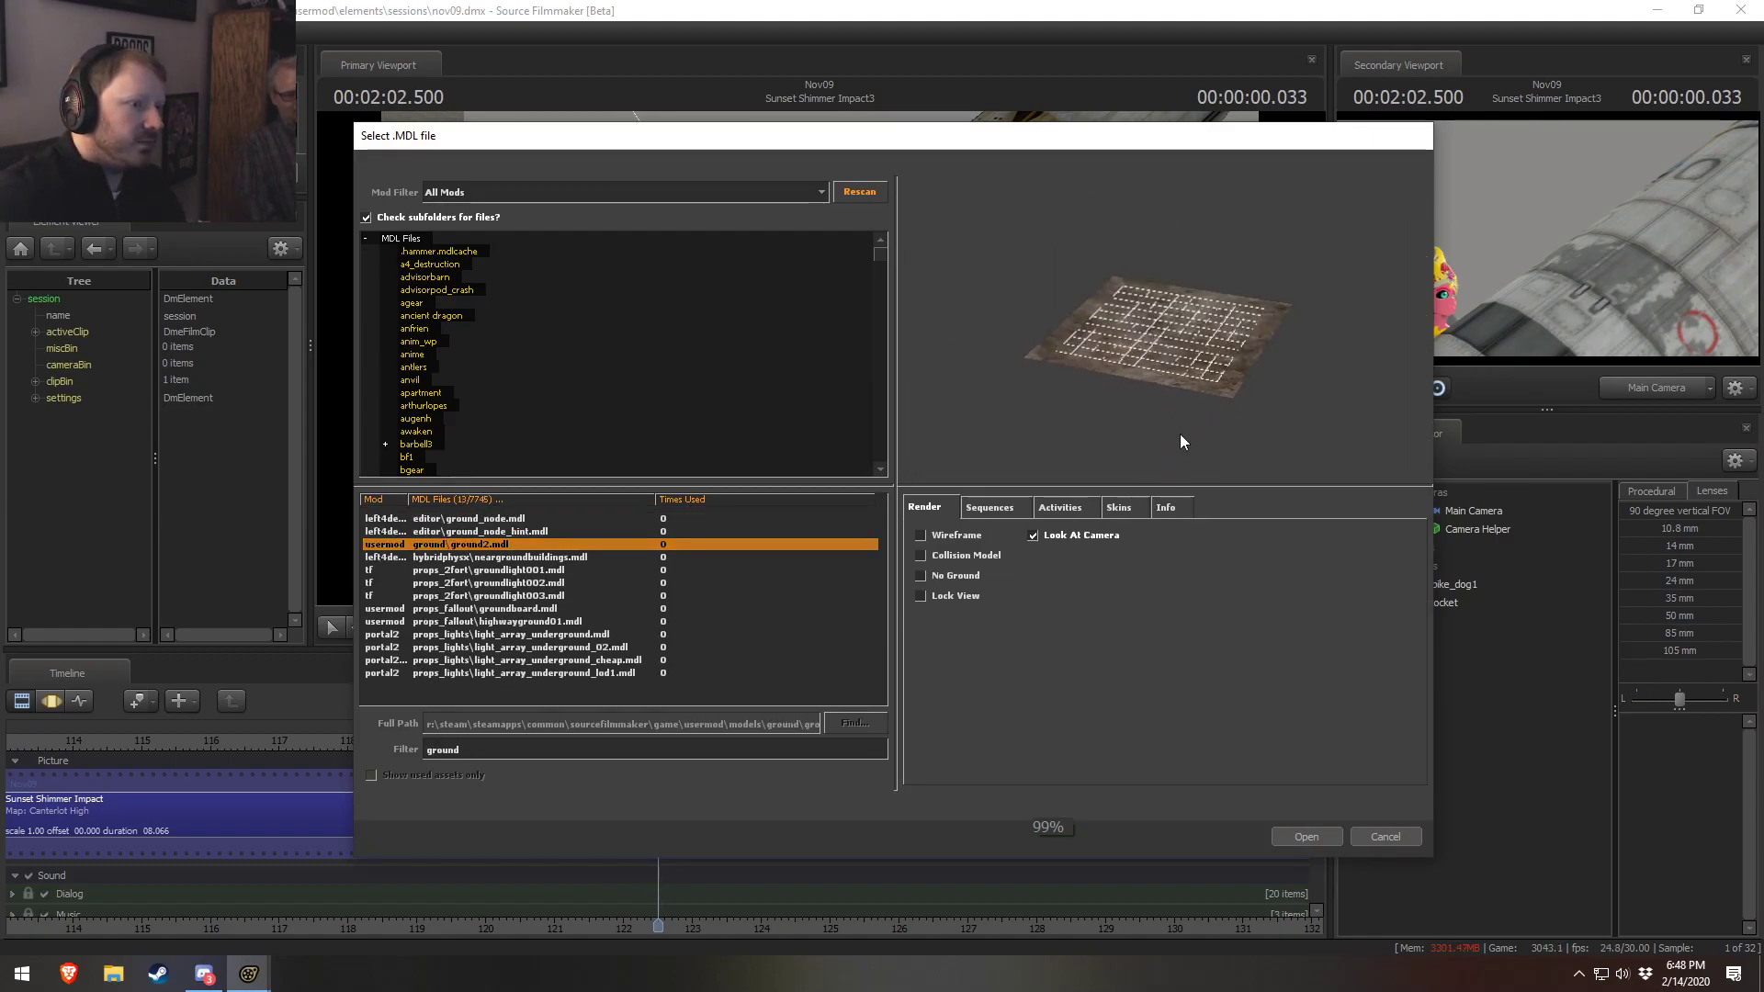
{"action": "left_click", "coordinate": [1316, 837]}
Select the new ground model in the Motion Editor and move it down beneath Sunset Shimmer and the rocket
{"action": "left_click", "coordinate": [1464, 621]}
{"action": "left_click_drag", "start_coordinate": [873, 386], "coordinate": [823, 366]}
{"action": "key", "text": "F3"}
{"action": "key", "text": "w"}
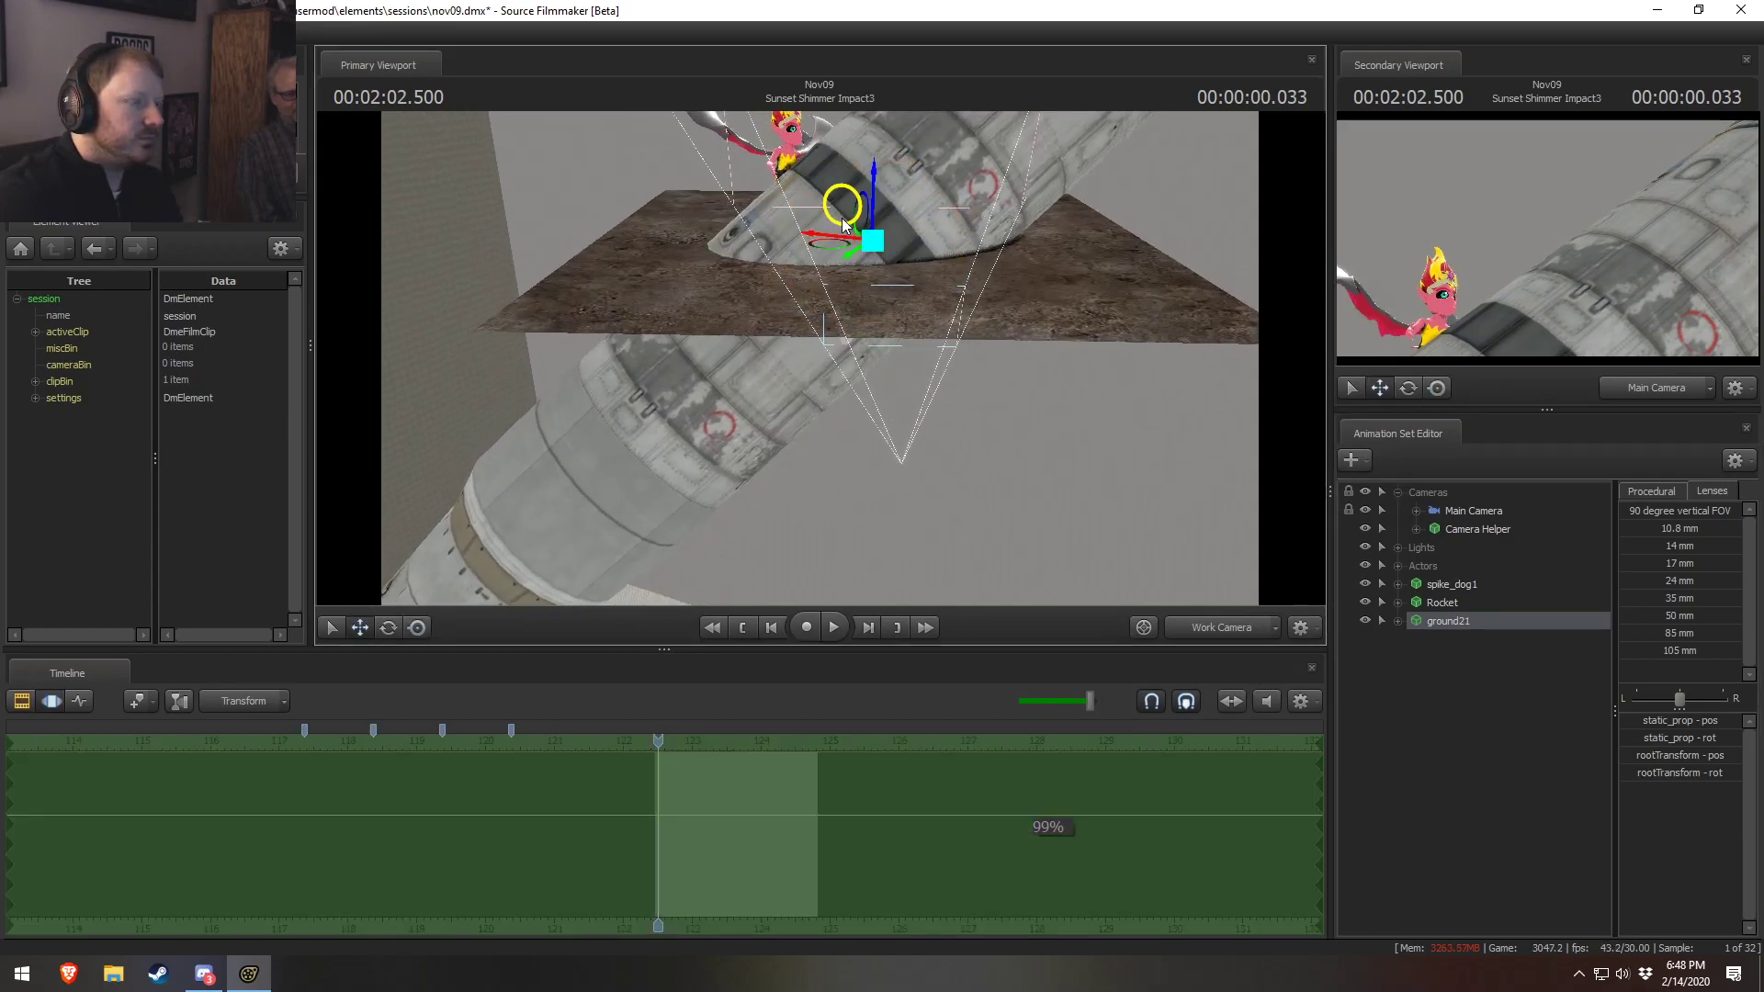
{"action": "left_click_drag", "start_coordinate": [821, 253], "coordinate": [856, 302]}
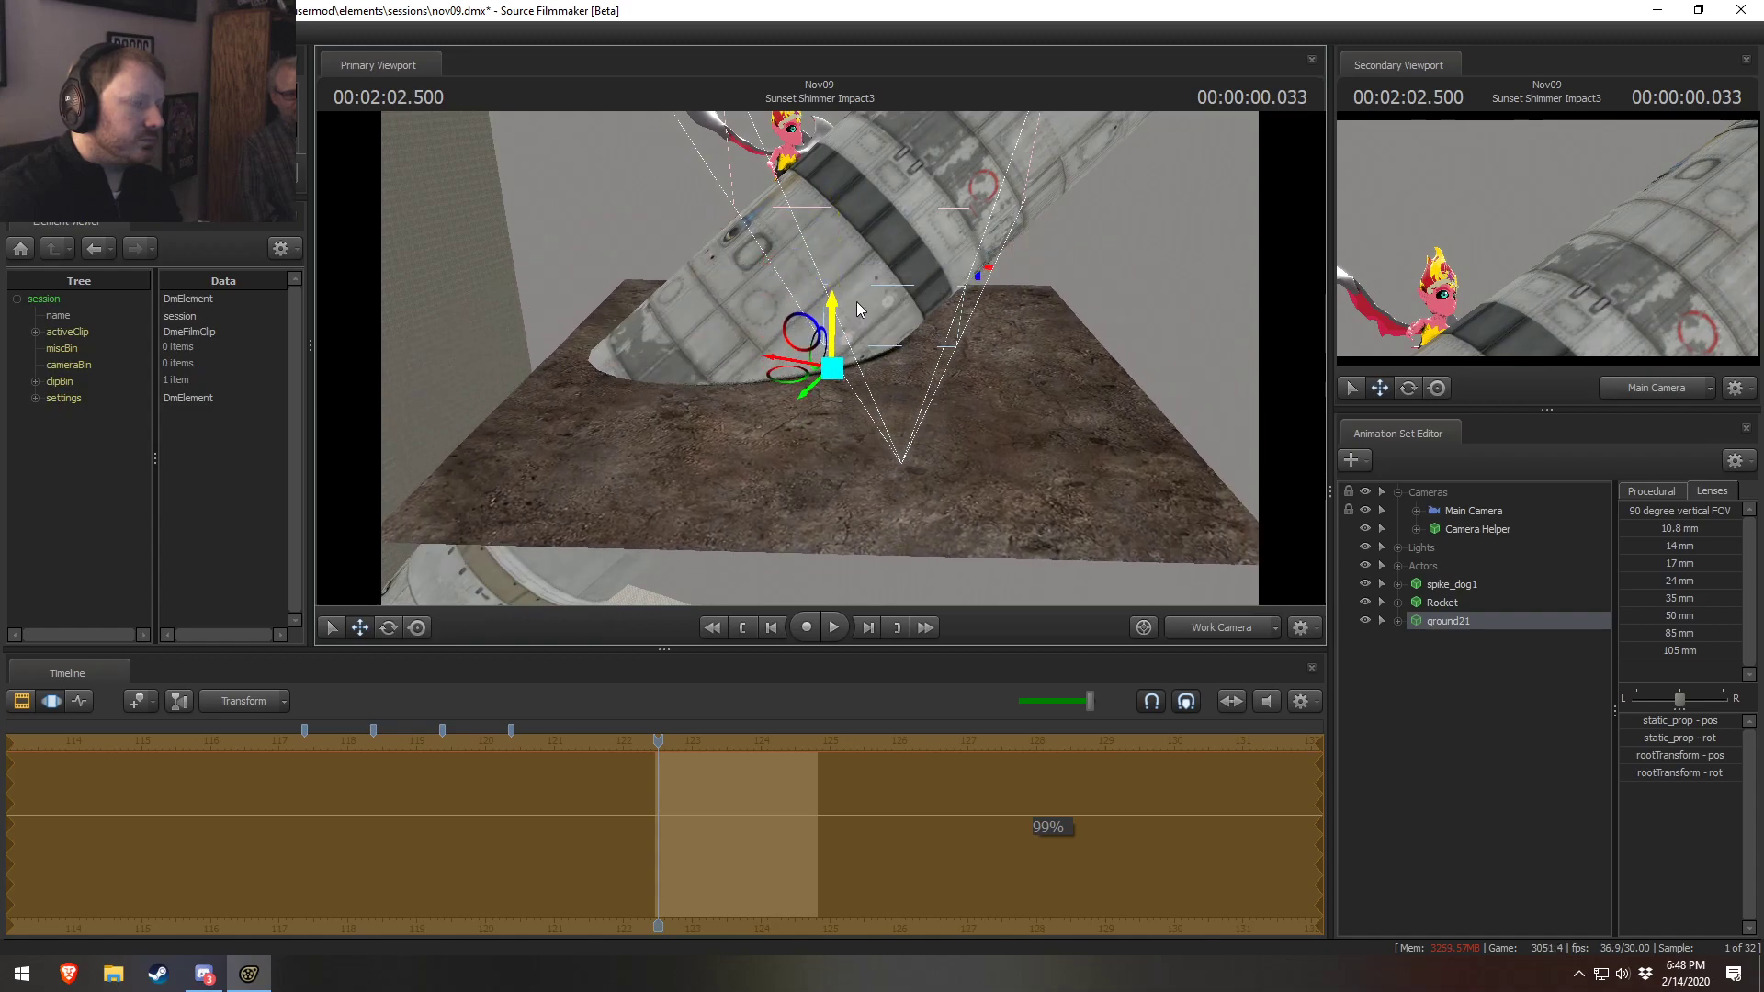
Expand the Actors group, select Sunset Shimmer and move and rotate her so only her legs stick out from under the rocket
{"action": "left_click", "coordinate": [1399, 566]}
{"action": "left_click", "coordinate": [1455, 586]}
{"action": "left_click_drag", "start_coordinate": [869, 354], "coordinate": [795, 342], "text": "alt"}
{"action": "key", "text": "e"}
{"action": "key", "text": "w"}
{"action": "key", "text": "e"}
{"action": "key", "text": "w"}
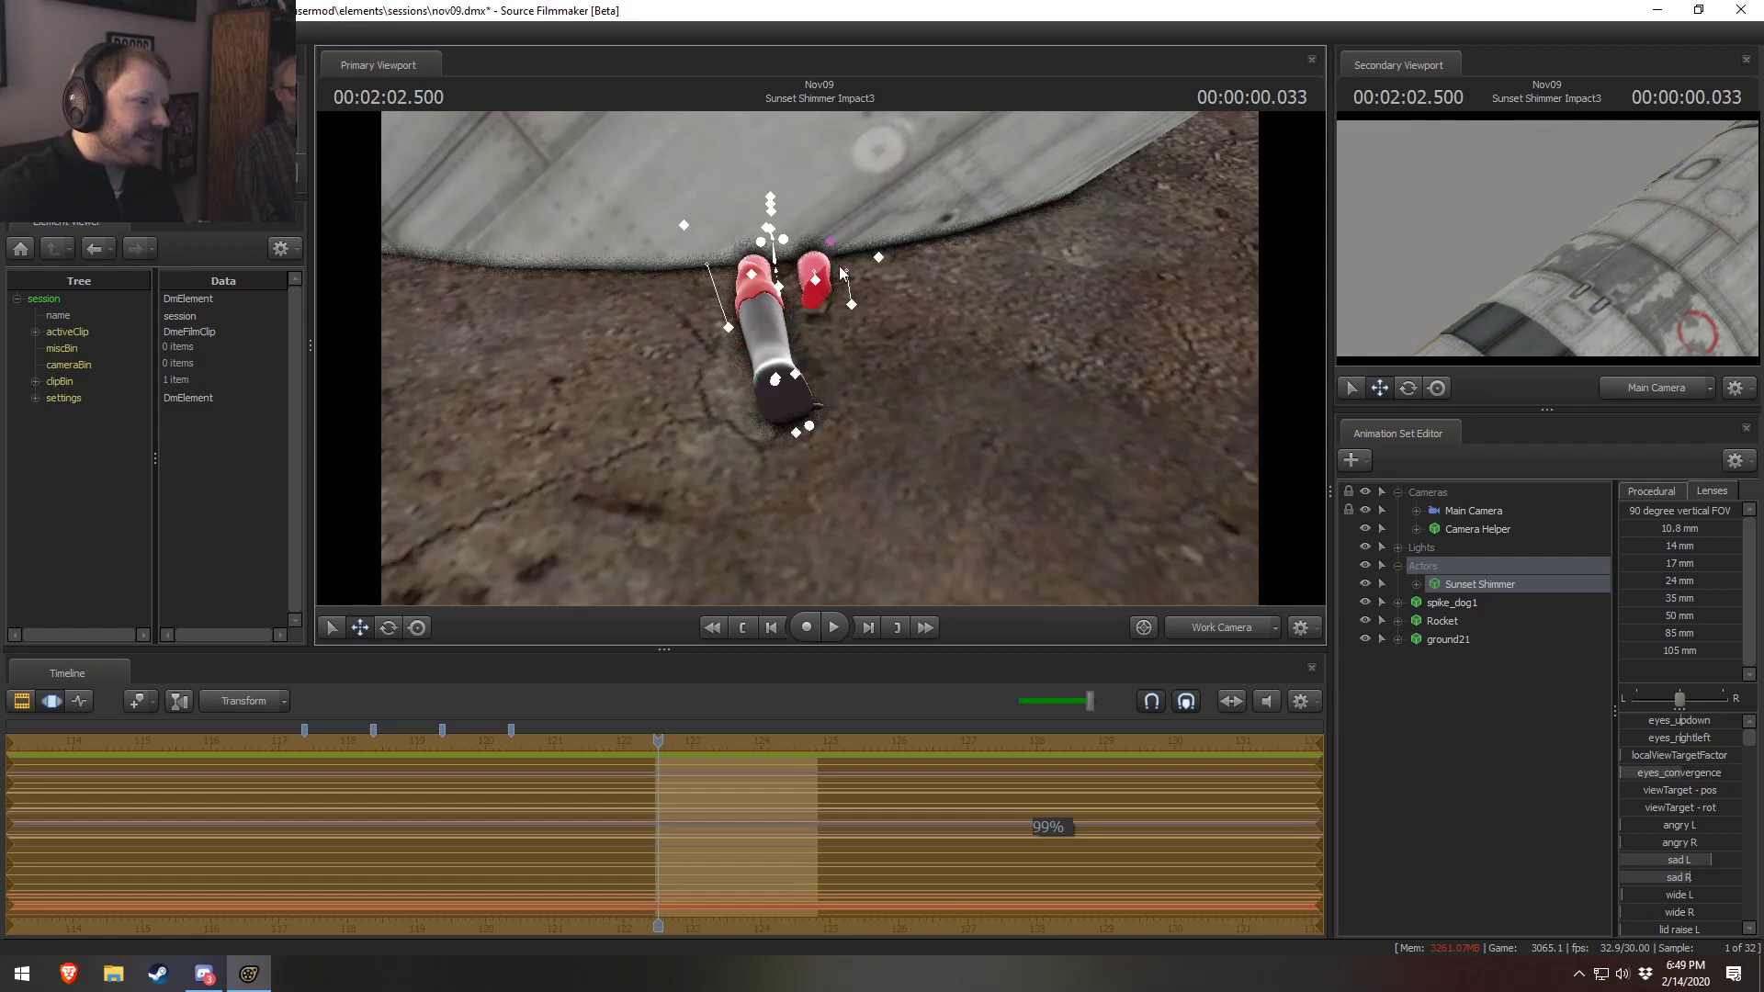
{"action": "left_click", "coordinate": [810, 424]}
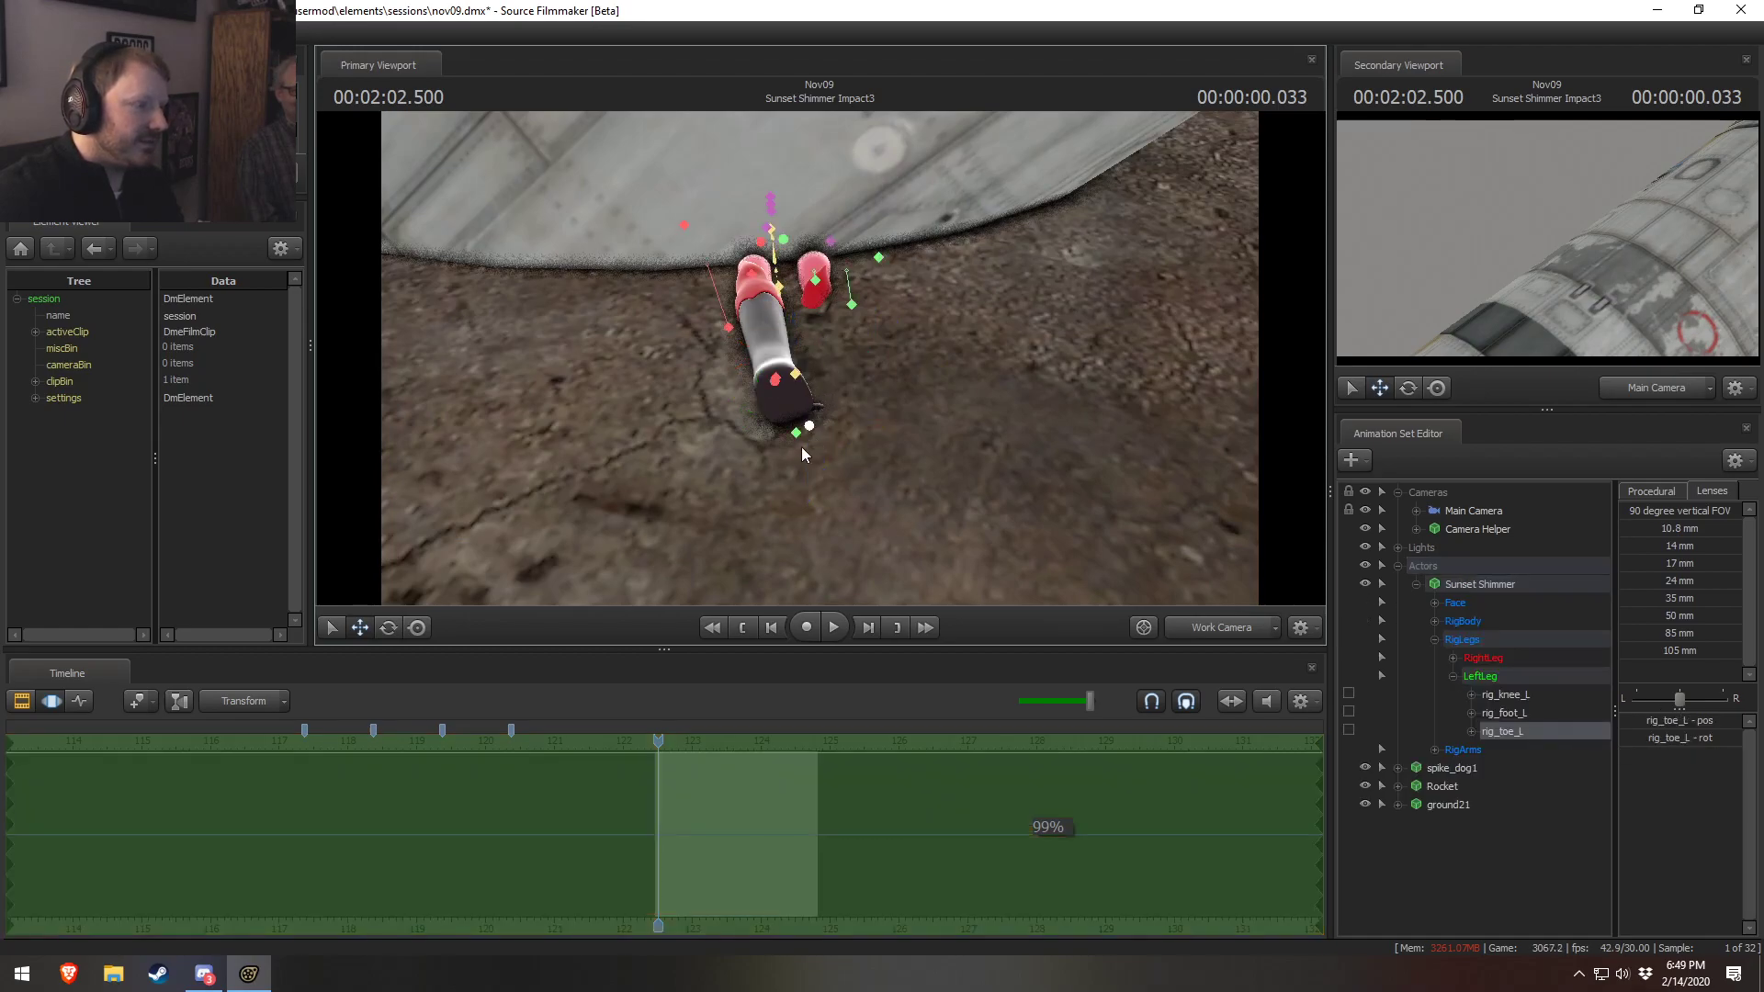
{"action": "left_click", "coordinate": [797, 374], "text": "ctrl"}
{"action": "left_click", "coordinate": [809, 425], "text": "ctrl"}
{"action": "left_click_drag", "start_coordinate": [846, 446], "coordinate": [1055, 177]}
{"action": "key", "text": "ctrl+z"}
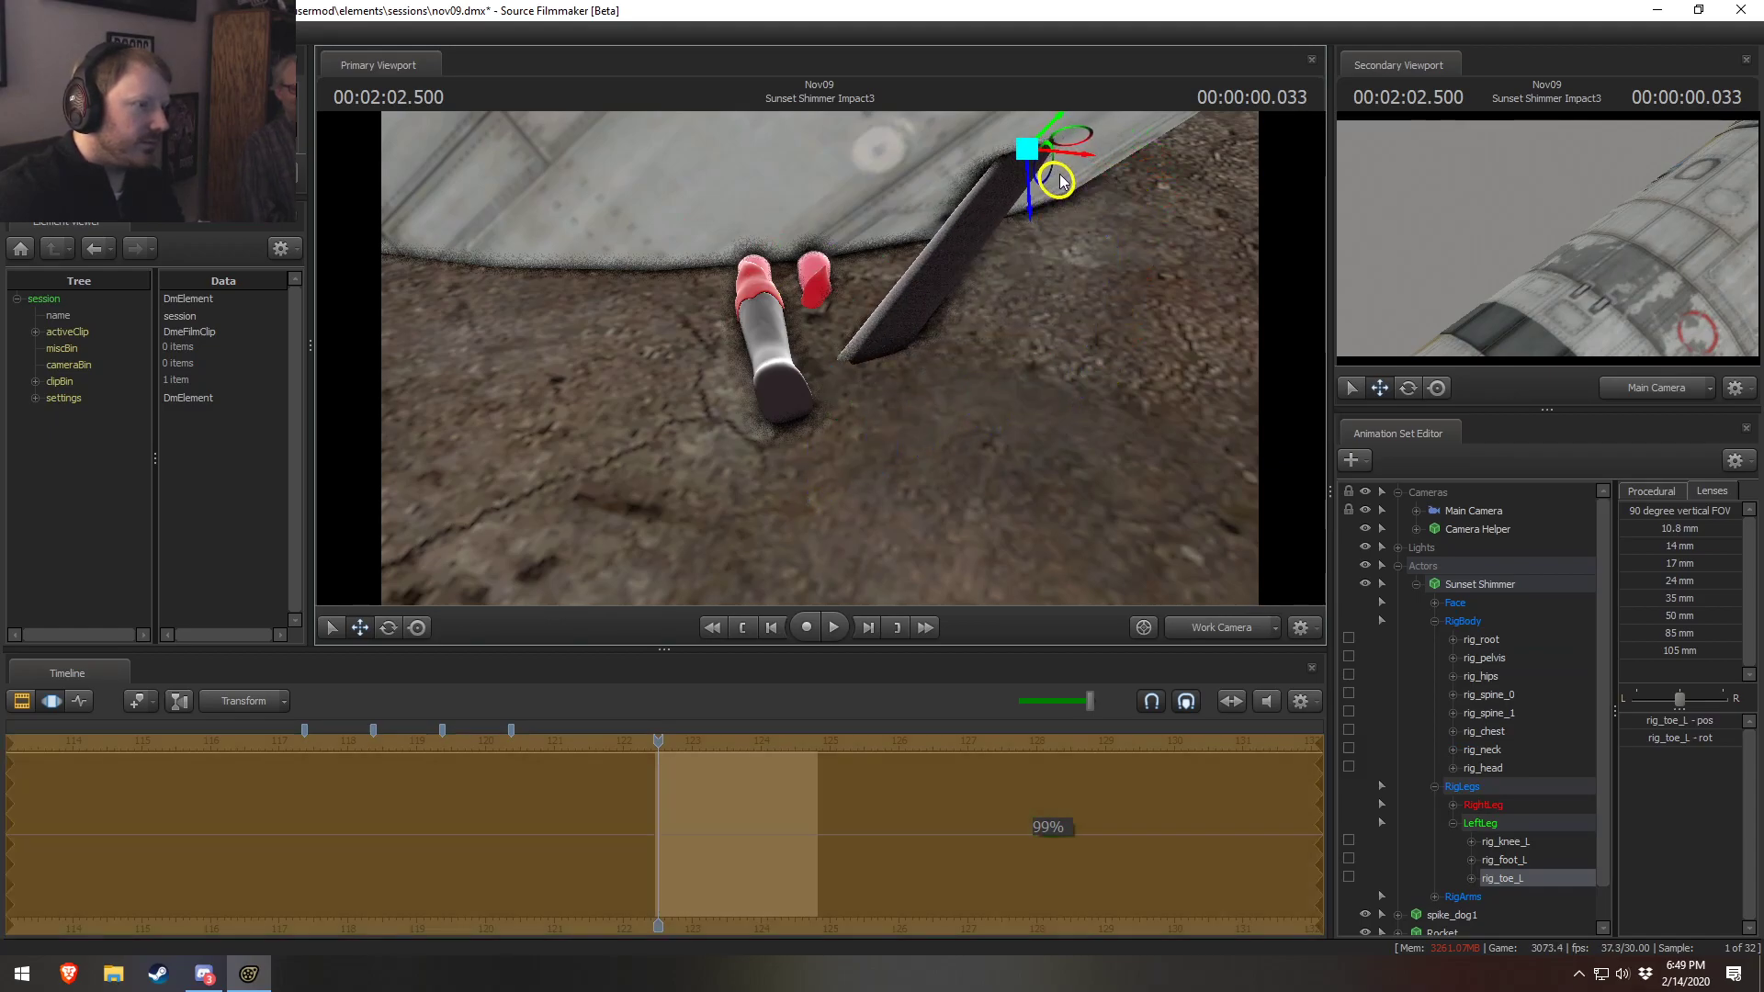
{"action": "key", "text": "ctrl+z"}
{"action": "key", "text": "ctrl"}
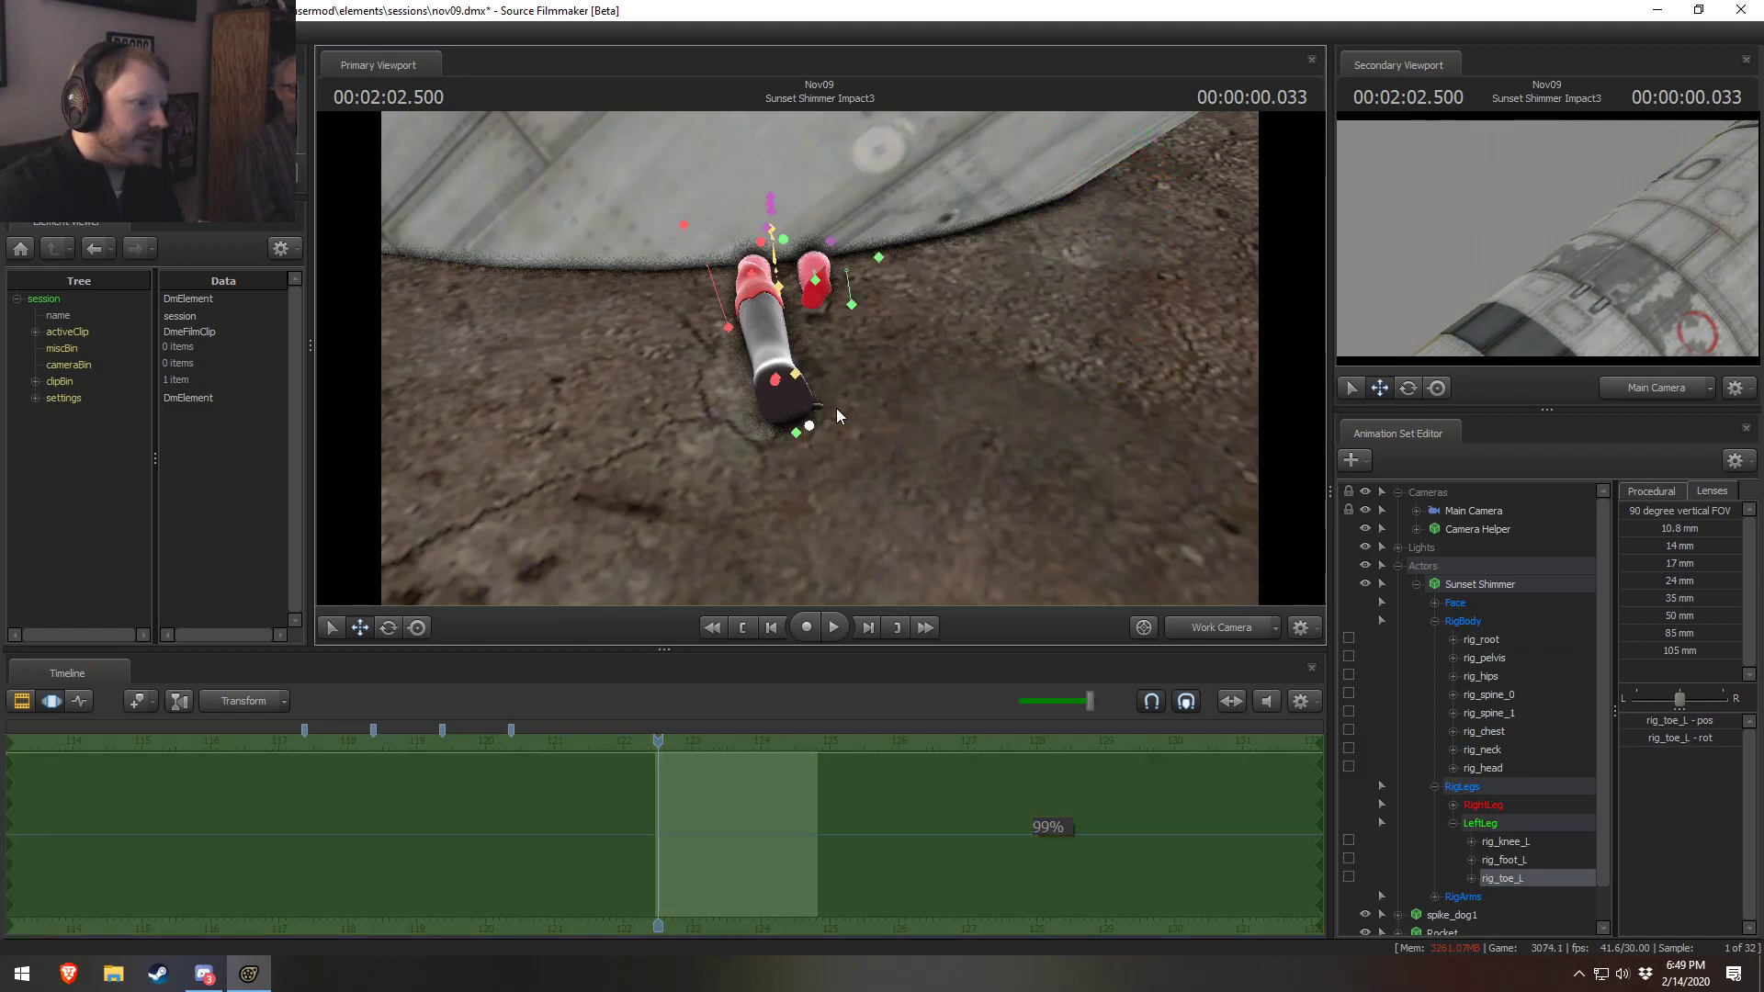
Move and rotate Sunset Shimmer's left foot control so her left leg extends out from under the rocket beside the right one
{"action": "left_click", "coordinate": [774, 377], "text": "ctrl"}
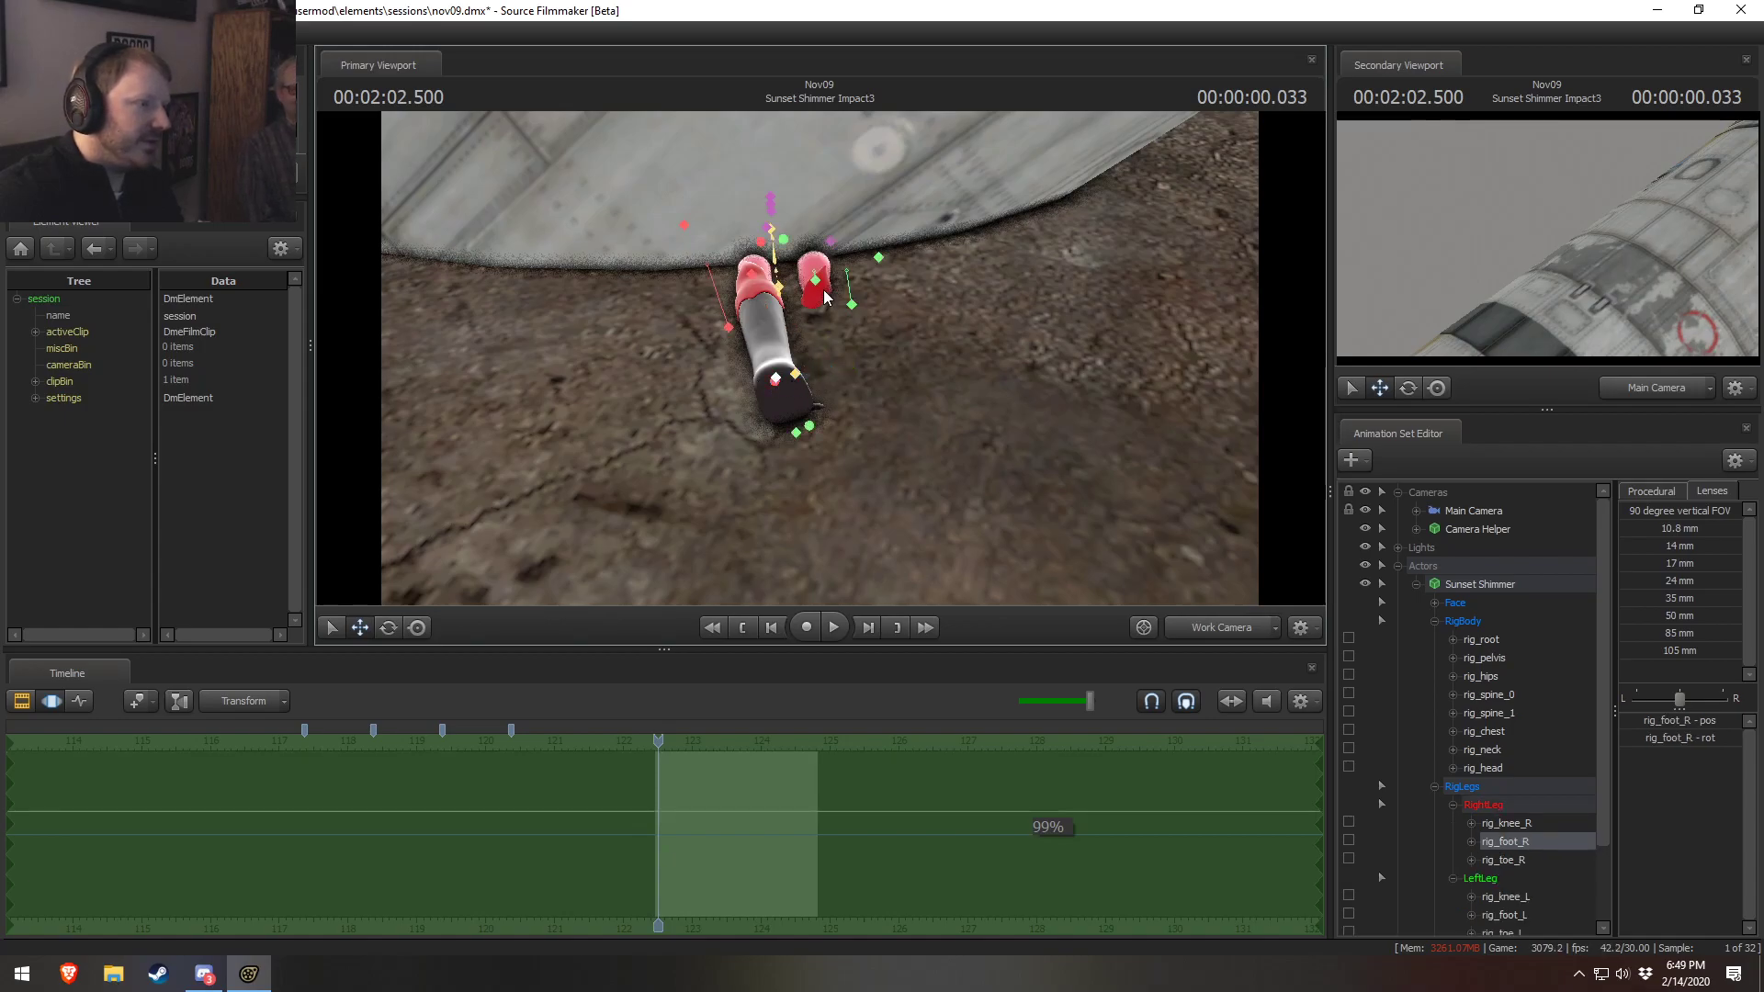
{"action": "left_click_drag", "start_coordinate": [823, 278], "coordinate": [840, 285], "text": "alt"}
{"action": "key", "text": "ctrl"}
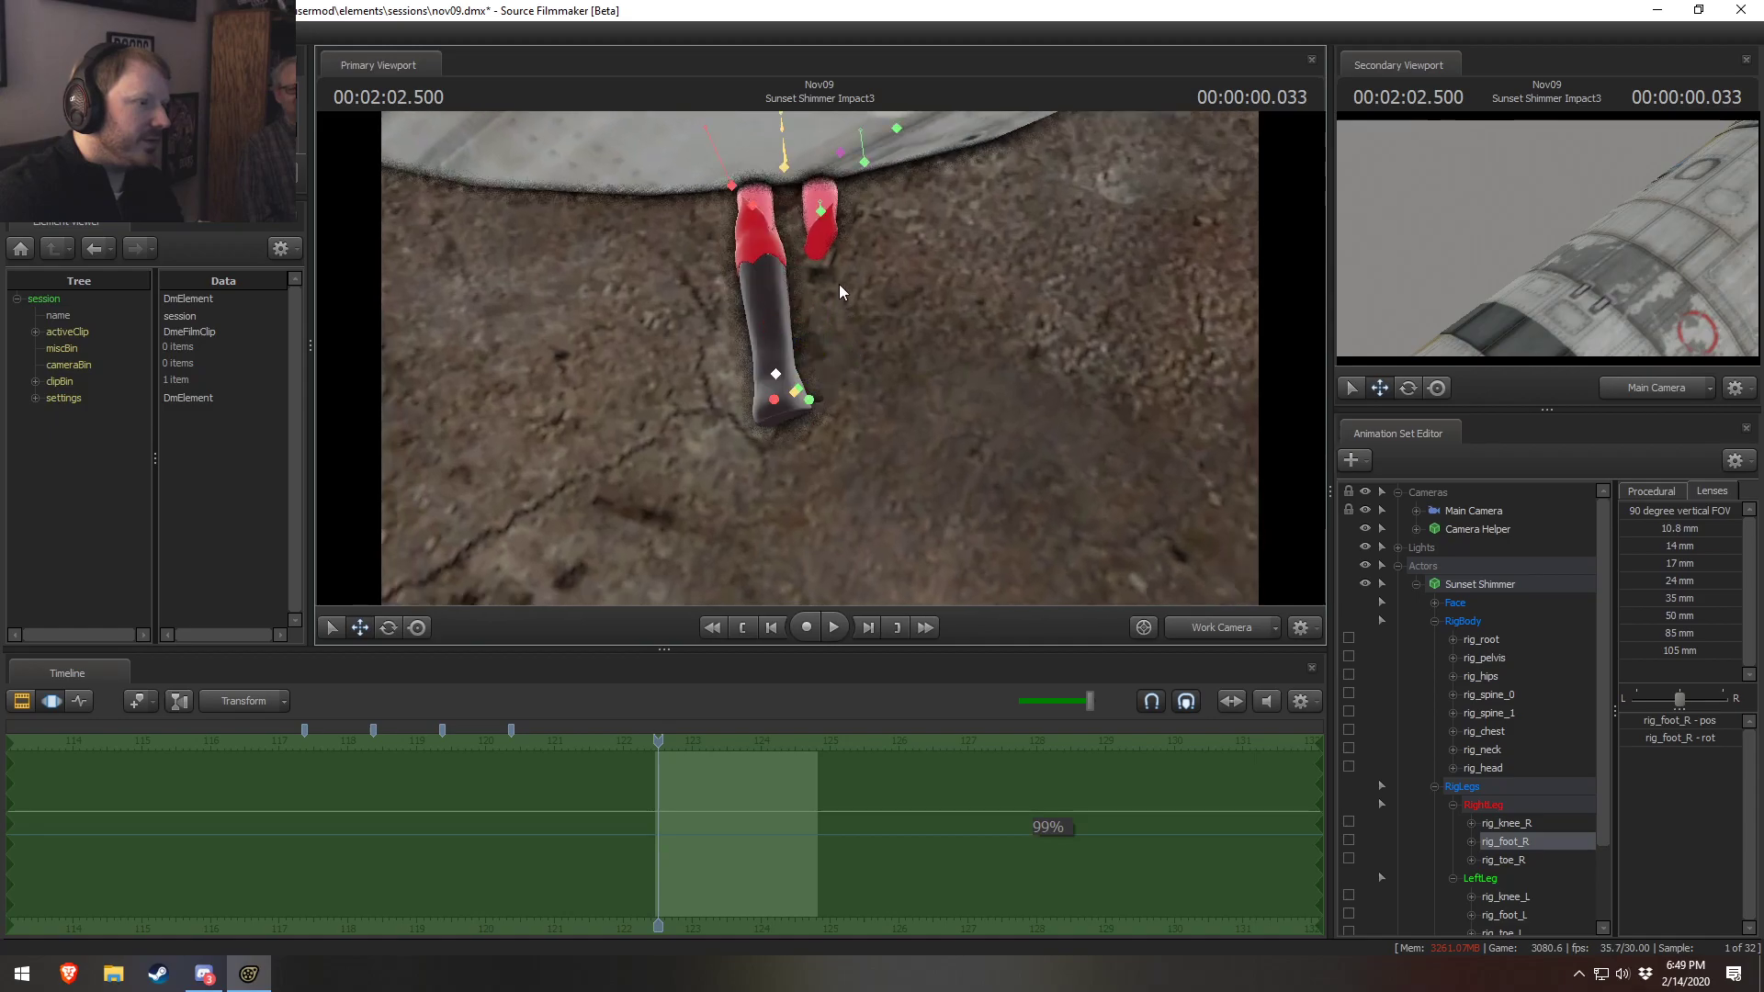
{"action": "left_click", "coordinate": [801, 383], "text": "ctrl"}
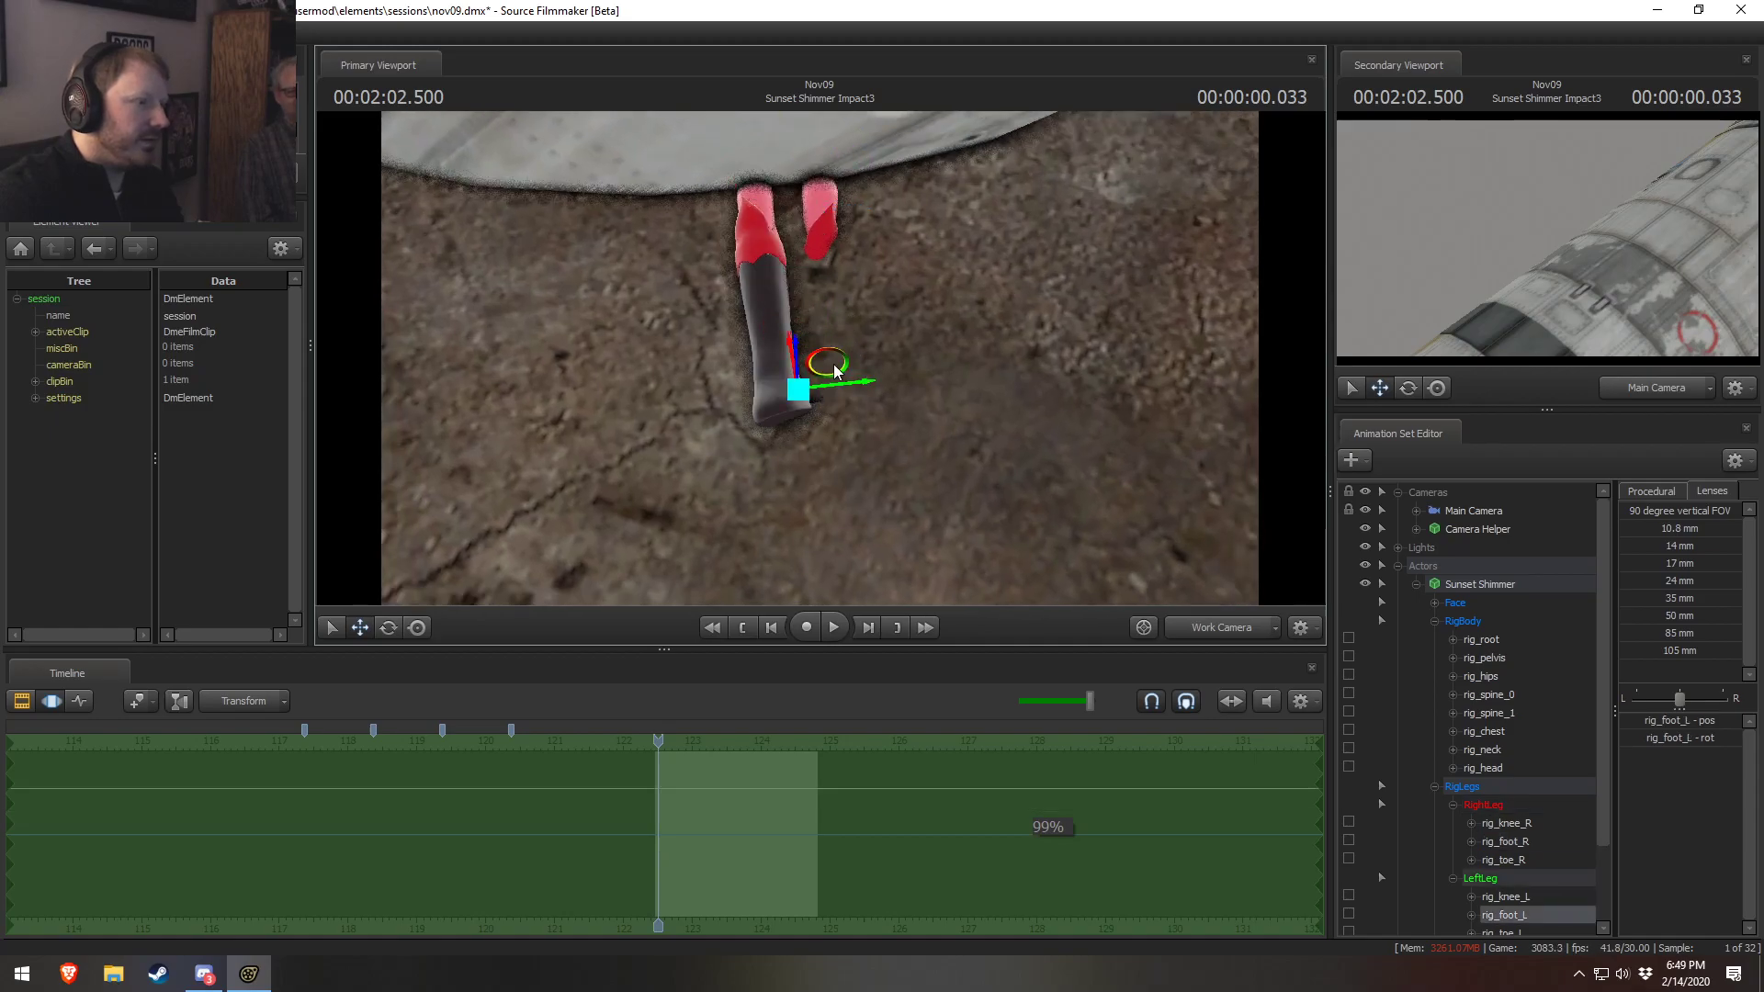
{"action": "left_click_drag", "start_coordinate": [801, 383], "coordinate": [948, 366], "text": "alt"}
{"action": "key", "text": "e"}
{"action": "key", "text": "w"}
{"action": "key", "text": "e"}
{"action": "key", "text": "w"}
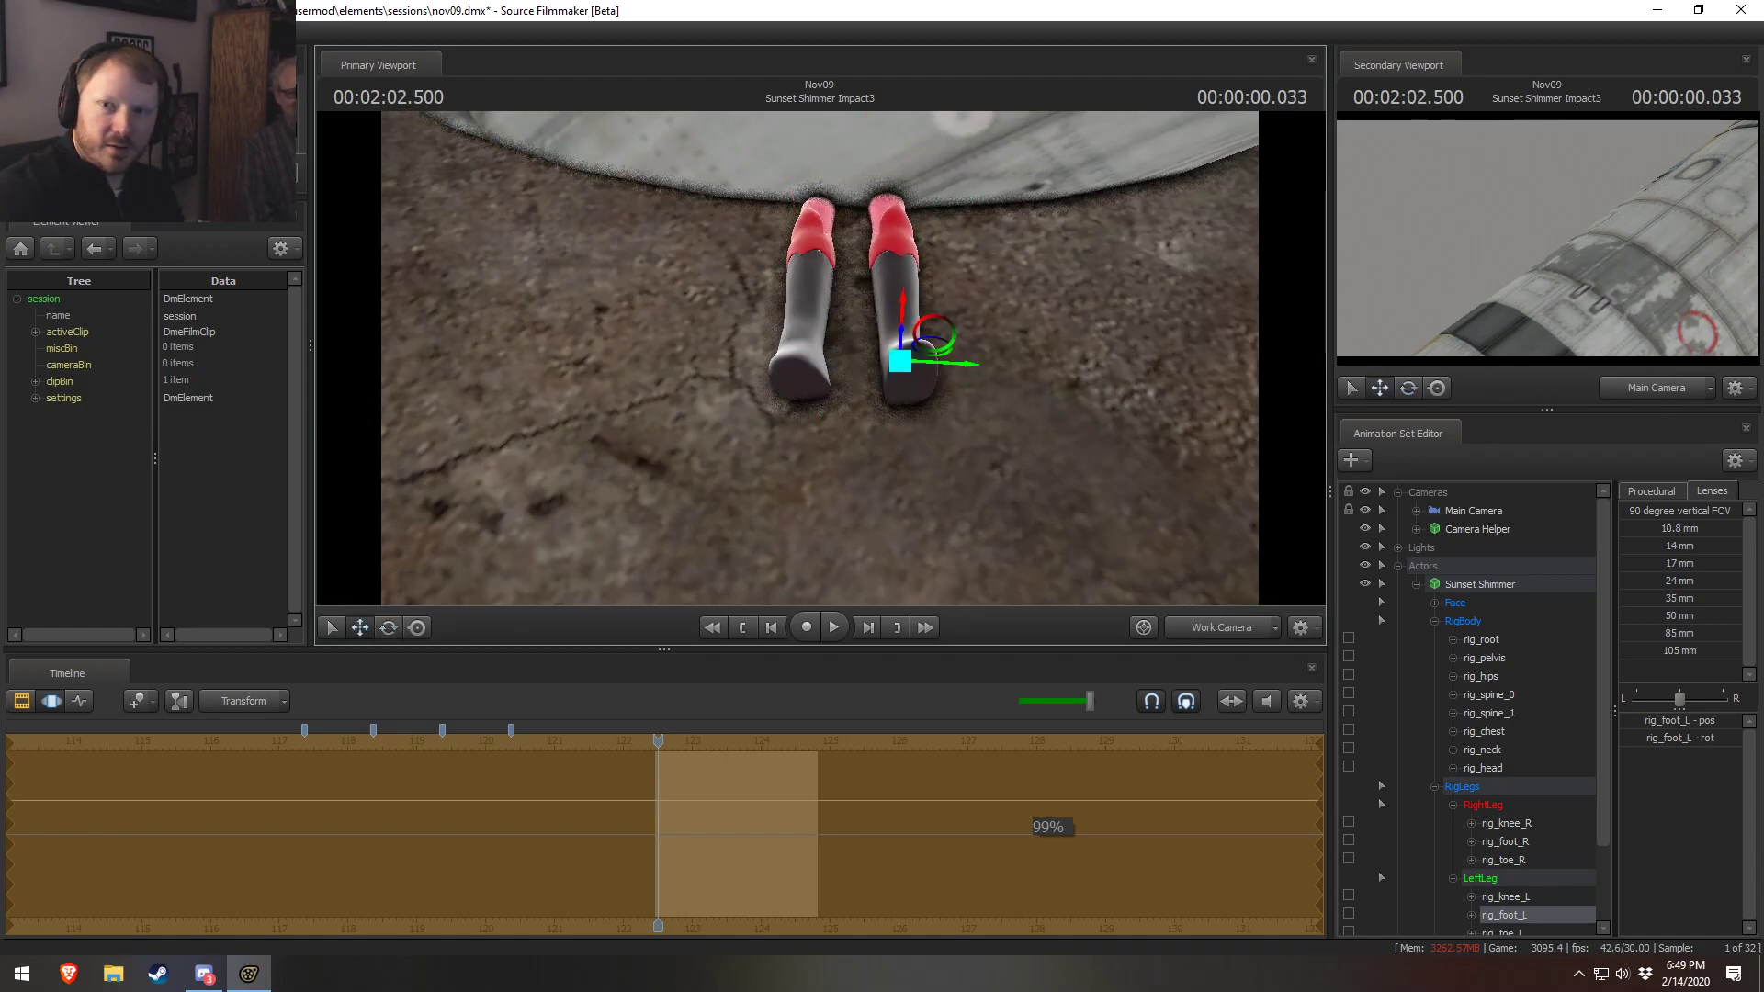
Switch to the Brave browser and search Google Images for "wicked witch feet", widening the window to show more results
{"action": "left_click_drag", "start_coordinate": [1763, 368], "coordinate": [926, 130]}
{"action": "type", "text": "wicked witch feet"}
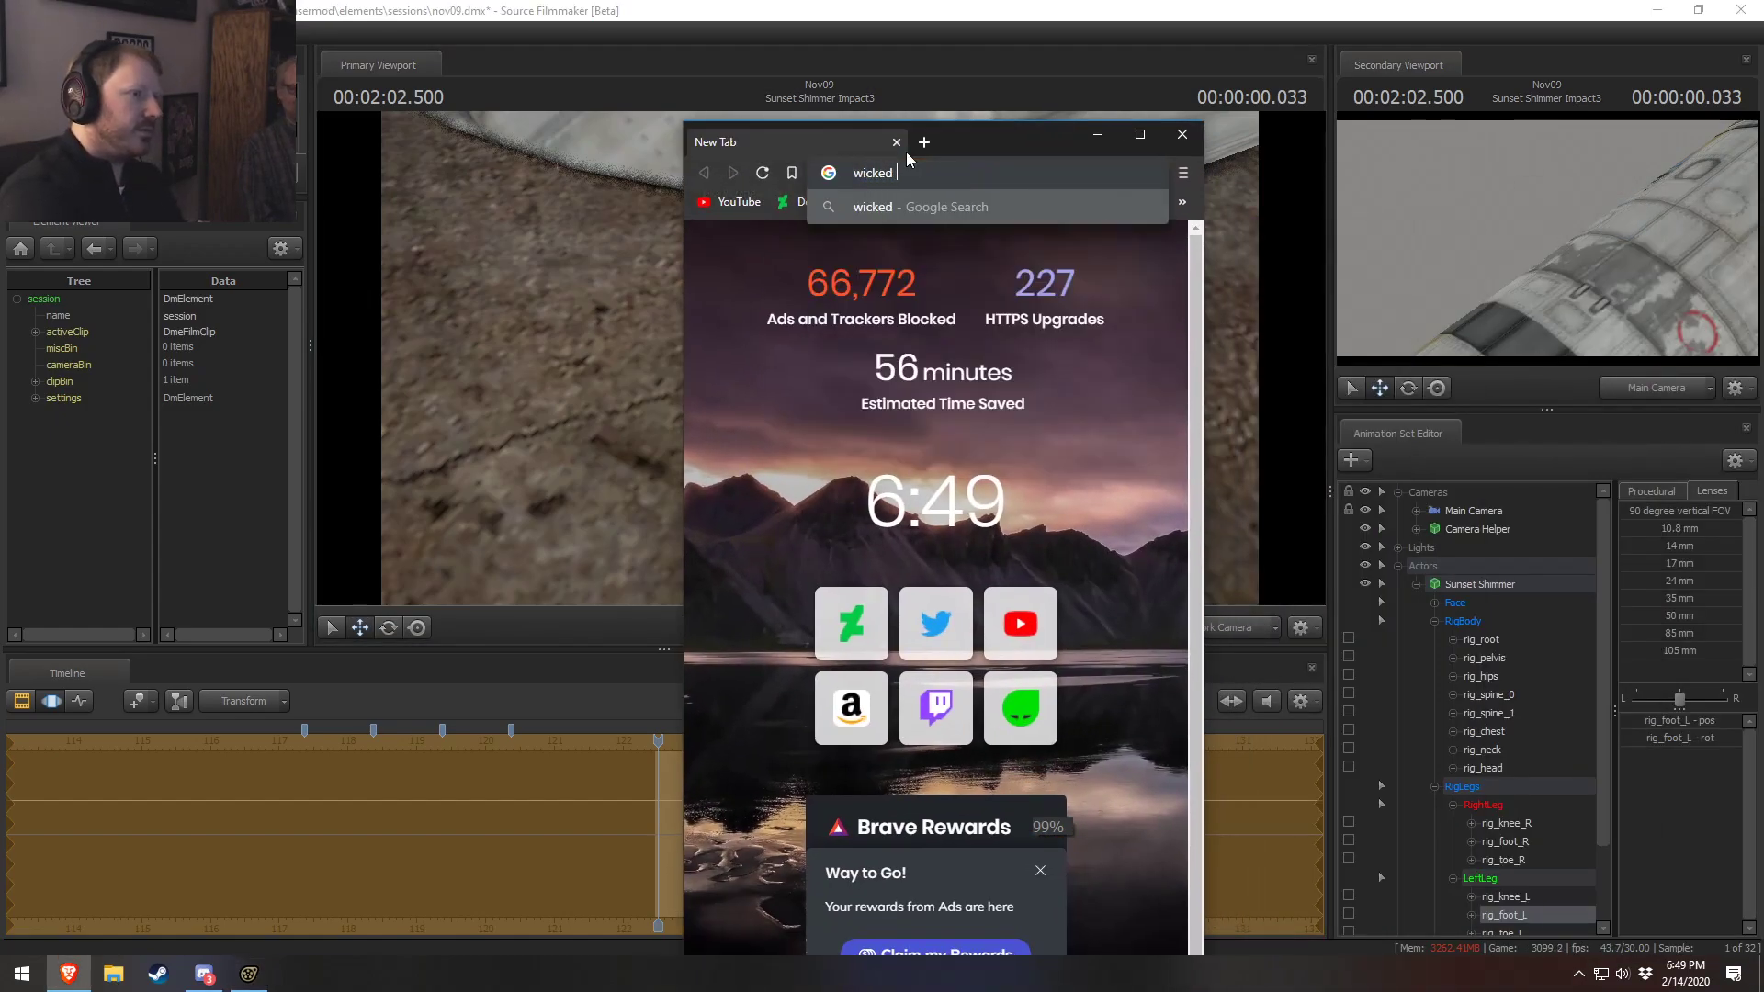
{"action": "key", "text": "Return"}
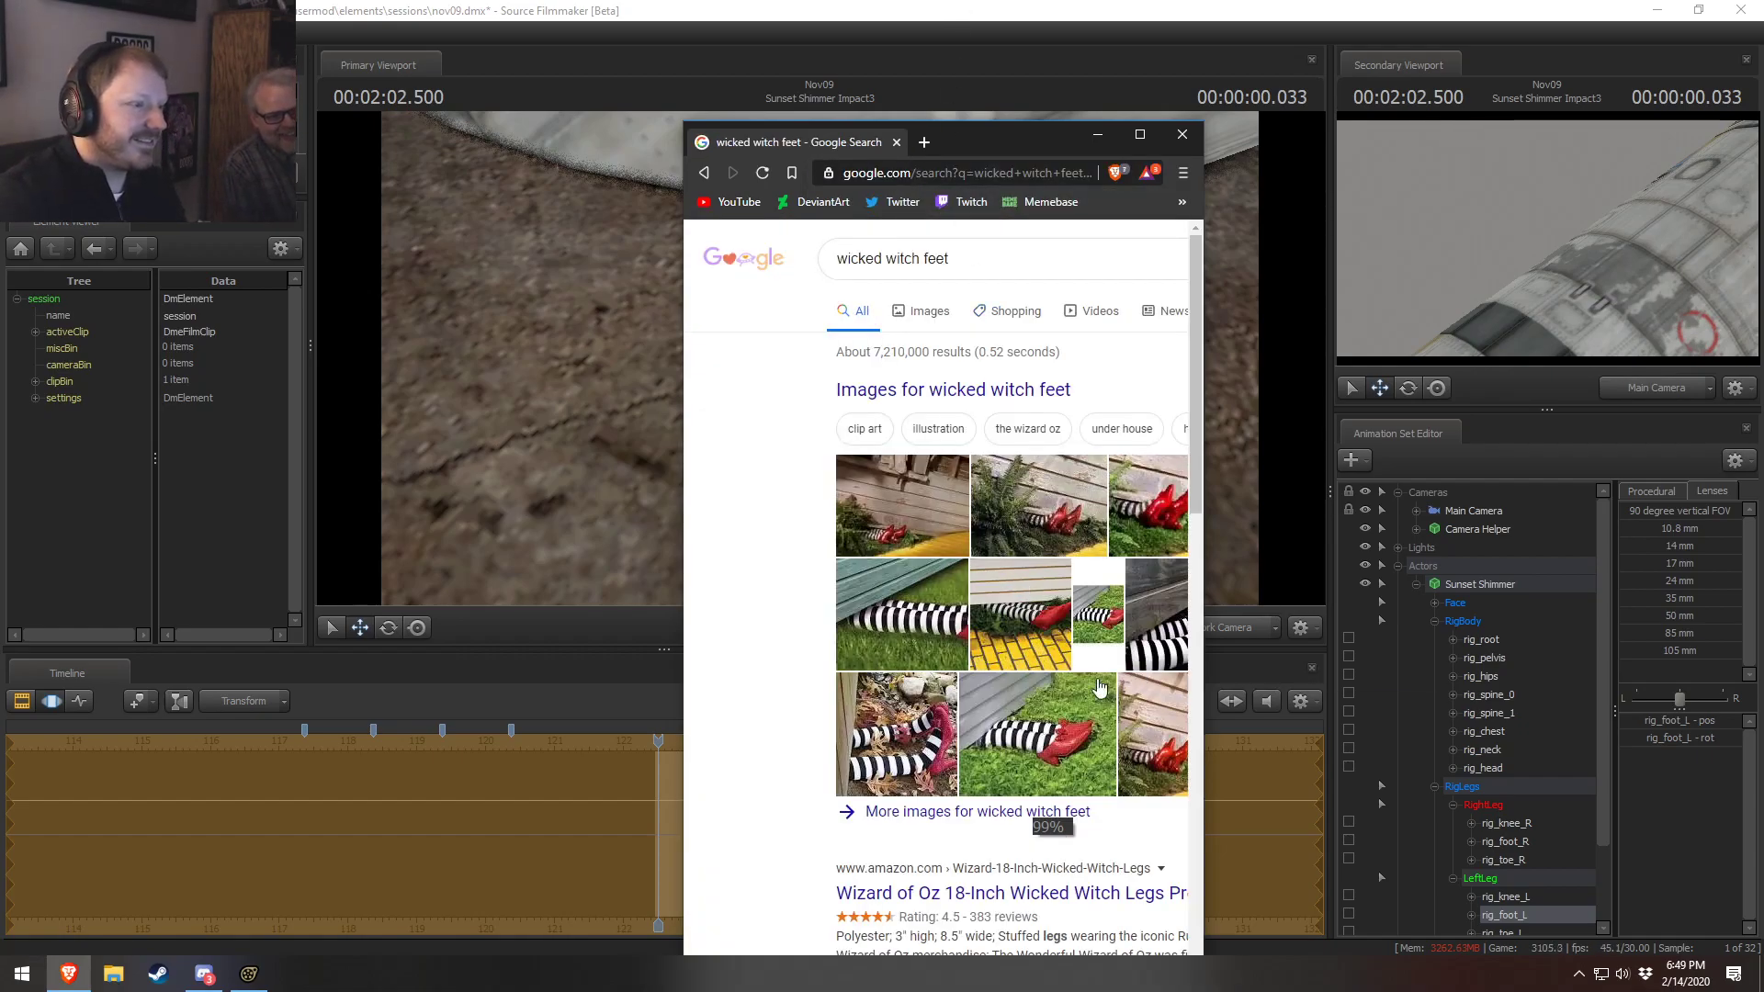
{"action": "left_click_drag", "start_coordinate": [1211, 719], "coordinate": [1471, 717]}
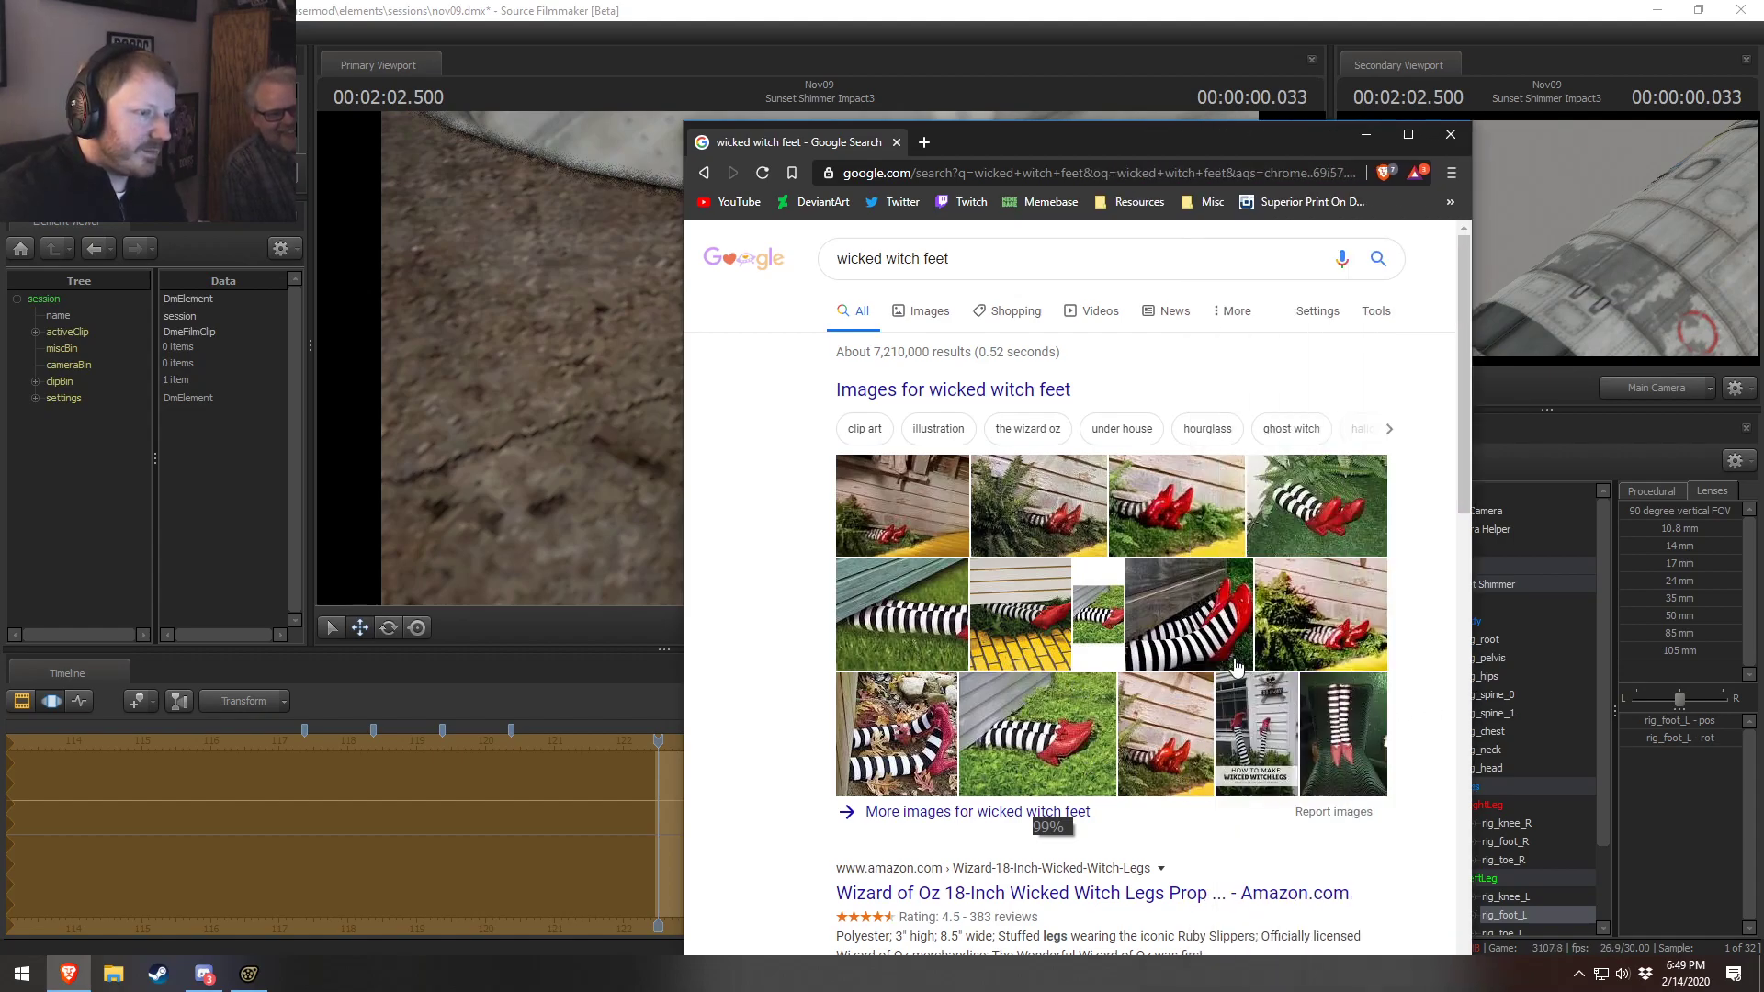
{"action": "left_click", "coordinate": [927, 316]}
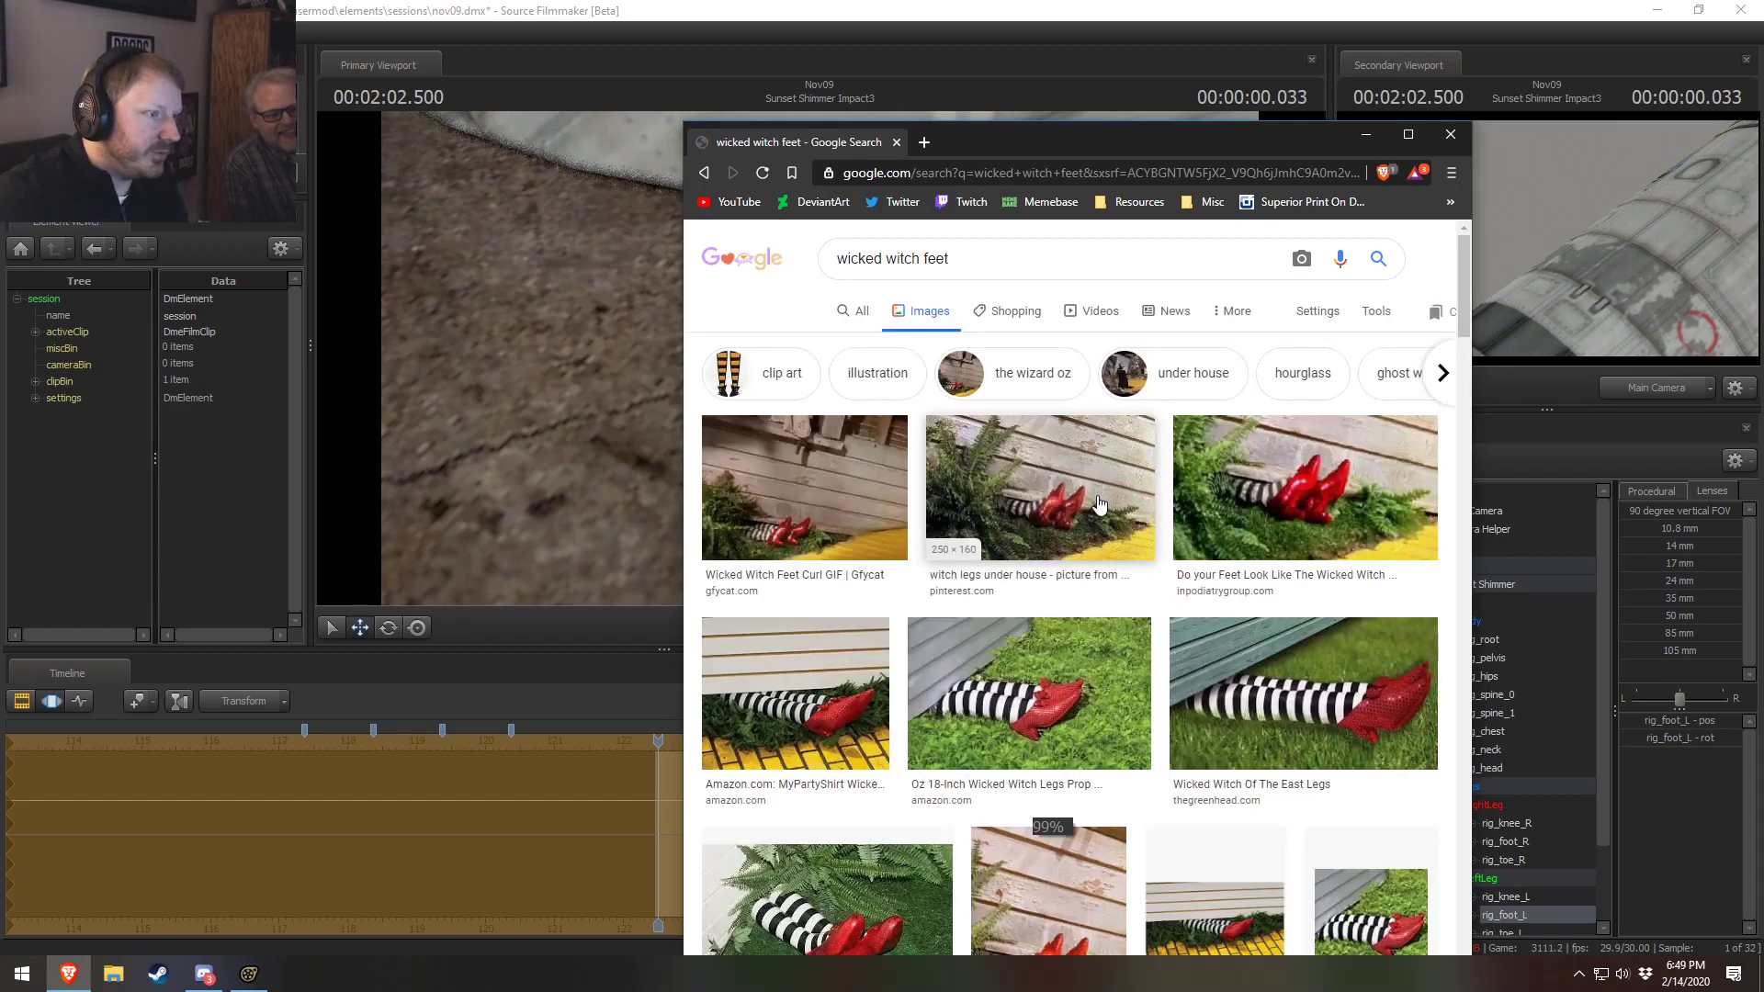
Browse the image results for a pose reference and open the "witch legs under house" picture
{"action": "scroll", "coordinate": [1116, 704], "scroll_direction": "down", "scroll_amount": 1}
{"action": "scroll", "coordinate": [1116, 705], "scroll_direction": "down", "scroll_amount": 2}
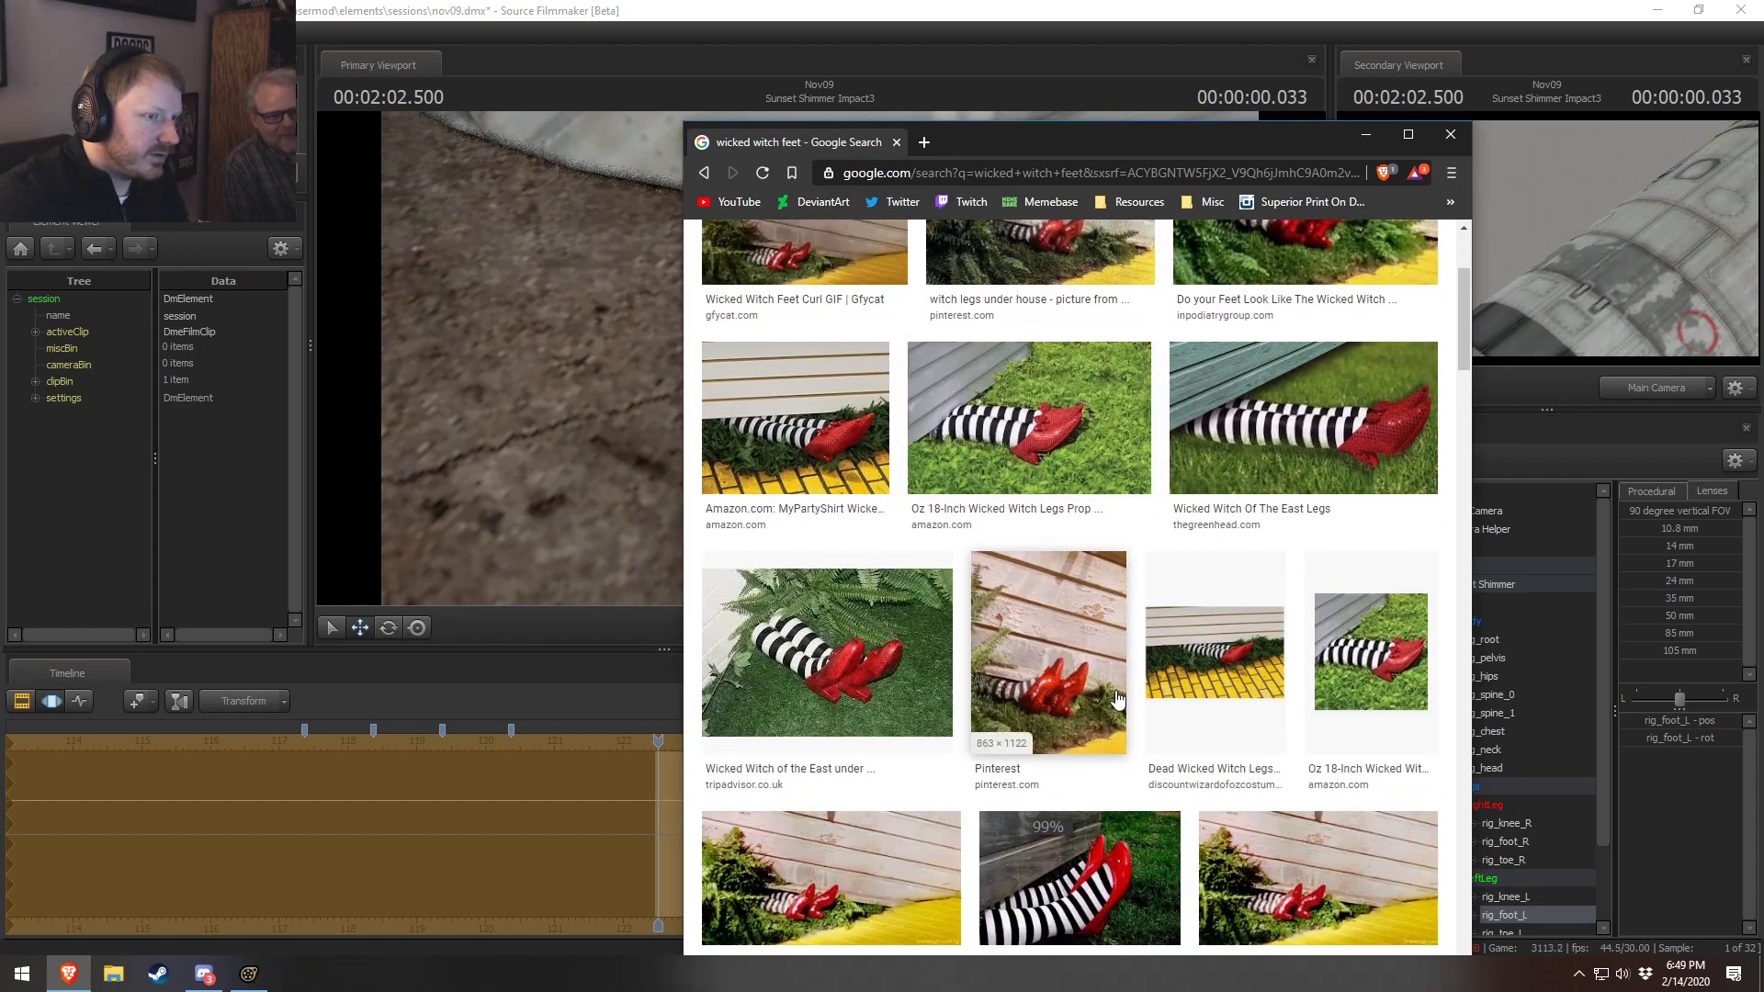
{"action": "scroll", "coordinate": [1148, 597], "scroll_direction": "up", "scroll_amount": 3}
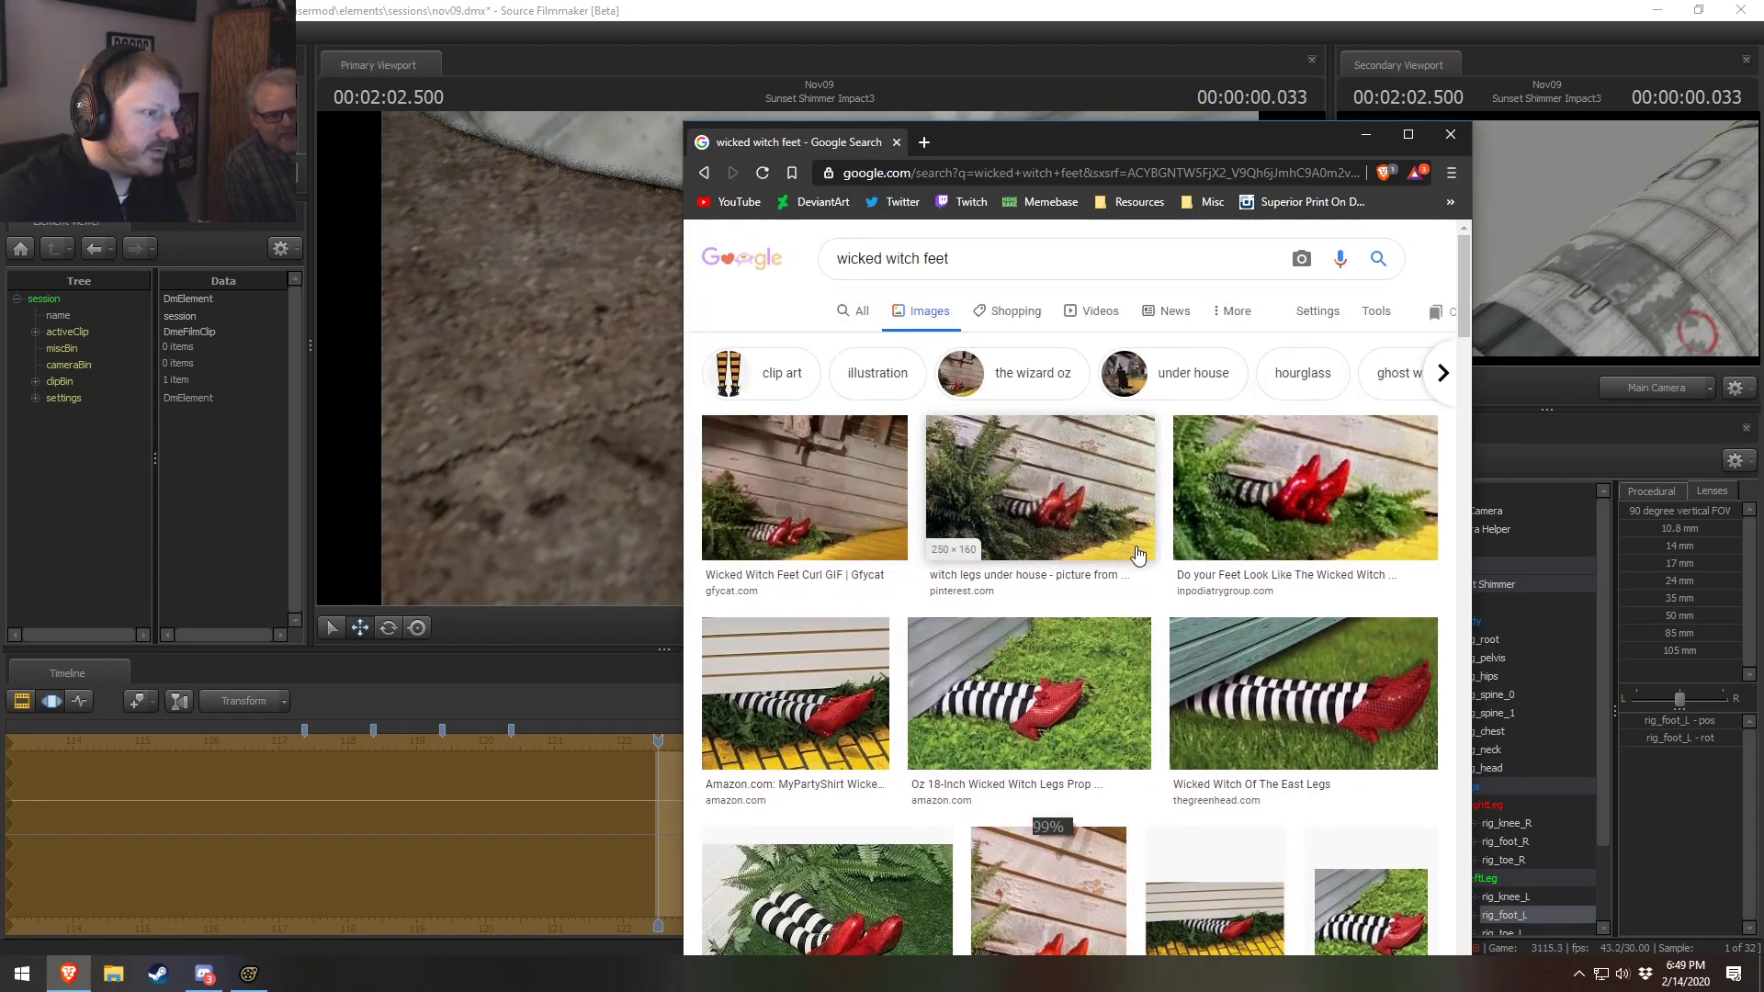
{"action": "scroll", "coordinate": [1117, 696], "scroll_direction": "down", "scroll_amount": 10}
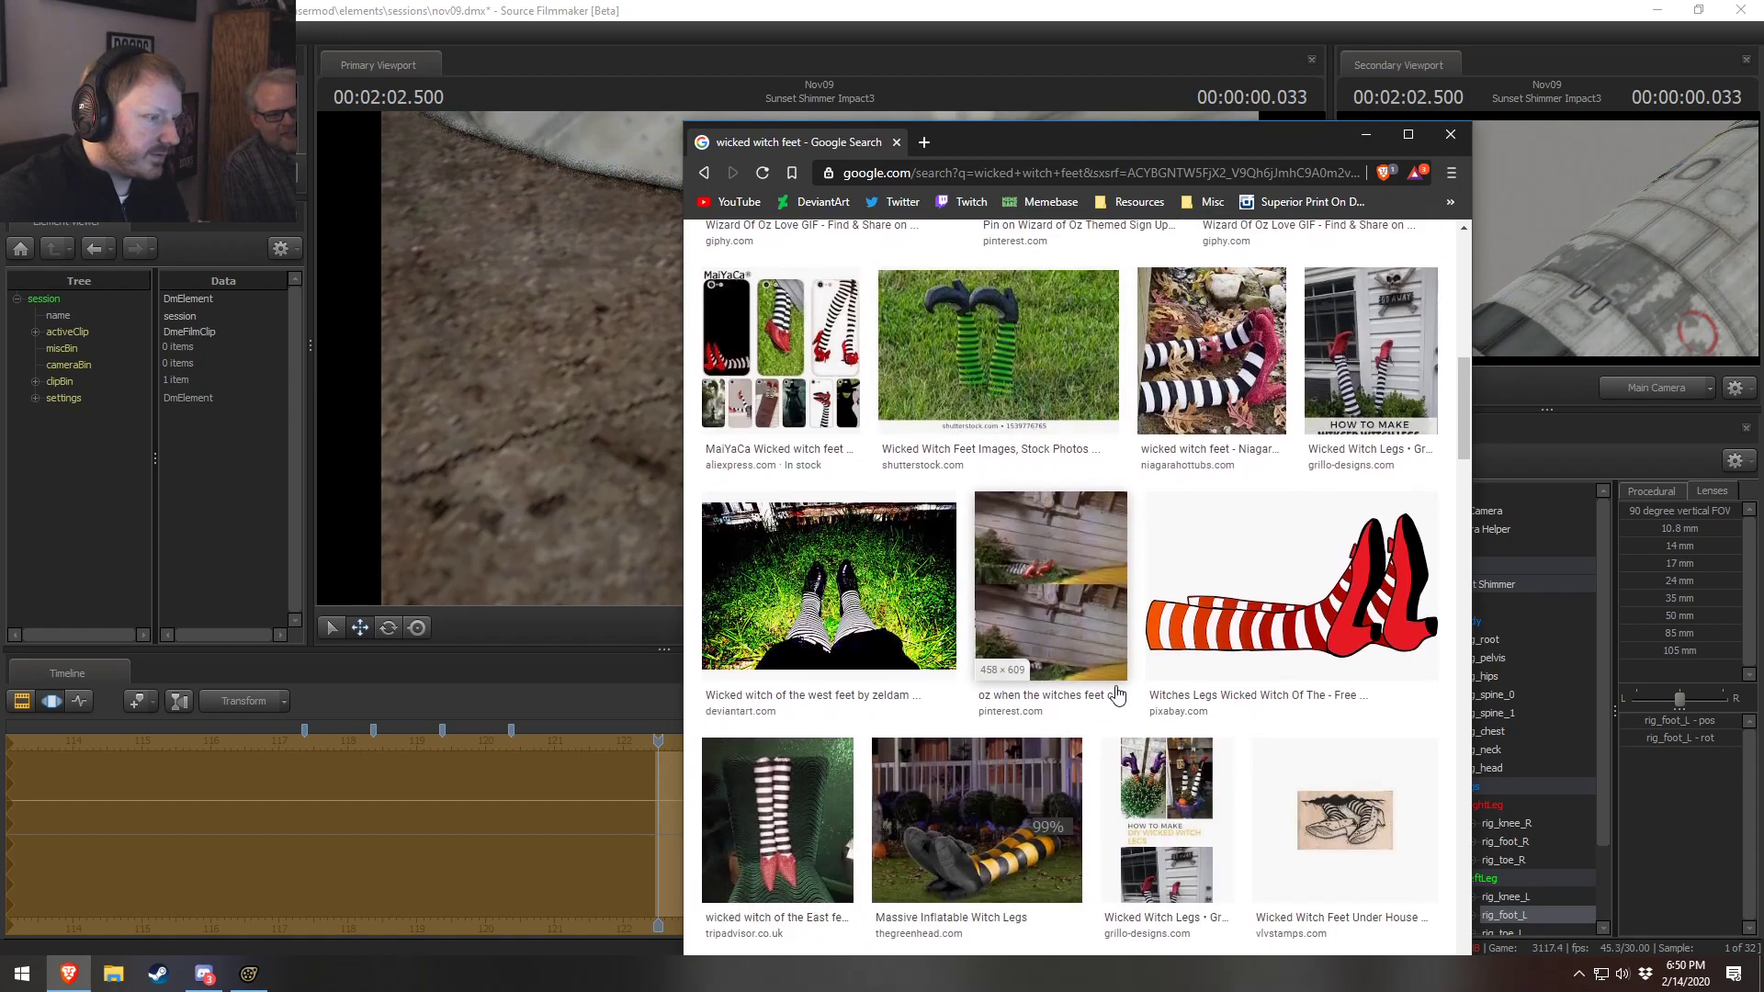
{"action": "scroll", "coordinate": [1117, 695], "scroll_direction": "down", "scroll_amount": 3}
{"action": "scroll", "coordinate": [1117, 695], "scroll_direction": "down", "scroll_amount": 3}
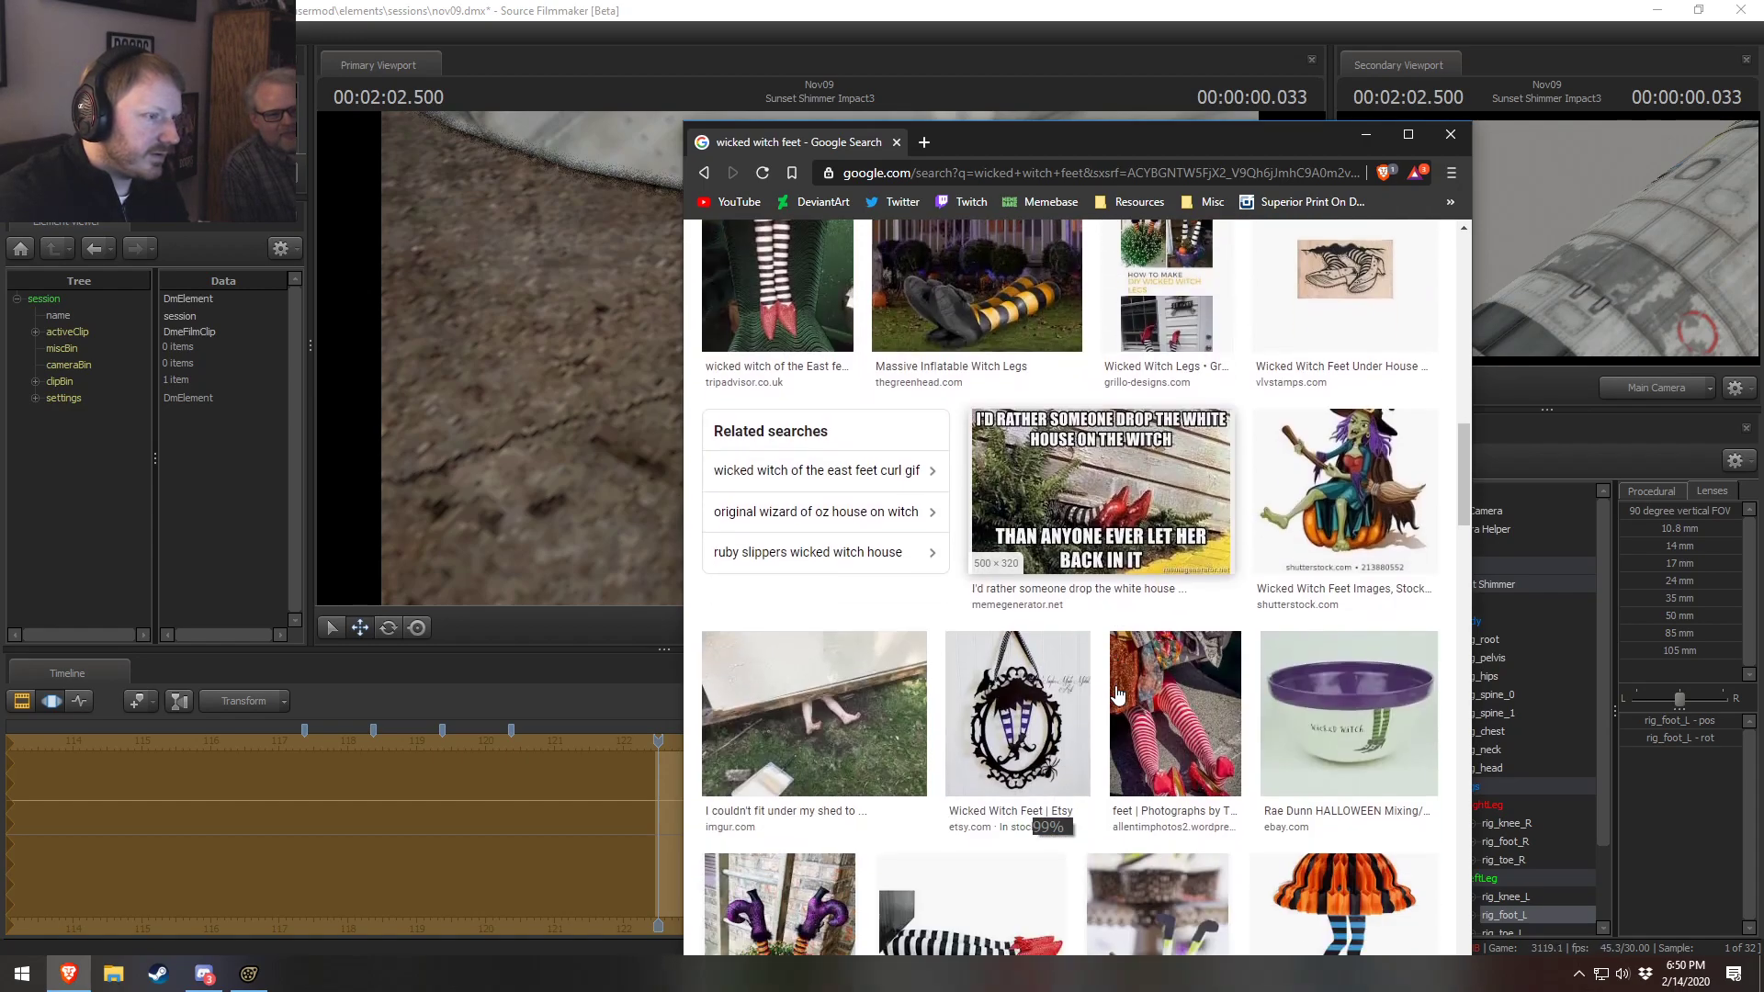
{"action": "scroll", "coordinate": [1149, 501], "scroll_direction": "up", "scroll_amount": 15}
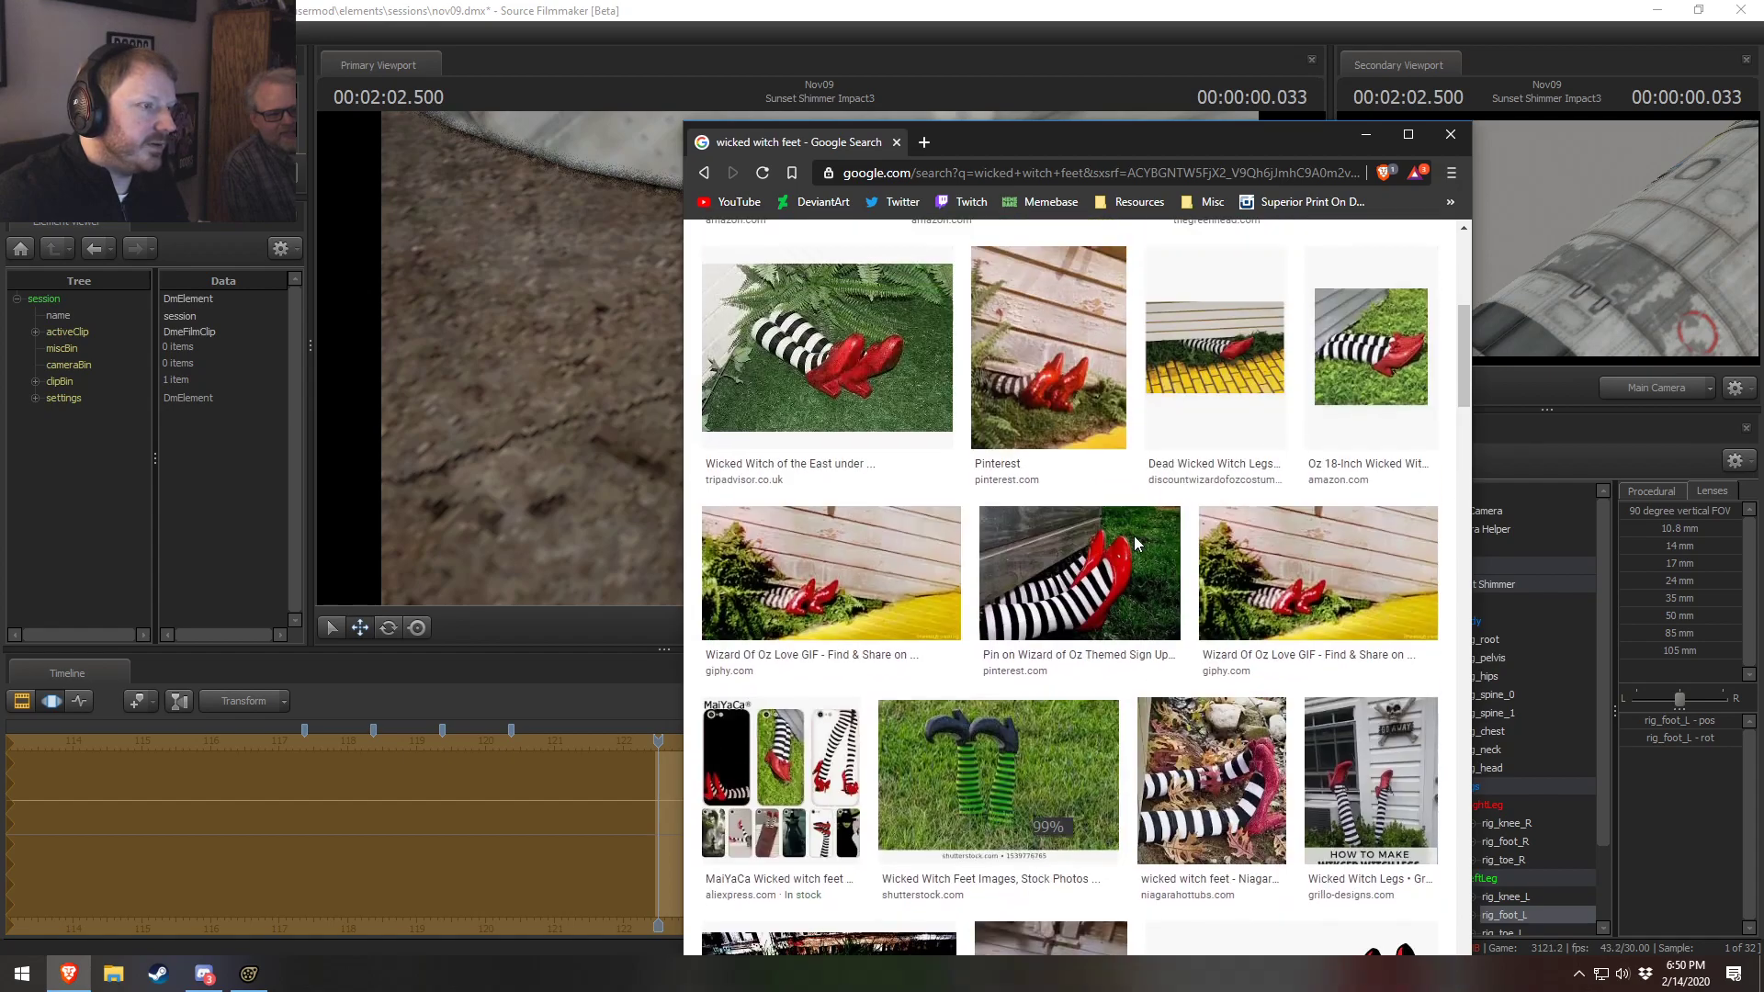
{"action": "left_click", "coordinate": [1115, 535]}
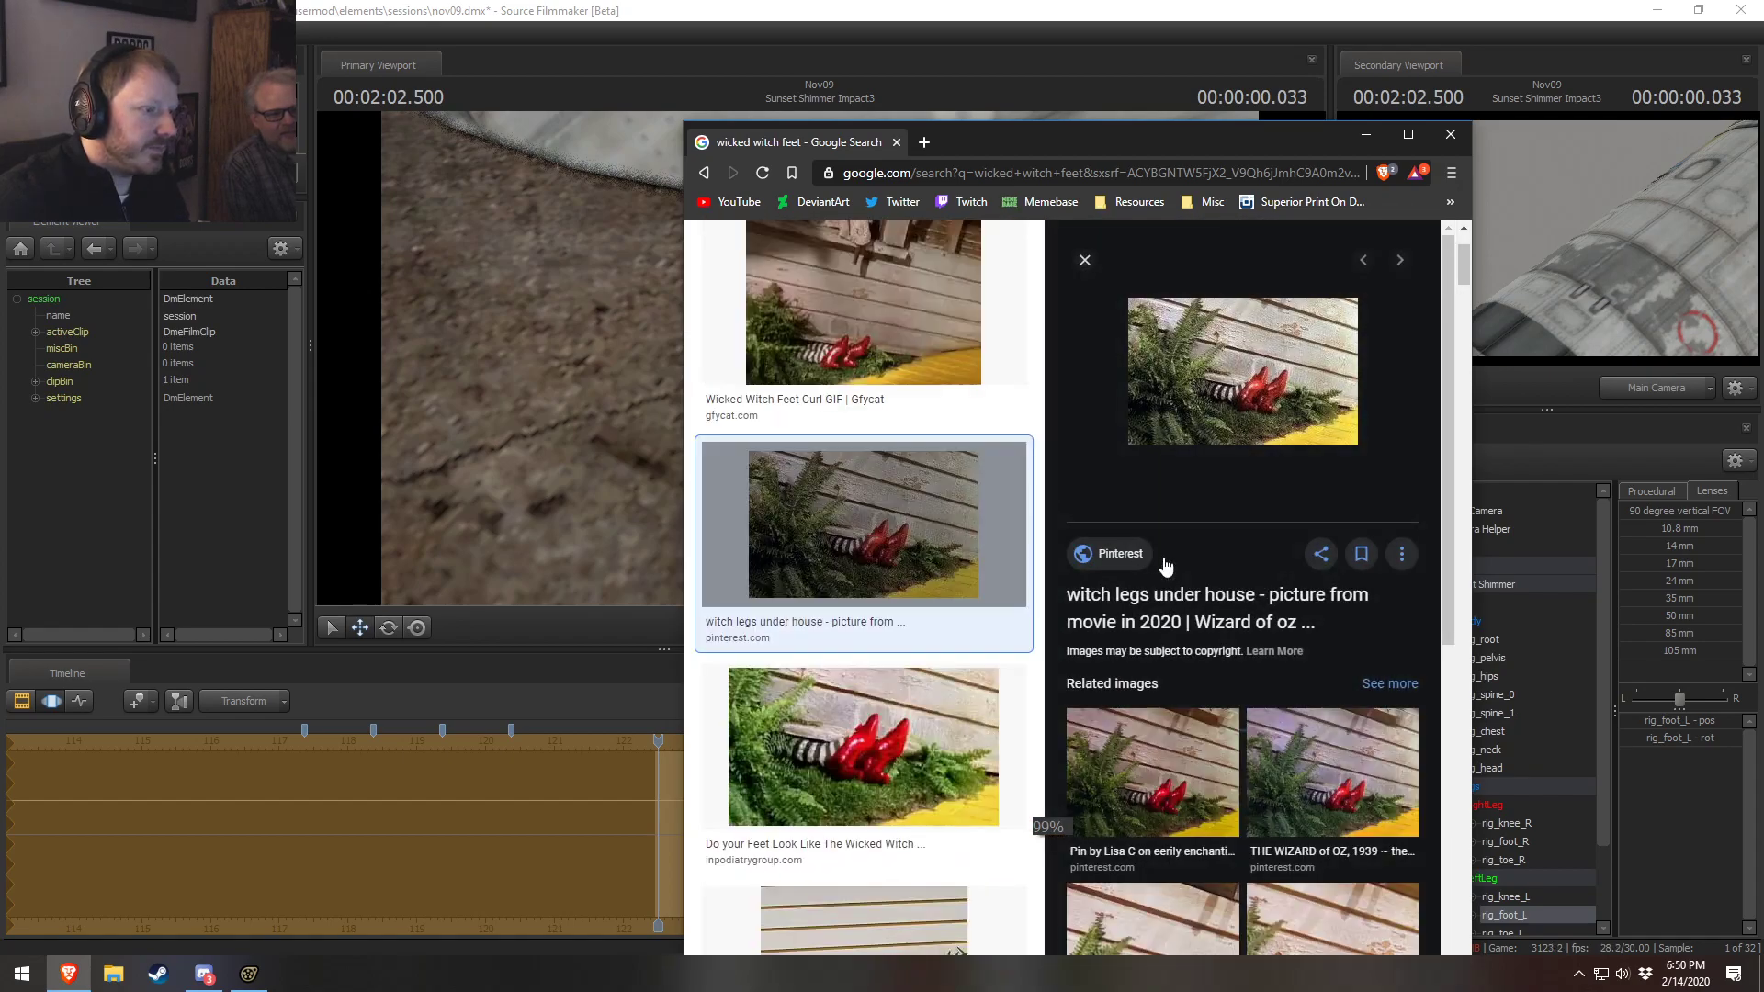
Return to Source Filmmaker, undo the last change, and rotate and move all of Sunset Shimmer so her legs emerge diagonally from under the rocket
{"action": "key", "text": "alt+Tab"}
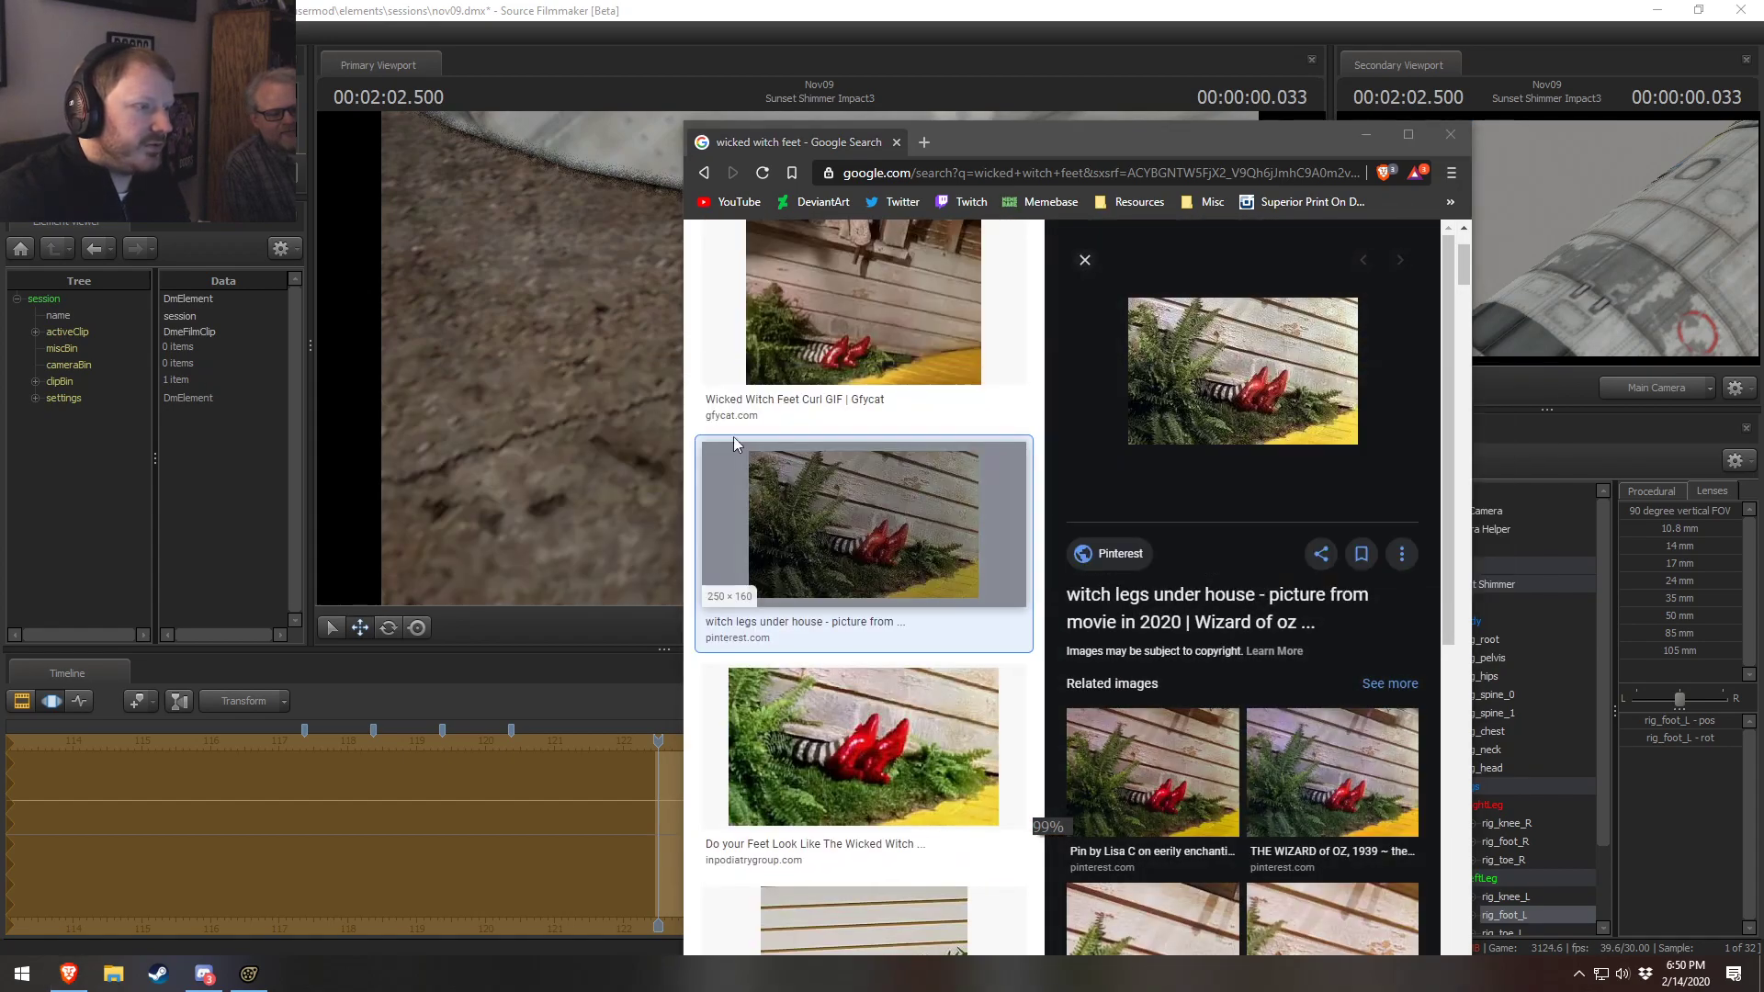
{"action": "left_click", "coordinate": [1085, 8]}
{"action": "left_click_drag", "start_coordinate": [947, 302], "coordinate": [821, 358]}
{"action": "key", "text": "e"}
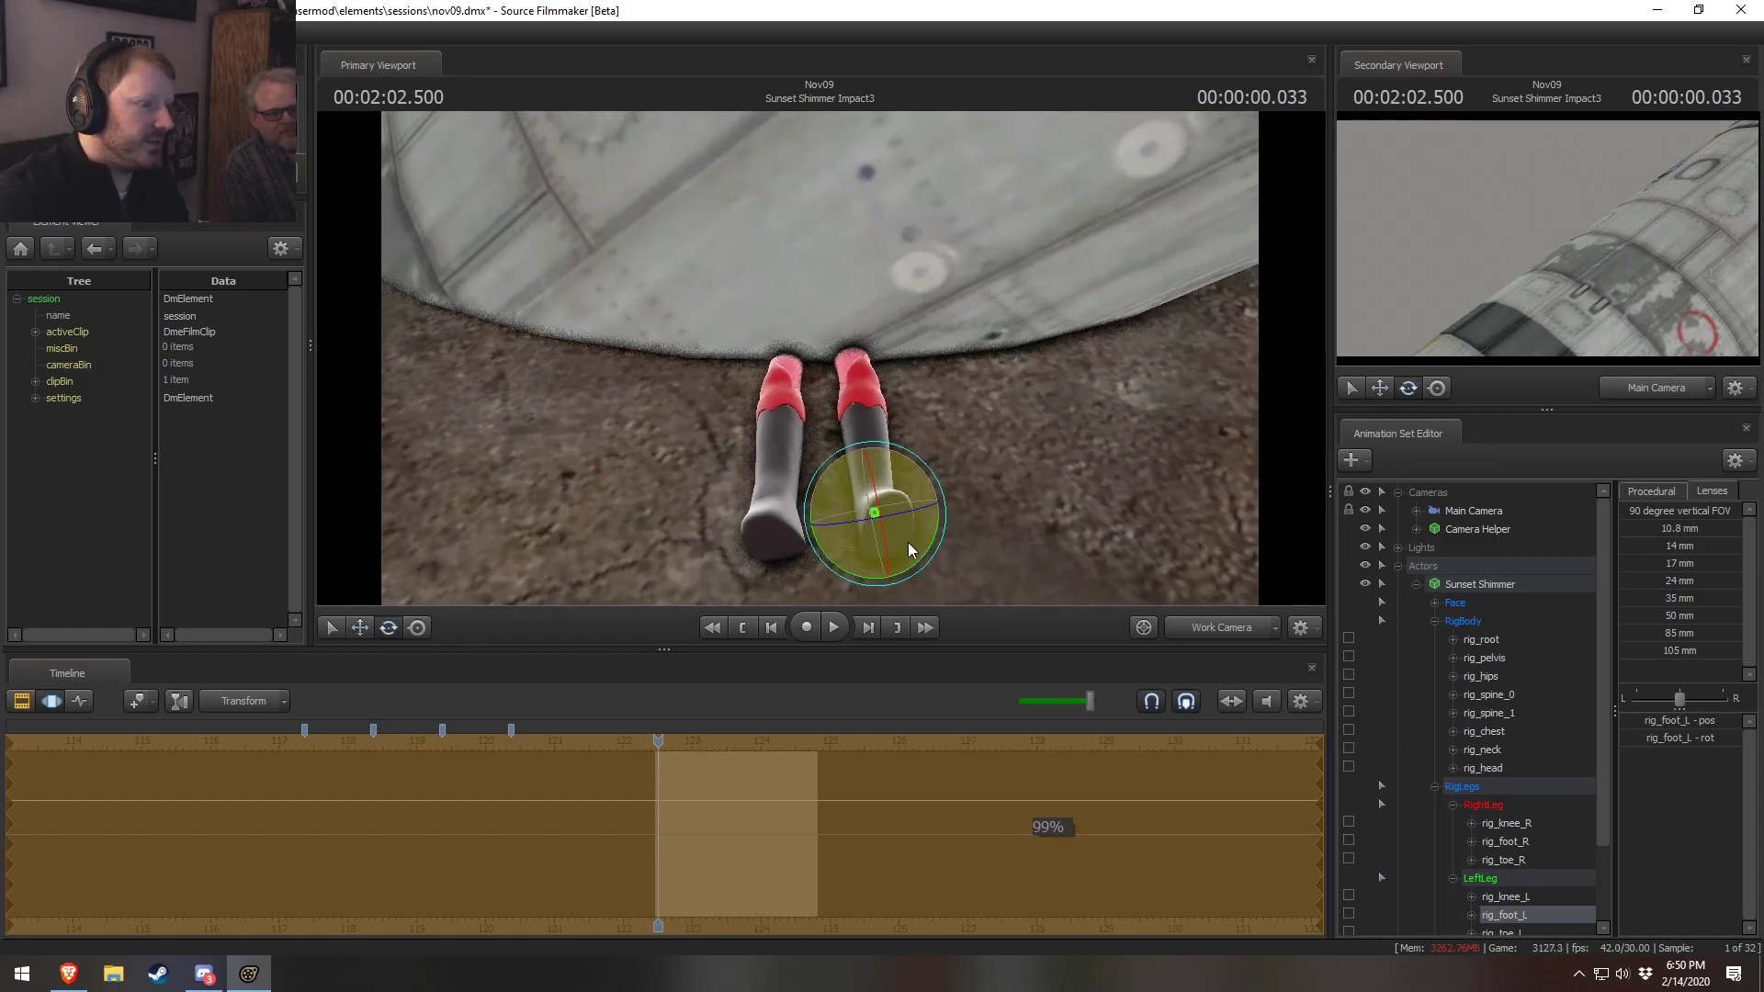
{"action": "key", "text": "ctrl+z"}
{"action": "left_click", "coordinate": [1471, 581]}
{"action": "right_click", "coordinate": [820, 523]}
{"action": "left_click", "coordinate": [794, 546]}
{"action": "left_click_drag", "start_coordinate": [799, 572], "coordinate": [834, 556]}
{"action": "key", "text": "w"}
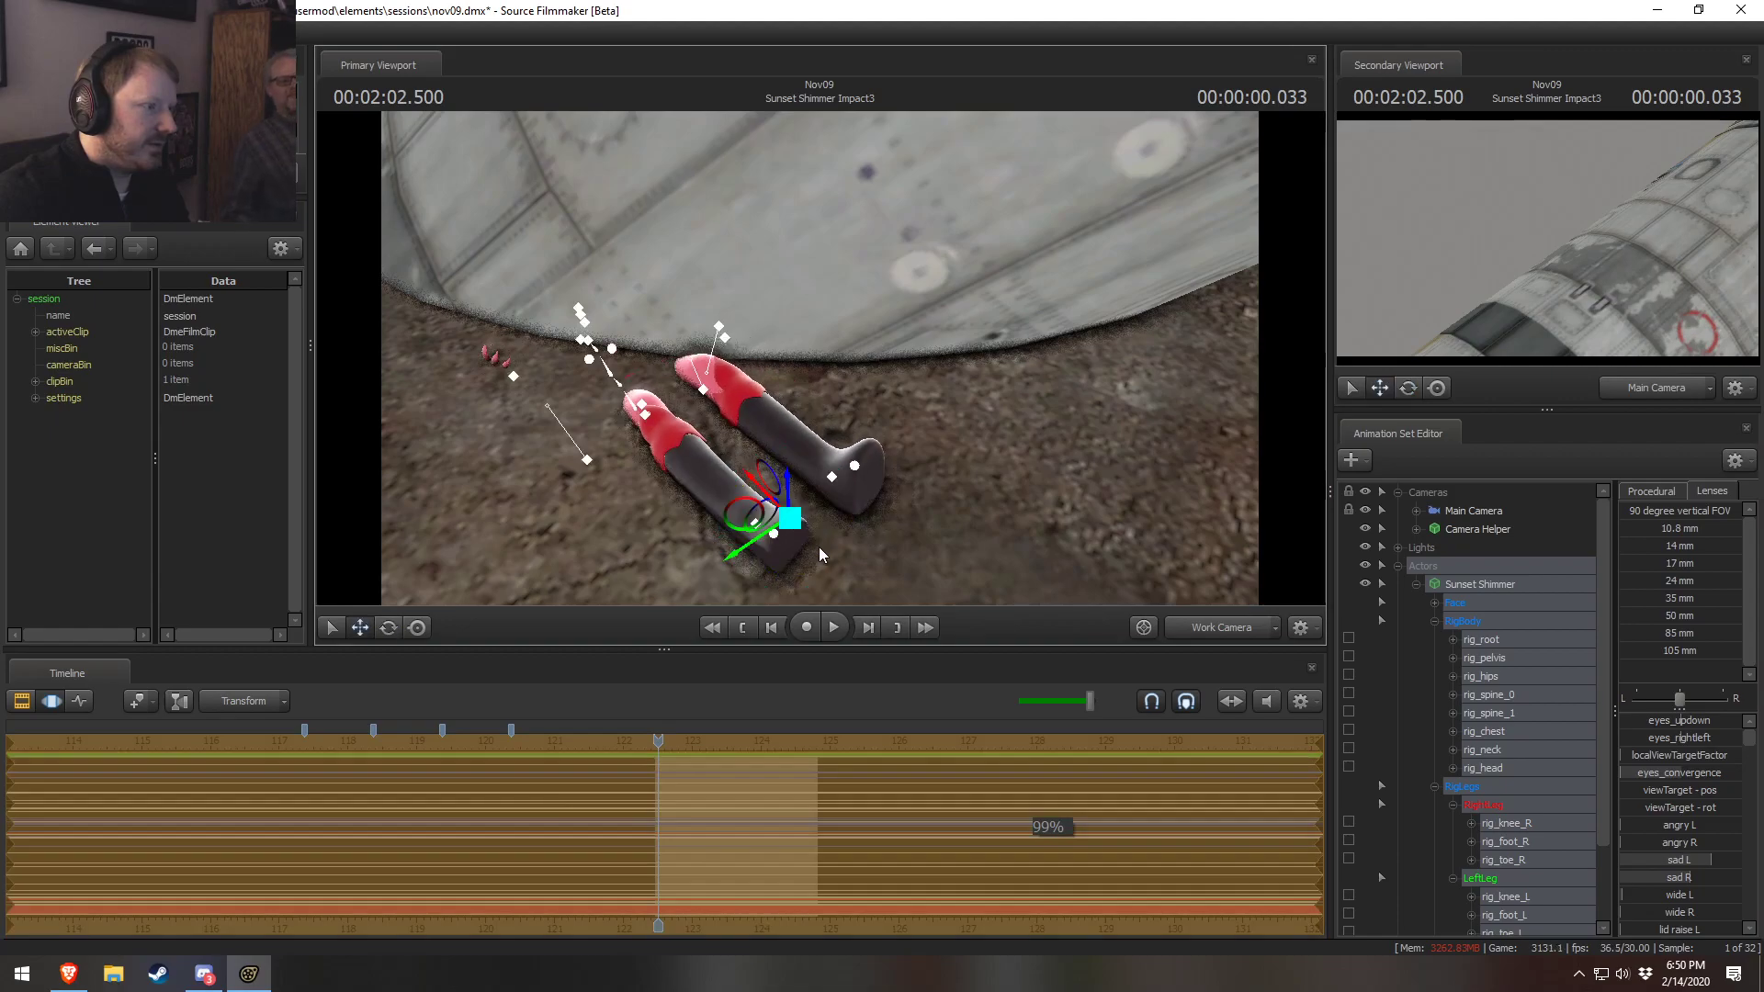
{"action": "left_click_drag", "start_coordinate": [742, 516], "coordinate": [877, 470]}
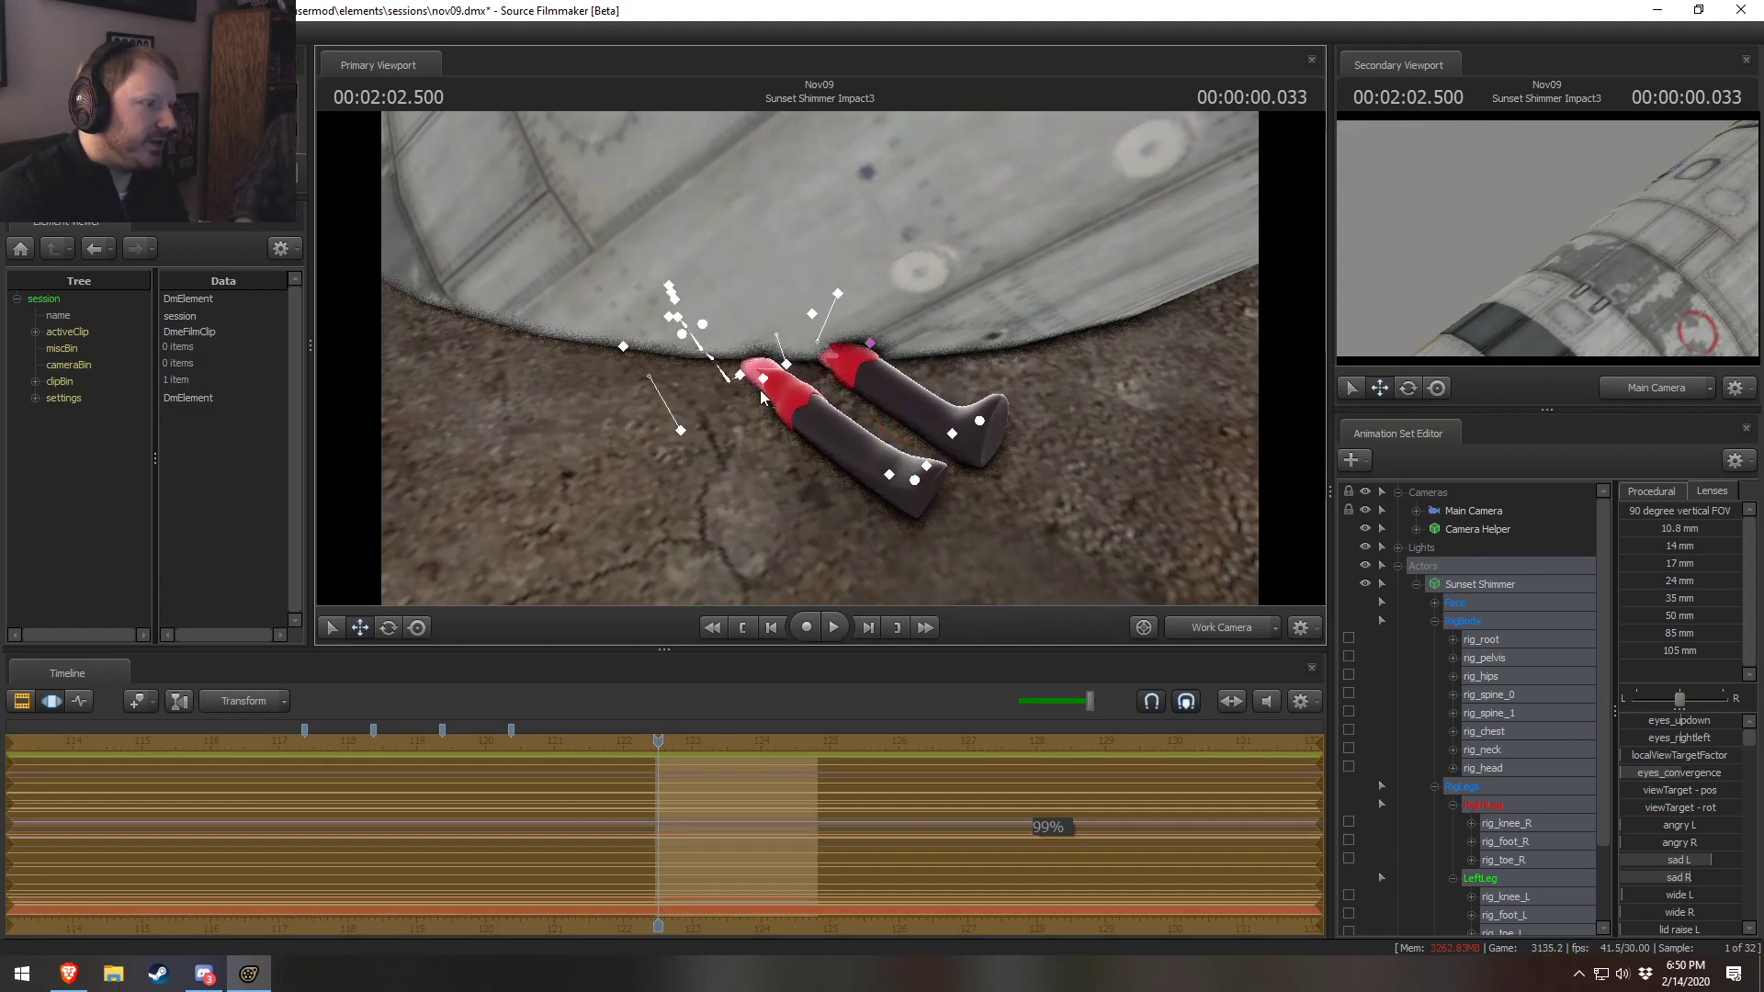
Check the witch legs reference picture and adjust the rotation of Sunset Shimmer's feet and right toe to match it
{"action": "key", "text": "alt+Tab"}
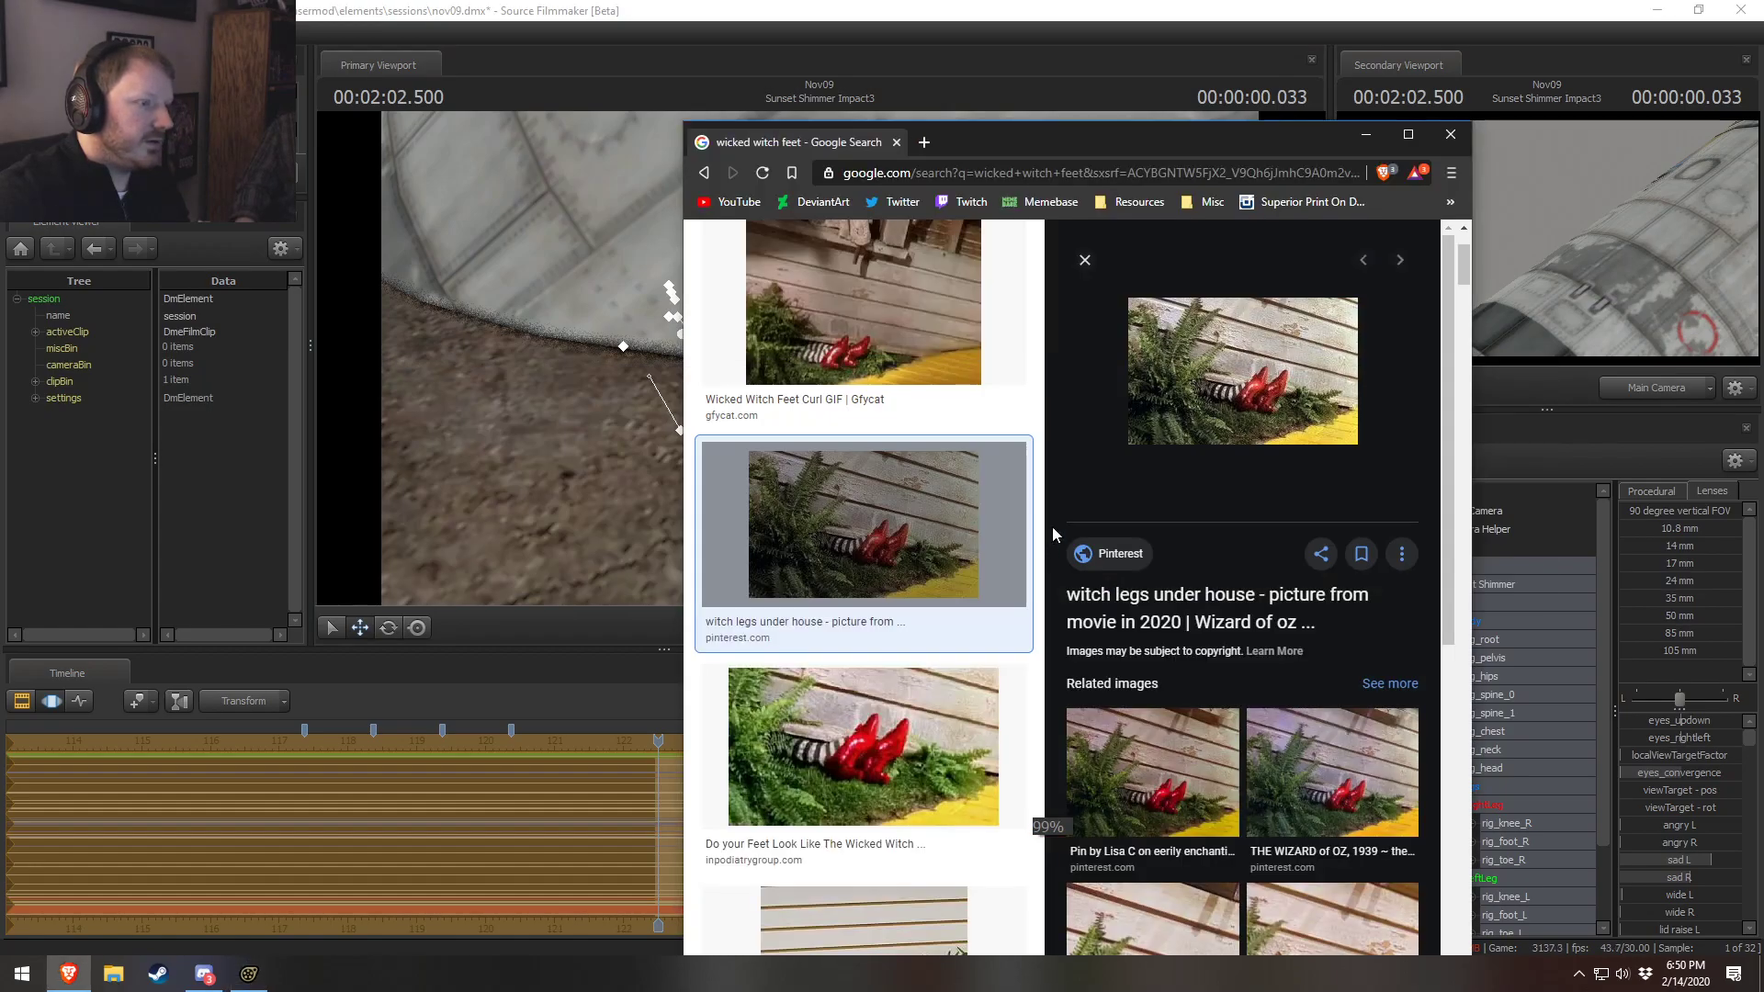
{"action": "key", "text": "alt+Tab"}
{"action": "left_click_drag", "start_coordinate": [869, 455], "coordinate": [945, 418], "text": "alt"}
{"action": "left_click", "coordinate": [913, 472], "text": "ctrl"}
{"action": "key", "text": "e"}
{"action": "left_click", "coordinate": [966, 418], "text": "ctrl"}
{"action": "left_click", "coordinate": [935, 448], "text": "ctrl"}
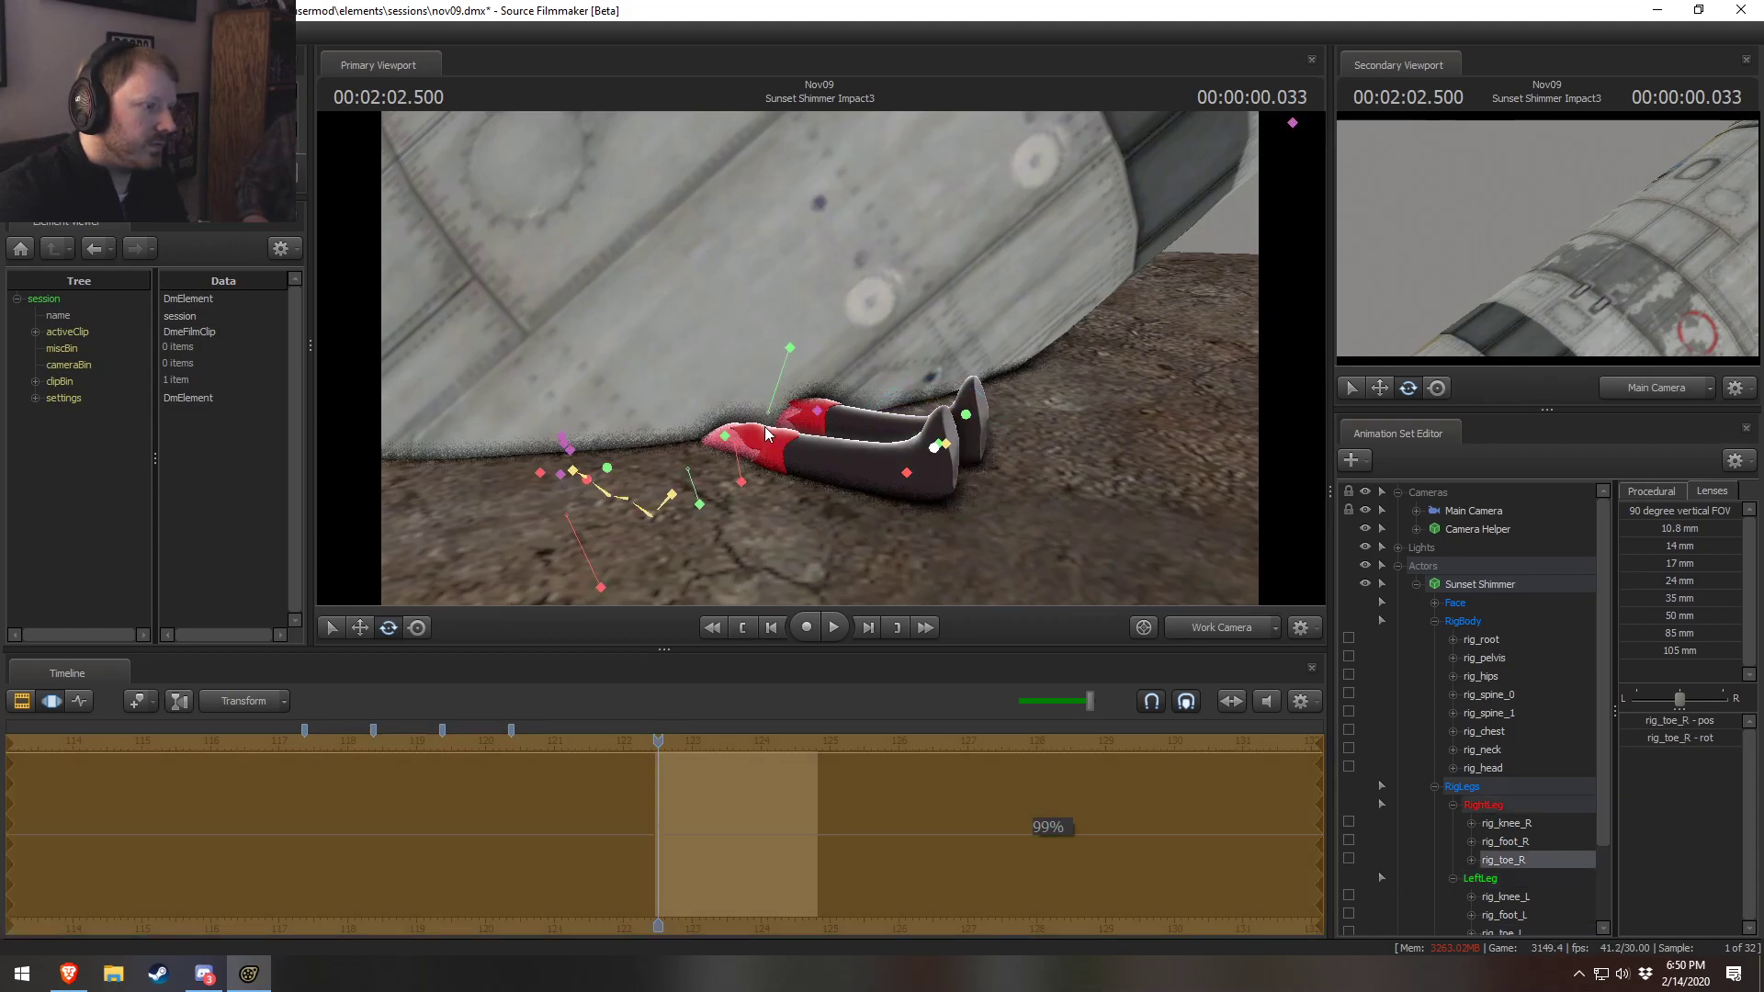
Move Sunset Shimmer's rig_pelvis control upward toward the underside of the rocket
{"action": "left_click", "coordinate": [675, 501]}
{"action": "key", "text": "w"}
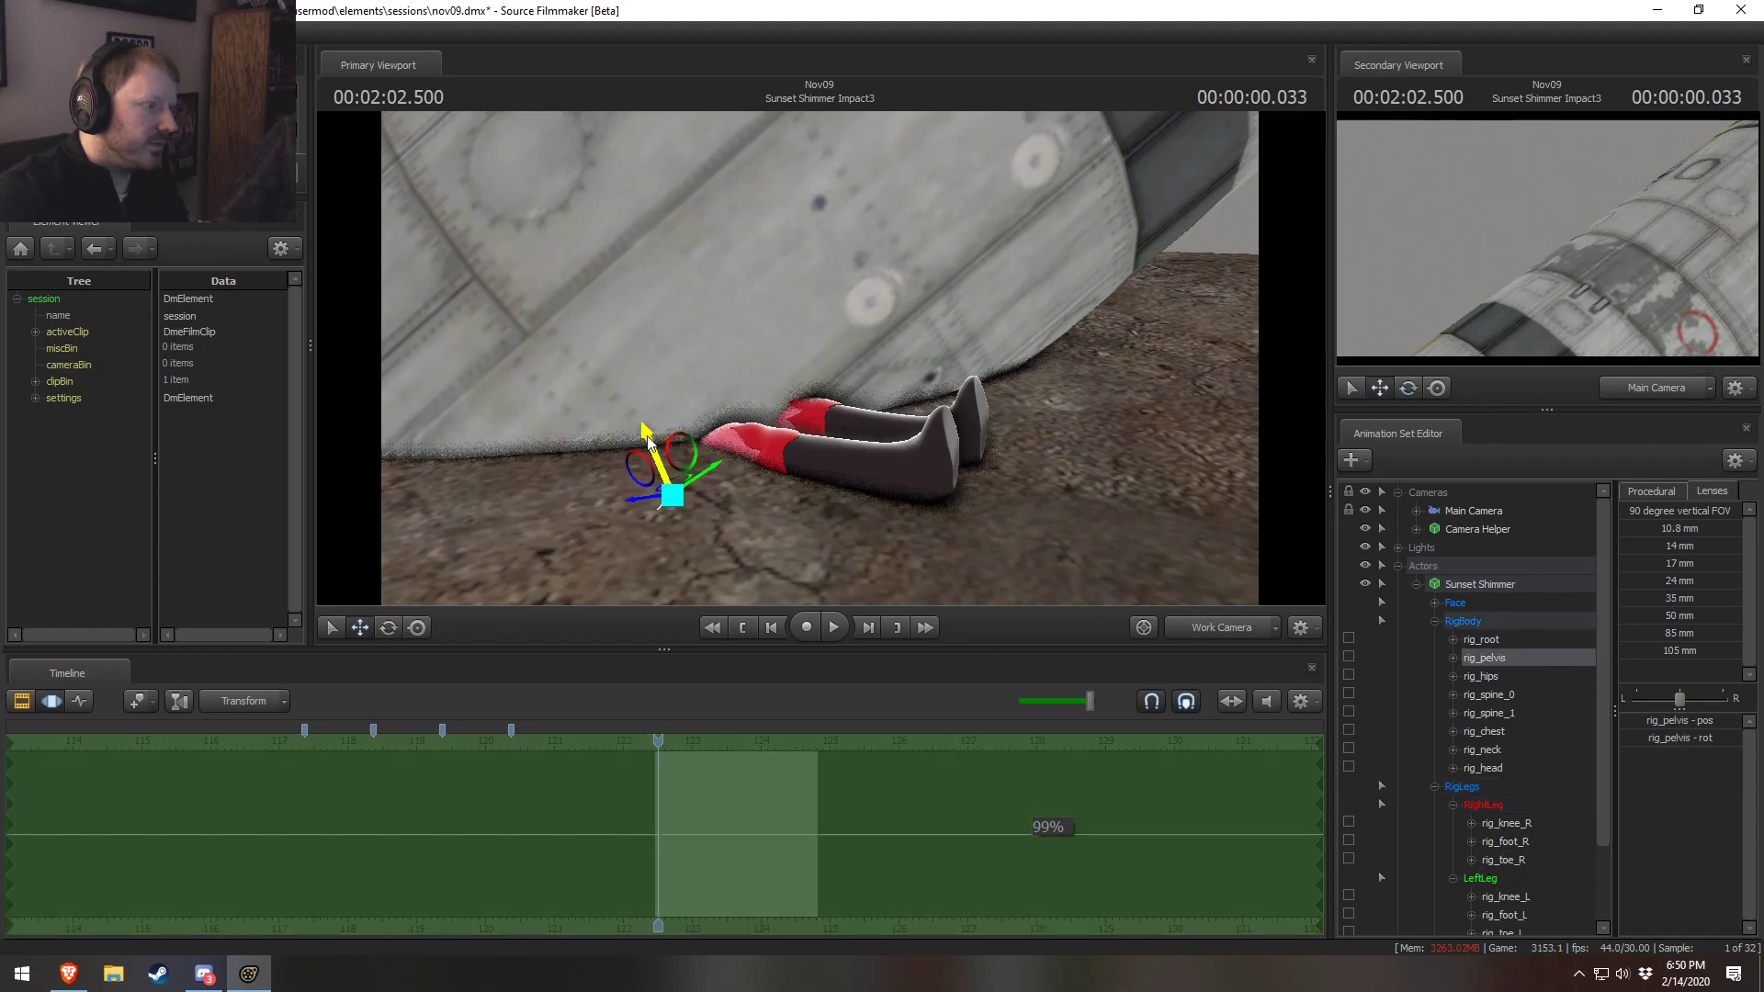
{"action": "left_click_drag", "start_coordinate": [647, 432], "coordinate": [606, 402]}
{"action": "key", "text": "ctrl"}
Move Sunset Shimmer's rig_knee_R control up toward the rocket and fine-tune the position of rig_pelvis
{"action": "left_click", "coordinate": [740, 481]}
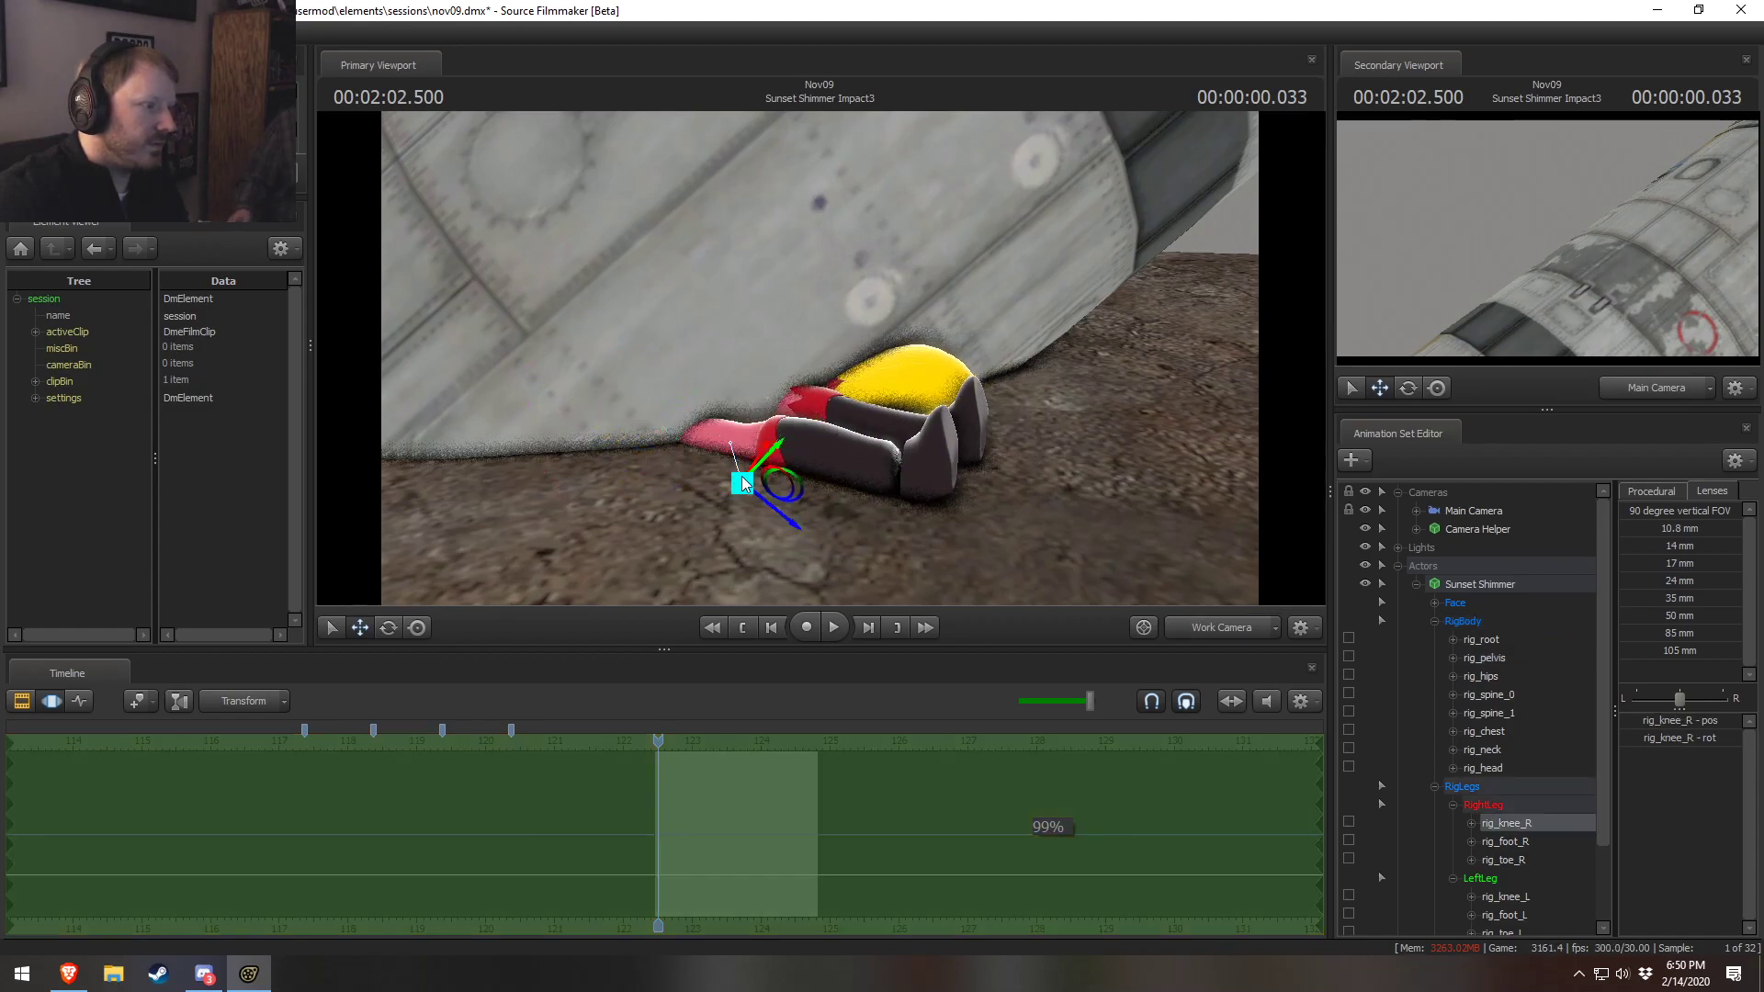
{"action": "left_click_drag", "start_coordinate": [768, 470], "coordinate": [710, 401]}
{"action": "mouse_move", "coordinate": [710, 402]}
{"action": "left_mouse_down", "text": "alt"}
{"action": "mouse_move", "coordinate": [555, 487]}
{"action": "mouse_move", "coordinate": [703, 397]}
{"action": "mouse_move", "coordinate": [726, 412]}
{"action": "left_mouse_up", "text": "alt"}
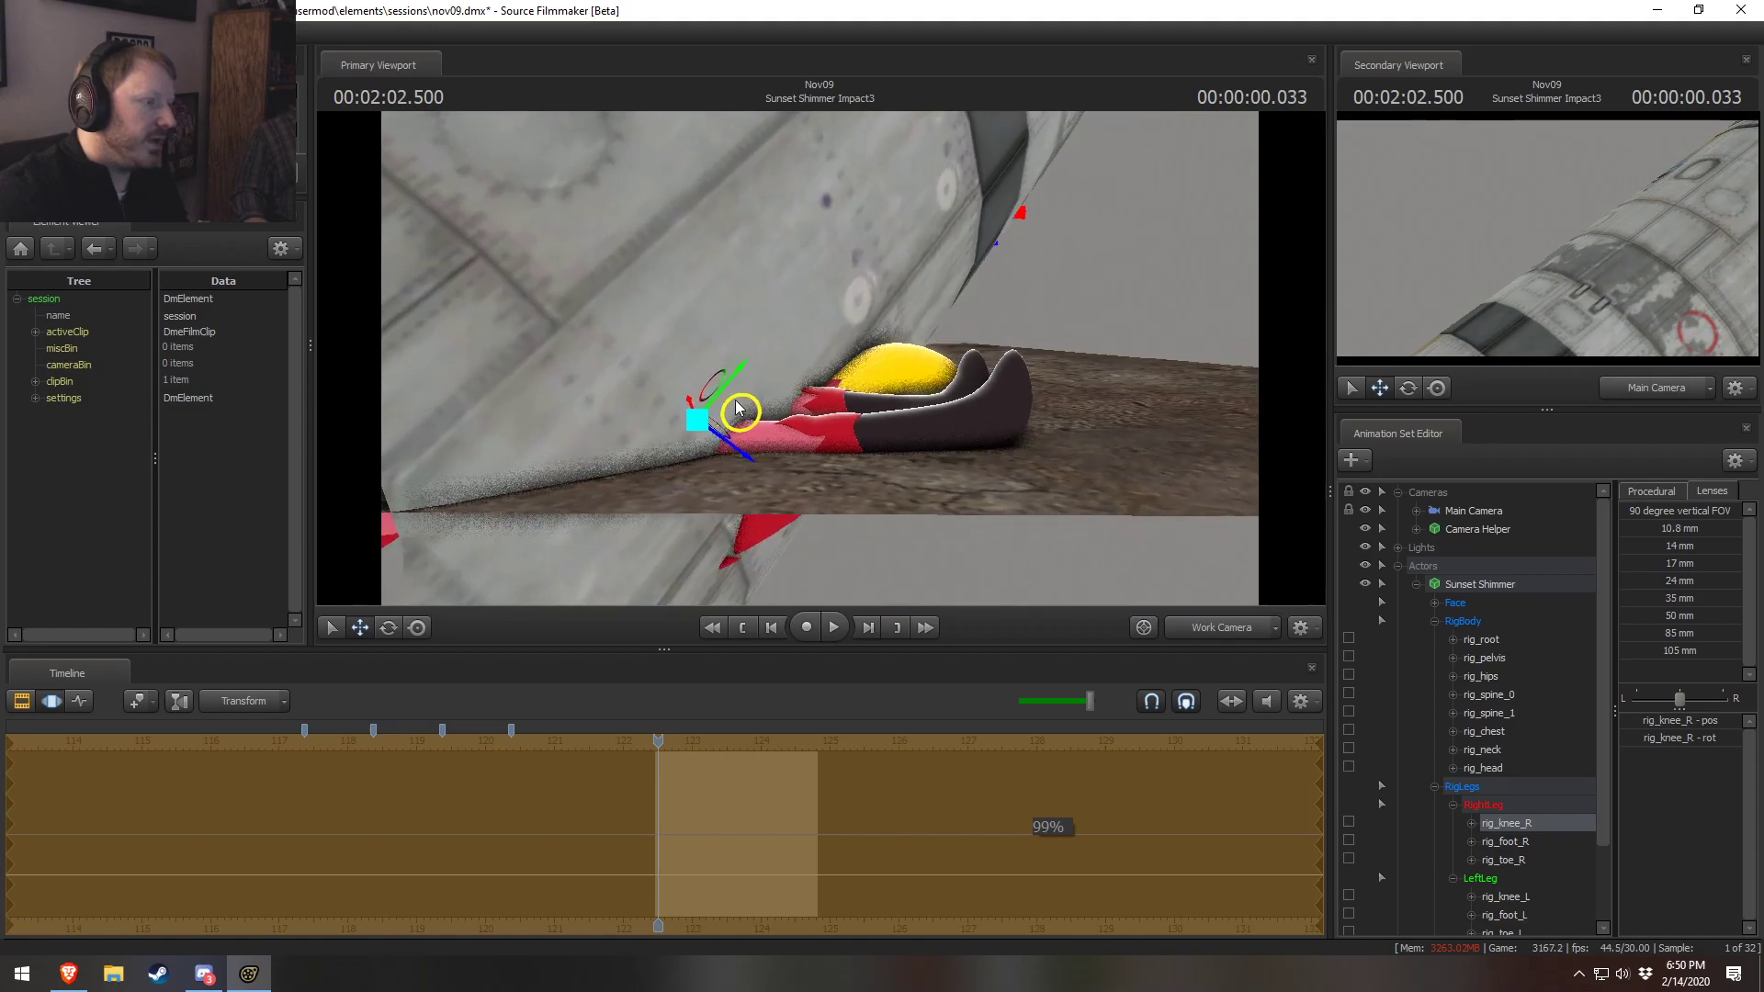
{"action": "key", "text": "ctrl"}
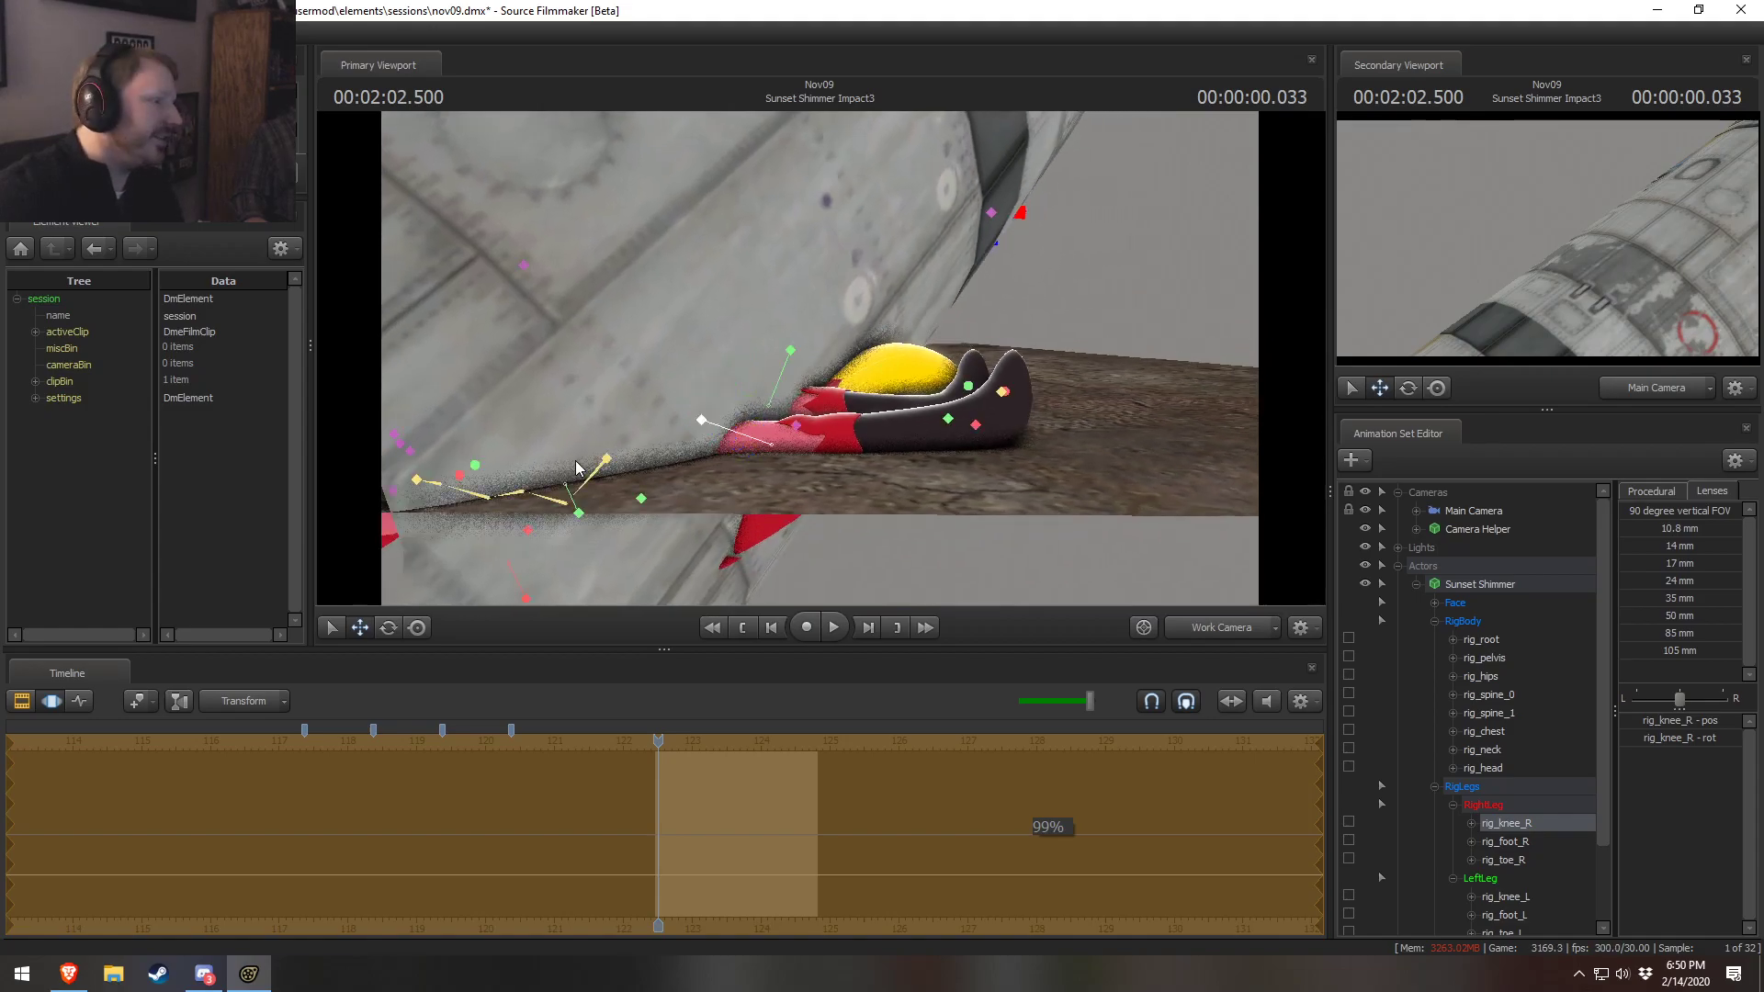
{"action": "left_click", "coordinate": [605, 458]}
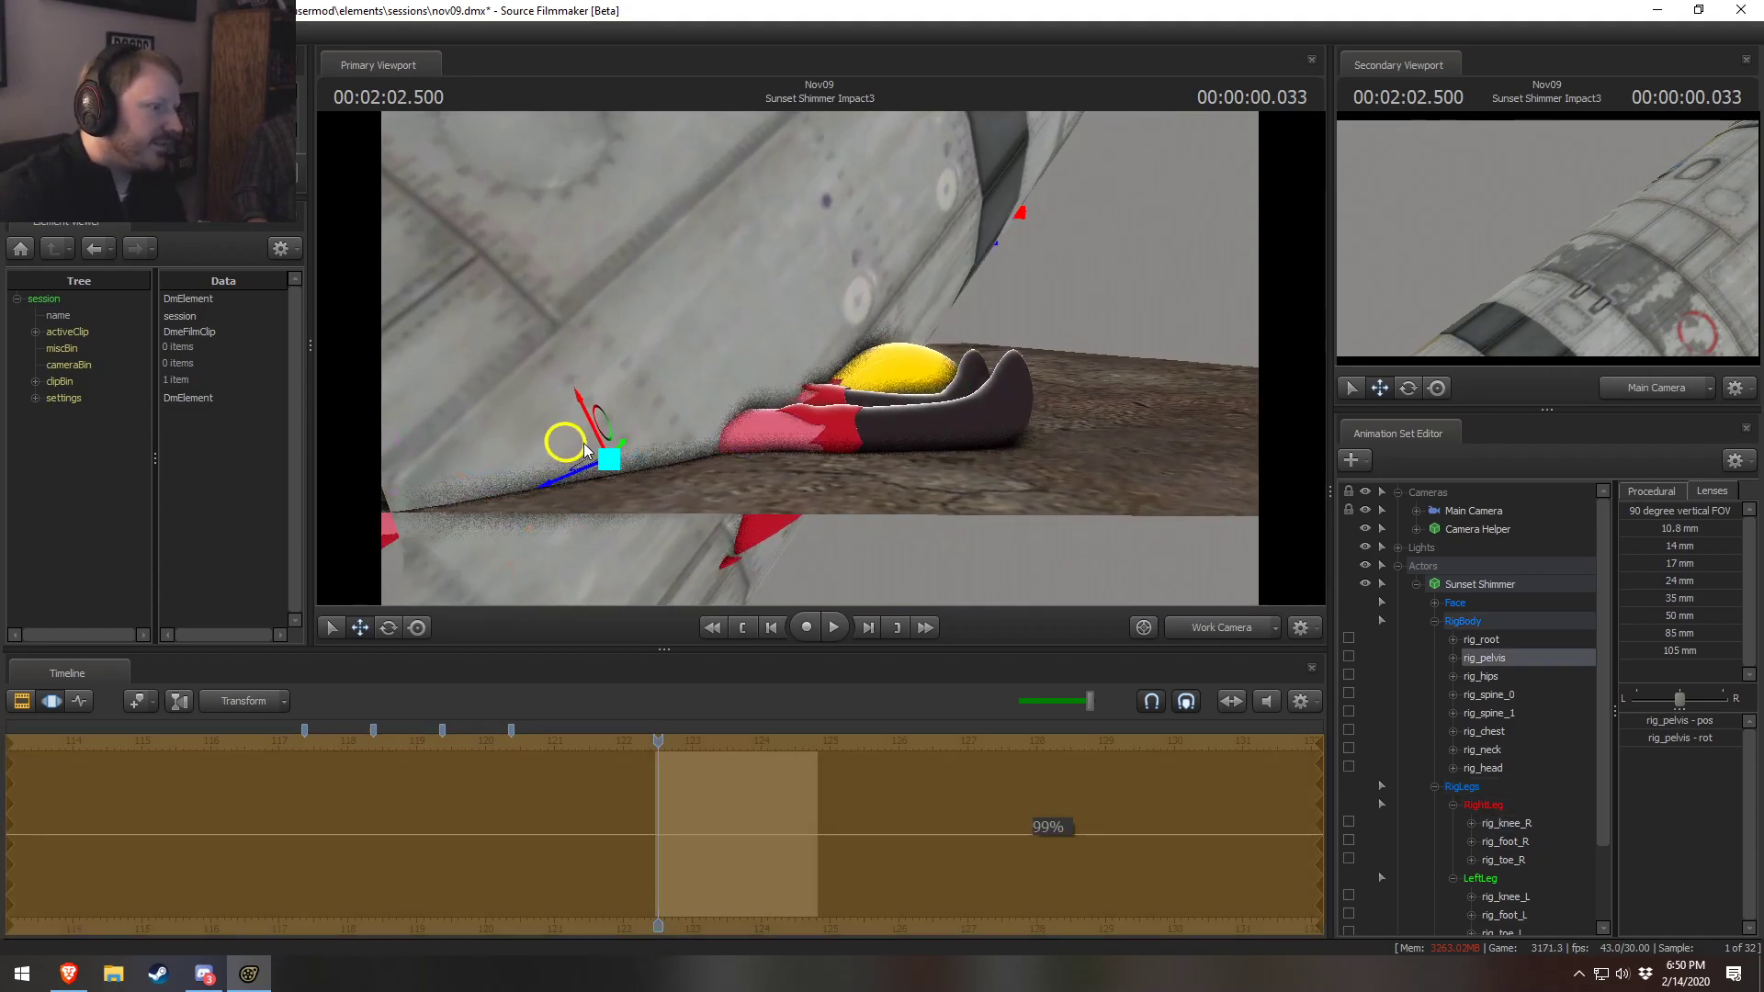
{"action": "left_click_drag", "start_coordinate": [584, 450], "coordinate": [586, 453]}
{"action": "left_click_drag", "start_coordinate": [911, 404], "coordinate": [909, 414], "text": "alt"}
{"action": "key", "text": "ctrl"}
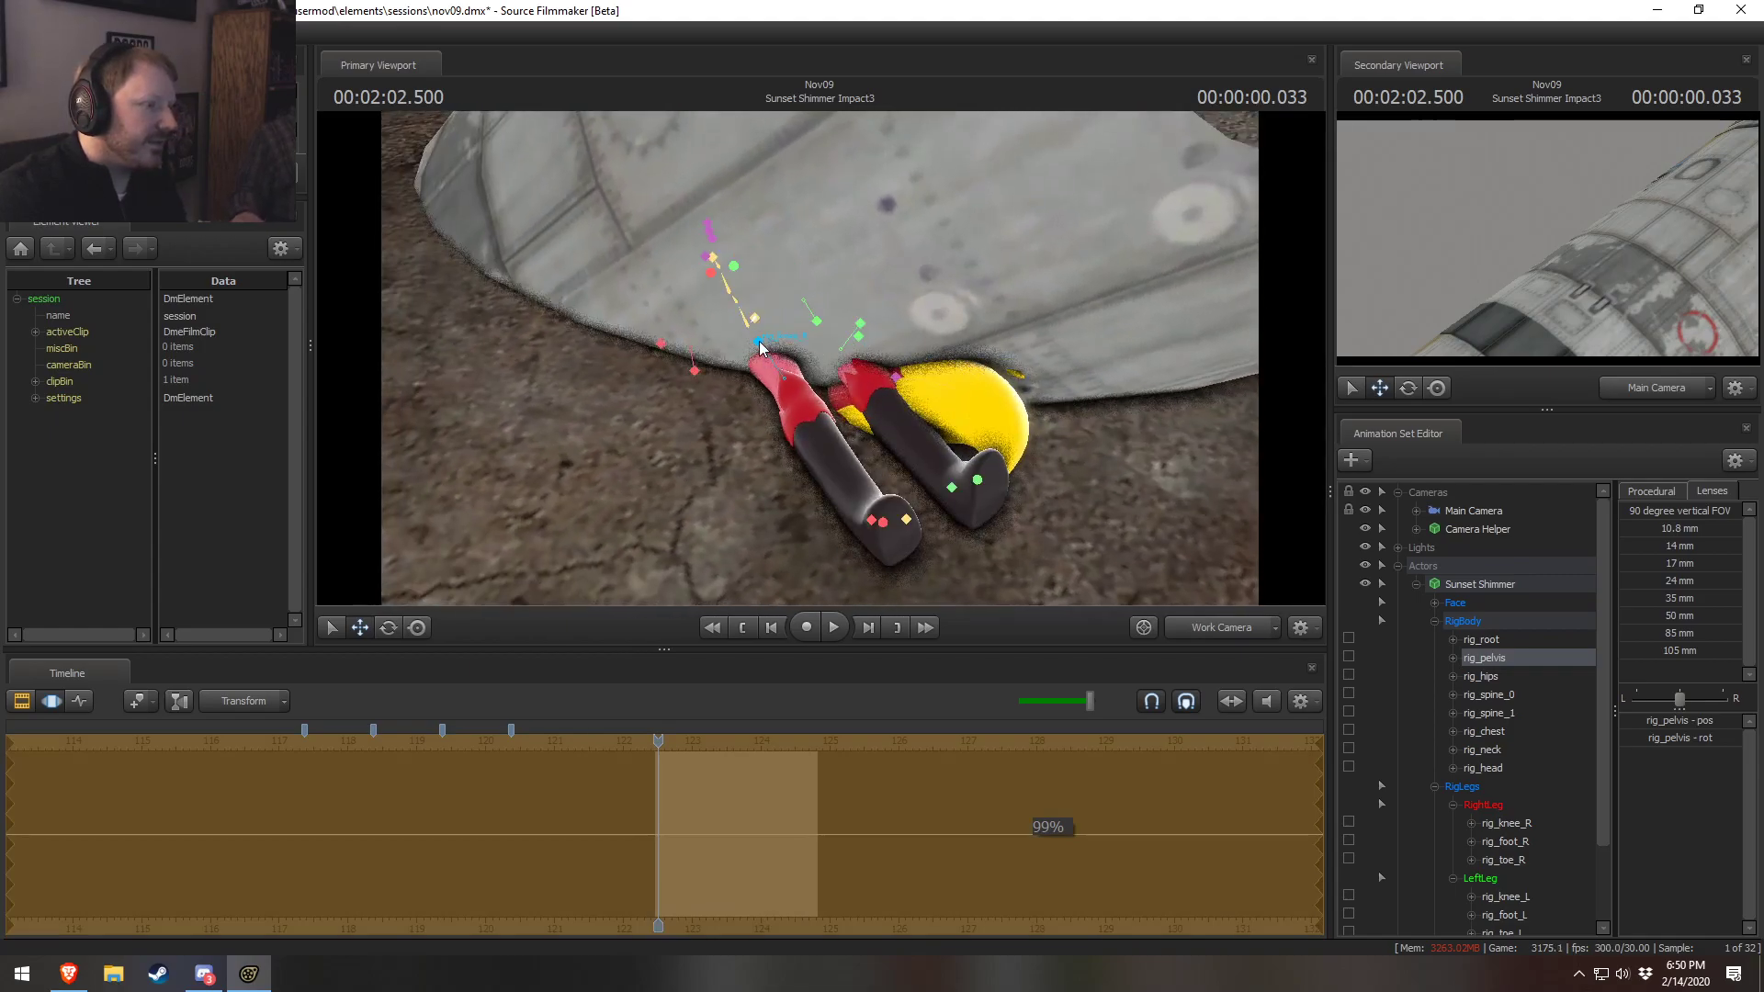
Inspect Sunset Shimmer's hand and hip rig controls beneath the rocket from a low side view
{"action": "left_click", "coordinate": [817, 323]}
{"action": "left_click", "coordinate": [862, 334]}
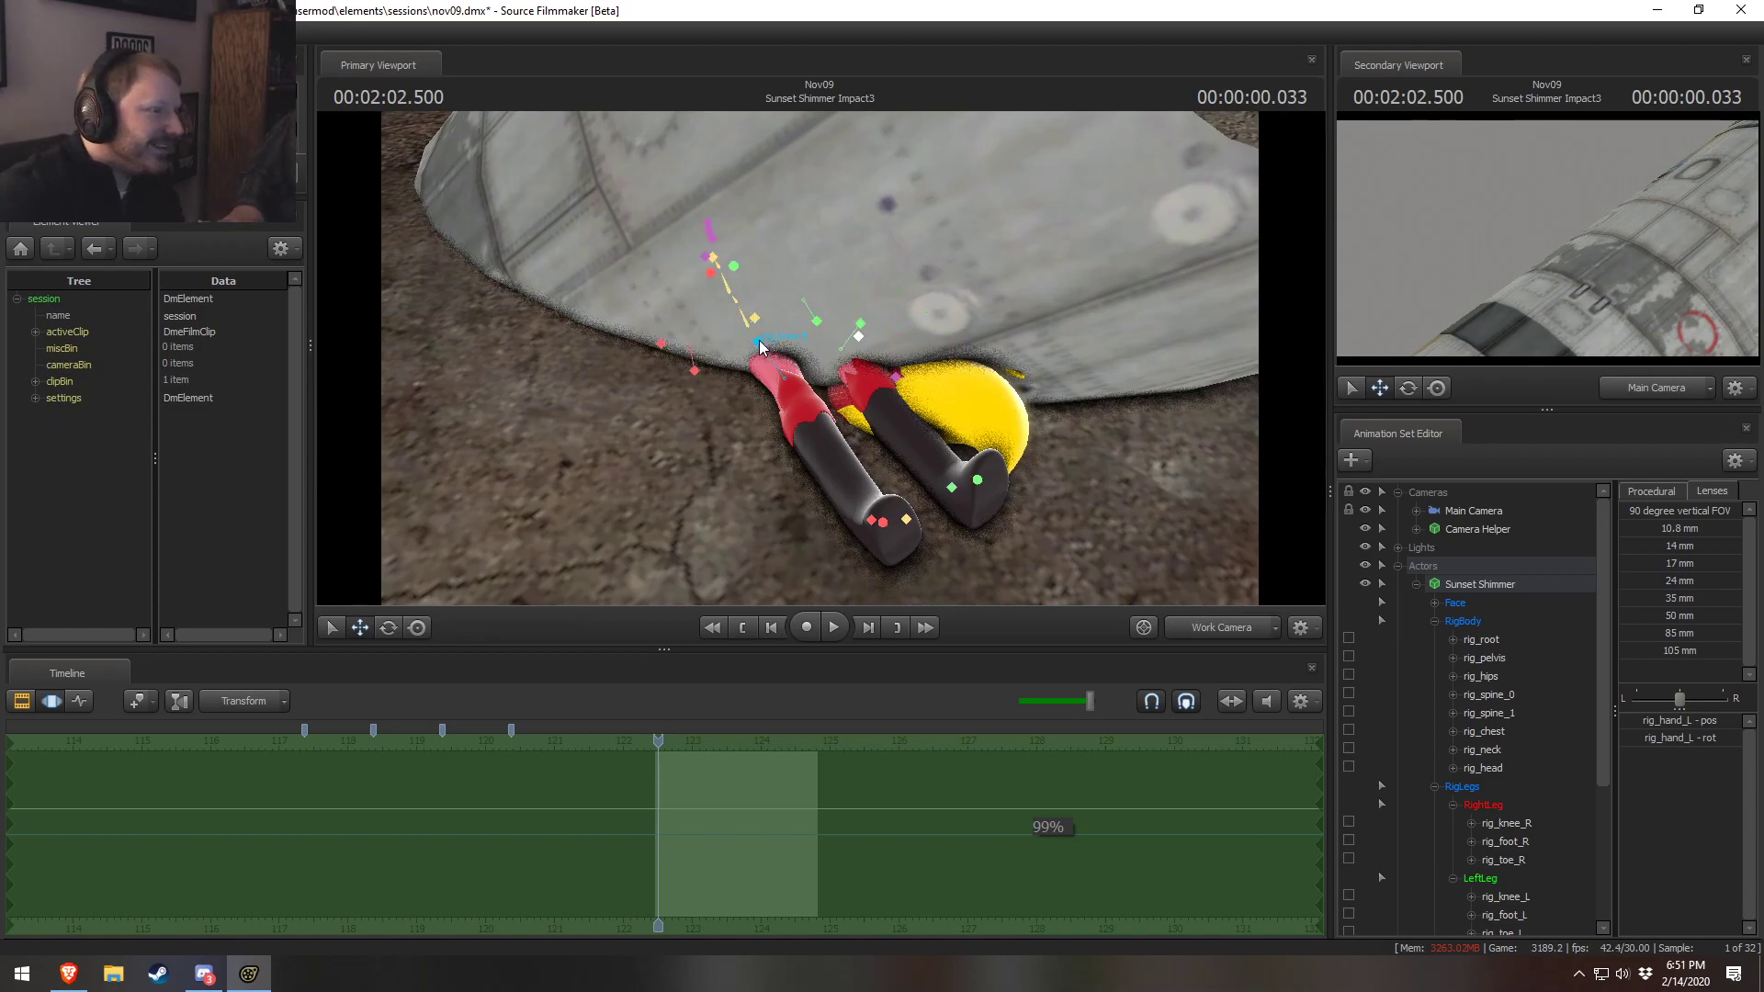
{"action": "left_click", "coordinate": [756, 319], "text": "ctrl"}
{"action": "left_click_drag", "start_coordinate": [755, 319], "coordinate": [838, 358], "text": "alt"}
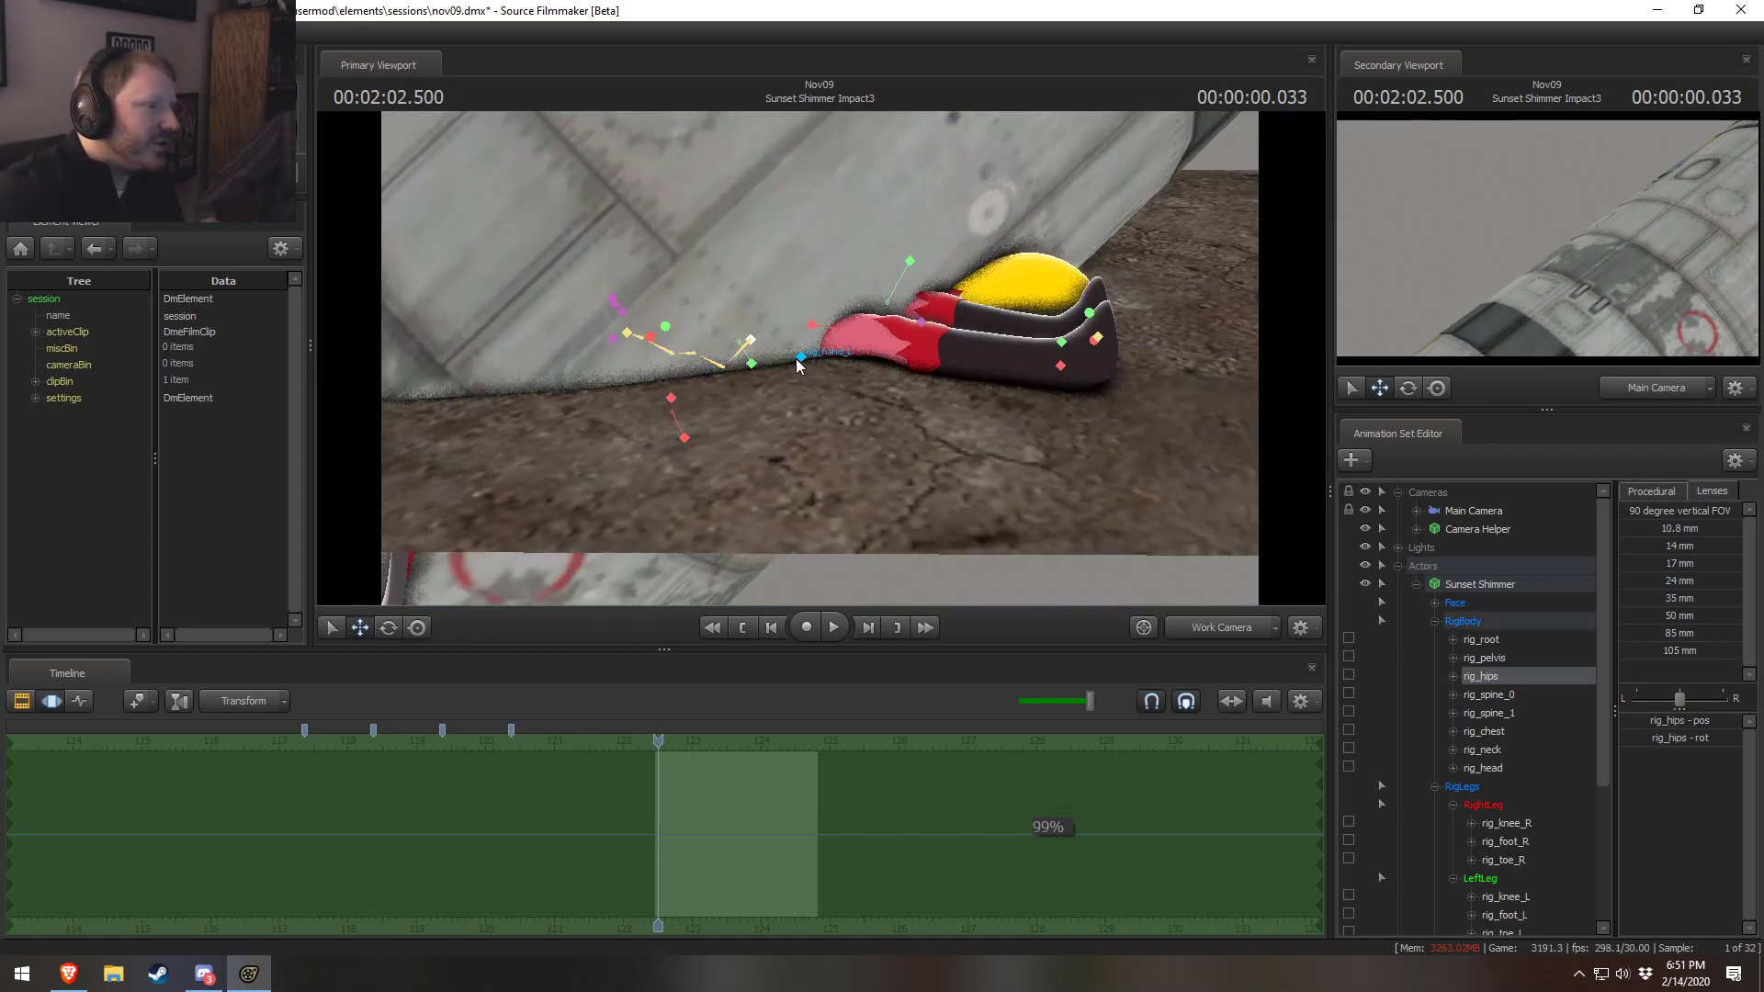
{"action": "left_click", "coordinate": [799, 360]}
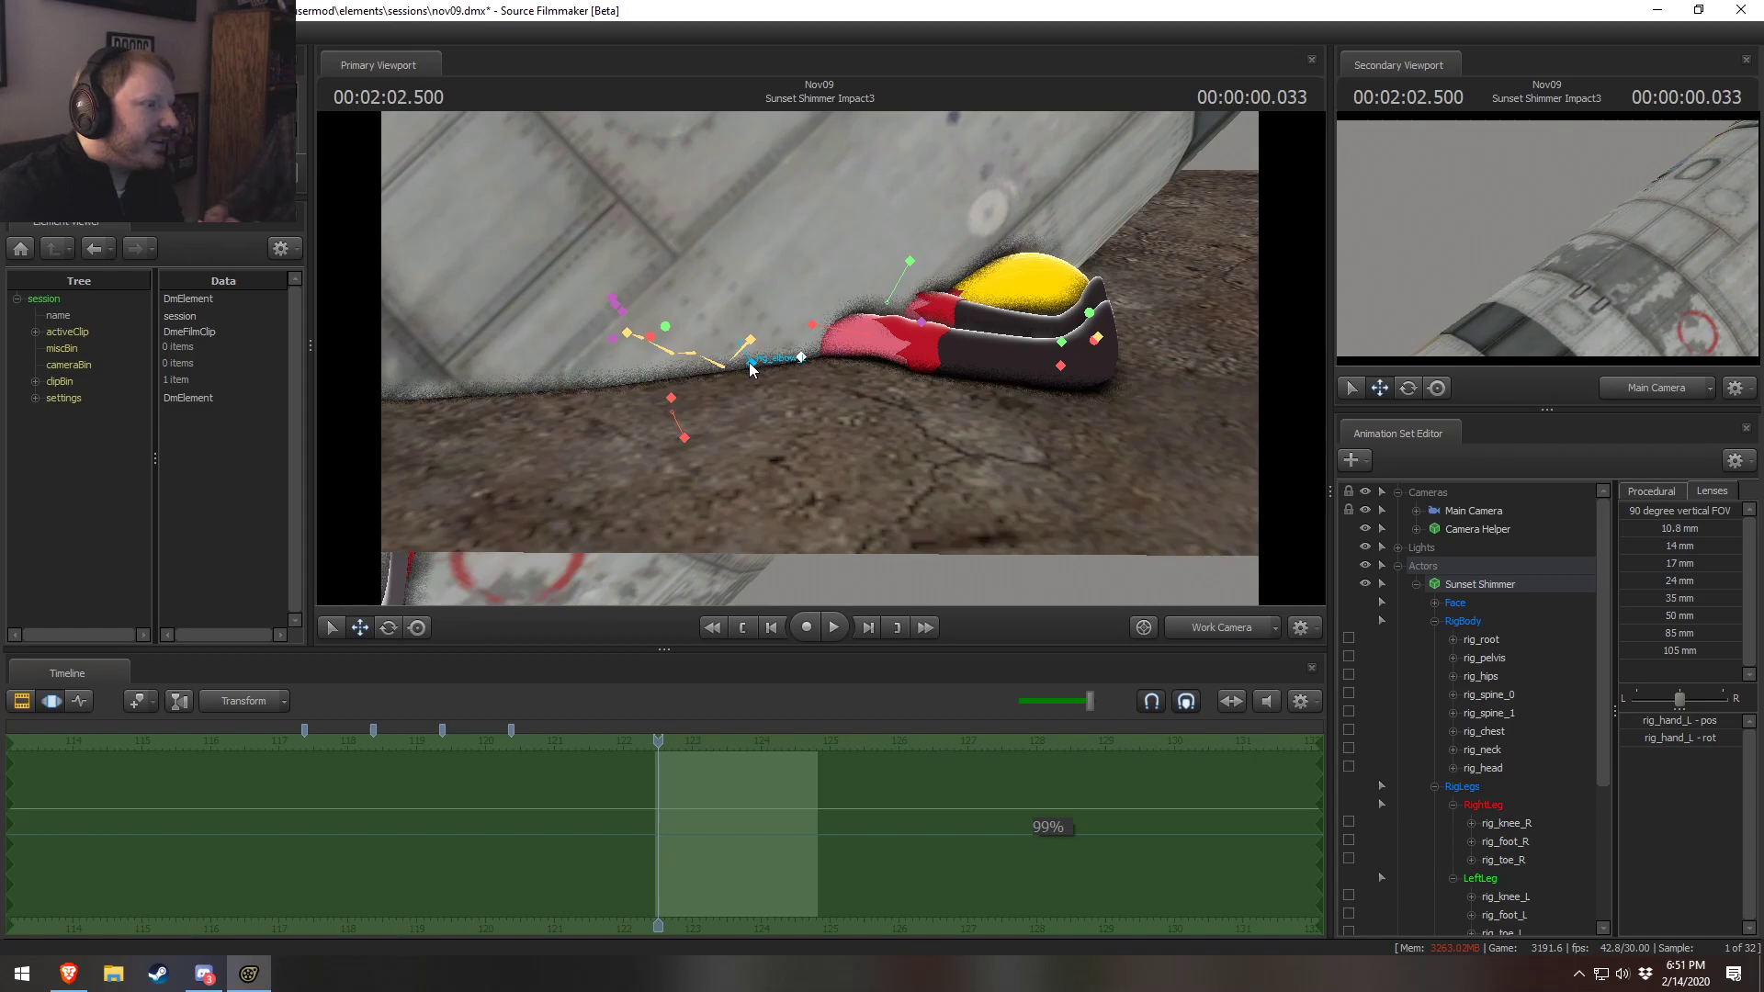
{"action": "left_click", "coordinate": [675, 399]}
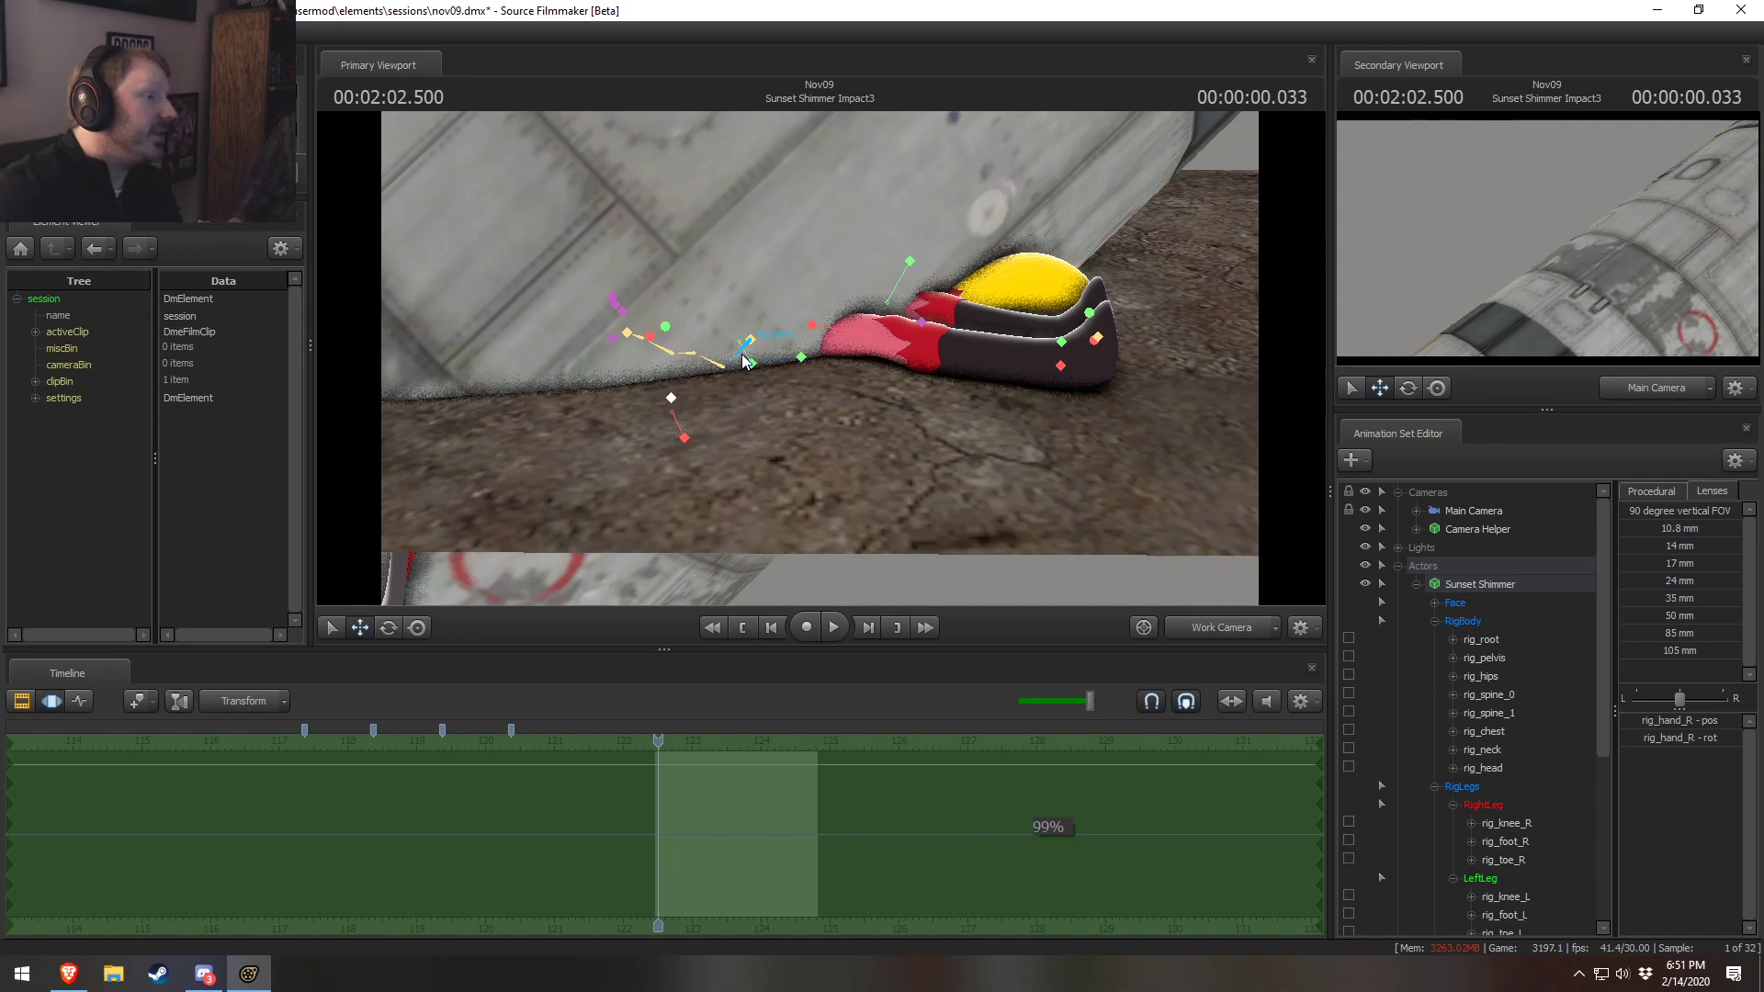
Adjust the position of Sunset Shimmer's rig_knee_R control at the edge of the rocket
{"action": "left_click", "coordinate": [801, 334], "text": "ctrl"}
{"action": "left_click", "coordinate": [812, 327], "text": "ctrl"}
{"action": "left_click_drag", "start_coordinate": [811, 327], "coordinate": [825, 361], "text": "alt"}
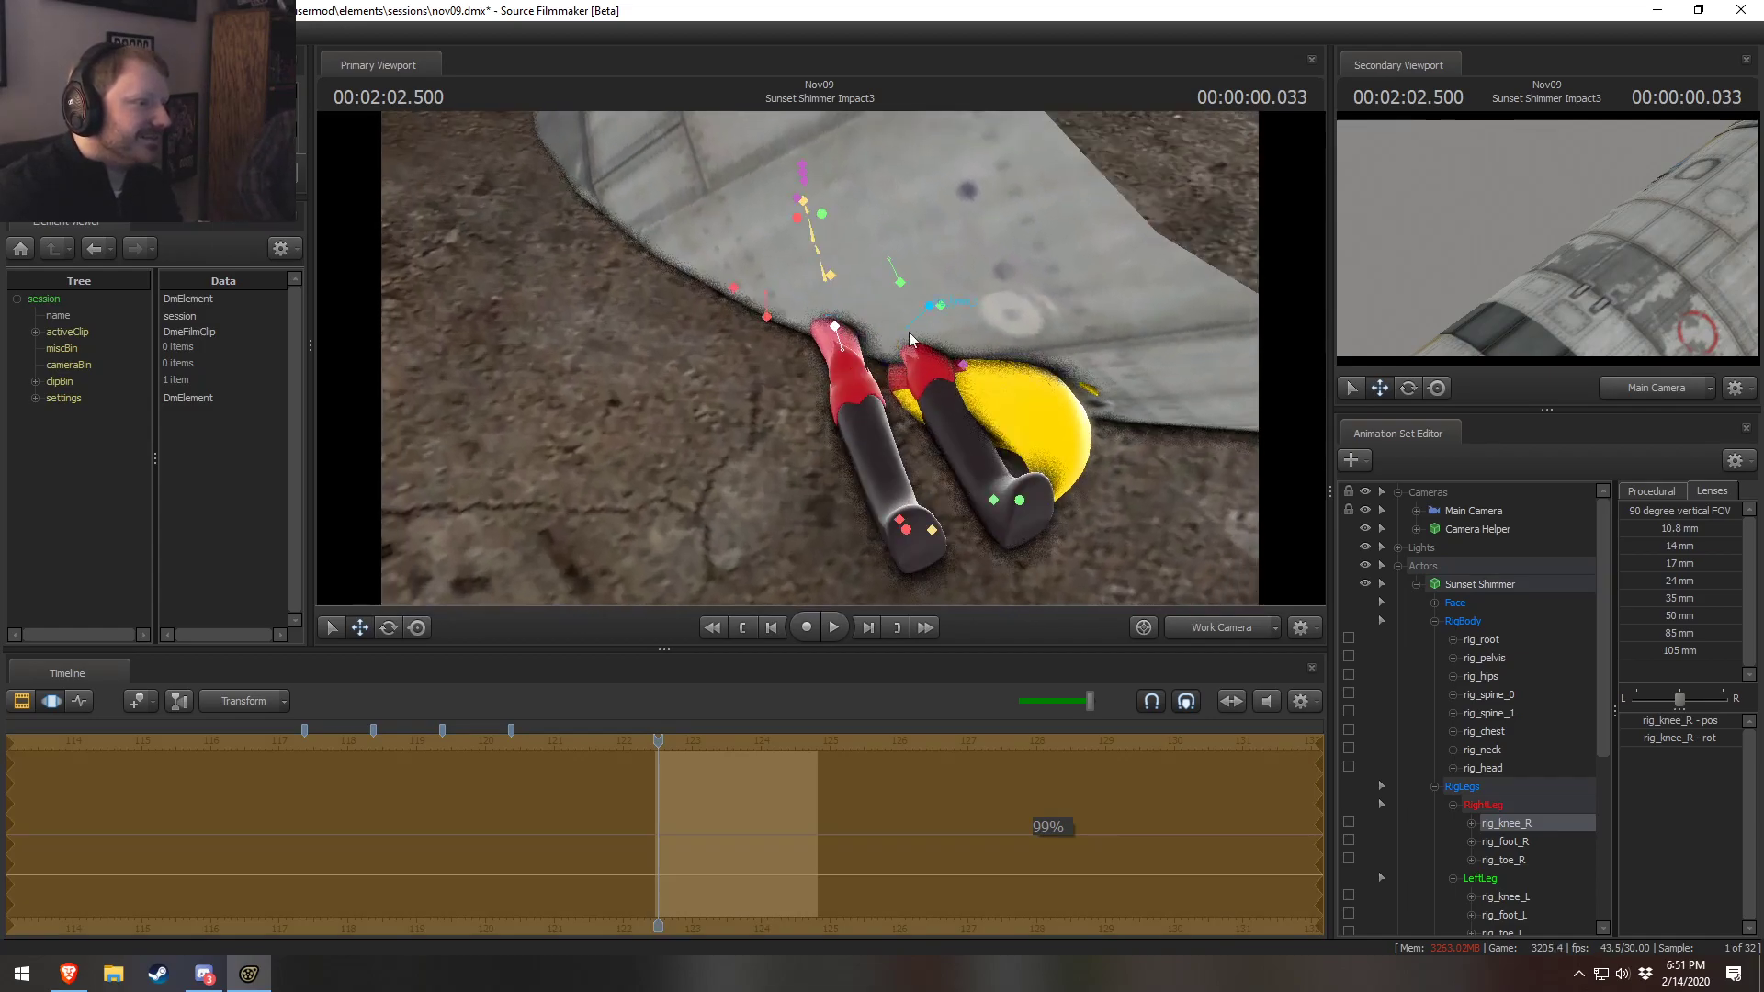
Collapse the RigLegs, RigArms, ground21, Actors and Cameras groups in the animation set list
{"action": "left_click", "coordinate": [970, 362]}
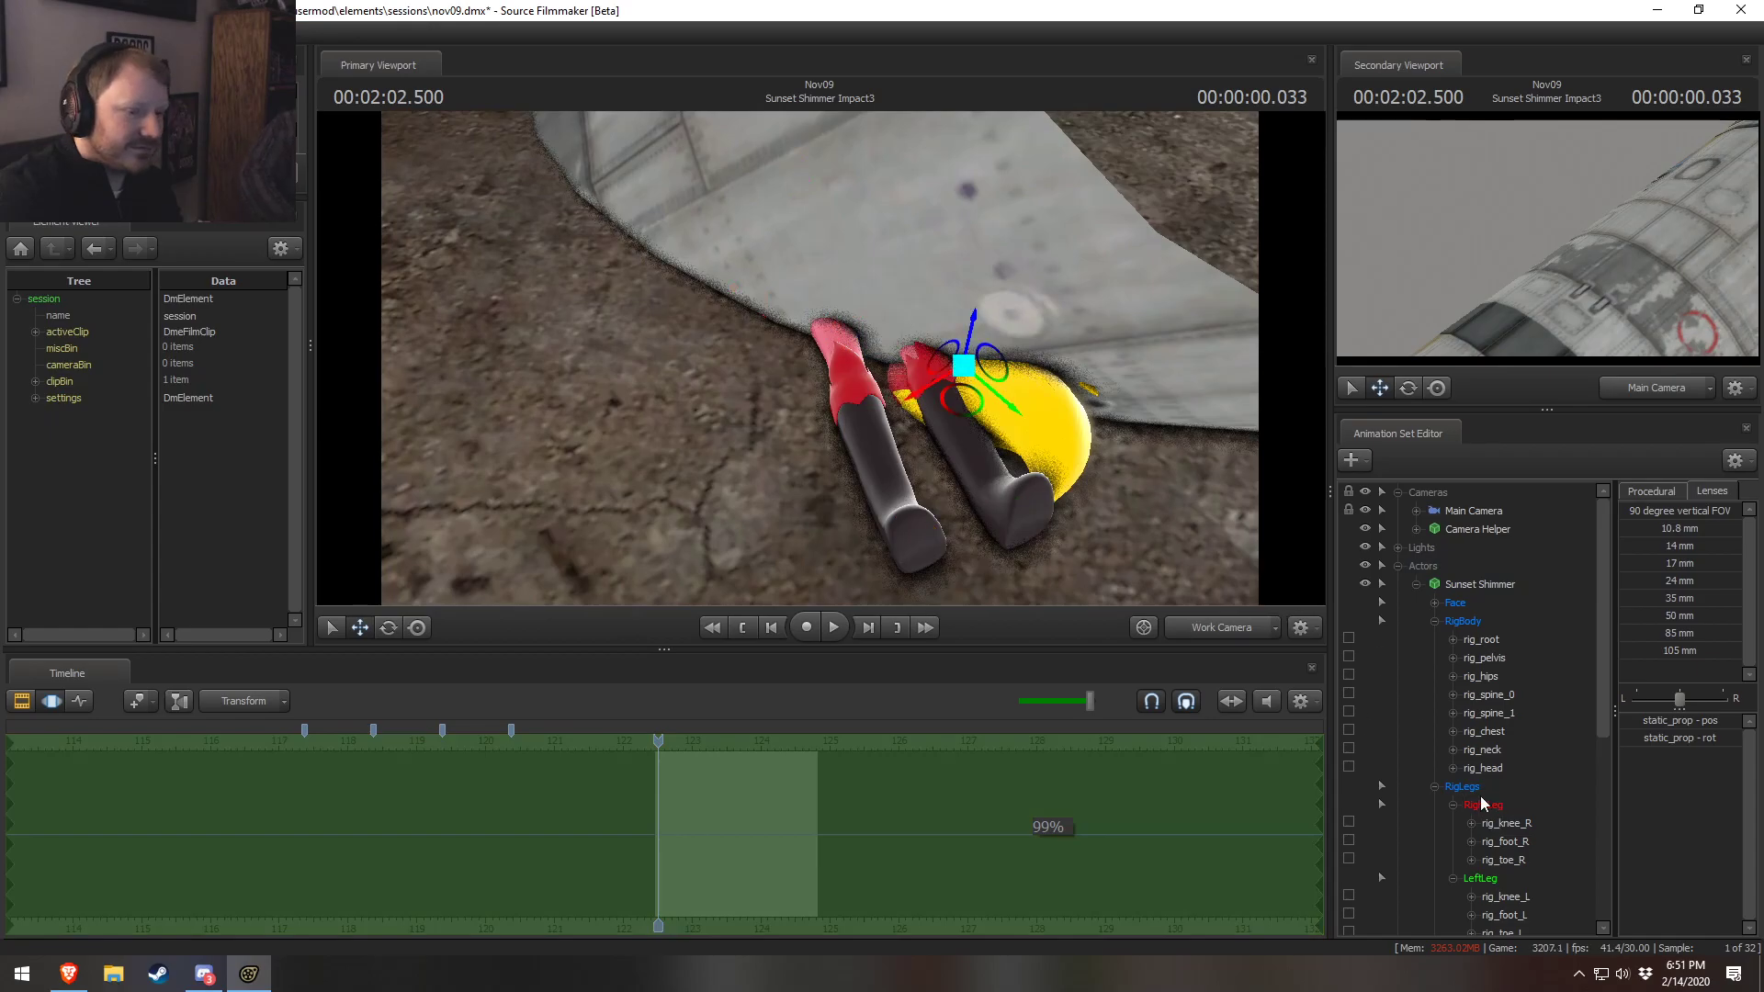
{"action": "scroll", "coordinate": [1481, 806], "scroll_direction": "down", "scroll_amount": 5}
{"action": "scroll", "coordinate": [1482, 807], "scroll_direction": "up", "scroll_amount": 5}
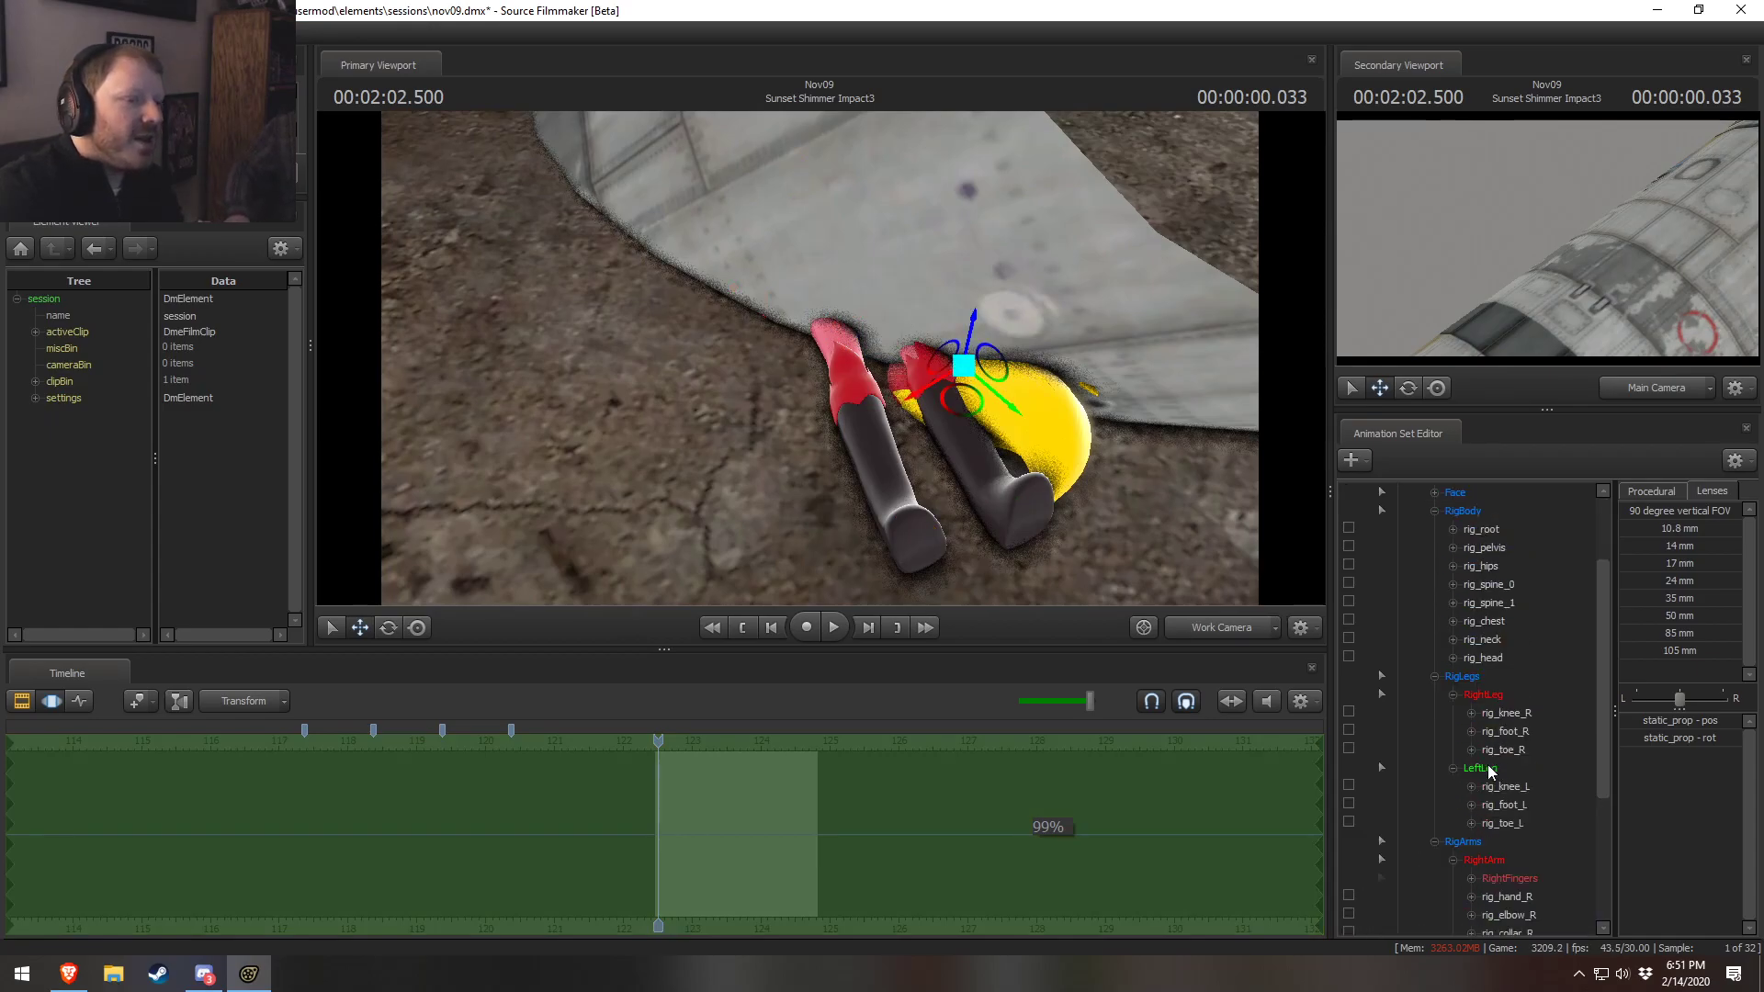
{"action": "left_click", "coordinate": [1435, 730]}
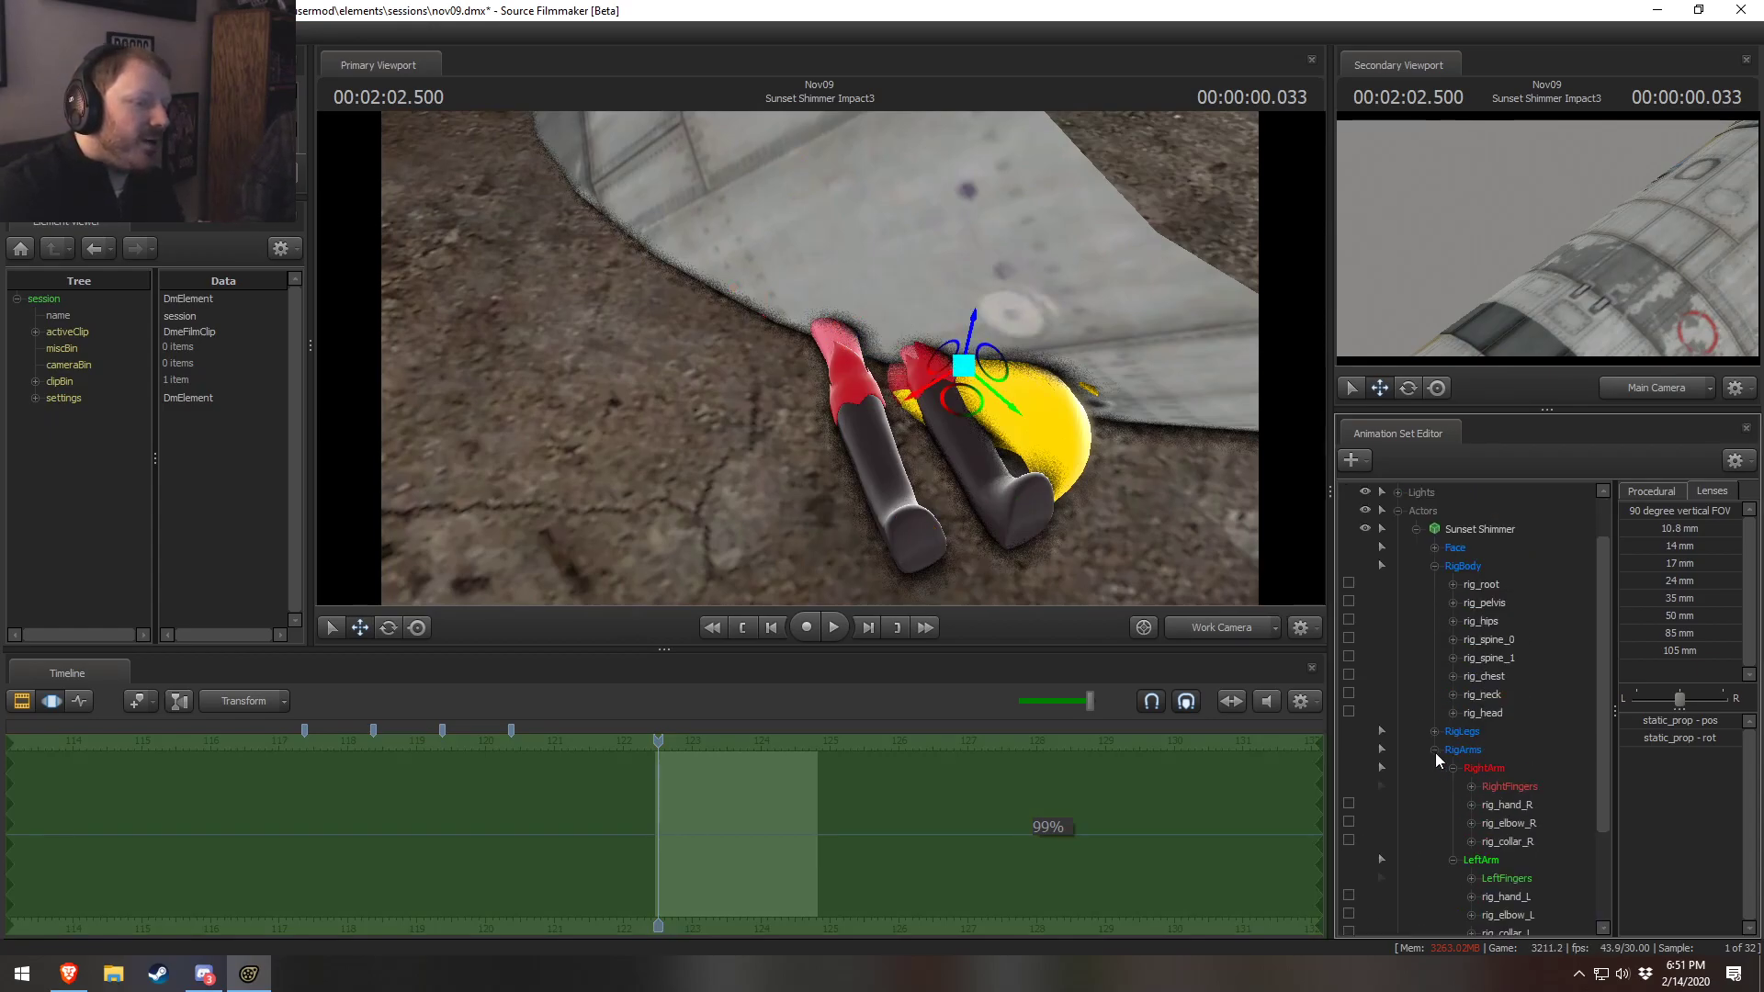
{"action": "left_click", "coordinate": [1435, 751]}
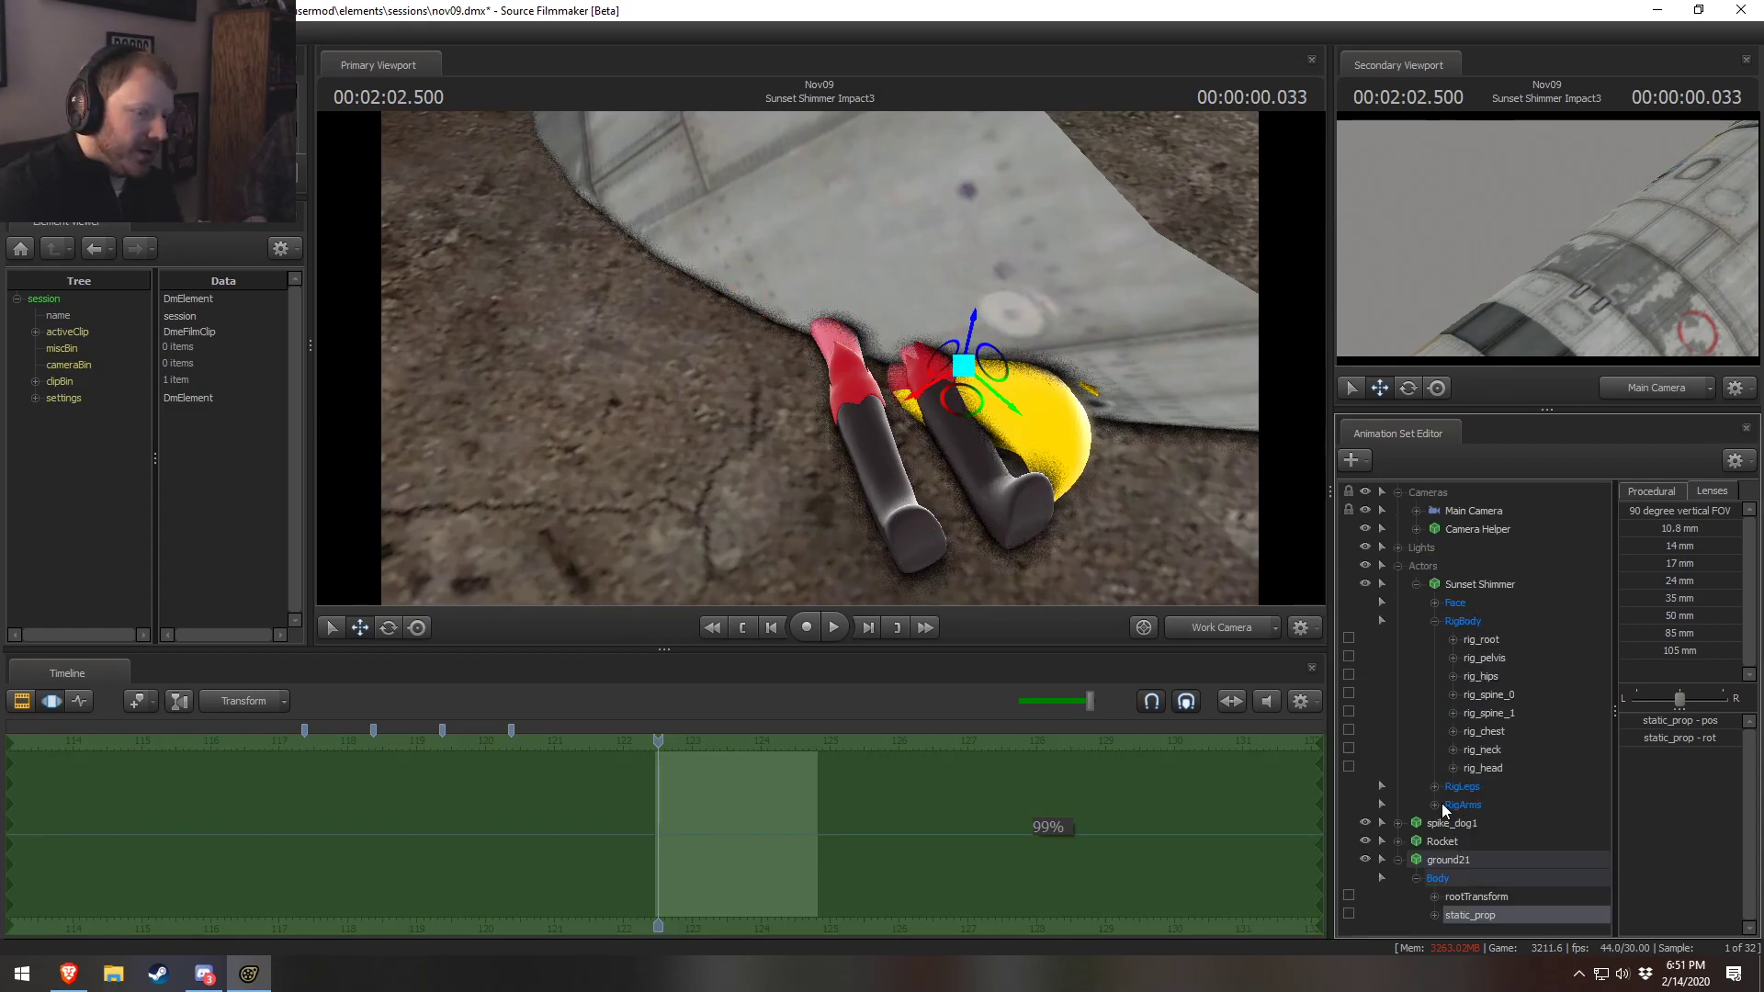
{"action": "left_click", "coordinate": [1396, 860]}
{"action": "left_click", "coordinate": [1399, 566]}
{"action": "left_click", "coordinate": [1399, 493]}
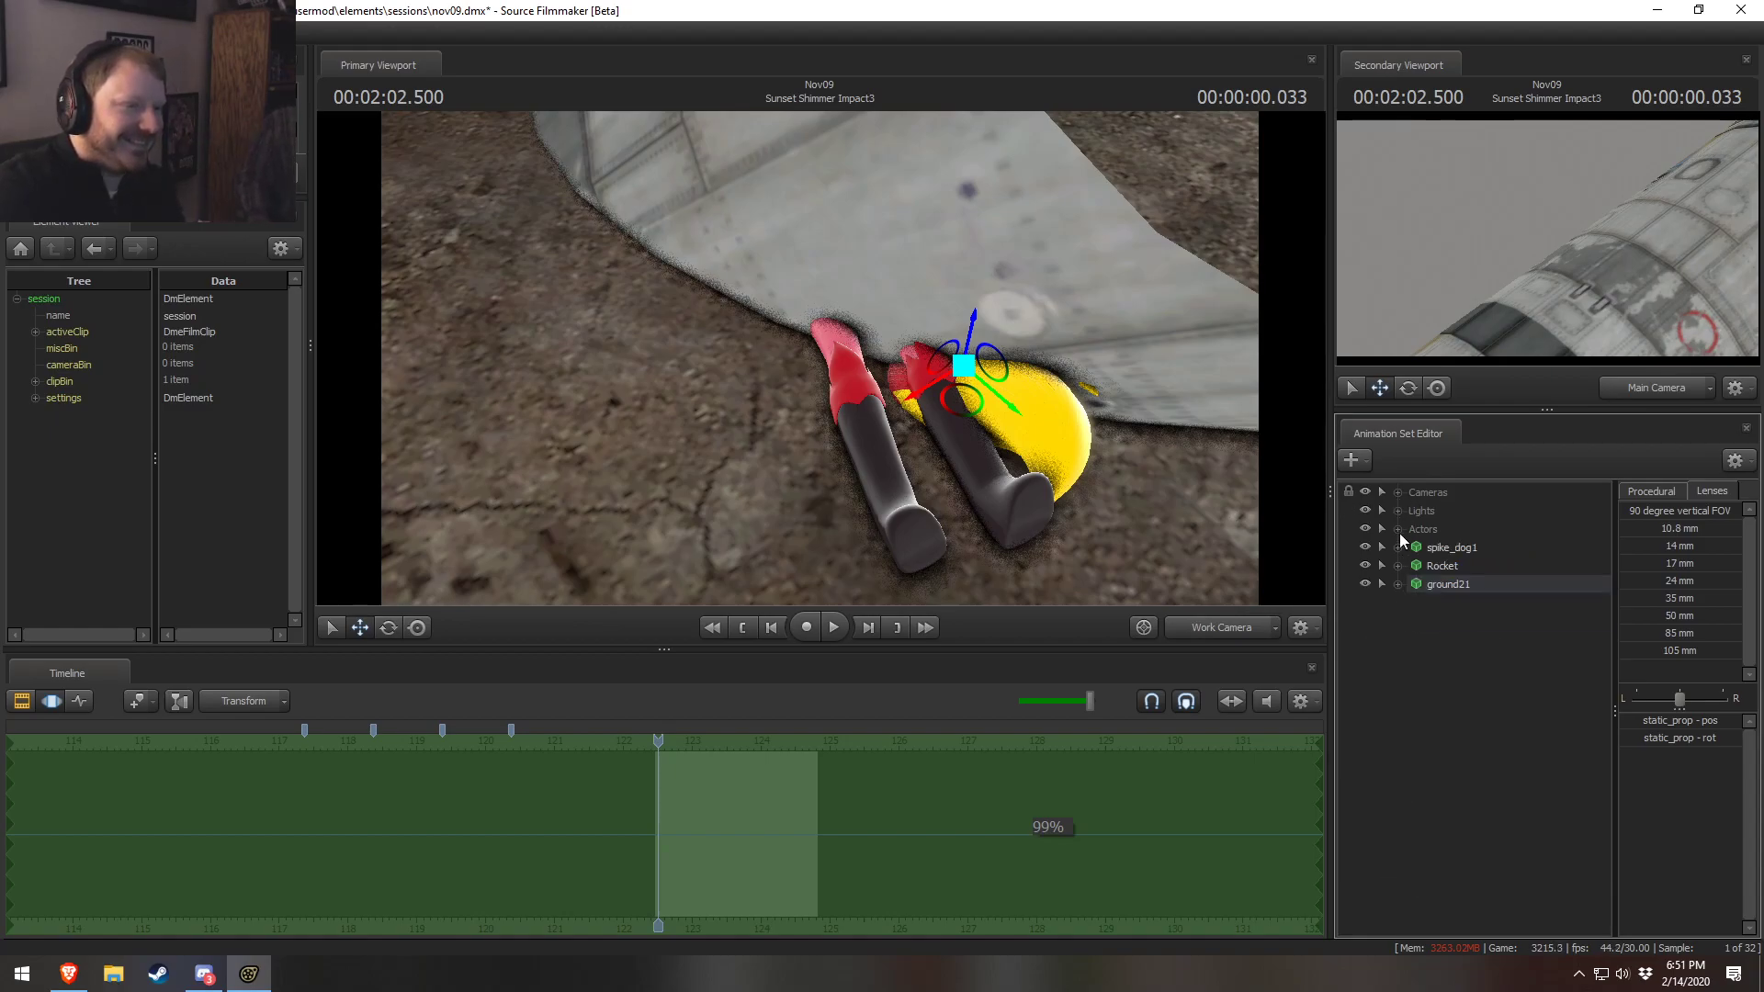
Show the hidden control groups in the animation set list and expand Sunset Shimmer to list her groups
{"action": "right_click", "coordinate": [1421, 671]}
{"action": "left_click", "coordinate": [1496, 789]}
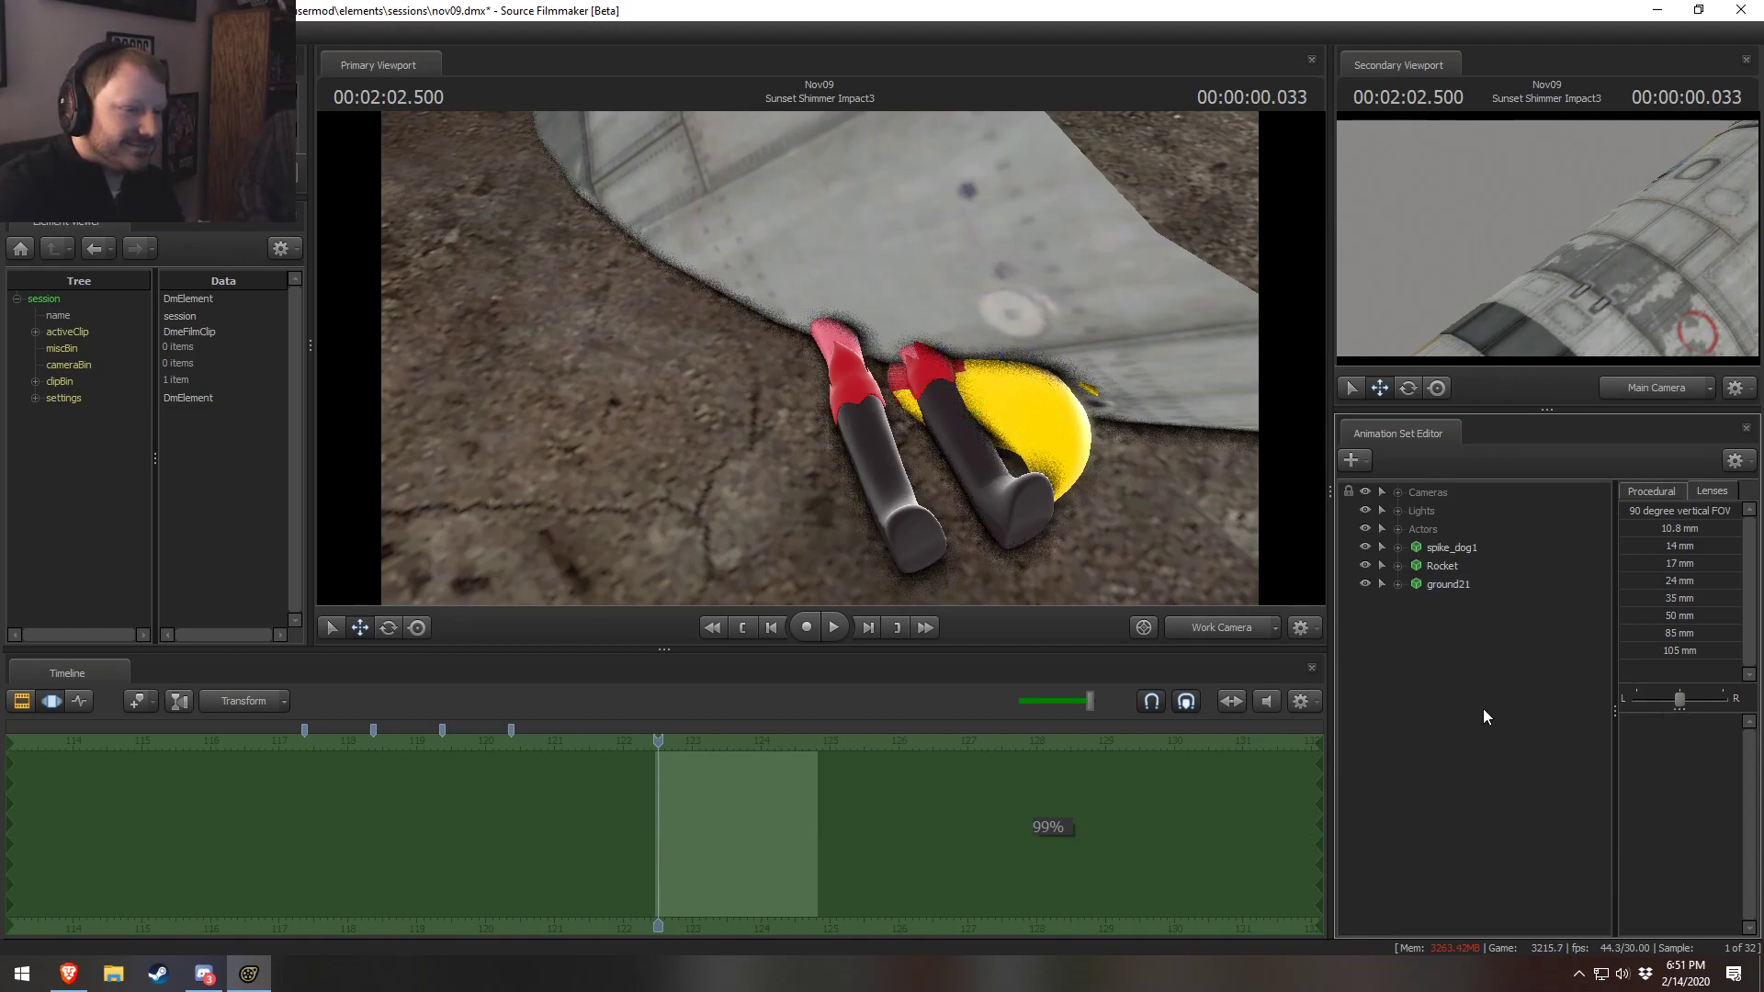
{"action": "left_click", "coordinate": [1415, 548]}
{"action": "left_click", "coordinate": [1436, 584]}
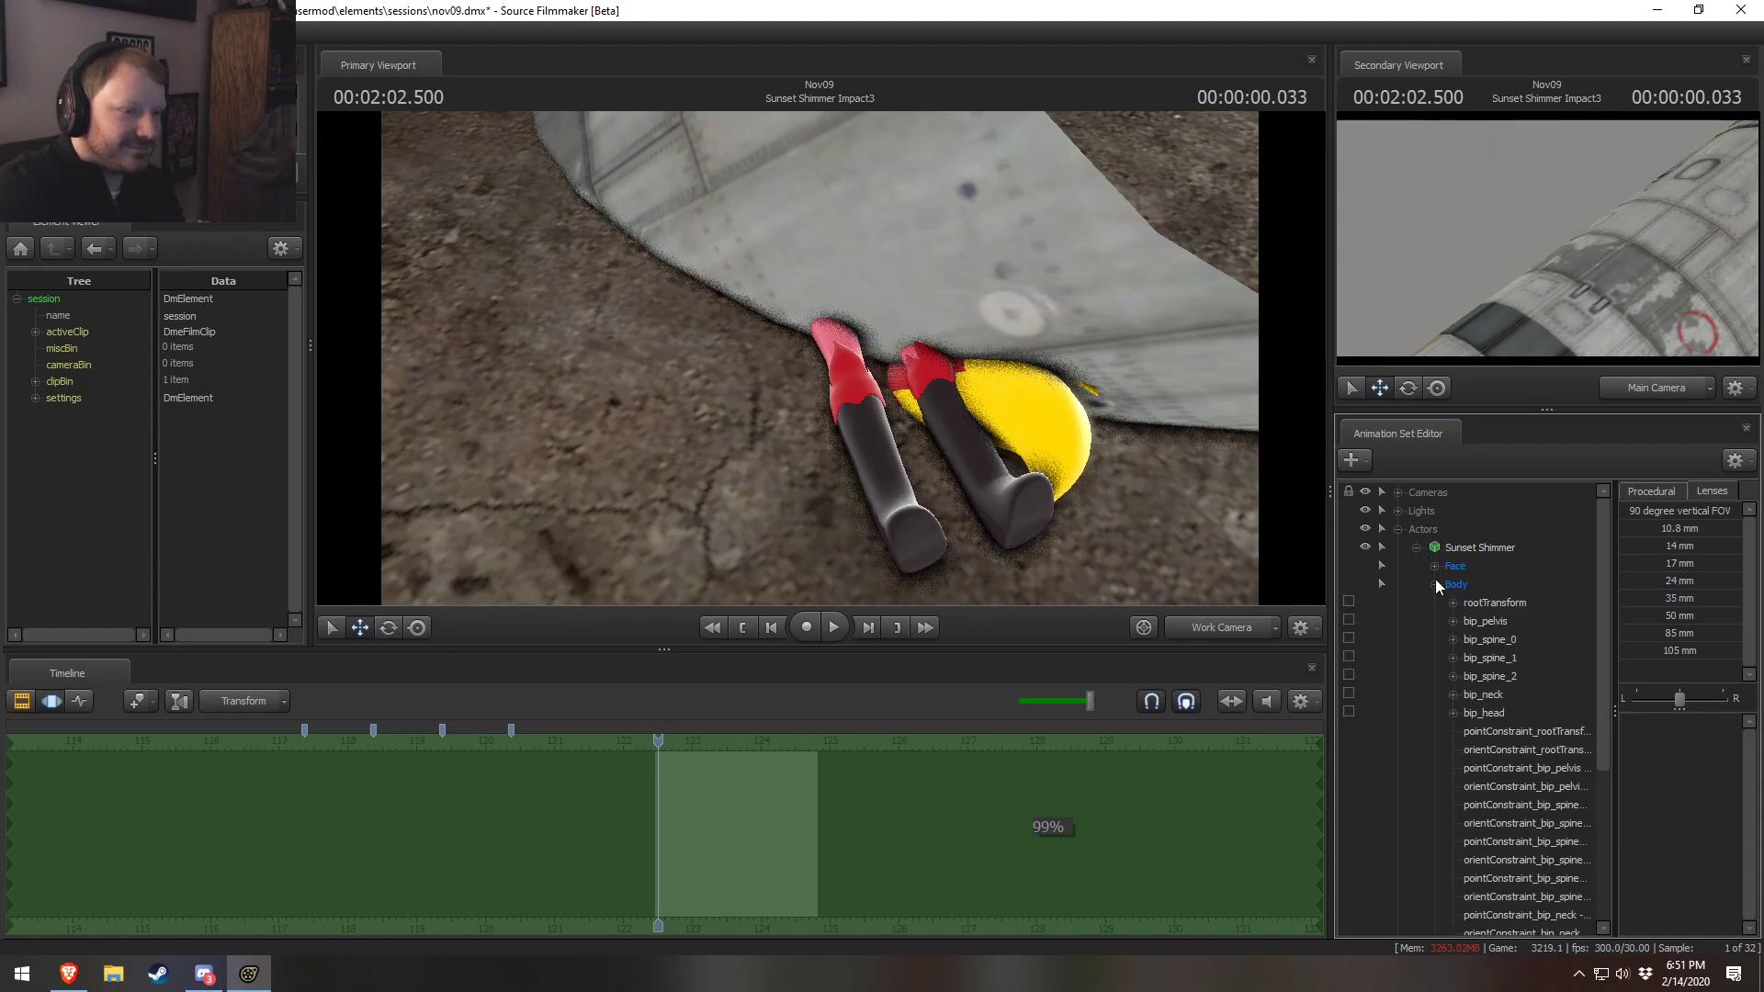
{"action": "left_click", "coordinate": [1435, 584]}
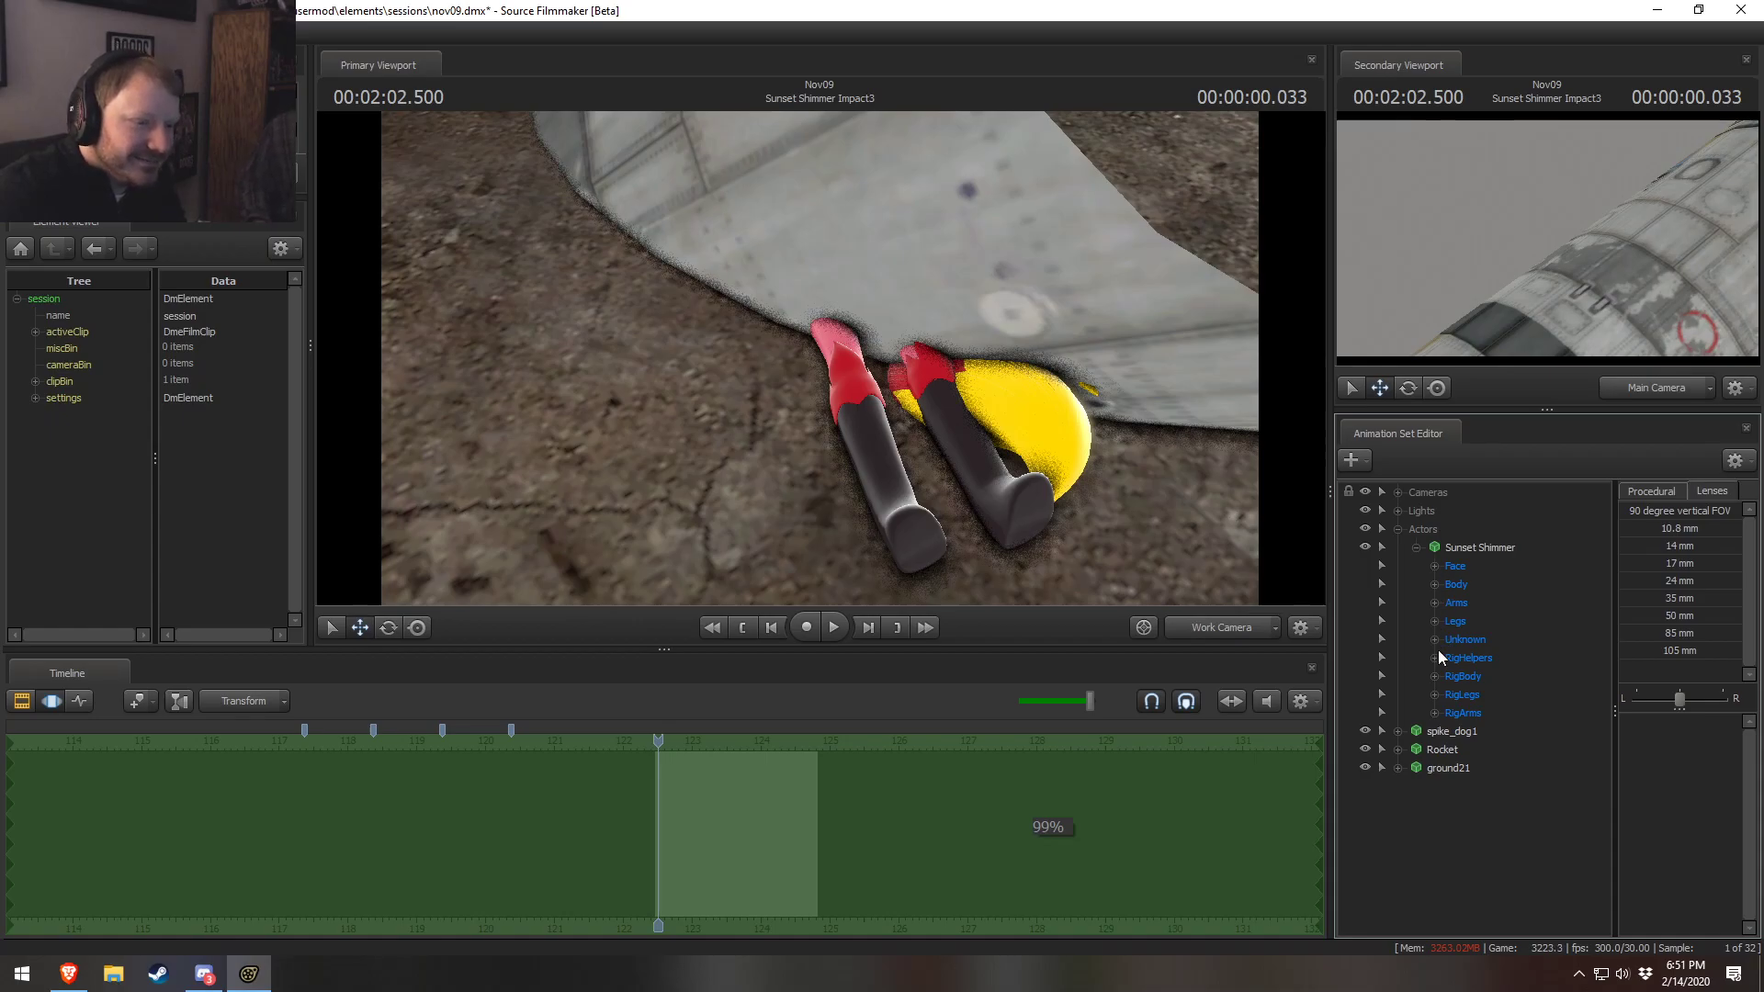
Check the tail from ground level and select the bip_tail.002 bone in Sunset Shimmer's Unknown group
{"action": "key", "text": "ctrl"}
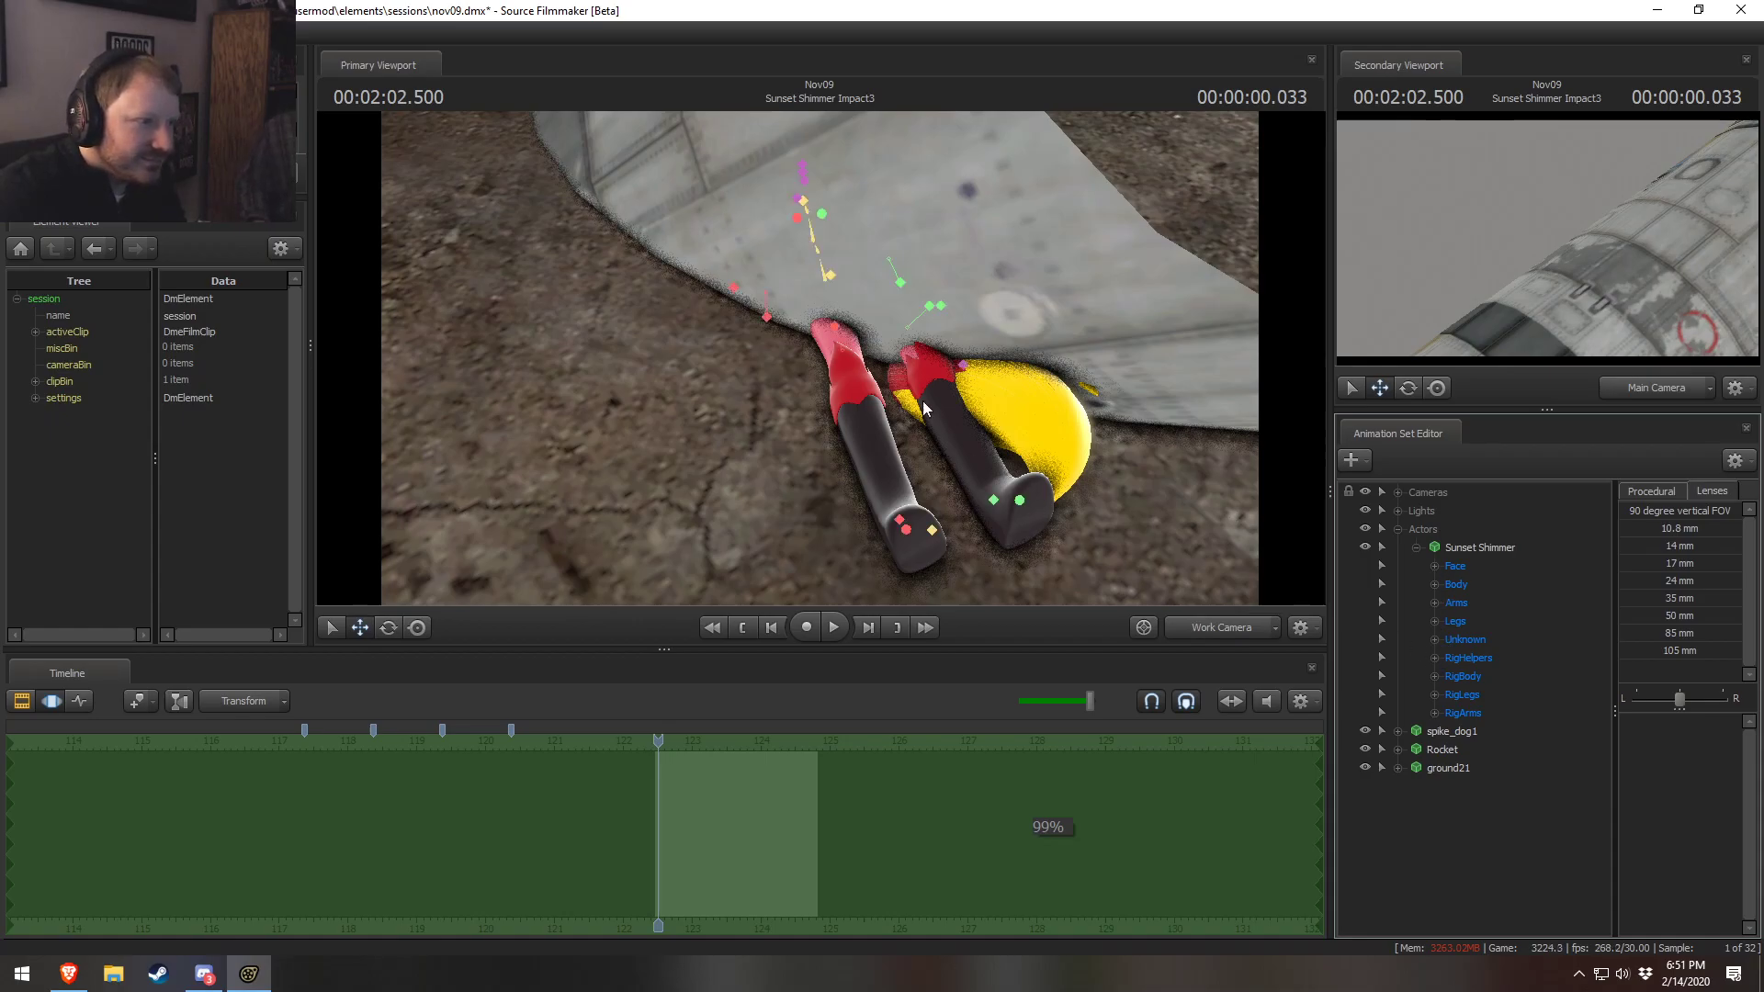
{"action": "left_click", "coordinate": [835, 327], "text": "ctrl"}
{"action": "left_click_drag", "start_coordinate": [909, 308], "coordinate": [634, 413], "text": "alt"}
{"action": "key", "text": "ctrl"}
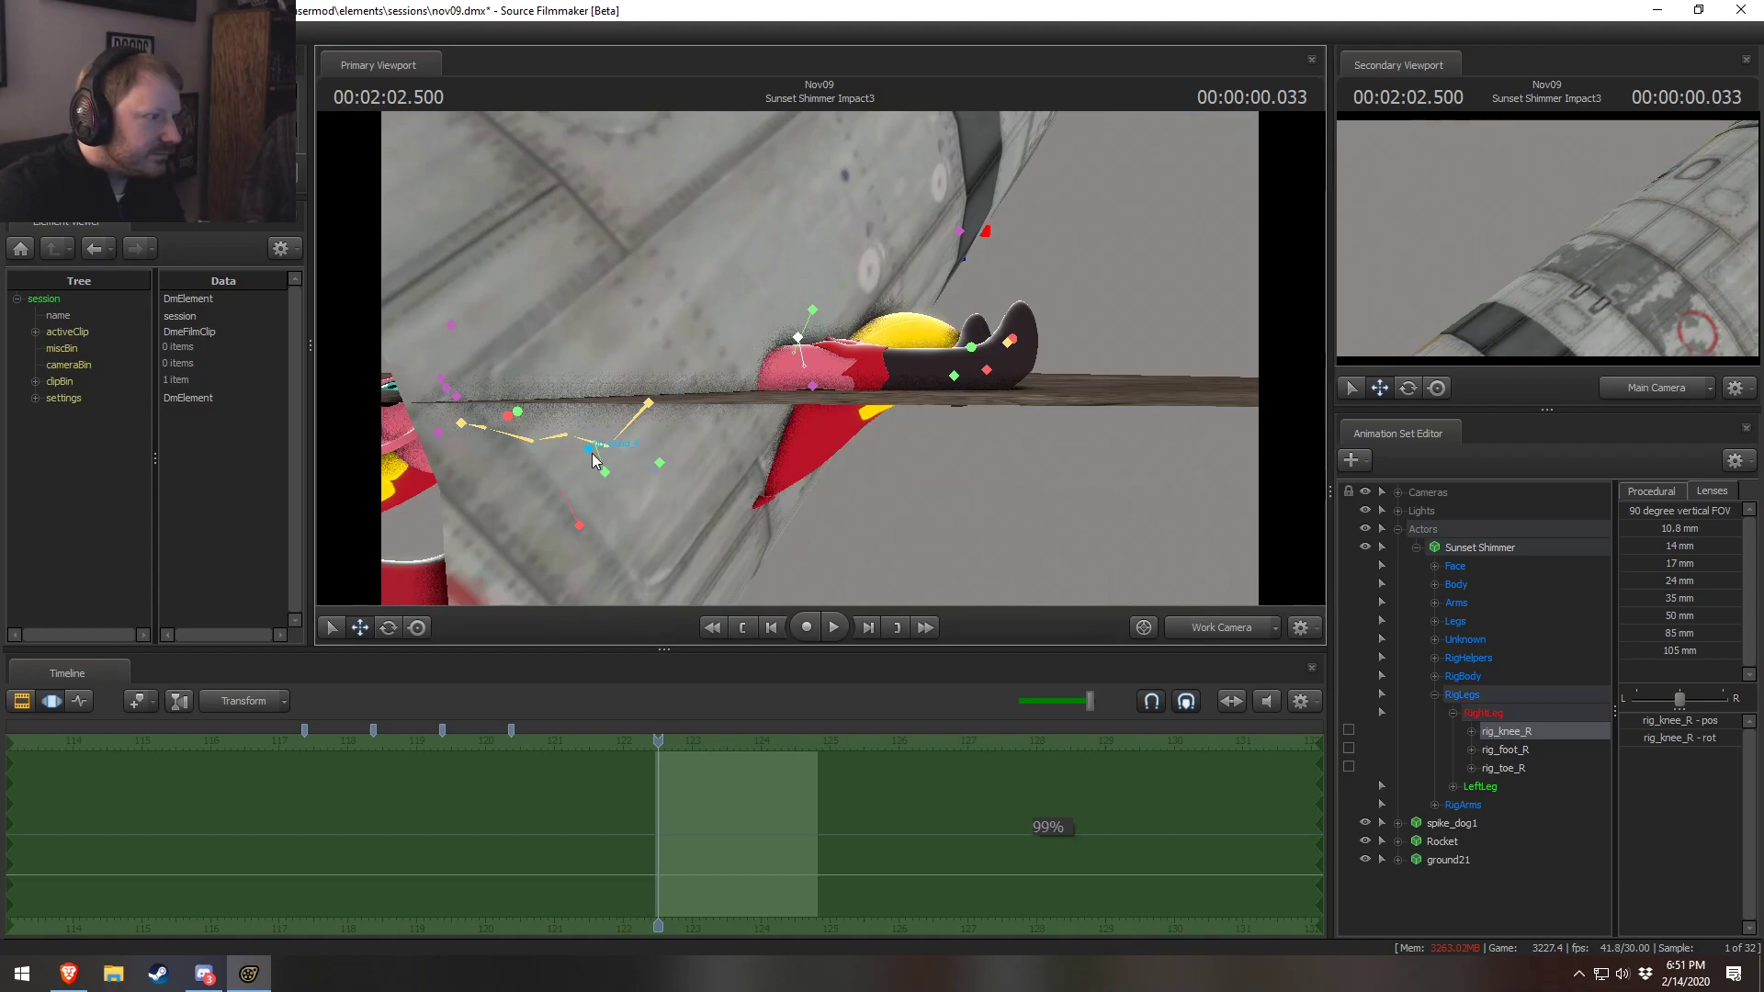
{"action": "left_click", "coordinate": [650, 401]}
{"action": "left_click", "coordinate": [1434, 676]}
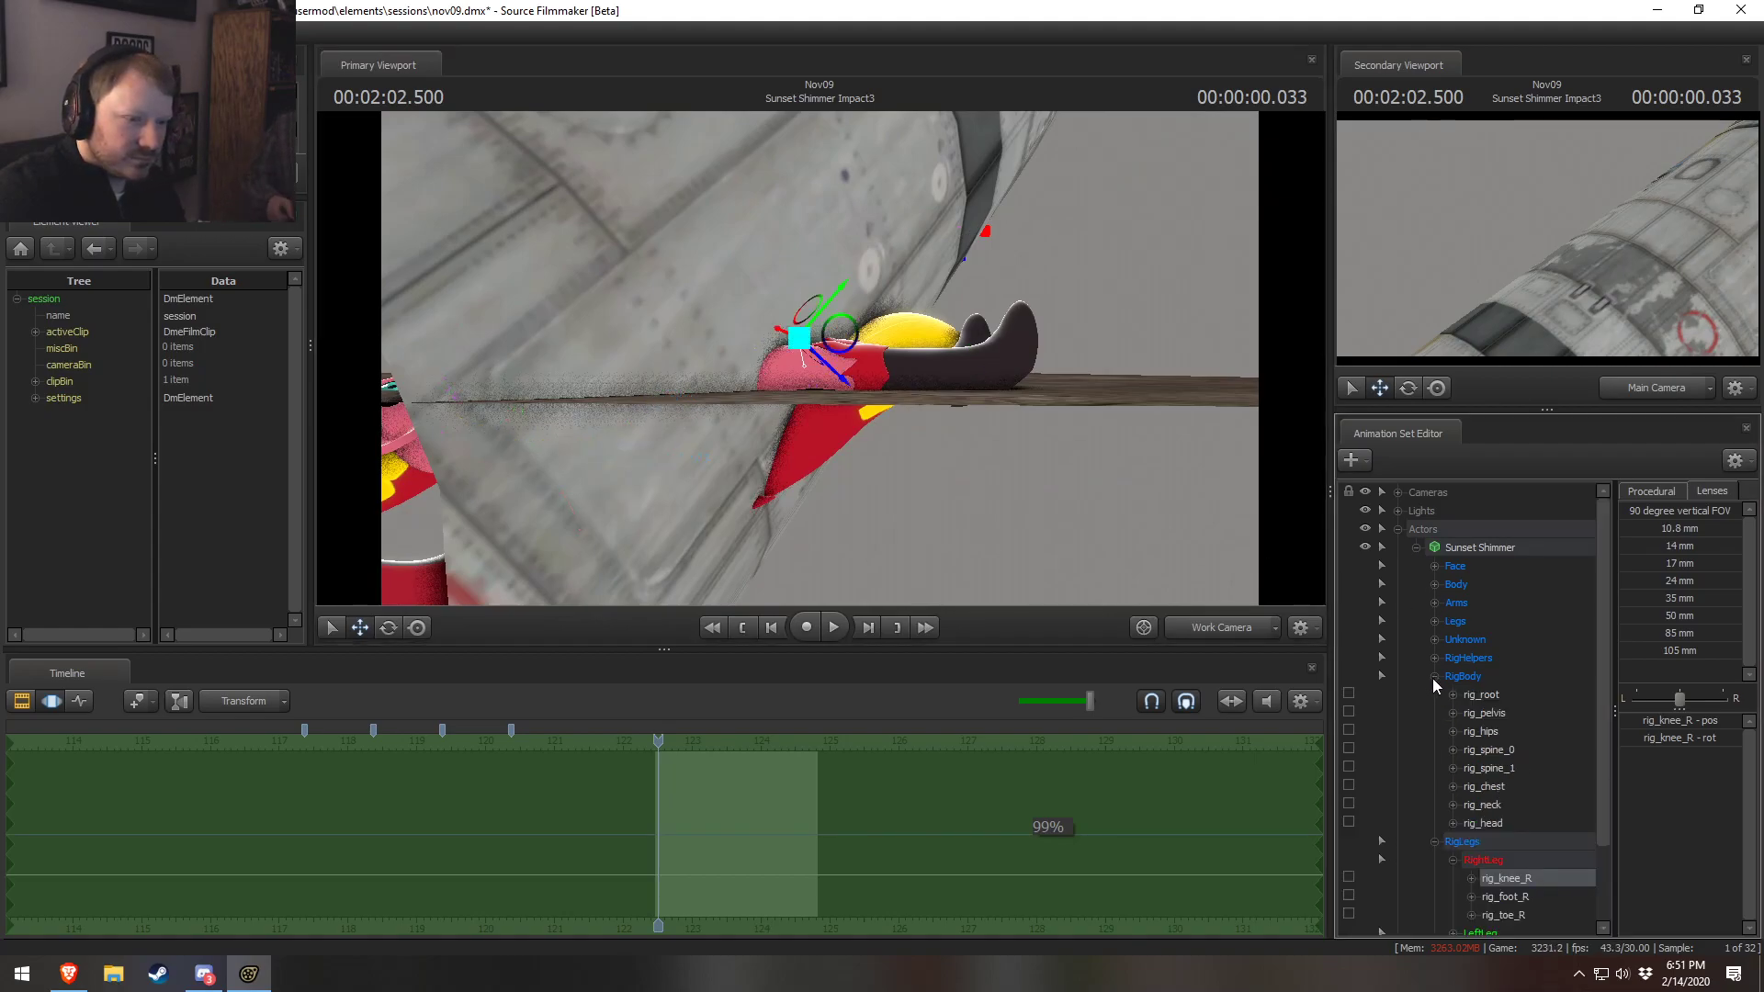
{"action": "left_click", "coordinate": [1434, 677]}
{"action": "left_click", "coordinate": [1434, 639]}
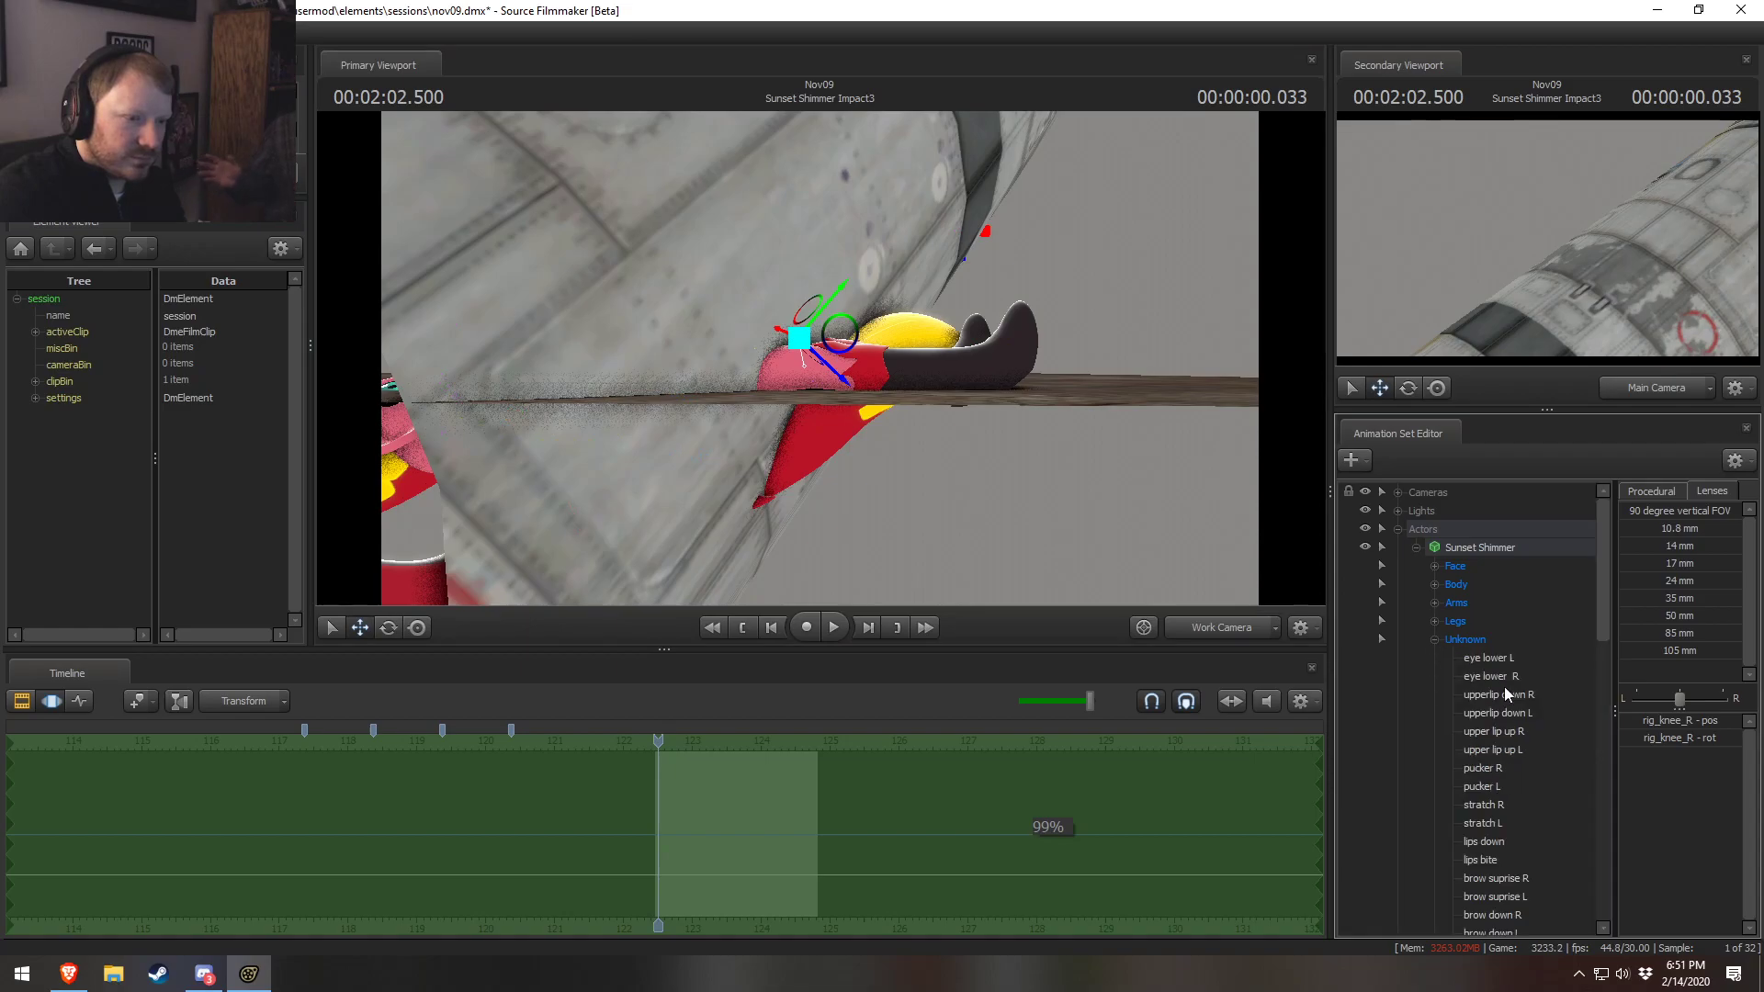
{"action": "scroll", "coordinate": [1511, 698], "scroll_direction": "down", "scroll_amount": 20}
{"action": "left_click", "coordinate": [1507, 784]}
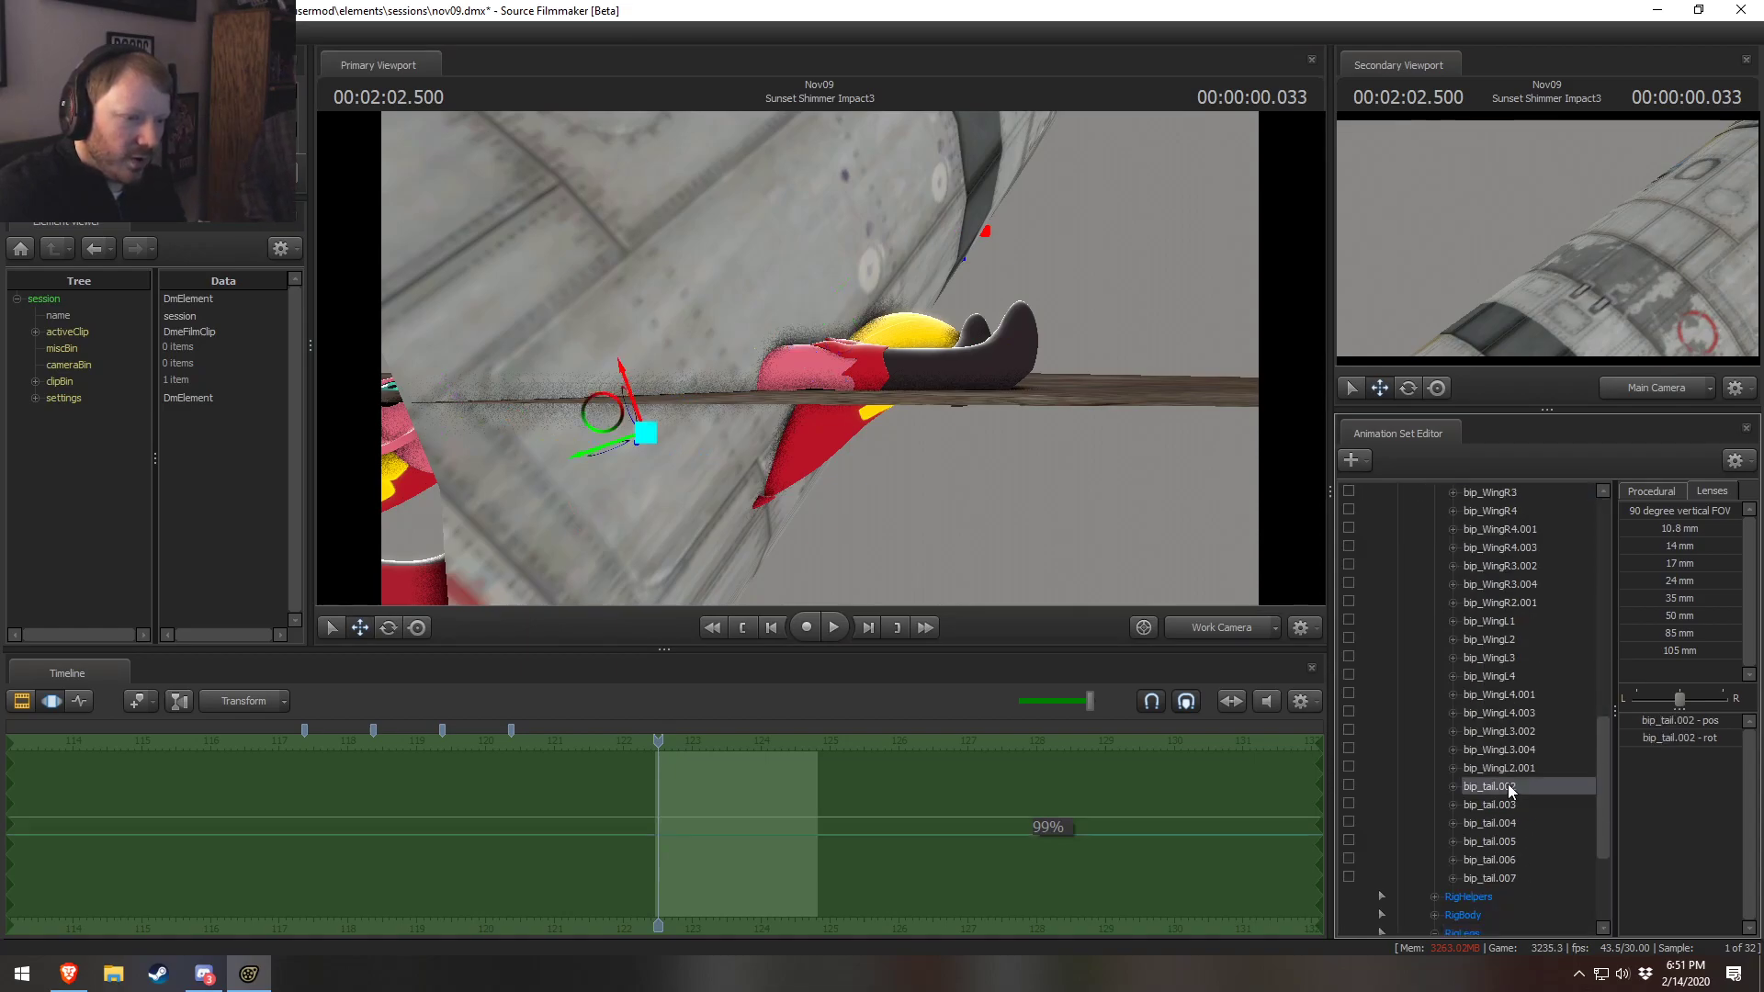
Try to rotate the bip_tail.002 bone under the rocket, and undo the change
{"action": "key", "text": "e"}
{"action": "left_click_drag", "start_coordinate": [695, 389], "coordinate": [684, 463]}
{"action": "left_click_drag", "start_coordinate": [846, 397], "coordinate": [797, 344], "text": "alt"}
{"action": "key", "text": "ctrl+z"}
Move and rotate bip_tail.002 so the tail comes out from under the rocket and lies on the ground beside the legs
{"action": "key", "text": "w"}
{"action": "left_click_drag", "start_coordinate": [680, 310], "coordinate": [667, 183]}
{"action": "key", "text": "e"}
{"action": "left_click_drag", "start_coordinate": [772, 158], "coordinate": [768, 191]}
{"action": "left_click_drag", "start_coordinate": [777, 266], "coordinate": [819, 360], "text": "alt"}
{"action": "left_click_drag", "start_coordinate": [834, 155], "coordinate": [837, 169]}
{"action": "key", "text": "w"}
{"action": "left_click_drag", "start_coordinate": [824, 261], "coordinate": [819, 355], "text": "alt"}
{"action": "key", "text": "e"}
{"action": "left_click_drag", "start_coordinate": [805, 218], "coordinate": [825, 261]}
{"action": "key", "text": "w"}
{"action": "left_click_drag", "start_coordinate": [821, 356], "coordinate": [664, 360], "text": "alt"}
{"action": "mouse_move", "coordinate": [611, 300]}
{"action": "left_mouse_down"}
{"action": "mouse_move", "coordinate": [626, 299]}
{"action": "mouse_move", "coordinate": [606, 302]}
{"action": "left_mouse_up"}
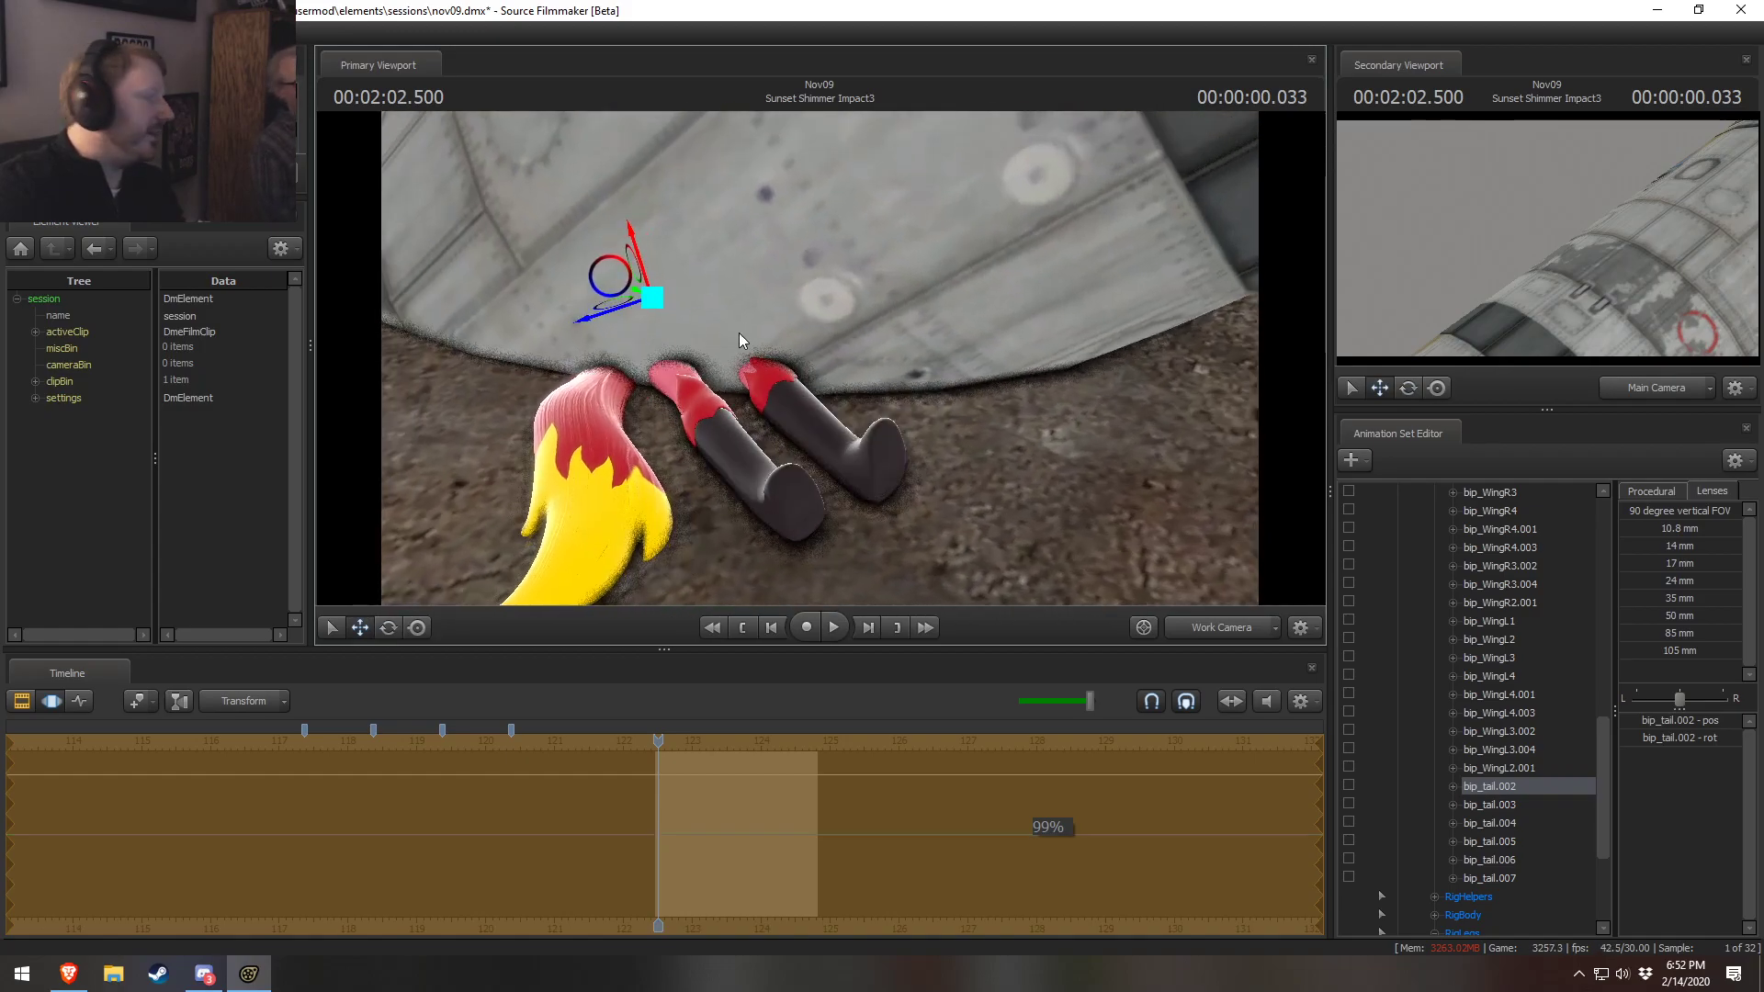
Add a scale control to the bip_tail.002 bone and reduce the tail's scale
{"action": "right_click", "coordinate": [1495, 789]}
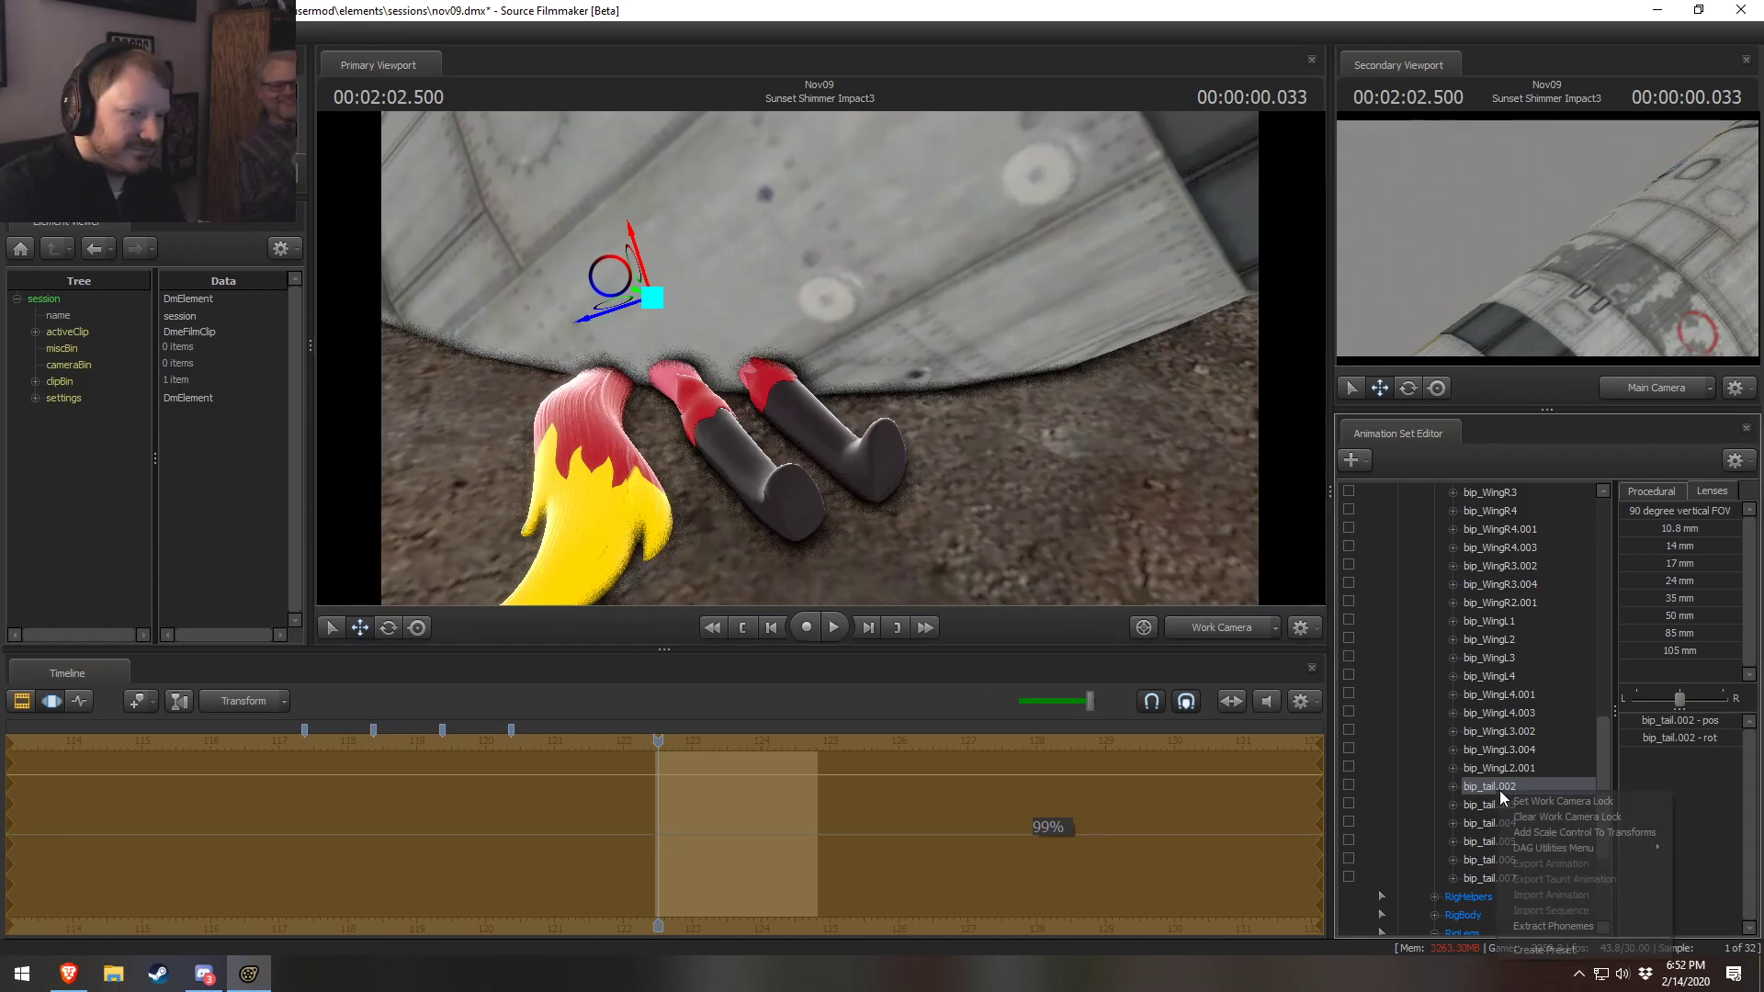
{"action": "left_click", "coordinate": [1537, 832]}
{"action": "left_click_drag", "start_coordinate": [1674, 720], "coordinate": [1645, 721]}
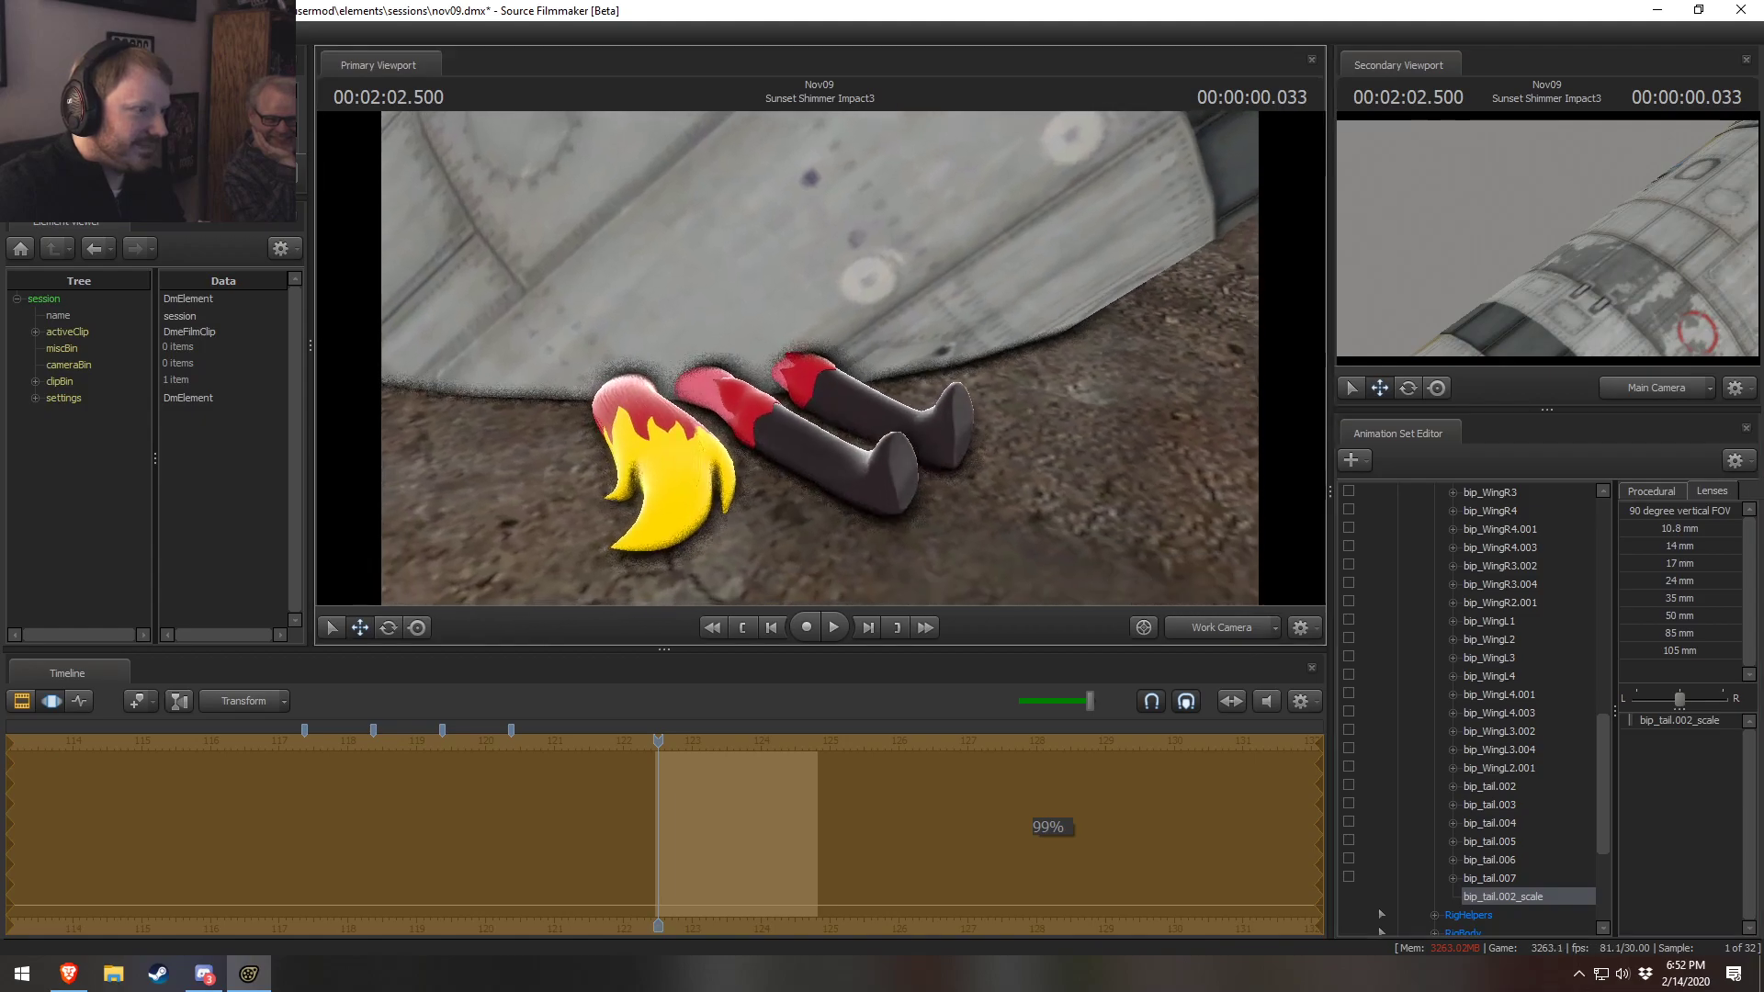
Check the wicked witch feet reference picture in the browser, and adjust Sunset Shimmer's rig_hips control under the rocket
{"action": "key", "text": "alt+Tab"}
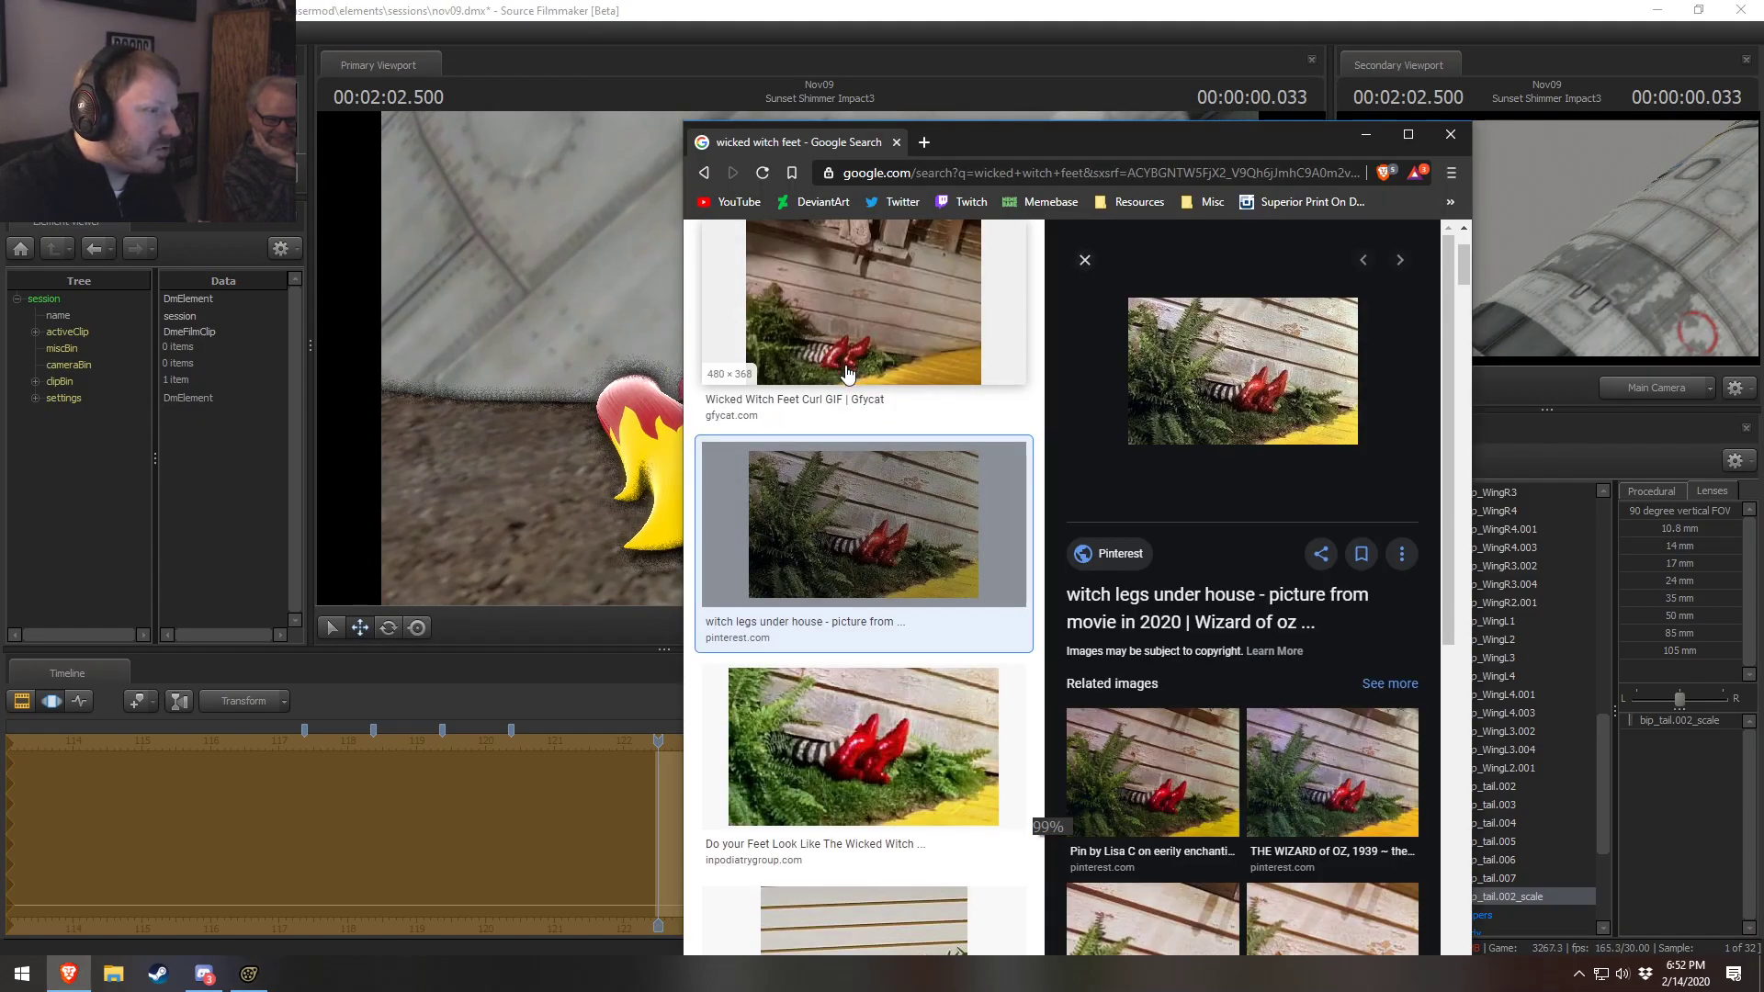
{"action": "key", "text": "alt+Tab"}
{"action": "left_click_drag", "start_coordinate": [827, 405], "coordinate": [651, 373]}
{"action": "left_click", "coordinate": [643, 305]}
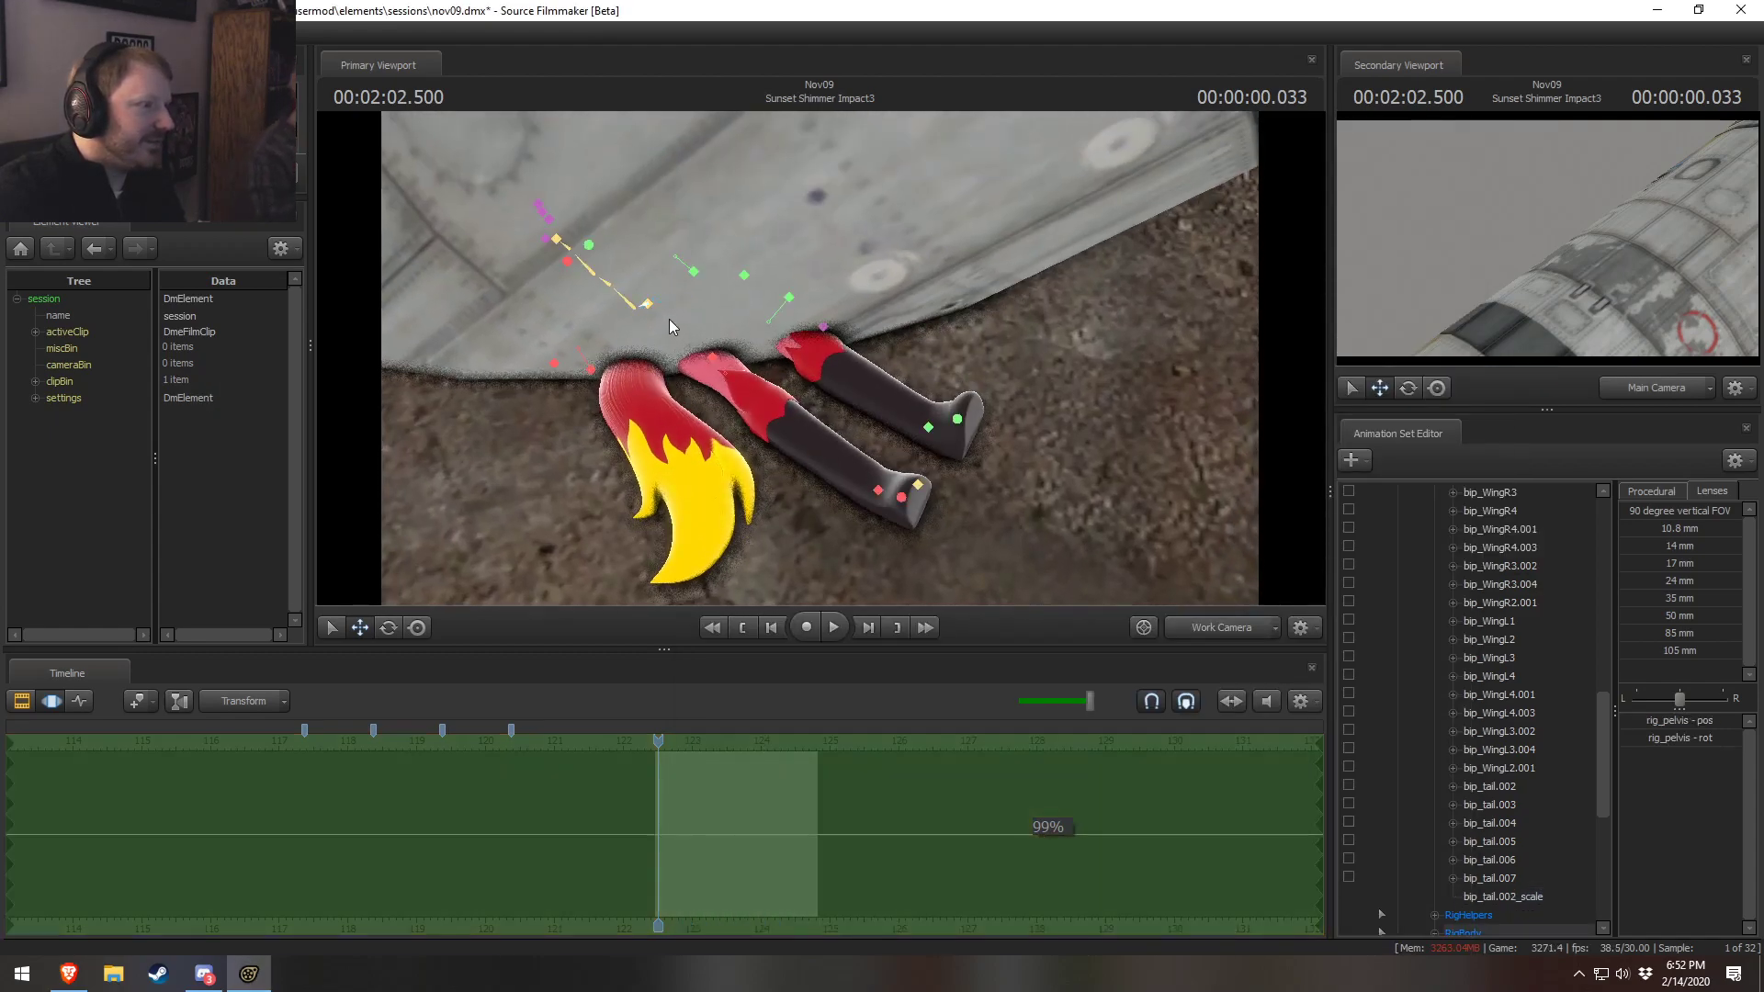
{"action": "left_click", "coordinate": [653, 305], "text": "ctrl"}
{"action": "key", "text": "e"}
{"action": "left_click_drag", "start_coordinate": [653, 305], "coordinate": [696, 358], "text": "alt"}
{"action": "key", "text": "w"}
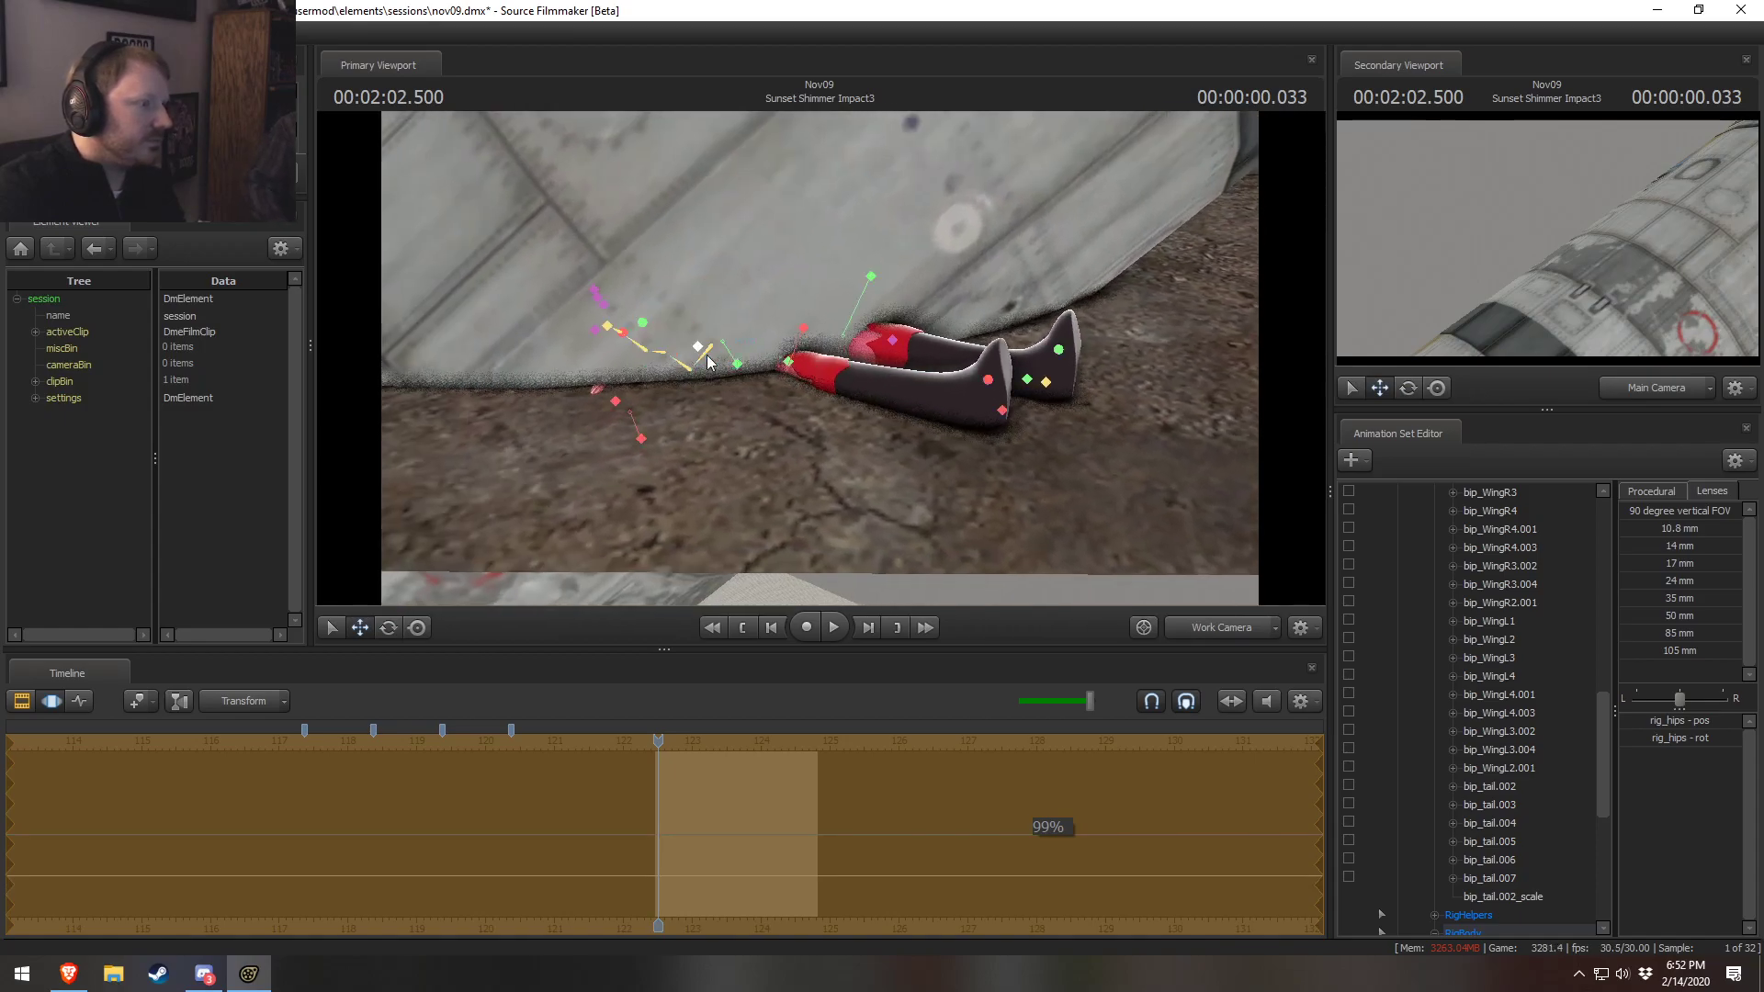
Rotate the bip_tail.002 bone so the tail points in the same direction as the legs
{"action": "left_click", "coordinate": [1490, 786]}
{"action": "key", "text": "e"}
{"action": "left_click_drag", "start_coordinate": [682, 333], "coordinate": [807, 369]}
{"action": "key", "text": "w"}
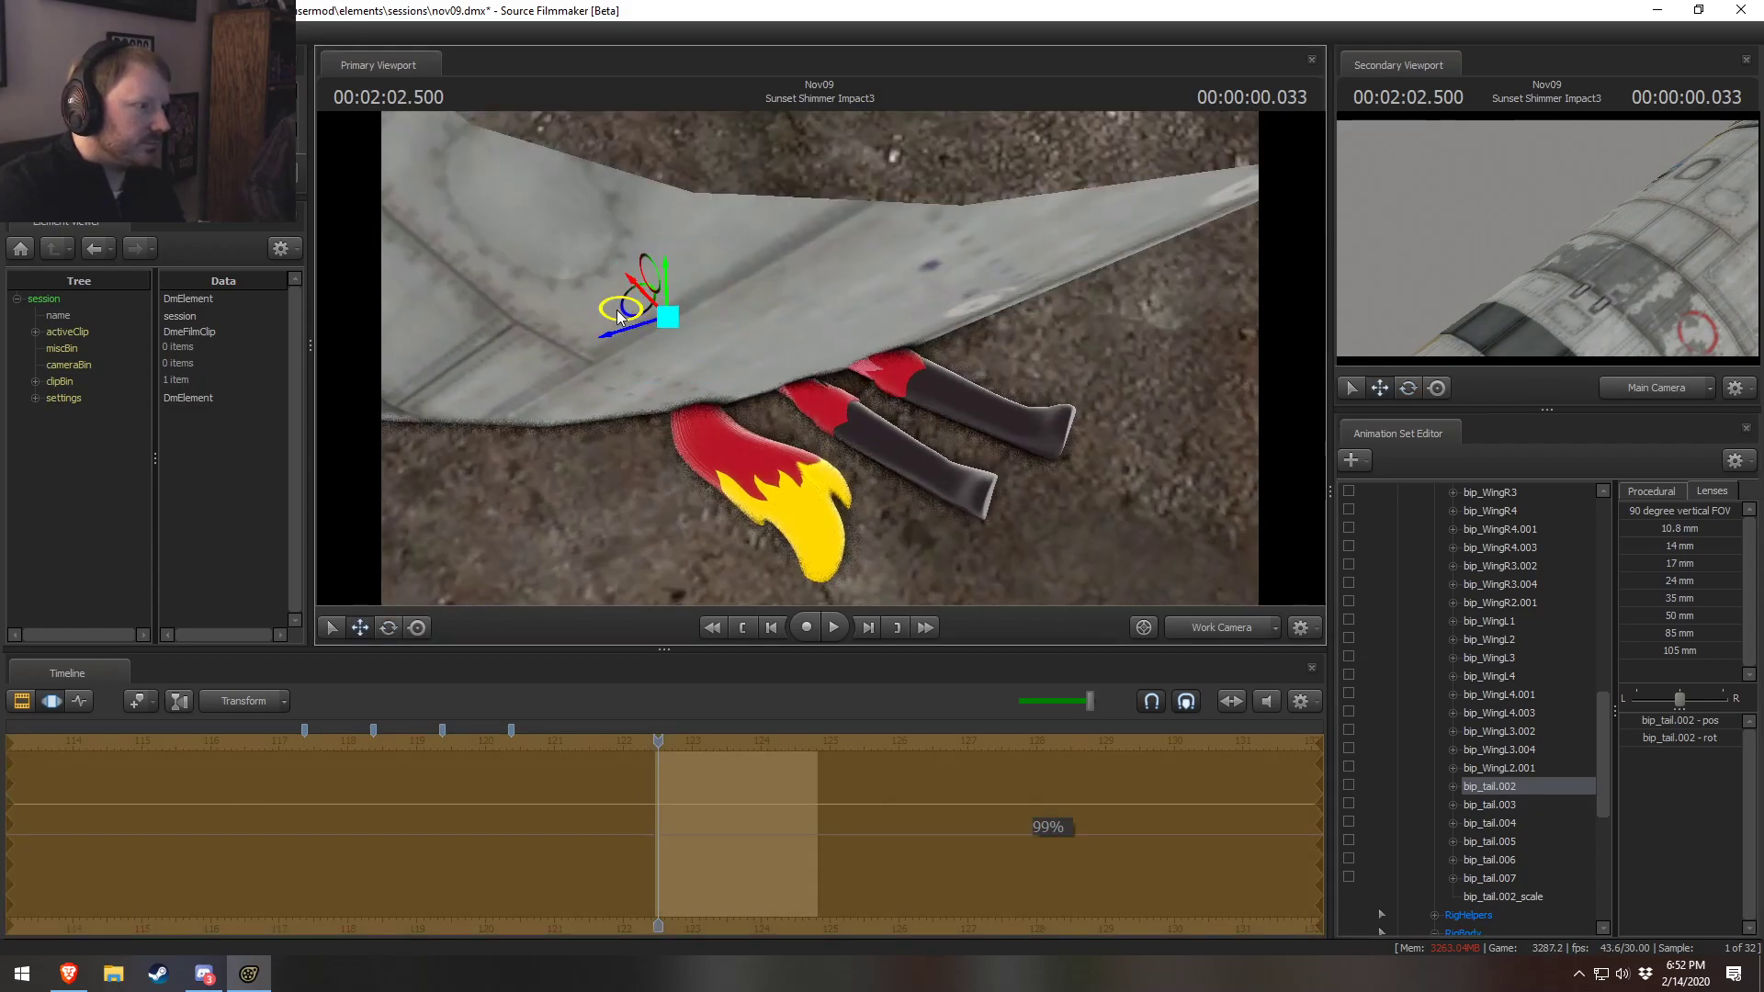
Toggle Global Axes for the bip_tail.002 manipulator and move the tail in behind the legs
{"action": "left_click_drag", "start_coordinate": [668, 323], "coordinate": [702, 360], "text": "alt"}
{"action": "key", "text": "e"}
{"action": "right_click", "coordinate": [675, 341]}
{"action": "left_click", "coordinate": [700, 350]}
{"action": "key", "text": "w"}
{"action": "right_click", "coordinate": [647, 327]}
{"action": "left_click", "coordinate": [683, 336]}
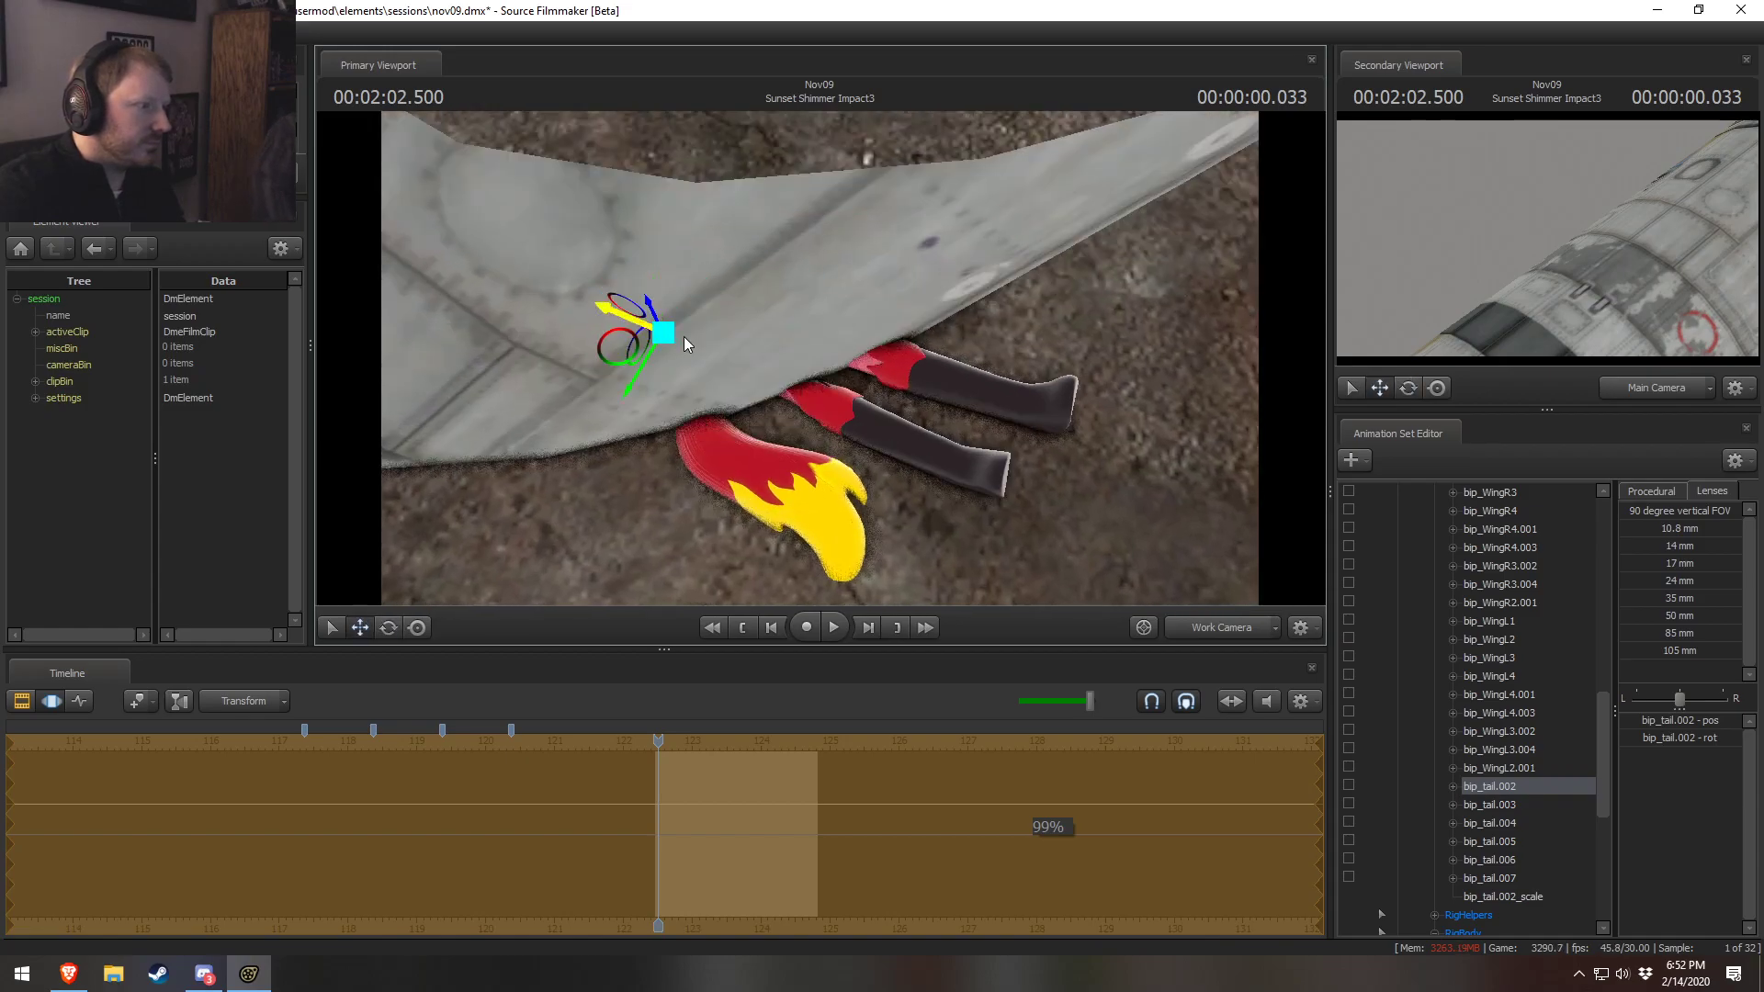
{"action": "left_click_drag", "start_coordinate": [617, 341], "coordinate": [714, 351]}
{"action": "key", "text": "e"}
{"action": "key", "text": "w"}
Toggle Global Axes again, and move and rotate bip_tail.002 so the tail emerges on the far side of the legs
{"action": "right_click", "coordinate": [715, 328]}
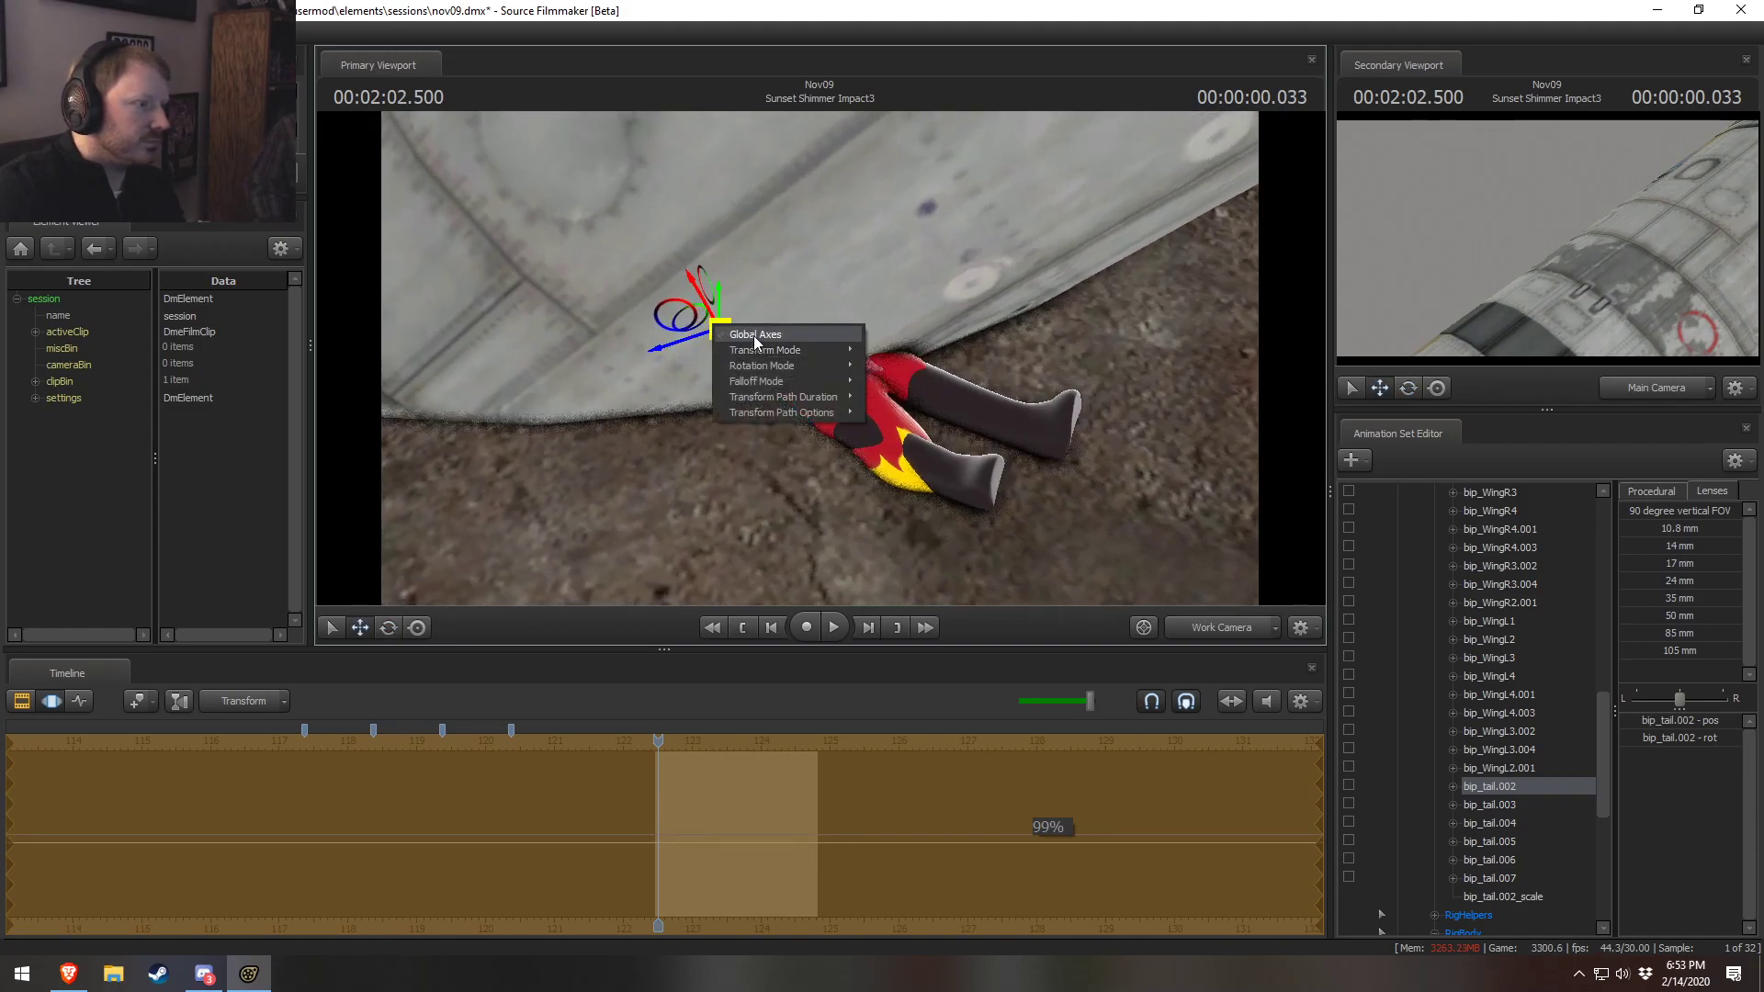
{"action": "left_click", "coordinate": [753, 335]}
{"action": "left_click_drag", "start_coordinate": [702, 342], "coordinate": [831, 321]}
{"action": "left_click_drag", "start_coordinate": [831, 322], "coordinate": [680, 322], "text": "alt"}
{"action": "key", "text": "e"}
{"action": "mouse_move", "coordinate": [849, 291]}
{"action": "left_mouse_down"}
{"action": "mouse_move", "coordinate": [903, 255]}
{"action": "mouse_move", "coordinate": [882, 196]}
{"action": "mouse_move", "coordinate": [851, 221]}
{"action": "mouse_move", "coordinate": [862, 263]}
{"action": "left_mouse_up"}
{"action": "key", "text": "w"}
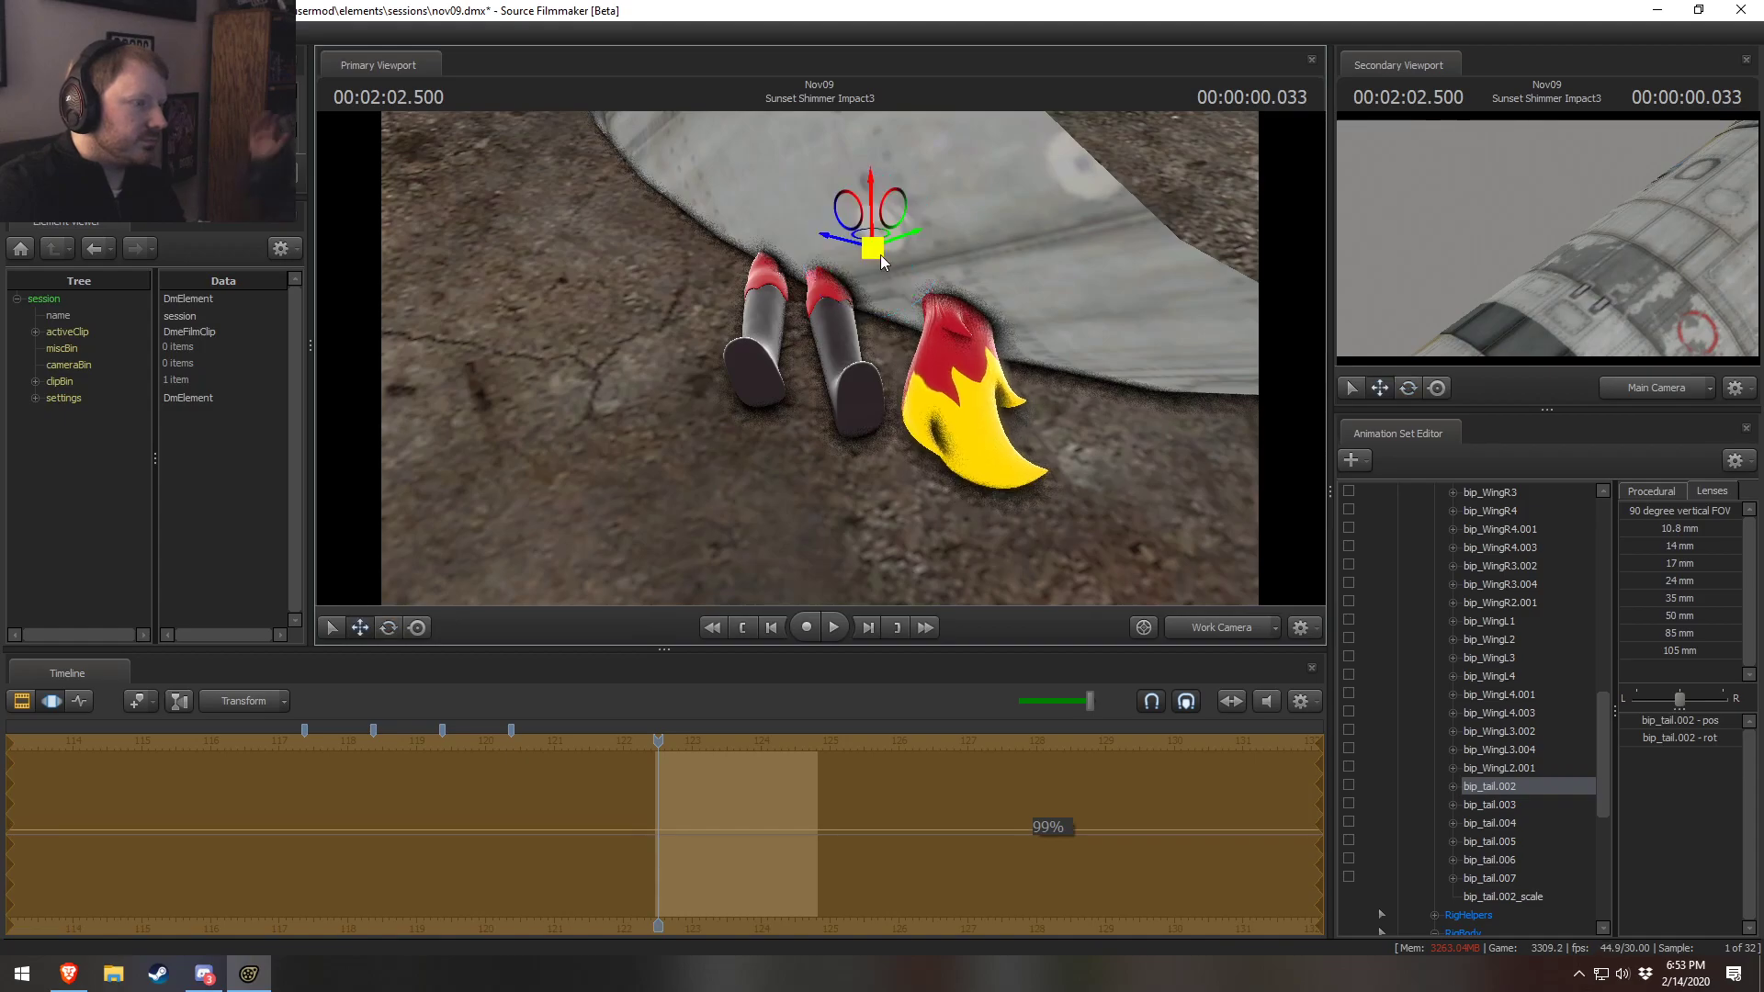
Fine-tune the position and rotation of bip_tail.002, toggling Global Axes, so the tail rests on the ground behind the far leg
{"action": "left_click_drag", "start_coordinate": [862, 340], "coordinate": [927, 321], "text": "alt"}
{"action": "right_click", "coordinate": [788, 230]}
{"action": "left_click", "coordinate": [818, 244]}
{"action": "left_click_drag", "start_coordinate": [820, 266], "coordinate": [913, 269], "text": "alt"}
{"action": "left_click_drag", "start_coordinate": [715, 272], "coordinate": [683, 340]}
{"action": "key", "text": "e"}
{"action": "key", "text": "w"}
{"action": "key", "text": "e"}
{"action": "key", "text": "w"}
{"action": "right_click", "coordinate": [713, 333]}
{"action": "left_click", "coordinate": [759, 345]}
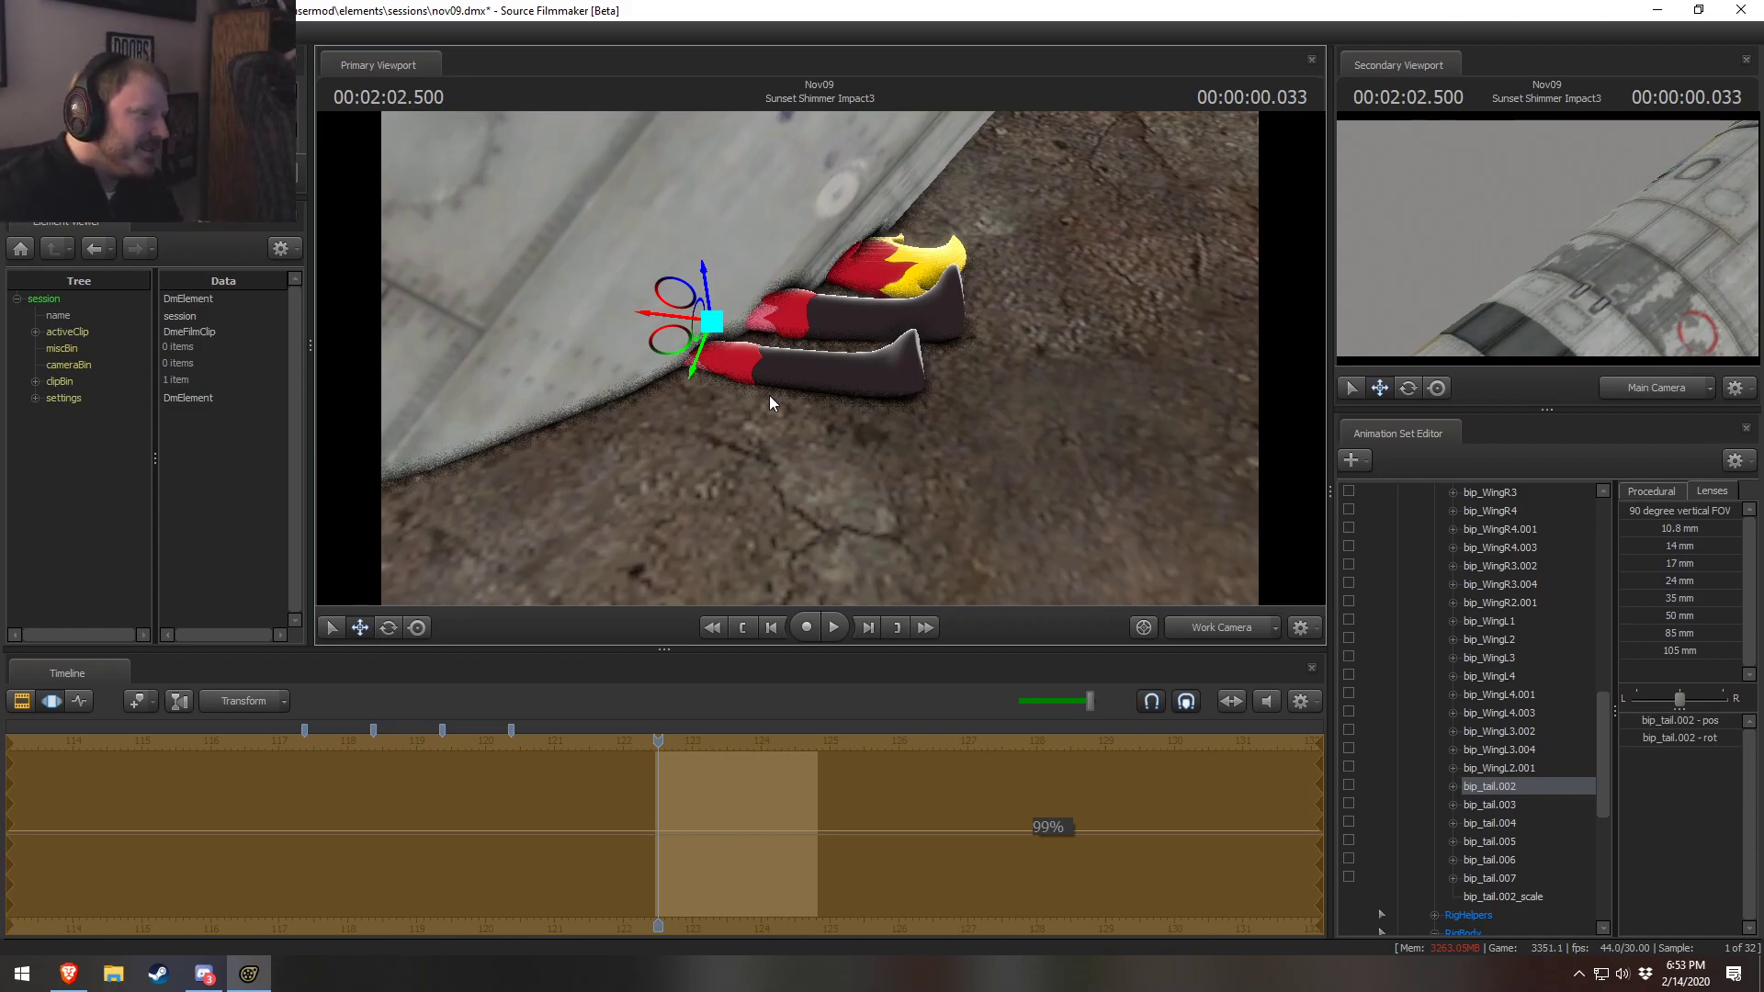
Move and rotate Sunset Shimmer's rig_foot_R control to reposition the right foot on the ground
{"action": "key", "text": "ctrl"}
{"action": "left_click", "coordinate": [917, 382]}
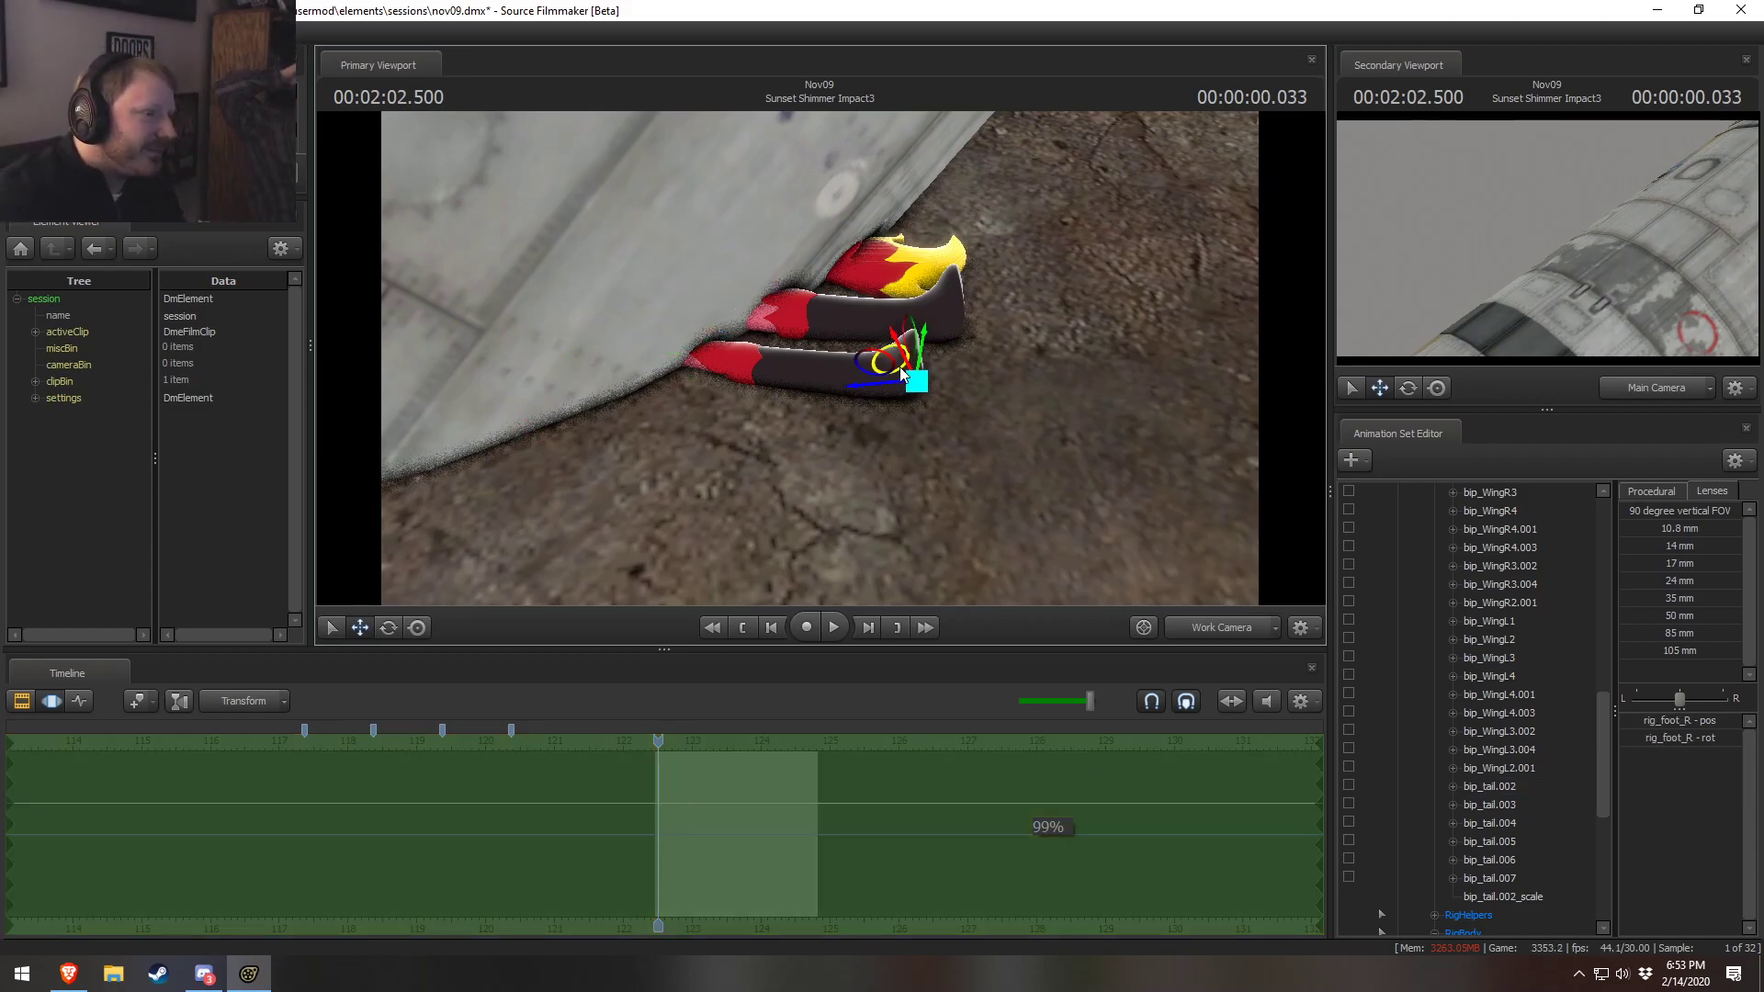
{"action": "left_click_drag", "start_coordinate": [874, 354], "coordinate": [868, 316]}
{"action": "key", "text": "e"}
{"action": "key", "text": "w"}
{"action": "key", "text": "e"}
{"action": "left_click_drag", "start_coordinate": [735, 278], "coordinate": [728, 314], "text": "alt"}
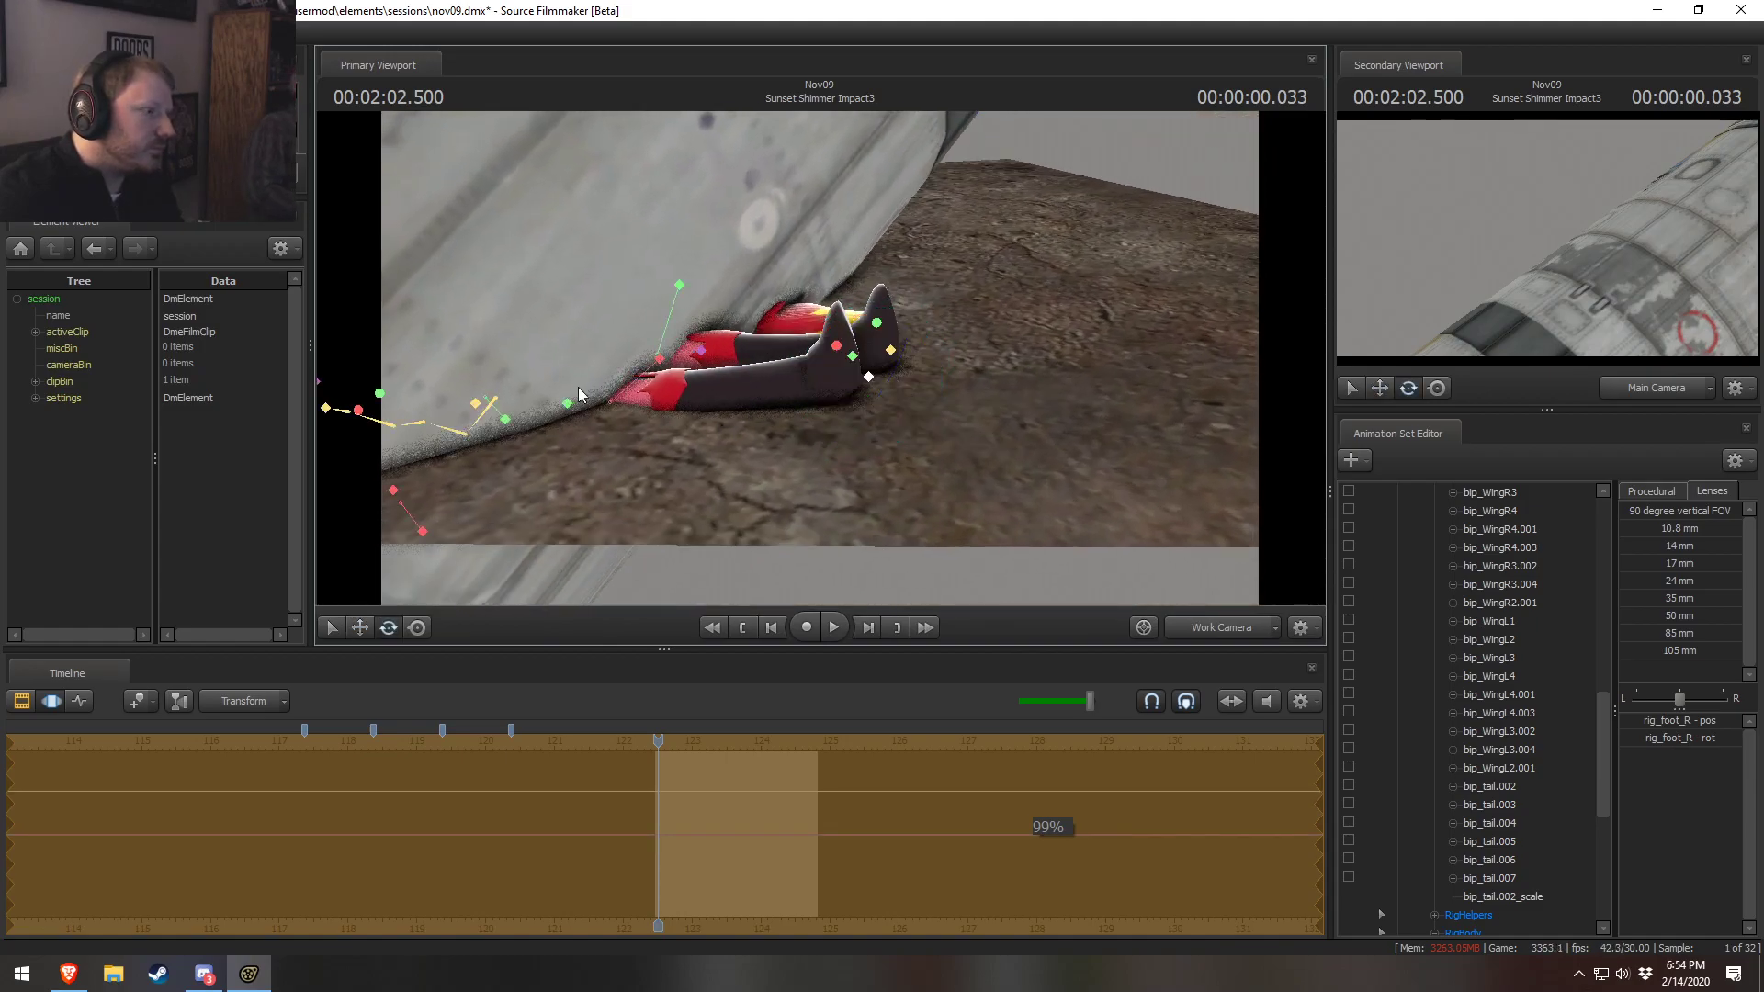
Move Sunset Shimmer's rig_knee_R control back toward the hips under the rocket
{"action": "left_click", "coordinate": [502, 417], "text": "ctrl"}
{"action": "left_click", "coordinate": [566, 402]}
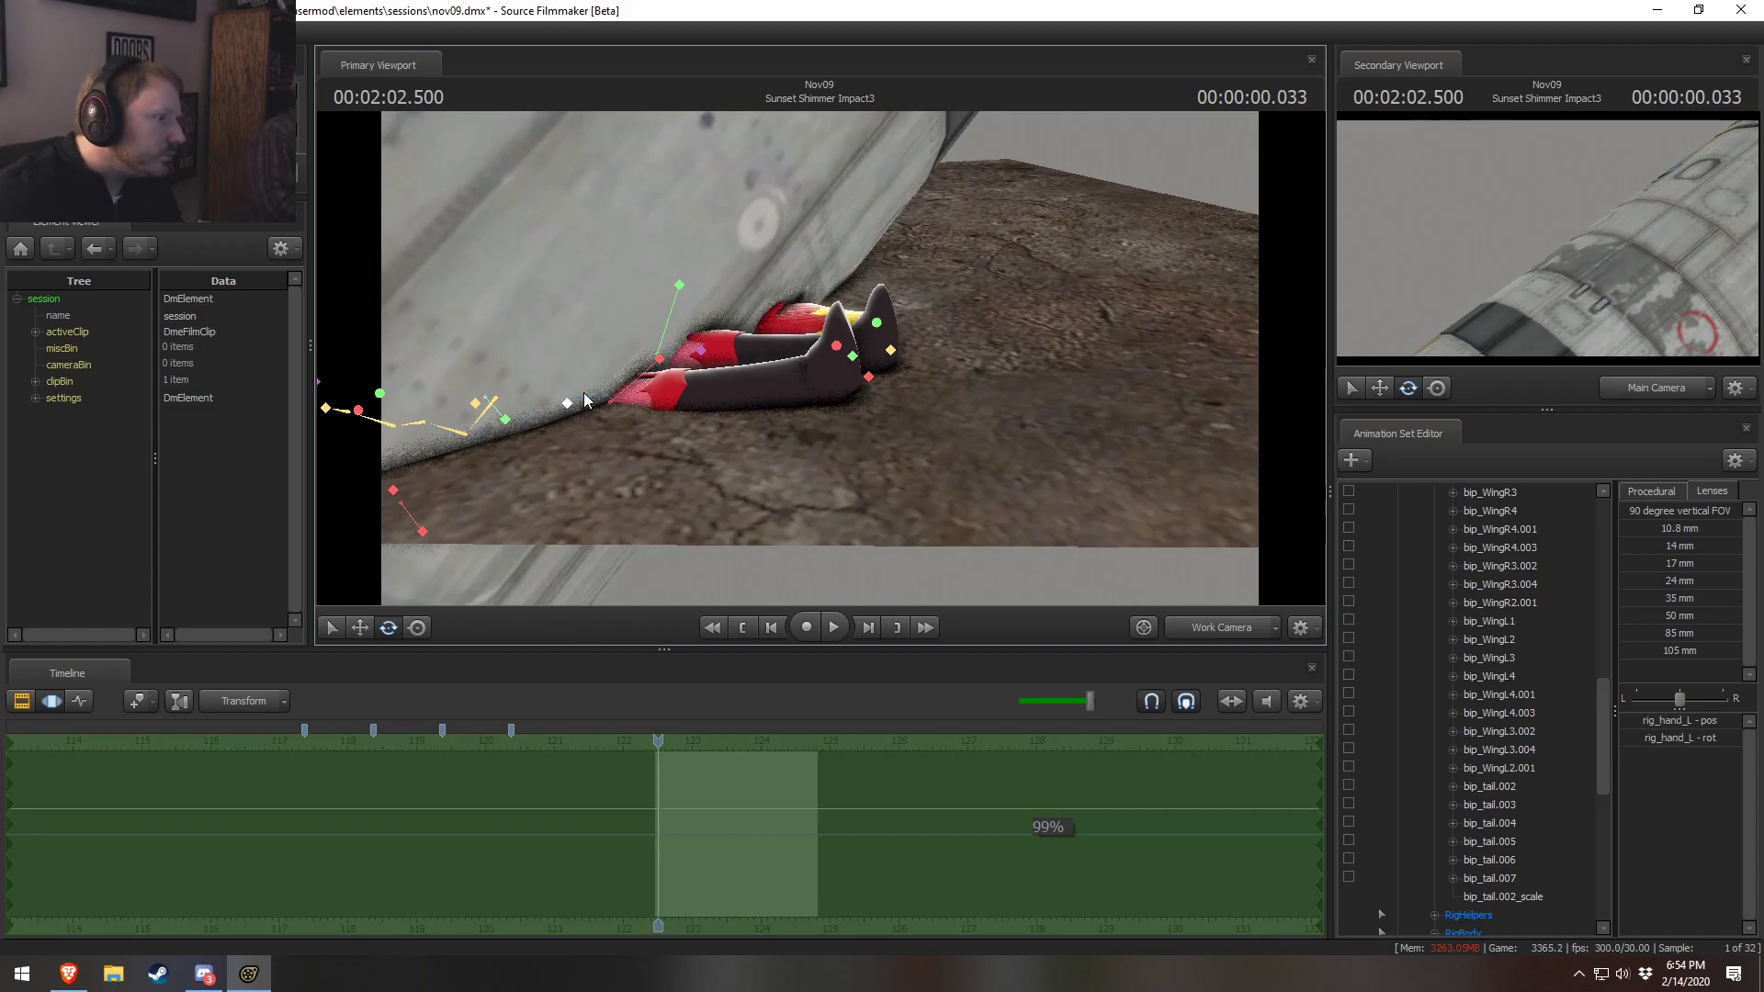
{"action": "left_click", "coordinate": [658, 359]}
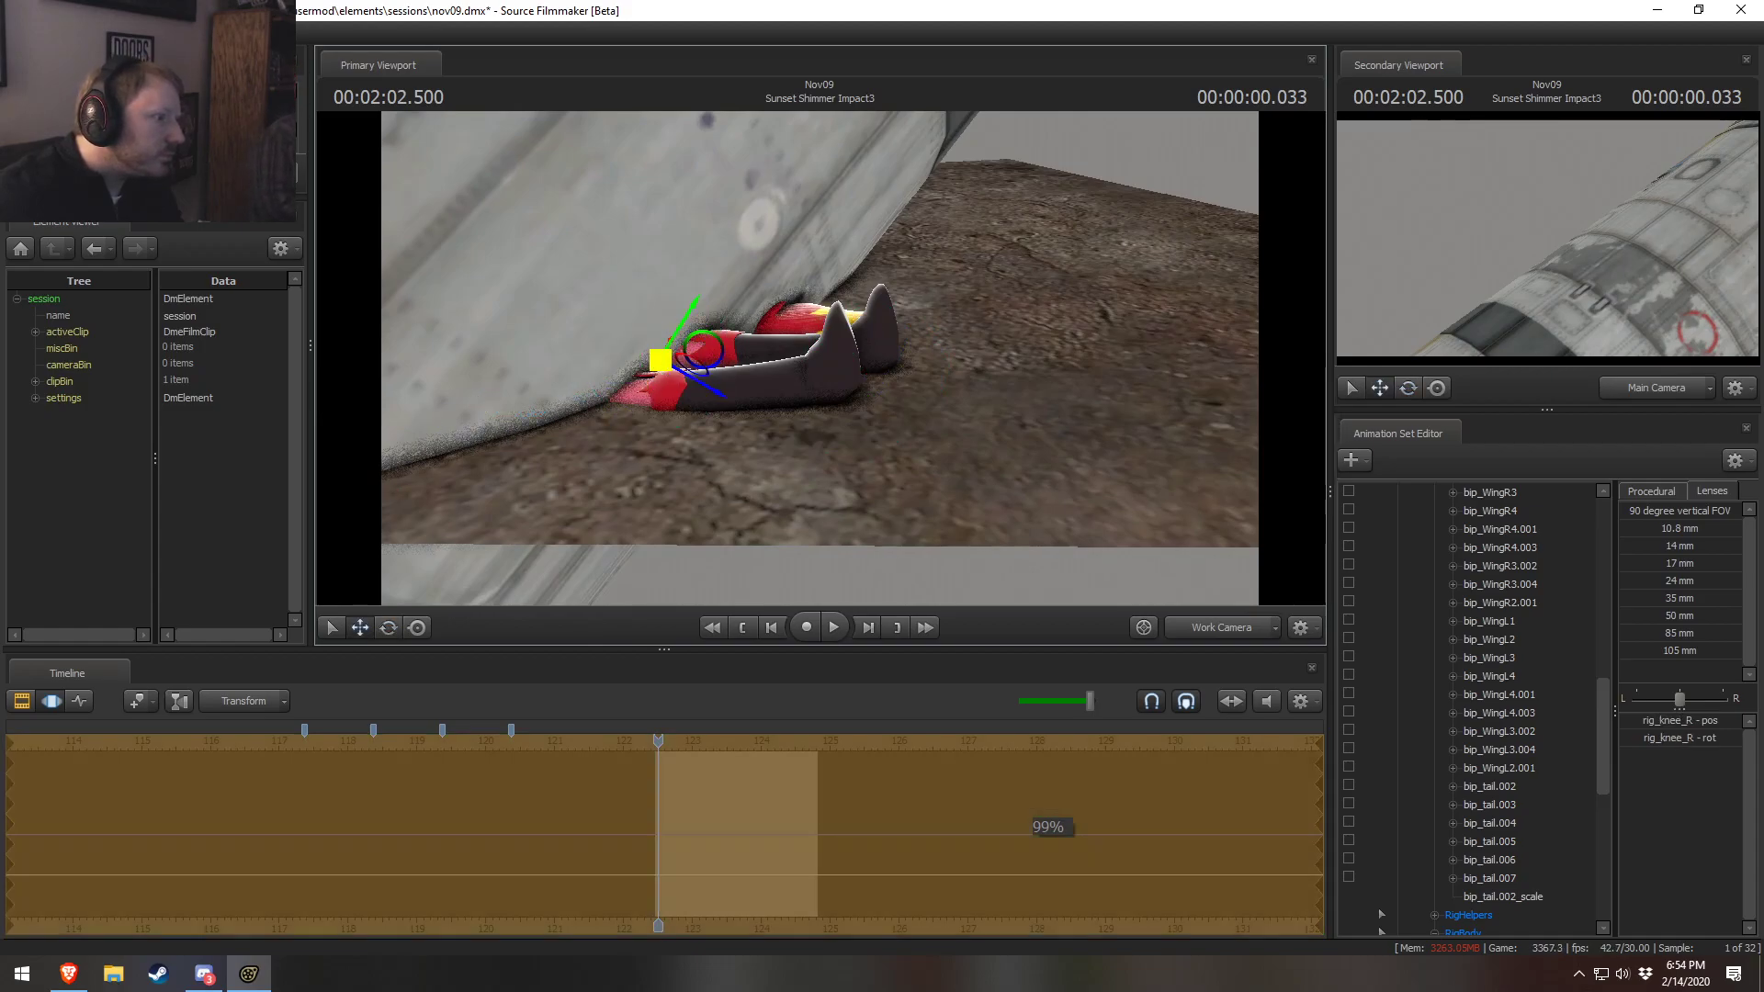
{"action": "left_click_drag", "start_coordinate": [584, 367], "coordinate": [580, 372]}
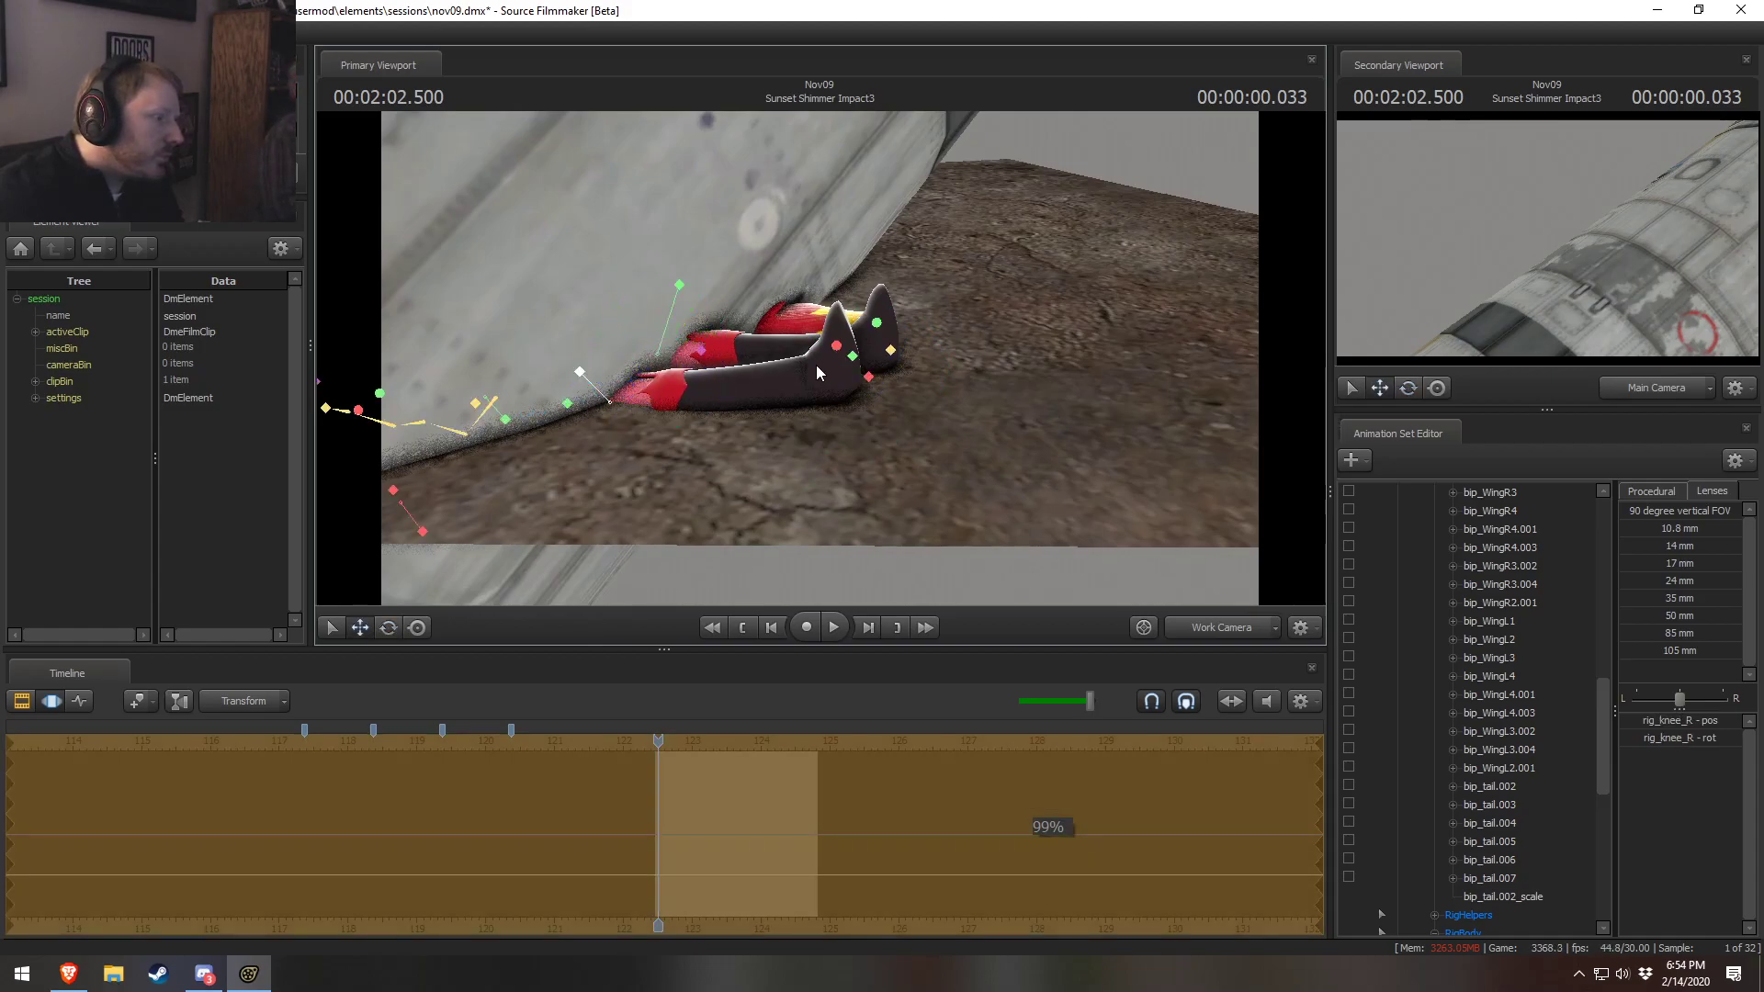
Move Sunset Shimmer's rig_hips and rig_pelvis controls to adjust how the legs extend from under the rocket
{"action": "left_click", "coordinate": [480, 405]}
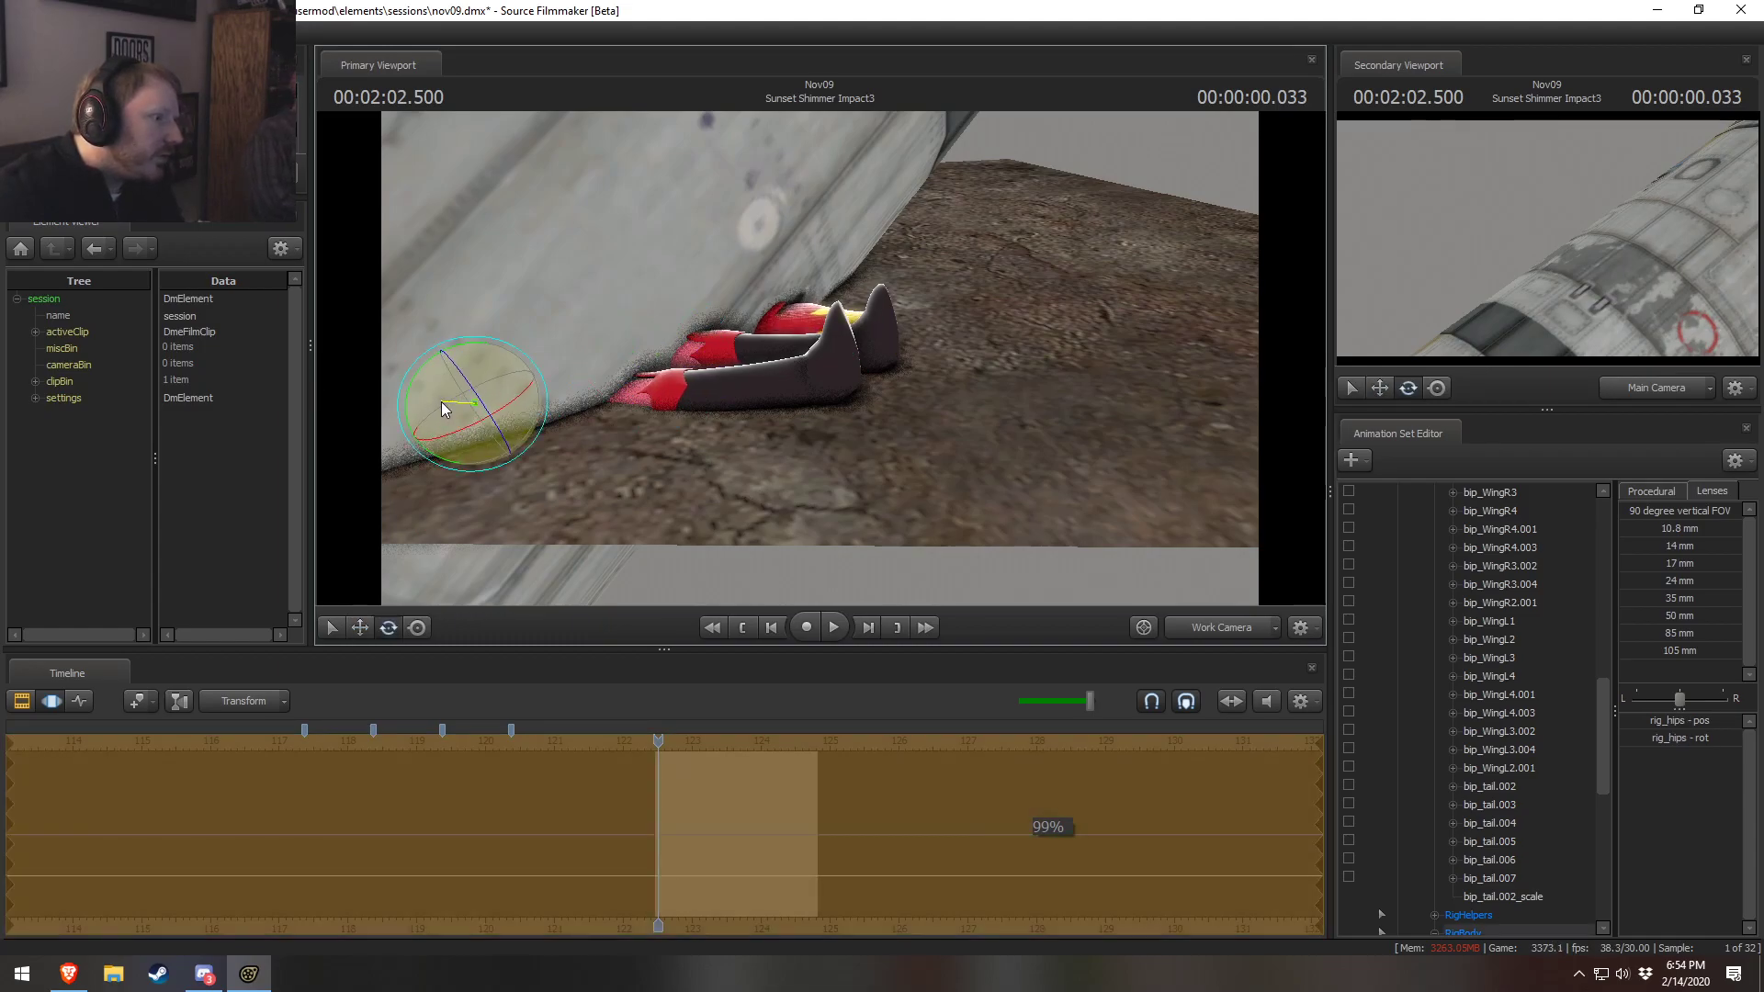
{"action": "key", "text": "w"}
{"action": "left_click_drag", "start_coordinate": [446, 366], "coordinate": [480, 397]}
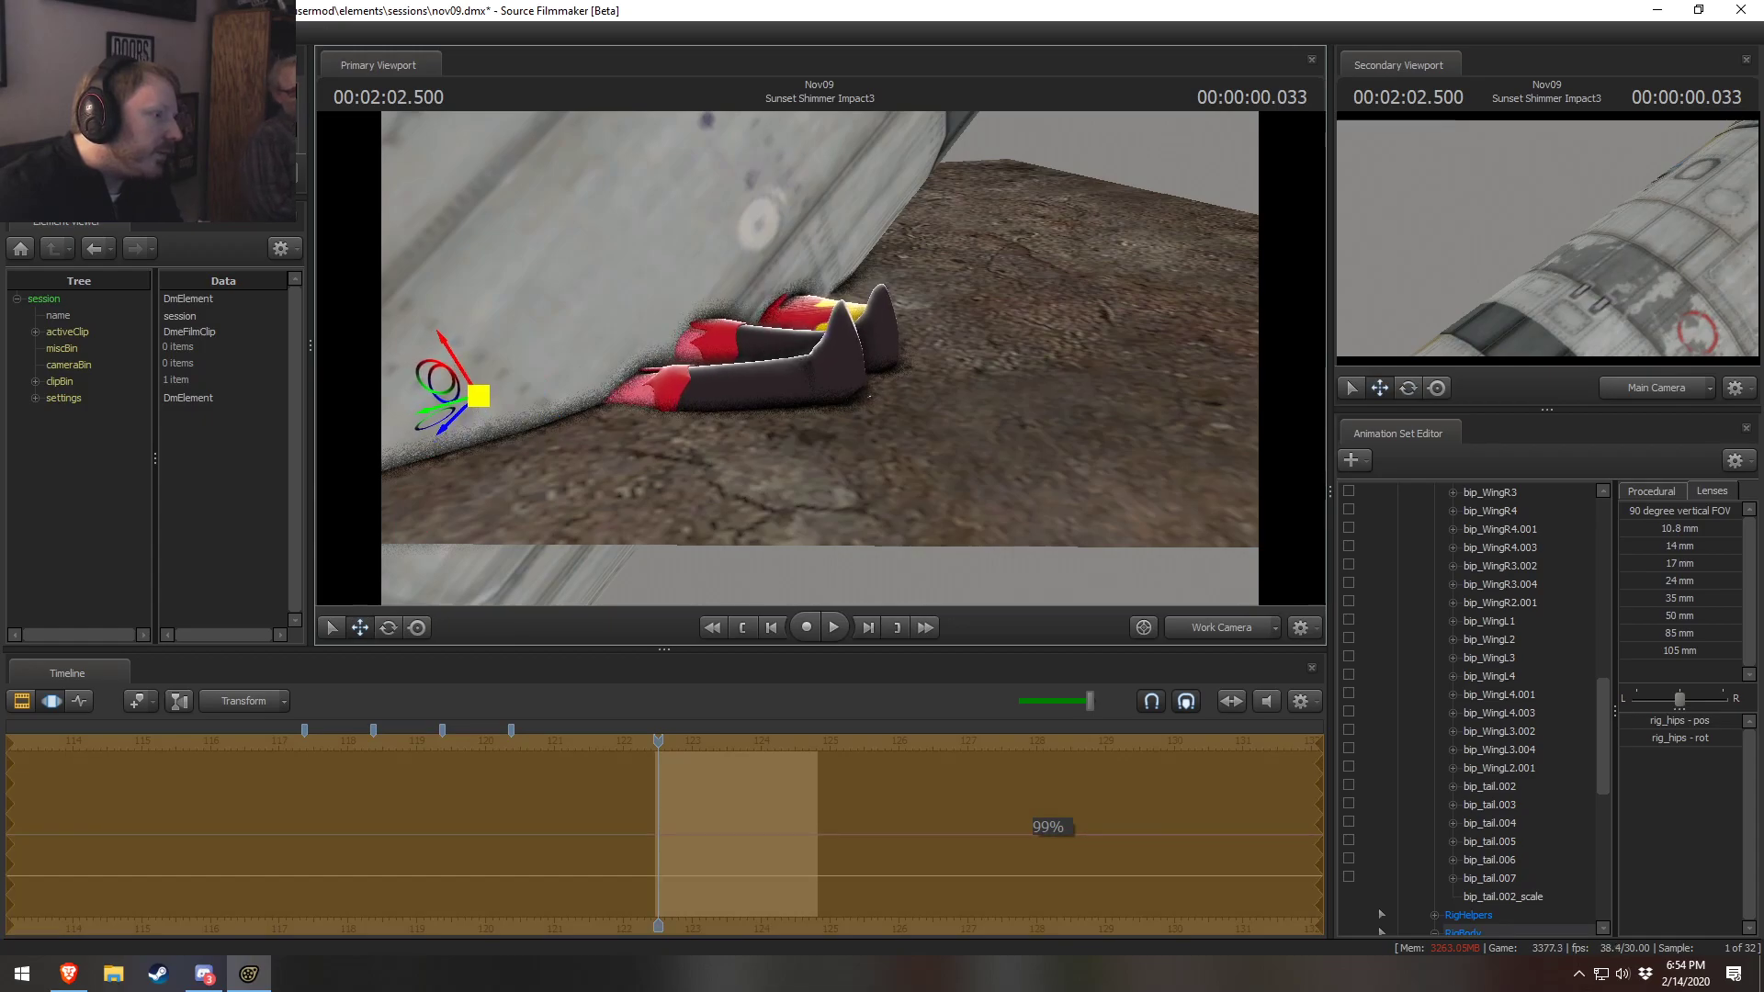
{"action": "key", "text": "ctrl"}
{"action": "left_click", "coordinate": [581, 369]}
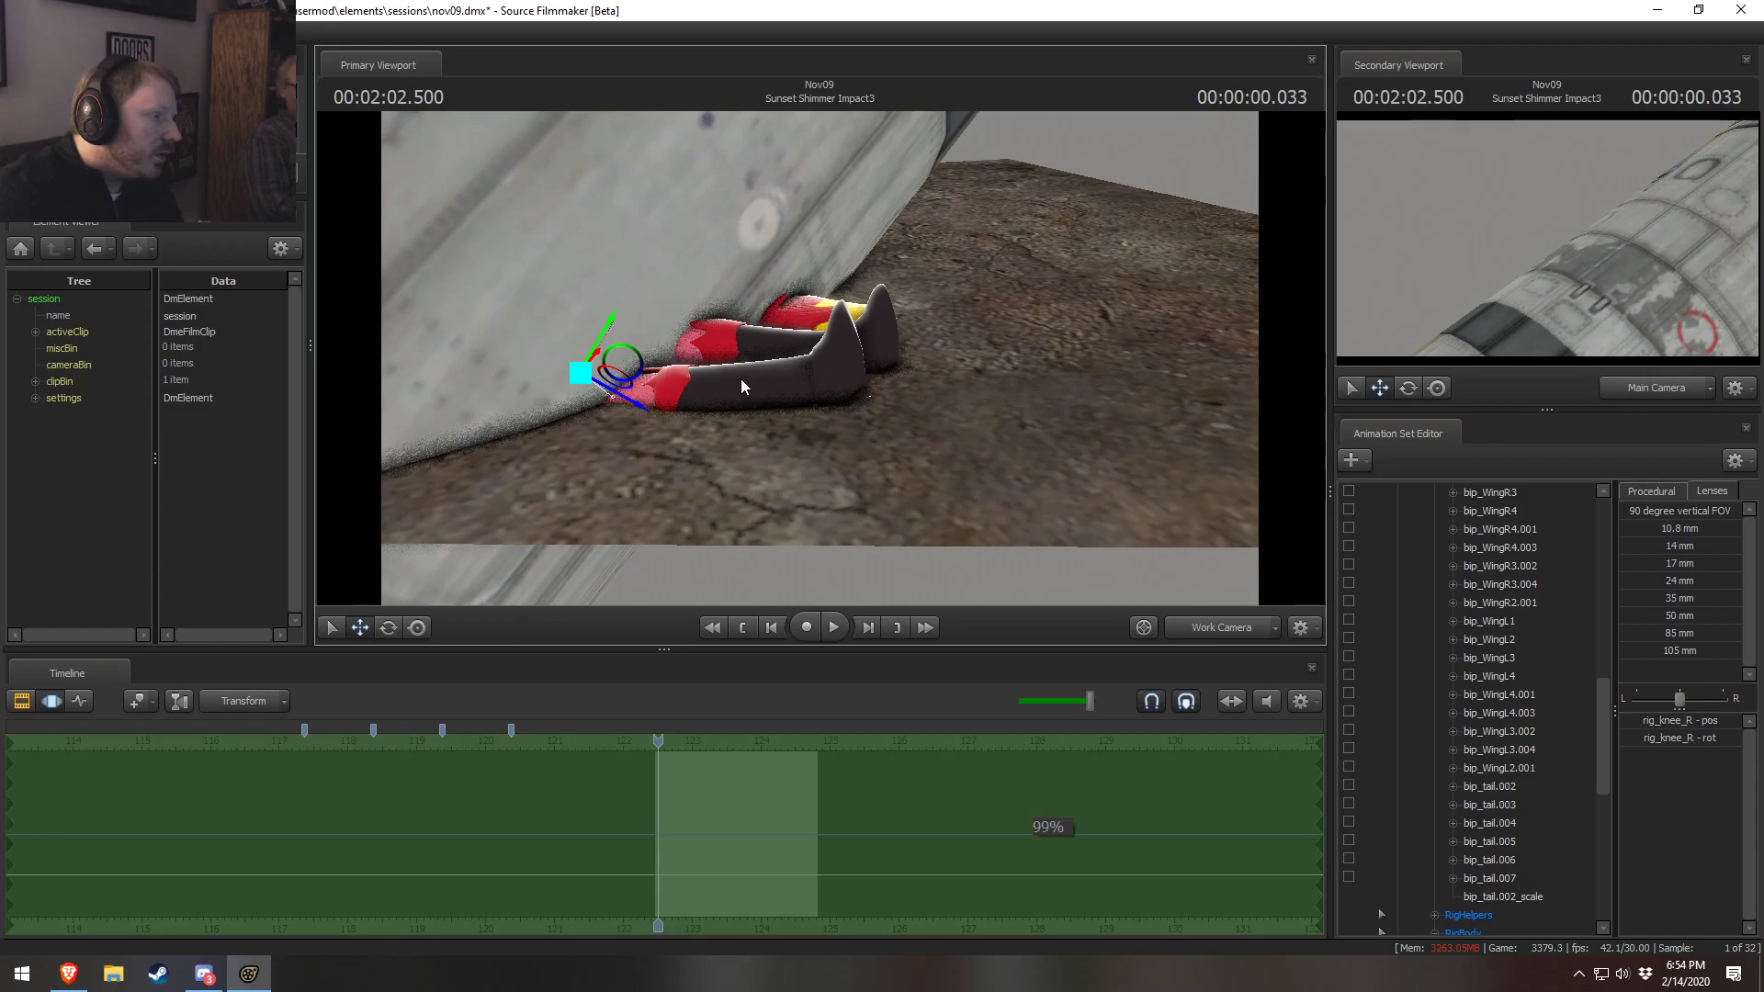
{"action": "left_click", "coordinate": [479, 393]}
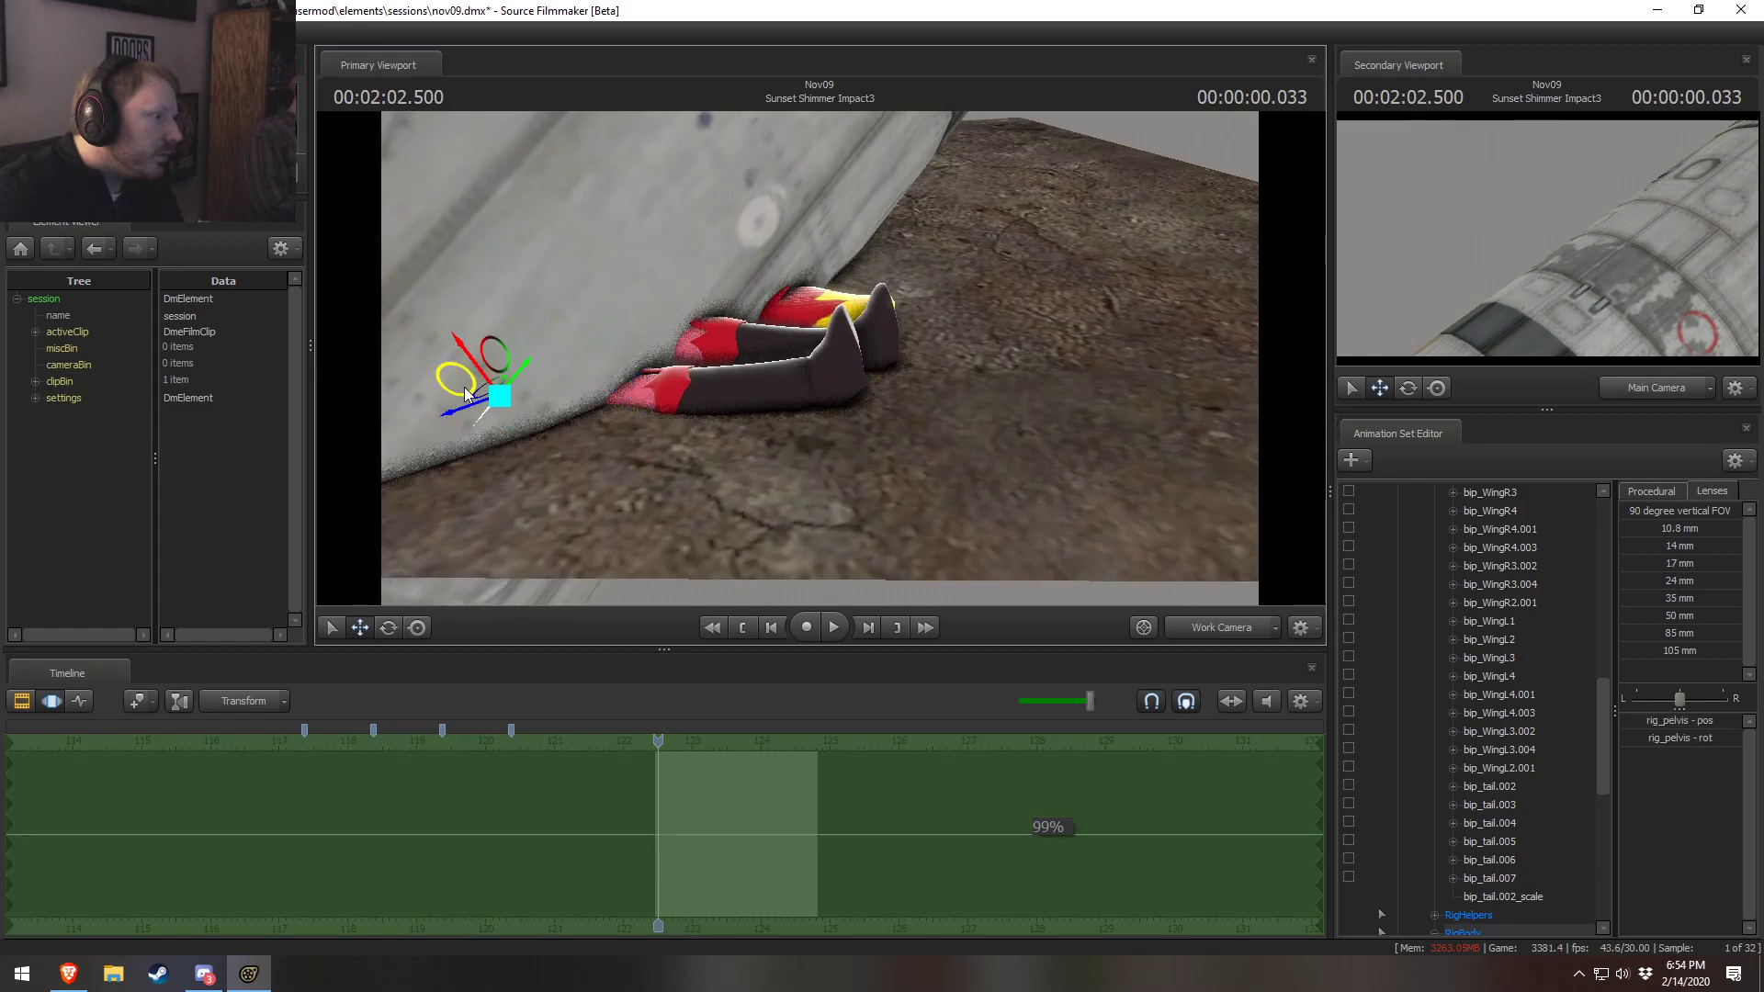
{"action": "left_click_drag", "start_coordinate": [472, 373], "coordinate": [462, 356]}
Rotate Sunset Shimmer's rig_foot_R control and readjust rig_knee_R so the right leg rests naturally on the ground
{"action": "left_click", "coordinate": [869, 371]}
{"action": "key", "text": "w"}
{"action": "key", "text": "e"}
{"action": "left_click", "coordinate": [869, 369]}
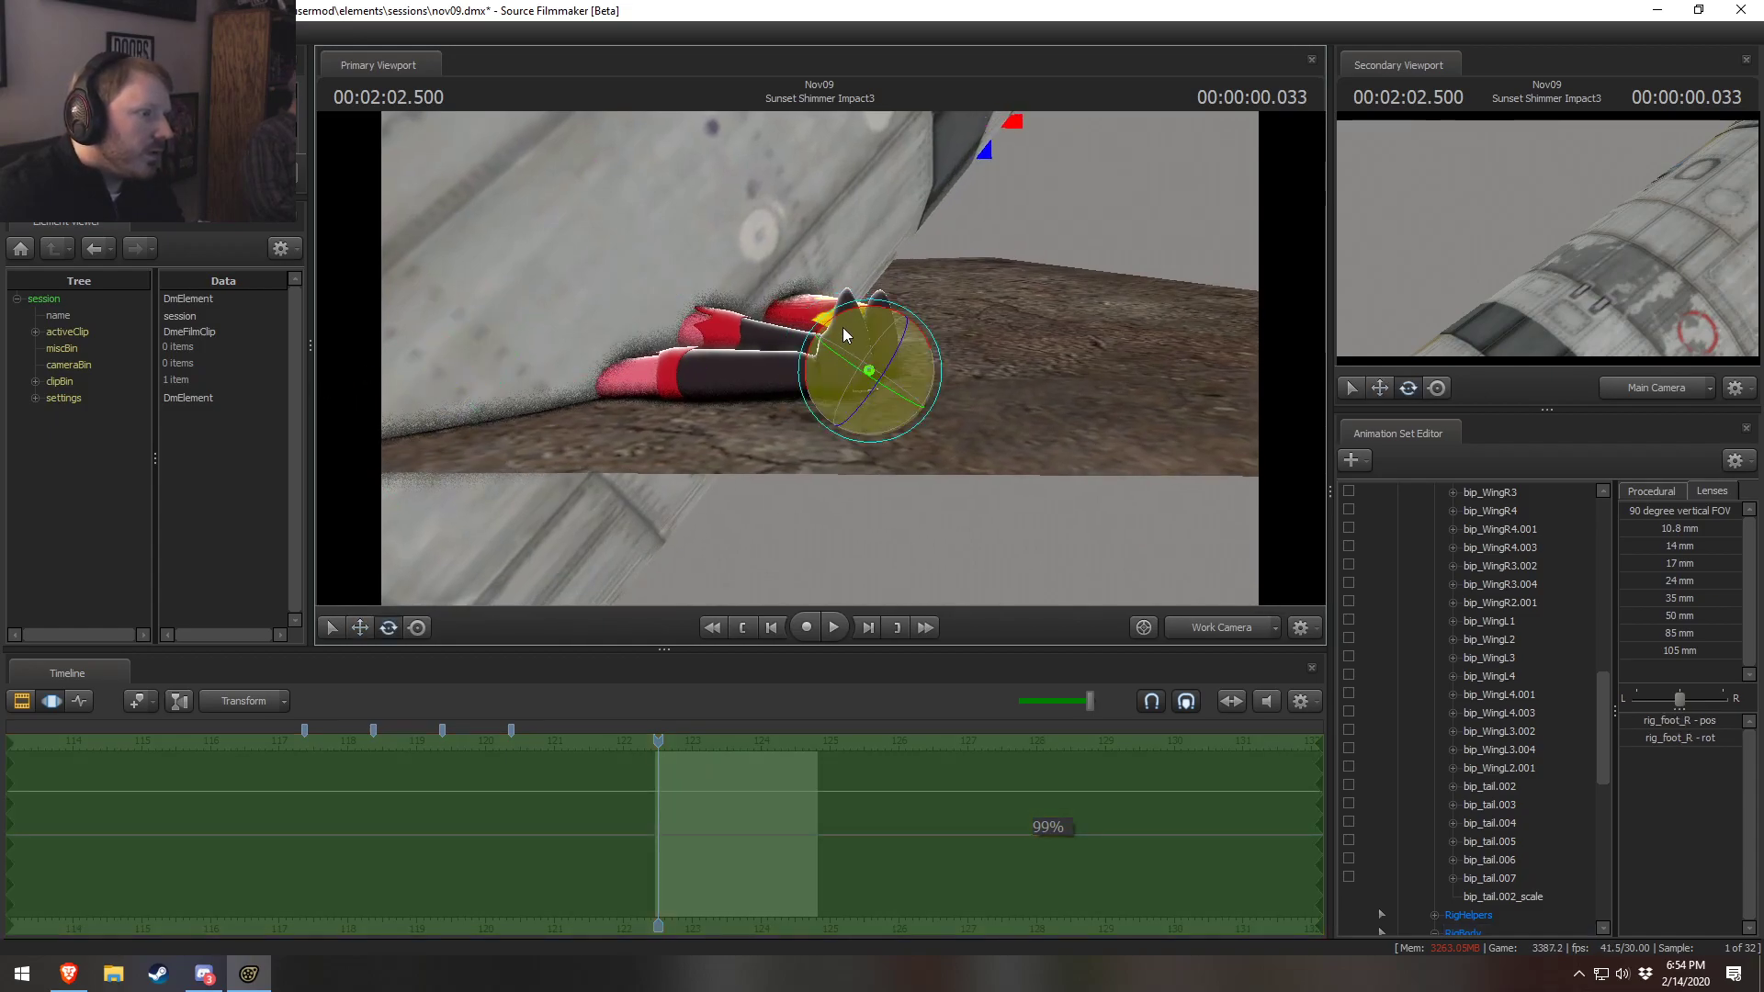
{"action": "left_click_drag", "start_coordinate": [859, 318], "coordinate": [834, 353]}
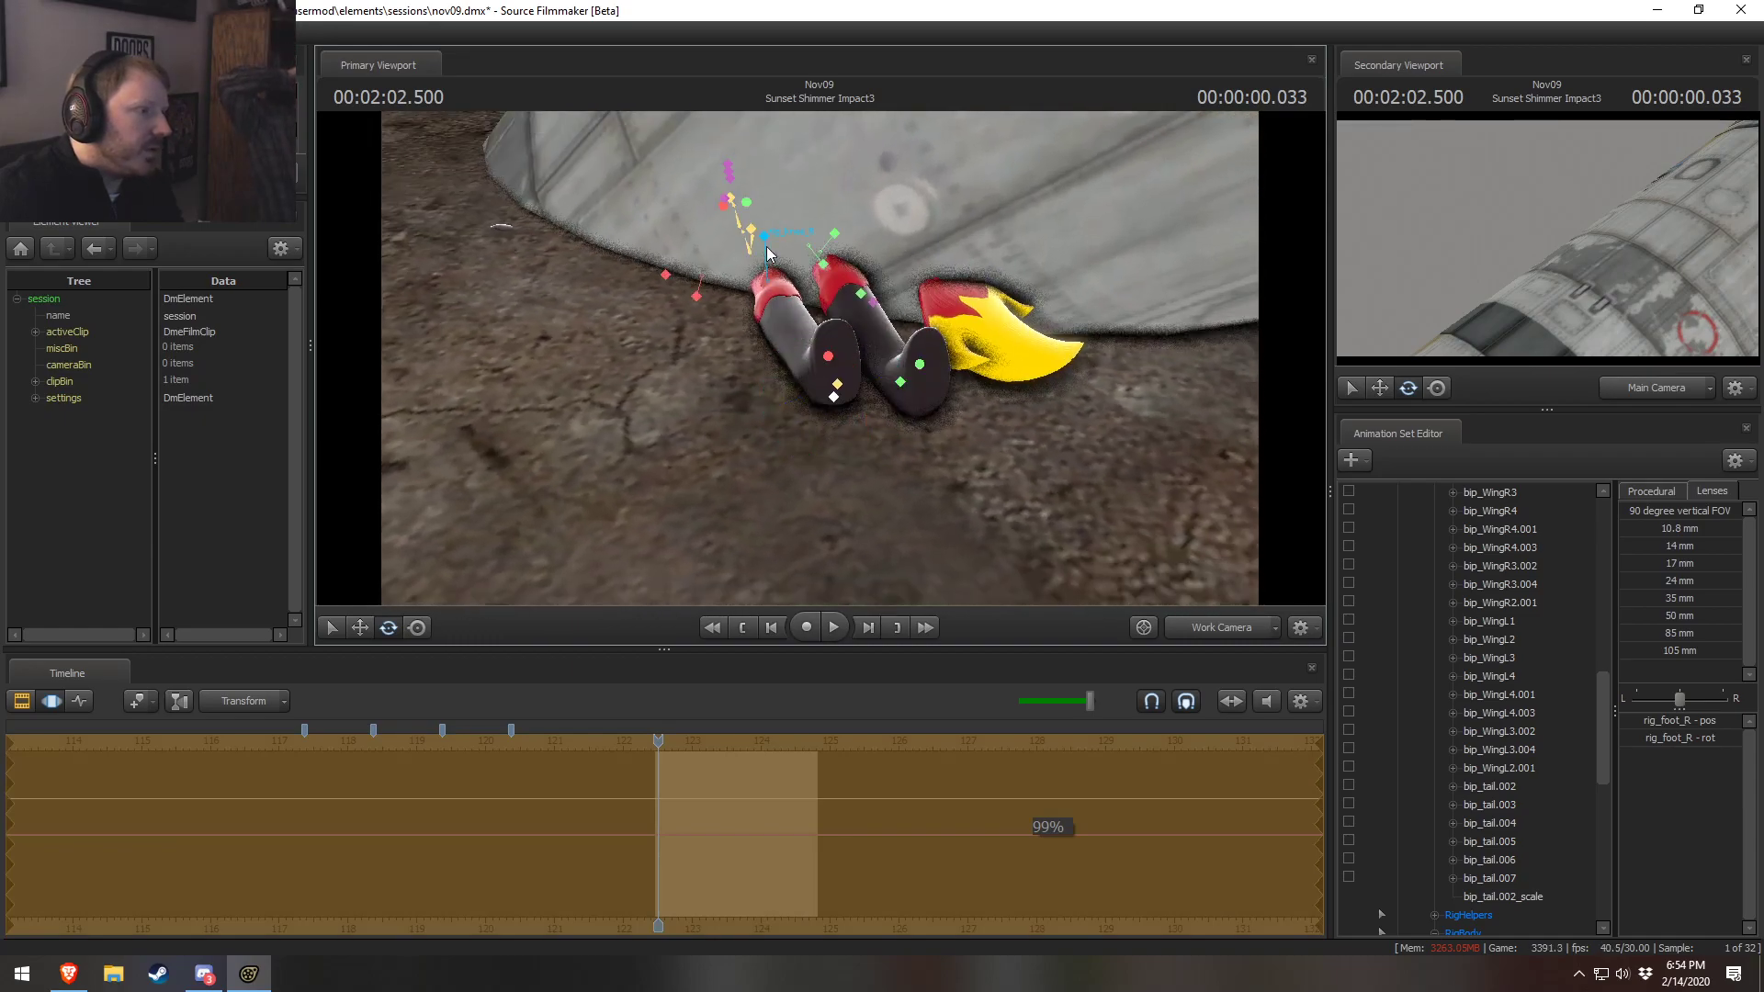
{"action": "left_click", "coordinate": [764, 234], "text": "ctrl"}
{"action": "left_click_drag", "start_coordinate": [766, 241], "coordinate": [882, 322]}
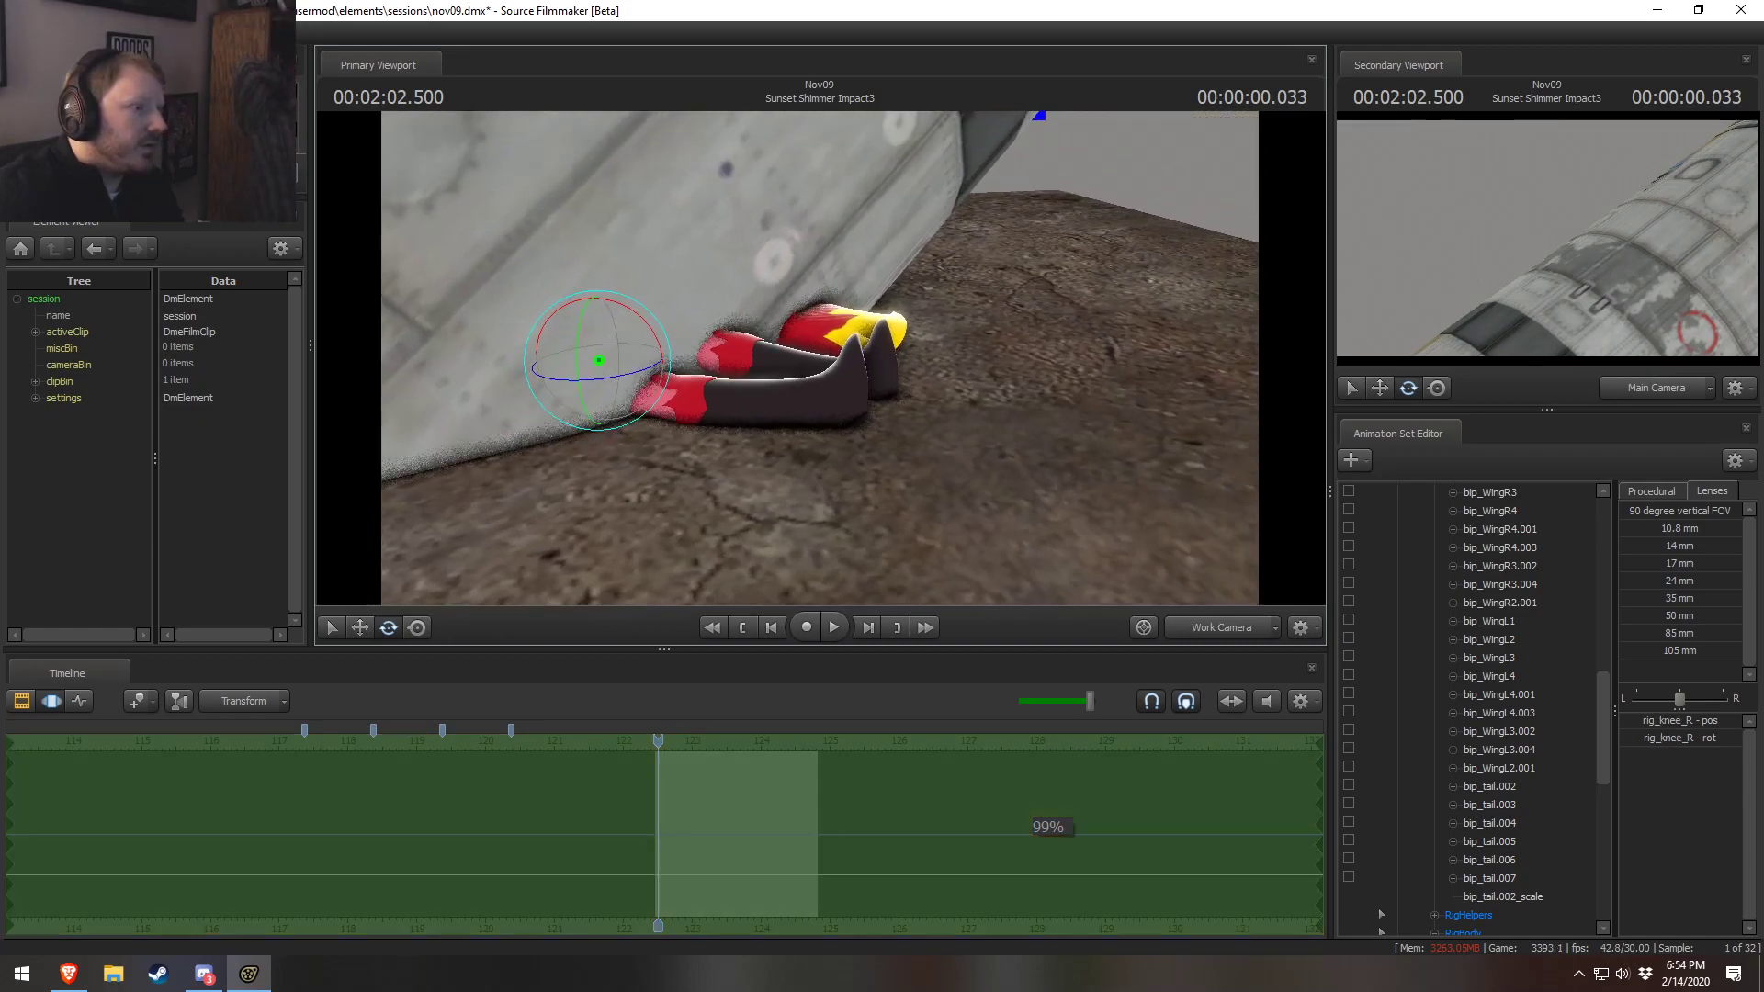
Show Main Camera in the primary viewport and aim it at the legs sticking out from under the rocket
{"action": "scroll", "coordinate": [1479, 562], "scroll_direction": "up", "scroll_amount": 10}
{"action": "left_click", "coordinate": [1399, 492]}
{"action": "left_click", "coordinate": [1448, 513]}
{"action": "left_click_drag", "start_coordinate": [1445, 508], "coordinate": [1043, 588]}
{"action": "key", "text": "F2"}
{"action": "key", "text": "F3"}
{"action": "left_click_drag", "start_coordinate": [818, 358], "coordinate": [850, 347]}
Refine Main Camera's framing of the legs, comparing it with the wicked witch feet reference images in the browser
{"action": "key", "text": "alt+Tab"}
{"action": "left_click_drag", "start_coordinate": [583, 425], "coordinate": [593, 421]}
{"action": "left_click_drag", "start_coordinate": [823, 366], "coordinate": [781, 369]}
{"action": "key", "text": "alt+Tab"}
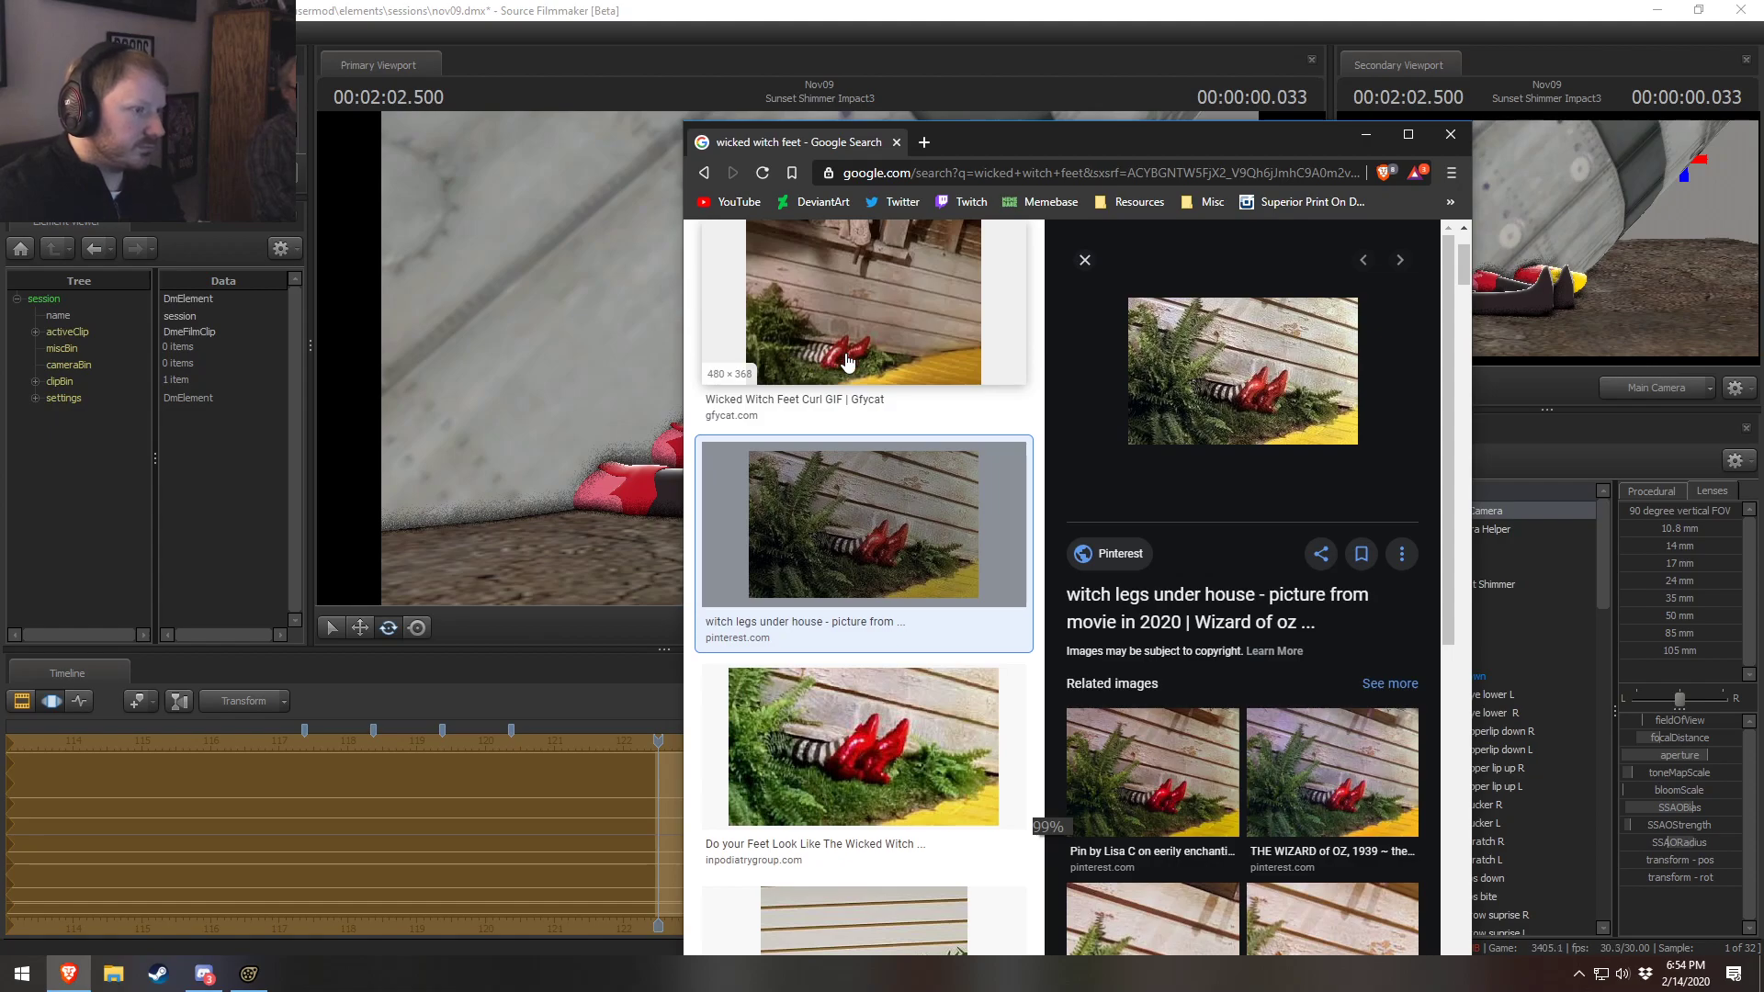
{"action": "key", "text": "alt+Tab"}
{"action": "left_click_drag", "start_coordinate": [875, 386], "coordinate": [819, 358]}
{"action": "key", "text": "alt+Tab"}
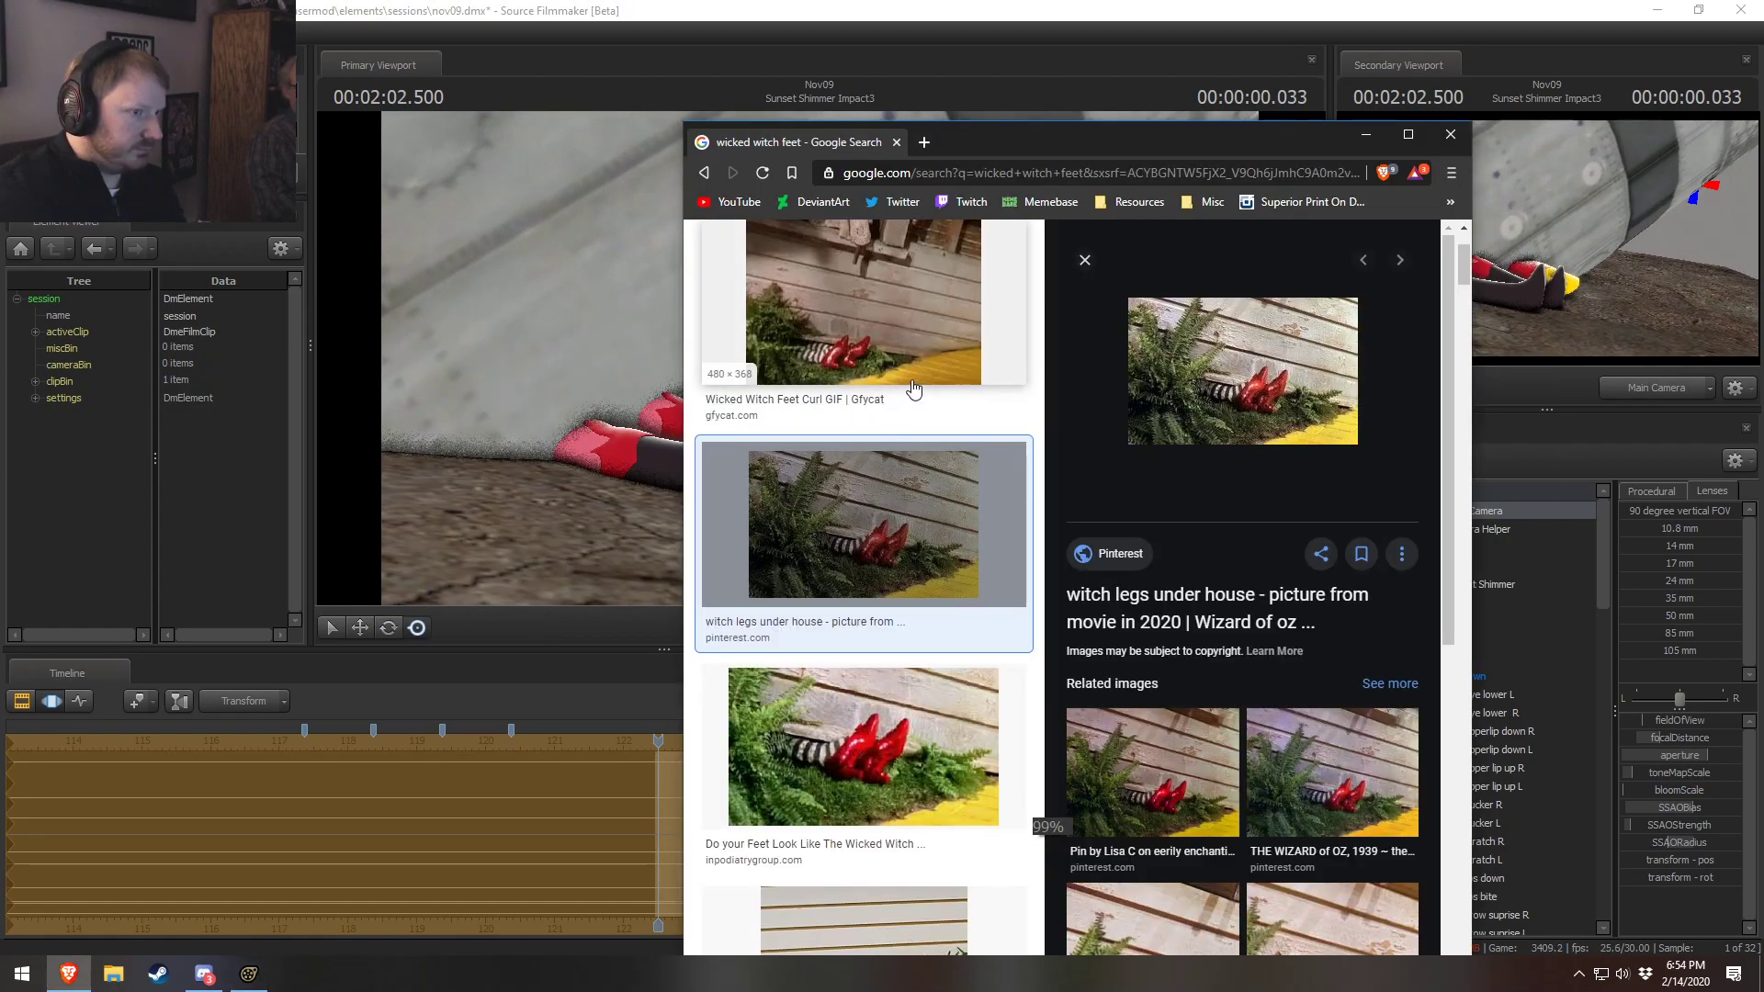
{"action": "key", "text": "alt+Tab"}
{"action": "left_click_drag", "start_coordinate": [836, 354], "coordinate": [820, 365]}
{"action": "key", "text": "alt+Tab"}
{"action": "key", "text": "alt+Tab"}
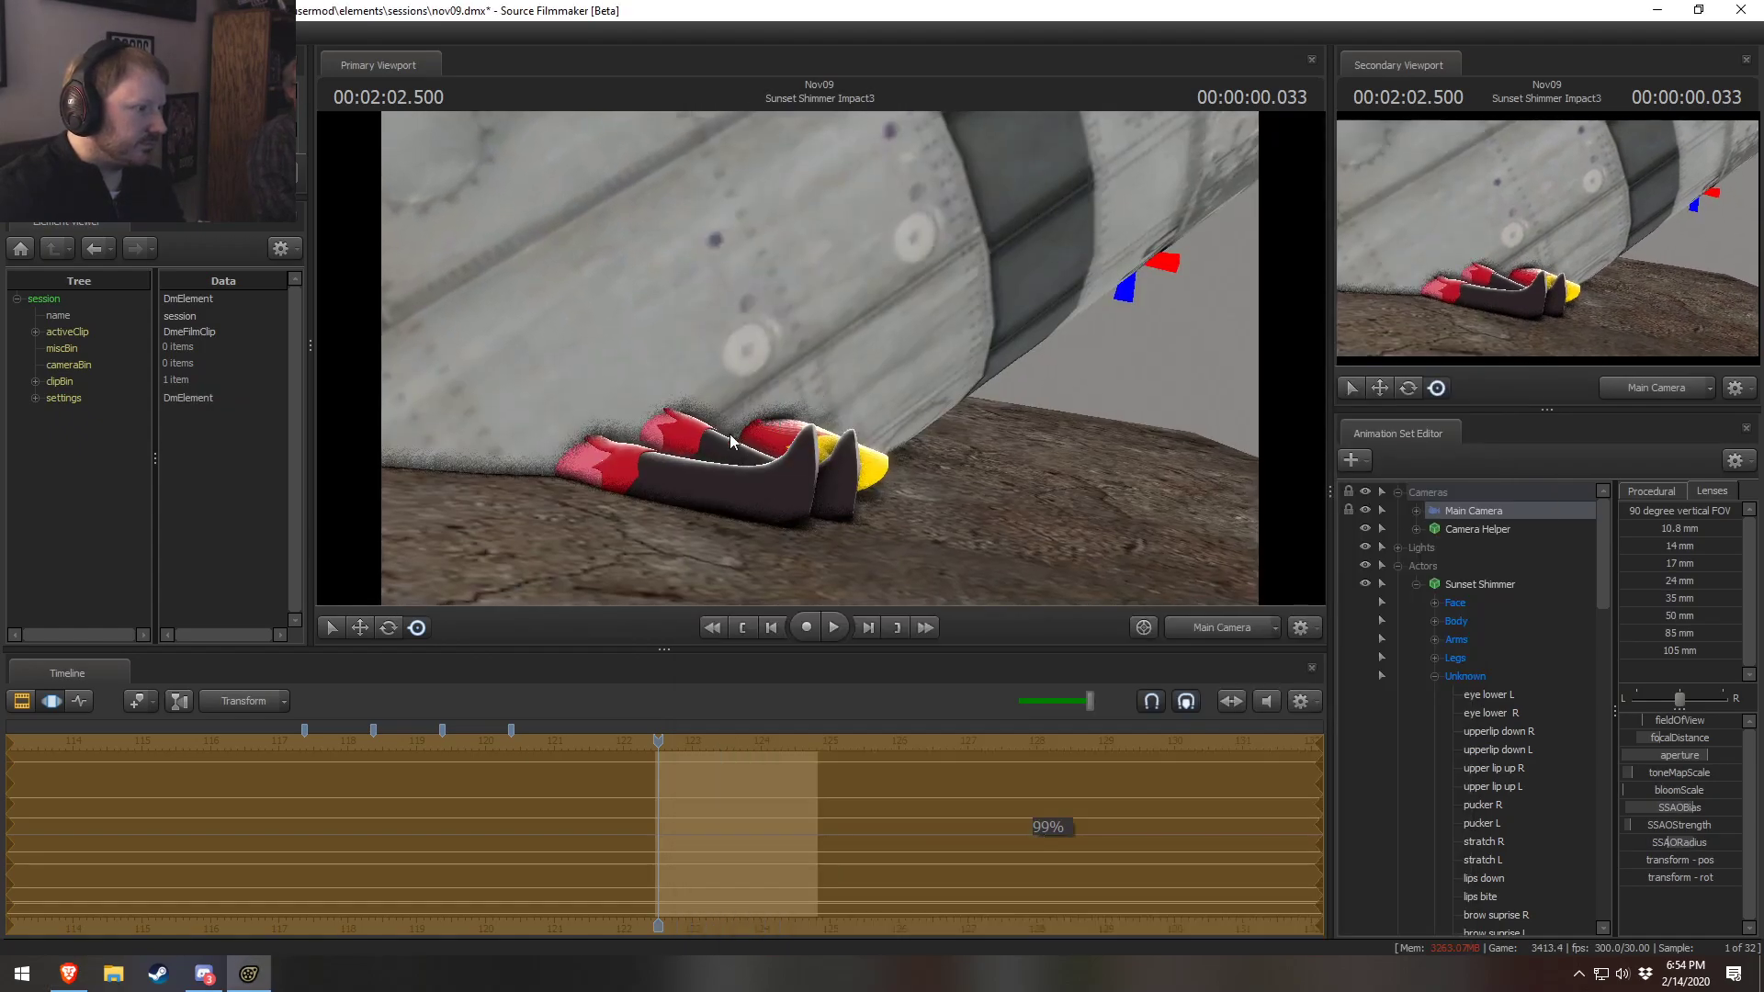
Detach the rig from the Sunset Shimmer animation set so its bones can be posed directly
{"action": "key", "text": "F2"}
{"action": "key", "text": "F3"}
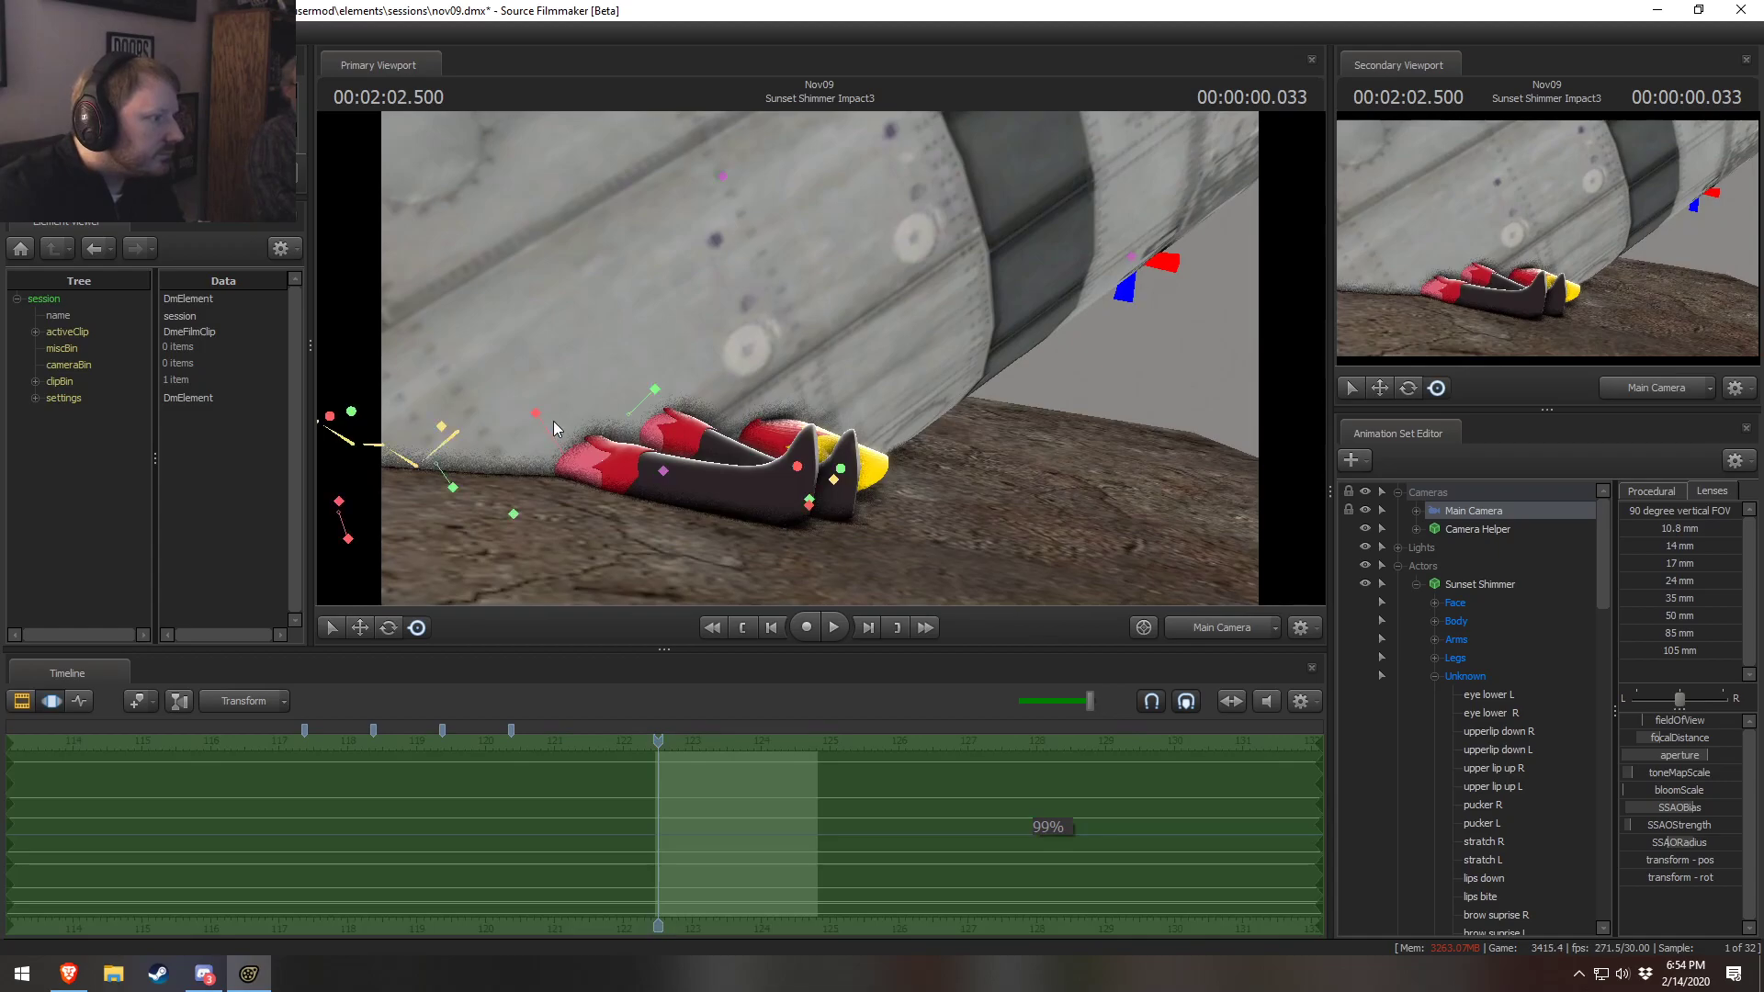
{"action": "right_click", "coordinate": [1477, 582]}
{"action": "mouse_move", "coordinate": [1538, 829]}
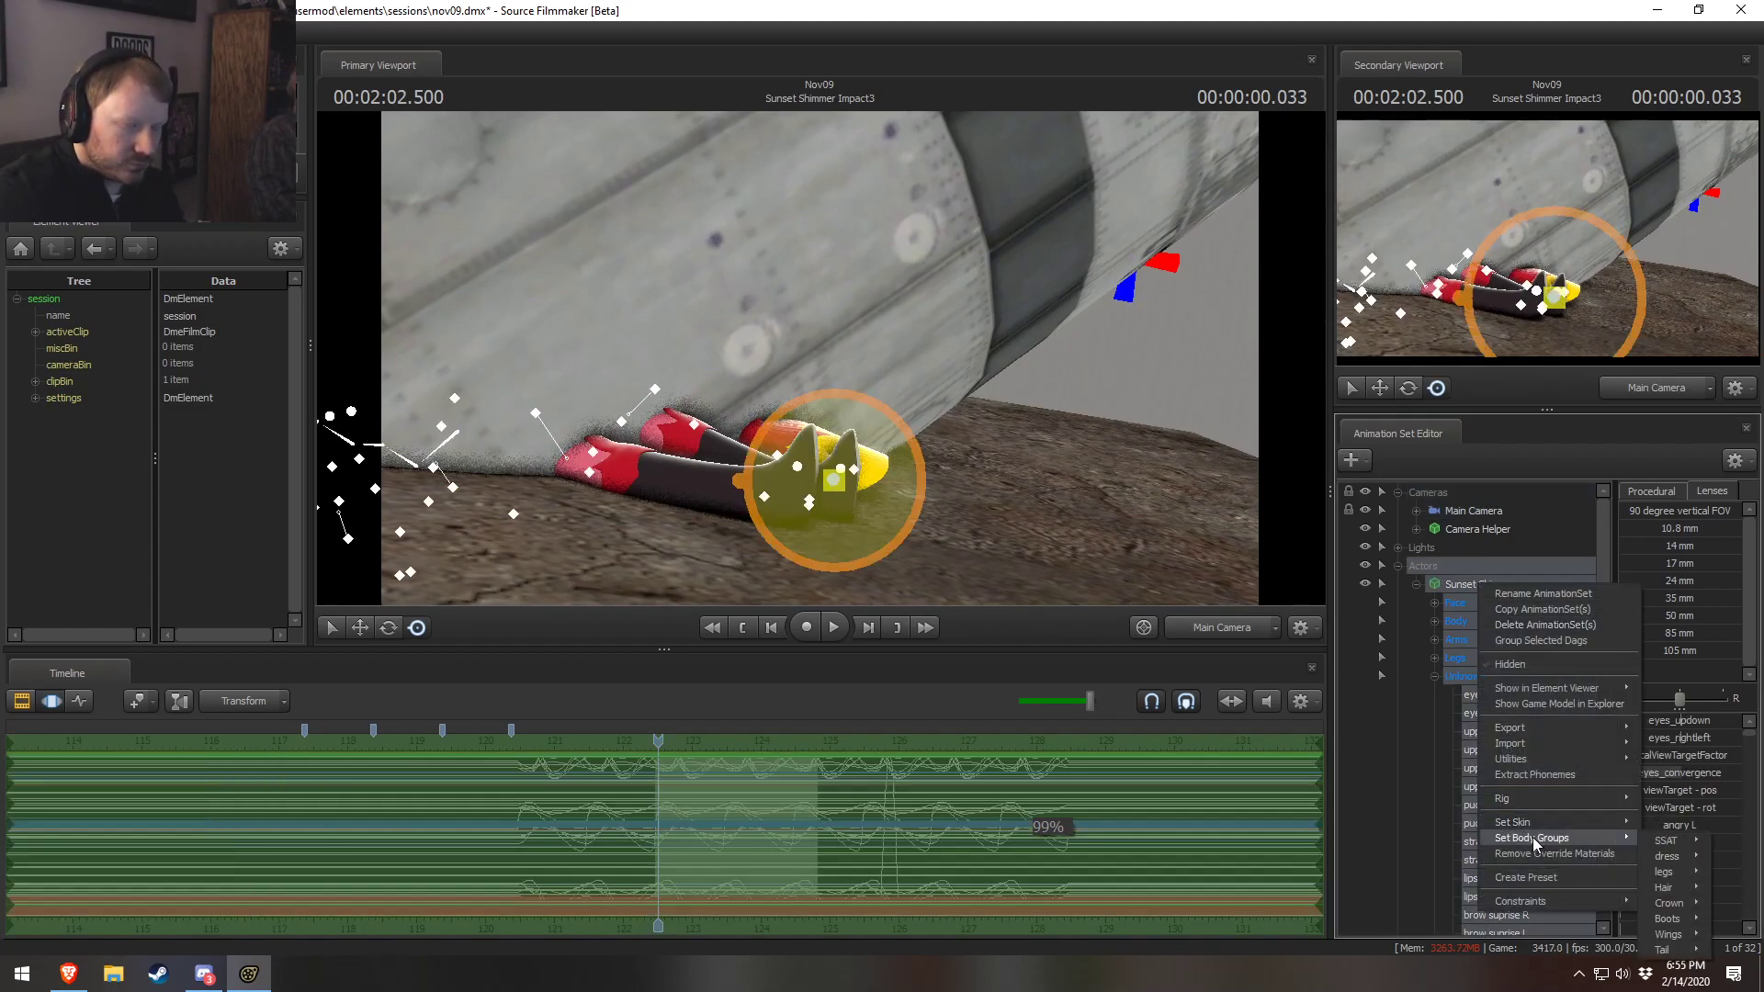
{"action": "mouse_move", "coordinate": [1530, 798]}
{"action": "mouse_move", "coordinate": [1367, 634]}
{"action": "left_click", "coordinate": [1502, 635]}
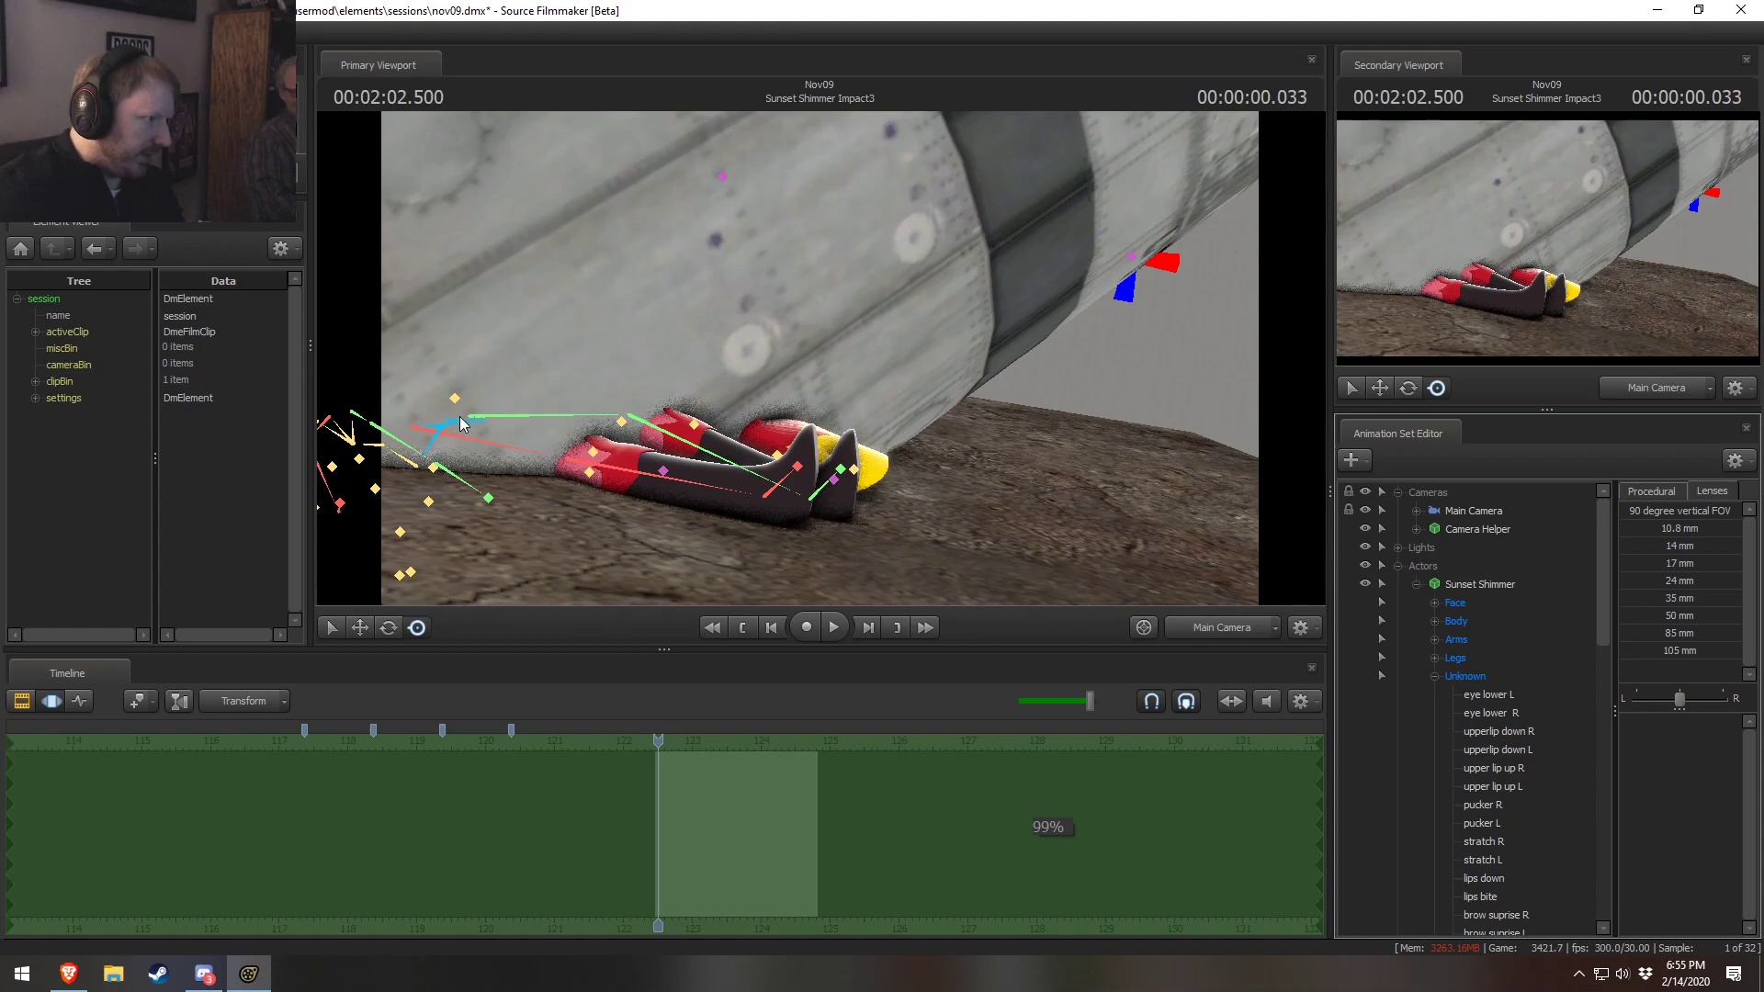
Move Sunset Shimmer's bip_hip_L bone to shift the left leg beside the right one
{"action": "left_click", "coordinate": [494, 421]}
{"action": "left_click", "coordinate": [451, 428], "text": "ctrl"}
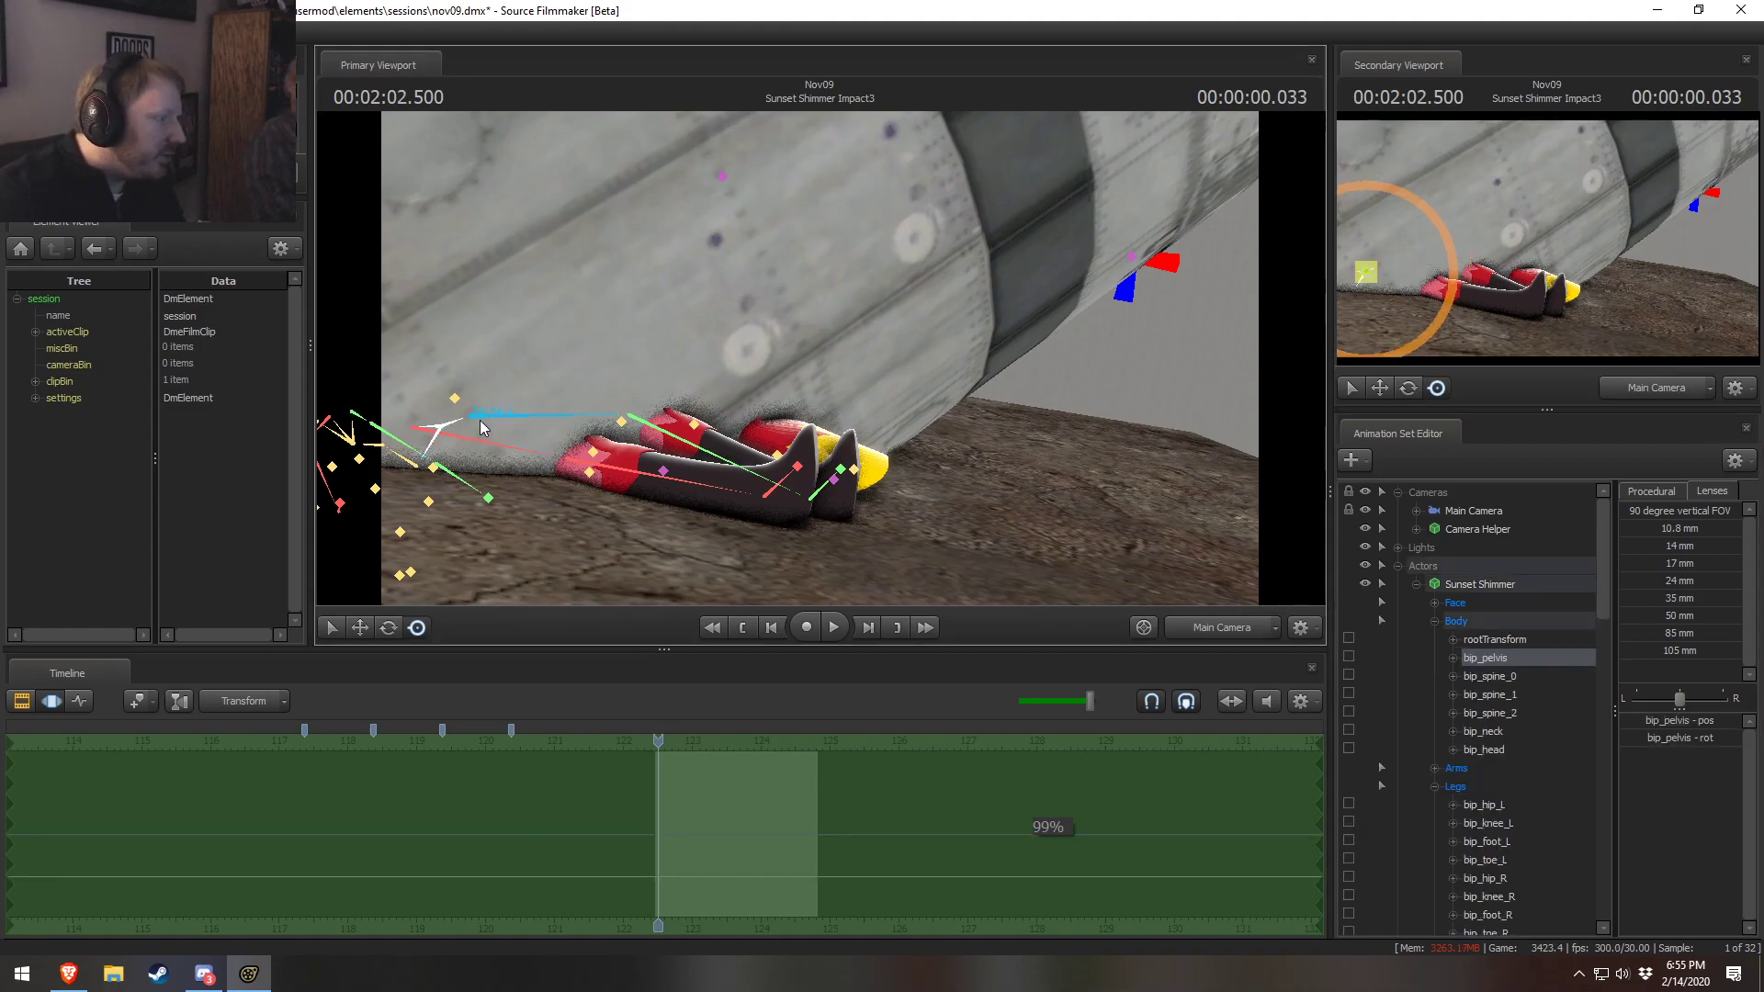
{"action": "left_click", "coordinate": [483, 412], "text": "ctrl"}
{"action": "key", "text": "w"}
{"action": "left_click_drag", "start_coordinate": [449, 398], "coordinate": [421, 417]}
Rotate Sunset Shimmer's bip_knee_L and bip_foot_L bones to angle the left boot, checking the pose against the browser reference
{"action": "left_click", "coordinate": [593, 446], "text": "ctrl"}
{"action": "key", "text": "e"}
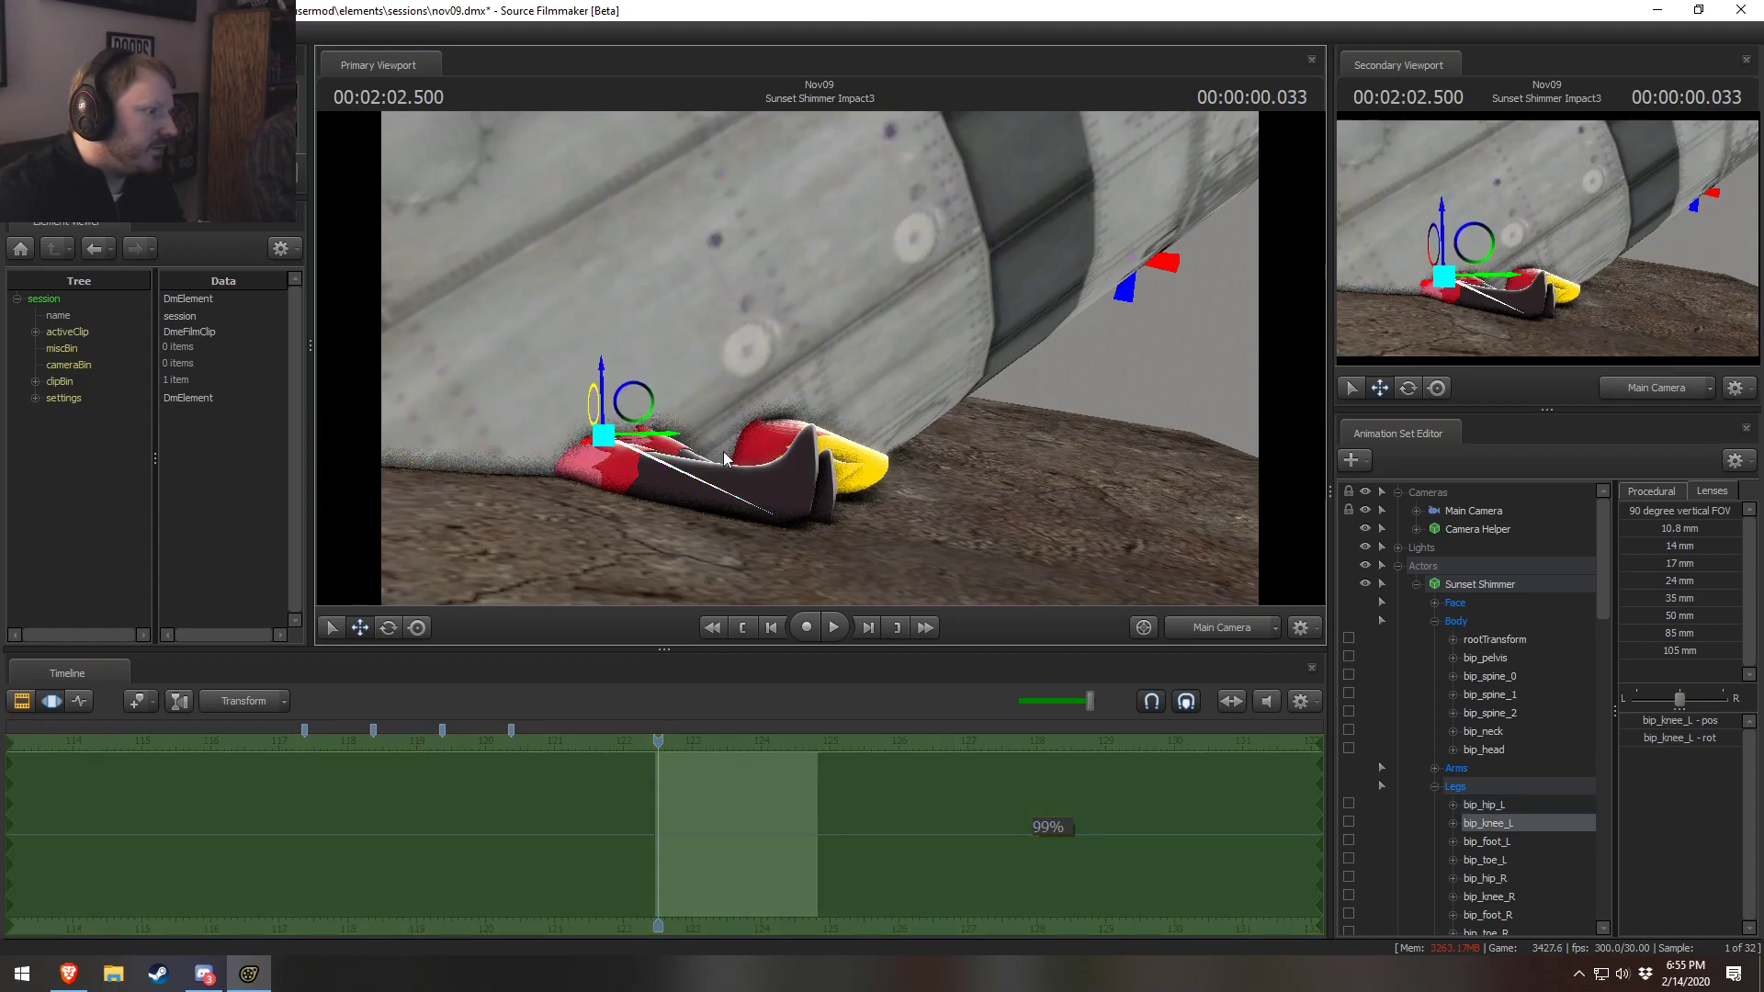
{"action": "left_click_drag", "start_coordinate": [665, 423], "coordinate": [663, 412]}
{"action": "key", "text": "alt+Tab"}
{"action": "key", "text": "alt+Tab"}
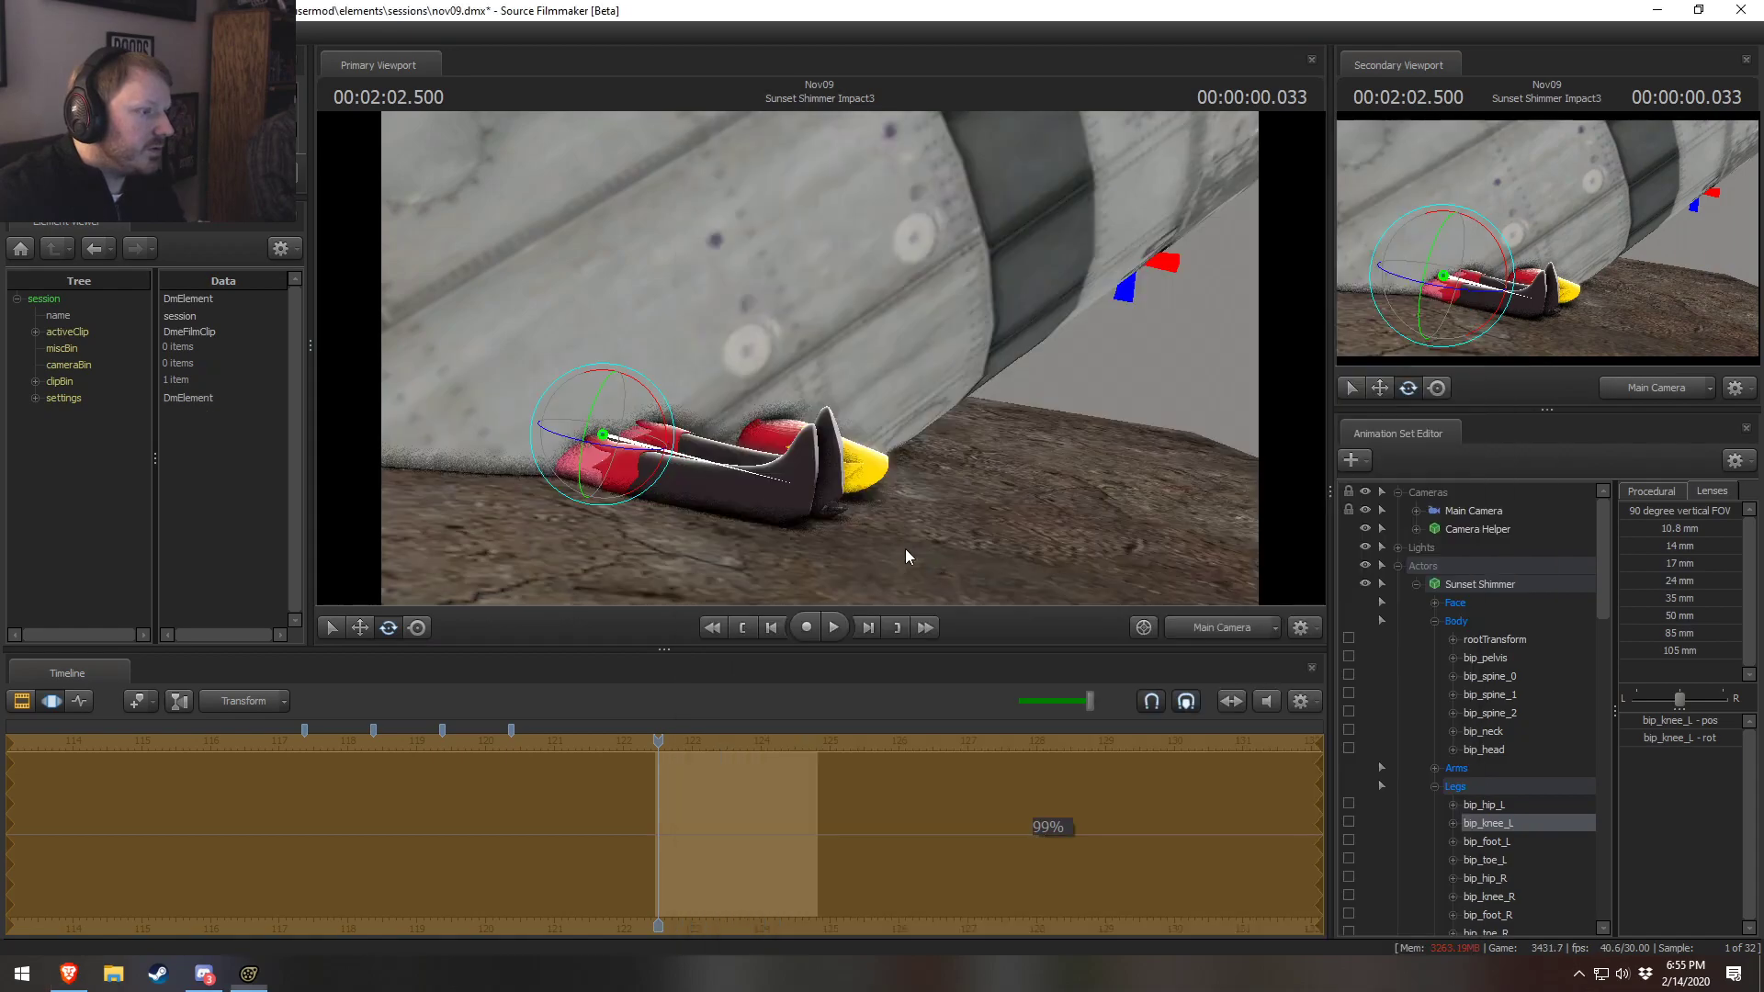
{"action": "left_click", "coordinate": [815, 466], "text": "ctrl"}
{"action": "left_click_drag", "start_coordinate": [804, 452], "coordinate": [848, 488]}
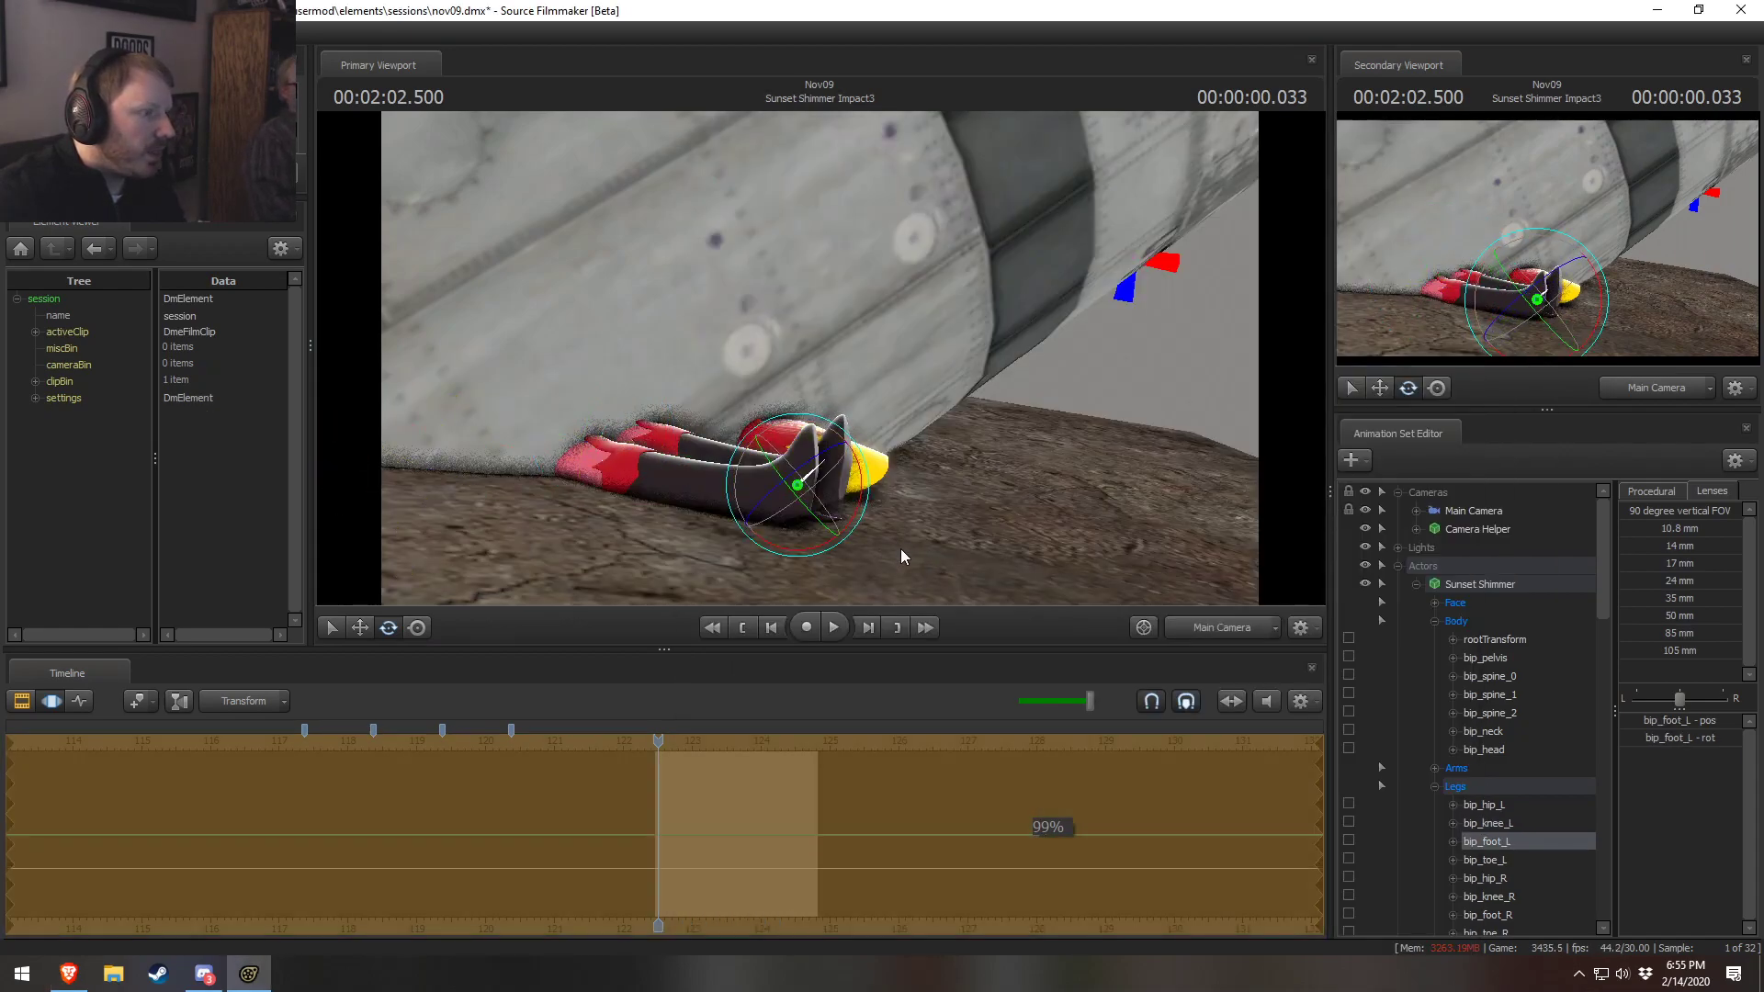
Switch to the Work Camera and move bip_hip_L so the left leg extends farther from under the rocket
{"action": "left_click", "coordinate": [1206, 627]}
{"action": "left_click_drag", "start_coordinate": [850, 377], "coordinate": [820, 359]}
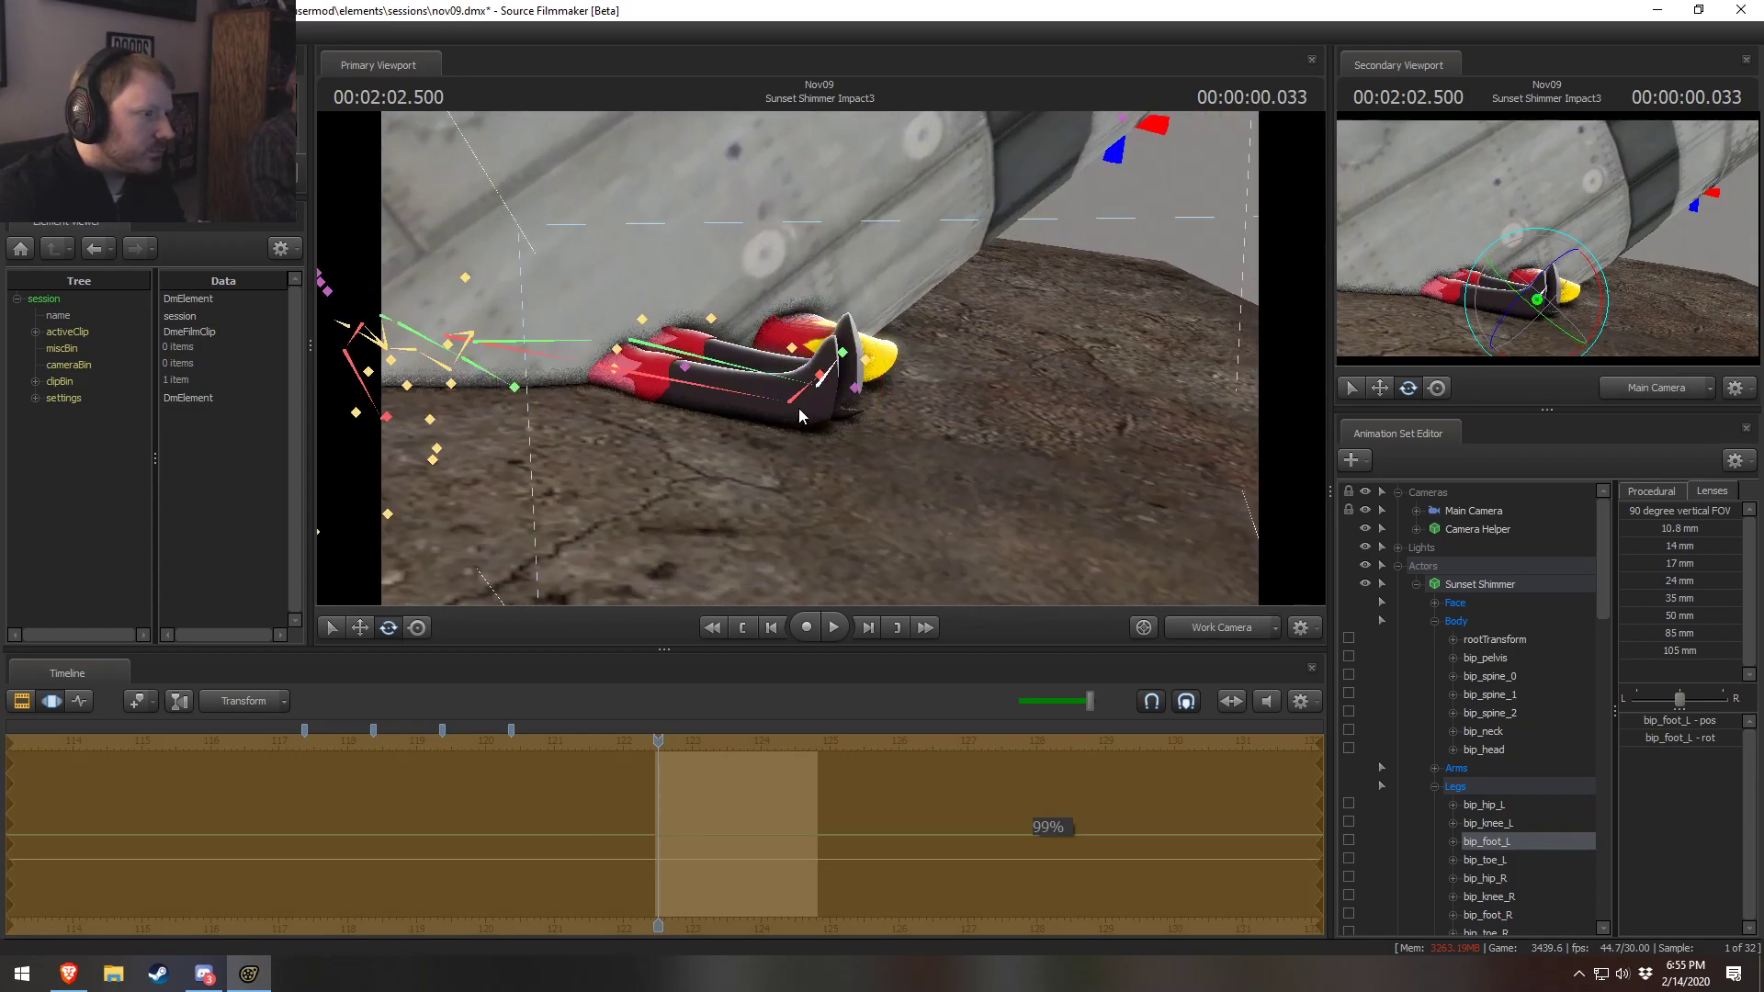
{"action": "left_click", "coordinate": [796, 406], "text": "ctrl"}
{"action": "key", "text": "ctrl"}
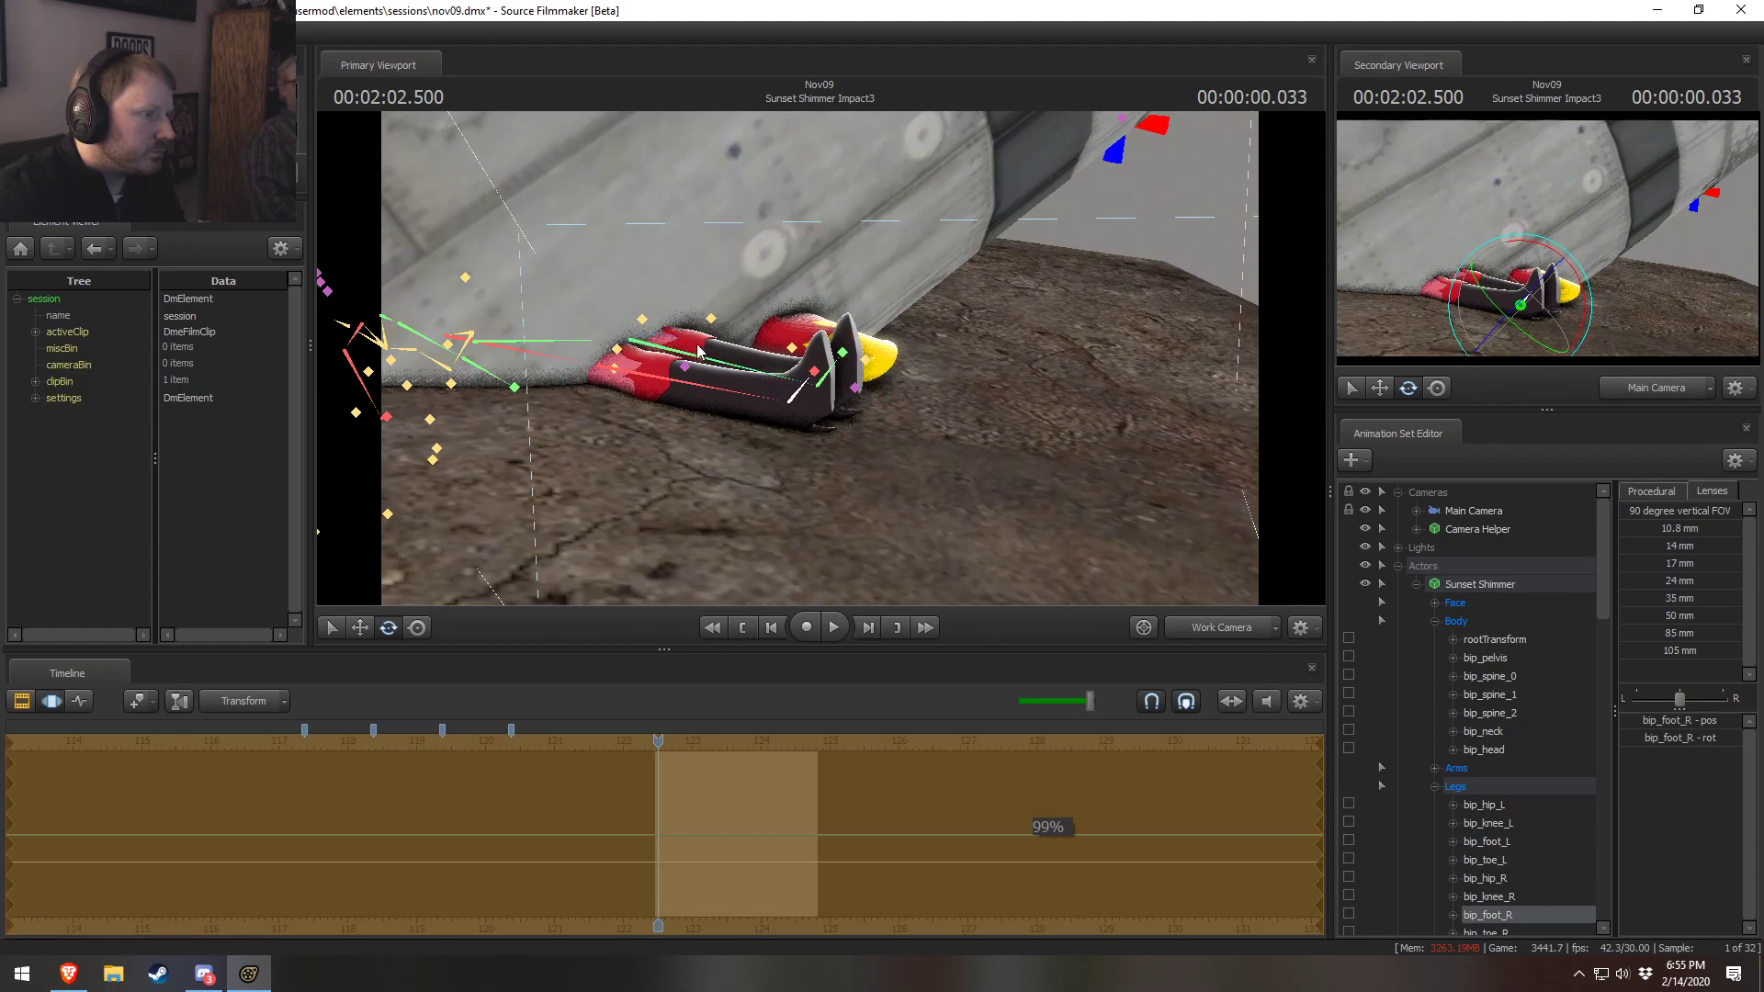
{"action": "left_click", "coordinate": [504, 355], "text": "ctrl"}
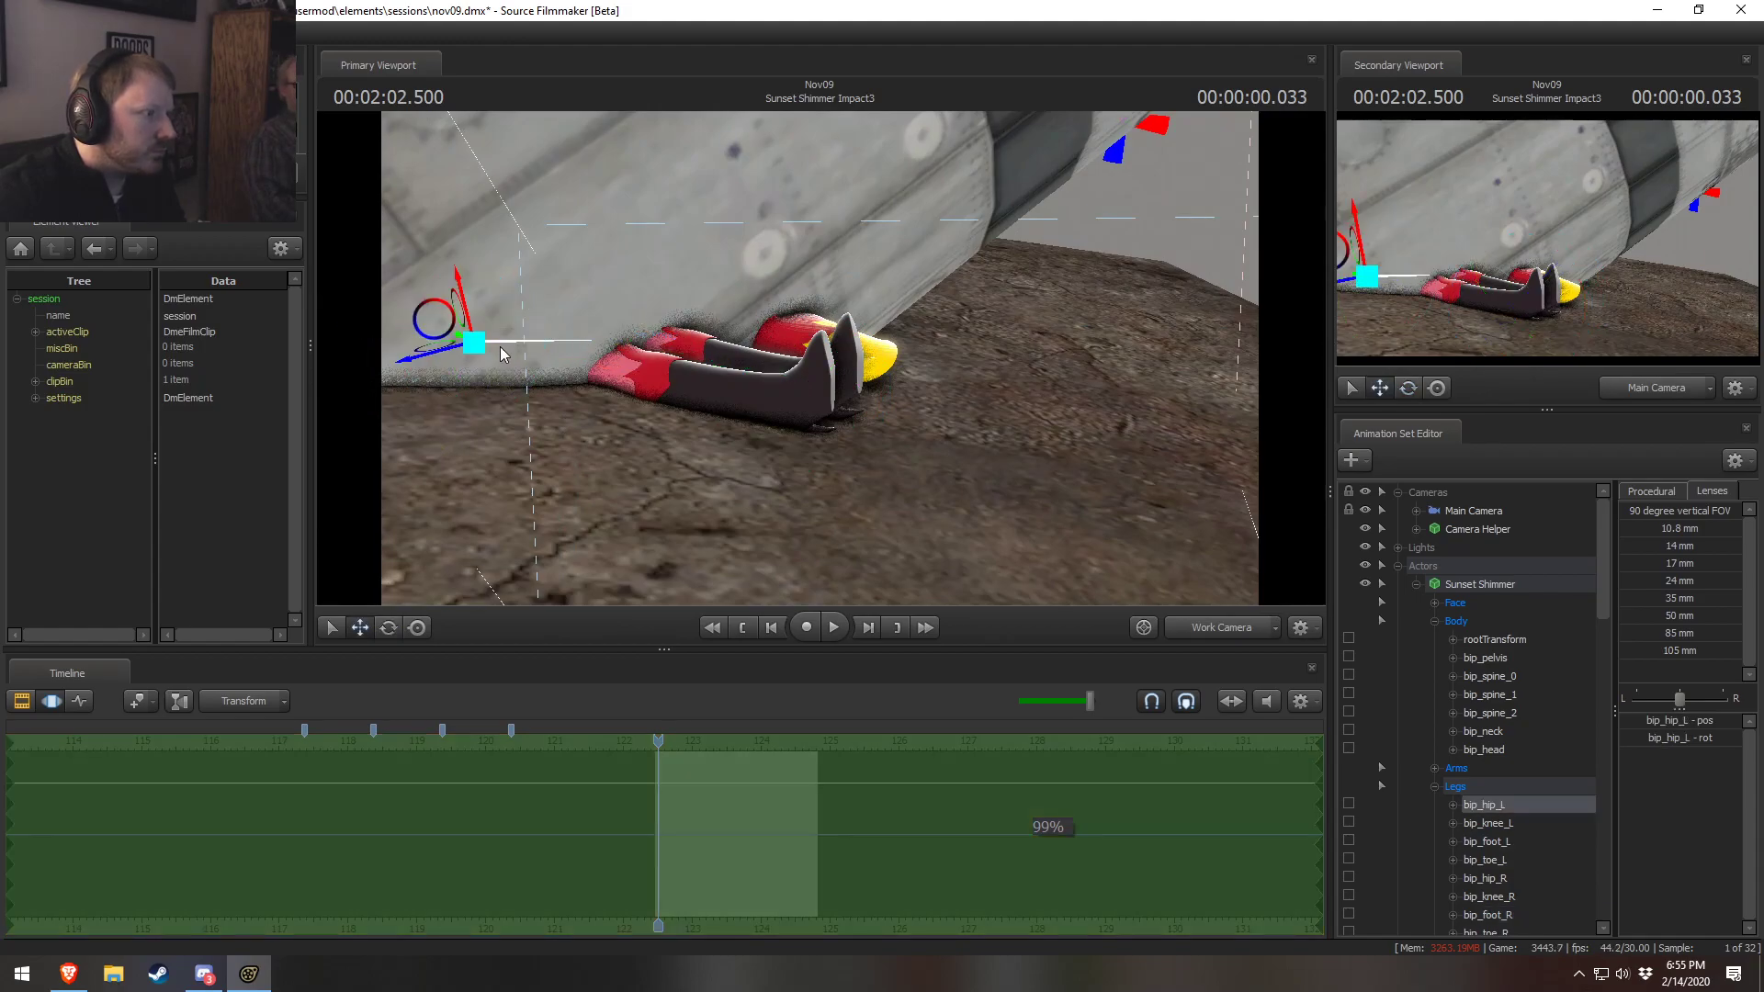
{"action": "left_click_drag", "start_coordinate": [429, 324], "coordinate": [457, 326]}
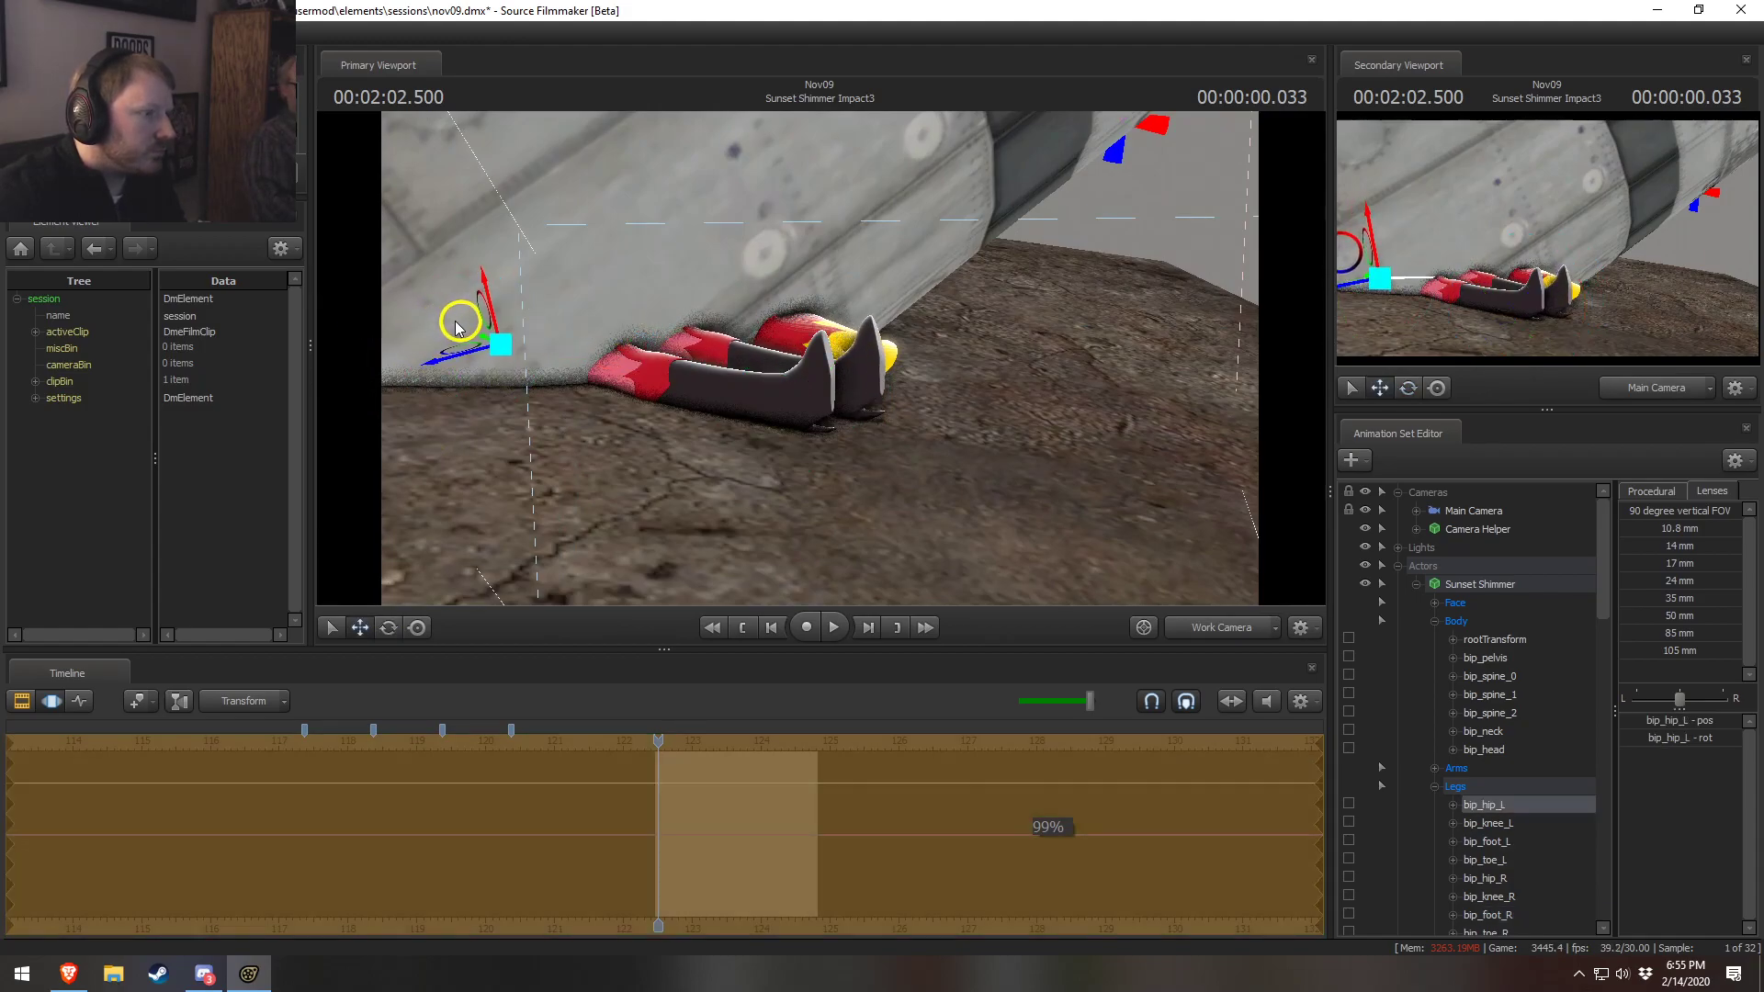
Compare the Main Camera shot with the wicked witch feet references, opening and playing the Gfycat feet curl GIF
{"action": "key", "text": "alt+Tab"}
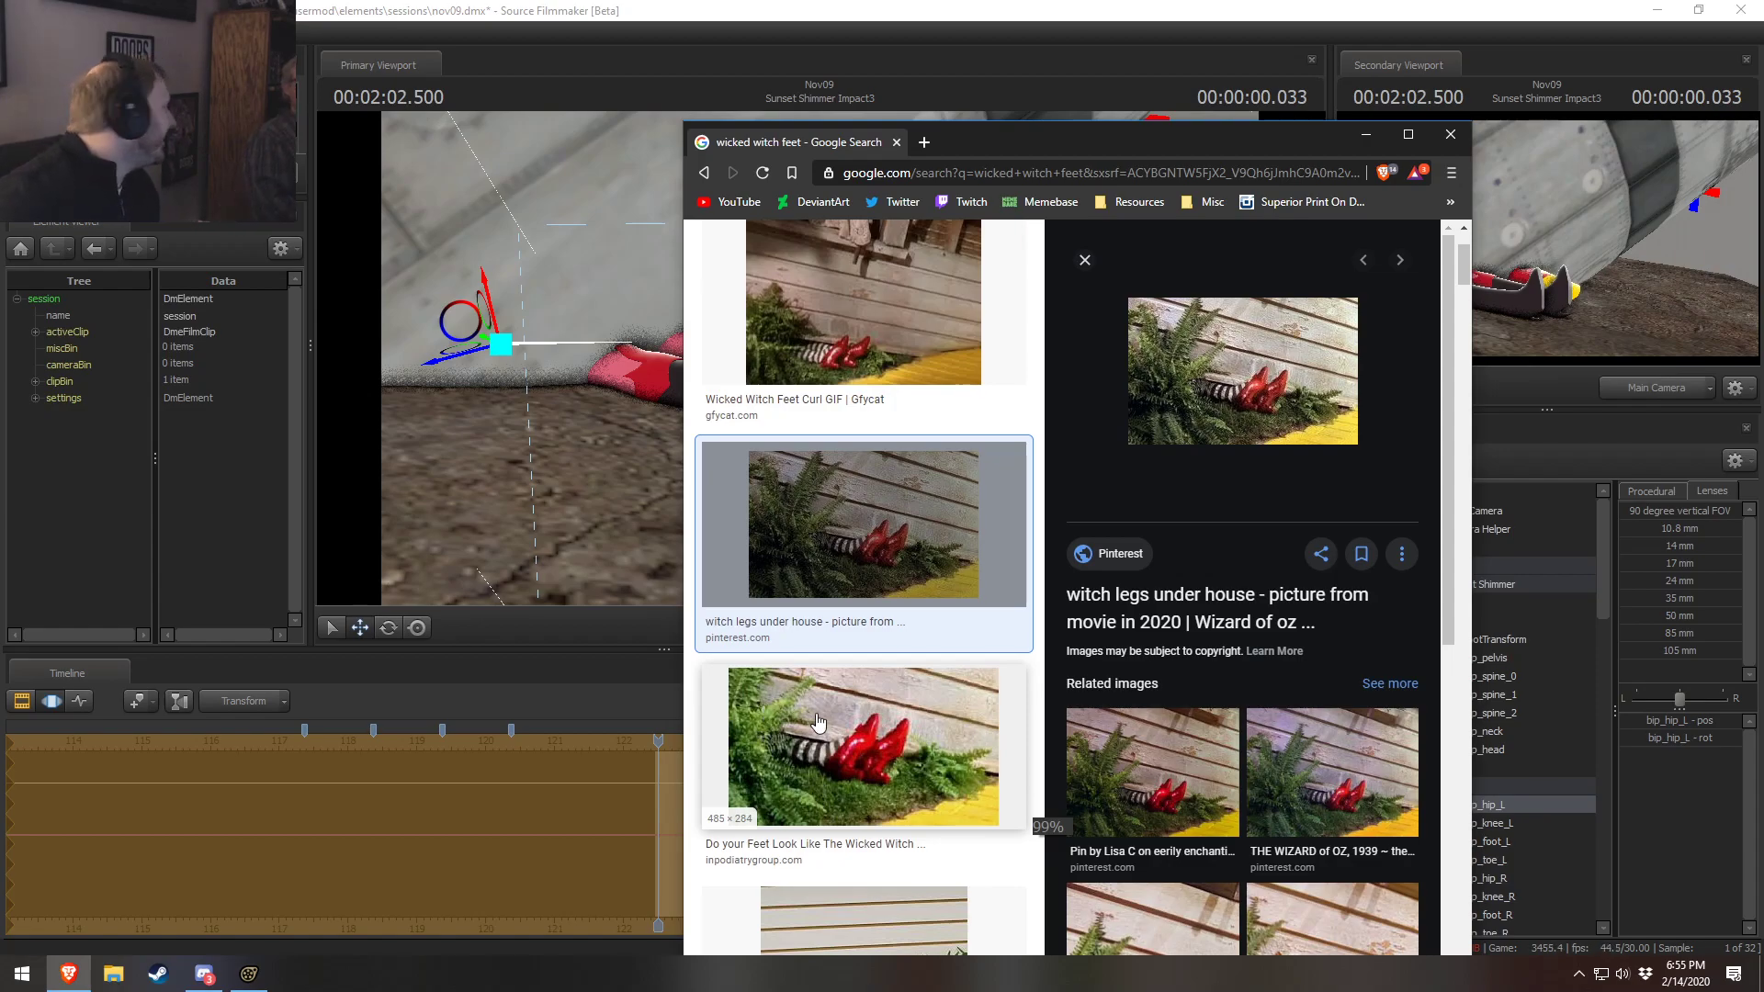
{"action": "key", "text": "alt+Tab"}
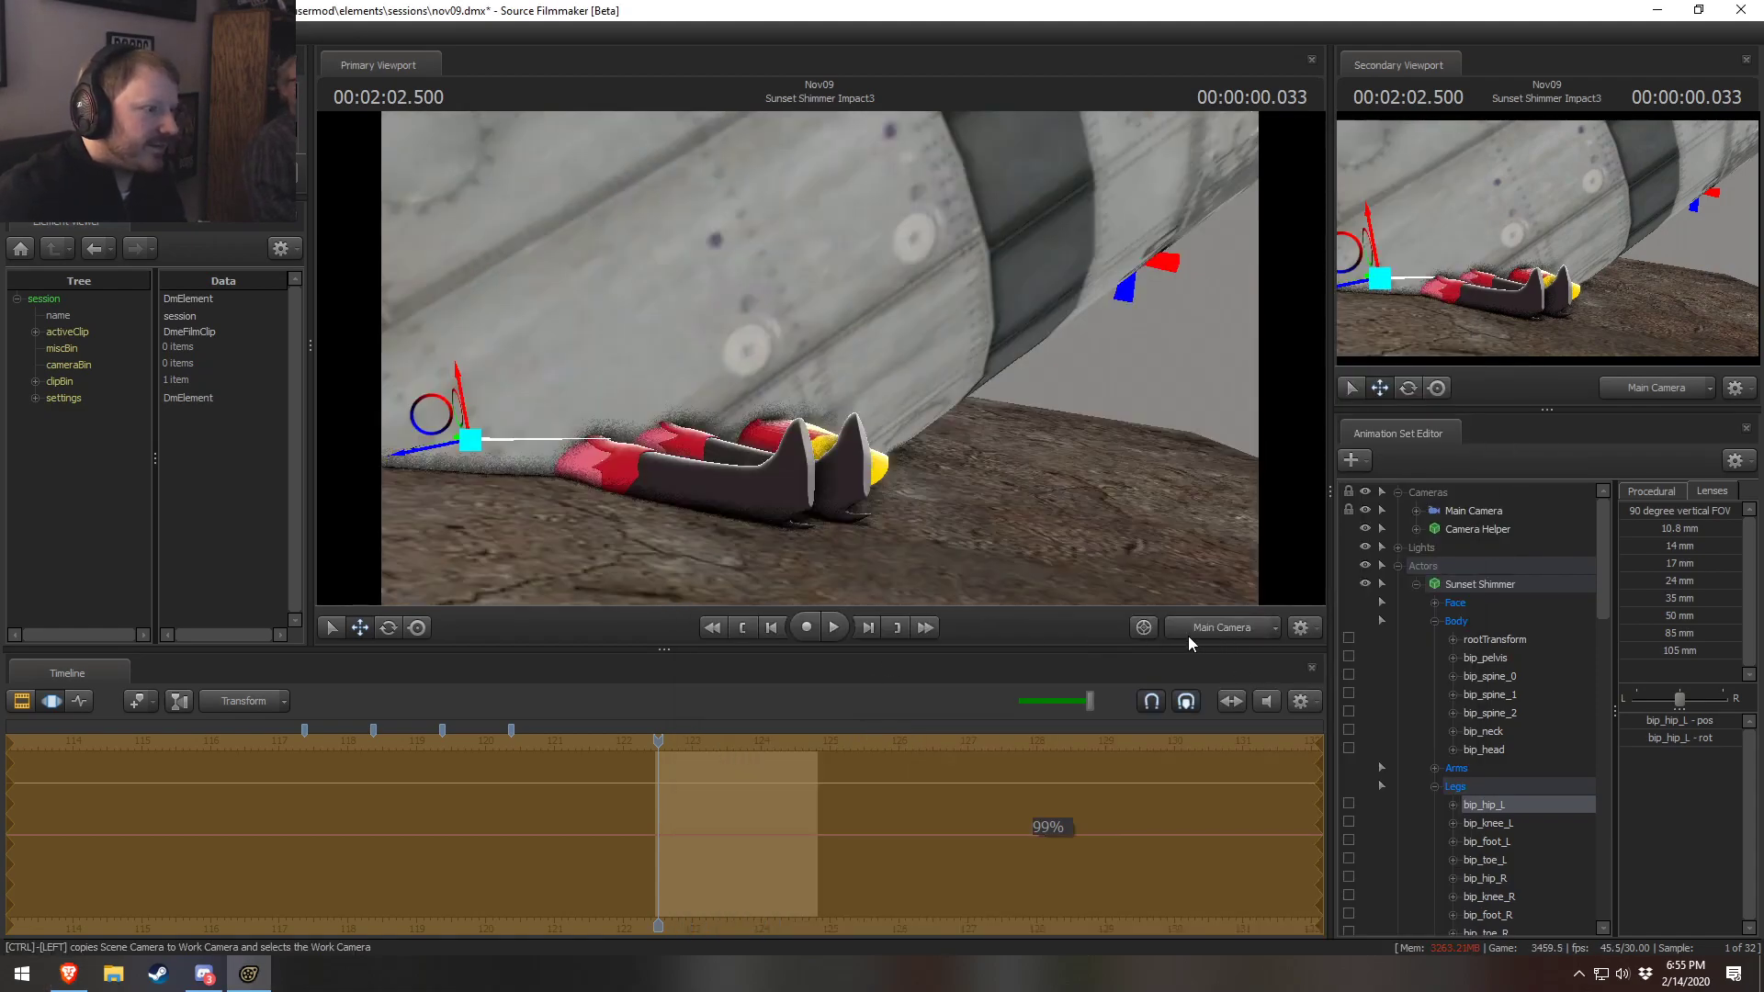
{"action": "key", "text": "alt+Tab"}
{"action": "key", "text": "alt+Tab"}
{"action": "key", "text": "alt+Tab"}
{"action": "scroll", "coordinate": [969, 728], "scroll_direction": "down", "scroll_amount": 1}
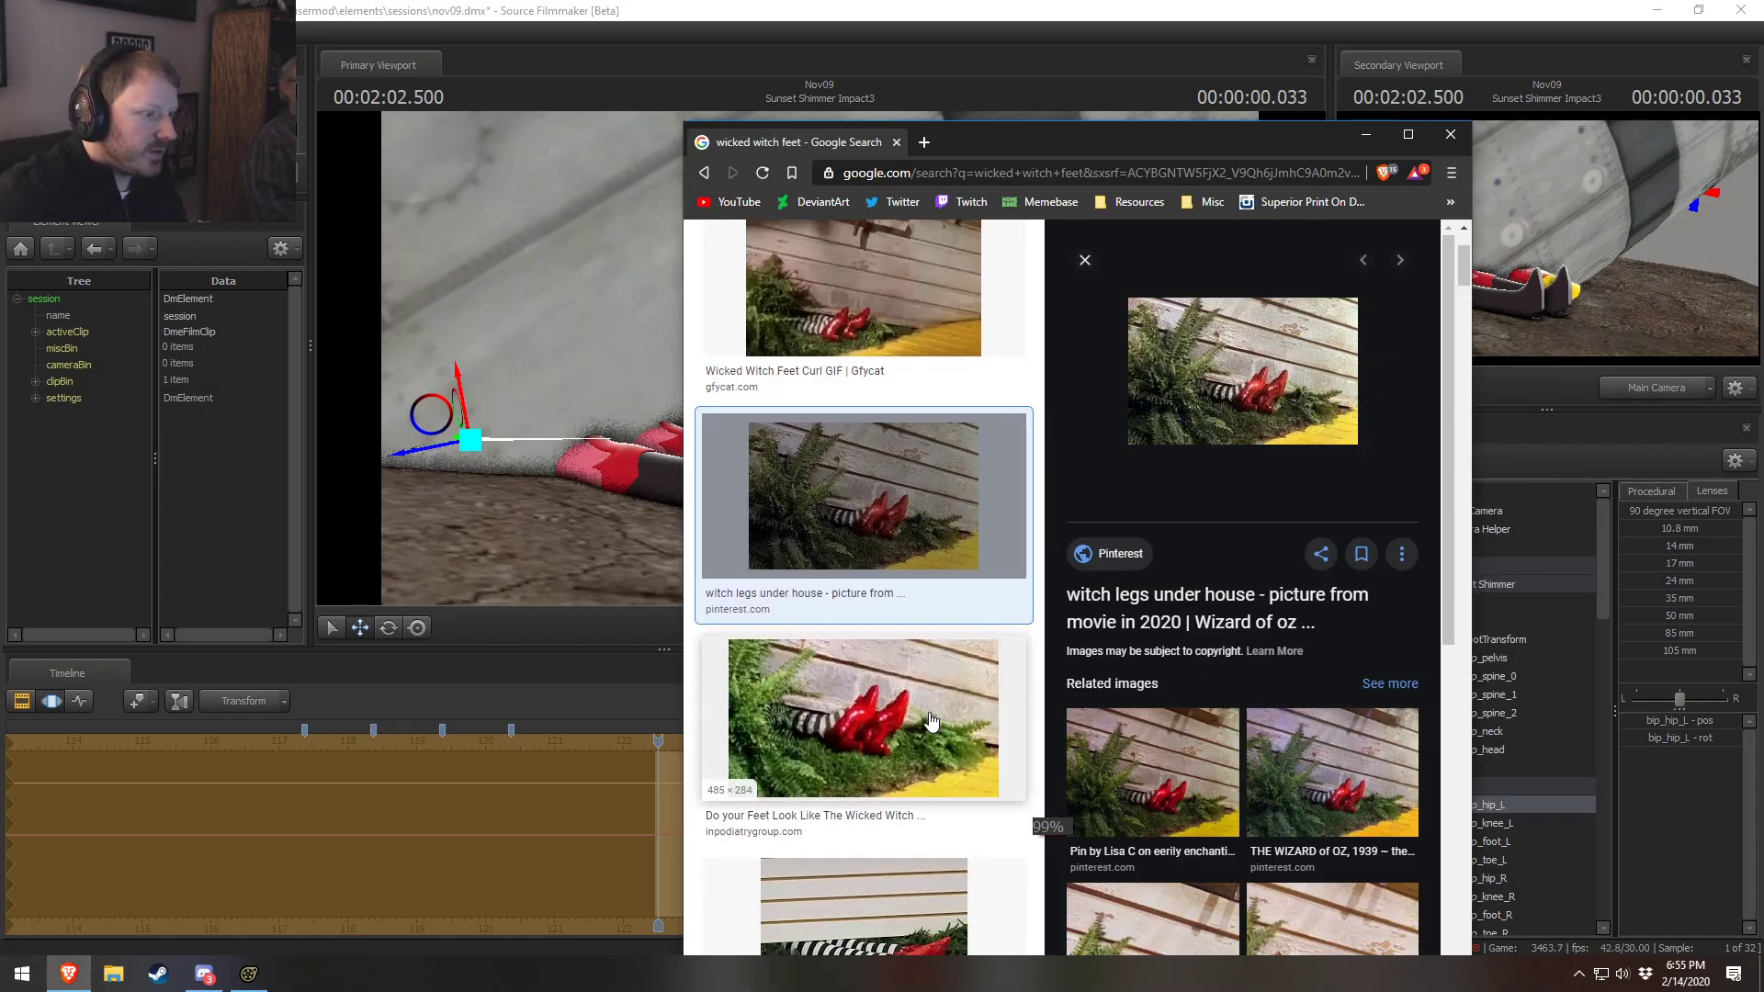
{"action": "scroll", "coordinate": [969, 729], "scroll_direction": "up", "scroll_amount": 3}
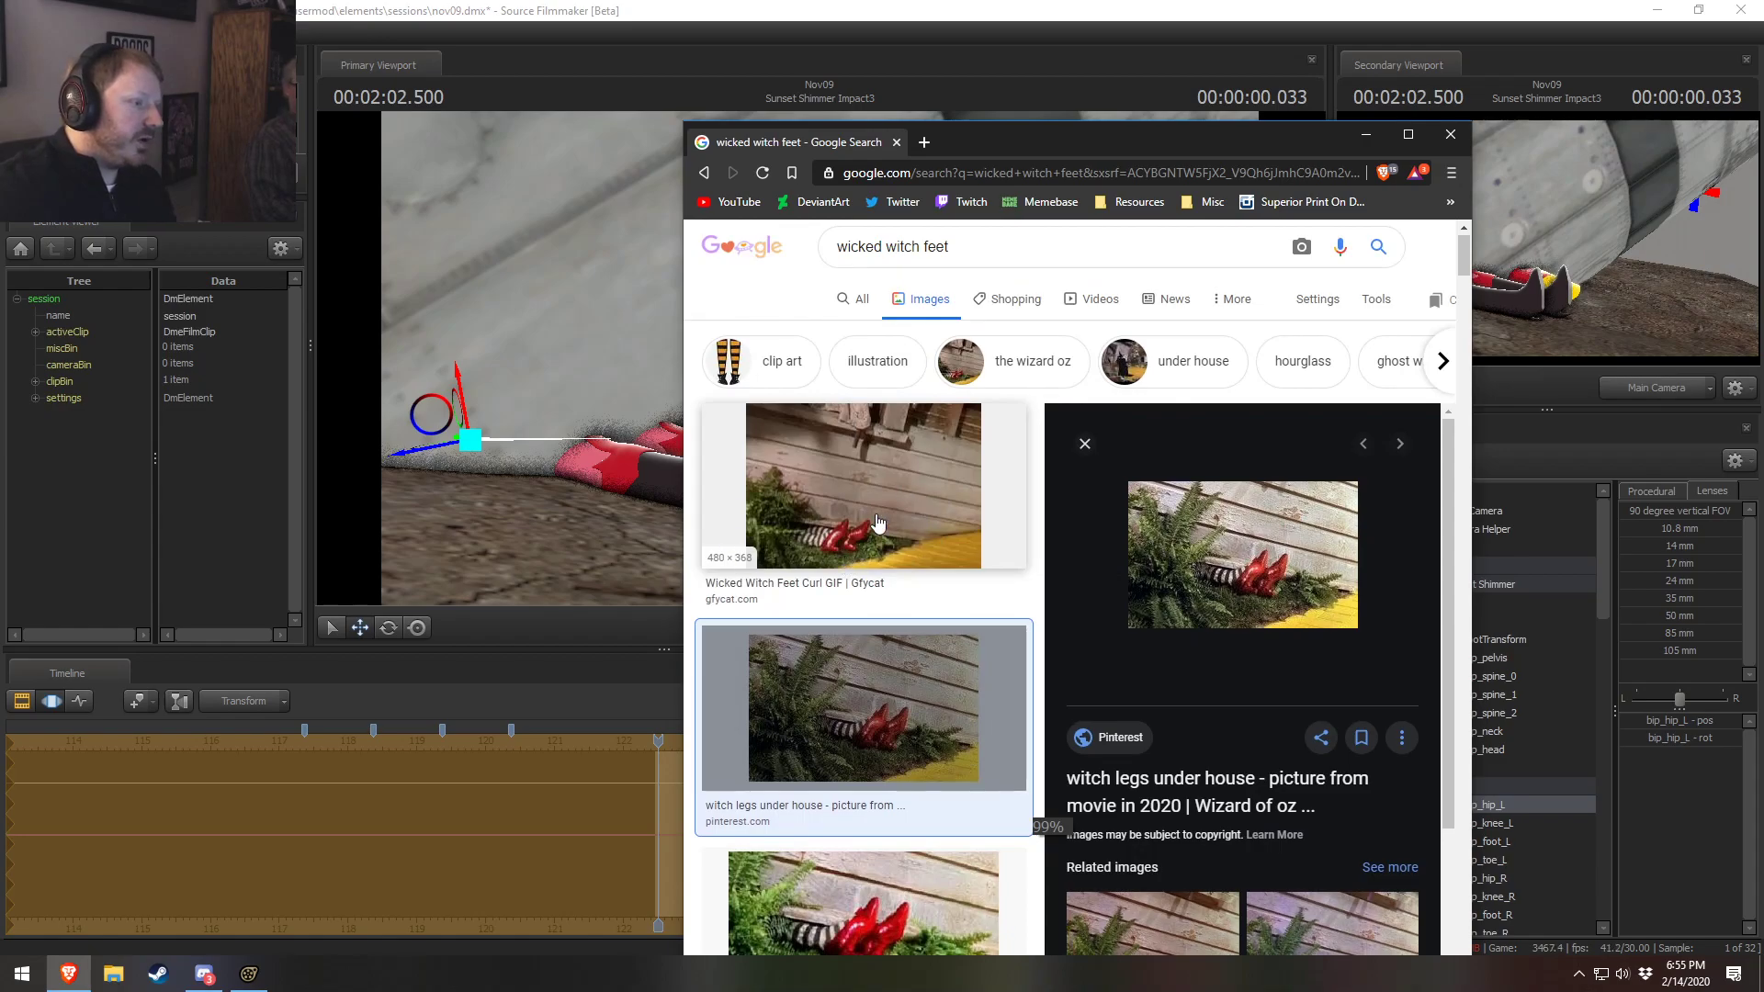
{"action": "left_click_drag", "start_coordinate": [849, 527], "coordinate": [1086, 588]}
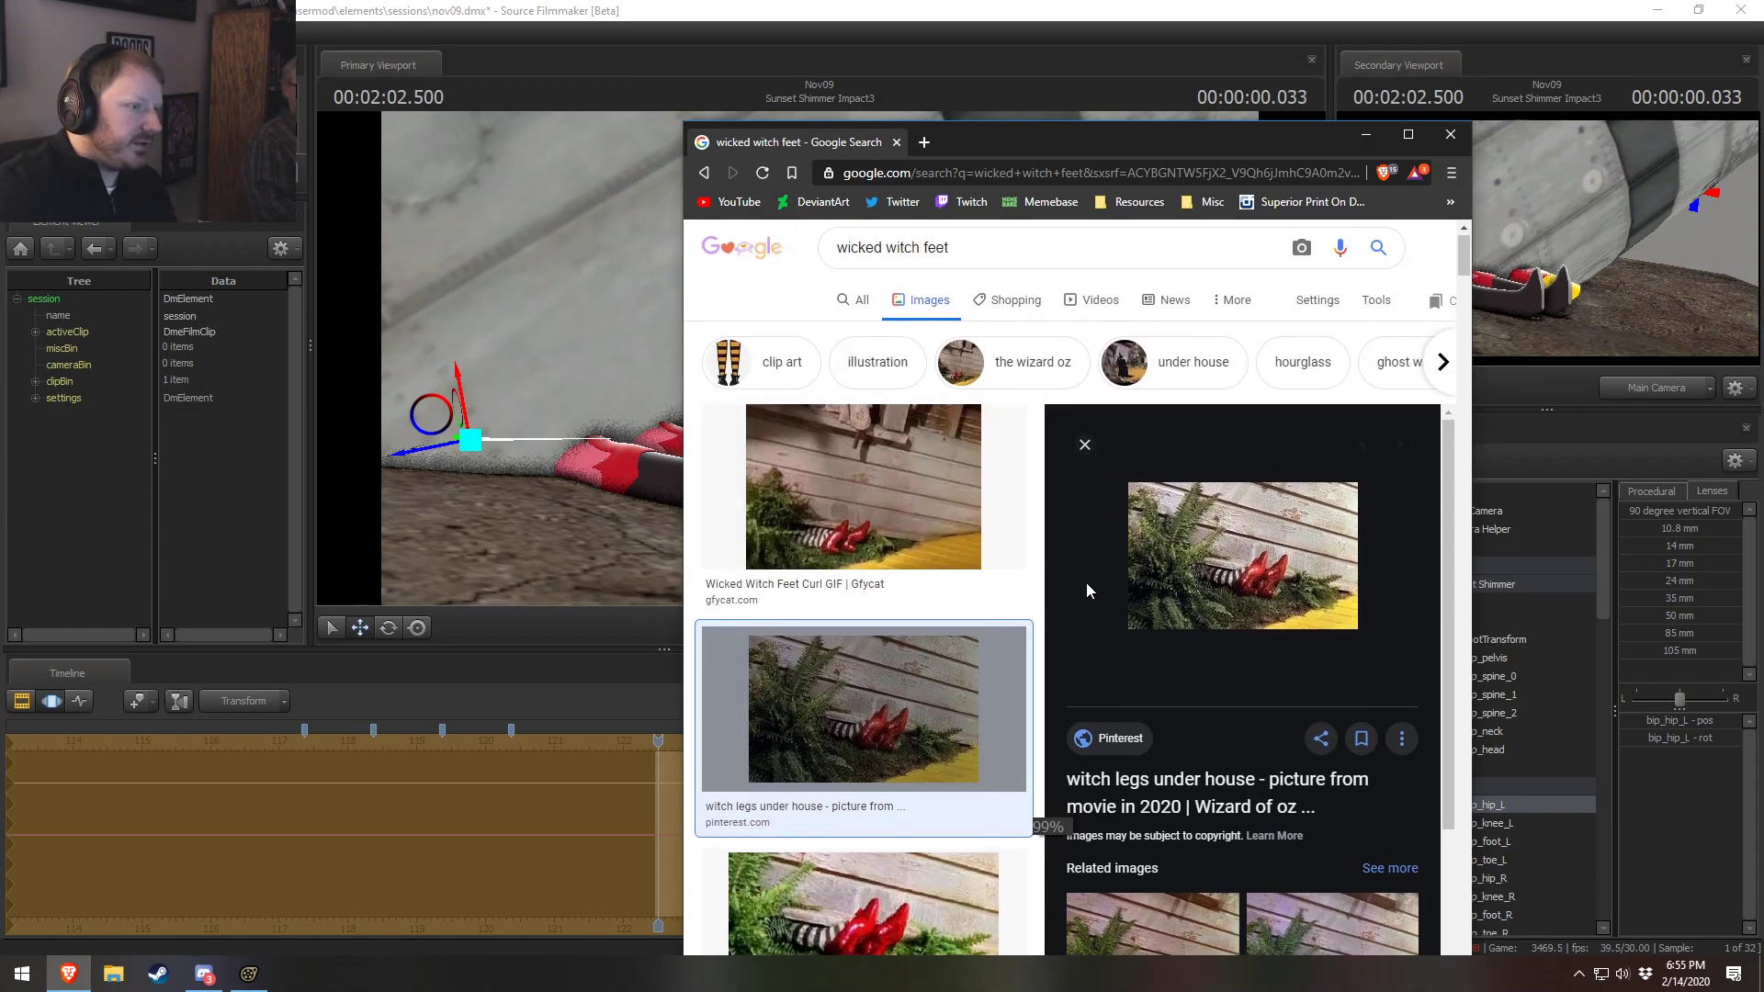
{"action": "left_click", "coordinate": [871, 542]}
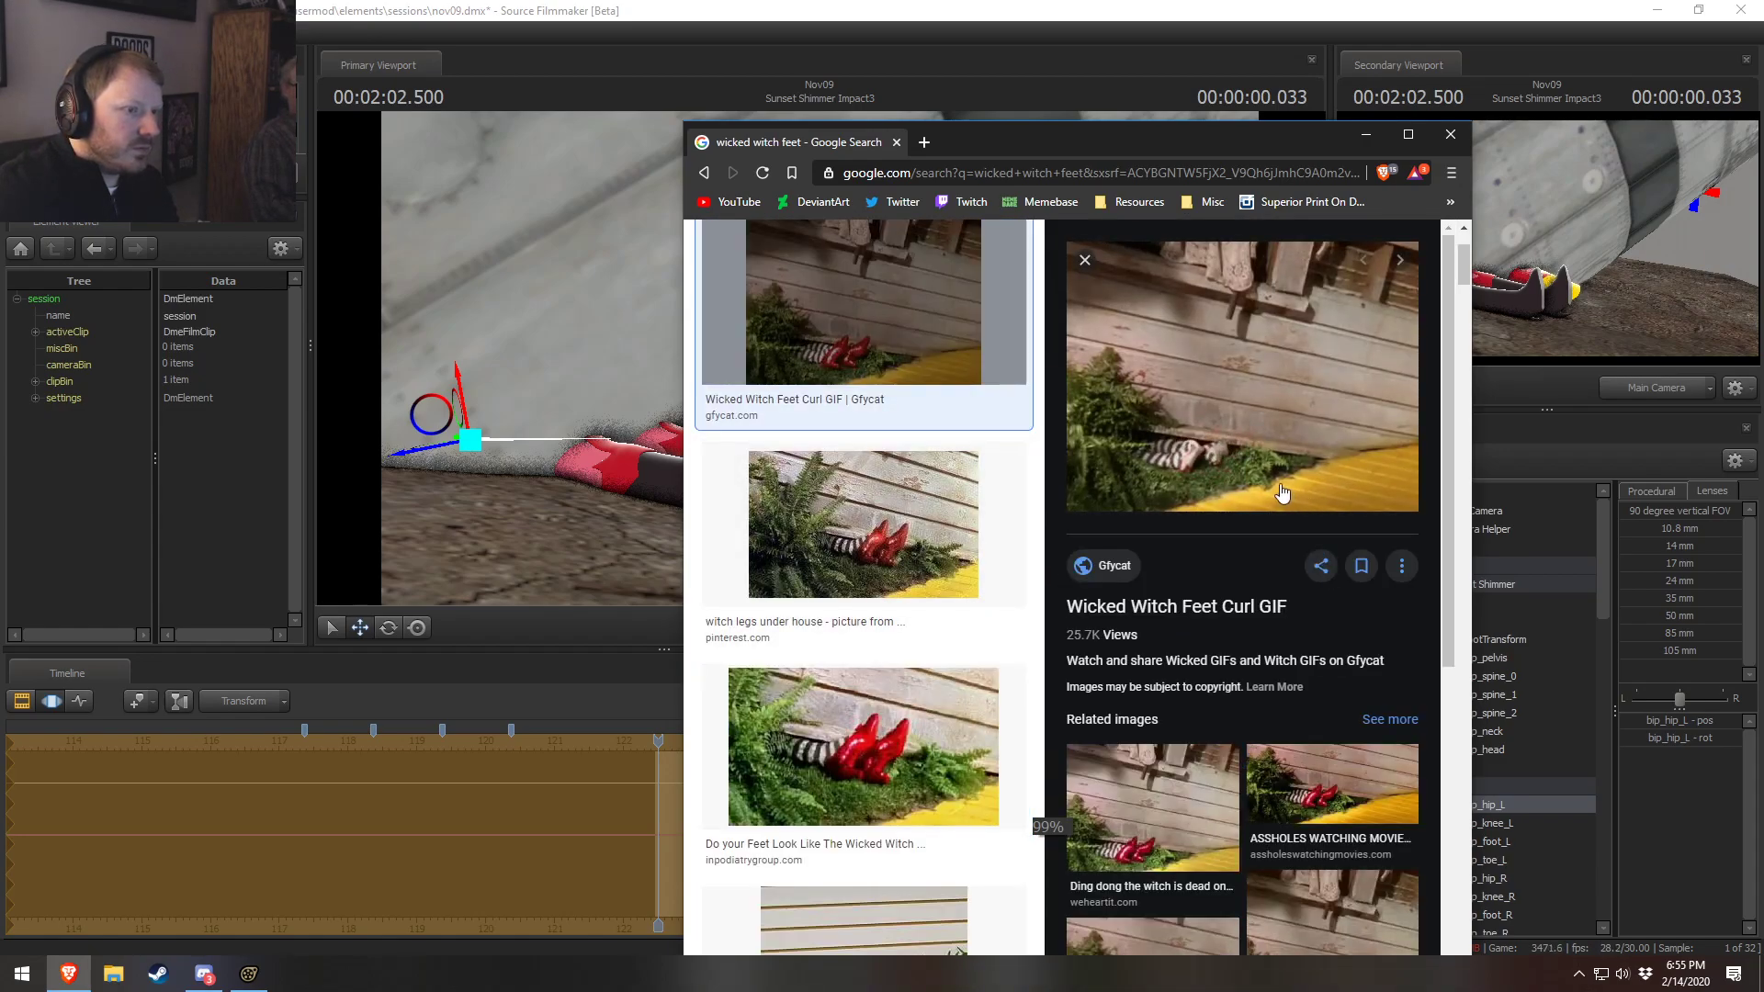
{"action": "left_click", "coordinate": [1184, 456]}
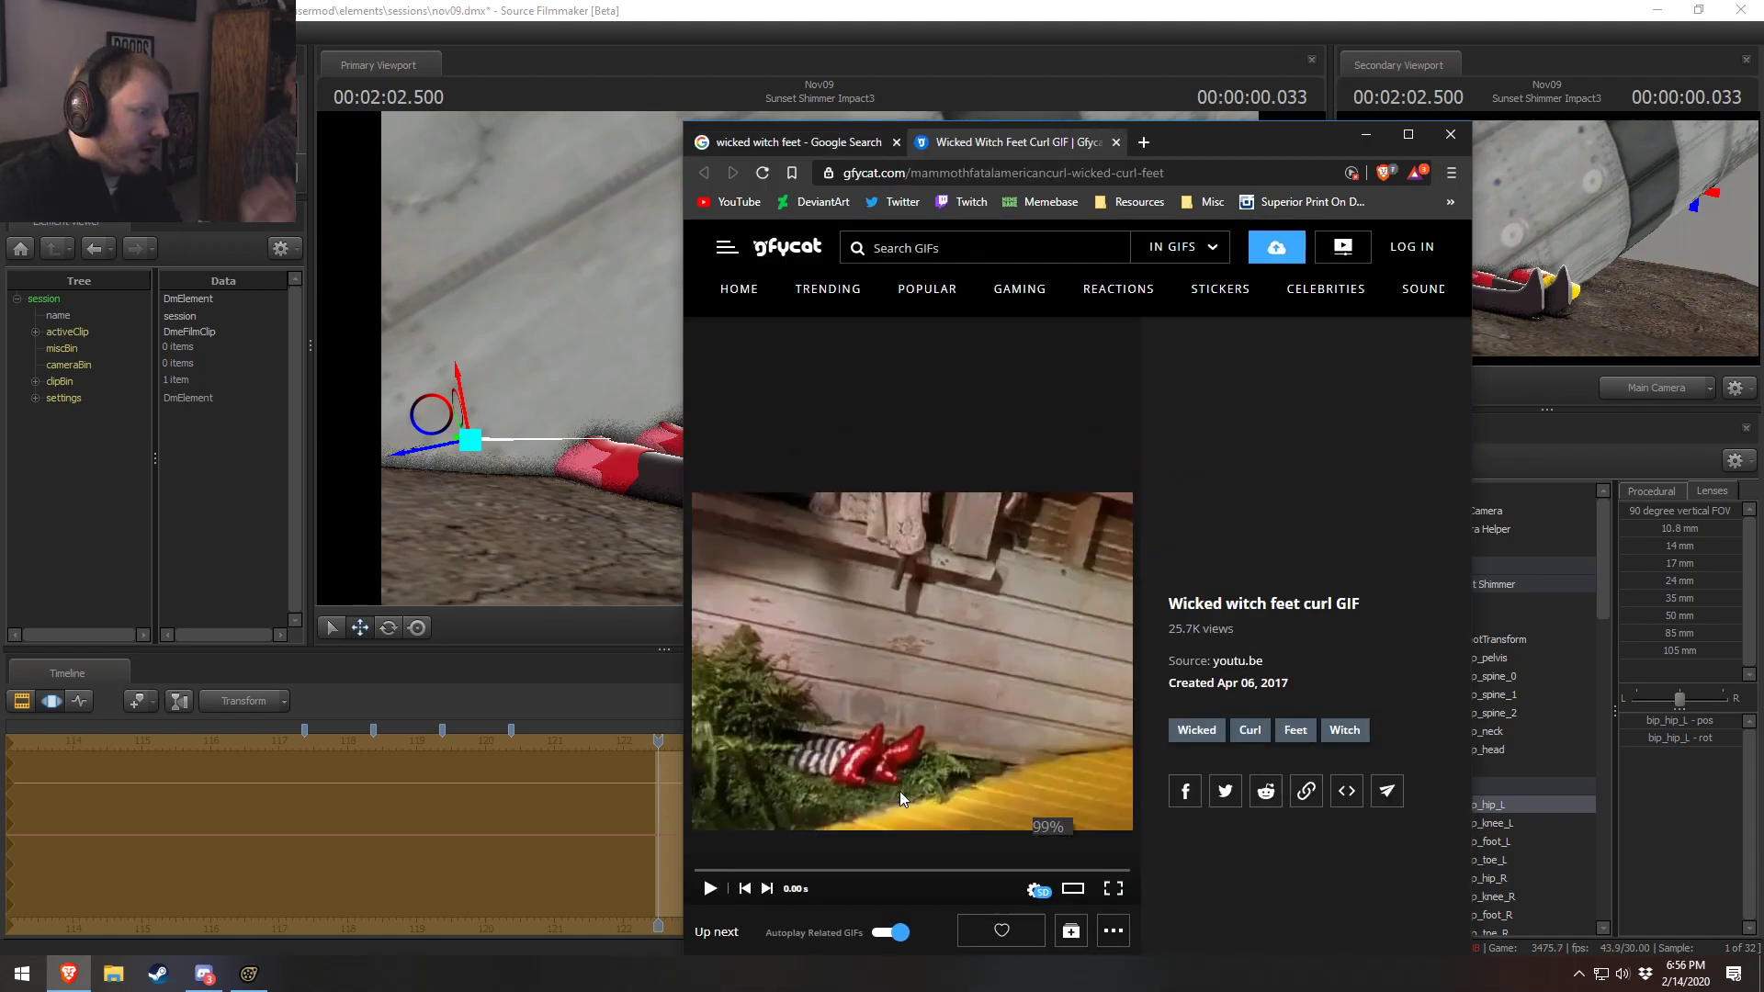
{"action": "left_click", "coordinate": [709, 889]}
{"action": "left_click", "coordinate": [709, 889]}
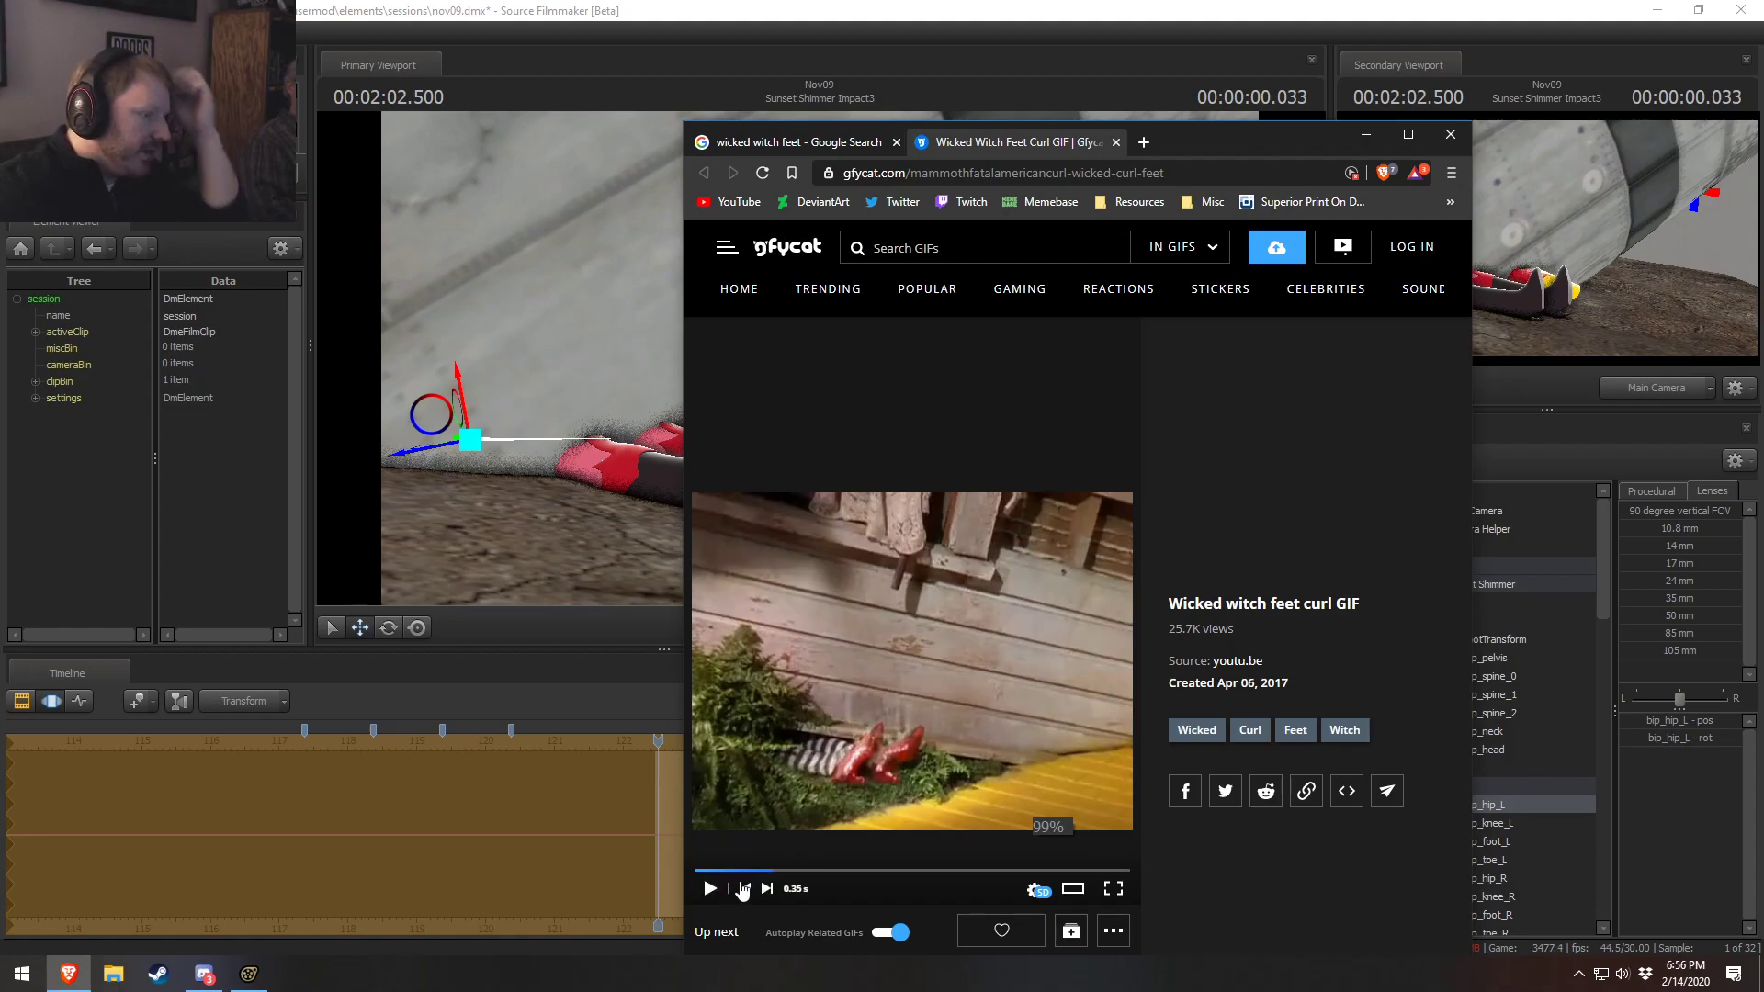
{"action": "mouse_move", "coordinate": [705, 872]}
{"action": "left_mouse_down"}
{"action": "mouse_move", "coordinate": [659, 875]}
{"action": "mouse_move", "coordinate": [683, 883]}
{"action": "left_mouse_up"}
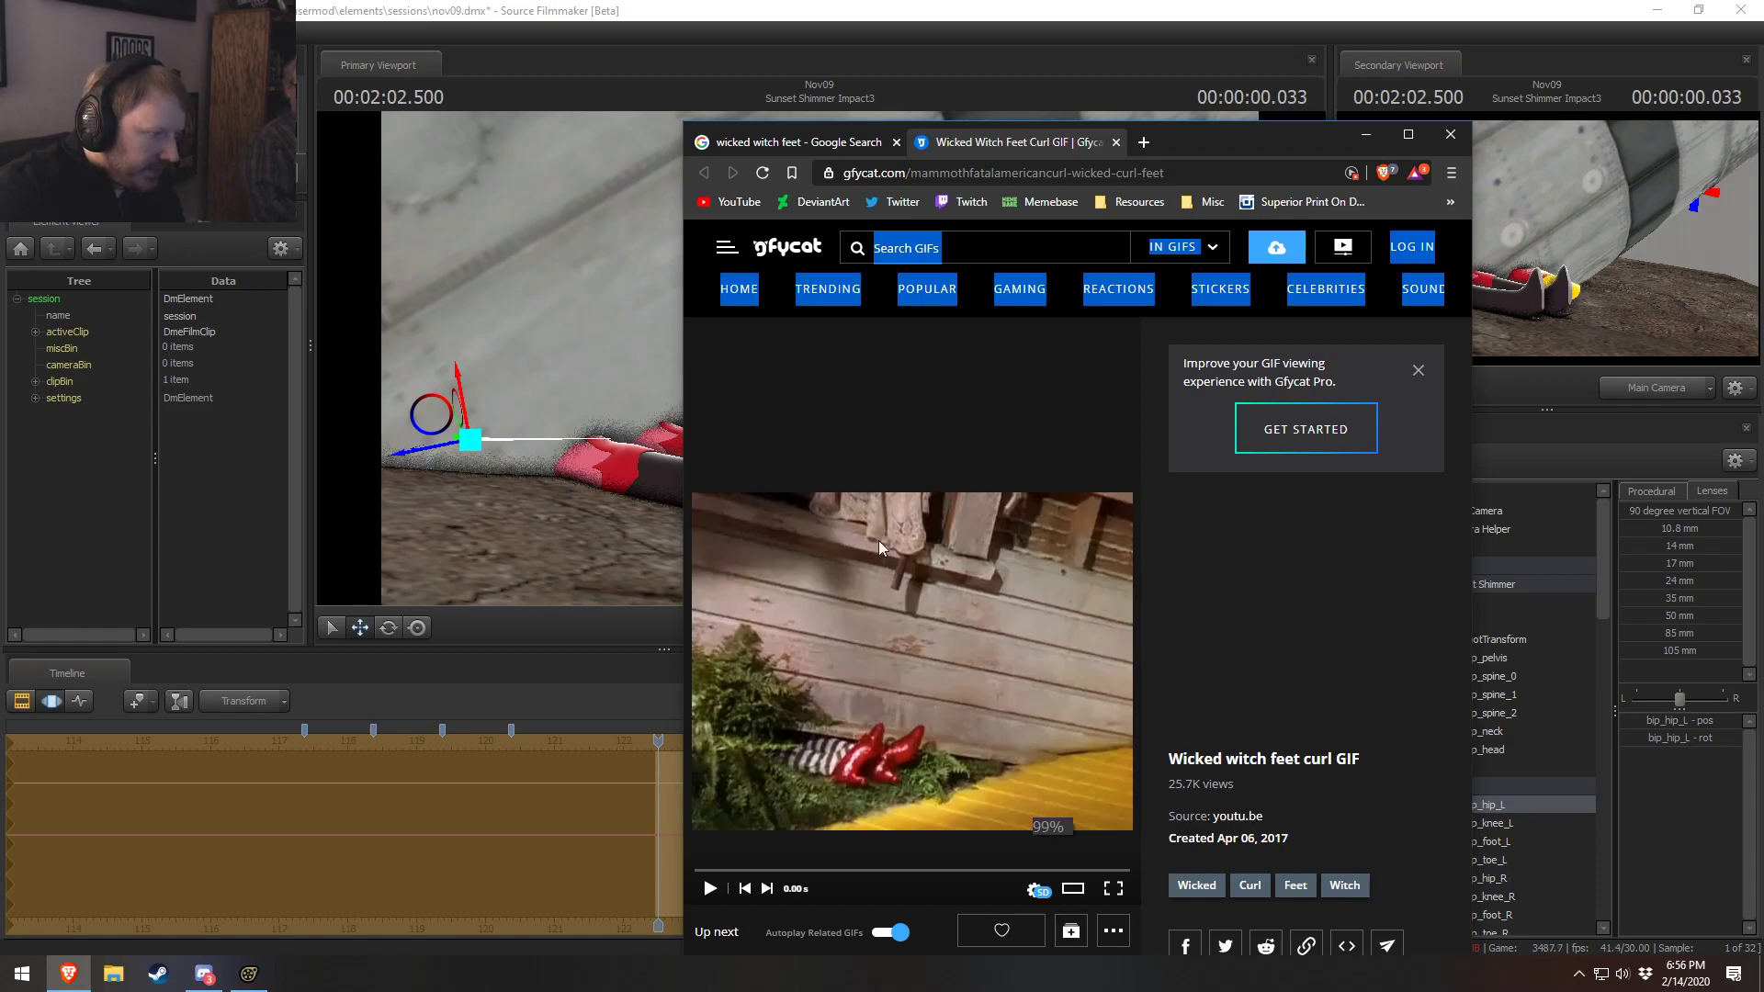
{"action": "key", "text": "alt+Tab"}
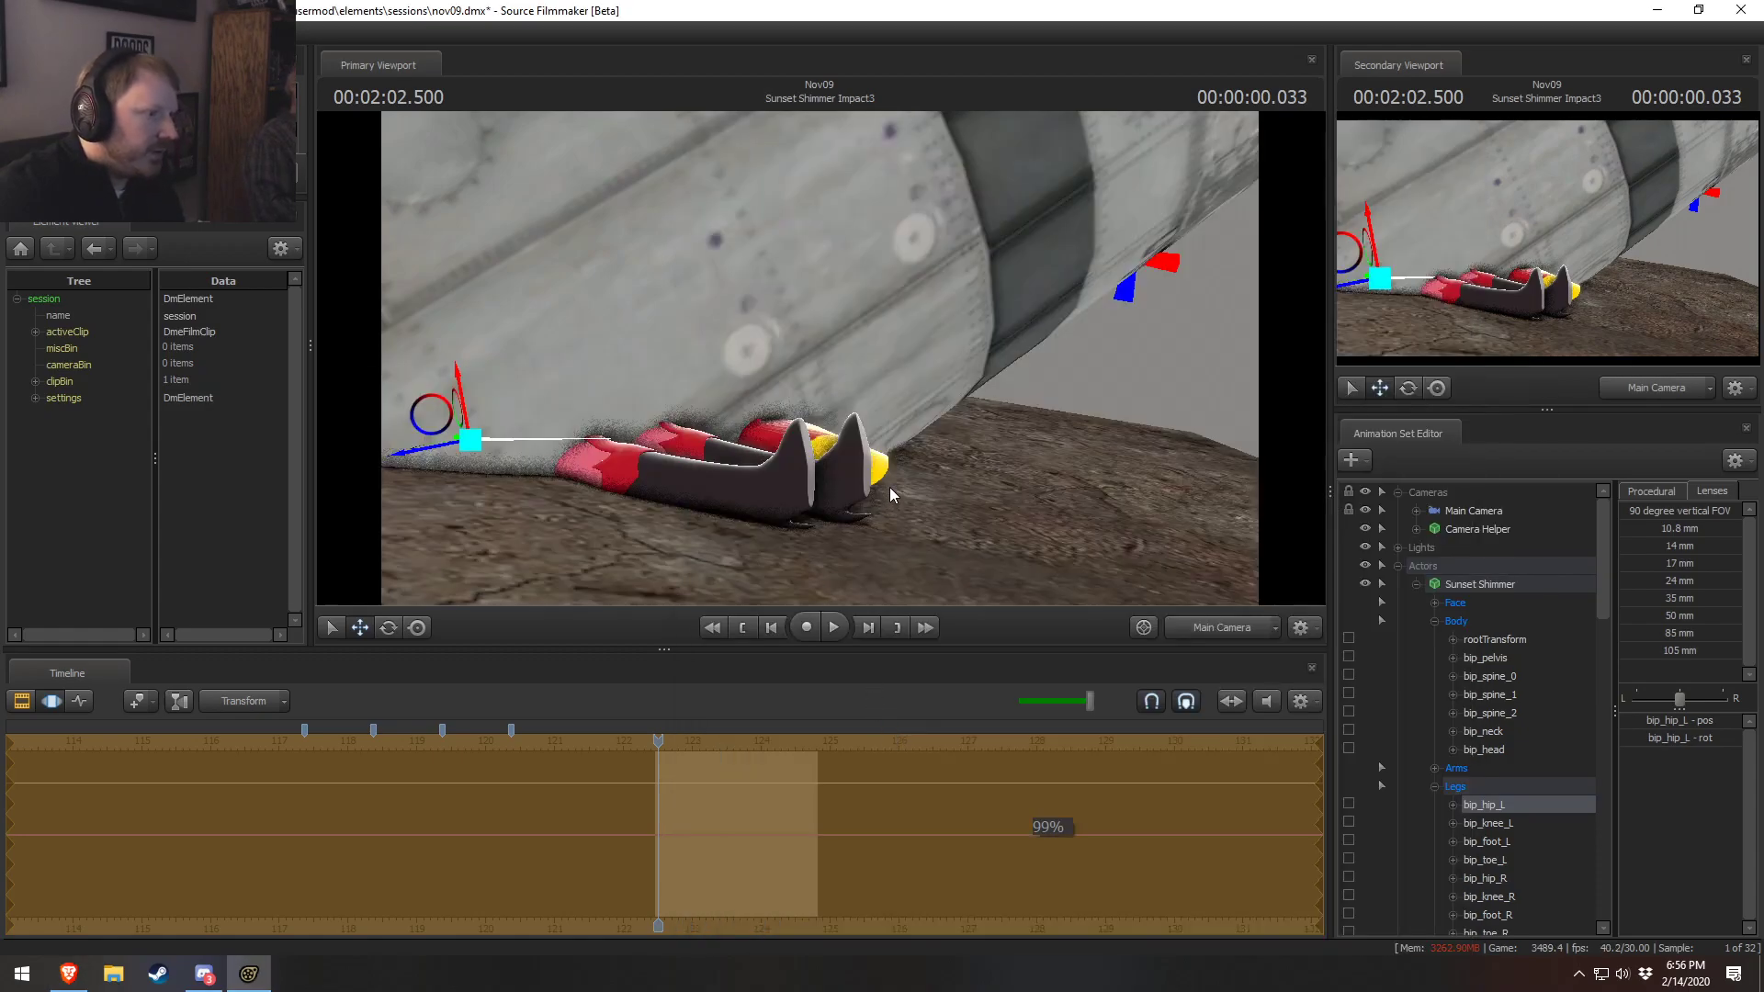
Save the session and reframe Main Camera on the legs, comparing the composition with the wicked witch feet GIF
{"action": "key", "text": "ctrl+s"}
{"action": "left_click", "coordinate": [1473, 511]}
{"action": "left_click_drag", "start_coordinate": [795, 421], "coordinate": [819, 358]}
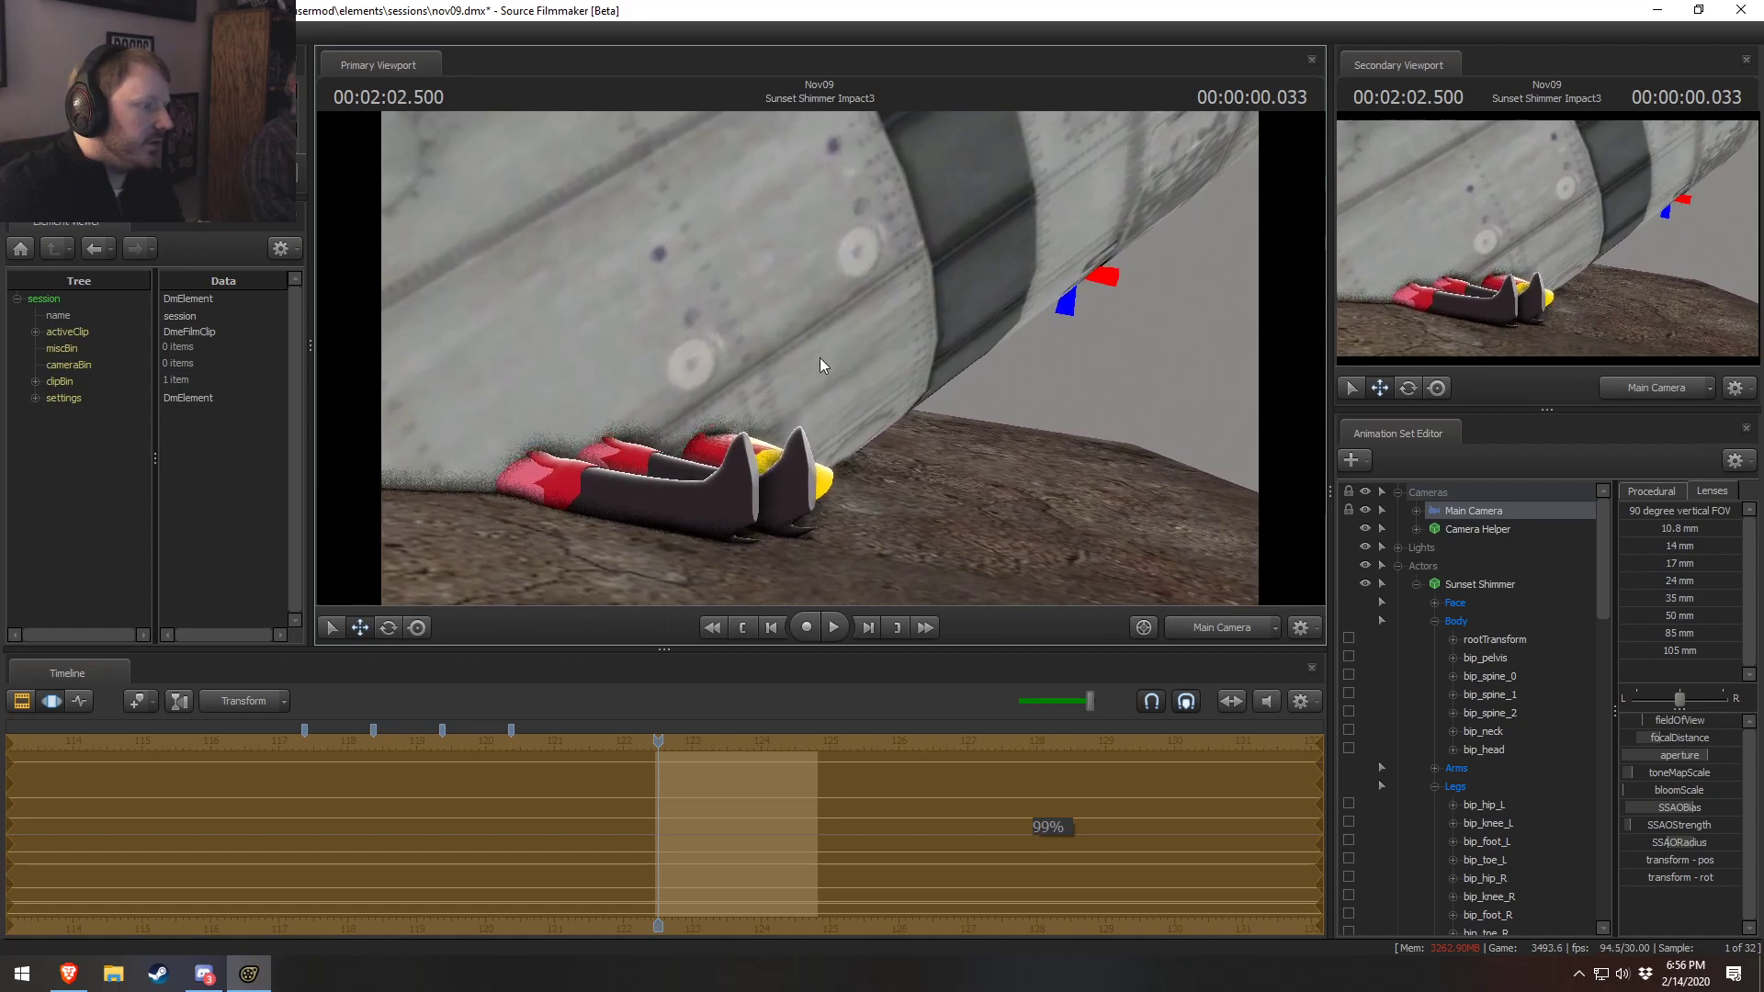
{"action": "key", "text": "alt+Tab"}
{"action": "key", "text": "alt+Tab"}
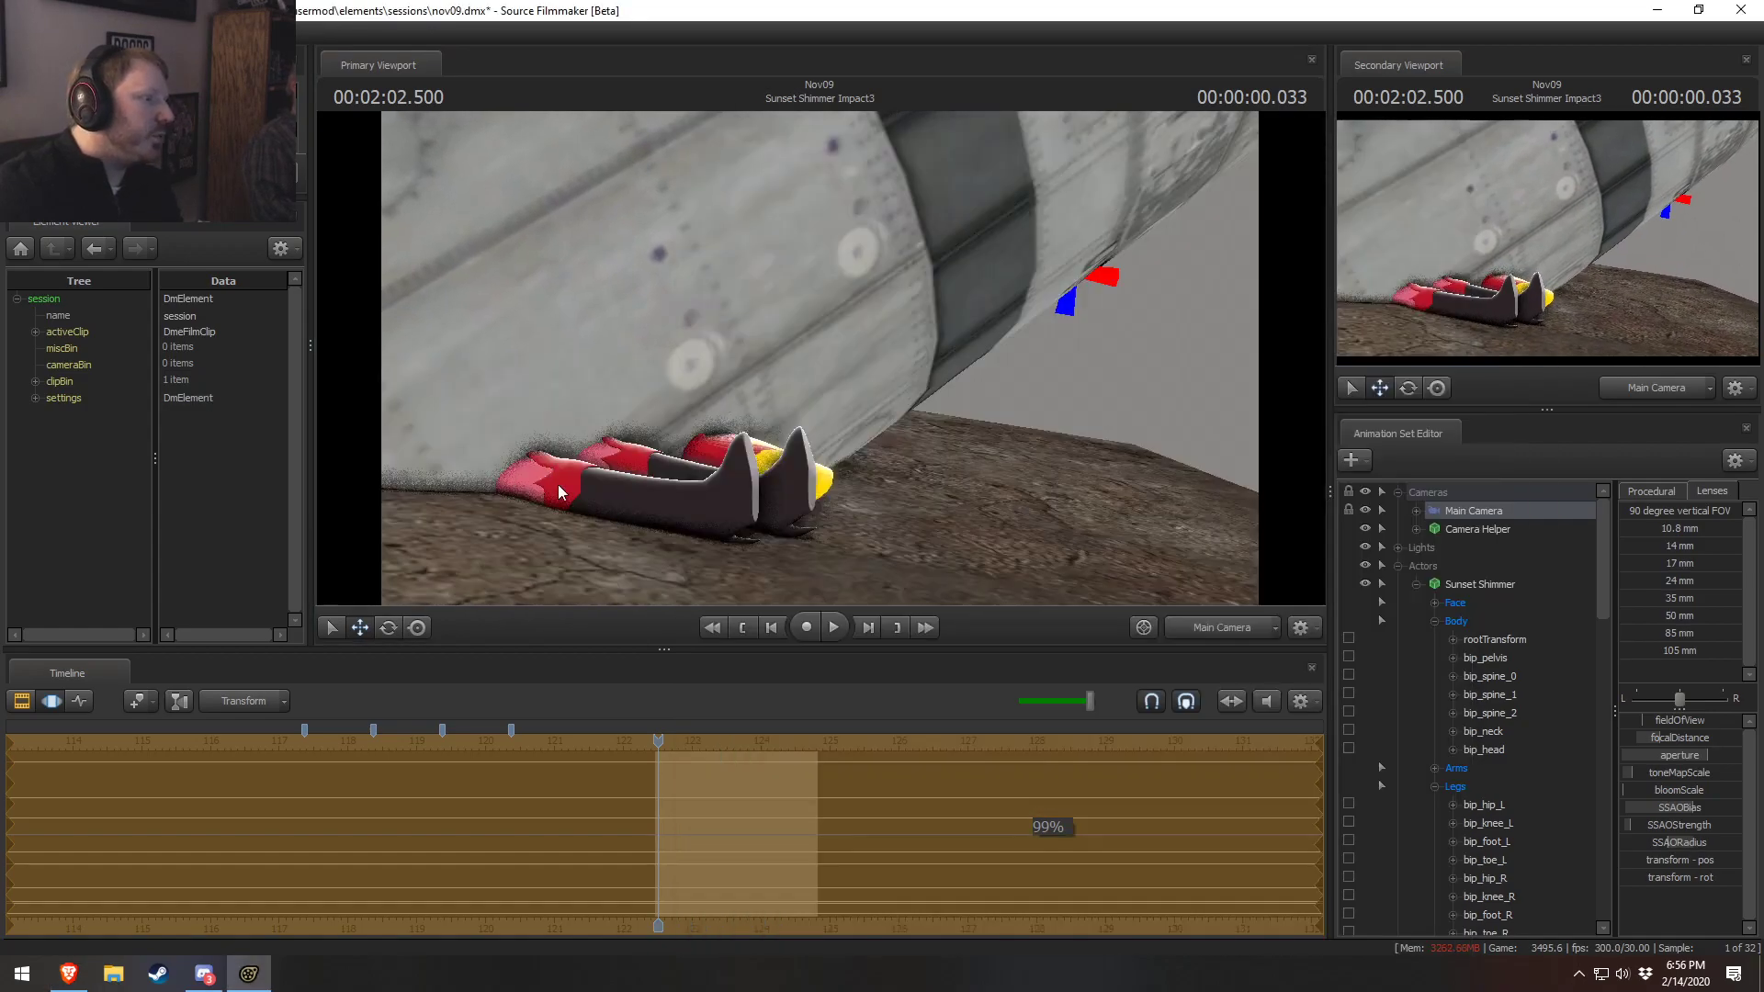
{"action": "key", "text": "alt+Tab"}
{"action": "key", "text": "alt+Tab"}
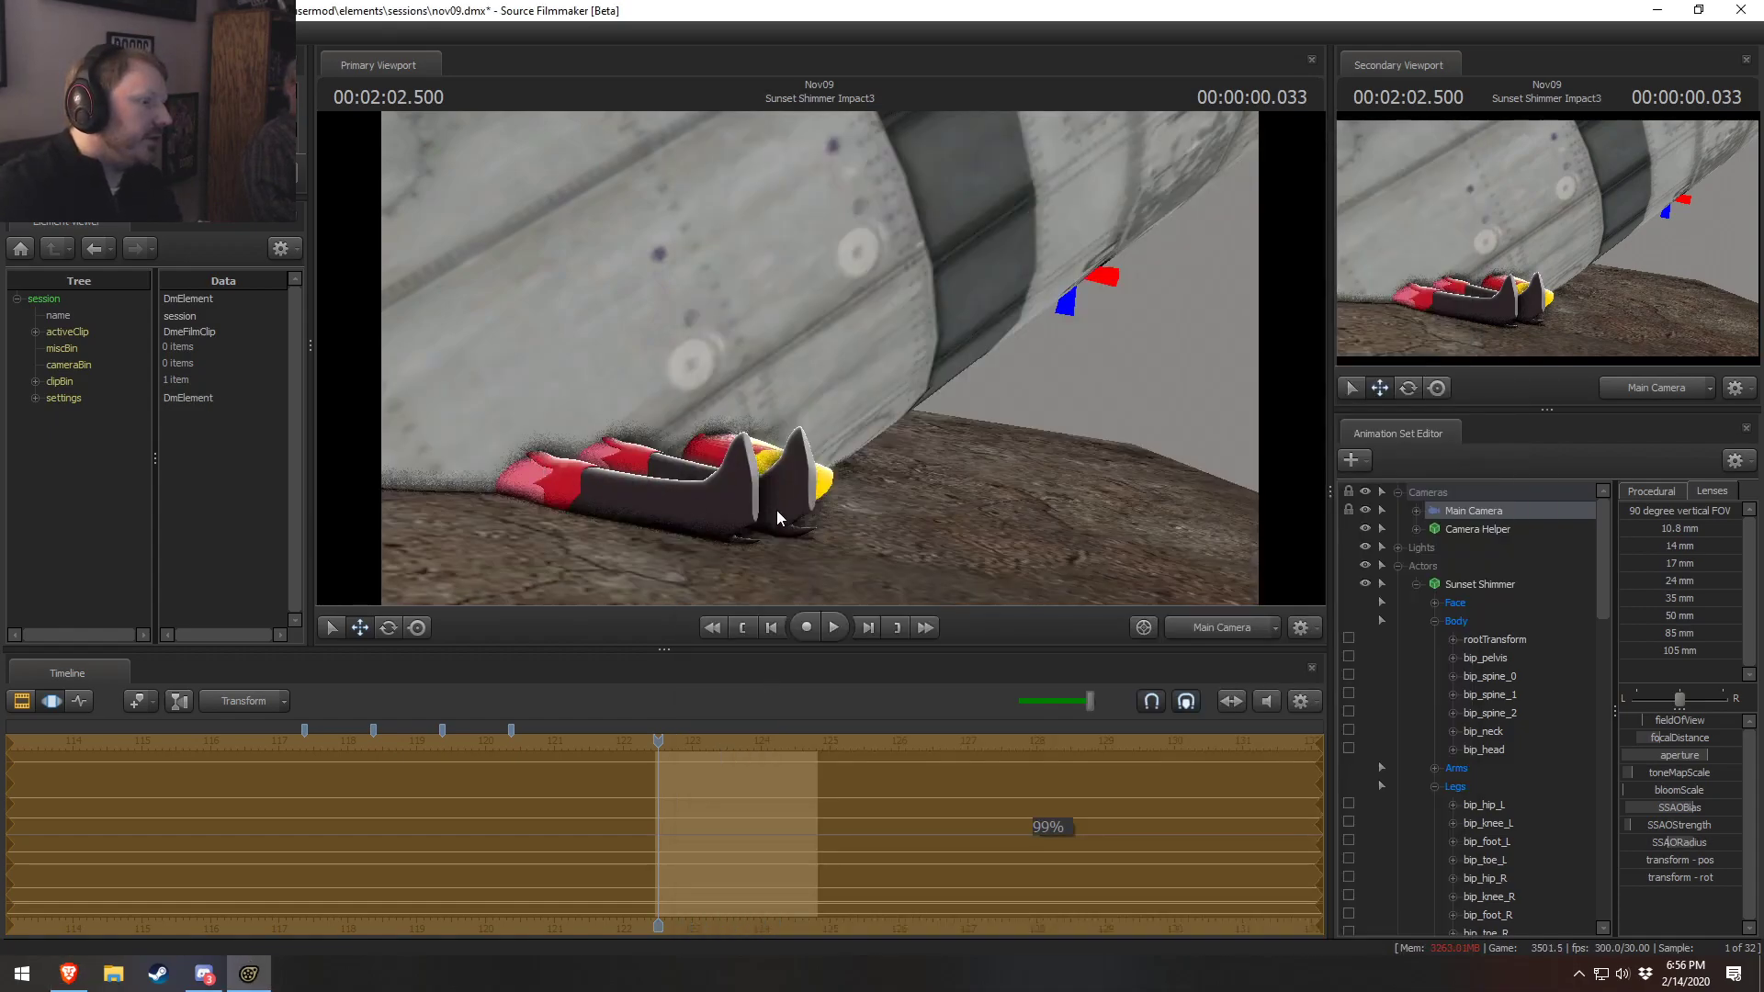
Switch to the Work Camera and rotate and move bip_tail.002 so Sunset Shimmer's tail lies on the other side of her legs
{"action": "left_click", "coordinate": [1200, 631]}
{"action": "left_click_drag", "start_coordinate": [824, 376], "coordinate": [819, 358]}
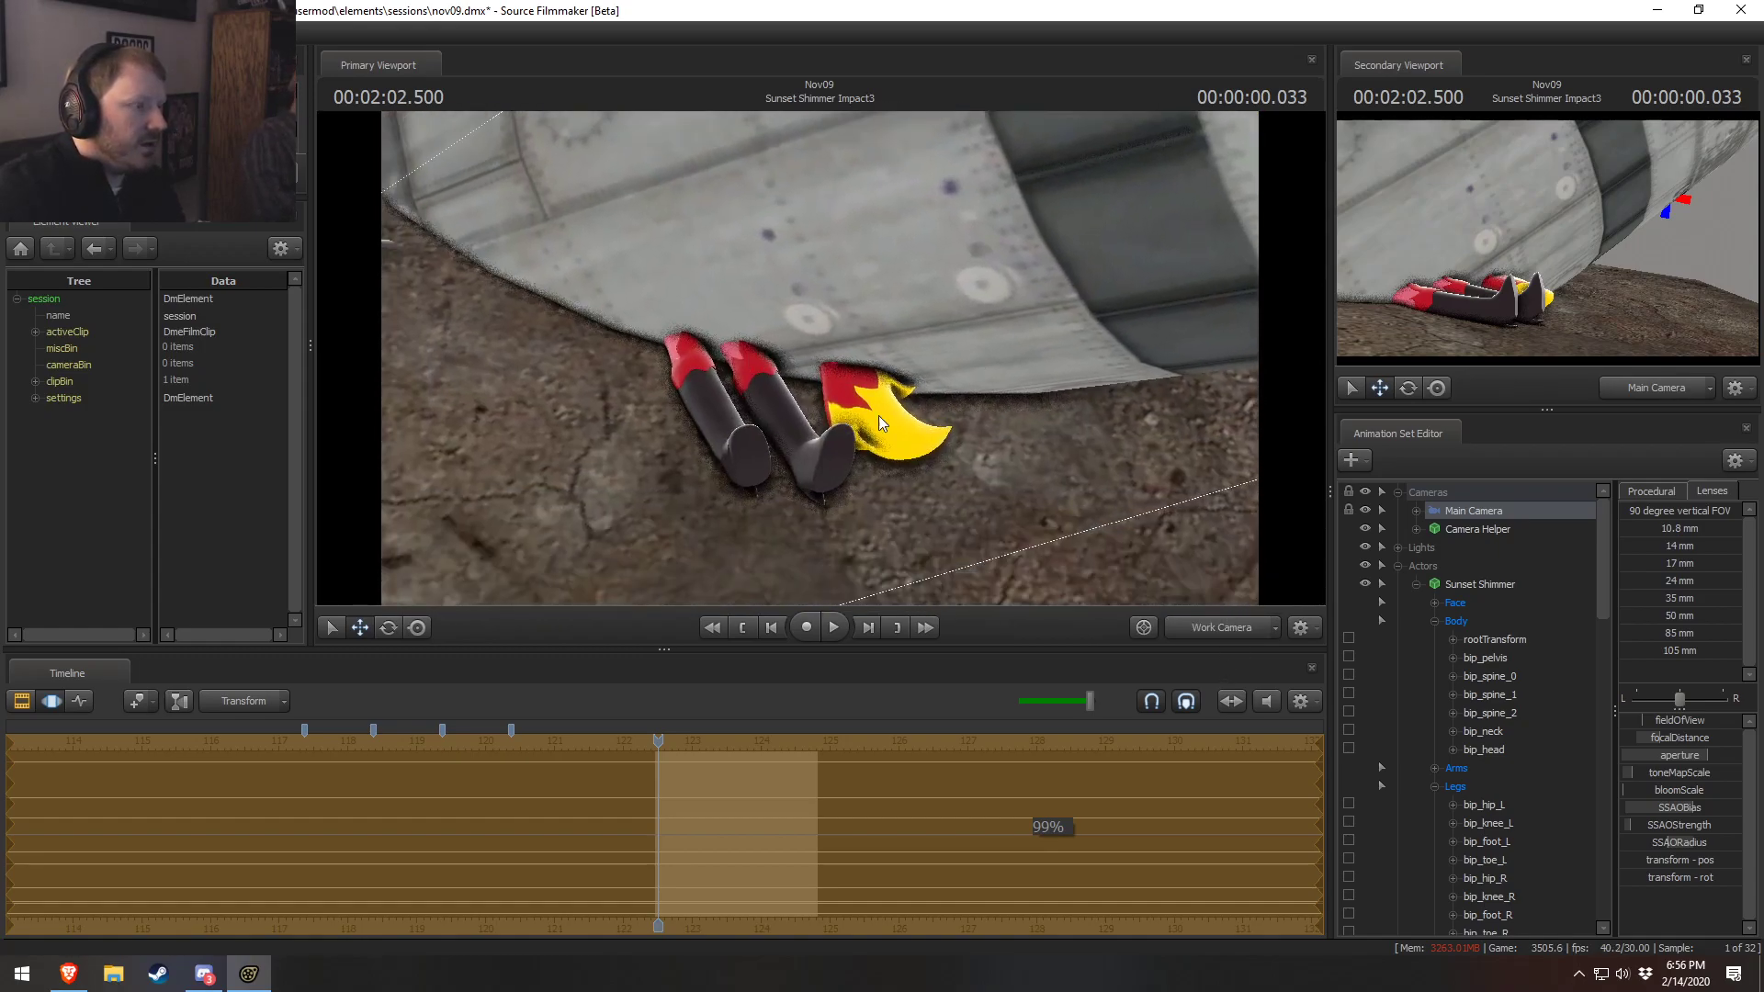
{"action": "key", "text": "alt+Tab"}
{"action": "key", "text": "alt+Tab"}
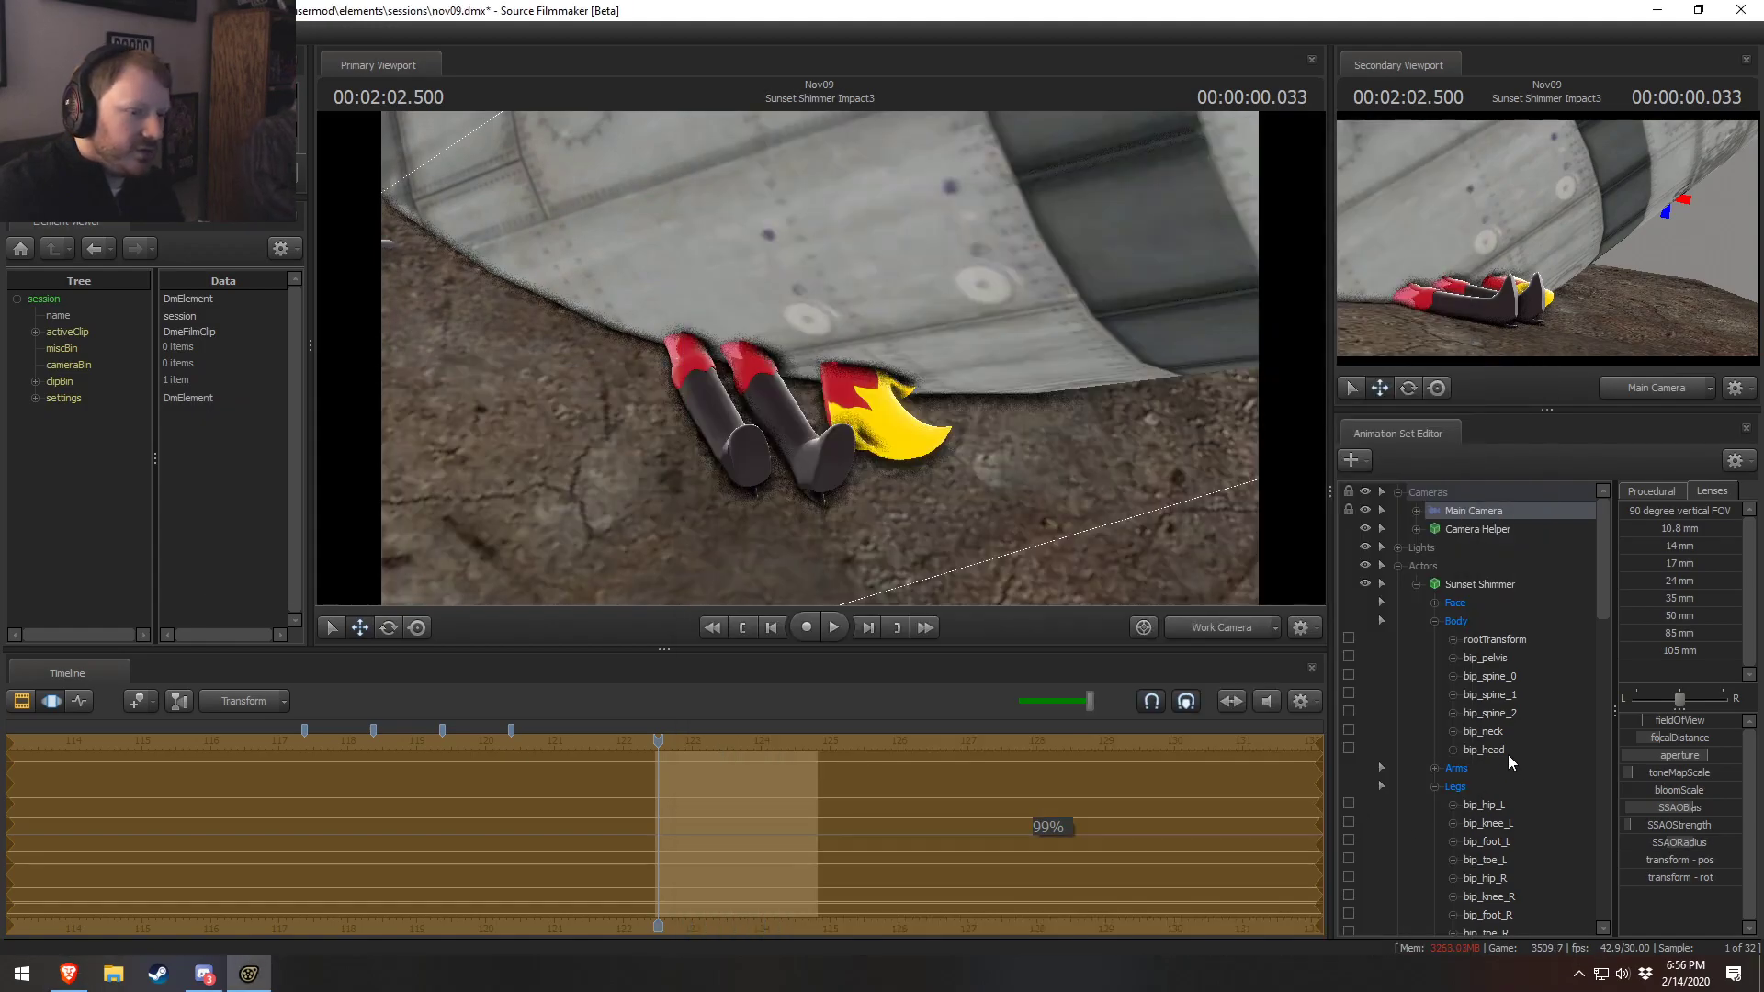
{"action": "left_click", "coordinate": [1439, 786]}
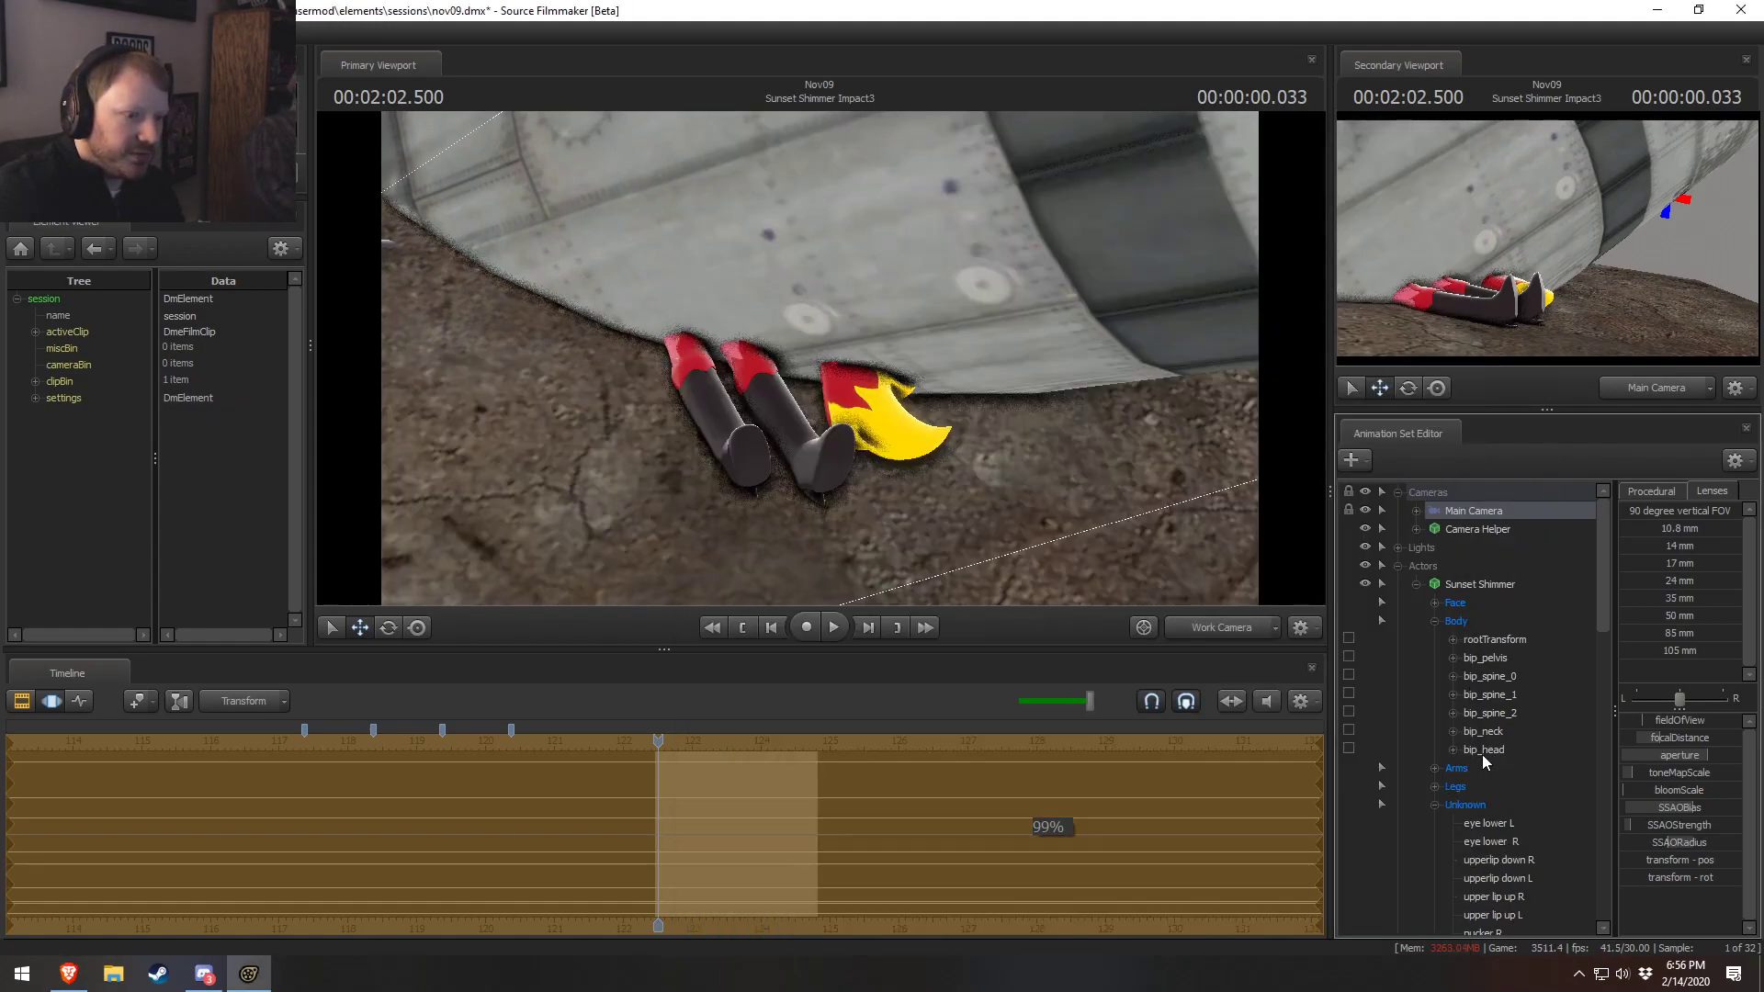
{"action": "scroll", "coordinate": [1480, 771], "scroll_direction": "down", "scroll_amount": 7}
{"action": "key", "text": "ctrl"}
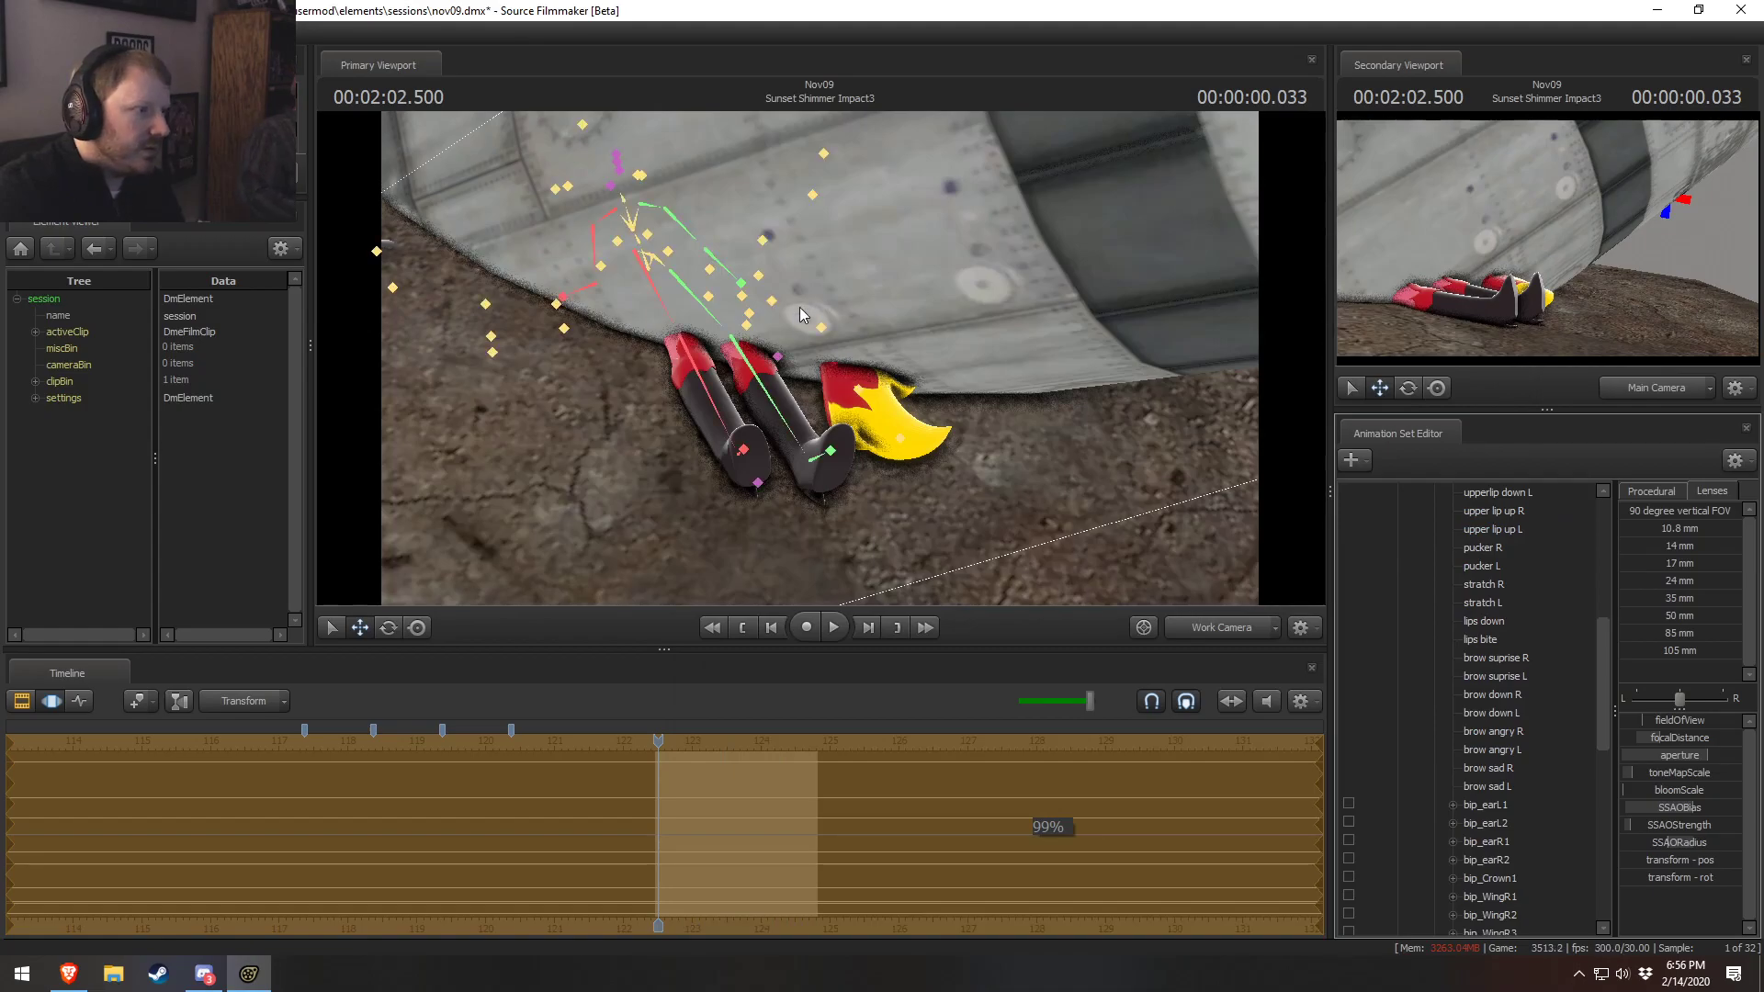
{"action": "left_click", "coordinate": [746, 327], "text": "ctrl"}
{"action": "key", "text": "e"}
{"action": "left_click_drag", "start_coordinate": [738, 283], "coordinate": [810, 366]}
{"action": "key", "text": "w"}
{"action": "key", "text": "e"}
{"action": "key", "text": "w"}
{"action": "key", "text": "e"}
{"action": "key", "text": "w"}
{"action": "left_click_drag", "start_coordinate": [797, 259], "coordinate": [797, 249]}
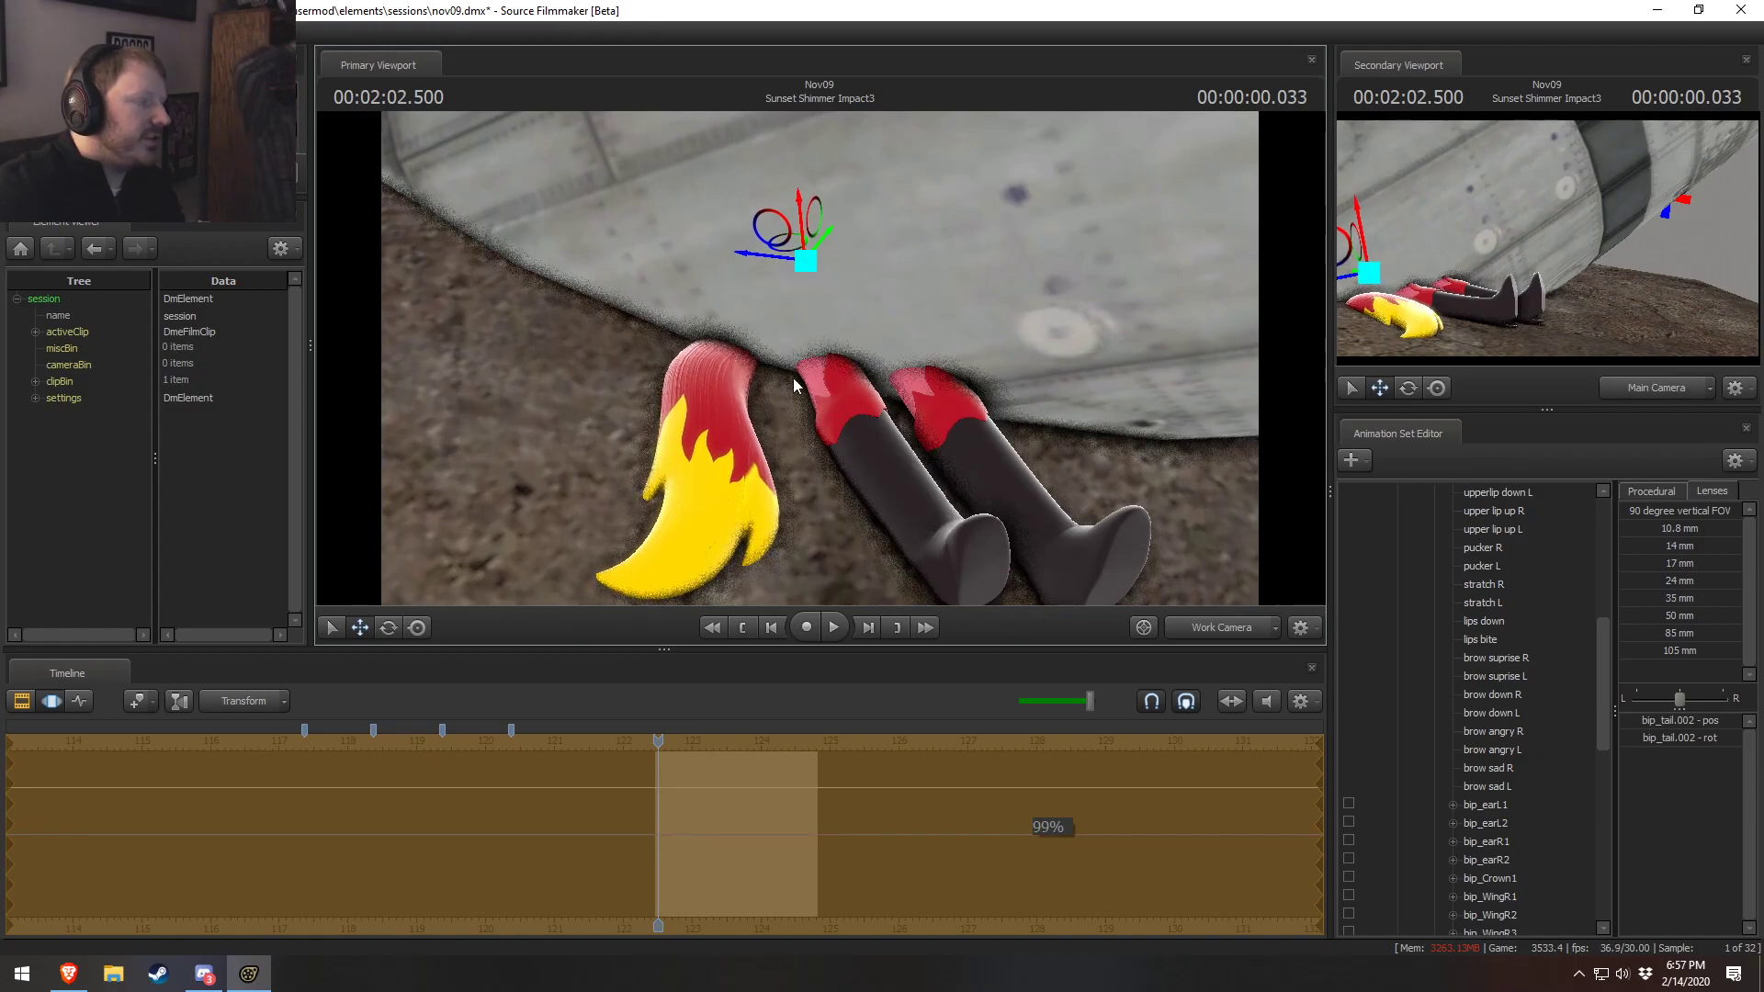
Try rotating Sunset Shimmer's right foot bone, bip_foot_R, and undo the change
{"action": "left_click_drag", "start_coordinate": [785, 379], "coordinate": [820, 359], "text": "alt"}
{"action": "left_click", "coordinate": [734, 399], "text": "ctrl"}
{"action": "left_click_drag", "start_coordinate": [733, 399], "coordinate": [799, 365], "text": "alt"}
{"action": "key", "text": "e"}
{"action": "key", "text": "ctrl+z"}
{"action": "left_click", "coordinate": [1067, 415], "text": "ctrl"}
{"action": "mouse_move", "coordinate": [1066, 411]}
{"action": "left_mouse_down"}
{"action": "mouse_move", "coordinate": [1061, 363]}
{"action": "mouse_move", "coordinate": [1077, 379]}
{"action": "left_mouse_up"}
{"action": "key", "text": "ctrl+z"}
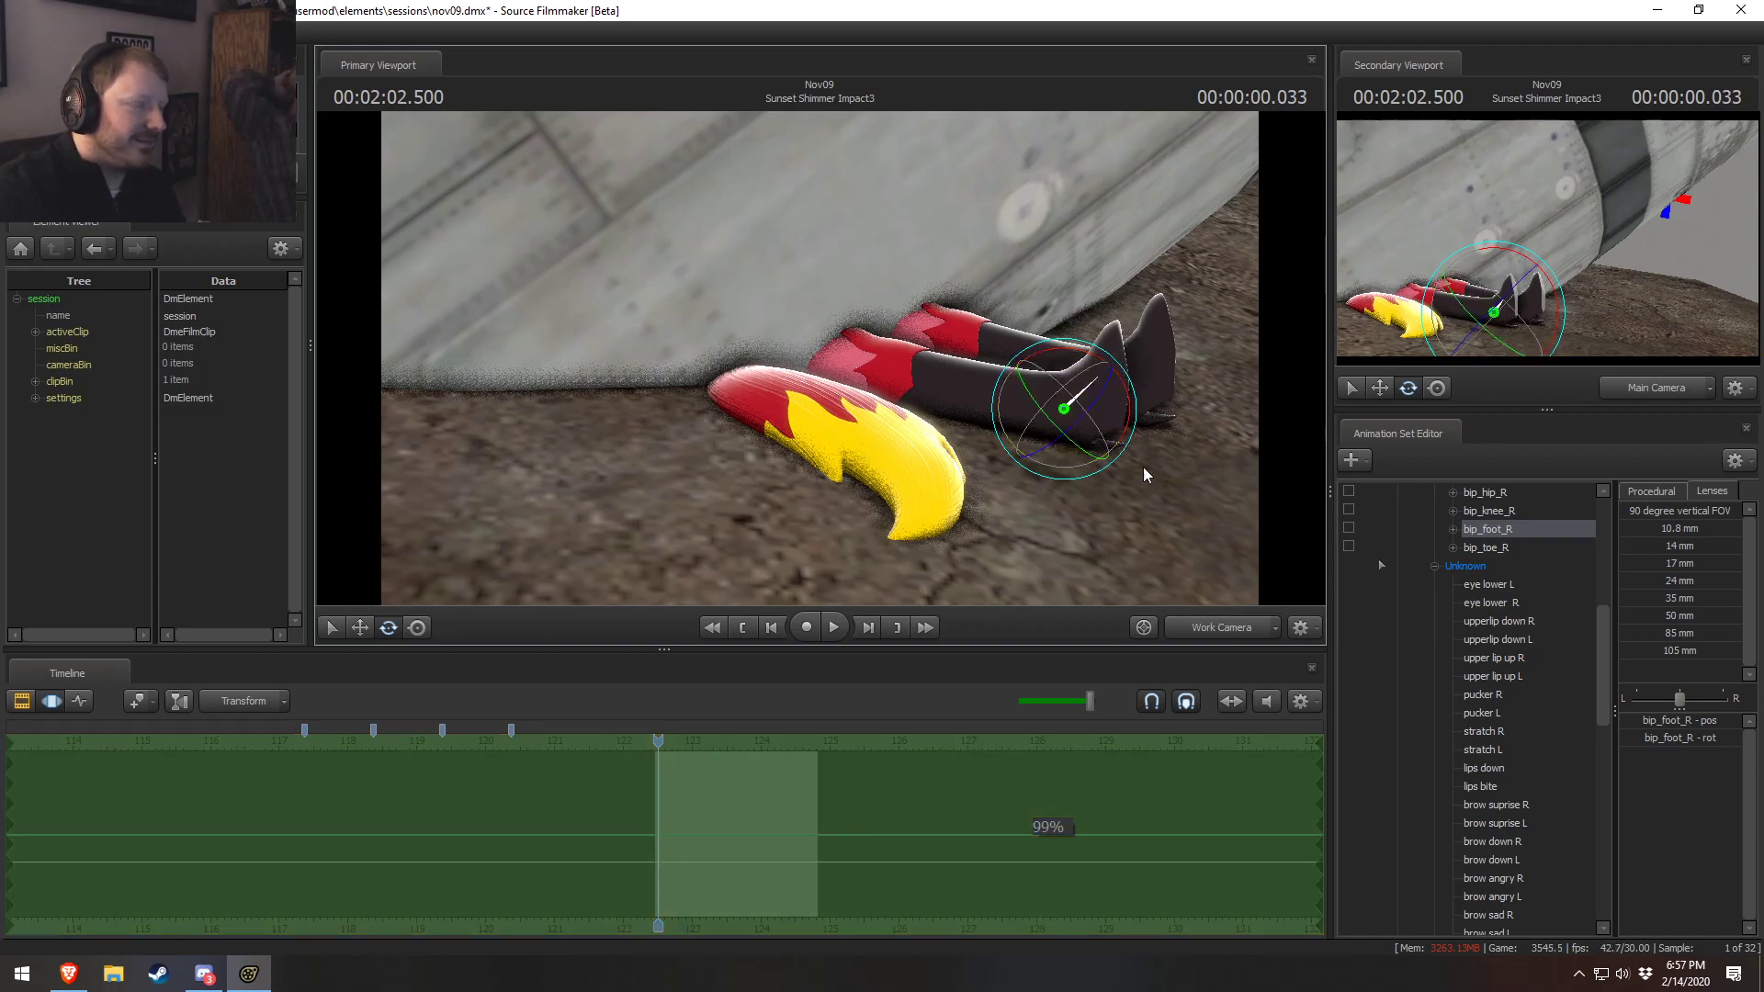
Switch to the Clip Editor and play the cut from Sunset Shimmer Impact through Twilight (EQG) and Friends2 into Sunset Shimmer Impact3
{"action": "key", "text": "F2"}
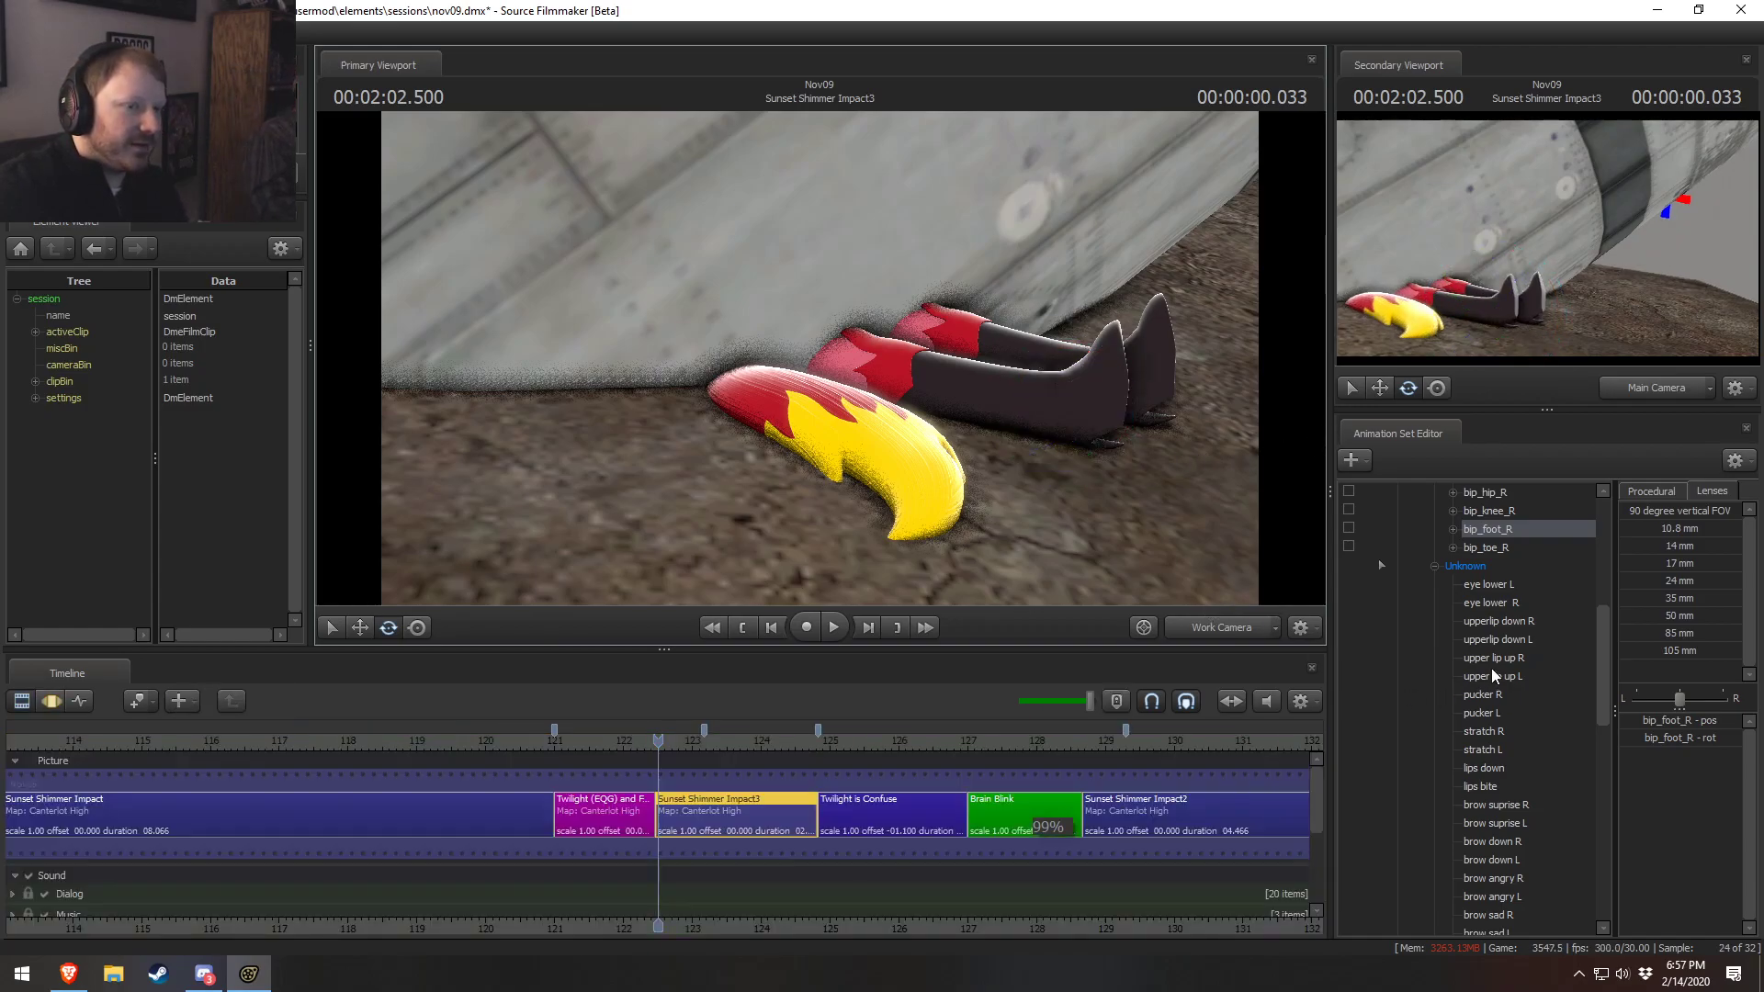
{"action": "key", "text": "alt+Tab"}
{"action": "key", "text": "alt+Tab"}
{"action": "scroll", "coordinate": [797, 772], "scroll_direction": "down", "scroll_amount": 3}
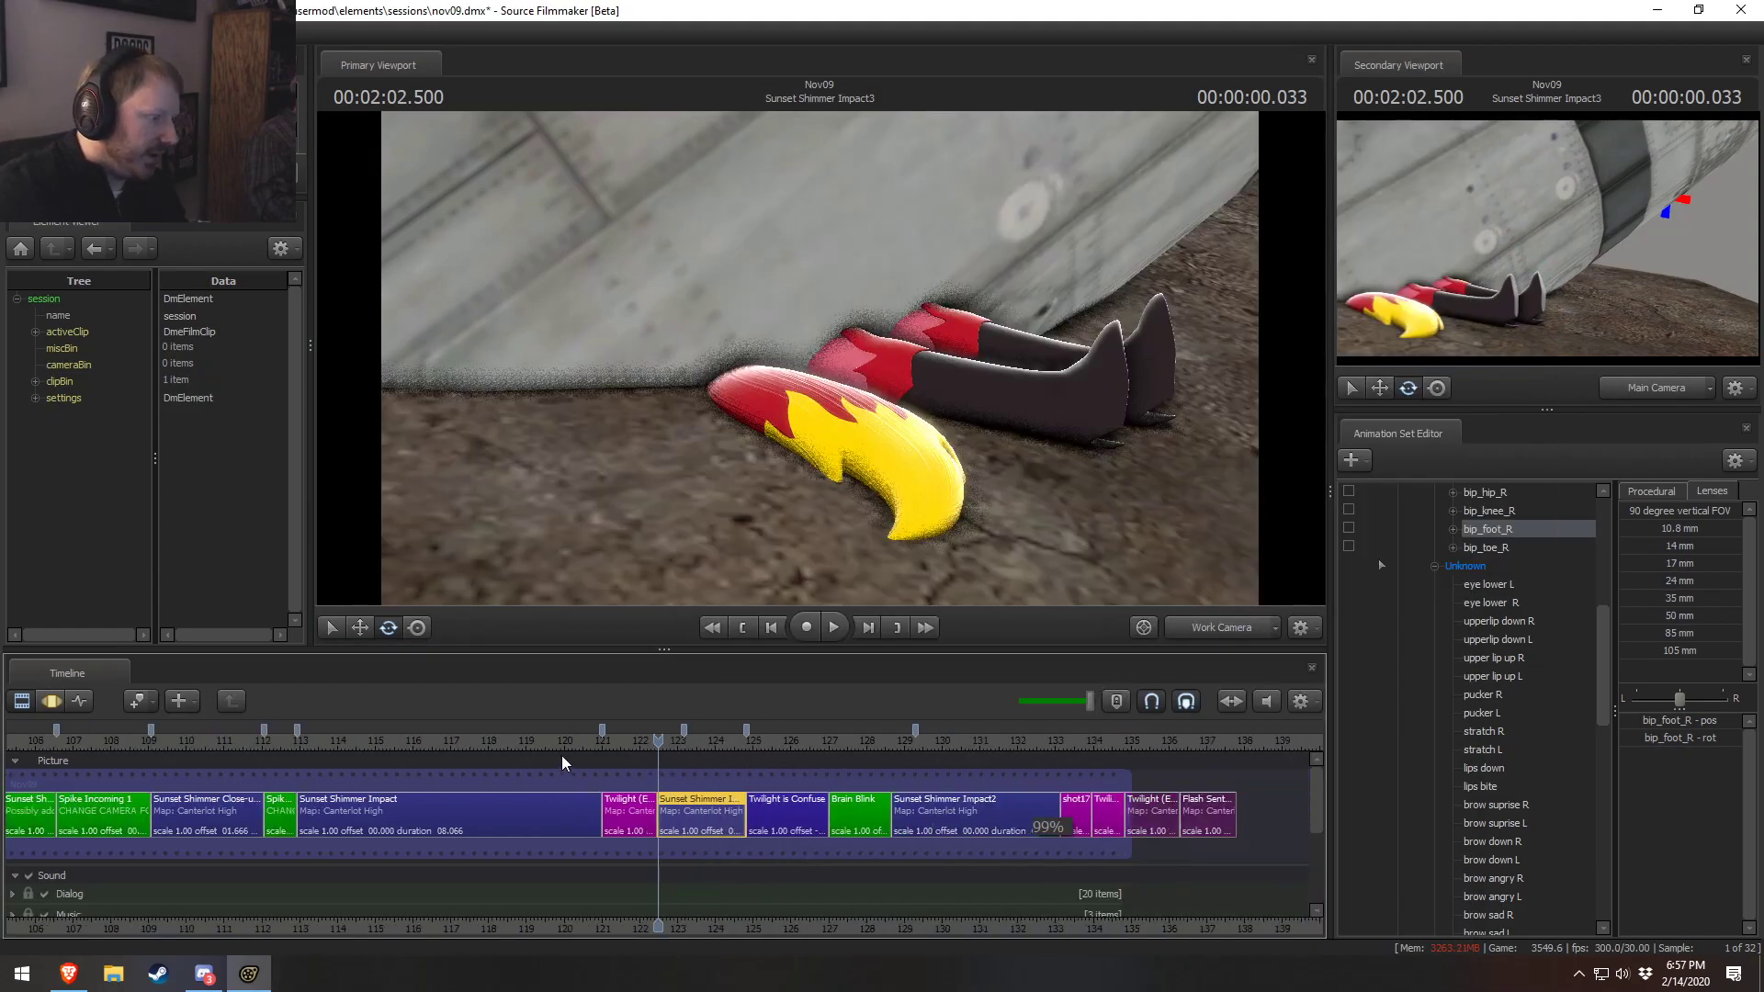
{"action": "left_click", "coordinate": [563, 759]}
{"action": "key", "text": "space"}
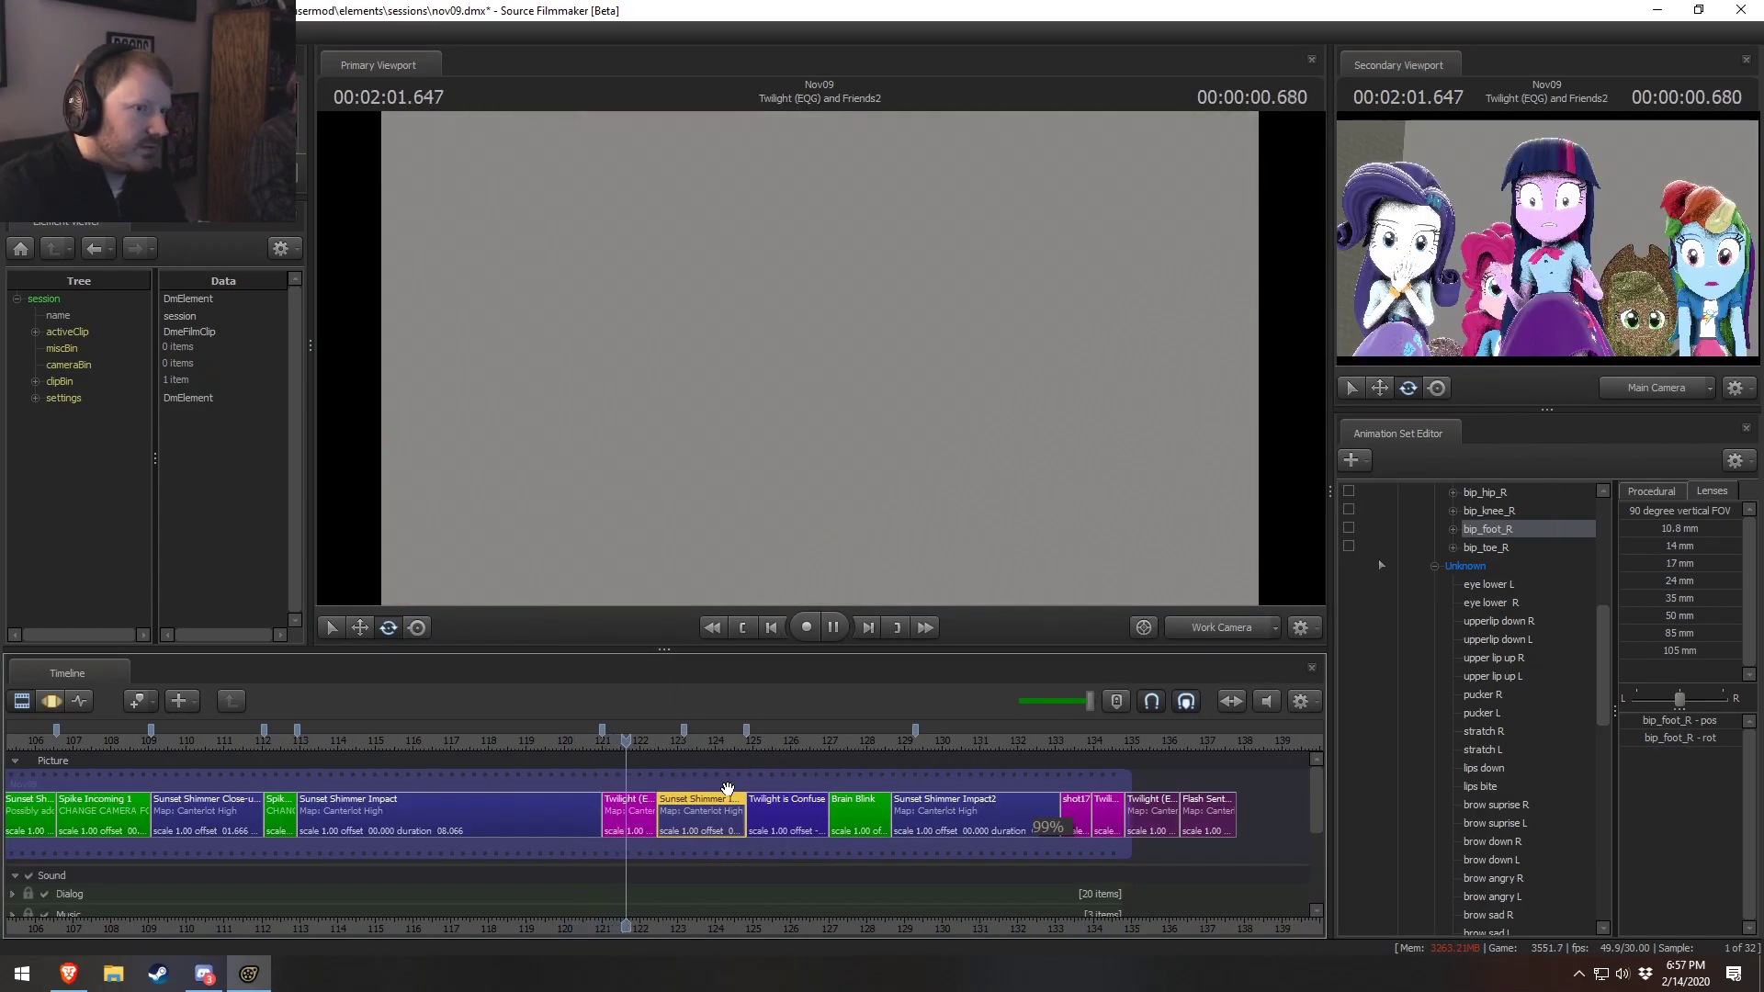
{"action": "key", "text": "space"}
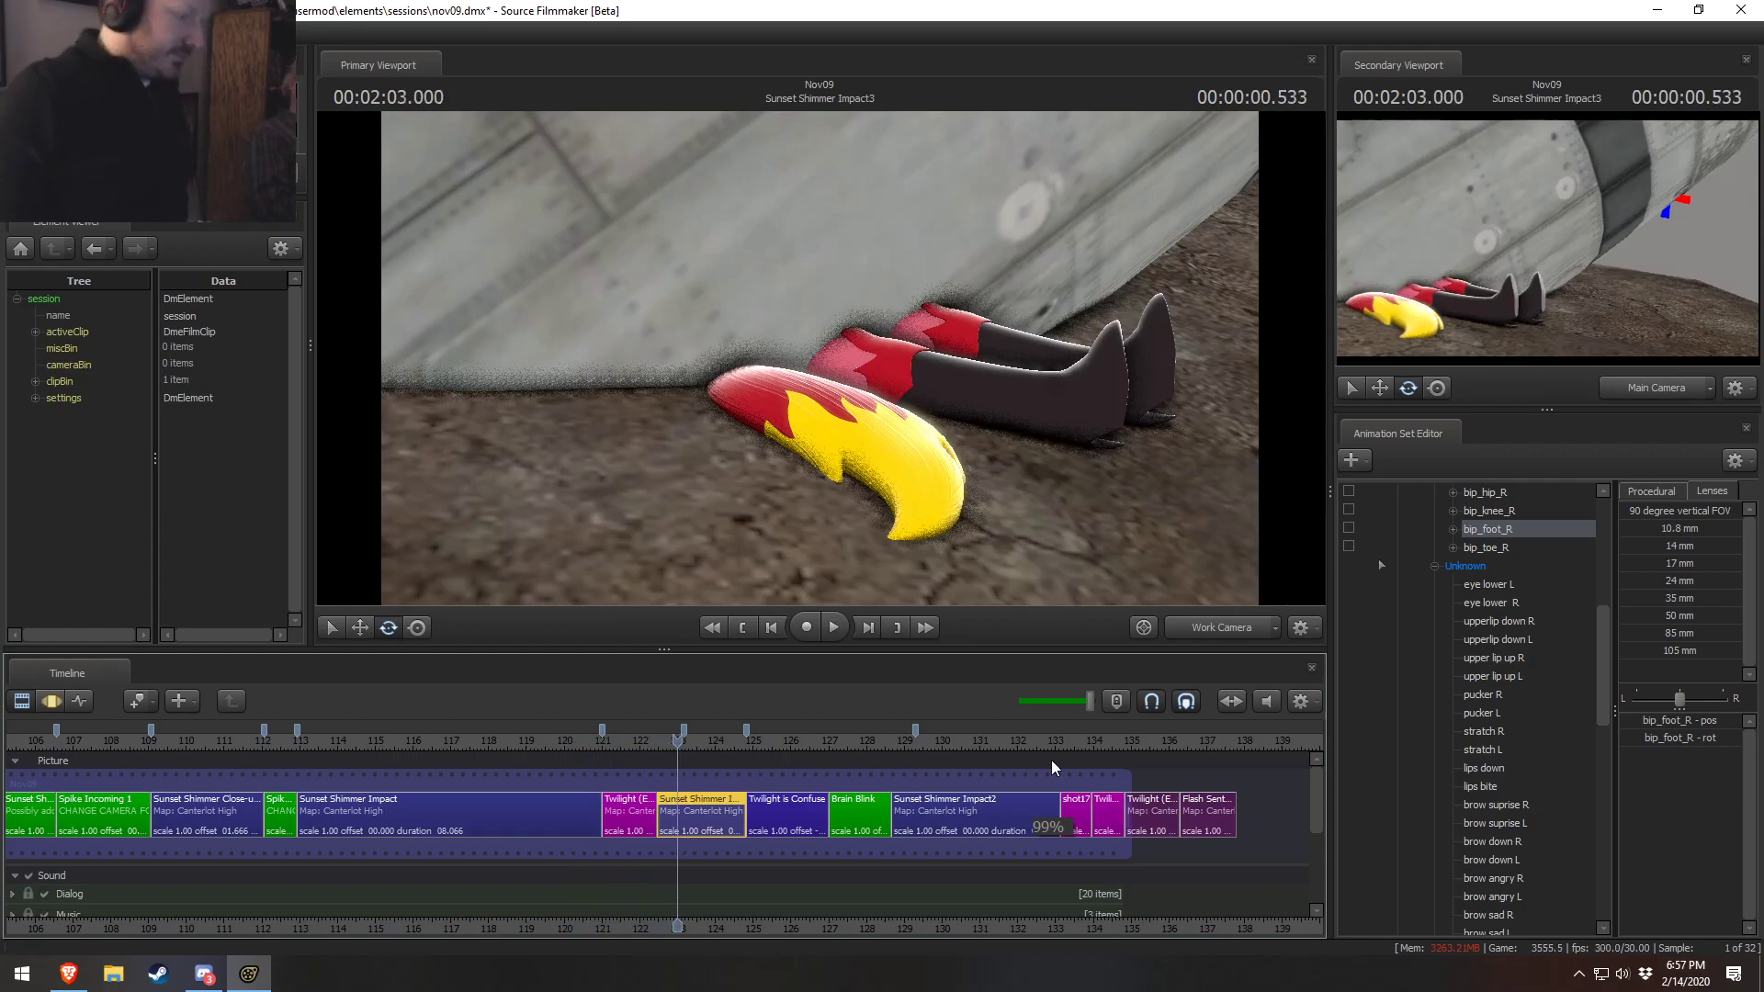
Extend the end of the Twilight (EQG) and Friends2 clip to a 2.733-second duration and play the retimed sequence
{"action": "left_click_drag", "start_coordinate": [645, 799], "coordinate": [695, 799]}
{"action": "key", "text": "space"}
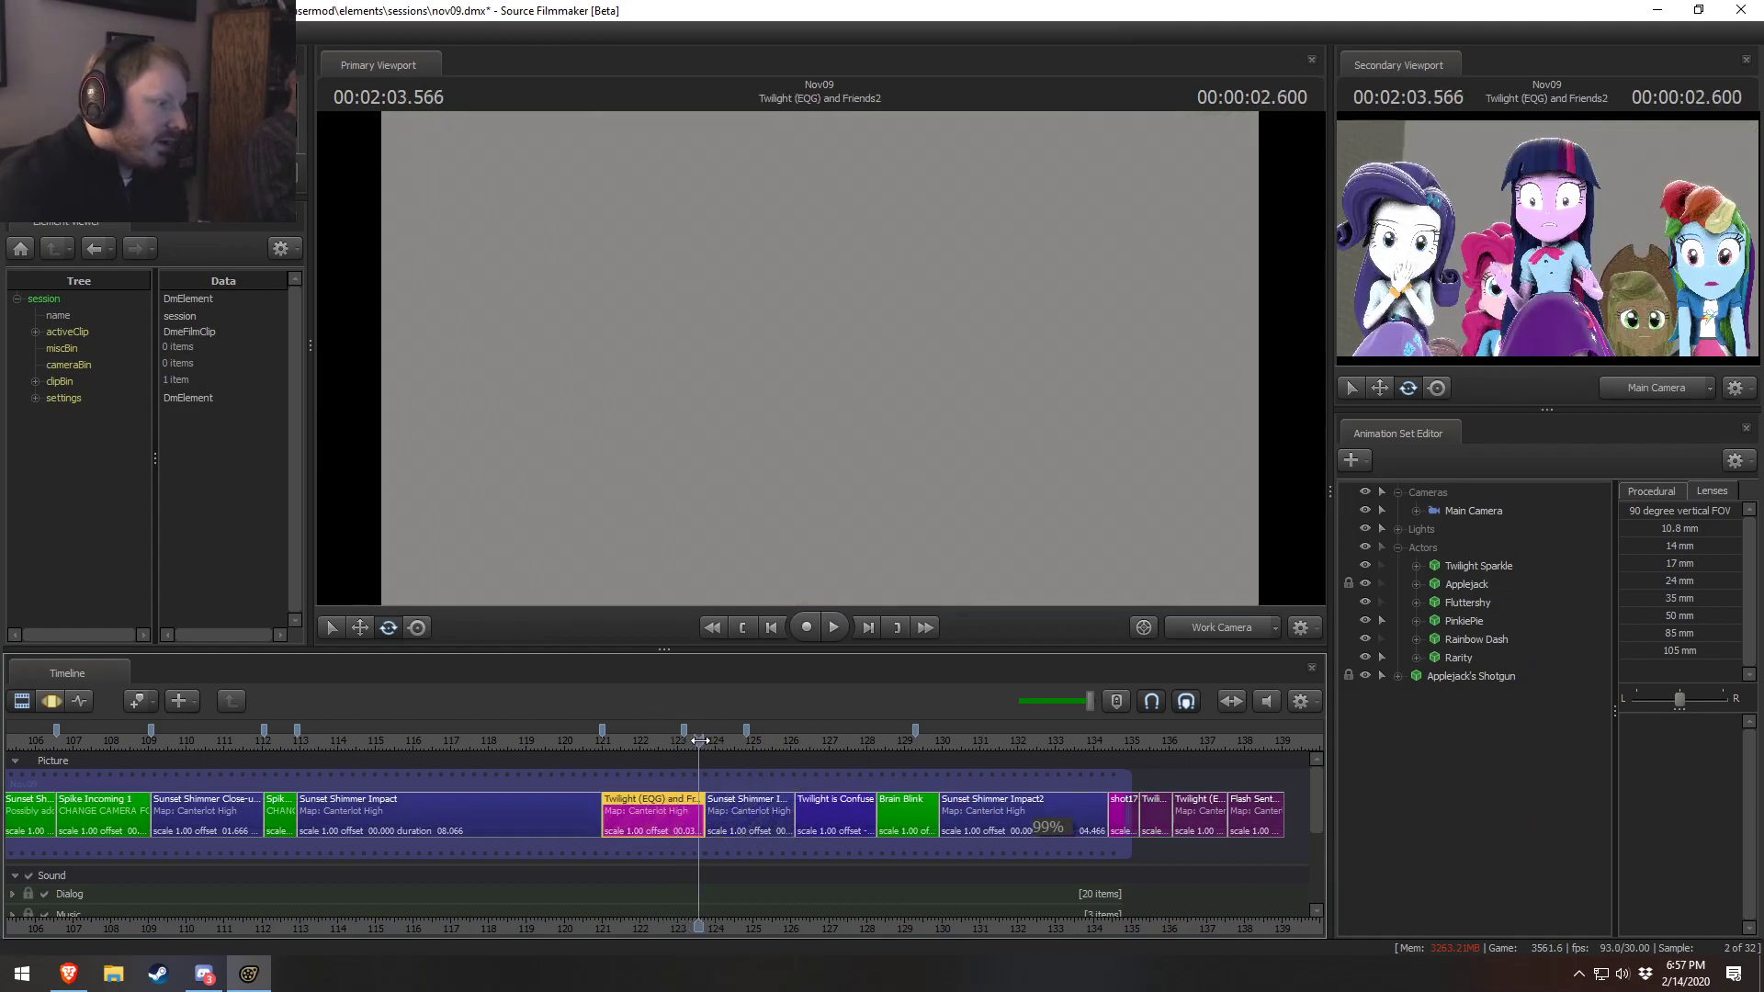
{"action": "key", "text": "space"}
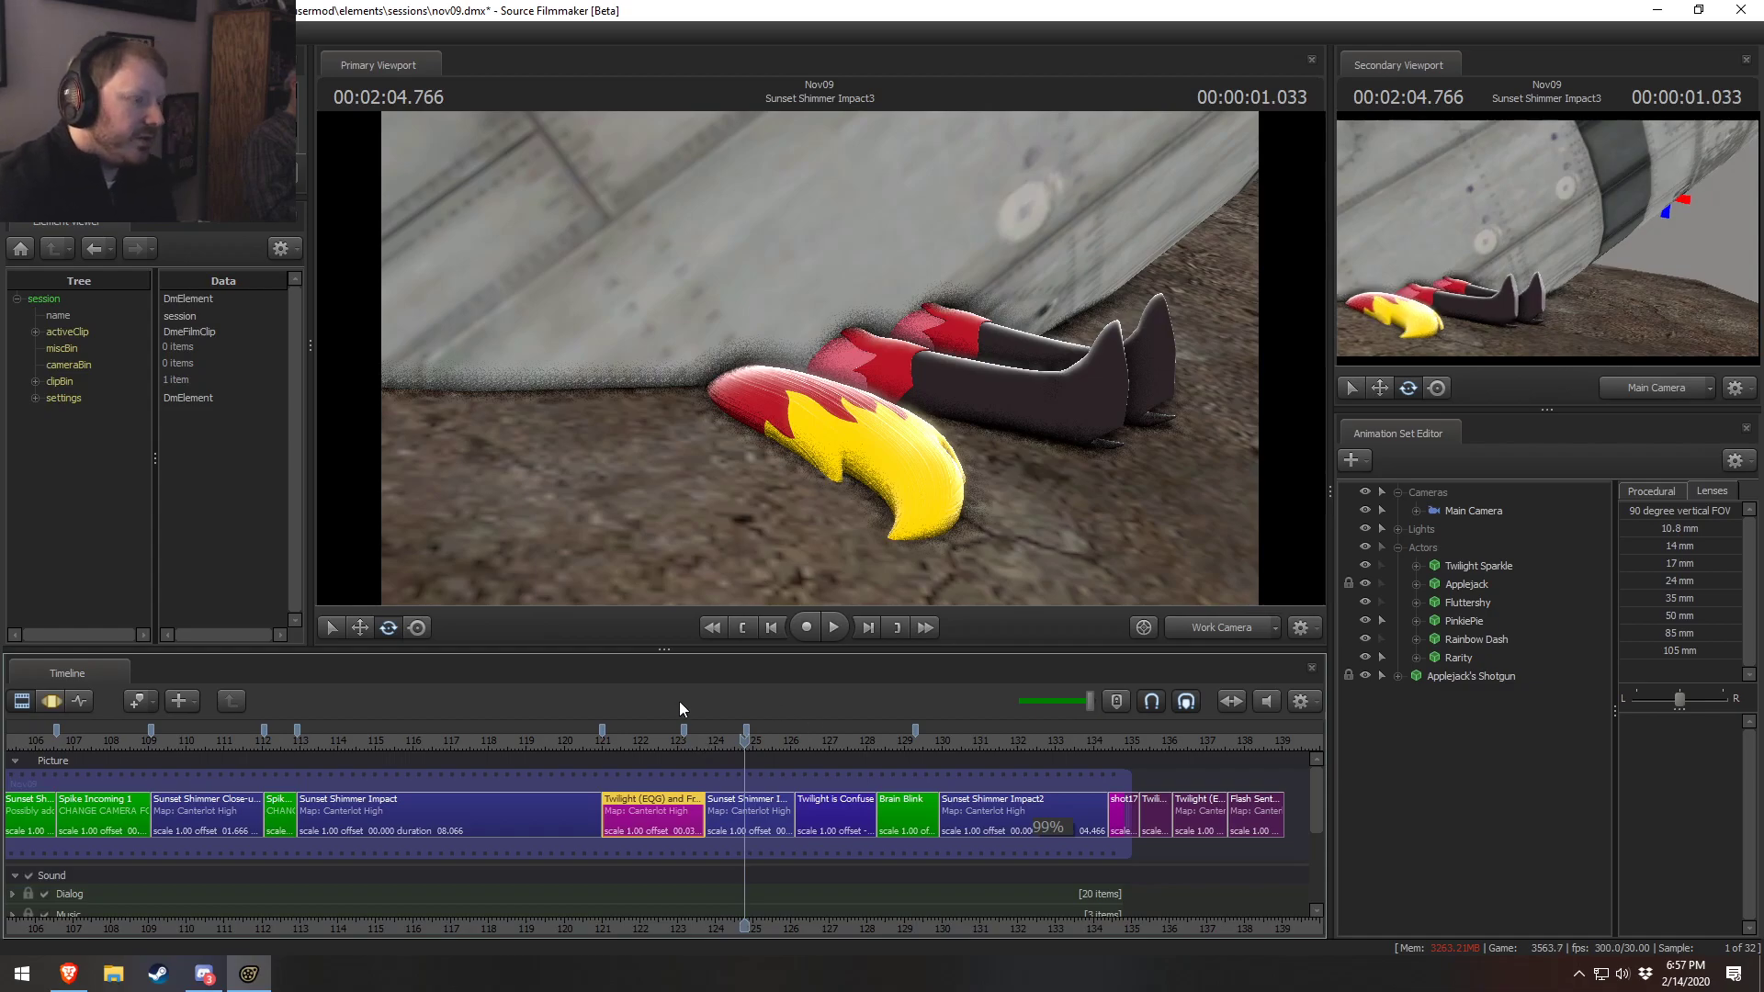
{"action": "key", "text": "space"}
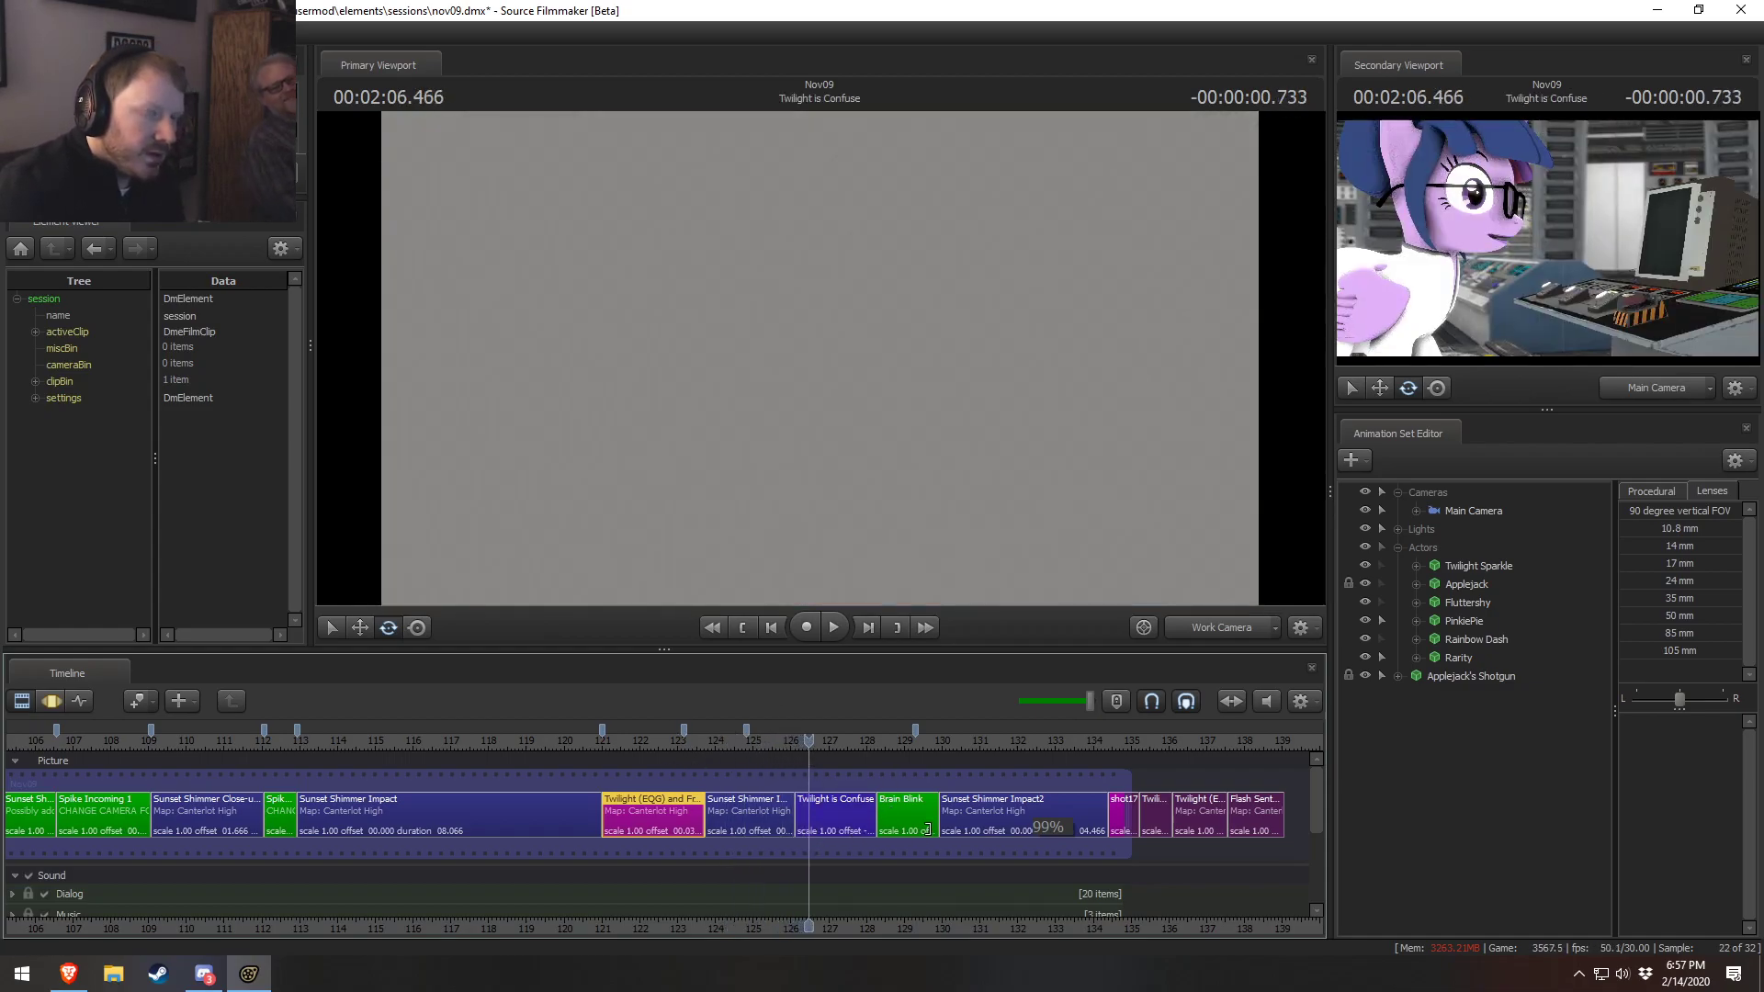
Return to the Sunset Shimmer Impact3 shot, view it through Main Camera and reduce the camera's focalDistance
{"action": "left_click", "coordinate": [824, 803]}
{"action": "left_click", "coordinate": [723, 740]}
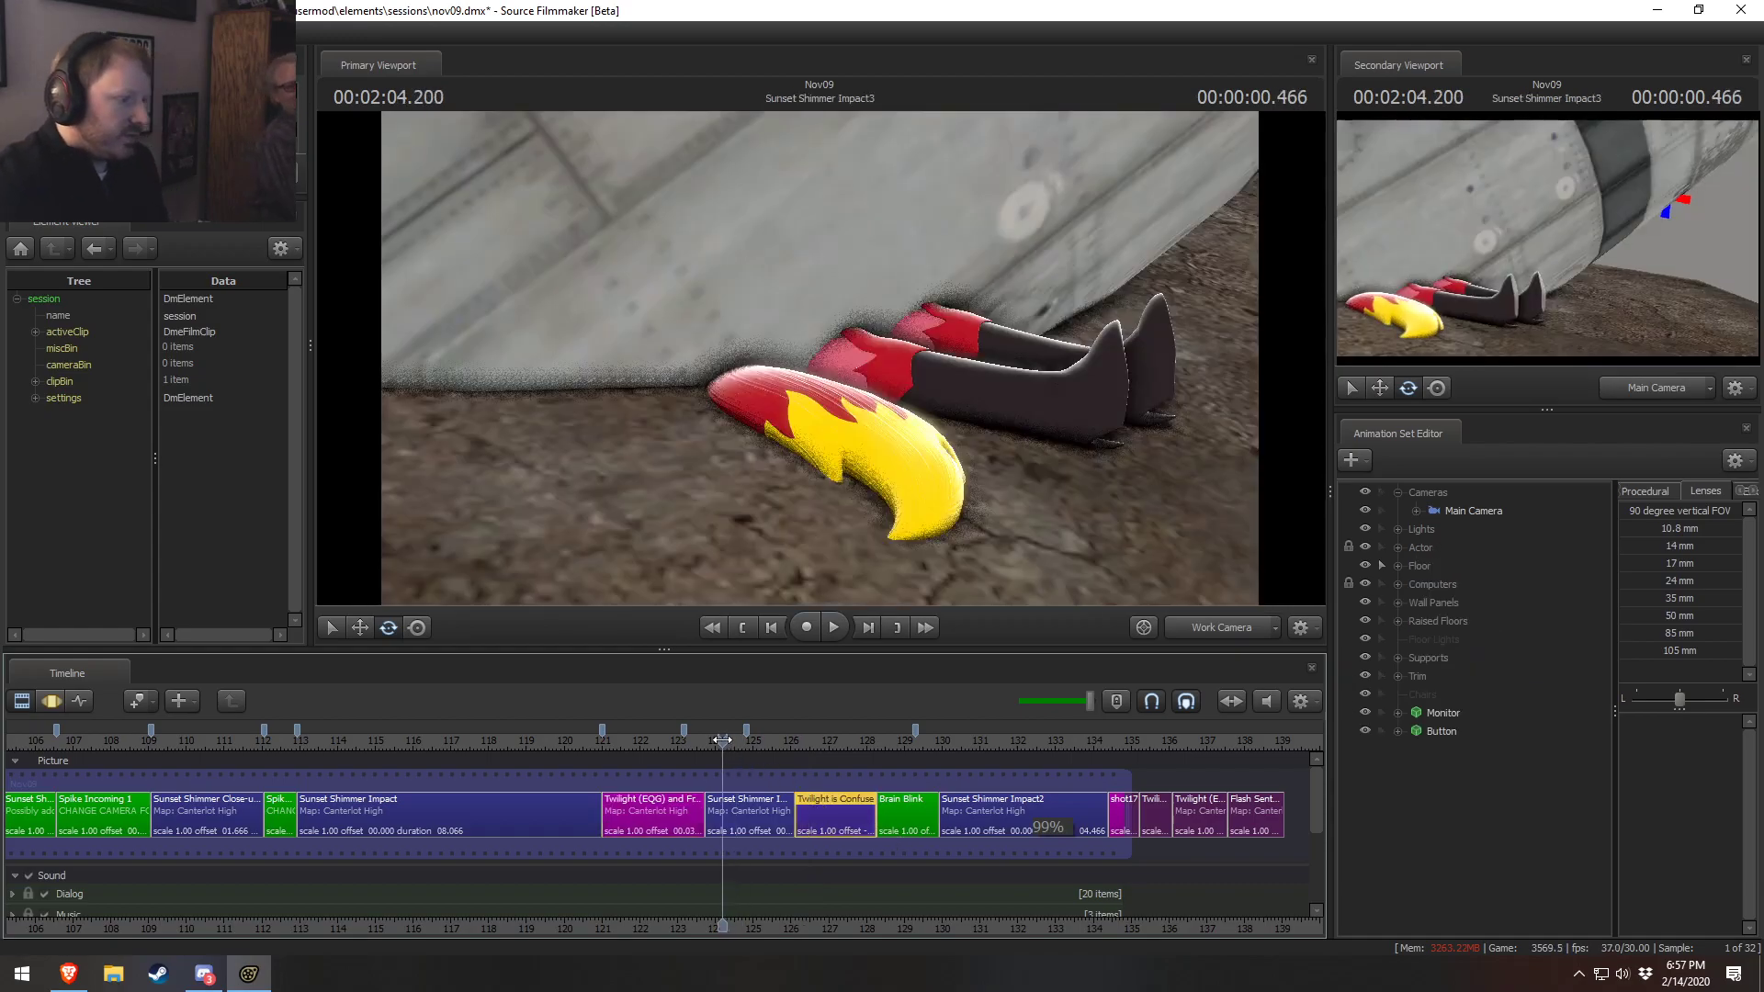
{"action": "left_click", "coordinate": [740, 808]}
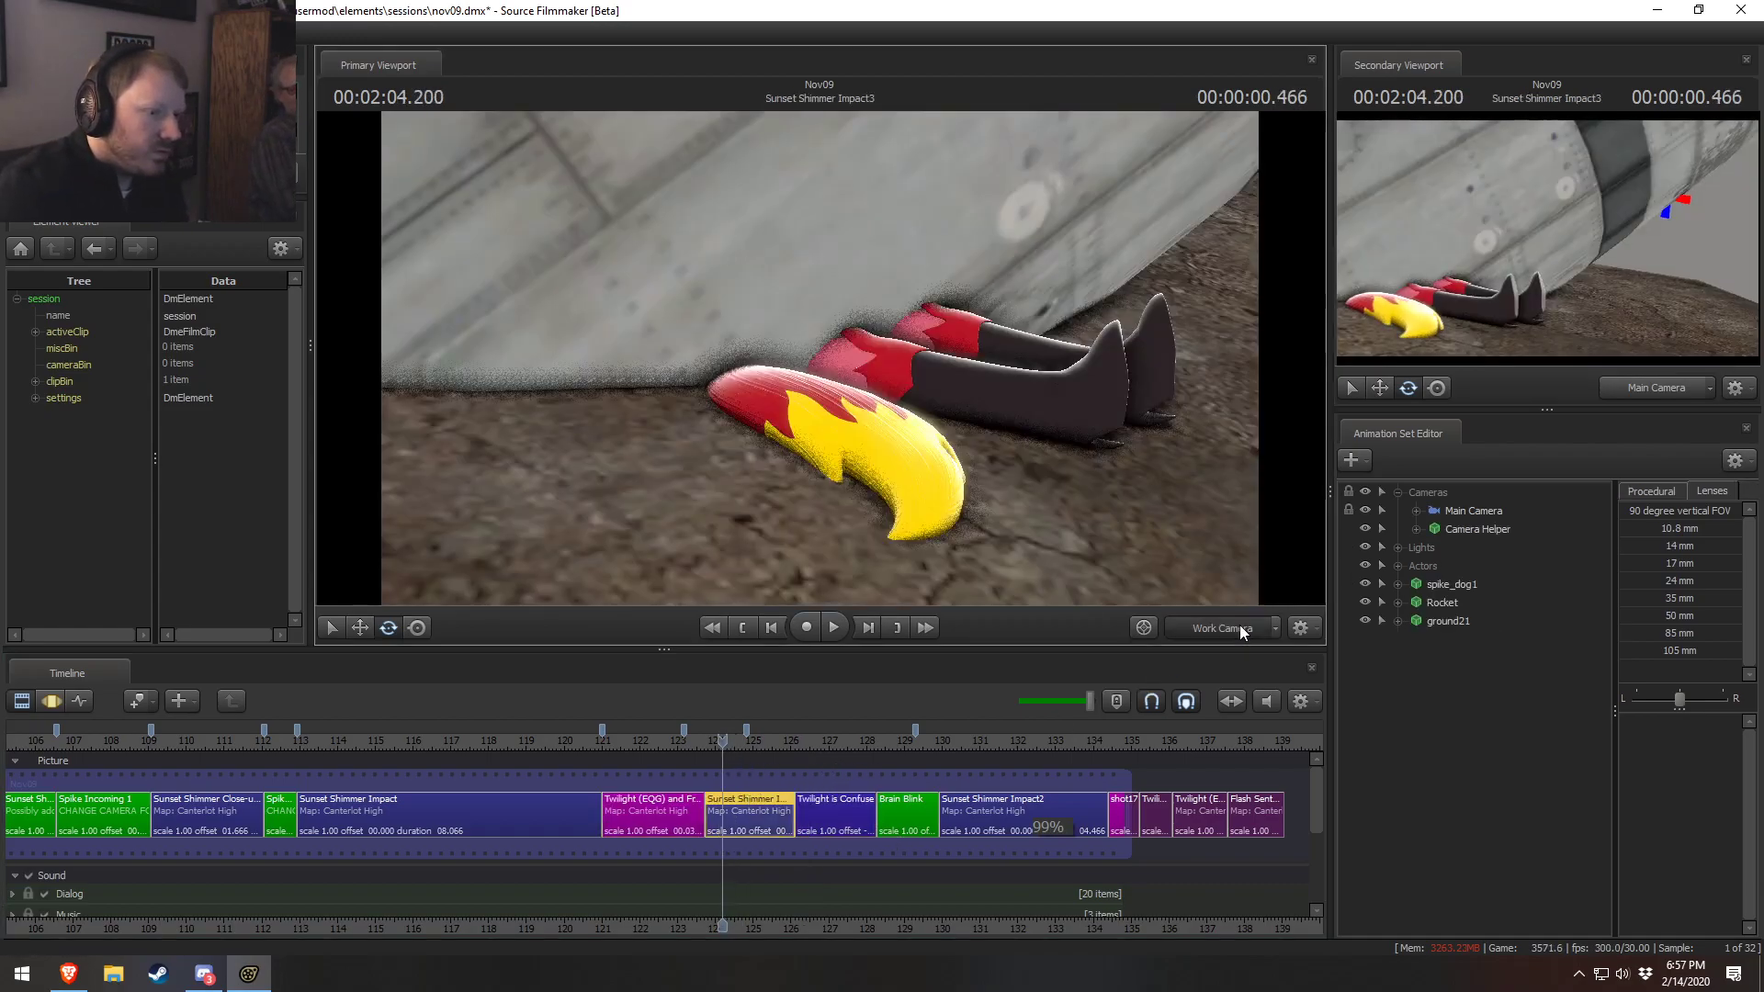
{"action": "left_click", "coordinate": [1238, 626]}
{"action": "key", "text": "F3"}
{"action": "key", "text": "F2"}
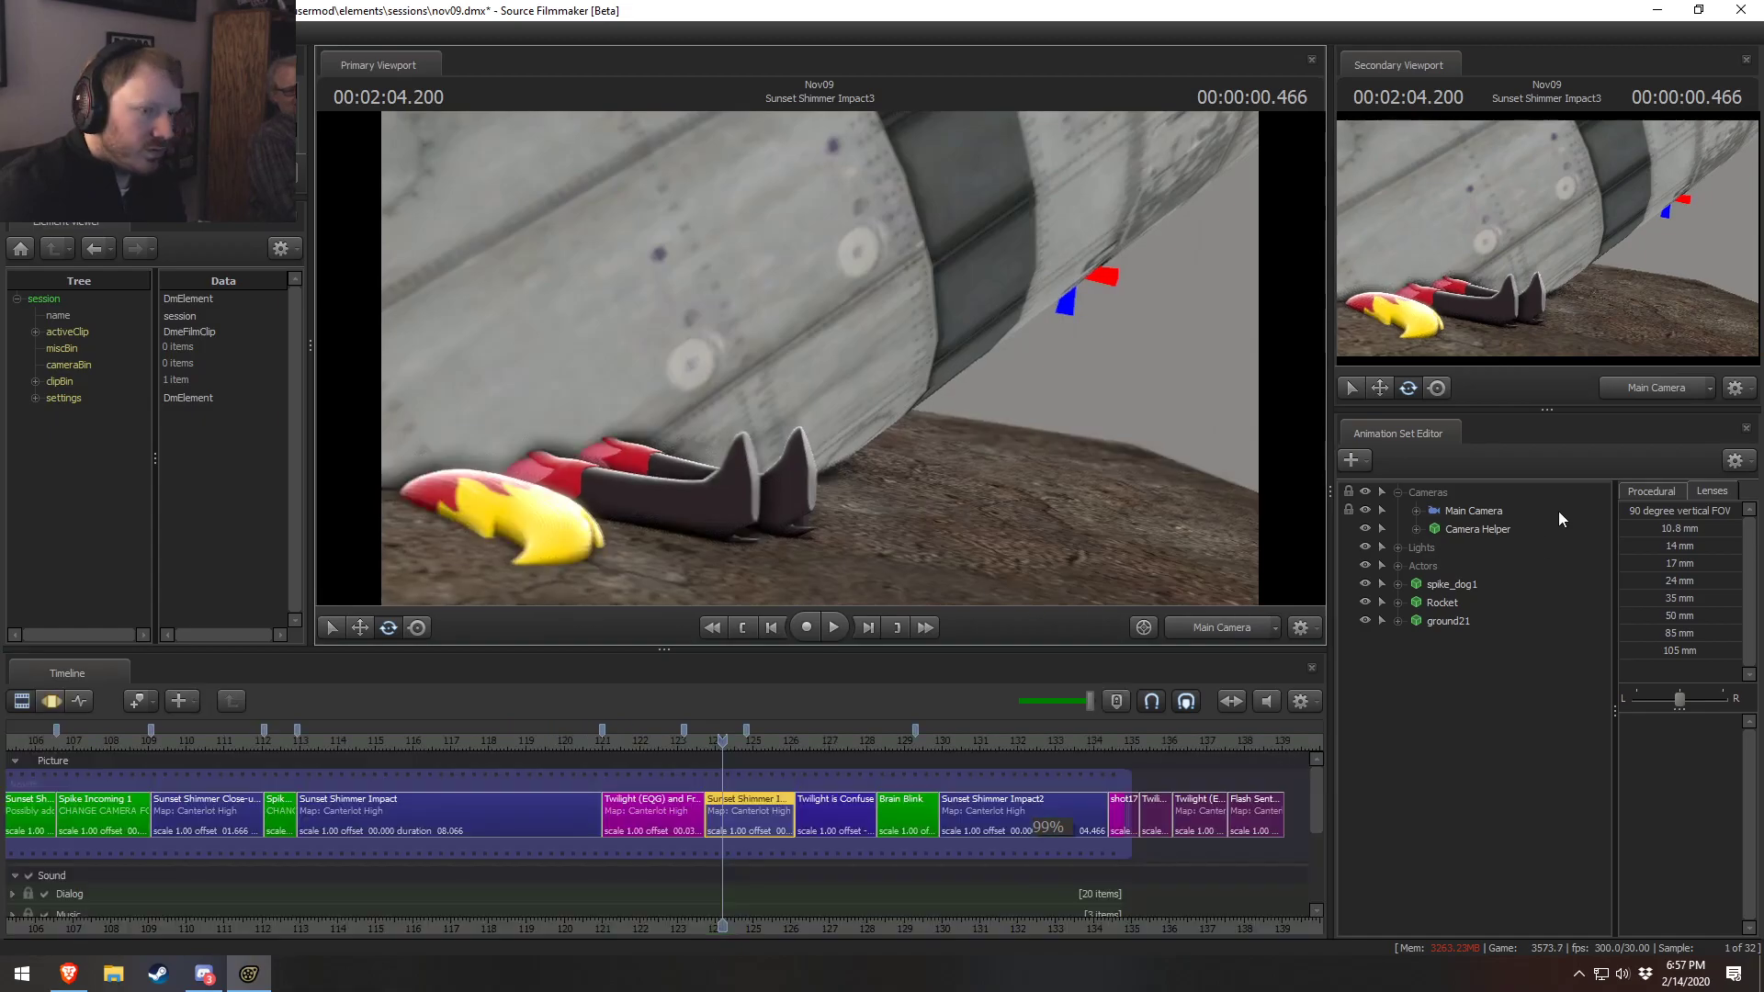
{"action": "key", "text": "F3"}
{"action": "left_click", "coordinate": [1472, 511]}
{"action": "left_click_drag", "start_coordinate": [1701, 740], "coordinate": [1663, 741]}
{"action": "key", "text": "F2"}
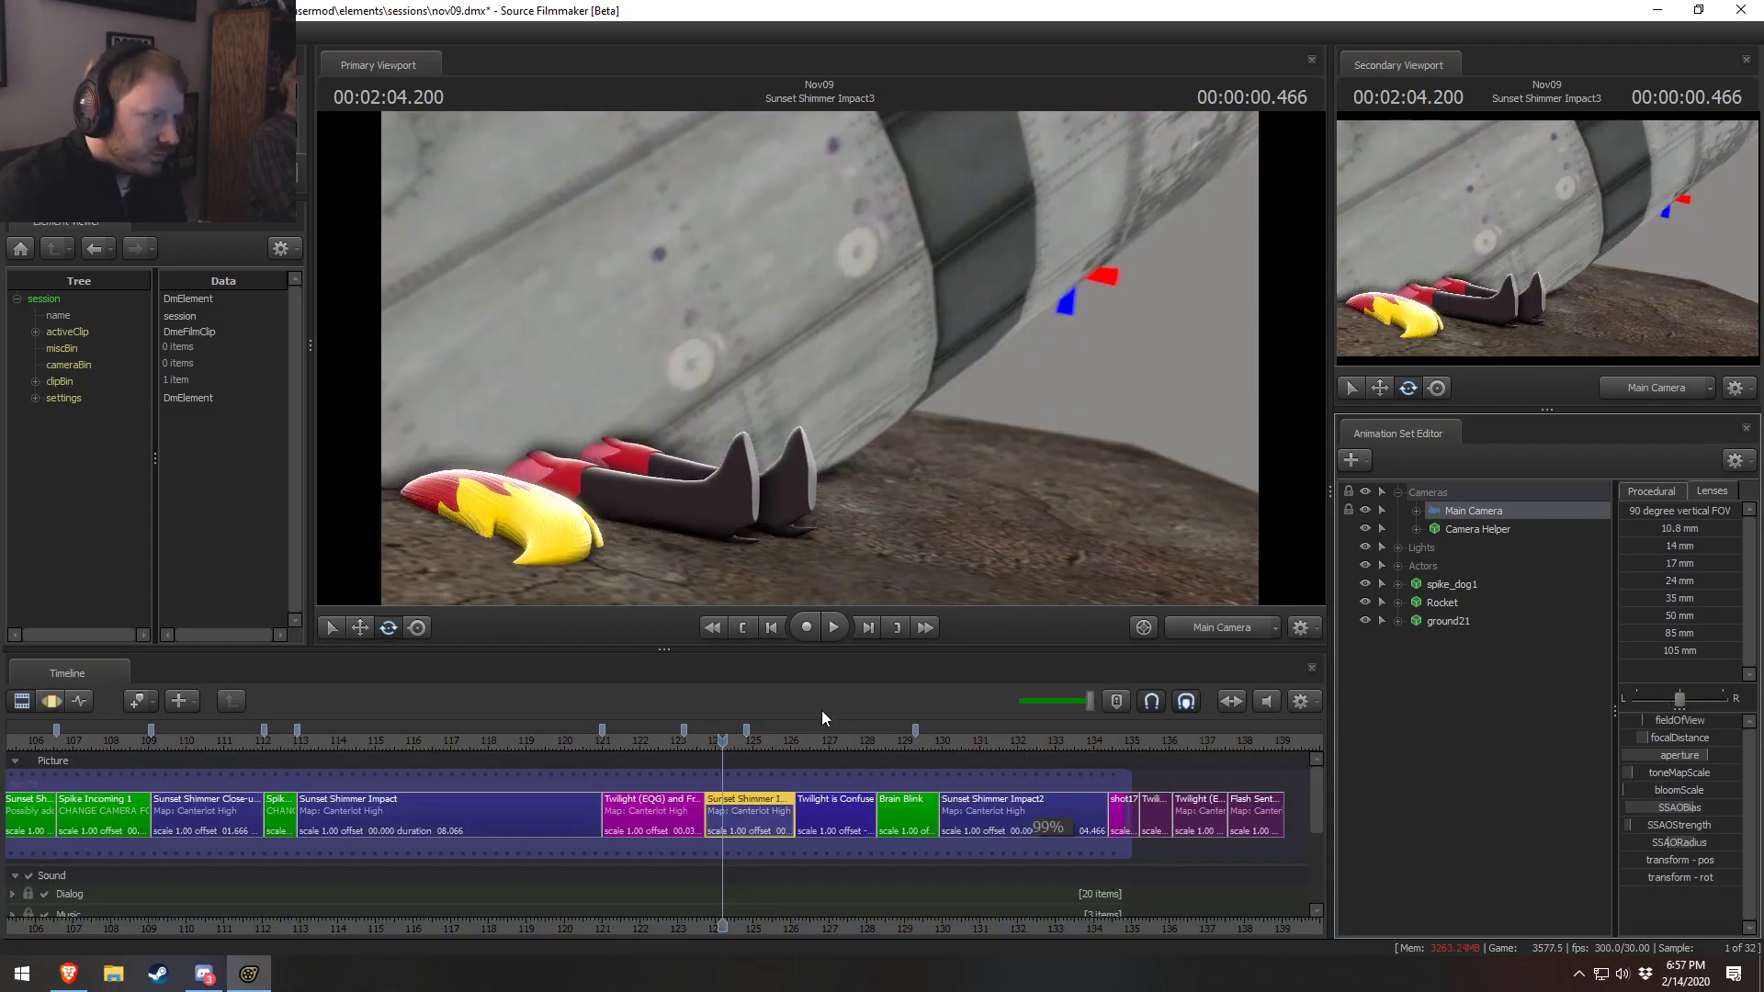
Compare the framed legs and tail with the Wicked Witch Feet Curl GIF and close the browser reference
{"action": "key", "text": "alt+Tab"}
{"action": "key", "text": "alt+Tab"}
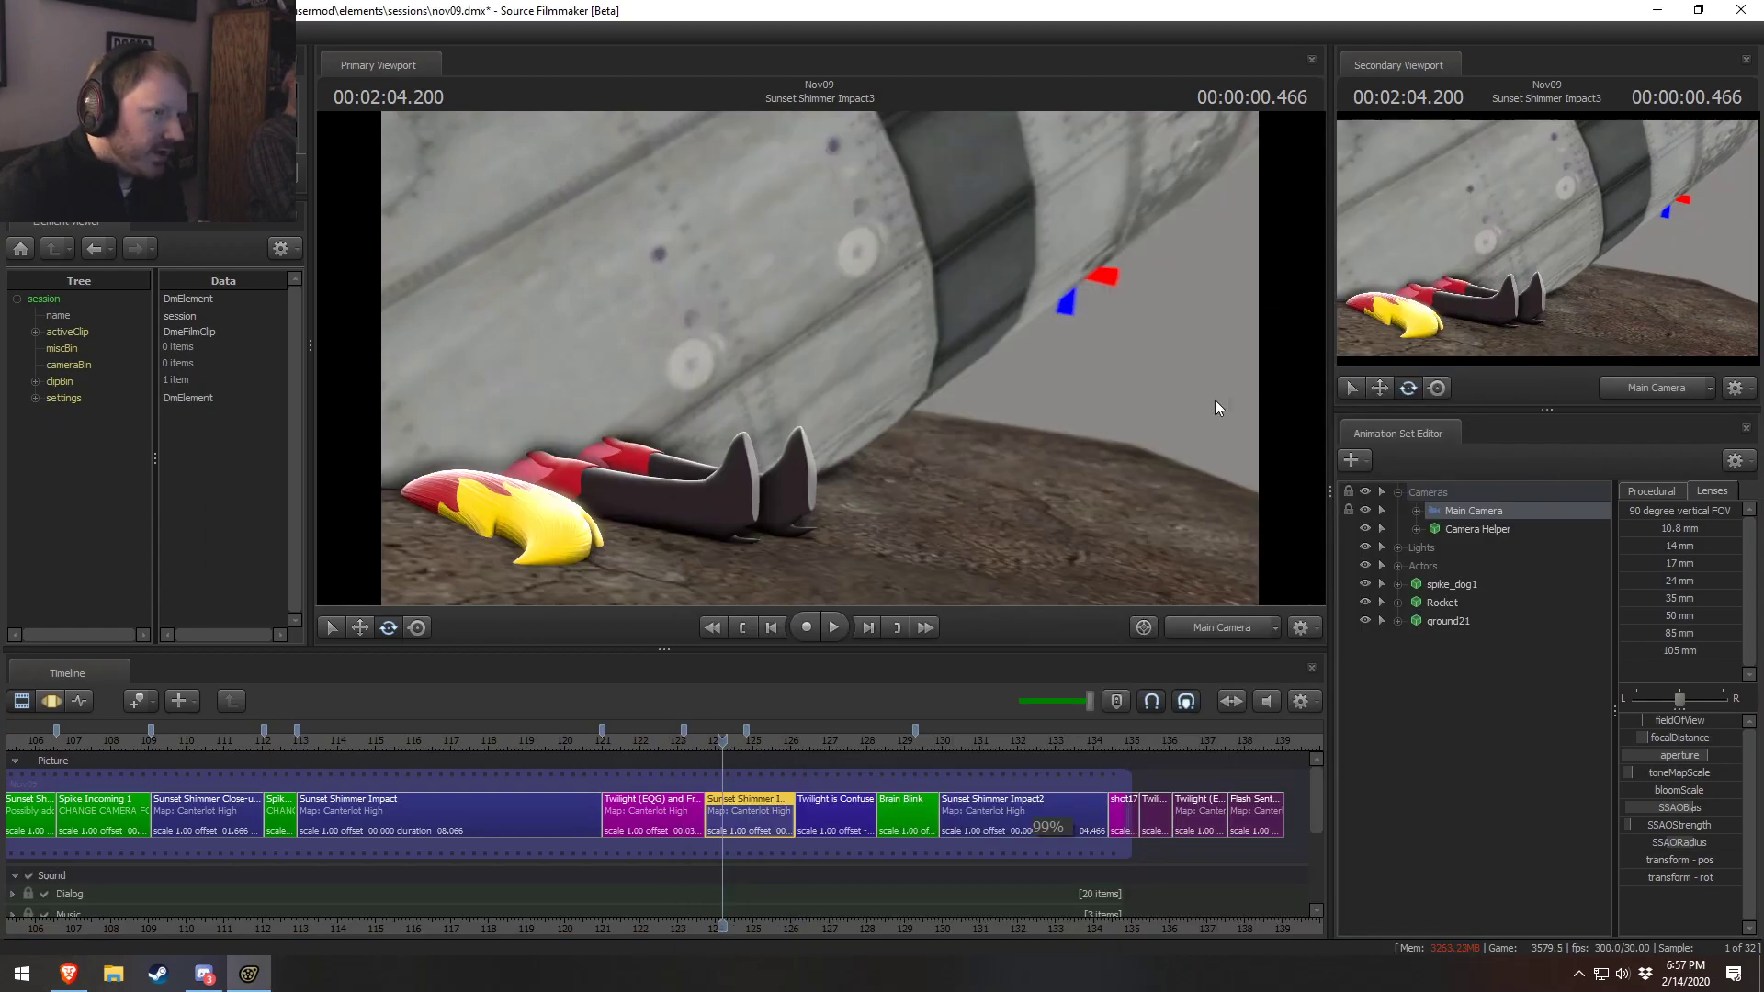
{"action": "key", "text": "alt+Tab"}
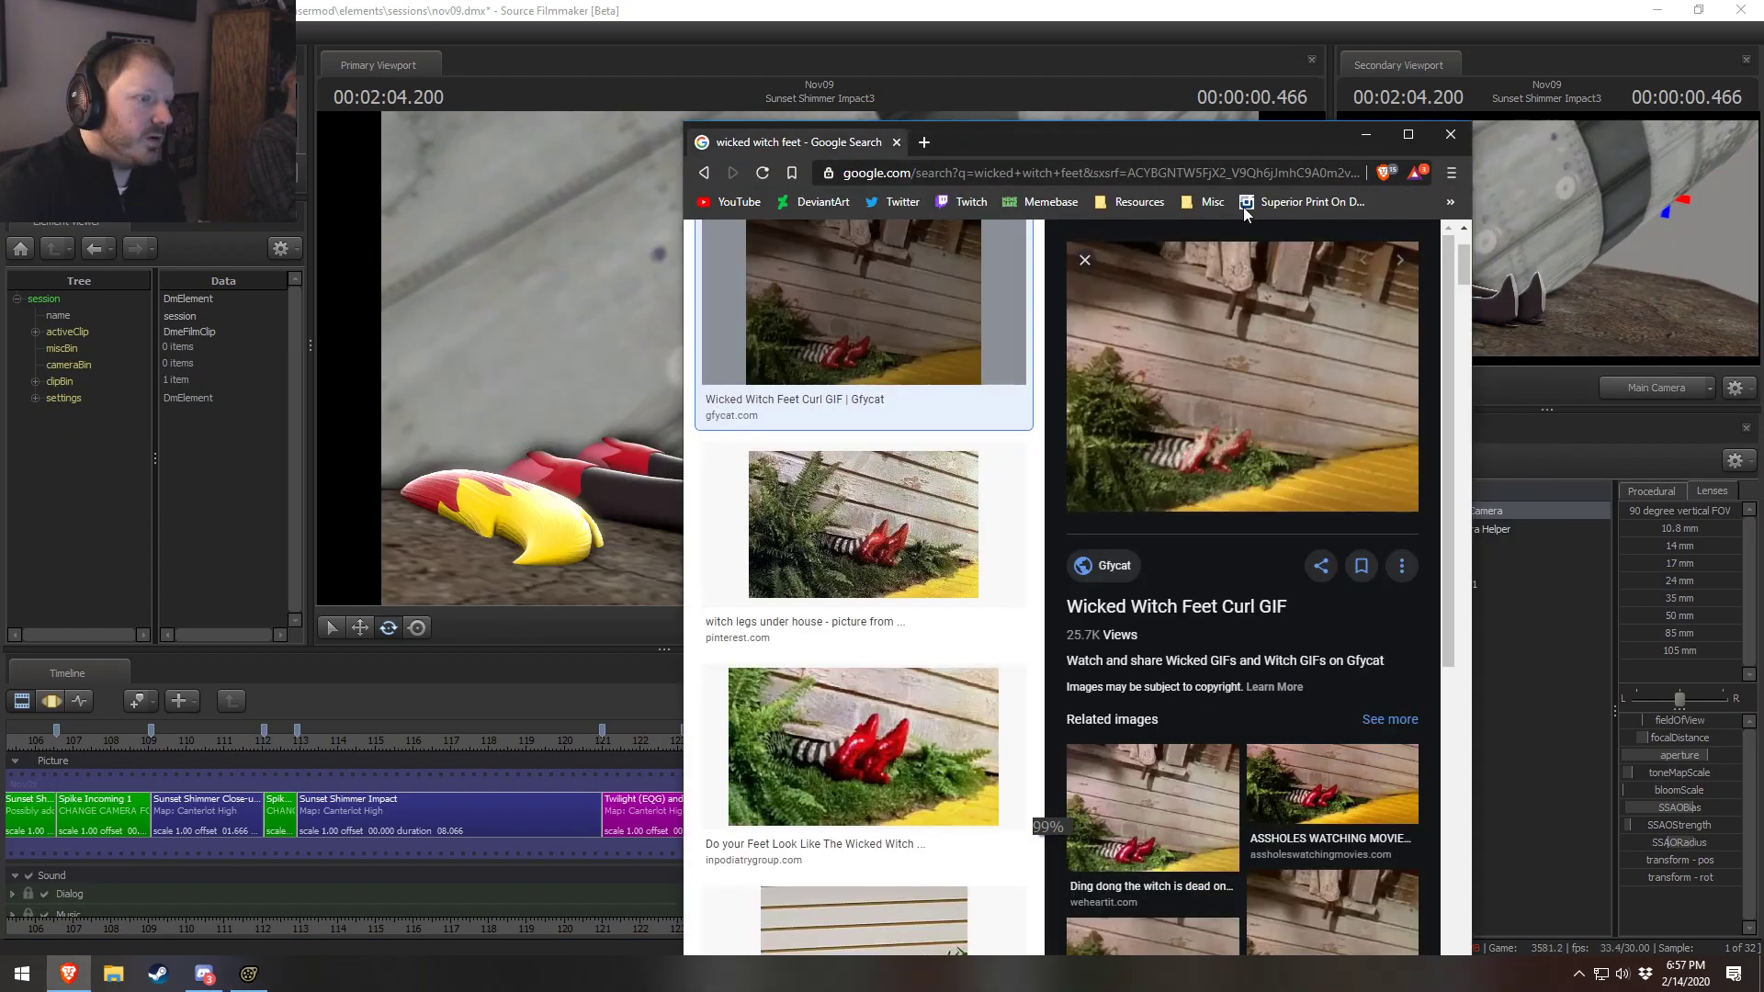
{"action": "left_click", "coordinate": [1450, 135]}
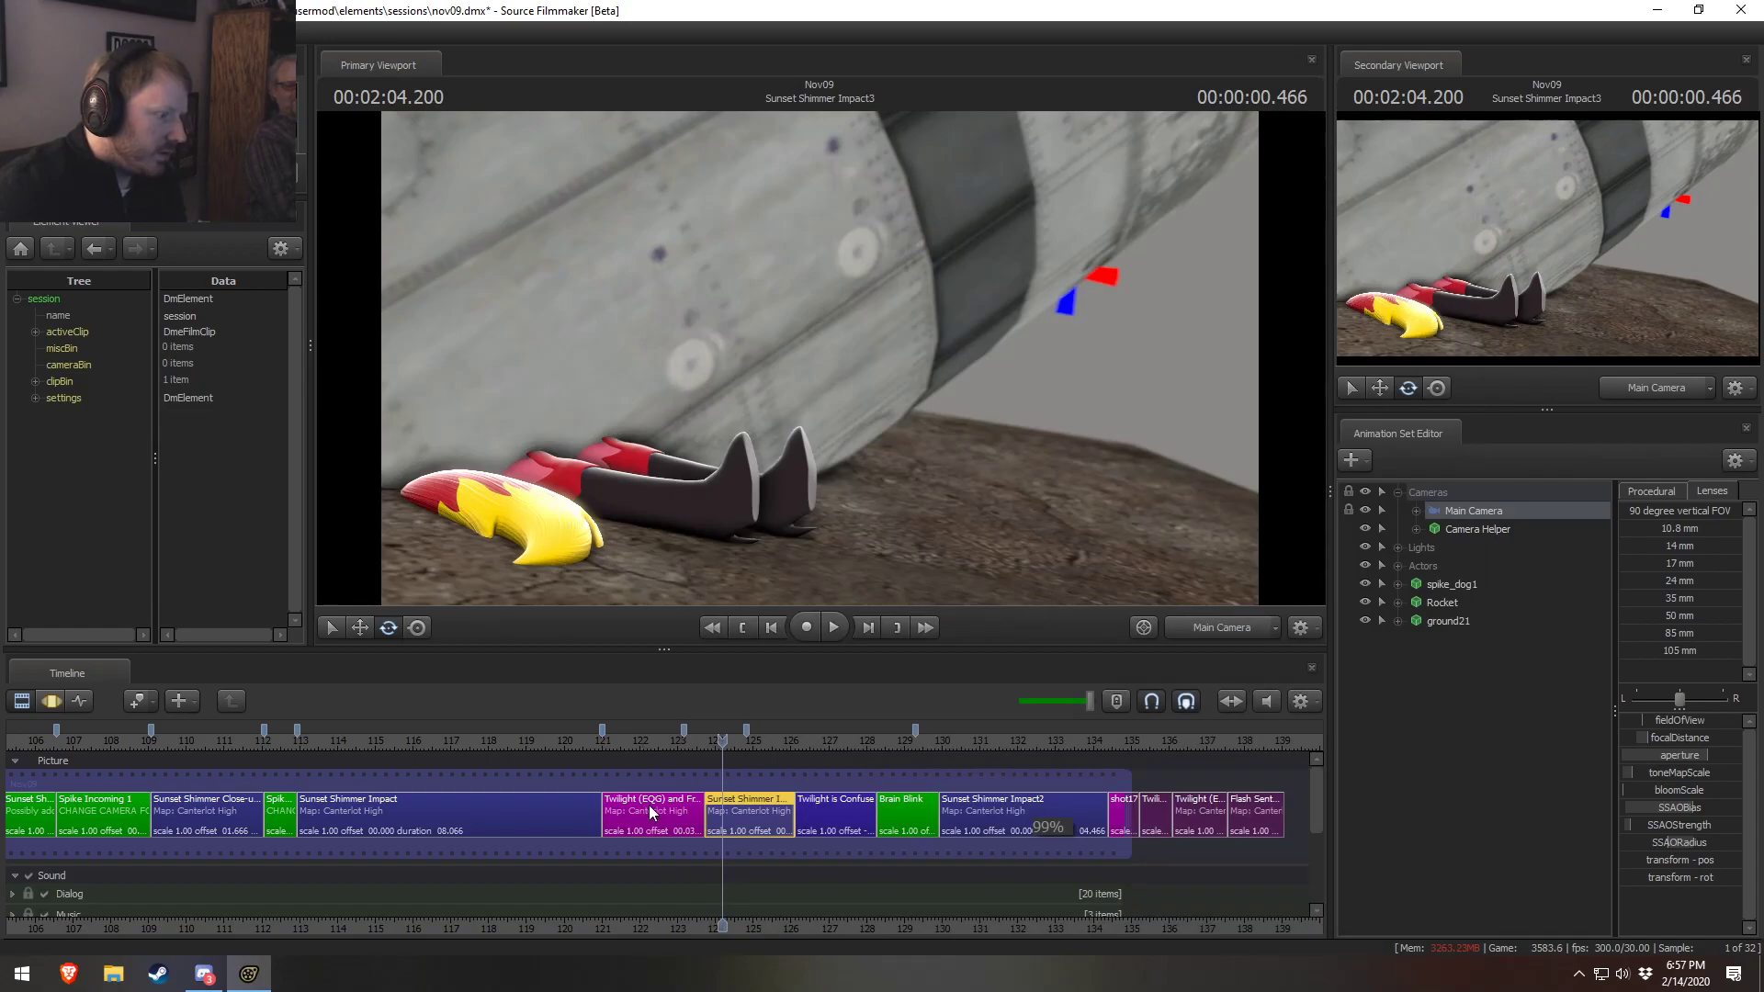
Set the Twilight (EQG) and Friends2 clip color to red with RGB values 150, 0, 0
{"action": "left_click", "coordinate": [649, 813]}
{"action": "left_click_drag", "start_coordinate": [609, 743], "coordinate": [625, 744]}
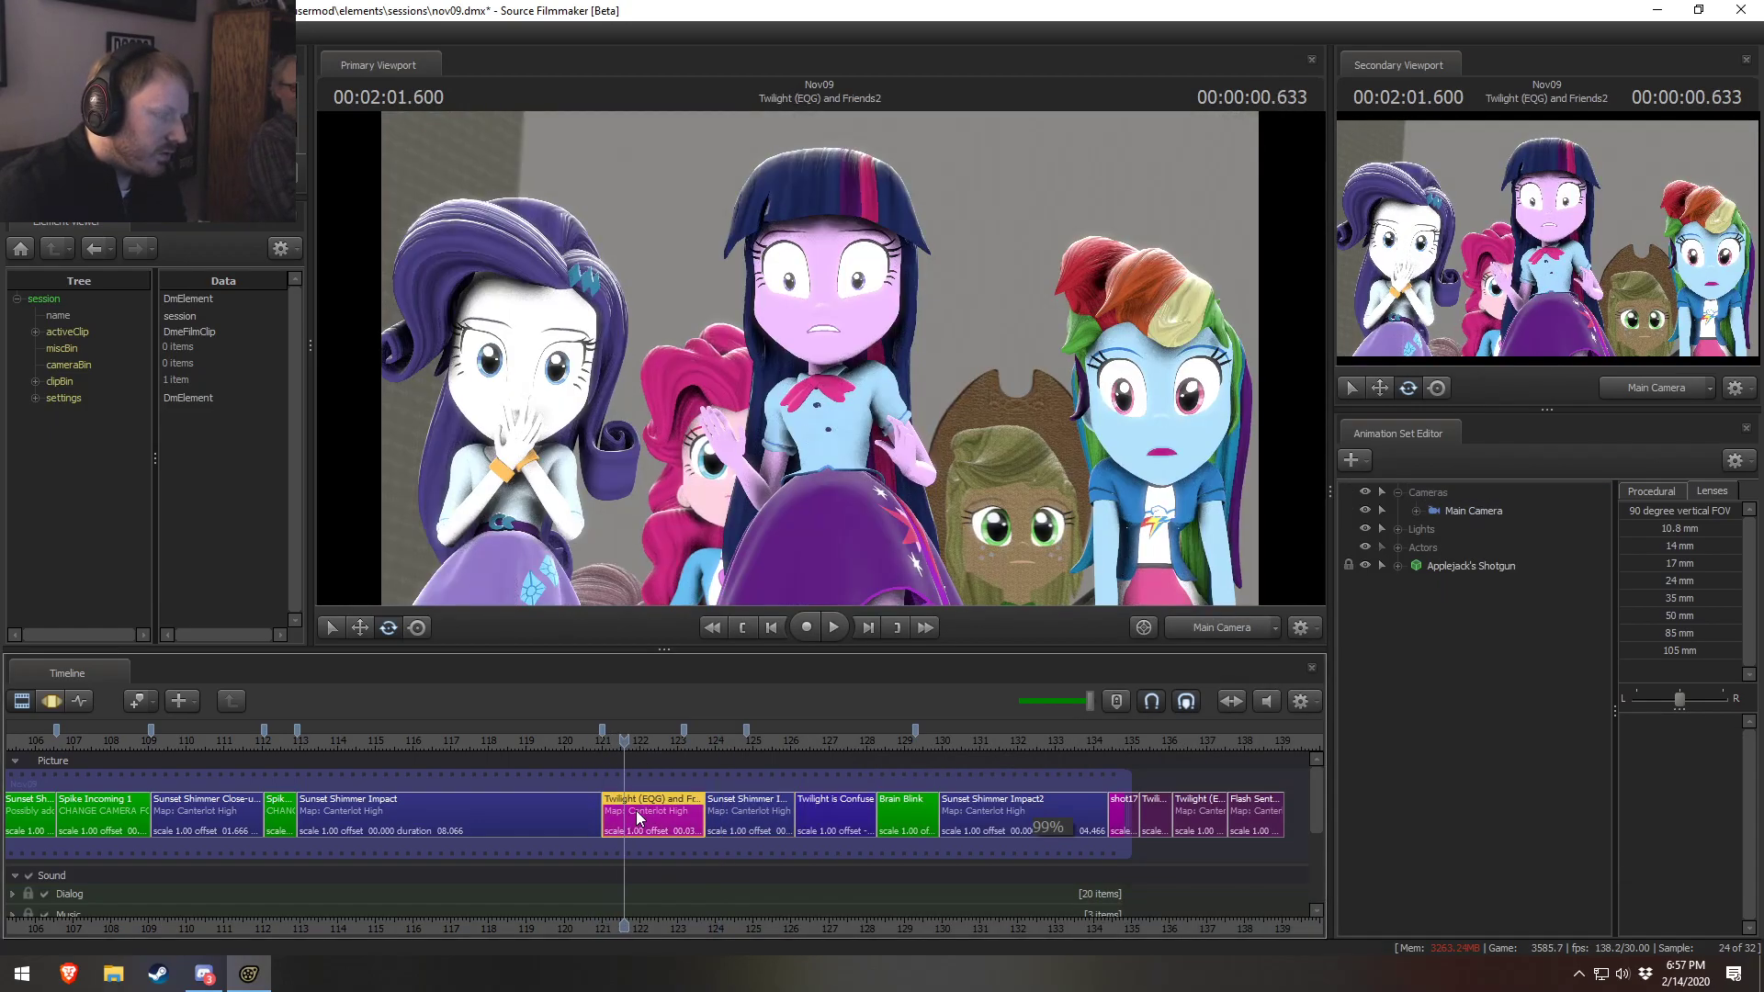
{"action": "right_click", "coordinate": [641, 816]}
{"action": "mouse_move", "coordinate": [677, 579]}
{"action": "left_click", "coordinate": [884, 603]}
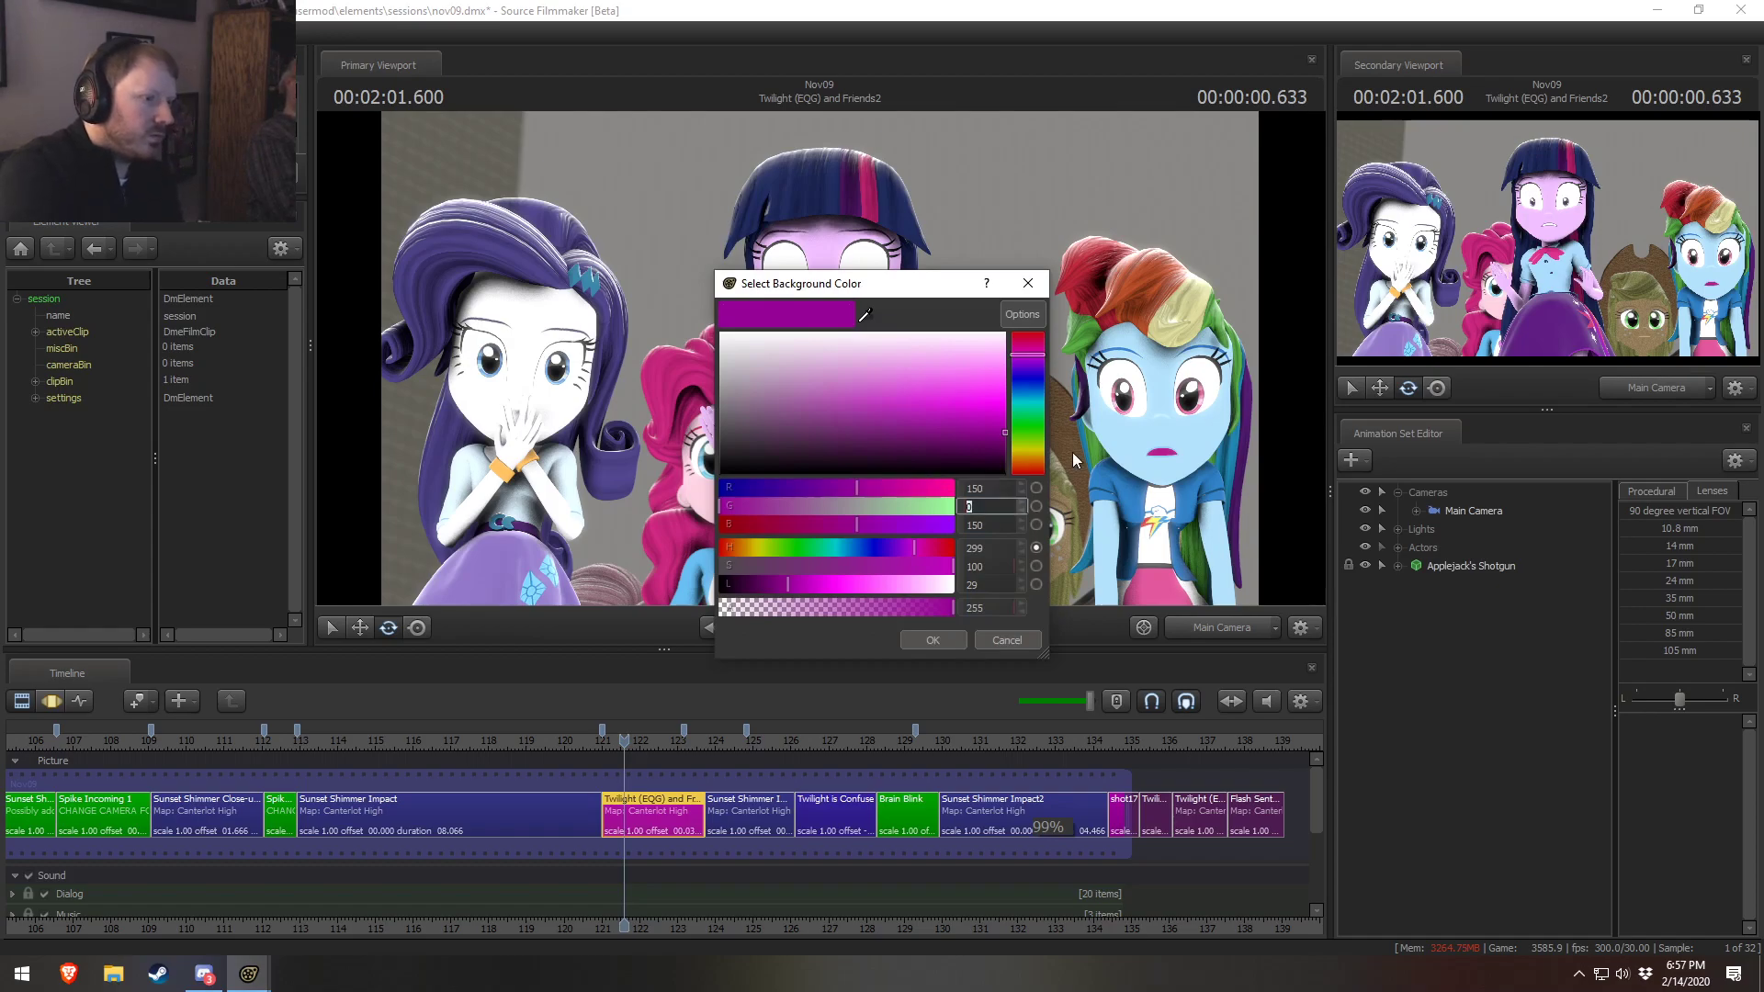
{"action": "key", "text": "Tab"}
{"action": "type", "text": "0"}
{"action": "key", "text": "Return"}
Set the Sunset Shimmer Impact3 clip color to red, matching the Twilight (EQG) and Friends2 clip
{"action": "left_click_drag", "start_coordinate": [528, 738], "coordinate": [750, 819]}
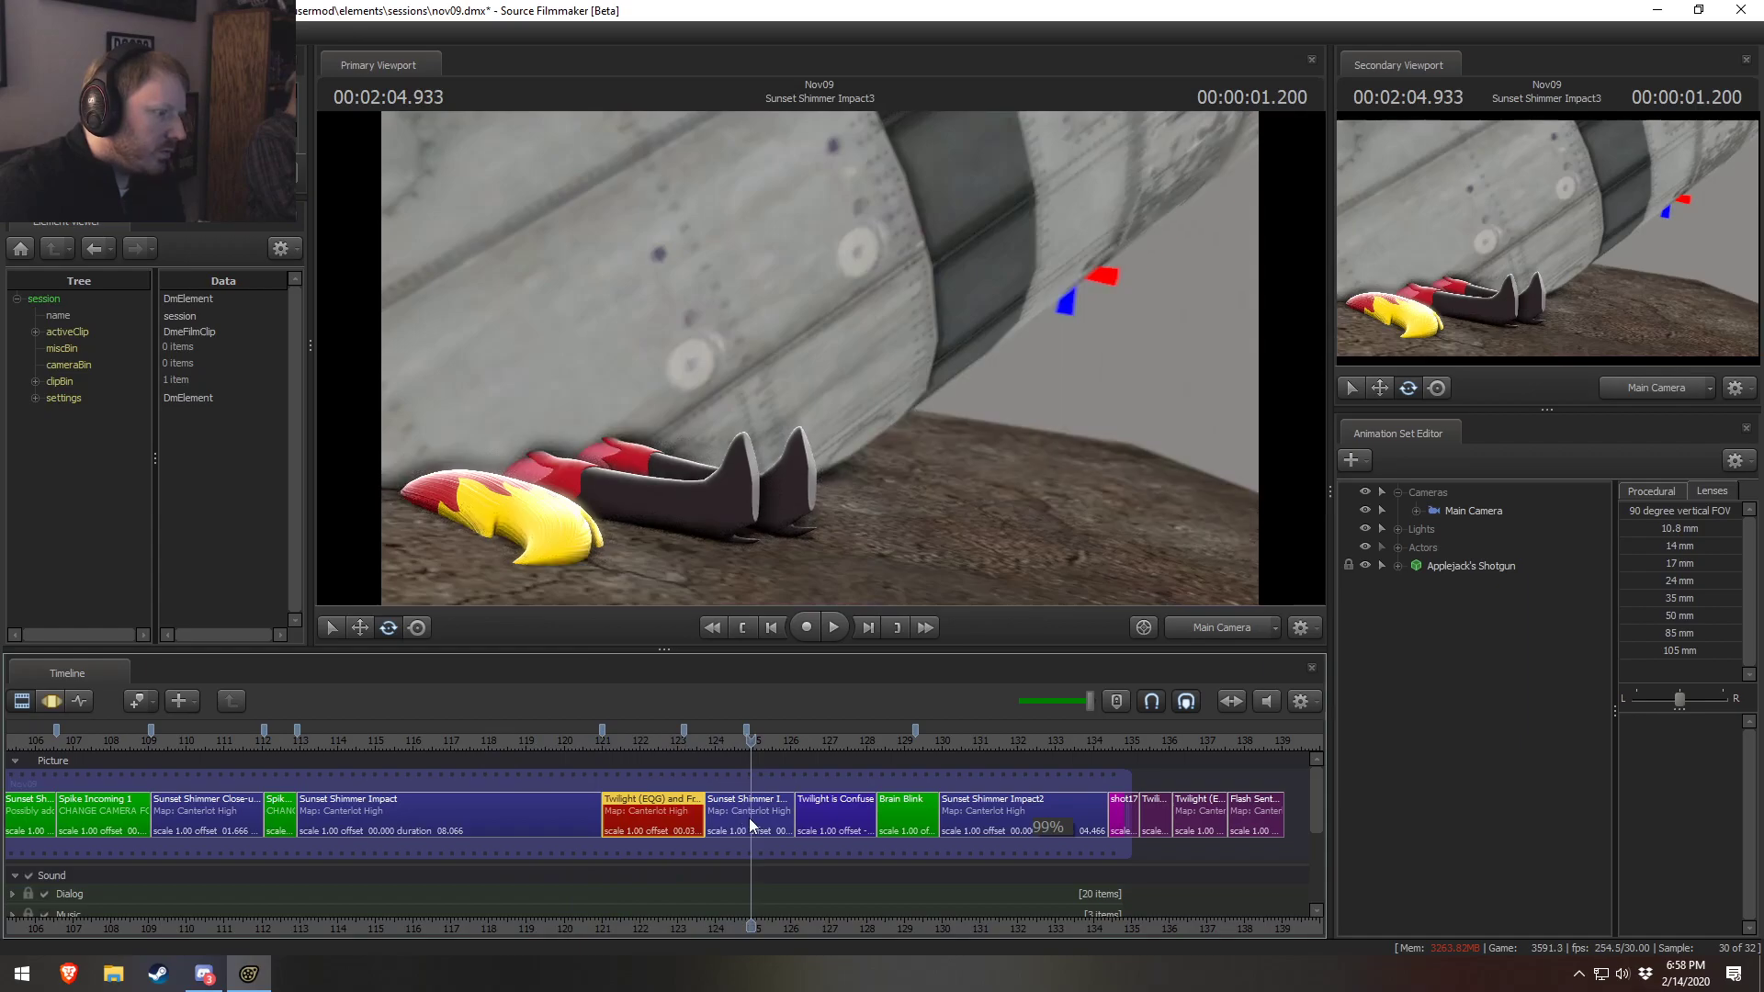
{"action": "left_click", "coordinate": [750, 825]}
{"action": "left_click_drag", "start_coordinate": [644, 740], "coordinate": [679, 773]}
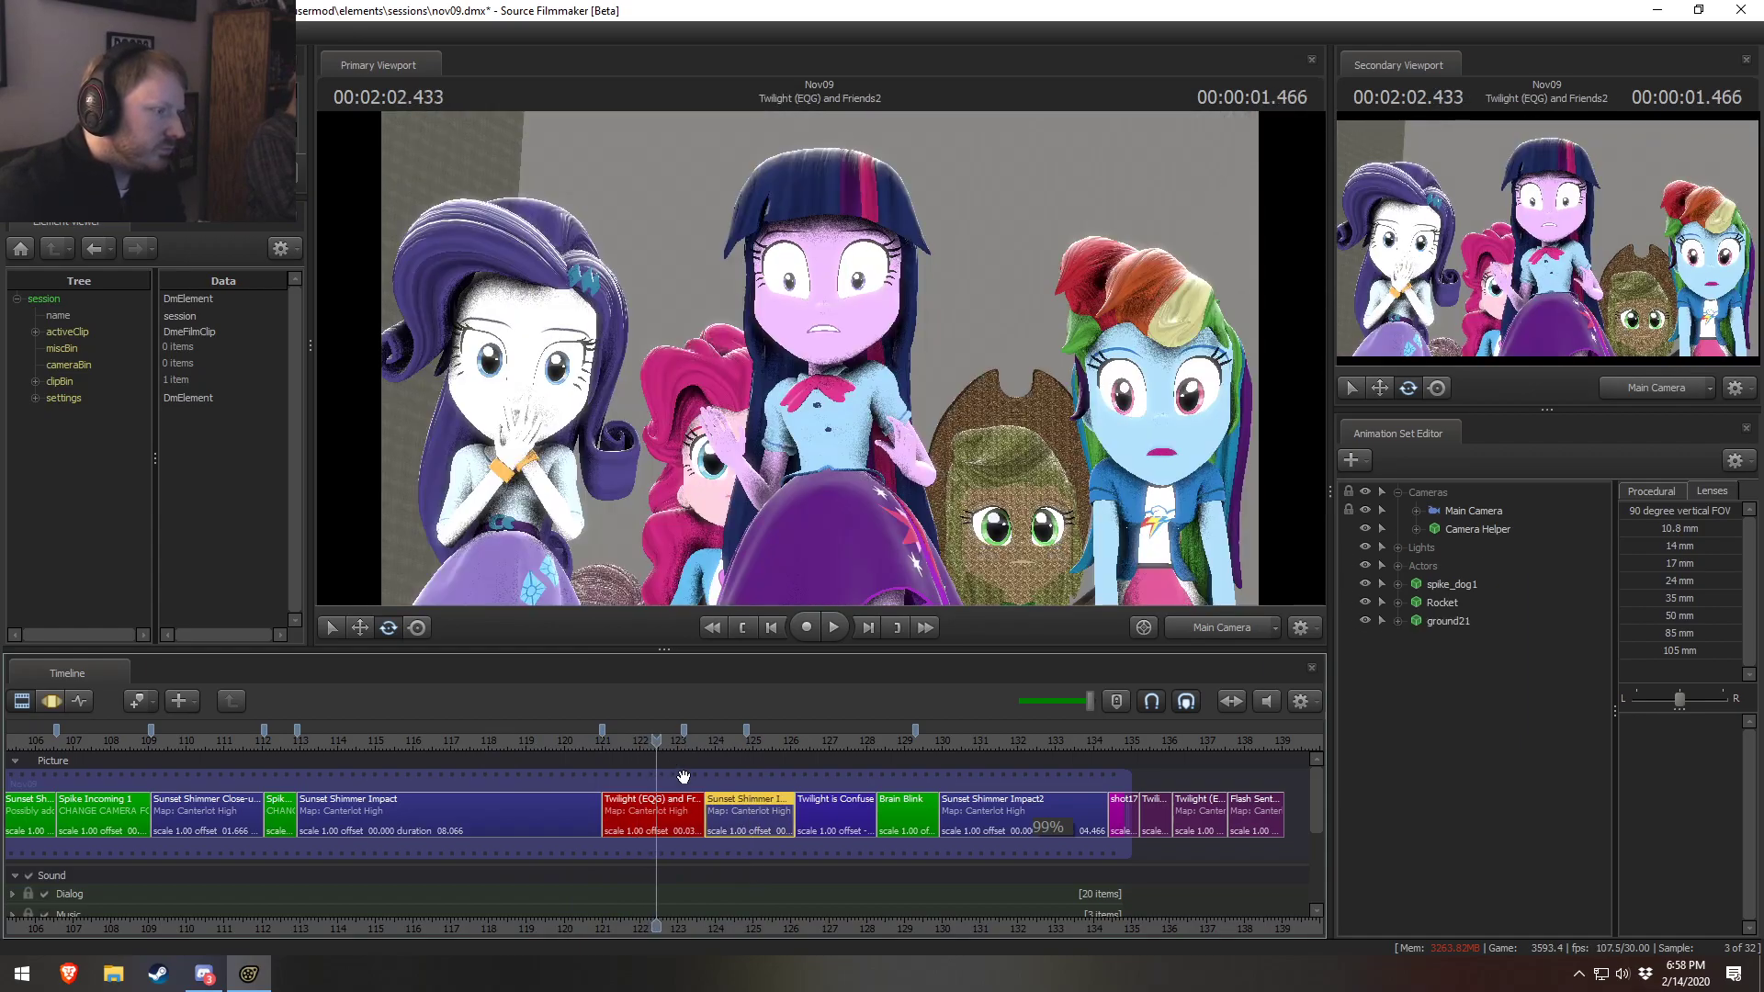
{"action": "left_click", "coordinate": [721, 741]}
{"action": "right_click", "coordinate": [740, 810]}
{"action": "mouse_move", "coordinate": [840, 575]}
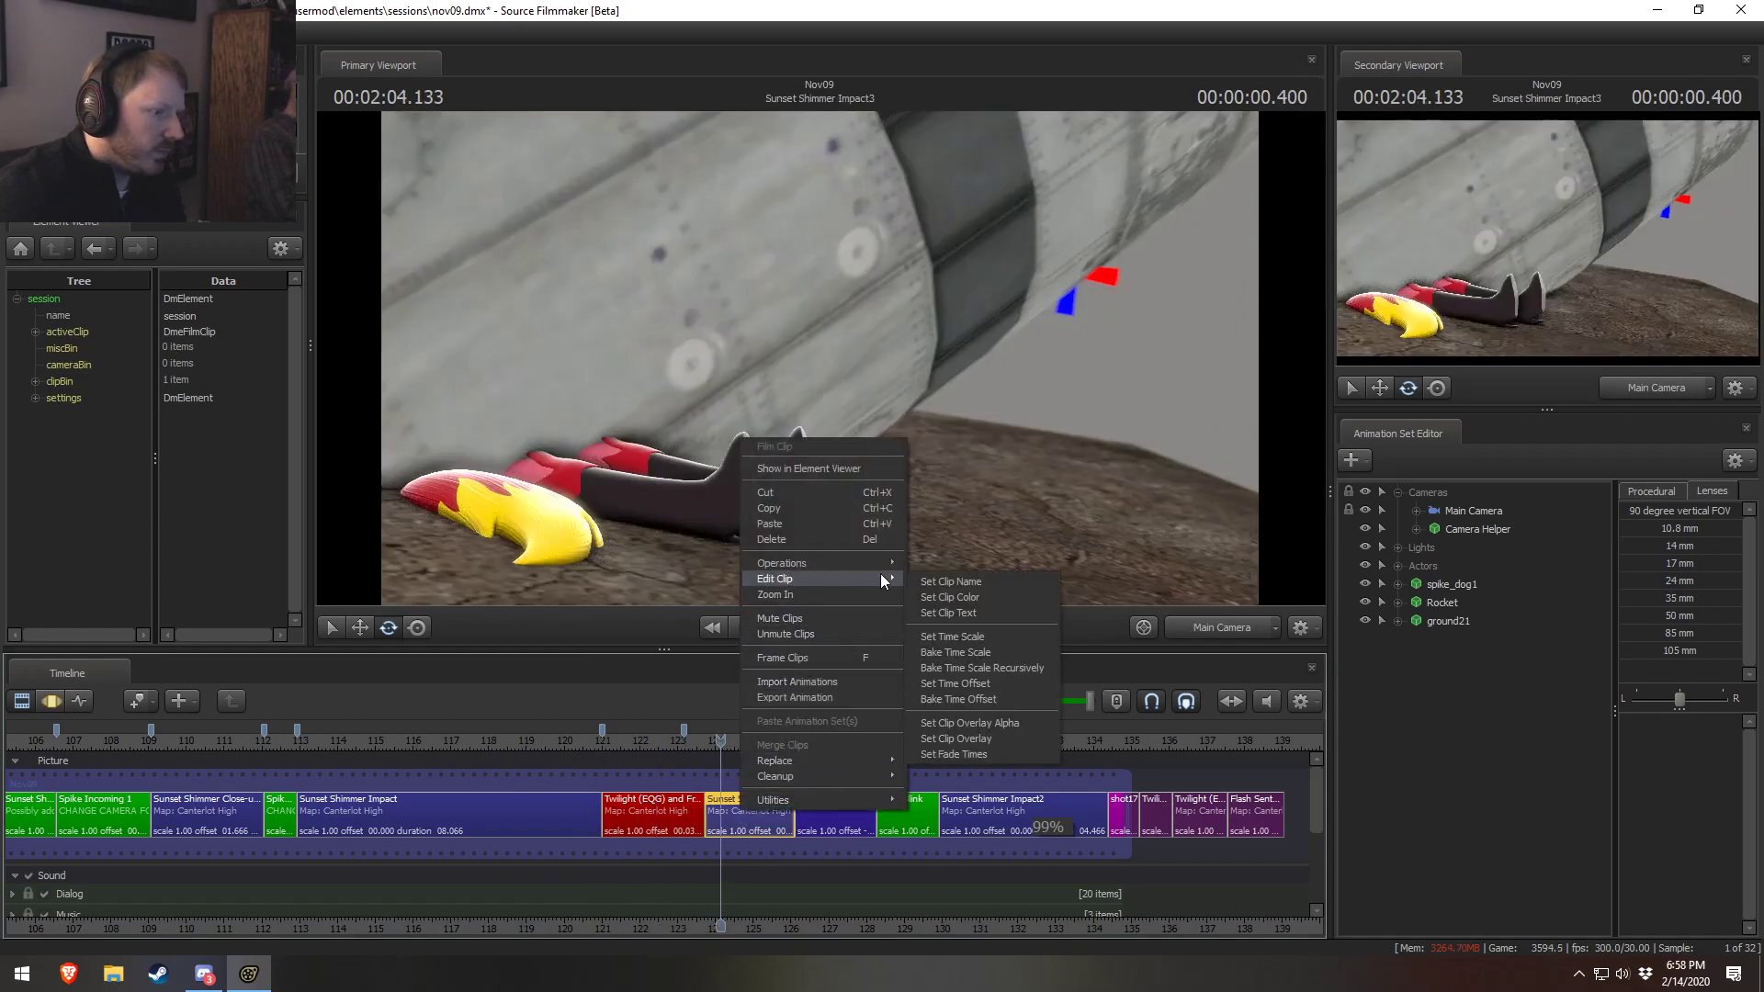
{"action": "left_click", "coordinate": [948, 596]}
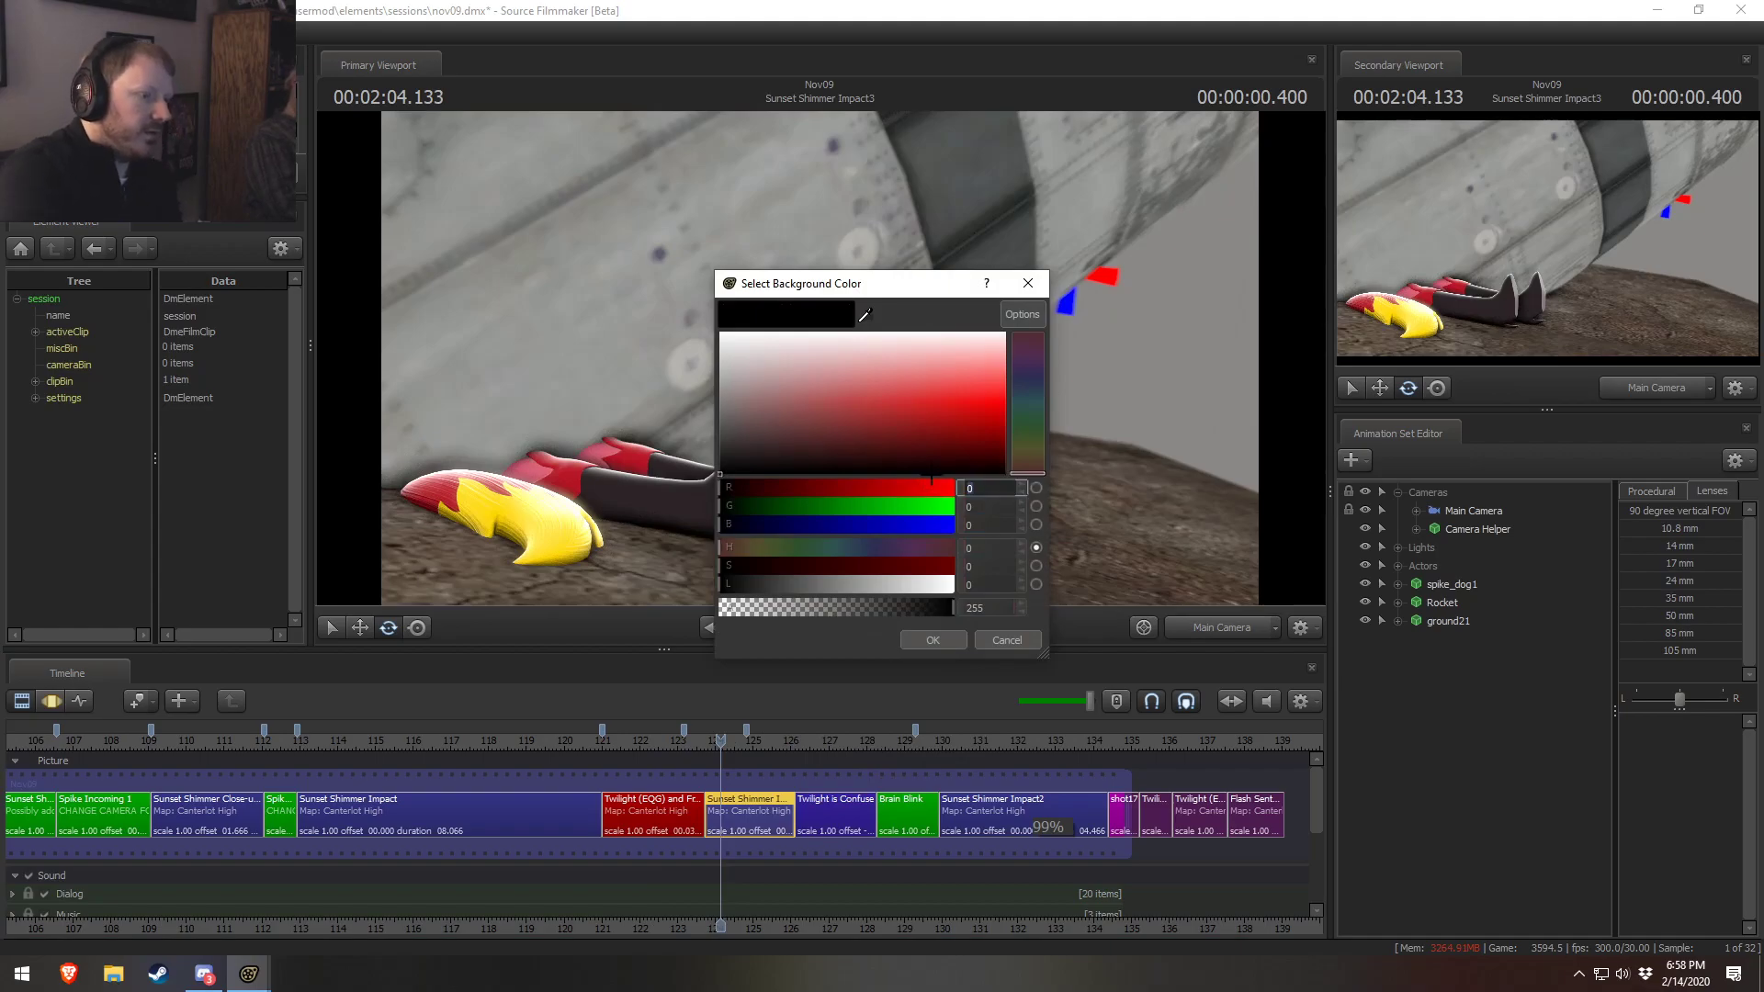
{"action": "key", "text": "BackSpace"}
{"action": "key", "text": "BackSpace"}
{"action": "key", "text": "Return"}
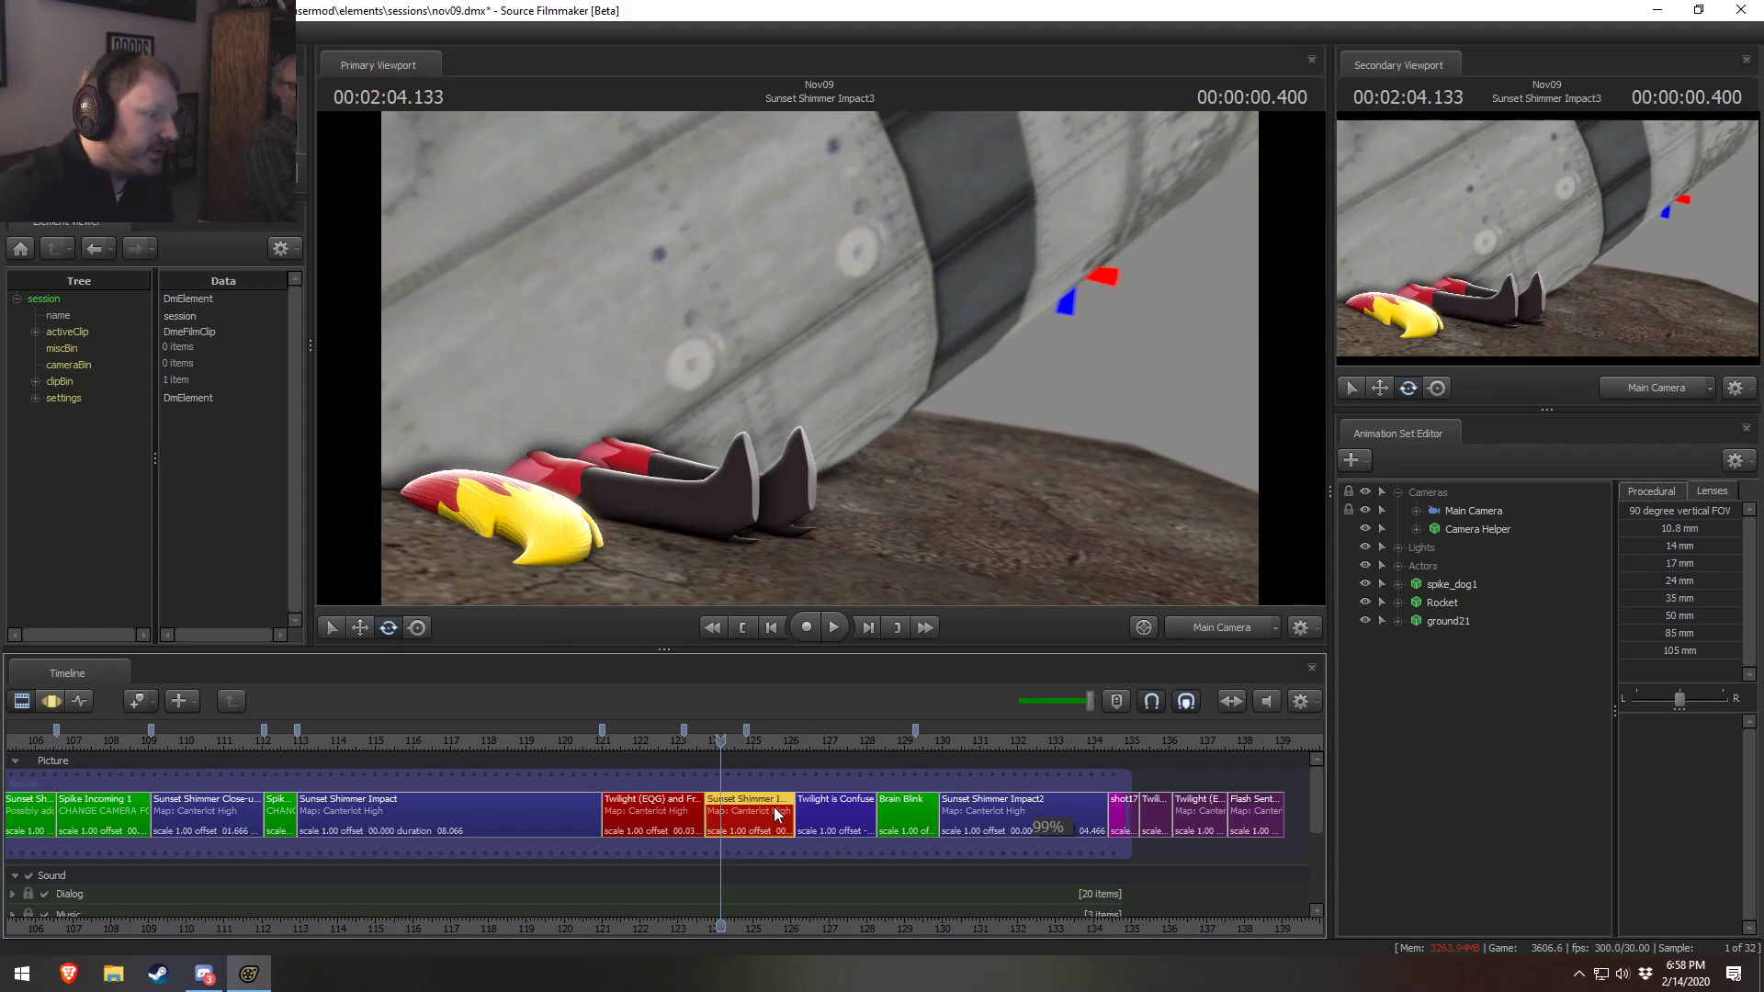
Scrub and play the timeline from Twilight (EQG) and Friends2 through Sunset Shimmer Impact3 to the start of Twilight is Confuse
{"action": "left_click_drag", "start_coordinate": [725, 739], "coordinate": [724, 741]}
{"action": "scroll", "coordinate": [616, 771], "scroll_direction": "down", "scroll_amount": 2}
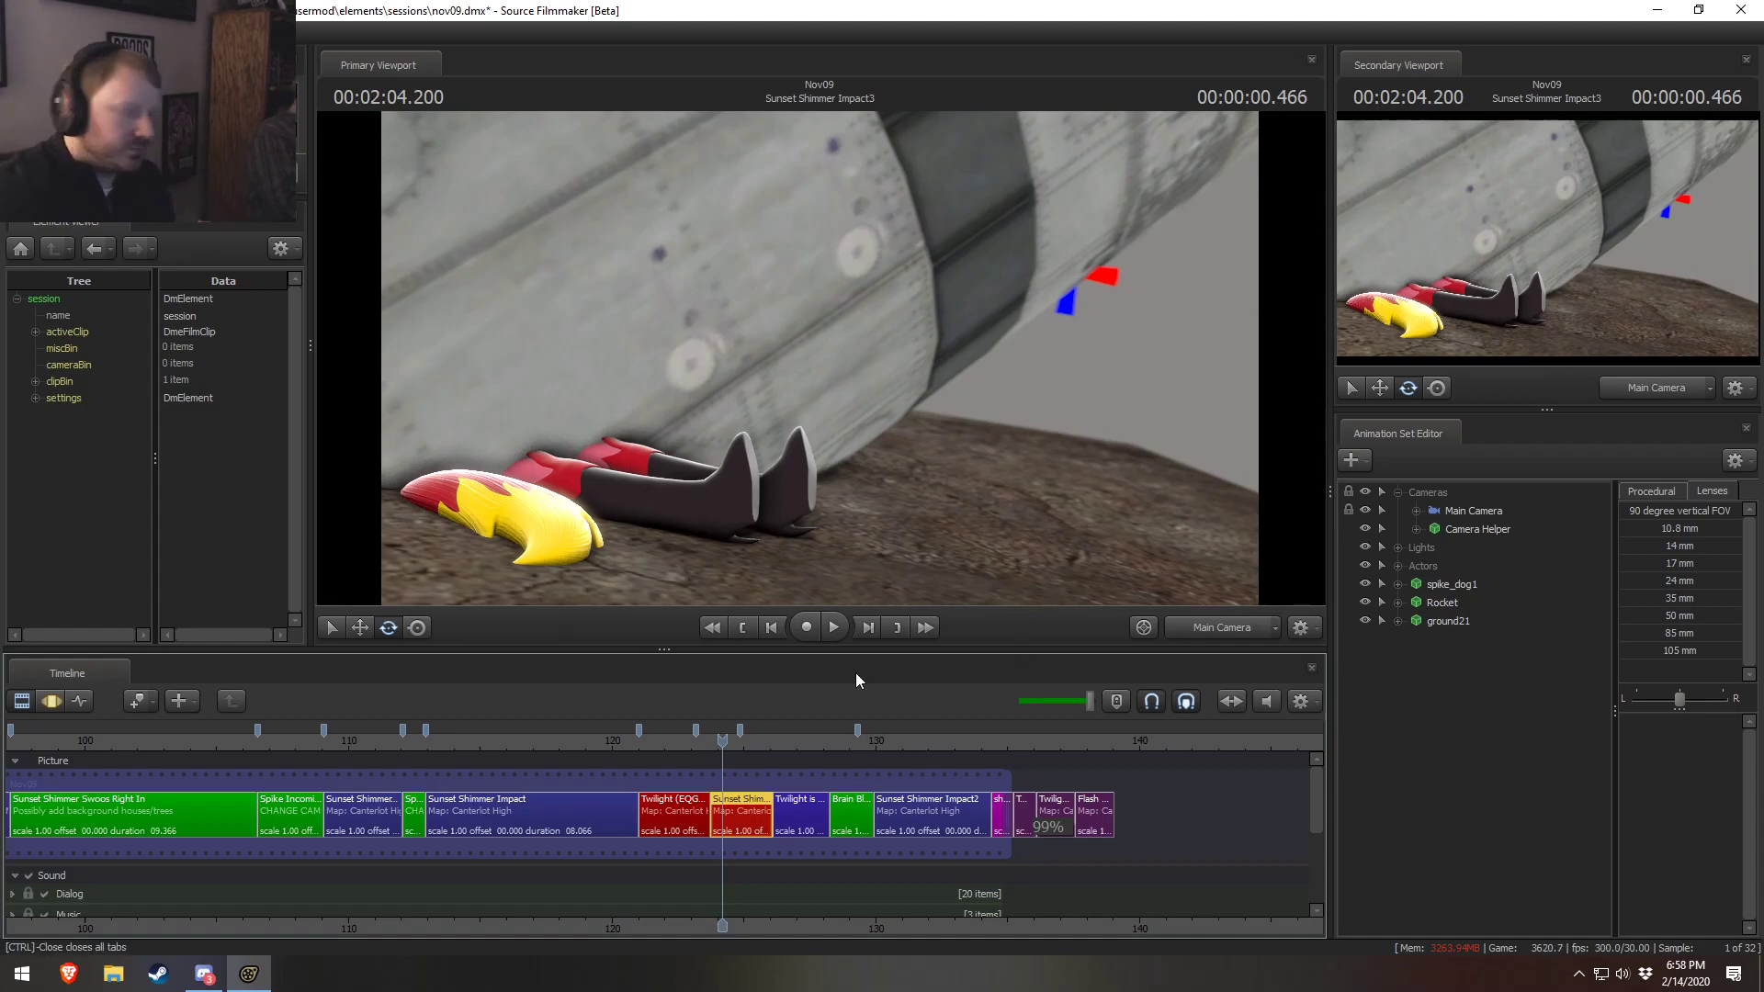
{"action": "left_click", "coordinate": [653, 742]}
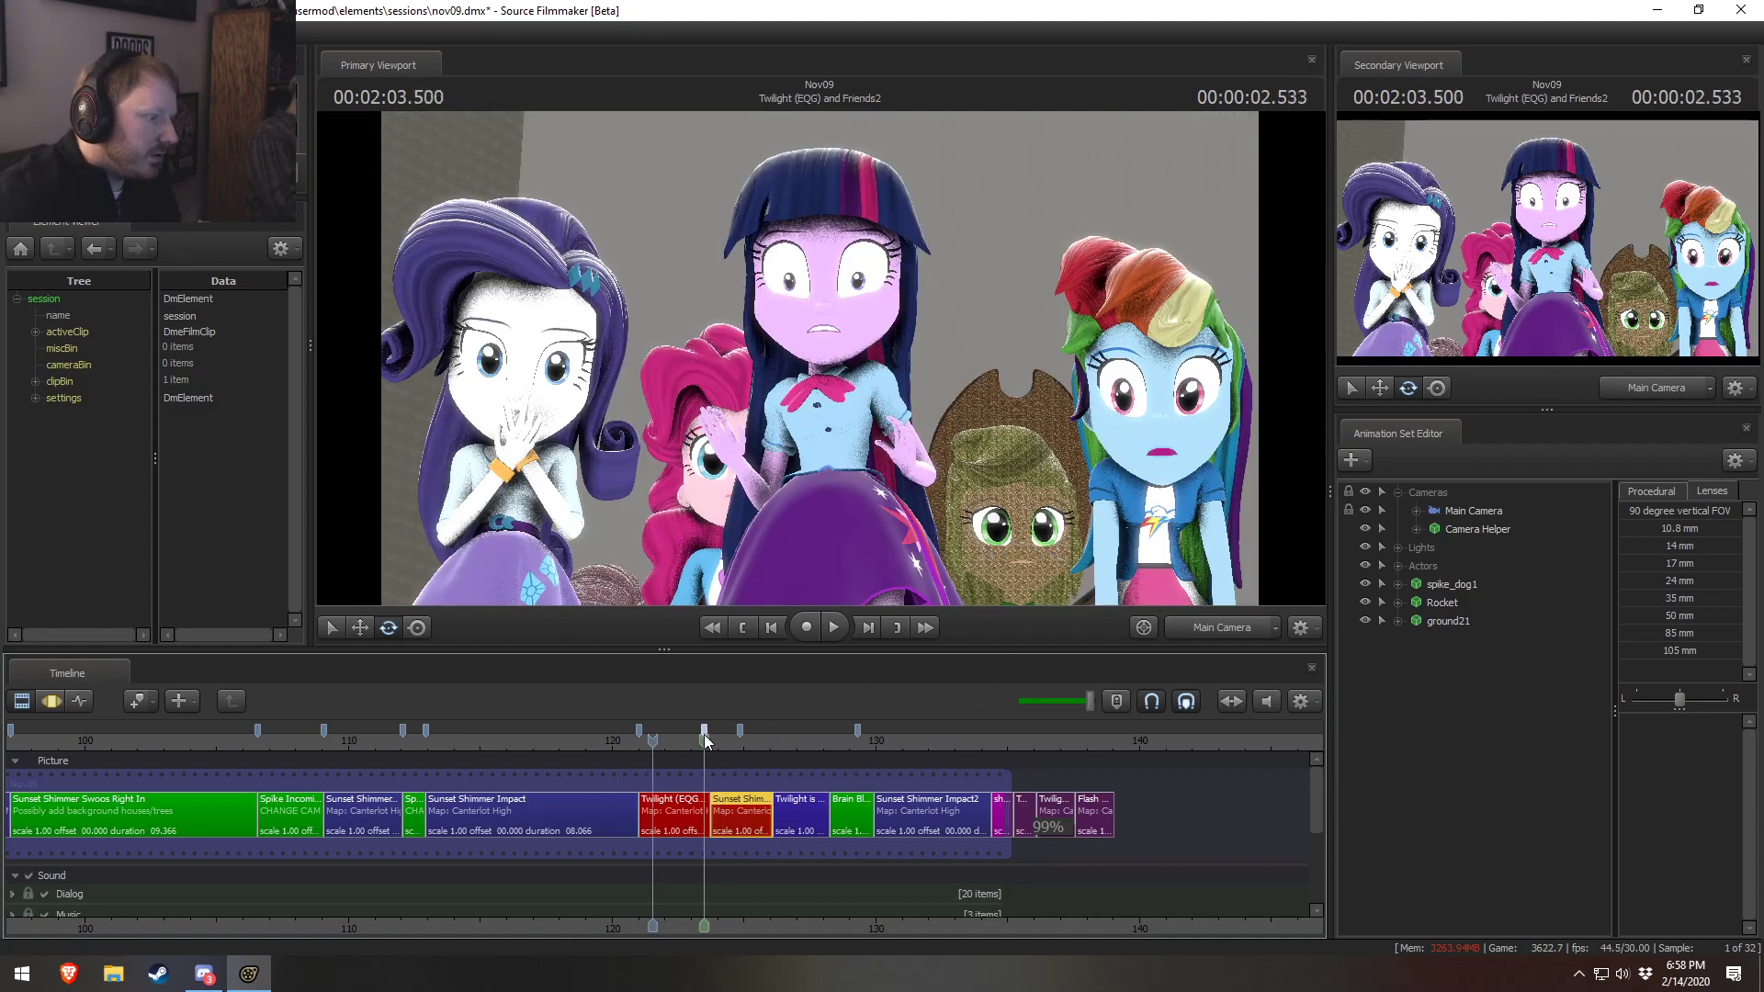
{"action": "scroll", "coordinate": [735, 744], "scroll_direction": "up", "scroll_amount": 4}
{"action": "left_click", "coordinate": [770, 738]}
{"action": "left_click_drag", "start_coordinate": [770, 737], "coordinate": [898, 766]}
{"action": "left_click", "coordinate": [834, 742]}
{"action": "key", "text": "space"}
{"action": "key", "text": "space"}
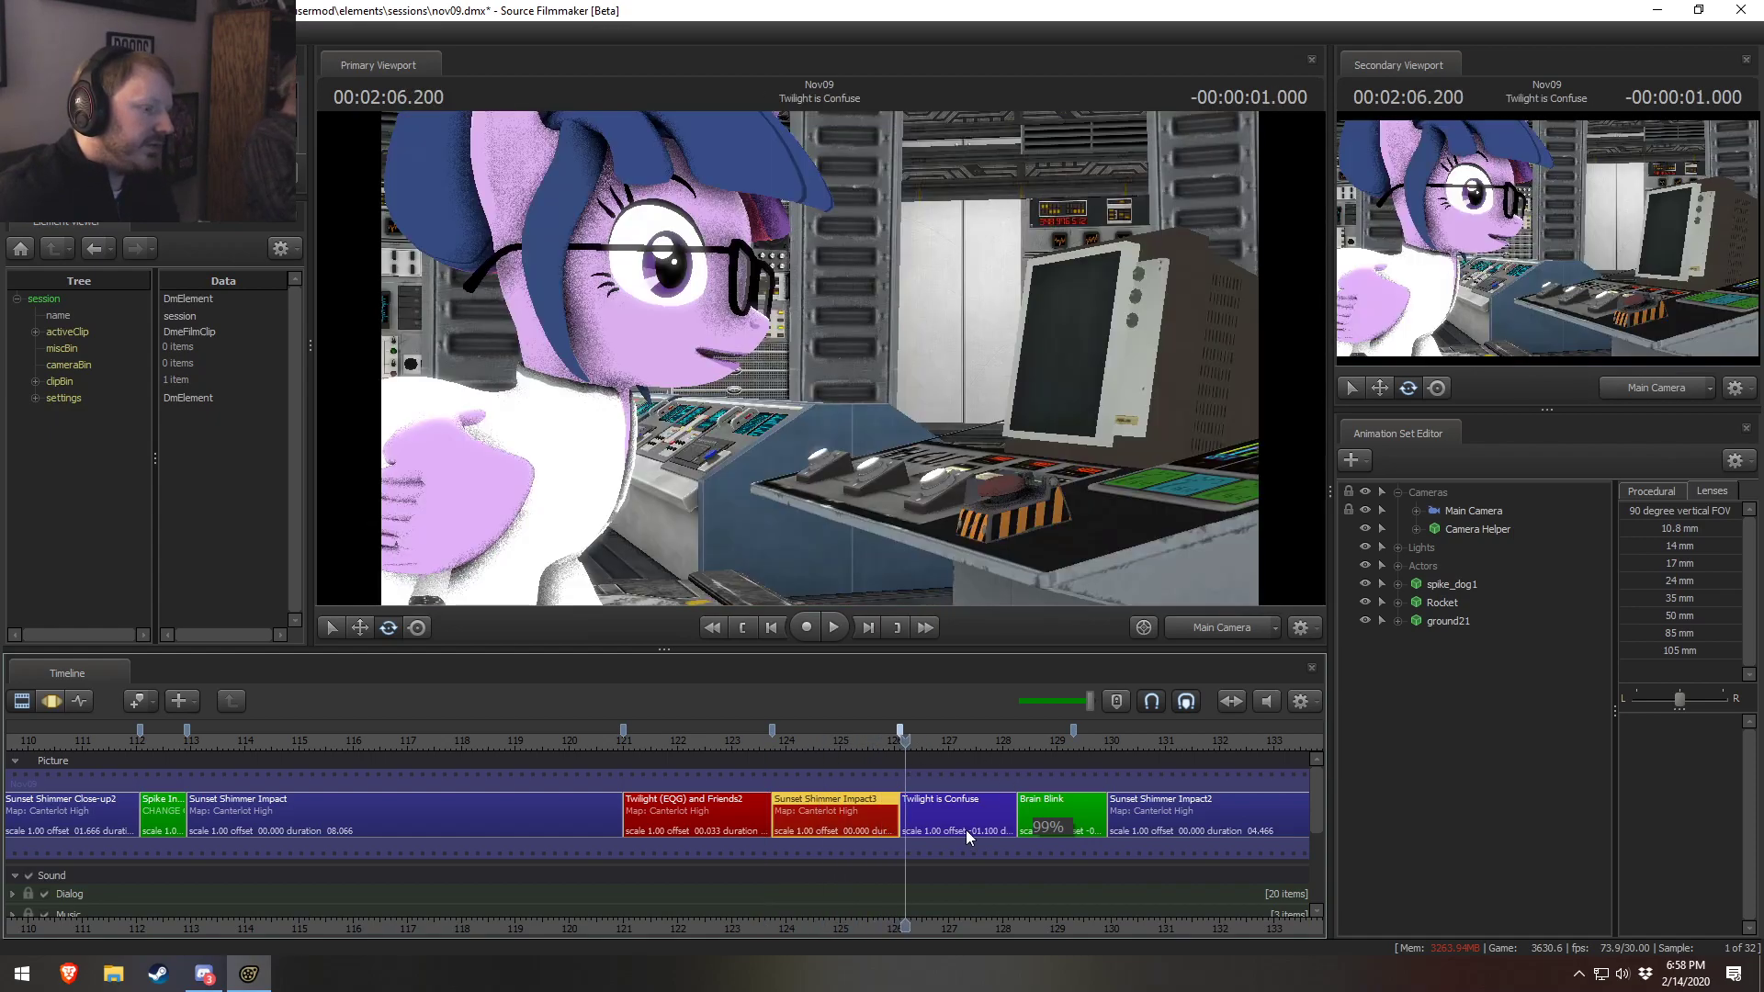
Select the Twilight is Confuse shot, examine the monitor up close with the Work Camera and return to Main Camera
{"action": "left_click", "coordinate": [967, 830]}
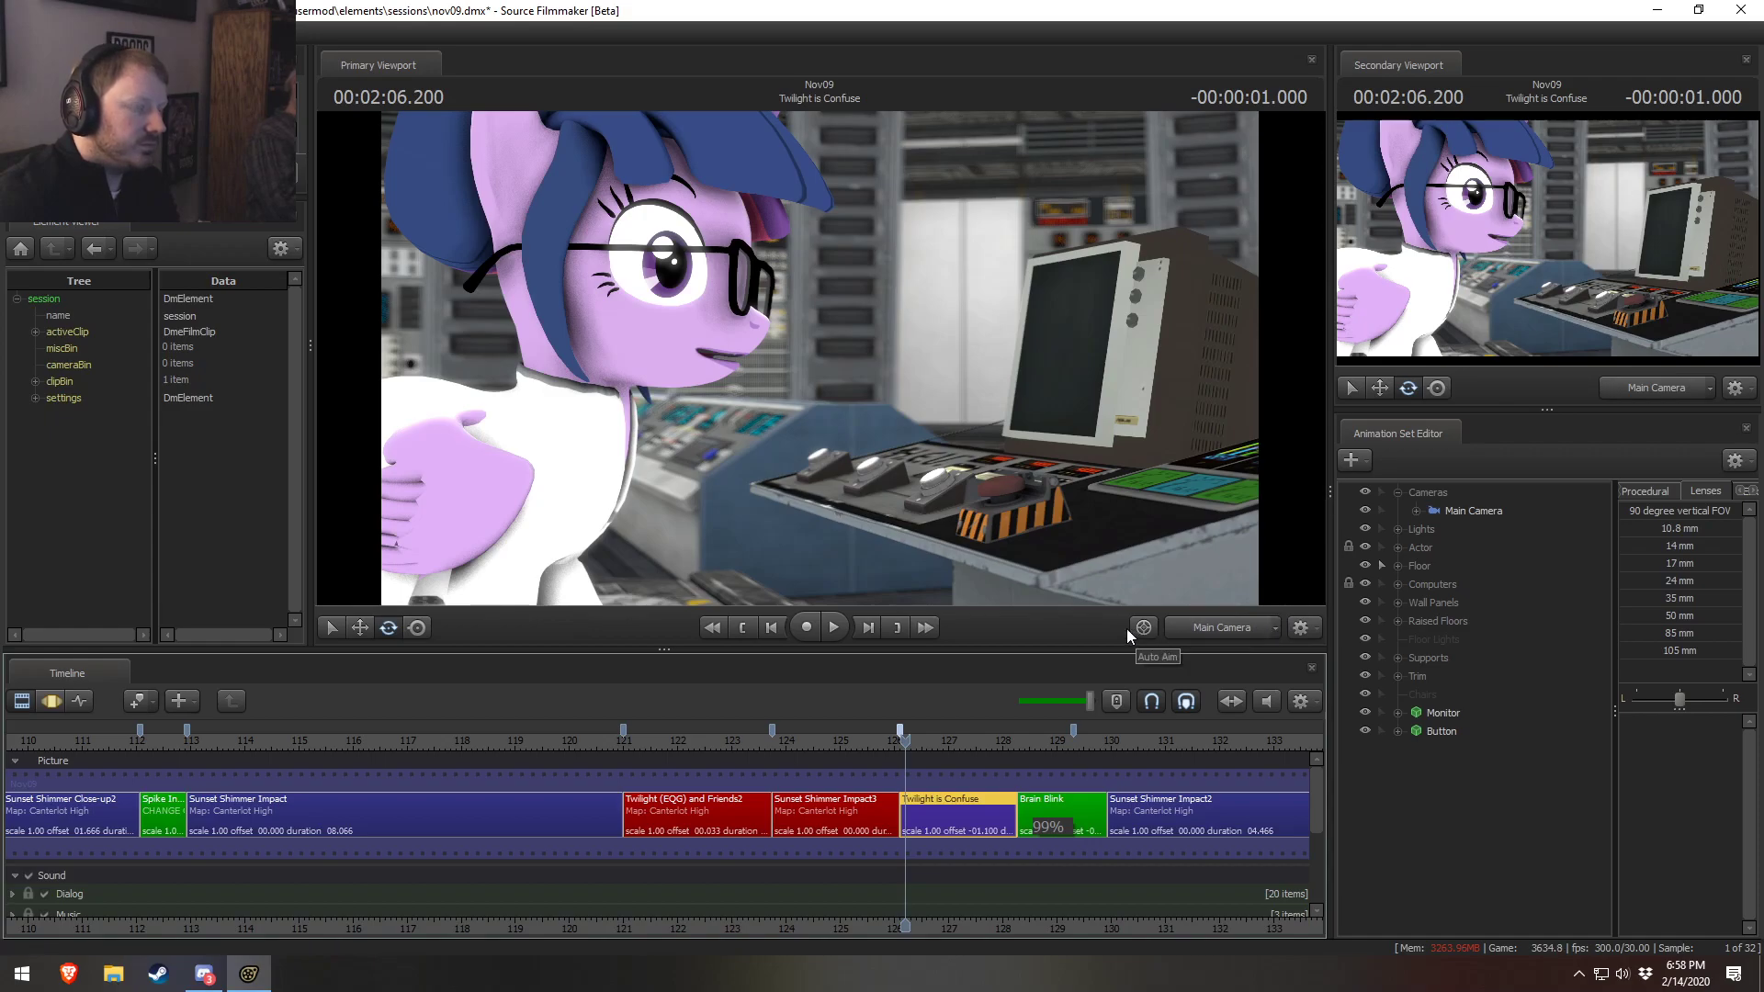
{"action": "key", "text": "w"}
{"action": "left_click_drag", "start_coordinate": [1117, 603], "coordinate": [1301, 602]}
{"action": "key", "text": "w"}
{"action": "key", "text": "s"}
{"action": "key", "text": "w"}
{"action": "left_click_drag", "start_coordinate": [820, 358], "coordinate": [809, 362]}
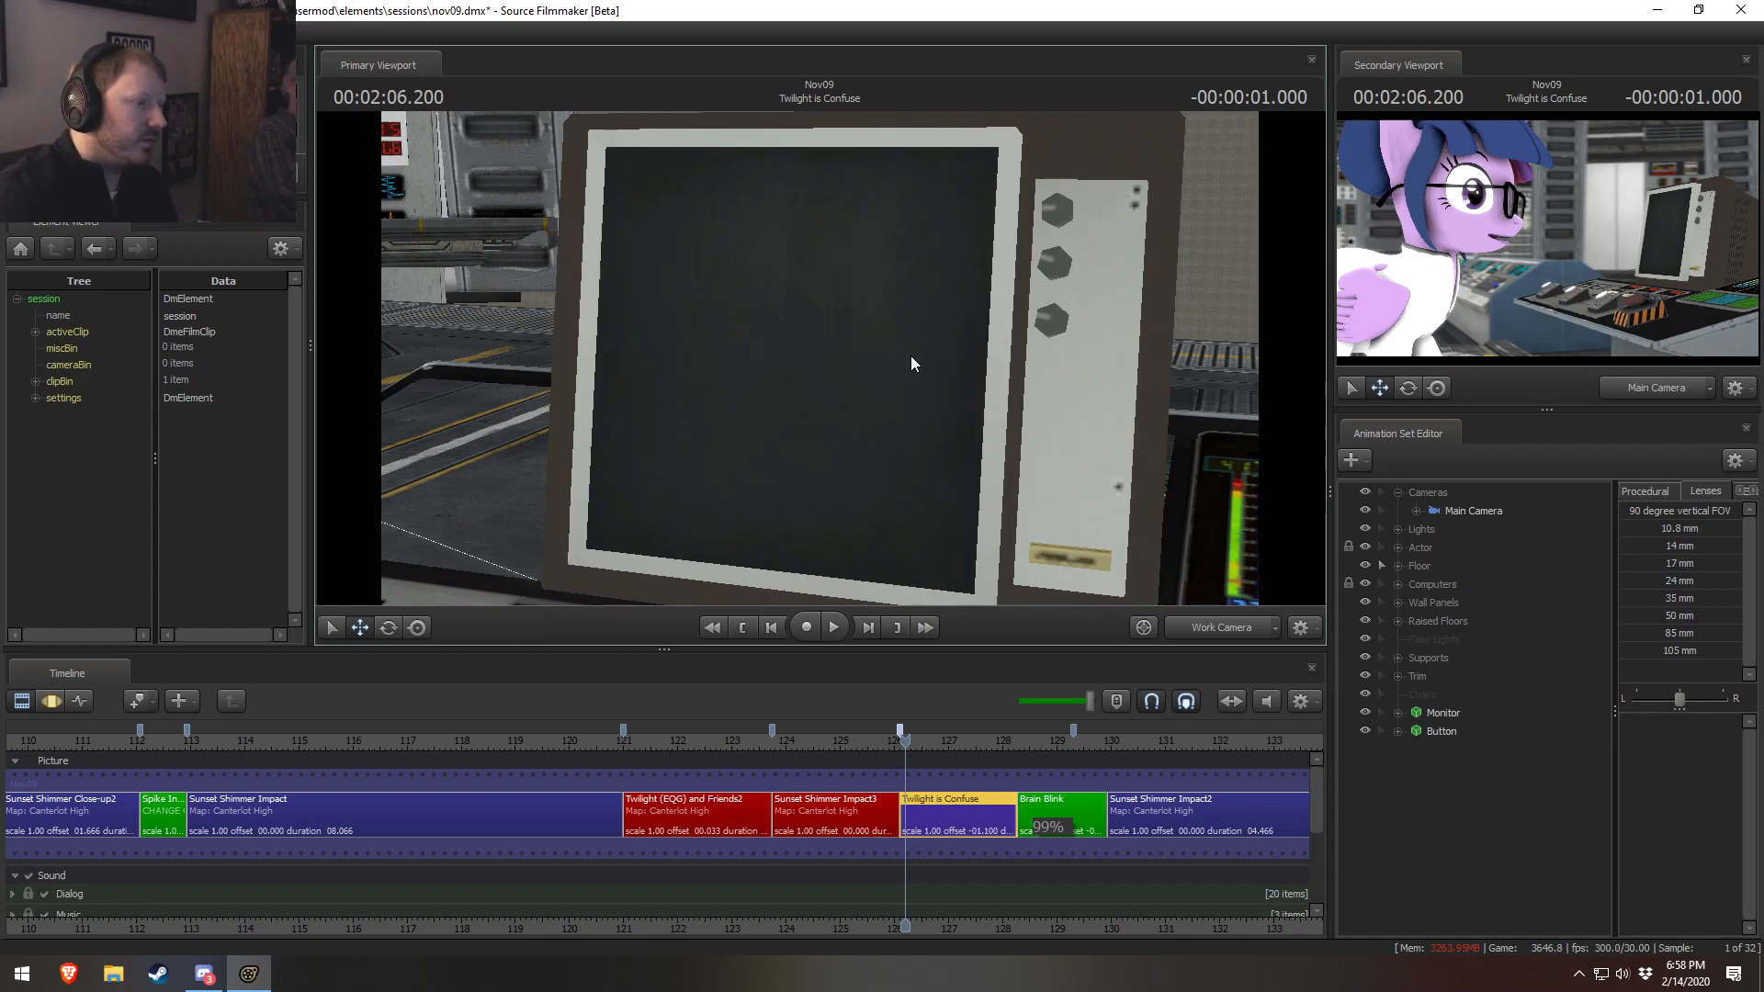
{"action": "scroll", "coordinate": [1185, 726], "scroll_direction": "up", "scroll_amount": 2}
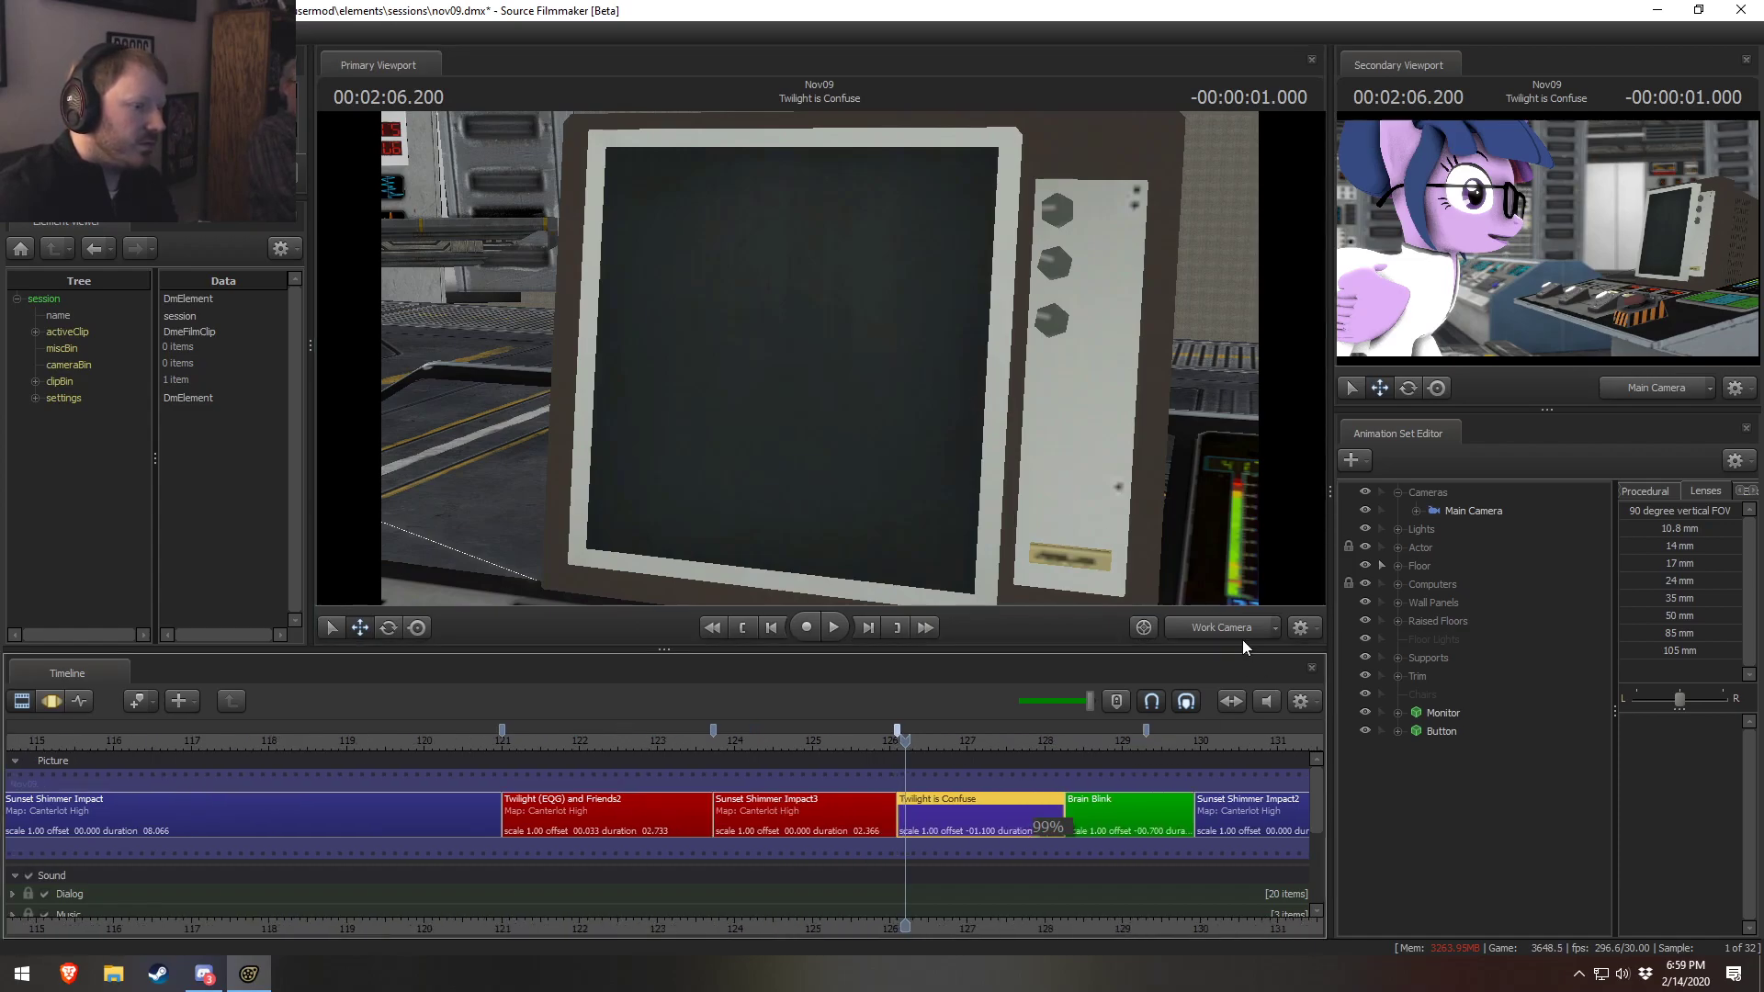
{"action": "left_click", "coordinate": [1239, 630]}
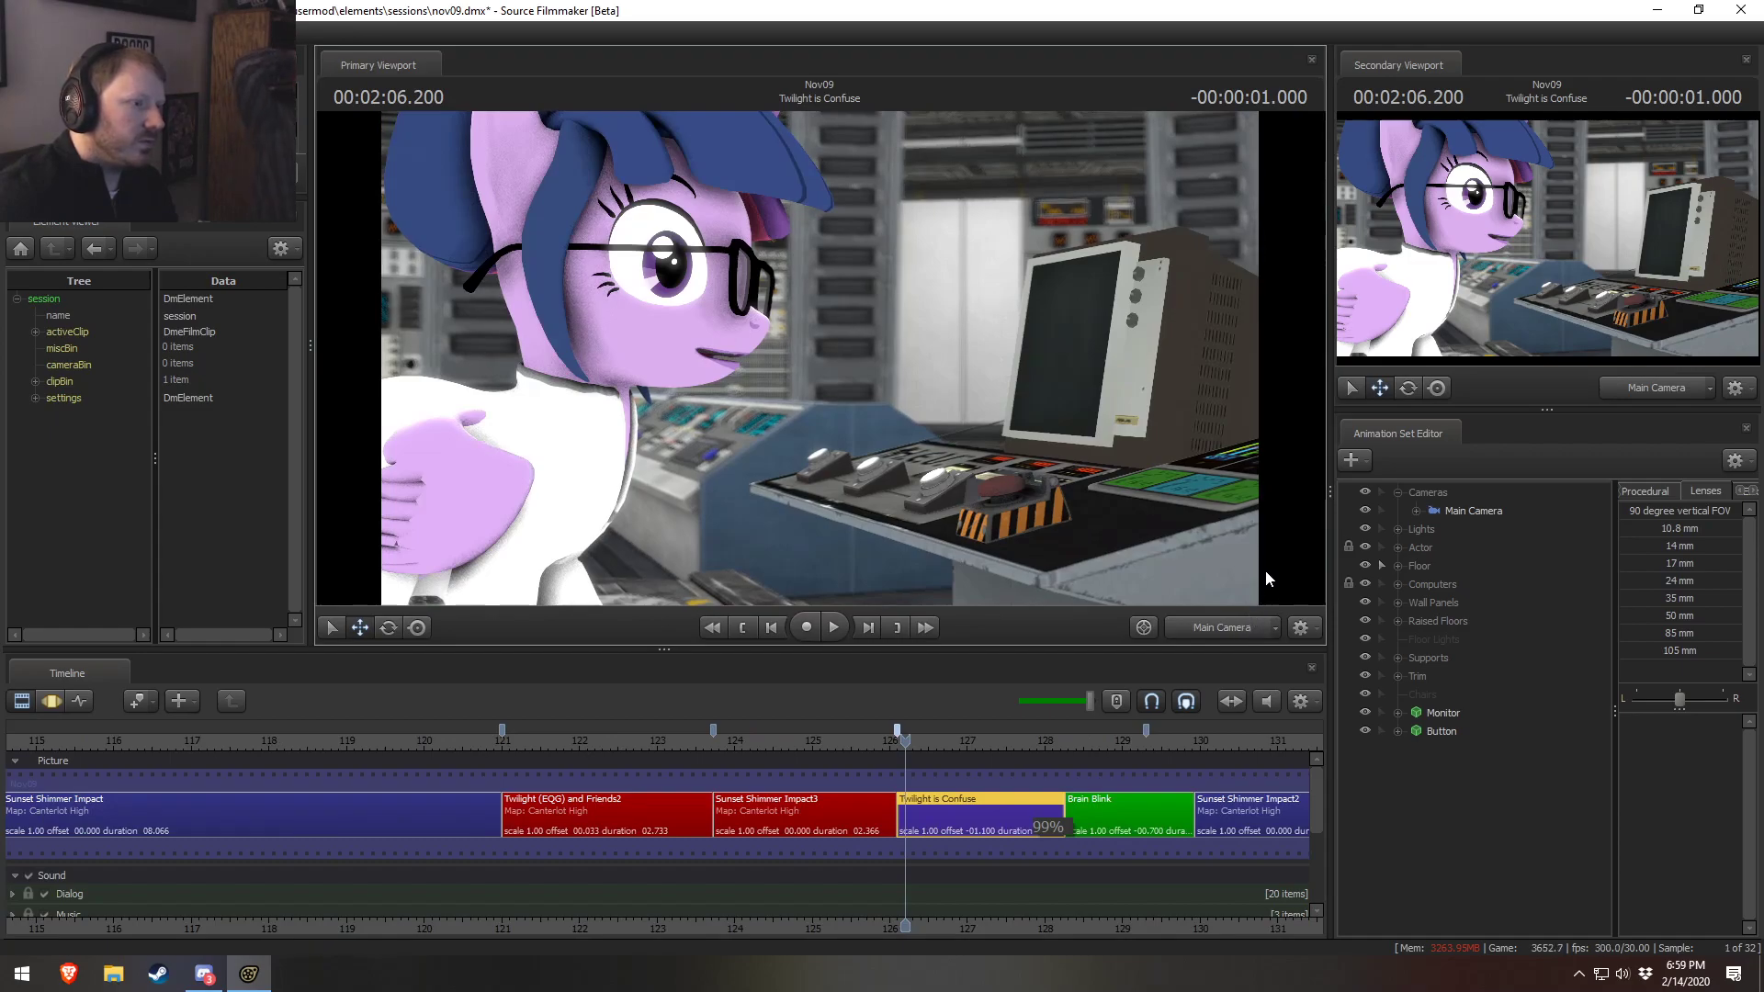
{"action": "middle_click_drag", "start_coordinate": [925, 840], "coordinate": [768, 841]}
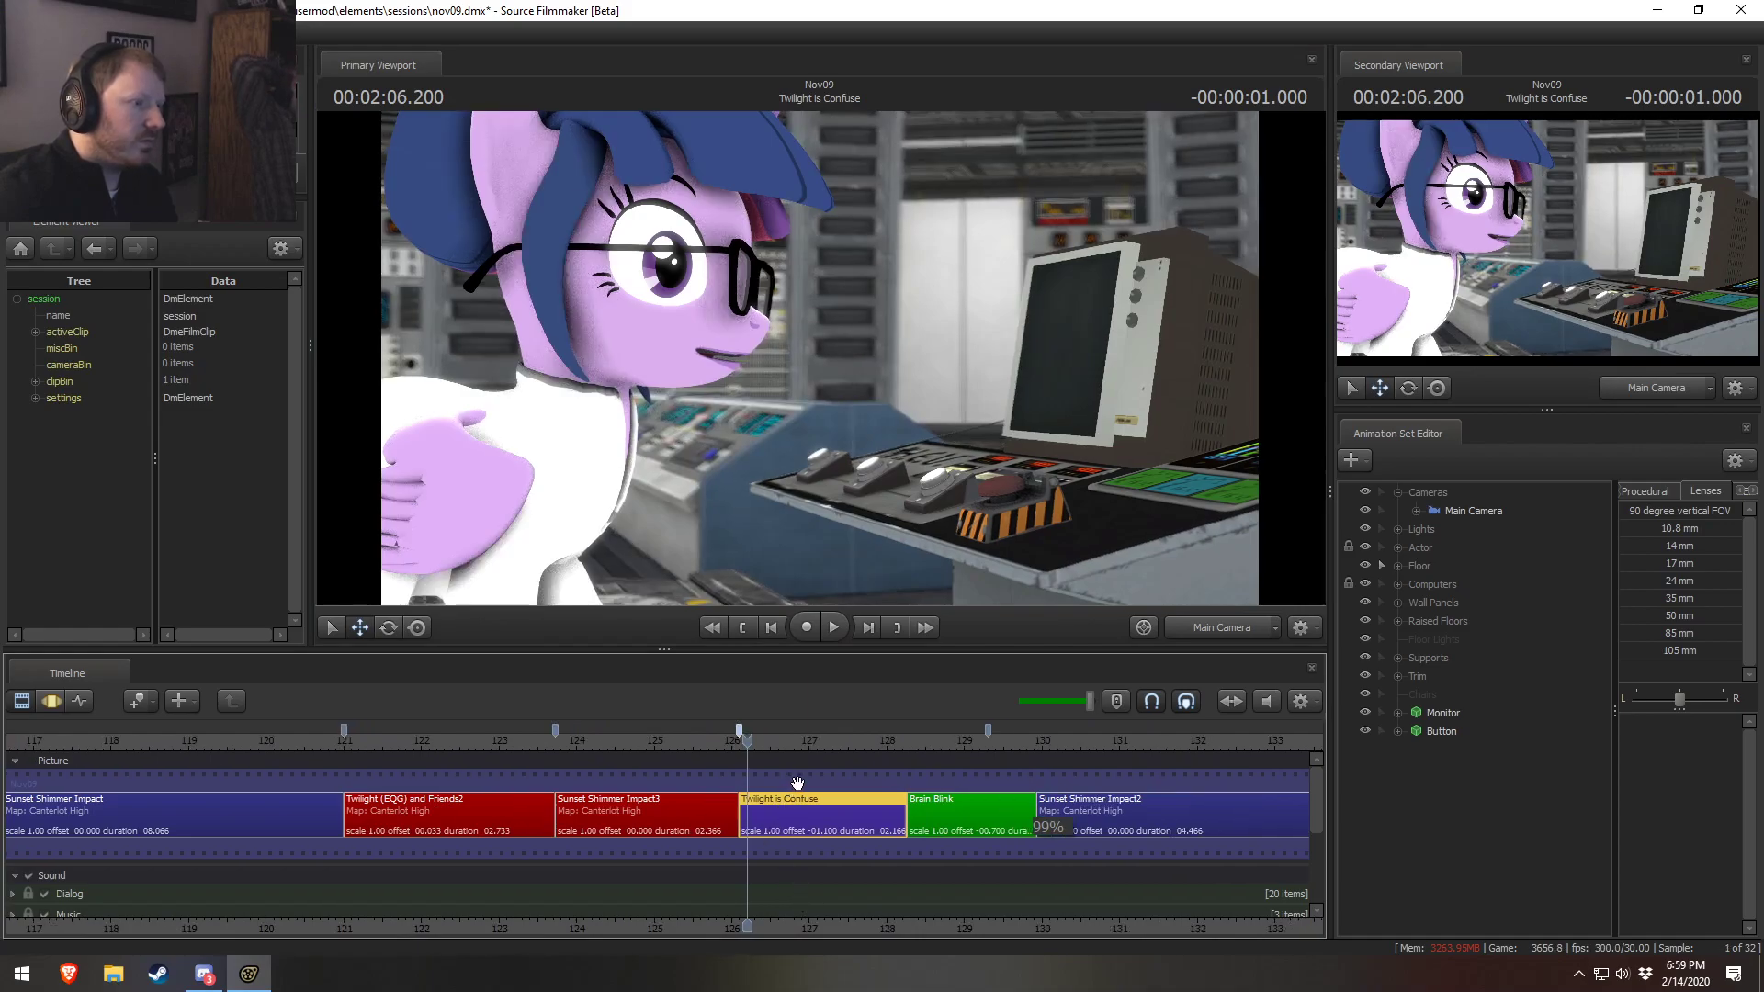
Show the Monitor model of the Twilight is Confuse shot in the Element Viewer and locate its lab_objects02 material
{"action": "left_click_drag", "start_coordinate": [784, 738], "coordinate": [718, 758]}
{"action": "left_click", "coordinate": [686, 798]}
{"action": "double_click", "coordinate": [765, 803]}
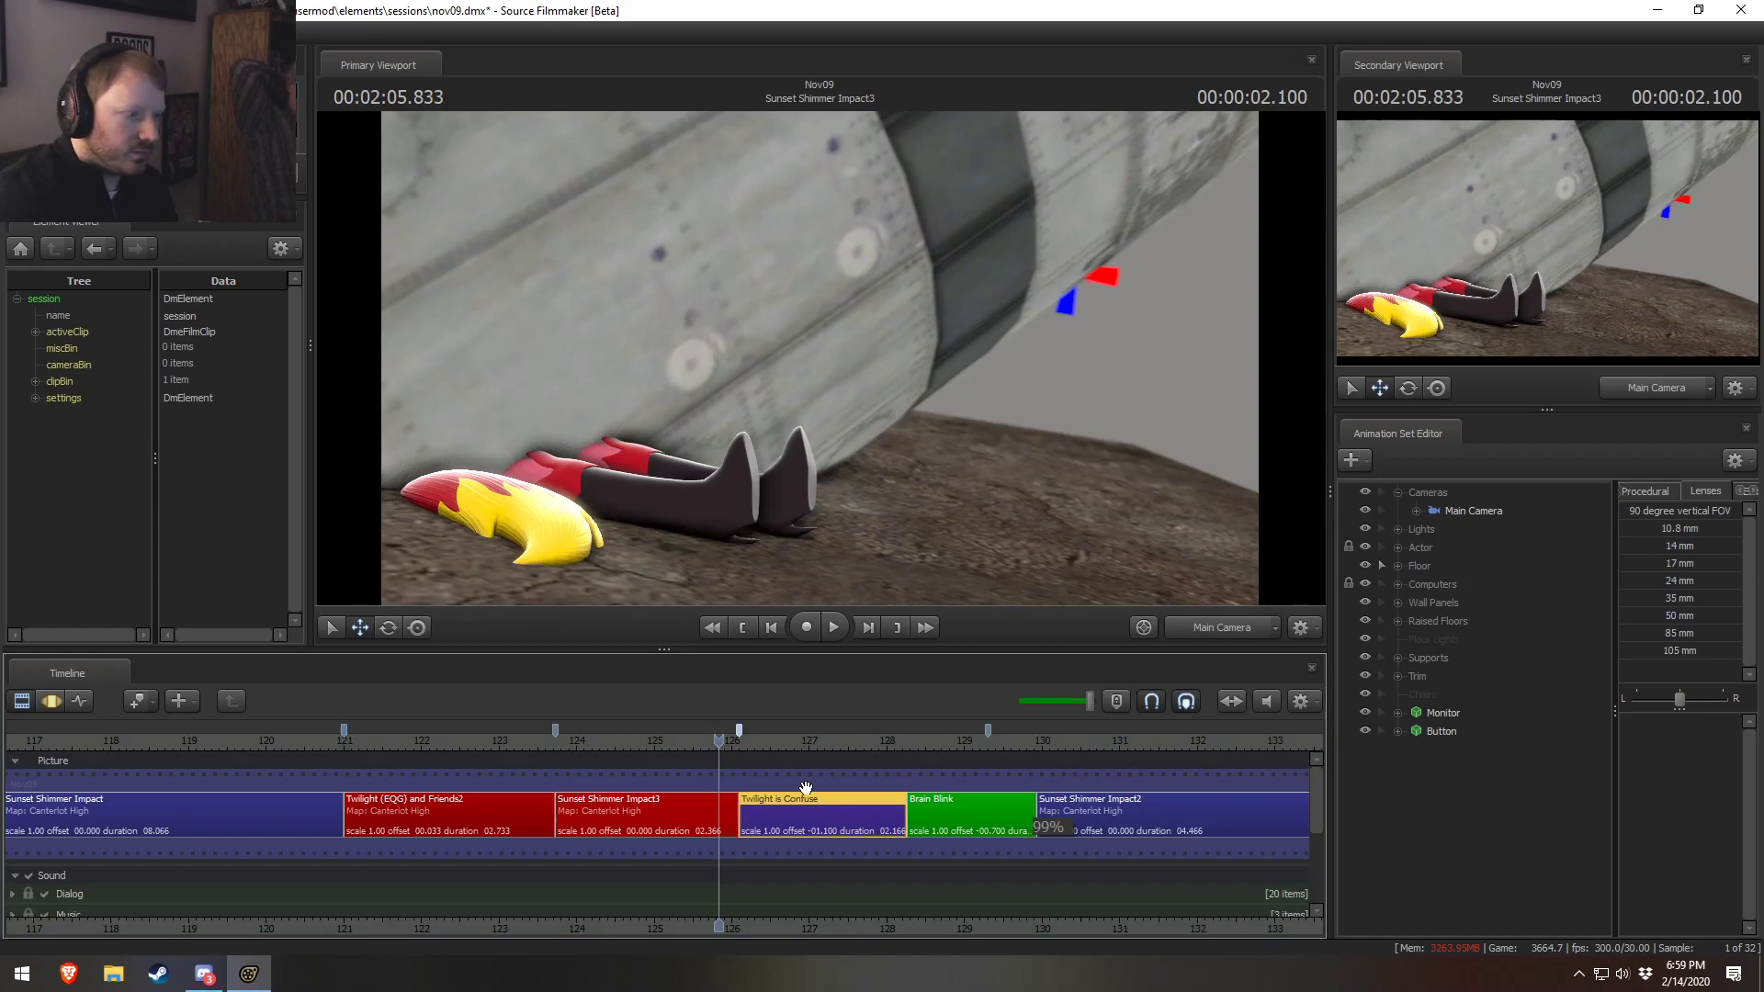
{"action": "right_click", "coordinate": [1437, 718]}
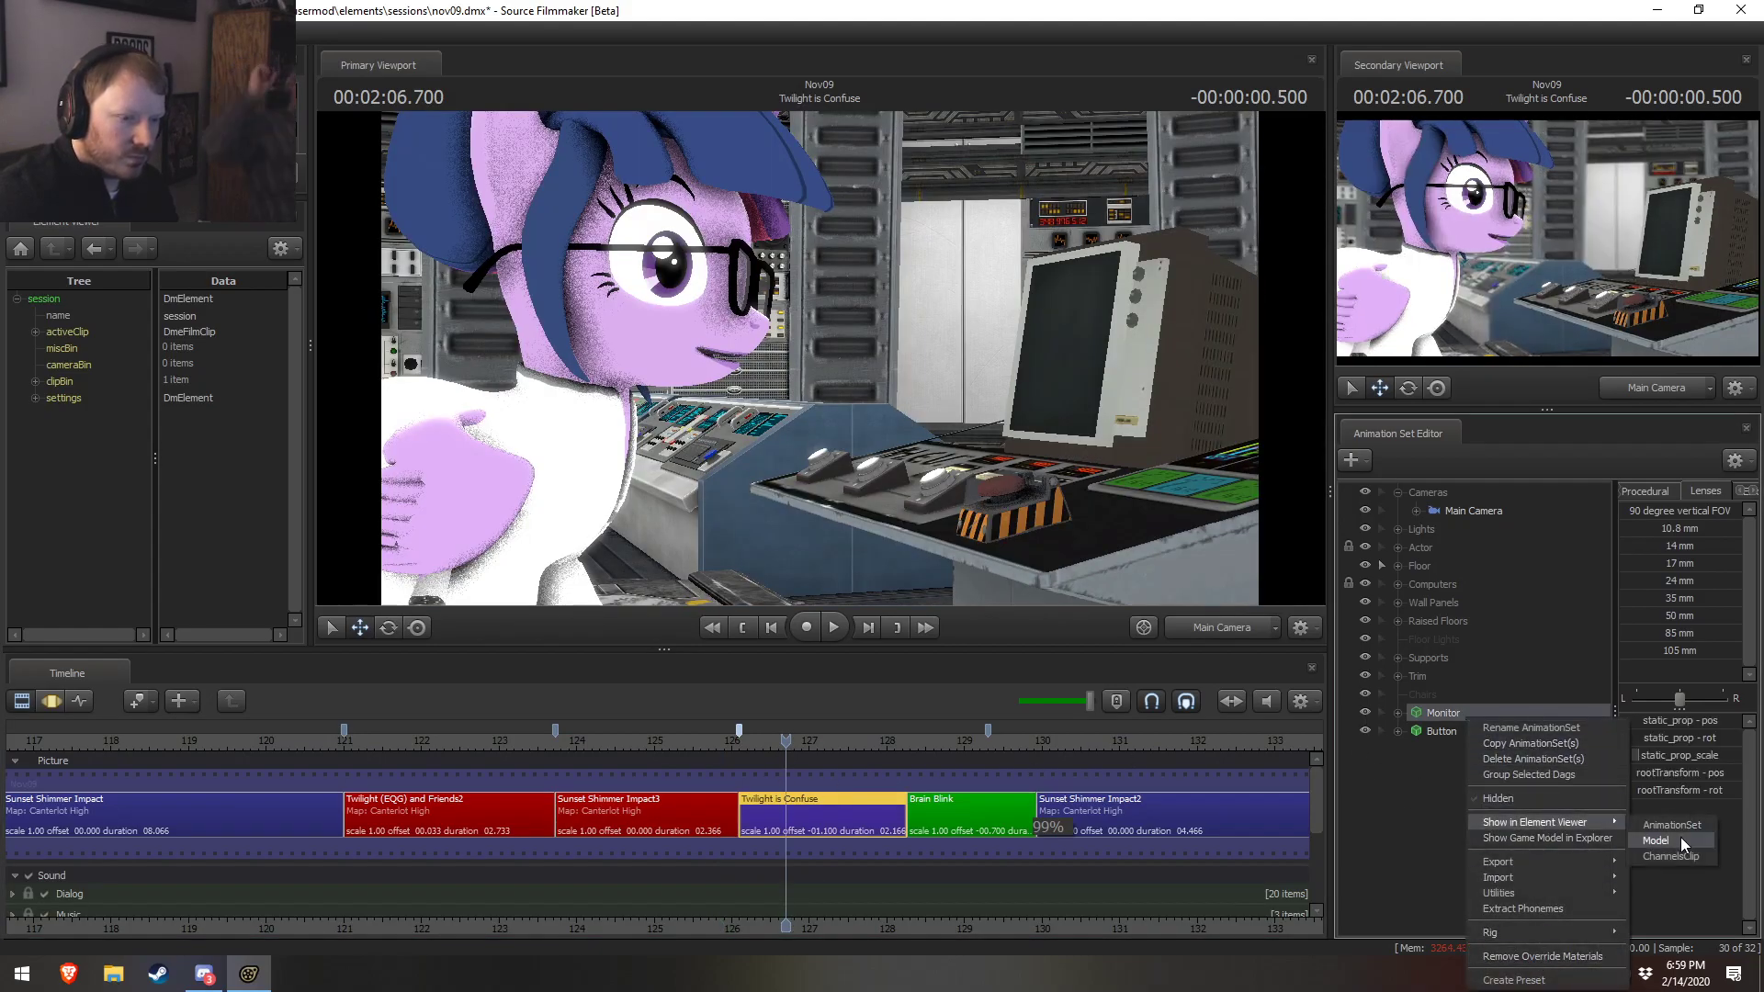
{"action": "left_click", "coordinate": [1659, 841]}
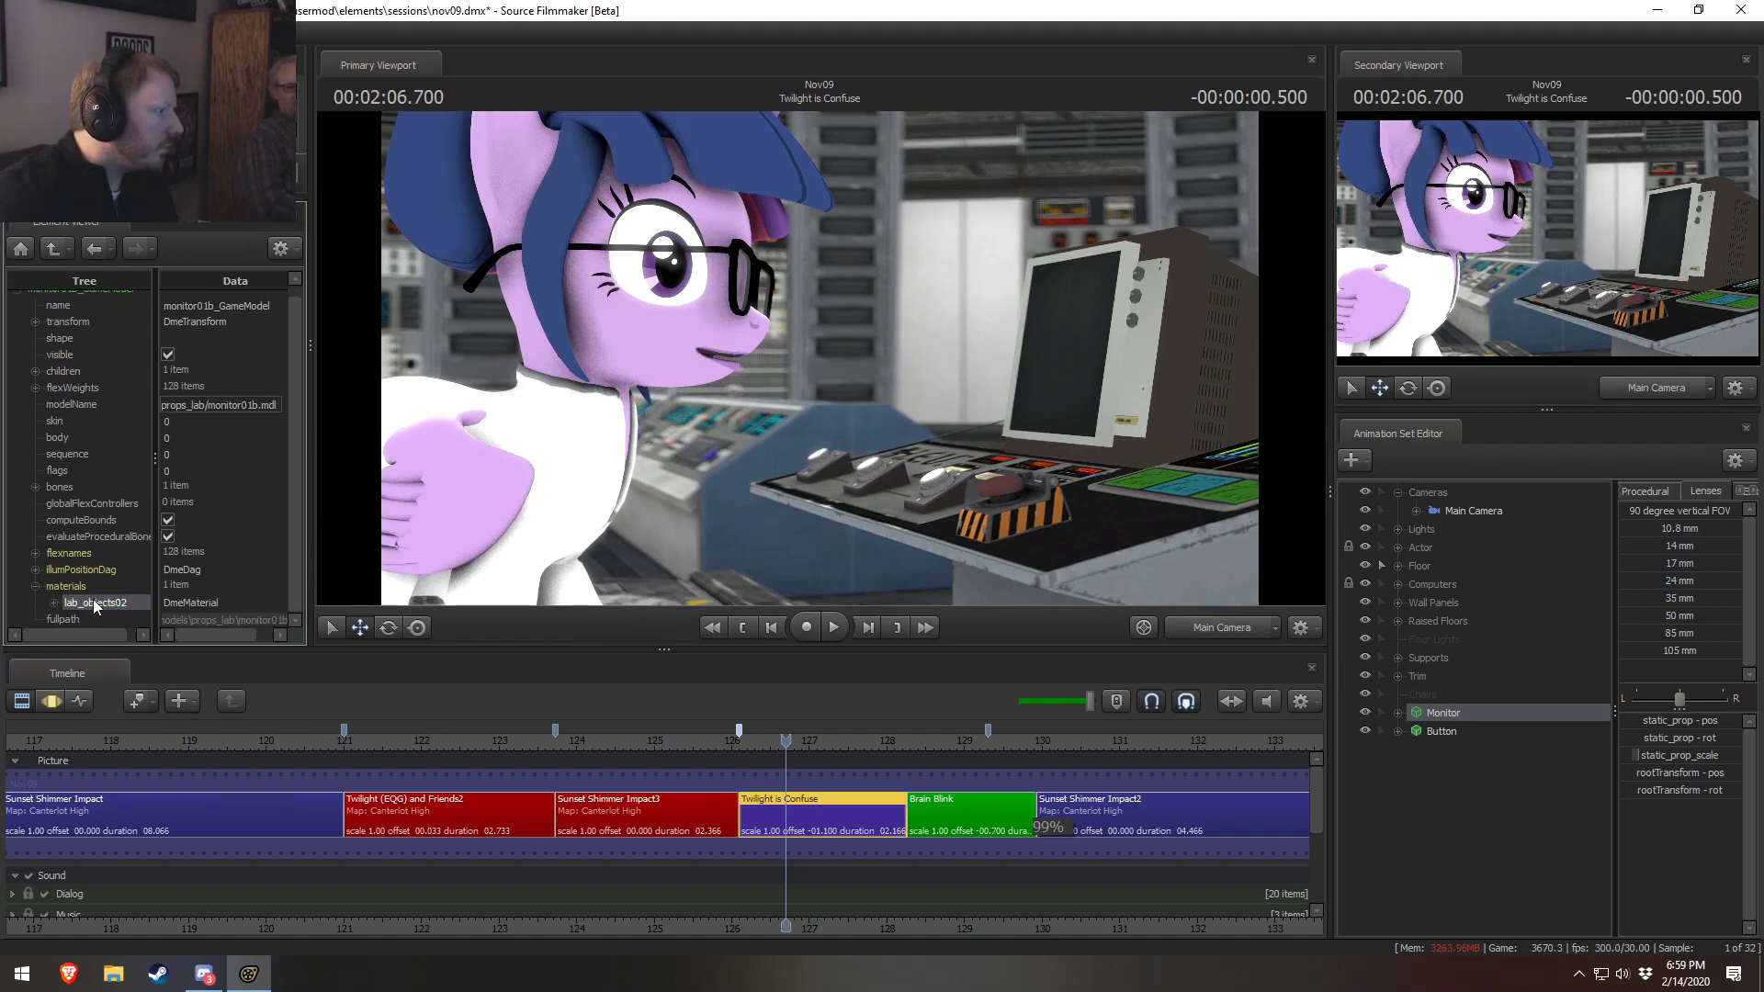
{"action": "right_click", "coordinate": [92, 602]}
{"action": "mouse_move", "coordinate": [178, 735]}
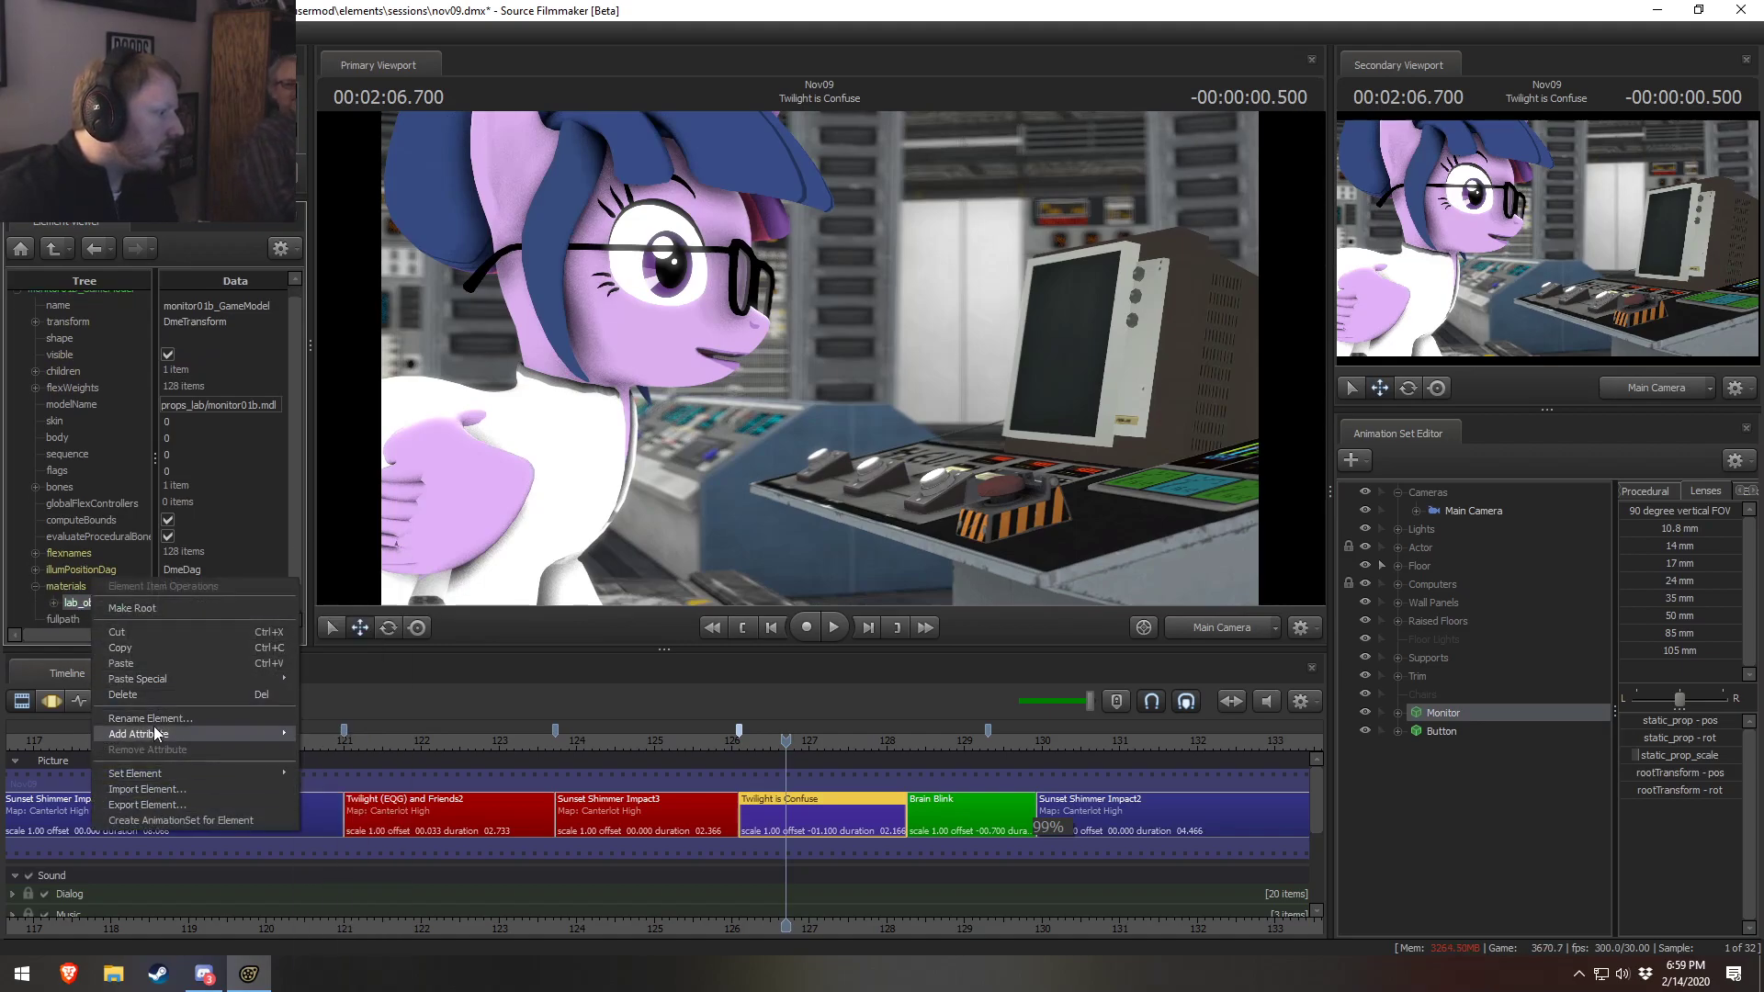
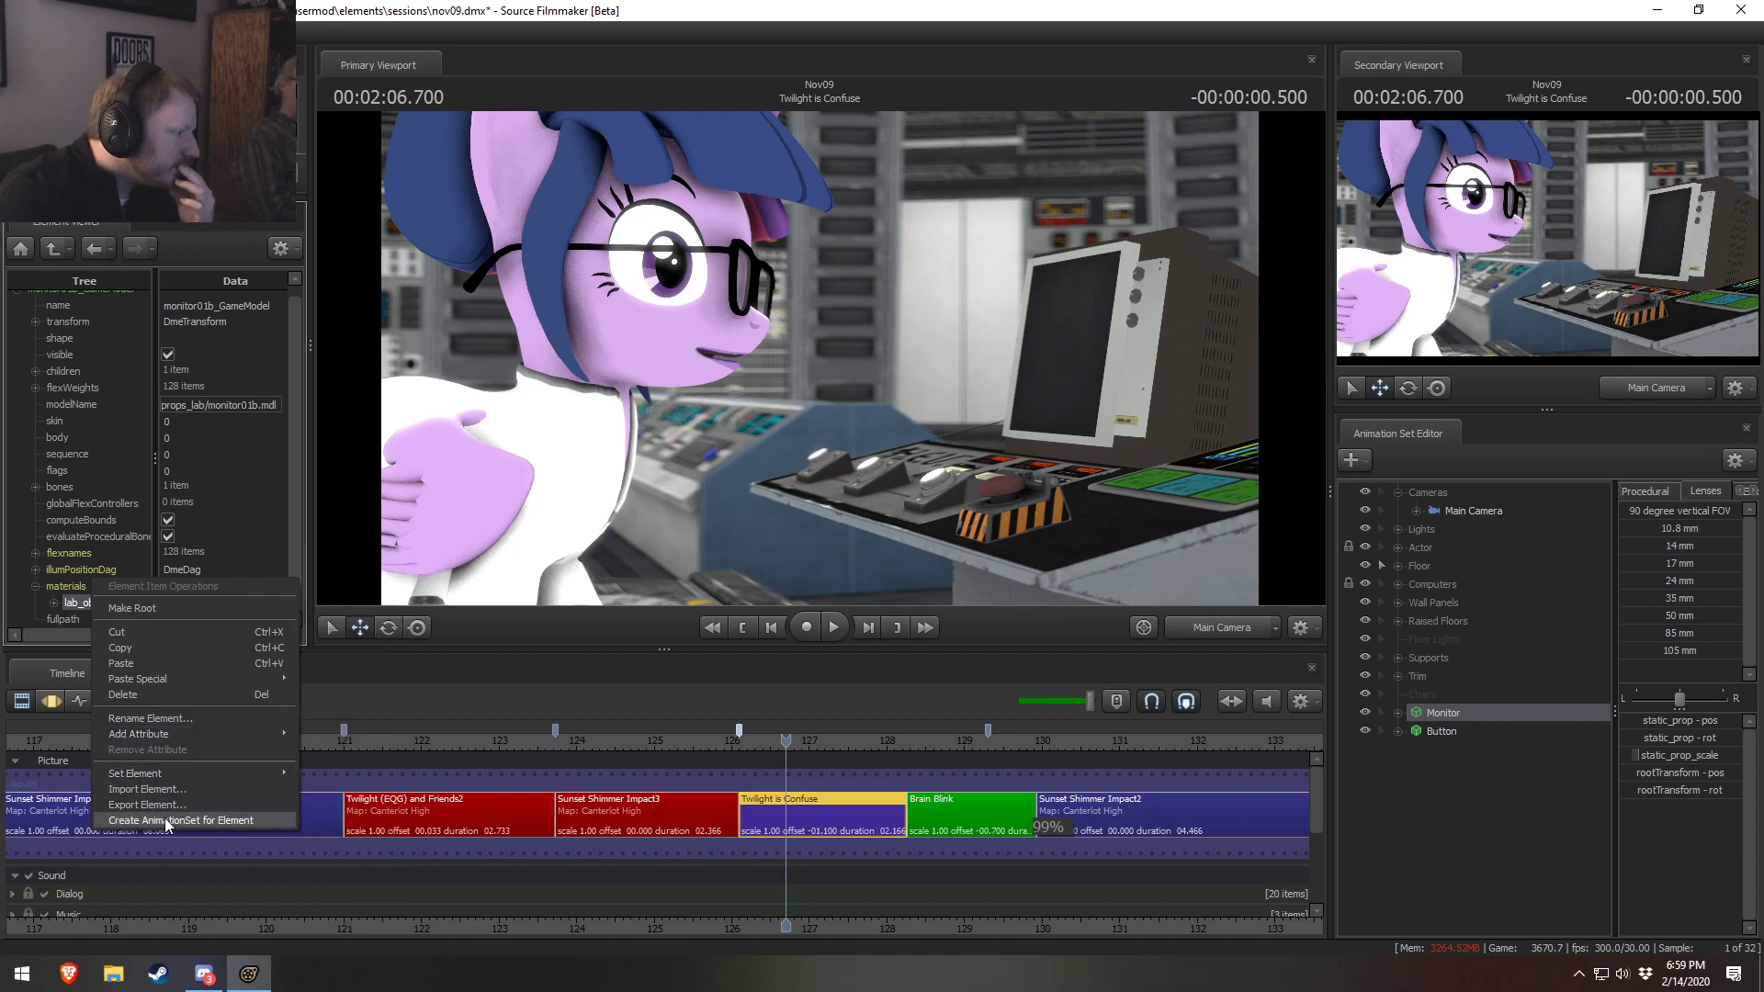
Show the Monitor's game model file in File Explorer
{"action": "left_click", "coordinate": [1451, 713]}
{"action": "right_click", "coordinate": [1449, 713]}
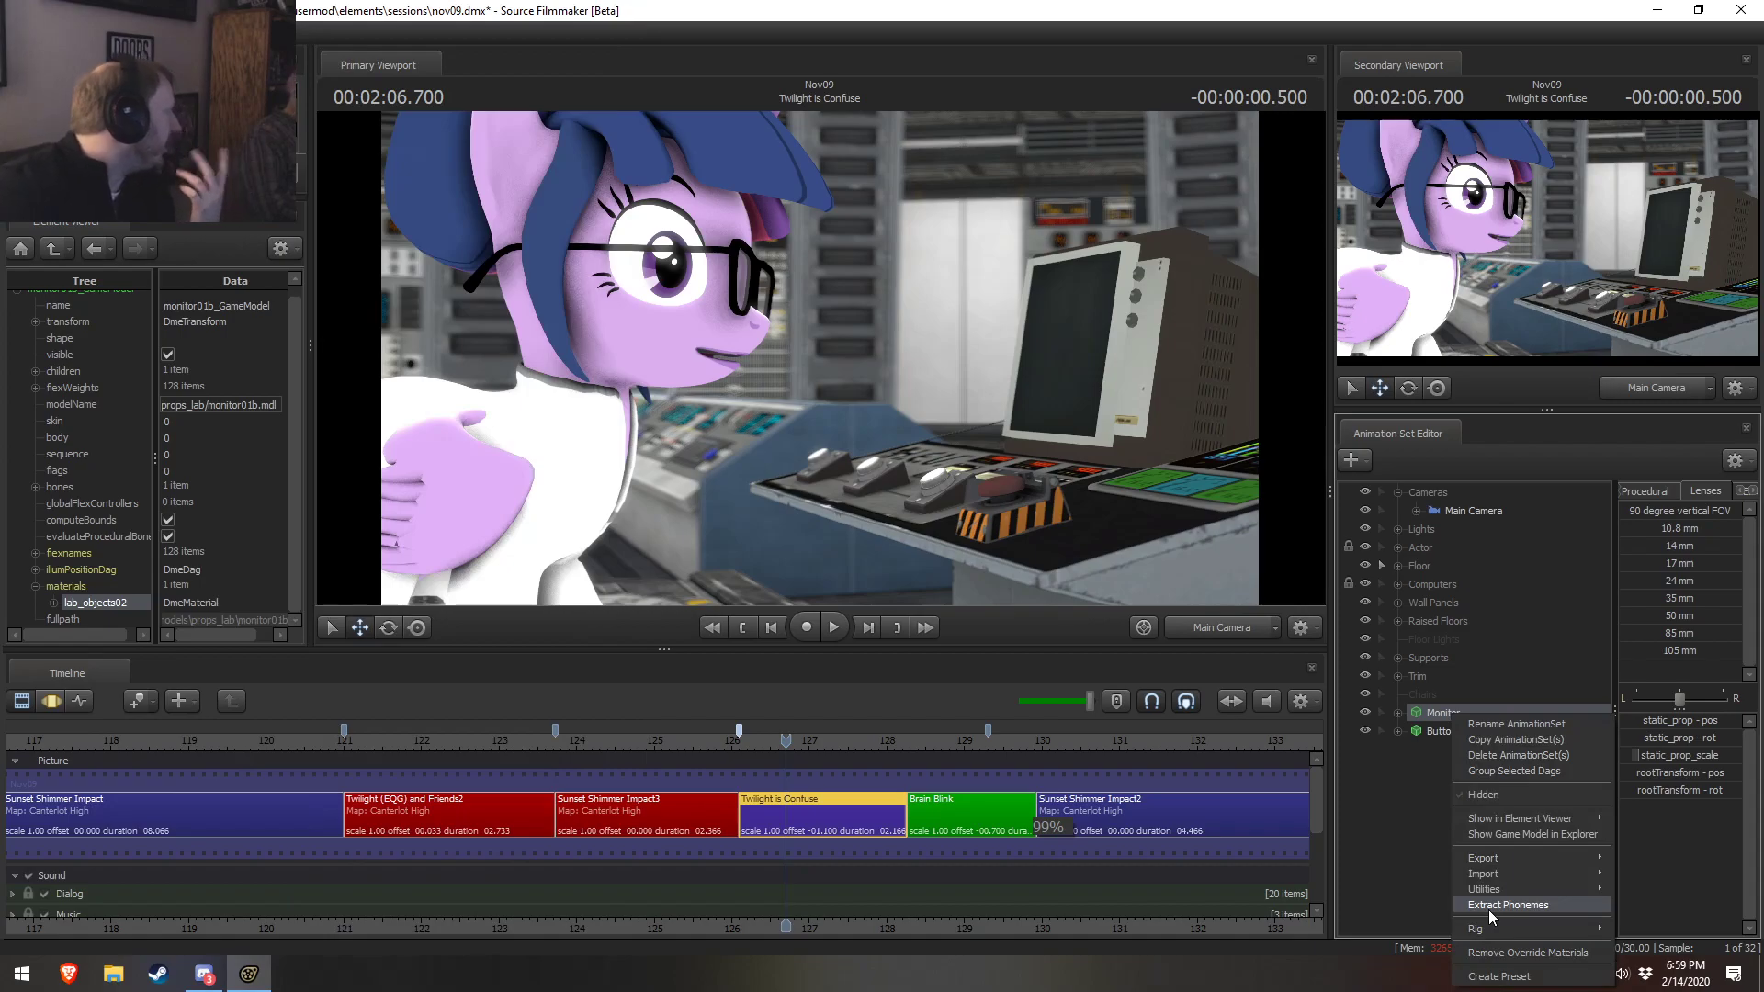
{"action": "left_click", "coordinate": [1530, 834]}
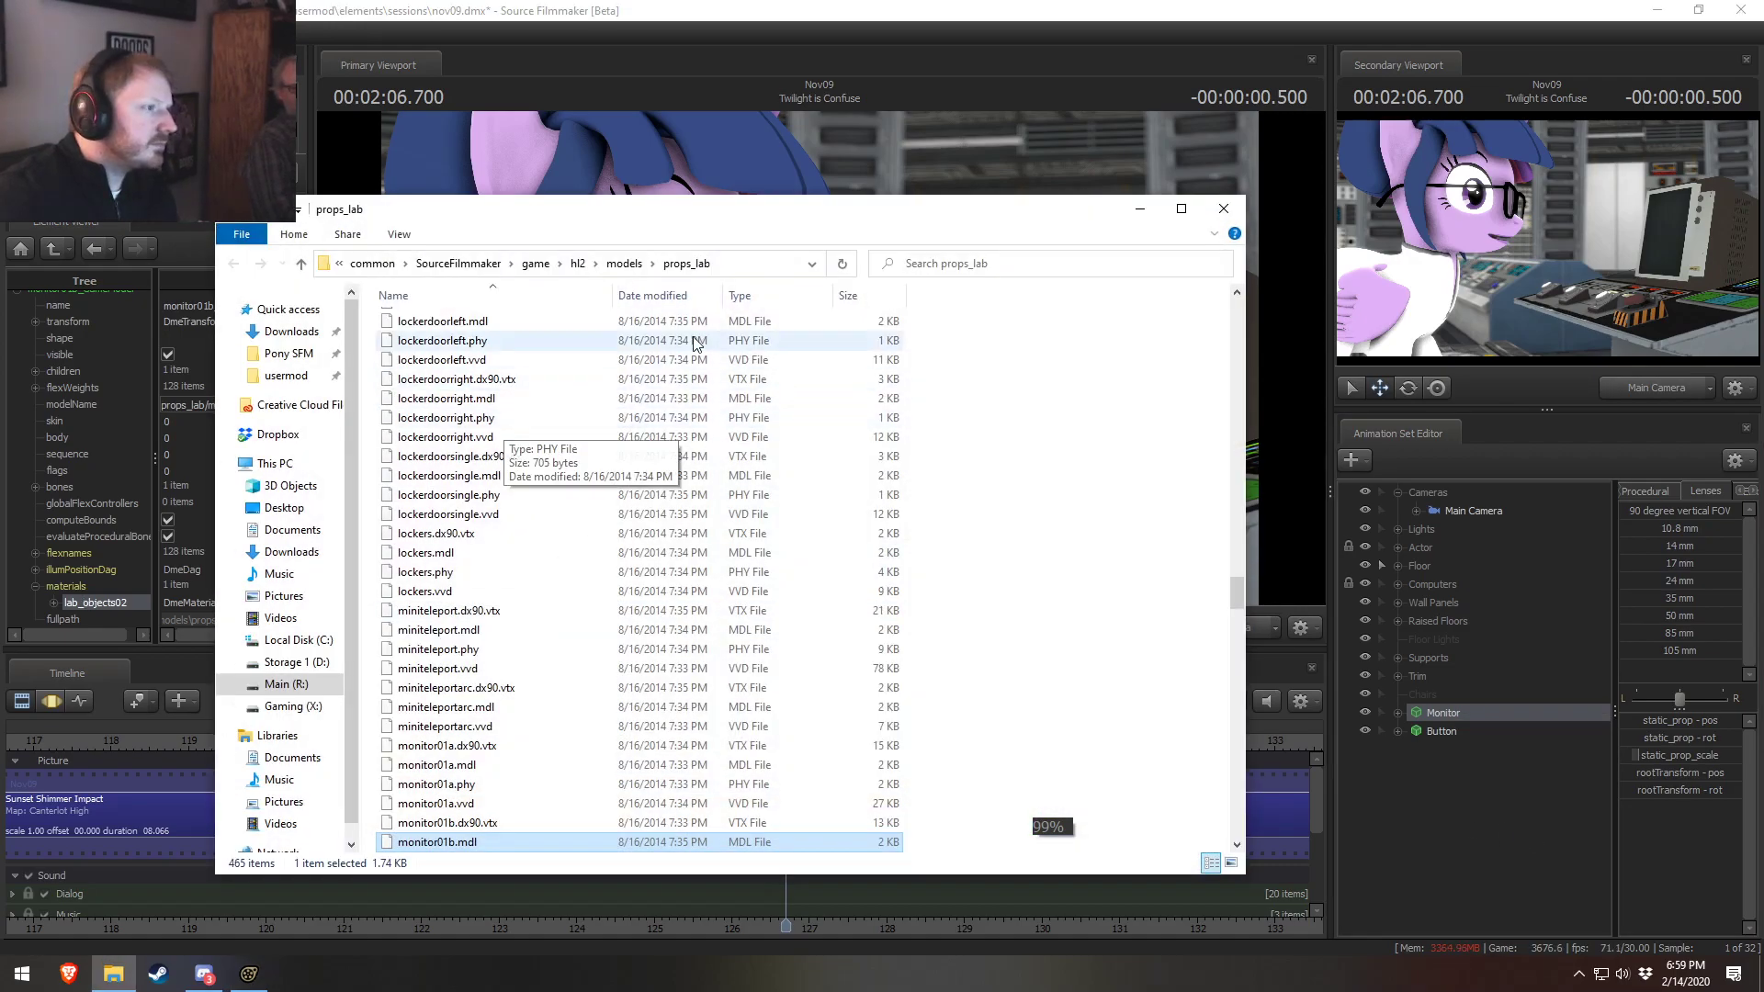
Expand the Monitor's lab_objects02 material in the Element Viewer down to its mtlName attribute
{"action": "left_click", "coordinate": [194, 619]}
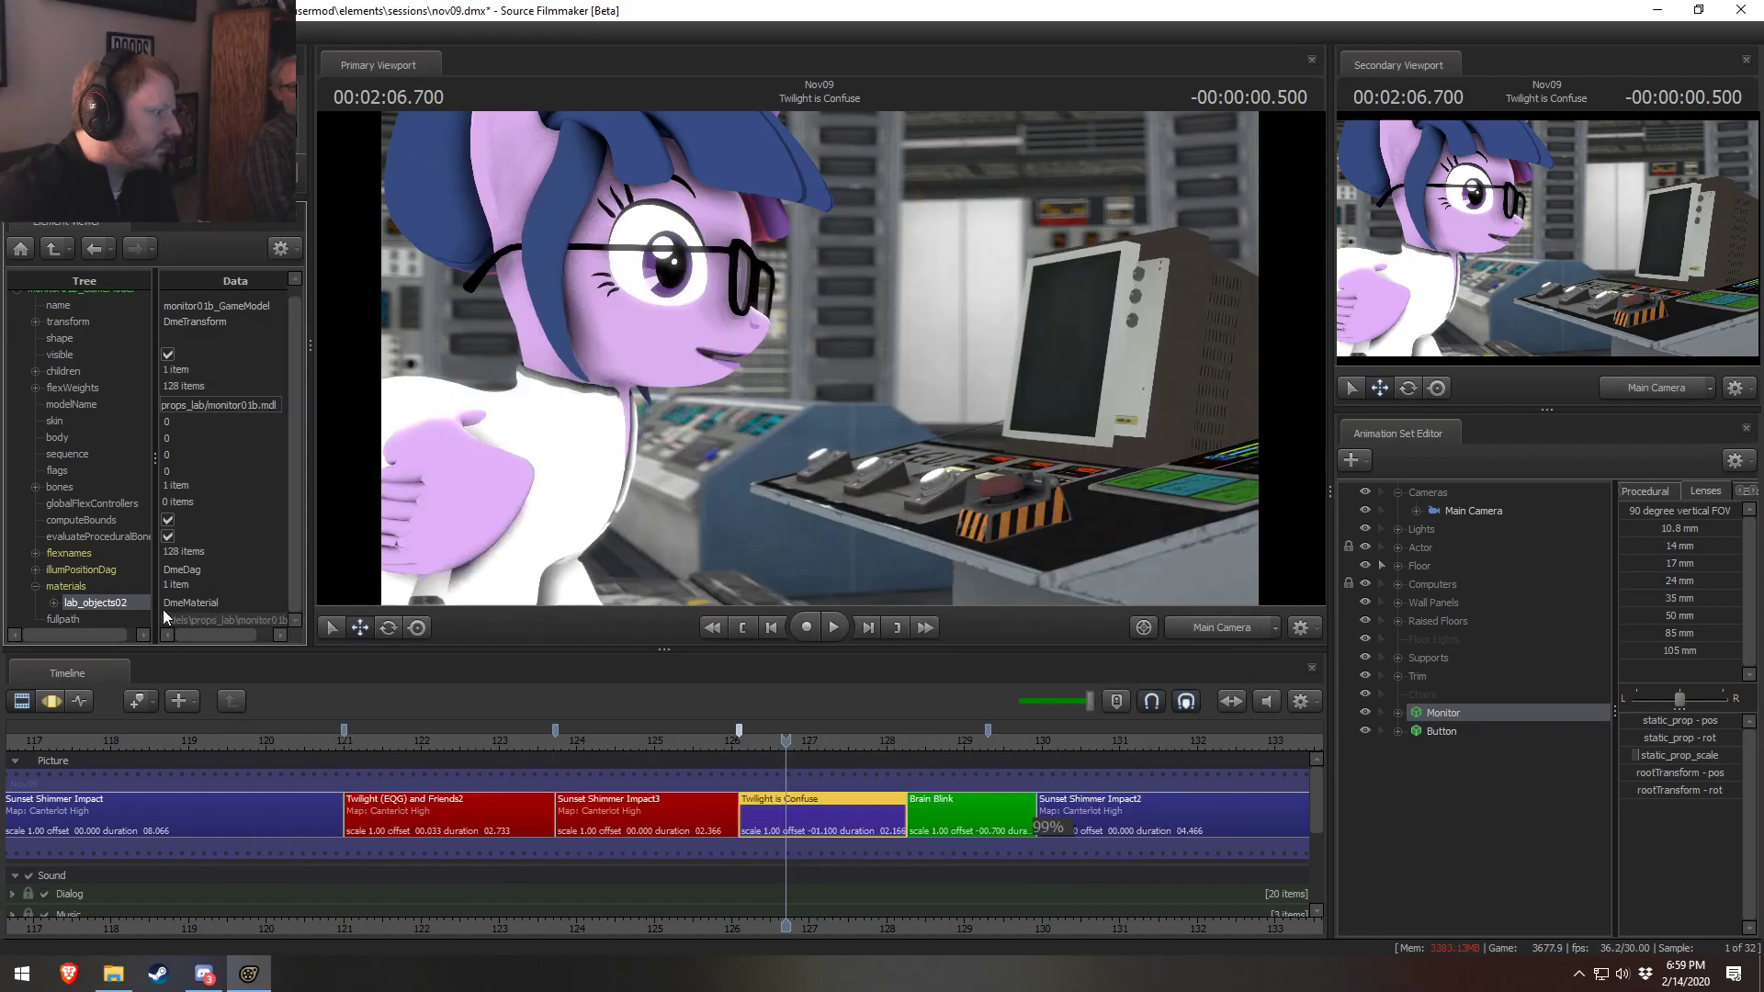
{"action": "left_click", "coordinate": [55, 602]}
{"action": "left_click", "coordinate": [101, 603]}
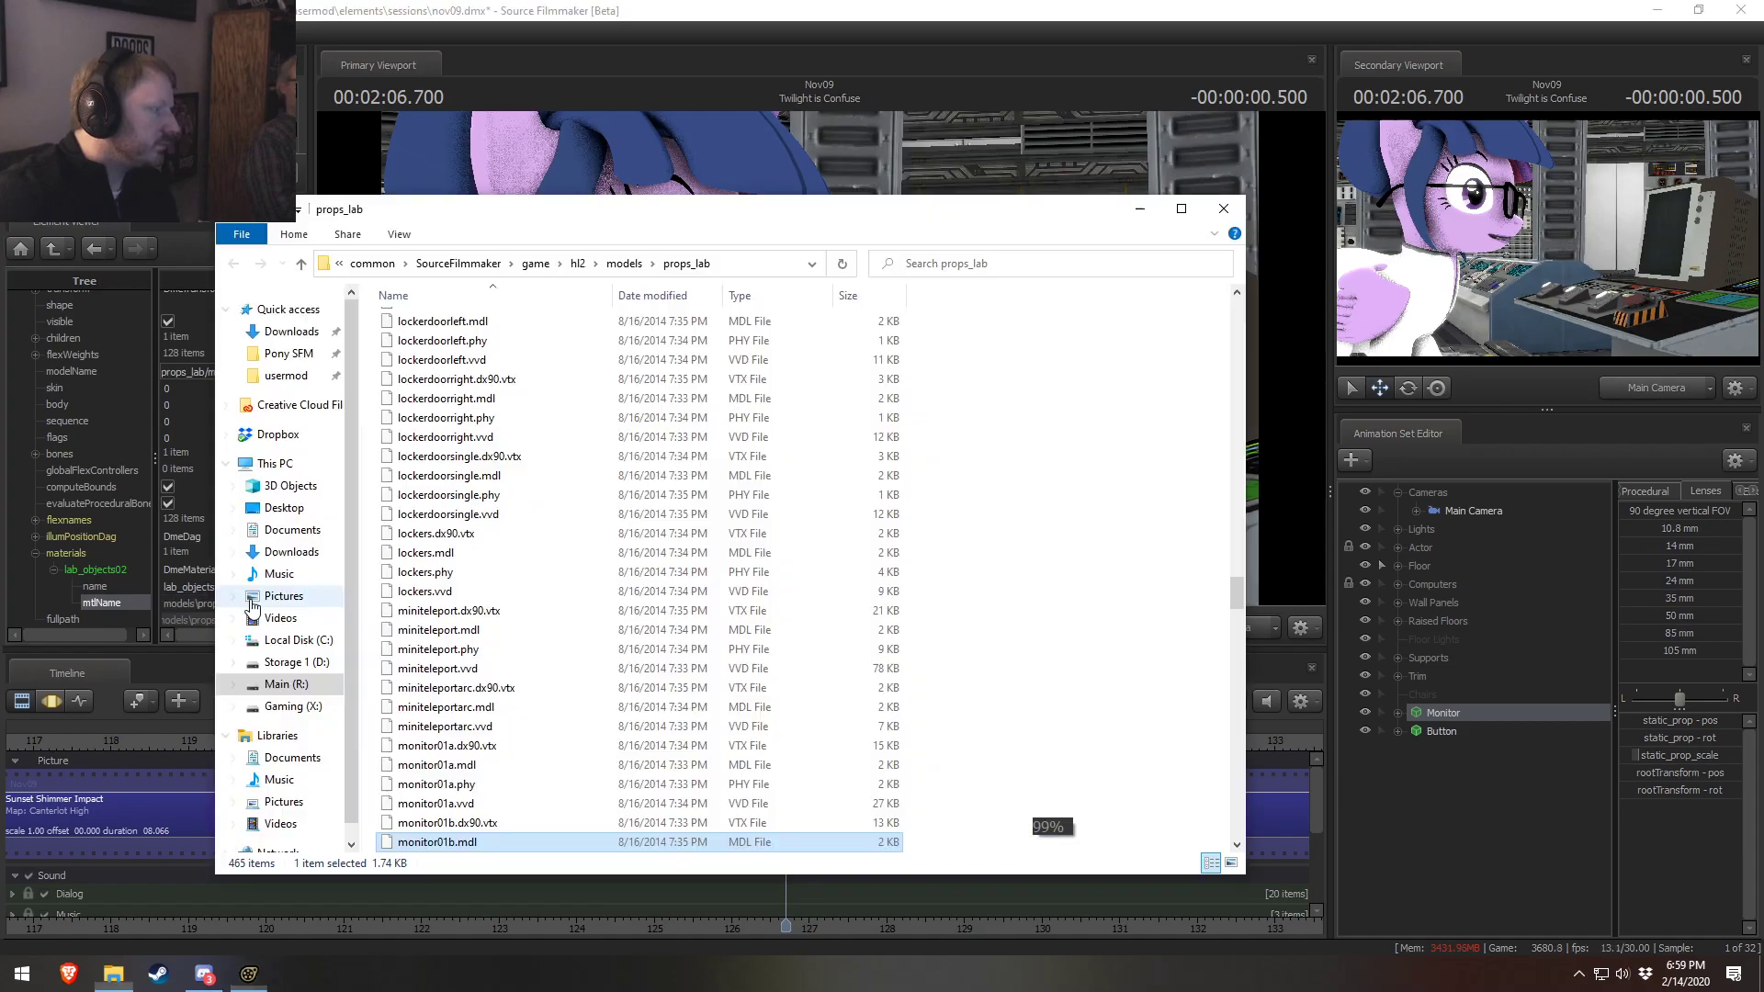
Open the hl2 materials folder in File Explorer and check the material path in Source Filmmaker
{"action": "key", "text": "alt+Tab"}
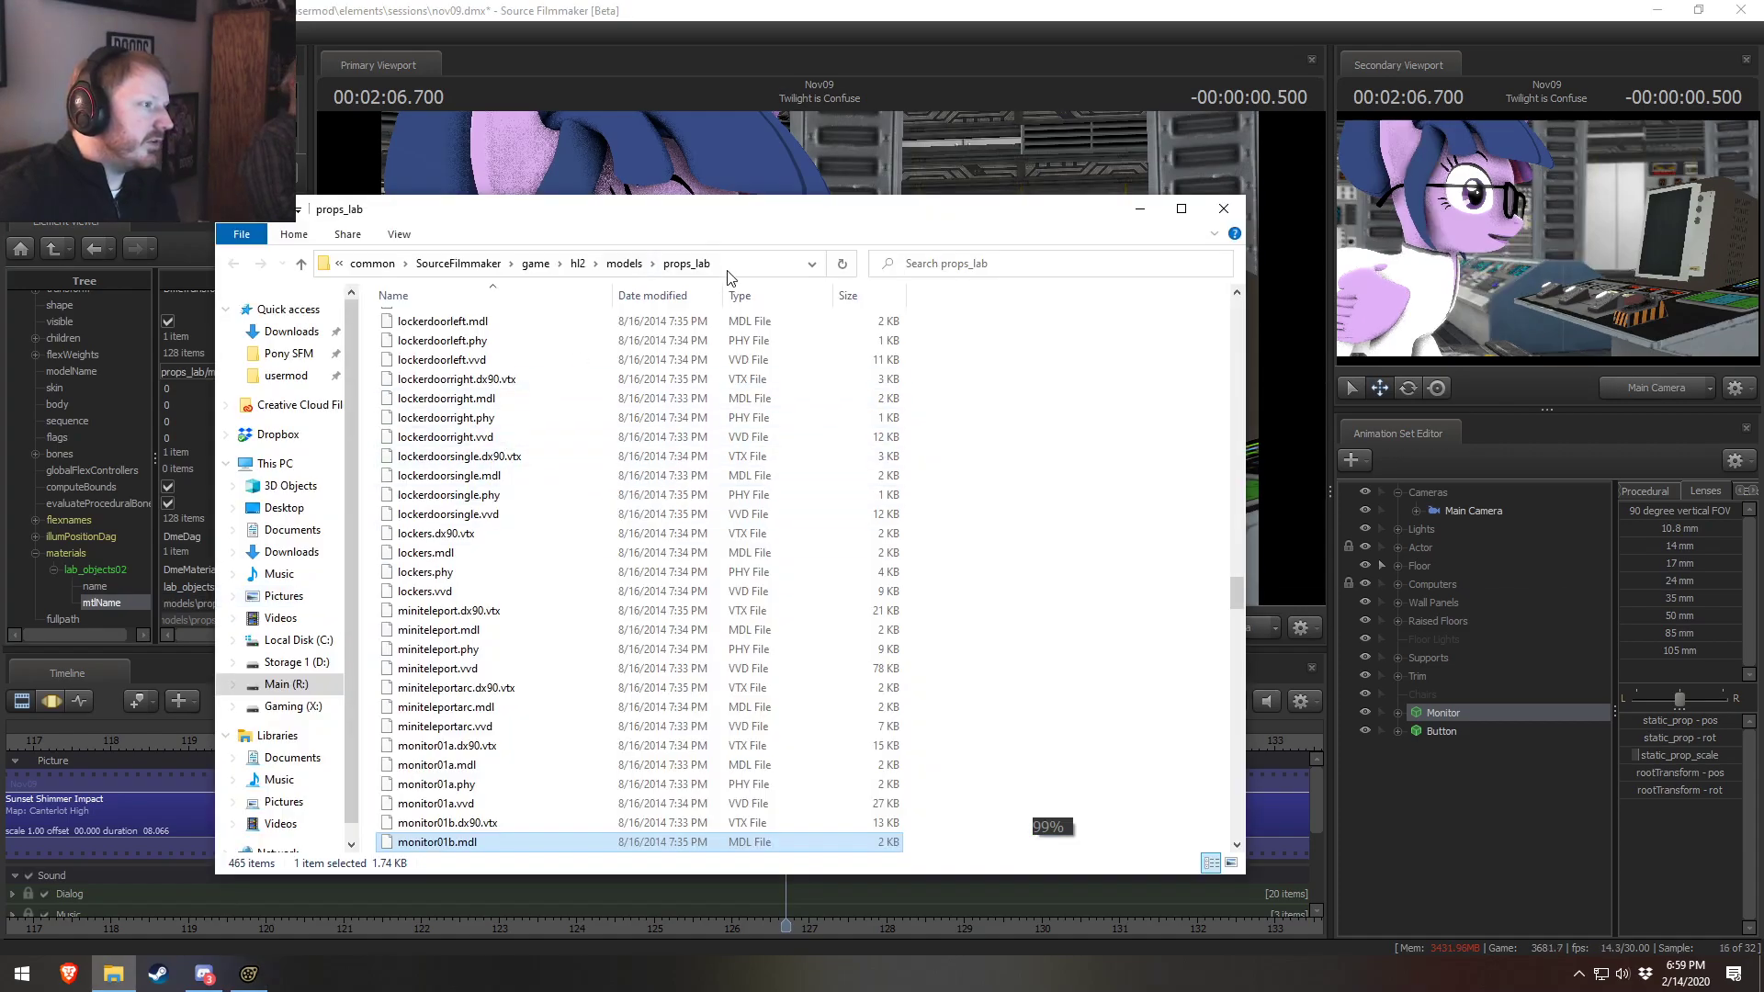
{"action": "left_click", "coordinate": [577, 263]}
{"action": "double_click", "coordinate": [420, 398]}
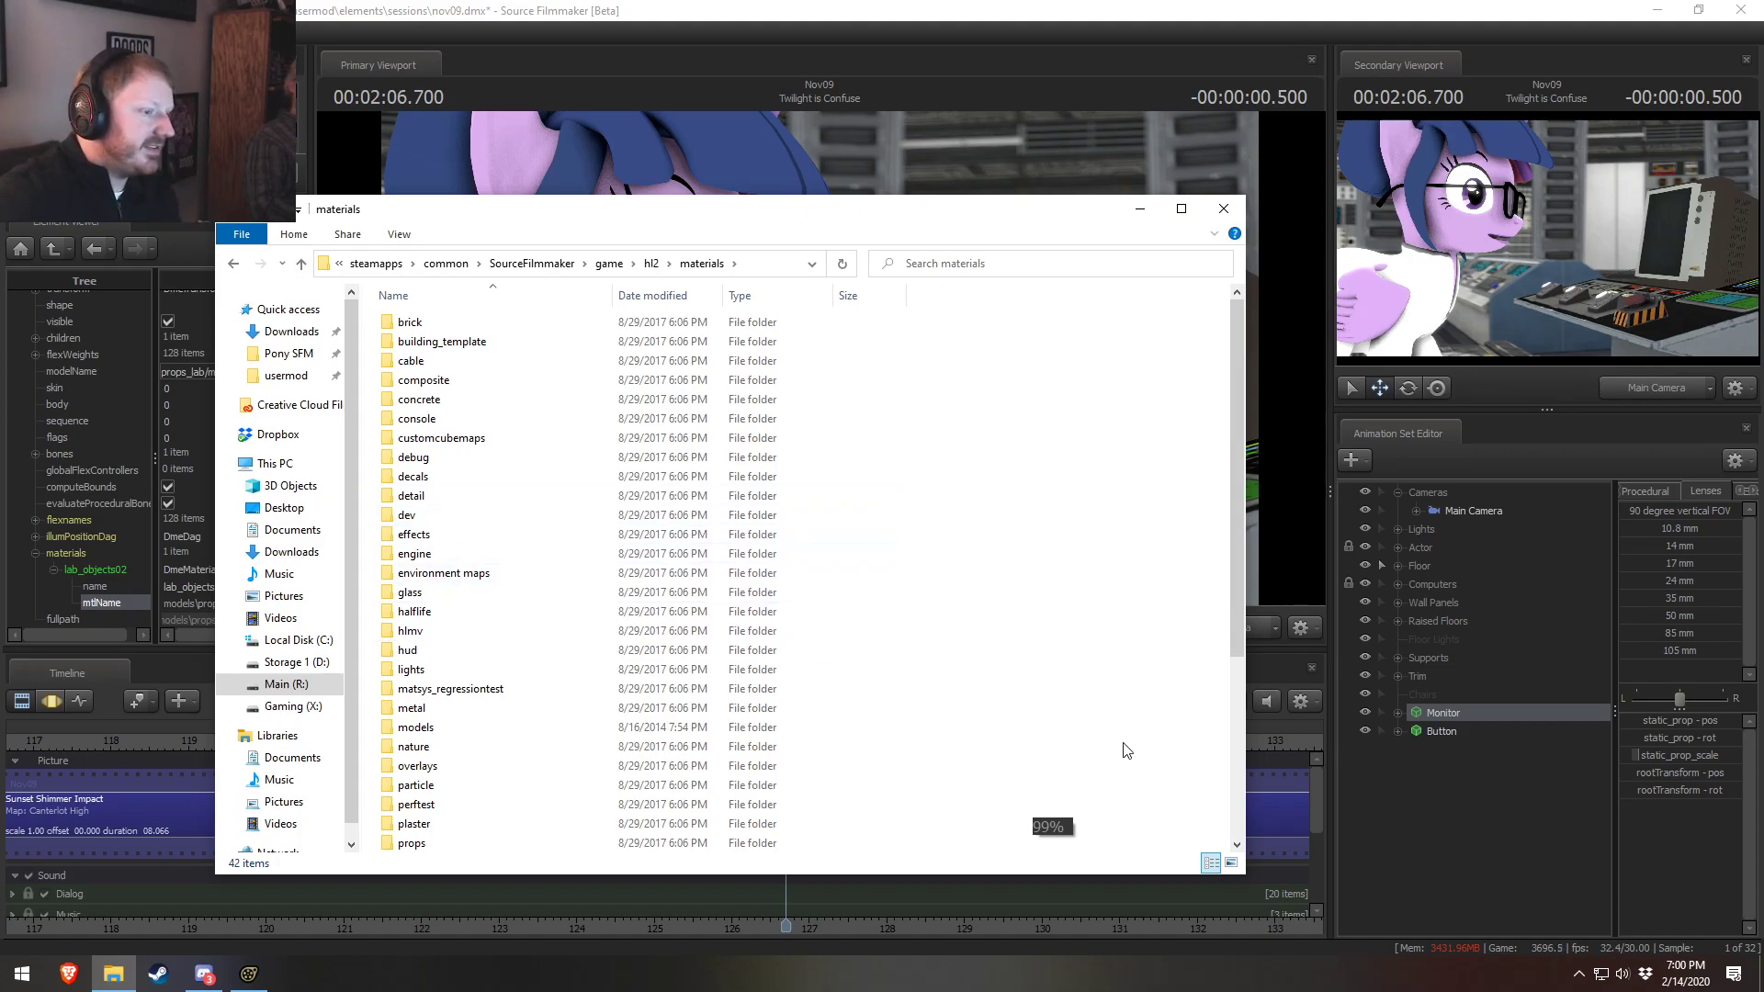
{"action": "left_click", "coordinate": [1140, 209]}
{"action": "left_click", "coordinate": [1078, 699]}
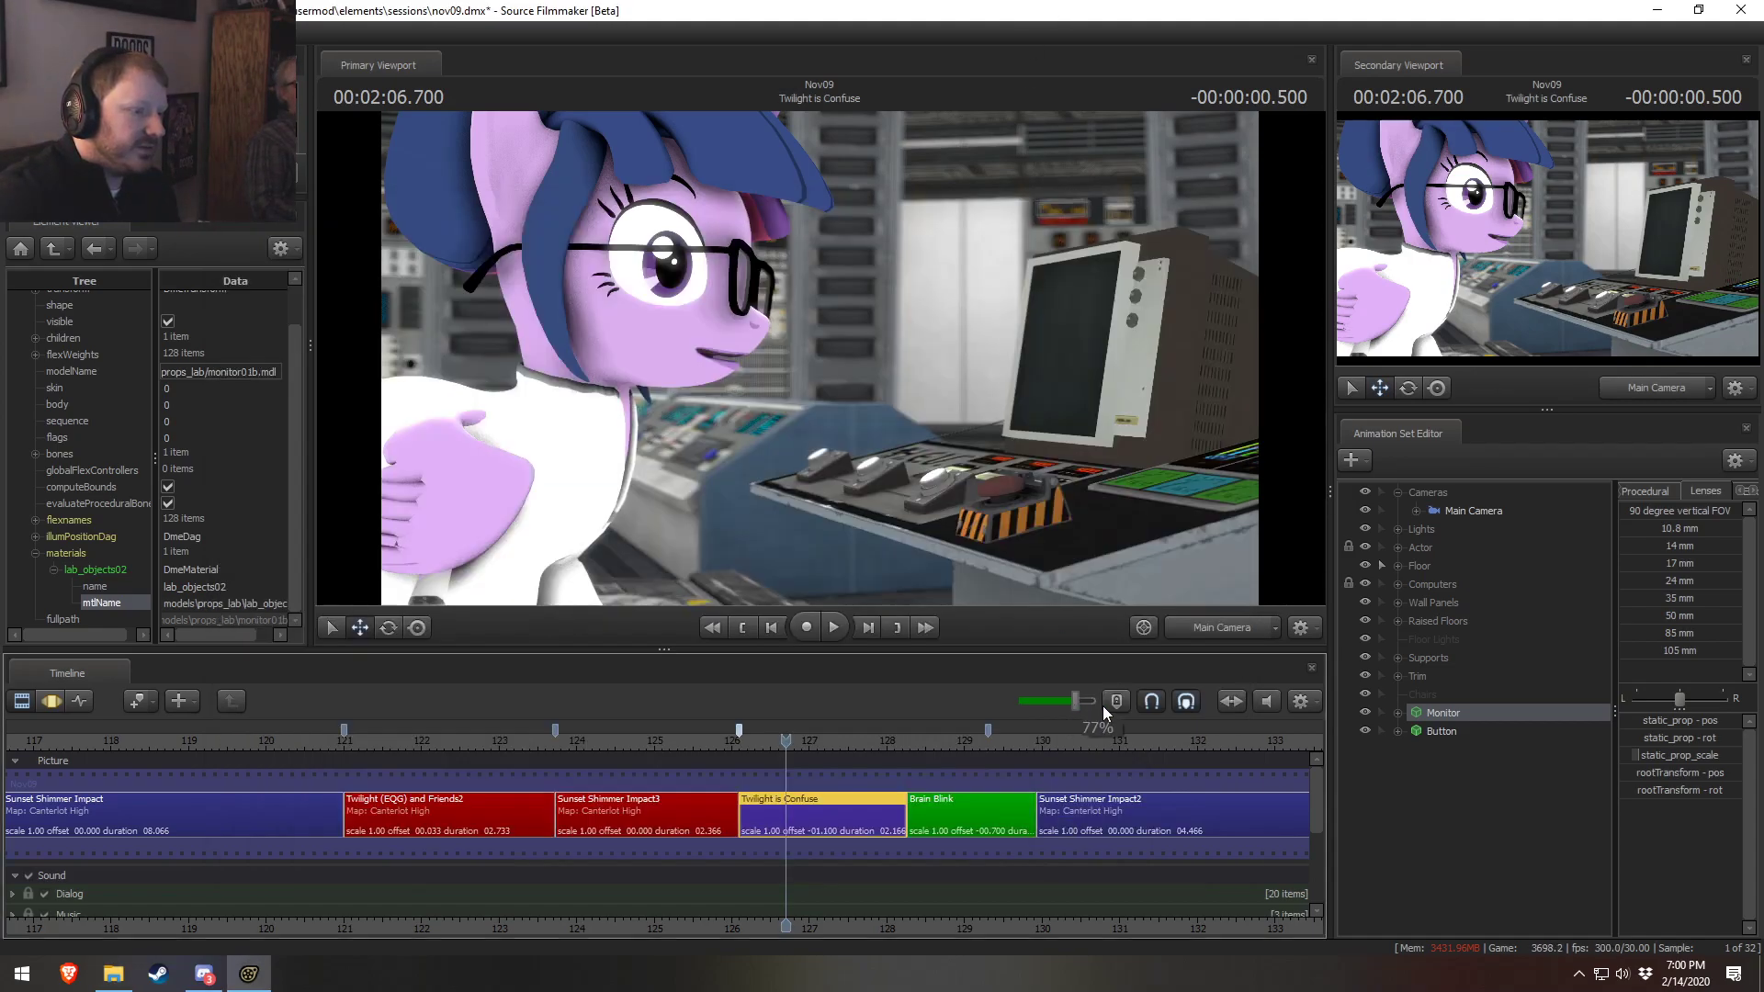
Go to the models\props_lab subfolder of the hl2 materials folder in File Explorer
{"action": "key", "text": "alt+Tab"}
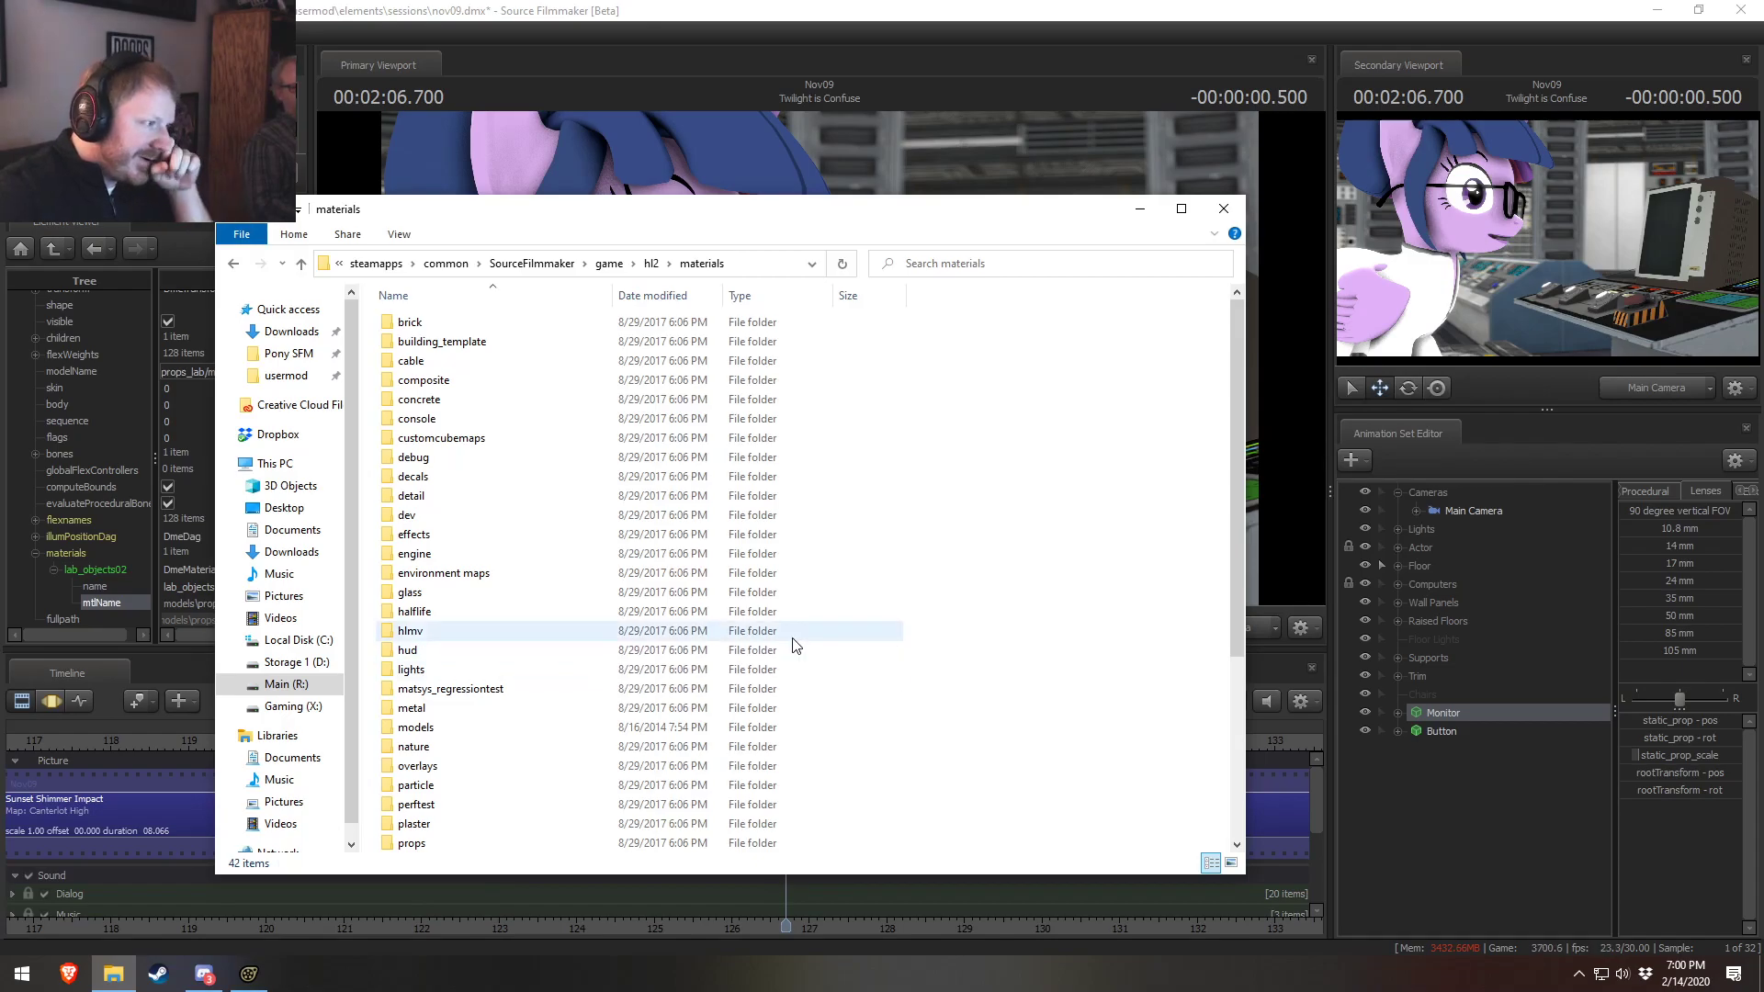
{"action": "left_click", "coordinate": [755, 262]}
{"action": "left_click", "coordinate": [741, 268]}
{"action": "type", "text": "\\"}
{"action": "type", "text": "models\\props_lab\\lab_objects02"}
{"action": "key", "text": "BackSpace"}
{"action": "key", "text": "BackSpace"}
{"action": "key", "text": "BackSpace"}
{"action": "key", "text": "BackSpace"}
{"action": "key", "text": "BackSpace"}
{"action": "key", "text": "BackSpace"}
{"action": "key", "text": "BackSpace"}
{"action": "key", "text": "BackSpace"}
{"action": "key", "text": "BackSpace"}
{"action": "key", "text": "BackSpace"}
{"action": "key", "text": "BackSpace"}
{"action": "key", "text": "BackSpace"}
{"action": "key", "text": "BackSpace"}
{"action": "key", "text": "Return"}
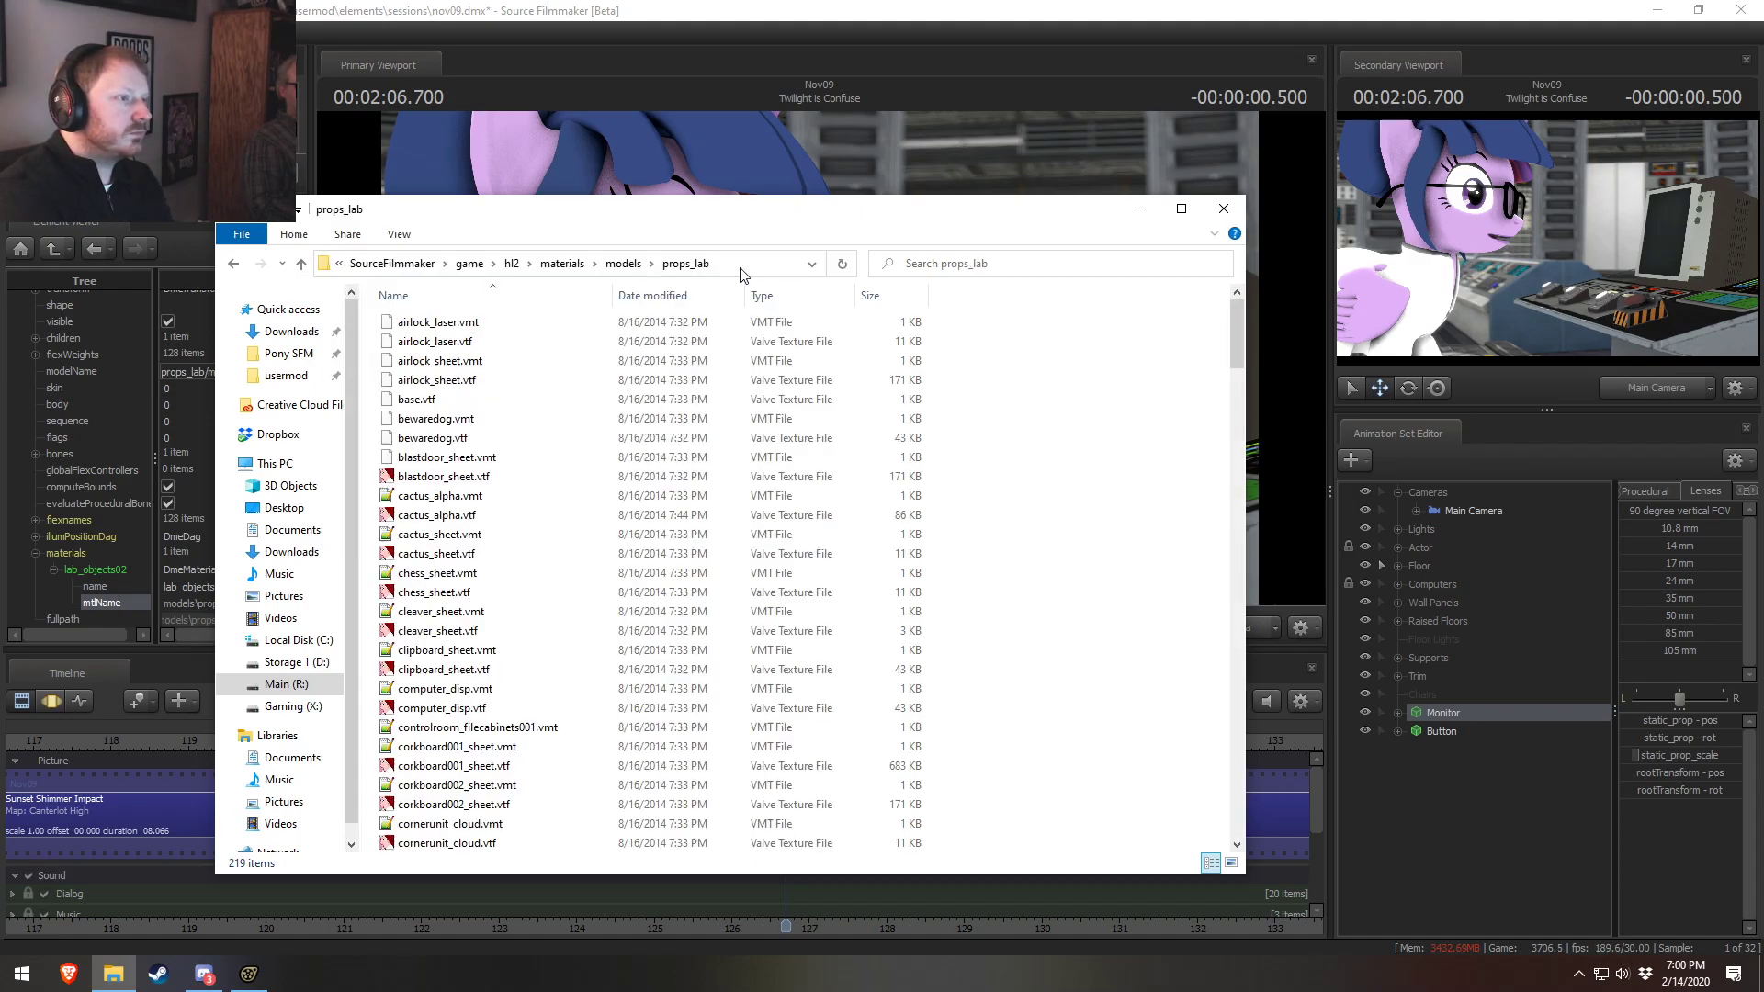
Launch VTFEdit and load the lab_objects02.vtf texture from the props_lab materials folder
{"action": "left_click", "coordinate": [22, 973]}
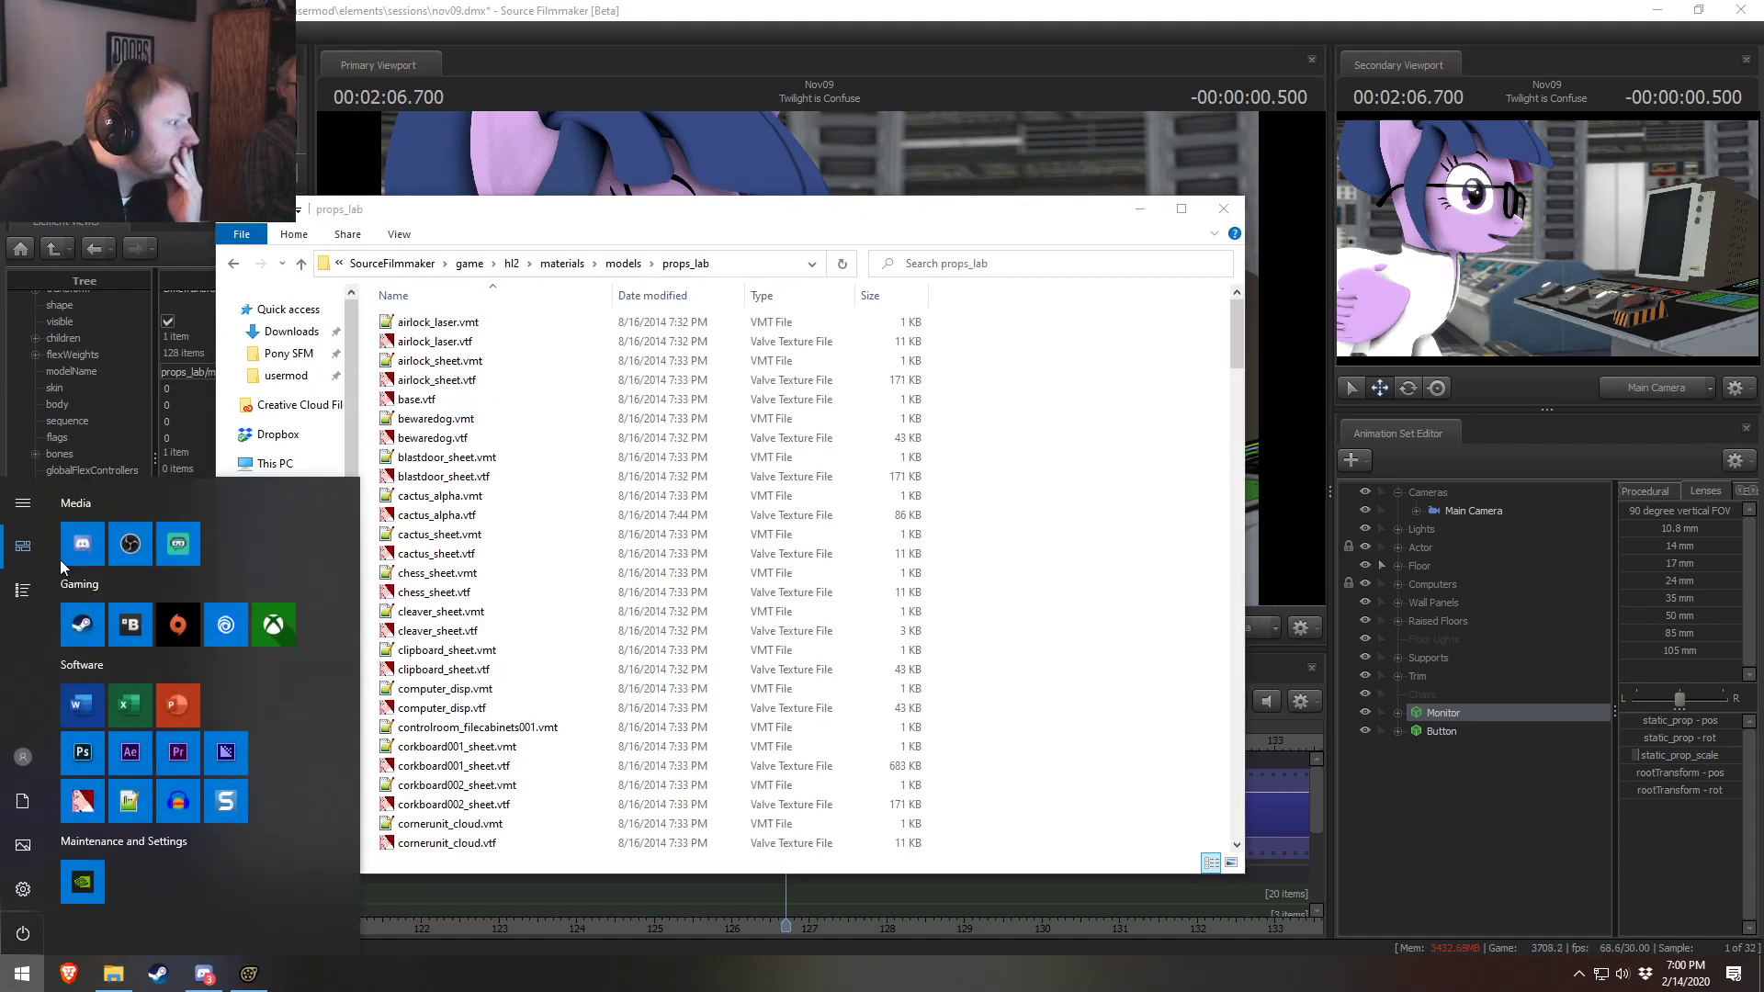
{"action": "left_click", "coordinate": [86, 799]}
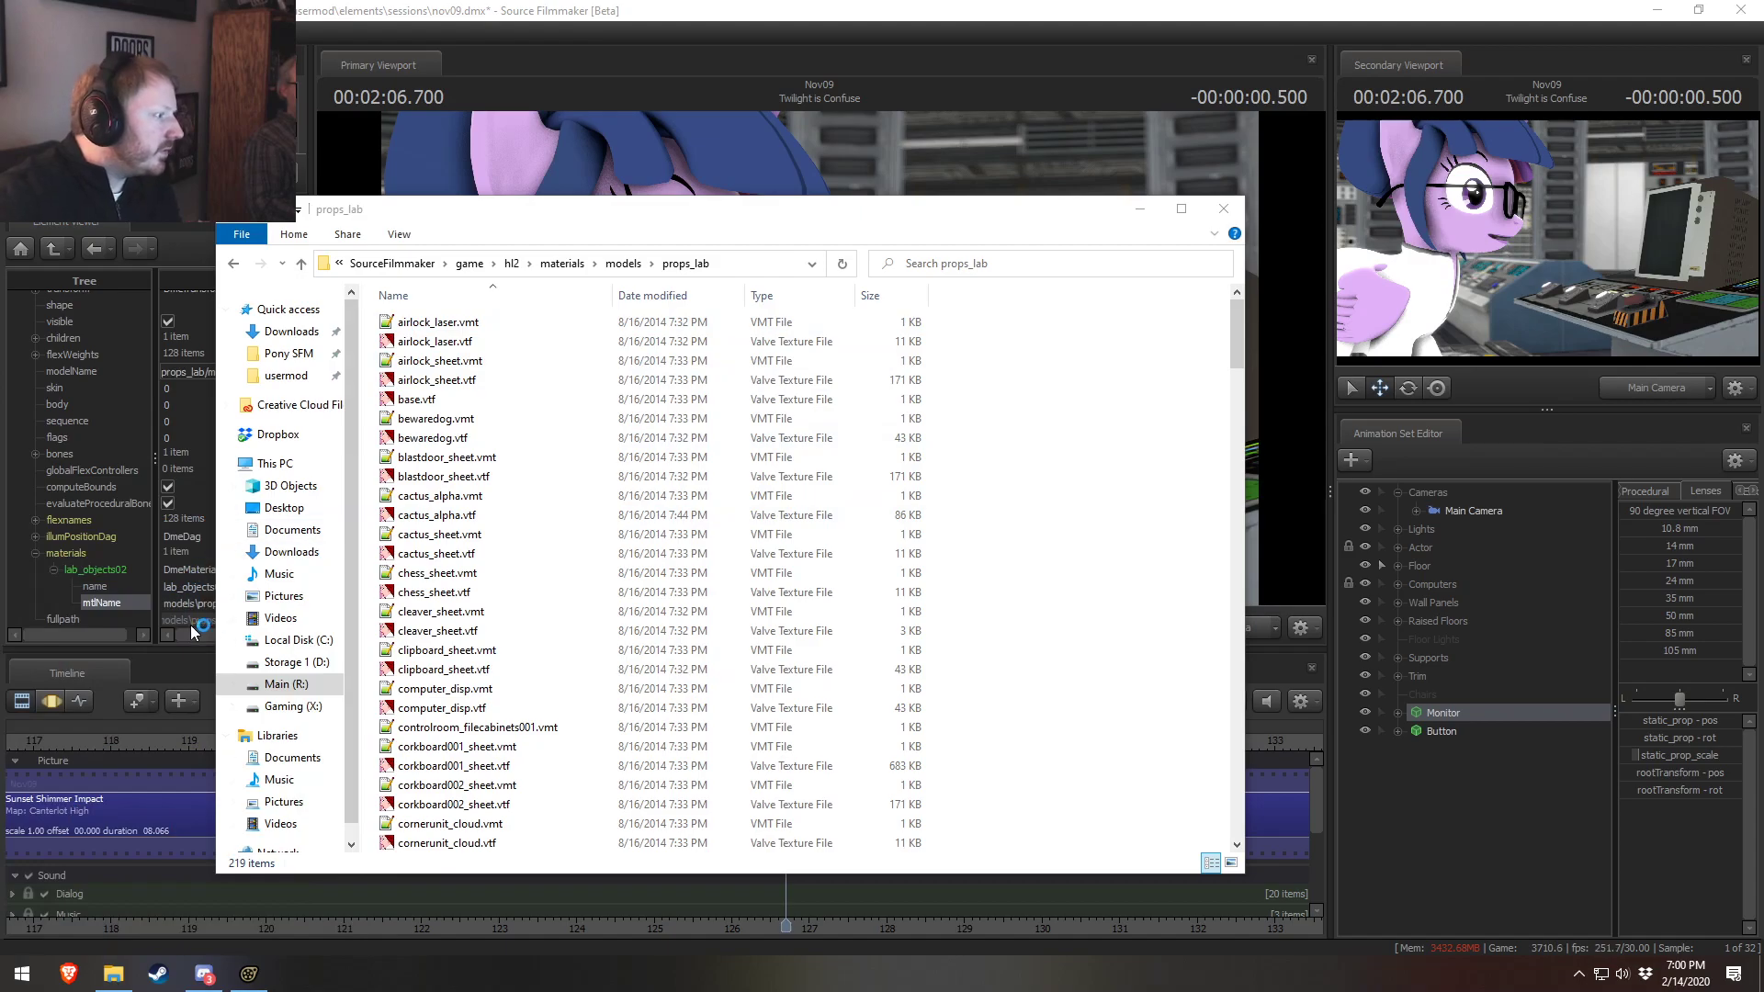
{"action": "left_click_drag", "start_coordinate": [574, 210], "coordinate": [741, 186]}
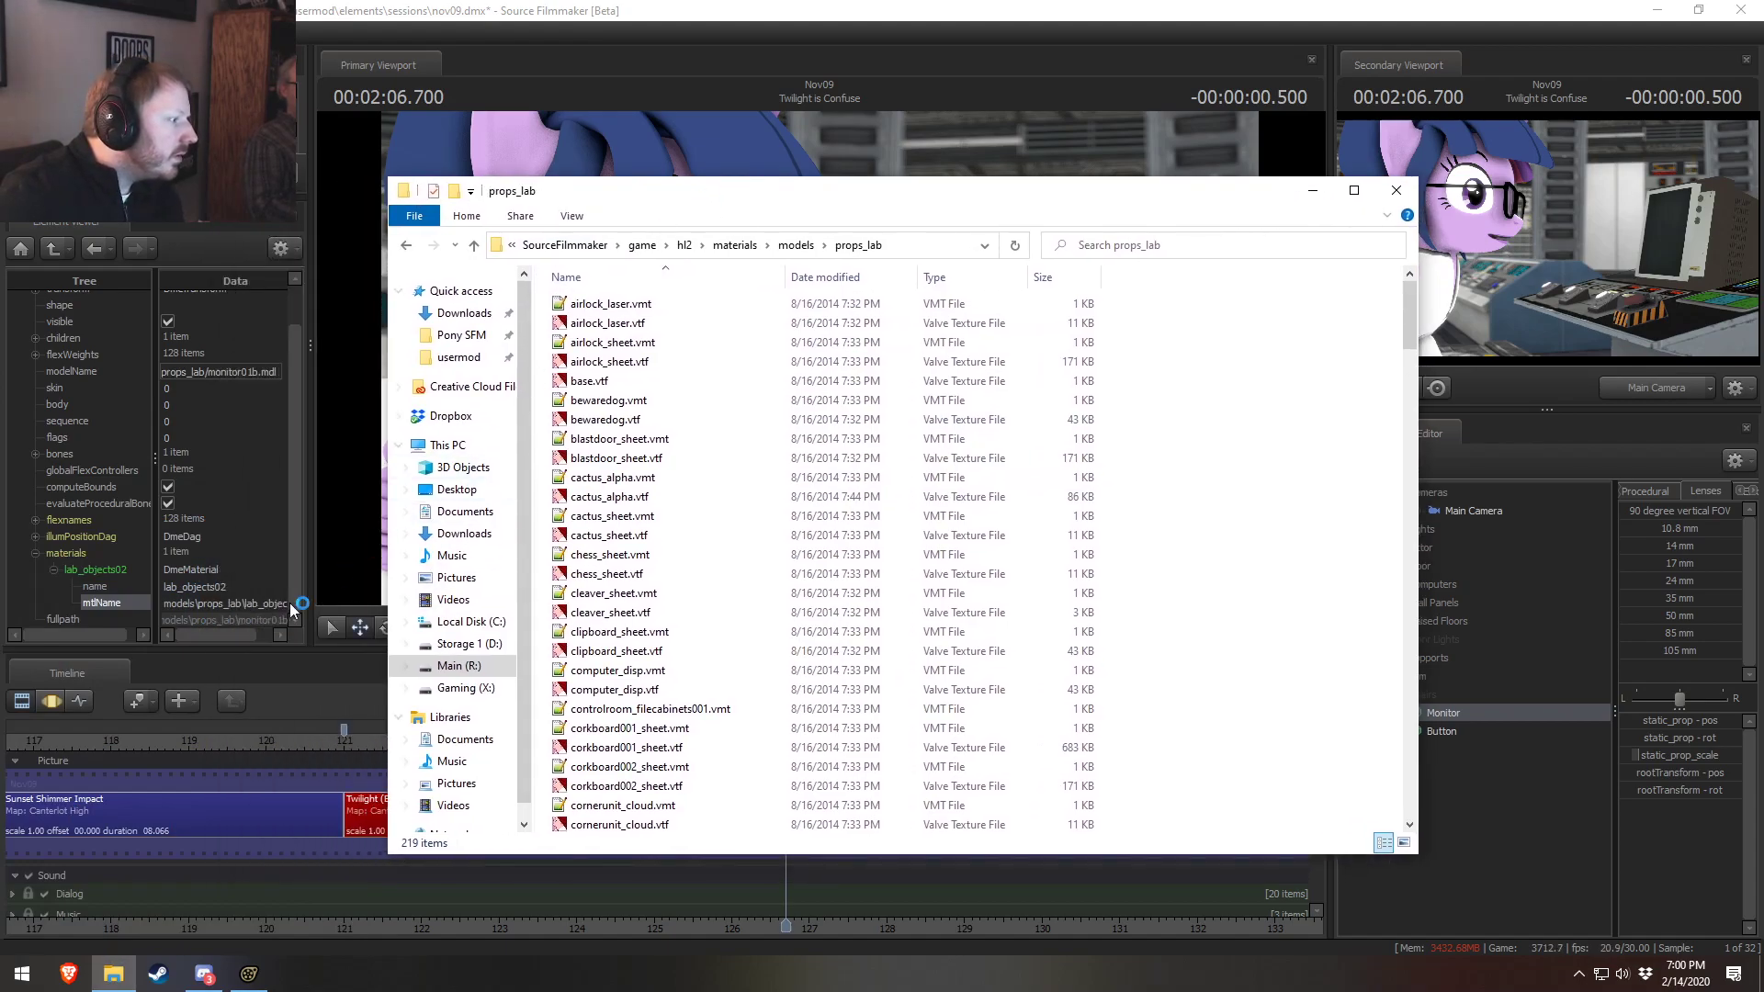
{"action": "left_click", "coordinate": [215, 625]}
{"action": "left_click_drag", "start_coordinate": [212, 632], "coordinate": [269, 621]}
{"action": "key", "text": "alt+Tab"}
{"action": "scroll", "coordinate": [715, 531], "scroll_direction": "down", "scroll_amount": 20}
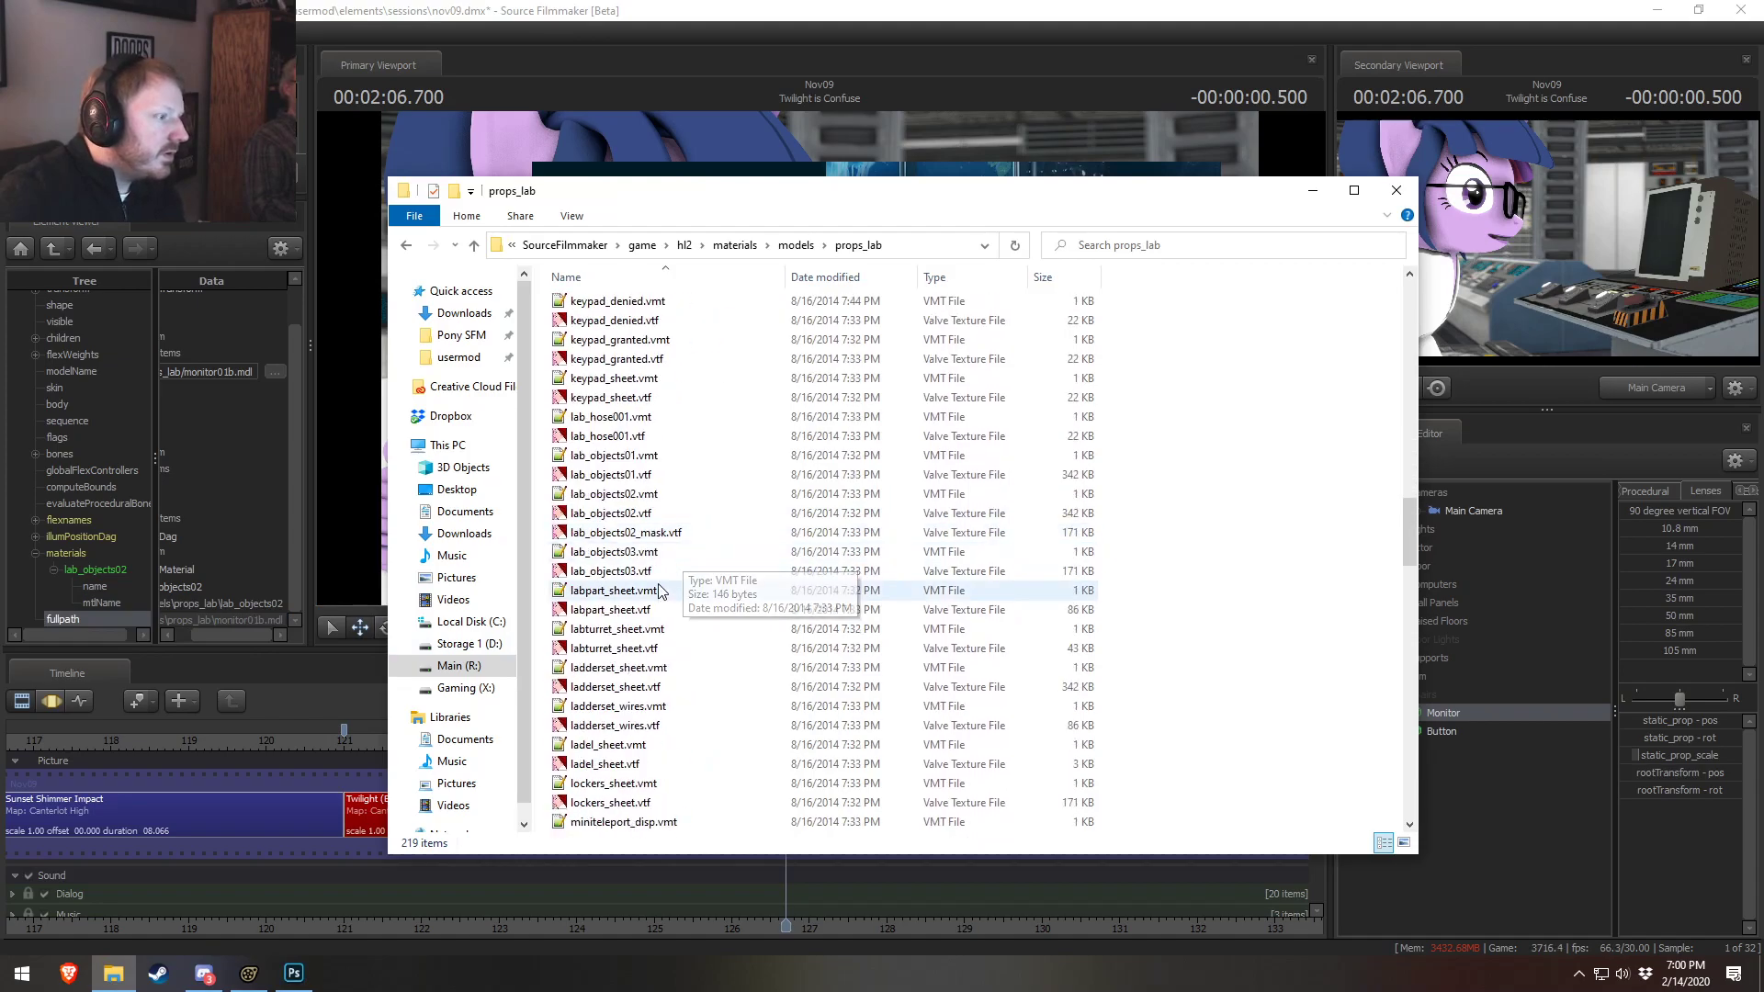
{"action": "left_click_drag", "start_coordinate": [652, 513], "coordinate": [616, 384]}
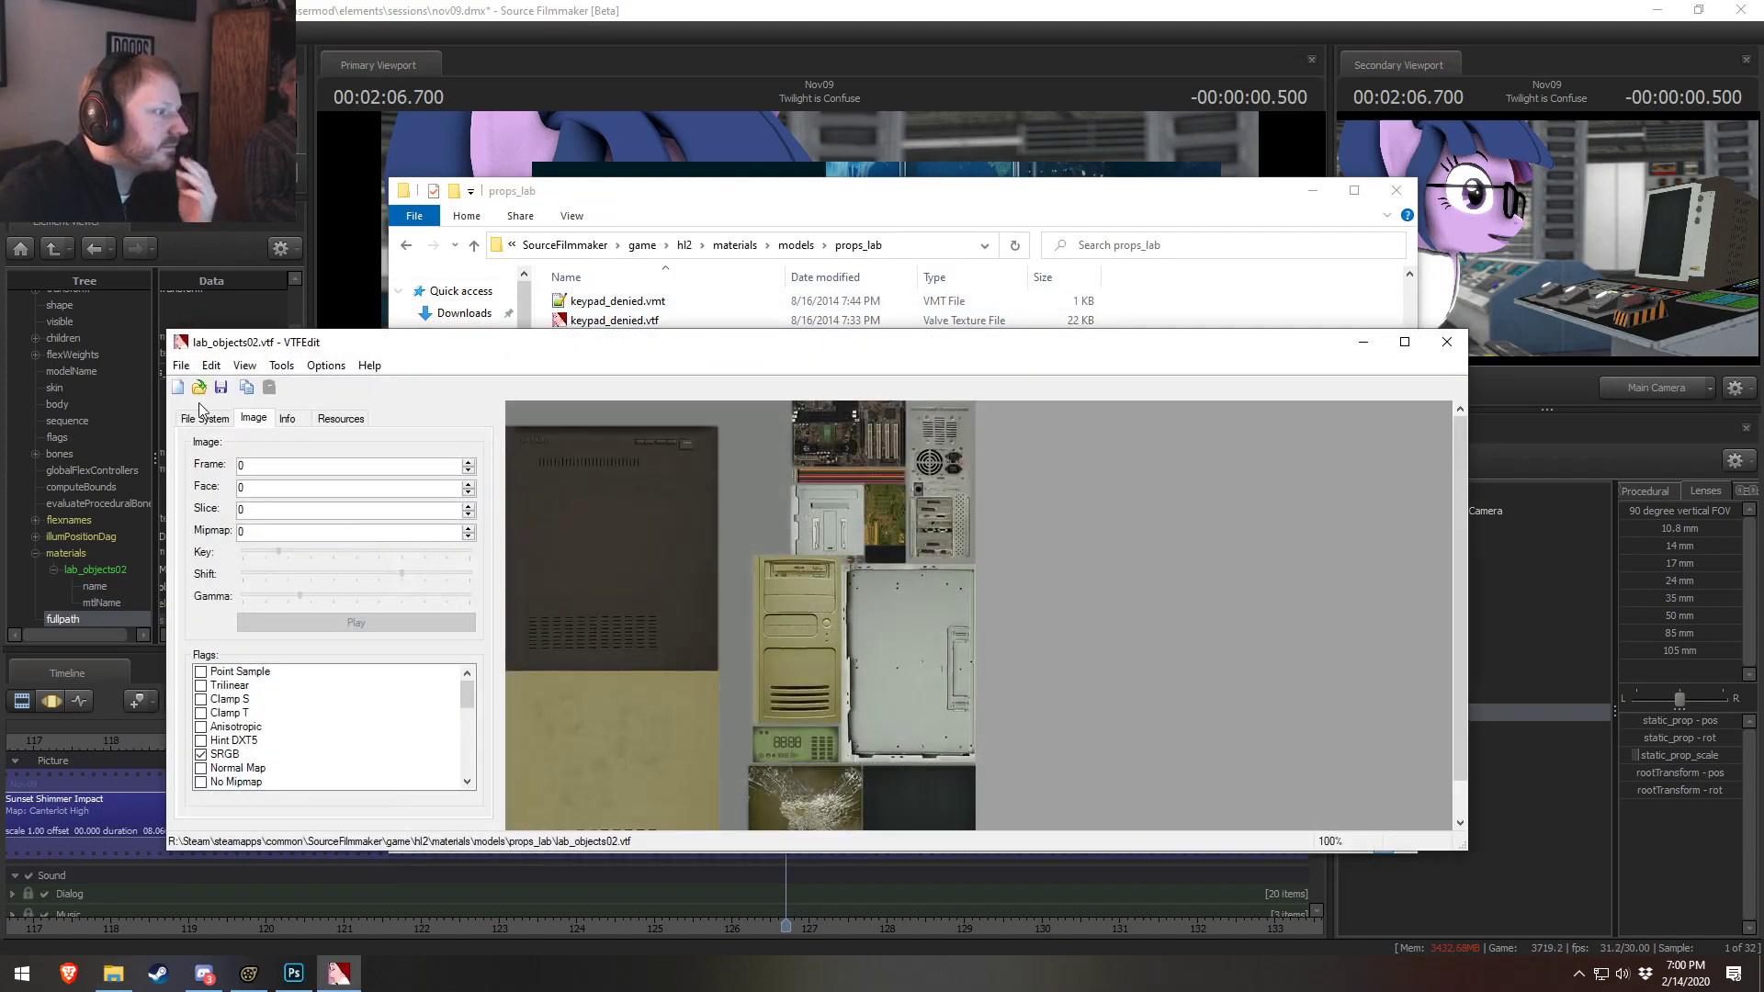
Export the texture as lab_objects02.tga into the hl2 materials\models\props_lab folder
{"action": "left_click", "coordinate": [182, 366]}
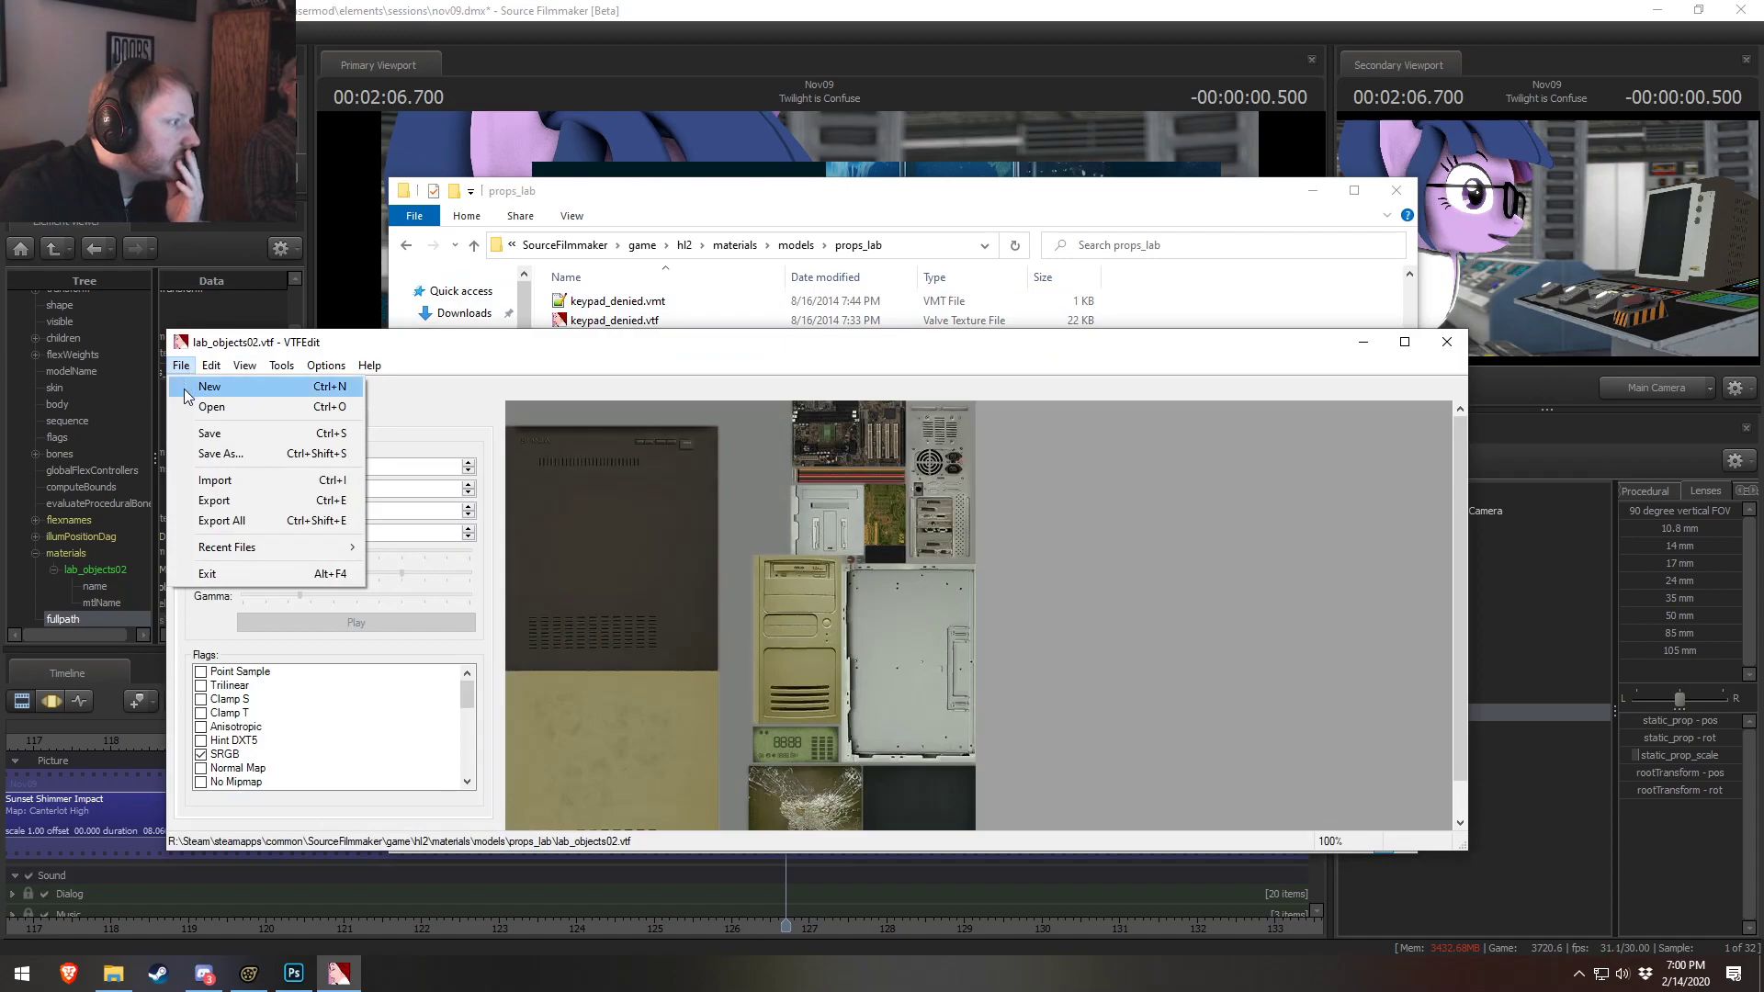
{"action": "left_click", "coordinate": [214, 501]}
{"action": "left_click", "coordinate": [1137, 210]}
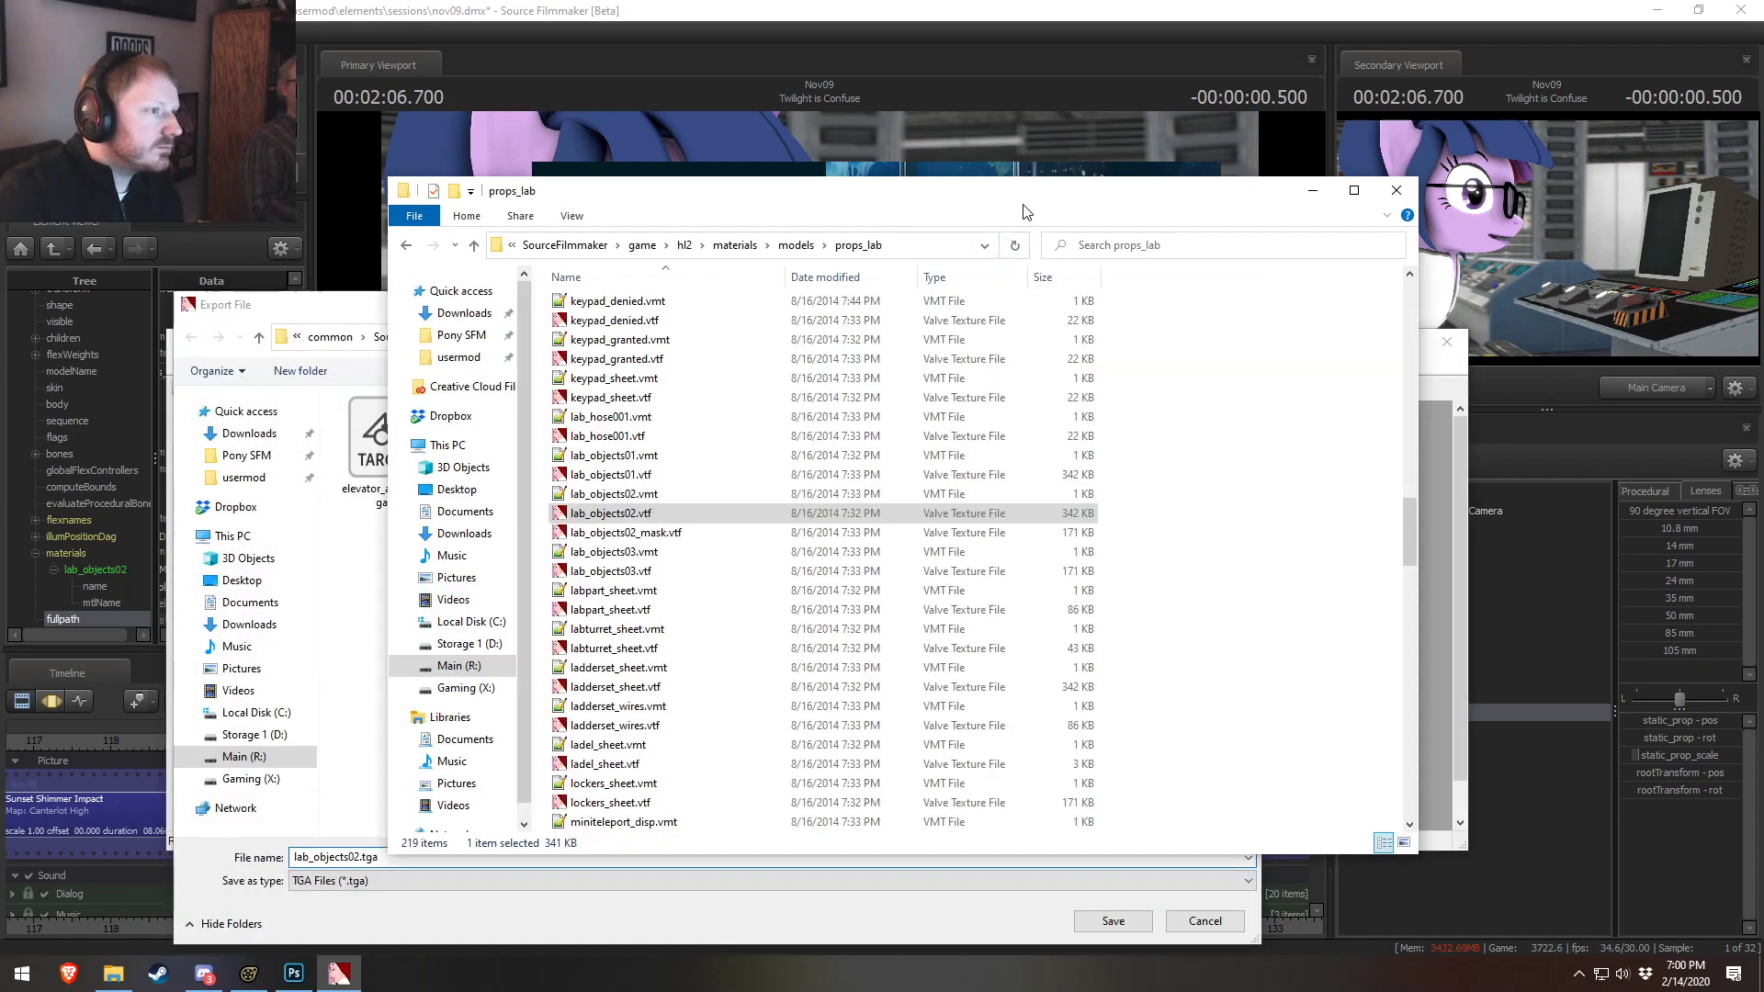
{"action": "left_click", "coordinate": [949, 246]}
{"action": "key", "text": "ctrl+c"}
{"action": "left_click", "coordinate": [372, 311]}
{"action": "left_click", "coordinate": [965, 336]}
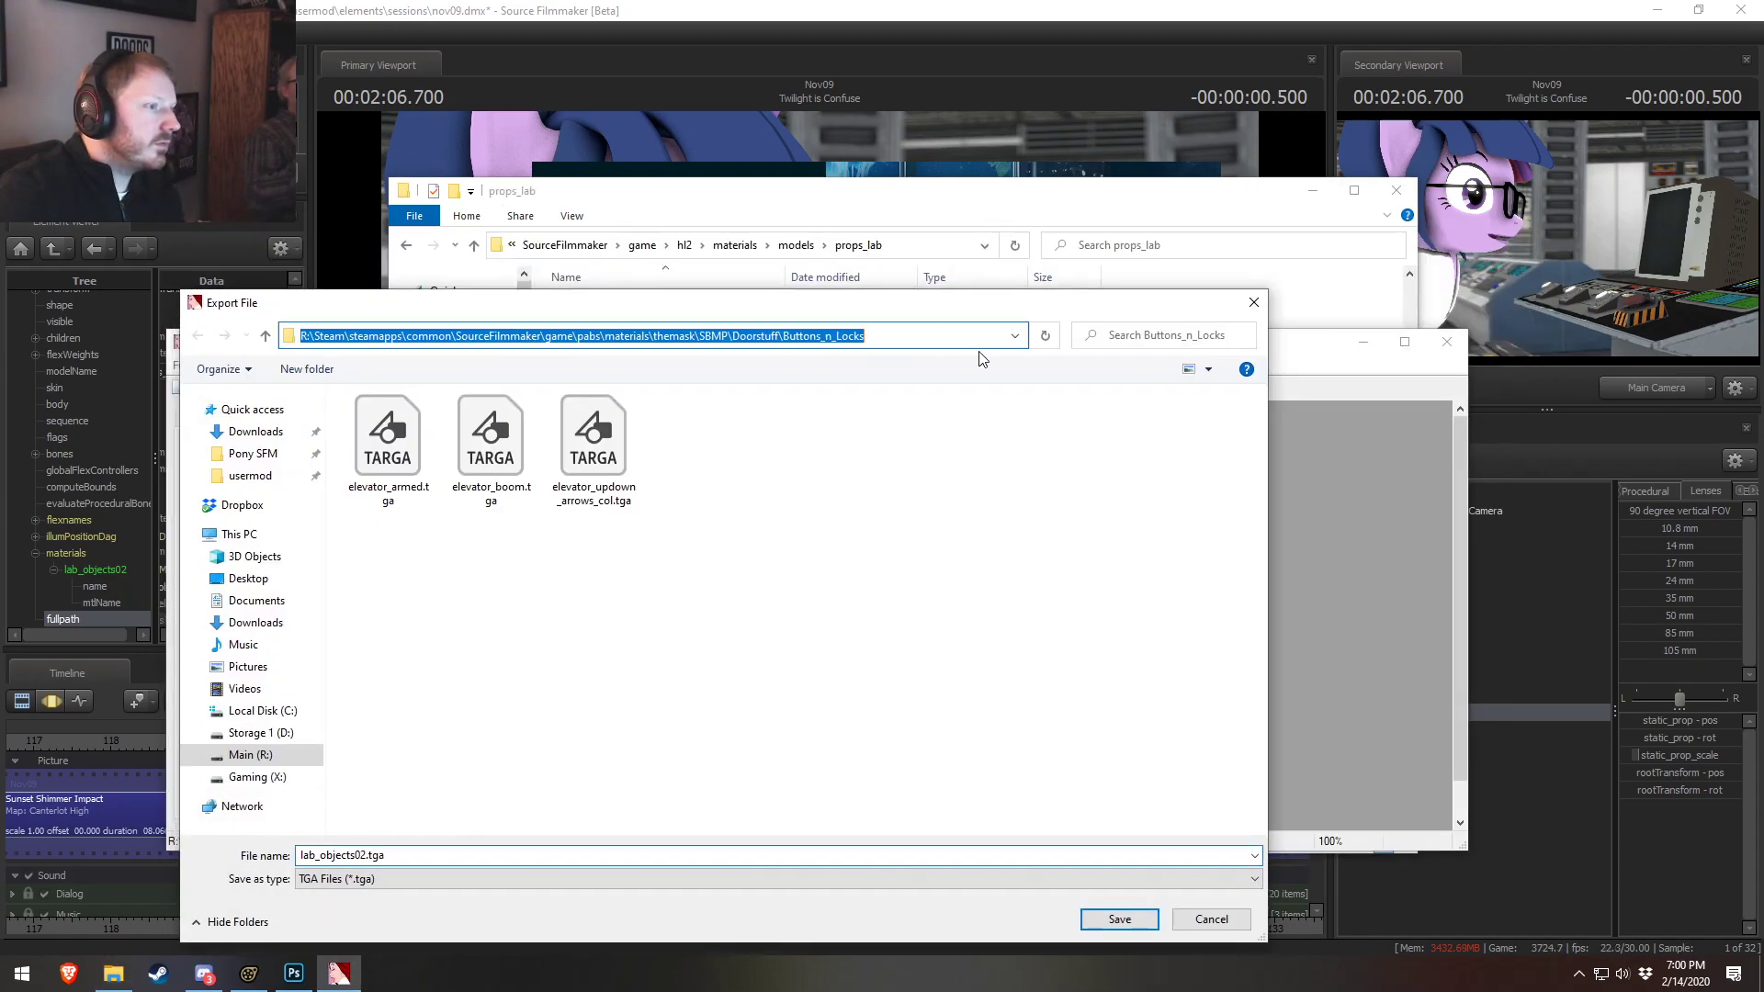
{"action": "key", "text": "ctrl+v"}
{"action": "key", "text": "Return"}
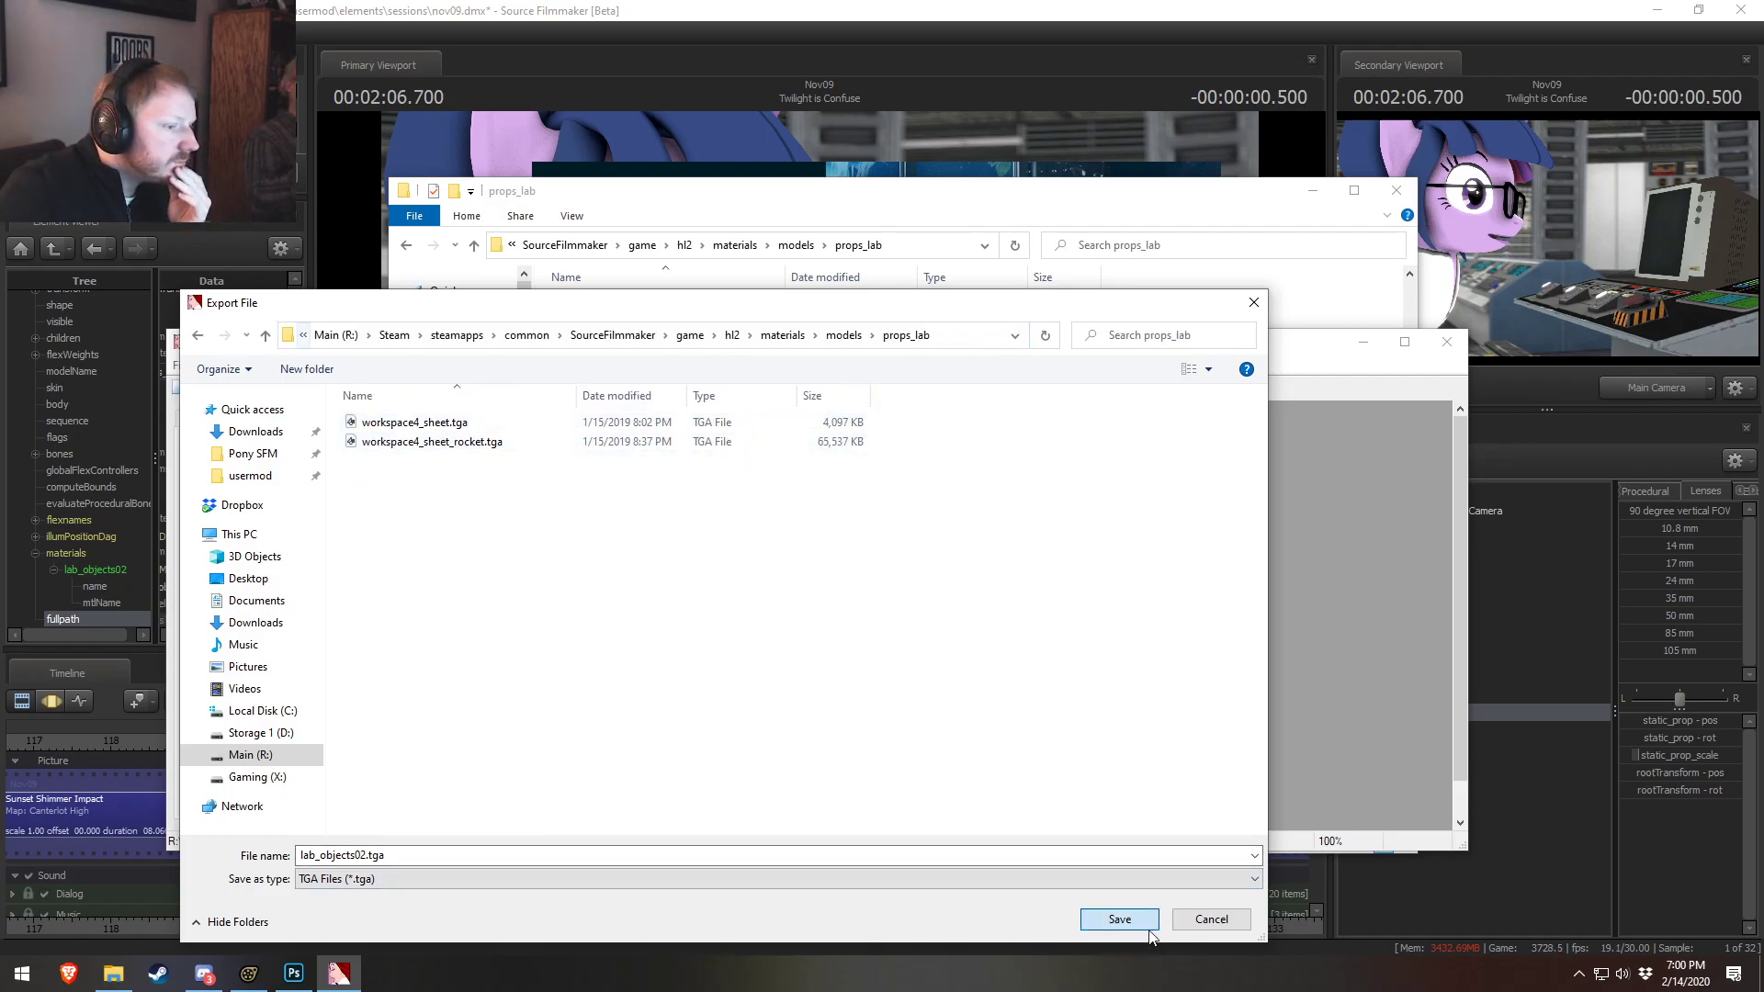
{"action": "left_click", "coordinate": [1119, 919]}
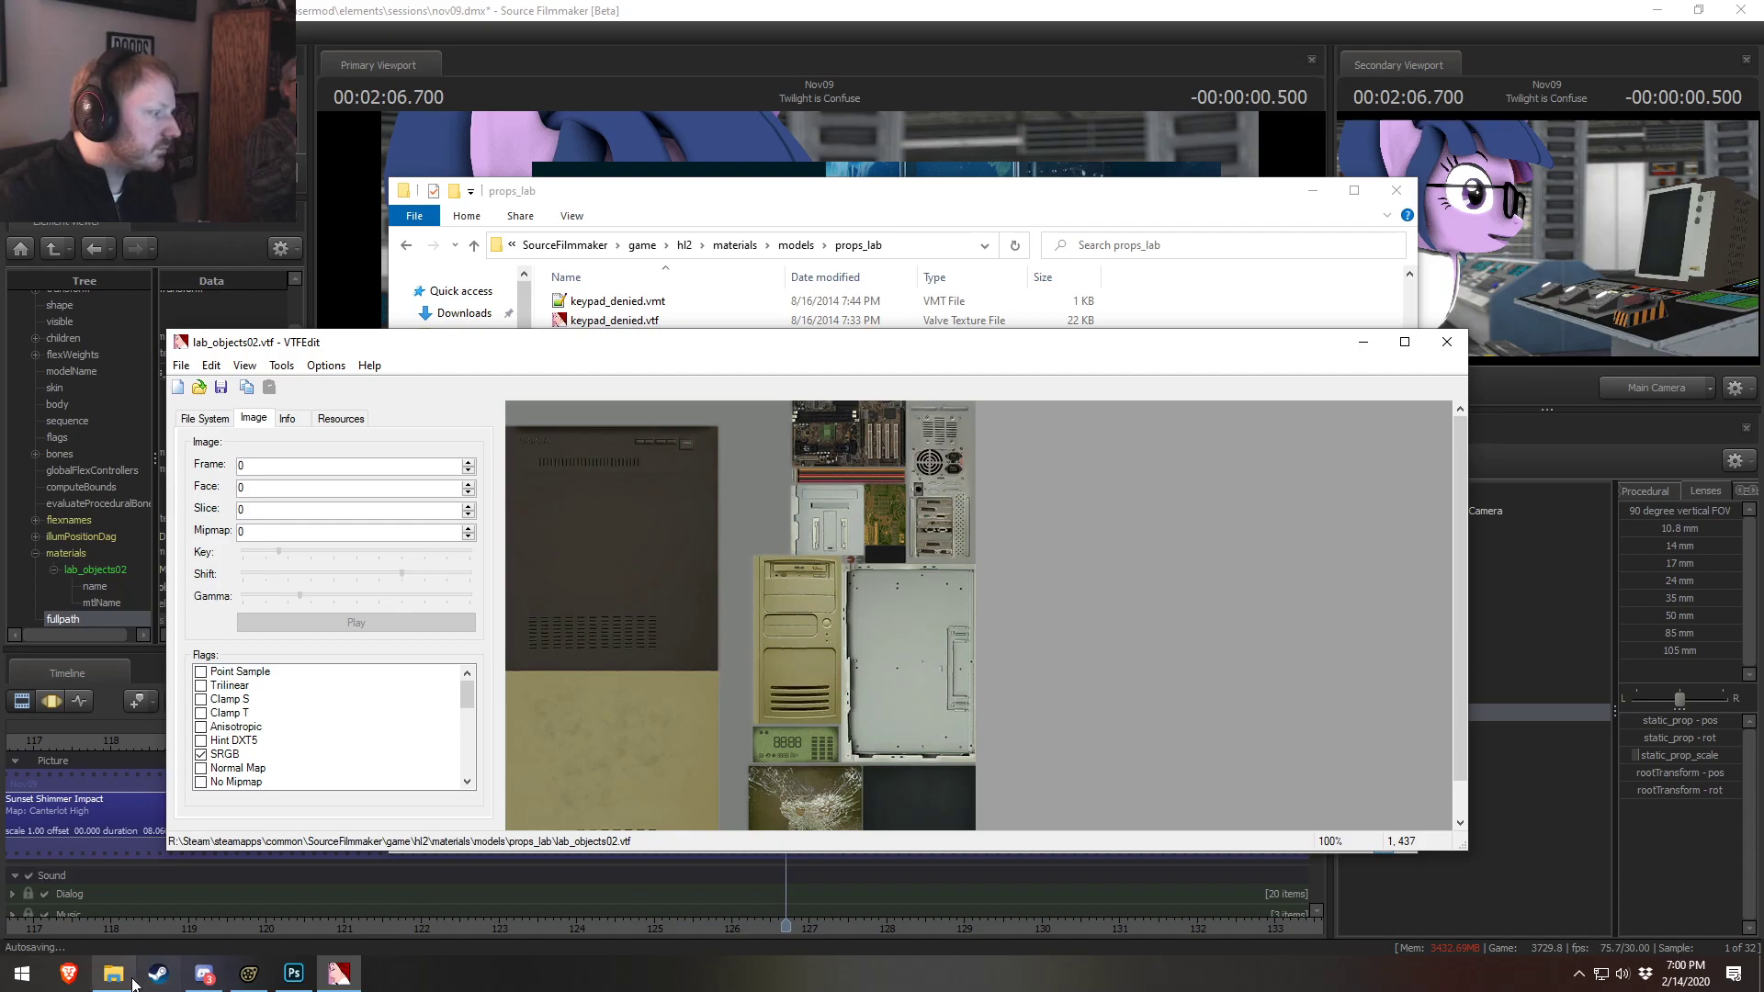
Open lab_objects02.tga from the props_lab folder in Photoshop and inspect the dark monitor screen area
{"action": "left_click", "coordinate": [884, 180]}
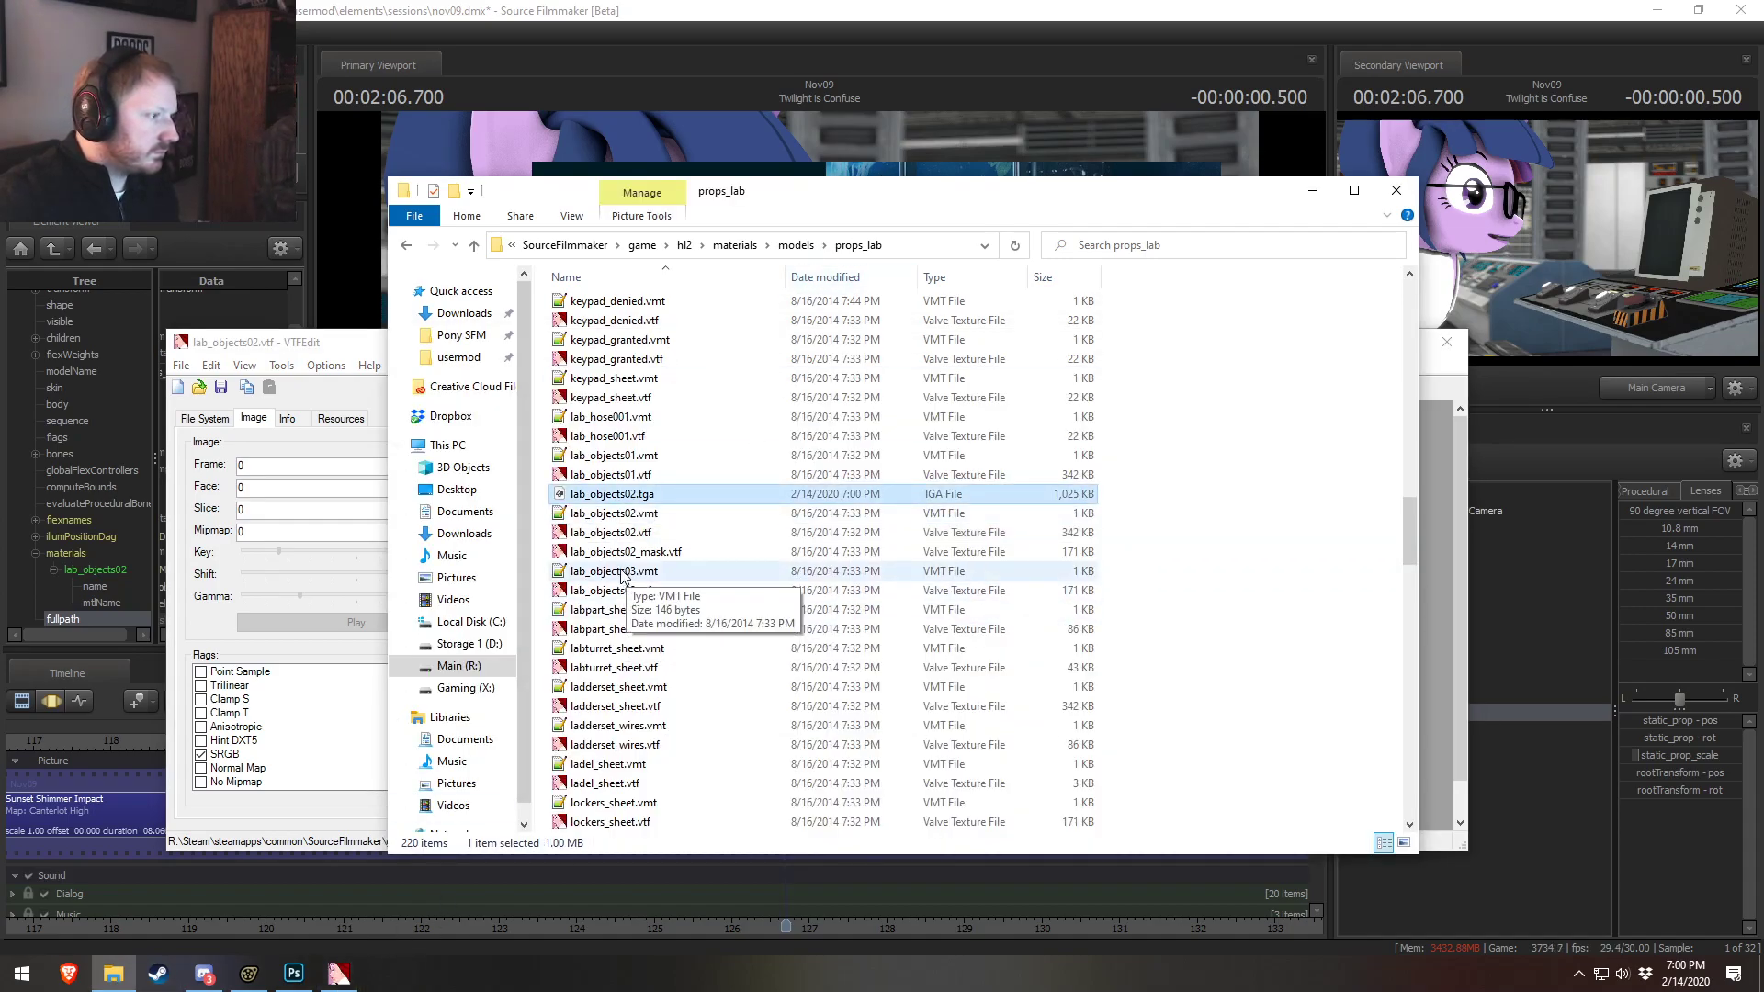
{"action": "double_click", "coordinate": [624, 496]}
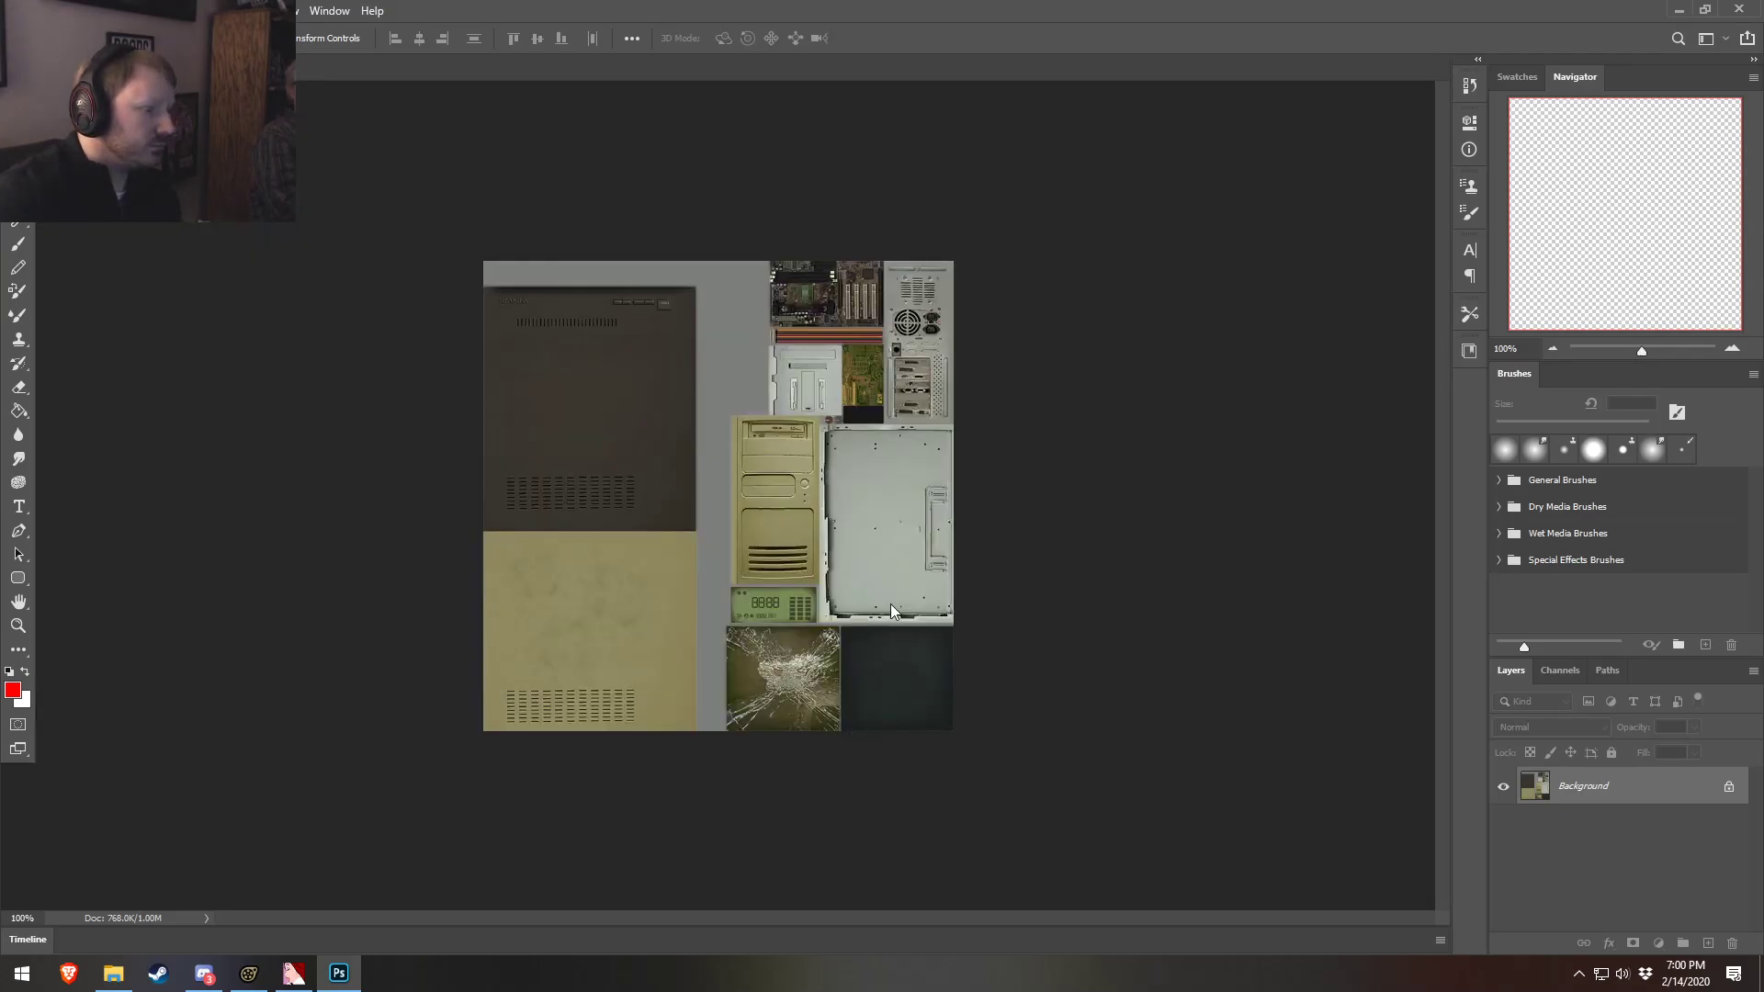
{"action": "scroll", "coordinate": [954, 684], "scroll_direction": "up", "scroll_amount": 9, "text": "alt"}
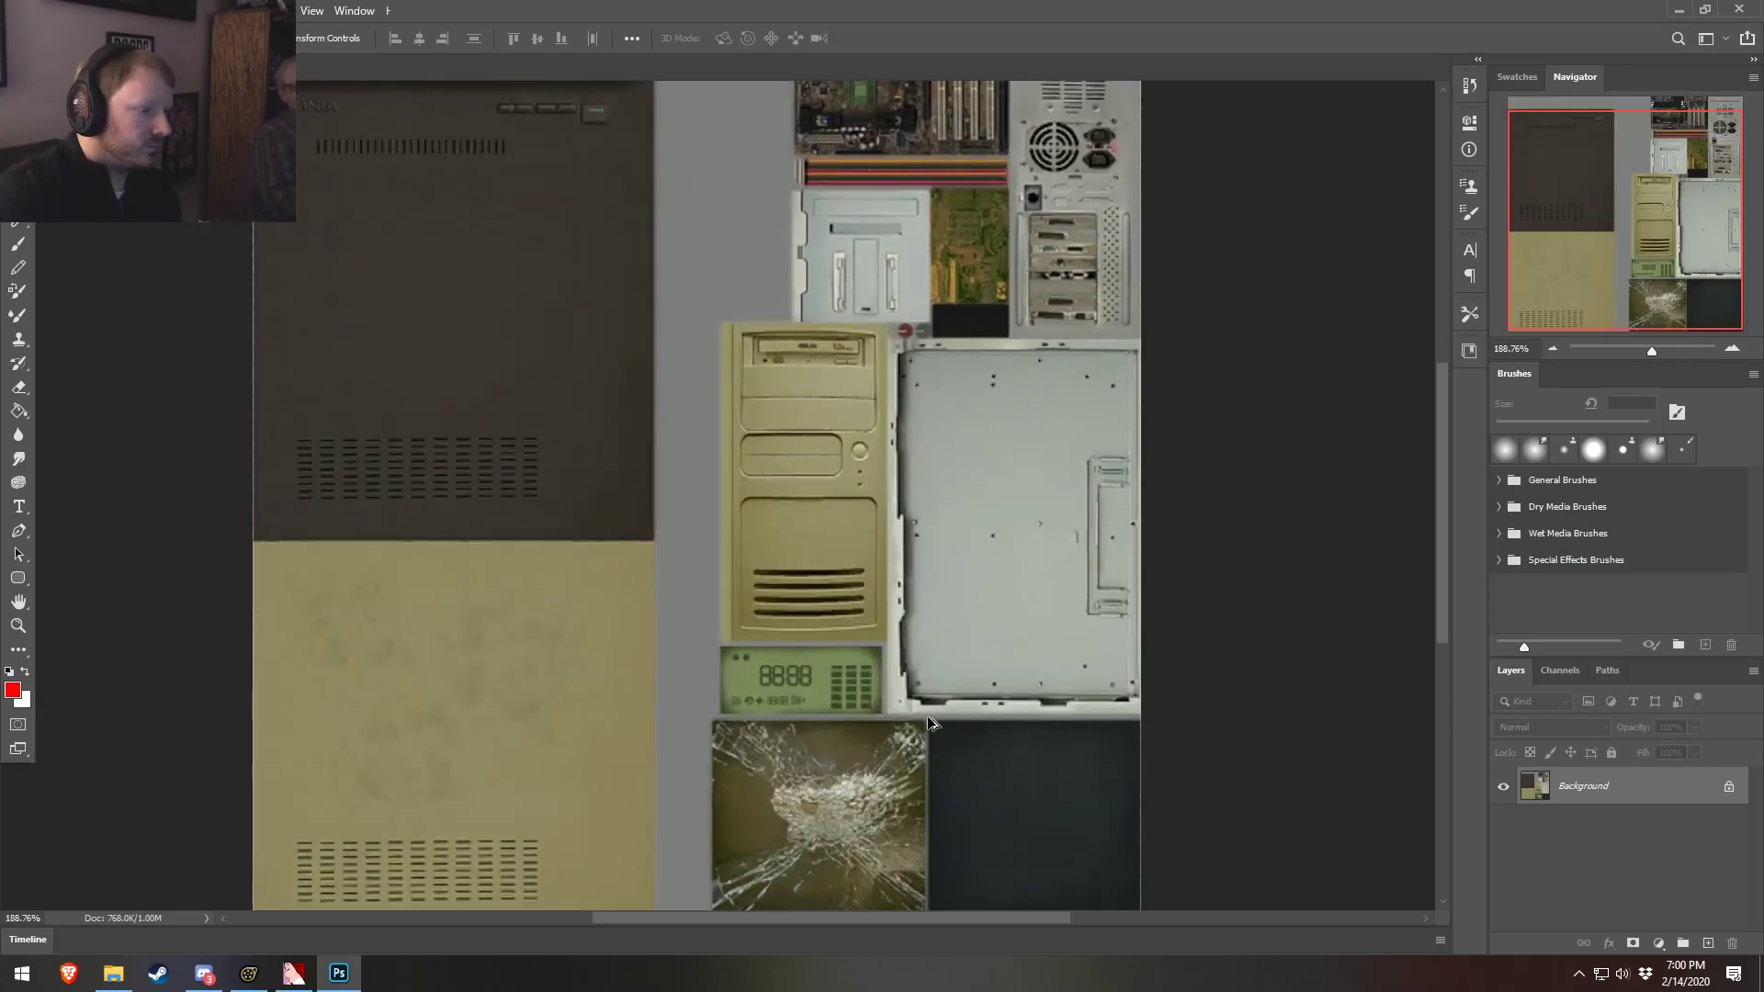
{"action": "scroll", "coordinate": [1121, 814], "scroll_direction": "down", "scroll_amount": 3}
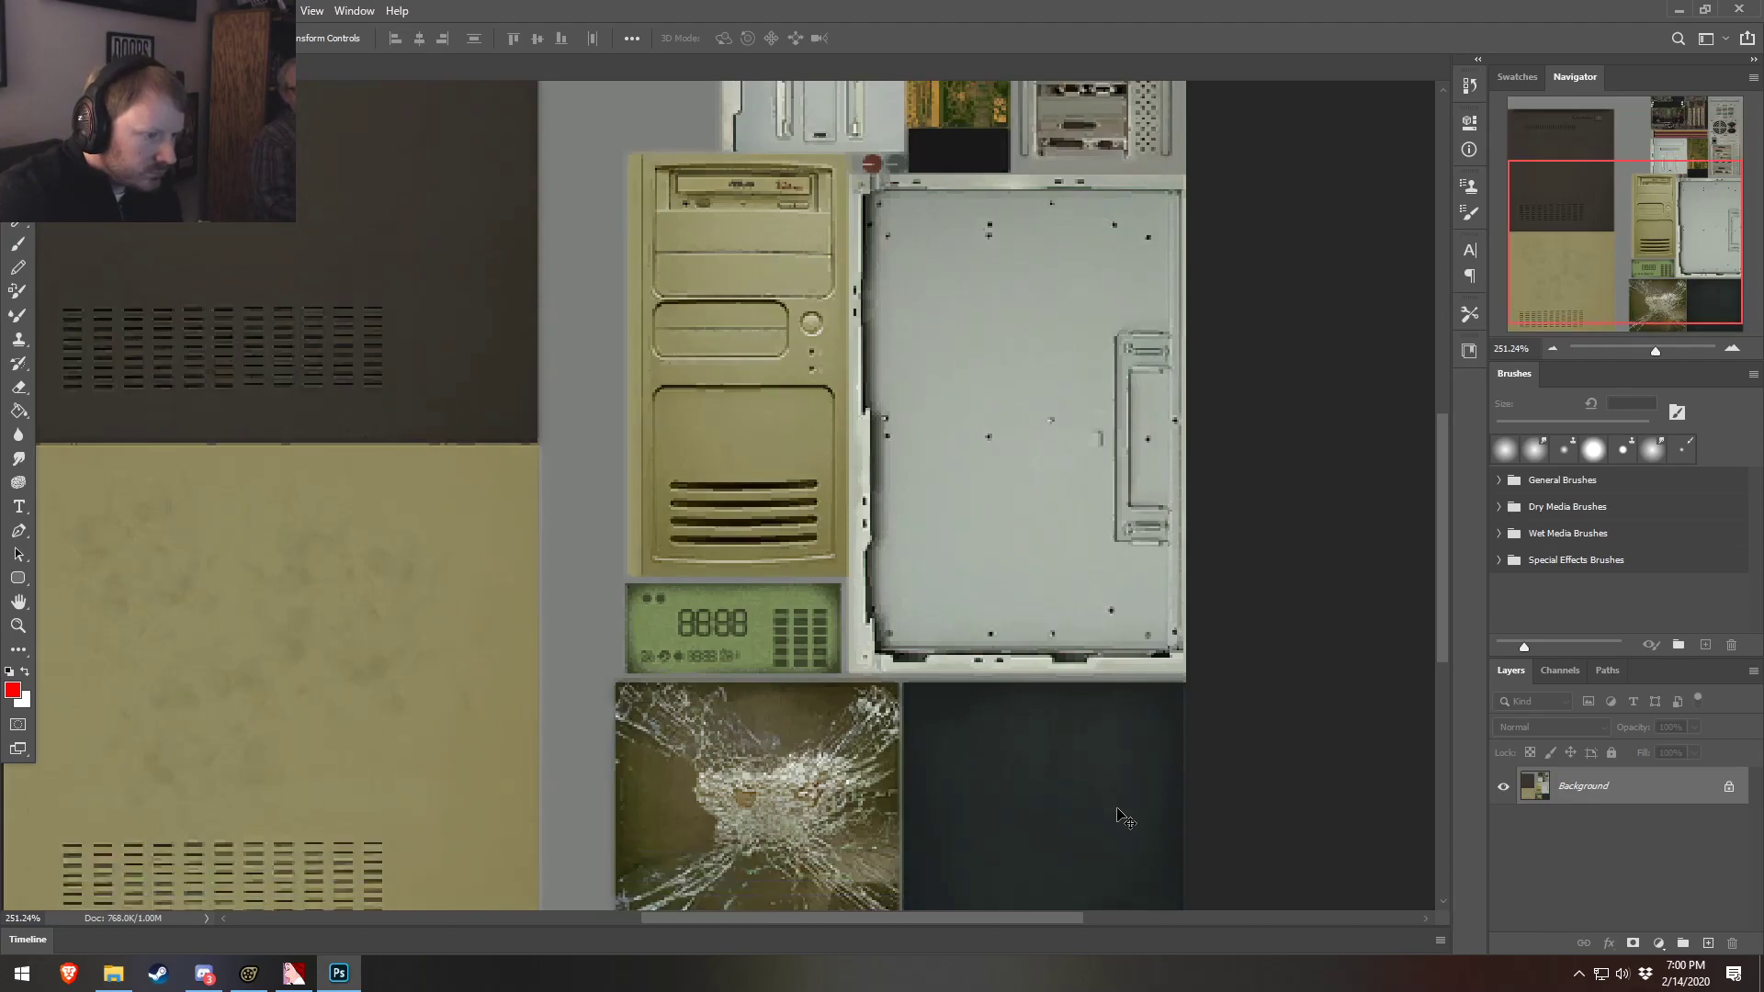
{"action": "key", "text": "alt+Tab"}
{"action": "key", "text": "alt+Tab"}
{"action": "key", "text": "alt+Tab"}
{"action": "key", "text": "alt+Tab"}
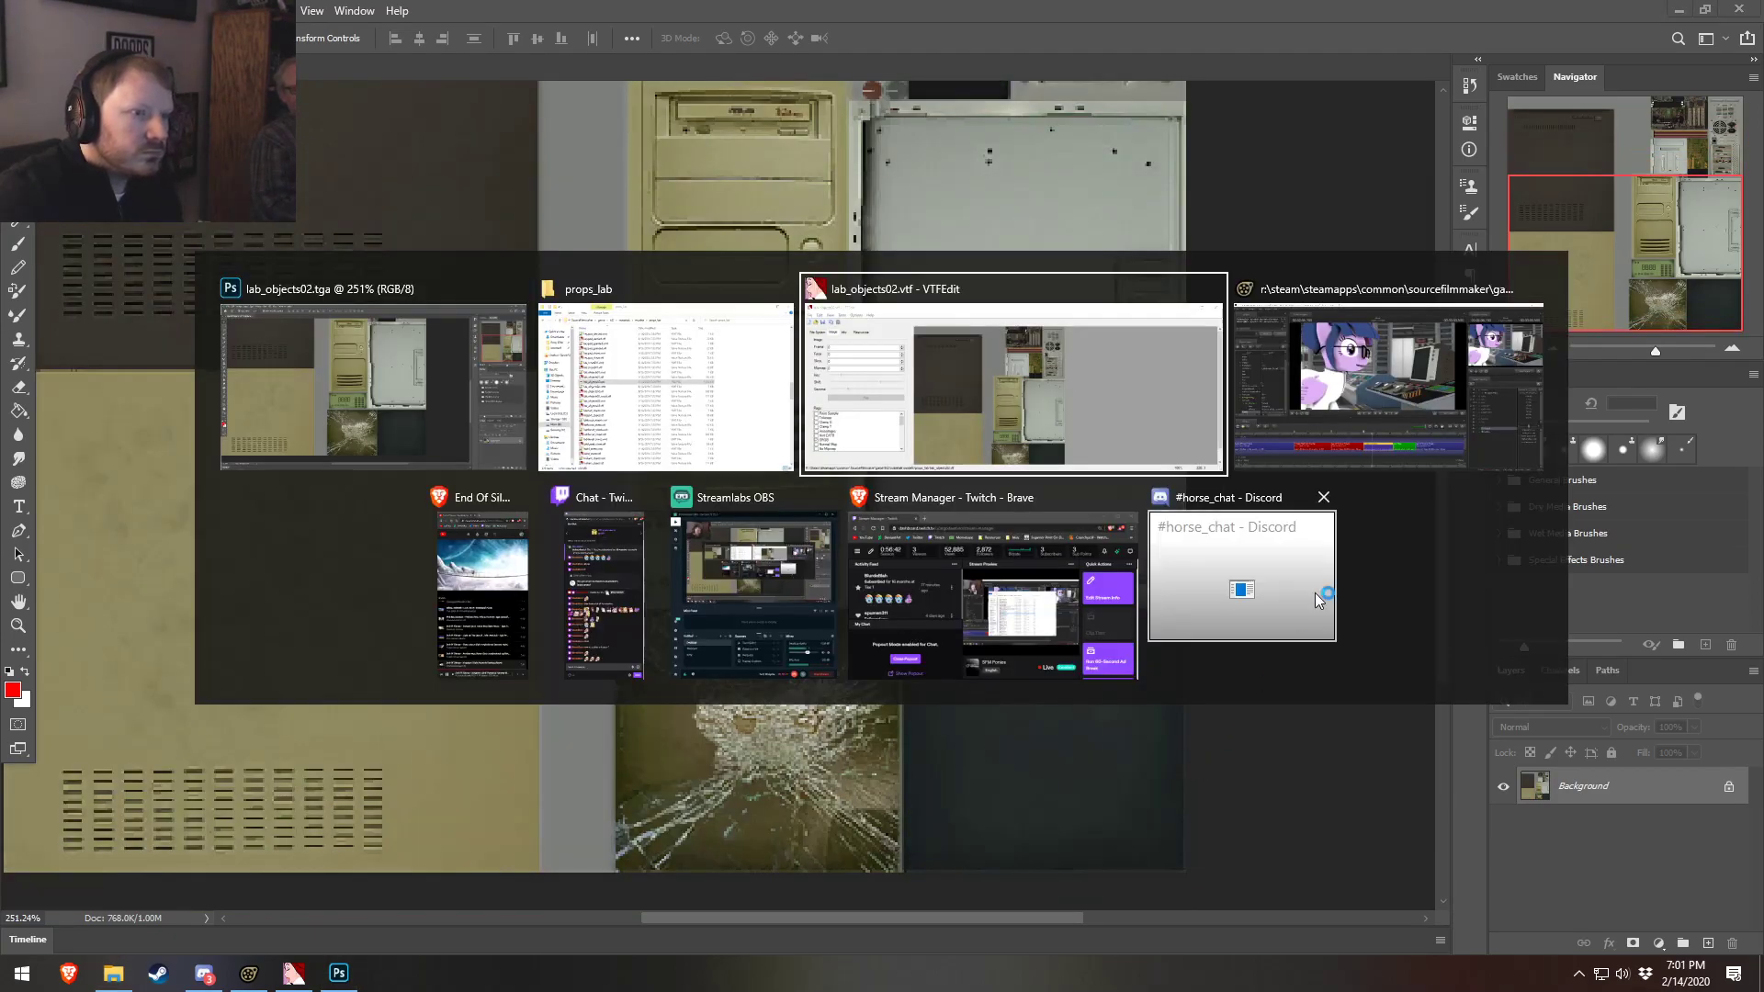
{"action": "key", "text": "alt+Tab"}
{"action": "key", "text": "w"}
{"action": "left_click_drag", "start_coordinate": [919, 414], "coordinate": [918, 413]}
{"action": "key", "text": "s"}
{"action": "key", "text": "alt+Tab"}
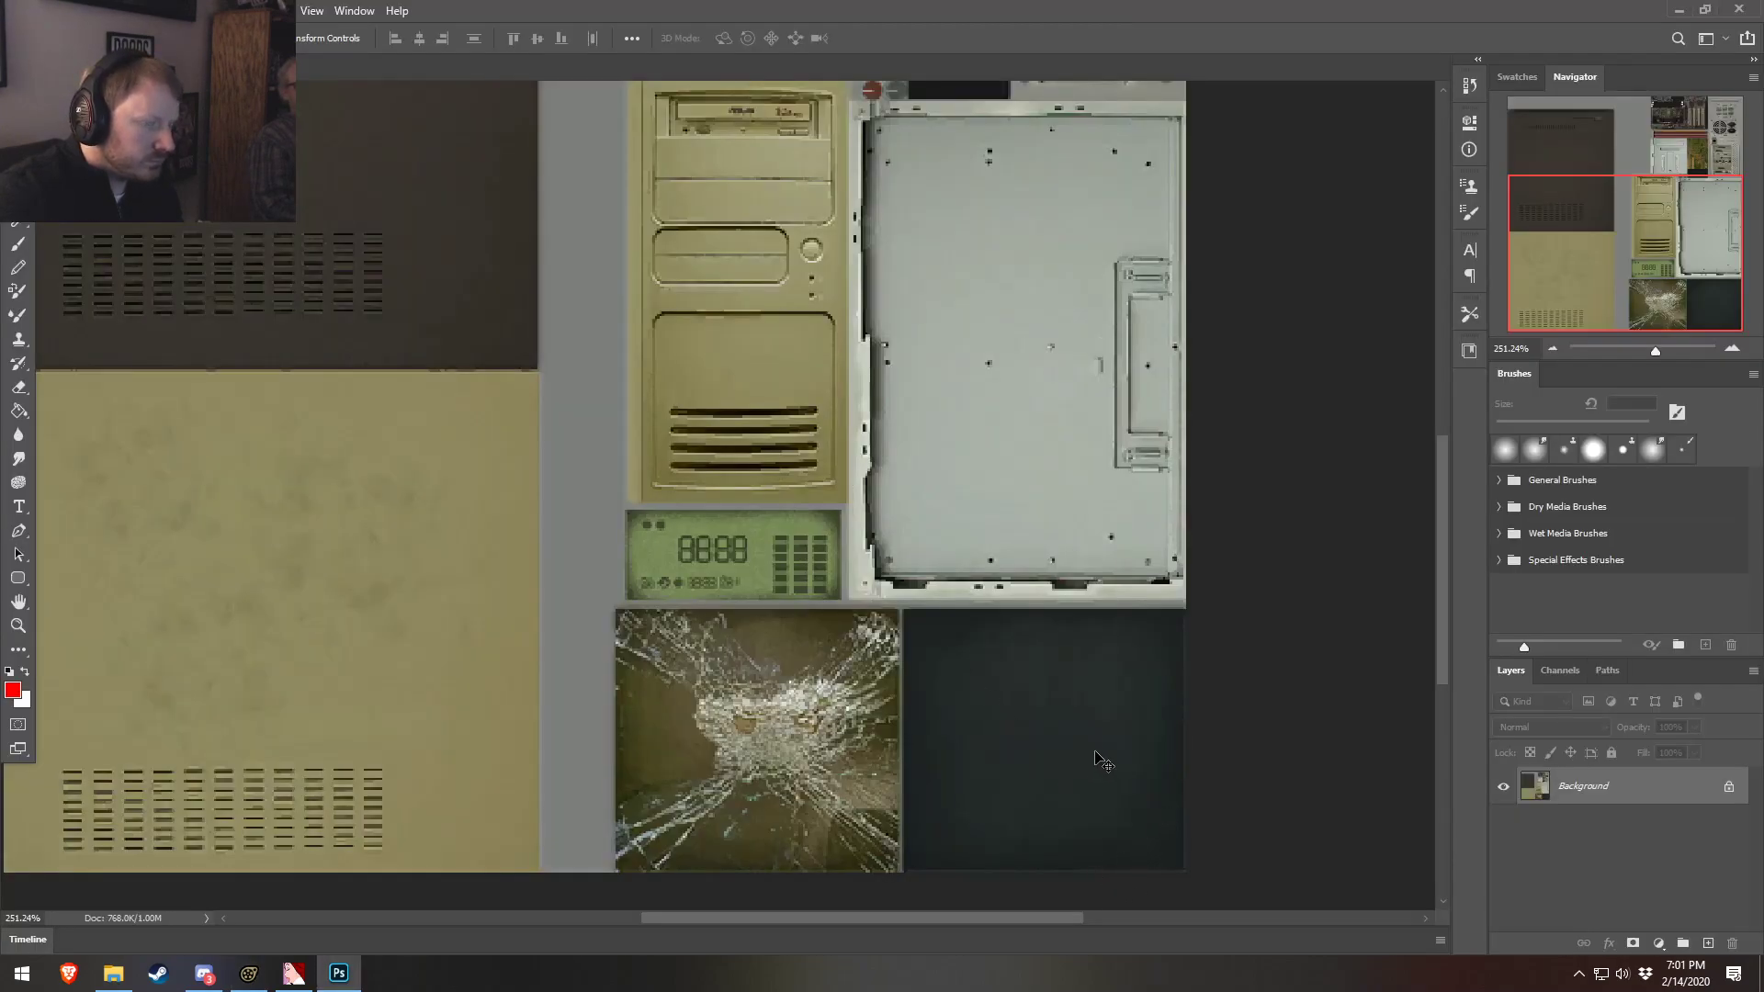
Switch to Source Filmmaker, move the playhead to 00:02:04.600 in Sunset Shimmer Impact3 and capture a screenshot of the primary viewport image
{"action": "mouse_move", "coordinate": [297, 982]}
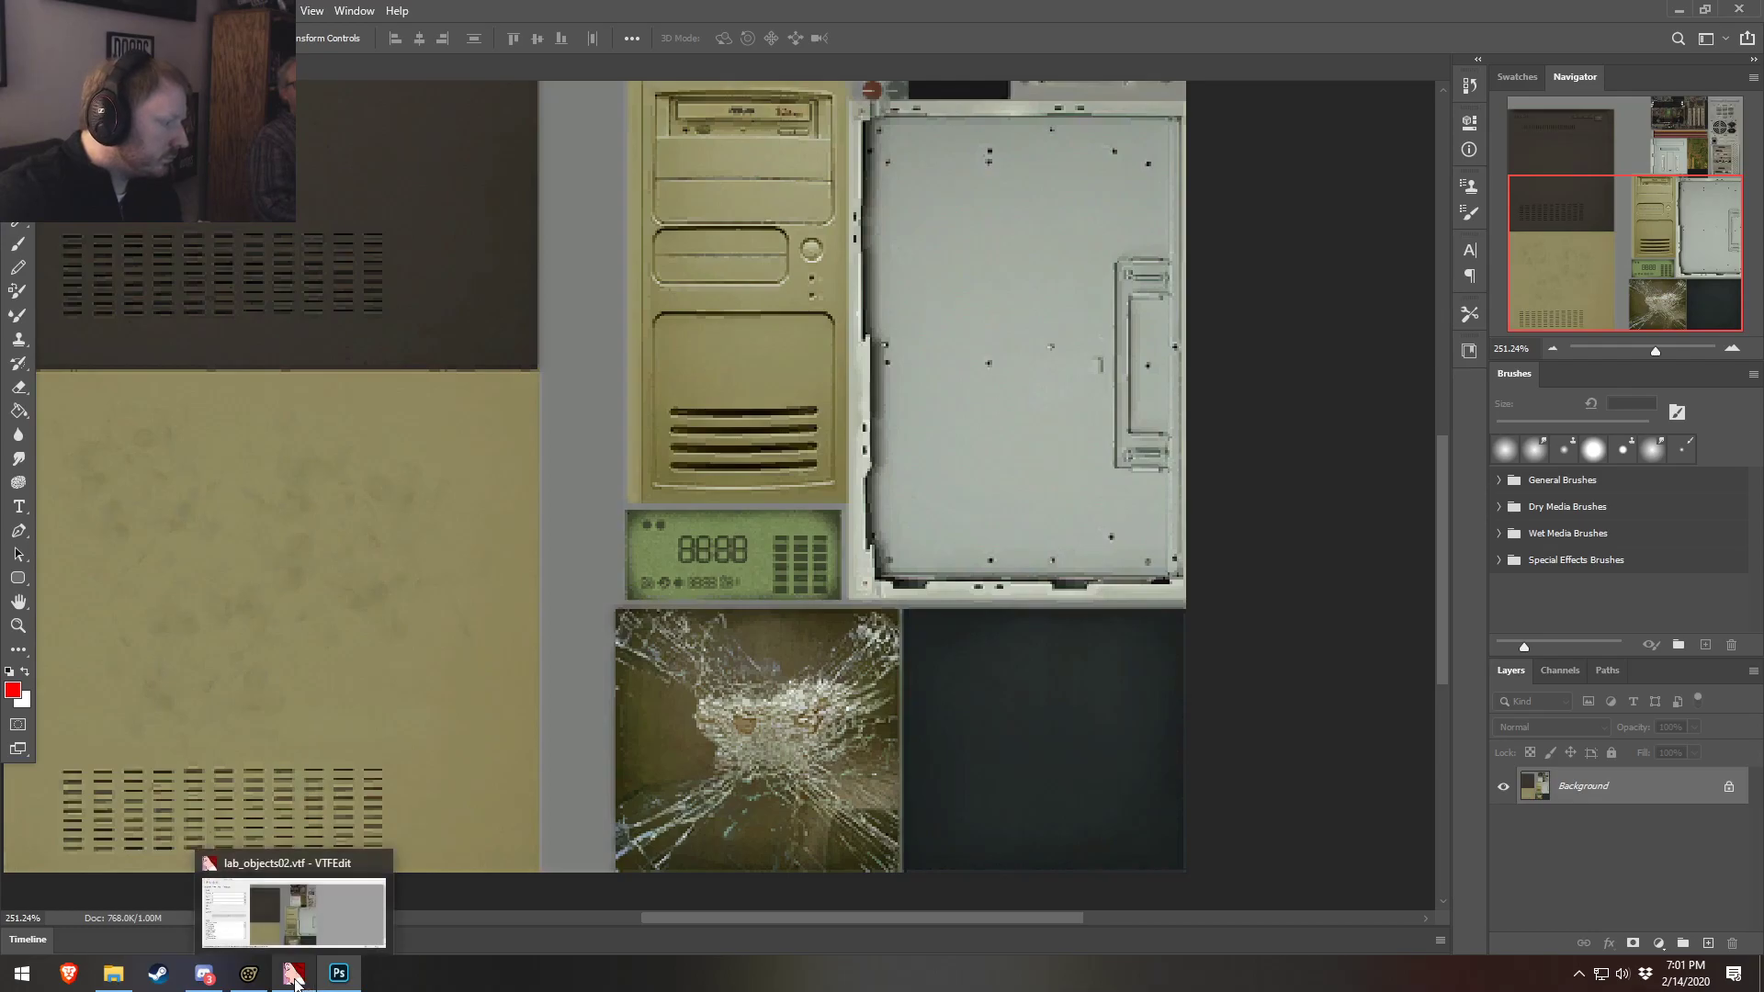
{"action": "left_click", "coordinate": [248, 976]}
{"action": "left_click_drag", "start_coordinate": [616, 820], "coordinate": [632, 820]}
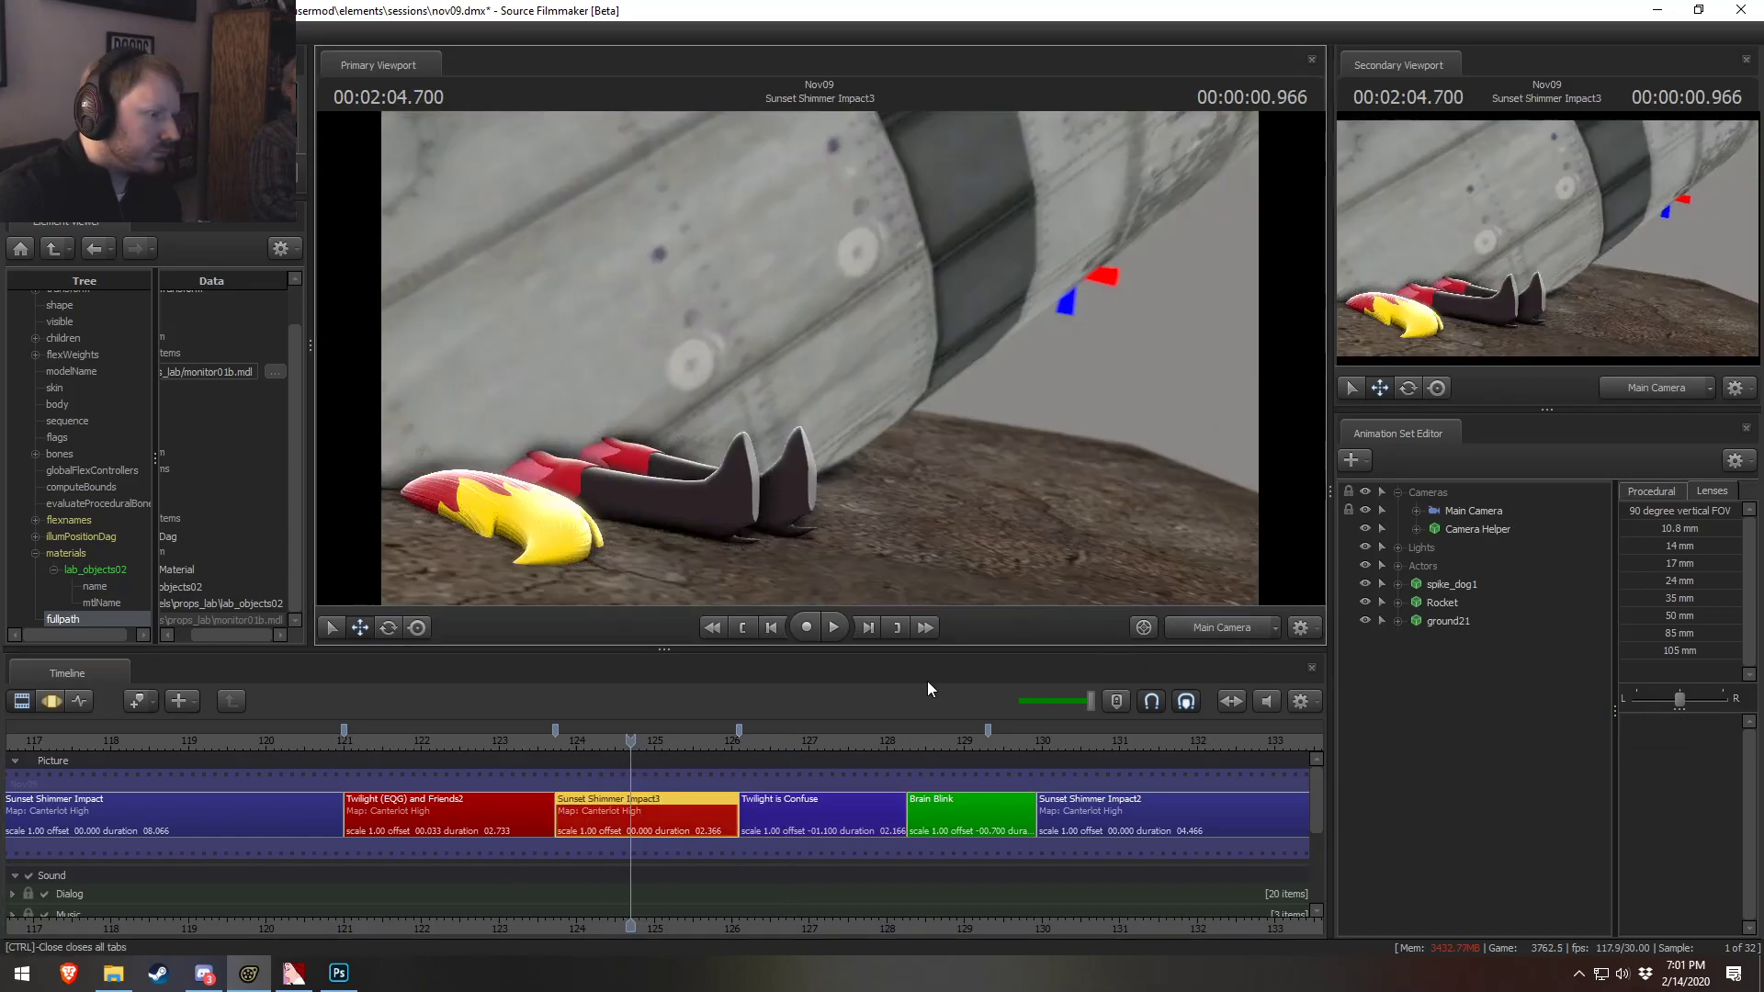
{"action": "left_click_drag", "start_coordinate": [625, 757], "coordinate": [624, 733]}
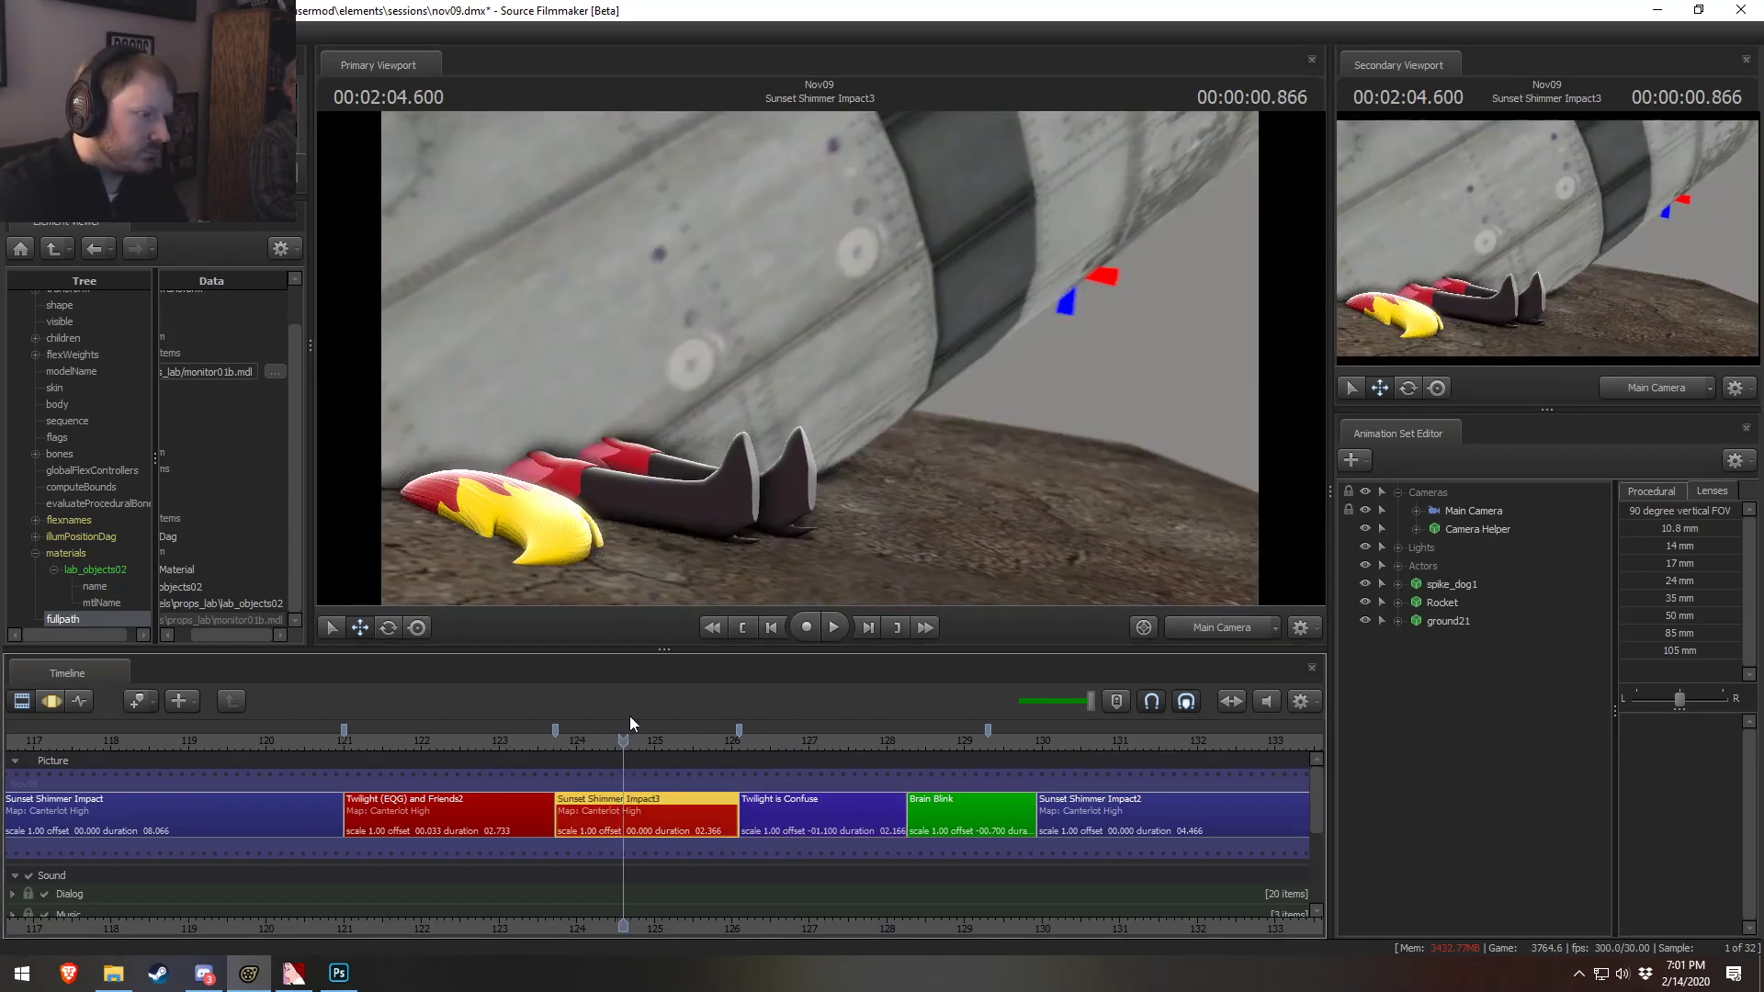
{"action": "key", "text": "Print"}
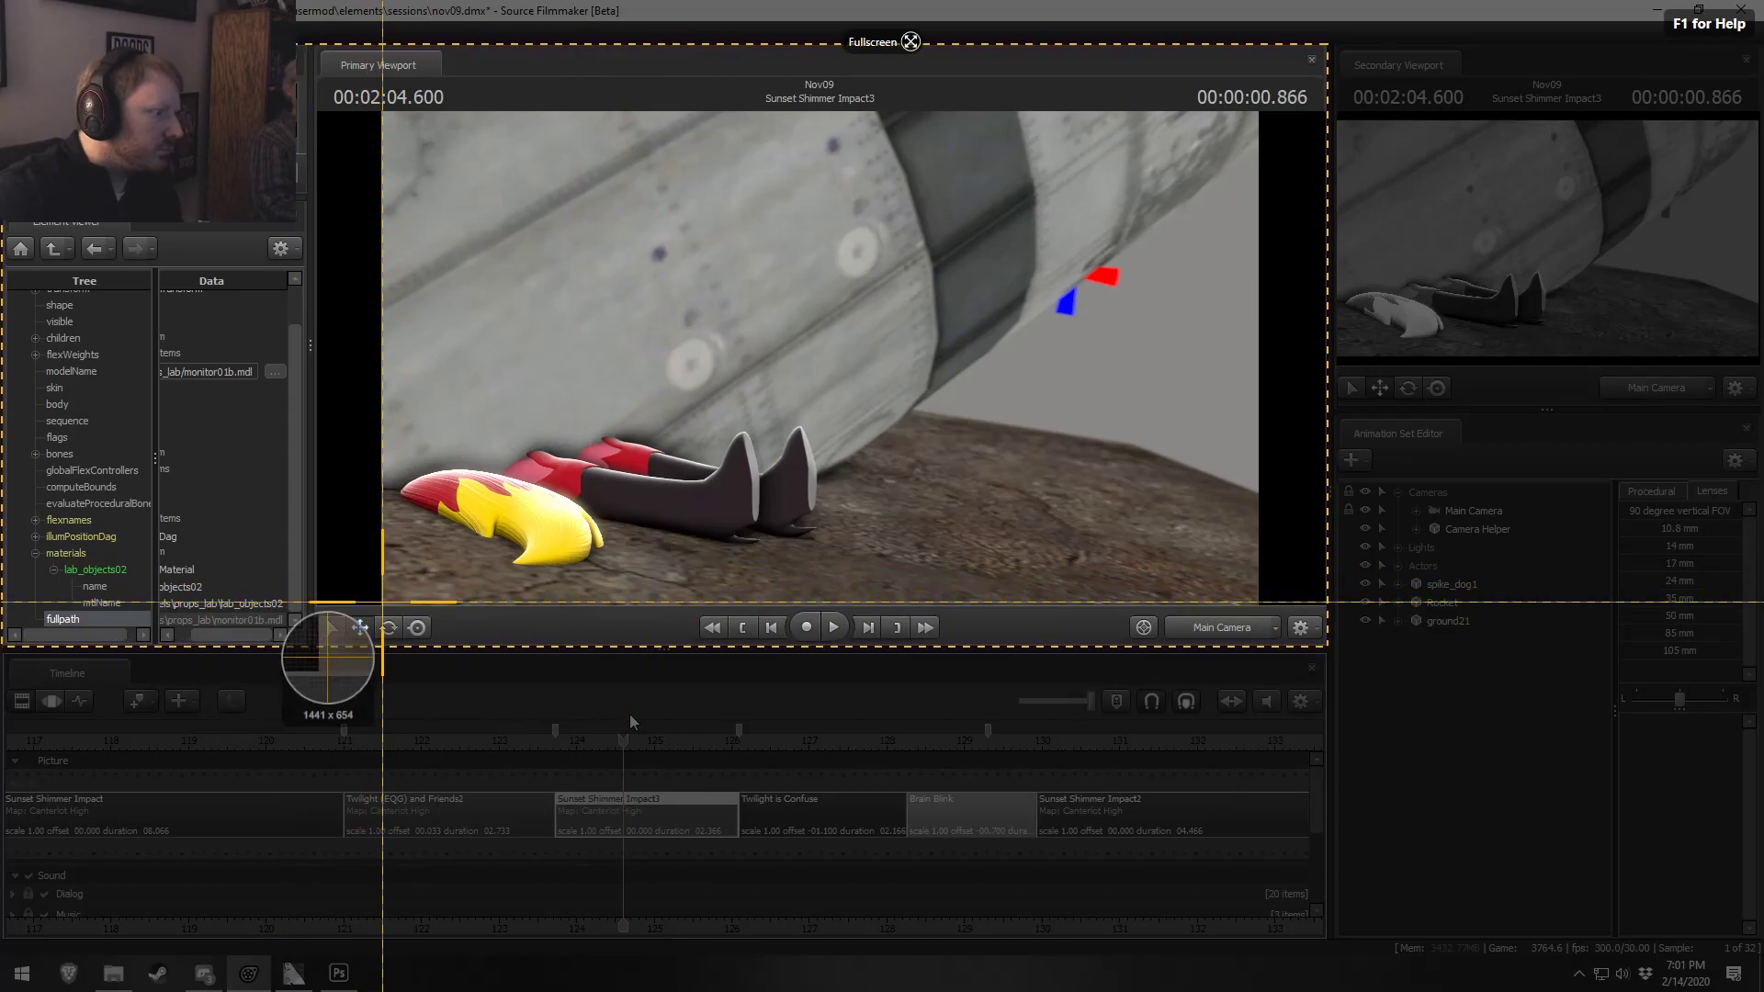
{"action": "left_click_drag", "start_coordinate": [382, 603], "coordinate": [1053, 113]}
{"action": "left_click", "coordinate": [495, 643]}
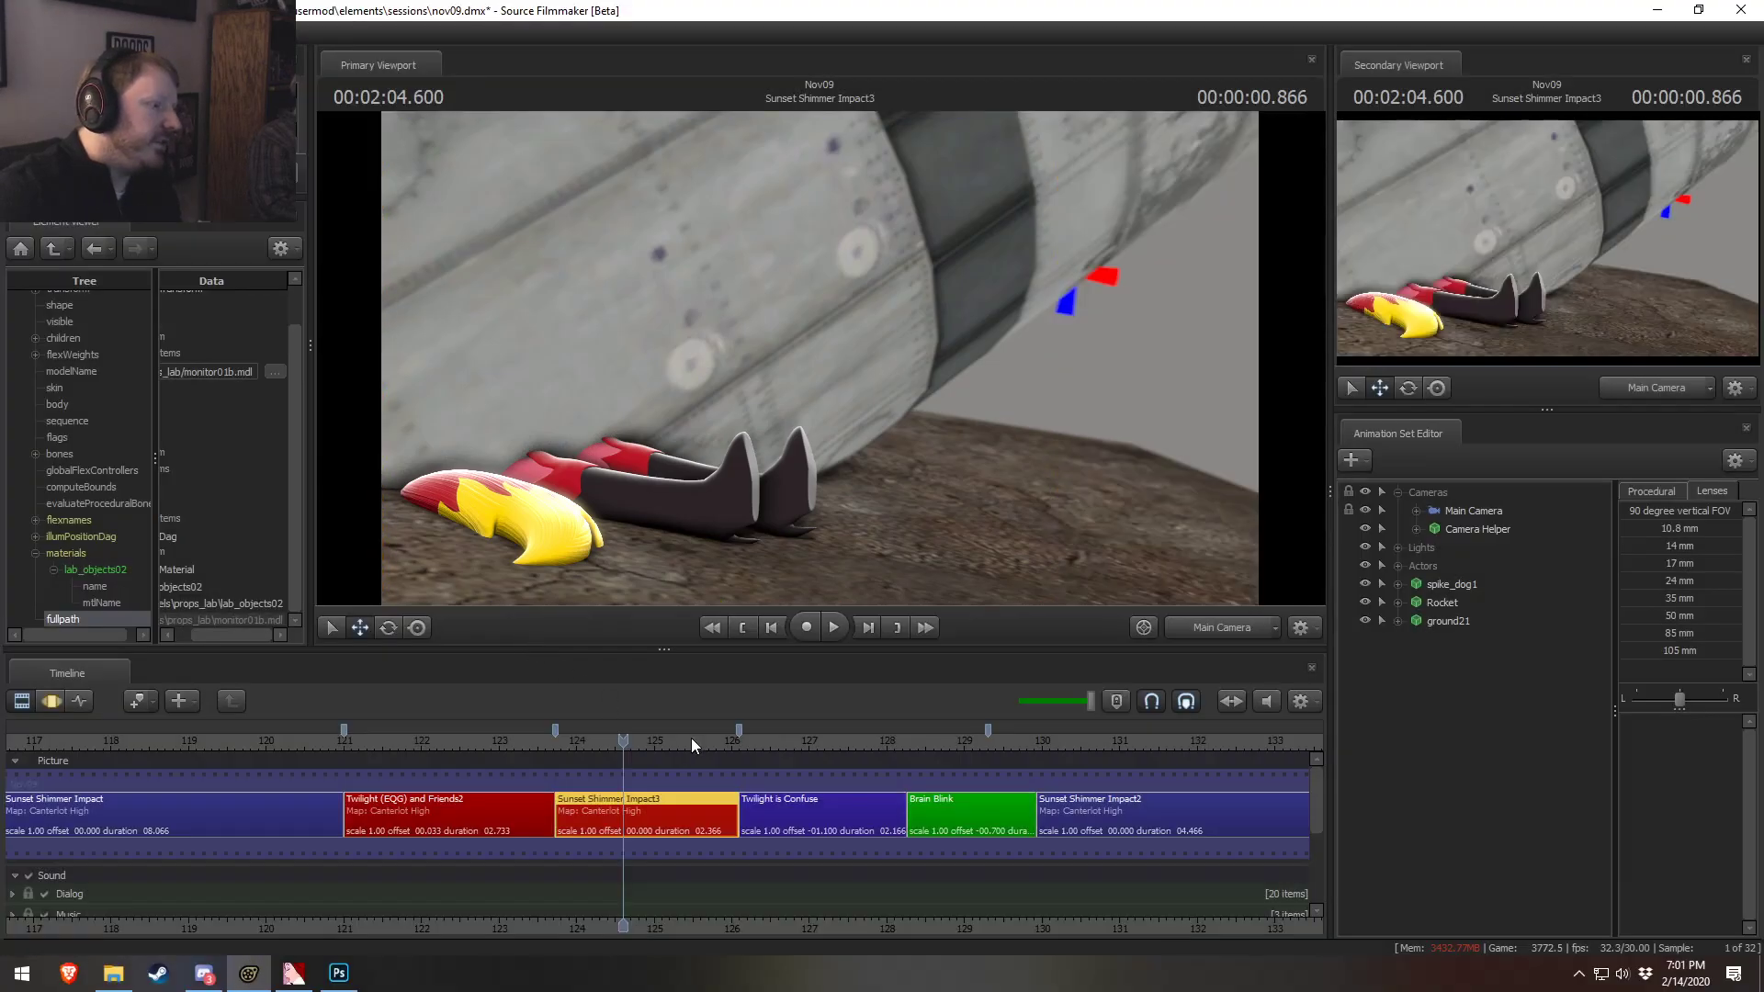
Switch to Photoshop and paste the captured Sunset Shimmer Impact3 image as a new layer over the lab_objects02 texture
{"action": "key", "text": "alt+Tab"}
{"action": "key", "text": "alt+Tab"}
{"action": "key", "text": "alt+Tab"}
{"action": "key", "text": "alt+Tab"}
{"action": "key", "text": "ctrl+v"}
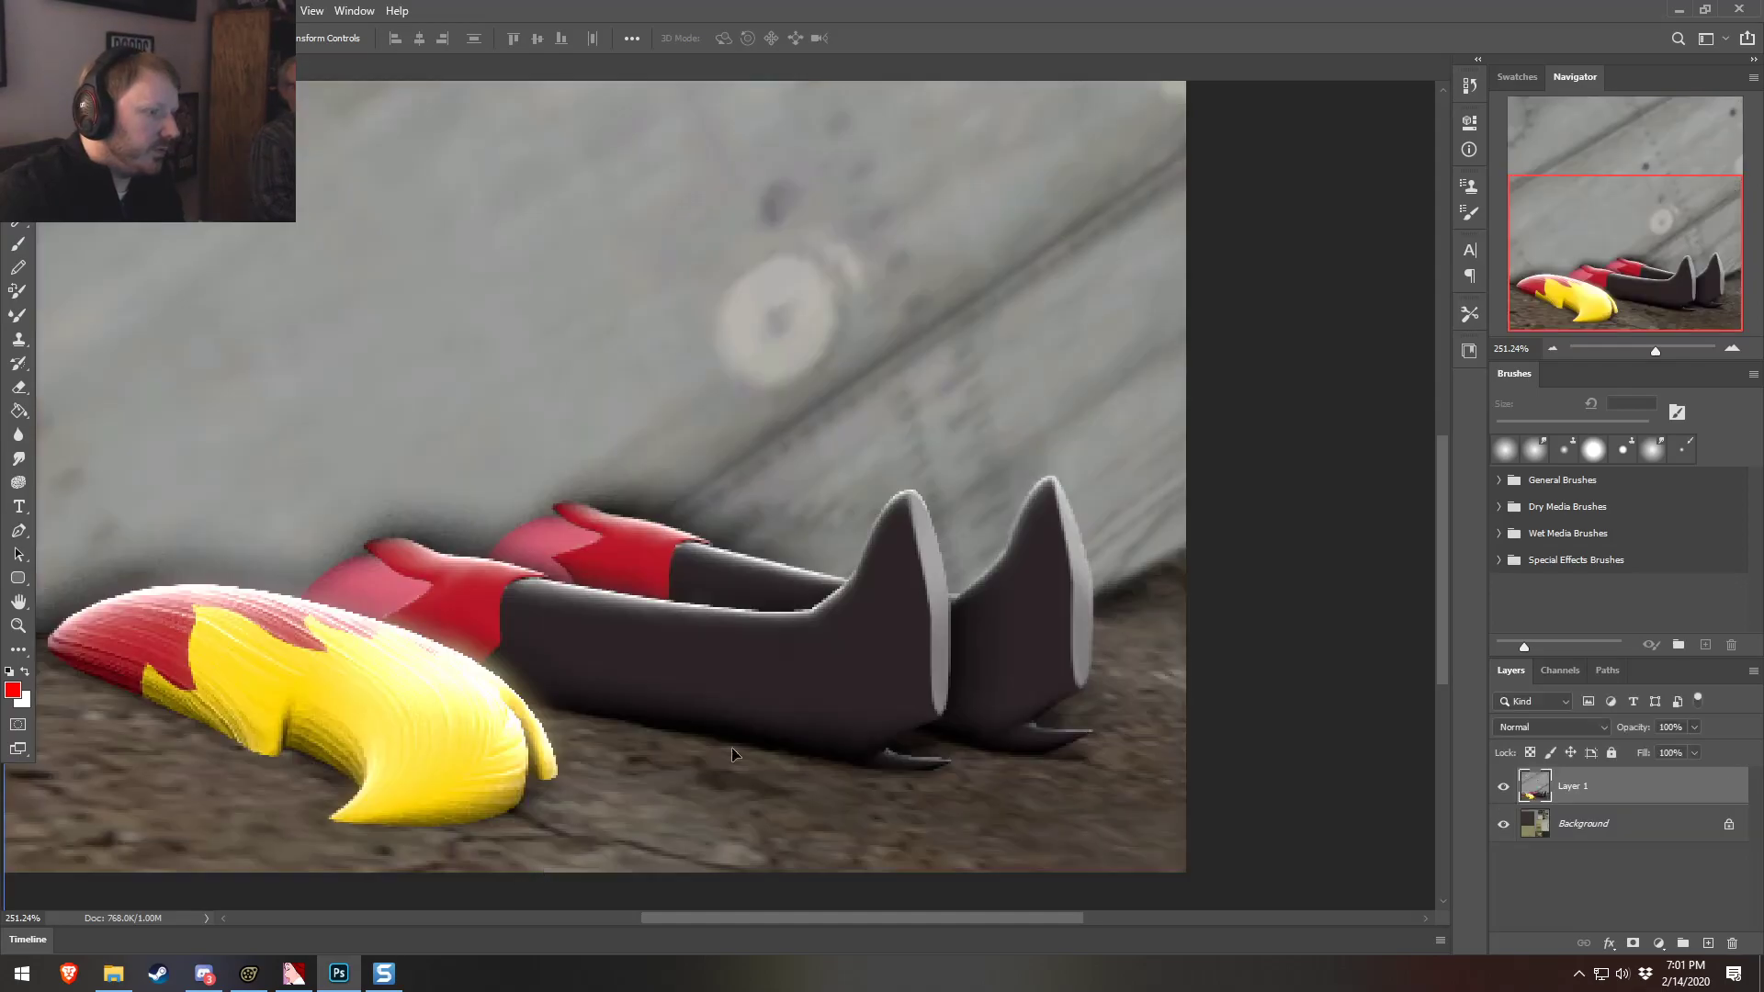
{"action": "key", "text": "ctrl+t"}
{"action": "key", "text": "ctrl+0"}
{"action": "left_click_drag", "start_coordinate": [318, 91], "coordinate": [624, 607]}
{"action": "left_click_drag", "start_coordinate": [983, 547], "coordinate": [753, 703], "text": "shift"}
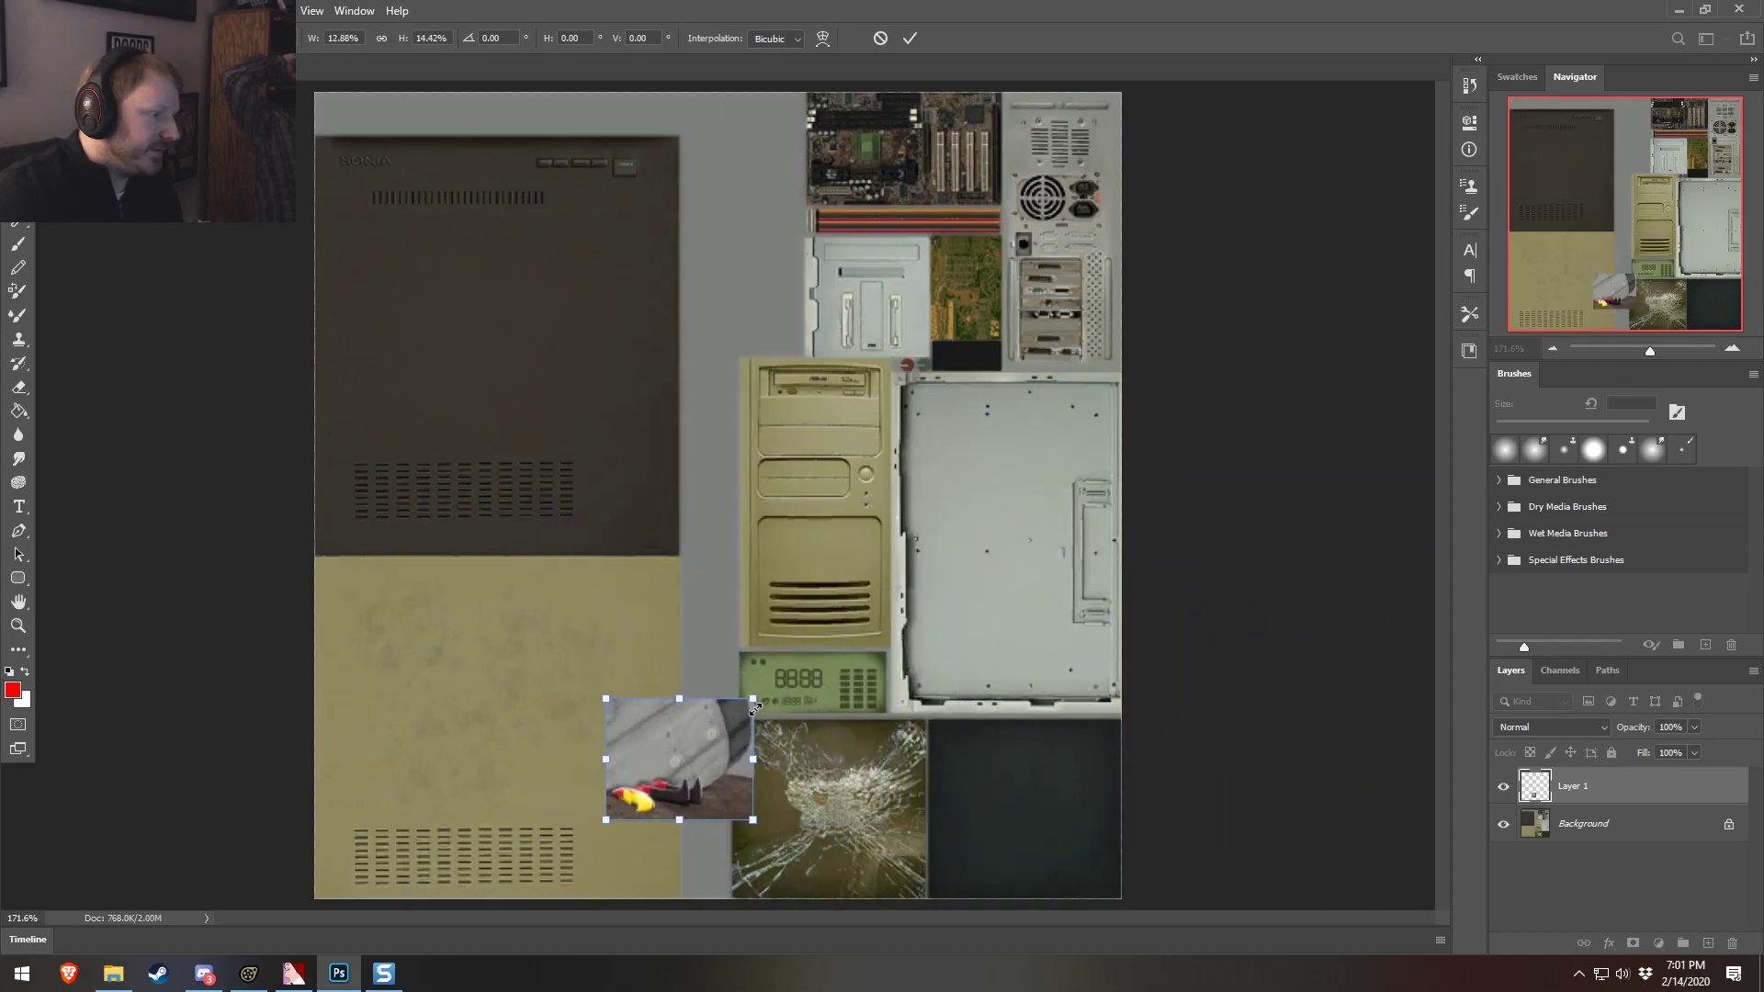
{"action": "key", "text": "Escape"}
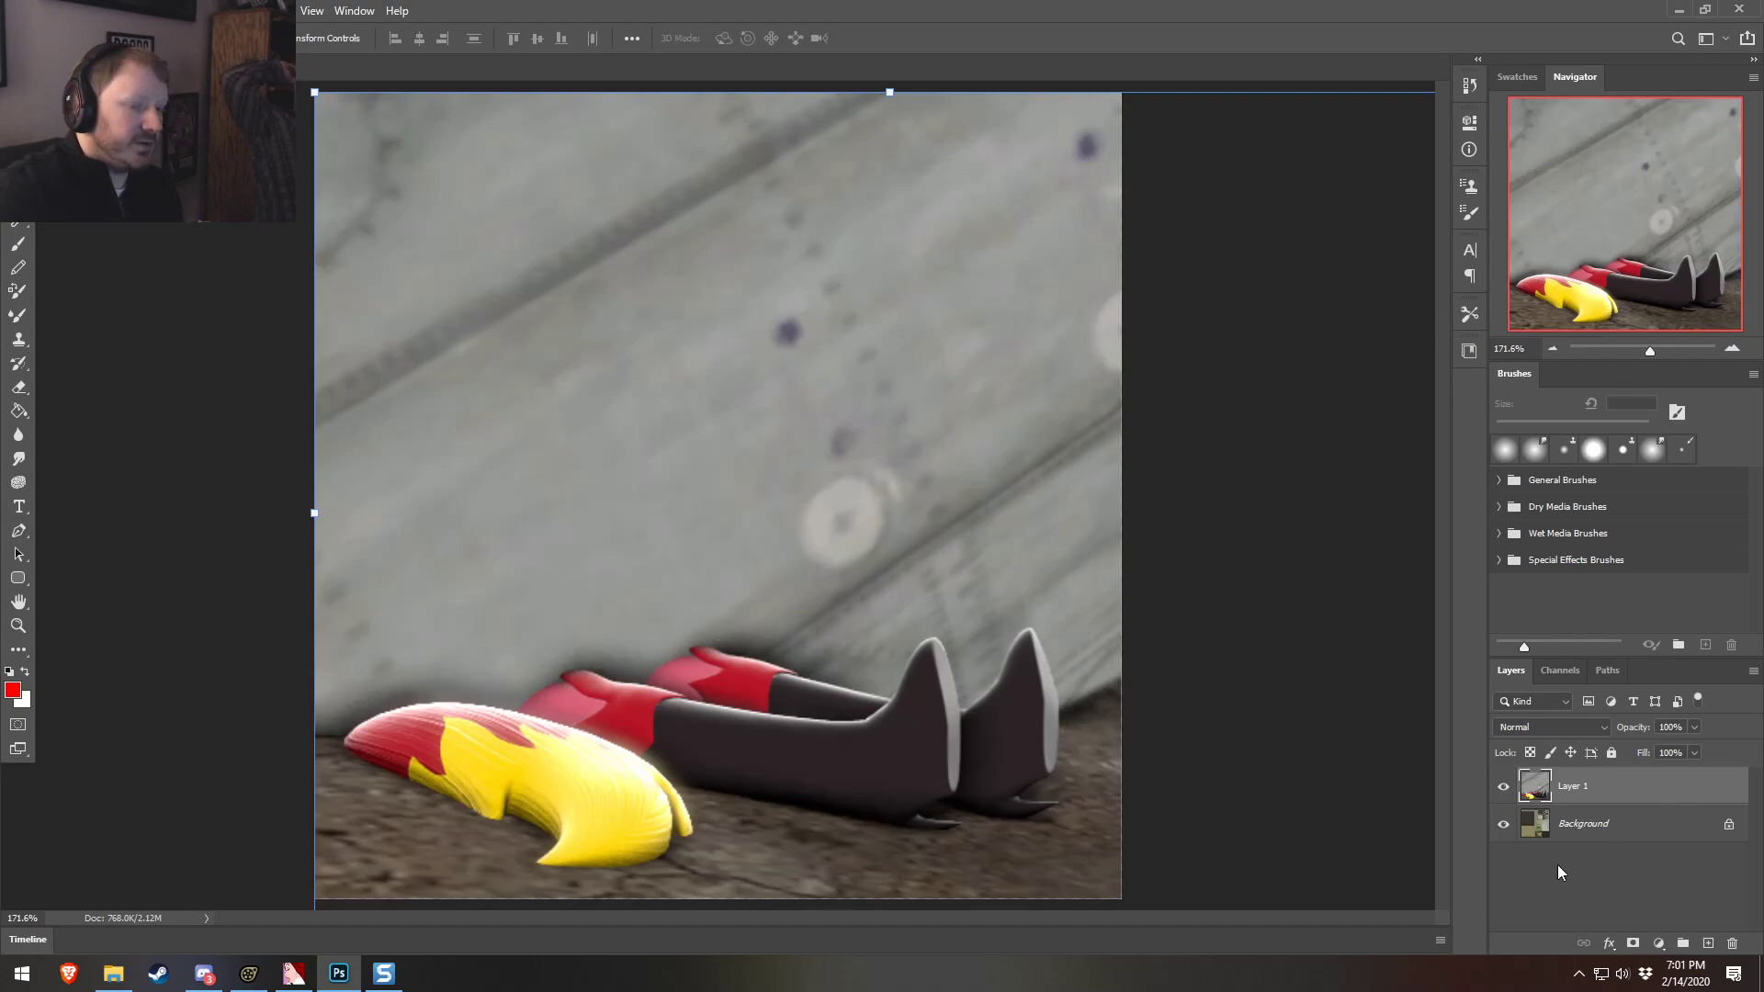
{"action": "right_click", "coordinate": [1601, 819]}
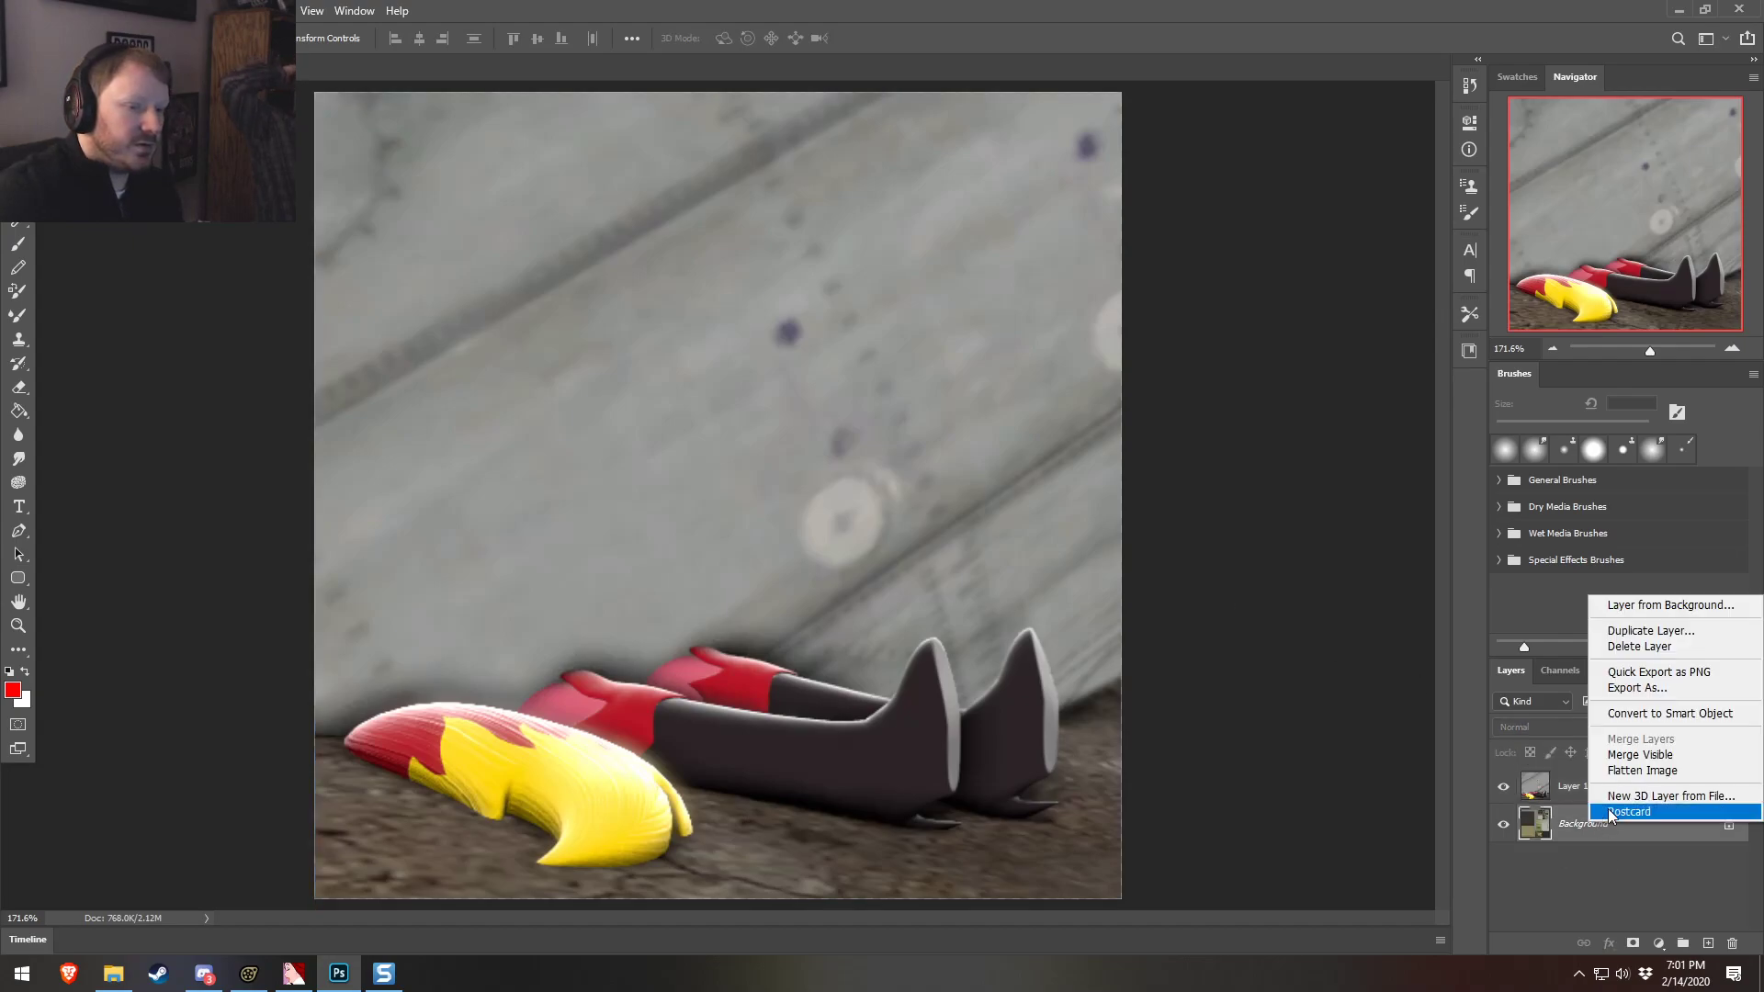
{"action": "left_click", "coordinate": [1644, 633]}
{"action": "key", "text": "Return"}
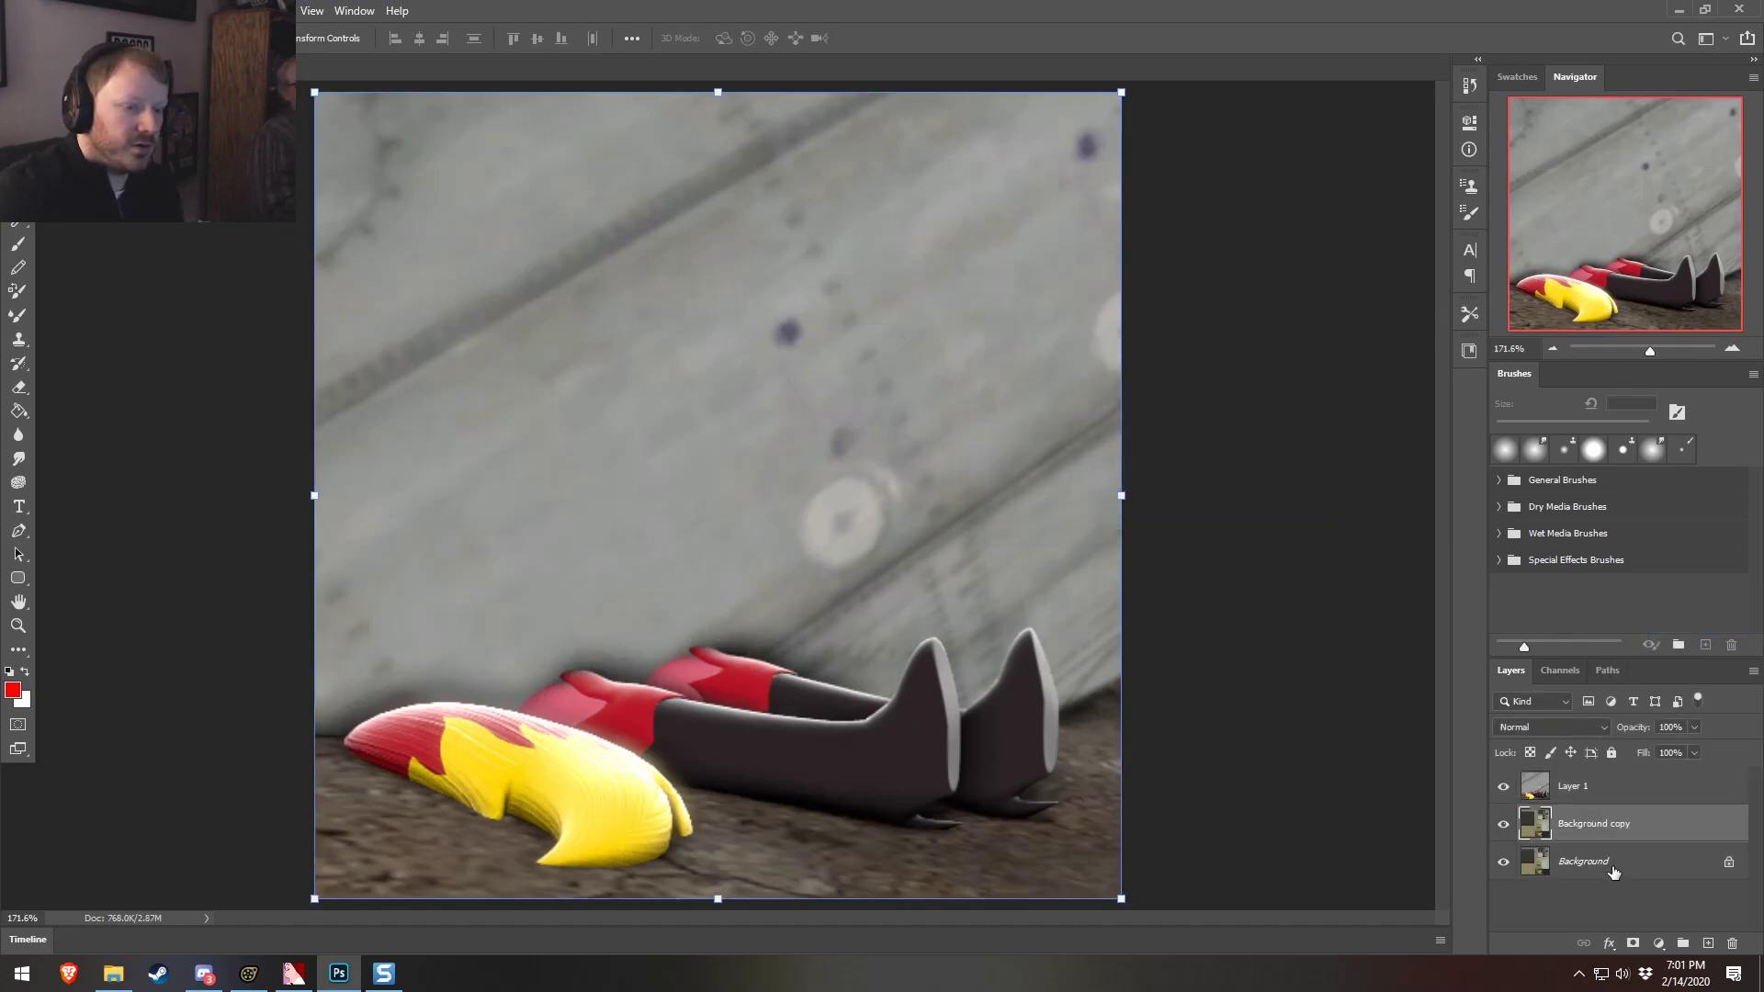
{"action": "key", "text": "ctrl+z"}
Convert the locked Background into a regular layer, keeping the default name Layer 0
{"action": "right_click", "coordinate": [1628, 826]}
{"action": "left_click", "coordinate": [1653, 606]}
{"action": "key", "text": "Return"}
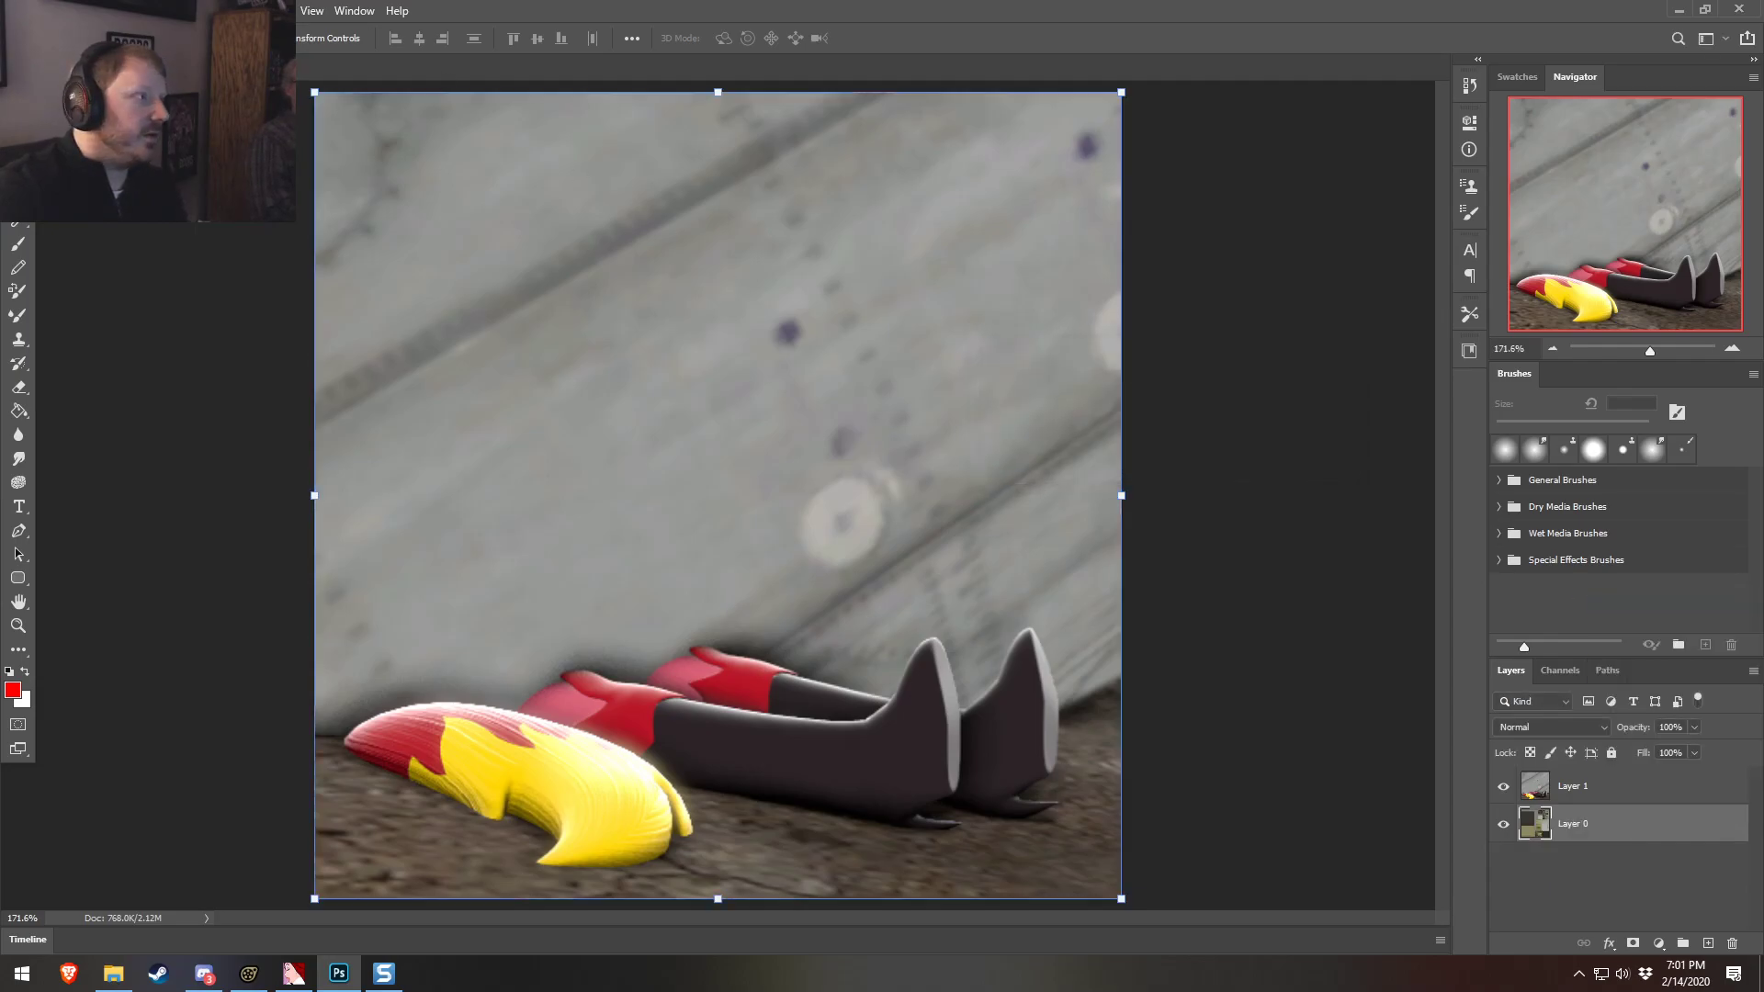
Resize the image to 2048 by 2048 pixels
{"action": "left_click", "coordinate": [101, 11]}
{"action": "mouse_move", "coordinate": [184, 56]}
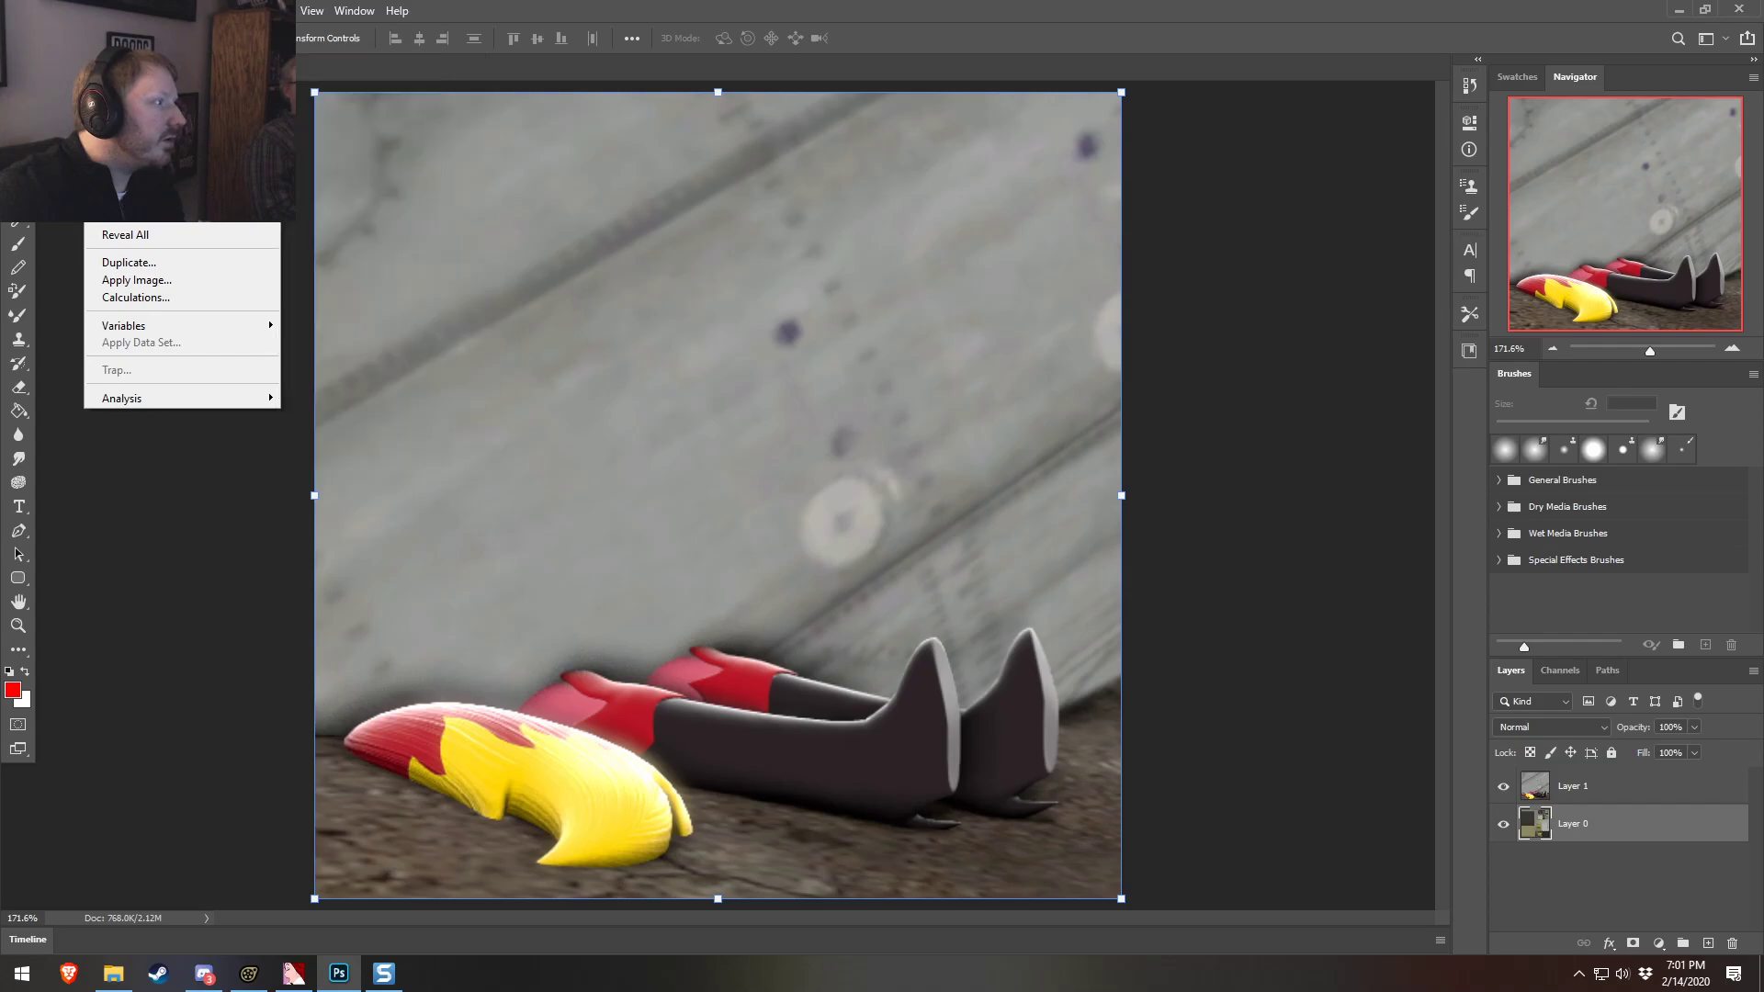
{"action": "left_click", "coordinate": [138, 147]}
{"action": "left_click", "coordinate": [1350, 416]}
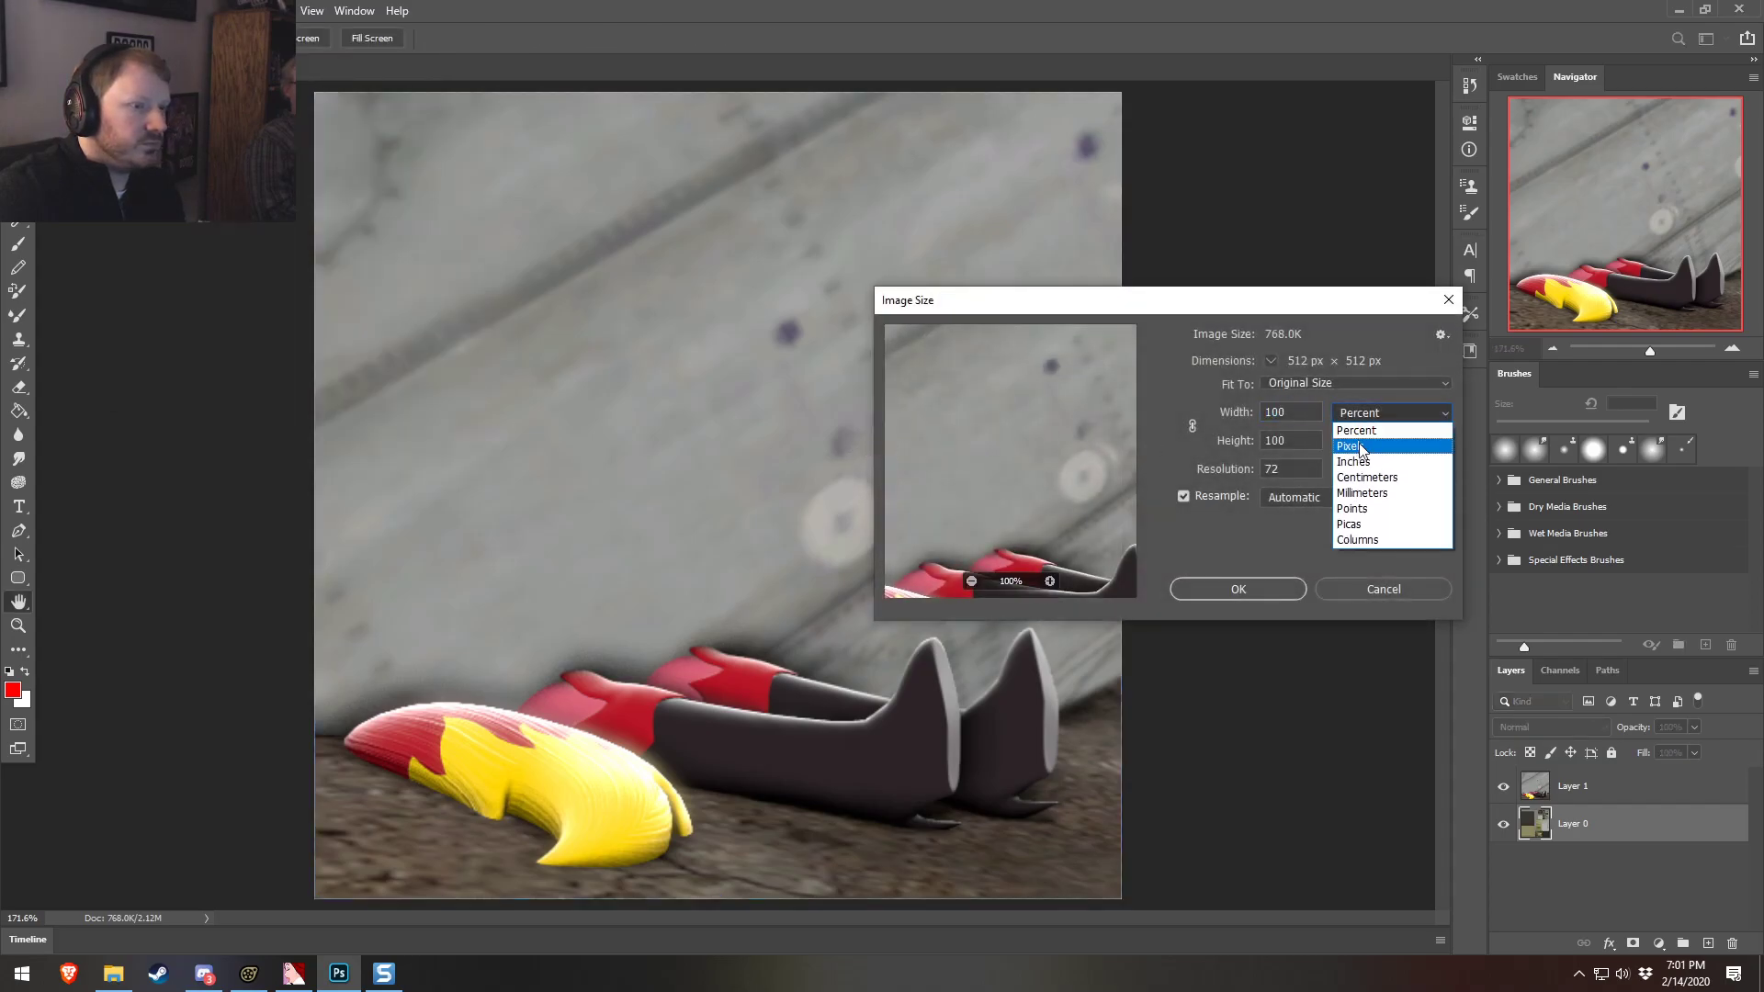
{"action": "left_click", "coordinate": [1347, 445]}
{"action": "left_click", "coordinate": [1352, 415]}
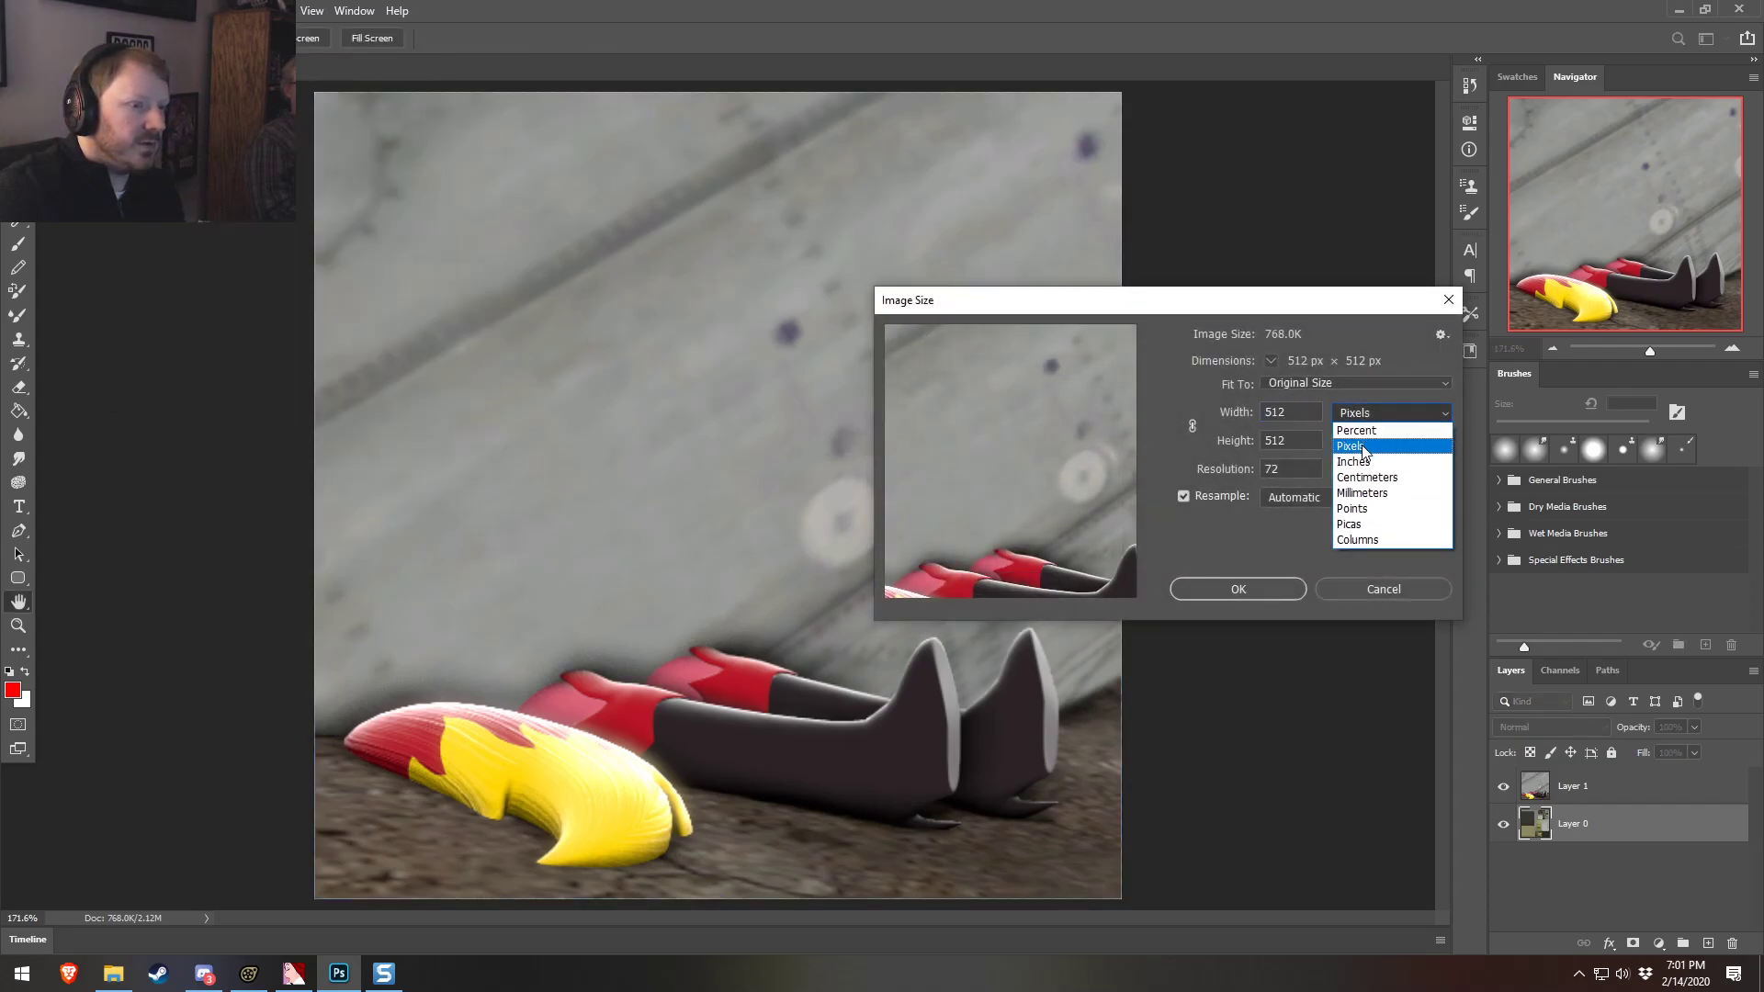
{"action": "left_click", "coordinate": [1361, 447]}
{"action": "left_click", "coordinate": [1305, 412]}
{"action": "type", "text": "20"}
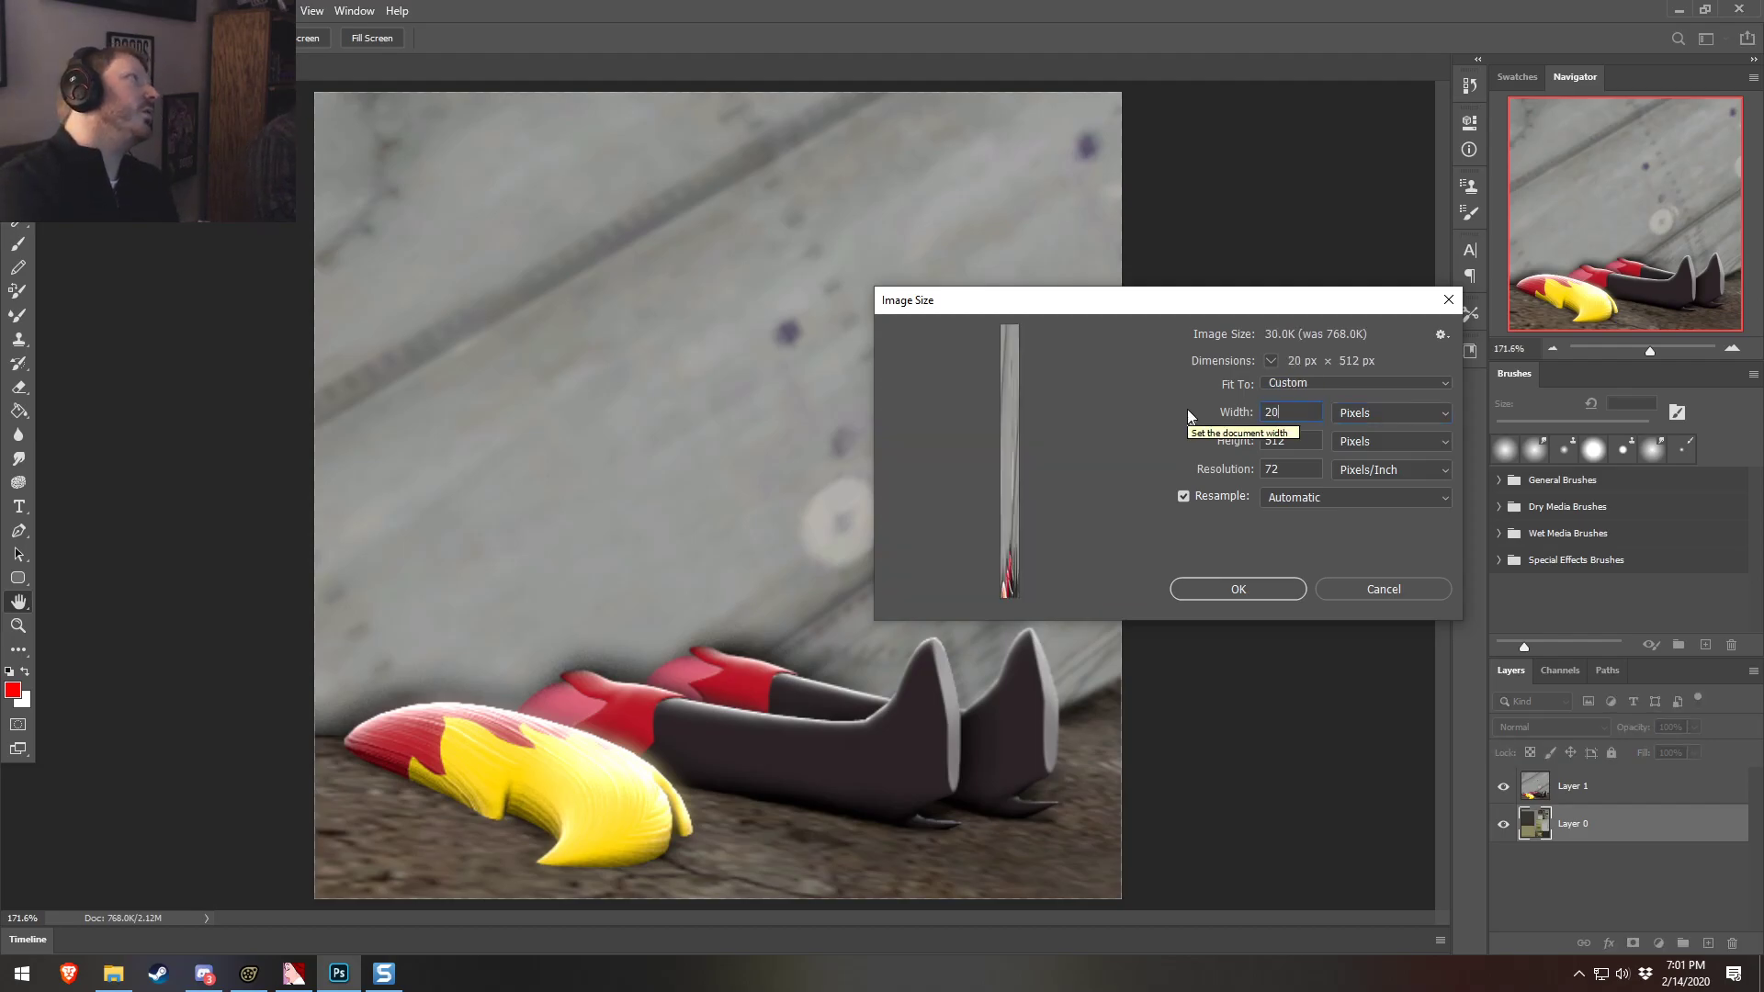
{"action": "type", "text": "48"}
{"action": "key", "text": "Tab"}
{"action": "type", "text": "2048"}
{"action": "key", "text": "Return"}
Scale the pasted image on Layer 1 down to about 20% and move it near the dark monitor screen area
{"action": "key", "text": "v"}
{"action": "key", "text": "ctrl+0"}
{"action": "scroll", "coordinate": [856, 521], "scroll_direction": "down", "scroll_amount": 4, "text": "alt"}
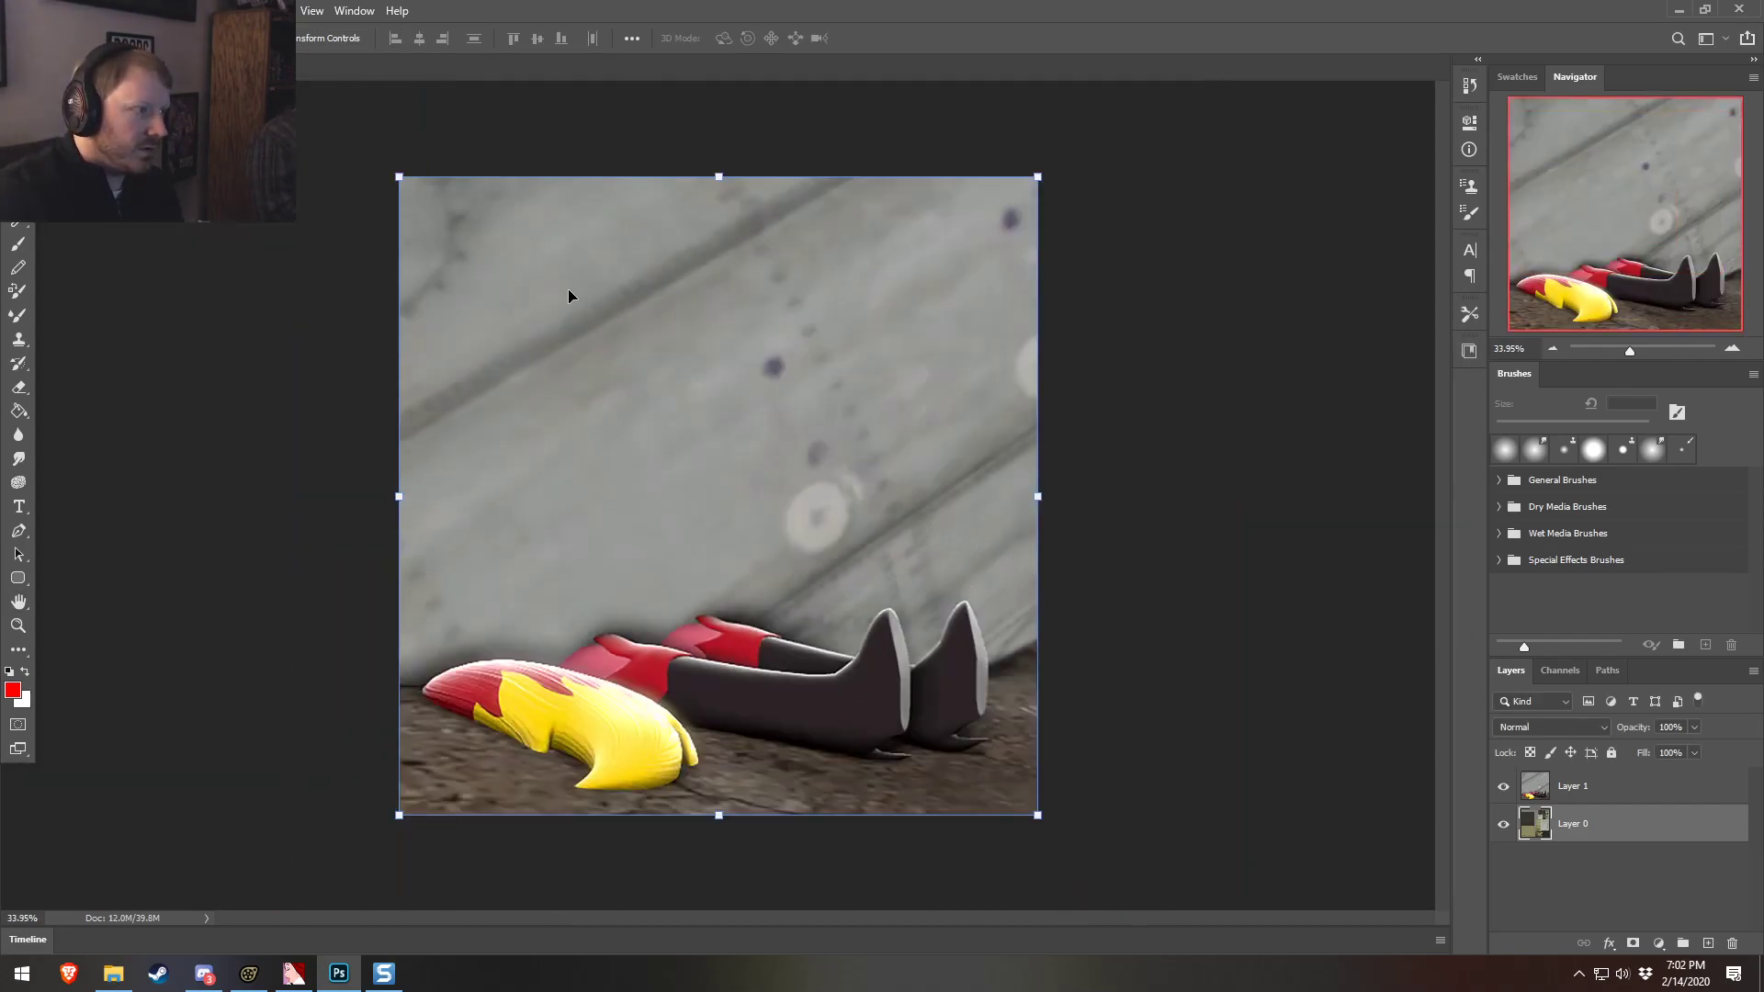
{"action": "left_click", "coordinate": [1611, 799]}
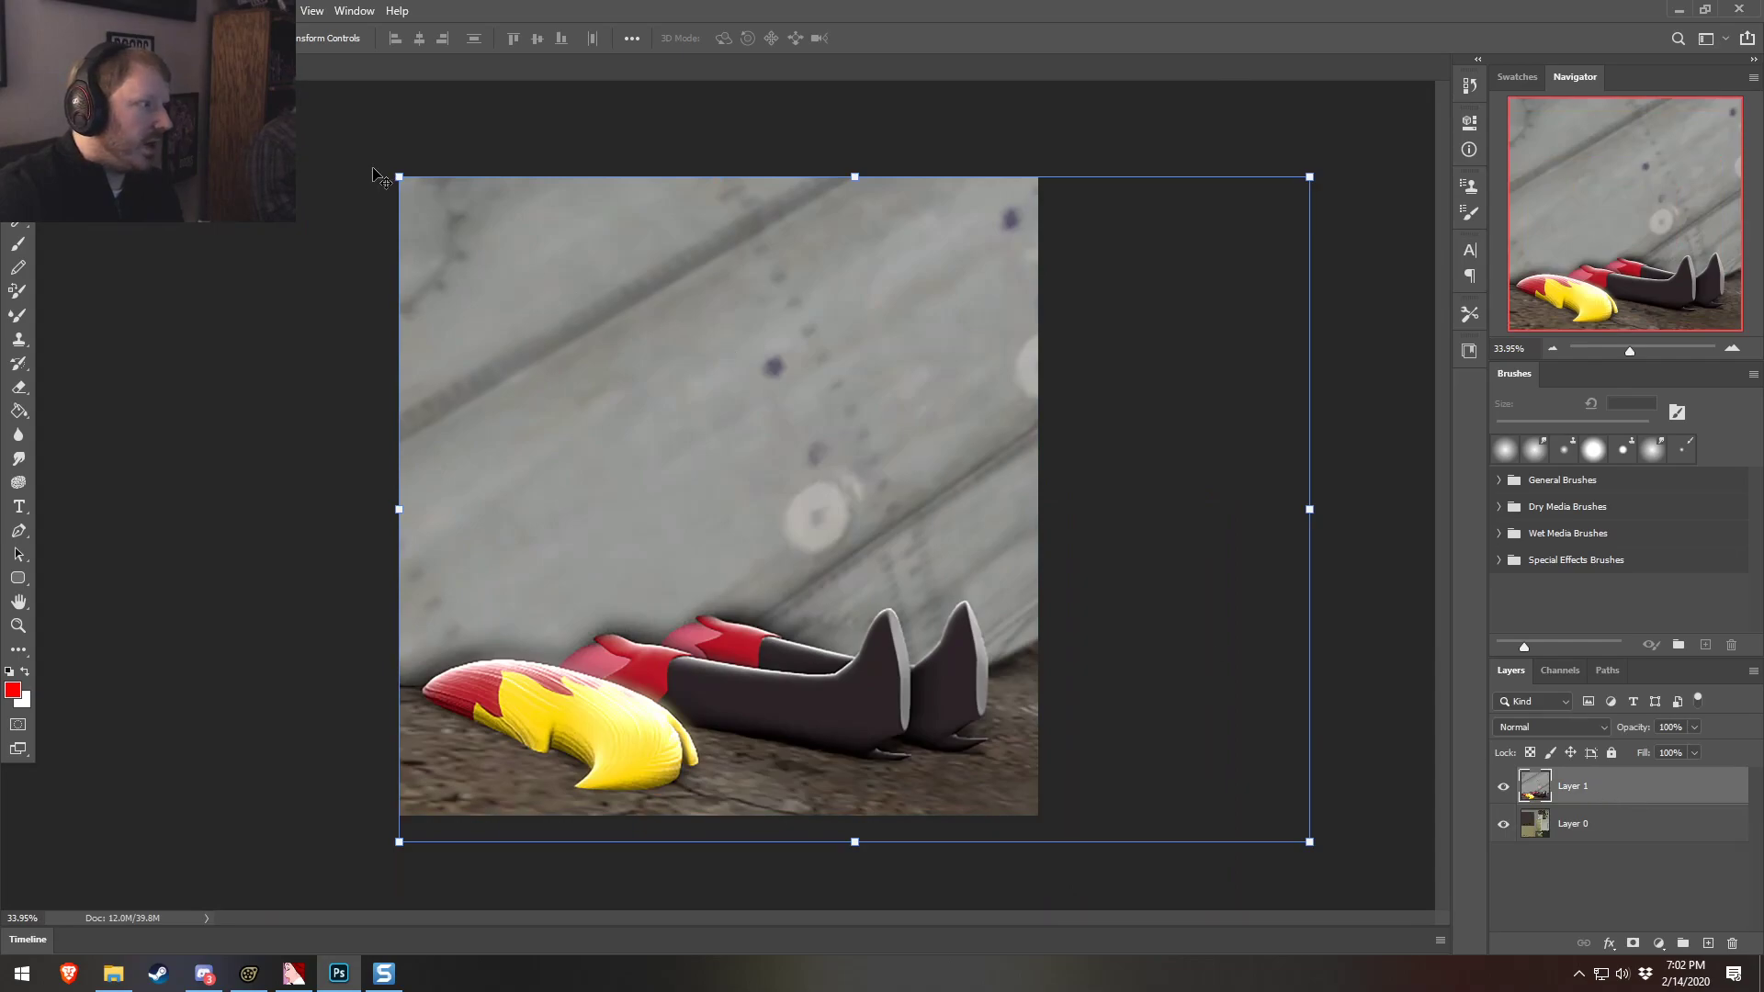
{"action": "left_click_drag", "start_coordinate": [393, 174], "coordinate": [1135, 712]}
{"action": "left_click_drag", "start_coordinate": [1267, 777], "coordinate": [939, 715]}
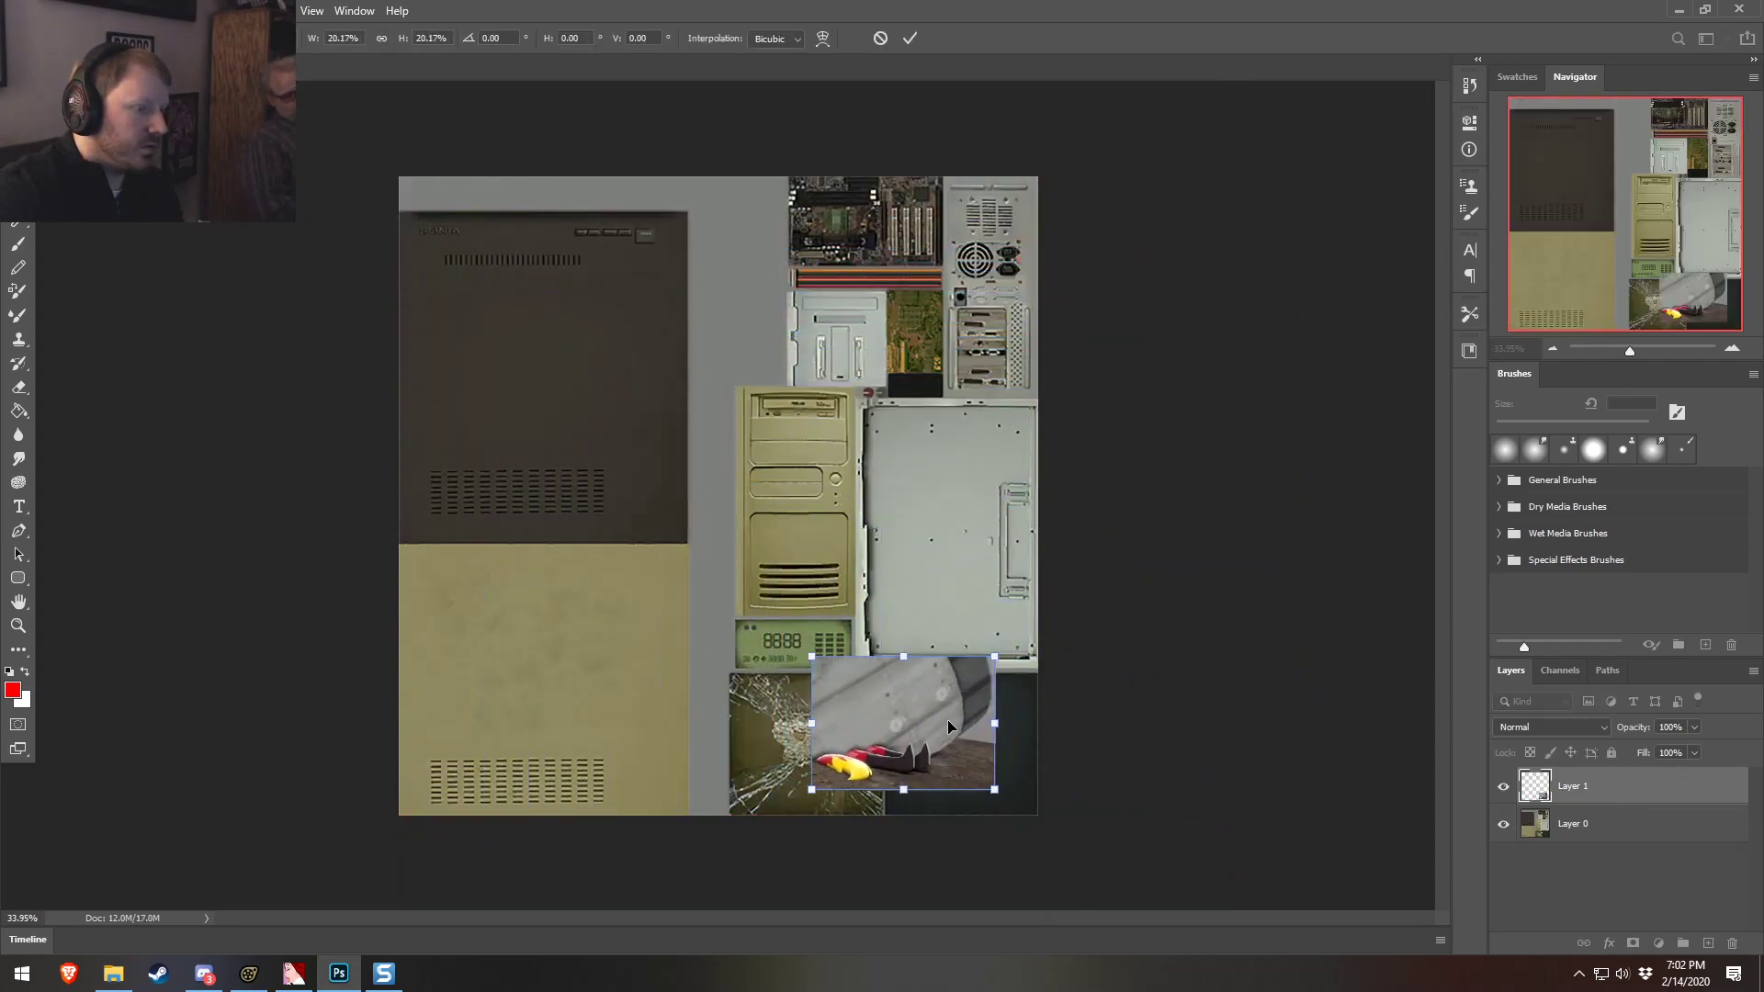
Enlarge the pasted image to about 22.5% and align its lower-left corner with that of the dark monitor screen area
{"action": "scroll", "coordinate": [1007, 797], "scroll_direction": "up", "scroll_amount": 6, "text": "alt"}
{"action": "scroll", "coordinate": [1042, 825], "scroll_direction": "up", "scroll_amount": 3, "text": "alt"}
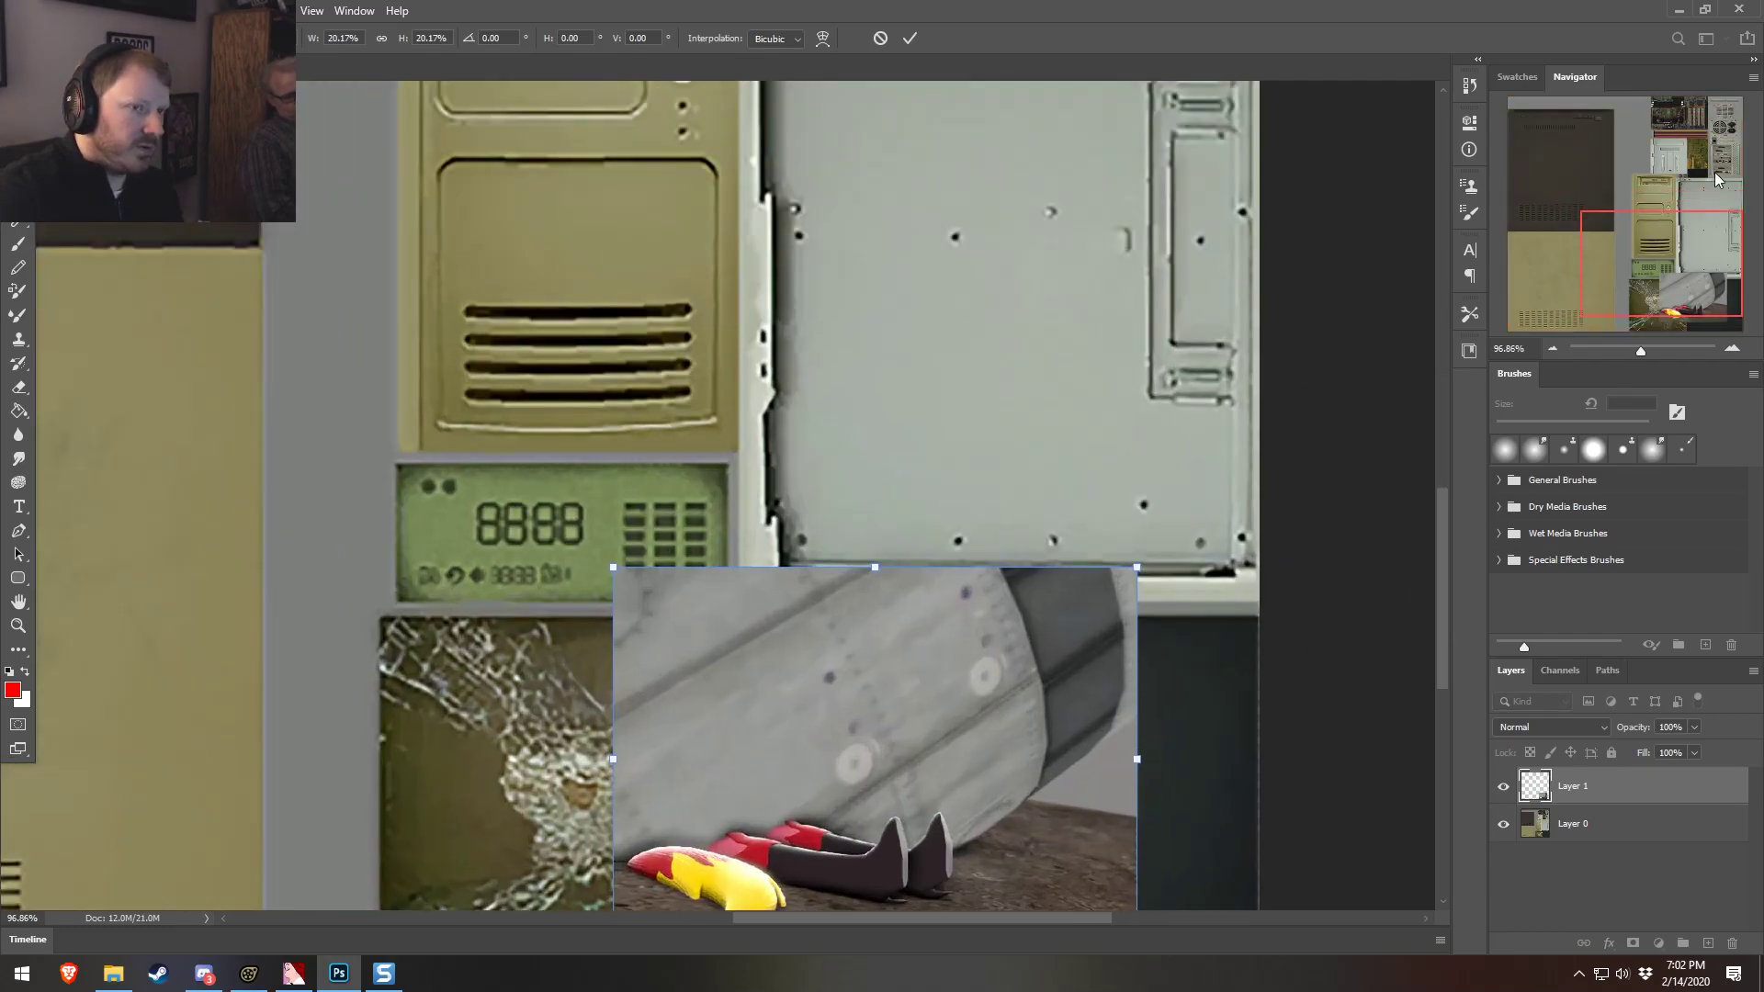
{"action": "scroll", "coordinate": [1050, 825], "scroll_direction": "up", "scroll_amount": 2, "text": "alt"}
{"action": "scroll", "coordinate": [1050, 826], "scroll_direction": "up", "scroll_amount": 4, "text": "alt"}
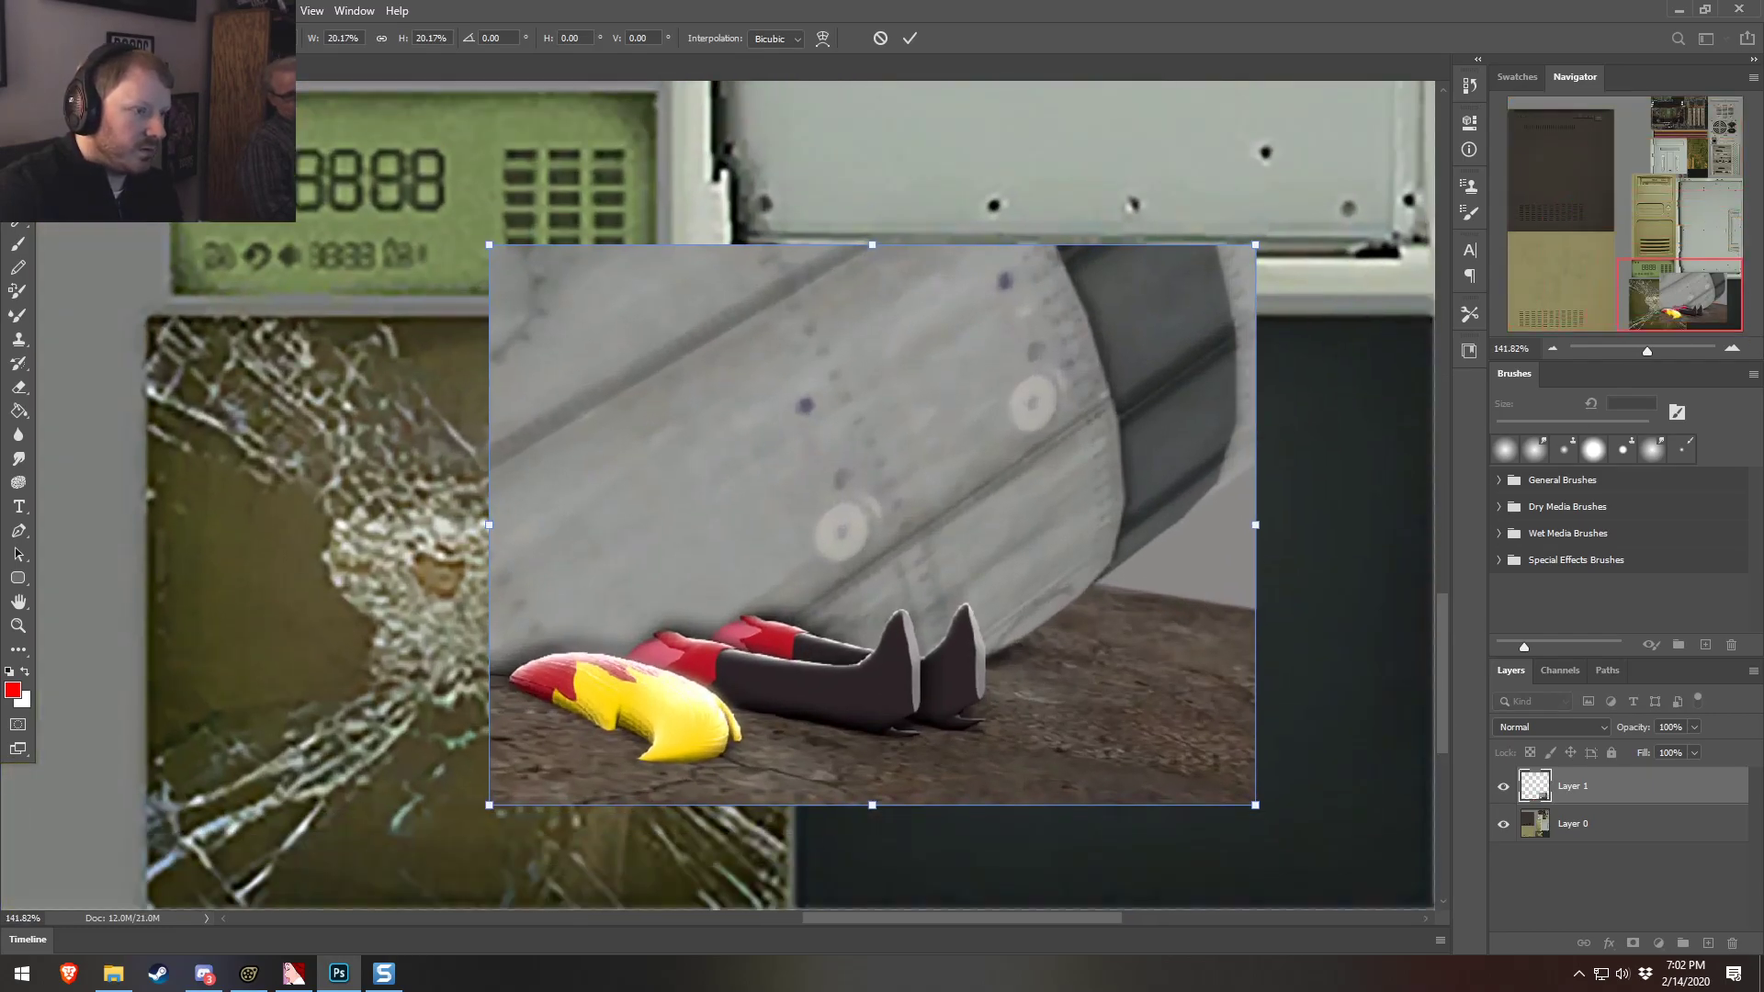
{"action": "left_click_drag", "start_coordinate": [1065, 443], "coordinate": [1071, 545]}
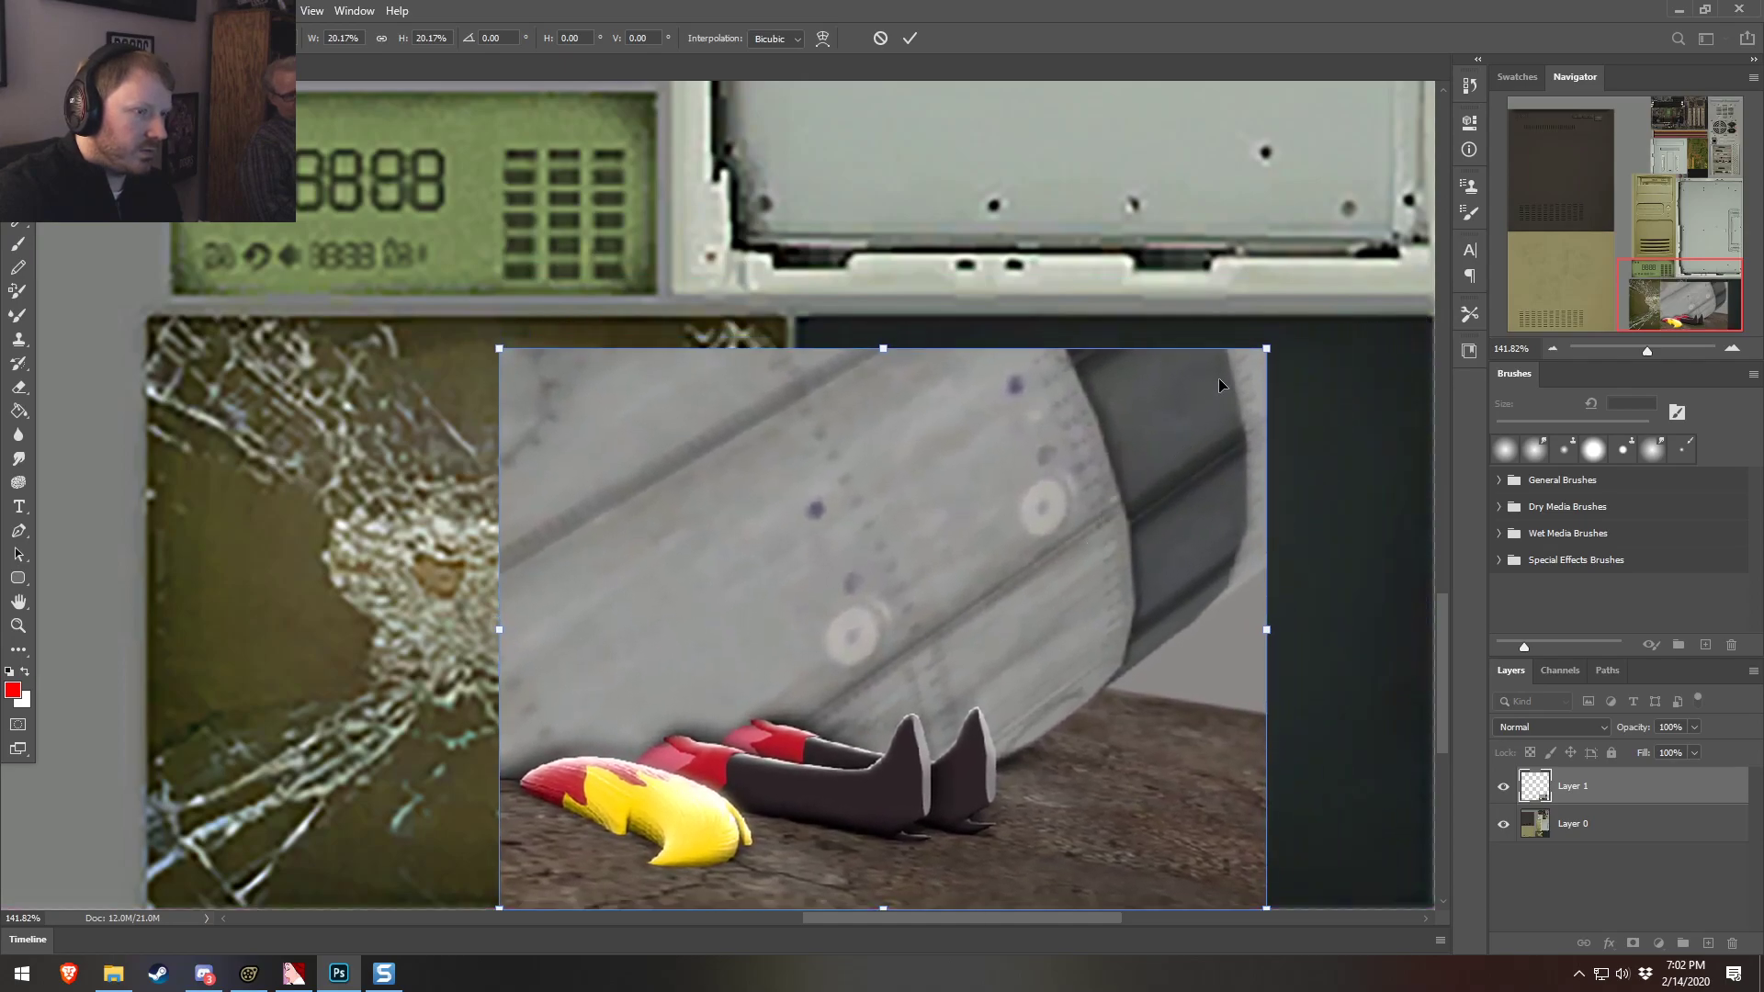
{"action": "left_click_drag", "start_coordinate": [494, 346], "coordinate": [405, 281]}
{"action": "left_click_drag", "start_coordinate": [606, 432], "coordinate": [990, 429]}
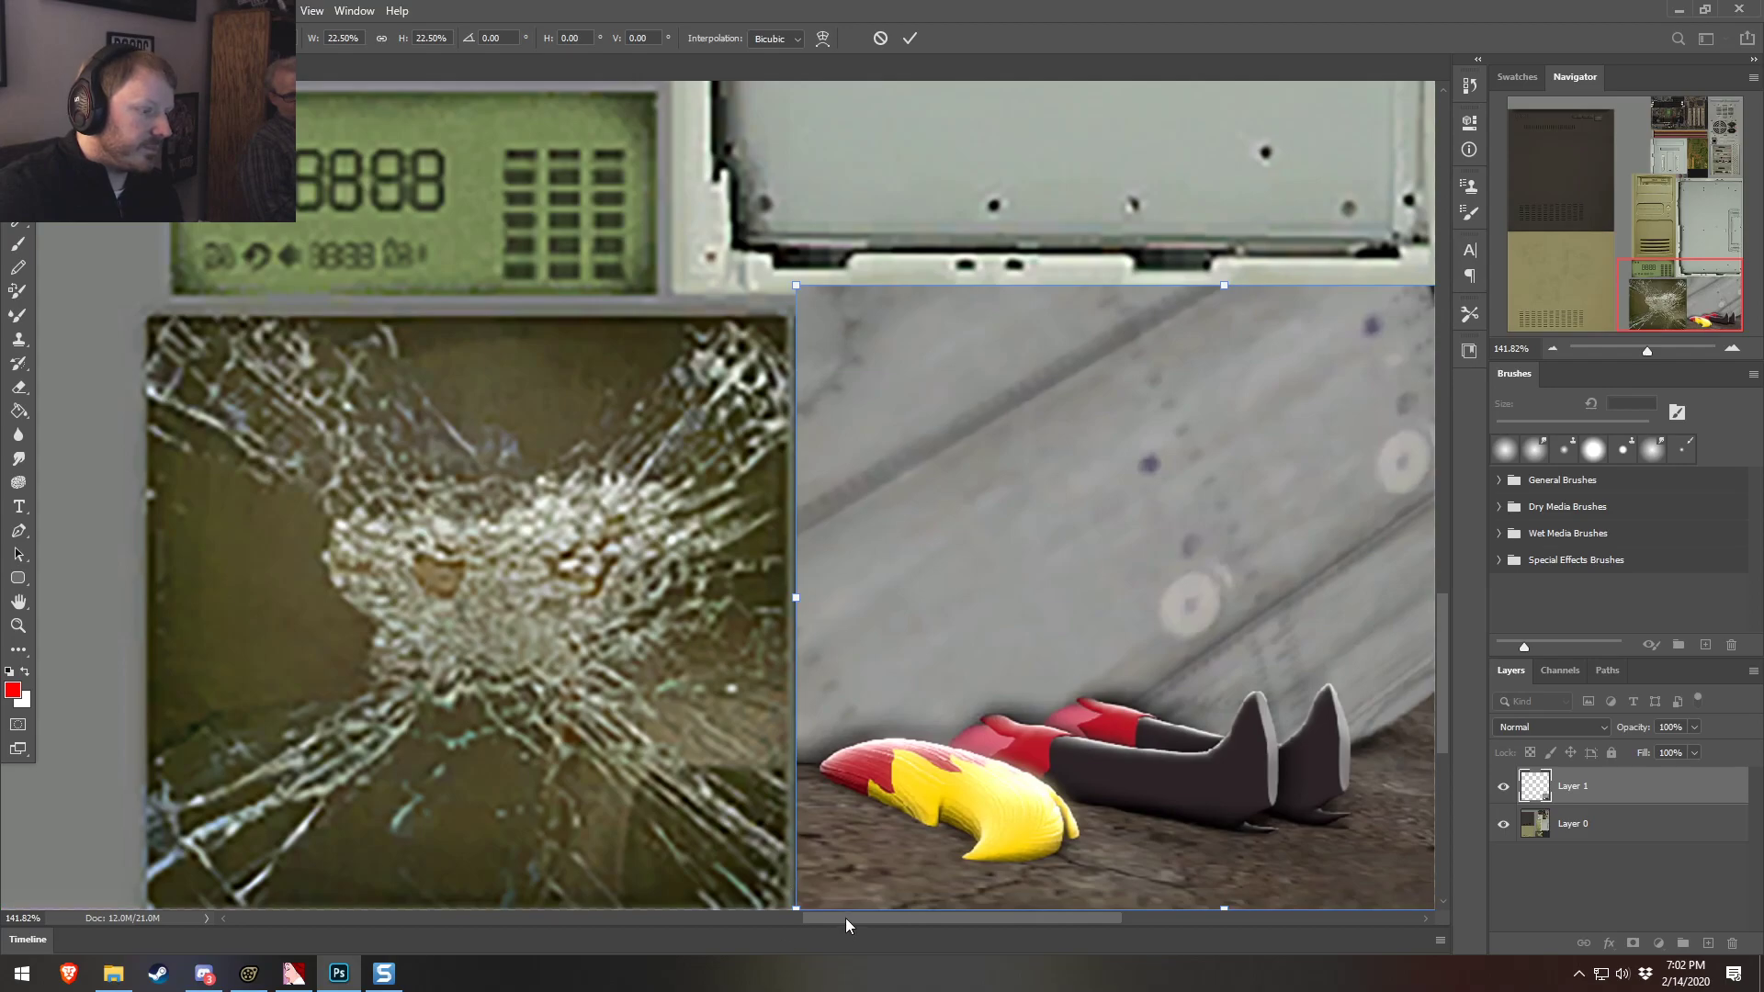
Shrink the pasted image to about 19.4%, keep it flush with the dark screen's lower-left corner and apply the transform
{"action": "left_click_drag", "start_coordinate": [846, 919], "coordinate": [913, 917]}
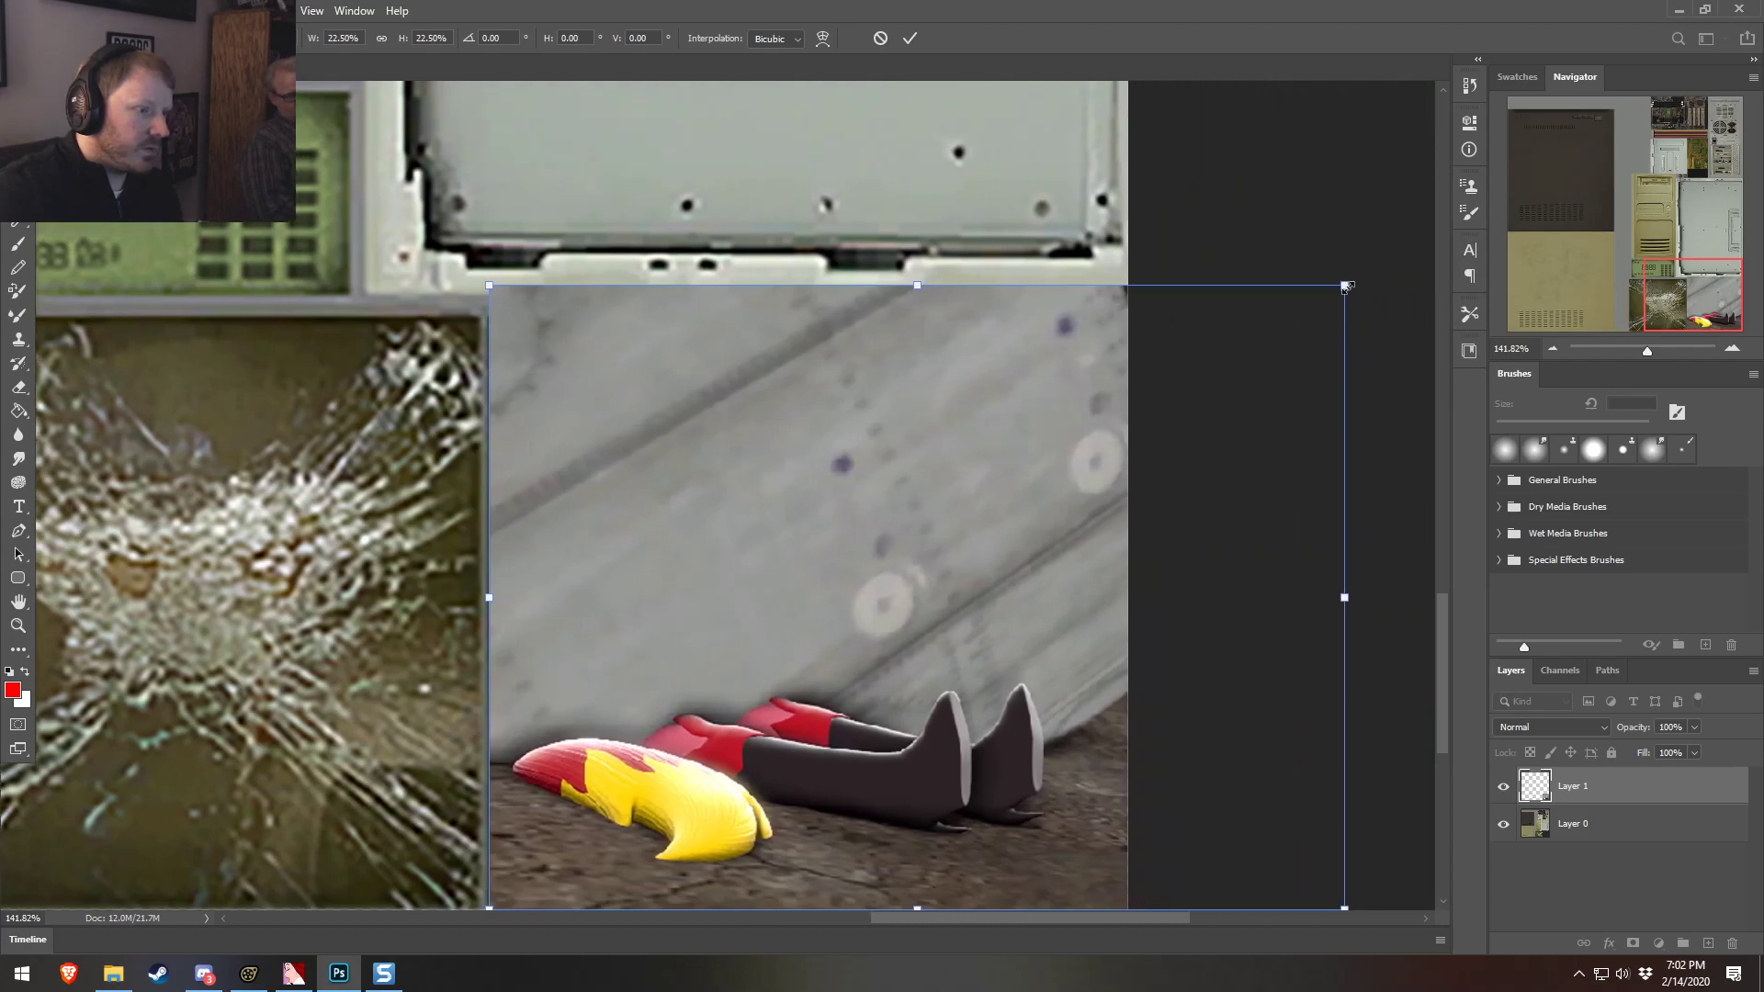
{"action": "left_click_drag", "start_coordinate": [1347, 279], "coordinate": [1248, 393]}
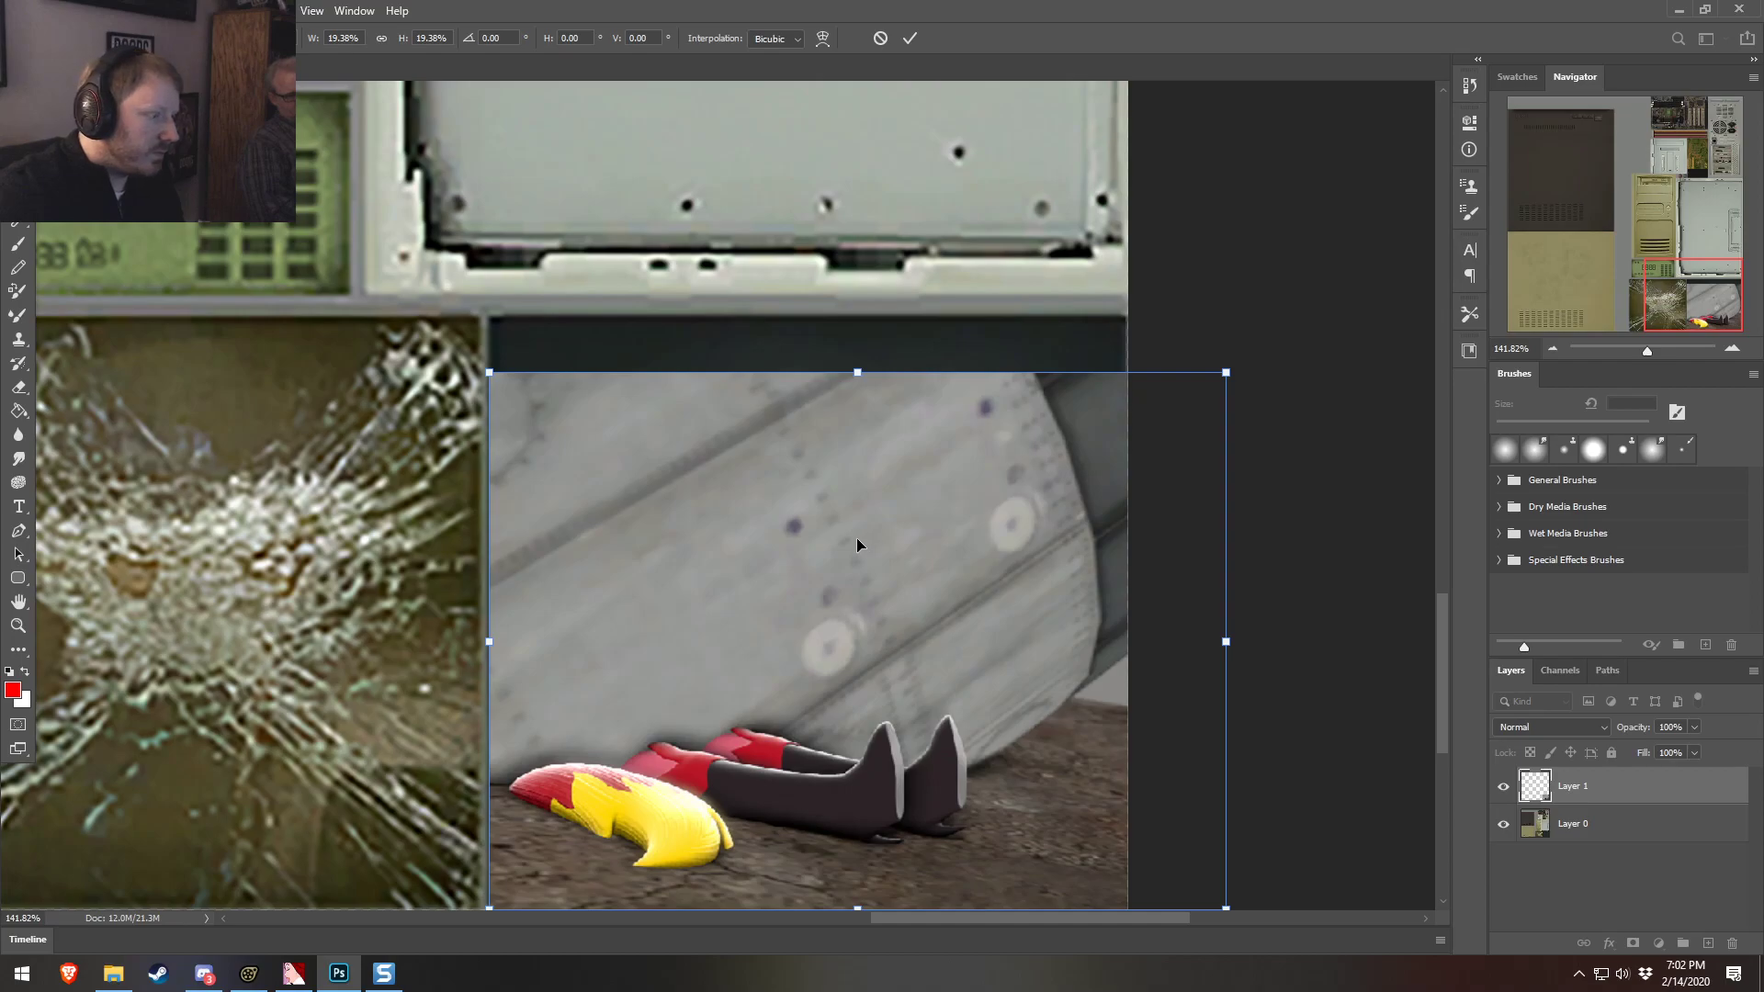
{"action": "mouse_move", "coordinate": [835, 534]}
{"action": "left_mouse_down"}
{"action": "mouse_move", "coordinate": [876, 521]}
{"action": "mouse_move", "coordinate": [827, 529]}
{"action": "left_mouse_up"}
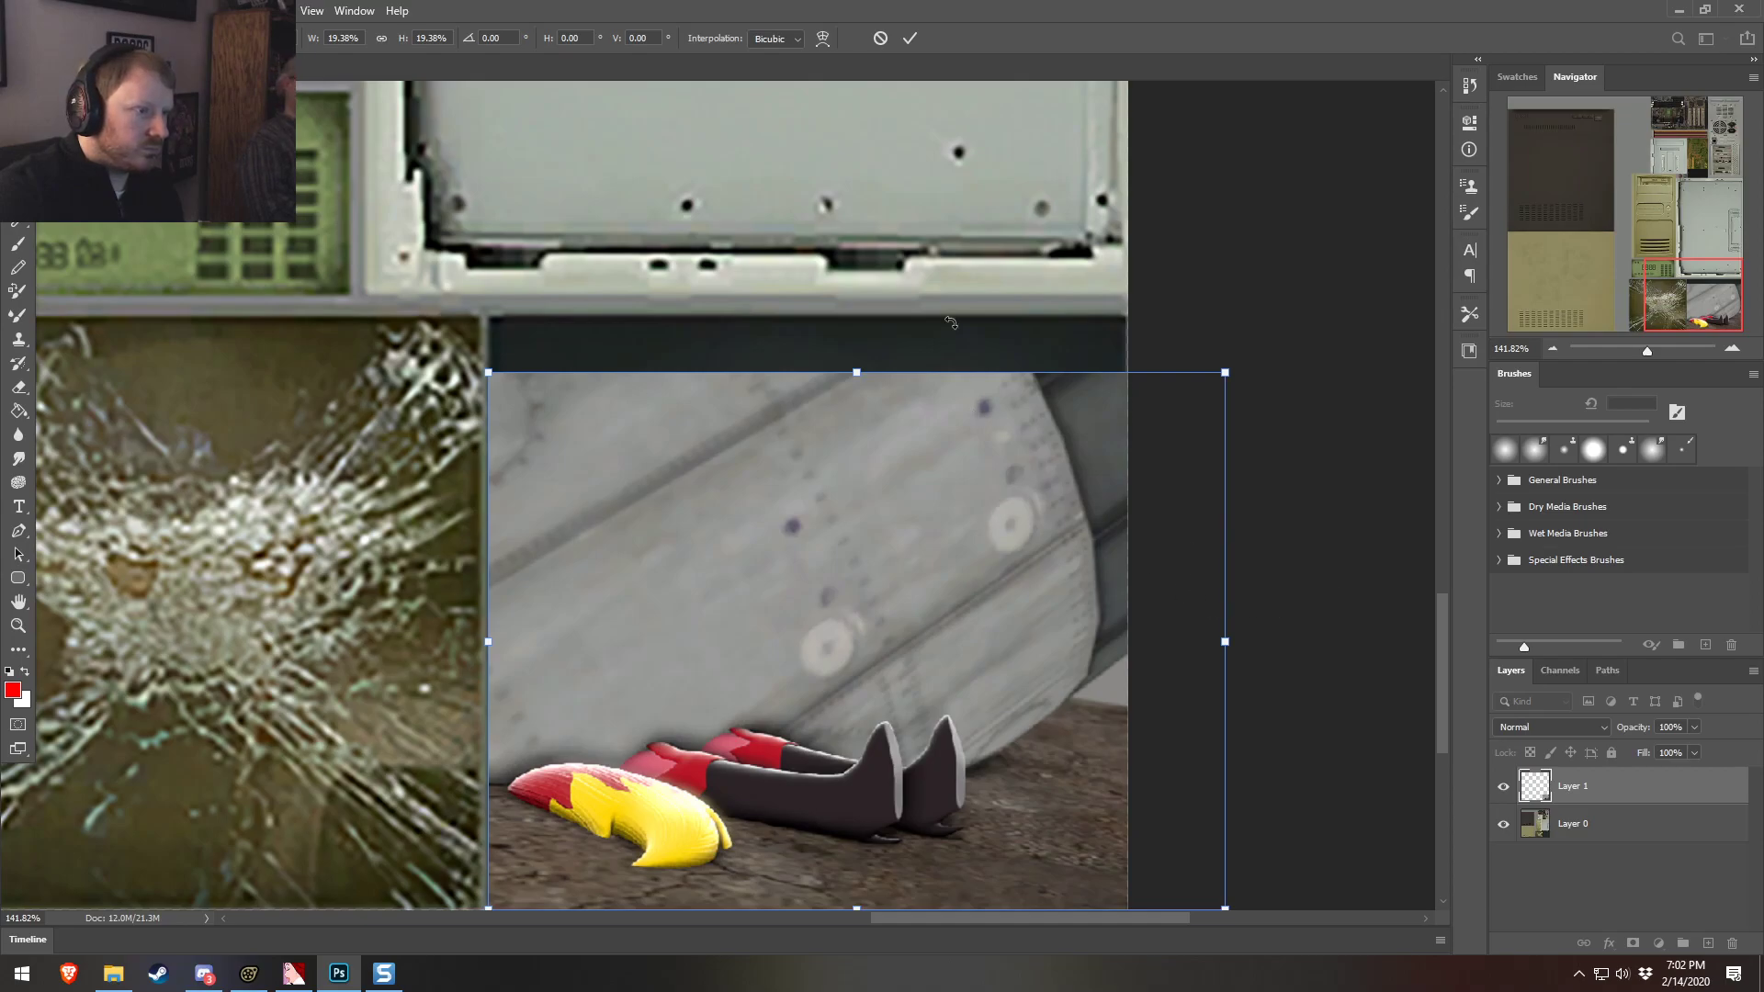
{"action": "left_click", "coordinate": [910, 39]}
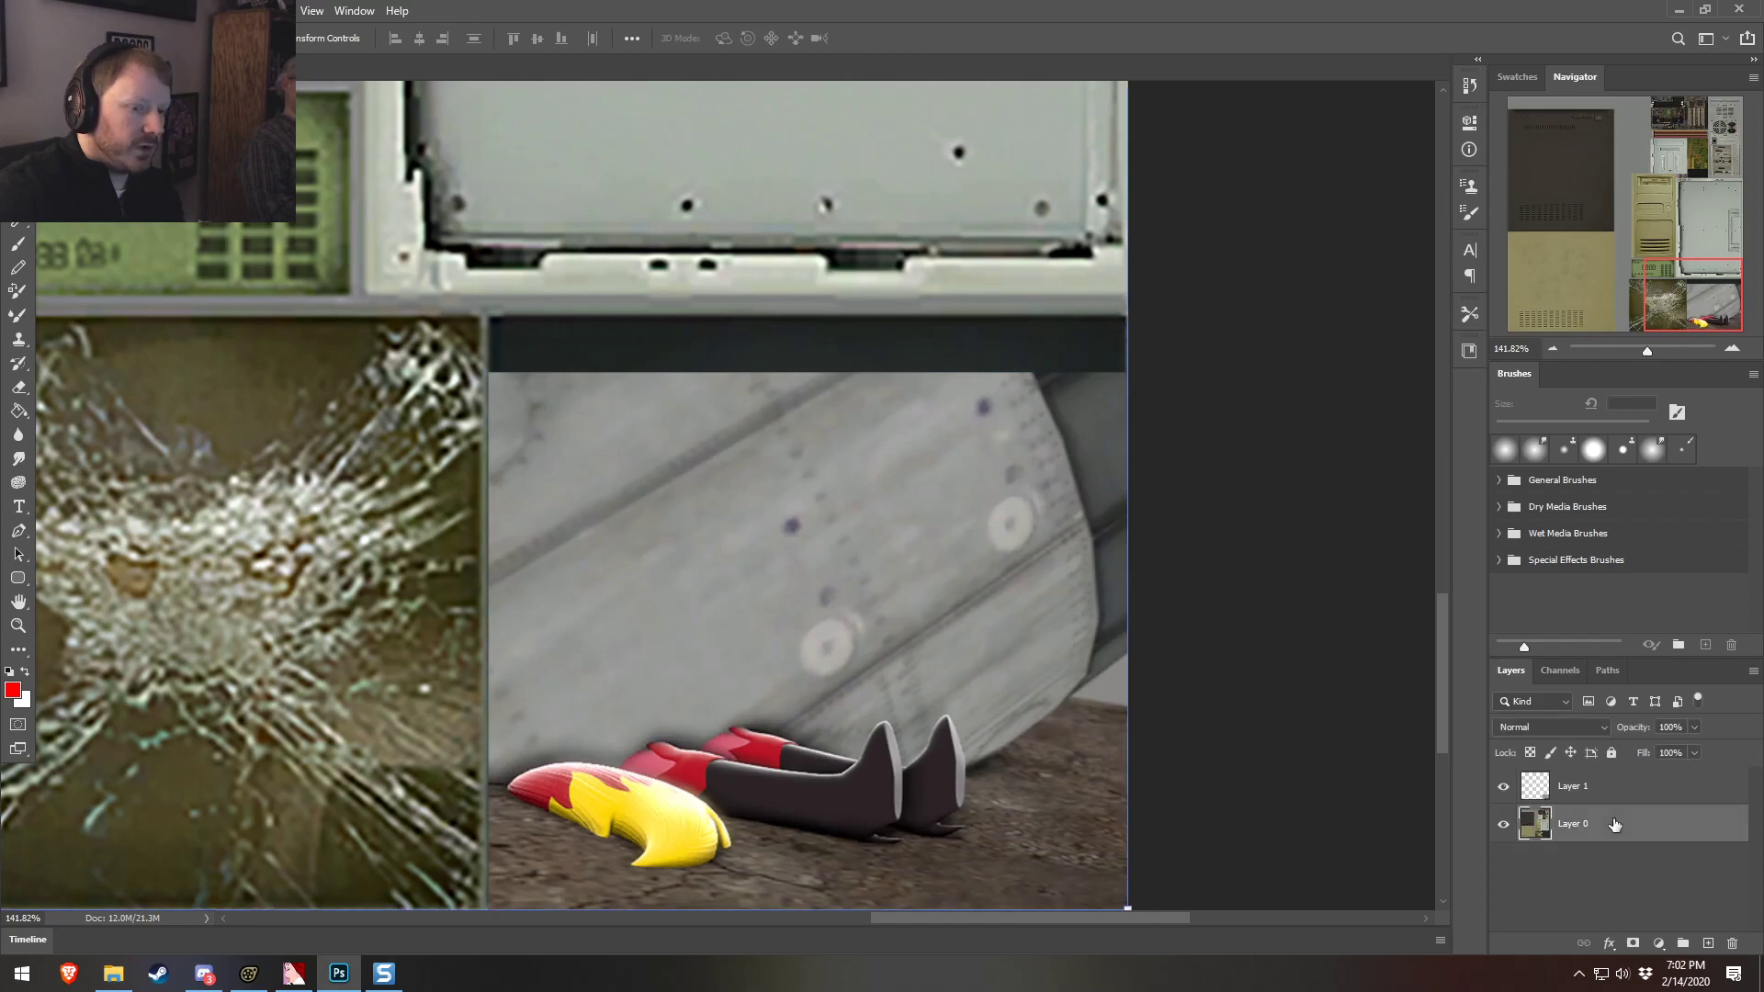
On Layer 1, clone the grey hull into the dark gap above the image using a hard 70 px Clone Stamp brush
{"action": "right_click", "coordinate": [1596, 792]}
{"action": "left_click", "coordinate": [1403, 213]}
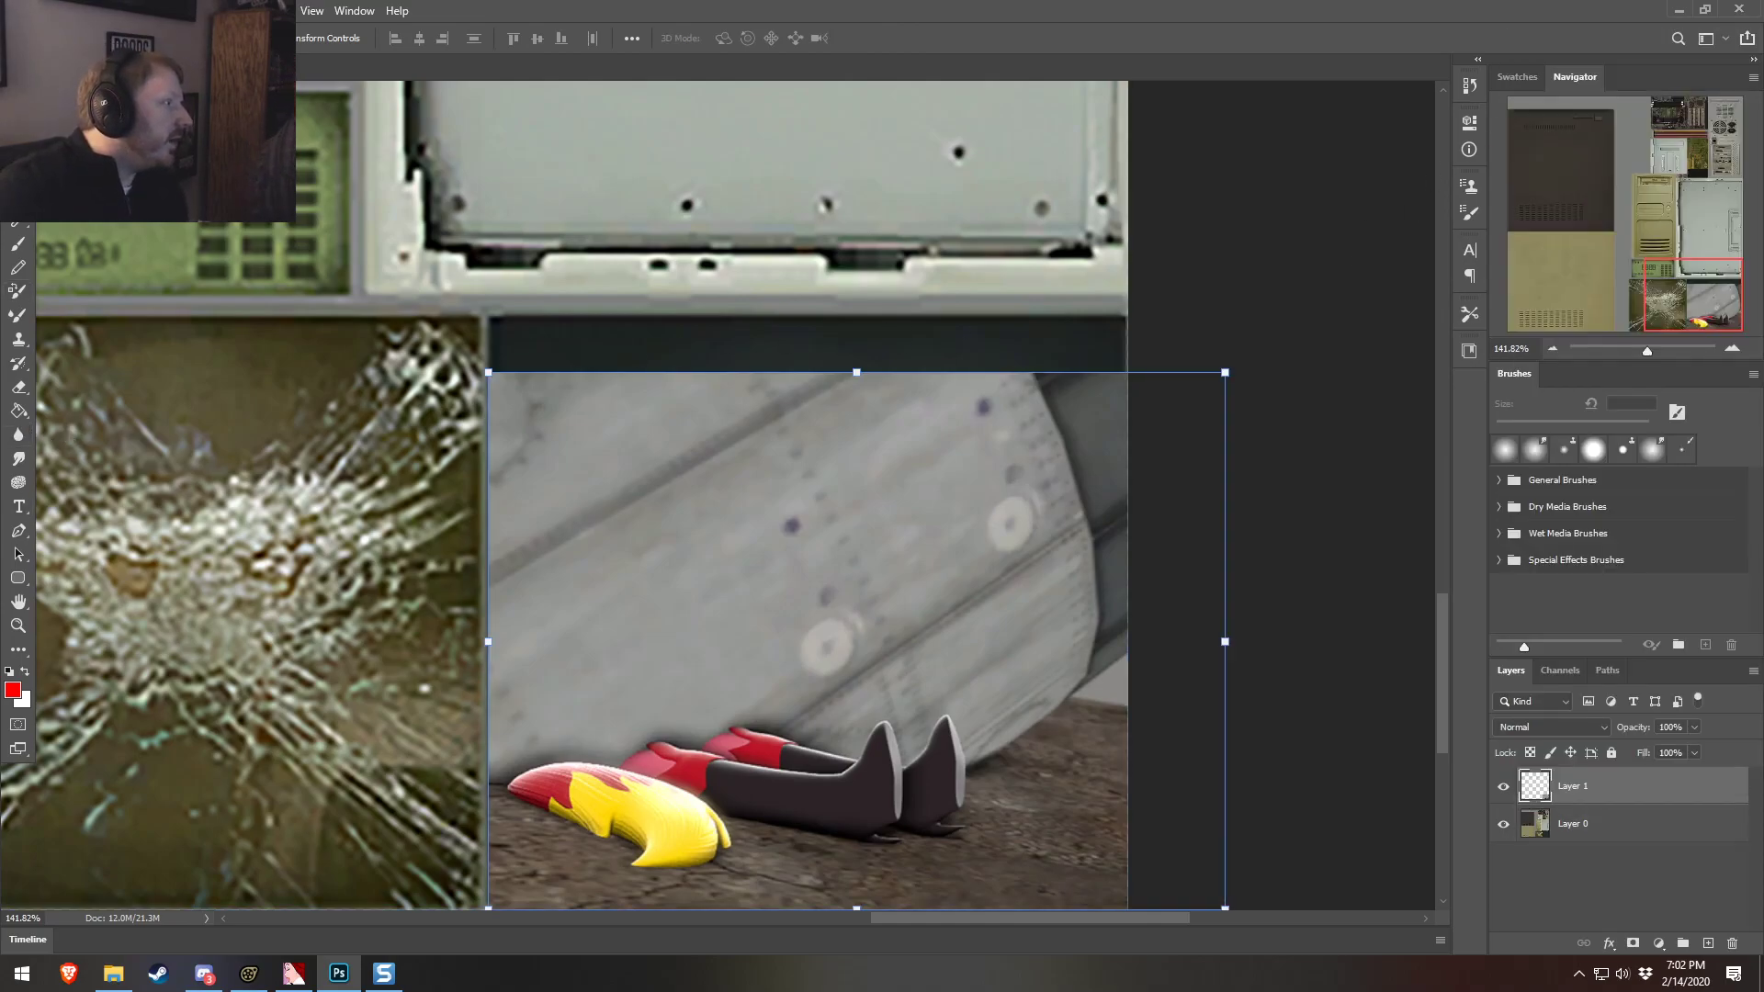
{"action": "left_click", "coordinate": [19, 339]}
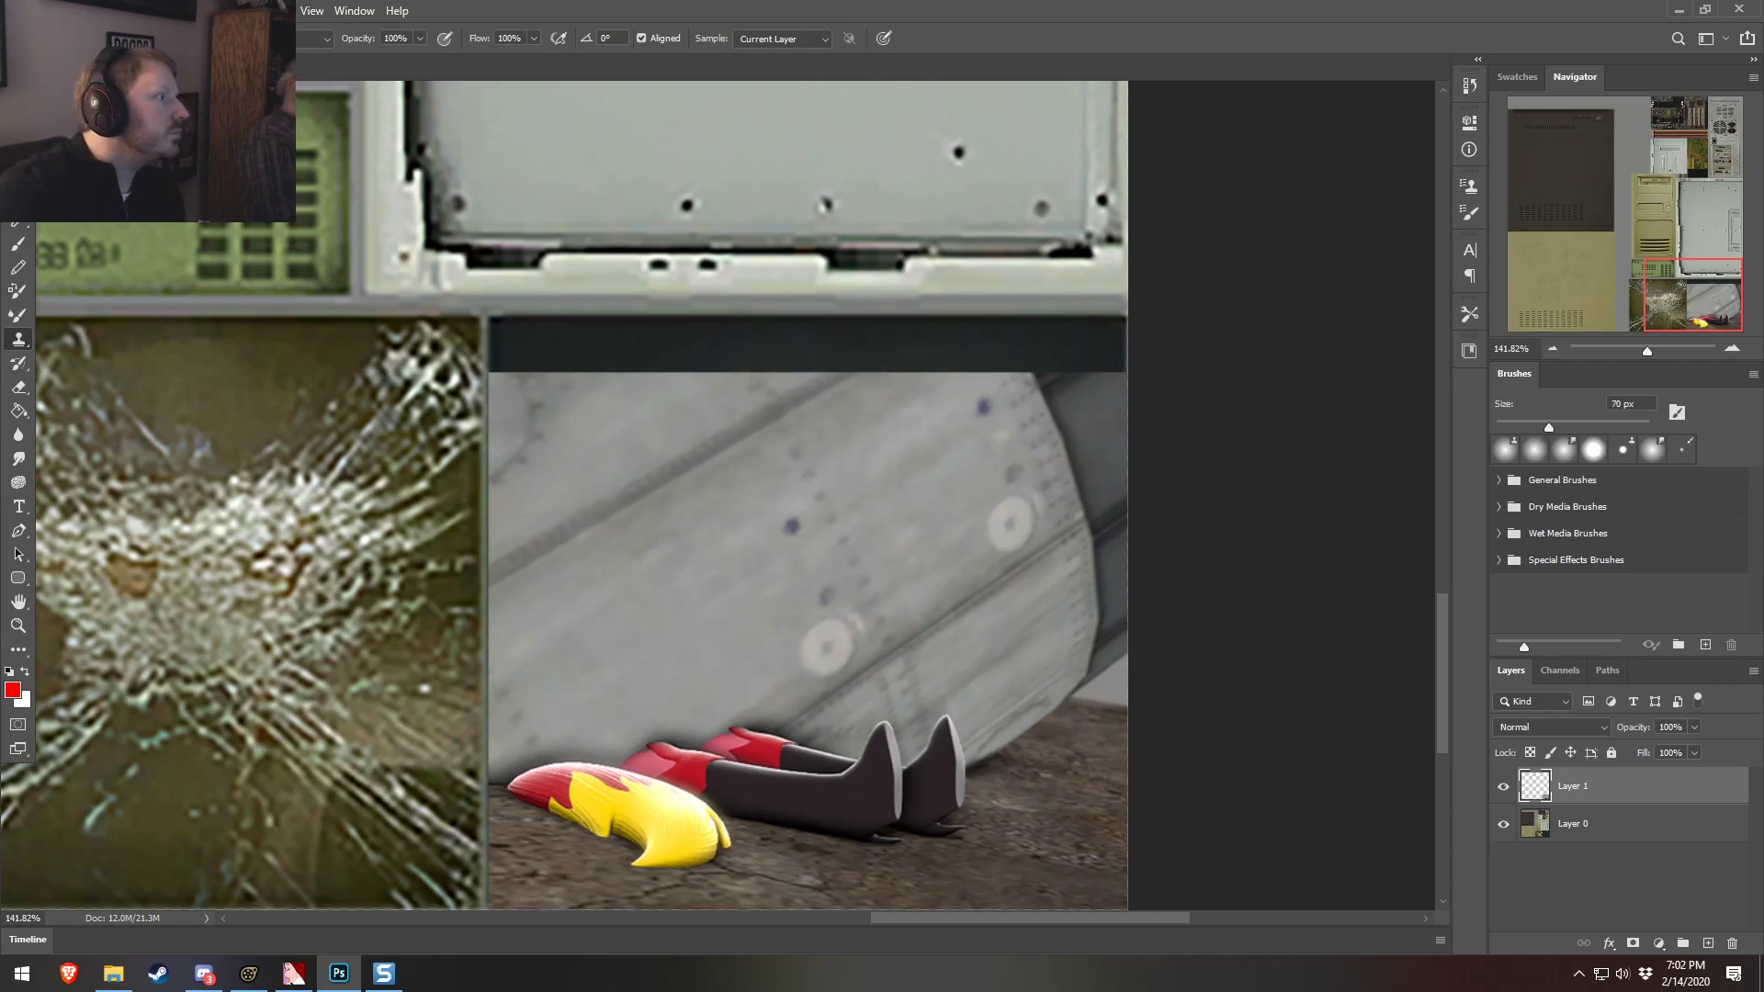
{"action": "left_click", "coordinate": [83, 39]}
{"action": "left_click", "coordinate": [365, 144]}
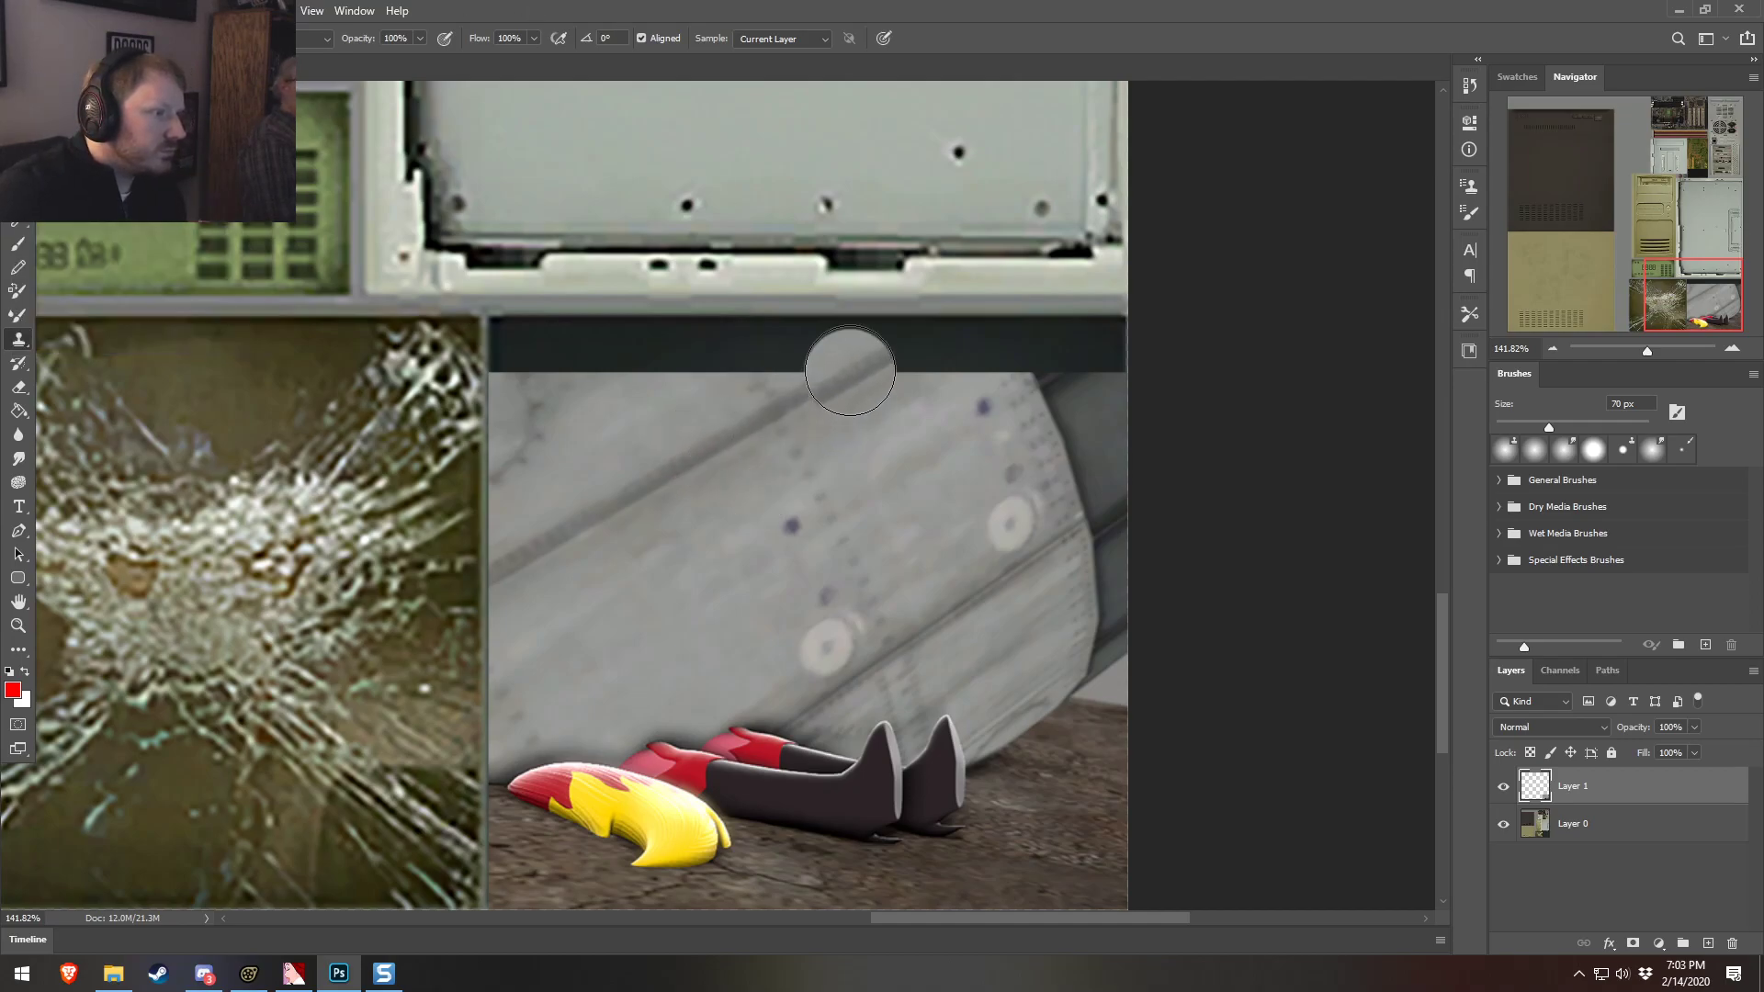
{"action": "mouse_move", "coordinate": [850, 355]}
{"action": "left_mouse_down"}
{"action": "mouse_move", "coordinate": [981, 315]}
{"action": "mouse_move", "coordinate": [689, 338]}
{"action": "left_mouse_up"}
{"action": "left_click_drag", "start_coordinate": [574, 348], "coordinate": [573, 349]}
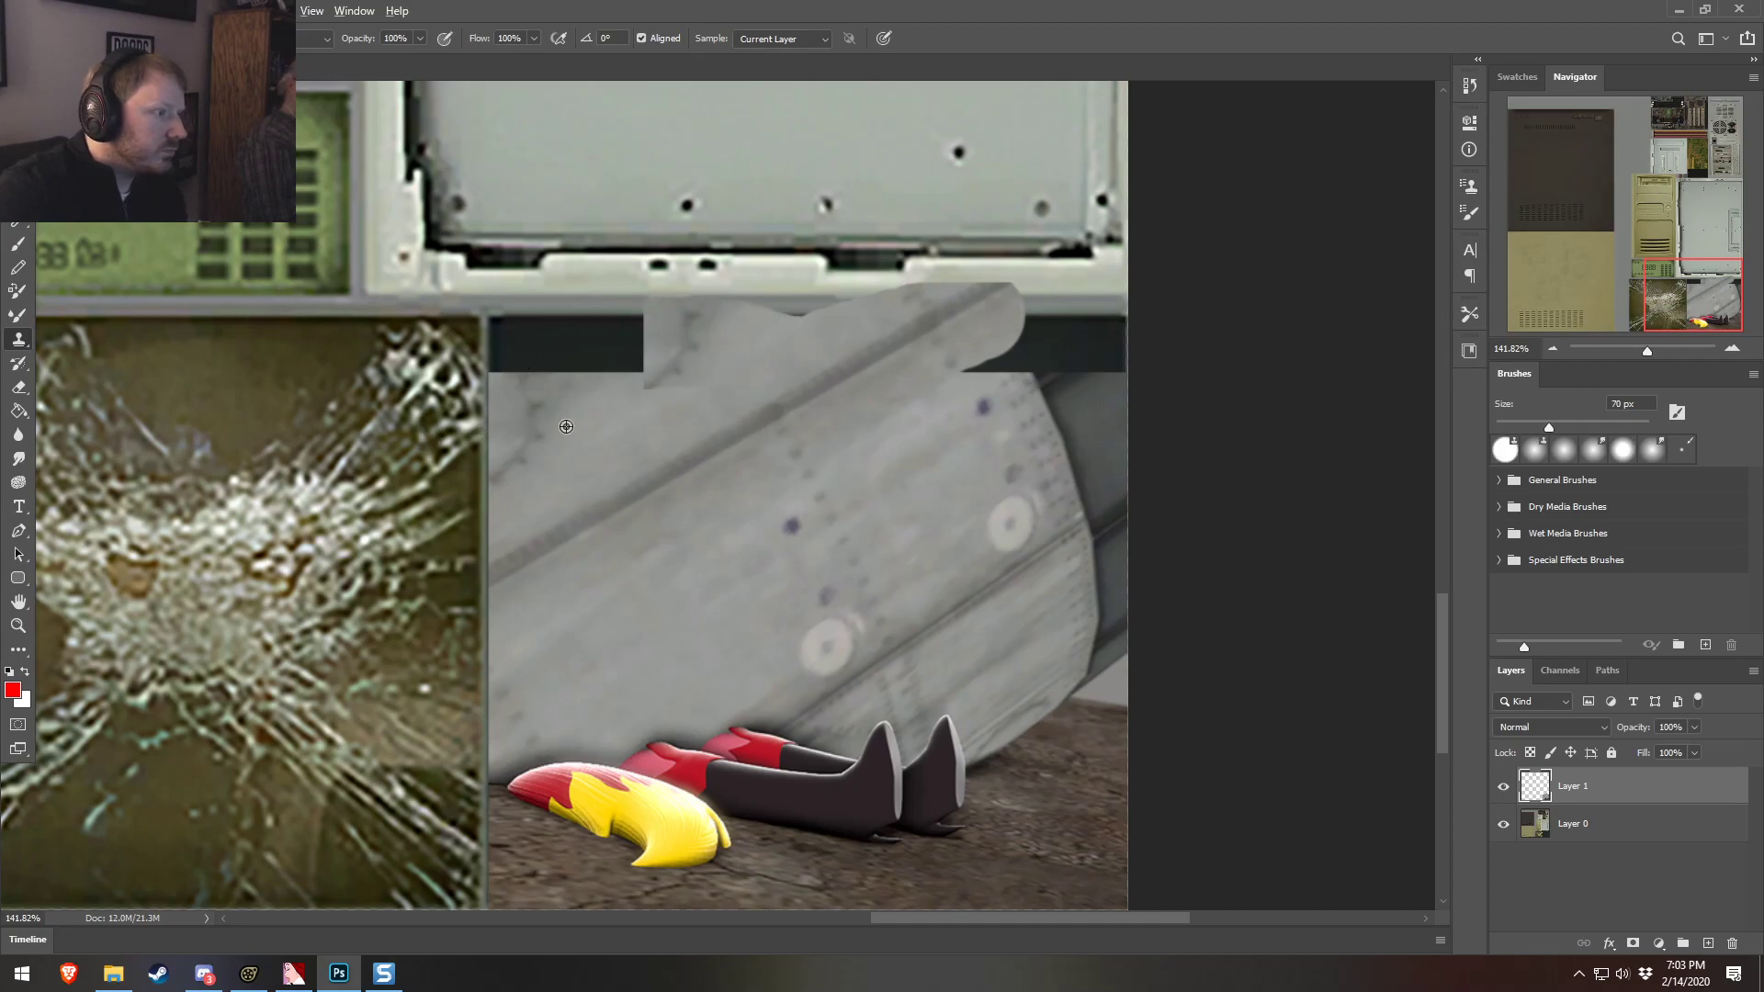
Clone plain grey hull areas over the left and middle parts of the gap above the image
{"action": "left_click", "coordinate": [698, 543], "text": "alt"}
{"action": "mouse_move", "coordinate": [689, 334]}
{"action": "left_mouse_down"}
{"action": "mouse_move", "coordinate": [523, 360]}
{"action": "mouse_move", "coordinate": [525, 378]}
{"action": "mouse_move", "coordinate": [512, 339]}
{"action": "mouse_move", "coordinate": [562, 364]}
{"action": "left_mouse_up"}
{"action": "left_click", "coordinate": [738, 647], "text": "alt"}
{"action": "left_click", "coordinate": [751, 428], "text": "alt"}
{"action": "mouse_move", "coordinate": [748, 323]}
{"action": "left_mouse_down"}
{"action": "mouse_move", "coordinate": [803, 311]}
{"action": "mouse_move", "coordinate": [866, 341]}
{"action": "mouse_move", "coordinate": [788, 294]}
{"action": "left_mouse_up"}
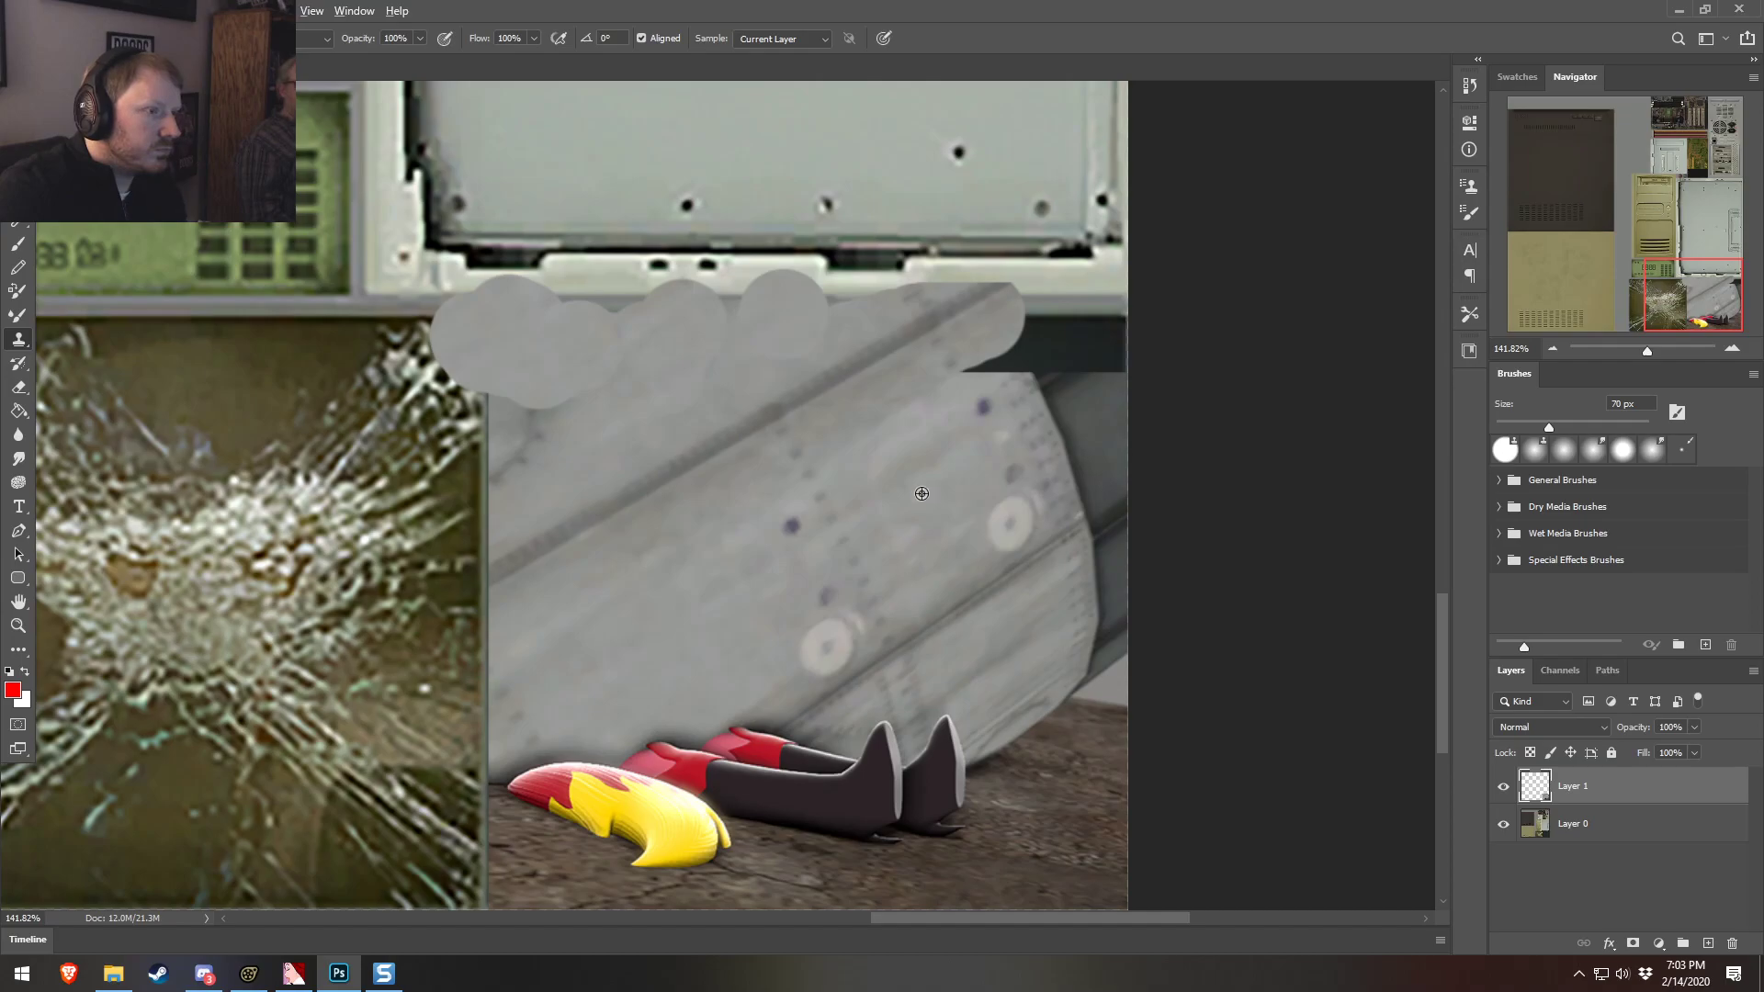
Add a new layer and try to clone the hull's dark edge into the remaining gap above the image's right side
{"action": "left_click", "coordinate": [1051, 418], "text": "alt"}
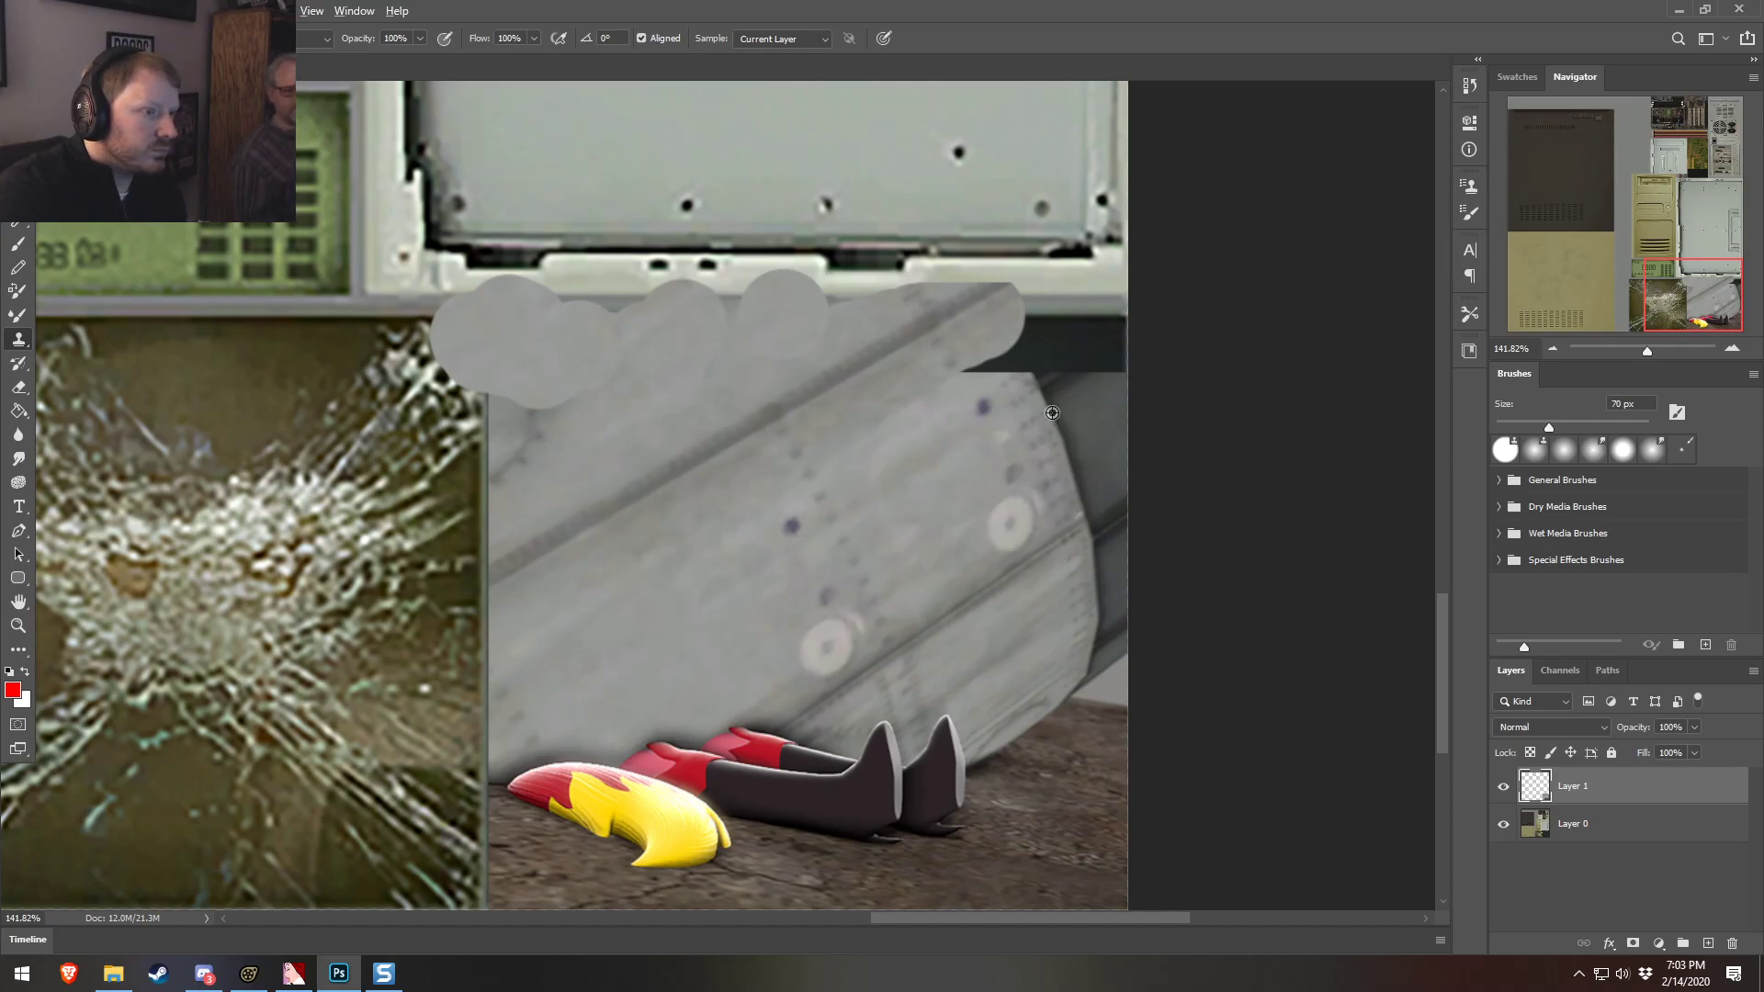
{"action": "left_click_drag", "start_coordinate": [1032, 355], "coordinate": [1024, 348]}
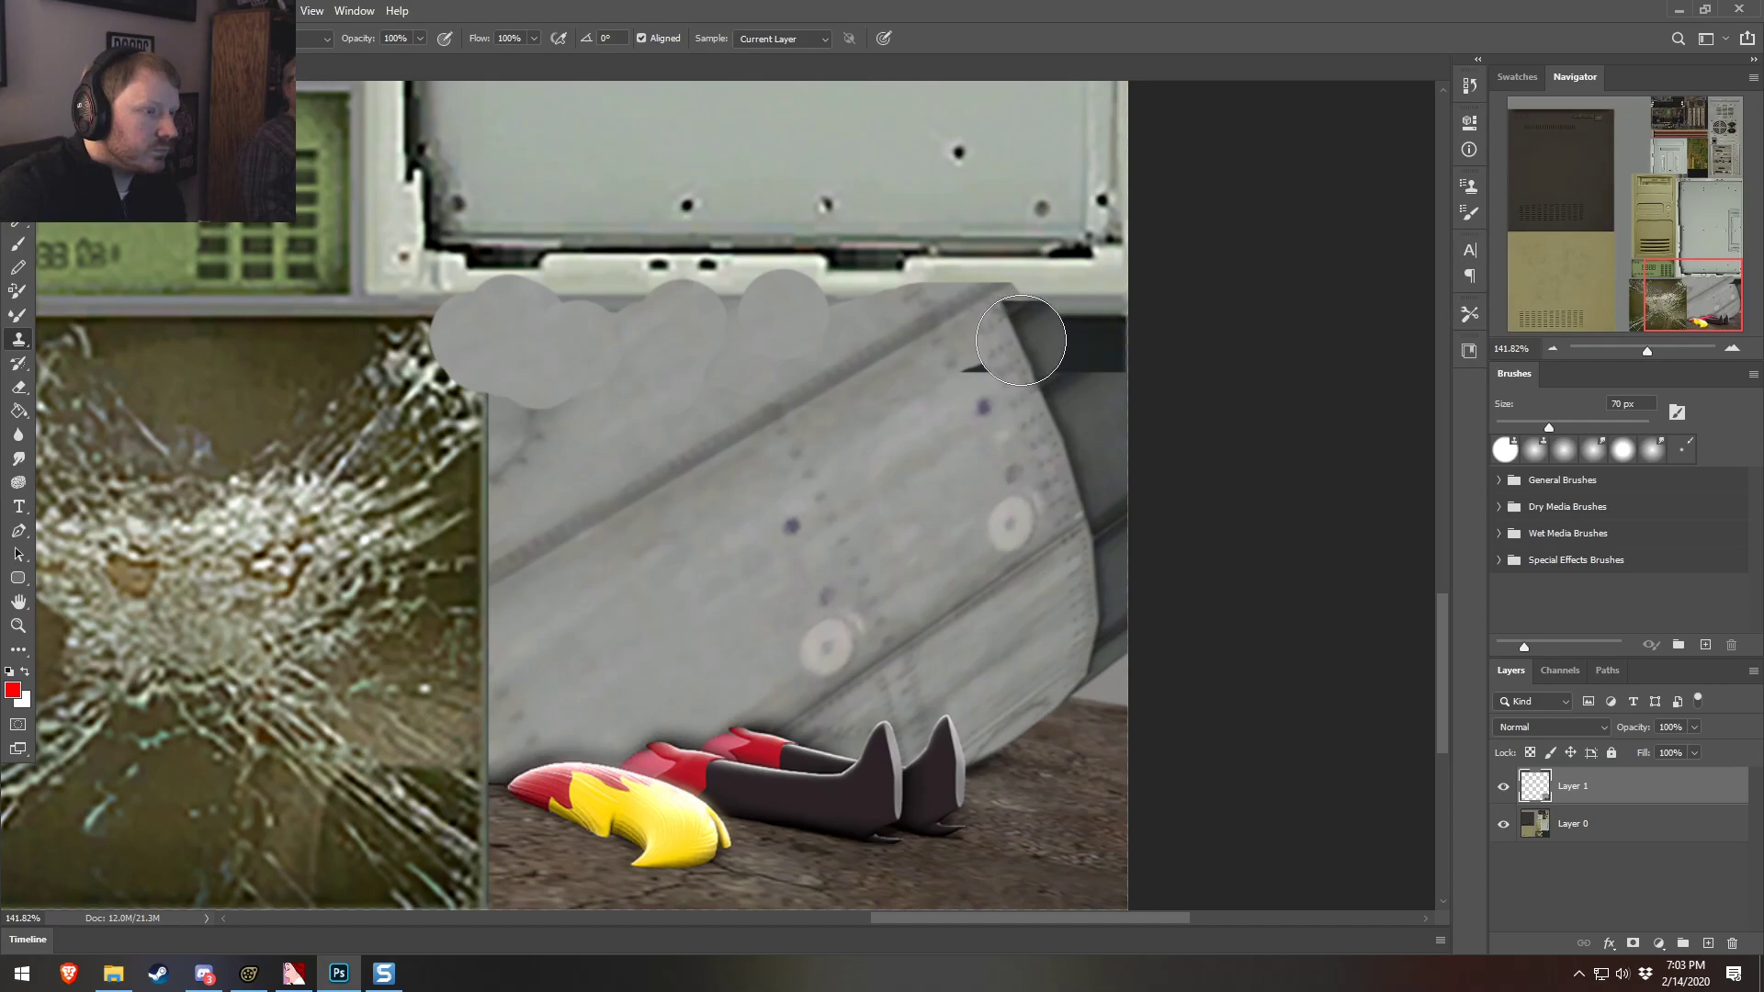
{"action": "key", "text": "ctrl+shift+n"}
{"action": "key", "text": "Return"}
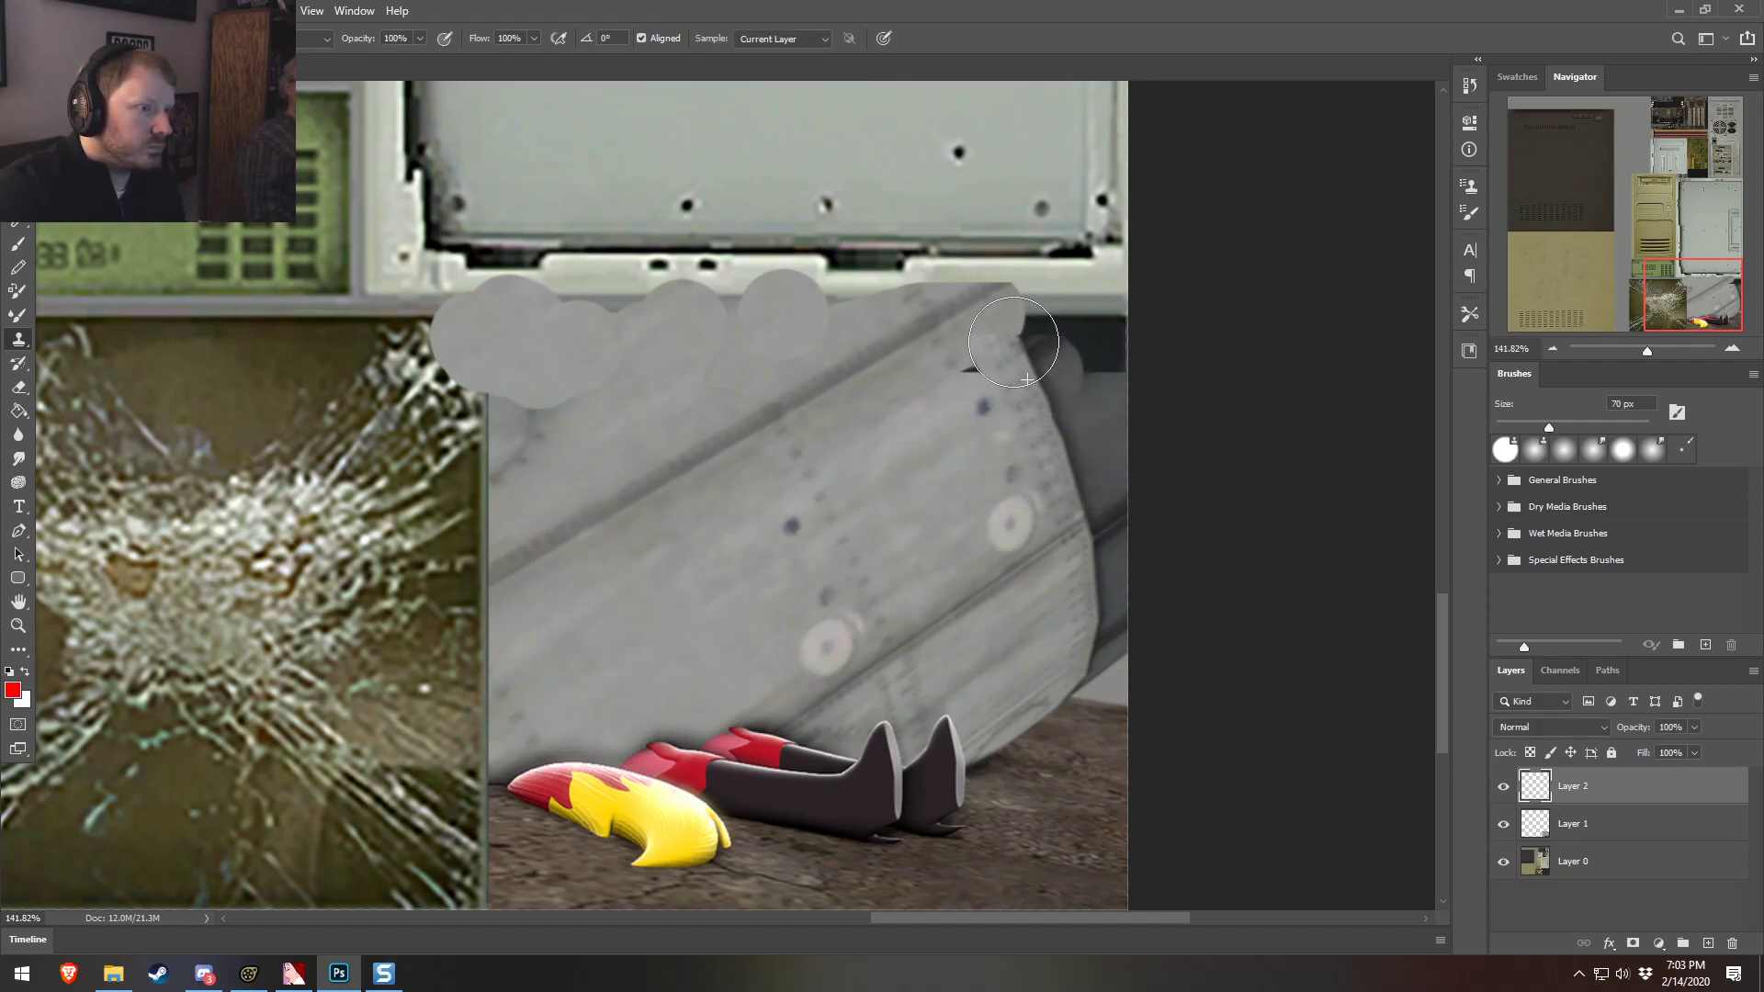
{"action": "left_click", "coordinate": [1075, 478], "text": "alt"}
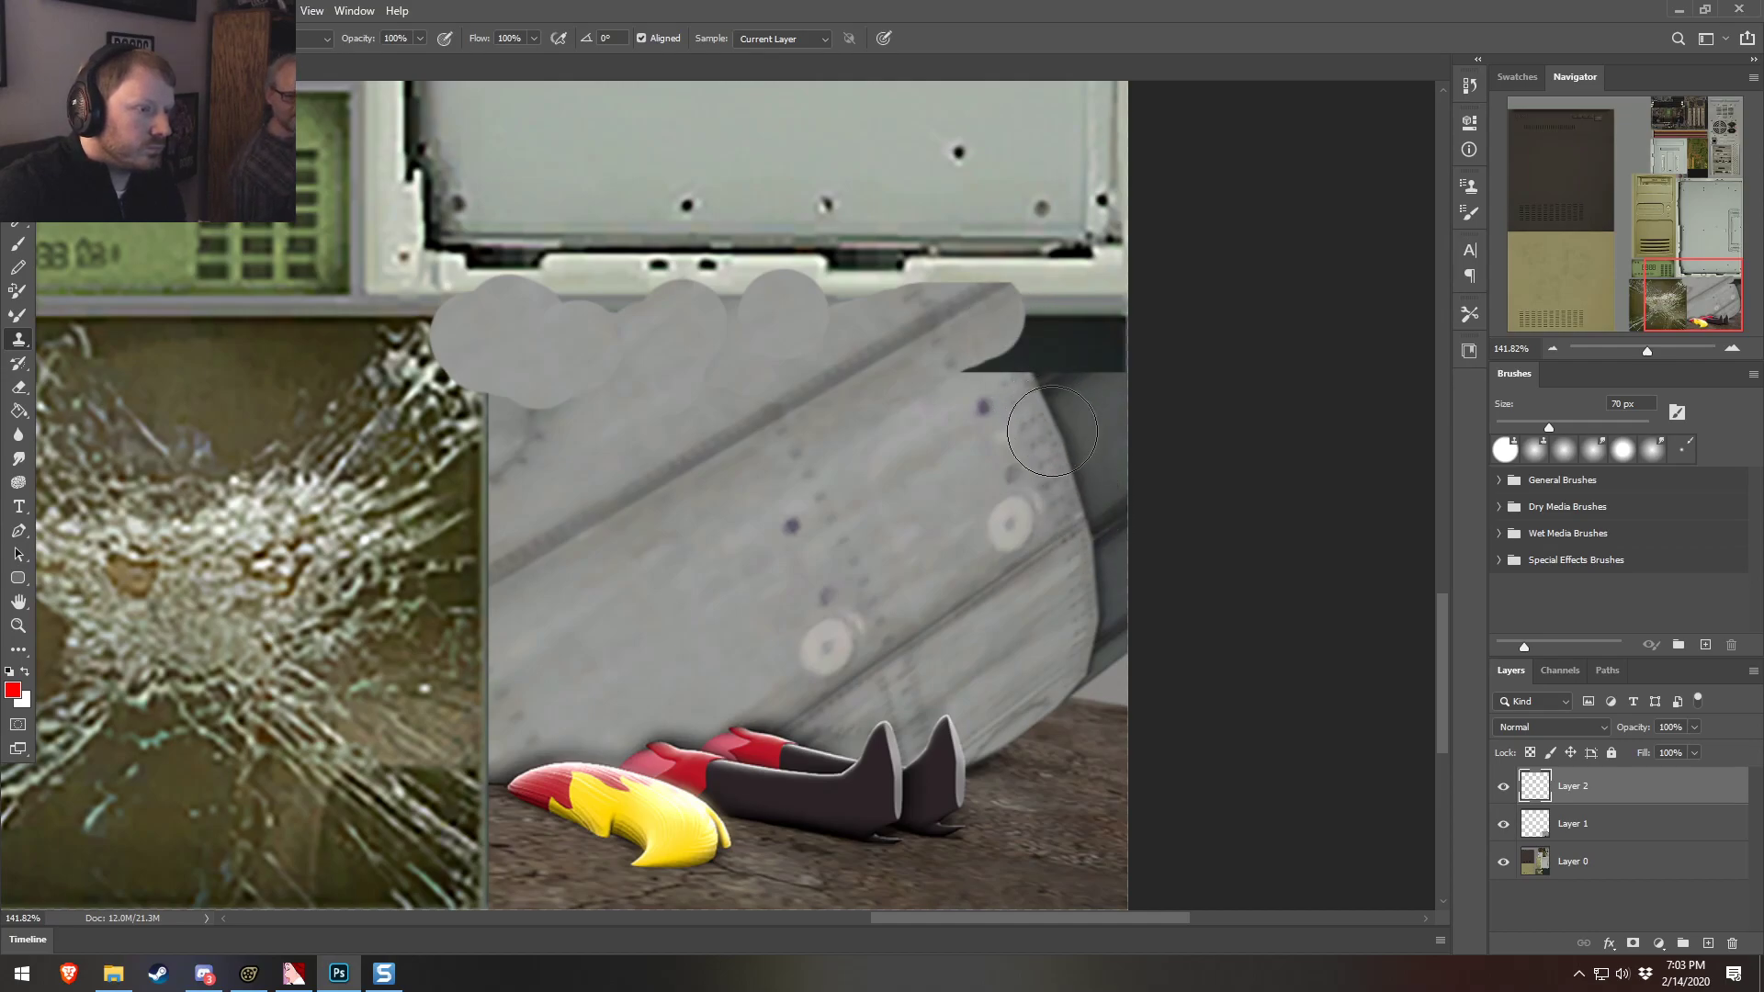
{"action": "left_click_drag", "start_coordinate": [1053, 445], "coordinate": [999, 364]}
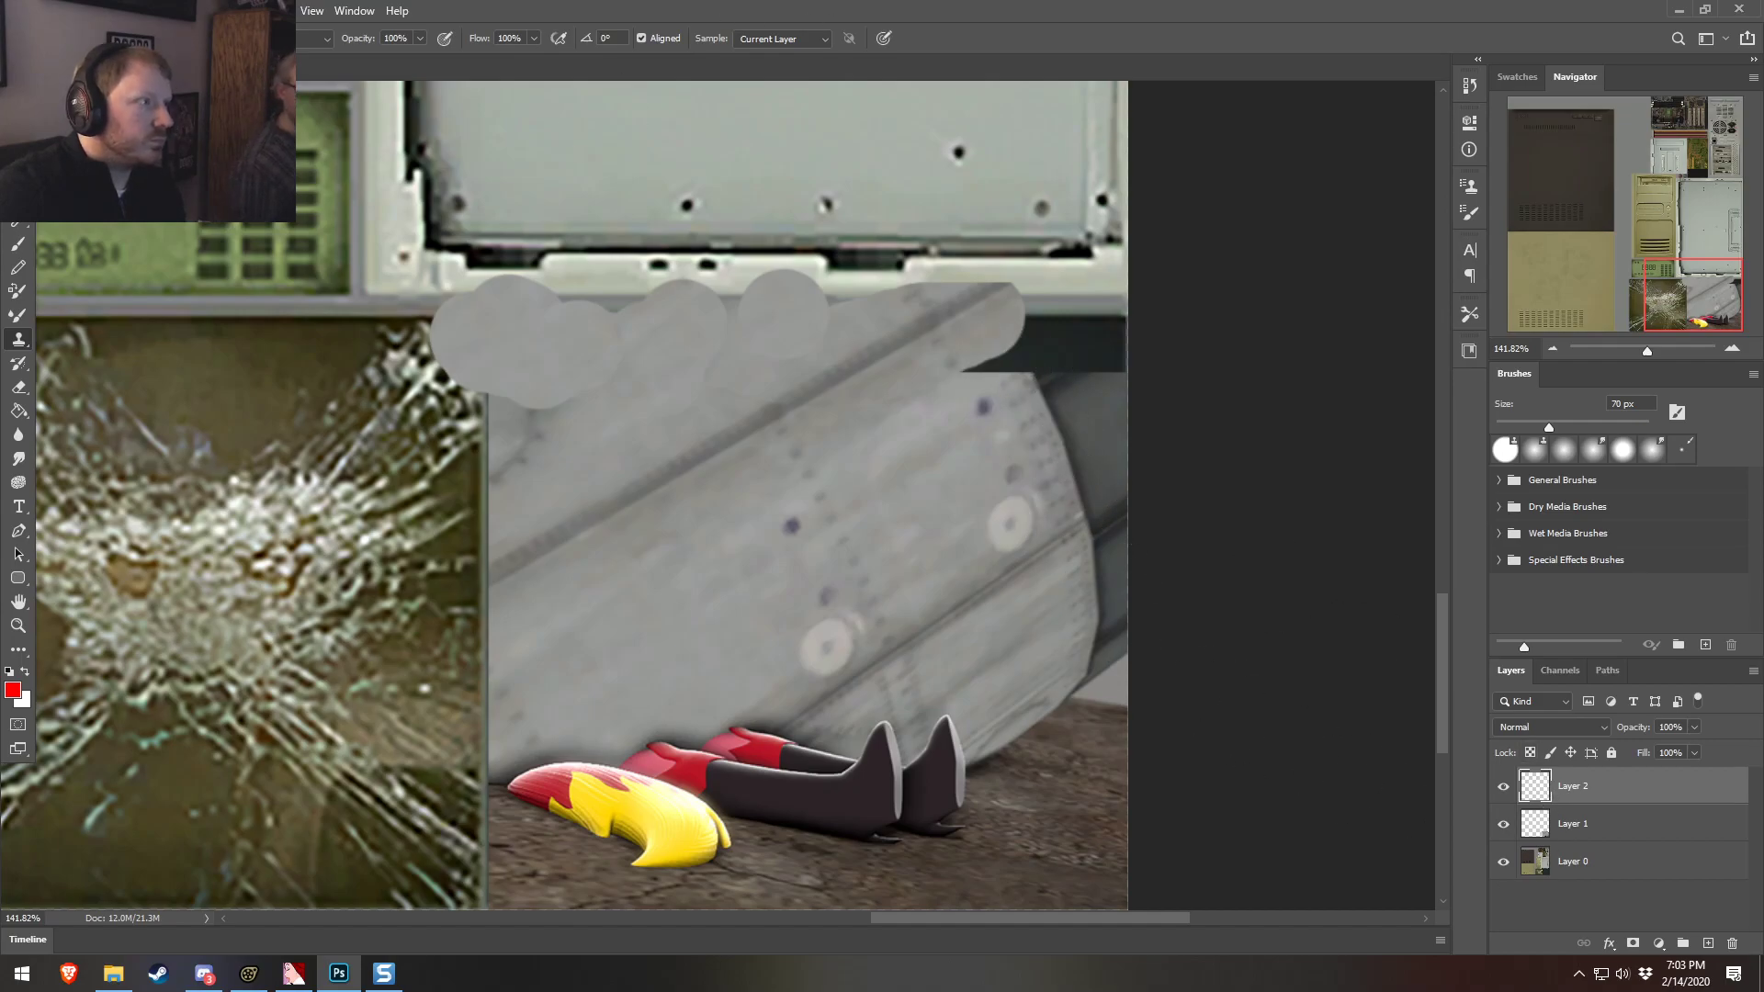
Set the Clone Stamp to sample All Layers and make Layer 1 the active layer
{"action": "key", "text": "v"}
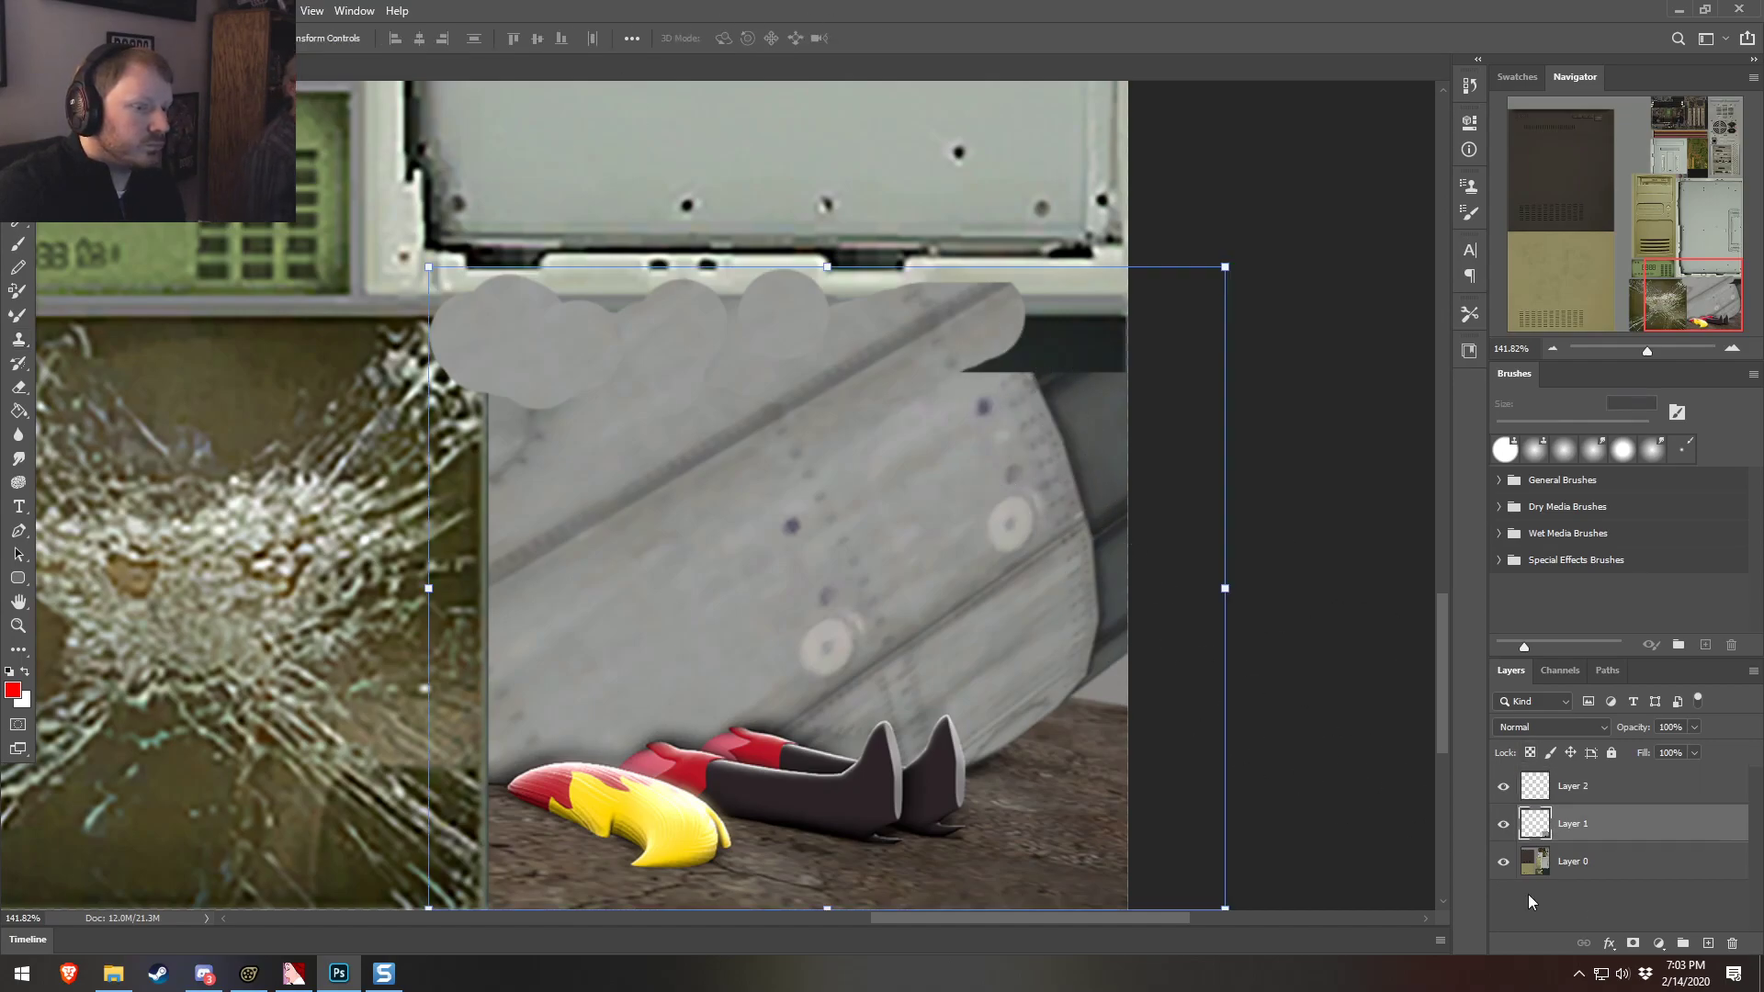
{"action": "left_click", "coordinate": [18, 338]}
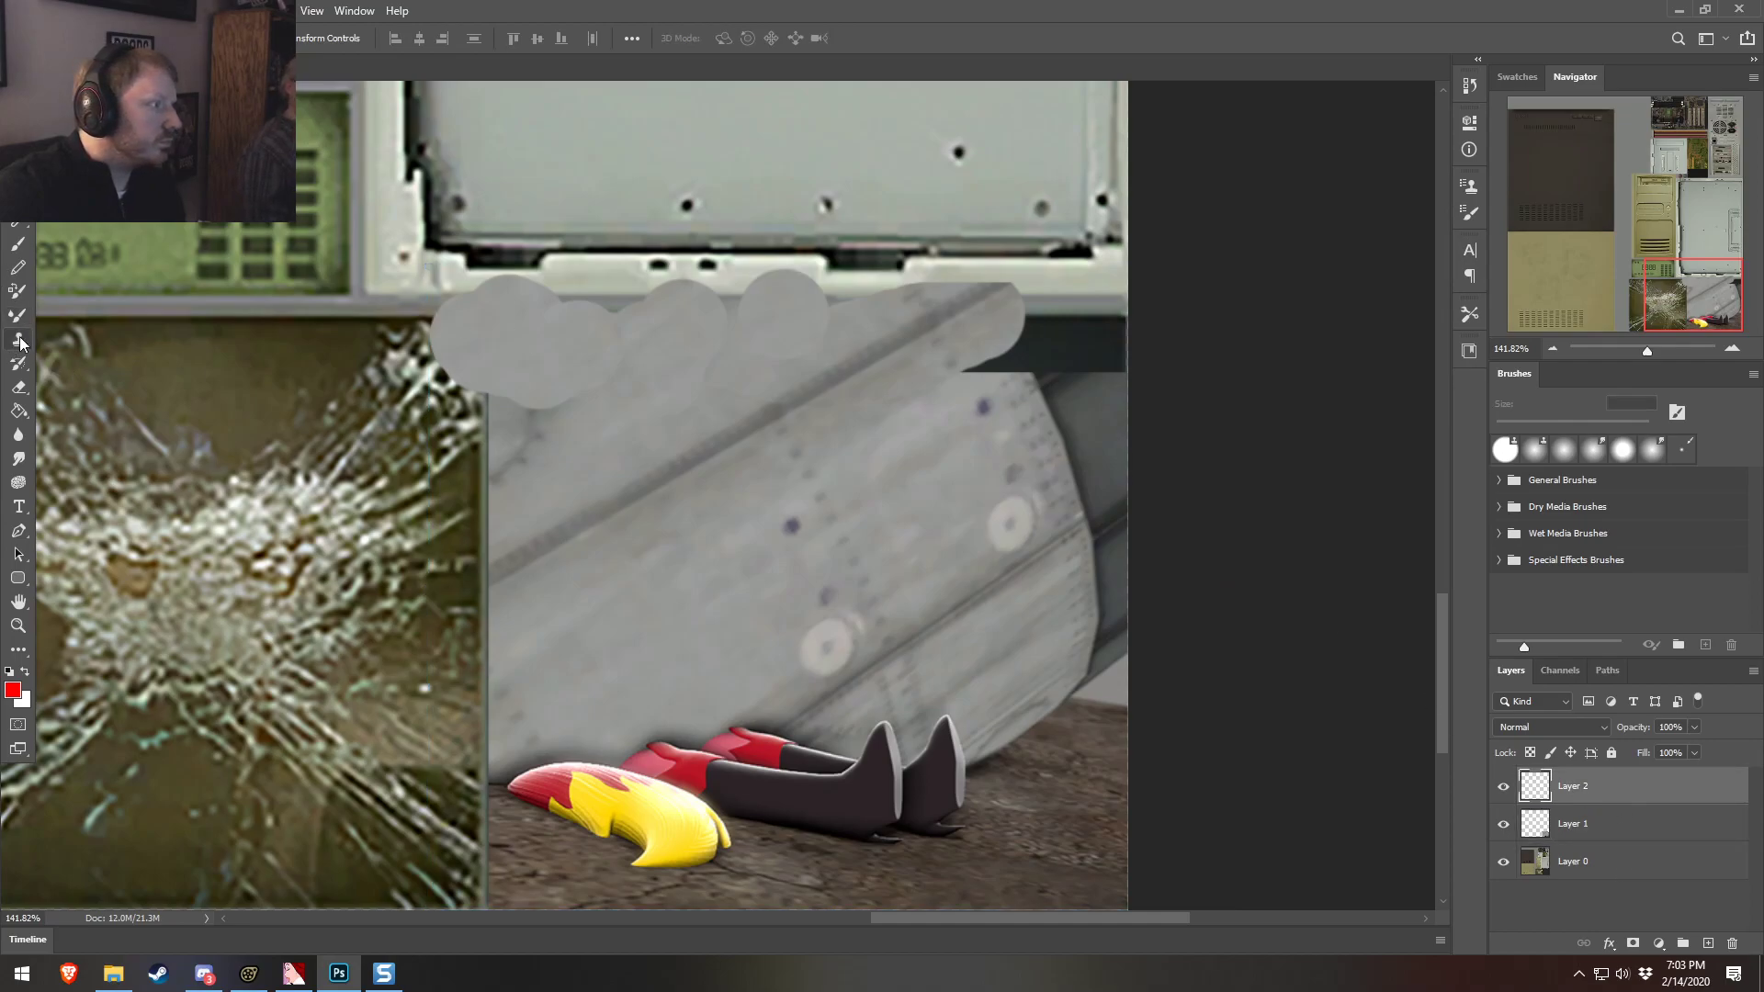
{"action": "left_click", "coordinate": [774, 77]}
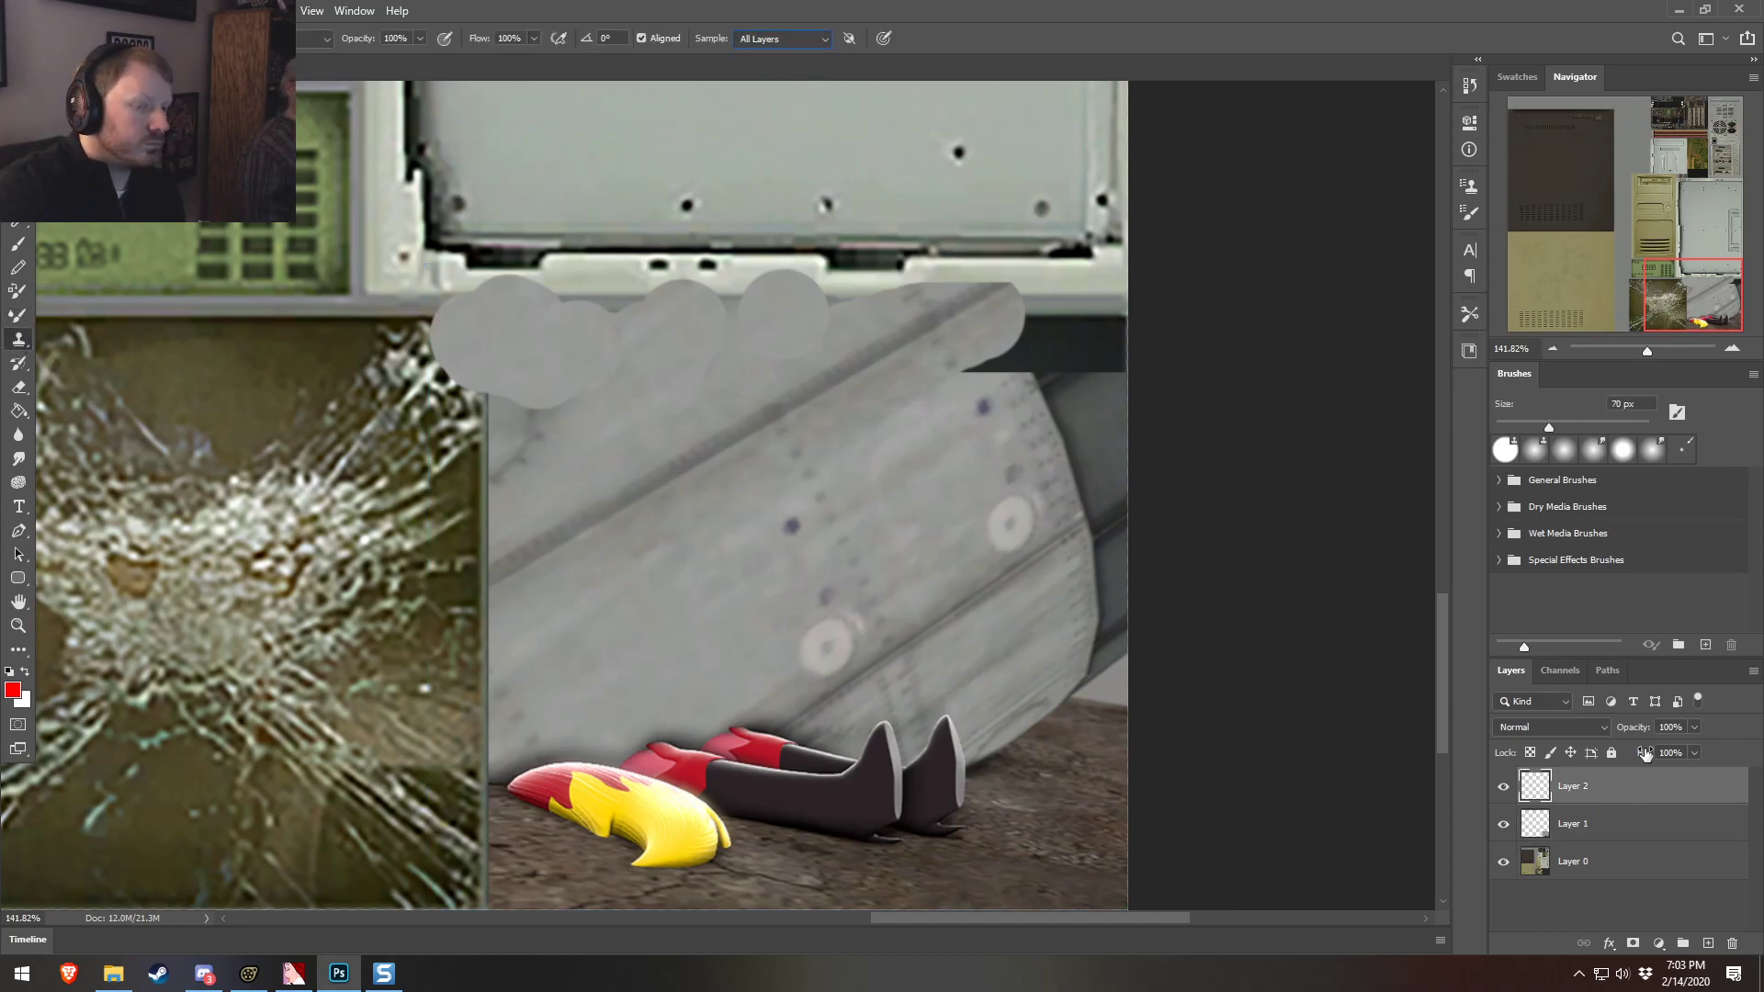
{"action": "left_click", "coordinate": [1603, 823]}
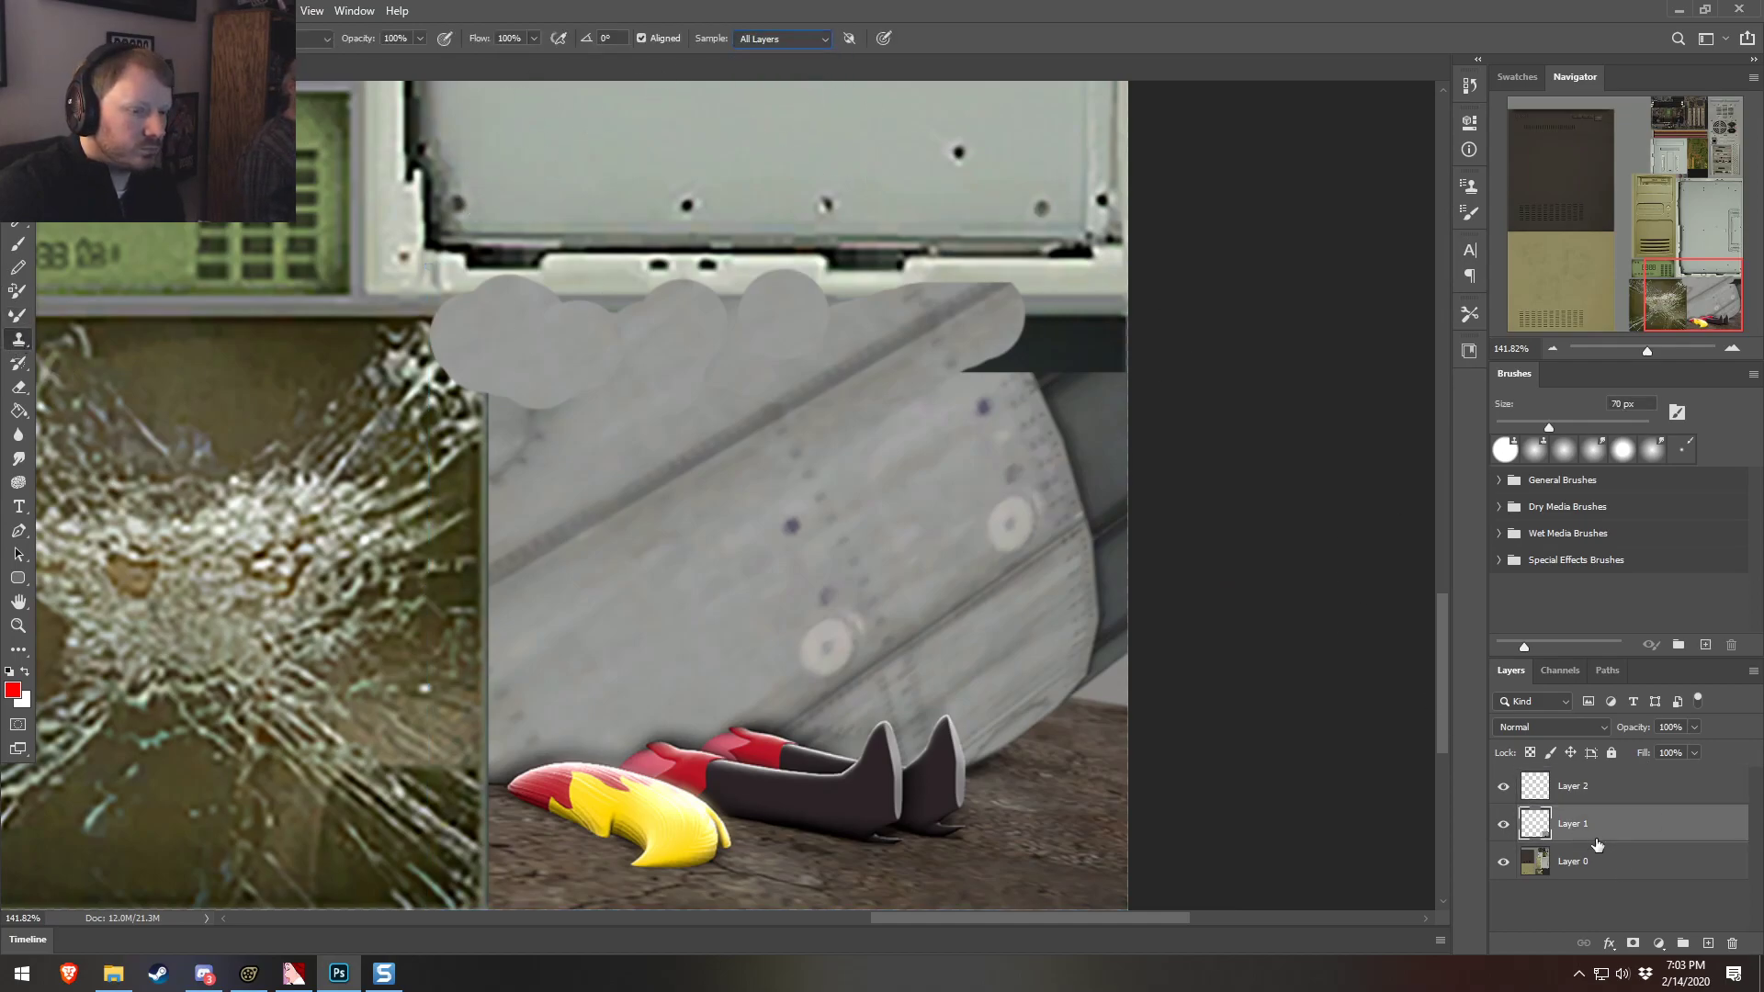
On Layer 2, clone the hull's riveted dark edge into the gap above the image's right side and rotate the patch -7.72° into line with the hull
{"action": "left_click", "coordinate": [1581, 792]}
{"action": "left_click", "coordinate": [1072, 473], "text": "alt"}
{"action": "mouse_move", "coordinate": [1055, 379]}
{"action": "left_mouse_down"}
{"action": "mouse_move", "coordinate": [1029, 340]}
{"action": "mouse_move", "coordinate": [985, 327]}
{"action": "left_mouse_up"}
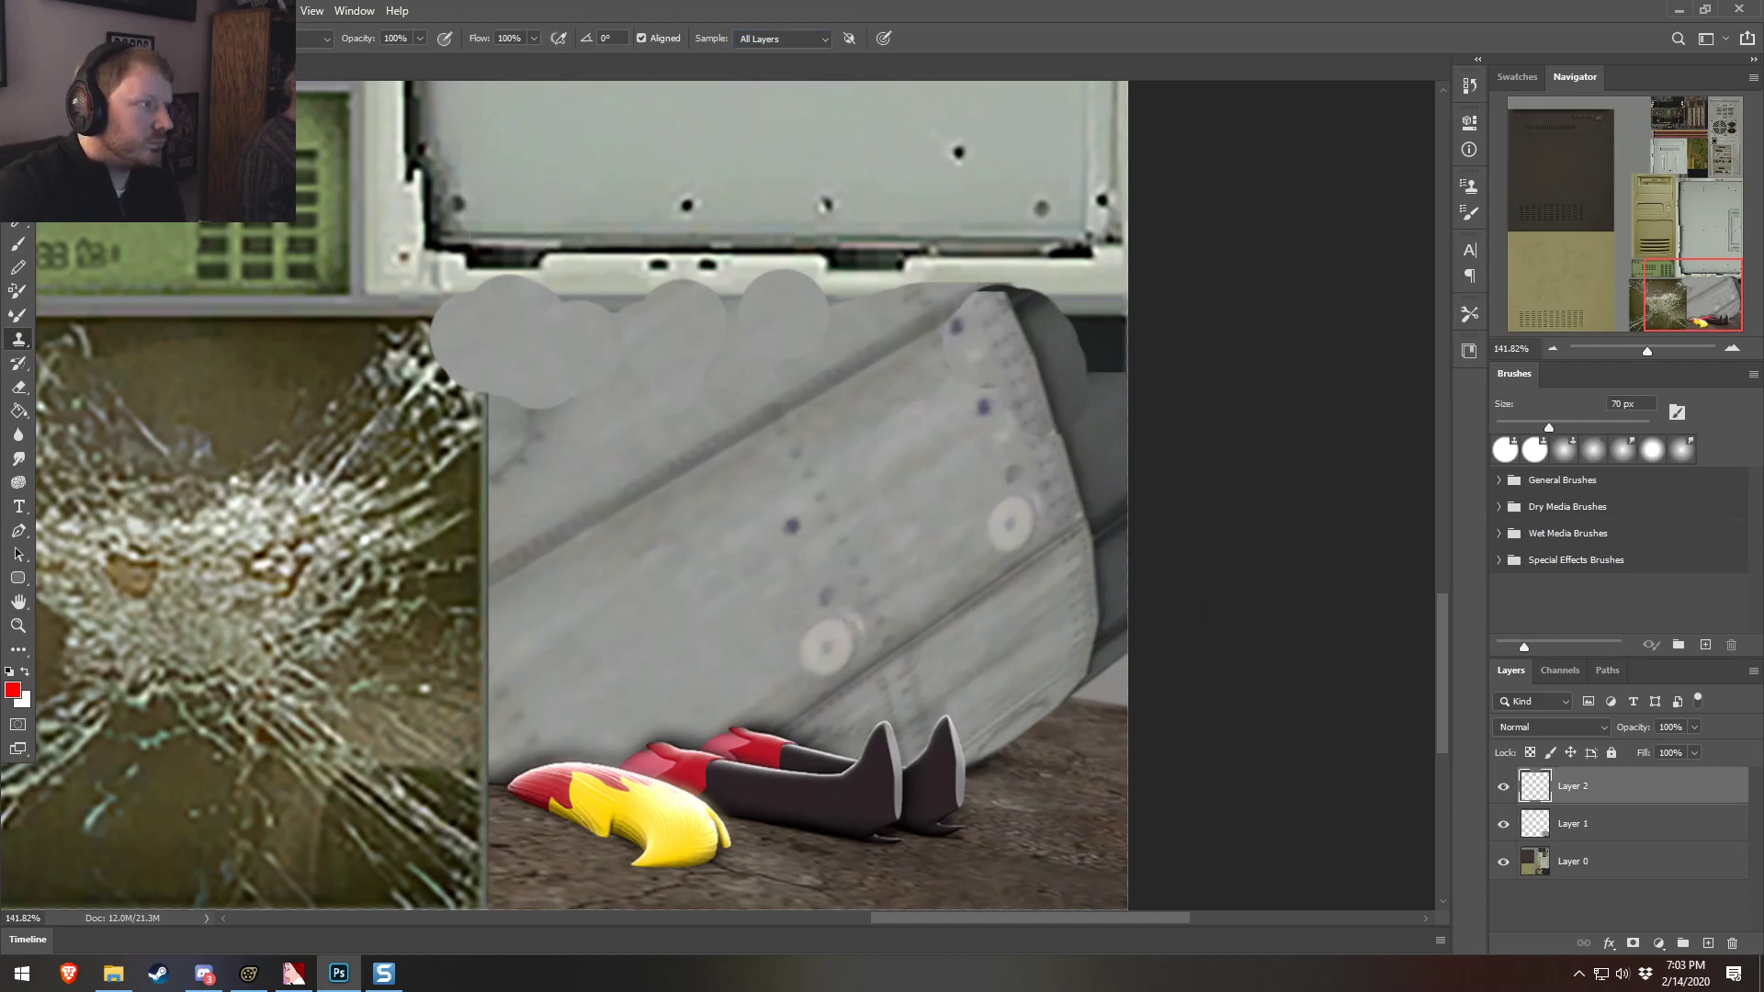
{"action": "key", "text": "v"}
{"action": "left_click_drag", "start_coordinate": [1101, 276], "coordinate": [1083, 267]}
{"action": "mouse_move", "coordinate": [1041, 368]}
{"action": "left_mouse_down"}
{"action": "mouse_move", "coordinate": [983, 284]}
{"action": "mouse_move", "coordinate": [1017, 344]}
{"action": "left_mouse_up"}
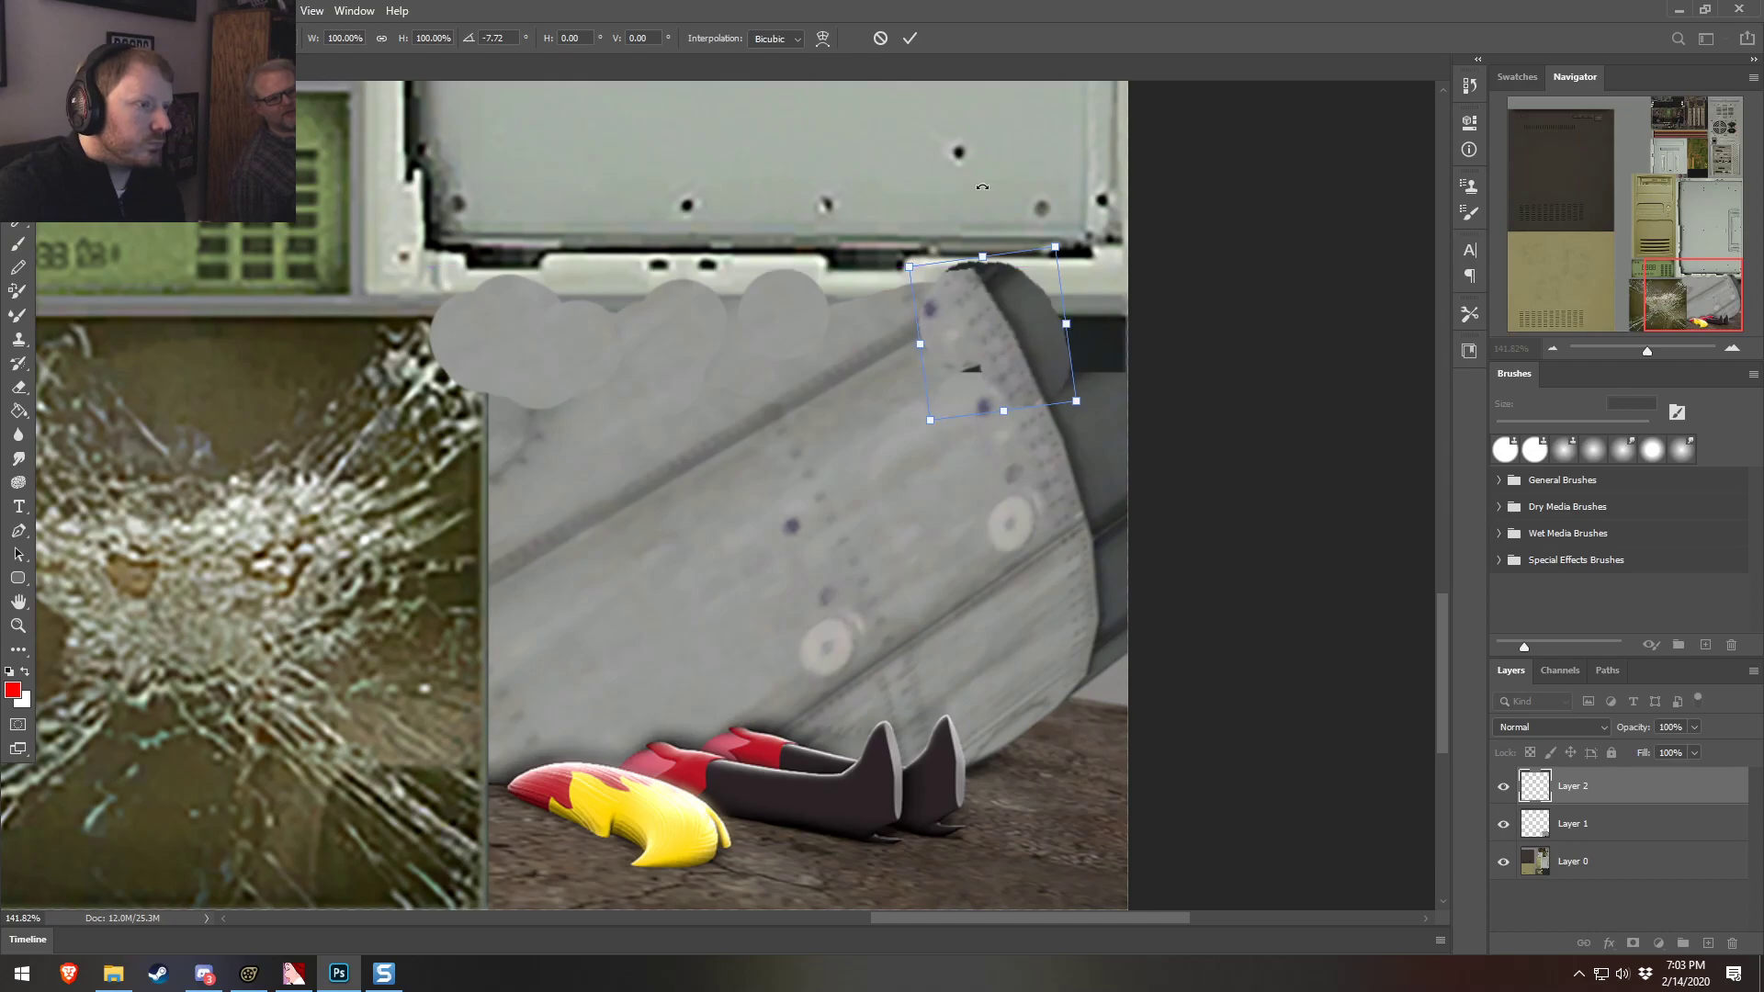
{"action": "left_click", "coordinate": [907, 38]}
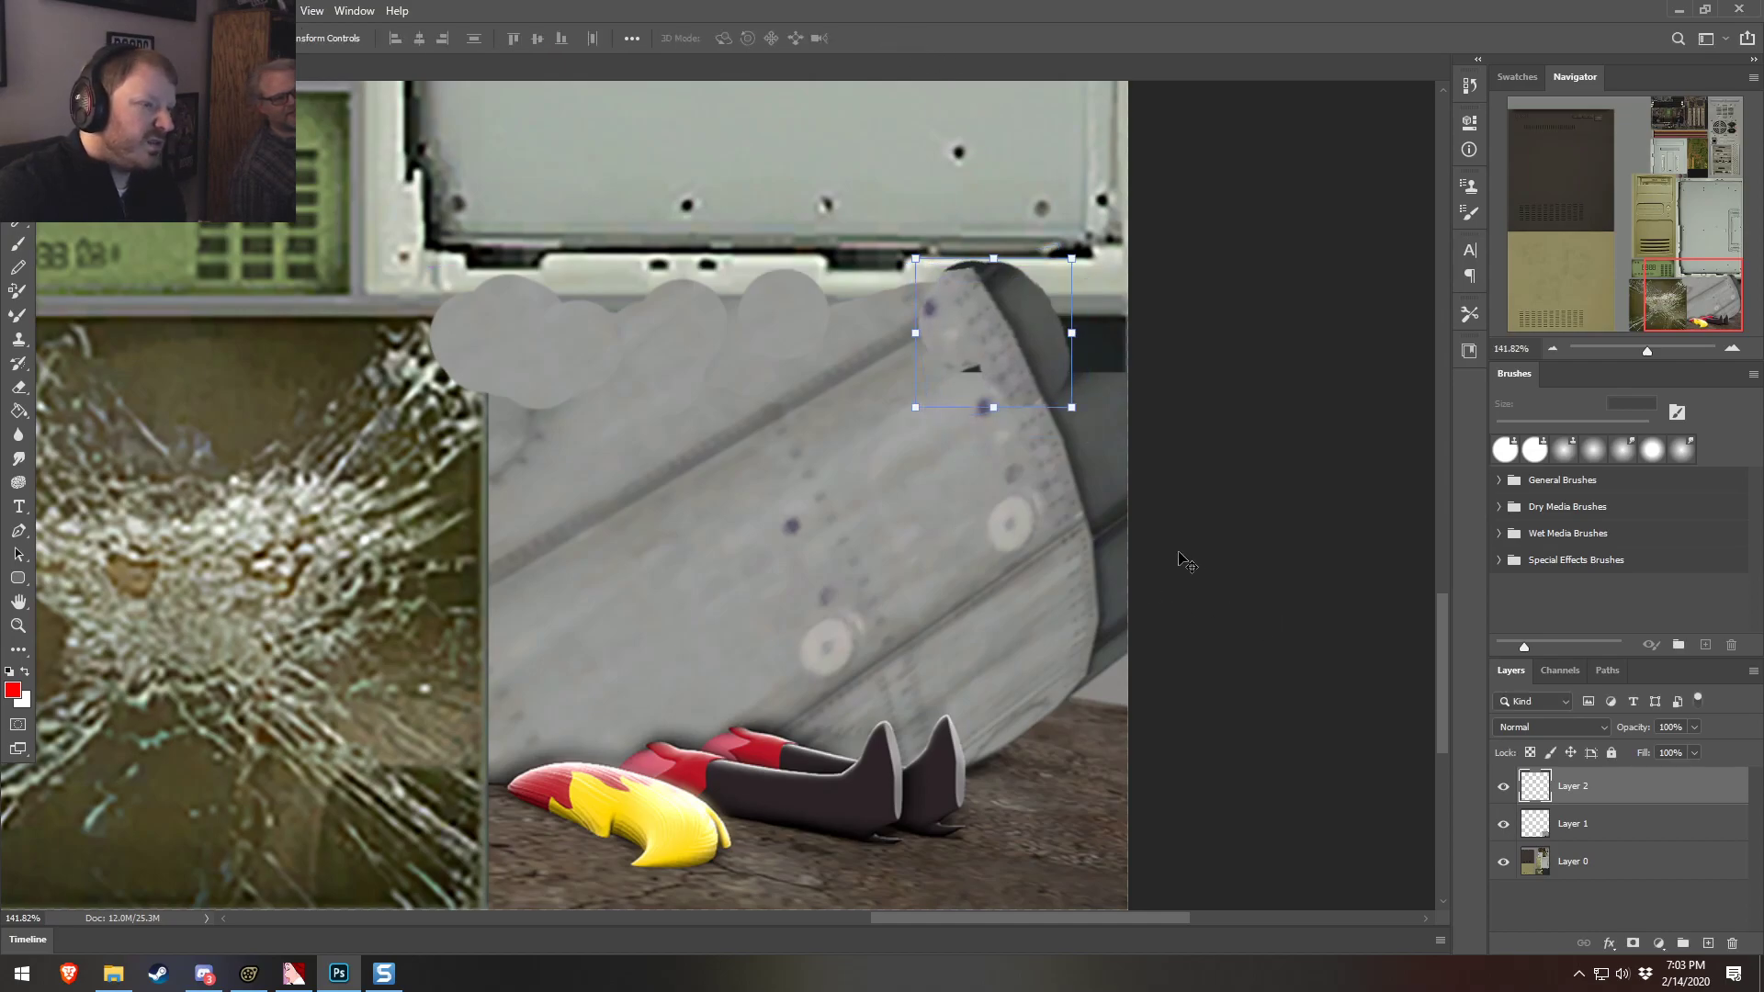
Merge Layer 1 and Layer 2 into one layer
{"action": "left_click", "coordinate": [1627, 827], "text": "shift"}
{"action": "right_click", "coordinate": [1626, 827]}
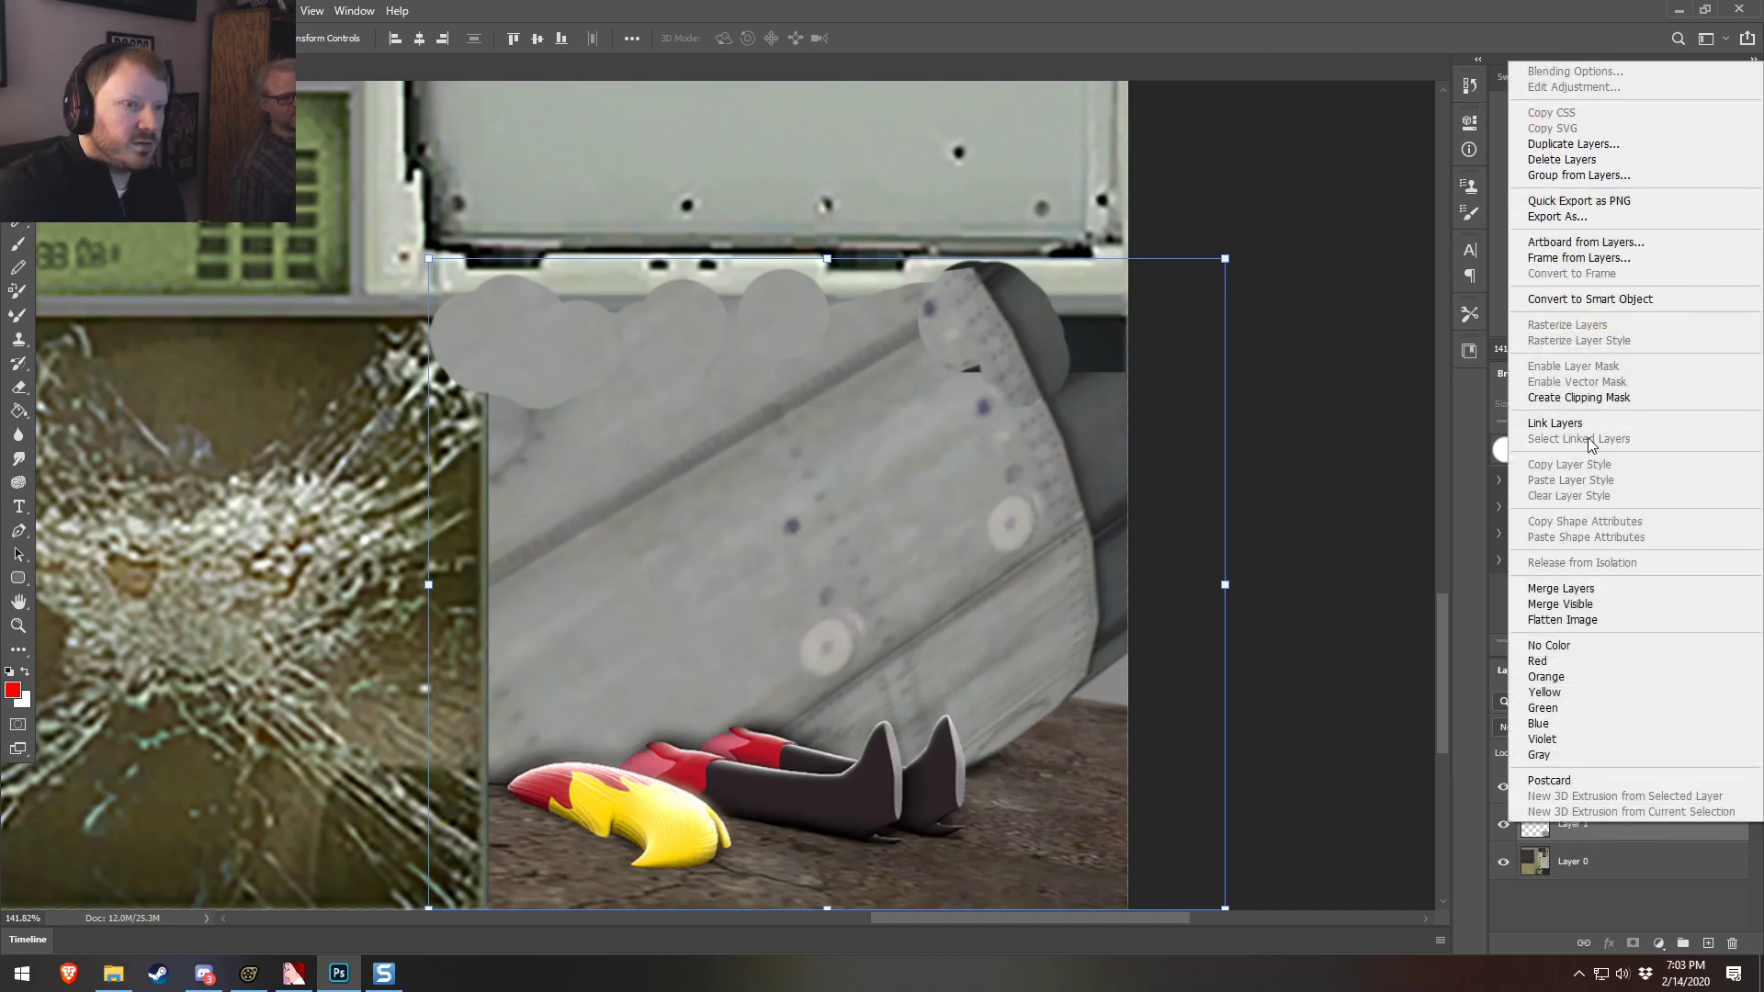
{"action": "left_click", "coordinate": [1604, 588]}
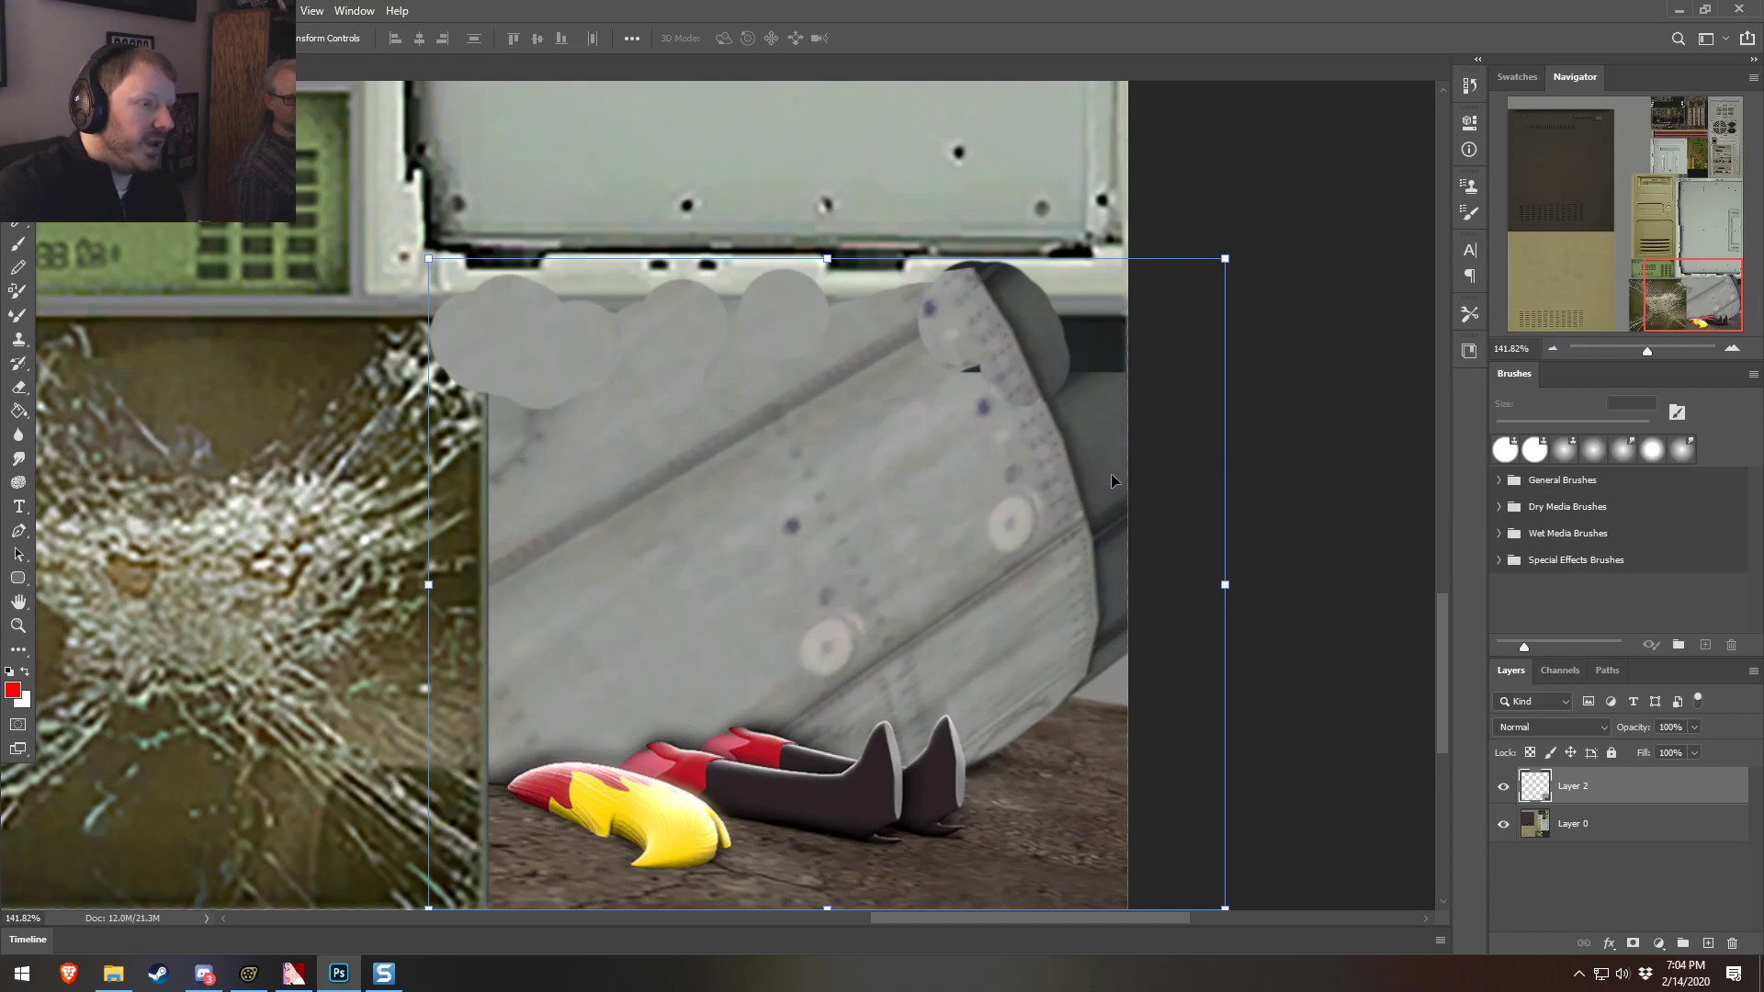
Clone the dark background into the remaining upper-right gap with a 35 px brush, and smudge the image's upper-left seam at 60 px and 17% strength
{"action": "left_click", "coordinate": [20, 341]}
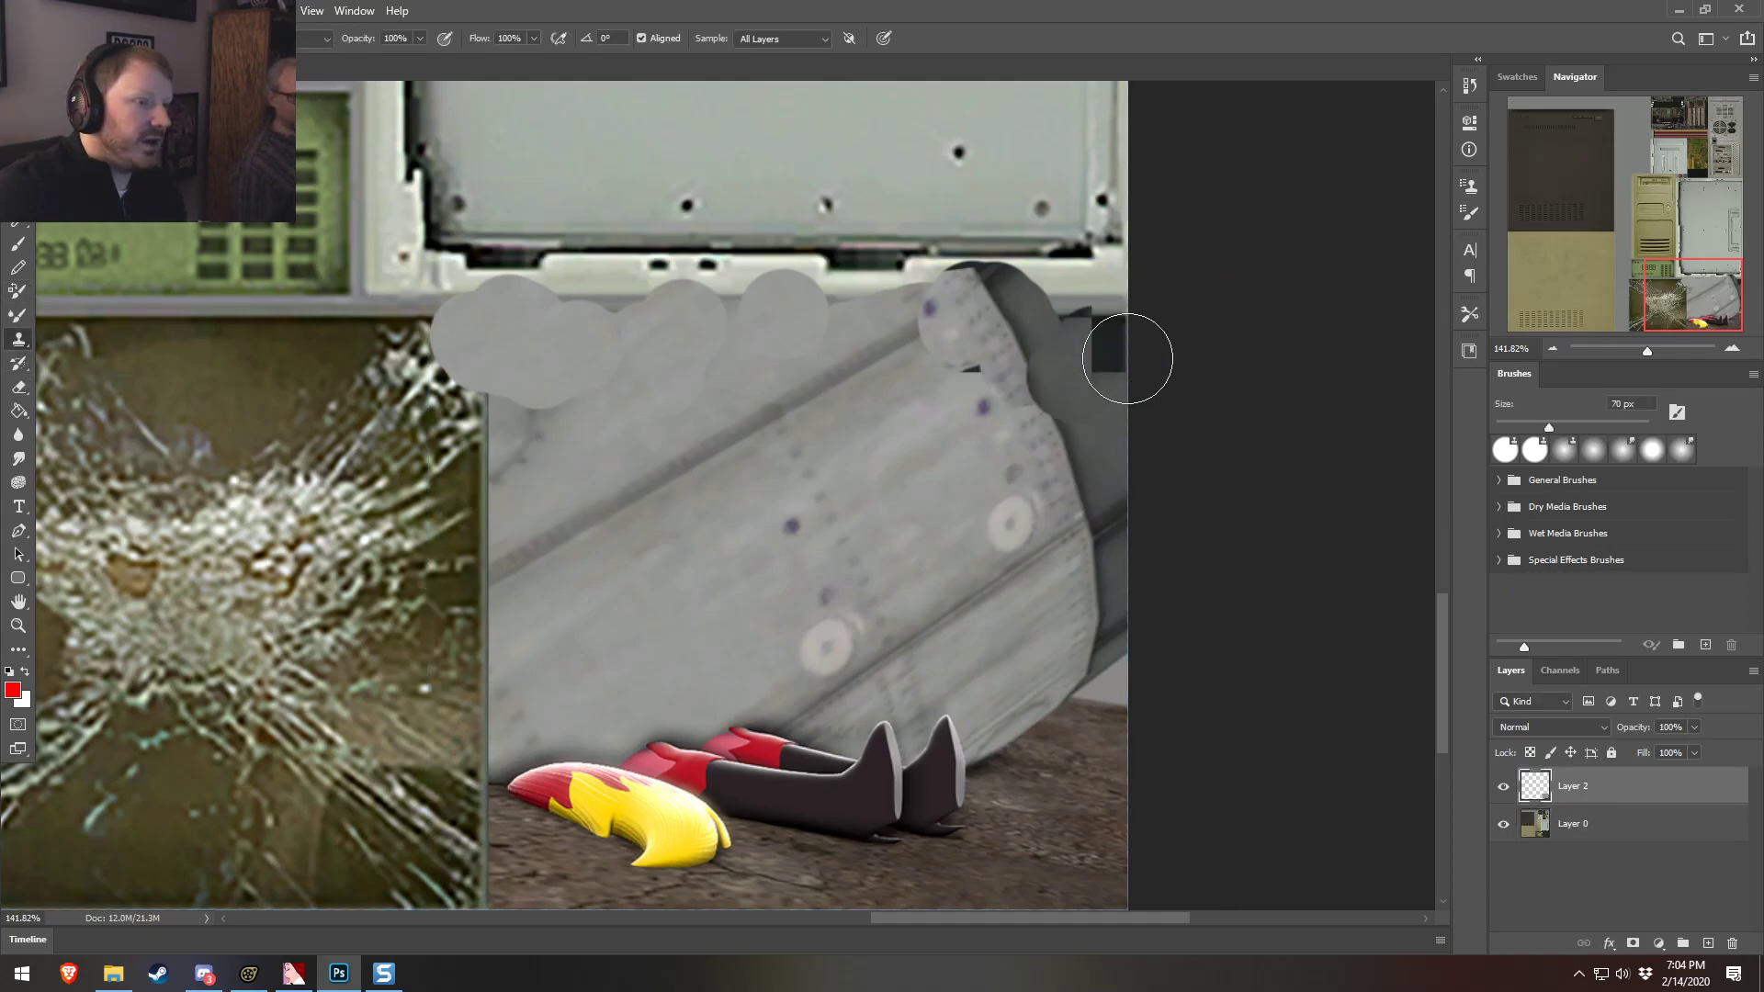
{"action": "left_click", "coordinate": [1102, 425], "text": "alt"}
{"action": "key", "text": "bracketleft"}
{"action": "key", "text": "bracketleft"}
{"action": "key", "text": "bracketleft"}
{"action": "key", "text": "bracketleft"}
{"action": "key", "text": "bracketleft"}
{"action": "mouse_move", "coordinate": [1078, 389]}
{"action": "left_mouse_down"}
{"action": "mouse_move", "coordinate": [1117, 364]}
{"action": "mouse_move", "coordinate": [1062, 330]}
{"action": "mouse_move", "coordinate": [1095, 353]}
{"action": "left_mouse_up"}
{"action": "left_click", "coordinate": [1100, 393], "text": "alt"}
{"action": "left_click", "coordinate": [1090, 416], "text": "alt"}
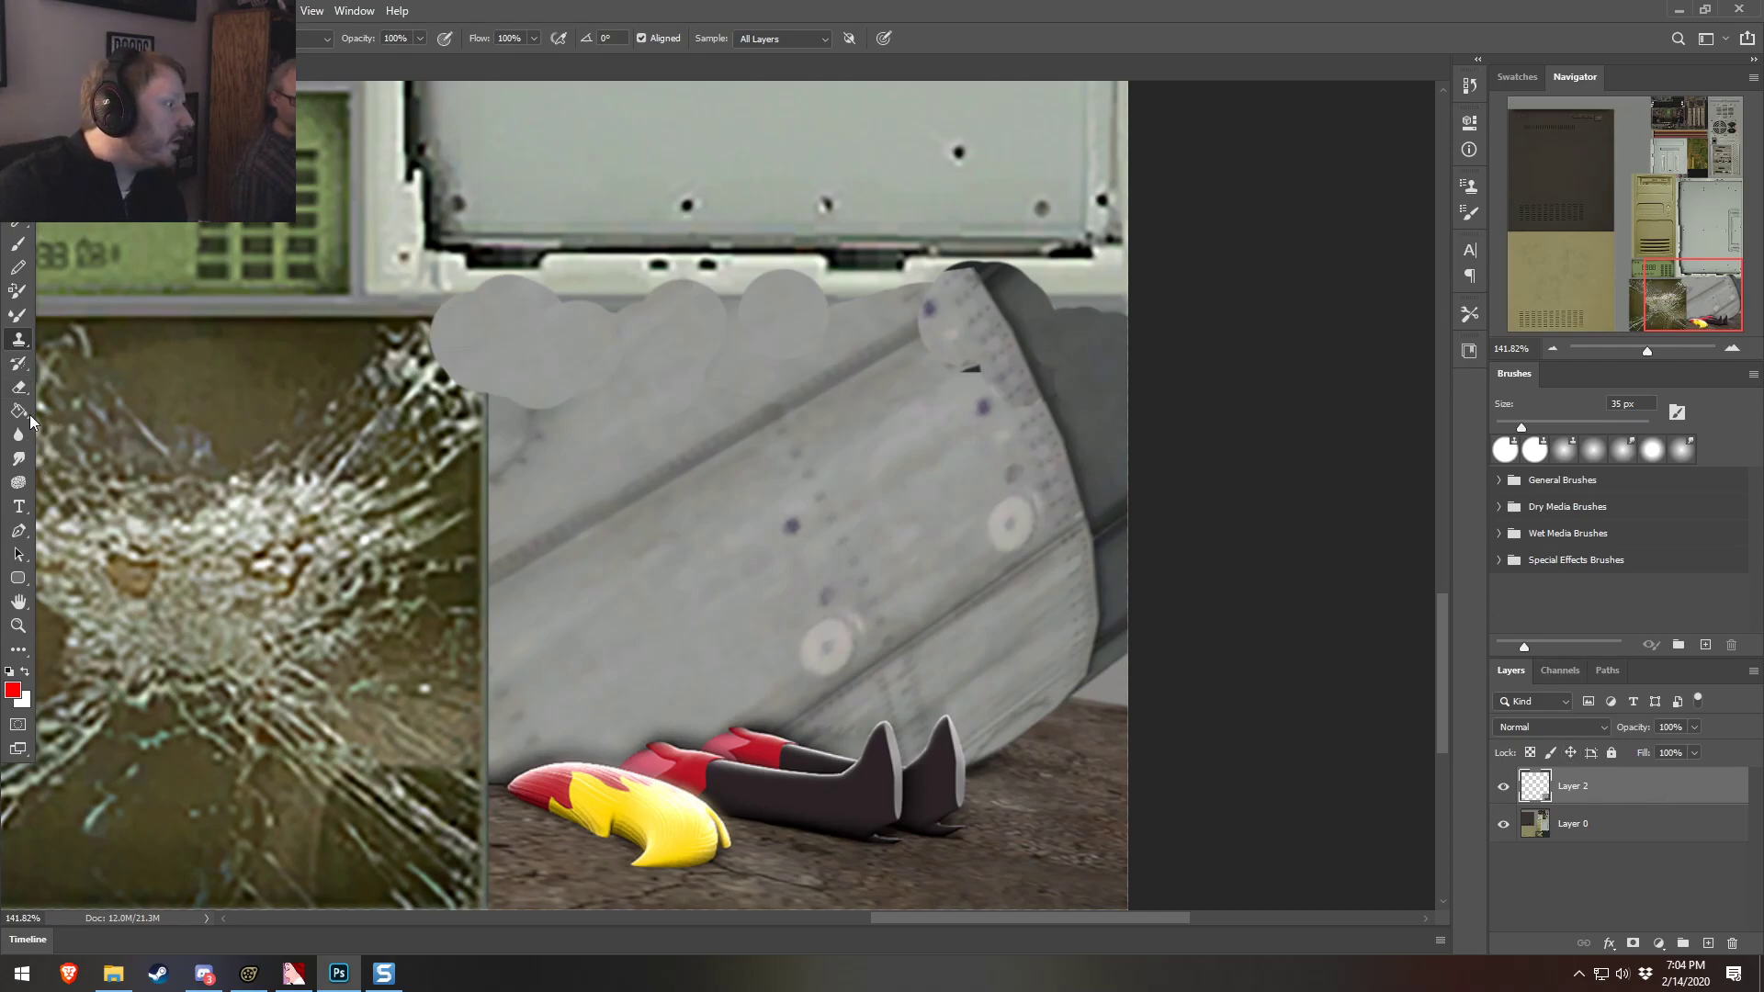
{"action": "left_click", "coordinate": [19, 459]}
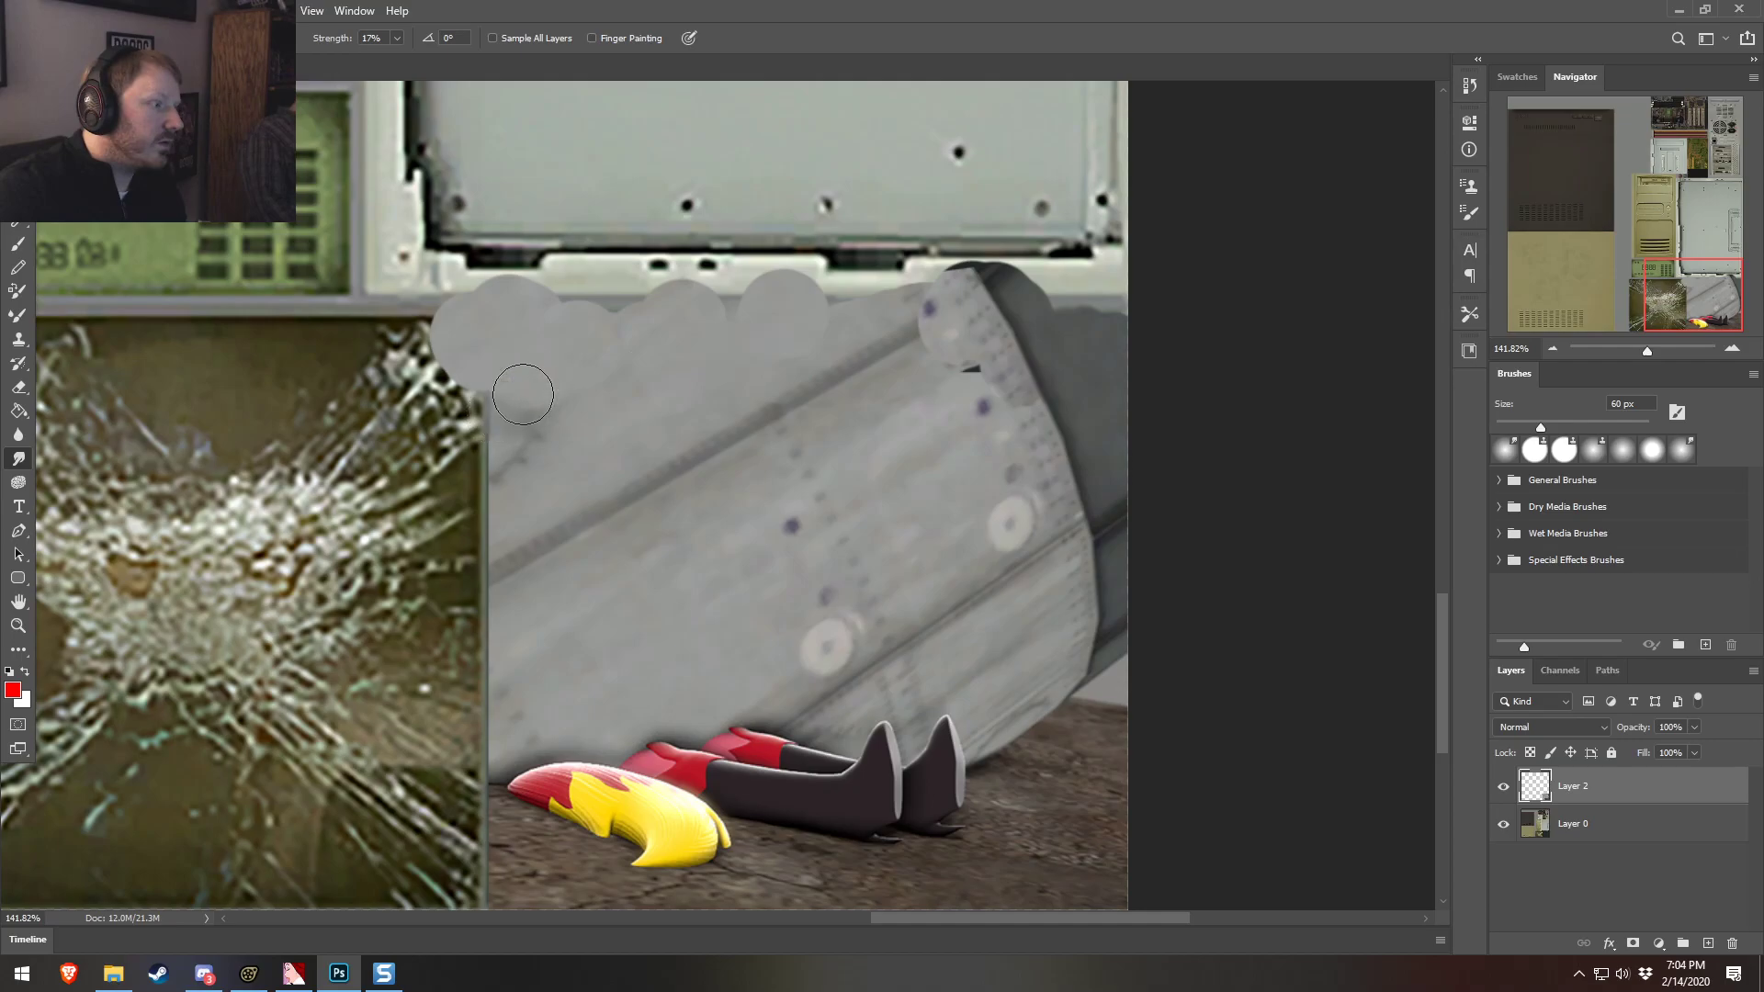
{"action": "left_click_drag", "start_coordinate": [518, 403], "coordinate": [589, 480]}
Using the hidden-layer view for alignment, select the area above the dark screen panel and delete Layer 2's overhang there, then deselect
{"action": "left_click", "coordinate": [1504, 788]}
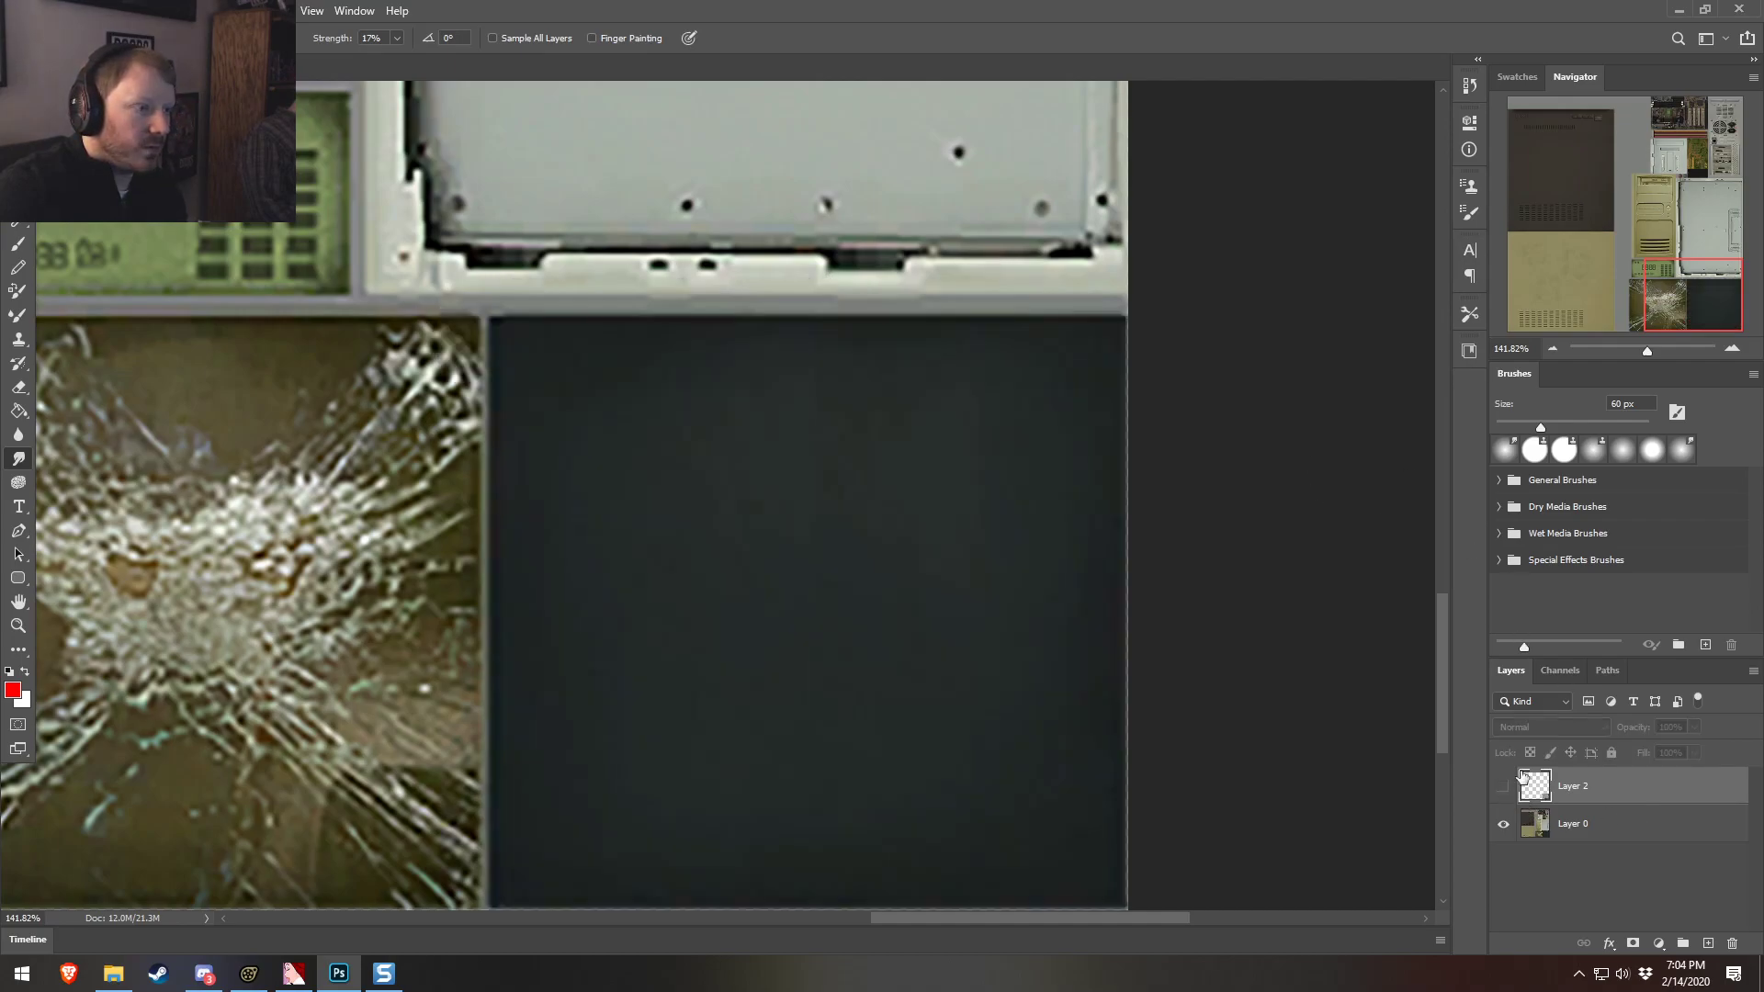
{"action": "key", "text": "m"}
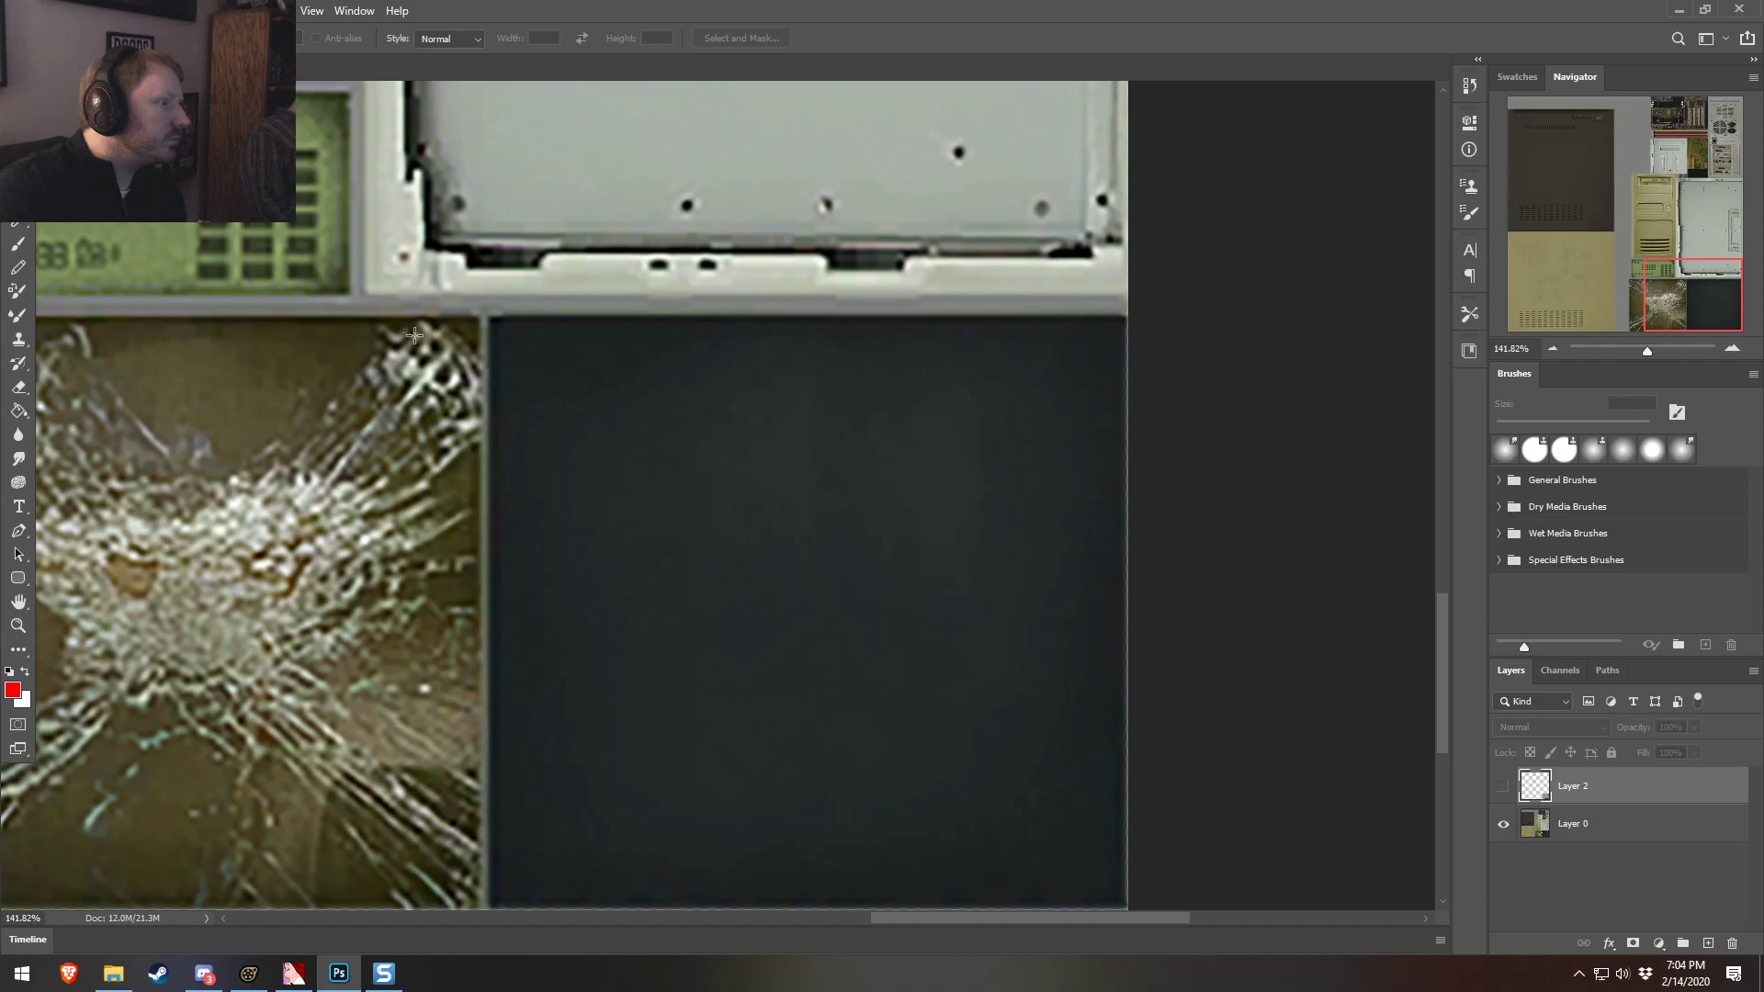
{"action": "left_click_drag", "start_coordinate": [488, 317], "coordinate": [1156, 114]}
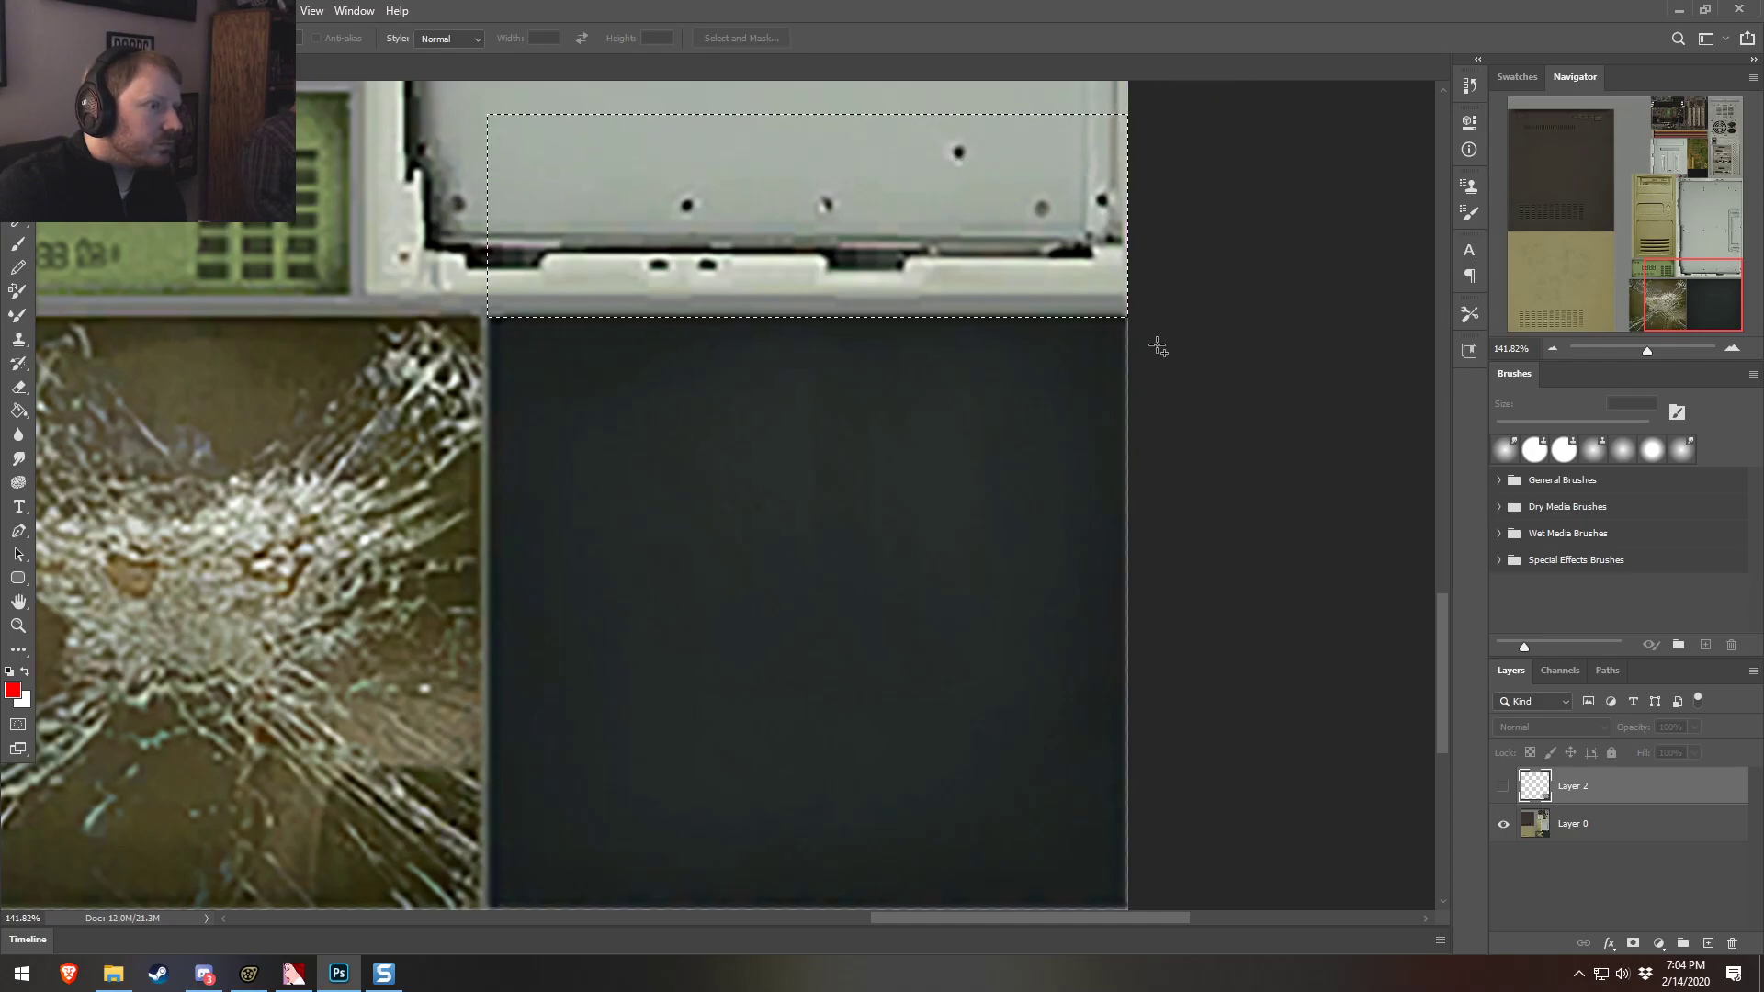
{"action": "scroll", "coordinate": [525, 336], "scroll_direction": "up", "scroll_amount": 2}
{"action": "left_click_drag", "start_coordinate": [395, 114], "coordinate": [1282, 391], "text": "shift"}
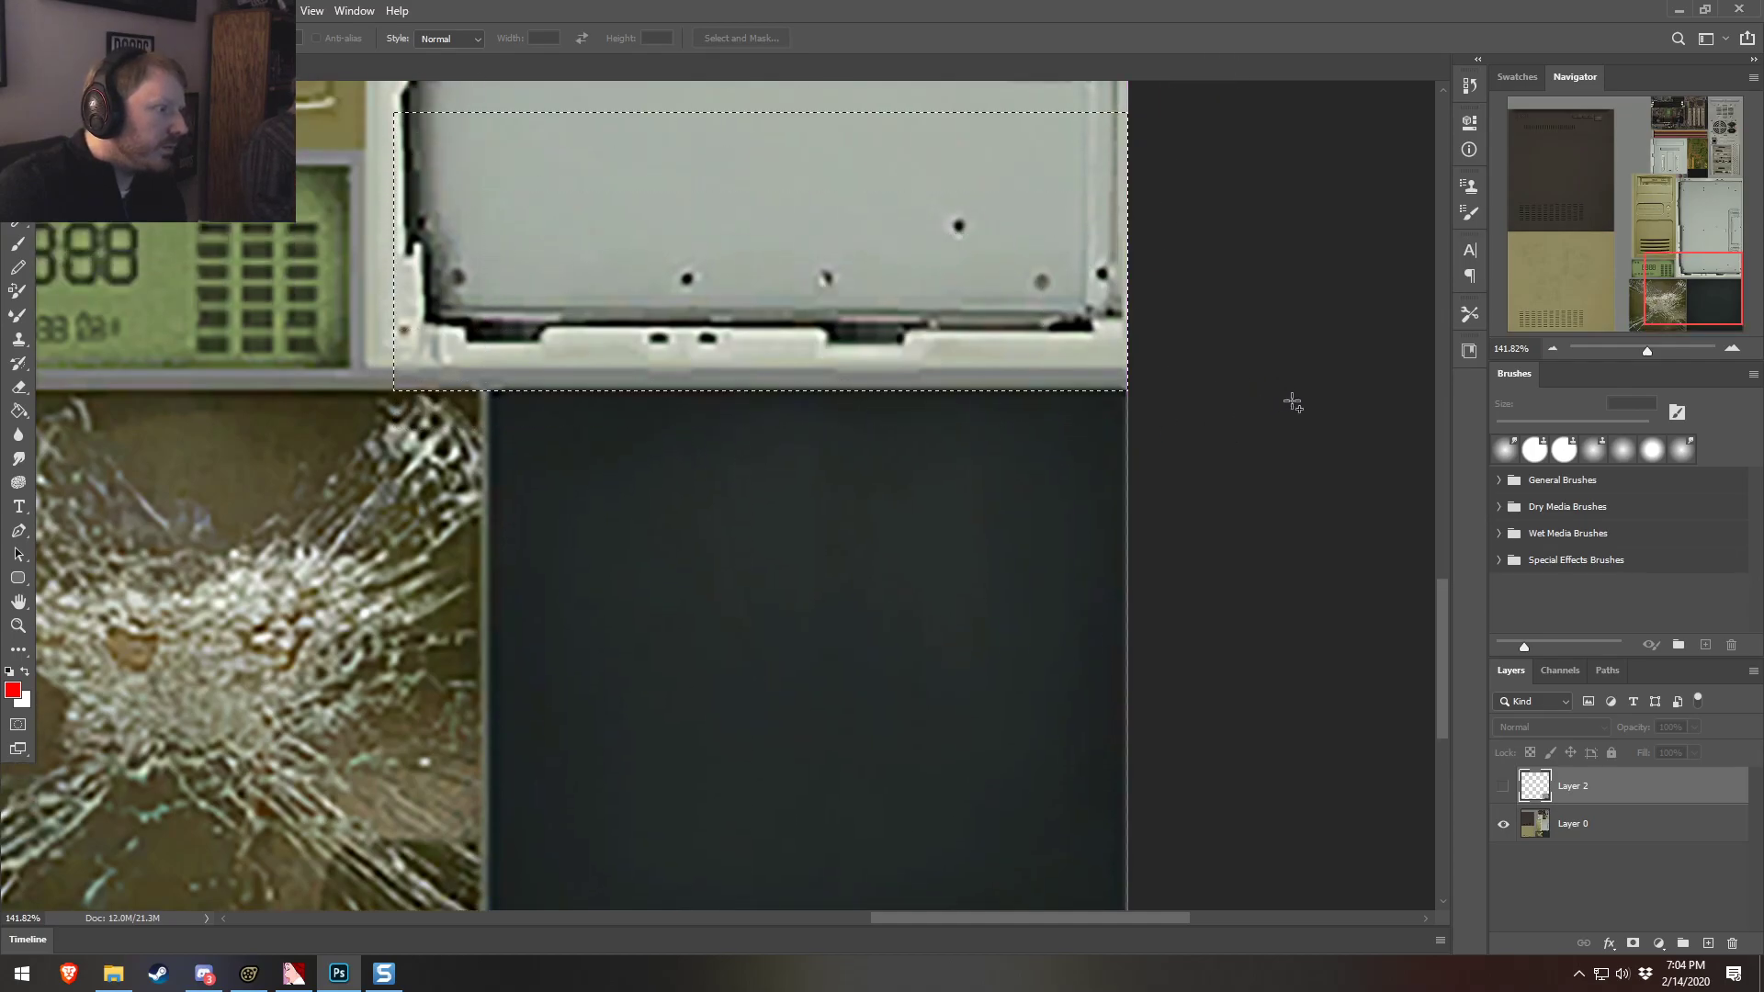
{"action": "left_click", "coordinate": [1503, 787]}
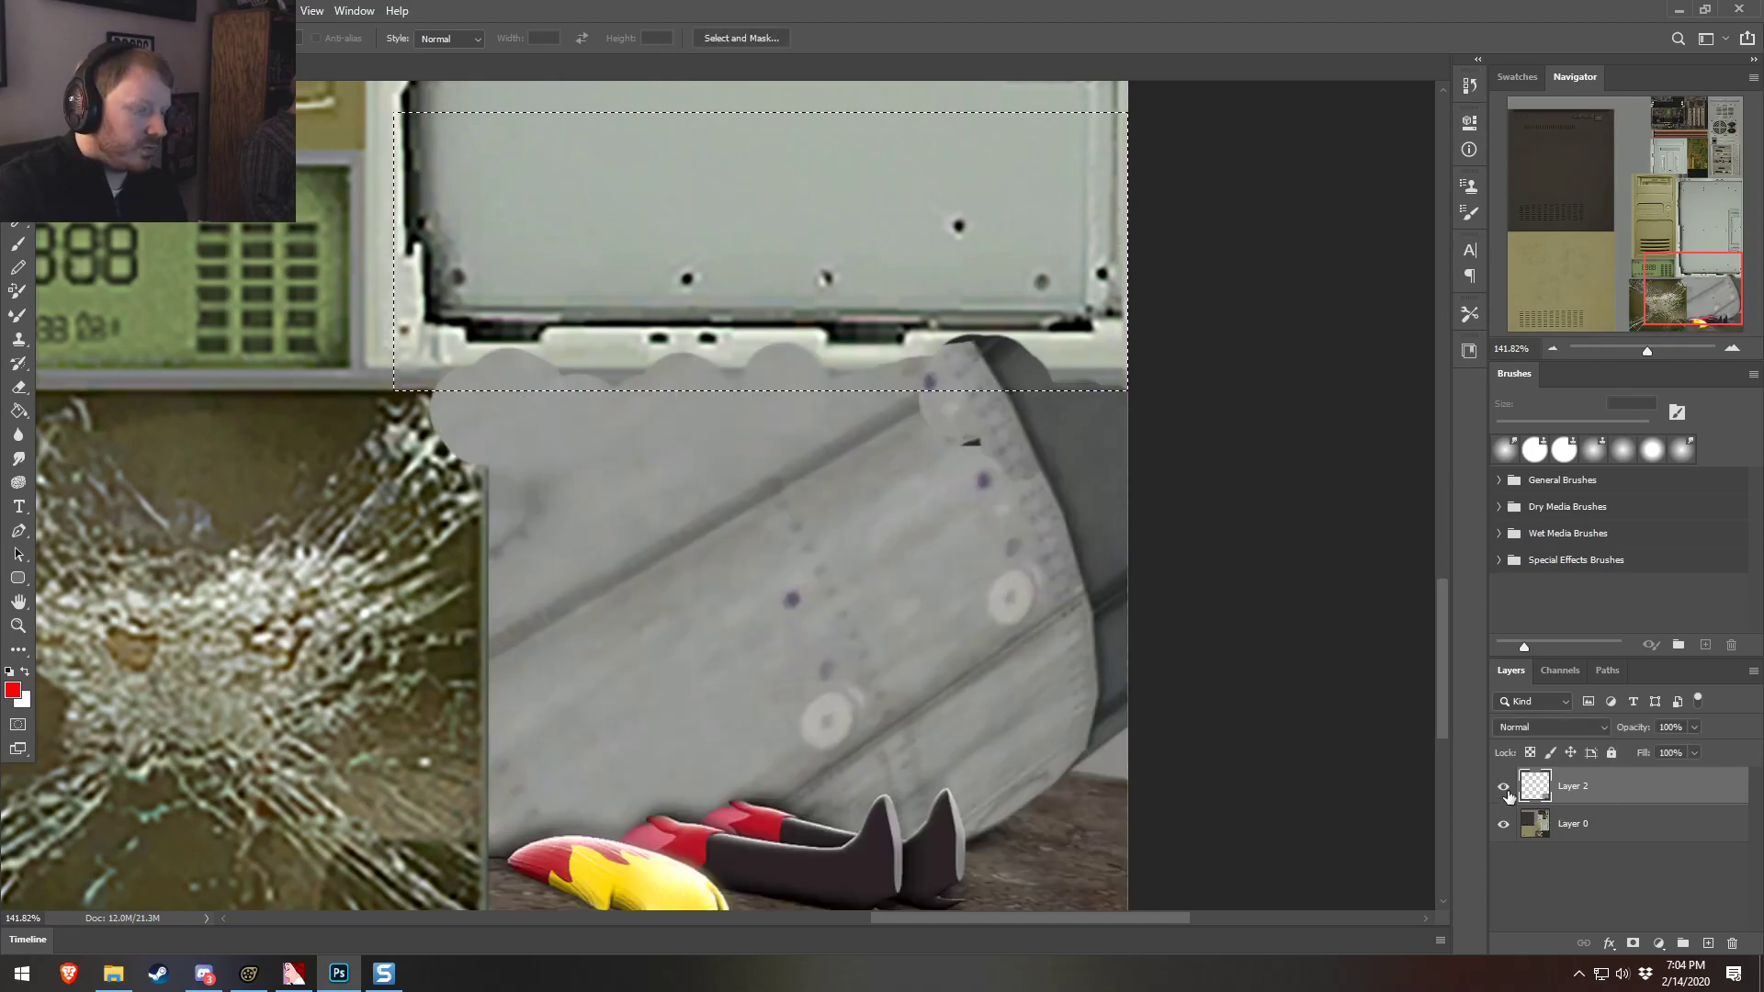
{"action": "right_click", "coordinate": [360, 290]}
{"action": "left_click", "coordinate": [386, 298]}
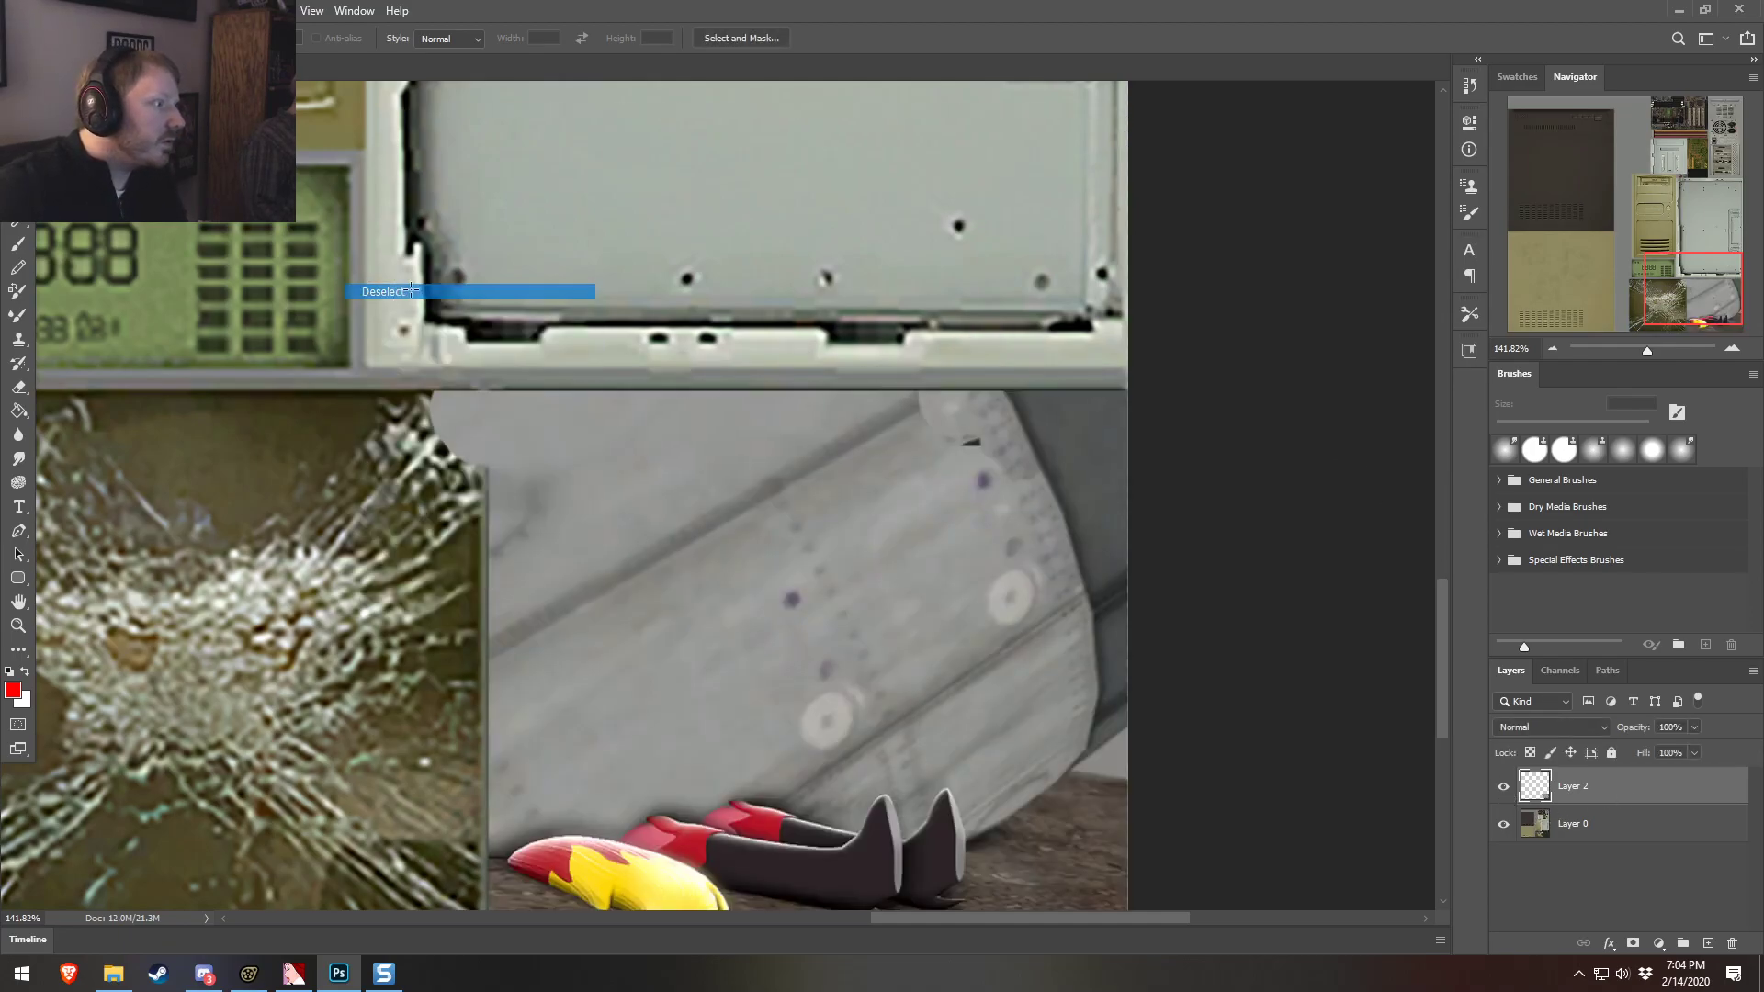
Delete Layer 2's overhang onto the shattered glass beside the screen panel's left edge and clear the selection
{"action": "left_click", "coordinate": [1503, 787]}
{"action": "left_click_drag", "start_coordinate": [331, 274], "coordinate": [488, 654]}
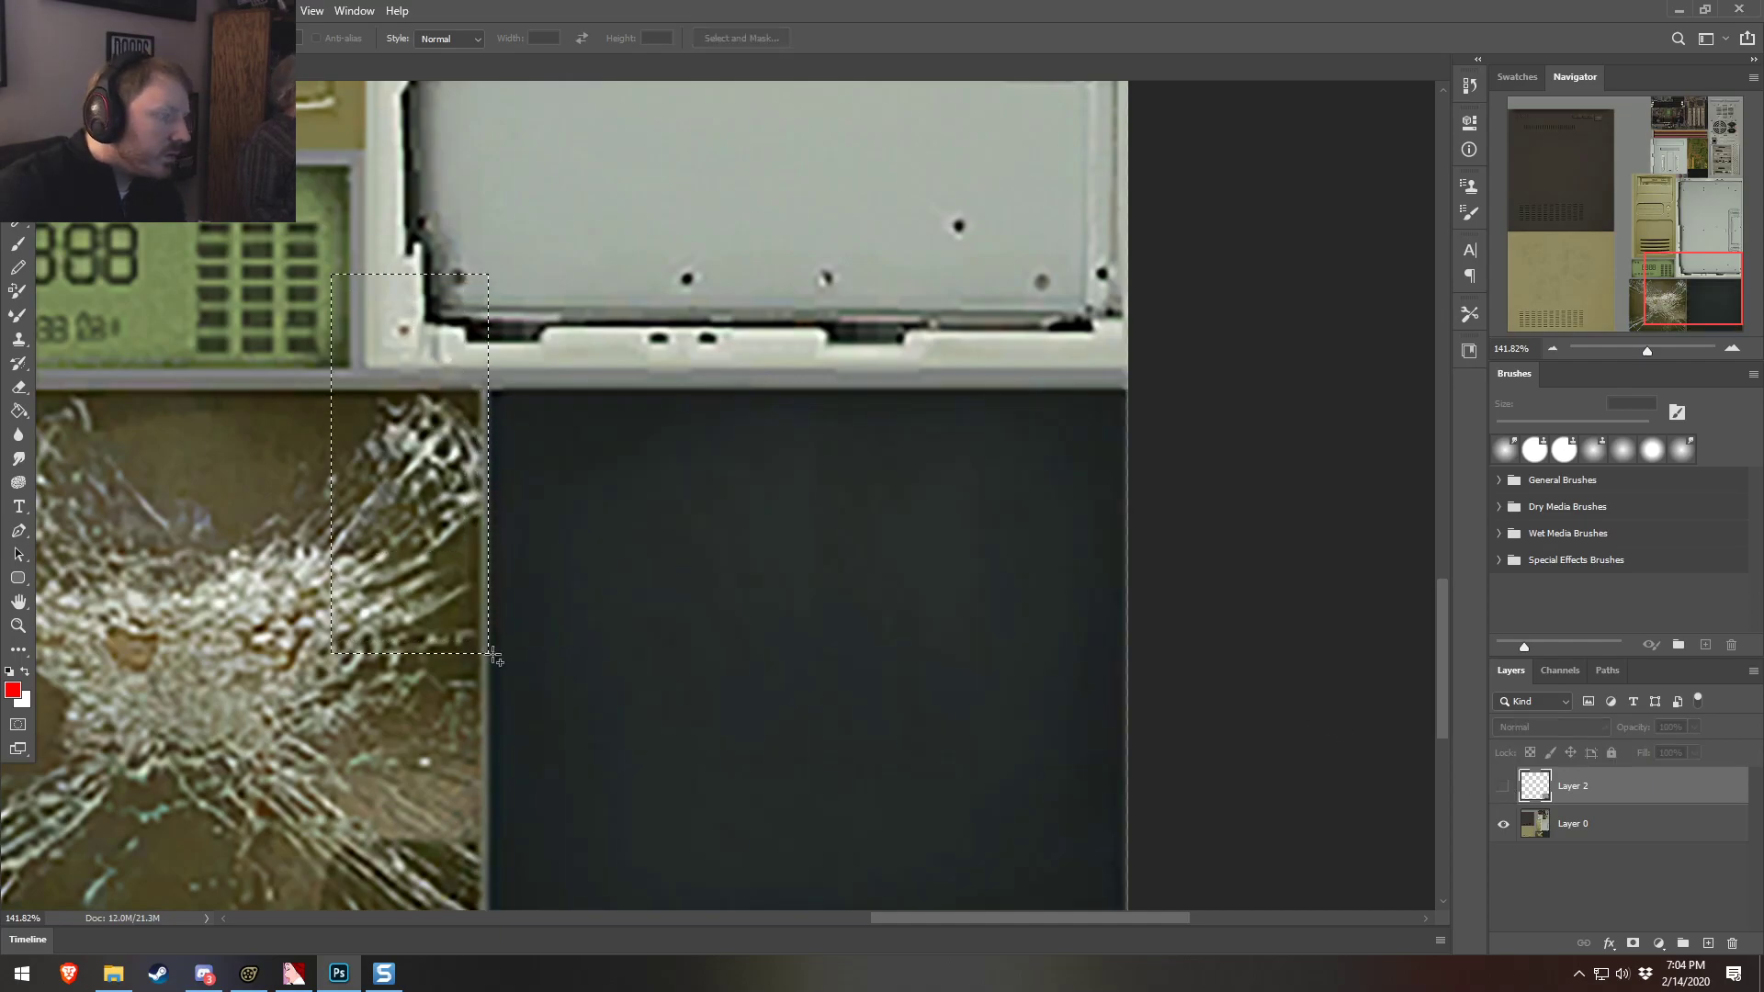
{"action": "left_click", "coordinate": [1503, 786]}
{"action": "right_click", "coordinate": [779, 367]}
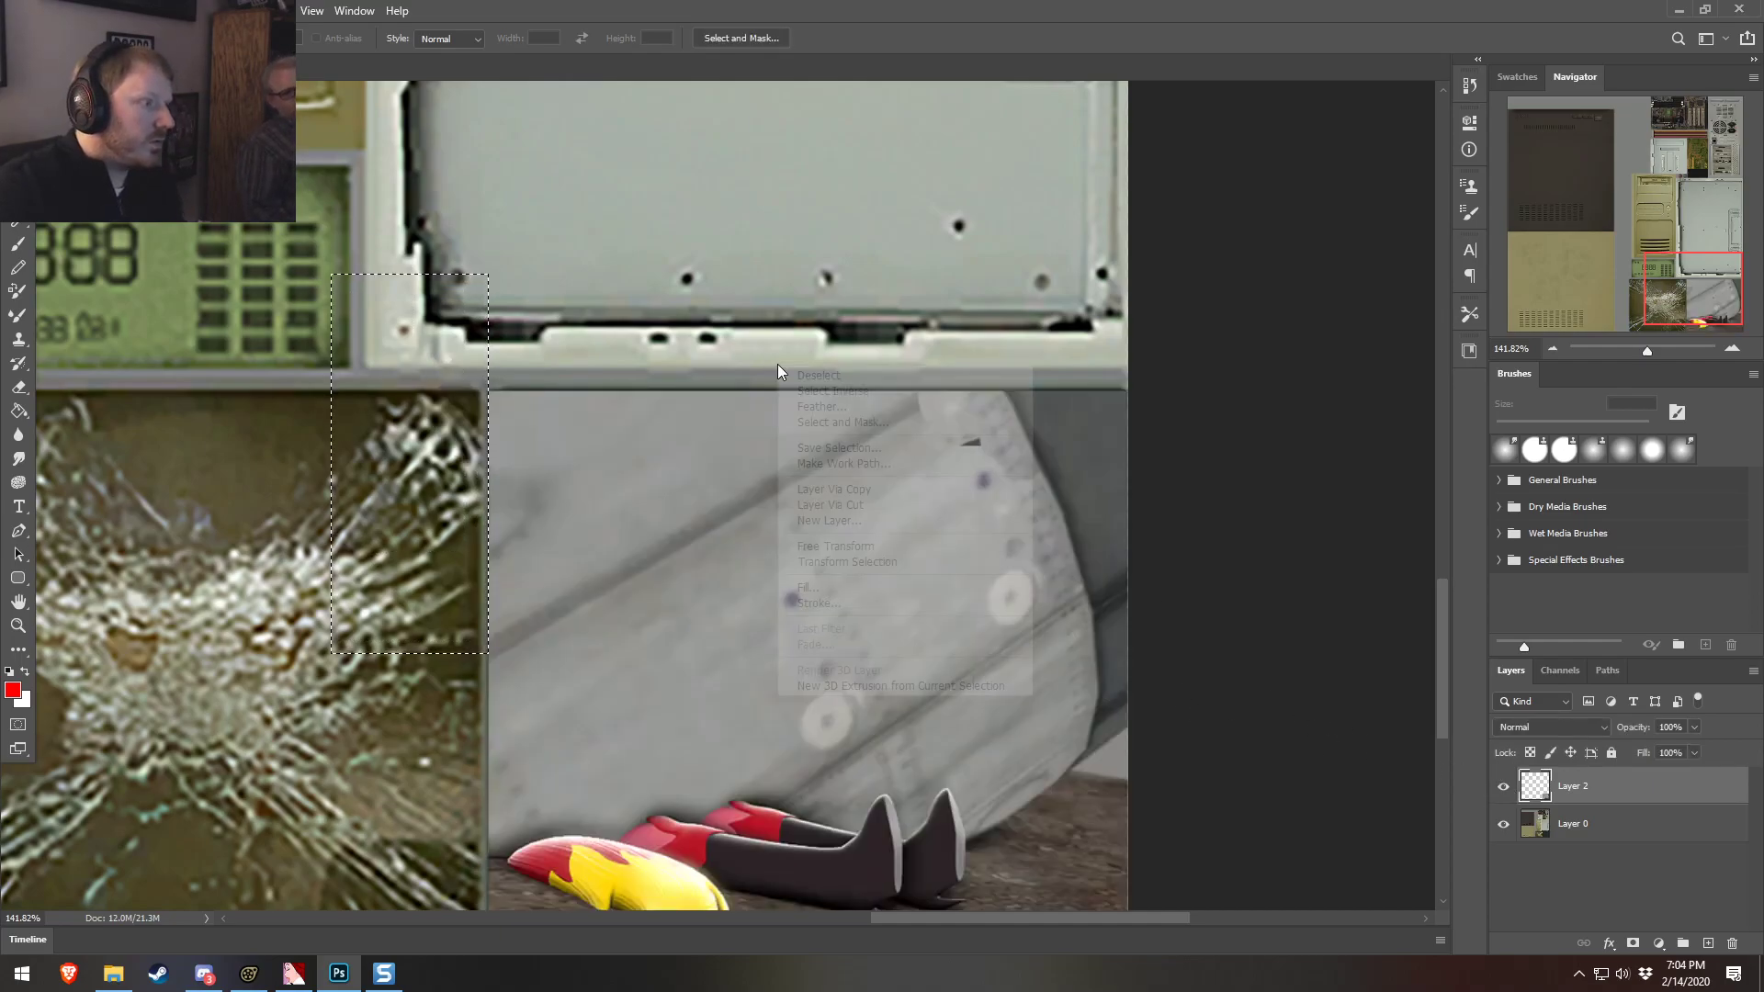
{"action": "left_click", "coordinate": [820, 376]}
Try the Overlay blend mode on Layer 2
{"action": "scroll", "coordinate": [1268, 548], "scroll_direction": "down", "scroll_amount": 3}
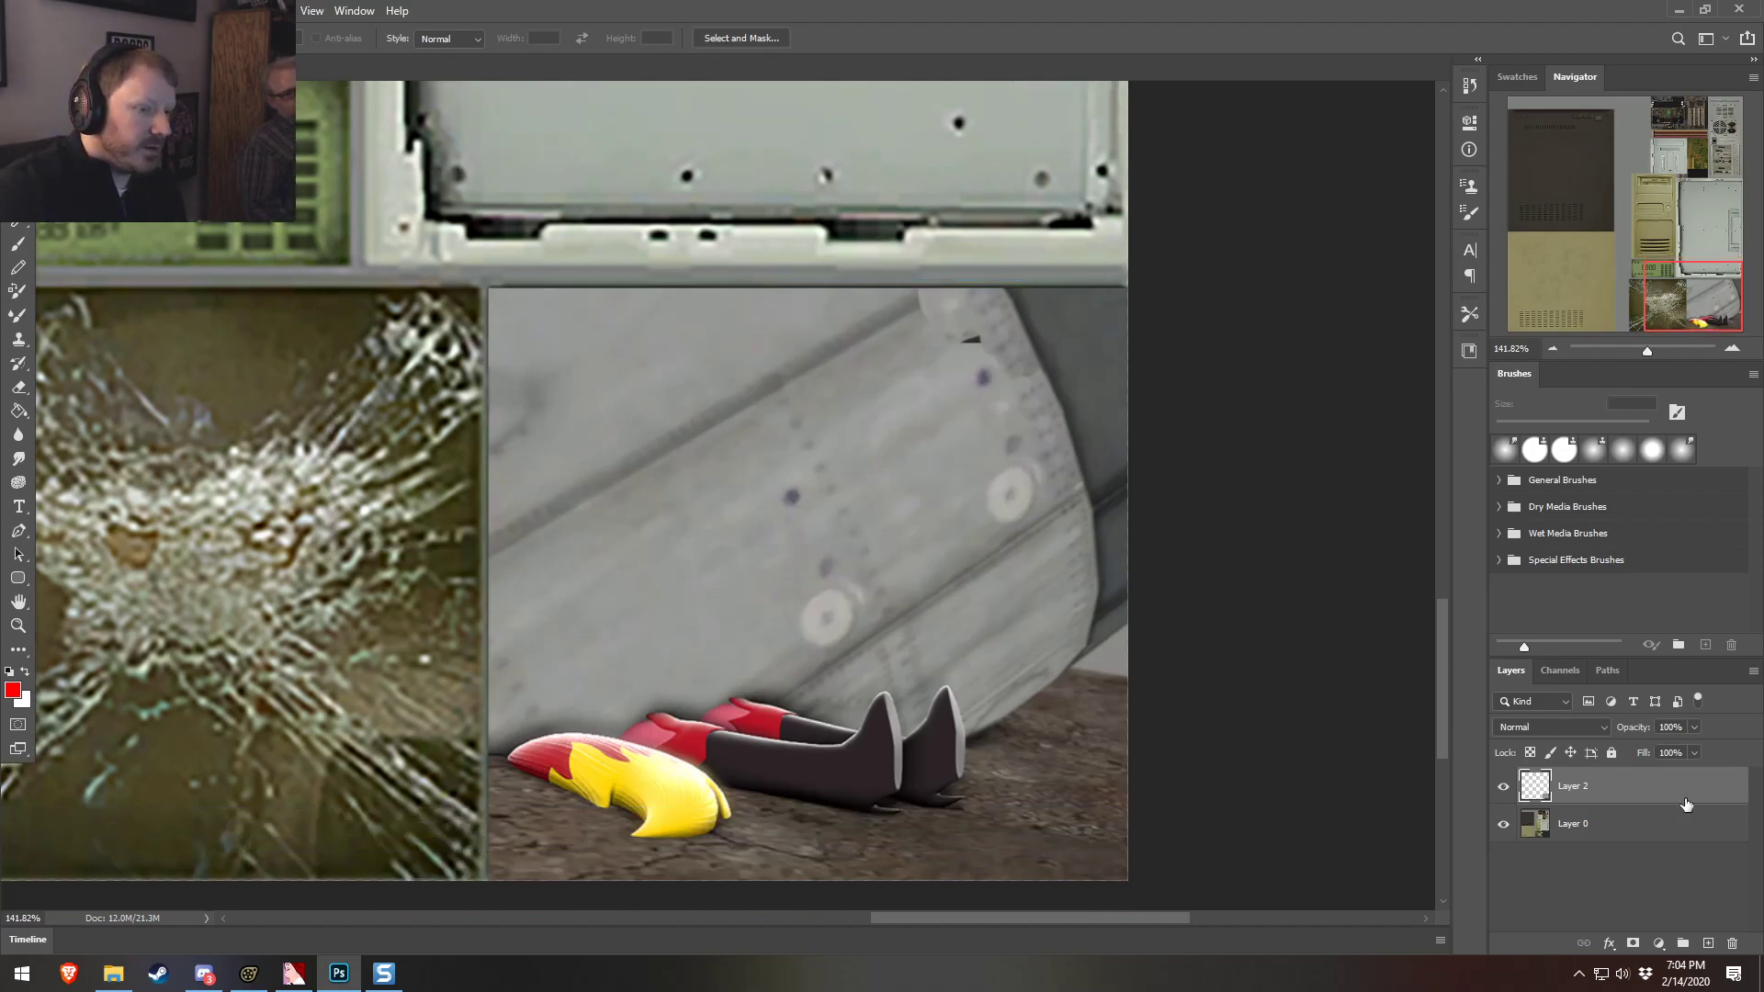
{"action": "left_click", "coordinate": [1568, 722]}
{"action": "left_click", "coordinate": [1541, 724]}
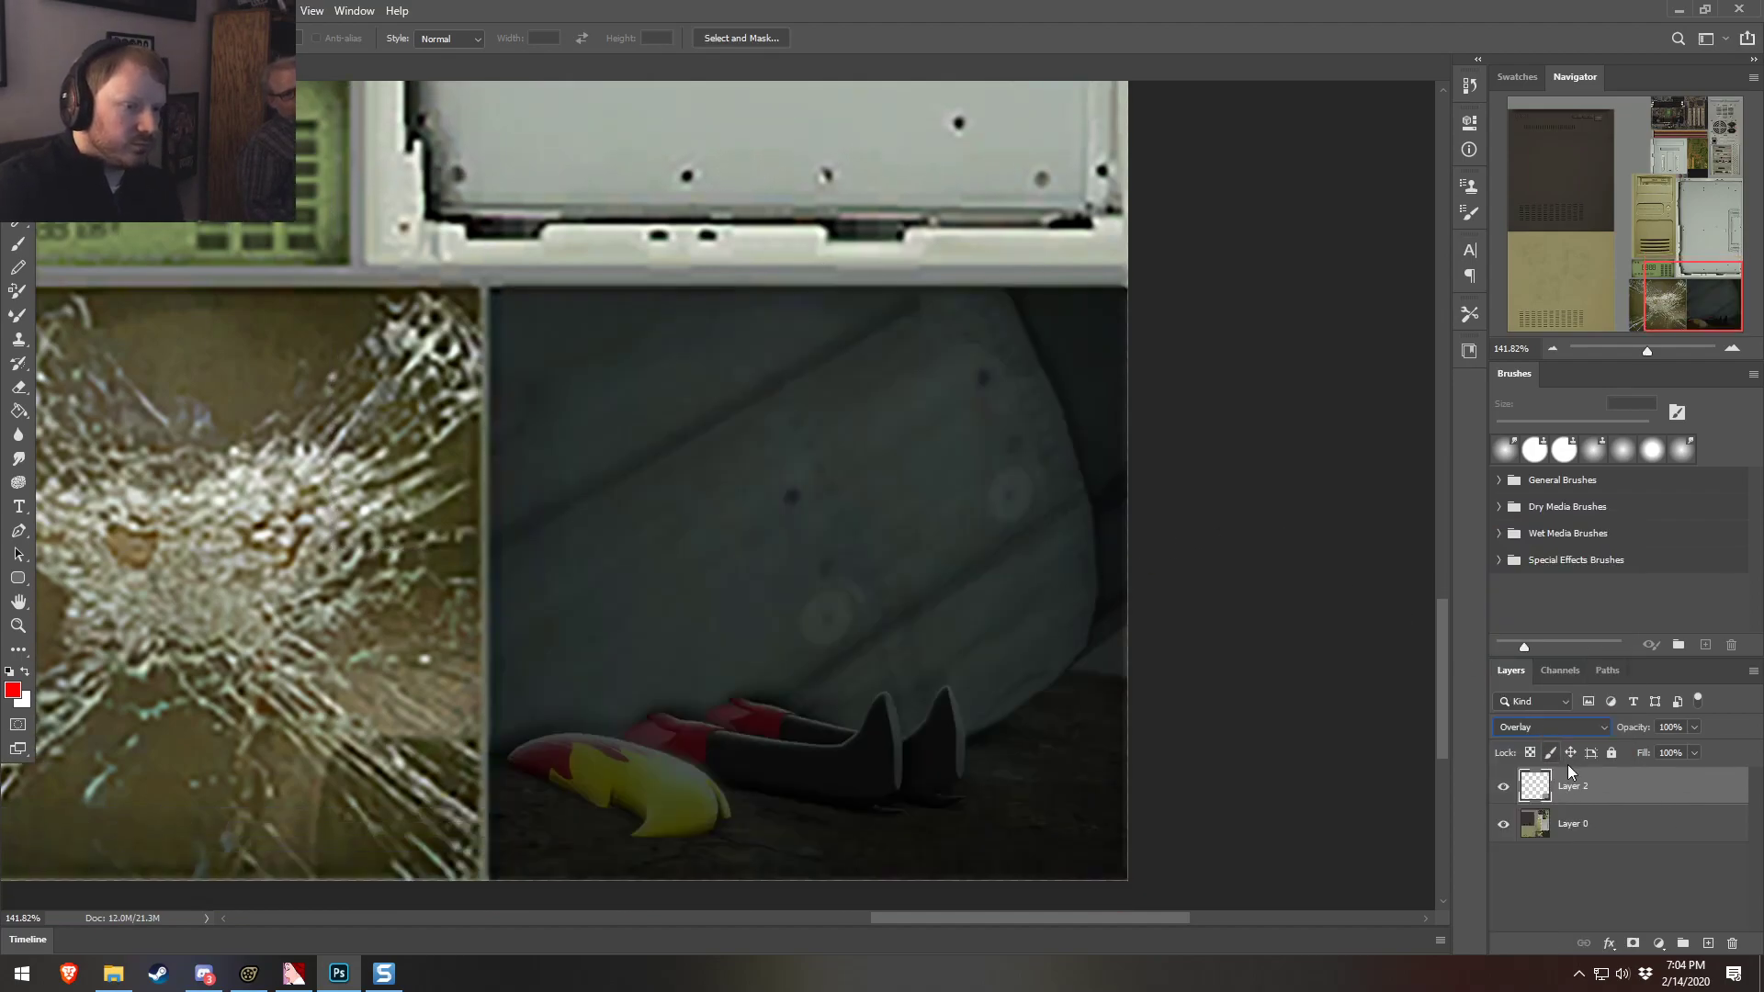
Compare further blend modes on Layer 2, choose Color Dodge and set the layer opacity to 75%
{"action": "left_click", "coordinate": [1540, 725]}
{"action": "left_click", "coordinate": [1557, 719]}
{"action": "scroll", "coordinate": [1562, 721], "scroll_direction": "down", "scroll_amount": 5}
{"action": "scroll", "coordinate": [1563, 720], "scroll_direction": "down", "scroll_amount": 2}
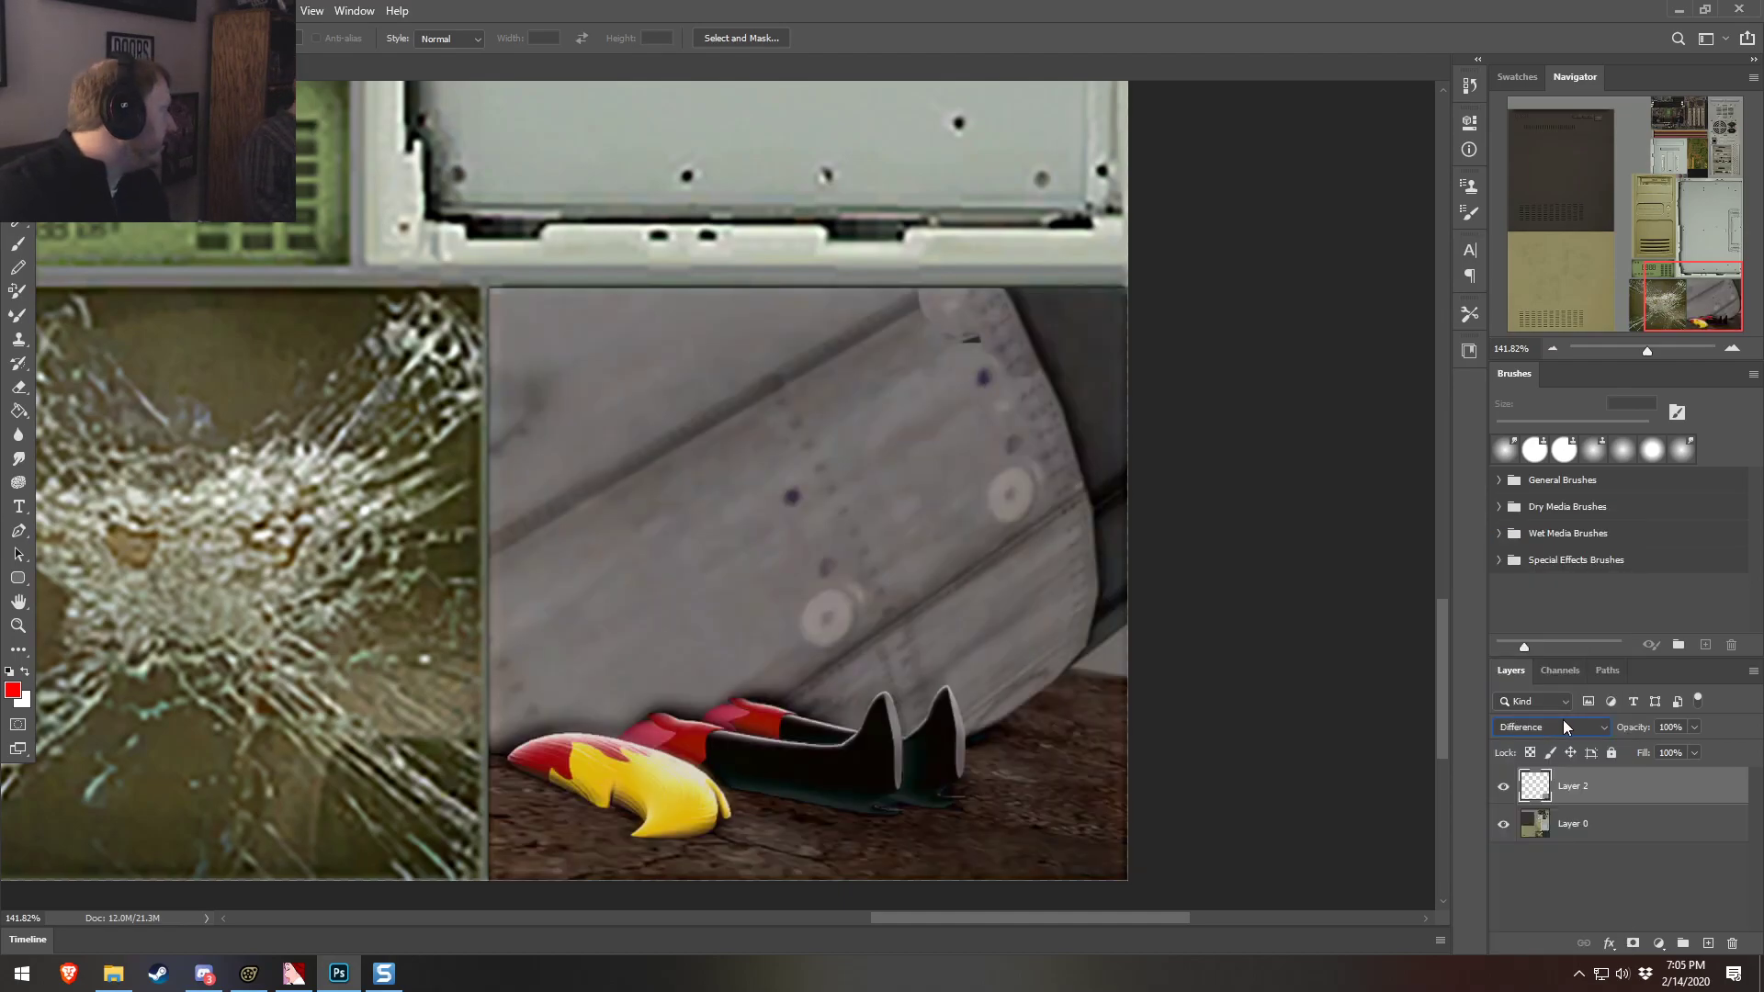
{"action": "scroll", "coordinate": [1563, 719], "scroll_direction": "up", "scroll_amount": 4}
{"action": "scroll", "coordinate": [1562, 720], "scroll_direction": "up", "scroll_amount": 8}
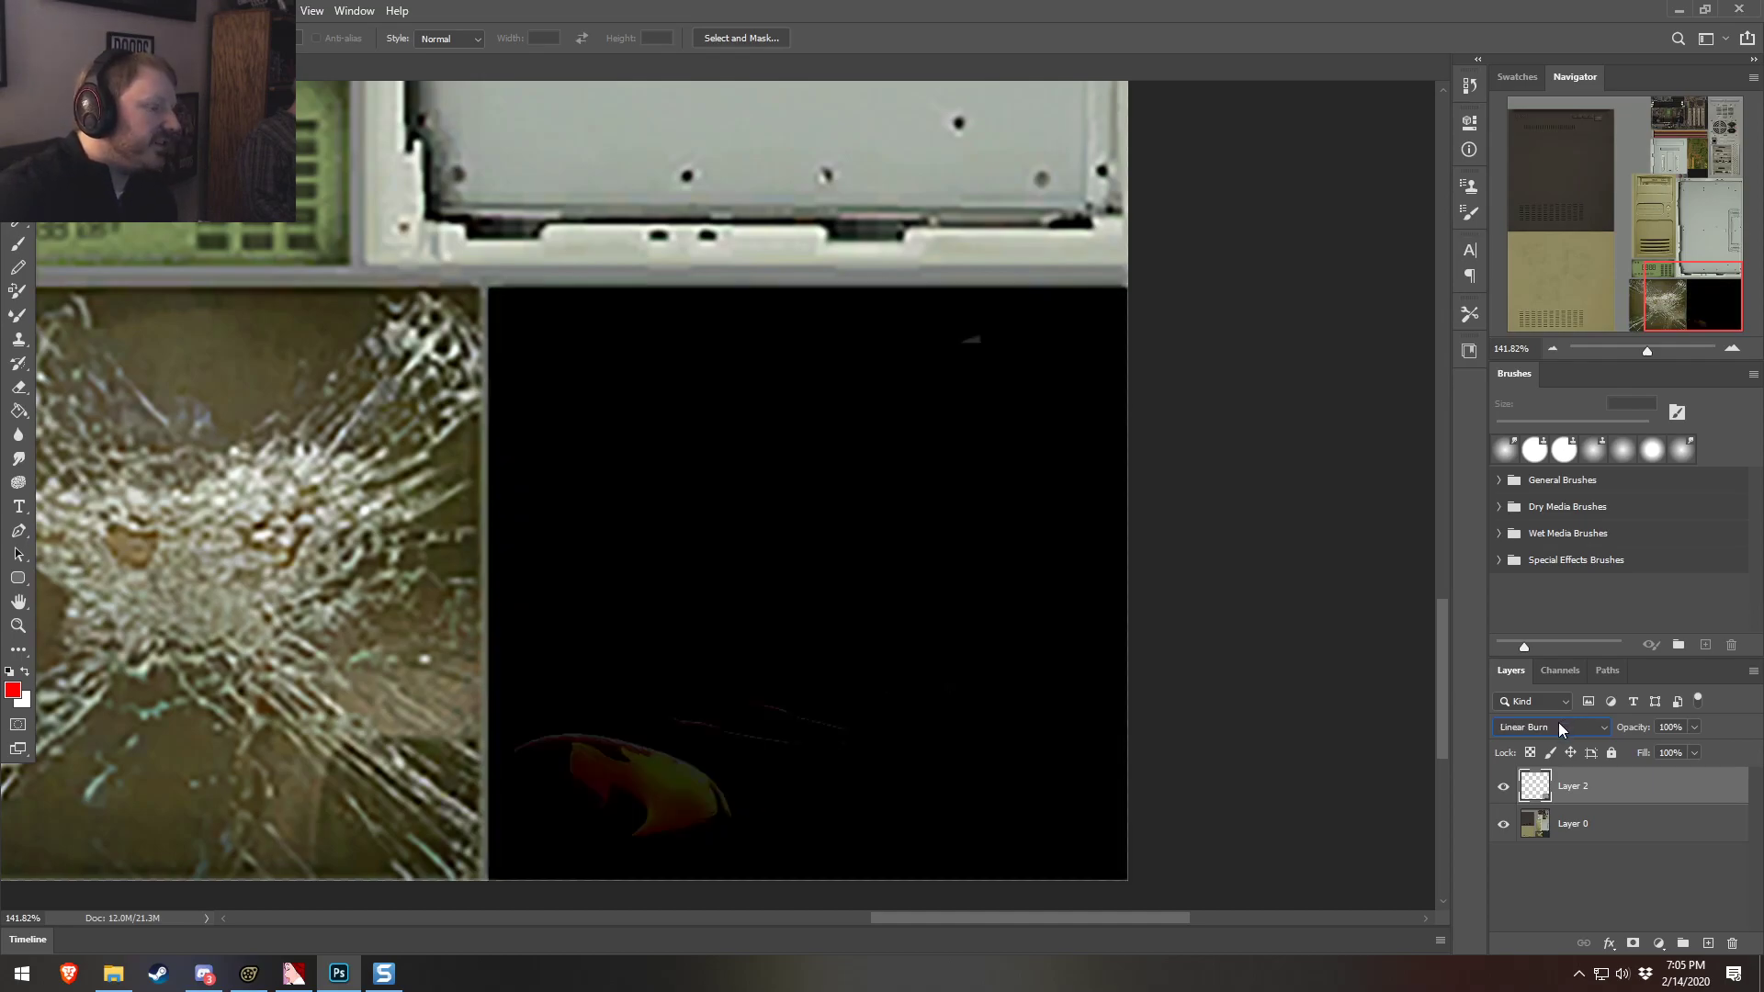
{"action": "scroll", "coordinate": [1558, 722], "scroll_direction": "down", "scroll_amount": 2}
{"action": "scroll", "coordinate": [1559, 722], "scroll_direction": "up", "scroll_amount": 1}
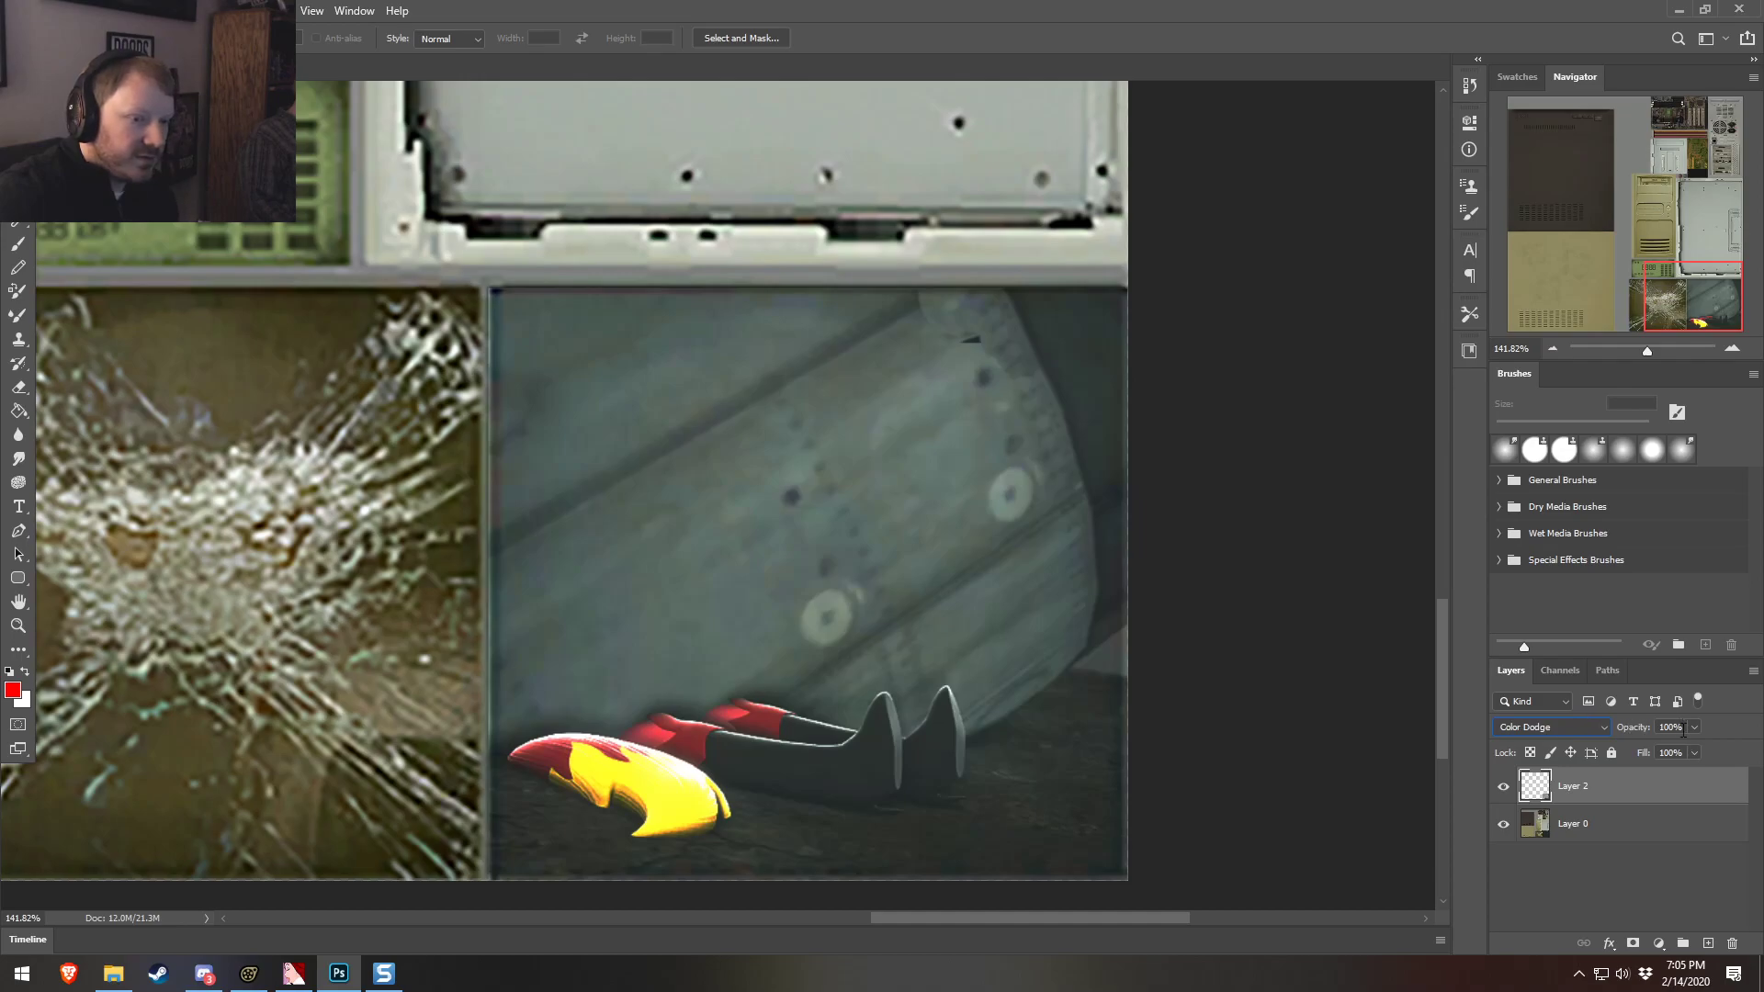
{"action": "type", "text": "75"}
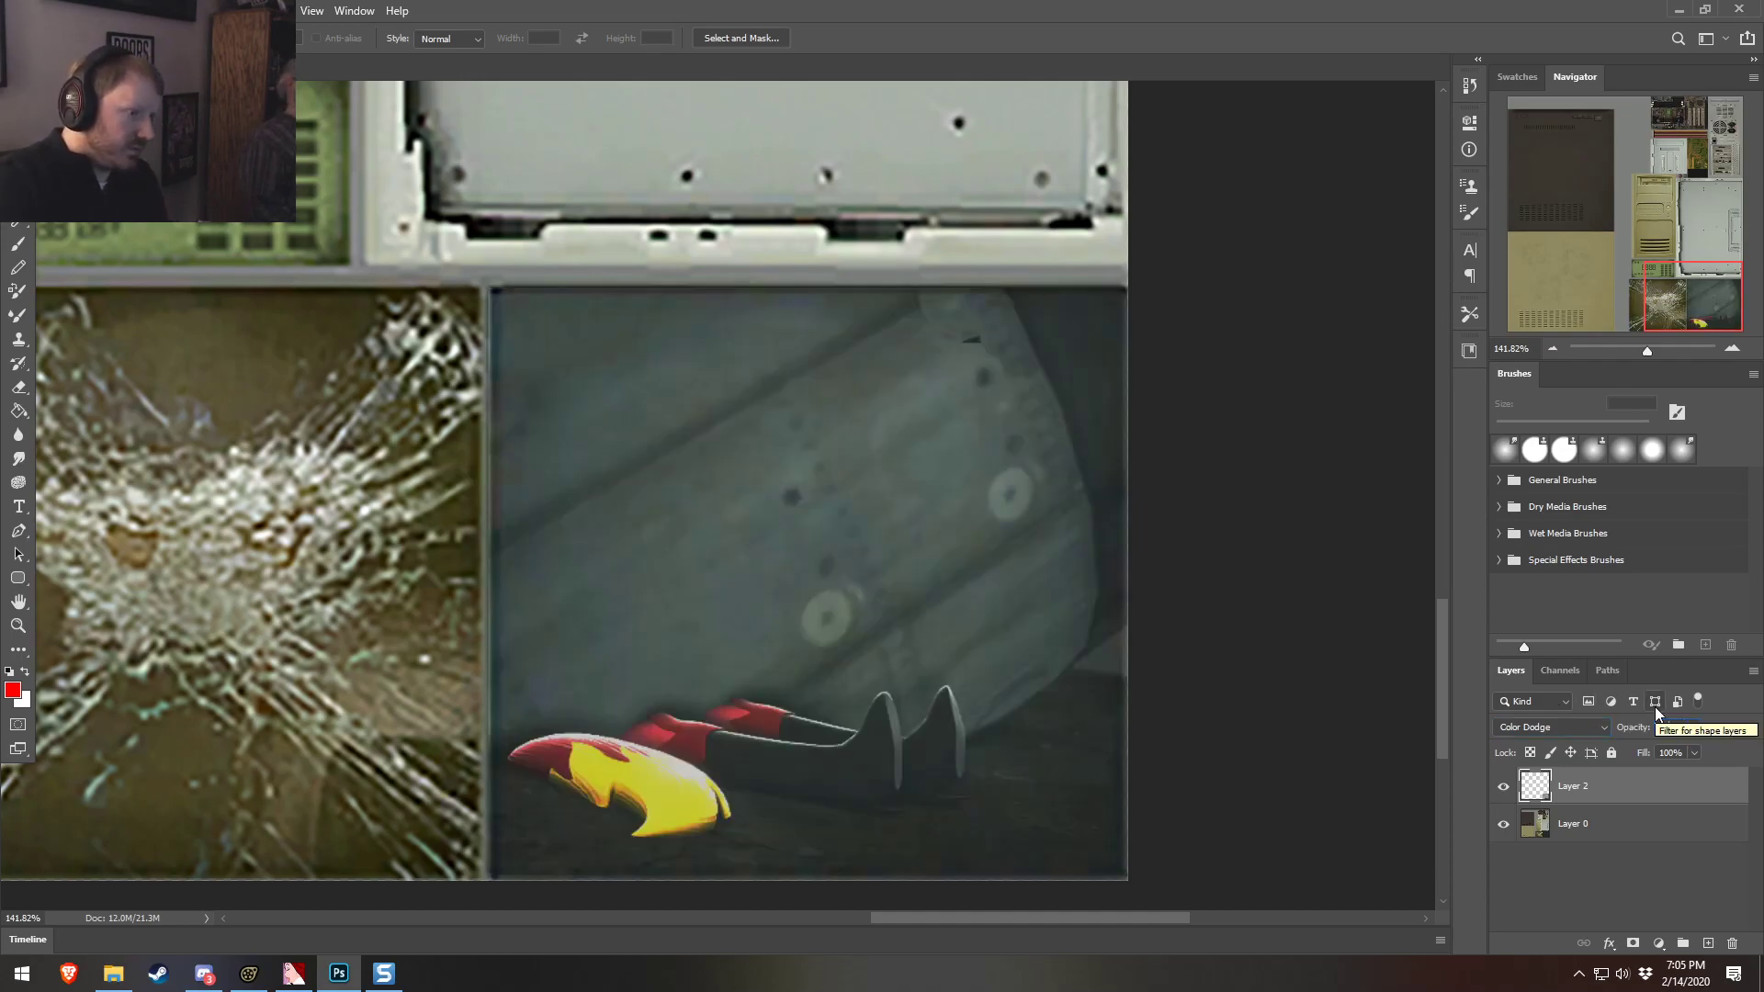
{"action": "left_click", "coordinate": [1610, 823]}
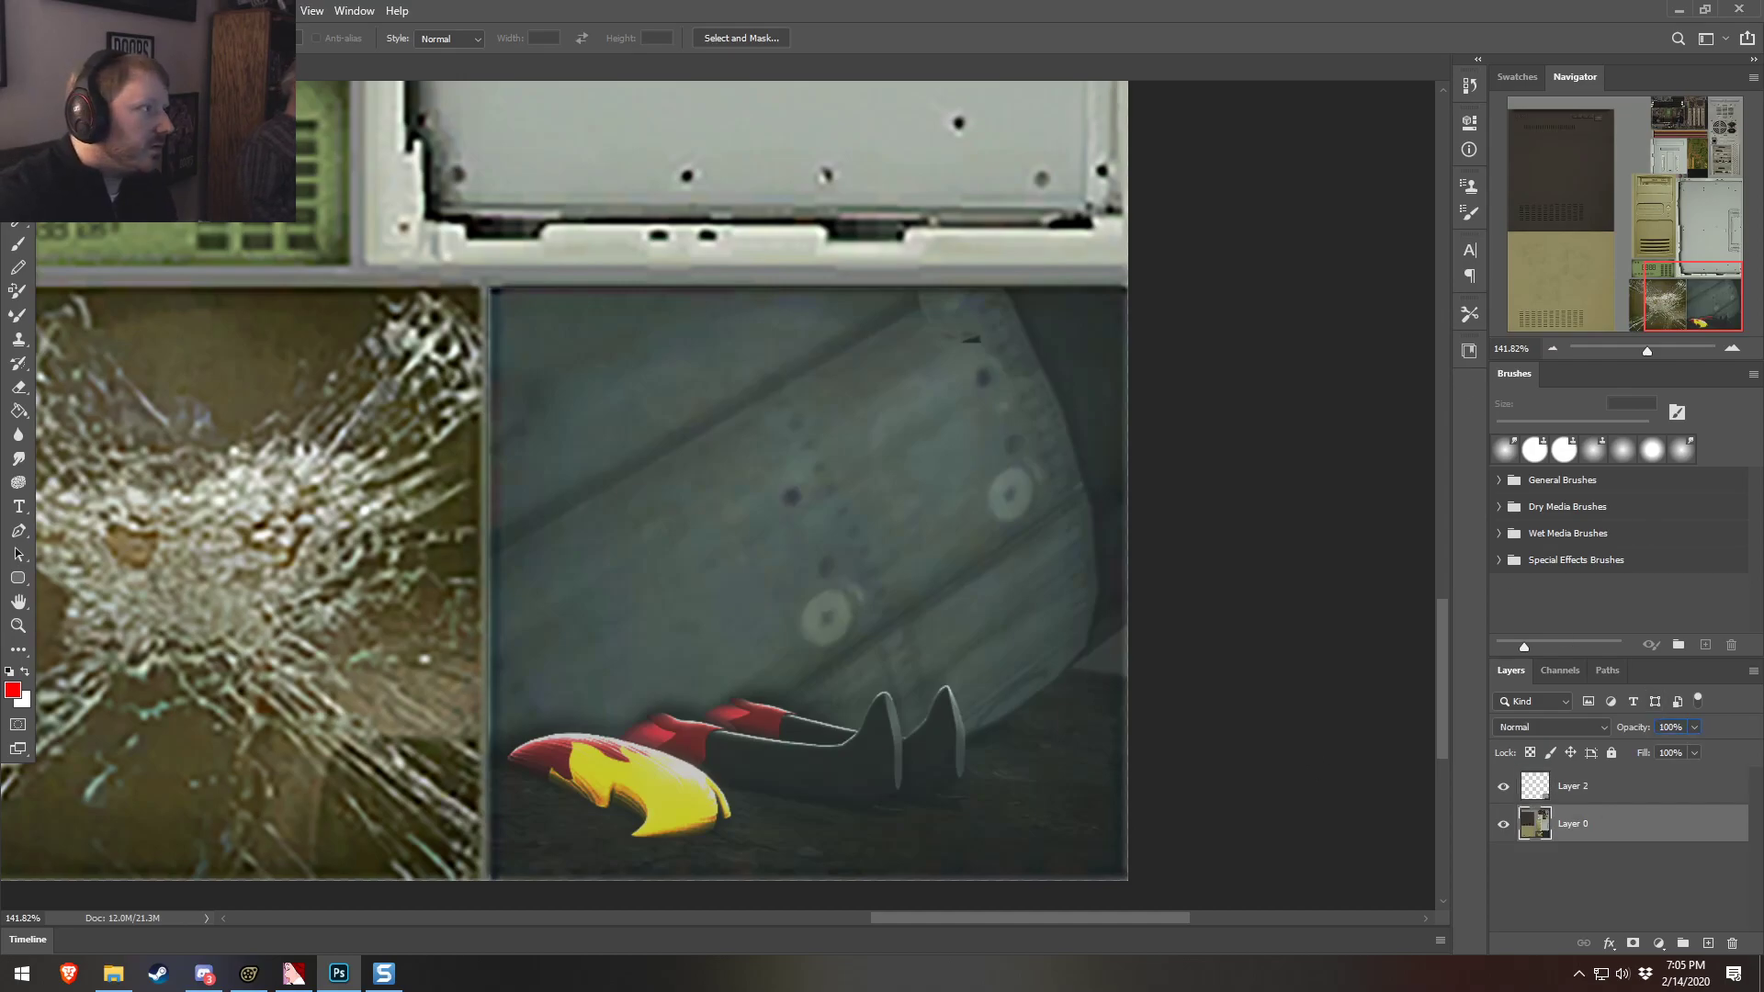
{"action": "left_click", "coordinate": [38, 11]}
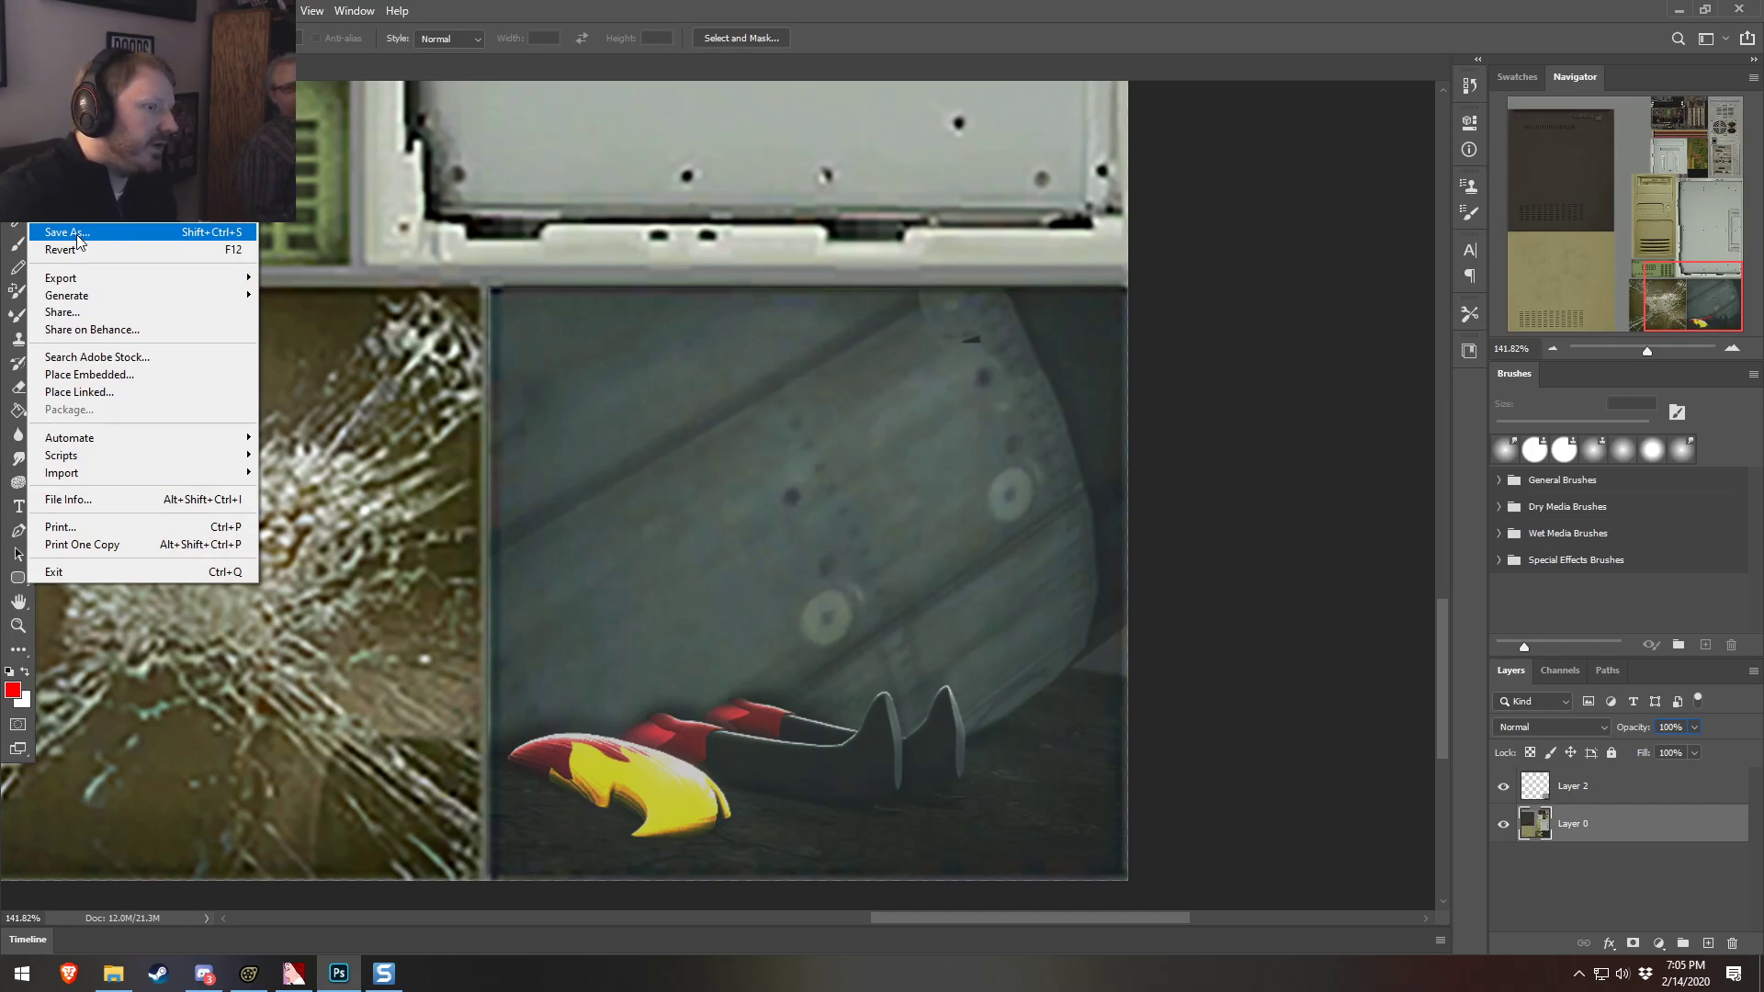
{"action": "left_click", "coordinate": [732, 7]}
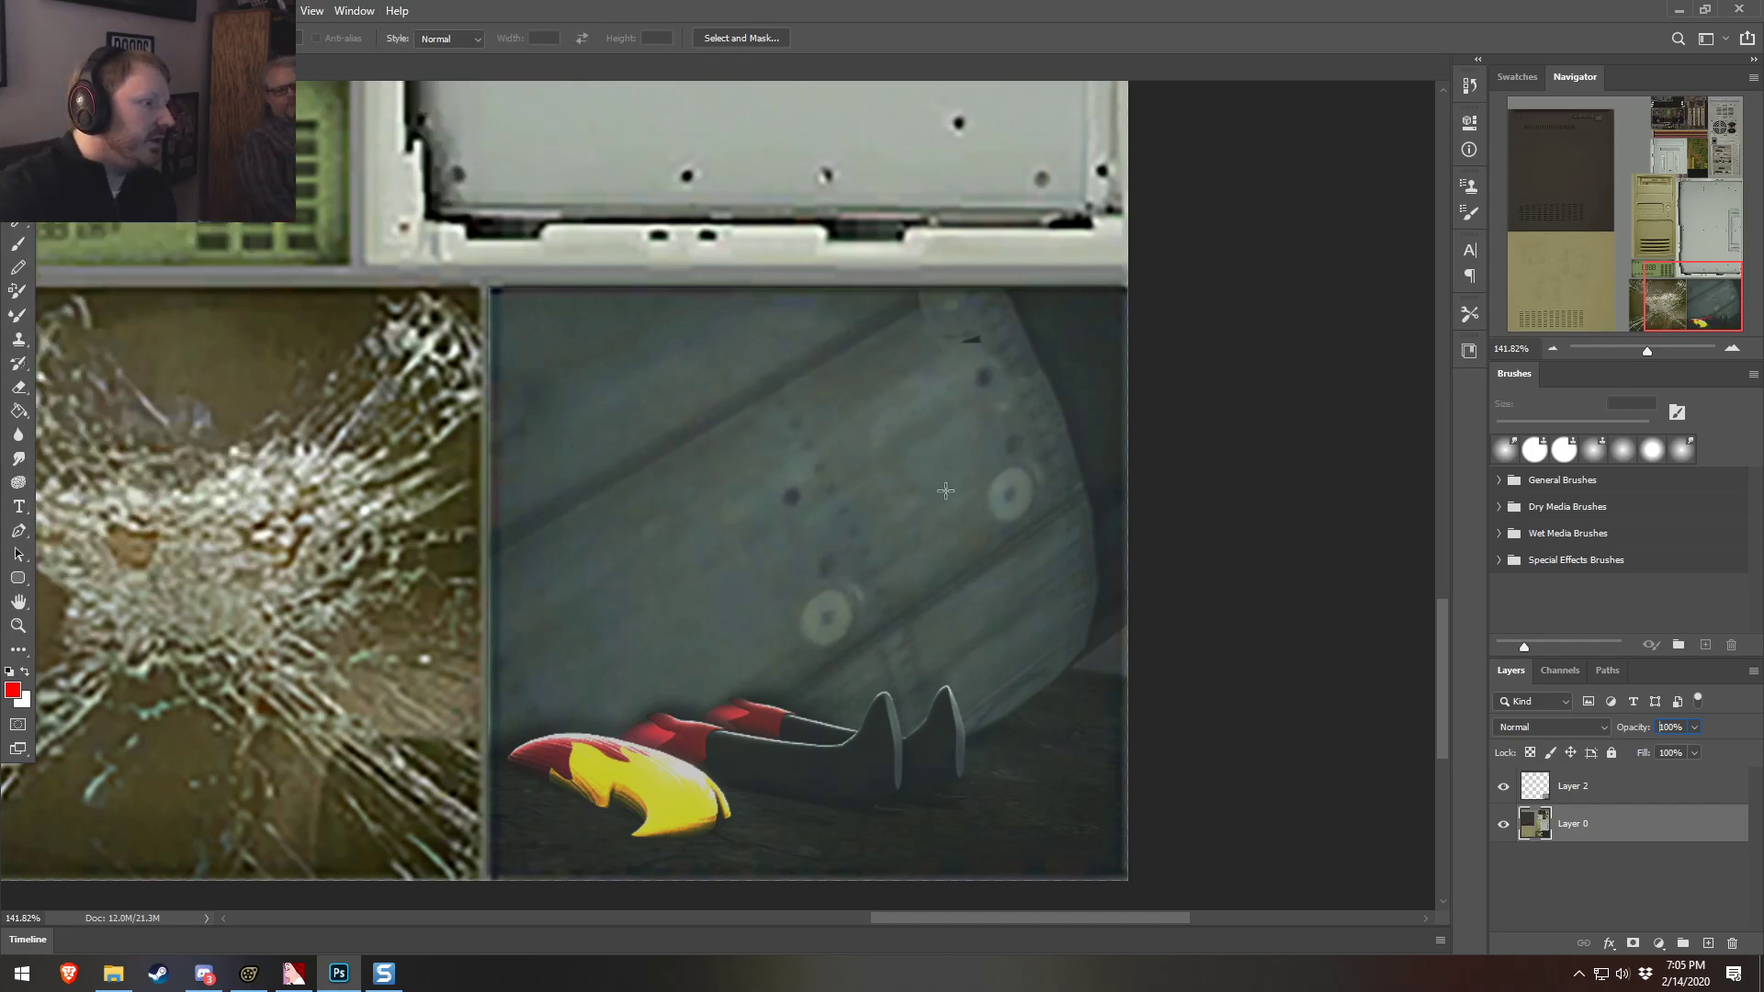
{"action": "left_click", "coordinate": [837, 386]}
{"action": "right_click", "coordinate": [843, 405]}
{"action": "left_click", "coordinate": [863, 414]}
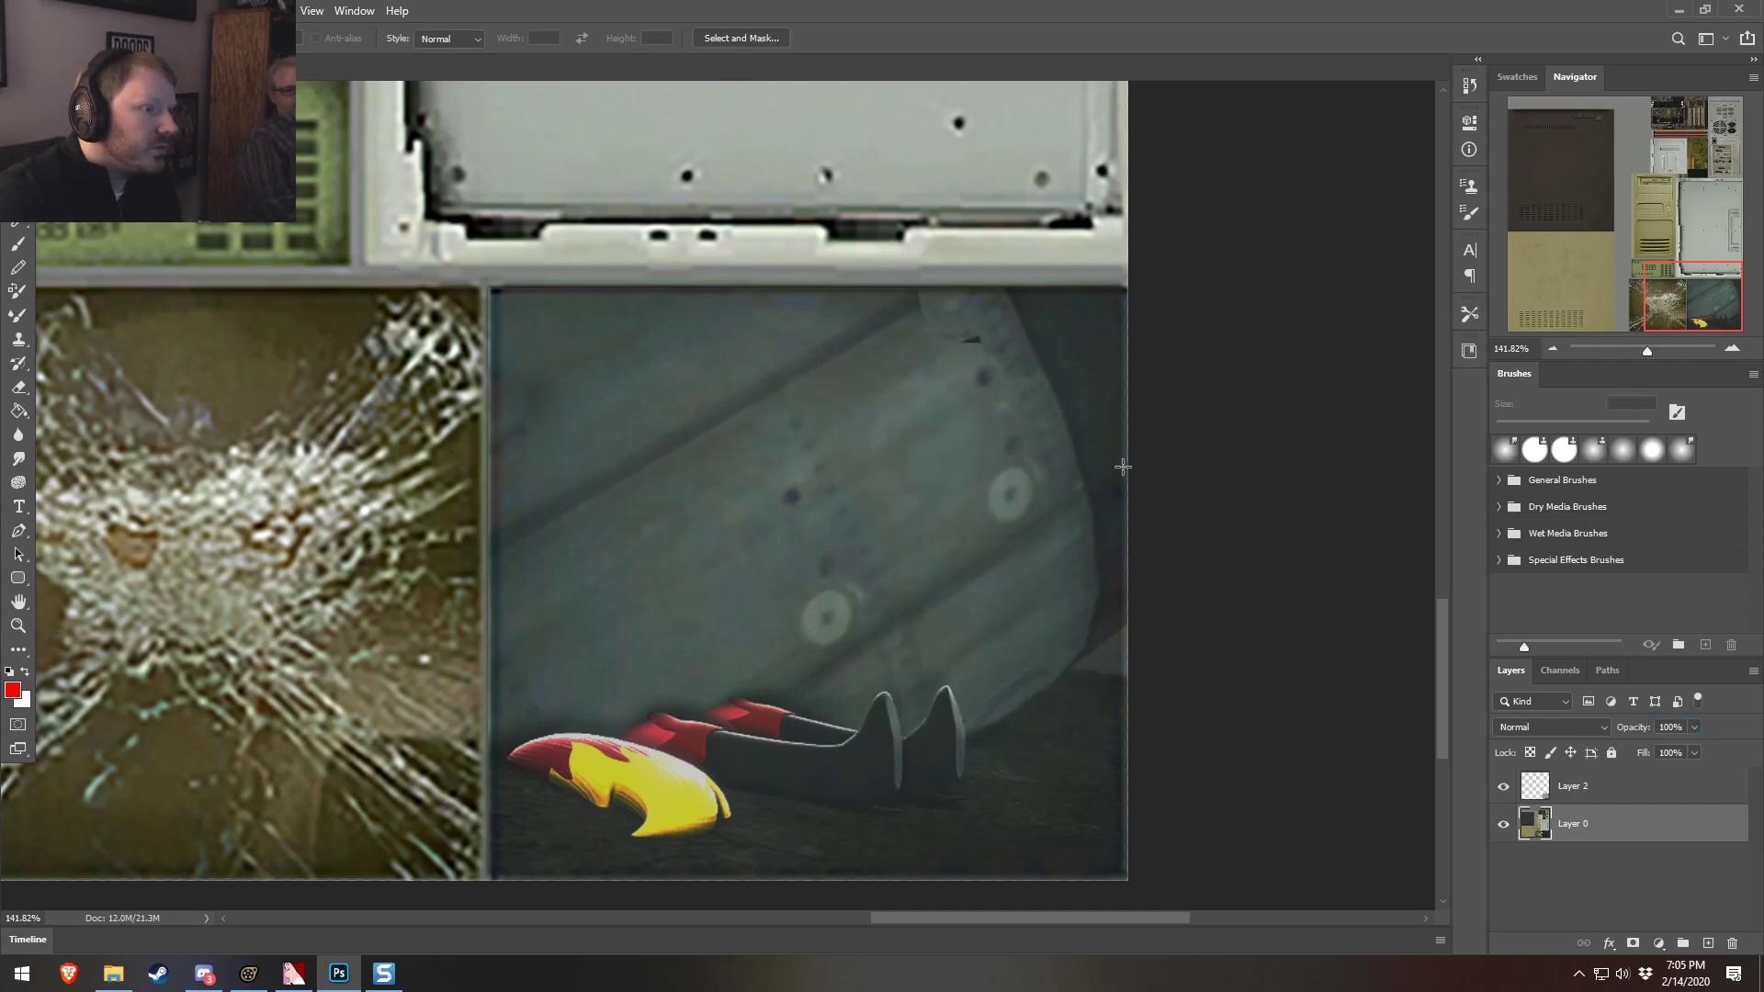
{"action": "left_click", "coordinate": [1612, 788]}
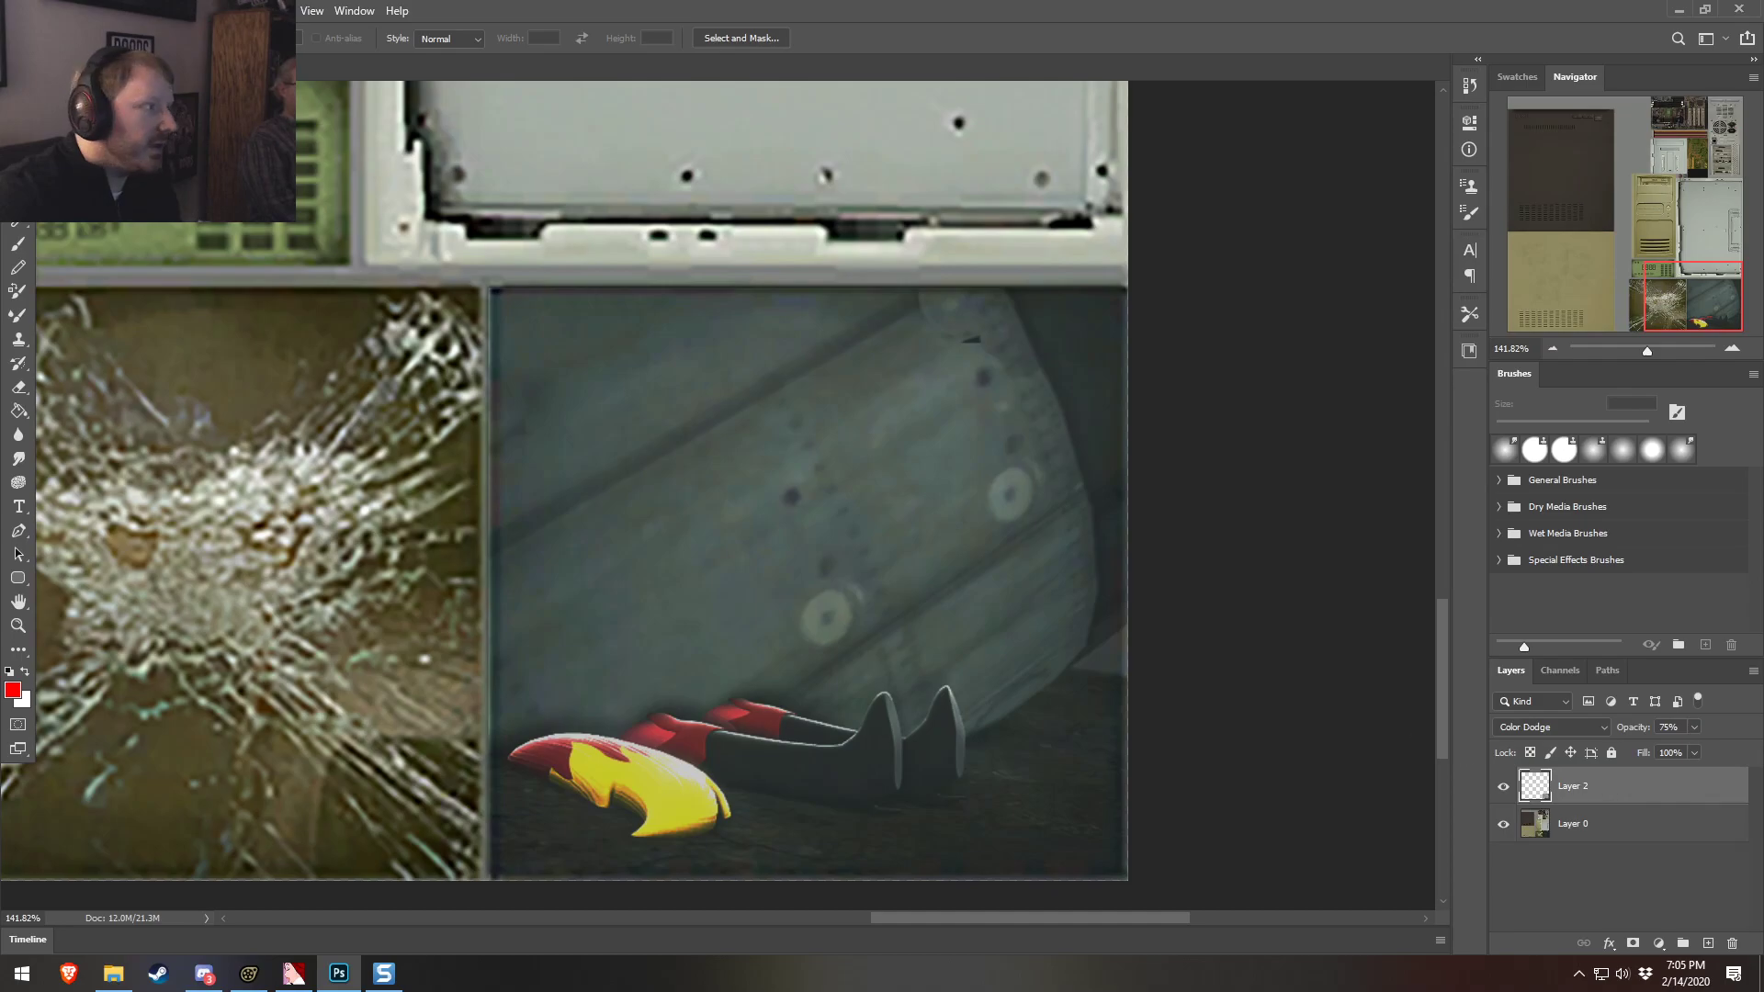
{"action": "key", "text": "v"}
{"action": "left_click", "coordinate": [818, 522]}
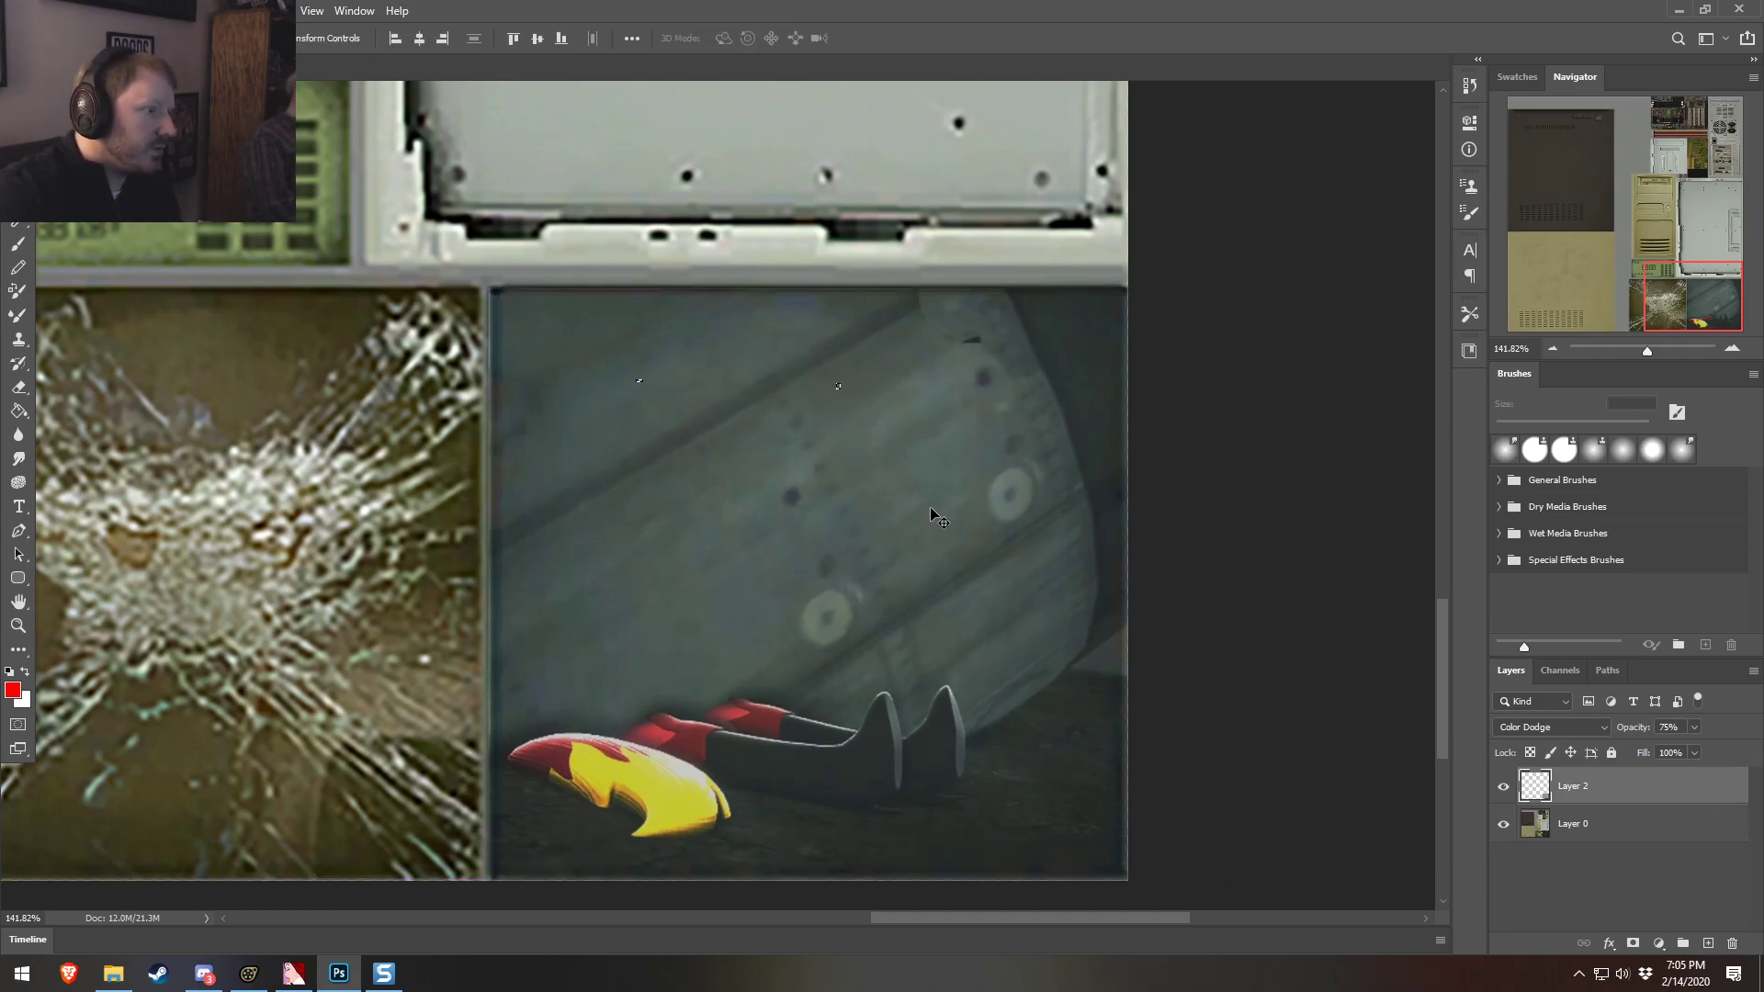
{"action": "right_click", "coordinate": [891, 445]}
{"action": "key", "text": "Escape"}
{"action": "key", "text": "m"}
{"action": "right_click", "coordinate": [503, 198]}
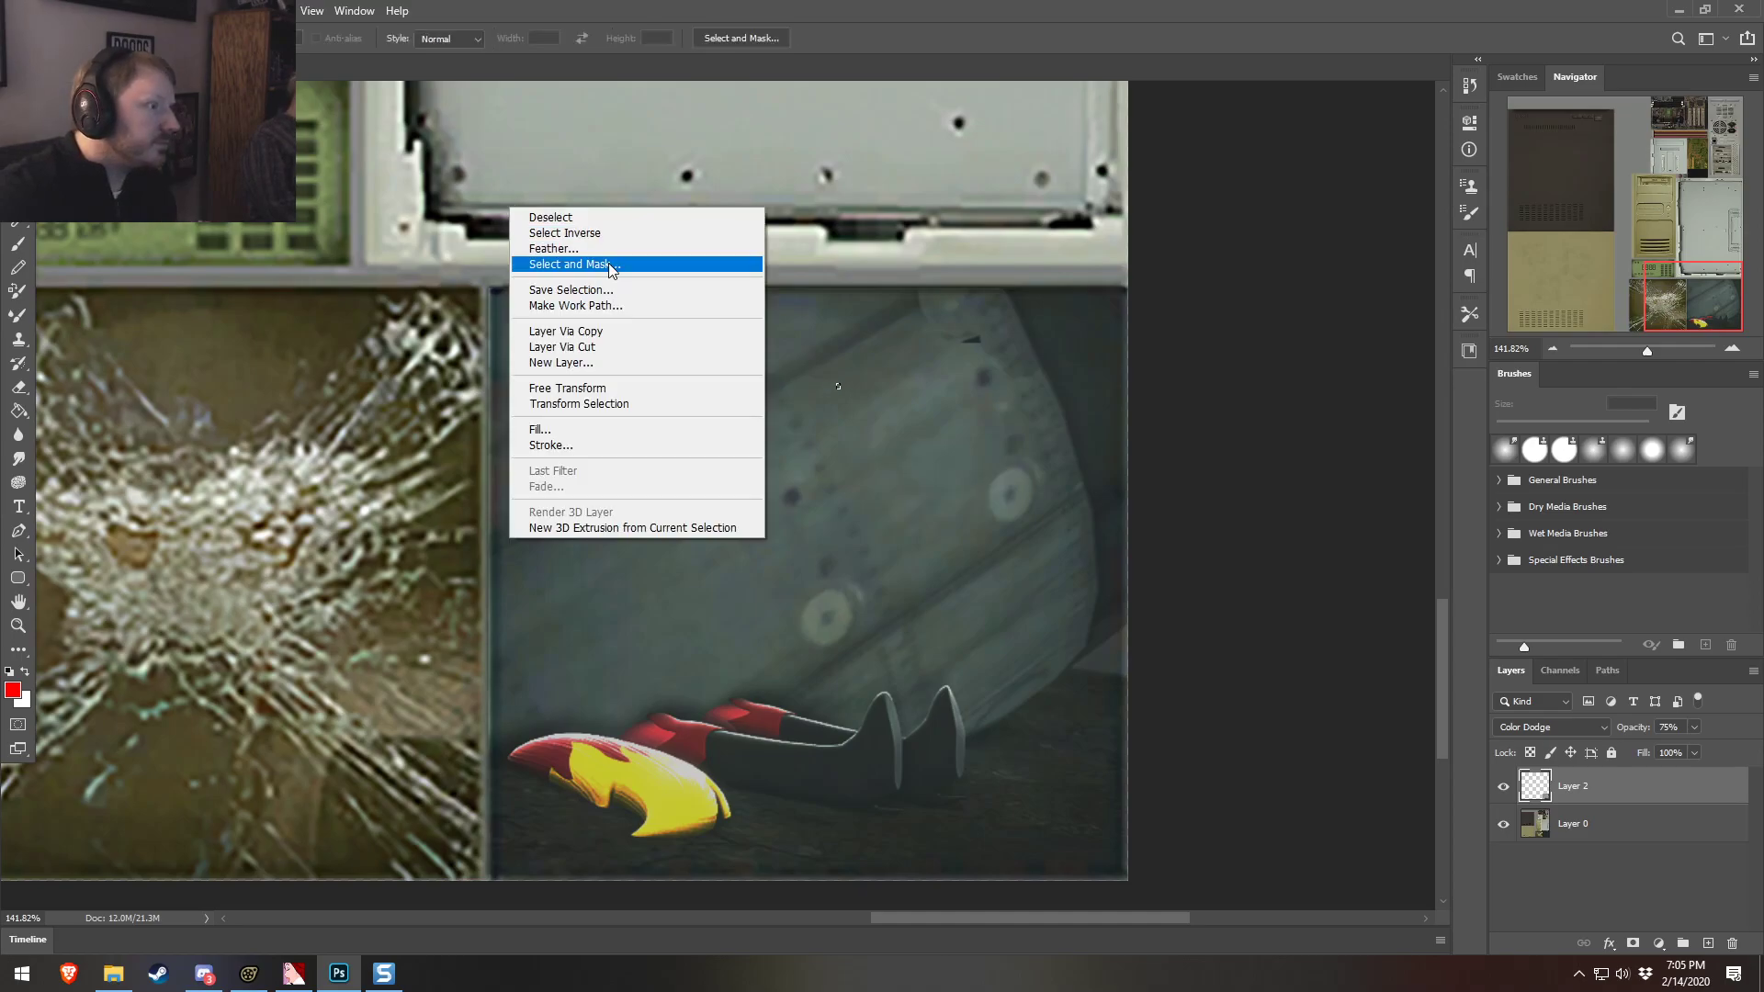
{"action": "left_click", "coordinate": [552, 209]}
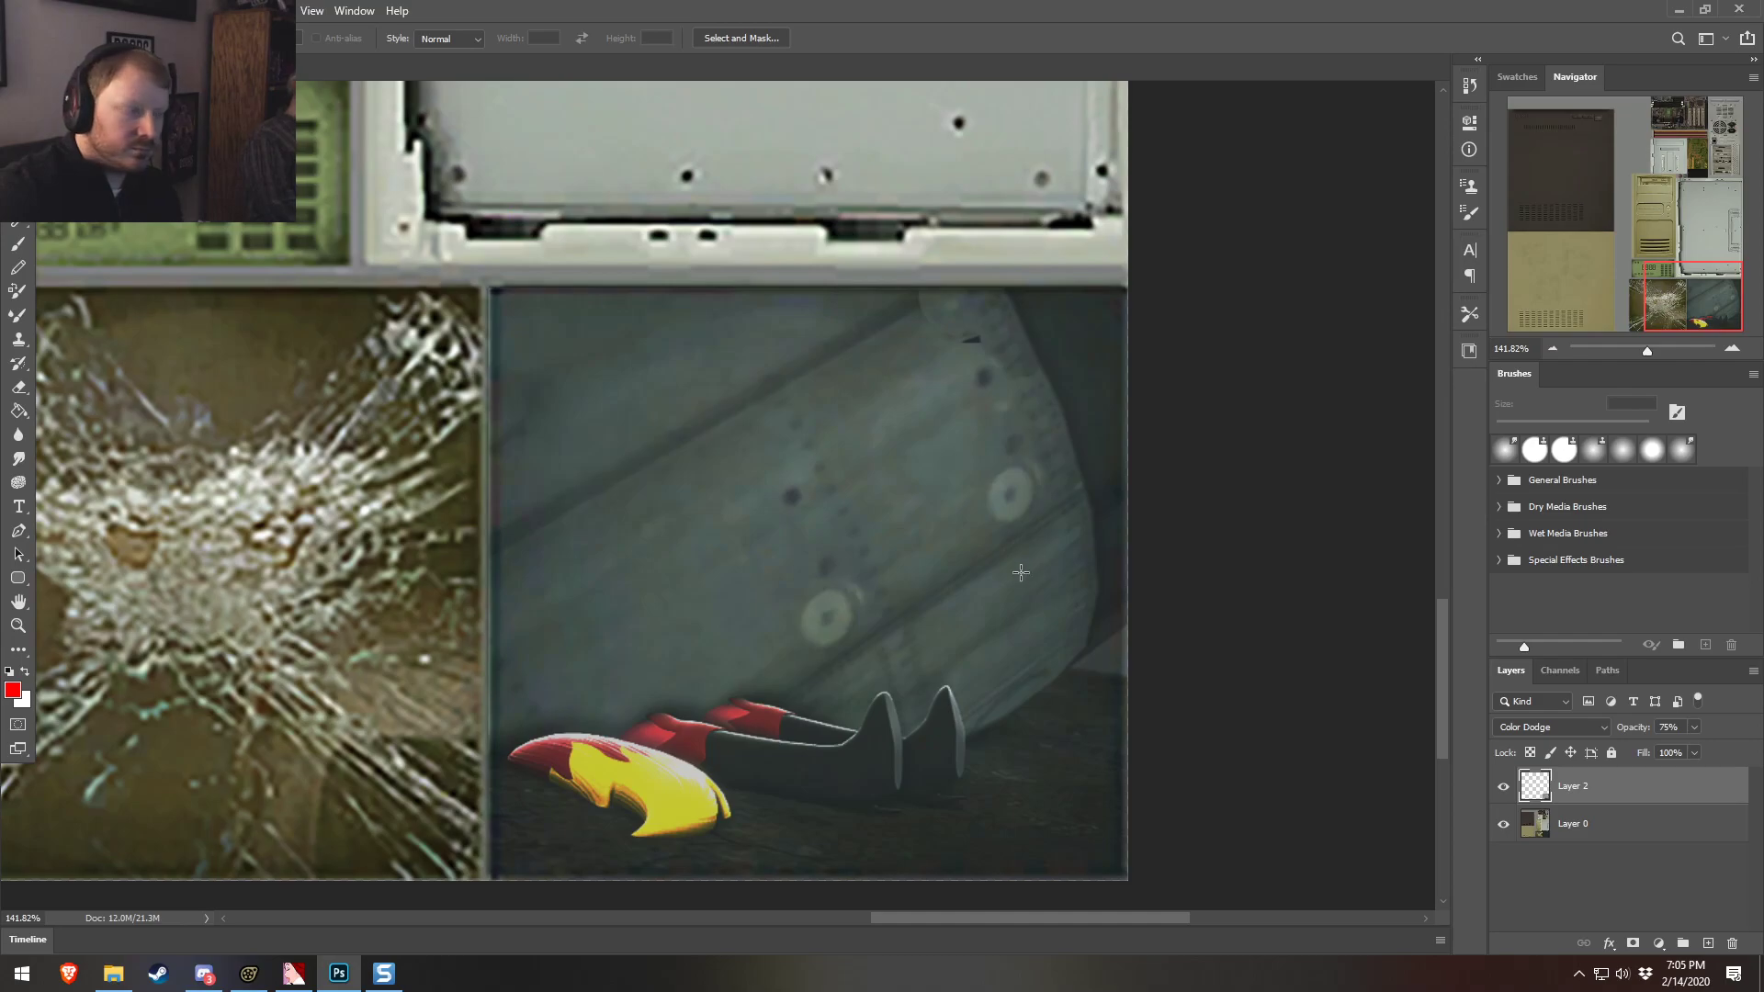
Apply a Levels adjustment to Layer 0 with input black point 9 and midtone 1.22
{"action": "left_click", "coordinate": [1595, 826]}
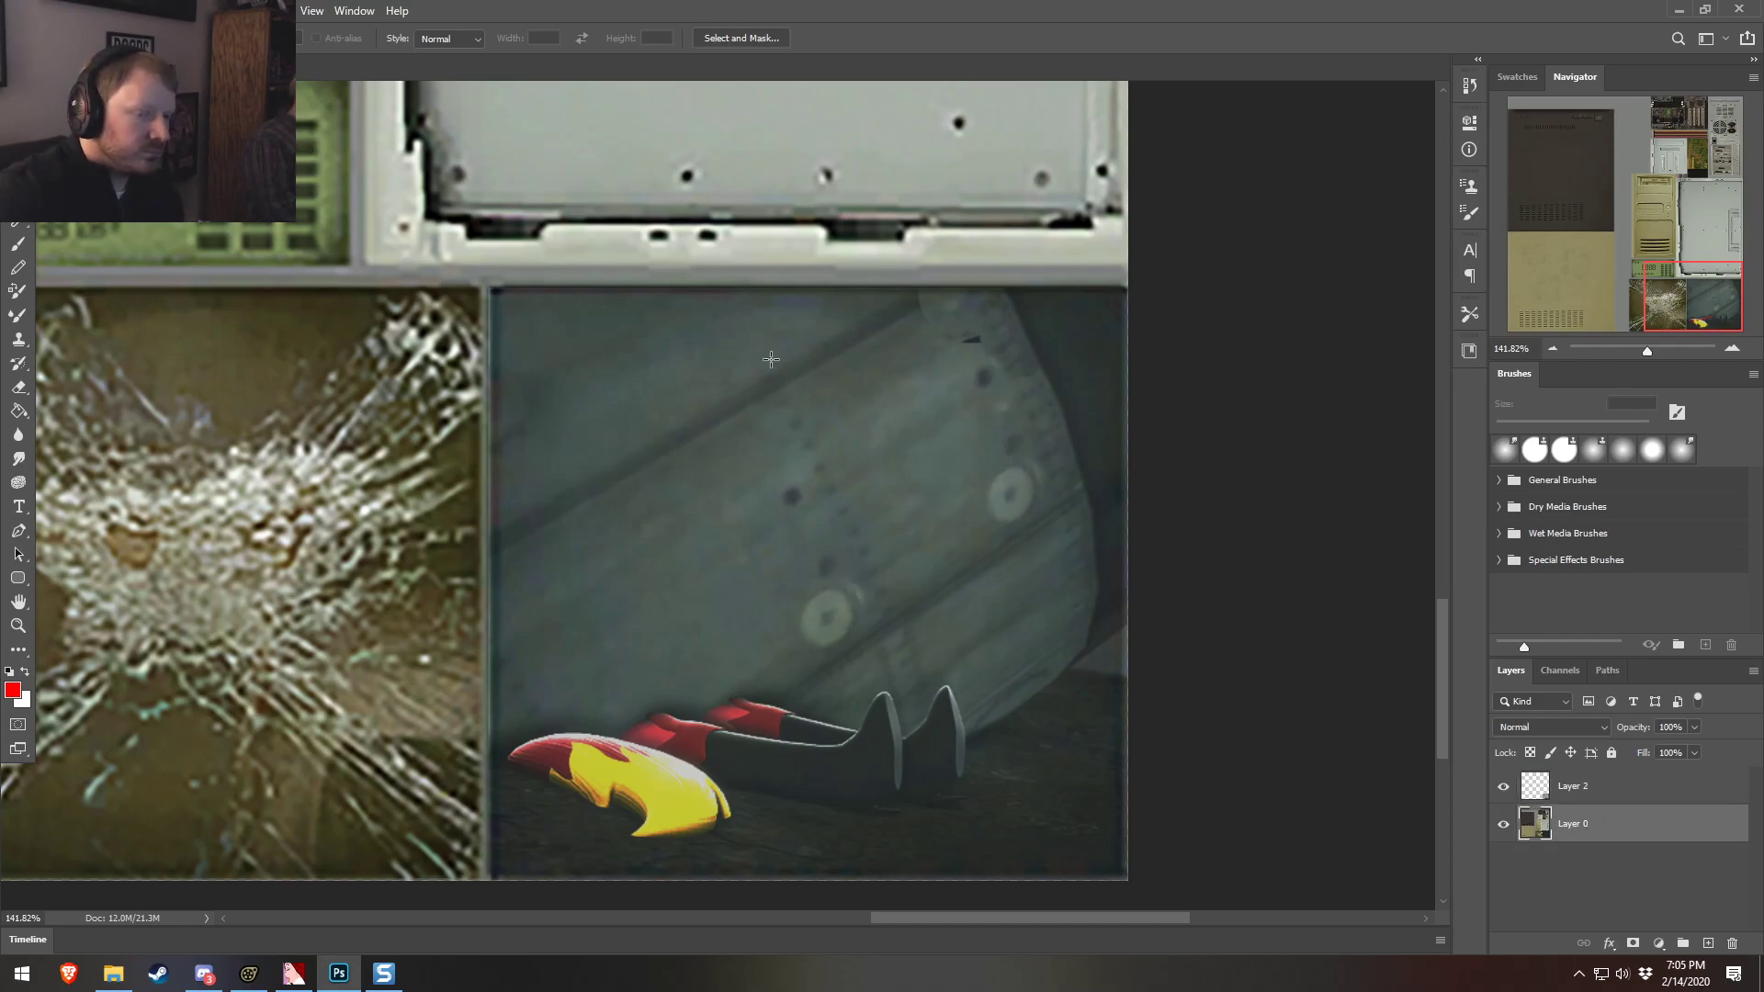
{"action": "left_click", "coordinate": [99, 11]}
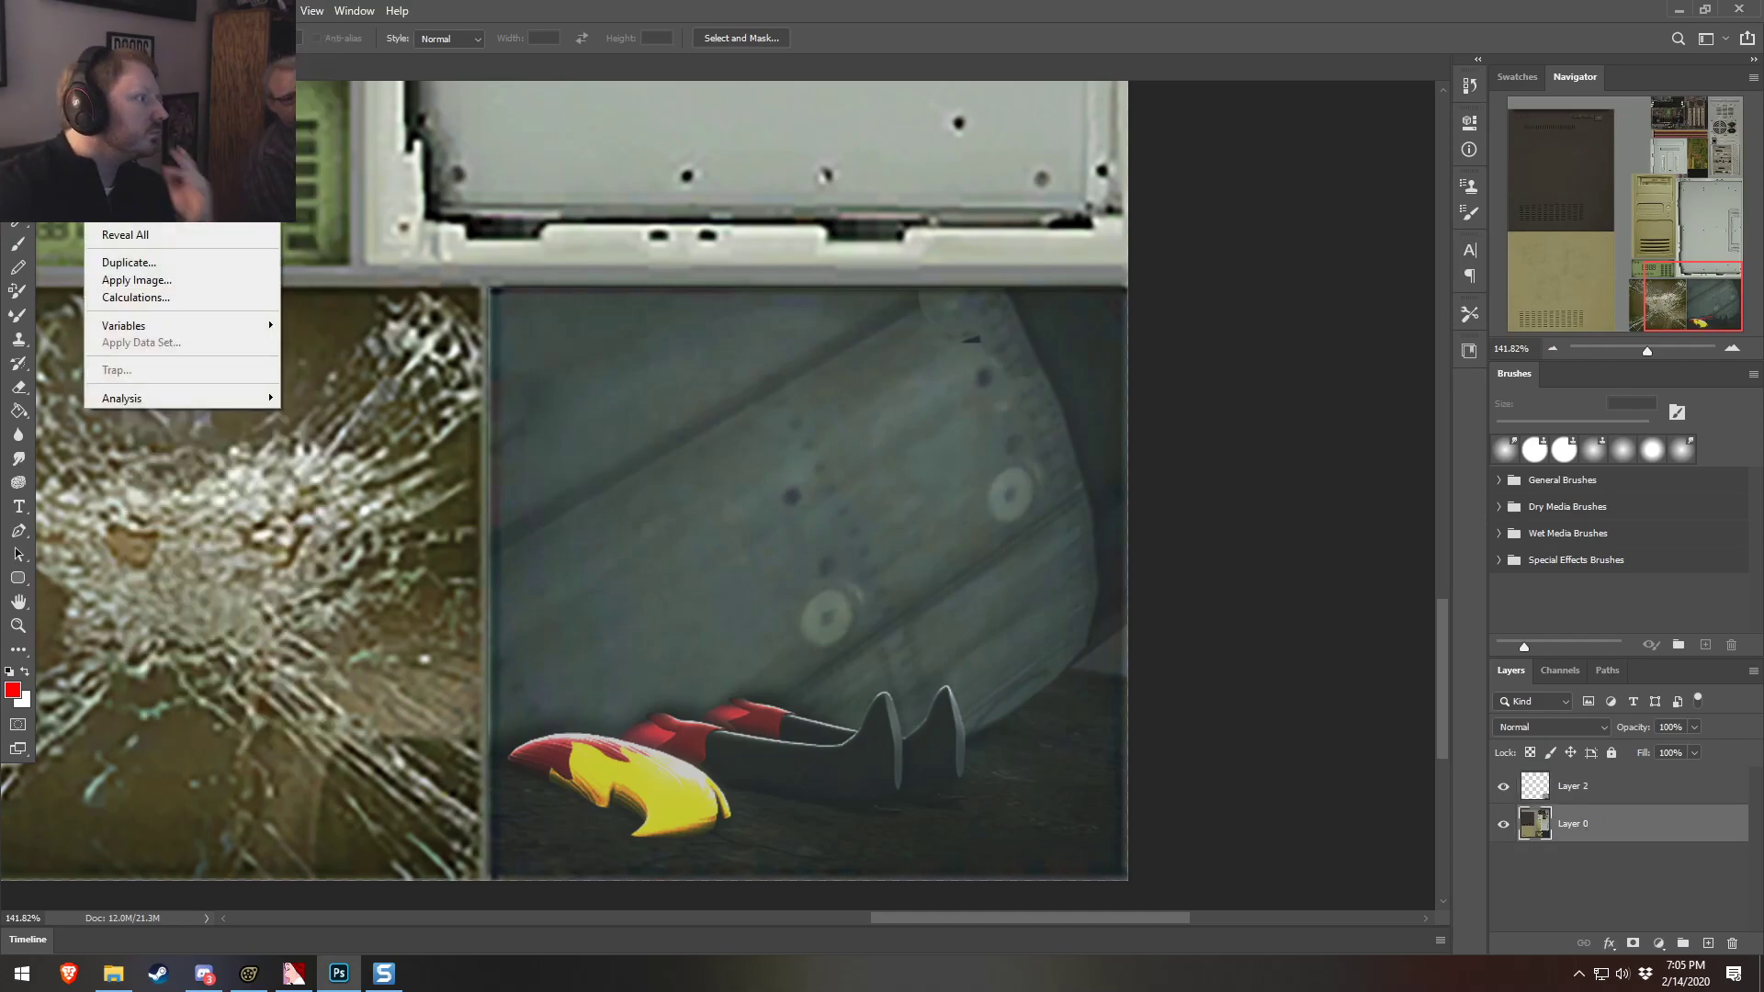
{"action": "mouse_move", "coordinate": [266, 56]}
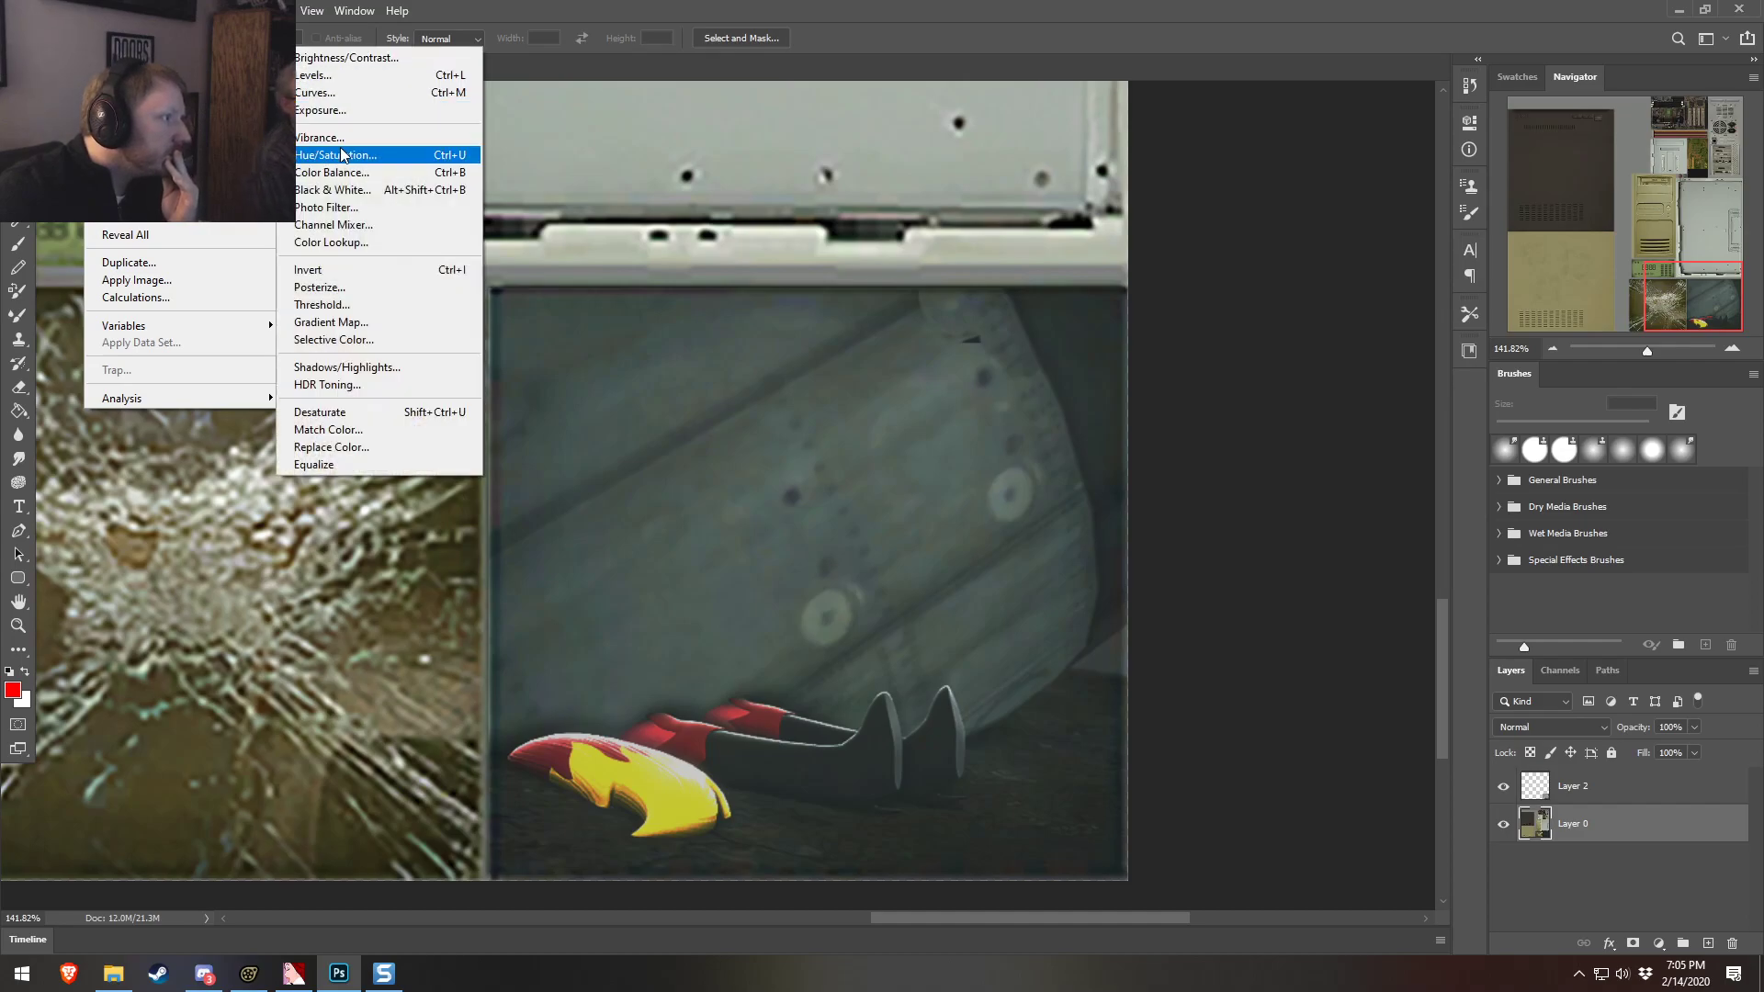
{"action": "left_click", "coordinate": [352, 75]}
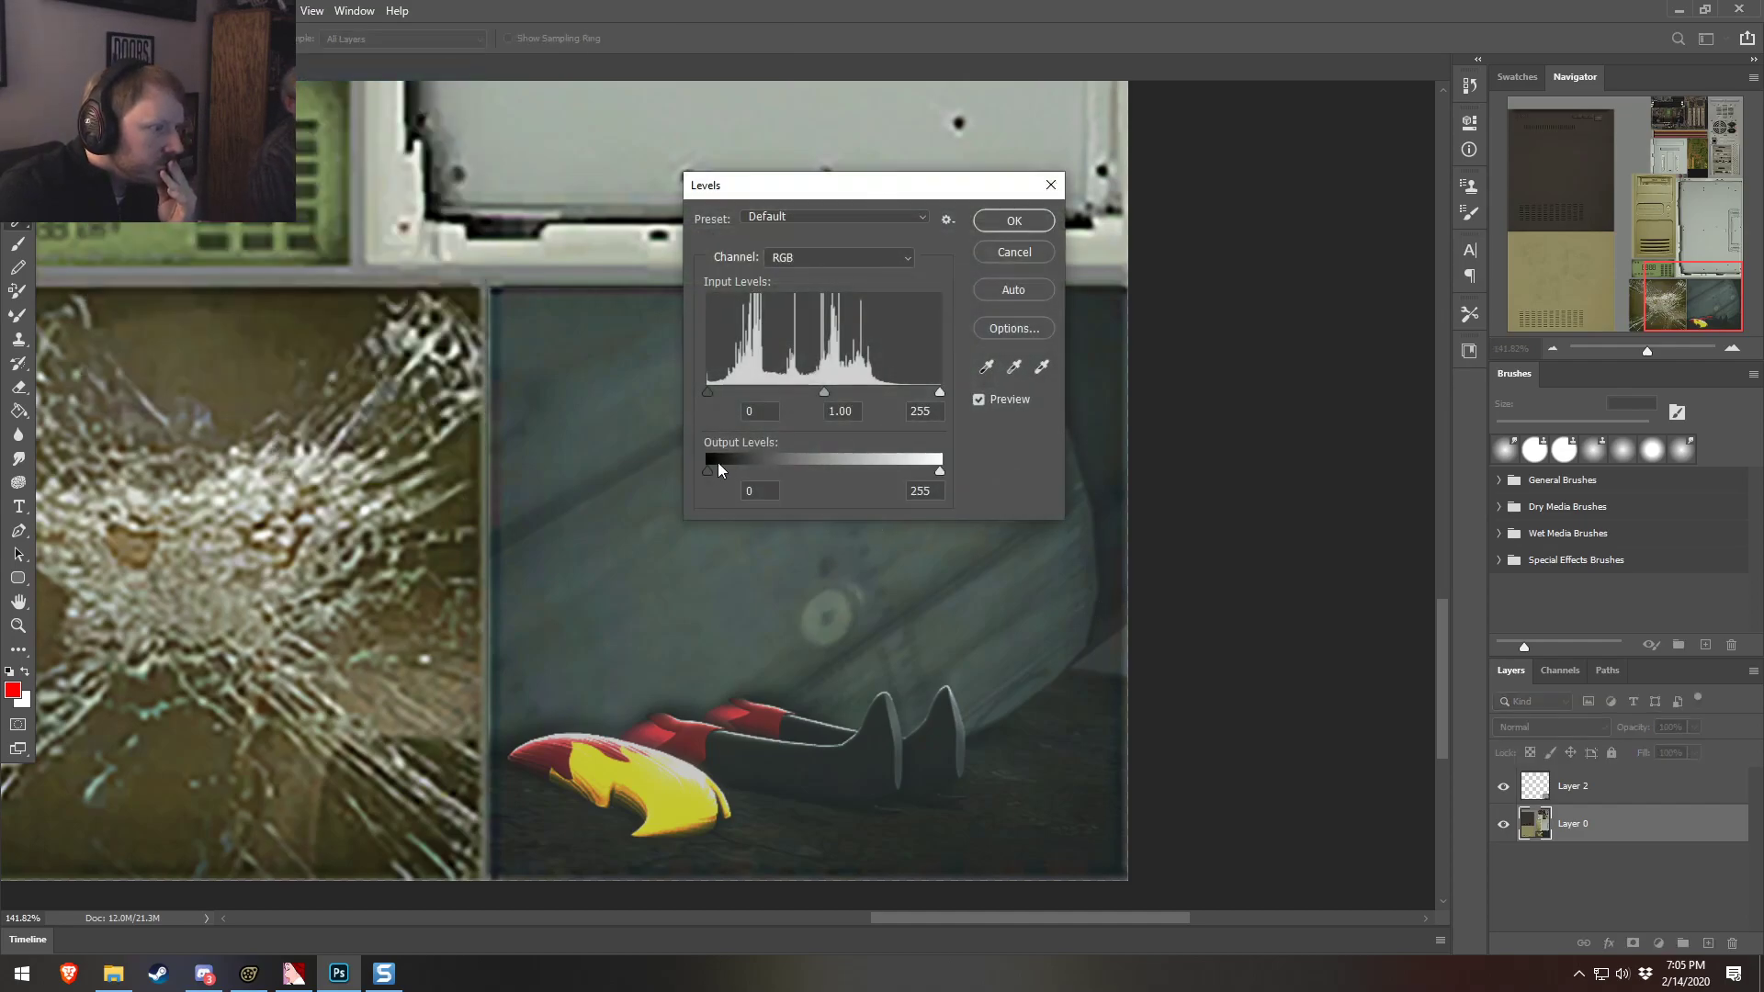
{"action": "left_click_drag", "start_coordinate": [714, 395], "coordinate": [715, 394]}
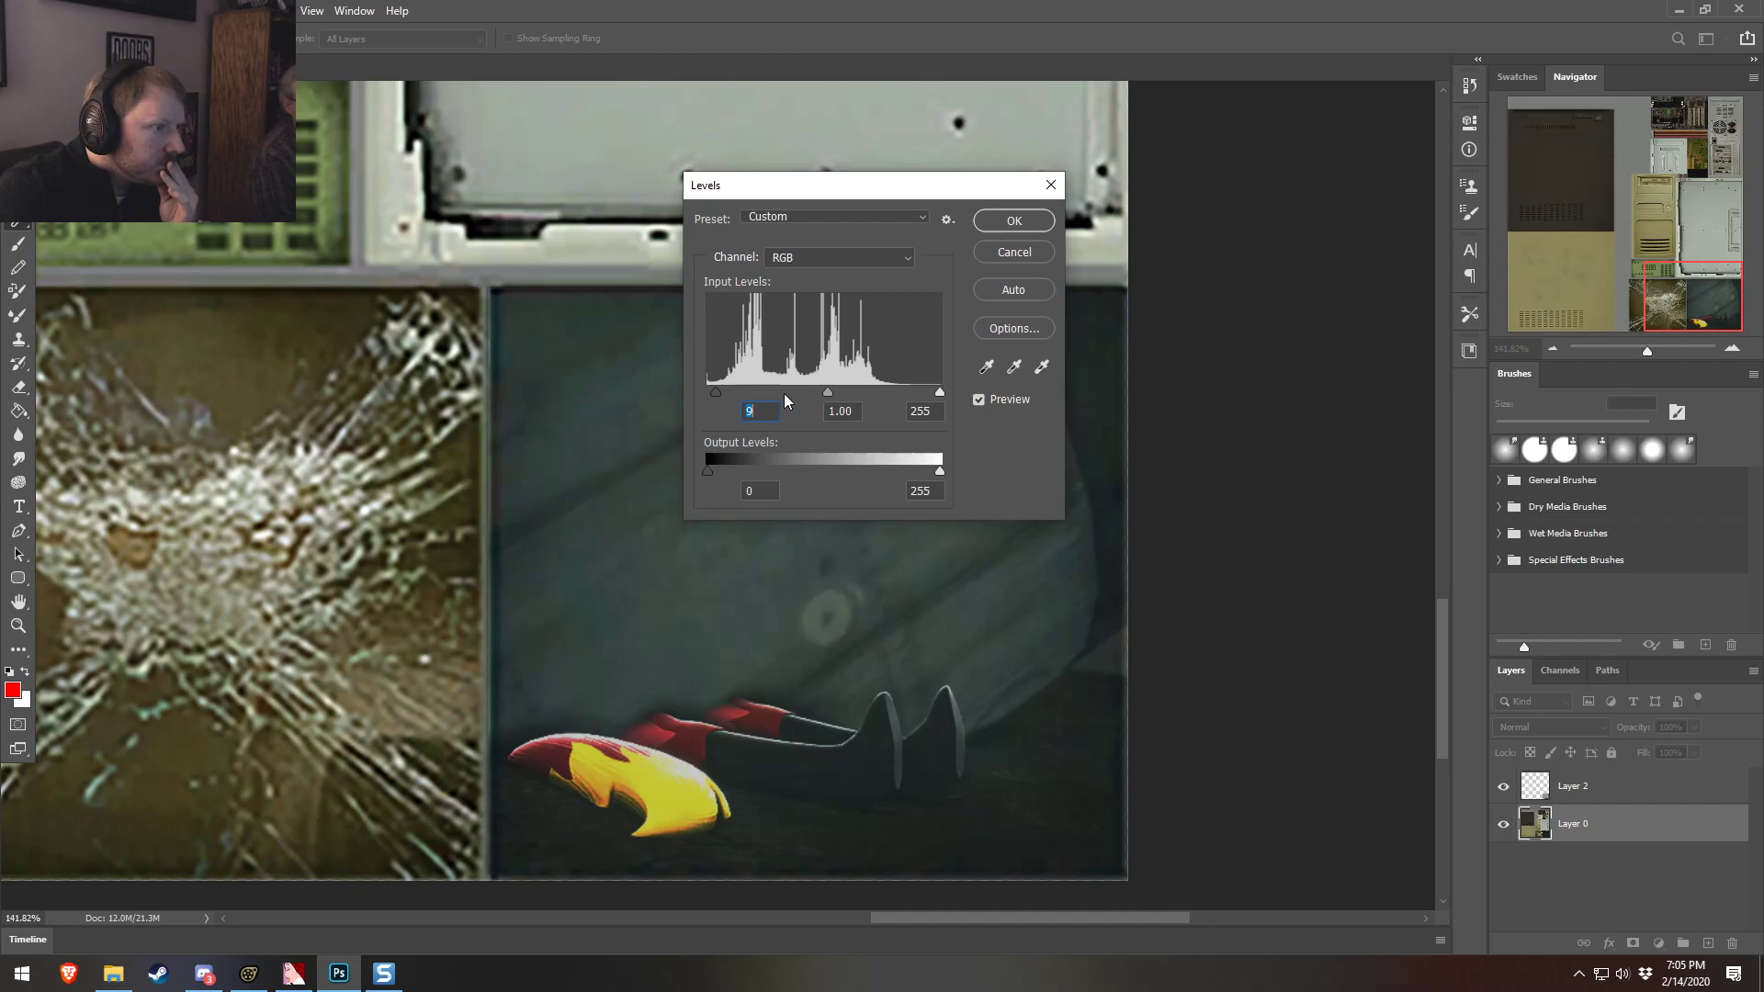
{"action": "left_click_drag", "start_coordinate": [826, 394], "coordinate": [813, 395]}
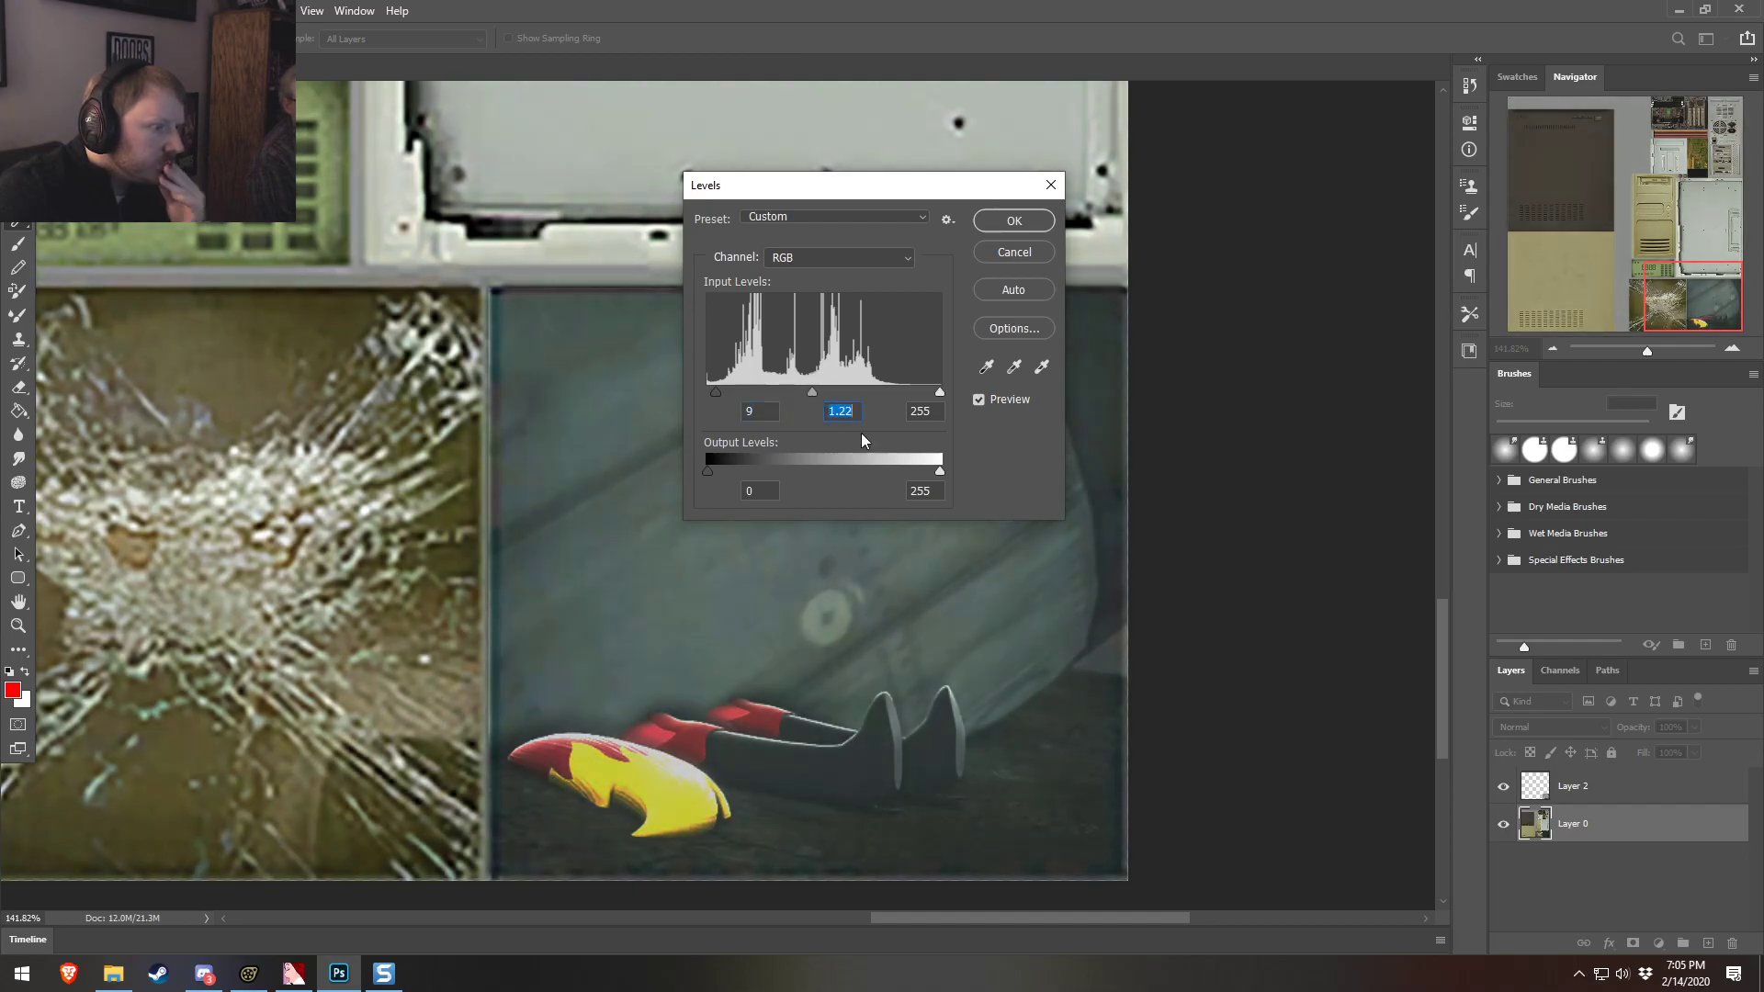
{"action": "left_click", "coordinate": [1014, 221]}
Apply a Levels adjustment to Layer 2 with input black point 20, midtone 1.48 and white point 241
{"action": "left_click", "coordinate": [1590, 785]}
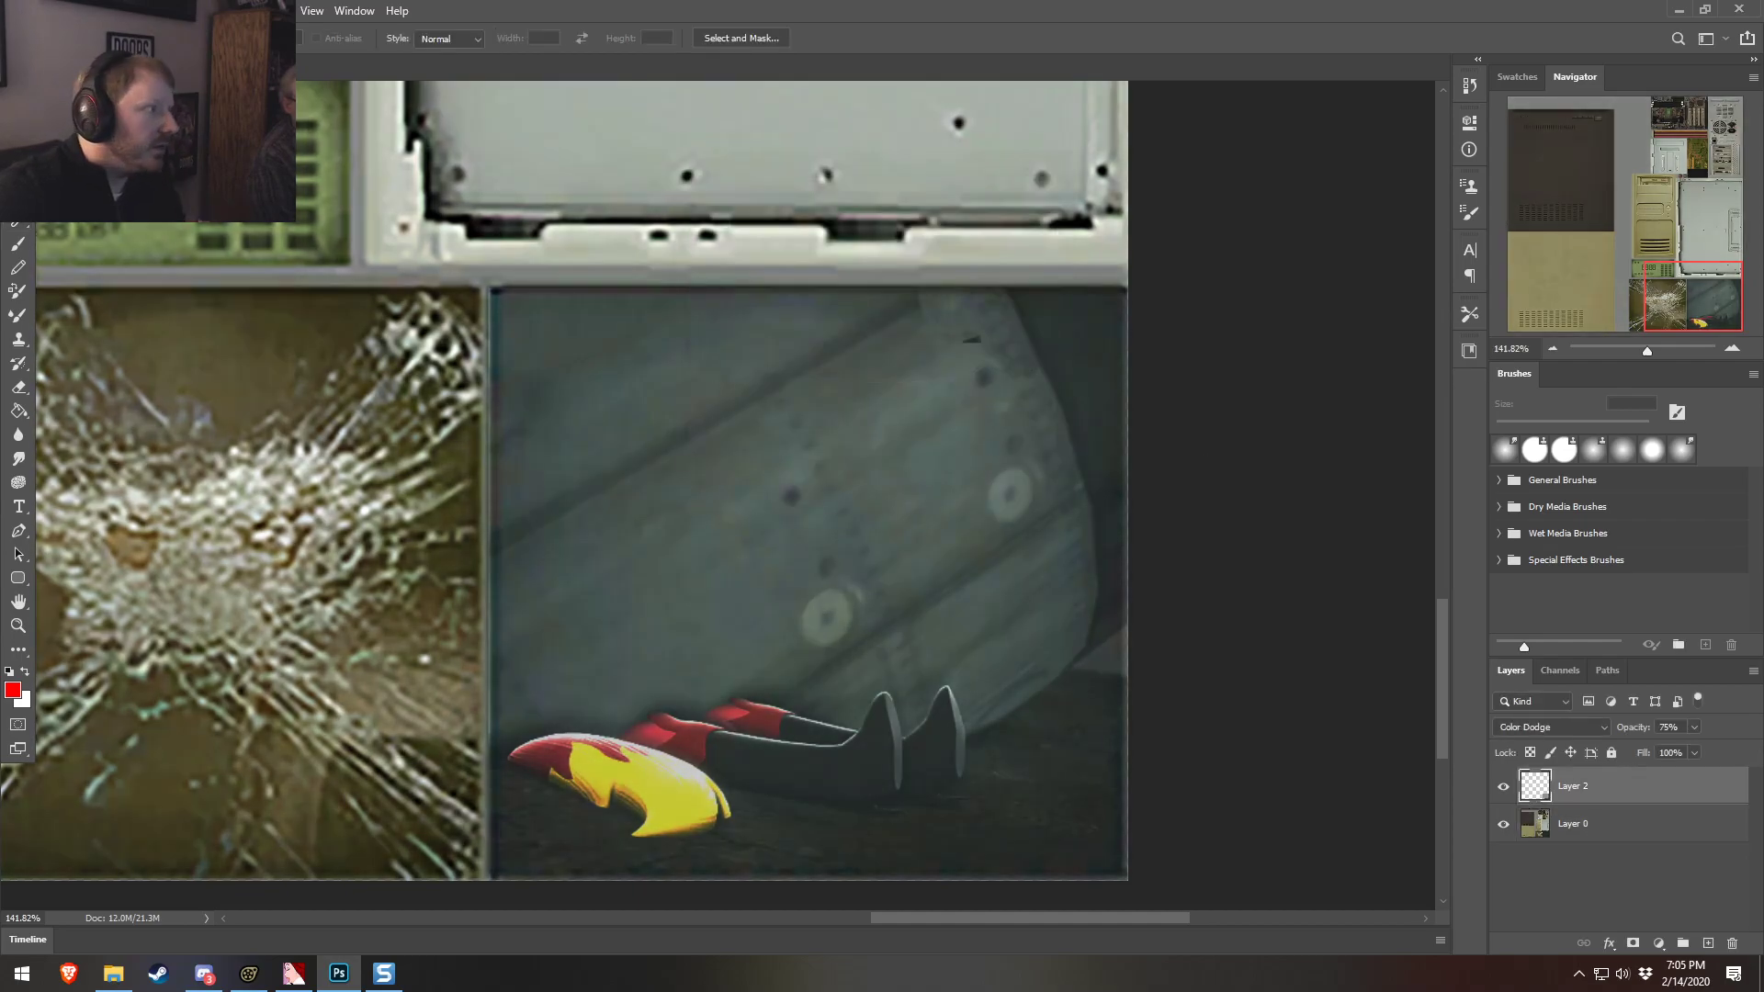
{"action": "left_click", "coordinate": [99, 10]}
{"action": "mouse_move", "coordinate": [184, 53]}
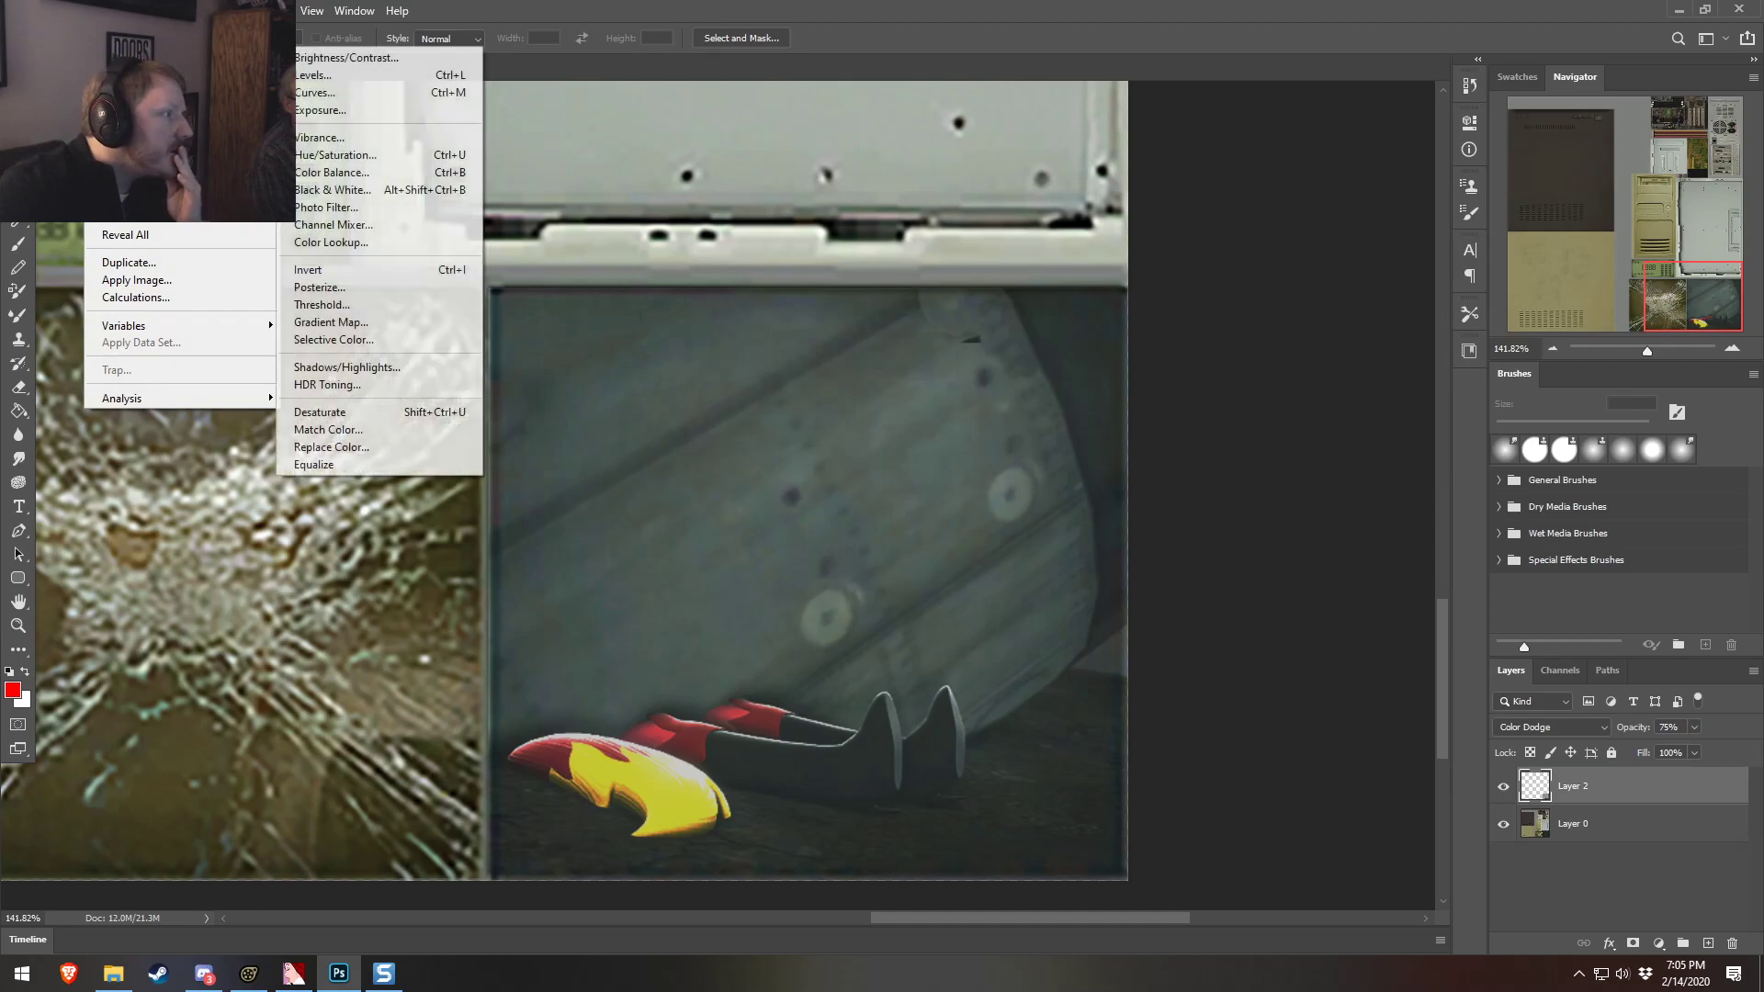
{"action": "left_click", "coordinate": [349, 73]}
{"action": "left_click_drag", "start_coordinate": [711, 395], "coordinate": [724, 404]}
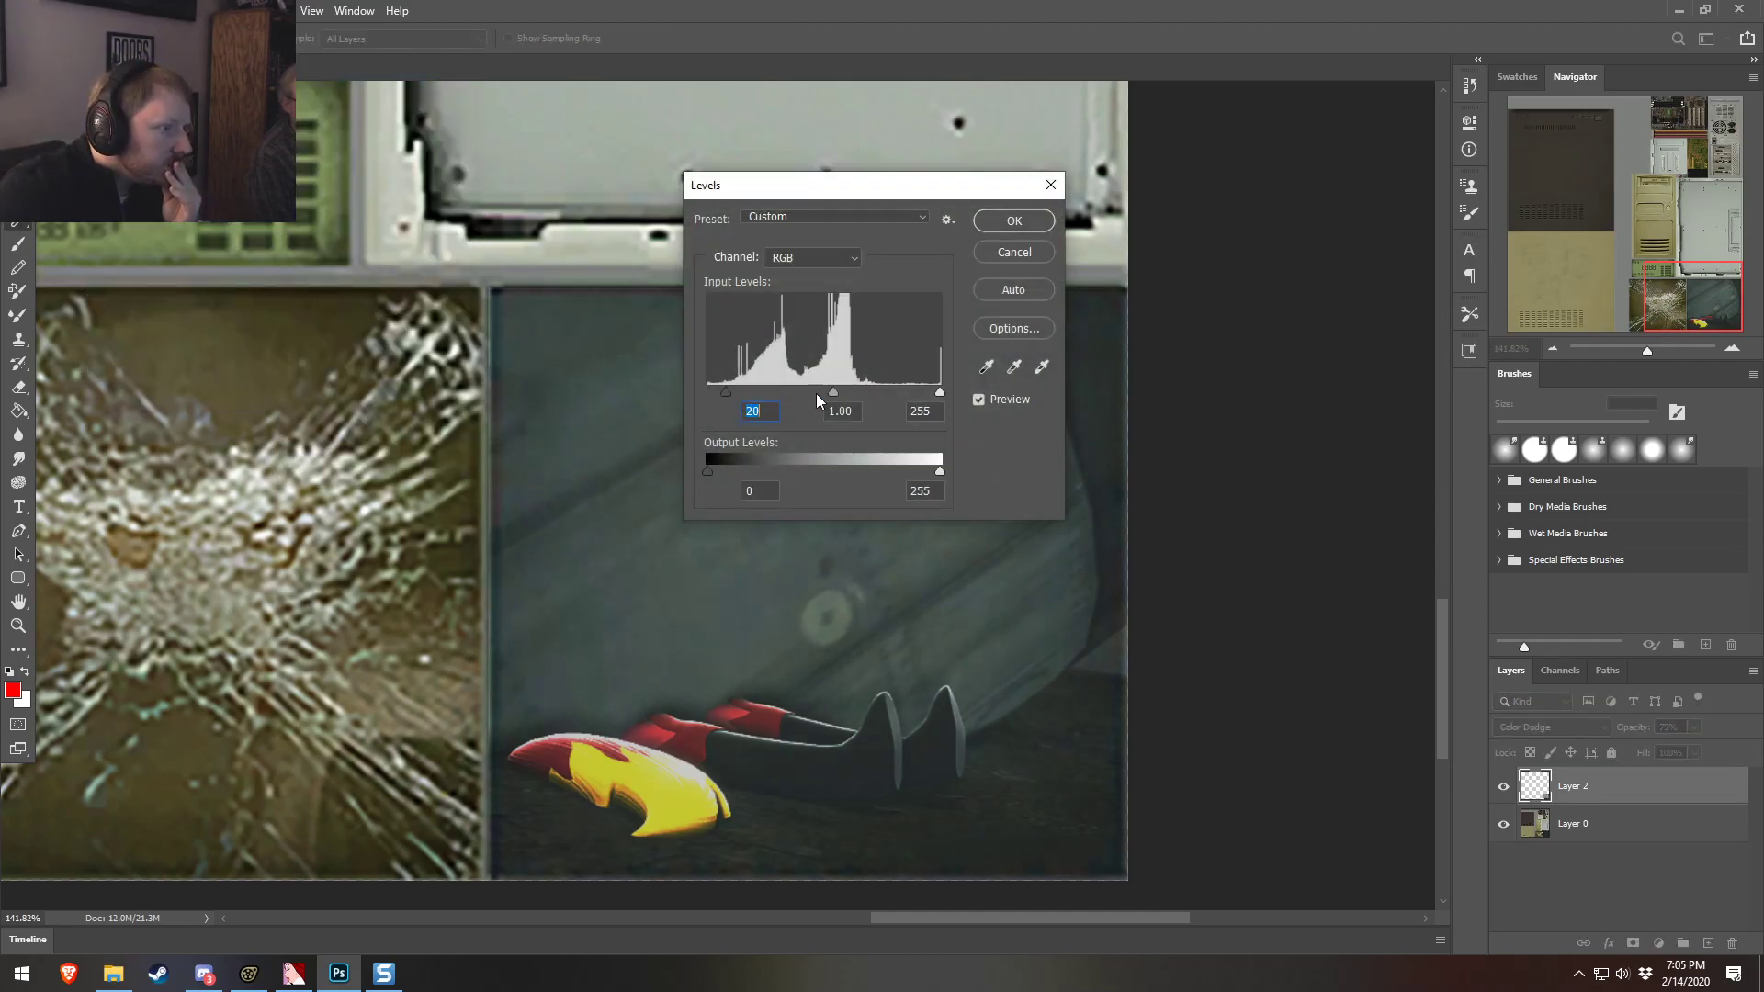
{"action": "left_click_drag", "start_coordinate": [829, 396], "coordinate": [802, 395]}
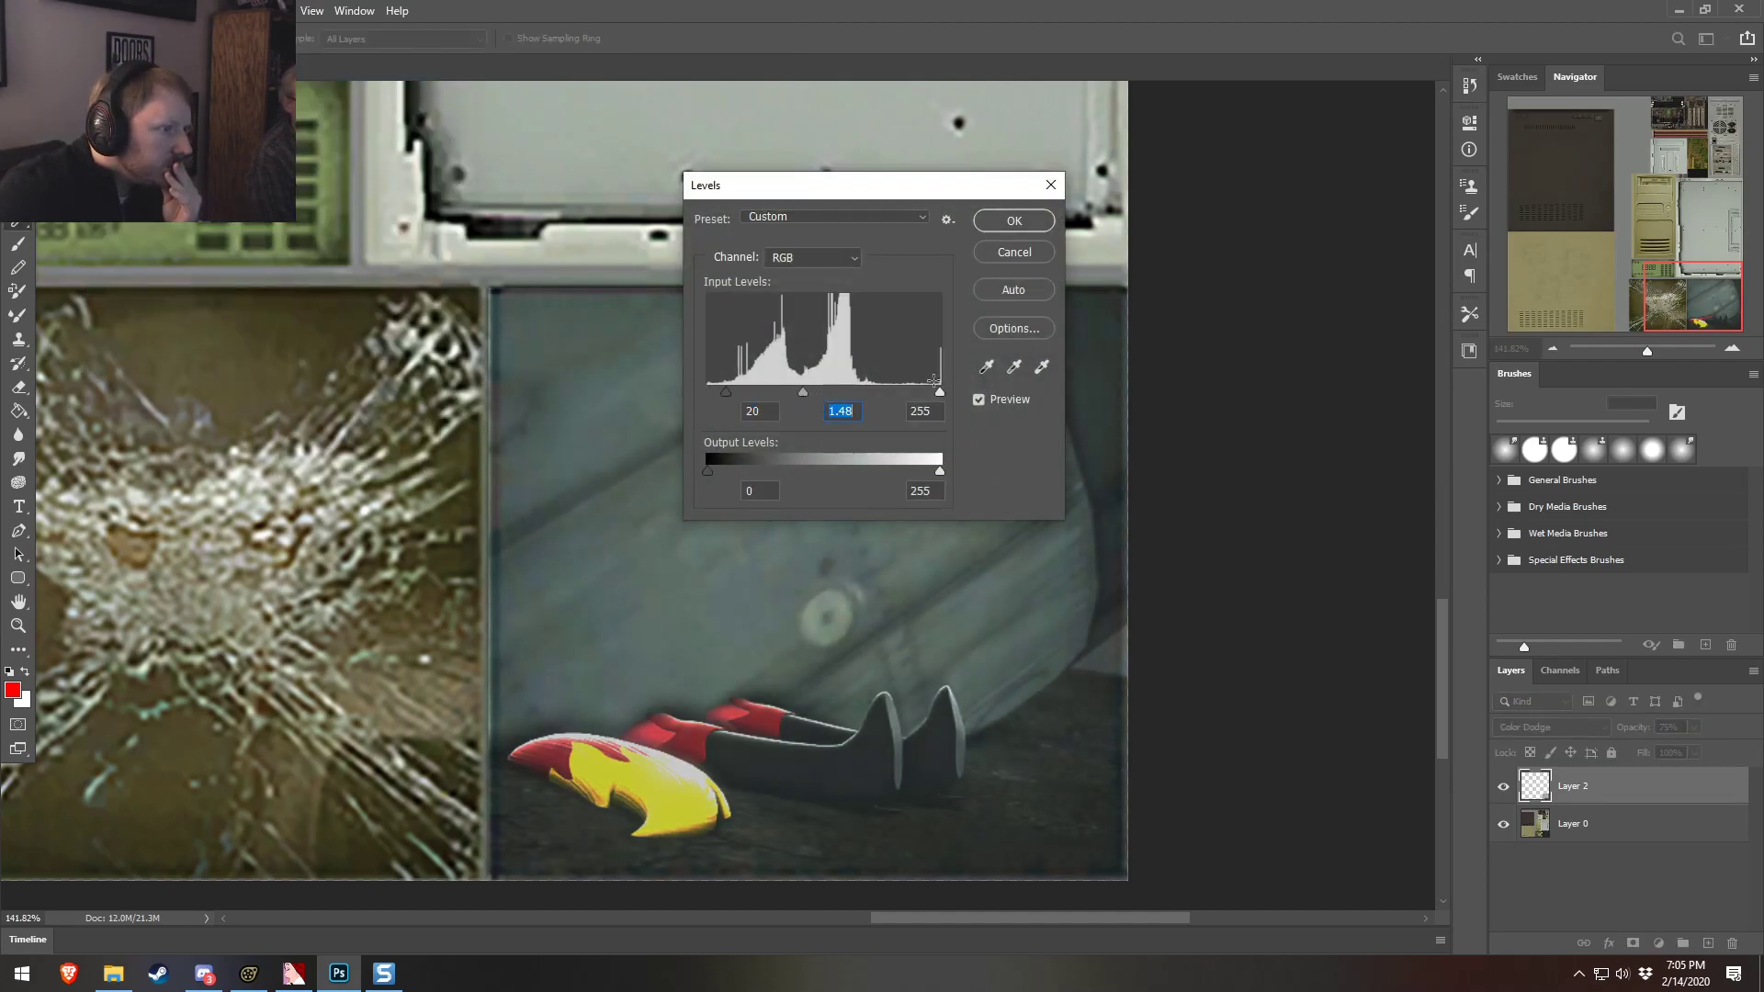
{"action": "left_click_drag", "start_coordinate": [939, 395], "coordinate": [928, 399]}
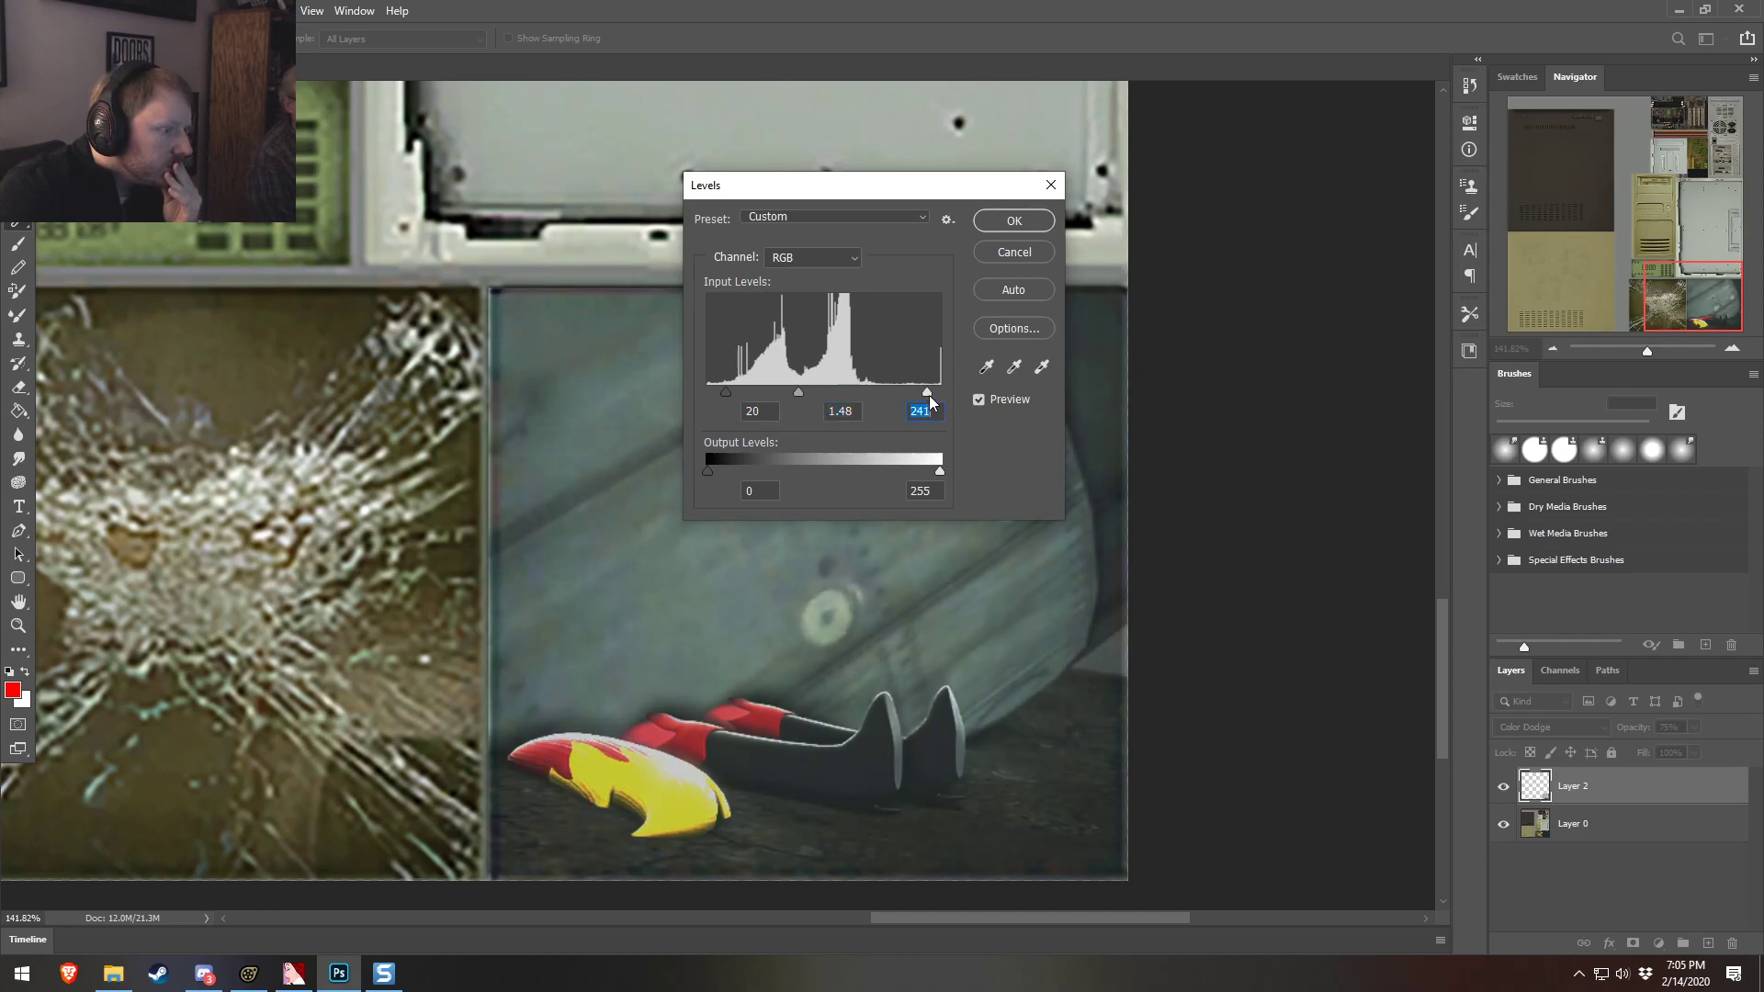
{"action": "left_click", "coordinate": [1027, 227]}
Reduce Layer 2's color intensity with a Vibrance of -70 and a Saturation of -13
{"action": "left_click", "coordinate": [101, 11]}
{"action": "mouse_move", "coordinate": [138, 57]}
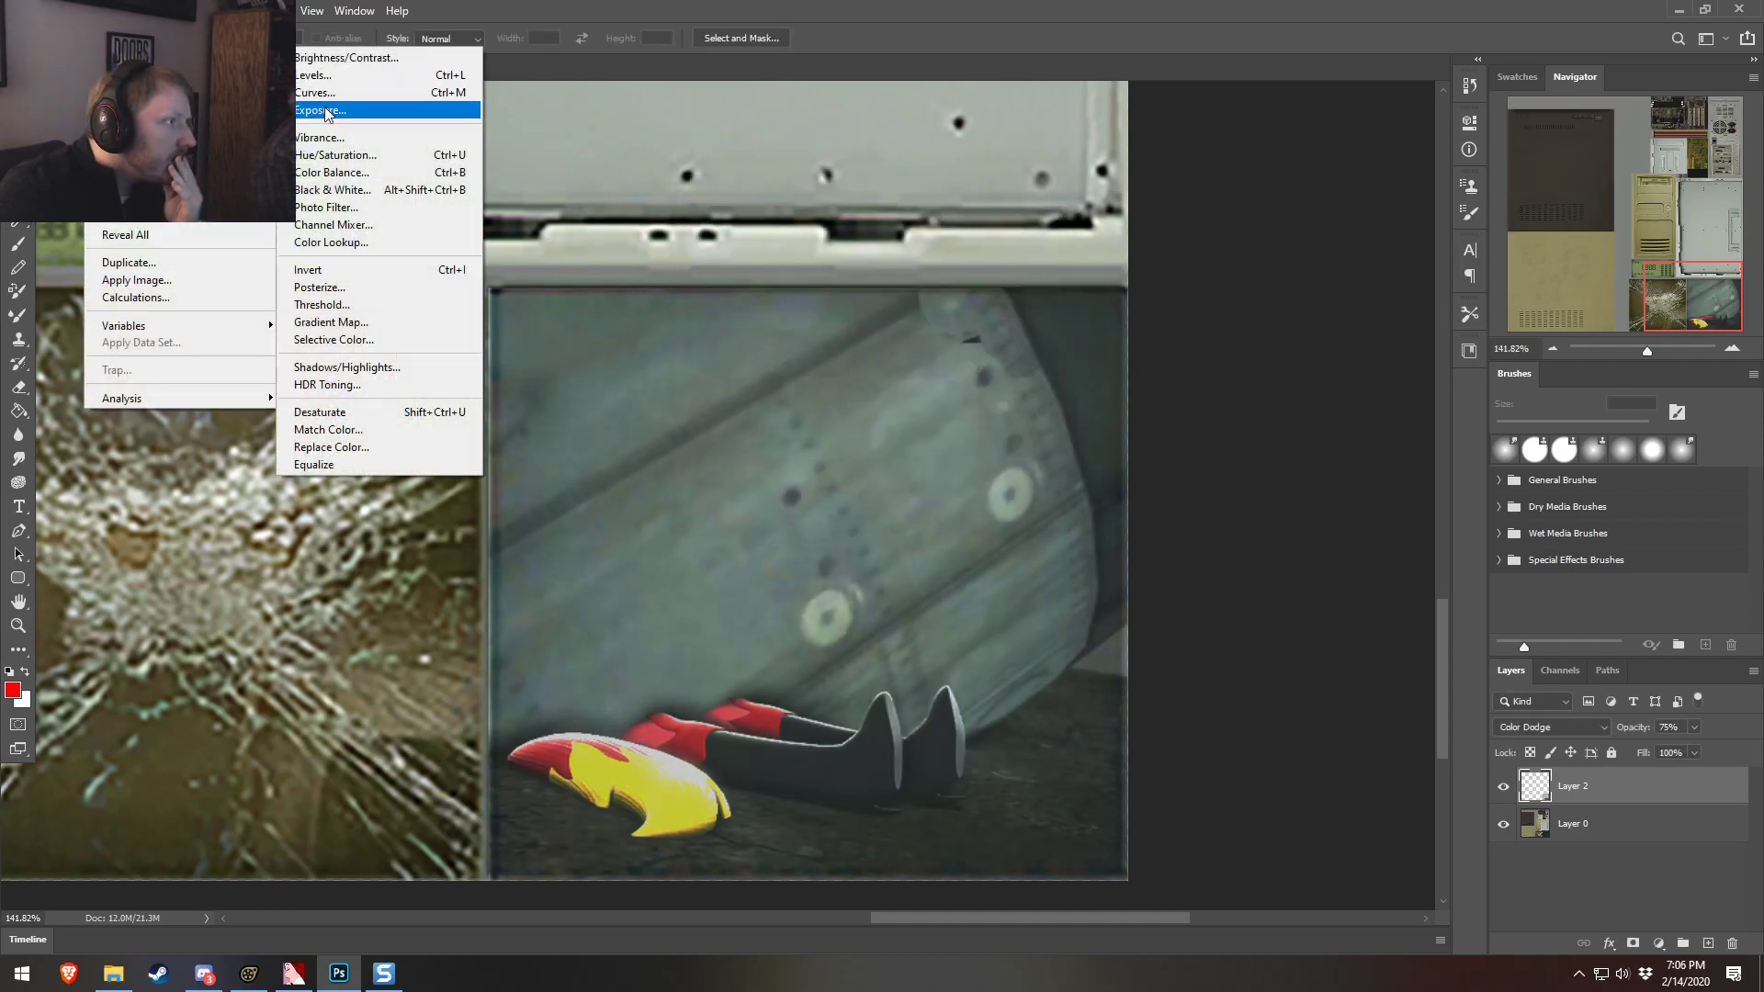
{"action": "left_click", "coordinate": [320, 138]}
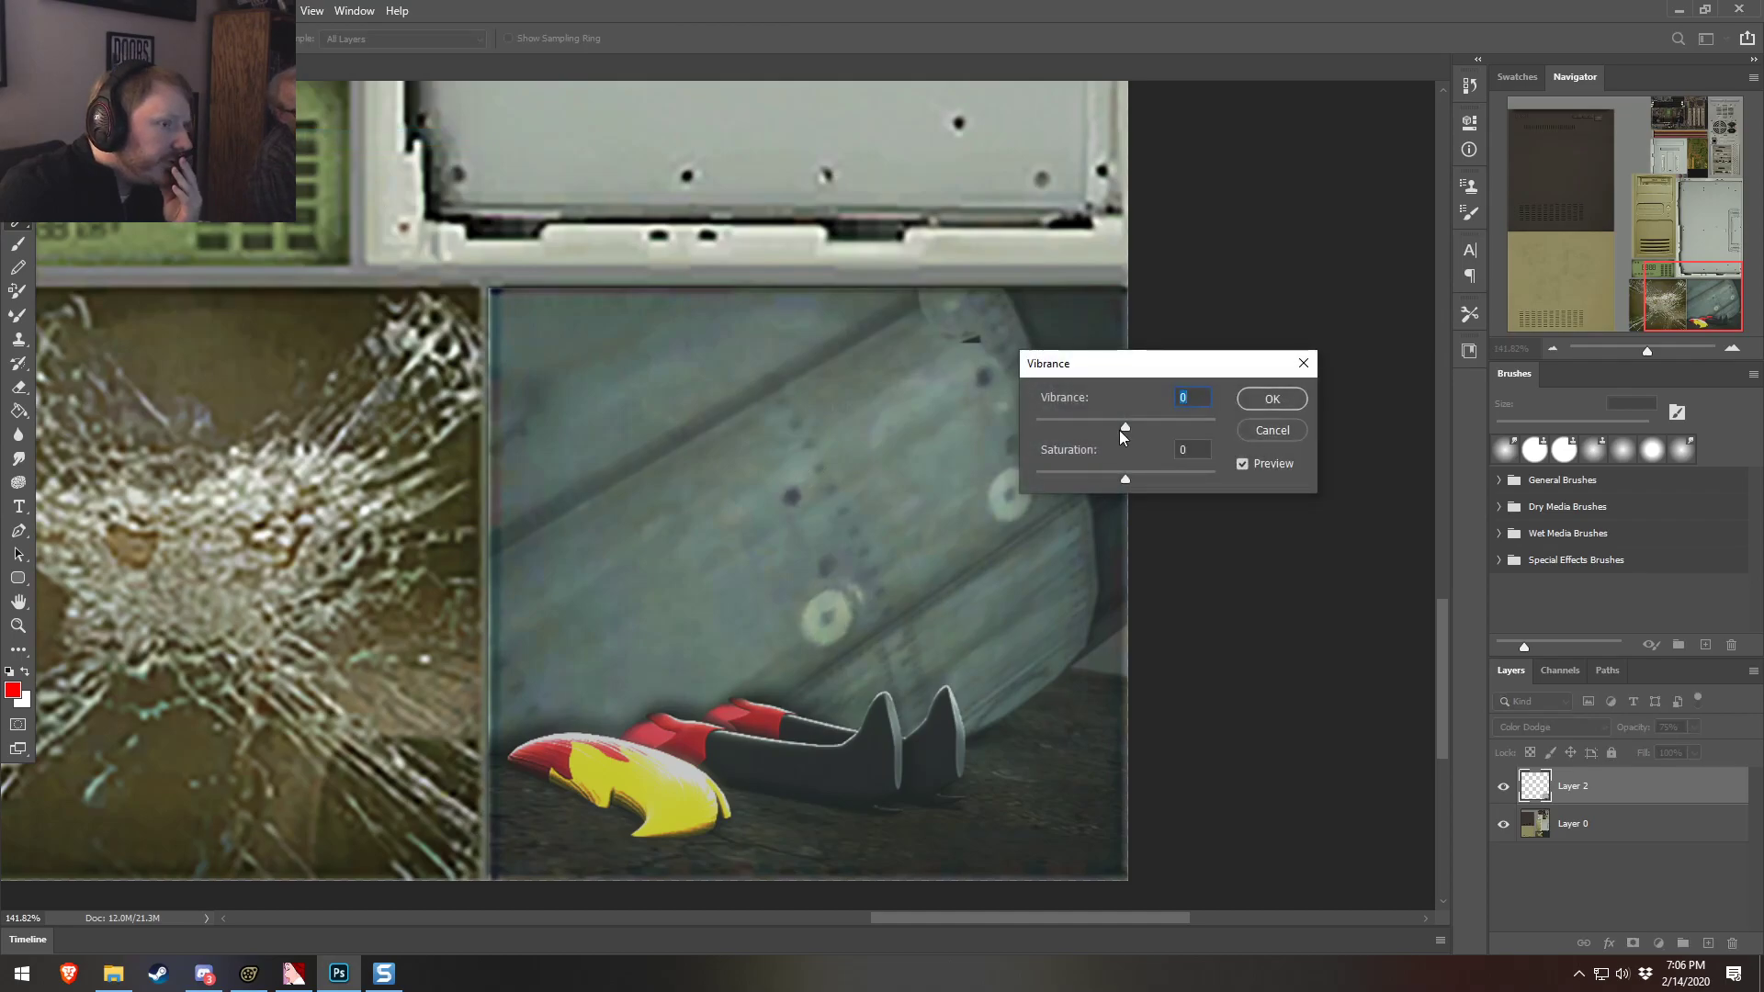
{"action": "left_click_drag", "start_coordinate": [1096, 430], "coordinate": [1062, 426]}
{"action": "left_click_drag", "start_coordinate": [1124, 479], "coordinate": [1113, 479]}
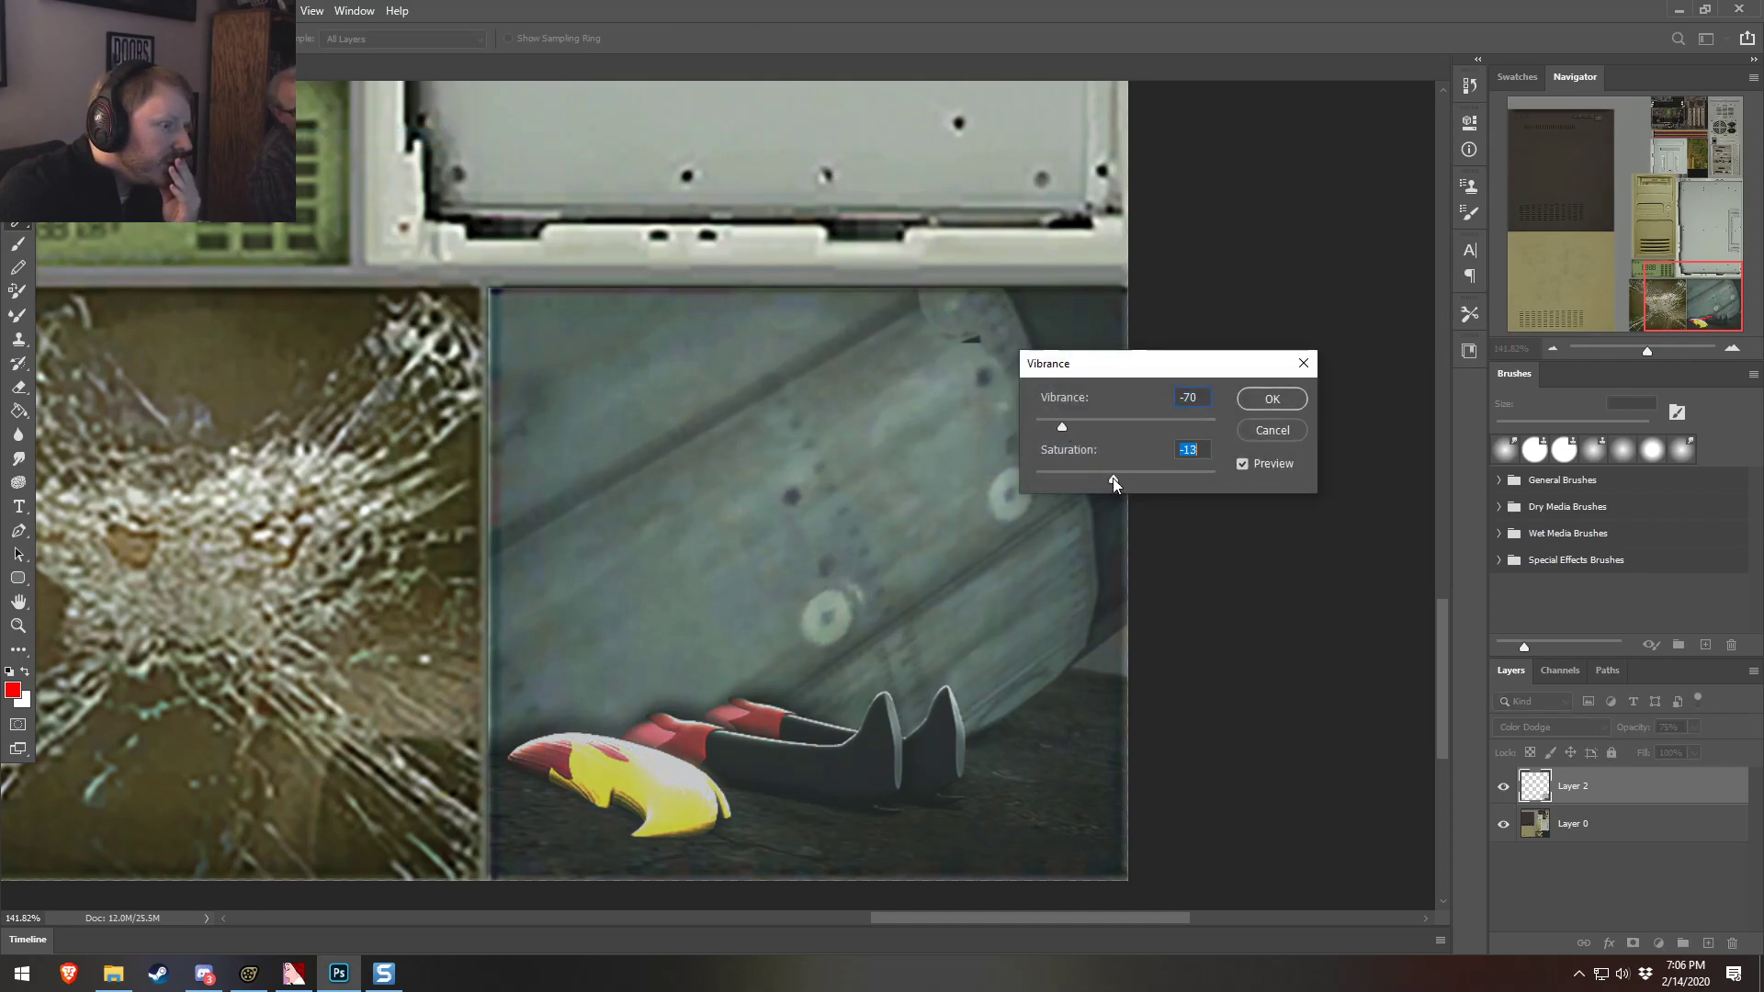
{"action": "left_click", "coordinate": [1270, 399]}
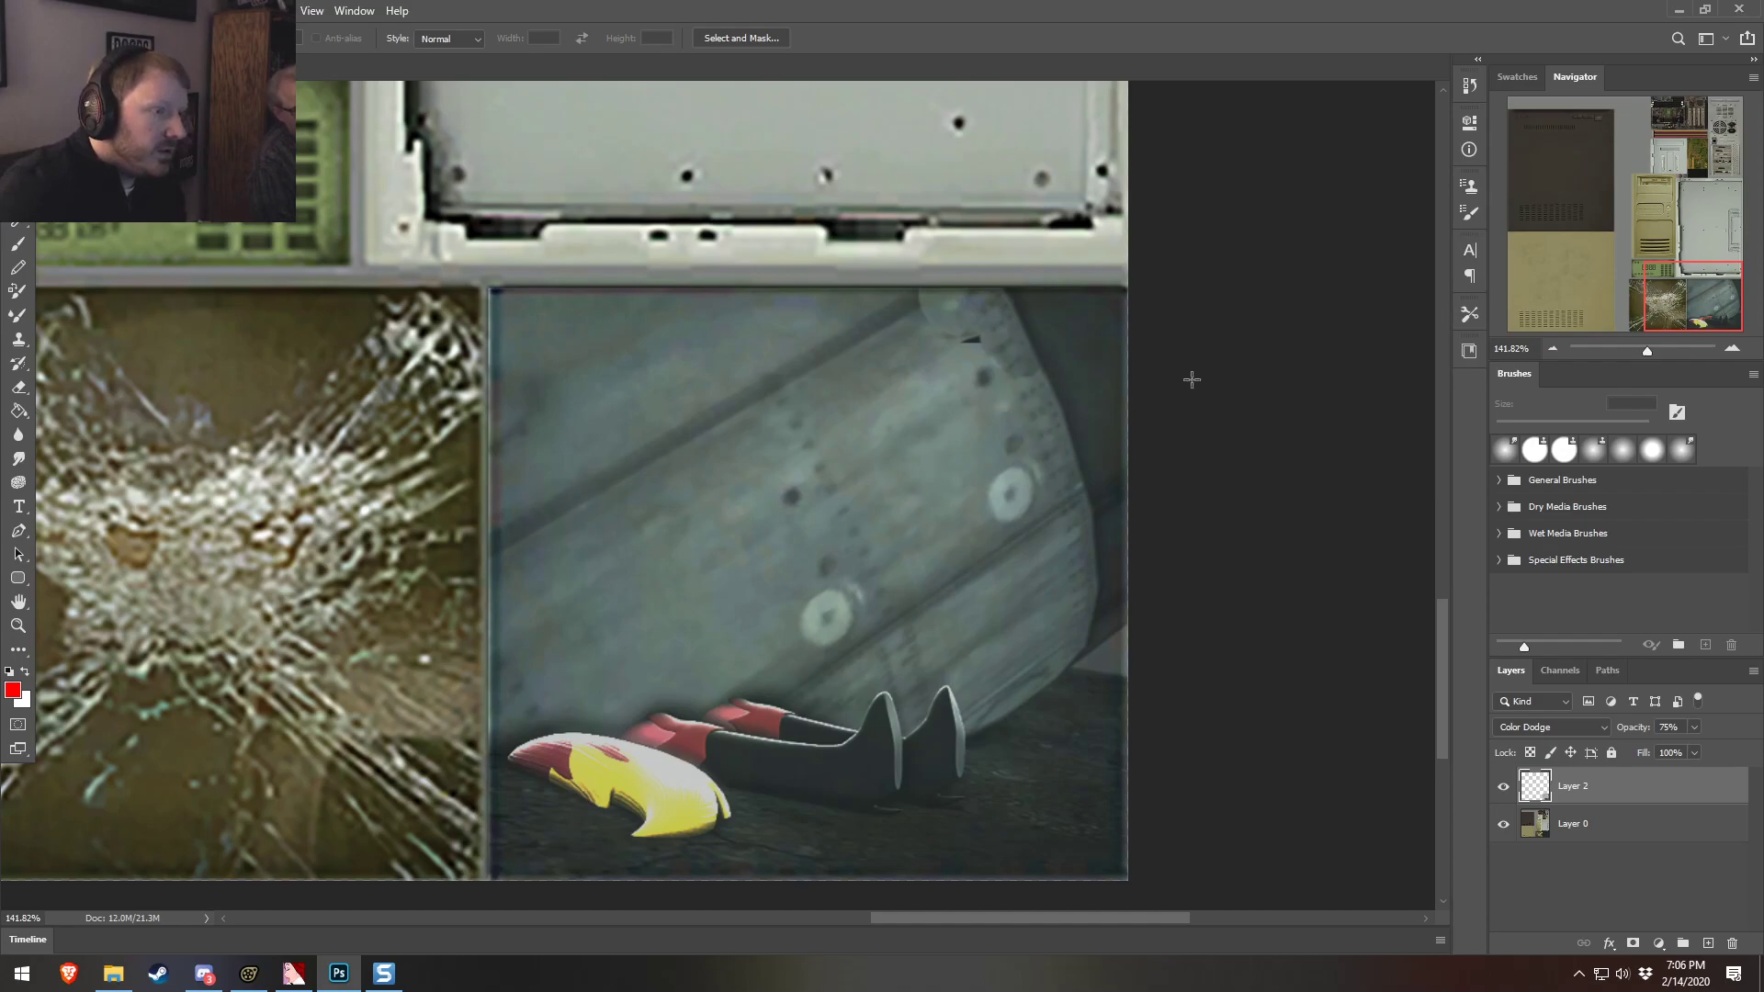
Try to clone over the small dark mark near the screen image's upper edge on Layer 2 and undo the stroke
{"action": "left_click", "coordinate": [1593, 821]}
{"action": "left_click", "coordinate": [1600, 796]}
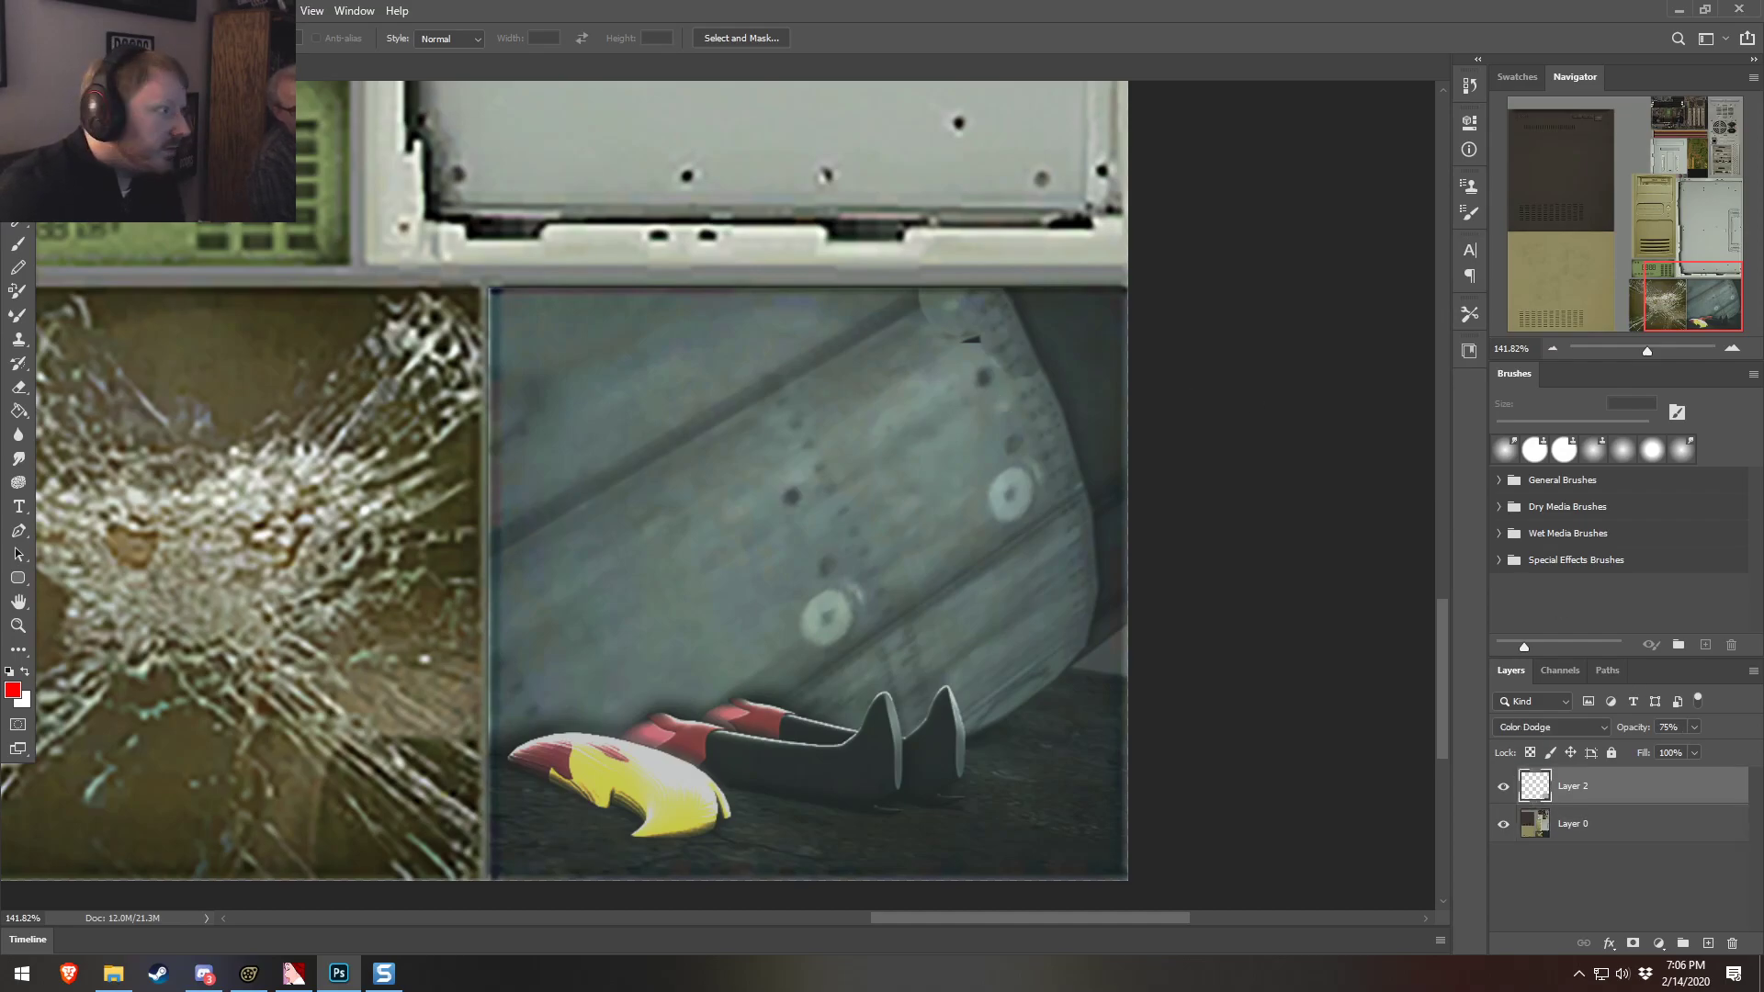
{"action": "left_click", "coordinate": [20, 413]}
{"action": "left_click", "coordinate": [18, 339]}
{"action": "left_click", "coordinate": [922, 358], "text": "alt"}
{"action": "left_click", "coordinate": [970, 336]}
{"action": "key", "text": "ctrl+z"}
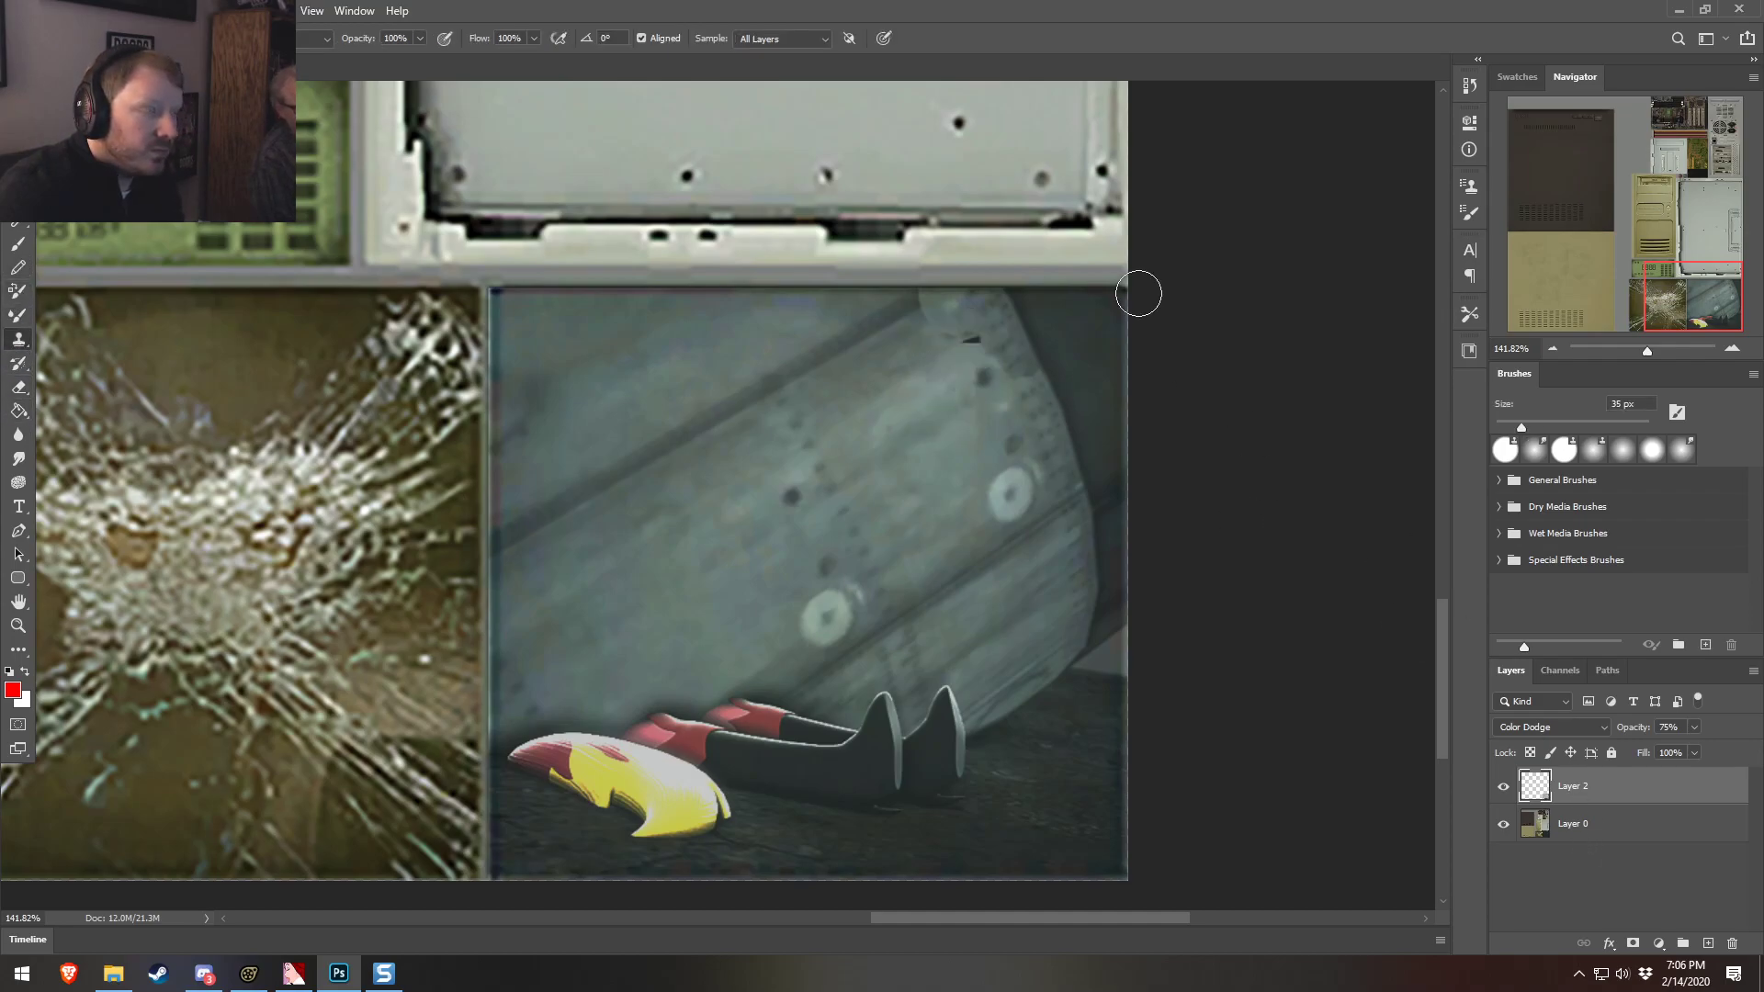
Remove the small dark mark on Layer 2 by cloning from Current Layer, and smudge the spot at 17% strength
{"action": "left_click", "coordinate": [781, 38]}
{"action": "left_click", "coordinate": [772, 55]}
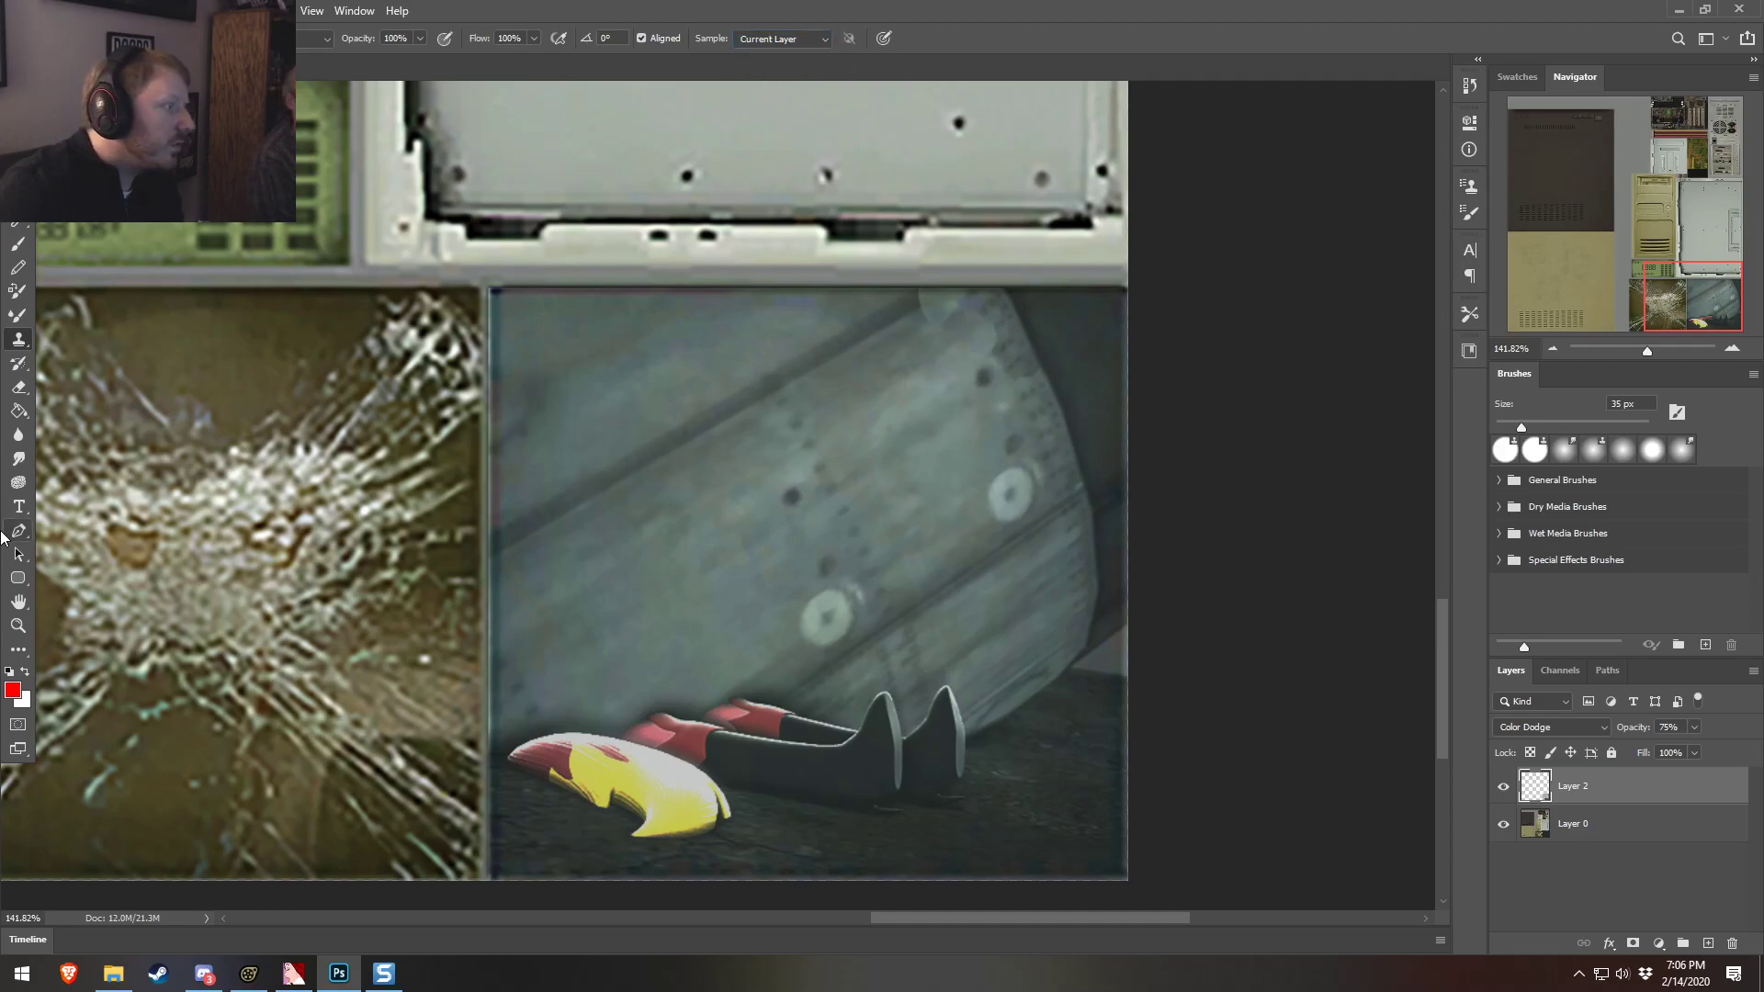
{"action": "left_click", "coordinate": [18, 459]}
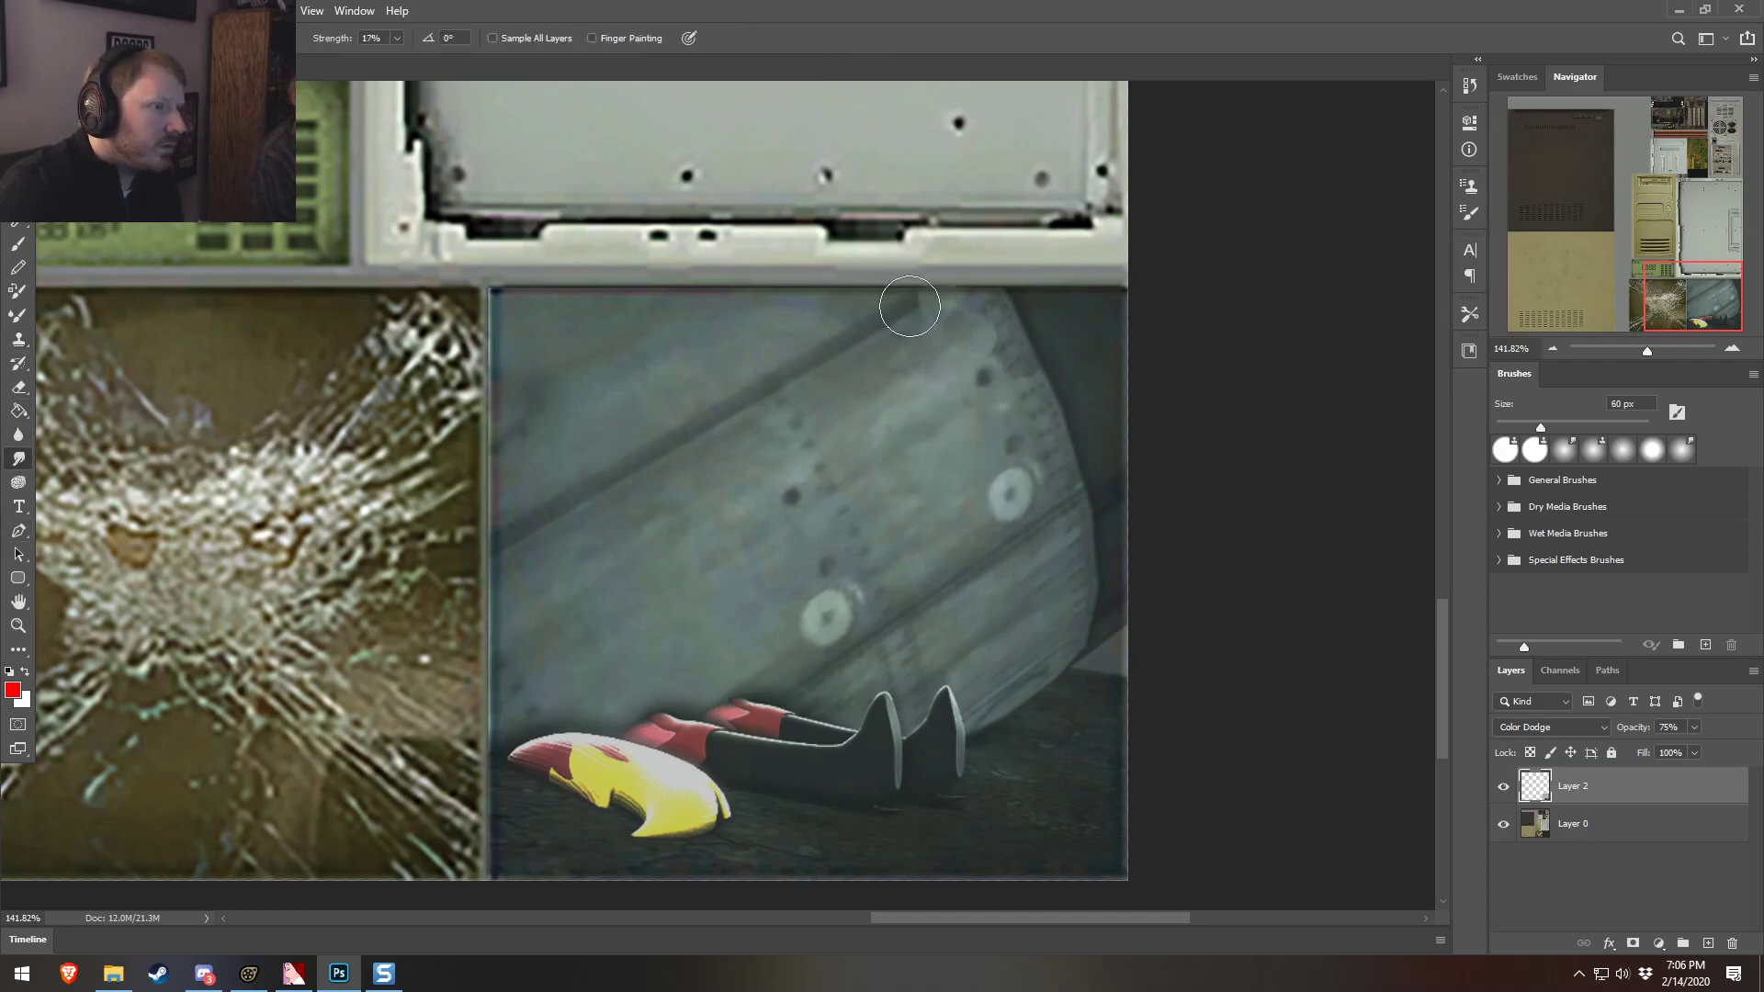
{"action": "left_click_drag", "start_coordinate": [971, 324], "coordinate": [976, 331]}
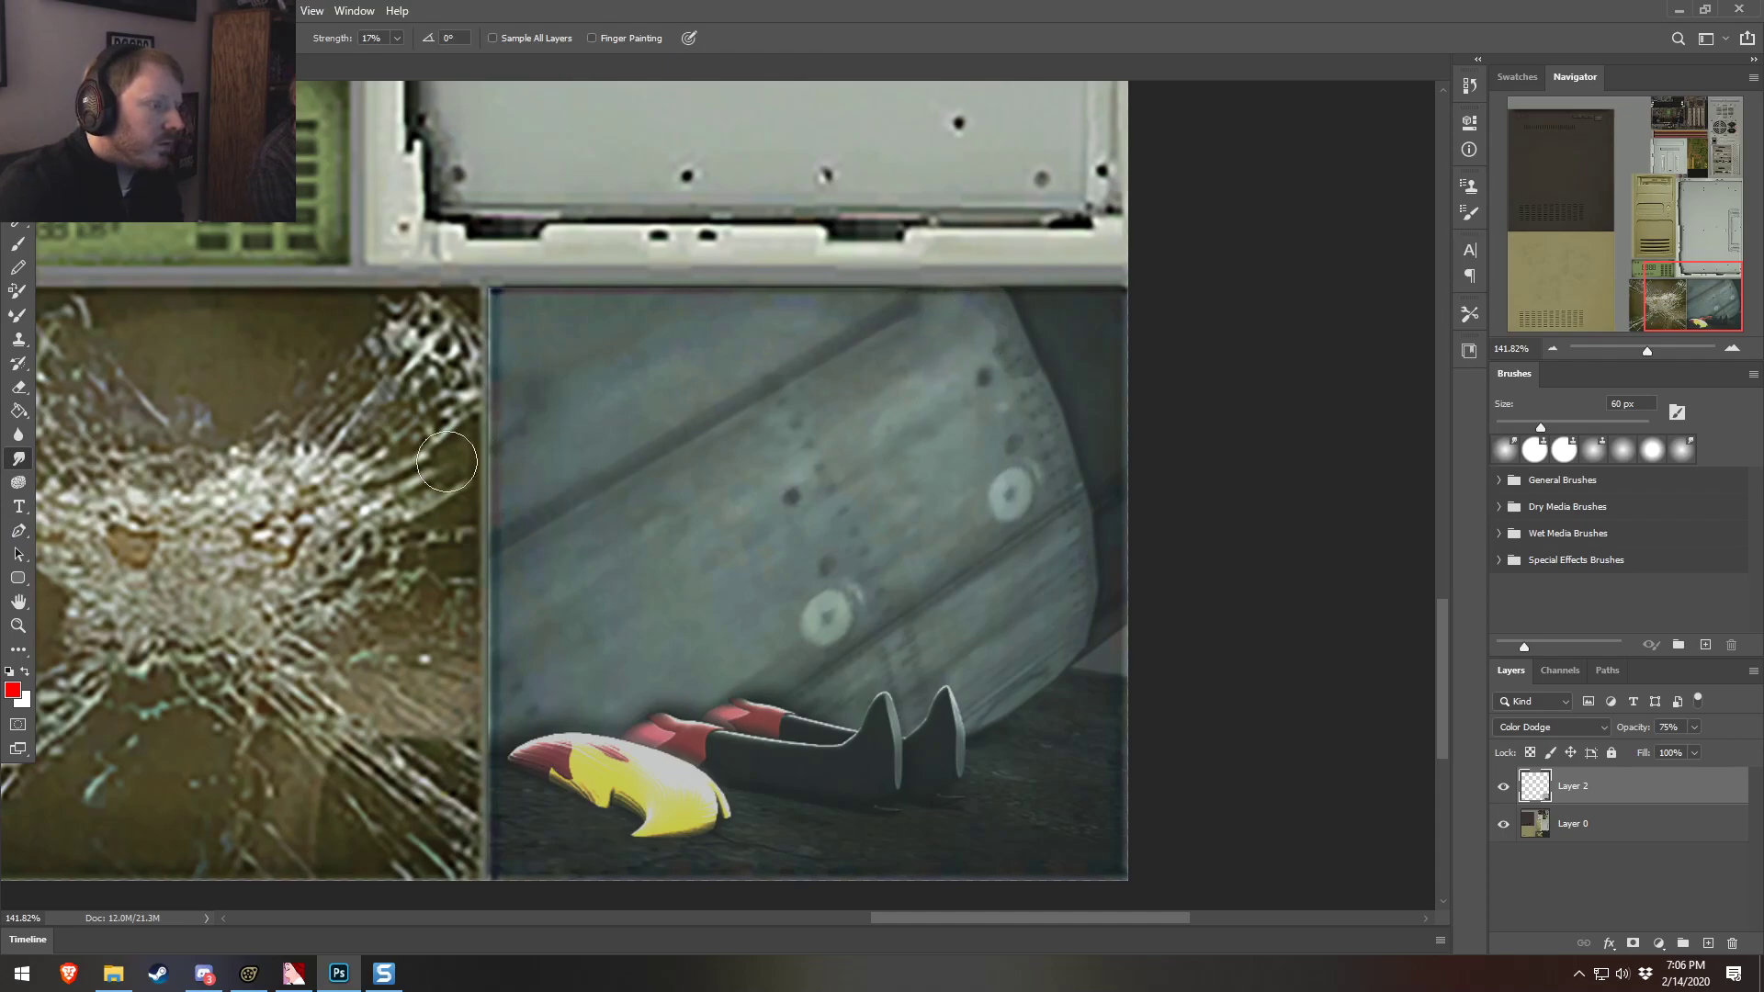
Save a Targa copy of the texture as lab_objects02_crush.tga in props_lab, accepting 32 bits/pixel
{"action": "left_click", "coordinate": [38, 11]}
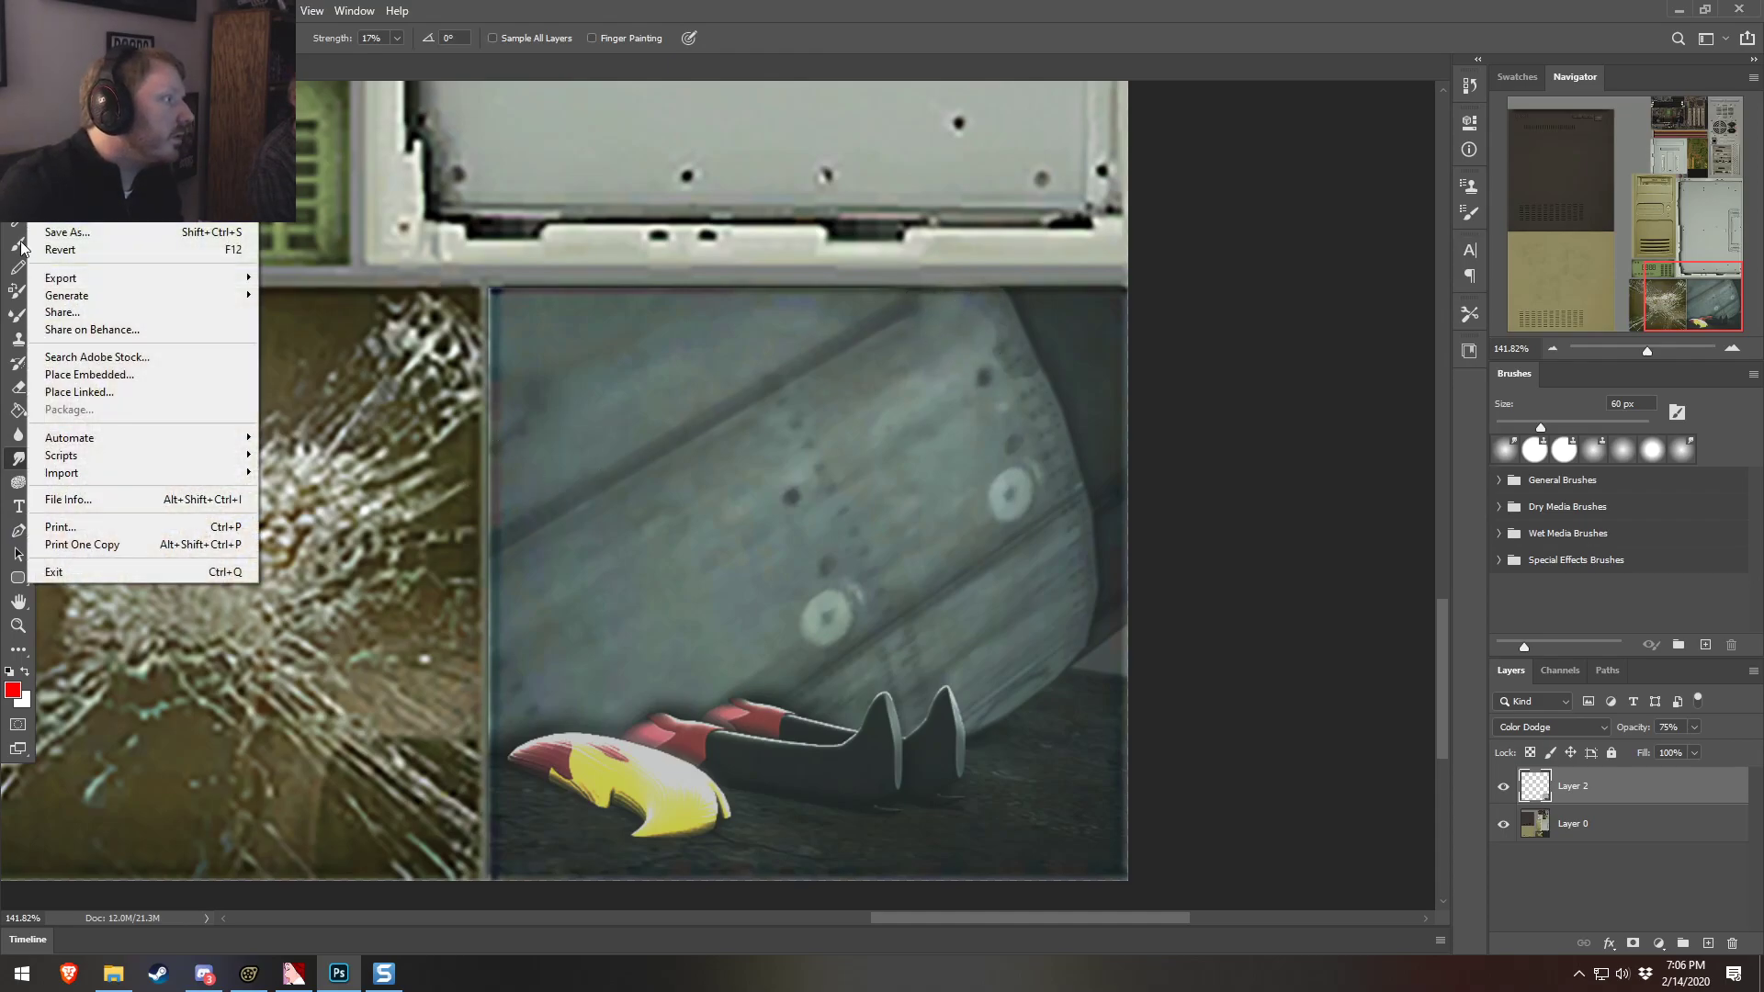
{"action": "left_click", "coordinate": [67, 231]}
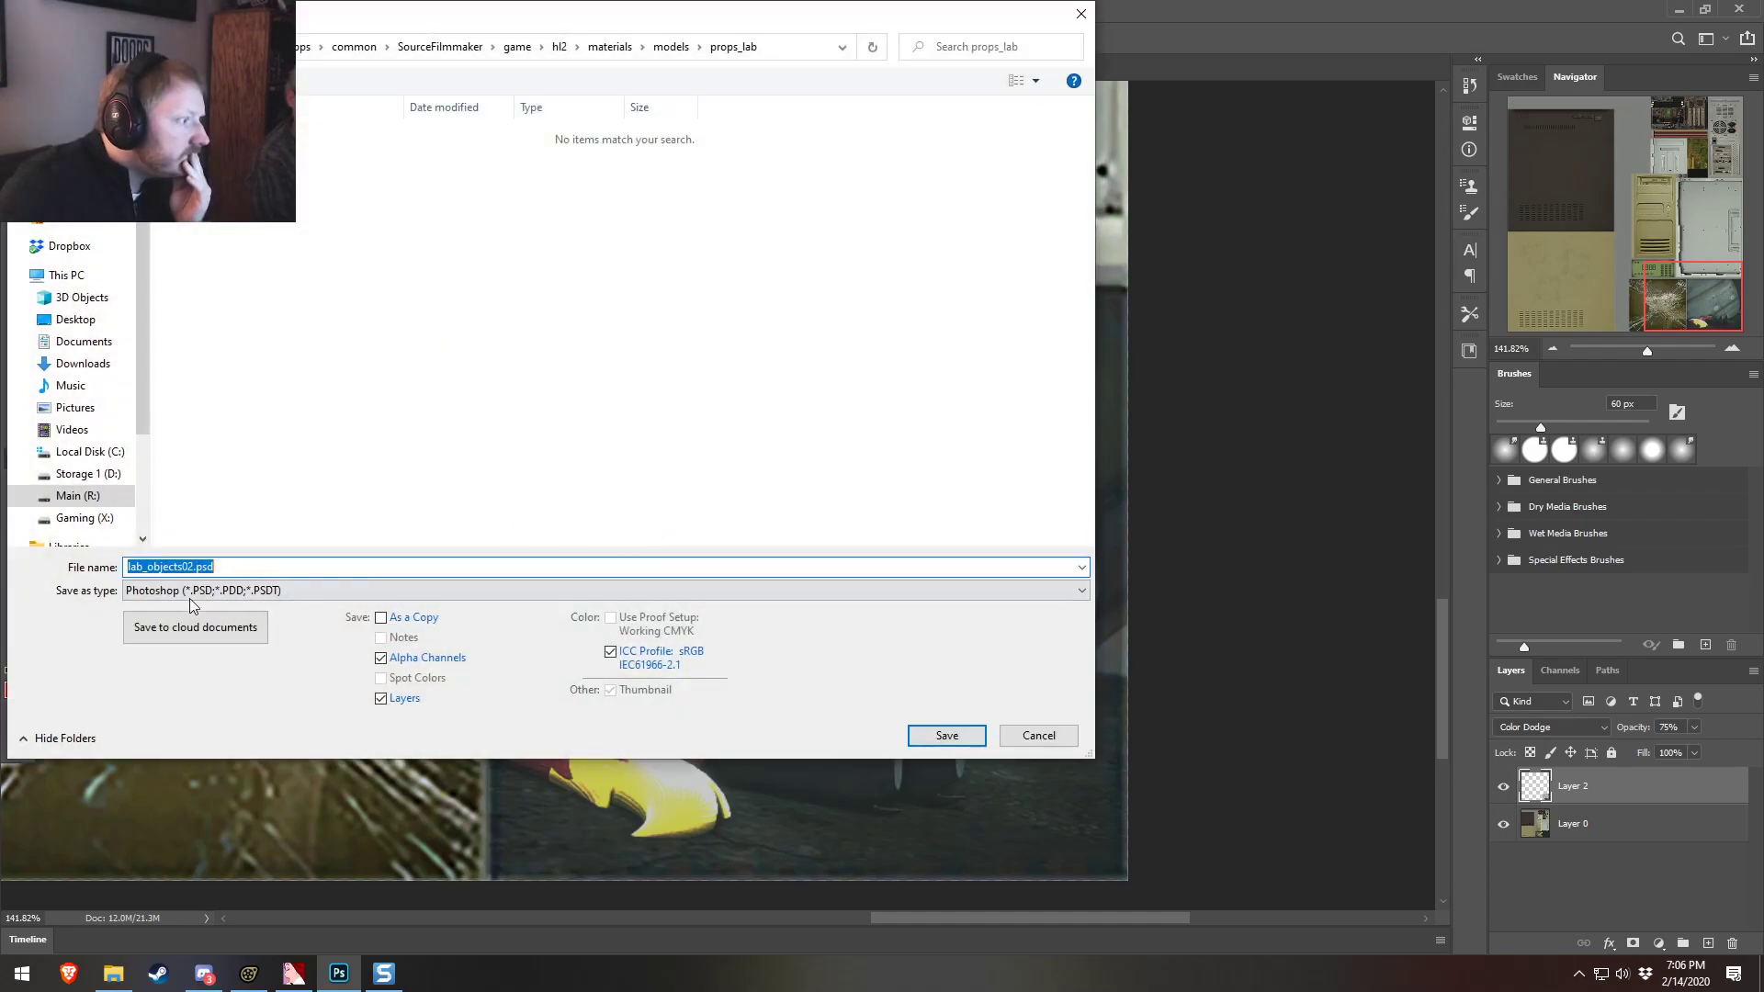
{"action": "left_click", "coordinate": [191, 591]}
{"action": "left_click", "coordinate": [191, 885]}
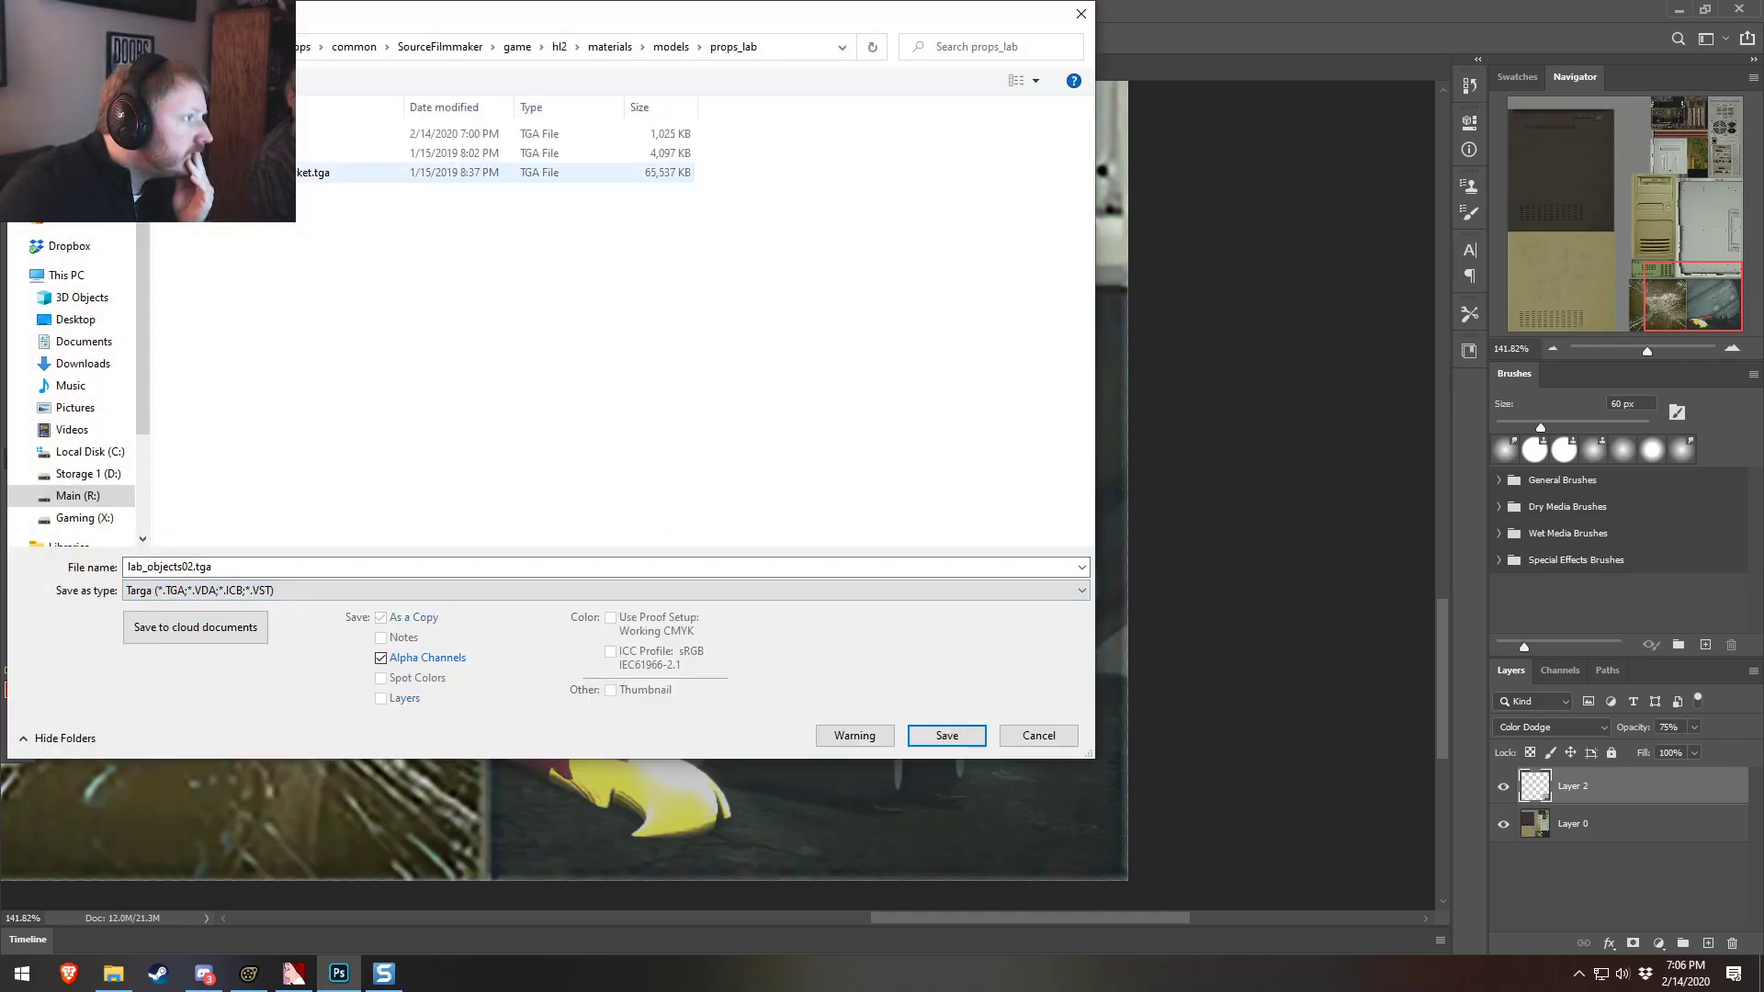
{"action": "left_click", "coordinate": [229, 134]}
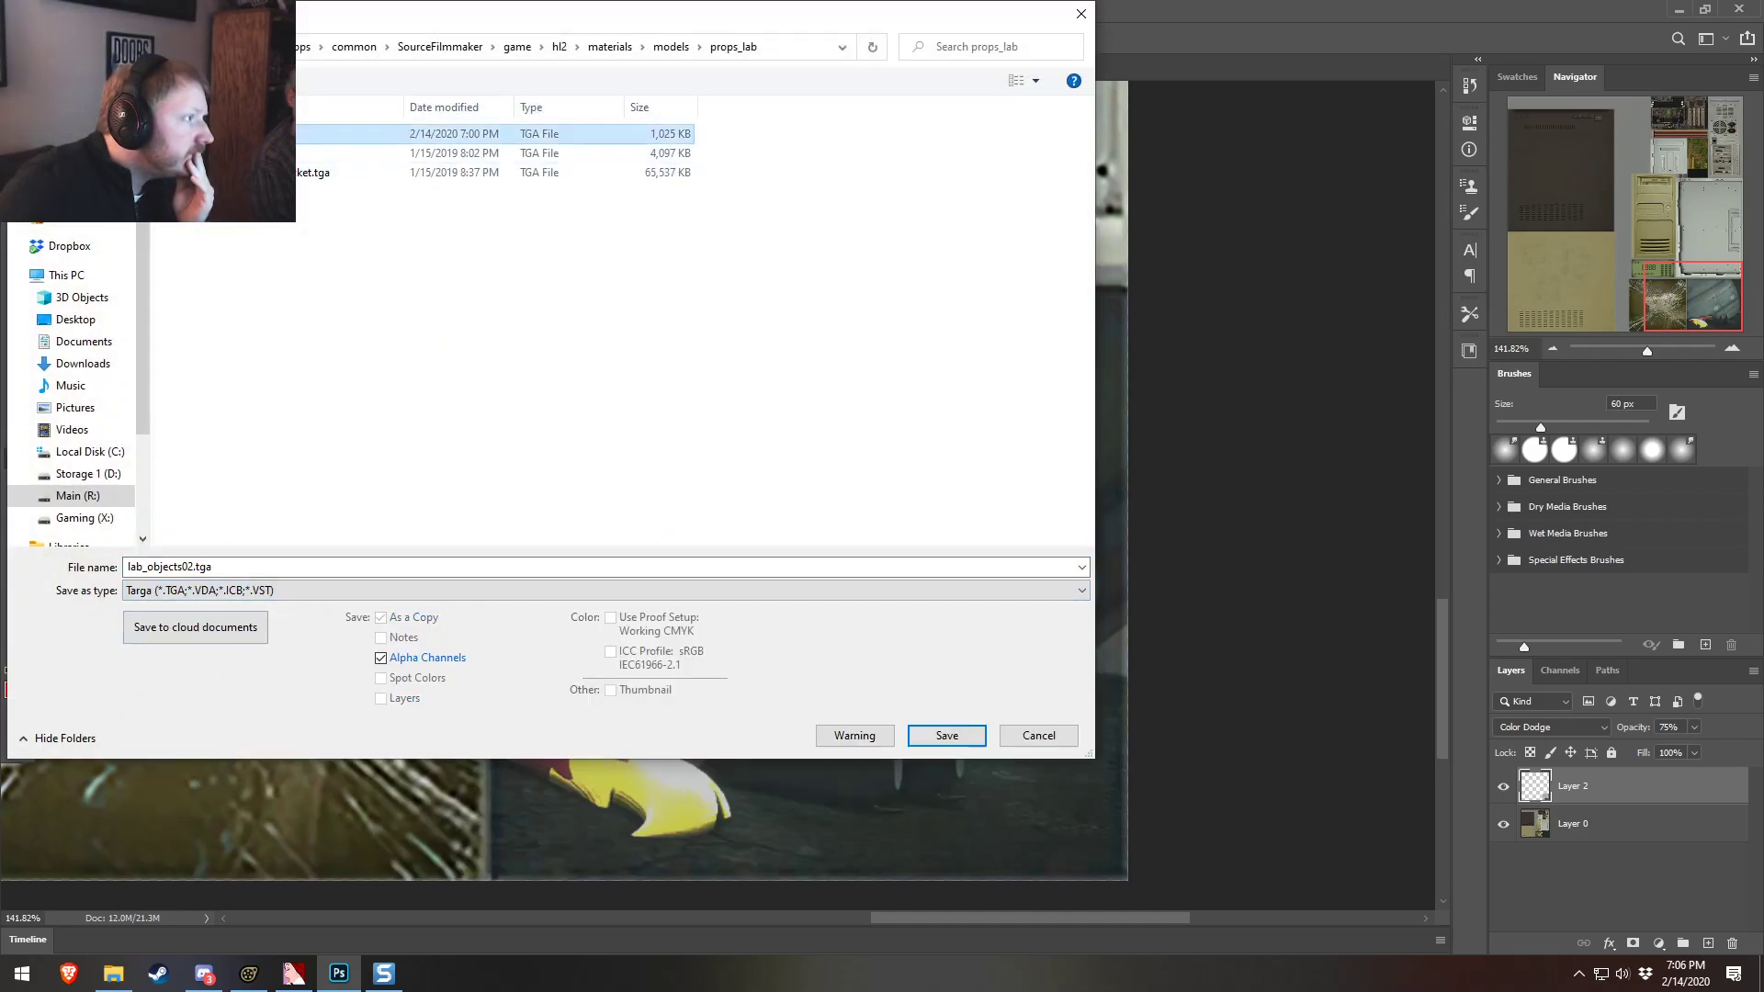
{"action": "left_click_drag", "start_coordinate": [187, 567], "coordinate": [193, 568]}
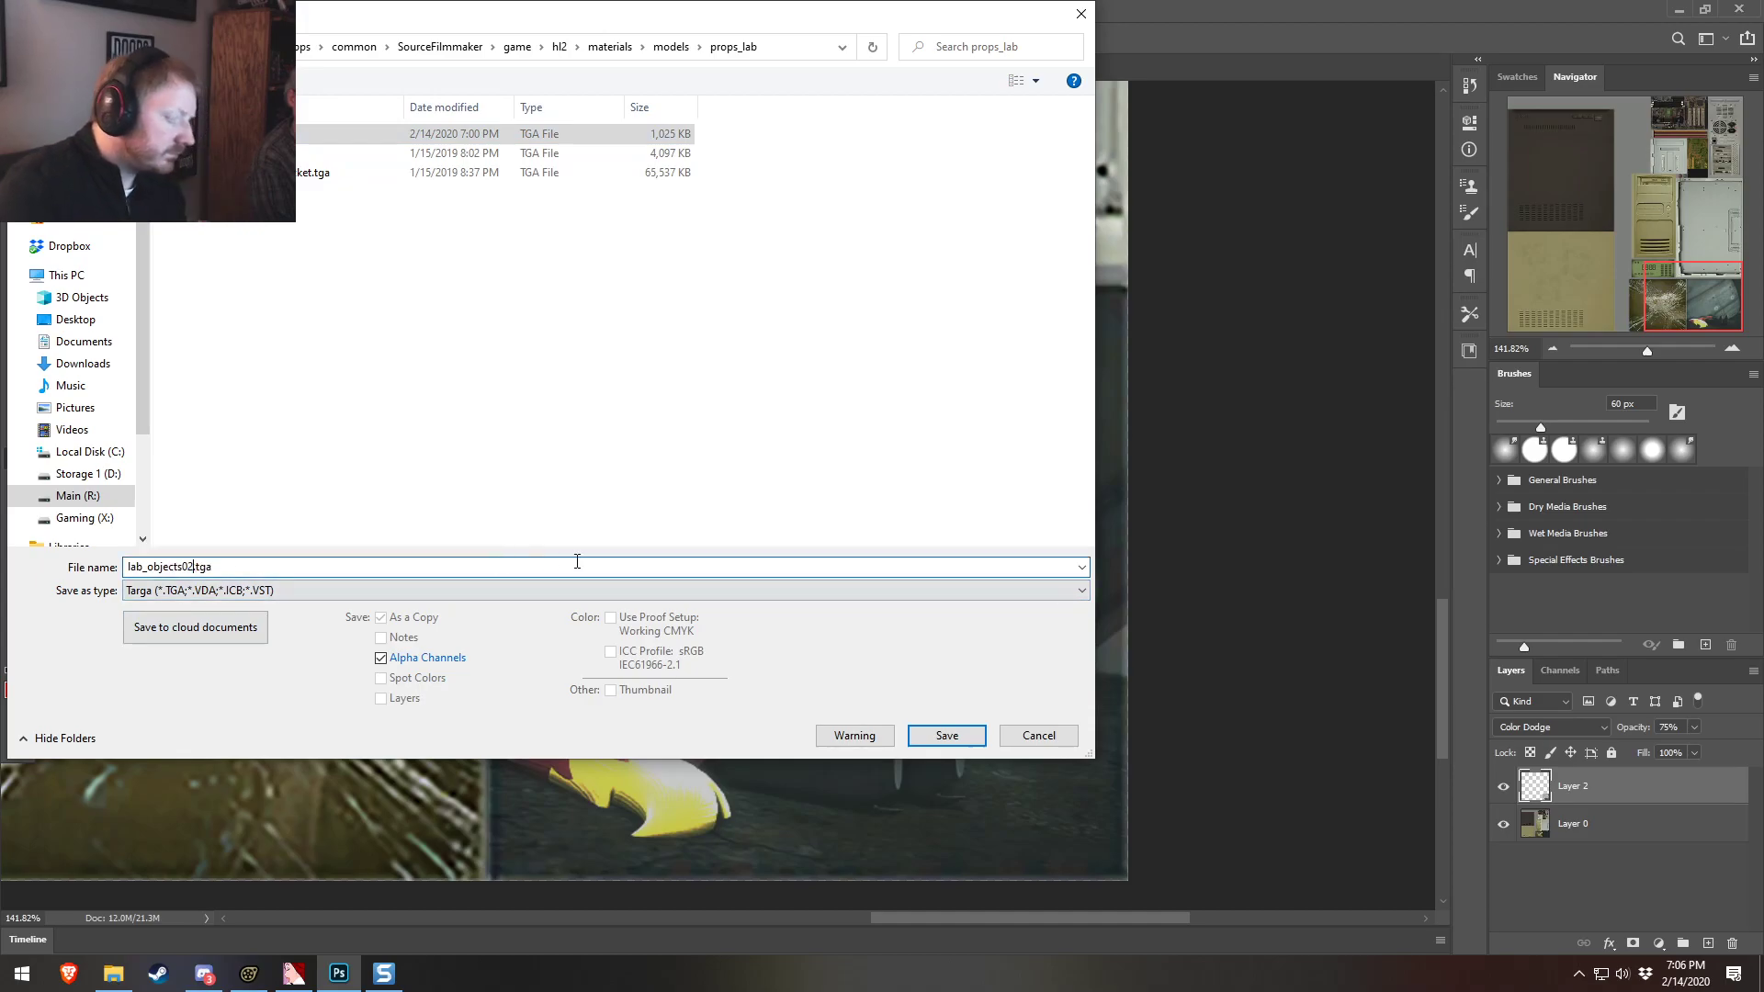
{"action": "type", "text": "_crush"}
{"action": "key", "text": "Return"}
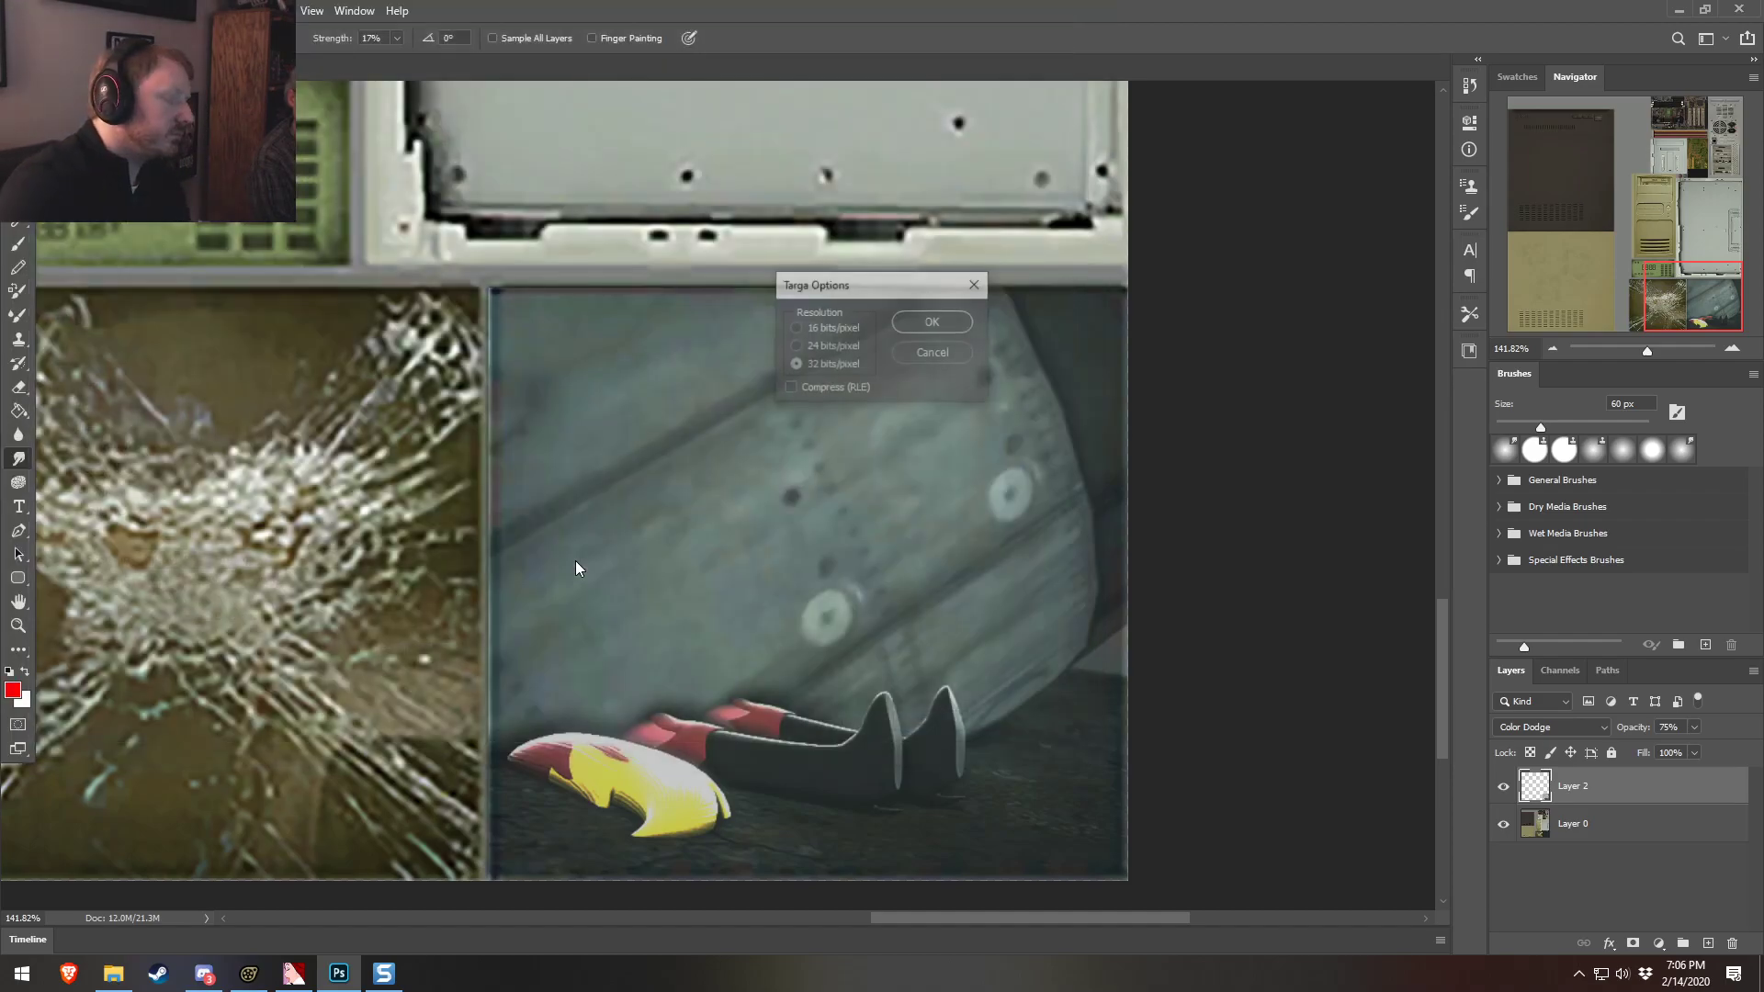
{"action": "left_click", "coordinate": [928, 320]}
Switch to VTFEdit and import lab_objects02_crush.tga with the existing VTF options
{"action": "left_click", "coordinate": [294, 973]}
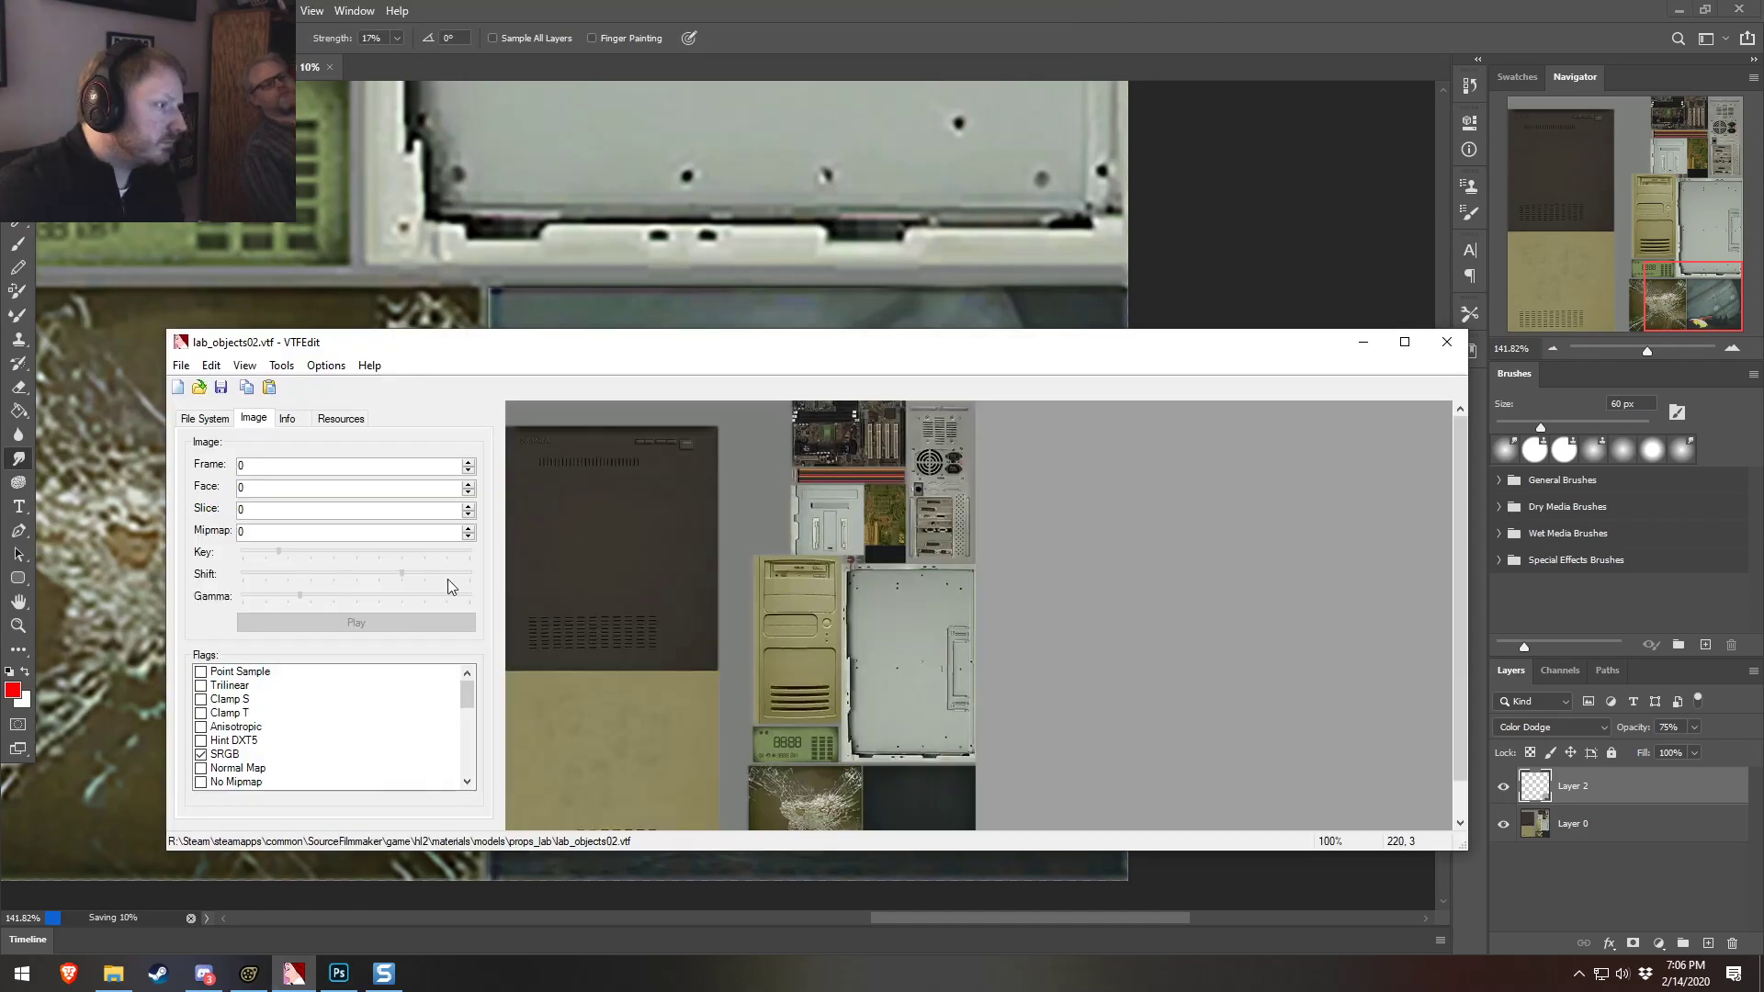
{"action": "left_click", "coordinate": [181, 364]}
{"action": "left_click", "coordinate": [220, 478]}
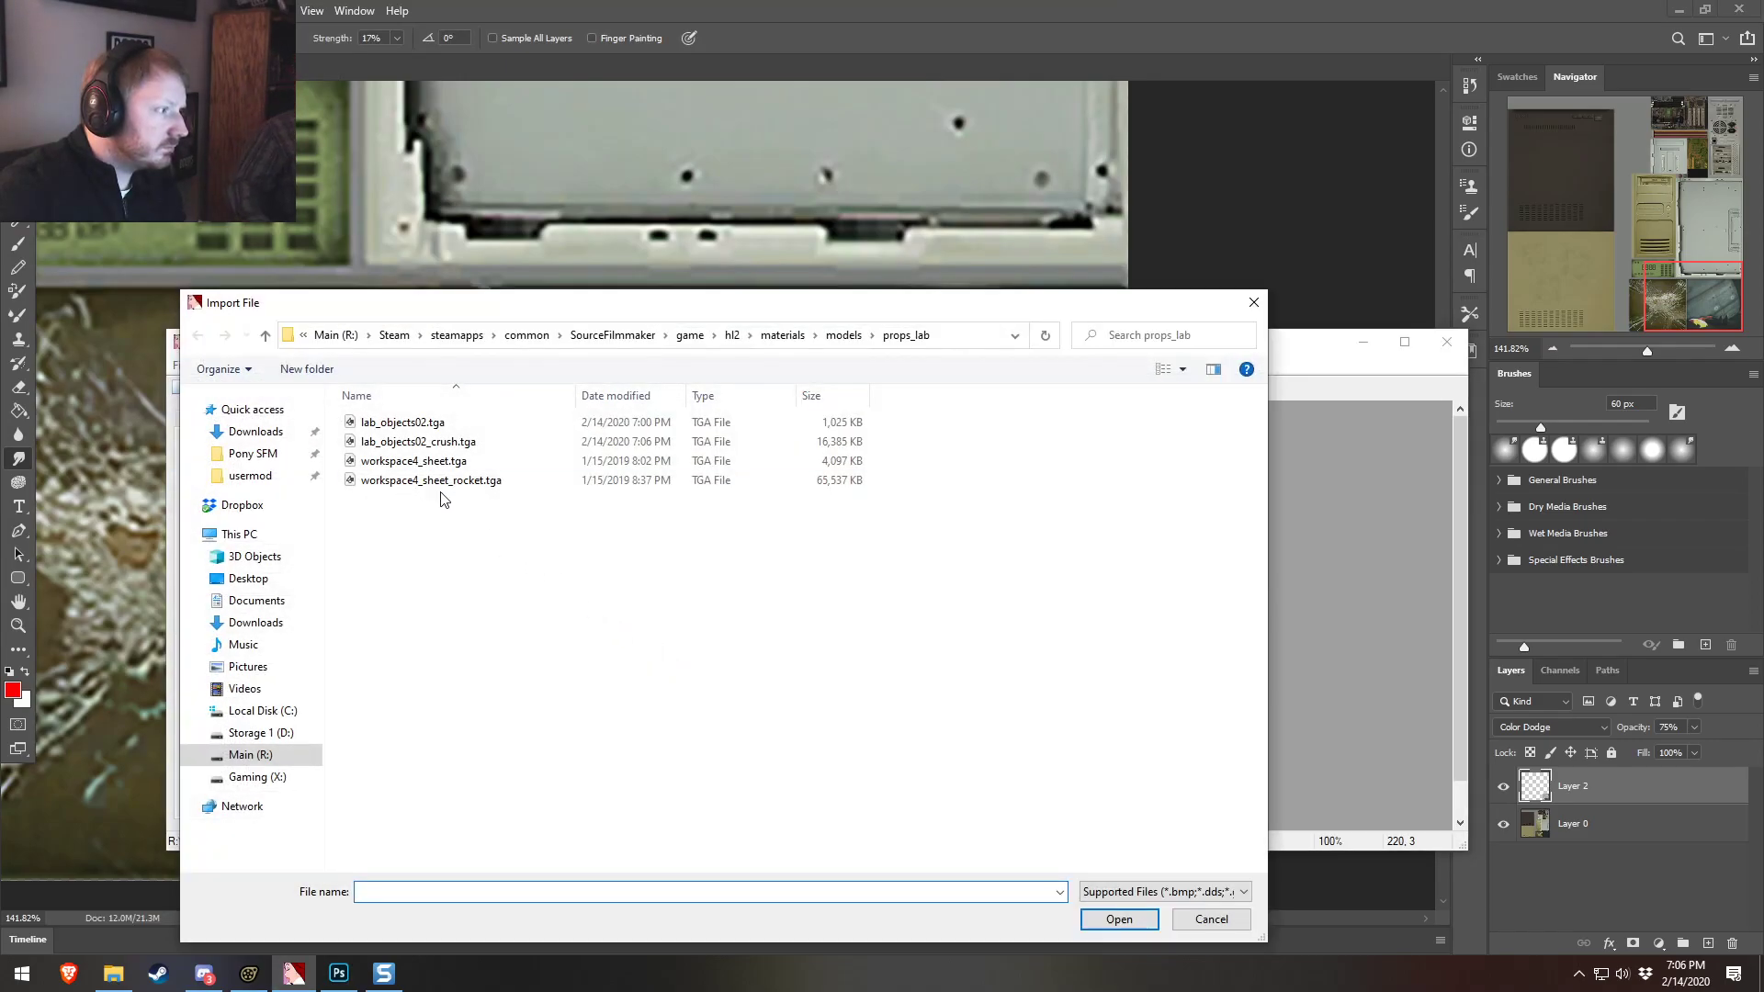
{"action": "double_click", "coordinate": [413, 442]}
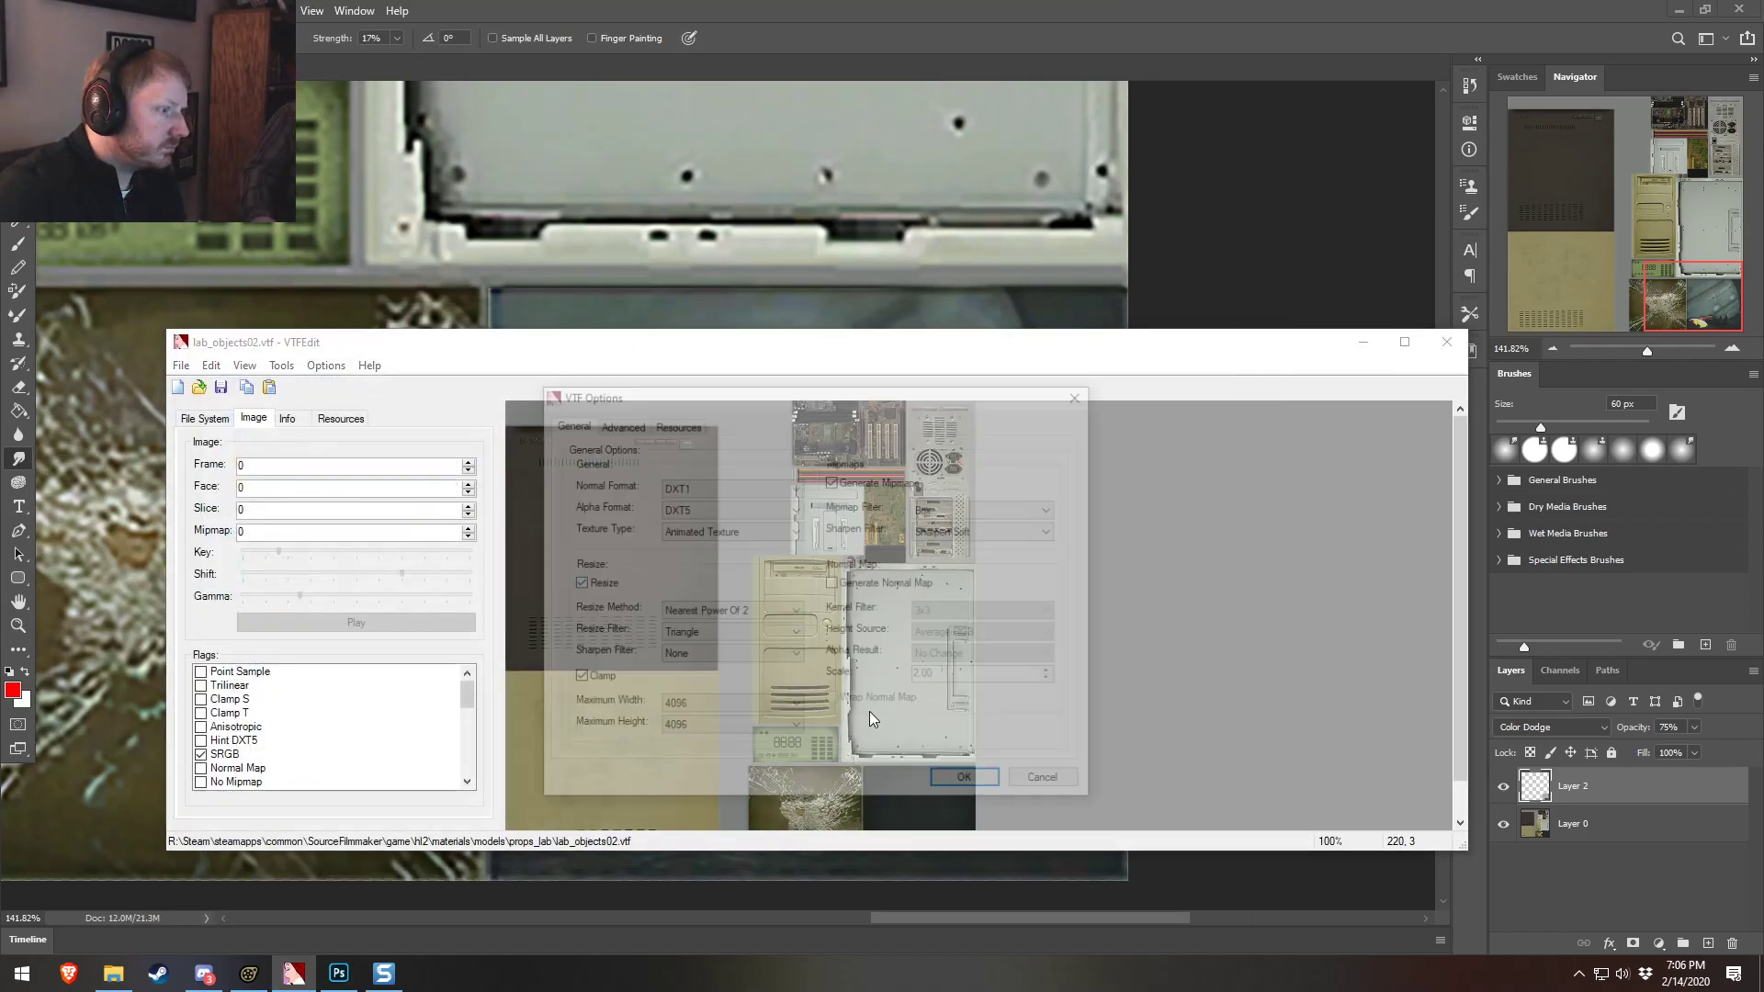
{"action": "left_click", "coordinate": [963, 776]}
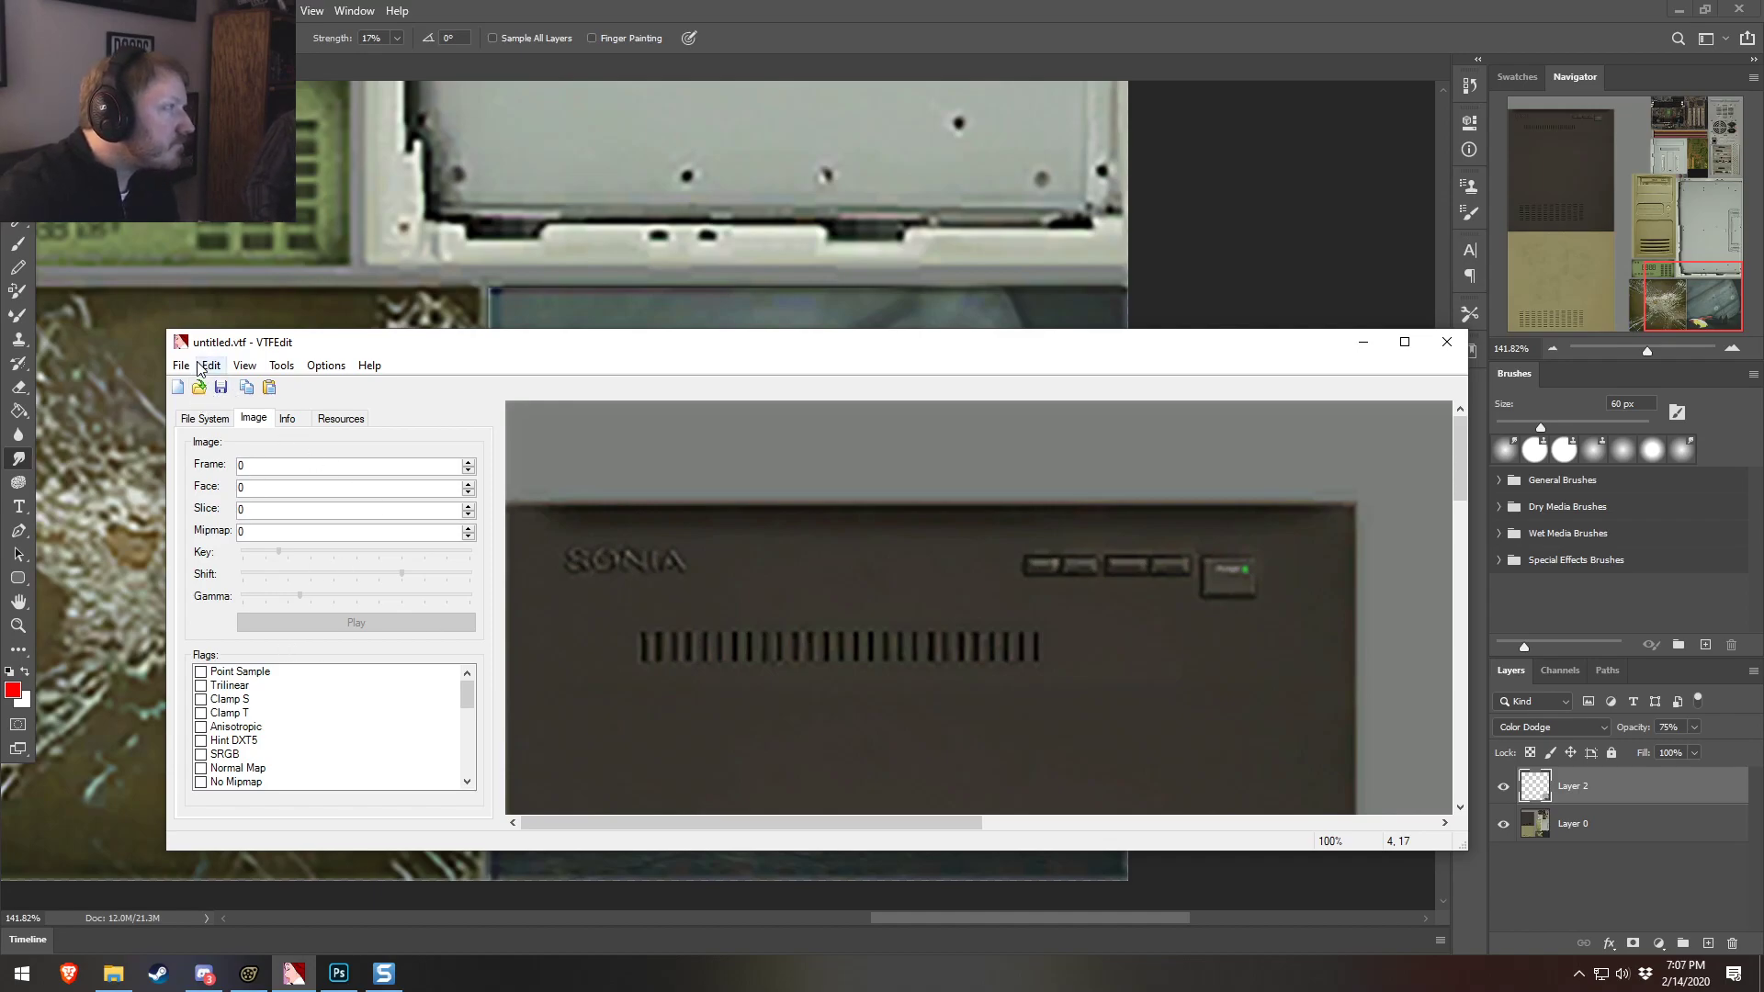
Enable the No Mipmap and No Level Of Detail flags for the imported texture
{"action": "scroll", "coordinate": [315, 733], "scroll_direction": "down", "scroll_amount": 2}
{"action": "left_click", "coordinate": [203, 700]}
{"action": "left_click", "coordinate": [203, 714]}
Save the texture as lab_objects02_crush.vtf in the props_lab folder, basing the name on lab_objects02.vtf
{"action": "left_click", "coordinate": [181, 365]}
{"action": "left_click", "coordinate": [228, 444]}
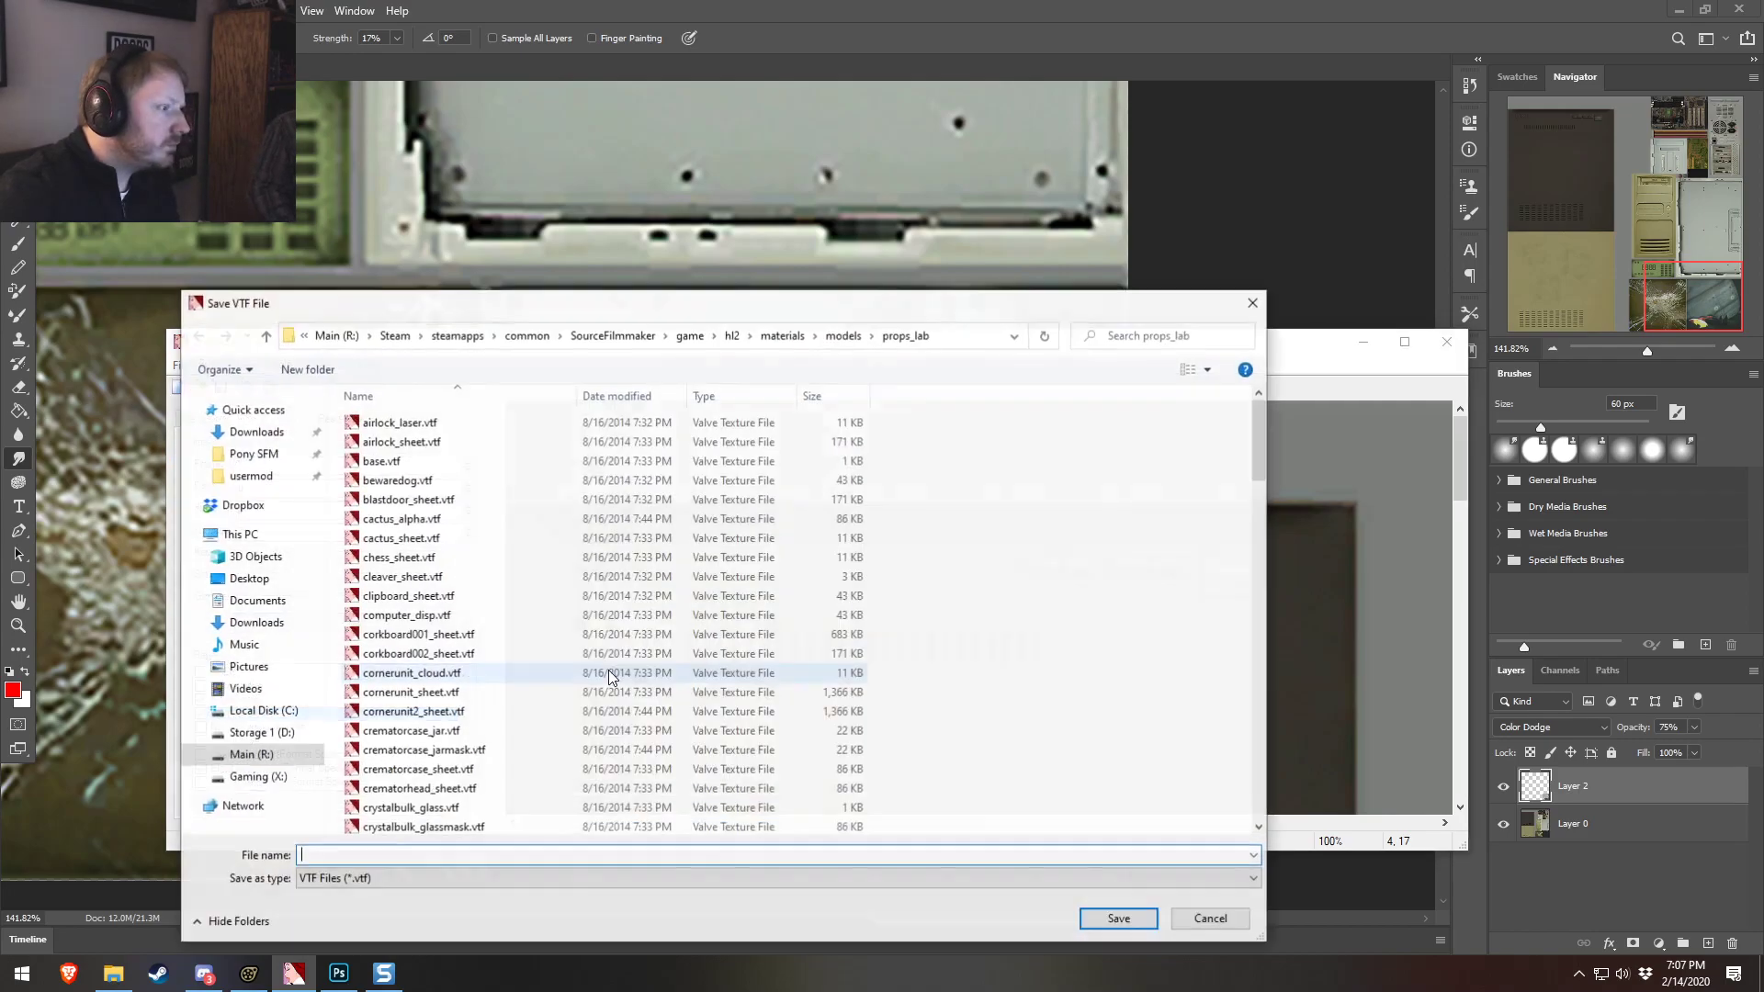
{"action": "scroll", "coordinate": [612, 737], "scroll_direction": "down", "scroll_amount": 15}
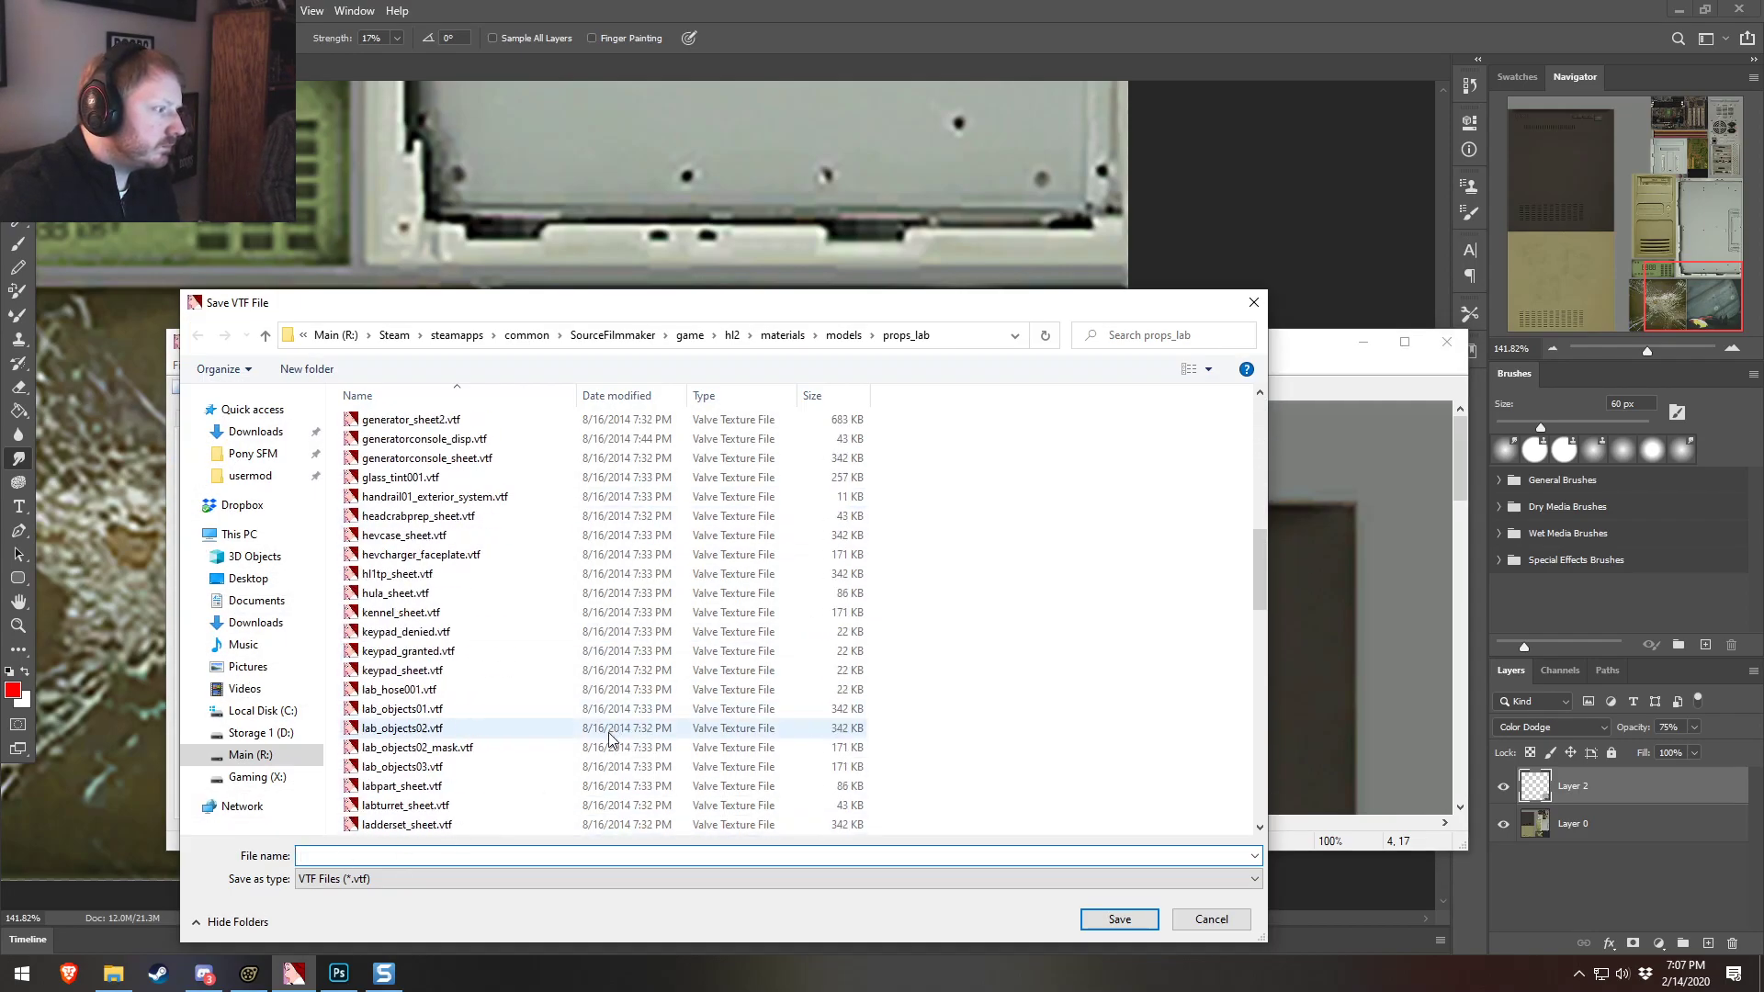
{"action": "scroll", "coordinate": [609, 738], "scroll_direction": "up", "scroll_amount": 2}
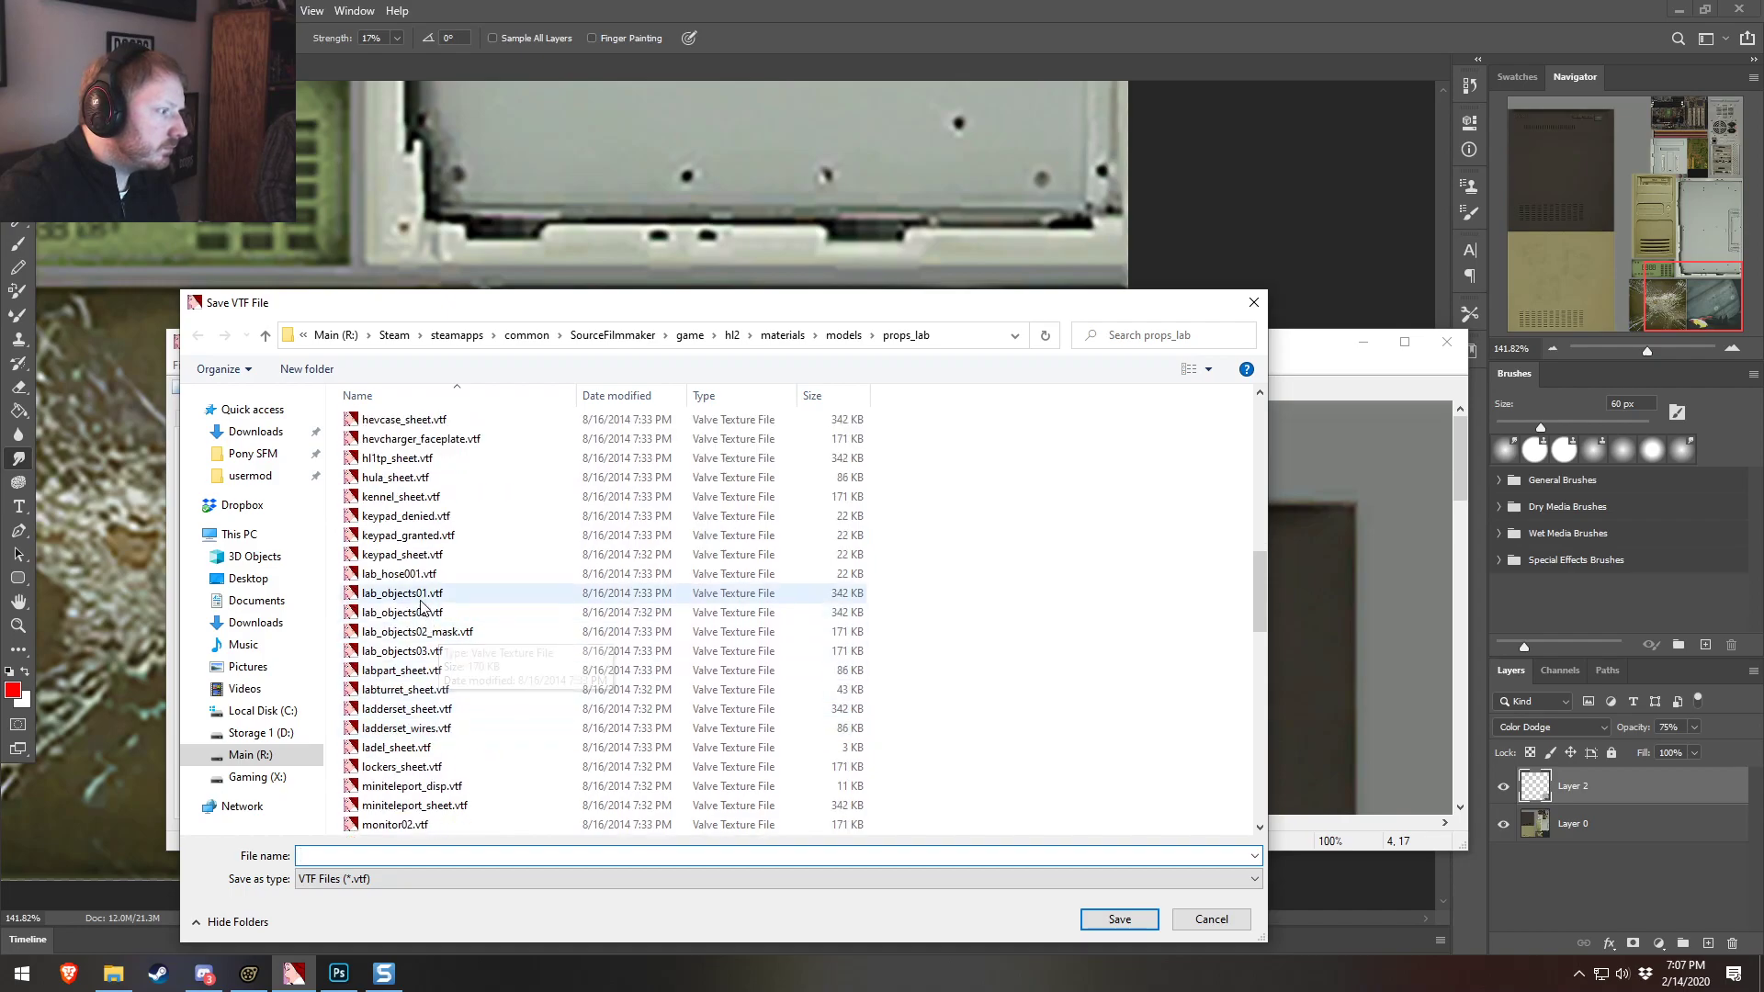
{"action": "left_click", "coordinate": [415, 613]}
{"action": "left_click", "coordinate": [371, 856]}
{"action": "left_click", "coordinate": [370, 856]}
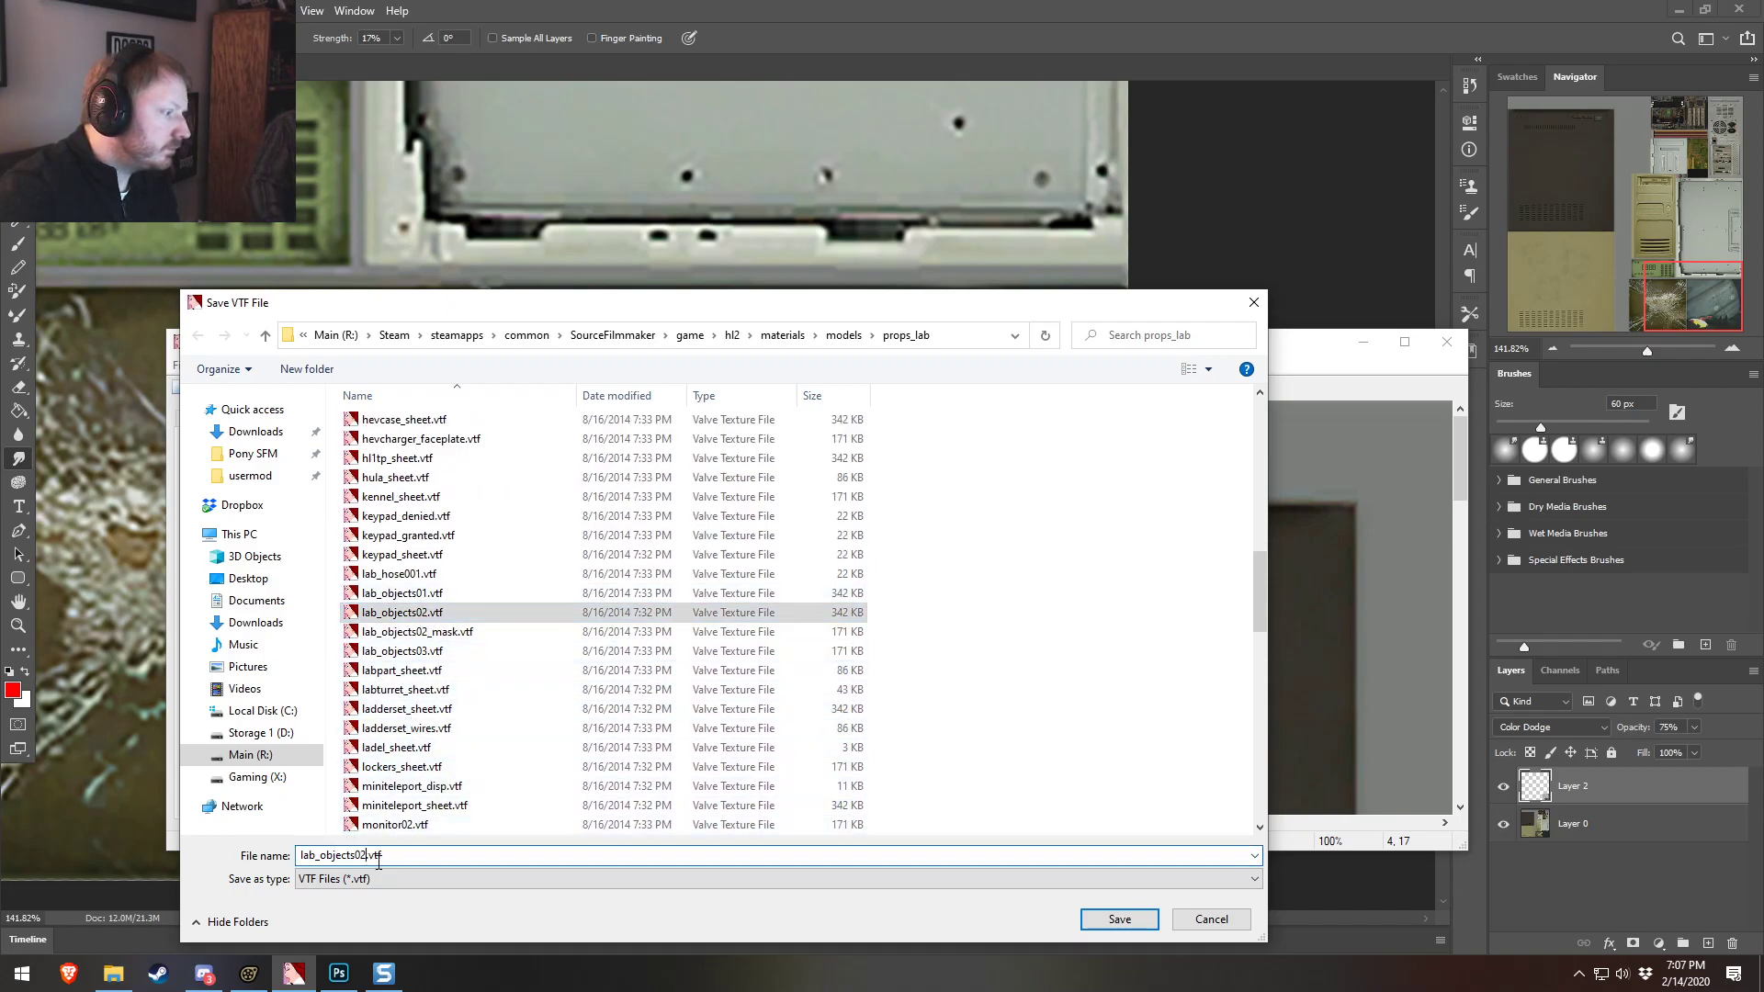
{"action": "type", "text": "_crush"}
{"action": "key", "text": "Return"}
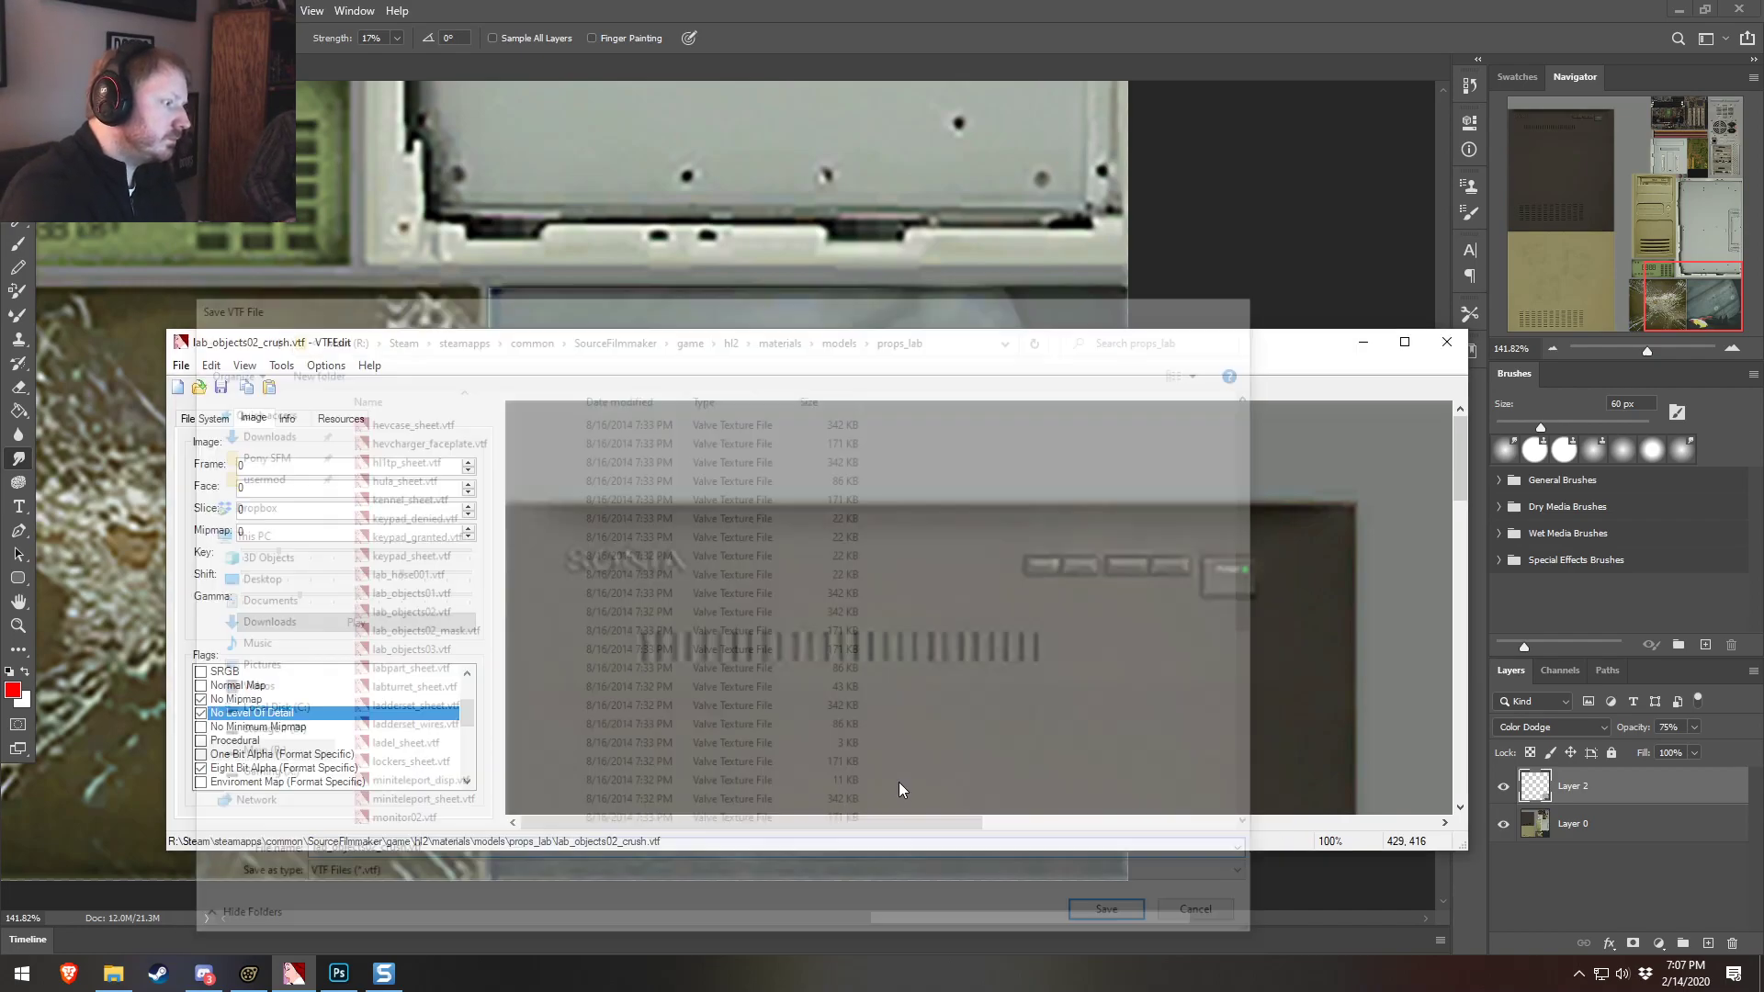
Switch to Source Filmmaker, move the playhead into the Twilight is Confuse shot and select that shot
{"action": "left_click", "coordinate": [248, 973]}
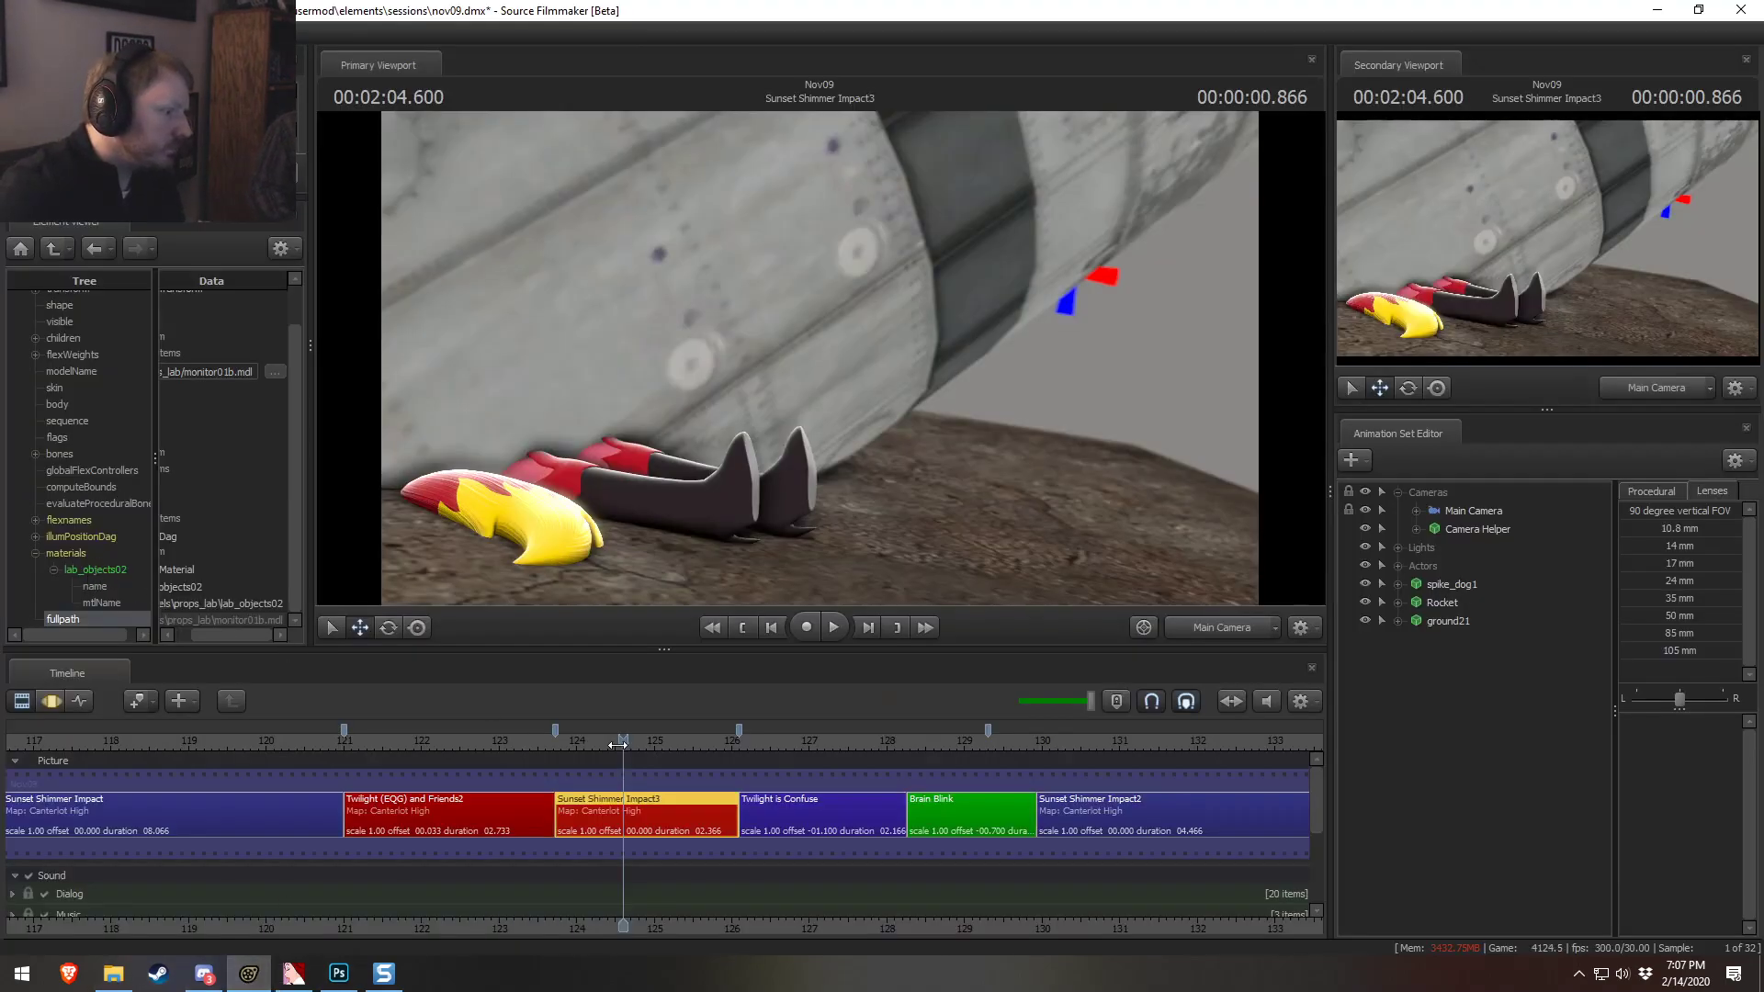
{"action": "left_click", "coordinate": [1228, 627]}
{"action": "left_click", "coordinate": [1224, 626]}
{"action": "left_click", "coordinate": [793, 744]}
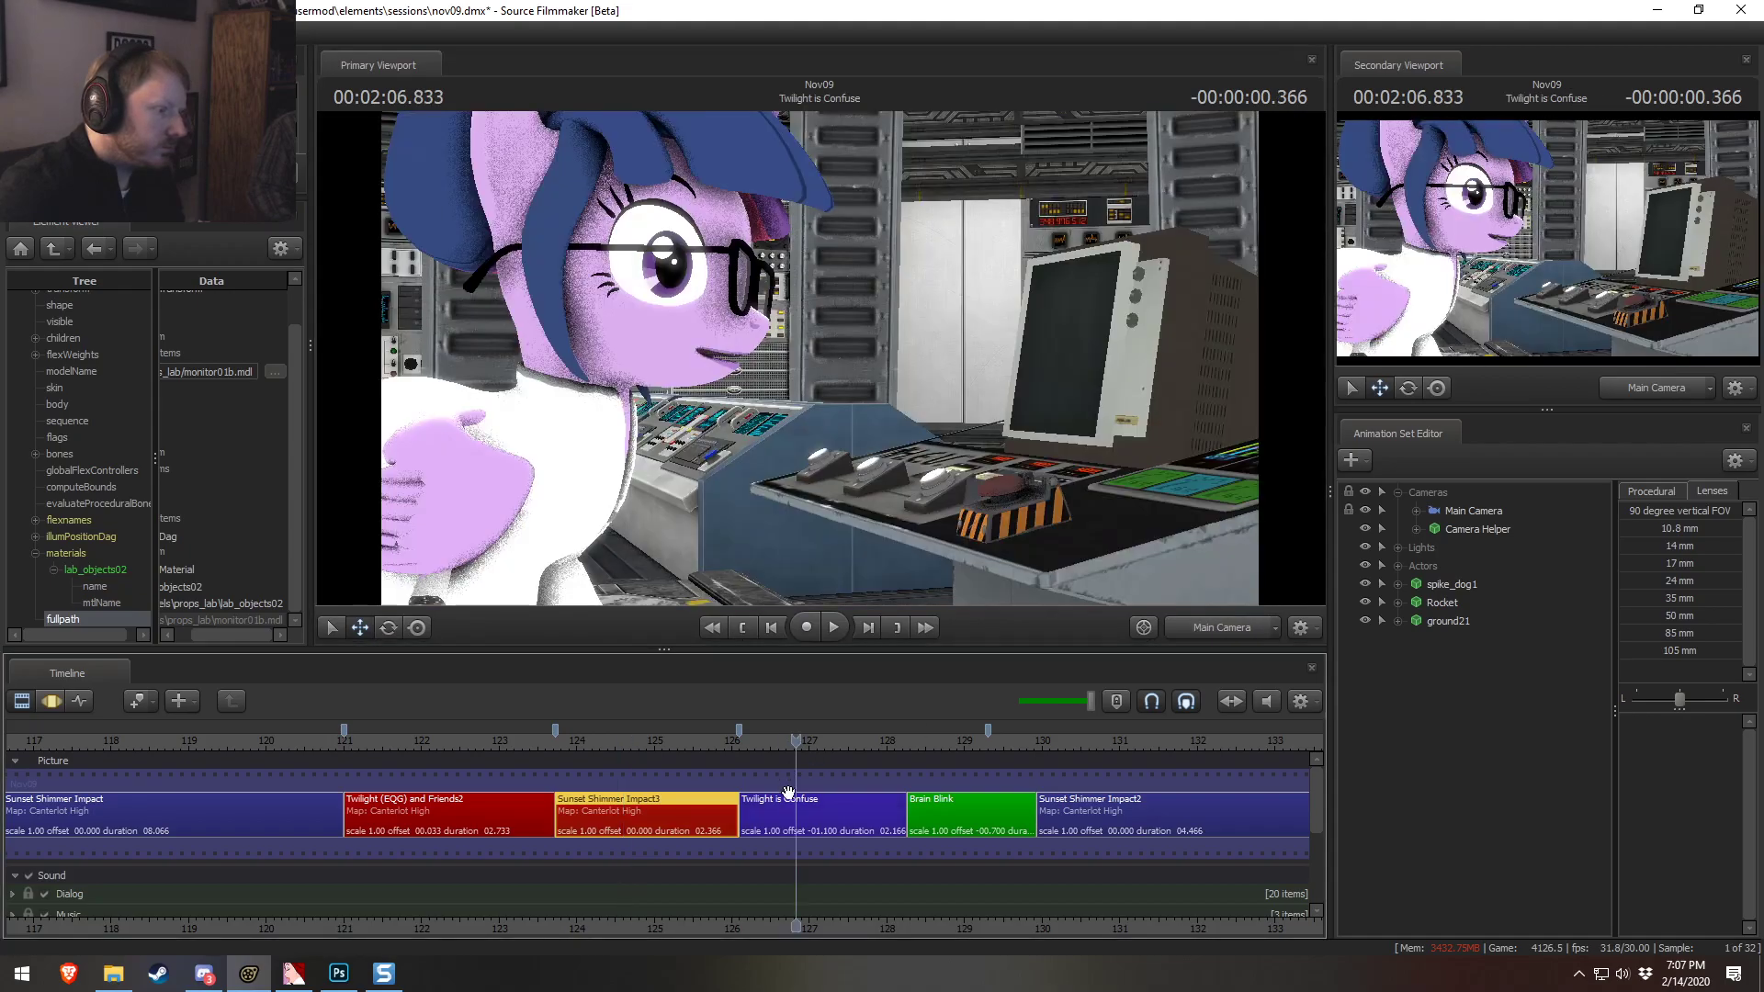
{"action": "left_click", "coordinate": [788, 791]}
Add a string attribute named $basetexture to the monitor's lab_objects02 material
{"action": "right_click", "coordinate": [88, 569]}
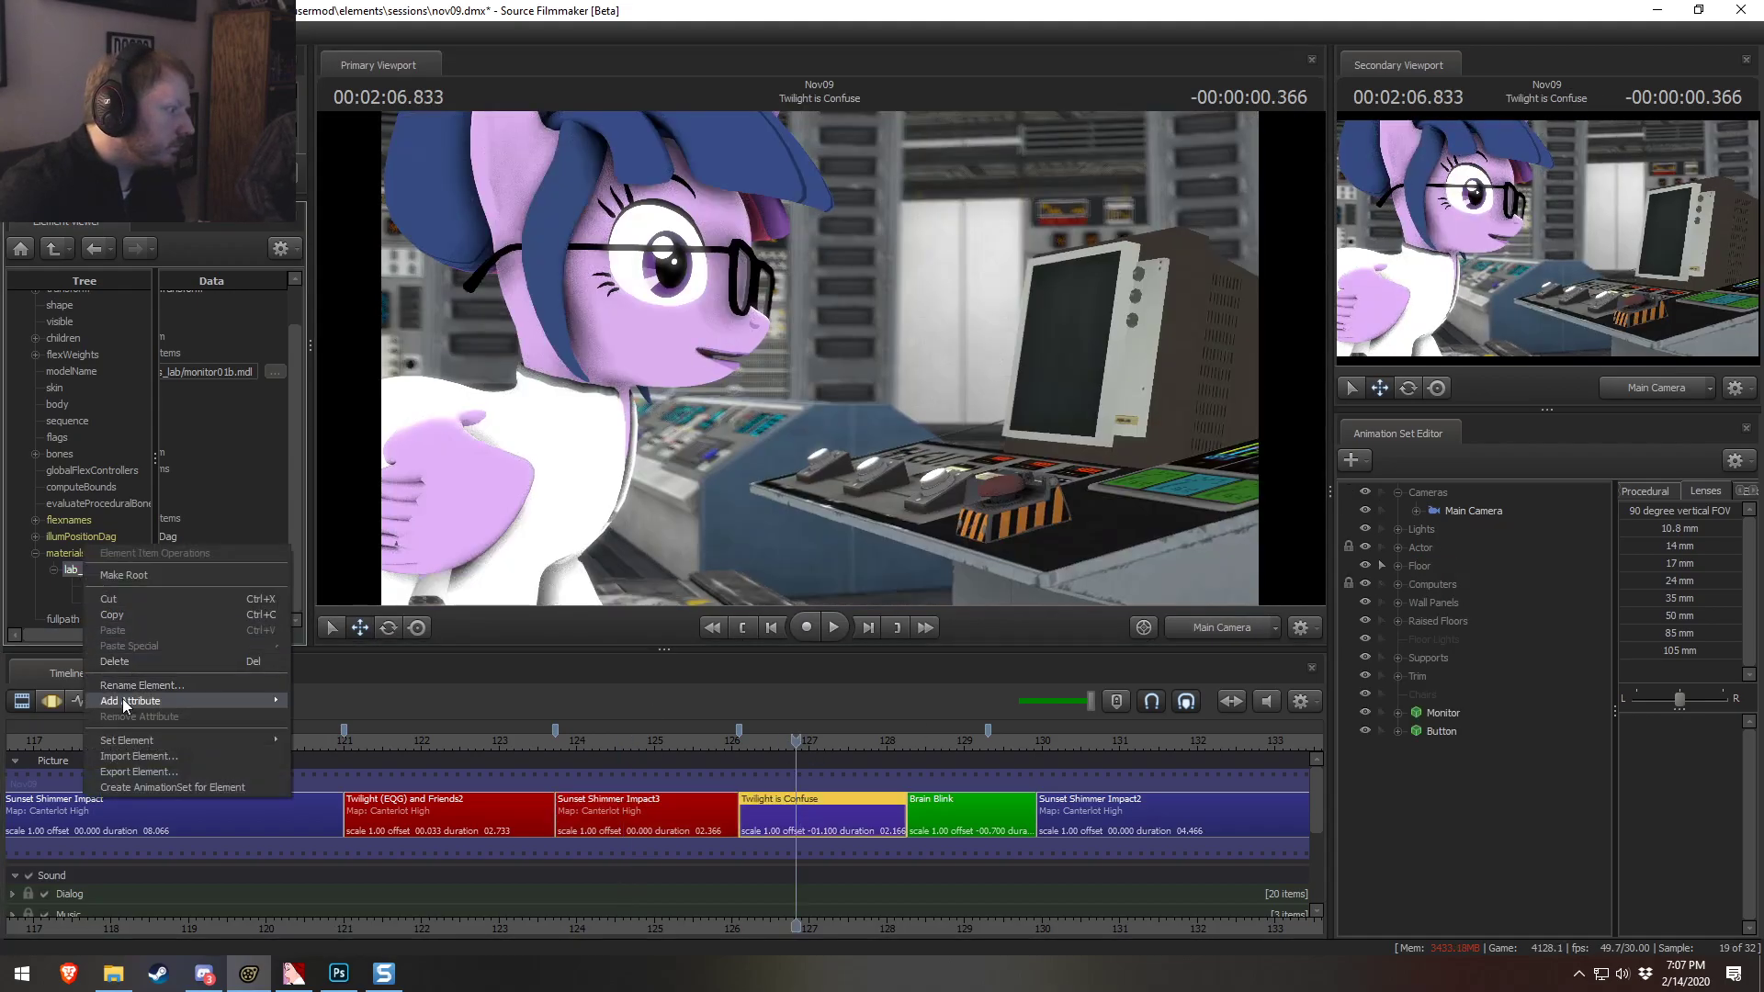
{"action": "mouse_move", "coordinate": [127, 701]}
{"action": "left_click", "coordinate": [317, 623]}
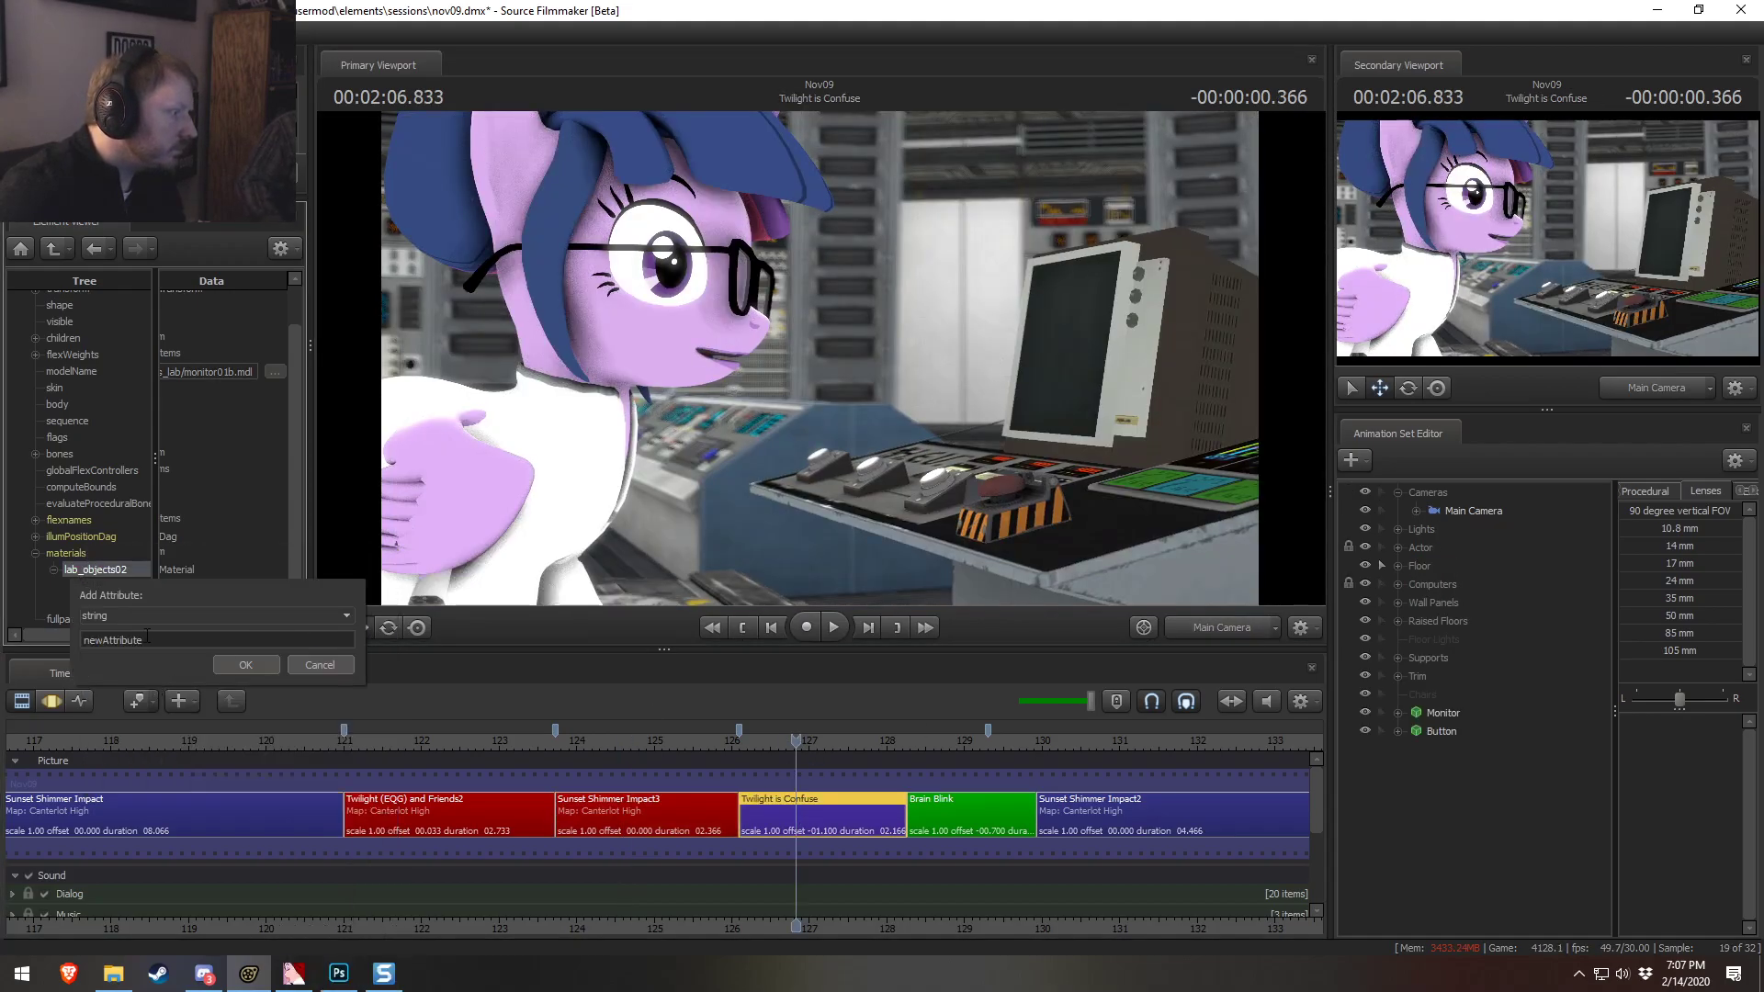
{"action": "type", "text": "$basetexture"}
{"action": "key", "text": "Return"}
Set the material's $basetexture value to models\props_lab\lab_objects02_crush
{"action": "double_click", "coordinate": [194, 607]}
{"action": "left_click", "coordinate": [245, 620]}
{"action": "double_click", "coordinate": [242, 606]}
{"action": "double_click", "coordinate": [233, 621]}
{"action": "type", "text": "models\\props_lab\\lab_objects02"}
{"action": "key", "text": "Return"}
{"action": "double_click", "coordinate": [279, 621]}
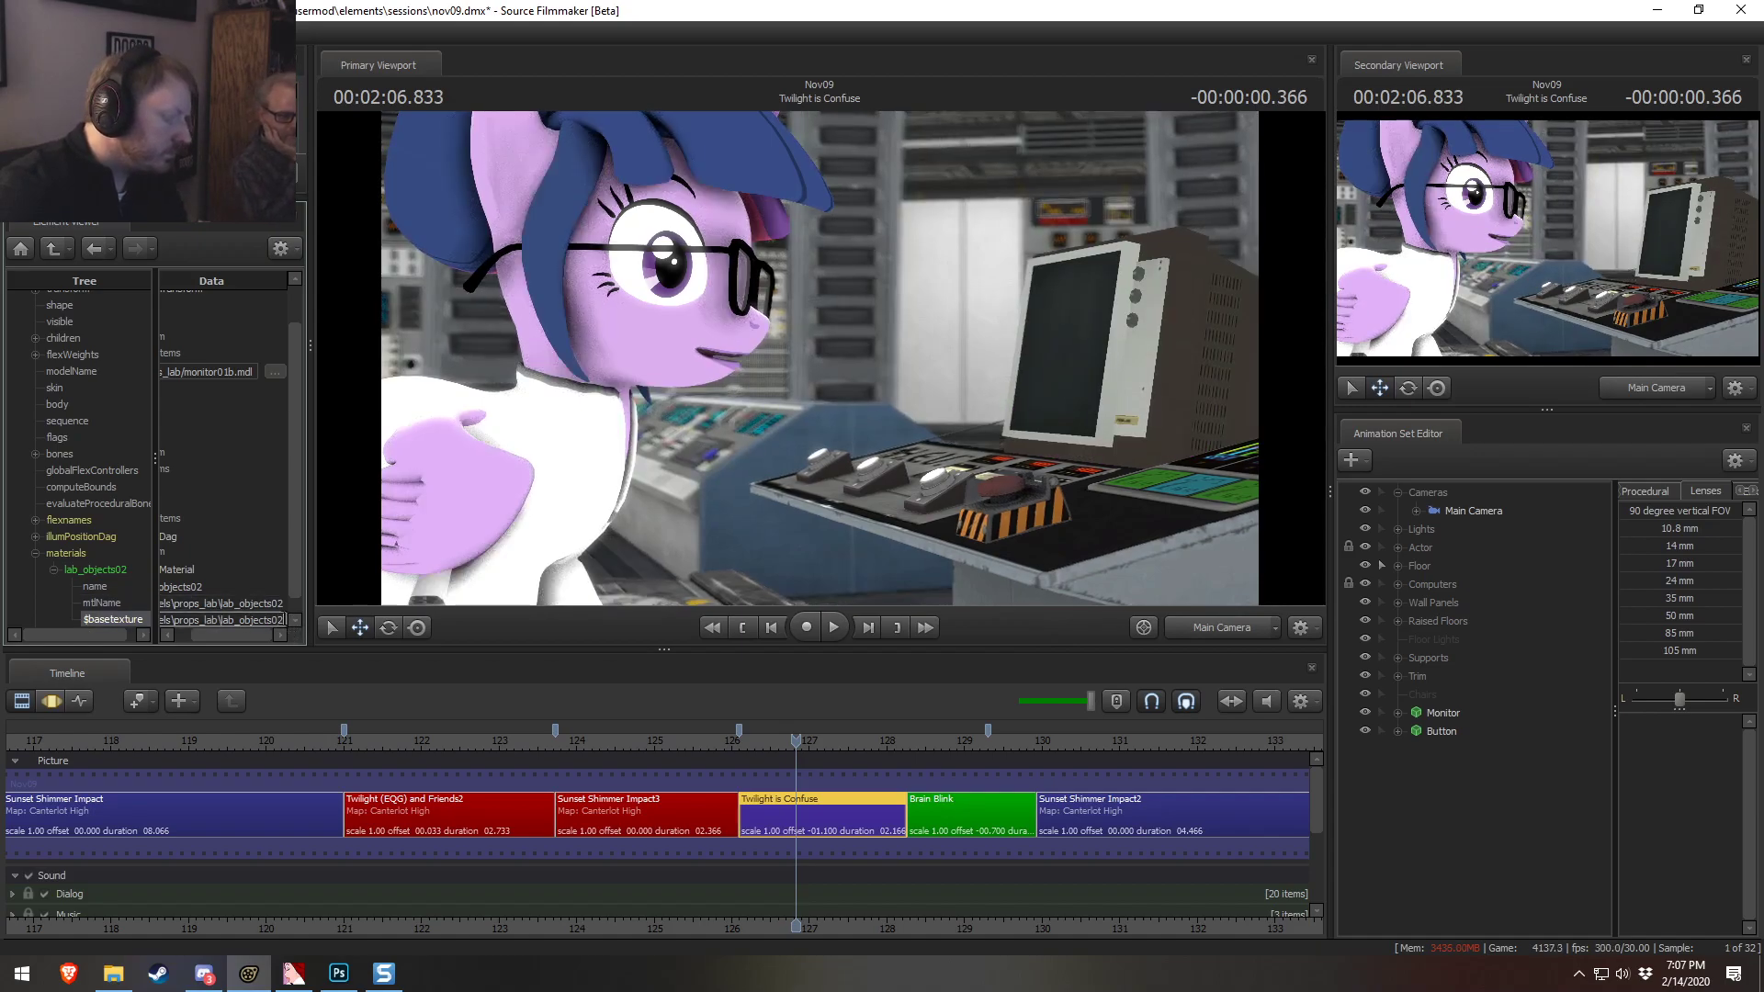
{"action": "type", "text": "_"}
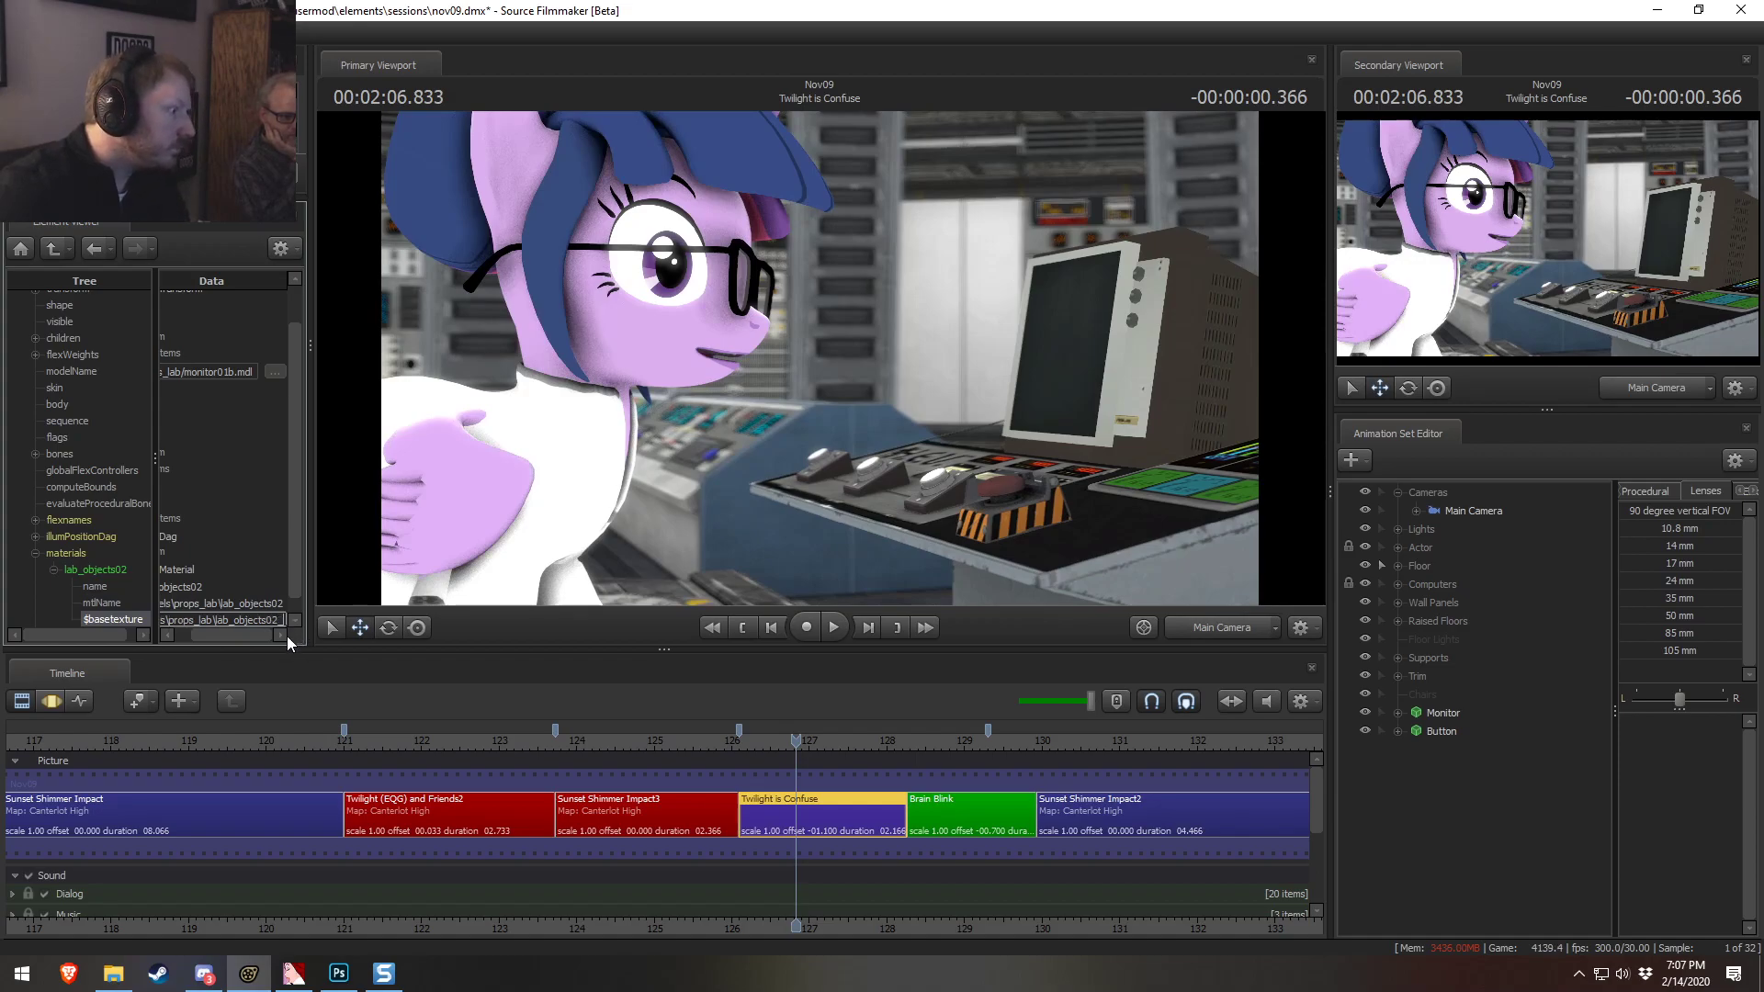
{"action": "type", "text": "cru"}
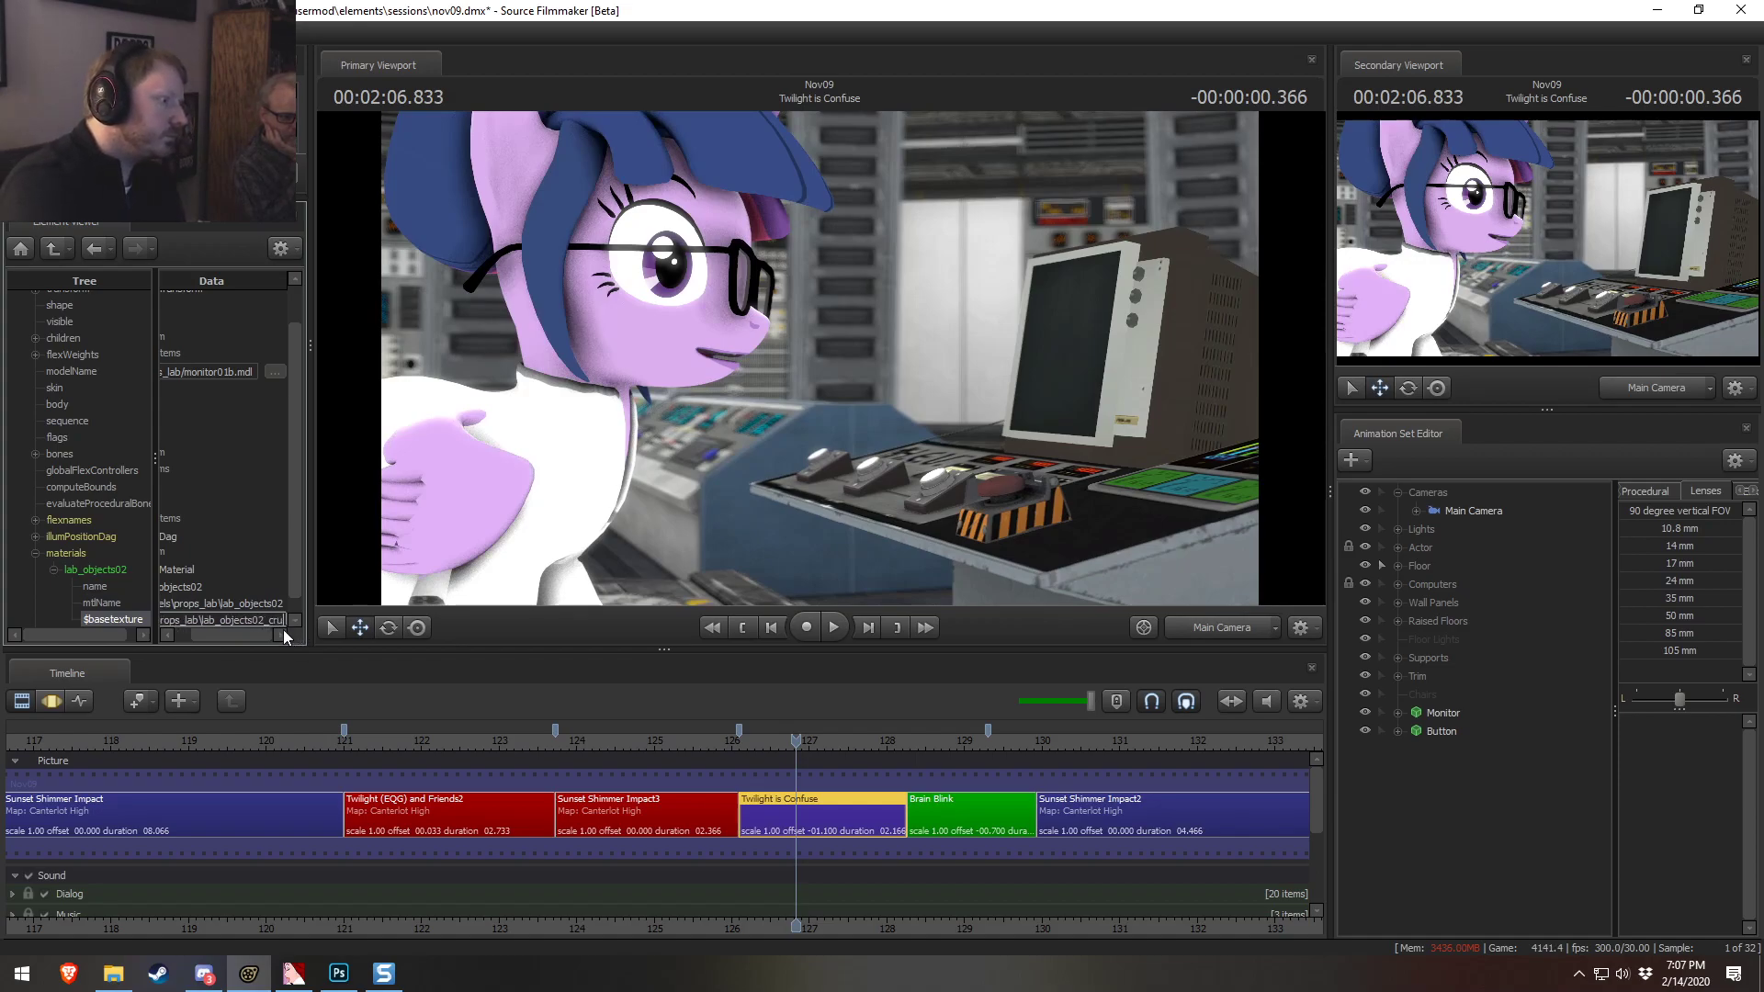
{"action": "type", "text": "sh"}
{"action": "key", "text": "Return"}
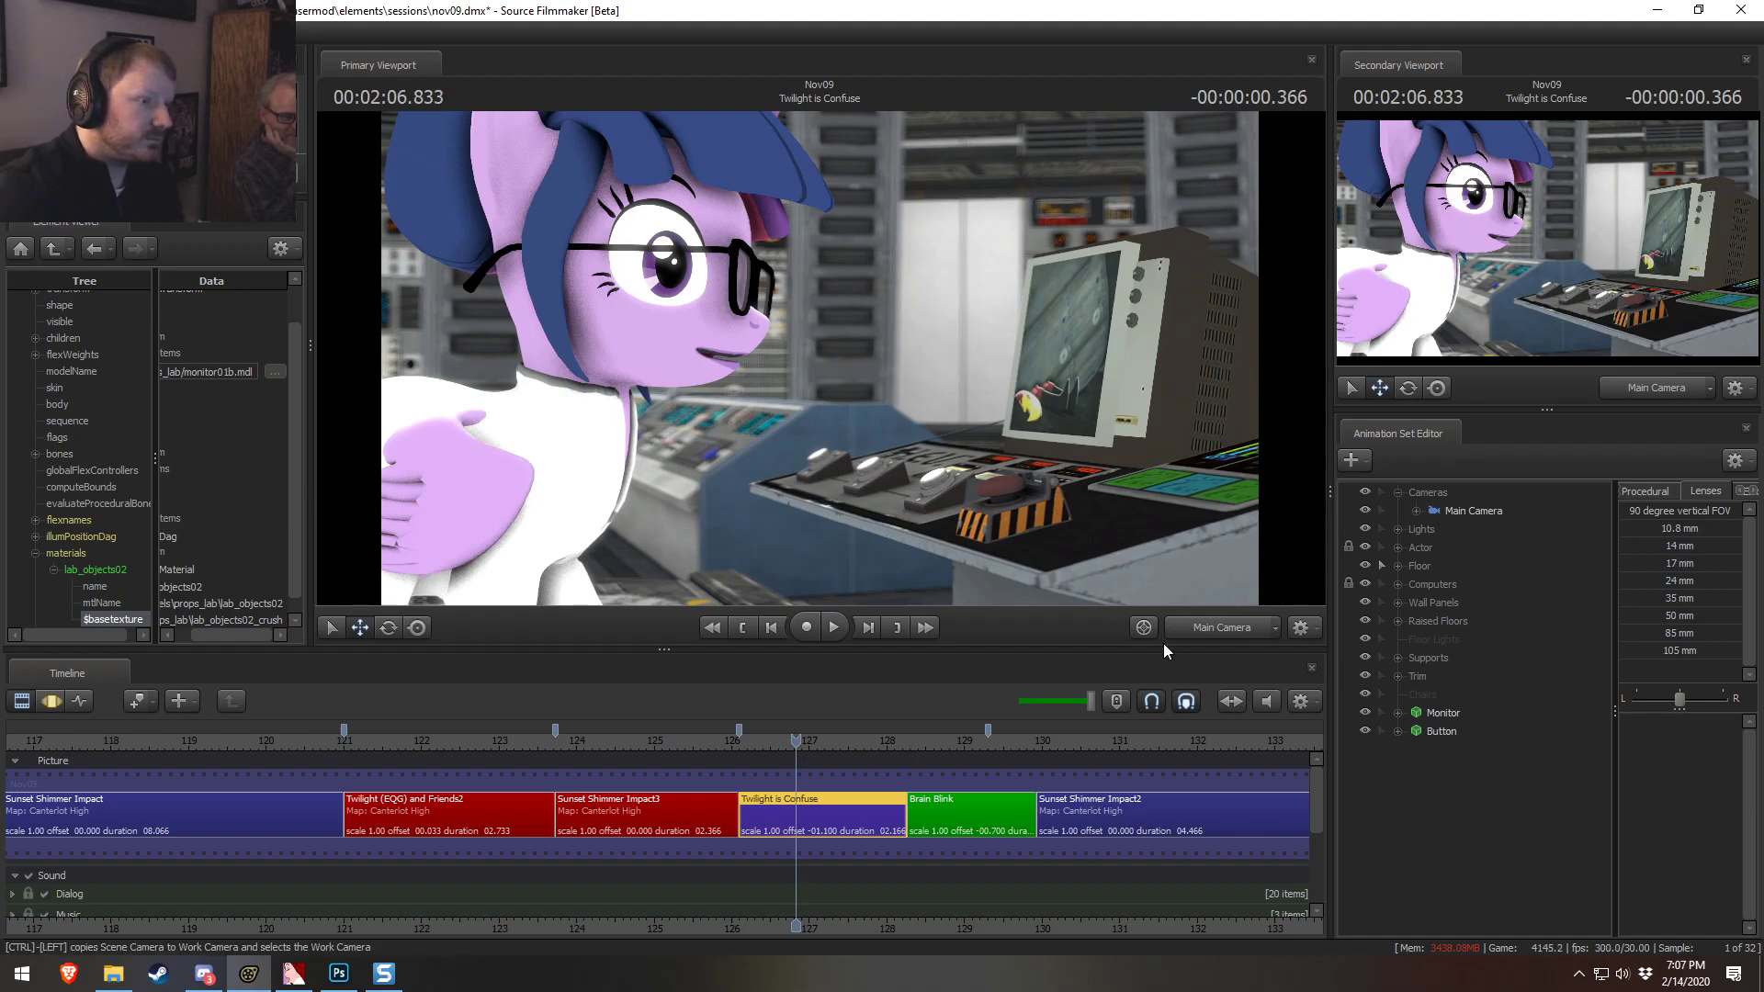
Examine the retextured monitor screen under the scene lighting through the work camera
{"action": "left_click", "coordinate": [1198, 638]}
{"action": "left_click_drag", "start_coordinate": [876, 377], "coordinate": [923, 386]}
{"action": "right_click", "coordinate": [877, 377]}
{"action": "left_click", "coordinate": [933, 427]}
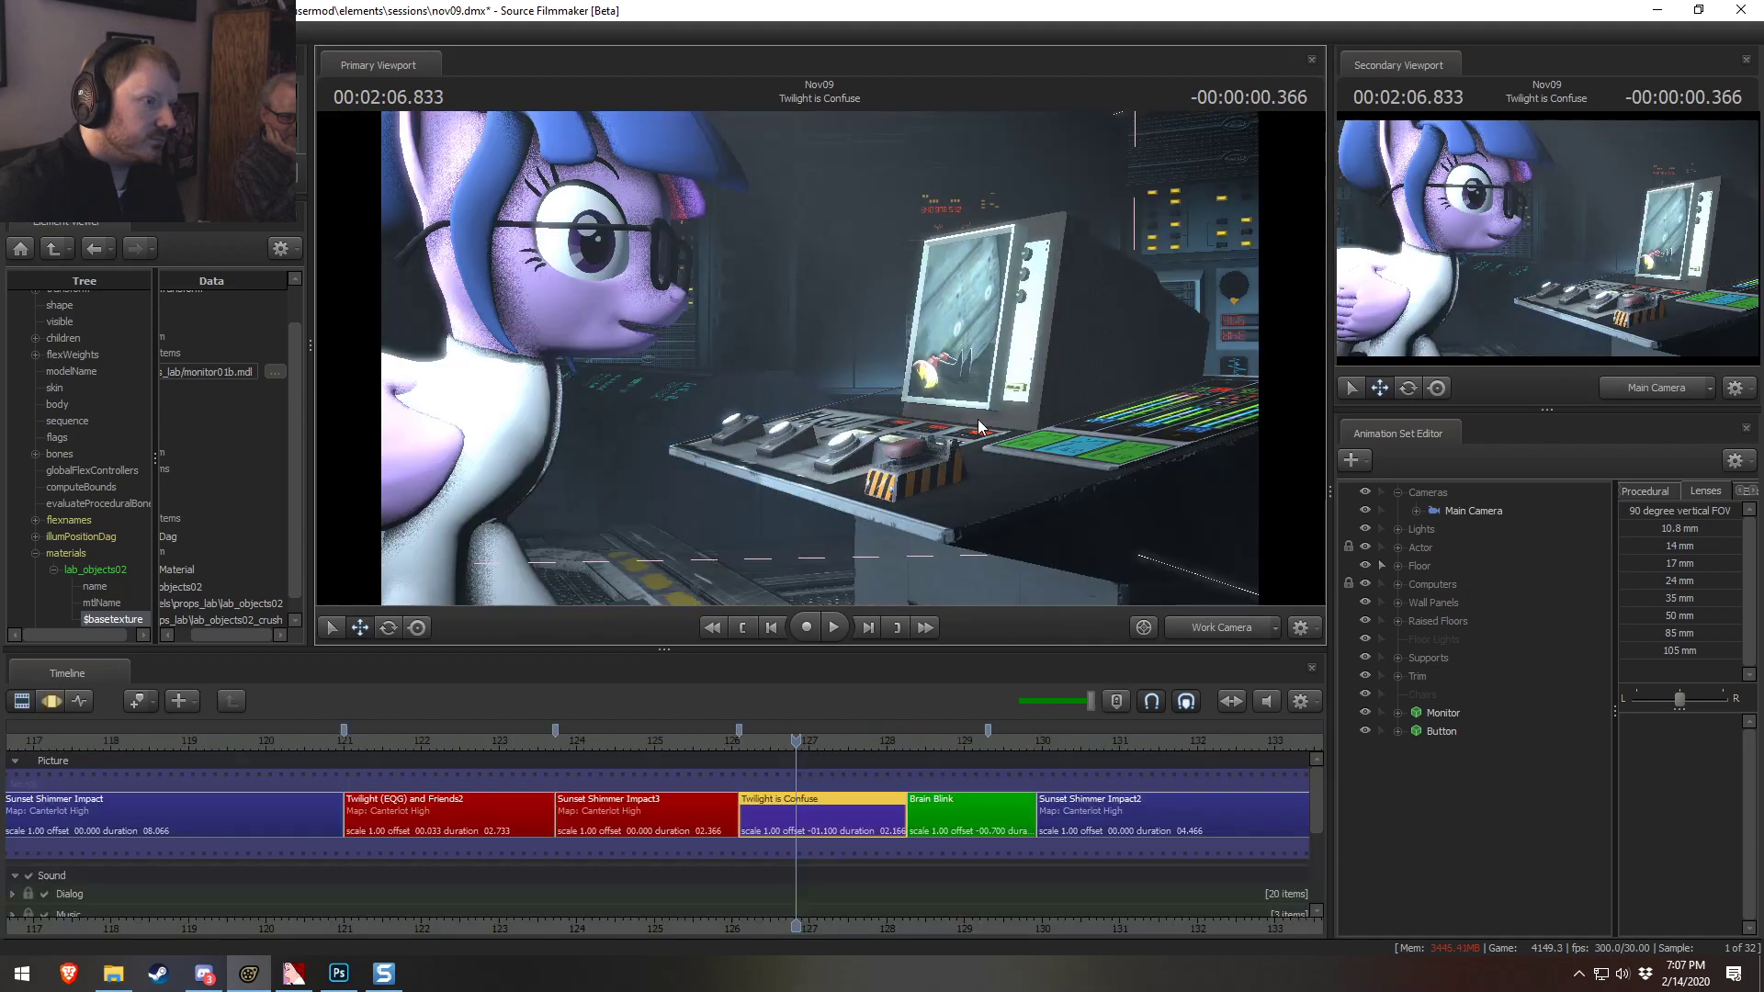
{"action": "key", "text": "F3"}
{"action": "key", "text": "F2"}
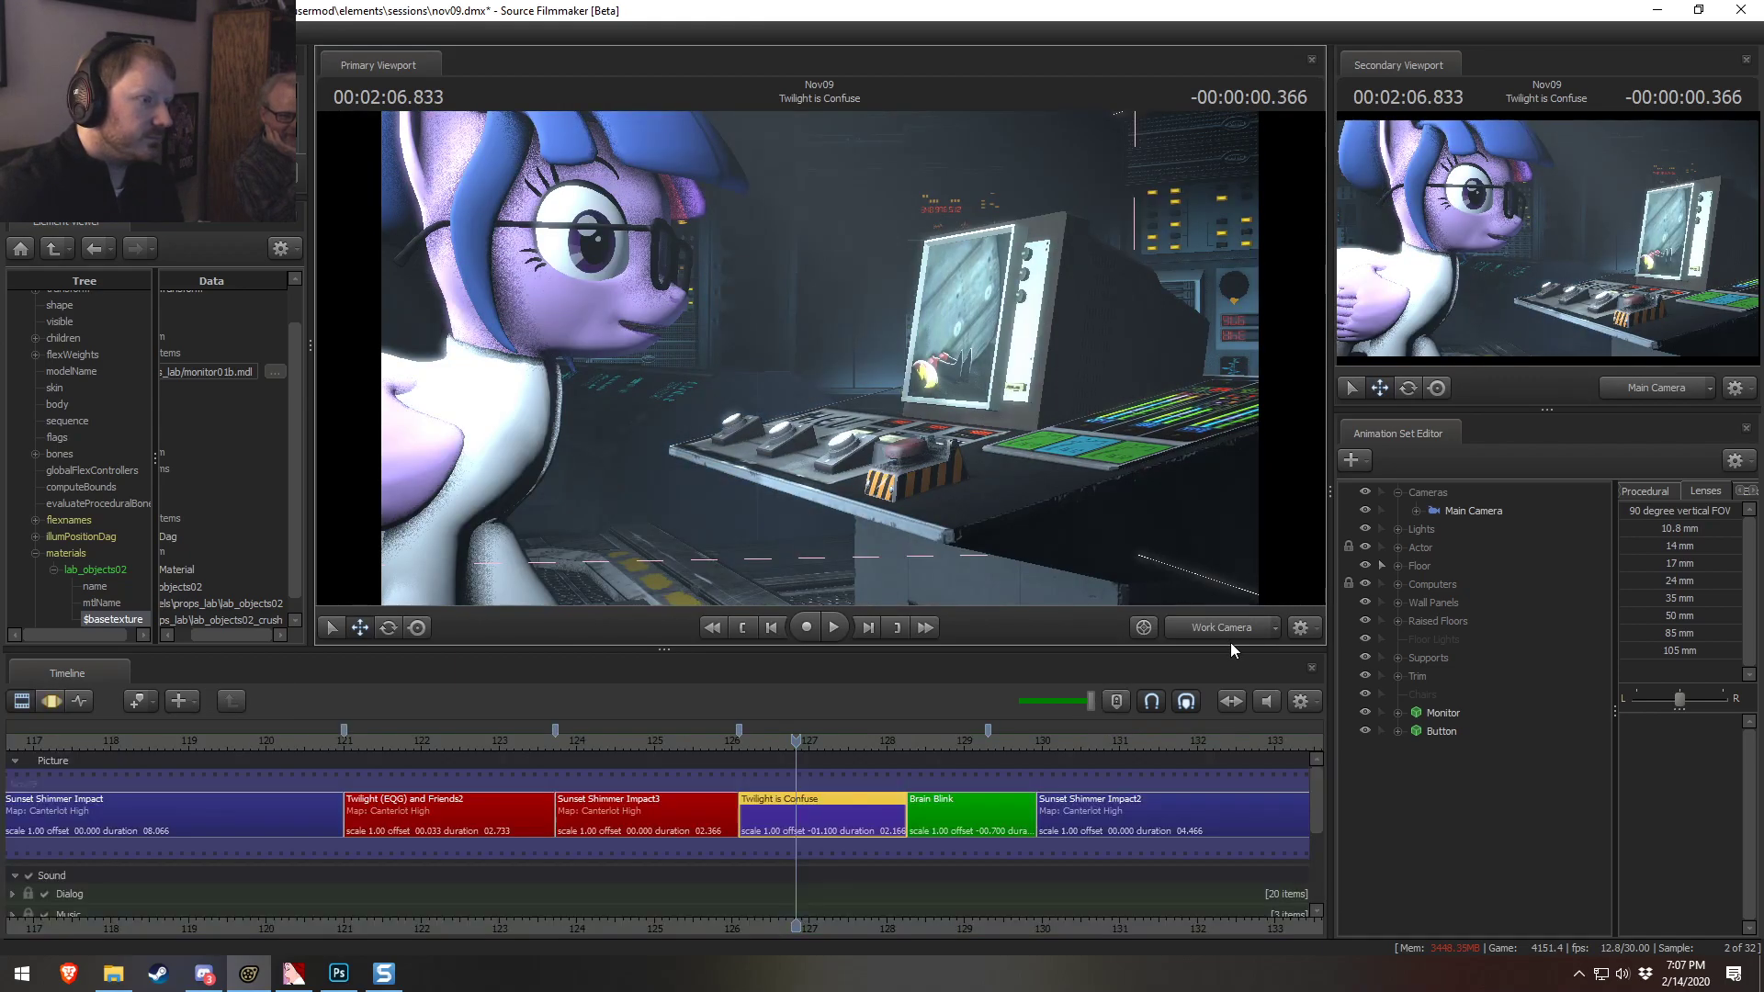
Switch to Photoshop, add a layer above Layer 2 and fill a rectangular selection over the monitor screen image with black
{"action": "left_click", "coordinate": [339, 974]}
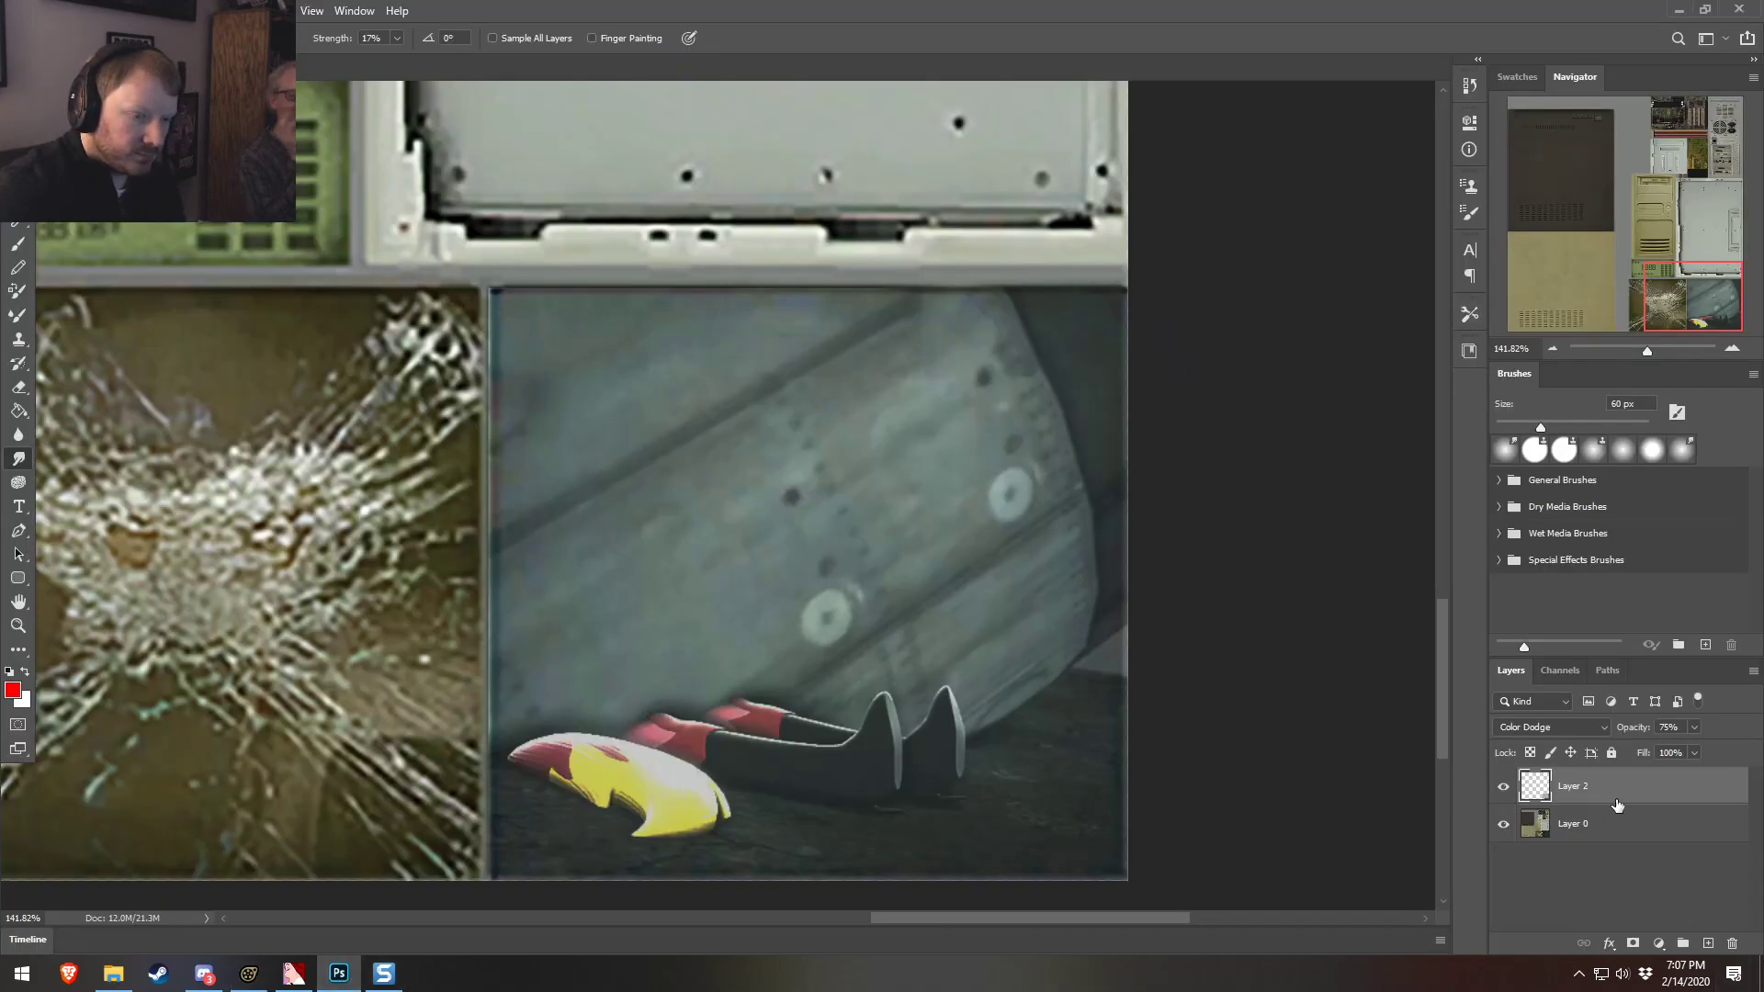
{"action": "key", "text": "ctrl+shift+n"}
{"action": "key", "text": "Return"}
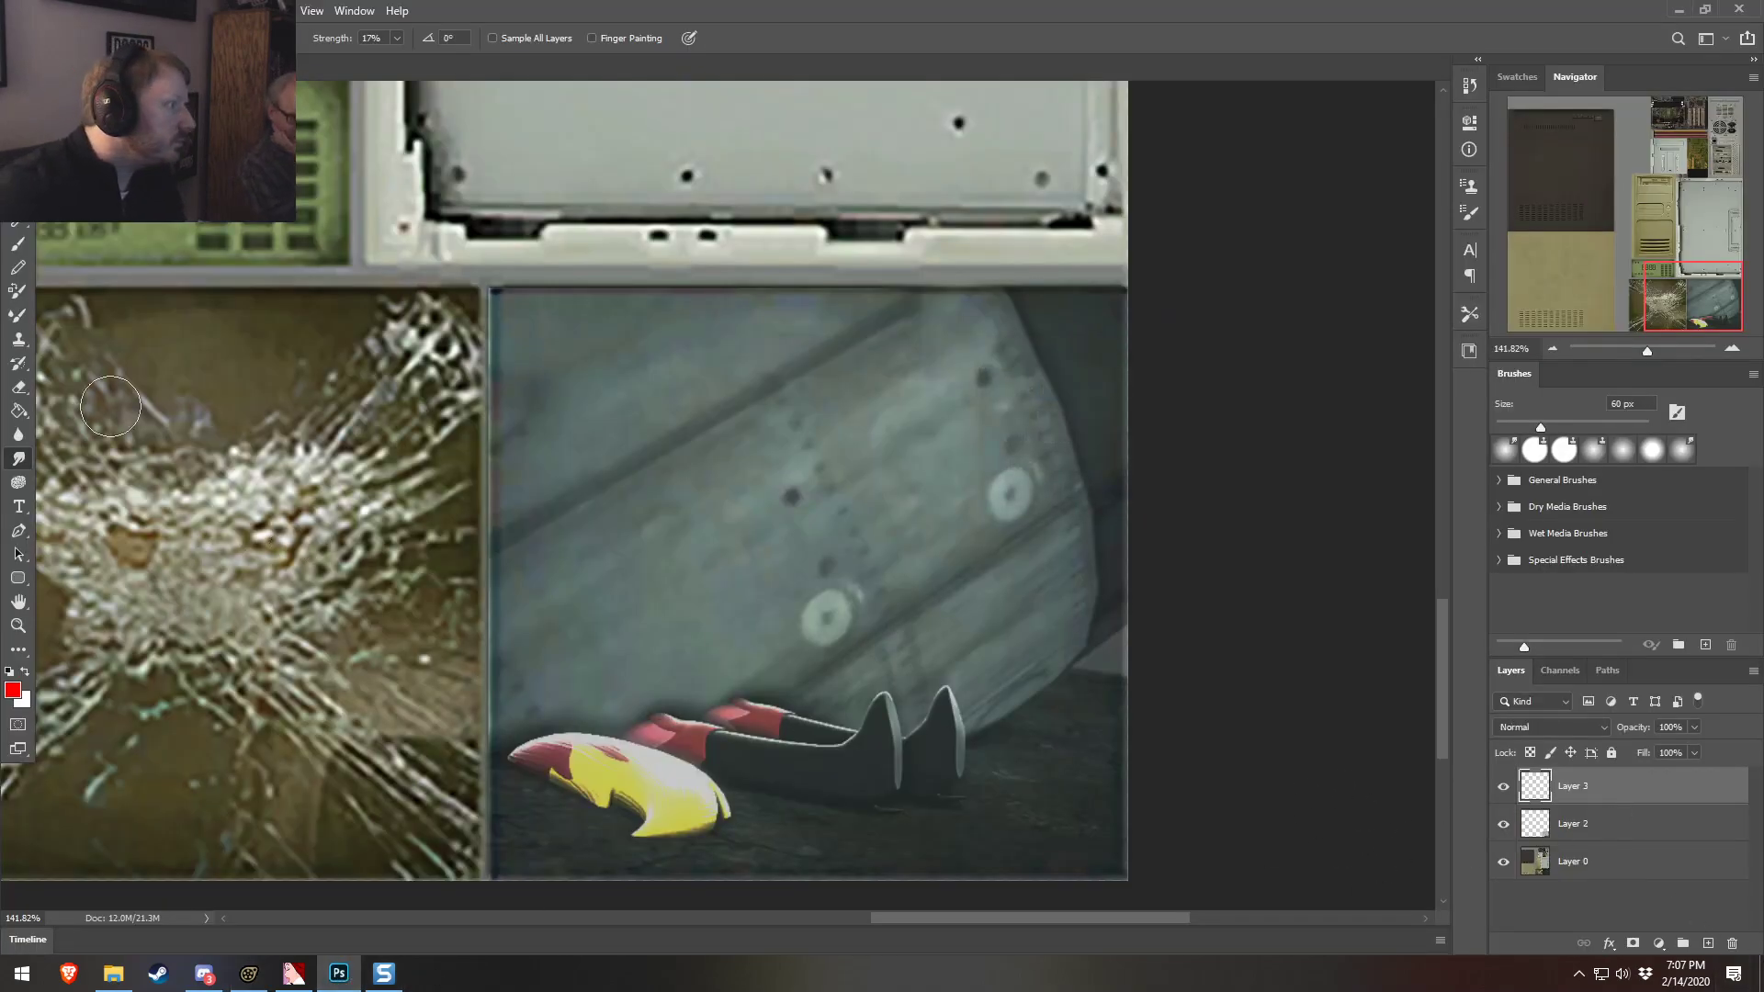
{"action": "key", "text": "m"}
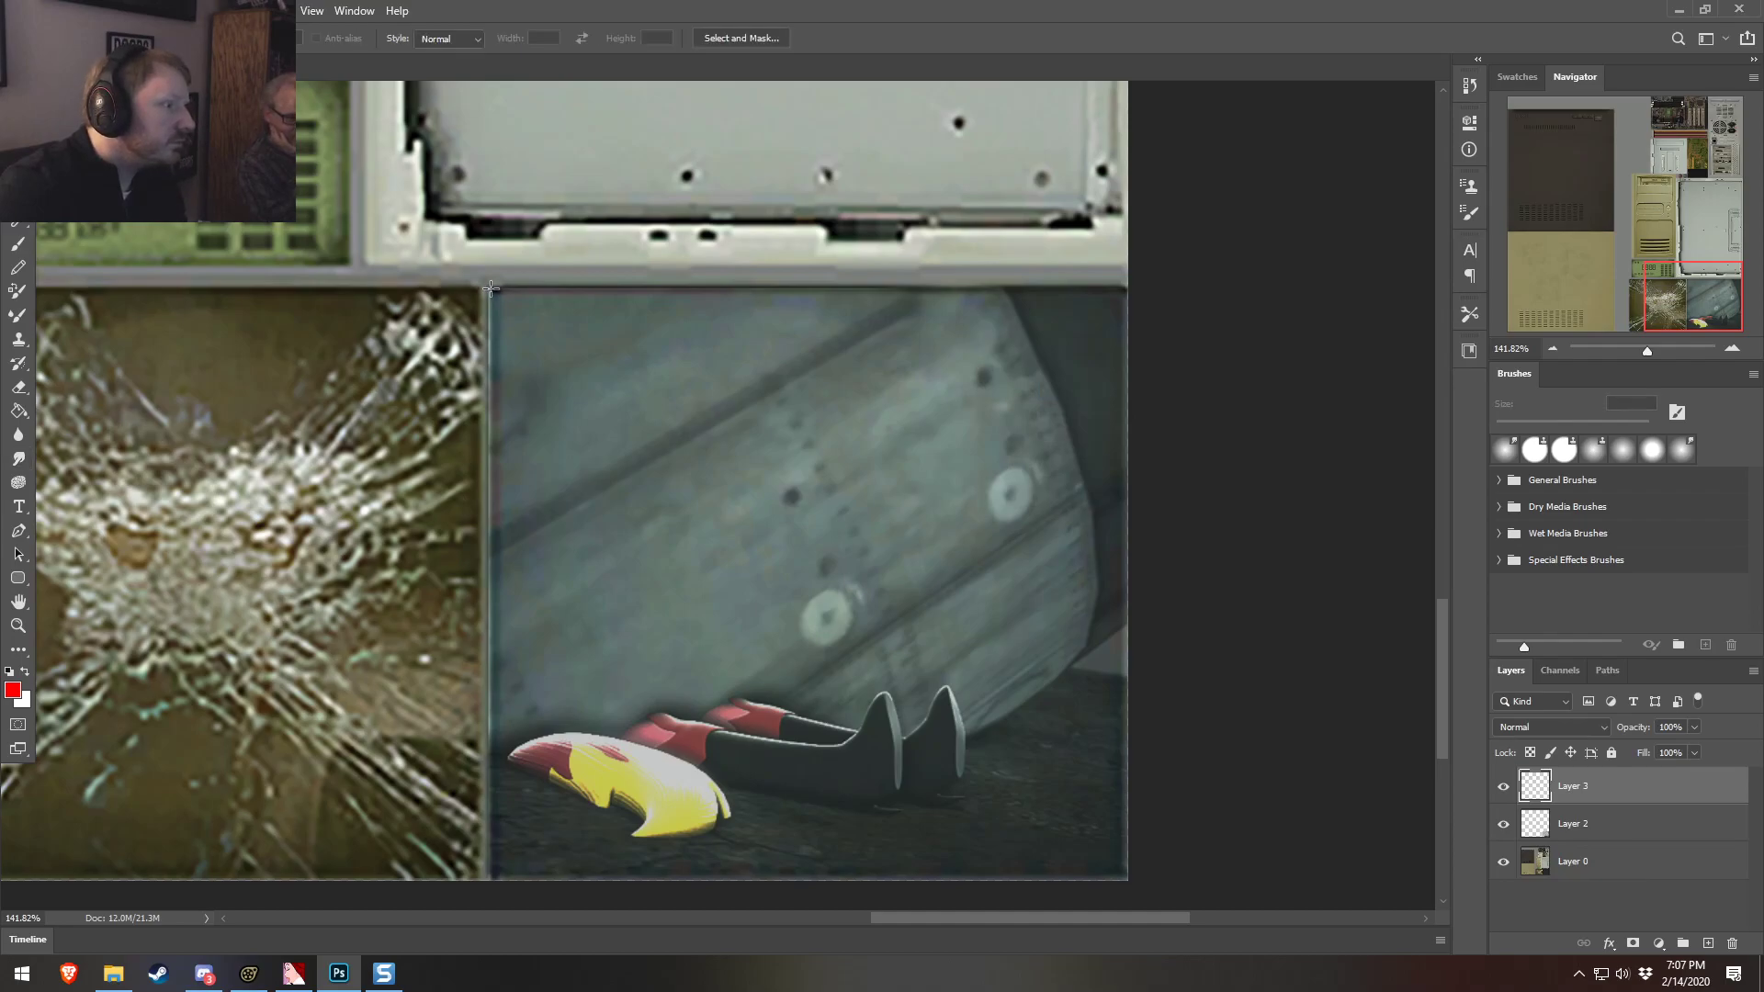
{"action": "left_click_drag", "start_coordinate": [489, 288], "coordinate": [1129, 880]}
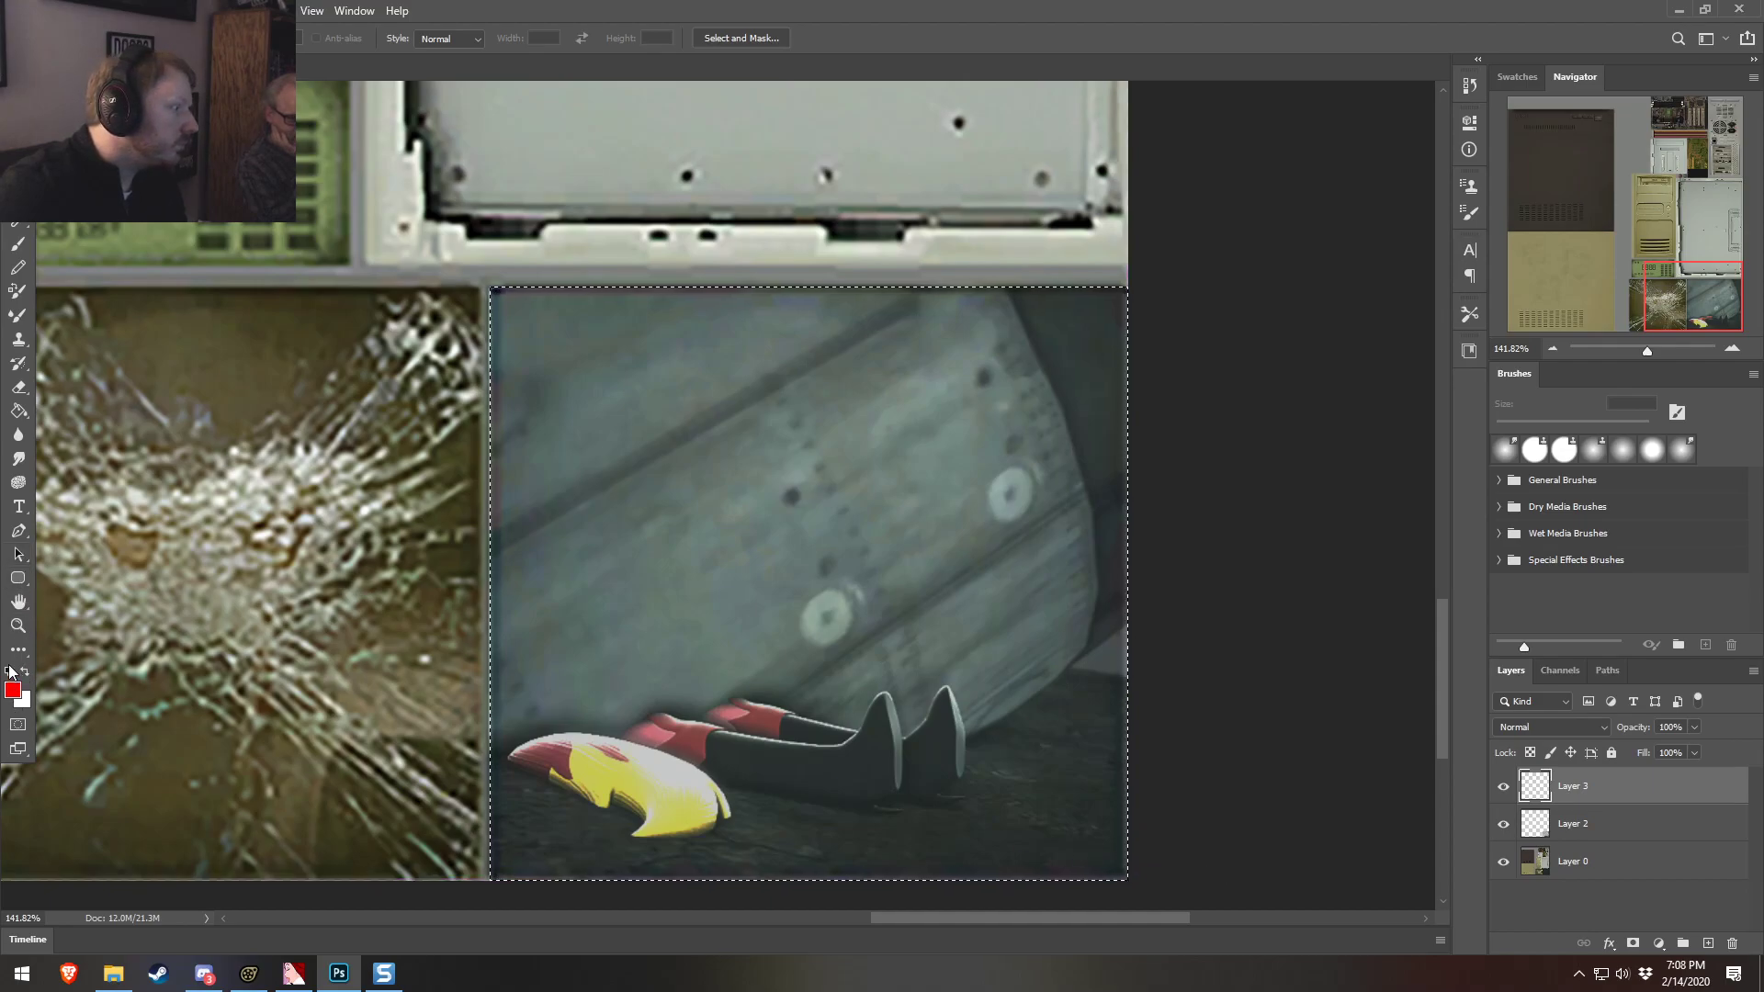
{"action": "left_click", "coordinate": [9, 673]}
{"action": "left_click", "coordinate": [18, 411]}
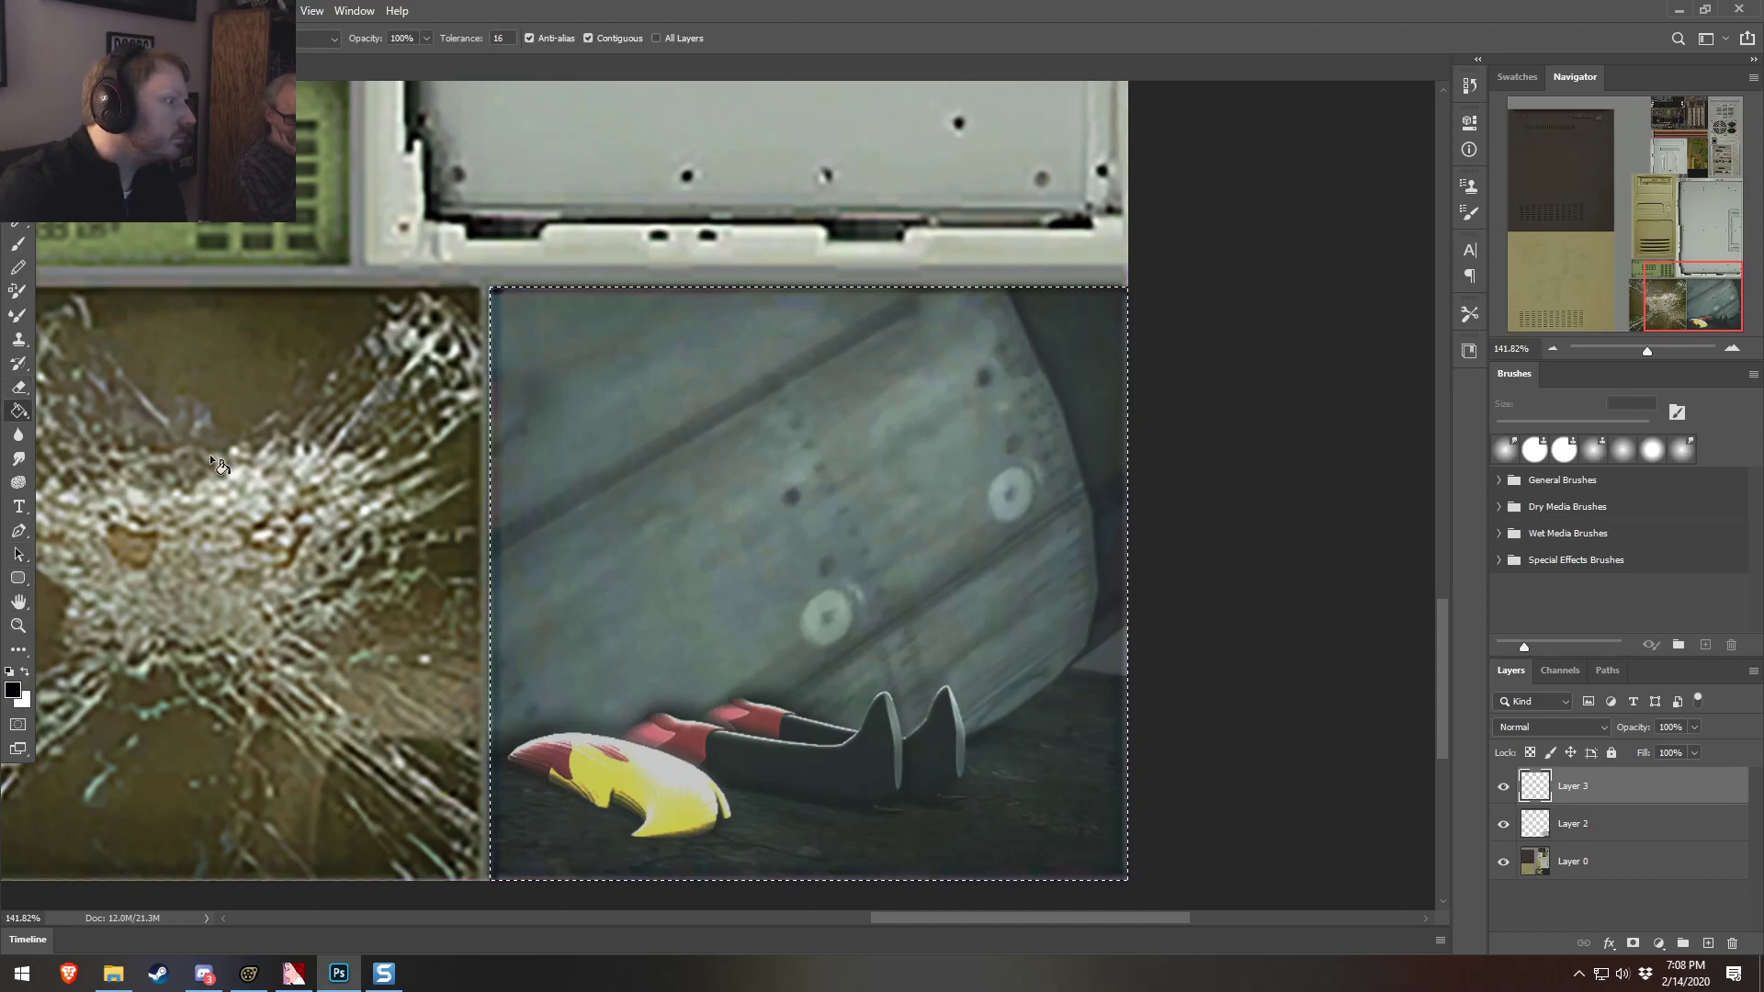
{"action": "left_click", "coordinate": [785, 390]}
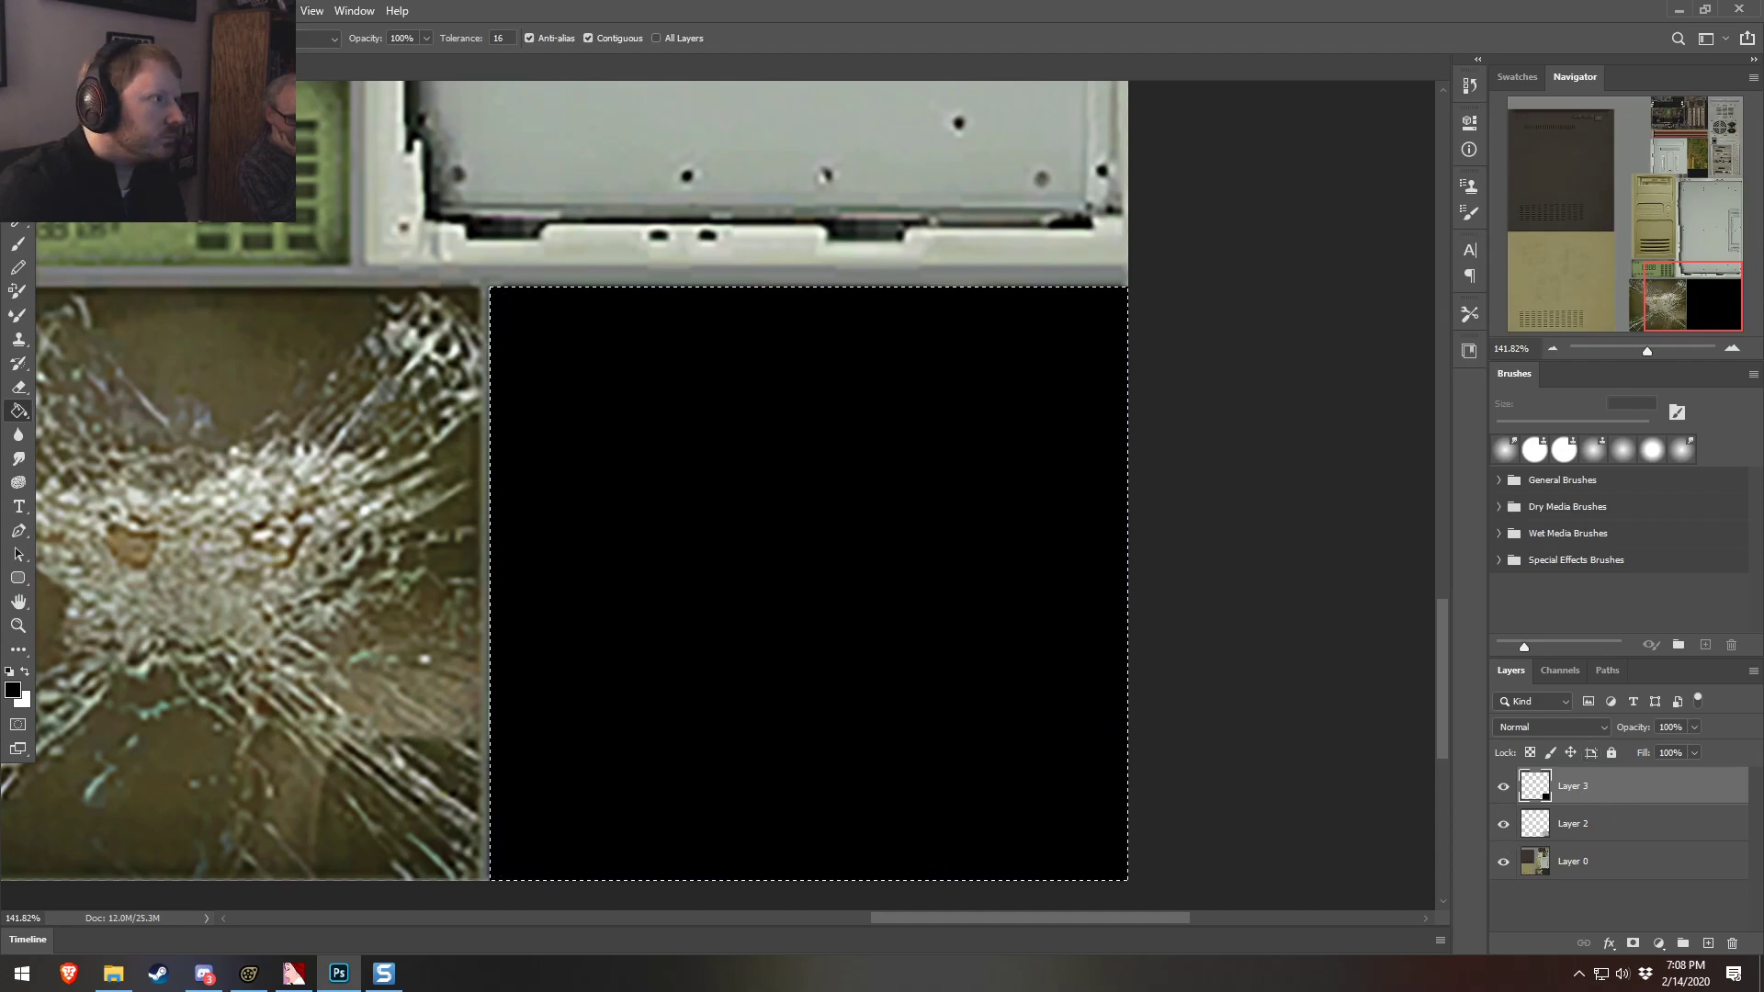
{"action": "left_click", "coordinate": [269, 10]}
{"action": "mouse_move", "coordinate": [279, 305]}
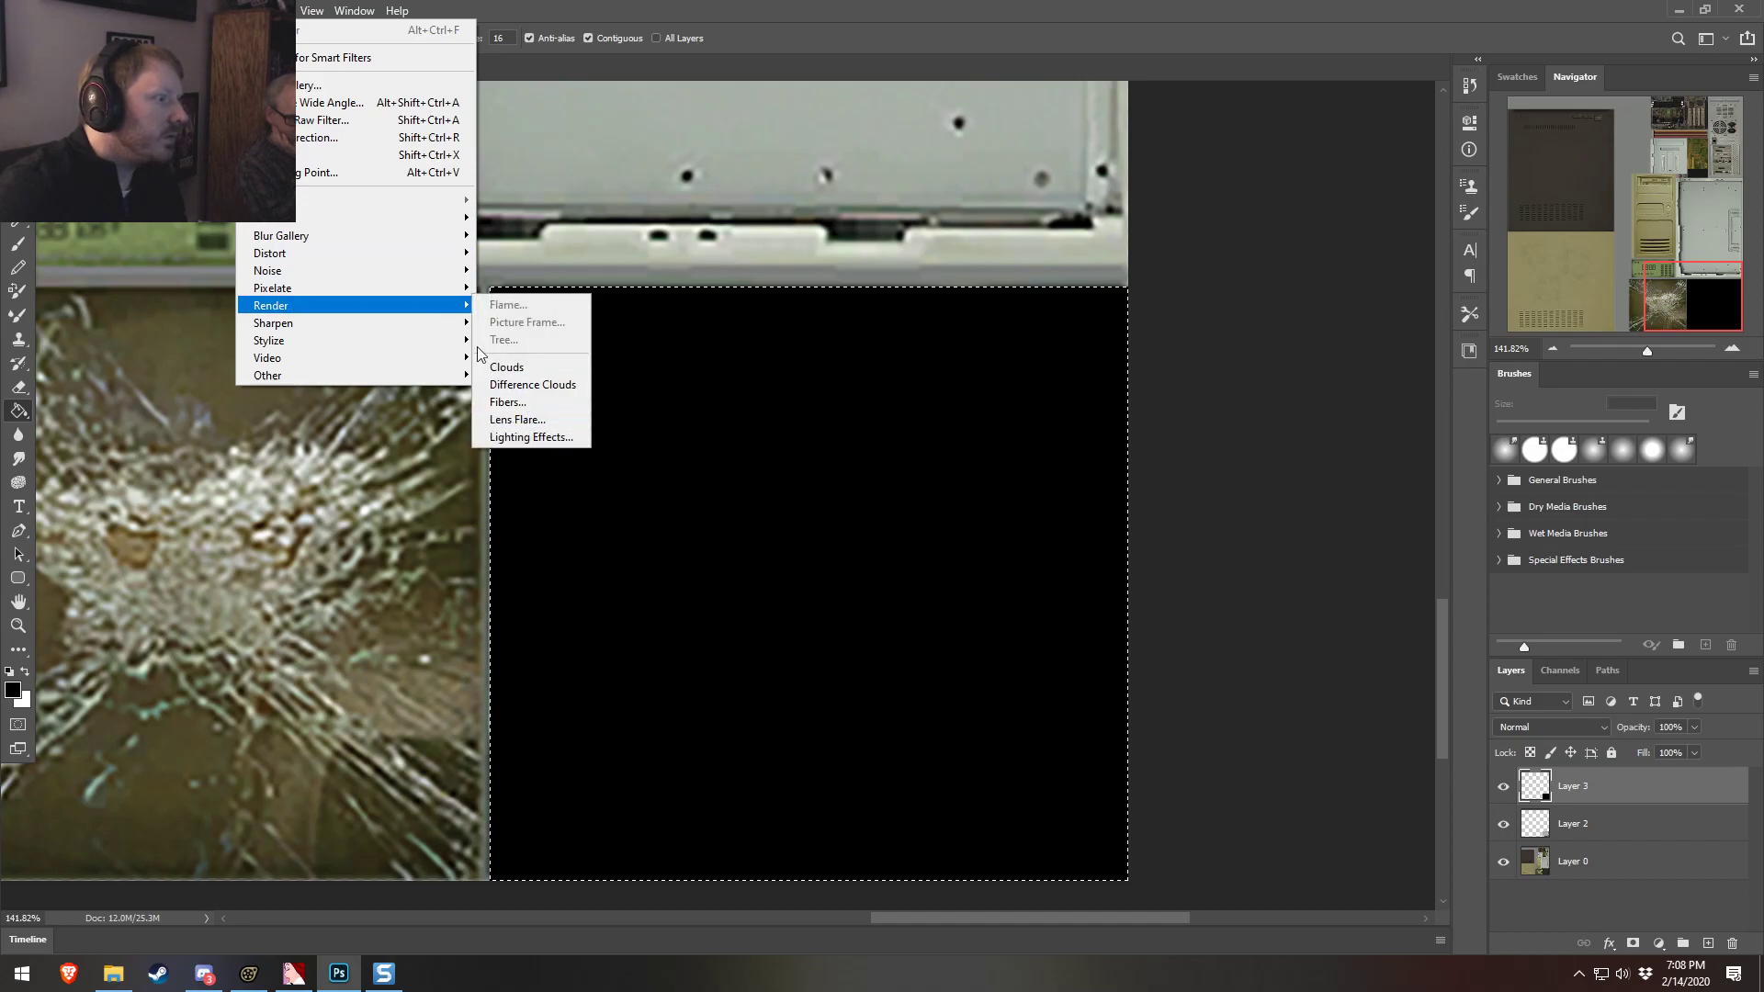
{"action": "left_click", "coordinate": [349, 137]}
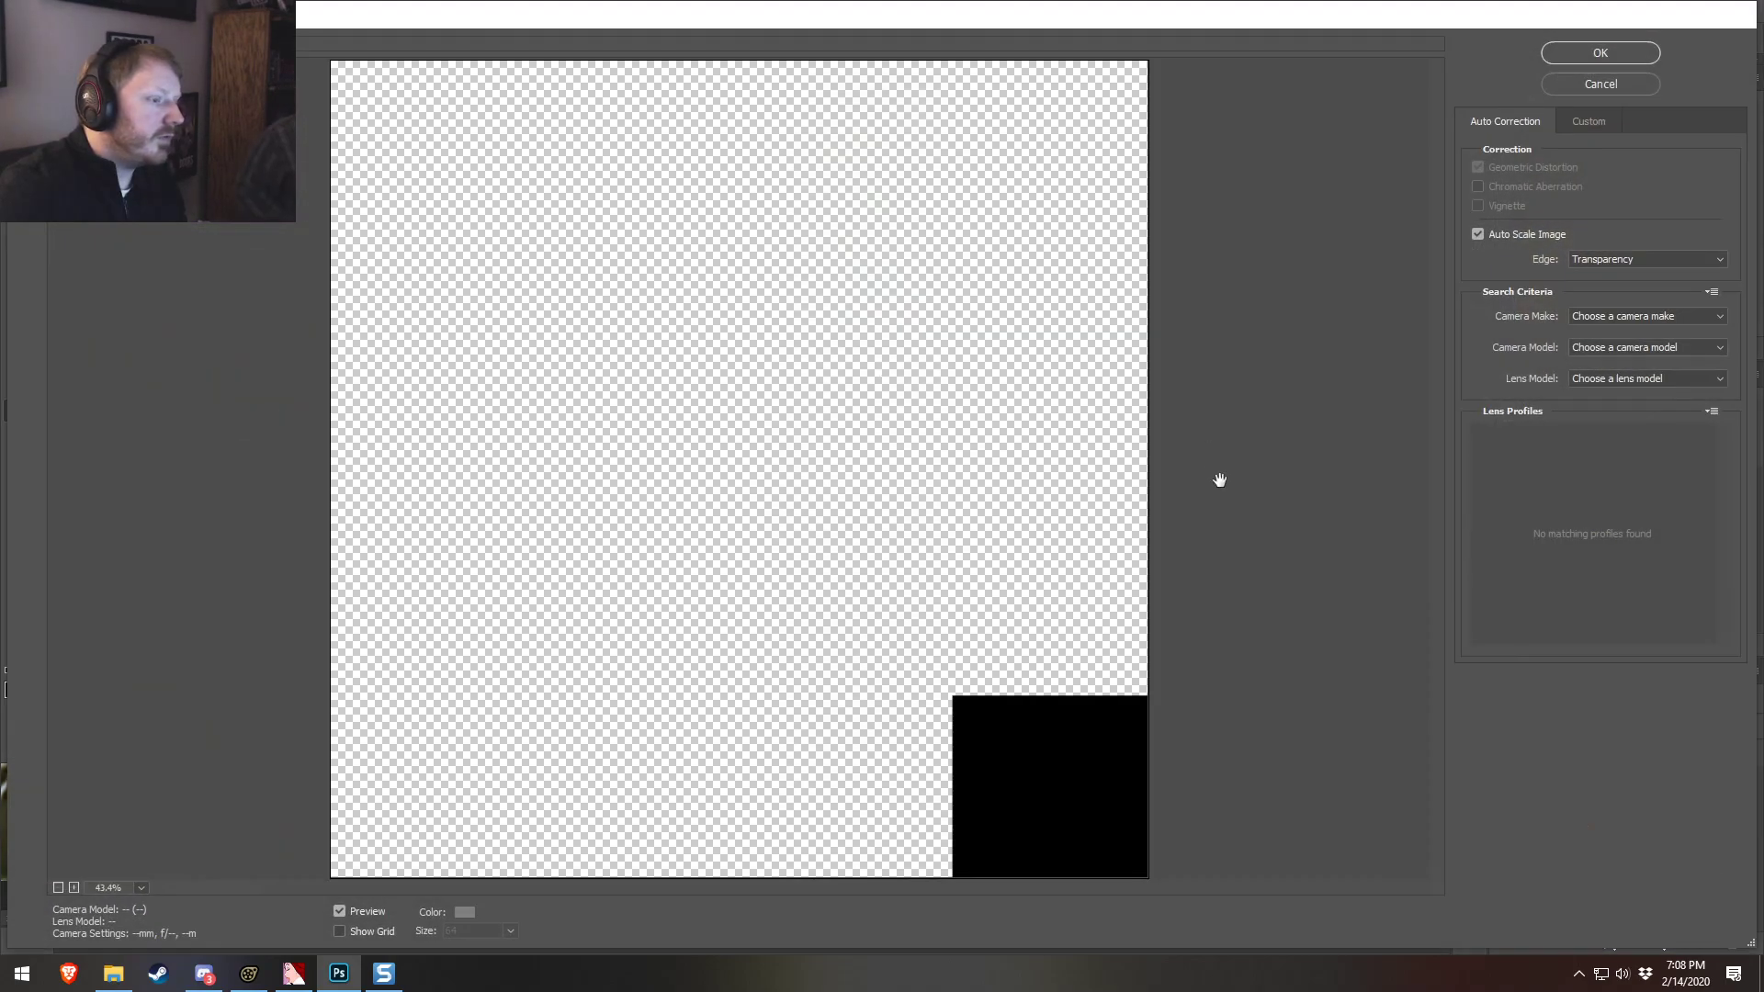
{"action": "left_click", "coordinate": [1588, 120]}
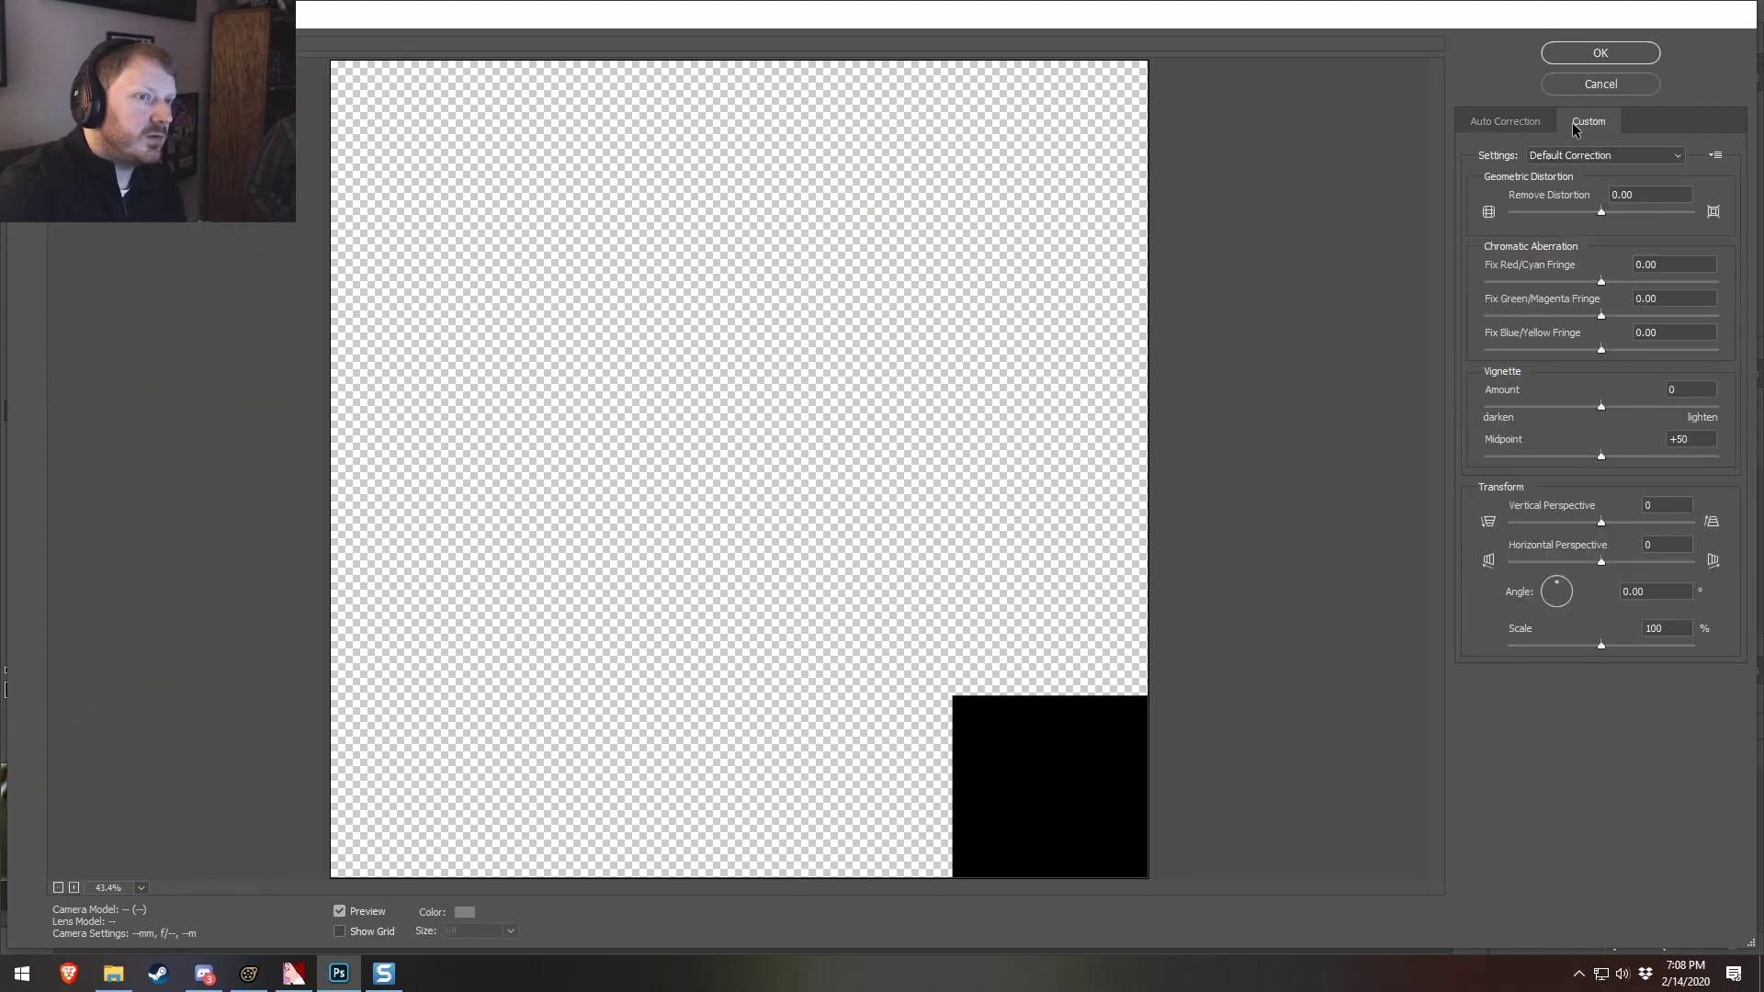
{"action": "left_click", "coordinate": [1499, 407]}
{"action": "left_click", "coordinate": [1598, 84]}
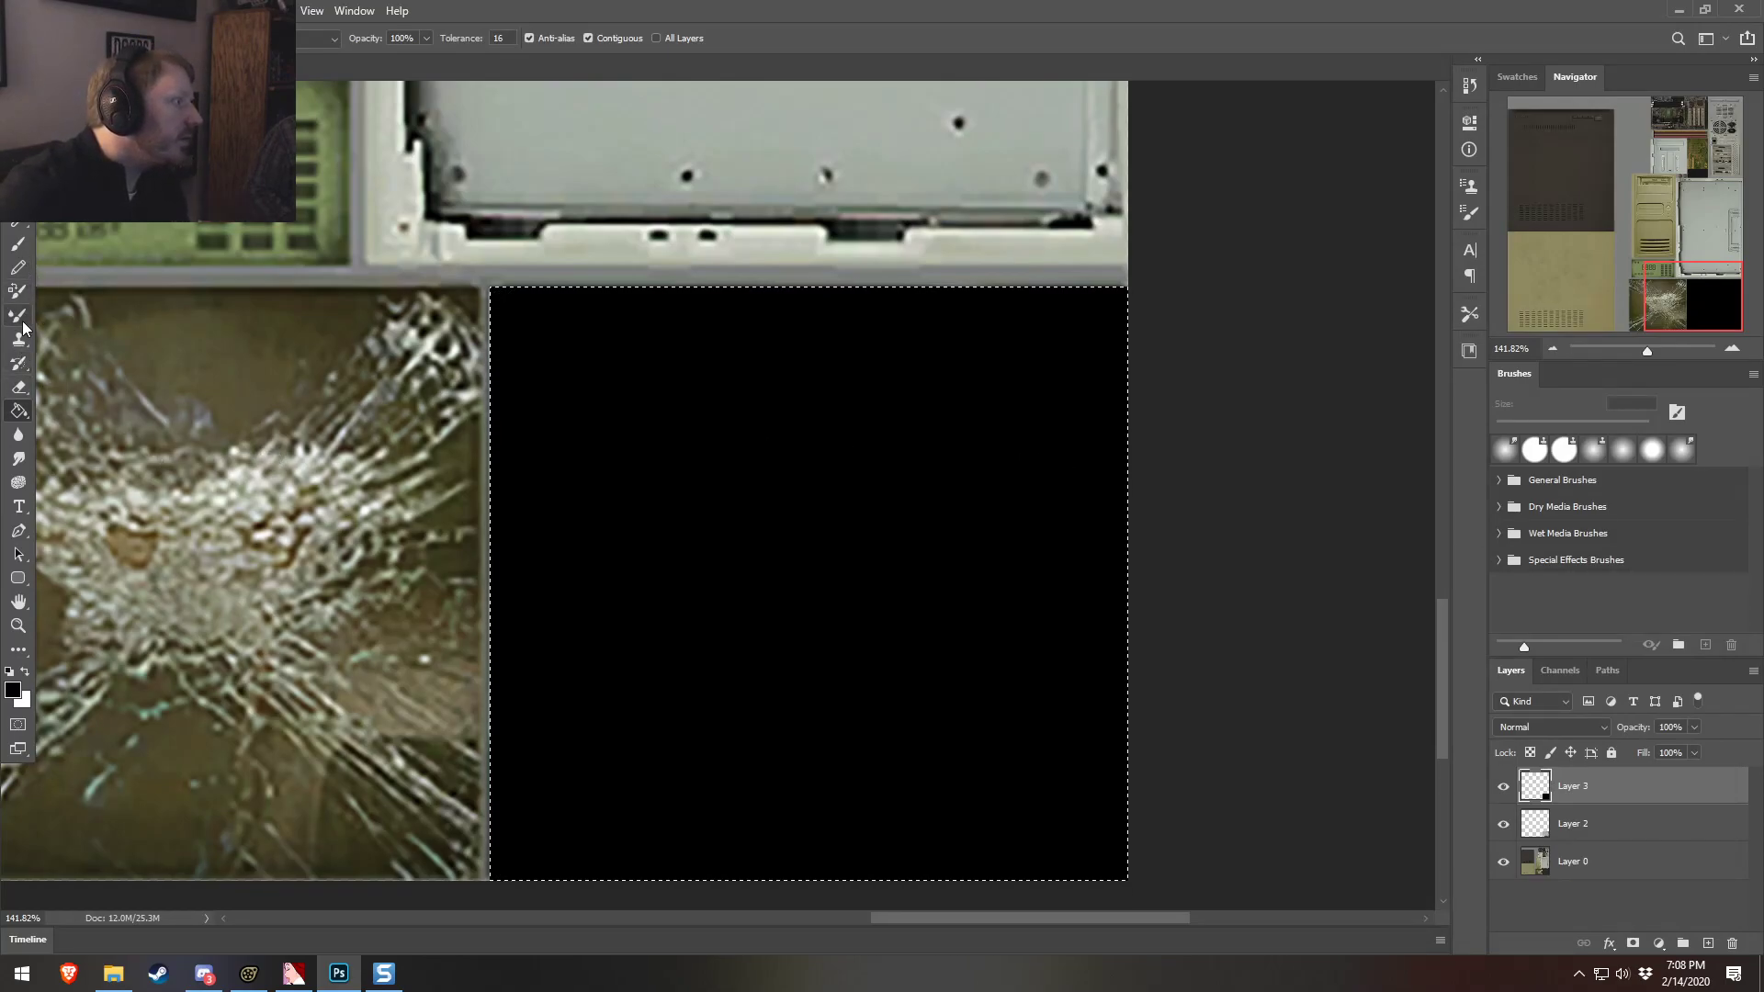
Paint a soft white glow in the centre of the black area with a very large brush at 40% opacity
{"action": "left_click", "coordinate": [17, 243]}
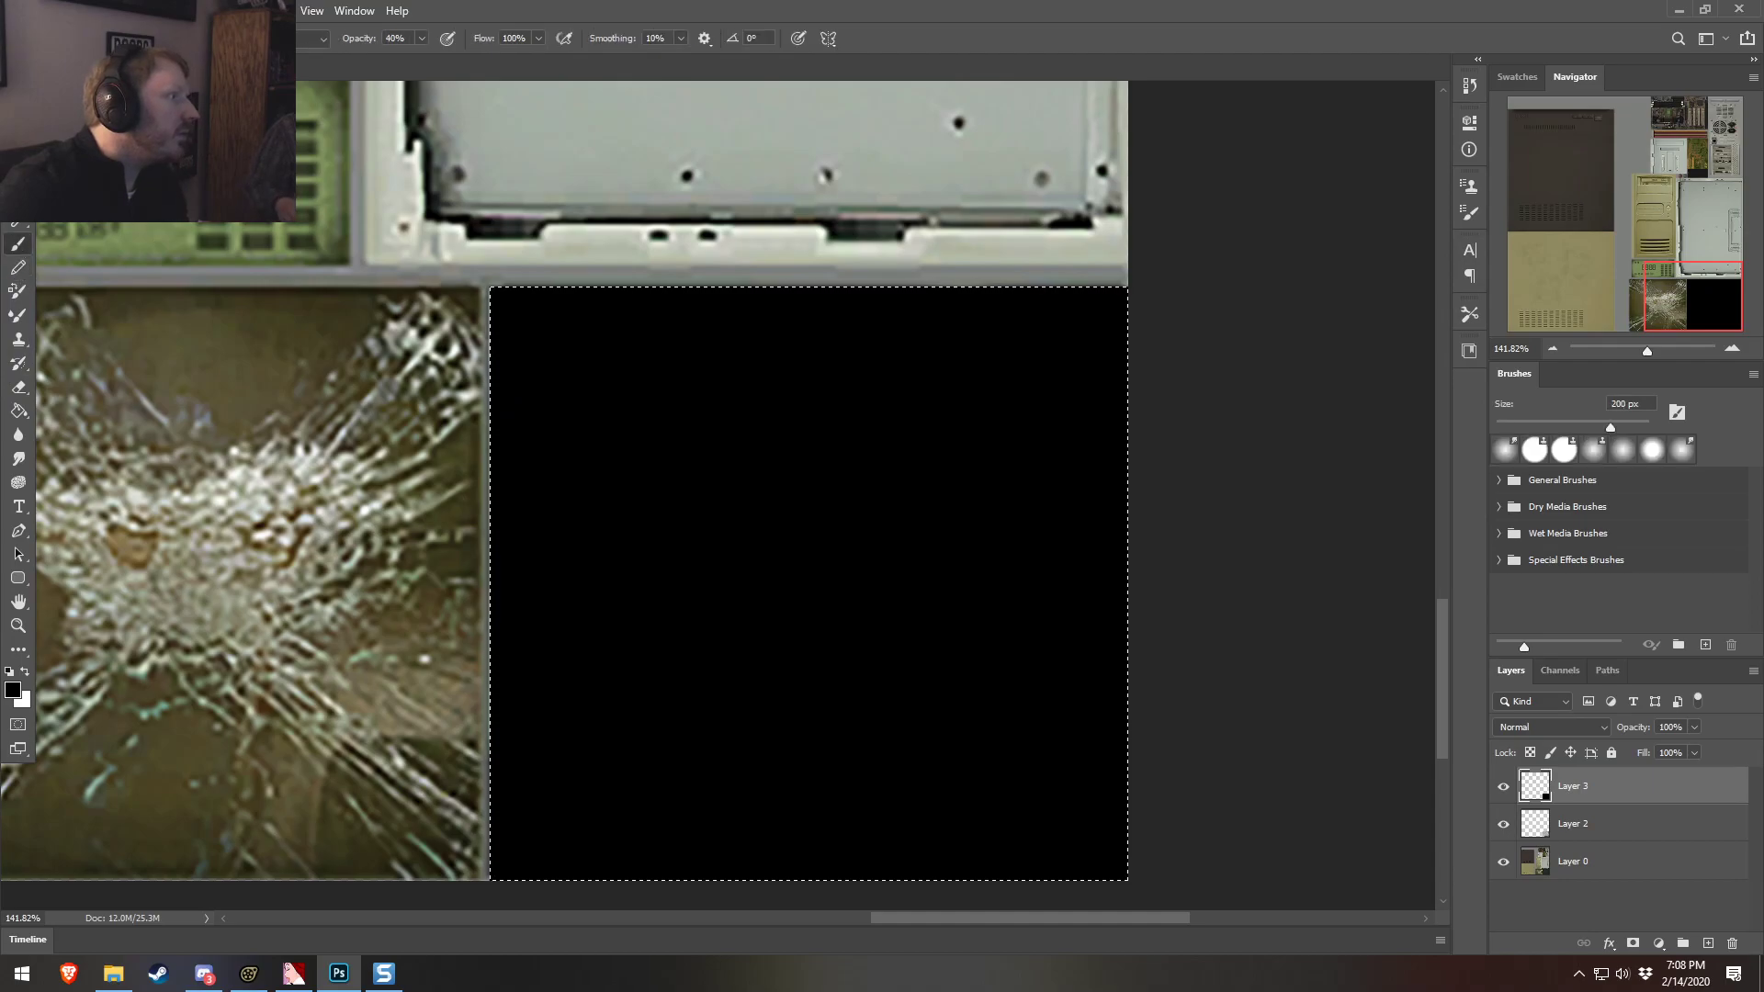
{"action": "key", "text": "bracketright"}
{"action": "key", "text": "bracketright"}
{"action": "key", "text": "bracketright"}
{"action": "key", "text": "bracketright"}
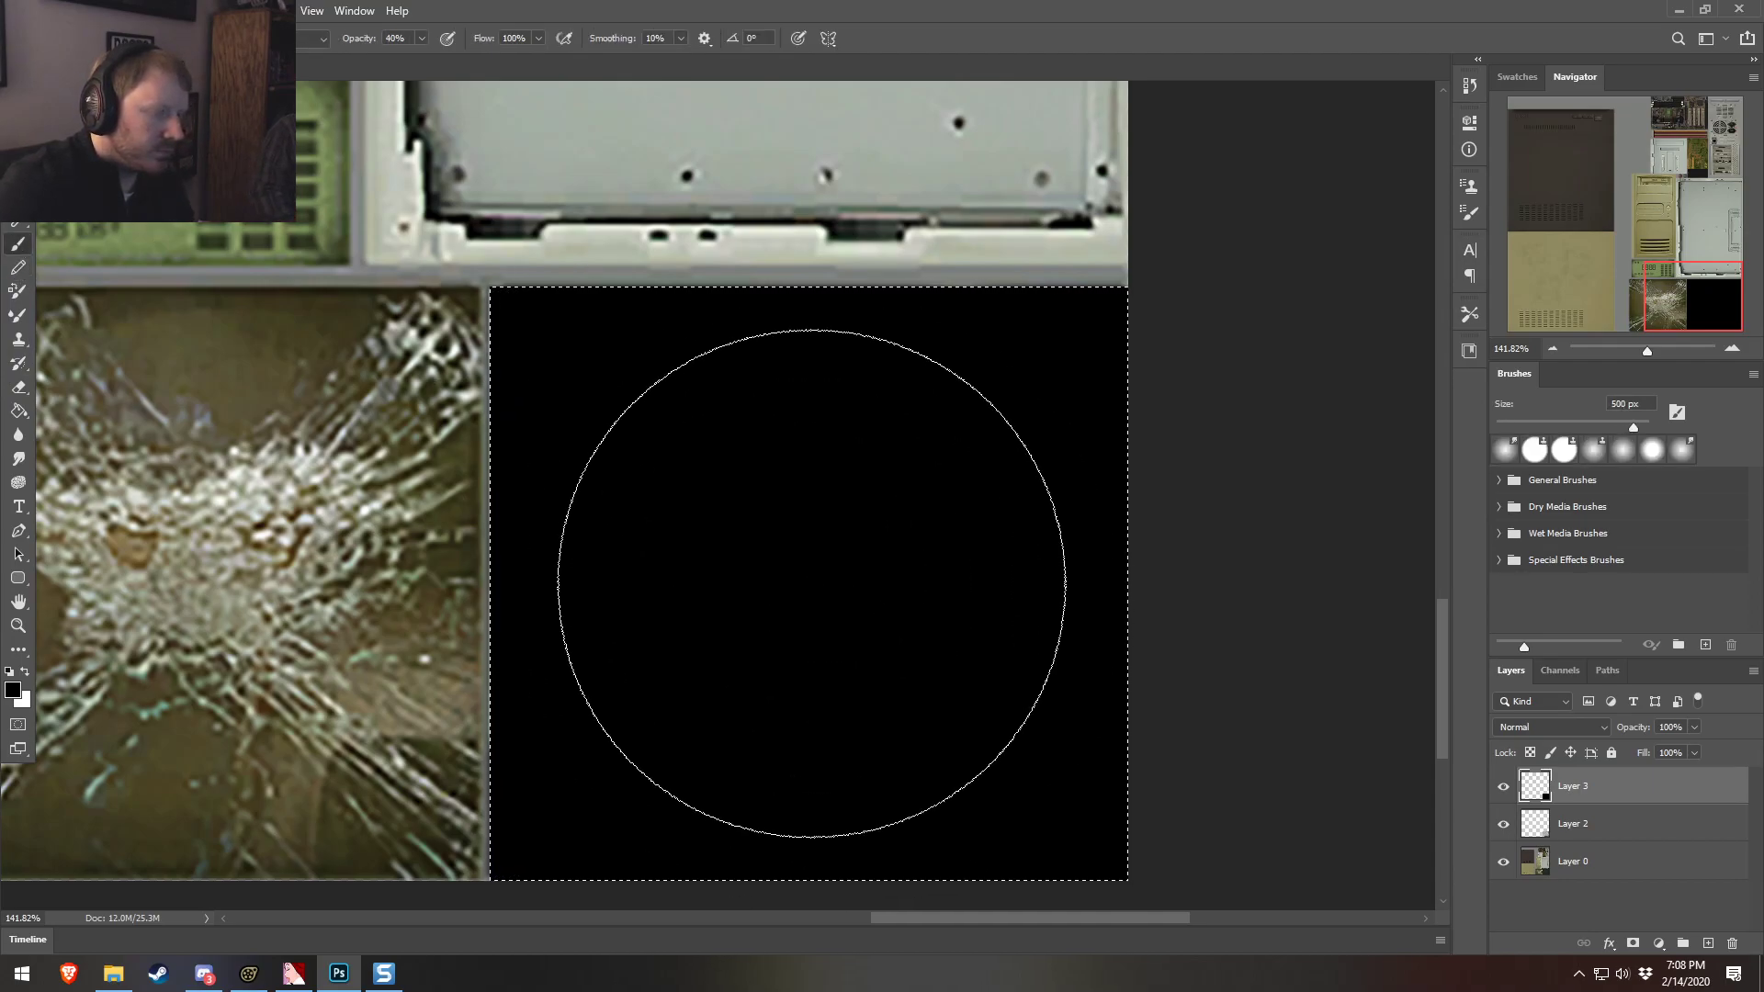
{"action": "left_click", "coordinate": [822, 576]}
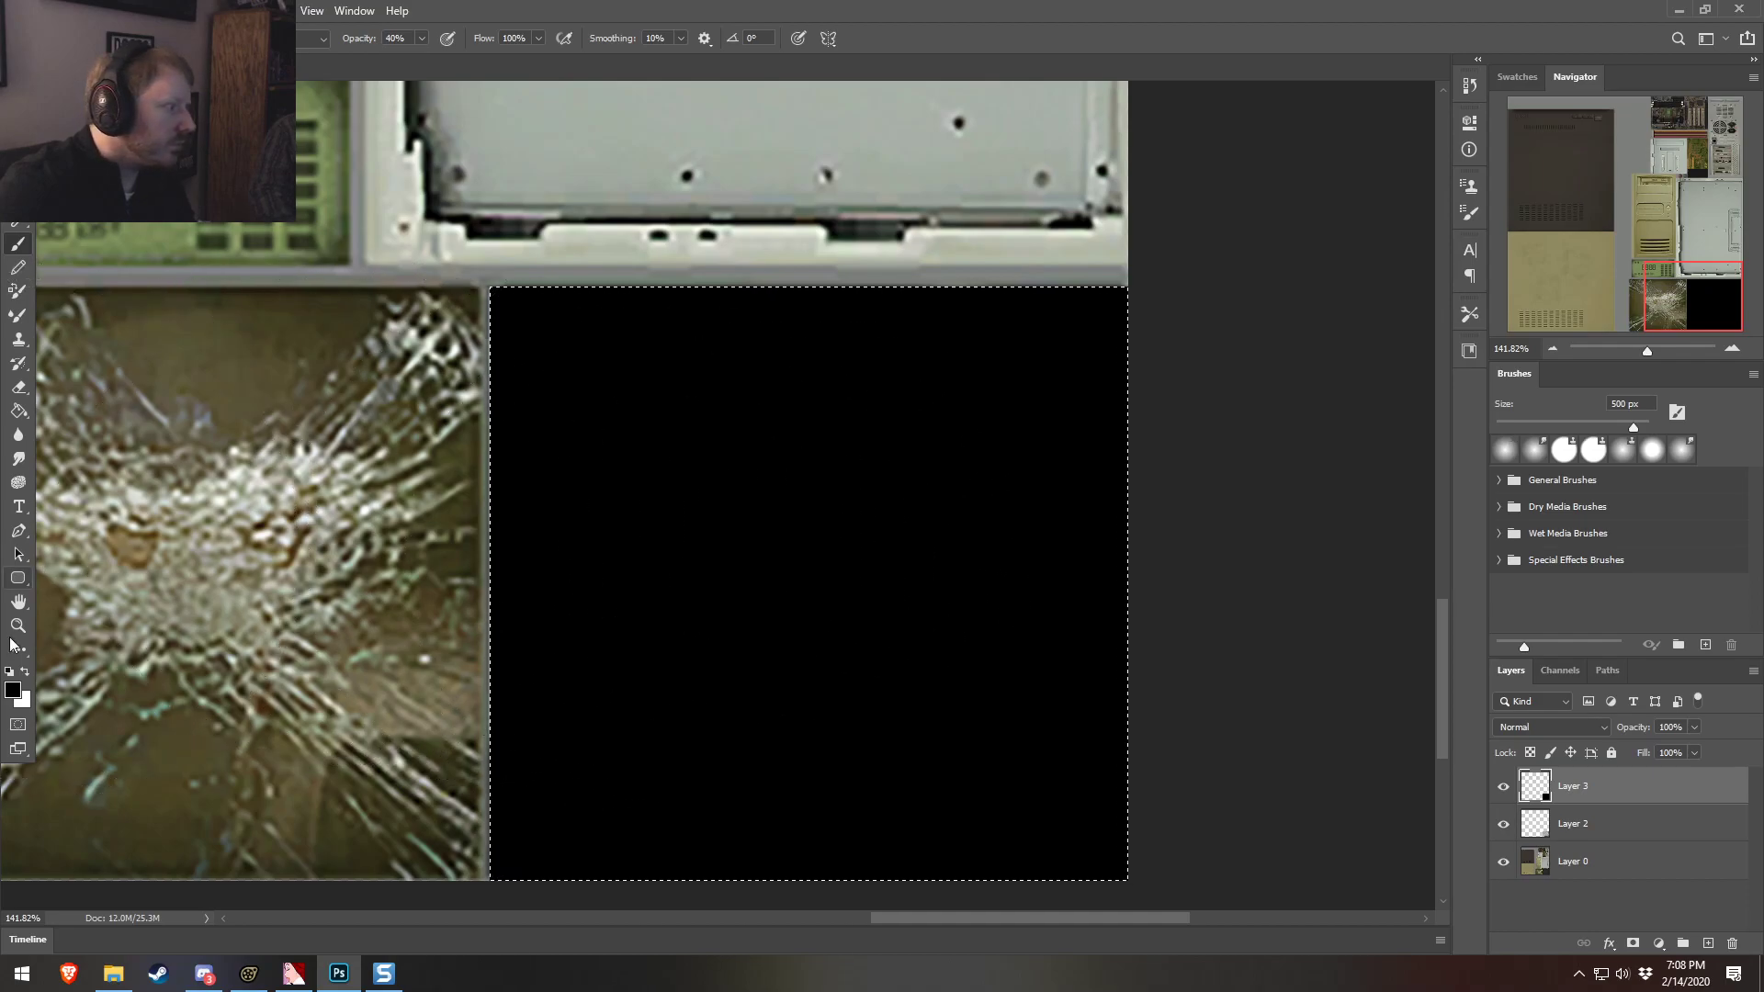
{"action": "left_click", "coordinate": [24, 671]}
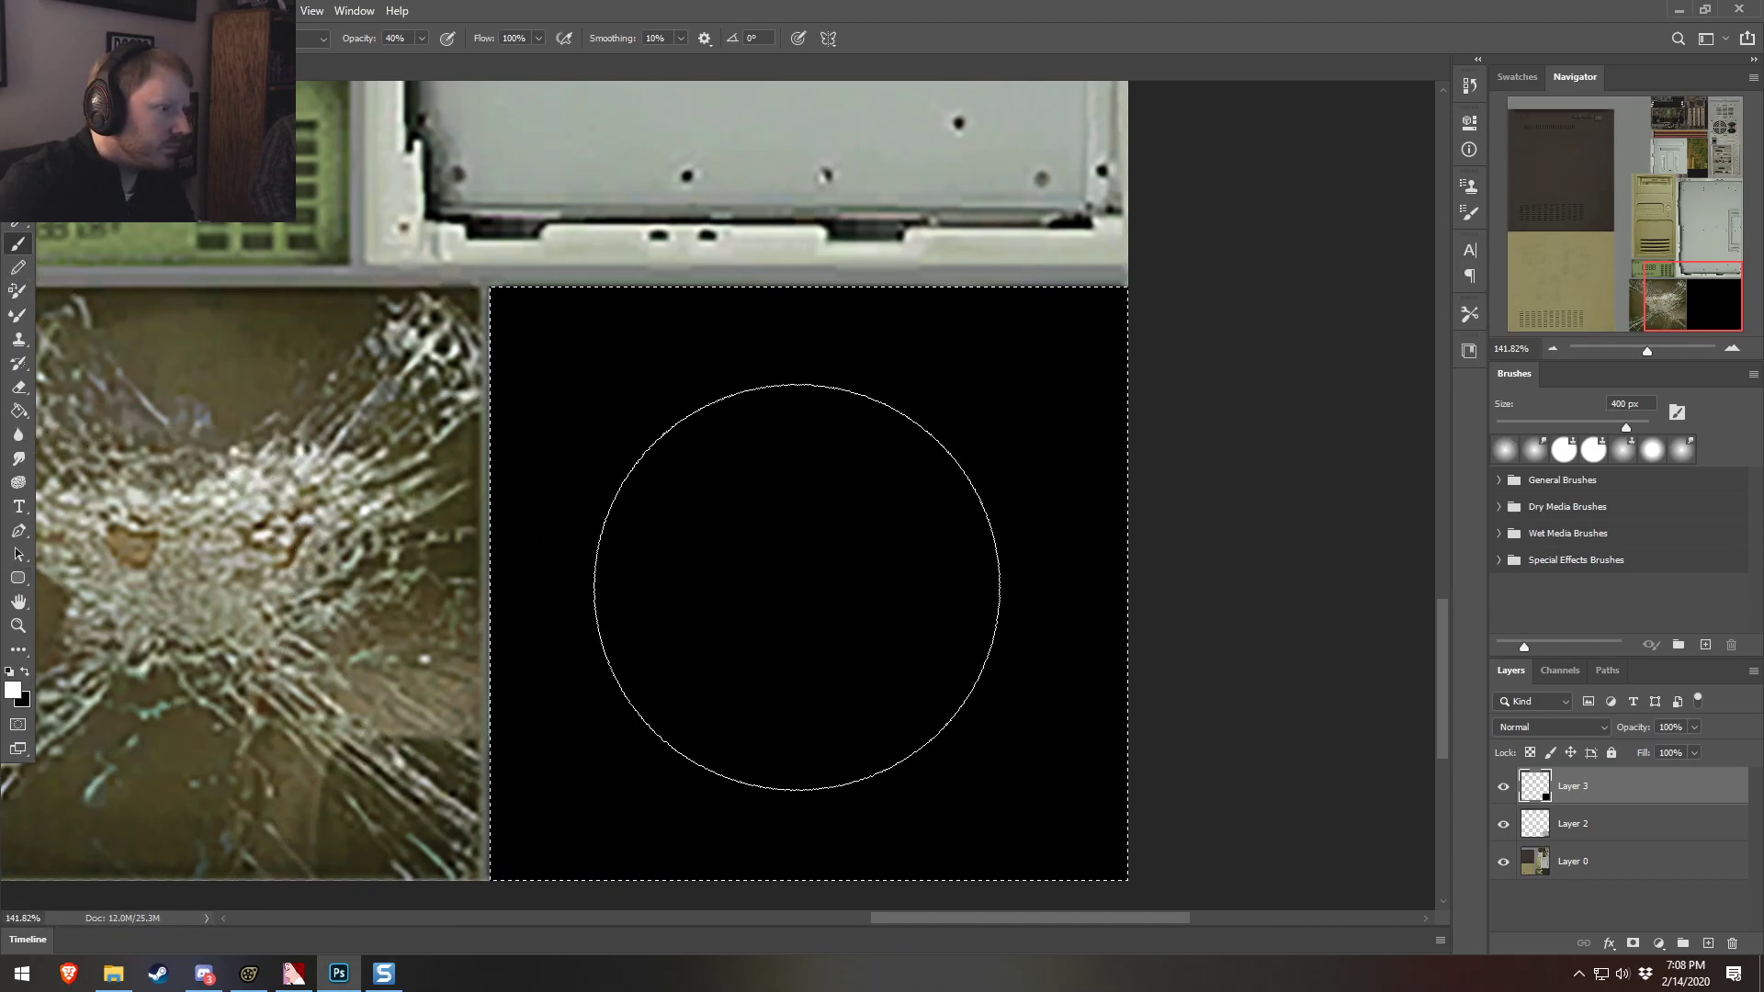
{"action": "key", "text": "bracketright"}
{"action": "left_click", "coordinate": [797, 588]}
{"action": "left_click", "coordinate": [812, 583]}
{"action": "left_click", "coordinate": [811, 583]}
{"action": "left_click", "coordinate": [810, 584]}
{"action": "key", "text": "bracketleft"}
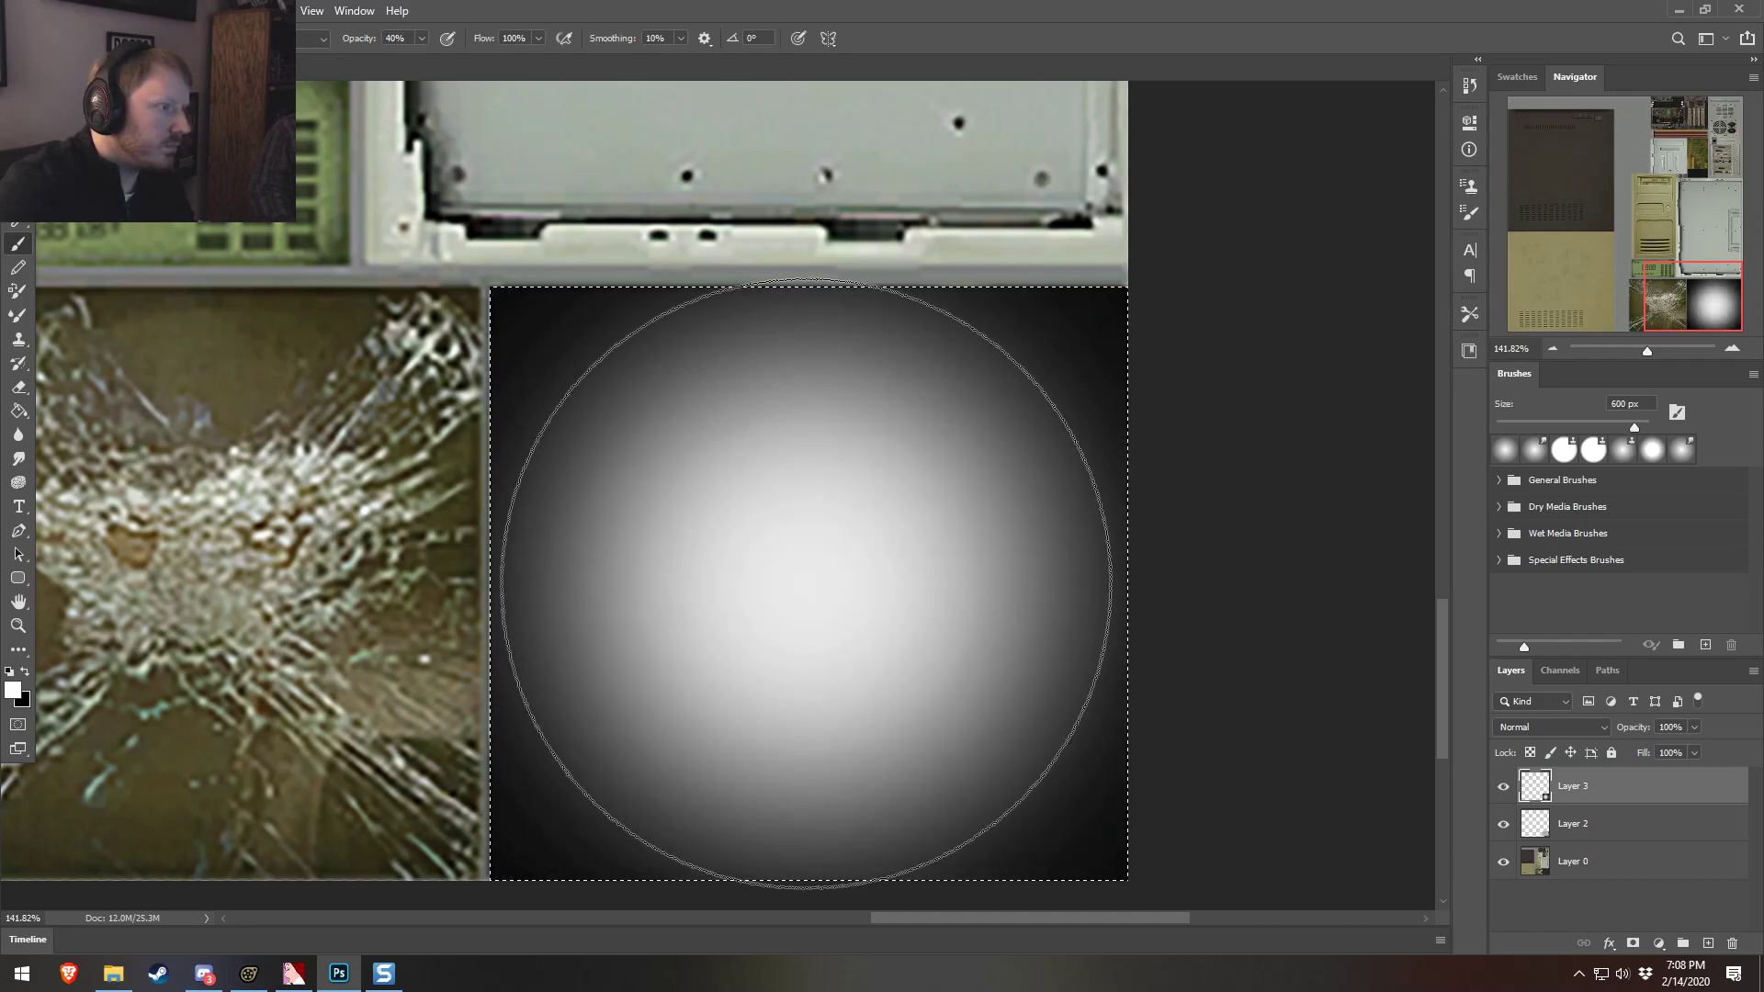
Set Layer 3's blend mode to Soft Light
{"action": "left_click", "coordinate": [1552, 726]}
{"action": "left_click", "coordinate": [1554, 732]}
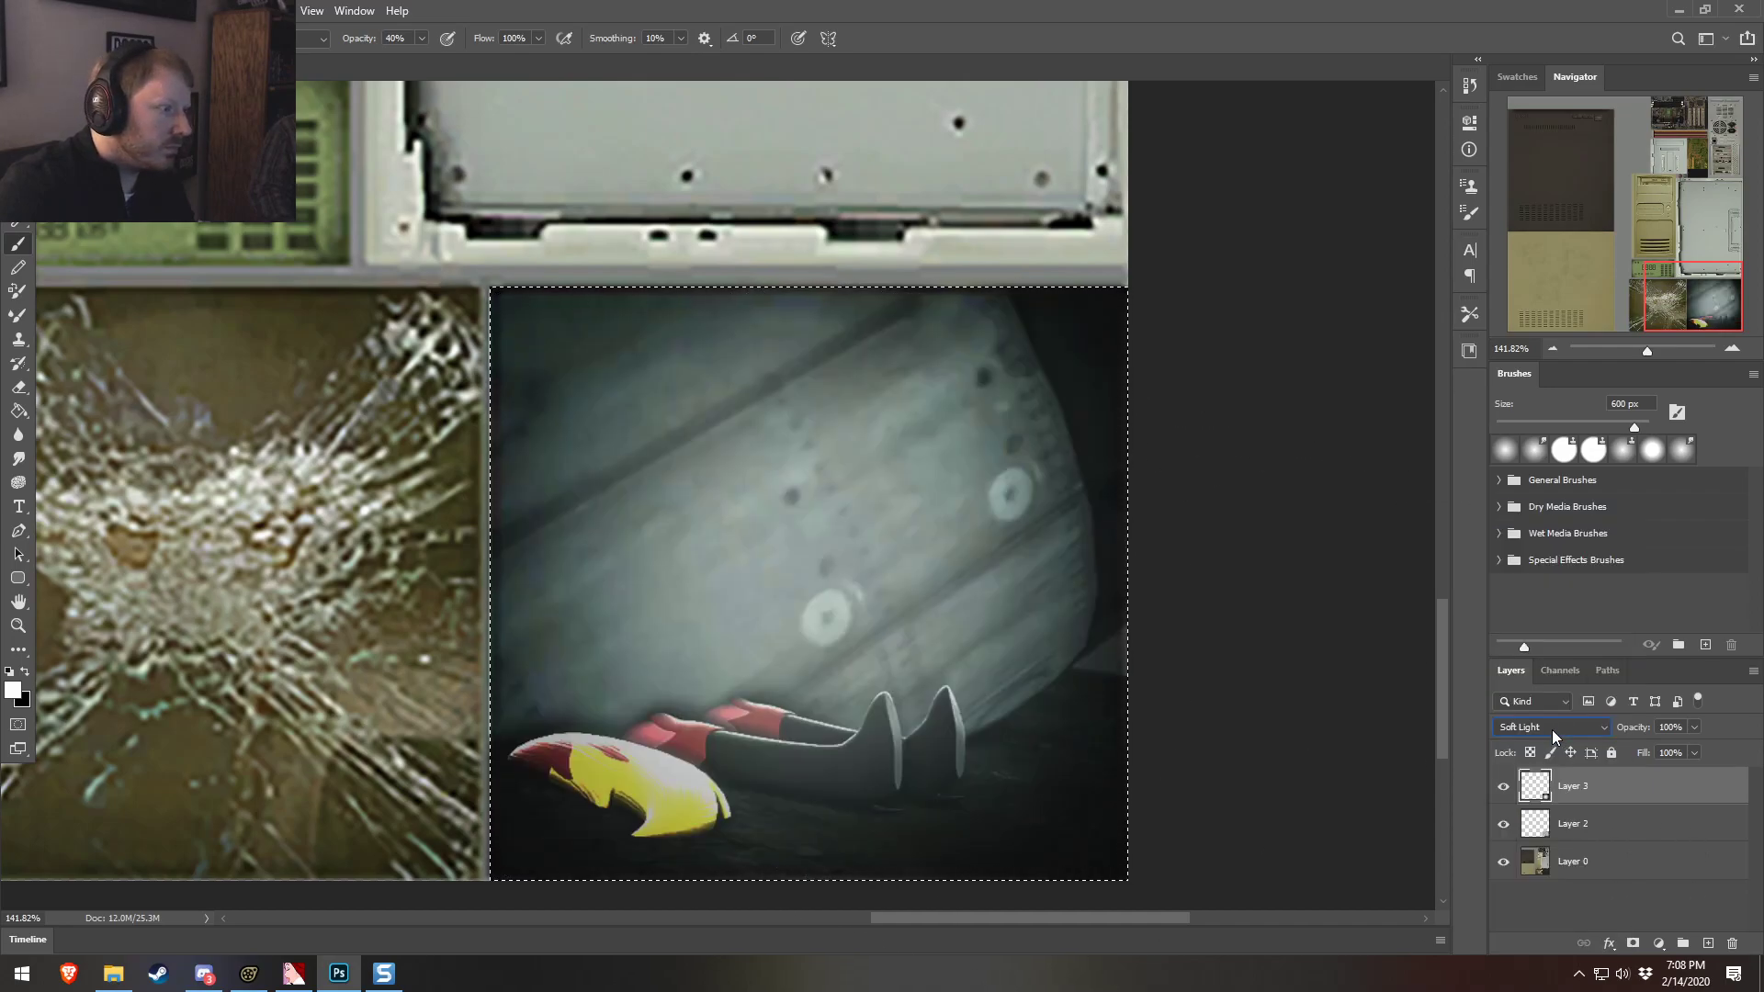
{"action": "left_click", "coordinate": [1530, 730]}
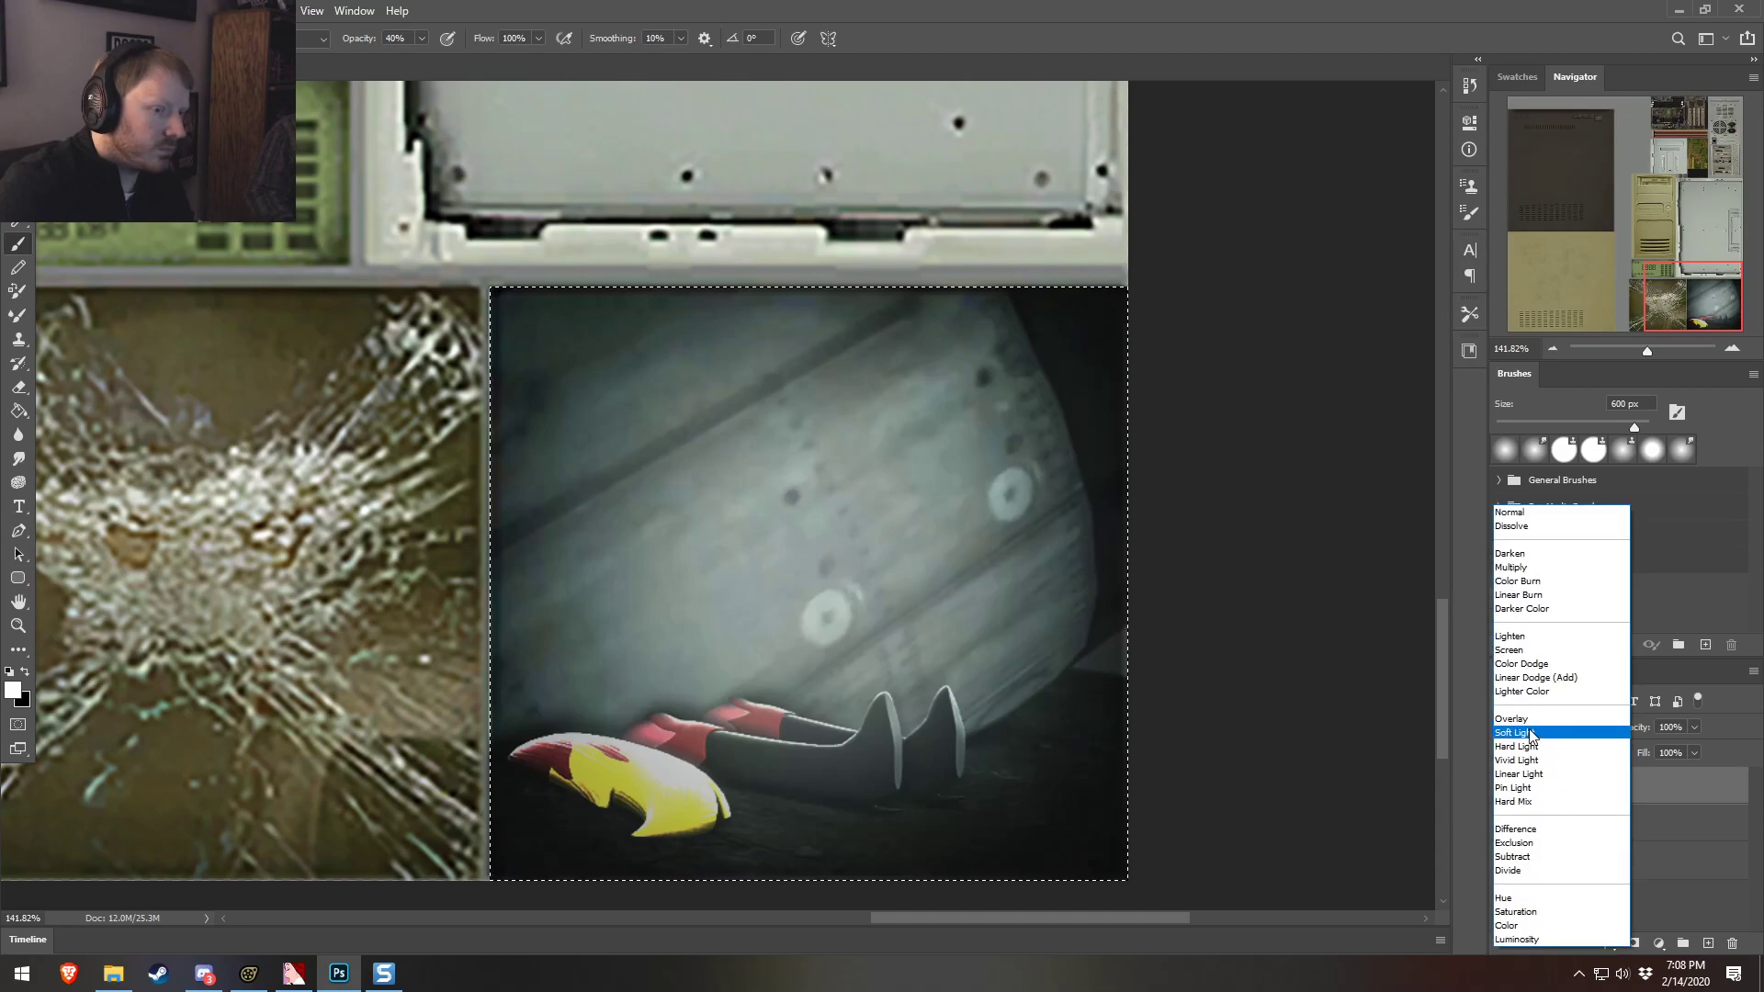
{"action": "left_click", "coordinate": [1703, 851]}
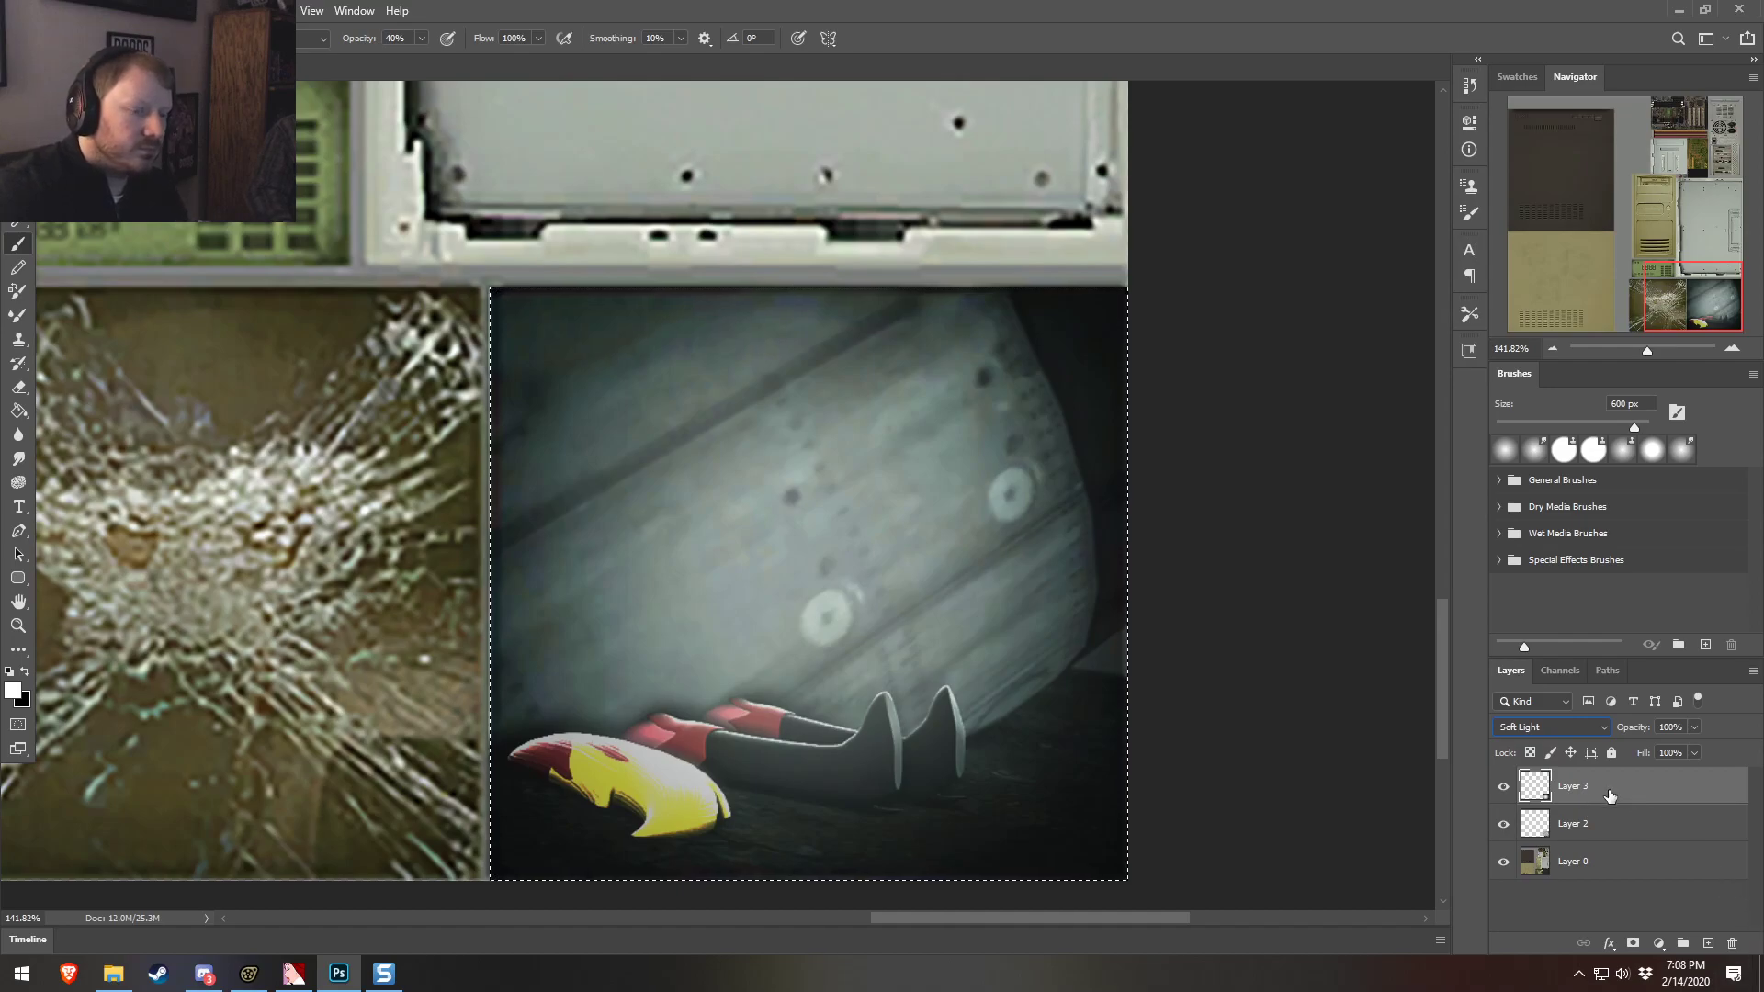
{"action": "left_click", "coordinate": [141, 11]}
{"action": "left_click", "coordinate": [141, 11]}
{"action": "left_click", "coordinate": [140, 11]}
{"action": "left_click", "coordinate": [141, 11]}
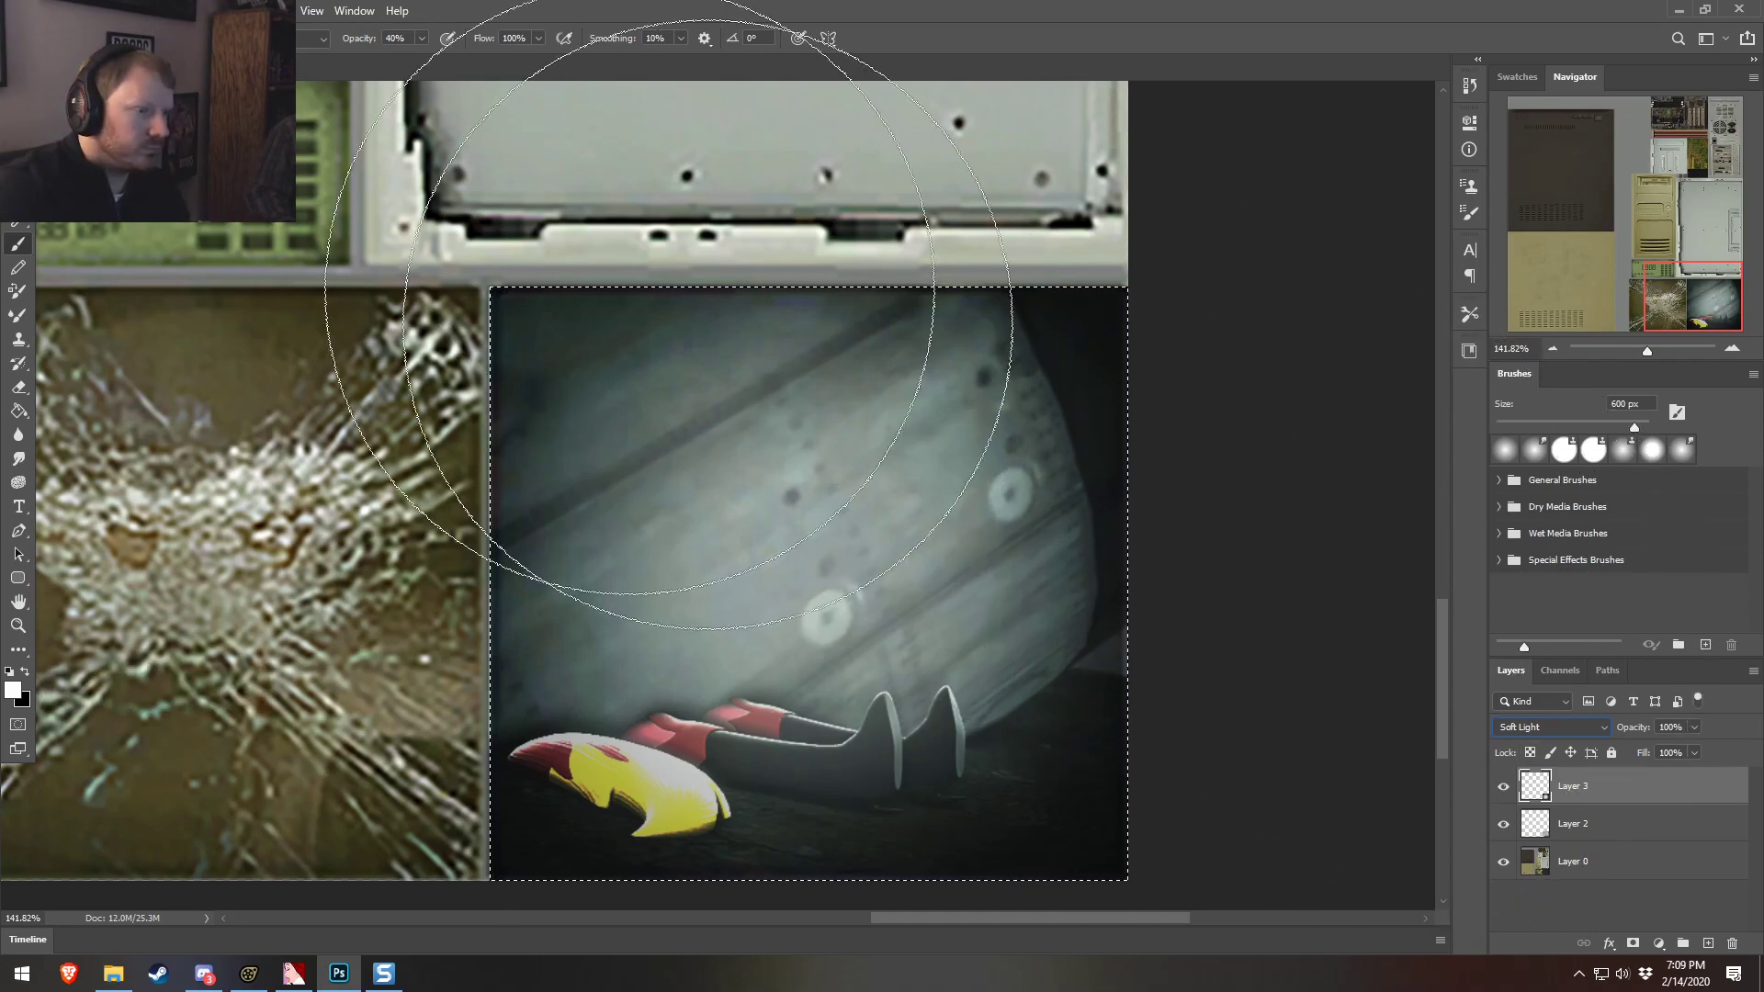
Add a new layer and place it between Layer 3 and Layer 2
{"action": "key", "text": "v"}
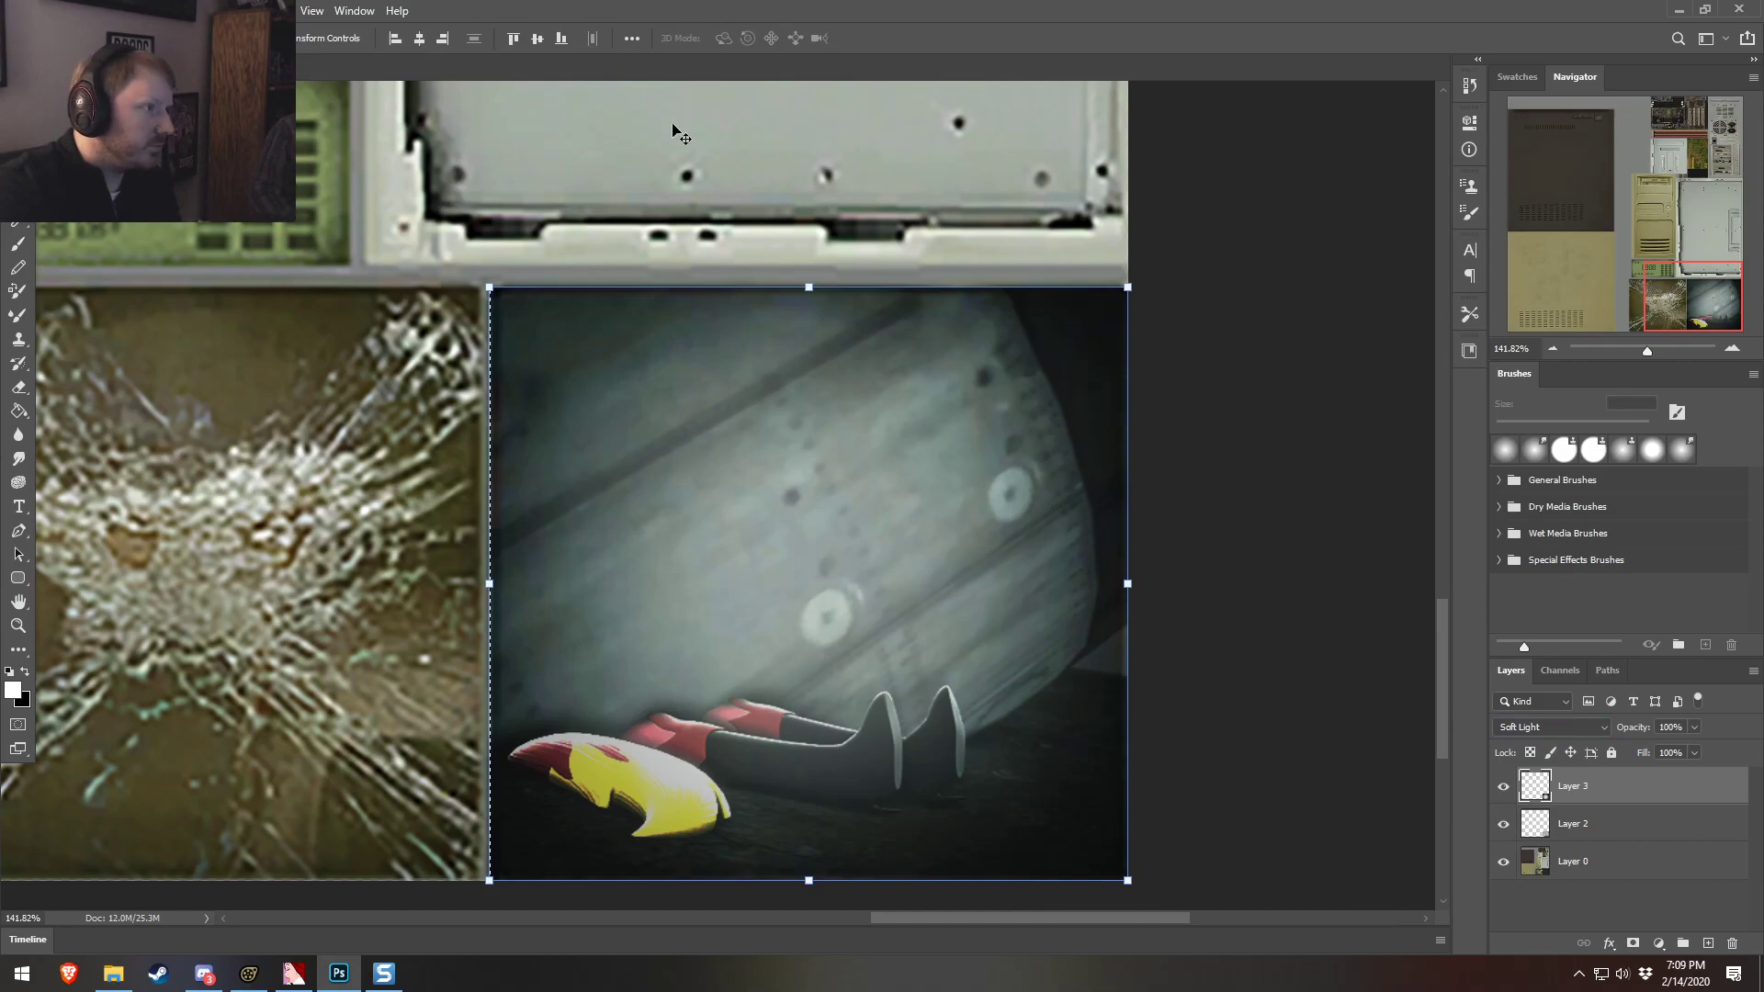
{"action": "key", "text": "ctrl+shift+n"}
{"action": "key", "text": "Return"}
{"action": "left_click_drag", "start_coordinate": [1619, 796], "coordinate": [1615, 848]}
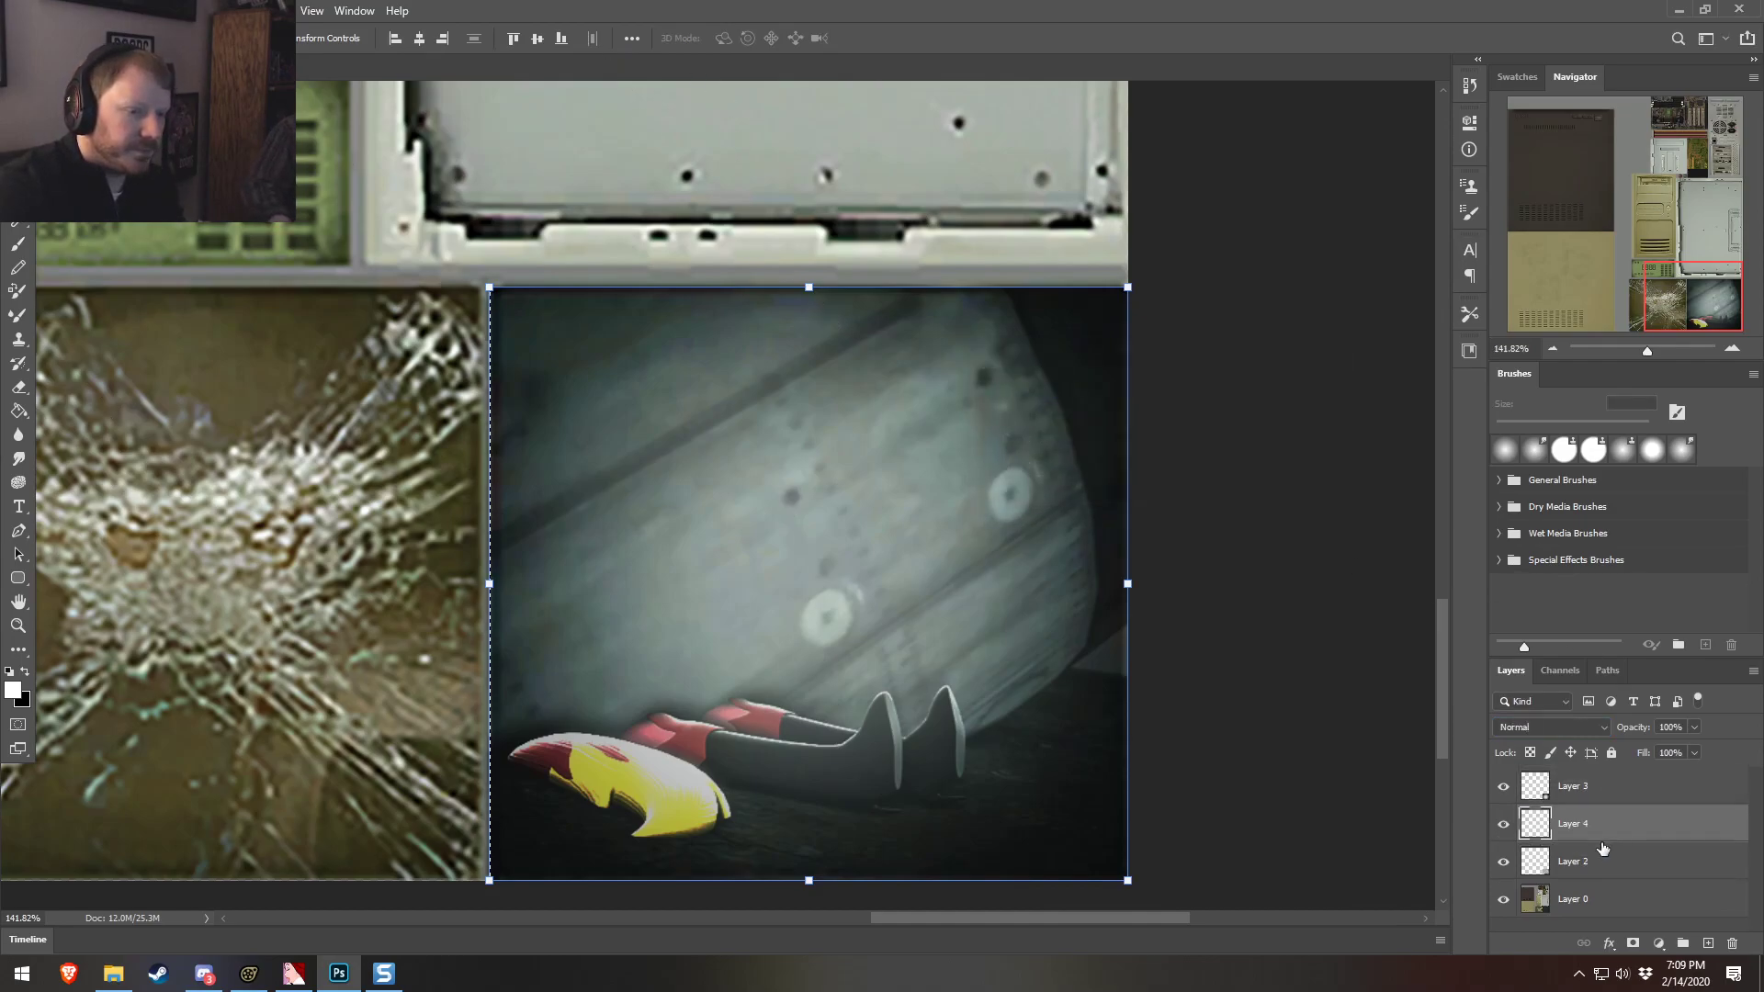
Set the foreground colour to green #009a4c and fill the monitor screen selection on Layer 4 with it
{"action": "left_click", "coordinate": [12, 690]}
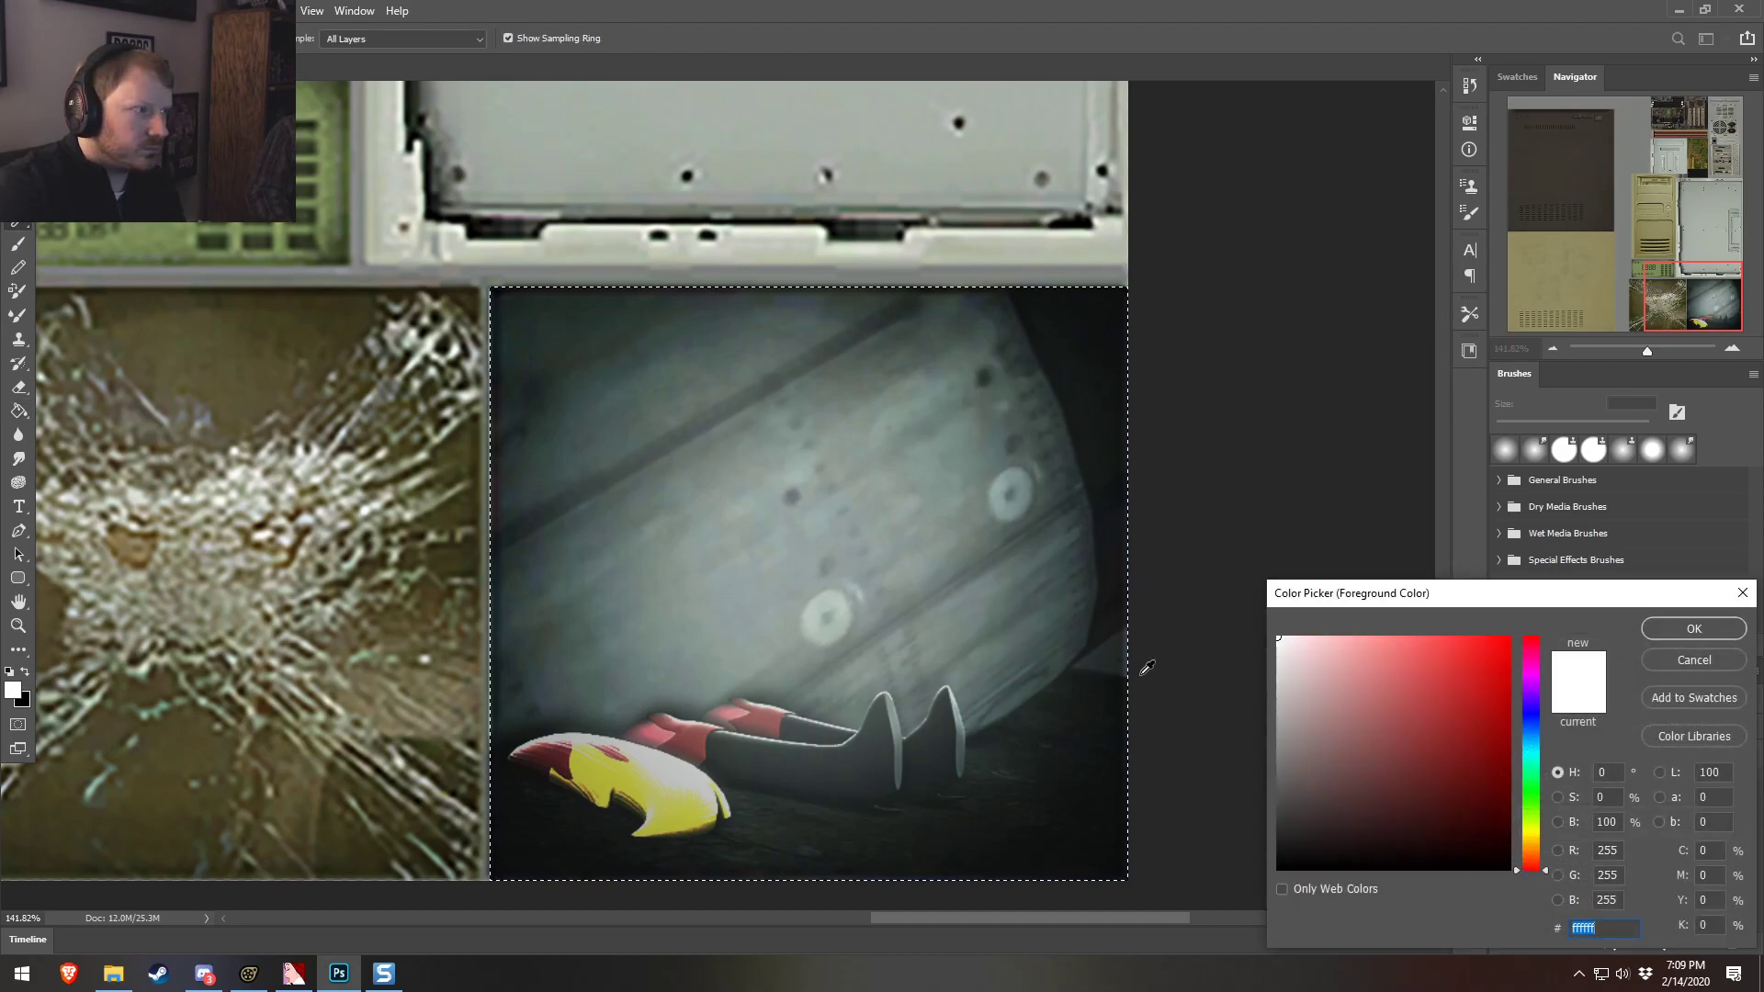
{"action": "mouse_move", "coordinate": [1533, 776]}
{"action": "left_mouse_down"}
{"action": "mouse_move", "coordinate": [1540, 745]}
{"action": "mouse_move", "coordinate": [1533, 779]}
{"action": "left_mouse_up"}
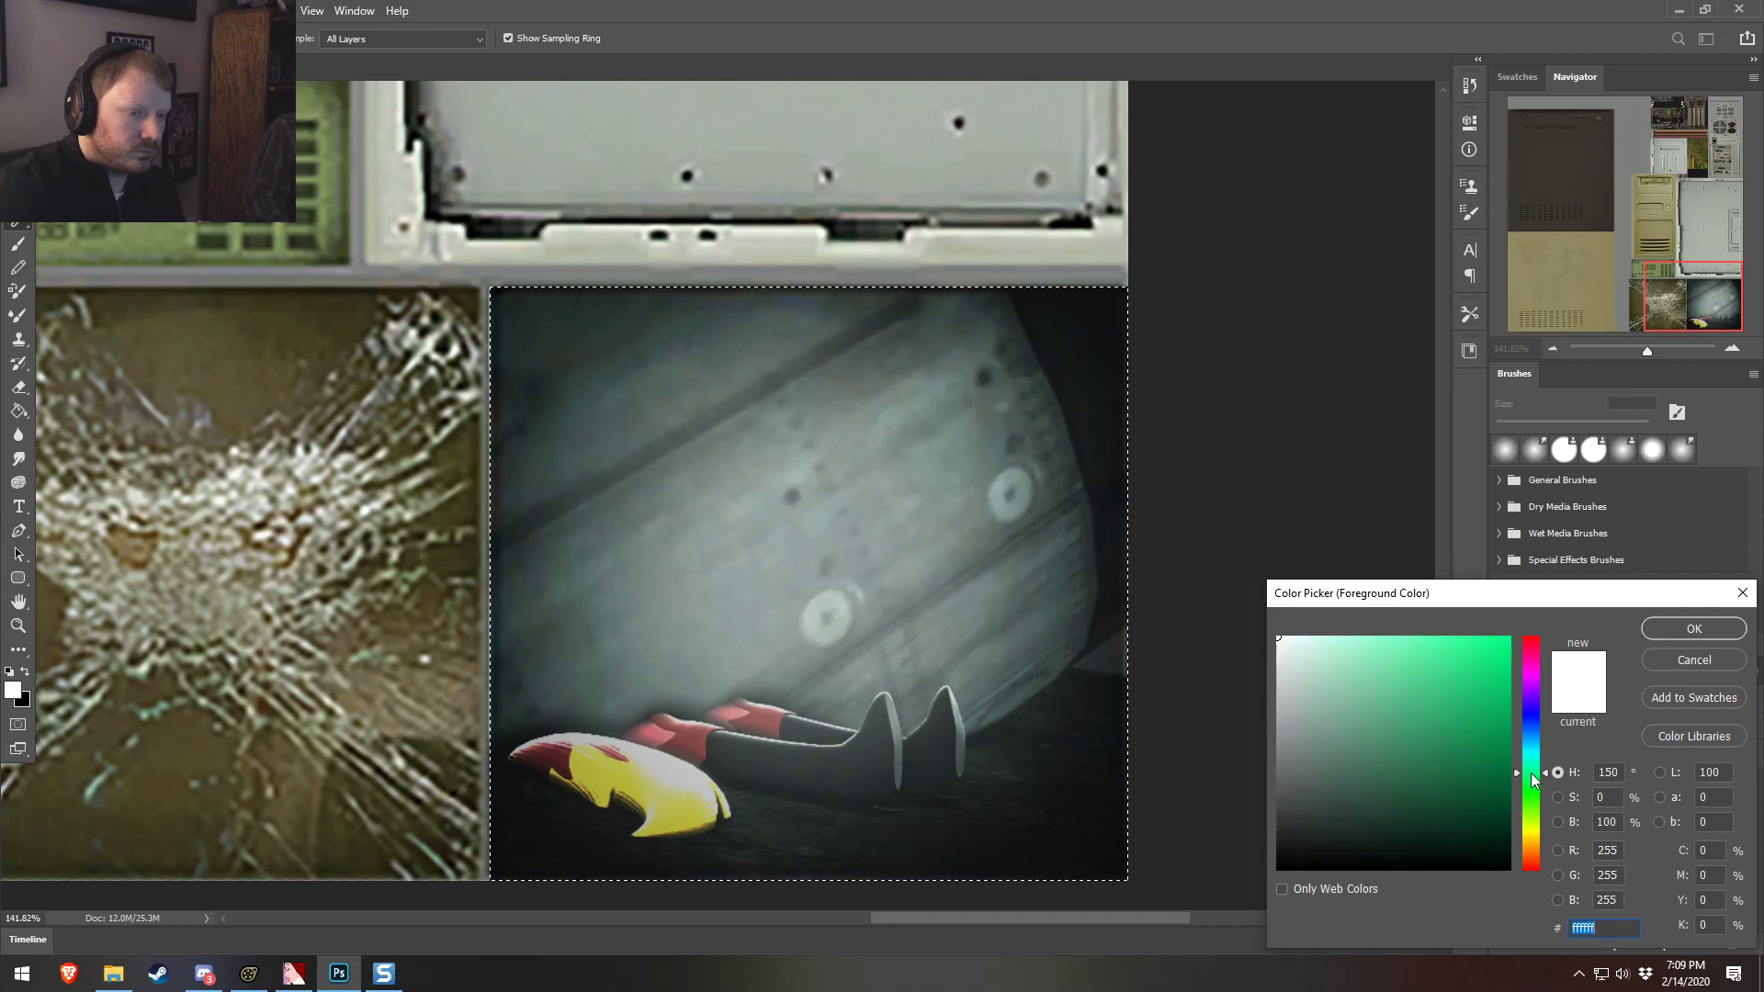
{"action": "type", "text": "007c3d"}
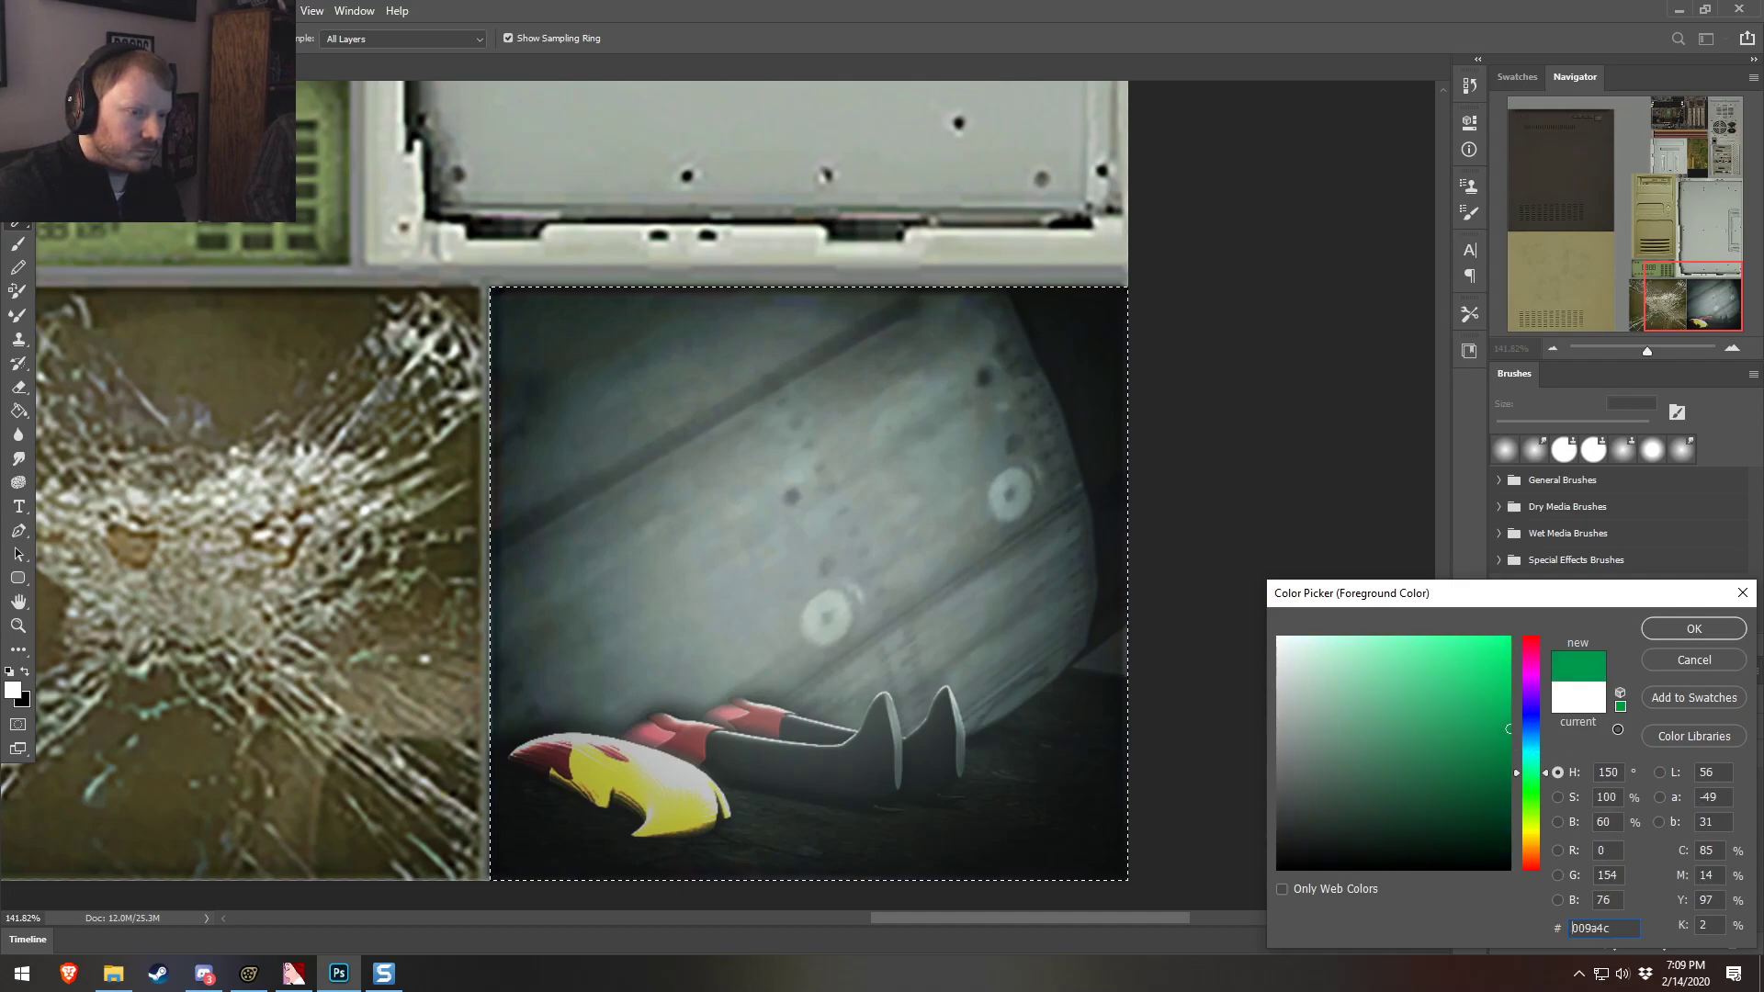
{"action": "left_click", "coordinate": [1693, 631]}
{"action": "key", "text": "g"}
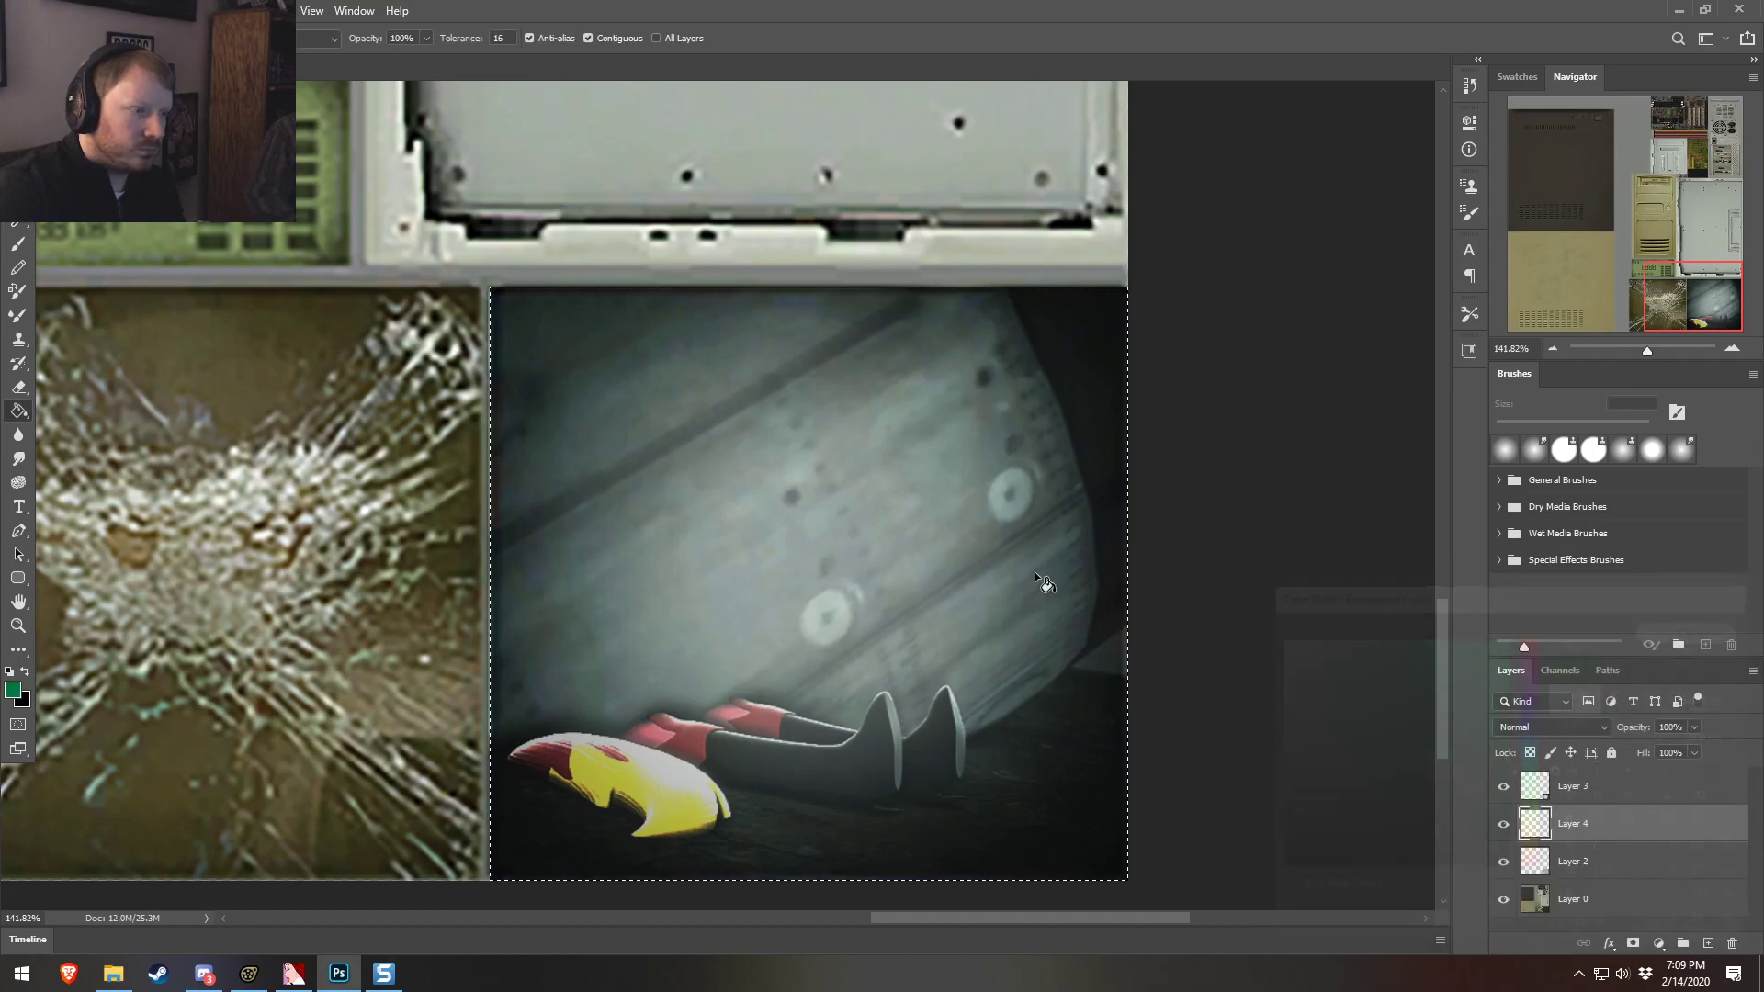
{"action": "left_click", "coordinate": [966, 542]}
Compare blend modes for the green Layer 4 and set it to Soft Light
{"action": "left_click", "coordinate": [1597, 728]}
{"action": "left_click", "coordinate": [1563, 722]}
{"action": "scroll", "coordinate": [1560, 725], "scroll_direction": "down", "scroll_amount": 4}
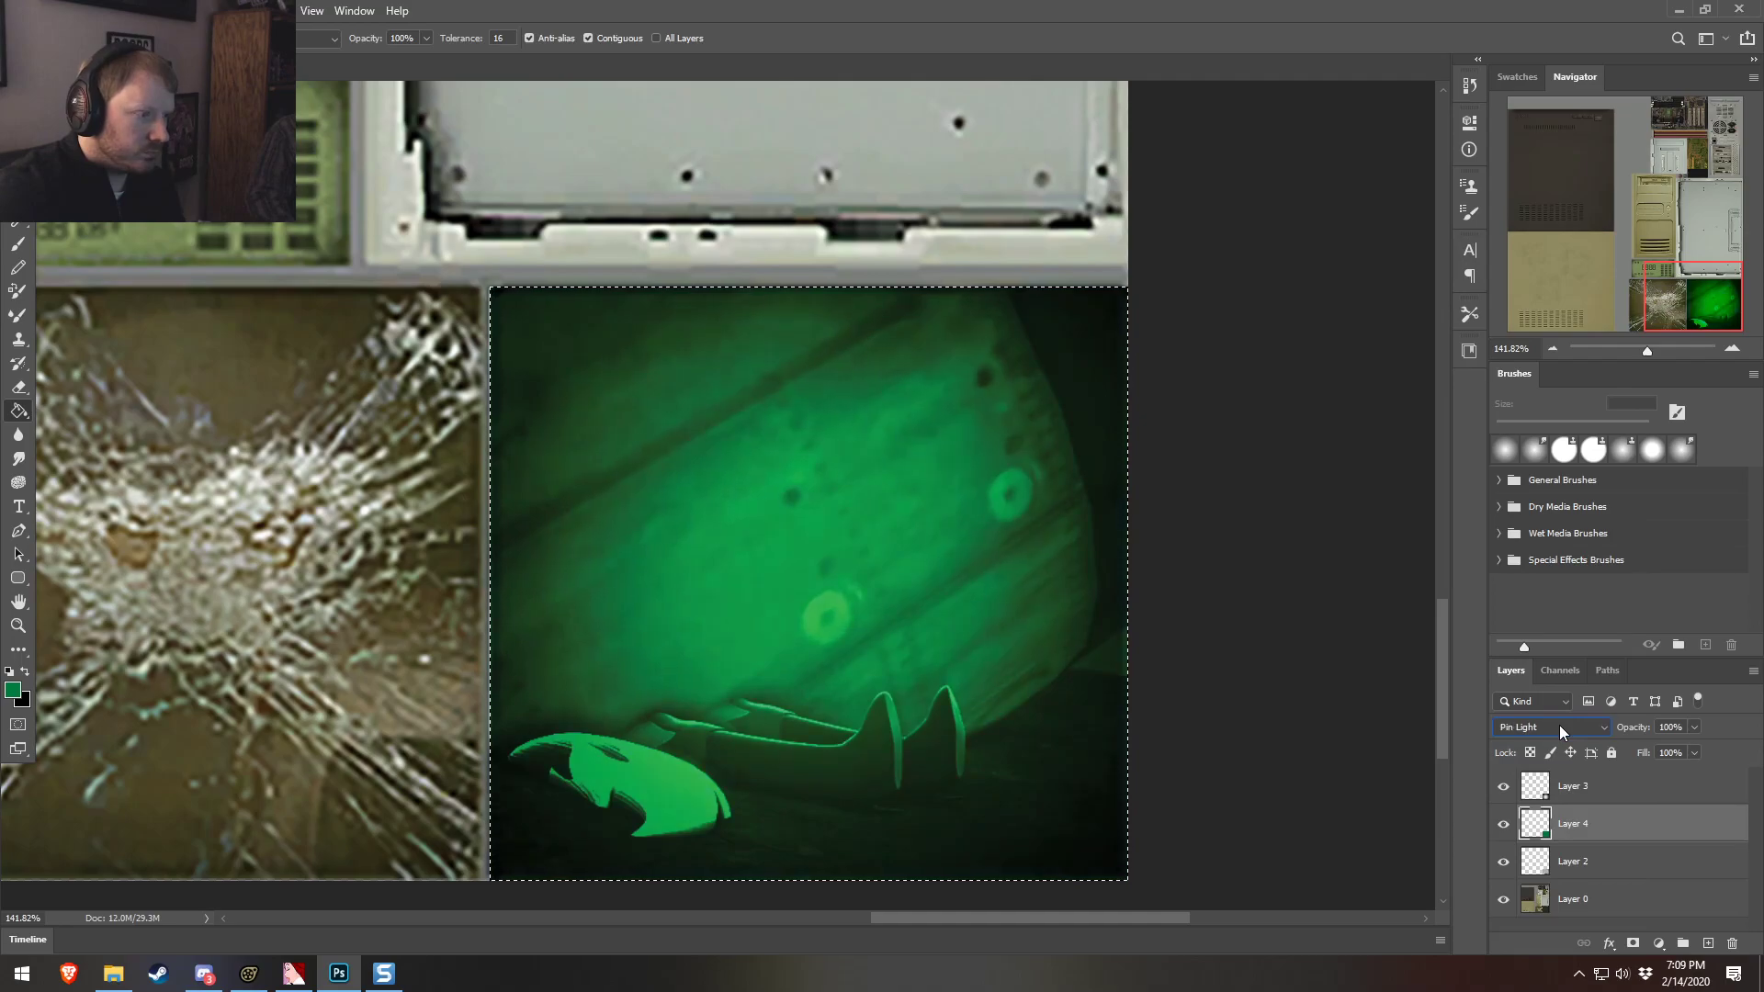
{"action": "scroll", "coordinate": [1558, 725], "scroll_direction": "up", "scroll_amount": 5}
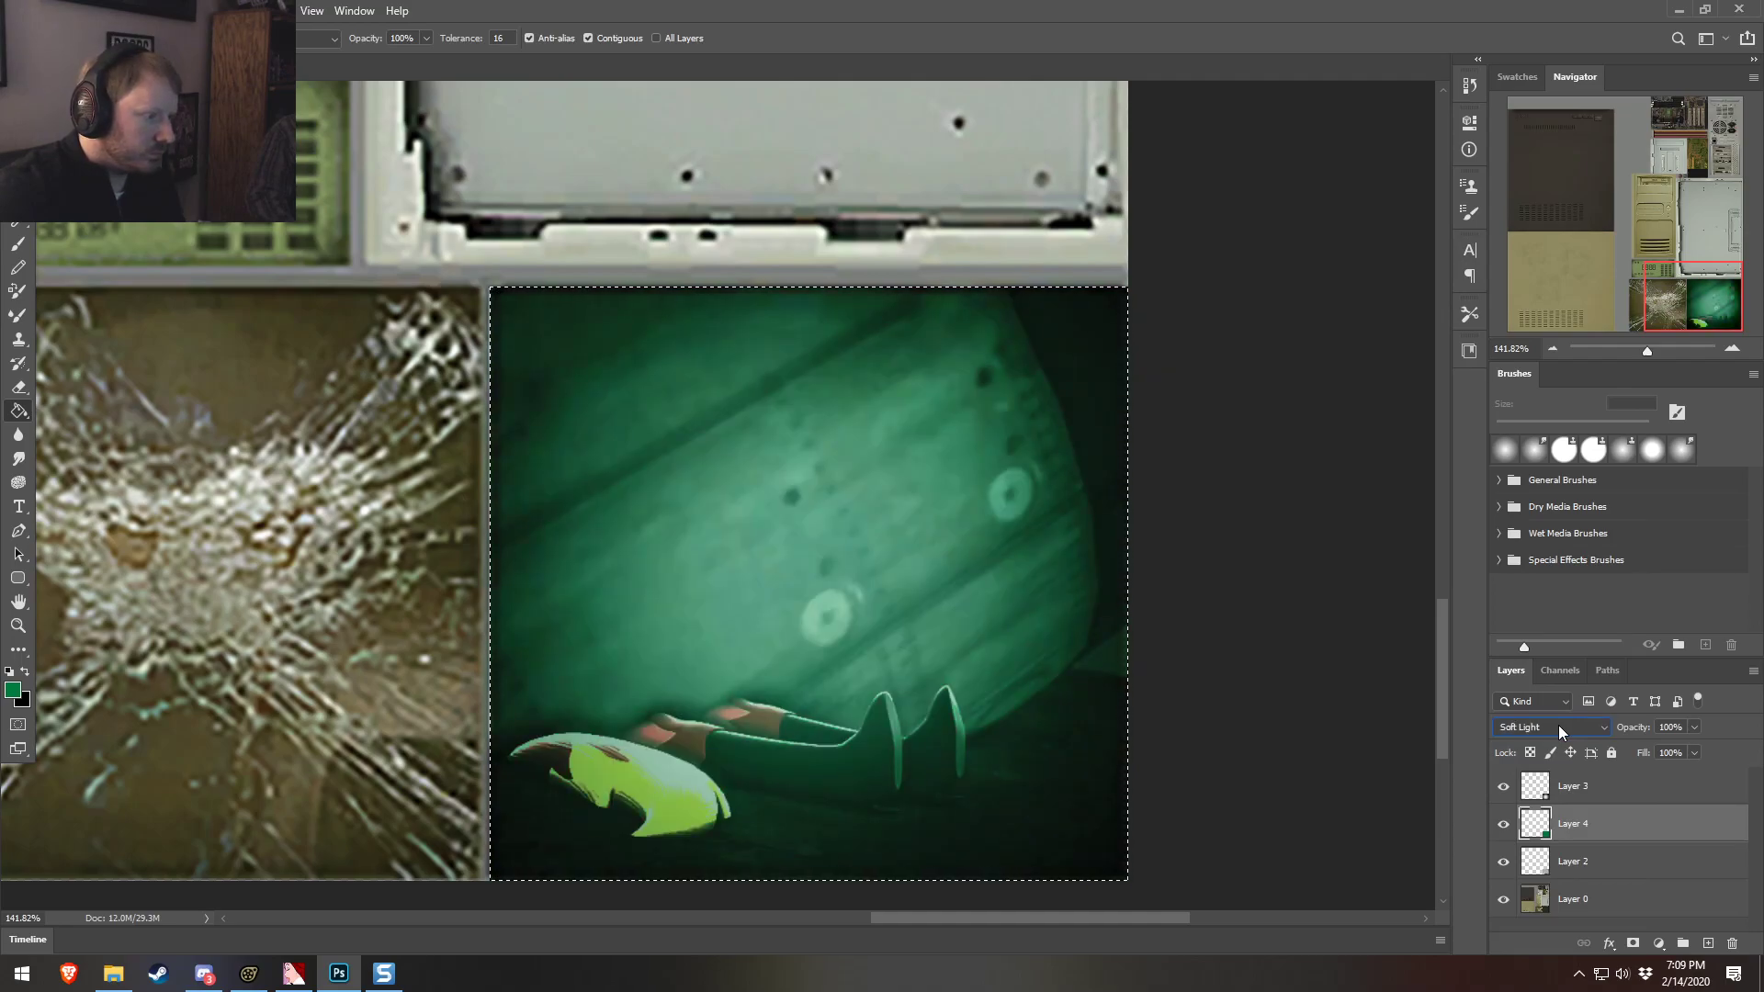
{"action": "scroll", "coordinate": [1558, 725], "scroll_direction": "up", "scroll_amount": 4}
{"action": "scroll", "coordinate": [1558, 725], "scroll_direction": "down", "scroll_amount": 3}
{"action": "scroll", "coordinate": [1559, 725], "scroll_direction": "down", "scroll_amount": 4}
{"action": "scroll", "coordinate": [1558, 725], "scroll_direction": "up", "scroll_amount": 1}
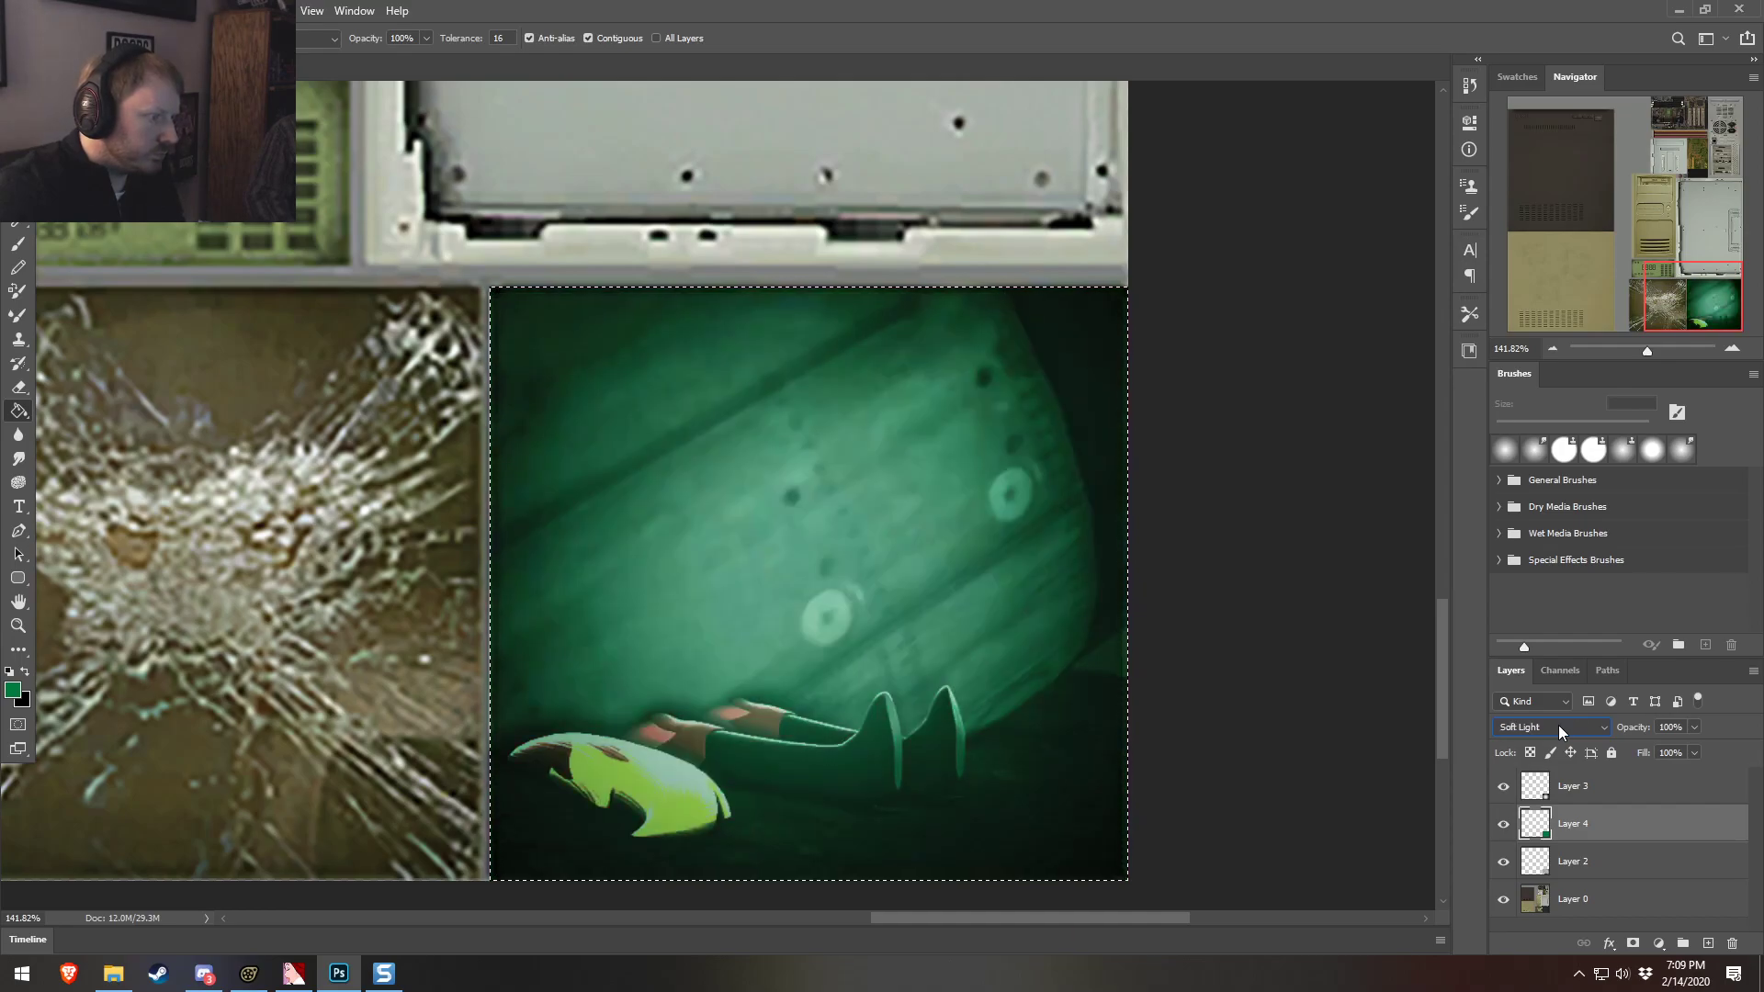
Copy Layer 3's glow within the selection and add a layer mask to Layer 4 from that selection
{"action": "left_click", "coordinate": [1541, 786]}
{"action": "key", "text": "m"}
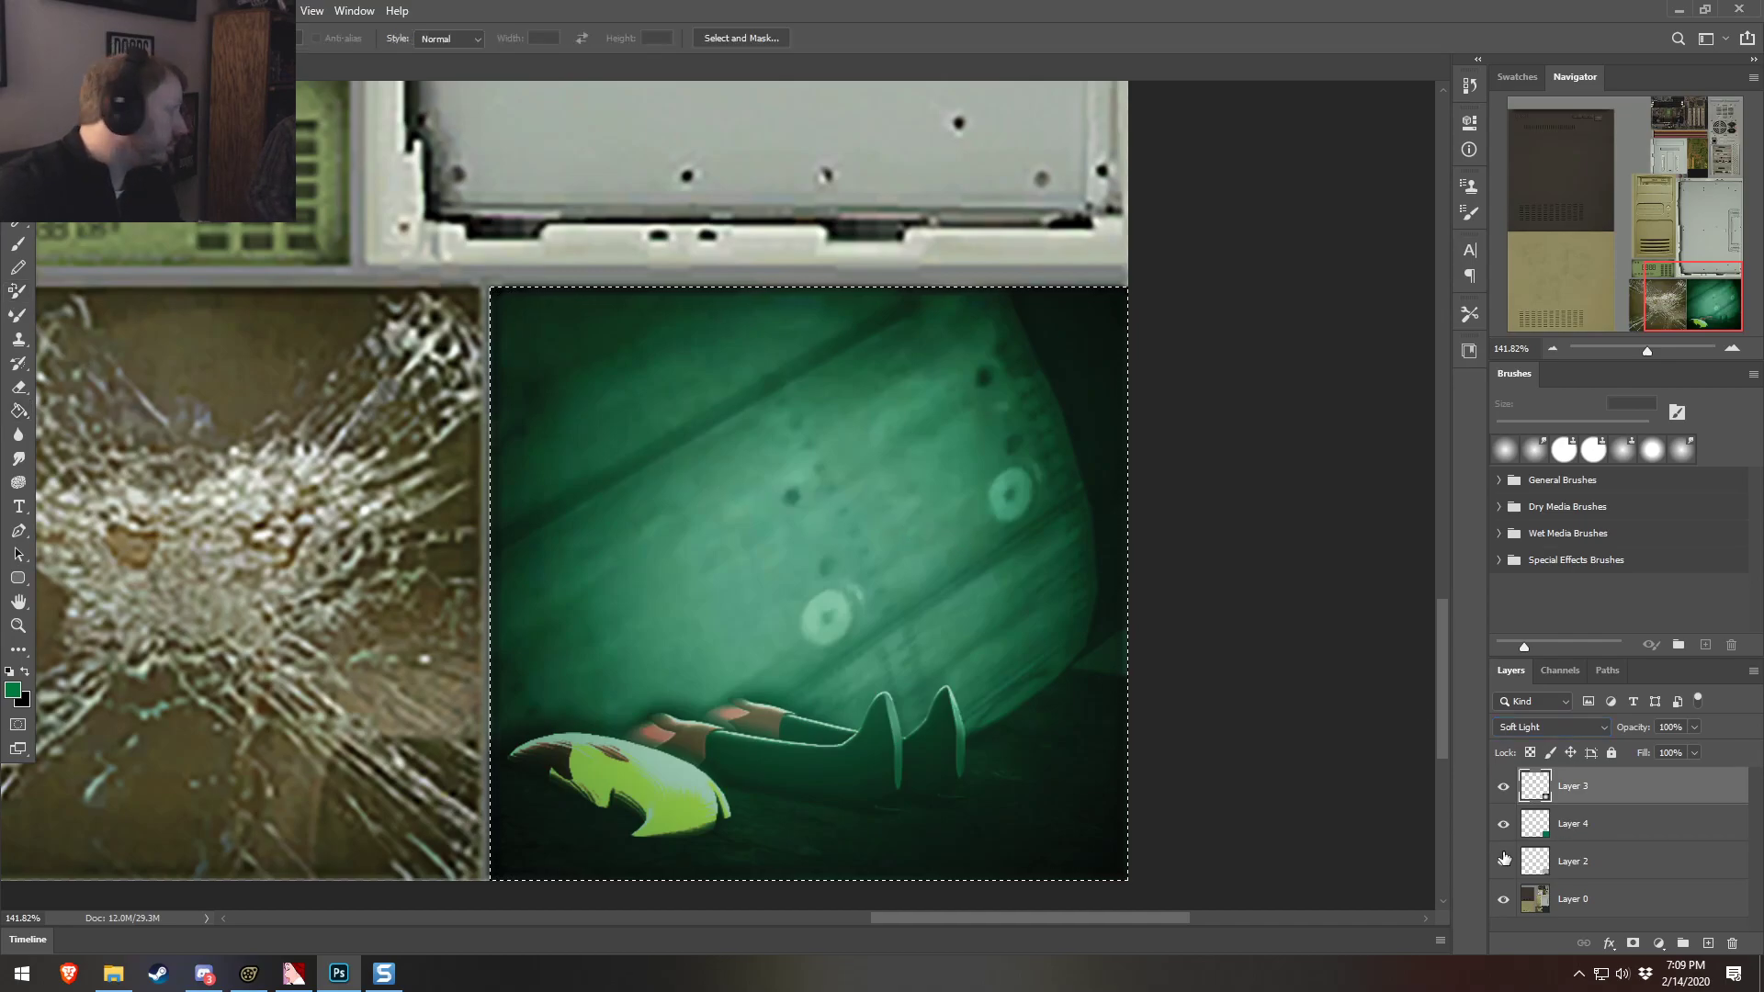
{"action": "left_click", "coordinate": [1617, 839]}
{"action": "left_click", "coordinate": [1632, 944]}
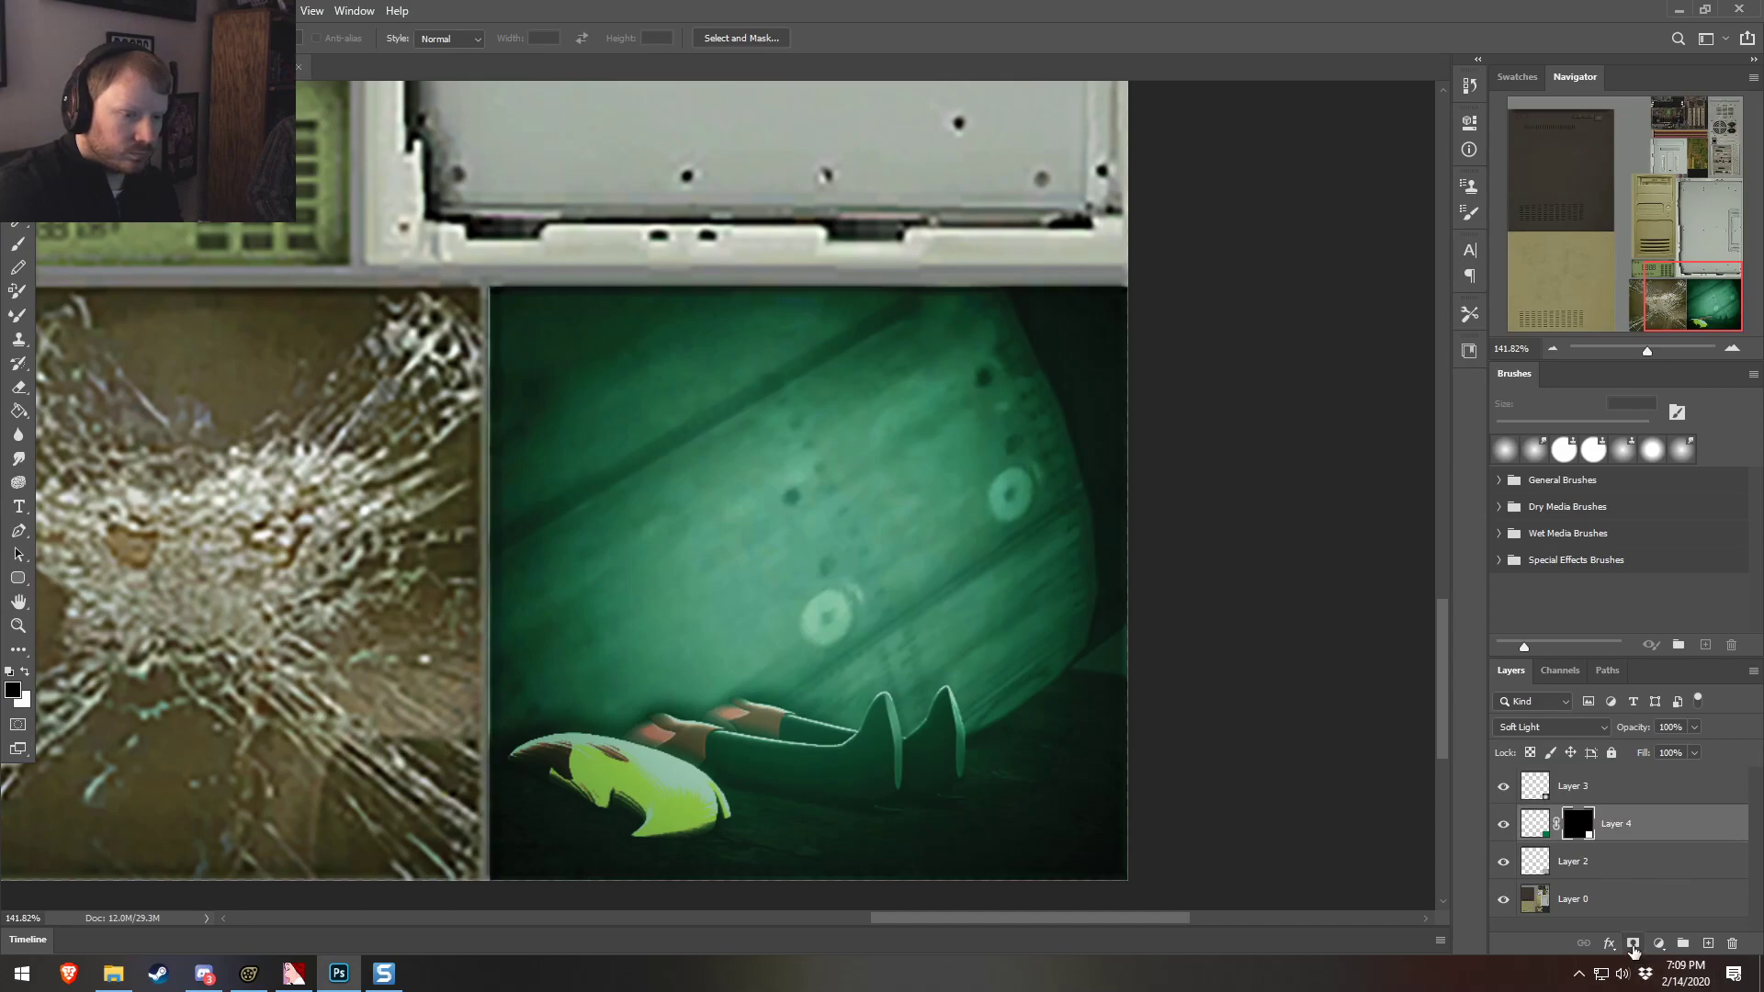
{"action": "key", "text": "ctrl+v"}
{"action": "key", "text": "ctrl+z"}
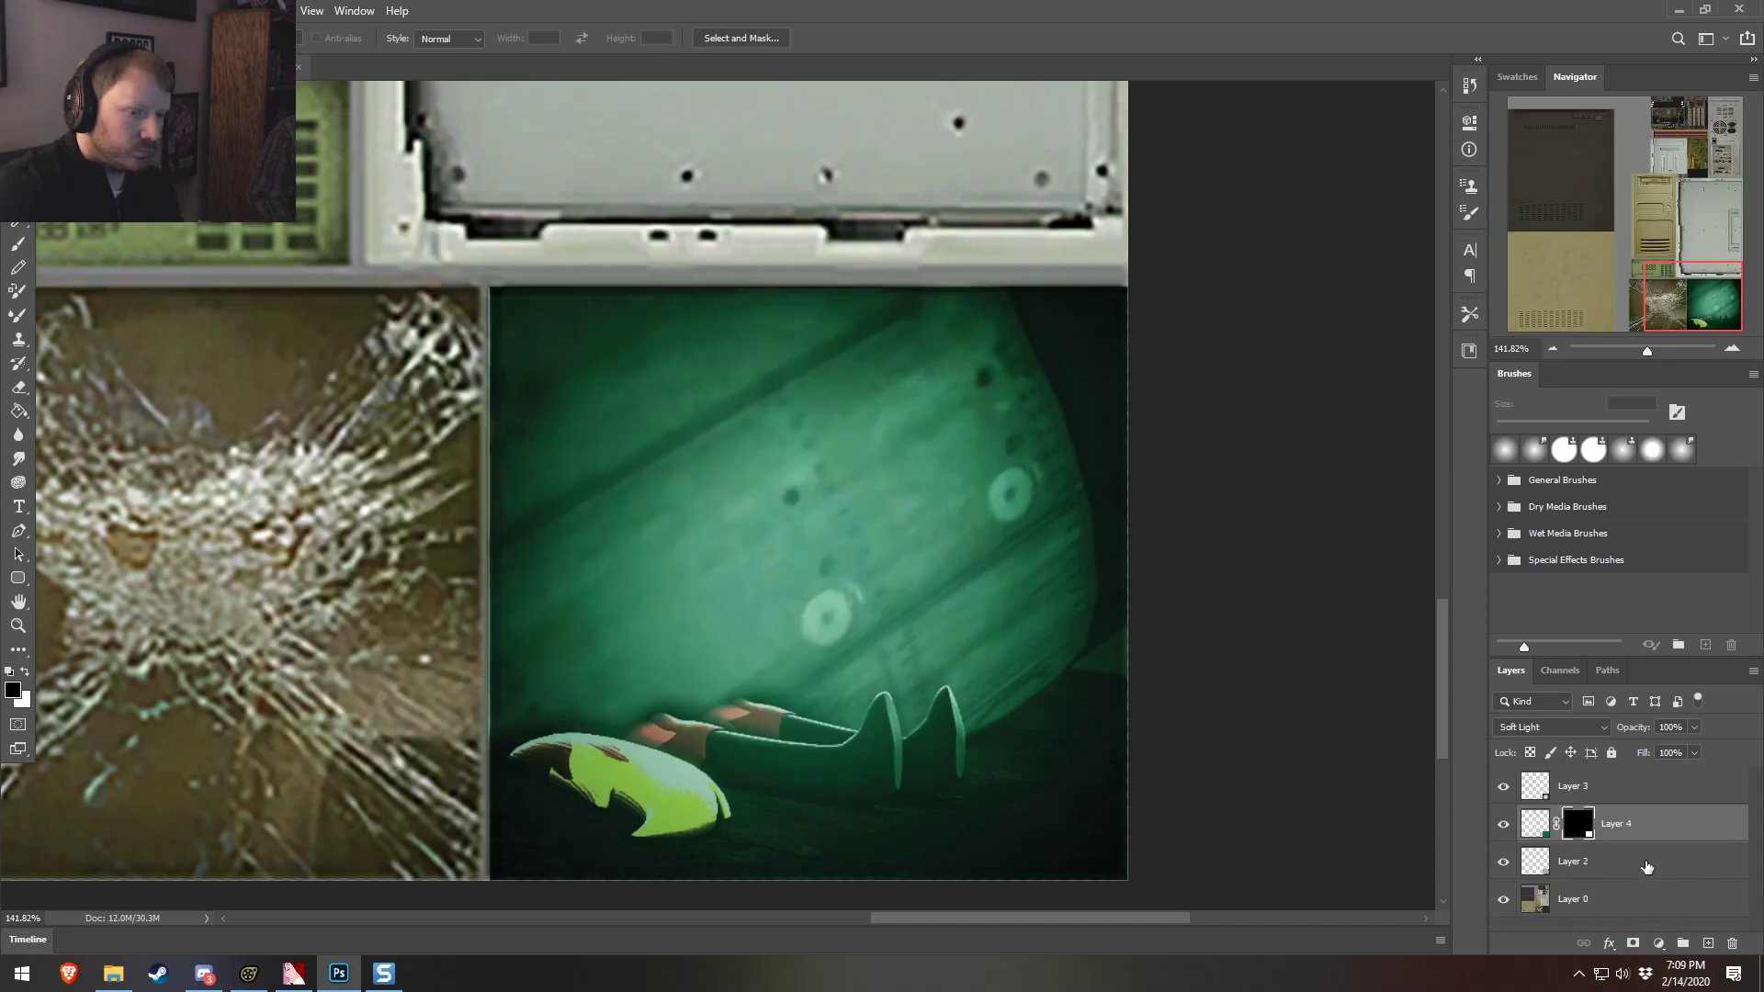
{"action": "double_click", "coordinate": [1576, 832]}
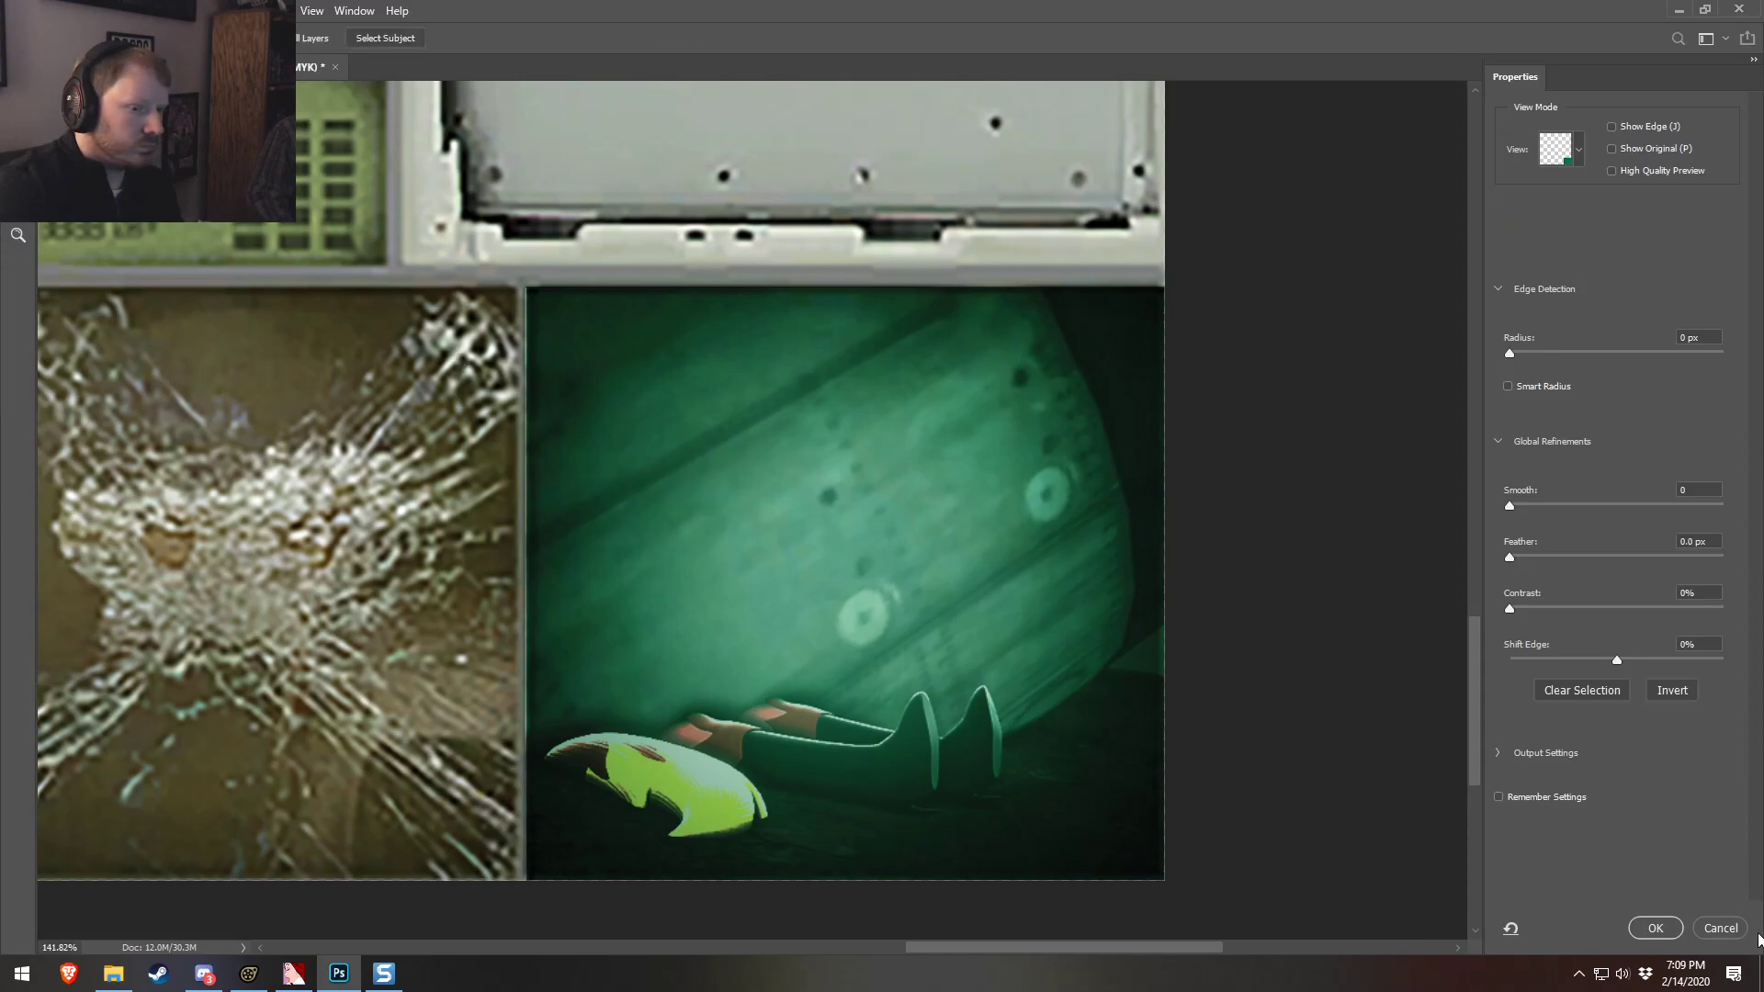
{"action": "left_click", "coordinate": [1721, 928]}
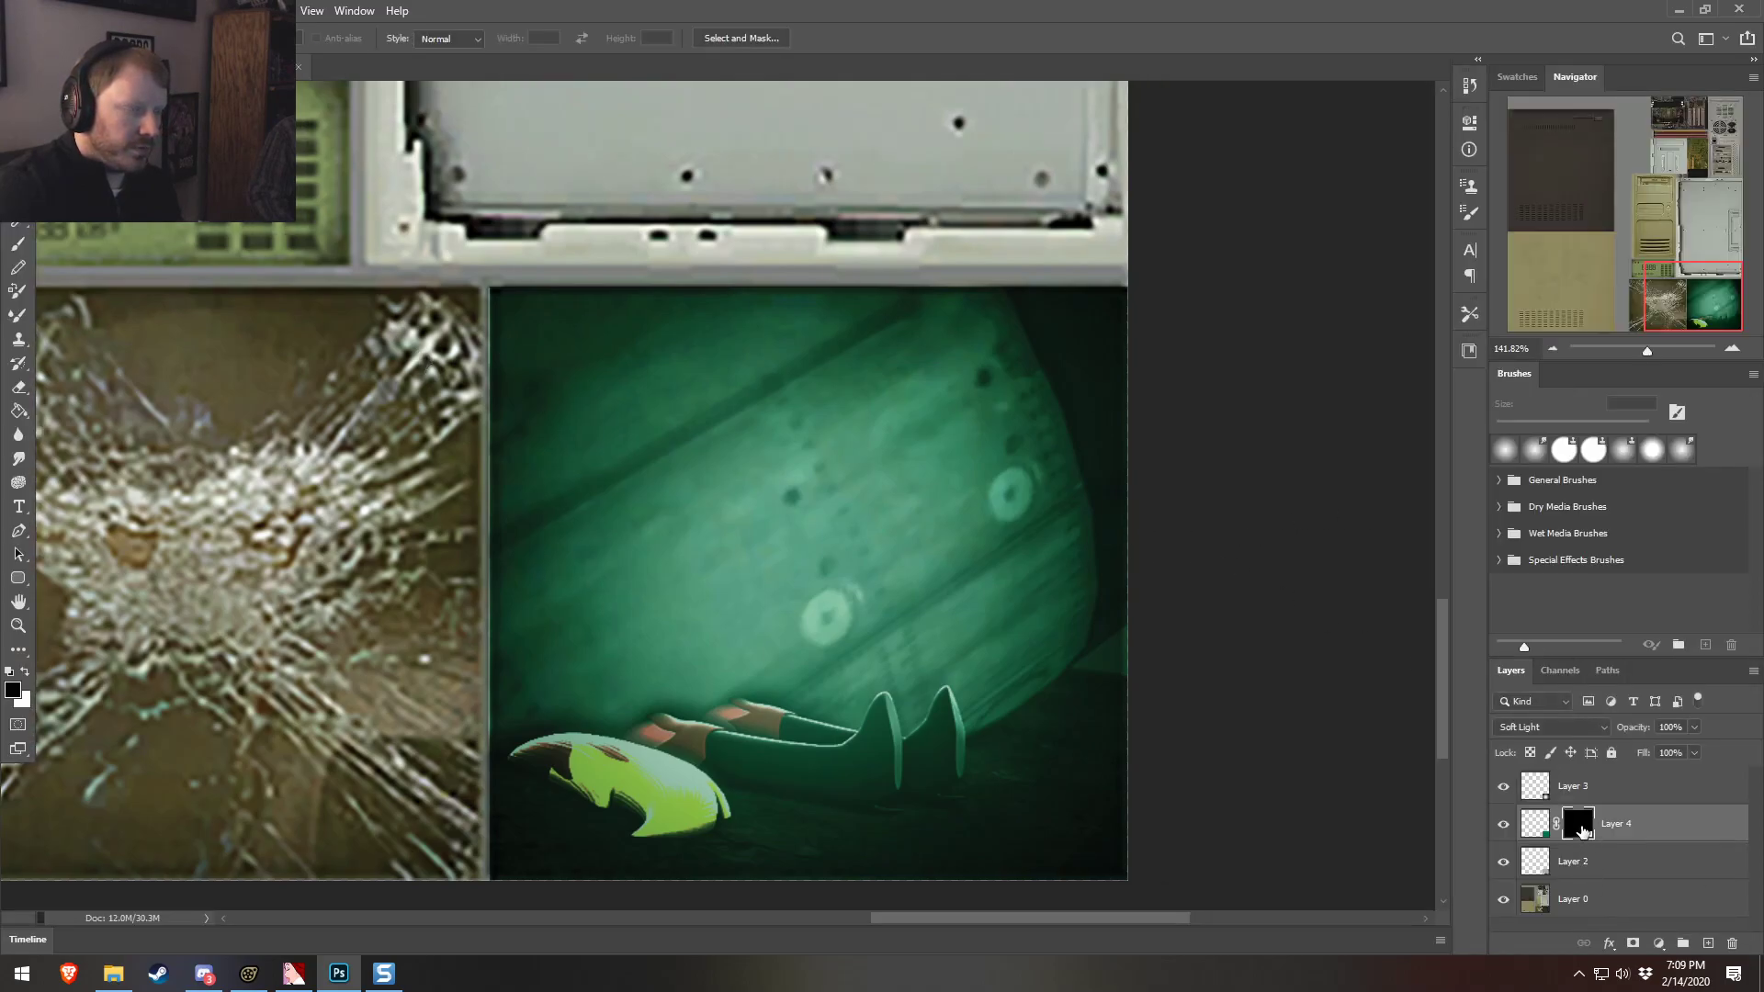
{"action": "key", "text": "ctrl+v"}
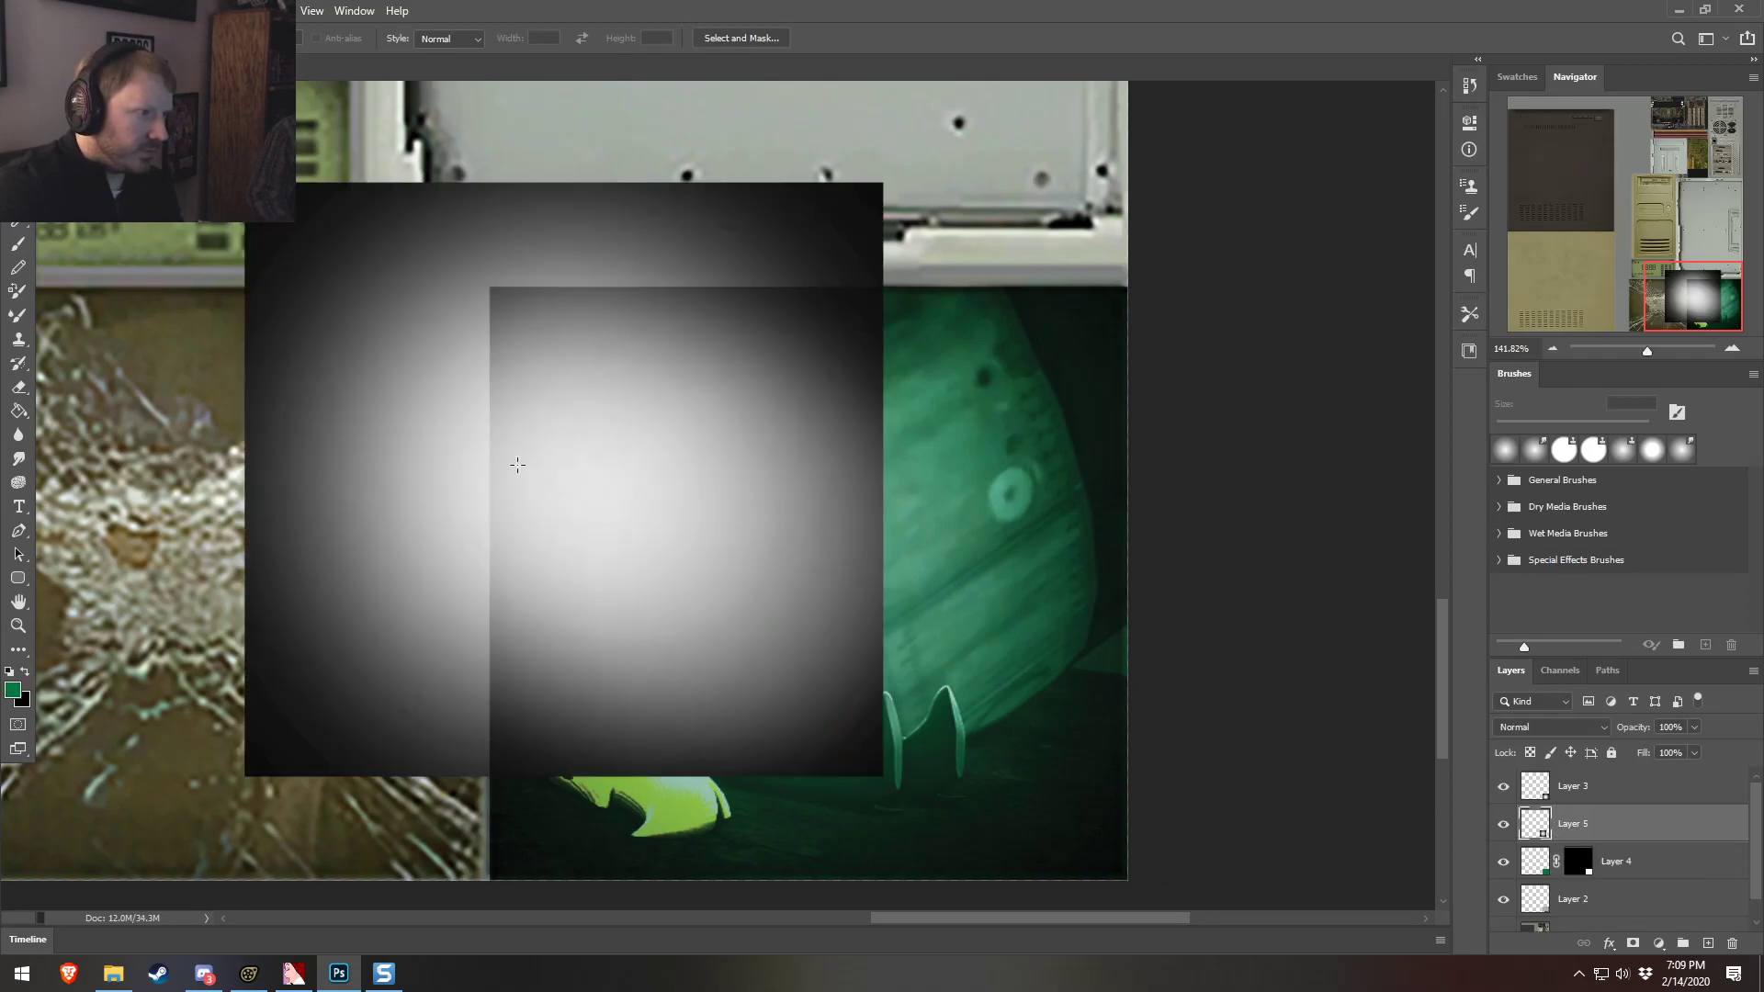
{"action": "key", "text": "ctrl+z"}
Make the Layer 4 Mask channel active and the only visible channel, hiding Red, Green and Blue
{"action": "left_click", "coordinate": [1560, 670]}
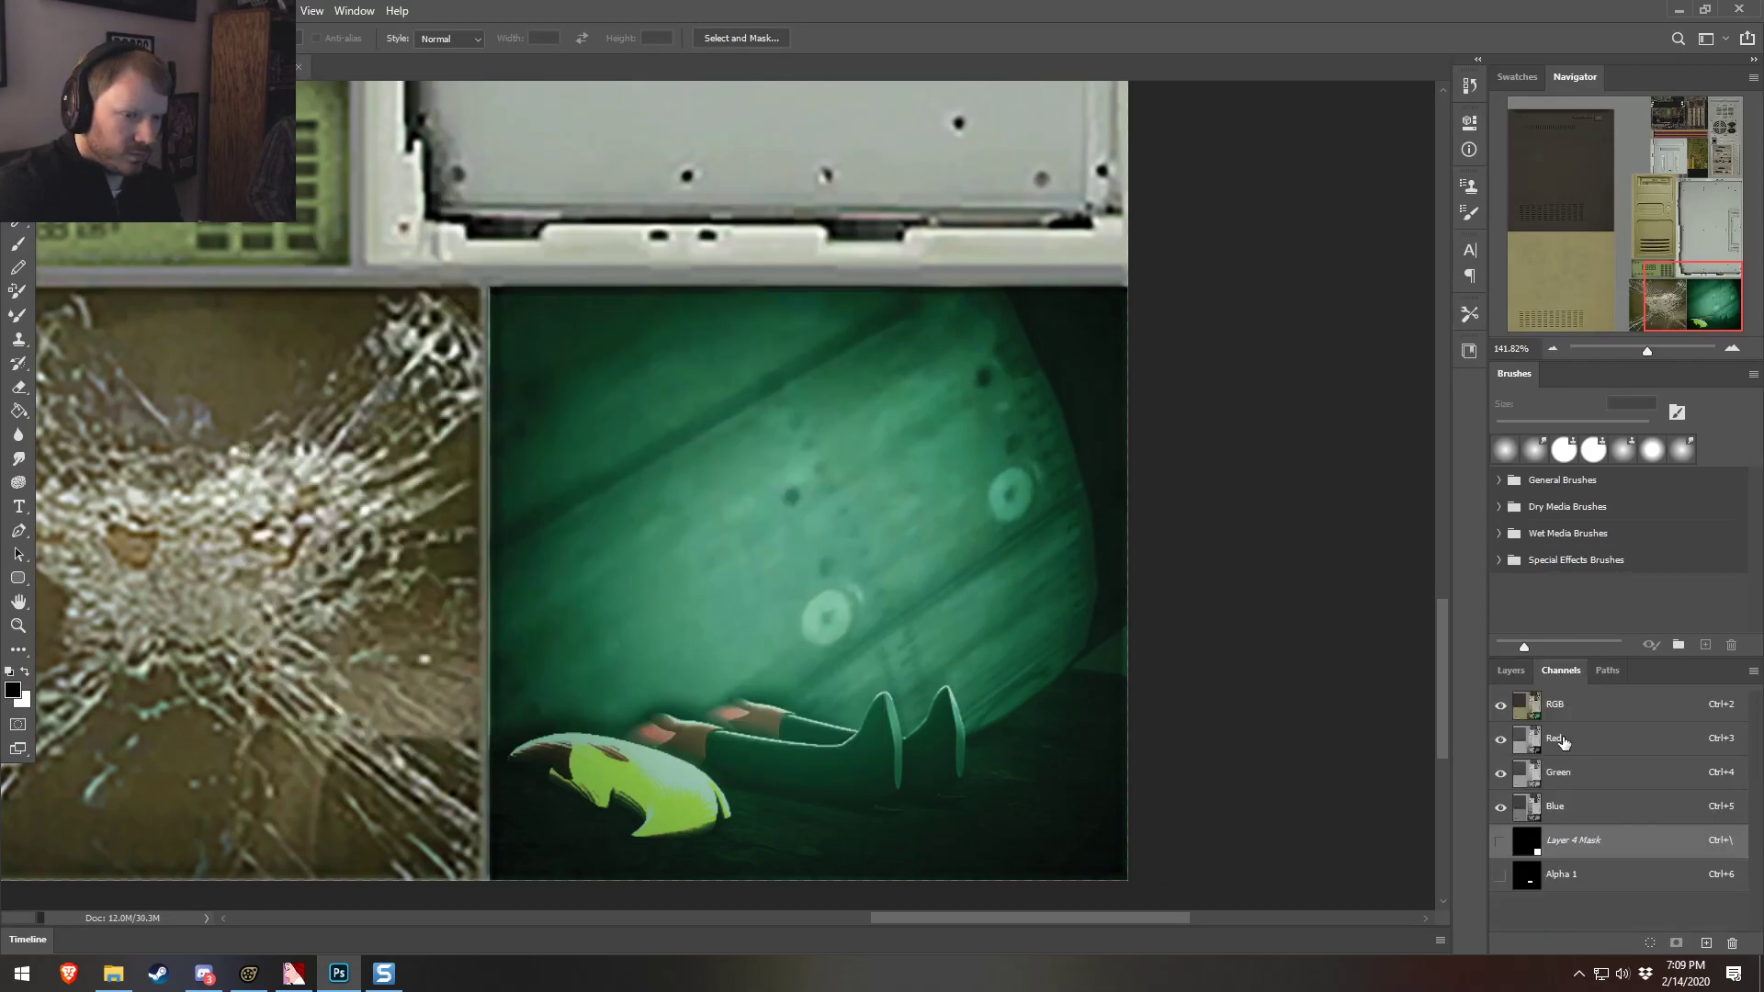
{"action": "left_click", "coordinate": [1606, 878]}
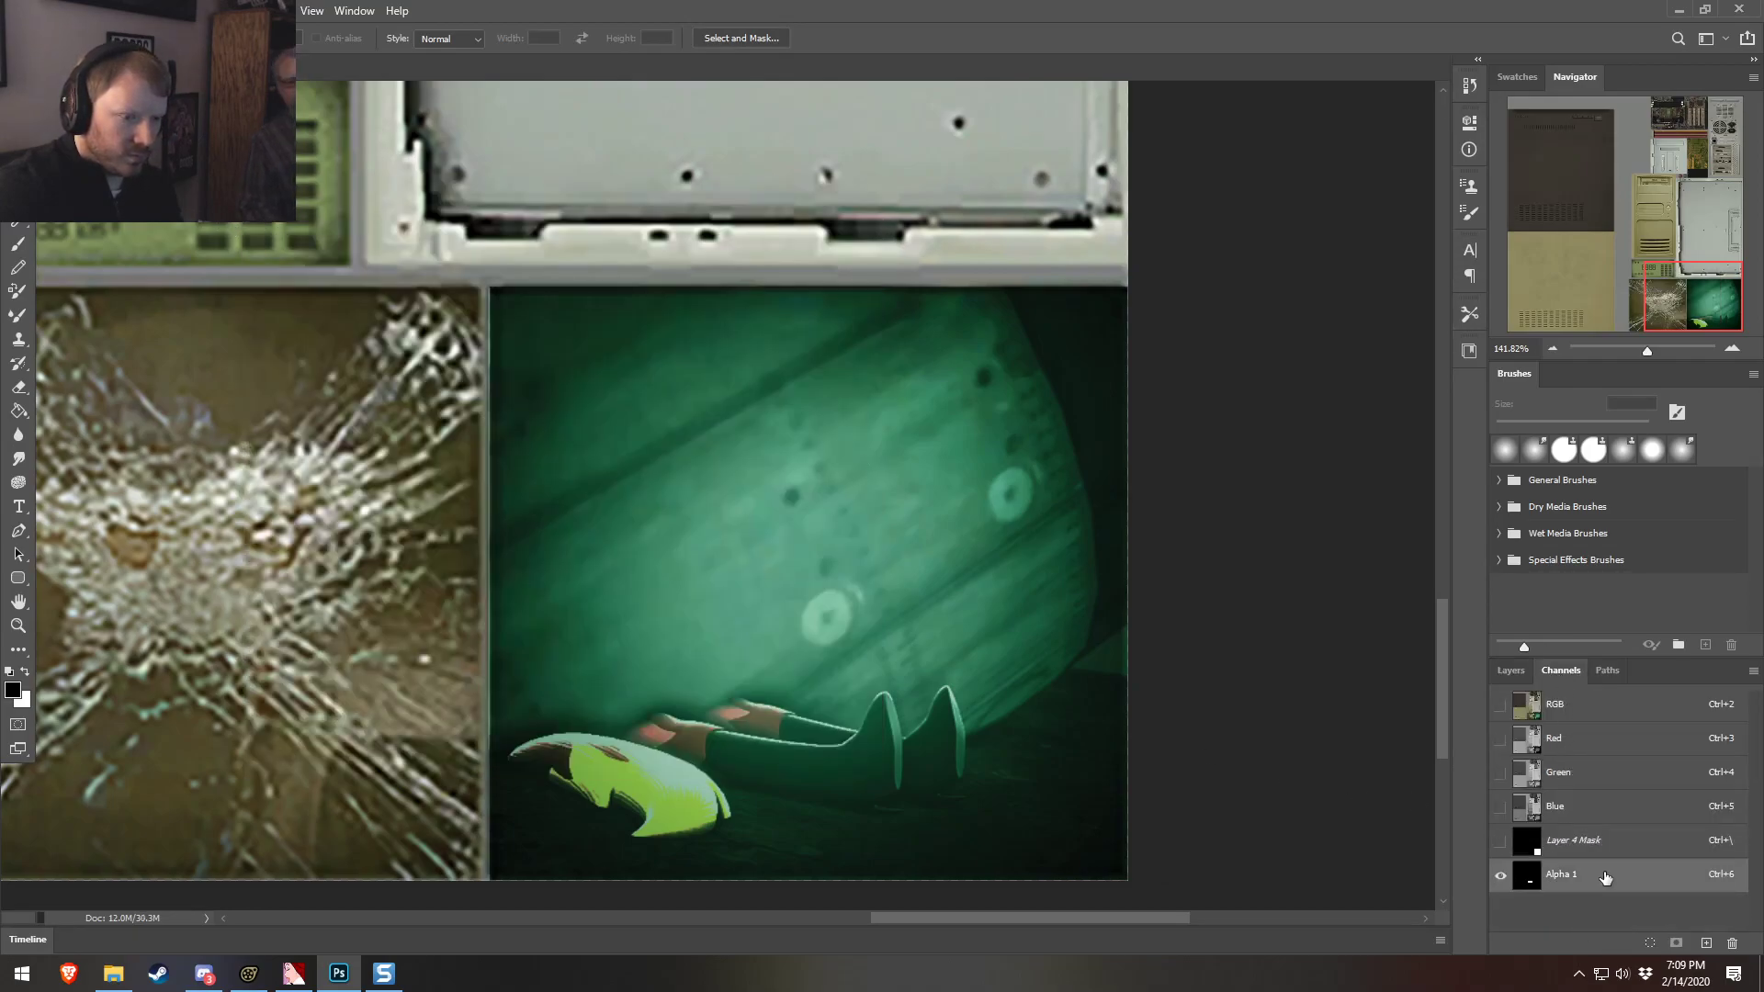
{"action": "left_click", "coordinate": [1603, 840]}
{"action": "left_click", "coordinate": [1495, 845]}
{"action": "left_click", "coordinate": [1502, 809]}
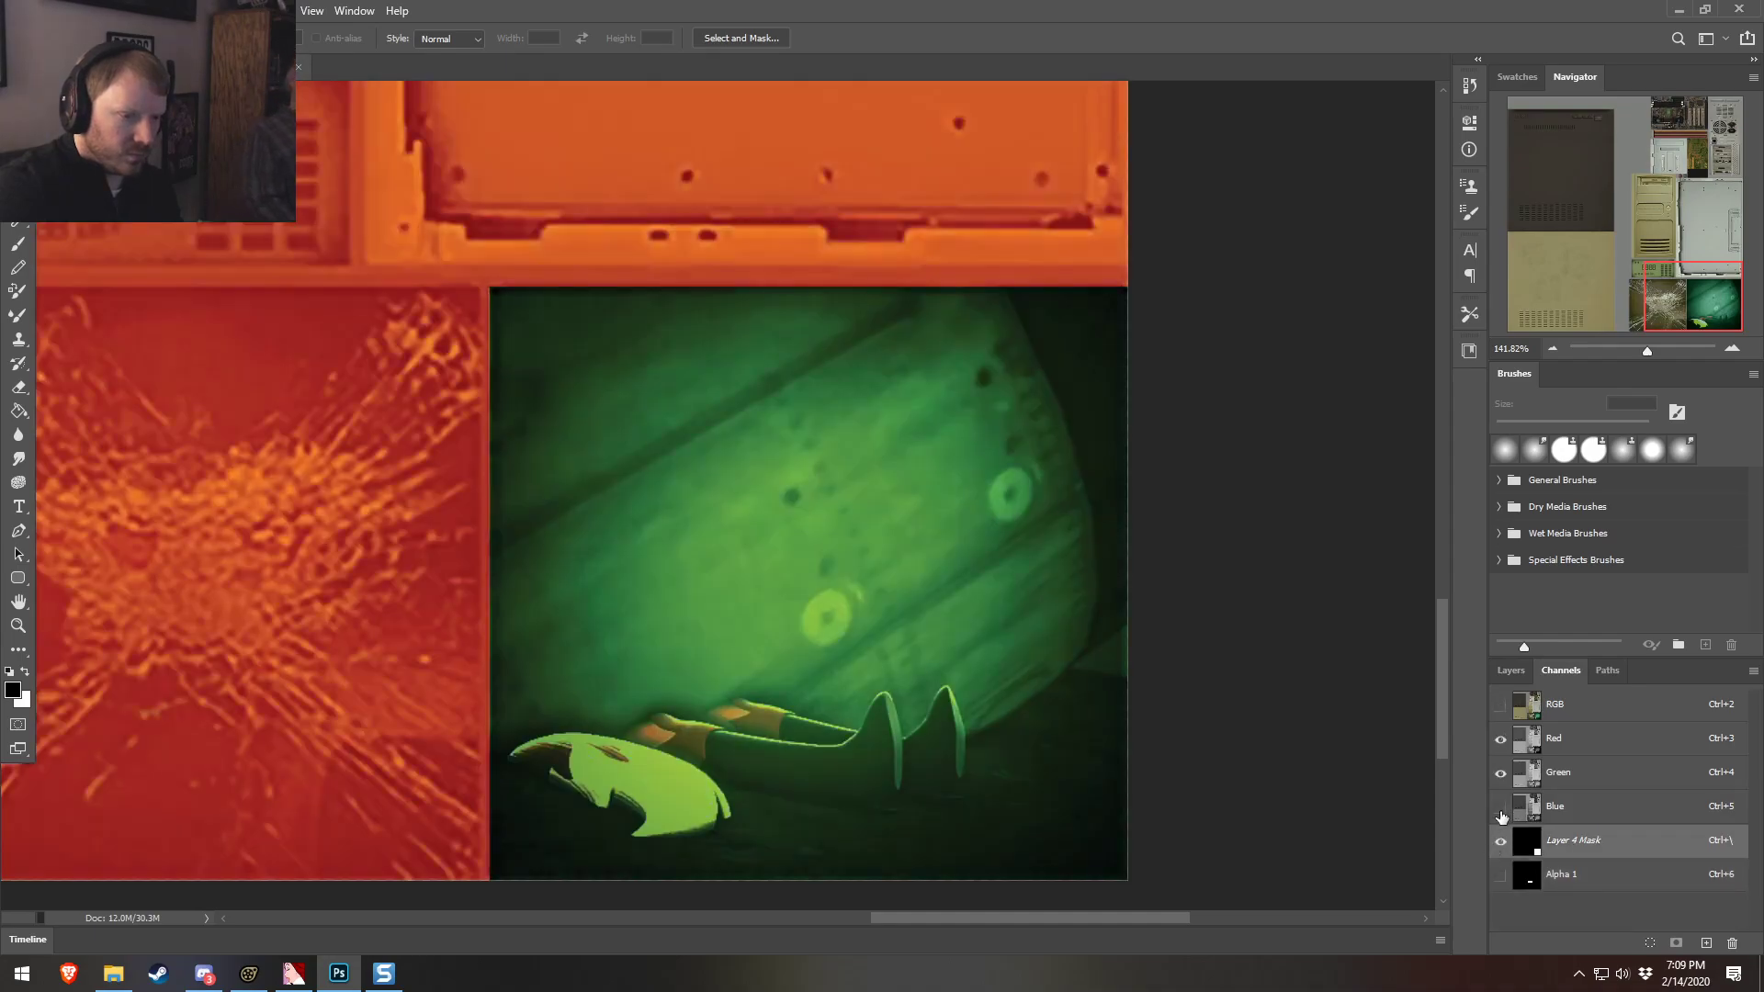
{"action": "left_click", "coordinate": [1500, 775]}
{"action": "left_click", "coordinate": [1501, 741]}
Paste the copied glow into the Layer 4 mask and move it to cover the white monitor screen area
{"action": "key", "text": "ctrl+v"}
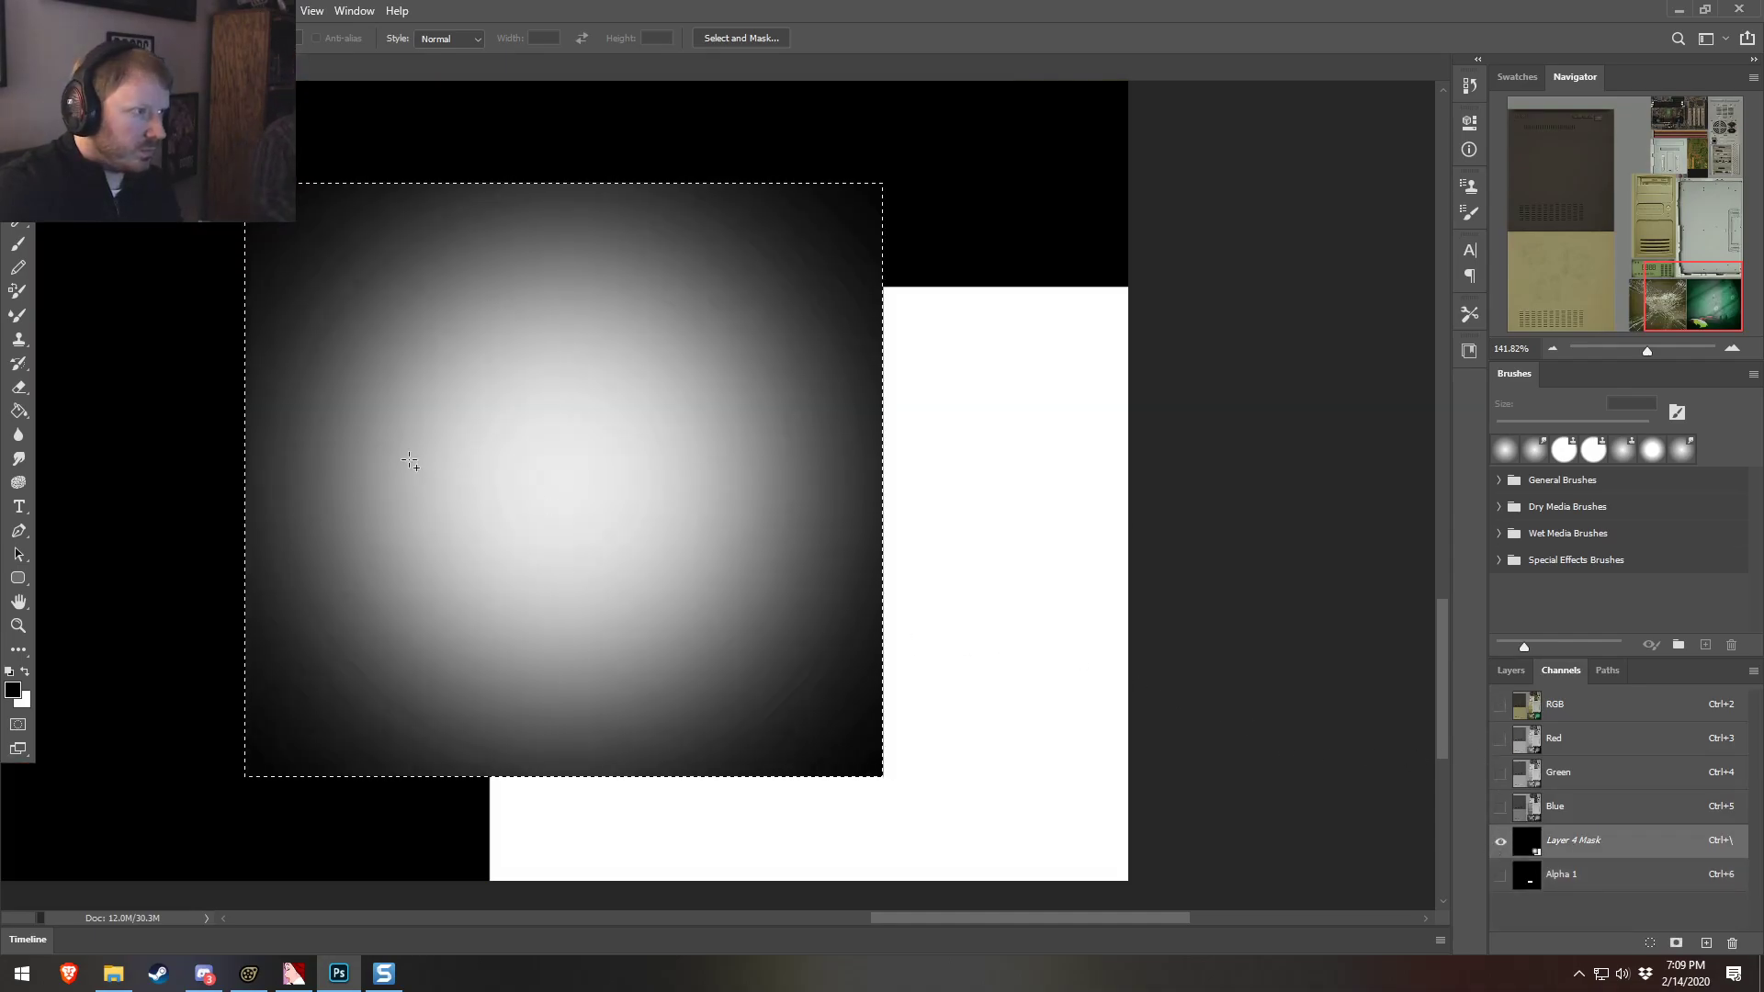
{"action": "key", "text": "v"}
{"action": "left_click_drag", "start_coordinate": [488, 295], "coordinate": [725, 400]}
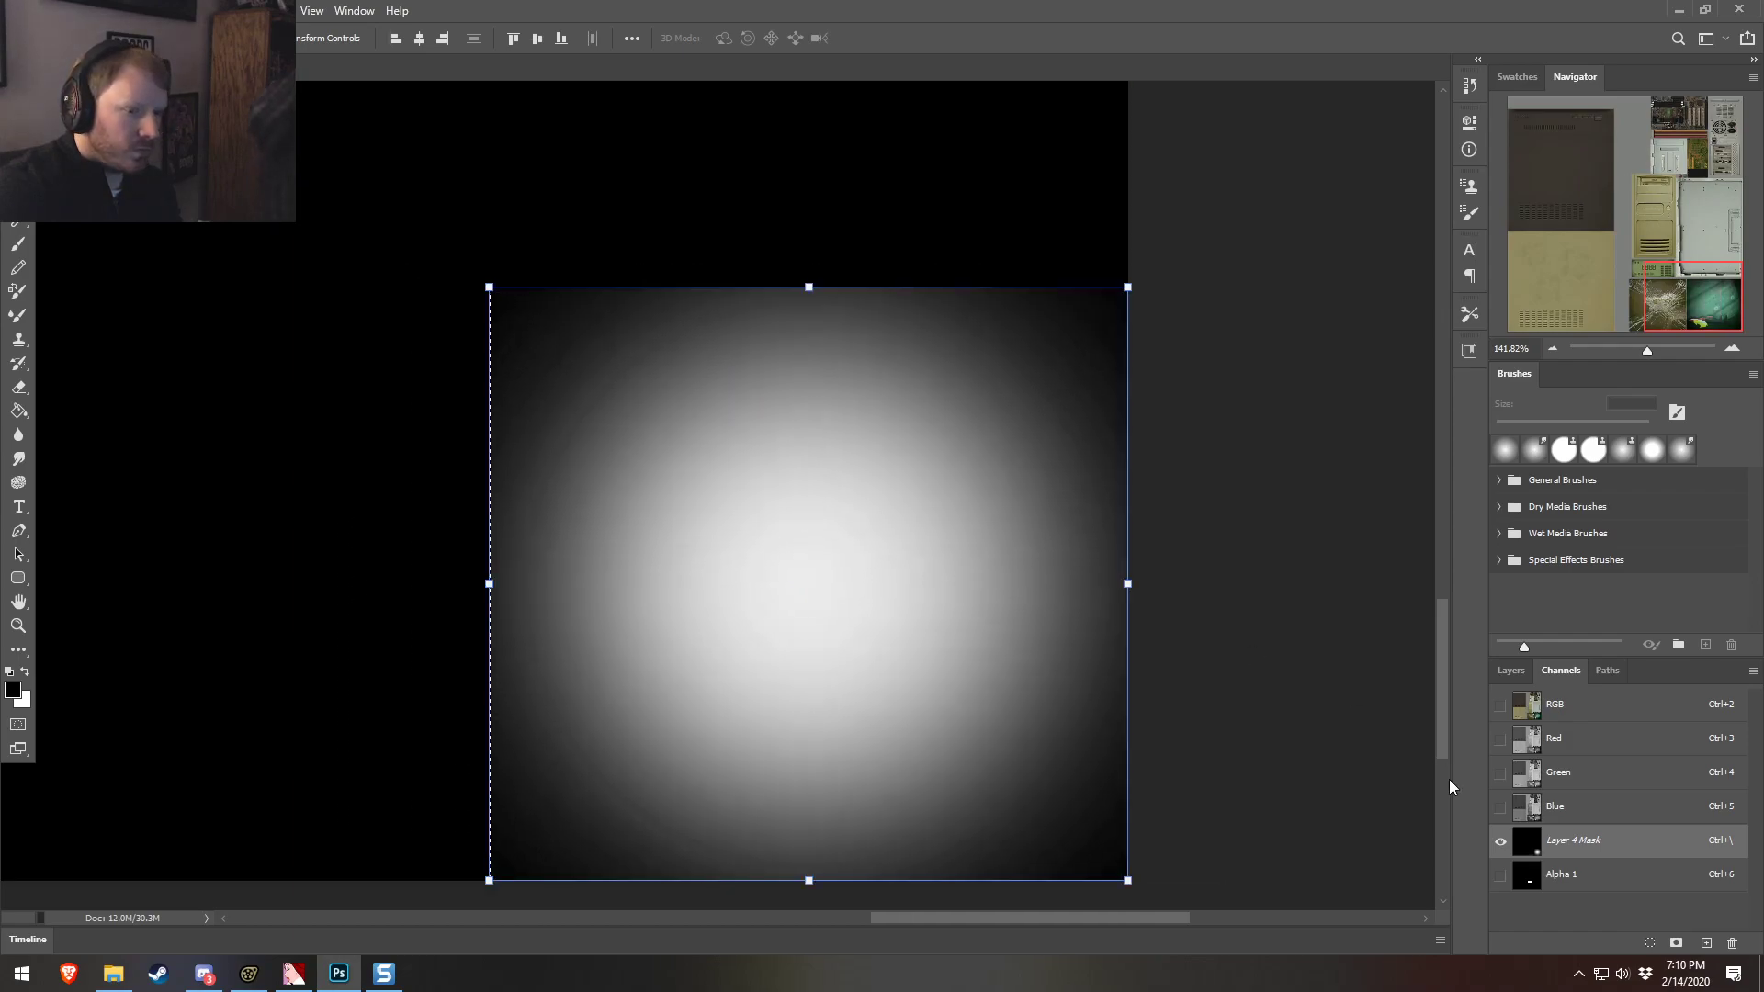
Show the Red, Green, Blue and Alpha 1 channels, hide the Layer 4 Mask channel and return to the layer list
{"action": "left_click", "coordinate": [1500, 874]}
{"action": "left_click", "coordinate": [1500, 840]}
{"action": "left_click", "coordinate": [1500, 807]}
{"action": "left_click", "coordinate": [1500, 739]}
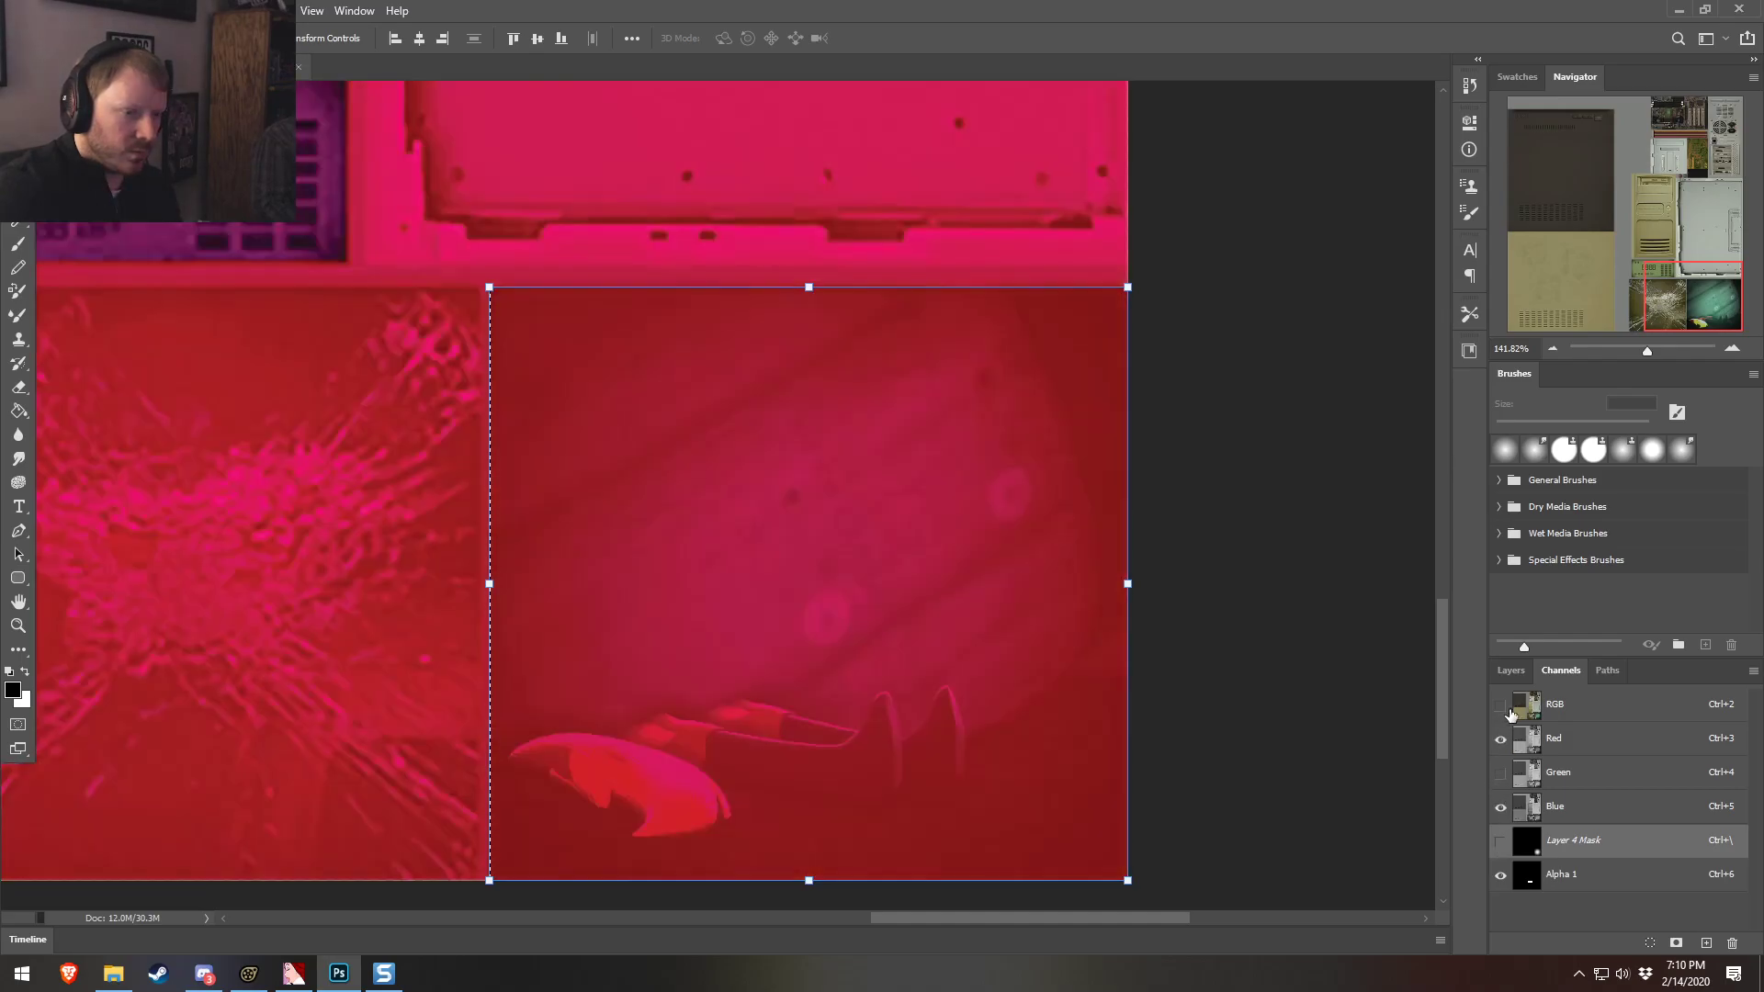
{"action": "left_click", "coordinate": [1500, 772]}
{"action": "left_click", "coordinate": [1509, 671]}
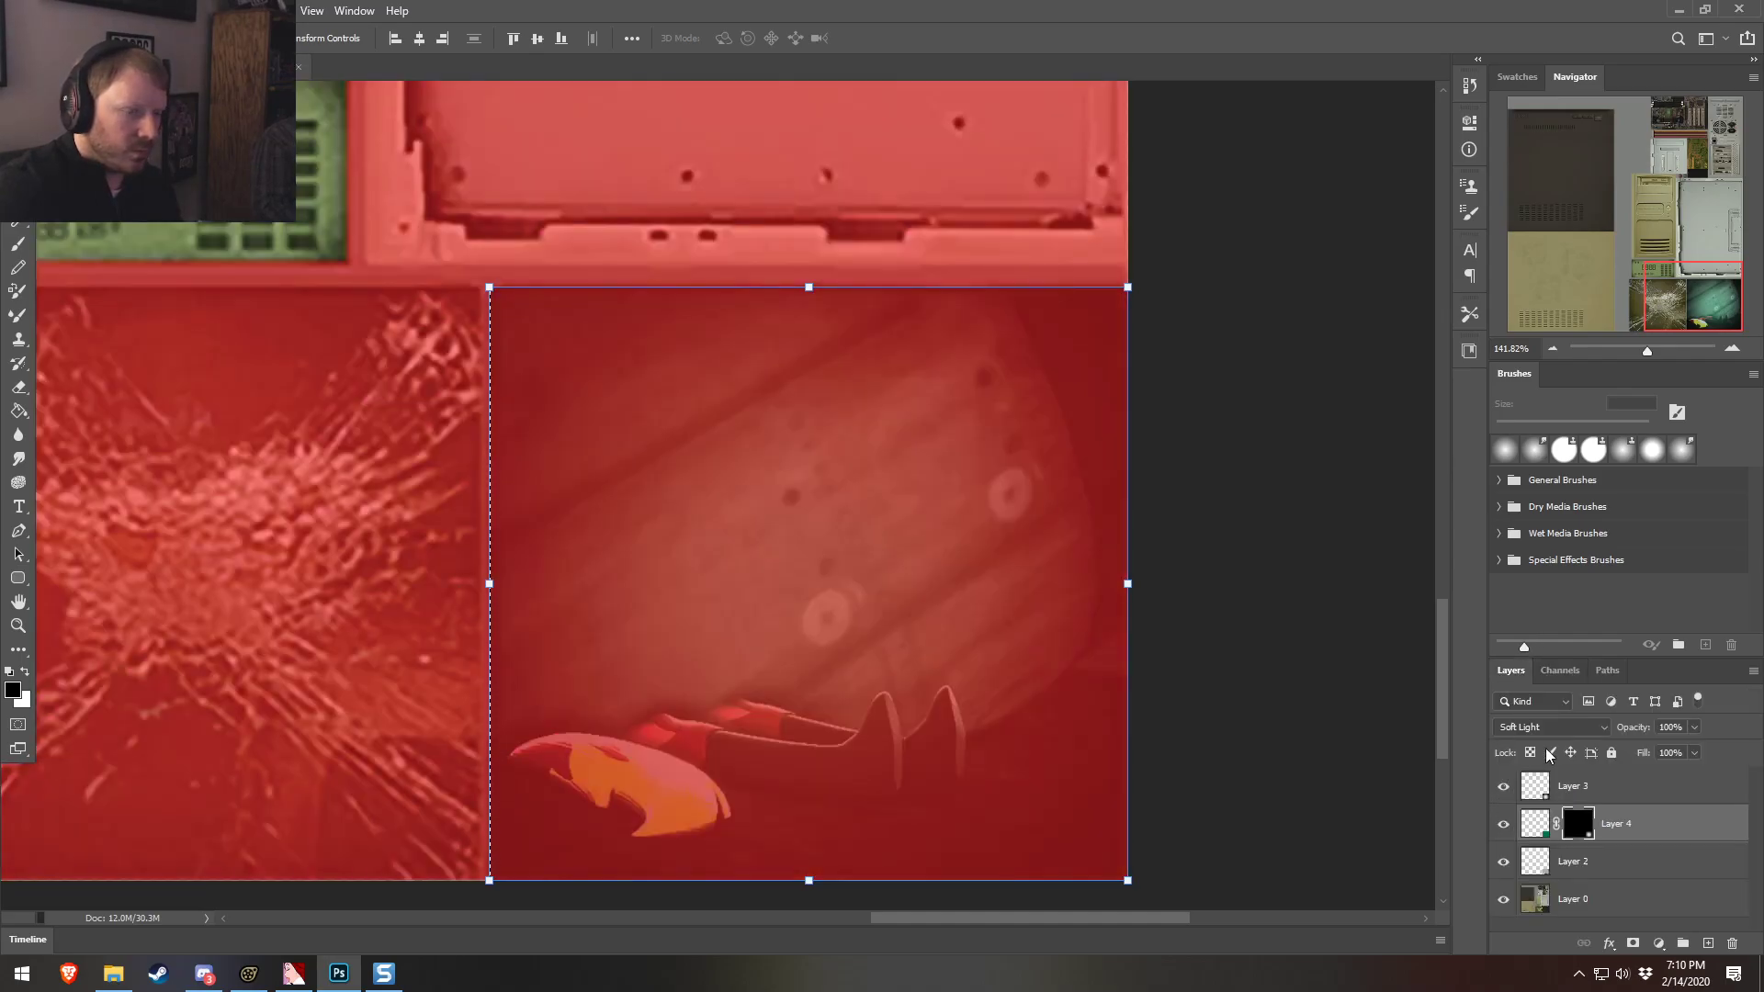
Toggle Layer 0's visibility to check it, hide the red Alpha 1 channel overlay, and return to the layer list
{"action": "left_click", "coordinate": [1503, 897]}
{"action": "left_click", "coordinate": [1503, 898]}
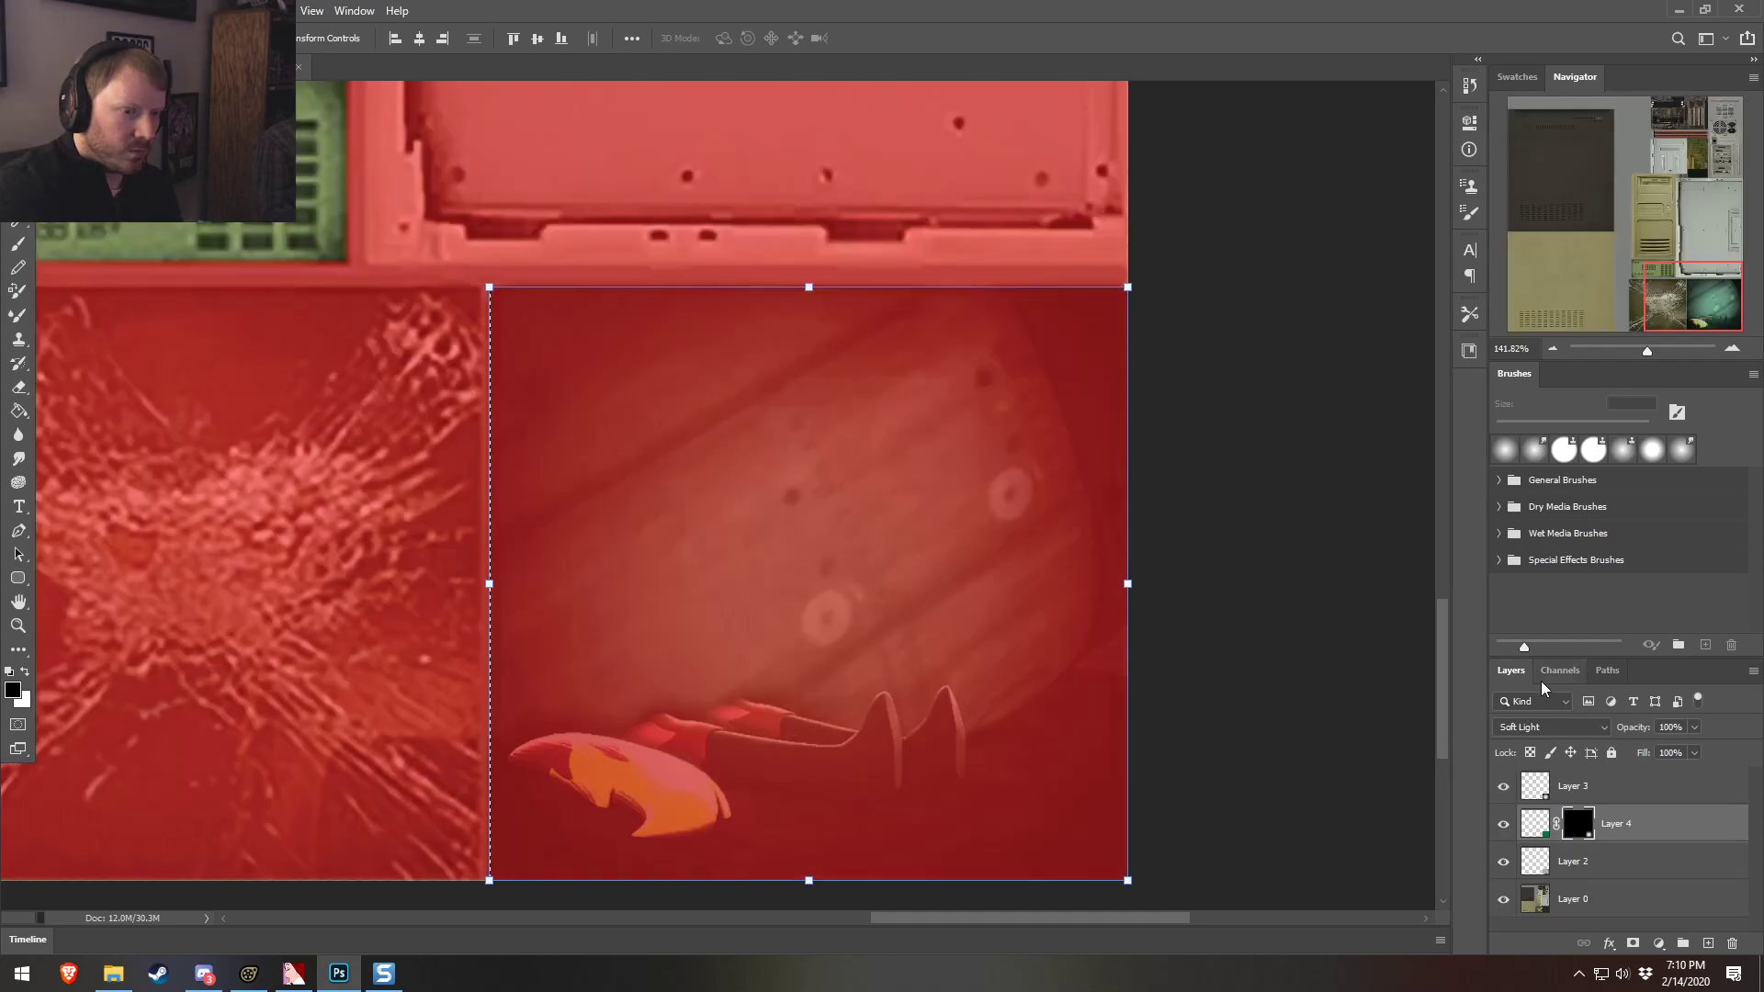
{"action": "left_click", "coordinate": [1560, 671]}
{"action": "left_click", "coordinate": [1500, 873]}
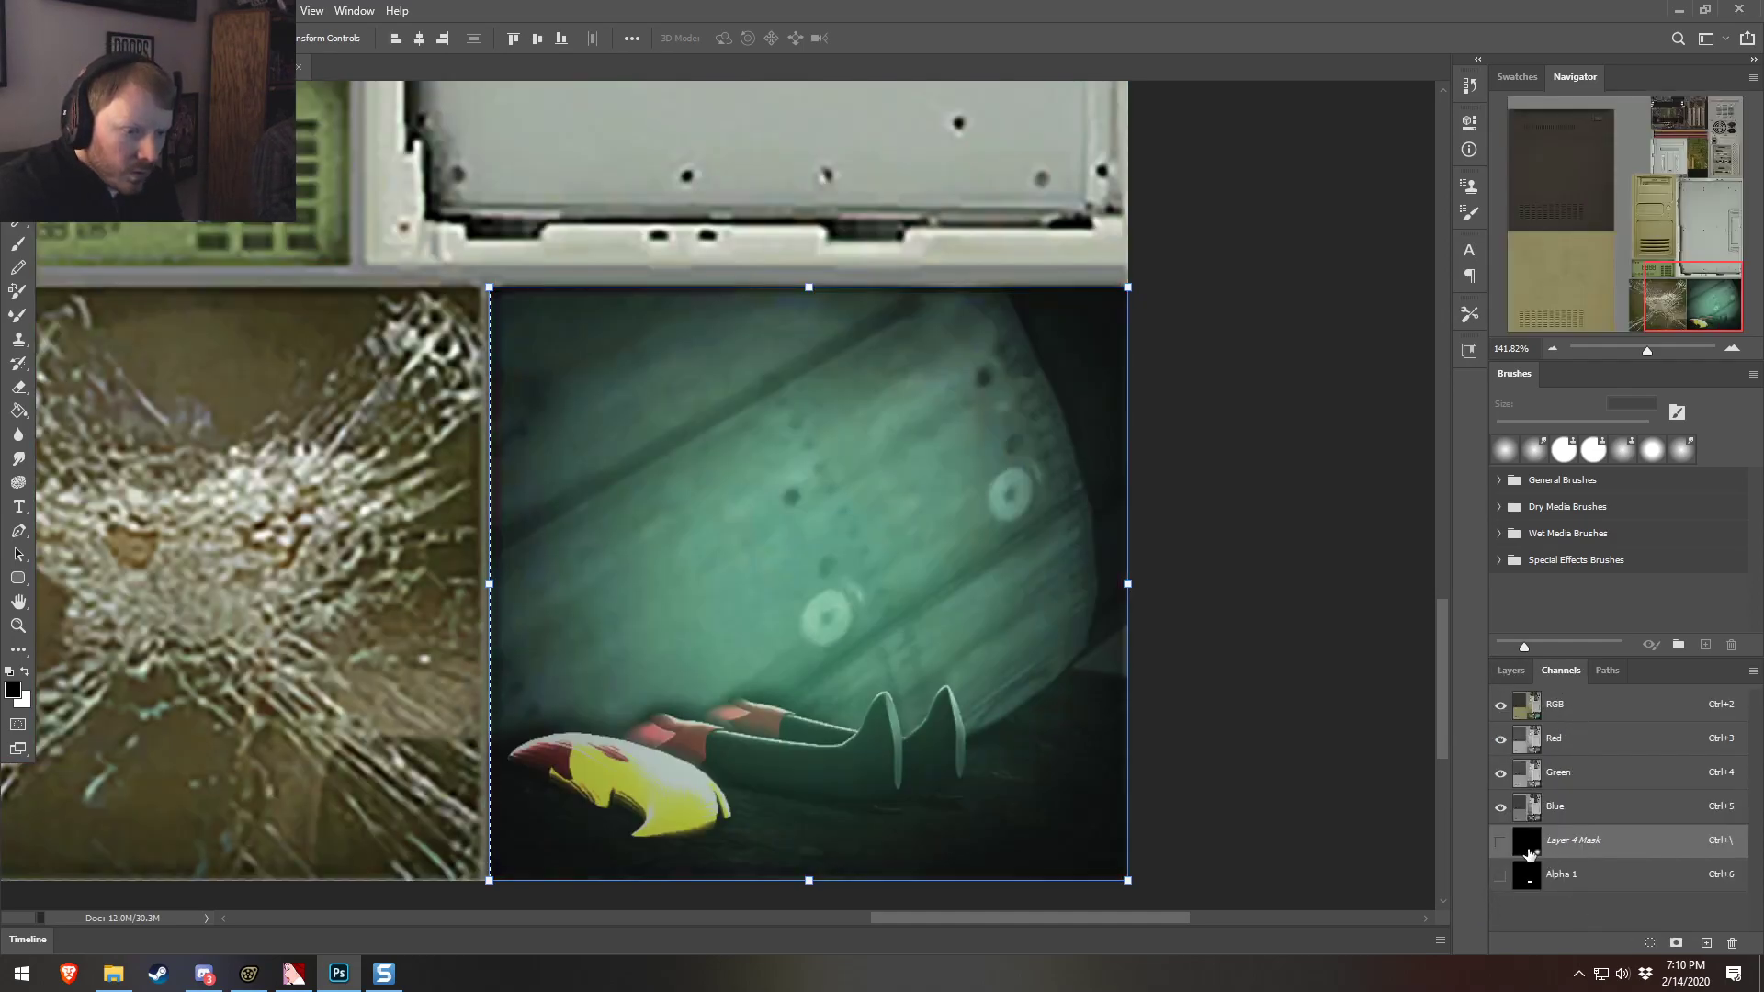
{"action": "left_click", "coordinate": [1511, 670]}
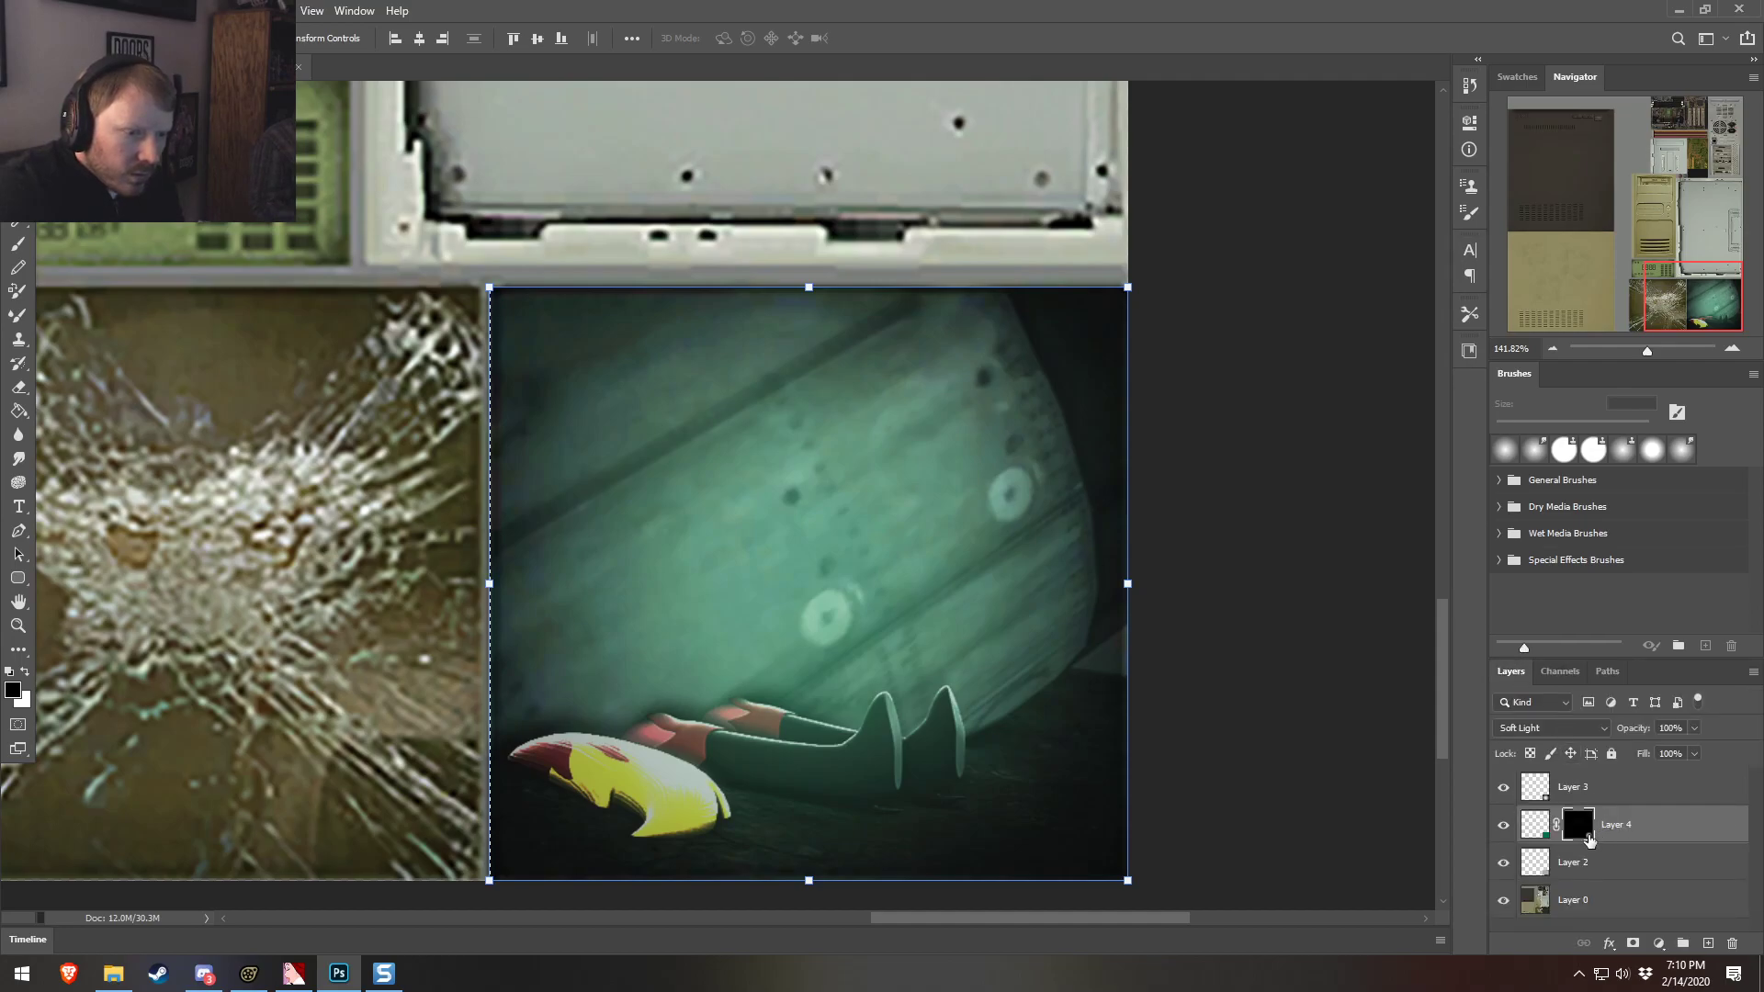
Compare the screen image with Layer 4 hidden and shown
{"action": "left_click", "coordinate": [1494, 827]}
{"action": "left_click", "coordinate": [1494, 827]}
{"action": "left_click", "coordinate": [1493, 826]}
{"action": "left_click", "coordinate": [1494, 826]}
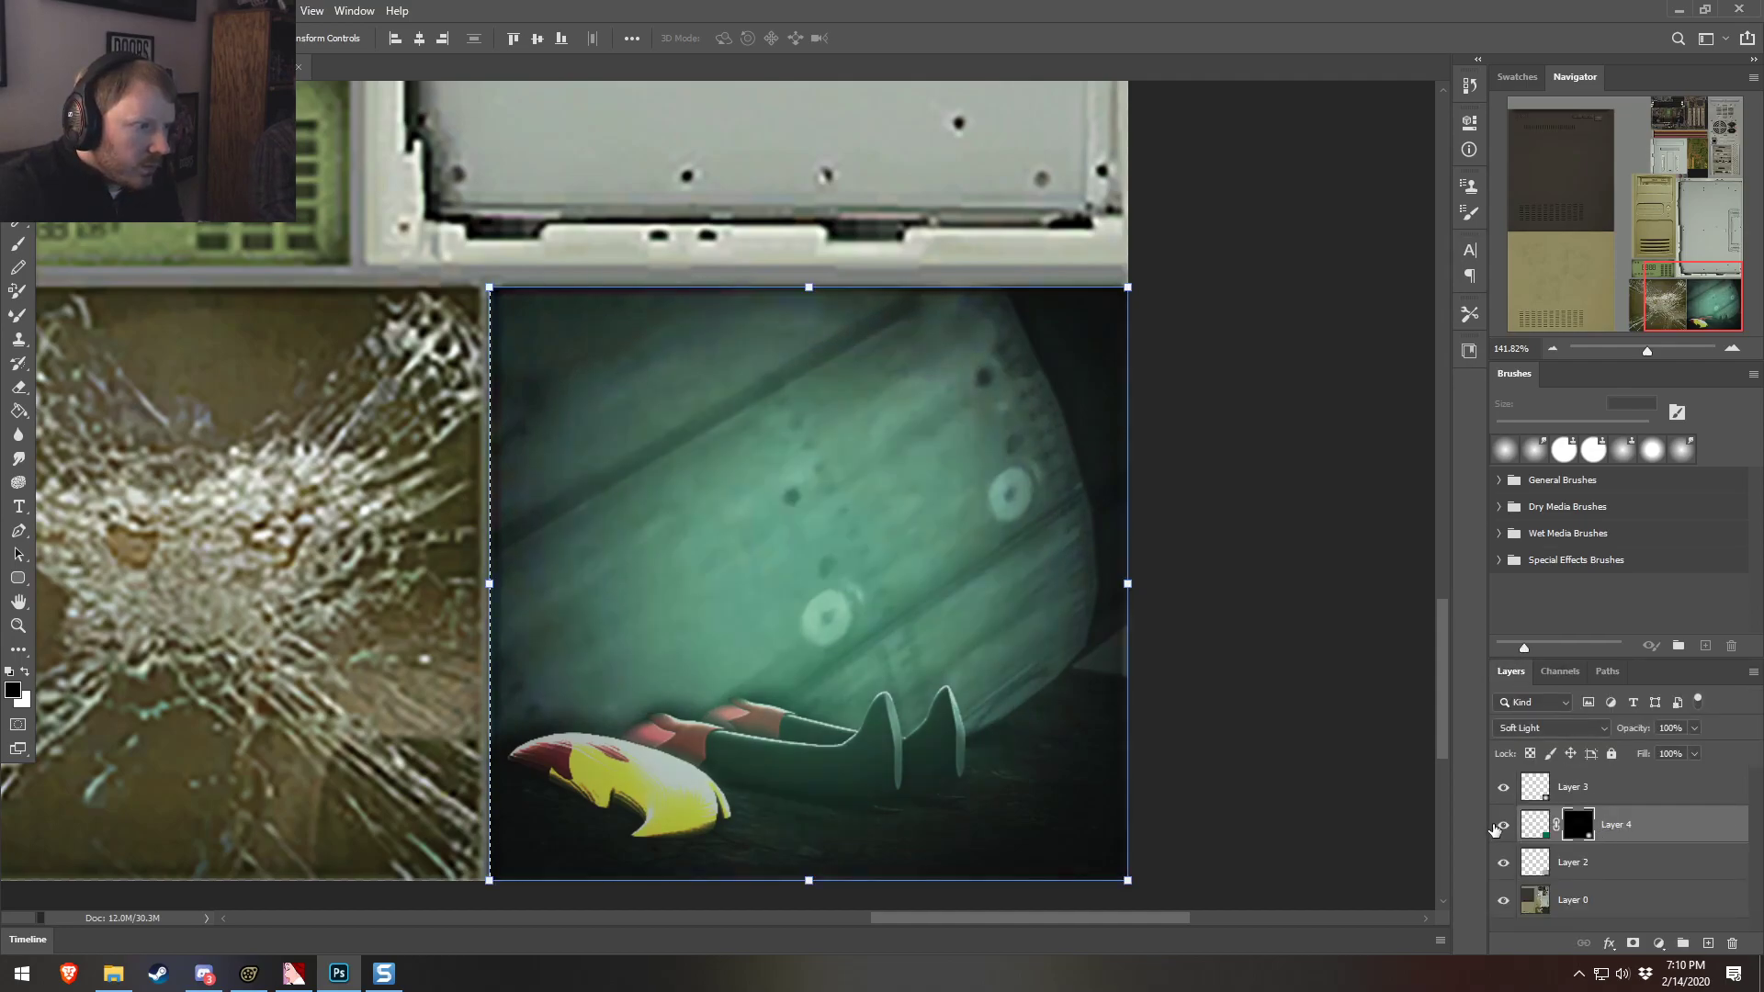
Try other blend modes such as Pin Light on Layer 4, and return it to Soft Light
{"action": "left_click", "coordinate": [1548, 731]}
{"action": "left_click", "coordinate": [1557, 731]}
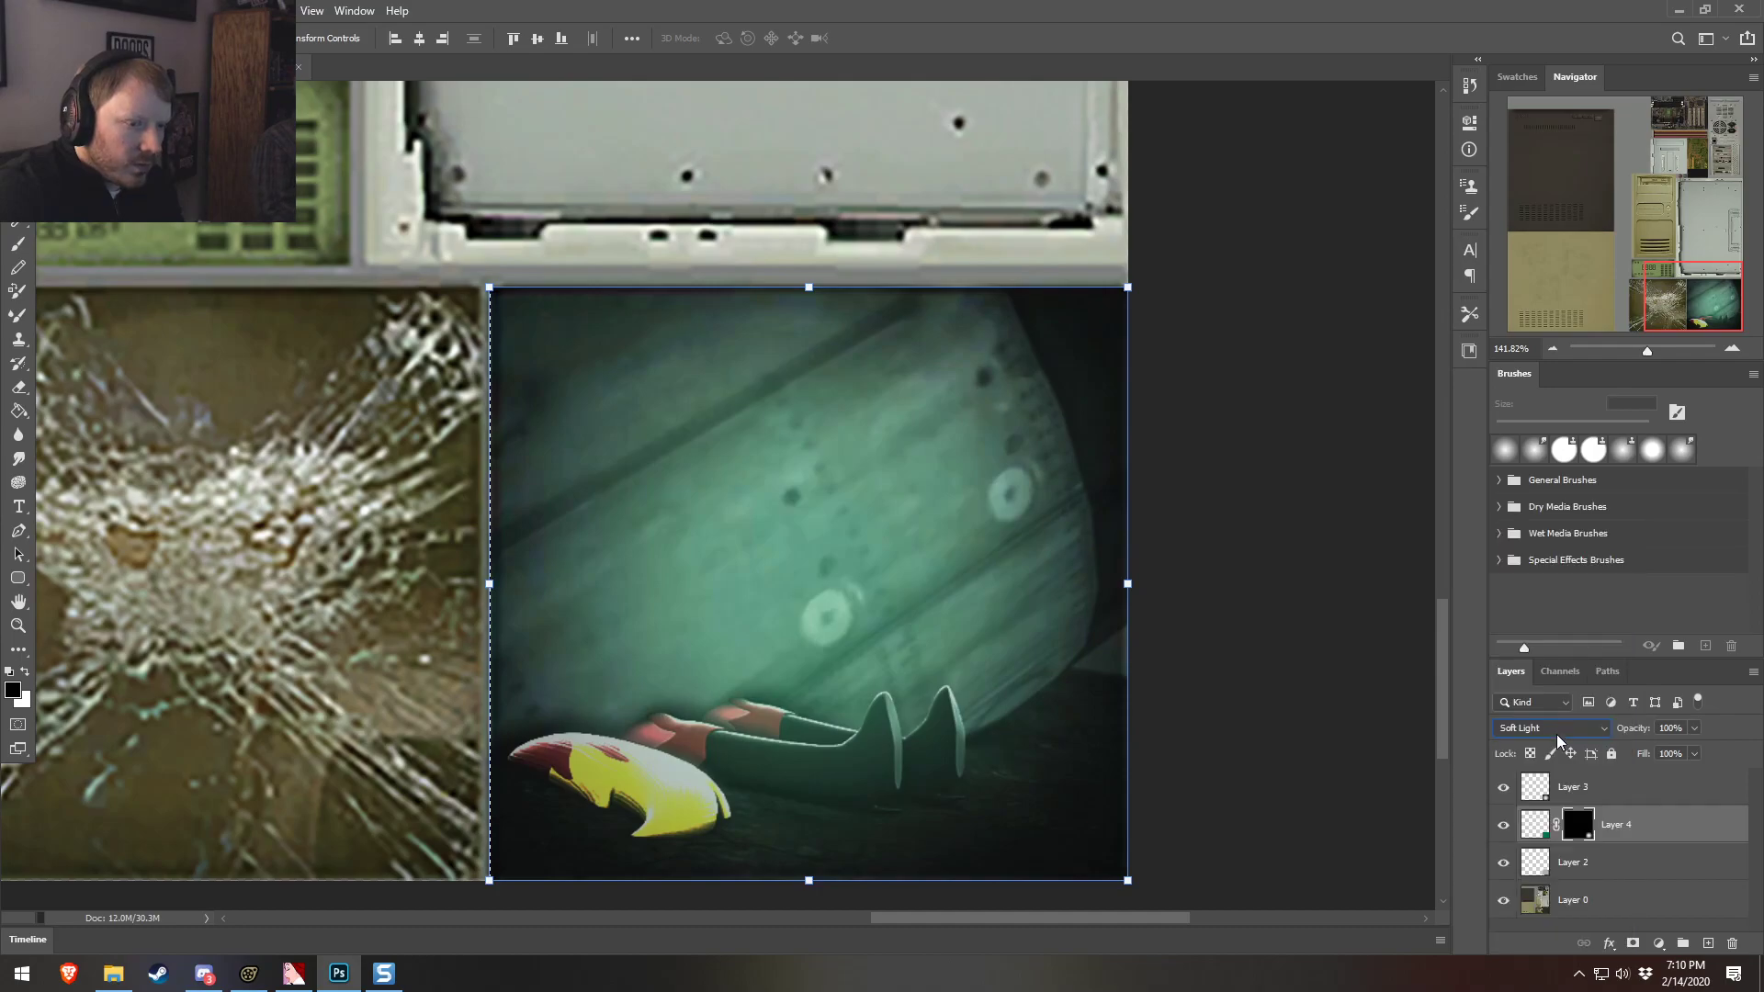
{"action": "scroll", "coordinate": [1554, 728], "scroll_direction": "down", "scroll_amount": 5}
{"action": "scroll", "coordinate": [1554, 728], "scroll_direction": "up", "scroll_amount": 3}
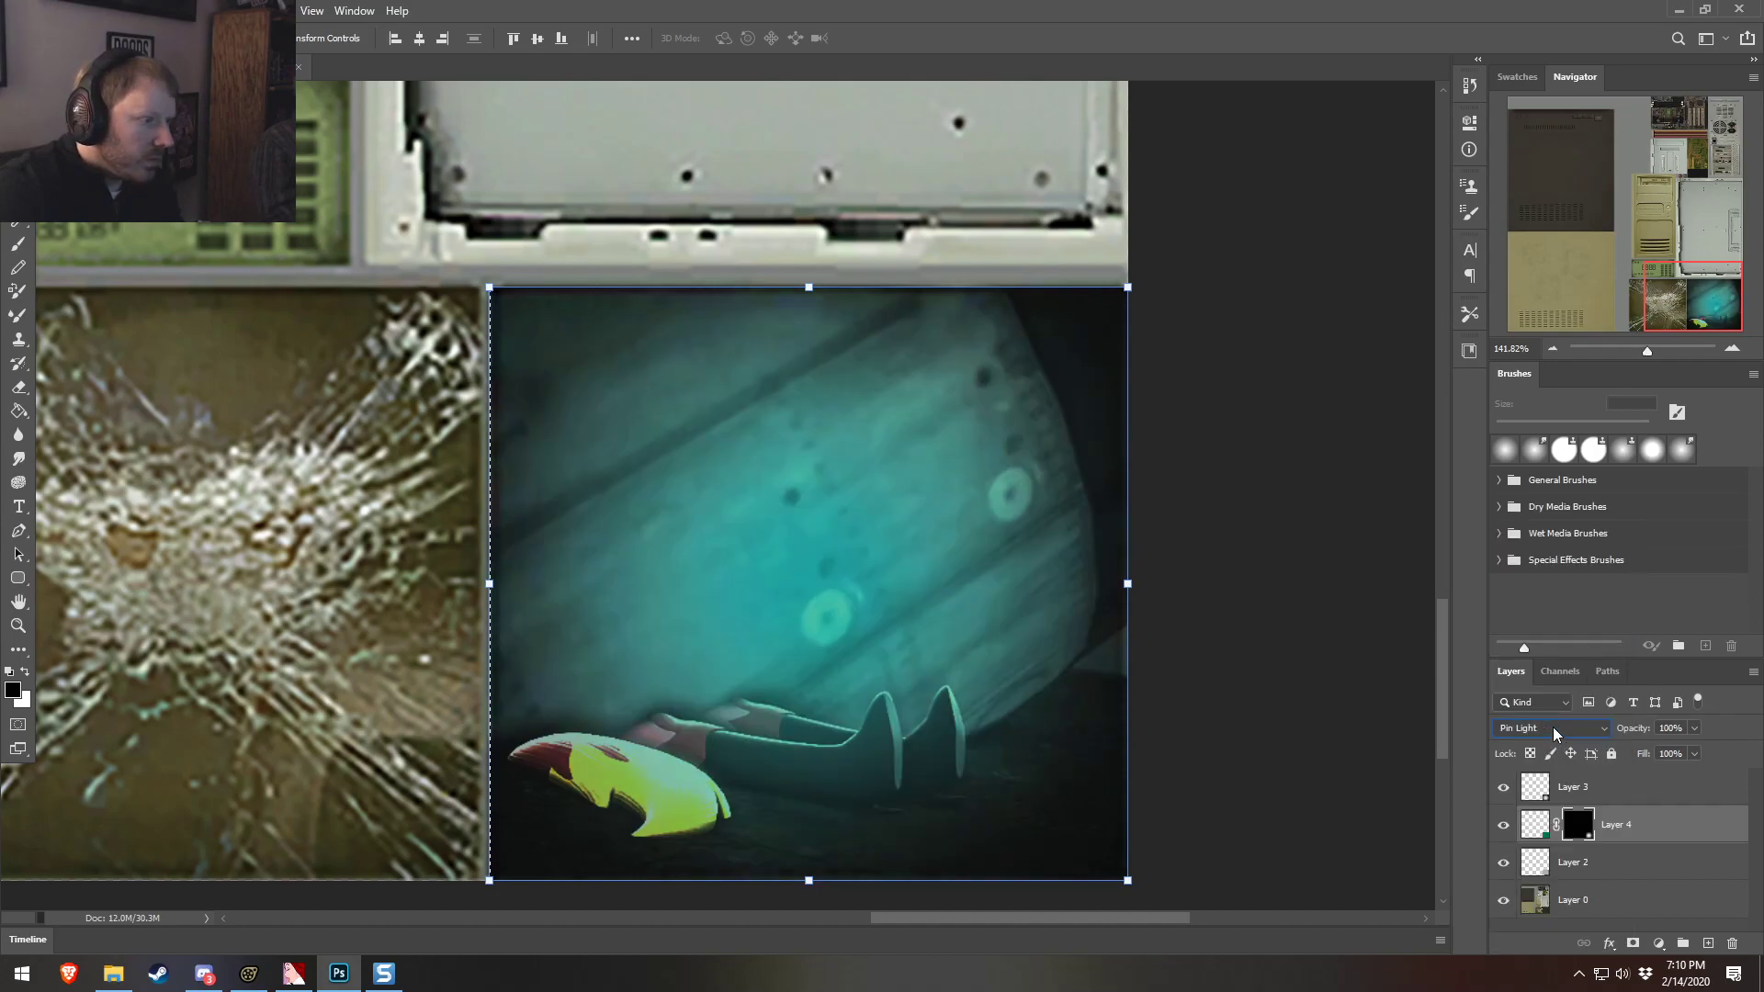
{"action": "scroll", "coordinate": [1553, 726], "scroll_direction": "up", "scroll_amount": 2}
{"action": "scroll", "coordinate": [1552, 726], "scroll_direction": "down", "scroll_amount": 1}
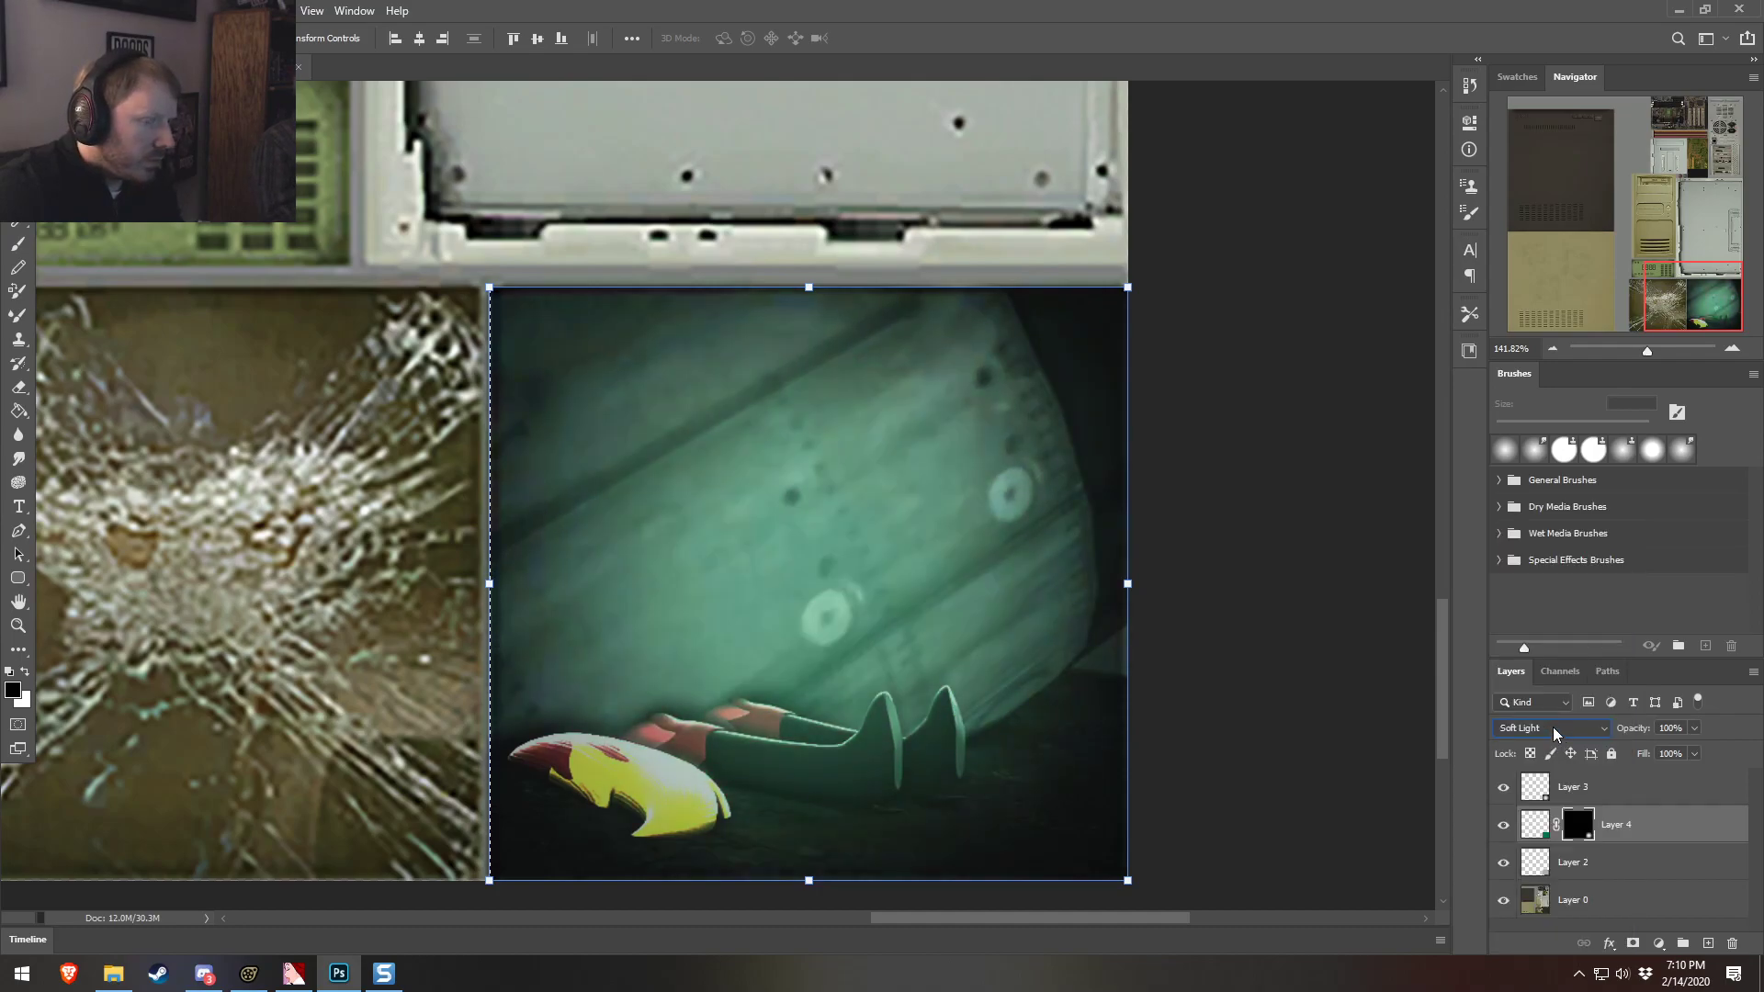
Invert Layer 4's mask within the selected square and compare the image with the layer hidden and shown
{"action": "left_click", "coordinate": [1612, 835]}
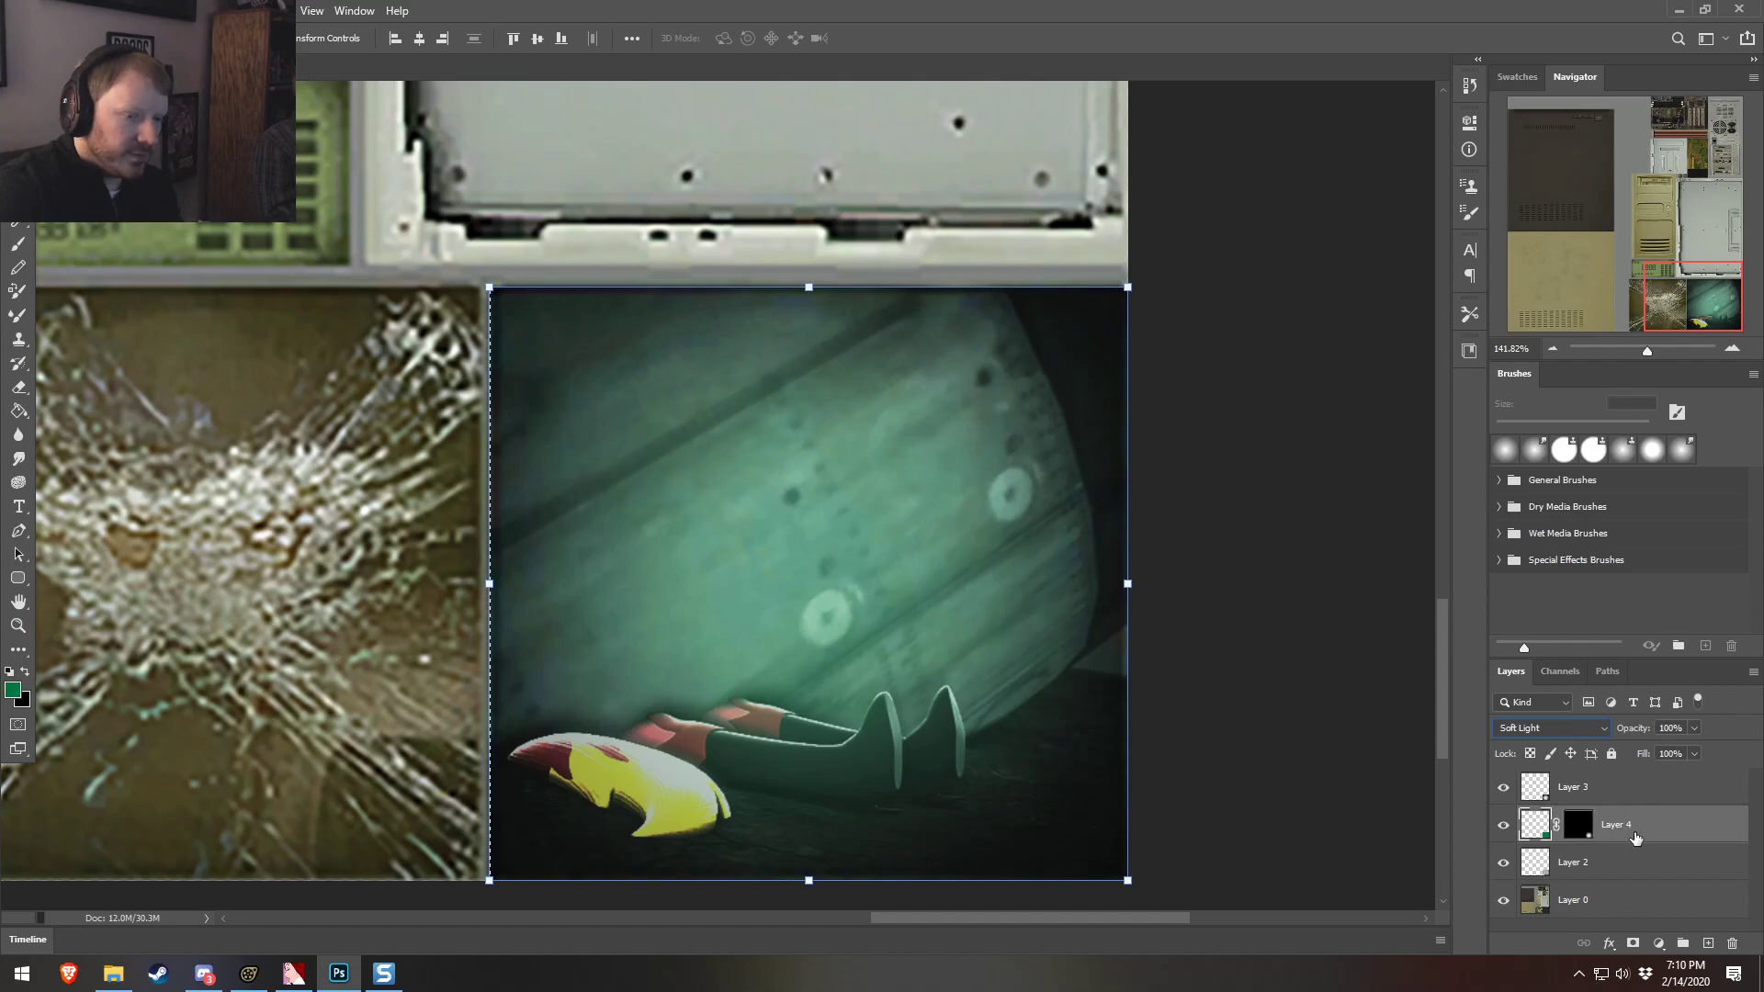
{"action": "left_click", "coordinate": [1586, 826]}
{"action": "left_click", "coordinate": [100, 11]}
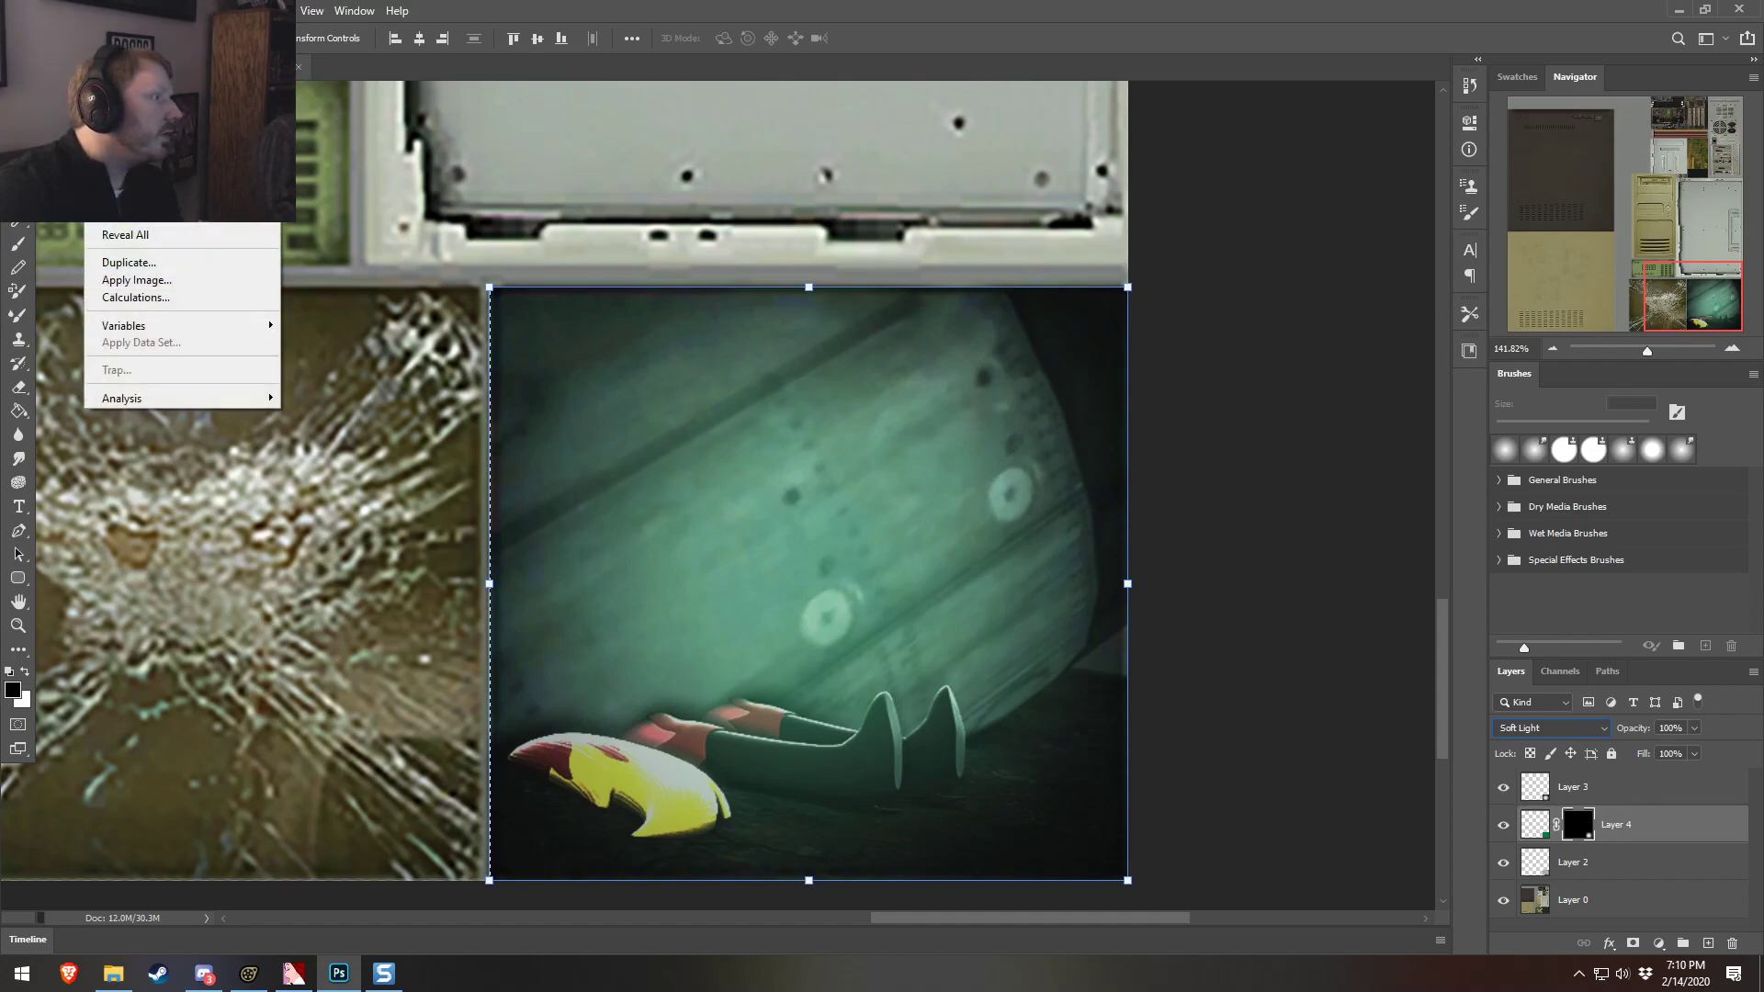
{"action": "mouse_move", "coordinate": [133, 57]}
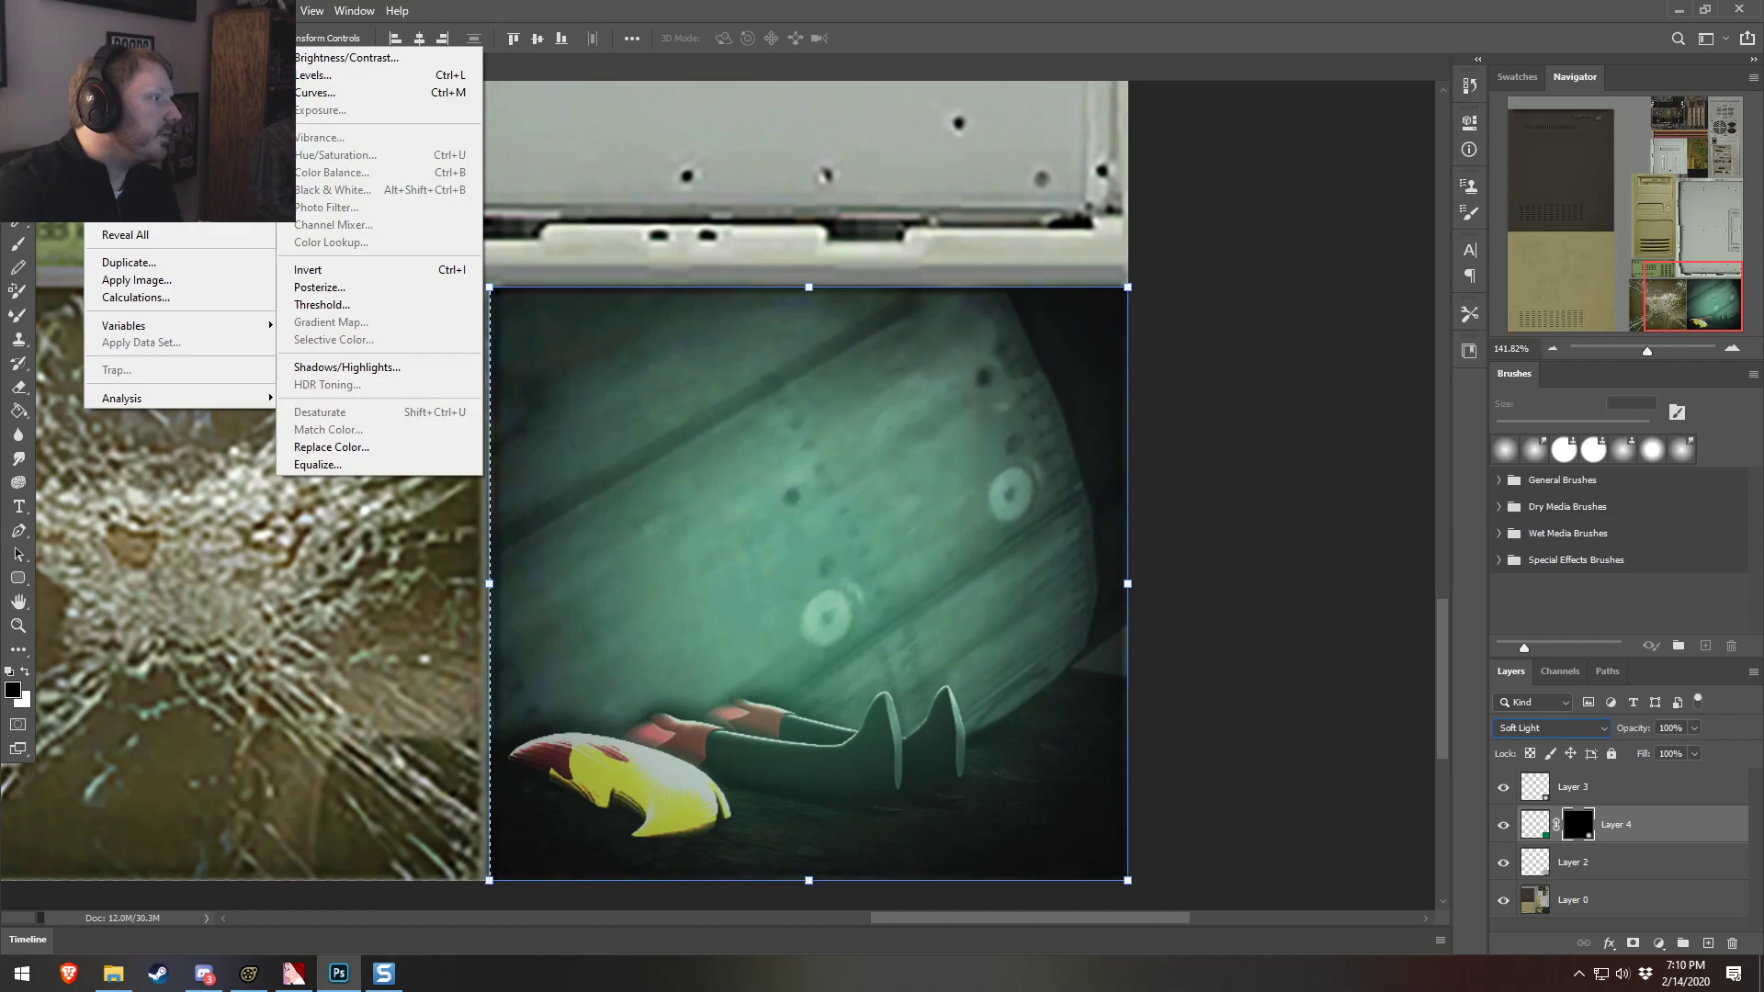
{"action": "left_click", "coordinate": [317, 269]}
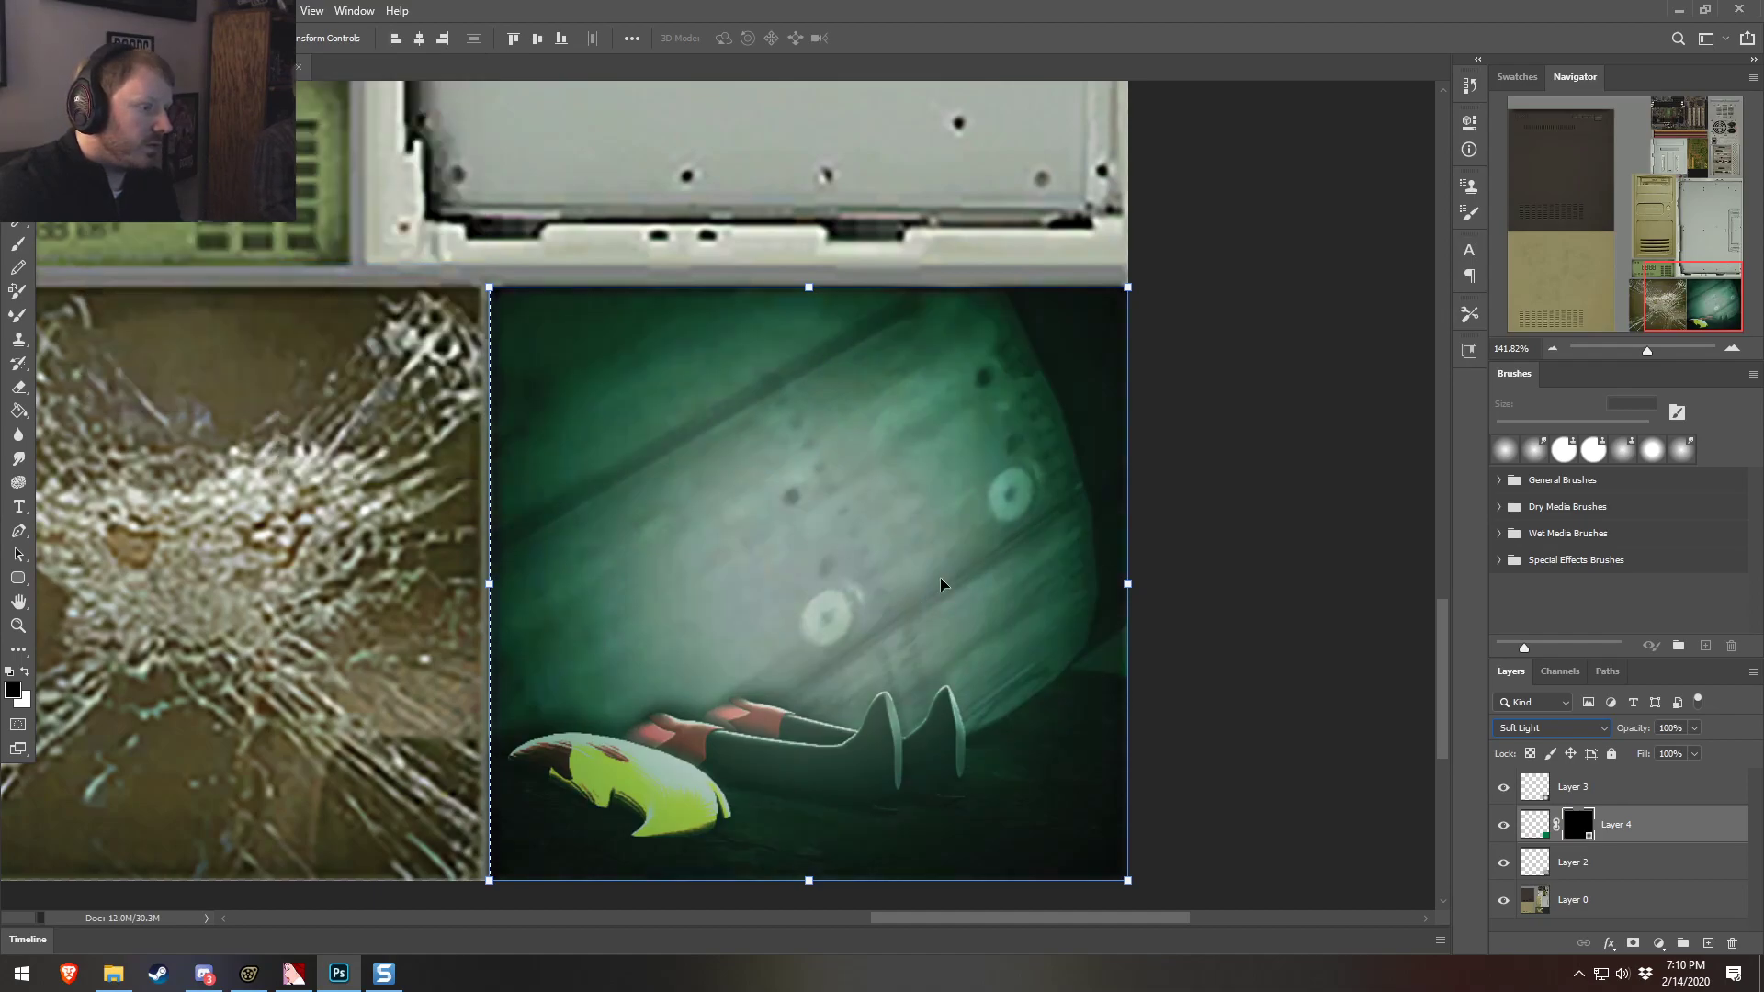
{"action": "left_click", "coordinate": [1504, 825]}
{"action": "left_click", "coordinate": [1504, 825]}
{"action": "left_click", "coordinate": [1505, 825]}
{"action": "left_click", "coordinate": [1504, 825]}
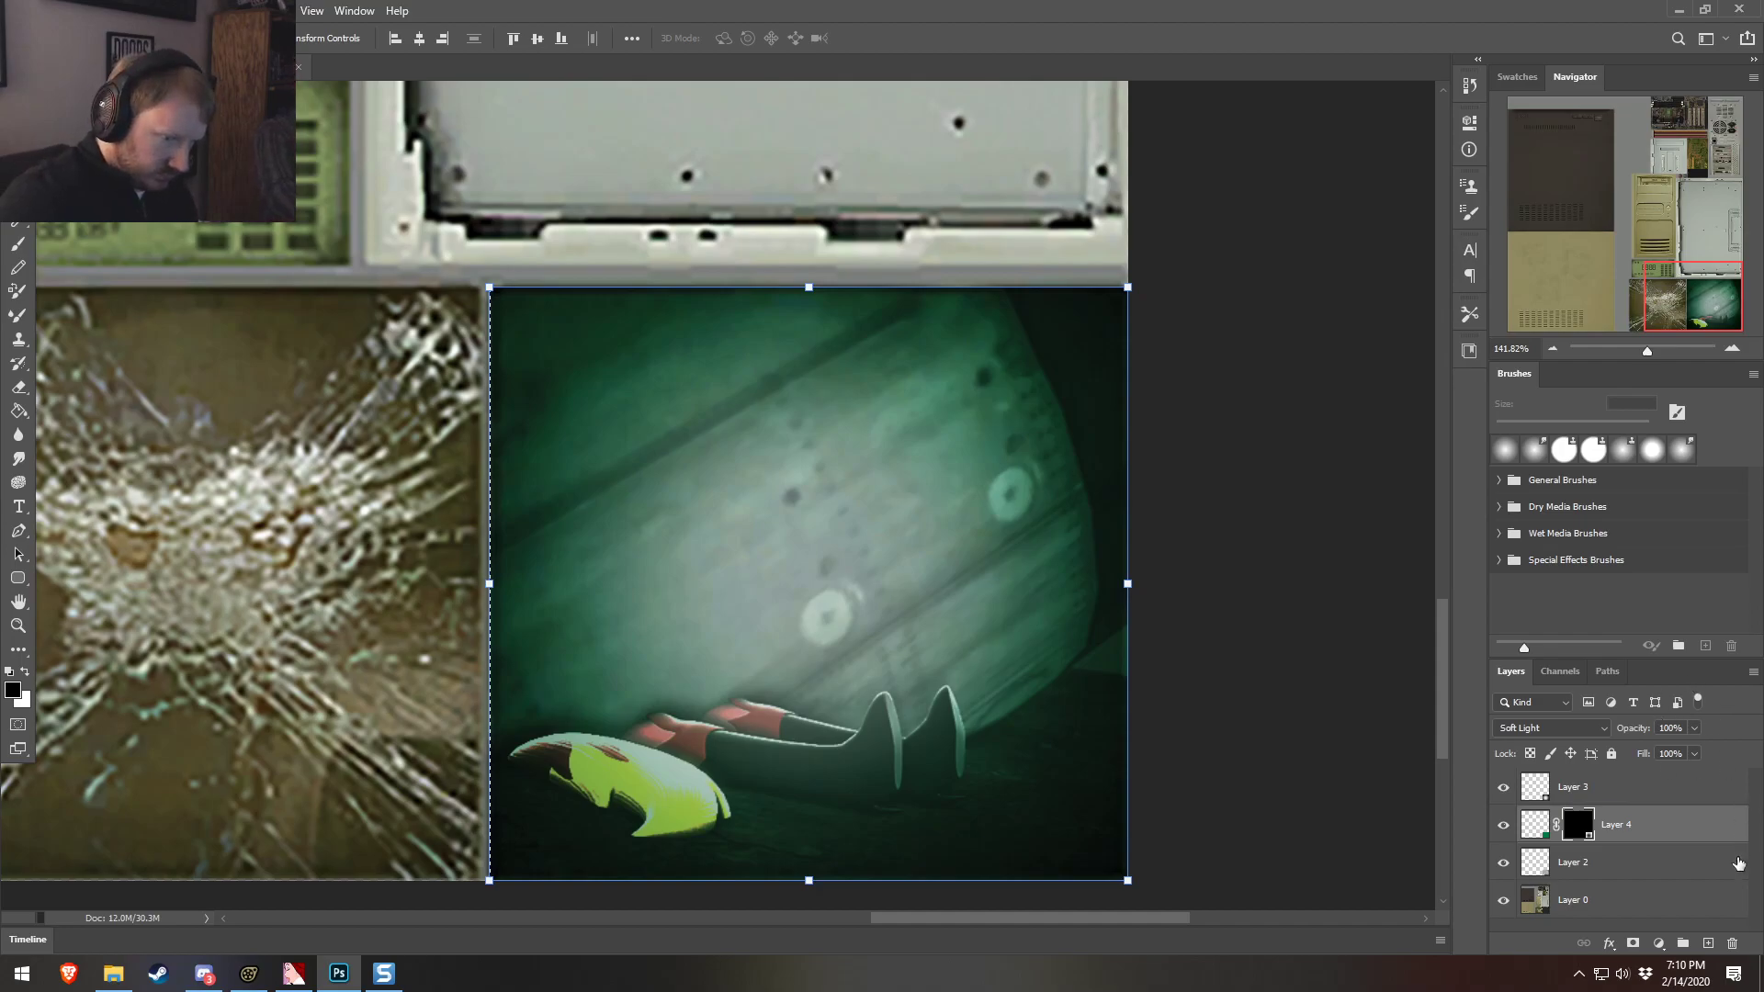
Set Layer 4's opacity to 50% and check the texture sheet at different scales
{"action": "left_click", "coordinate": [1653, 832]}
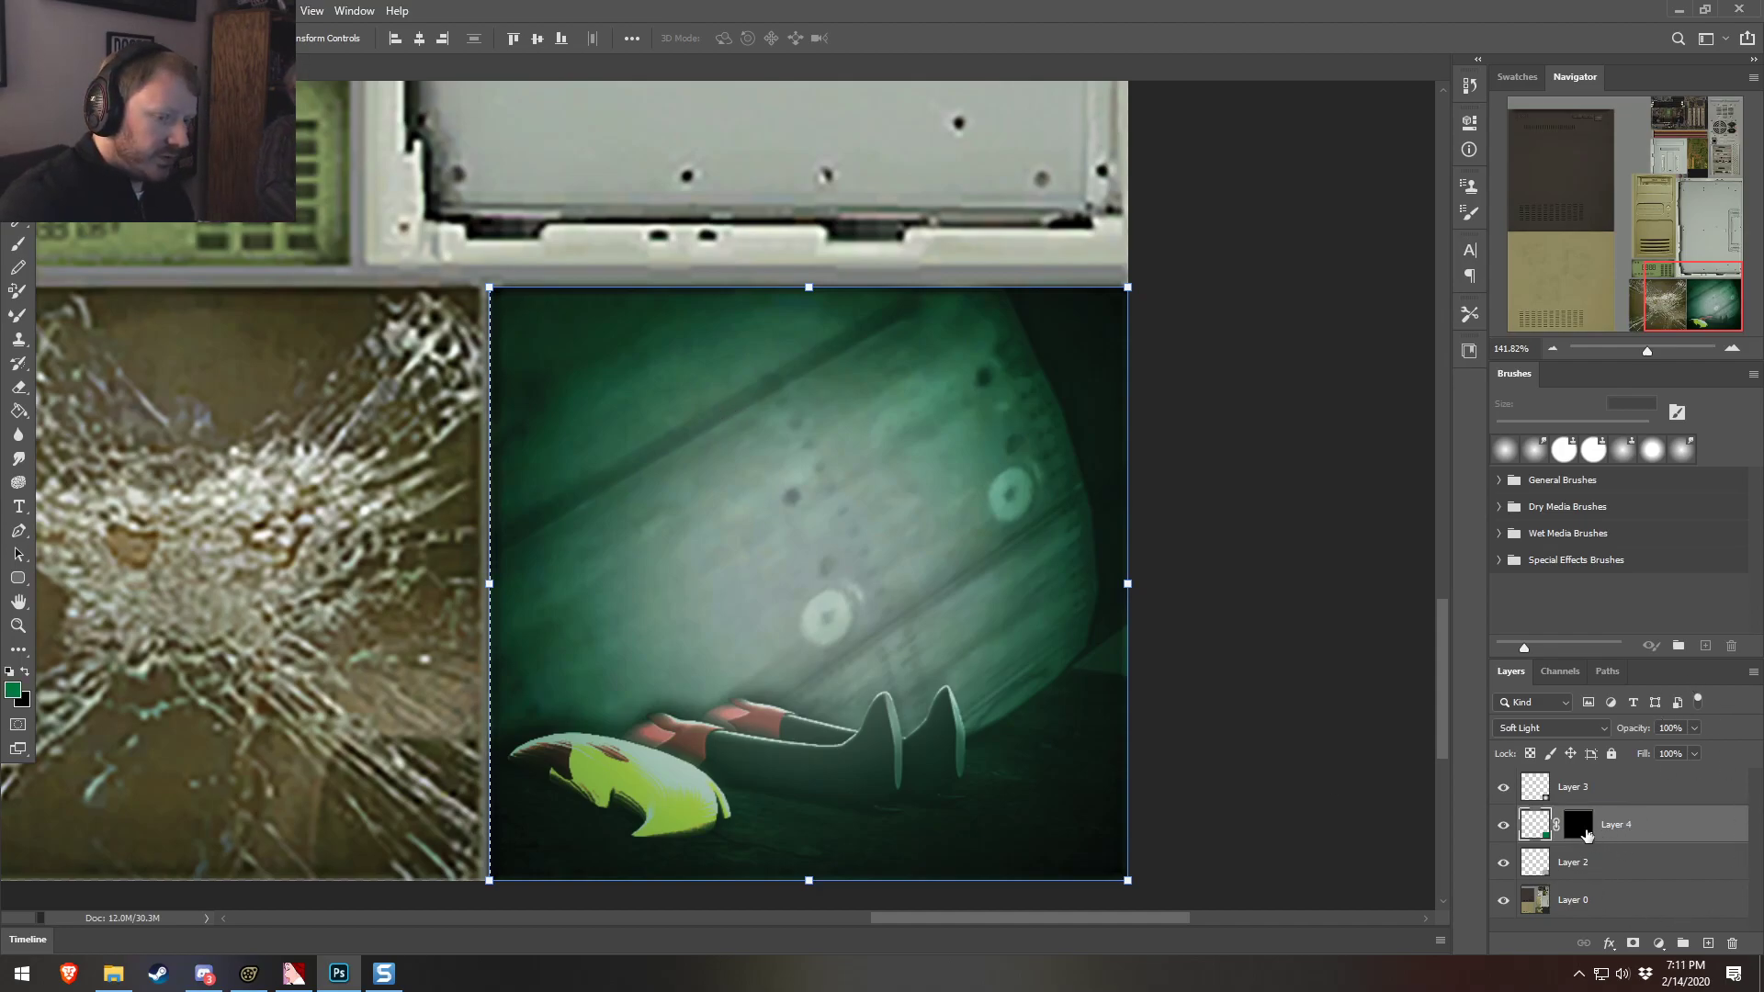
{"action": "type", "text": "50"}
{"action": "key", "text": "Return"}
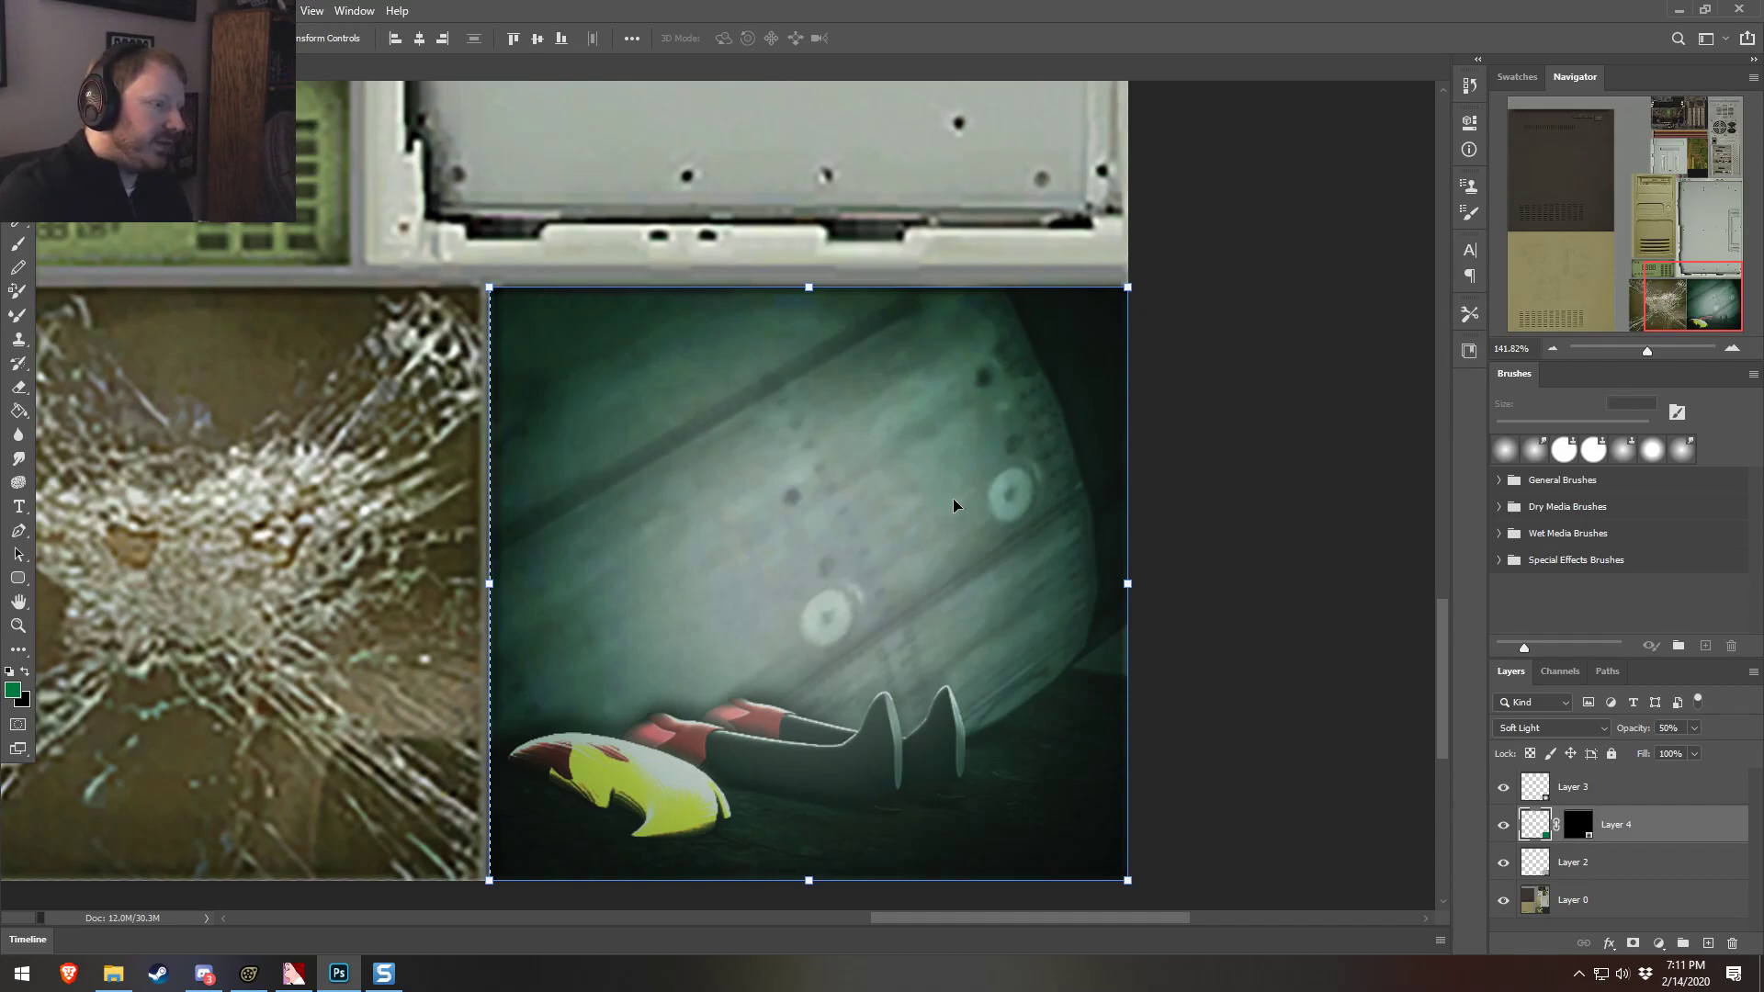
{"action": "scroll", "coordinate": [946, 643], "scroll_direction": "down", "scroll_amount": 5, "text": "alt"}
{"action": "scroll", "coordinate": [946, 662], "scroll_direction": "down", "scroll_amount": 2, "text": "alt"}
{"action": "scroll", "coordinate": [1370, 813], "scroll_direction": "up", "scroll_amount": 3, "text": "alt"}
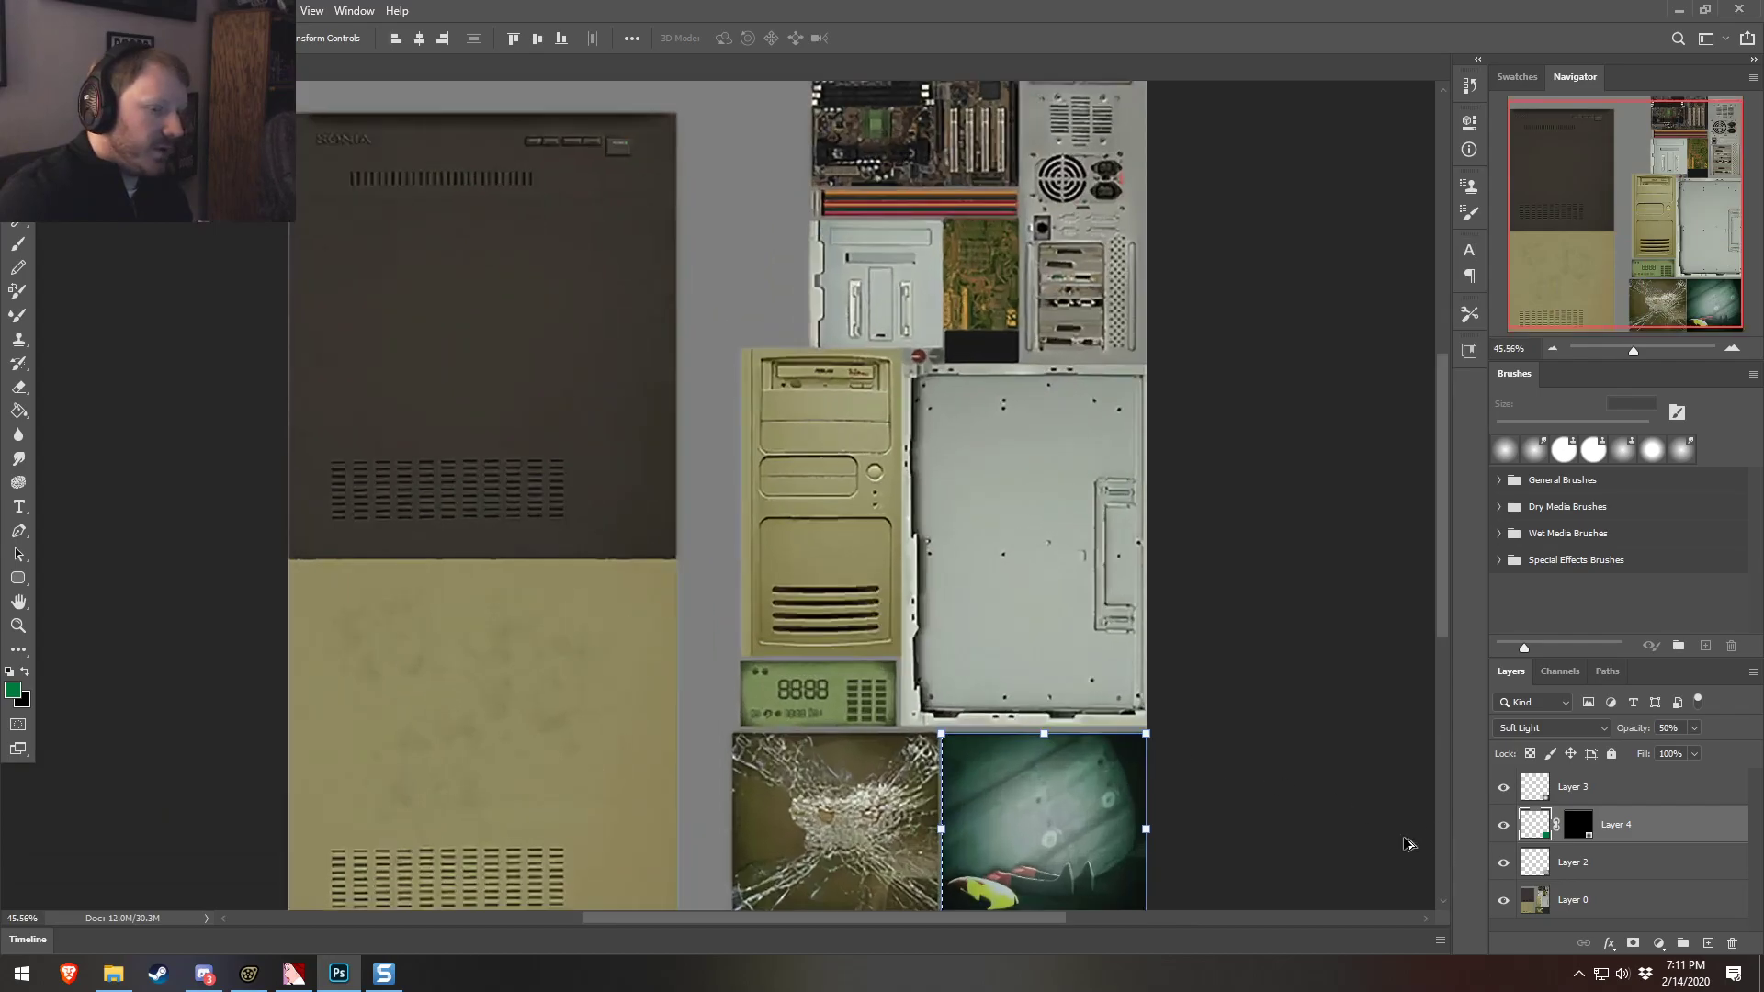
{"action": "scroll", "coordinate": [1271, 839], "scroll_direction": "down", "scroll_amount": 2}
{"action": "scroll", "coordinate": [1185, 815], "scroll_direction": "up", "scroll_amount": 4, "text": "alt"}
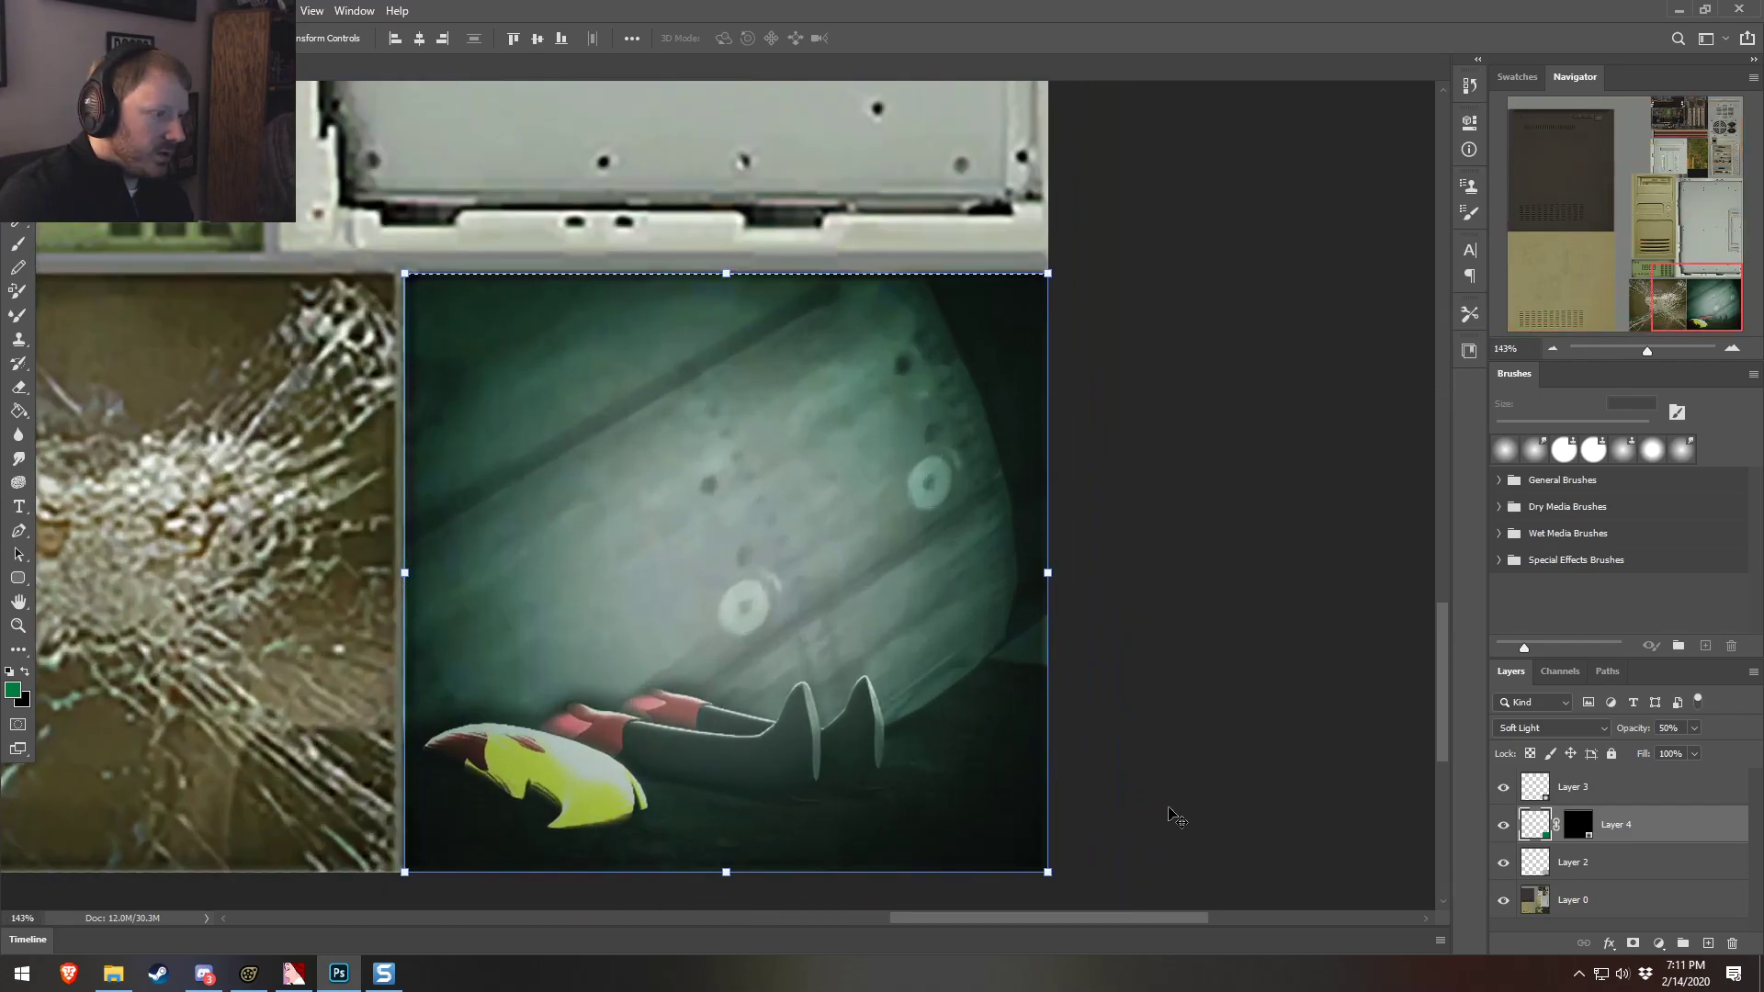
{"action": "scroll", "coordinate": [769, 737], "scroll_direction": "down", "scroll_amount": 1, "text": "alt"}
{"action": "scroll", "coordinate": [769, 738], "scroll_direction": "down", "scroll_amount": 4, "text": "alt"}
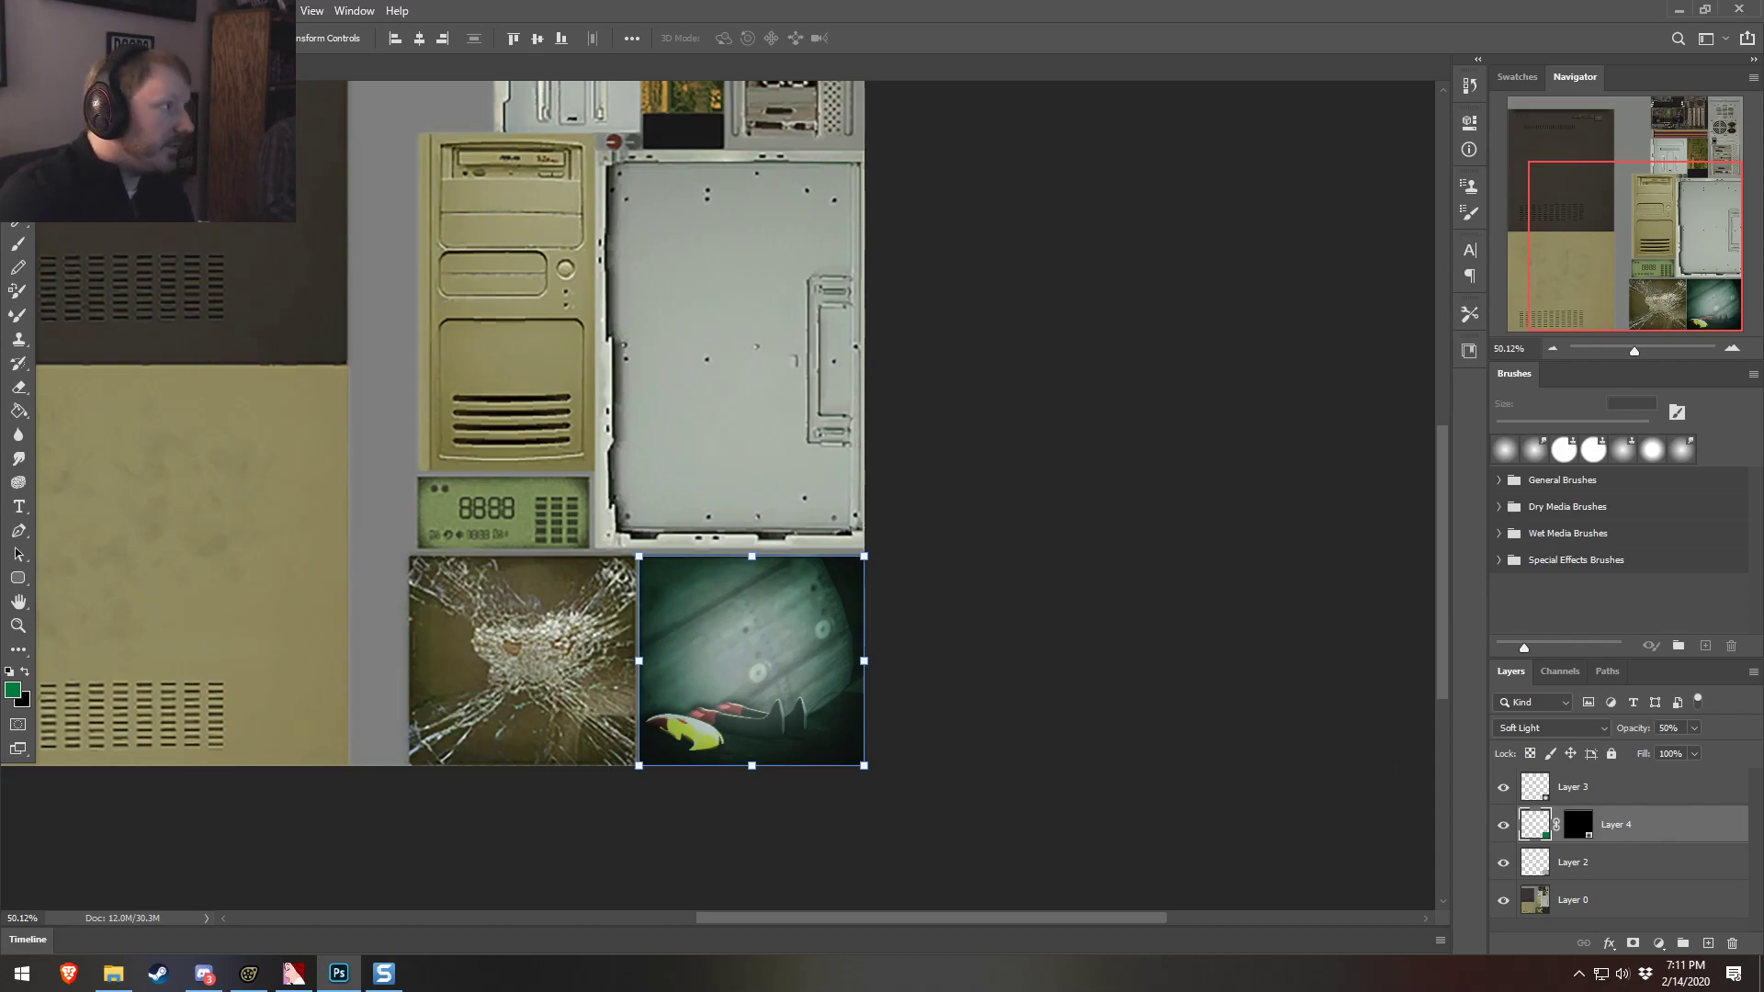
Save the texture as the Targa file lab_objects02_crush.tga at 32 bits/pixel with alpha channels, replacing the existing file
{"action": "left_click", "coordinate": [37, 11]}
{"action": "left_click", "coordinate": [89, 234]}
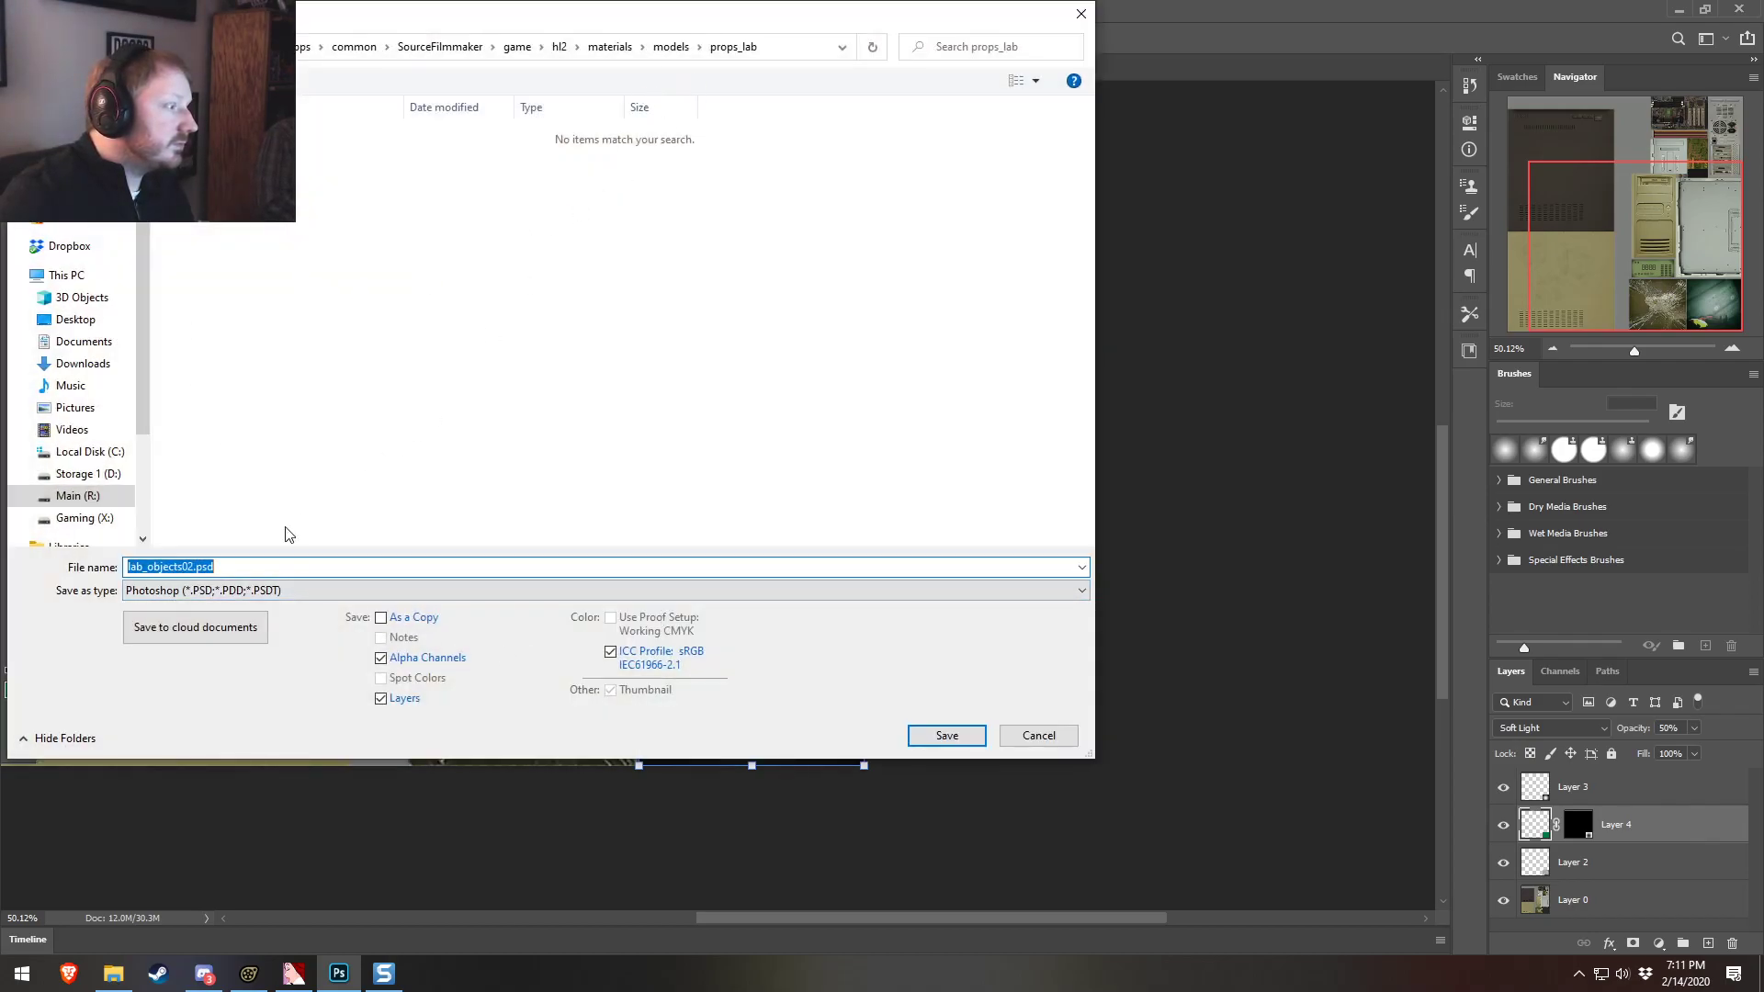
{"action": "left_click", "coordinate": [204, 592]}
{"action": "left_click", "coordinate": [152, 873]}
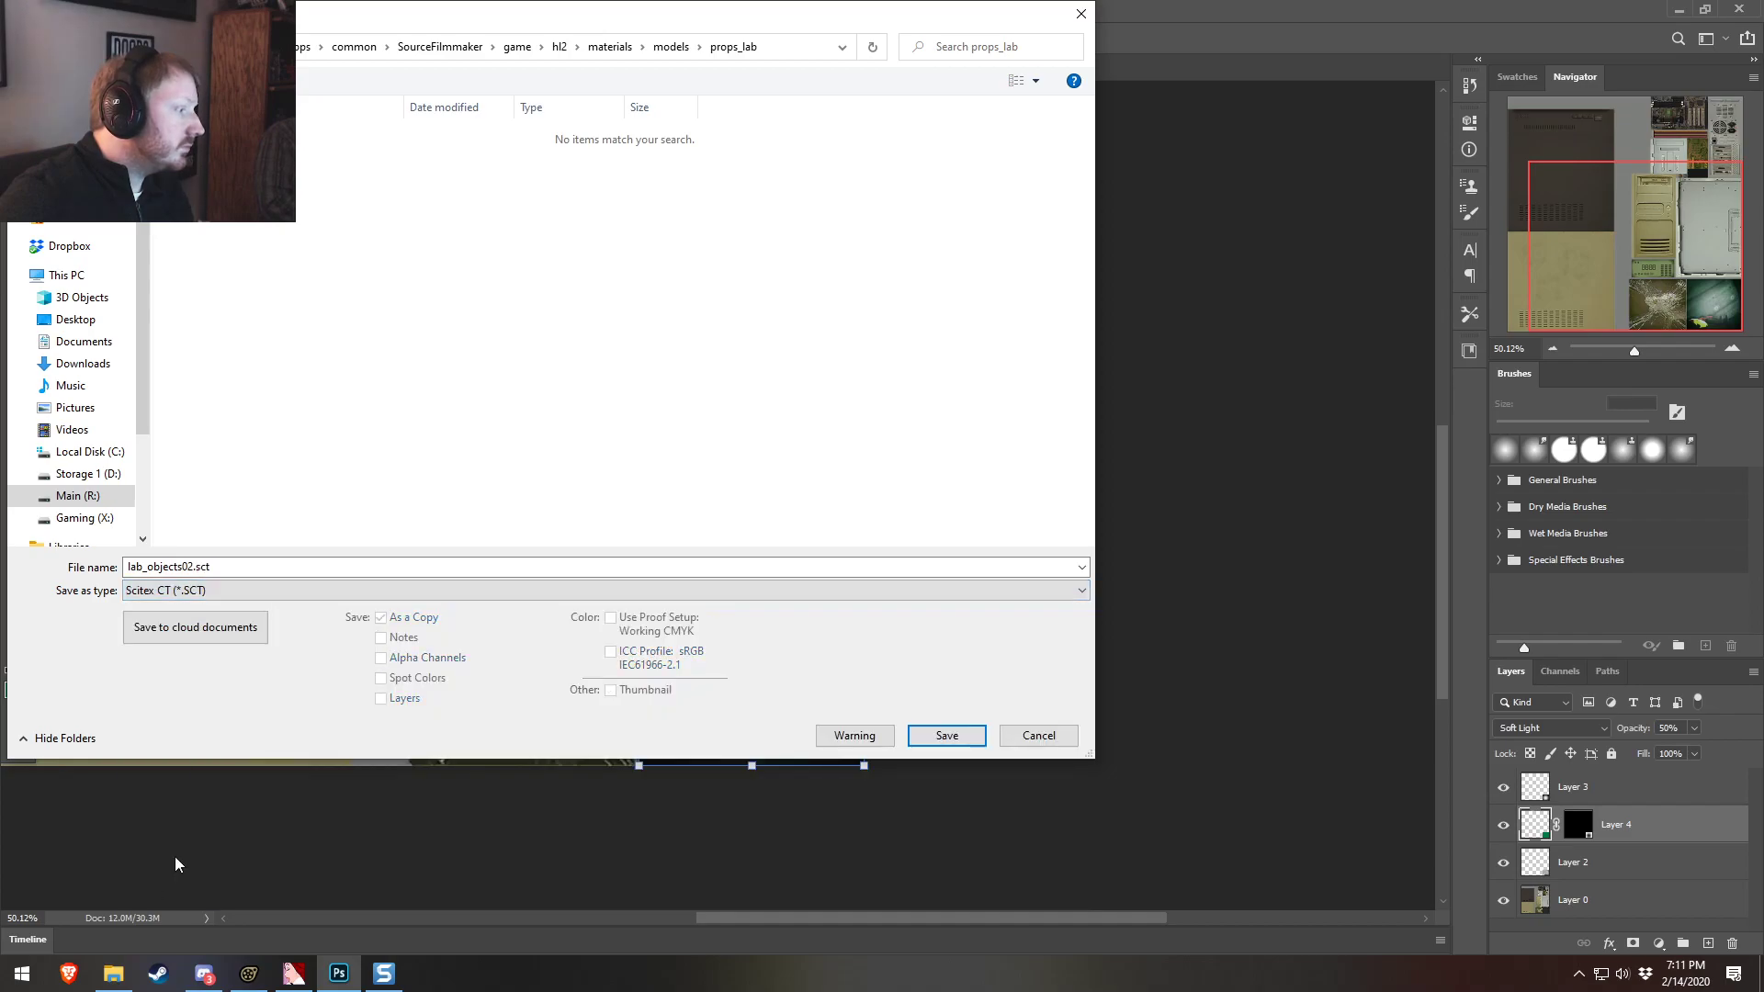
{"action": "left_click", "coordinate": [203, 590]}
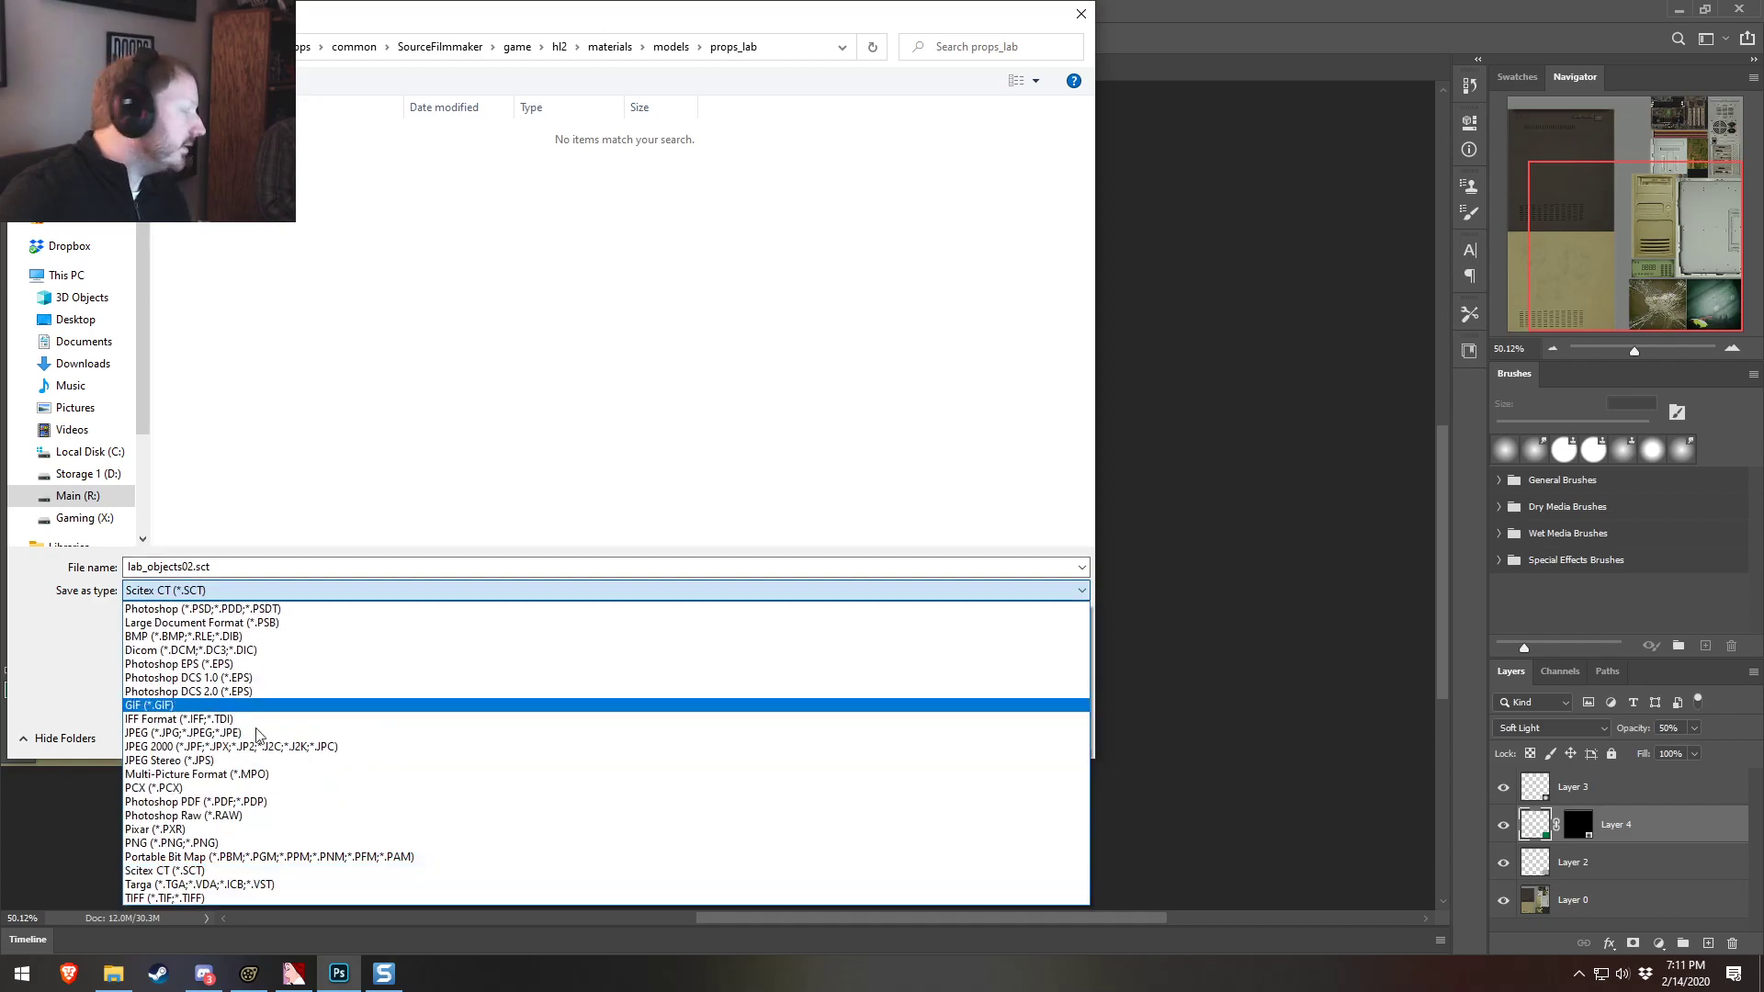
{"action": "left_click", "coordinate": [244, 885]}
{"action": "left_click", "coordinate": [946, 736]}
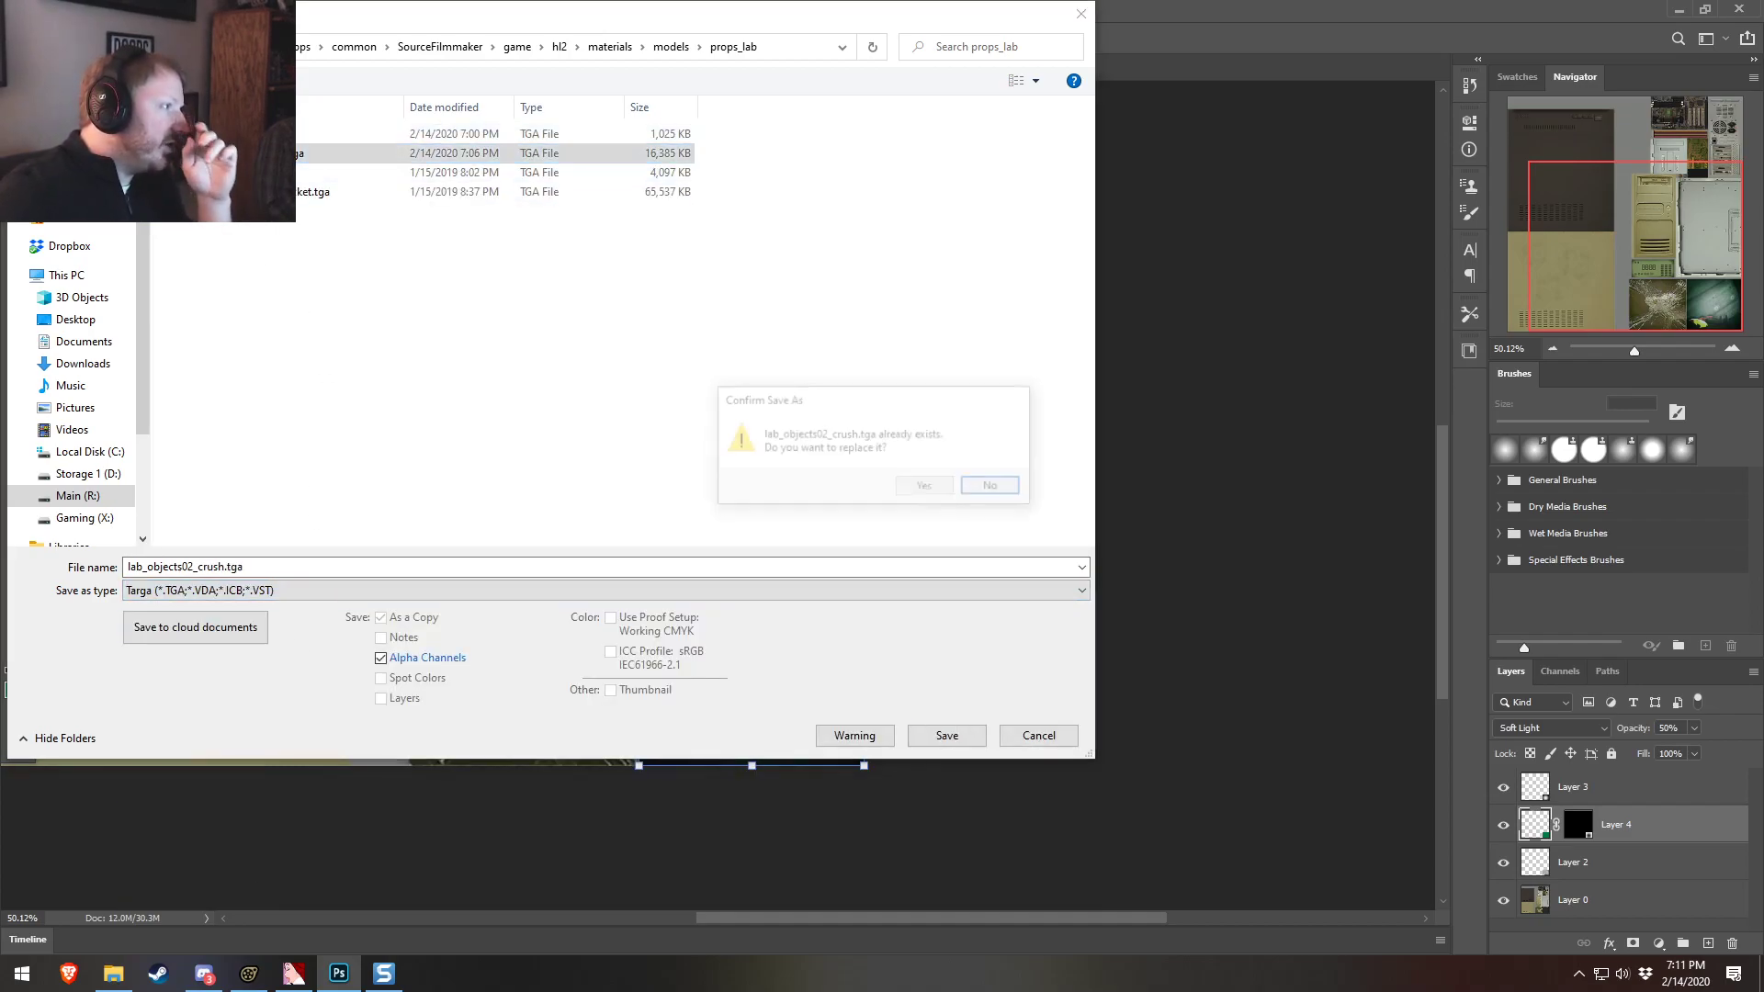
{"action": "left_click", "coordinate": [929, 484]}
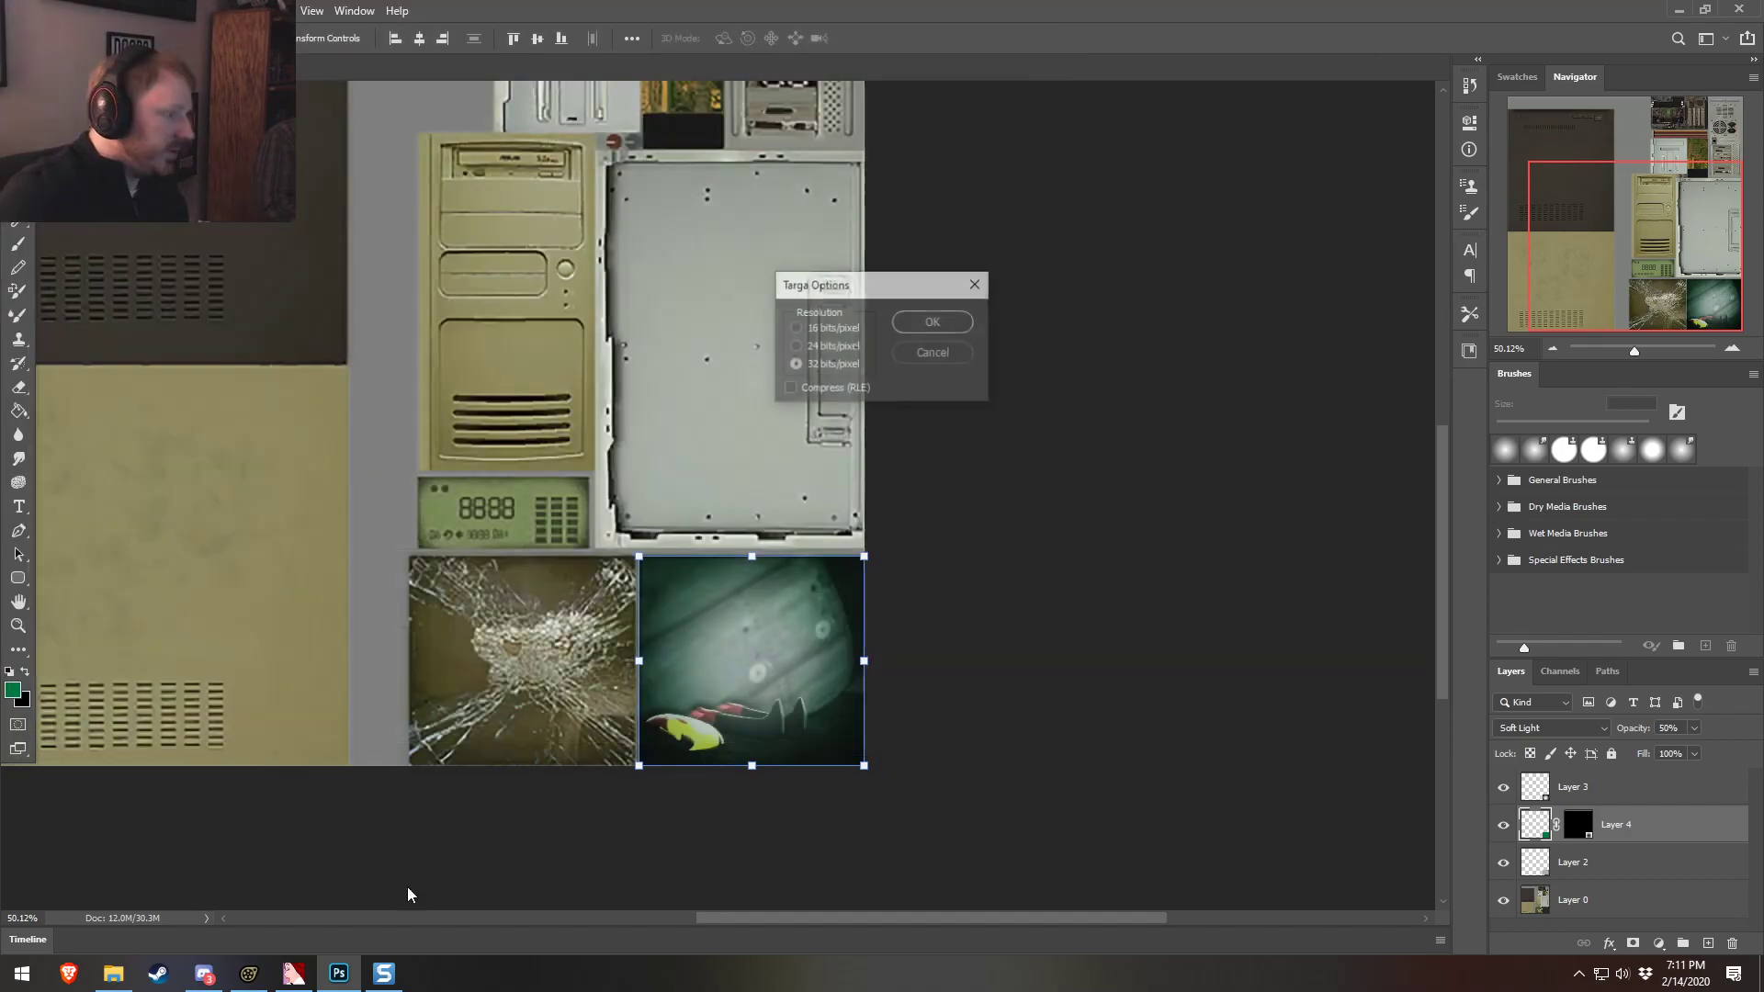
{"action": "left_click", "coordinate": [924, 323]}
Switch to VTFEdit and import the updated lab_objects02_crush texture with the current import options
{"action": "left_click", "coordinate": [294, 973]}
{"action": "left_click", "coordinate": [181, 364]}
{"action": "left_click", "coordinate": [210, 464]}
{"action": "double_click", "coordinate": [432, 446]}
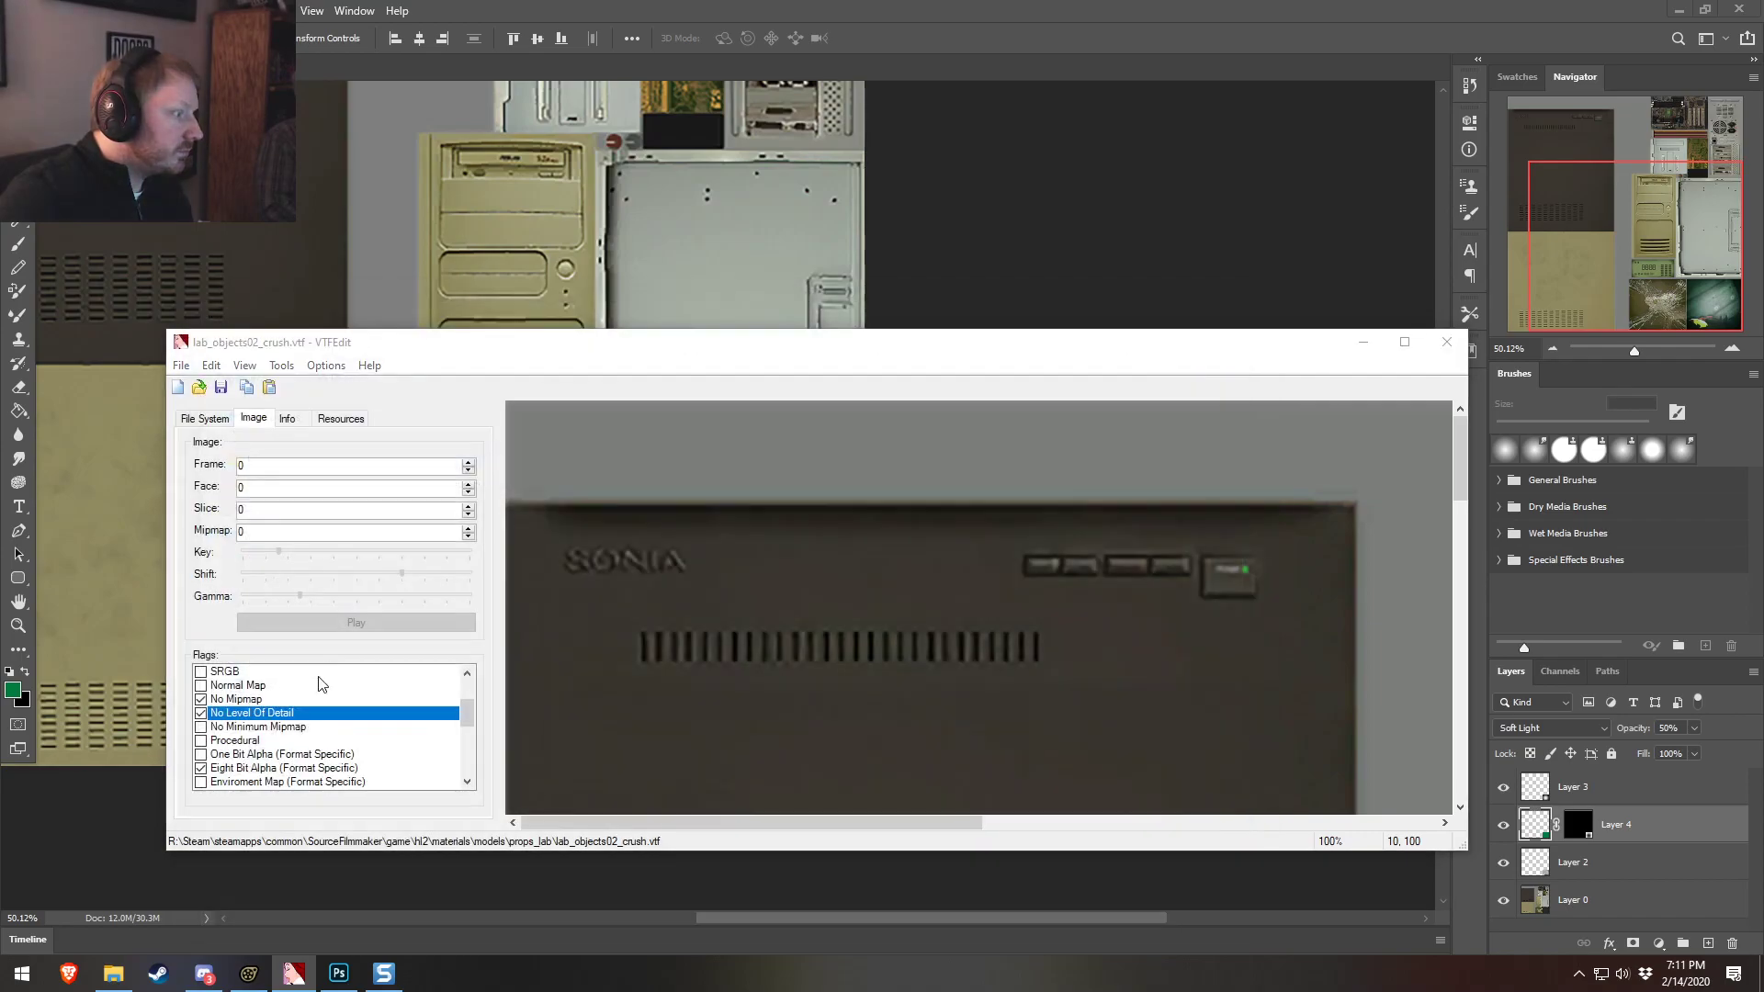
{"action": "left_click", "coordinate": [968, 779]}
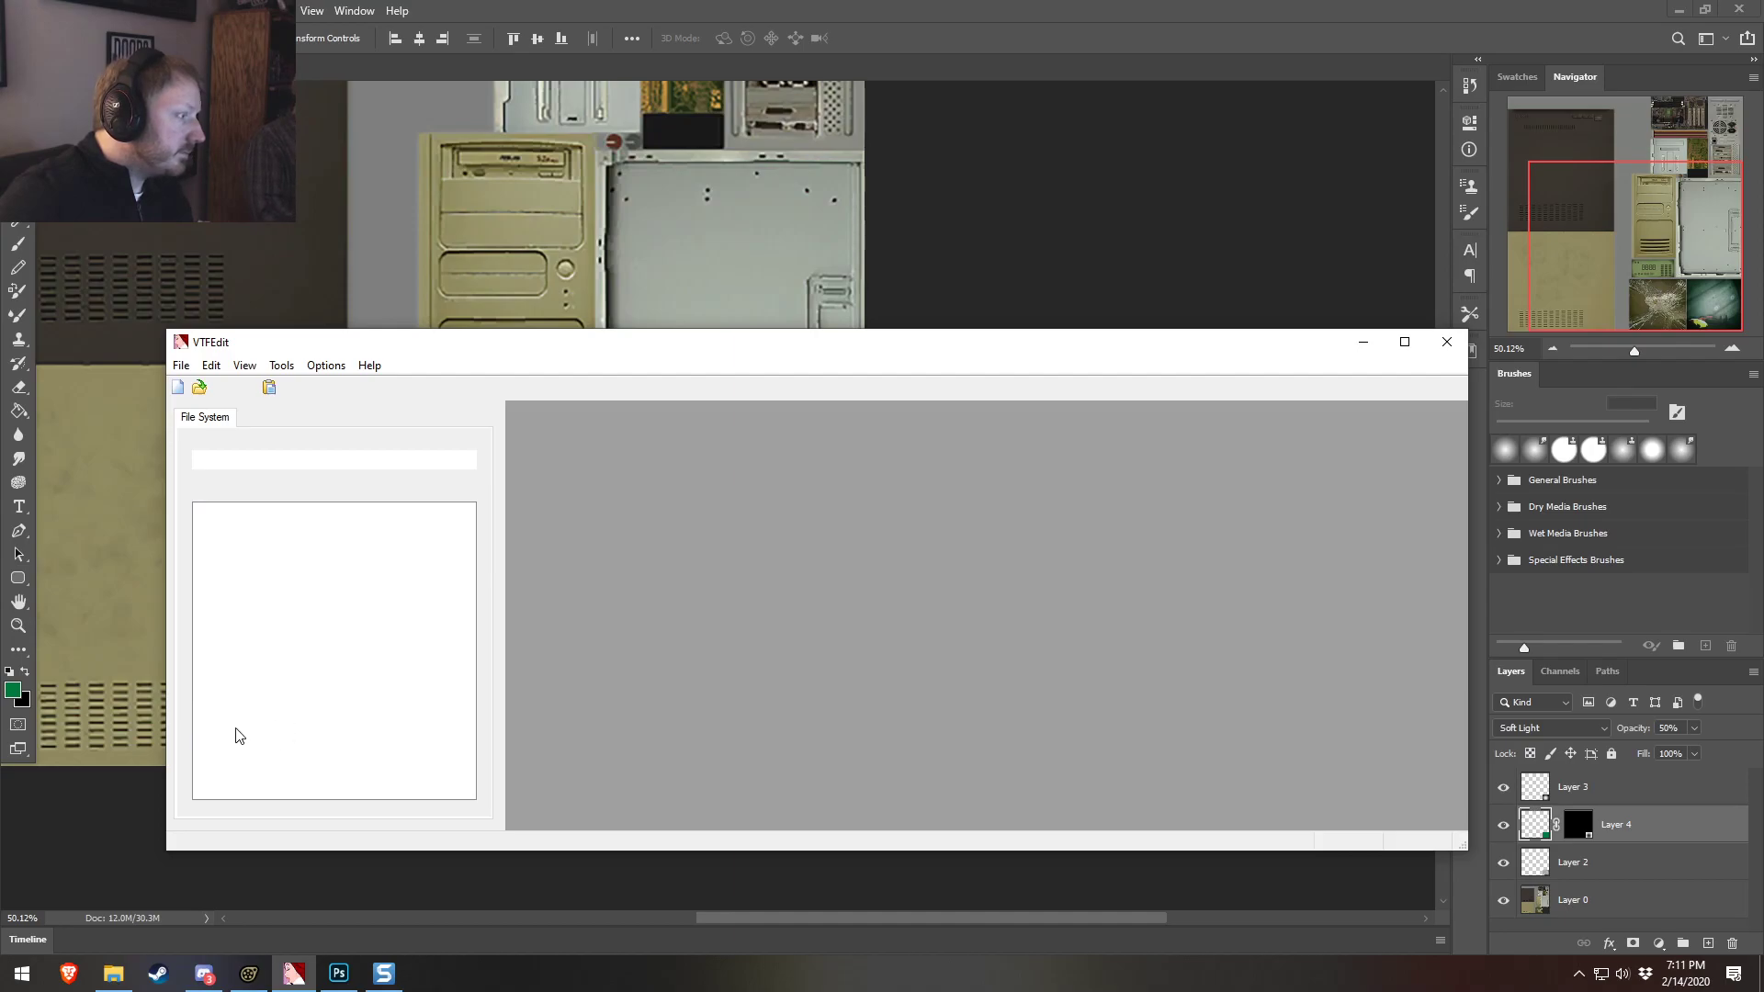
Enable the No Mipmap and No Level Of Detail flags for the imported texture
{"action": "scroll", "coordinate": [221, 730], "scroll_direction": "down", "scroll_amount": 1}
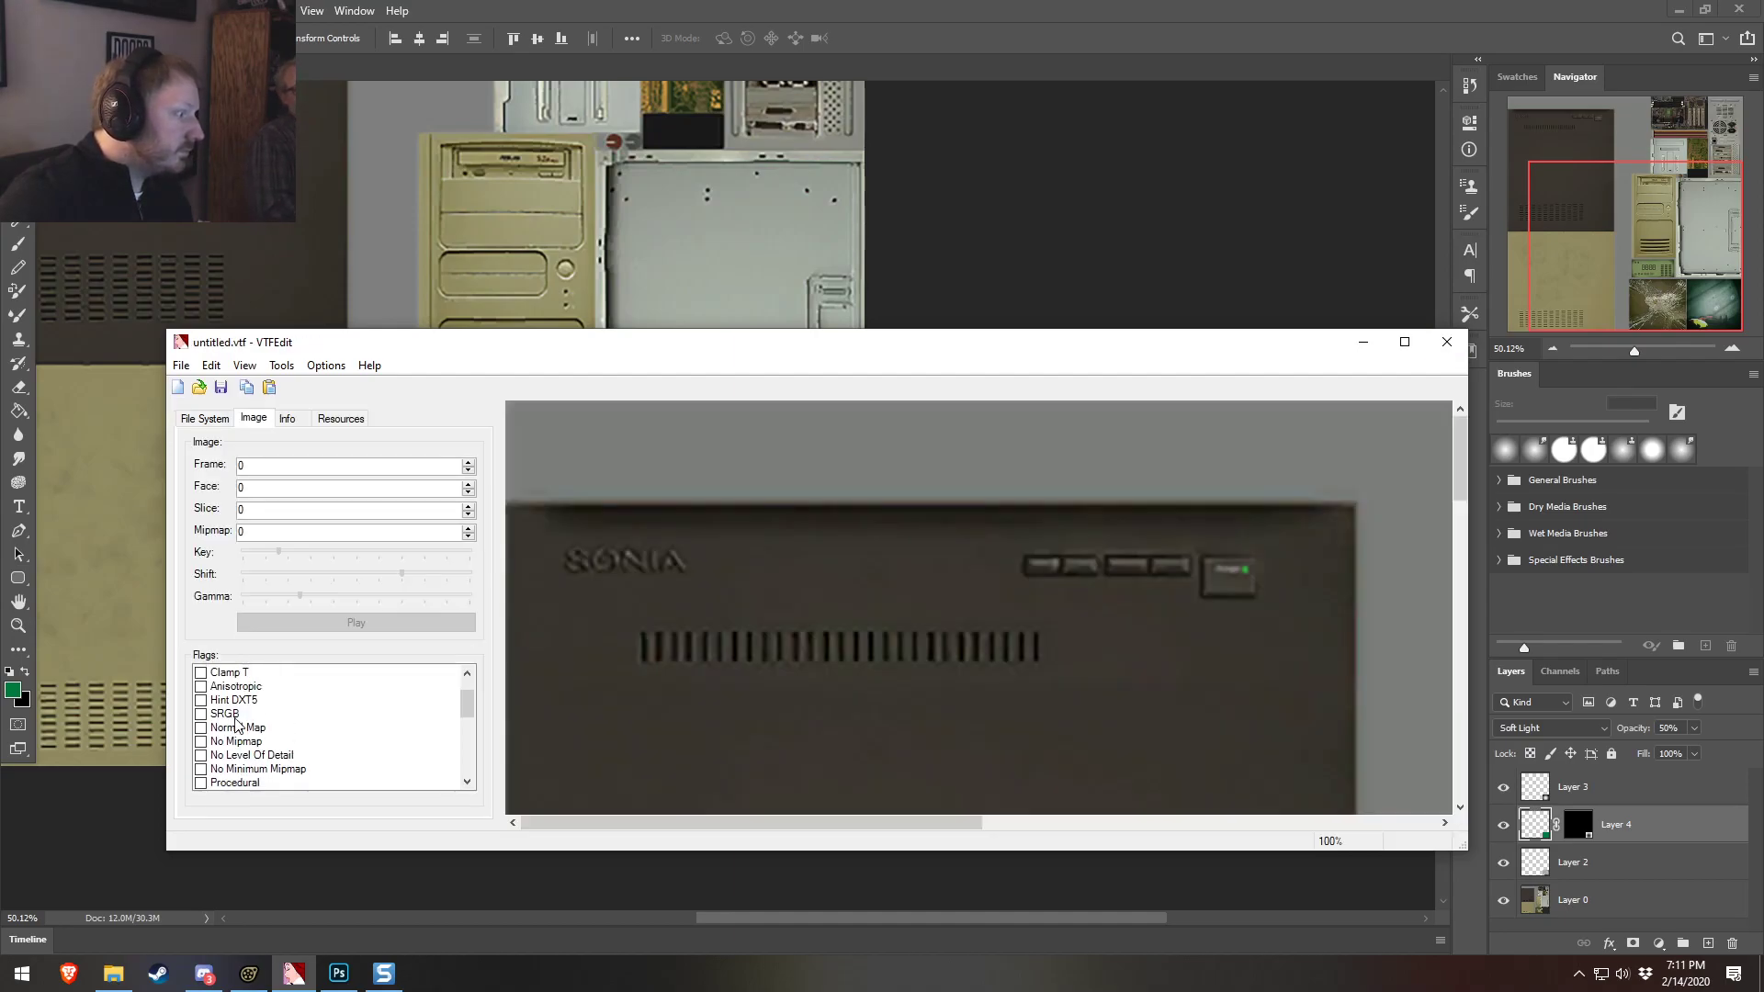
{"action": "left_click", "coordinate": [202, 740]}
{"action": "left_click", "coordinate": [202, 755]}
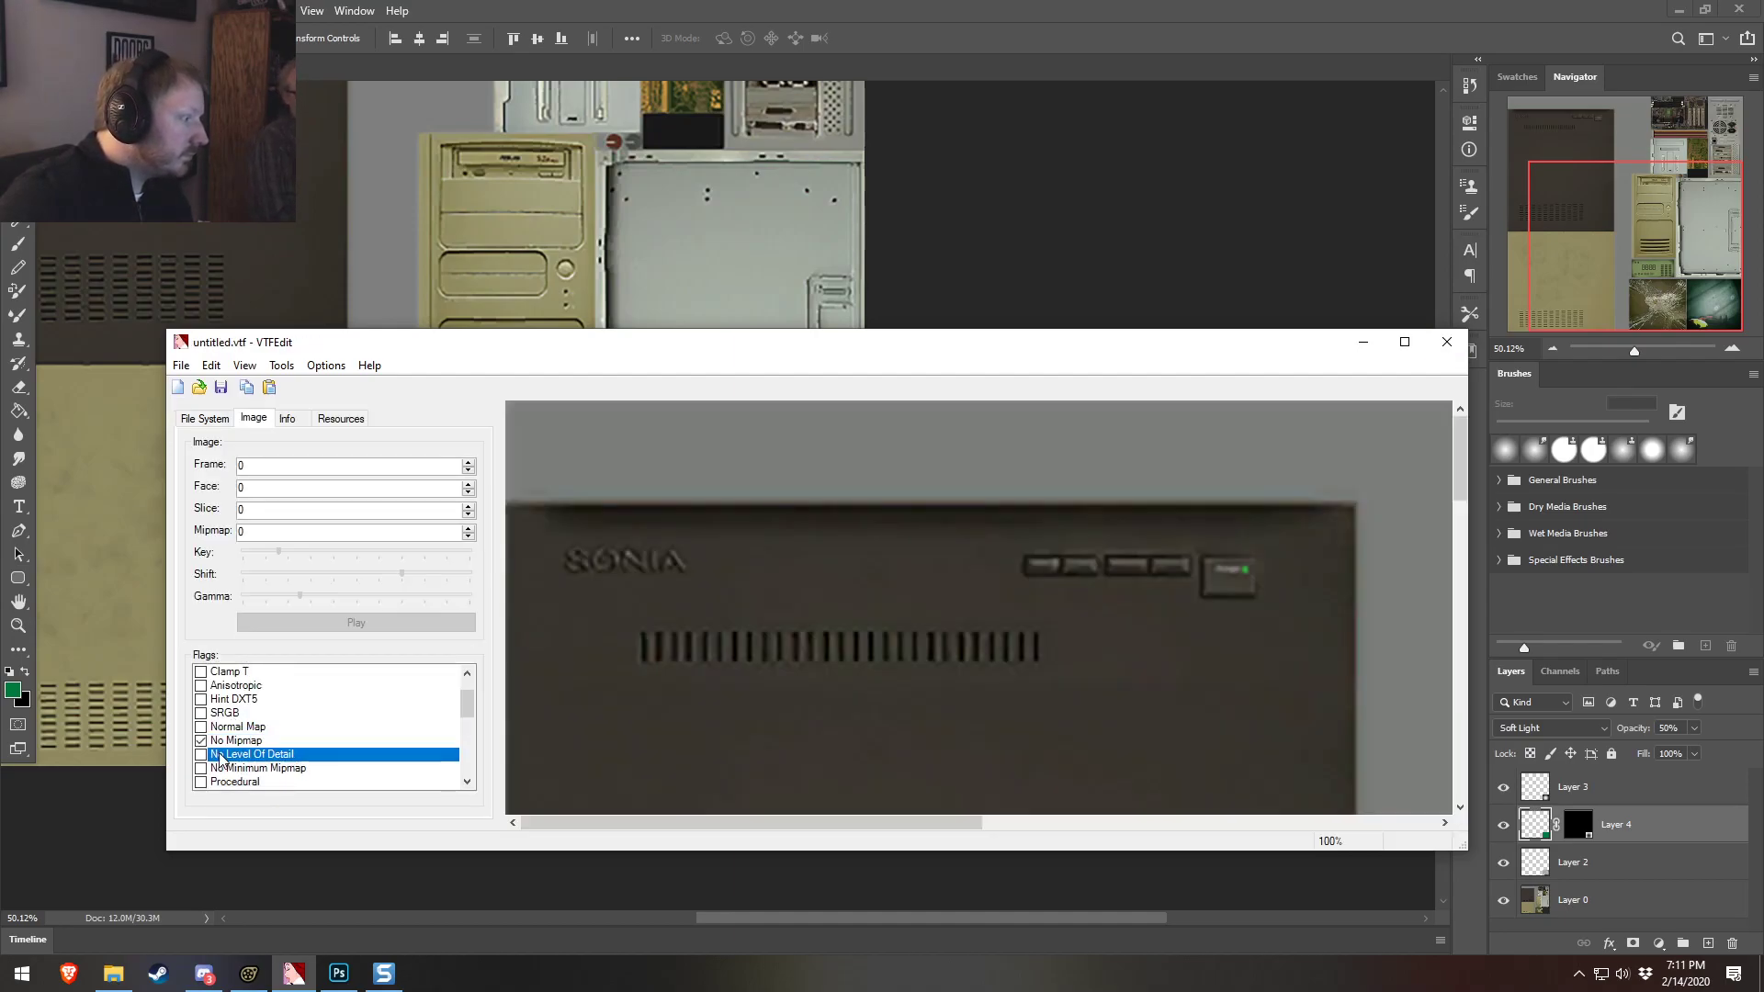
Save the texture as lab_objects02_crush.vtf in the props_lab folder, replacing the existing file
{"action": "left_click", "coordinate": [181, 365]}
{"action": "left_click", "coordinate": [202, 453]}
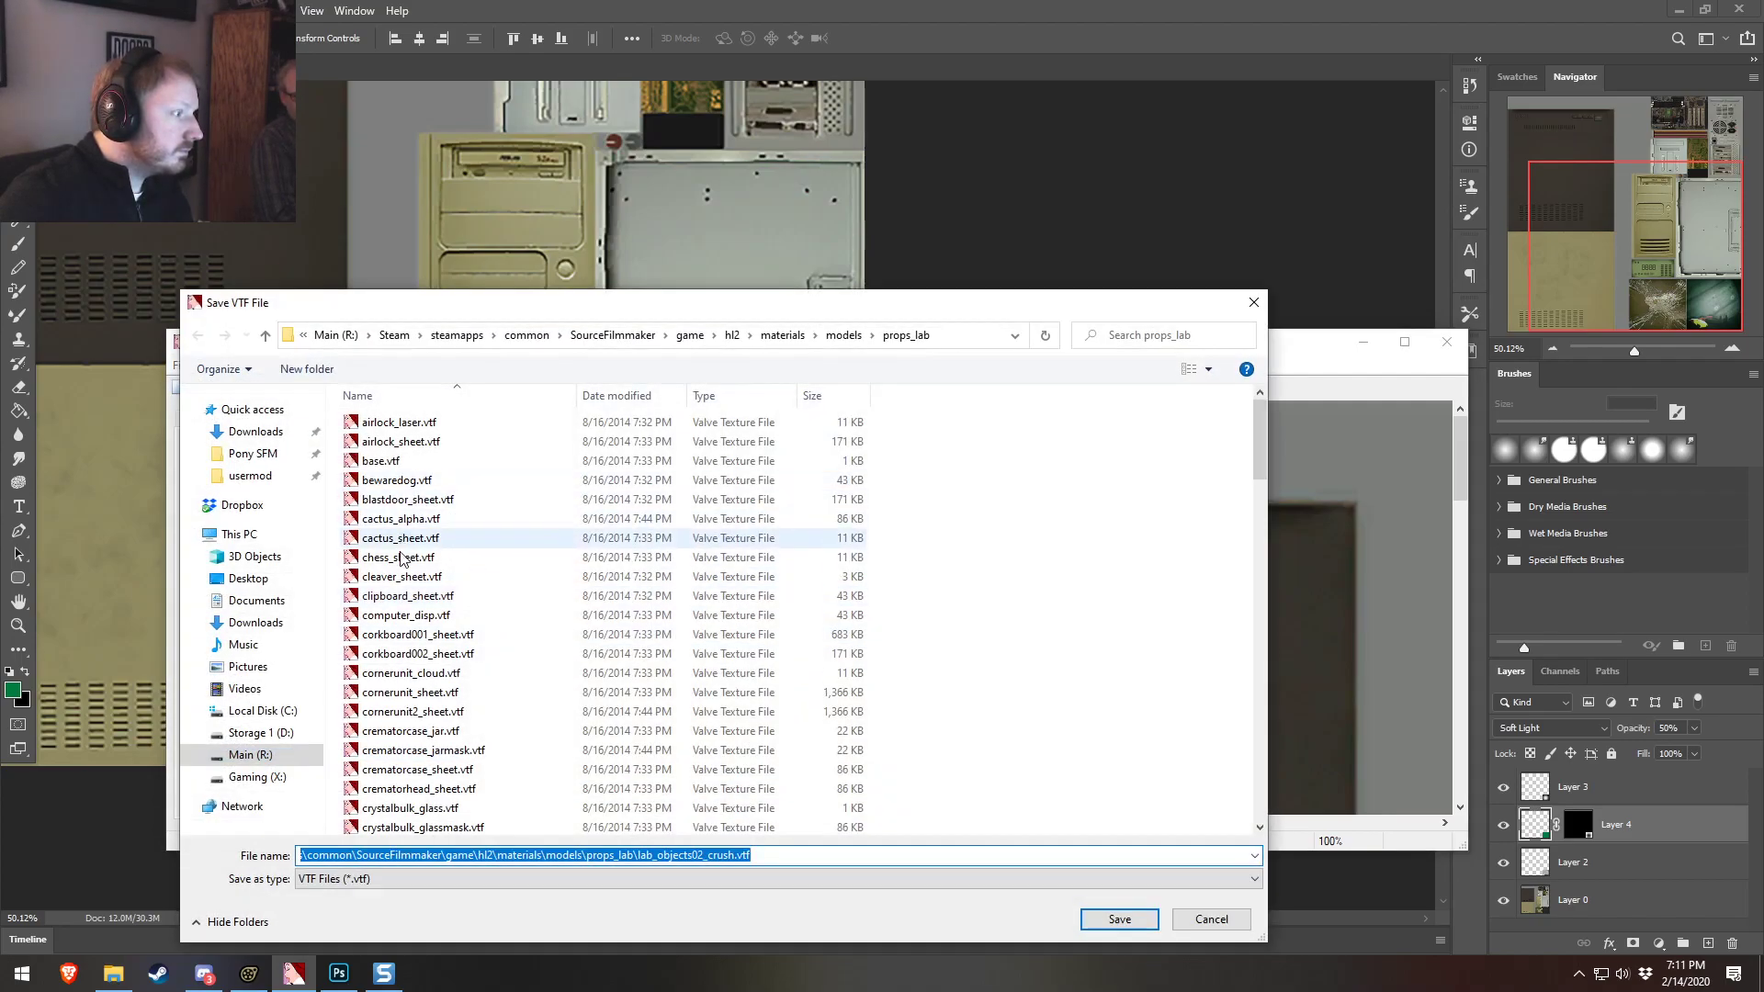
{"action": "scroll", "coordinate": [418, 663], "scroll_direction": "down", "scroll_amount": 10}
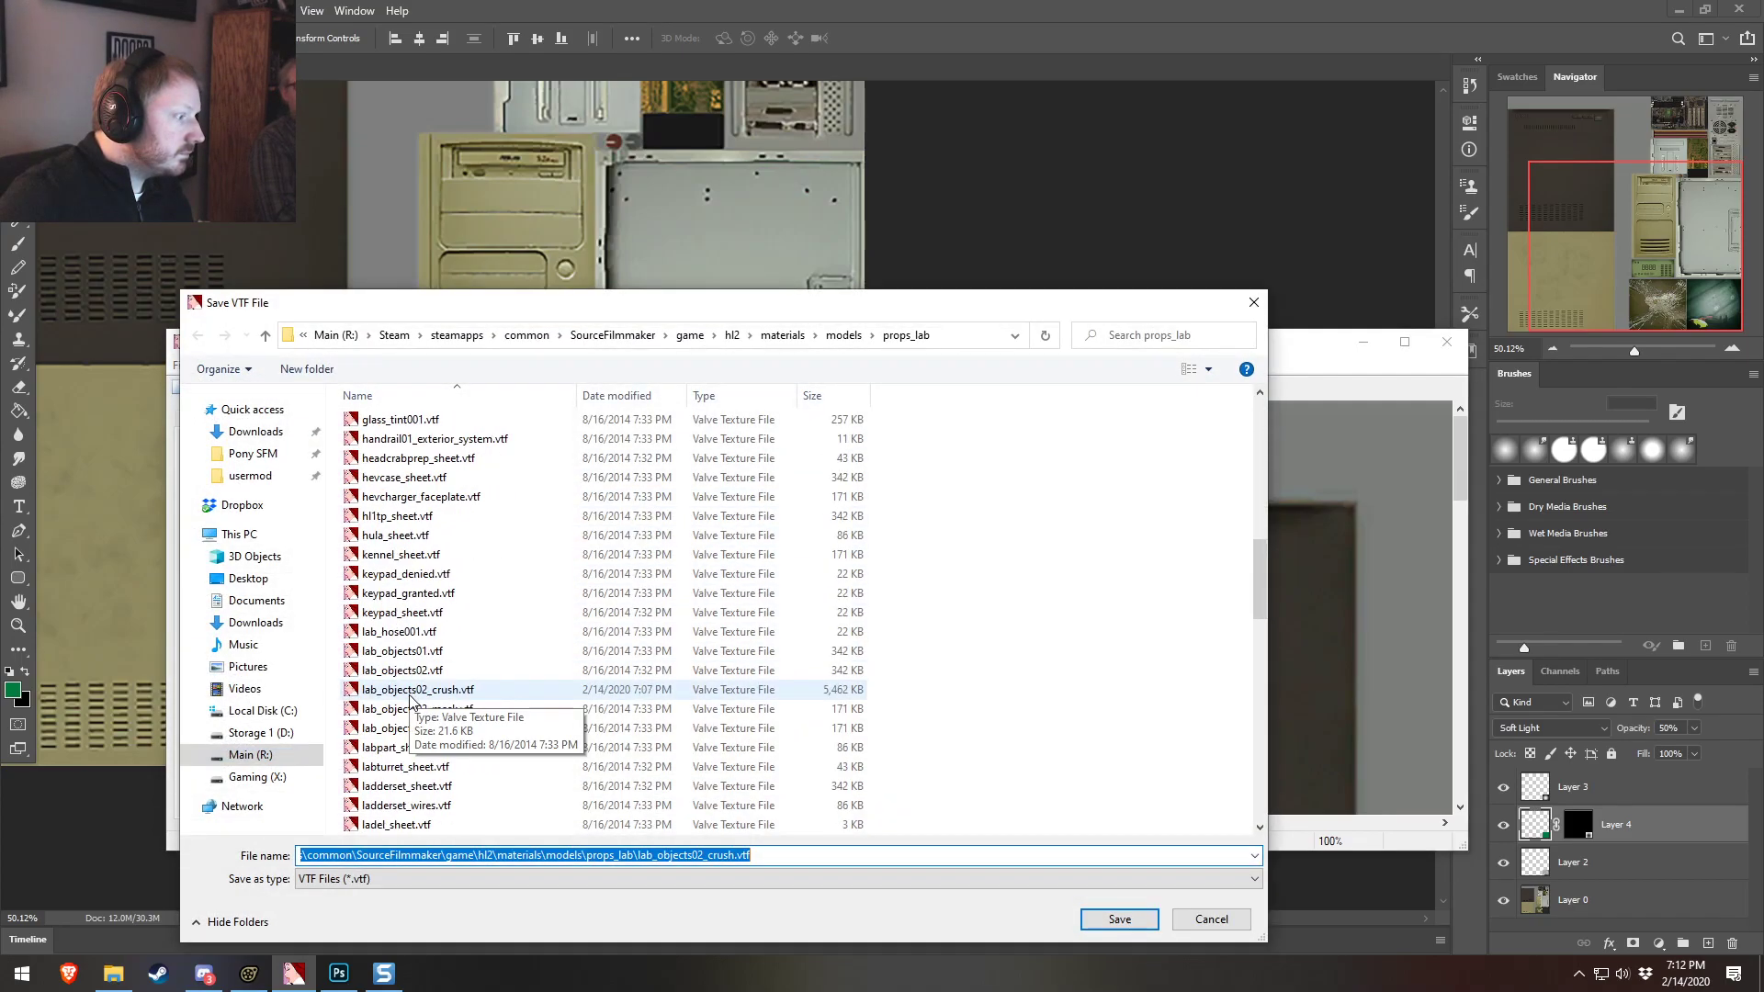
{"action": "double_click", "coordinate": [418, 631]}
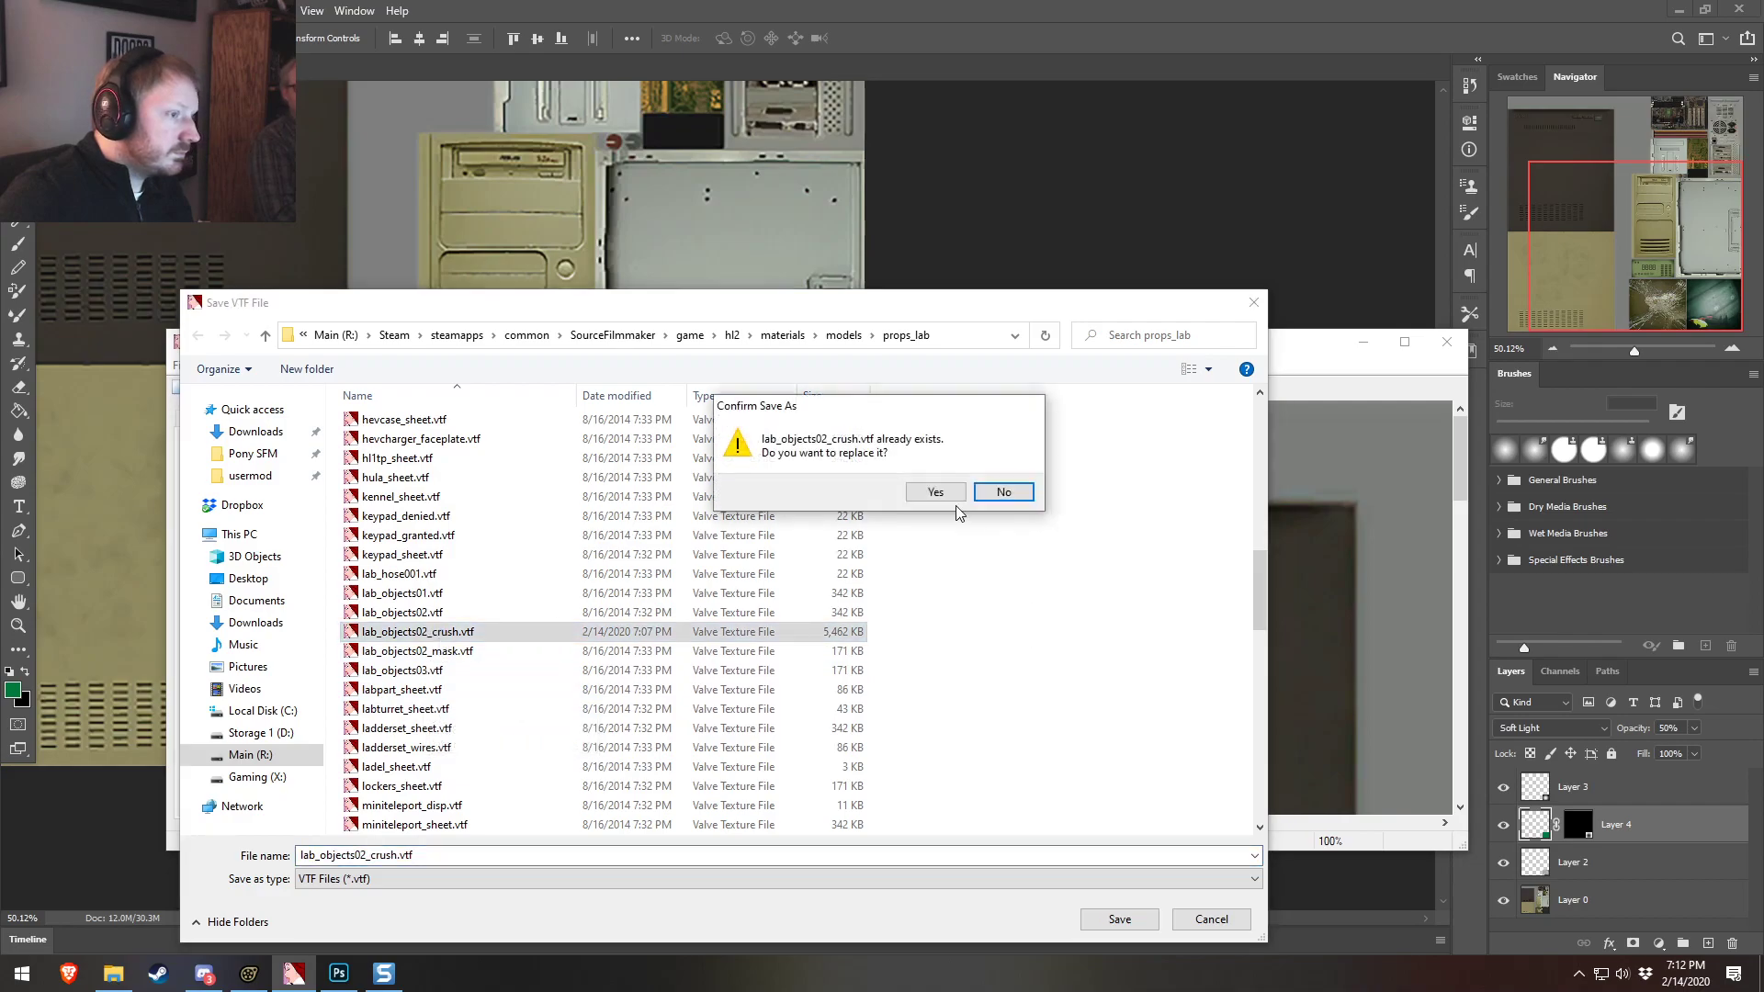
{"action": "left_click", "coordinate": [956, 499]}
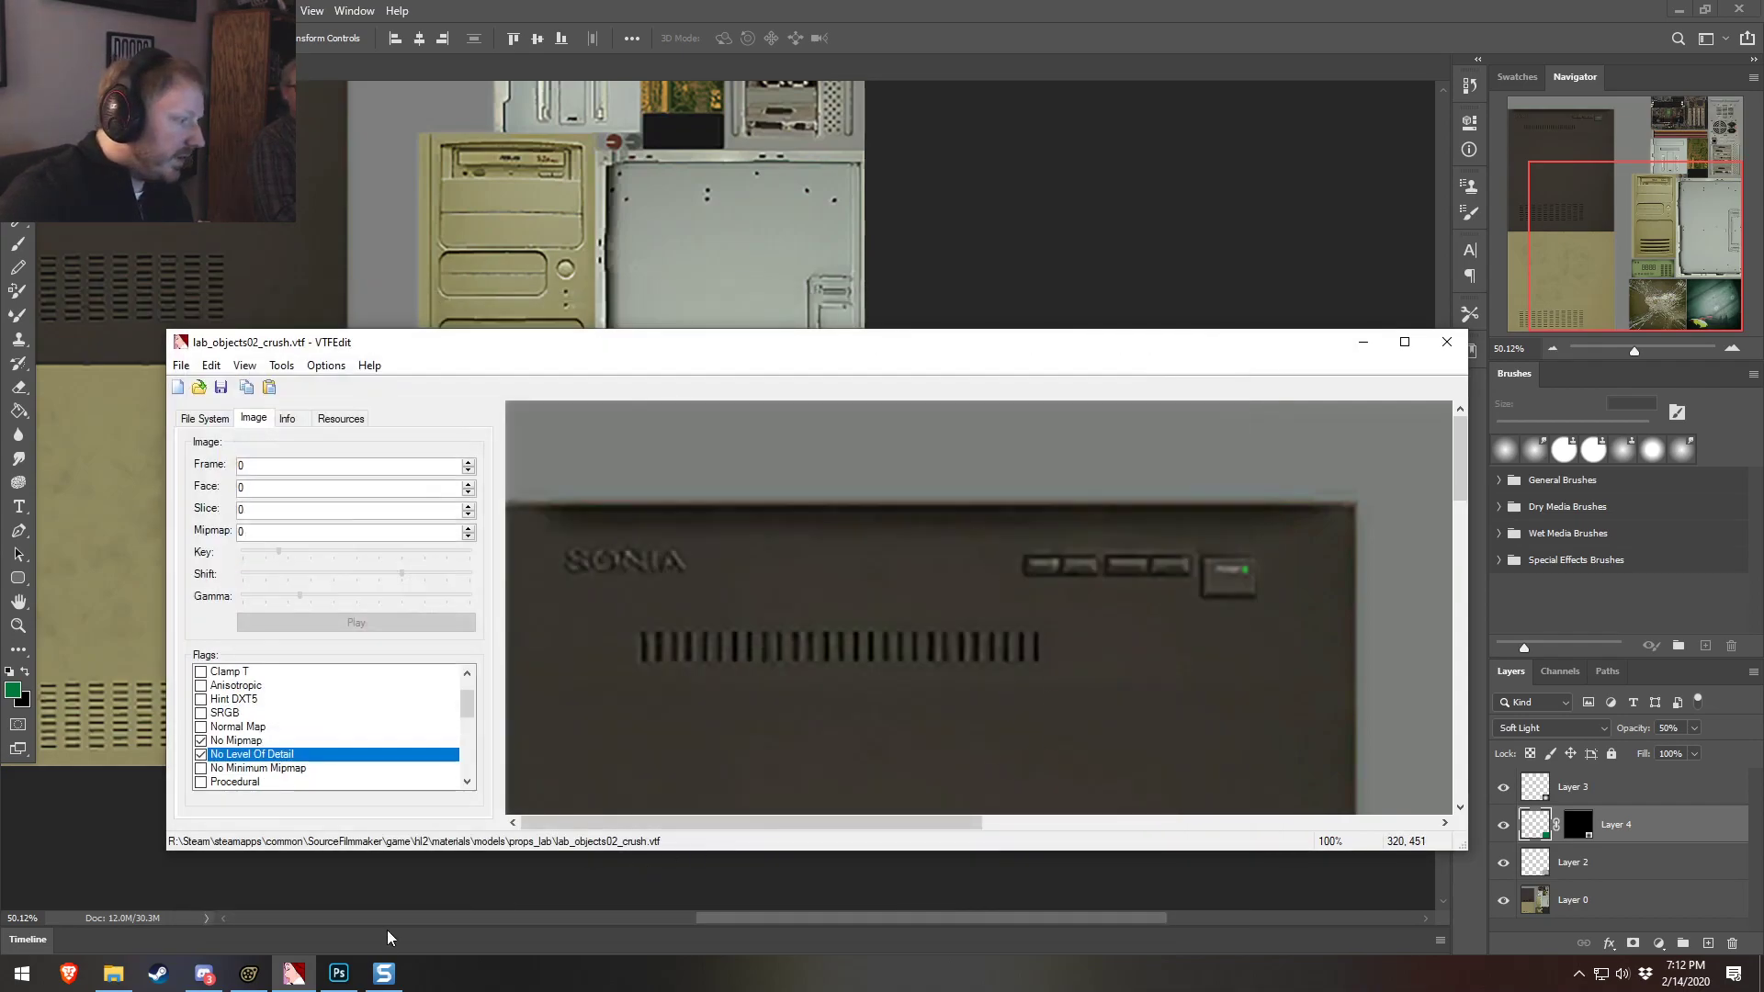
Switch to Source Filmmaker and save the nov09.dmx session
{"action": "left_click", "coordinate": [248, 974]}
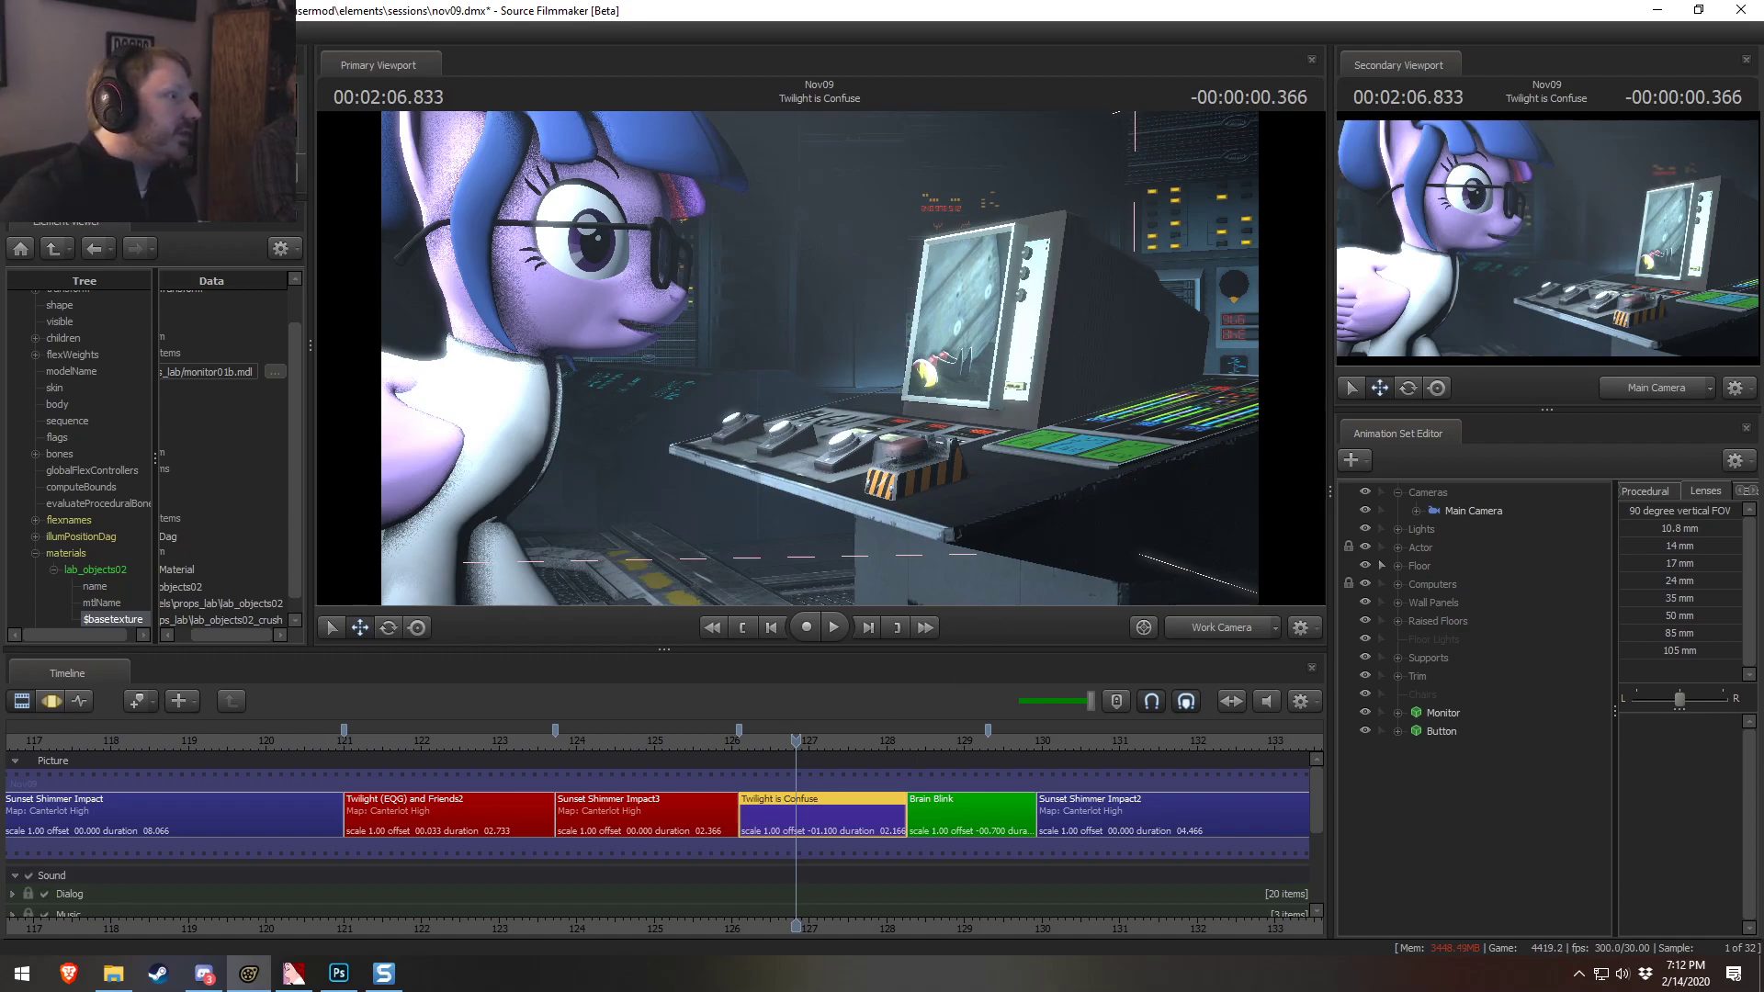
{"action": "key", "text": "ctrl+s"}
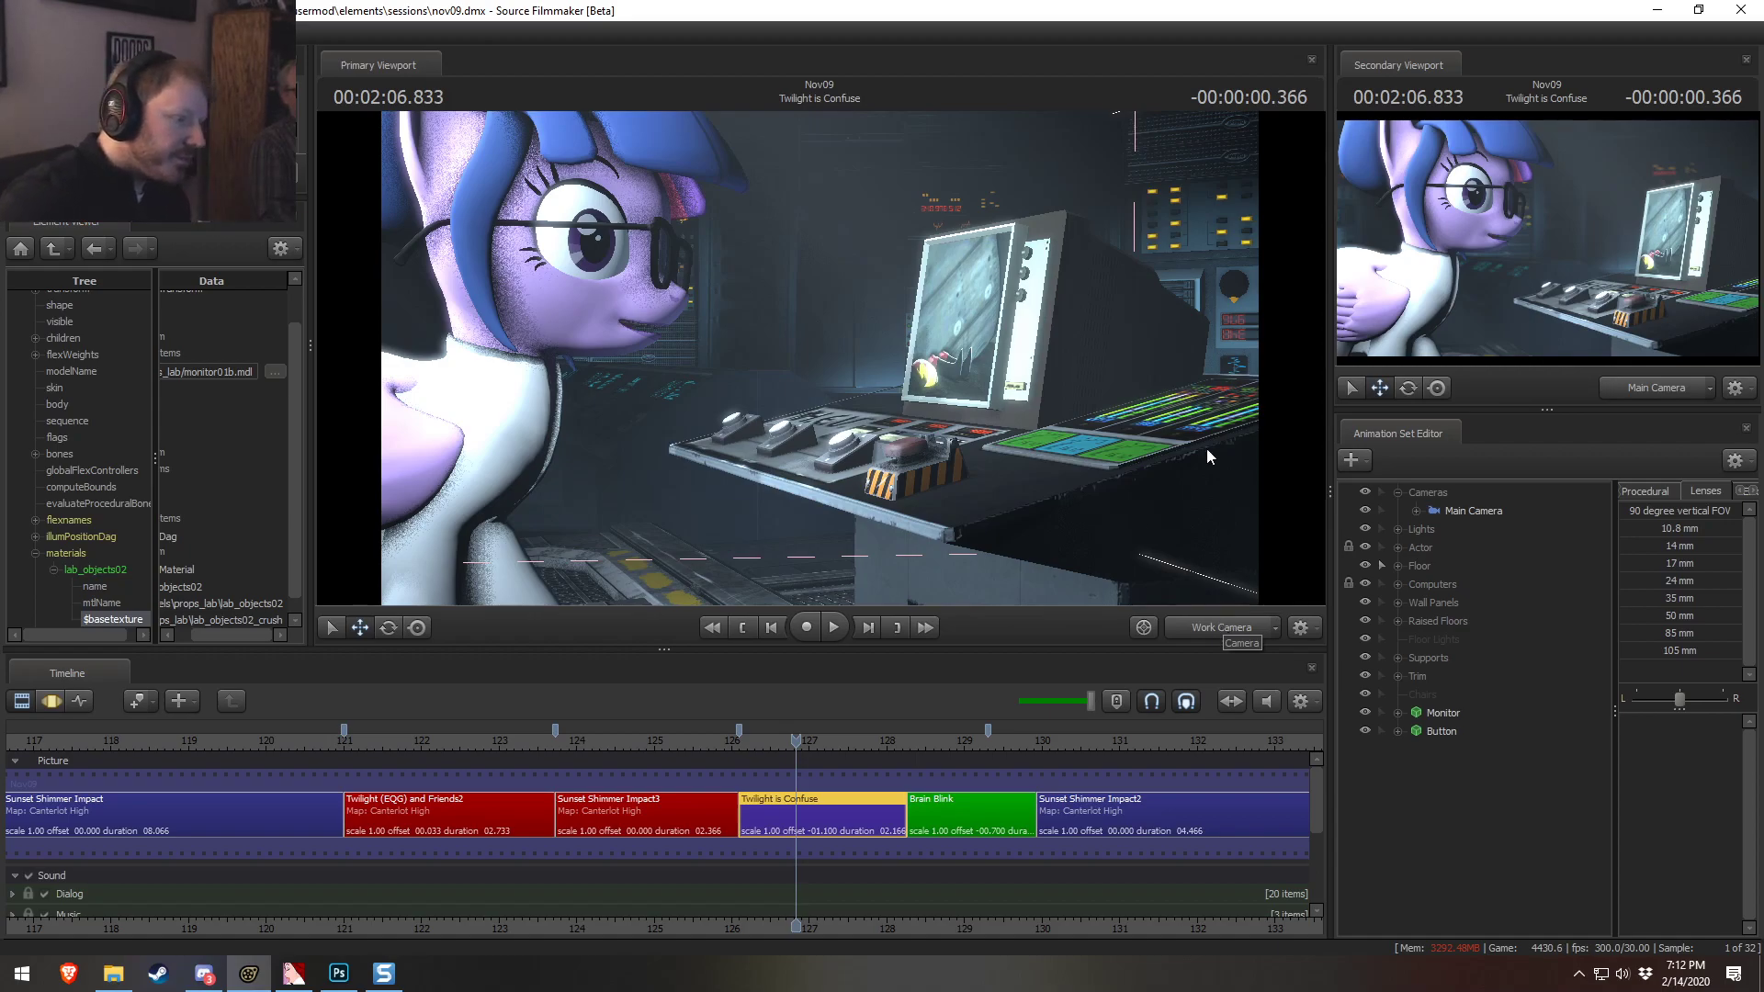
Move the playhead to 00:02:07.000 and check the monitor's updated texture through the Main Camera
{"action": "left_click_drag", "start_coordinate": [798, 742], "coordinate": [809, 742]}
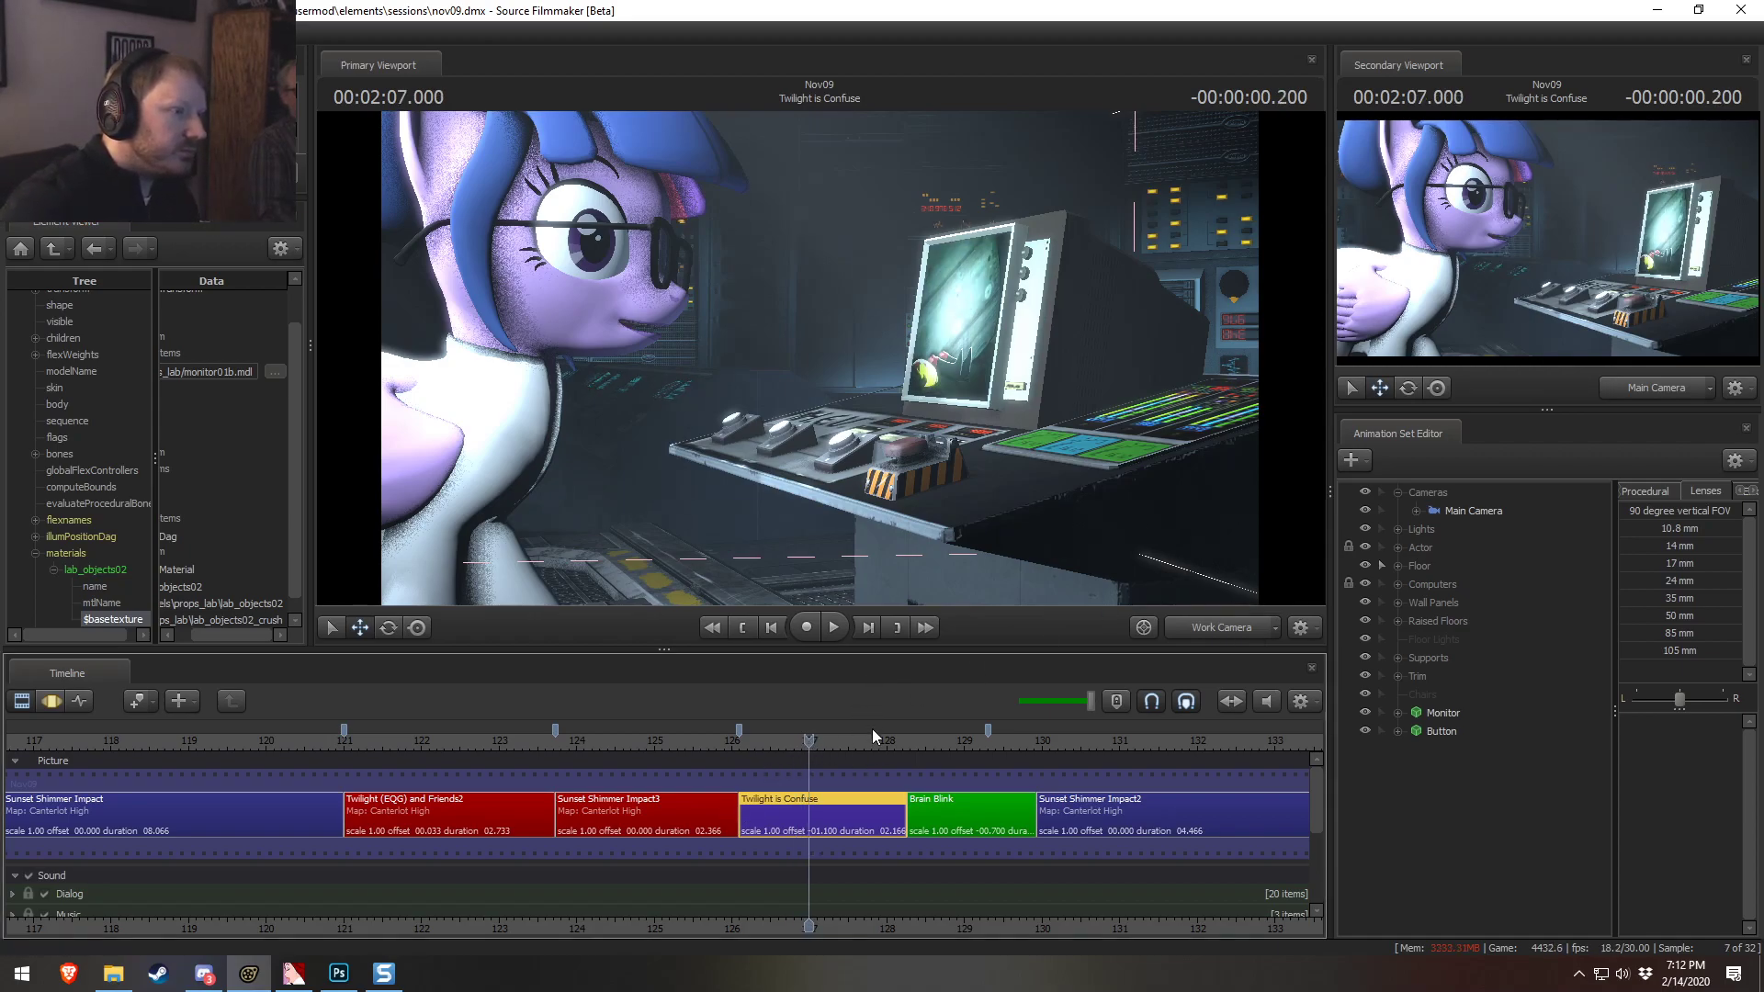
{"action": "key", "text": "F3"}
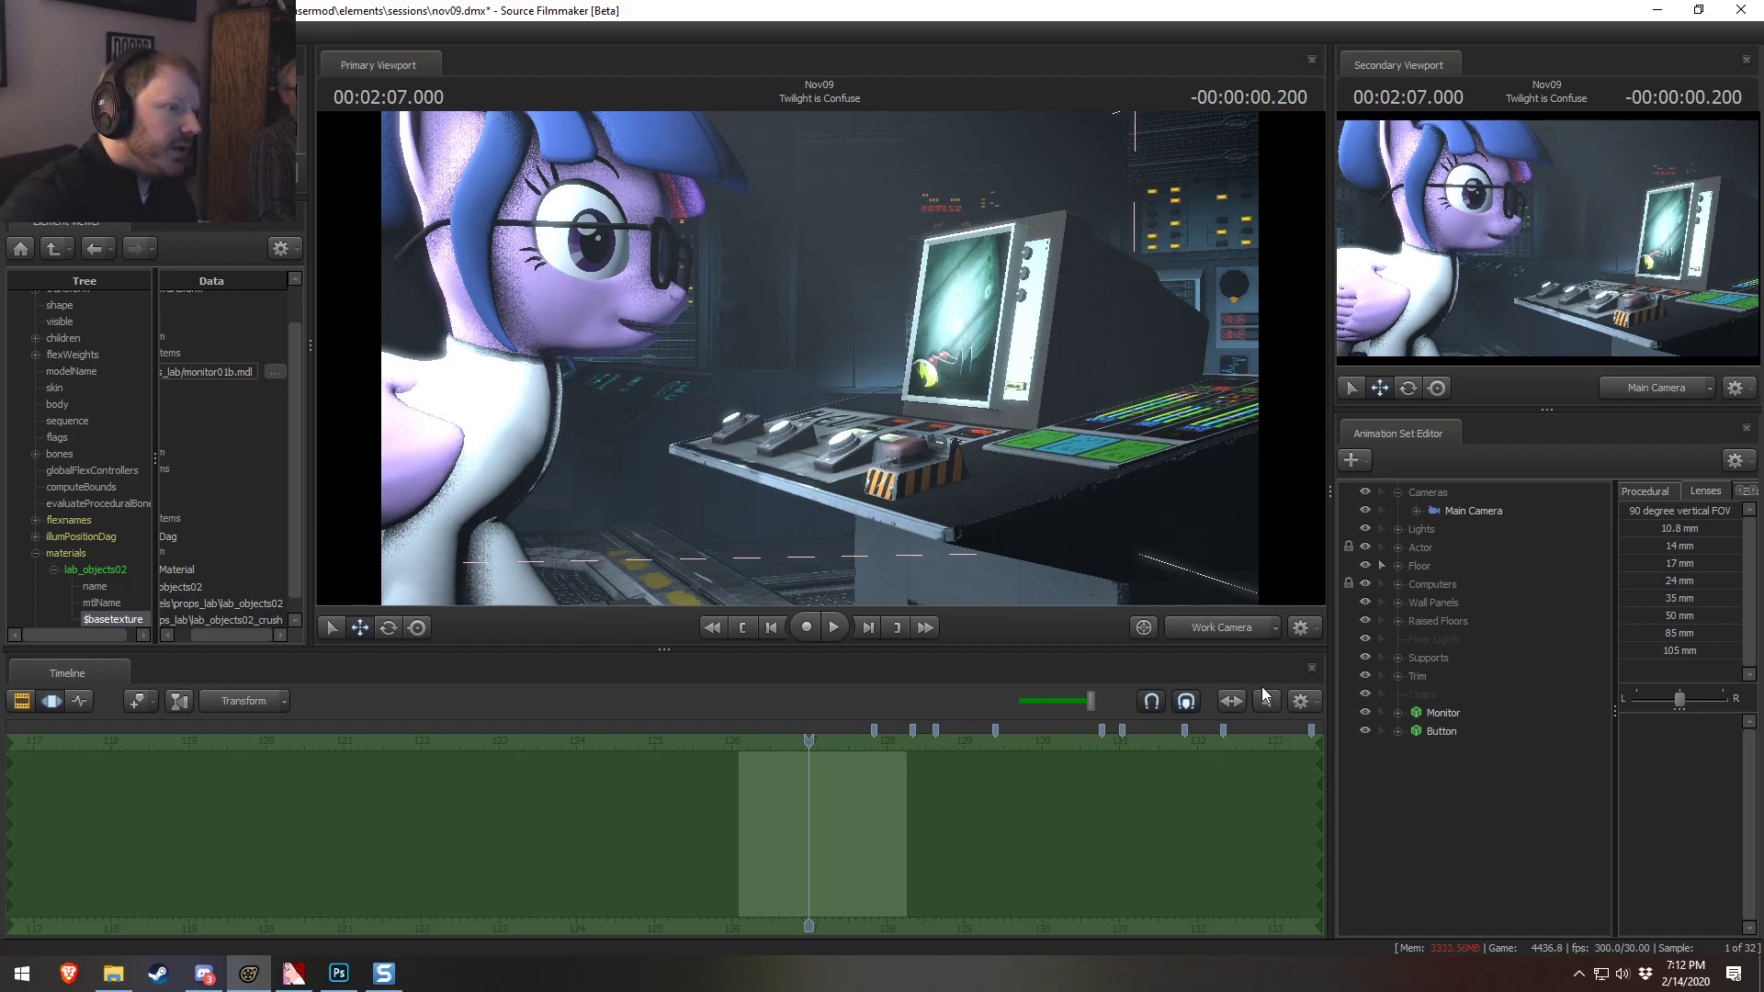
{"action": "key", "text": "F2"}
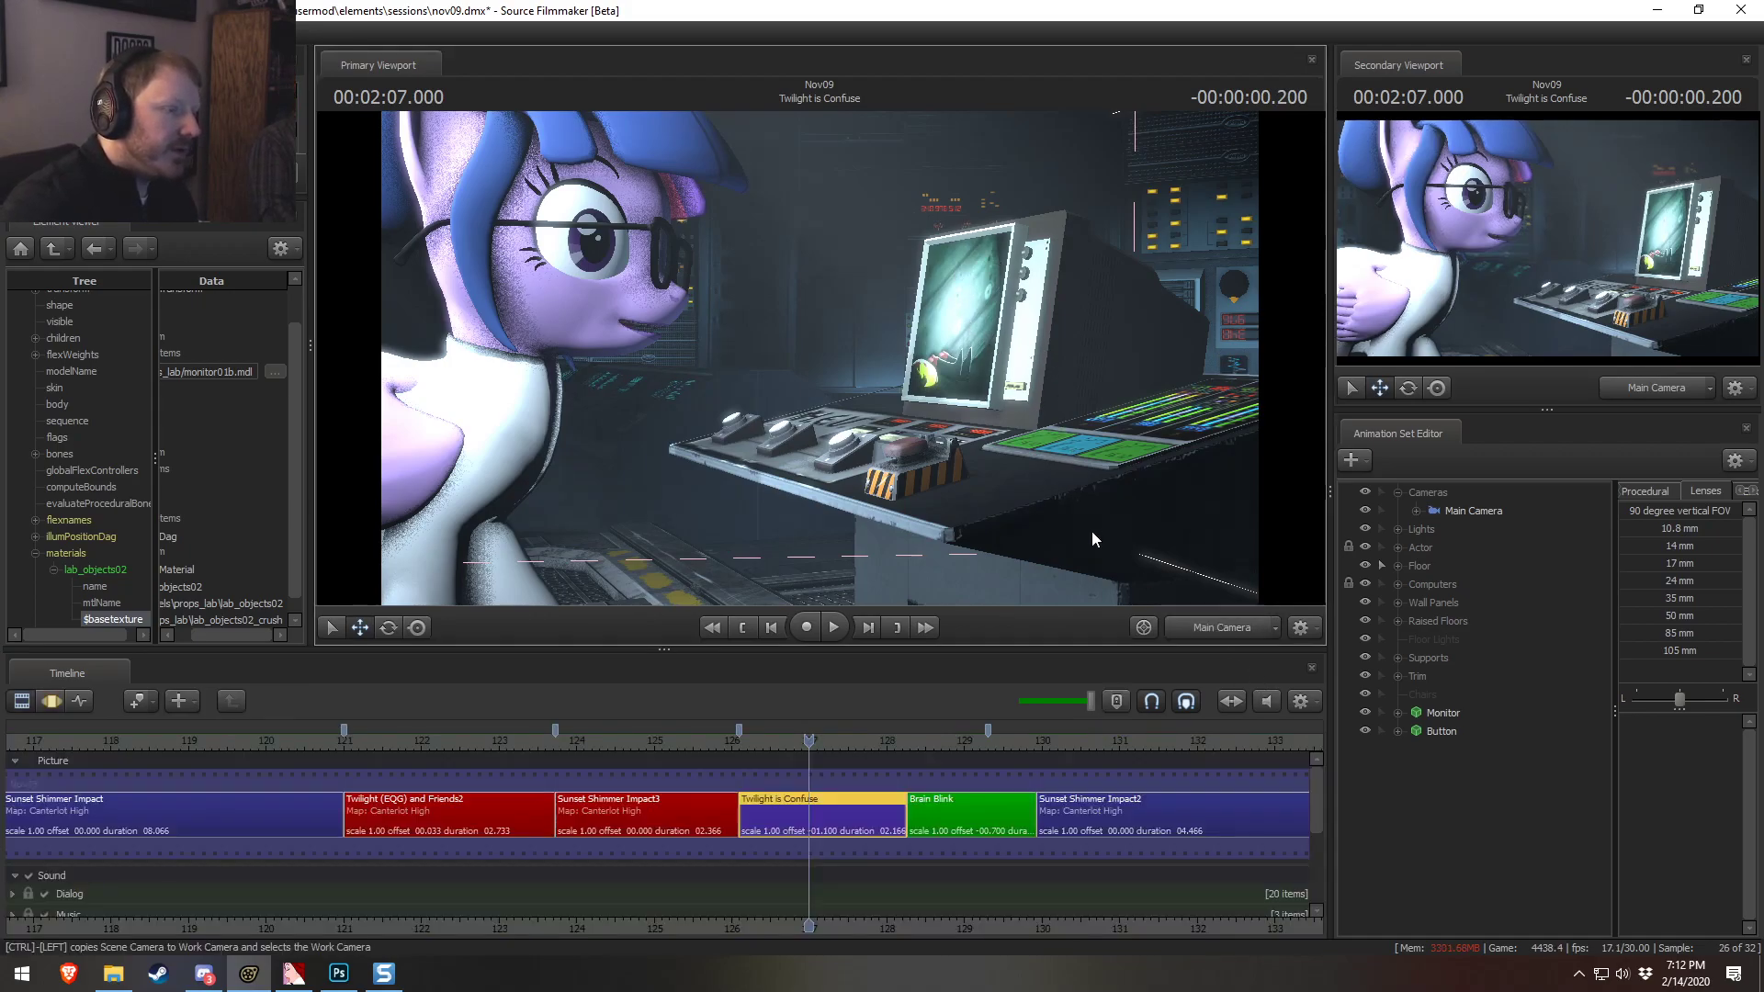
Scrub back to 00:02:04.533 in the Sunset Shimmer Impact3 shot and turn off the primary viewport's lighting
{"action": "key", "text": "F3"}
{"action": "key", "text": "F2"}
{"action": "left_click_drag", "start_coordinate": [756, 734], "coordinate": [618, 732]}
{"action": "right_click", "coordinate": [1146, 509]}
{"action": "left_click", "coordinate": [1197, 563]}
{"action": "key", "text": "F3"}
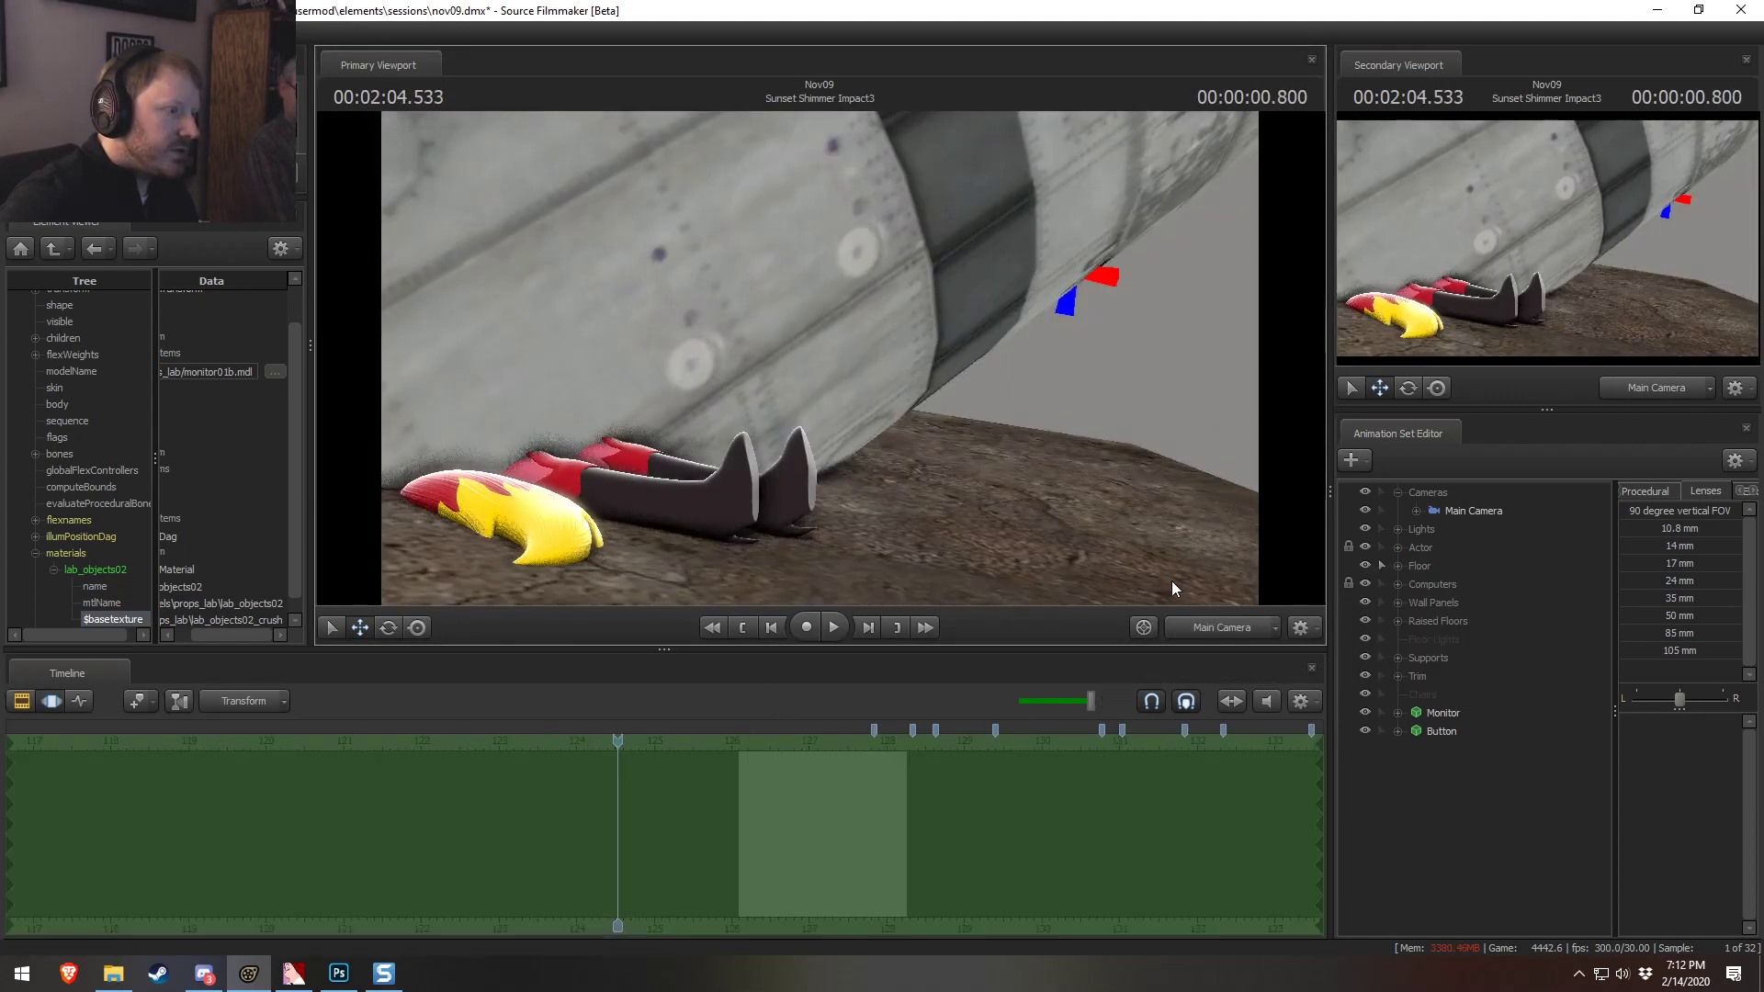
Move the playhead to 00:02:06.466 in the Twilight is Confuse shot and select the Main Camera for motion editing
{"action": "key", "text": "F2"}
{"action": "left_click_drag", "start_coordinate": [619, 741], "coordinate": [768, 740]}
{"action": "left_click", "coordinate": [1461, 511]}
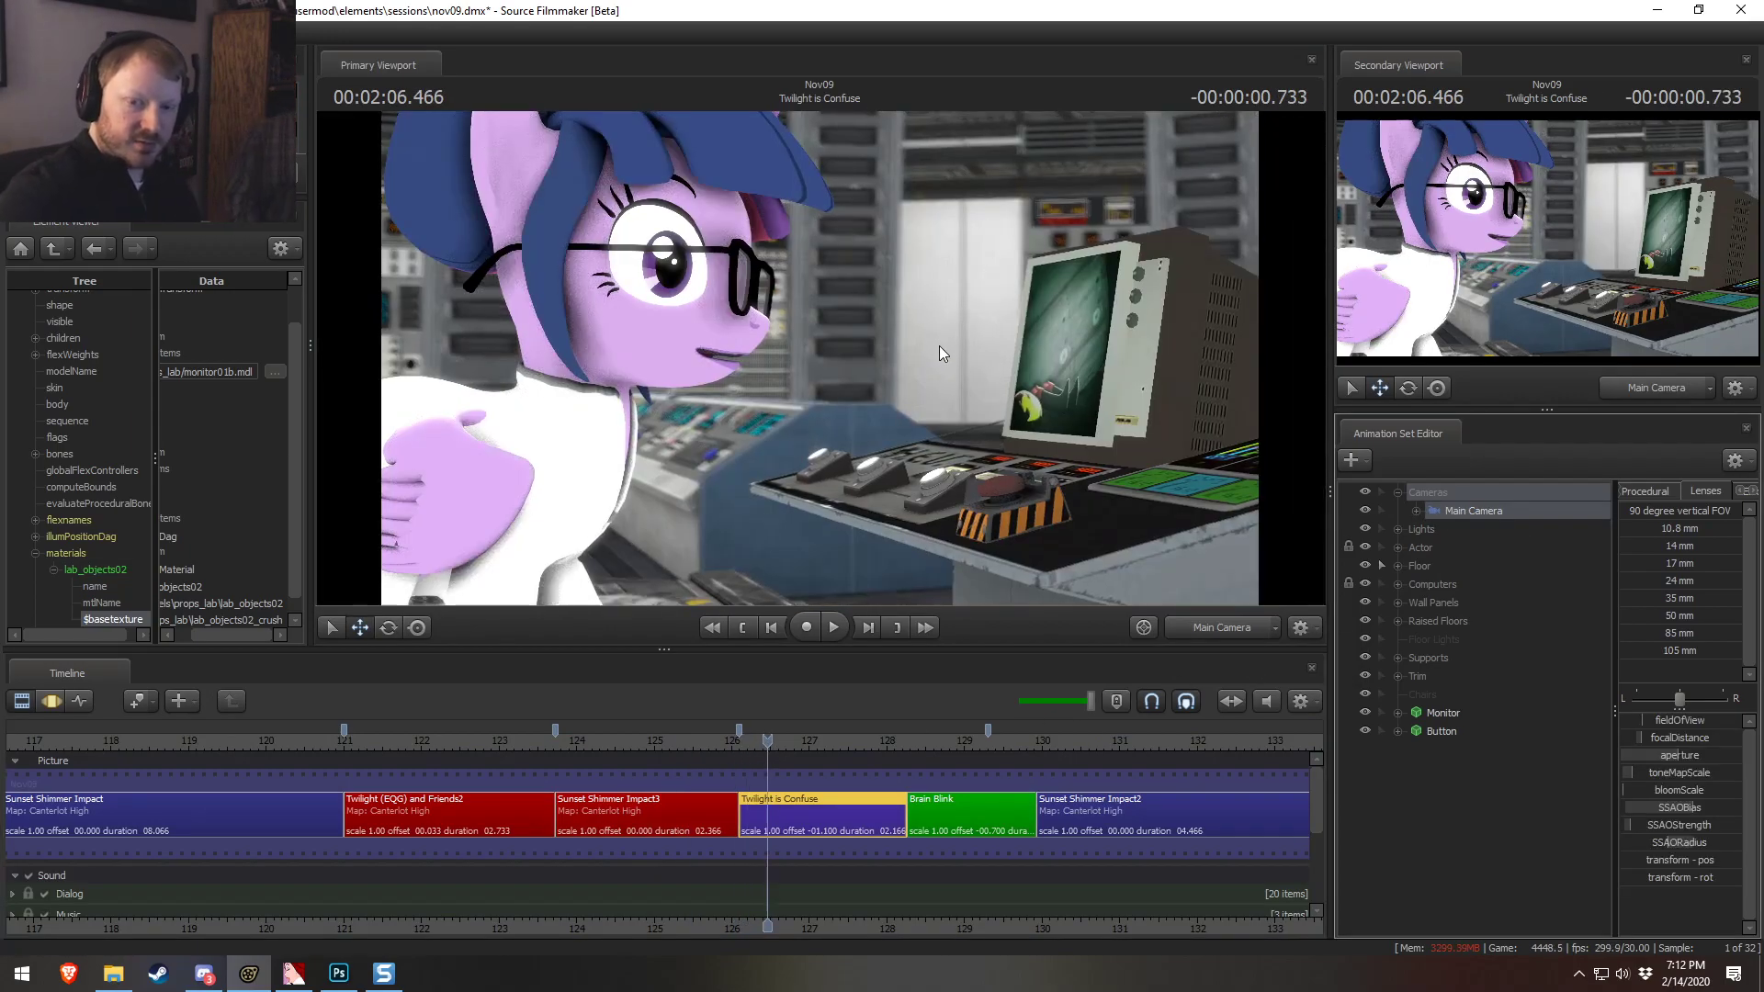
{"action": "key", "text": "F3"}
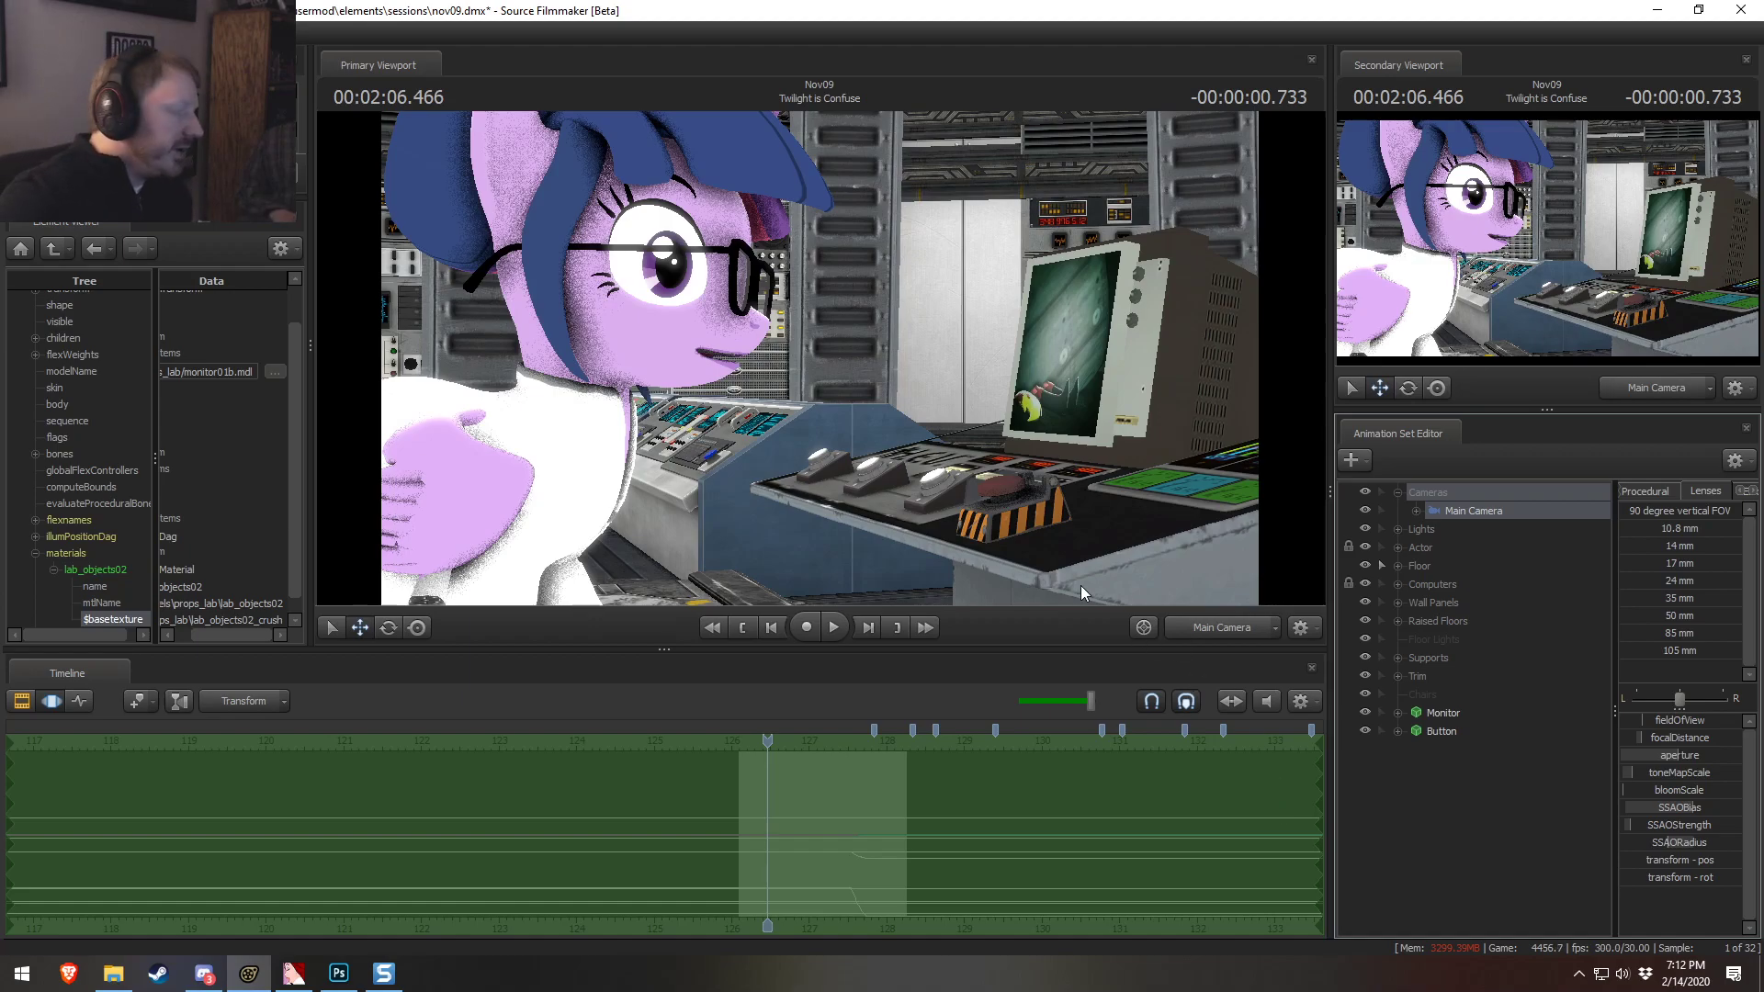
Try pulling the Main Camera back to a wider framing of Twilight and the control desk
{"action": "left_click_drag", "start_coordinate": [949, 461], "coordinate": [819, 354]}
{"action": "scroll", "coordinate": [820, 358], "scroll_direction": "down", "scroll_amount": 10}
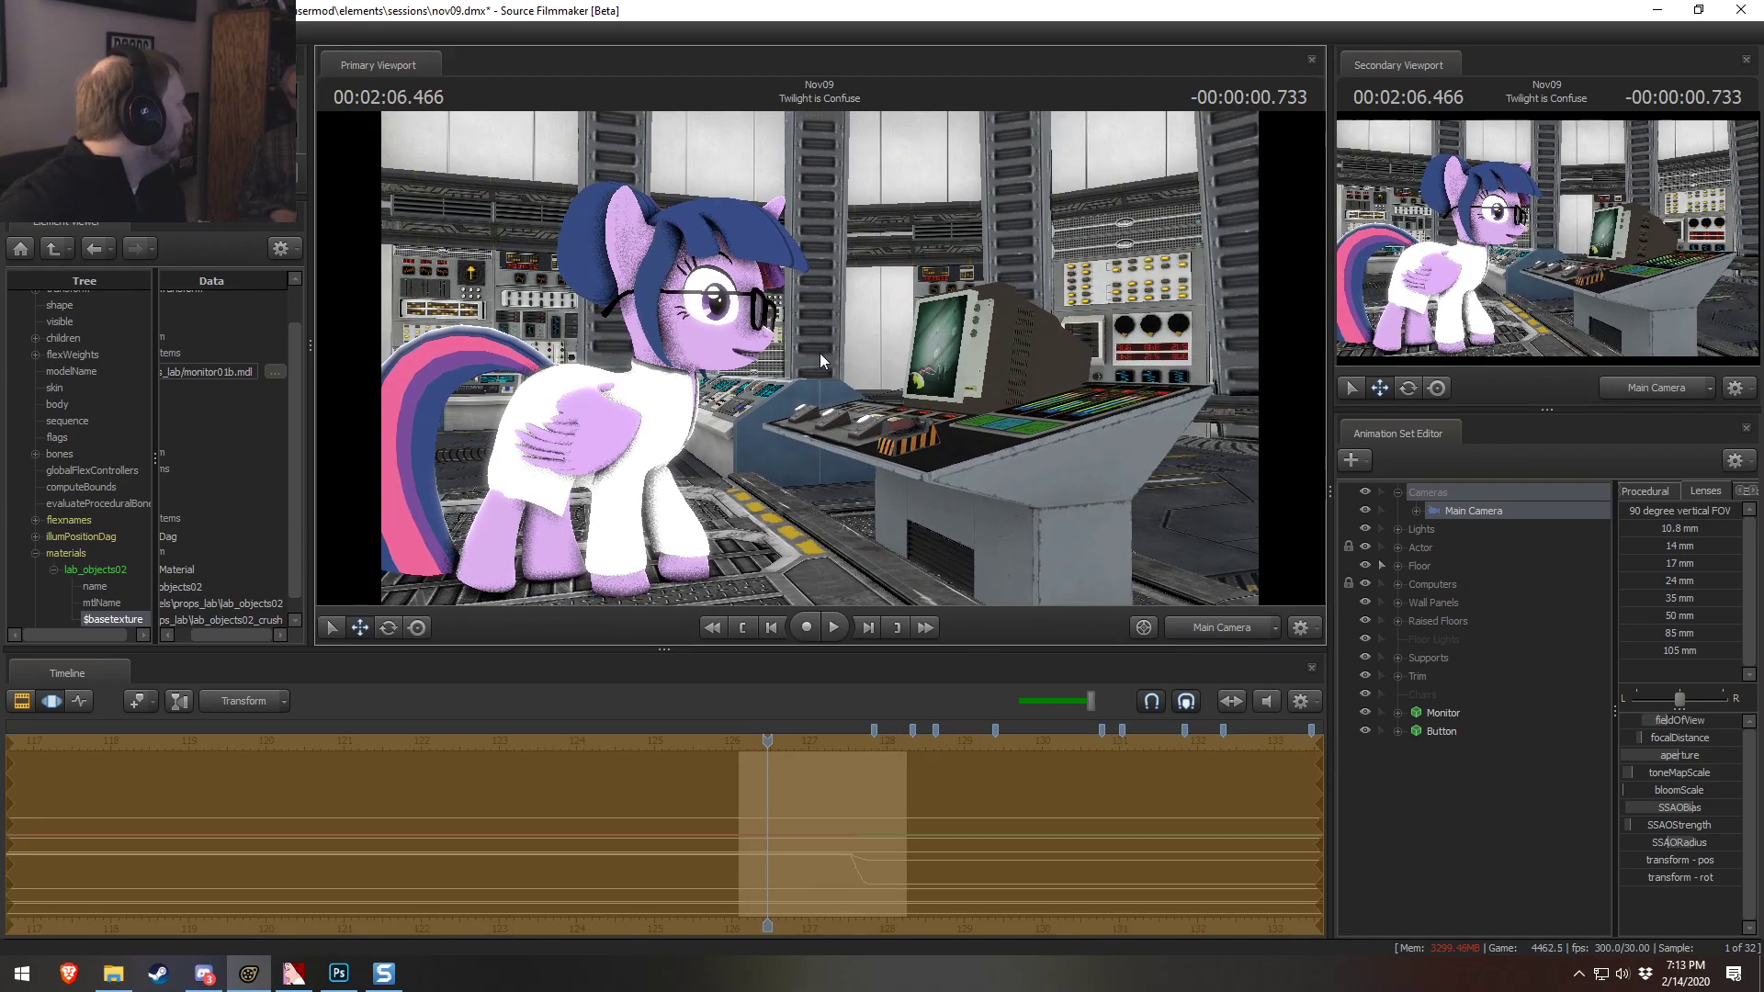
{"action": "left_click_drag", "start_coordinate": [884, 373], "coordinate": [884, 373]}
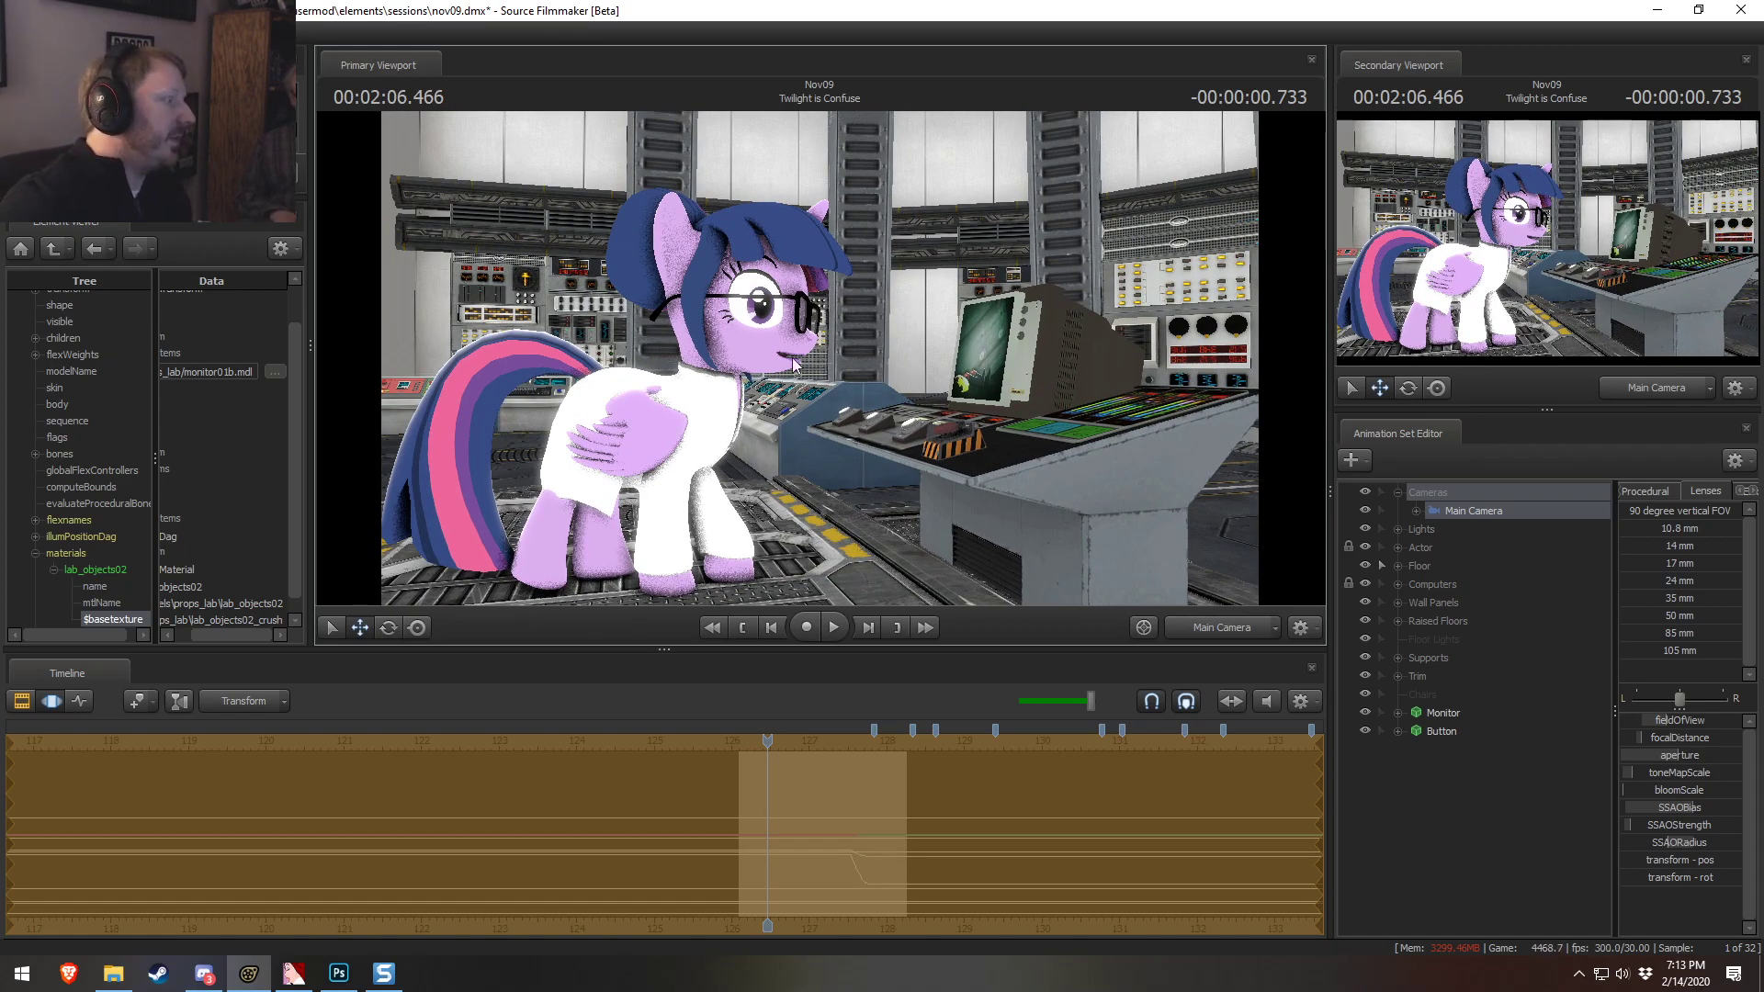
{"action": "left_click_drag", "start_coordinate": [902, 338], "coordinate": [902, 338]}
{"action": "key", "text": "w"}
{"action": "key", "text": "ctrl+z"}
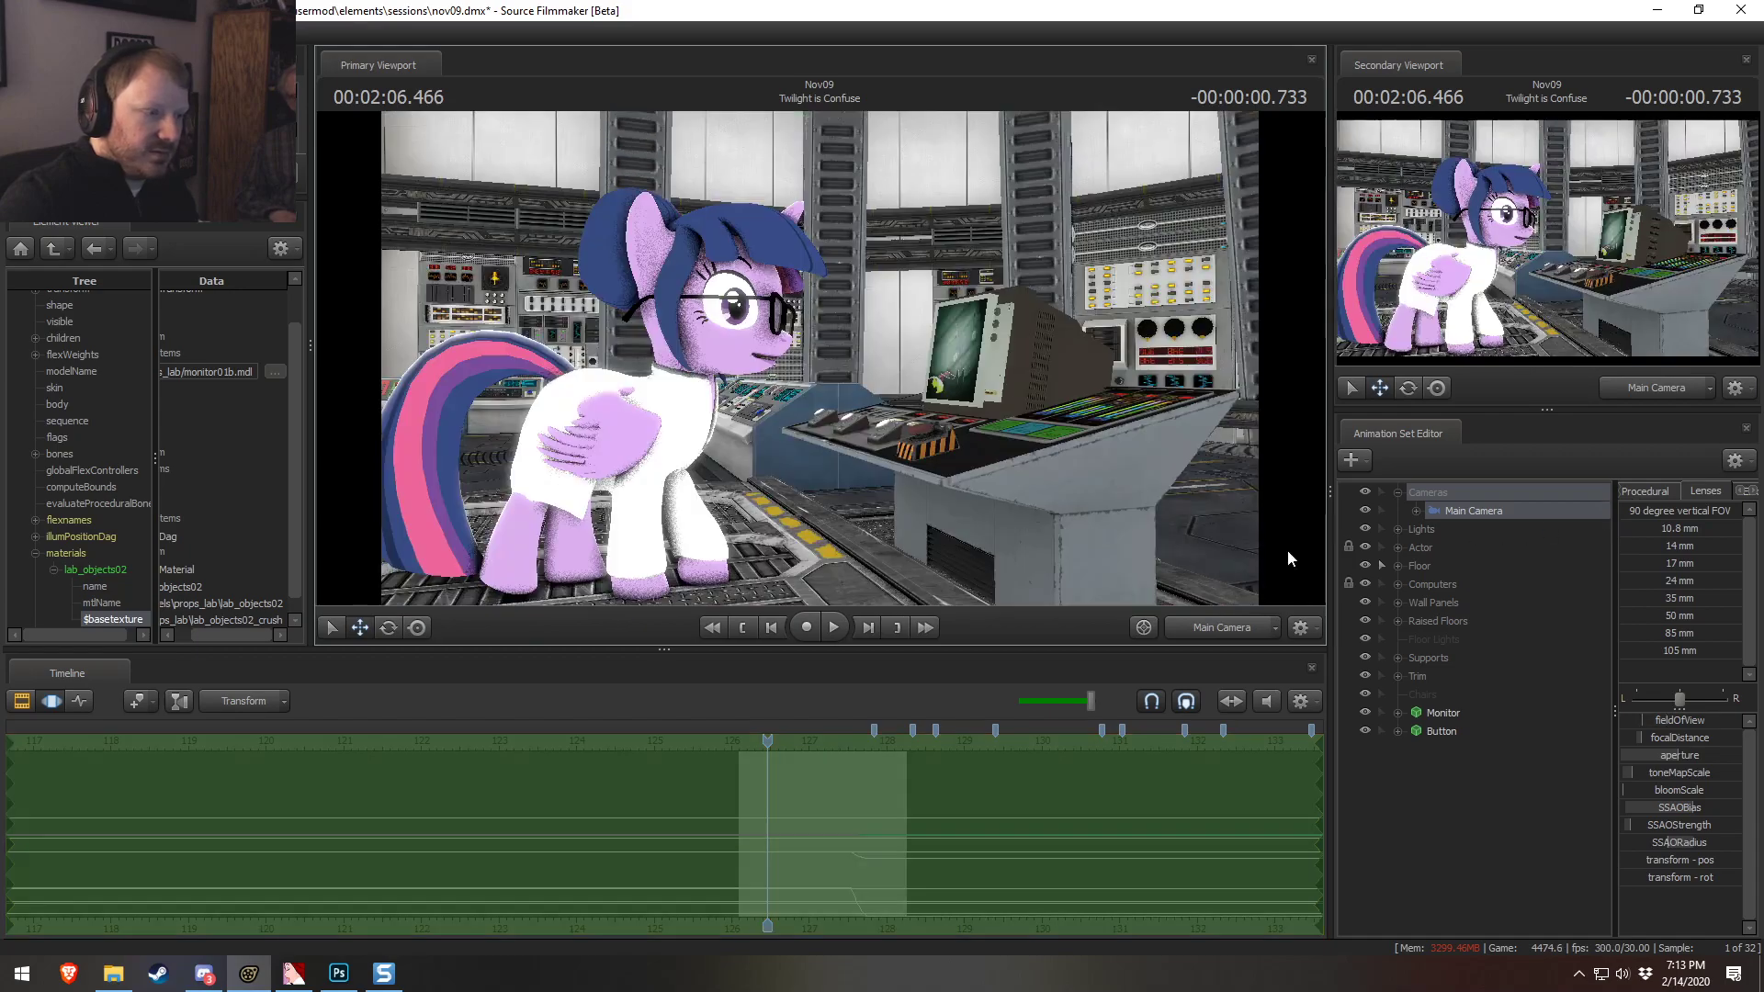
Set the Main Camera's time selection just after the start of the Twilight is Confuse shot, at about 00:02:06.239
{"action": "key", "text": "F2"}
{"action": "mouse_move", "coordinate": [767, 741]}
{"action": "left_mouse_down"}
{"action": "mouse_move", "coordinate": [753, 741]}
{"action": "mouse_move", "coordinate": [781, 741]}
{"action": "left_mouse_up"}
{"action": "key", "text": "F3"}
{"action": "scroll", "coordinate": [752, 799], "scroll_direction": "up", "scroll_amount": 5}
{"action": "key", "text": "F2"}
{"action": "left_click", "coordinate": [734, 743]}
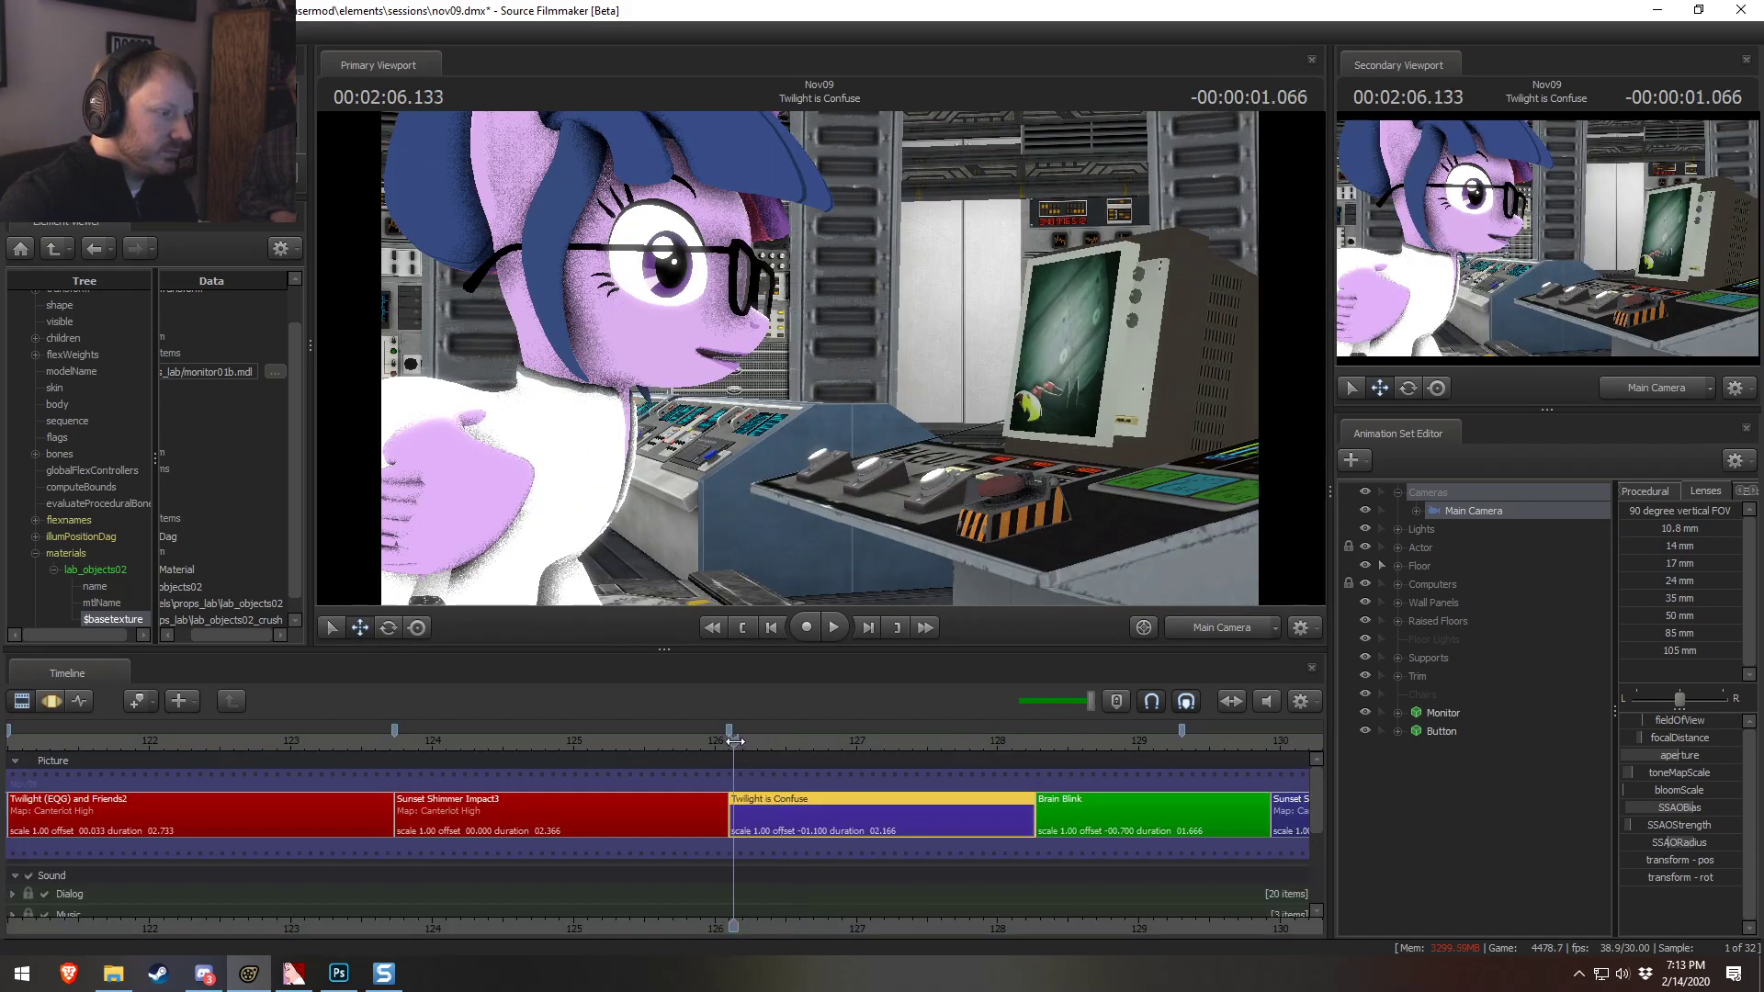
{"action": "key", "text": "F3"}
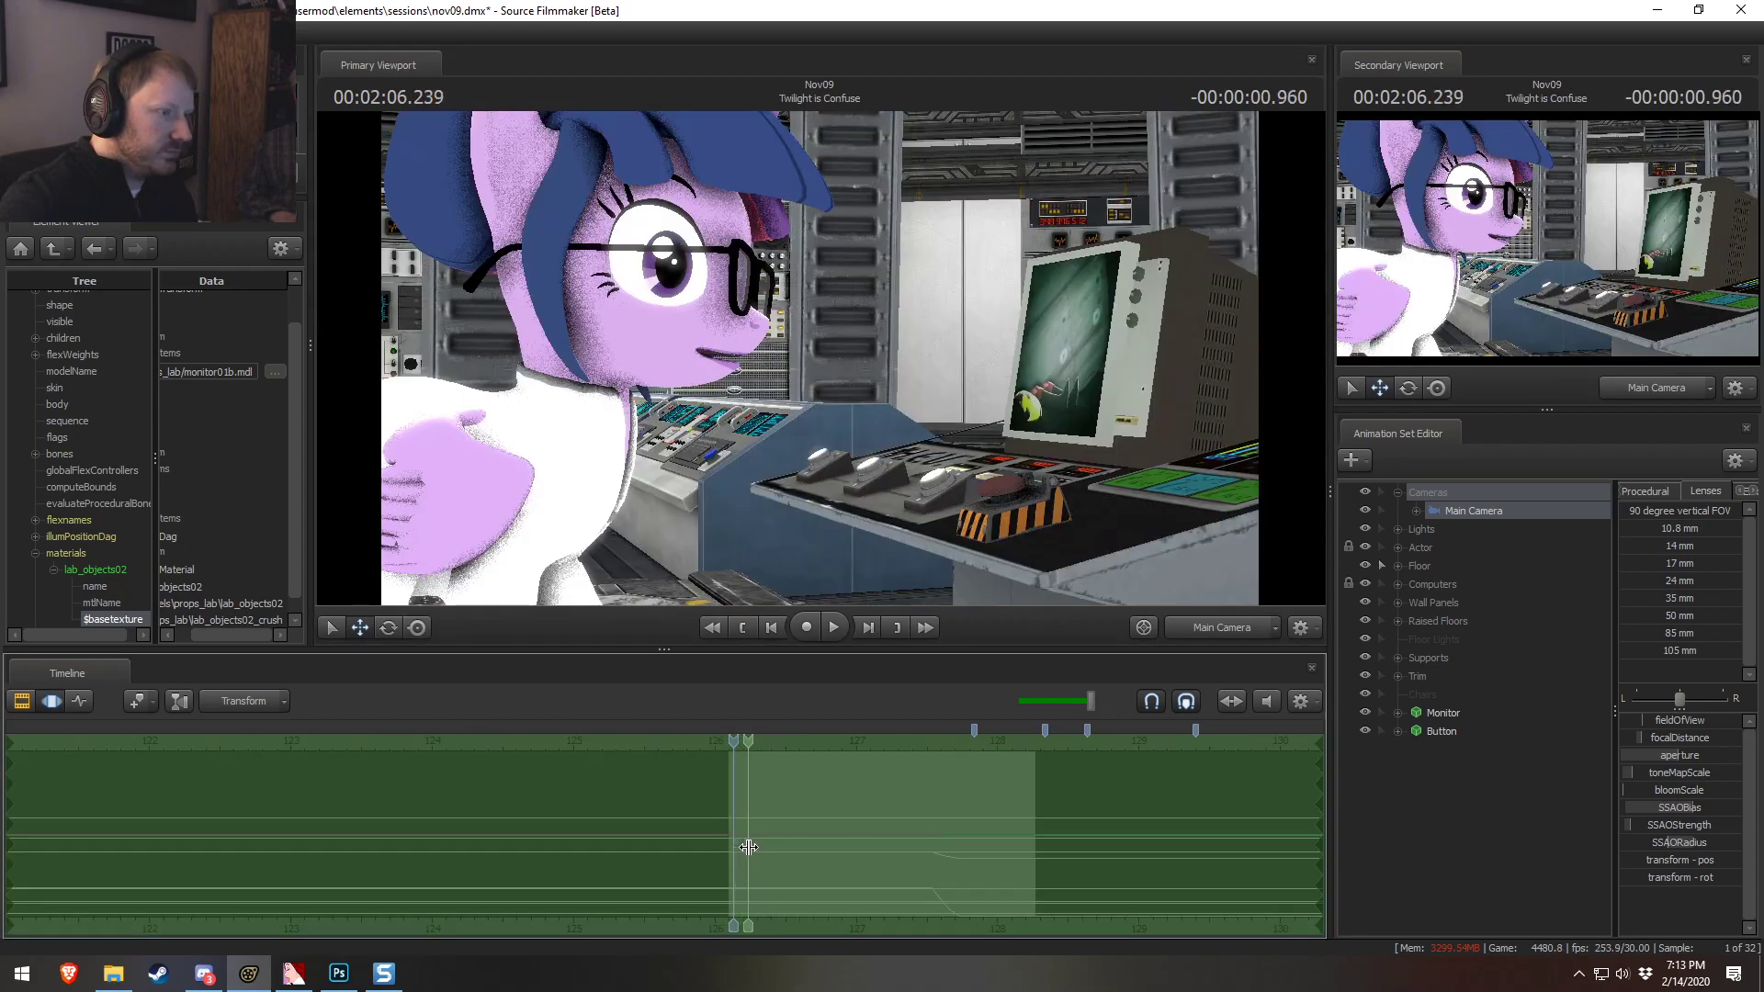
{"action": "key", "text": "F4"}
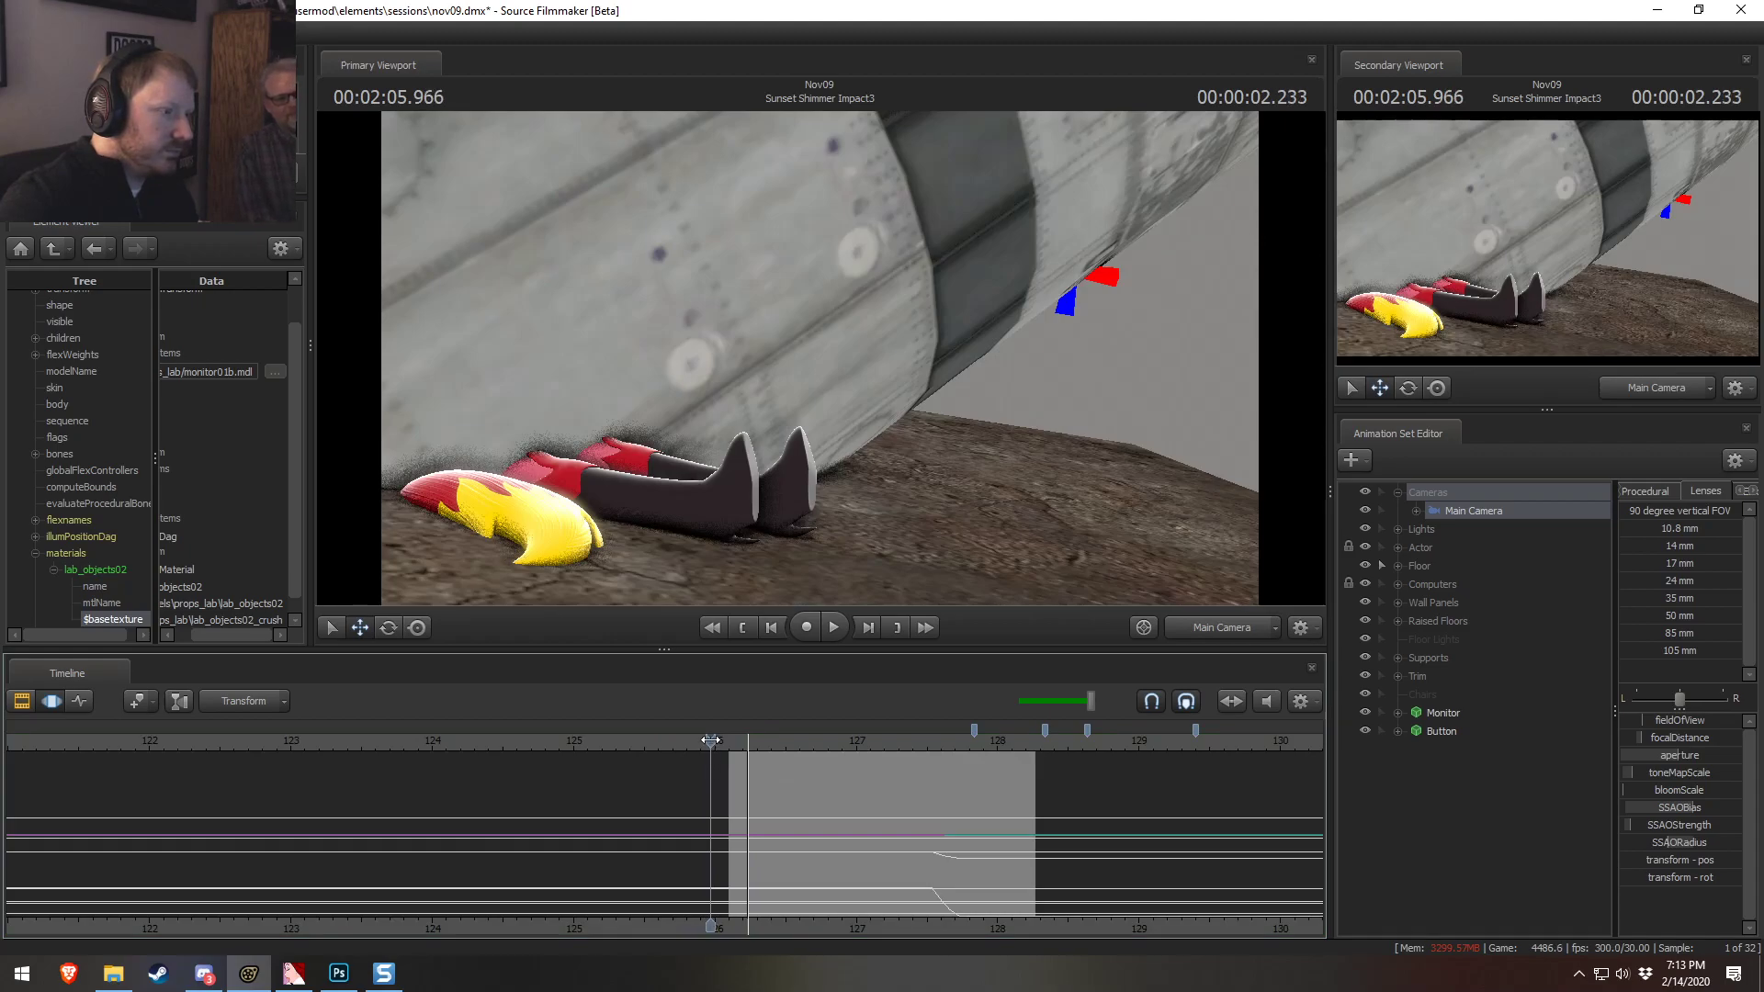
Move the Work Camera in close on the monitor's screen and play the shot from 00:02:06.500
{"action": "left_click", "coordinate": [753, 741]}
{"action": "left_click", "coordinate": [1189, 631]}
{"action": "key", "text": "w"}
{"action": "mouse_move", "coordinate": [820, 358]}
{"action": "left_mouse_down"}
{"action": "mouse_move", "coordinate": [1139, 381]}
{"action": "mouse_move", "coordinate": [808, 359]}
{"action": "mouse_move", "coordinate": [887, 361]}
{"action": "mouse_move", "coordinate": [905, 395]}
{"action": "mouse_move", "coordinate": [845, 303]}
{"action": "mouse_move", "coordinate": [842, 349]}
{"action": "mouse_move", "coordinate": [808, 343]}
{"action": "mouse_move", "coordinate": [821, 353]}
{"action": "mouse_move", "coordinate": [846, 308]}
{"action": "mouse_move", "coordinate": [809, 359]}
{"action": "left_mouse_up"}
{"action": "key", "text": "s"}
{"action": "key", "text": "w"}
{"action": "key", "text": "s"}
{"action": "key", "text": "w"}
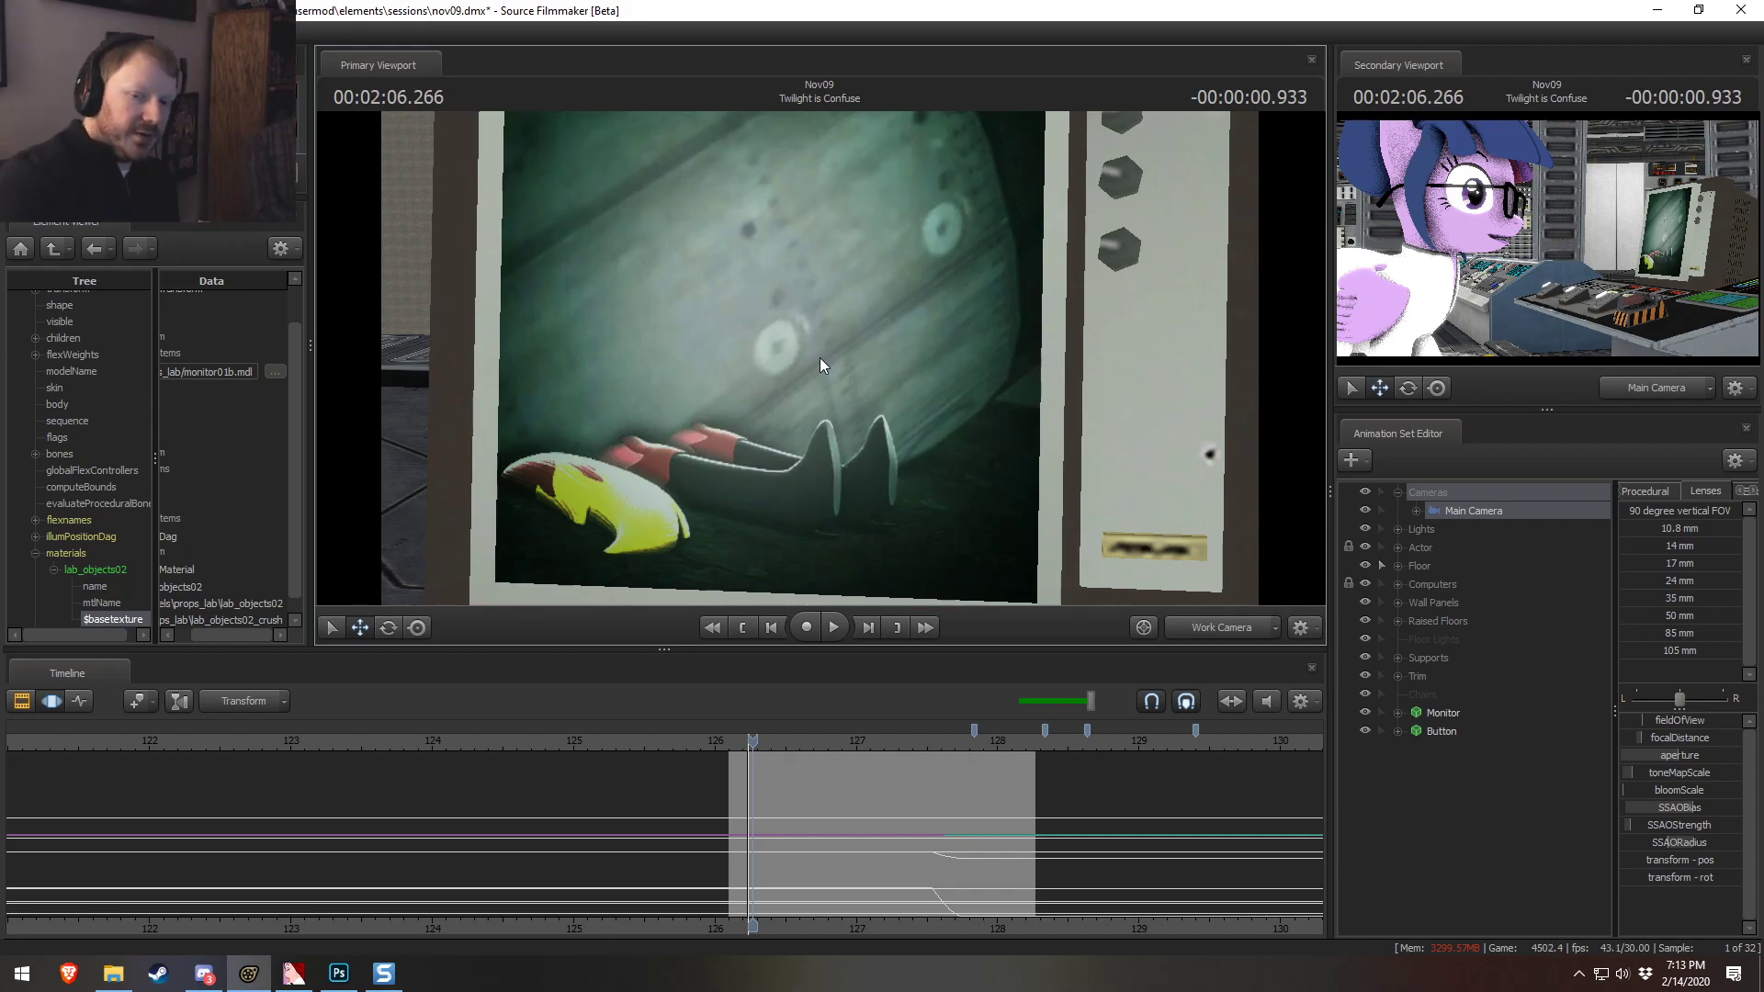
{"action": "left_click", "coordinate": [783, 740]}
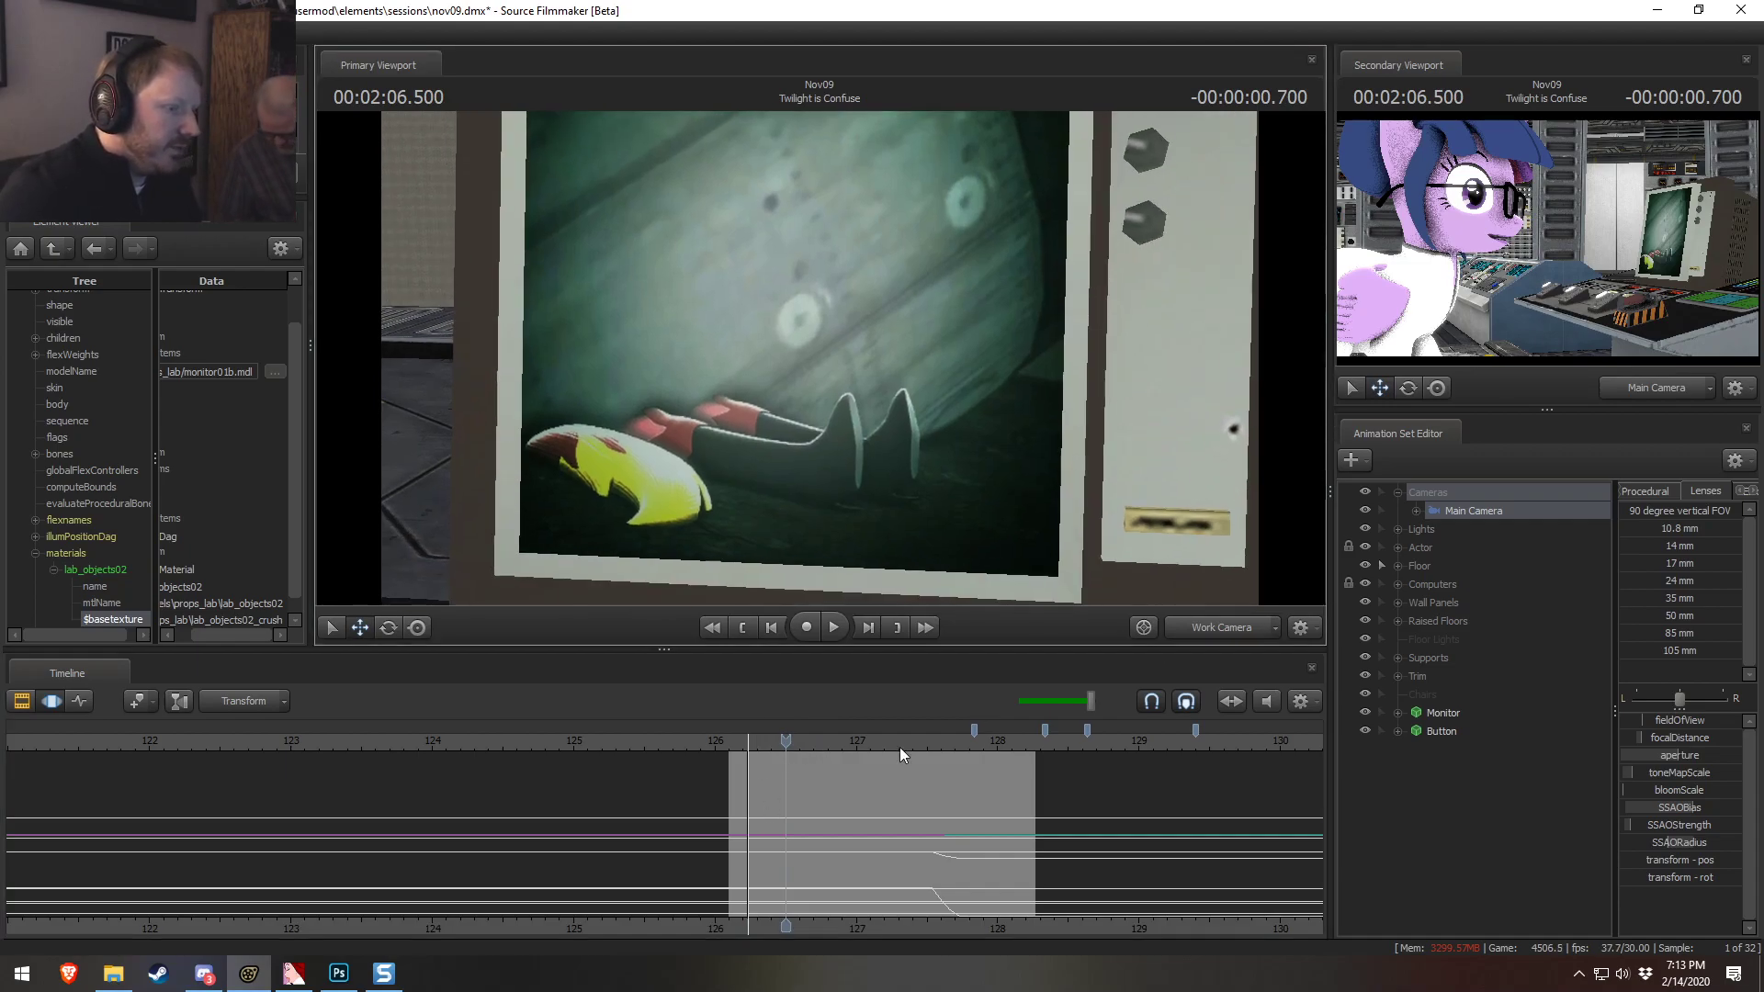
{"action": "key", "text": "space"}
{"action": "key", "text": "space"}
Review the cut from Sunset Shimmer Impact3 to Twilight is Confuse through the Main Camera, ending at 00:02:06.233
{"action": "key", "text": "F2"}
{"action": "left_click_drag", "start_coordinate": [489, 744], "coordinate": [596, 769]}
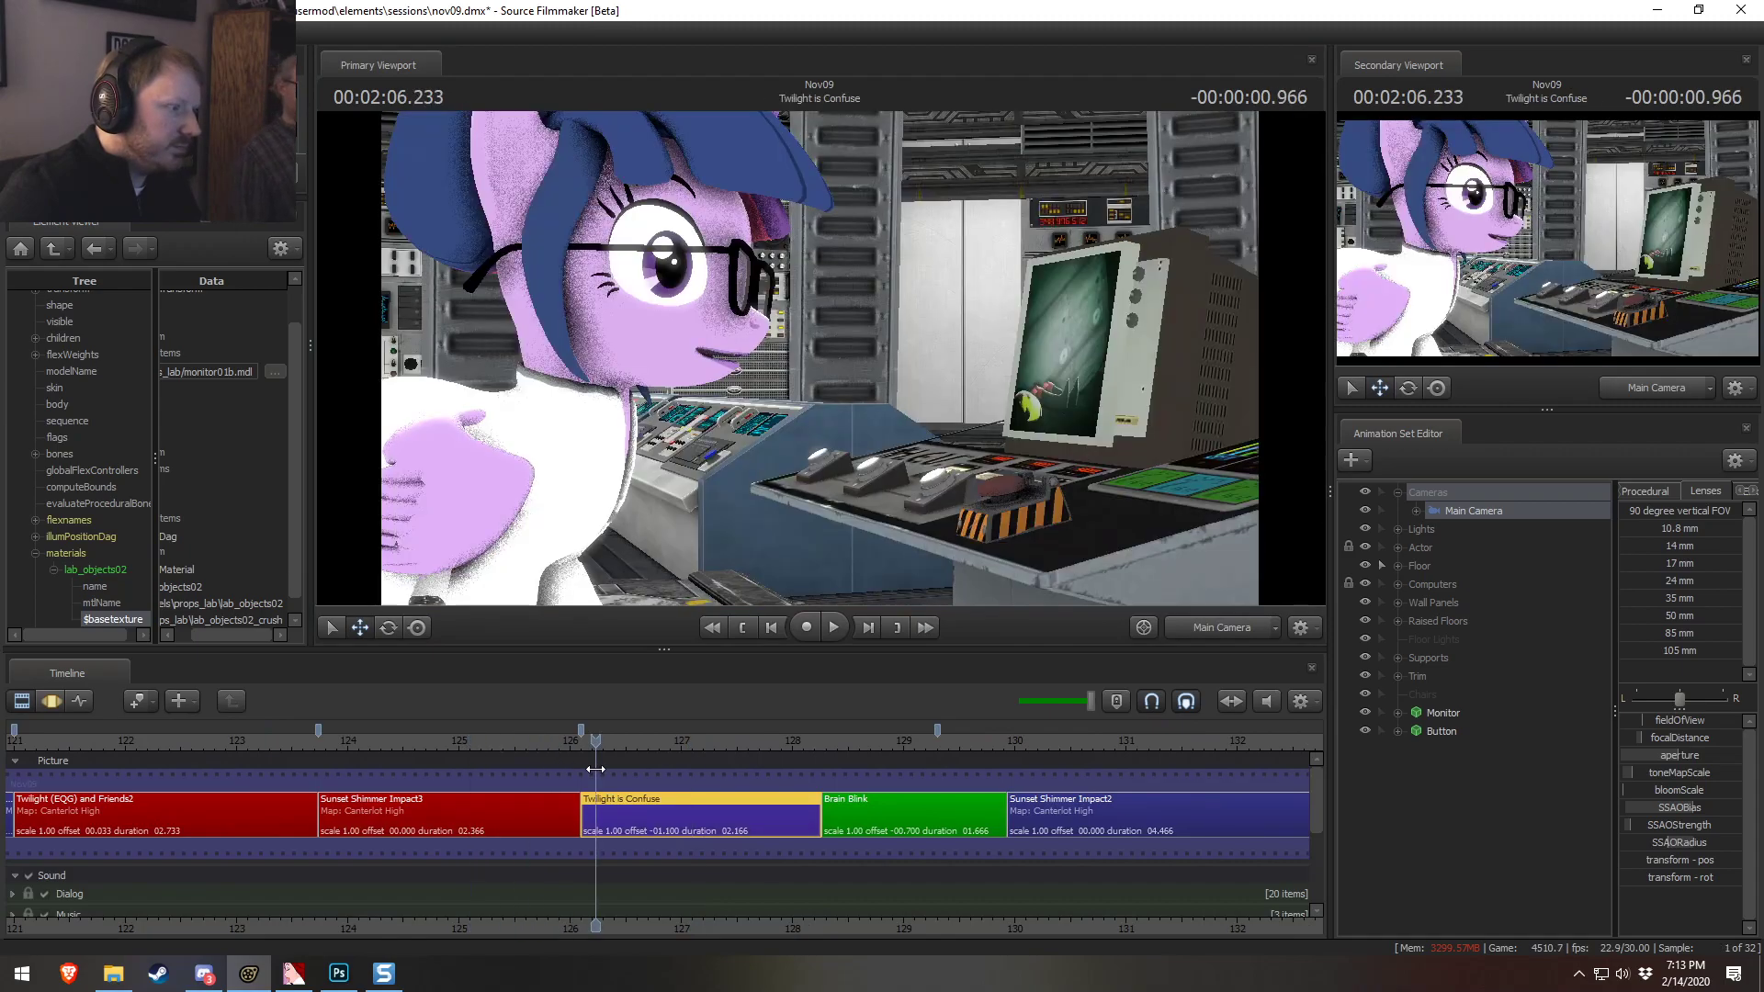
{"action": "key", "text": "space"}
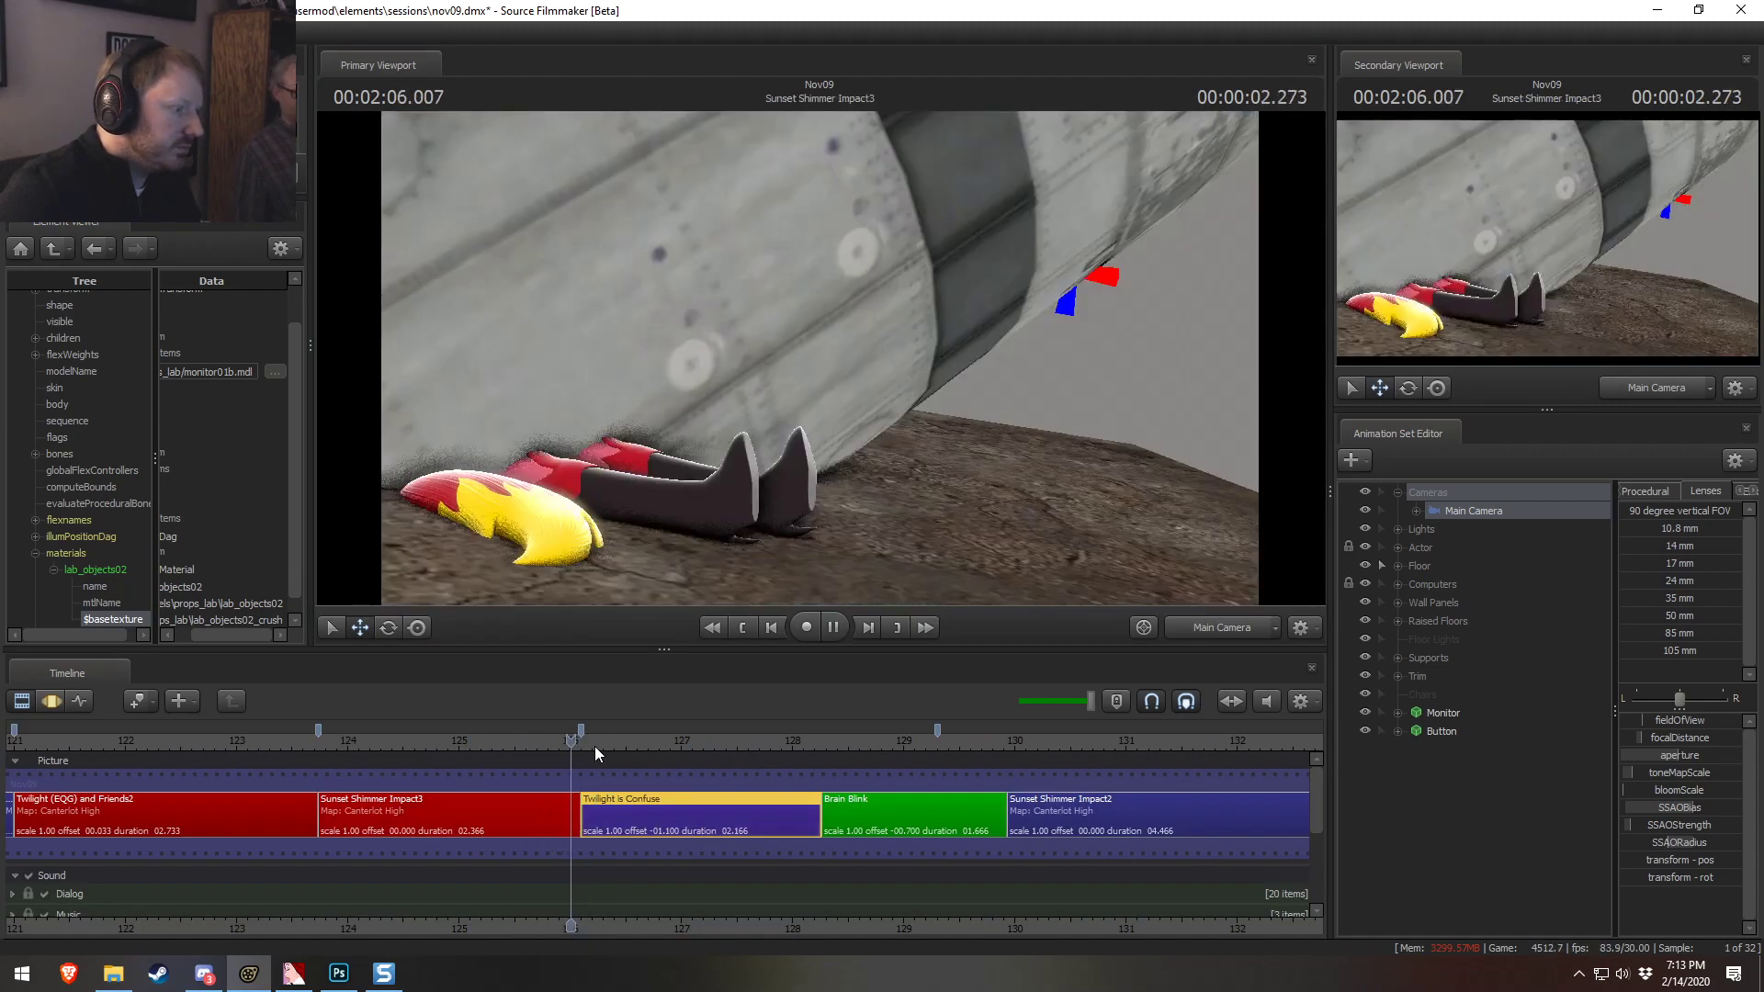
{"action": "key", "text": "space"}
{"action": "left_click_drag", "start_coordinate": [627, 736], "coordinate": [599, 764]}
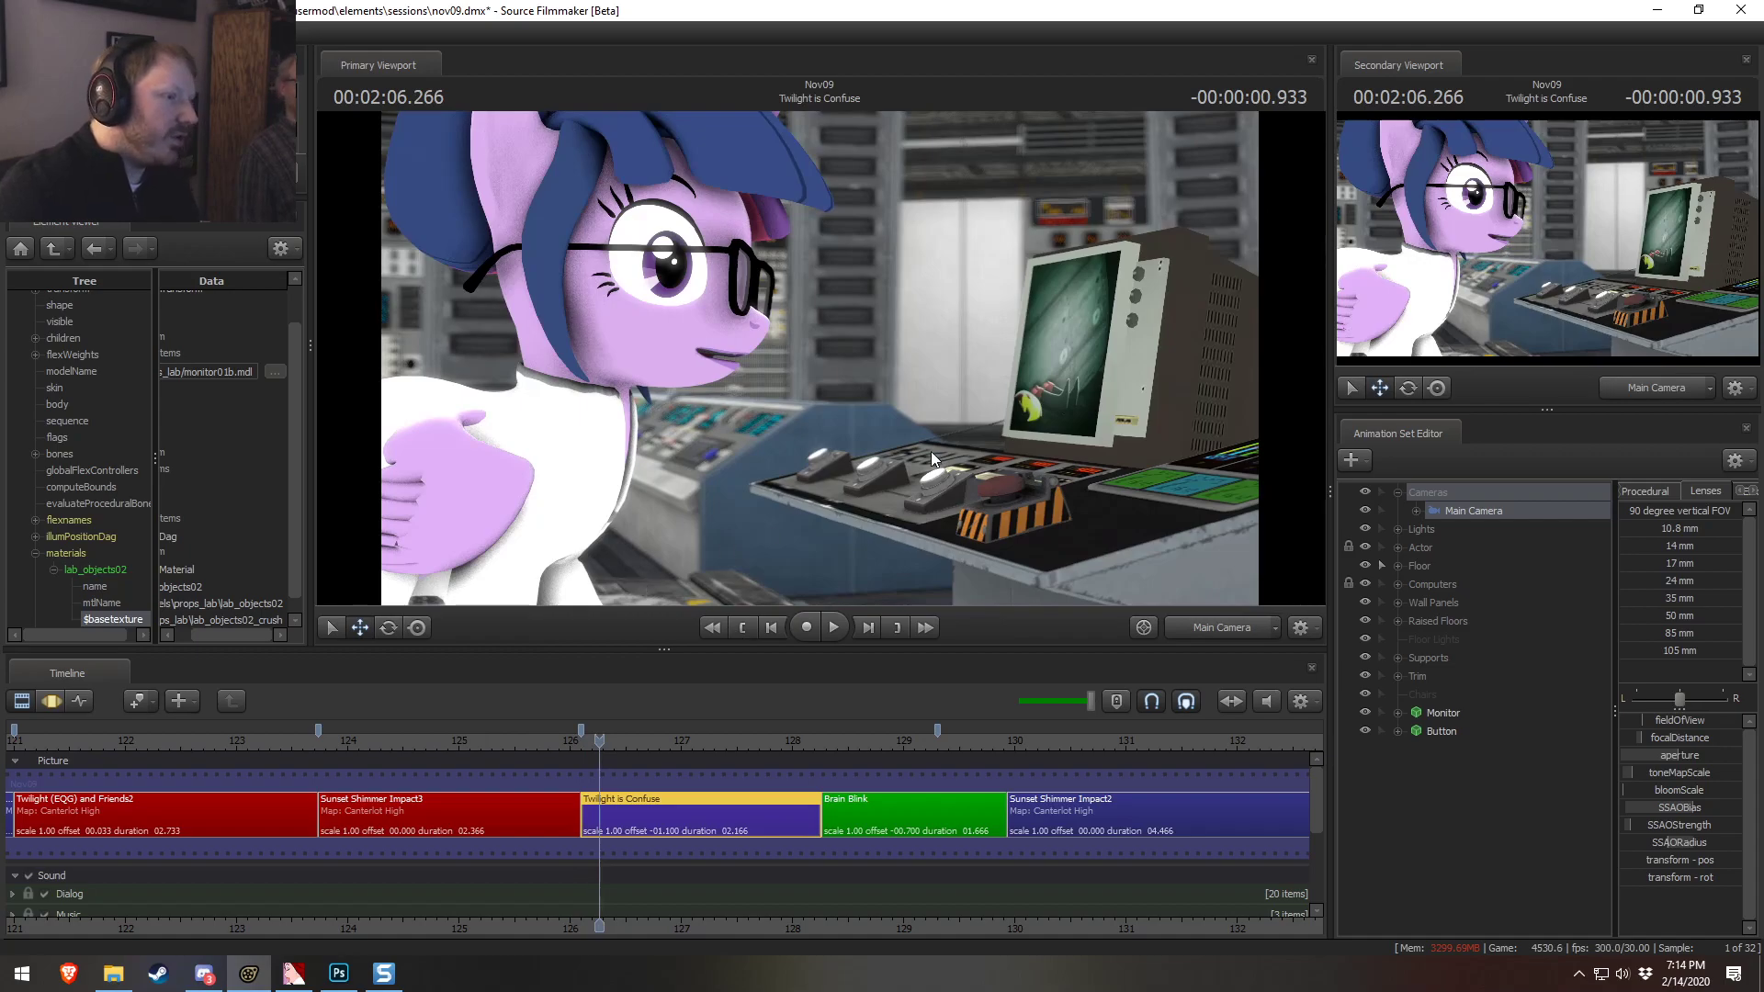
{"action": "left_click", "coordinate": [549, 741]}
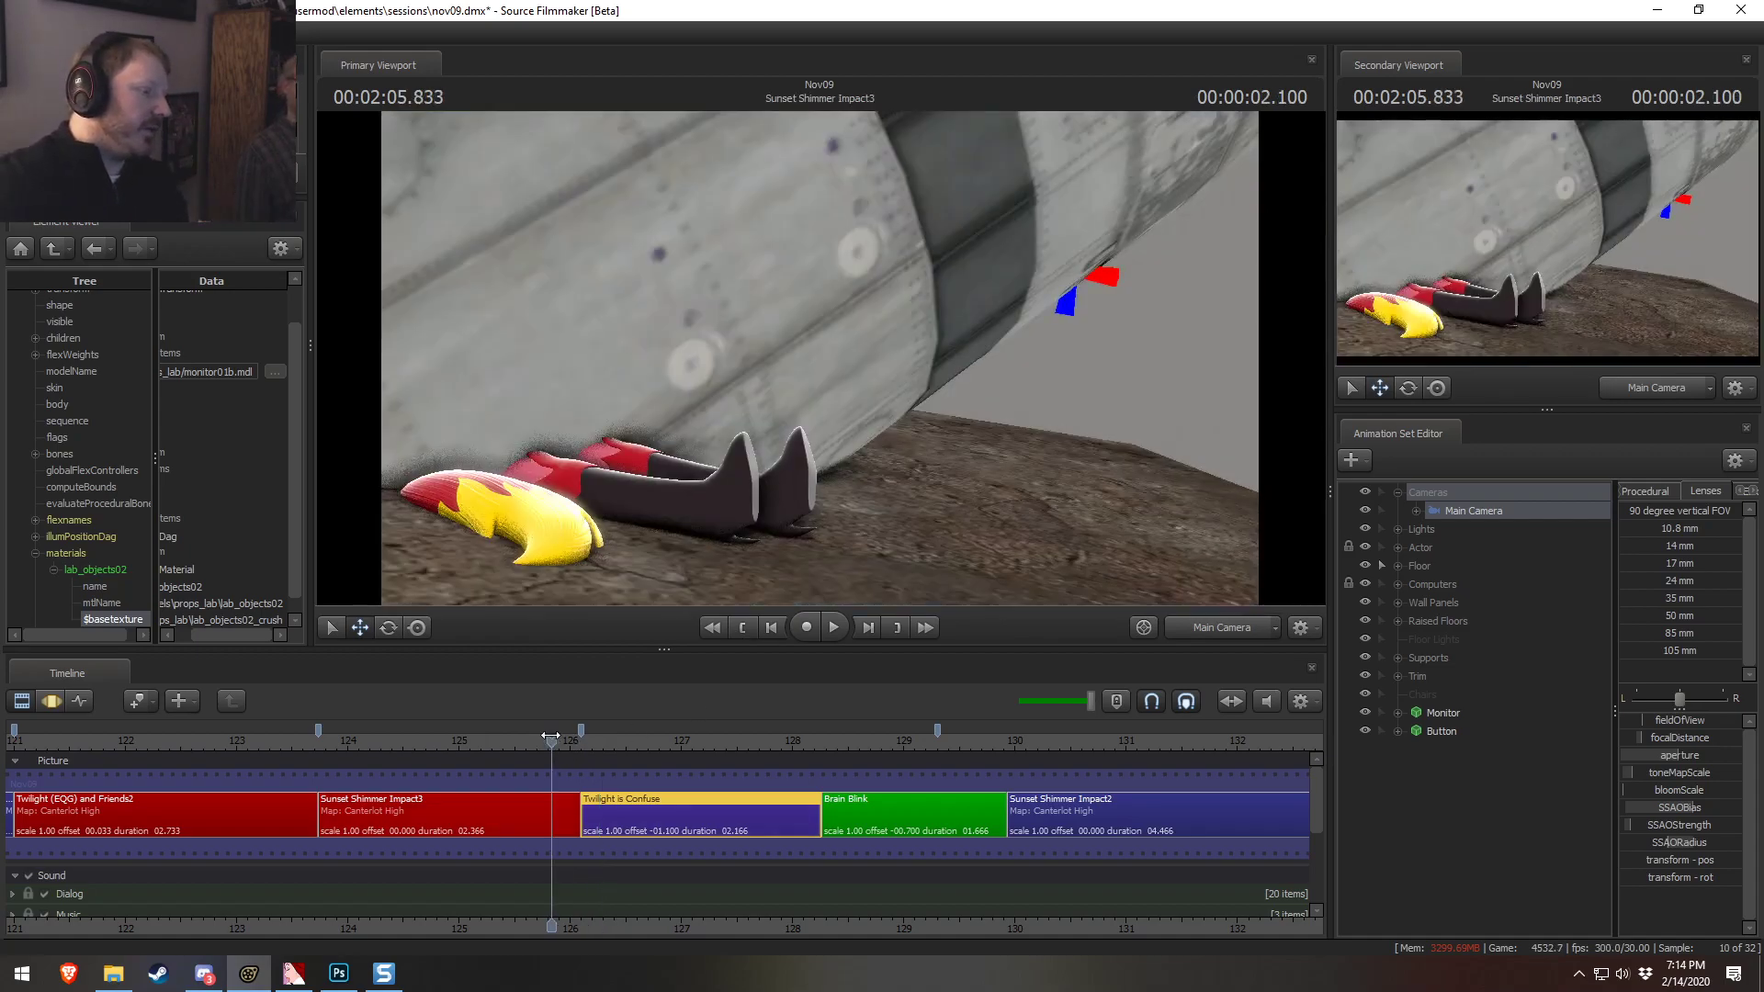
{"action": "left_click_drag", "start_coordinate": [557, 743], "coordinate": [596, 741]}
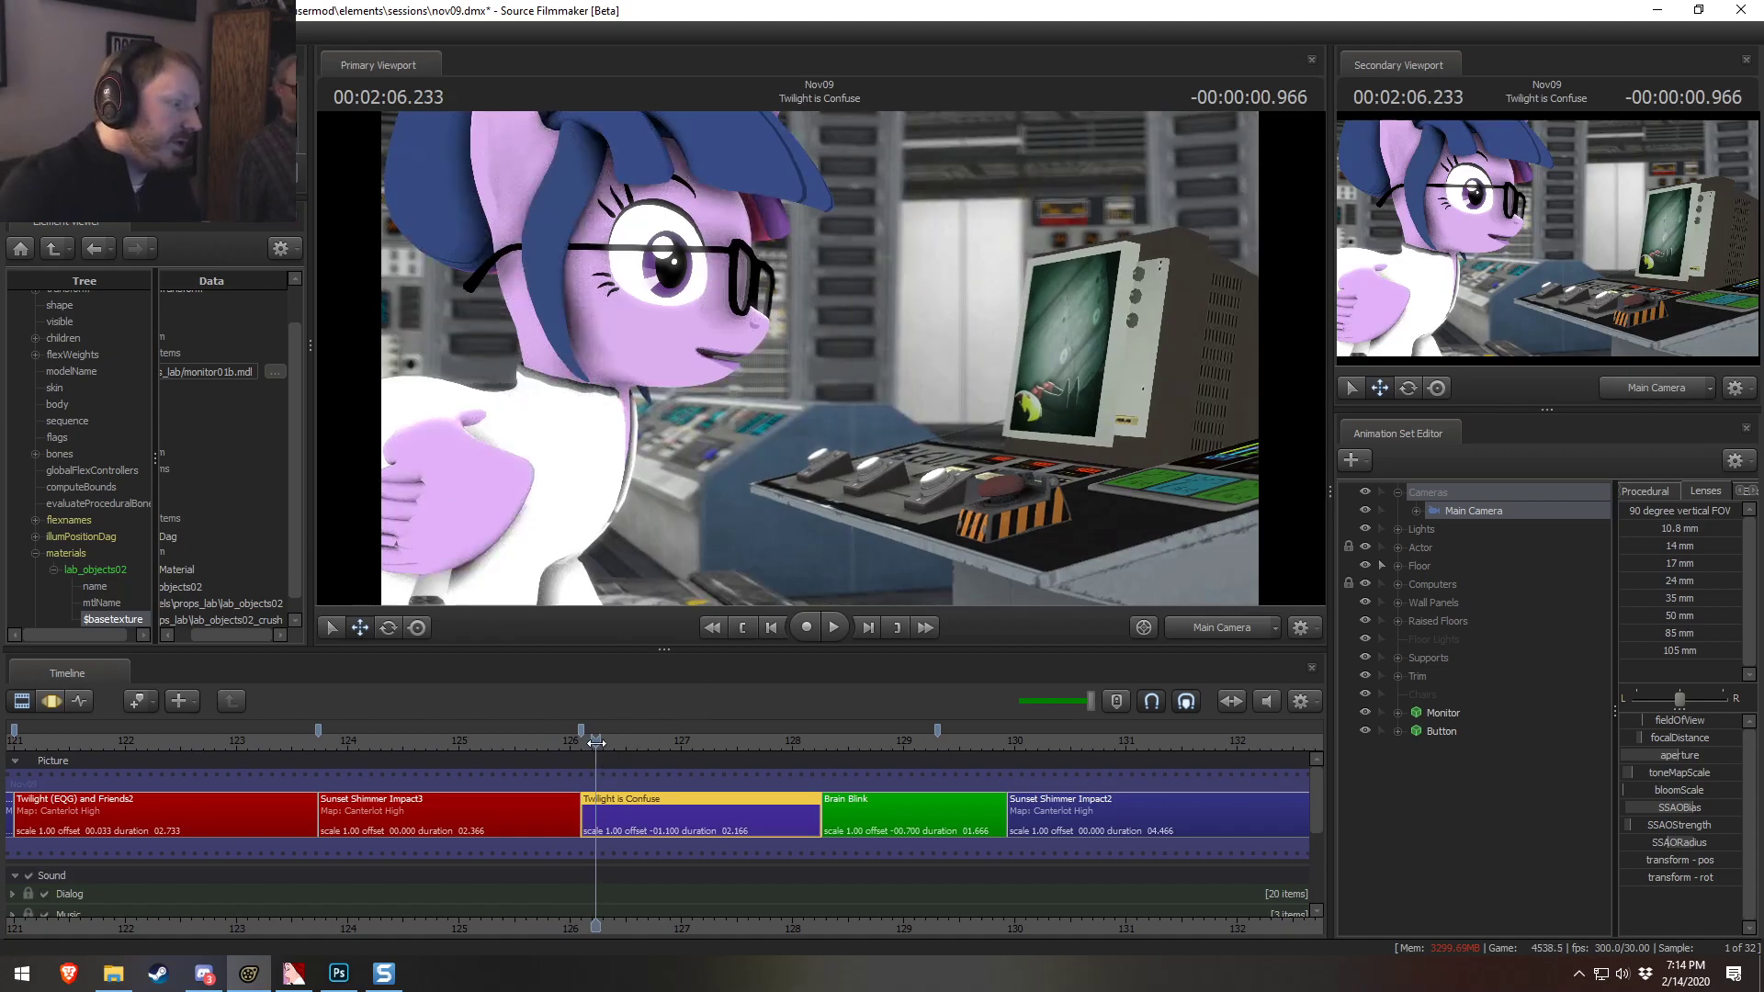
Extend the Twilight is Confuse shot to a duration of 03.633 and slip its content within the longer clip
{"action": "key", "text": "F3"}
{"action": "left_click_drag", "start_coordinate": [598, 805], "coordinate": [193, 878], "text": "shift"}
{"action": "left_click_drag", "start_coordinate": [617, 825], "coordinate": [616, 820]}
{"action": "key", "text": "Right"}
{"action": "key", "text": "F2"}
{"action": "left_click_drag", "start_coordinate": [817, 814], "coordinate": [985, 816]}
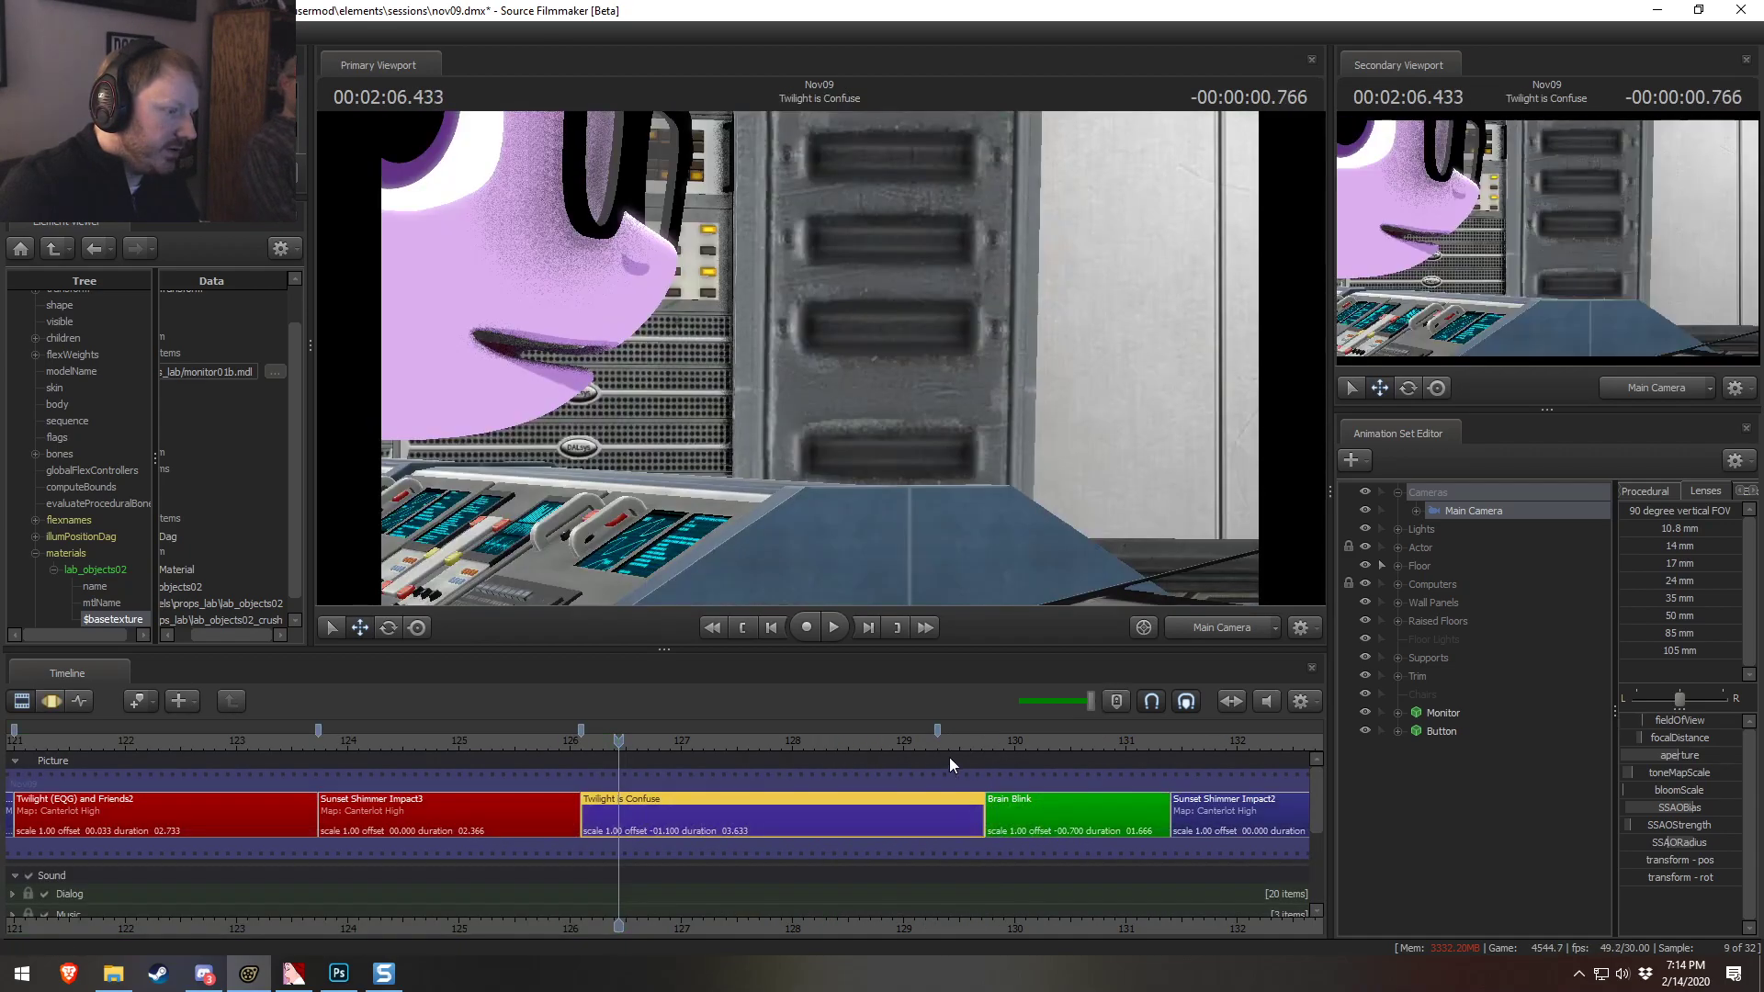
{"action": "left_click_drag", "start_coordinate": [647, 812], "coordinate": [441, 781]}
Set a time selection over the shot's opening with a falloff after 00:02:07, and move the playhead to 00:02:06.133
{"action": "key", "text": "F3"}
{"action": "left_click_drag", "start_coordinate": [483, 836], "coordinate": [569, 830]}
{"action": "key", "text": "space"}
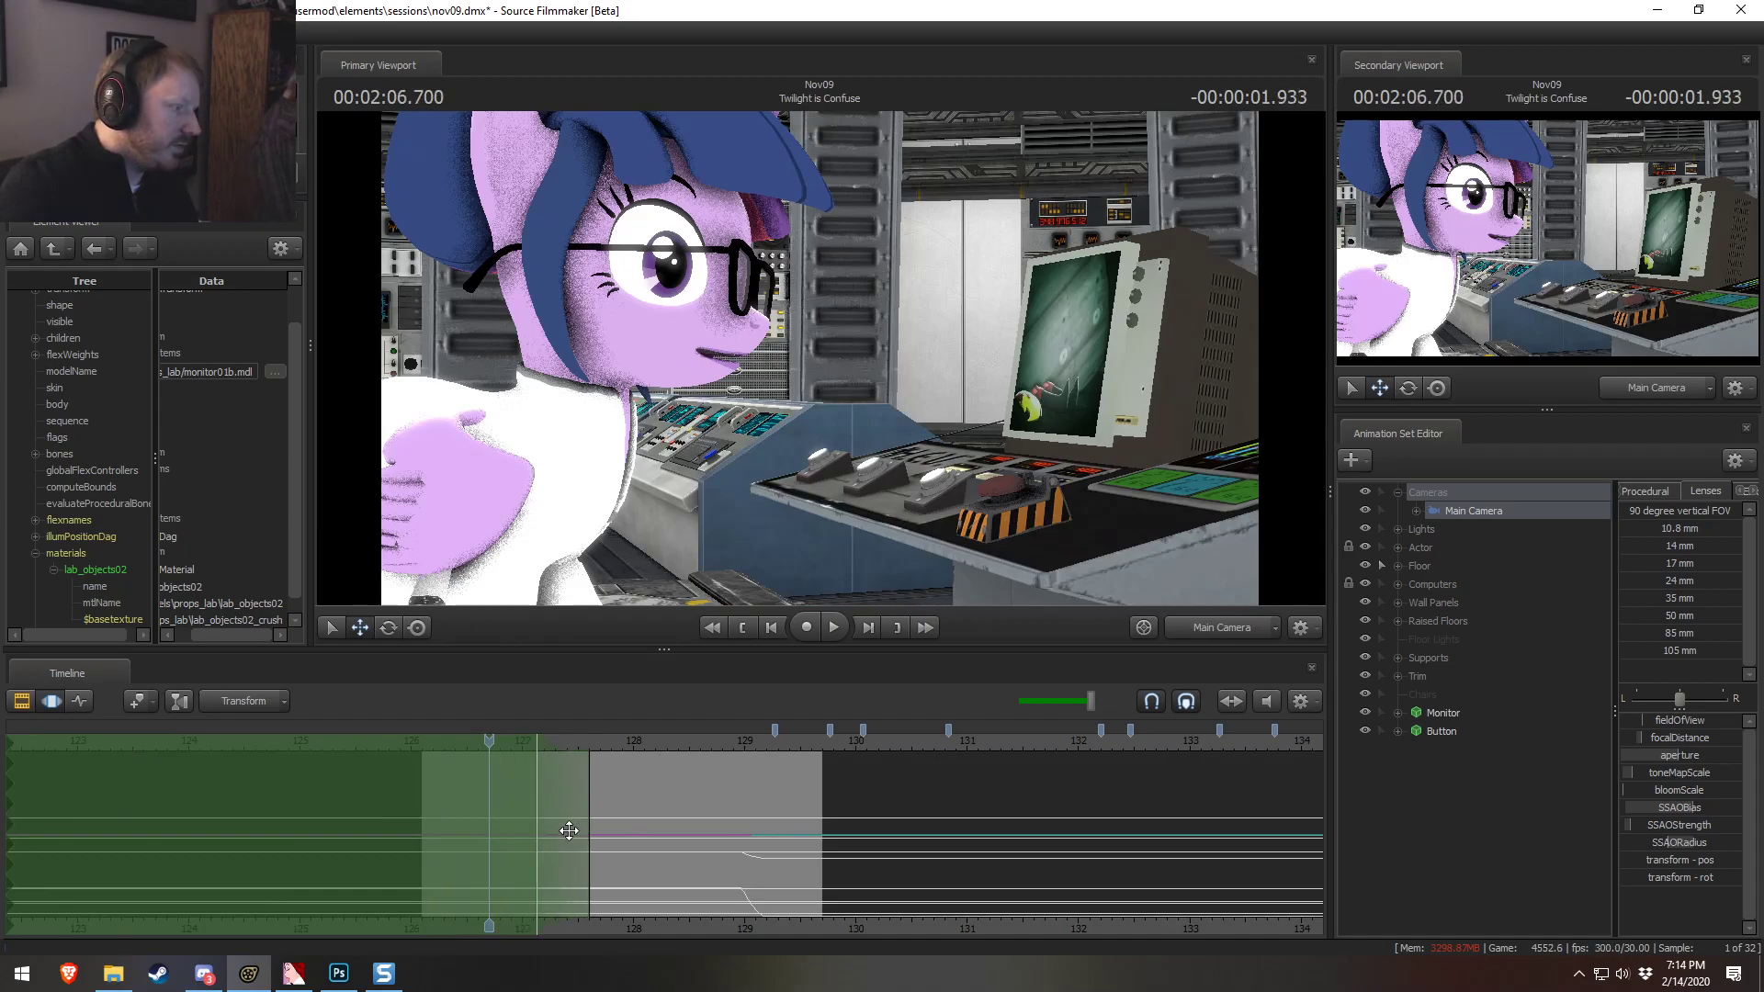
{"action": "left_click_drag", "start_coordinate": [492, 742], "coordinate": [425, 743]}
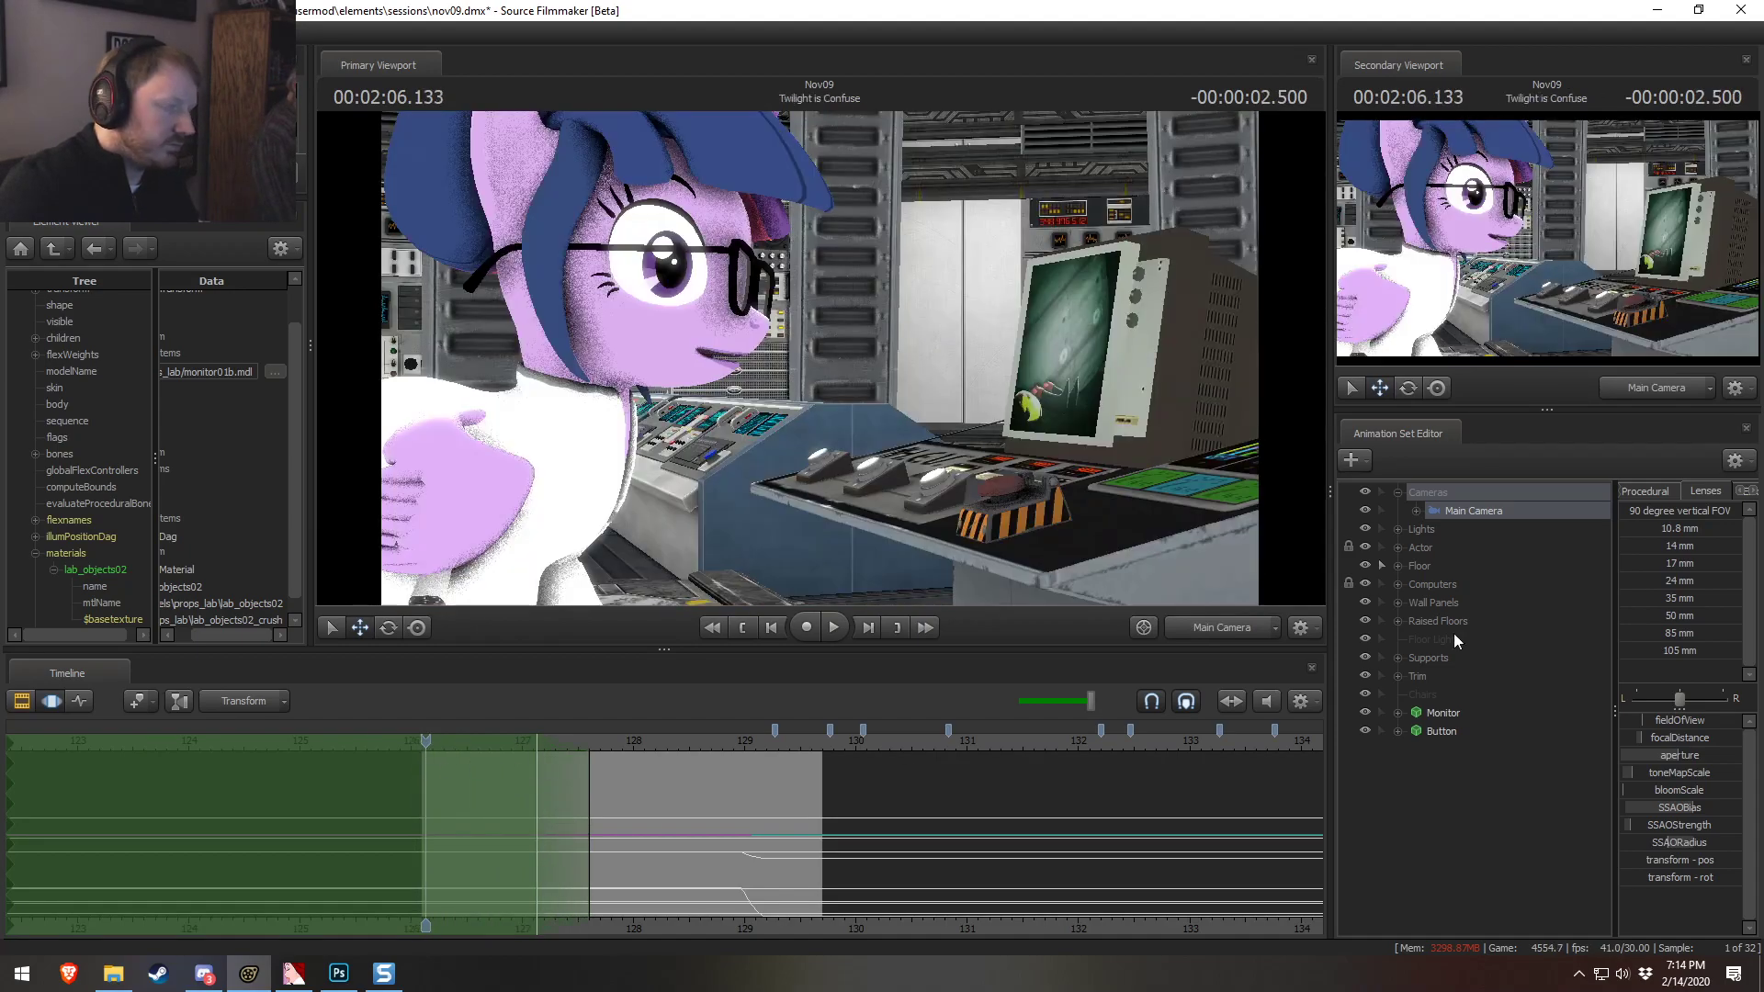
Move the Main Camera into a close-up of the monitor's screen for the shot's opening and play it back
{"action": "left_click_drag", "start_coordinate": [1474, 511], "coordinate": [1065, 426]}
{"action": "key", "text": "w"}
{"action": "key", "text": "w"}
{"action": "key", "text": "space"}
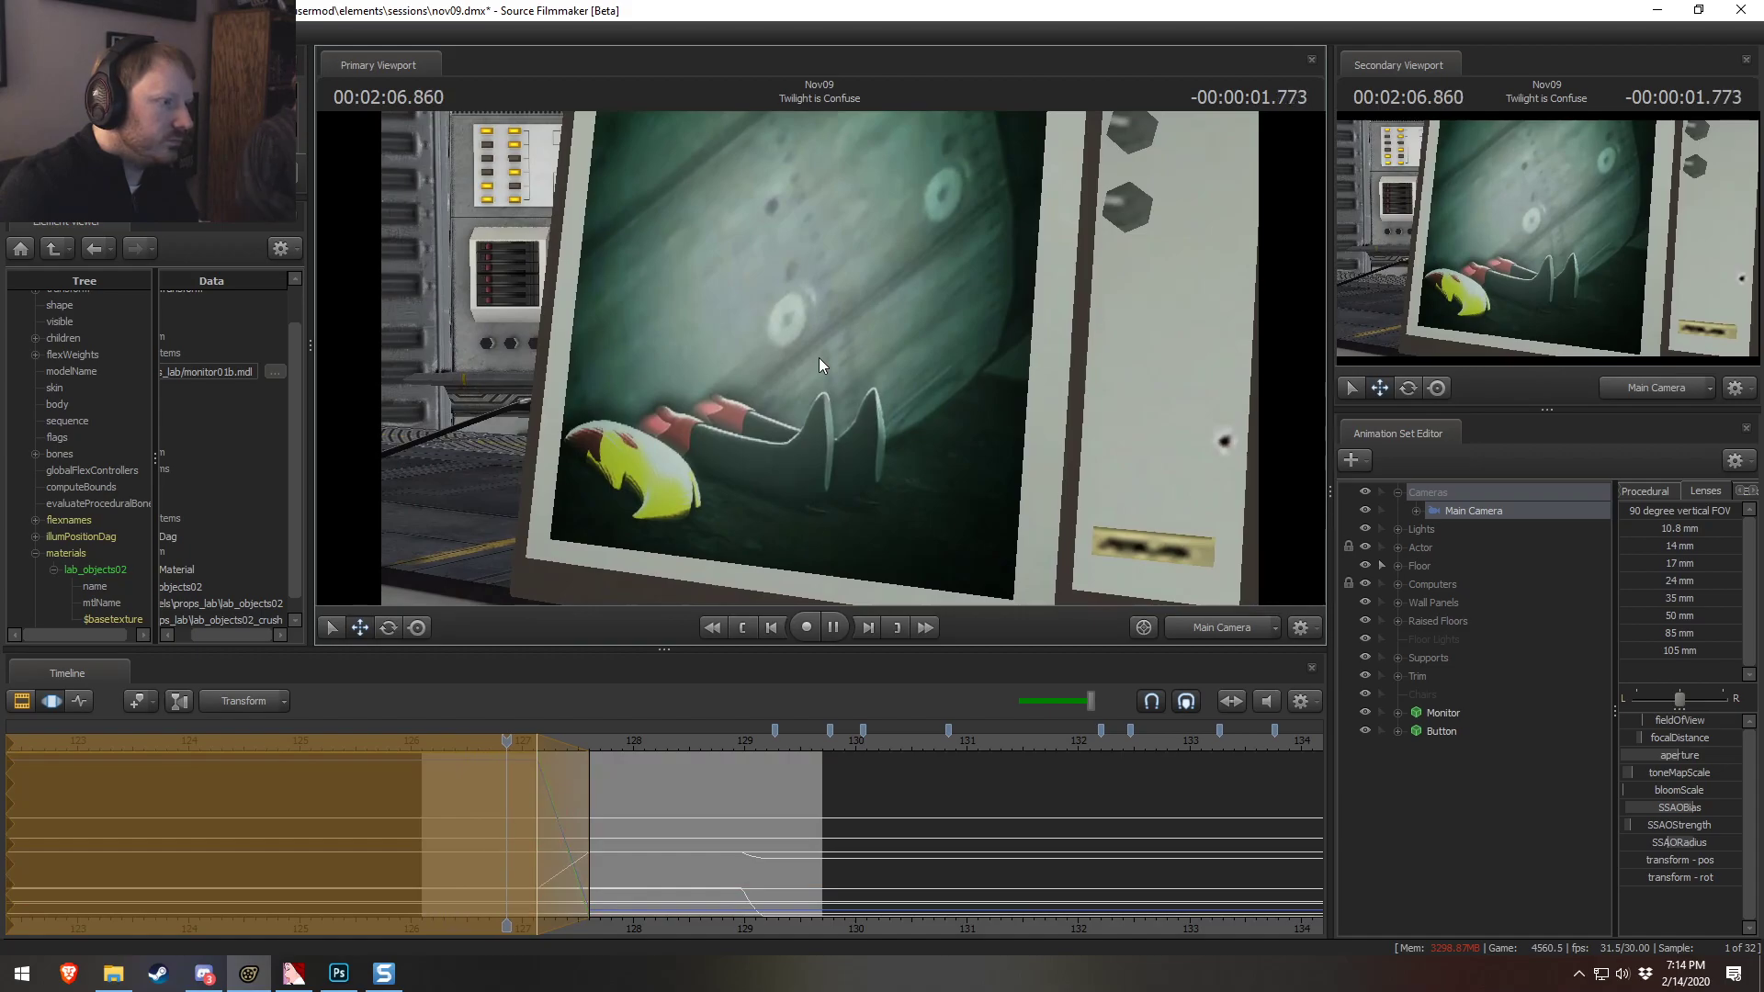
{"action": "key", "text": "space"}
Shorten the time selection's falloff to speed up the camera's pull-back from the monitor, and play the transition
{"action": "left_click_drag", "start_coordinate": [594, 797], "coordinate": [576, 794]}
{"action": "left_click", "coordinate": [507, 741]}
{"action": "key", "text": "space"}
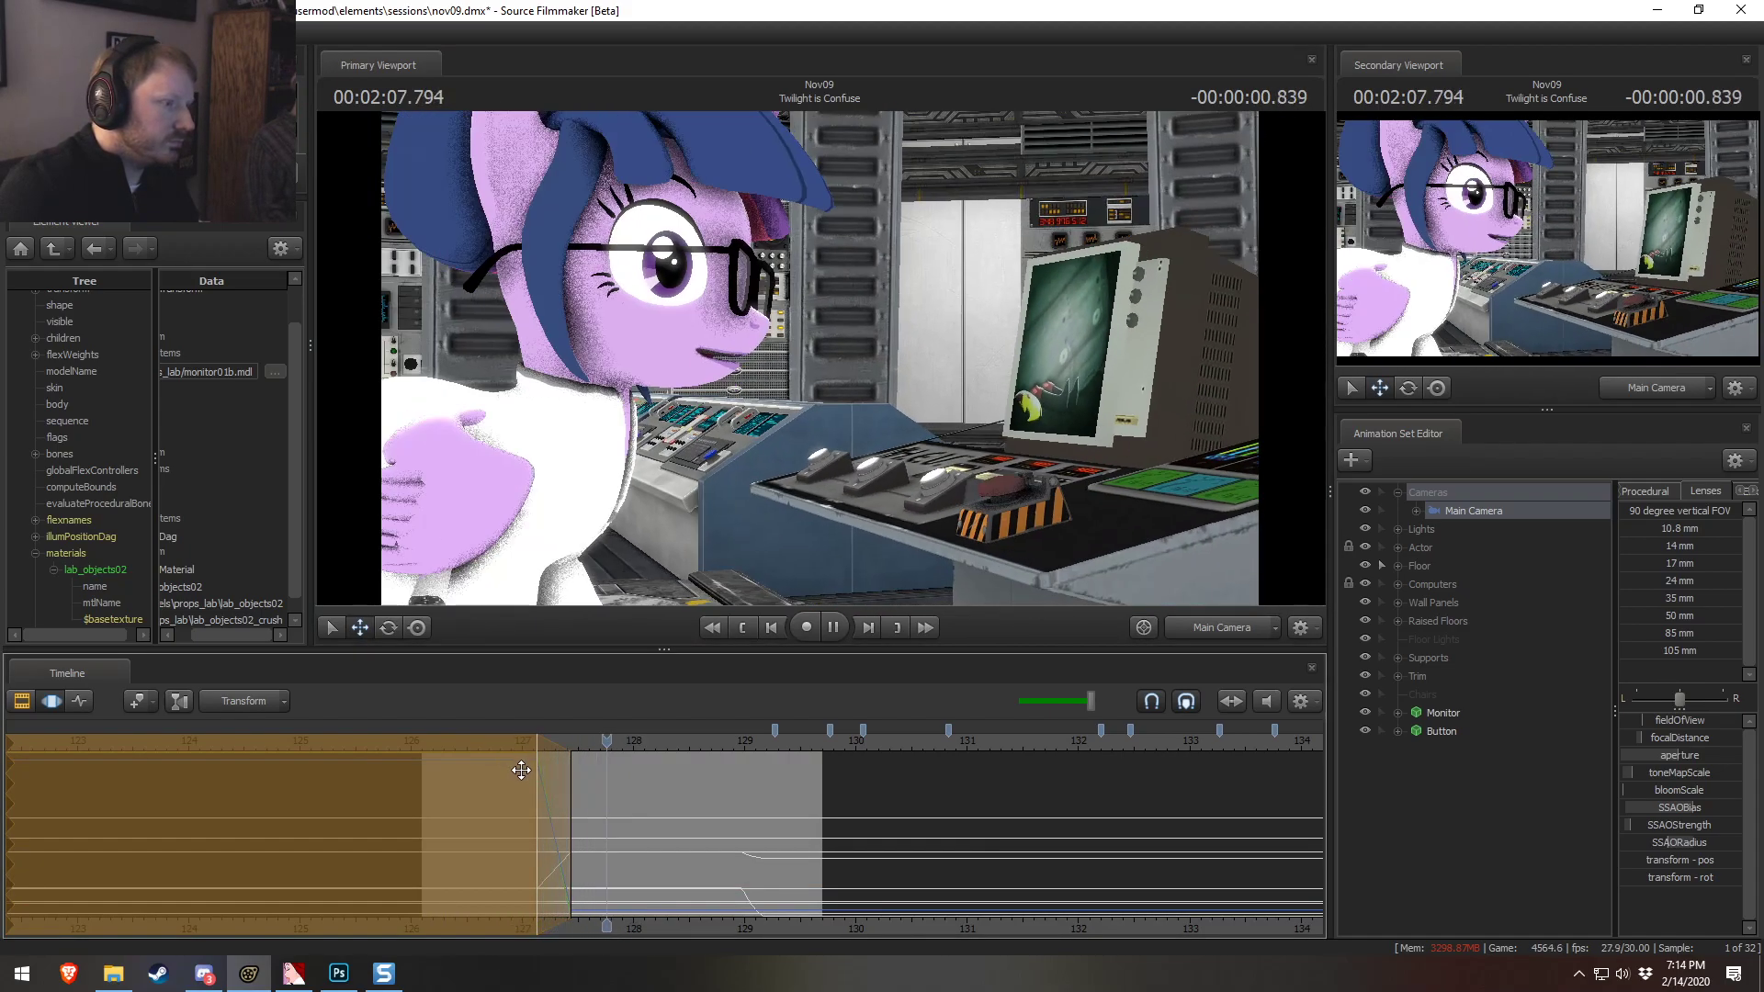
{"action": "key", "text": "space"}
Replay the Main Camera's transition from the monitor close-up to Twilight, stopping at 00:02:07.733
{"action": "scroll", "coordinate": [528, 859], "scroll_direction": "up", "scroll_amount": 2}
{"action": "key", "text": "shift"}
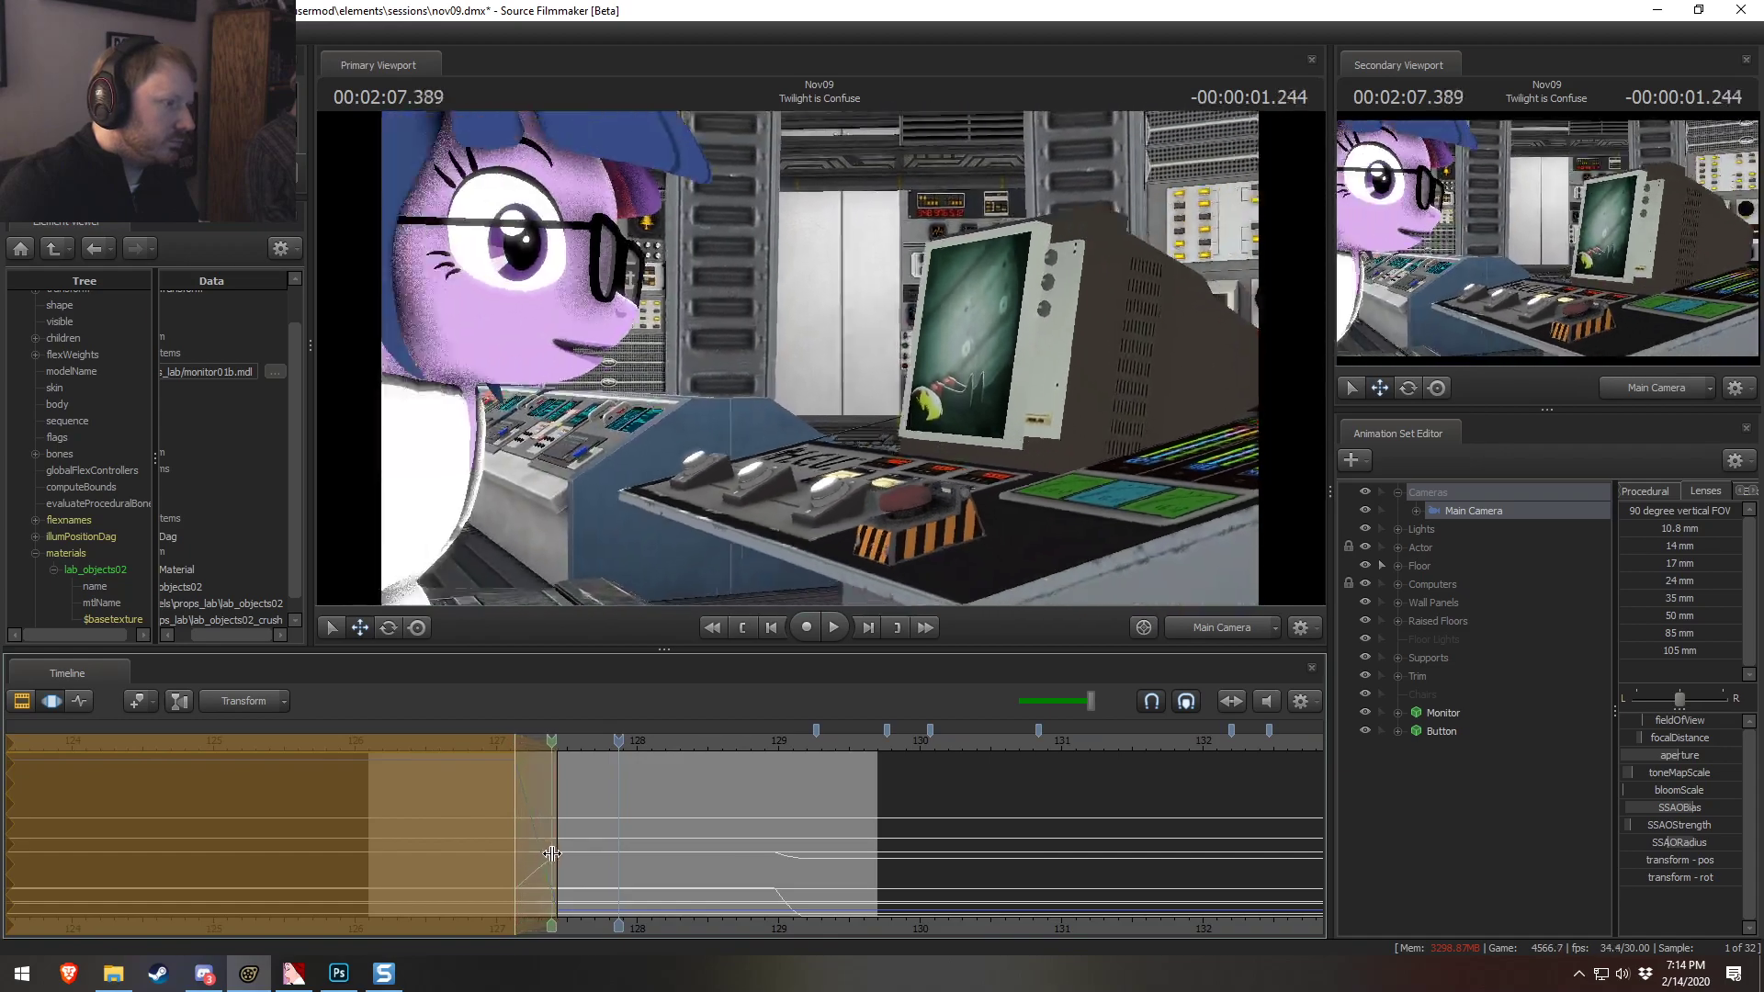
{"action": "left_click_drag", "start_coordinate": [552, 743], "coordinate": [512, 751]}
{"action": "key", "text": "space"}
{"action": "left_click", "coordinate": [475, 744]}
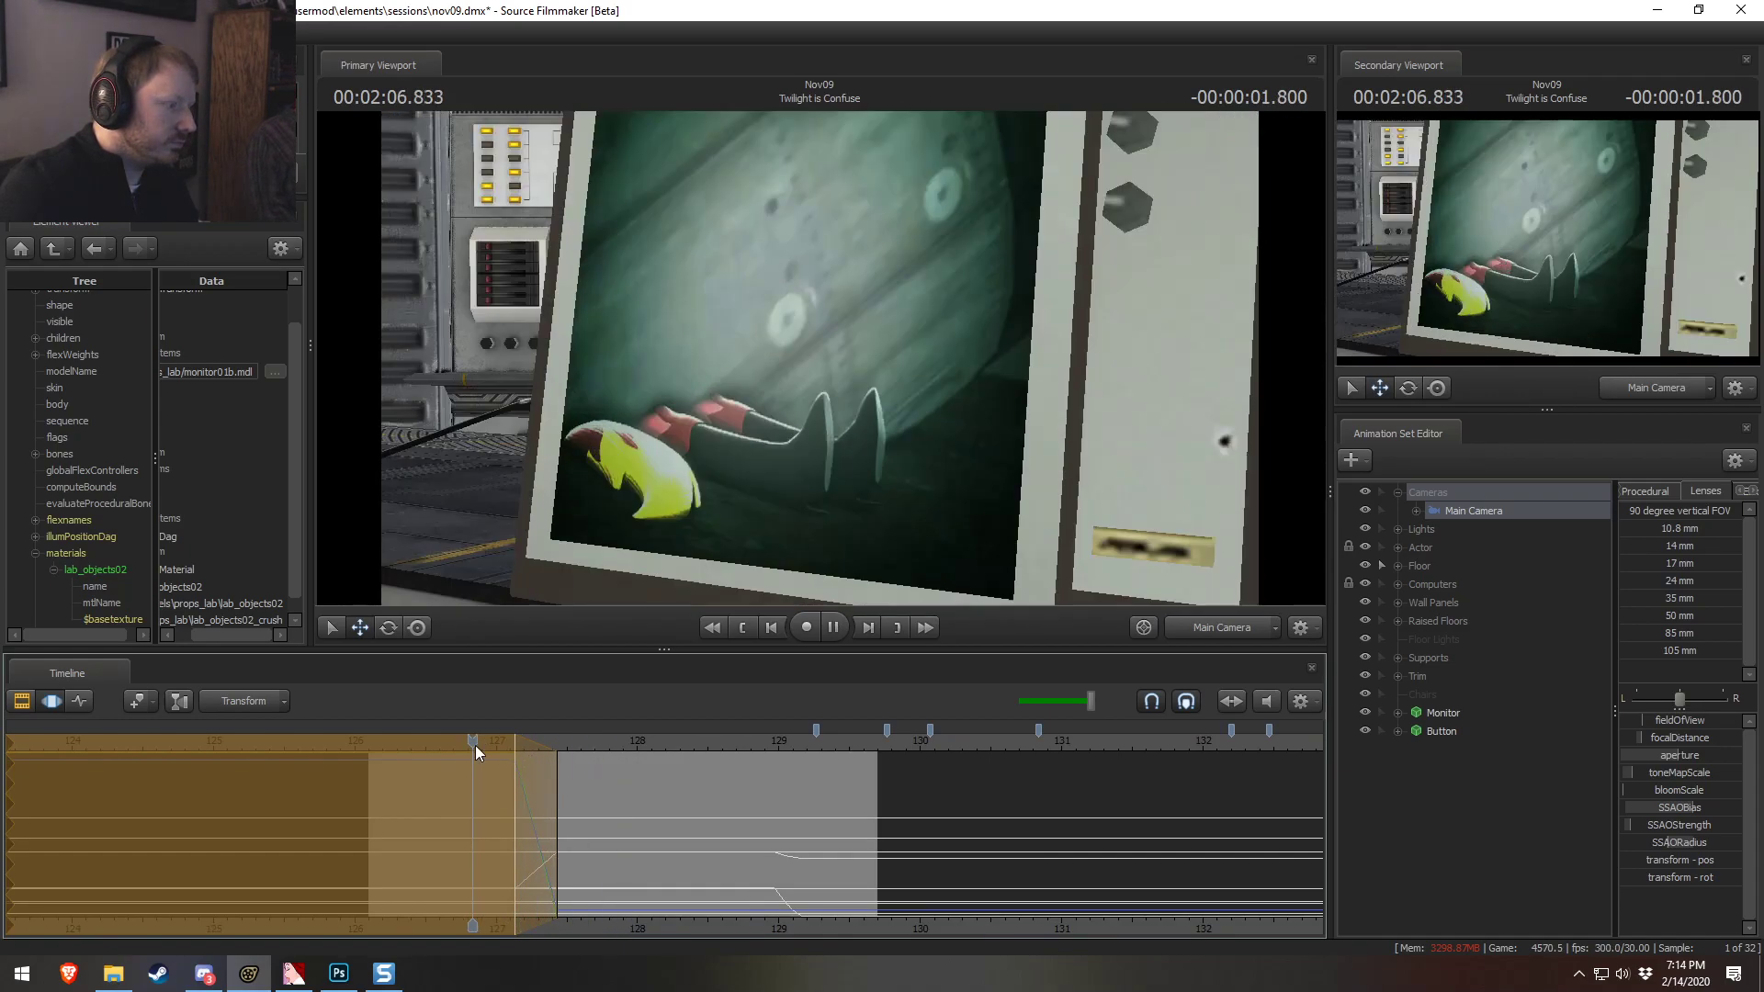
{"action": "left_click", "coordinate": [518, 743]}
{"action": "key", "text": "space"}
{"action": "key", "text": "space"}
{"action": "left_click", "coordinate": [792, 840]}
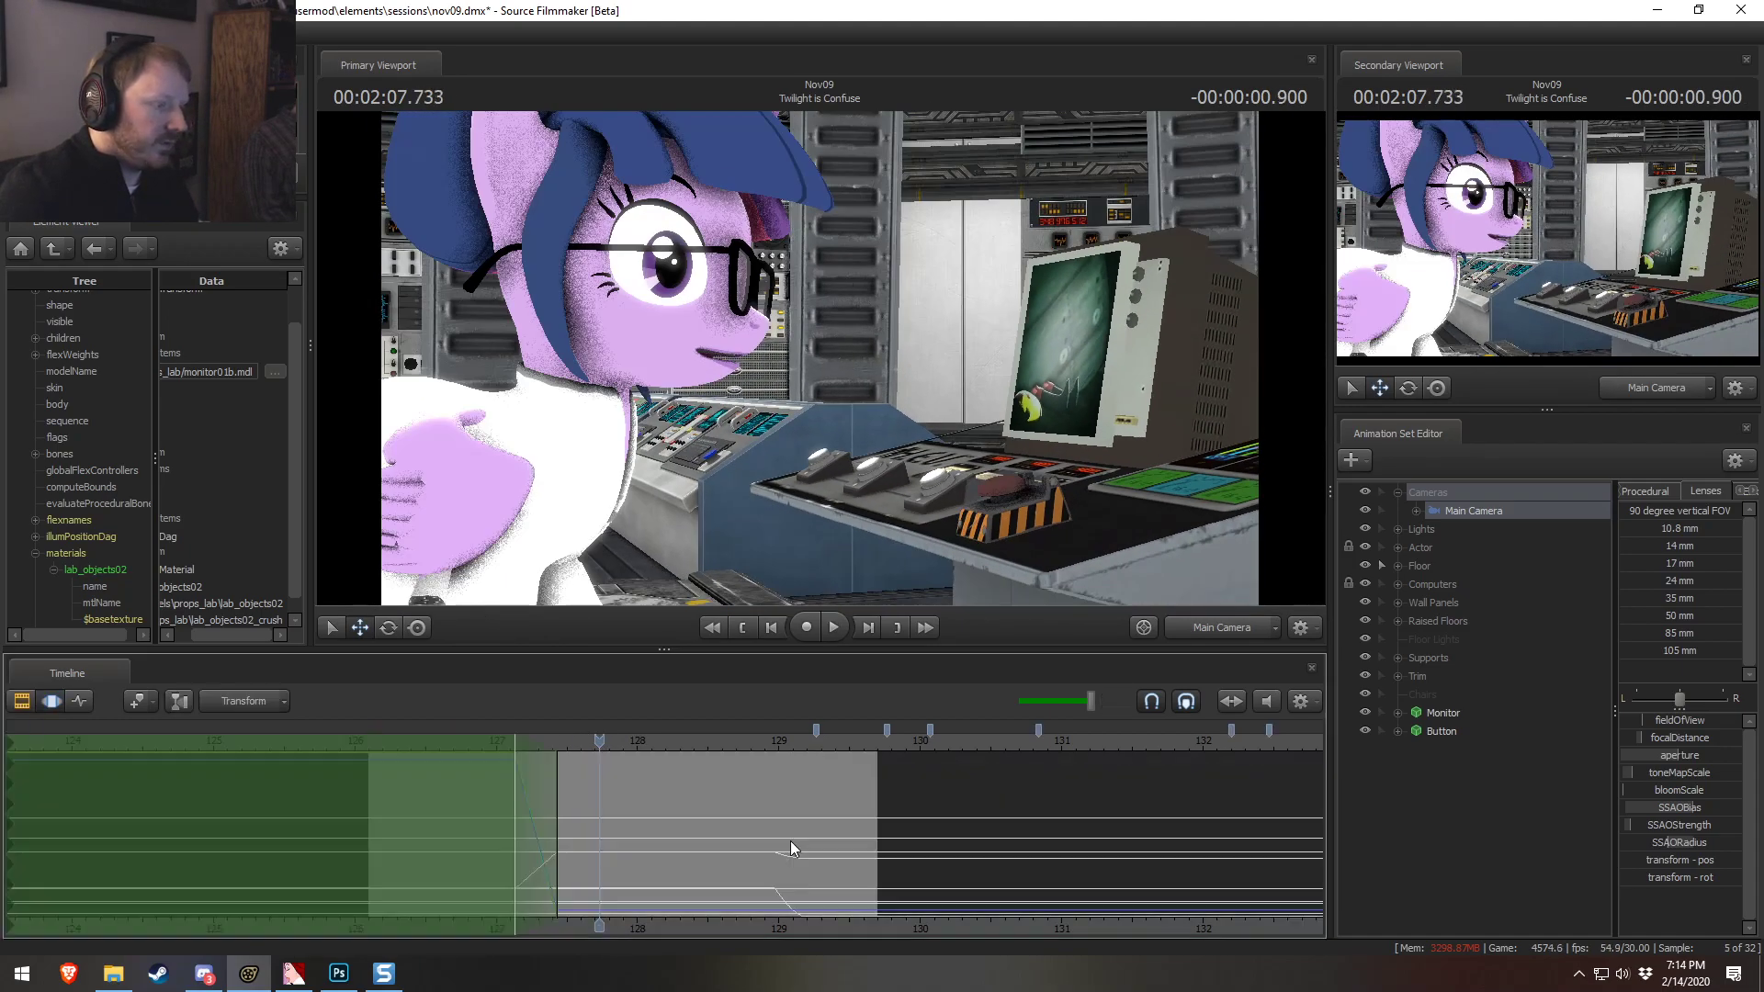
Select Twilight Sparkle's Eyes controls and move her view target to the button on the control desk using the Work Camera
{"action": "left_click", "coordinate": [1397, 548]}
{"action": "left_click", "coordinate": [1416, 566]}
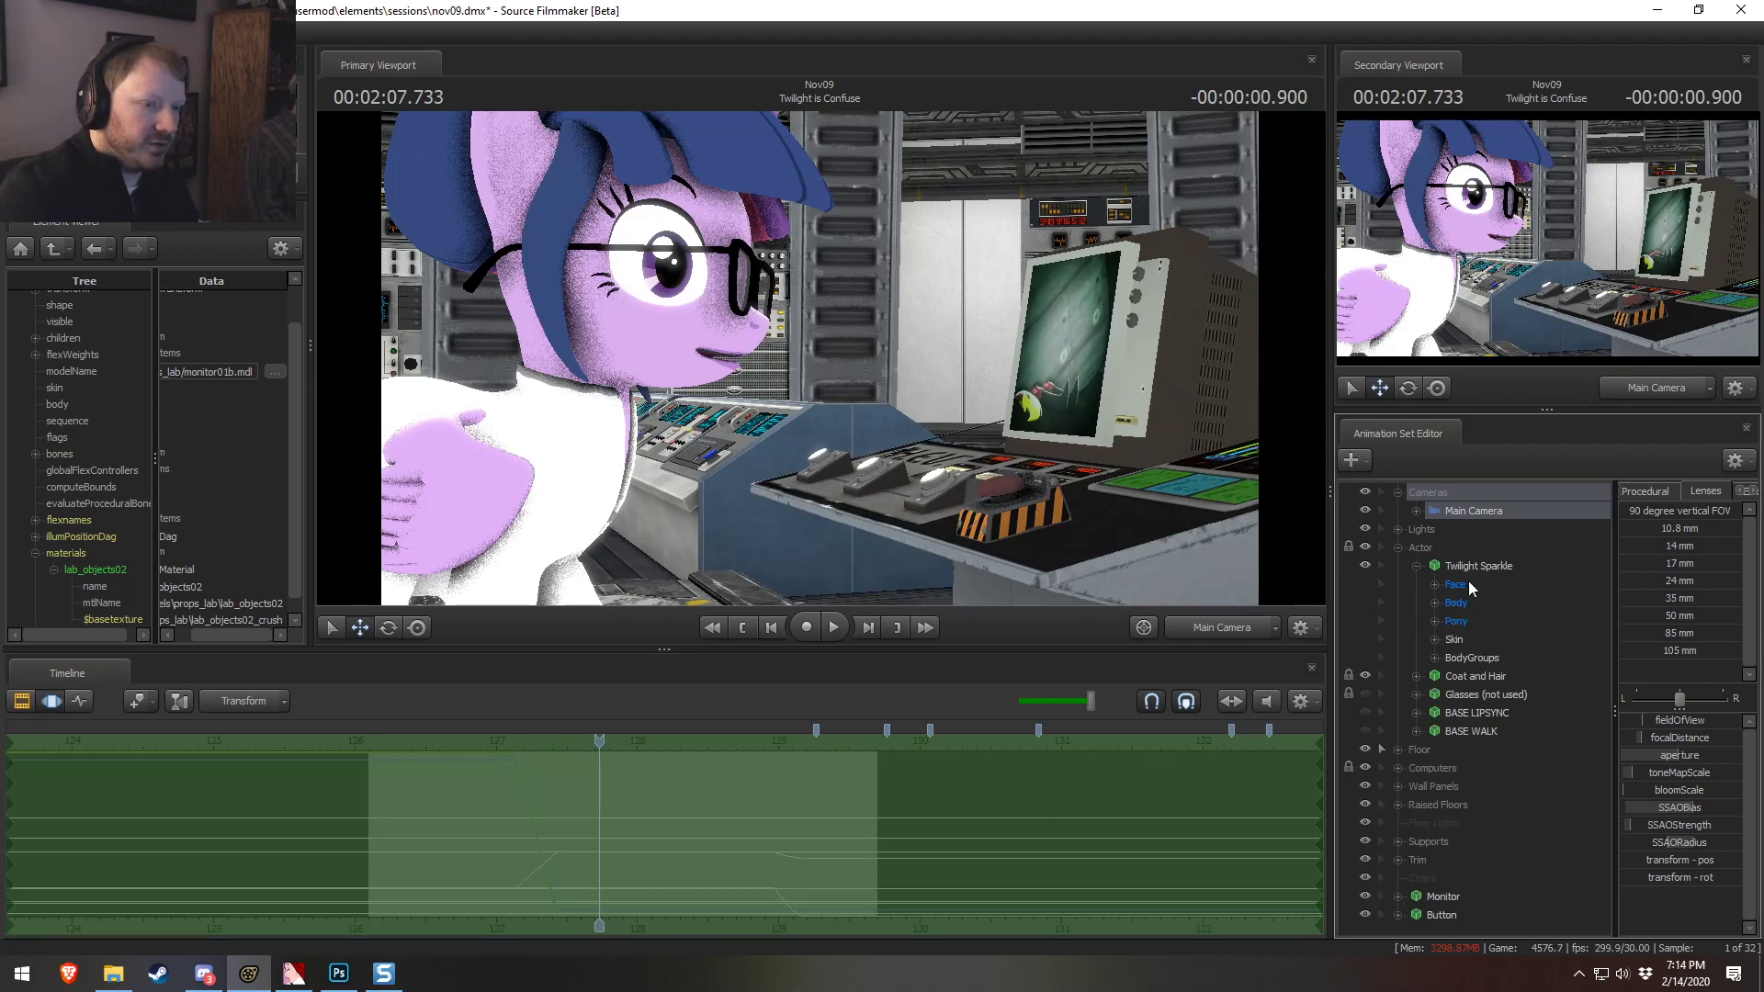
{"action": "left_click", "coordinate": [1450, 585]}
{"action": "left_click", "coordinate": [1434, 584]}
{"action": "left_click", "coordinate": [1474, 602]}
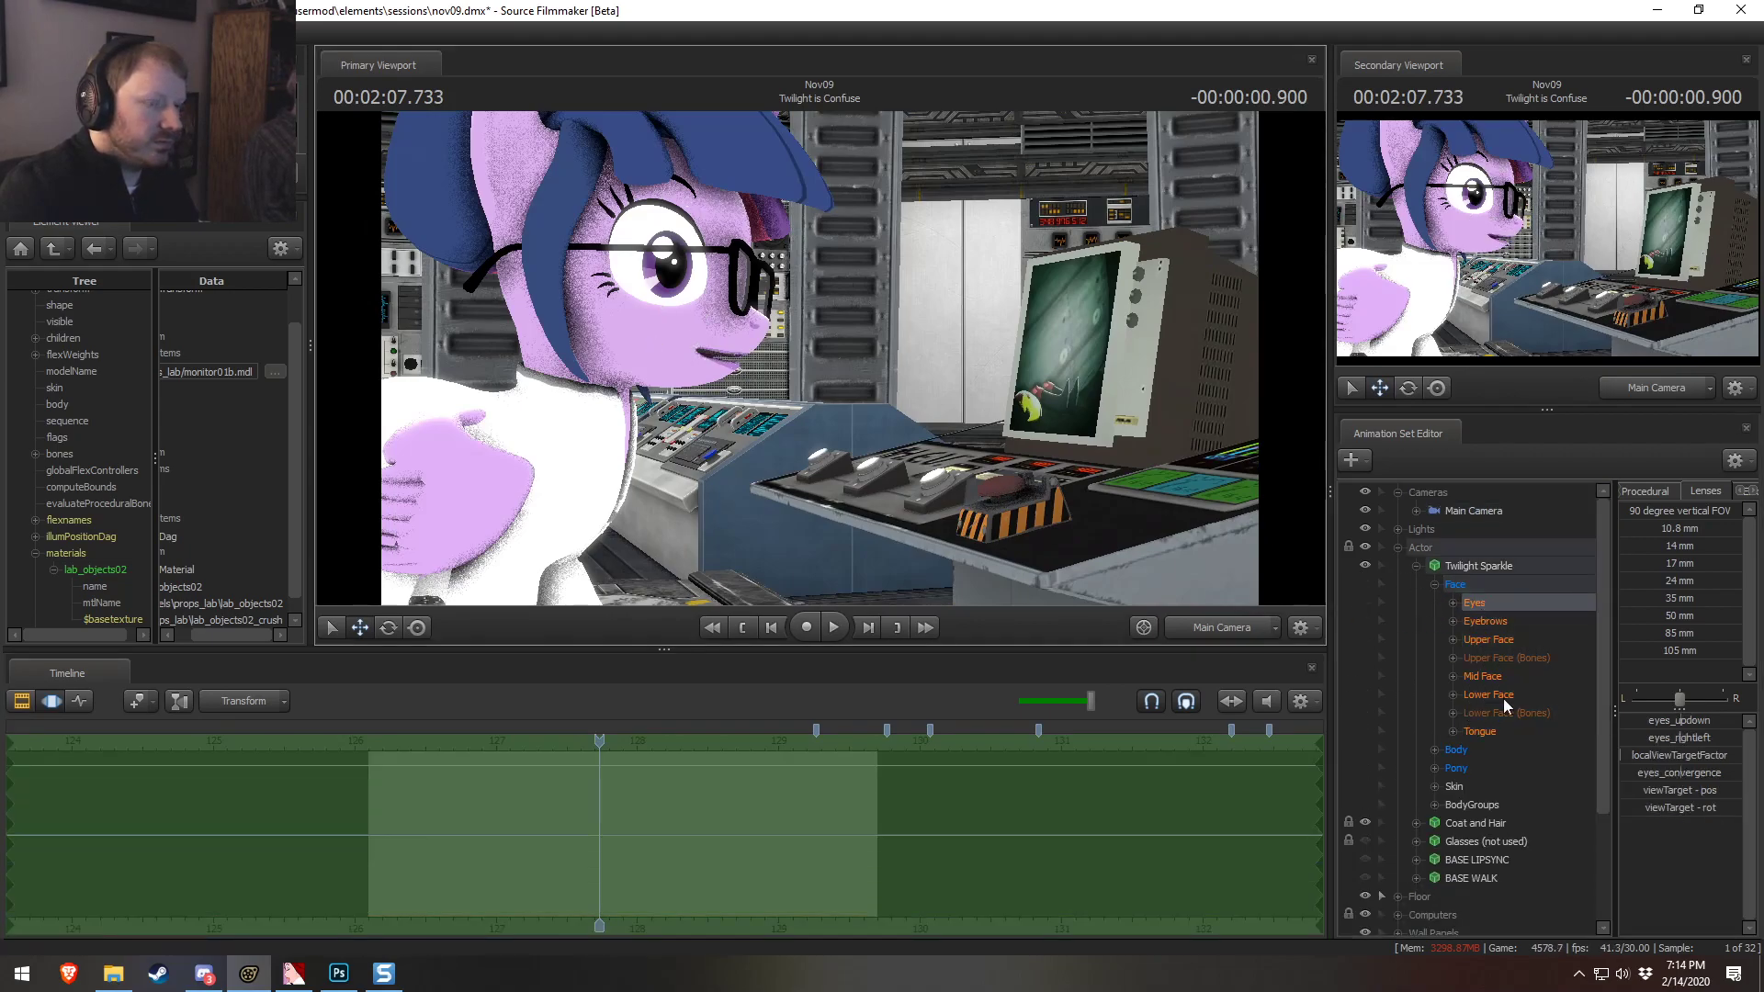
{"action": "left_click", "coordinate": [1200, 627]}
{"action": "key", "text": "d"}
{"action": "left_click_drag", "start_coordinate": [882, 386], "coordinate": [494, 271]}
{"action": "key", "text": "s"}
{"action": "key", "text": "r"}
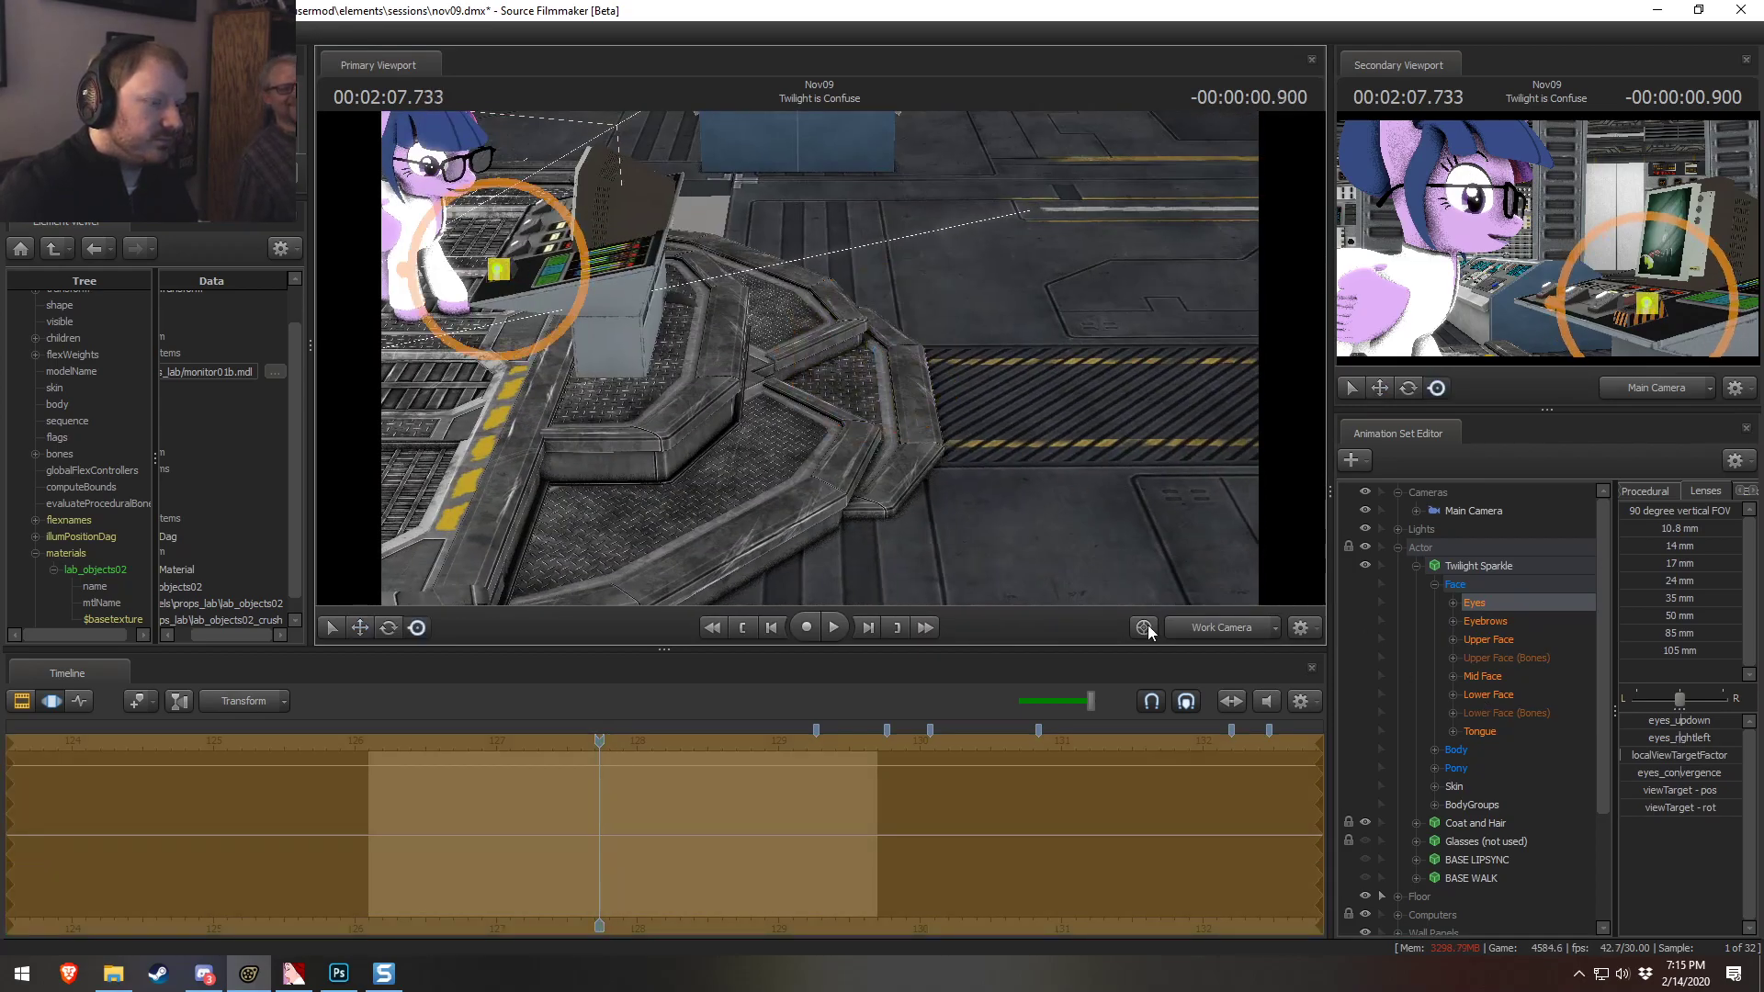
Return the primary viewport to the Main Camera, save the nov09.dmx session and collapse the Actor group
{"action": "left_click", "coordinate": [1193, 618]}
{"action": "key", "text": "F3"}
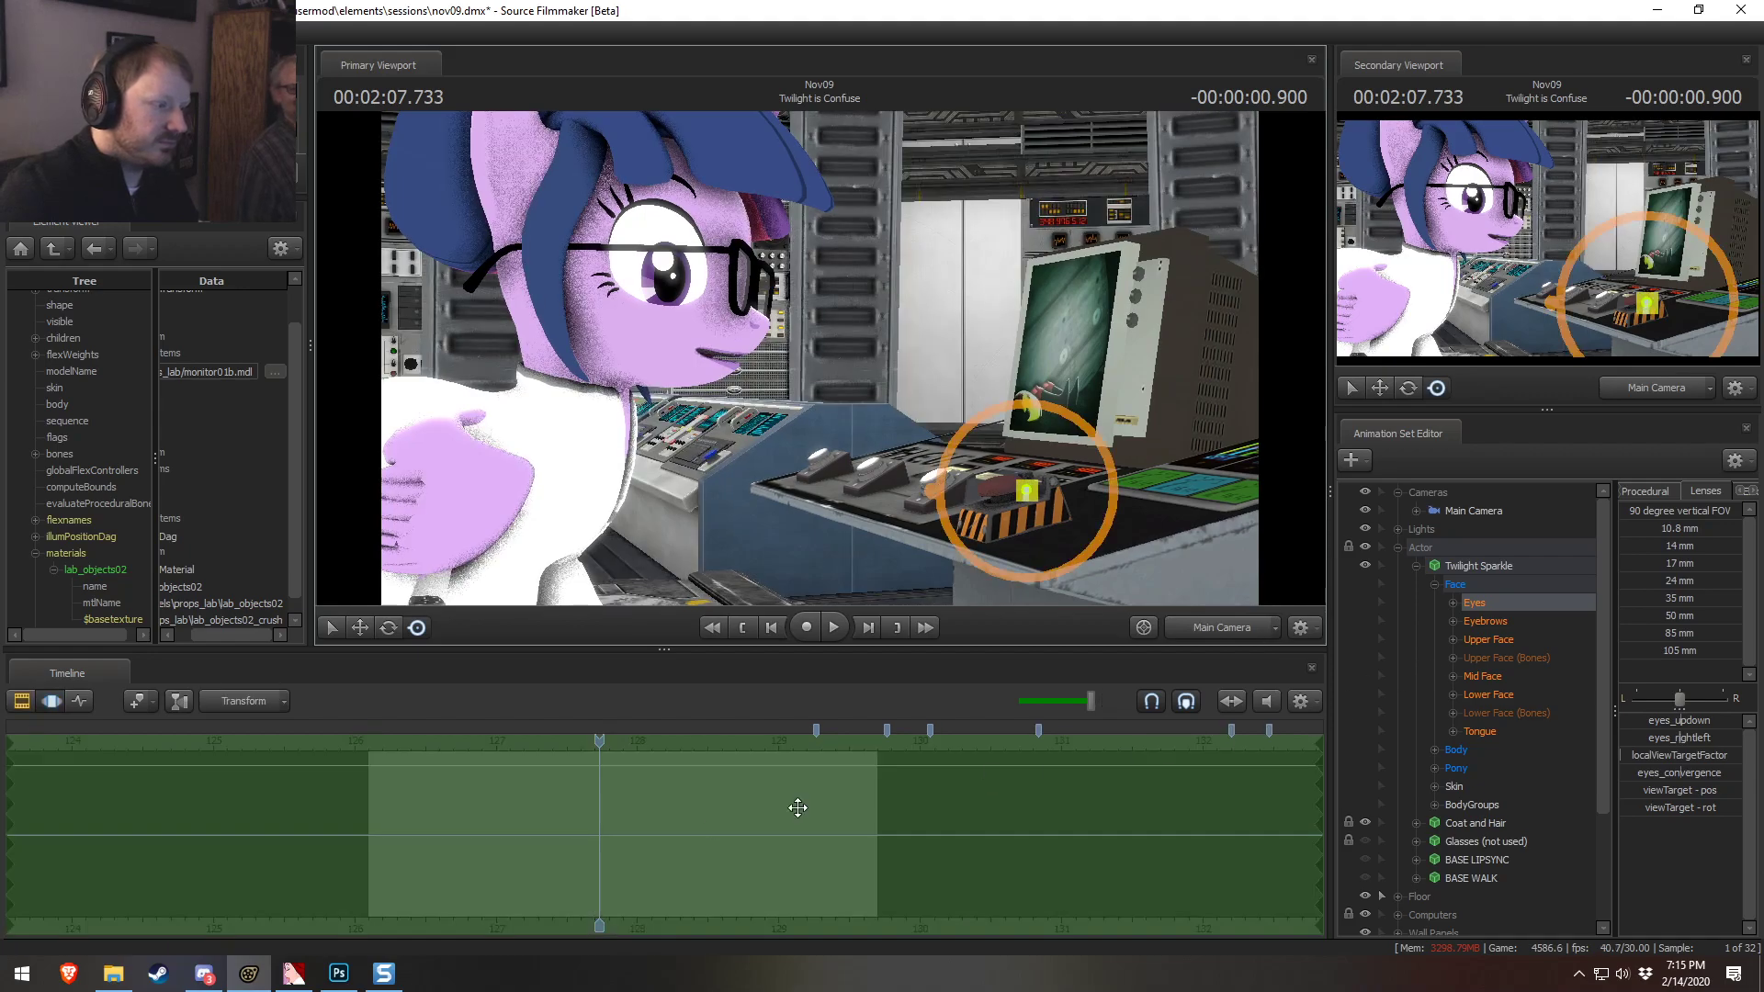
{"action": "key", "text": "ctrl+s"}
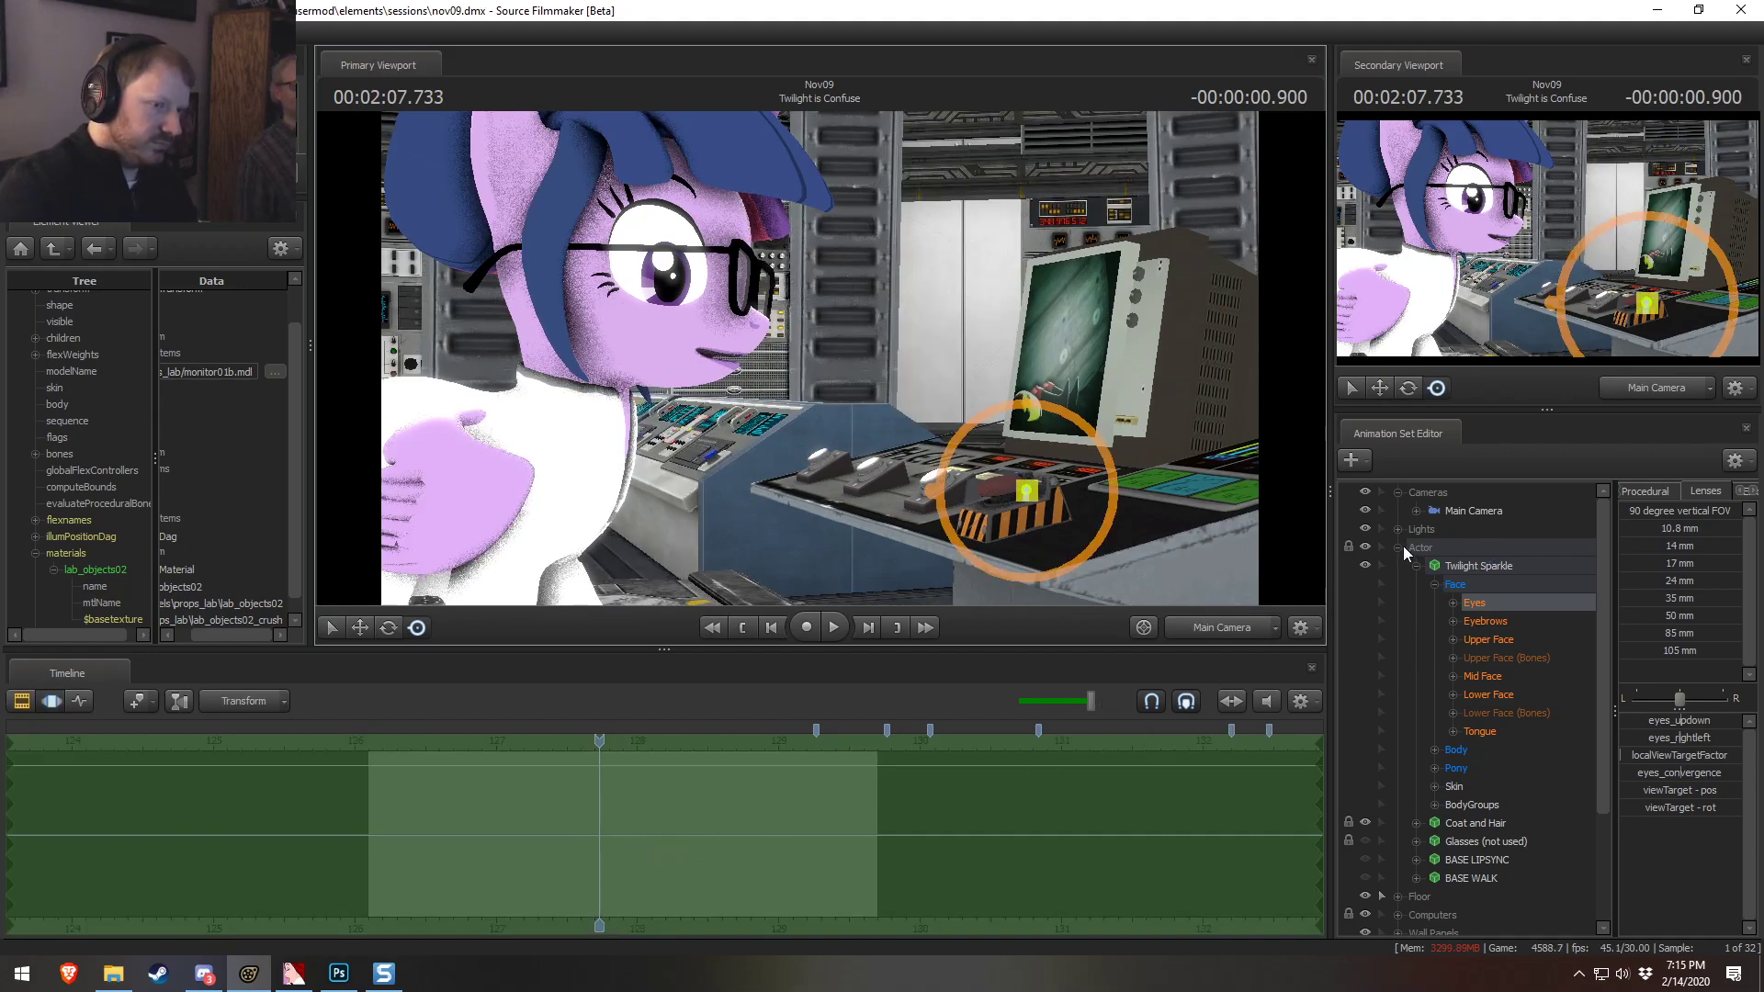
{"action": "left_click", "coordinate": [1398, 549]}
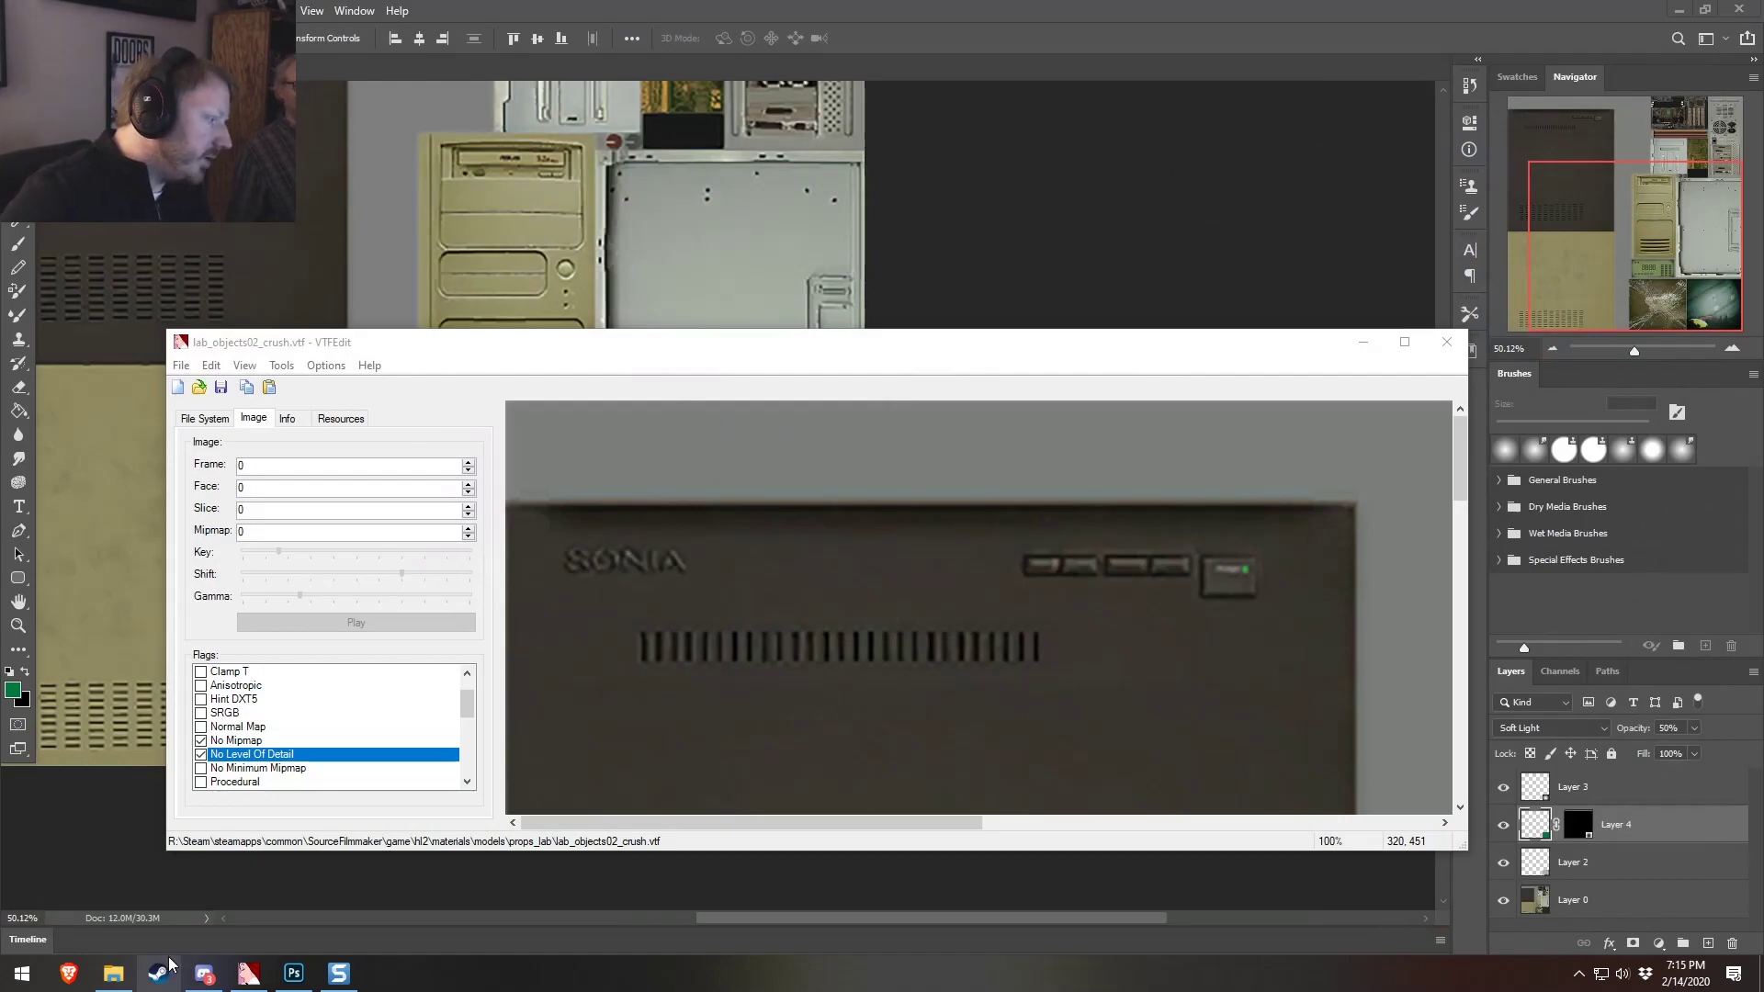
Relaunch Source Filmmaker from Steam and reopen the recent session nov09.dmx
{"action": "right_click", "coordinate": [161, 972]}
{"action": "left_click", "coordinate": [154, 442]}
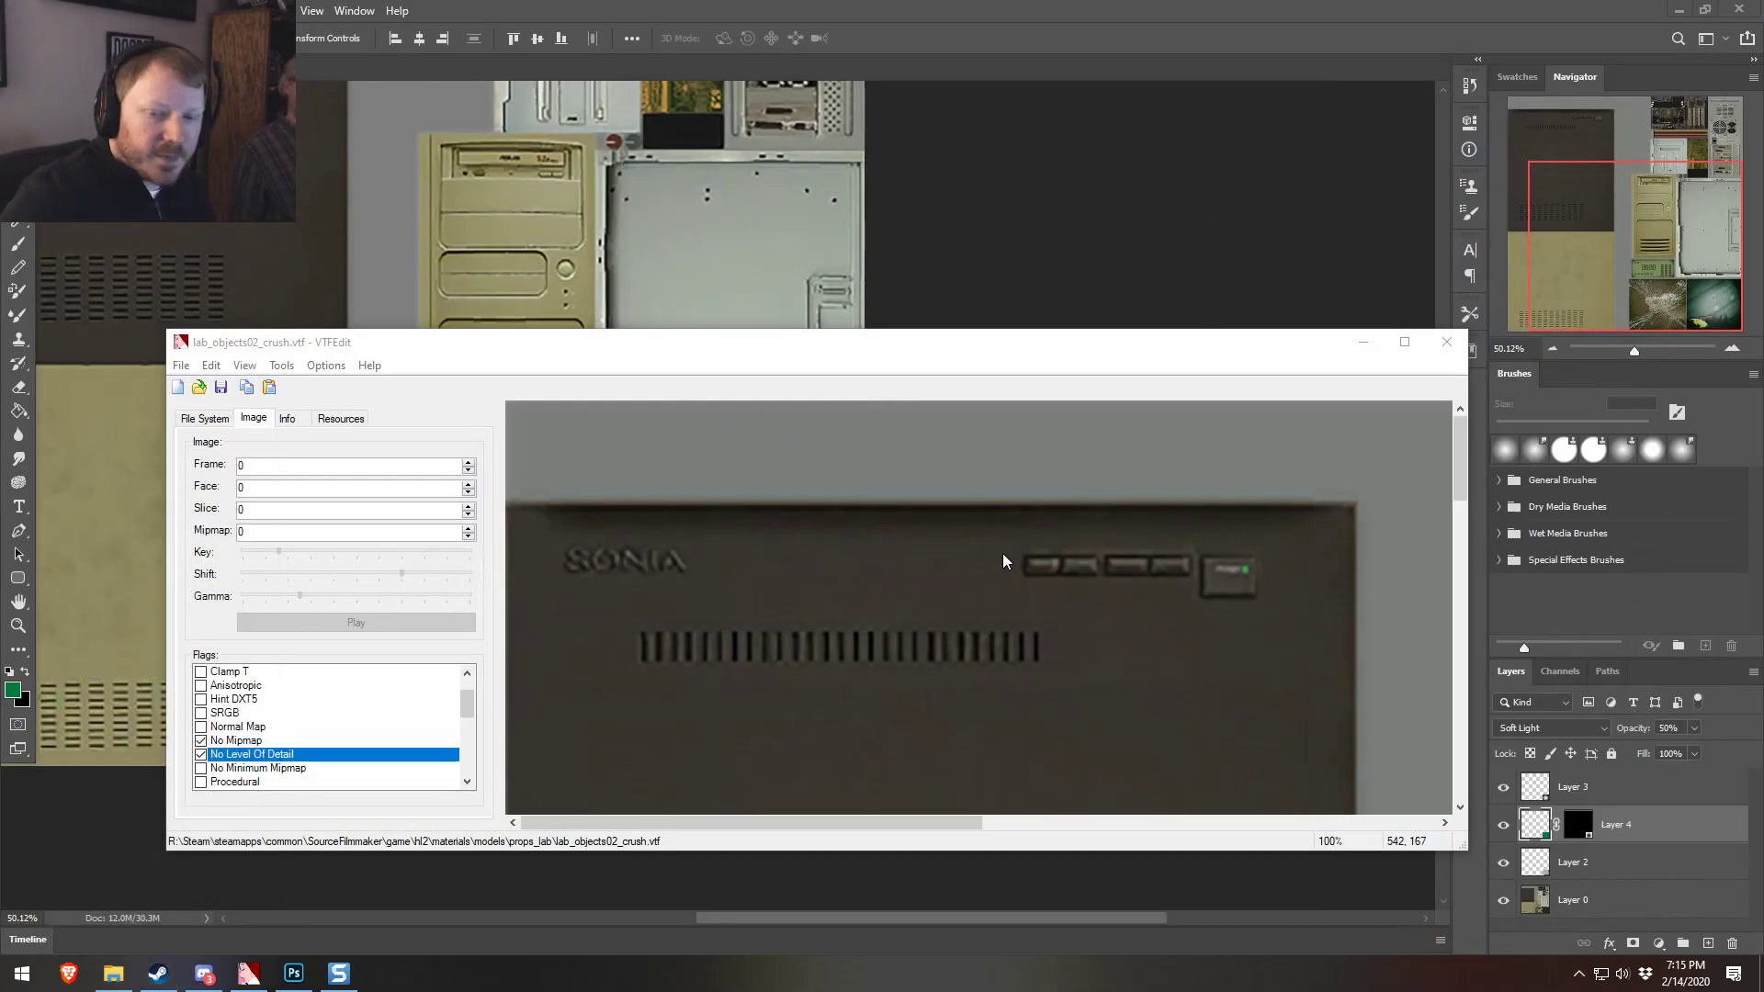
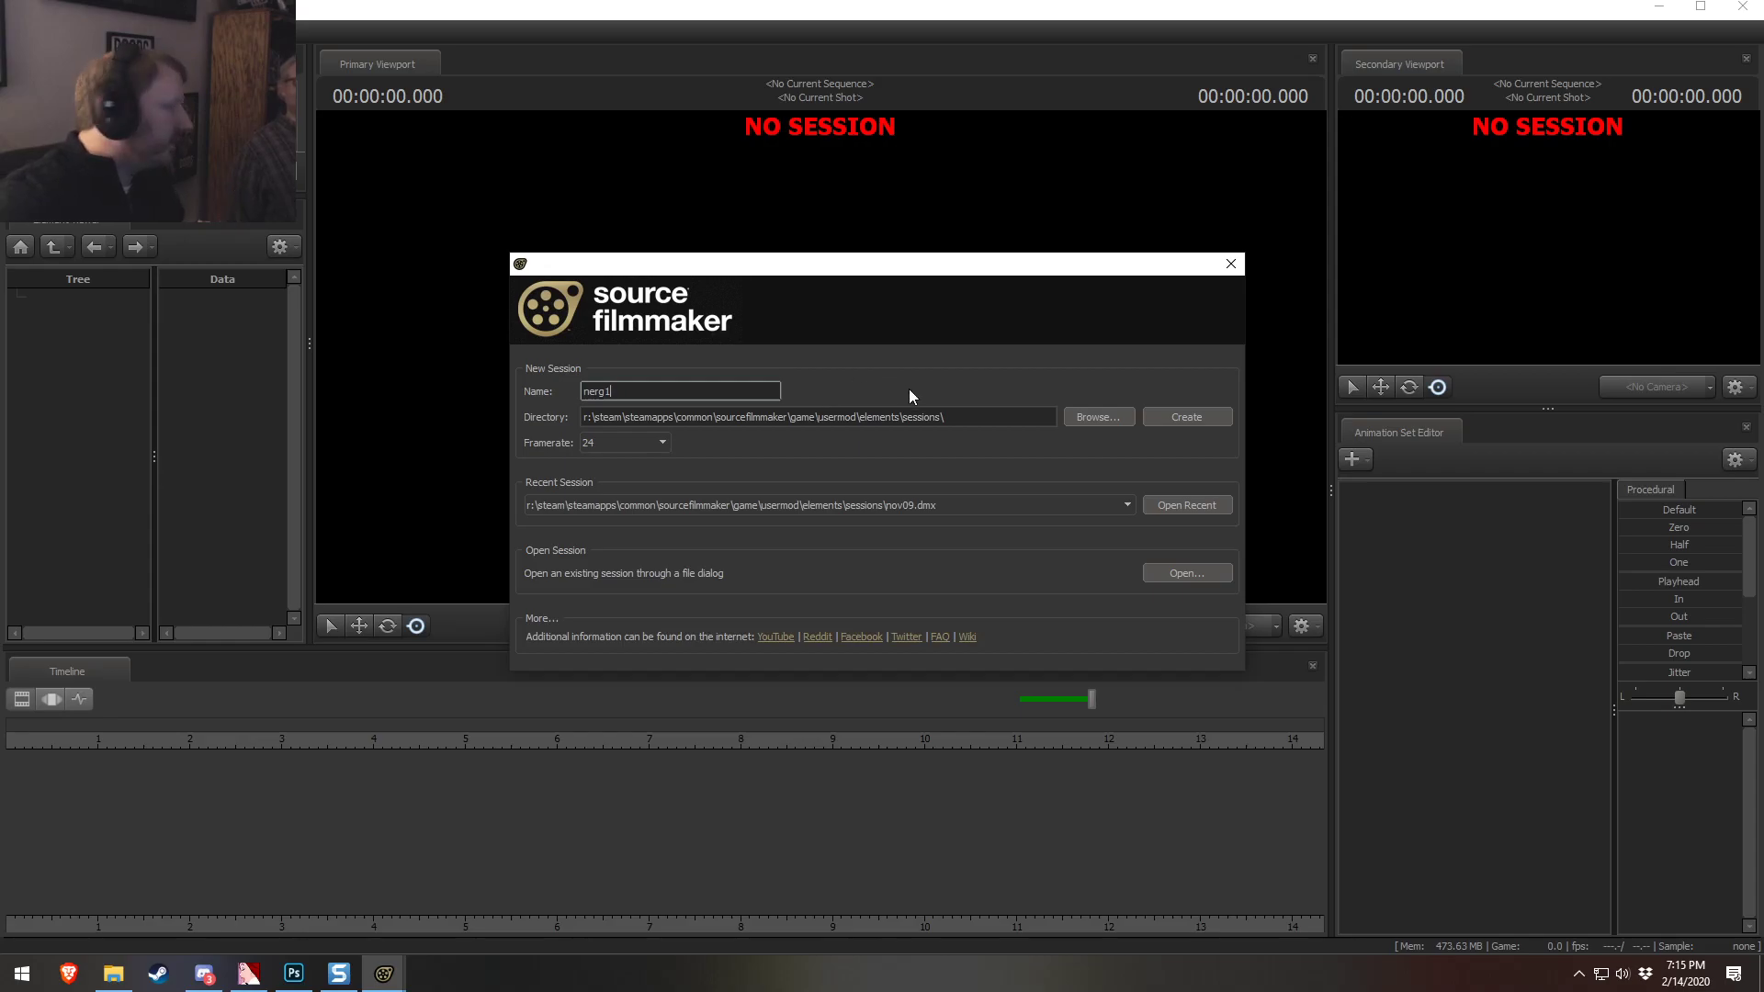
{"action": "left_click", "coordinate": [1183, 507]}
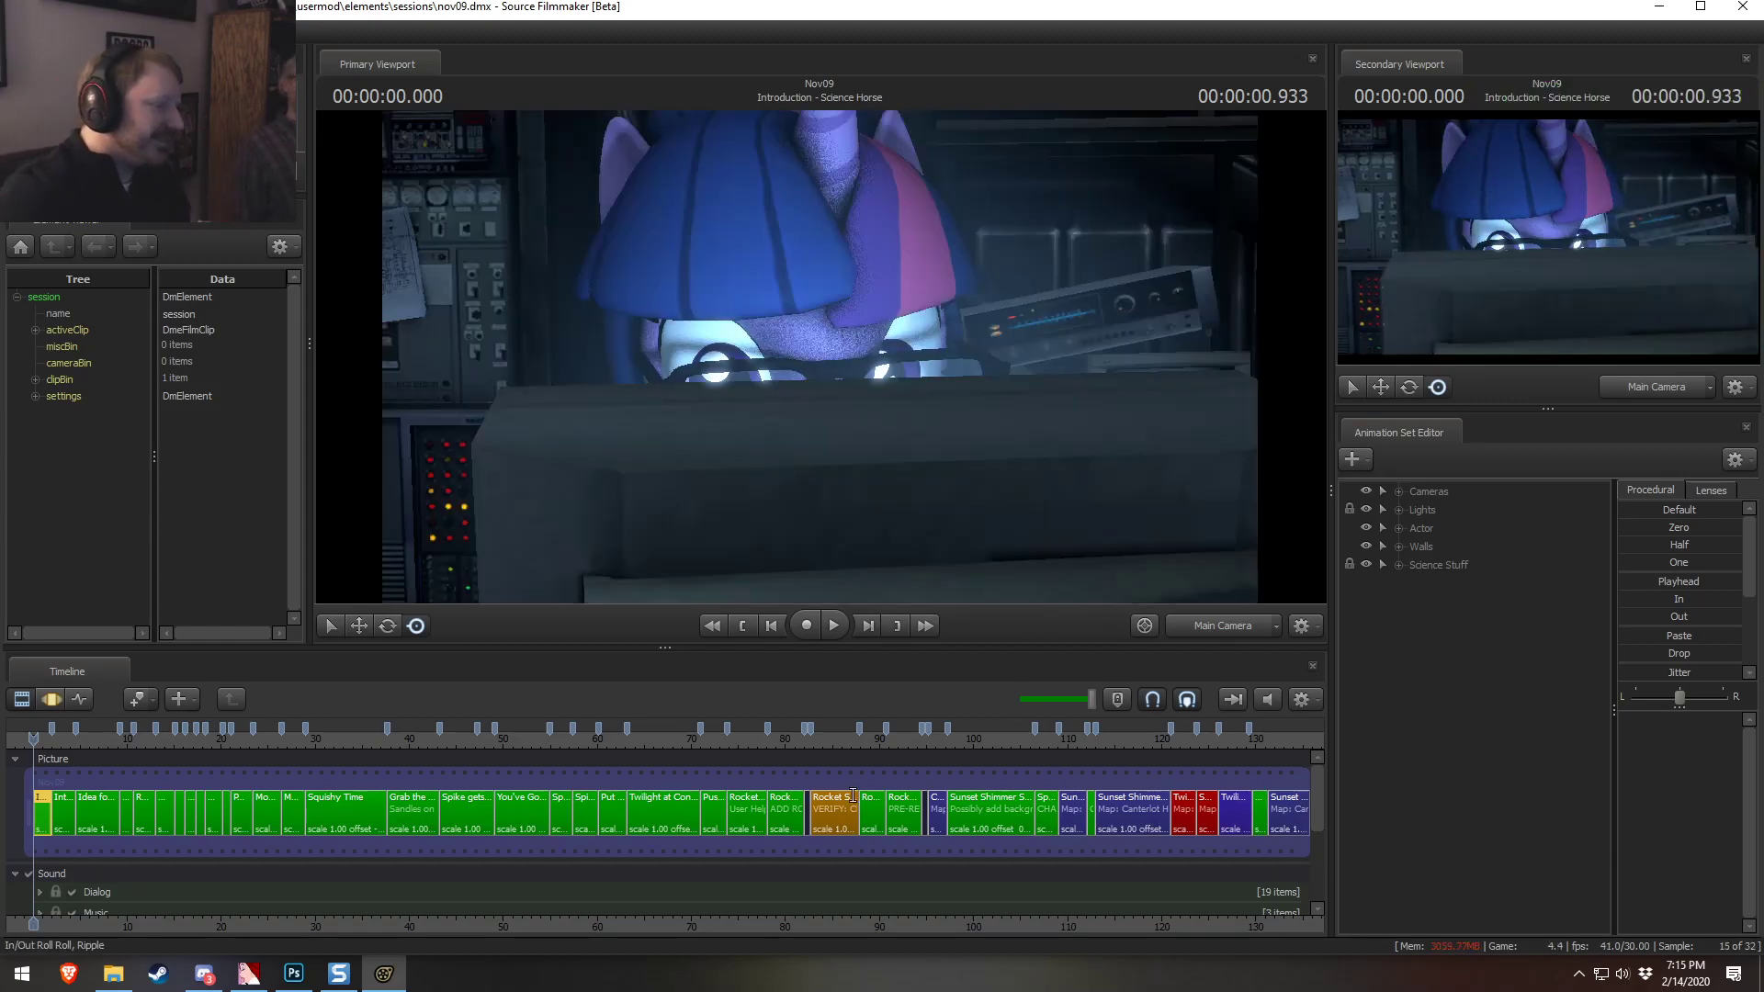
Move the playhead to 00:02:07.466 in the Twilight is Confuse shot and turn off the primary viewport's lighting
{"action": "left_click", "coordinate": [1177, 742]}
{"action": "scroll", "coordinate": [1180, 742], "scroll_direction": "up", "scroll_amount": 3}
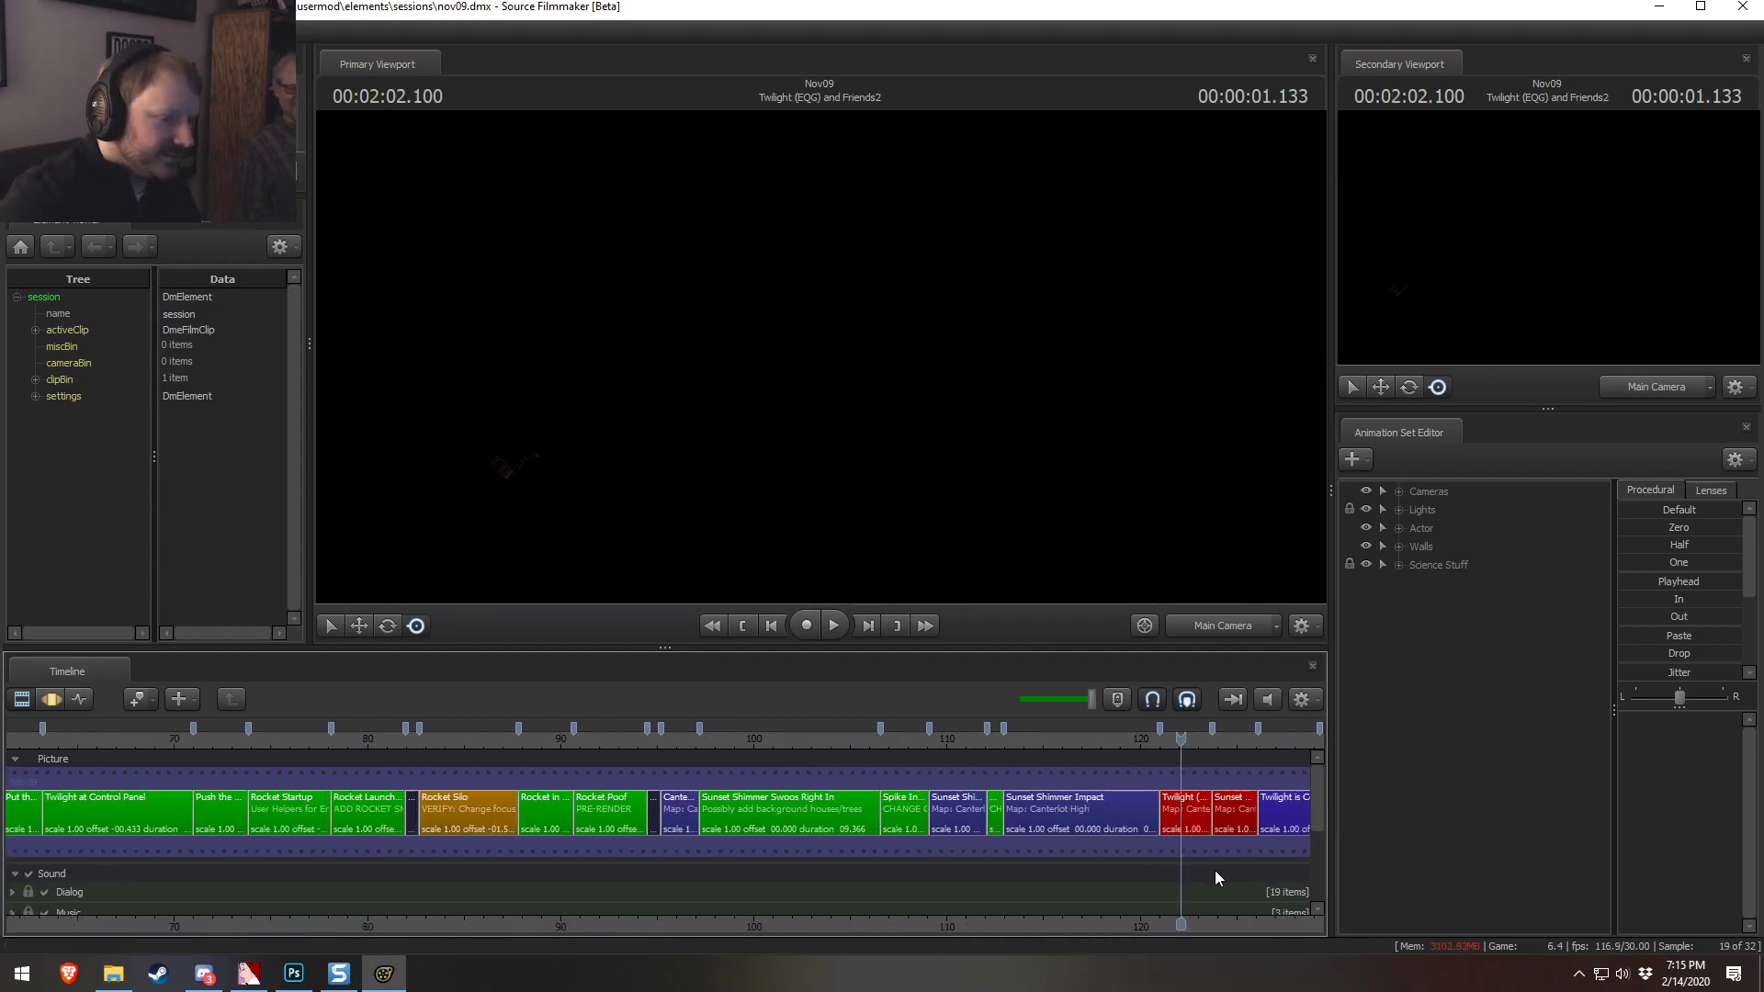
{"action": "left_click", "coordinate": [1236, 634]}
{"action": "middle_click_drag", "start_coordinate": [1213, 871], "coordinate": [715, 811]}
{"action": "left_click", "coordinate": [761, 738]}
{"action": "right_click", "coordinate": [890, 504]}
{"action": "left_click", "coordinate": [926, 558]}
{"action": "key", "text": "F3"}
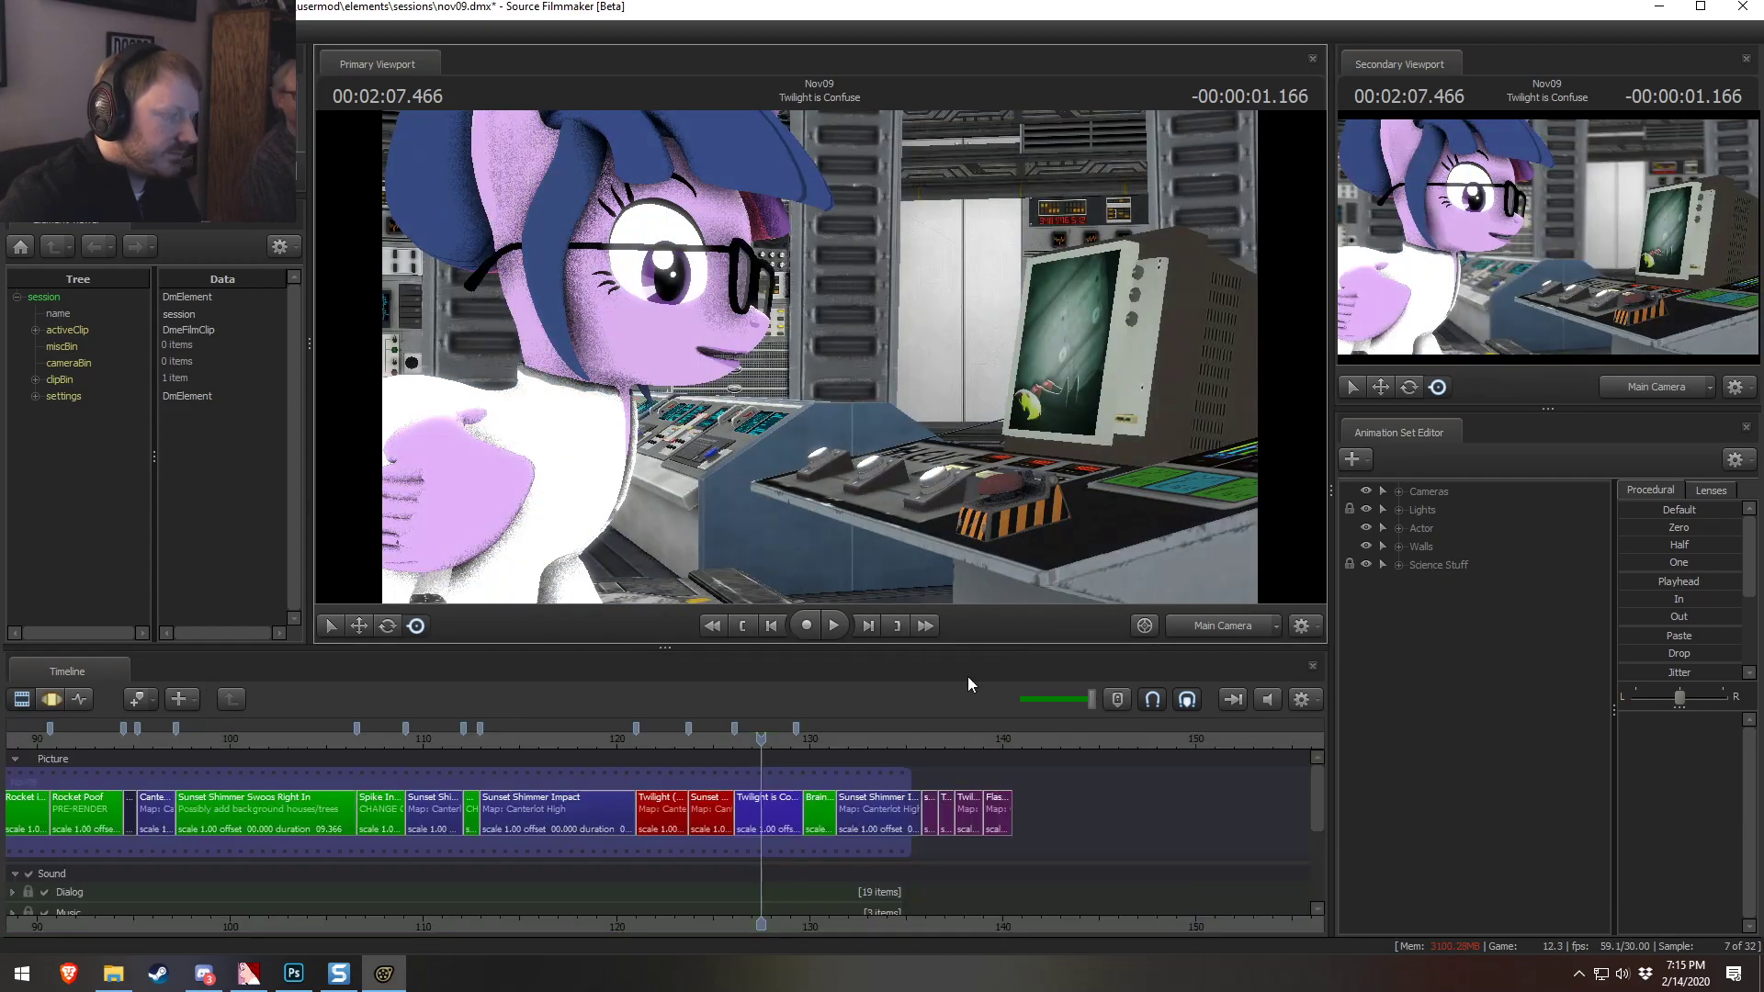
Switch the primary viewport to the Work Camera and select Twilight Sparkle's Face controls in the Motion Editor
{"action": "left_click", "coordinate": [1399, 528]}
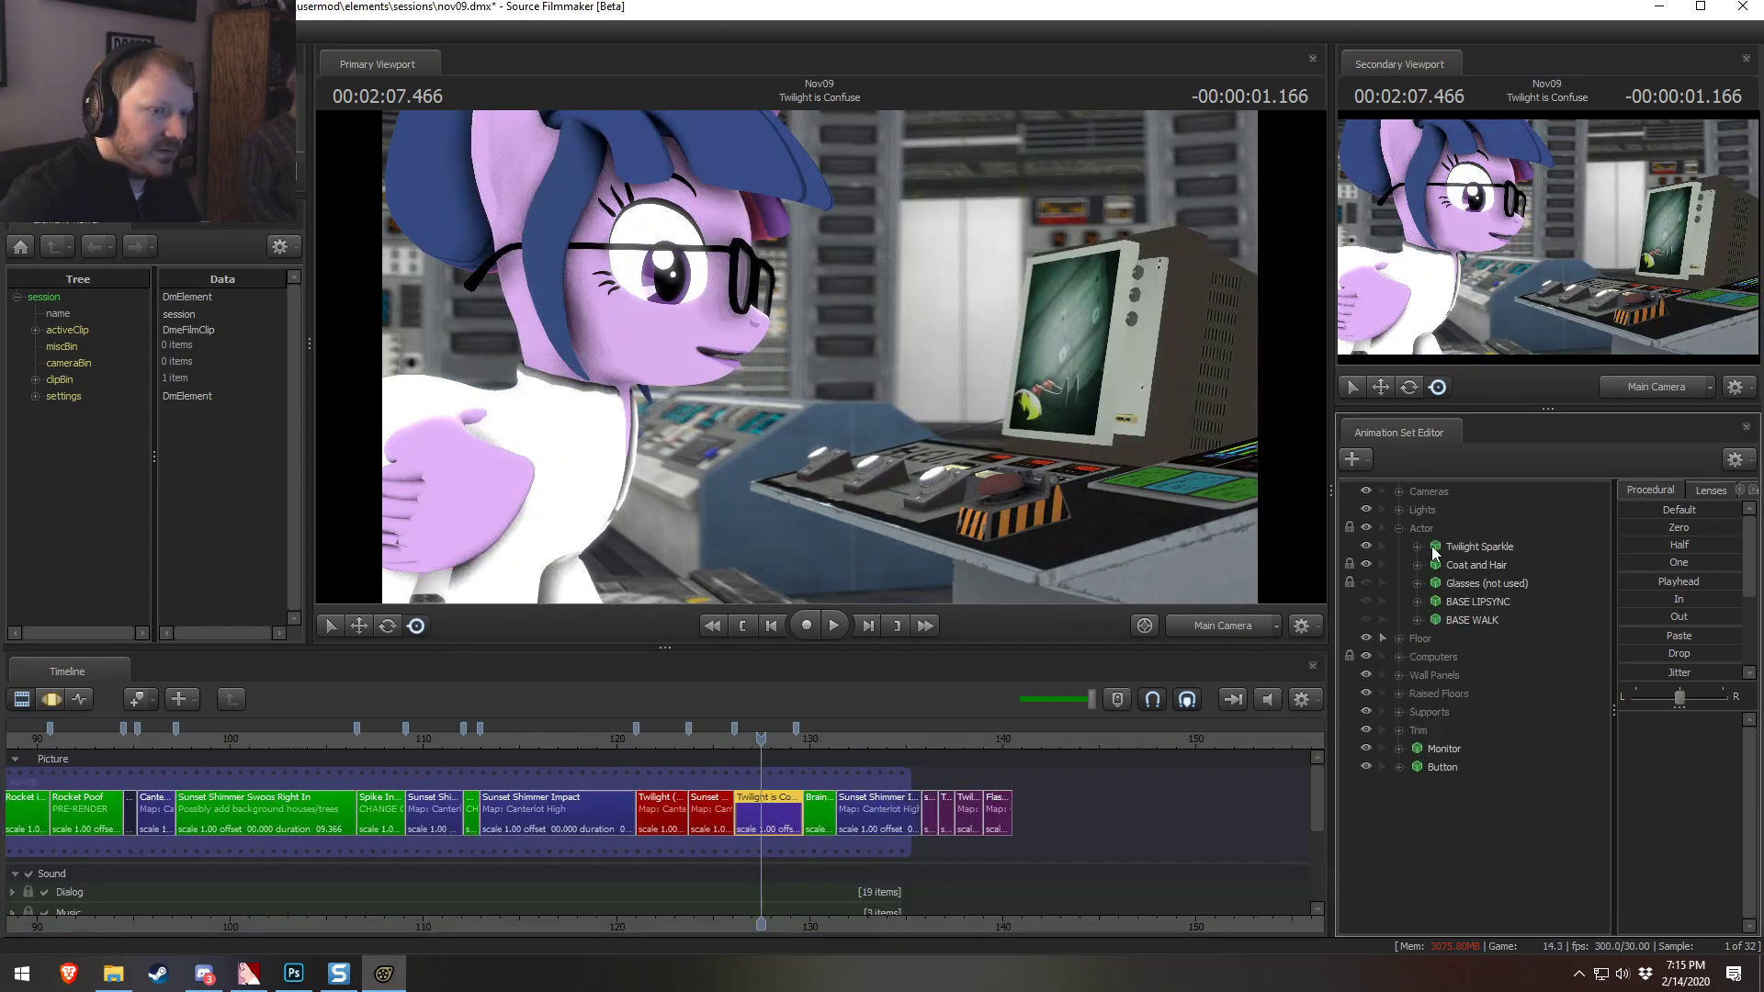
{"action": "left_click", "coordinate": [1480, 546]}
{"action": "left_click", "coordinate": [1209, 626]}
{"action": "key", "text": "s"}
{"action": "left_click_drag", "start_coordinate": [820, 357], "coordinate": [820, 356]}
{"action": "key", "text": "F3"}
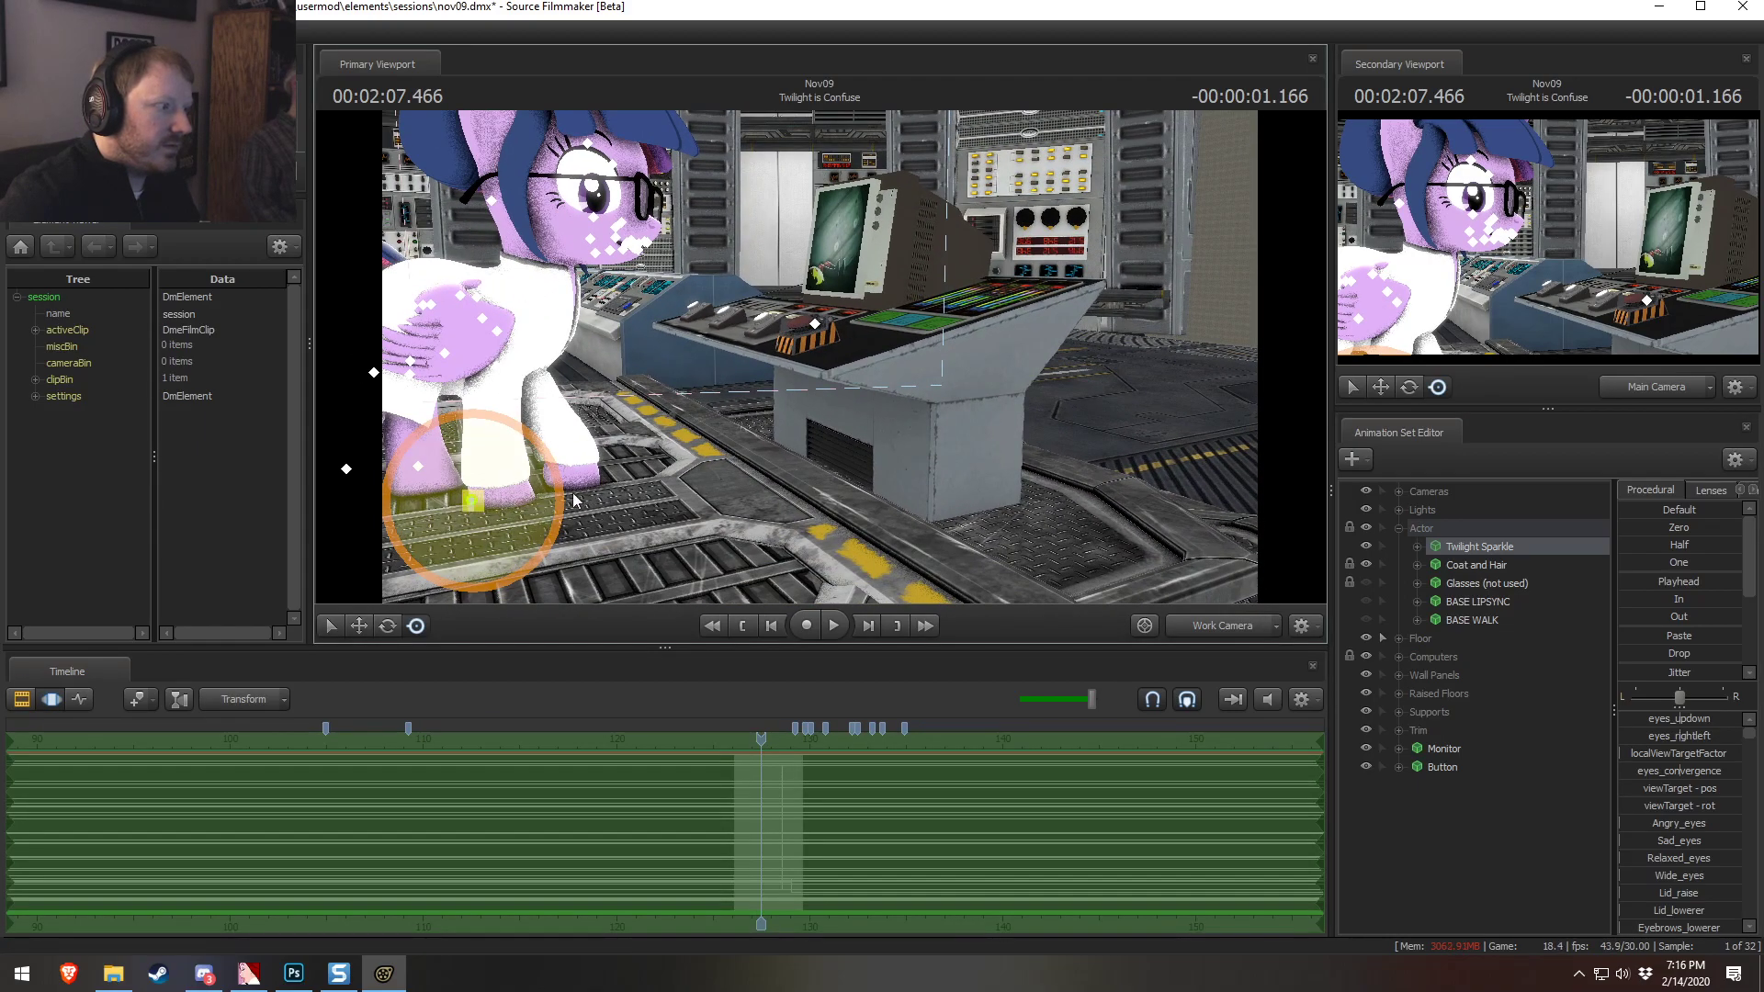
{"action": "left_click", "coordinate": [1417, 547]}
{"action": "left_click", "coordinate": [1457, 565]}
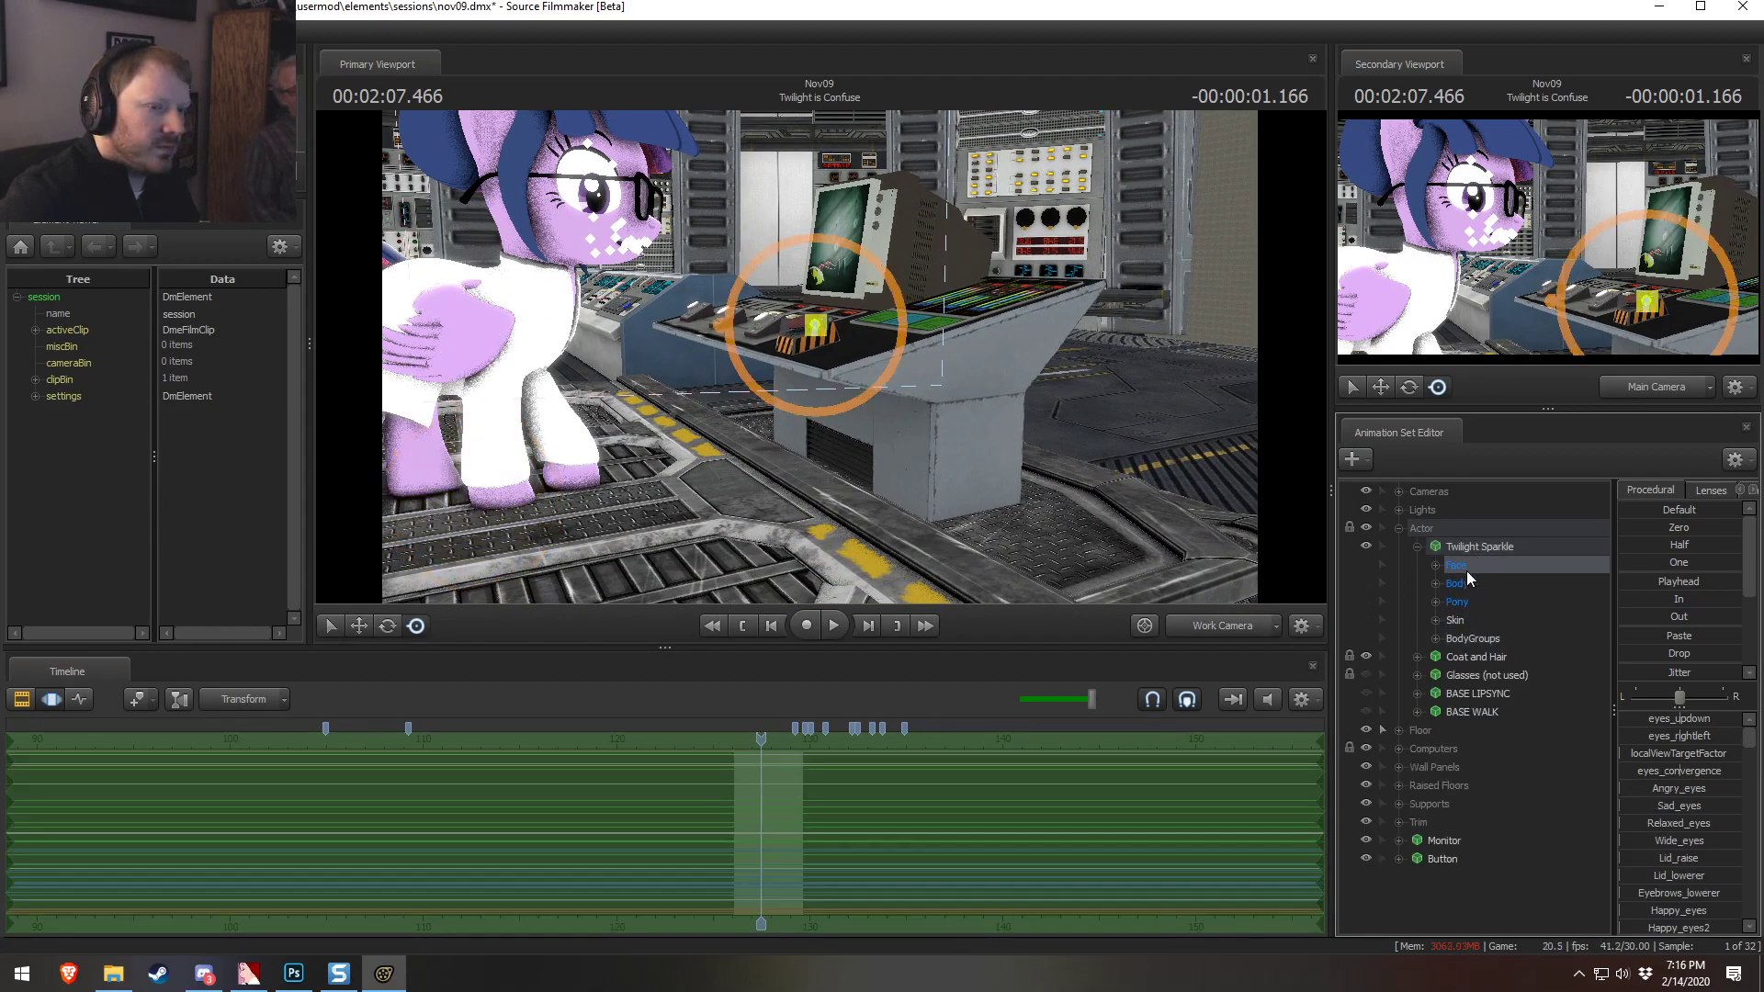
{"action": "key", "text": "ctrl+z"}
{"action": "left_click_drag", "start_coordinate": [947, 371], "coordinate": [819, 357]}
{"action": "key", "text": "d"}
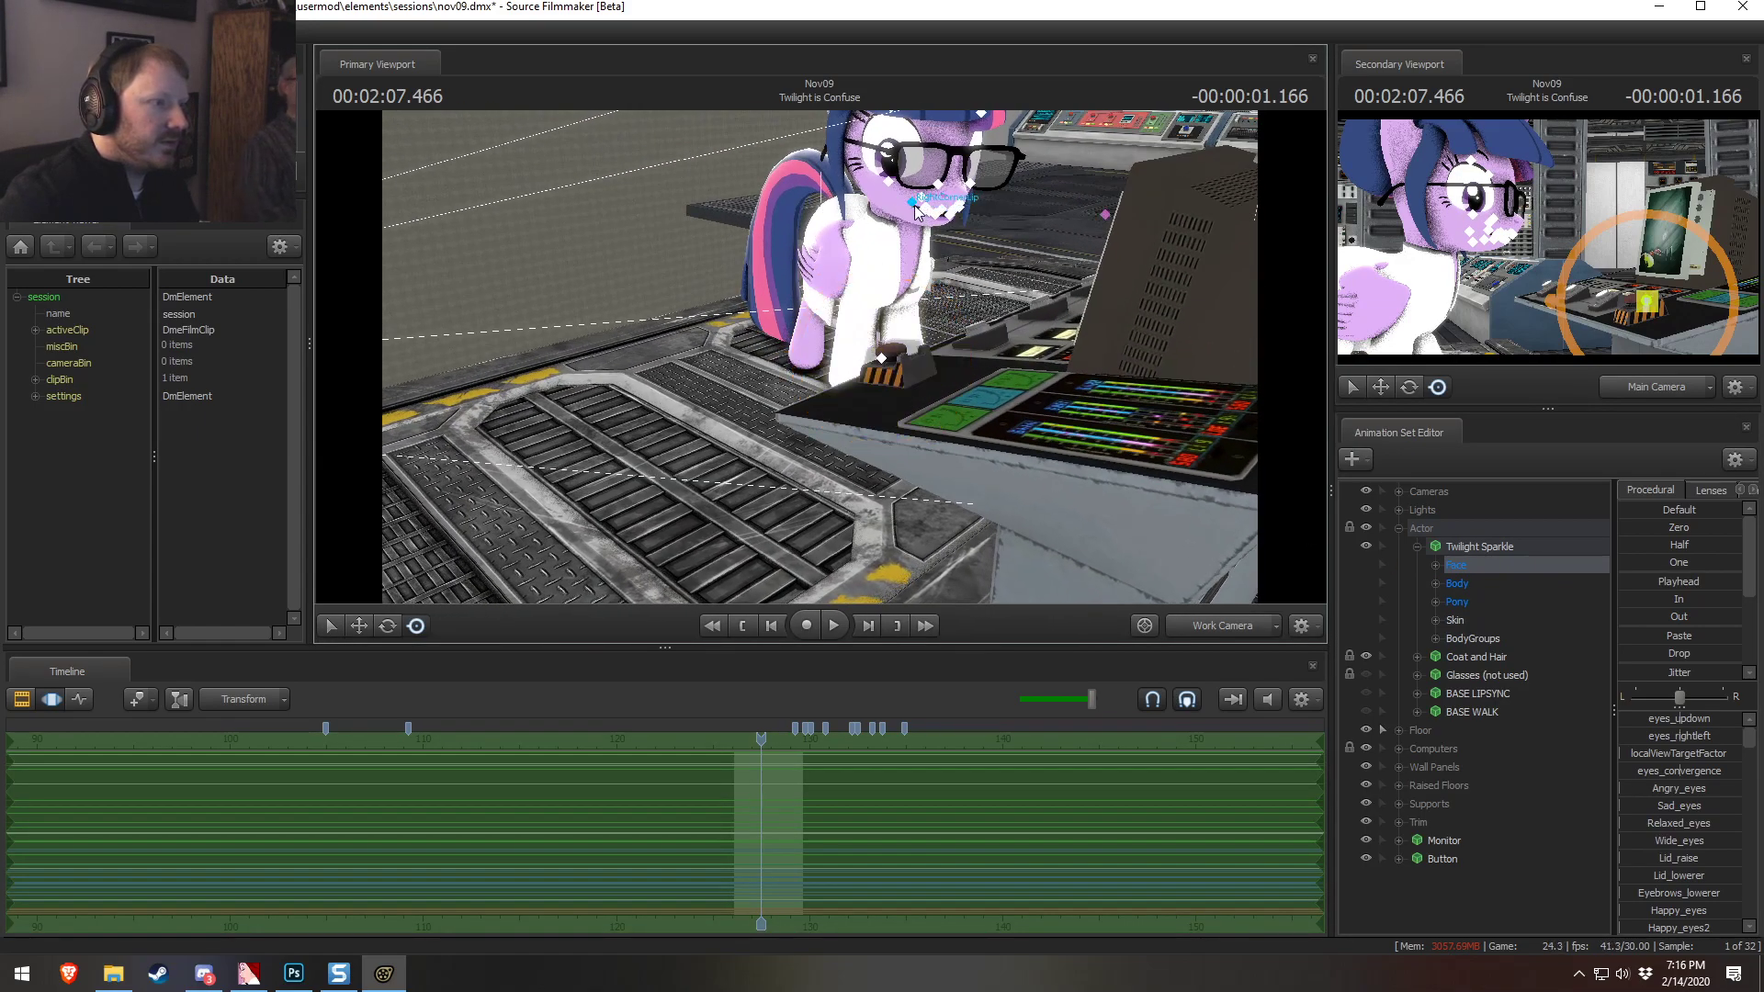
{"action": "key", "text": "w"}
{"action": "left_click_drag", "start_coordinate": [939, 351], "coordinate": [1038, 338]}
{"action": "key", "text": "ctrl+z"}
Select Twilight Sparkle's Eyes controls and move her view target onto the monitor's screen
{"action": "left_click", "coordinate": [1436, 565]}
{"action": "left_click", "coordinate": [1500, 584]}
{"action": "left_click_drag", "start_coordinate": [1057, 432], "coordinate": [1140, 414]}
{"action": "key", "text": "a"}
{"action": "left_click_drag", "start_coordinate": [781, 361], "coordinate": [820, 369]}
{"action": "left_click_drag", "start_coordinate": [808, 448], "coordinate": [867, 247]}
{"action": "key", "text": "a"}
{"action": "left_click_drag", "start_coordinate": [846, 378], "coordinate": [923, 384]}
{"action": "key", "text": "F2"}
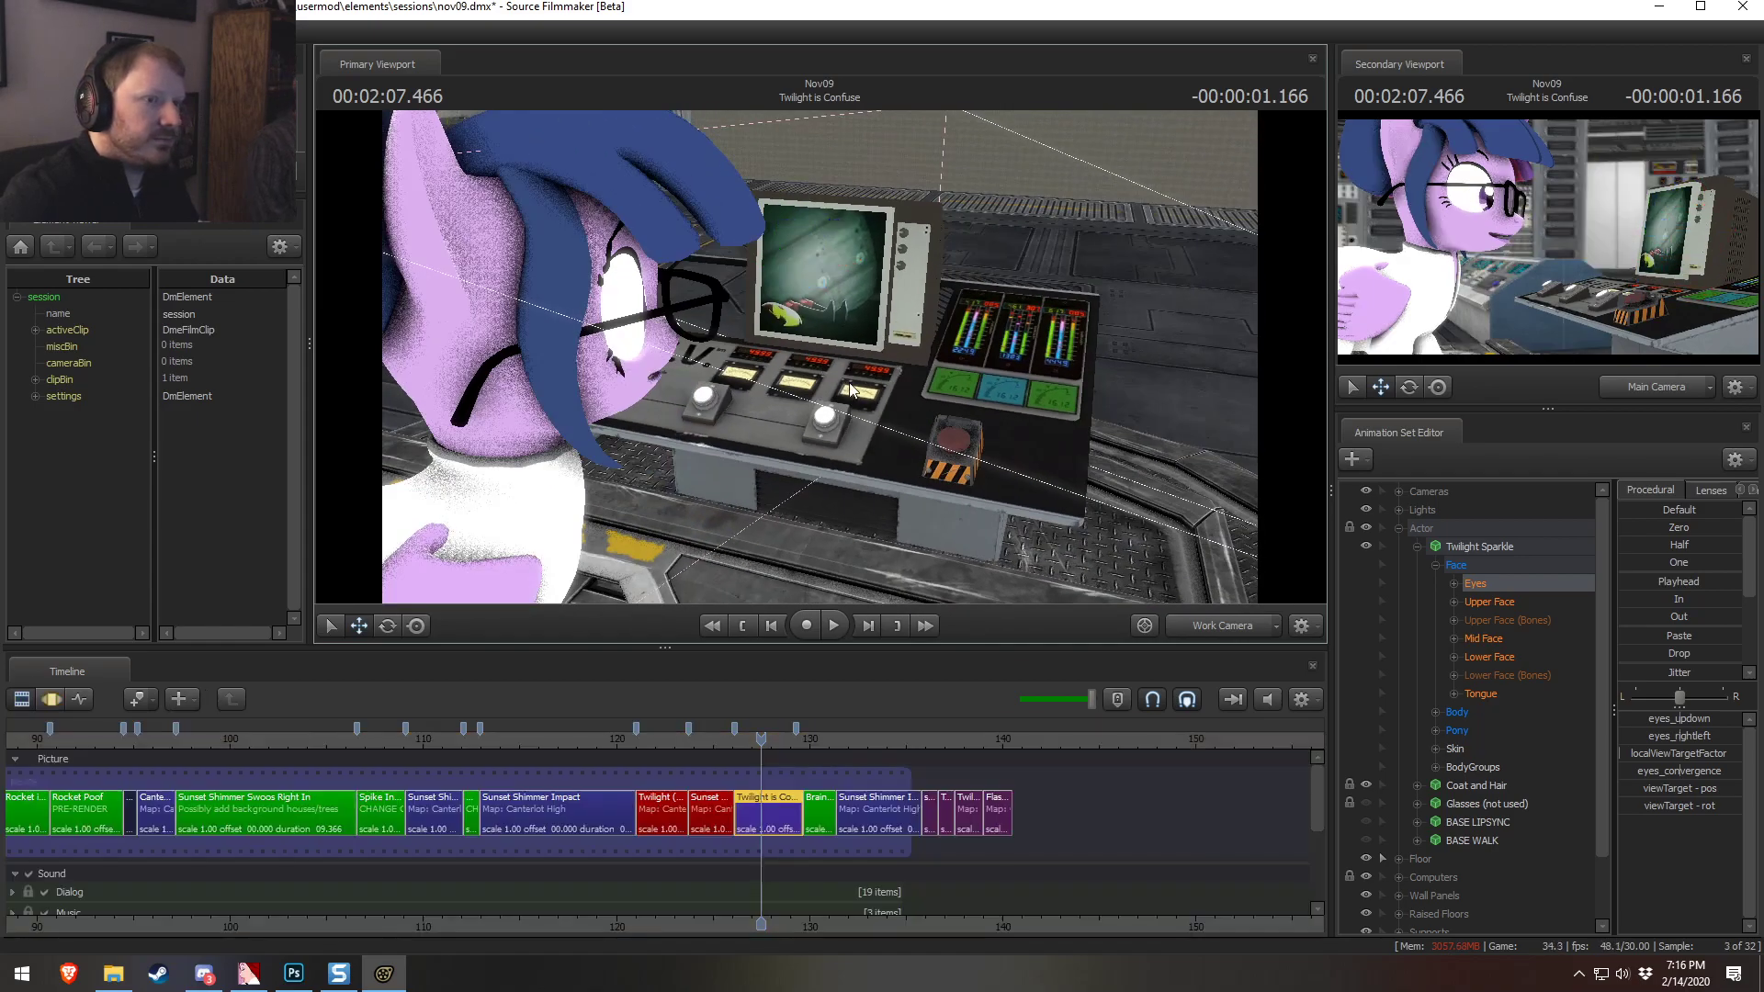
{"action": "key", "text": "F3"}
{"action": "key", "text": "F4"}
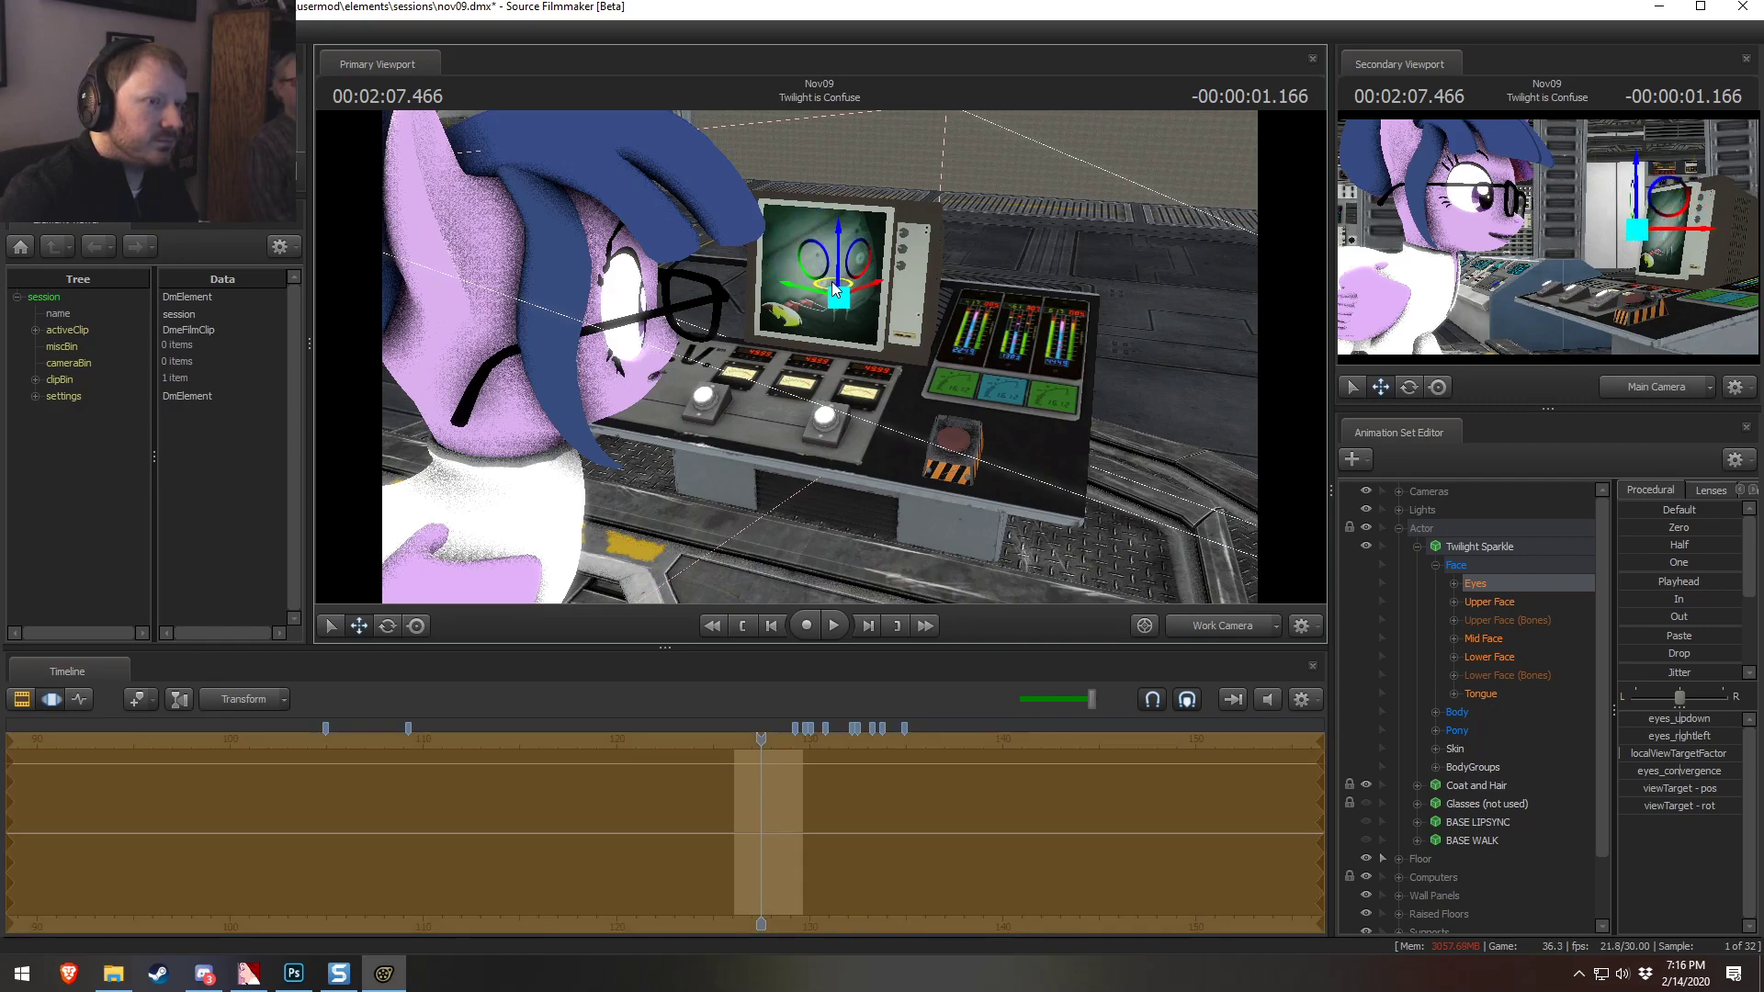
Return the primary viewport to the Main Camera, play back the Twilight is Confuse shot and collapse the Face group
{"action": "key", "text": "F2"}
{"action": "left_click", "coordinate": [1200, 626]}
{"action": "mouse_move", "coordinate": [739, 733]}
{"action": "left_mouse_down"}
{"action": "mouse_move", "coordinate": [722, 733]}
{"action": "mouse_move", "coordinate": [747, 733]}
{"action": "left_mouse_up"}
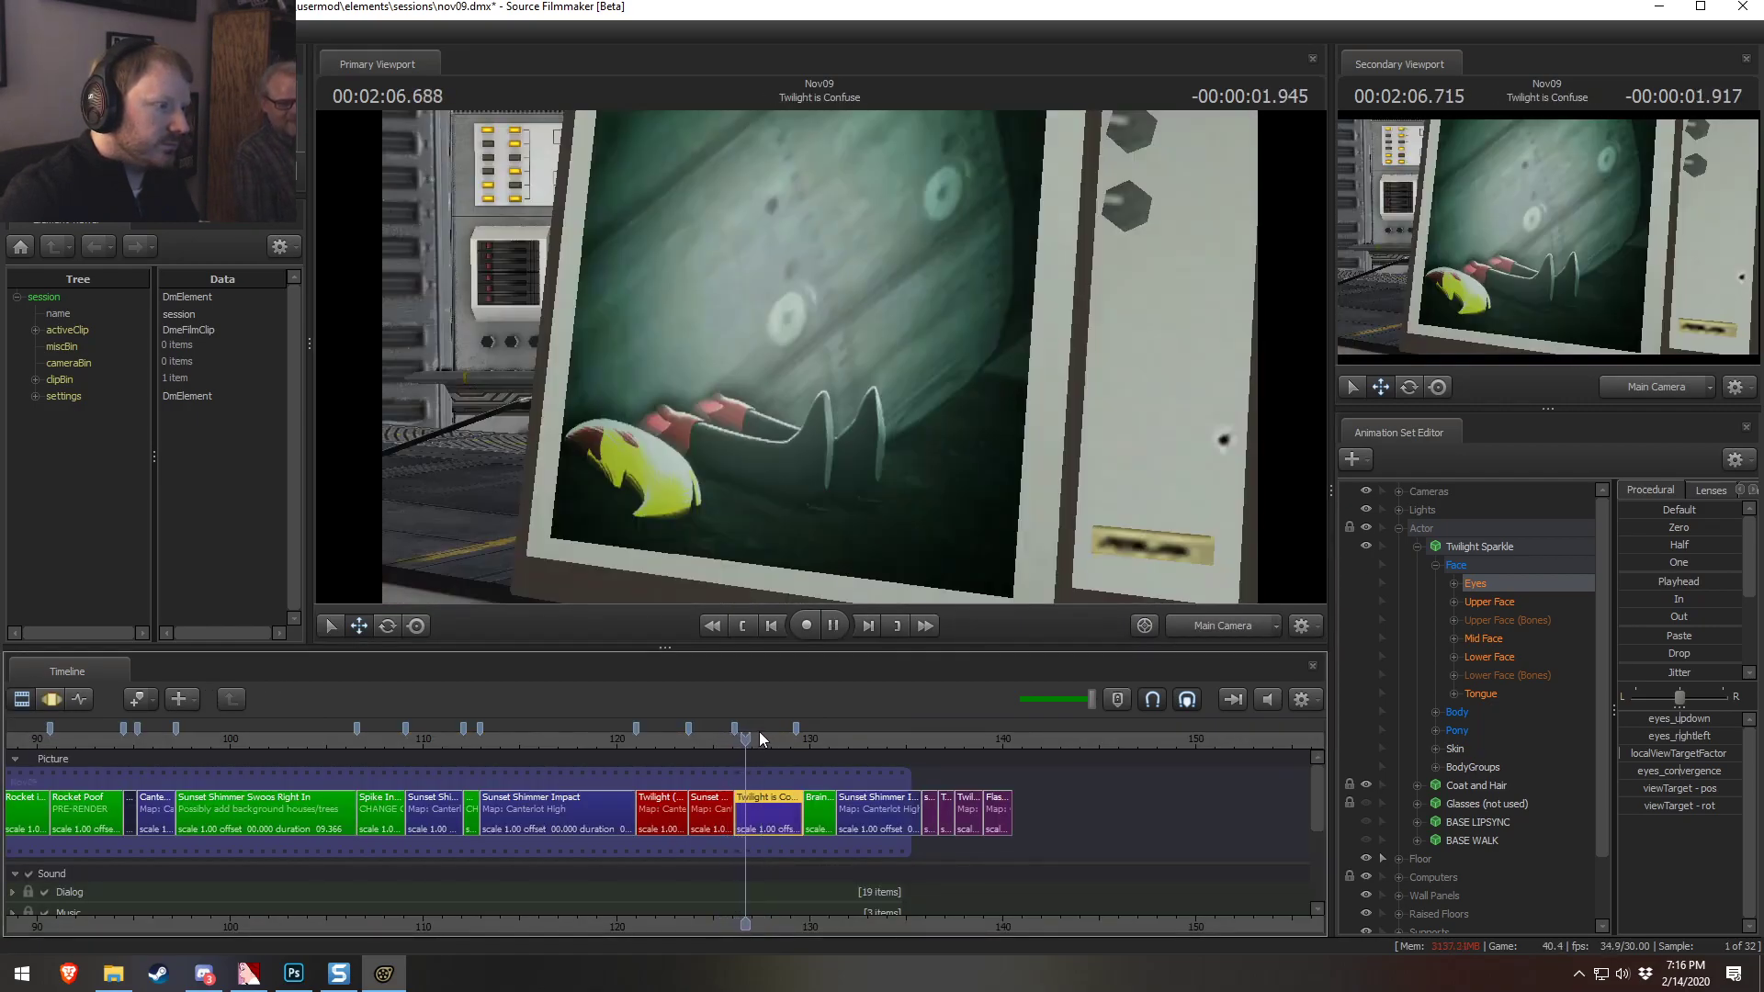
{"action": "key", "text": "space"}
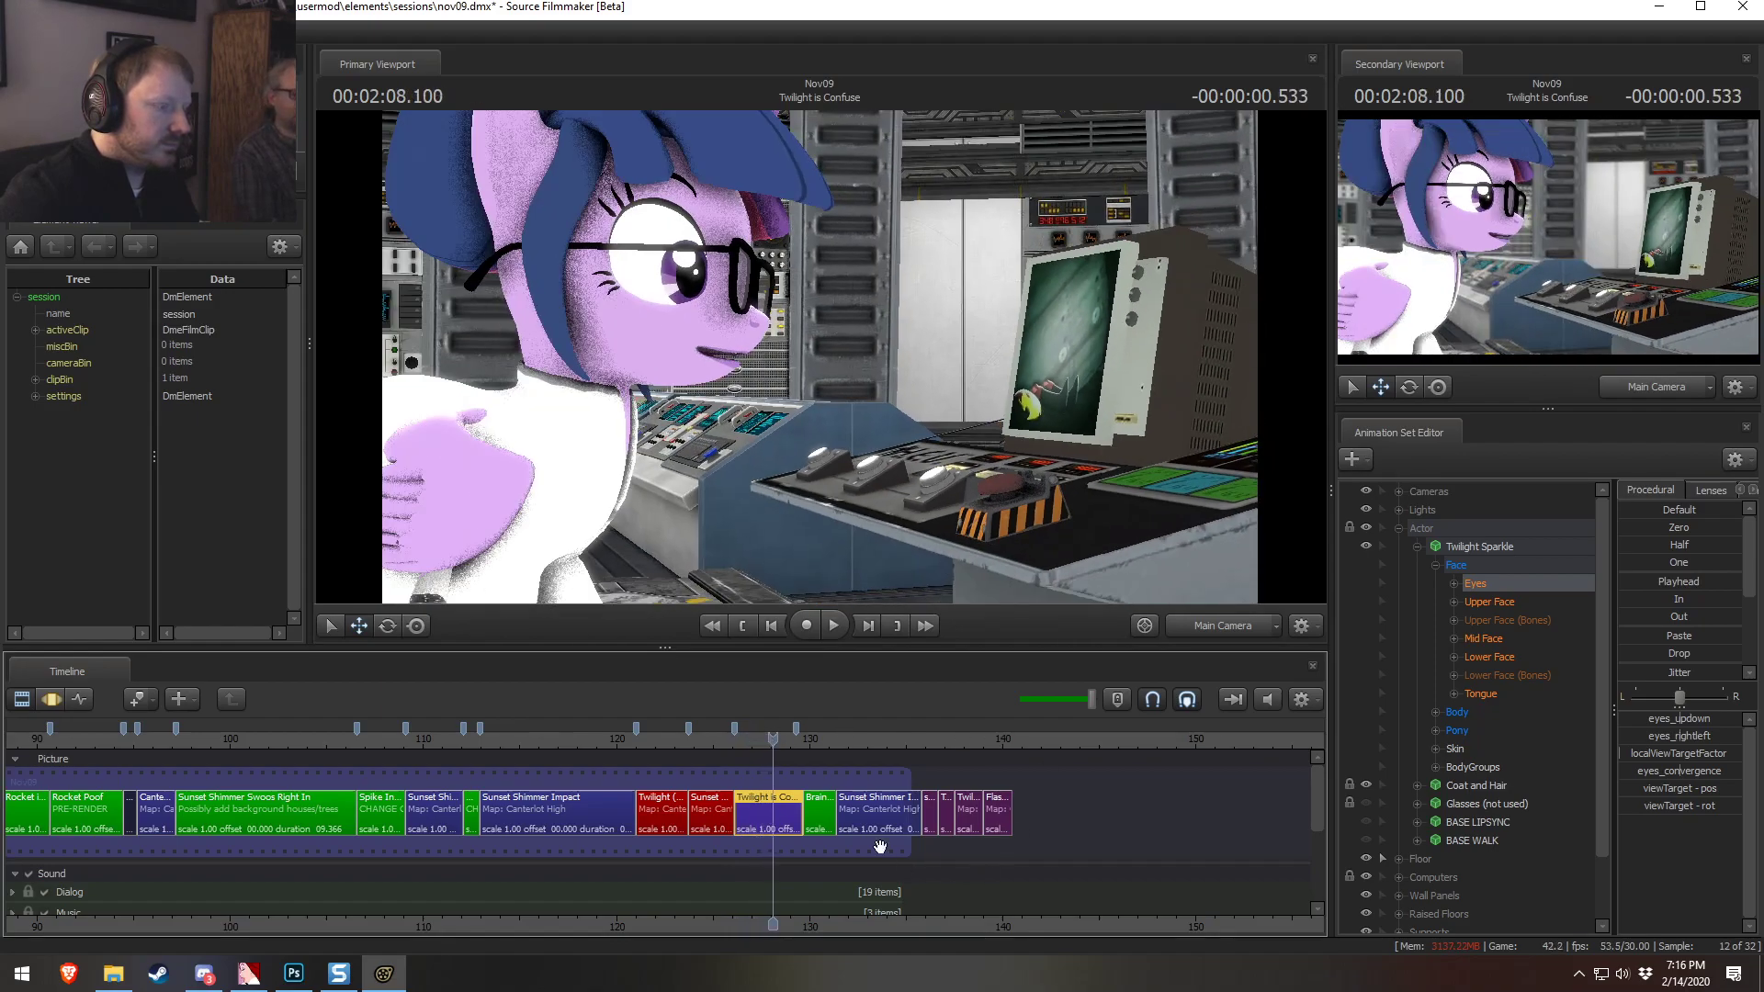
{"action": "middle_click_drag", "start_coordinate": [900, 930], "coordinate": [773, 876]}
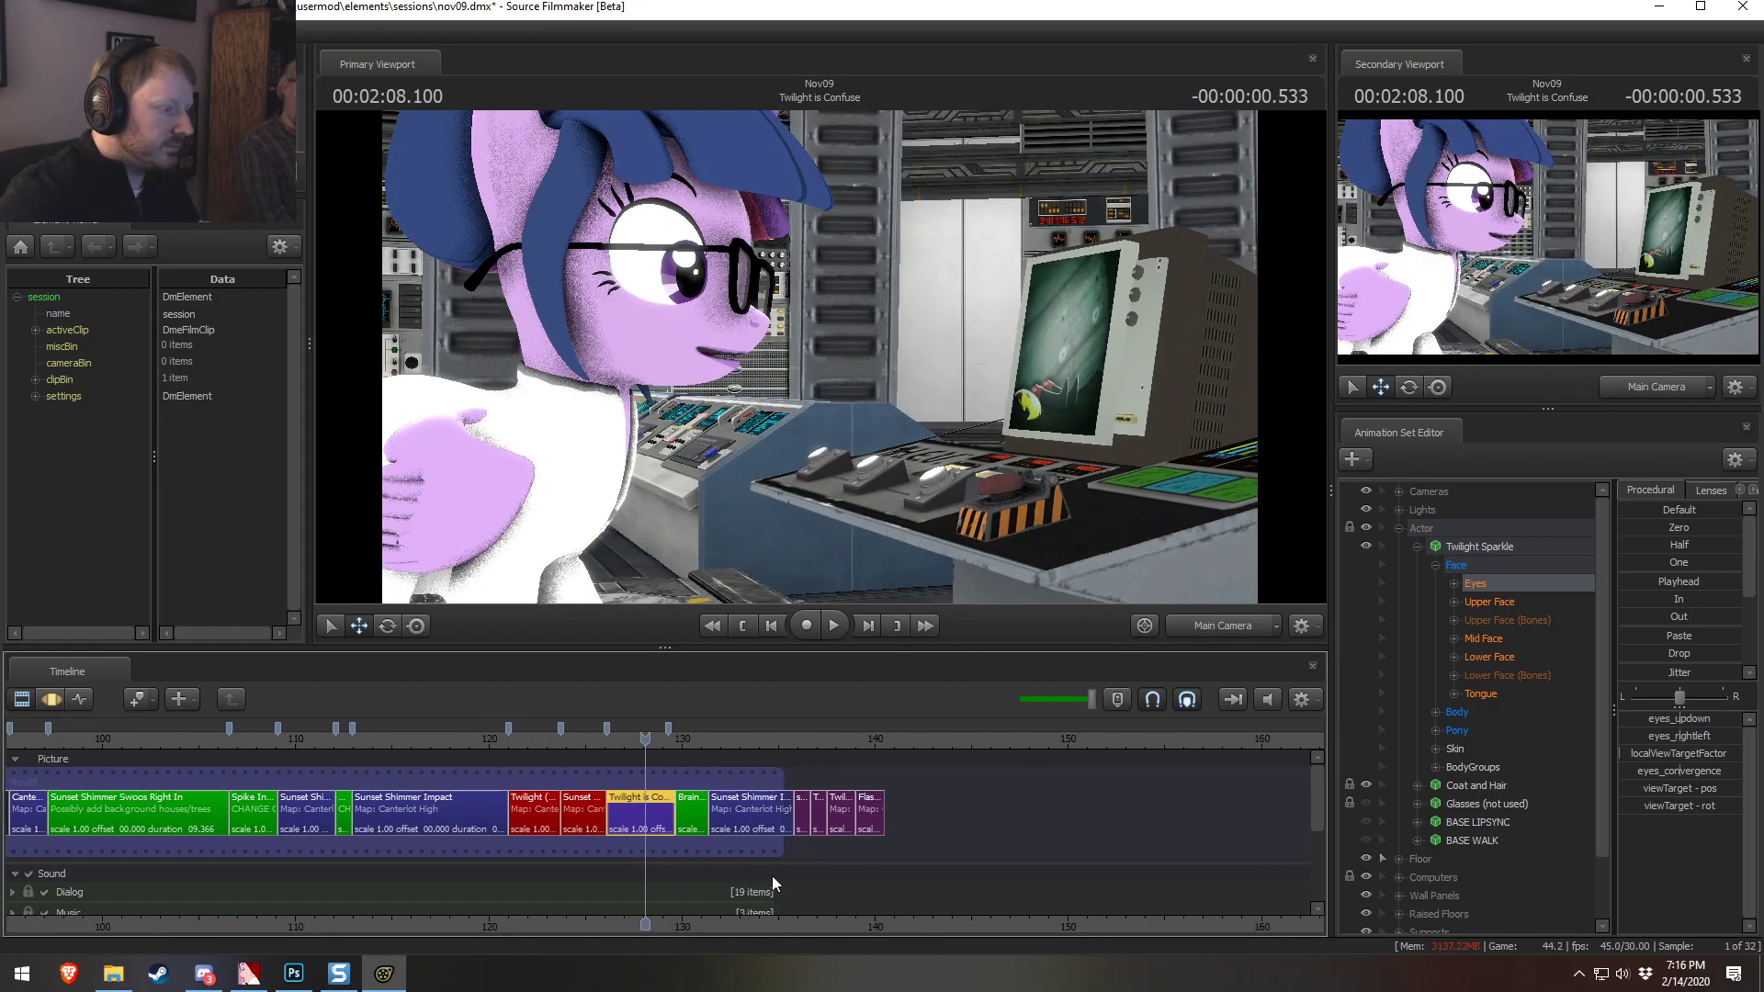
{"action": "scroll", "coordinate": [775, 876], "scroll_direction": "up", "scroll_amount": 3}
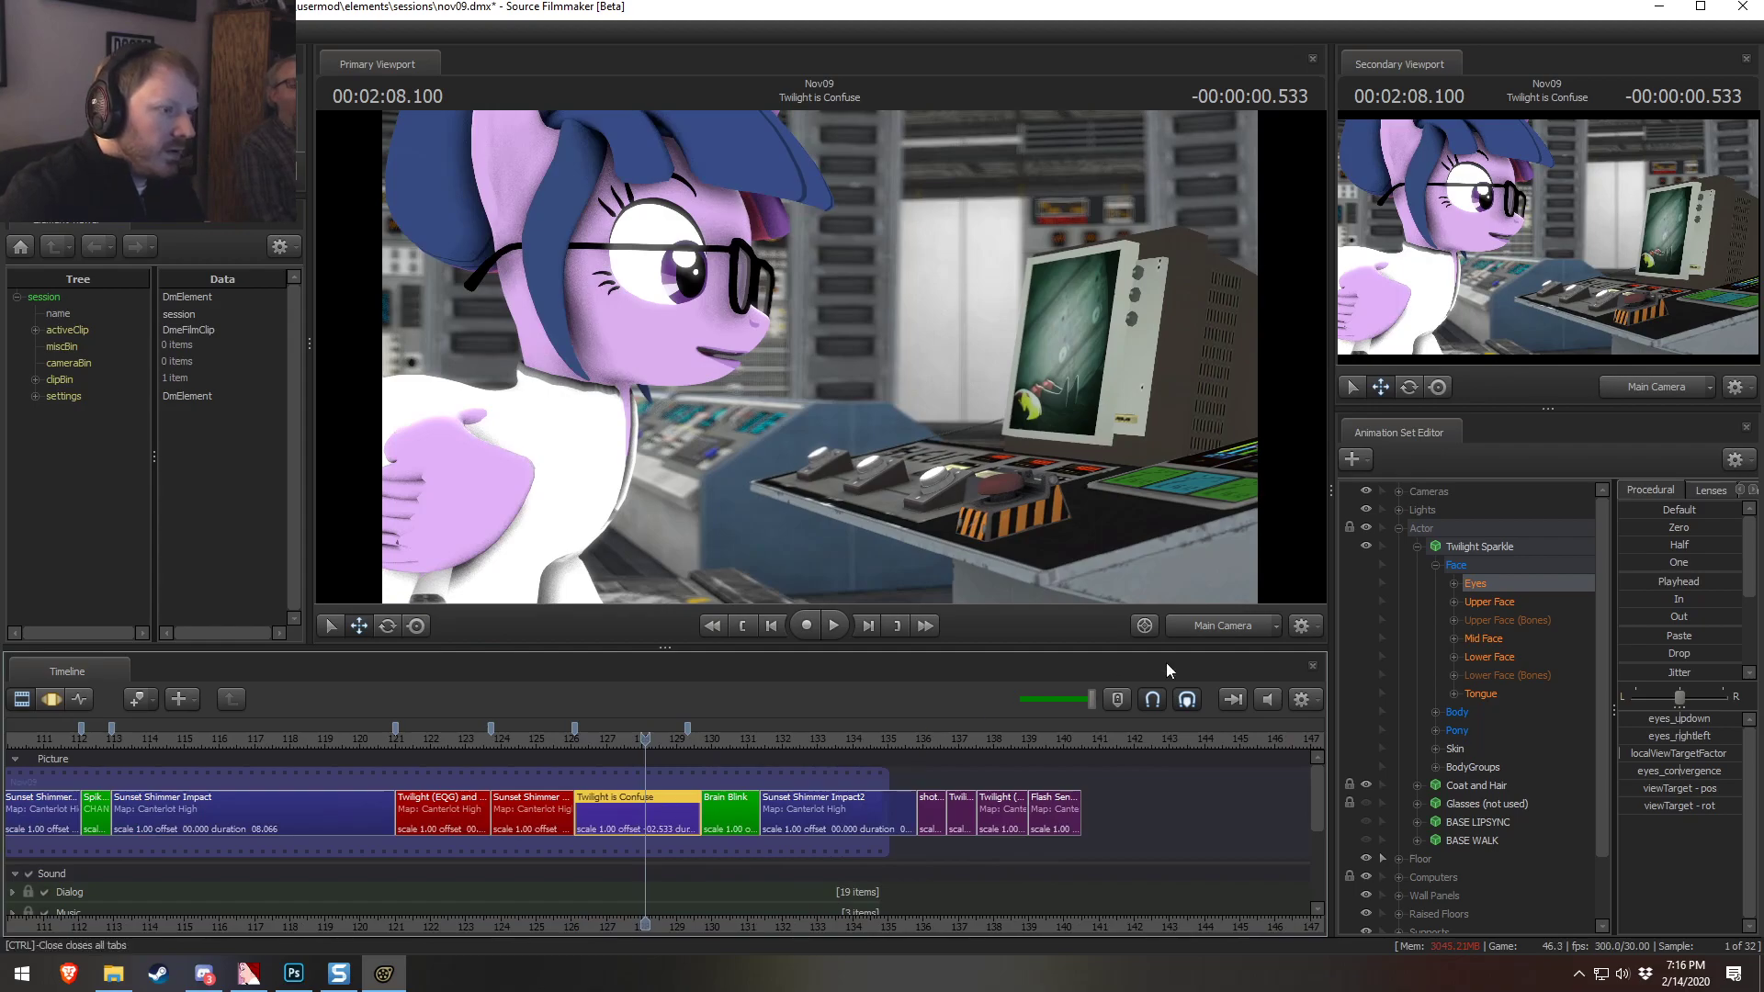
{"action": "left_click", "coordinate": [1435, 564]}
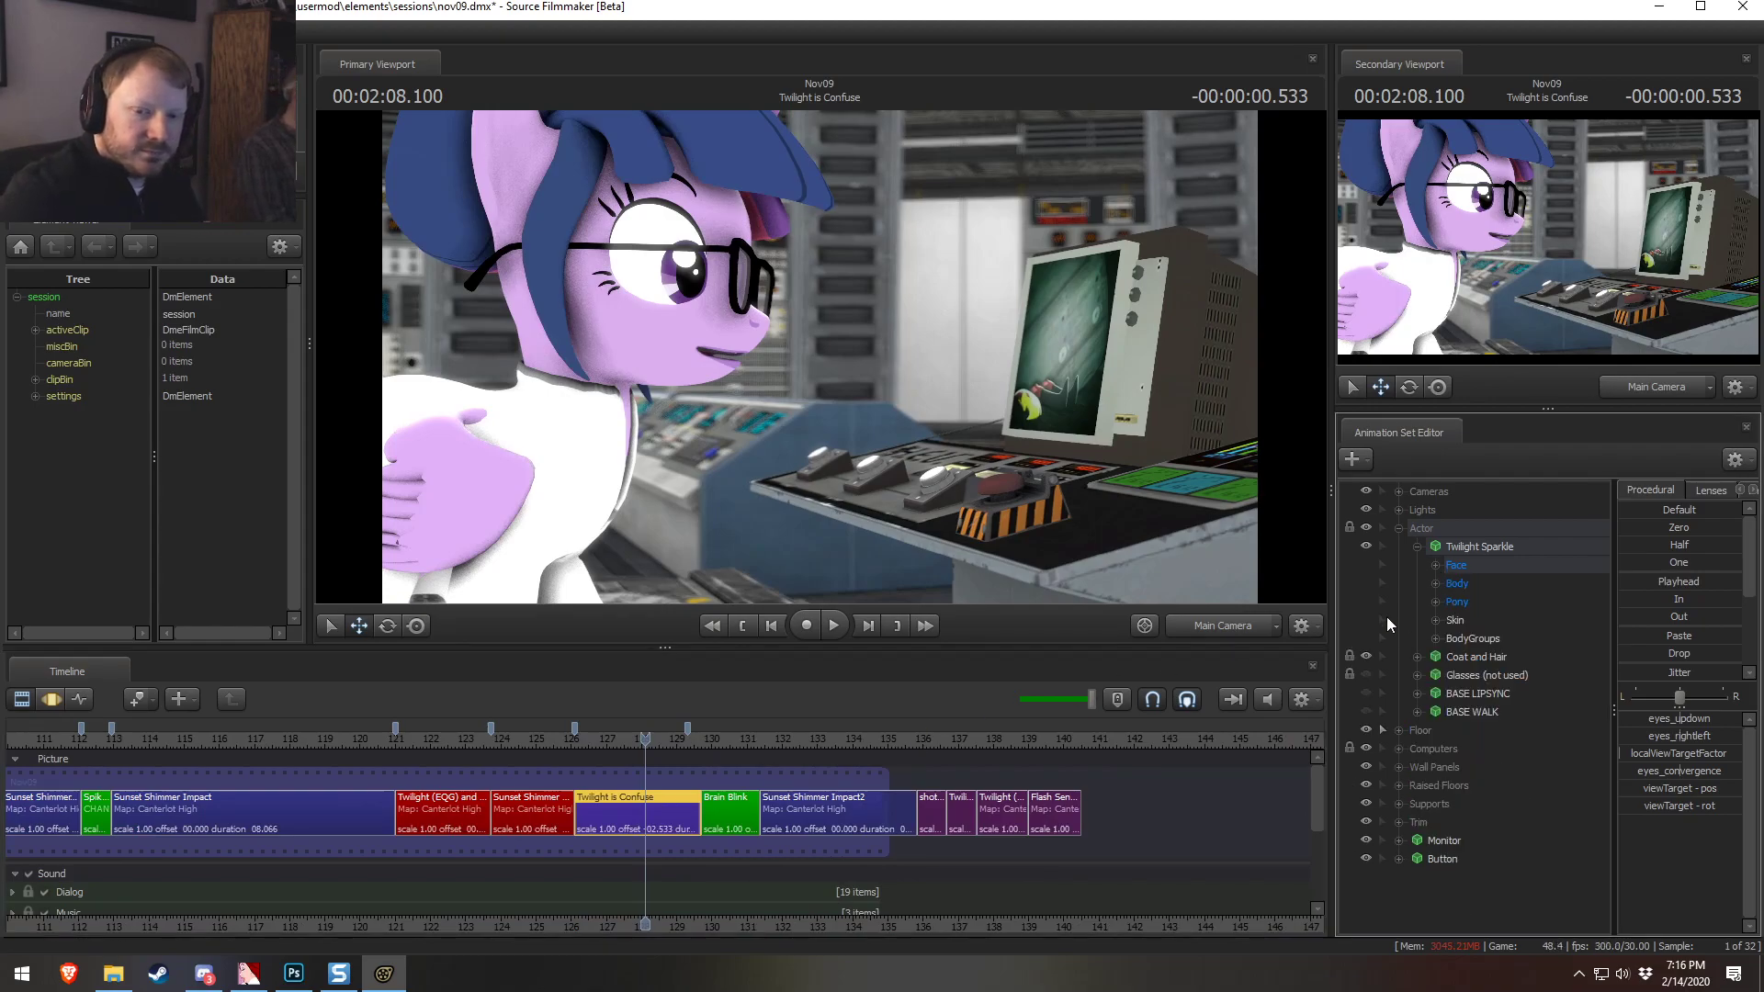
Play back the Sunset Shimmer Impact shot several times to review its timing
{"action": "scroll", "coordinate": [690, 749], "scroll_direction": "down", "scroll_amount": 2}
{"action": "left_click", "coordinate": [299, 740]}
{"action": "key", "text": "space"}
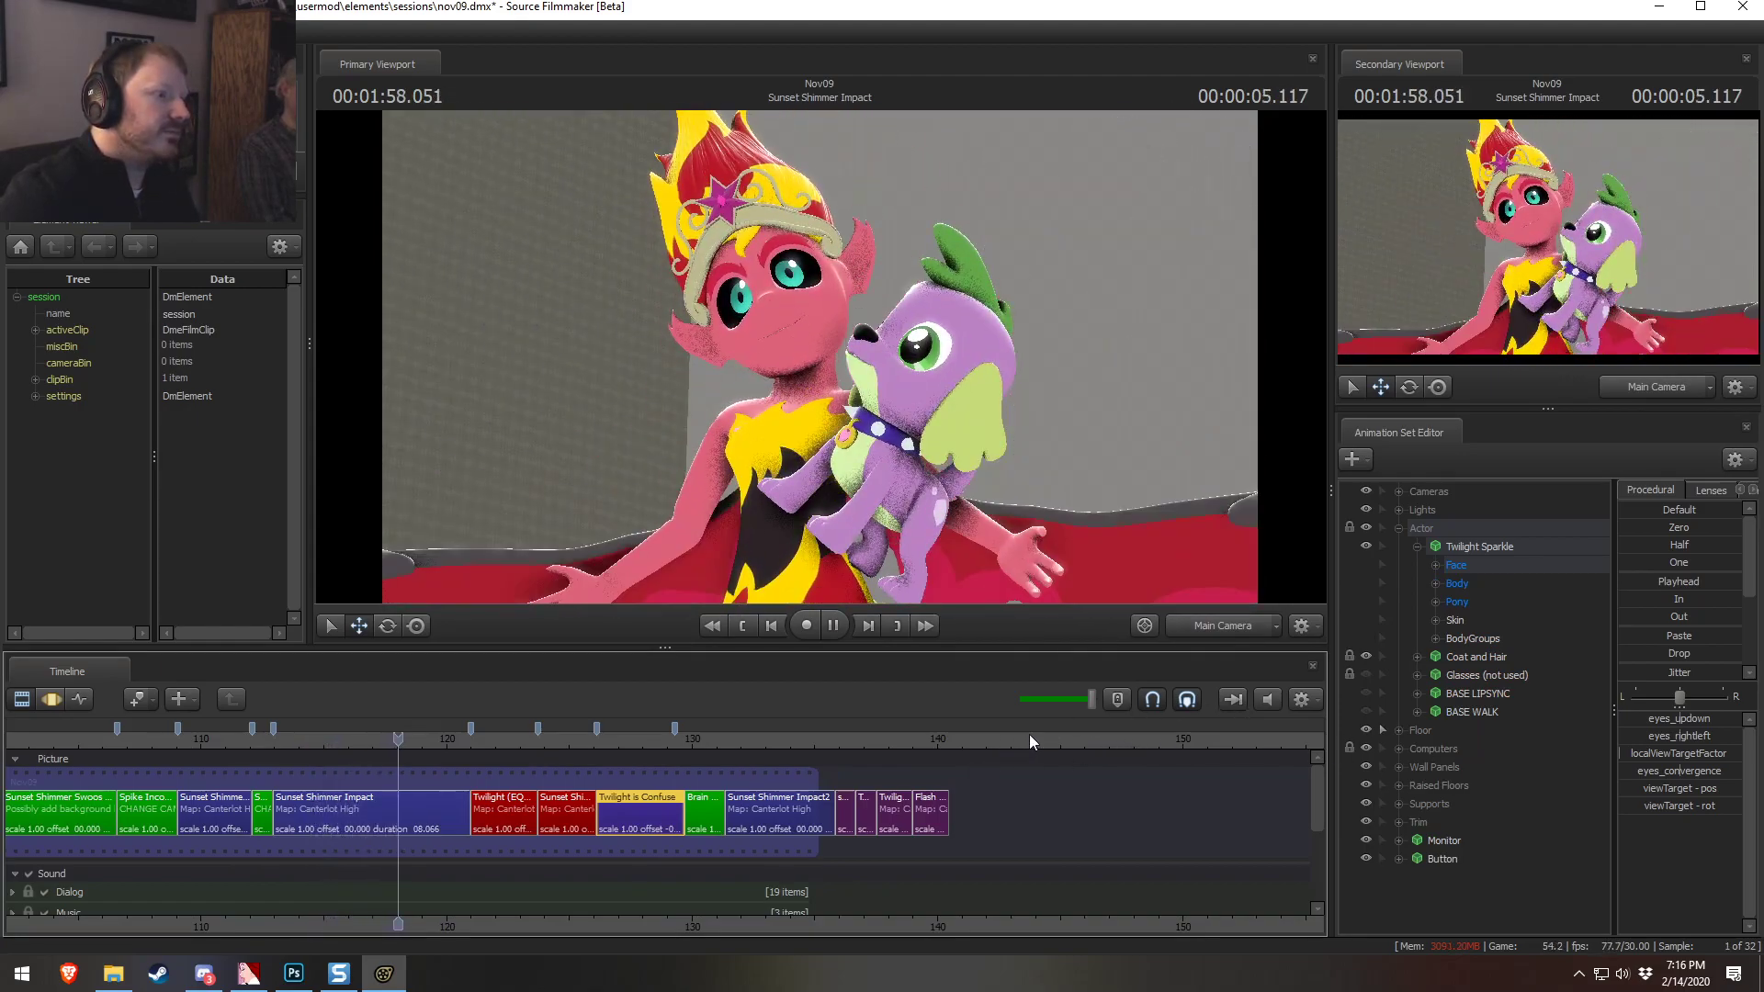
{"action": "key", "text": "space"}
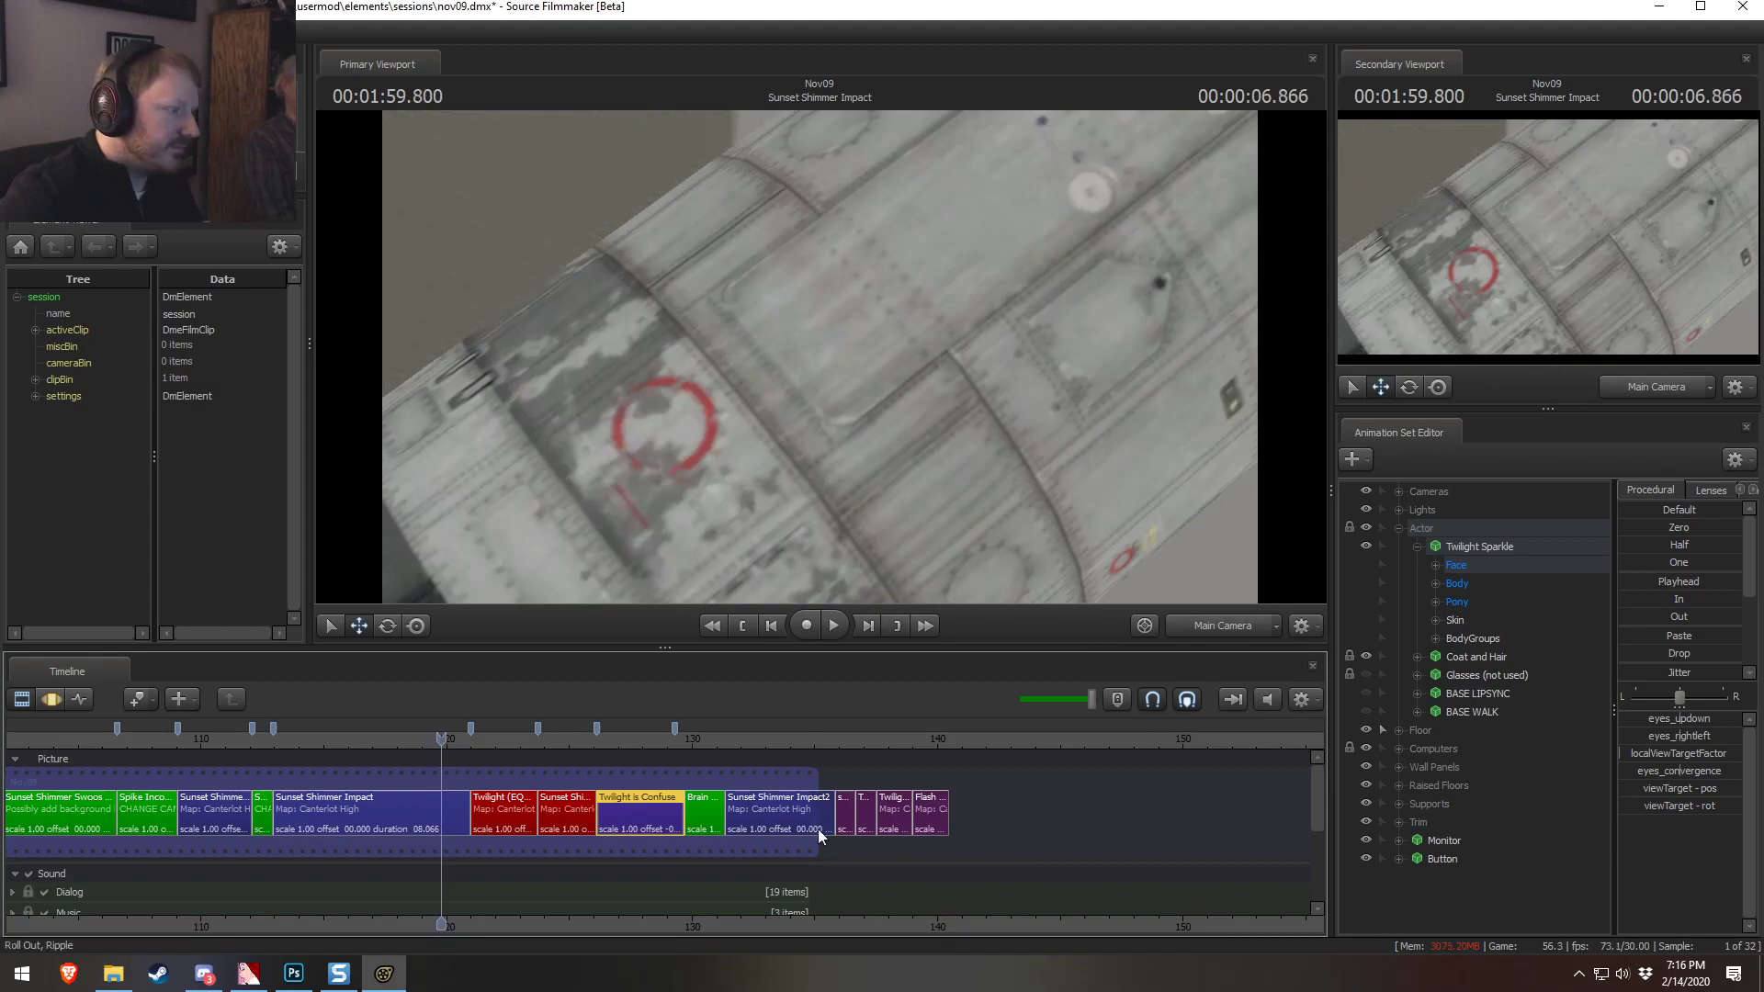
{"action": "scroll", "coordinate": [604, 818], "scroll_direction": "up", "scroll_amount": 3}
{"action": "left_click", "coordinate": [711, 740]}
{"action": "left_click_drag", "start_coordinate": [802, 922], "coordinate": [757, 921]}
{"action": "left_click", "coordinate": [334, 734]}
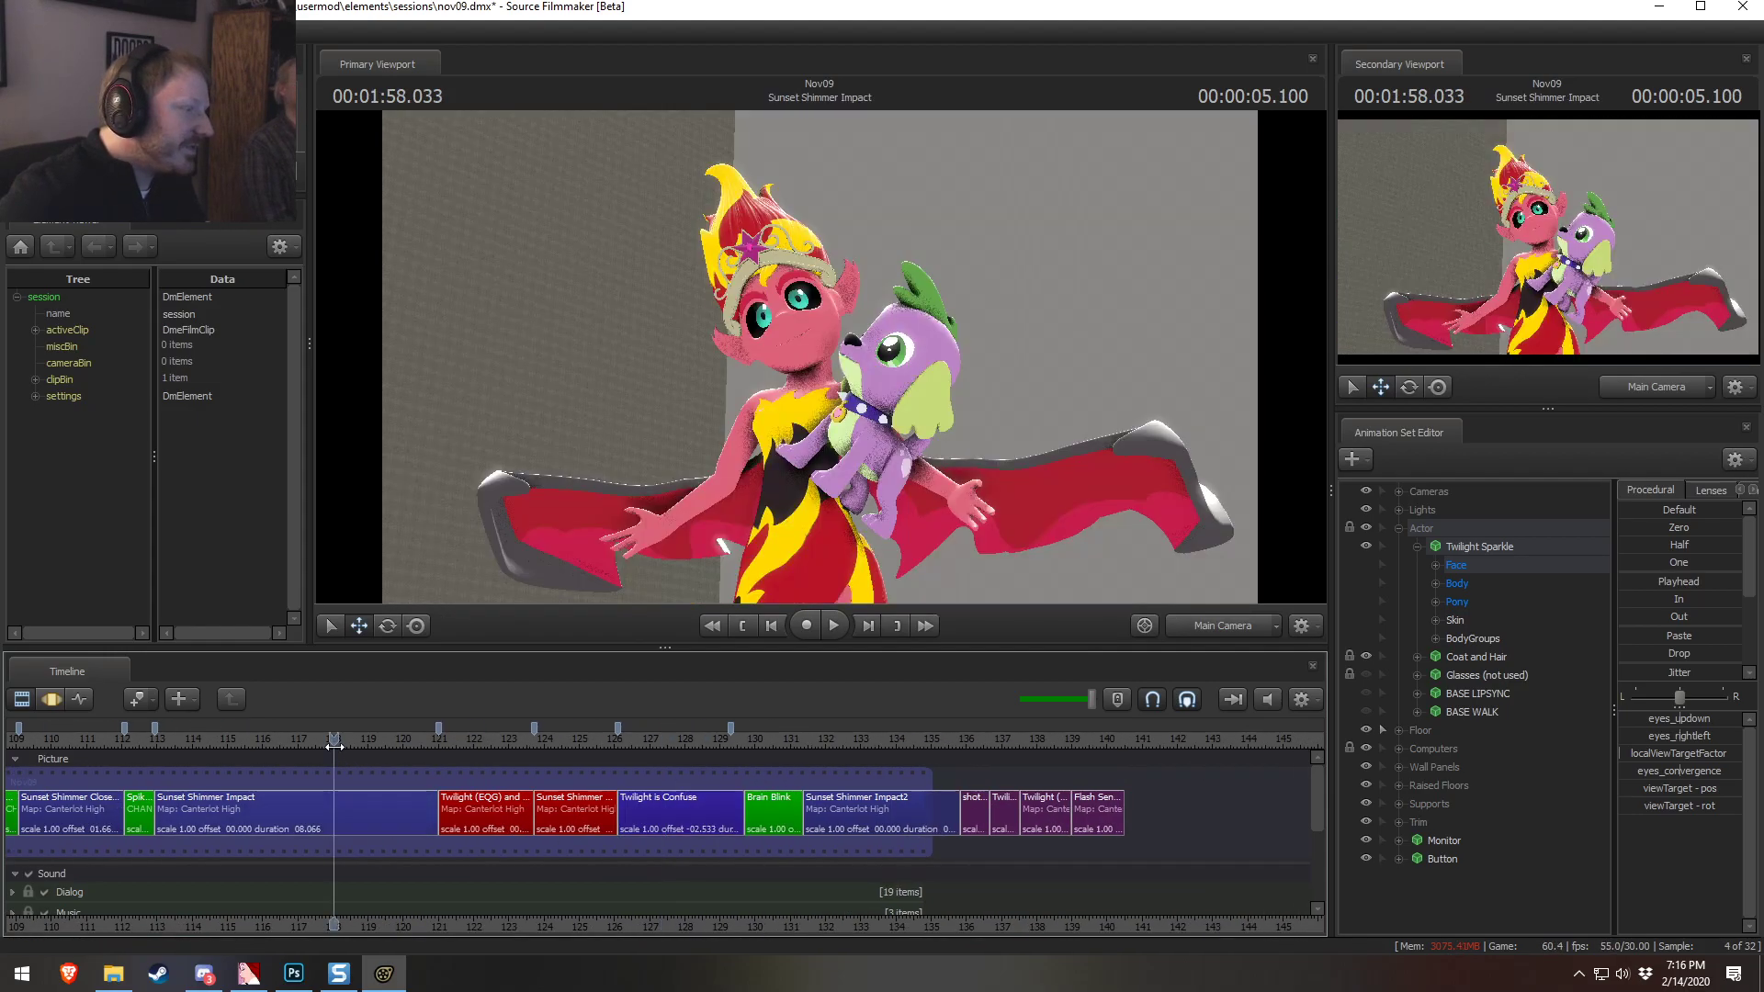
{"action": "key", "text": "space"}
{"action": "left_click", "coordinate": [267, 732]}
{"action": "key", "text": "space"}
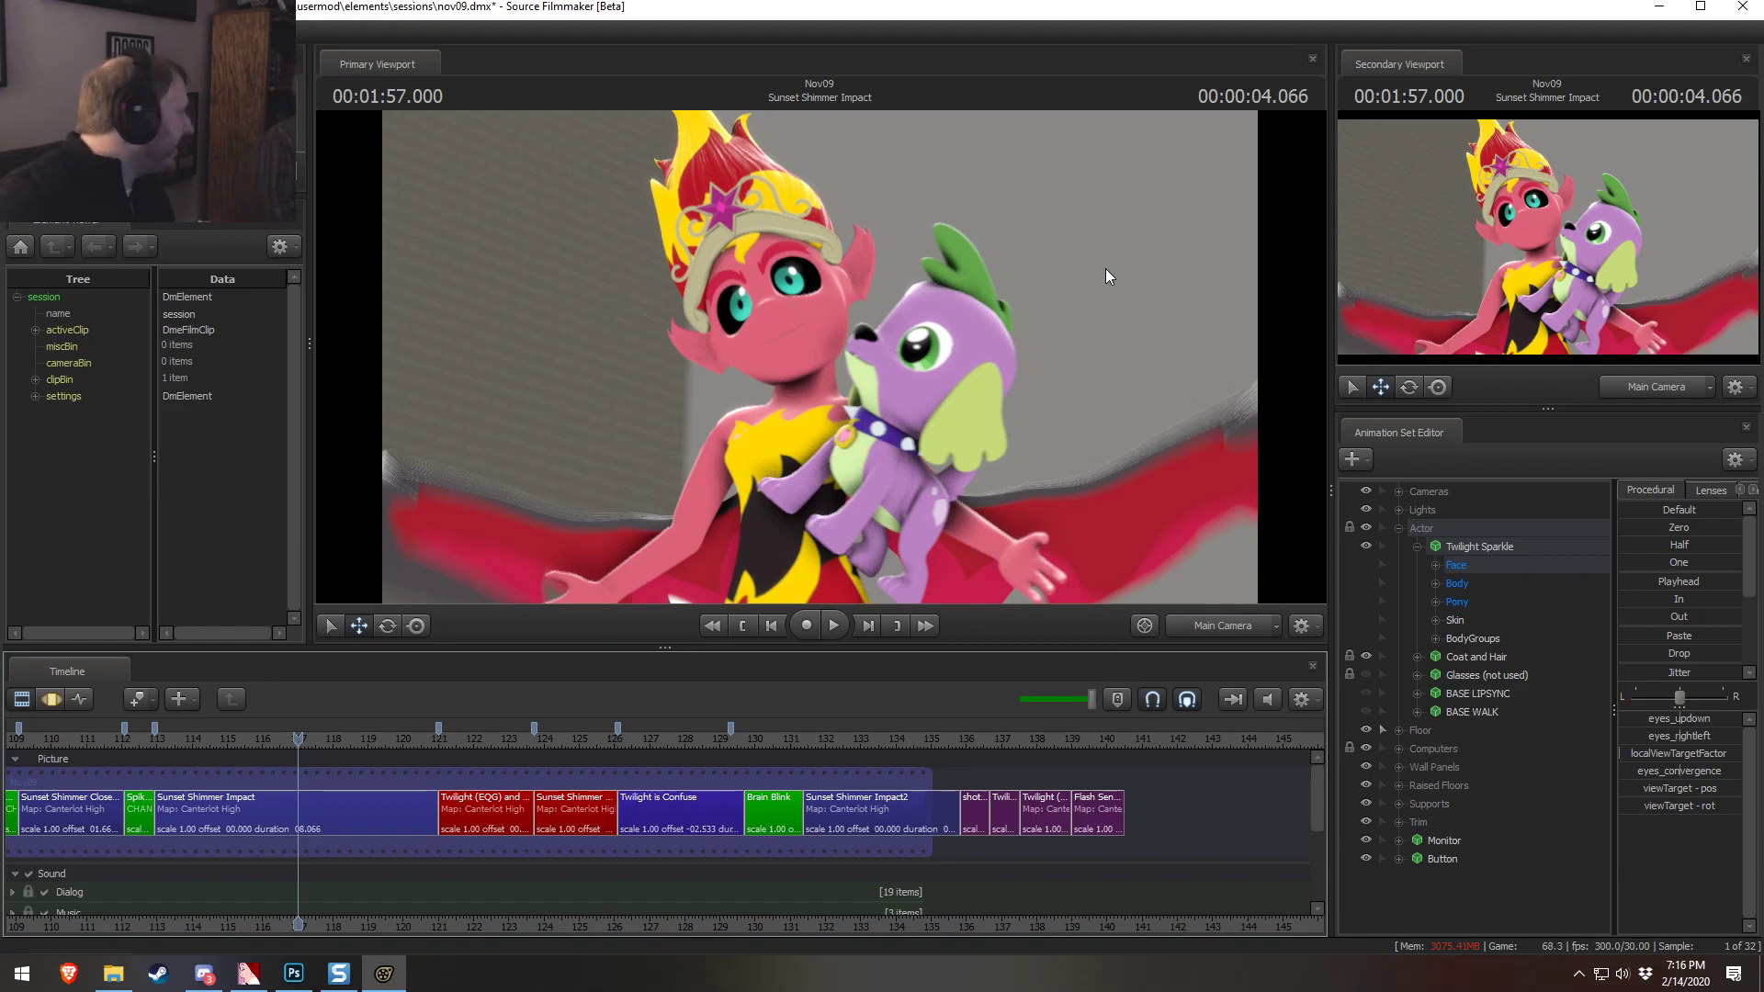
Play back the cut from Sunset Shimmer Impact into Twilight (EQG) and Friends2
{"action": "key", "text": "space"}
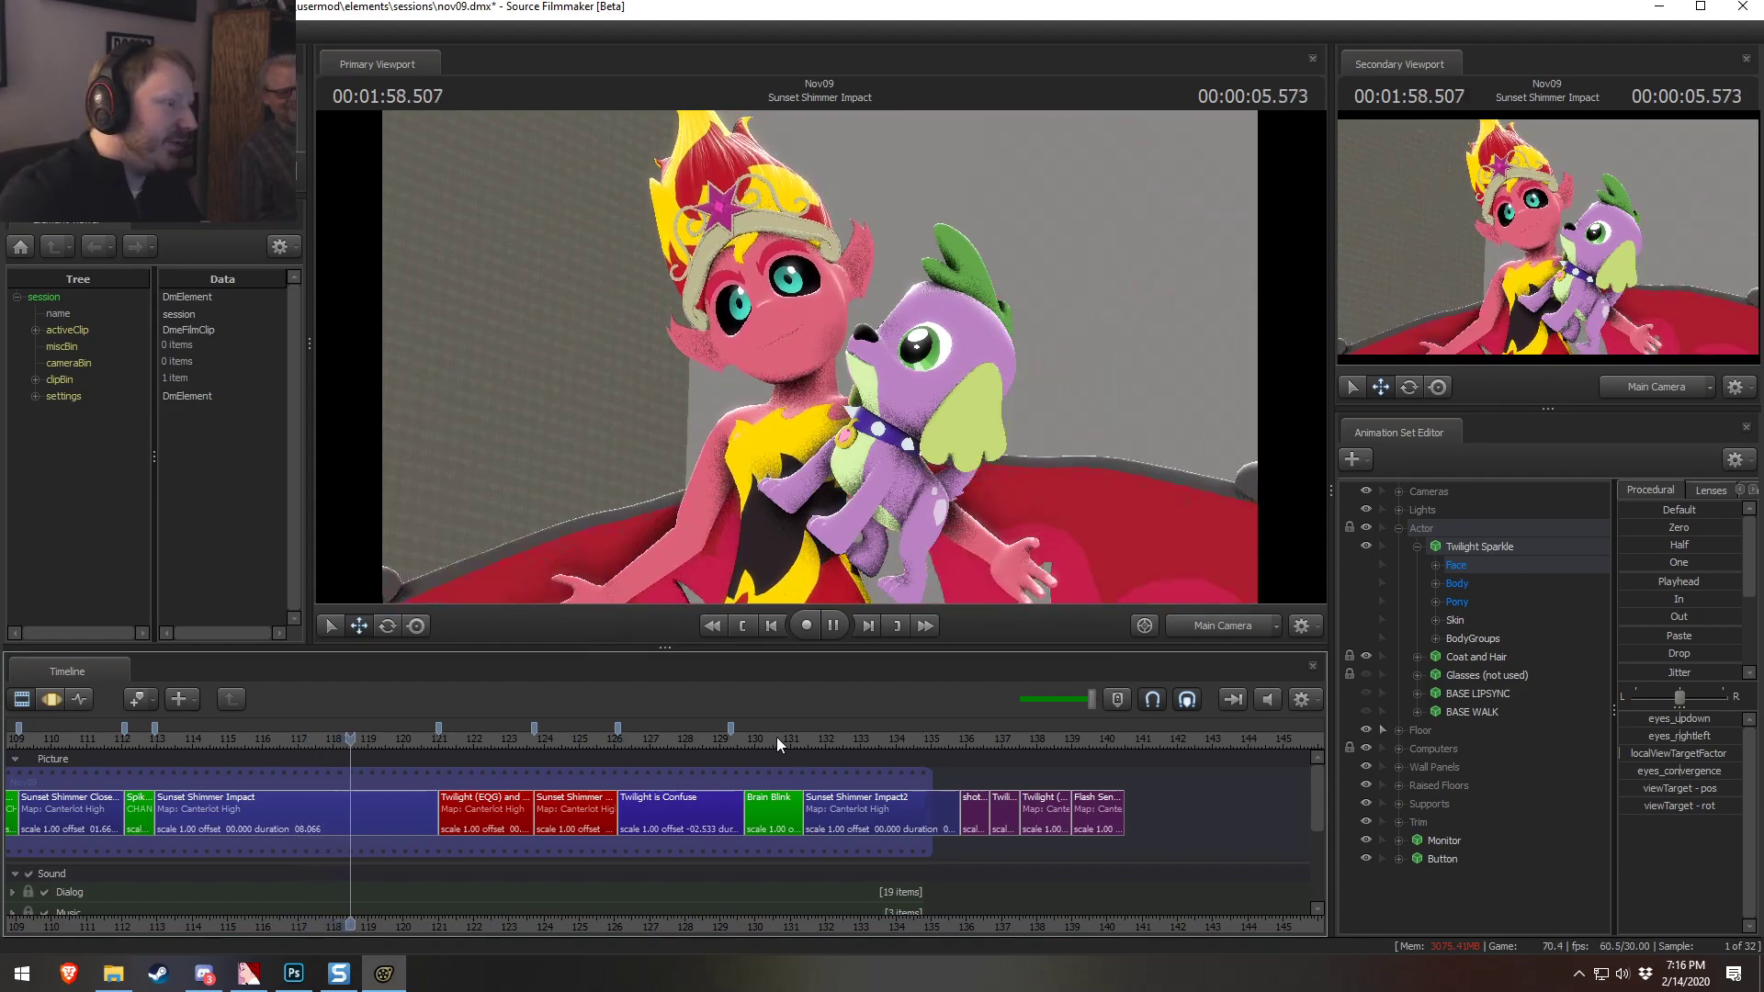
{"action": "key", "text": "space"}
{"action": "left_click", "coordinate": [432, 741]}
{"action": "key", "text": "space"}
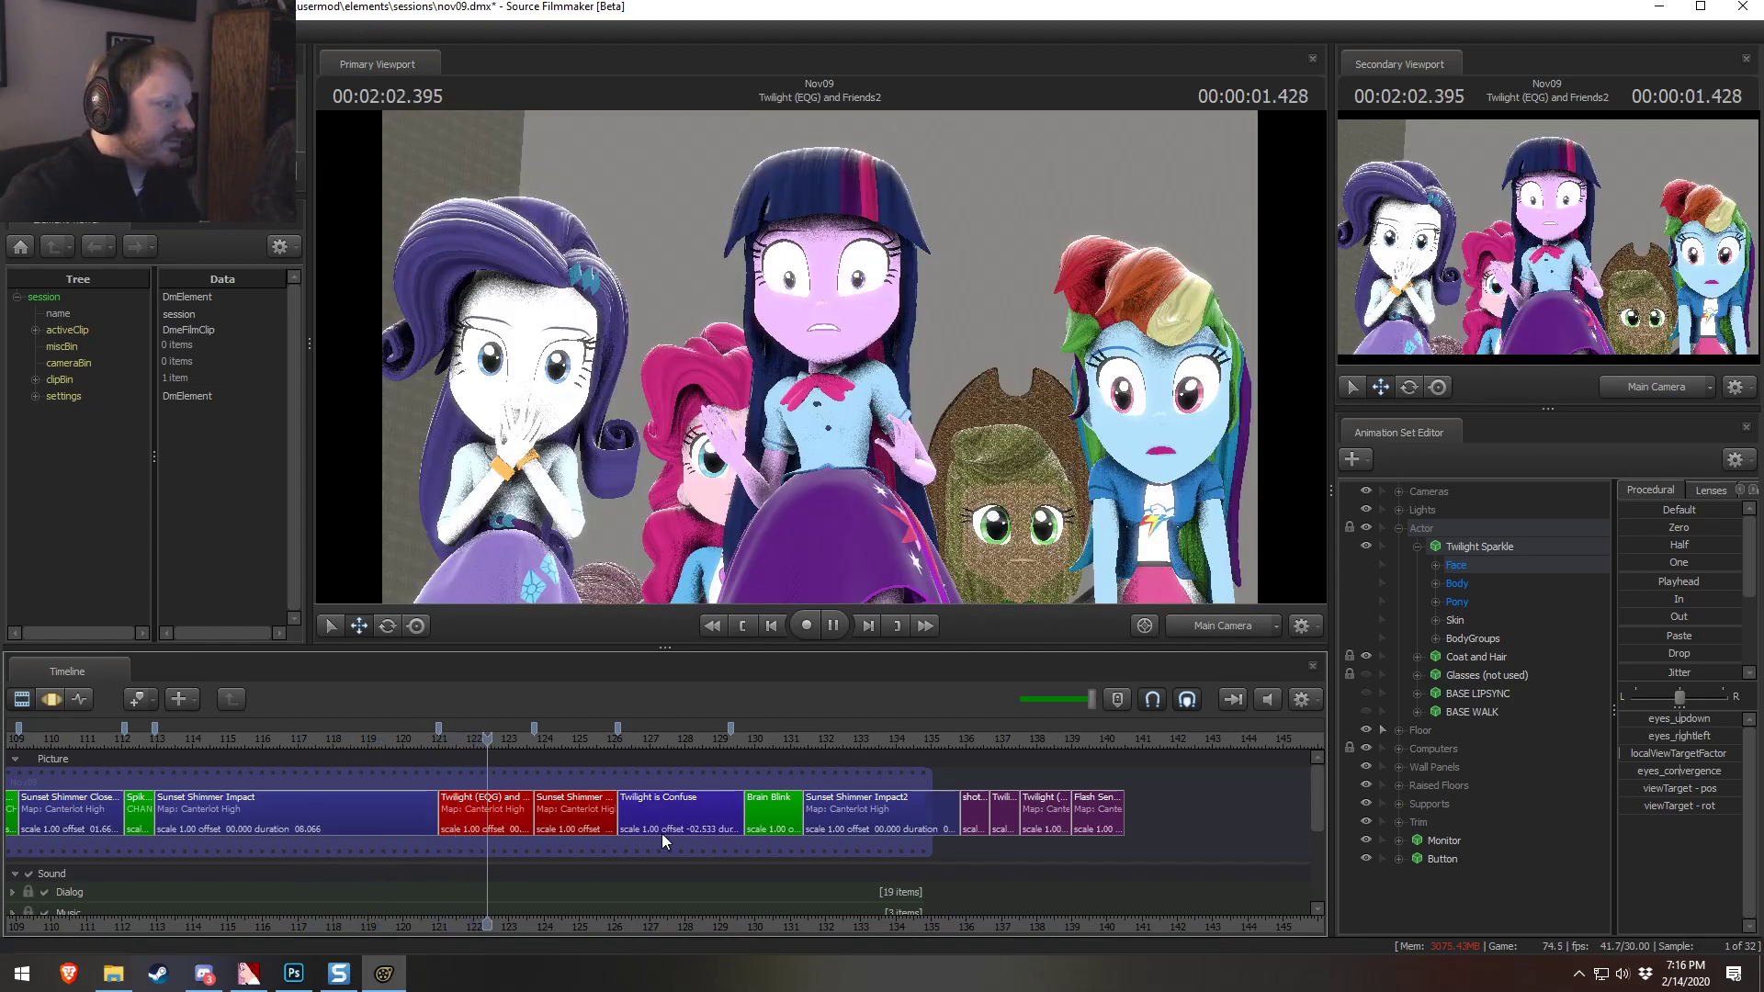
{"action": "left_click_drag", "start_coordinate": [449, 742], "coordinate": [426, 742]}
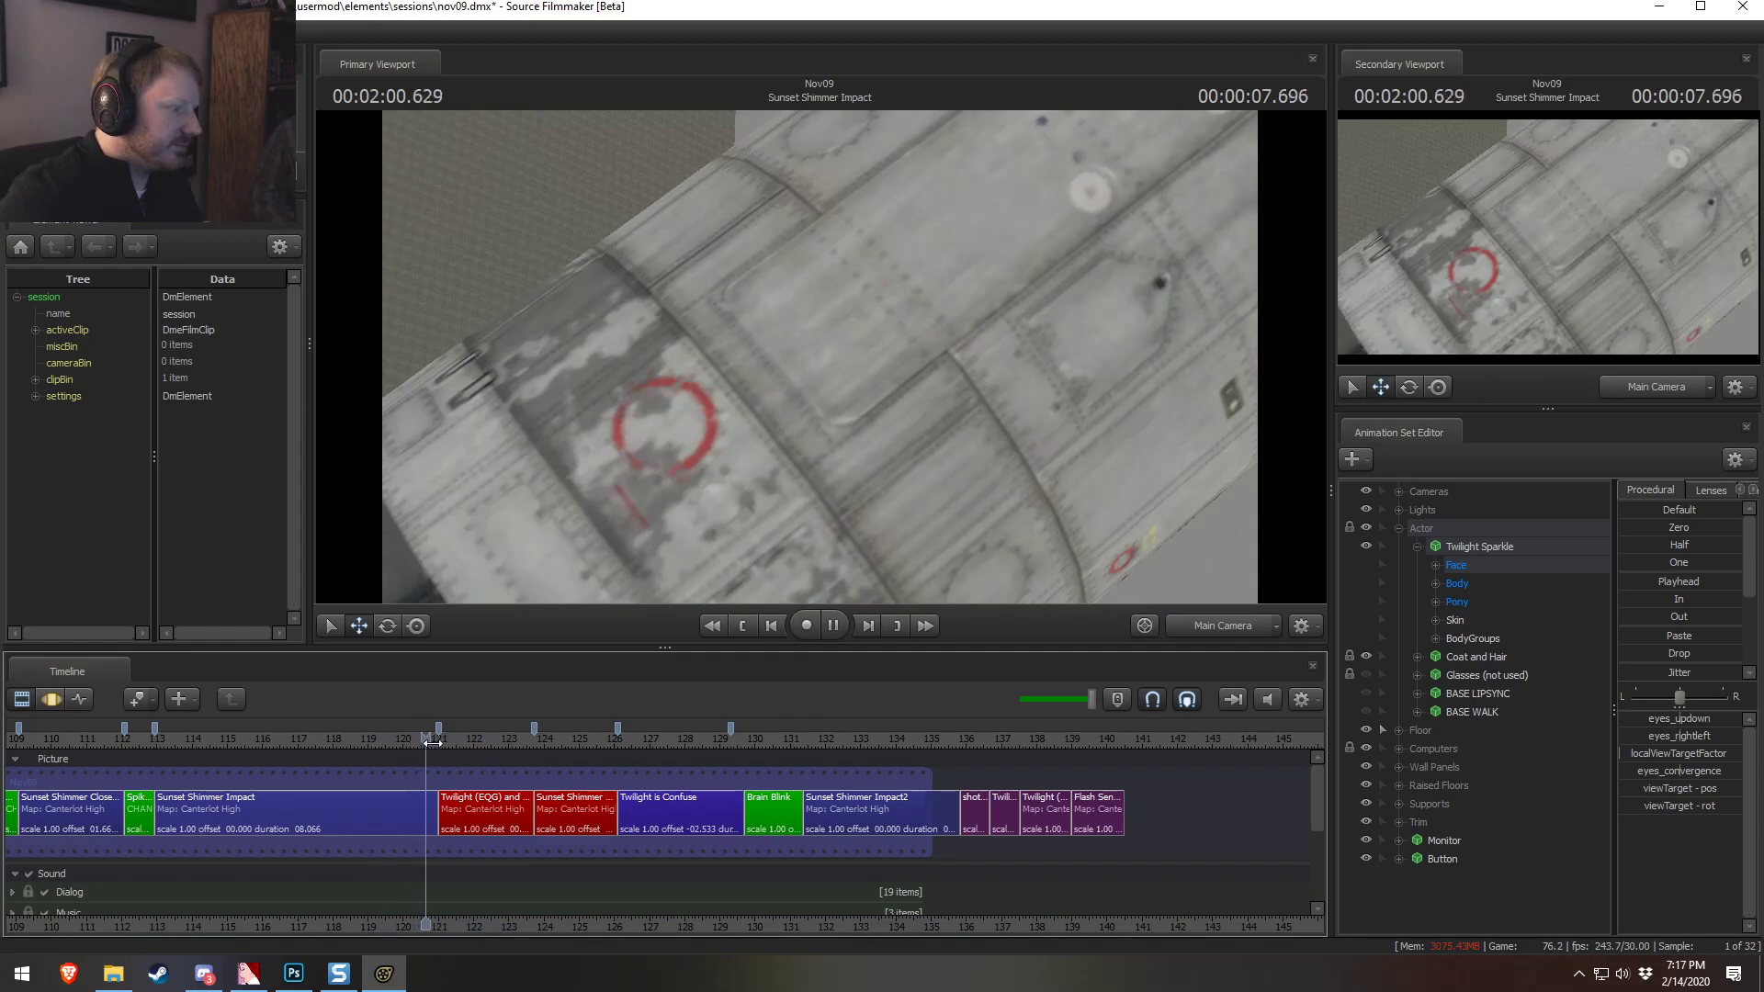
{"action": "key", "text": "space"}
Ripple-trim the end of the Twilight (EQG) and Friends2 shot to a duration of 2.100 seconds
{"action": "left_click", "coordinate": [510, 814]}
{"action": "scroll", "coordinate": [514, 814], "scroll_direction": "up", "scroll_amount": 8}
{"action": "left_click_drag", "start_coordinate": [568, 813], "coordinate": [509, 812]}
Realign the timeline bookmarks with the starts of Sunset Shimmer Impact3, Twilight is Confuse and Brain Blink
{"action": "left_click_drag", "start_coordinate": [579, 726], "coordinate": [521, 728]}
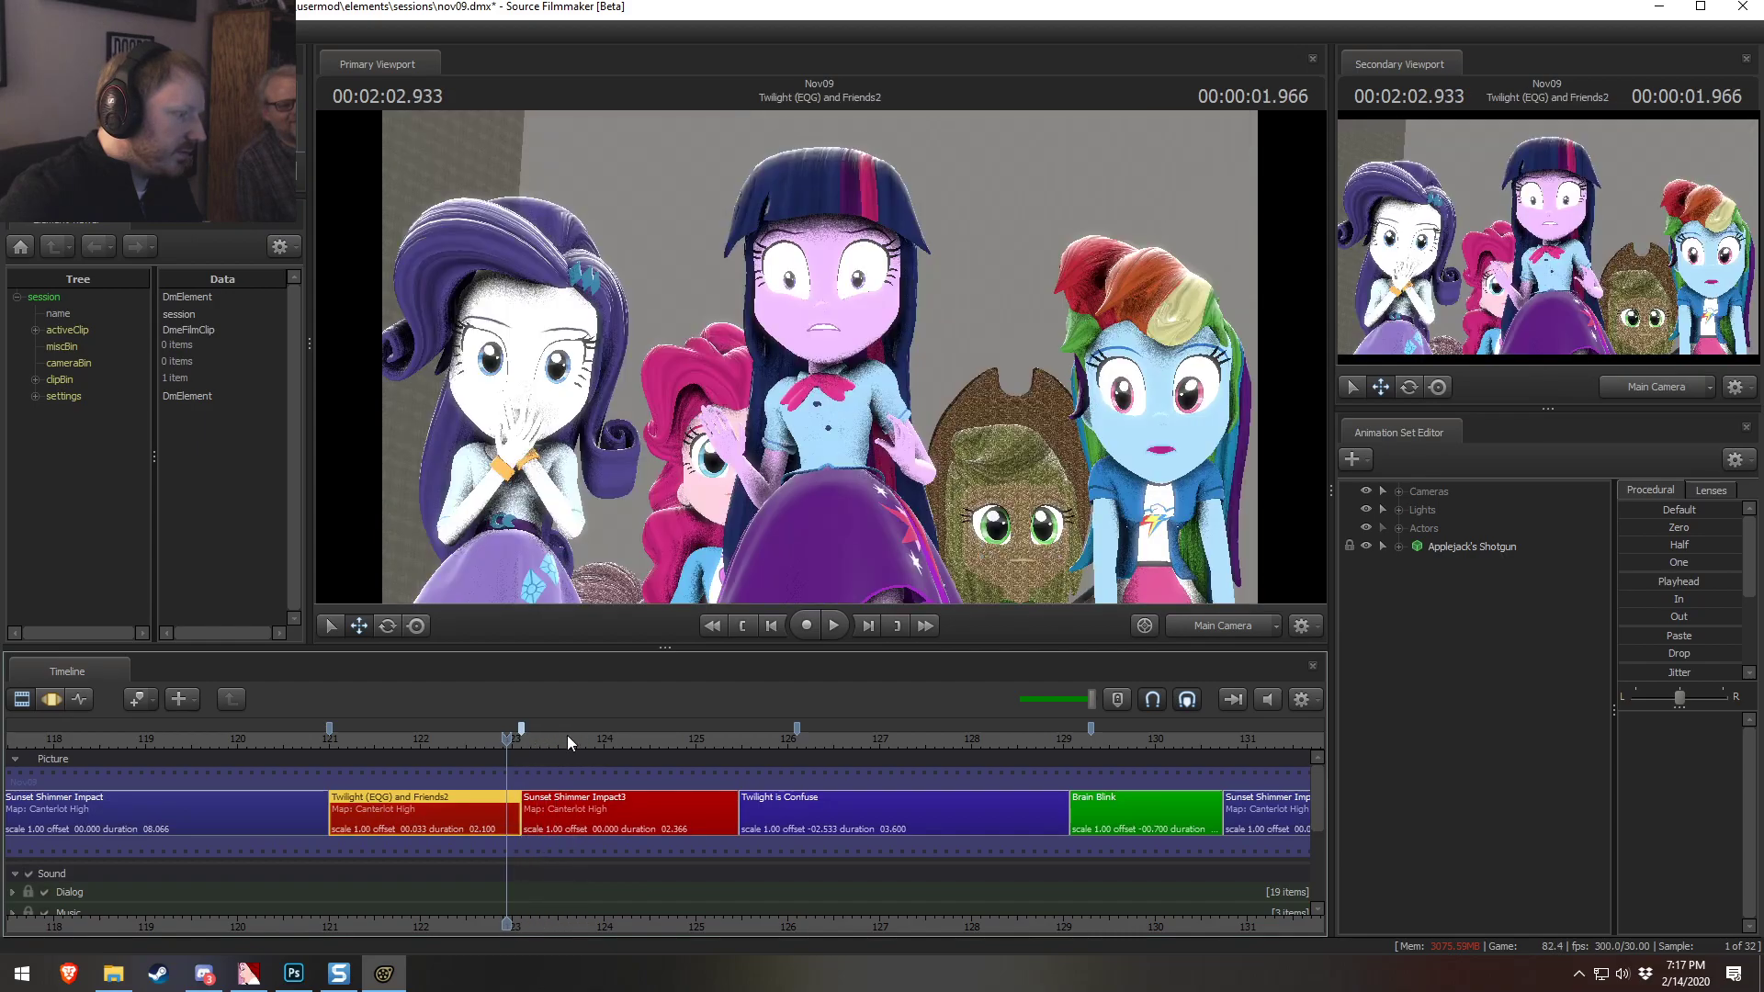
{"action": "left_click_drag", "start_coordinate": [798, 728], "coordinate": [737, 733]}
{"action": "left_click_drag", "start_coordinate": [1090, 735], "coordinate": [1072, 733]}
Scrub through the Twilight is Confuse shot from Twilight back to the monitor close-up
{"action": "middle_click_drag", "start_coordinate": [1153, 910], "coordinate": [798, 905]}
{"action": "scroll", "coordinate": [851, 839], "scroll_direction": "down", "scroll_amount": 2}
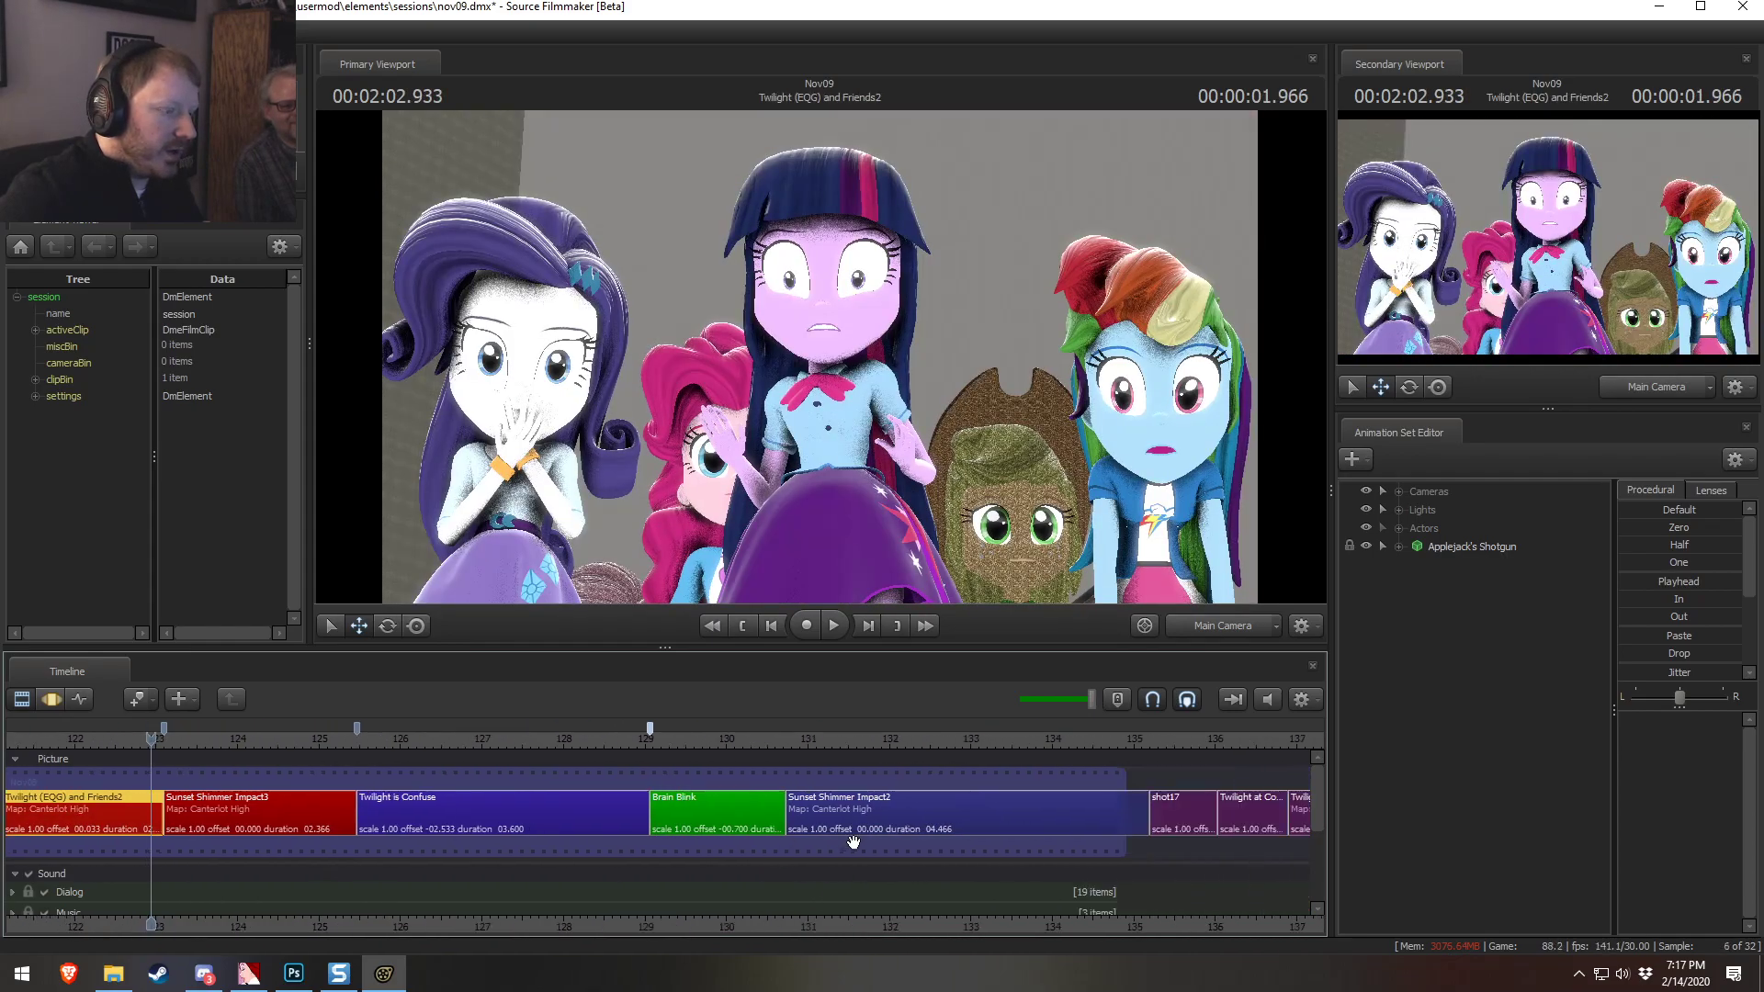
{"action": "left_click_drag", "start_coordinate": [435, 739], "coordinate": [476, 741]}
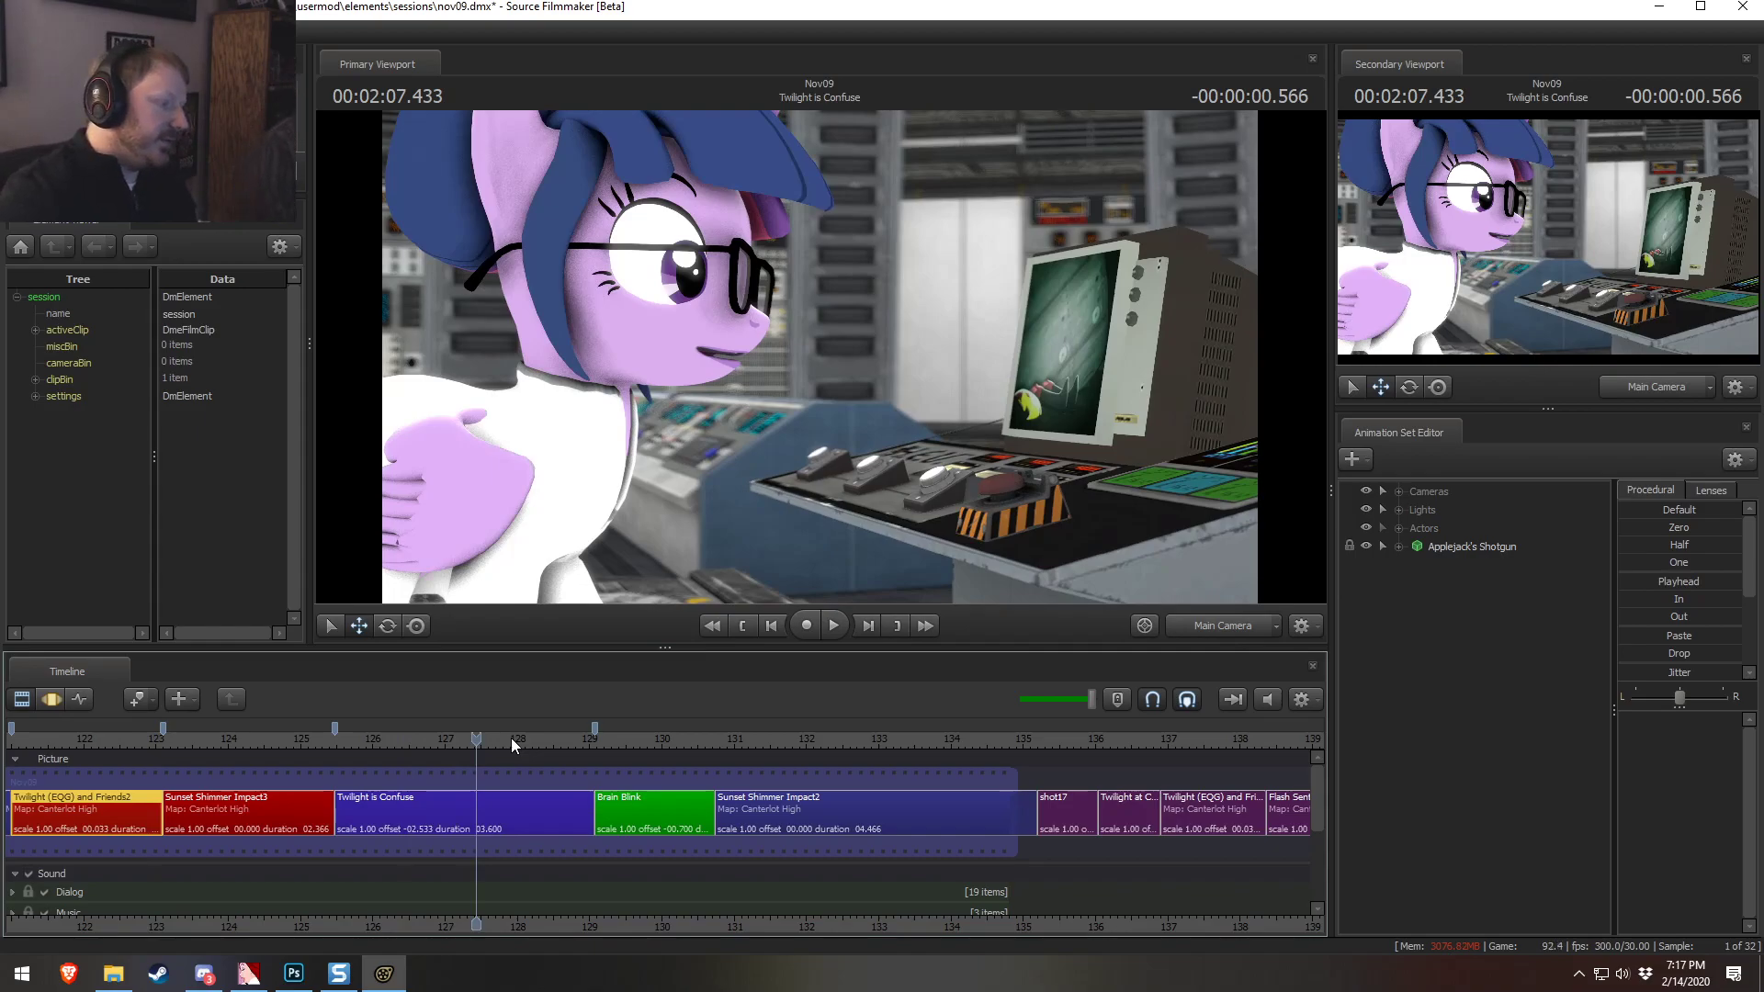
{"action": "left_click_drag", "start_coordinate": [511, 741], "coordinate": [383, 773]}
{"action": "scroll", "coordinate": [465, 868], "scroll_direction": "down", "scroll_amount": 10}
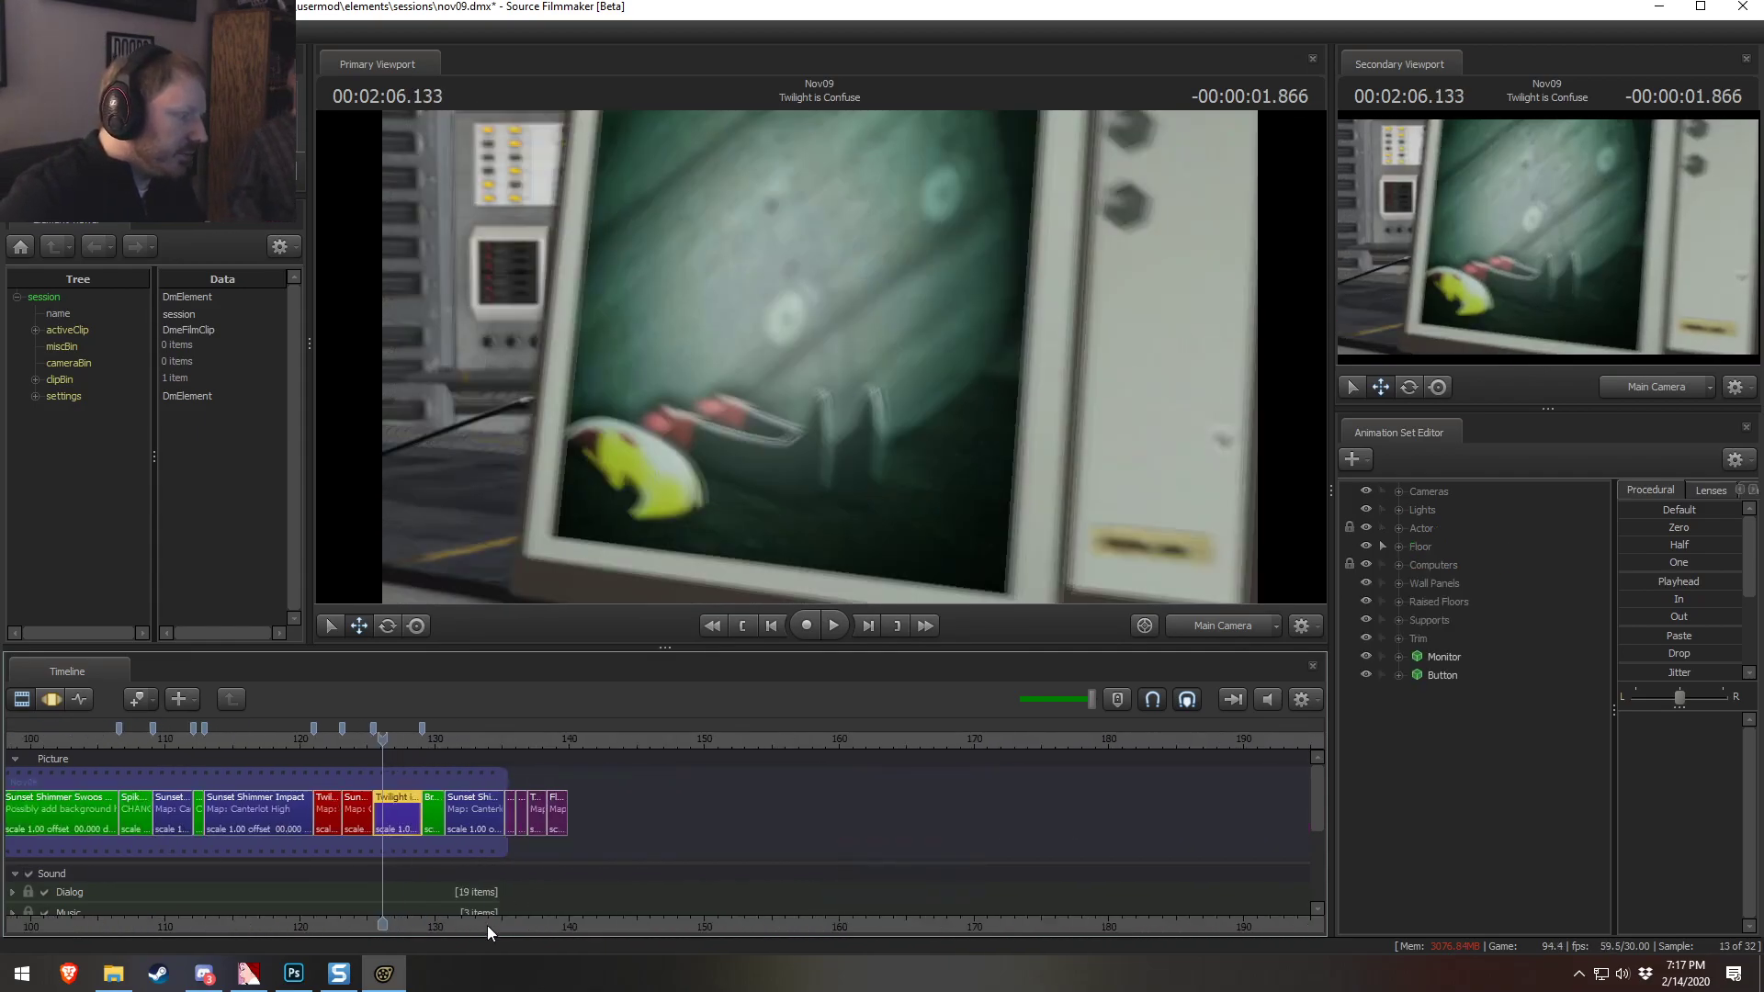
Play back the sequence around the Sunset Shimmer Impact shot and inspect the shortened cut on the timeline
{"action": "left_click", "coordinate": [701, 739]}
{"action": "key", "text": "space"}
{"action": "left_click", "coordinate": [767, 735]}
{"action": "key", "text": "space"}
{"action": "scroll", "coordinate": [950, 807], "scroll_direction": "down", "scroll_amount": 1}
{"action": "scroll", "coordinate": [949, 807], "scroll_direction": "up", "scroll_amount": 3}
{"action": "left_click_drag", "start_coordinate": [1152, 930], "coordinate": [467, 889]}
{"action": "left_click", "coordinate": [836, 738]}
{"action": "scroll", "coordinate": [889, 847], "scroll_direction": "up", "scroll_amount": 3}
{"action": "scroll", "coordinate": [889, 849], "scroll_direction": "up", "scroll_amount": 4}
{"action": "left_click_drag", "start_coordinate": [989, 931], "coordinate": [510, 893]}
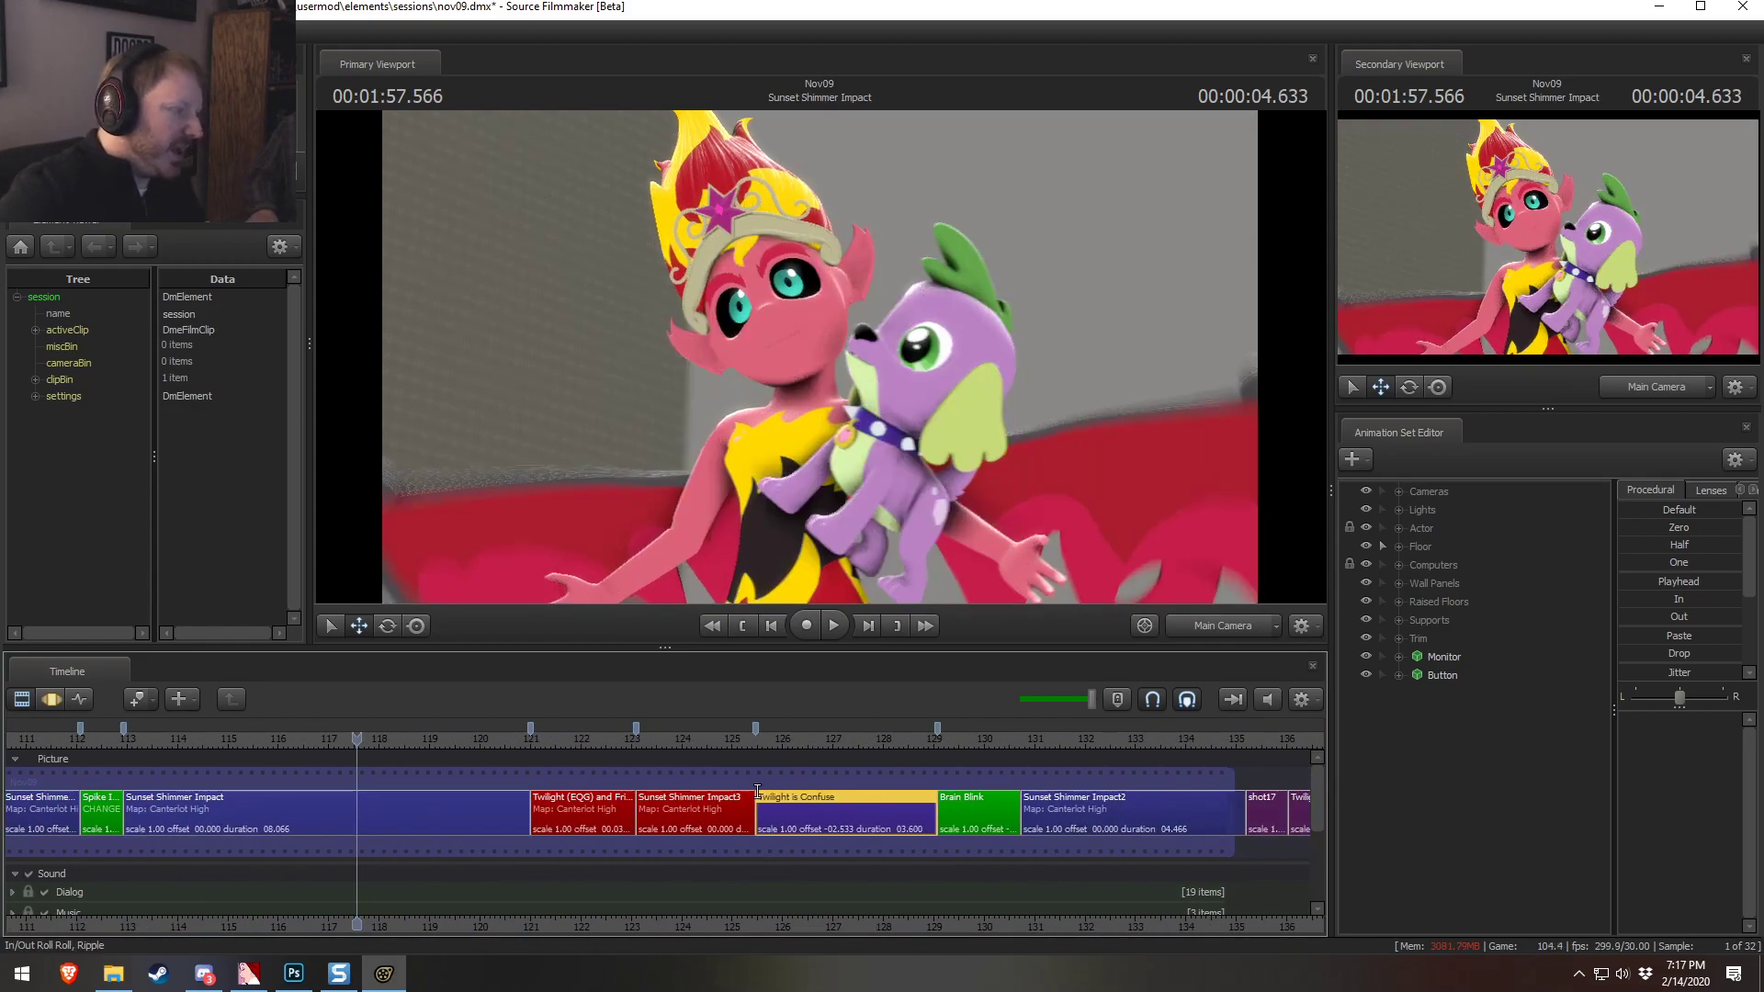
Play from Twilight (EQG) and Friends2 into Sunset Shimmer Impact3 and scrub to the end of that shot
{"action": "left_click_drag", "start_coordinate": [698, 739], "coordinate": [583, 739]}
{"action": "key", "text": "space"}
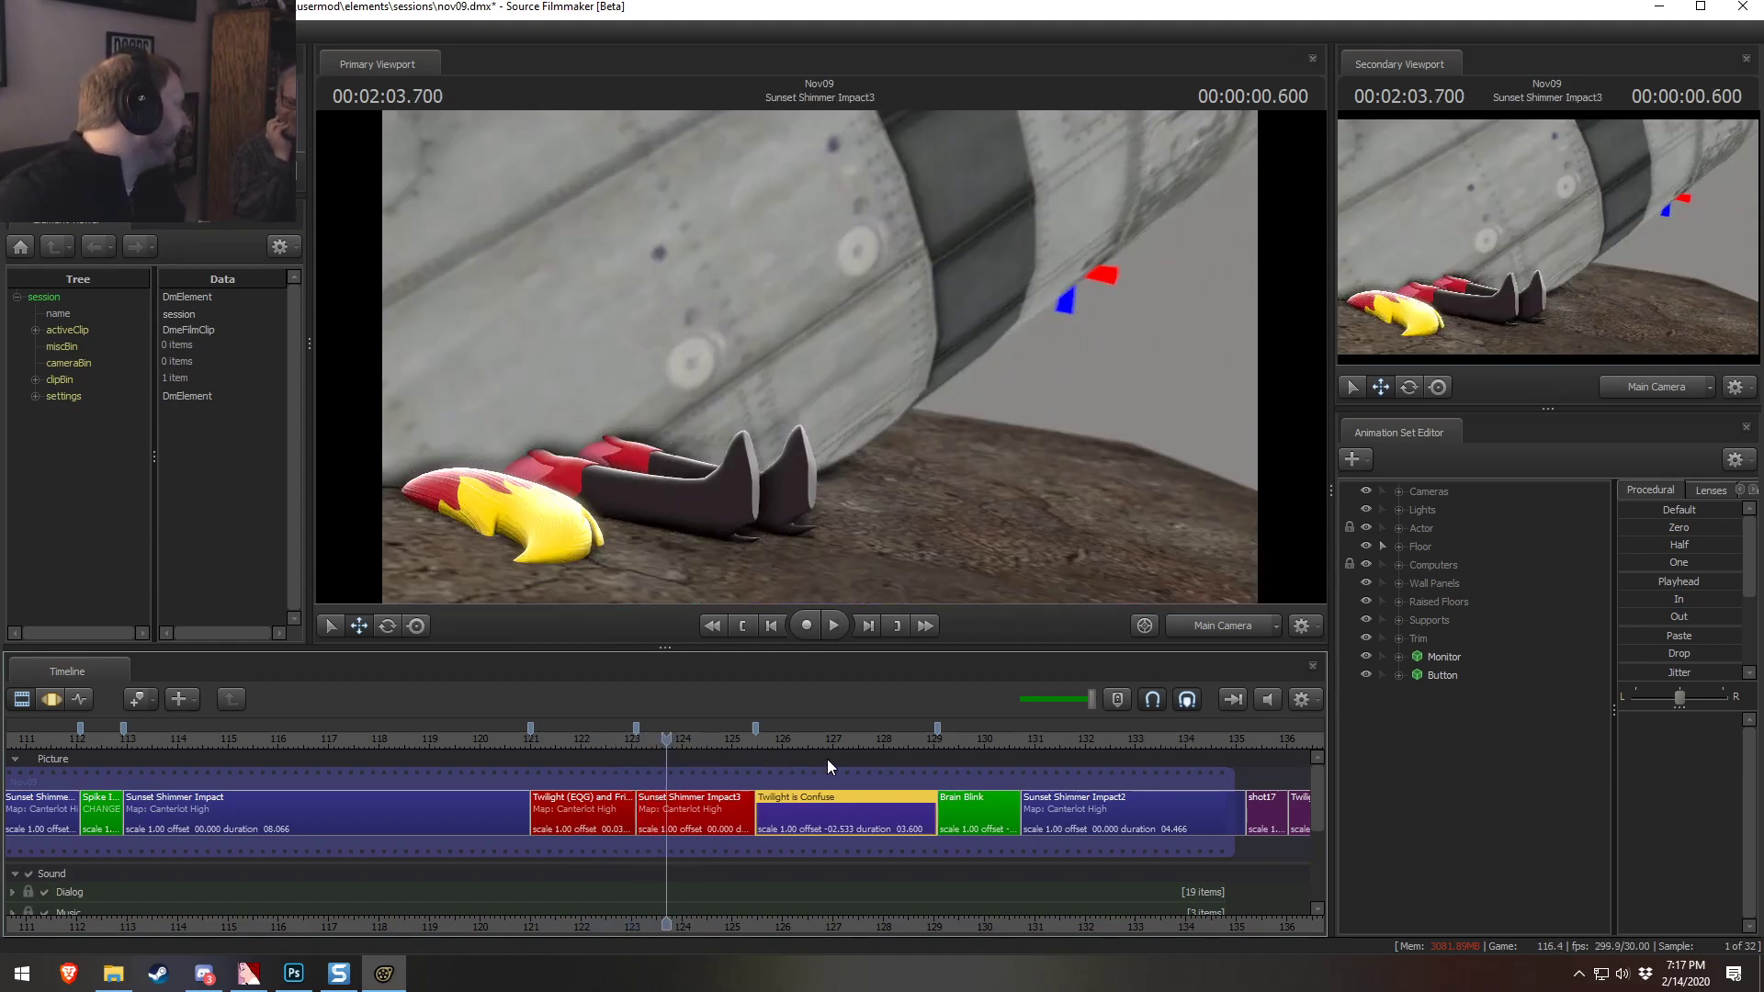
{"action": "left_click", "coordinate": [688, 740]}
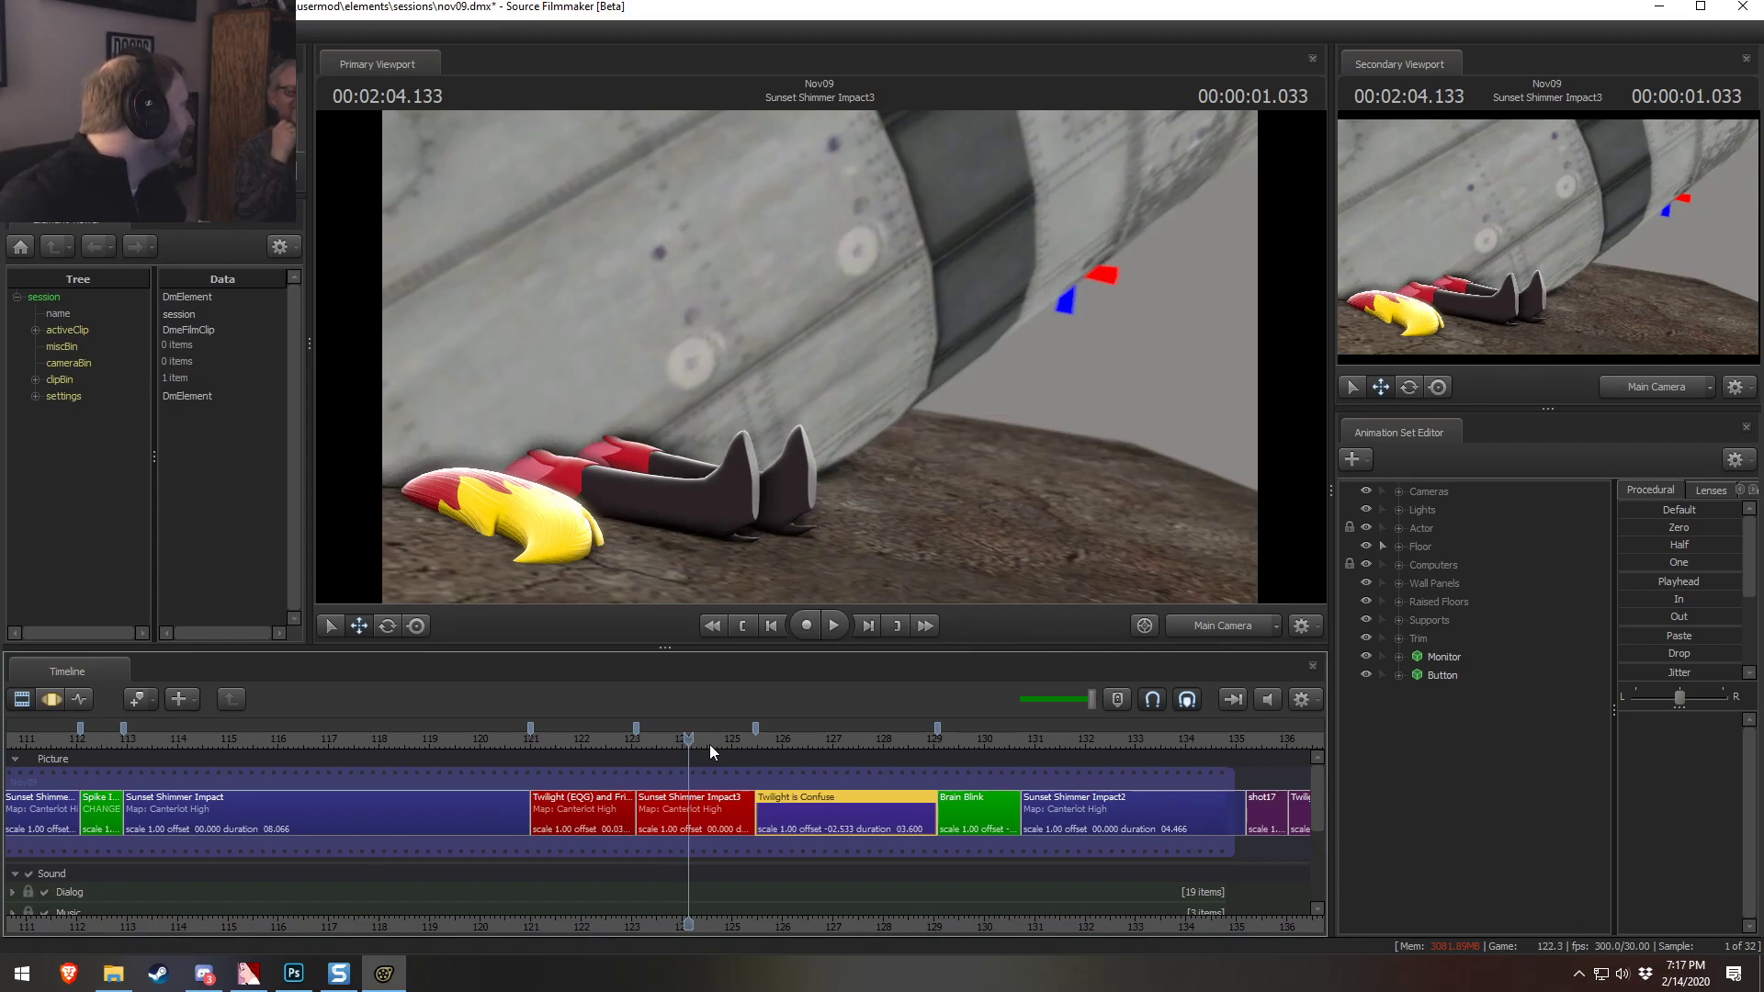
{"action": "left_click_drag", "start_coordinate": [702, 744], "coordinate": [749, 738]}
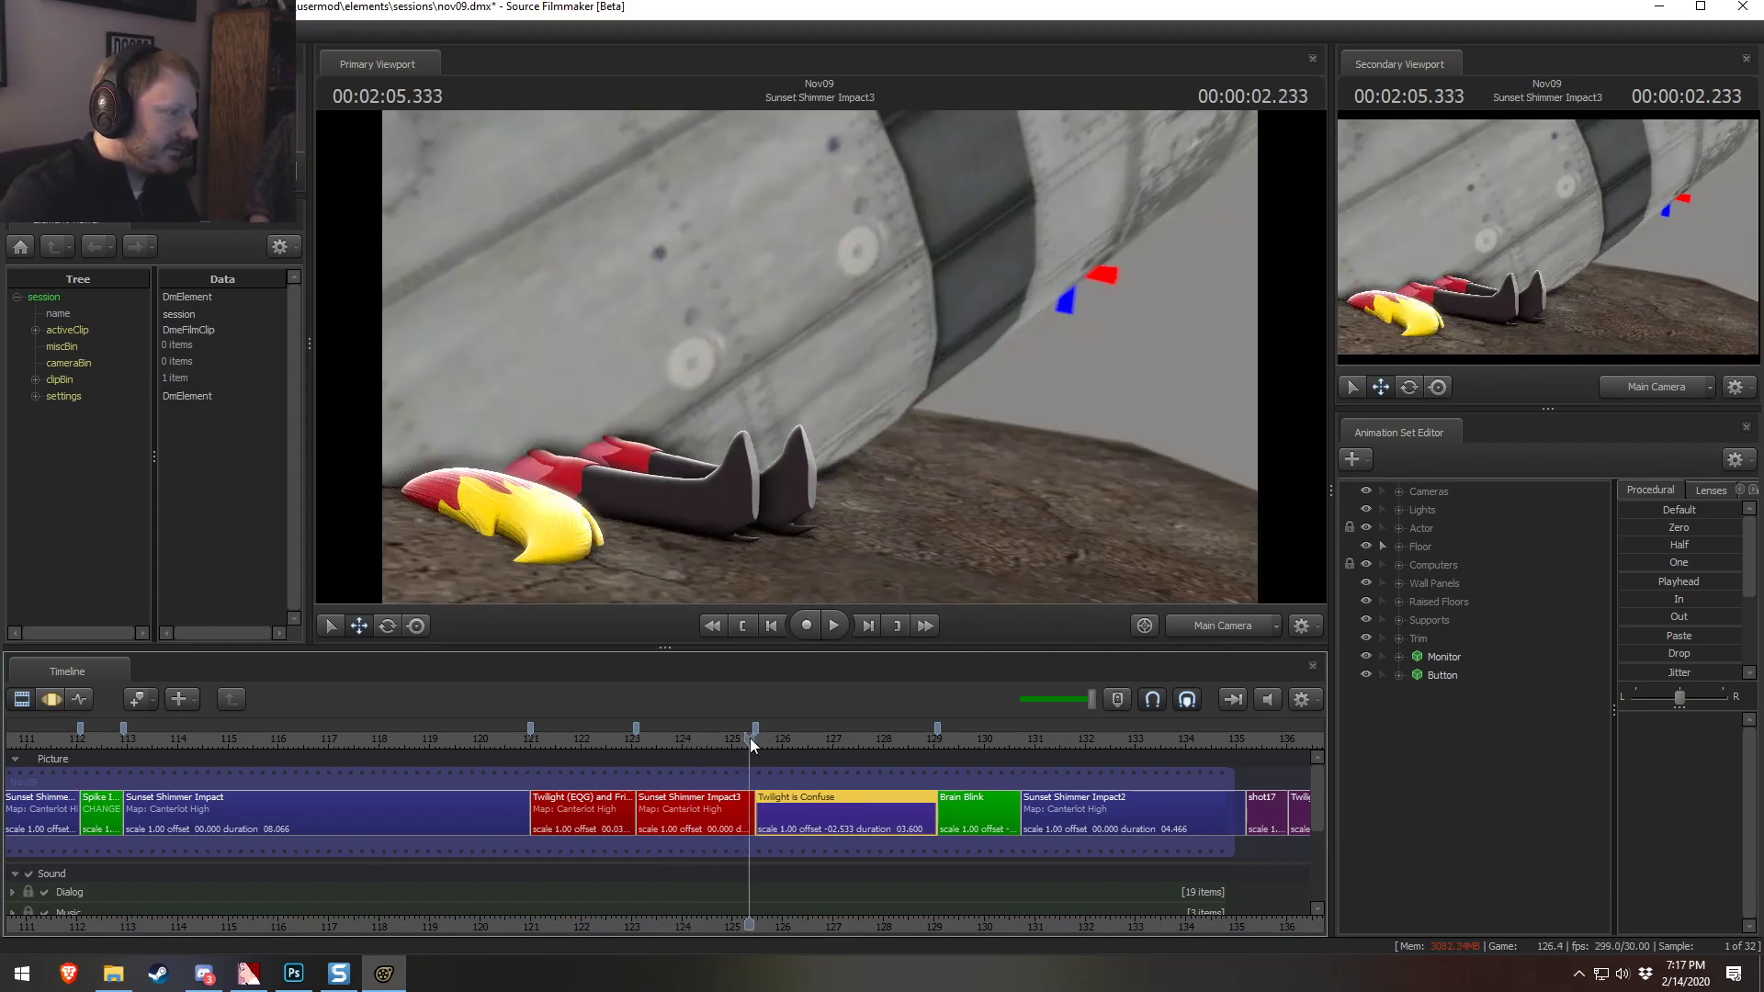
Open Sunset Shimmer Impact3 in the Motion Editor and set an open-ended time selection with a falloff between about 124.3 and 125.2 seconds
{"action": "double_click", "coordinate": [725, 818]}
{"action": "key", "text": "F3"}
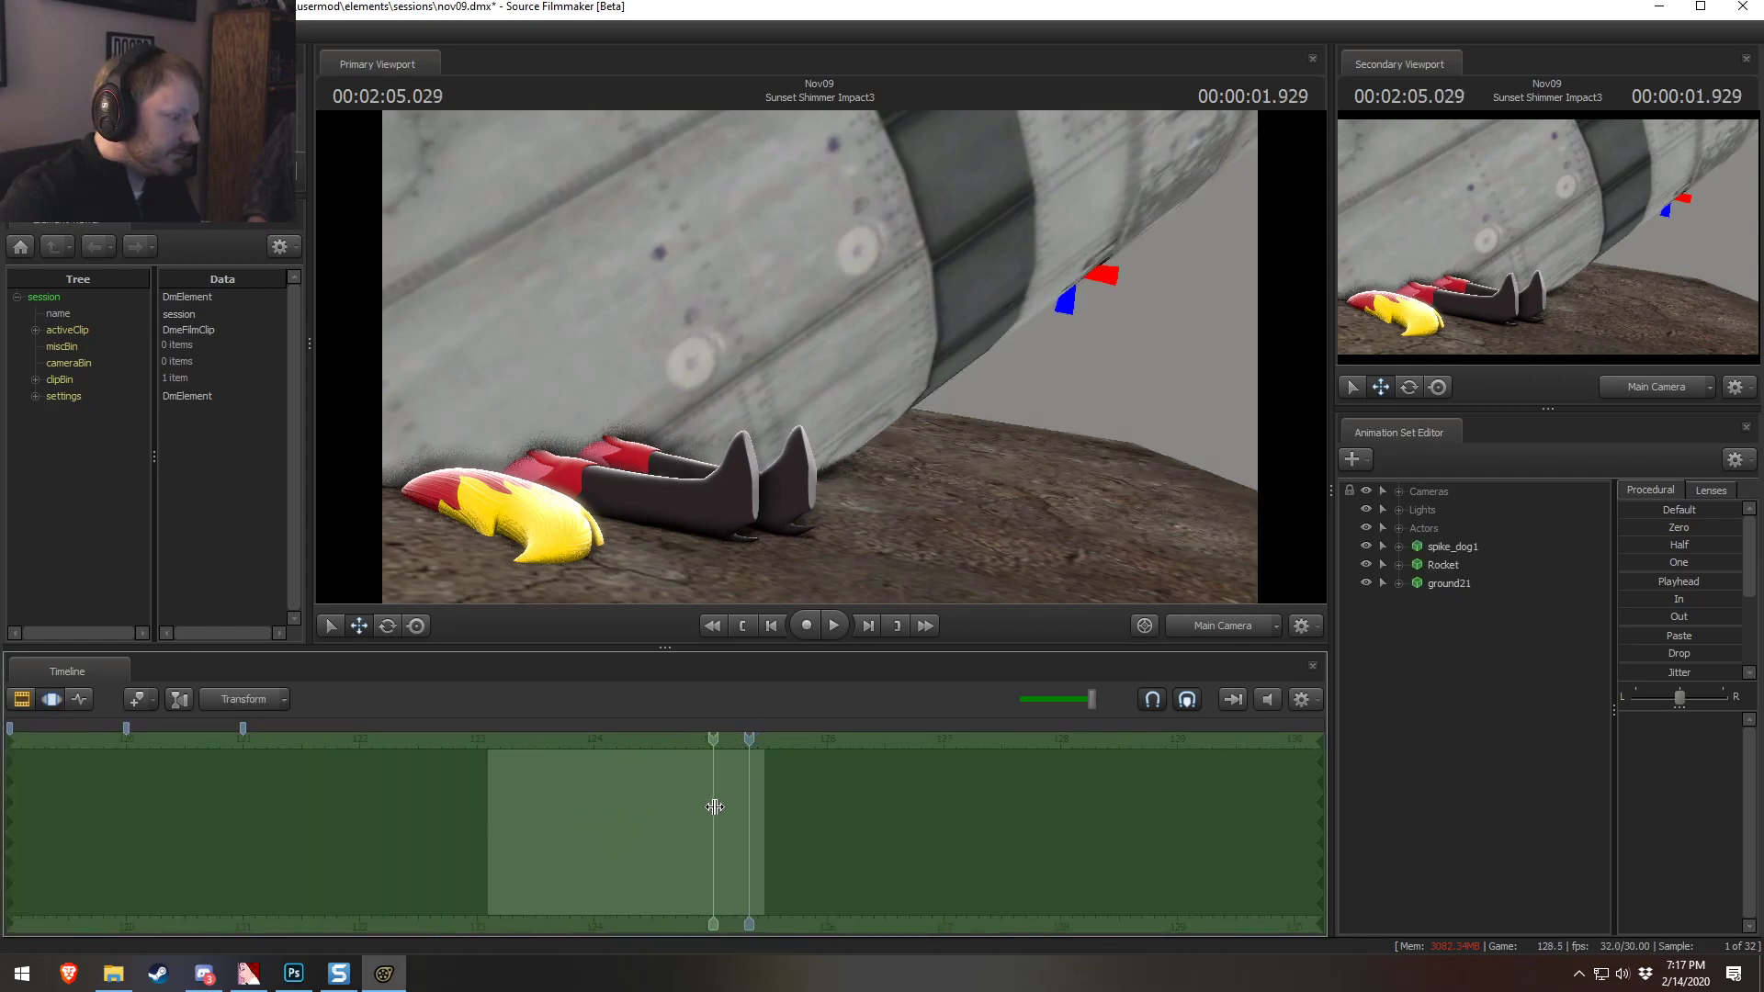
{"action": "left_click_drag", "start_coordinate": [729, 816], "coordinate": [1142, 833], "text": "shift"}
{"action": "scroll", "coordinate": [733, 819], "scroll_direction": "up", "scroll_amount": 4, "text": "shift"}
{"action": "scroll", "coordinate": [736, 819], "scroll_direction": "up", "scroll_amount": 3, "text": "shift"}
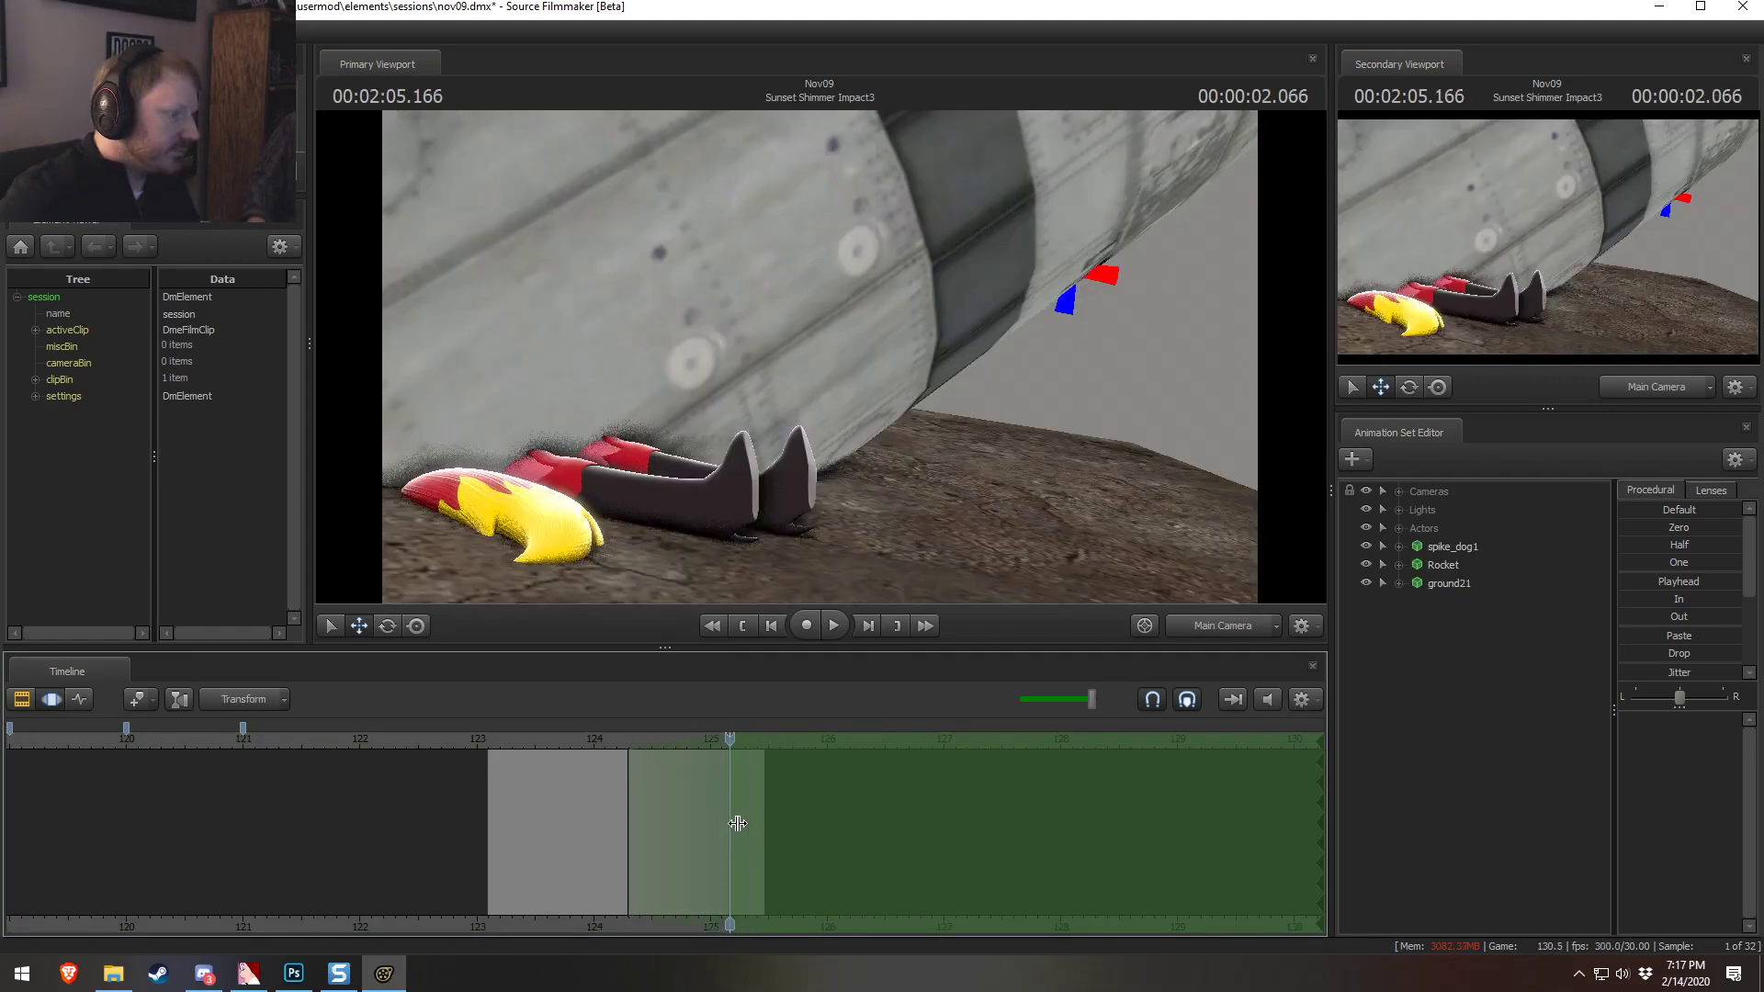
Rotate Sunset Shimmer's bip_foot_L and bip_foot_R downward together in World rotation mode, using a curved falloff
{"action": "left_click", "coordinate": [719, 512]}
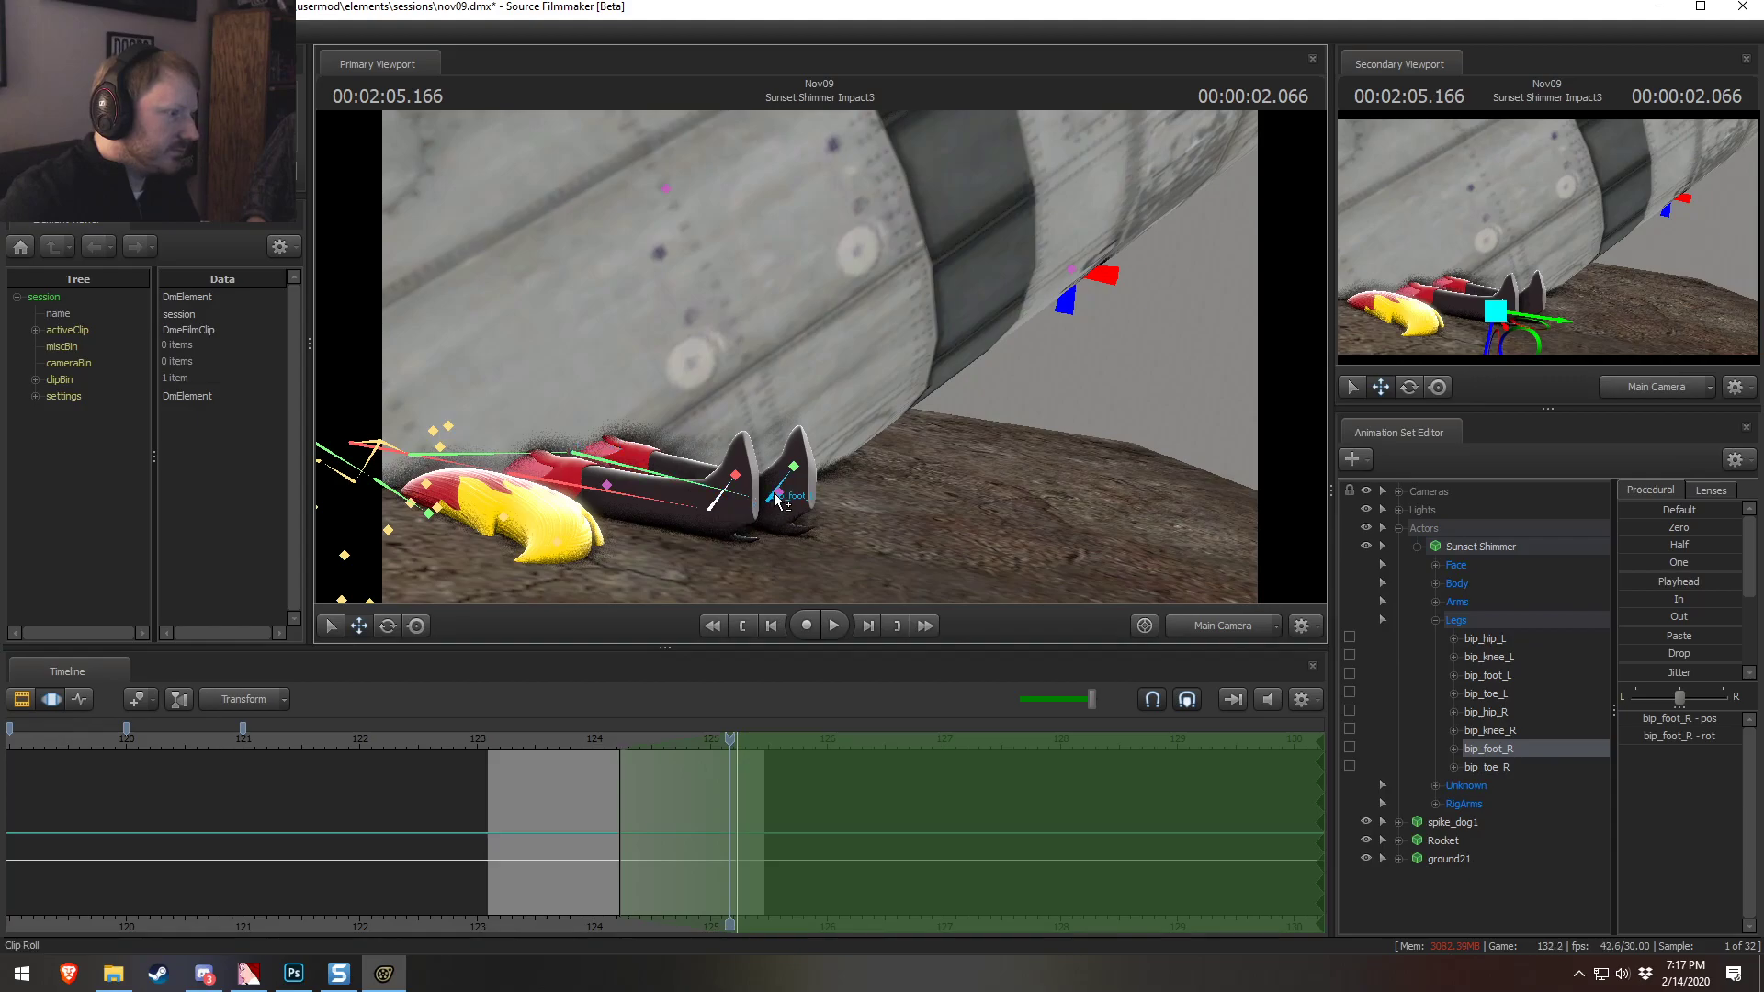
{"action": "left_click", "coordinate": [776, 499], "text": "ctrl"}
{"action": "key", "text": "e"}
{"action": "right_click", "coordinate": [752, 525]}
{"action": "mouse_move", "coordinate": [841, 565]}
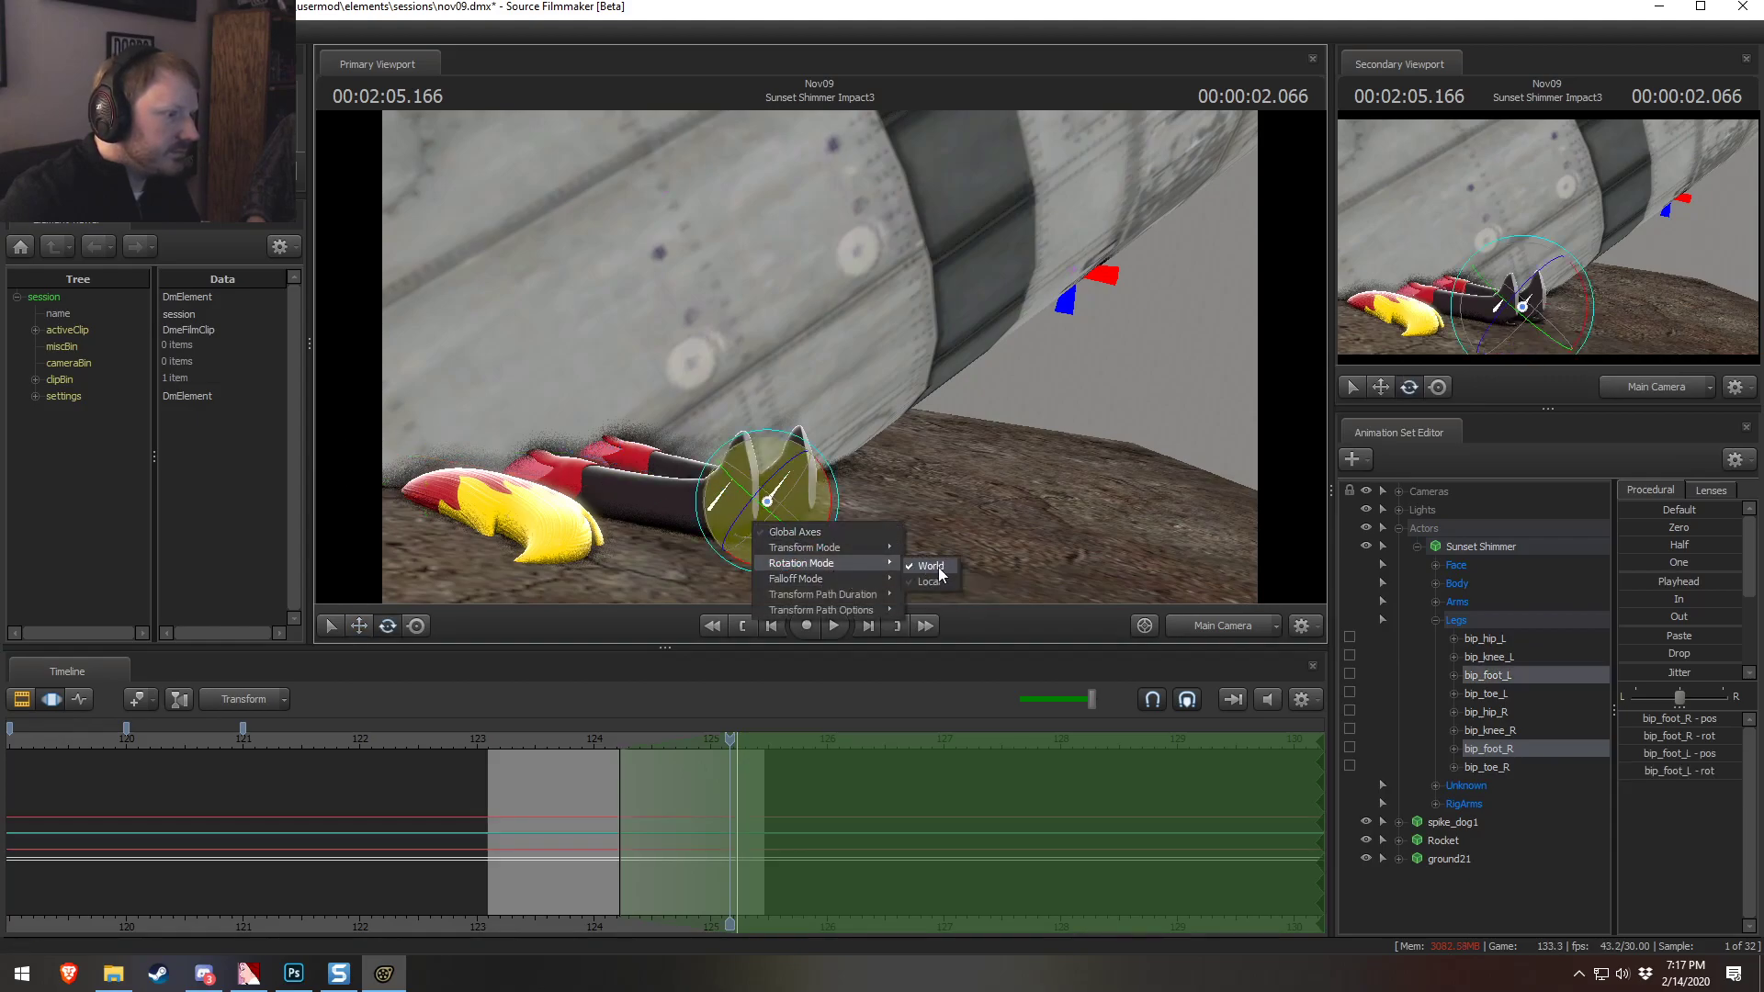
{"action": "left_click", "coordinate": [931, 566]}
{"action": "left_click_drag", "start_coordinate": [829, 488], "coordinate": [701, 526]}
{"action": "key", "text": "3"}
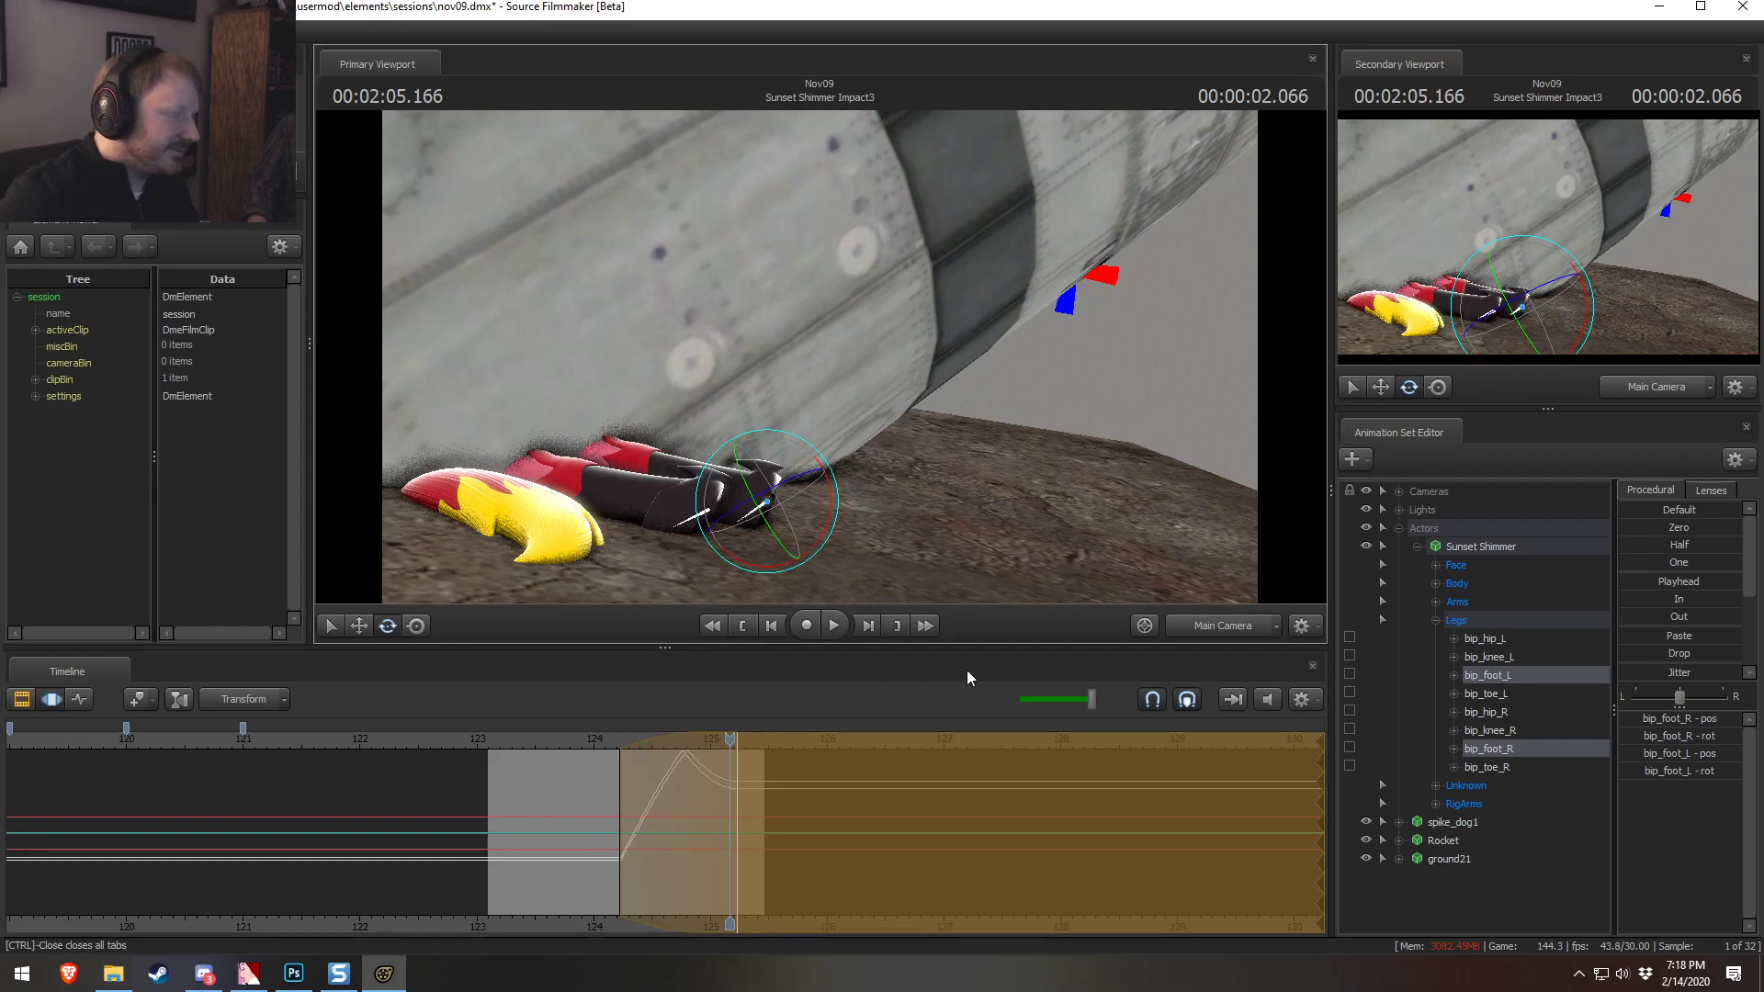
Move Sunset Shimmer's bip_knee_R and bip_knee_L together to pull her legs back under the rocket
{"action": "left_click", "coordinate": [574, 487], "text": "ctrl"}
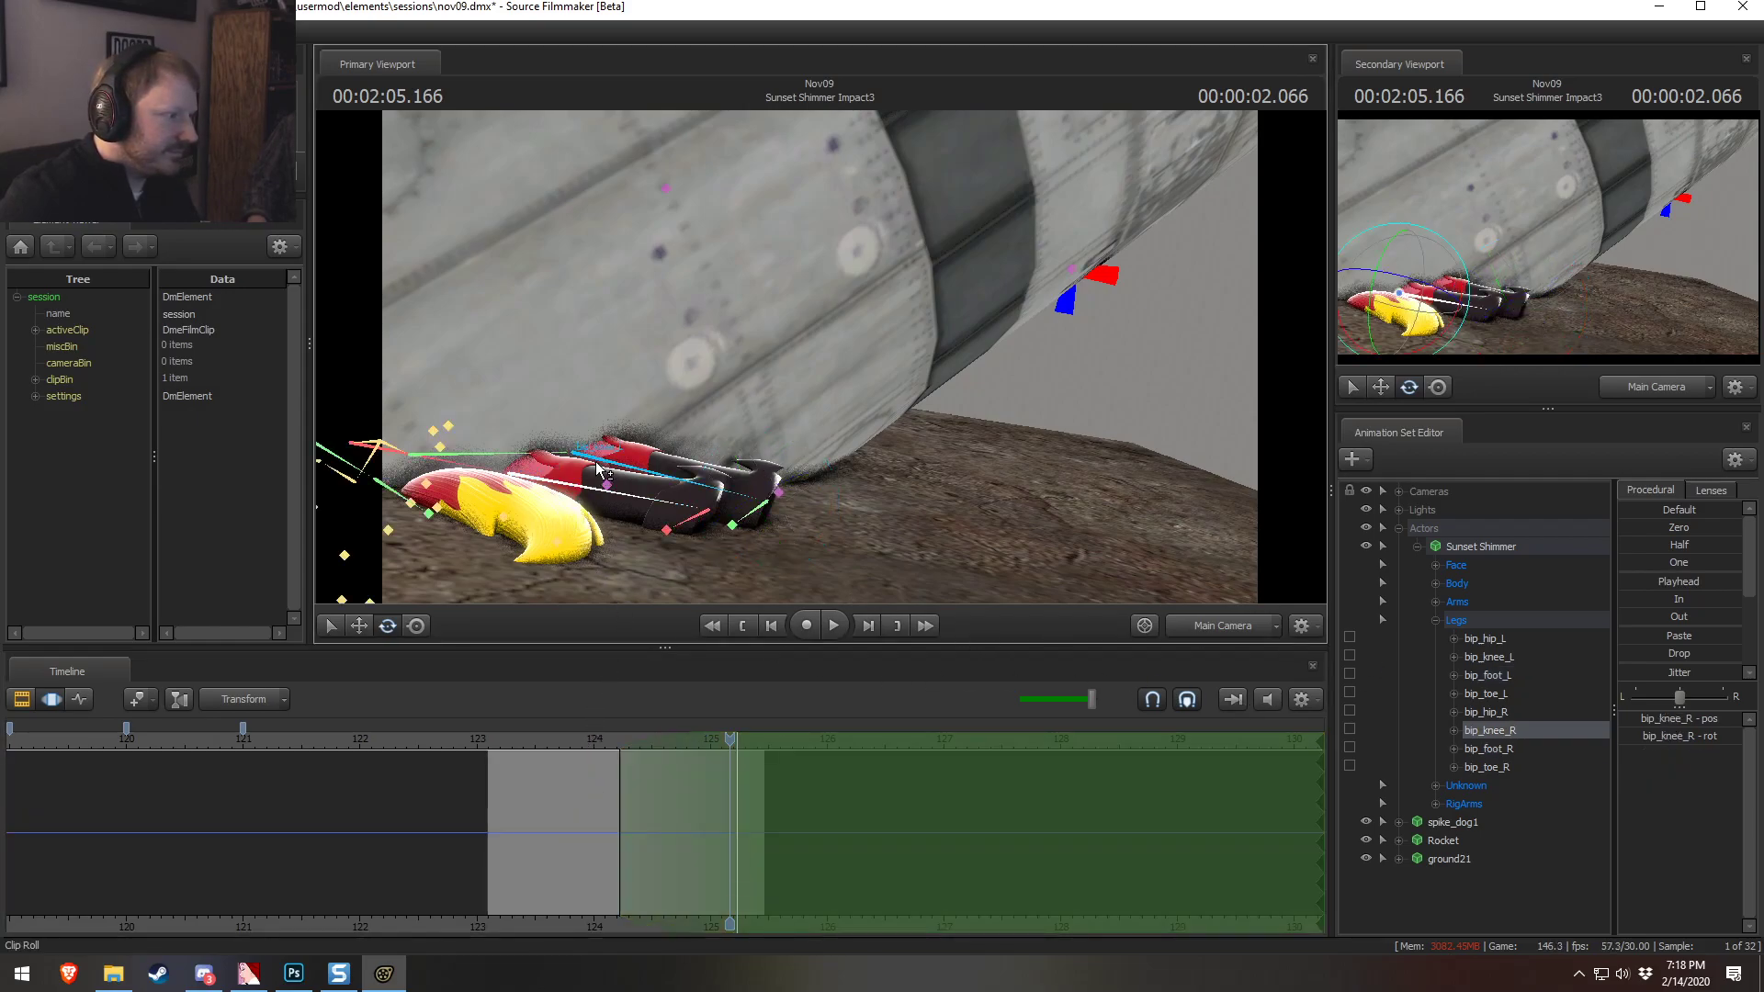
{"action": "left_click", "coordinate": [608, 464], "text": "ctrl+shift"}
{"action": "key", "text": "w"}
{"action": "left_click_drag", "start_coordinate": [602, 459], "coordinate": [571, 464]}
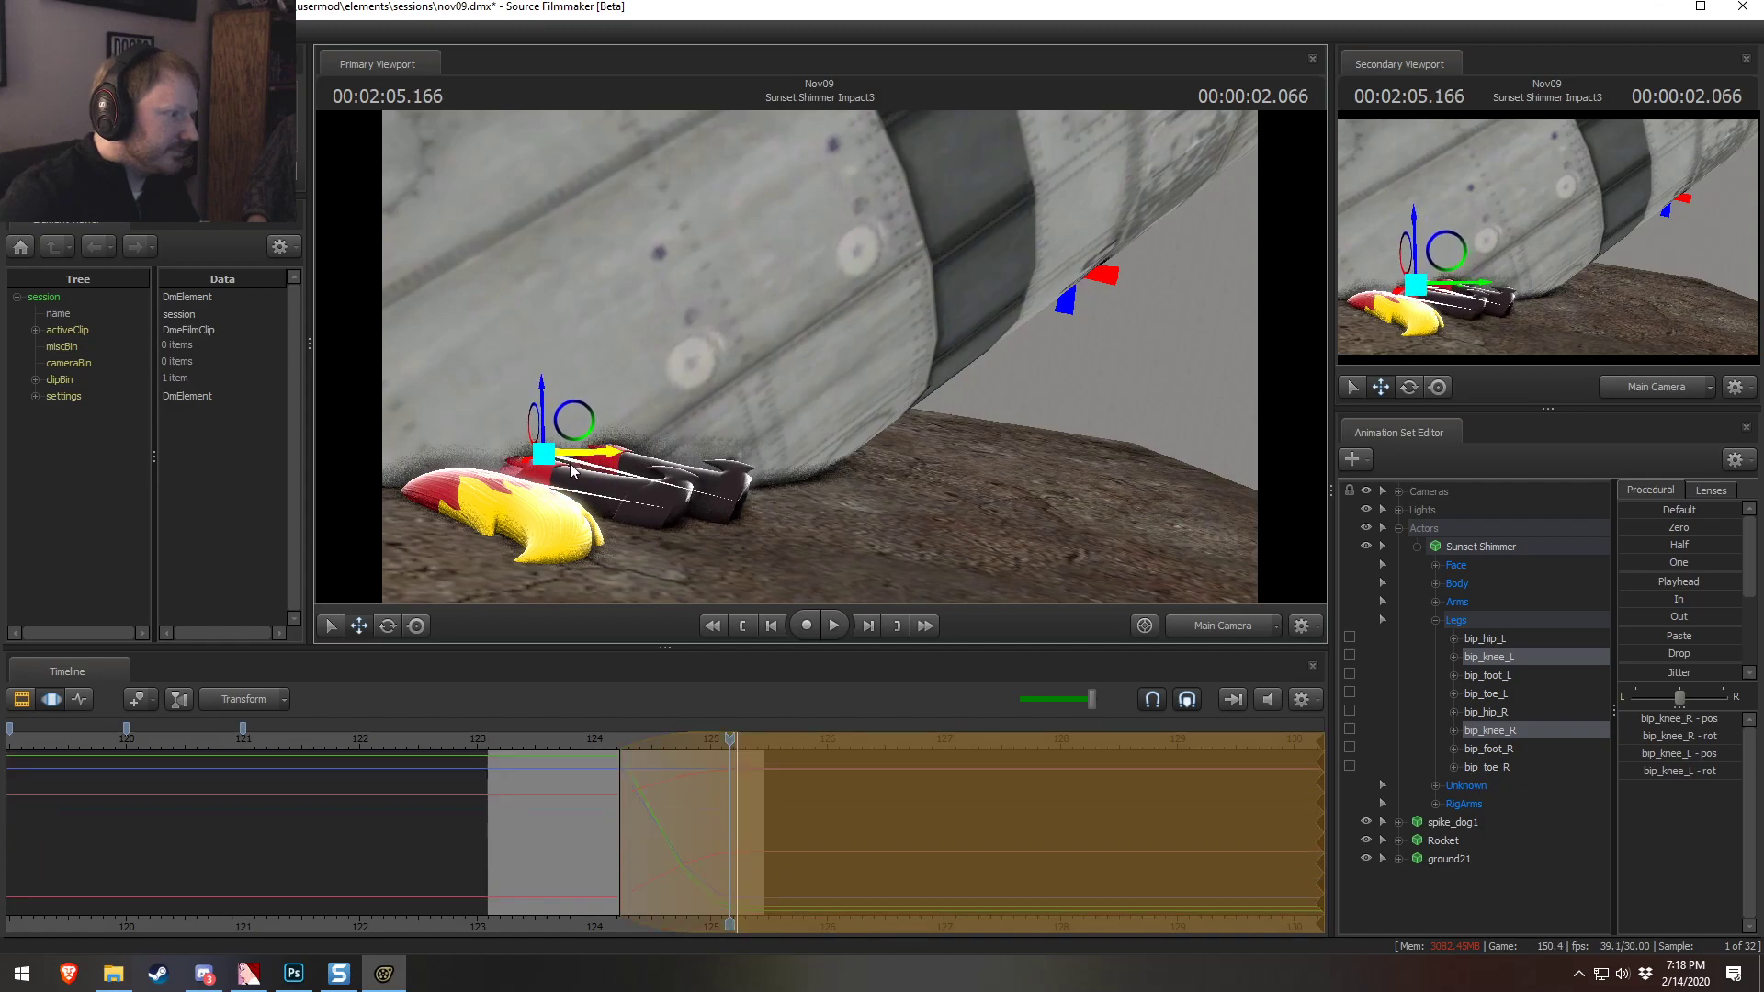
Play back Sunset Shimmer Impact3 to review the animated feet and legs
{"action": "left_click", "coordinate": [496, 740]}
{"action": "key", "text": "space"}
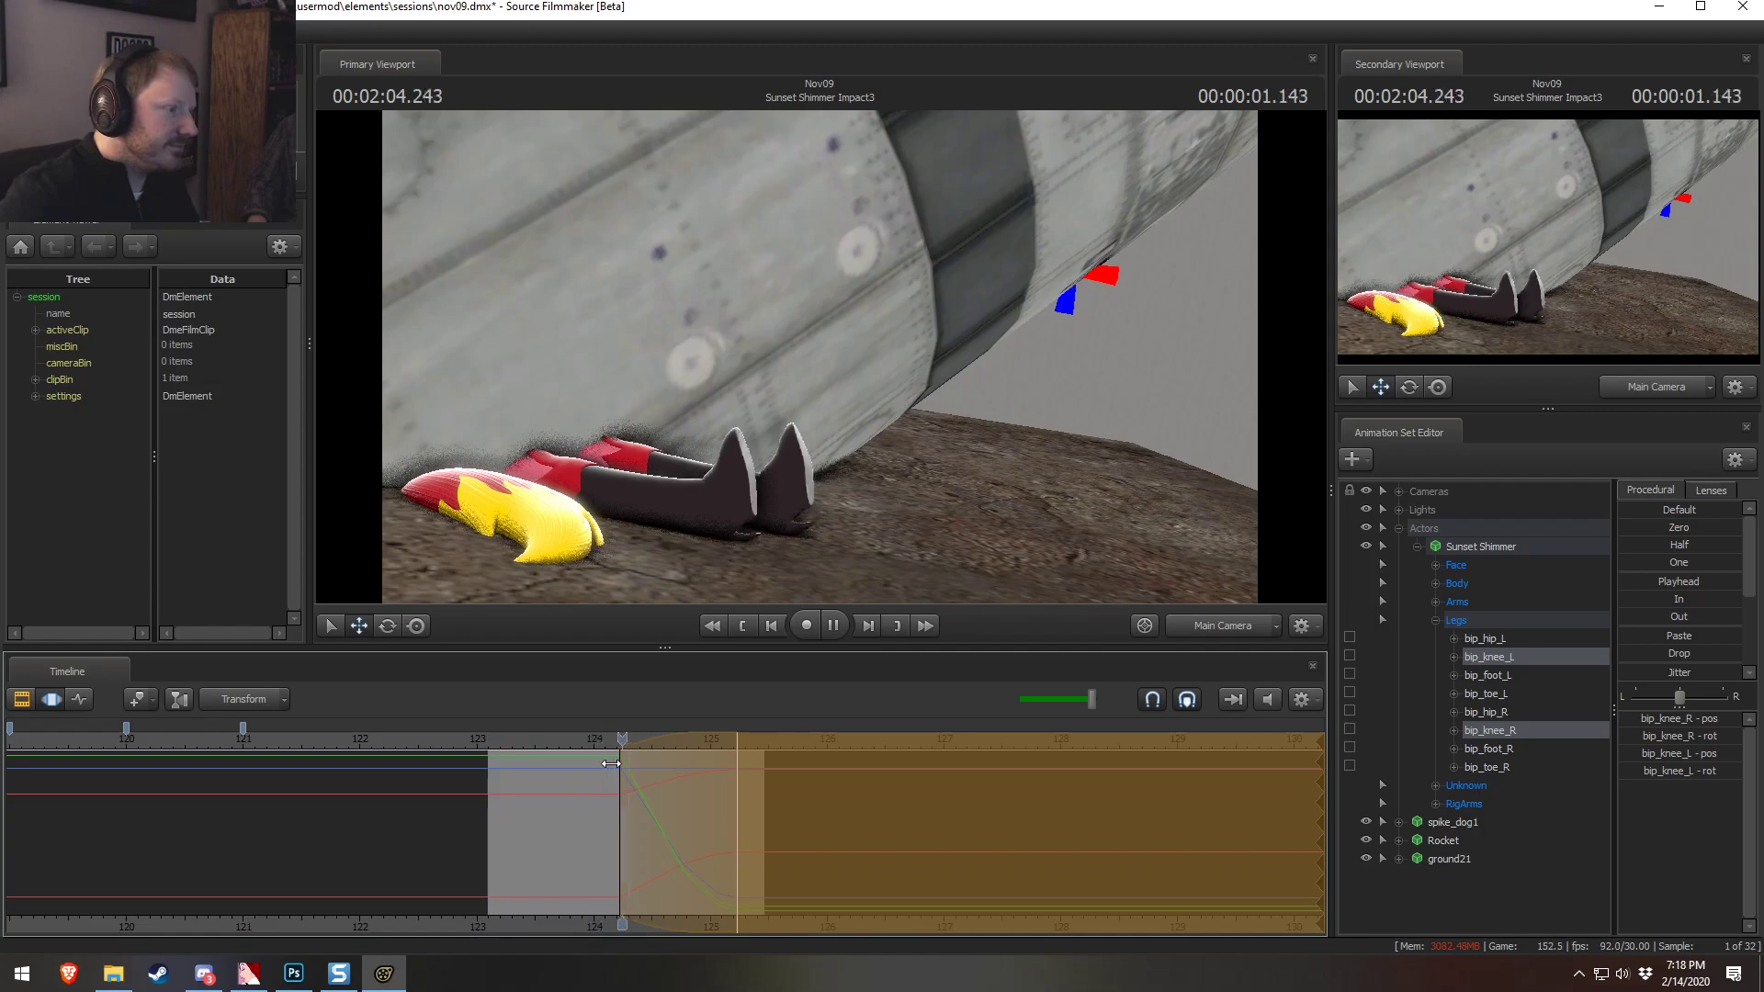
{"action": "key", "text": "space"}
{"action": "left_click", "coordinate": [604, 746]}
{"action": "key", "text": "space"}
{"action": "key", "text": "space"}
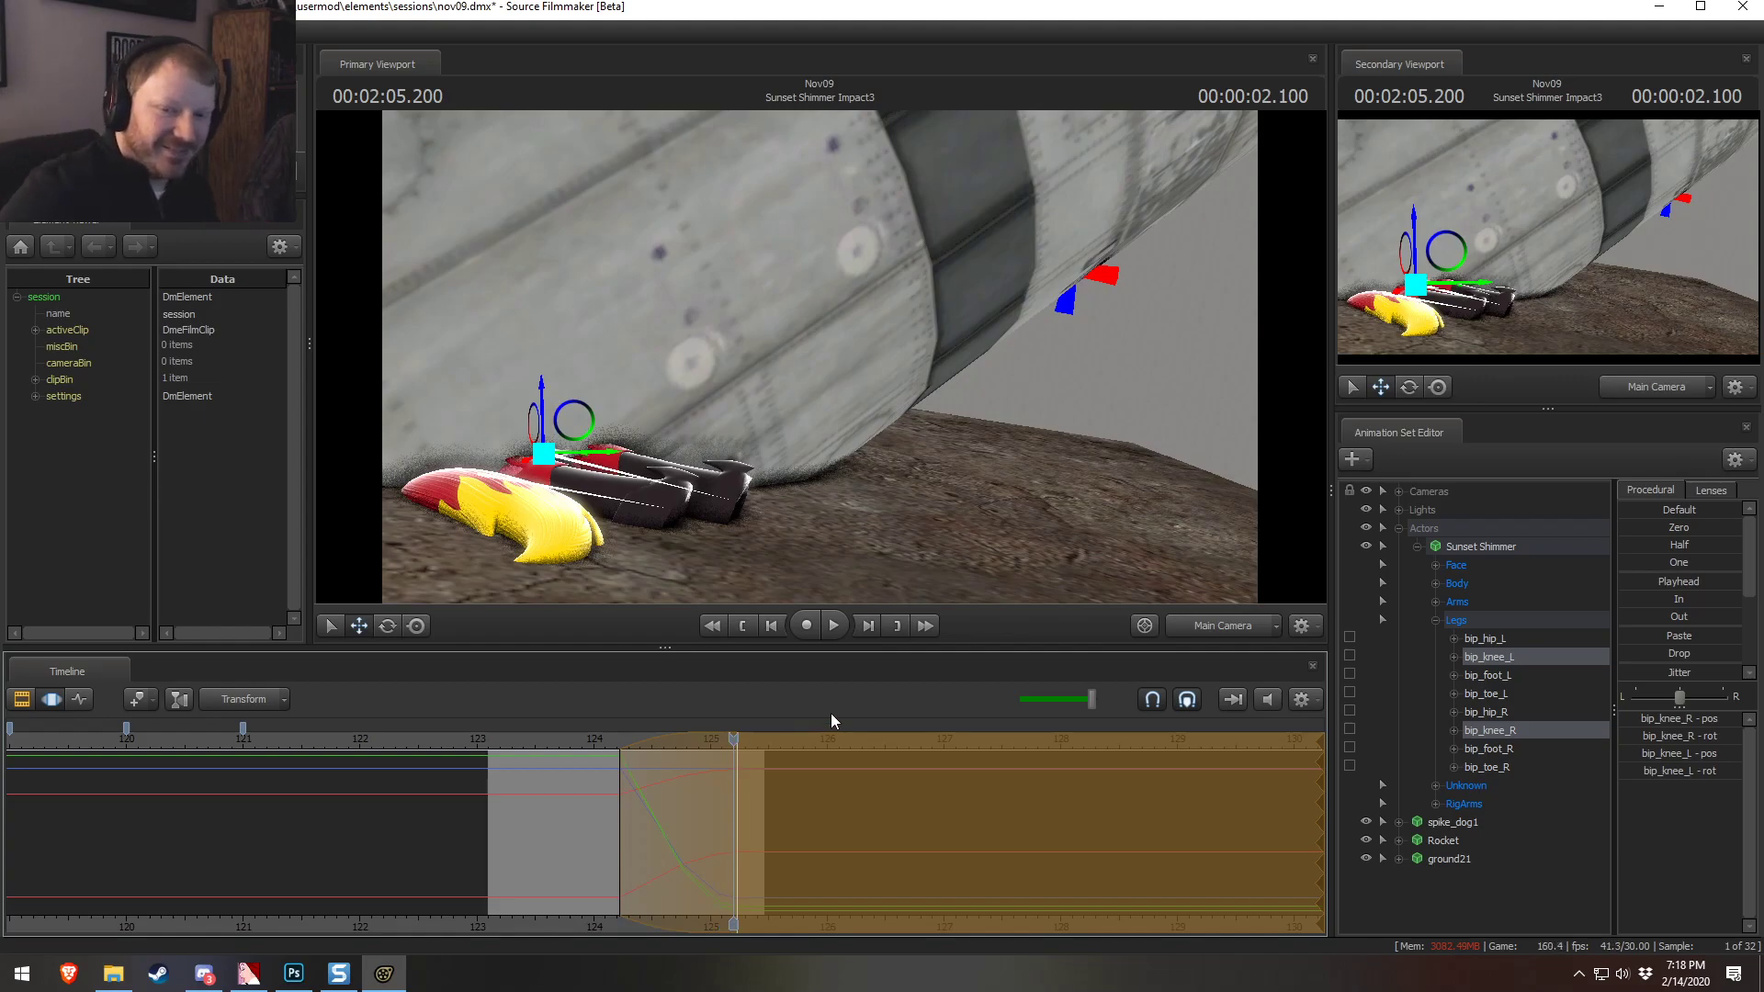
Replay Sunset Shimmer Impact3 from about 124 seconds to check the pose of her legs and feet
{"action": "left_click", "coordinate": [594, 738]}
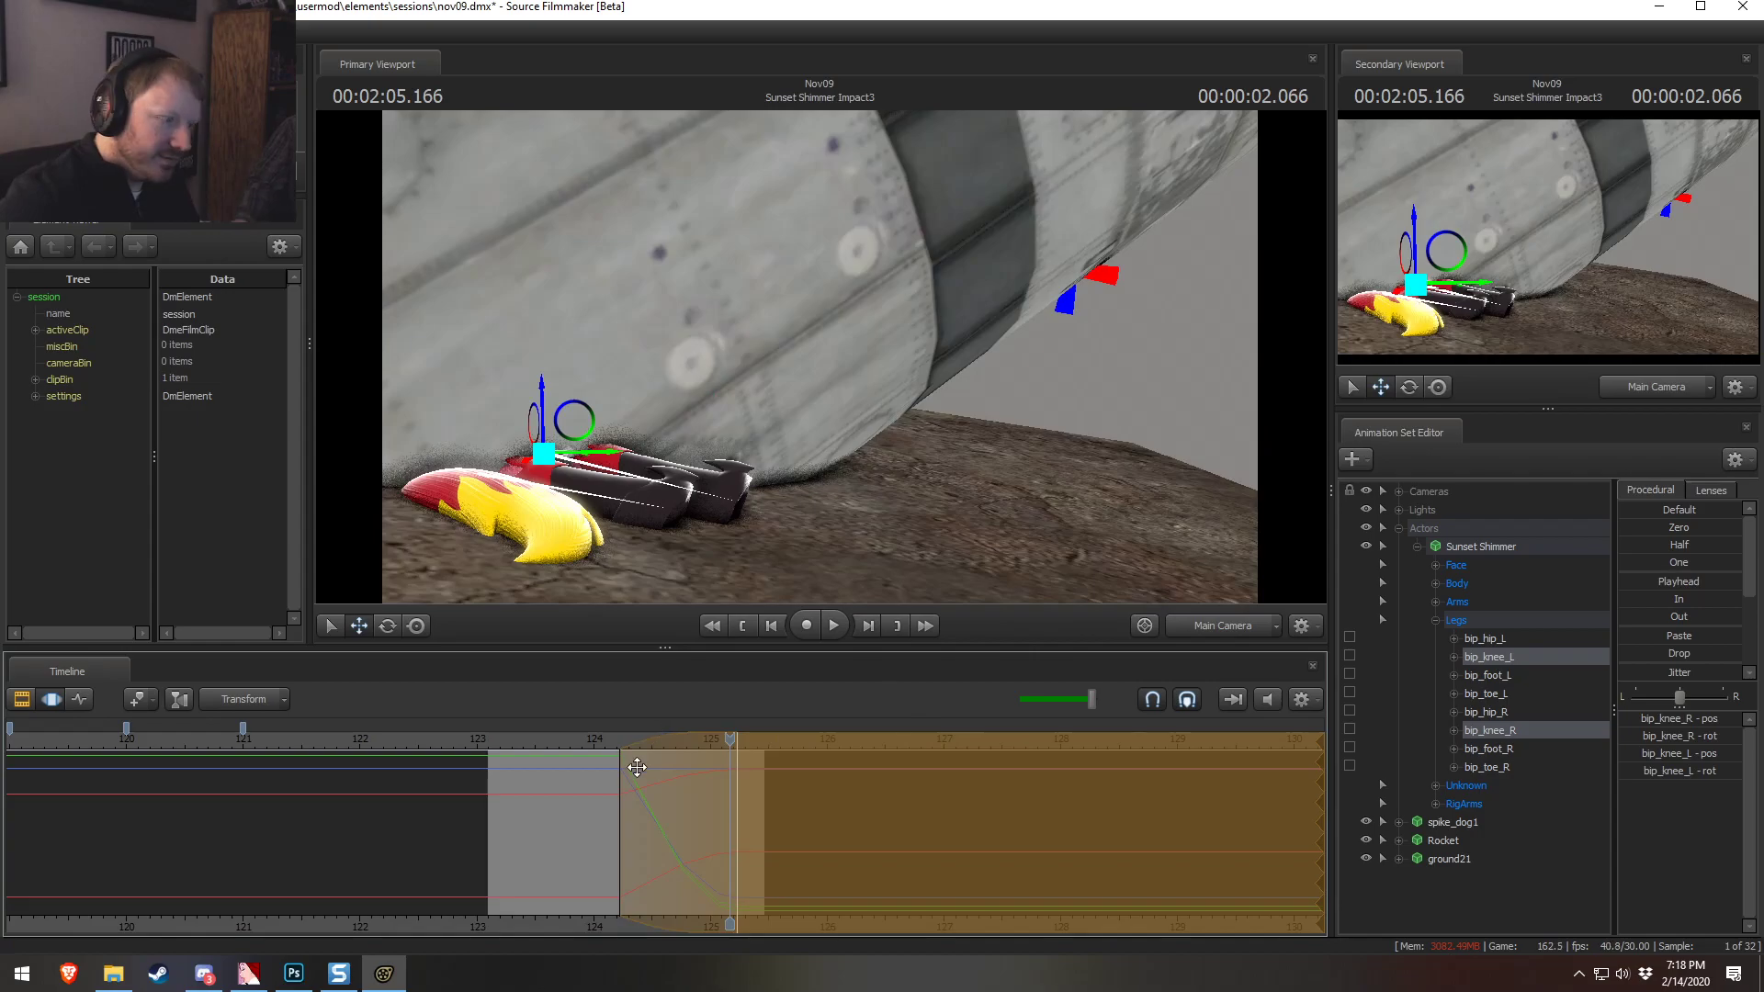
{"action": "key", "text": "space"}
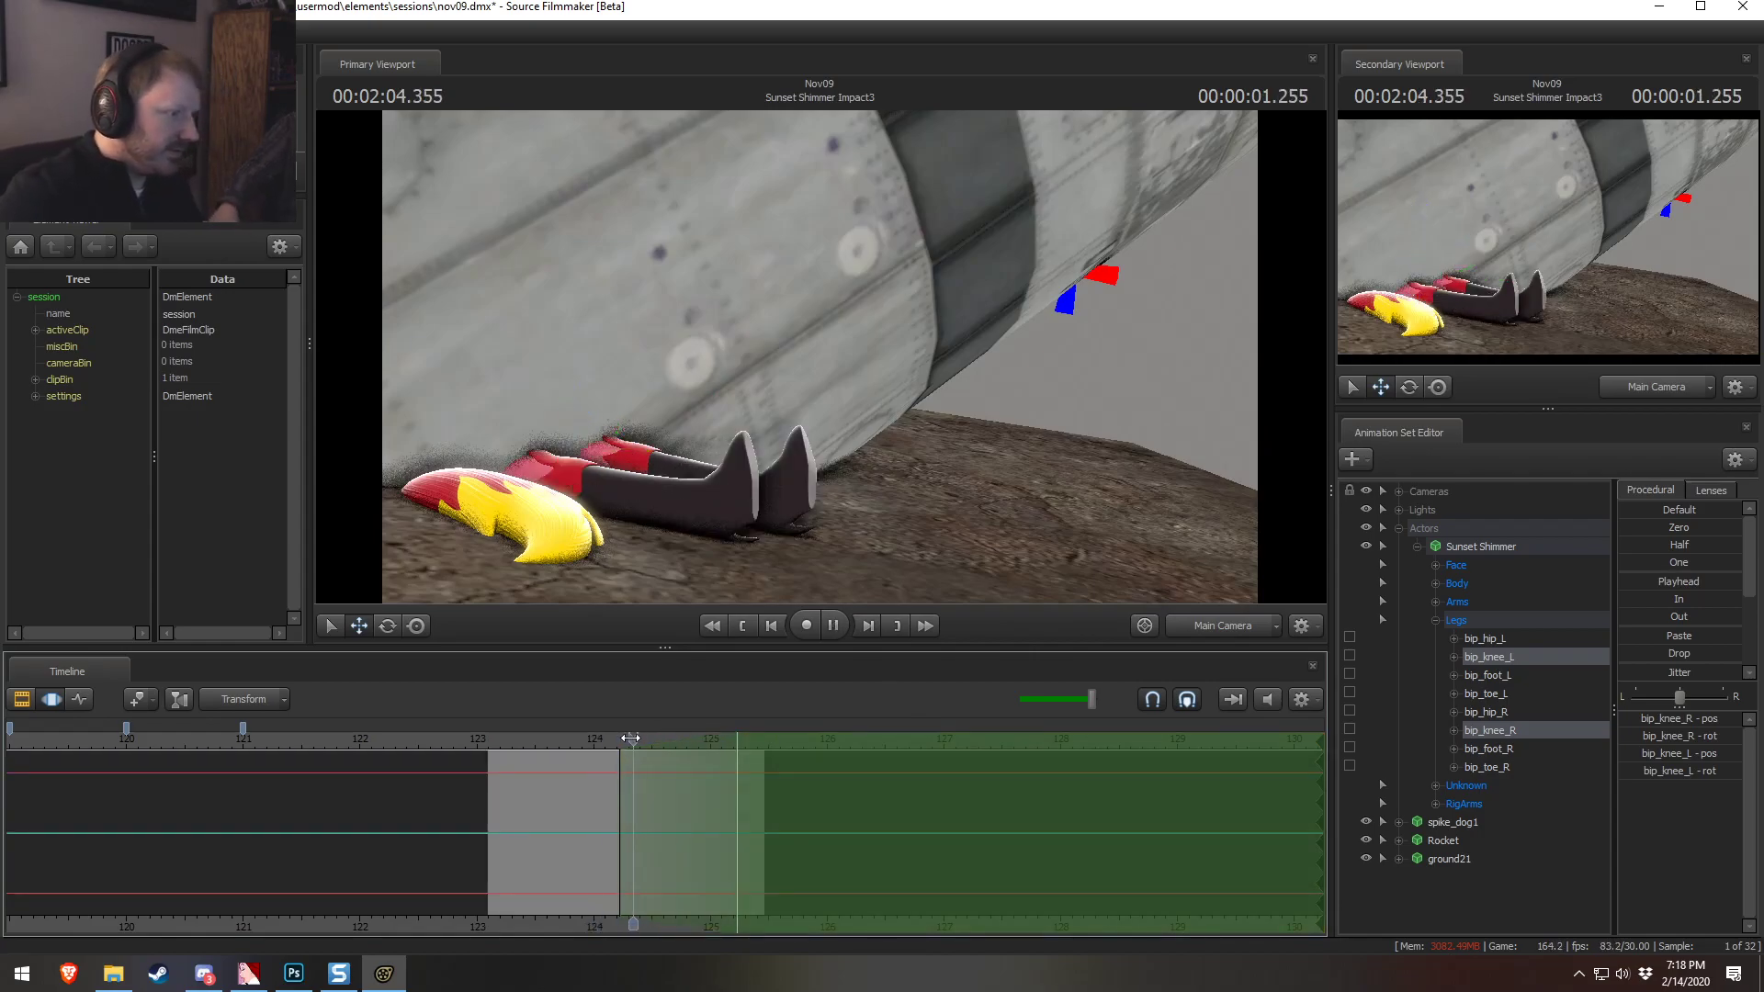
{"action": "key", "text": "space"}
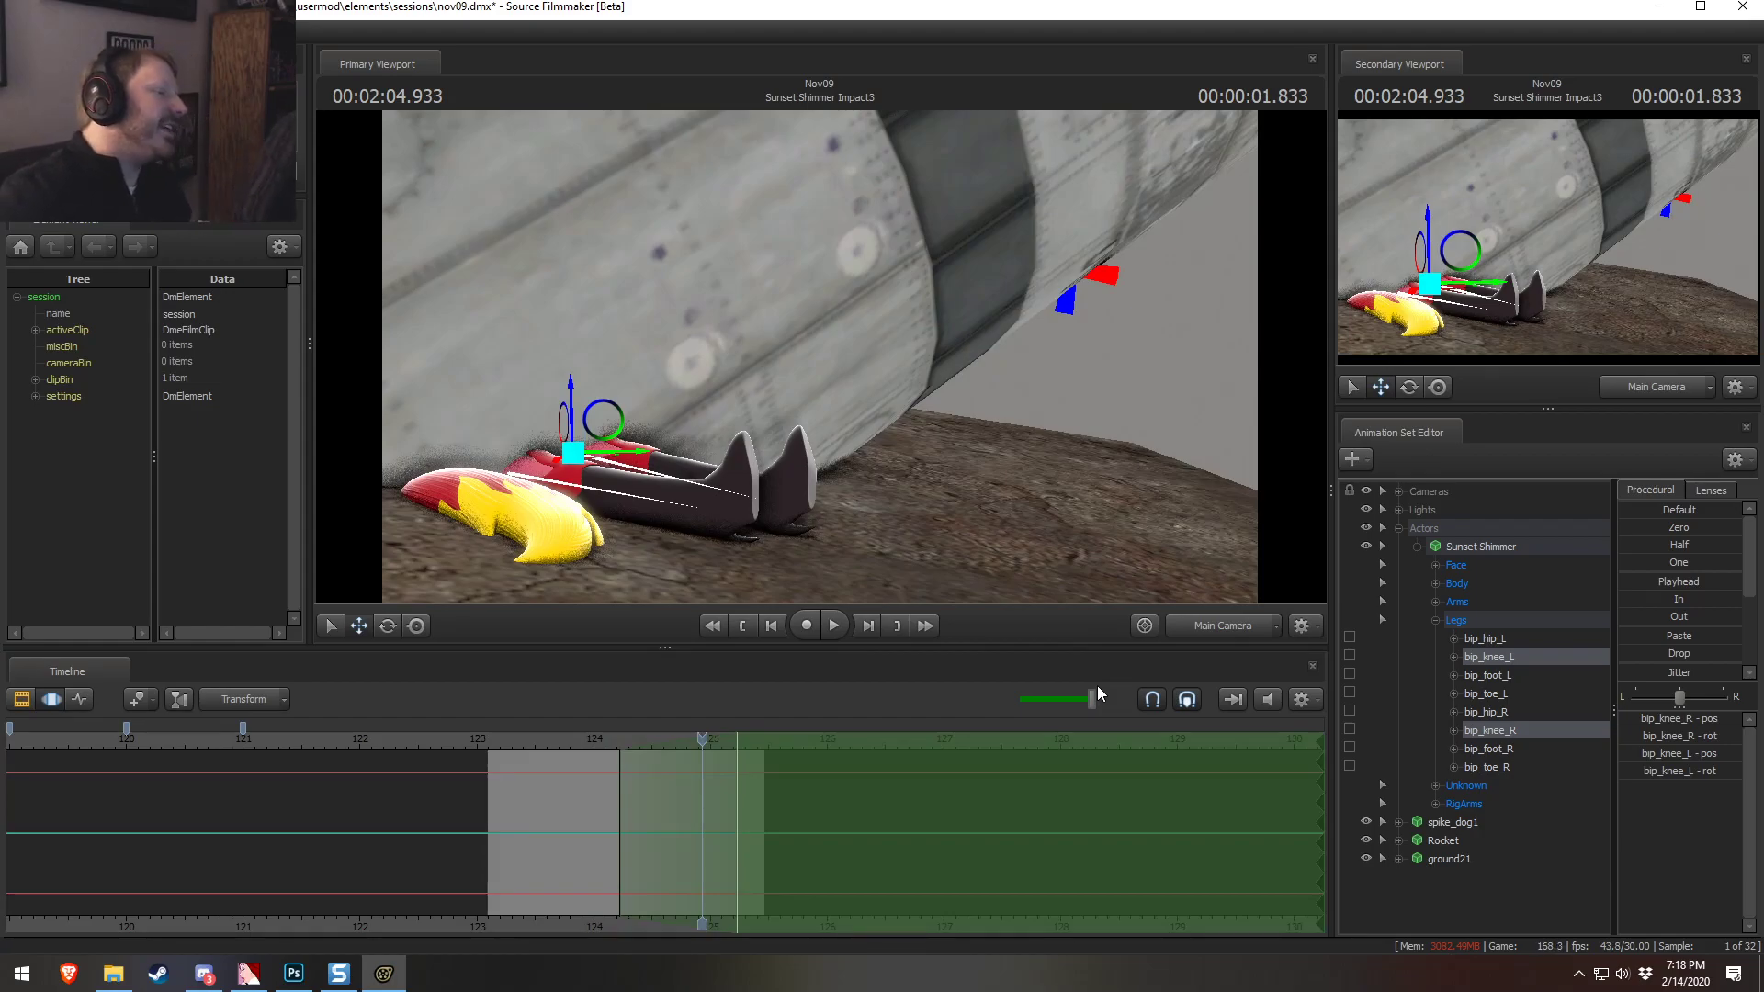
Clear the bone selection and fly the Work Camera along Sunset Shimmer's body beneath the rocket to examine her face up close
{"action": "left_click", "coordinate": [1225, 632]}
{"action": "left_click_drag", "start_coordinate": [1158, 514], "coordinate": [1192, 568]}
{"action": "key", "text": "w"}
{"action": "key", "text": "s"}
{"action": "key", "text": "w"}
{"action": "key", "text": "s"}
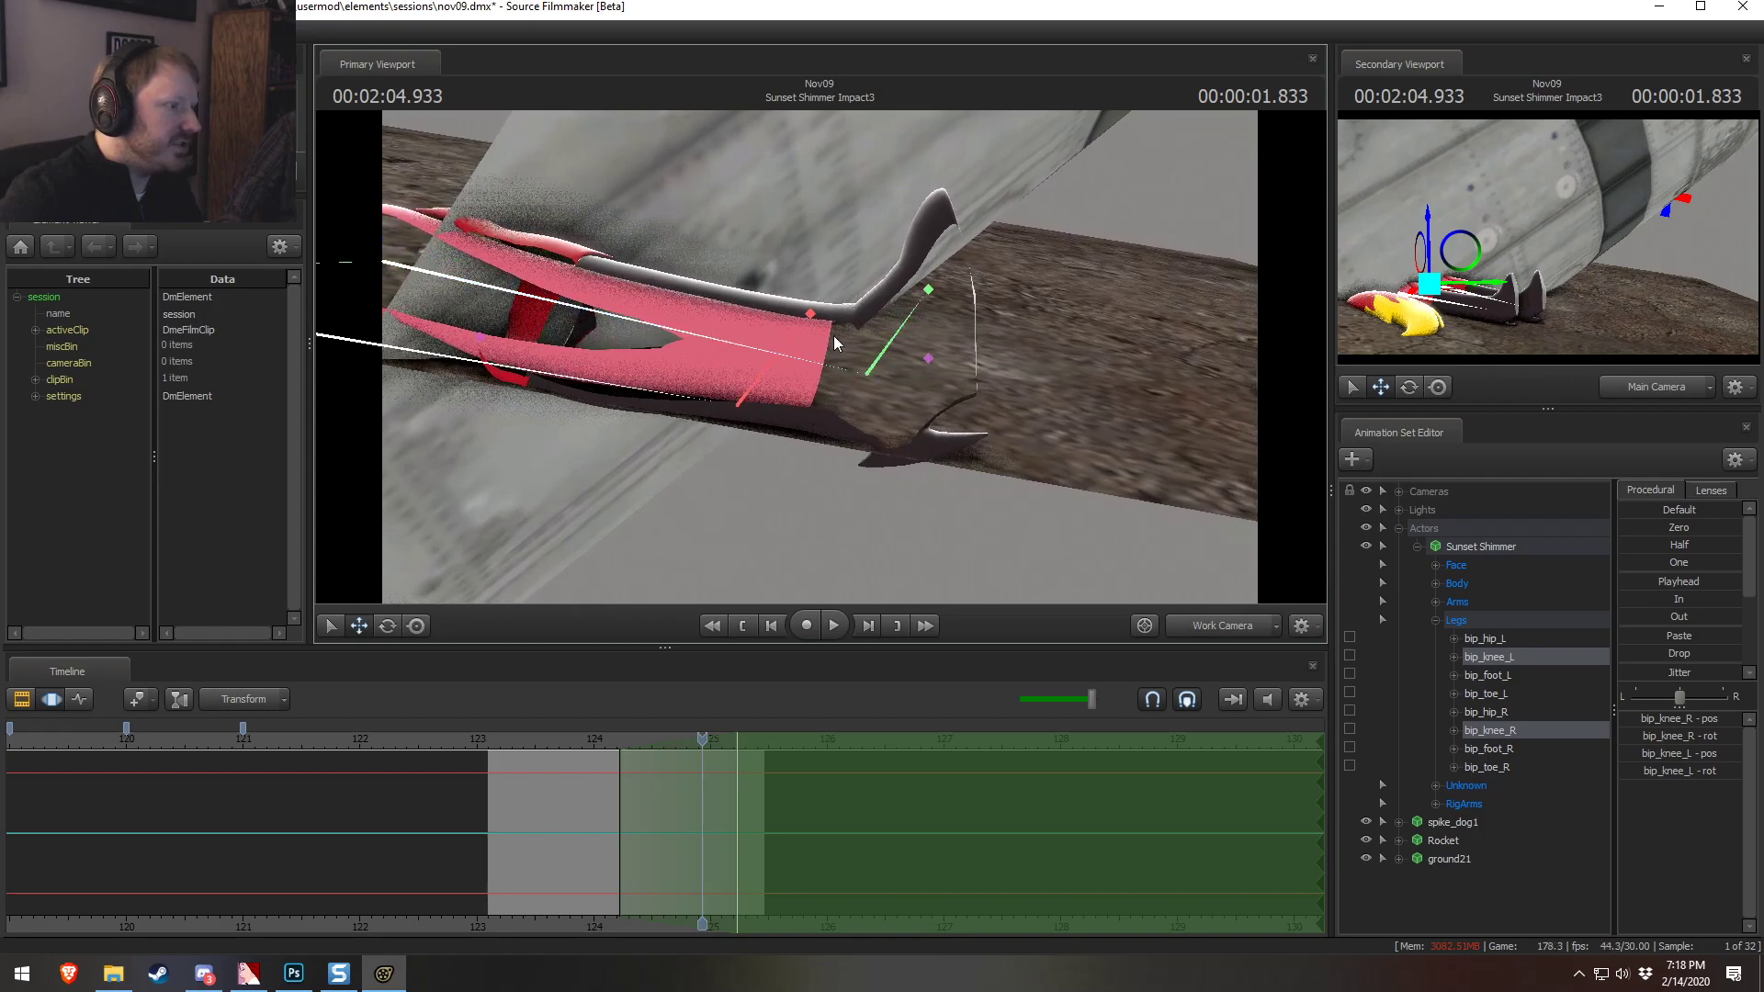
{"action": "key", "text": "Escape"}
{"action": "key", "text": "Escape"}
{"action": "left_click_drag", "start_coordinate": [930, 355], "coordinate": [852, 308]}
{"action": "key", "text": "s"}
{"action": "key", "text": "w"}
{"action": "key", "text": "w"}
{"action": "key", "text": "s"}
{"action": "key", "text": "w"}
{"action": "key", "text": "w"}
{"action": "key", "text": "s"}
{"action": "key", "text": "w"}
{"action": "key", "text": "w"}
{"action": "key", "text": "w"}
Reduce the jaw open value to its minimum in Sunset Shimmer's Lower Face controls
{"action": "left_click", "coordinate": [1436, 565]}
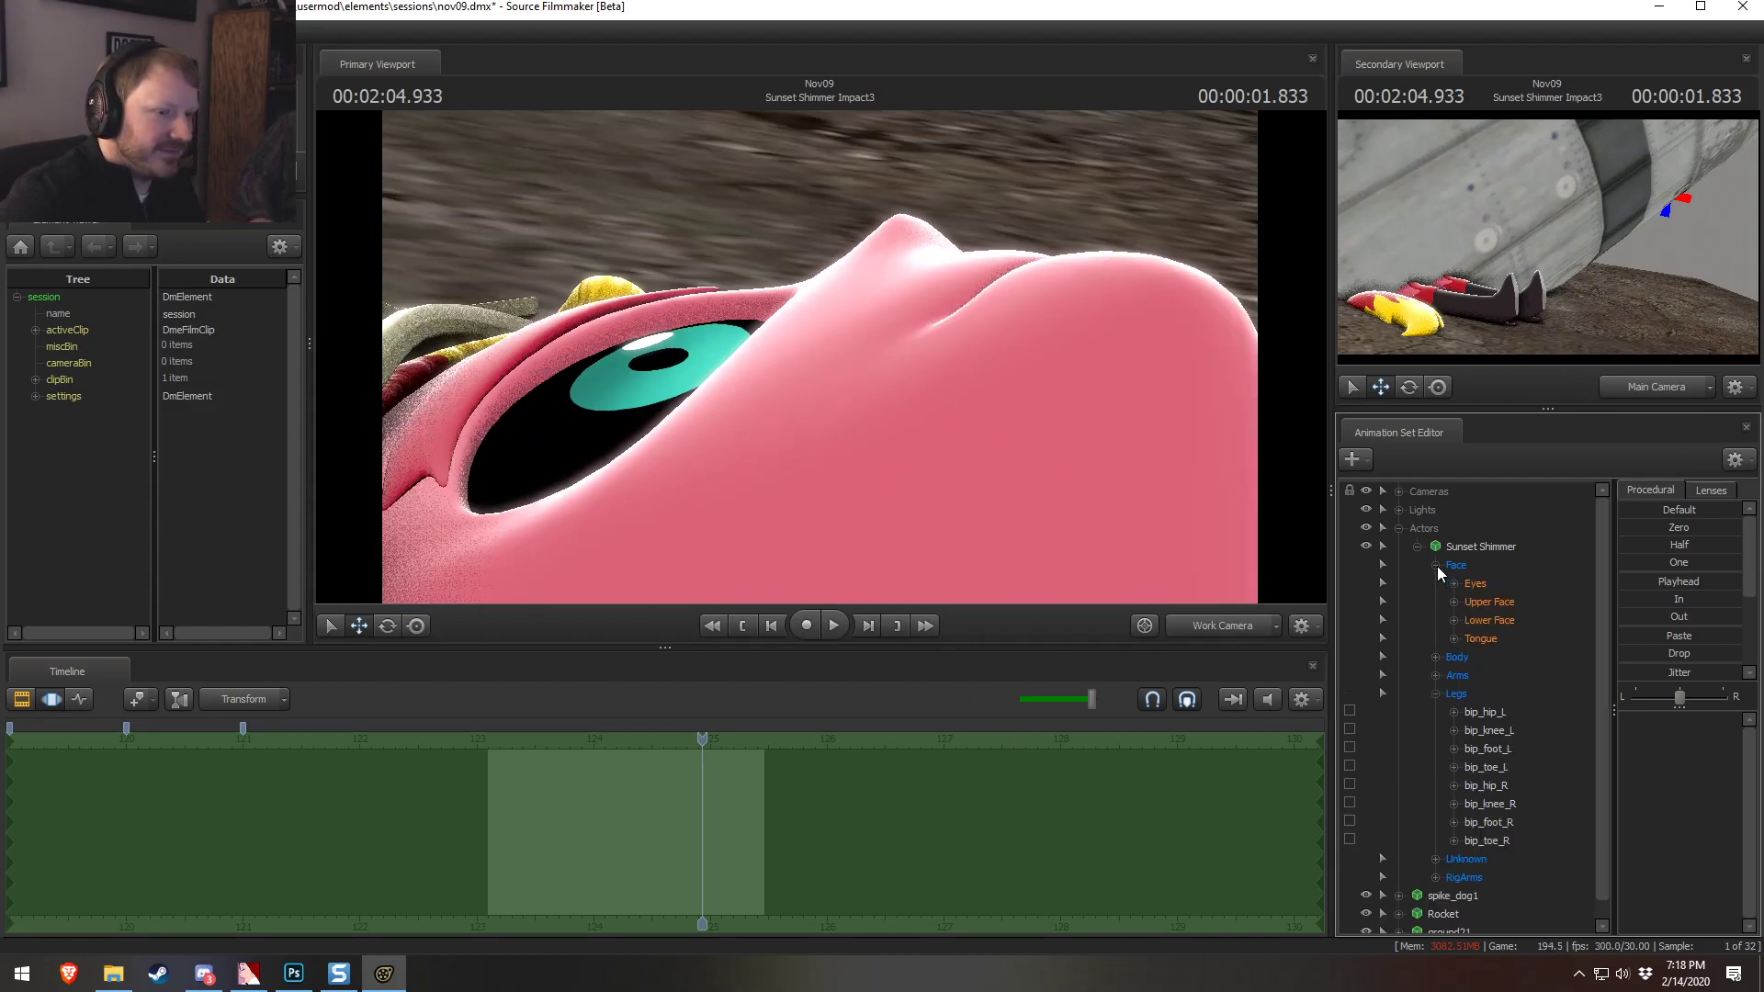
{"action": "left_click", "coordinate": [1497, 621]}
{"action": "left_click_drag", "start_coordinate": [1673, 718], "coordinate": [1622, 719]}
{"action": "left_click_drag", "start_coordinate": [912, 428], "coordinate": [913, 428]}
{"action": "key", "text": "s"}
{"action": "left_click_drag", "start_coordinate": [1675, 723], "coordinate": [1621, 721]}
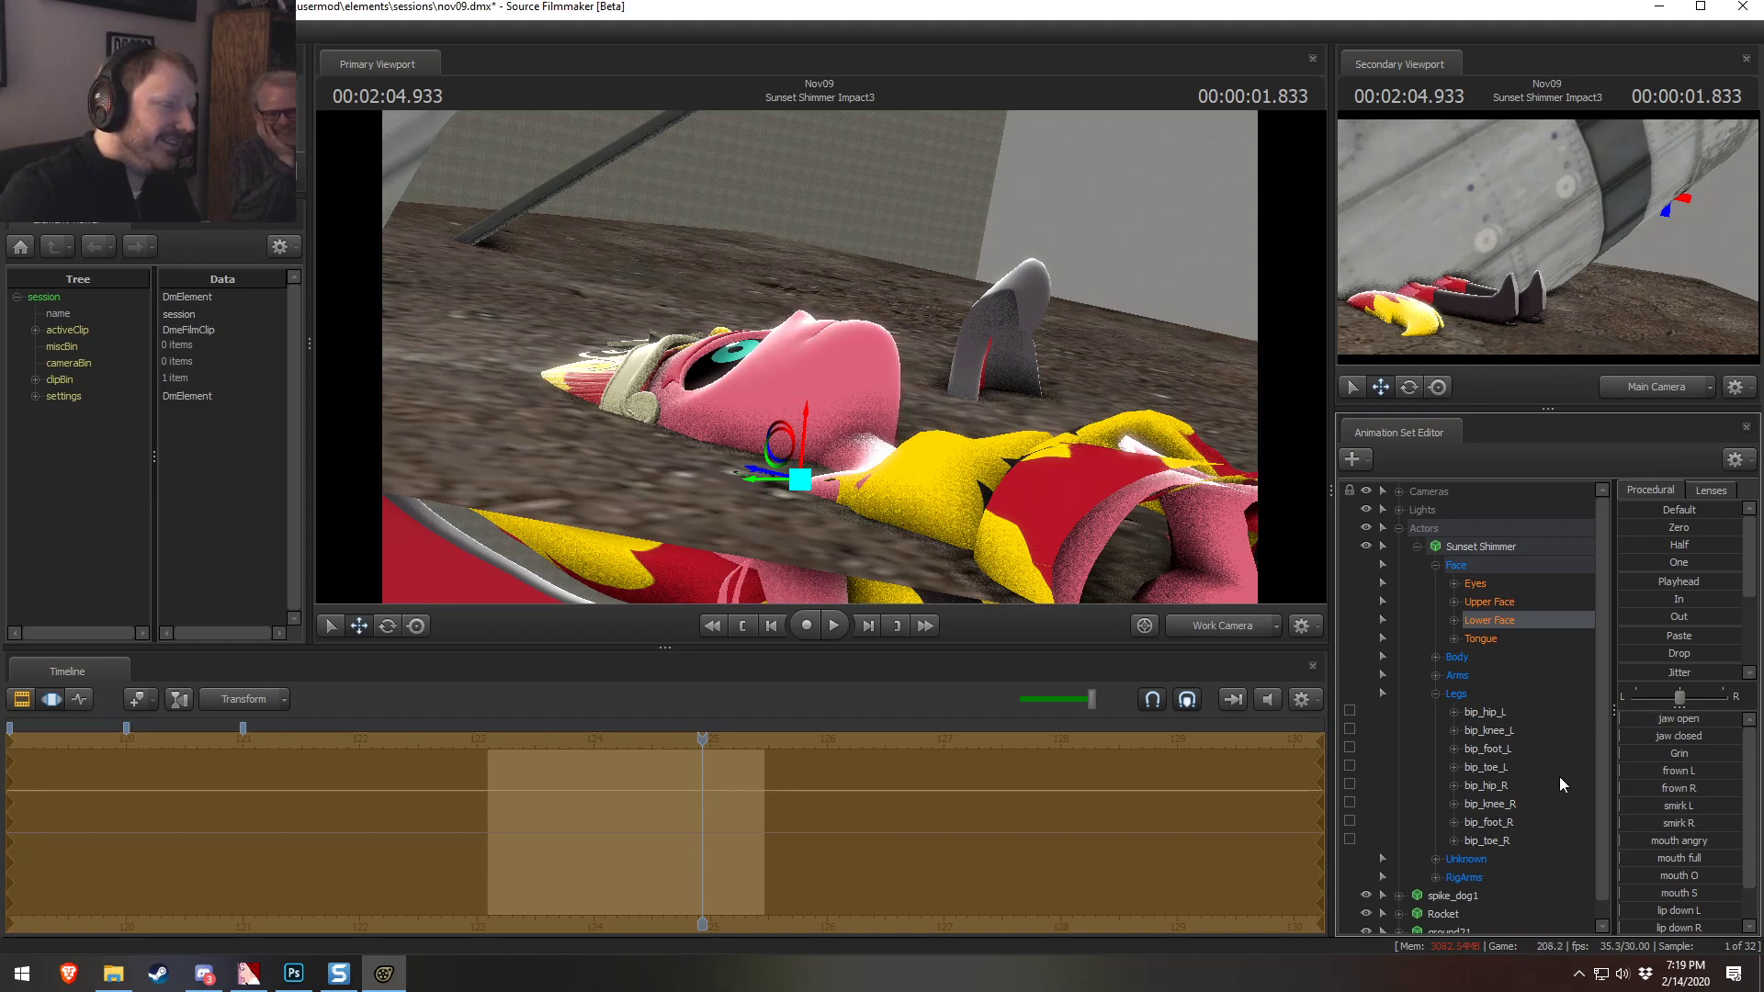
Try adjusting the sad and eye closer expressions in Sunset Shimmer's Upper Face controls, and undo the last change
{"action": "left_click", "coordinate": [1490, 603]}
{"action": "left_click", "coordinate": [1692, 770]}
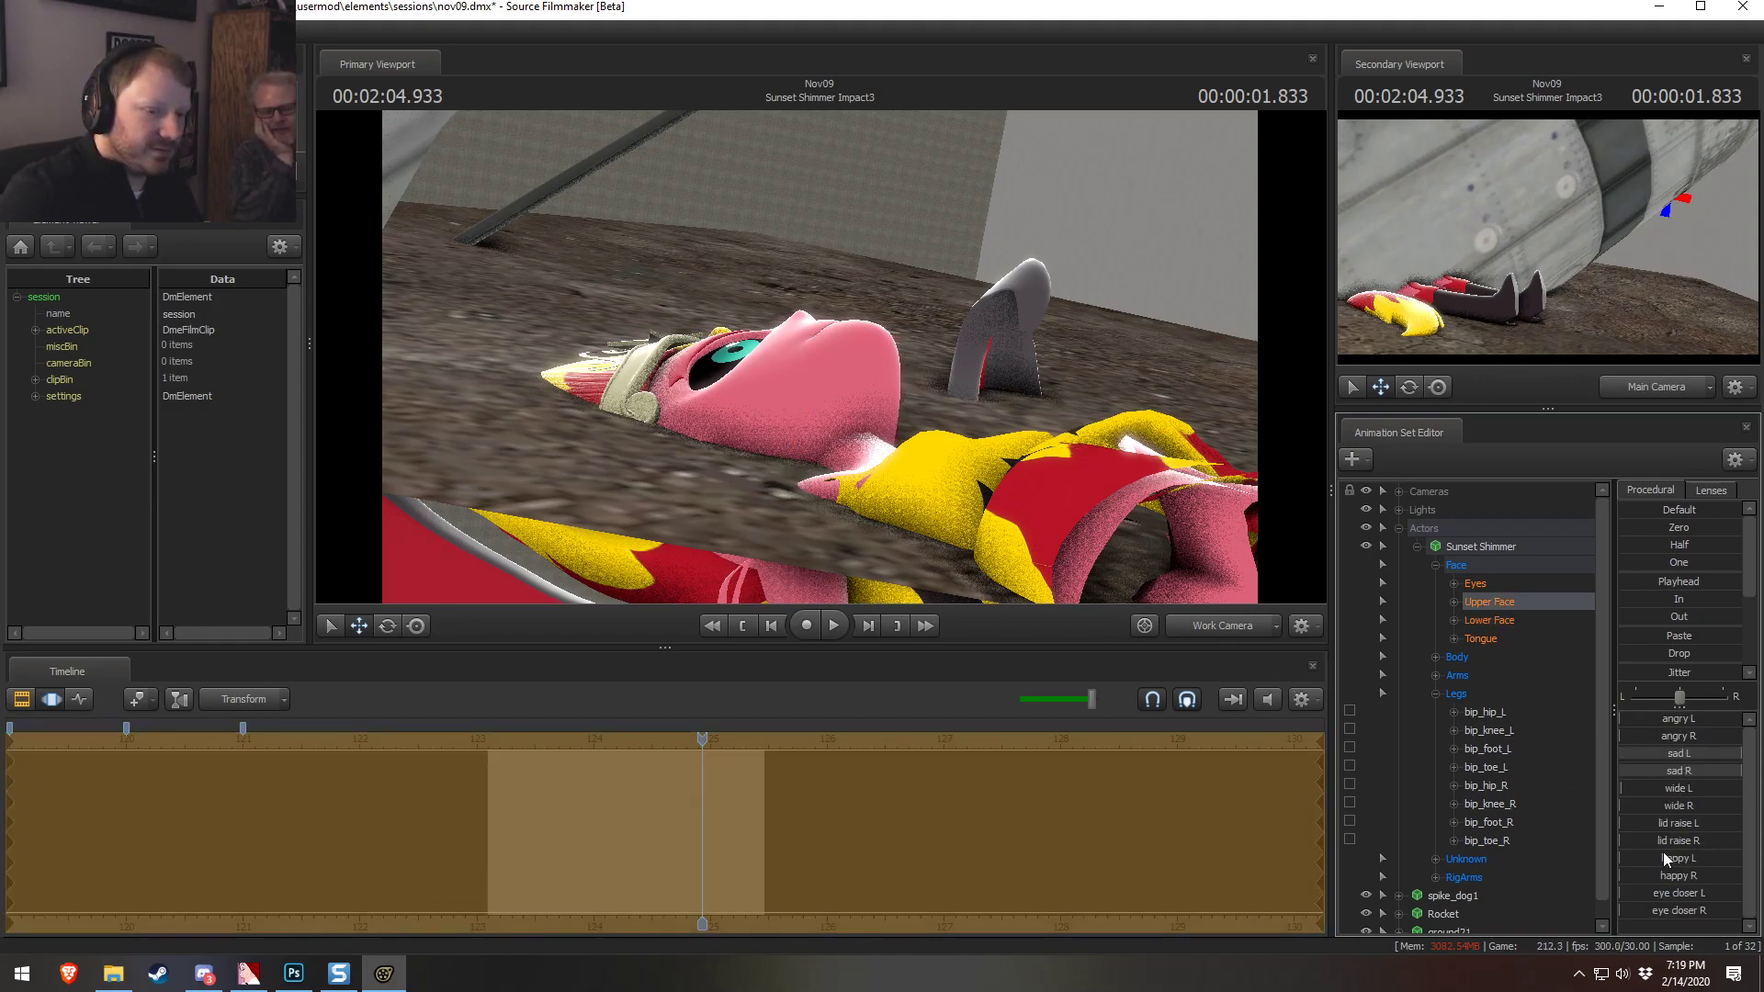
{"action": "left_click_drag", "start_coordinate": [1665, 891], "coordinate": [1700, 891]}
{"action": "key", "text": "ctrl+z"}
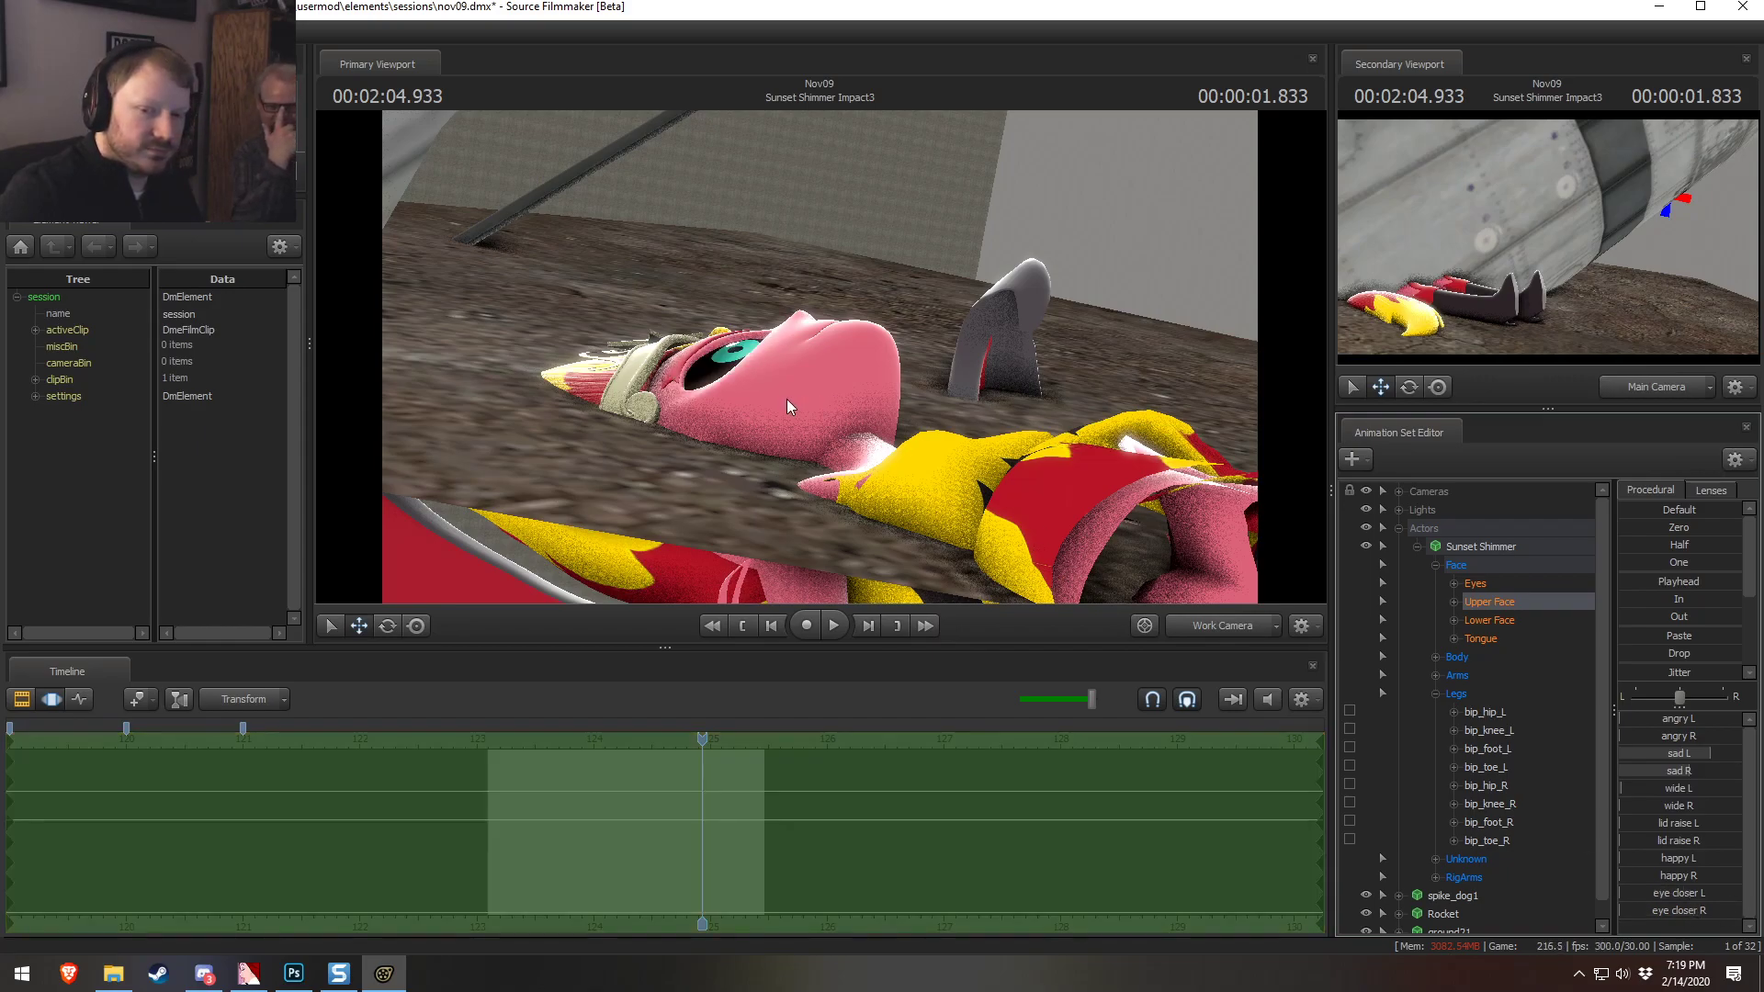
Return to the Main Camera and the Clip Editor, and select the Twilight is Confuse shot with the playhead at its start
{"action": "left_click_drag", "start_coordinate": [787, 399], "coordinate": [878, 413]}
{"action": "key", "text": "s"}
{"action": "left_click", "coordinate": [1206, 631]}
{"action": "key", "text": "F2"}
{"action": "left_click_drag", "start_coordinate": [704, 738], "coordinate": [760, 741]}
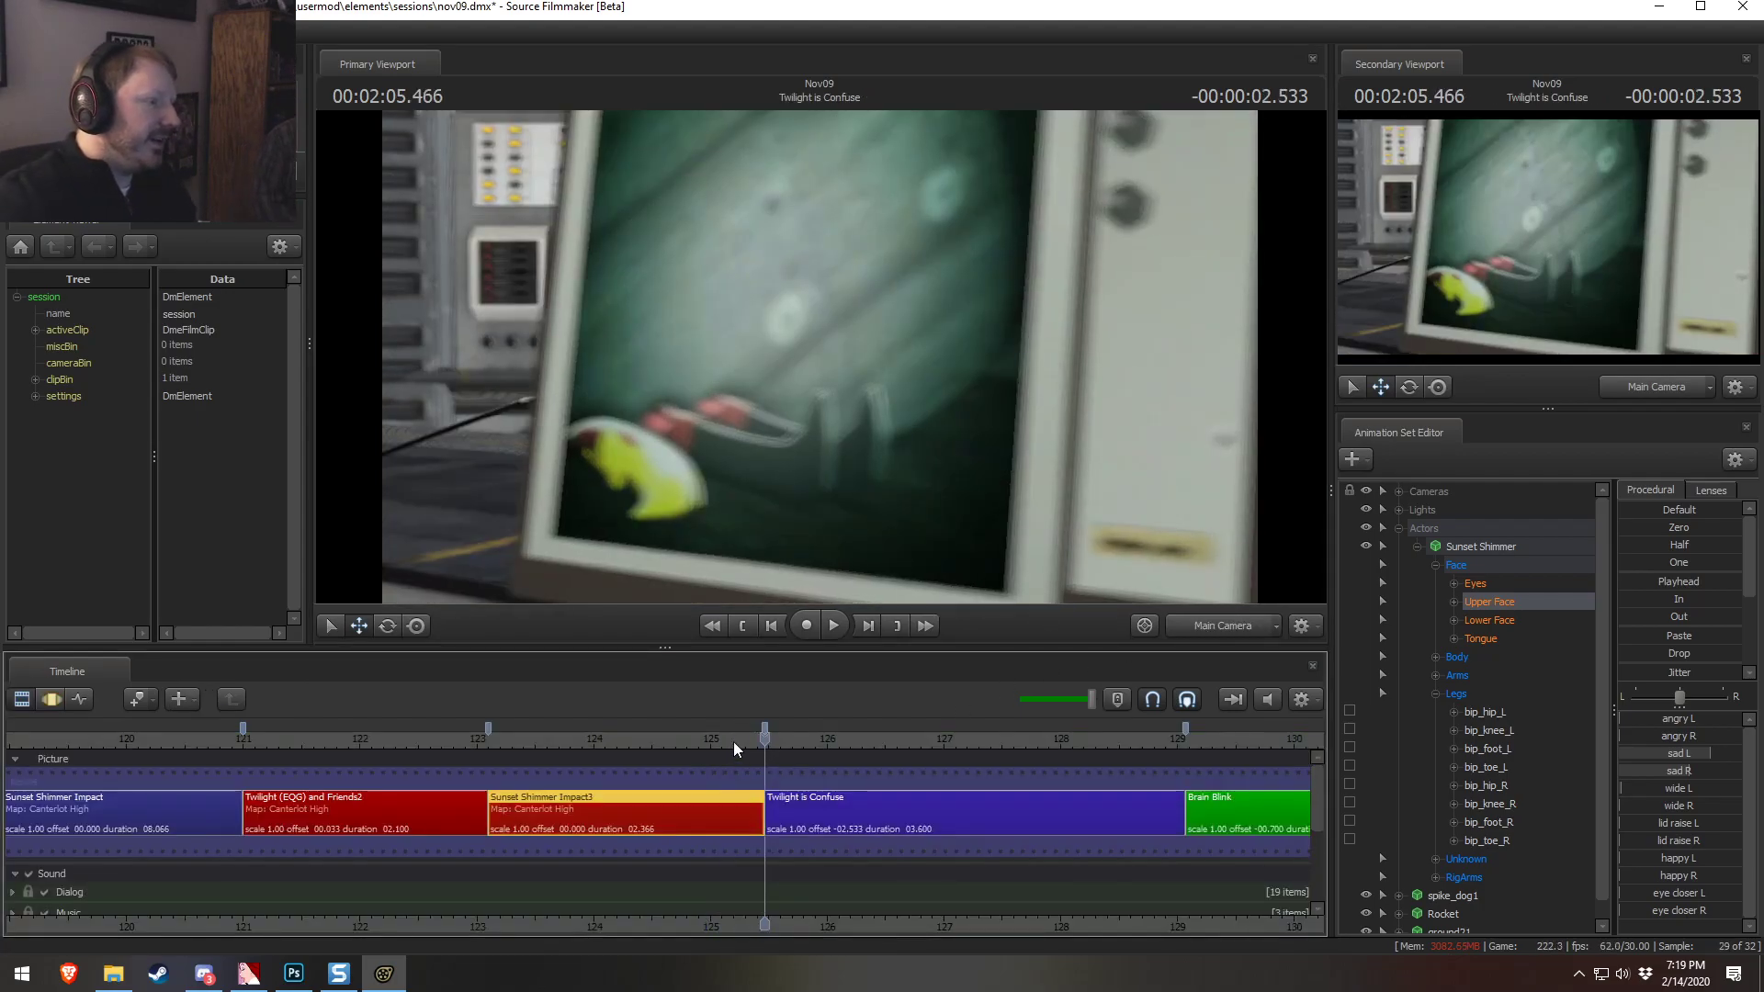
{"action": "left_click", "coordinate": [799, 809]}
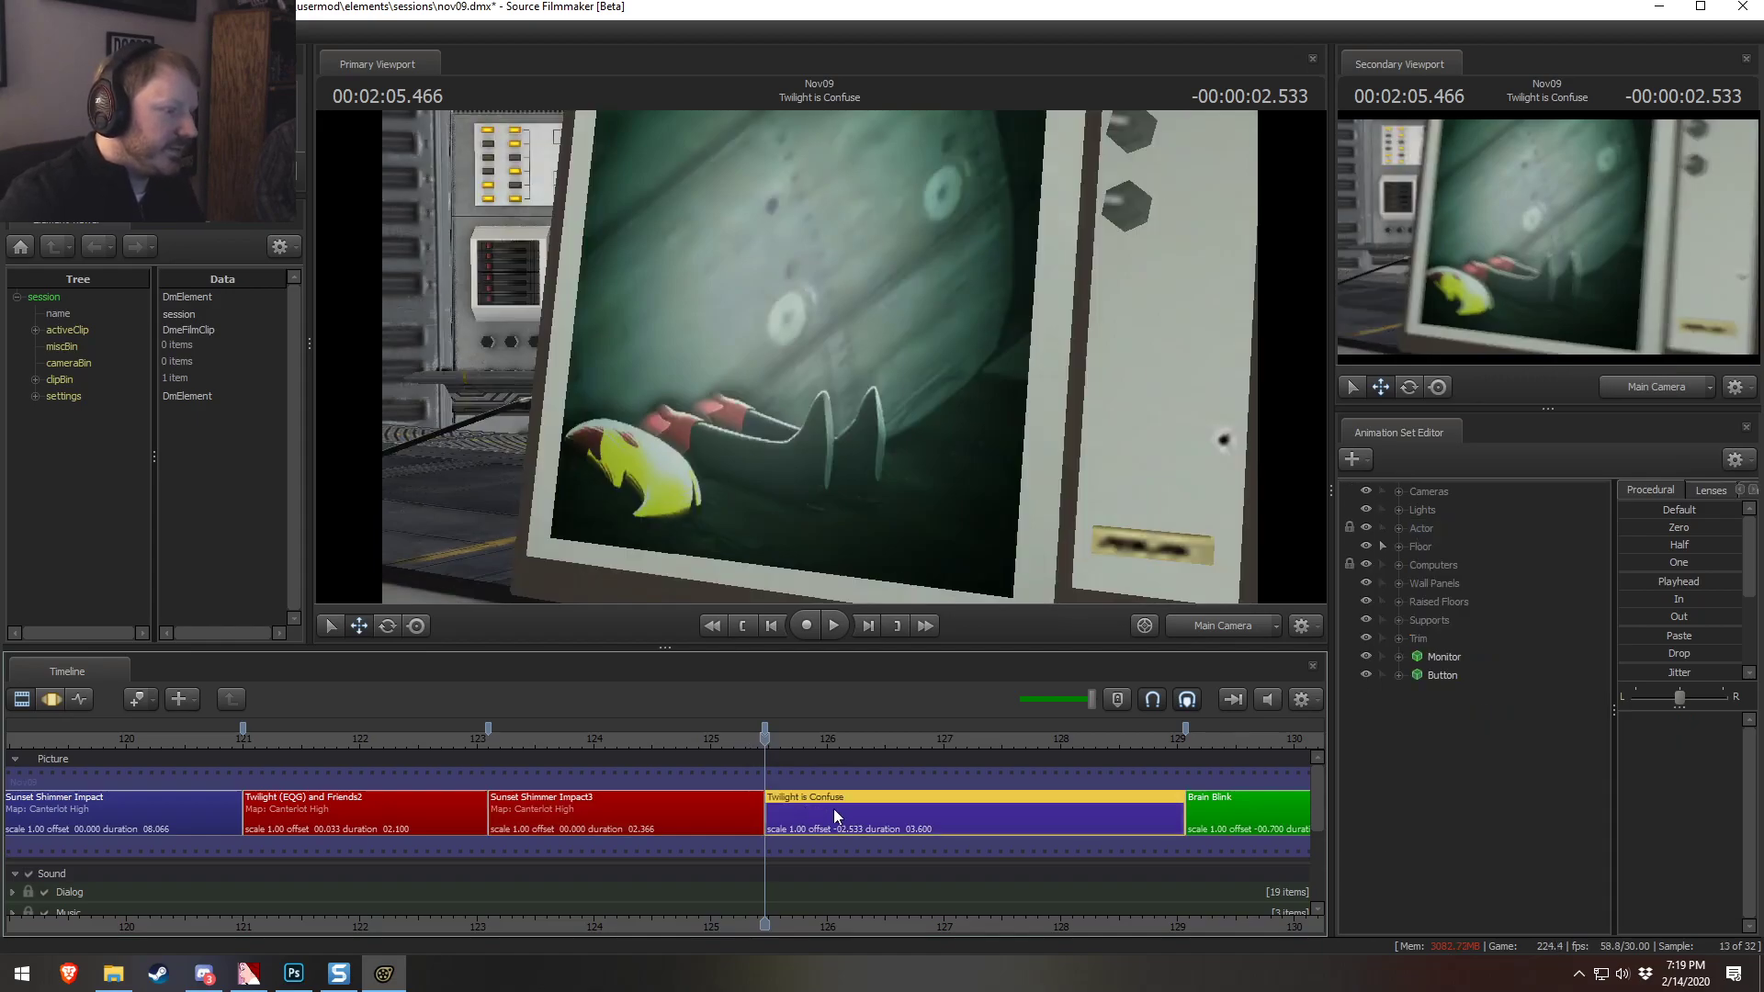
Adjust the depth of field of the Twilight is Confuse camera in the Motion Editor during the monitor close-up
{"action": "key", "text": "F3"}
{"action": "left_click_drag", "start_coordinate": [997, 834], "coordinate": [791, 815]}
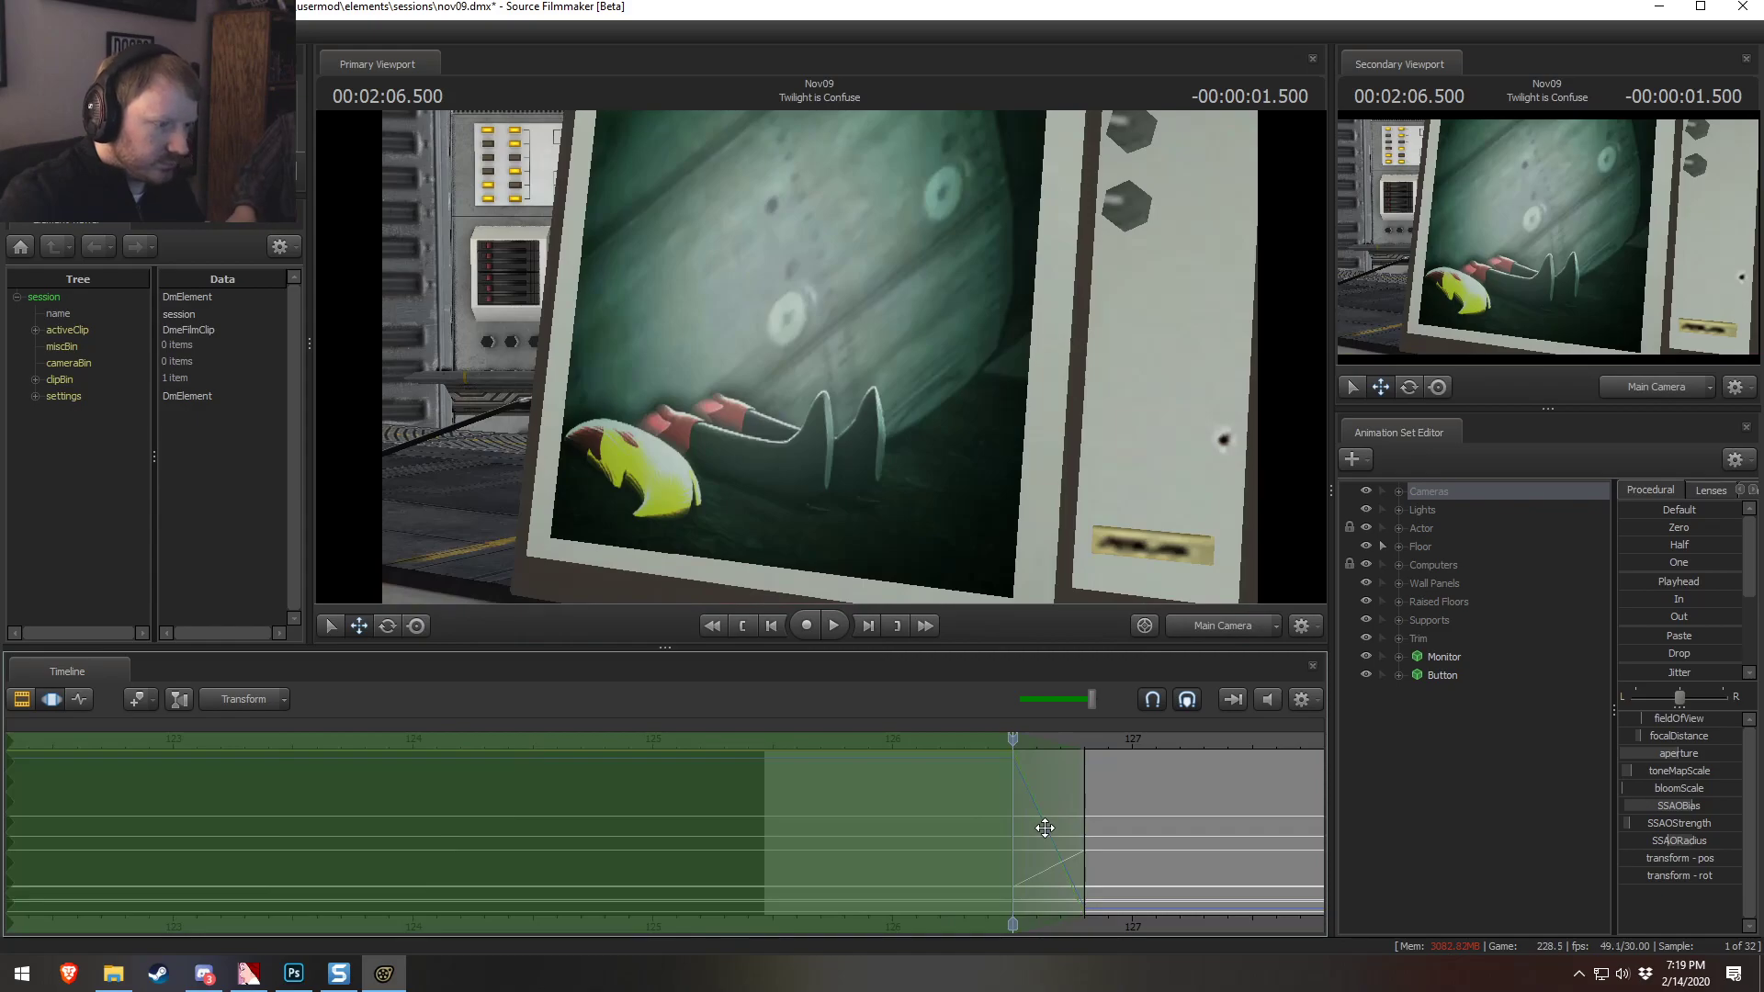
{"action": "left_click_drag", "start_coordinate": [1687, 742], "coordinate": [1671, 742]}
{"action": "key", "text": "F2"}
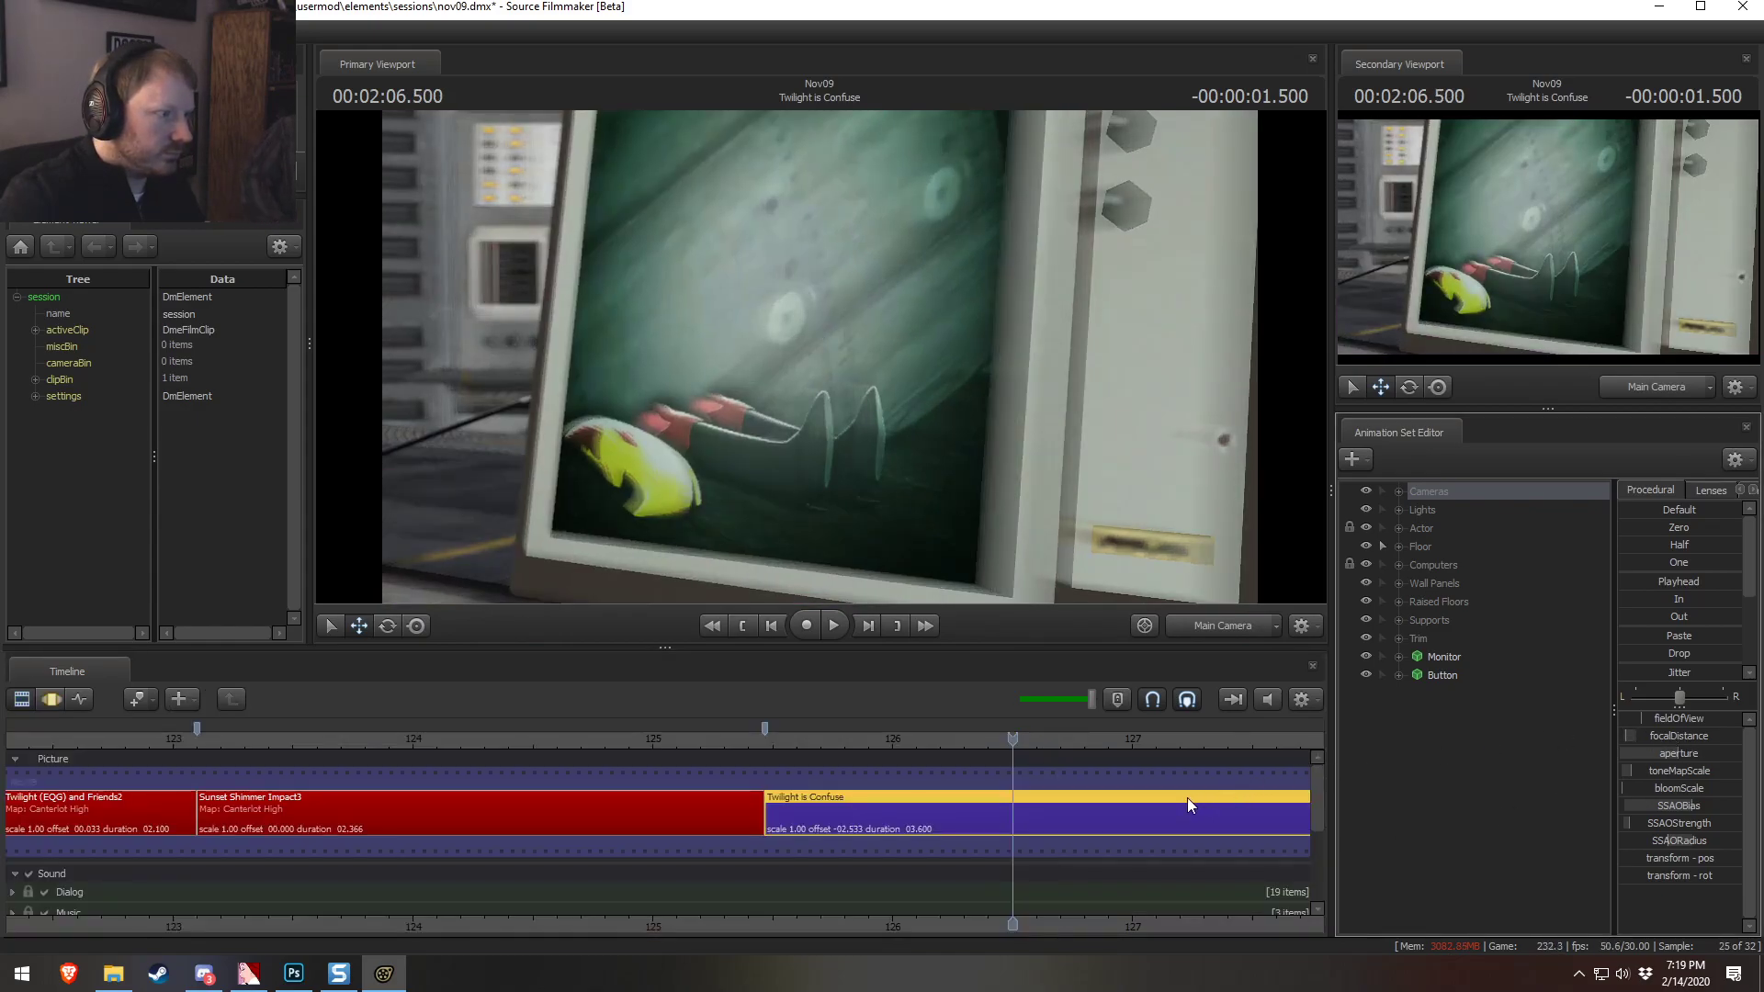
Inspect the camera's time selection in Twilight is Confuse and play the shot from 126.166 seconds to review the pull-back from the monitor
{"action": "left_click", "coordinate": [933, 739]}
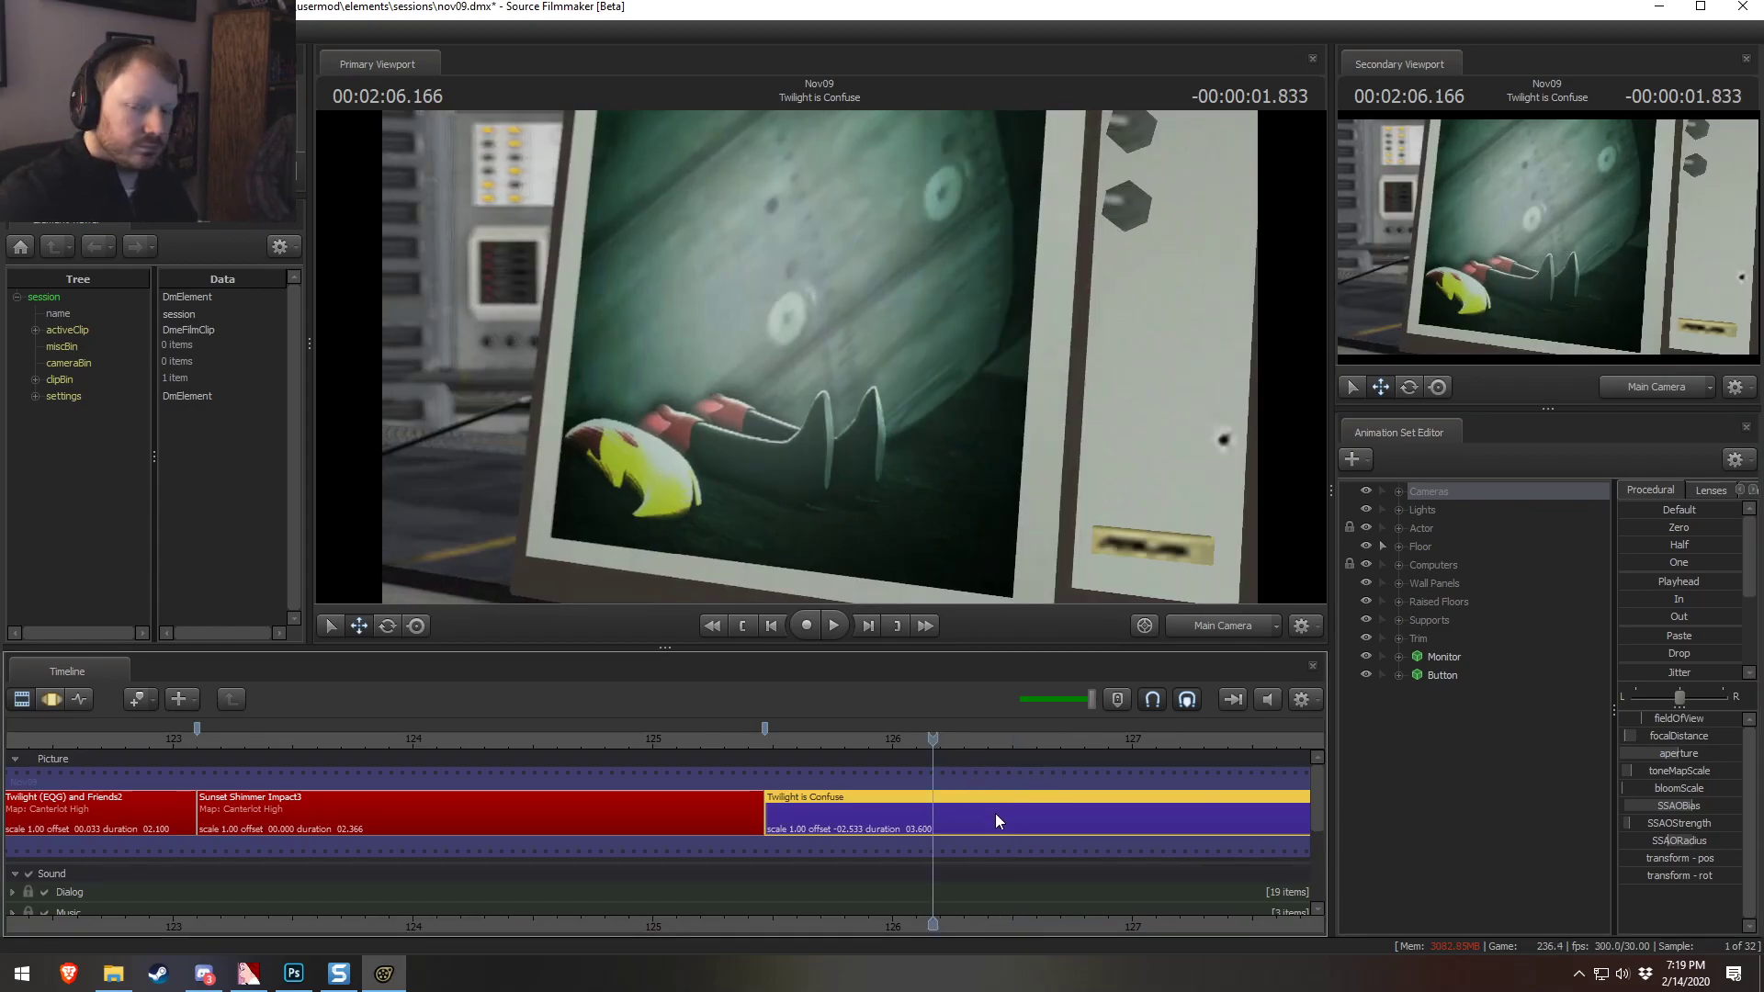
{"action": "key", "text": "F3"}
{"action": "scroll", "coordinate": [1002, 858], "scroll_direction": "down", "scroll_amount": 4}
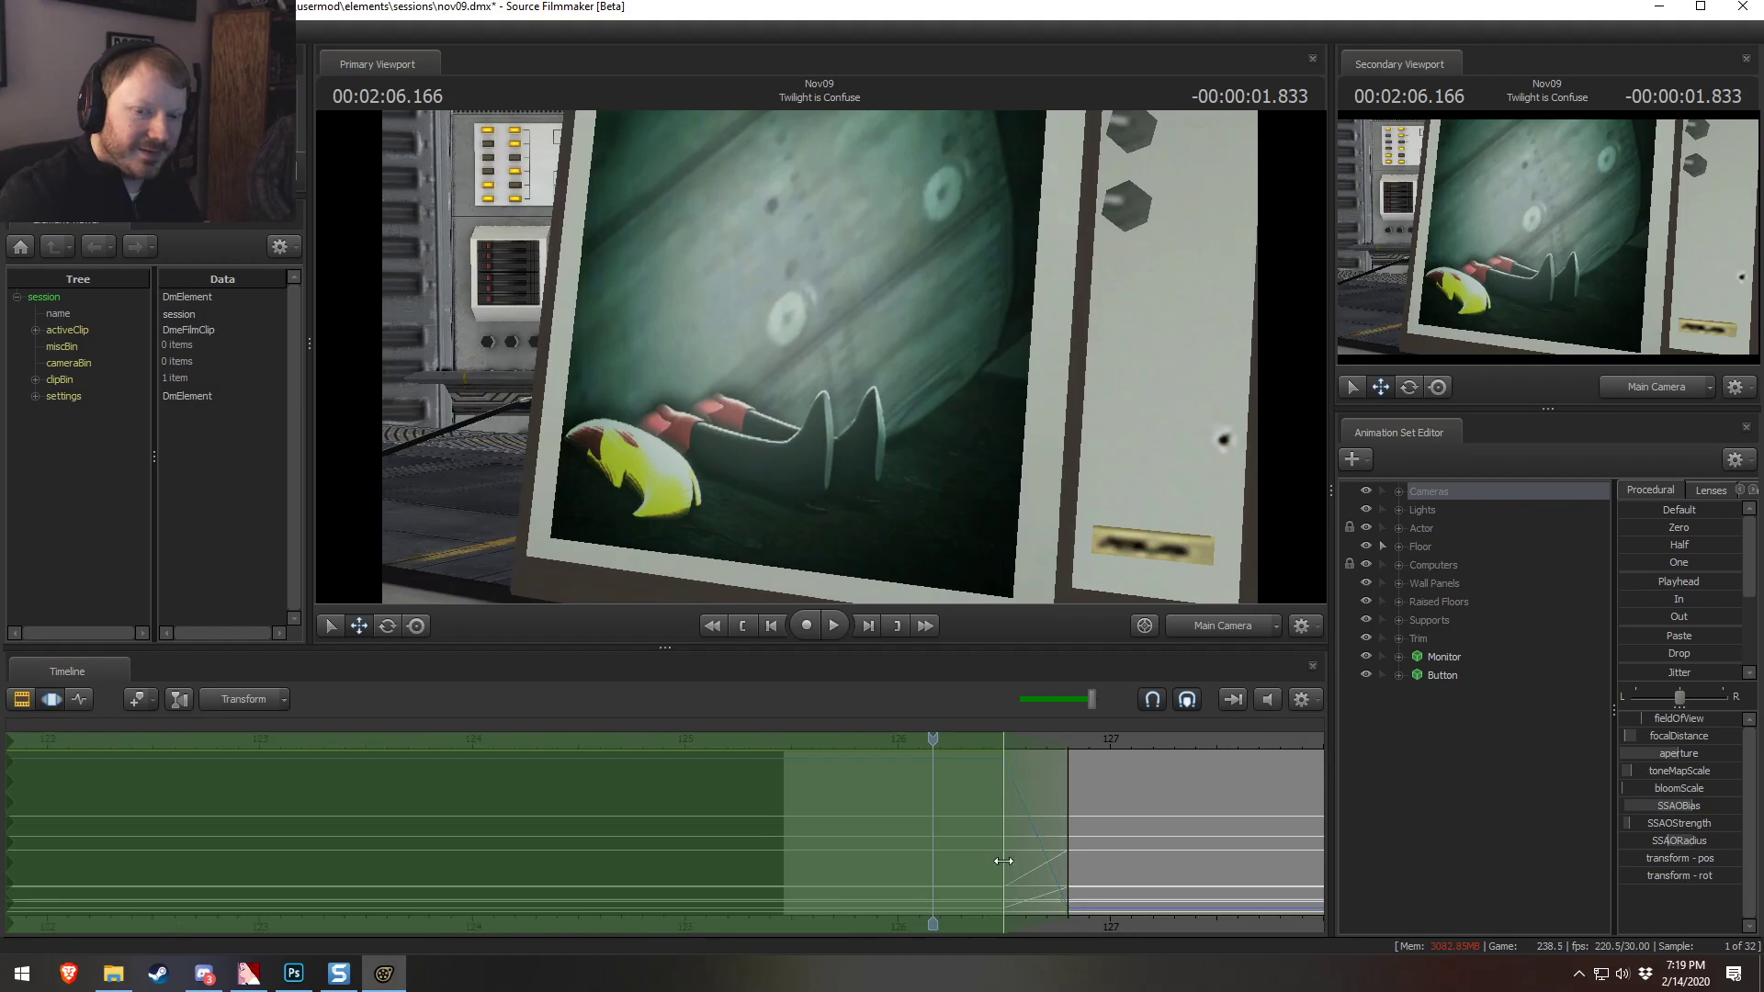
{"action": "middle_click_drag", "start_coordinate": [1077, 924], "coordinate": [731, 856]}
{"action": "key", "text": "F2"}
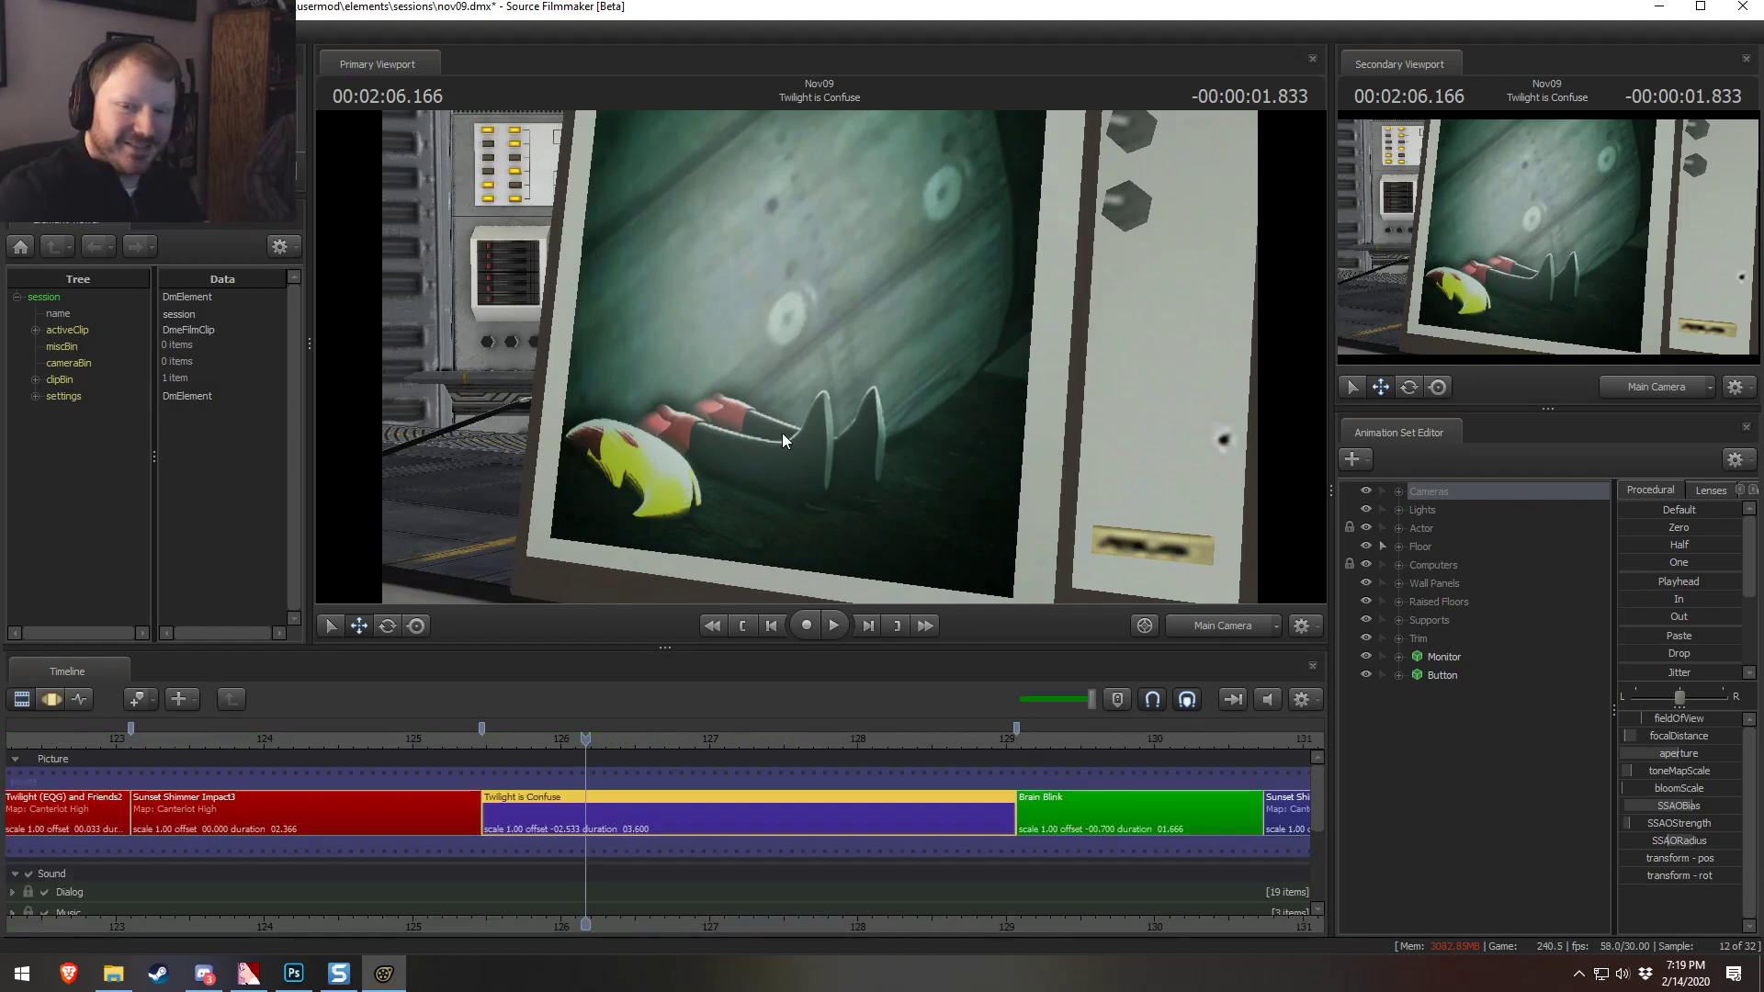
{"action": "key", "text": "space"}
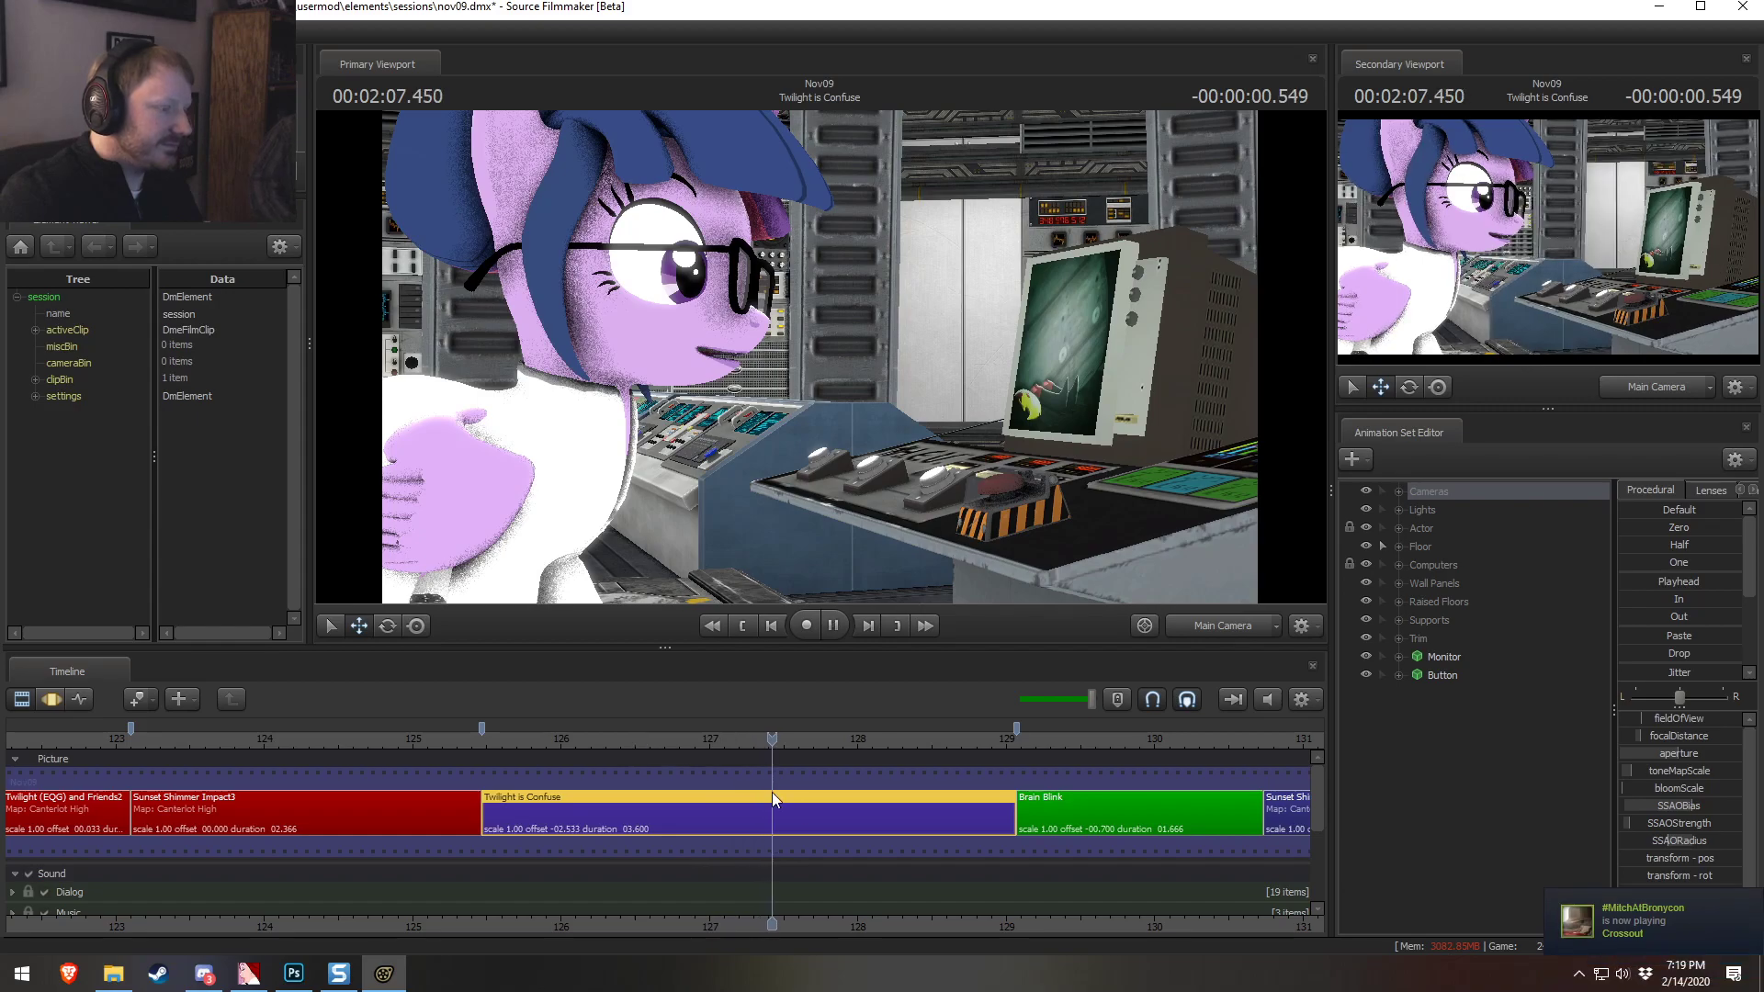
{"action": "key", "text": "space"}
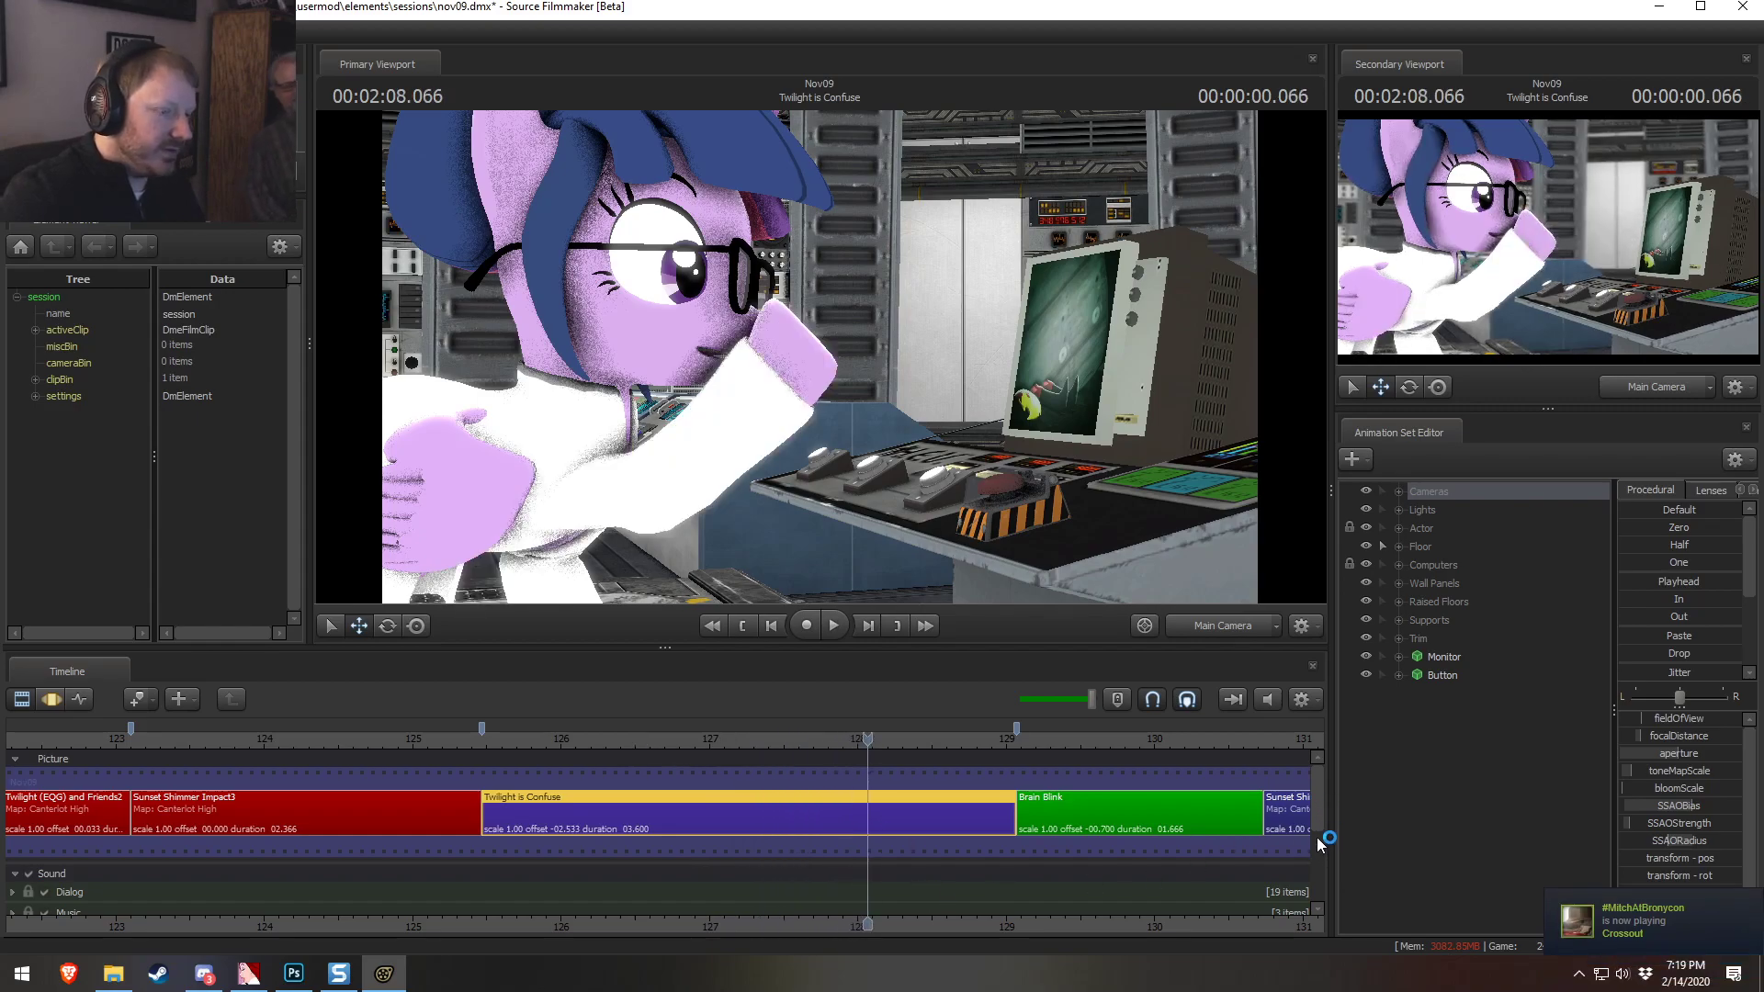
Open the sound import browser for the Dialog track and audition the doctor spara WAV files one after another
{"action": "scroll", "coordinate": [1323, 826], "scroll_direction": "down", "scroll_amount": 3}
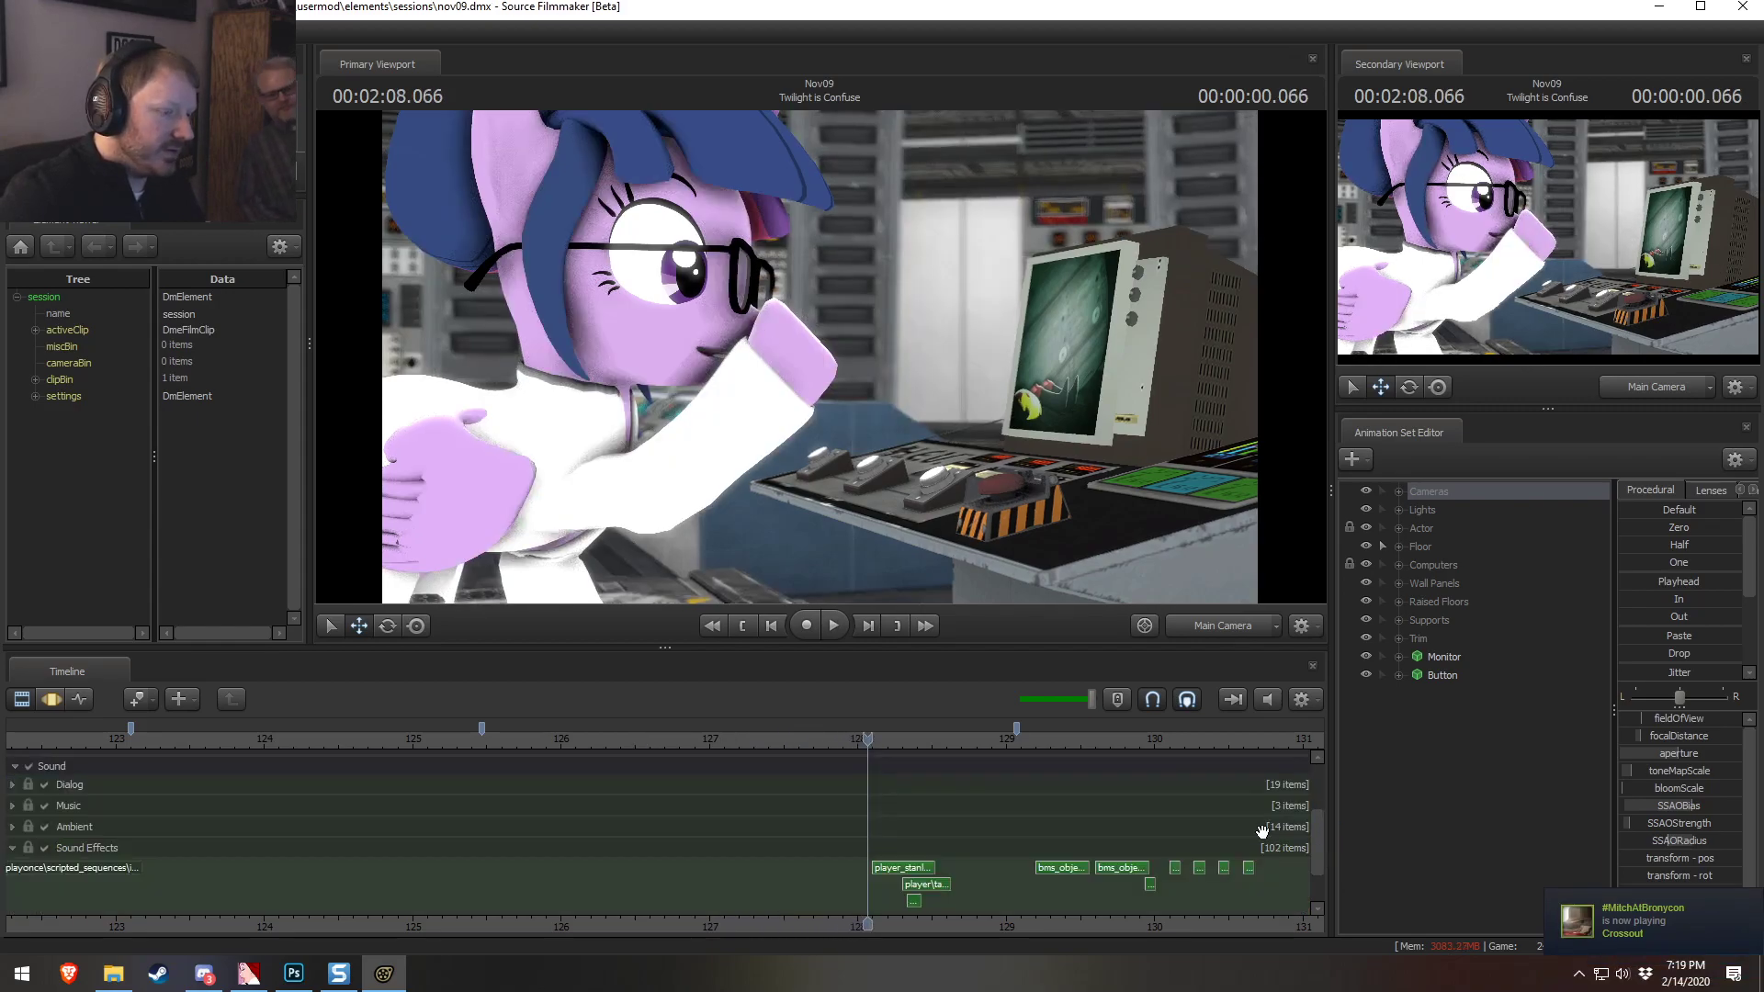
{"action": "right_click", "coordinate": [817, 779]}
{"action": "left_click", "coordinate": [878, 665]}
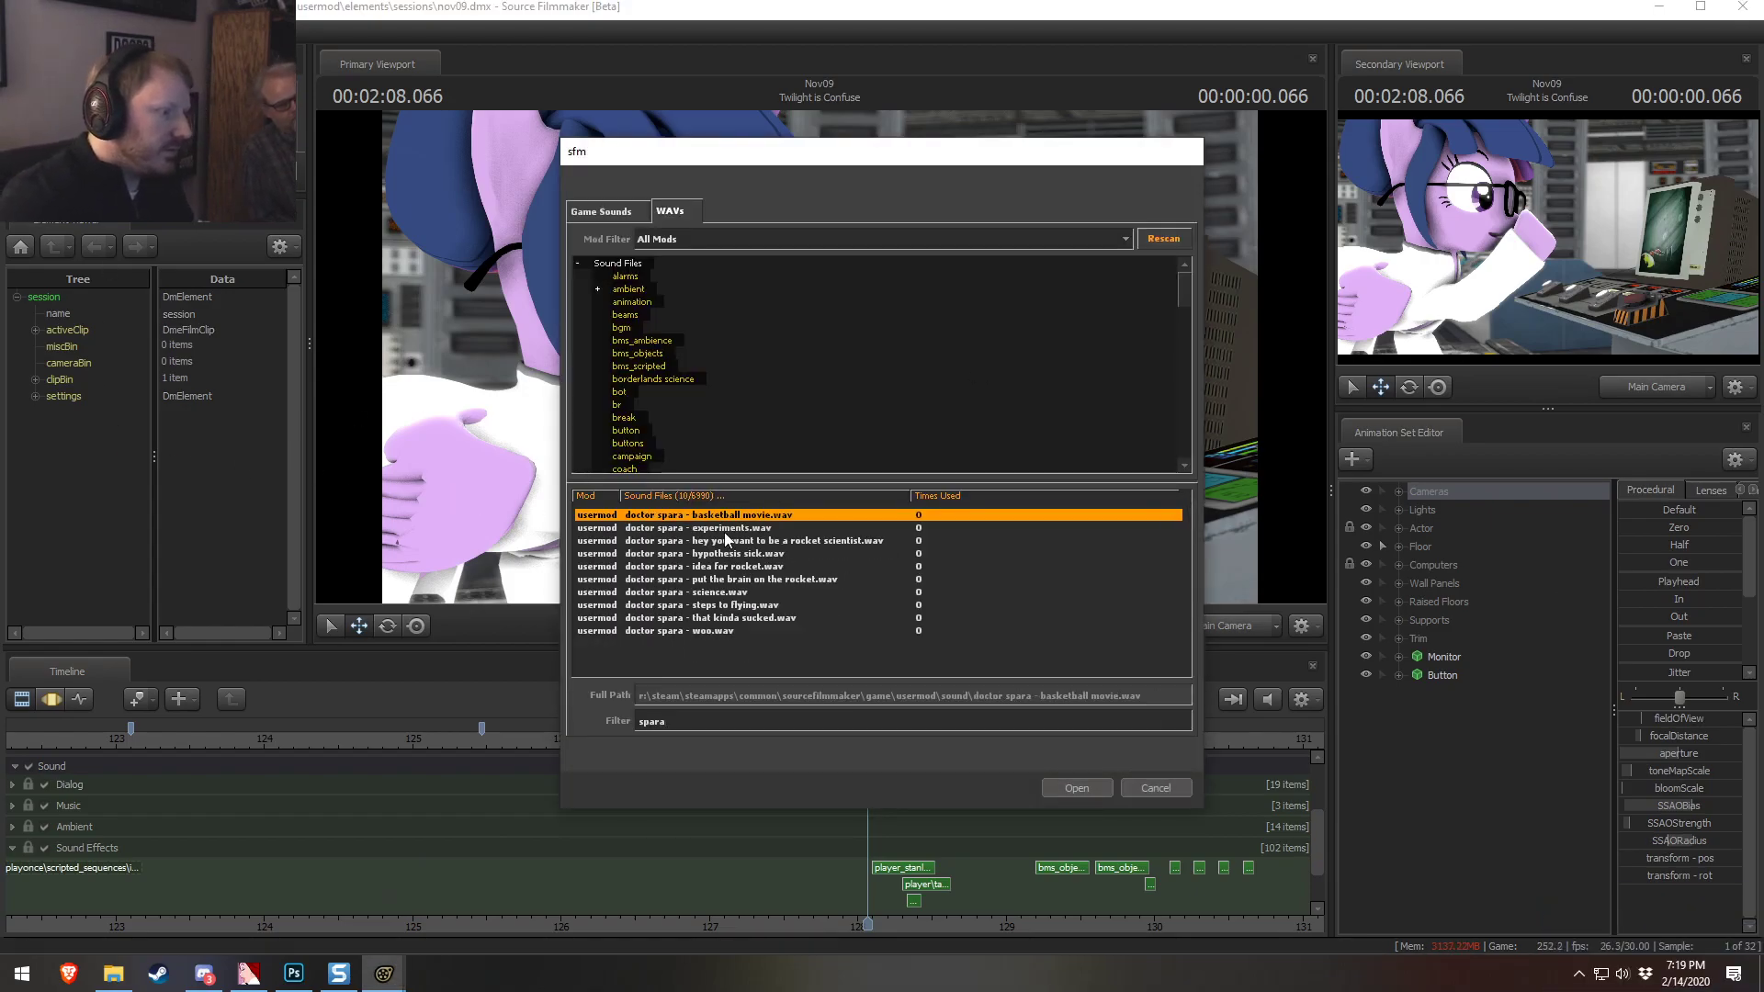
{"action": "left_click", "coordinate": [732, 528]}
{"action": "left_click", "coordinate": [786, 542]}
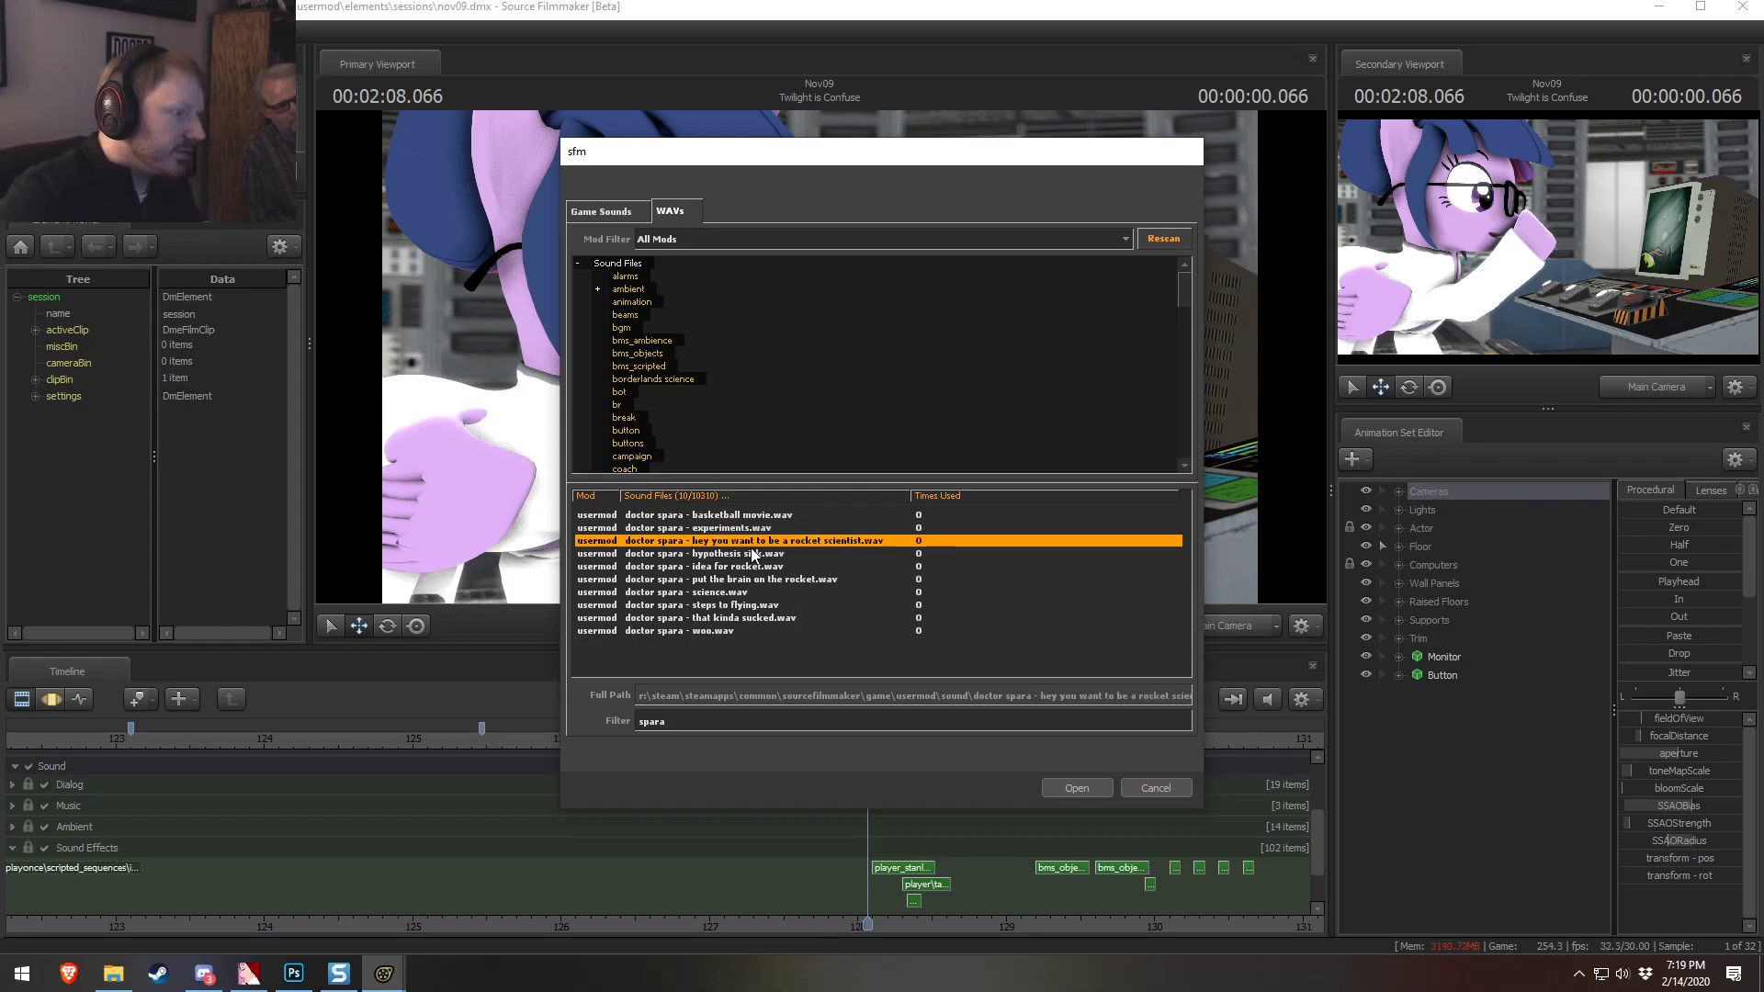
{"action": "left_click", "coordinate": [749, 554]}
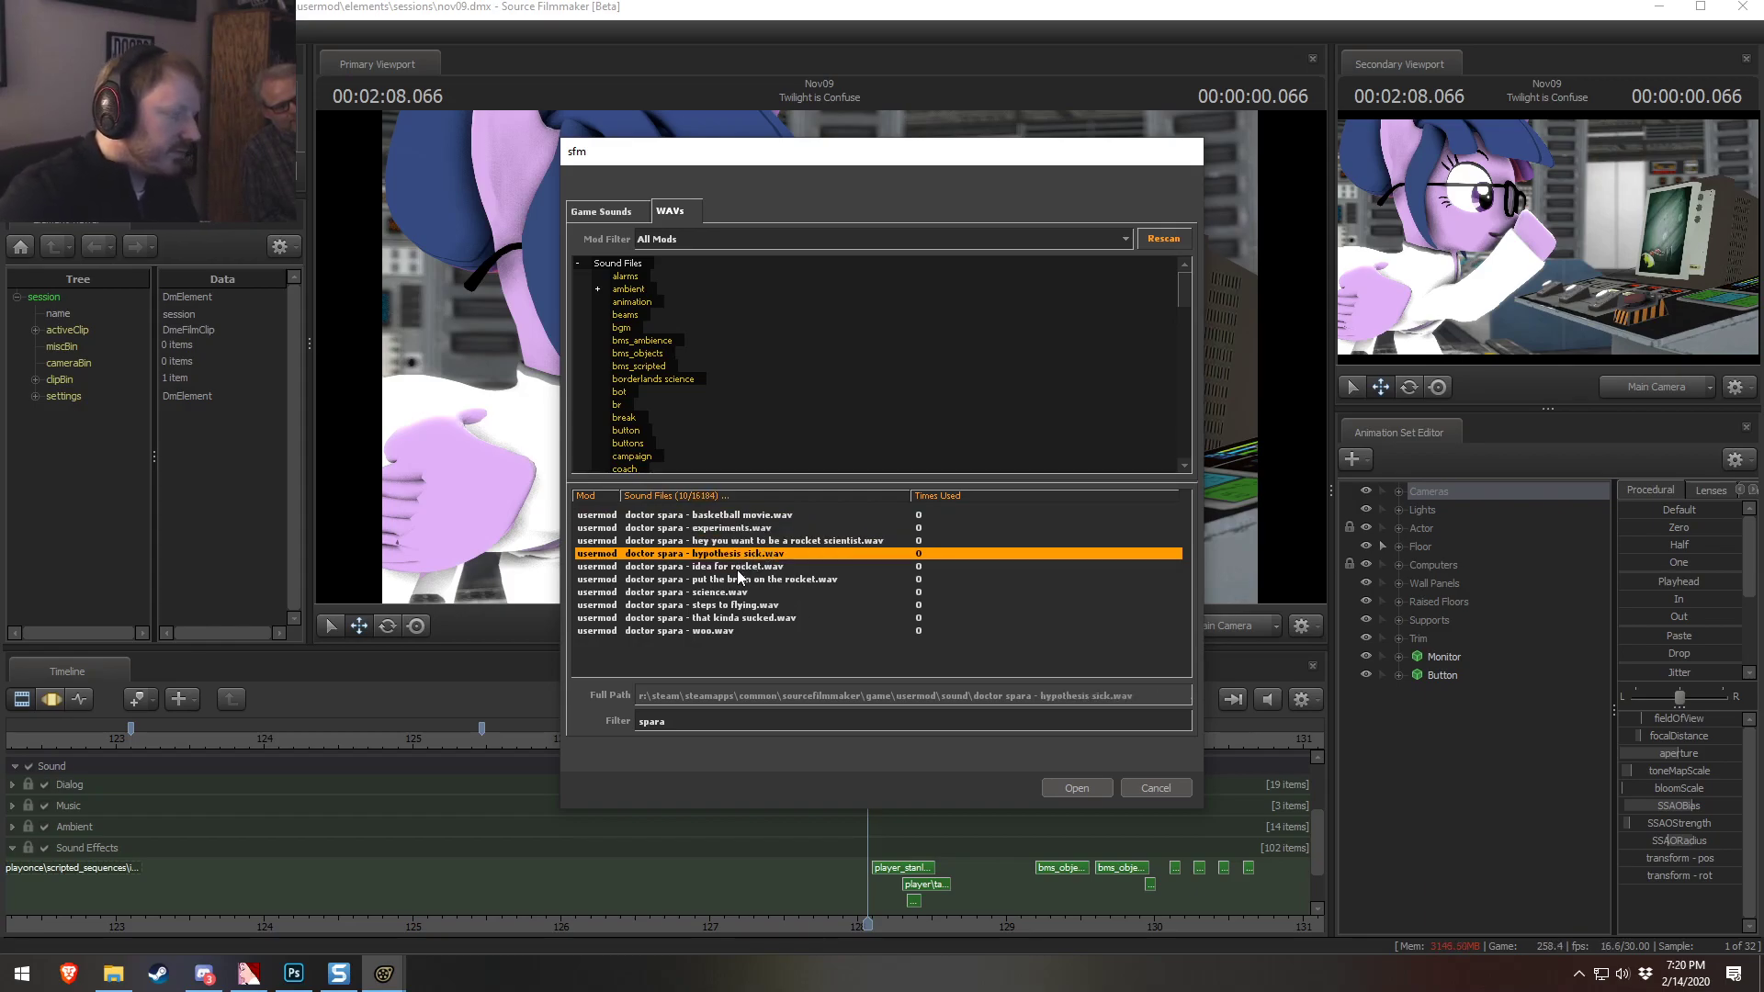
{"action": "left_click", "coordinate": [740, 567]}
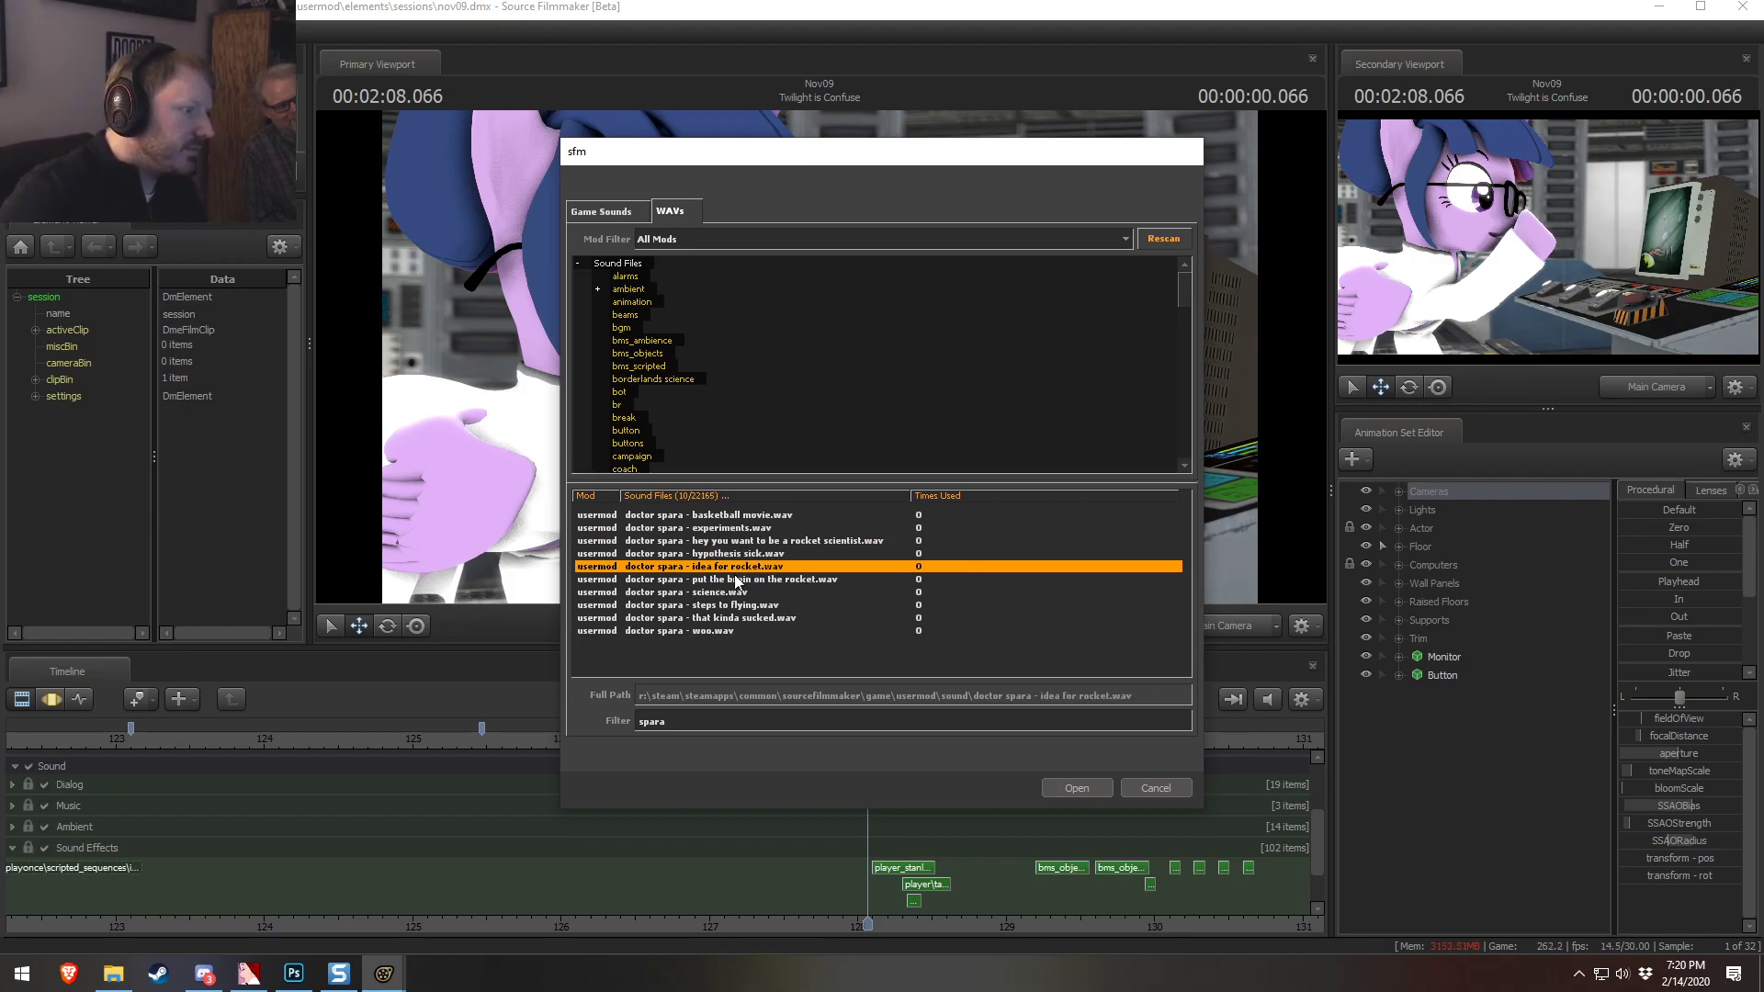
{"action": "left_click", "coordinate": [739, 580]}
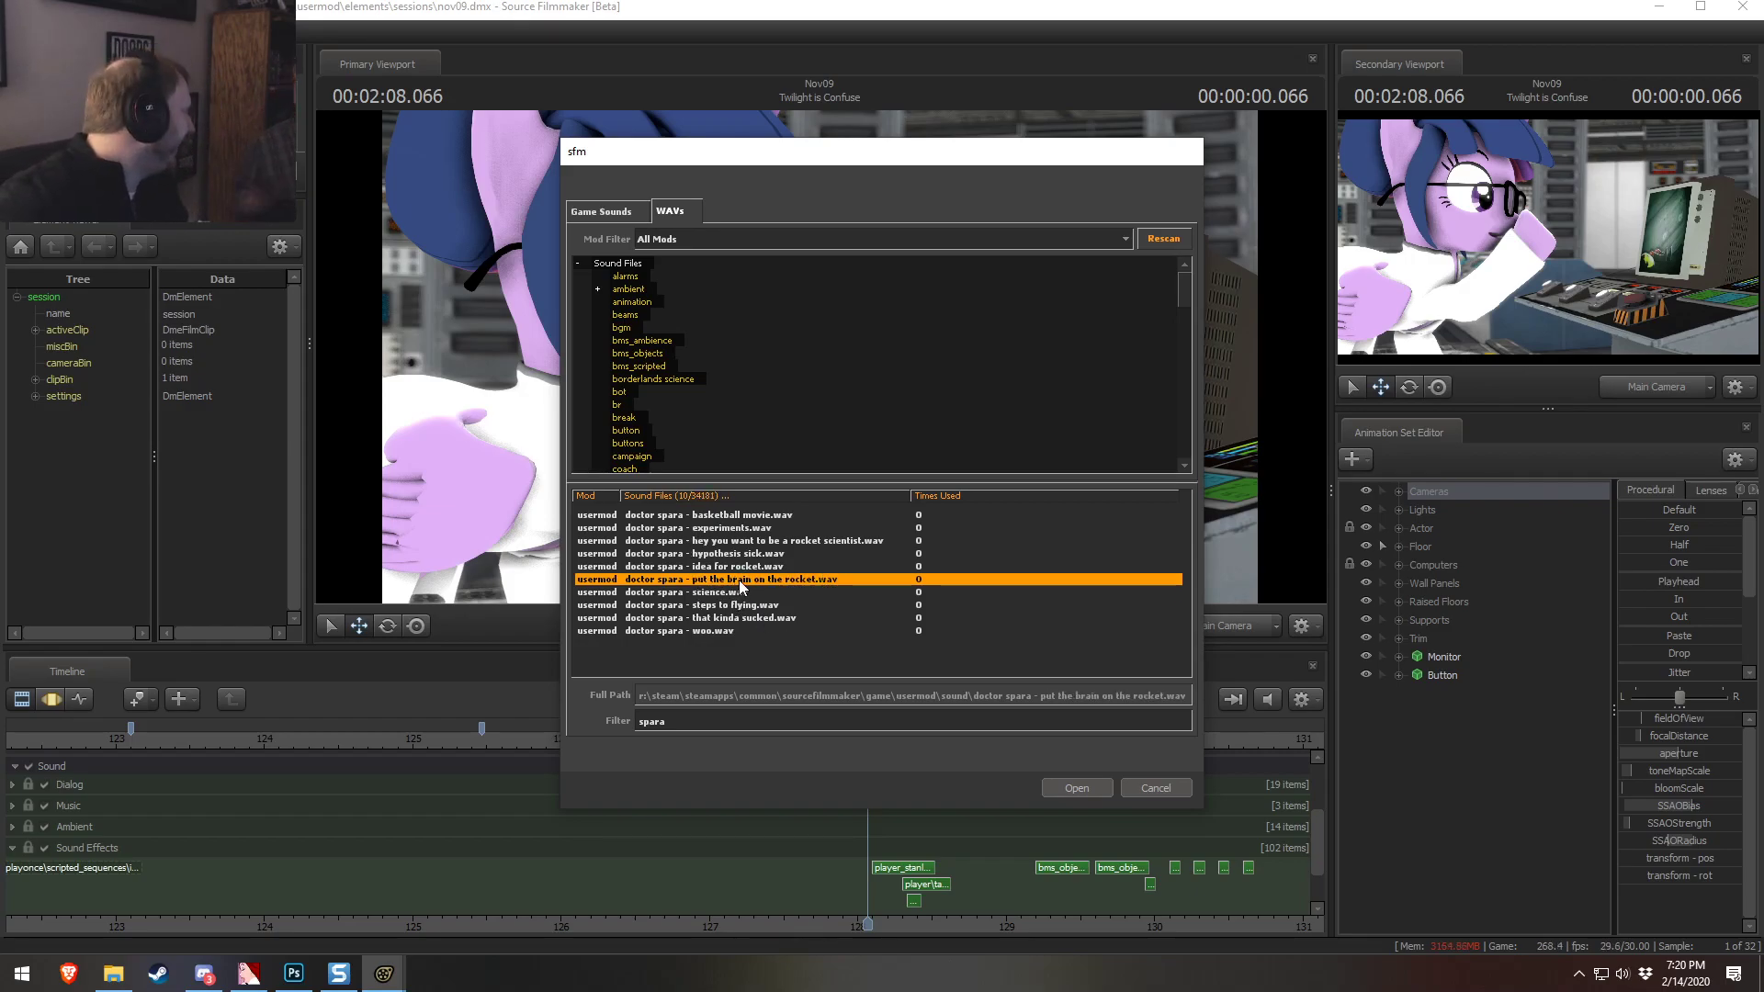
{"action": "left_click", "coordinate": [731, 594]}
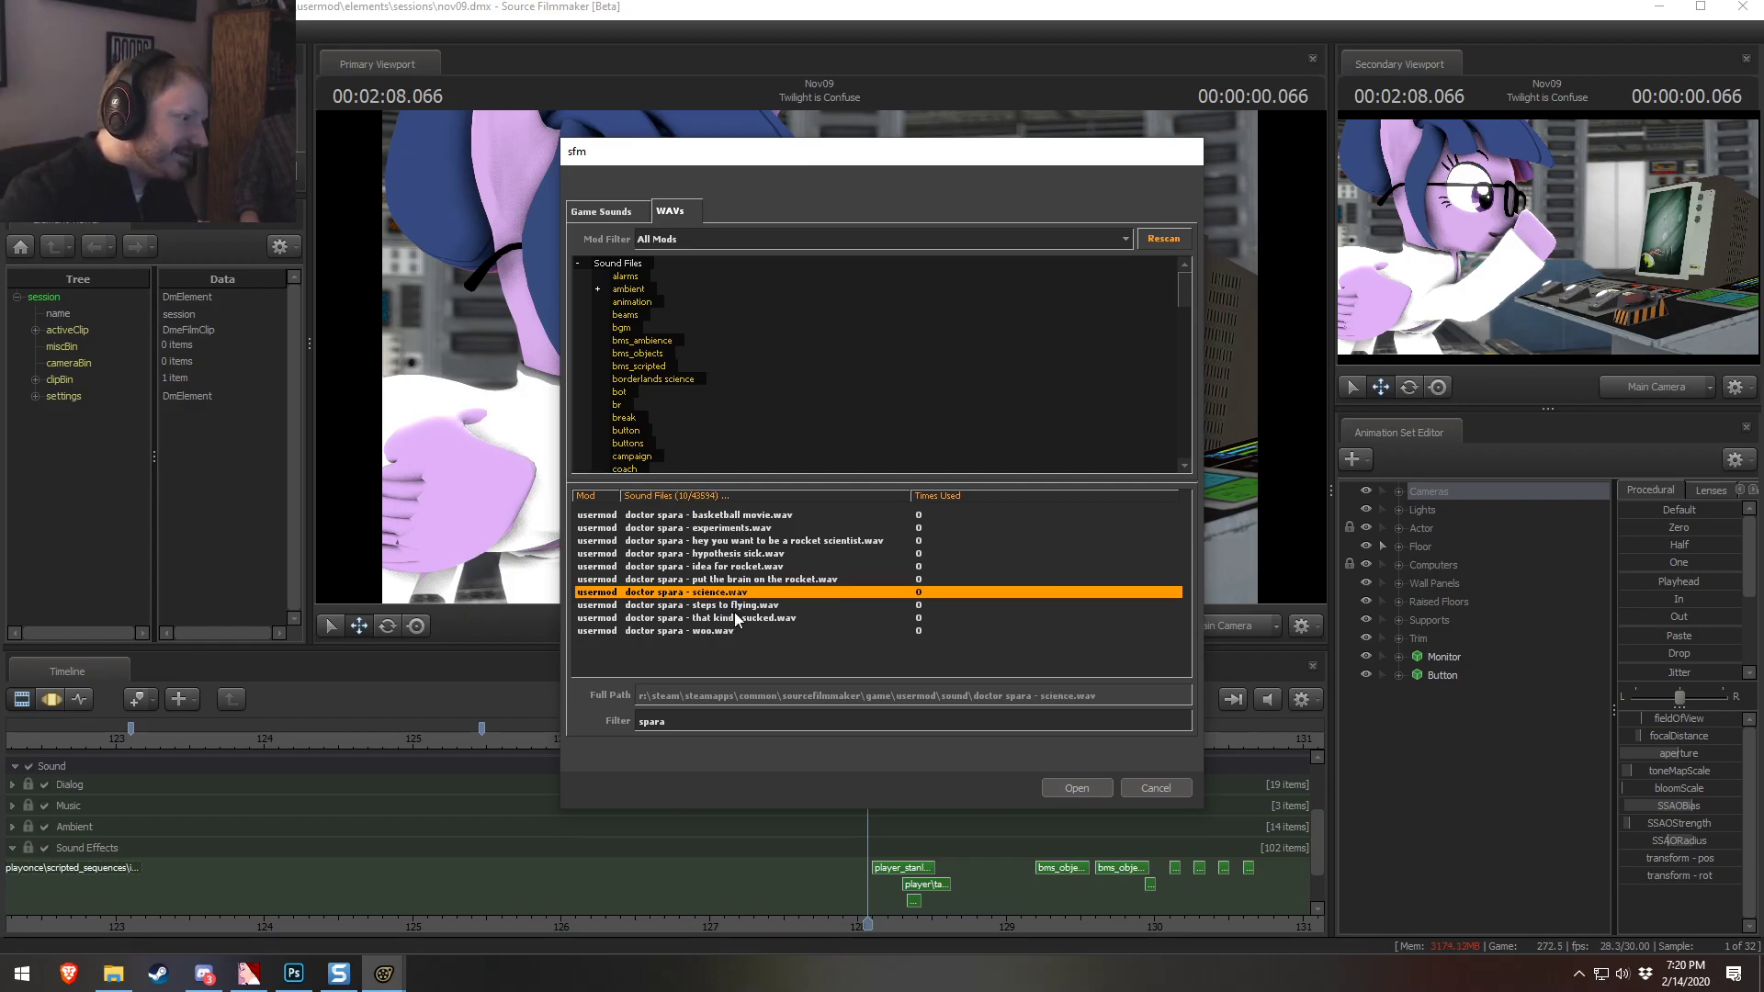
{"action": "left_click", "coordinate": [736, 607]}
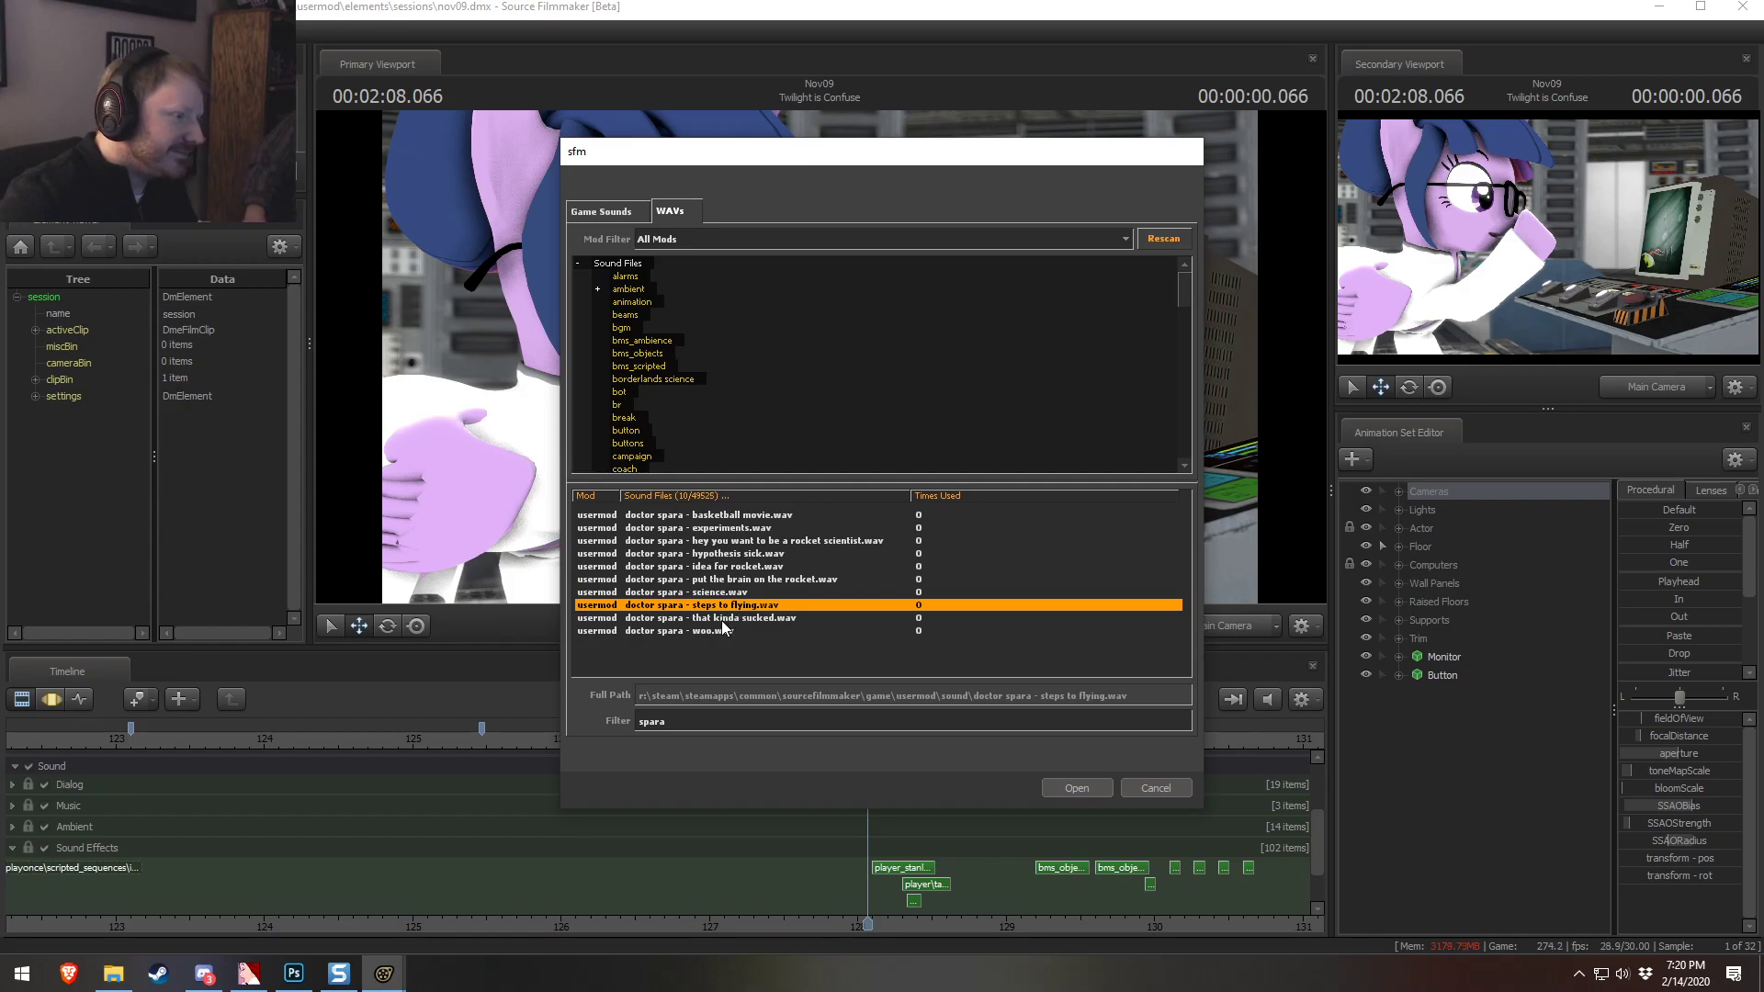
{"action": "left_click", "coordinate": [720, 620]}
Import doctor spara - put the brain on the rocket.wav into the Dialog track at 128.066 seconds
{"action": "left_click", "coordinate": [729, 593]}
{"action": "left_click", "coordinate": [731, 579]}
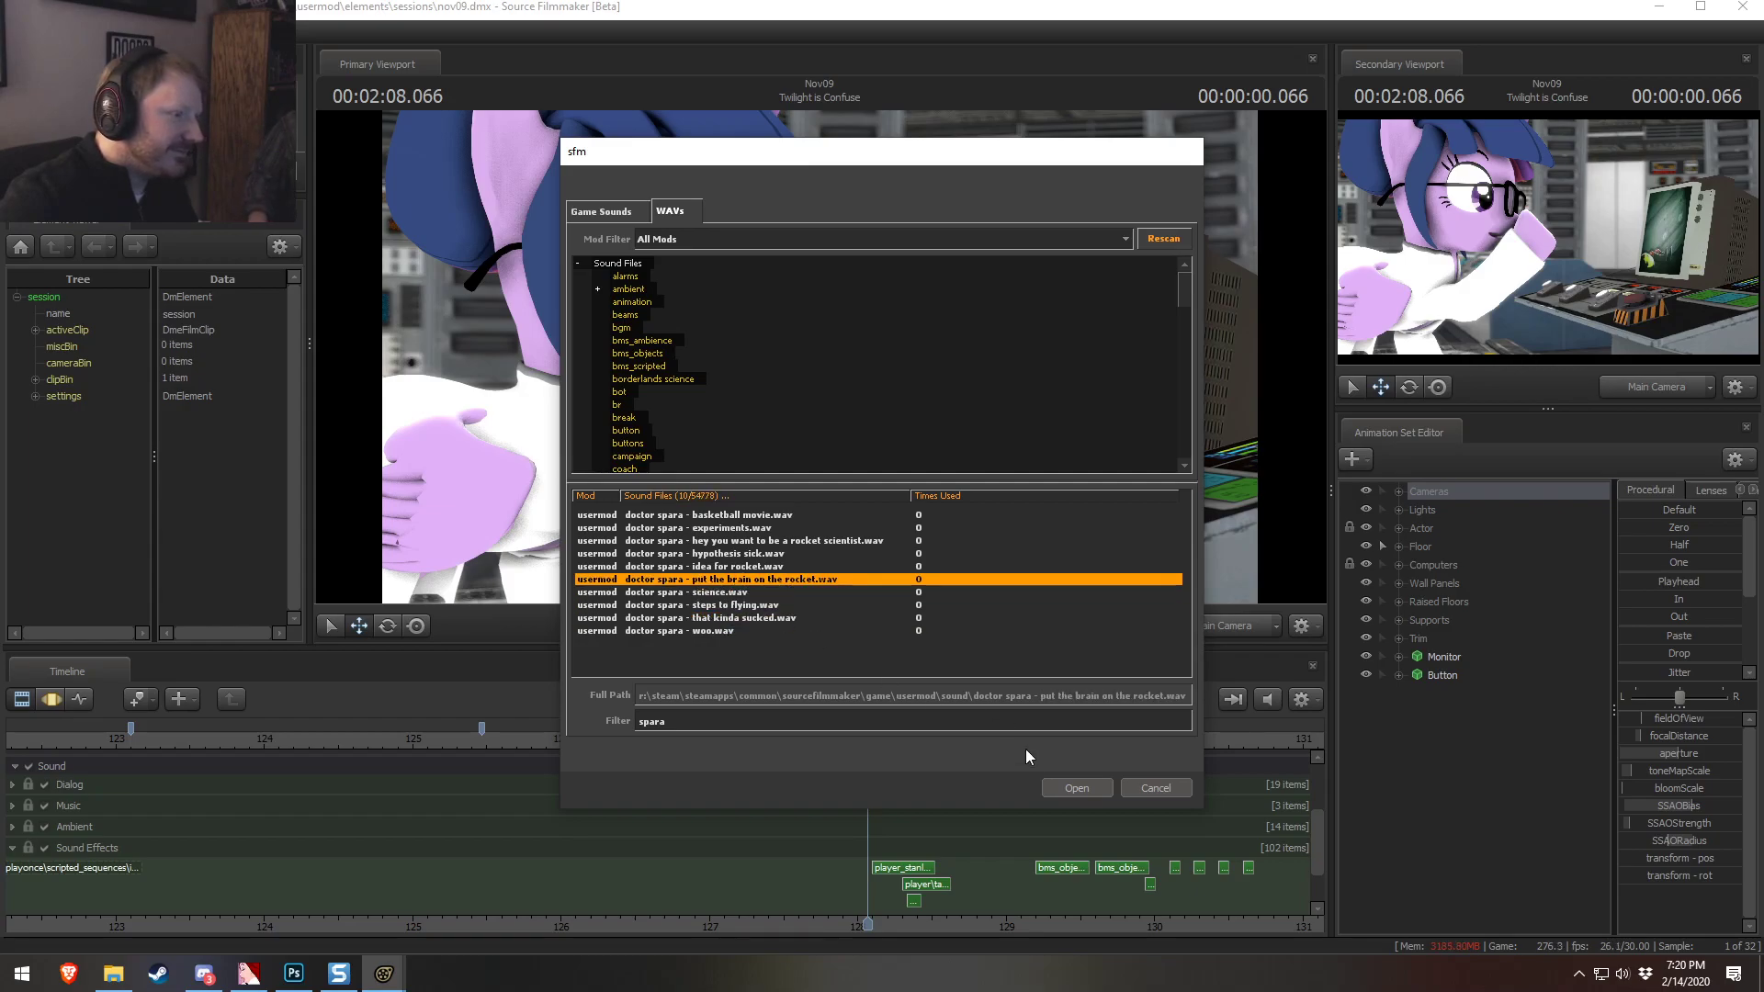
{"action": "left_click", "coordinate": [1077, 787]}
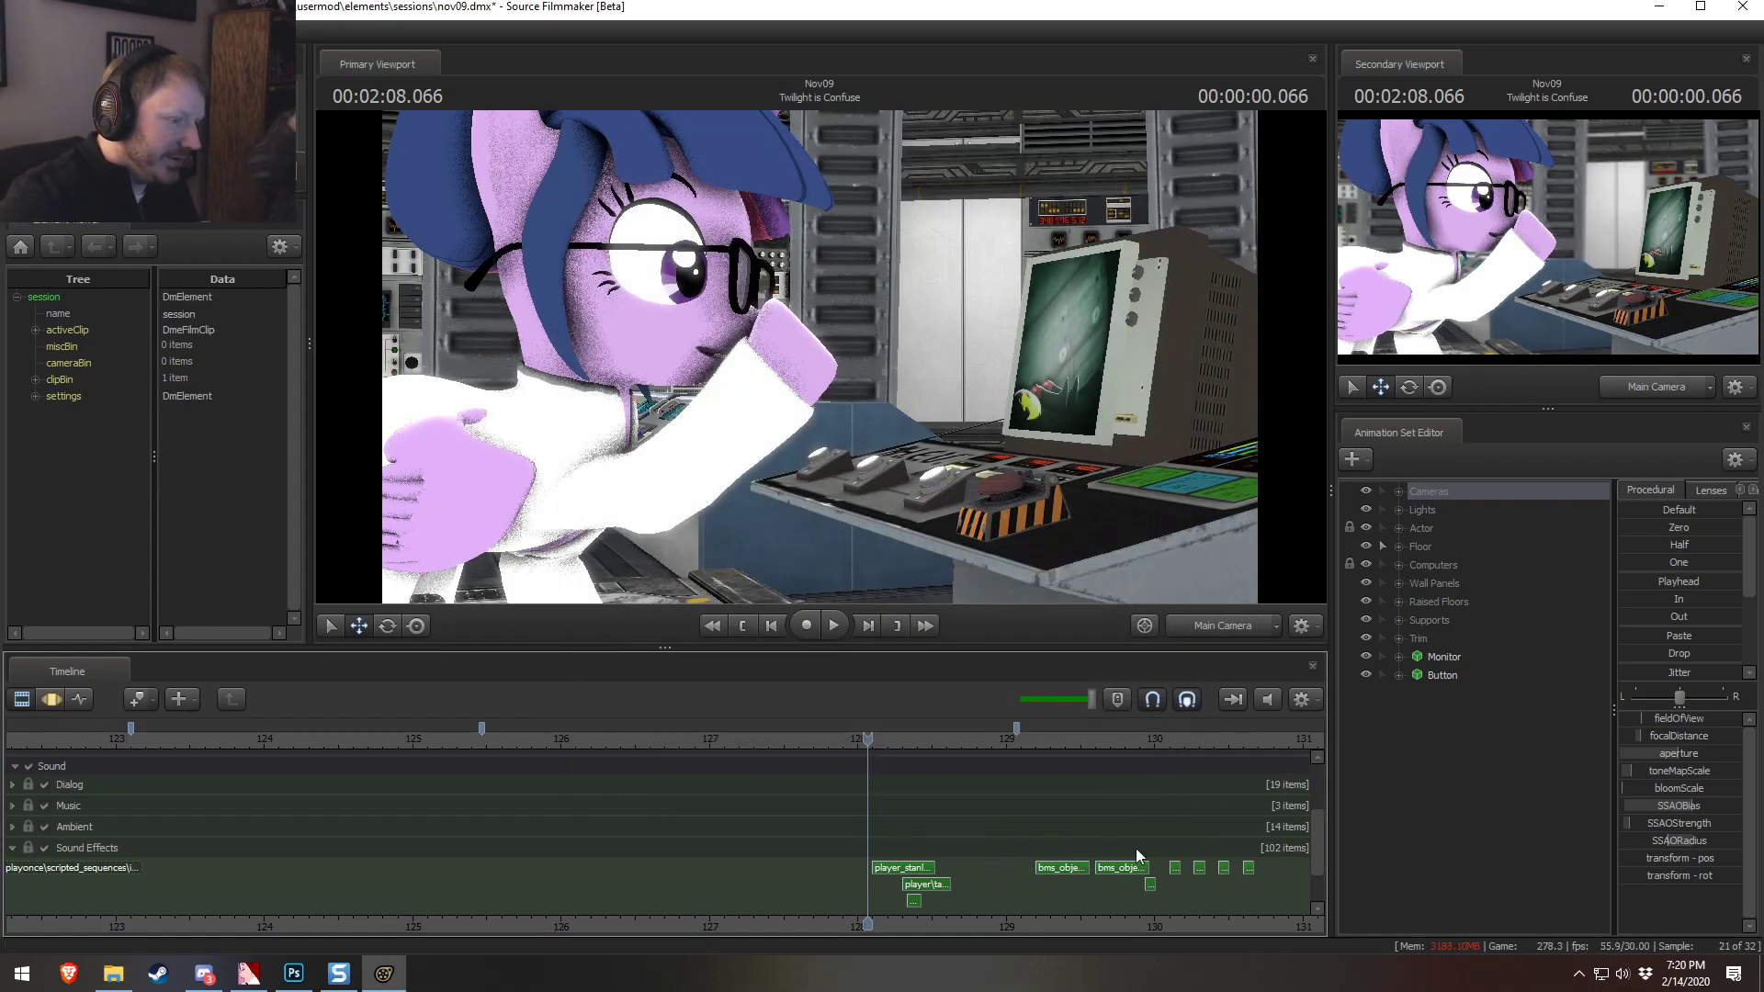
Play the new dialog over the button press, select the fs_carpetmedium_11.wav footstep sound, and place the playhead at 128.1 seconds
{"action": "mouse_move", "coordinate": [1325, 873]}
{"action": "left_mouse_down"}
{"action": "mouse_move", "coordinate": [1325, 914]}
{"action": "mouse_move", "coordinate": [1327, 841]}
{"action": "mouse_move", "coordinate": [1327, 895]}
{"action": "left_mouse_up"}
{"action": "key", "text": "space"}
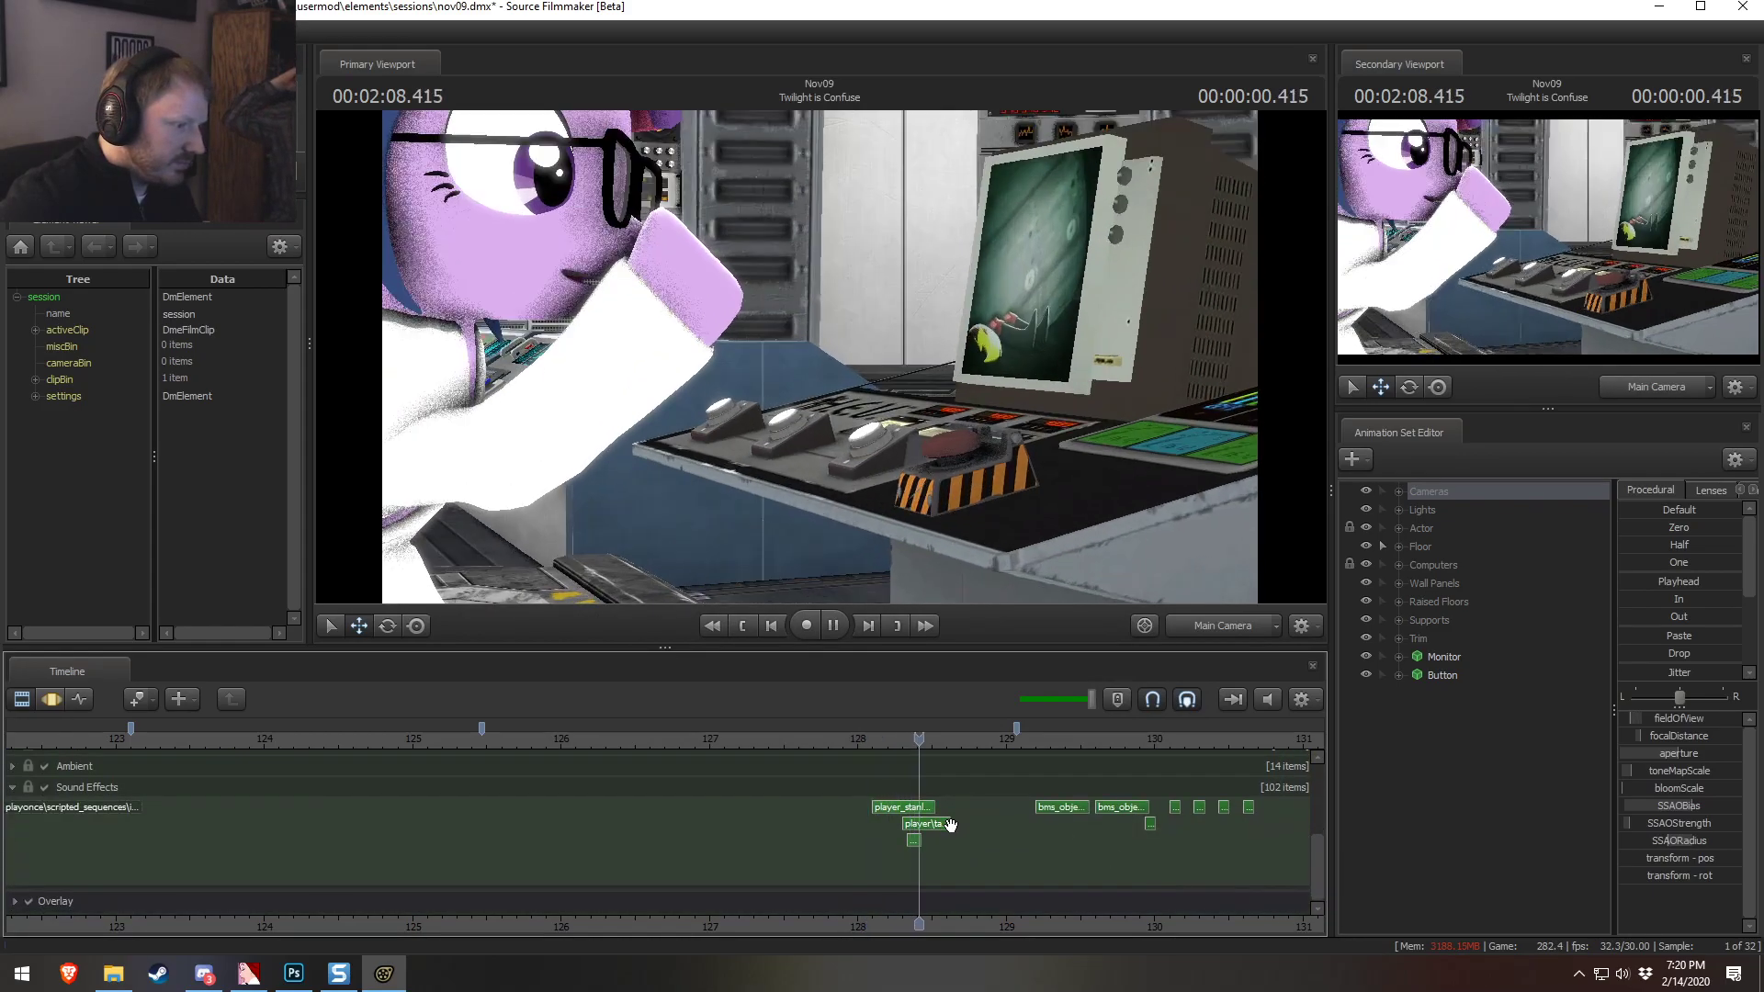
{"action": "key", "text": "space"}
{"action": "left_click", "coordinate": [908, 810]}
{"action": "scroll", "coordinate": [905, 811], "scroll_direction": "up", "scroll_amount": 6}
{"action": "scroll", "coordinate": [760, 827], "scroll_direction": "up", "scroll_amount": 2}
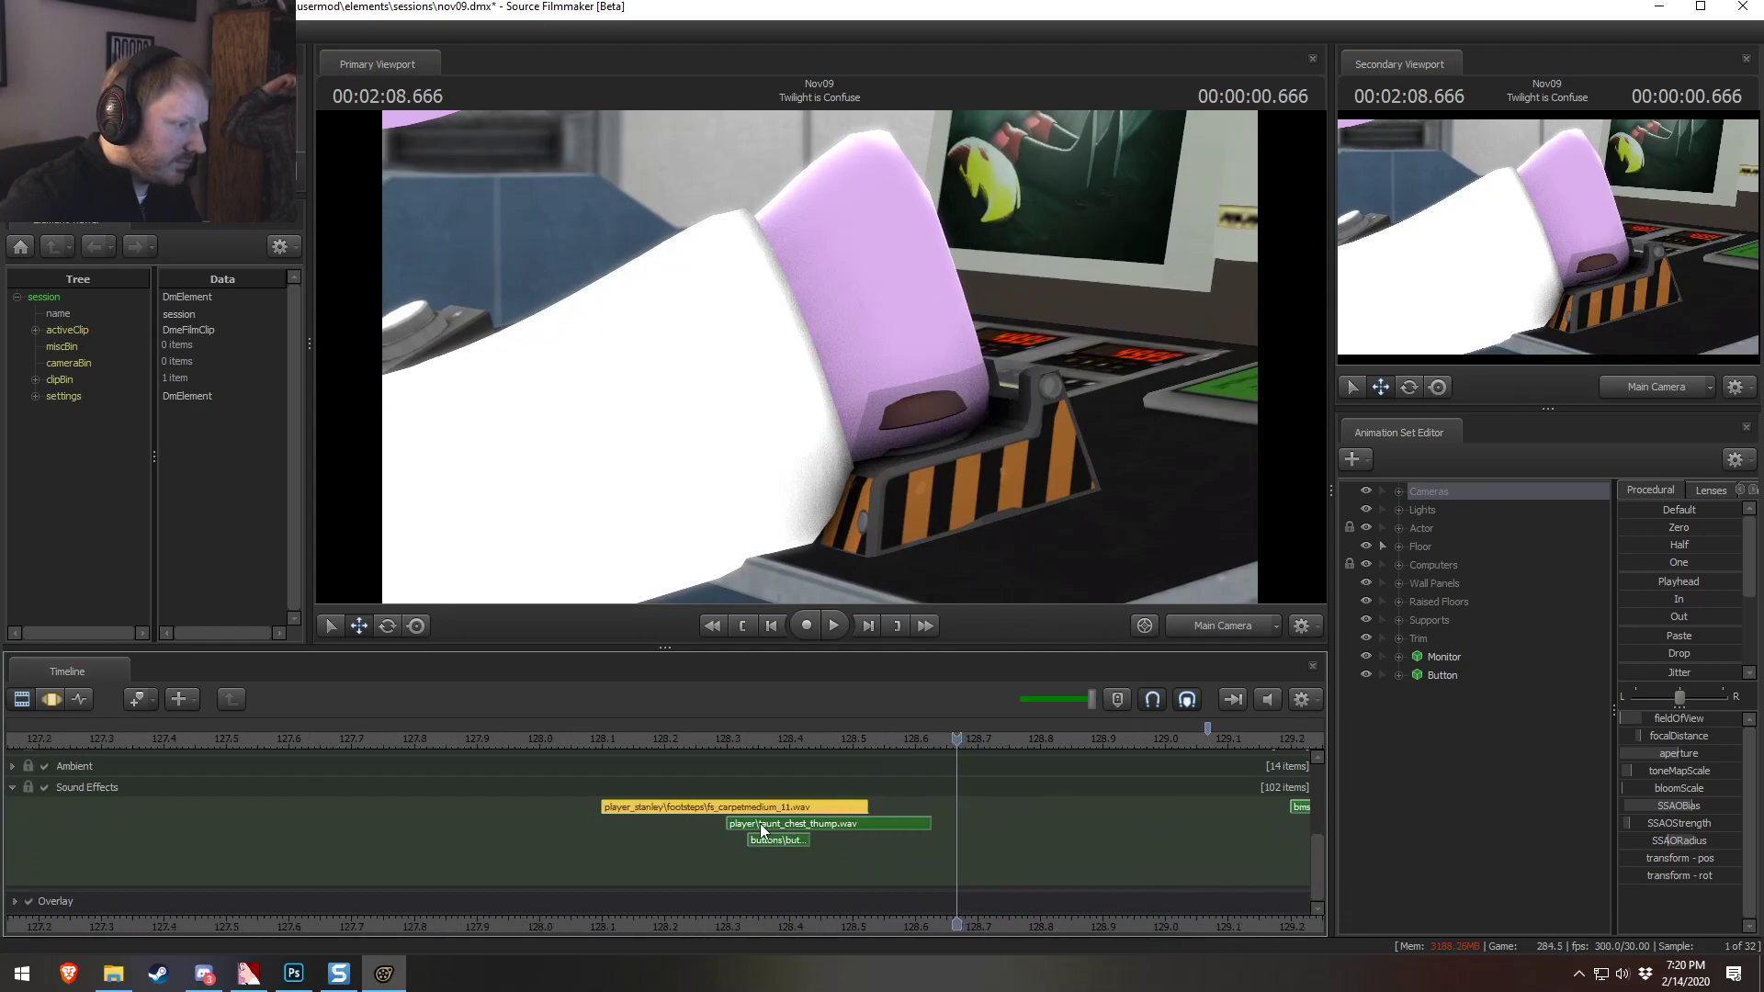
{"action": "left_click", "coordinate": [602, 735]}
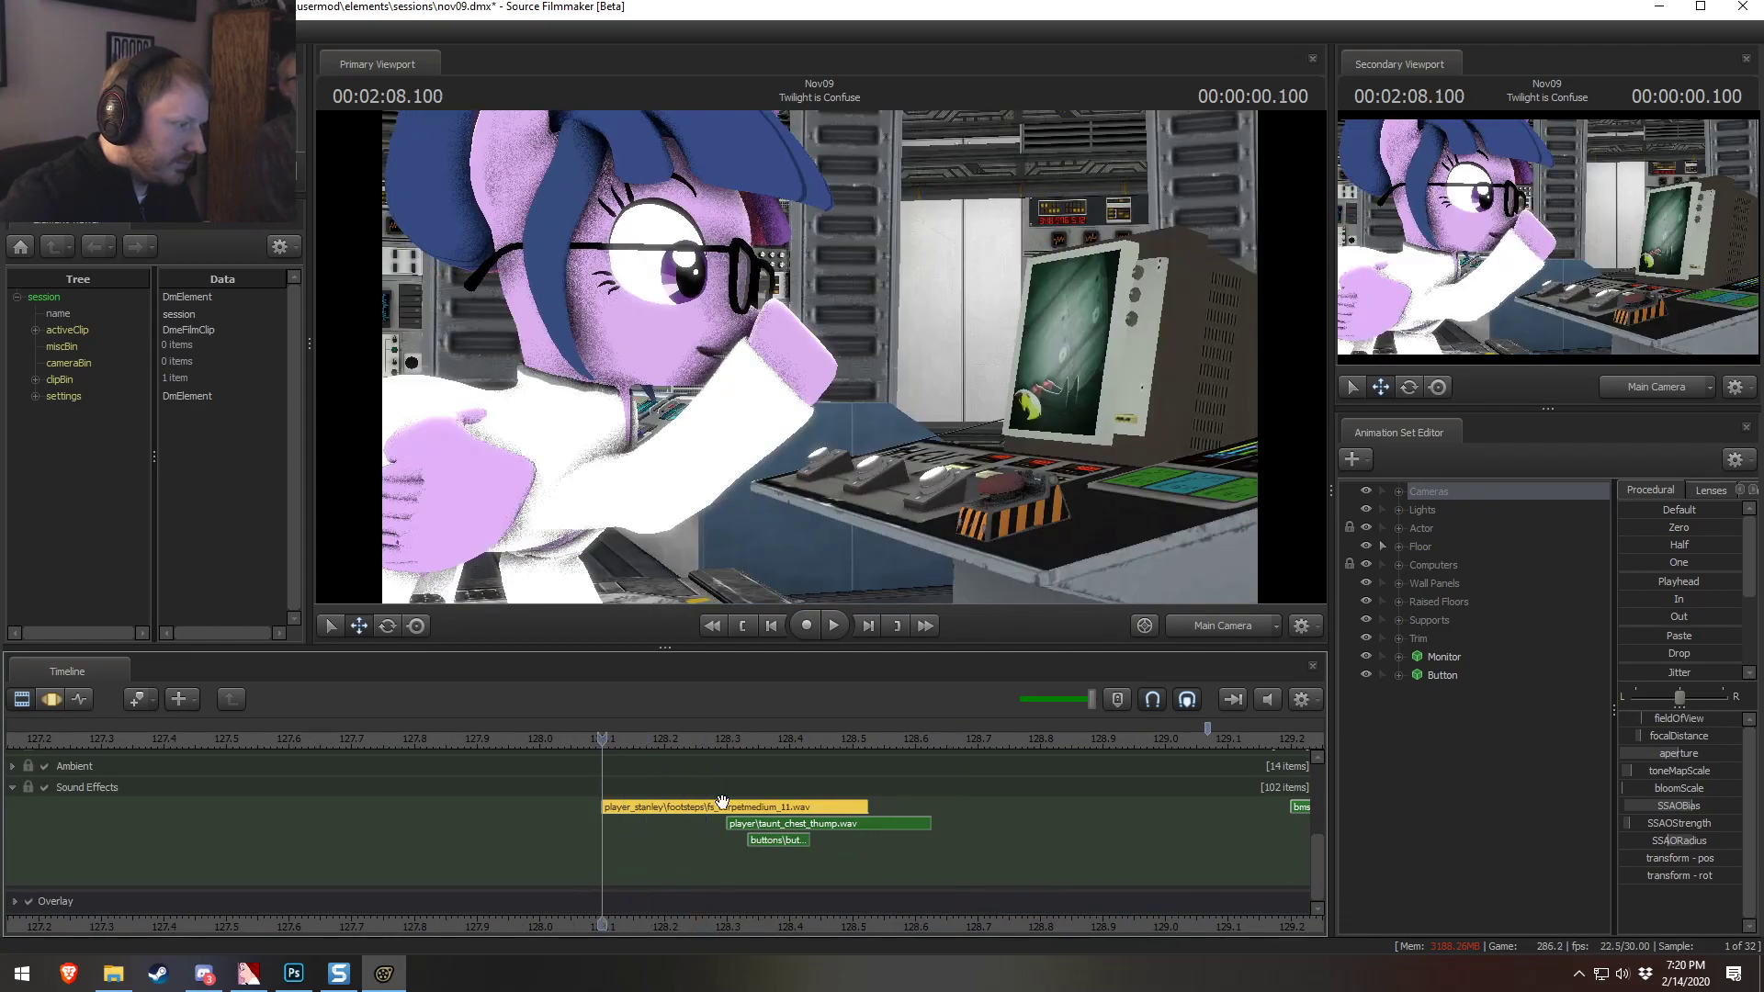
Show the Dialog track and delete both stacked doctor spara - put the brain on the rocket.wav clips
{"action": "left_click_drag", "start_coordinate": [1318, 891], "coordinate": [1320, 790]}
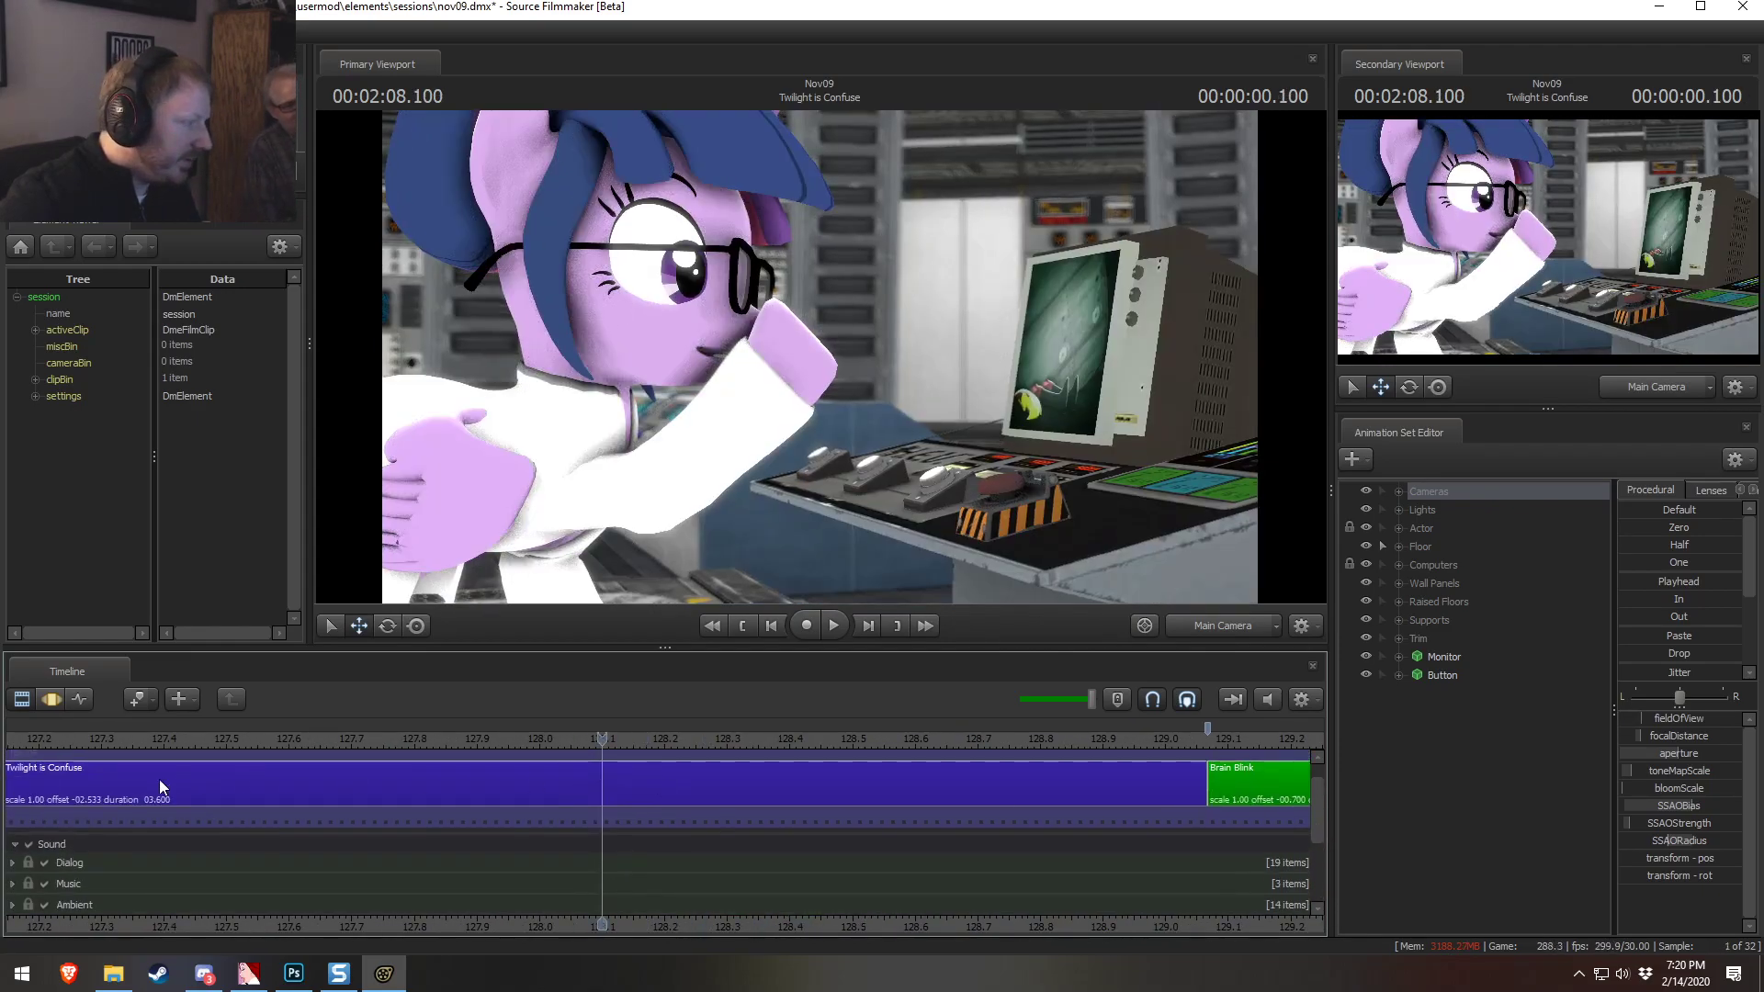
{"action": "left_click", "coordinate": [12, 863]}
{"action": "scroll", "coordinate": [523, 856], "scroll_direction": "down", "scroll_amount": 1}
{"action": "left_click", "coordinate": [703, 891]}
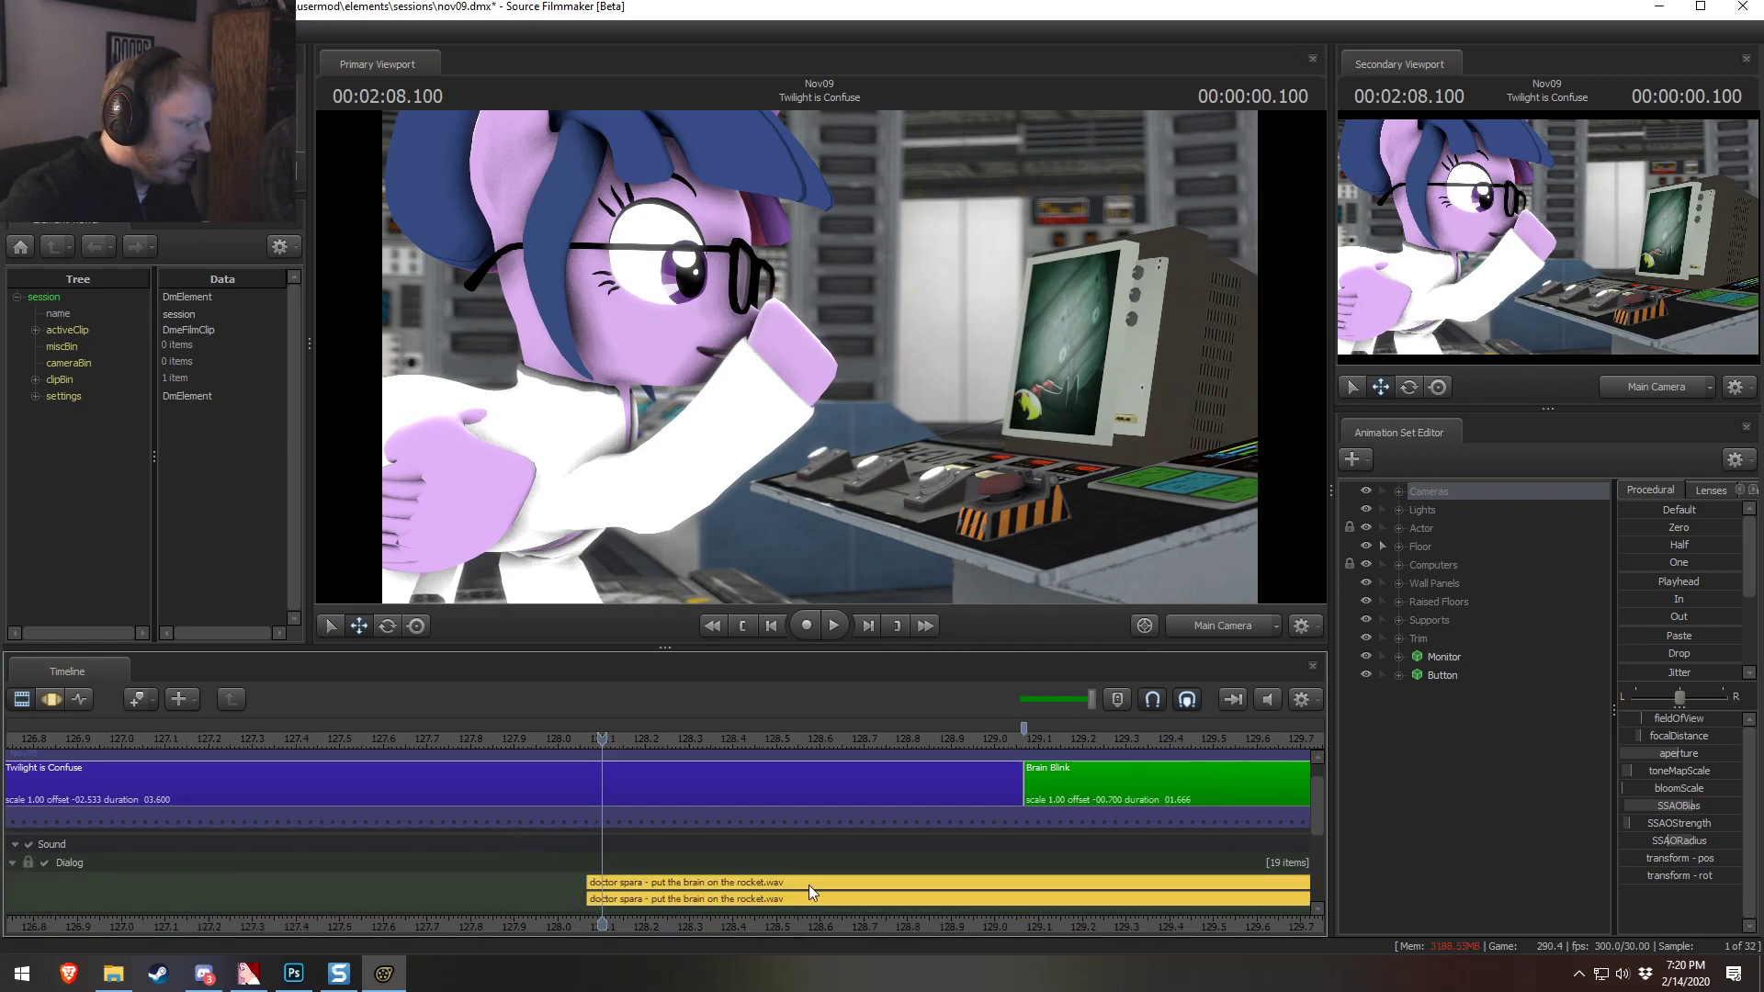
{"action": "left_click_drag", "start_coordinate": [1319, 817], "coordinate": [1319, 854]}
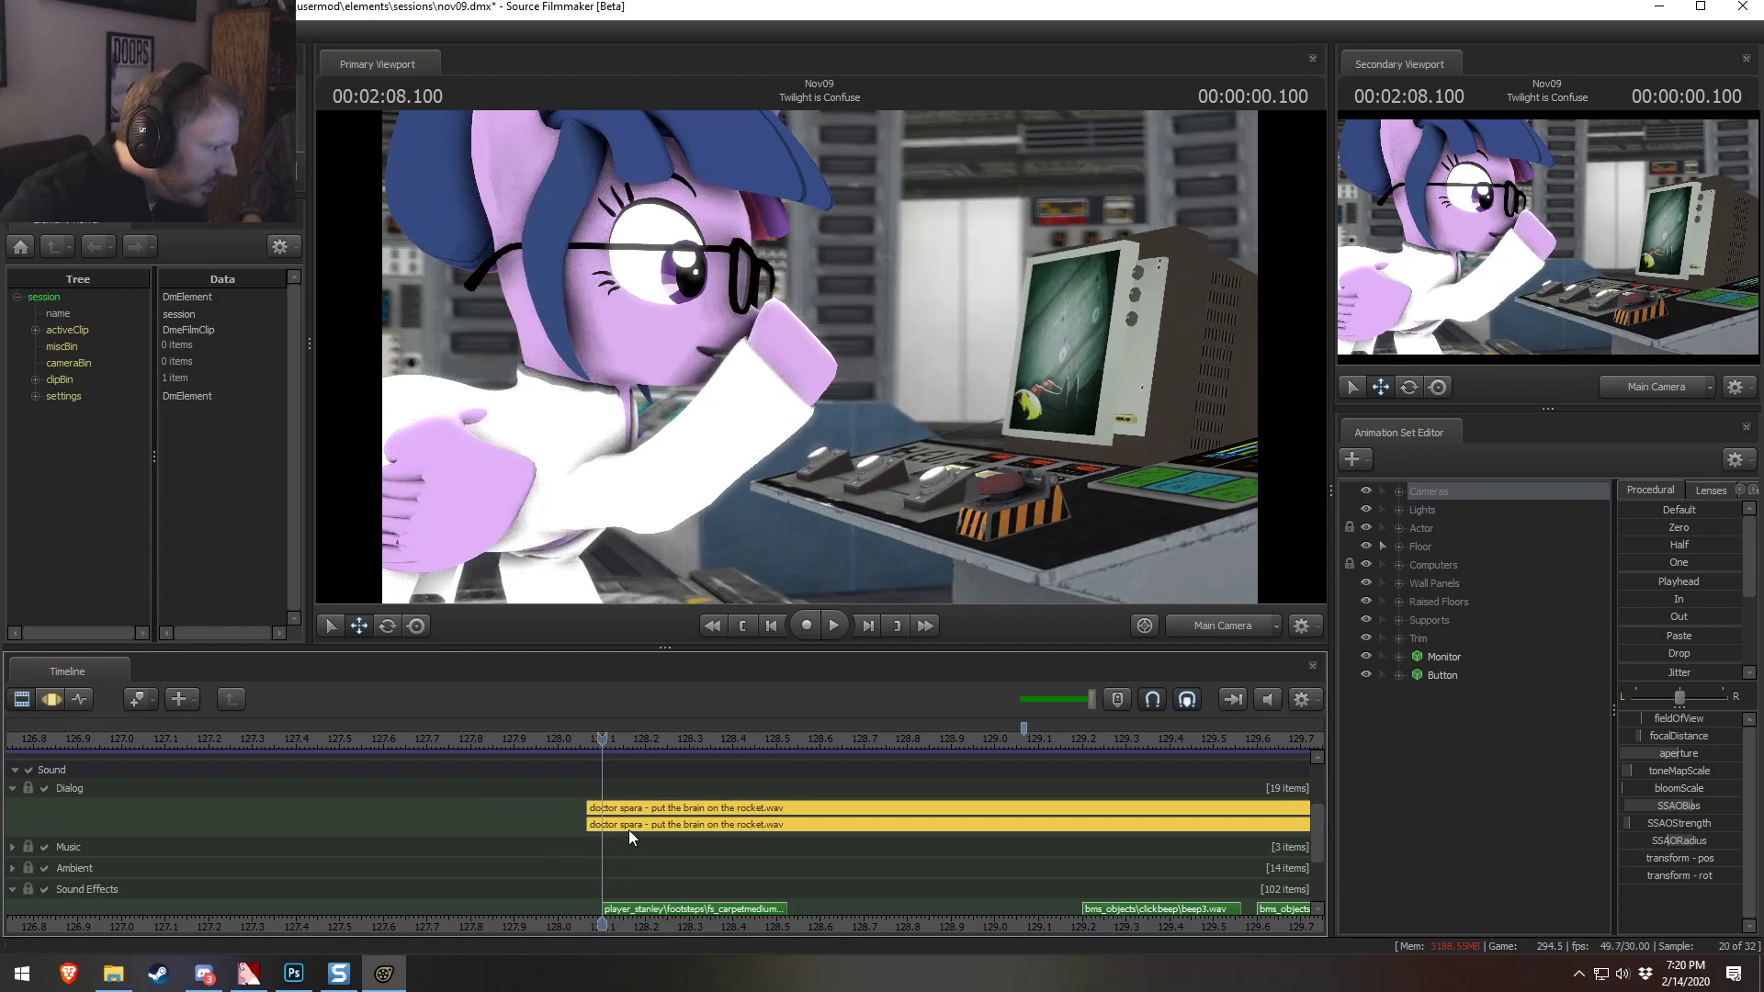
{"action": "left_click", "coordinate": [709, 907]}
{"action": "scroll", "coordinate": [1130, 883], "scroll_direction": "down", "scroll_amount": 2}
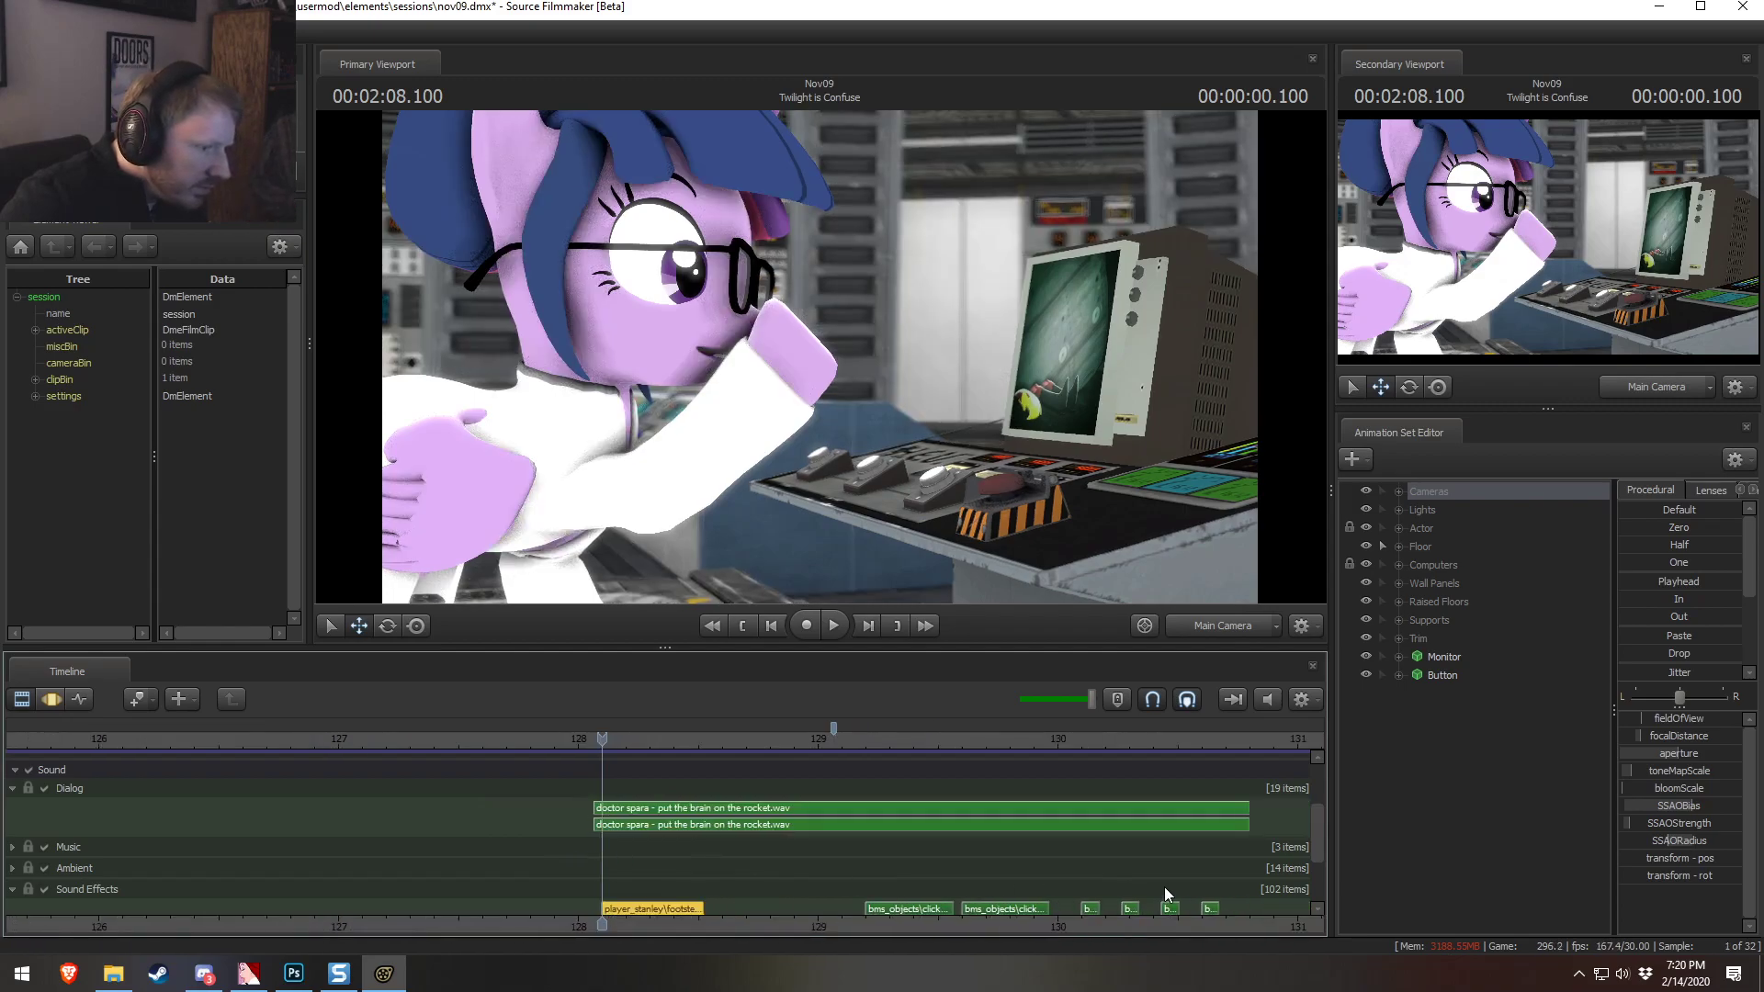
{"action": "left_click", "coordinate": [929, 811]}
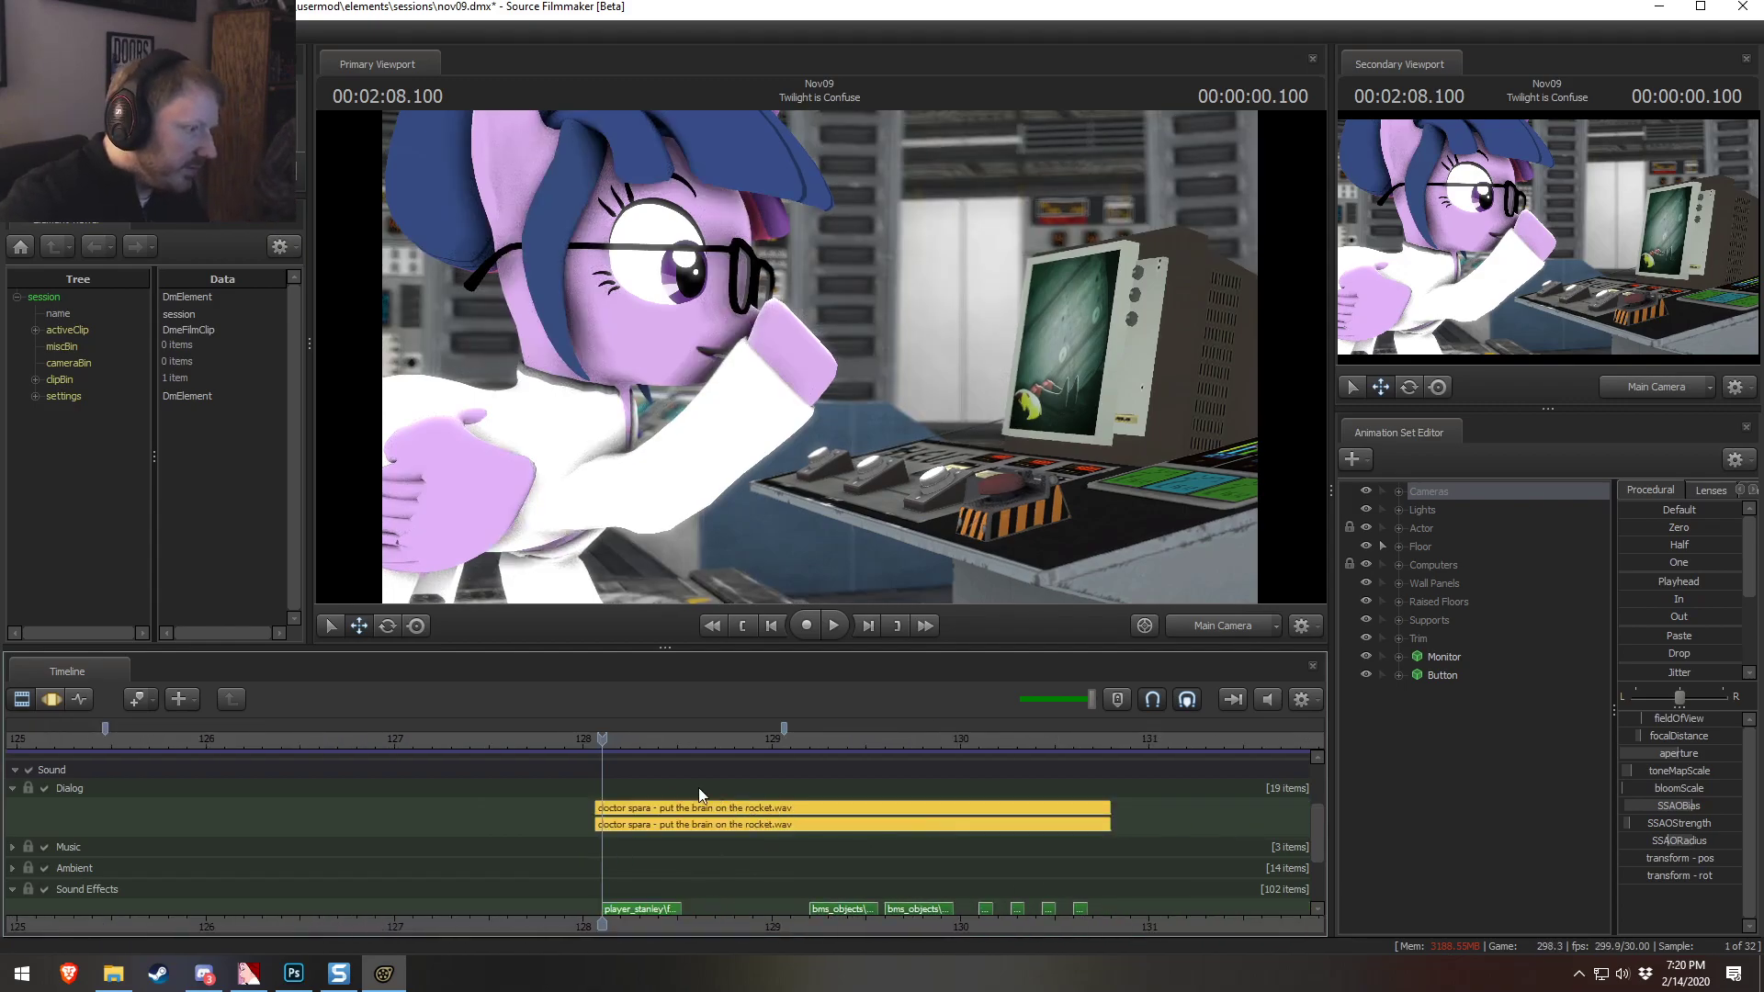
{"action": "key", "text": "Delete"}
Import doctor spara - put the brain on the rocket.wav into the Dialog track at 128.1 seconds and play it over the button press
{"action": "right_click", "coordinate": [610, 797]}
{"action": "left_click", "coordinate": [631, 708]}
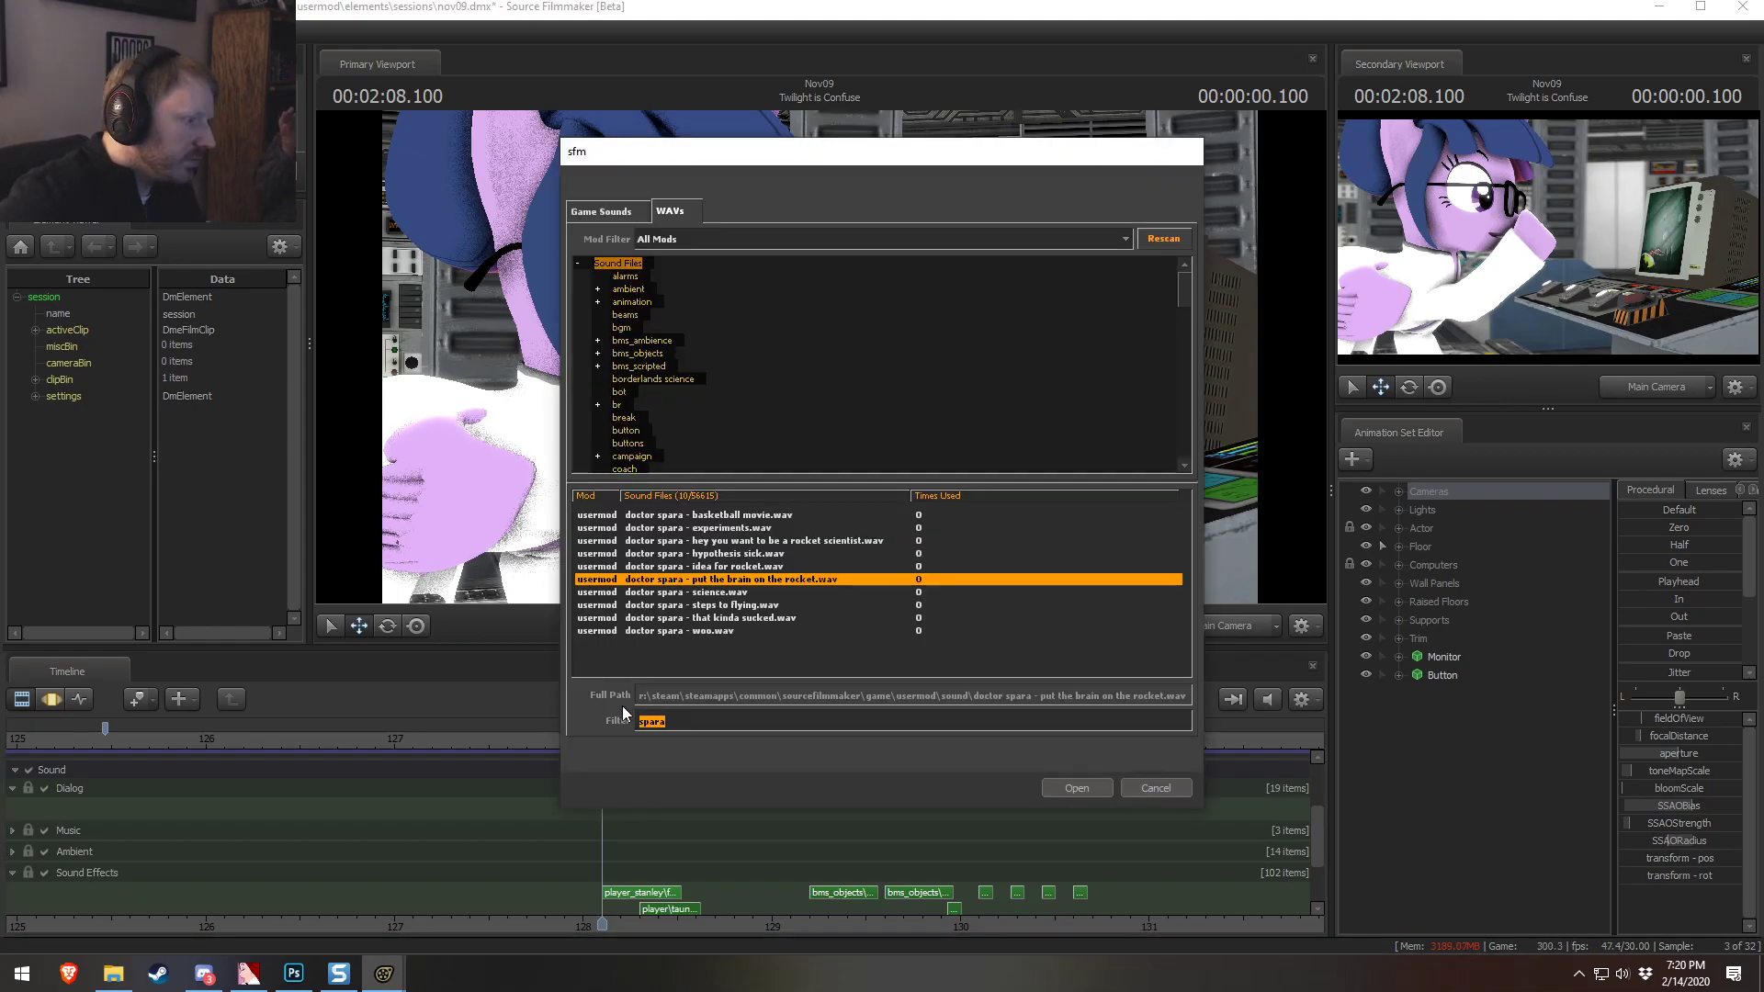
{"action": "left_click", "coordinate": [1057, 783]}
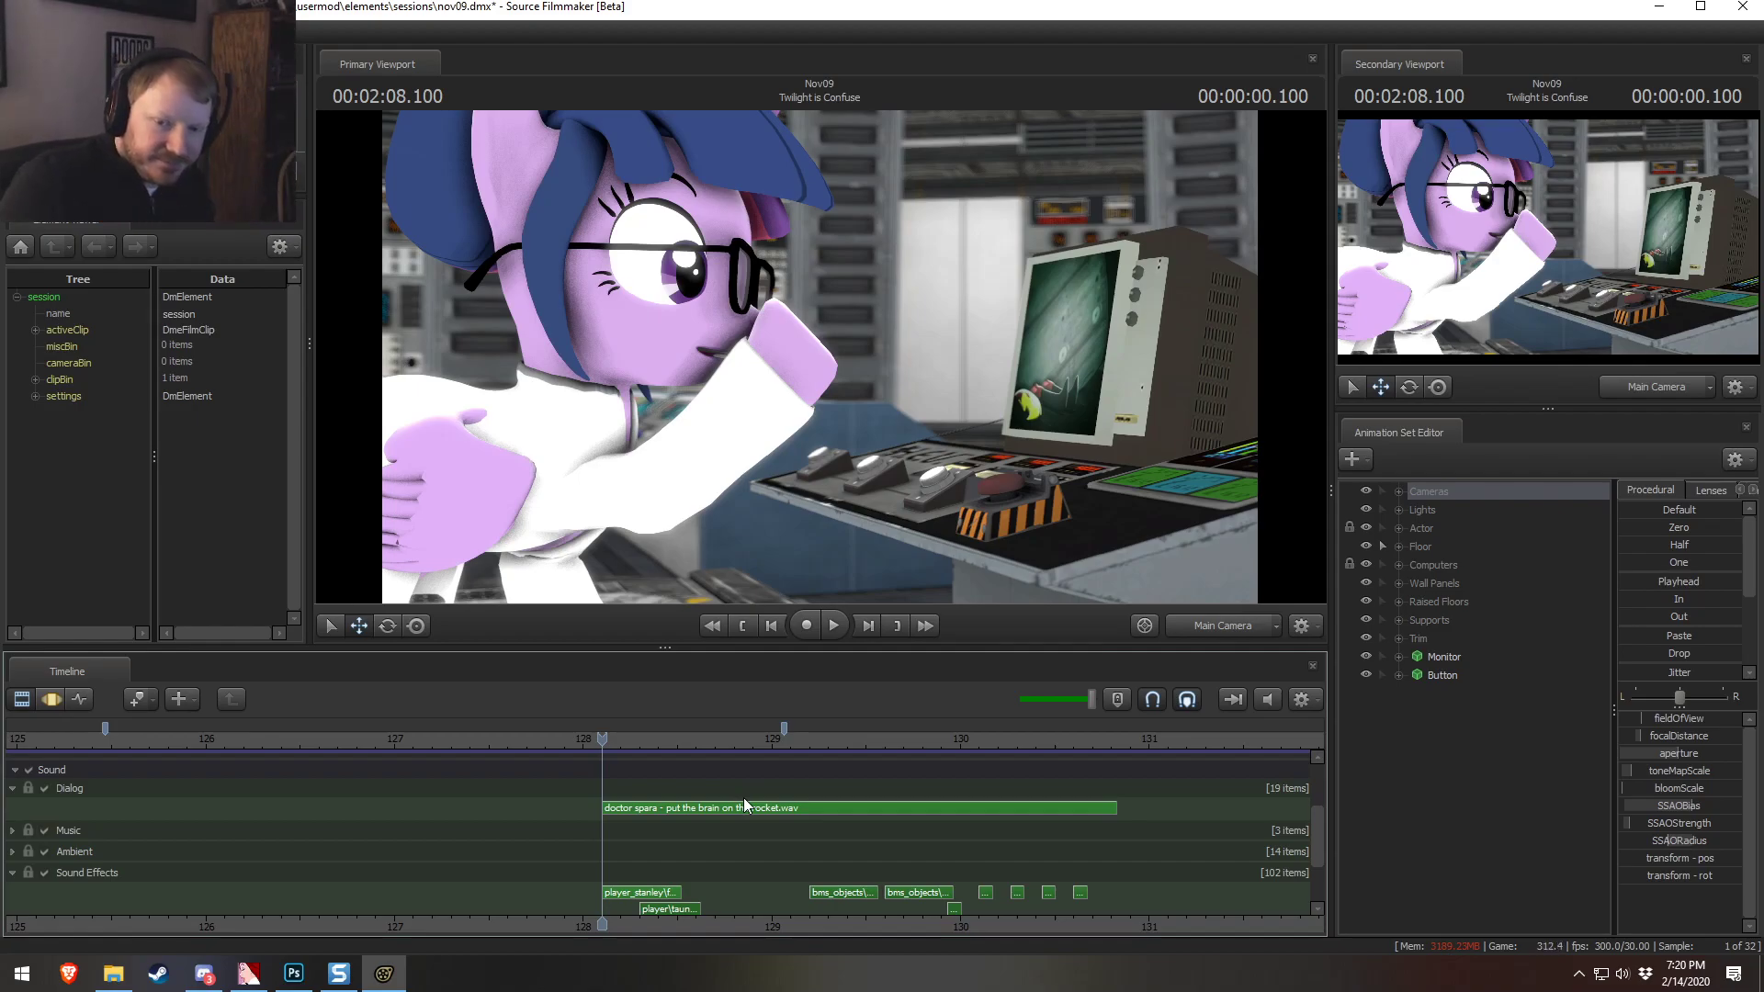
{"action": "left_click", "coordinate": [527, 740]}
{"action": "key", "text": "space"}
{"action": "key", "text": "space"}
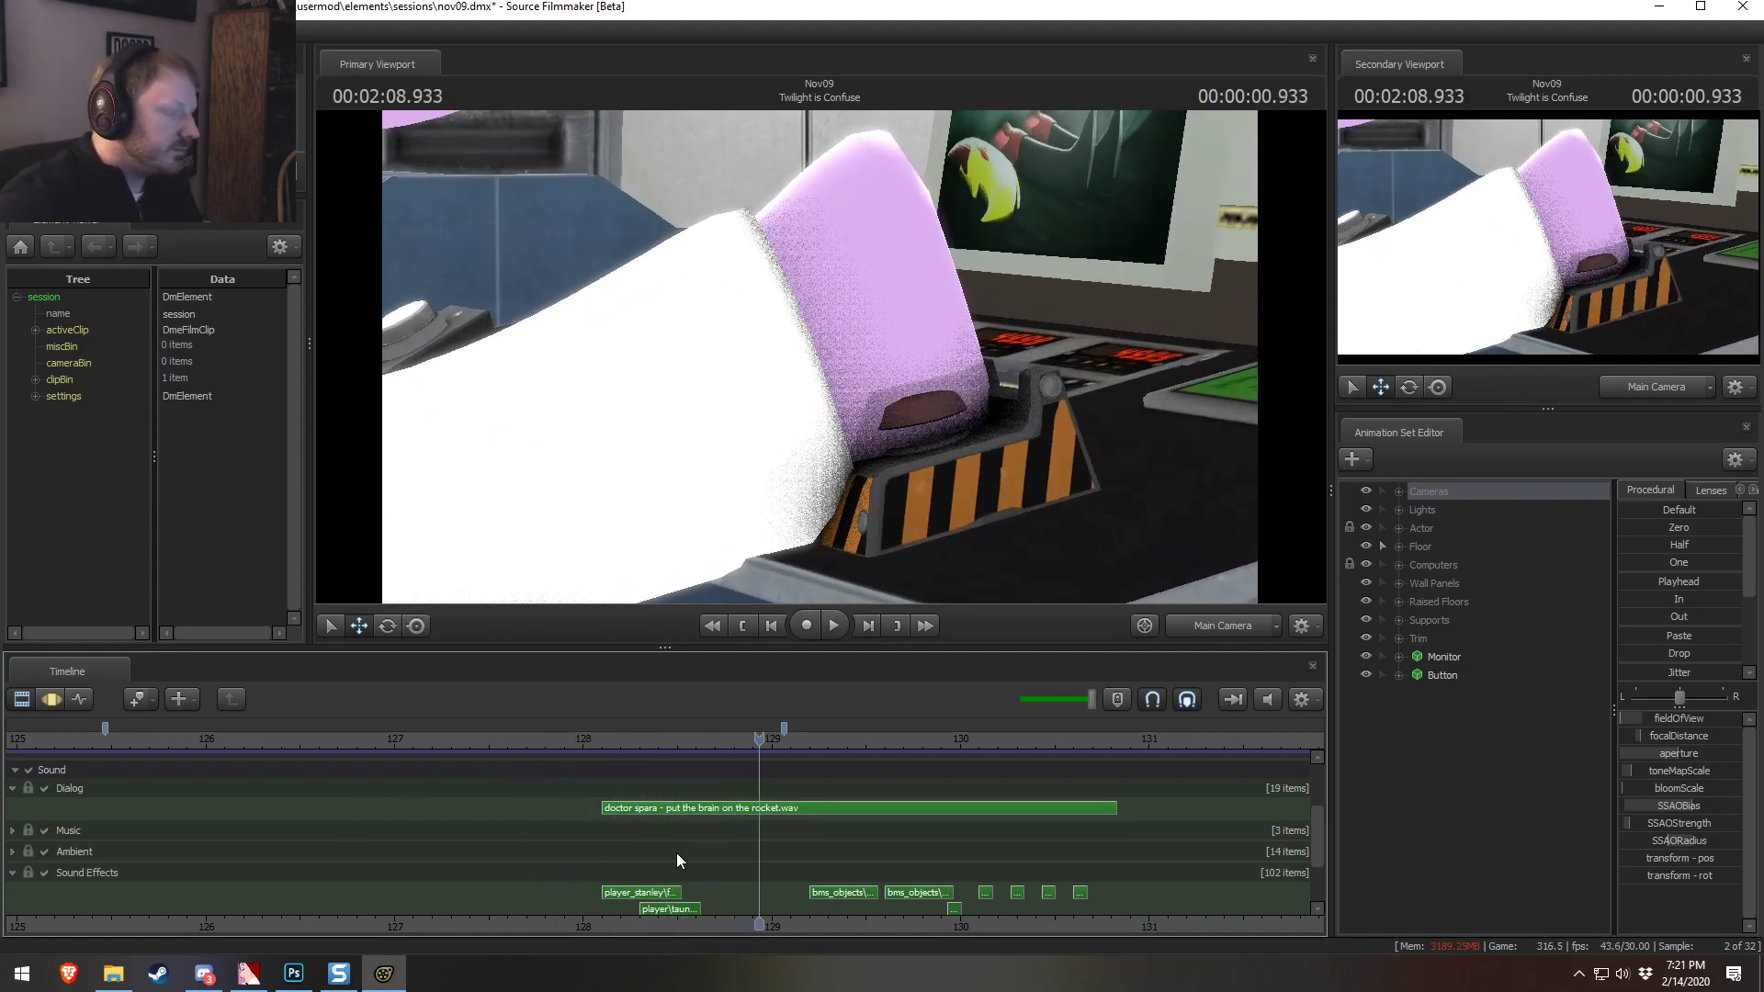
{"action": "key", "text": "space"}
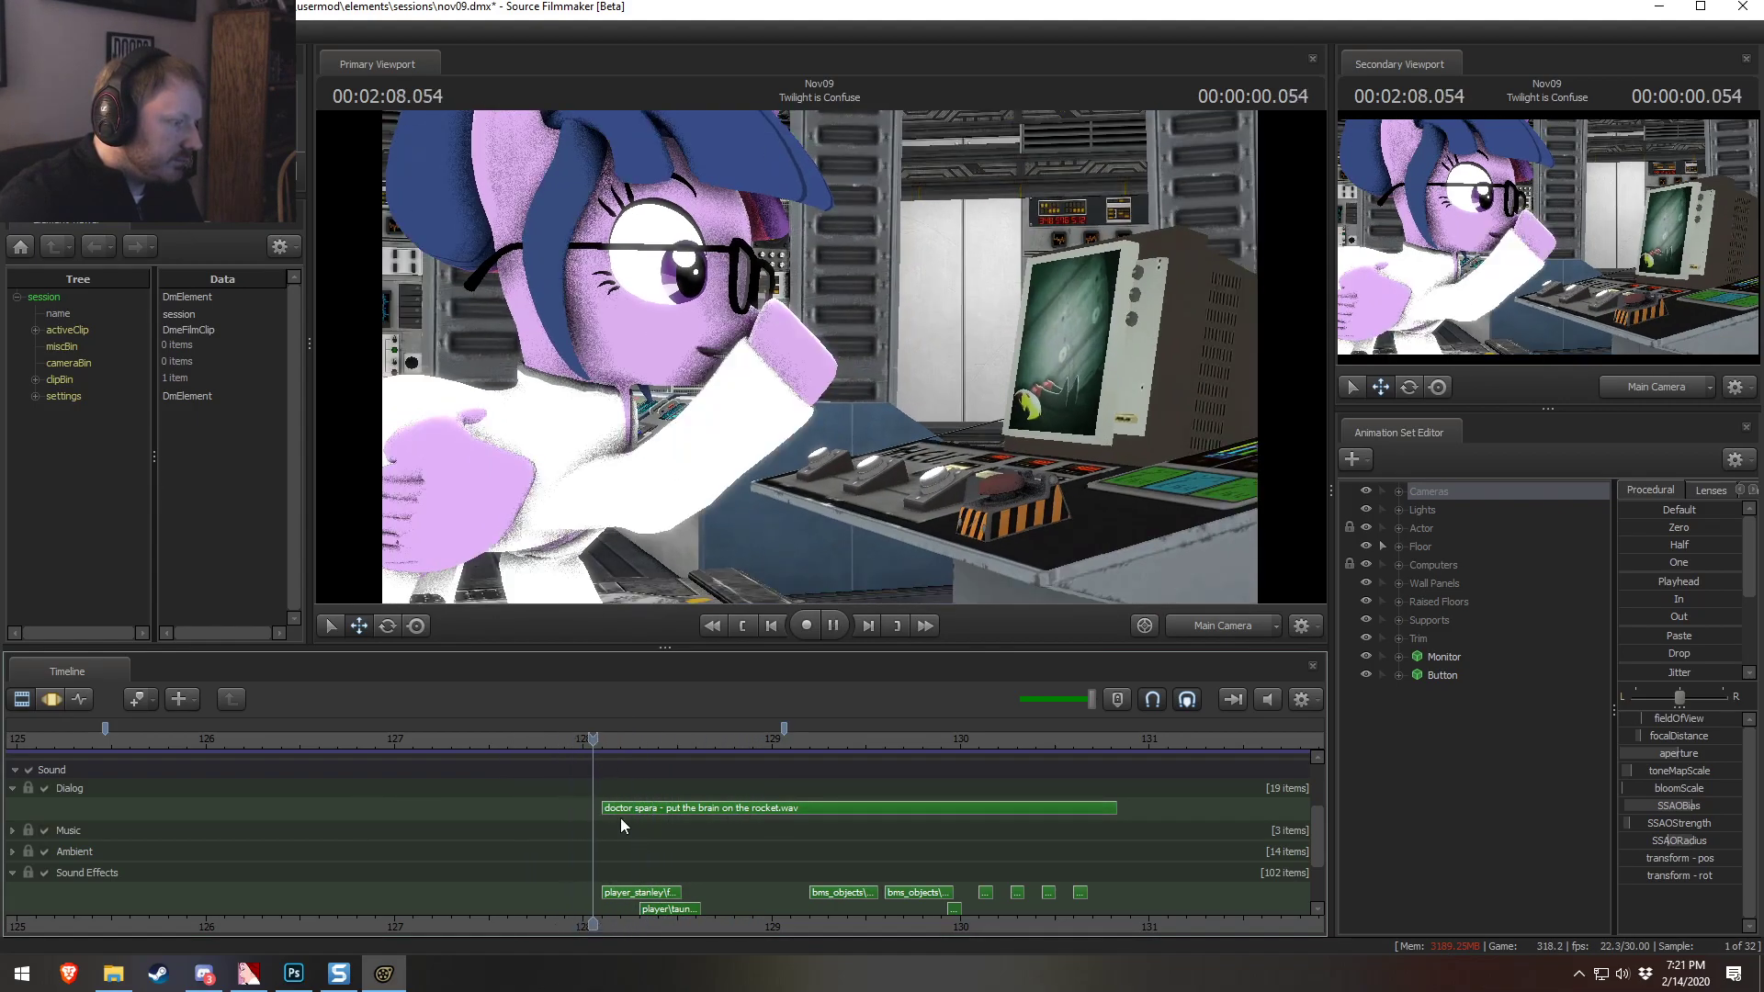
Split the dialog clip at 128.833 seconds and delete only the part after the cut
{"action": "mouse_move", "coordinate": [734, 739]}
{"action": "left_mouse_down"}
{"action": "mouse_move", "coordinate": [756, 758]}
{"action": "mouse_move", "coordinate": [741, 773]}
{"action": "left_mouse_up"}
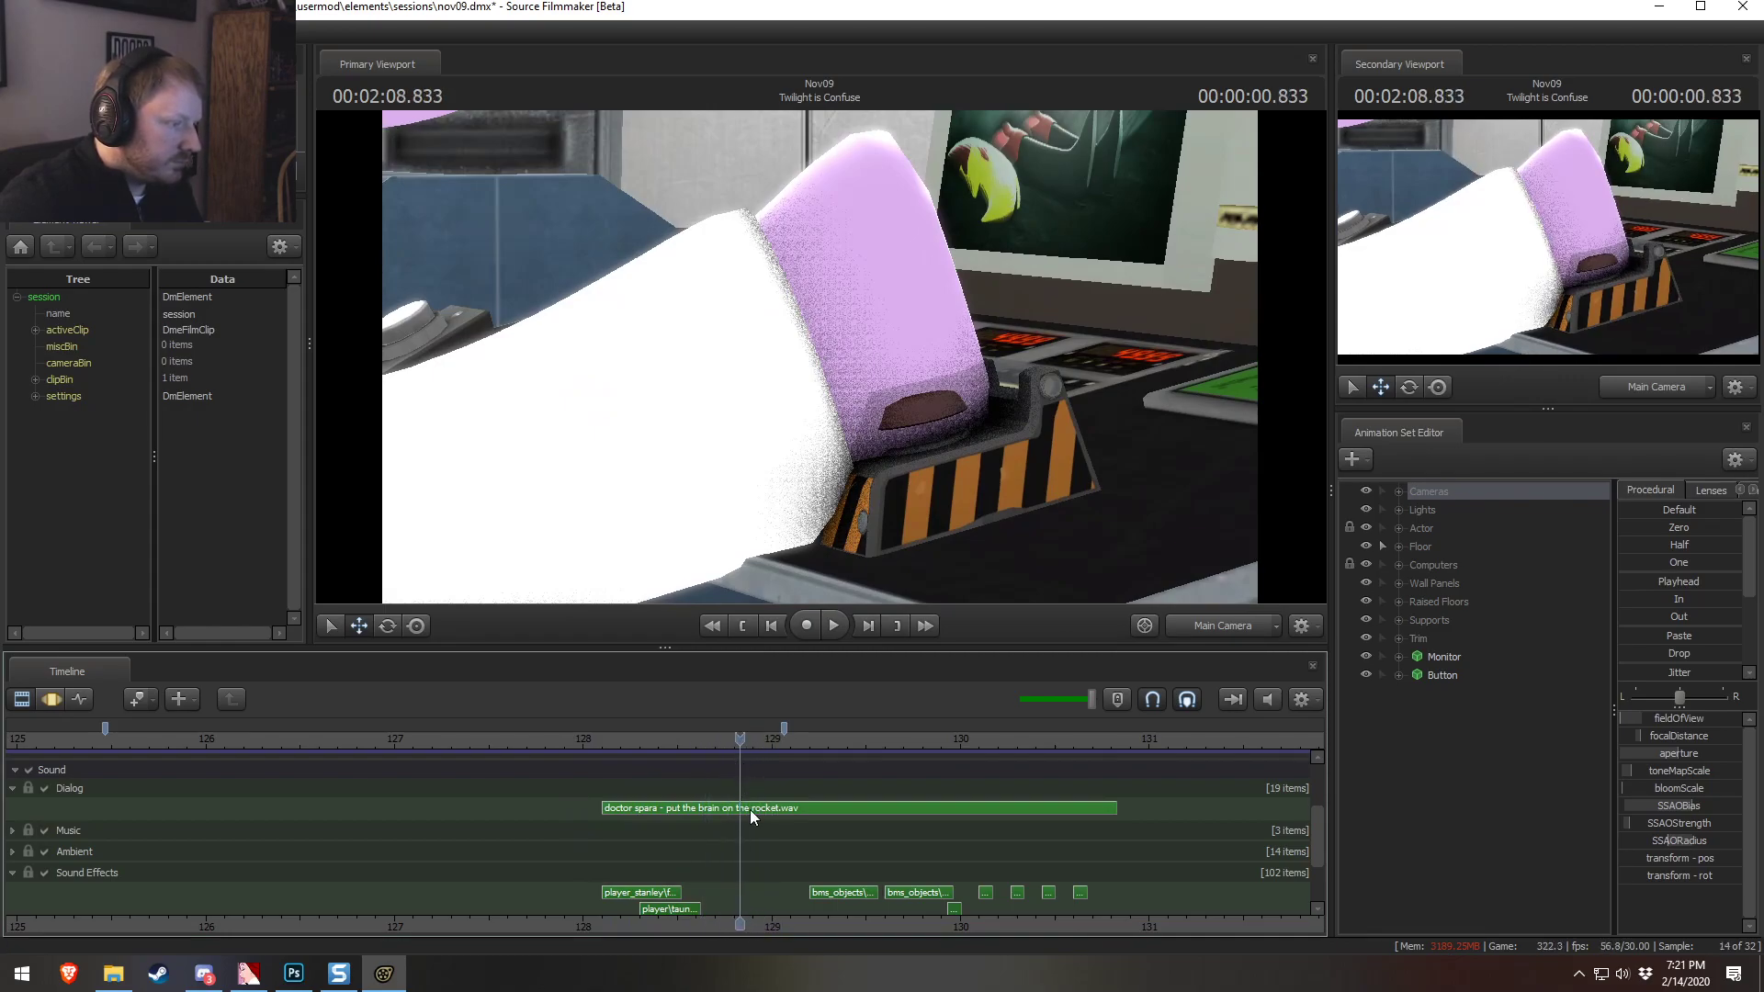
{"action": "left_click", "coordinate": [750, 811]}
{"action": "key", "text": "b"}
{"action": "key", "text": "Delete"}
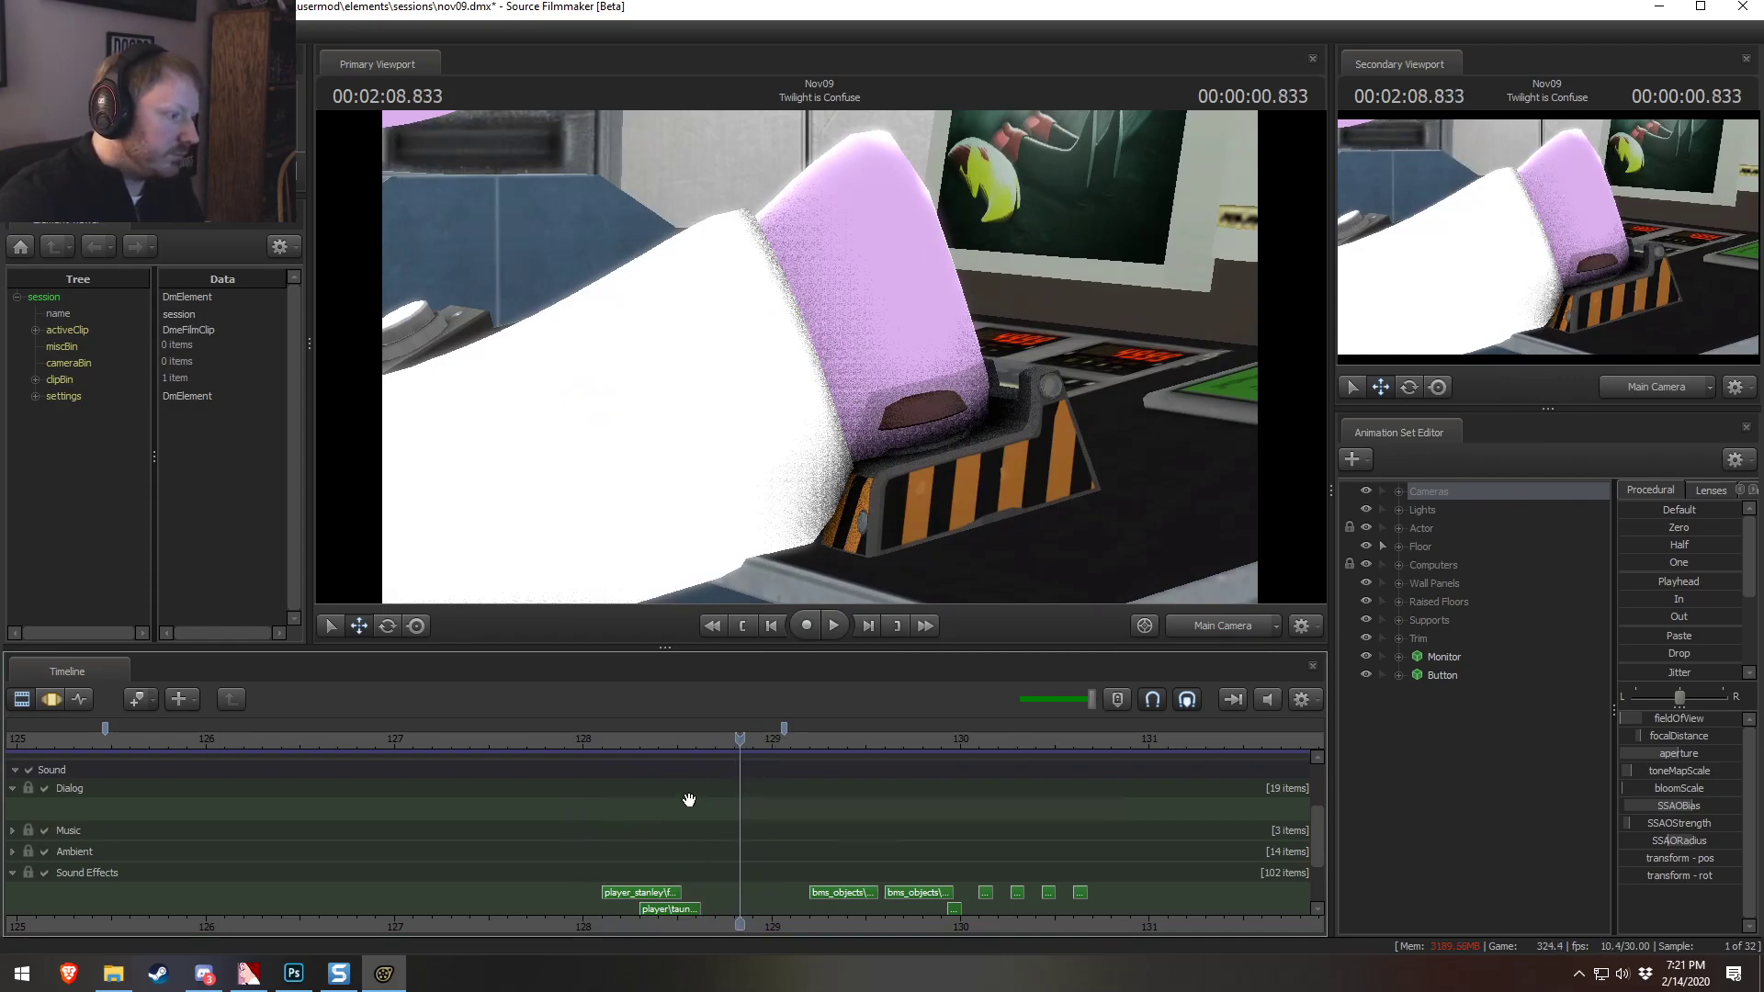
{"action": "key", "text": "ctrl+z"}
{"action": "left_click", "coordinate": [762, 809]}
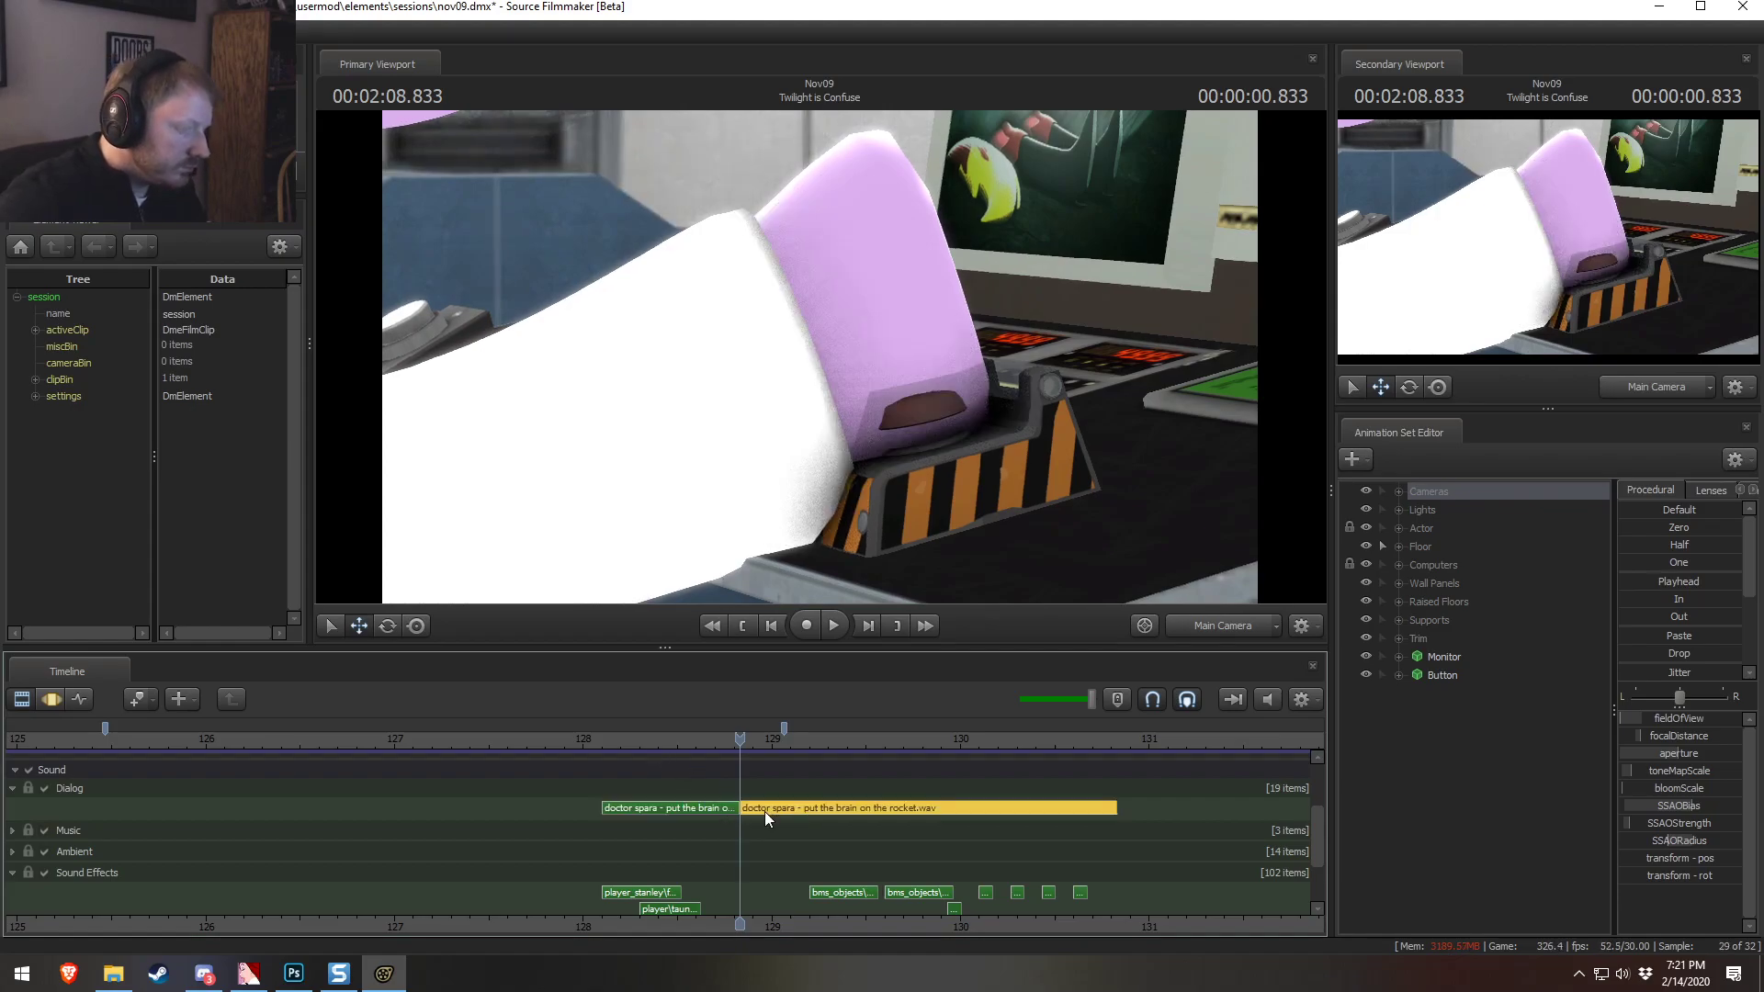
{"action": "key", "text": "Delete"}
{"action": "key", "text": "space"}
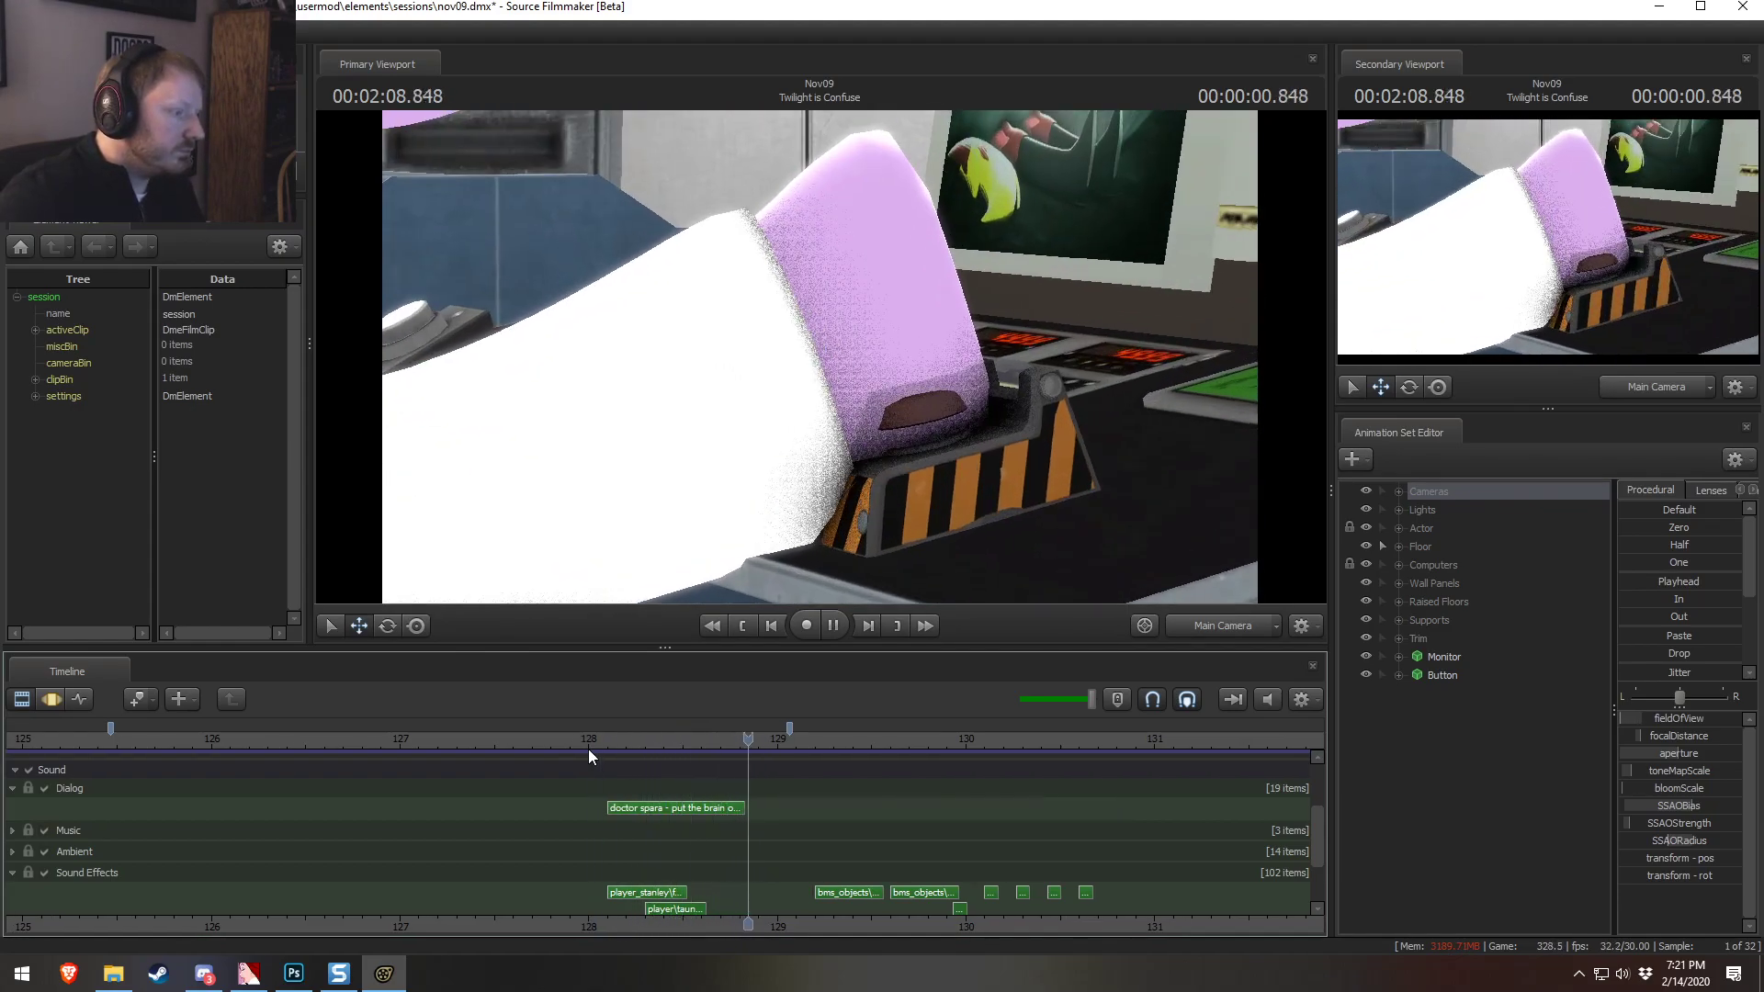
Try the trimmed dialog clip at several start points, ending at about 128.37 seconds, and play each one
{"action": "left_click", "coordinate": [588, 741]}
{"action": "left_click_drag", "start_coordinate": [682, 806], "coordinate": [811, 809]}
{"action": "left_click", "coordinate": [580, 736]}
{"action": "key", "text": "space"}
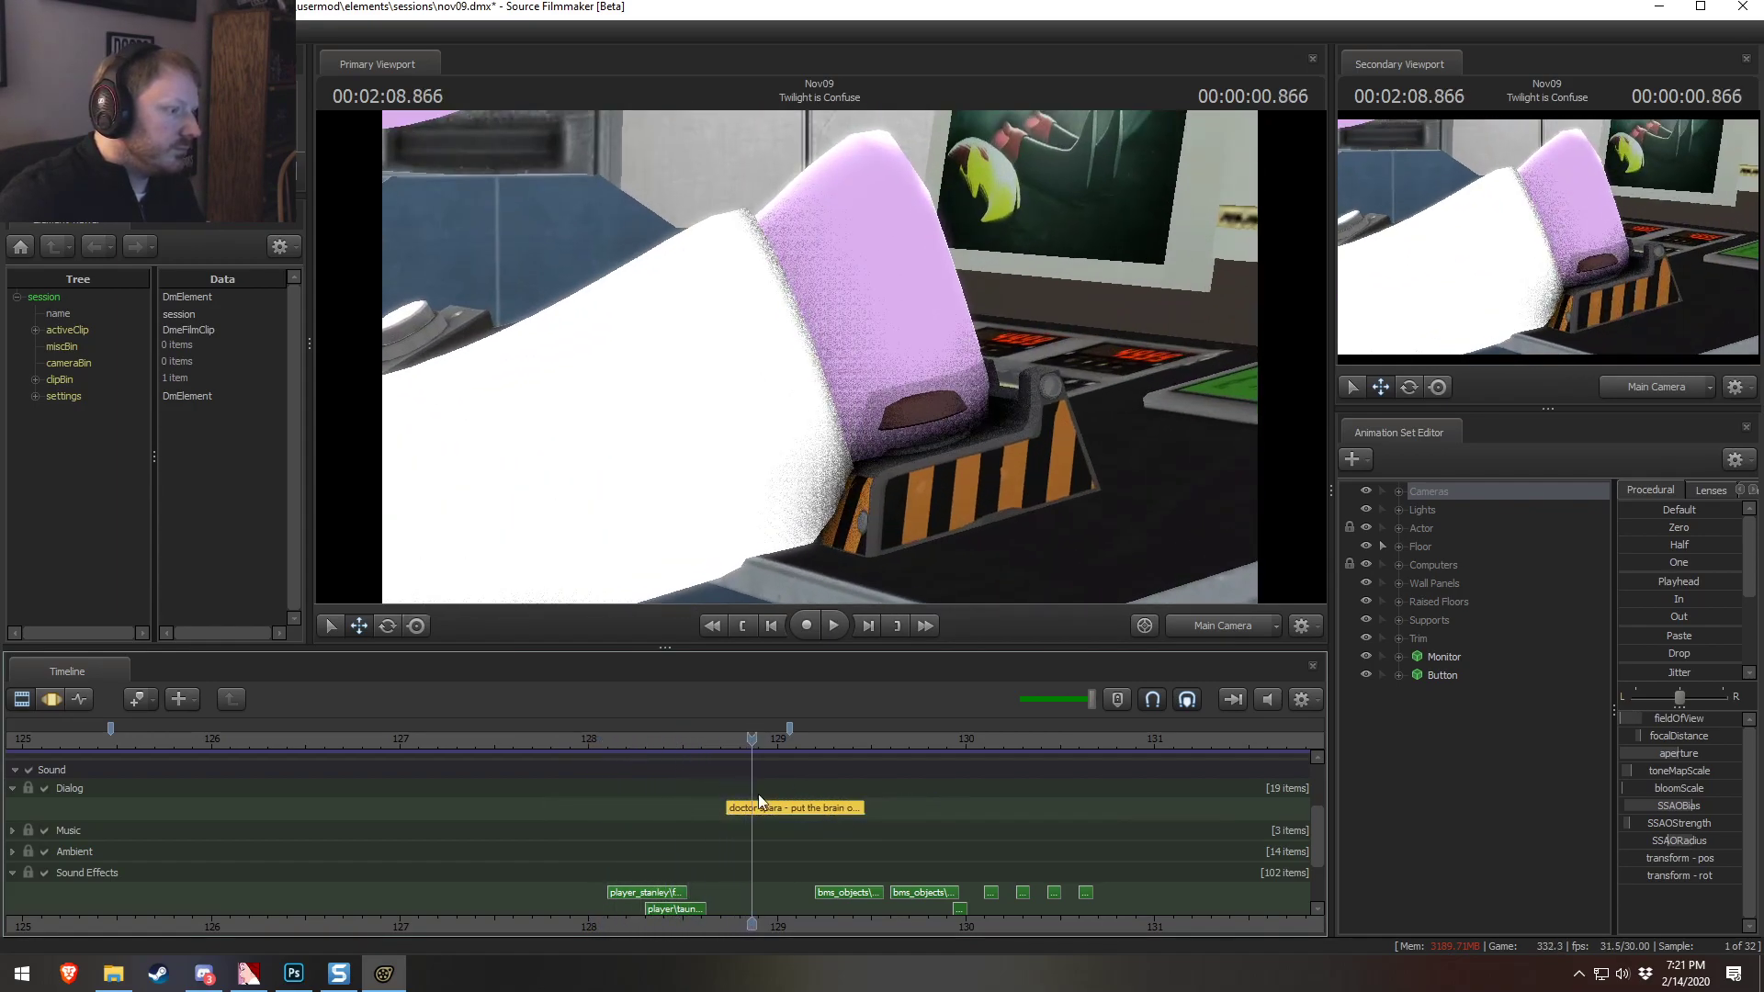
{"action": "left_click", "coordinate": [607, 741]}
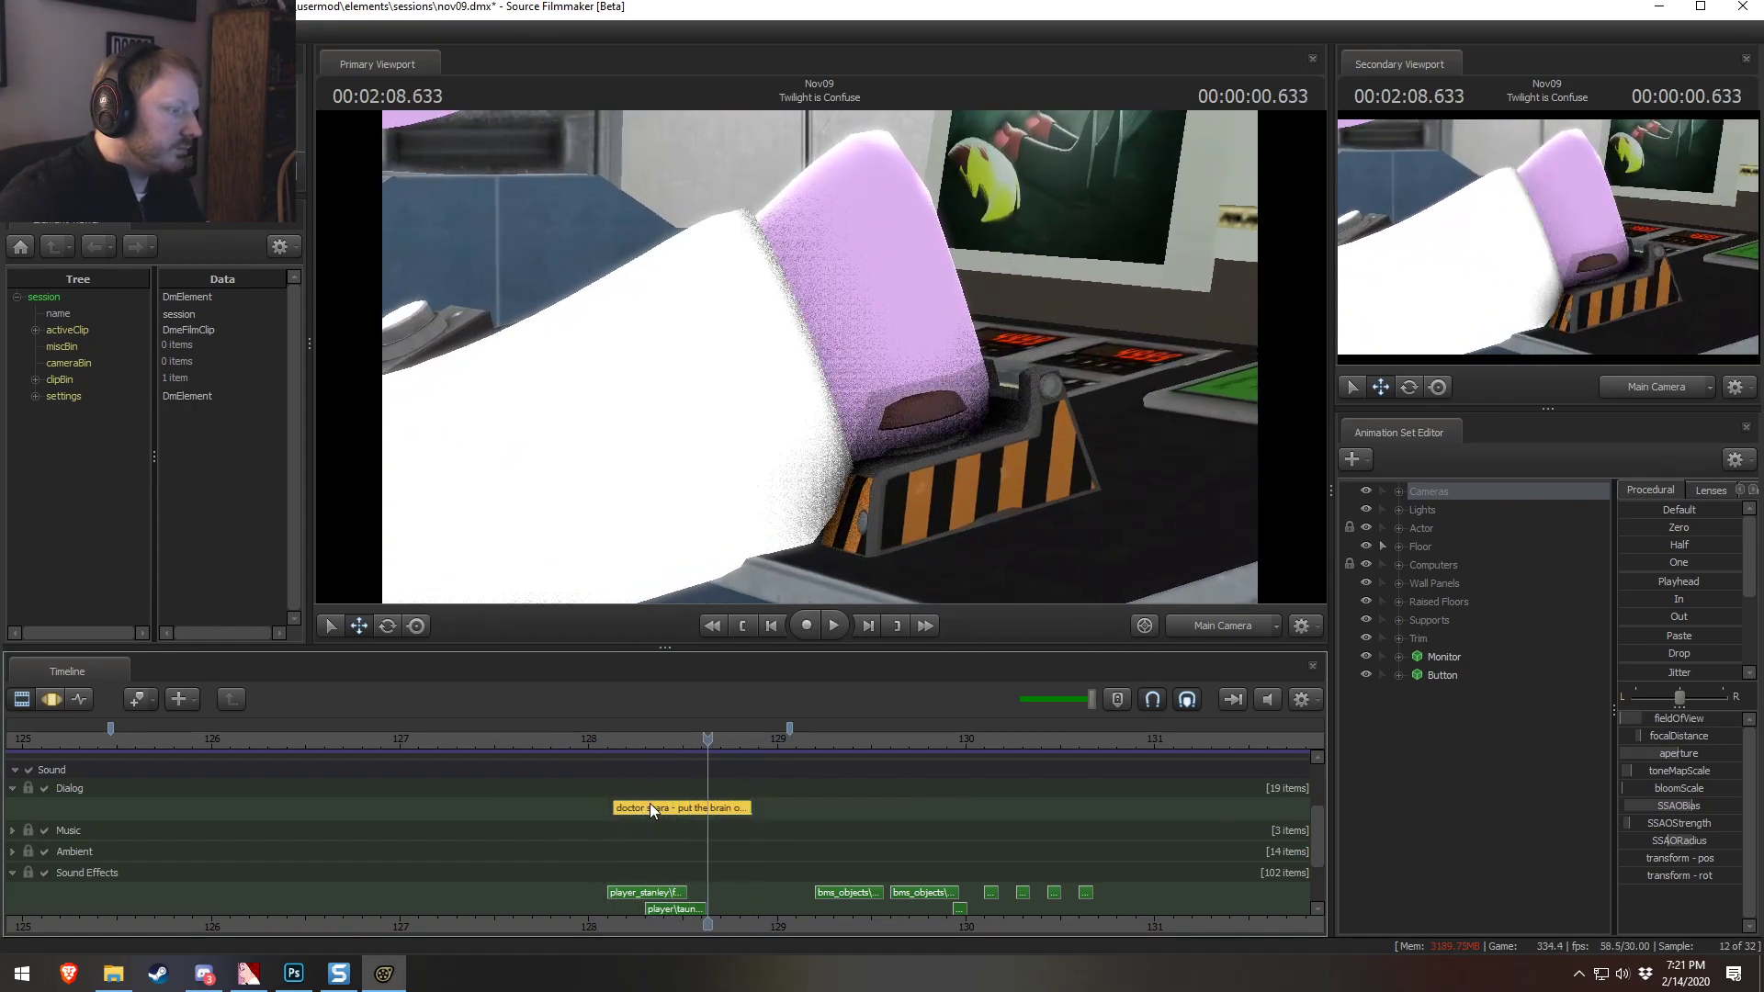
{"action": "left_click", "coordinate": [583, 741]}
{"action": "key", "text": "space"}
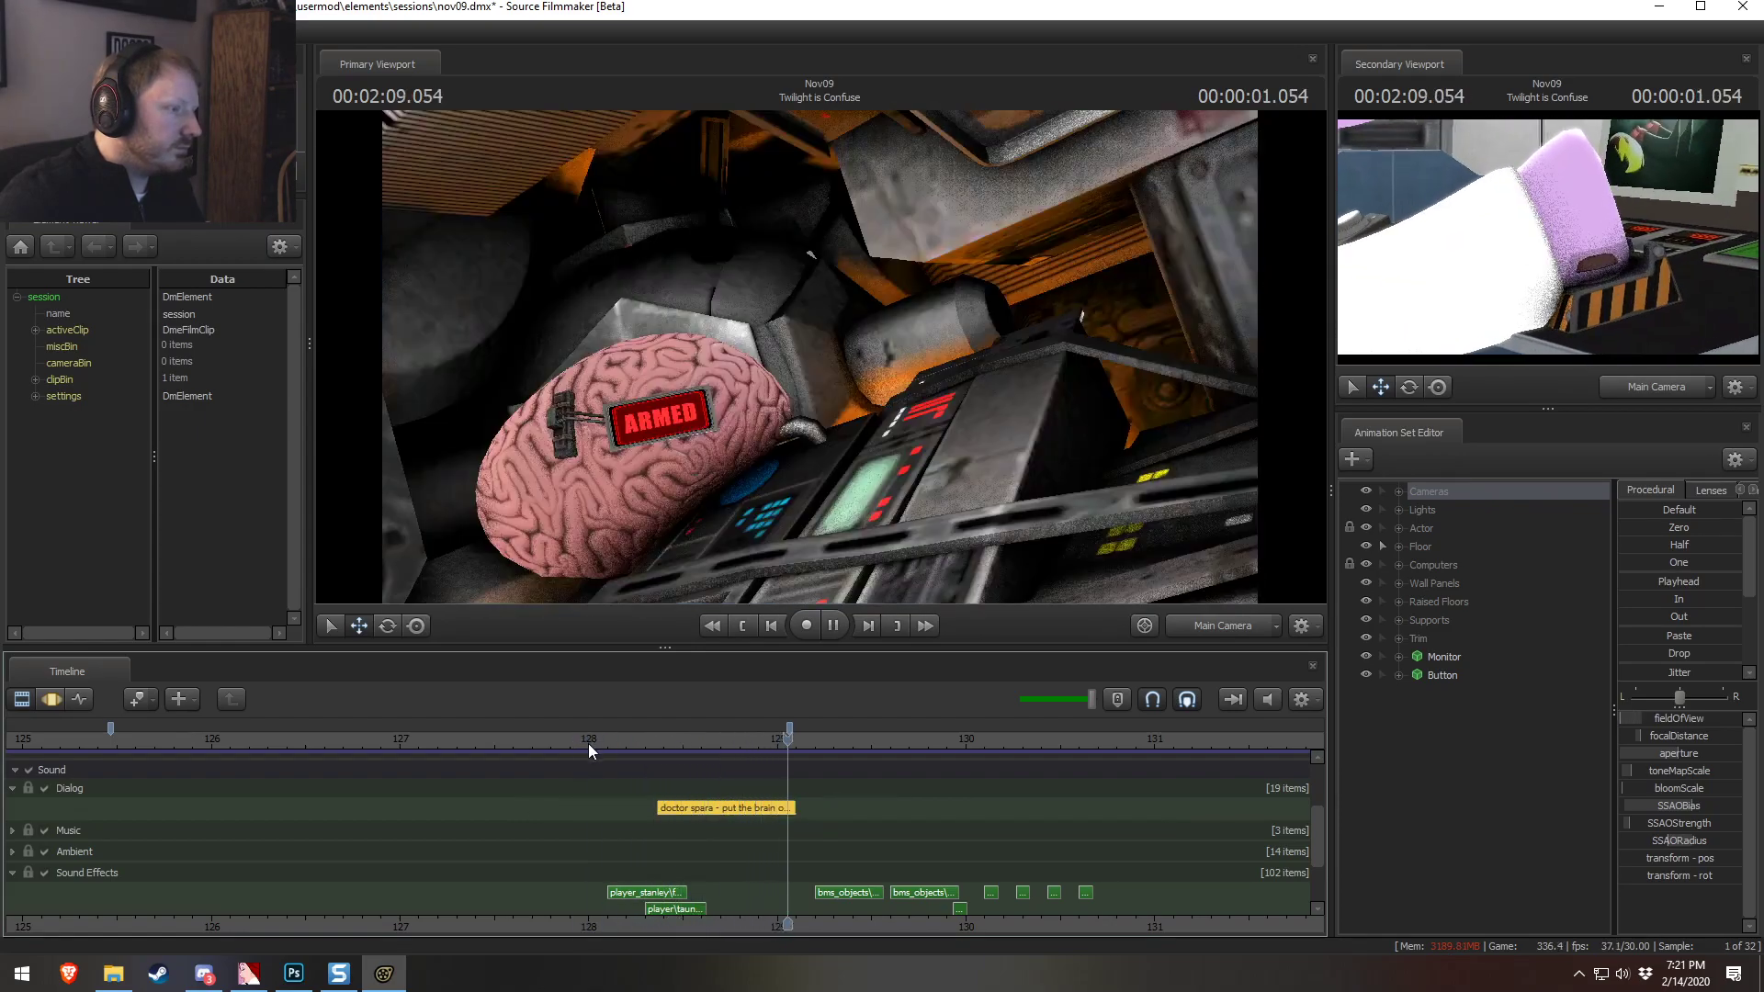
Nudge the dialog clip to start at about 128.33 seconds and replay it against the button press
{"action": "left_click_drag", "start_coordinate": [768, 815], "coordinate": [762, 809]}
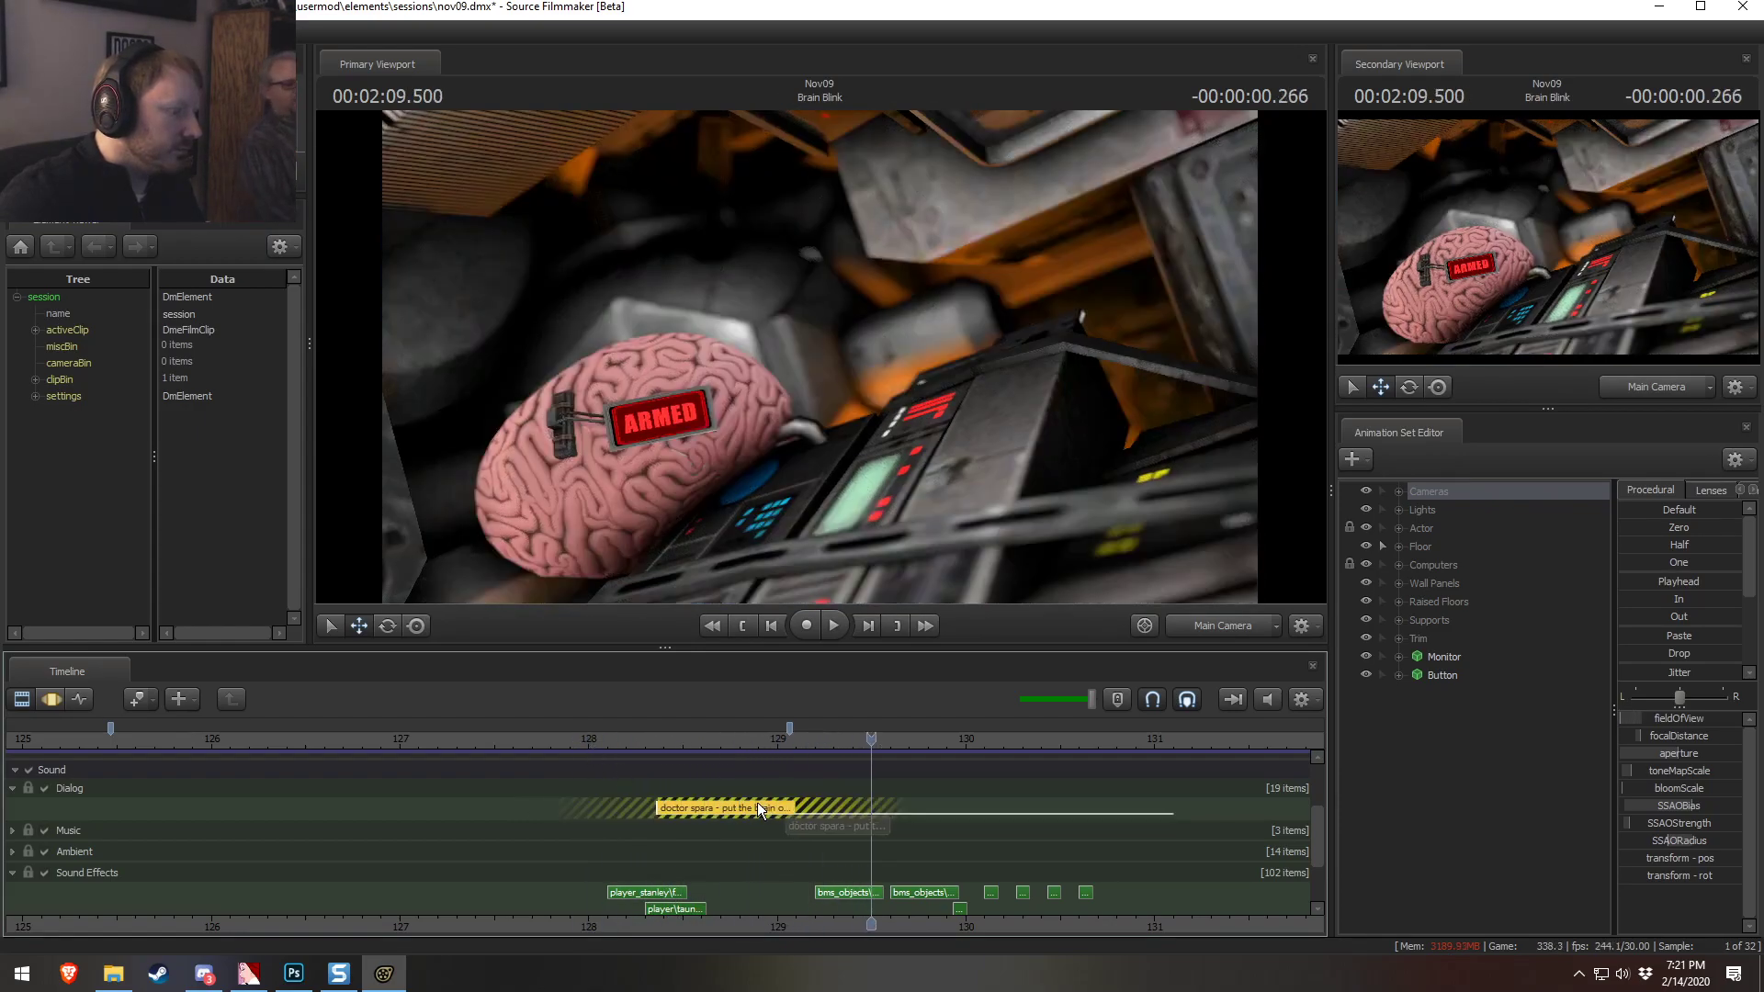
{"action": "left_click", "coordinate": [579, 744]}
{"action": "key", "text": "space"}
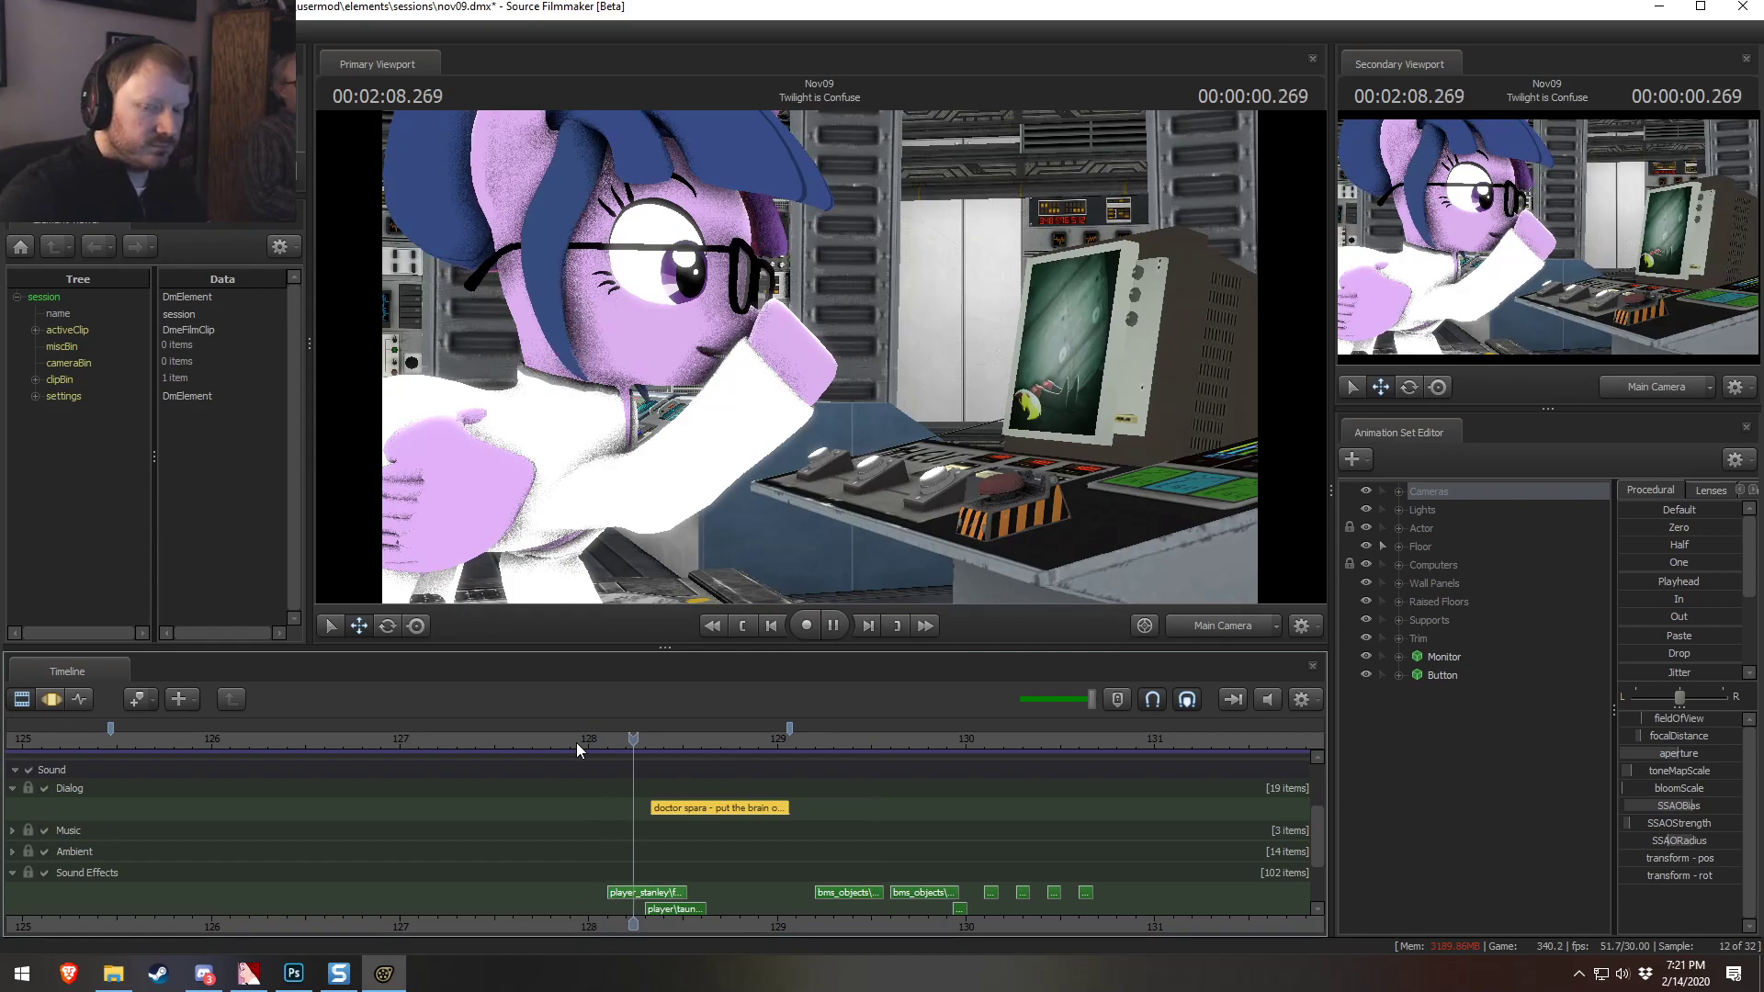
{"action": "left_click", "coordinate": [569, 741]}
{"action": "key", "text": "space"}
{"action": "left_click", "coordinate": [608, 741]}
{"action": "left_click", "coordinate": [608, 741]}
{"action": "left_click", "coordinate": [608, 741]}
{"action": "key", "text": "space"}
Set the dialog clip's time scale to 2, extend its end to about 129.8 seconds and play it
{"action": "right_click", "coordinate": [688, 806]}
{"action": "mouse_move", "coordinate": [752, 604]}
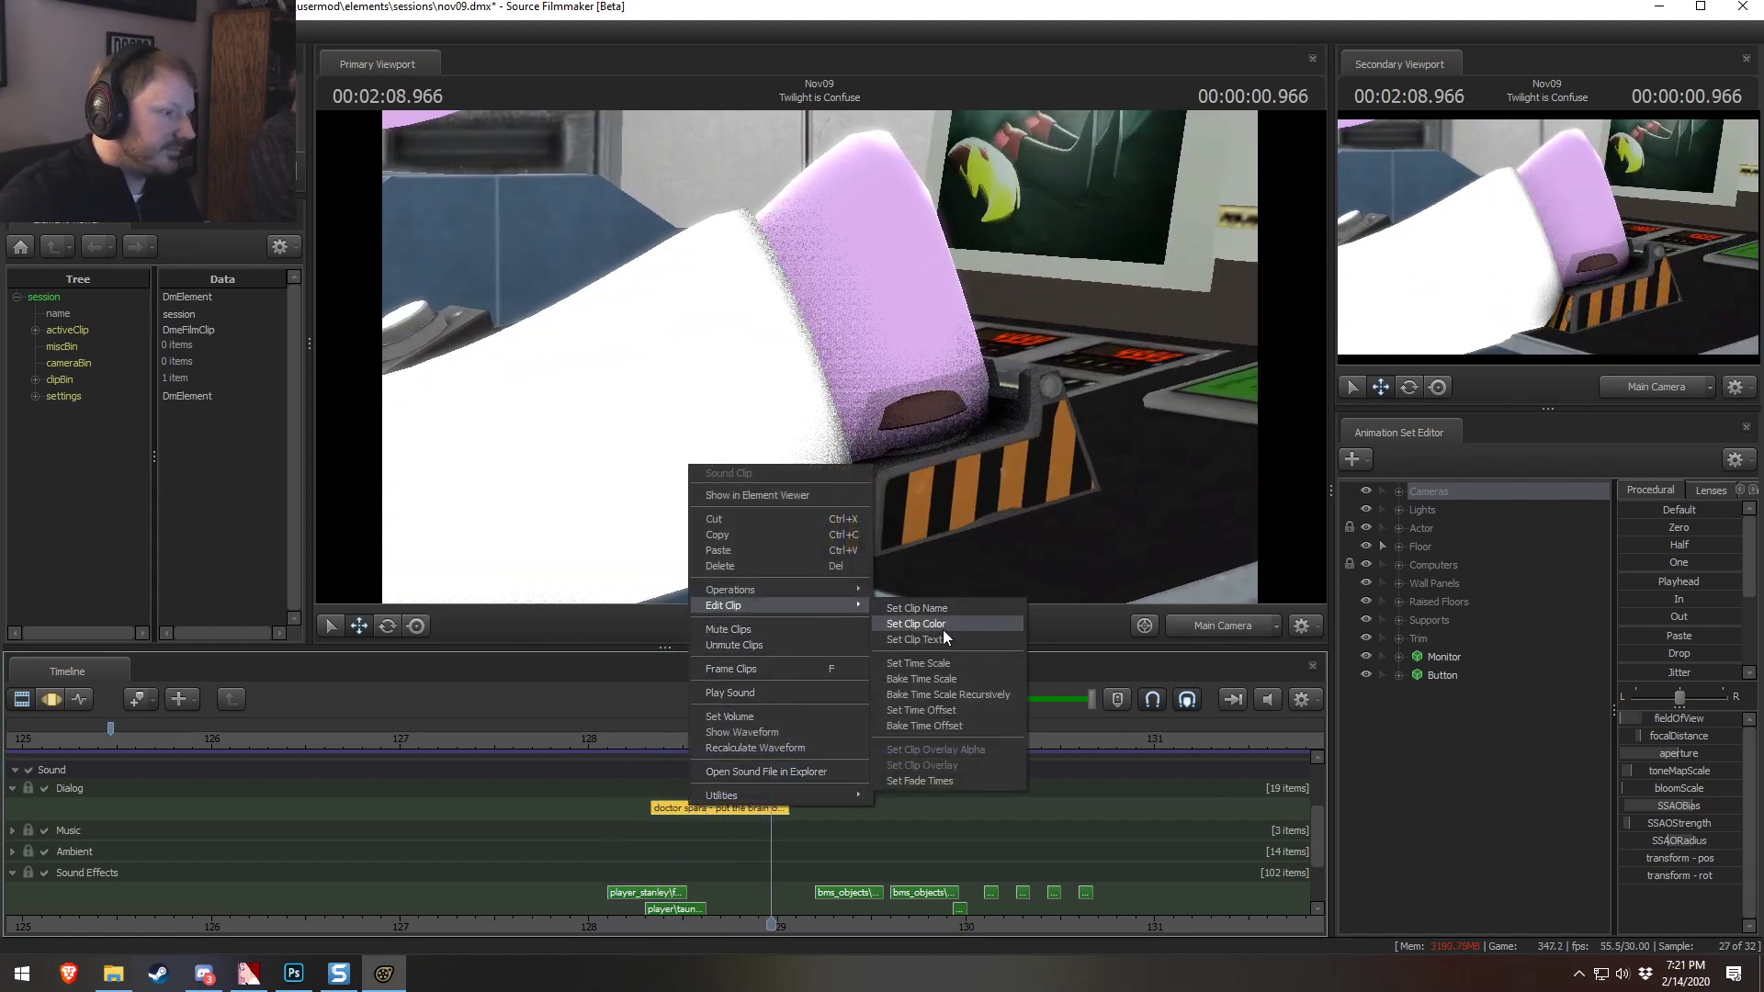
{"action": "left_click", "coordinate": [919, 663]}
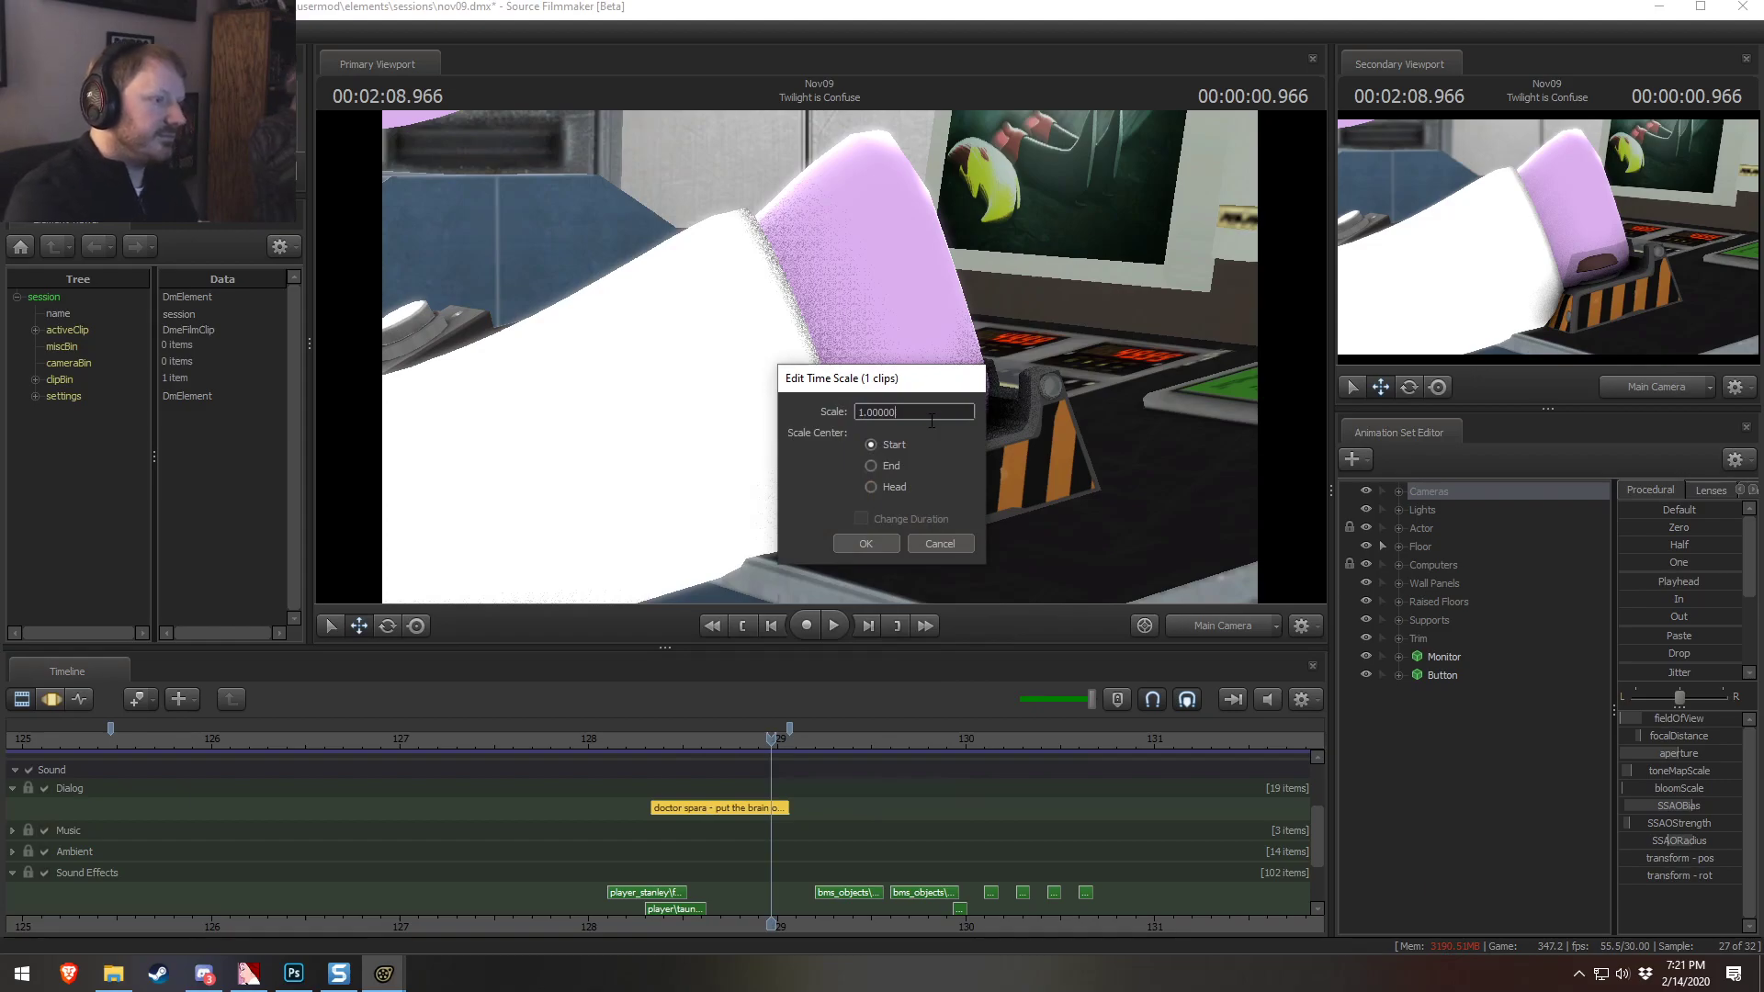
{"action": "key", "text": "Return"}
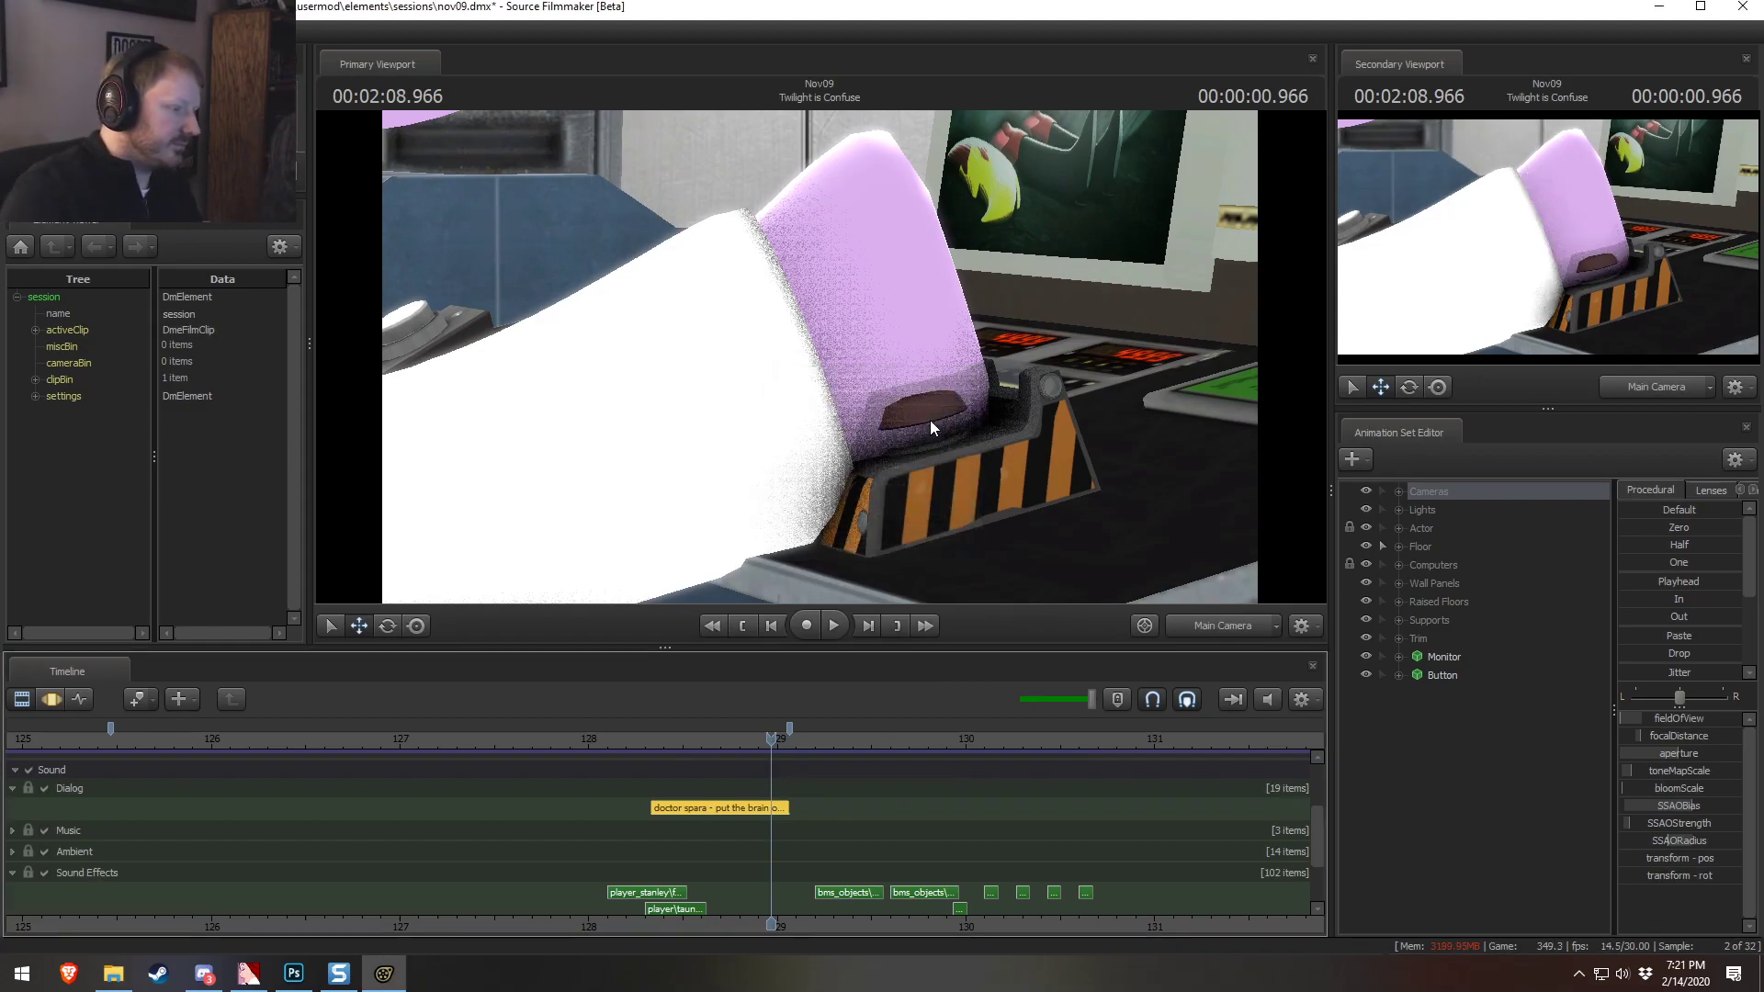
{"action": "left_click_drag", "start_coordinate": [790, 809], "coordinate": [928, 809]}
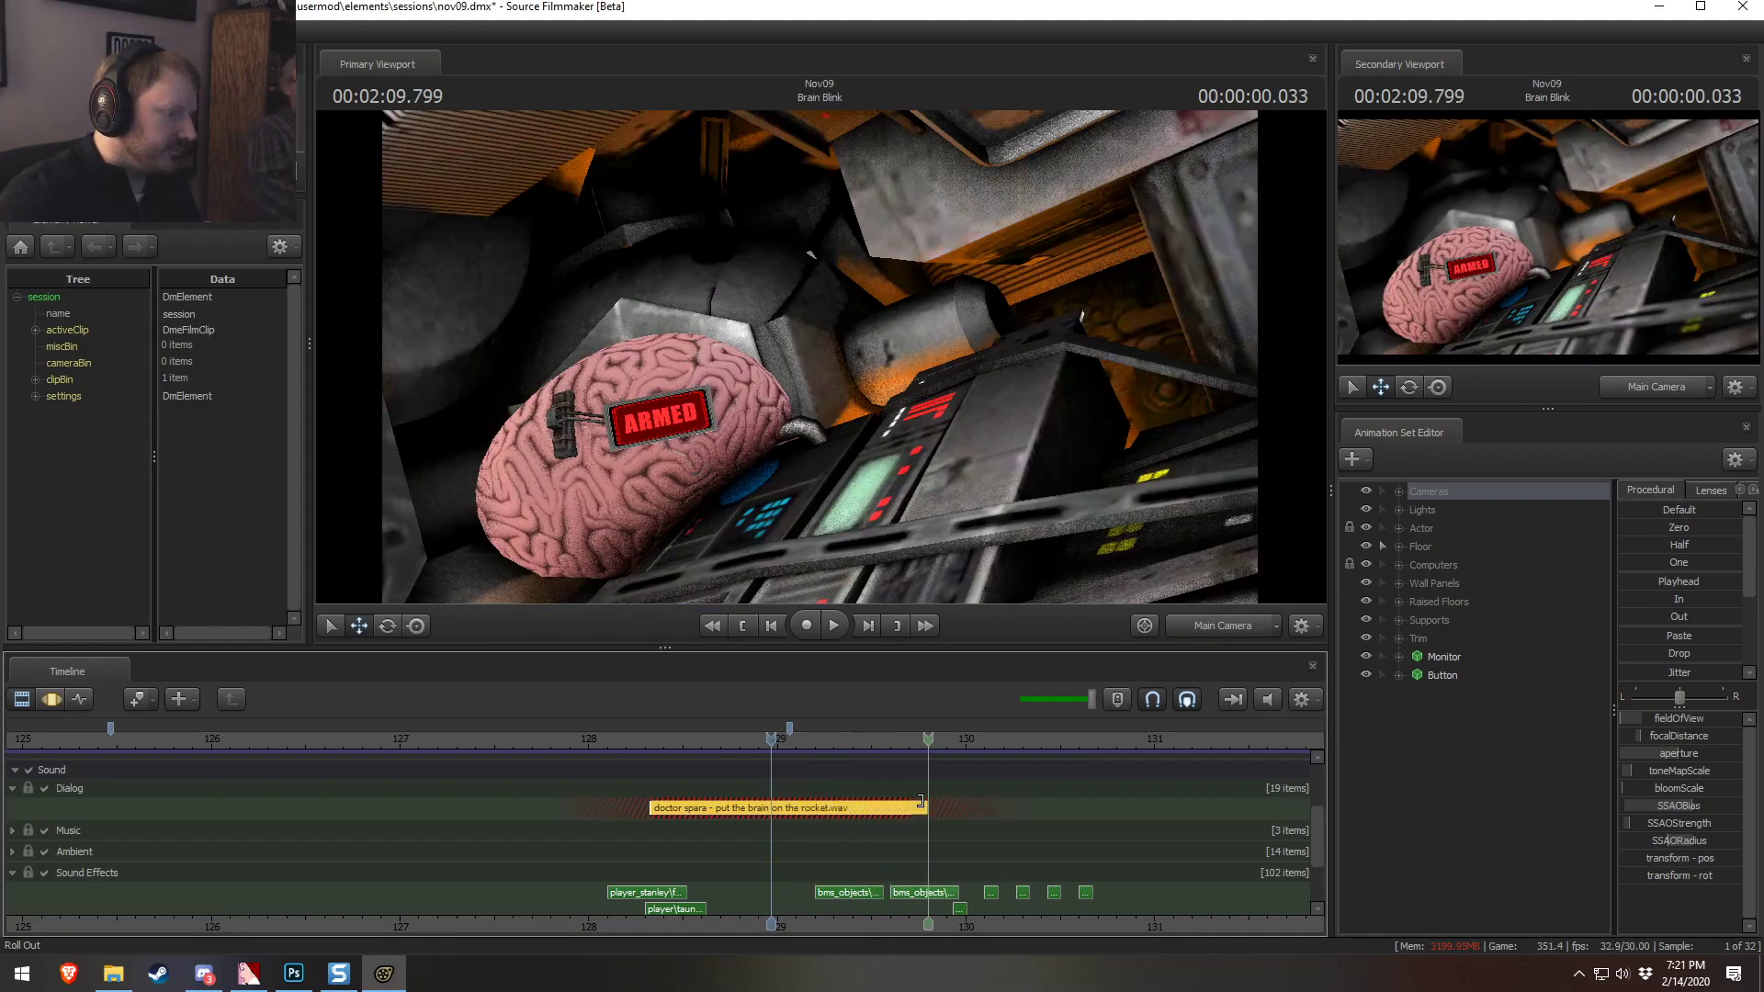
{"action": "left_click", "coordinate": [645, 736]}
{"action": "key", "text": "space"}
{"action": "key", "text": "space"}
Set the dialog clip's time scale to 0.5 and play it
{"action": "right_click", "coordinate": [681, 810]}
{"action": "mouse_move", "coordinate": [732, 600]}
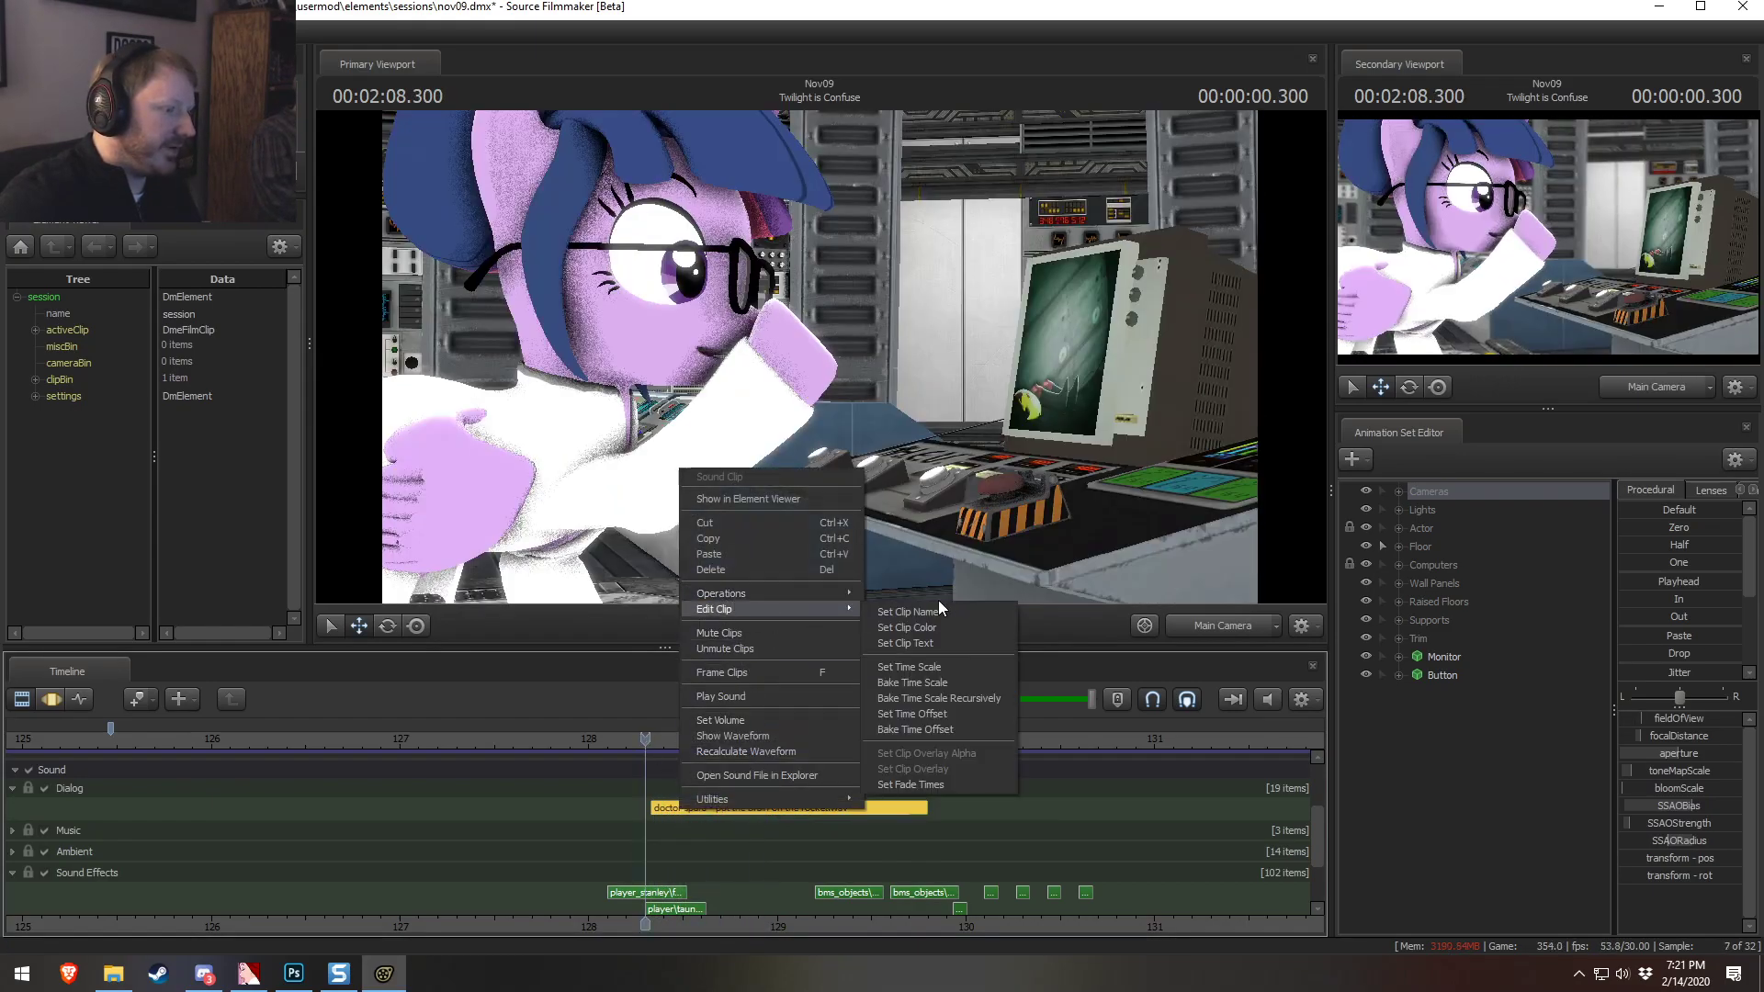
{"action": "left_click", "coordinate": [923, 663]}
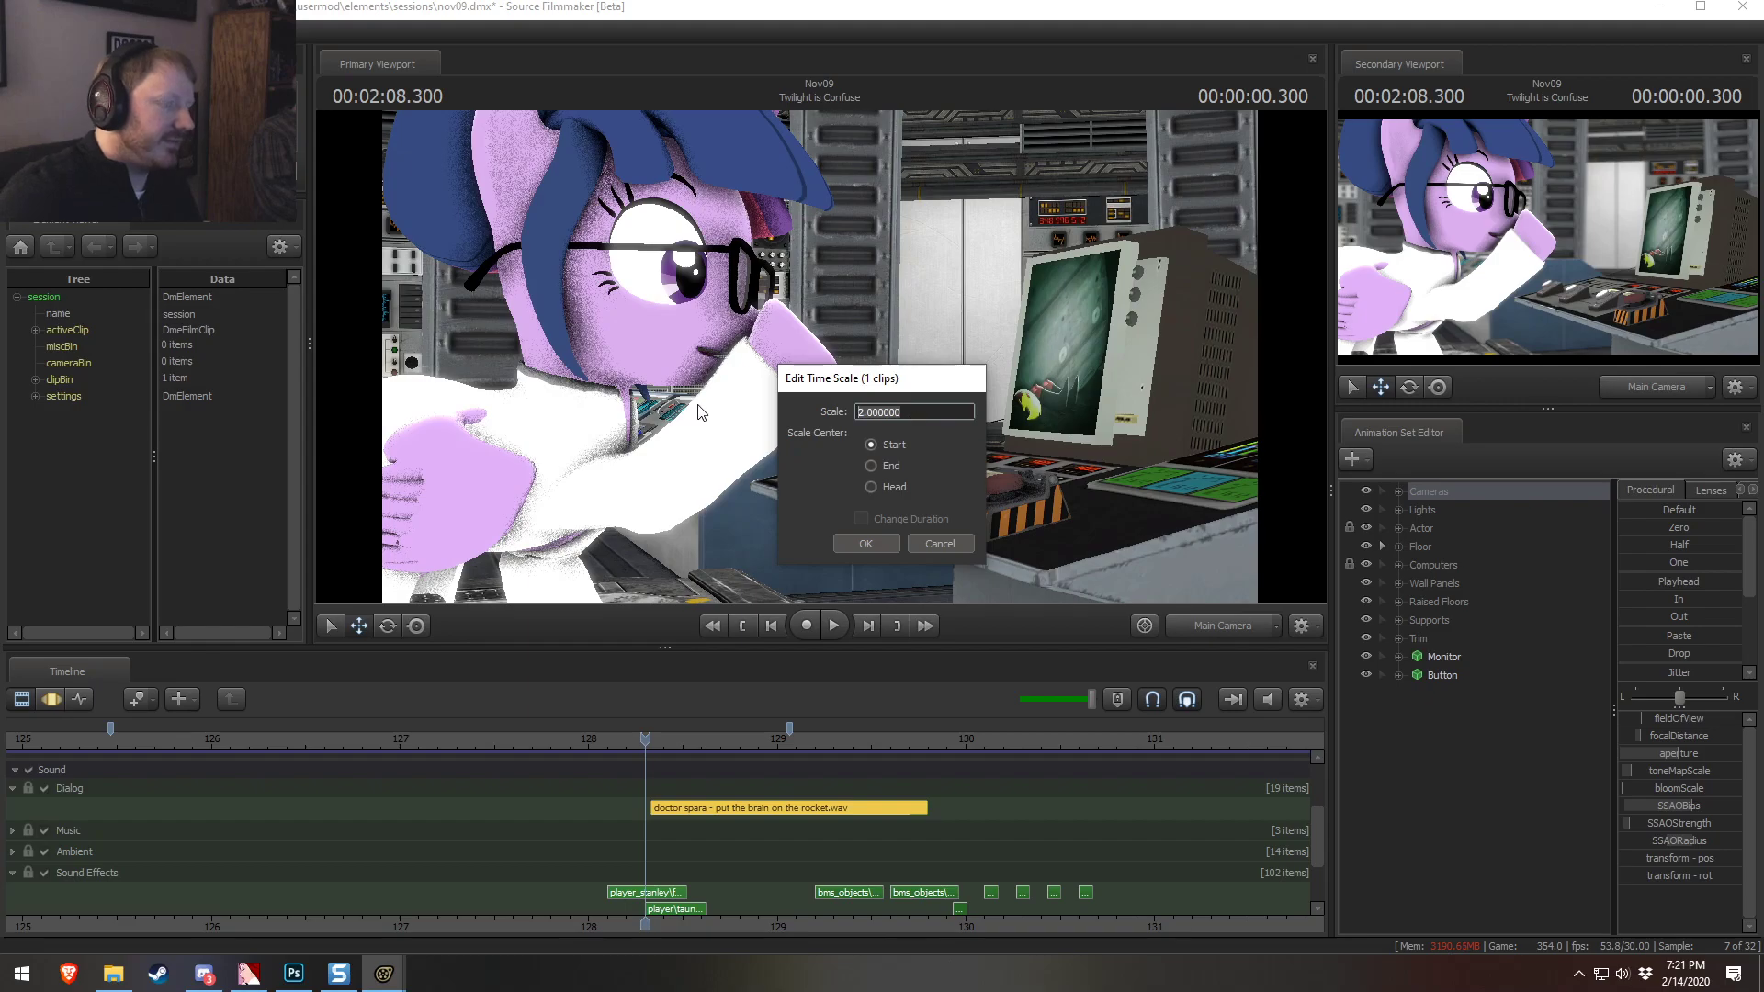
{"action": "type", "text": "0.5"}
{"action": "key", "text": "Return"}
{"action": "key", "text": "space"}
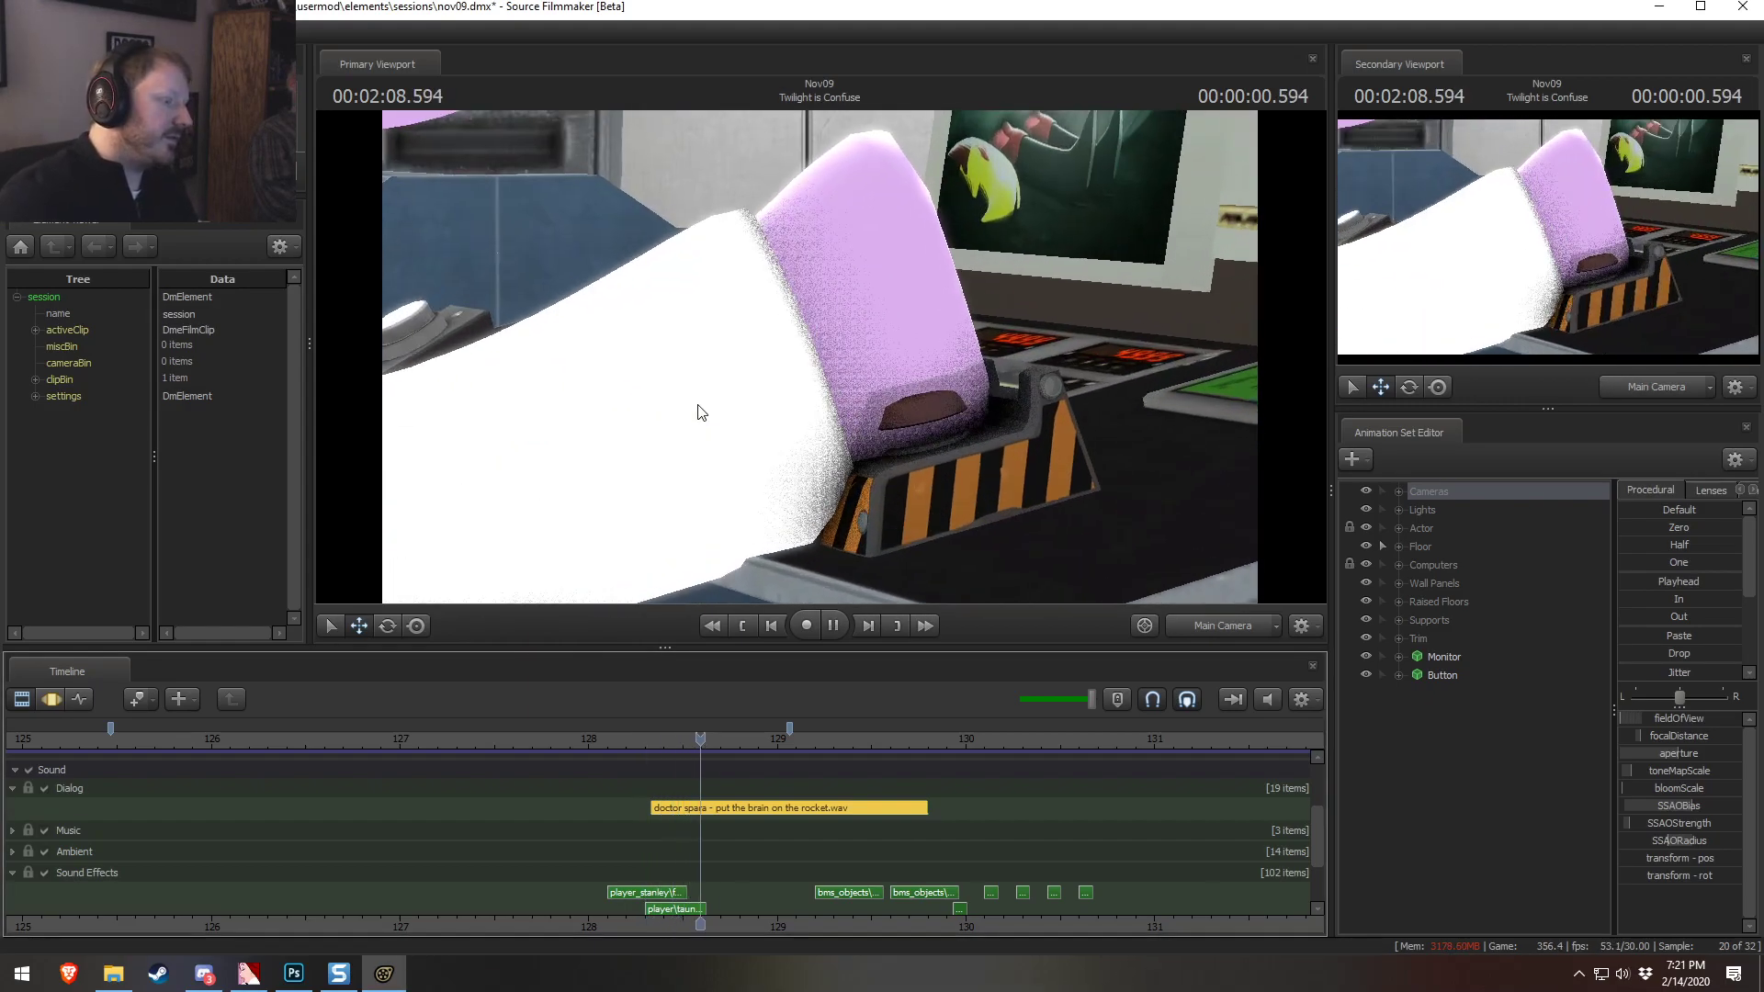
{"action": "key", "text": "space"}
Adjust the dialog clip to span from about 126.9 to 129.6 seconds and play it from its start
{"action": "left_click_drag", "start_coordinate": [926, 807], "coordinate": [816, 804]}
{"action": "left_click", "coordinate": [373, 745]}
{"action": "key", "text": "space"}
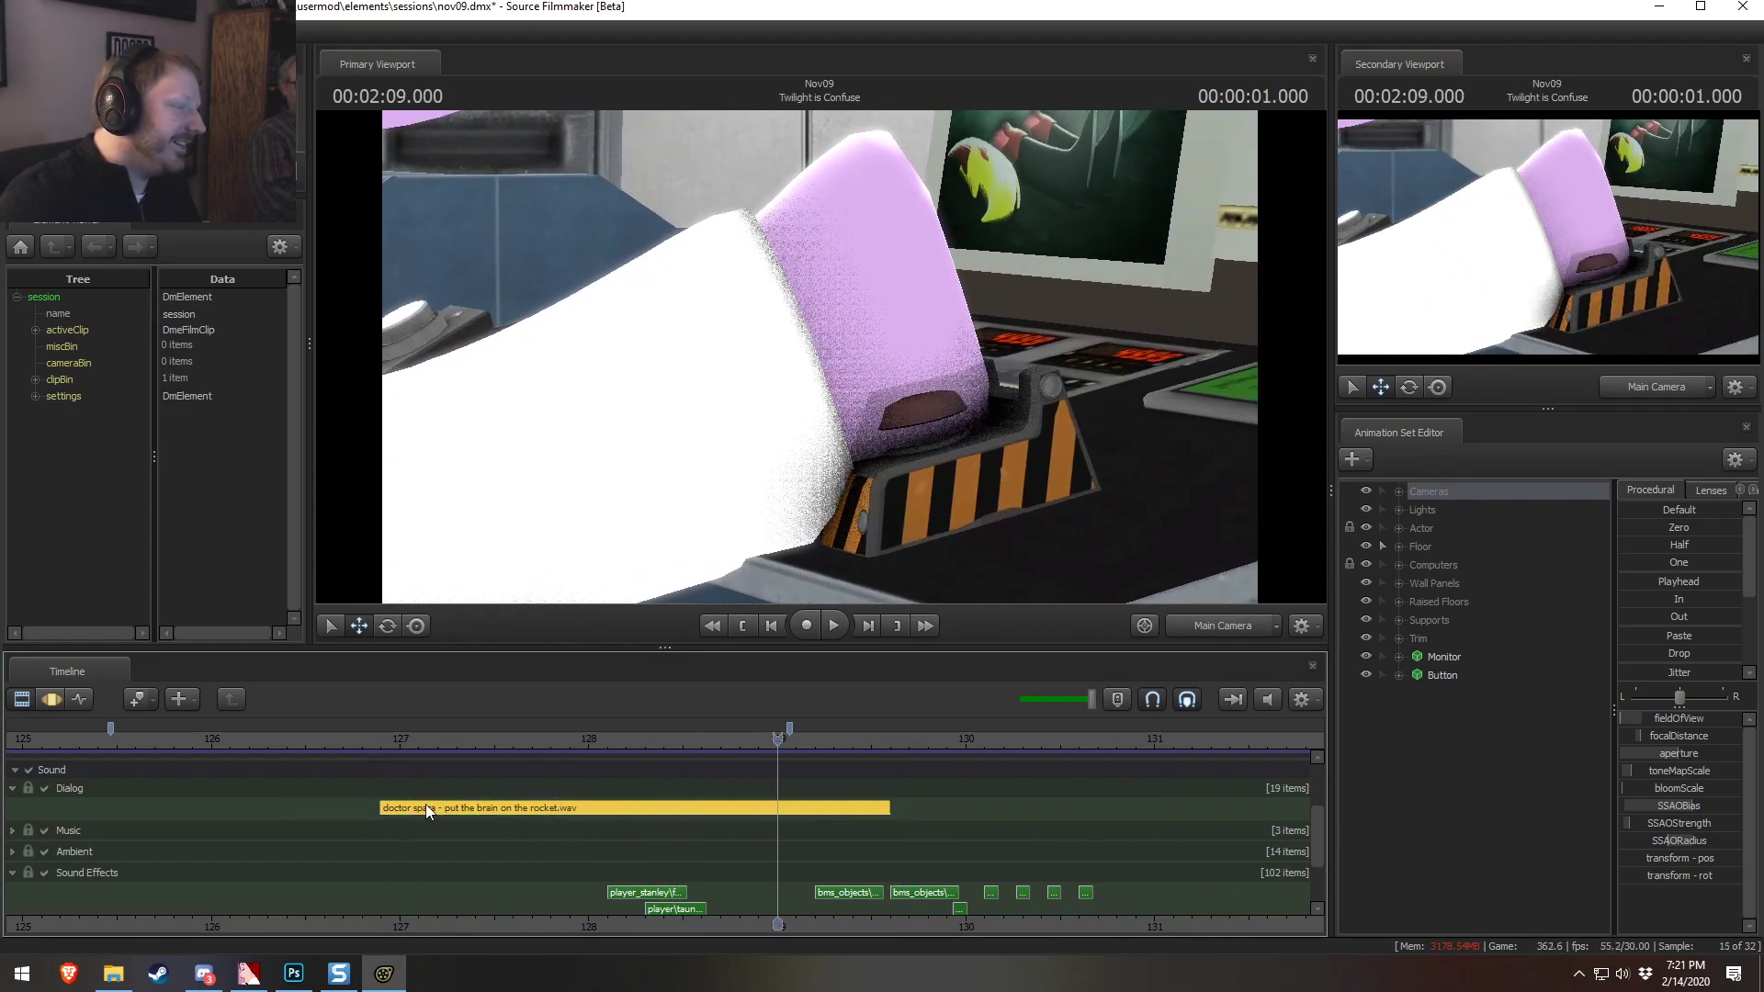
{"action": "right_click", "coordinate": [427, 804]}
{"action": "mouse_move", "coordinate": [505, 602]}
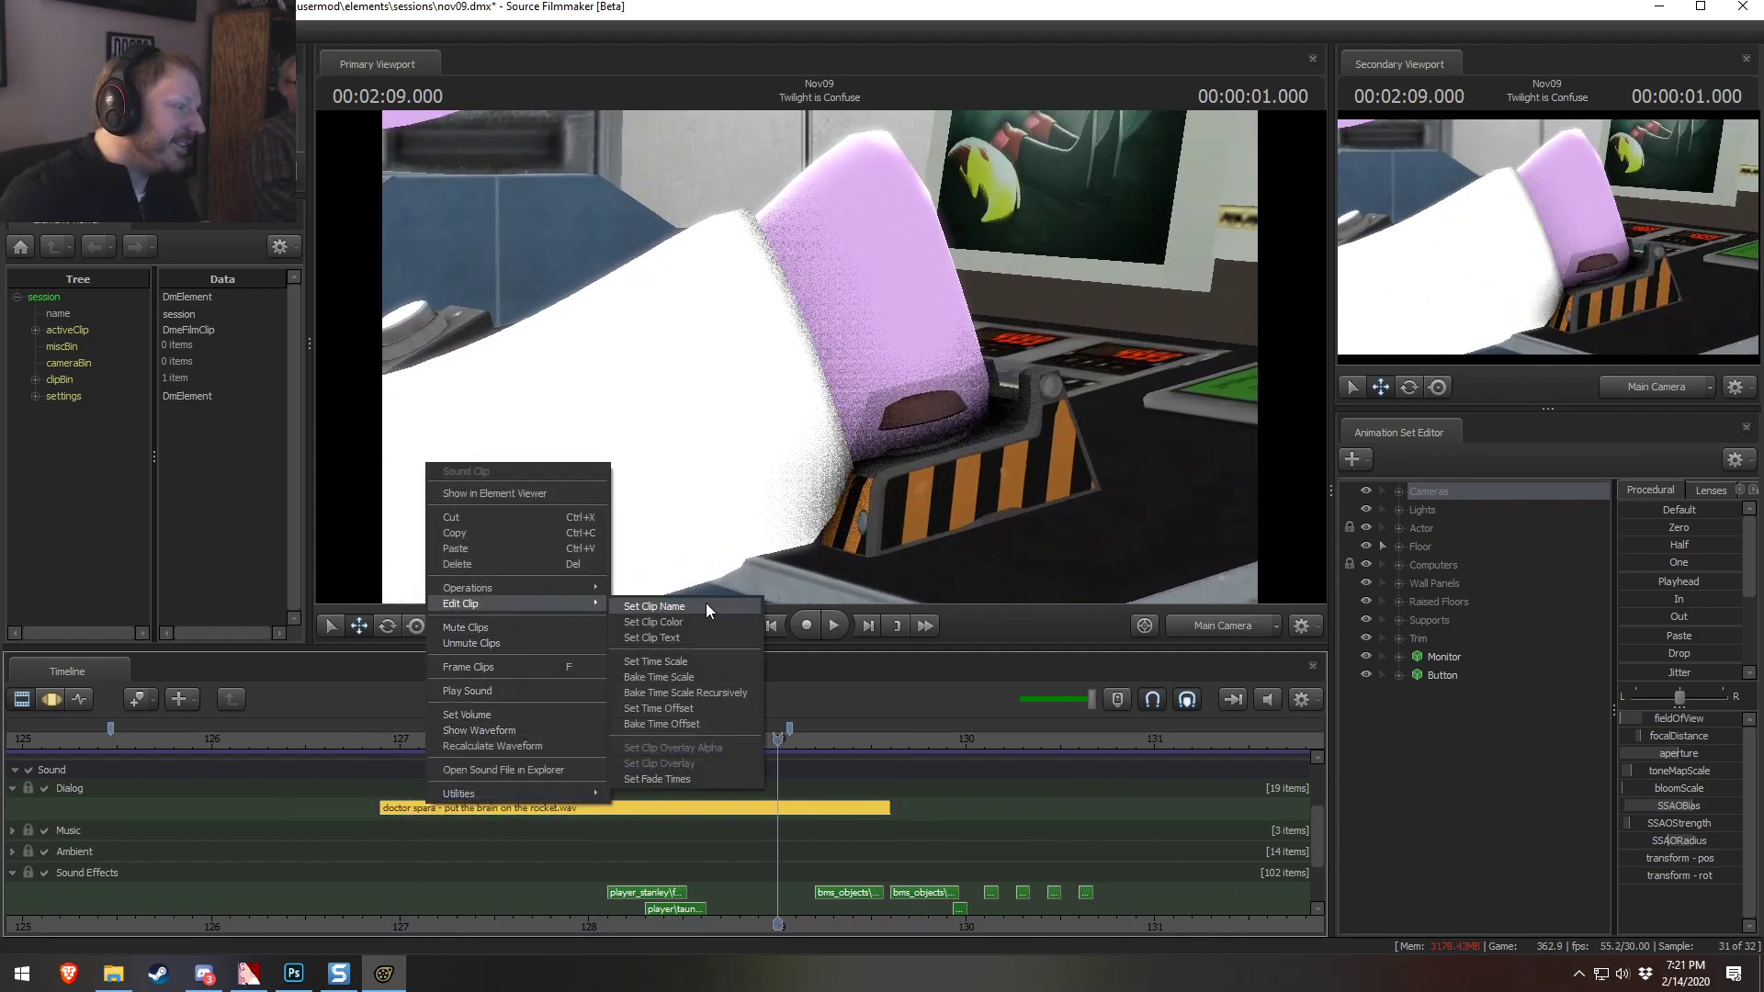
{"action": "left_click", "coordinate": [694, 659]}
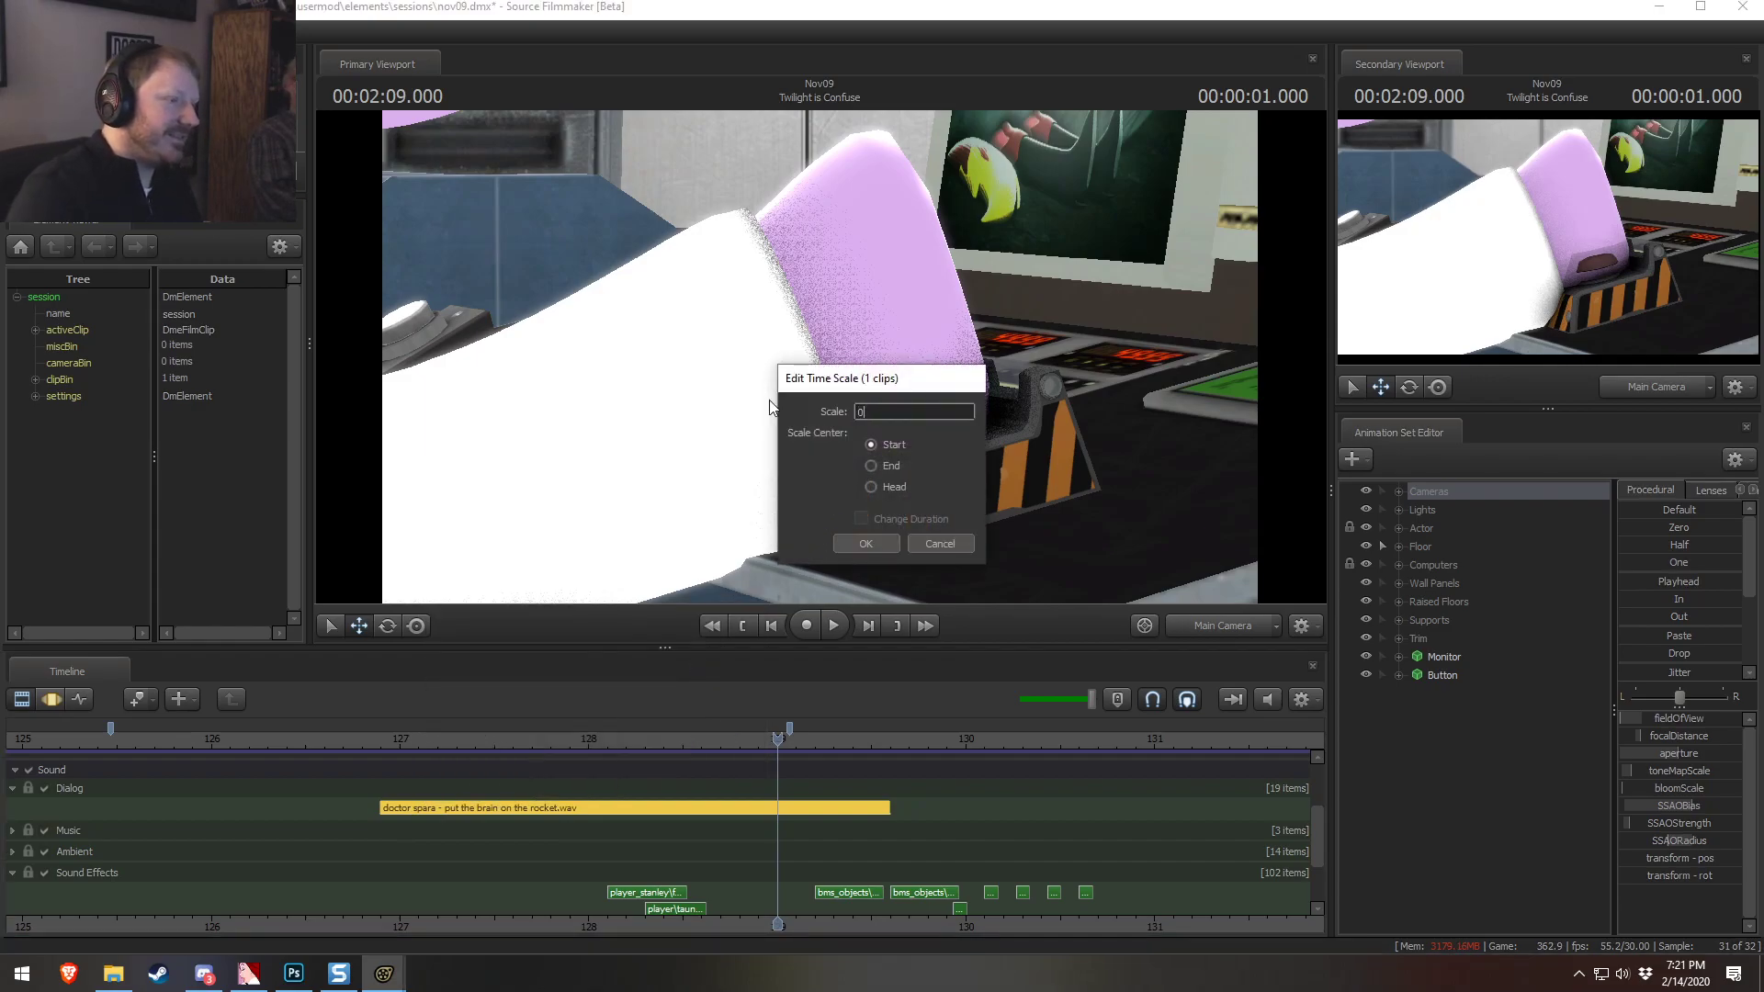
{"action": "key", "text": "Escape"}
Play the dialog repeatedly from about 126.9 seconds to judge its pacing and timing against the shot
{"action": "key", "text": "space"}
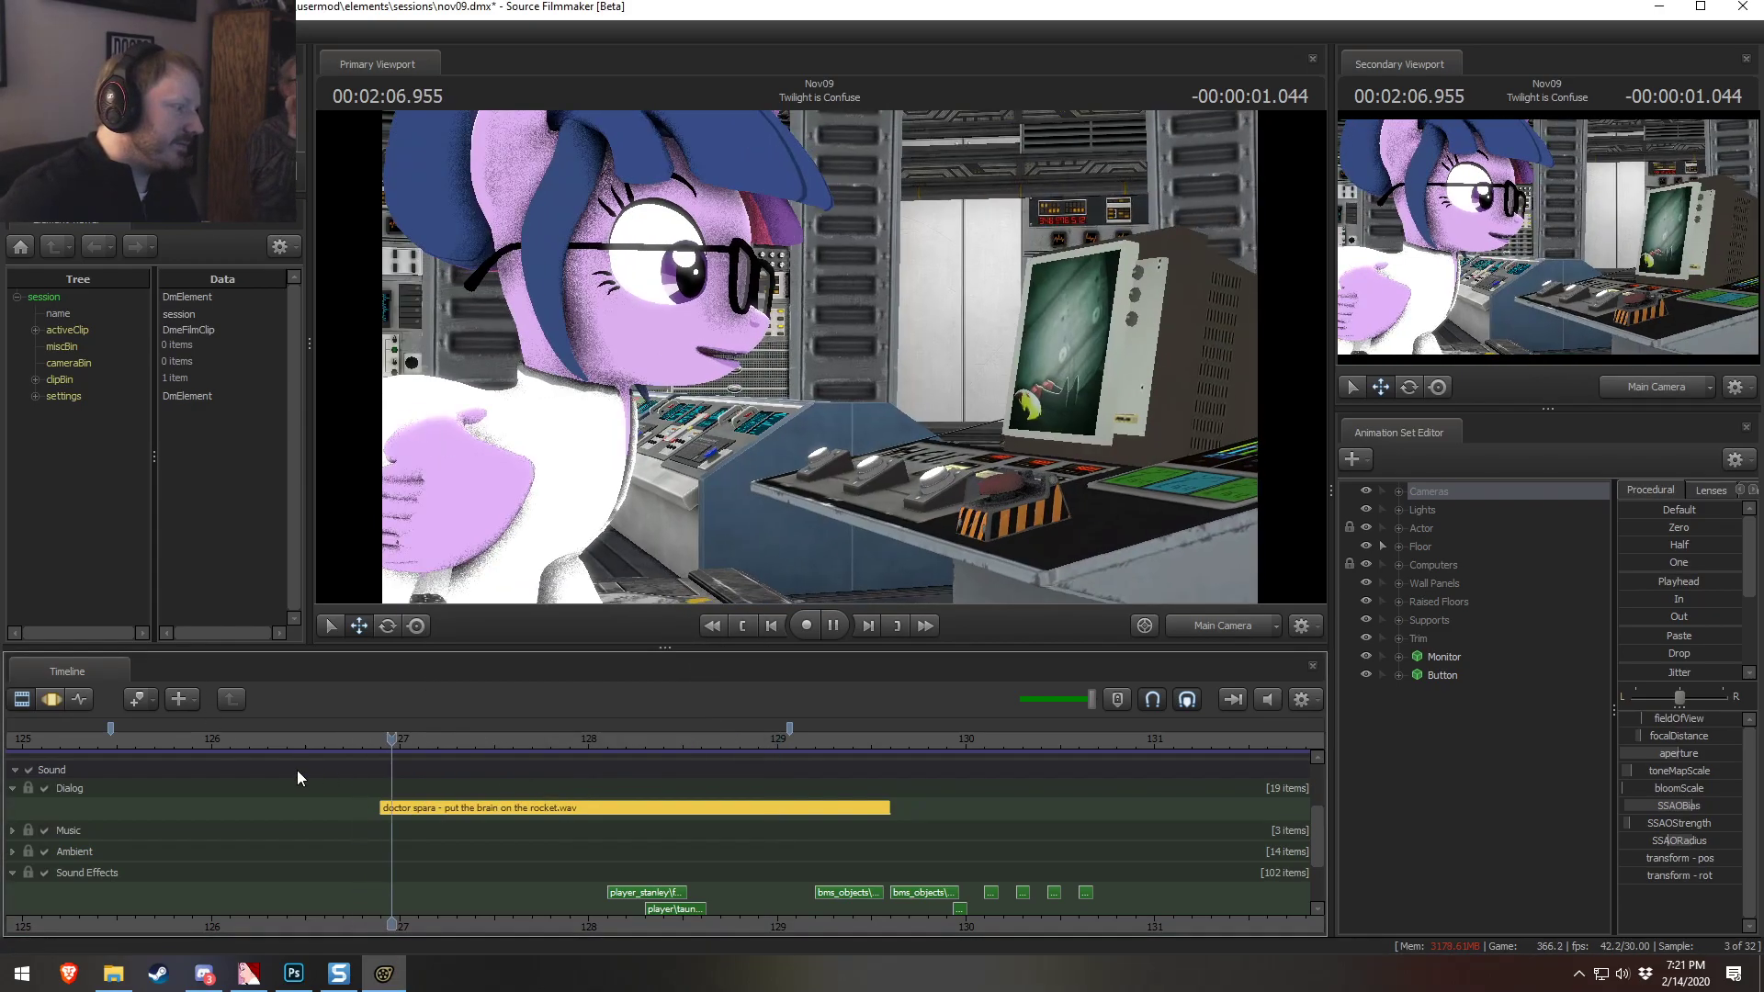
{"action": "left_click", "coordinate": [382, 738]}
{"action": "key", "text": "space"}
{"action": "left_click", "coordinate": [380, 740]}
{"action": "key", "text": "space"}
{"action": "left_click", "coordinate": [372, 744]}
{"action": "key", "text": "space"}
{"action": "left_click", "coordinate": [373, 744]}
{"action": "key", "text": "space"}
{"action": "left_click", "coordinate": [384, 747]}
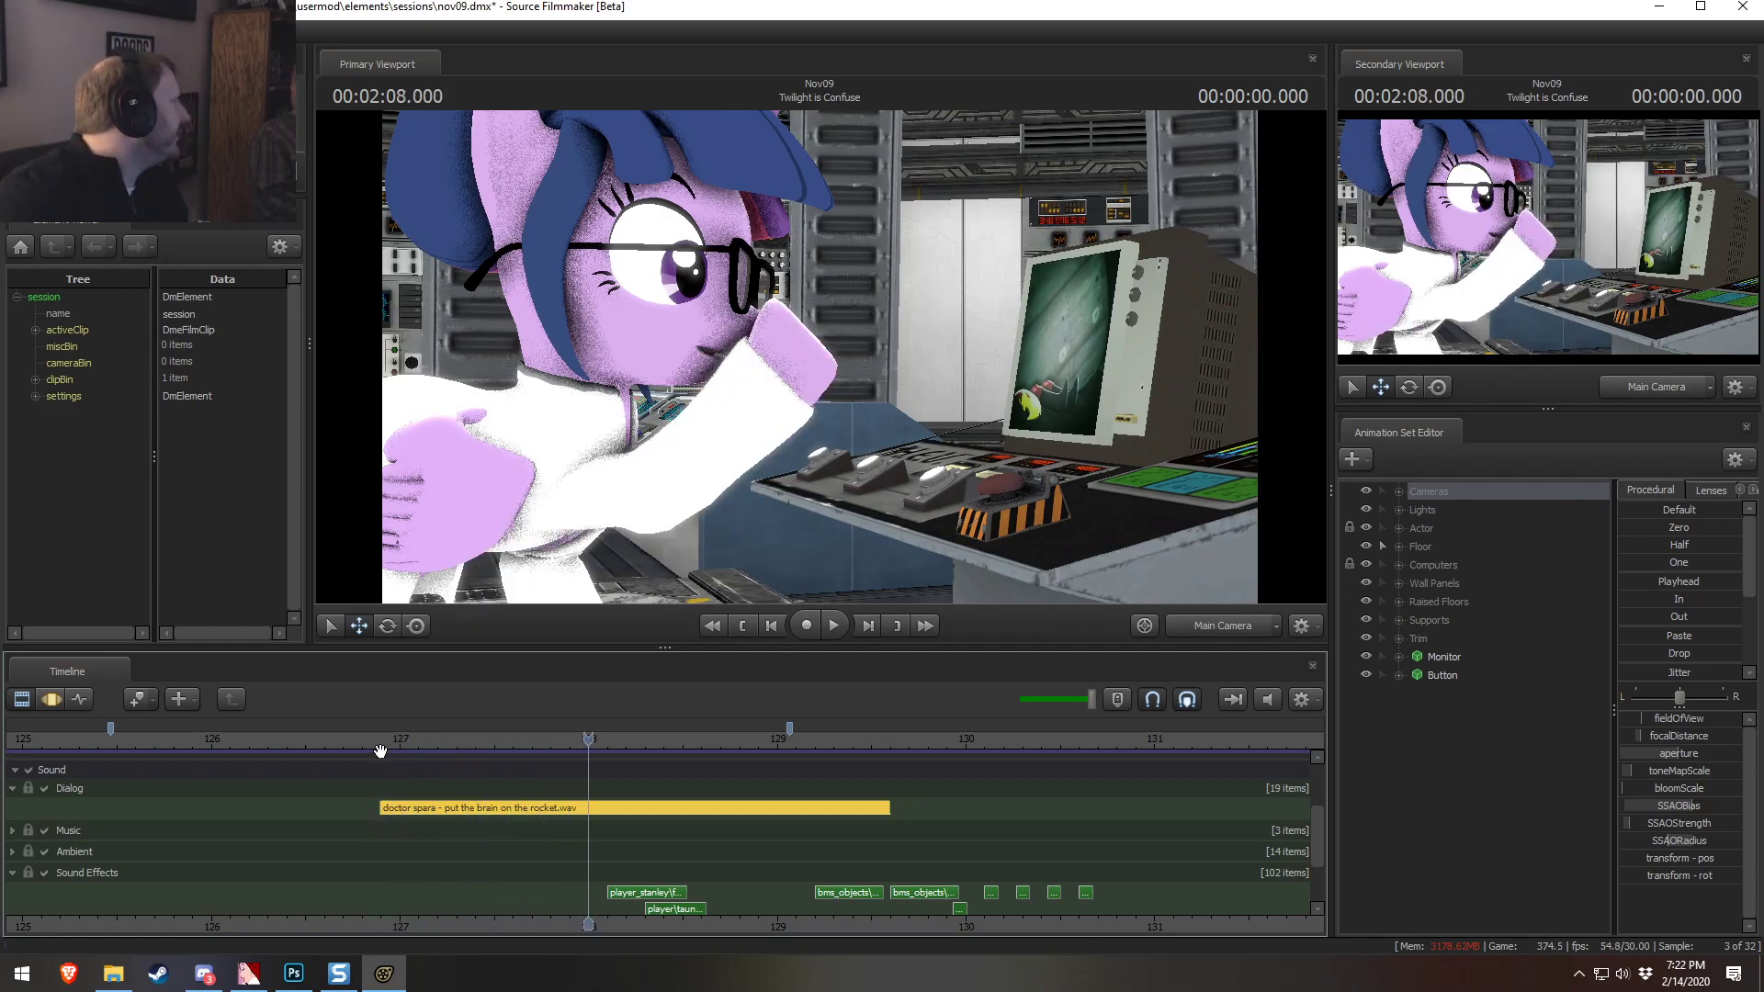
{"action": "left_click", "coordinate": [377, 740]}
{"action": "key", "text": "space"}
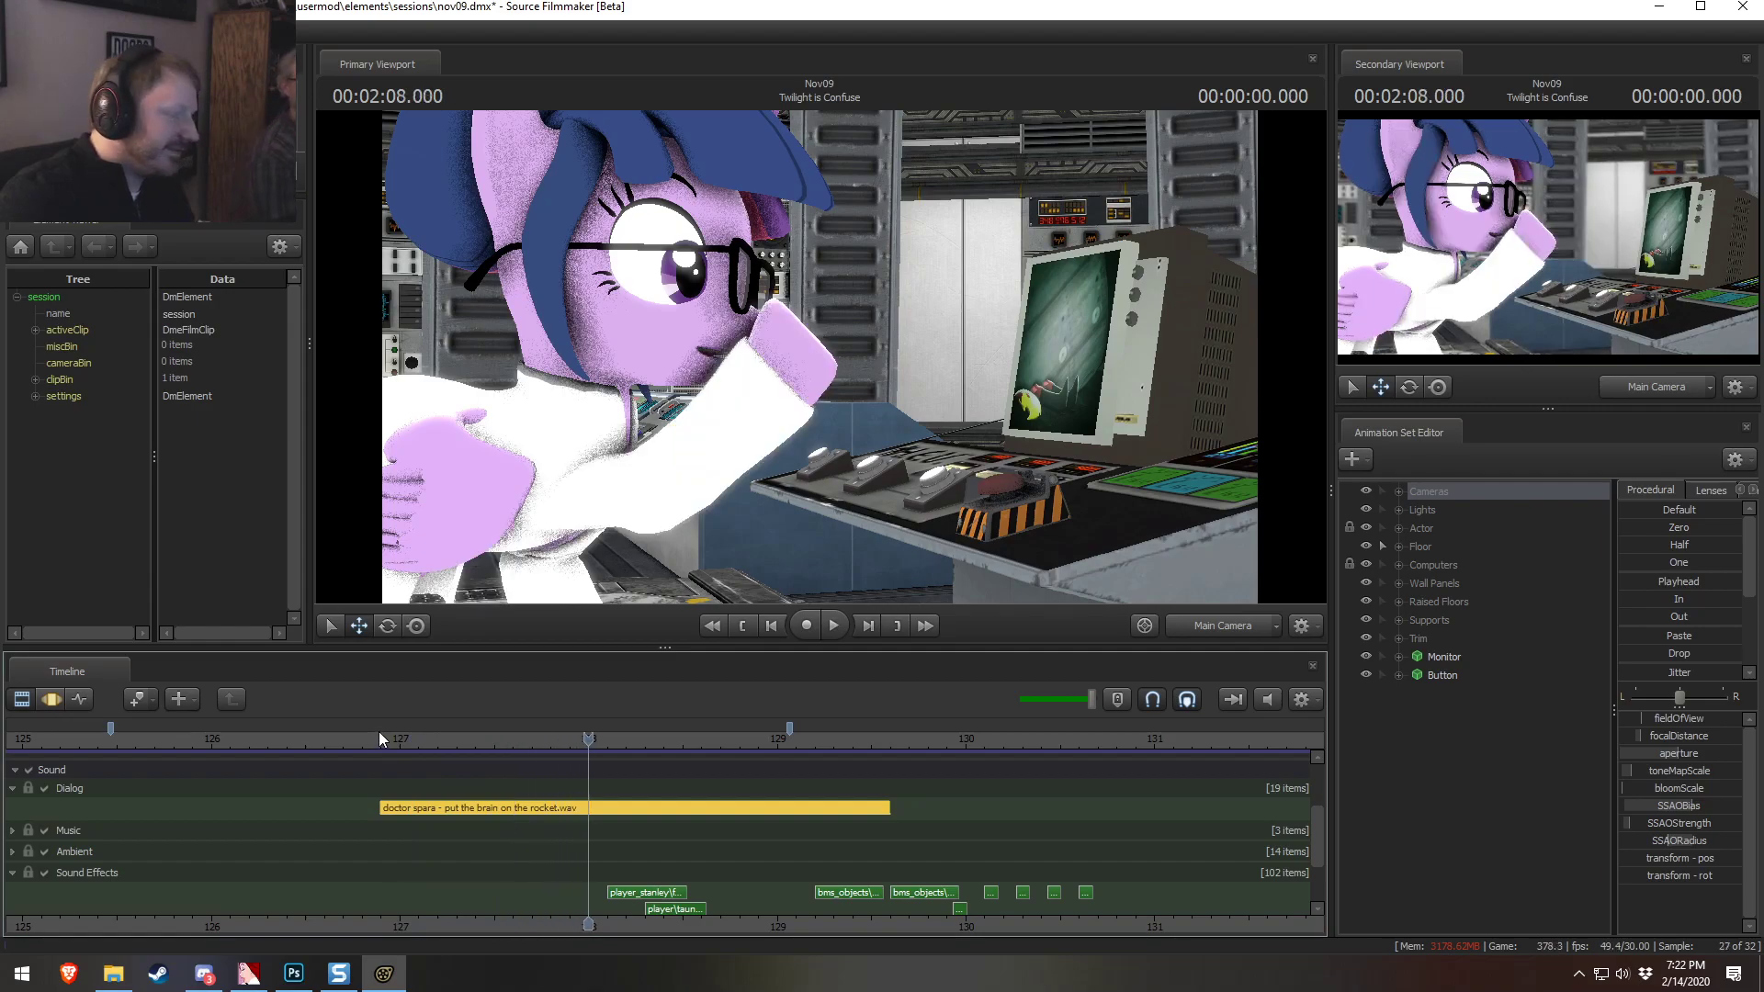
{"action": "left_click", "coordinate": [379, 731]}
{"action": "right_click", "coordinate": [419, 807]}
{"action": "left_click", "coordinate": [374, 742]}
{"action": "key", "text": "space"}
{"action": "mouse_move", "coordinate": [373, 743]}
{"action": "left_mouse_down"}
{"action": "mouse_move", "coordinate": [332, 746]}
{"action": "mouse_move", "coordinate": [456, 743]}
{"action": "mouse_move", "coordinate": [393, 735]}
{"action": "left_mouse_up"}
Set the dialog clip's time scale to 0.9 and replay it from its start
{"action": "right_click", "coordinate": [443, 809]}
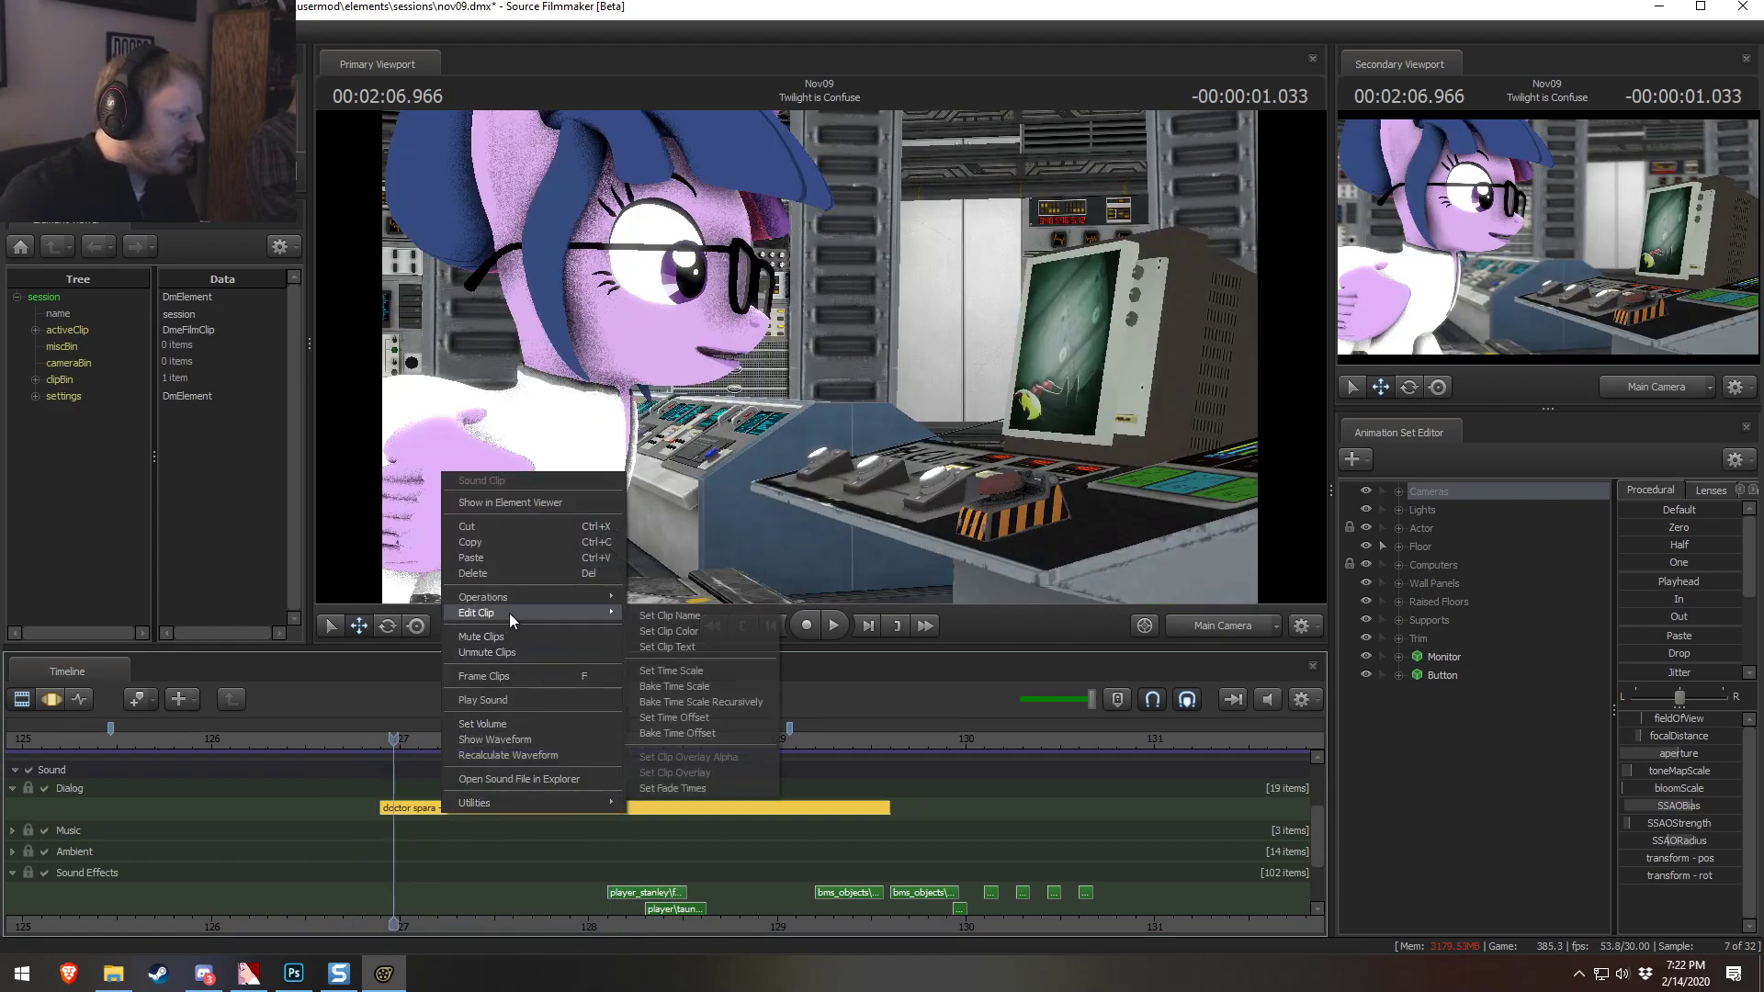
{"action": "mouse_move", "coordinate": [561, 613]}
{"action": "left_click", "coordinate": [664, 659]}
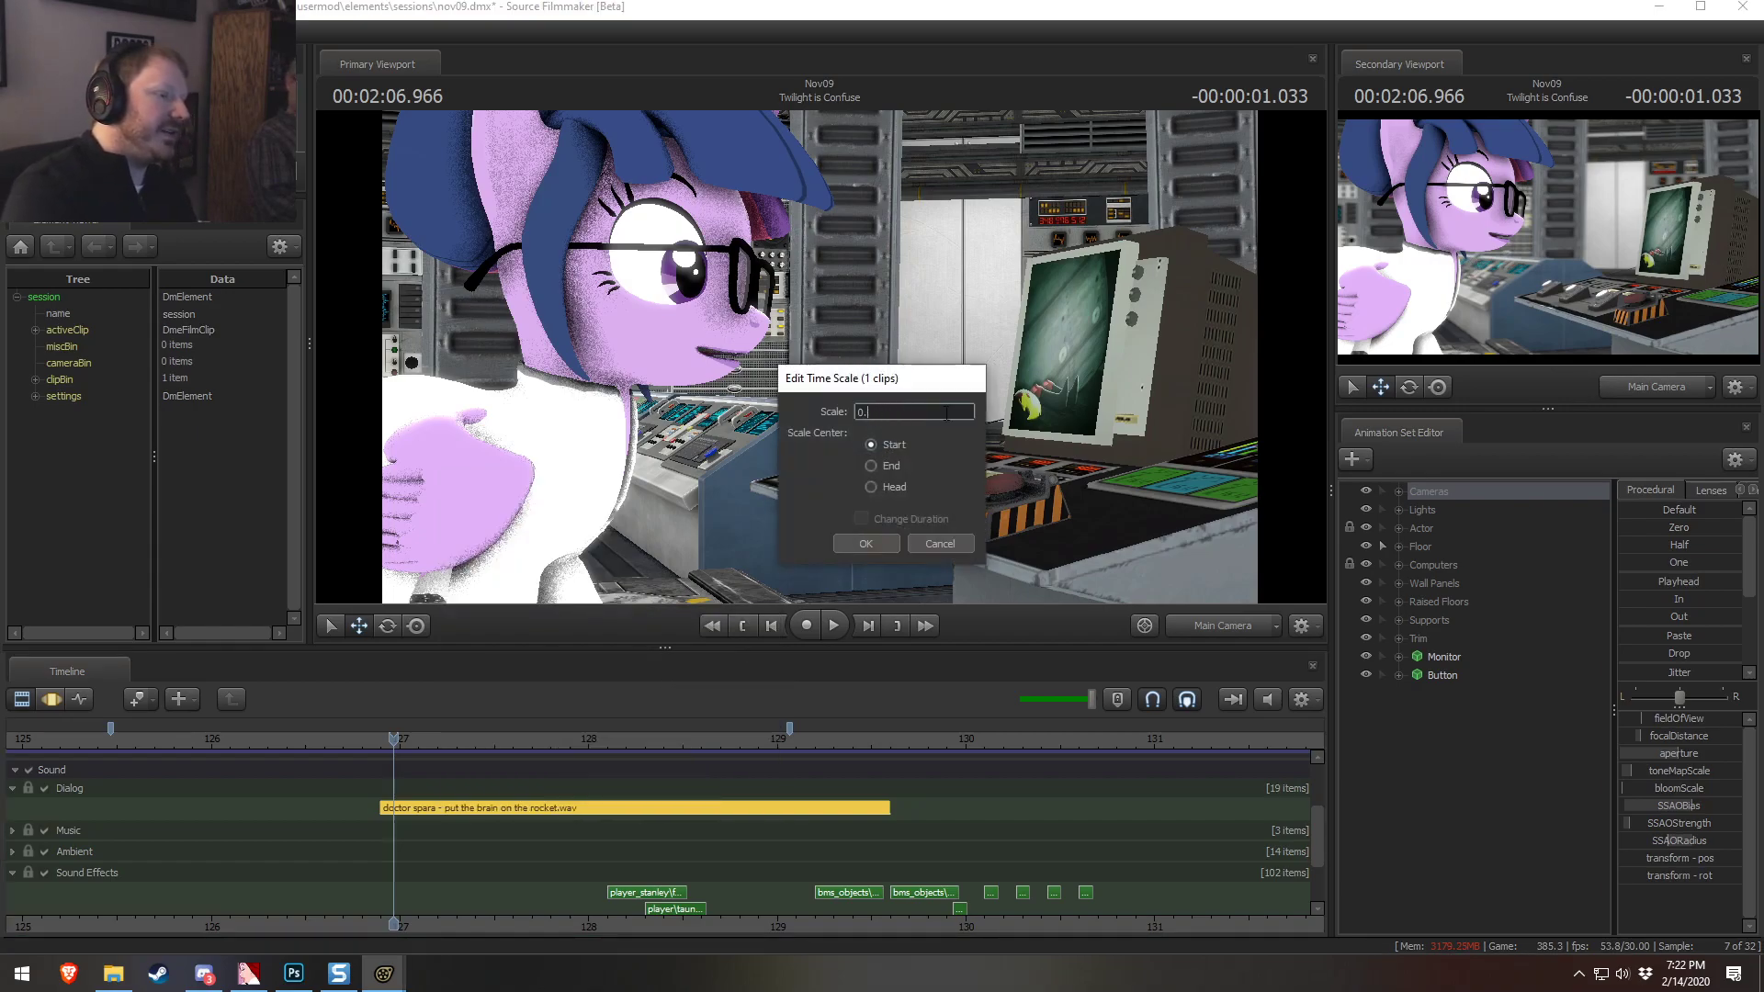
{"action": "type", "text": "0.9"}
{"action": "key", "text": "Return"}
{"action": "key", "text": "space"}
{"action": "left_click", "coordinate": [404, 742]}
{"action": "left_click", "coordinate": [389, 743]}
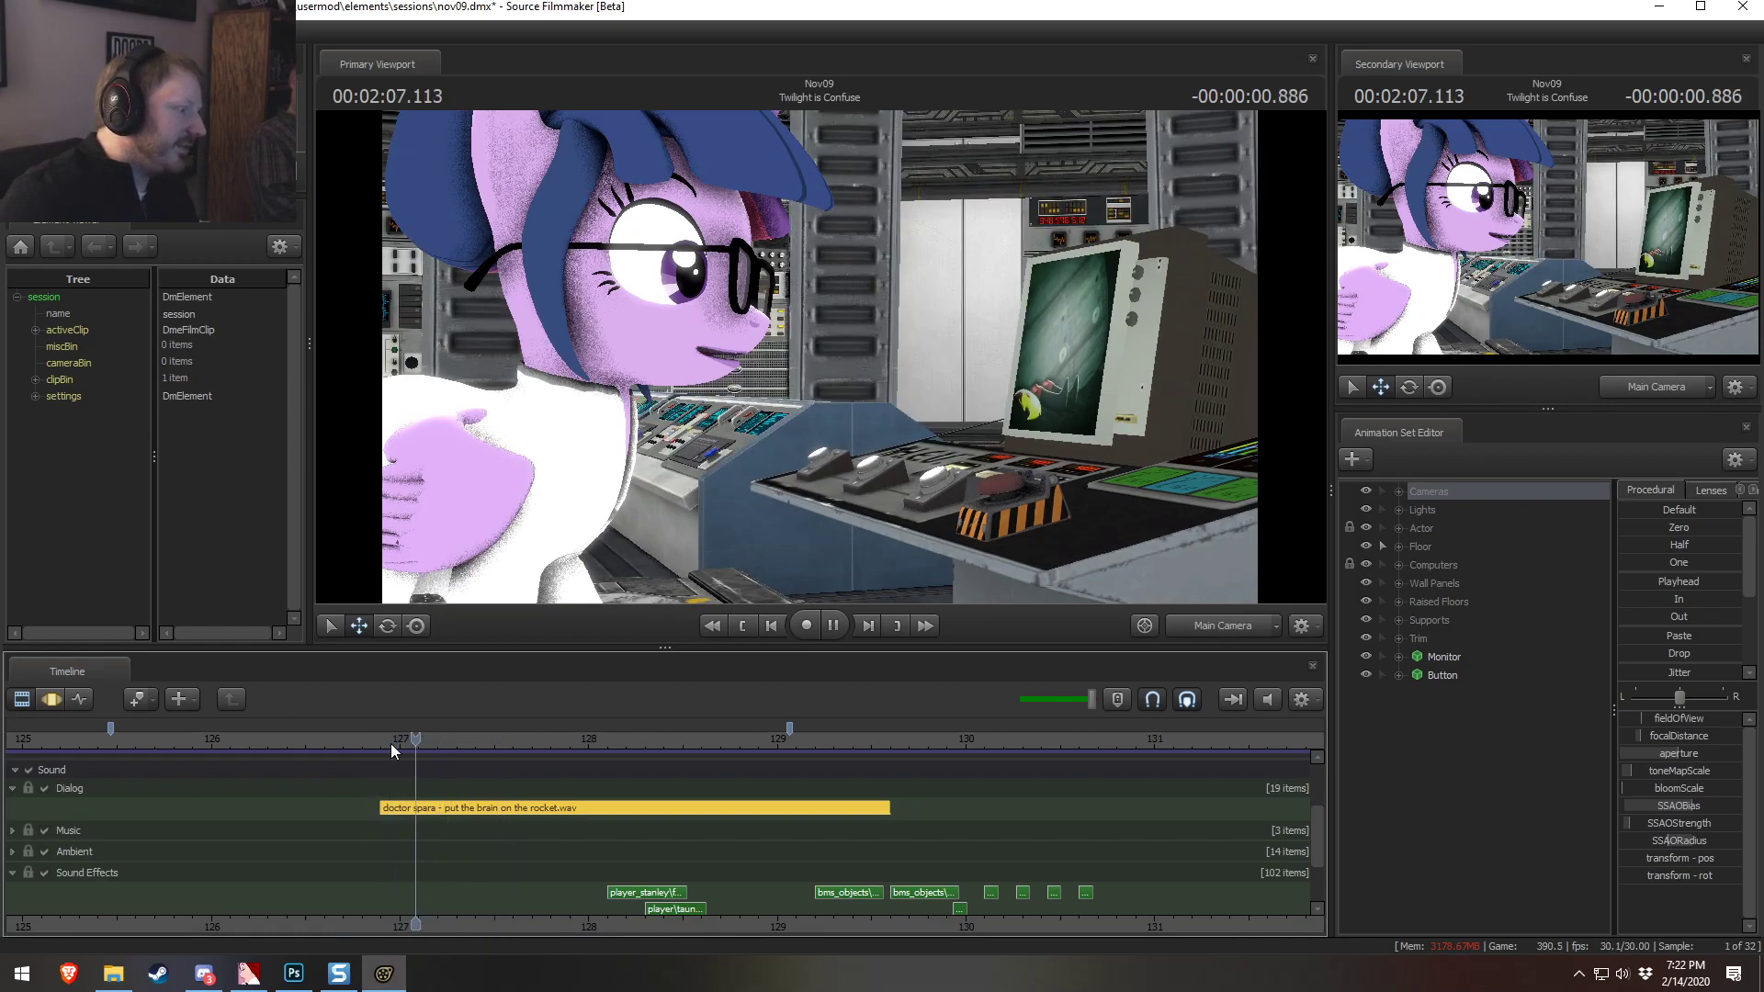
{"action": "key", "text": "space"}
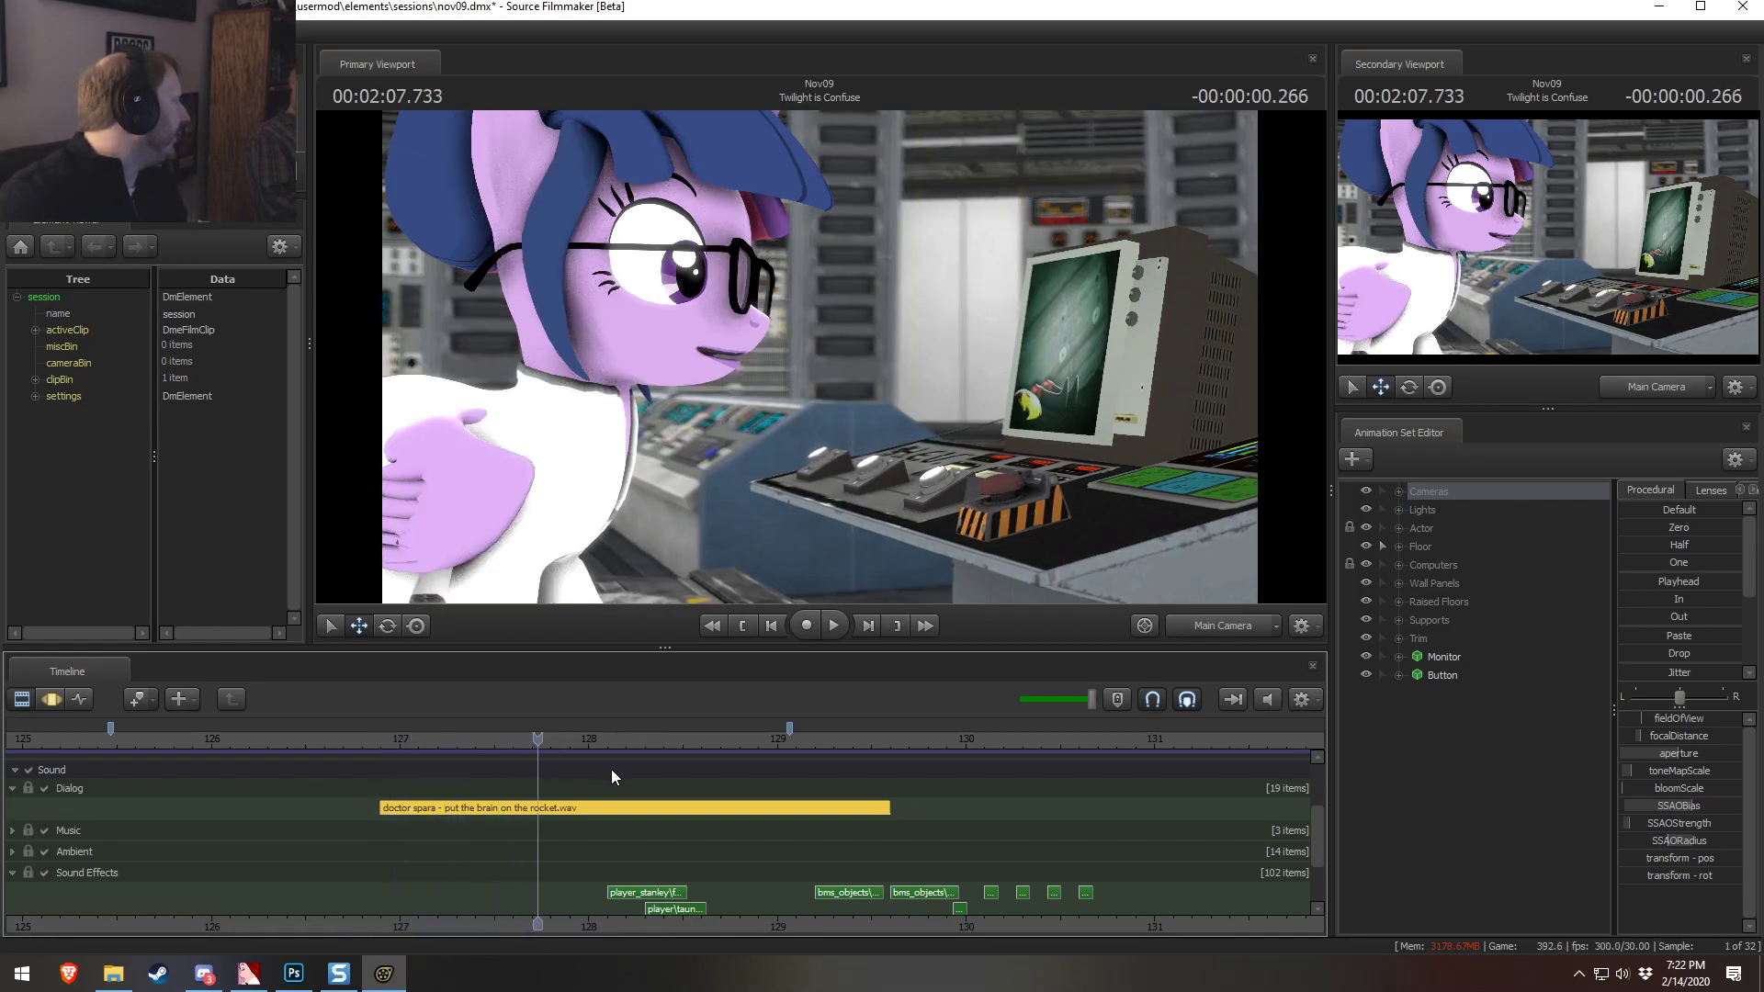
Undo the dialog clip's time-scale and length changes, and replay it from about 128.1 seconds
{"action": "right_click", "coordinate": [634, 807]}
{"action": "left_click", "coordinate": [935, 726]}
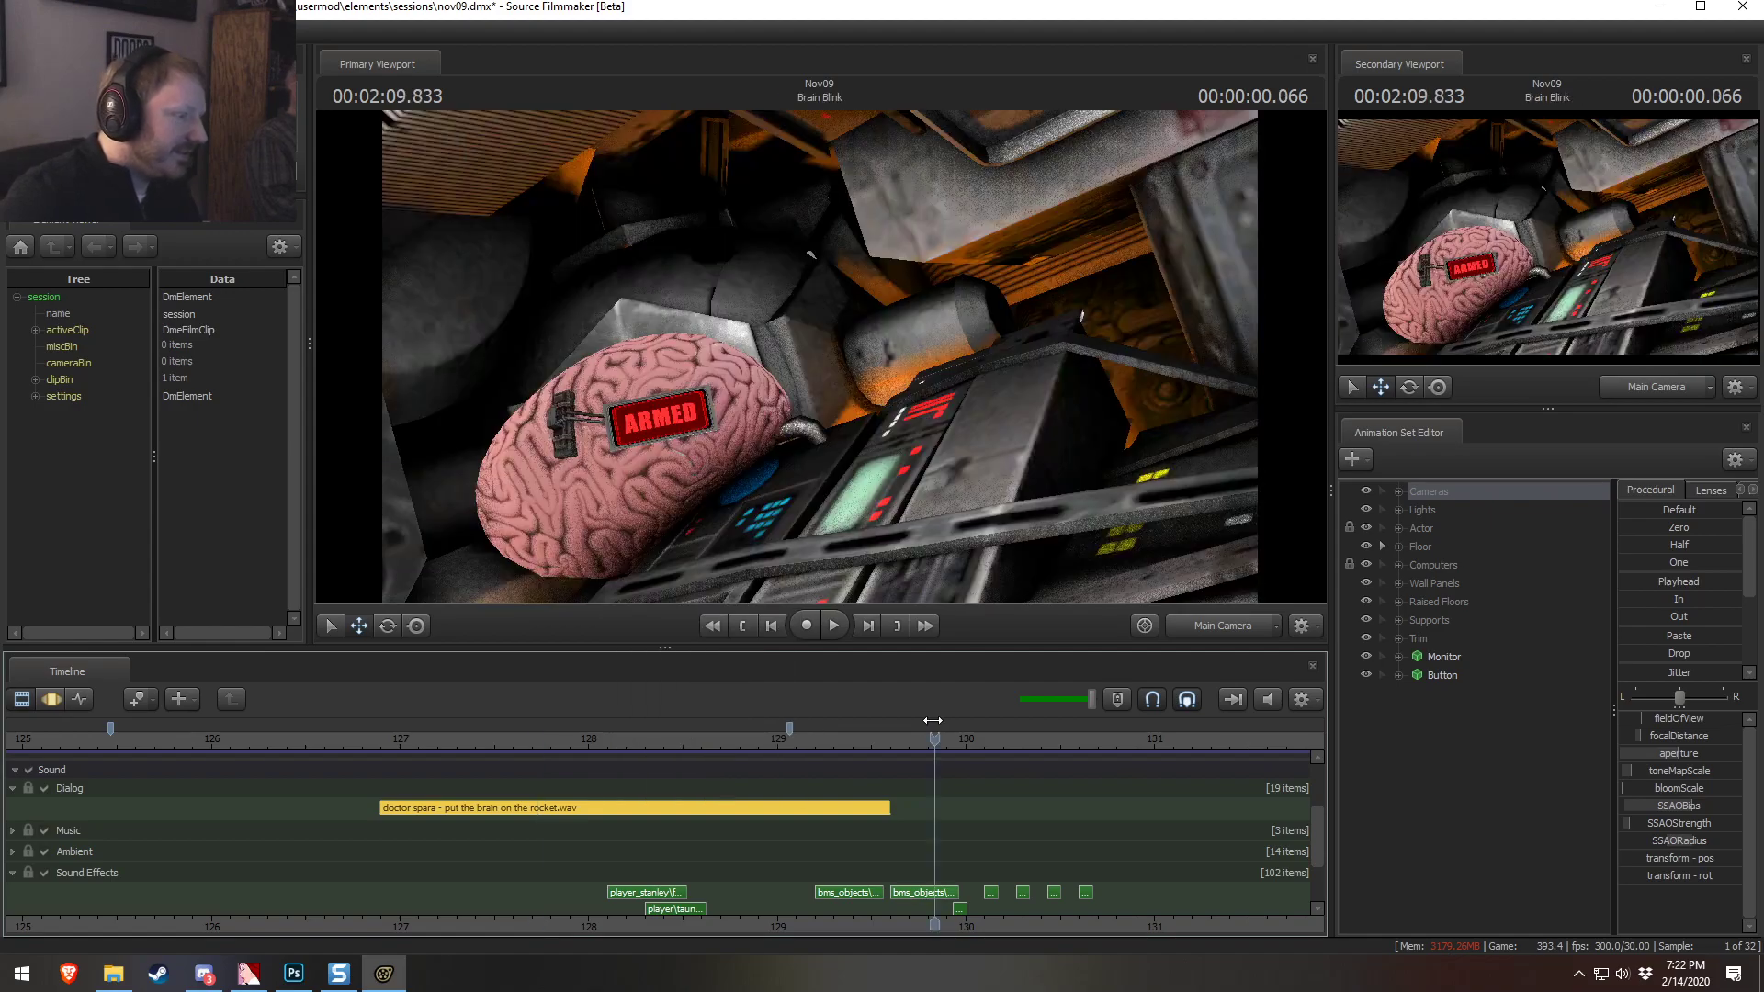
{"action": "key", "text": "ctrl+z"}
{"action": "key", "text": "ctrl+z"}
{"action": "key", "text": "ctrl+z"}
{"action": "left_click", "coordinate": [622, 740]}
{"action": "key", "text": "space"}
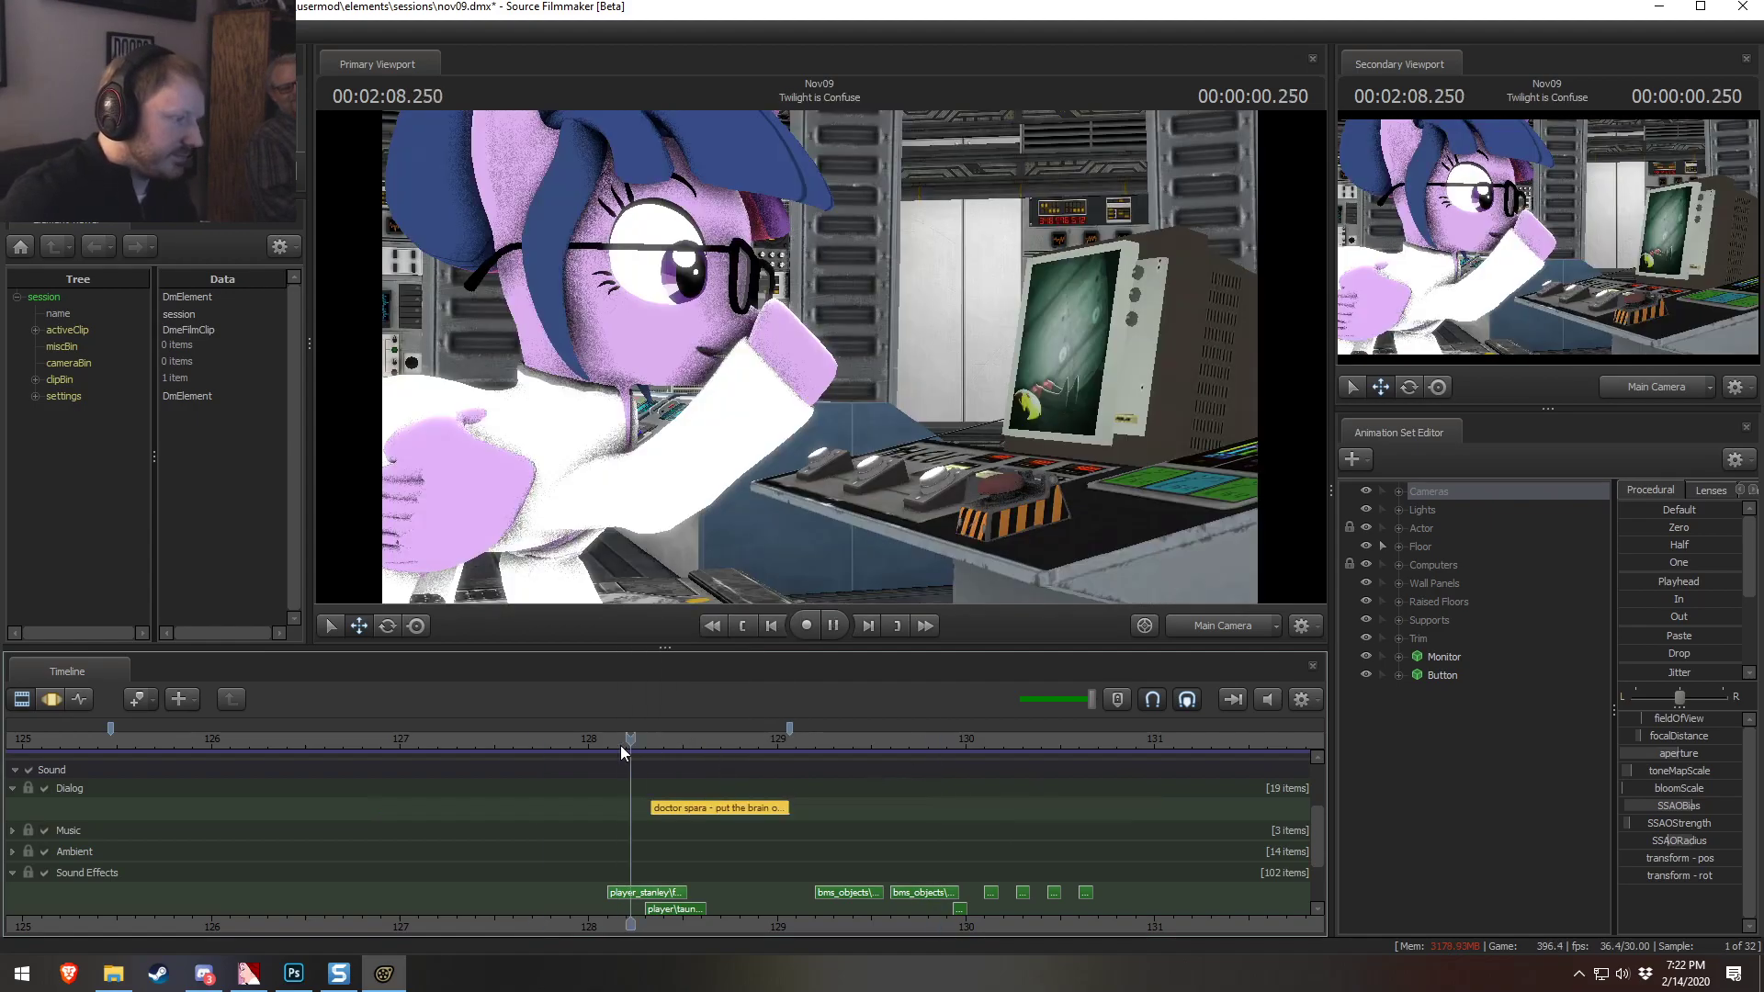
{"action": "key", "text": "space"}
{"action": "key", "text": "ctrl+z"}
{"action": "left_click", "coordinate": [614, 740]}
{"action": "key", "text": "space"}
Move the Doctor Spara dialog clip to start at about 128.3 seconds and play it against the button press
{"action": "left_click", "coordinate": [638, 740]}
{"action": "left_click_drag", "start_coordinate": [636, 740], "coordinate": [646, 737]}
{"action": "key", "text": "space"}
{"action": "left_click", "coordinate": [646, 736]}
{"action": "key", "text": "space"}
{"action": "key", "text": "space"}
{"action": "left_click_drag", "start_coordinate": [727, 811], "coordinate": [711, 805]}
{"action": "left_click", "coordinate": [597, 740]}
{"action": "key", "text": "space"}
{"action": "key", "text": "space"}
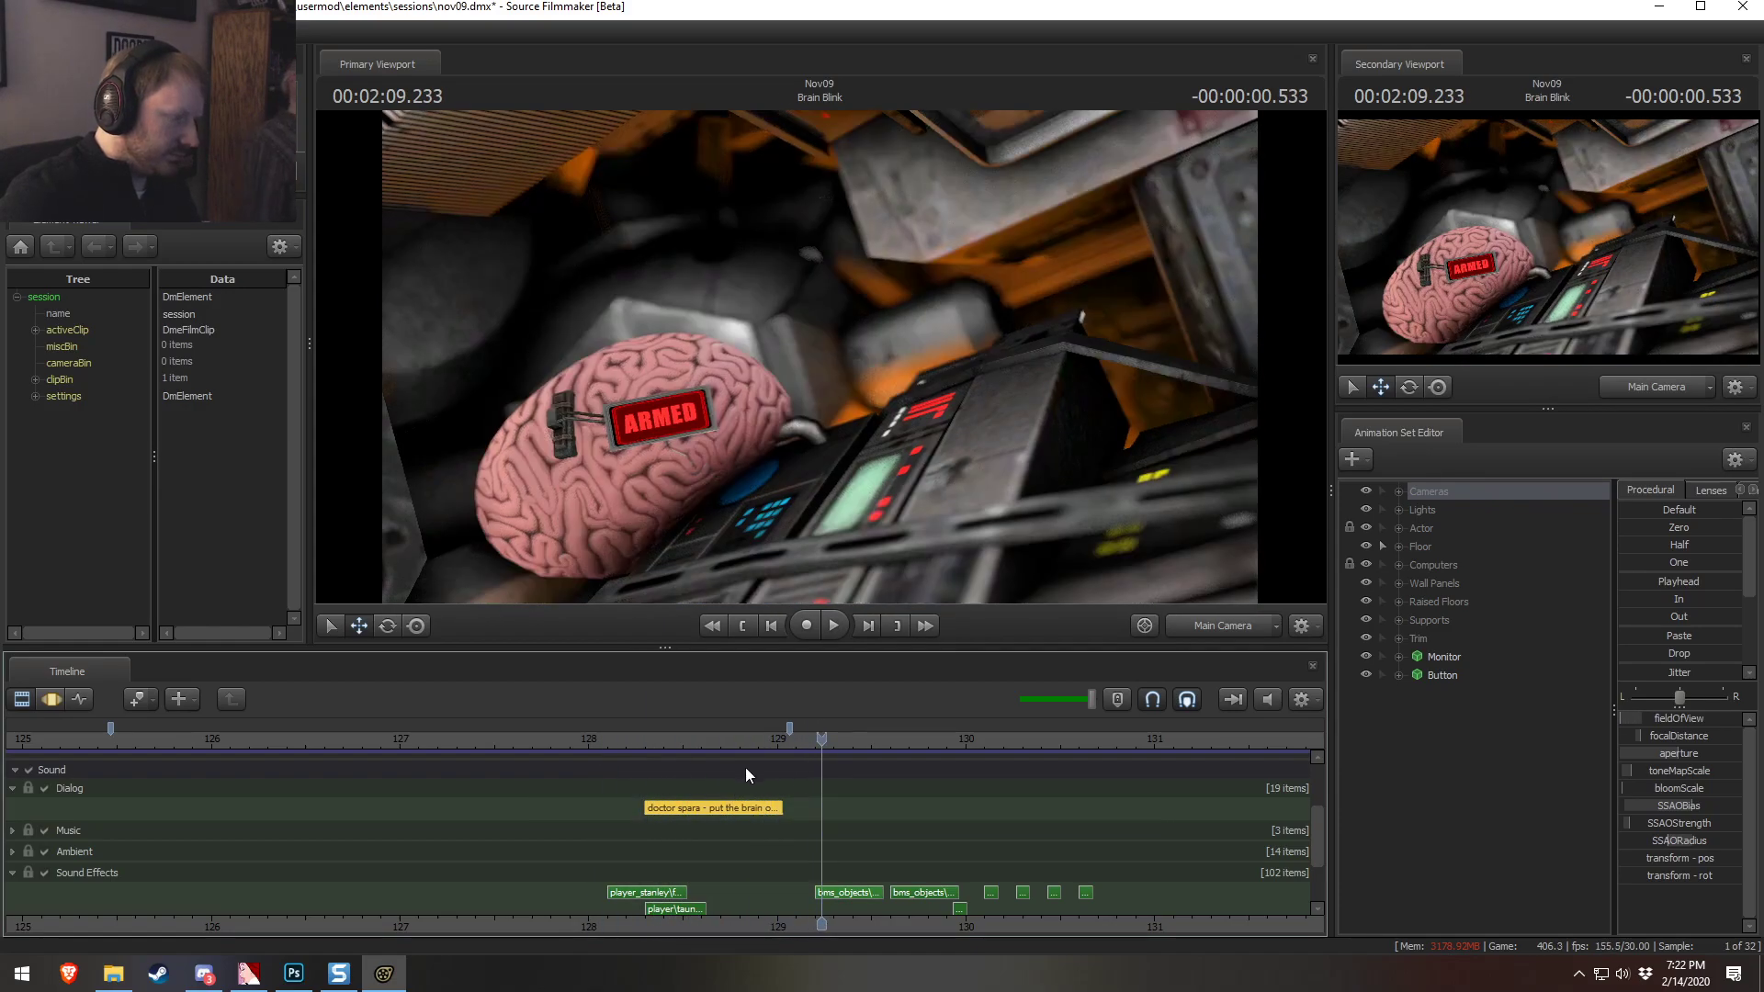
{"action": "left_click", "coordinate": [377, 739]}
{"action": "key", "text": "space"}
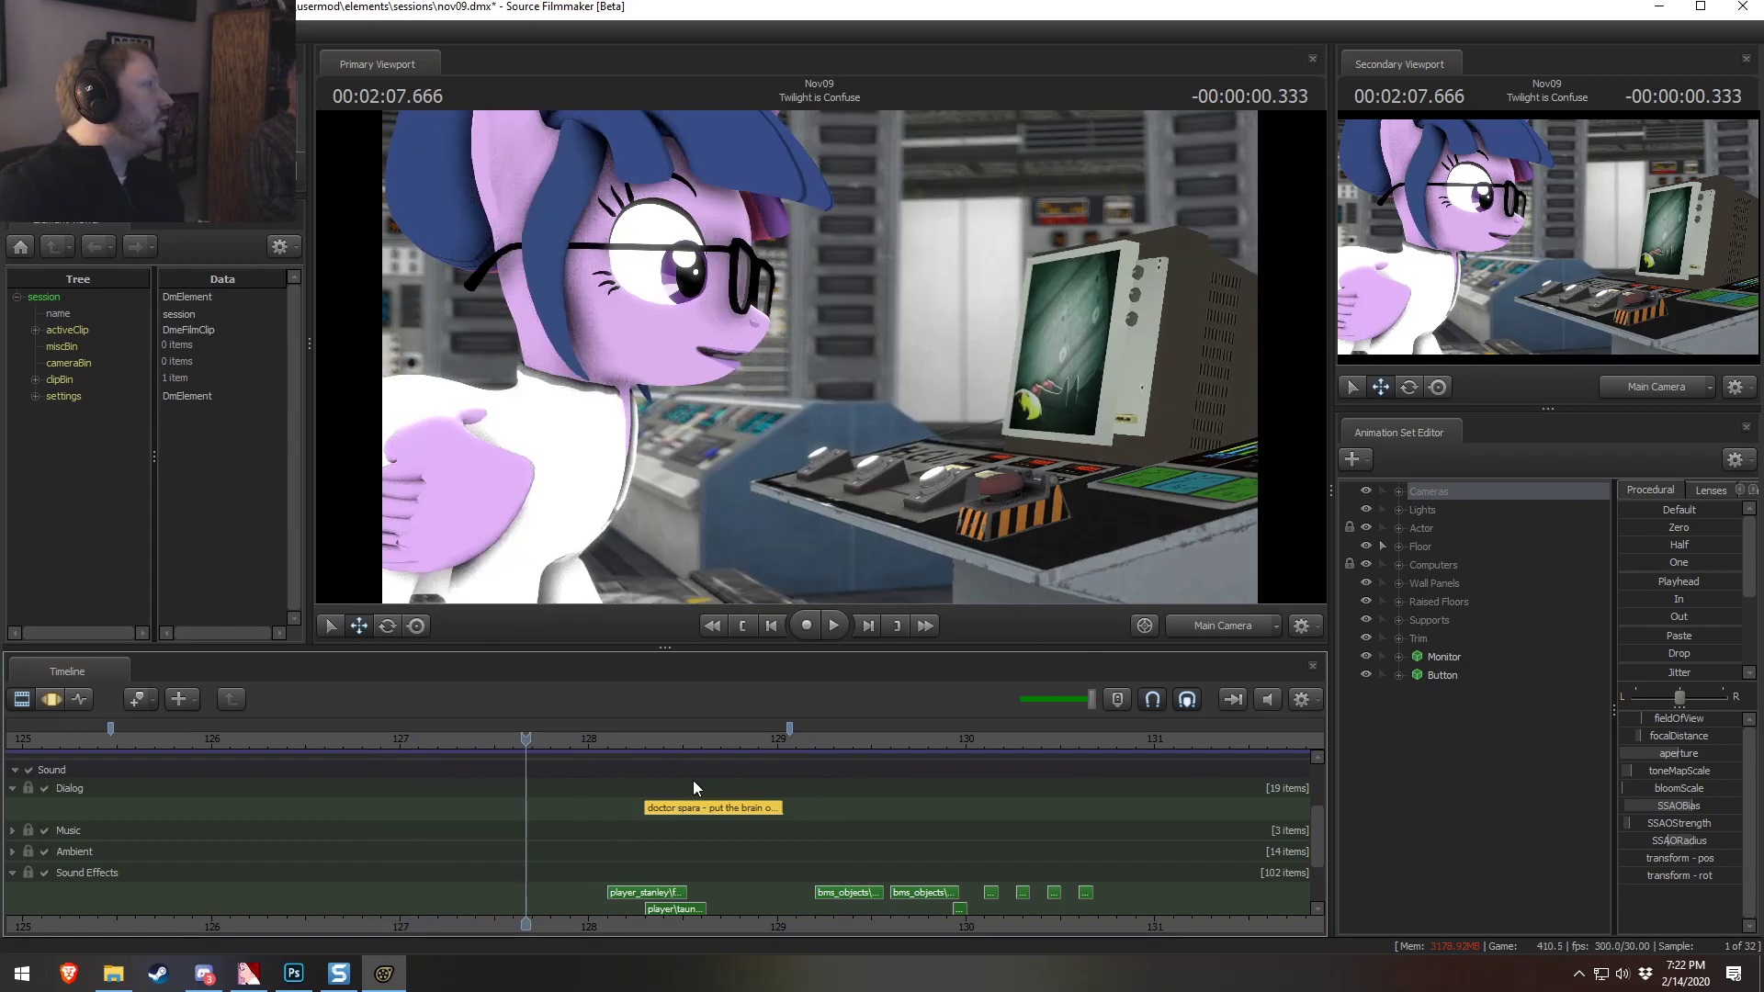
Move the dialog clip to start at about 127.4 seconds and play the shot to check its timing
{"action": "left_click_drag", "start_coordinate": [691, 814], "coordinate": [509, 809]}
{"action": "left_click", "coordinate": [300, 735]}
{"action": "key", "text": "space"}
{"action": "left_click", "coordinate": [425, 740]}
{"action": "key", "text": "space"}
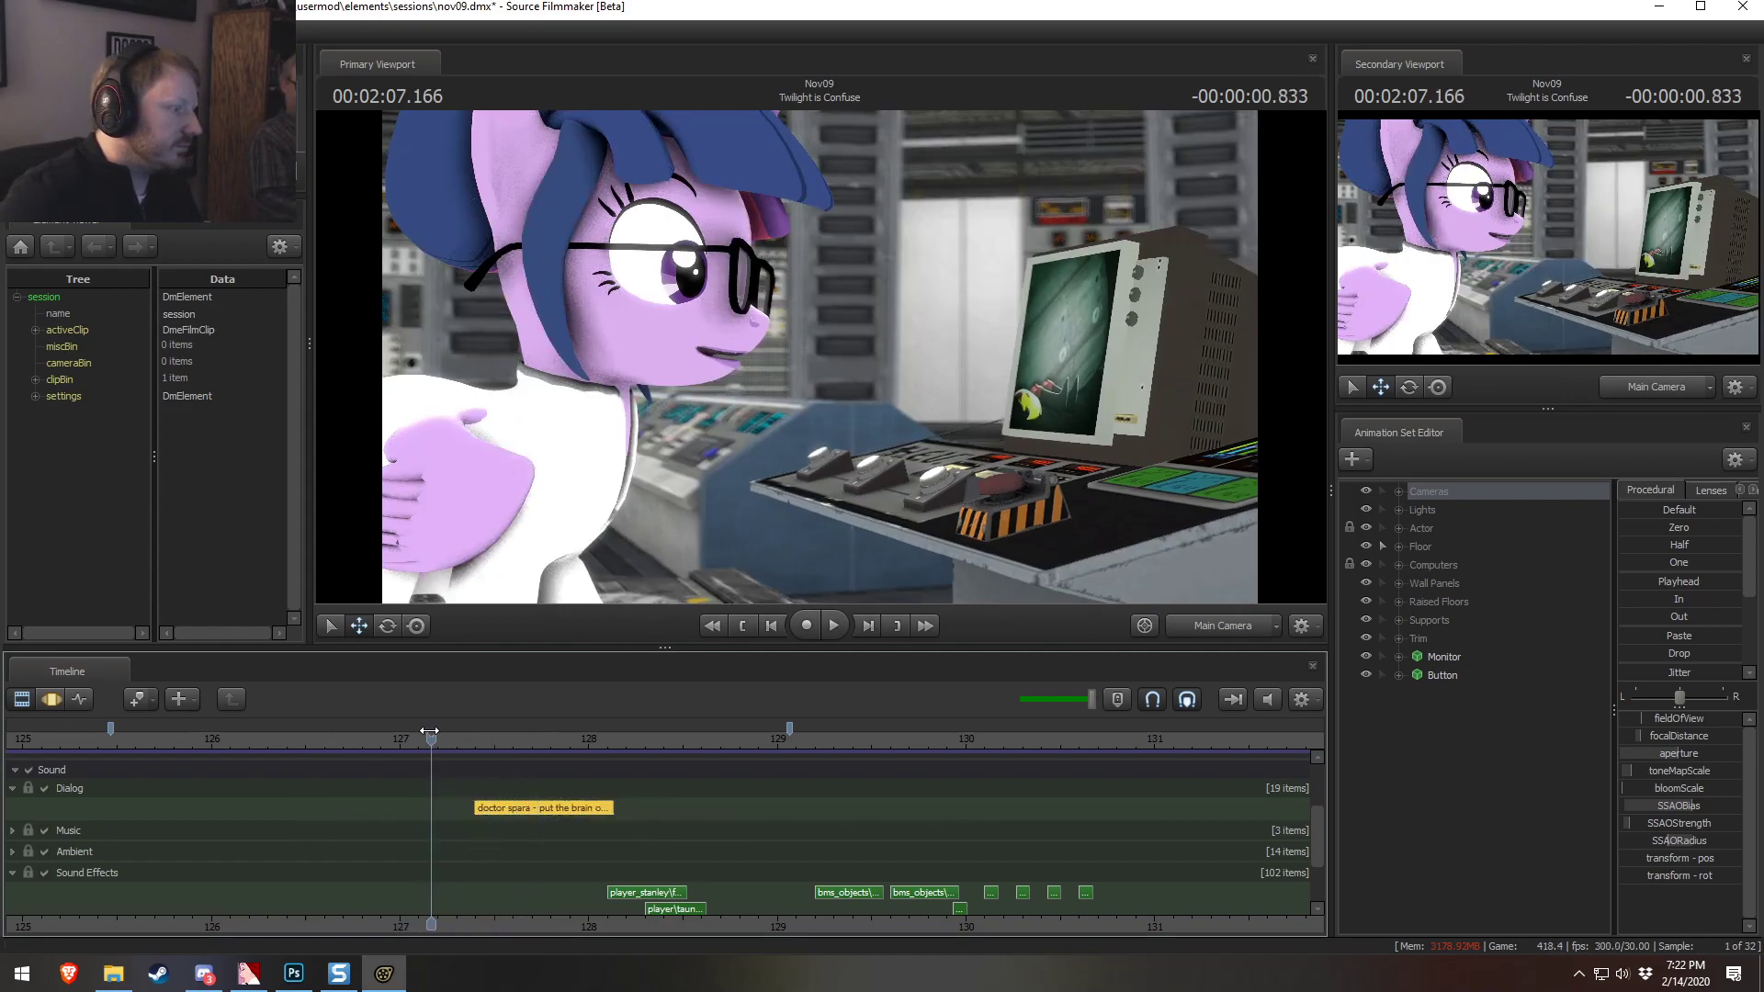
{"action": "left_click", "coordinate": [424, 739]}
{"action": "key", "text": "space"}
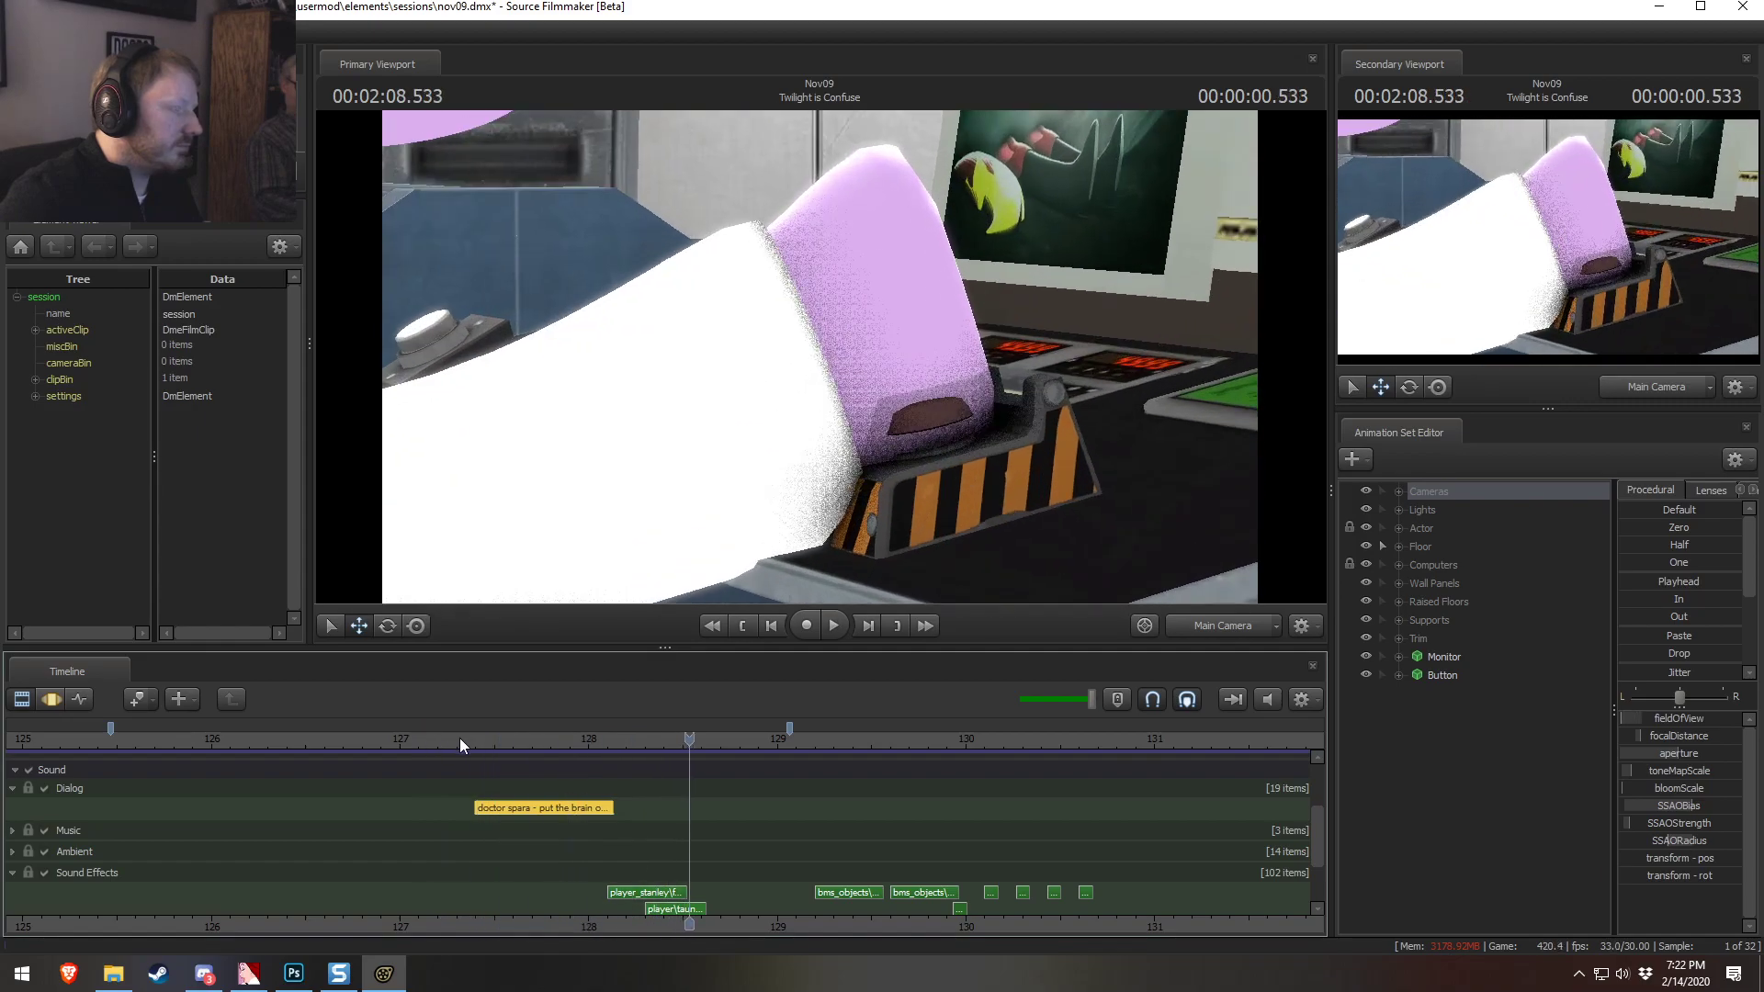
{"action": "key", "text": "space"}
Move the dialog clip to start at about 127.7 seconds and replay the shot
{"action": "left_click", "coordinate": [483, 737]}
{"action": "left_click_drag", "start_coordinate": [482, 737], "coordinate": [624, 807]}
{"action": "key", "text": "space"}
{"action": "left_click", "coordinate": [489, 742]}
{"action": "key", "text": "space"}
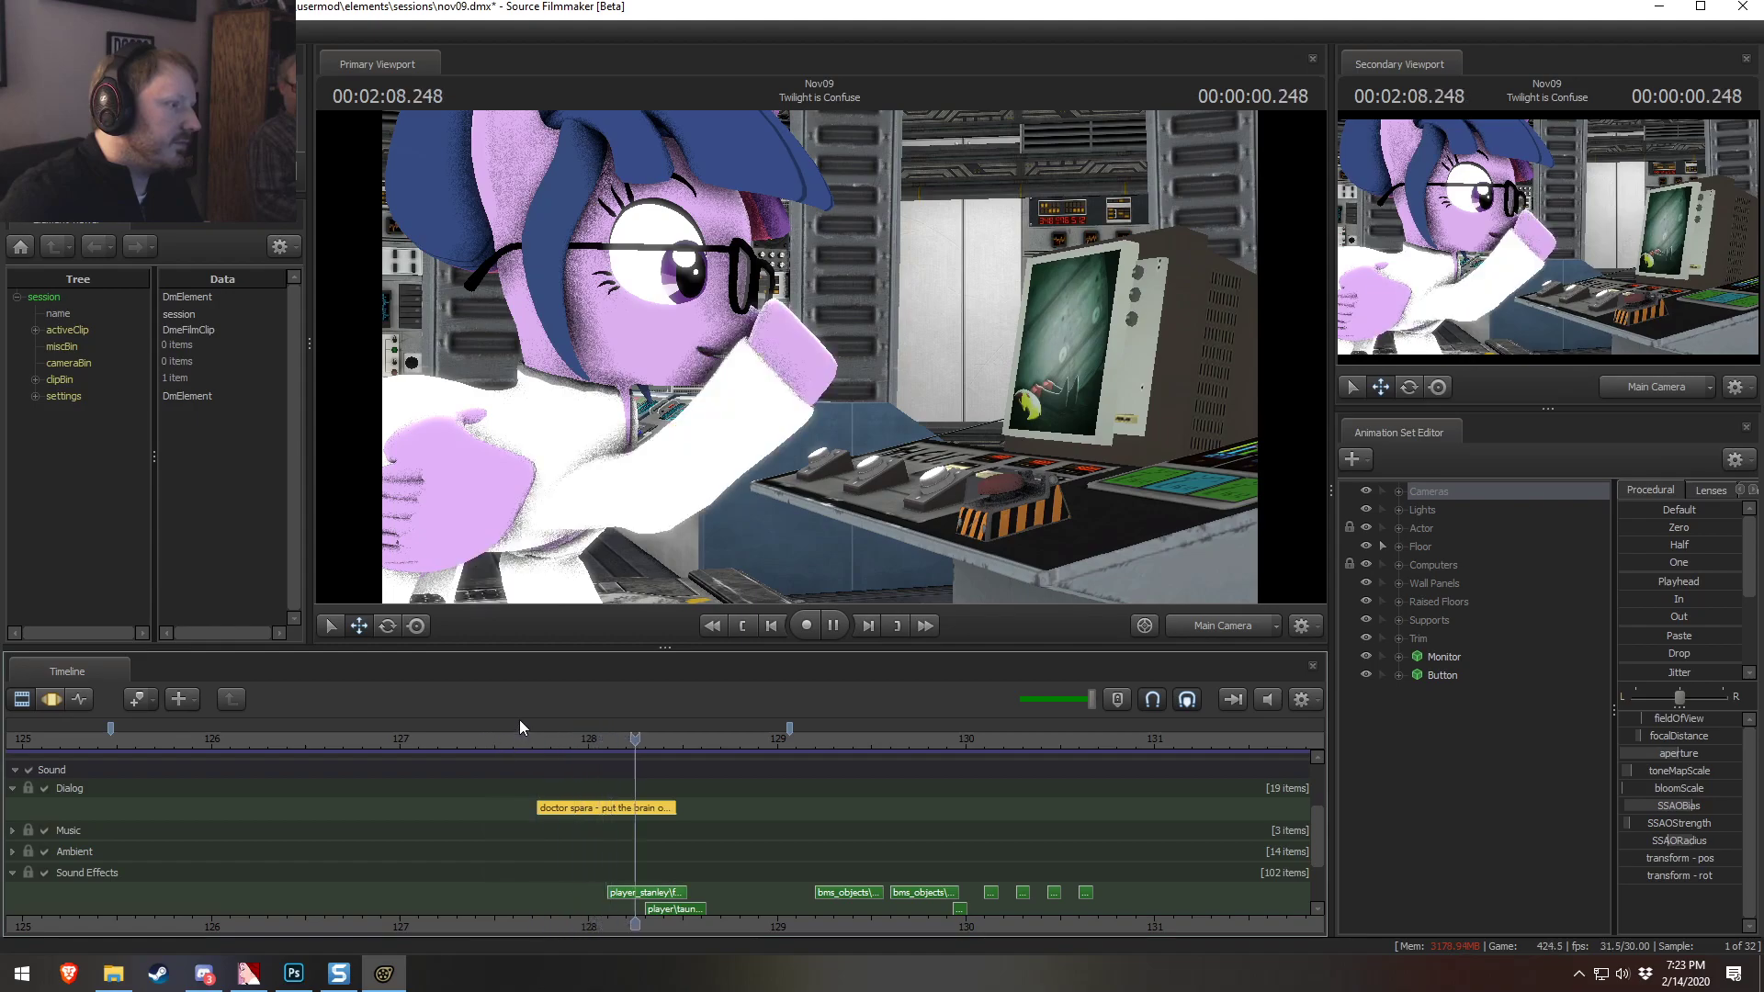
{"action": "left_click", "coordinate": [285, 735]}
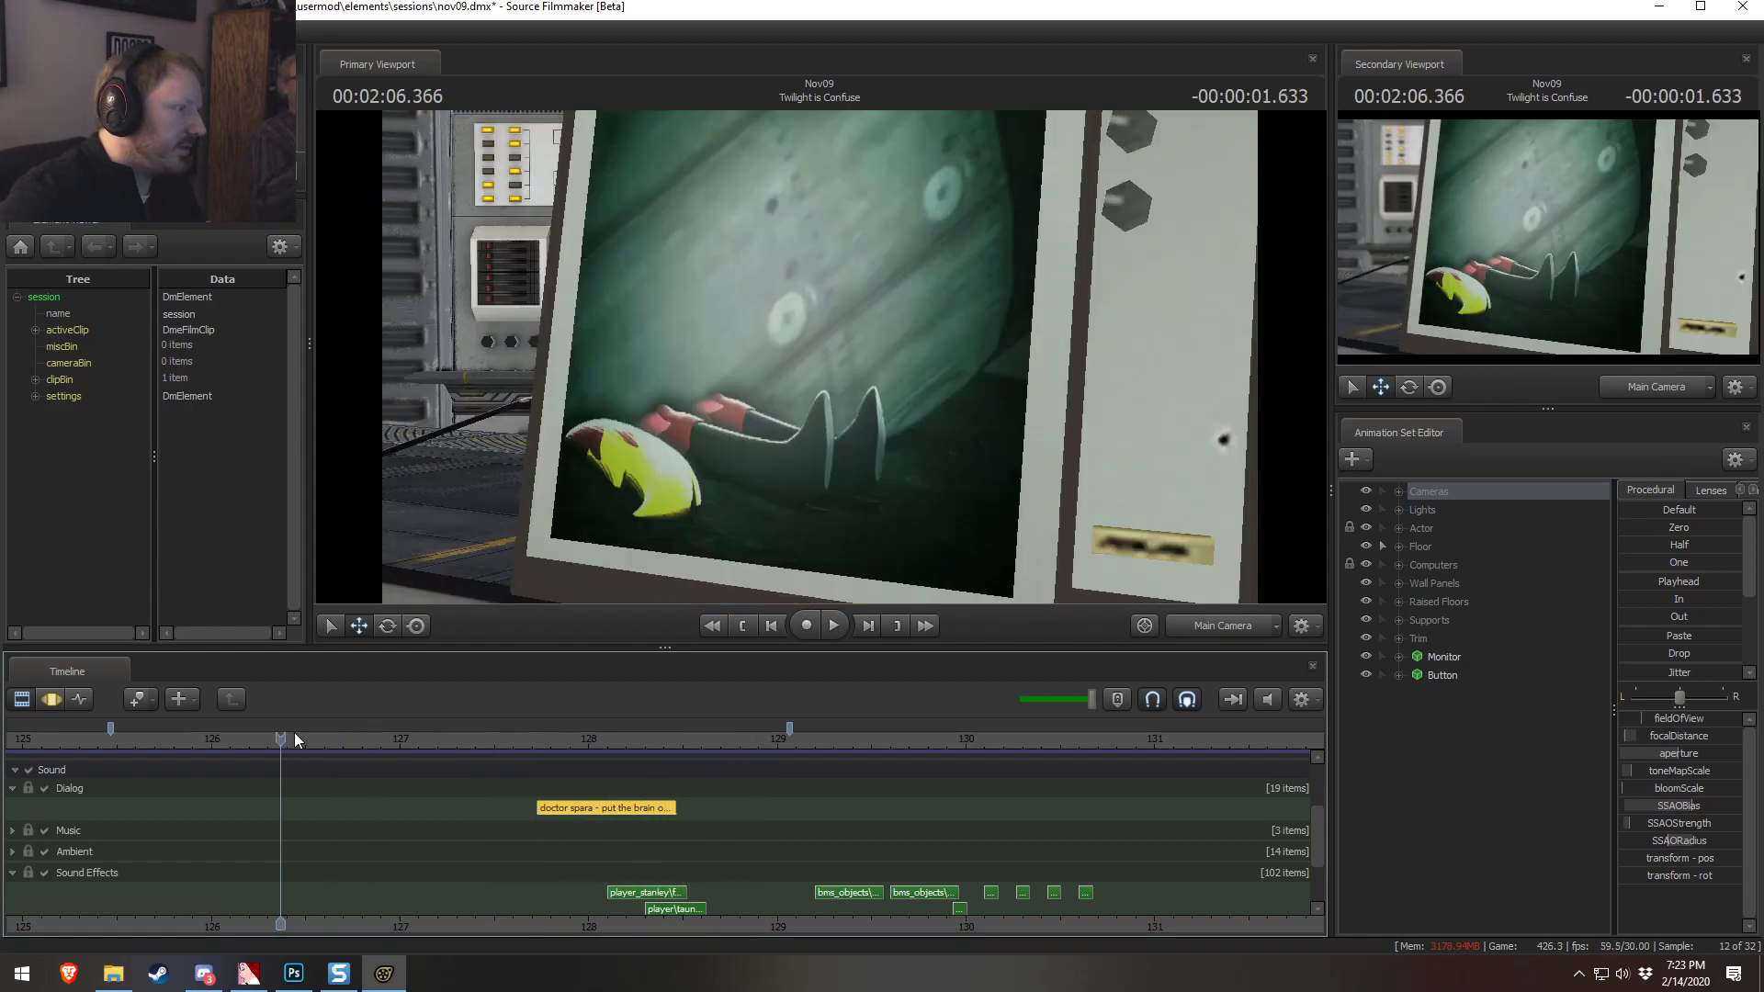
{"action": "key", "text": "space"}
Move the dialog clip to start at about 127.9 seconds and replay the shot from about 126 seconds
{"action": "left_click_drag", "start_coordinate": [599, 809], "coordinate": [624, 807]}
{"action": "key", "text": "space"}
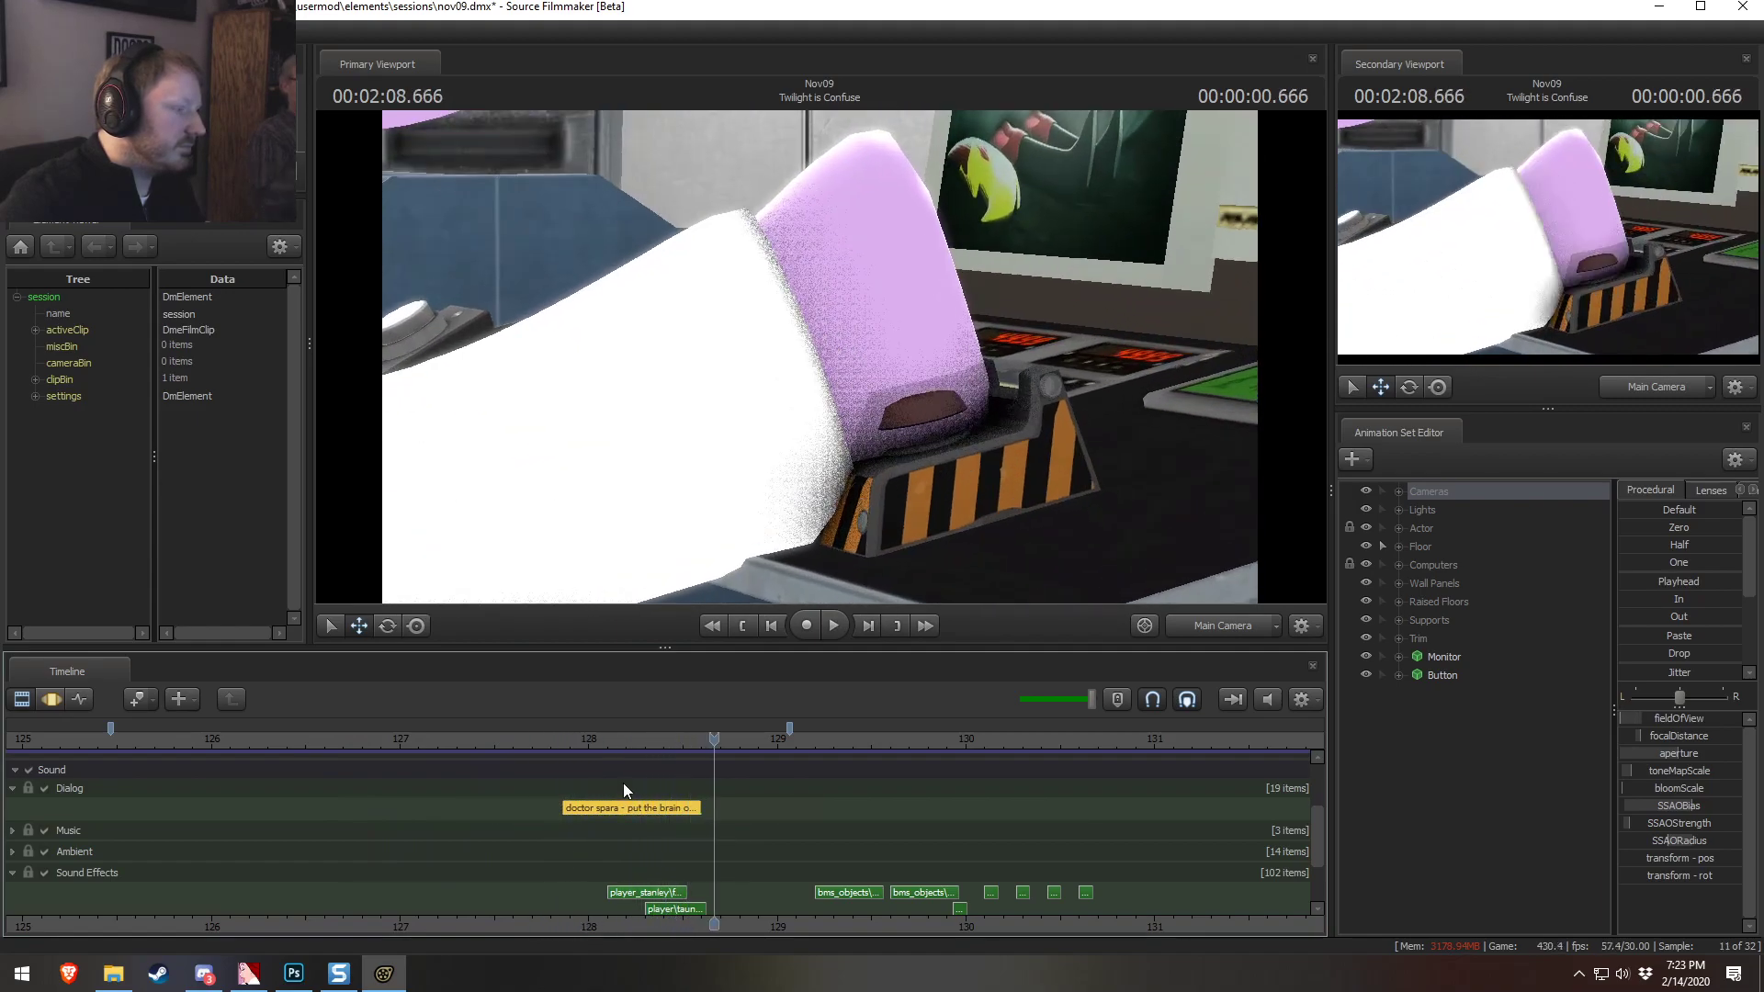
{"action": "left_click", "coordinate": [520, 742]}
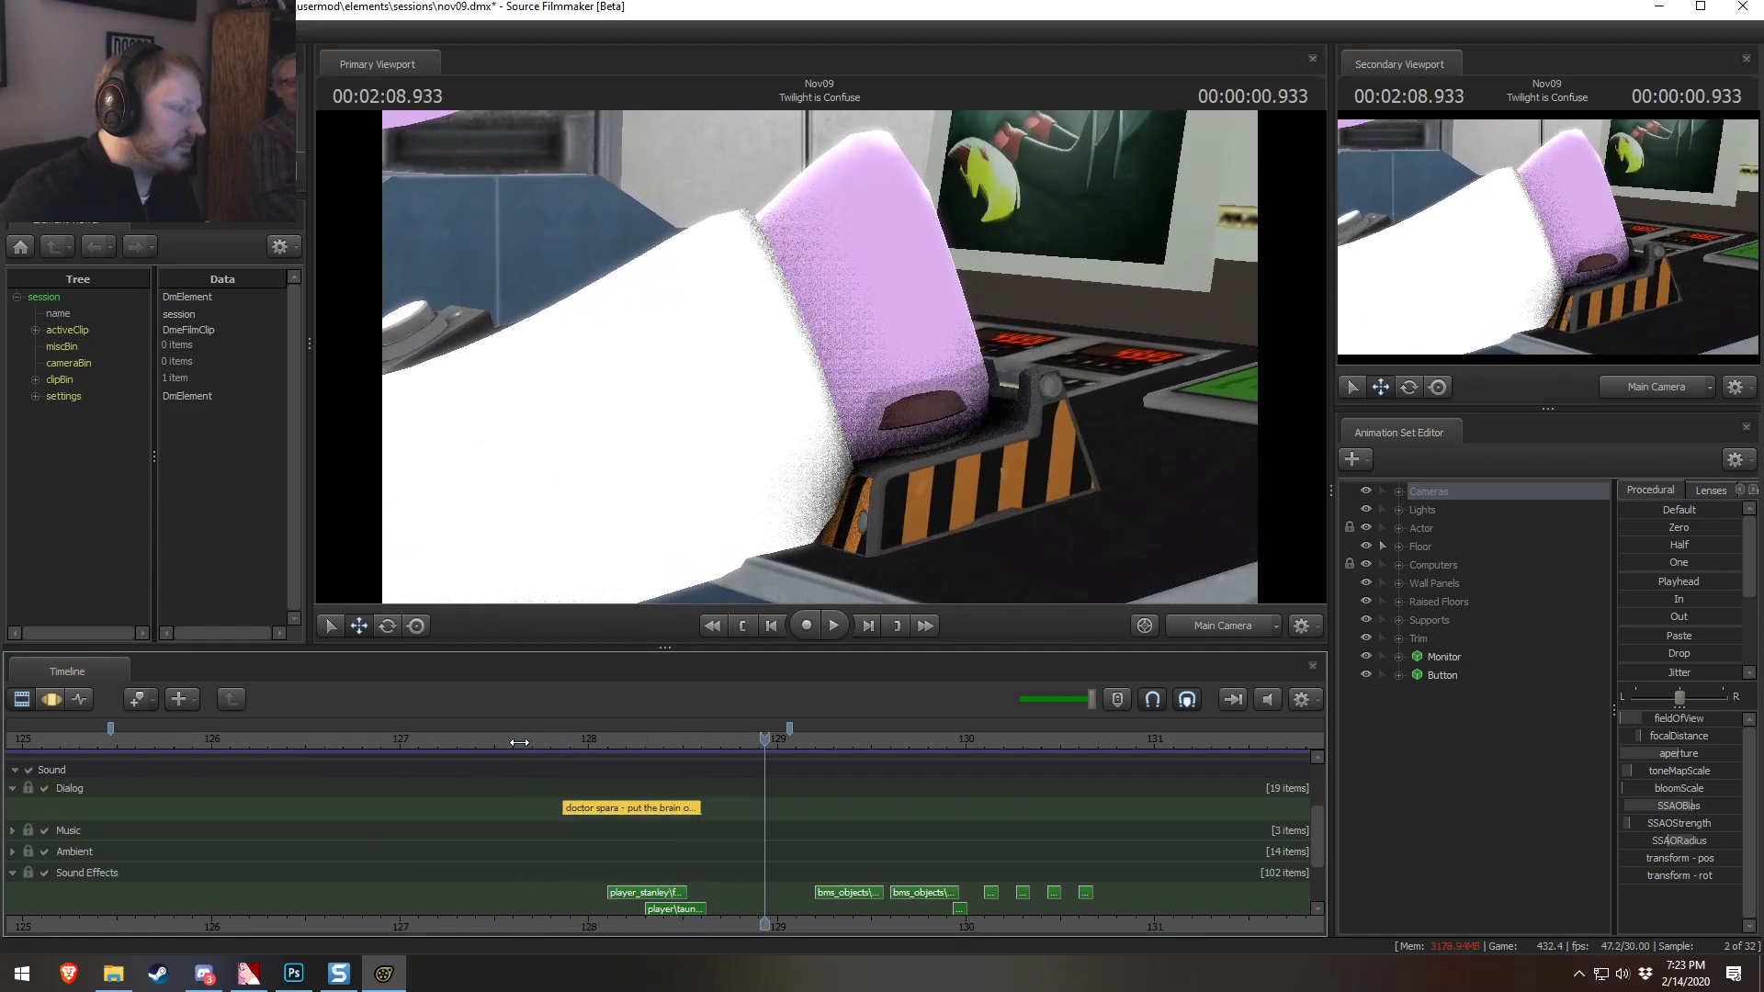
{"action": "key", "text": "space"}
{"action": "left_click", "coordinate": [226, 740]}
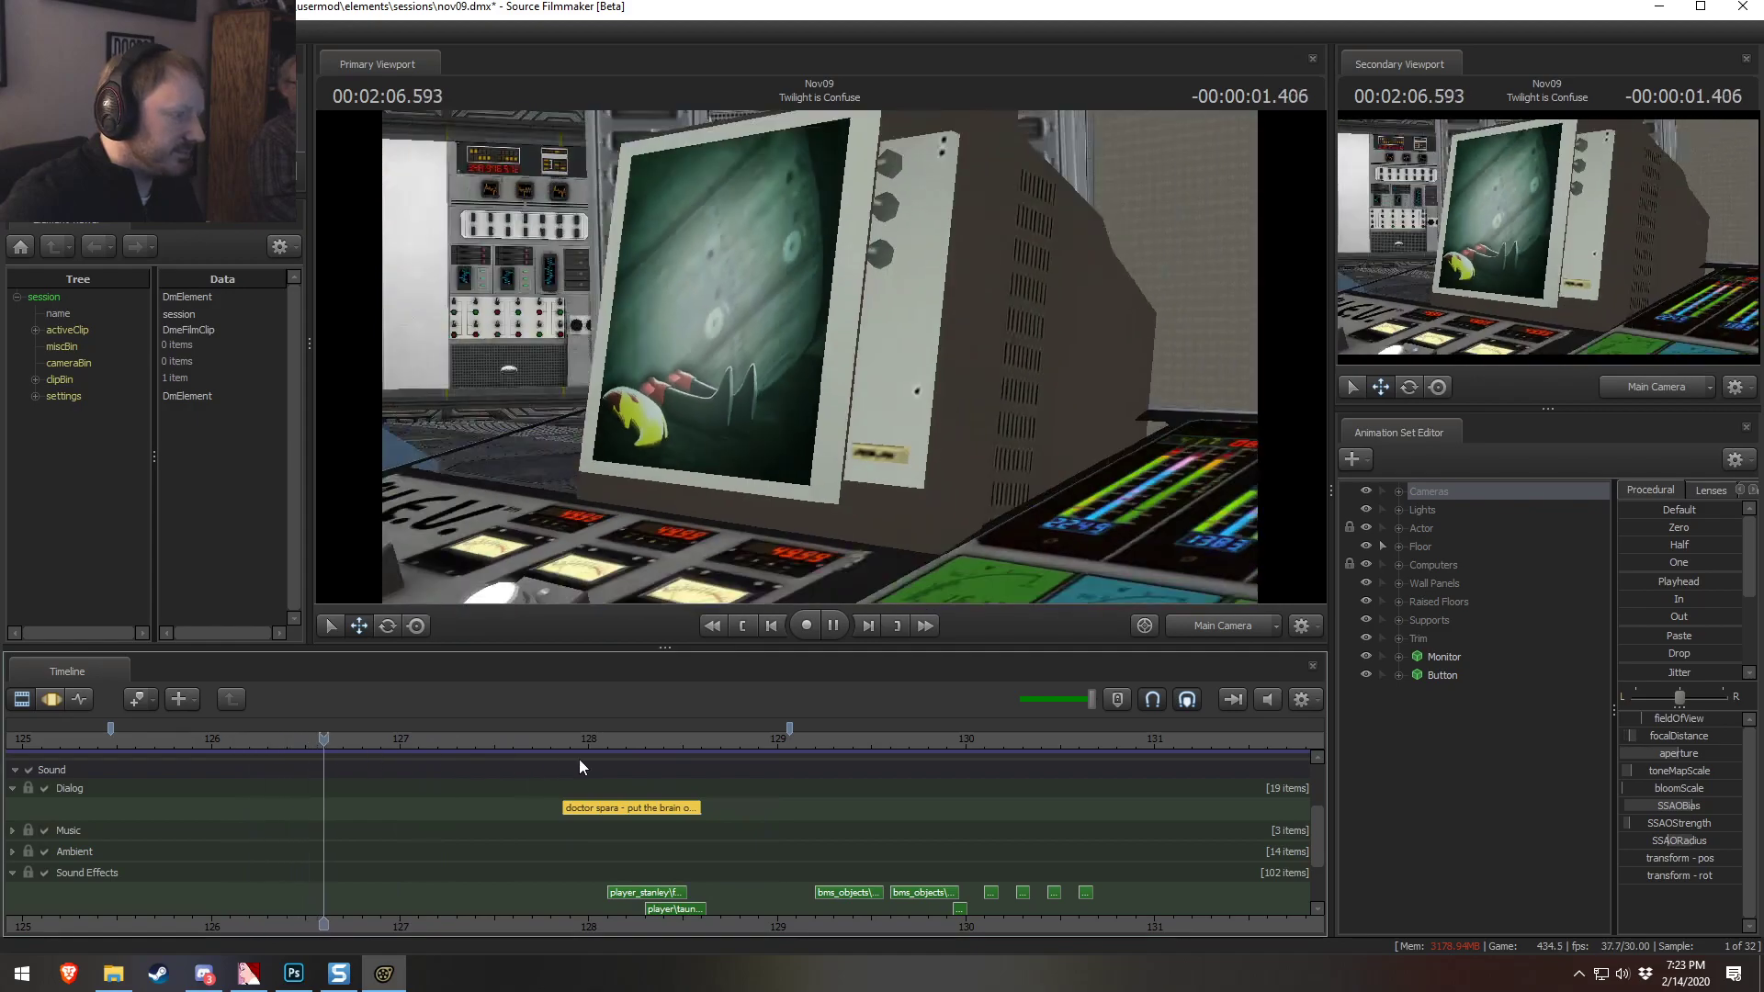
{"action": "key", "text": "space"}
{"action": "left_click", "coordinate": [532, 740]}
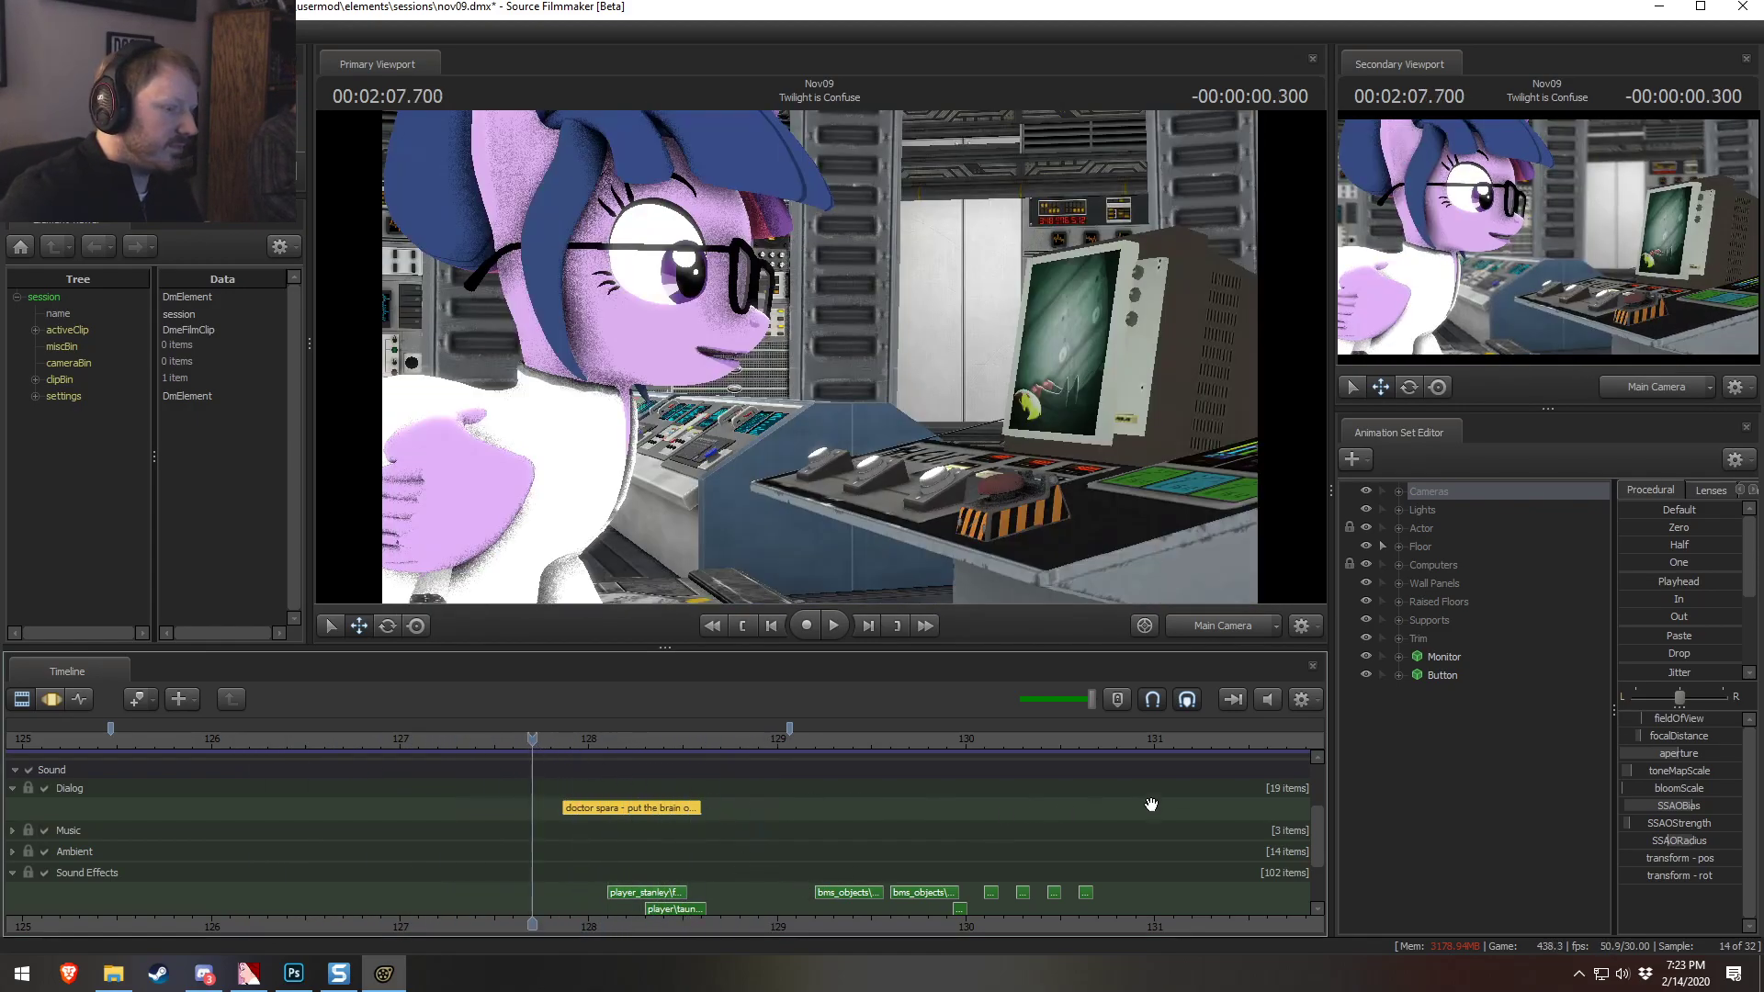
Bring up the Actor group's motion curves for the Twilight is Confuse shot and expand the group's animation sets
{"action": "left_click_drag", "start_coordinate": [1320, 829], "coordinate": [1320, 807]}
{"action": "left_click", "coordinate": [672, 750]}
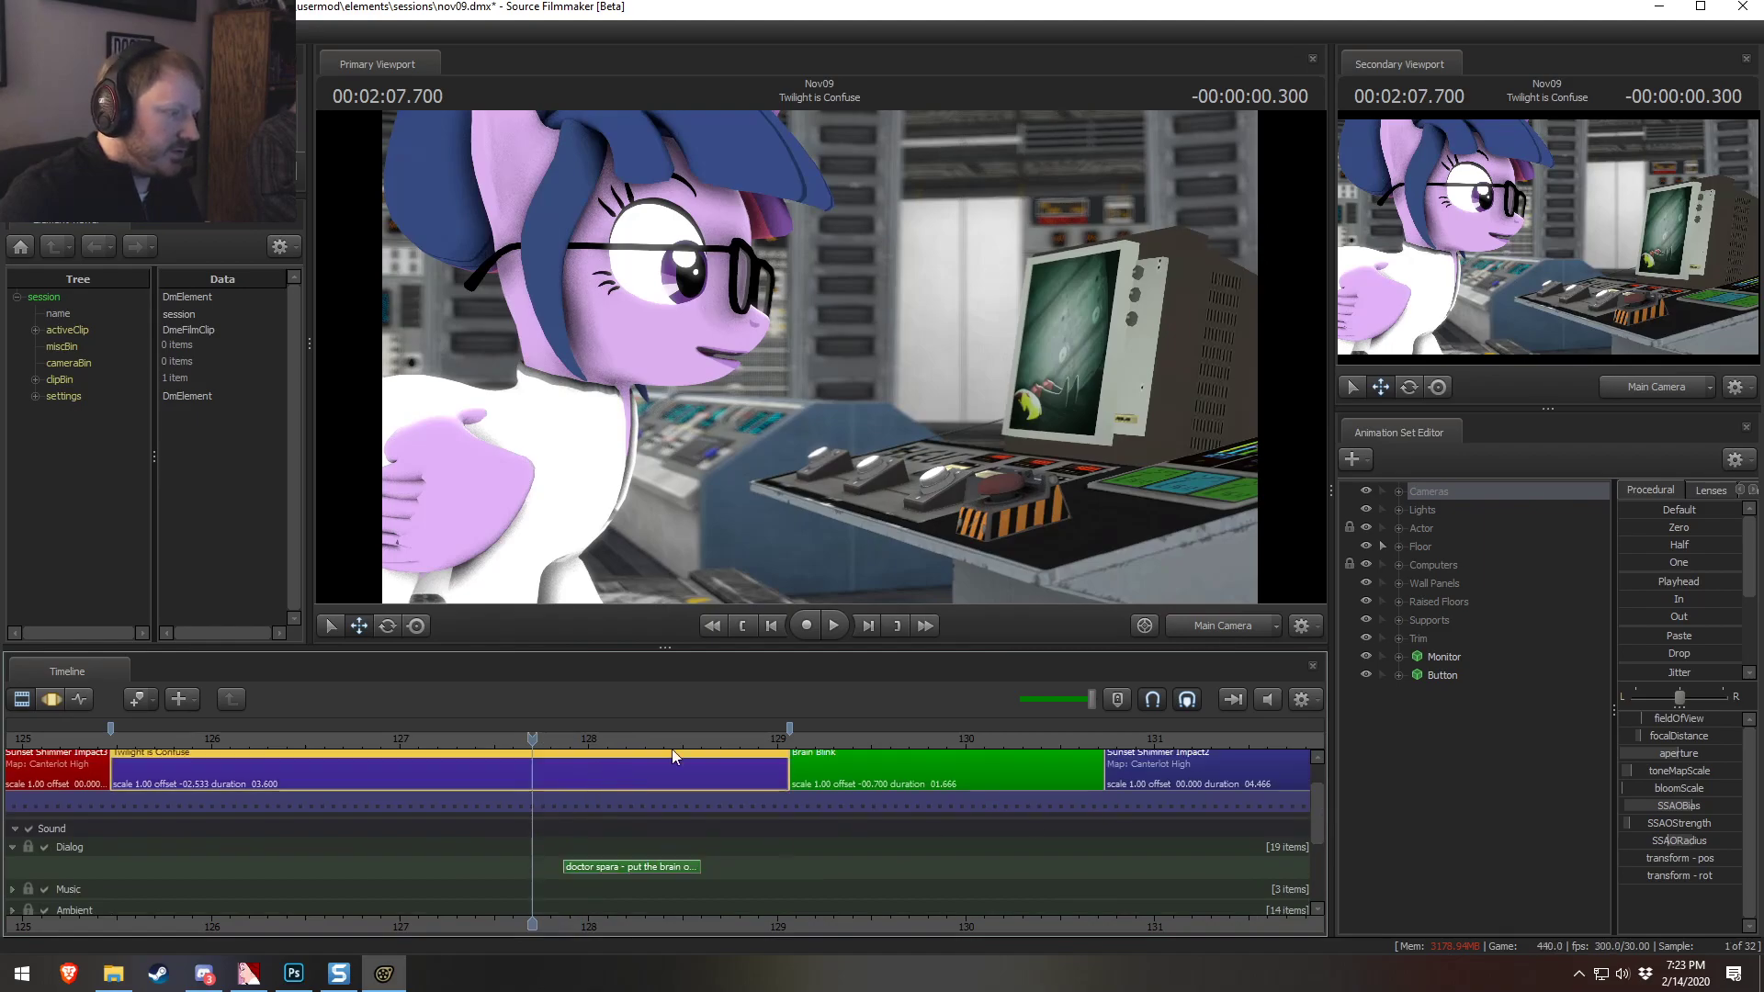
{"action": "left_click", "coordinate": [1424, 530]}
{"action": "key", "text": "F3"}
{"action": "scroll", "coordinate": [649, 814], "scroll_direction": "down", "scroll_amount": 1}
{"action": "mouse_move", "coordinate": [648, 814]}
{"action": "left_mouse_down"}
{"action": "mouse_move", "coordinate": [506, 827]}
{"action": "mouse_move", "coordinate": [632, 837]}
{"action": "left_mouse_up"}
{"action": "left_click", "coordinate": [1399, 529]}
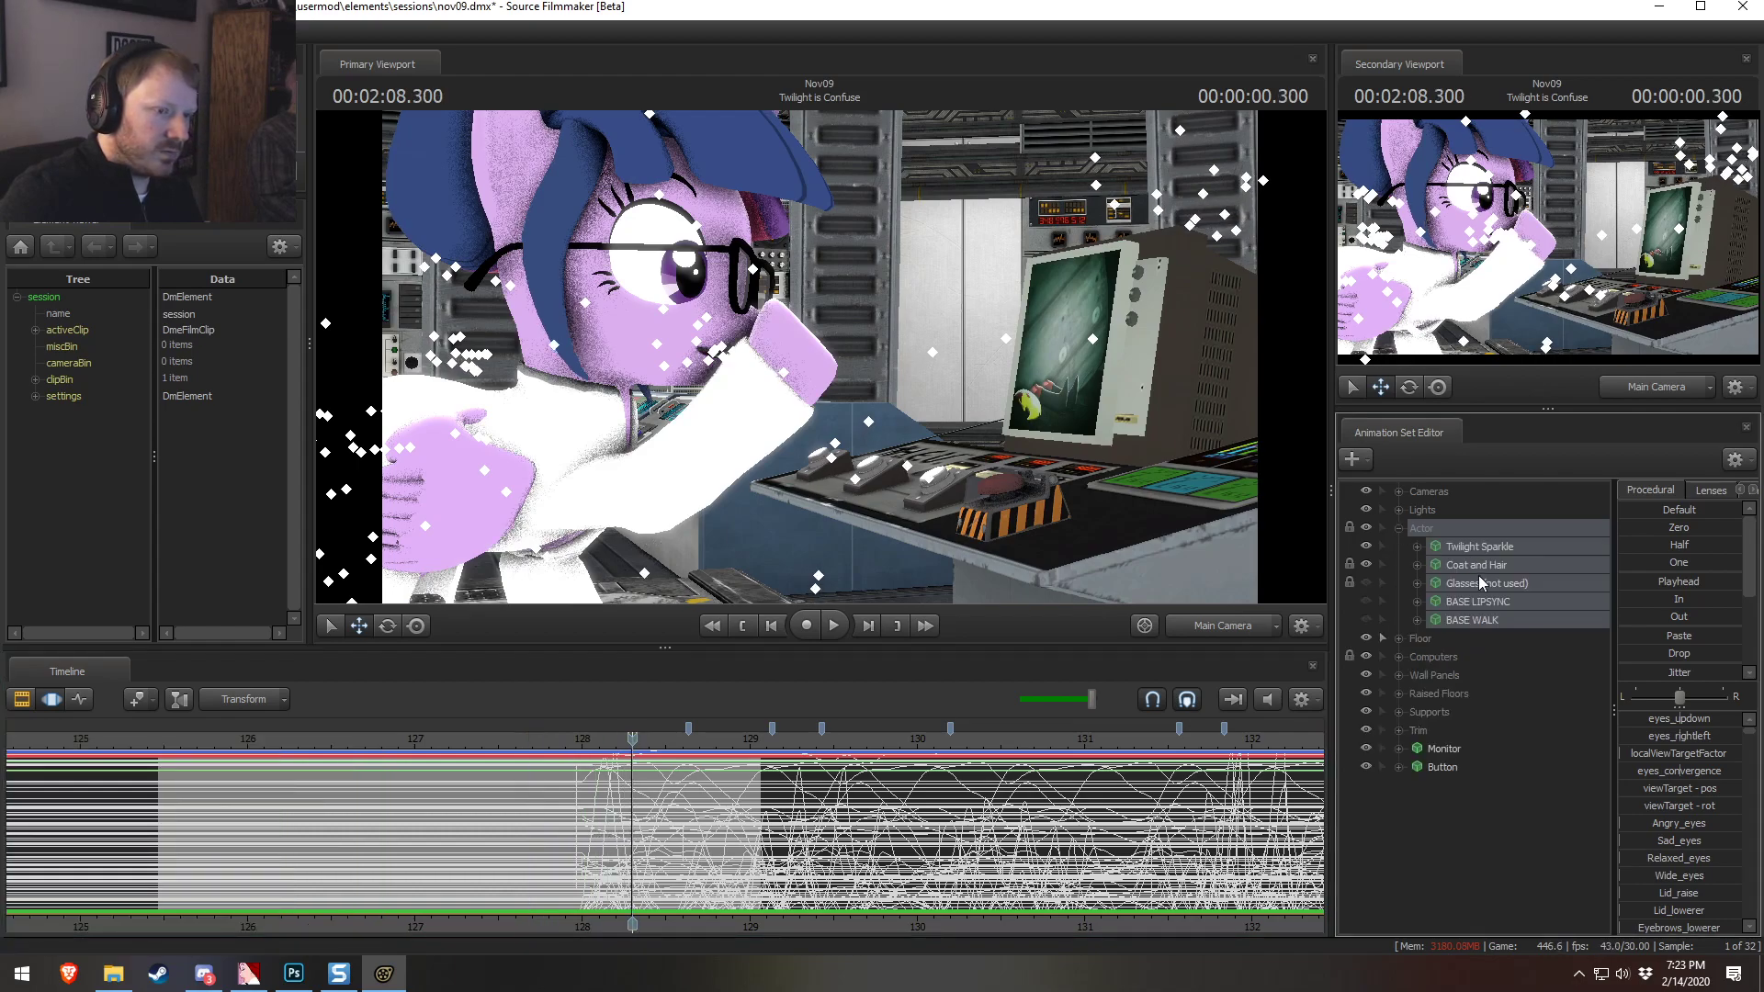
Delete the BASE WALK and BASE LIPSYNC animation sets from the Actor group
{"action": "left_click", "coordinate": [1480, 579]}
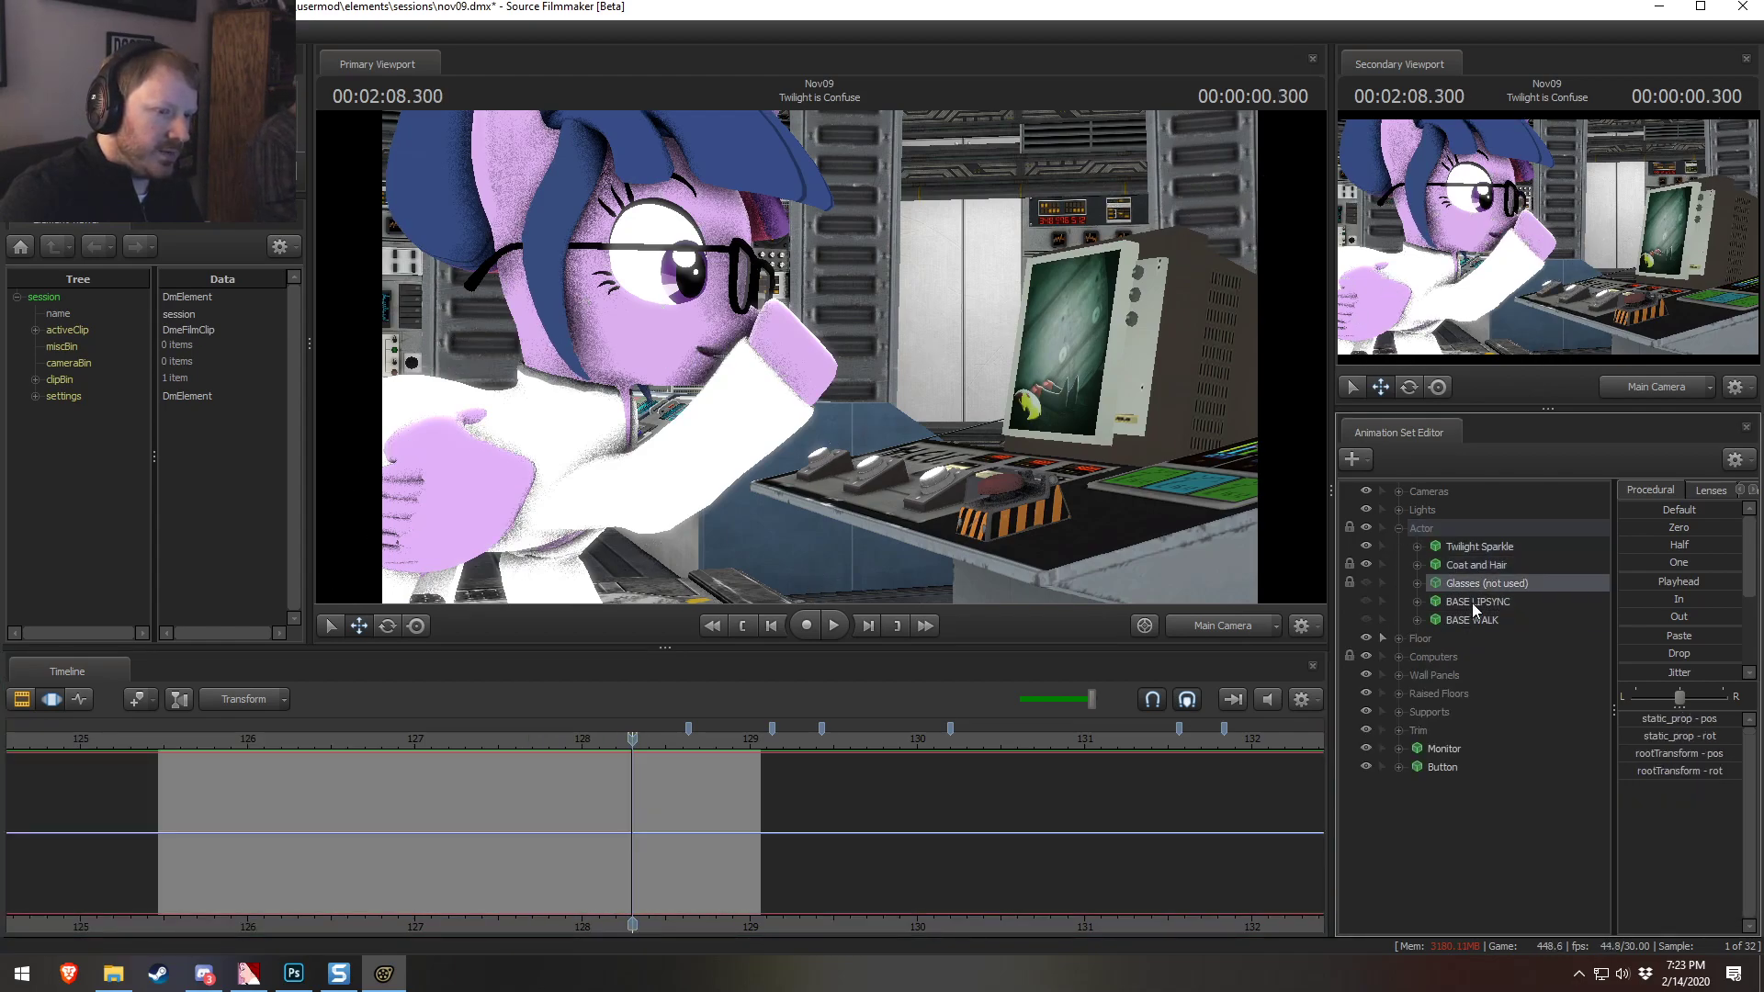
{"action": "left_click", "coordinate": [1469, 617]}
{"action": "left_click", "coordinate": [1473, 563]}
{"action": "left_click", "coordinate": [1469, 620]}
{"action": "right_click", "coordinate": [1469, 619]}
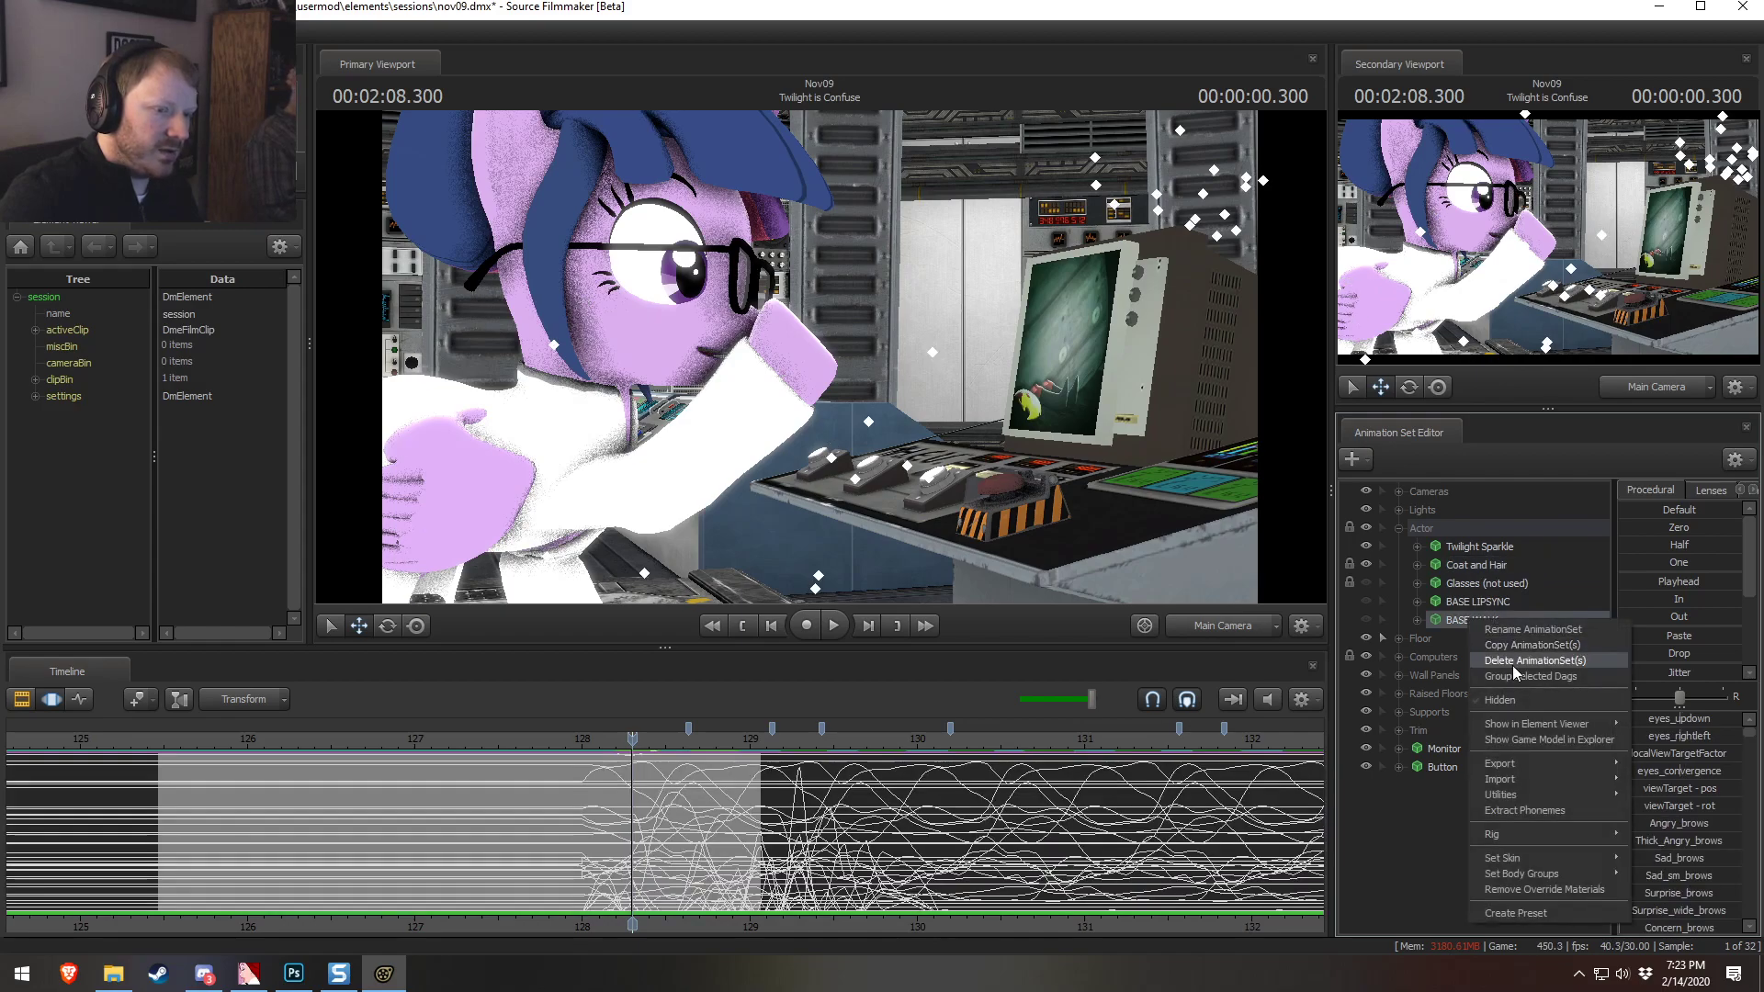
{"action": "left_click", "coordinate": [1511, 661]}
{"action": "left_click", "coordinate": [1490, 603]}
{"action": "right_click", "coordinate": [1490, 603]}
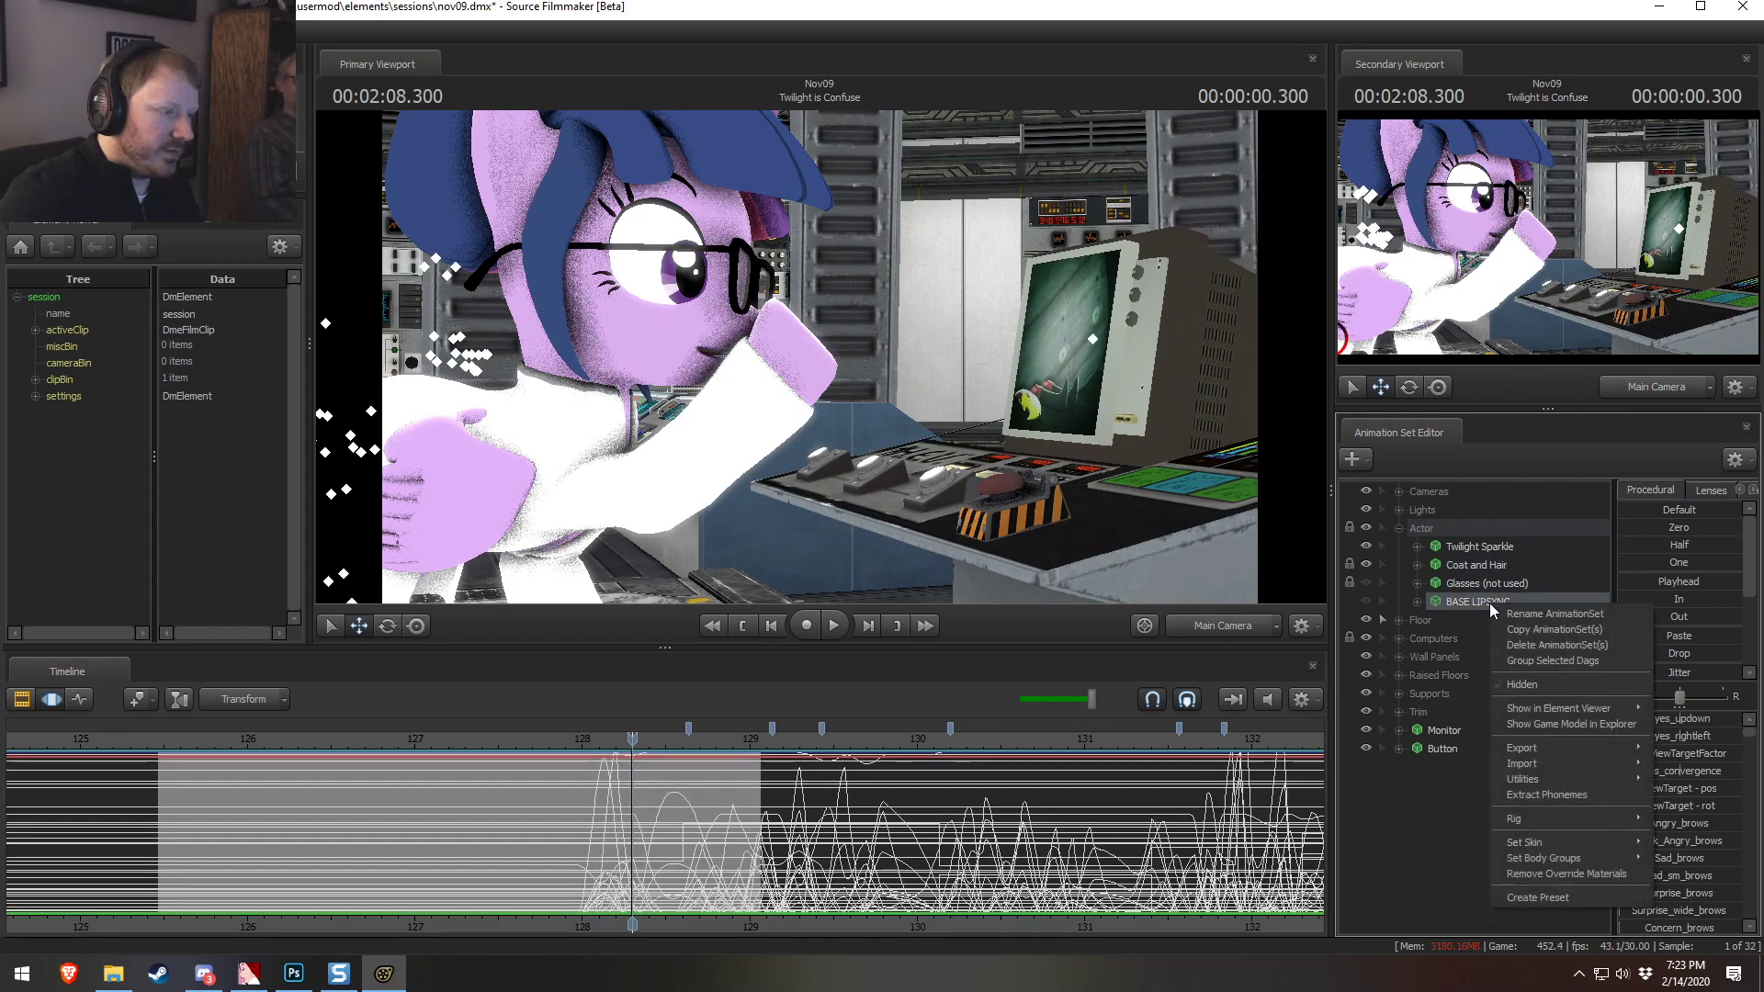
{"action": "left_click", "coordinate": [1514, 644]}
Stretch Twilight Sparkle's animation between about 128.1 and 128.5 seconds, delaying the motion that follows by about 0.2 seconds
{"action": "left_click", "coordinate": [1483, 551]}
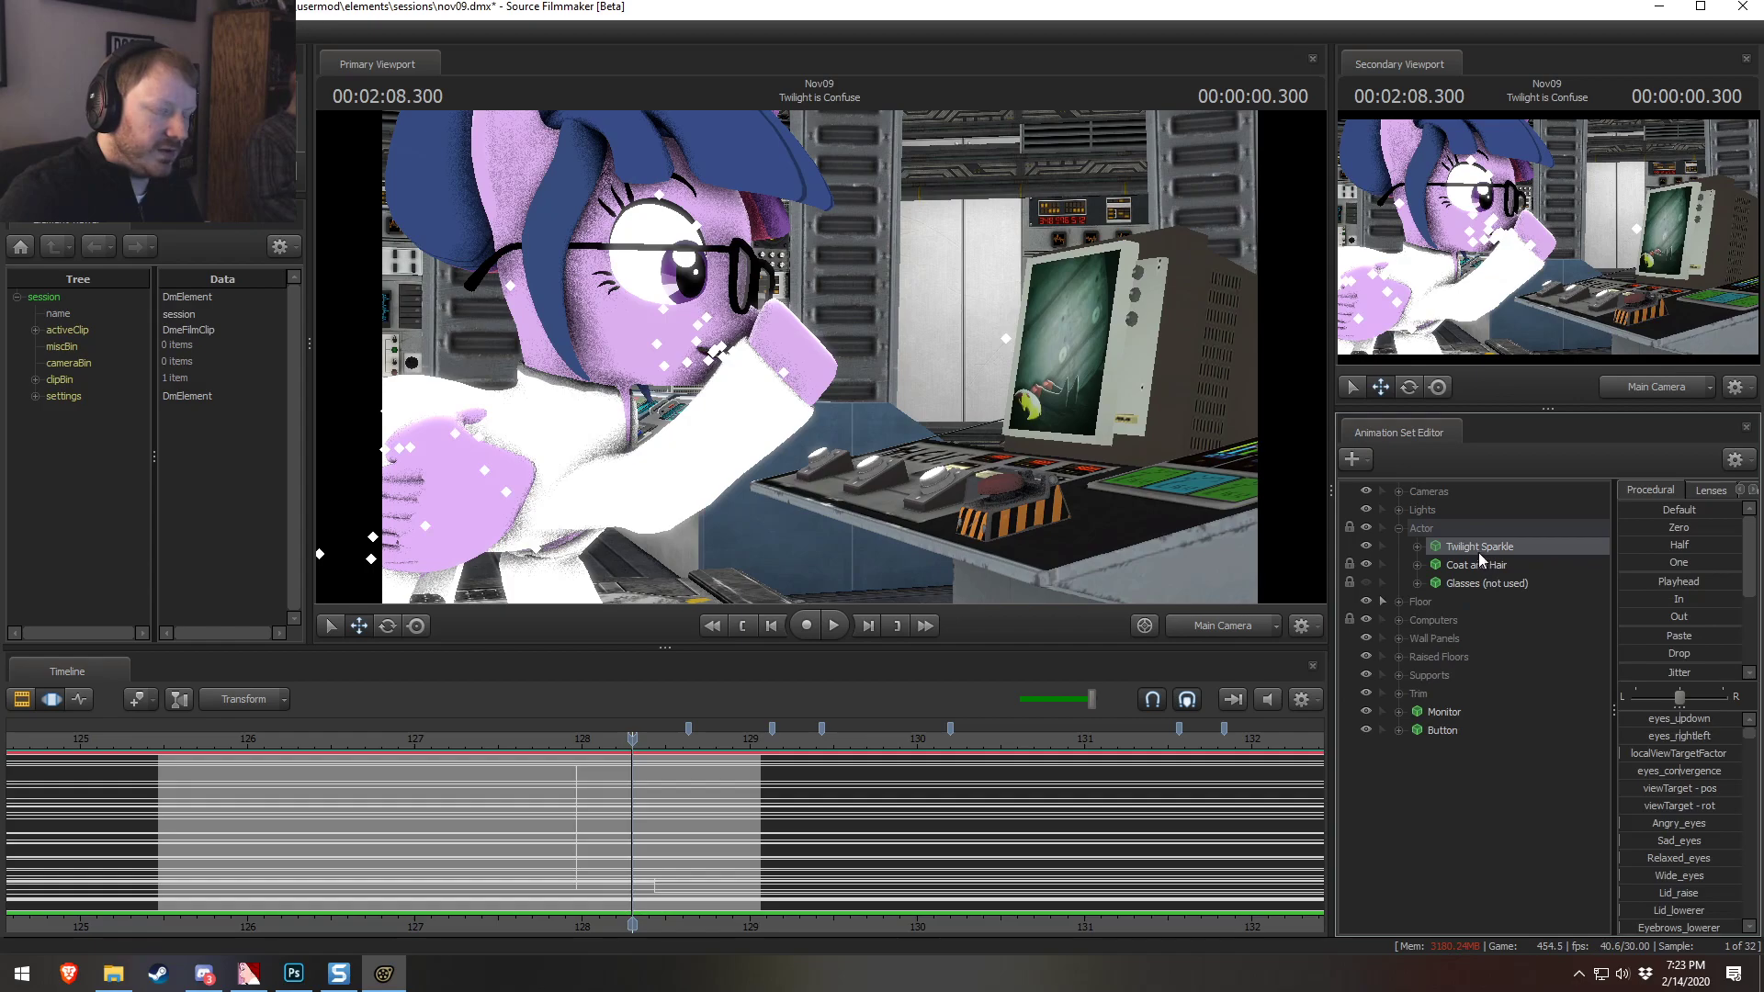
{"action": "left_click_drag", "start_coordinate": [595, 856], "coordinate": [655, 830], "text": "alt"}
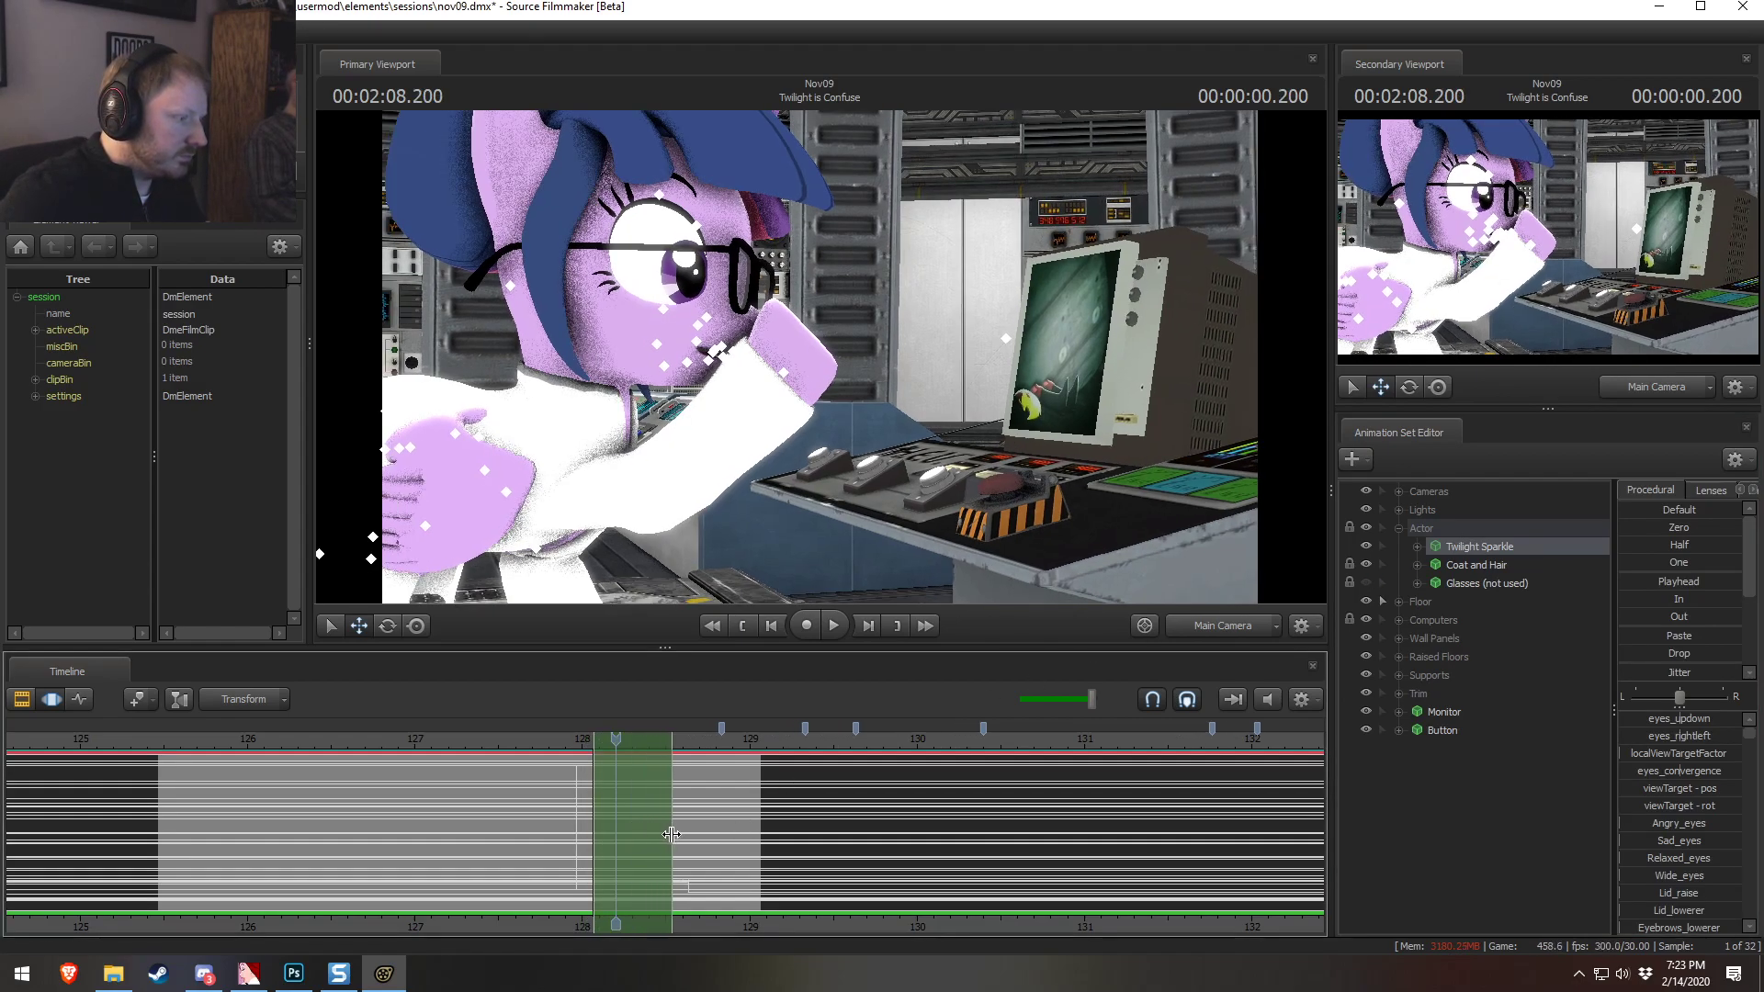
{"action": "key", "text": "F3"}
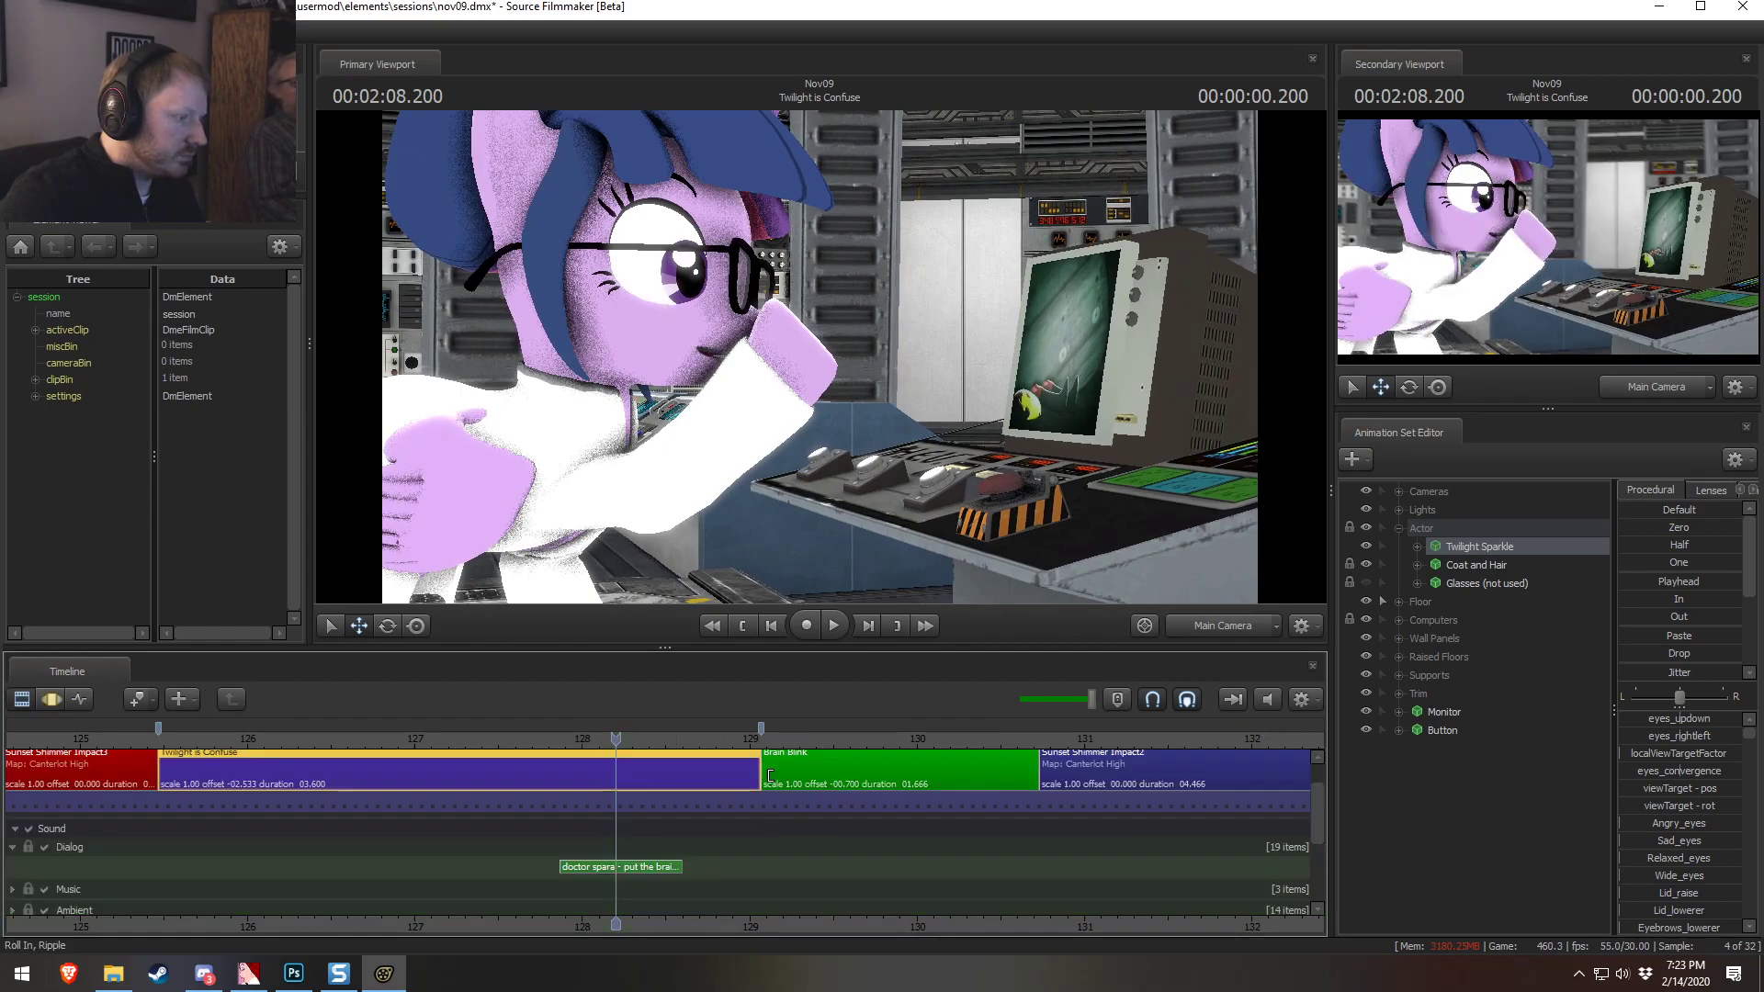
Lengthen the Twilight is Confuse shot to a duration of 3.833 seconds, rippling the following shots, and play it
{"action": "left_click_drag", "start_coordinate": [758, 771], "coordinate": [793, 785]}
{"action": "left_click_drag", "start_coordinate": [760, 726], "coordinate": [799, 753]}
{"action": "left_click", "coordinate": [441, 747]}
{"action": "key", "text": "space"}
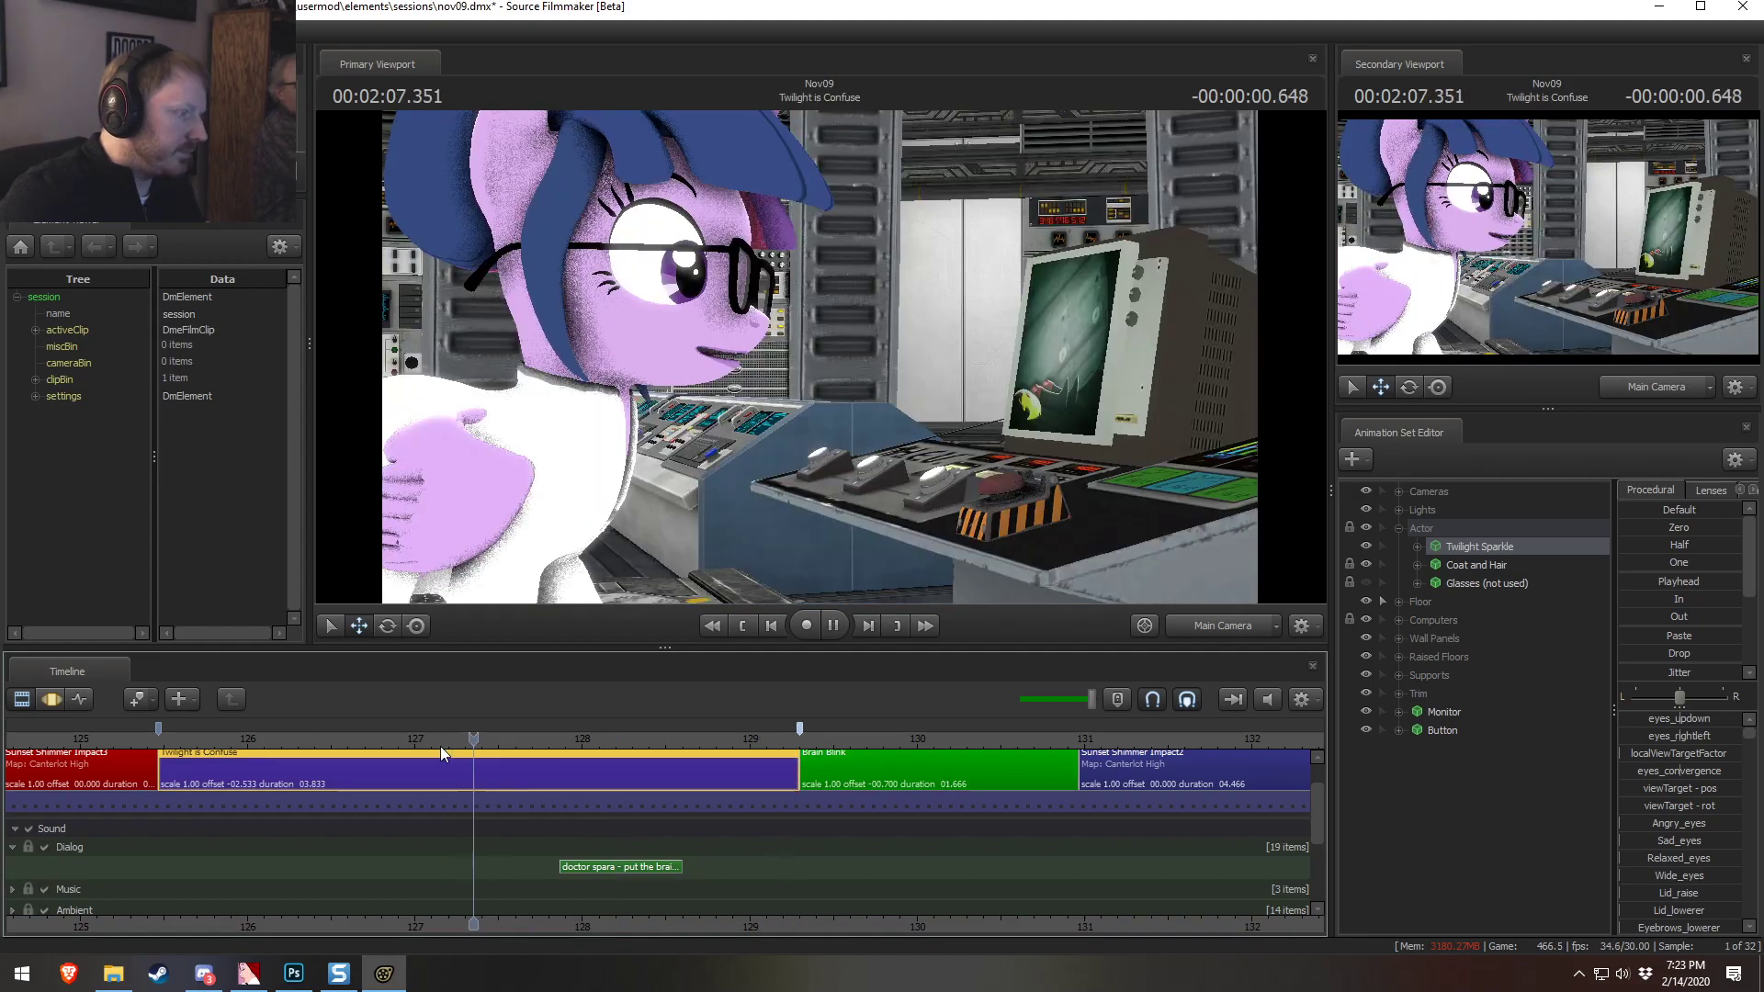
{"action": "key", "text": "space"}
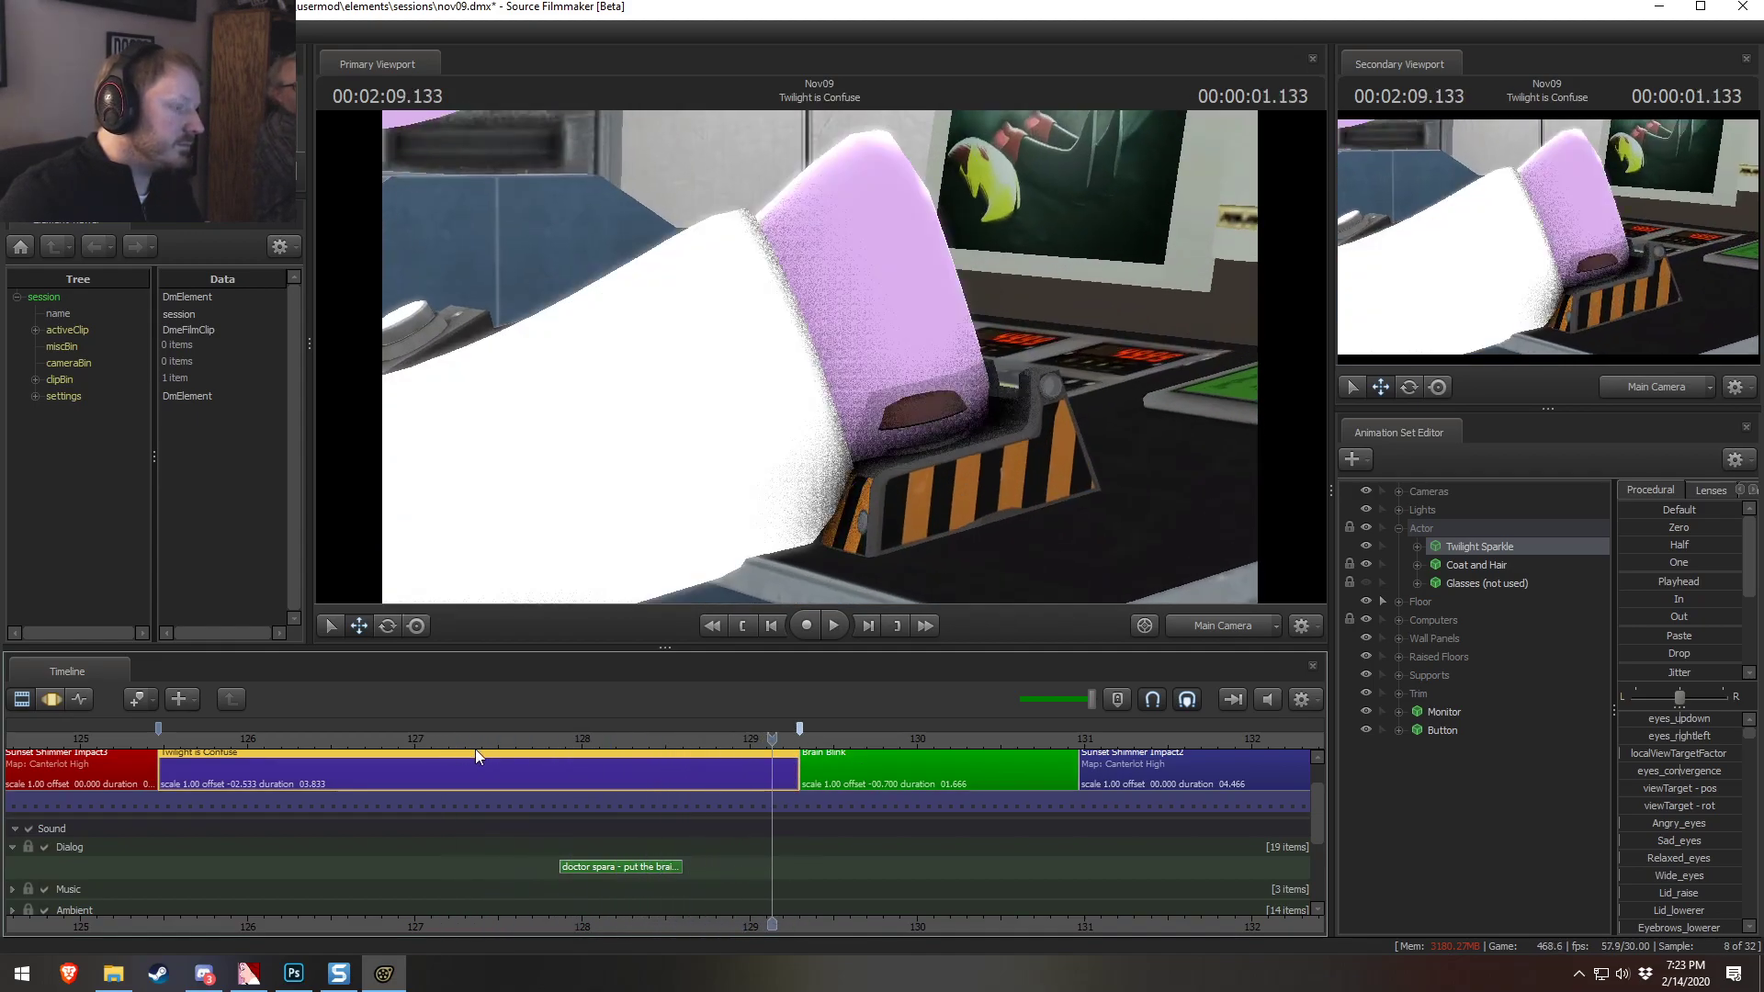
Retime the Cameras animation after about 128.2 seconds to match Twilight's delayed motion and play the shot
{"action": "mouse_move", "coordinate": [607, 740]}
{"action": "left_mouse_down"}
{"action": "mouse_move", "coordinate": [660, 742]}
{"action": "mouse_move", "coordinate": [616, 742]}
{"action": "left_mouse_up"}
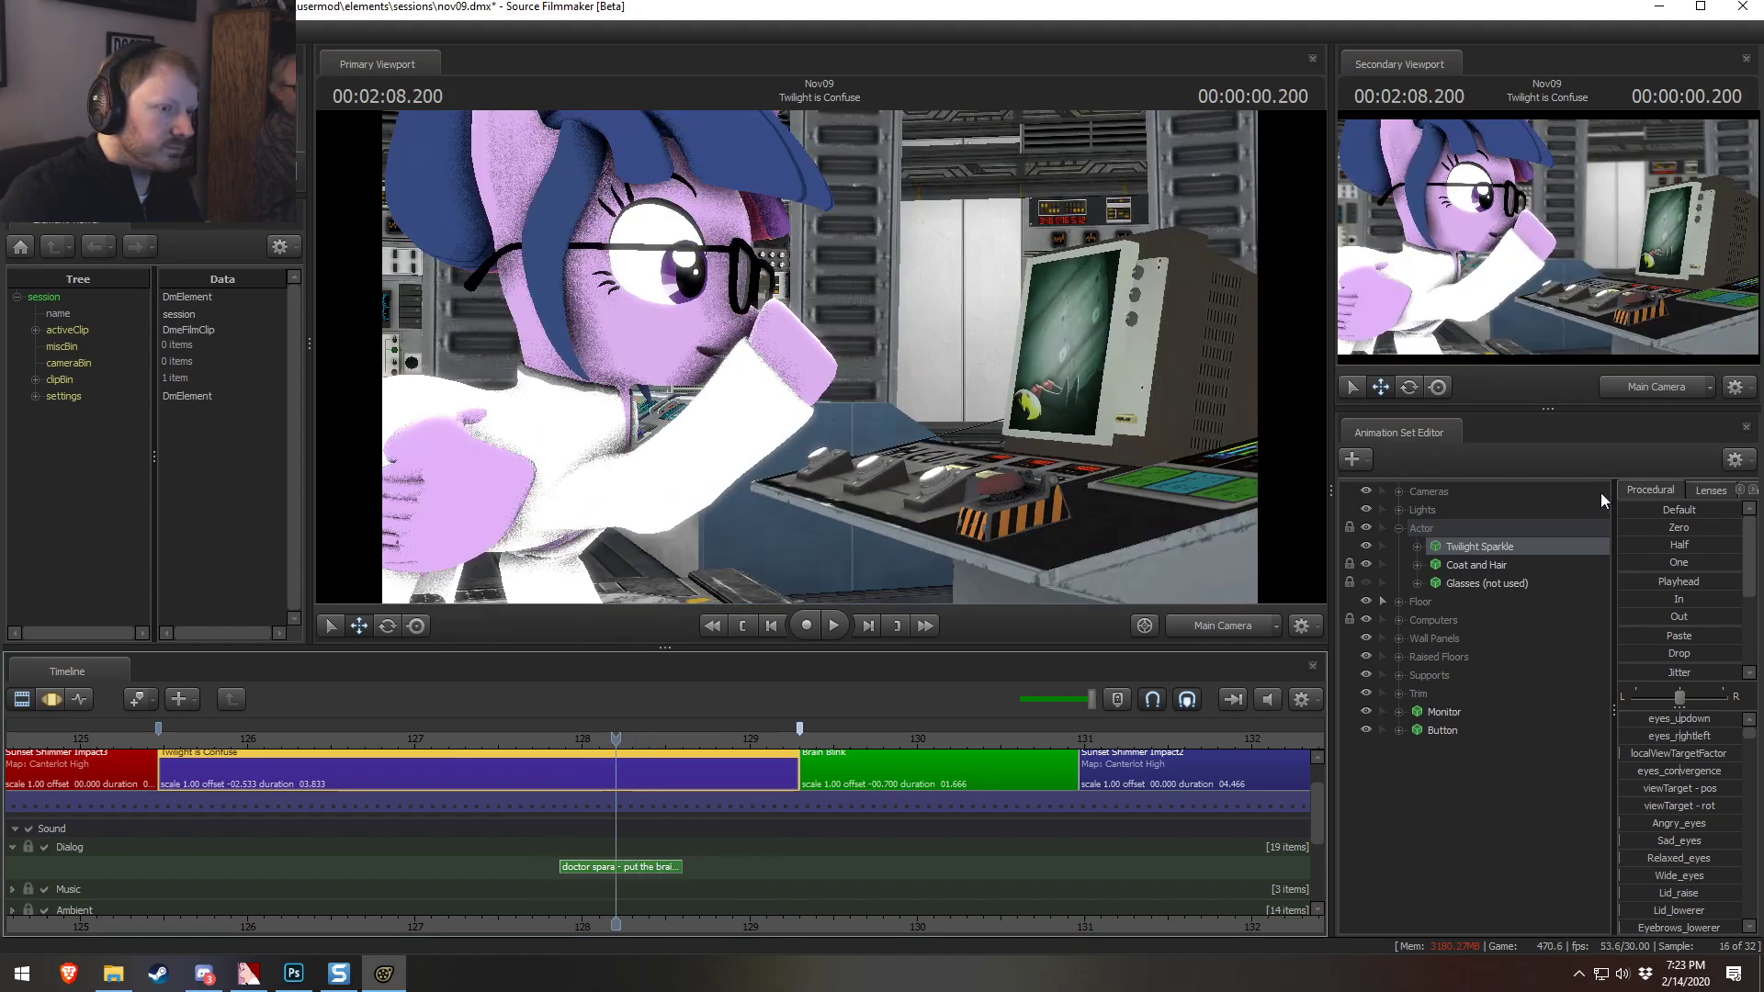
{"action": "left_click", "coordinate": [1463, 493]}
{"action": "key", "text": "F3"}
{"action": "left_click", "coordinate": [548, 822]}
{"action": "left_click_drag", "start_coordinate": [538, 822], "coordinate": [591, 818], "text": "shift"}
{"action": "key", "text": "F2"}
{"action": "key", "text": "space"}
{"action": "key", "text": "space"}
Move the taunt chest and button sound effects together to start at about 128.5 seconds, and play the shot
{"action": "left_click", "coordinate": [1321, 817]}
{"action": "left_click_drag", "start_coordinate": [1319, 816], "coordinate": [1327, 873]}
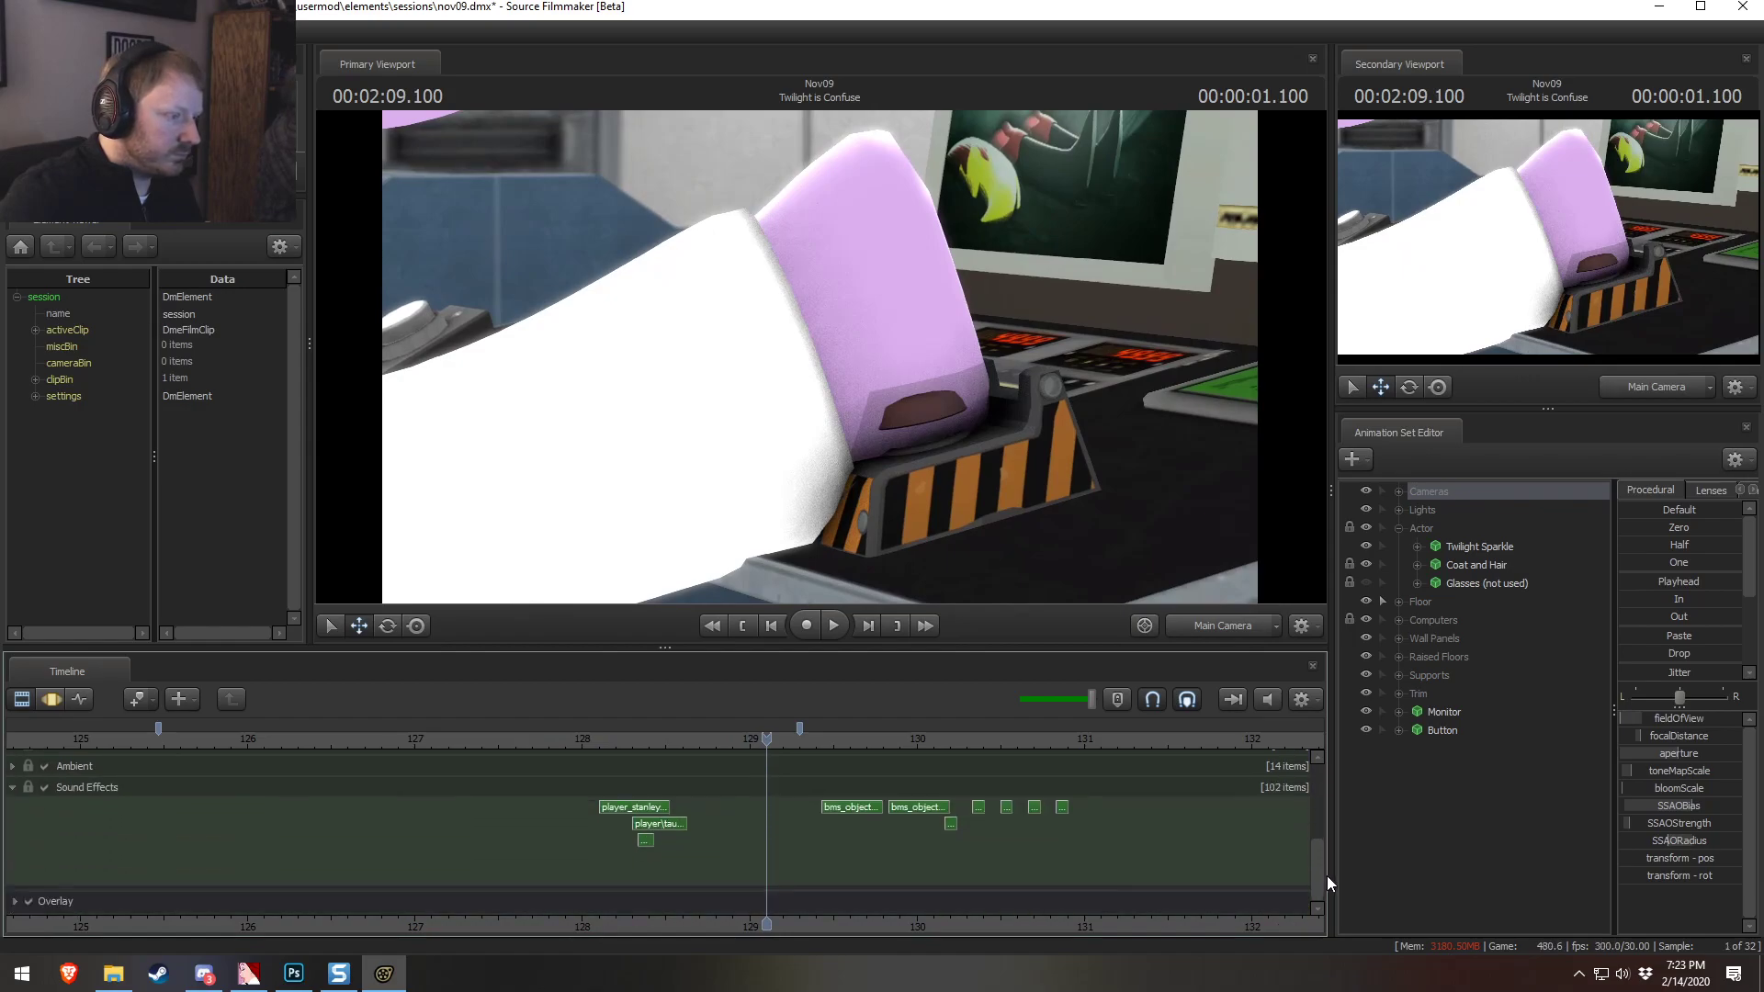
{"action": "scroll", "coordinate": [691, 846], "scroll_direction": "up", "scroll_amount": 4}
{"action": "left_click_drag", "start_coordinate": [767, 776], "coordinate": [462, 805]}
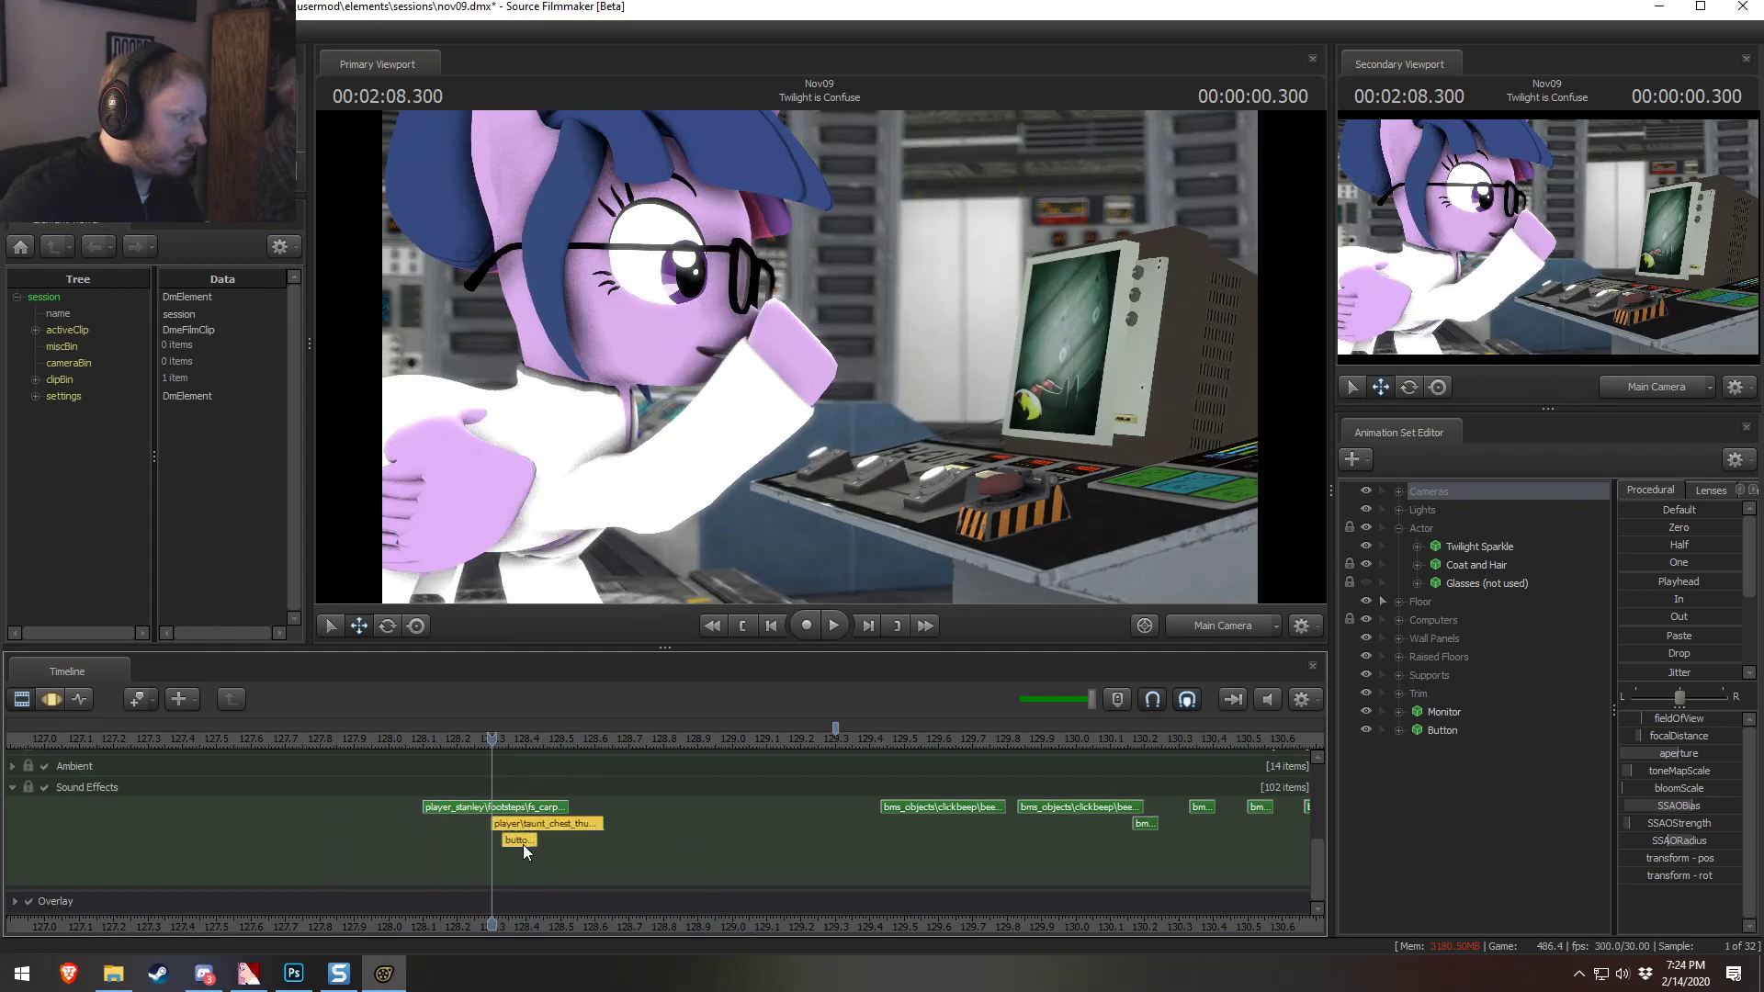
{"action": "left_click_drag", "start_coordinate": [540, 827], "coordinate": [617, 831]}
{"action": "key", "text": "space"}
{"action": "left_click", "coordinate": [416, 735]}
{"action": "key", "text": "space"}
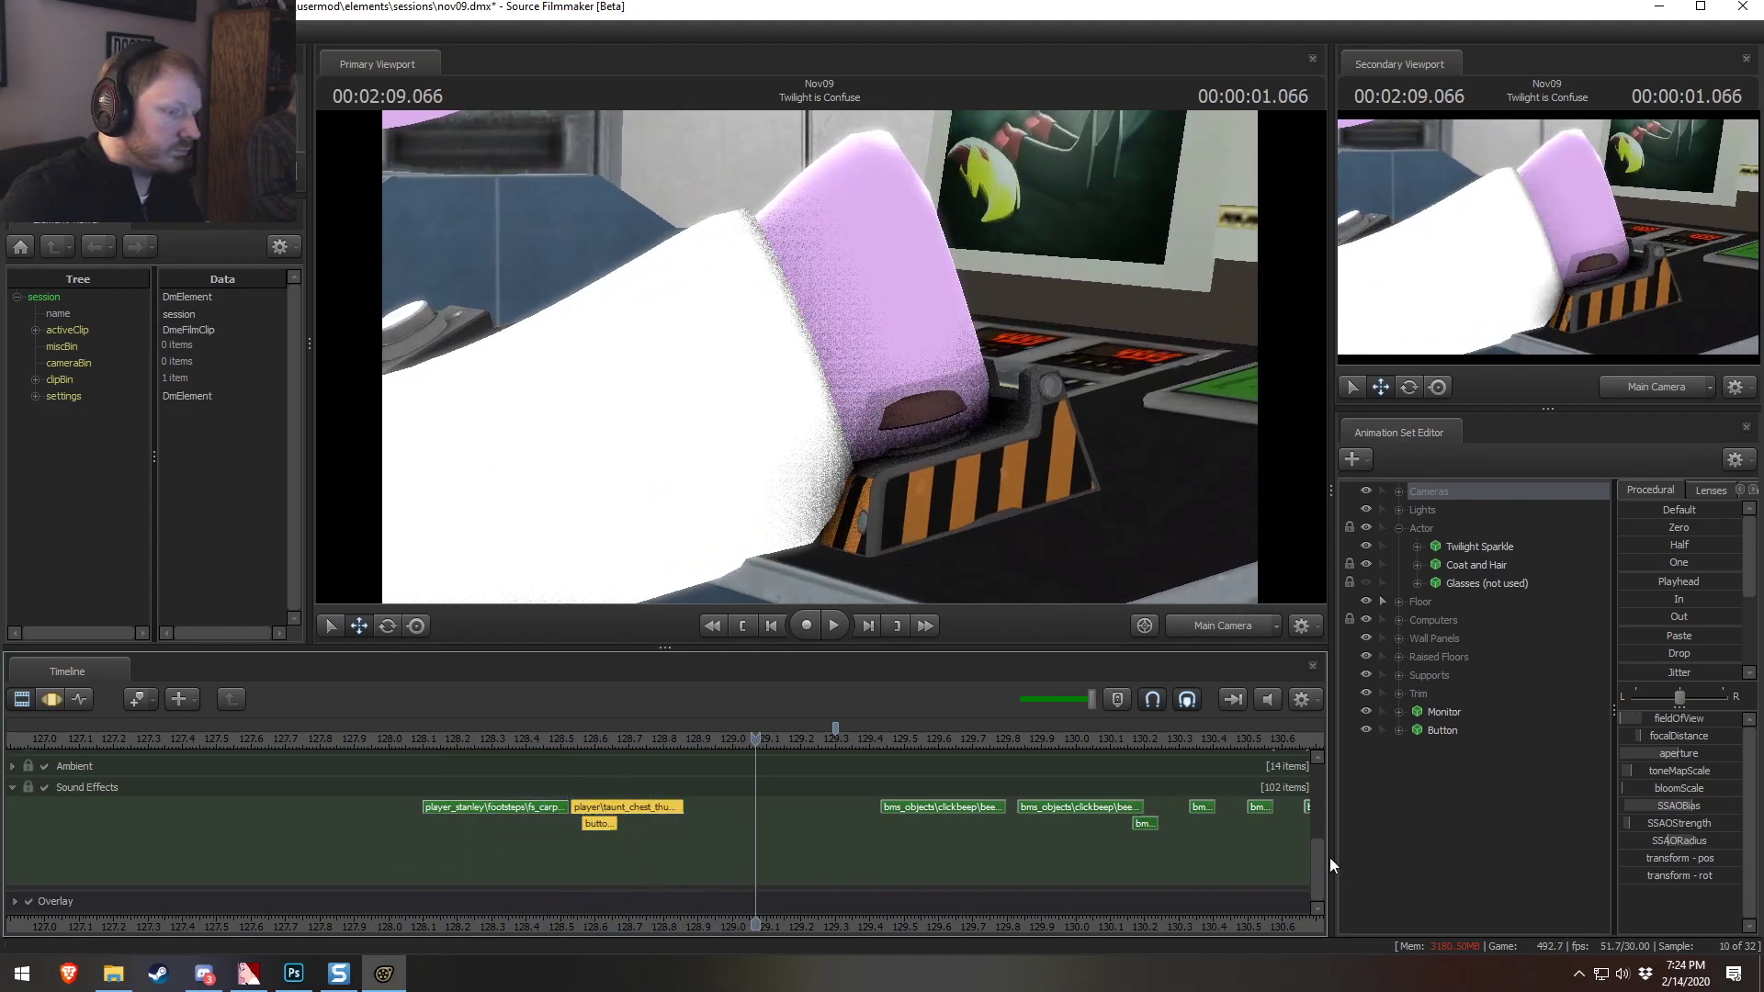
Play the sequence leading into the Twilight is Confuse shot to review the dialog and button press timing
{"action": "left_click_drag", "start_coordinate": [1317, 871], "coordinate": [1316, 786]}
{"action": "scroll", "coordinate": [965, 786], "scroll_direction": "down", "scroll_amount": 8}
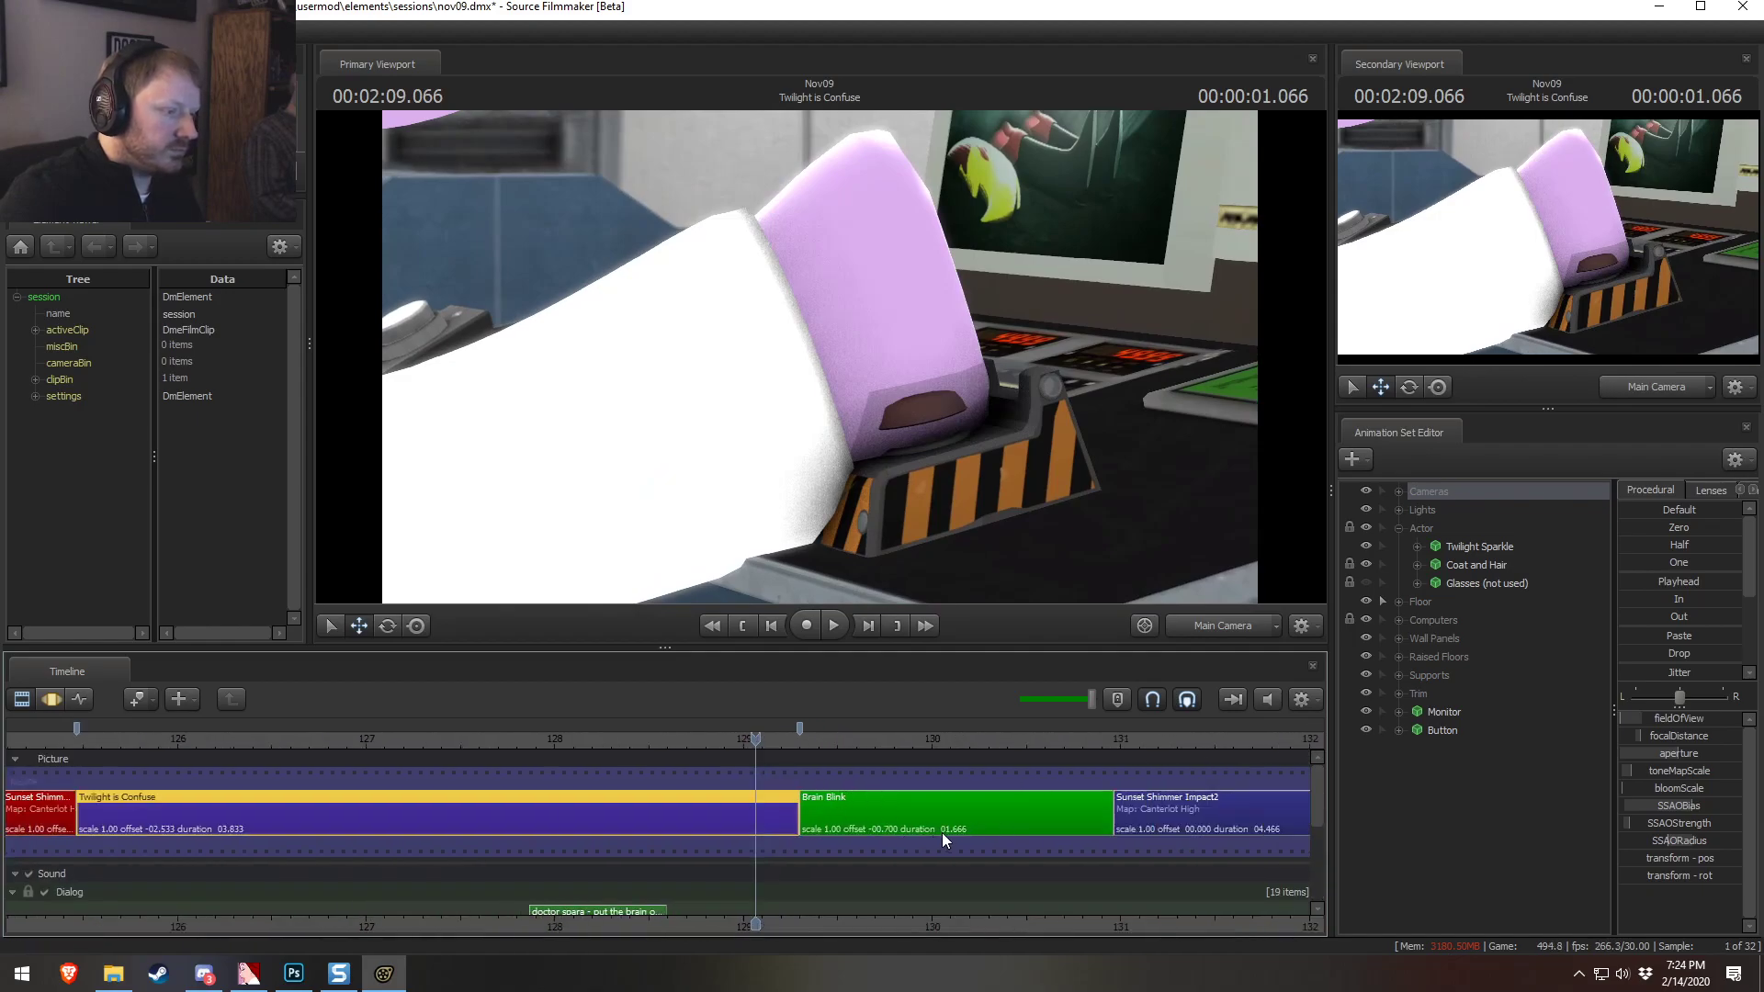
{"action": "left_click_drag", "start_coordinate": [853, 734], "coordinate": [573, 738]}
{"action": "key", "text": "space"}
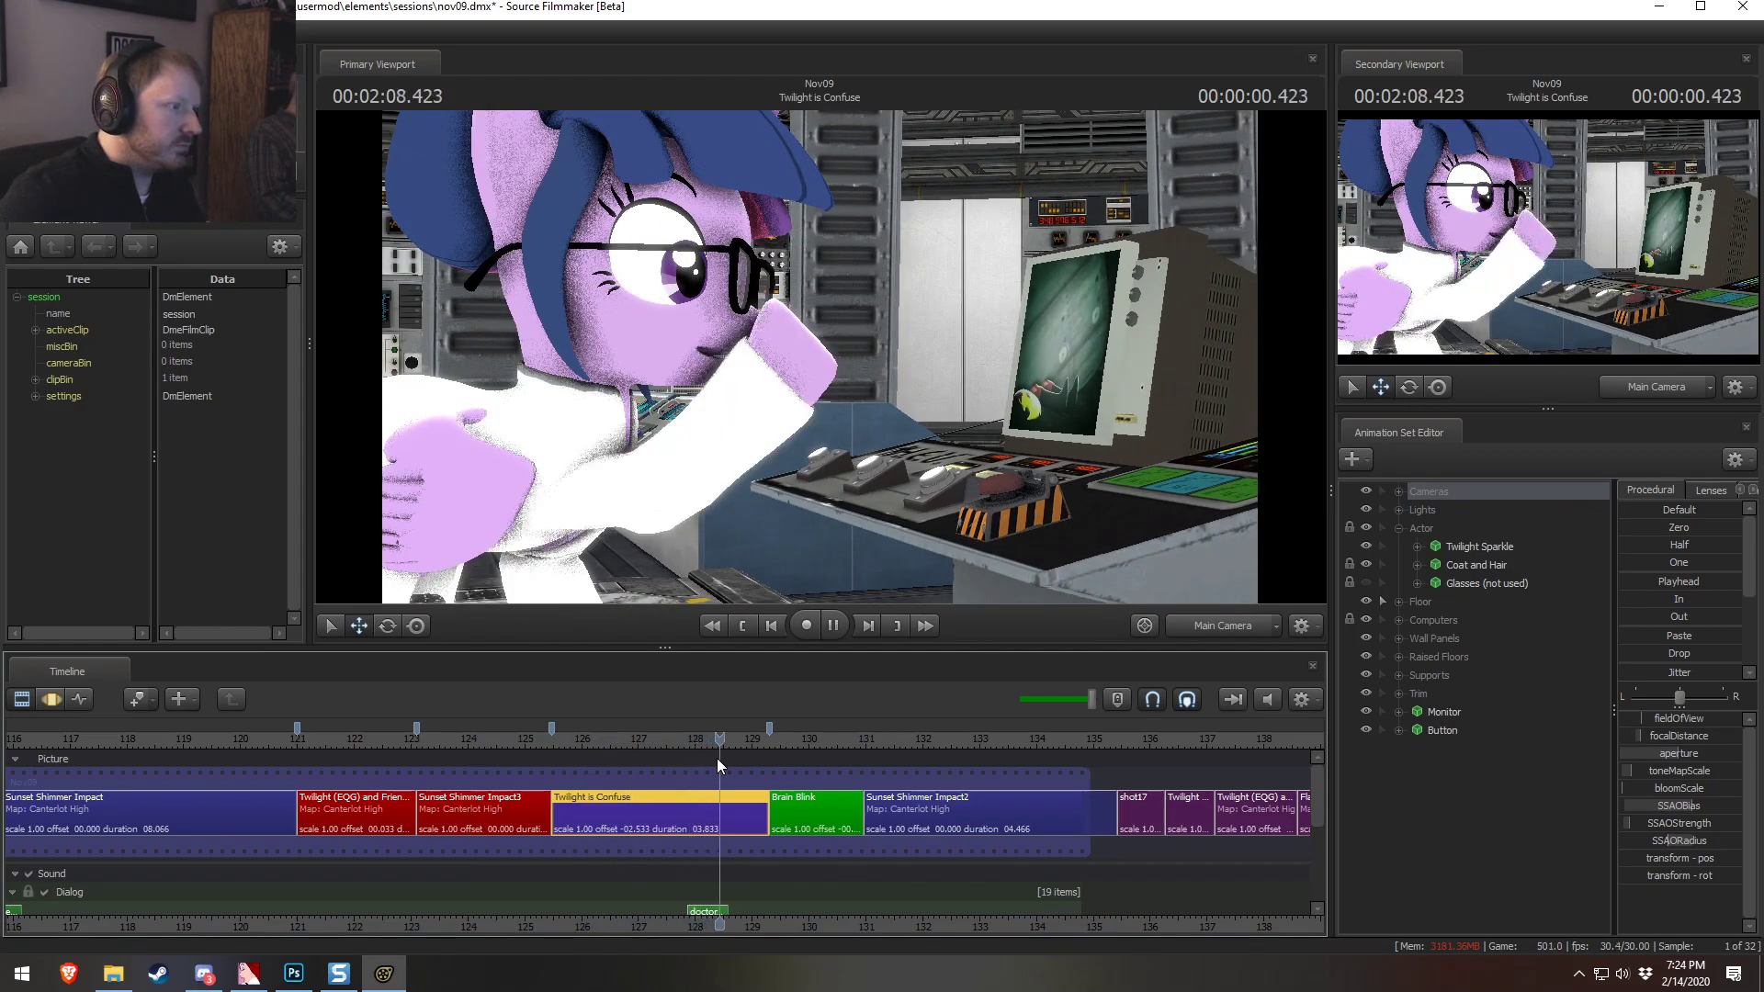
{"action": "key", "text": "space"}
Select Twilight Sparkle's Lower Face controls at about 127.4 seconds and adjust her mouth pose
{"action": "left_click_drag", "start_coordinate": [686, 753], "coordinate": [659, 792]}
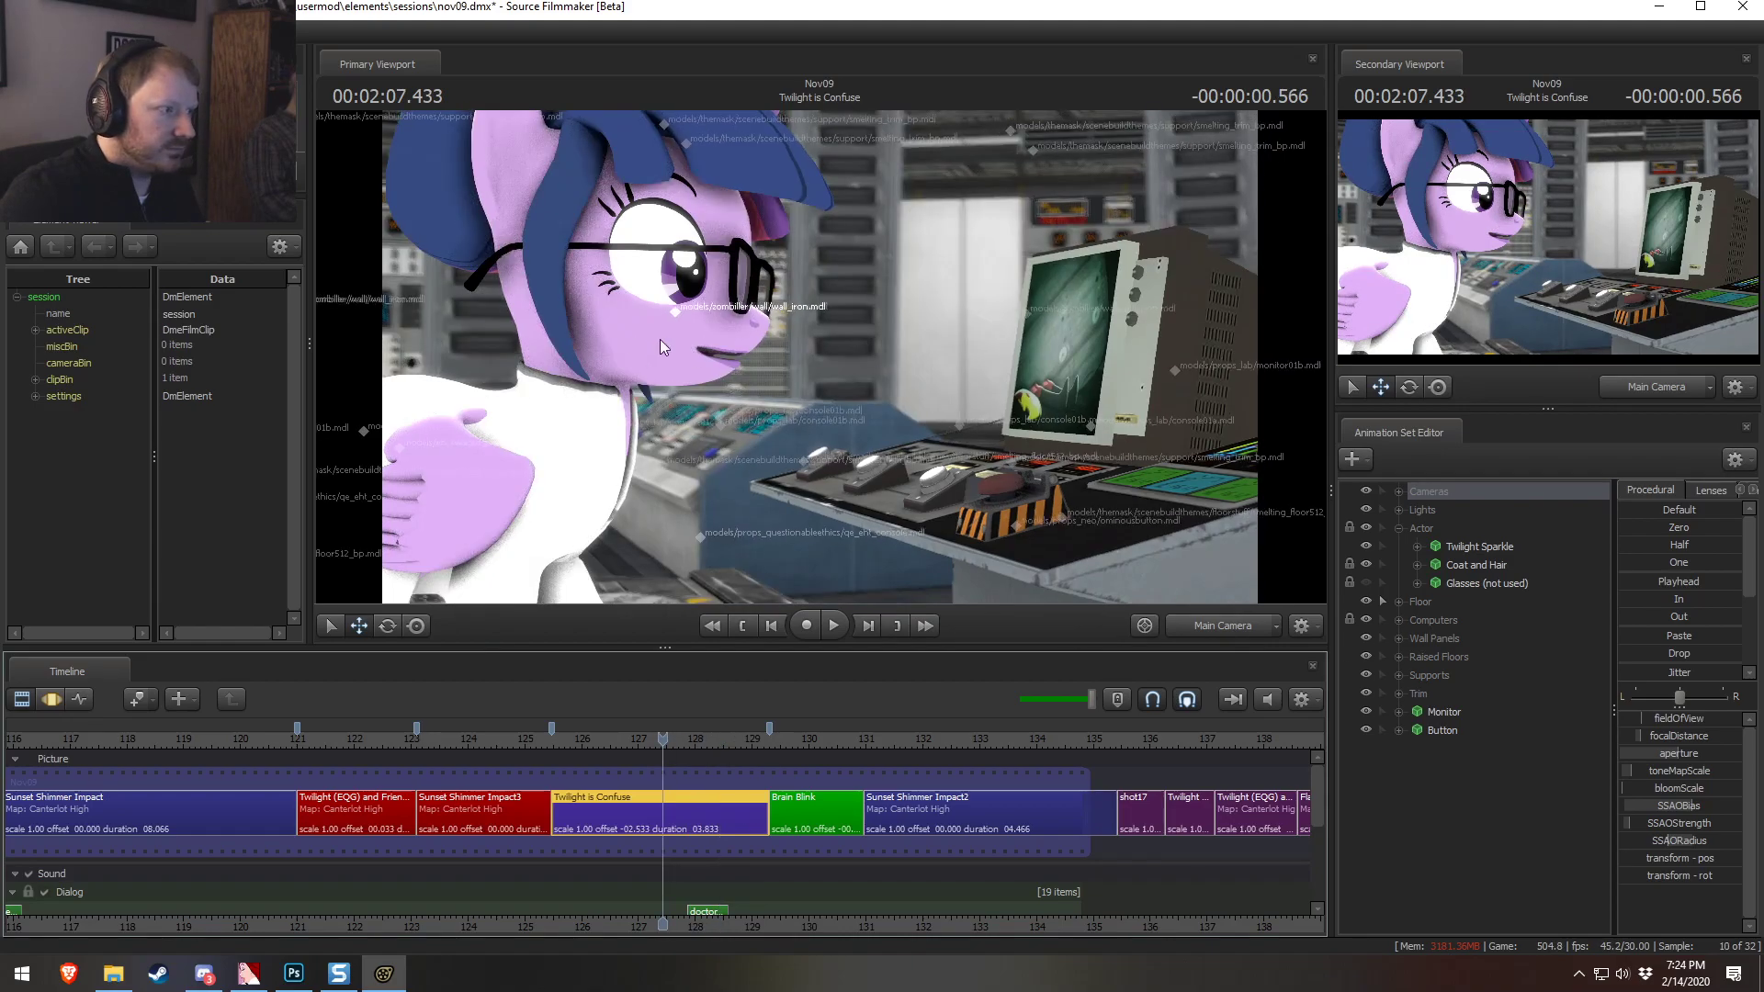
{"action": "left_click", "coordinate": [1418, 547]}
{"action": "left_click", "coordinate": [1436, 565]}
{"action": "left_click", "coordinate": [1481, 602]}
{"action": "left_click", "coordinate": [1493, 669]}
{"action": "left_click", "coordinate": [1492, 660]}
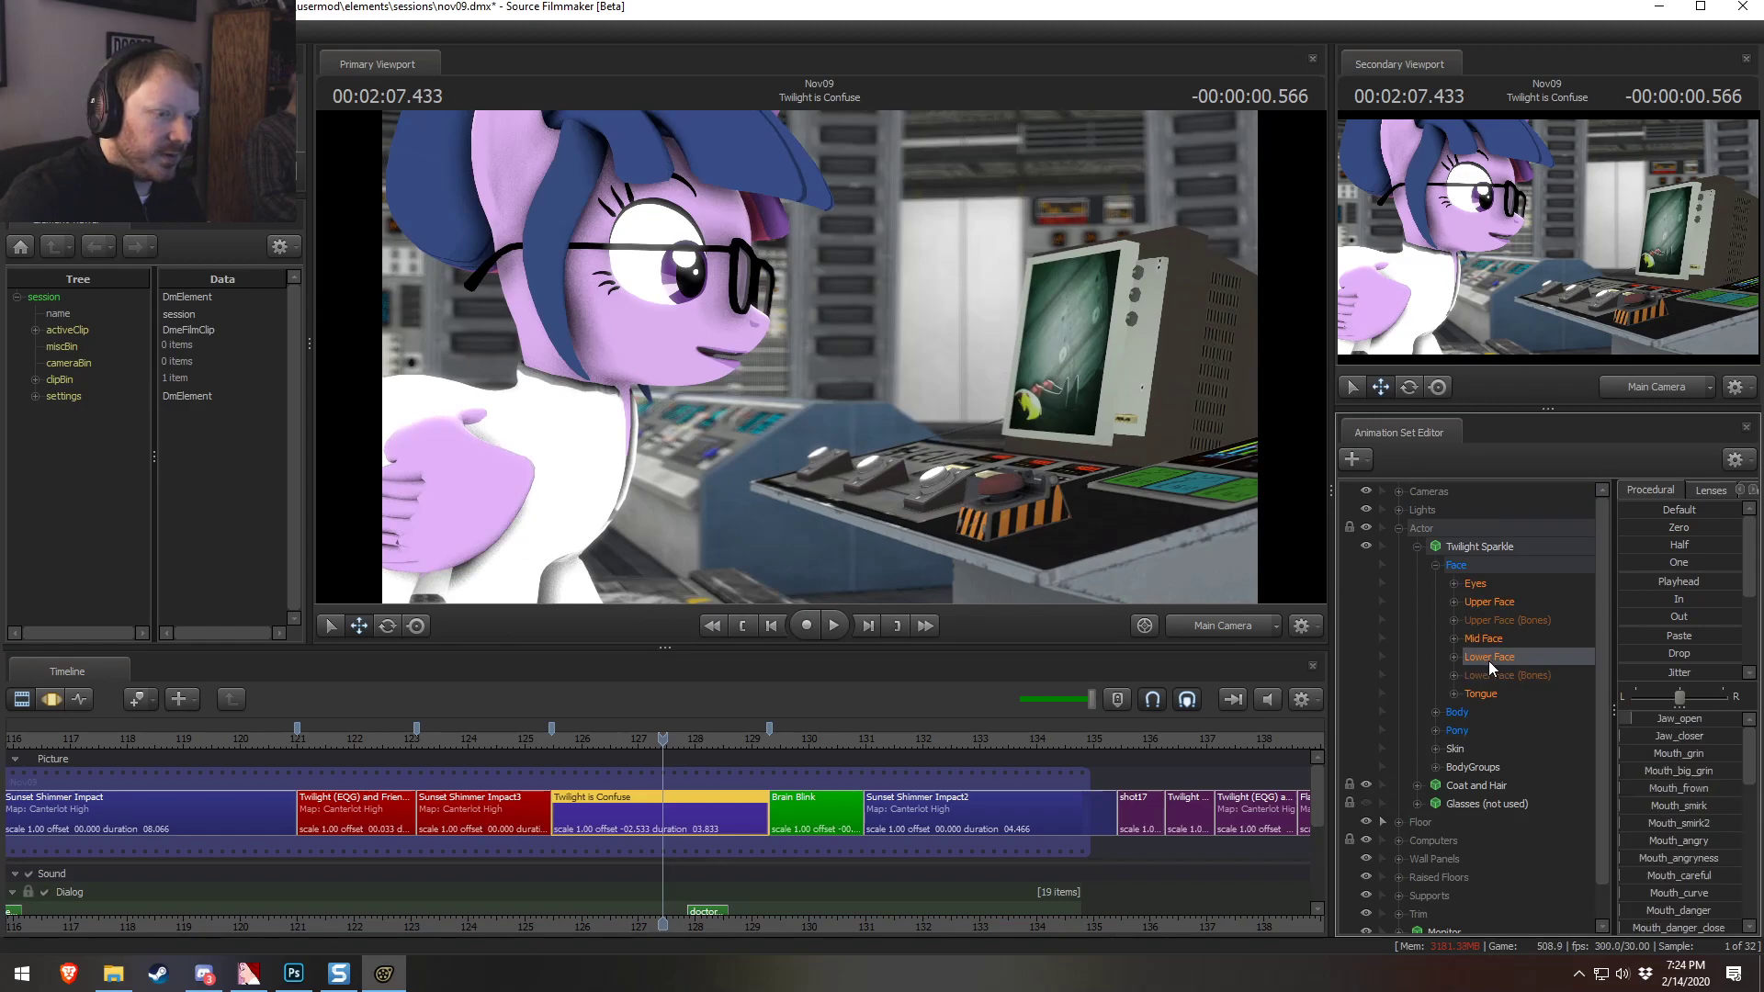
{"action": "key", "text": "F3"}
{"action": "key", "text": "F2"}
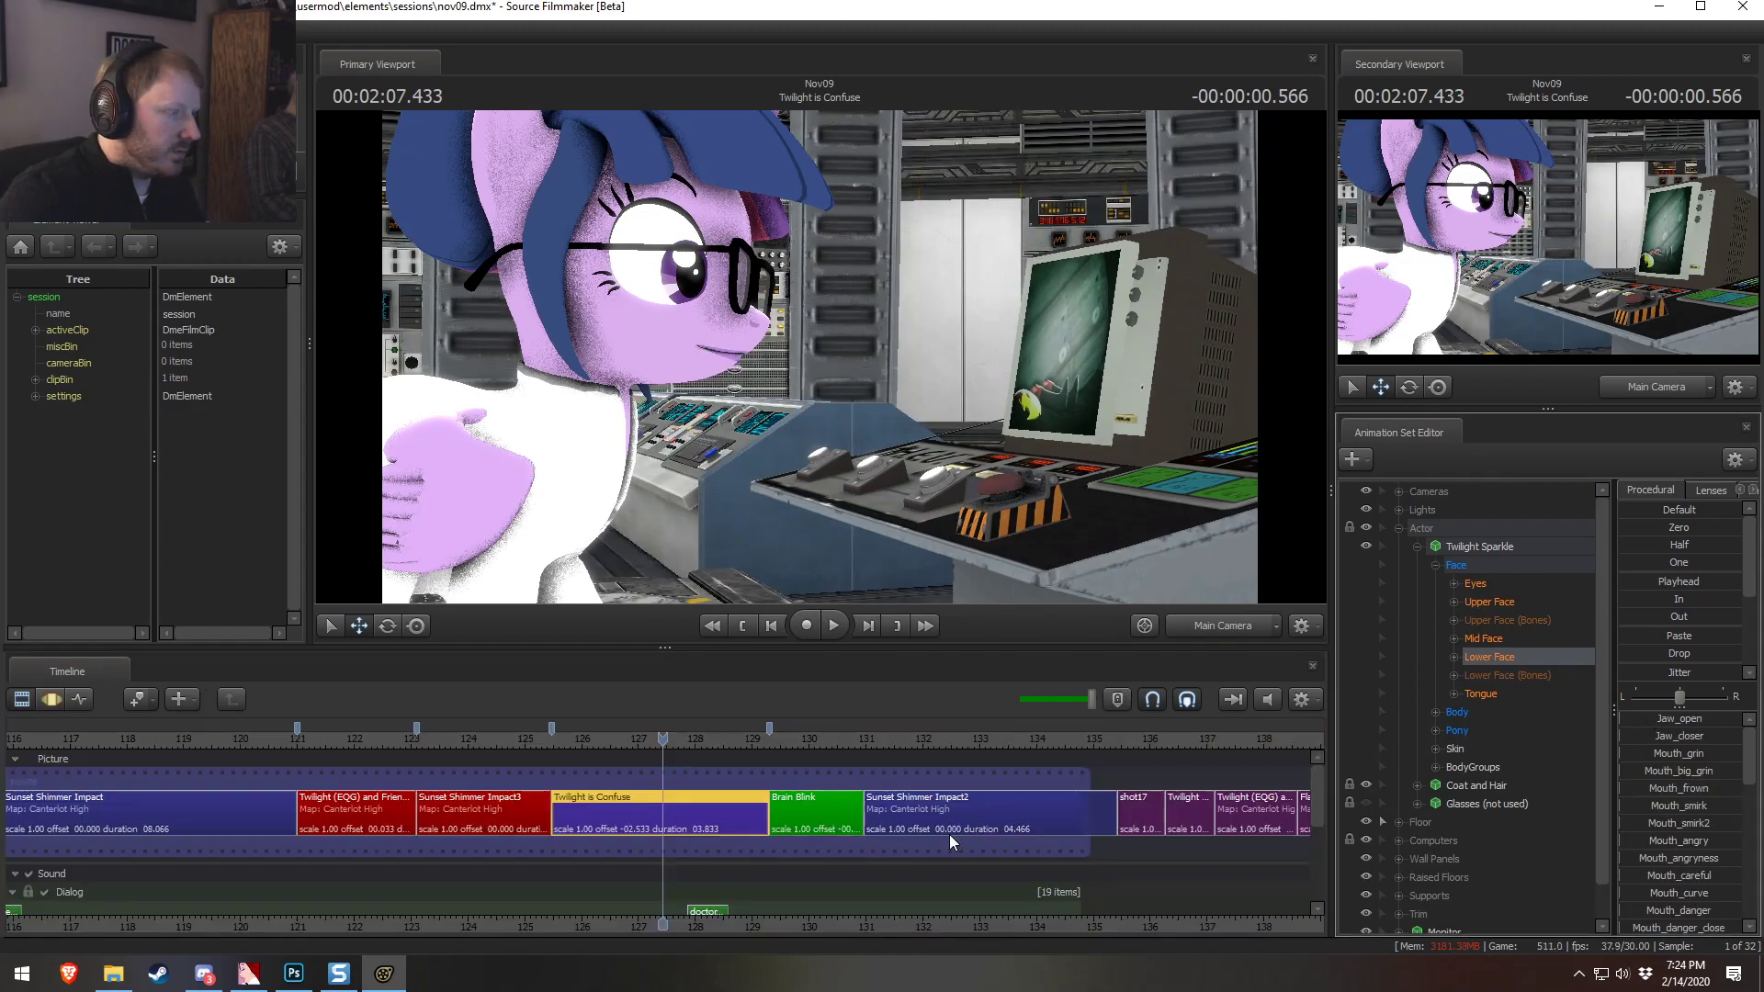
Adjust Twilight Sparkle's Jaw_open control across the whole time range and play the shot to check her mouth
{"action": "key", "text": "space"}
{"action": "key", "text": "space"}
{"action": "scroll", "coordinate": [689, 768], "scroll_direction": "up", "scroll_amount": 2}
{"action": "key", "text": "F3"}
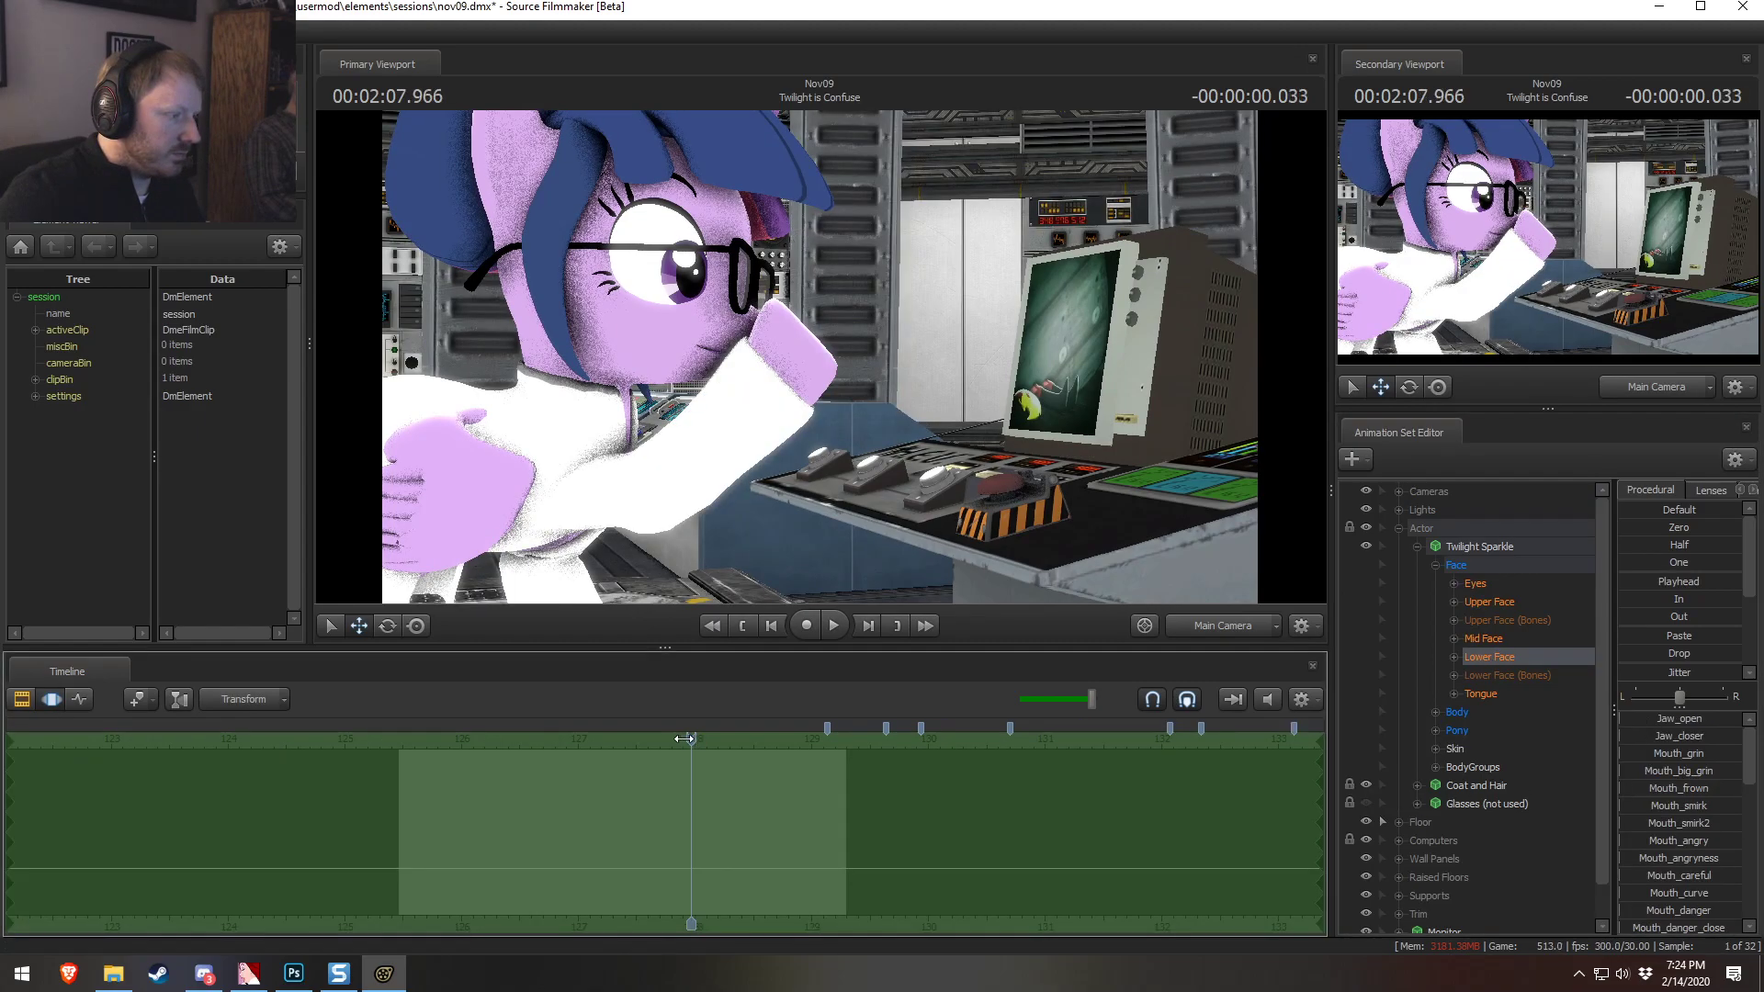
{"action": "left_click_drag", "start_coordinate": [1675, 723], "coordinate": [1677, 724]}
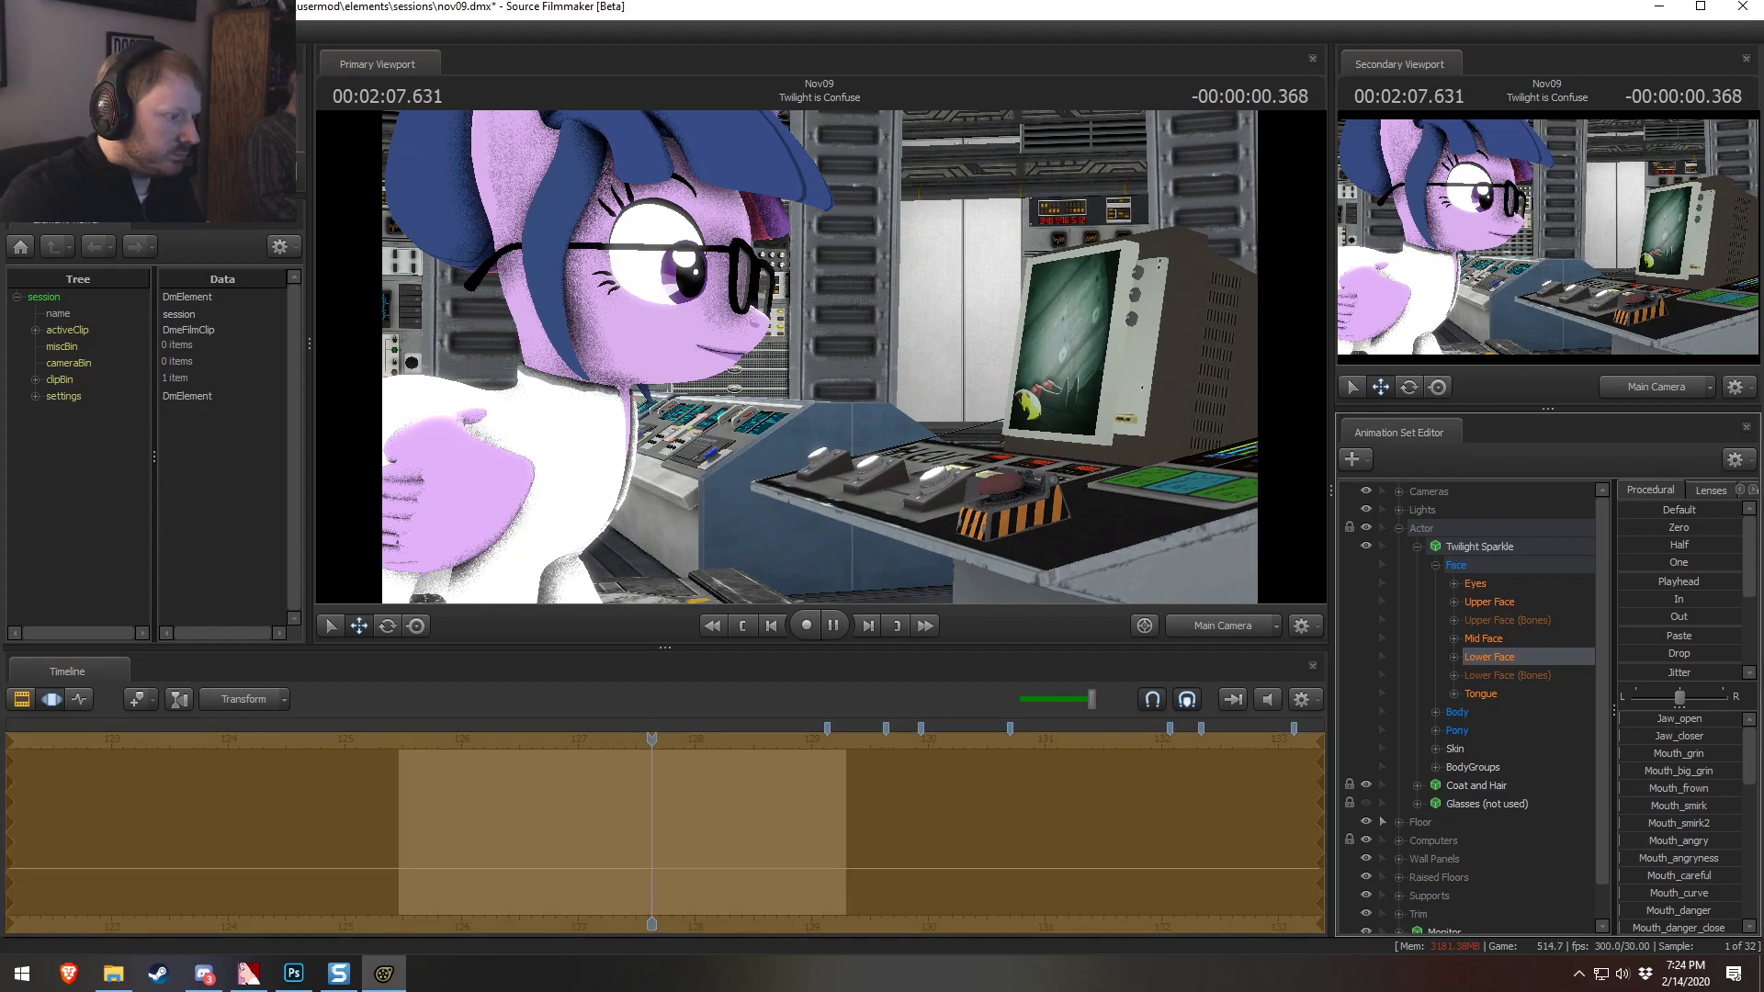
{"action": "key", "text": "space"}
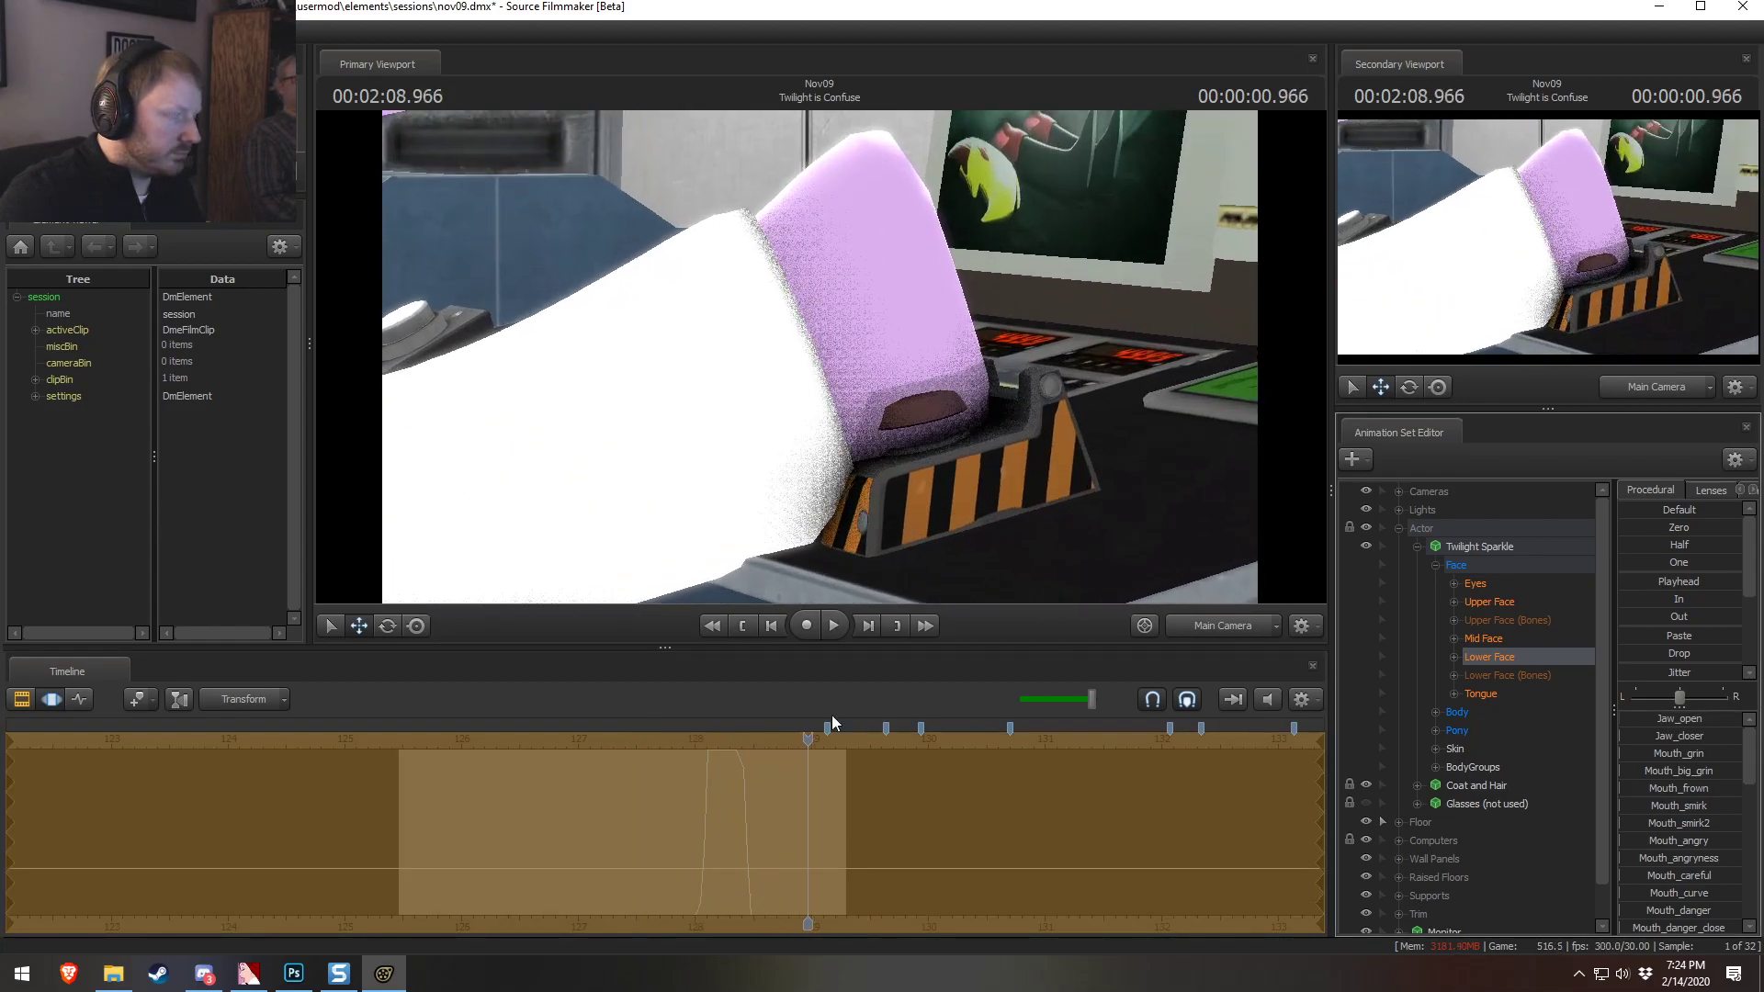
{"action": "left_click", "coordinate": [664, 742]}
{"action": "key", "text": "F2"}
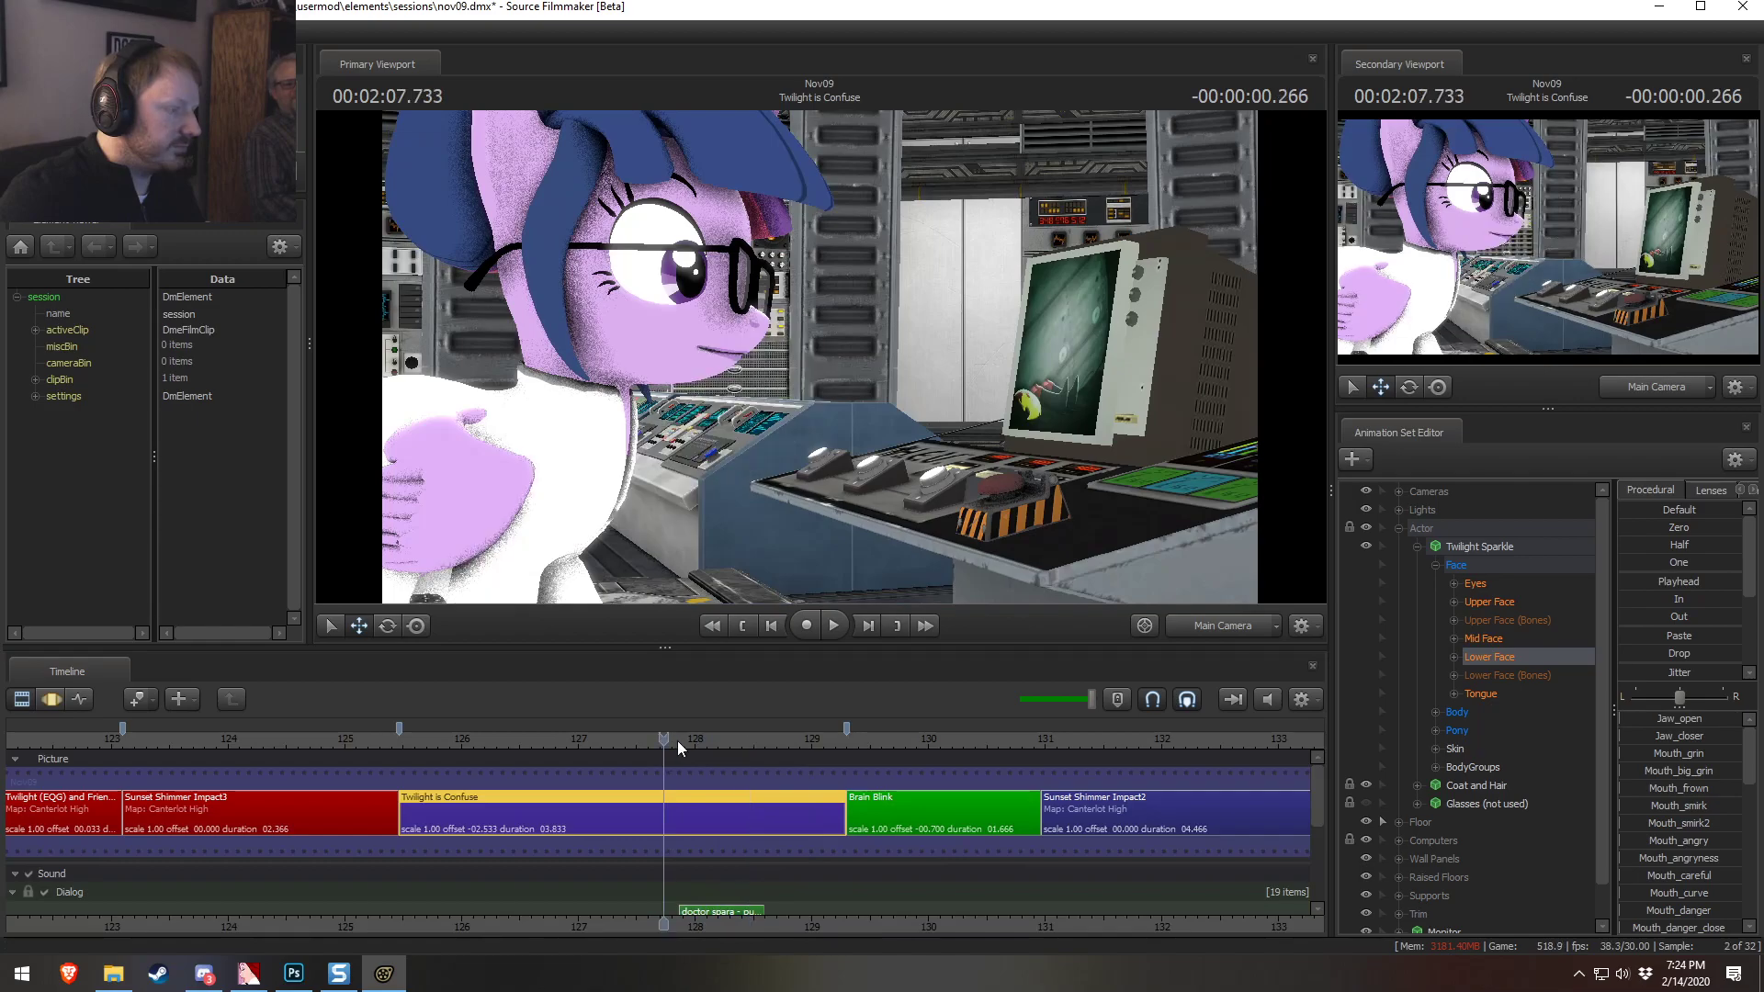
Switch the primary viewport to the Work Camera, view Twilight Sparkle from her other side, and play the shot from about 127.6 seconds
{"action": "left_click_drag", "start_coordinate": [675, 741], "coordinate": [721, 746]}
{"action": "key", "text": "F4"}
{"action": "left_click_drag", "start_coordinate": [1084, 551], "coordinate": [827, 552]}
{"action": "left_click", "coordinate": [647, 735]}
{"action": "key", "text": "space"}
{"action": "key", "text": "space"}
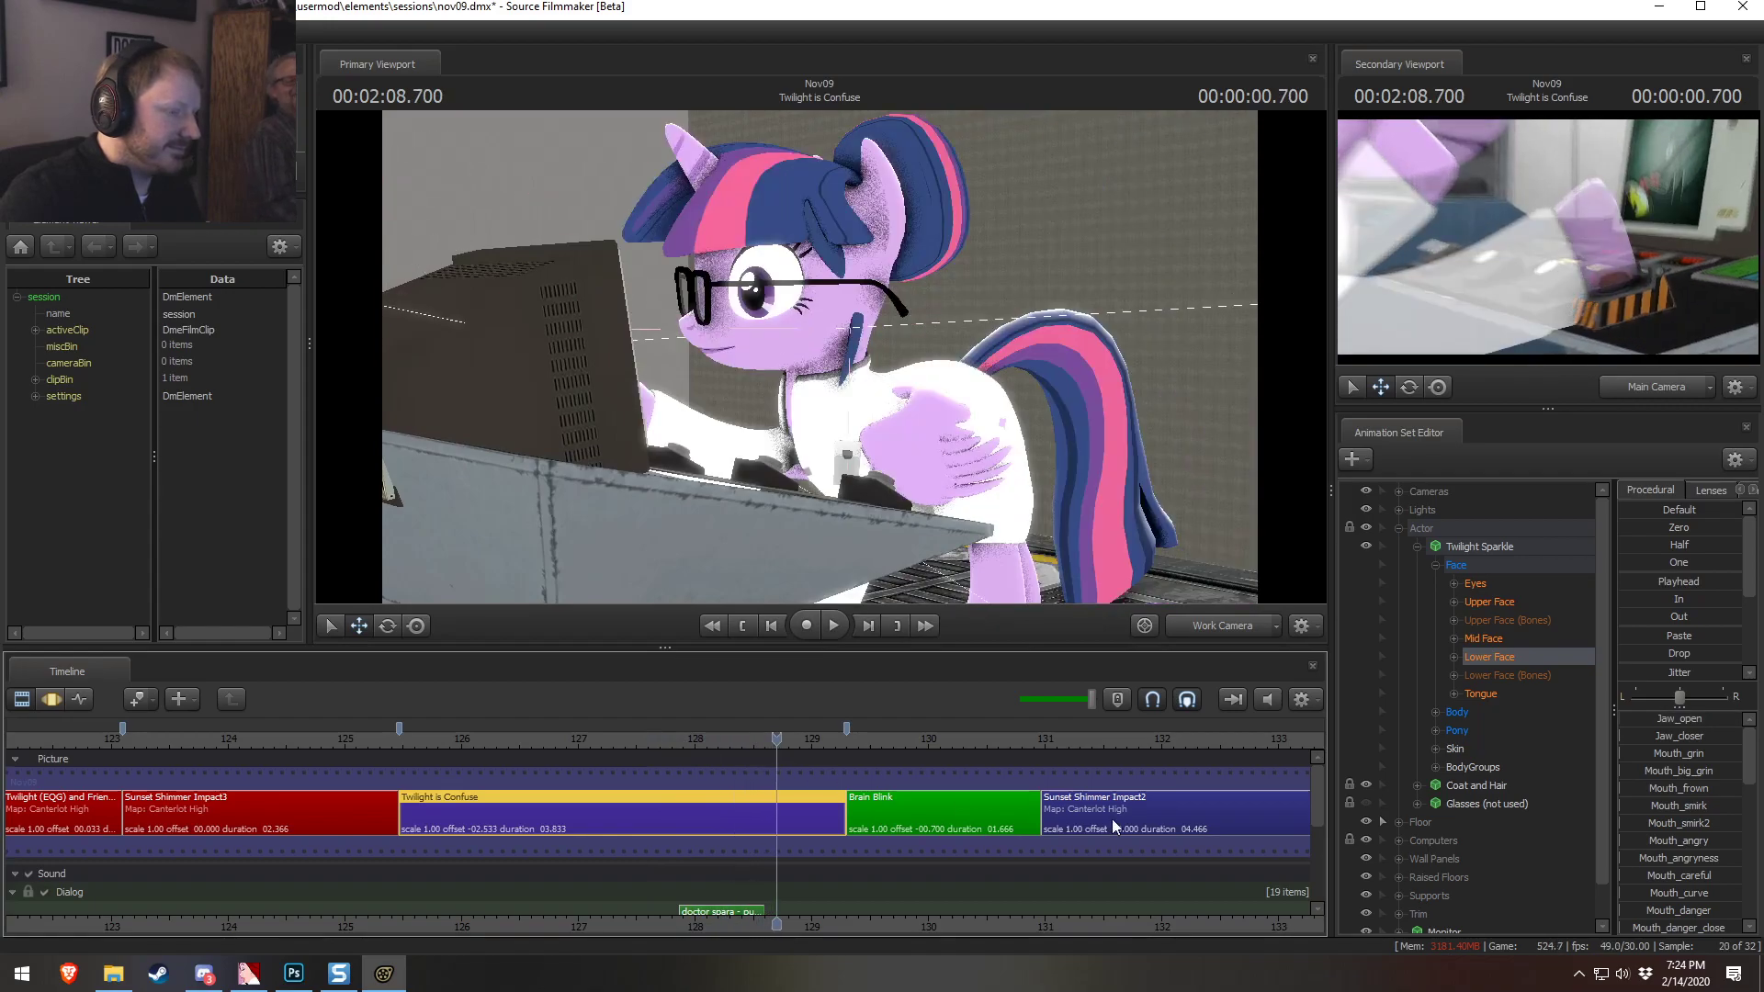
Reduce Twilight Sparkle's Lower Face motion across the whole shot by partially blending with the In preset, and play the shot
{"action": "key", "text": "F3"}
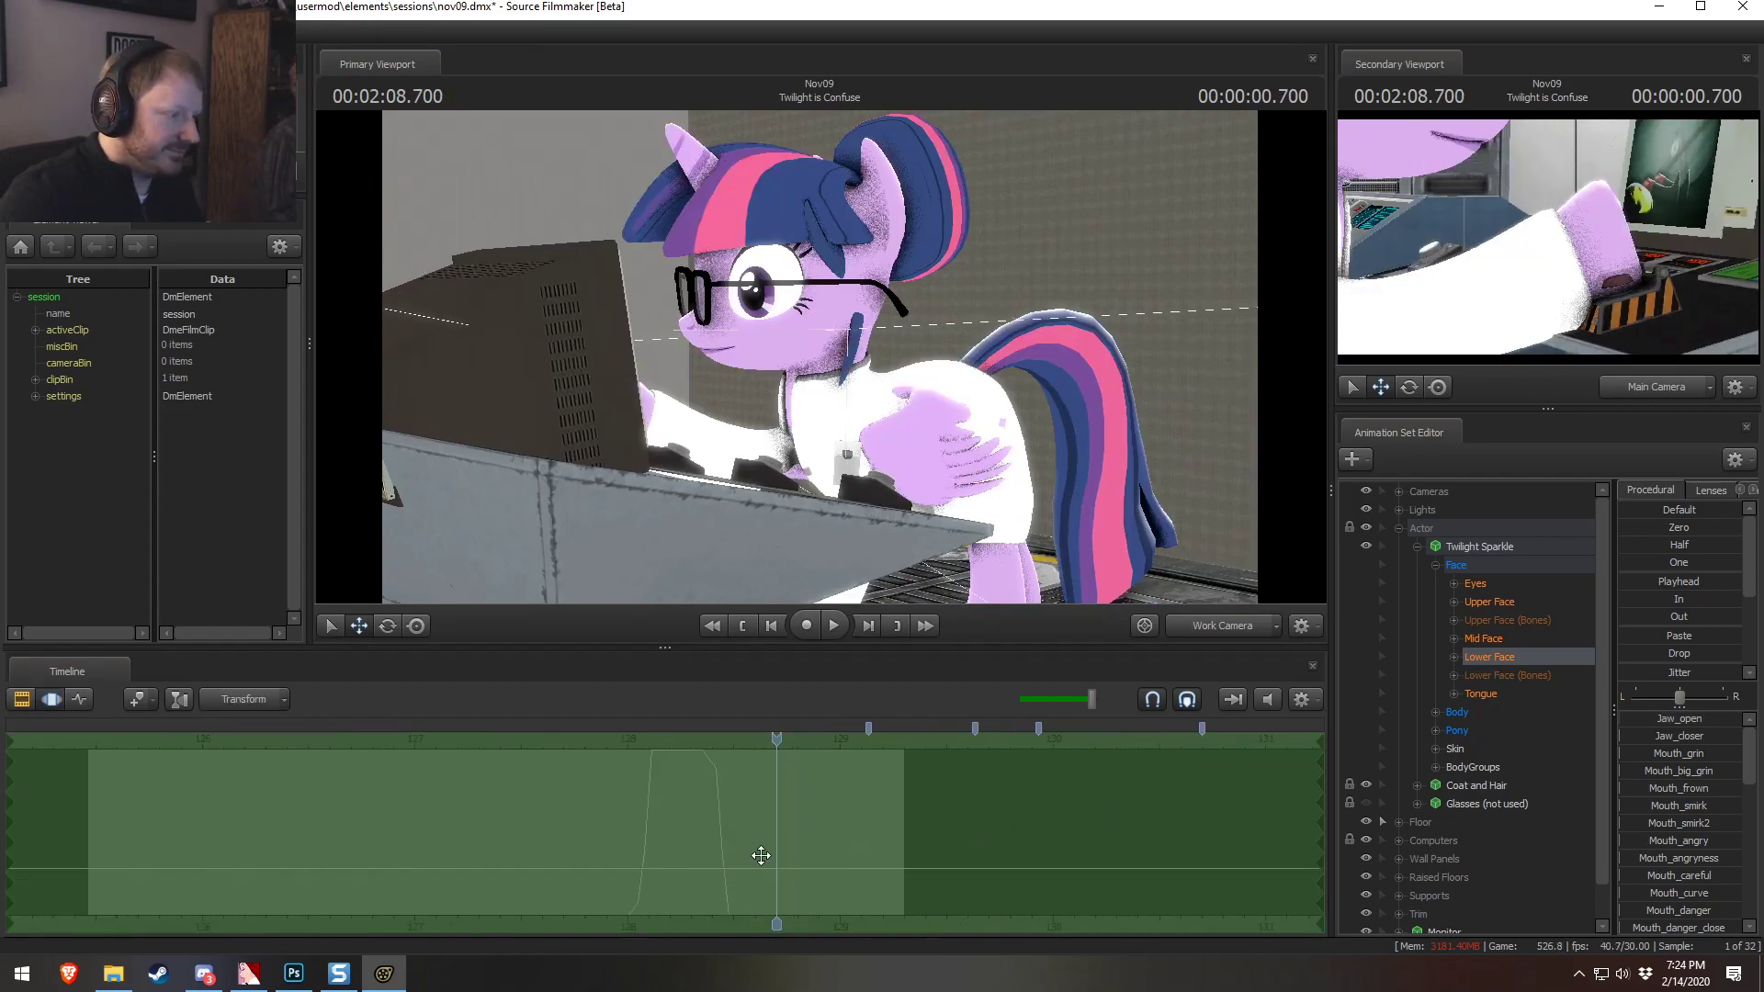
{"action": "left_click_drag", "start_coordinate": [1658, 603], "coordinate": [1665, 602]}
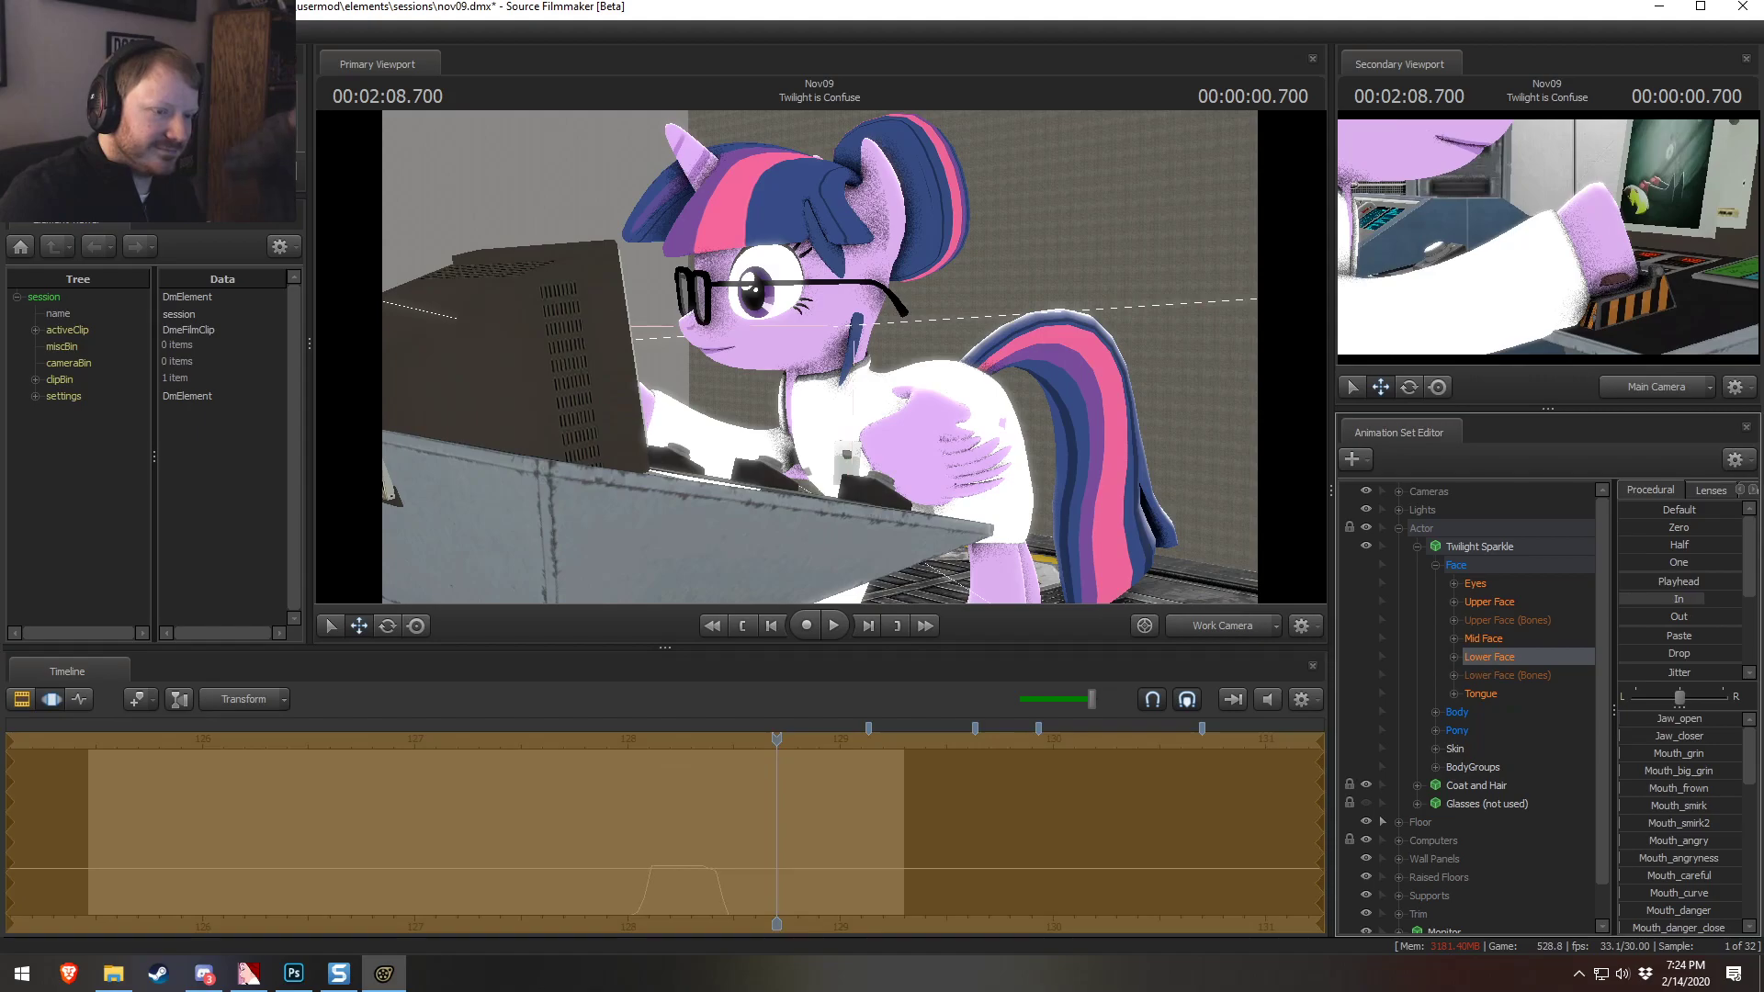
{"action": "key", "text": "F2"}
{"action": "left_click", "coordinate": [583, 742]}
{"action": "key", "text": "space"}
{"action": "key", "text": "space"}
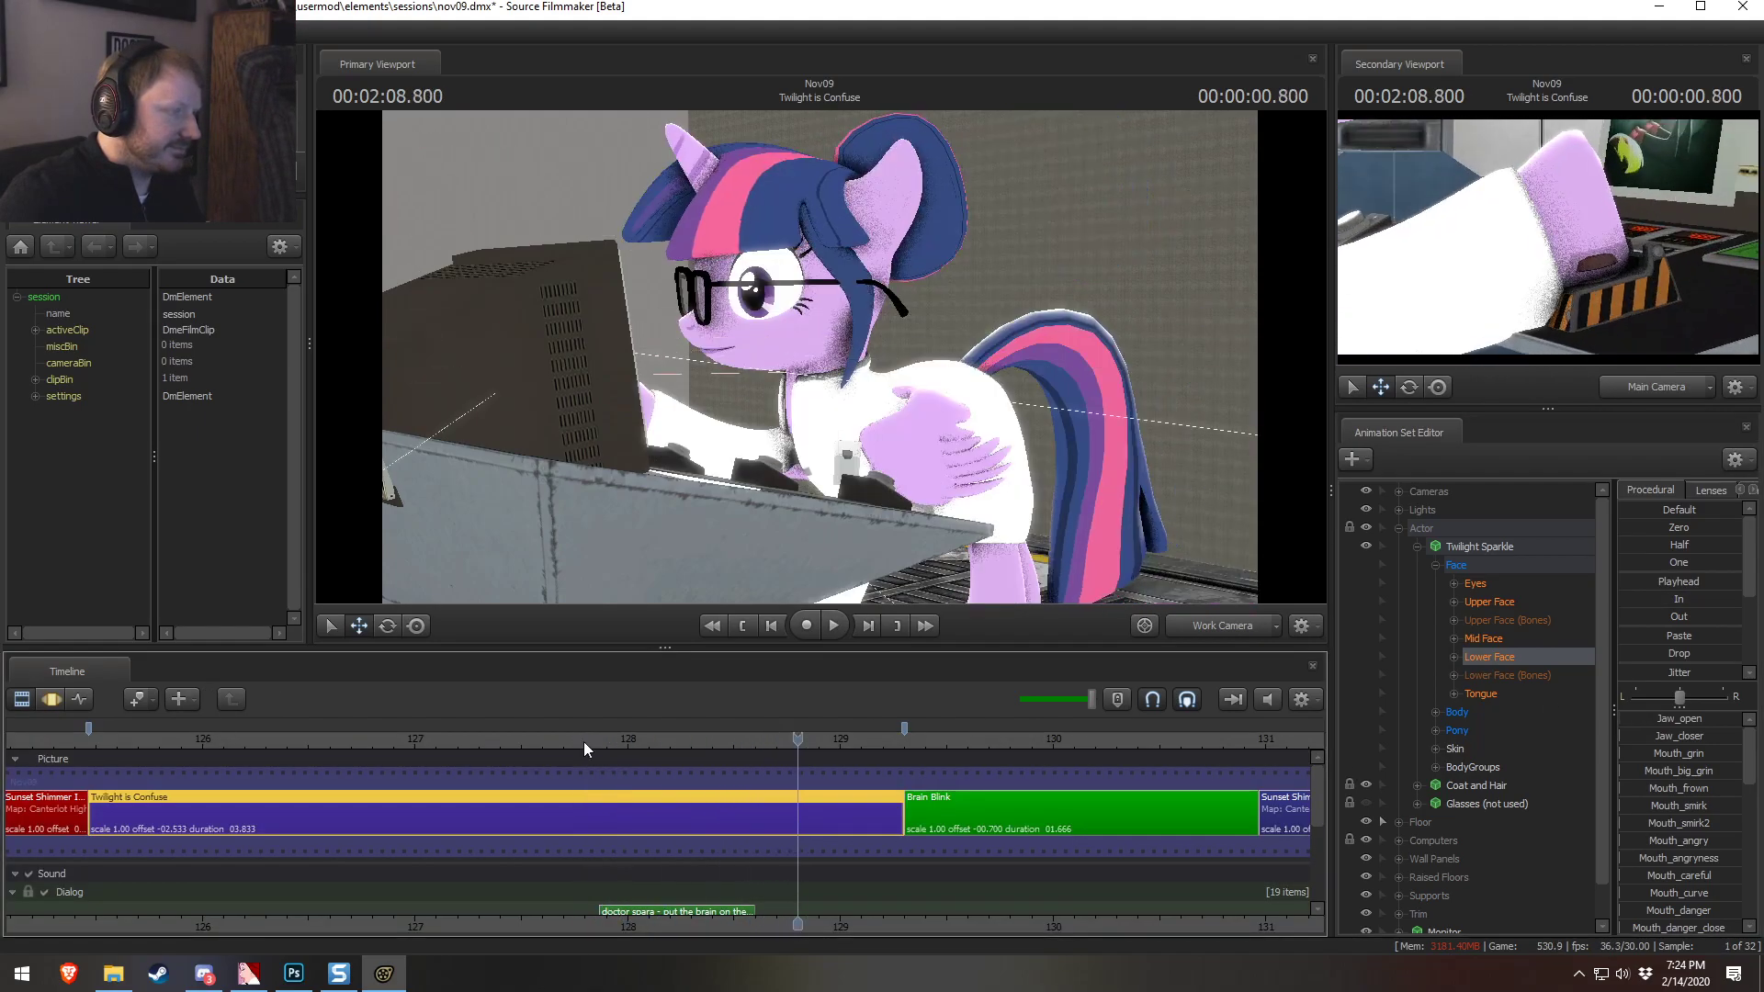
Adjust Twilight Sparkle's Mouth_puckerer control over a short time range with falloff around 128.07 seconds
{"action": "key", "text": "F3"}
{"action": "left_click_drag", "start_coordinate": [591, 872], "coordinate": [636, 887]}
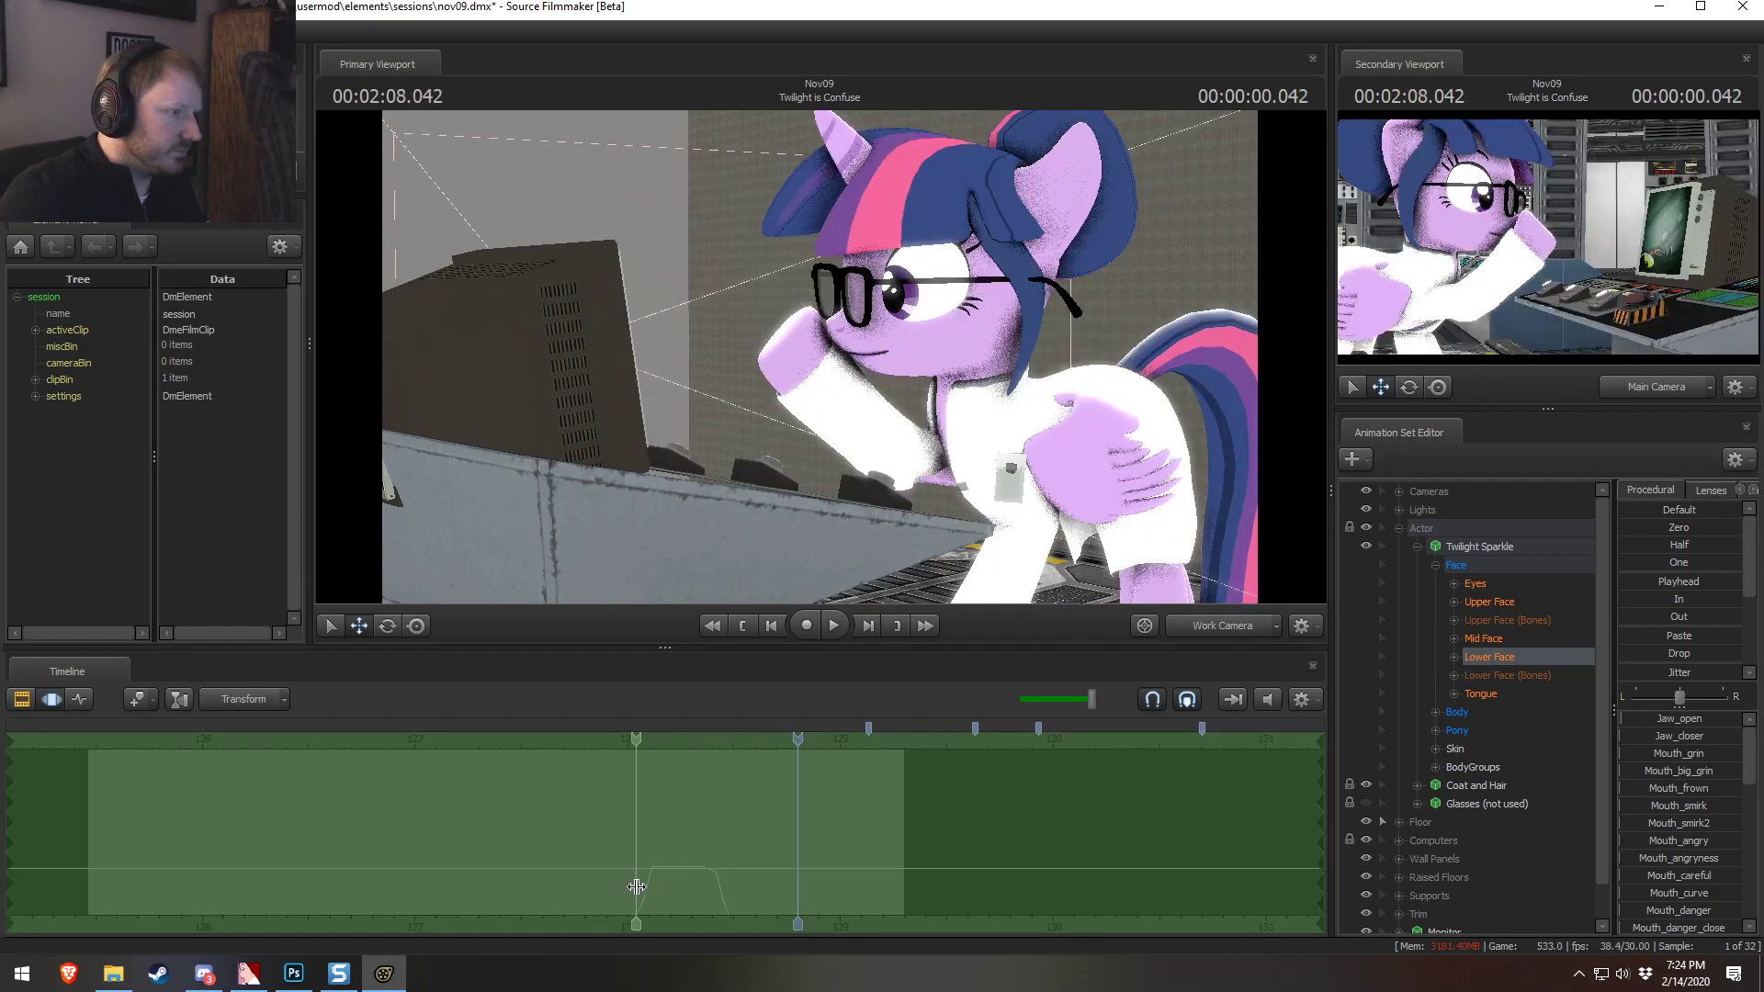
{"action": "left_click", "coordinate": [641, 886], "text": "shift"}
{"action": "scroll", "coordinate": [641, 886], "scroll_direction": "up", "scroll_amount": 5, "text": "shift"}
{"action": "left_click_drag", "start_coordinate": [683, 819], "coordinate": [691, 824]}
{"action": "scroll", "coordinate": [1691, 868], "scroll_direction": "down", "scroll_amount": 3}
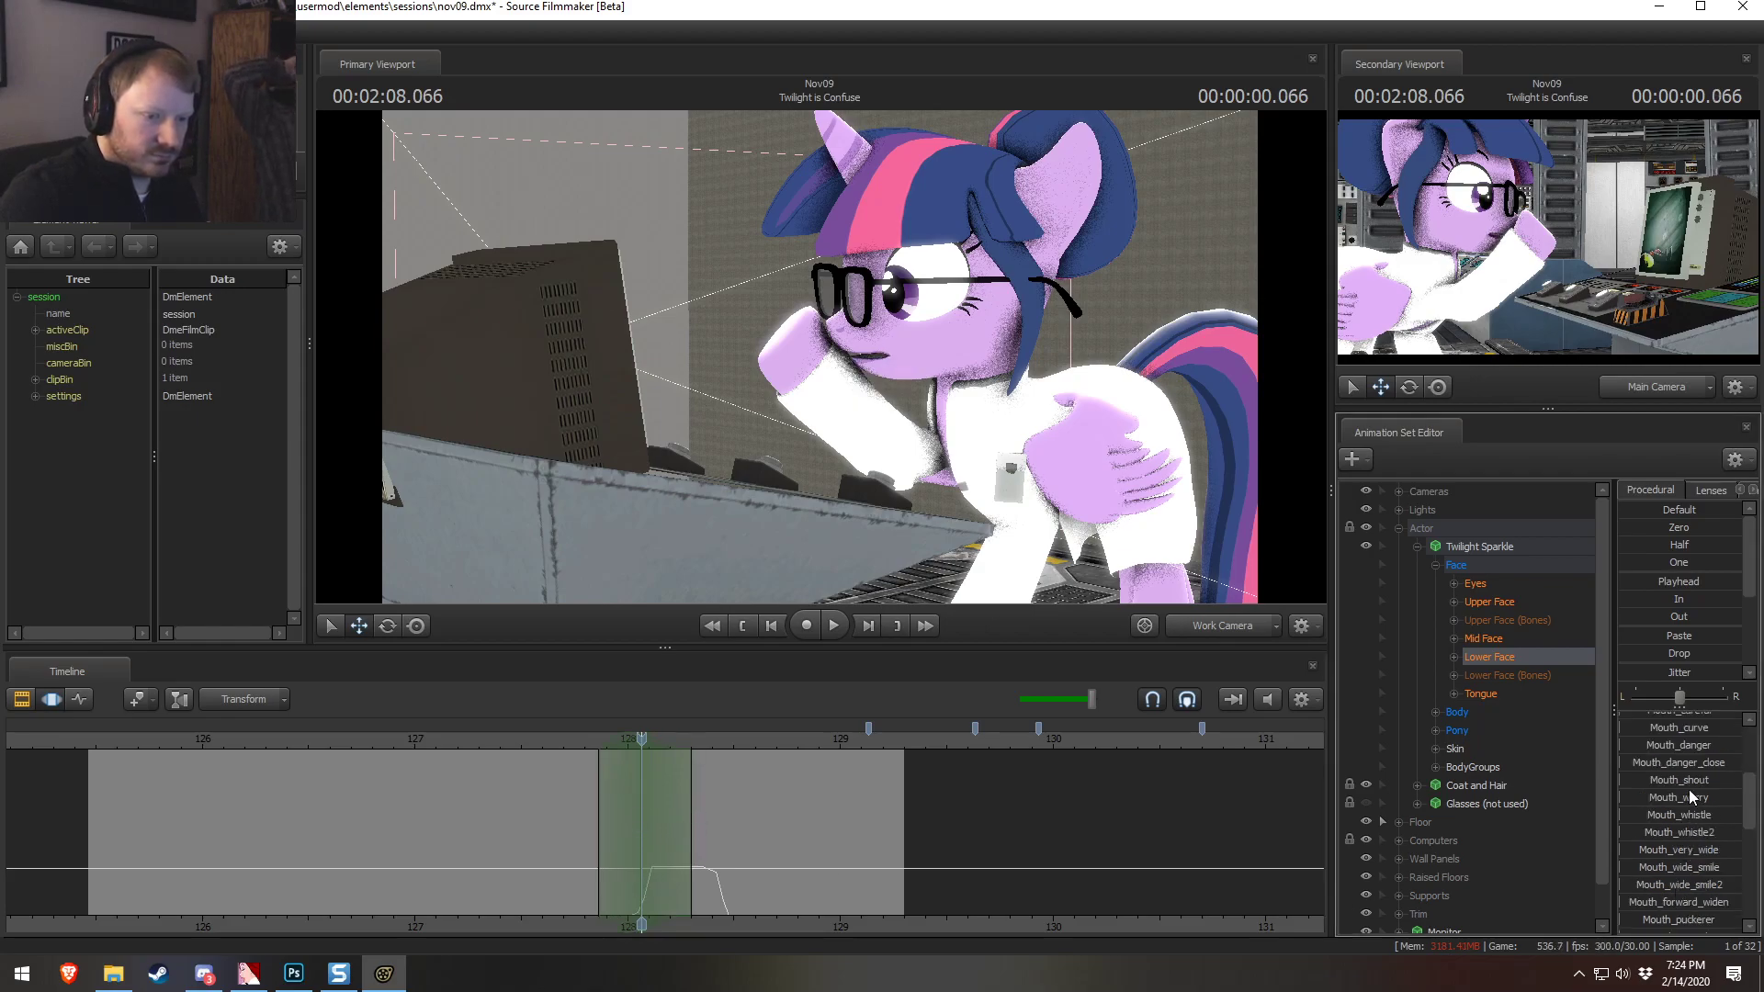
{"action": "left_click_drag", "start_coordinate": [1665, 925], "coordinate": [1665, 919]}
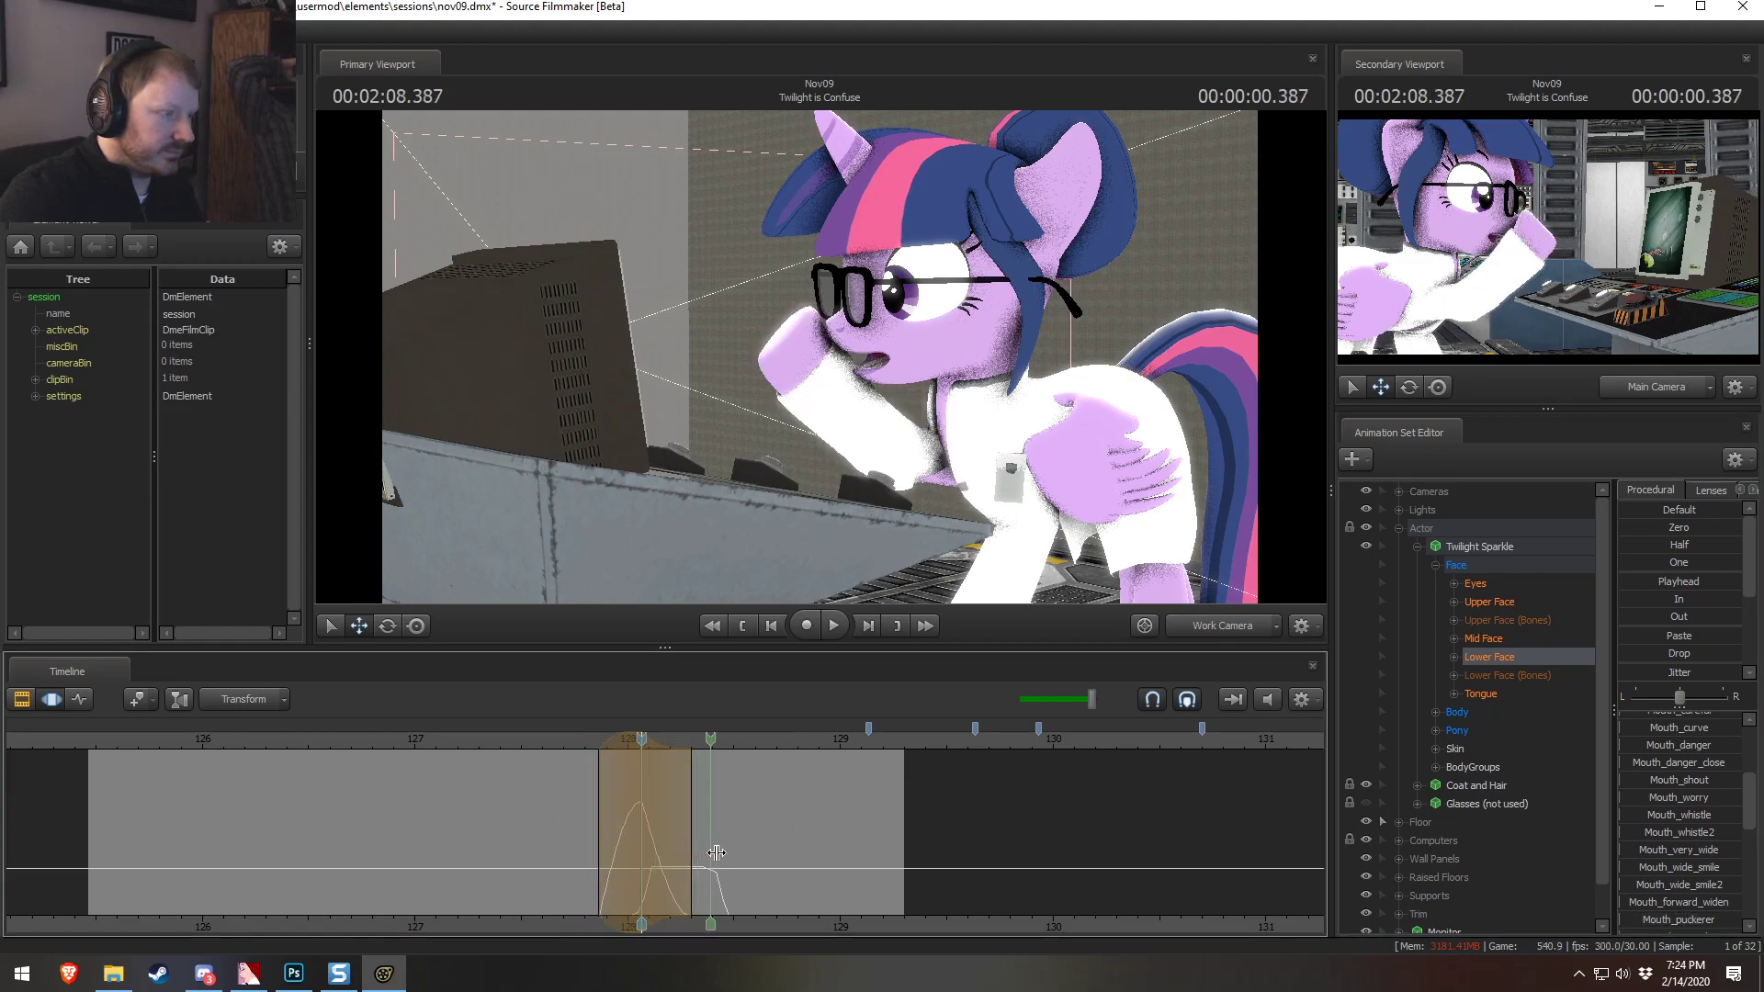
Apply the Round preset to the Lower Face controls around 128.37 seconds, where the mouth closes
{"action": "left_click_drag", "start_coordinate": [709, 853], "coordinate": [792, 872], "text": "shift"}
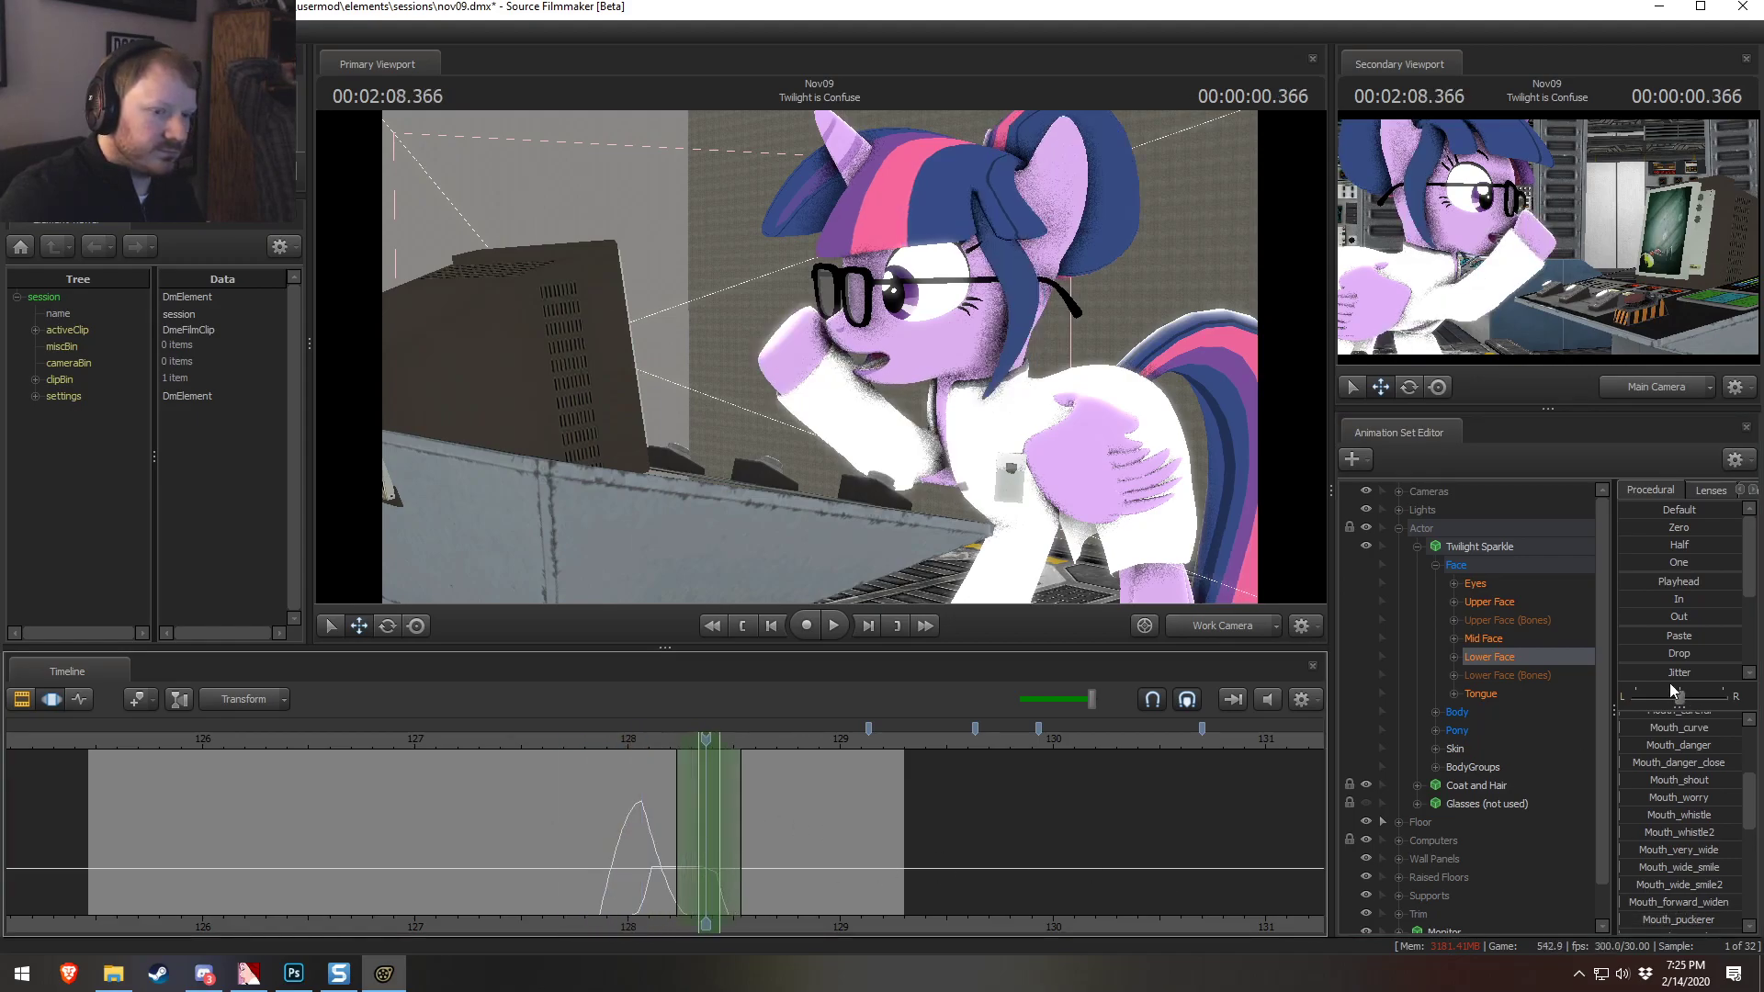
{"action": "scroll", "coordinate": [1661, 671], "scroll_direction": "down", "scroll_amount": 3}
{"action": "left_click_drag", "start_coordinate": [1662, 671], "coordinate": [1735, 672]}
Adjust Twilight Sparkle's Lips_bite control over a time range centred on about 128.6 seconds
{"action": "left_click_drag", "start_coordinate": [727, 847], "coordinate": [809, 859], "text": "shift"}
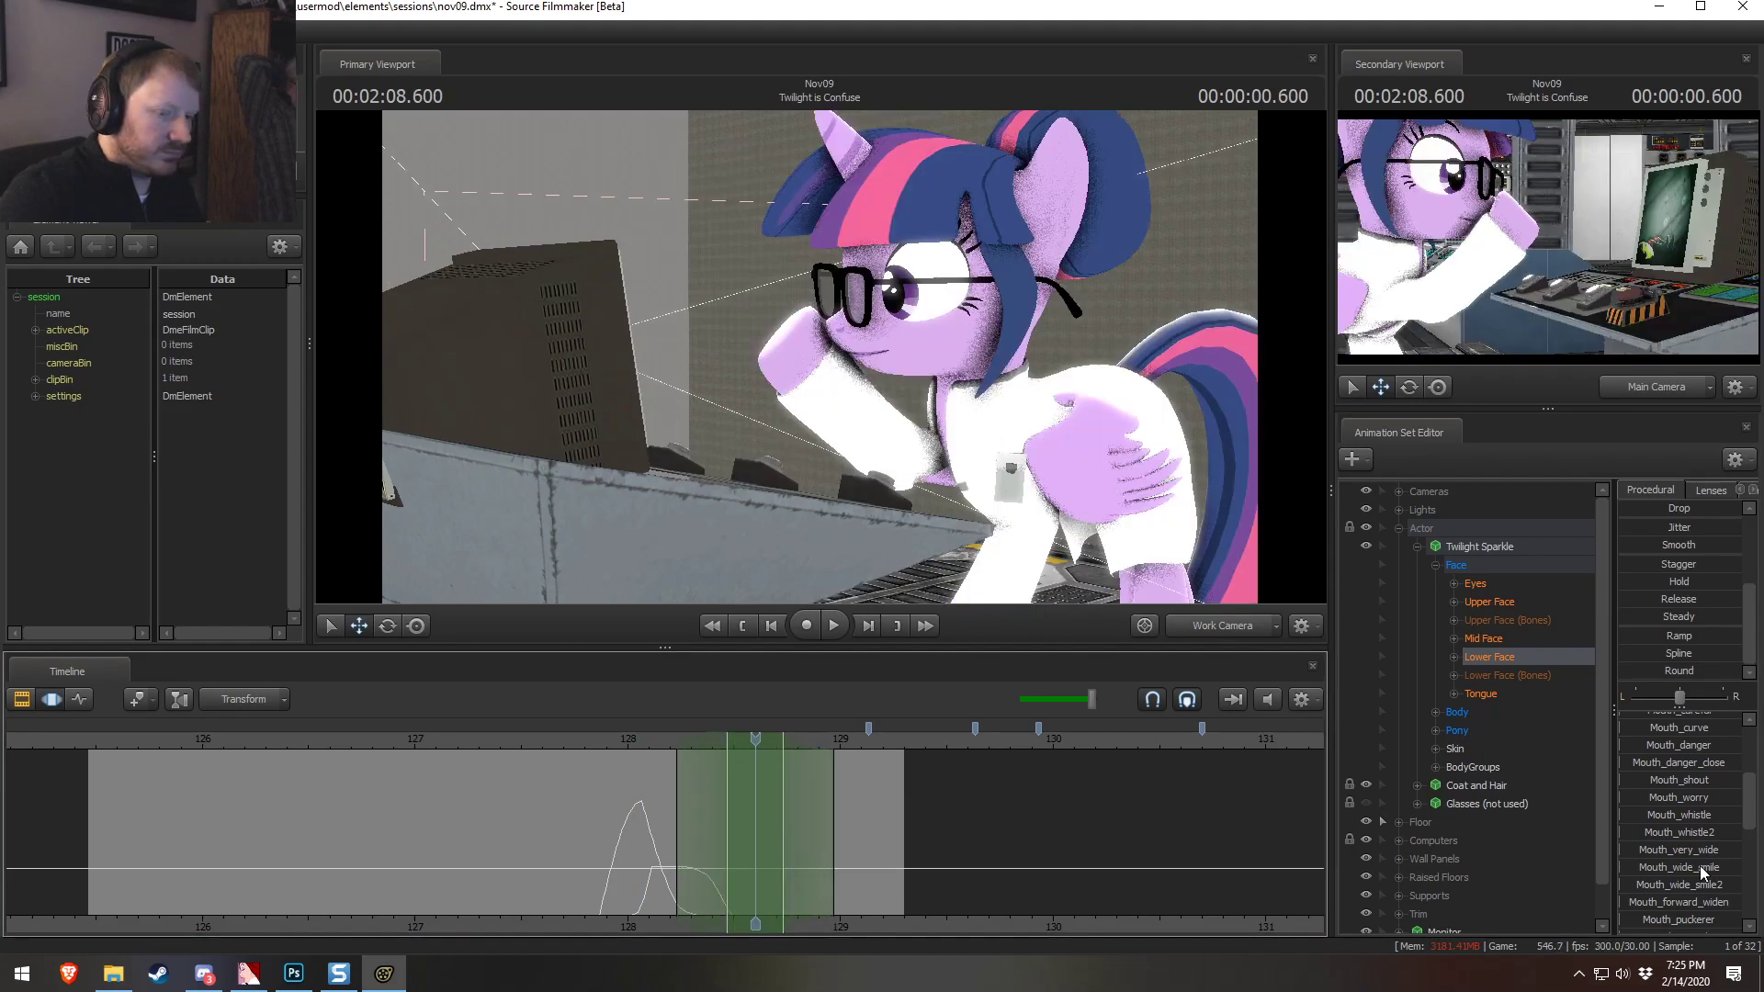
{"action": "scroll", "coordinate": [1678, 787], "scroll_direction": "down", "scroll_amount": 5}
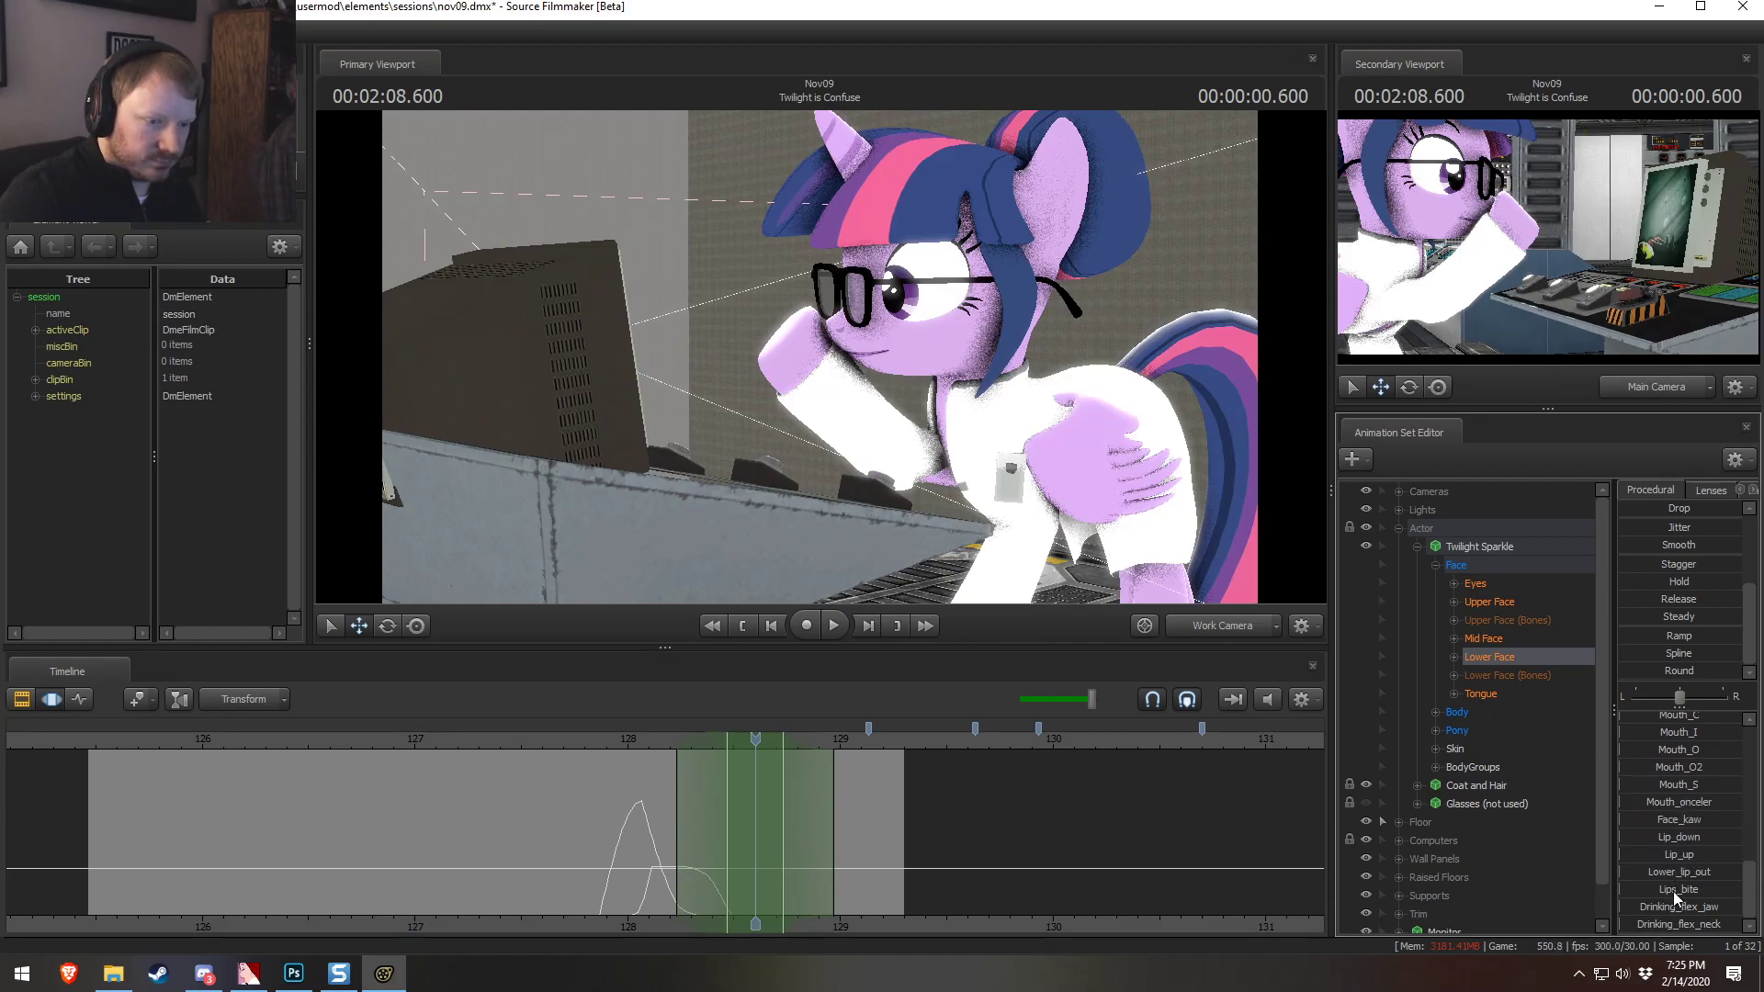
{"action": "left_click_drag", "start_coordinate": [1673, 891], "coordinate": [1640, 892]}
{"action": "scroll", "coordinate": [1668, 890], "scroll_direction": "up", "scroll_amount": 8}
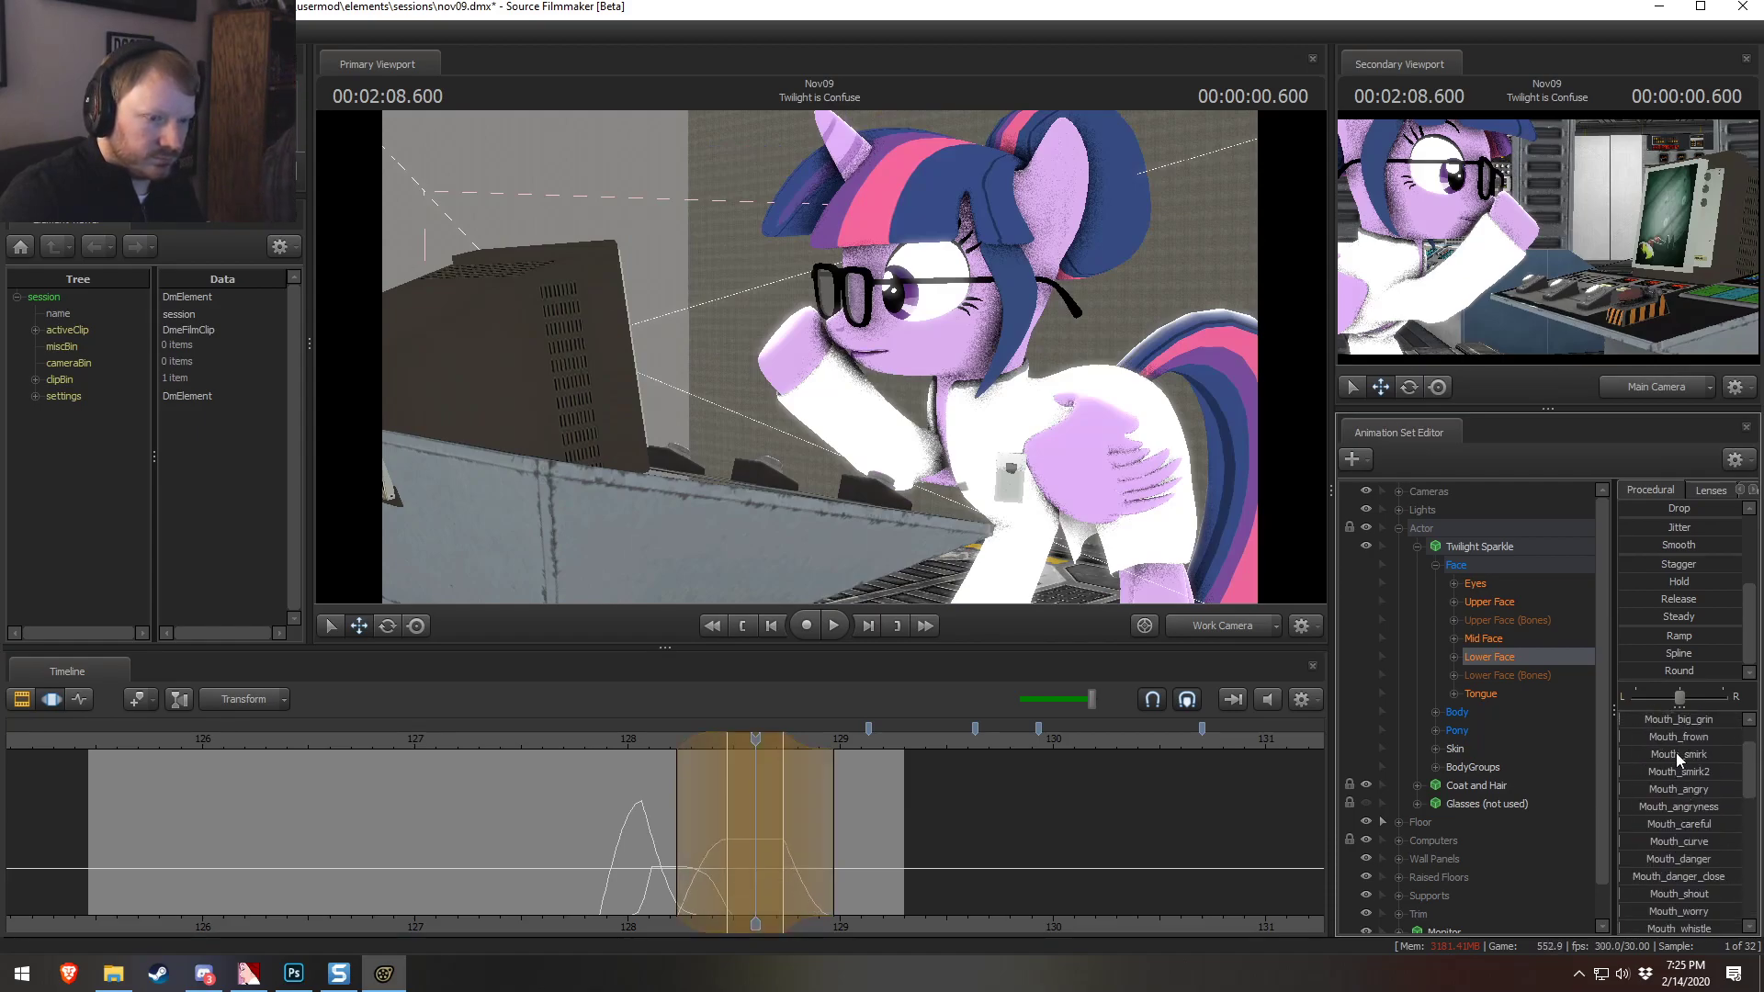
Refine Twilight Sparkle's closed mouth shape at 128.6 seconds in a close-up view, including the Lower_lip_out control
{"action": "key", "text": "w"}
{"action": "left_click_drag", "start_coordinate": [1015, 494], "coordinate": [816, 352]}
{"action": "key", "text": "s"}
{"action": "scroll", "coordinate": [1686, 878], "scroll_direction": "down", "scroll_amount": 2}
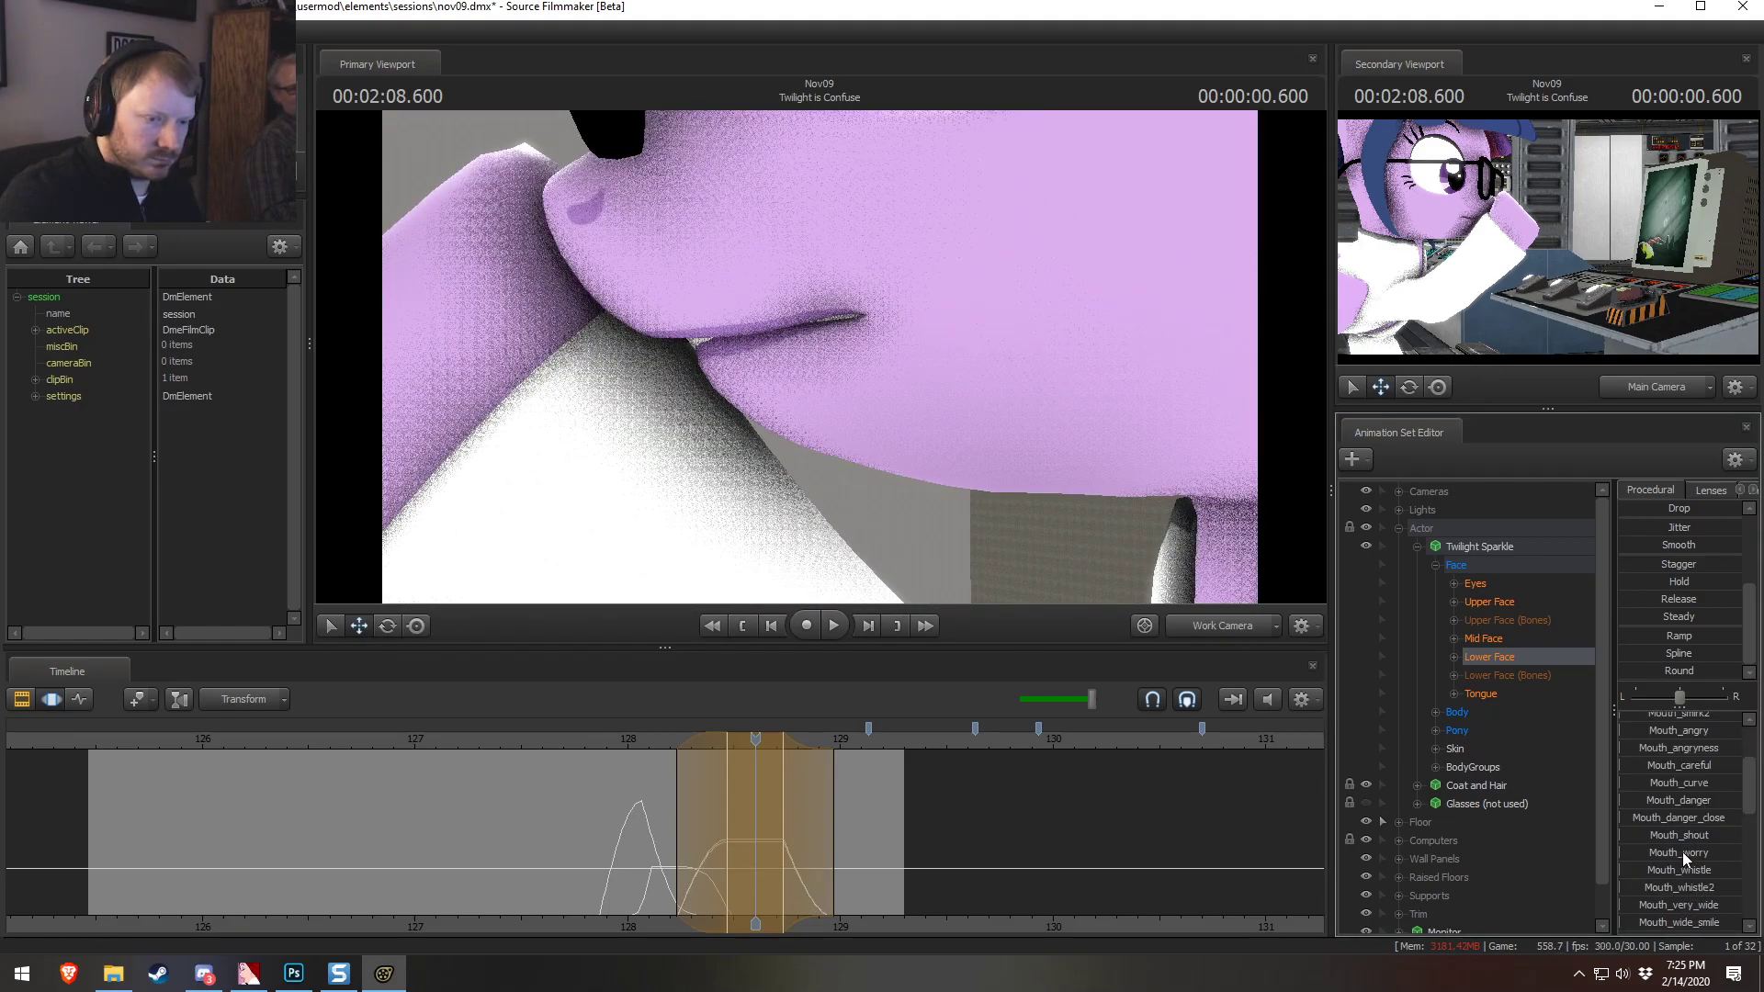
{"action": "scroll", "coordinate": [1685, 857], "scroll_direction": "up", "scroll_amount": 2}
{"action": "scroll", "coordinate": [1684, 864], "scroll_direction": "down", "scroll_amount": 5}
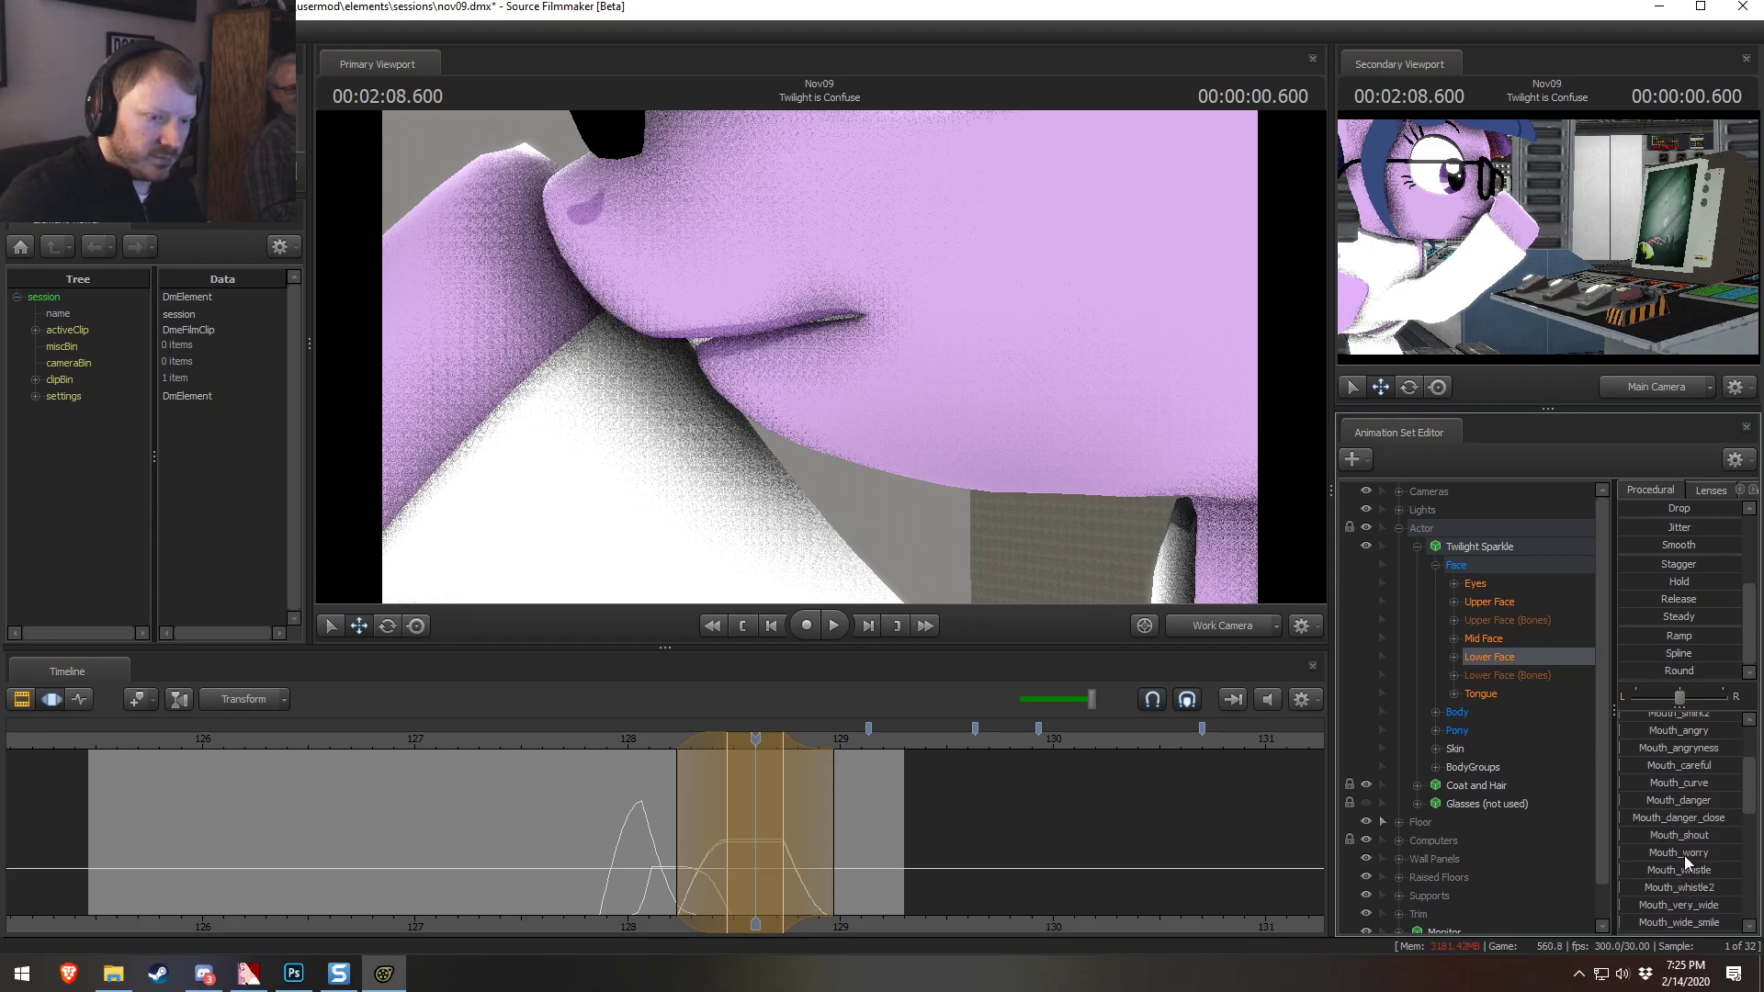
{"action": "left_click_drag", "start_coordinate": [1694, 866], "coordinate": [1705, 866]}
{"action": "scroll", "coordinate": [1695, 880], "scroll_direction": "down", "scroll_amount": 4}
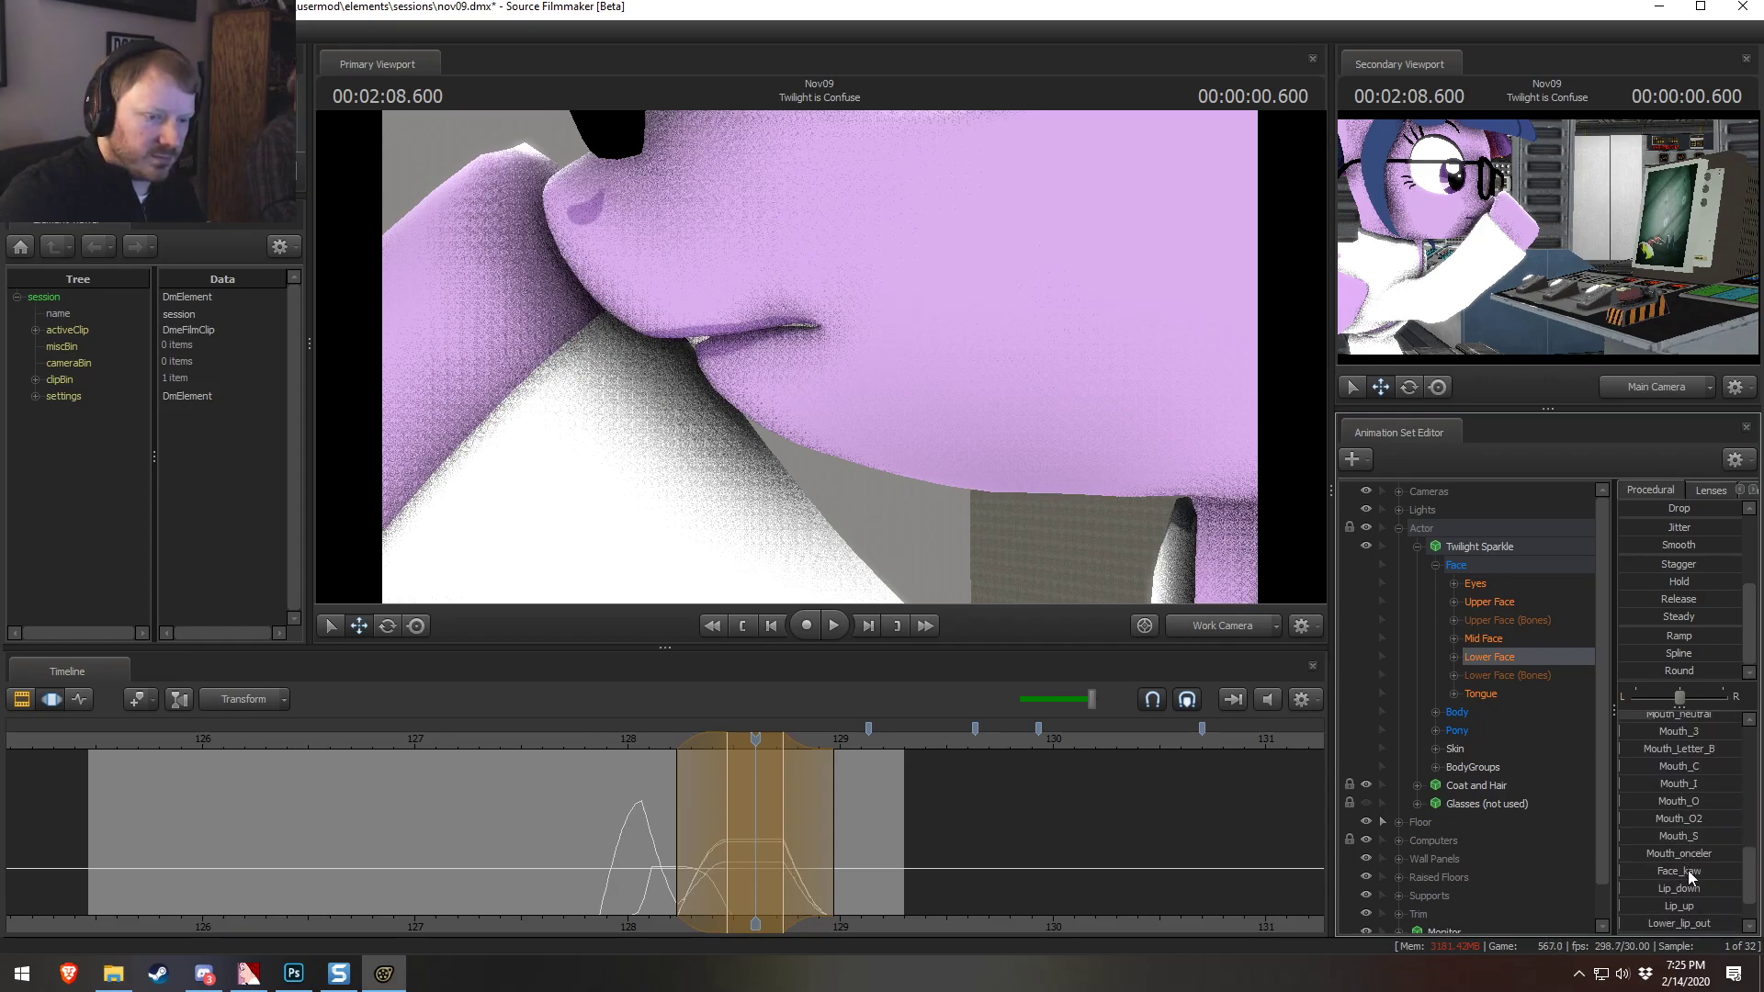
{"action": "mouse_move", "coordinate": [1694, 926]}
{"action": "left_mouse_down"}
{"action": "mouse_move", "coordinate": [1658, 926]}
{"action": "mouse_move", "coordinate": [1686, 926]}
{"action": "left_mouse_up"}
{"action": "scroll", "coordinate": [1708, 829], "scroll_direction": "up", "scroll_amount": 5}
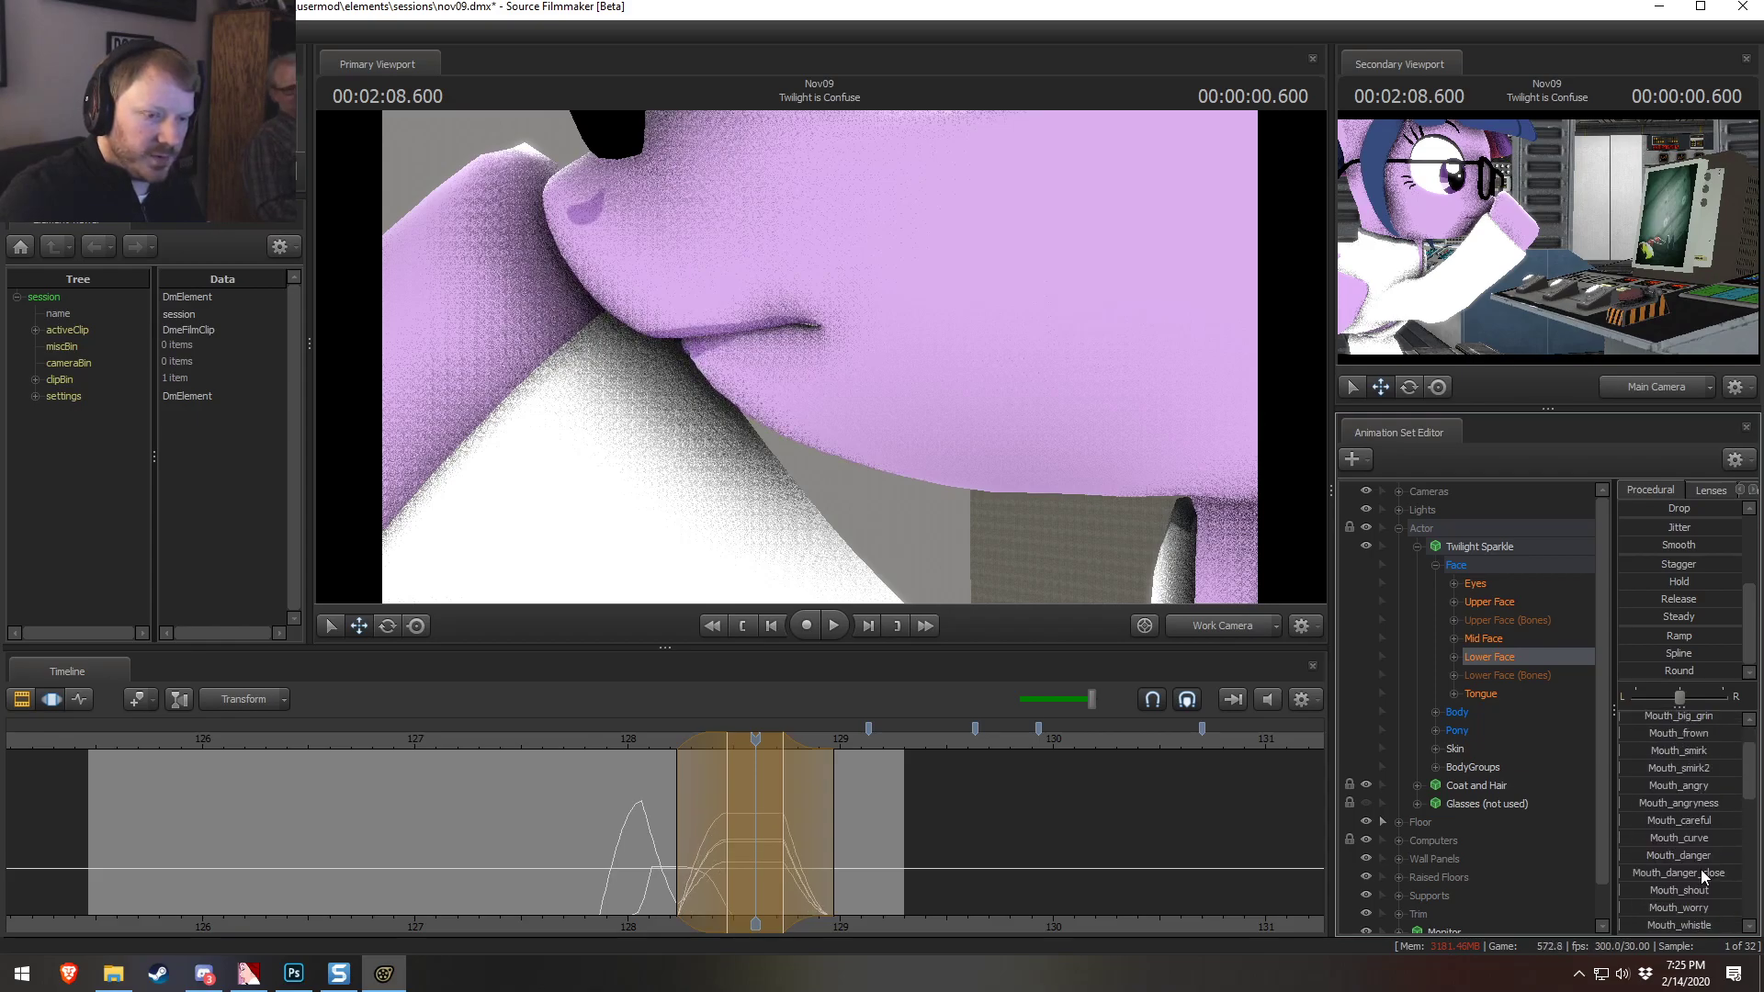
Adjust the Mouth_Letter_B and Mouth_puckerer controls at 128.6 seconds to shape Twilight Sparkle's closed lips
{"action": "scroll", "coordinate": [1690, 842], "scroll_direction": "down", "scroll_amount": 3}
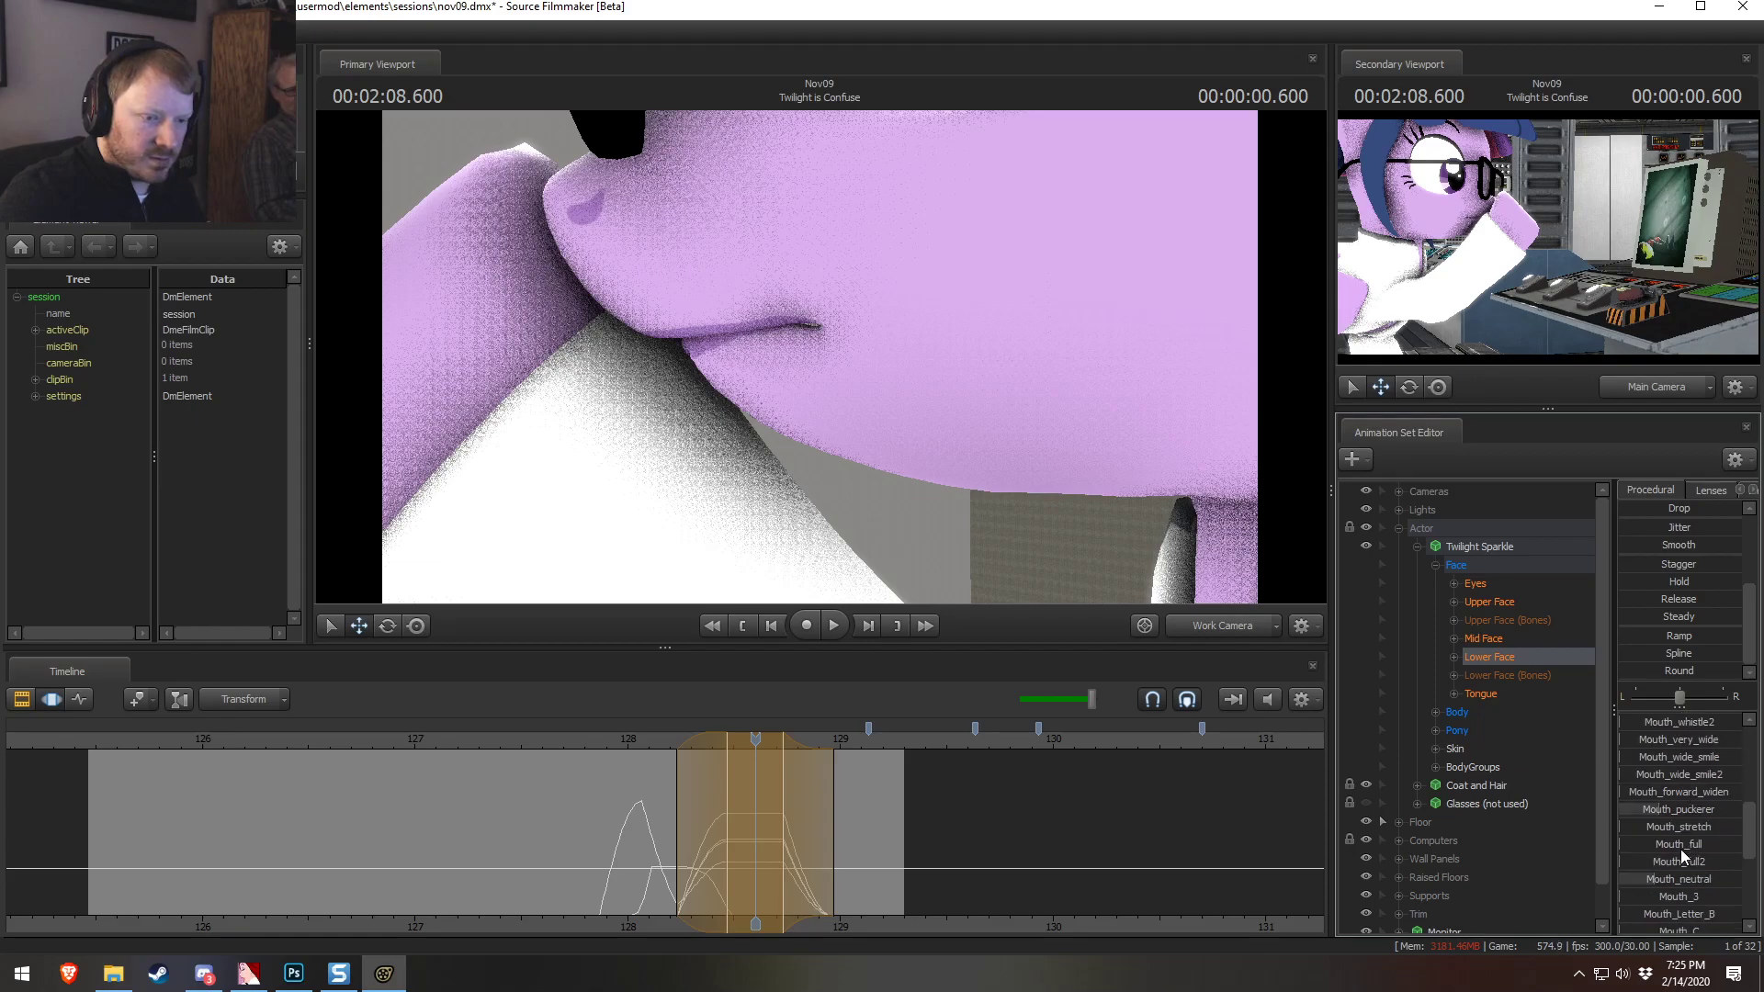
{"action": "left_click_drag", "start_coordinate": [1698, 858], "coordinate": [1711, 858]}
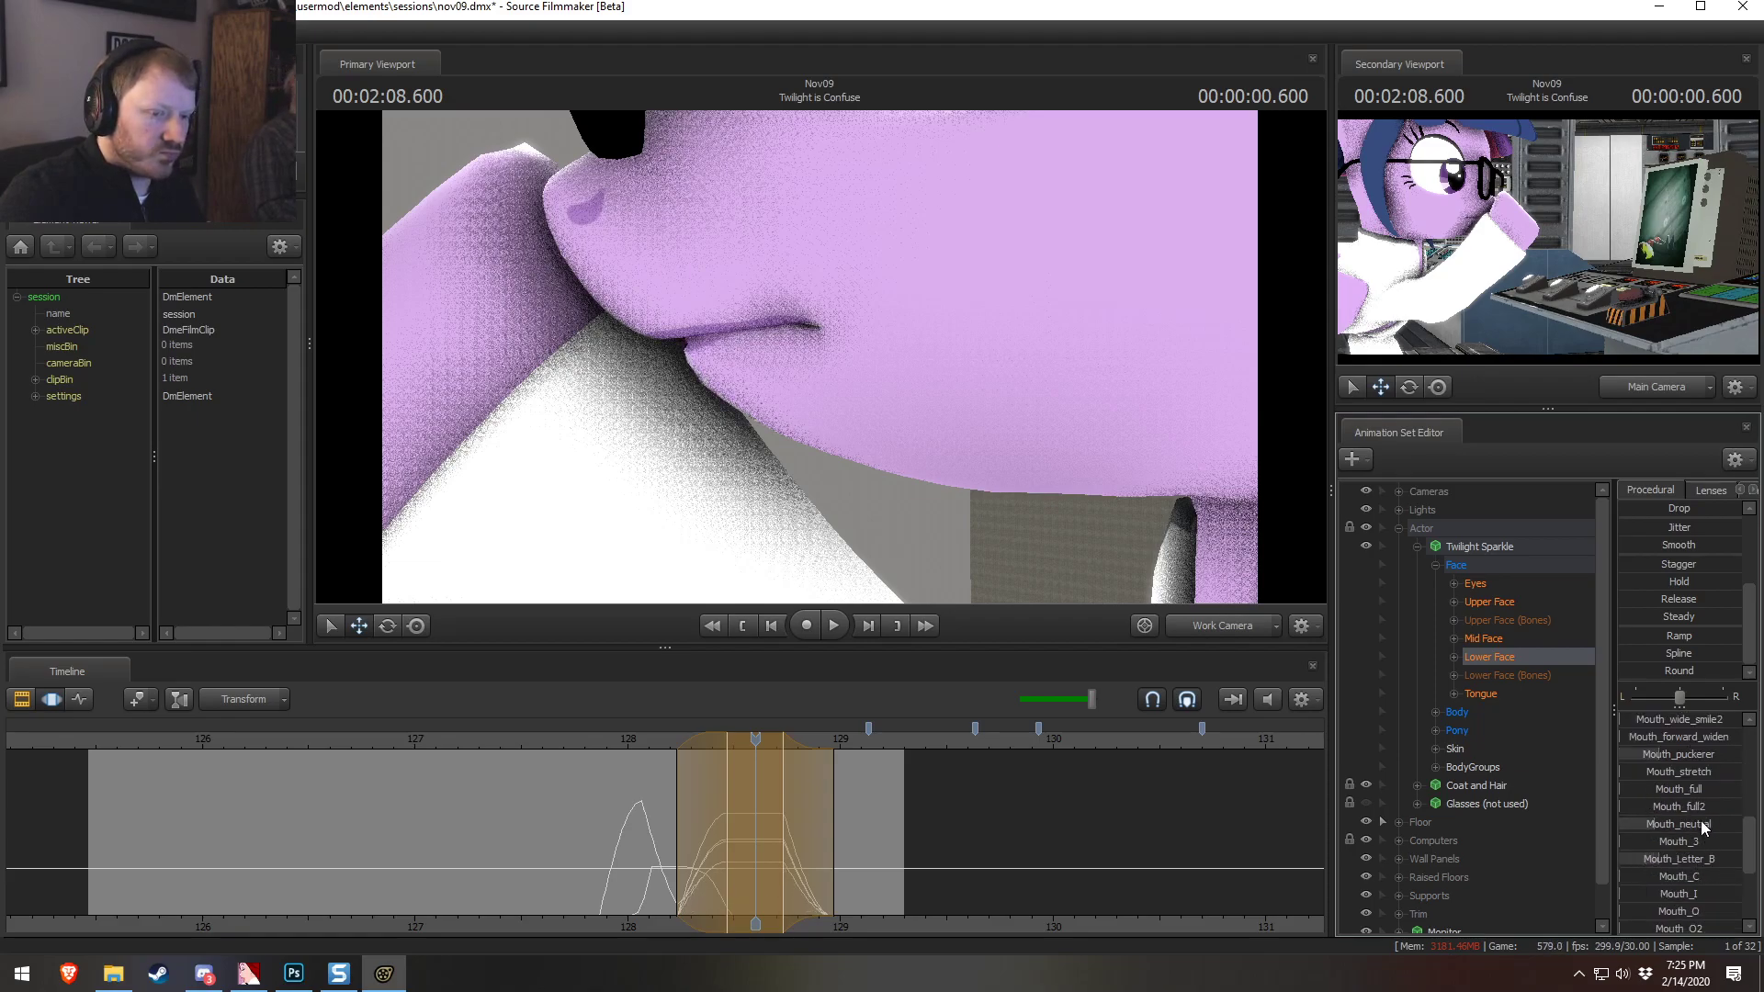
{"action": "left_click_drag", "start_coordinate": [1690, 756], "coordinate": [1720, 756]}
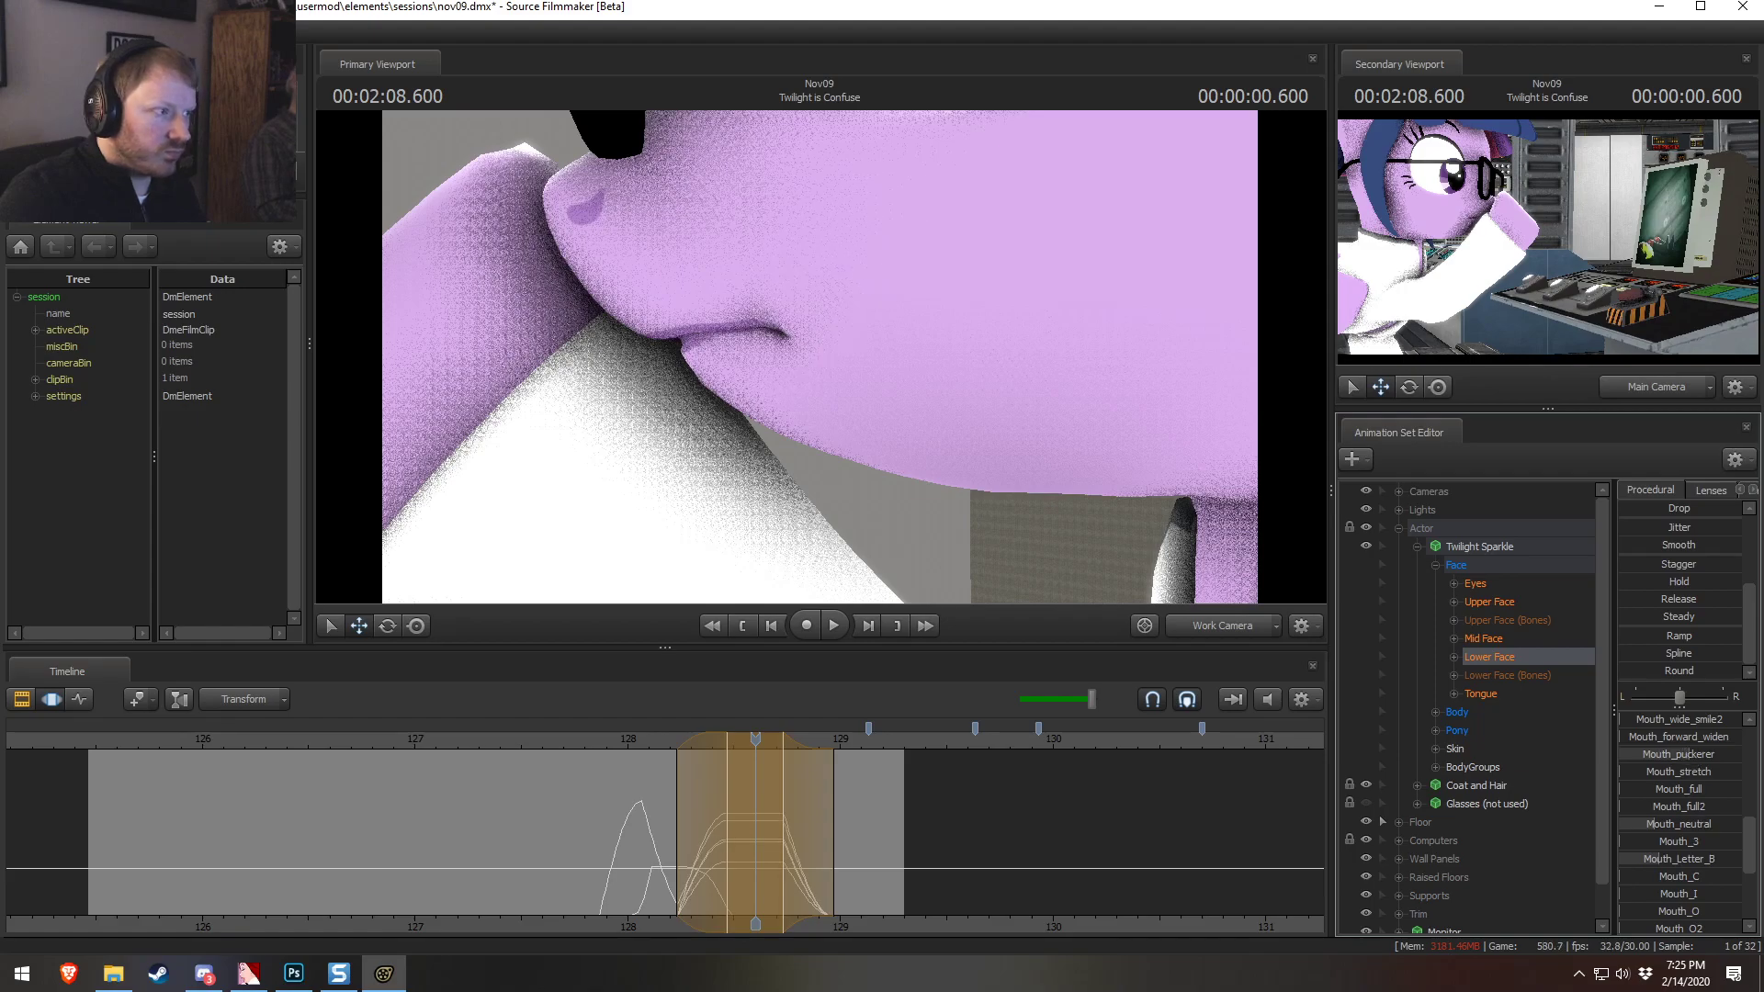
{"action": "scroll", "coordinate": [1696, 781], "scroll_direction": "up", "scroll_amount": 3}
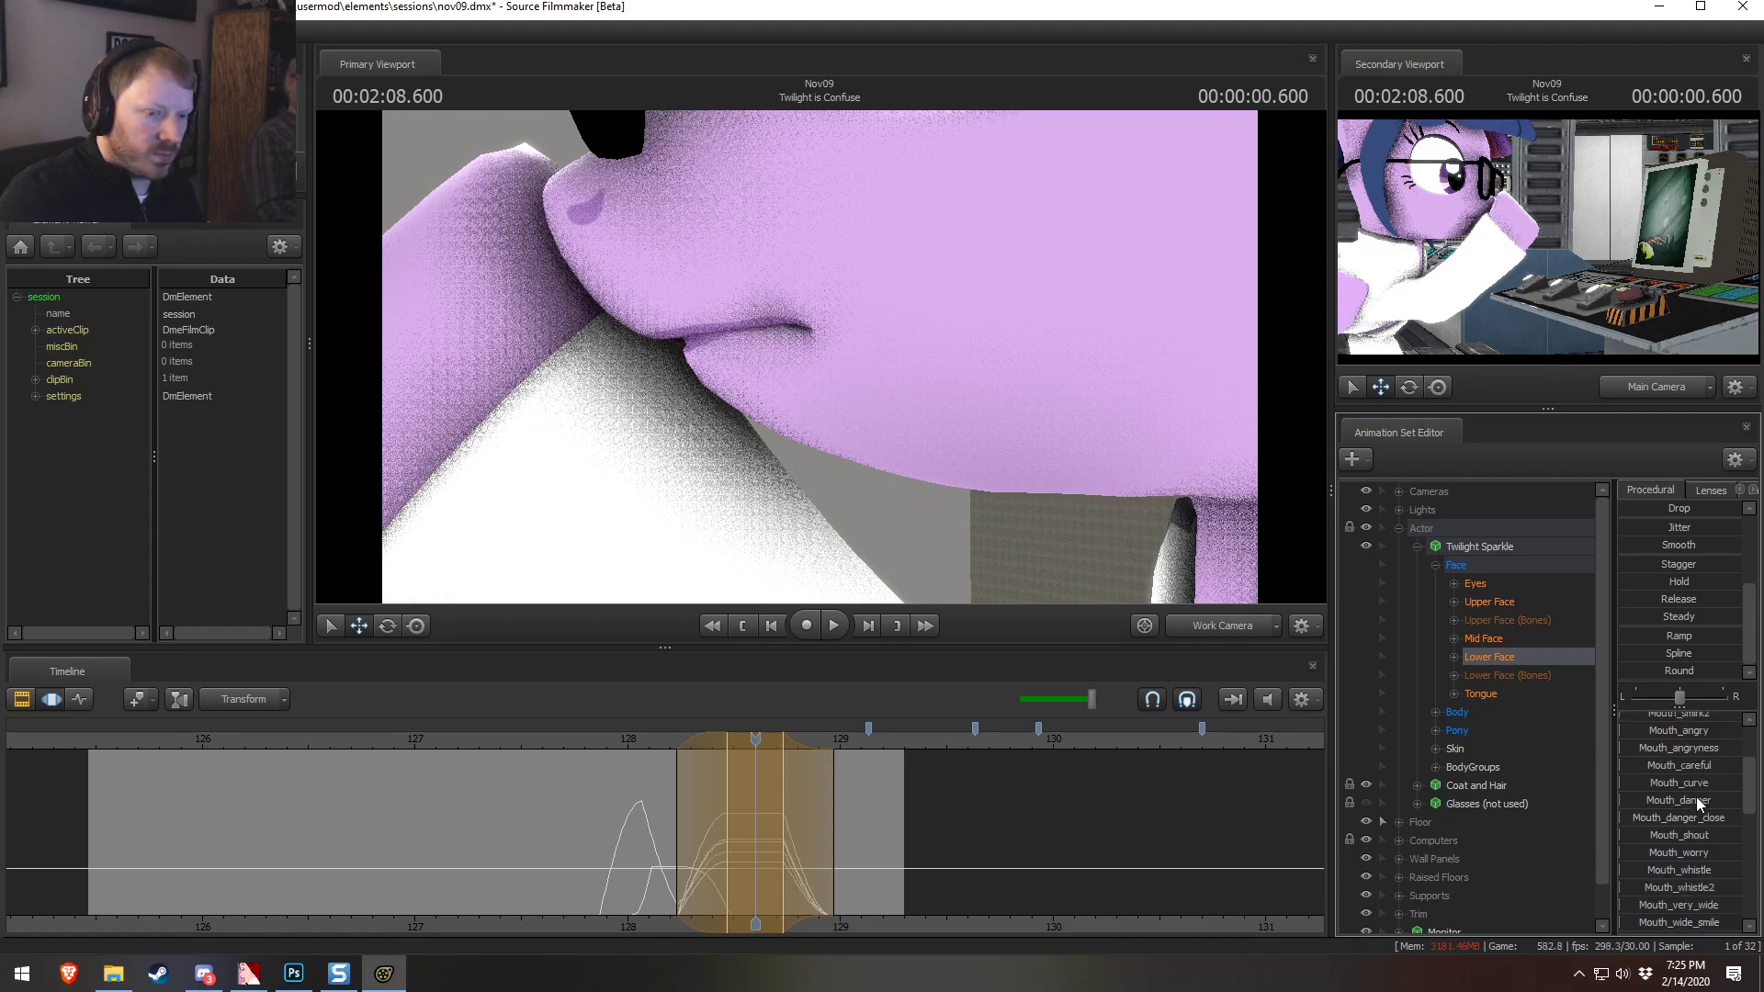
{"action": "mouse_move", "coordinate": [1703, 751]}
{"action": "left_mouse_down"}
{"action": "mouse_move", "coordinate": [1729, 751]}
{"action": "mouse_move", "coordinate": [1694, 733]}
{"action": "mouse_move", "coordinate": [1709, 733]}
{"action": "left_mouse_up"}
{"action": "key", "text": "ctrl+z"}
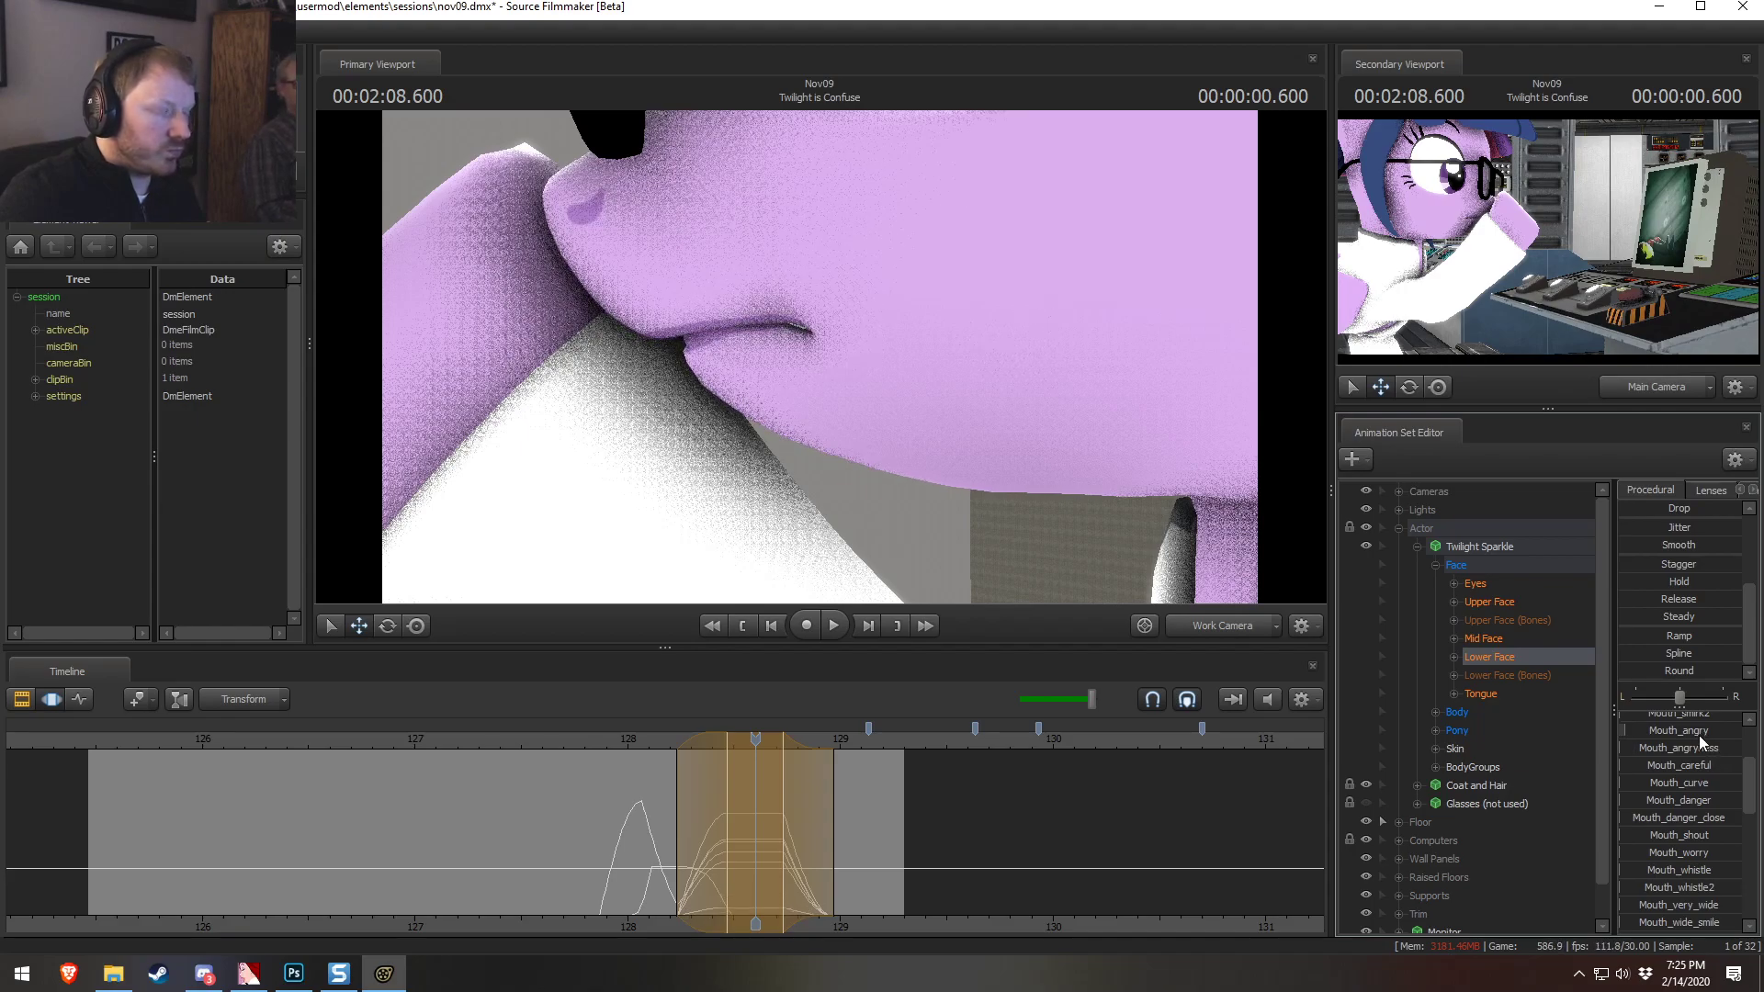
Raise Twilight Sparkle's Mouth_shout control over a time range centred on about 128.23 seconds and play the result
{"action": "scroll", "coordinate": [1702, 850], "scroll_direction": "down", "scroll_amount": 4}
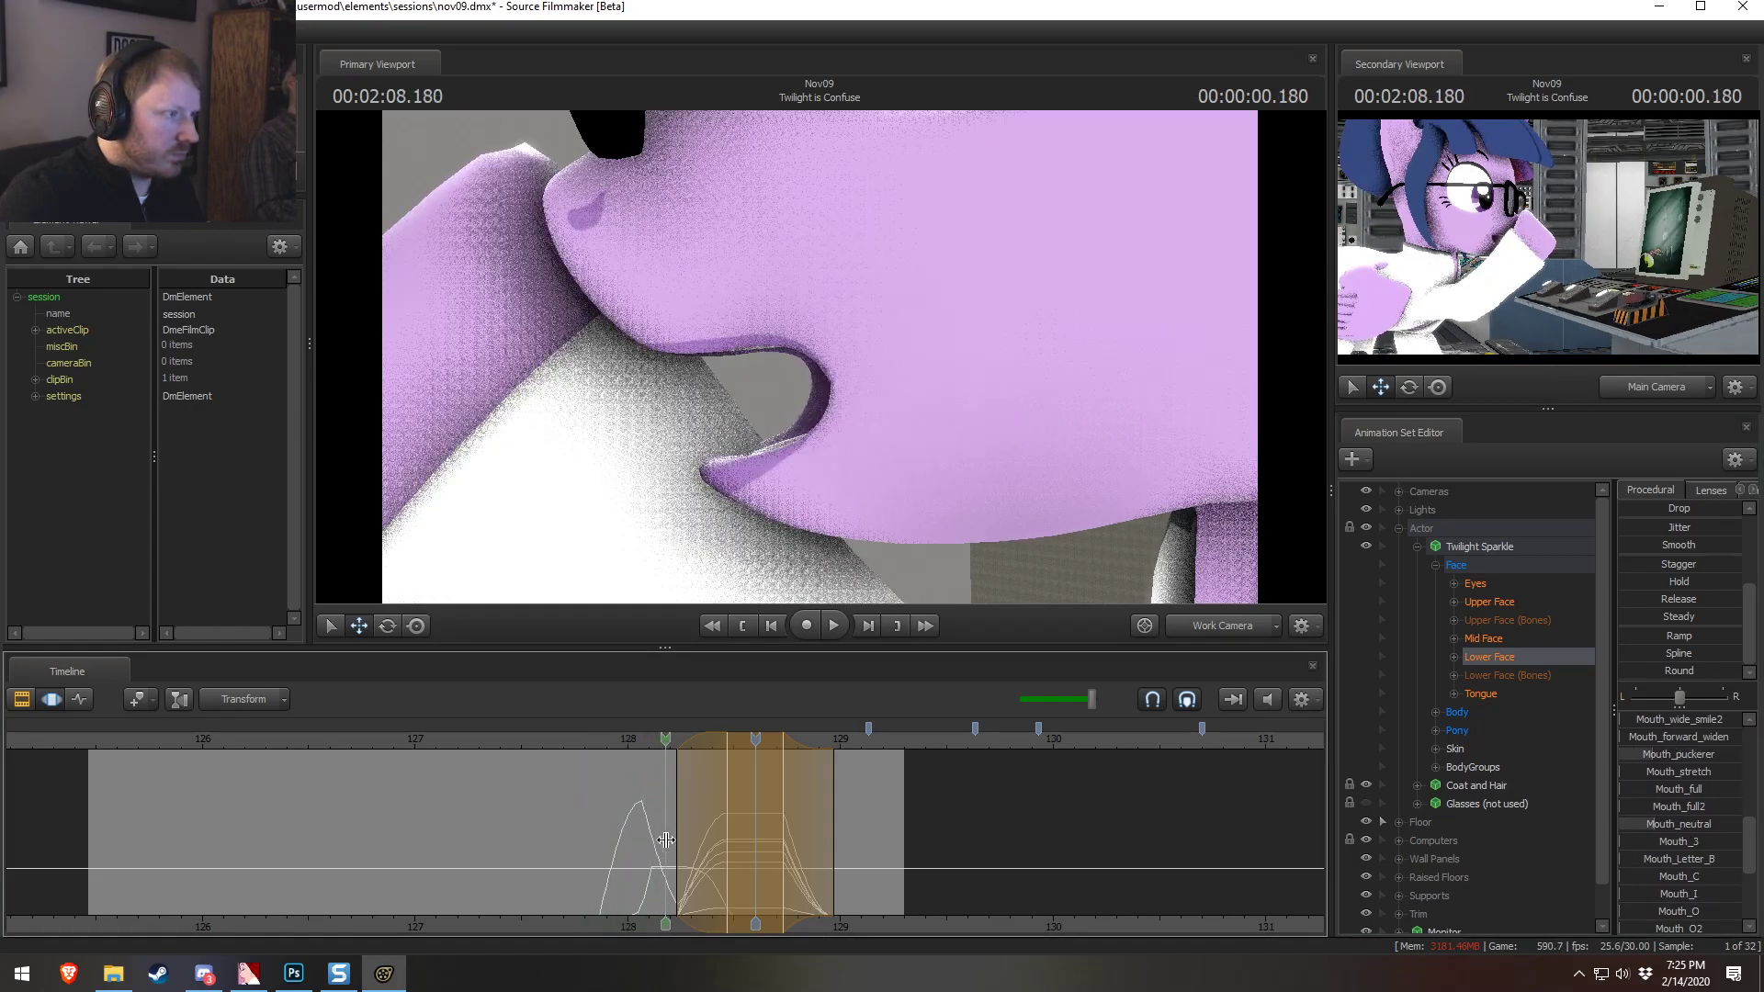
{"action": "left_click_drag", "start_coordinate": [678, 837], "coordinate": [743, 846], "text": "shift"}
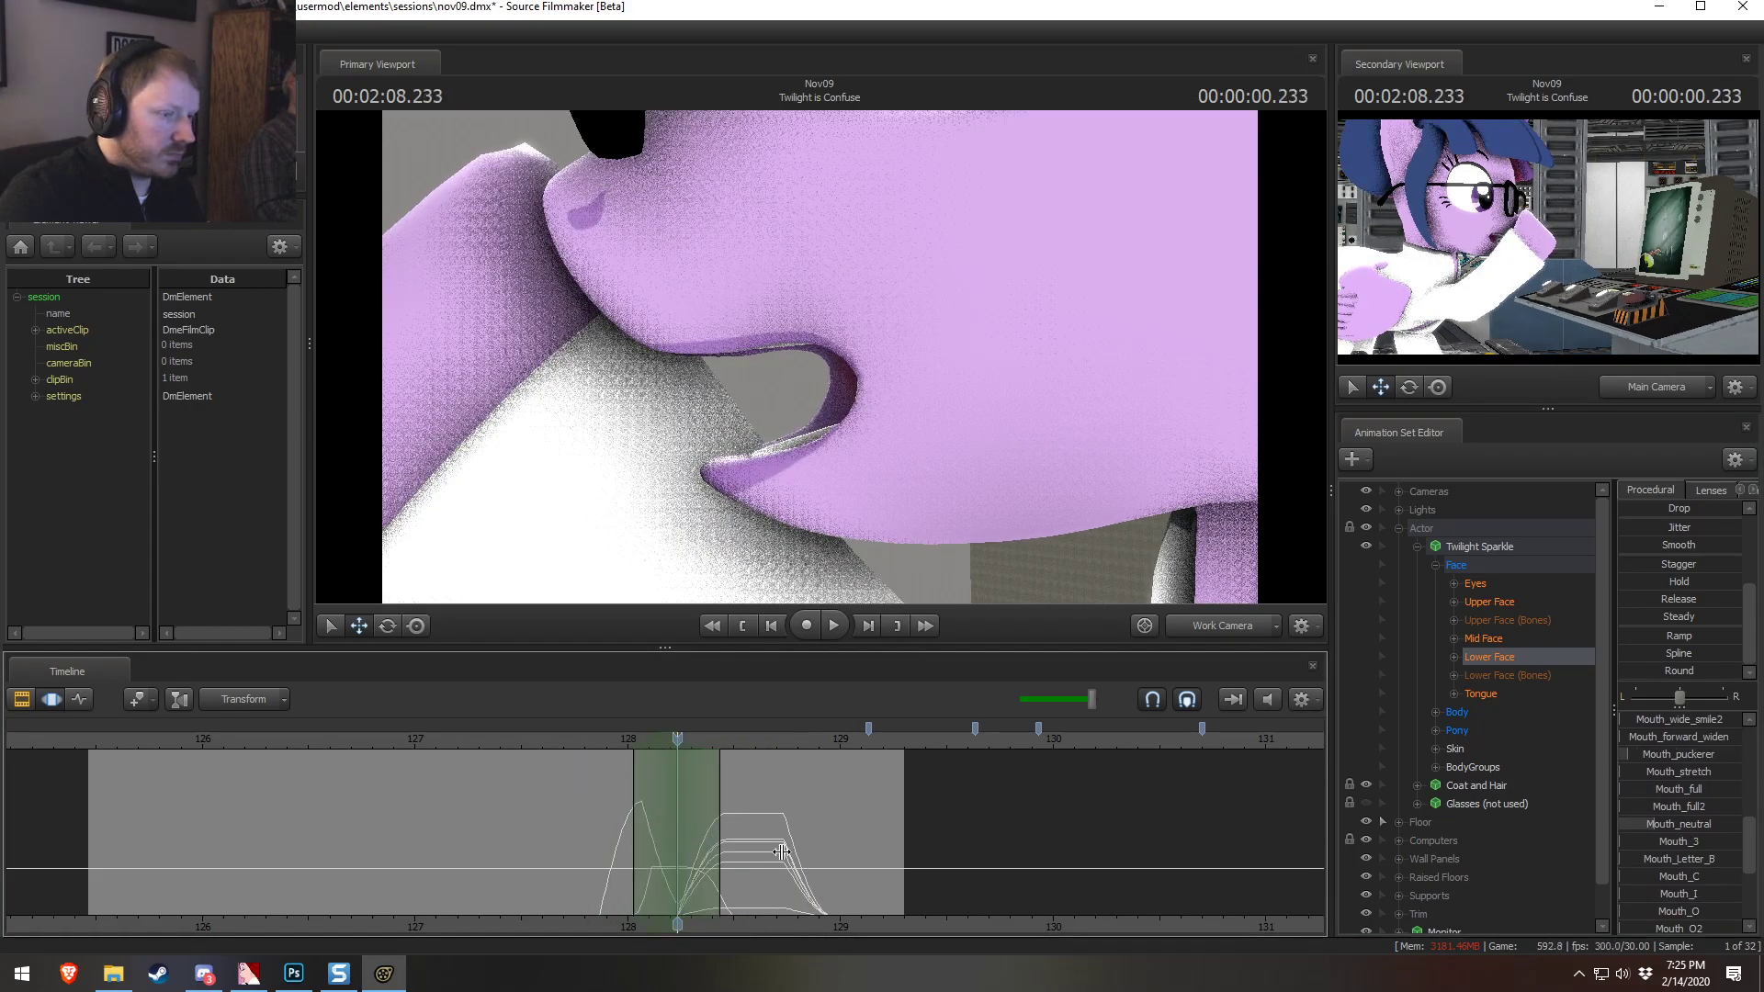
{"action": "scroll", "coordinate": [1683, 799], "scroll_direction": "up", "scroll_amount": 3}
{"action": "left_click_drag", "start_coordinate": [1684, 781], "coordinate": [1740, 781]}
{"action": "key", "text": "space"}
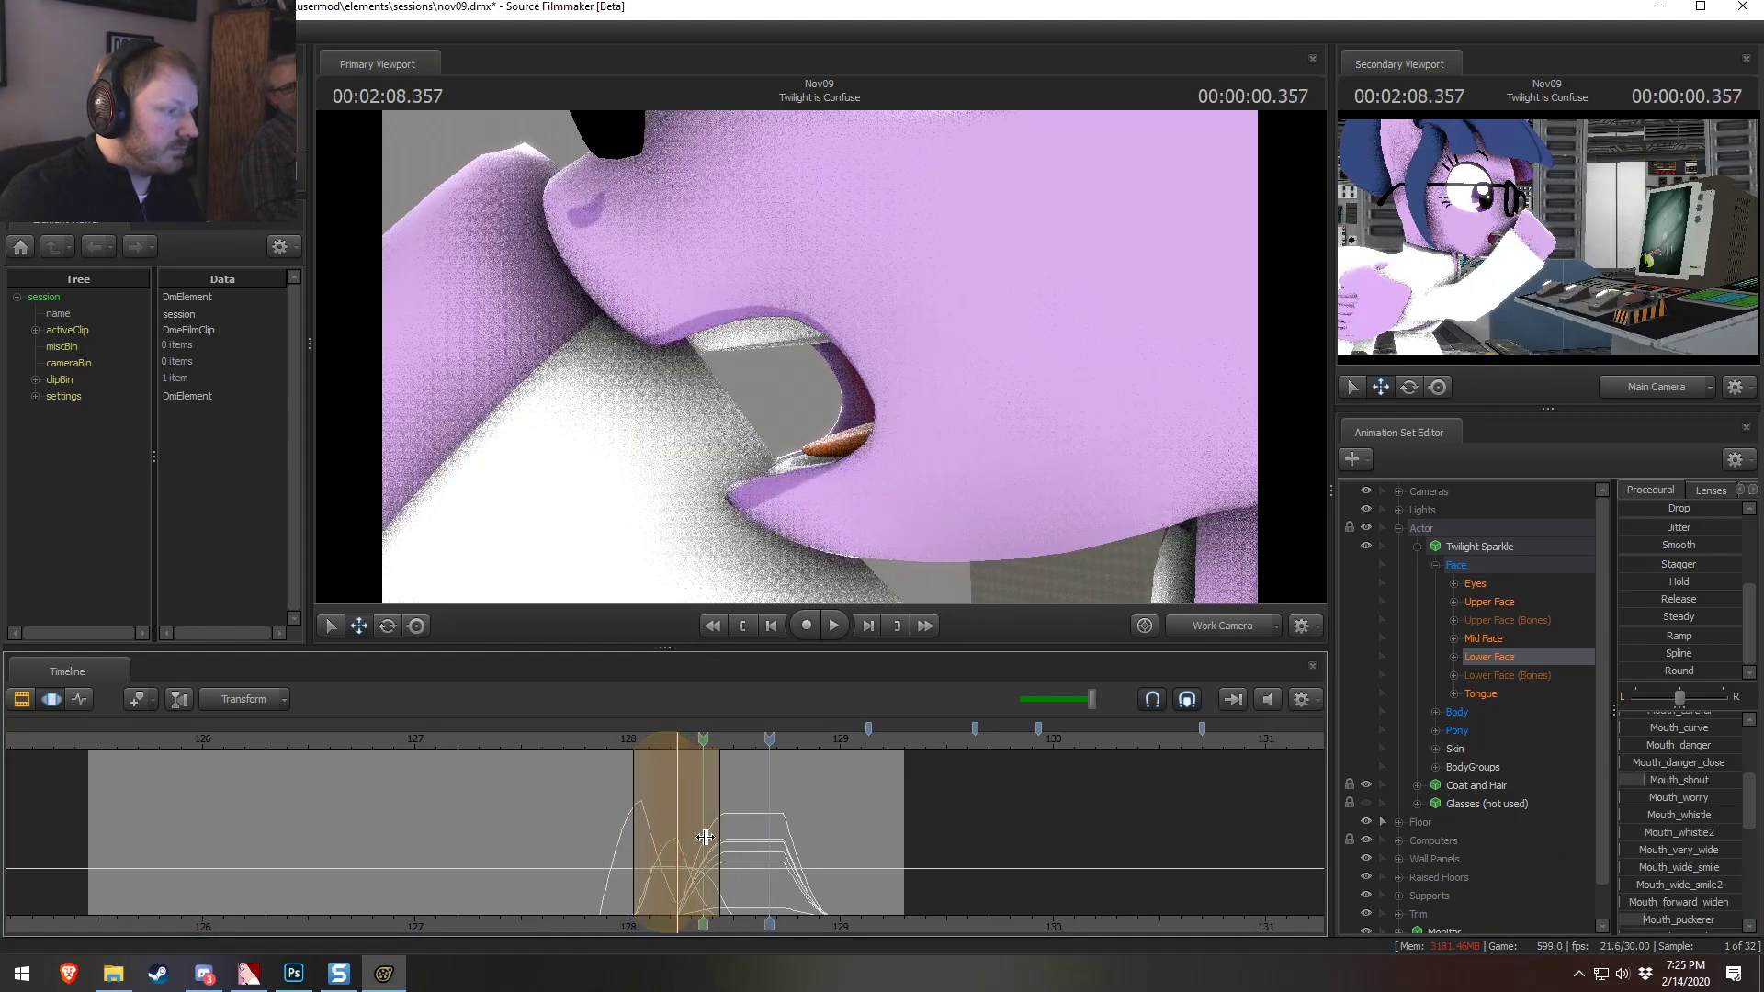
Shorten the open-mouth section starting near 128.07 seconds so that it ends at about 128.37 seconds, and play the shot
{"action": "left_click_drag", "start_coordinate": [721, 832], "coordinate": [641, 830], "text": "shift"}
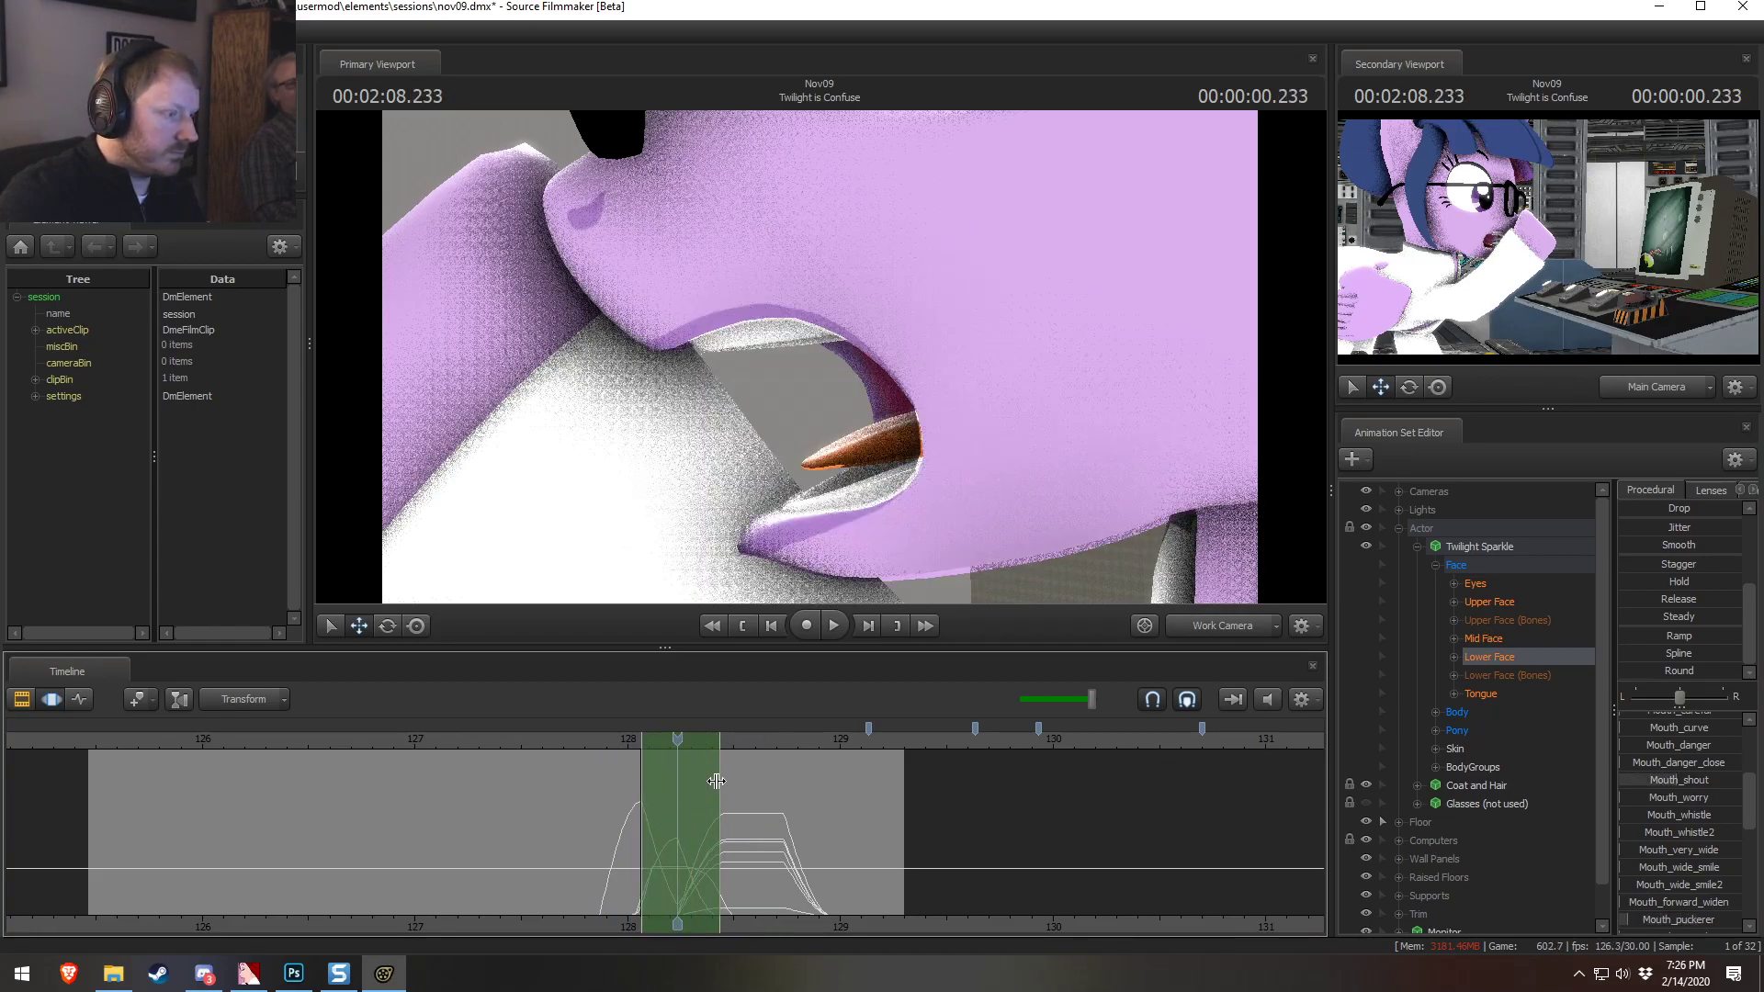
{"action": "left_click_drag", "start_coordinate": [716, 781], "coordinate": [704, 780], "text": "alt"}
{"action": "left_click_drag", "start_coordinate": [597, 743], "coordinate": [564, 746]}
{"action": "key", "text": "space"}
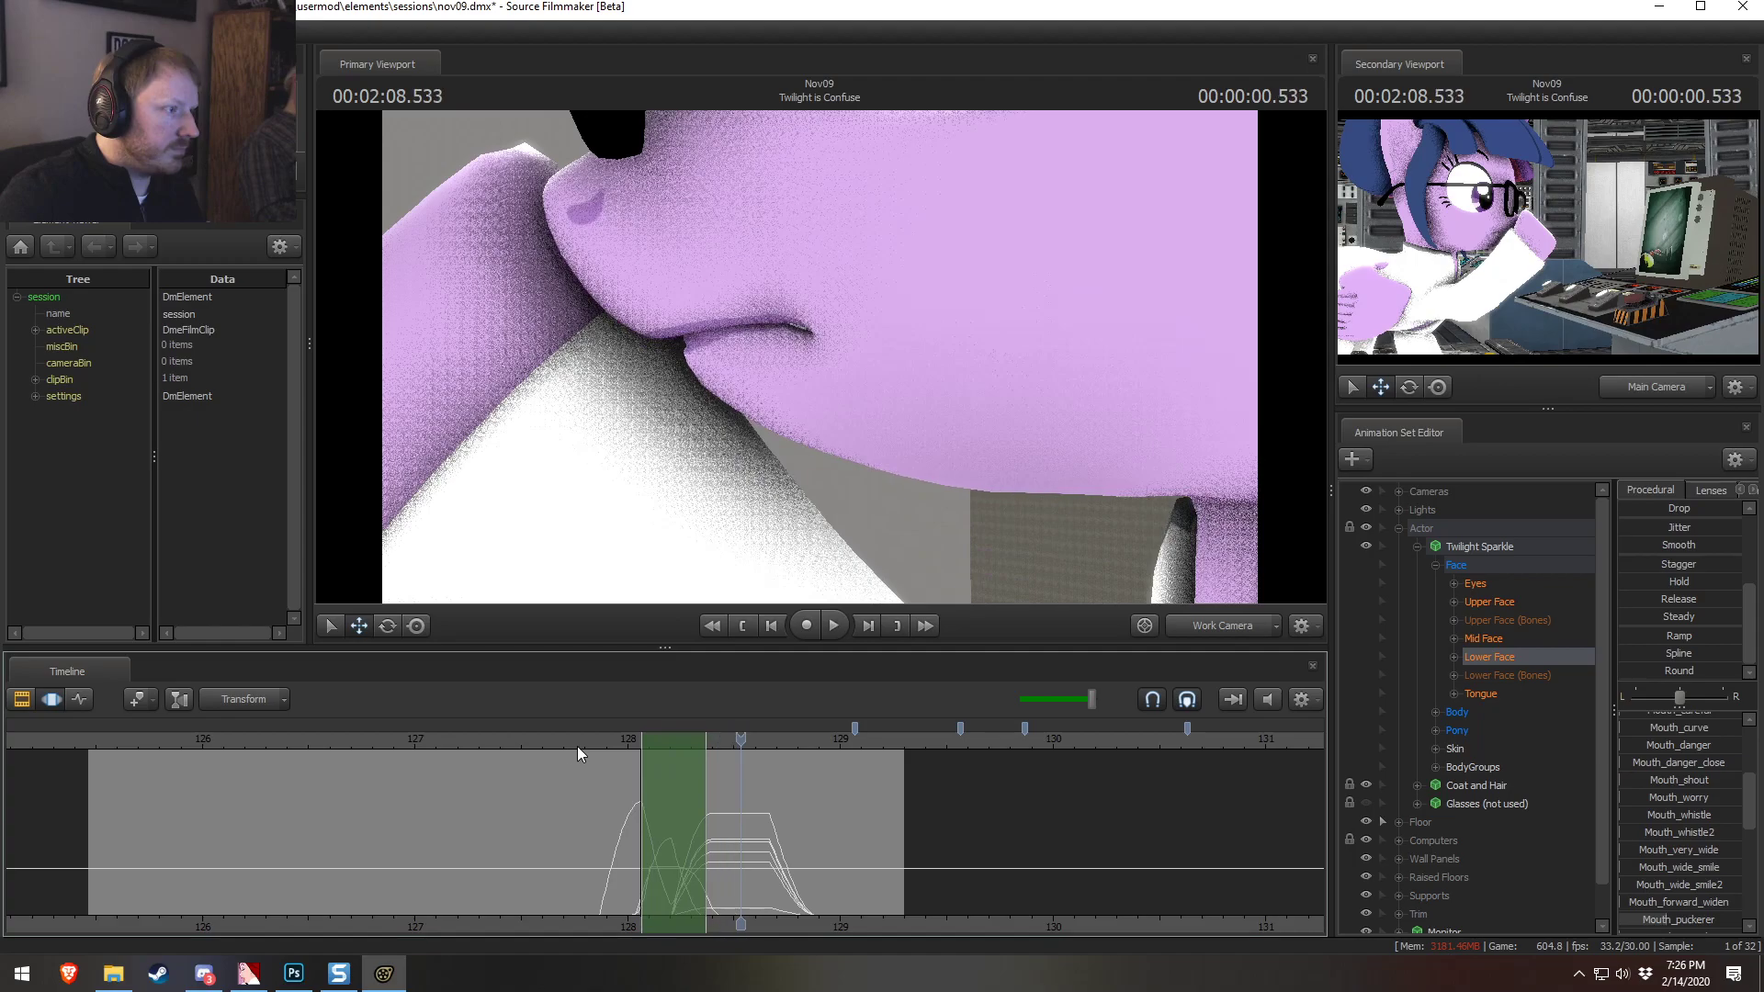
Switch the primary viewport to the Main Camera and review the mouth movement and button press
{"action": "left_click", "coordinate": [1211, 631]}
{"action": "left_click", "coordinate": [1216, 632]}
{"action": "left_click", "coordinate": [1217, 632]}
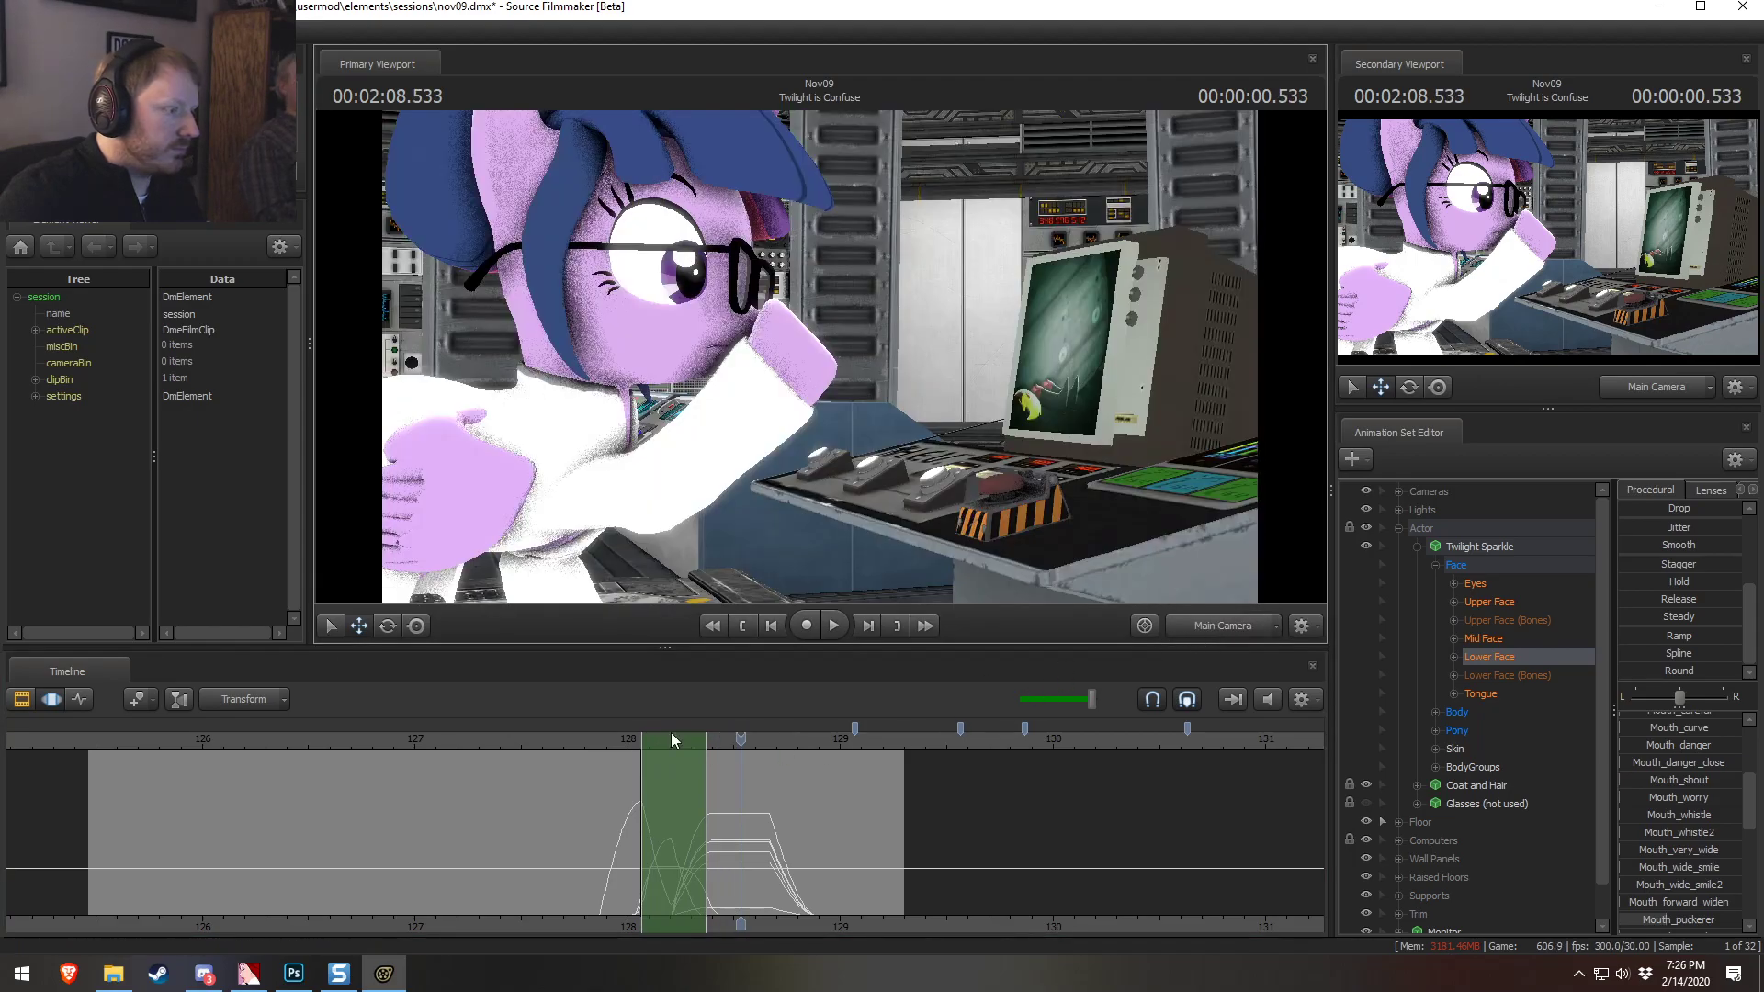
{"action": "left_click_drag", "start_coordinate": [691, 735], "coordinate": [501, 739]}
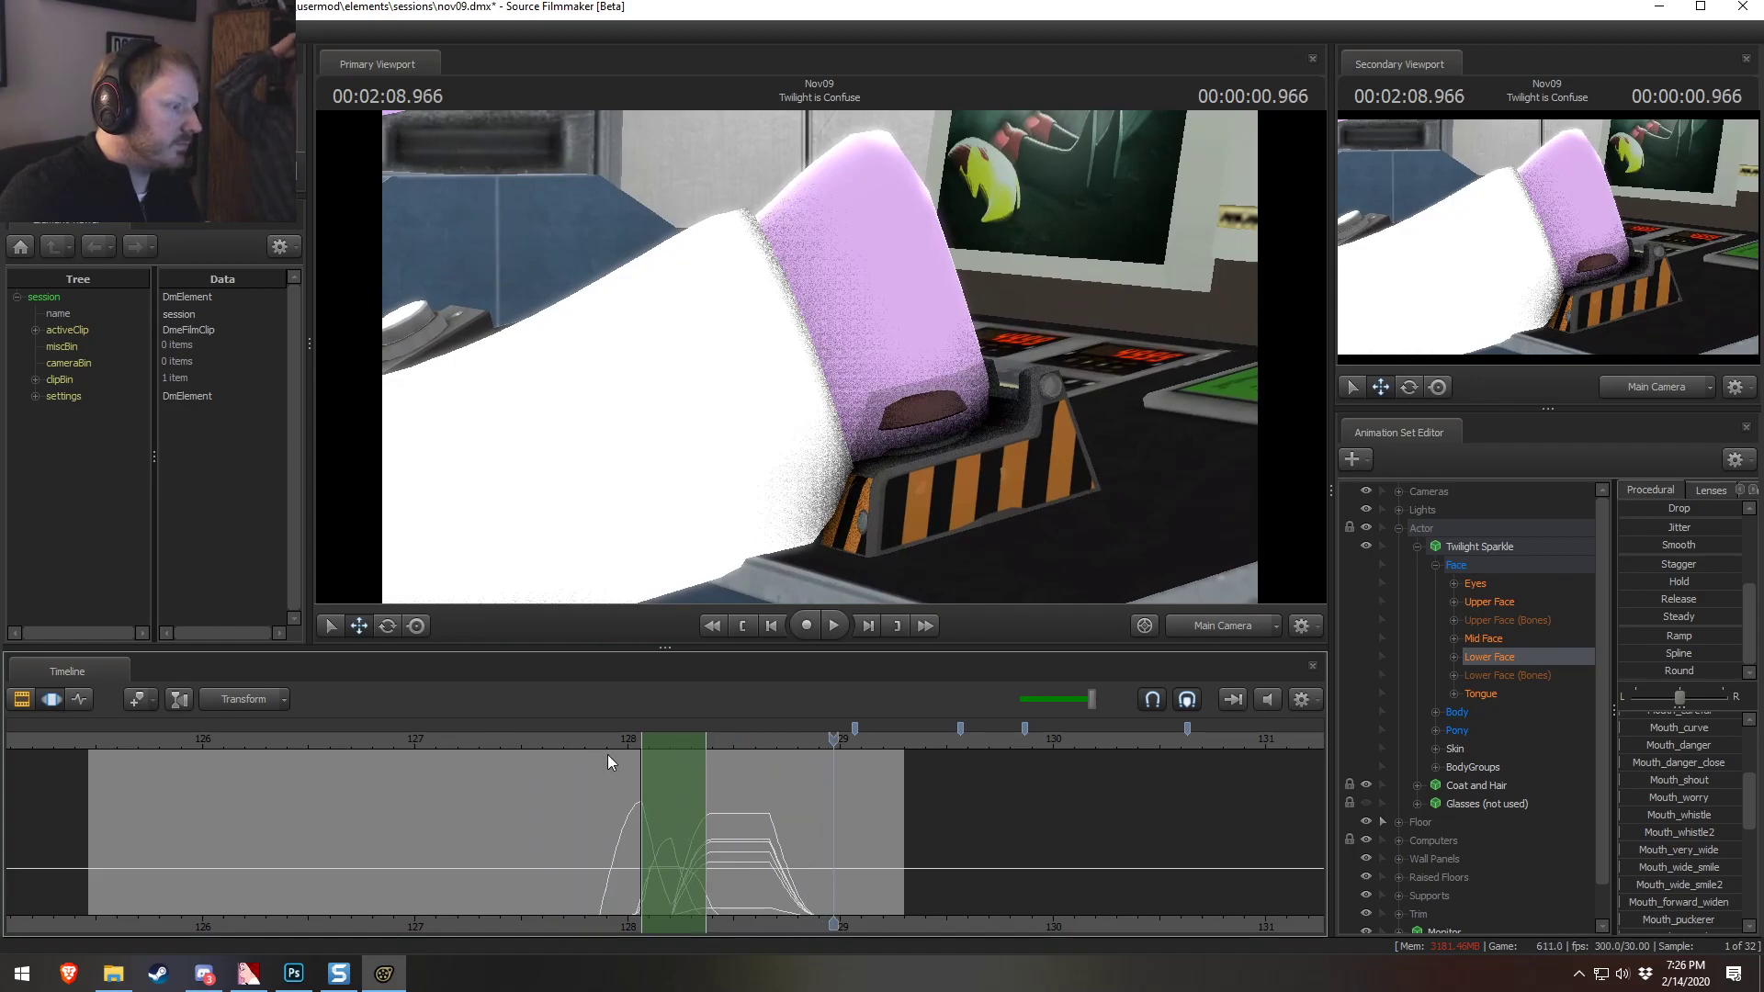
{"action": "scroll", "coordinate": [579, 827], "scroll_direction": "up", "scroll_amount": 2}
{"action": "left_click_drag", "start_coordinate": [696, 732], "coordinate": [589, 746]}
Select Twilight Sparkle's RightShoulder, RightForearm and RightHand and apply the Round preset to their motion around 128.7 seconds
{"action": "key", "text": "F2"}
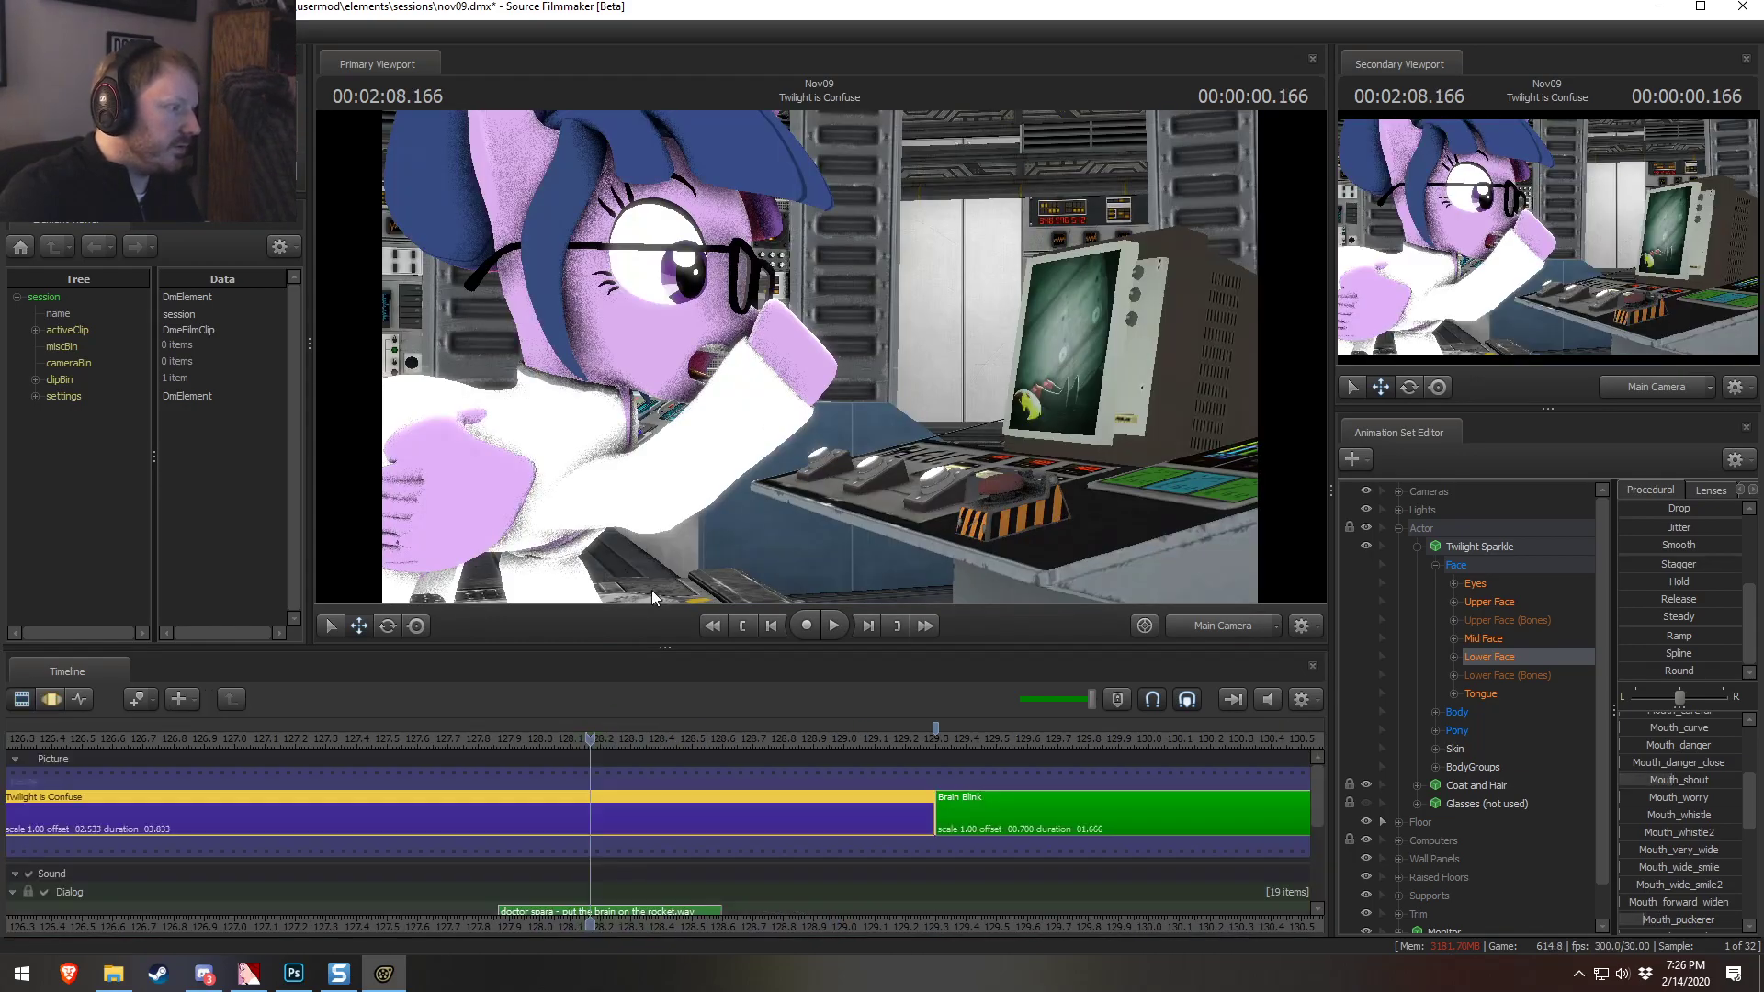
{"action": "left_click", "coordinate": [1418, 546]}
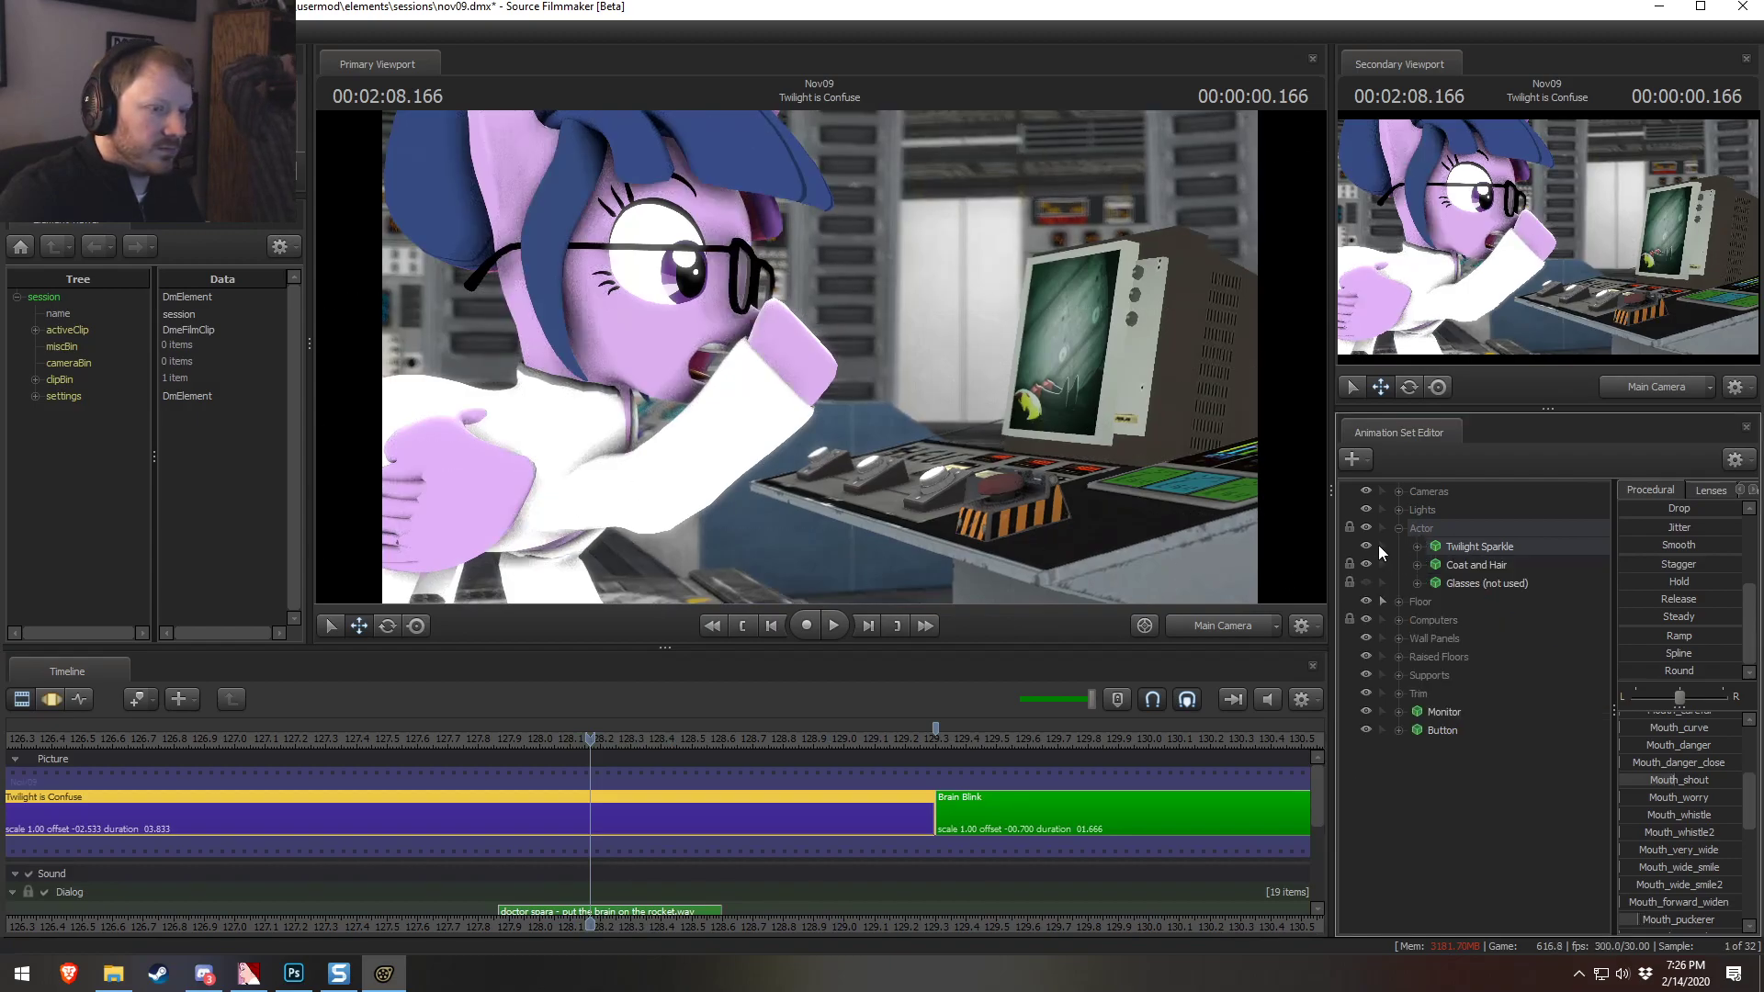
{"action": "key", "text": "F3"}
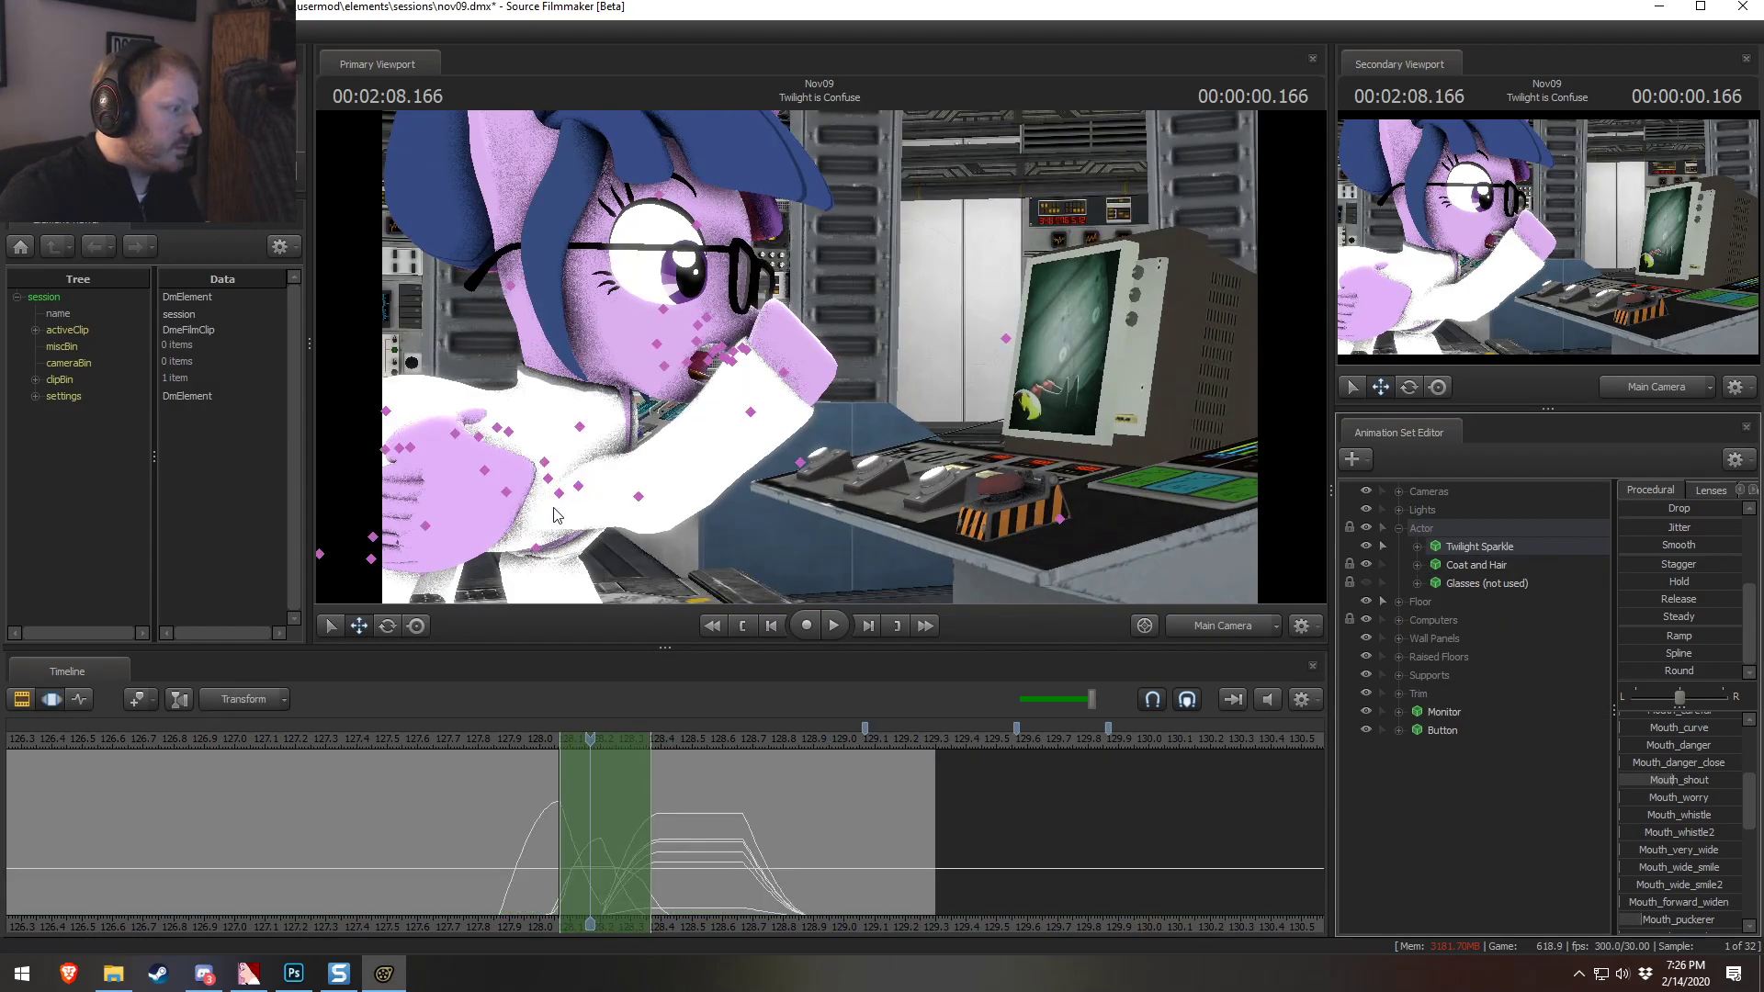
{"action": "left_click", "coordinate": [638, 496]}
{"action": "left_click", "coordinate": [757, 409], "text": "ctrl+shift"}
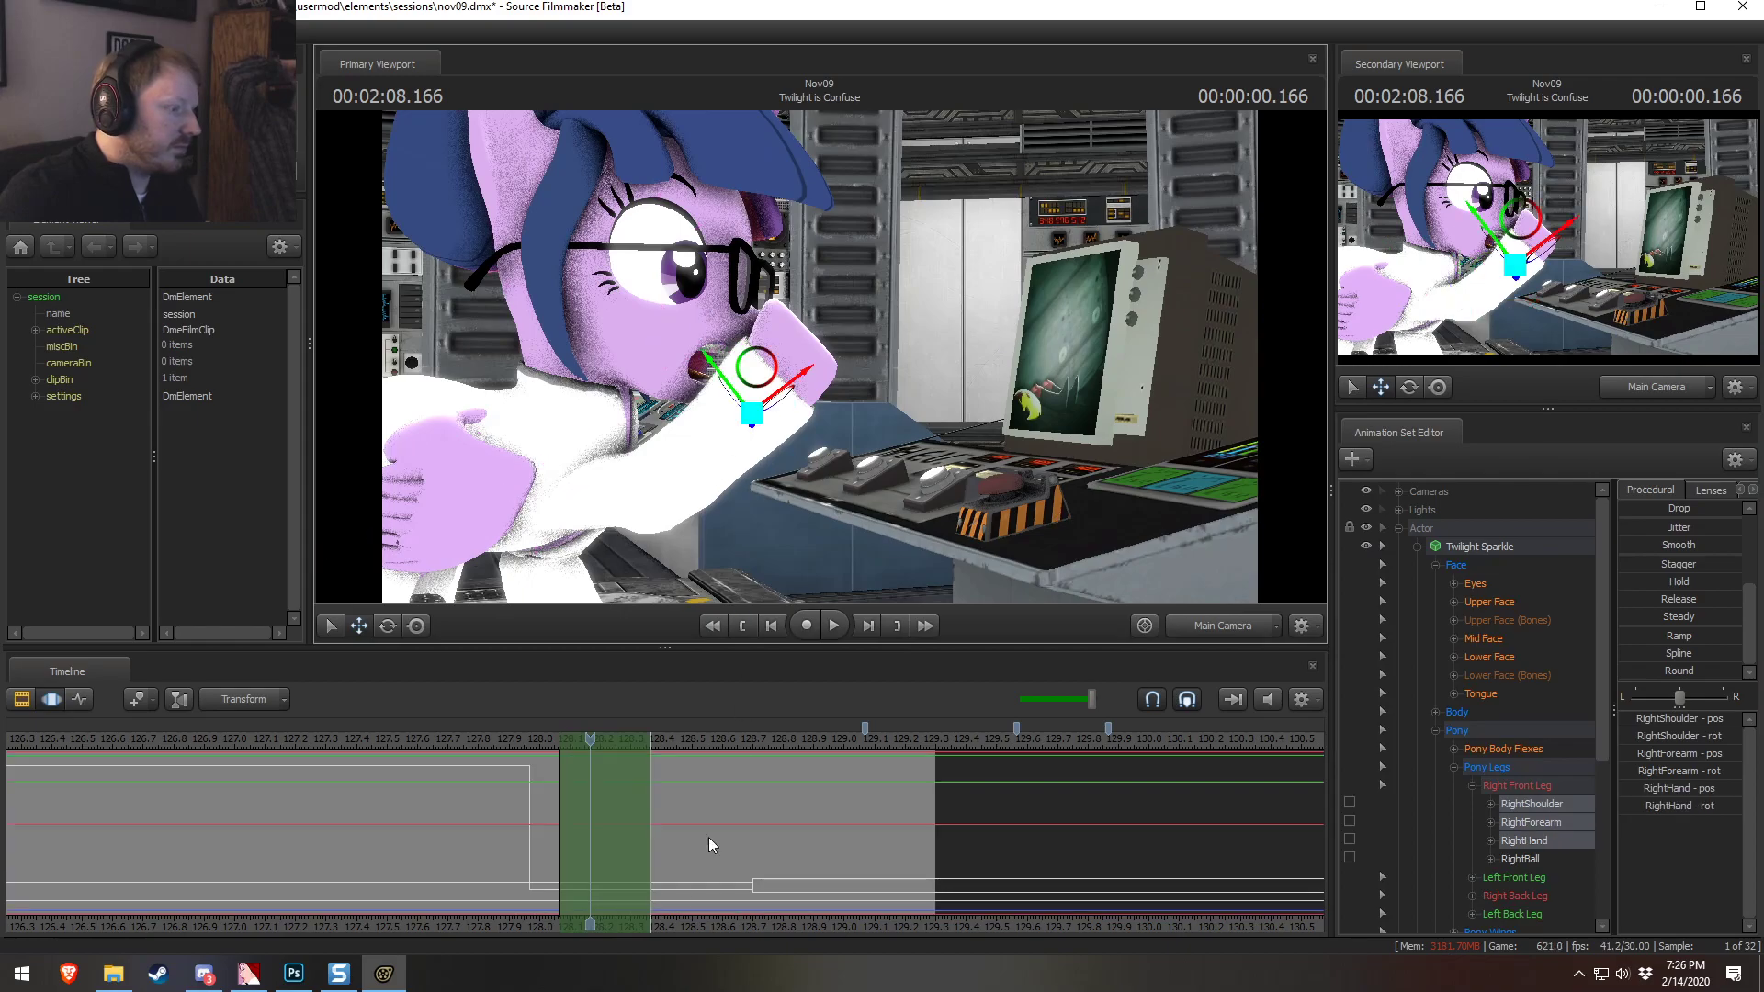
{"action": "left_click_drag", "start_coordinate": [763, 874], "coordinate": [744, 882]}
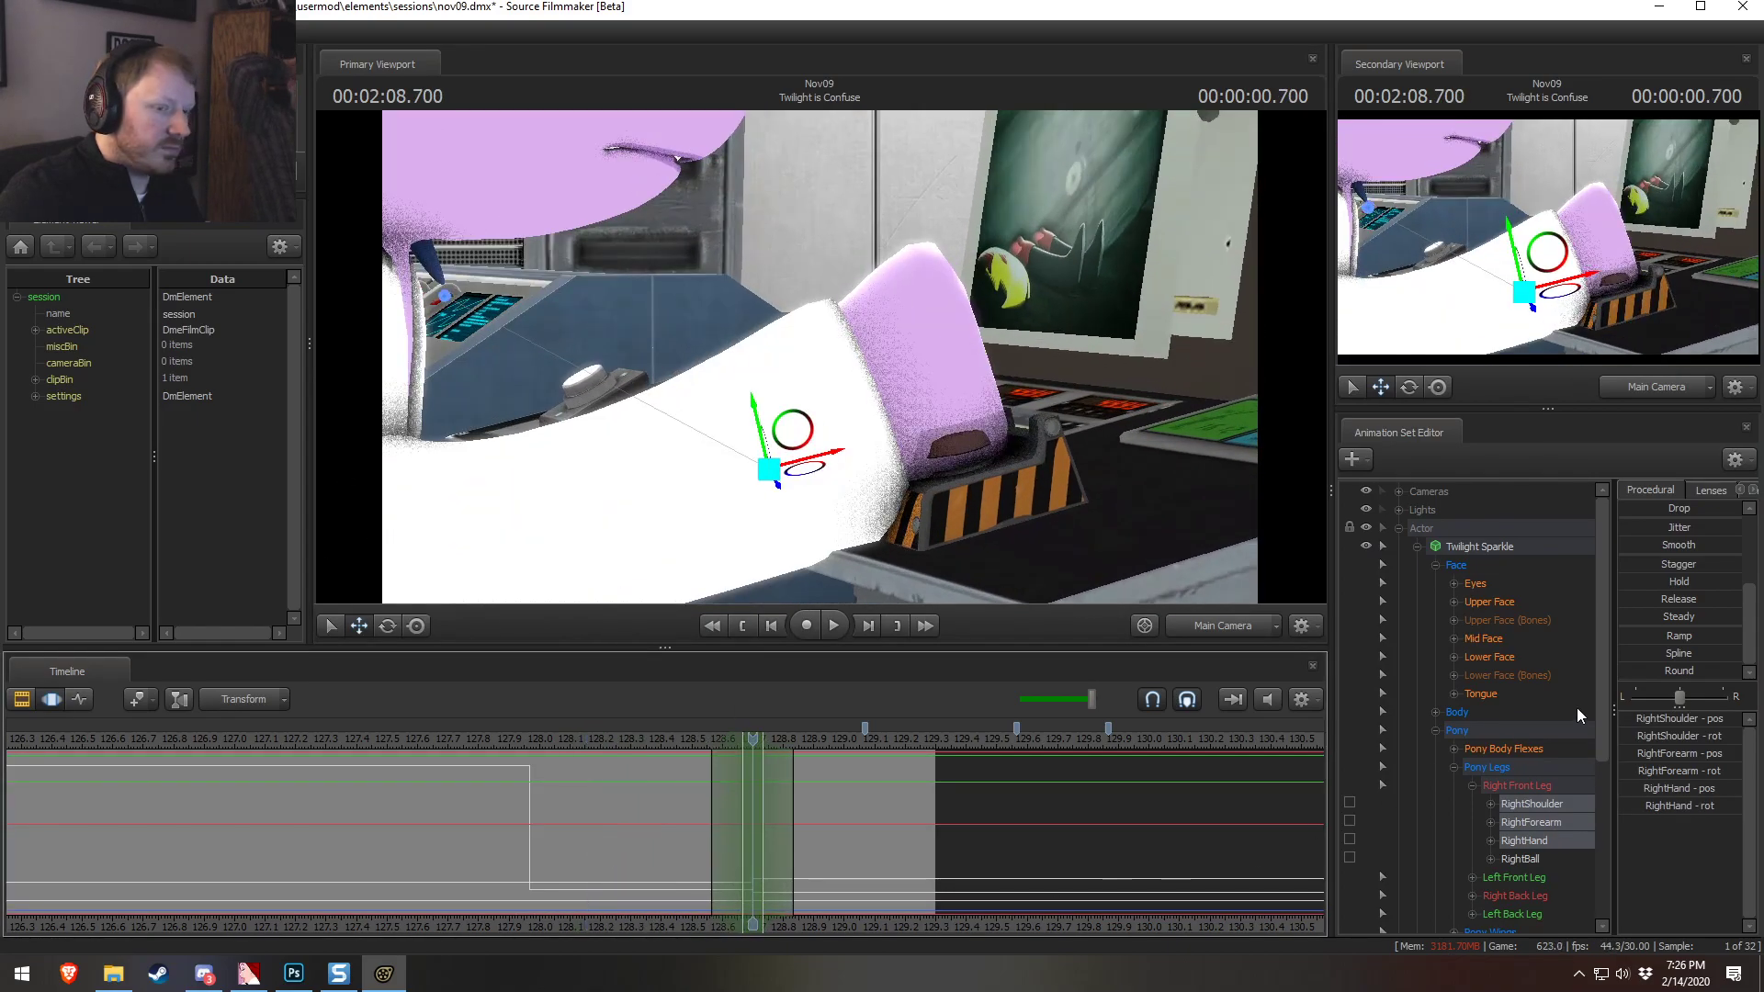
{"action": "double_click", "coordinate": [1676, 670]}
Play the shot repeatedly from about 128.4 seconds to check Twilight Sparkle's right arm motion during the button press
{"action": "left_click", "coordinate": [687, 742]}
{"action": "key", "text": "space"}
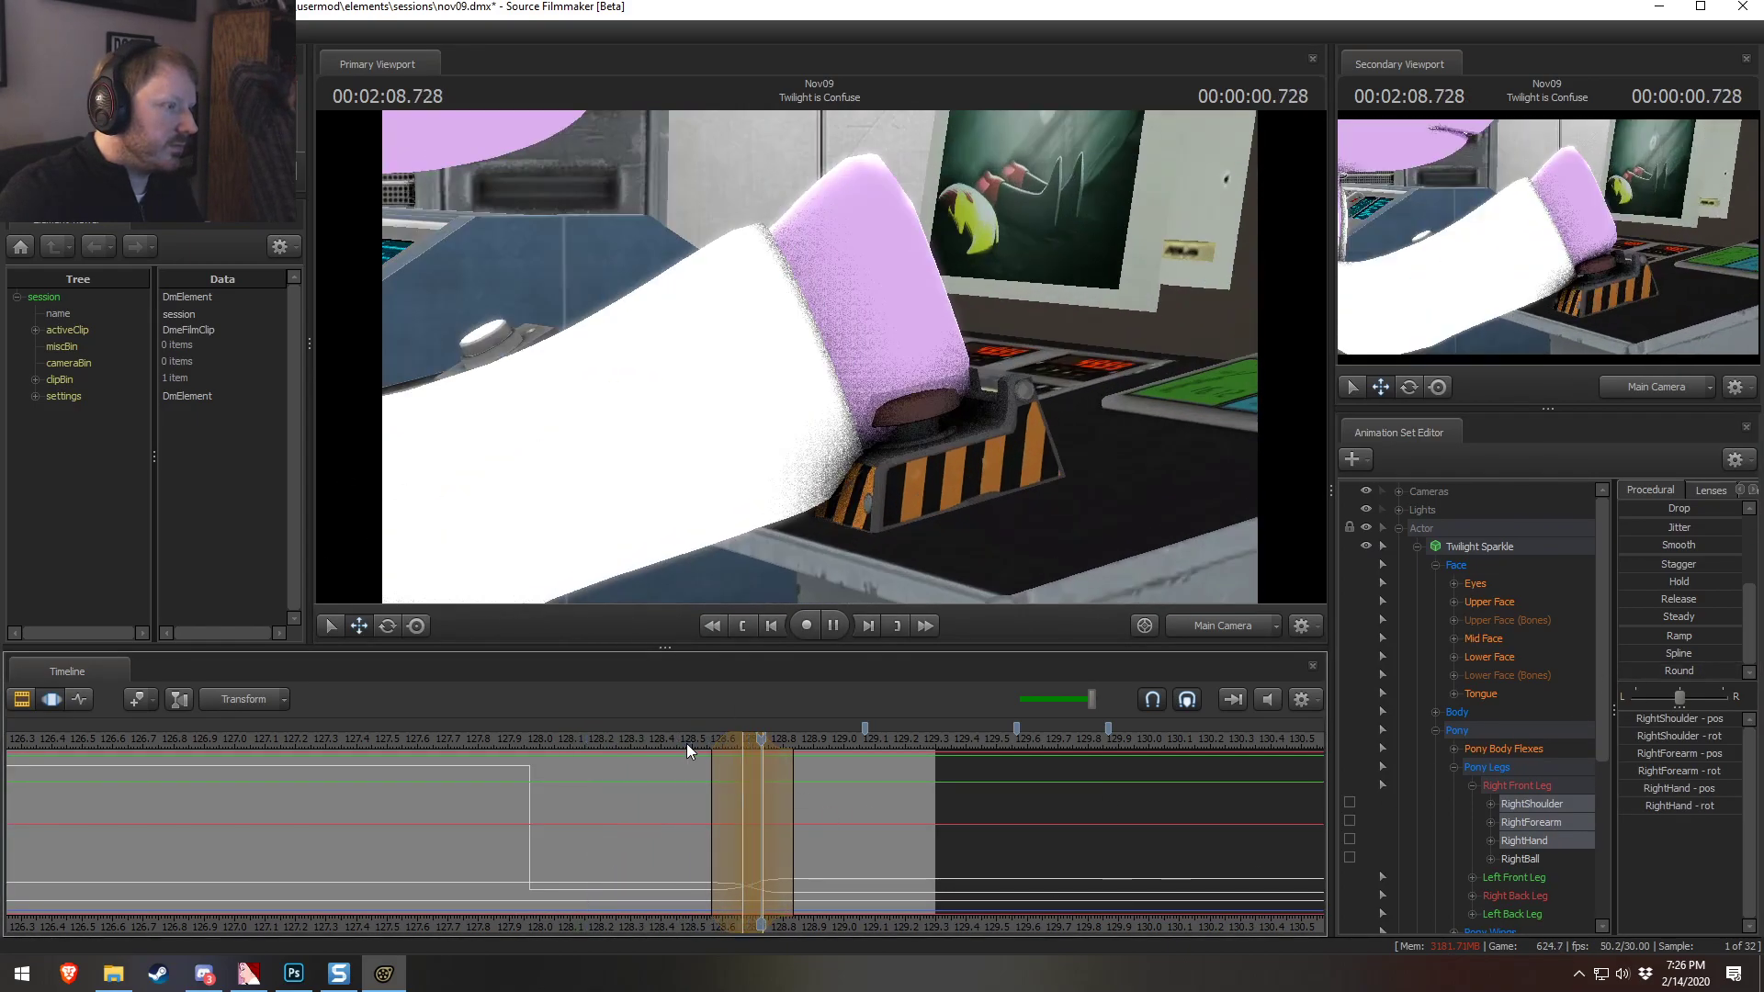
{"action": "key", "text": "space"}
{"action": "left_click_drag", "start_coordinate": [684, 741], "coordinate": [673, 743]}
{"action": "key", "text": "space"}
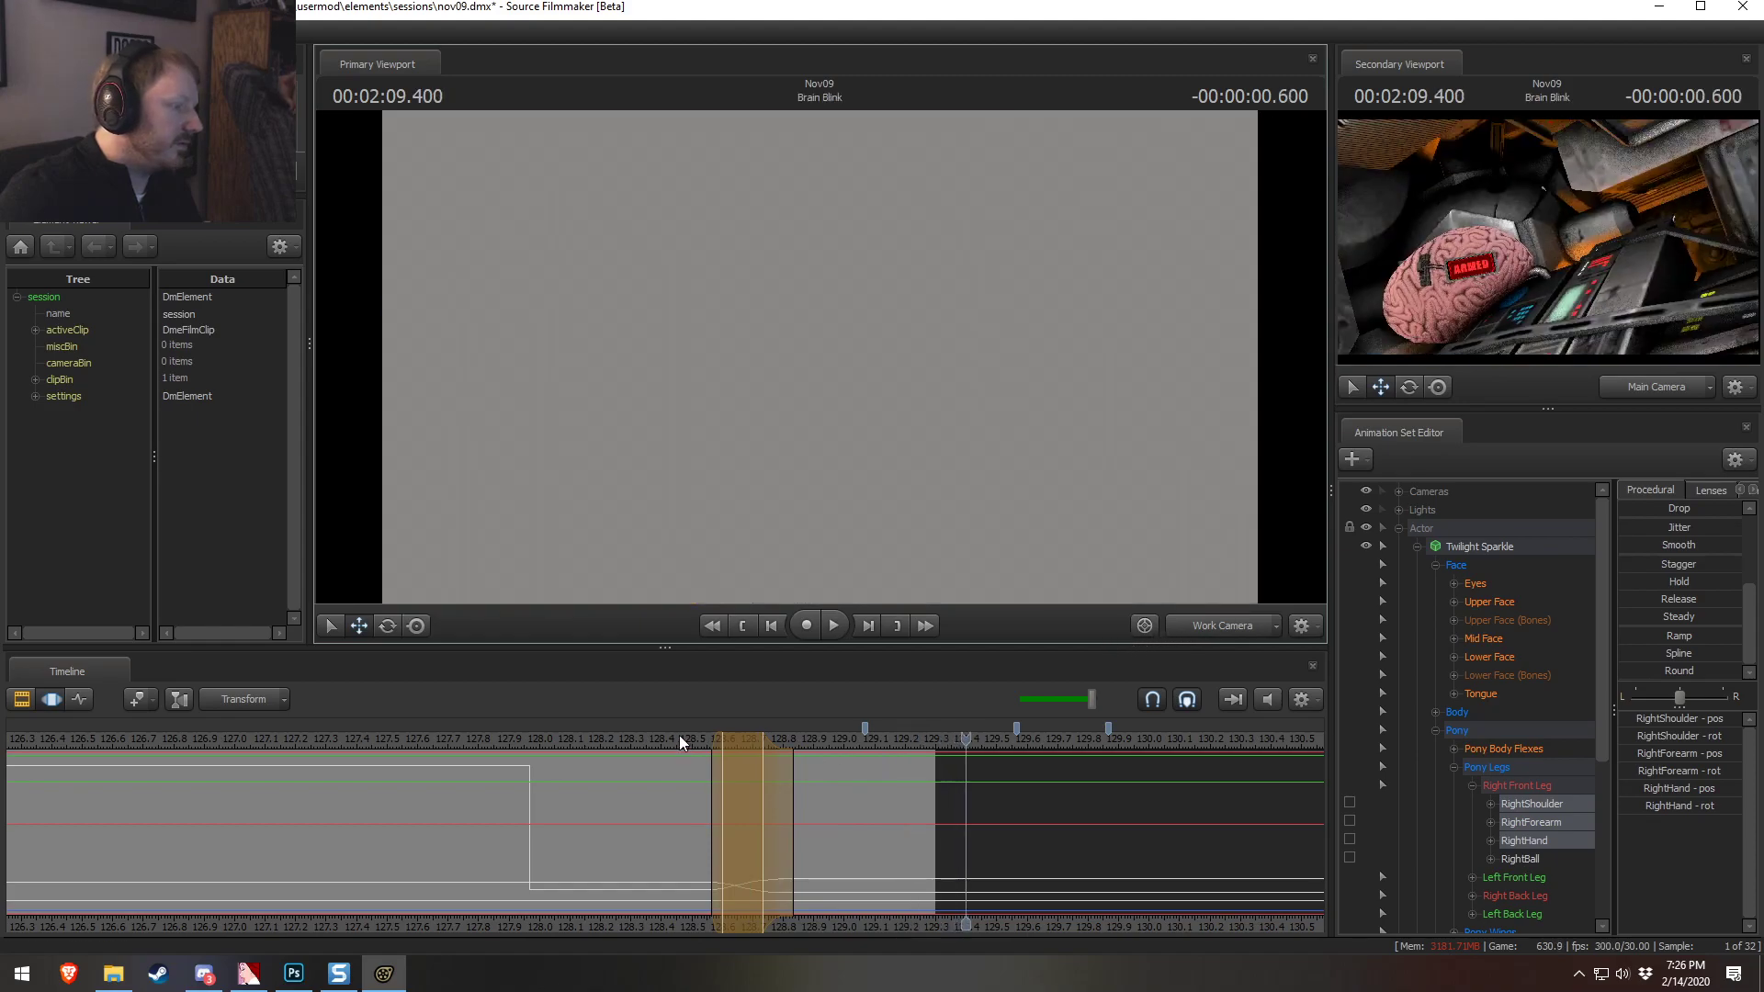
{"action": "left_click", "coordinate": [680, 736]}
{"action": "key", "text": "space"}
{"action": "left_click", "coordinate": [680, 736]}
{"action": "left_click", "coordinate": [680, 736]}
{"action": "left_click", "coordinate": [680, 736]}
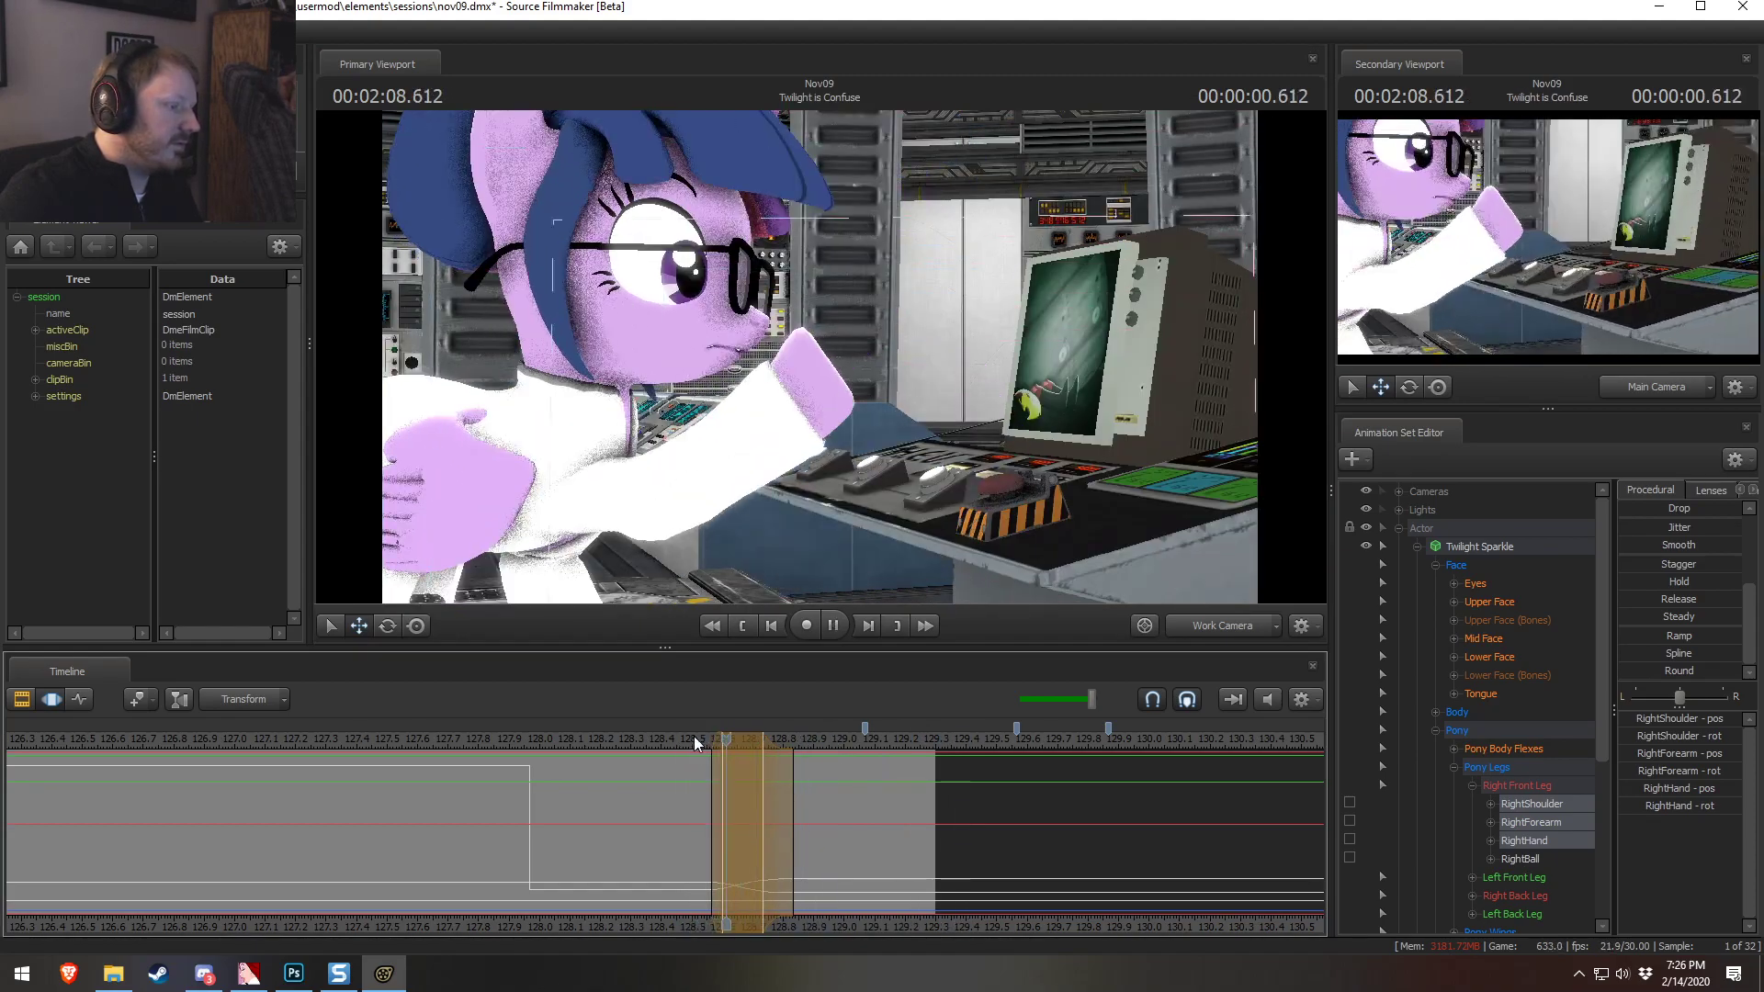
Select all of Twilight Sparkle's controls and play the shot from just before the button press to check the arm motion
{"action": "left_click", "coordinate": [1518, 549]}
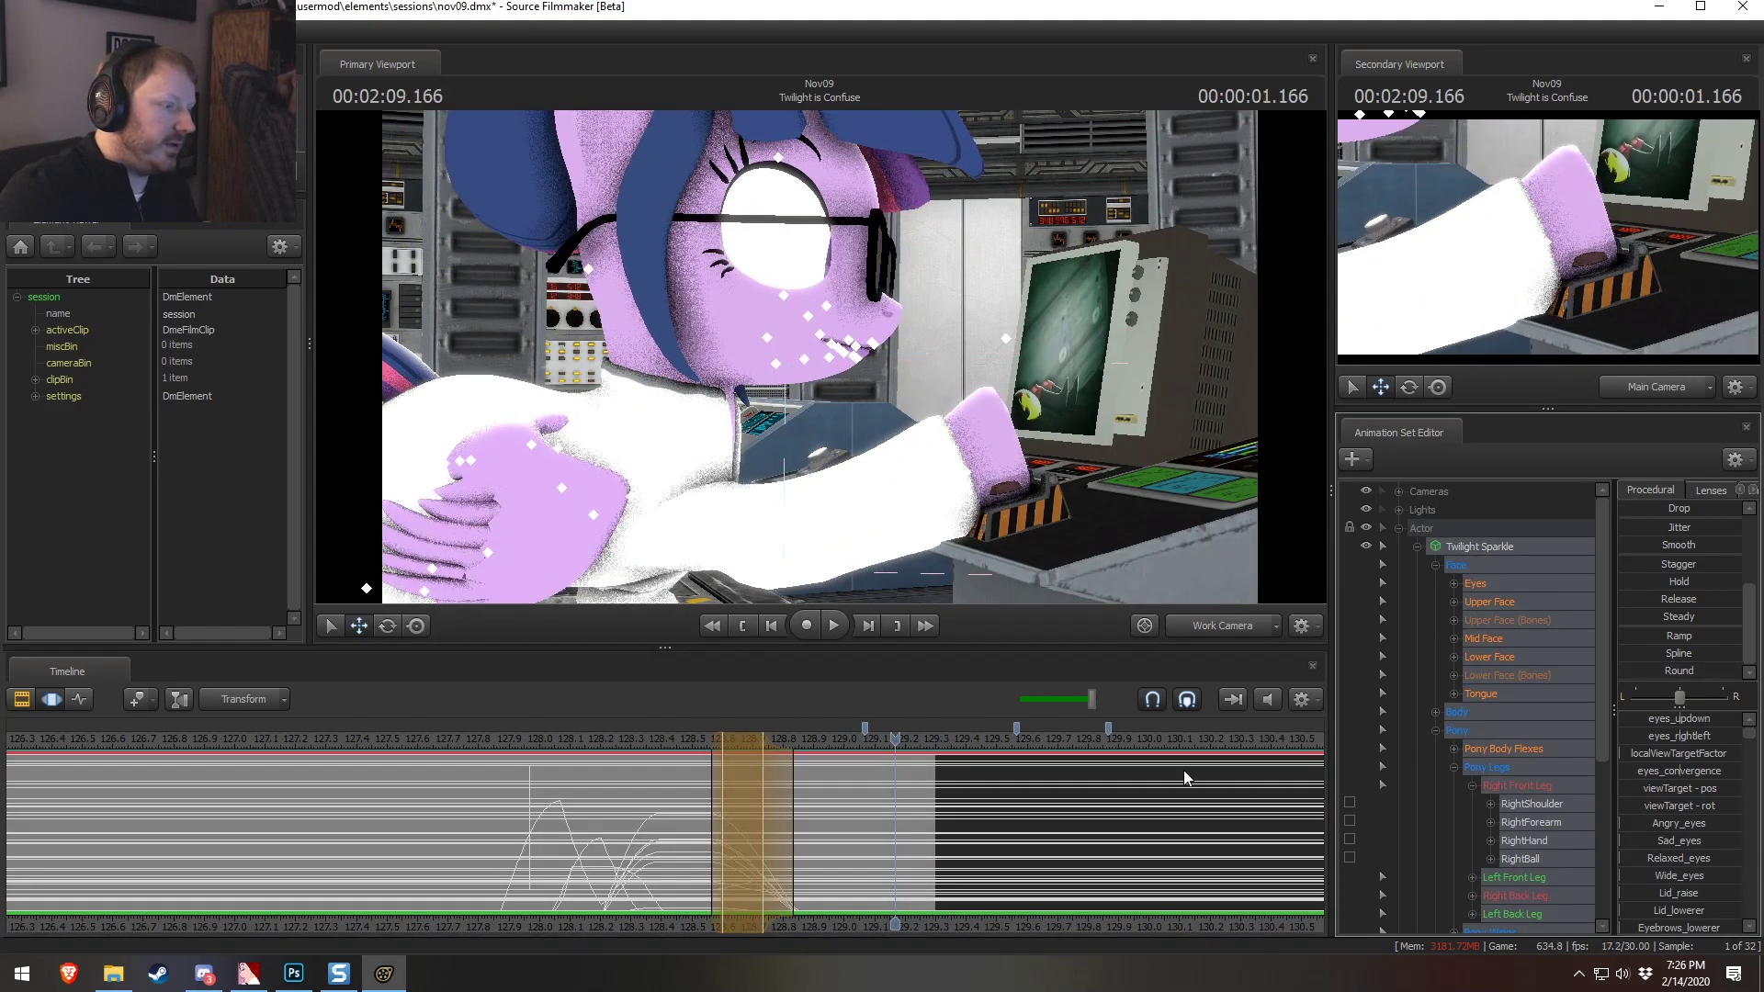
{"action": "left_click", "coordinate": [634, 738]}
{"action": "key", "text": "space"}
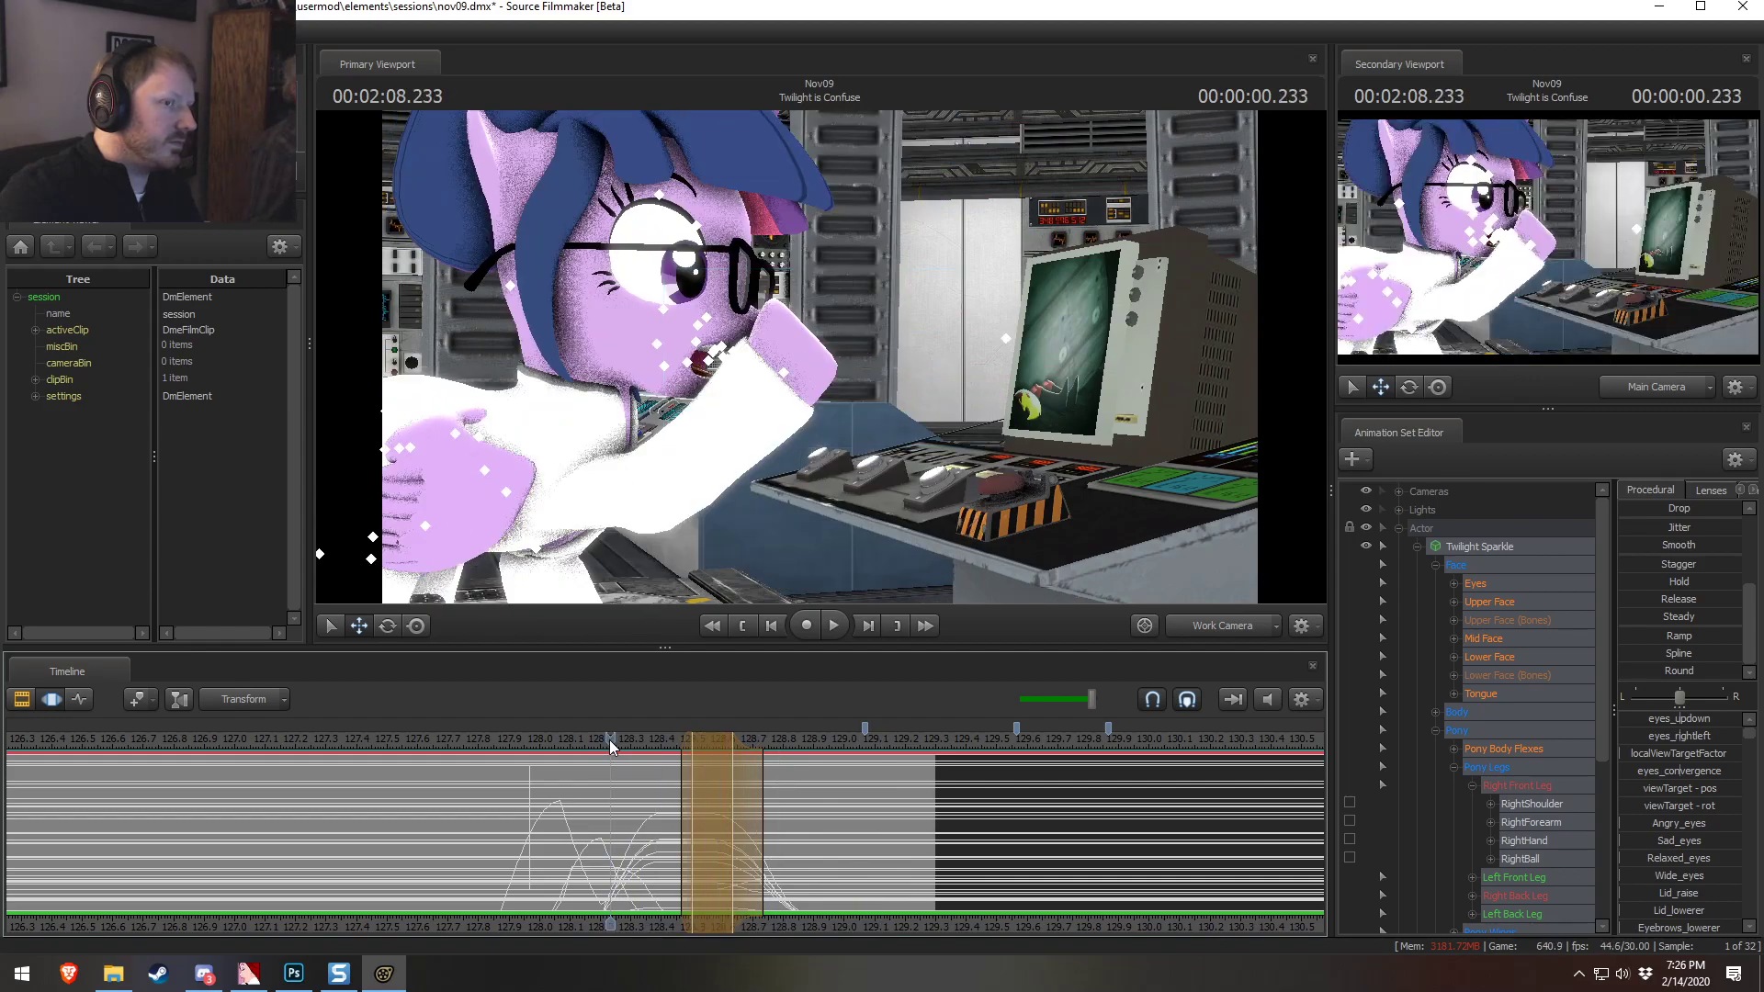
{"action": "key", "text": "space"}
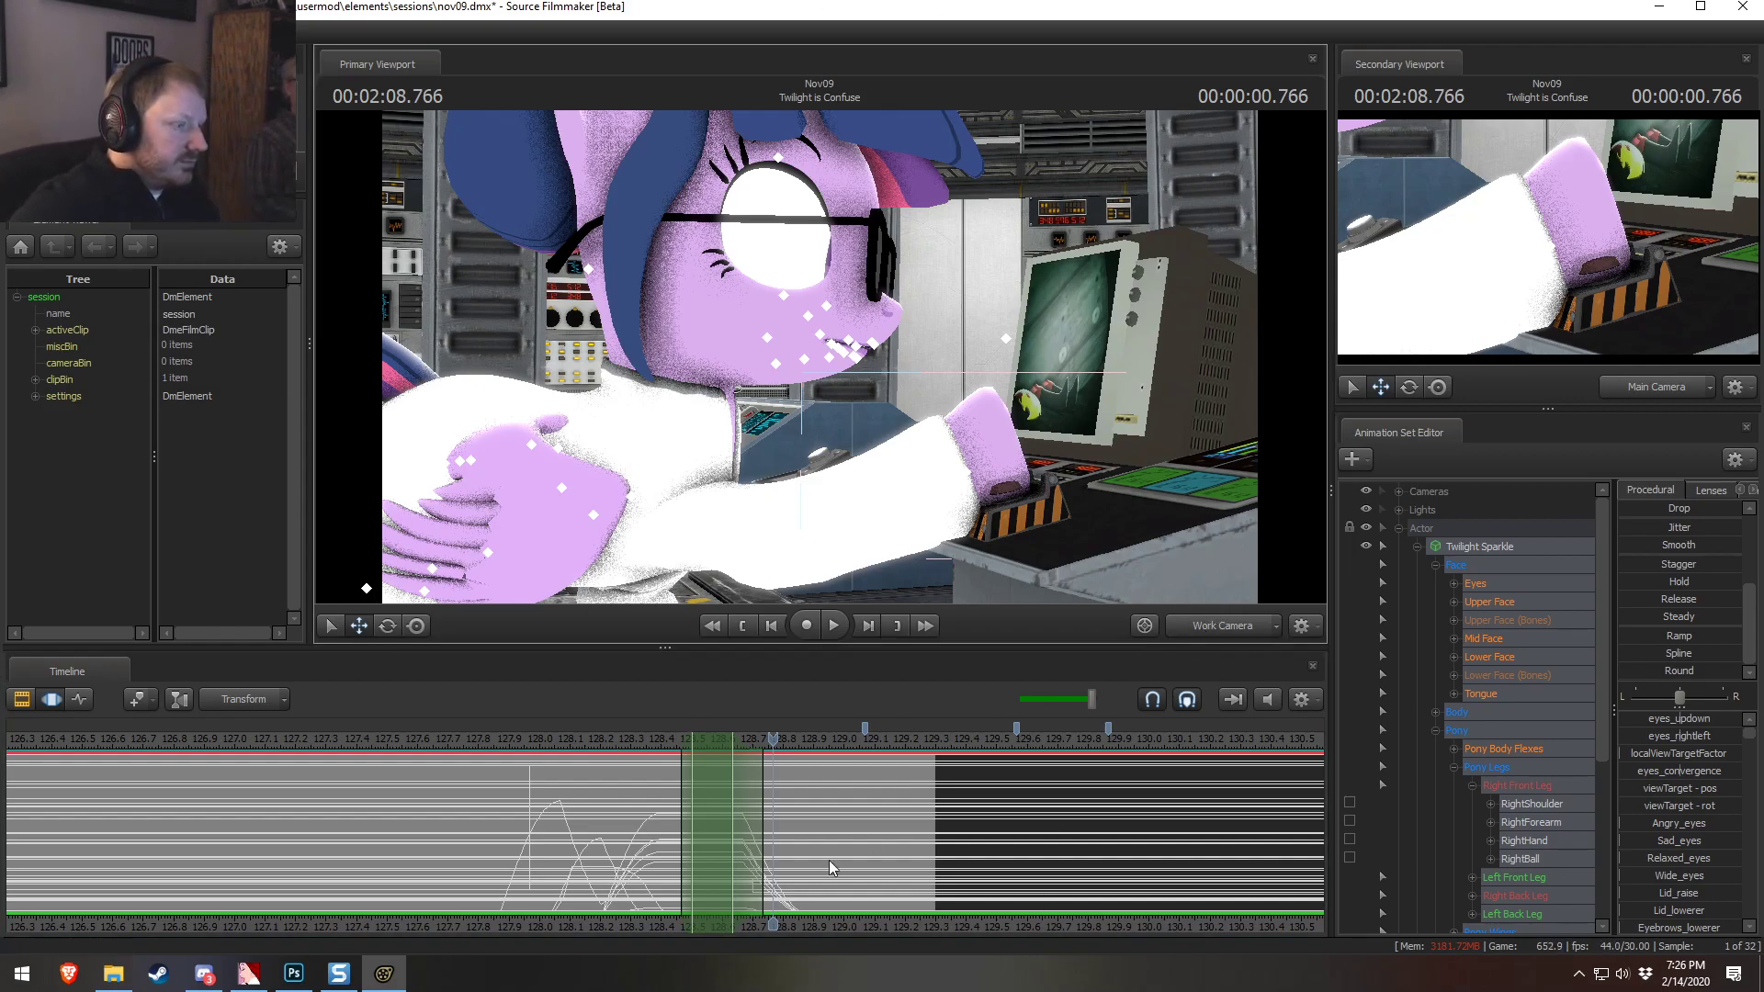
Try rotating Twilight Sparkle's RightShoulder over an open-ended time selection starting near 128.37 seconds, and play the result
{"action": "left_click", "coordinate": [1240, 631]}
{"action": "left_click_drag", "start_coordinate": [785, 807], "coordinate": [1099, 780]}
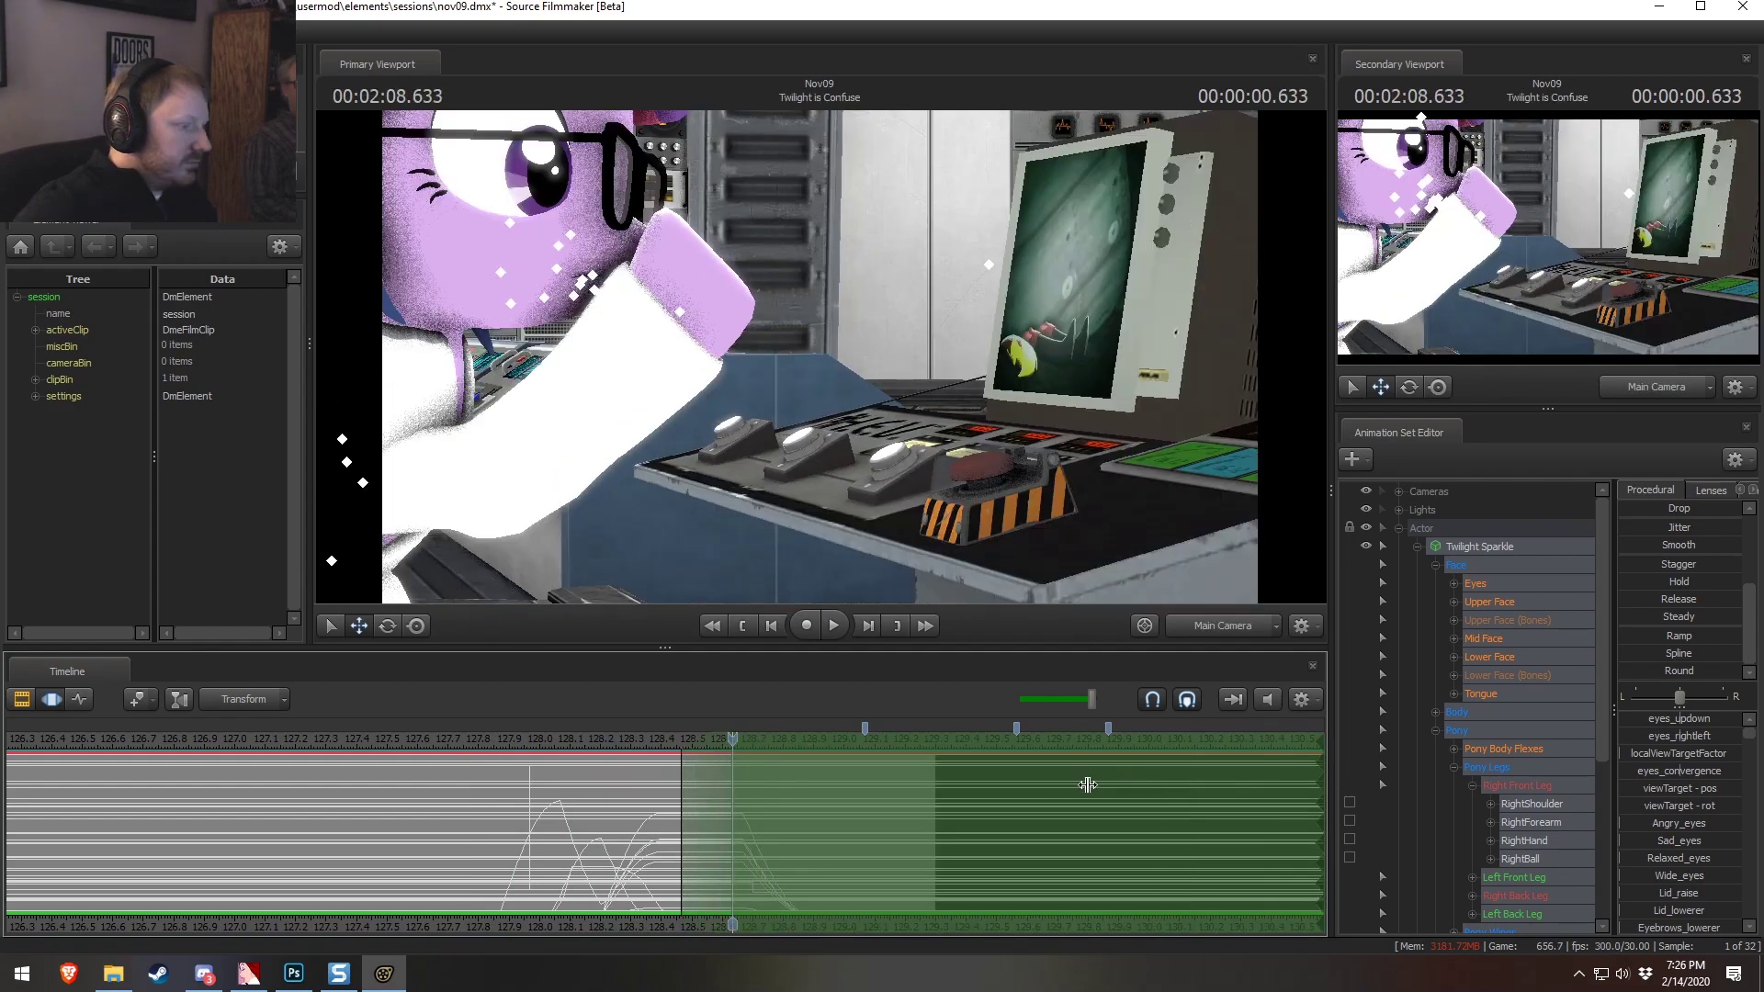
{"action": "left_click", "coordinate": [362, 485], "text": "ctrl"}
{"action": "left_click", "coordinate": [1201, 625]}
{"action": "left_click_drag", "start_coordinate": [790, 413], "coordinate": [680, 441]}
{"action": "key", "text": "e"}
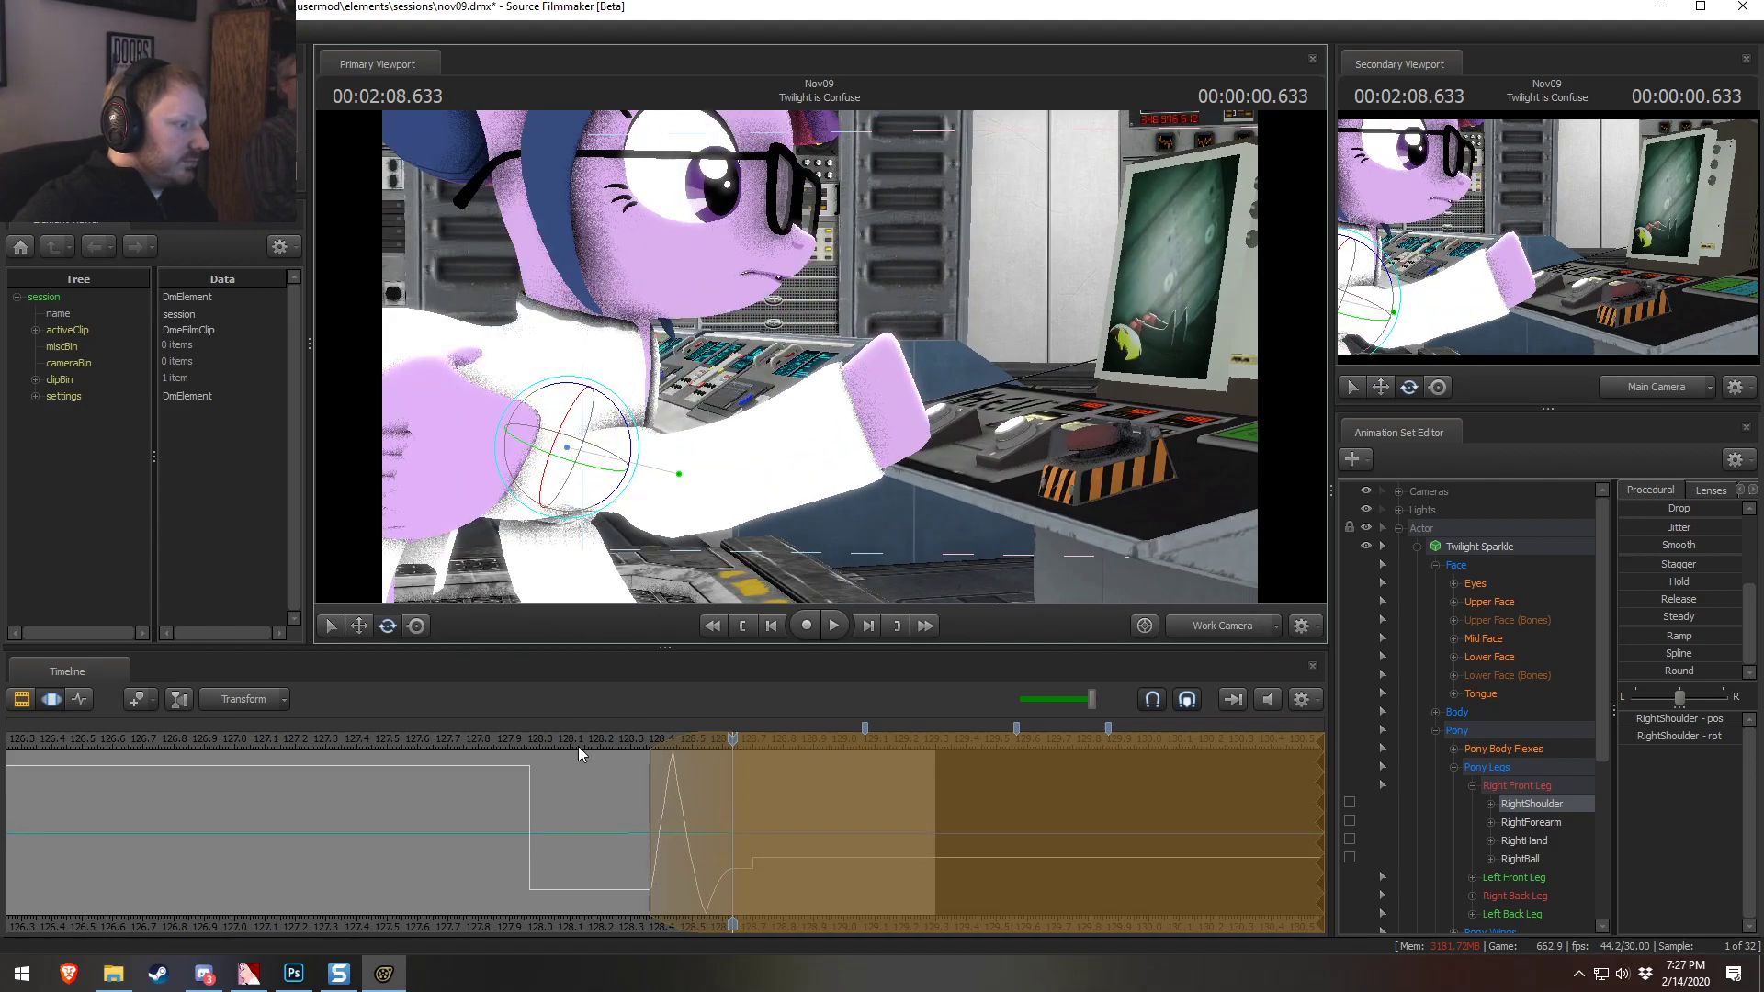
{"action": "key", "text": "space"}
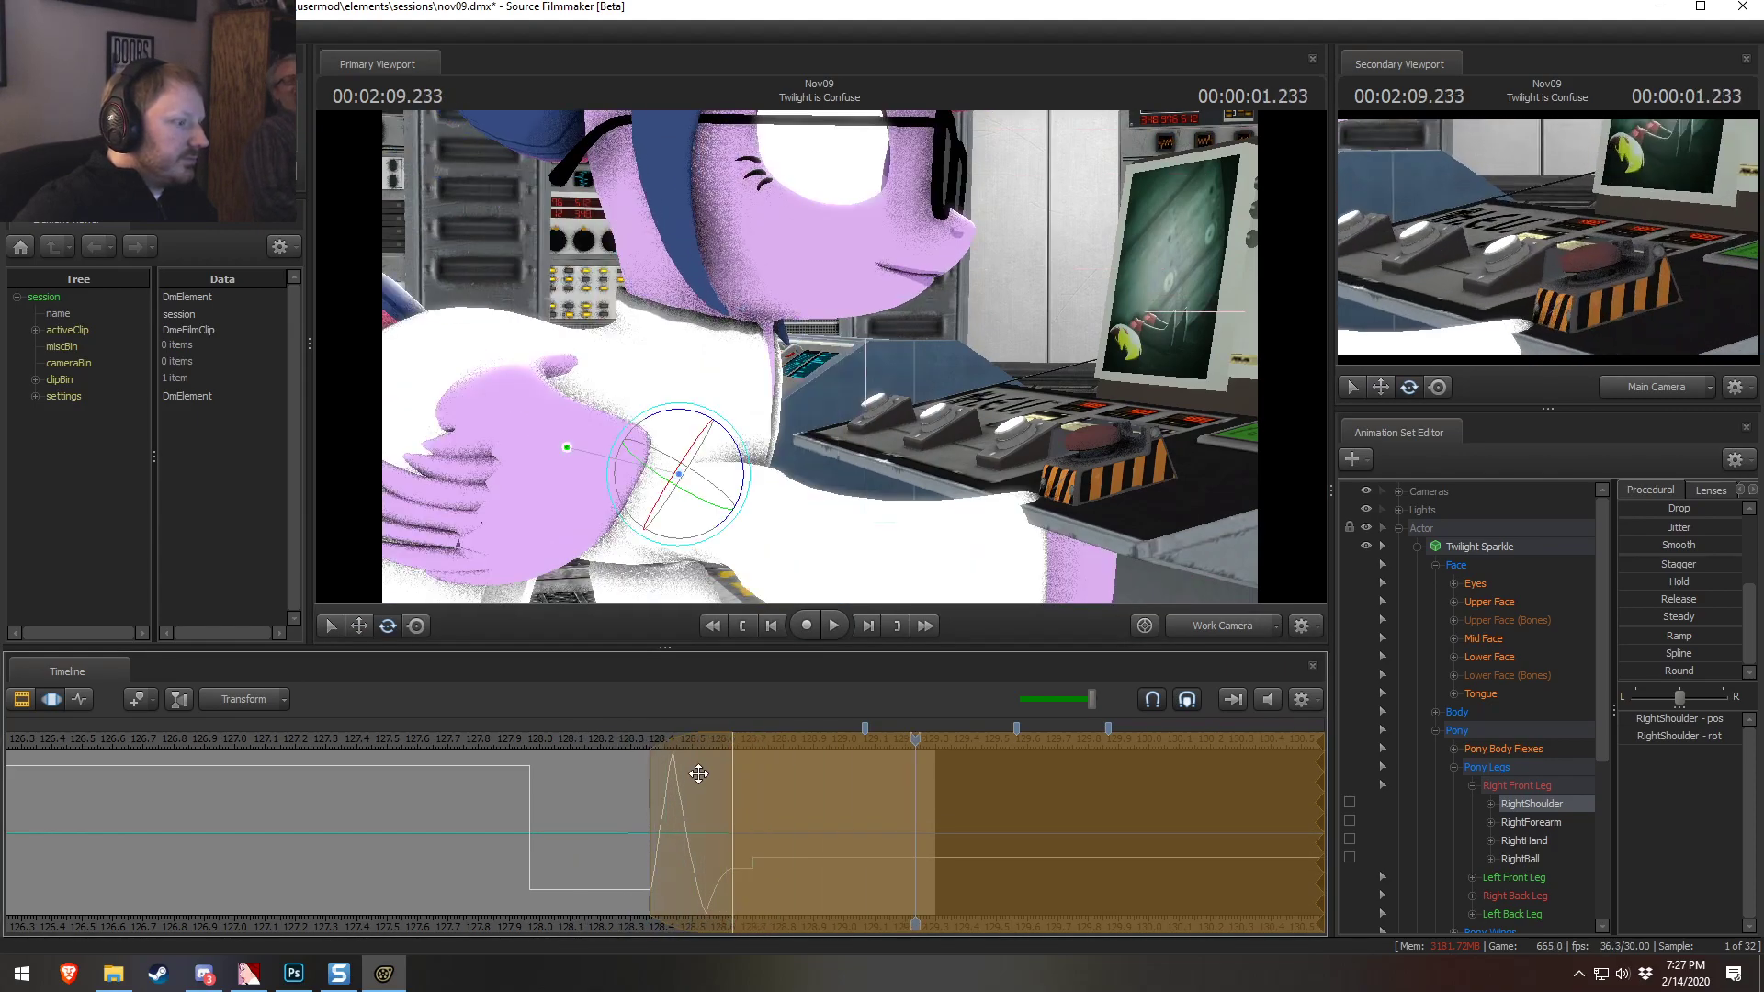
Try shifting the RightShoulder time selection to begin near 128.43 seconds and limiting its end to about 128.7 seconds, checking playback
{"action": "left_click_drag", "start_coordinate": [698, 772], "coordinate": [719, 784]}
{"action": "left_click", "coordinate": [614, 741]}
{"action": "key", "text": "space"}
{"action": "key", "text": "space"}
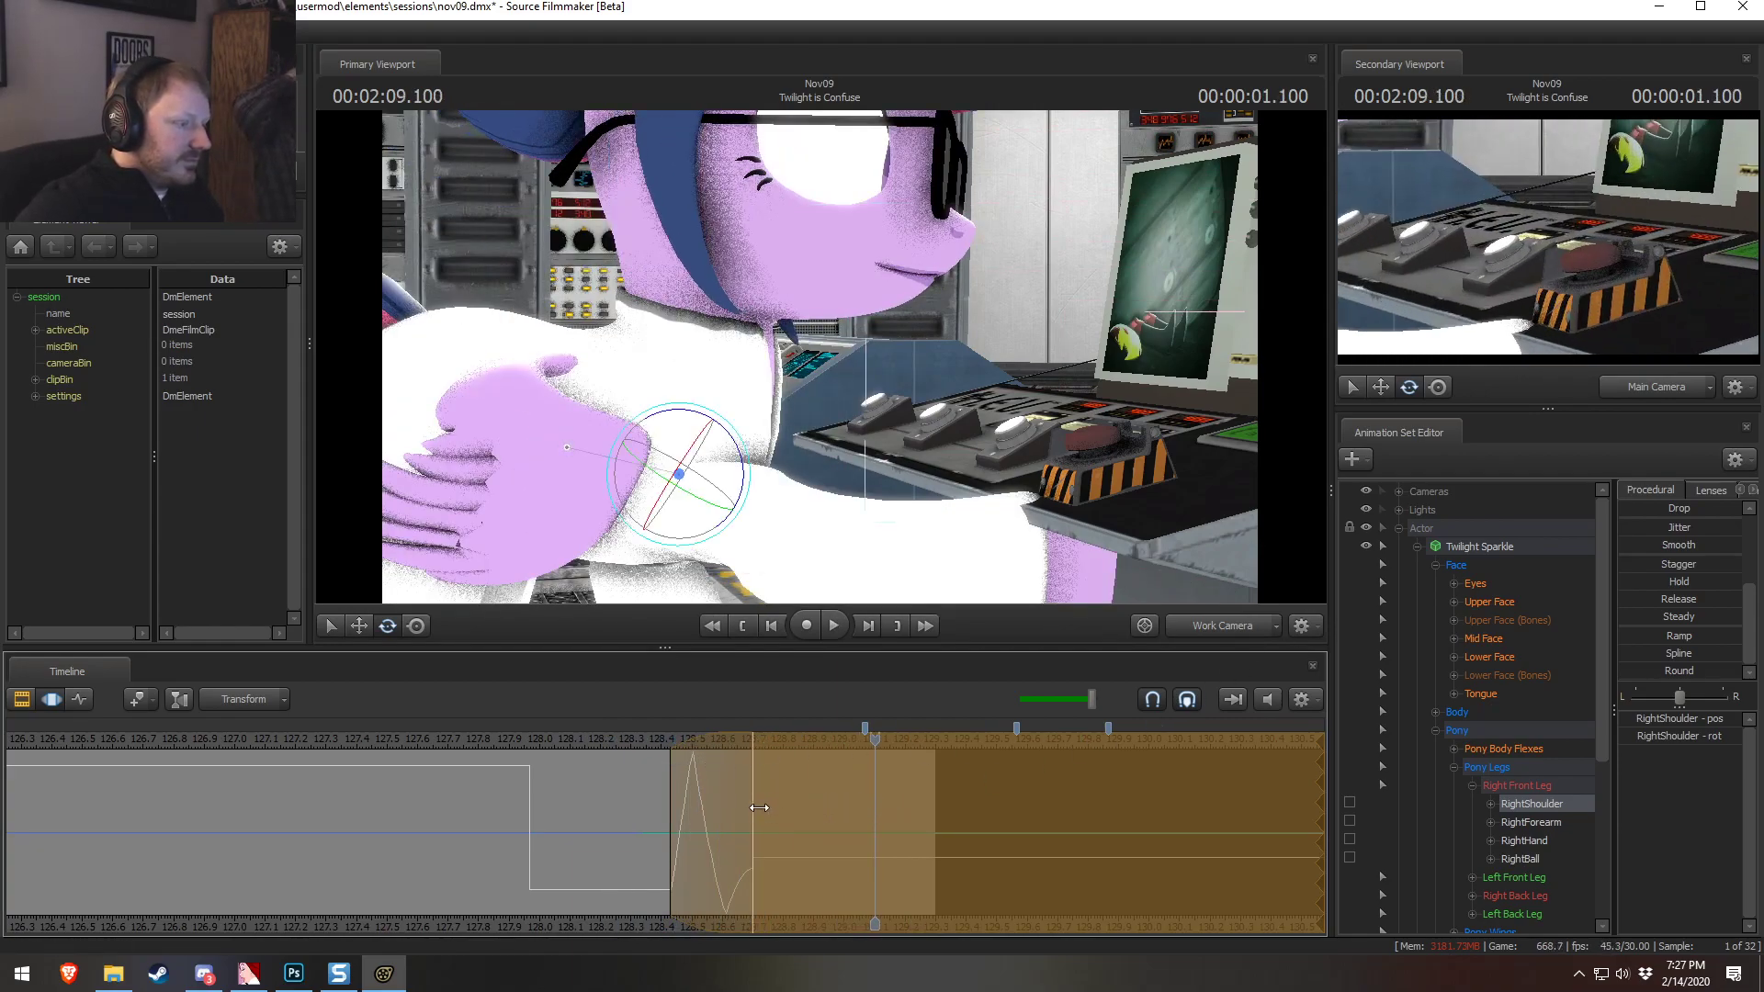
{"action": "left_click_drag", "start_coordinate": [1321, 792], "coordinate": [721, 818]}
{"action": "left_click", "coordinate": [636, 741]}
{"action": "key", "text": "space"}
{"action": "key", "text": "space"}
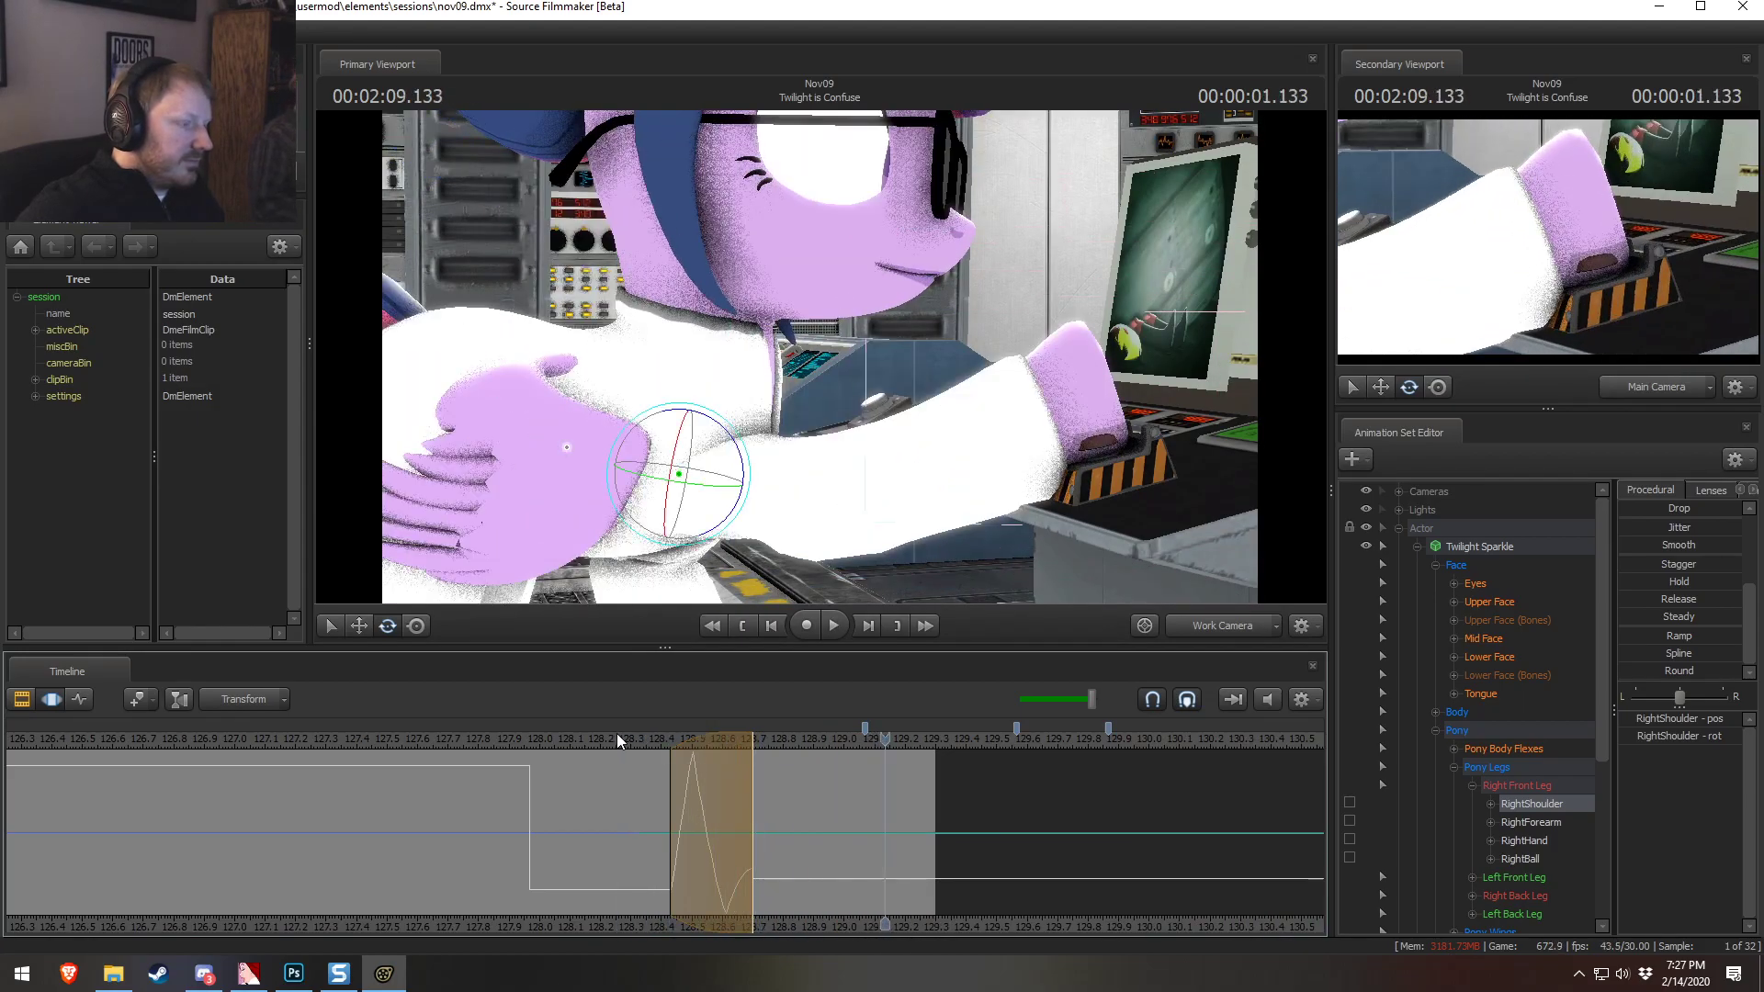
Undo the last RightShoulder change and try rotating the shoulder over a longer time selection that ends near 128.7 seconds
{"action": "left_click", "coordinate": [620, 738]}
{"action": "key", "text": "ctrl+z"}
{"action": "left_click_drag", "start_coordinate": [670, 802], "coordinate": [581, 806]}
{"action": "left_click_drag", "start_coordinate": [761, 793], "coordinate": [806, 797]}
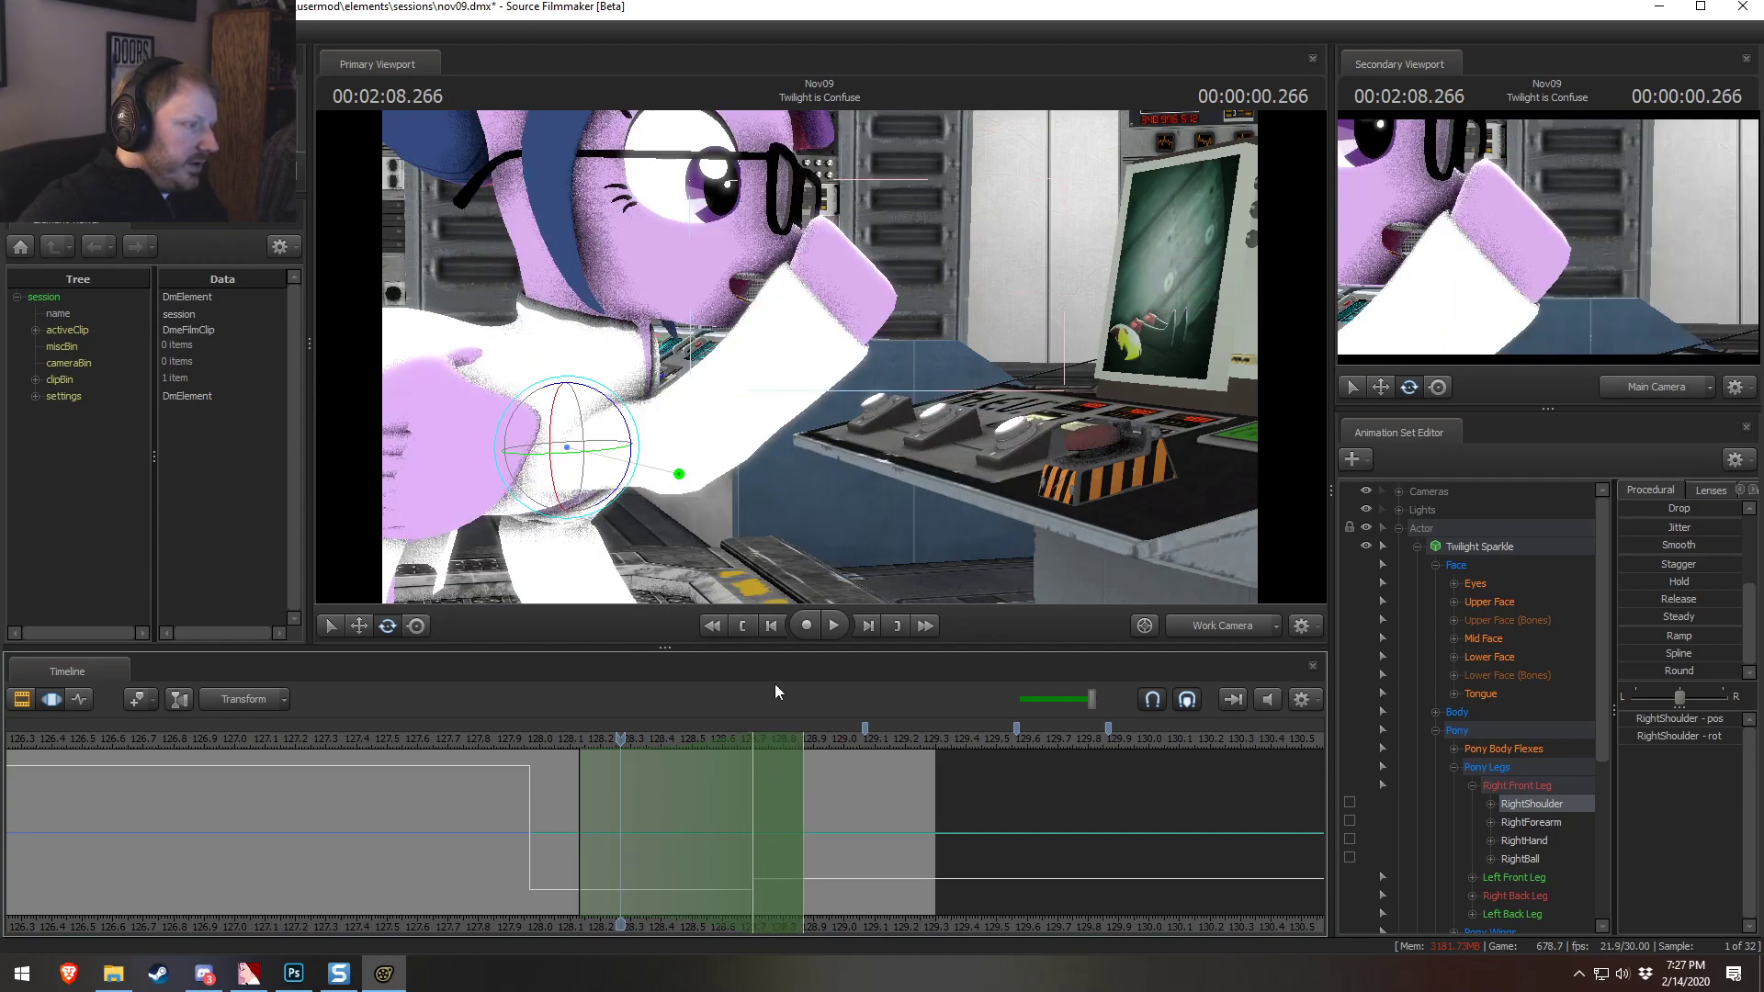
{"action": "mouse_move", "coordinate": [622, 417]}
{"action": "left_mouse_down"}
{"action": "mouse_move", "coordinate": [613, 244]}
{"action": "mouse_move", "coordinate": [305, 563]}
{"action": "mouse_move", "coordinate": [781, 376]}
{"action": "mouse_move", "coordinate": [755, 532]}
{"action": "mouse_move", "coordinate": [834, 451]}
{"action": "mouse_move", "coordinate": [875, 352]}
{"action": "left_mouse_up"}
{"action": "left_click_drag", "start_coordinate": [802, 808], "coordinate": [734, 811]}
Play the shot through the Main Camera from about 127.17 seconds to check the shoulder rotation
{"action": "left_click_drag", "start_coordinate": [621, 739], "coordinate": [285, 742]}
{"action": "left_click", "coordinate": [1231, 625]}
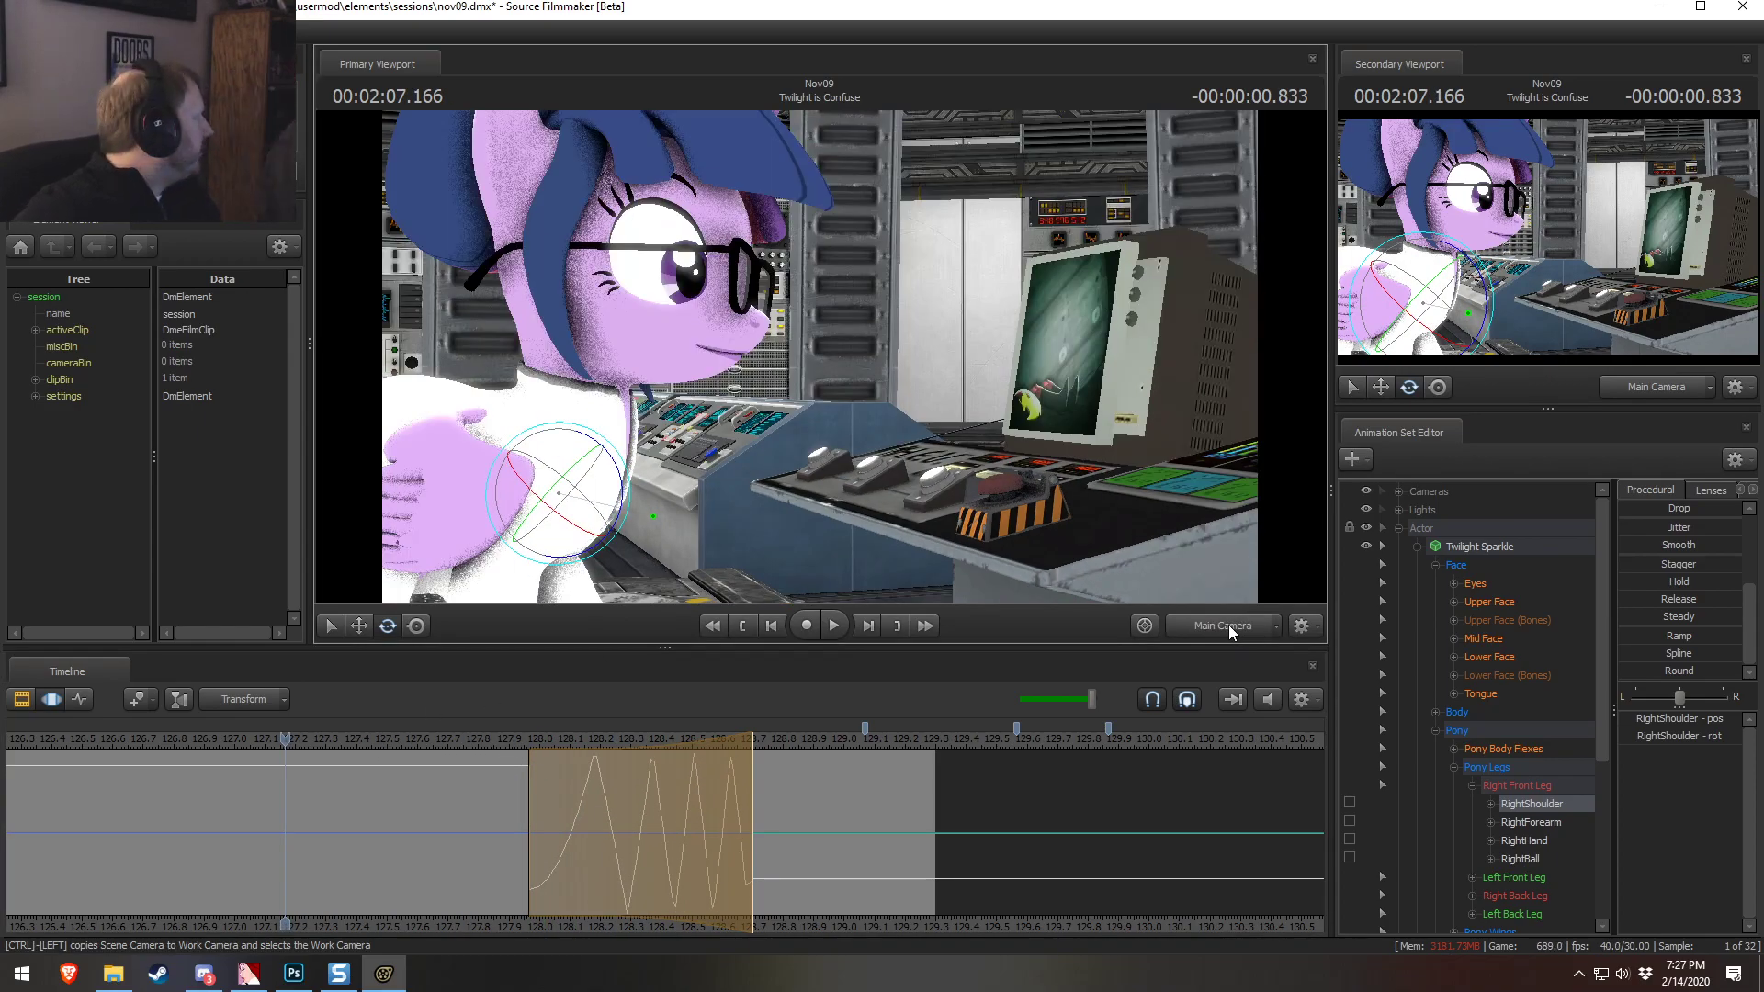
{"action": "key", "text": "space"}
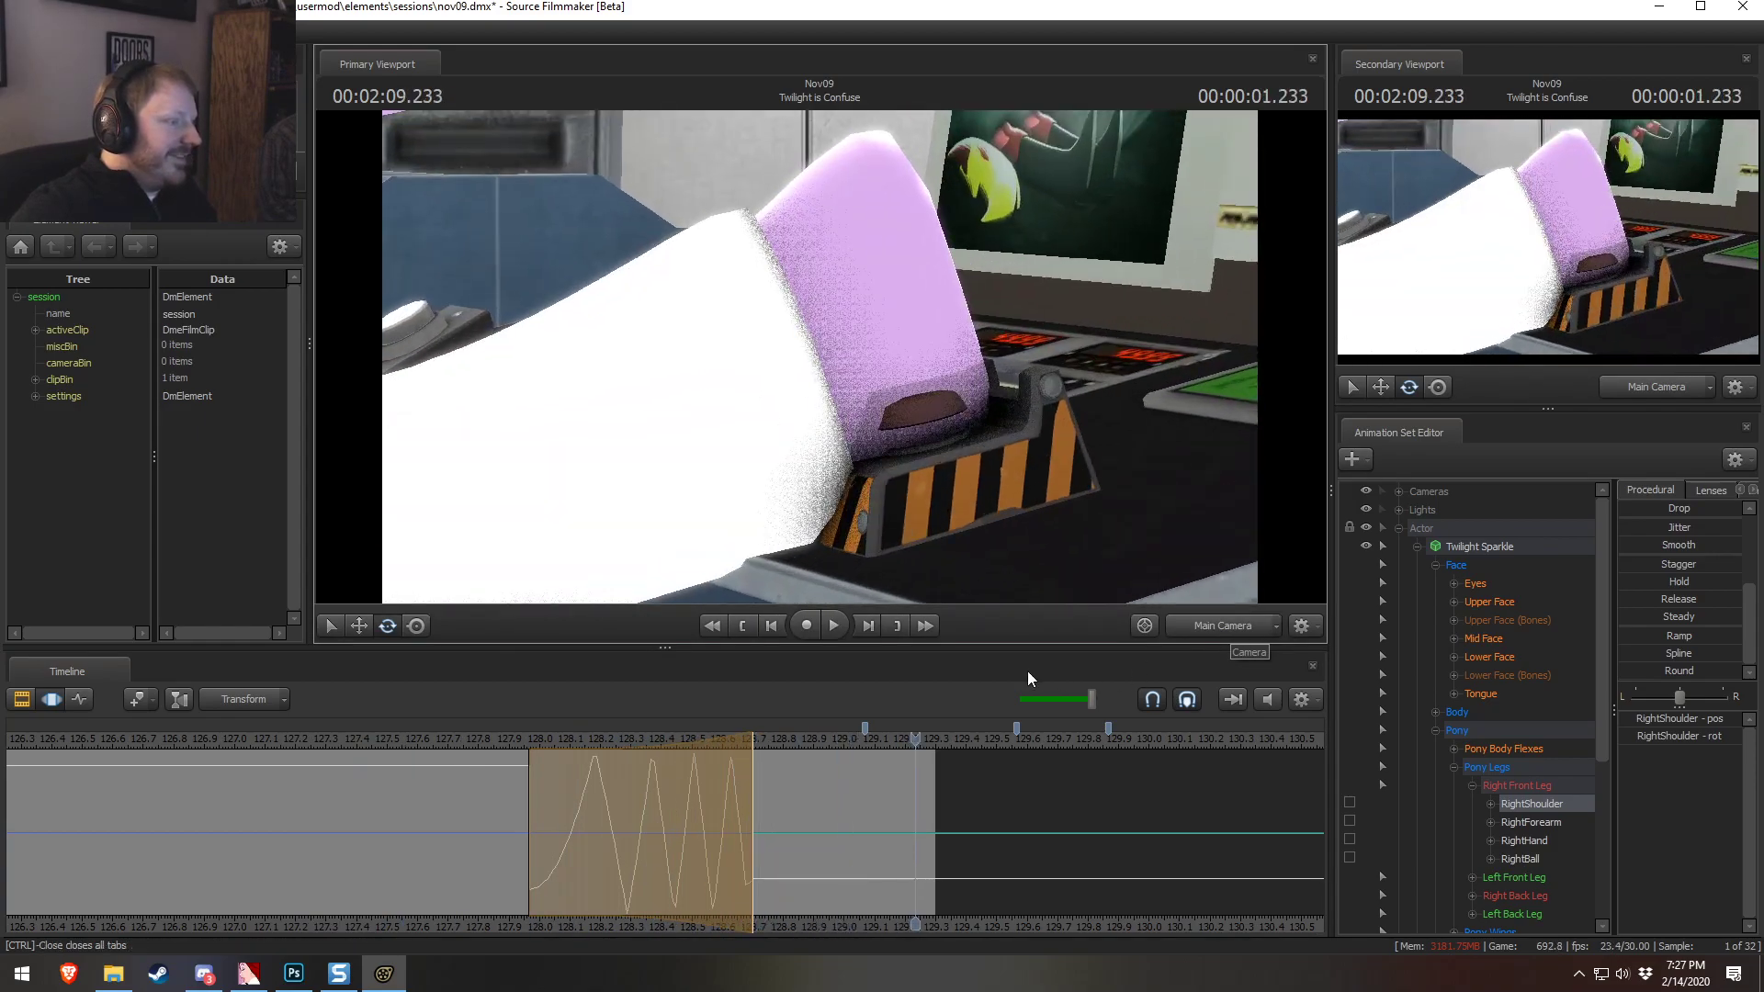
{"action": "key", "text": "space"}
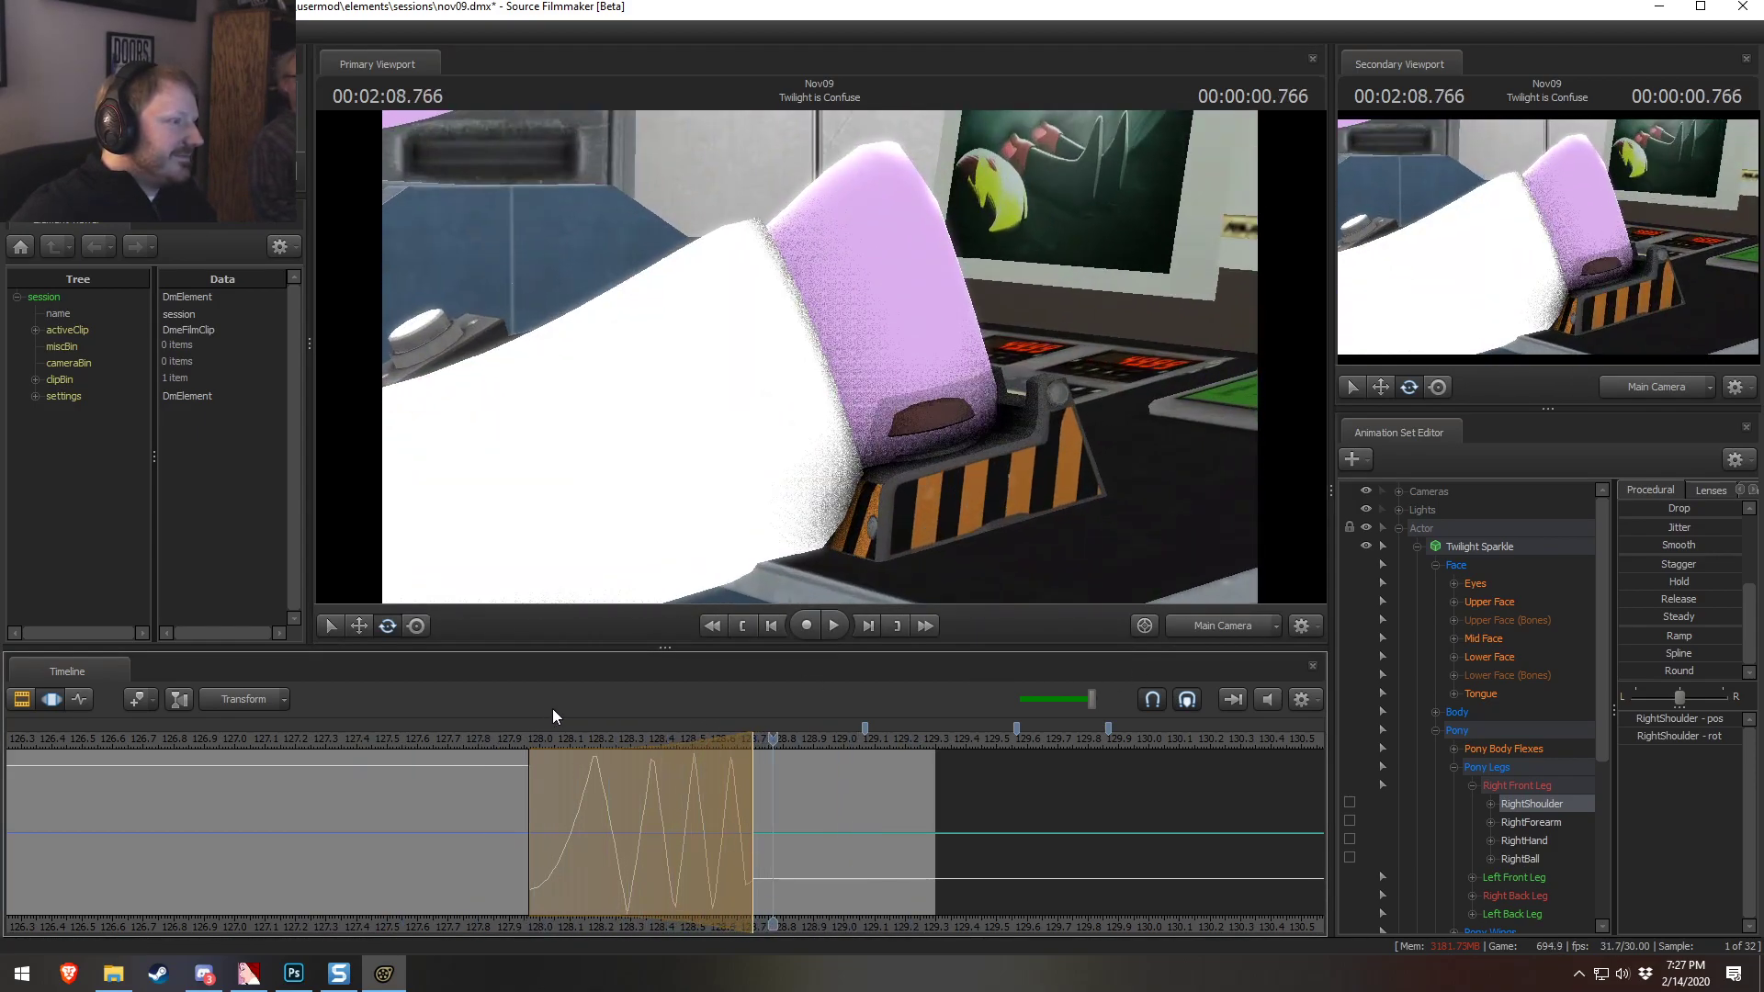
Undo the RightShoulder rotation and replay the button press from just before 128 seconds
{"action": "key", "text": "ctrl+z"}
{"action": "left_click", "coordinate": [520, 738]}
{"action": "key", "text": "space"}
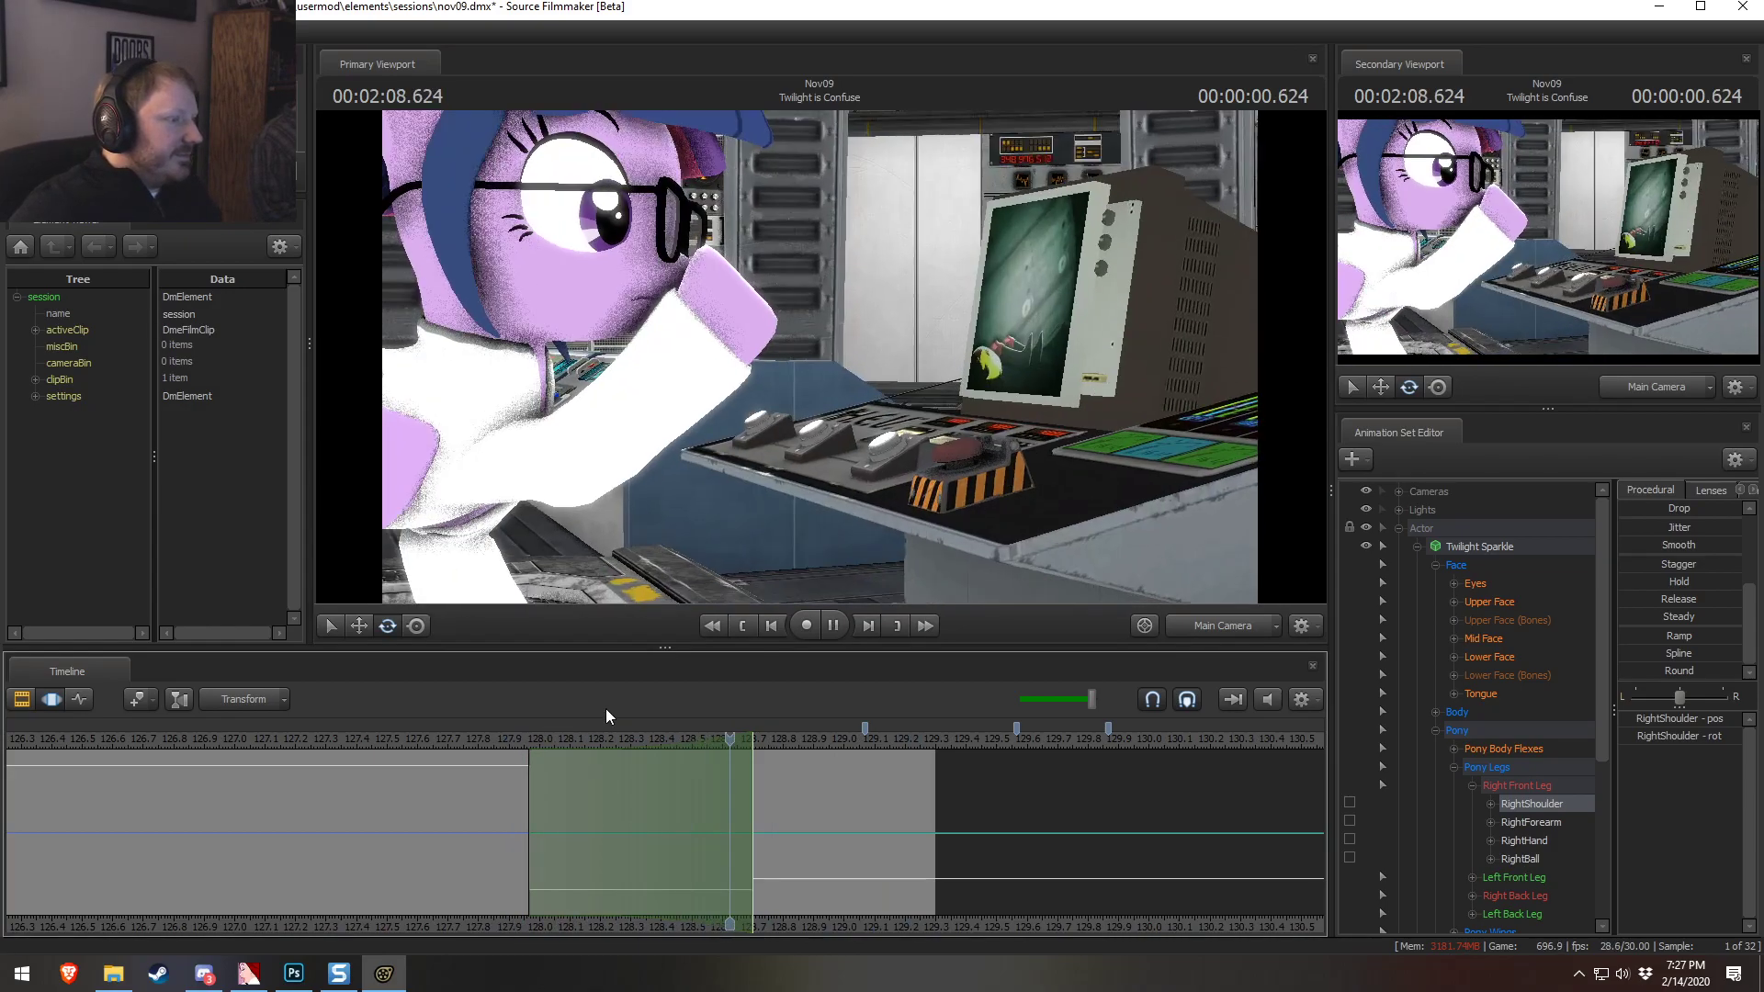
{"action": "key", "text": "space"}
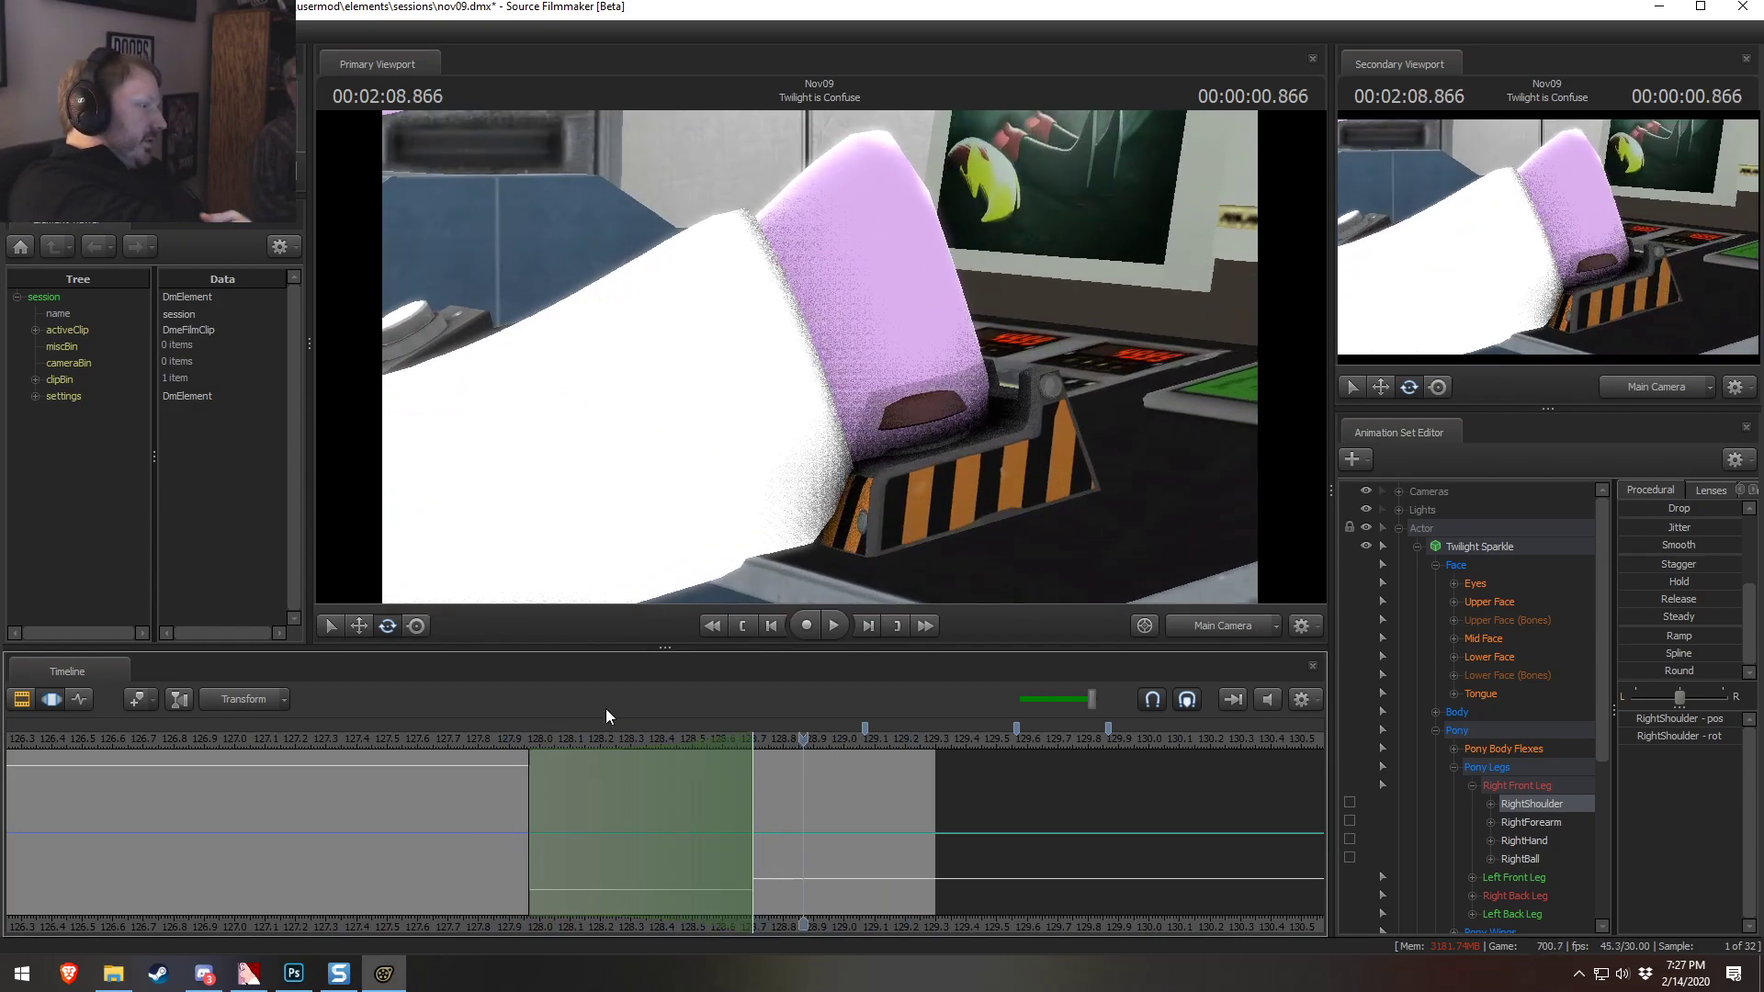
Switch to the Clip Editor and play the earlier shots Ah Shit and POW from around 20 seconds
{"action": "scroll", "coordinate": [428, 830], "scroll_direction": "down", "scroll_amount": 5}
{"action": "key", "text": "F2"}
{"action": "scroll", "coordinate": [441, 801], "scroll_direction": "down", "scroll_amount": 7}
{"action": "scroll", "coordinate": [367, 810], "scroll_direction": "down", "scroll_amount": 9}
{"action": "scroll", "coordinate": [505, 768], "scroll_direction": "up", "scroll_amount": 2}
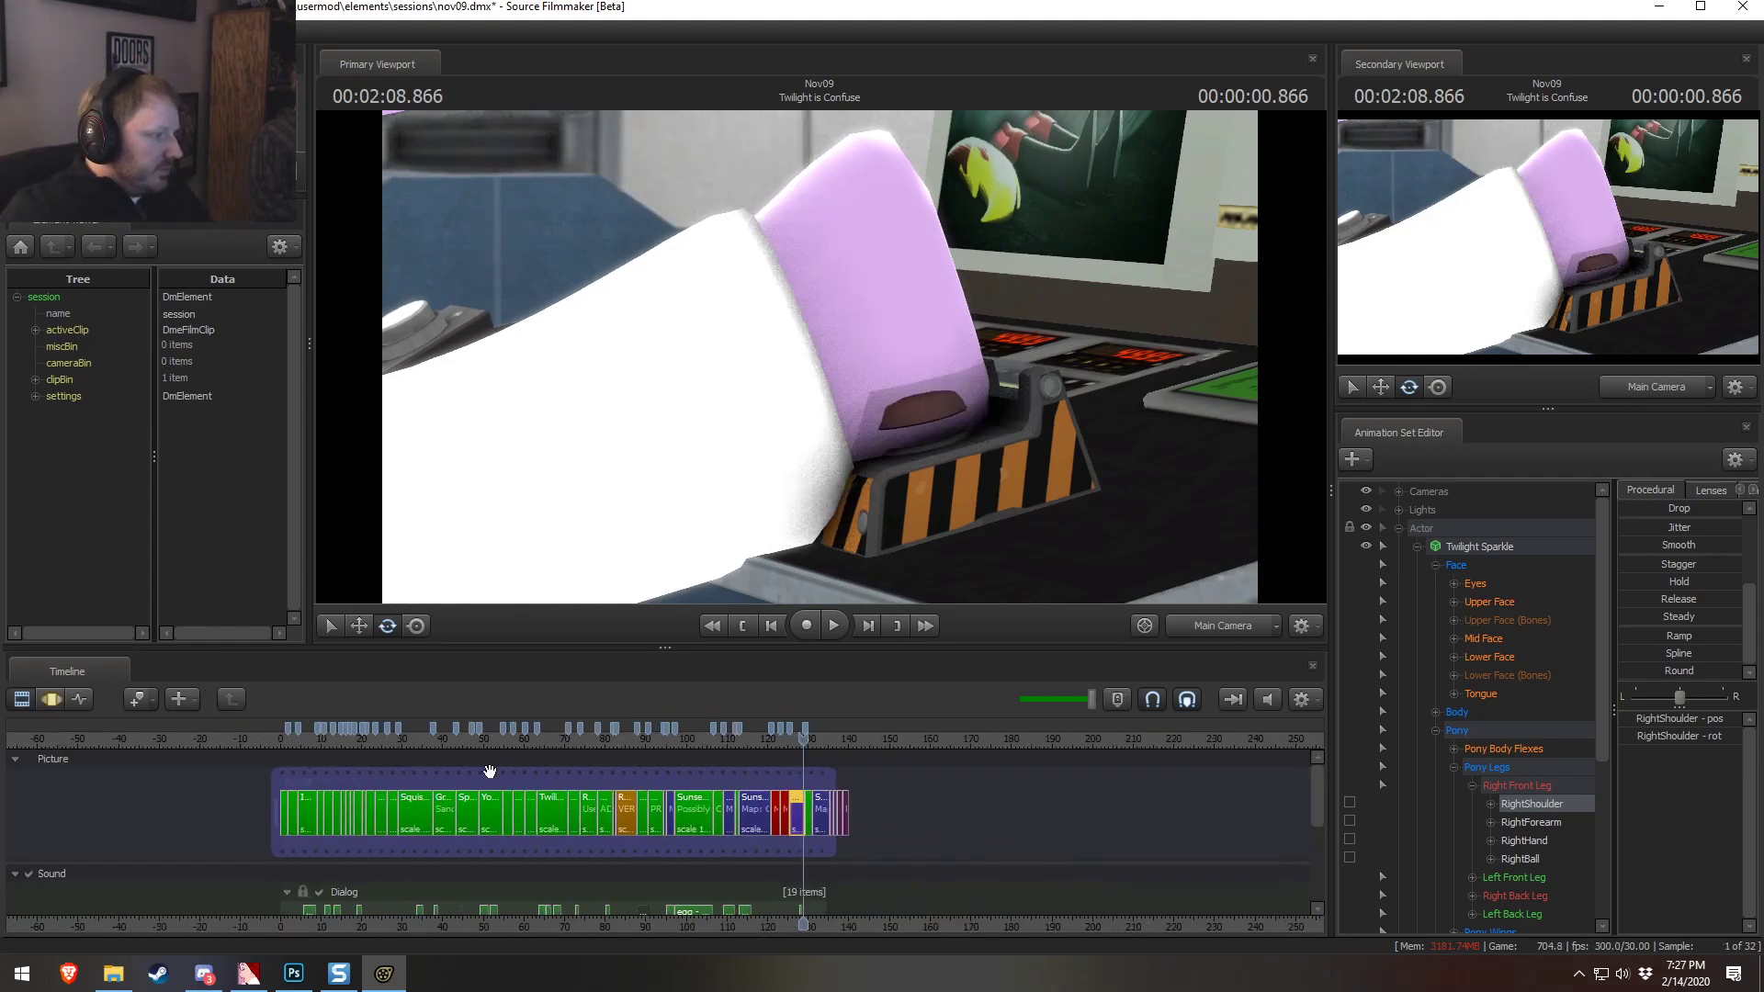
{"action": "left_click", "coordinate": [387, 740]}
{"action": "scroll", "coordinate": [421, 746], "scroll_direction": "up", "scroll_amount": 4}
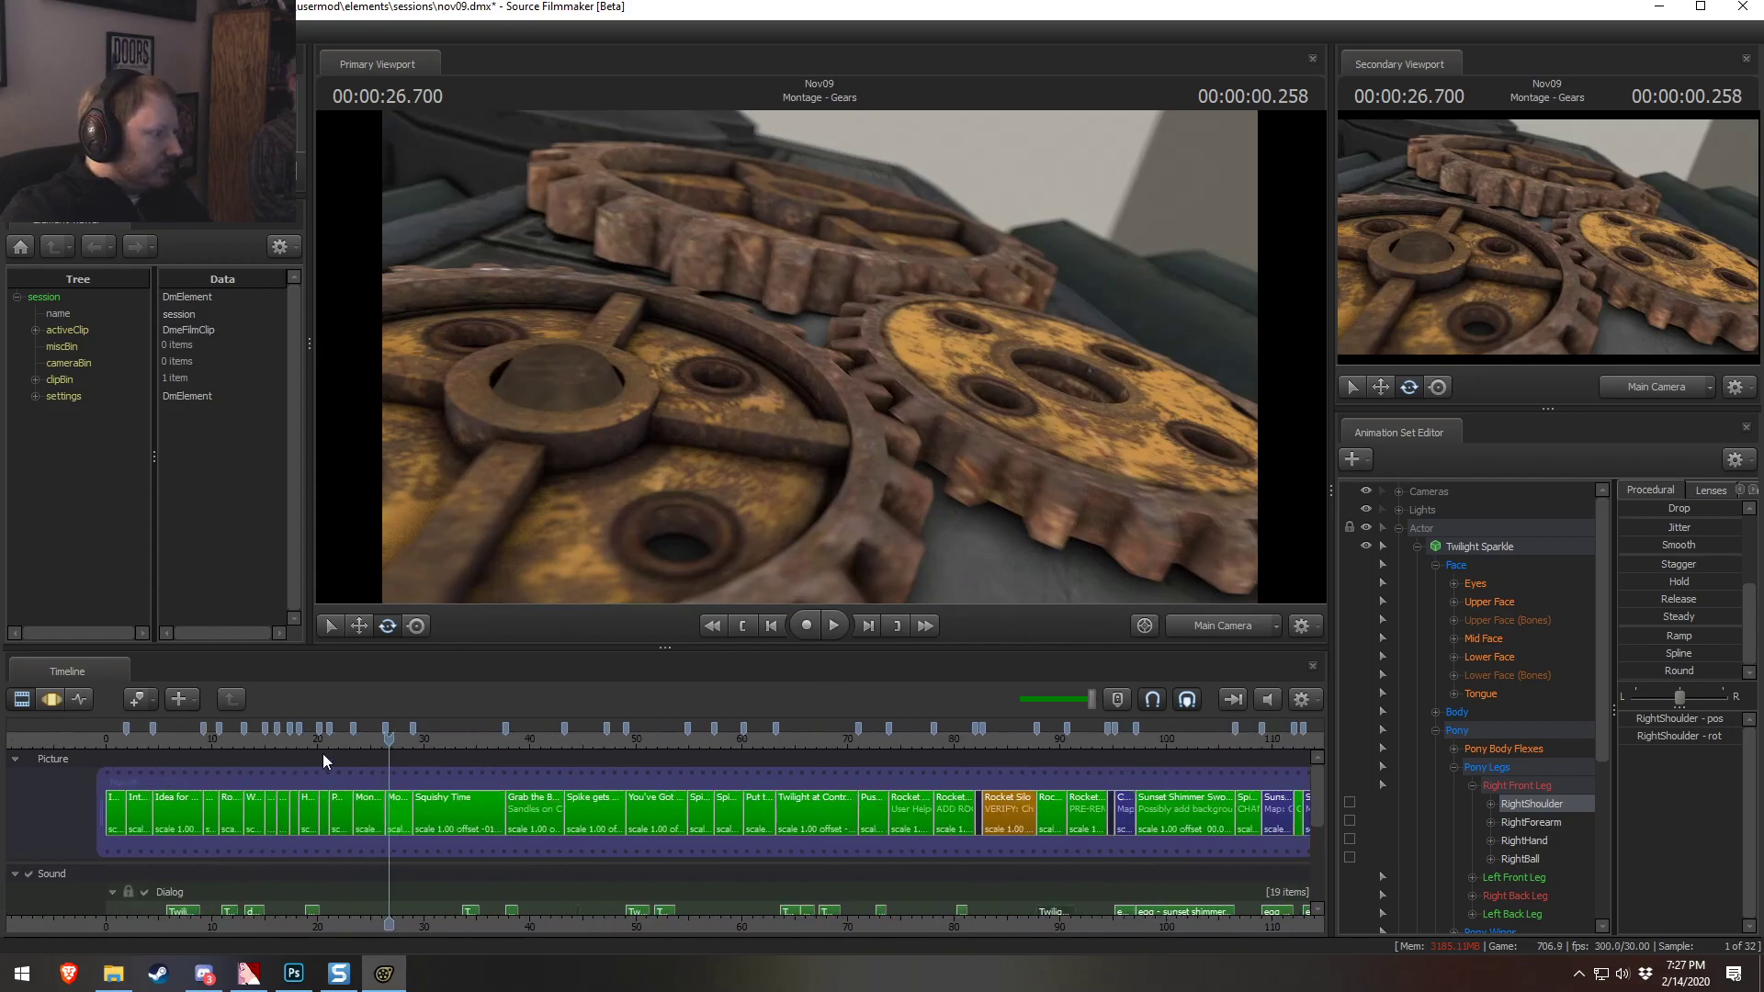
{"action": "left_click", "coordinate": [341, 741]}
{"action": "left_click_drag", "start_coordinate": [341, 740], "coordinate": [290, 745]}
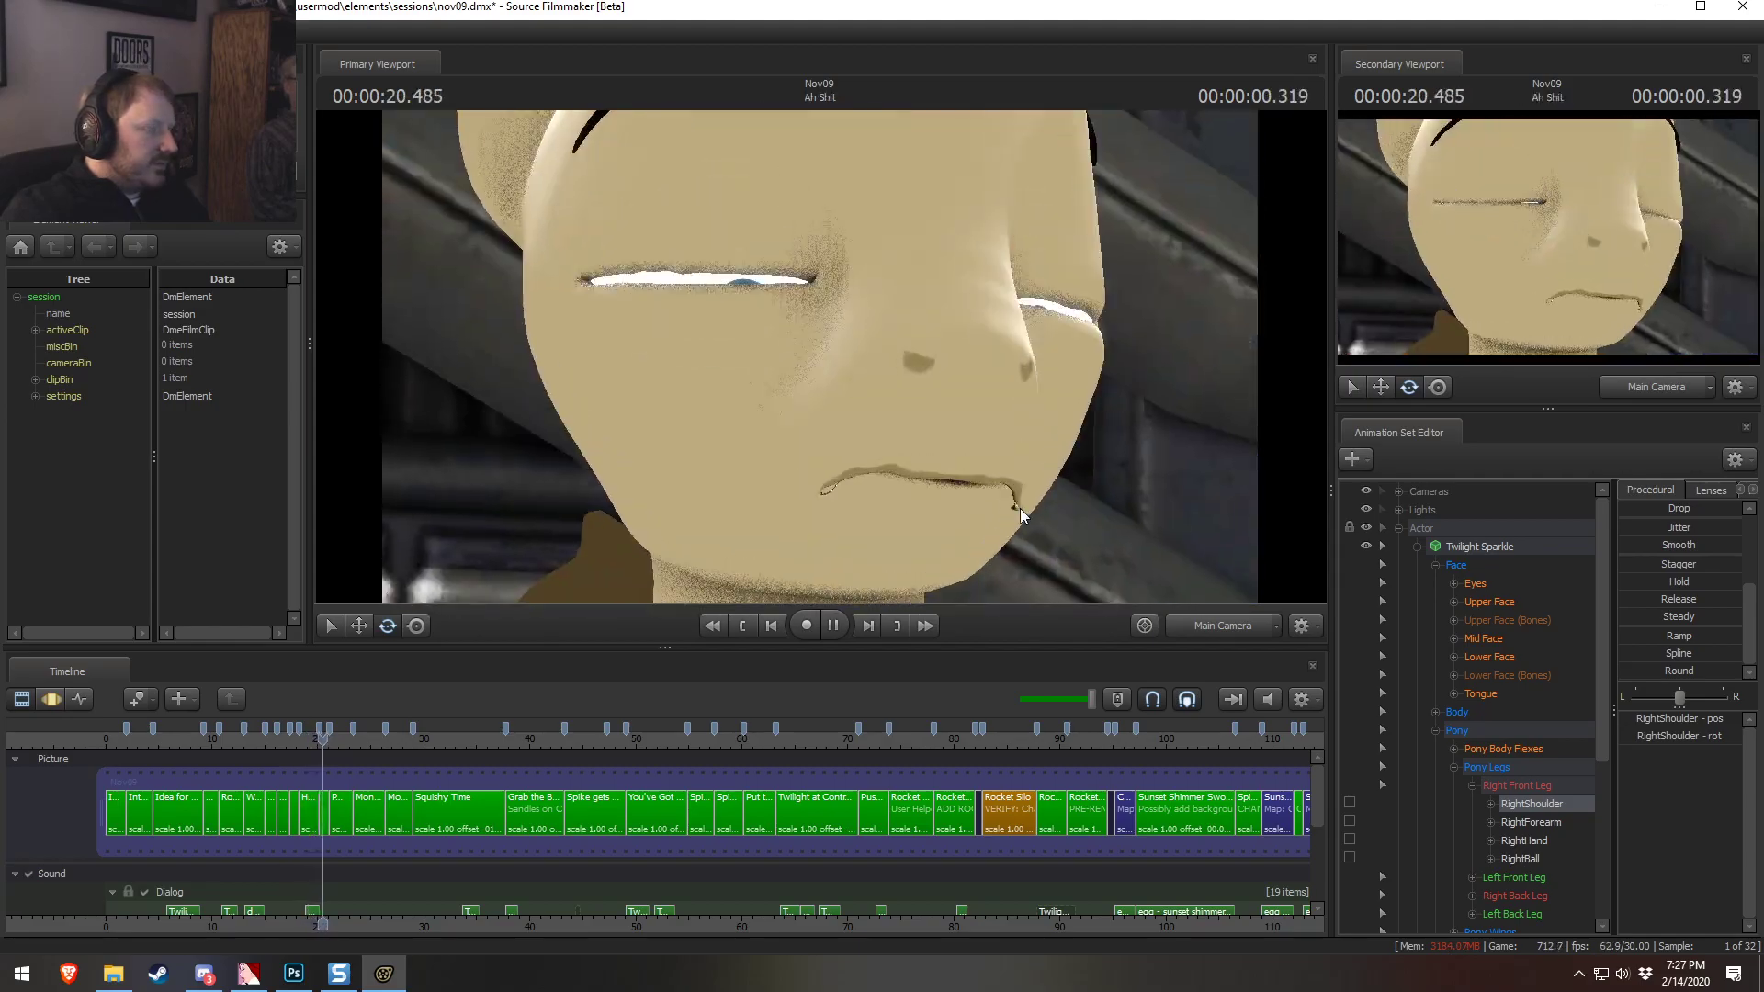
{"action": "key", "text": "space"}
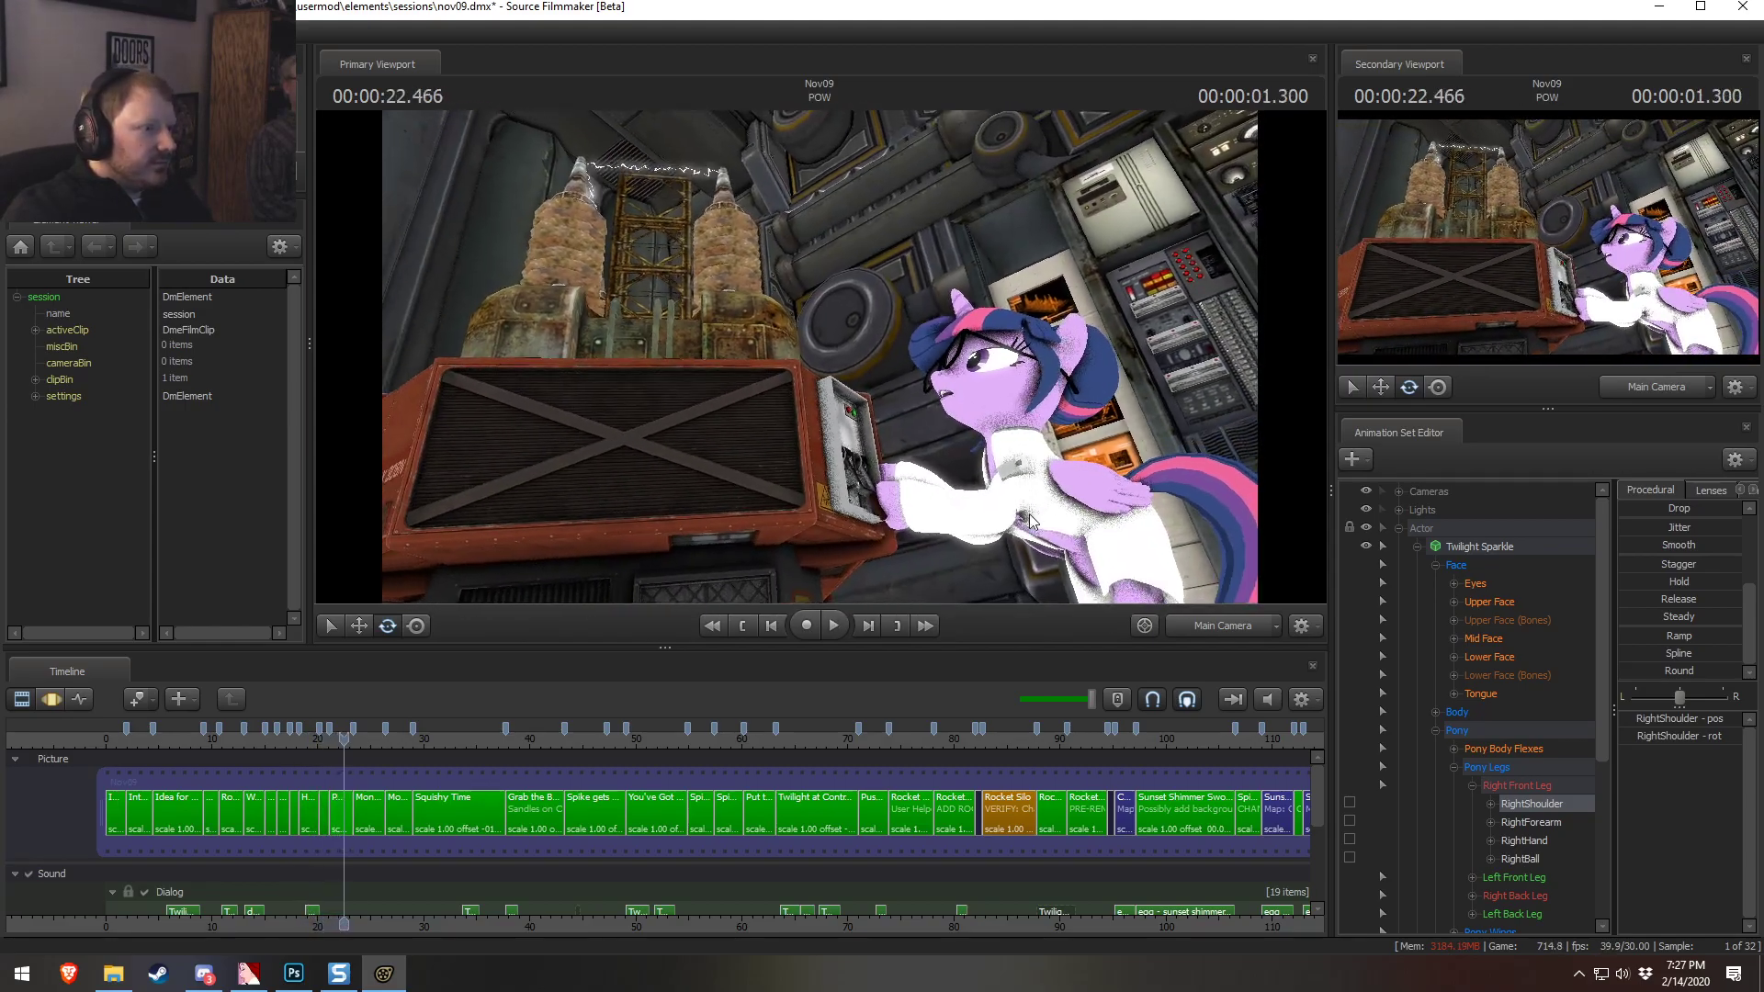
Replay the POW shot around 21 to 22 seconds to examine Twilight's pose and arm movement
{"action": "scroll", "coordinate": [342, 755], "scroll_direction": "up", "scroll_amount": 7}
{"action": "left_click_drag", "start_coordinate": [343, 742], "coordinate": [293, 744]}
{"action": "key", "text": "space"}
{"action": "left_click", "coordinate": [309, 739]}
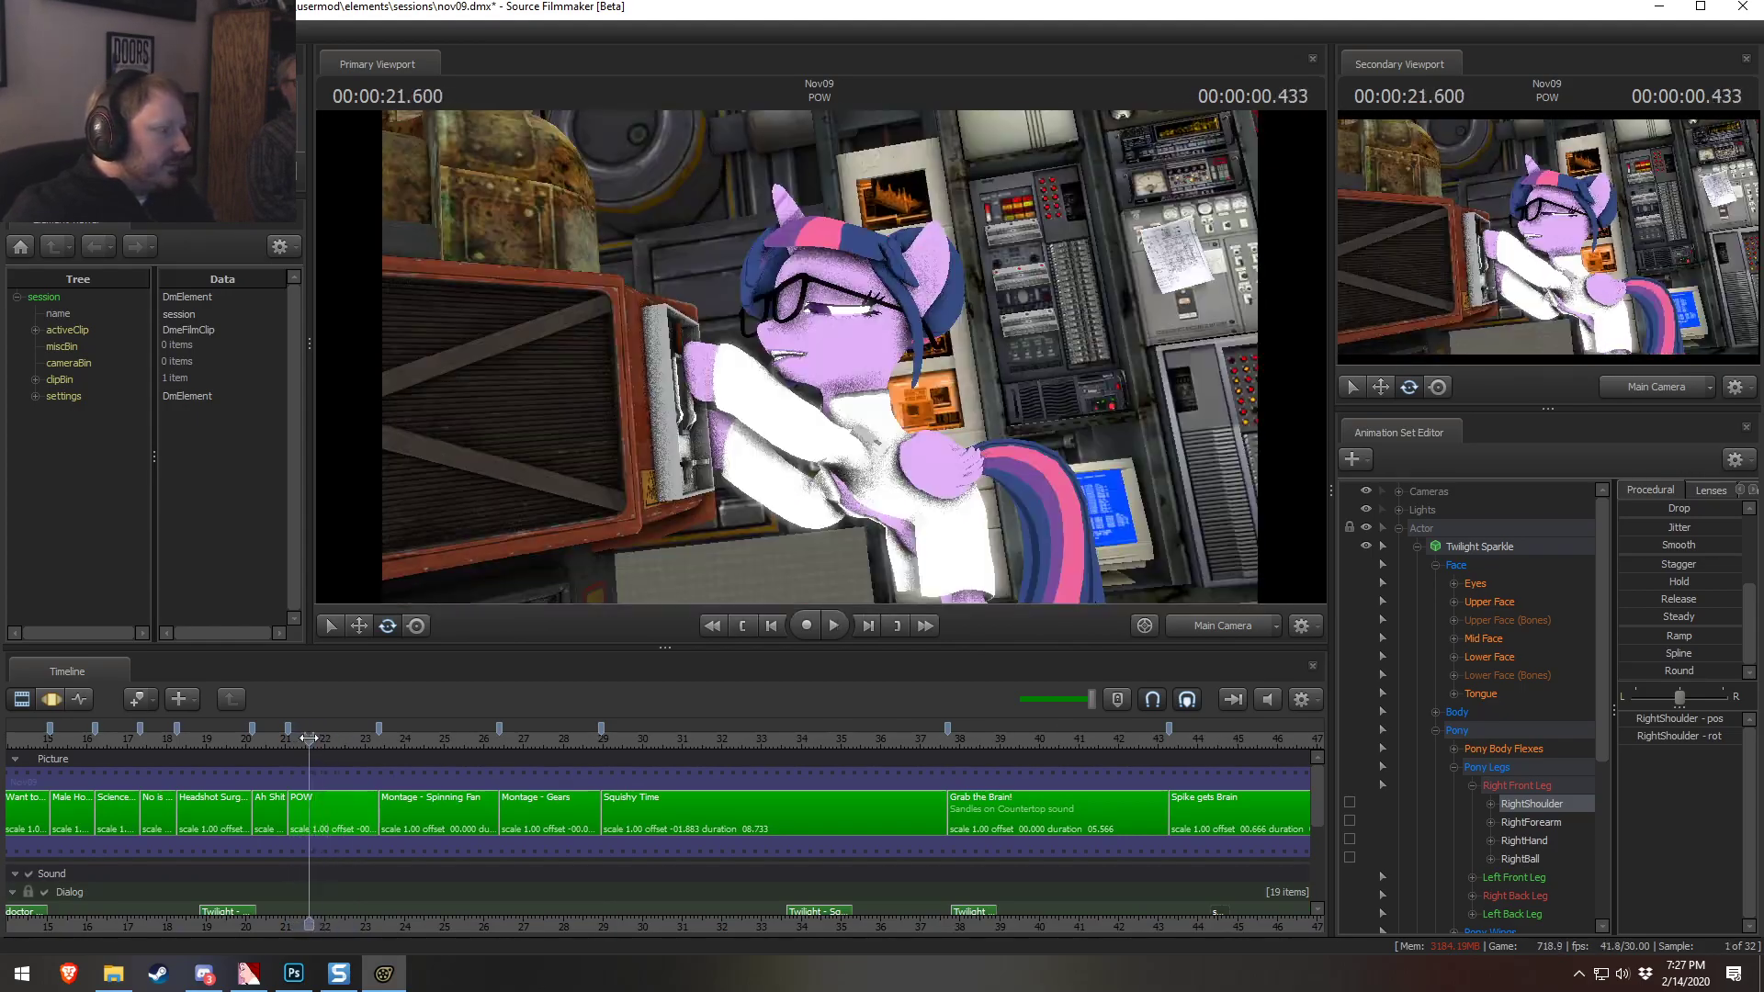
{"action": "left_click_drag", "start_coordinate": [322, 741], "coordinate": [312, 739]}
{"action": "key", "text": "space"}
{"action": "key", "text": "space"}
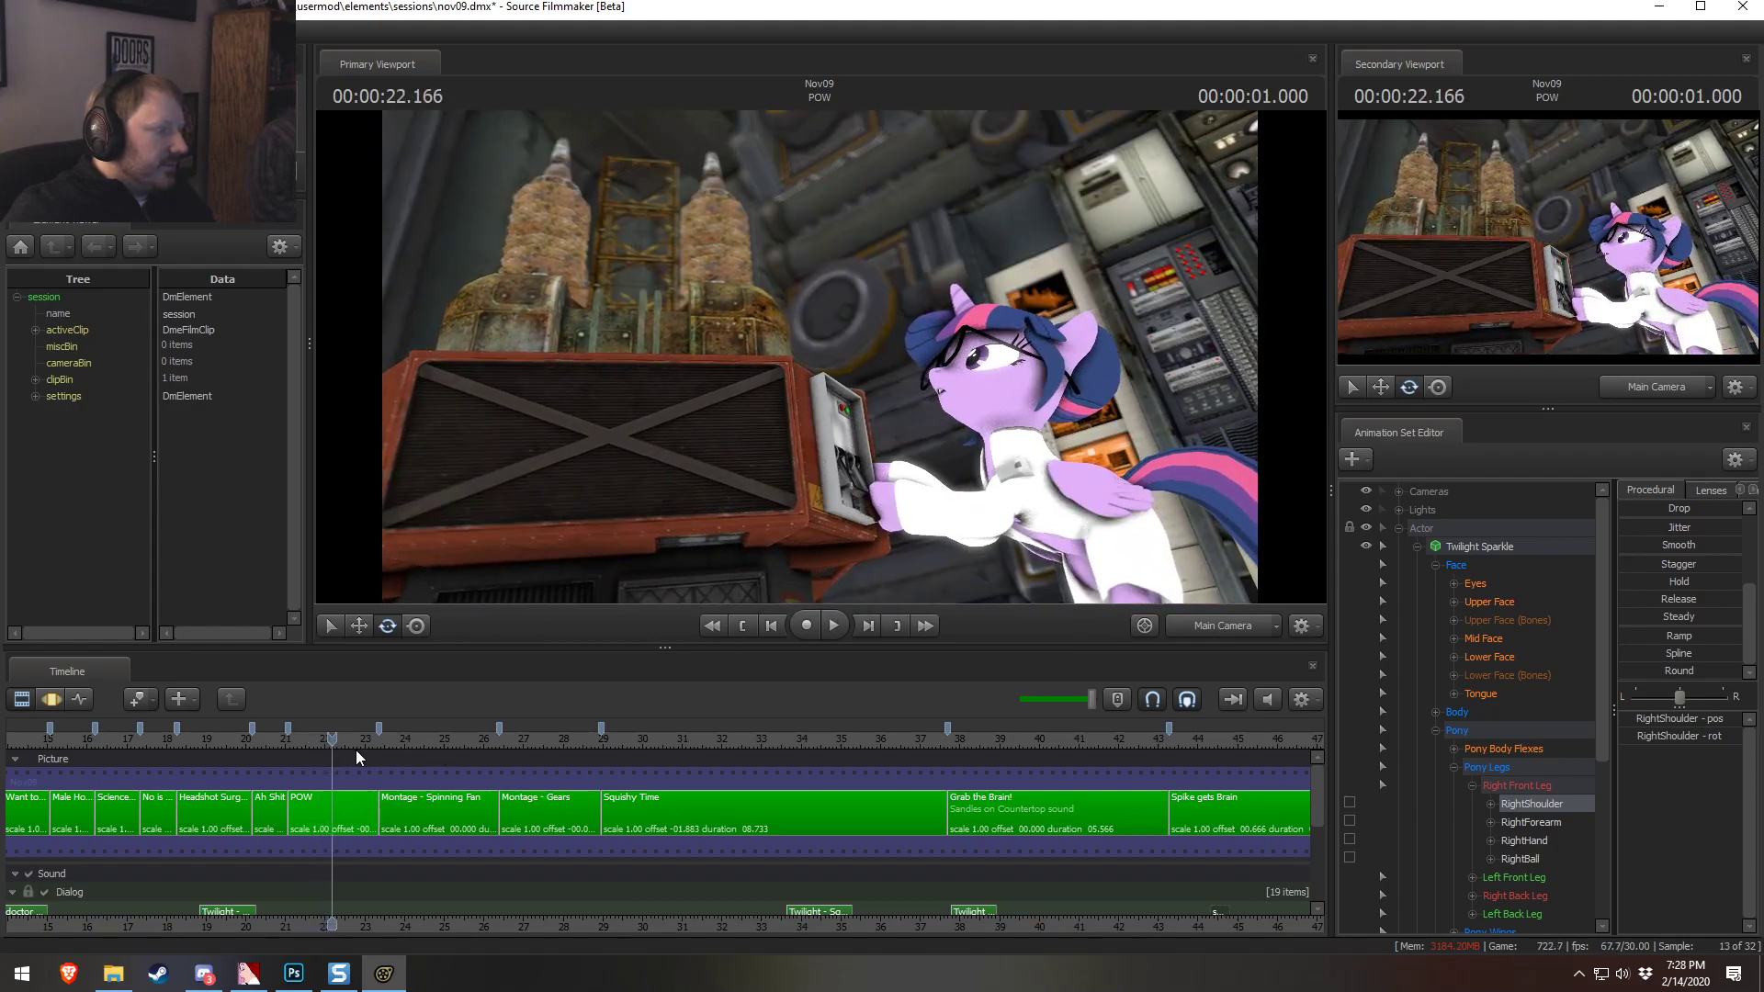
Review the Squishy Time shot near 29.5 seconds and play the You've Got a Brain shot
{"action": "left_click", "coordinate": [624, 743]}
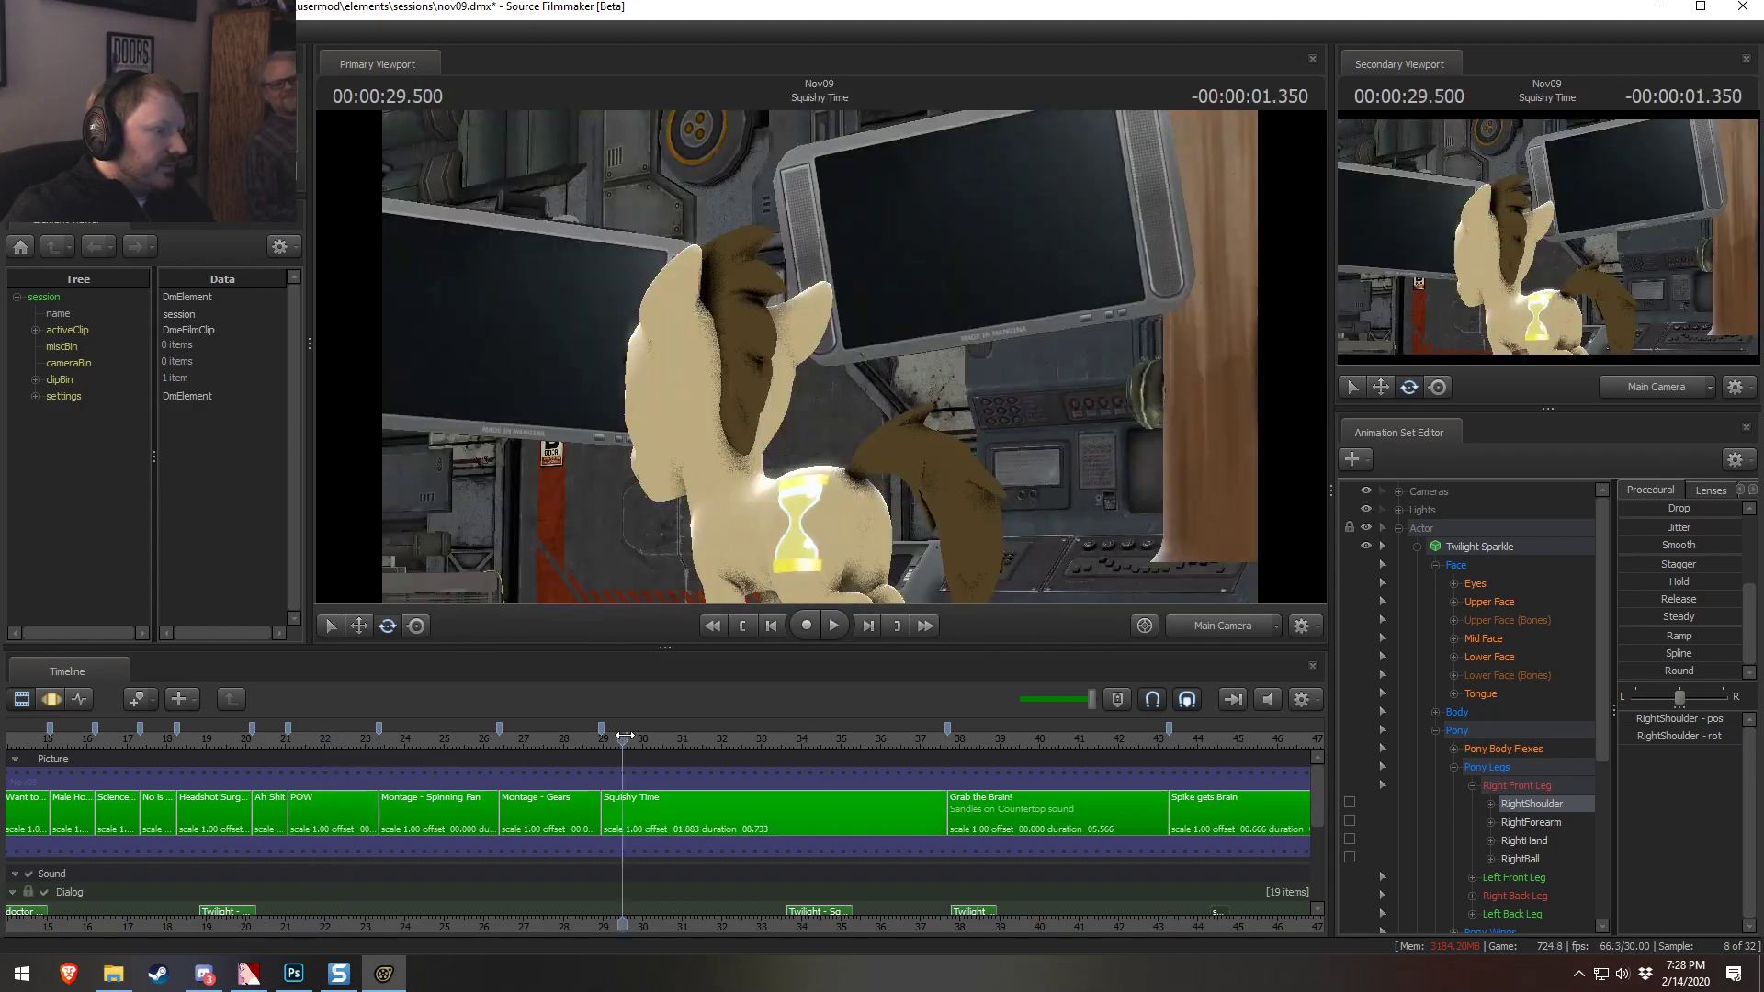
{"action": "key", "text": "space"}
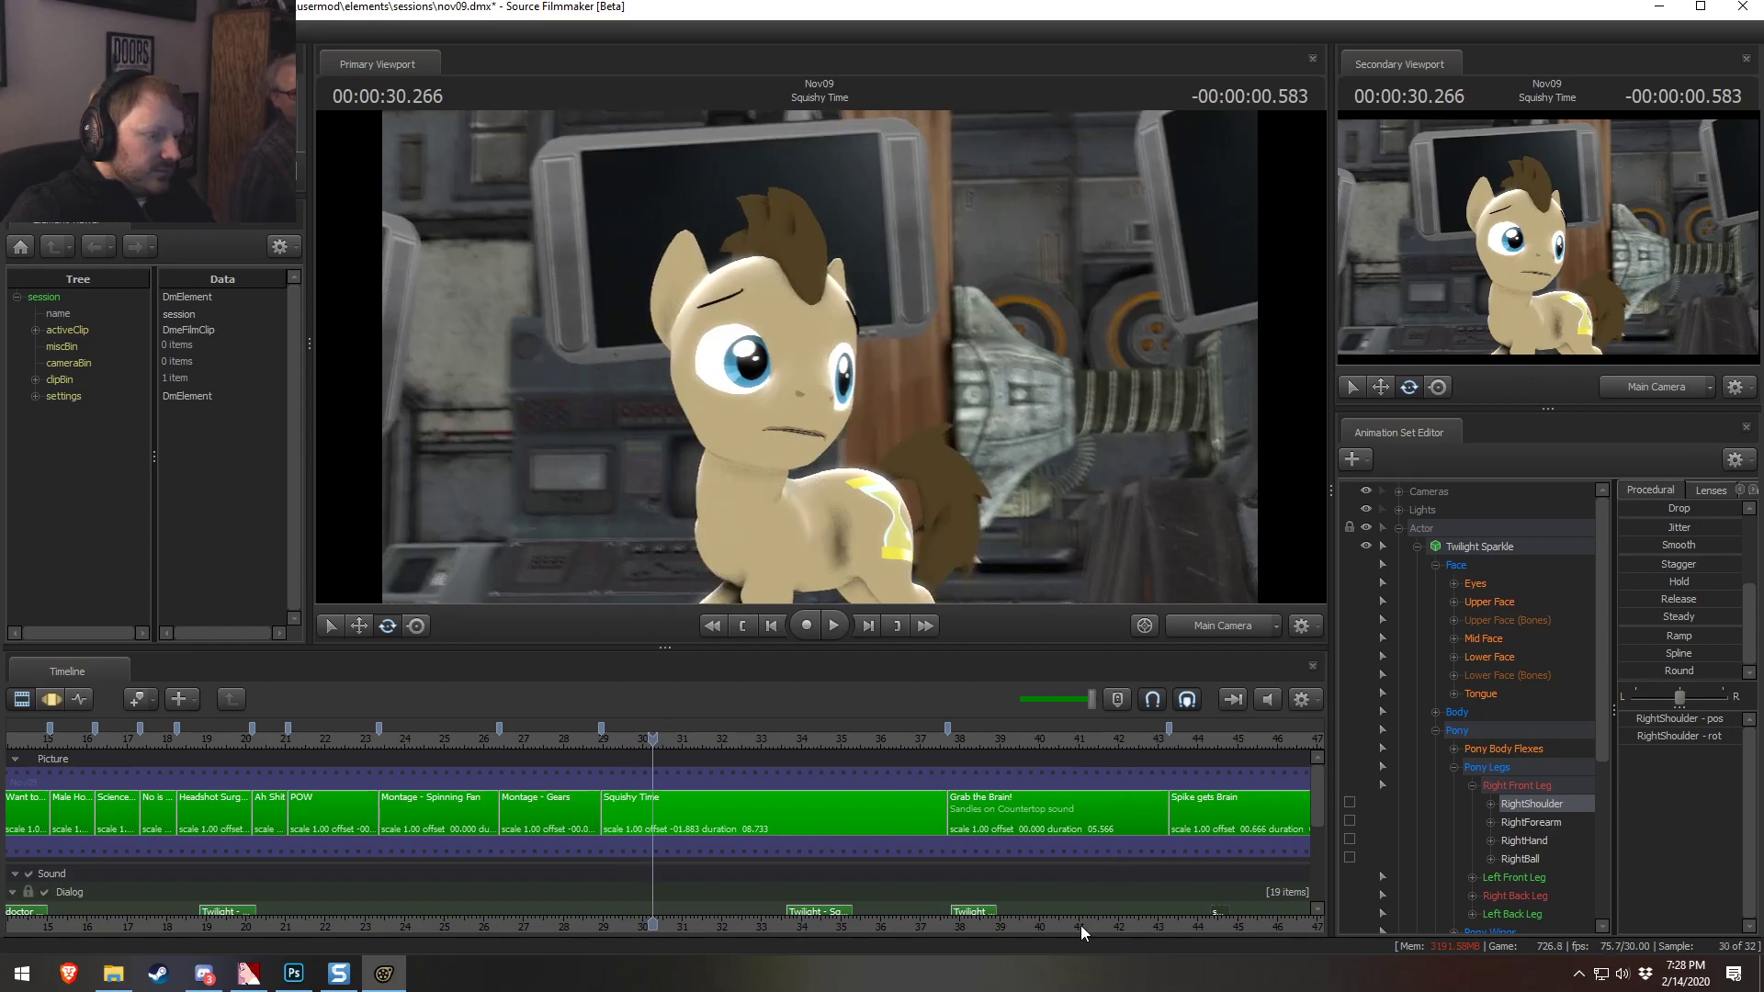
{"action": "middle_click_drag", "start_coordinate": [1078, 923], "coordinate": [460, 908]}
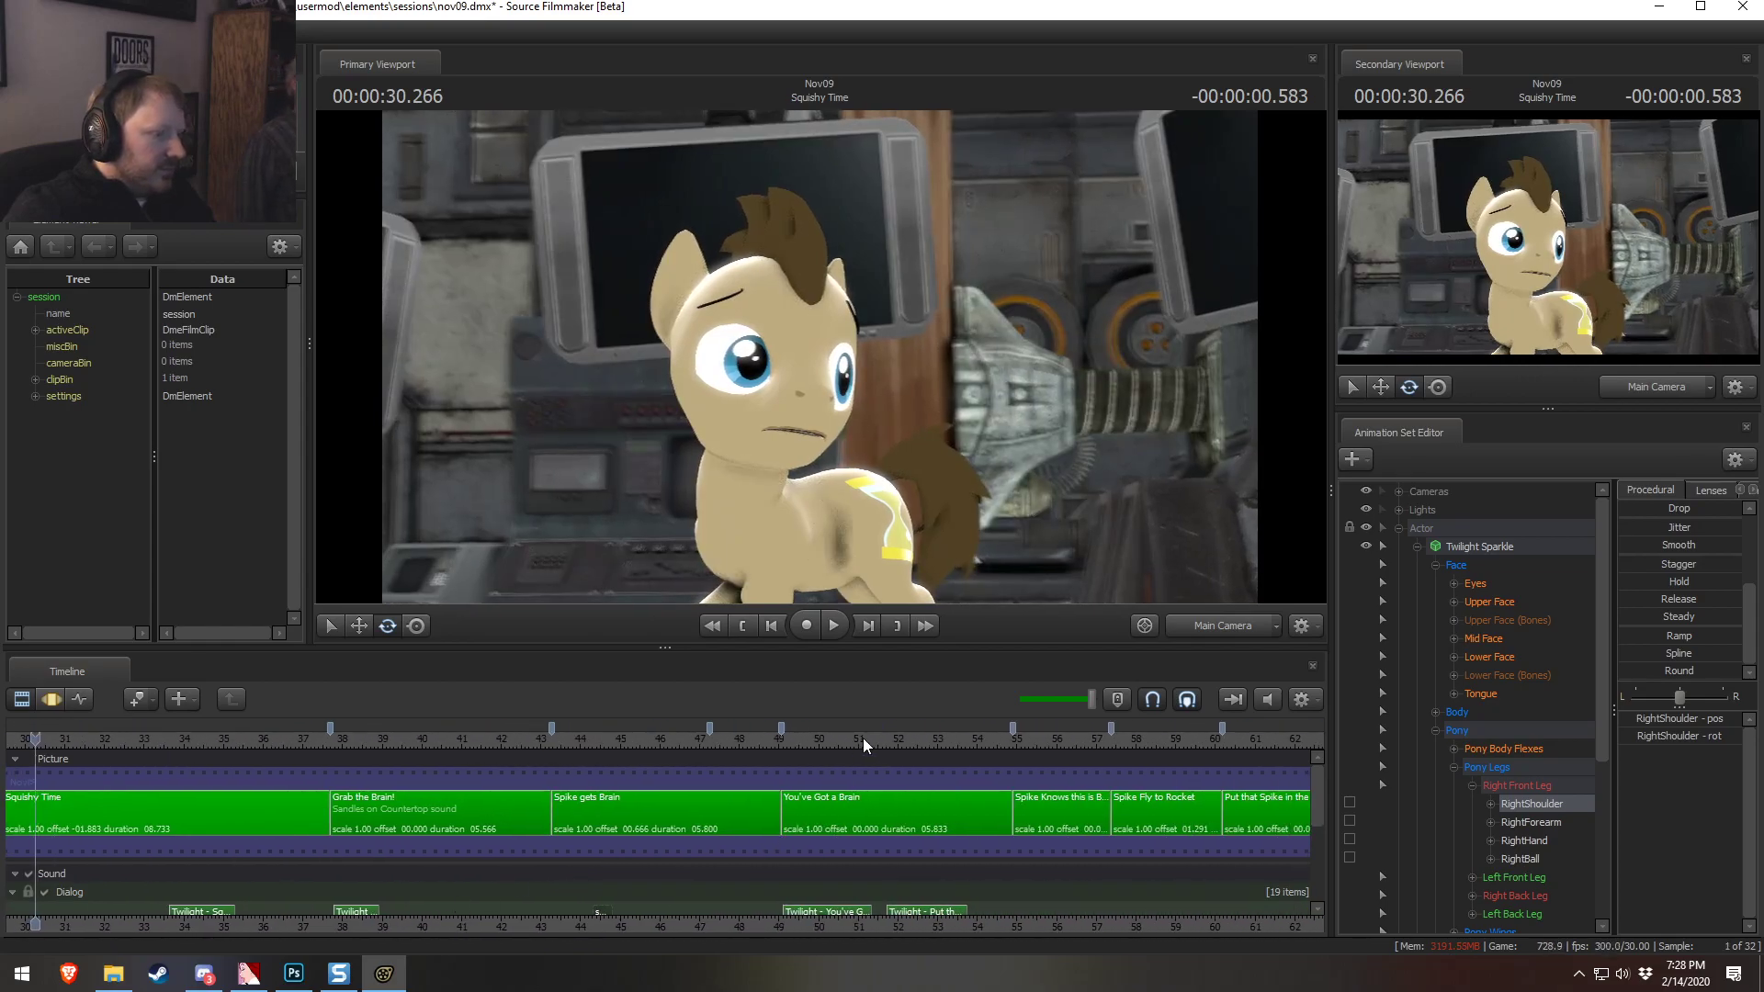
{"action": "left_click", "coordinate": [840, 739]}
{"action": "key", "text": "space"}
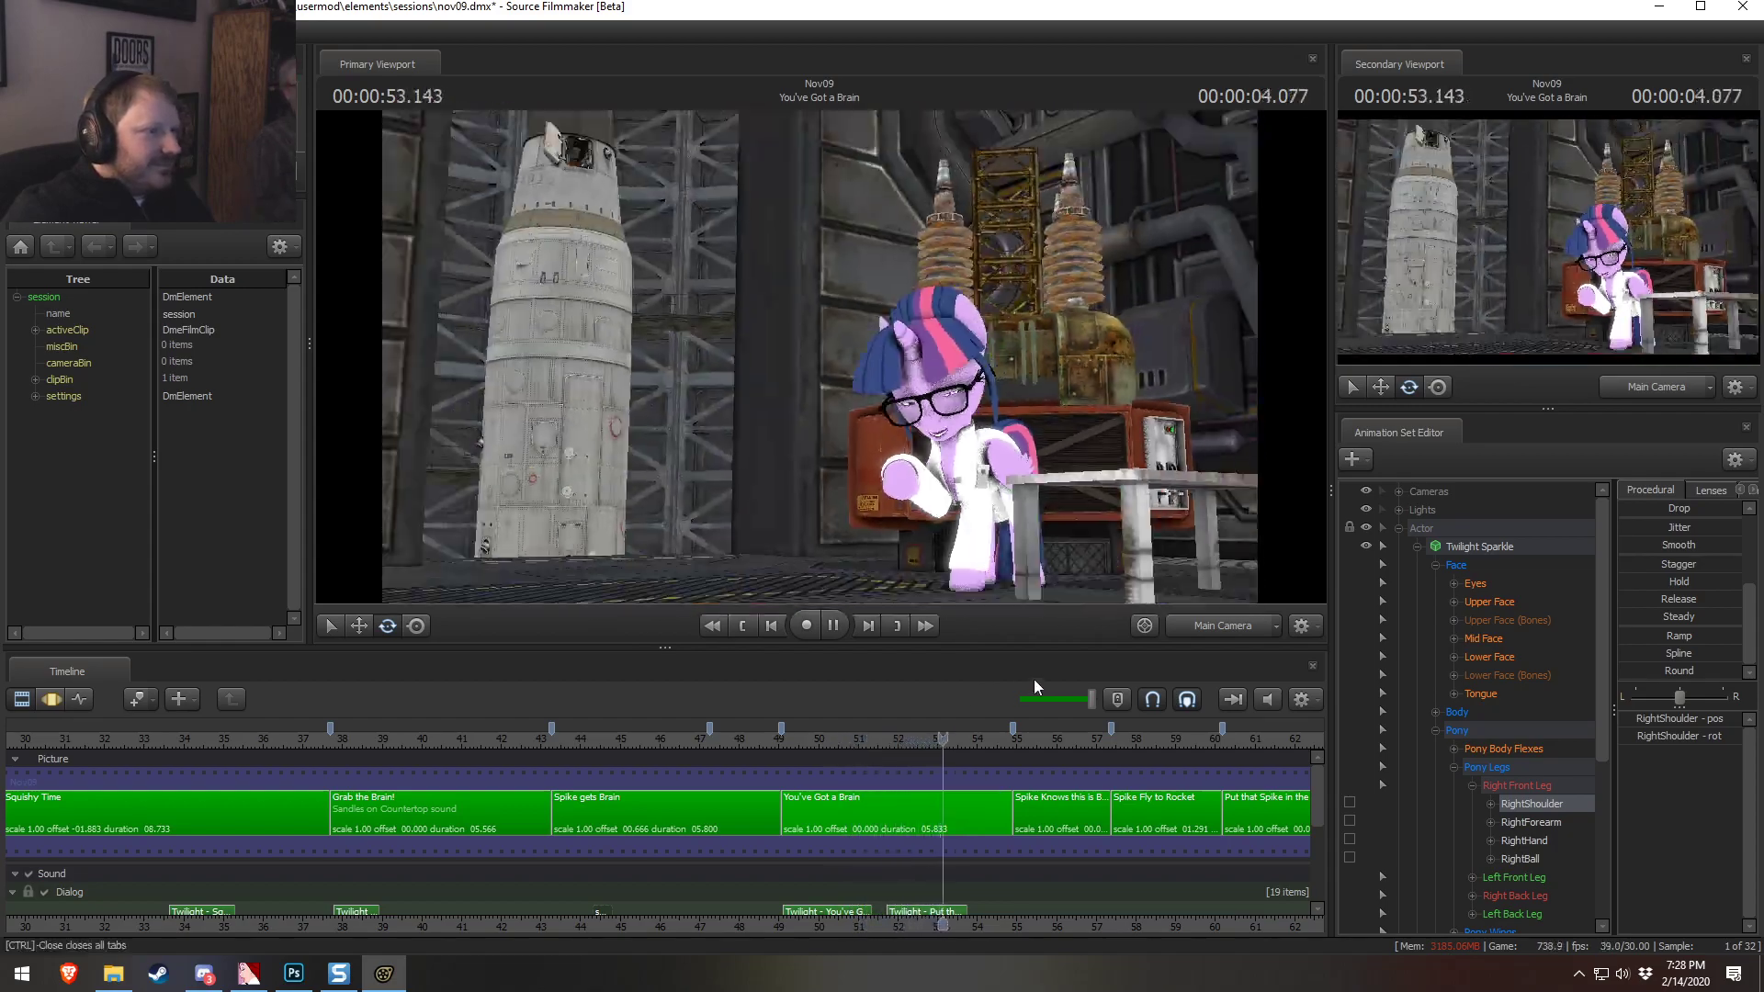
{"action": "key", "text": "space"}
Return to the Twilight is Confuse clip in the timeline and save the session
{"action": "scroll", "coordinate": [643, 862], "scroll_direction": "down", "scroll_amount": 10}
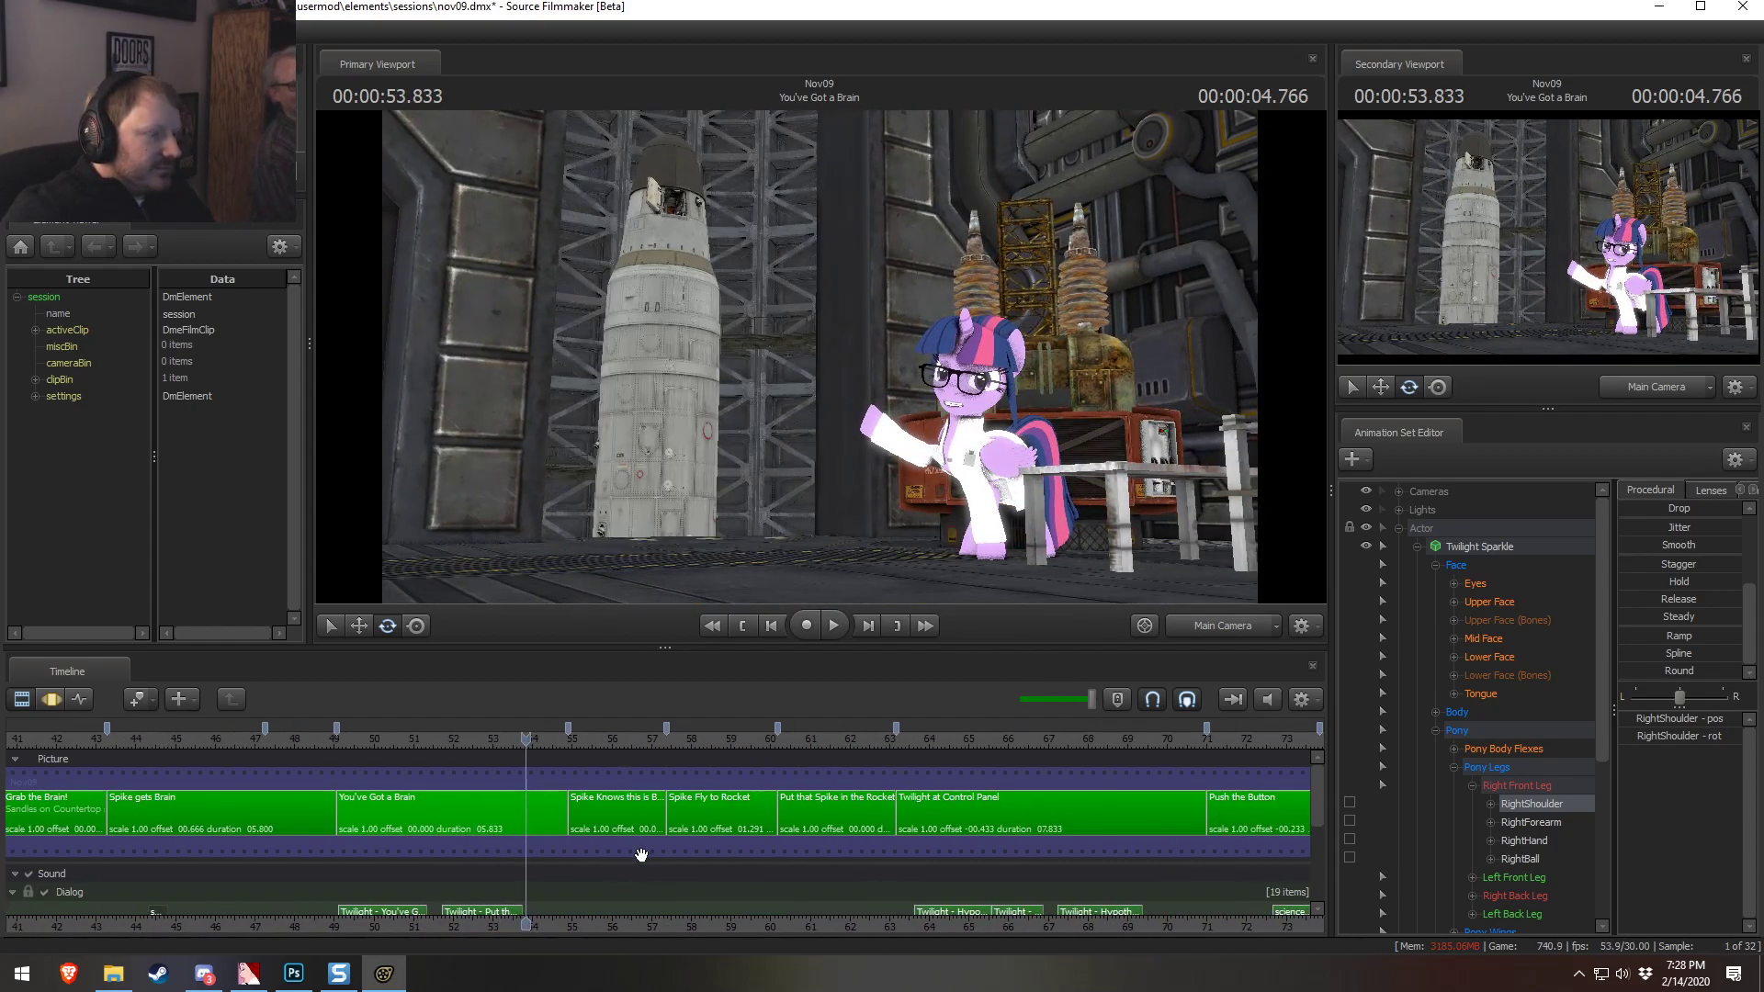
{"action": "left_click", "coordinate": [985, 739]}
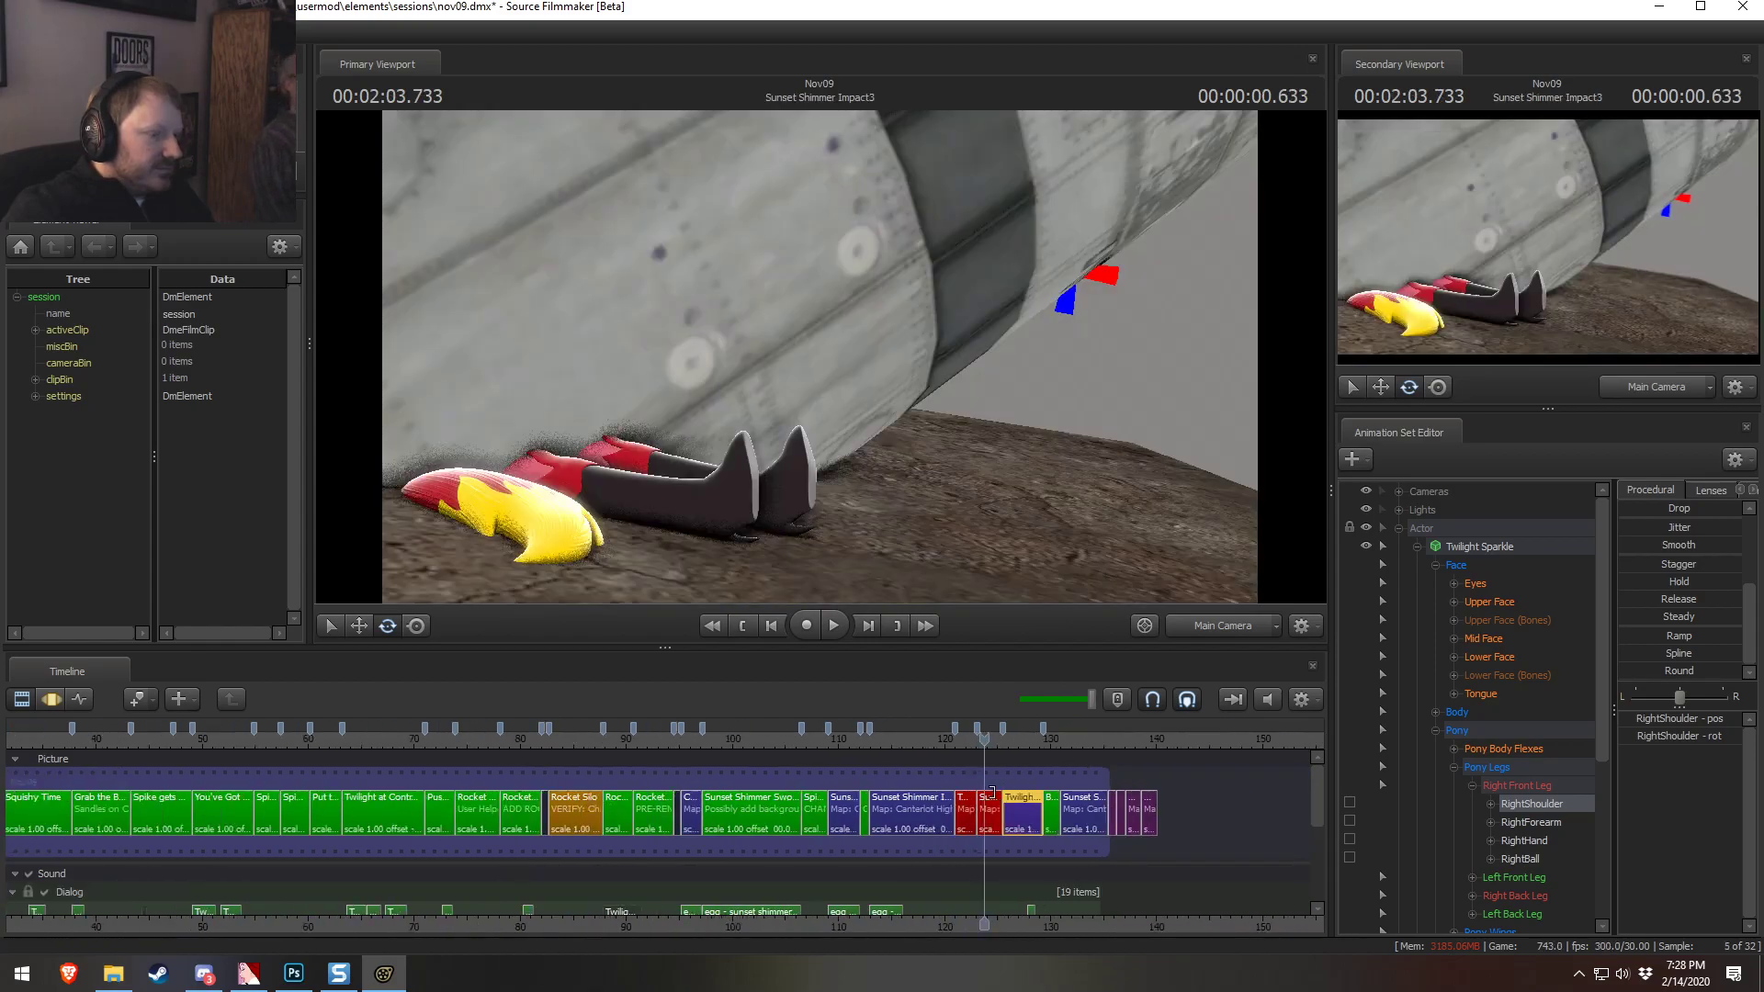
{"action": "scroll", "coordinate": [985, 827], "scroll_direction": "up", "scroll_amount": 10}
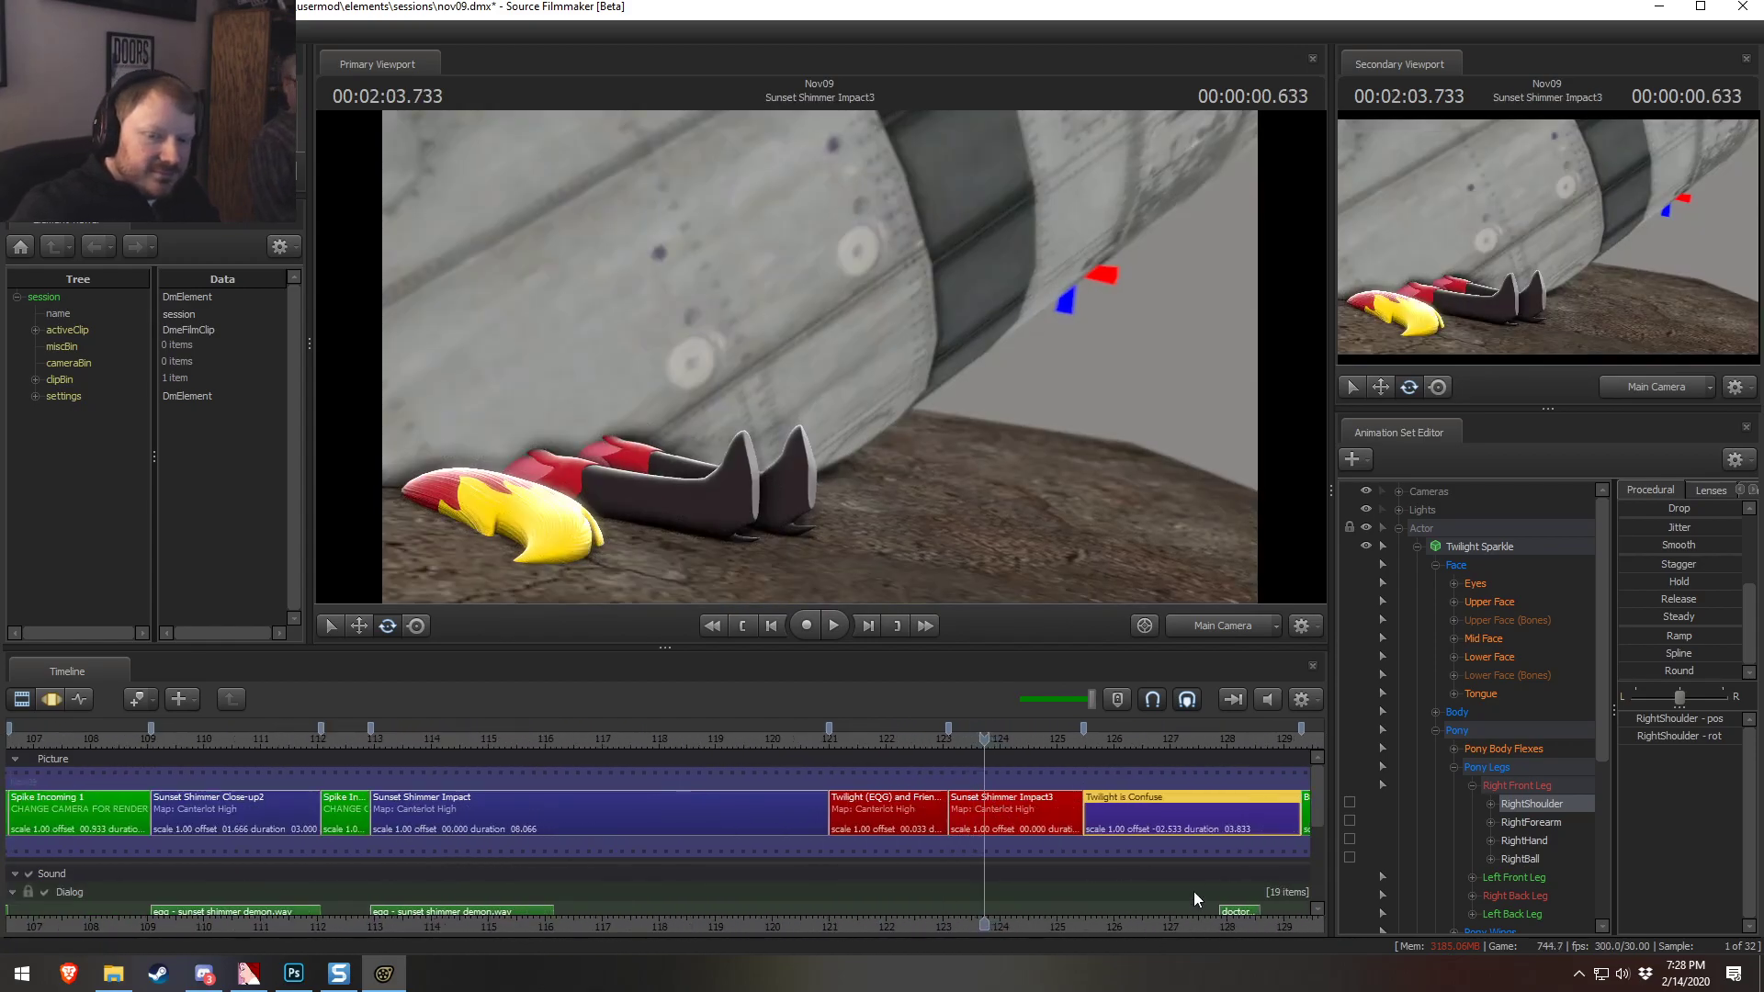
{"action": "middle_click_drag", "start_coordinate": [1117, 923], "coordinate": [649, 900]}
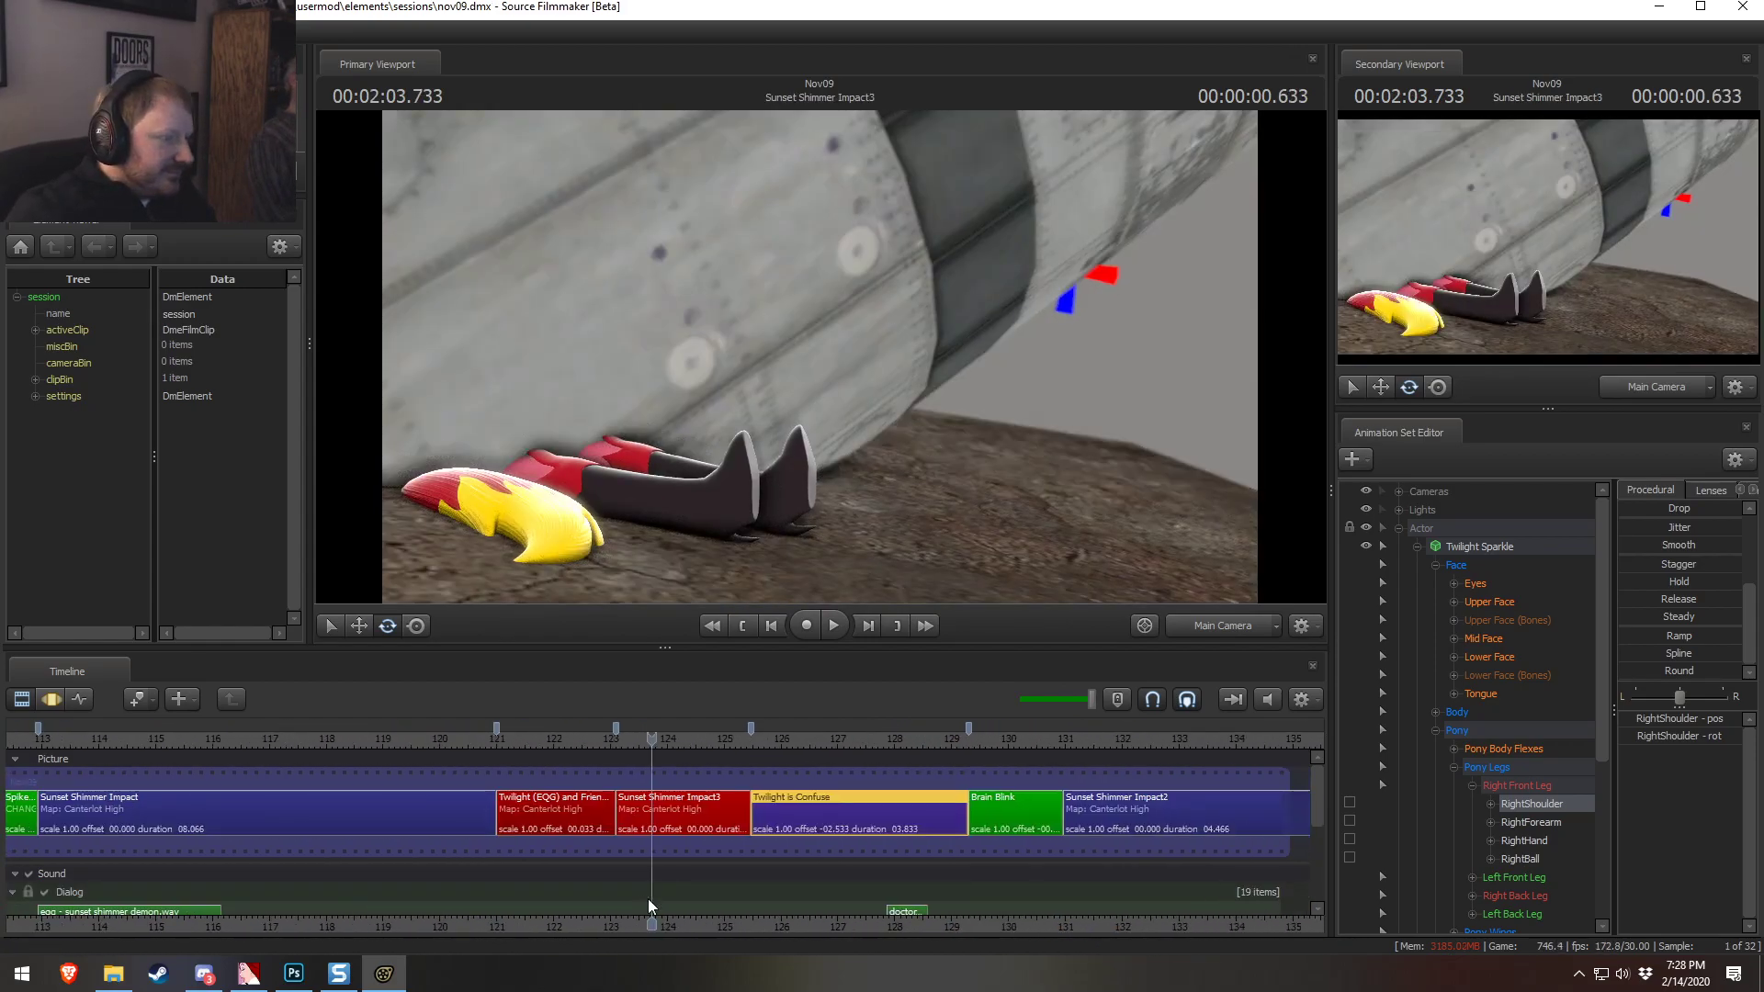
Play the Twilight is Confuse shot twice from around 126 seconds to review the gesture and button press
{"action": "left_click", "coordinate": [777, 740]}
{"action": "key", "text": "space"}
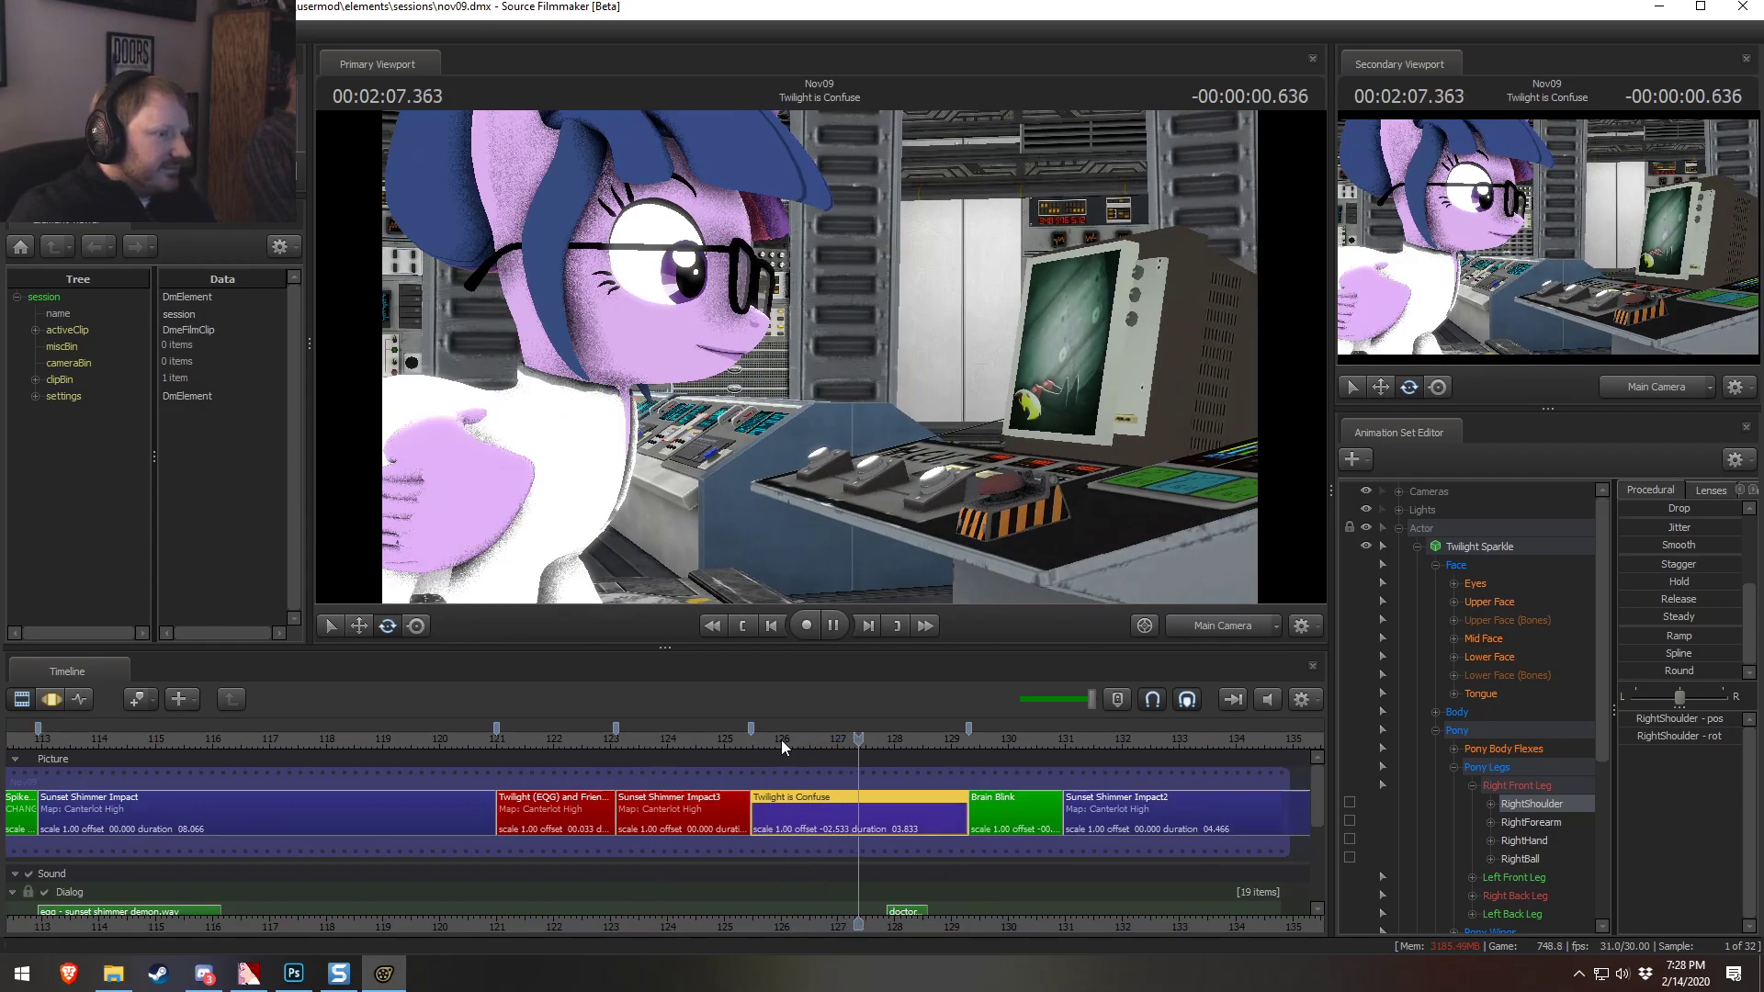
{"action": "key", "text": "space"}
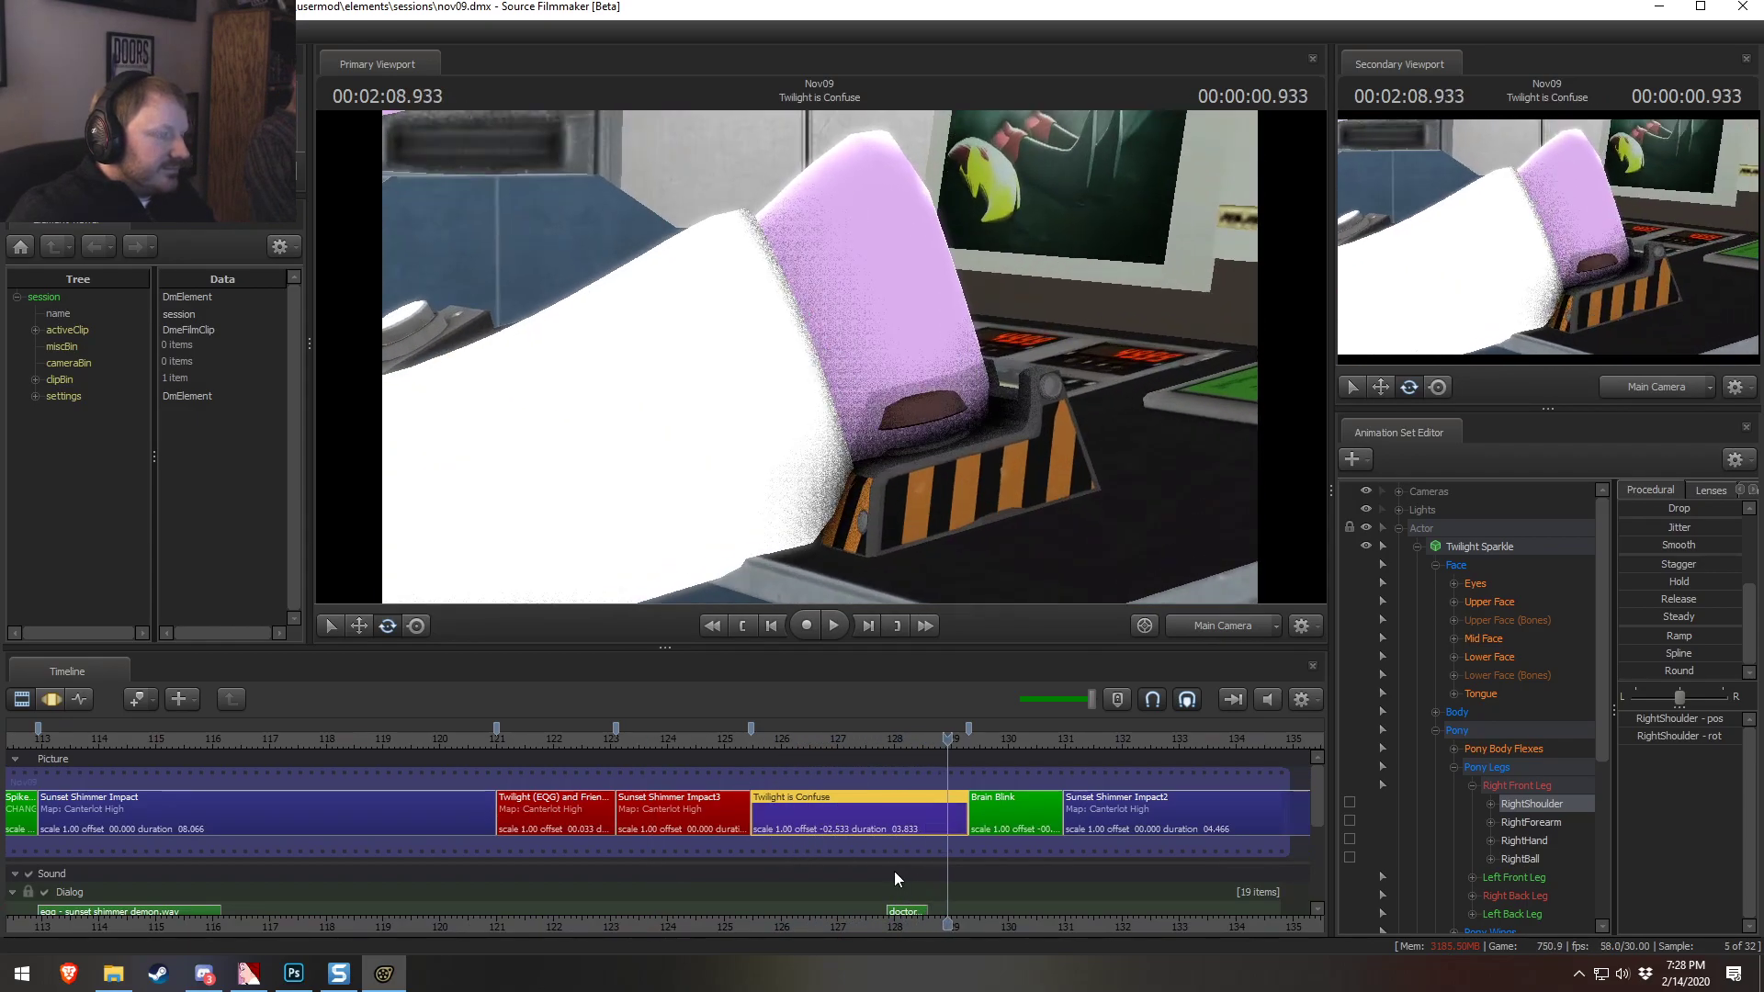
{"action": "left_click", "coordinate": [806, 741]}
{"action": "key", "text": "space"}
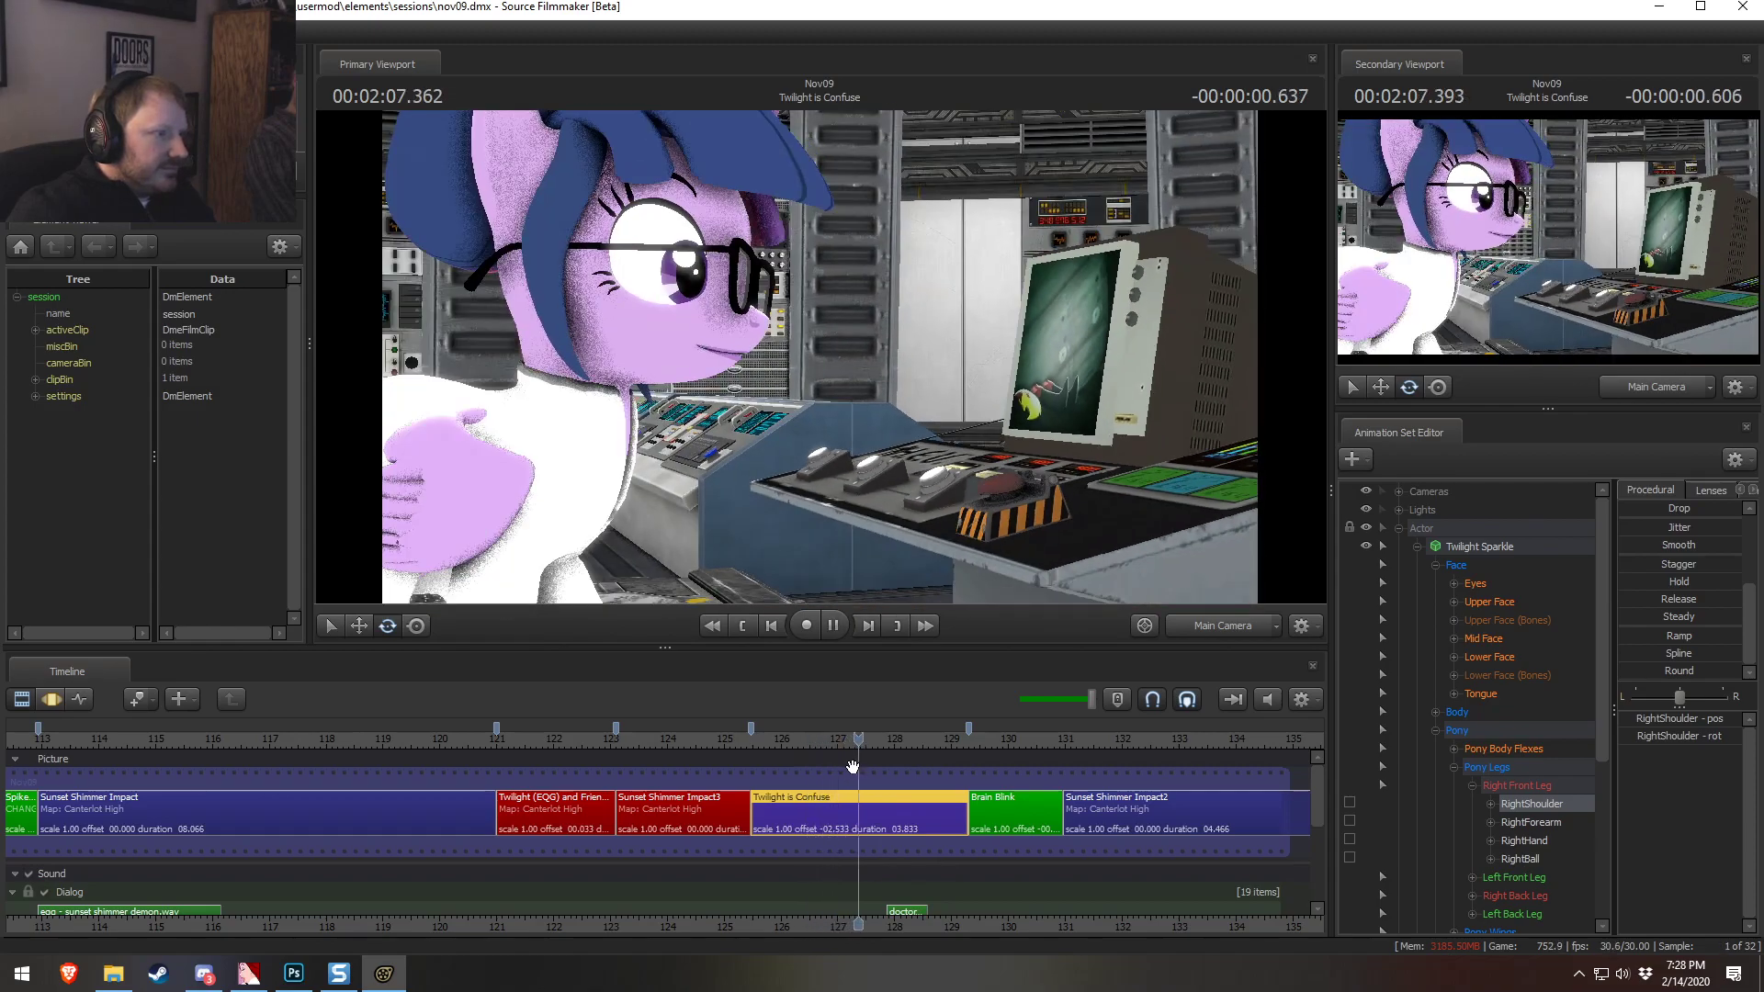
{"action": "key", "text": "space"}
In the Motion Editor, select about 128.0 to 128.7 seconds and repose Twilight Sparkle's upper body and head at 128.4 seconds
{"action": "key", "text": "F3"}
{"action": "left_click_drag", "start_coordinate": [885, 844], "coordinate": [961, 862], "text": "shift"}
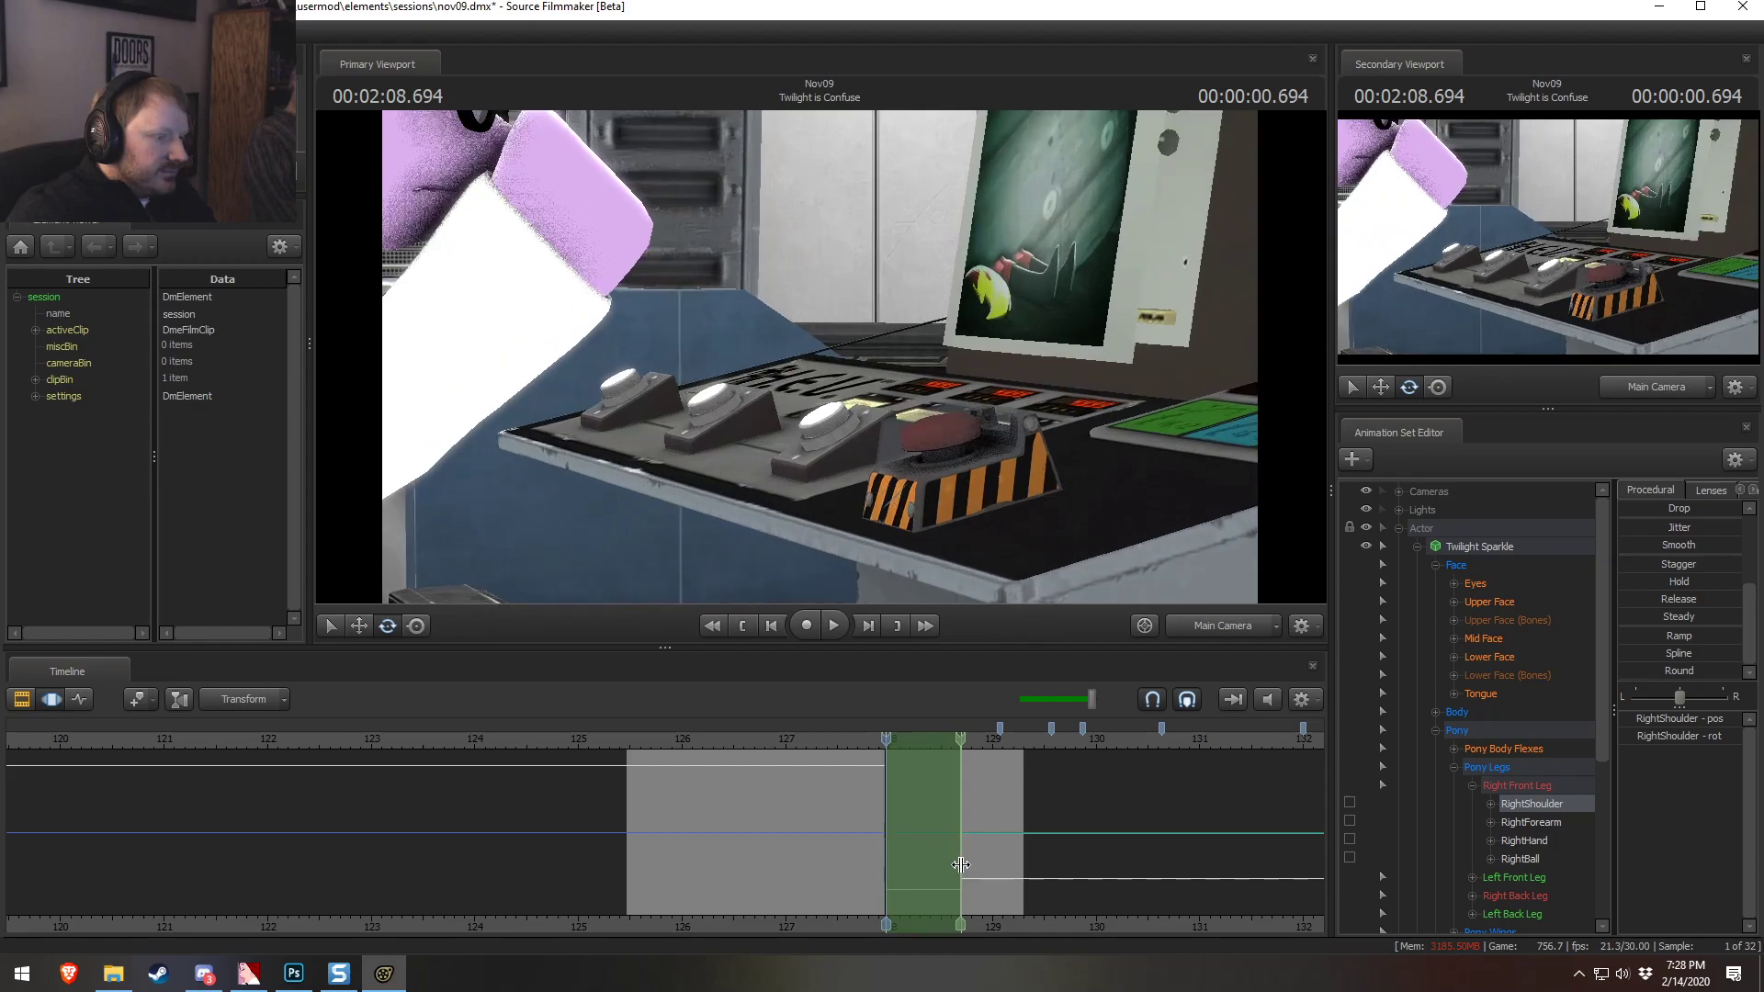
{"action": "left_click_drag", "start_coordinate": [882, 746], "coordinate": [931, 744]}
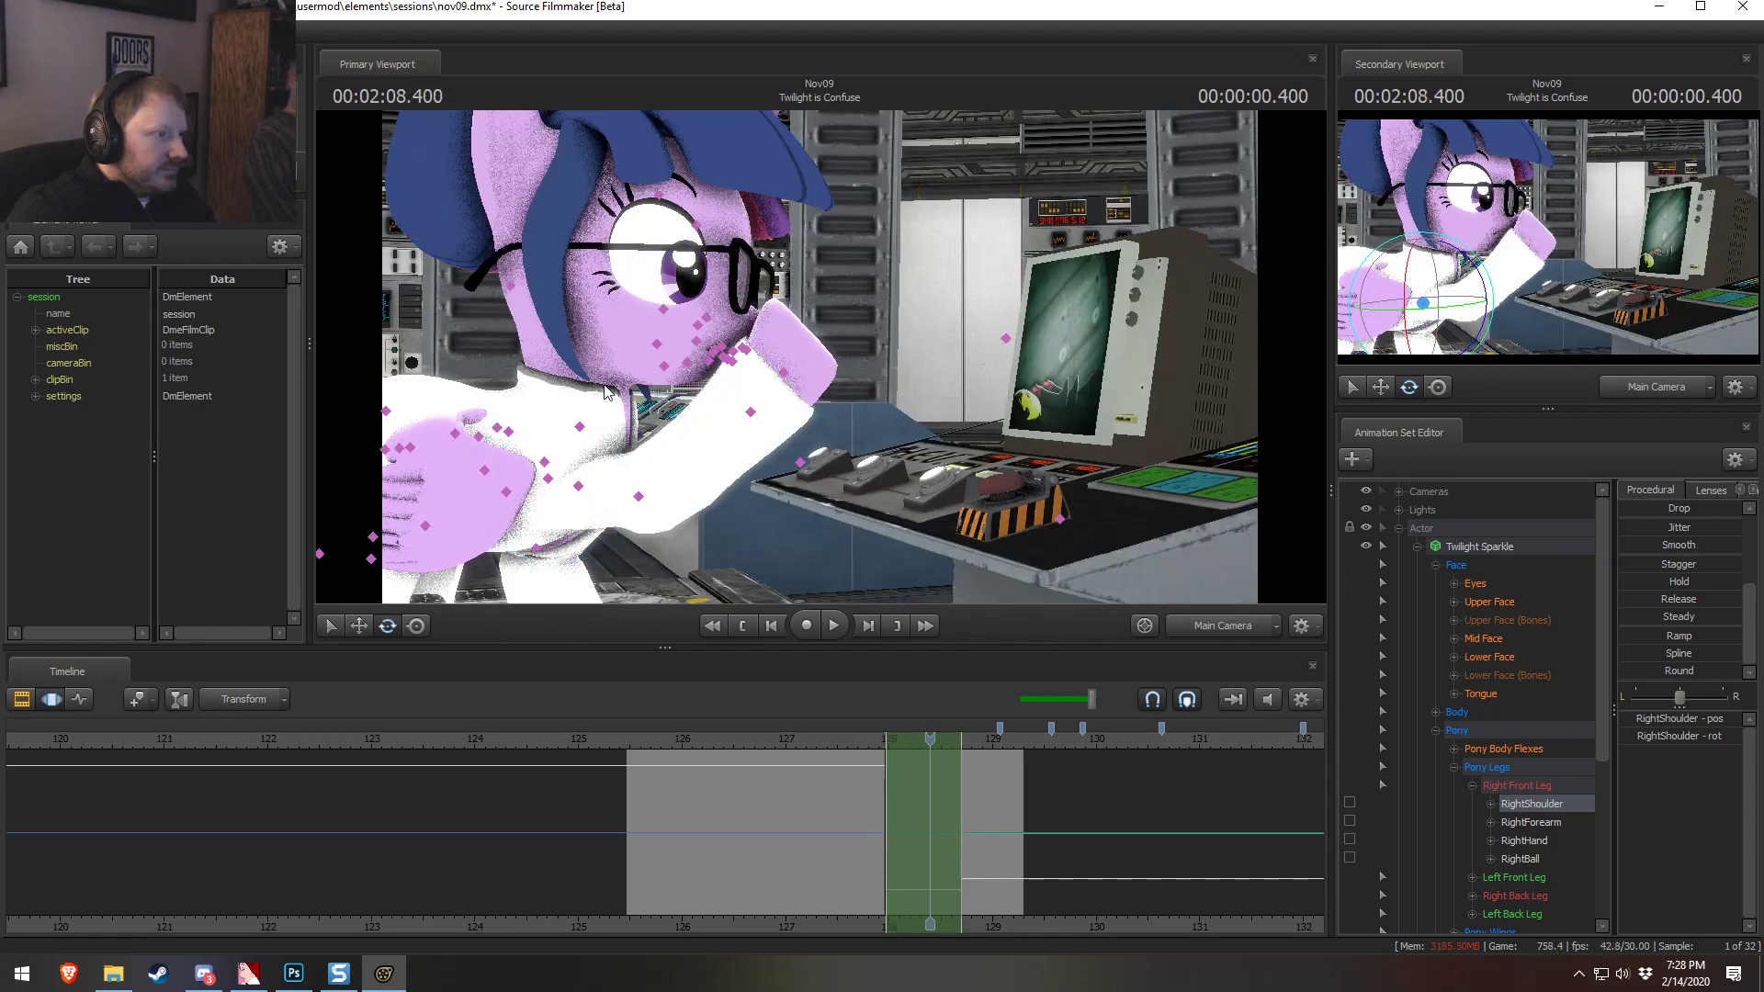
{"action": "left_click", "coordinate": [546, 464]}
{"action": "left_click_drag", "start_coordinate": [584, 432], "coordinate": [540, 388]}
{"action": "left_click", "coordinate": [591, 310]}
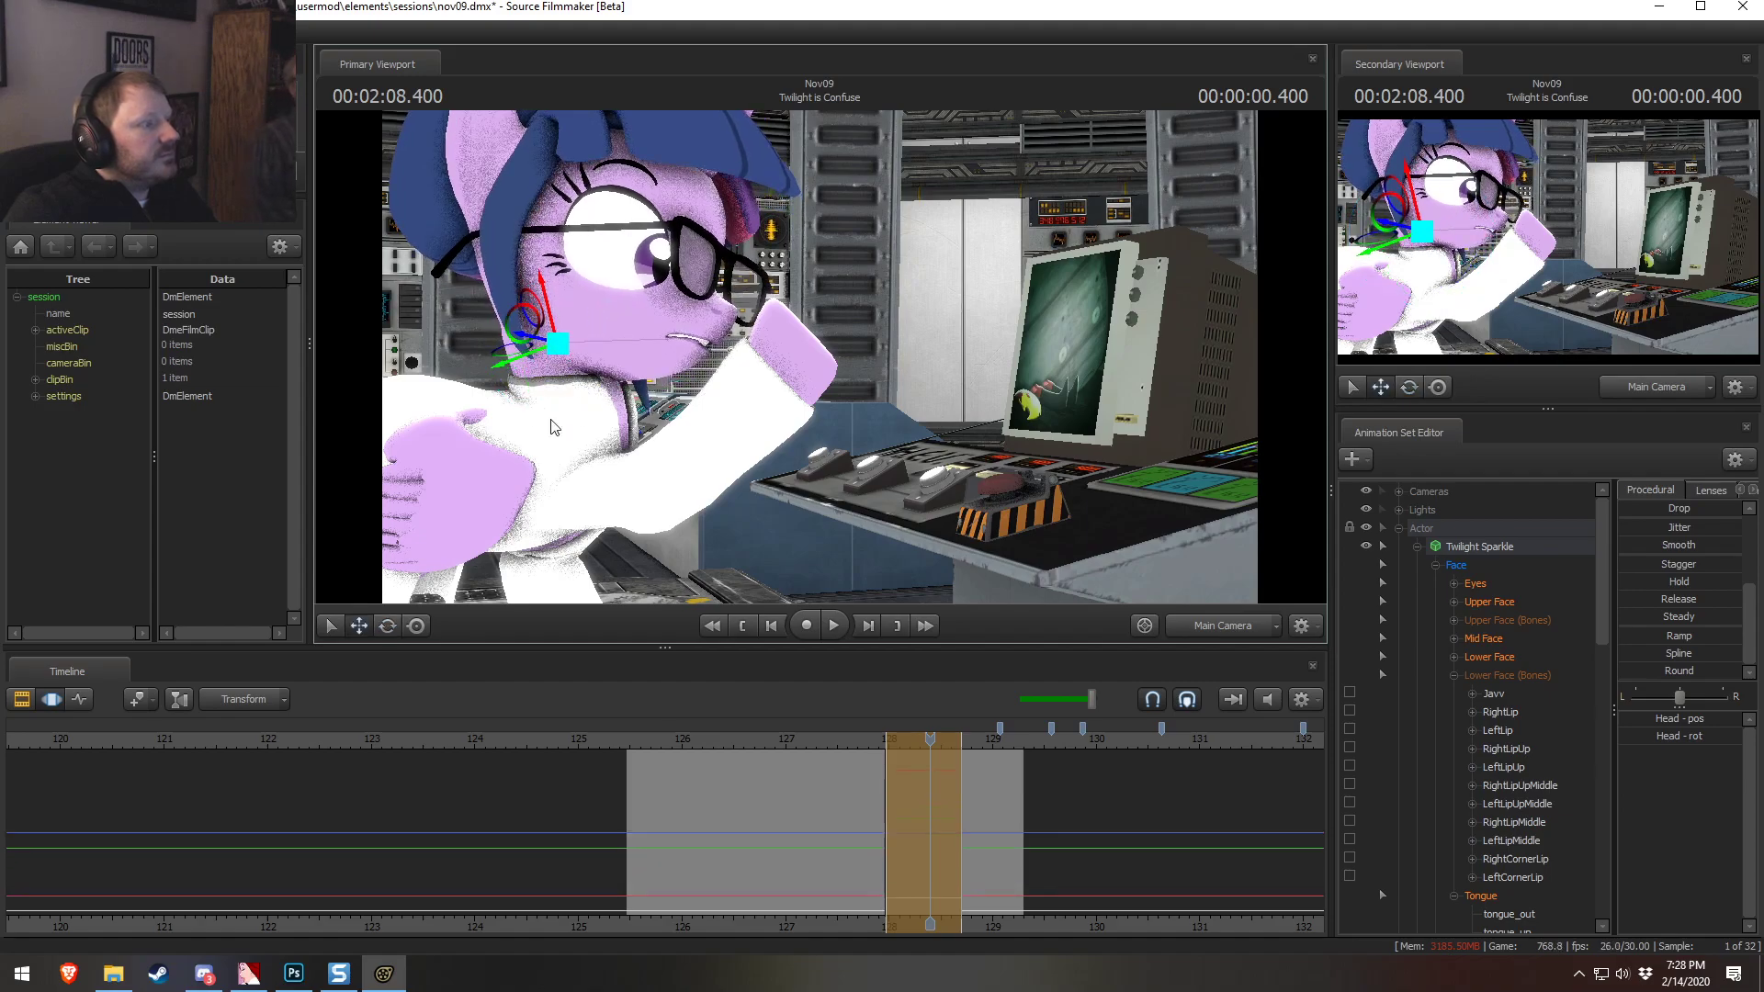
Play the shot from about 127.6 seconds to check Twilight Sparkle's new head pose
{"action": "left_click", "coordinate": [846, 737]}
{"action": "key", "text": "space"}
{"action": "key", "text": "space"}
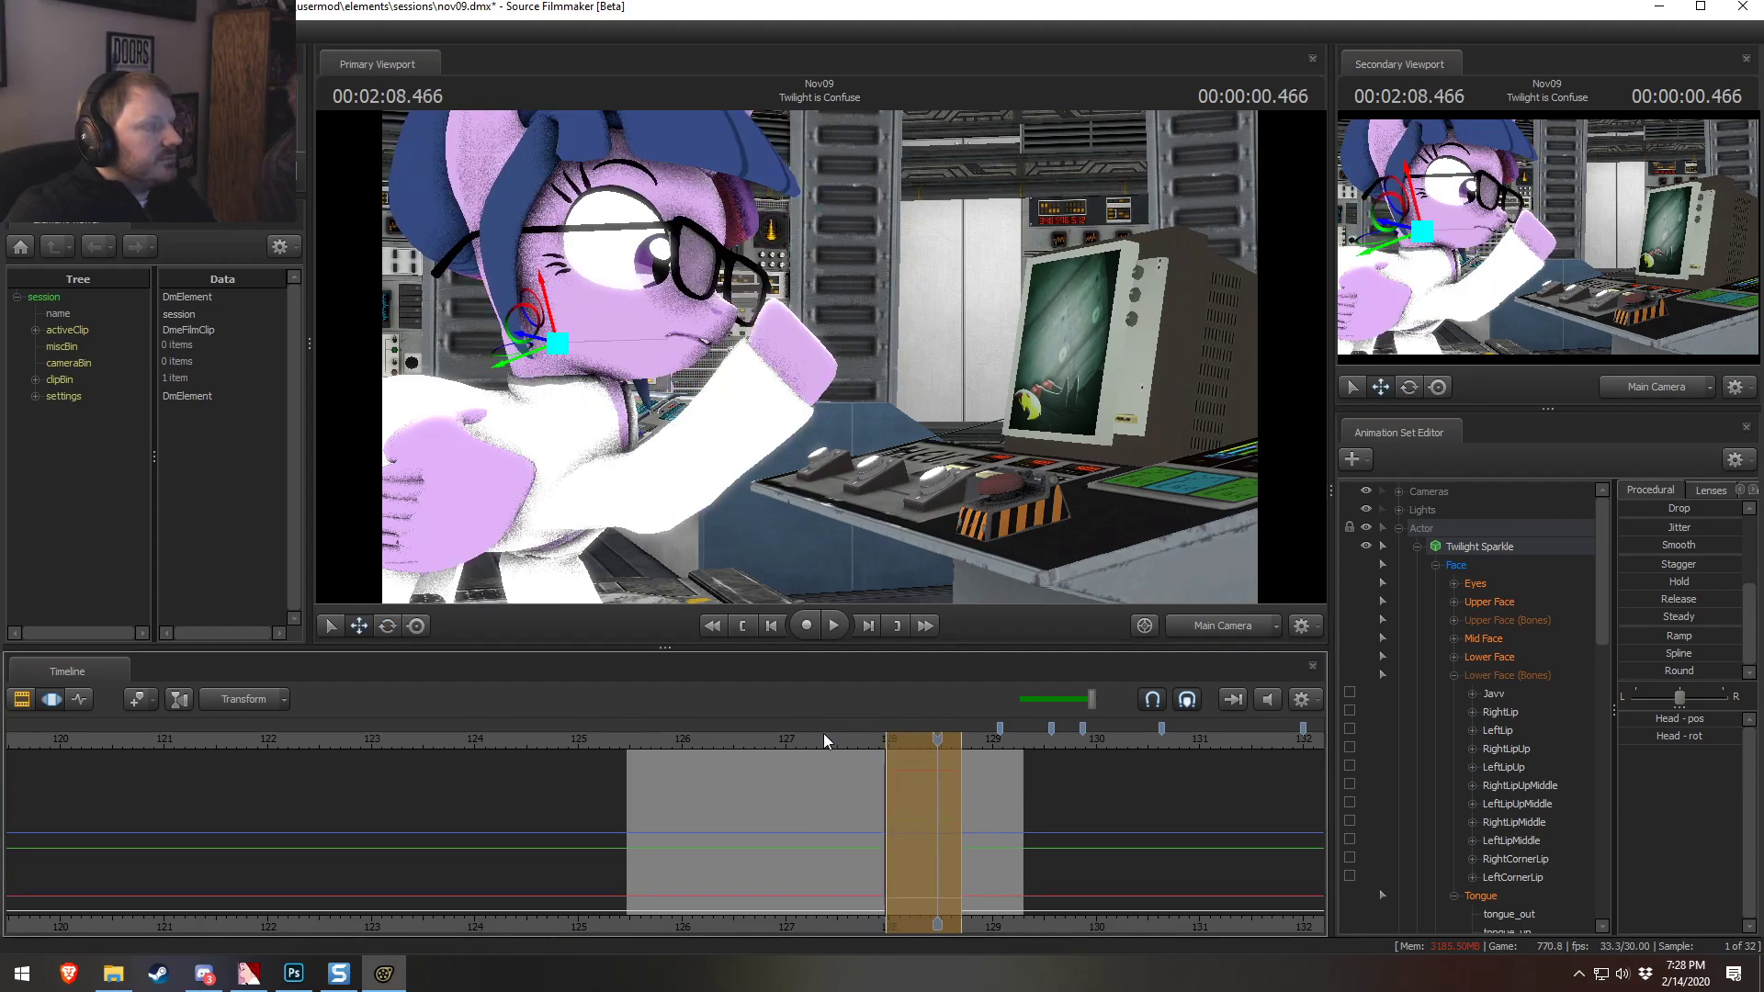
At 128.466 seconds, rotate Twilight Sparkle's head slightly and raise her eyes' view target above the monitor
{"action": "key", "text": "e"}
{"action": "left_click_drag", "start_coordinate": [607, 362], "coordinate": [611, 363]}
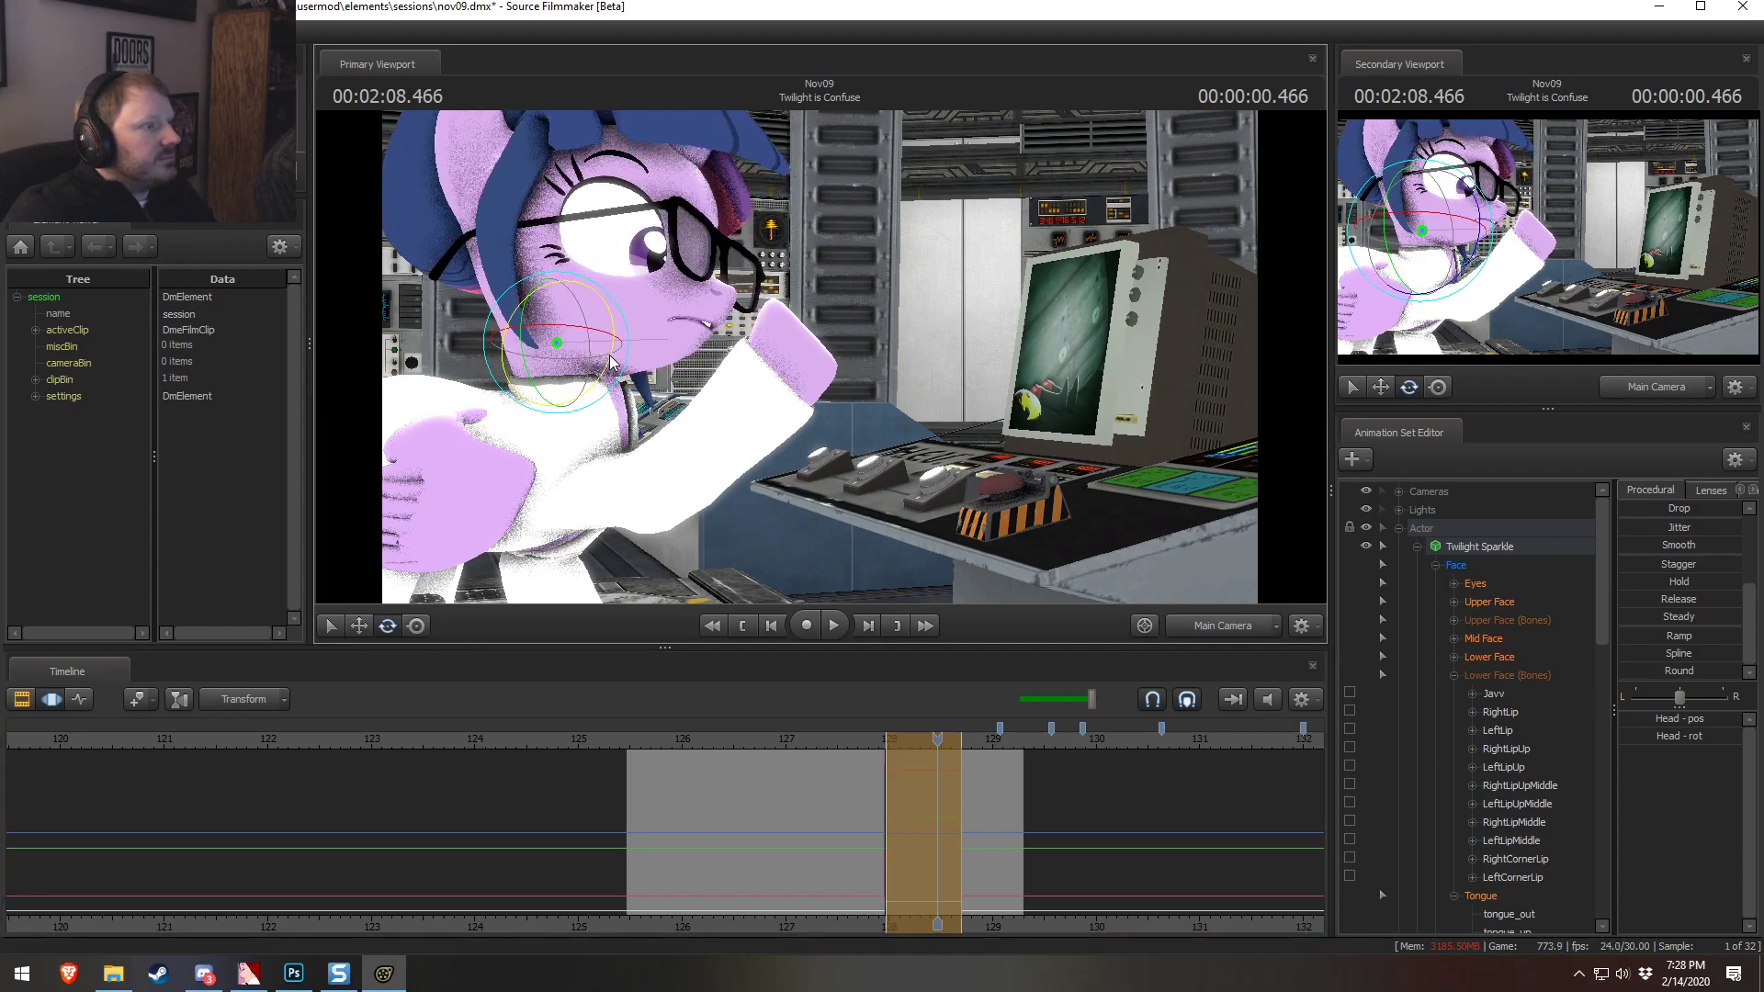
{"action": "left_click", "coordinate": [1491, 603]}
{"action": "left_click", "coordinate": [1476, 586]}
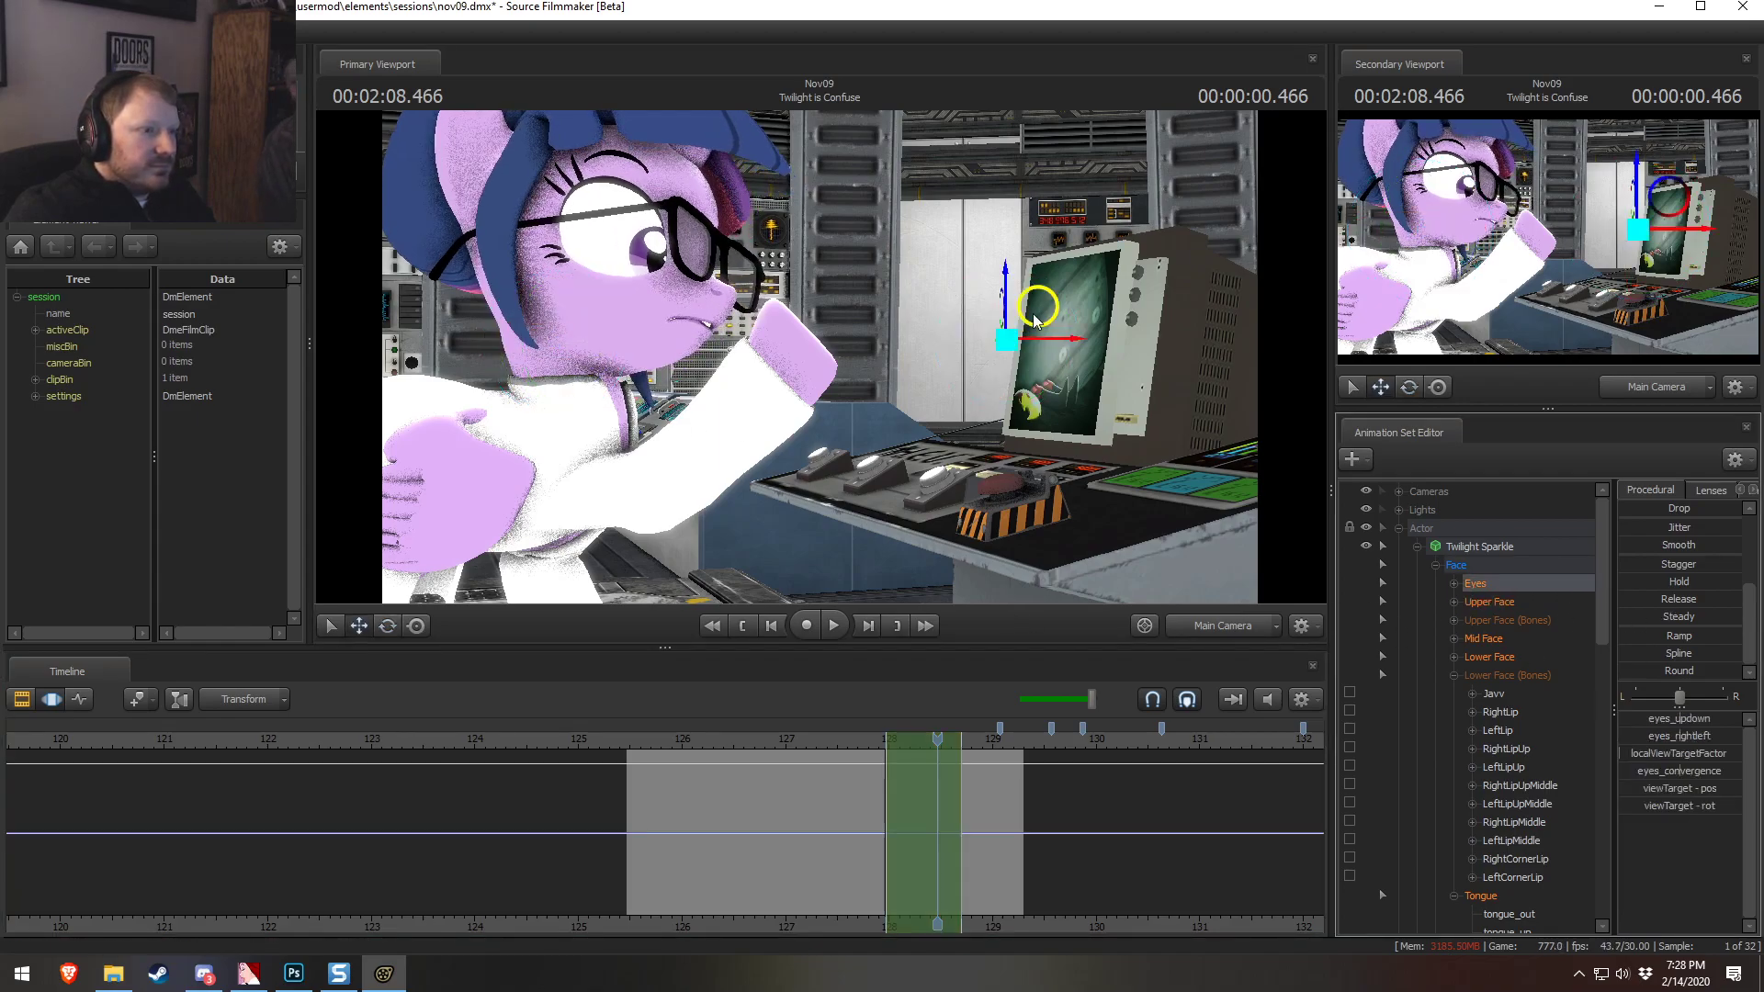
{"action": "left_click_drag", "start_coordinate": [1007, 317], "coordinate": [1240, 118]}
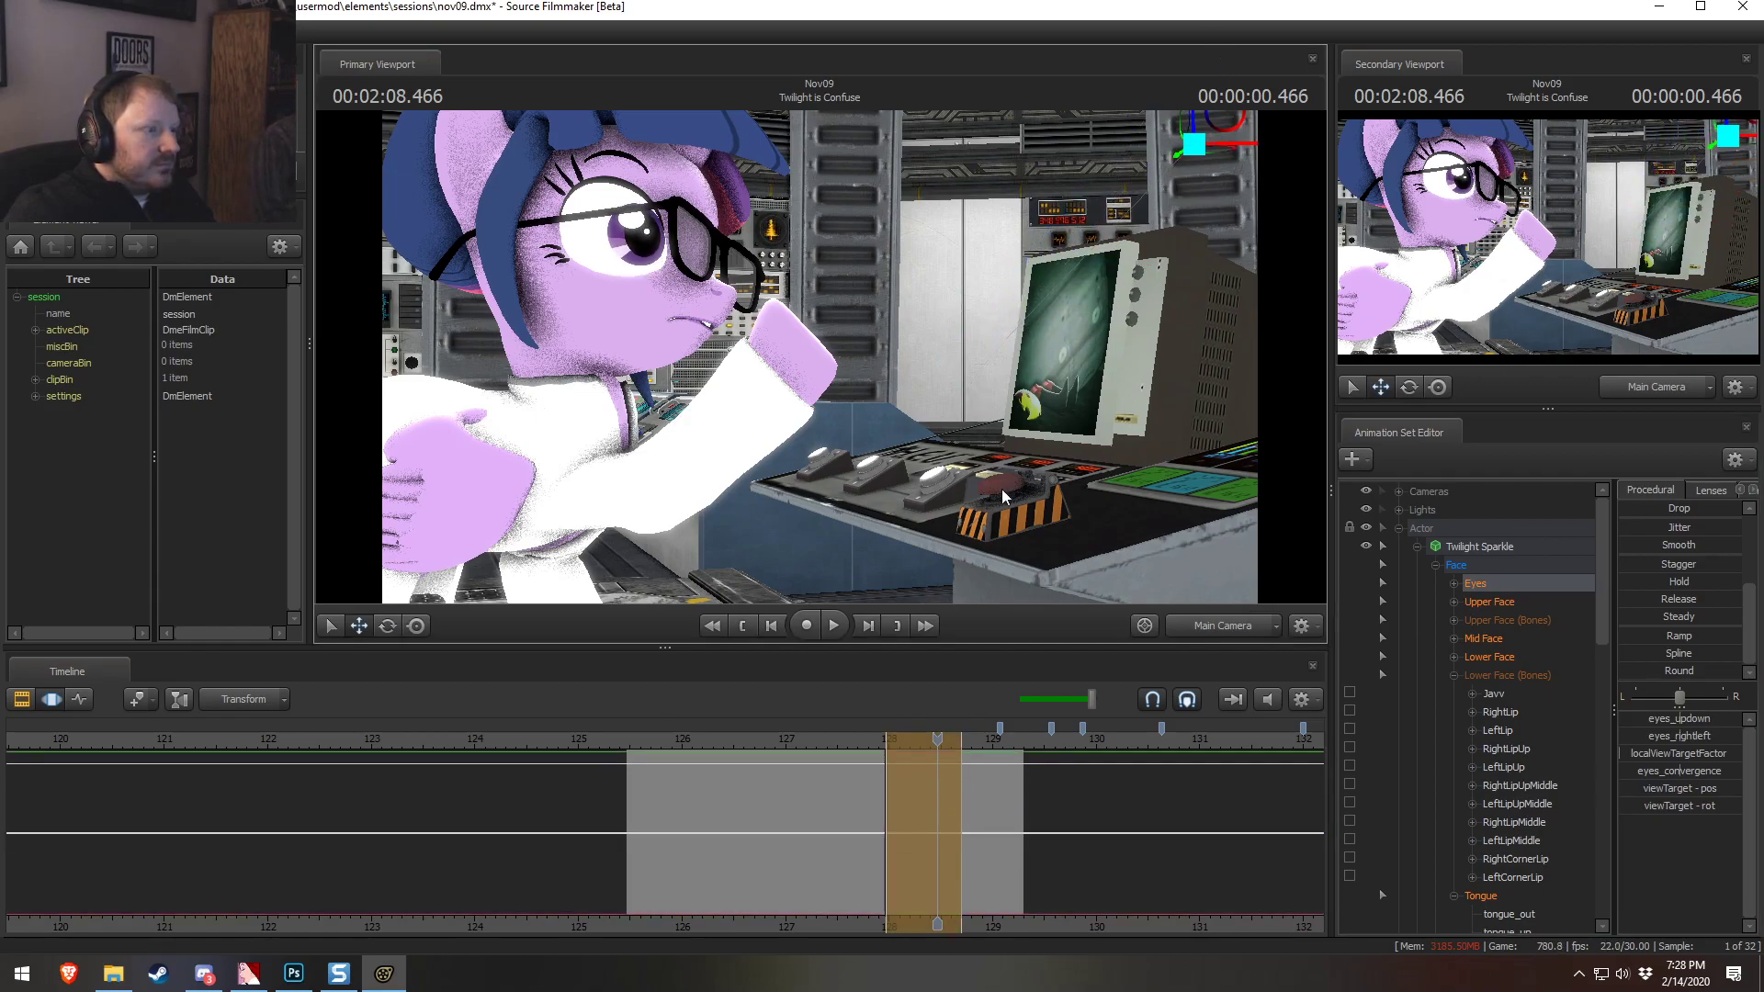
Play the shot from about 127.2 seconds to check Twilight Sparkle's new head and eye pose
{"action": "left_click", "coordinate": [806, 741]}
{"action": "key", "text": "space"}
{"action": "key", "text": "space"}
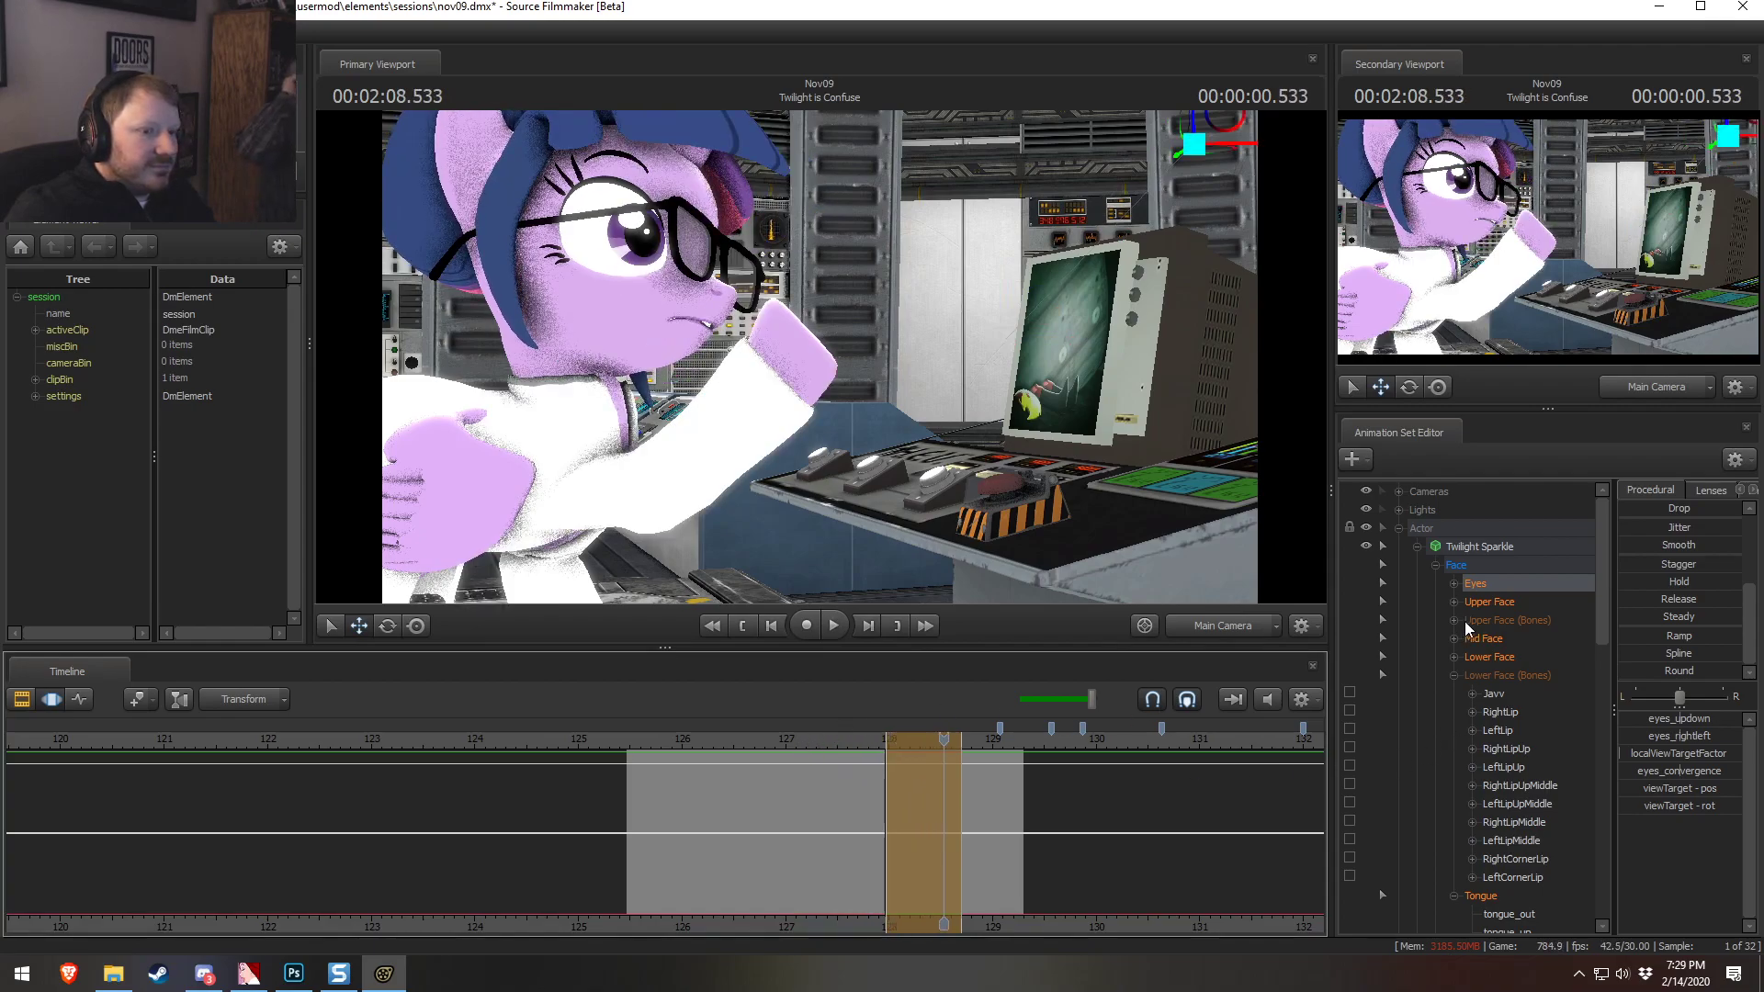
Select Twilight Sparkle's Lower Face controls and extend the time selection from 128.0 seconds onward, with its falloff starting around 127.8
{"action": "left_click", "coordinate": [1501, 655]}
{"action": "scroll", "coordinate": [906, 867], "scroll_direction": "up", "scroll_amount": 3}
{"action": "left_click", "coordinate": [835, 884]}
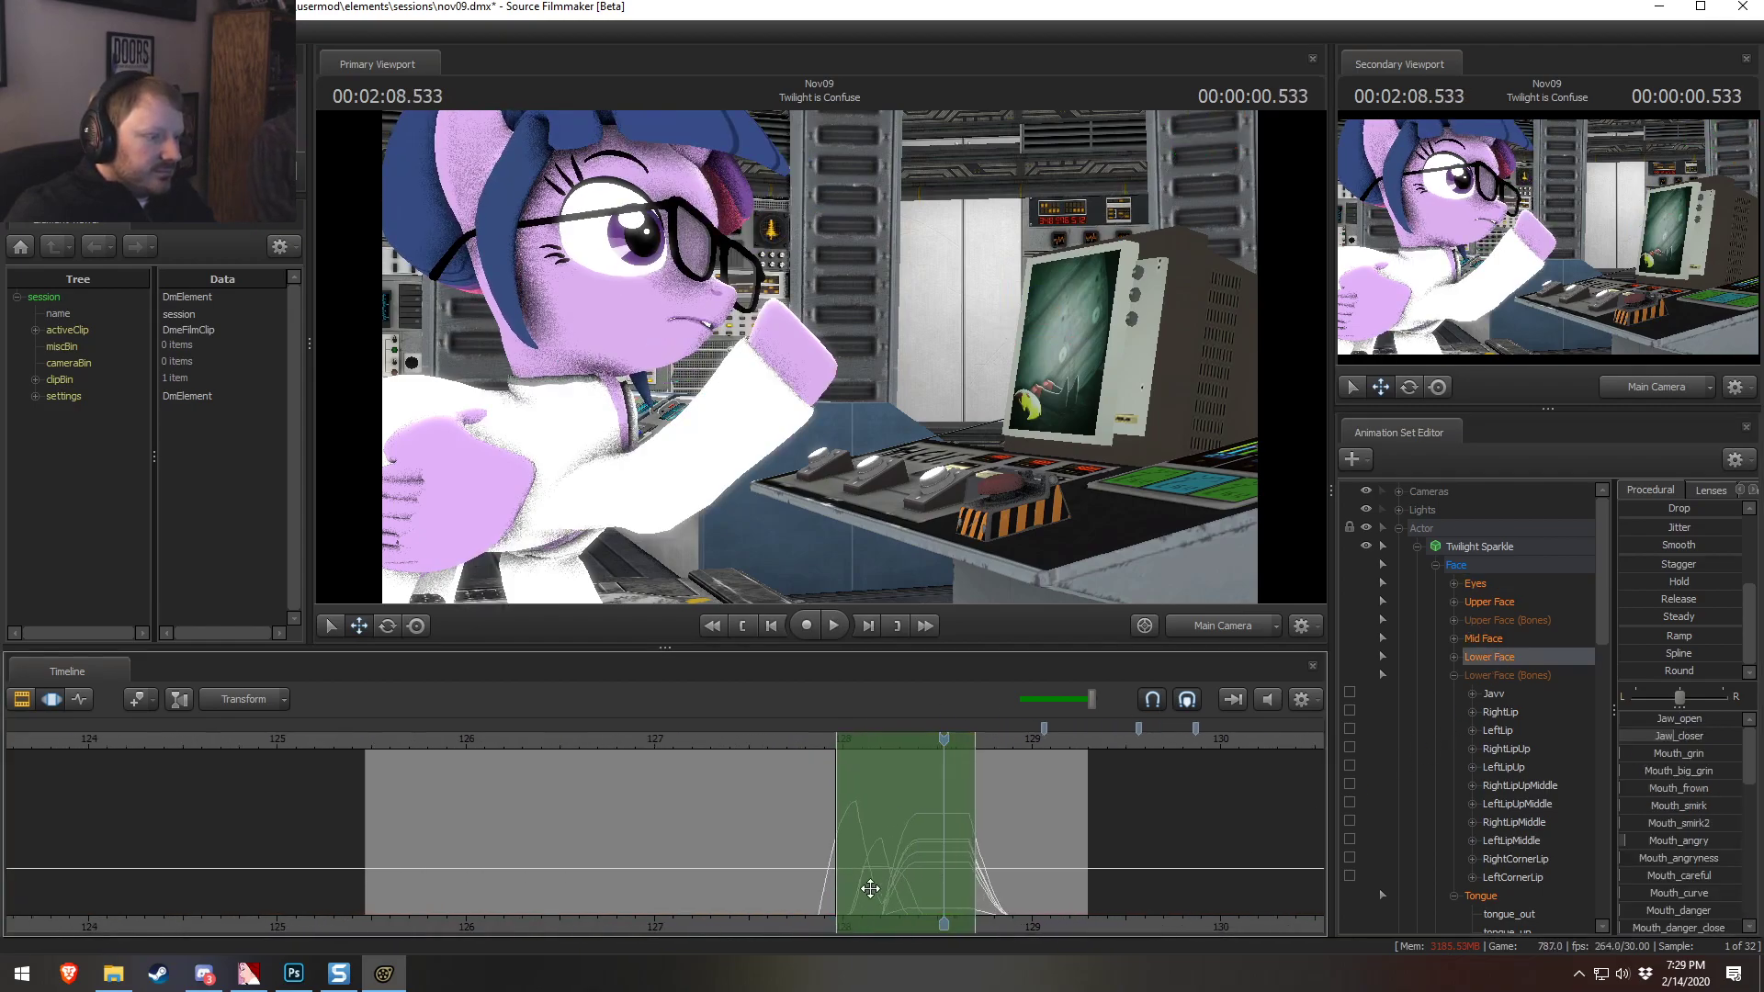
{"action": "left_click_drag", "start_coordinate": [843, 884], "coordinate": [1206, 884], "text": "shift"}
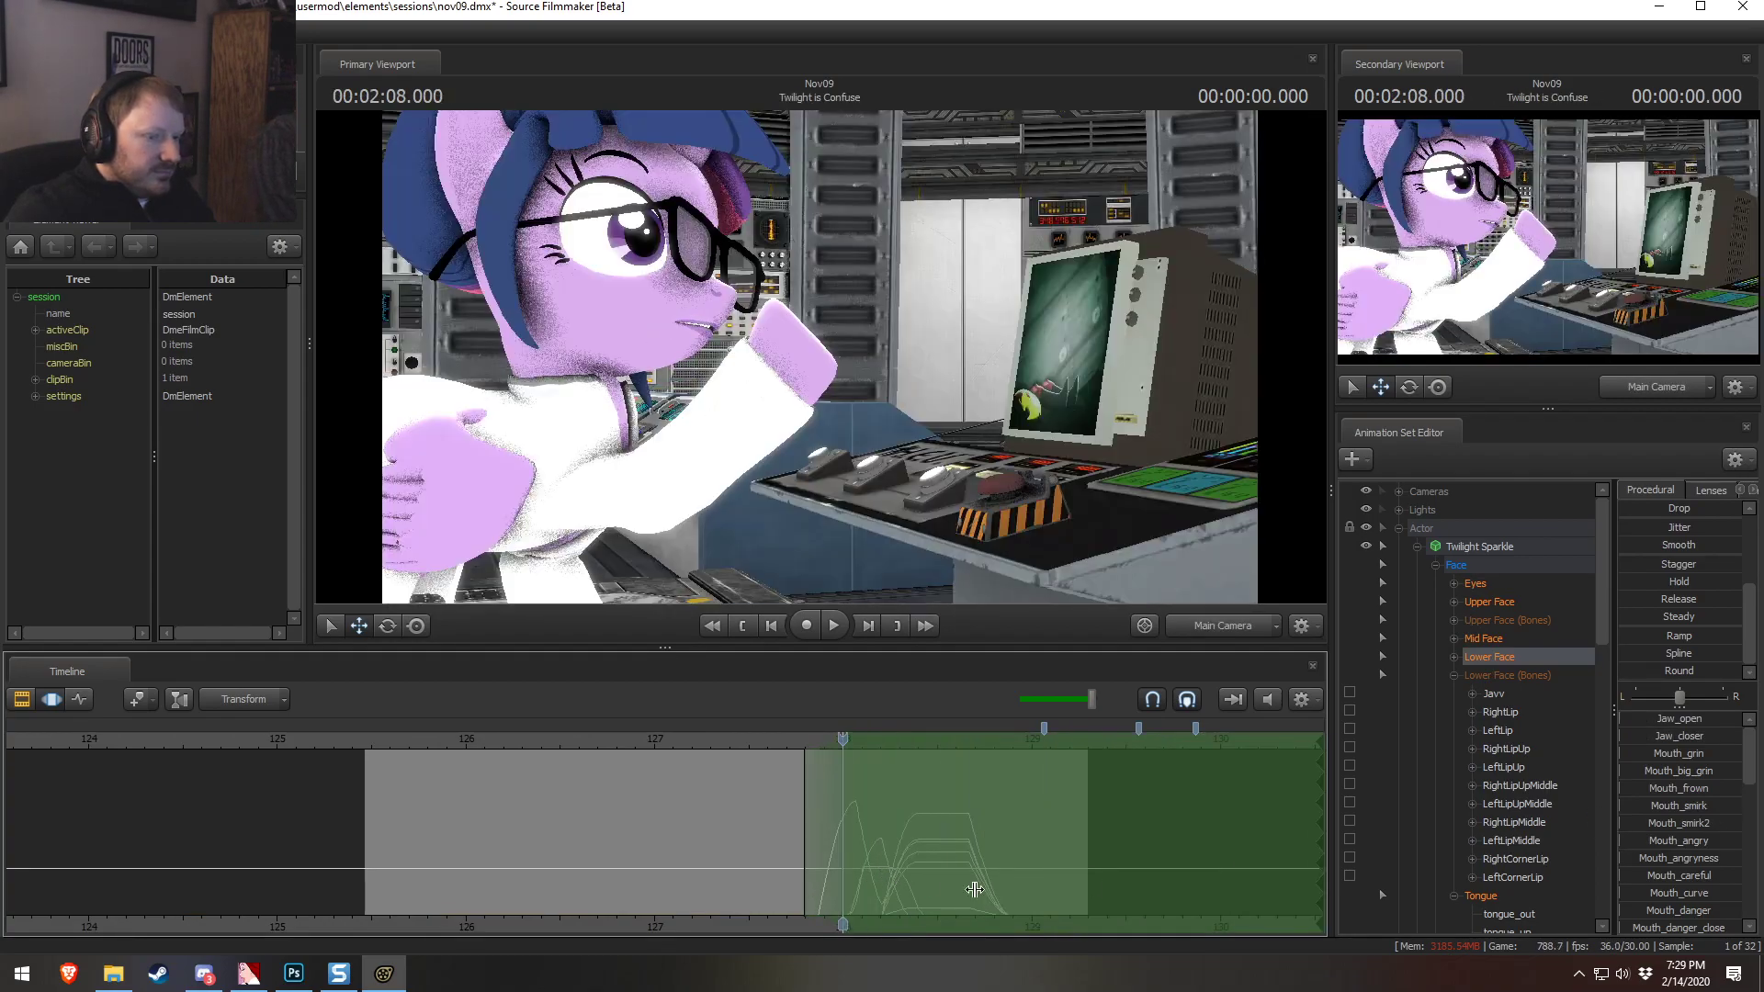
Try raising Mouth_smirk and Mouth_smirk2 on Twilight Sparkle's Lower Face at 128.0 seconds
{"action": "left_click", "coordinate": [1672, 807]}
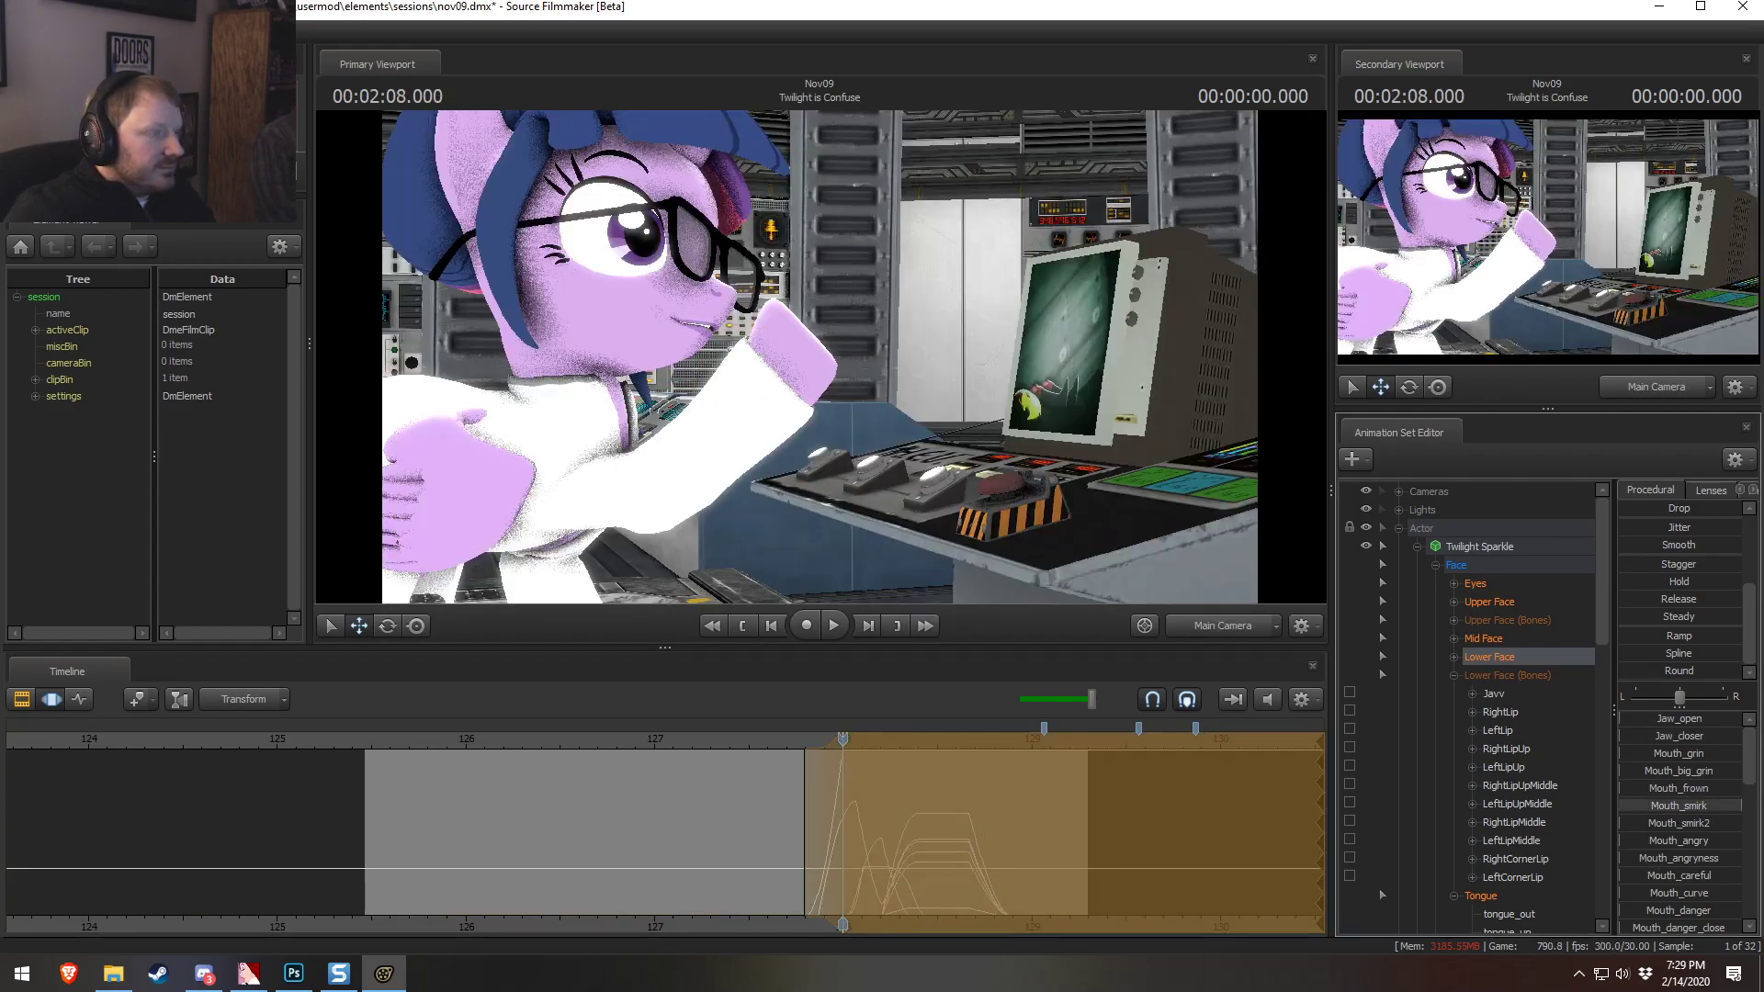
{"action": "left_click_drag", "start_coordinate": [1739, 807], "coordinate": [1654, 864]}
{"action": "left_click", "coordinate": [1651, 825]}
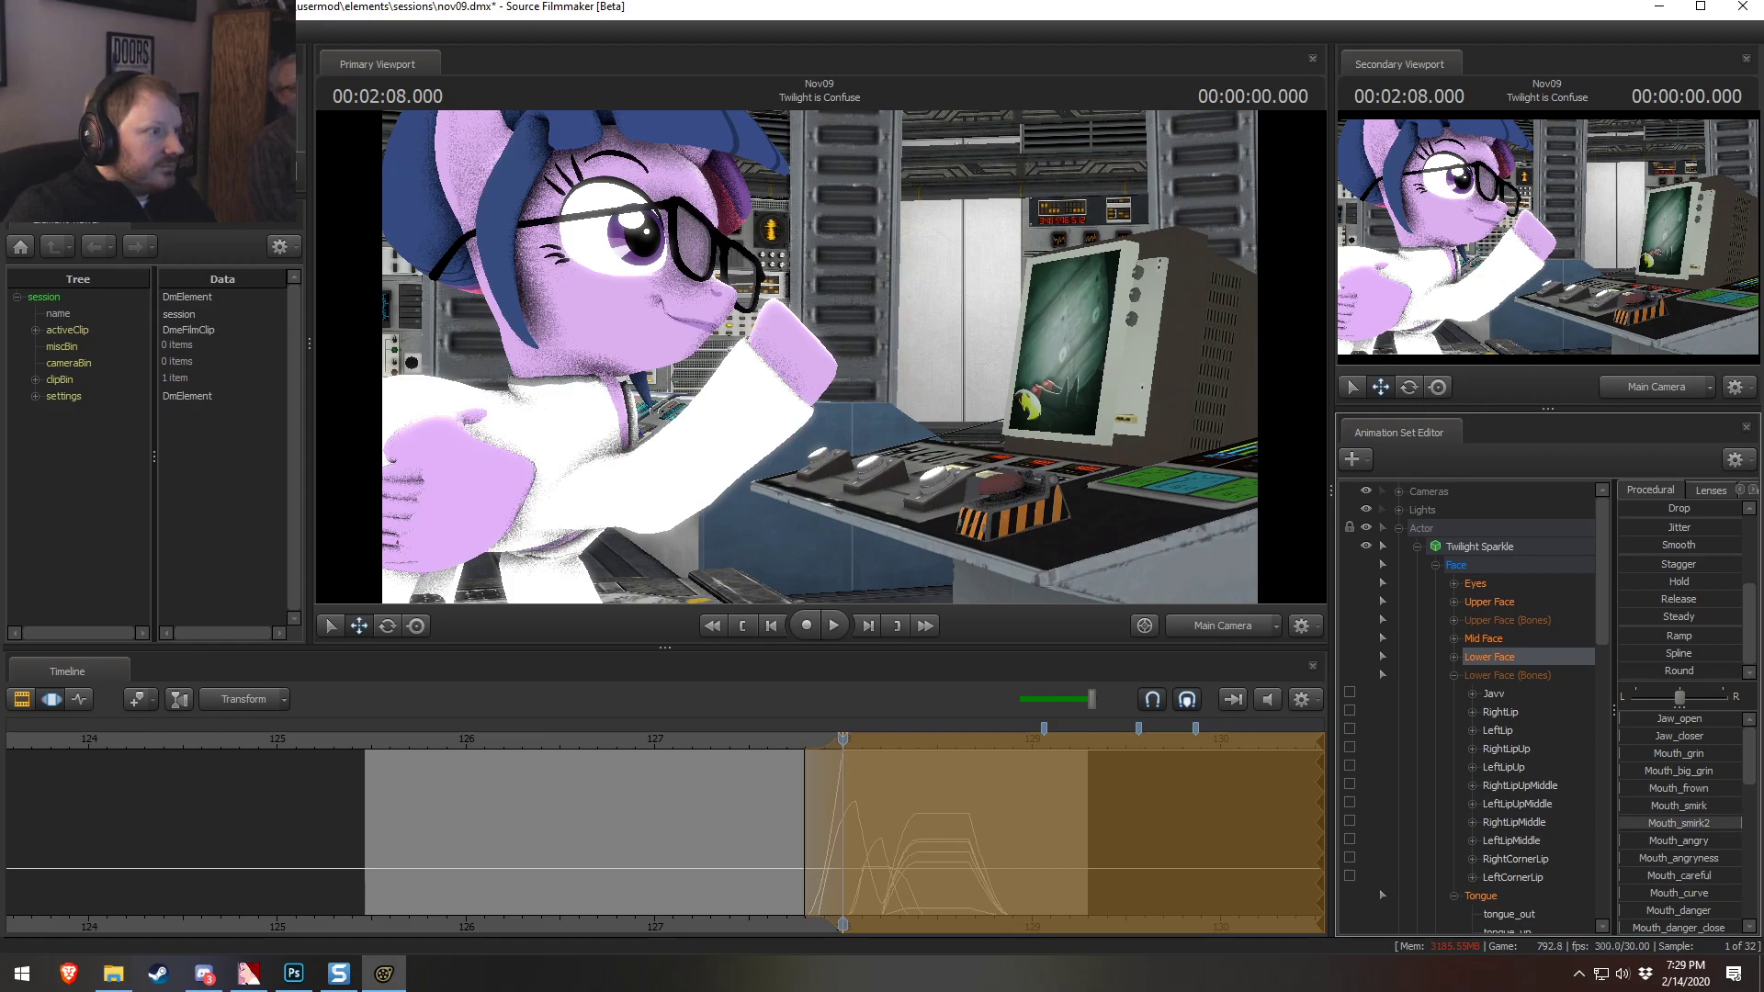
Play the line from about 127.5 seconds and scrub to 128.133 seconds to check the smirking mouth shape
{"action": "left_click", "coordinate": [747, 738]}
{"action": "key", "text": "space"}
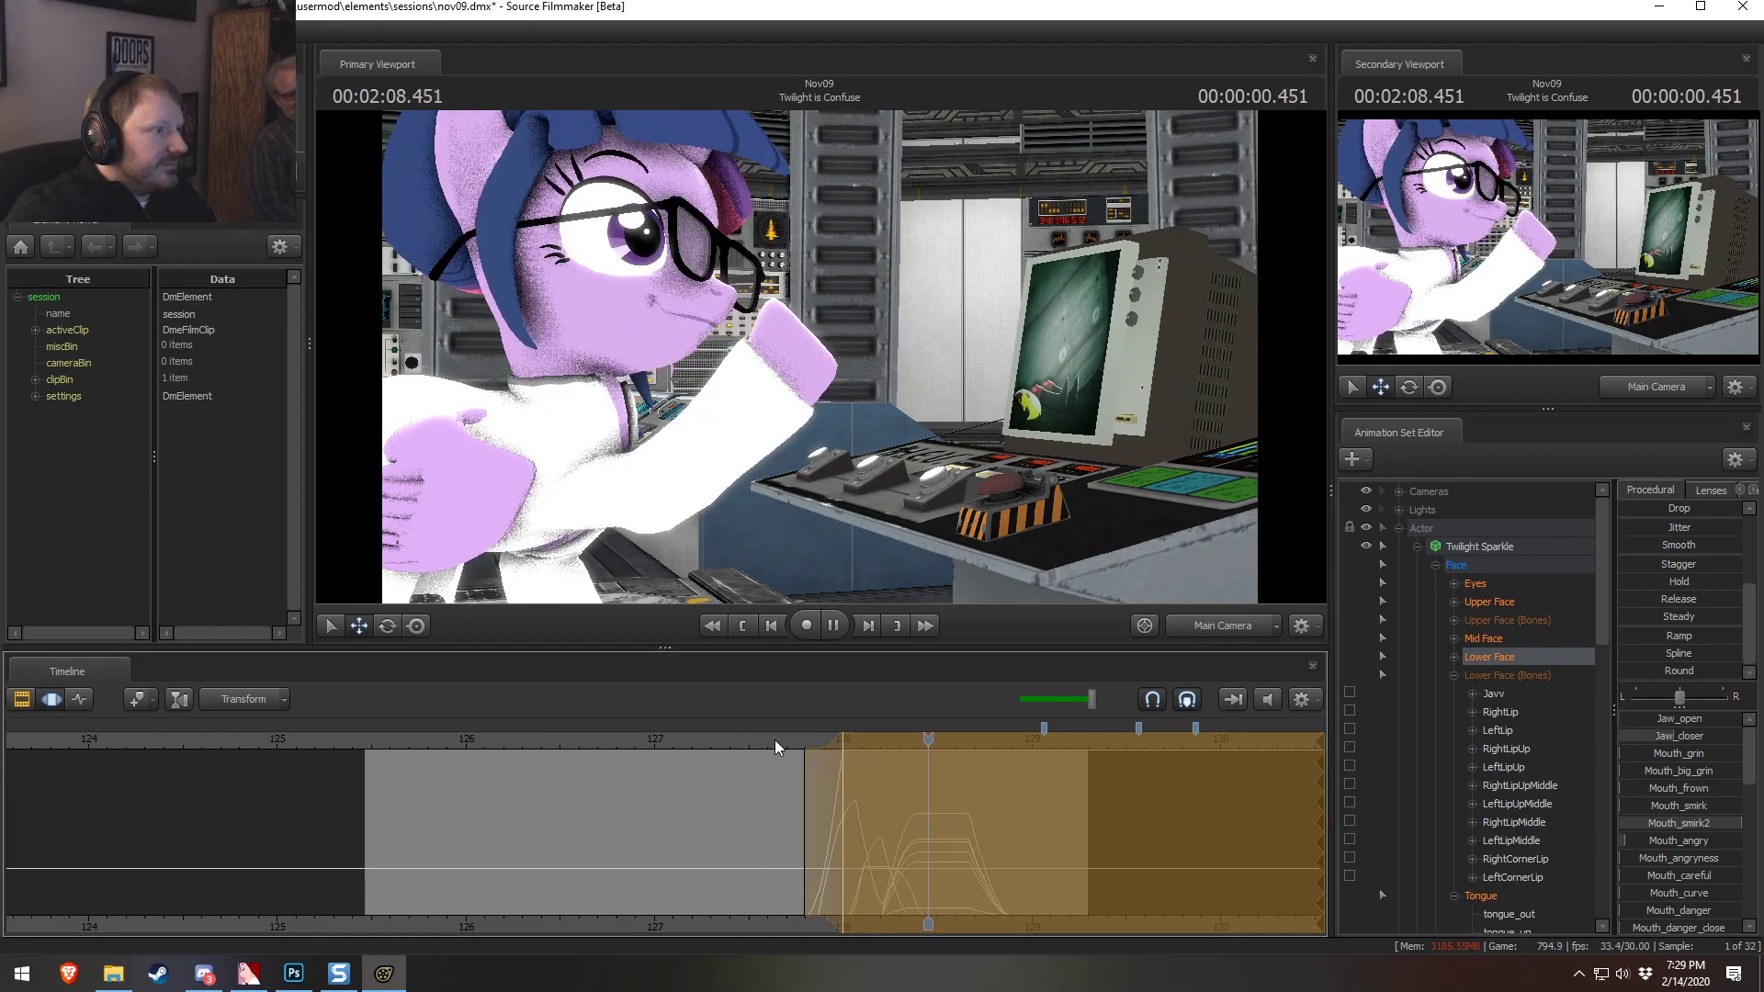
{"action": "left_click", "coordinate": [737, 740]}
{"action": "key", "text": "space"}
{"action": "key", "text": "space"}
{"action": "key", "text": "shift"}
{"action": "left_click_drag", "start_coordinate": [763, 742], "coordinate": [868, 764]}
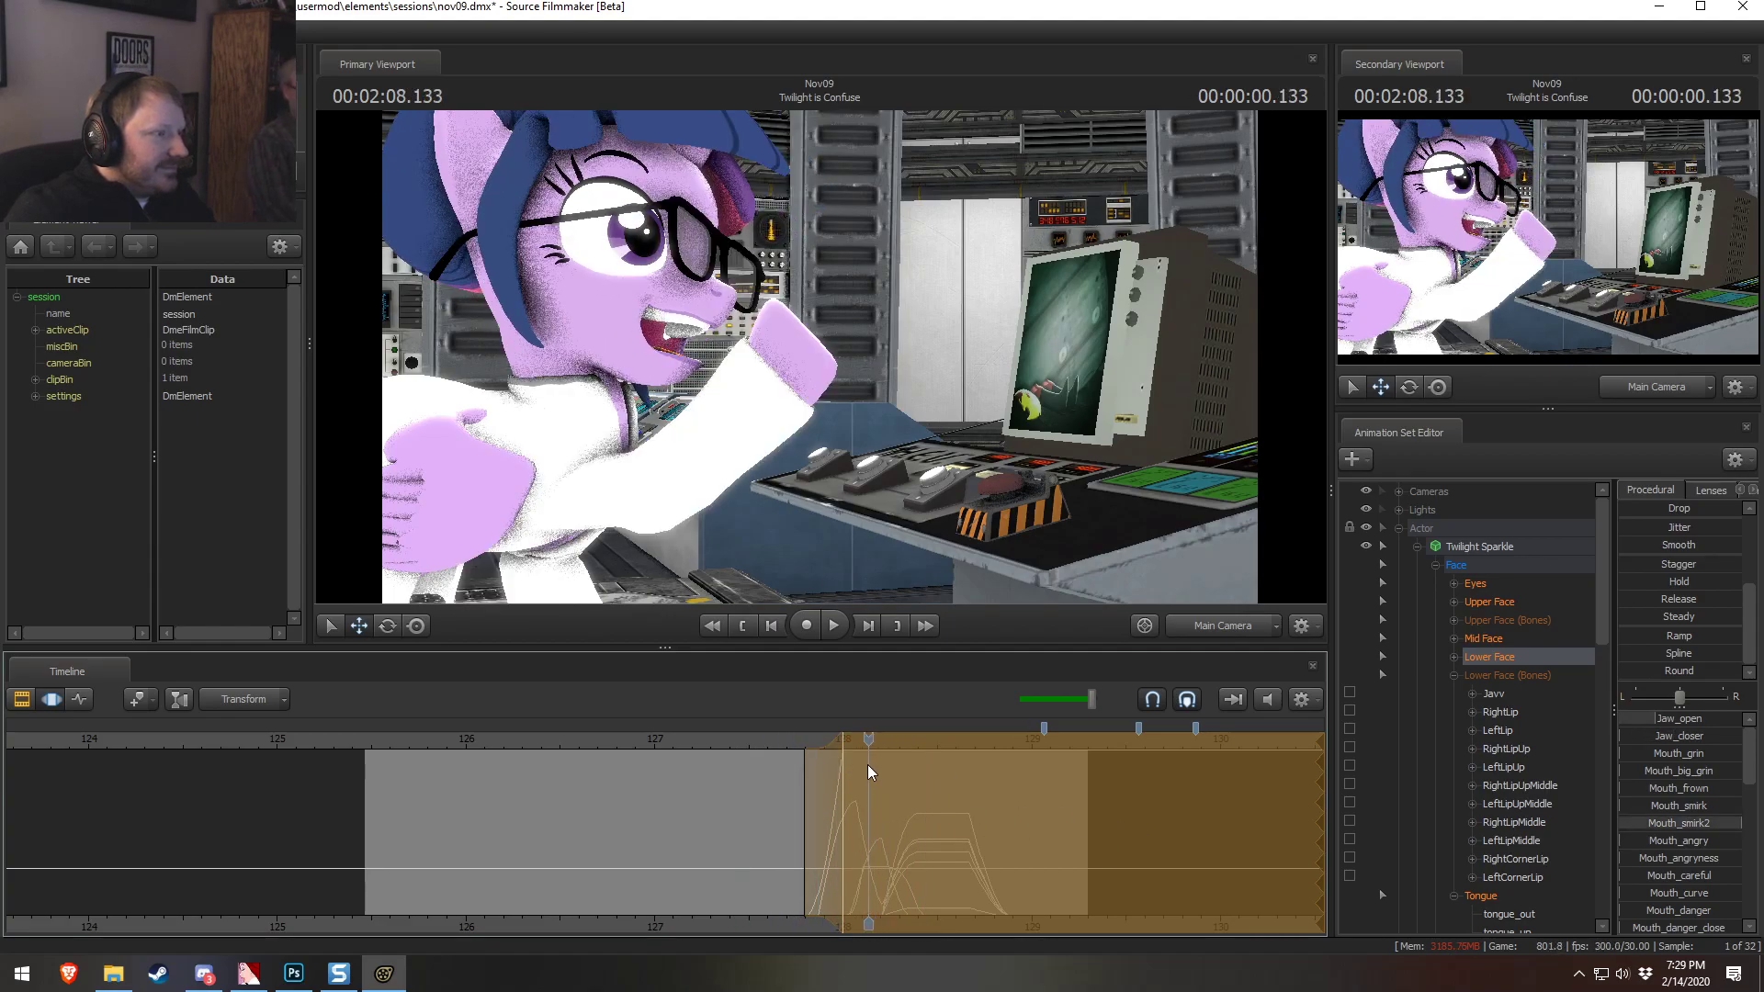
Replay the line through the work camera close to Twilight Sparkle's face and undo the last smirk change
{"action": "left_click", "coordinate": [1211, 626], "text": "ctrl"}
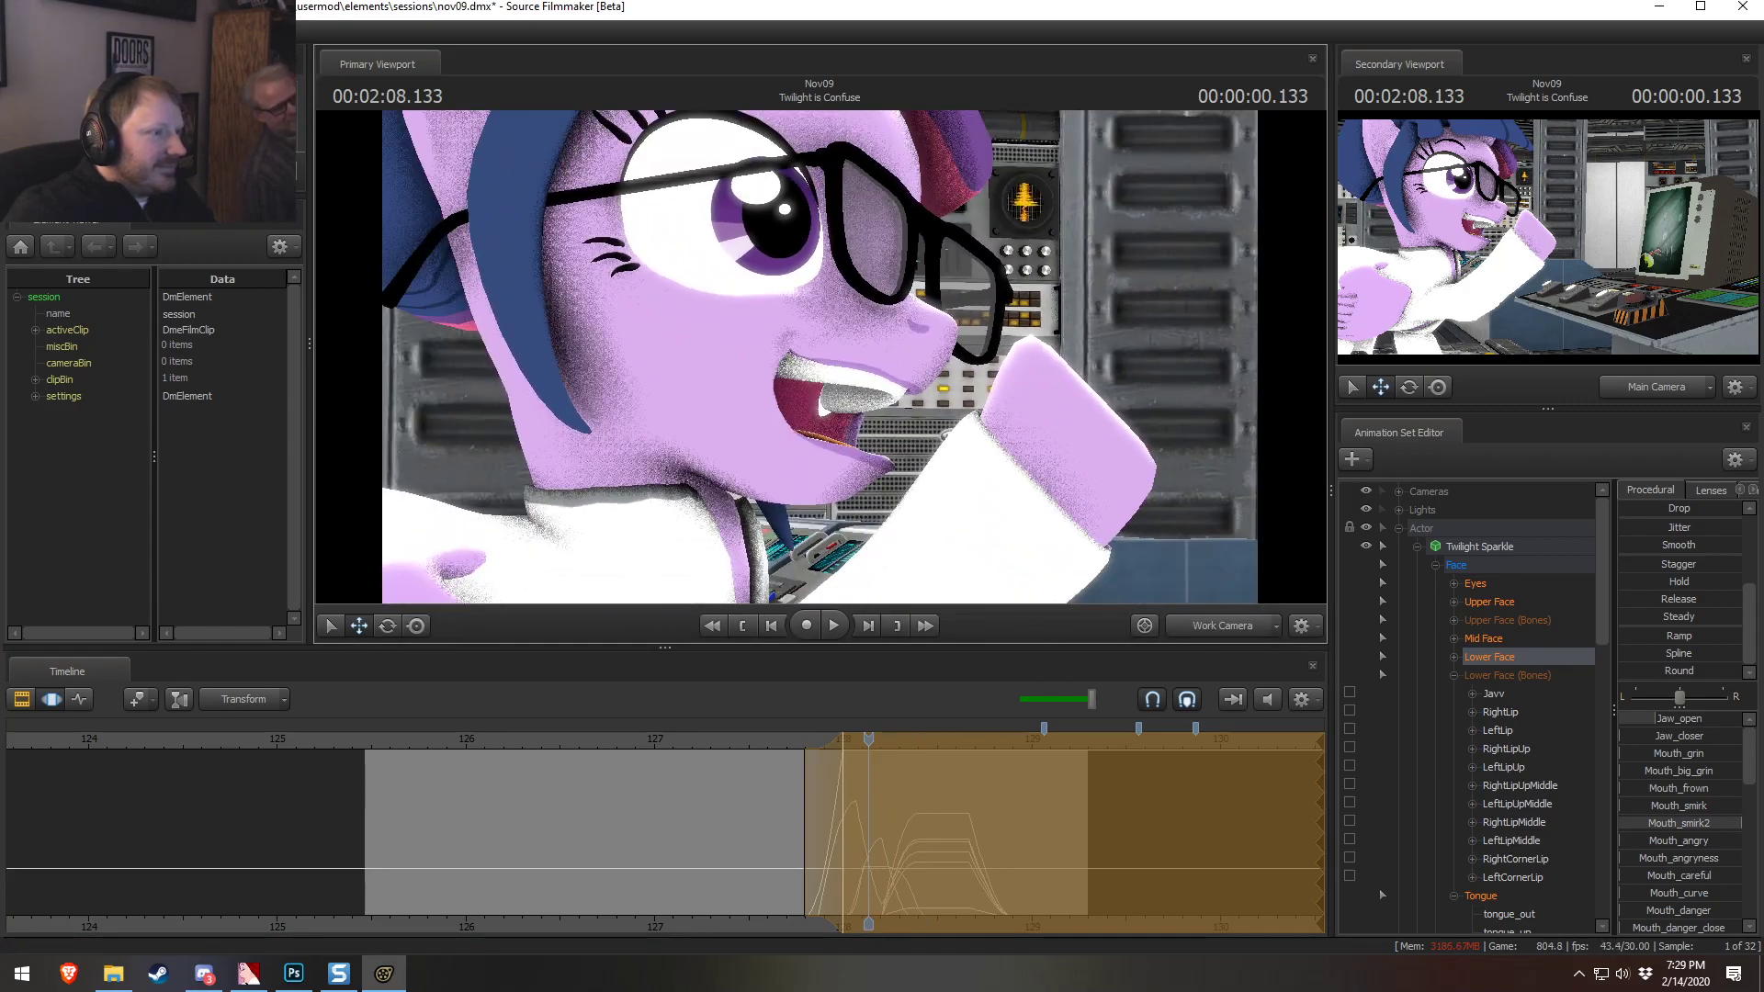
{"action": "left_click", "coordinate": [756, 741]}
{"action": "key", "text": "space"}
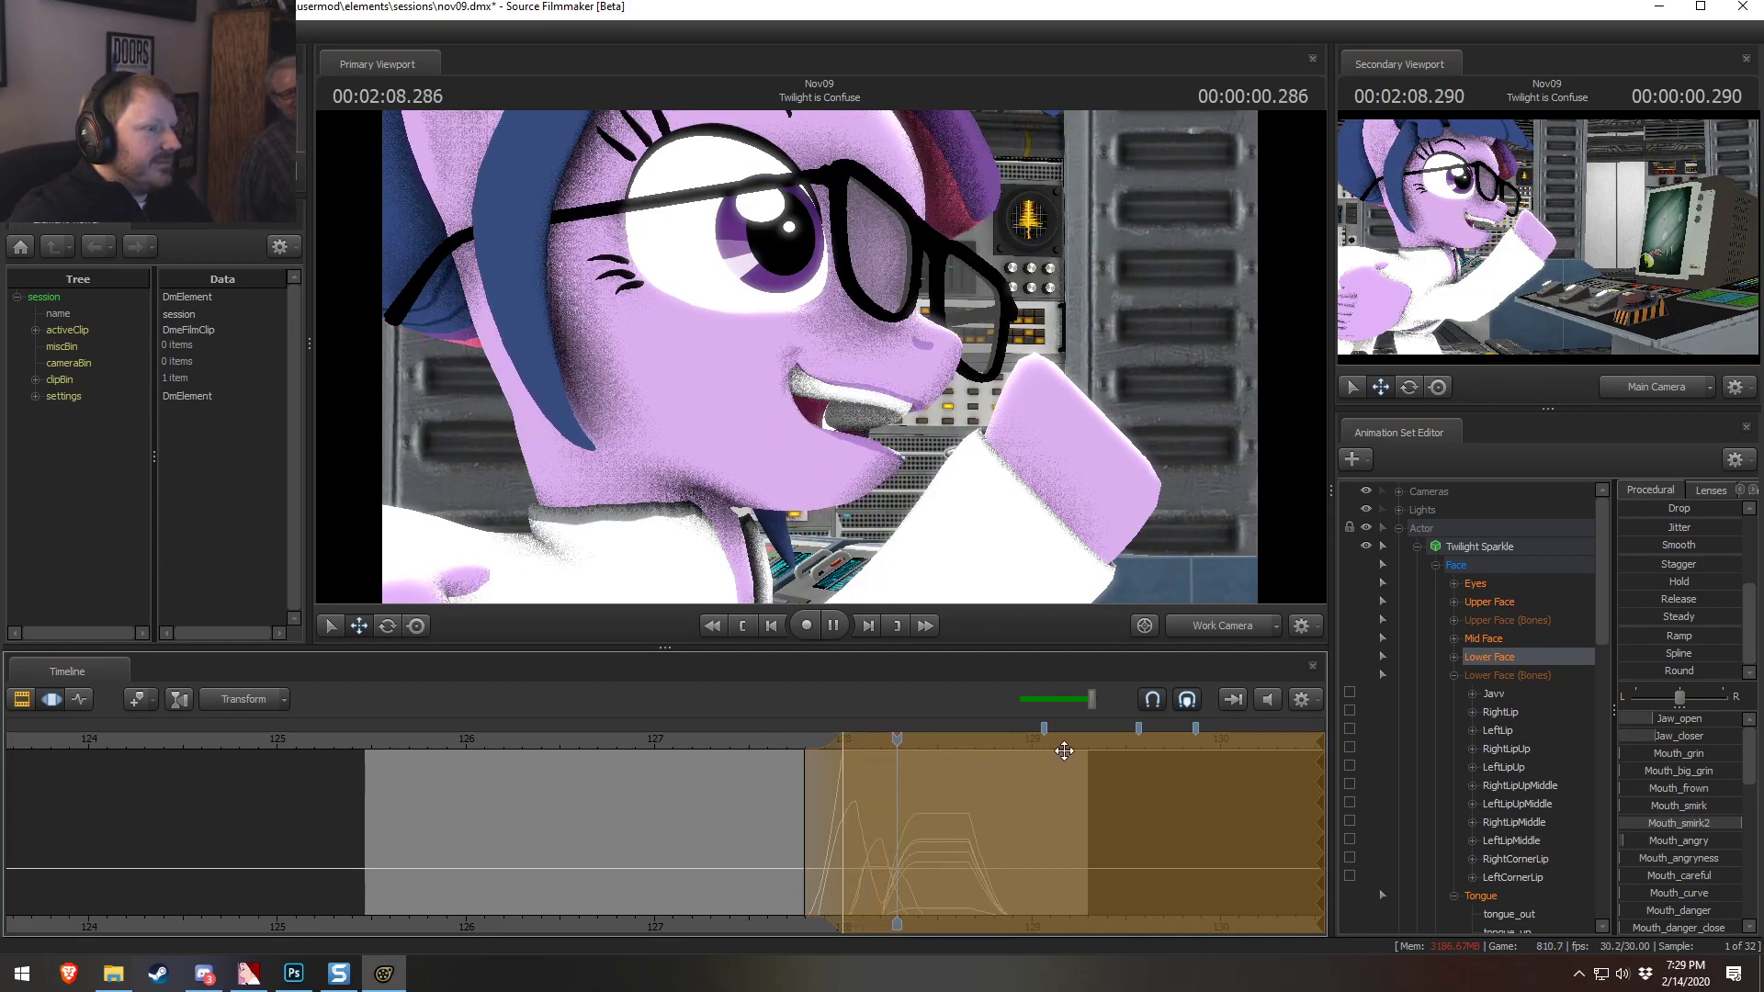
{"action": "key", "text": "space"}
{"action": "key", "text": "ctrl+z"}
Adjust Twilight Sparkle's closing mouth at 128.533 seconds by raising Mouth_smirk and Mouth_smirk2 partway
{"action": "left_click", "coordinate": [774, 735]}
{"action": "key", "text": "space"}
{"action": "key", "text": "space"}
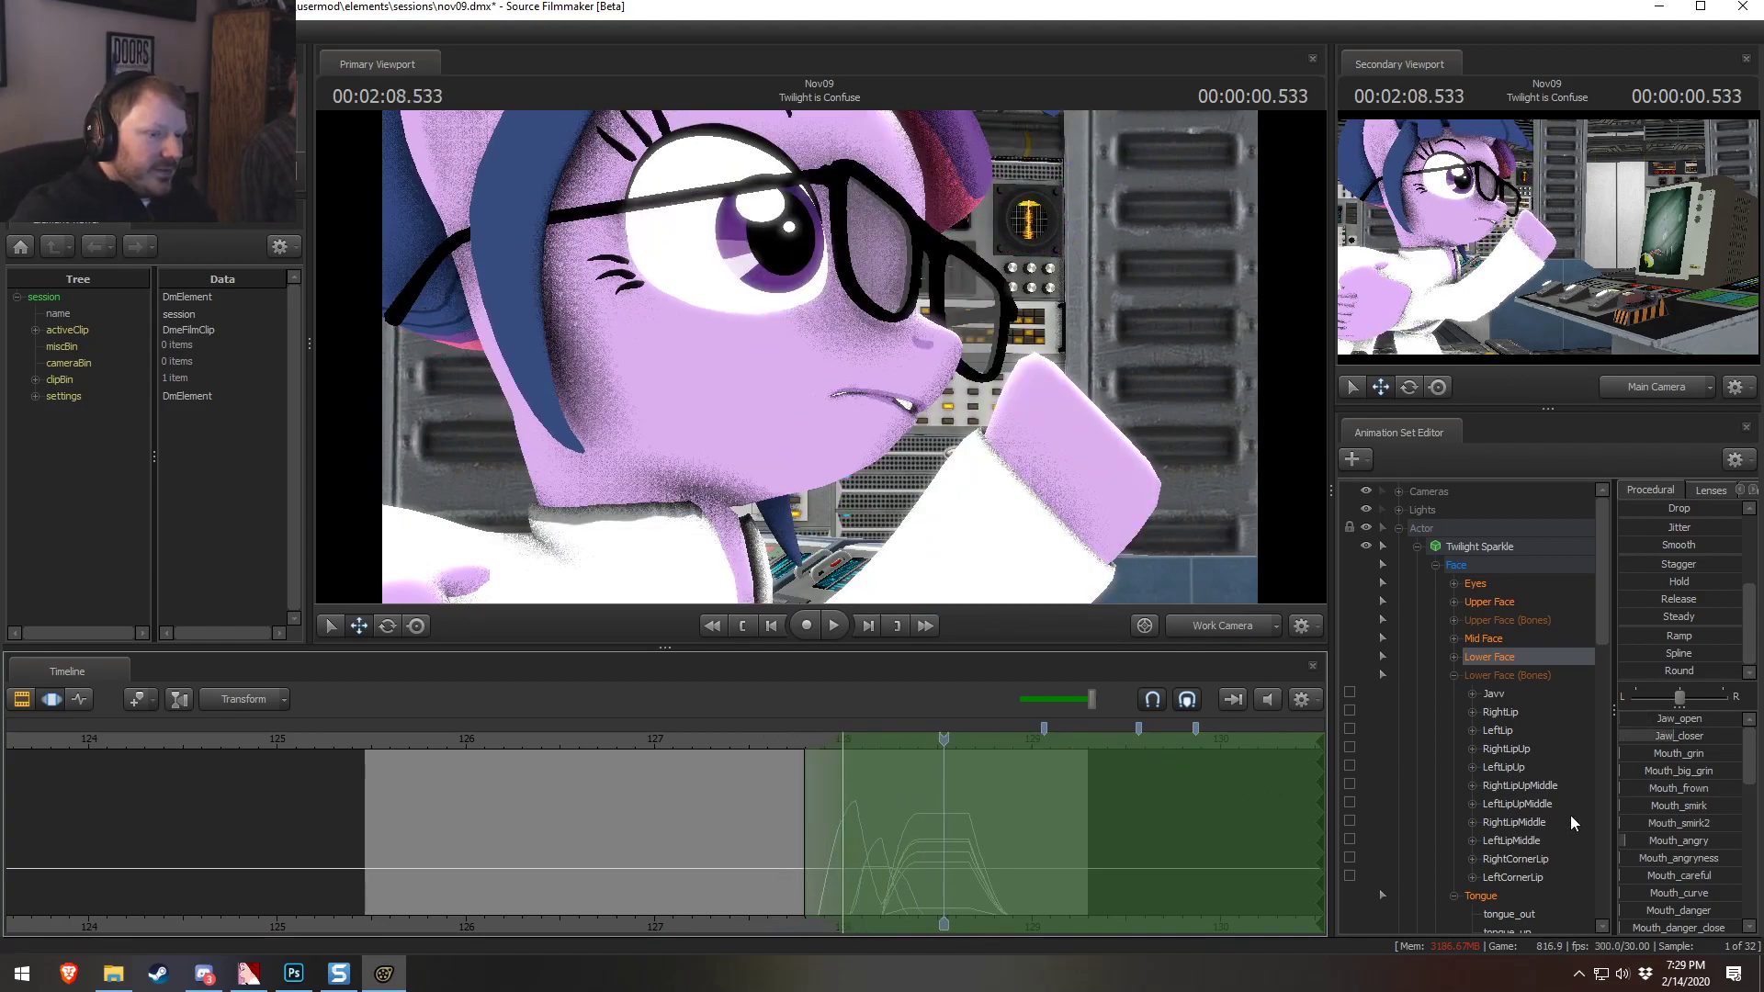
{"action": "scroll", "coordinate": [1602, 790], "scroll_direction": "down", "scroll_amount": 3}
{"action": "scroll", "coordinate": [1697, 871], "scroll_direction": "down", "scroll_amount": 6}
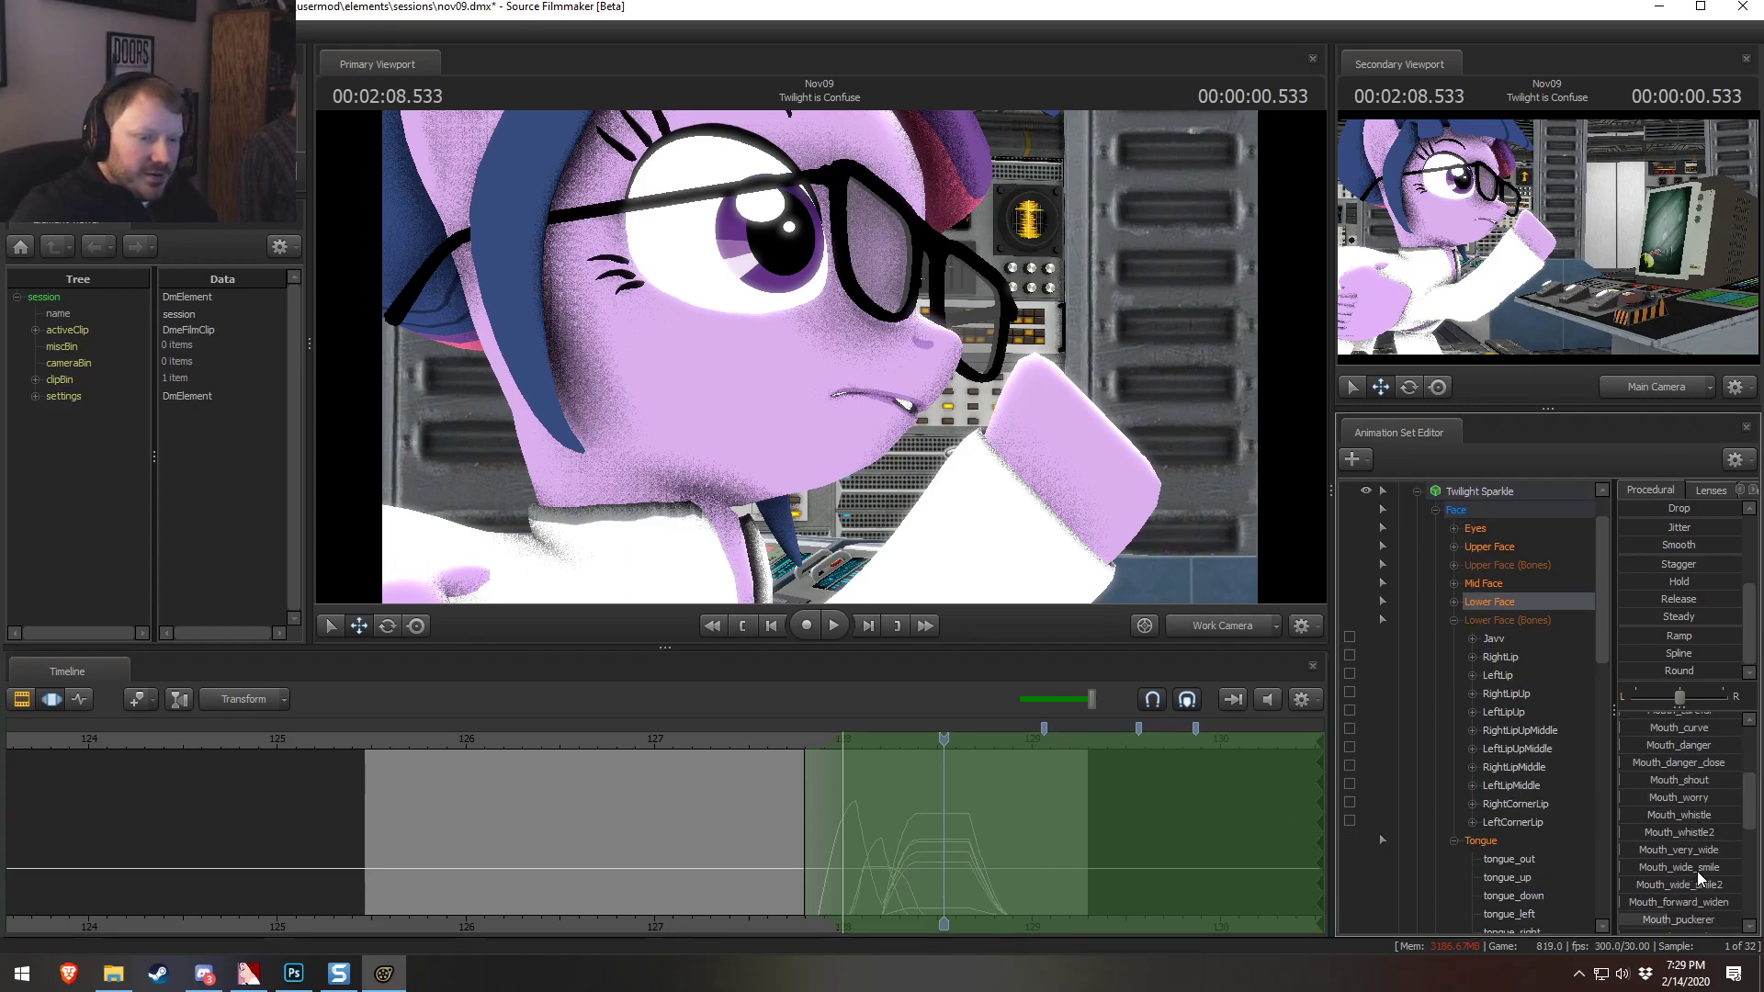
{"action": "left_click_drag", "start_coordinate": [1696, 879], "coordinate": [1715, 879]}
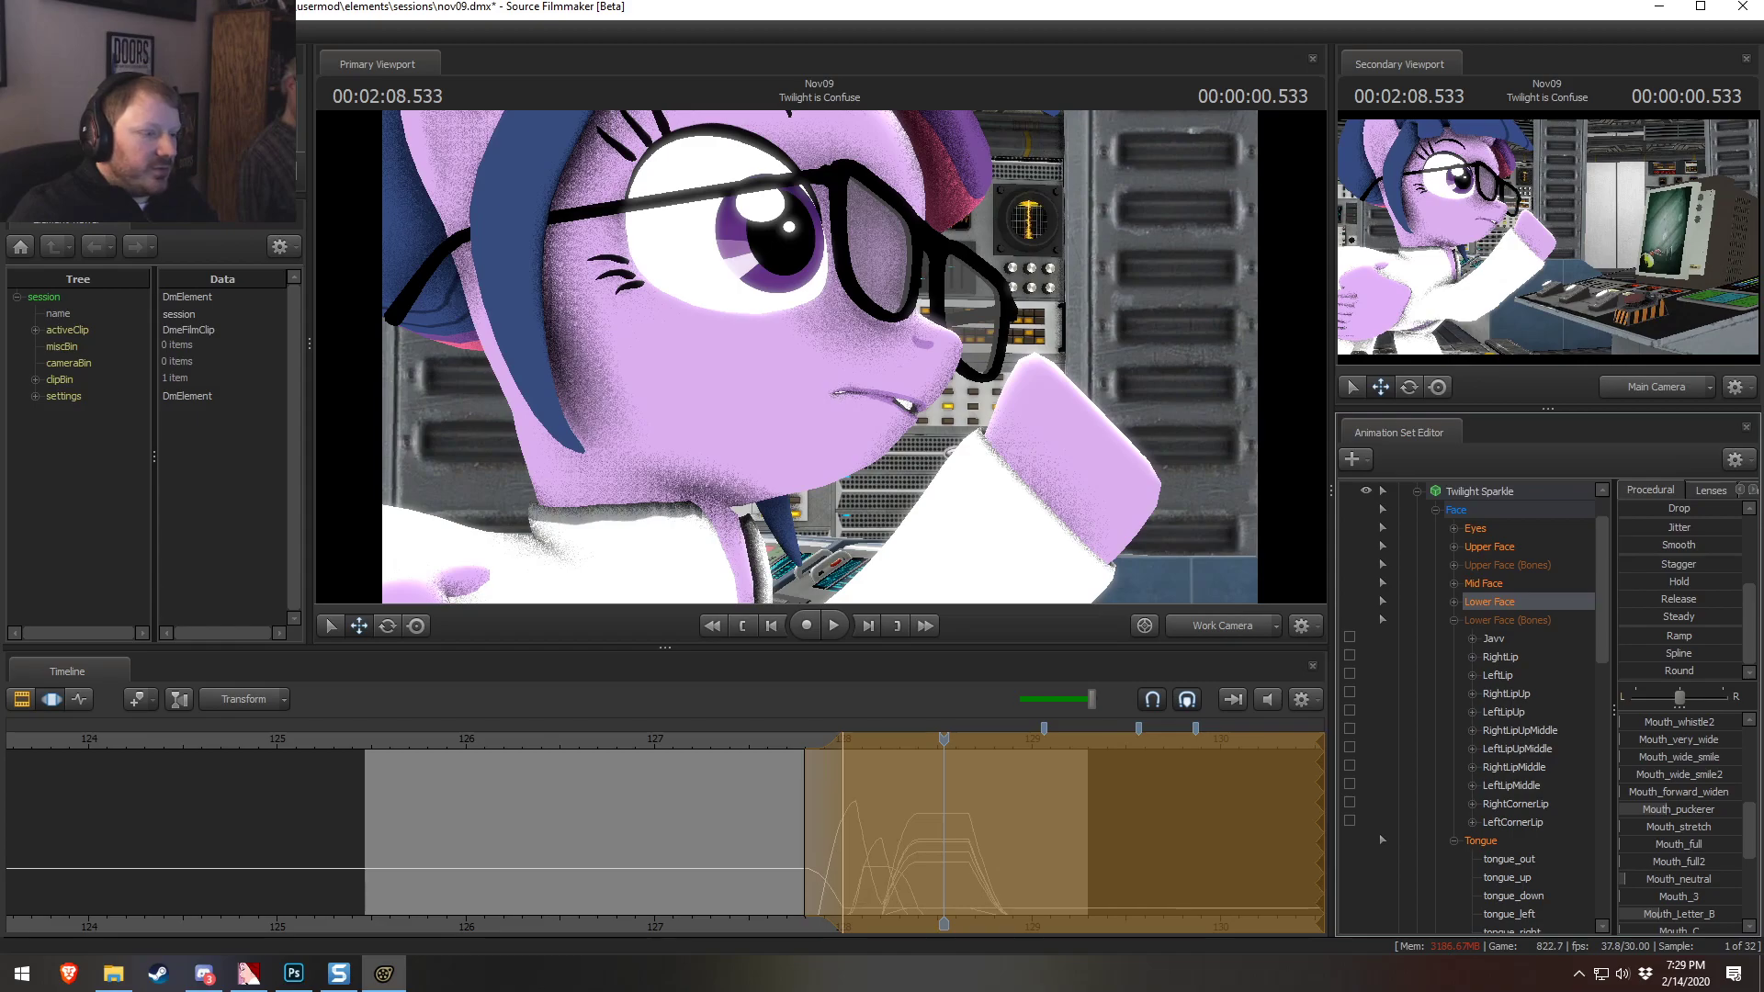
{"action": "scroll", "coordinate": [1669, 787], "scroll_direction": "up", "scroll_amount": 6}
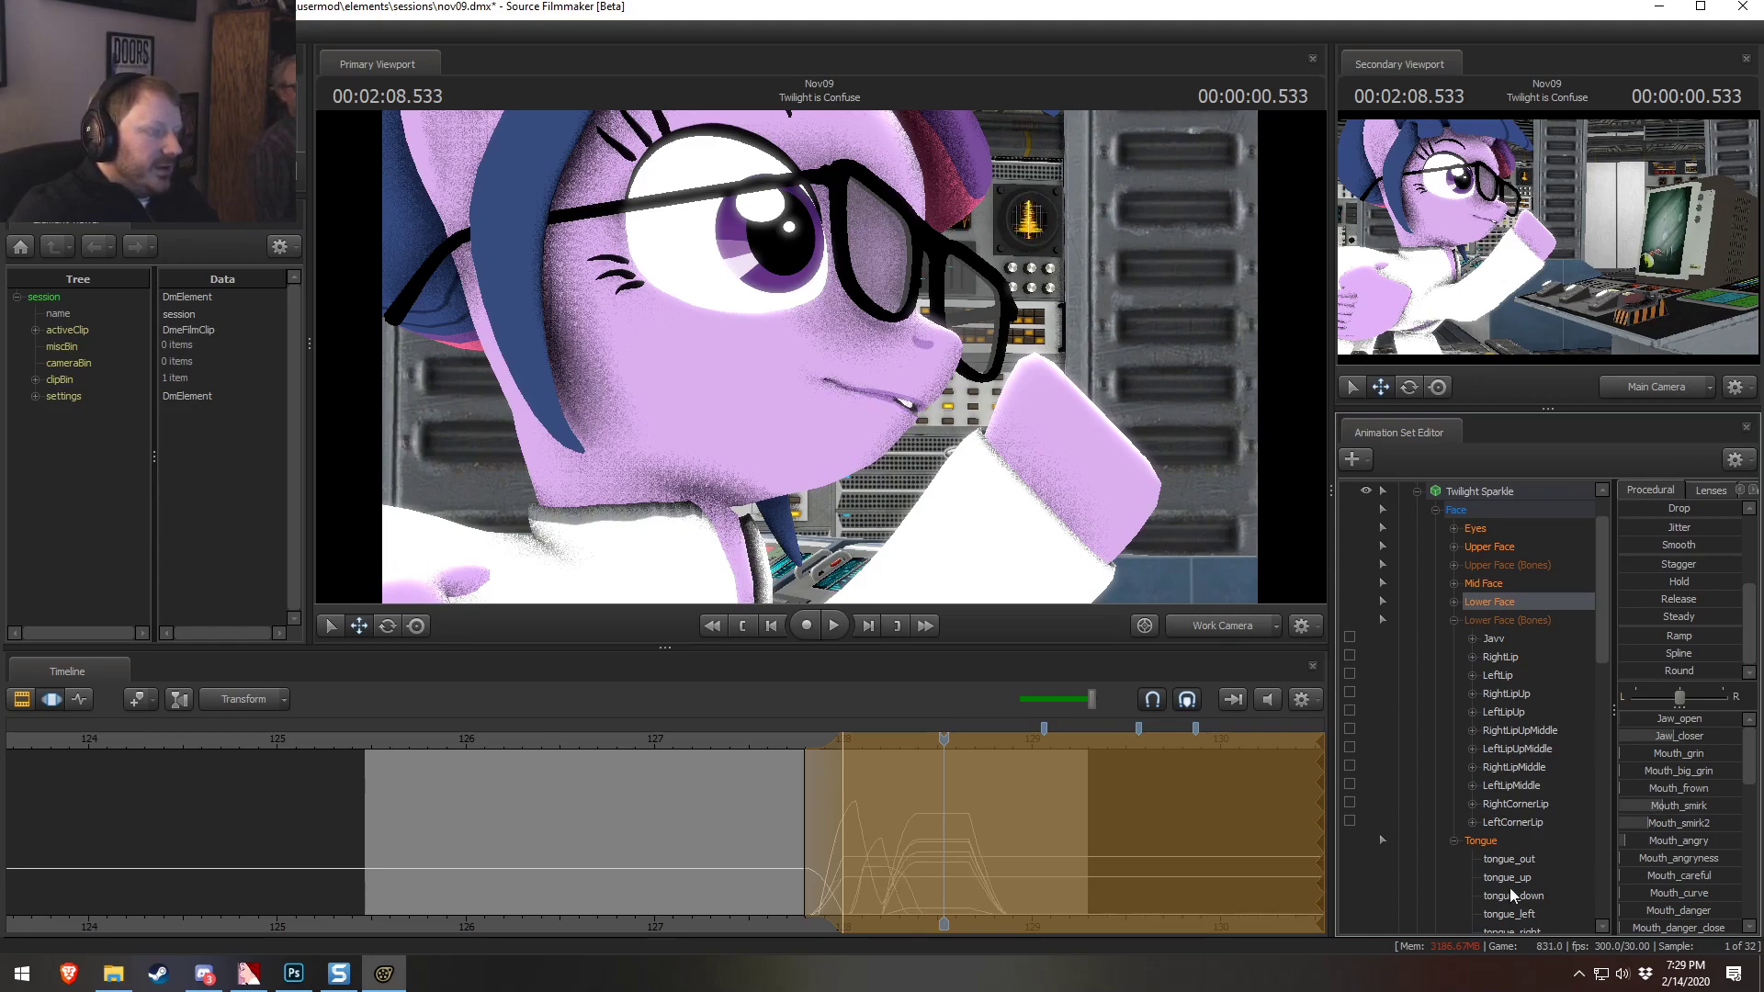
{"action": "key", "text": "shift"}
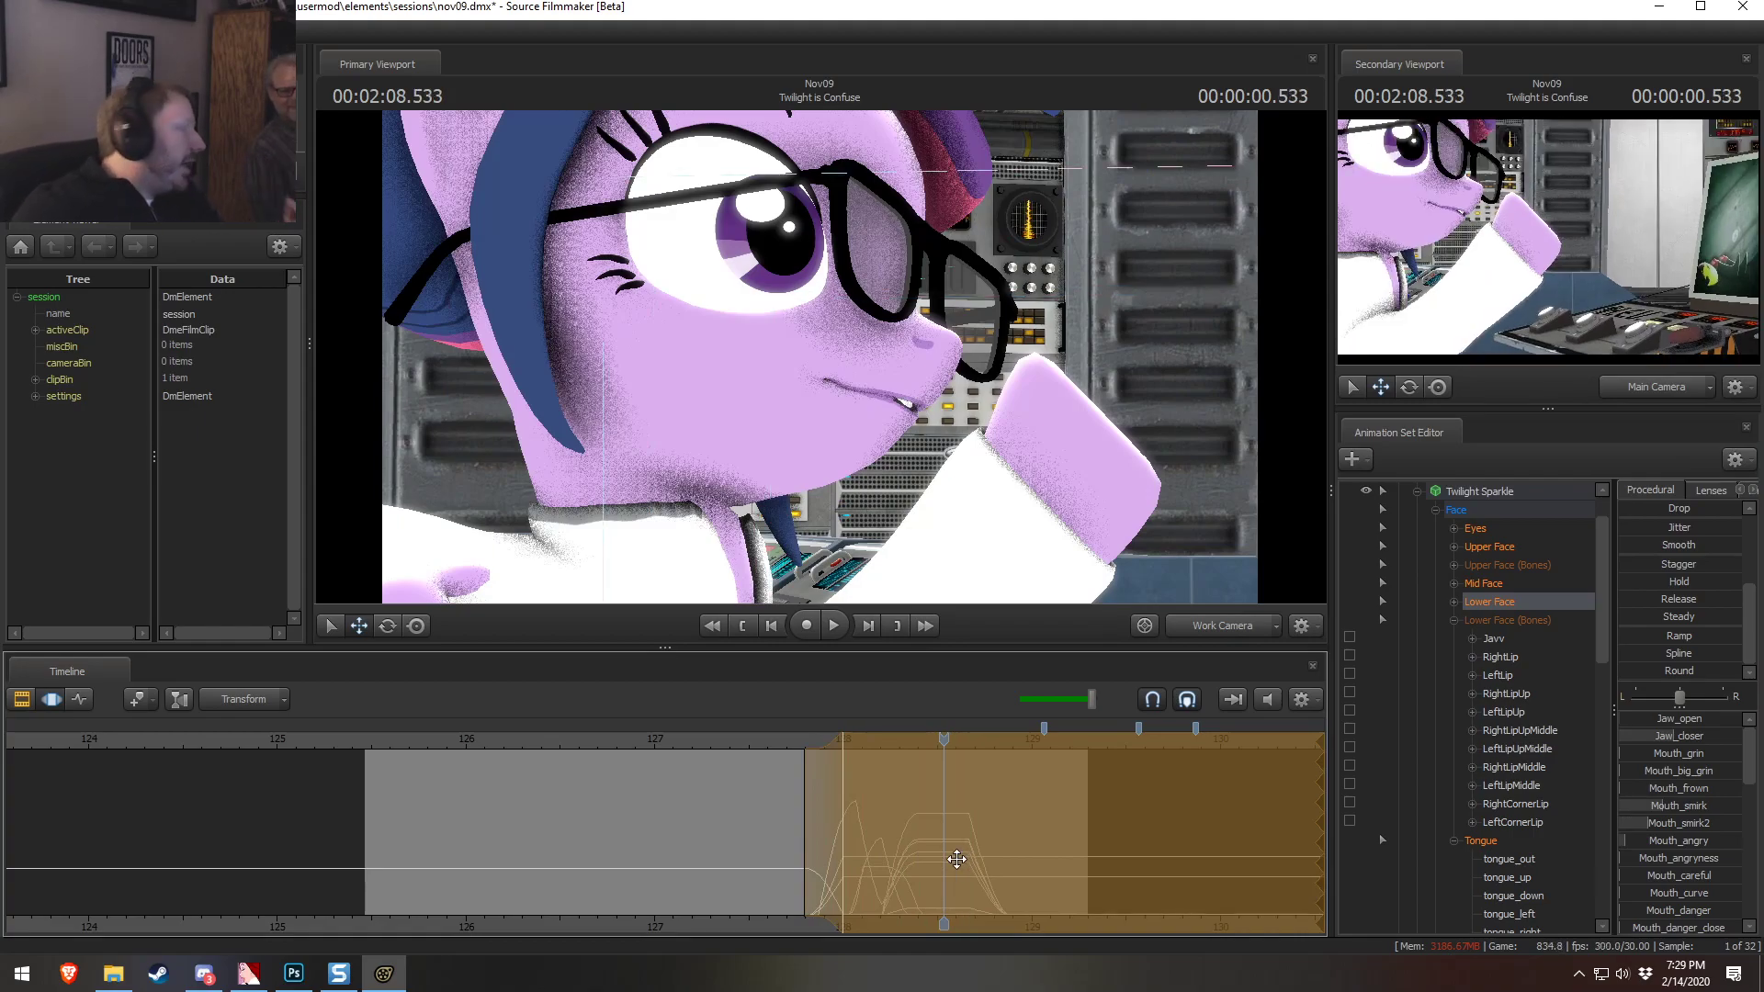
Return to the Clip Editor and play the shot through the main camera up to the button press
{"action": "left_click", "coordinate": [788, 756]}
{"action": "key", "text": "F2"}
{"action": "left_click", "coordinate": [1205, 623]}
{"action": "key", "text": "space"}
{"action": "key", "text": "space"}
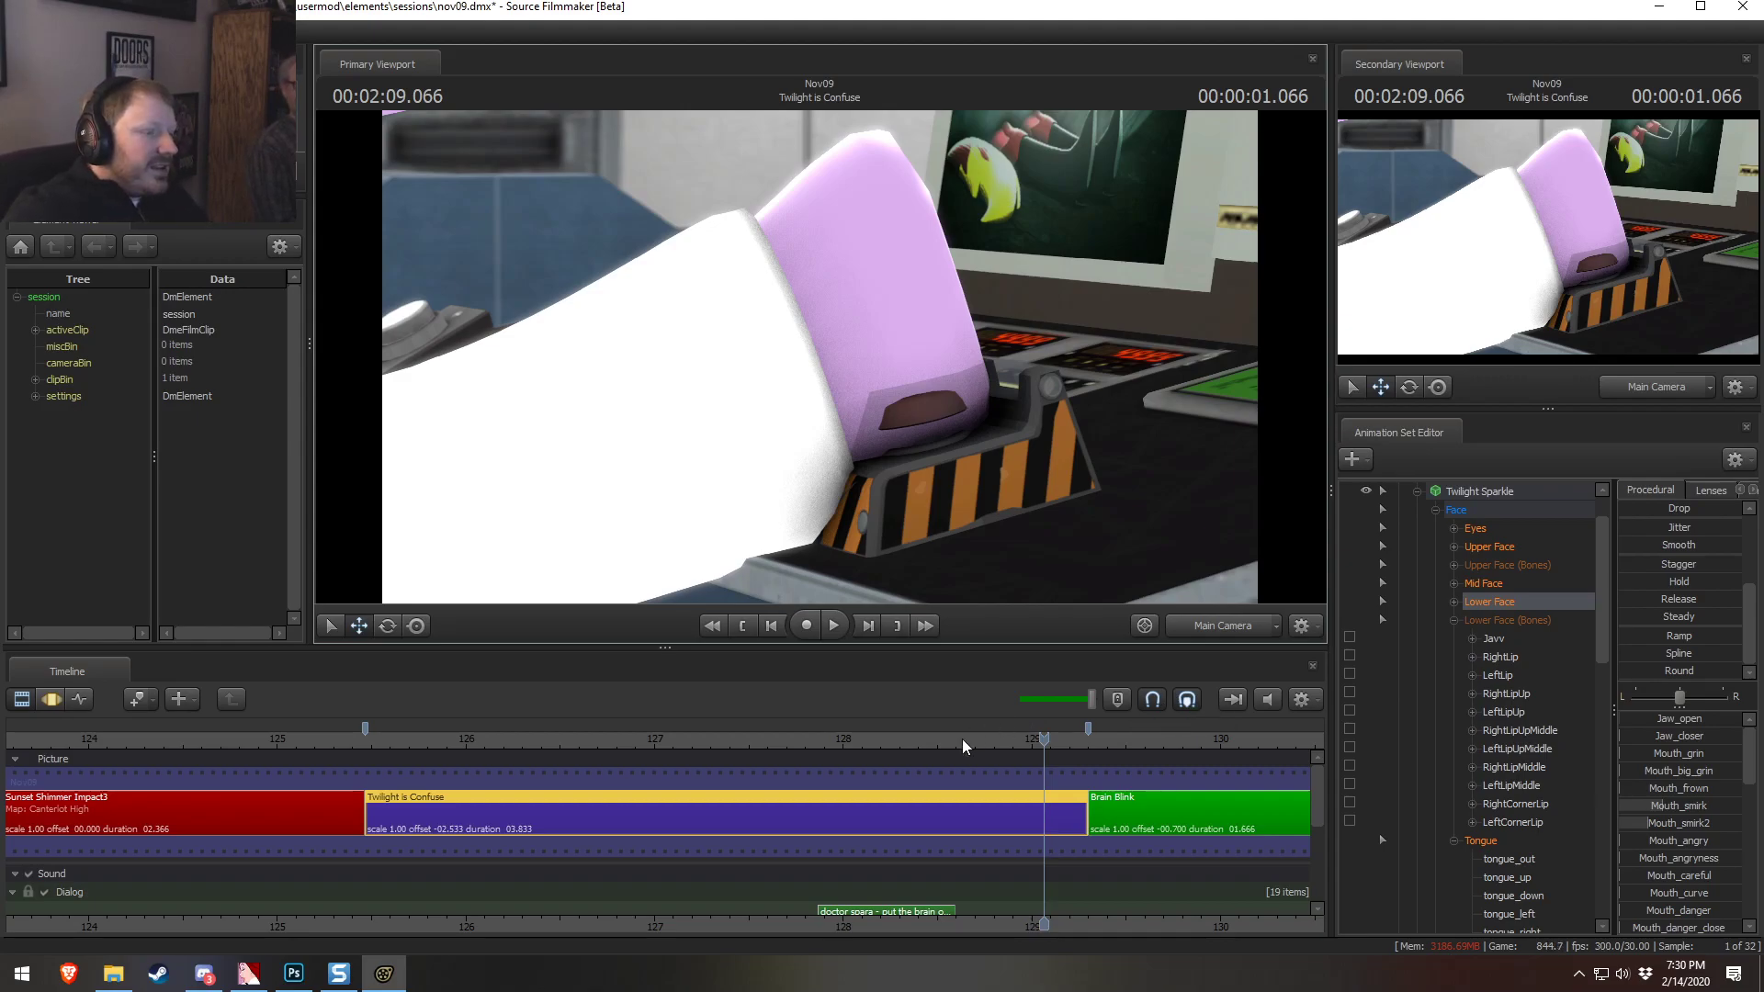
Replay the dialog line and button press several times from about 127.7 to 127.9 seconds to review the mouth
{"action": "left_click", "coordinate": [845, 739]}
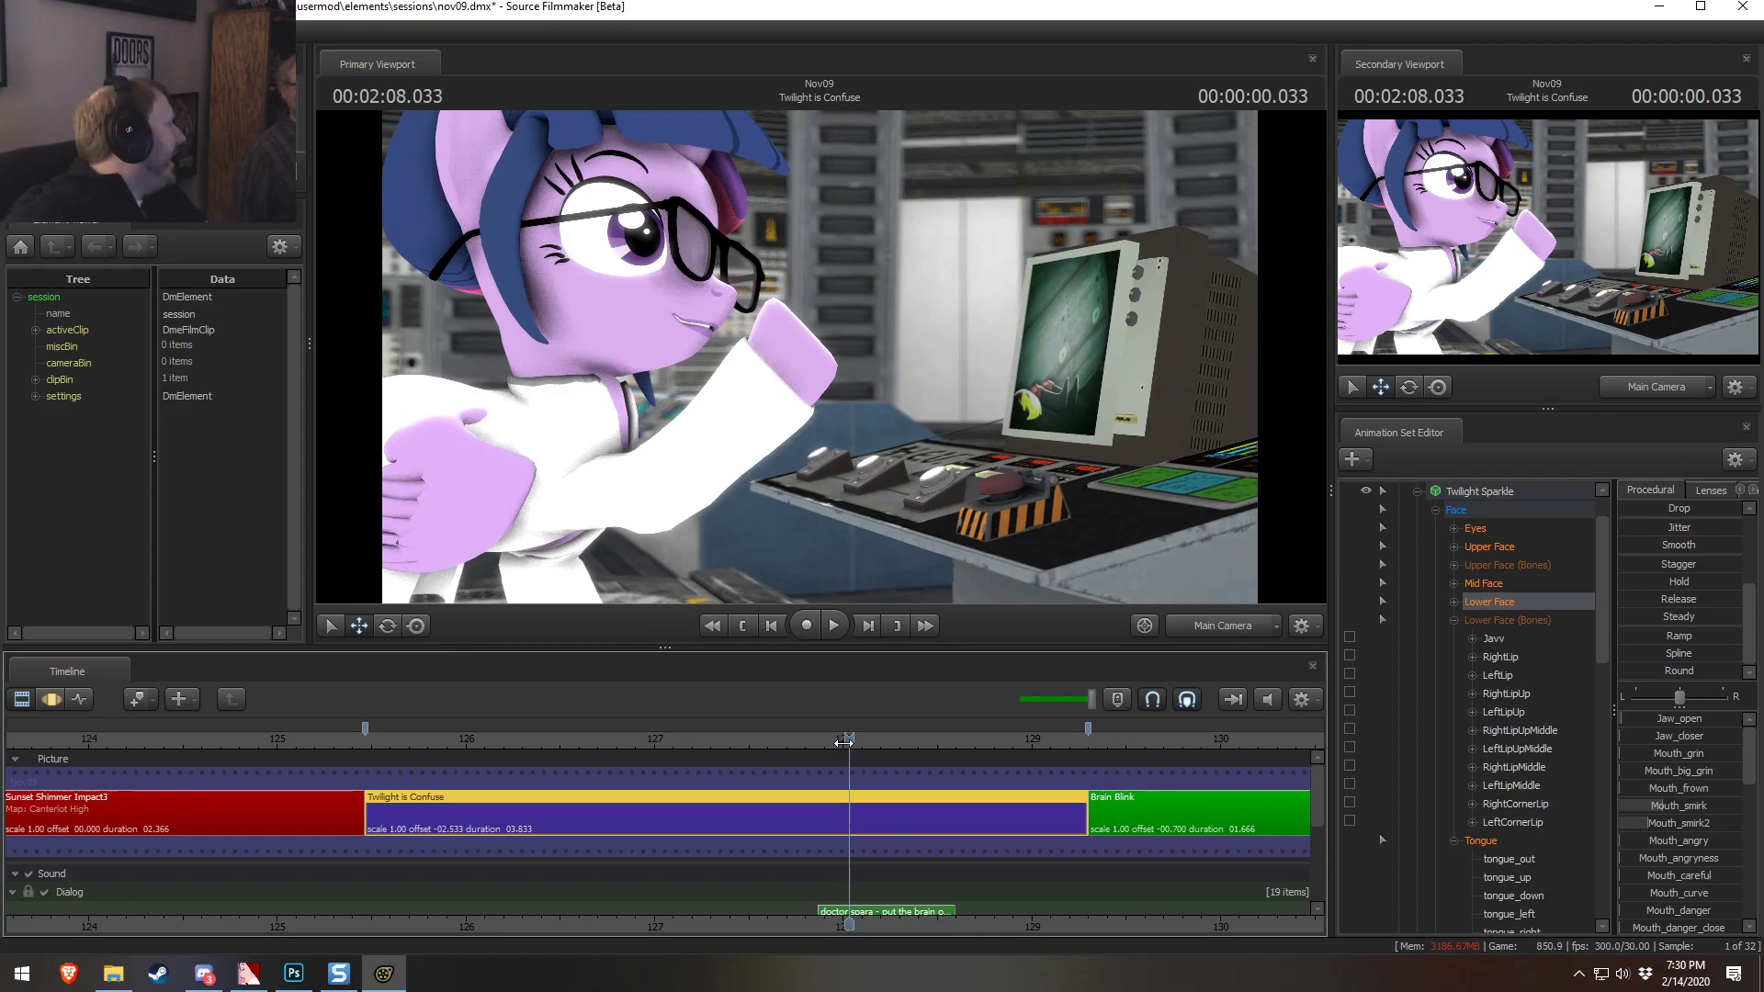
{"action": "left_click", "coordinate": [817, 739]}
{"action": "key", "text": "space"}
{"action": "key", "text": "space"}
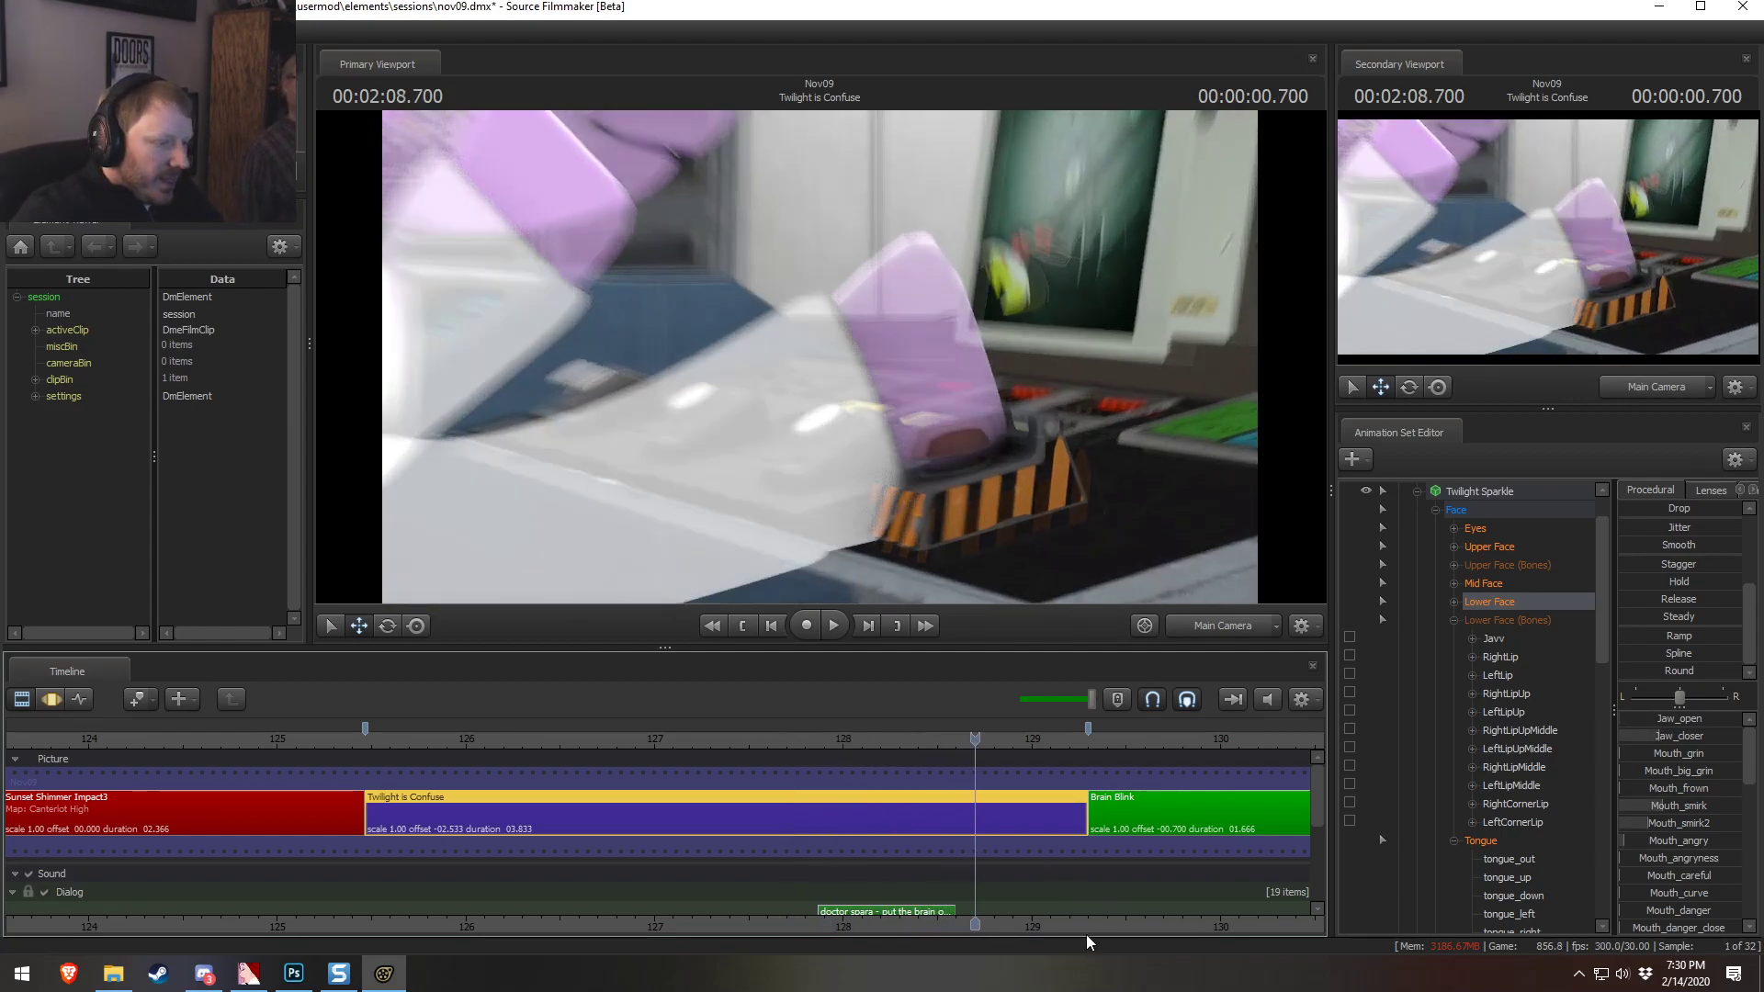
{"action": "left_click_drag", "start_coordinate": [1002, 889], "coordinate": [879, 821]}
{"action": "scroll", "coordinate": [791, 770], "scroll_direction": "down", "scroll_amount": 3}
{"action": "left_click", "coordinate": [730, 735]}
{"action": "key", "text": "space"}
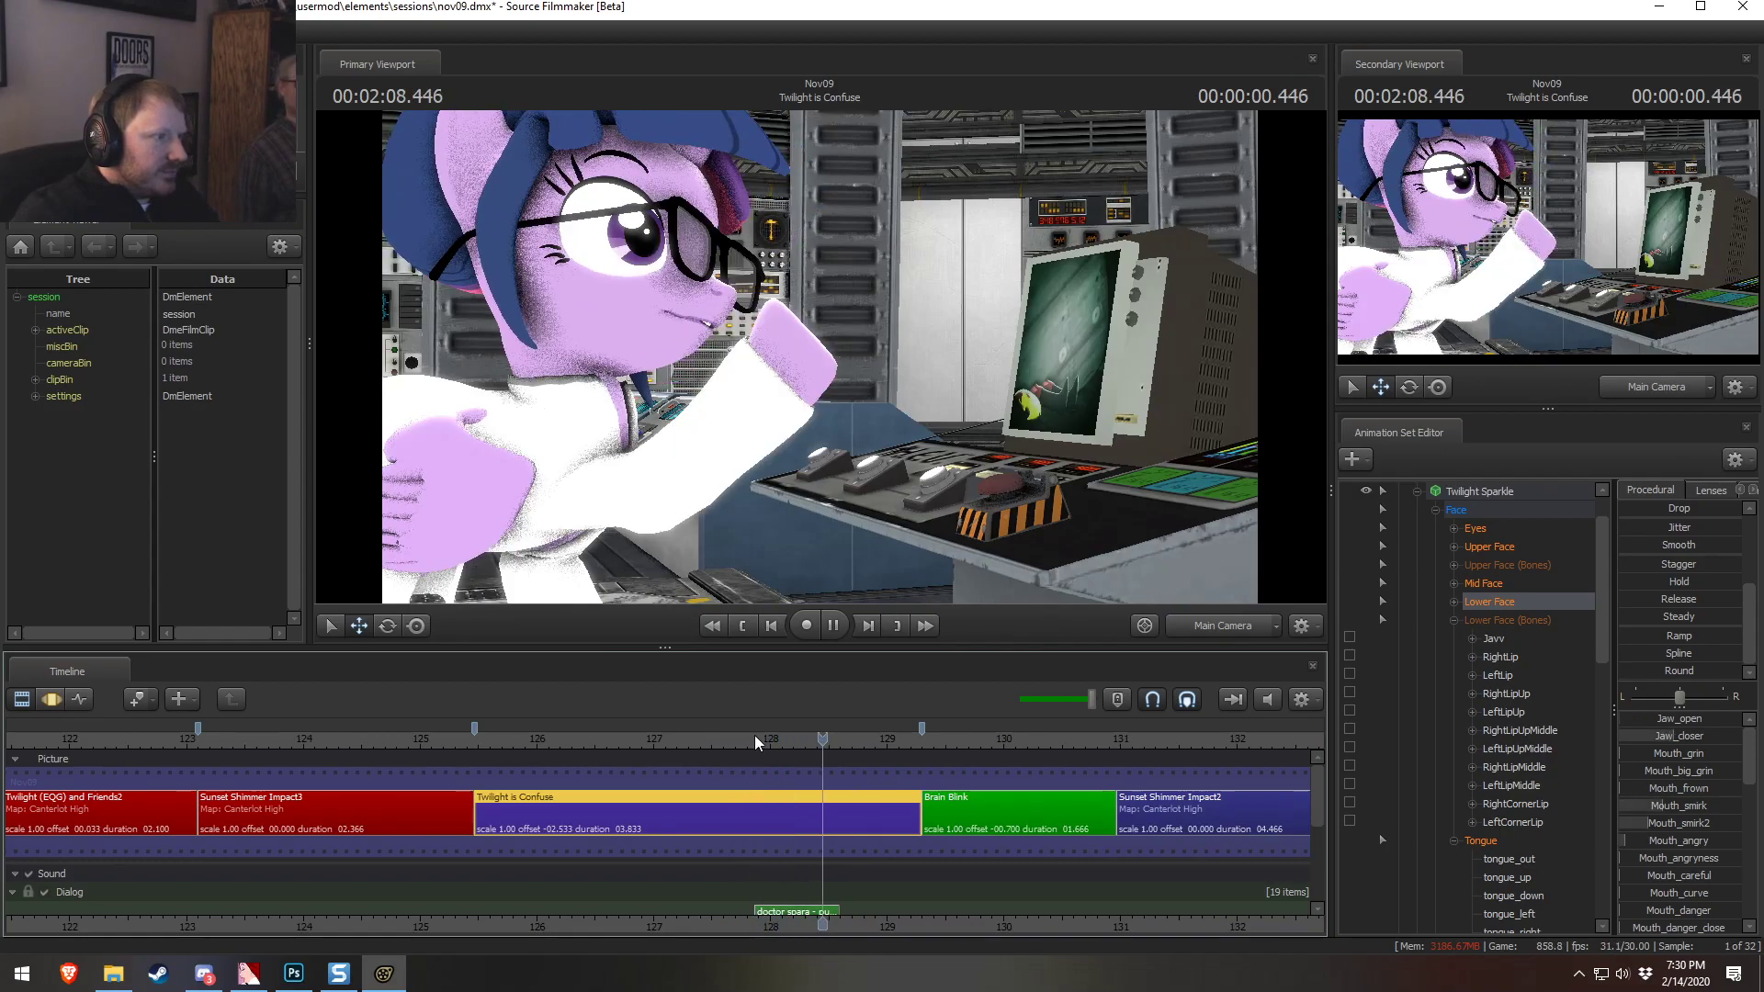
{"action": "left_click", "coordinate": [756, 735]}
{"action": "key", "text": "space"}
{"action": "key", "text": "space"}
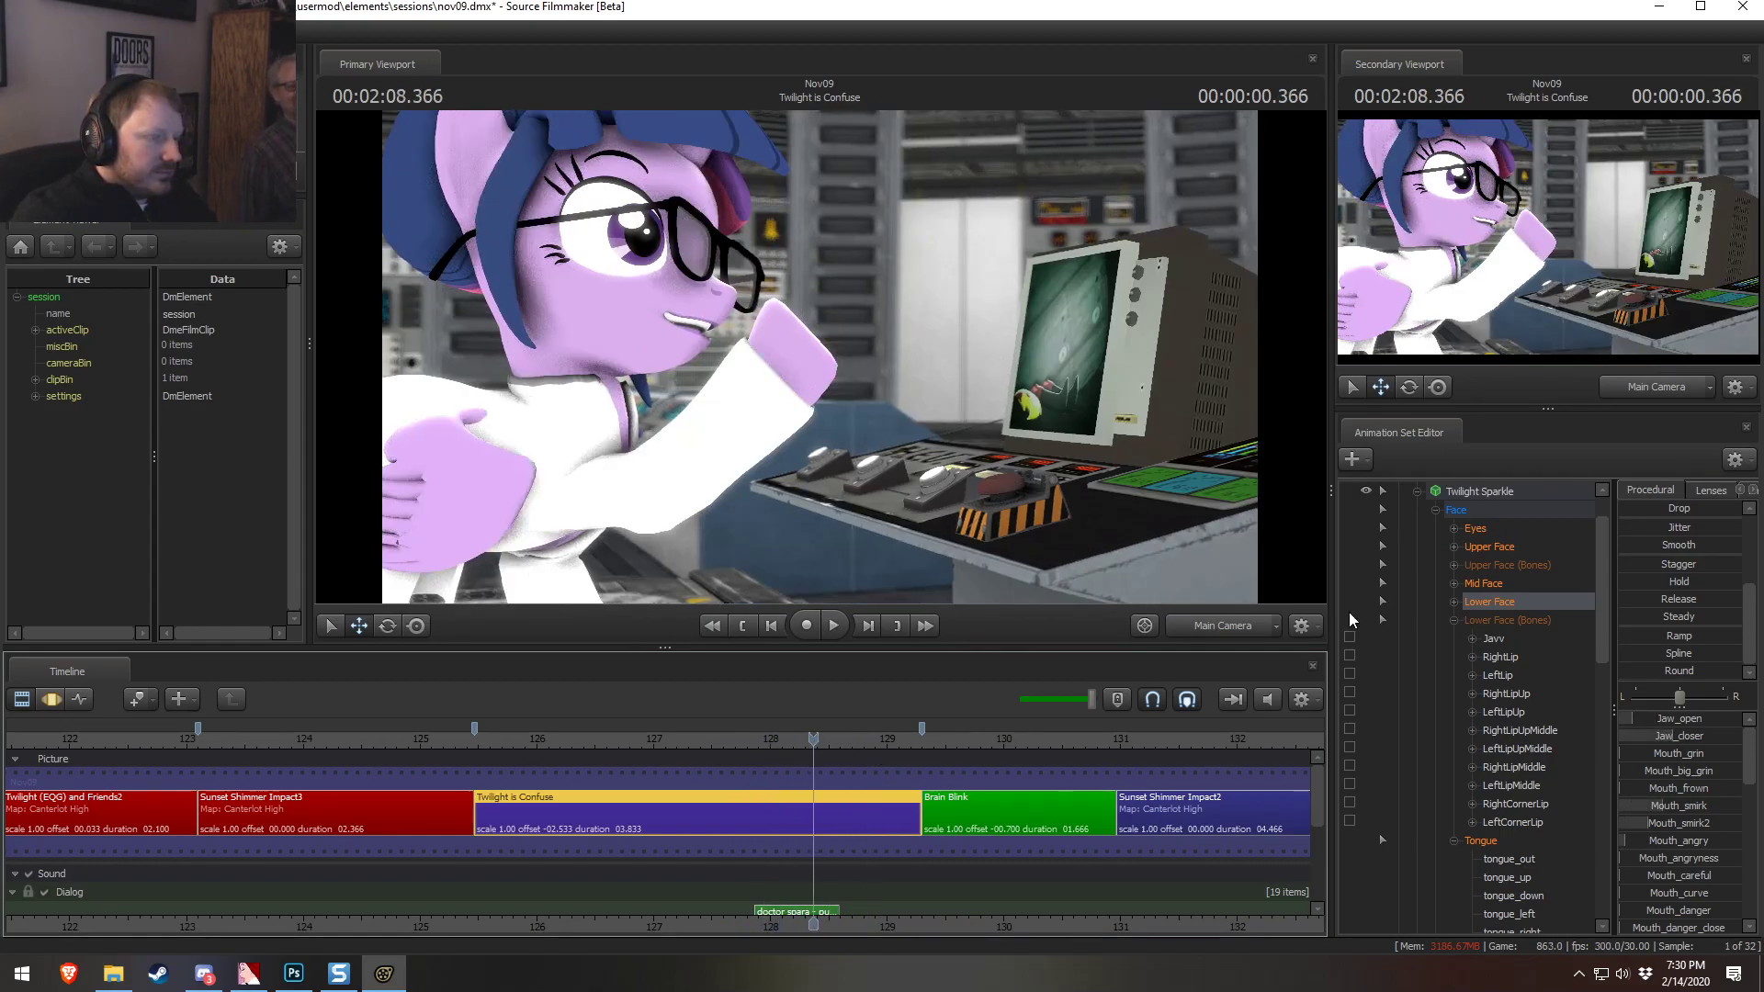
Open the Motion Editor and select the Cameras group at 128.866 seconds
{"action": "double_click", "coordinate": [867, 817]}
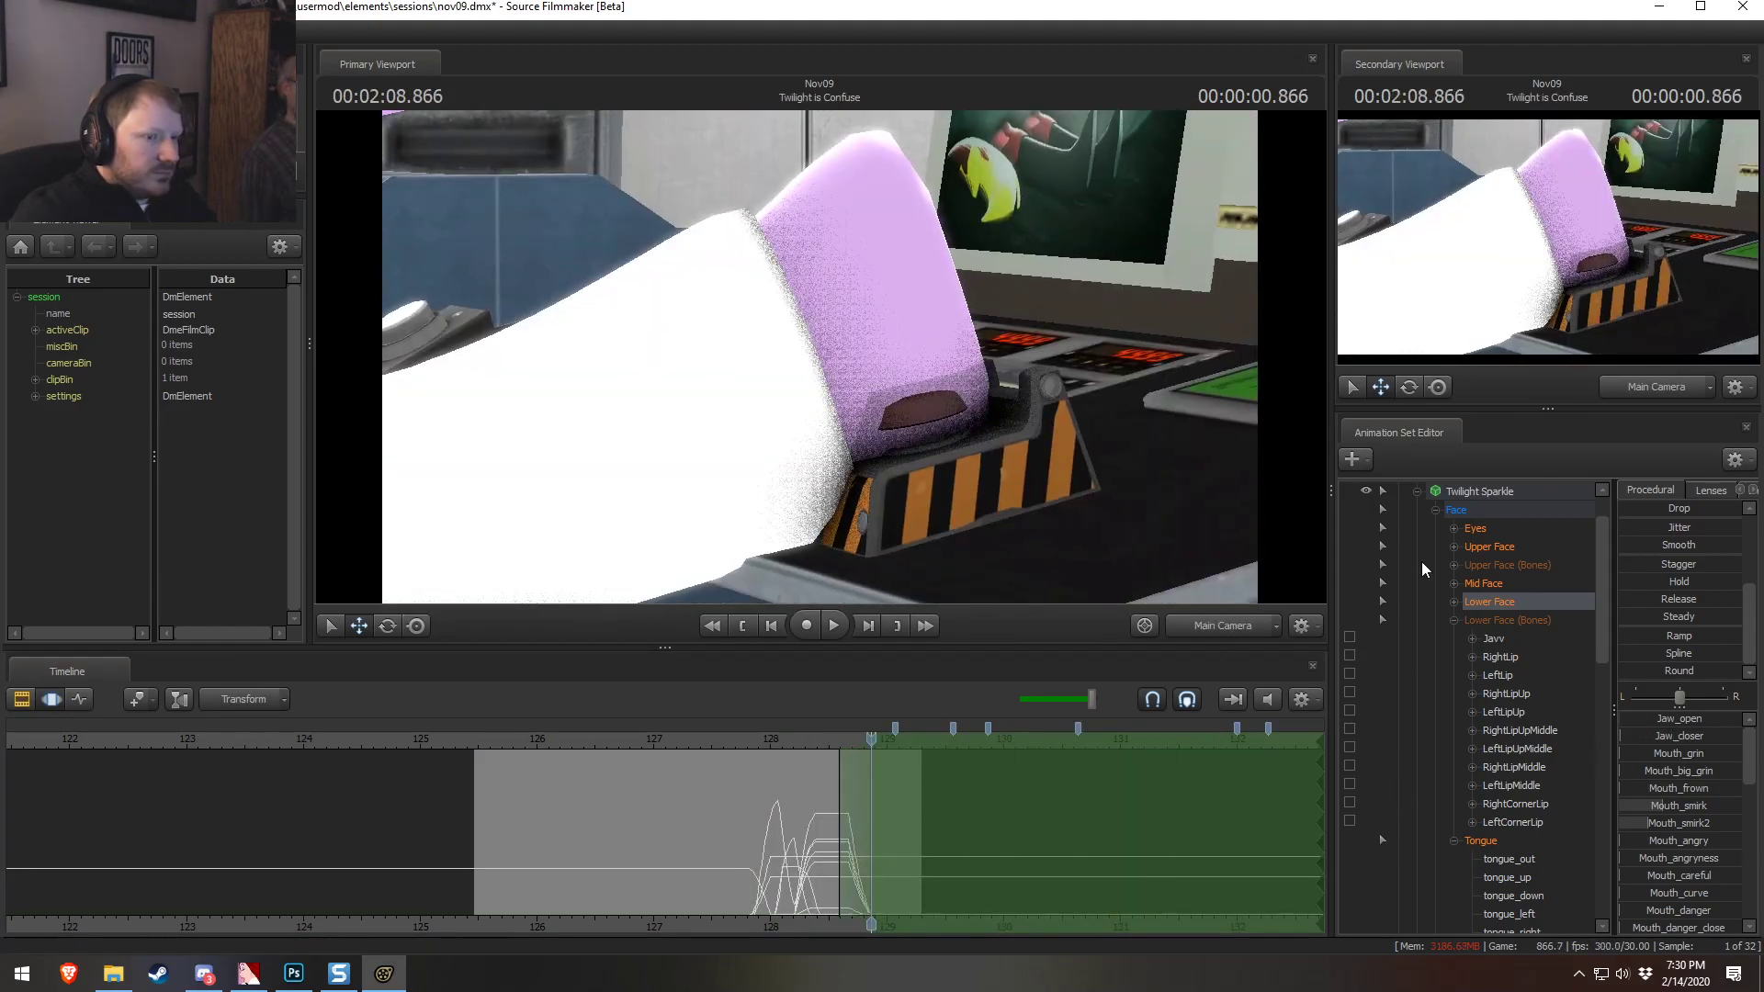
{"action": "scroll", "coordinate": [1475, 487], "scroll_direction": "up", "scroll_amount": 2}
{"action": "left_click", "coordinate": [1444, 510]}
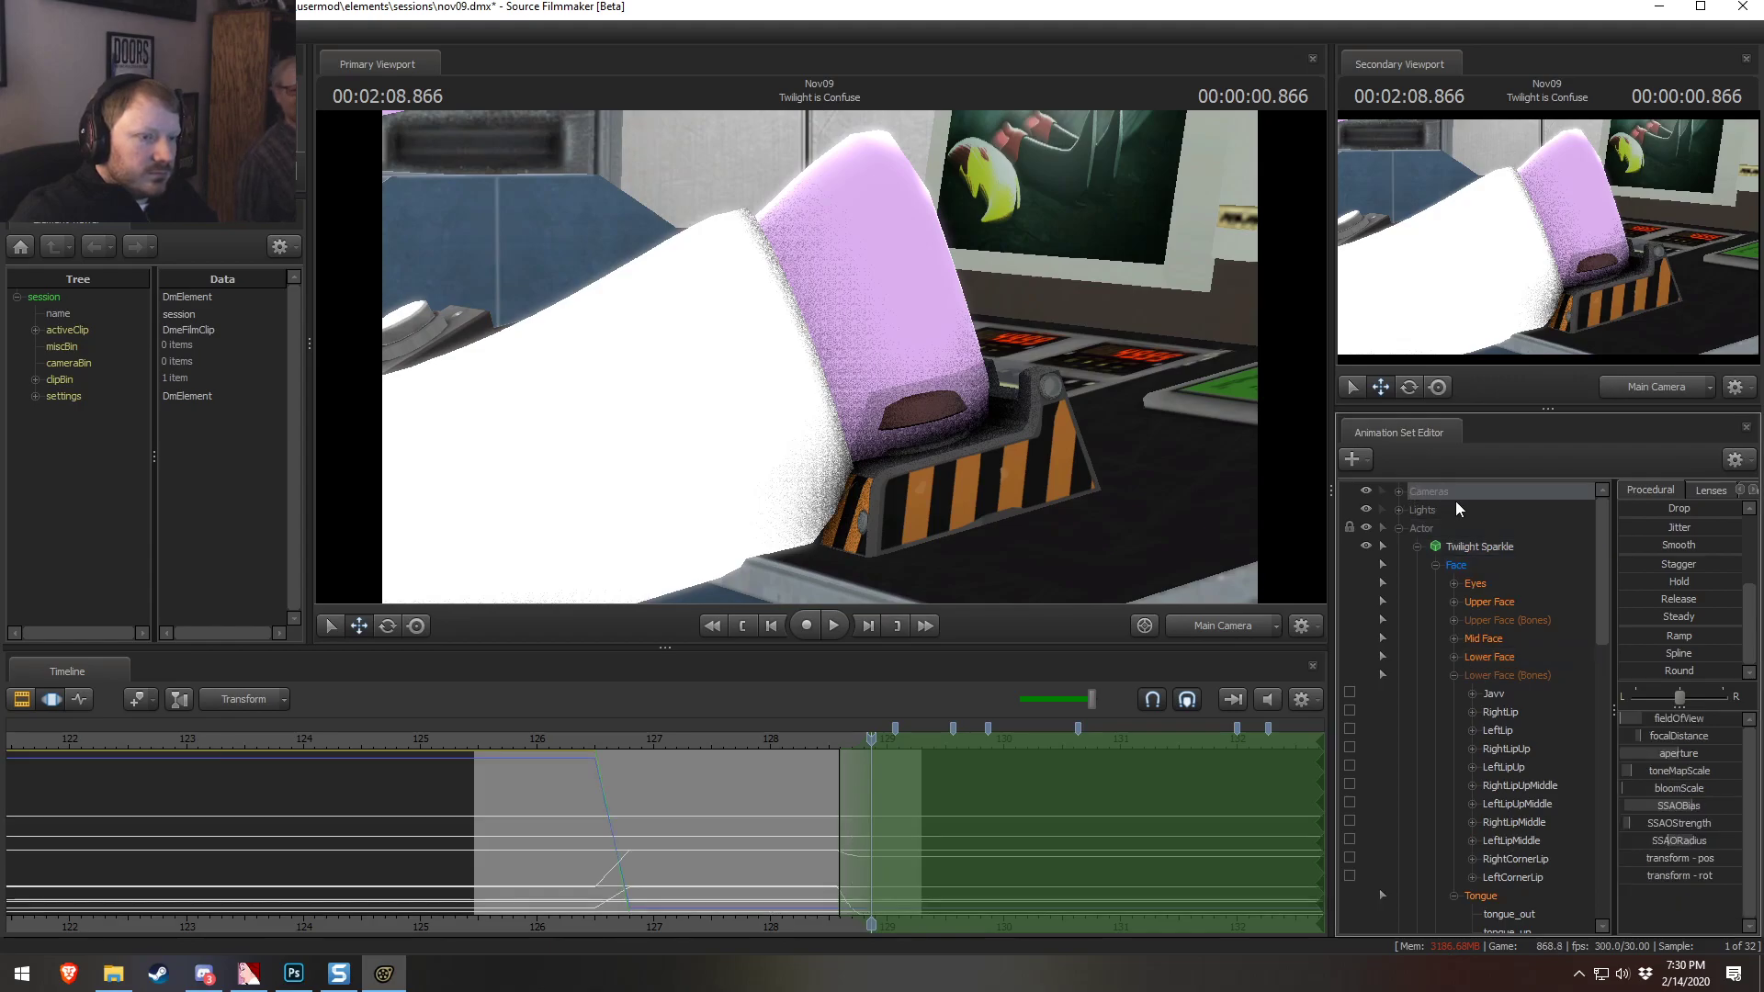
Try to reposition the main camera at 128.866 seconds while viewing through the work camera
{"action": "left_click", "coordinate": [1249, 630]}
{"action": "key", "text": "s"}
{"action": "left_click_drag", "start_coordinate": [776, 342], "coordinate": [928, 283]}
{"action": "key", "text": "e"}
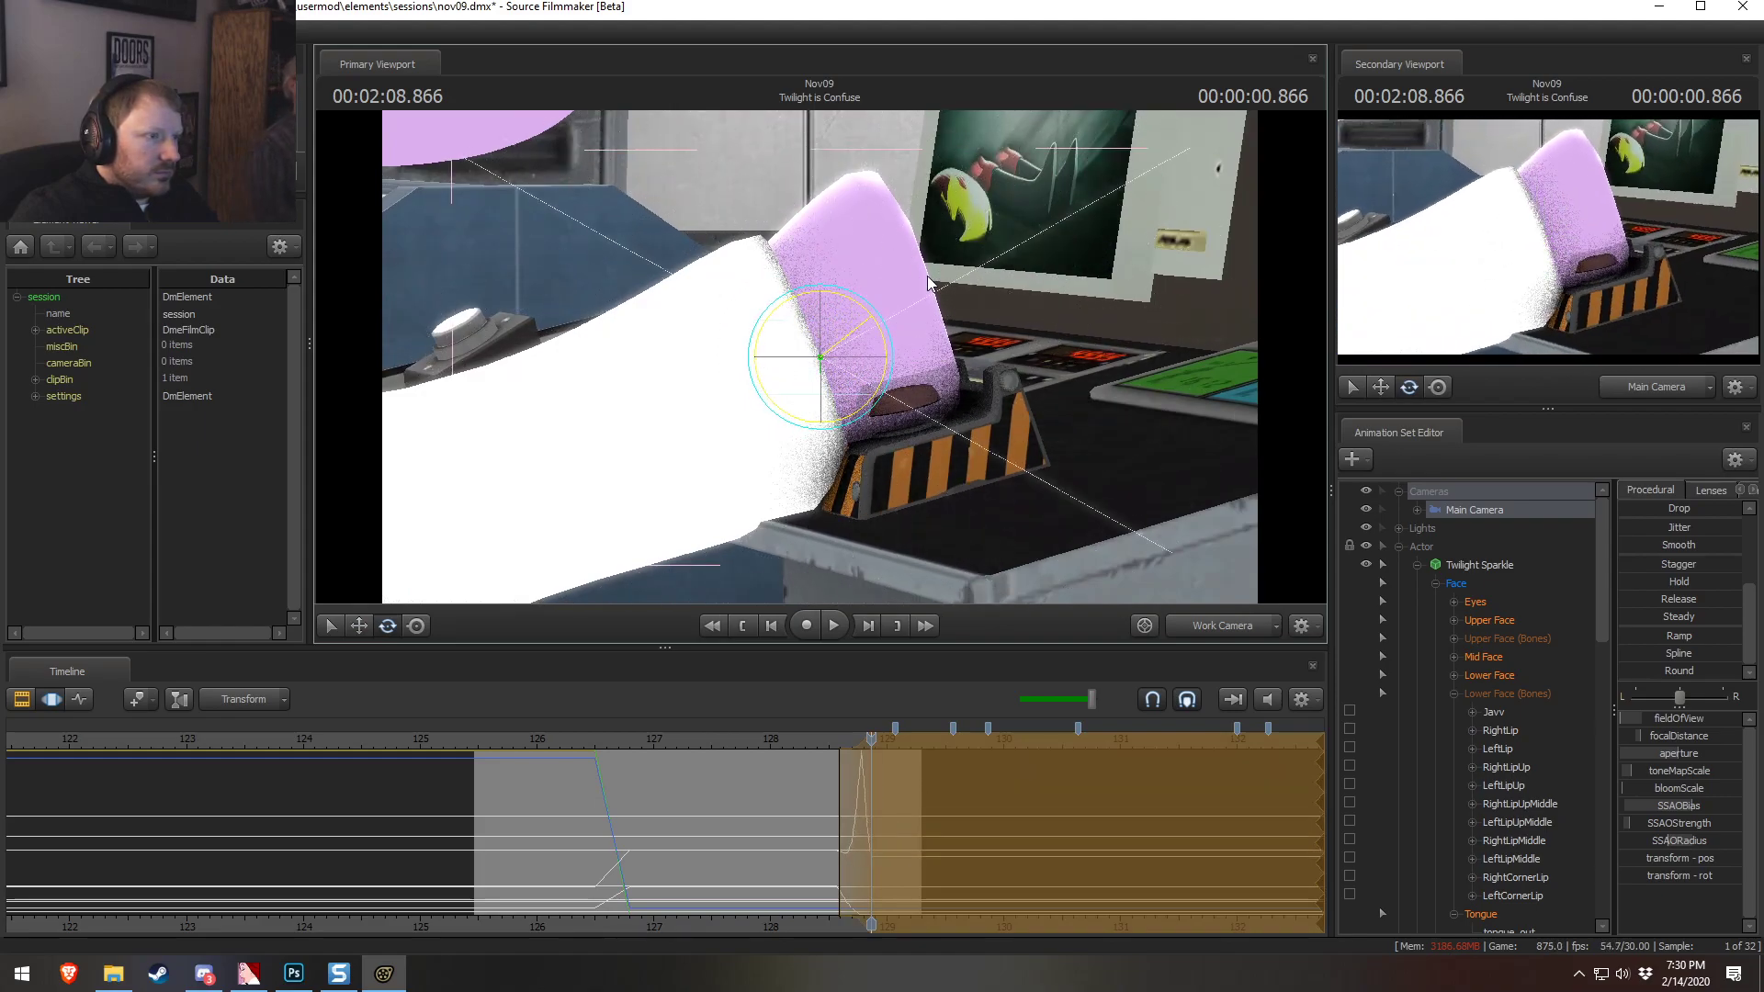
Replay the shot through the main camera and undo the last camera change
{"action": "key", "text": "space"}
{"action": "left_click", "coordinate": [1224, 629]}
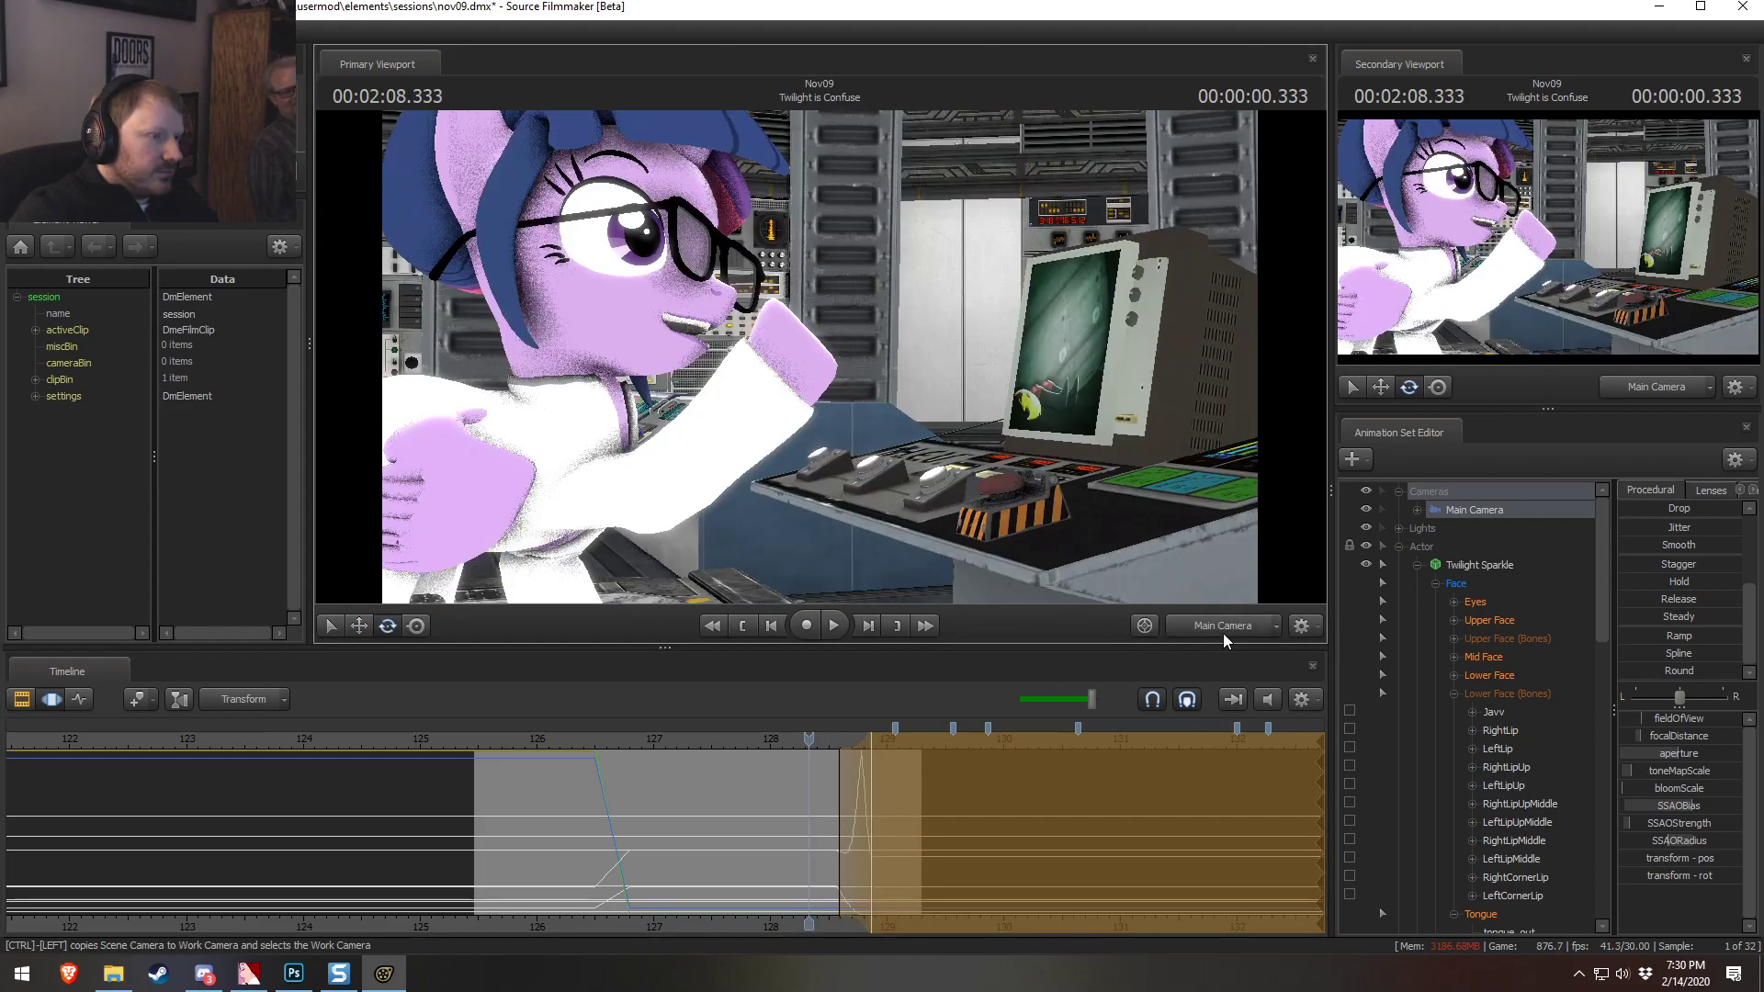
{"action": "key", "text": "space"}
{"action": "left_click_drag", "start_coordinate": [857, 774], "coordinate": [793, 749]}
{"action": "left_click", "coordinate": [745, 737]}
{"action": "key", "text": "space"}
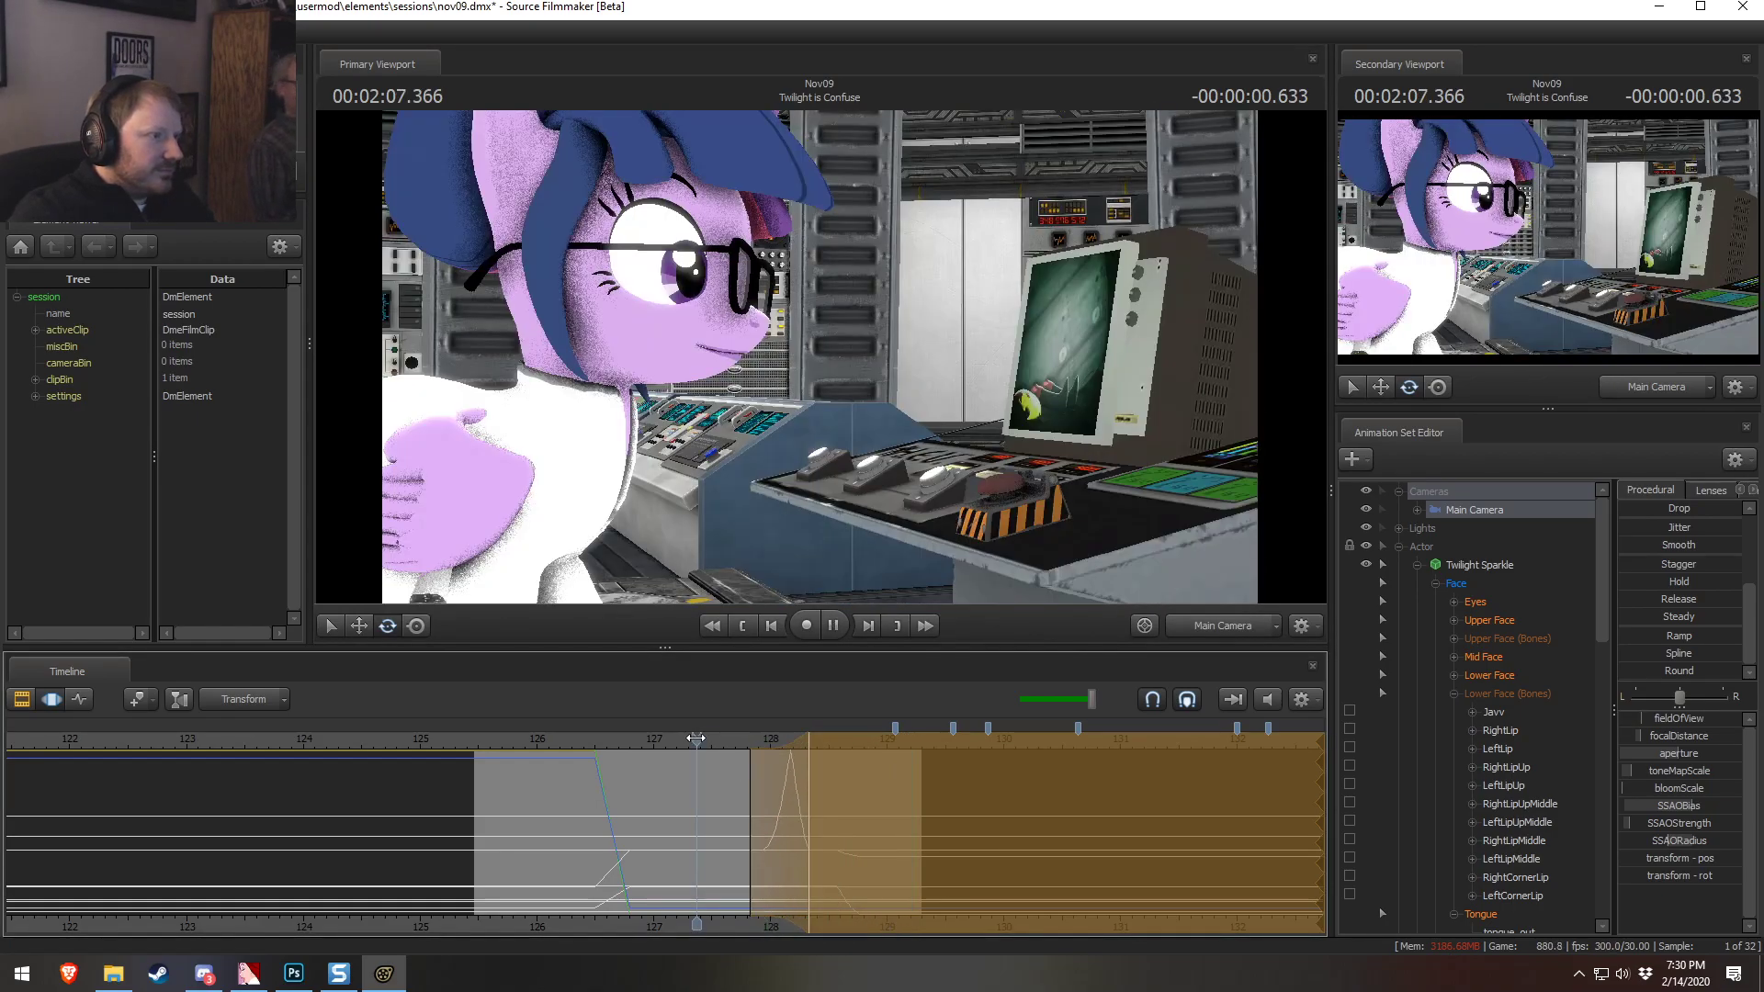
{"action": "key", "text": "space"}
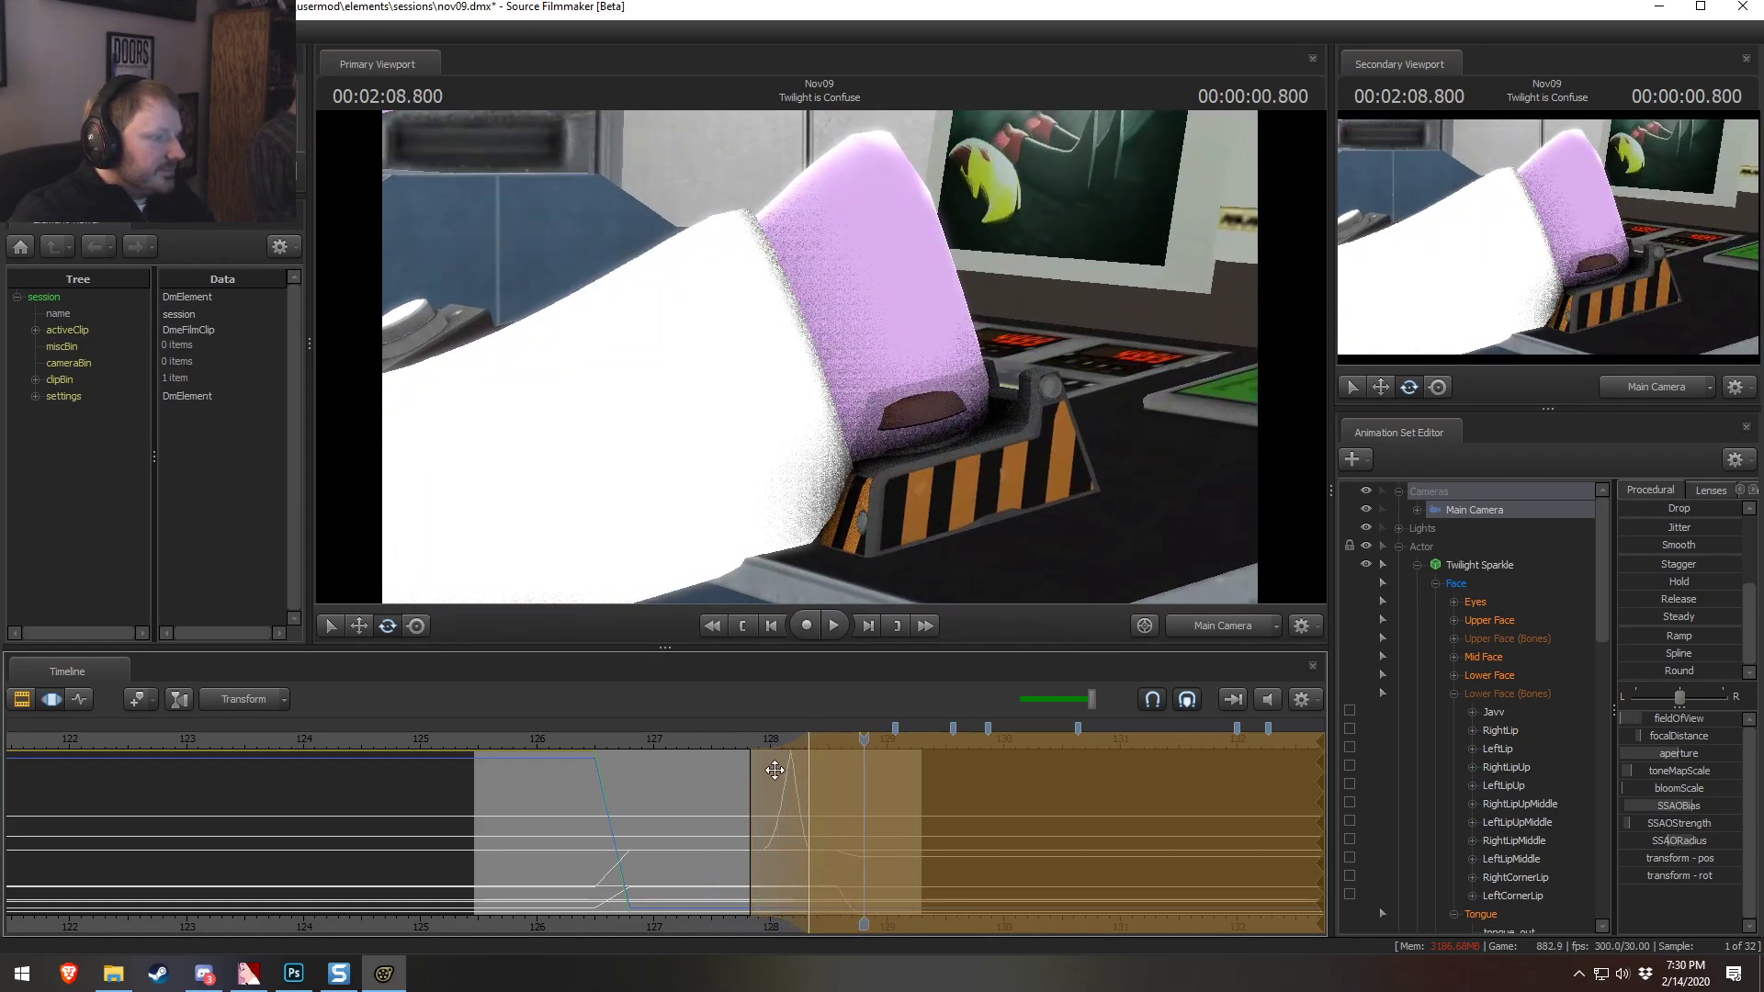
{"action": "key", "text": "ctrl+z"}
{"action": "key", "text": "z"}
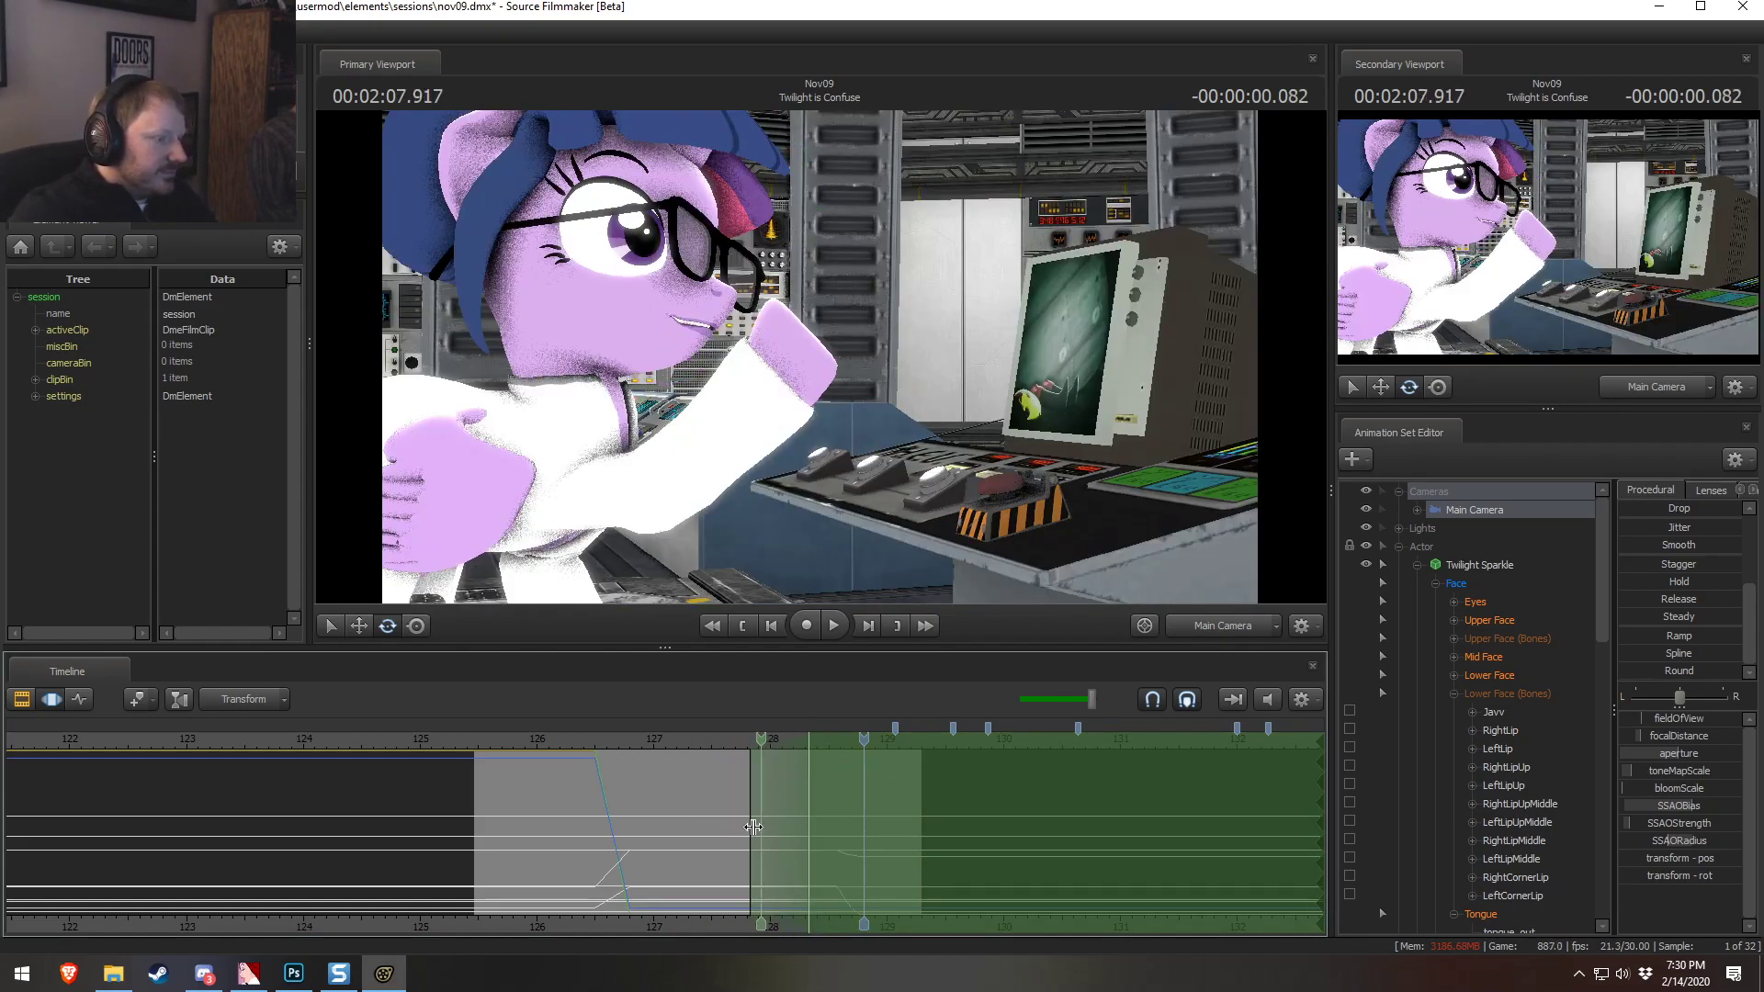
Select about 127.8 to 128.5 seconds with soft falloff and move the main camera in close on Twilight Sparkle's face
{"action": "left_click_drag", "start_coordinate": [831, 835], "coordinate": [829, 835], "text": "shift"}
{"action": "scroll", "coordinate": [830, 834], "scroll_direction": "up", "scroll_amount": 2, "text": "shift"}
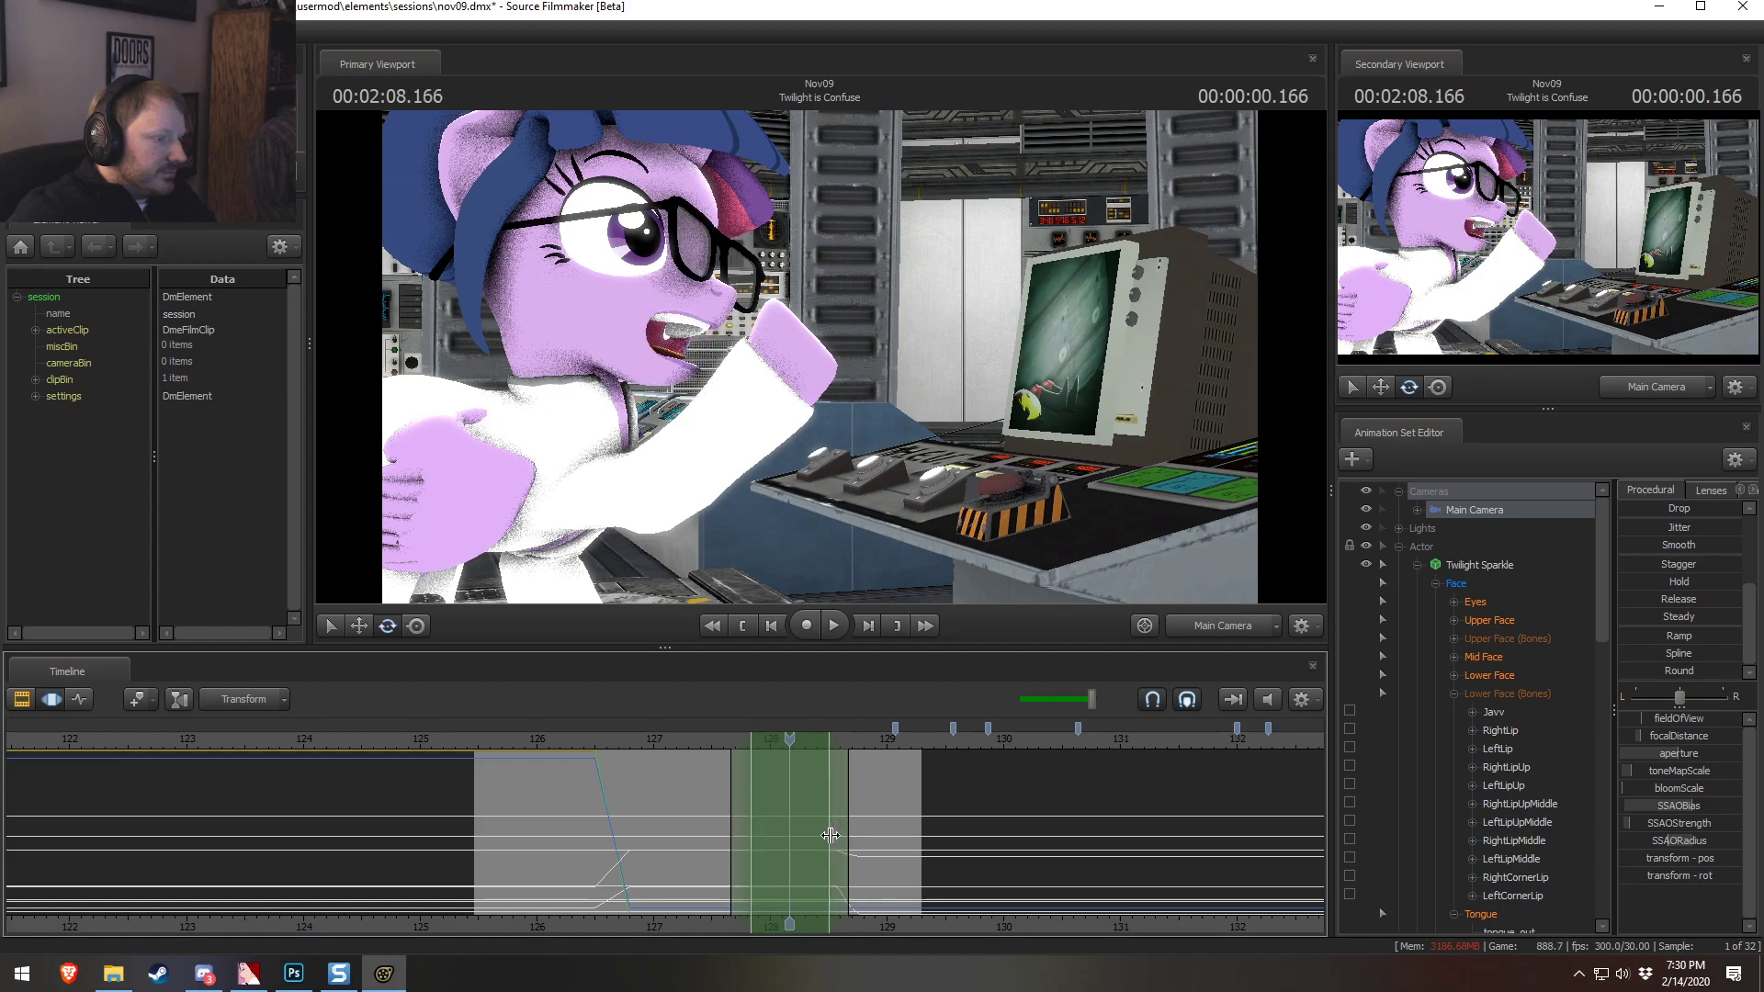
{"action": "left_click_drag", "start_coordinate": [925, 461], "coordinate": [888, 451]}
{"action": "scroll", "coordinate": [852, 426], "scroll_direction": "up", "scroll_amount": 6}
{"action": "scroll", "coordinate": [853, 426], "scroll_direction": "down", "scroll_amount": 2}
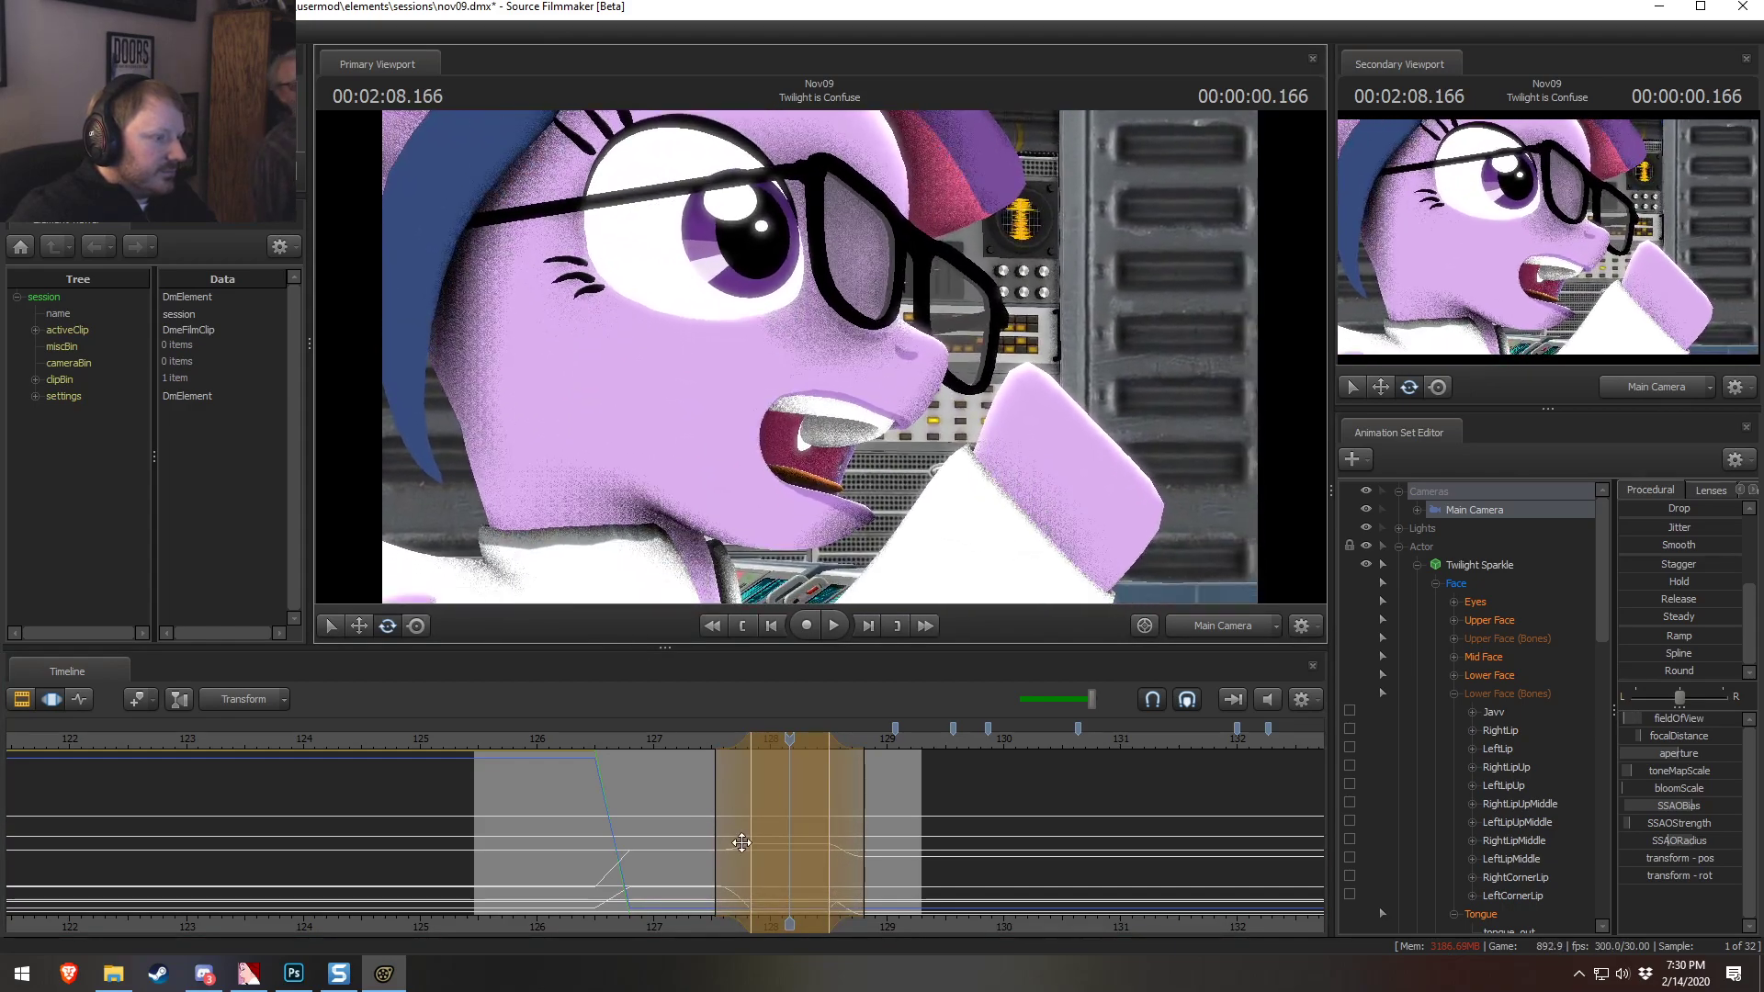
Set the time selection to run from 128.533 seconds onward with falloff from about 127.7, and switch to the work camera
{"action": "key", "text": "F2"}
{"action": "key", "text": "F3"}
{"action": "left_click_drag", "start_coordinate": [831, 795], "coordinate": [744, 797], "text": "shift"}
{"action": "left_click", "coordinate": [1232, 621]}
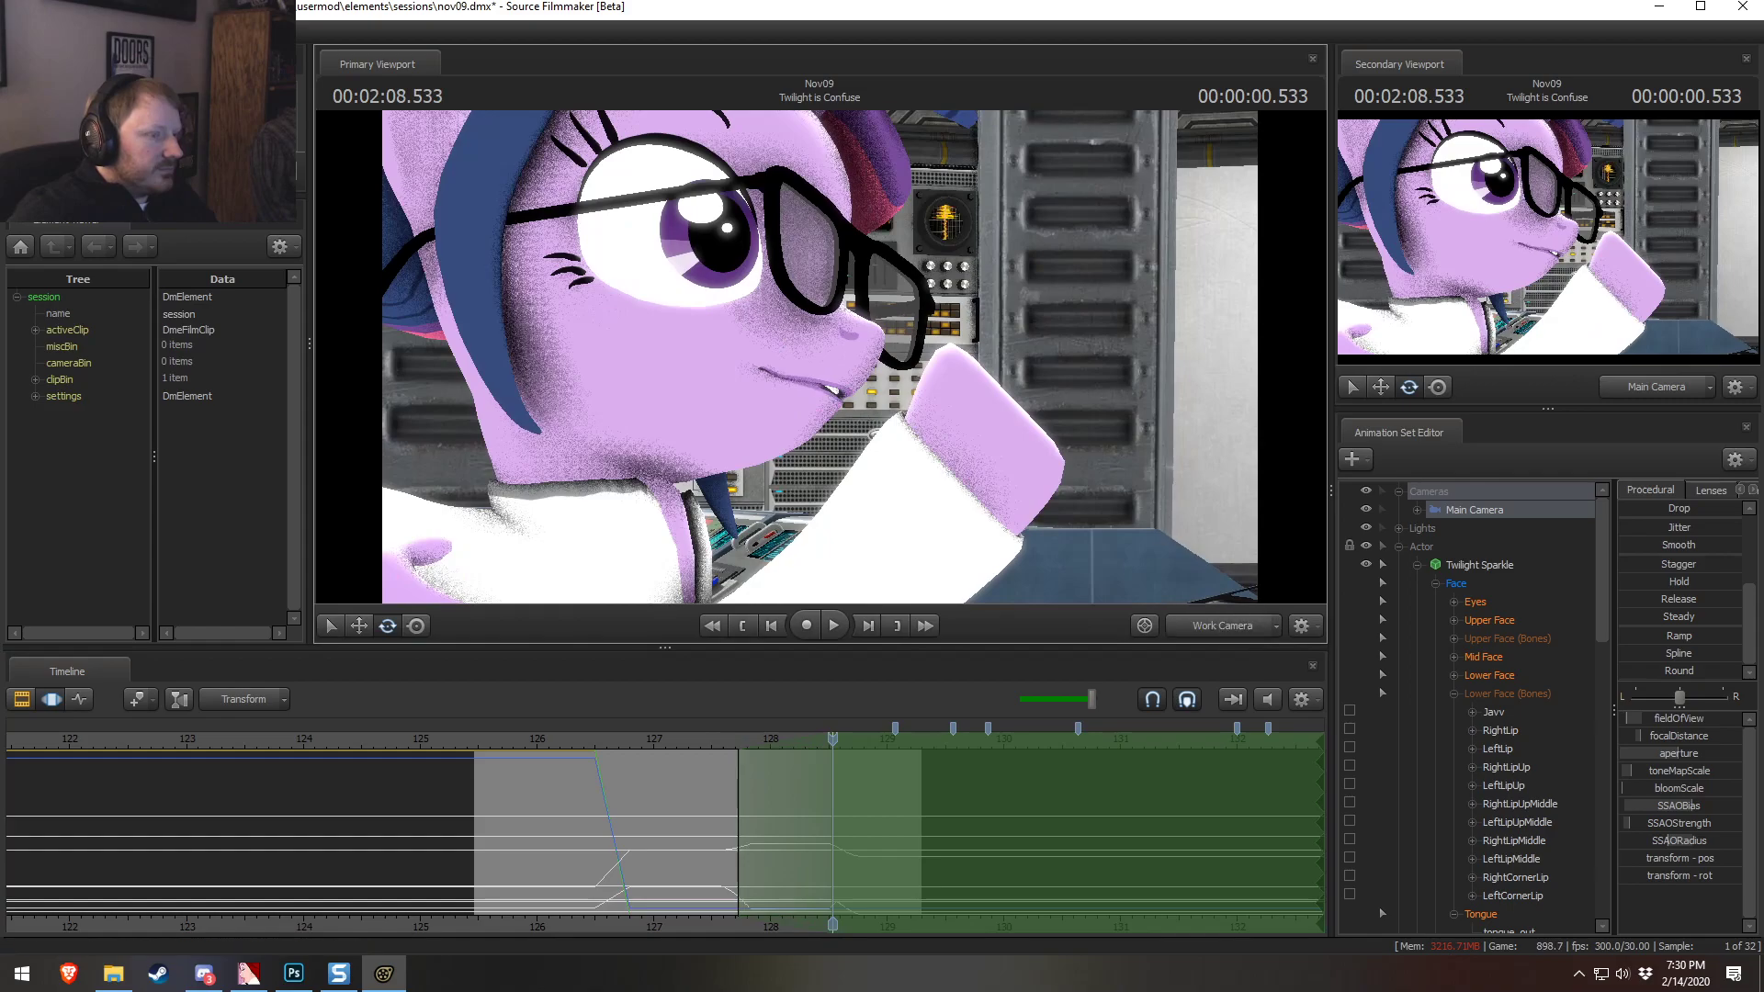
Try to rotate the main camera at 128.533 seconds with the rotate gizmo and undo the rotation
{"action": "key", "text": "w"}
{"action": "key", "text": "e"}
{"action": "left_click_drag", "start_coordinate": [859, 305], "coordinate": [1006, 477]}
{"action": "left_click_drag", "start_coordinate": [833, 750], "coordinate": [829, 752]}
{"action": "key", "text": "ctrl+z"}
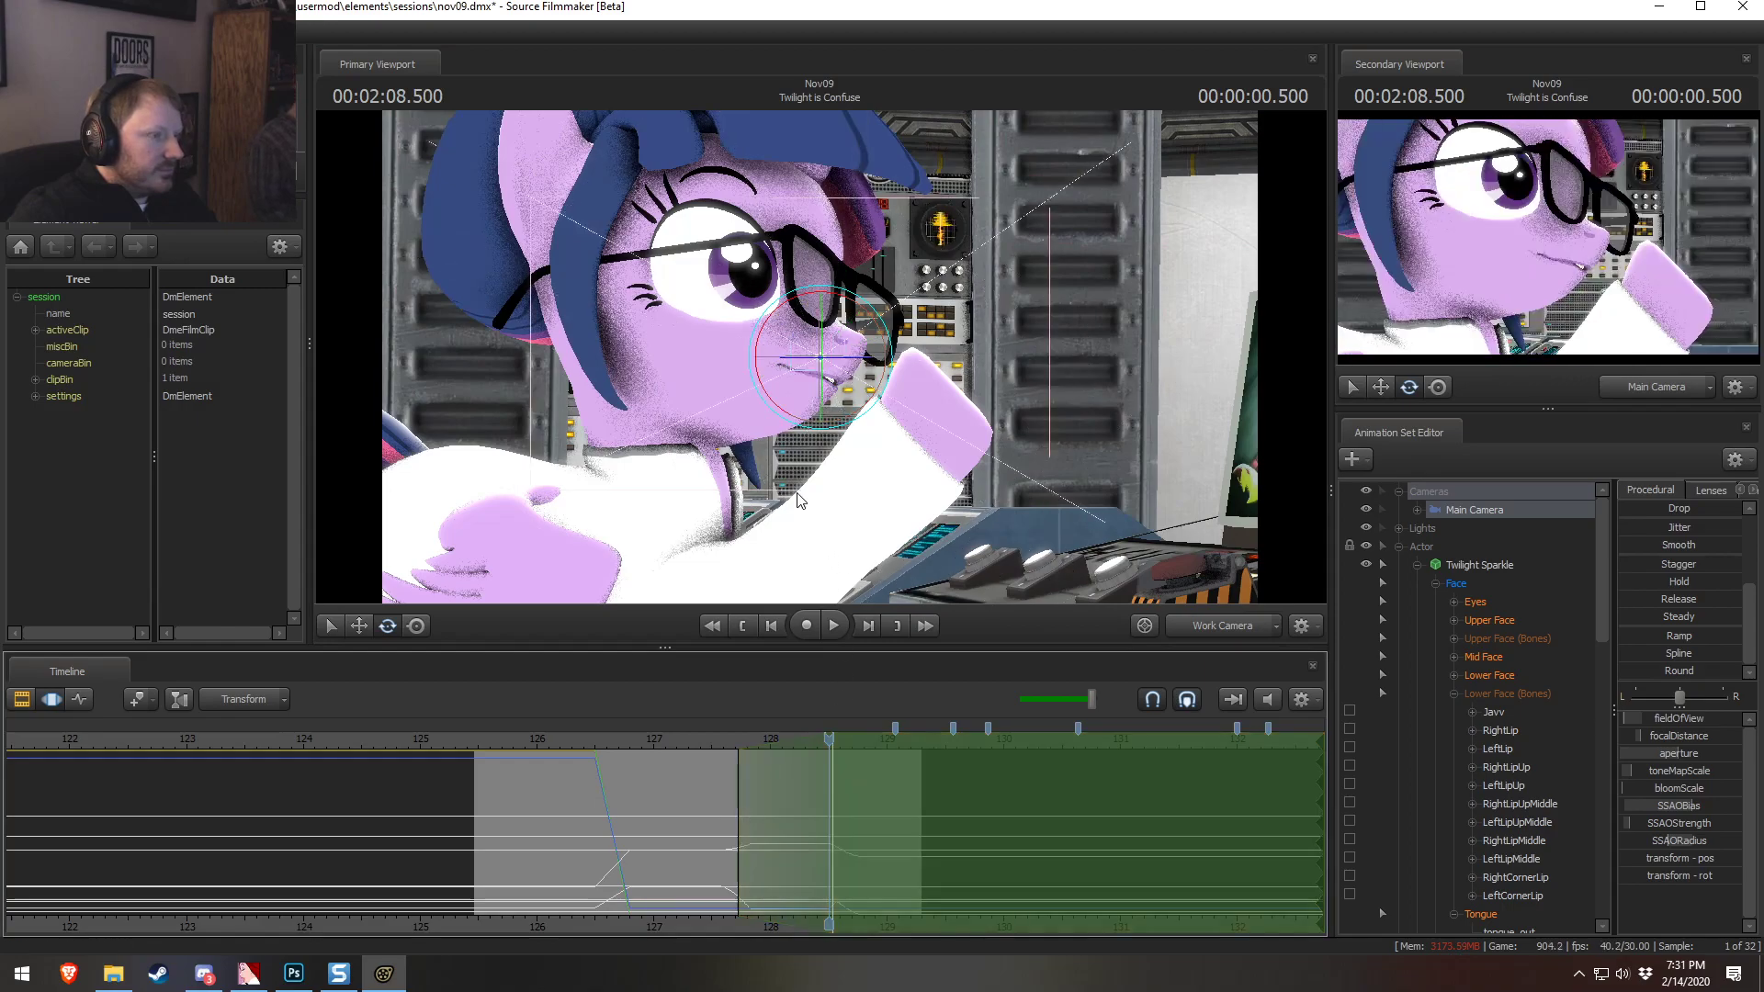
Rotate the main camera at 128.533 seconds and play the shot through the main camera to check the move
{"action": "left_click", "coordinate": [832, 741]}
{"action": "left_click_drag", "start_coordinate": [869, 315], "coordinate": [979, 215]}
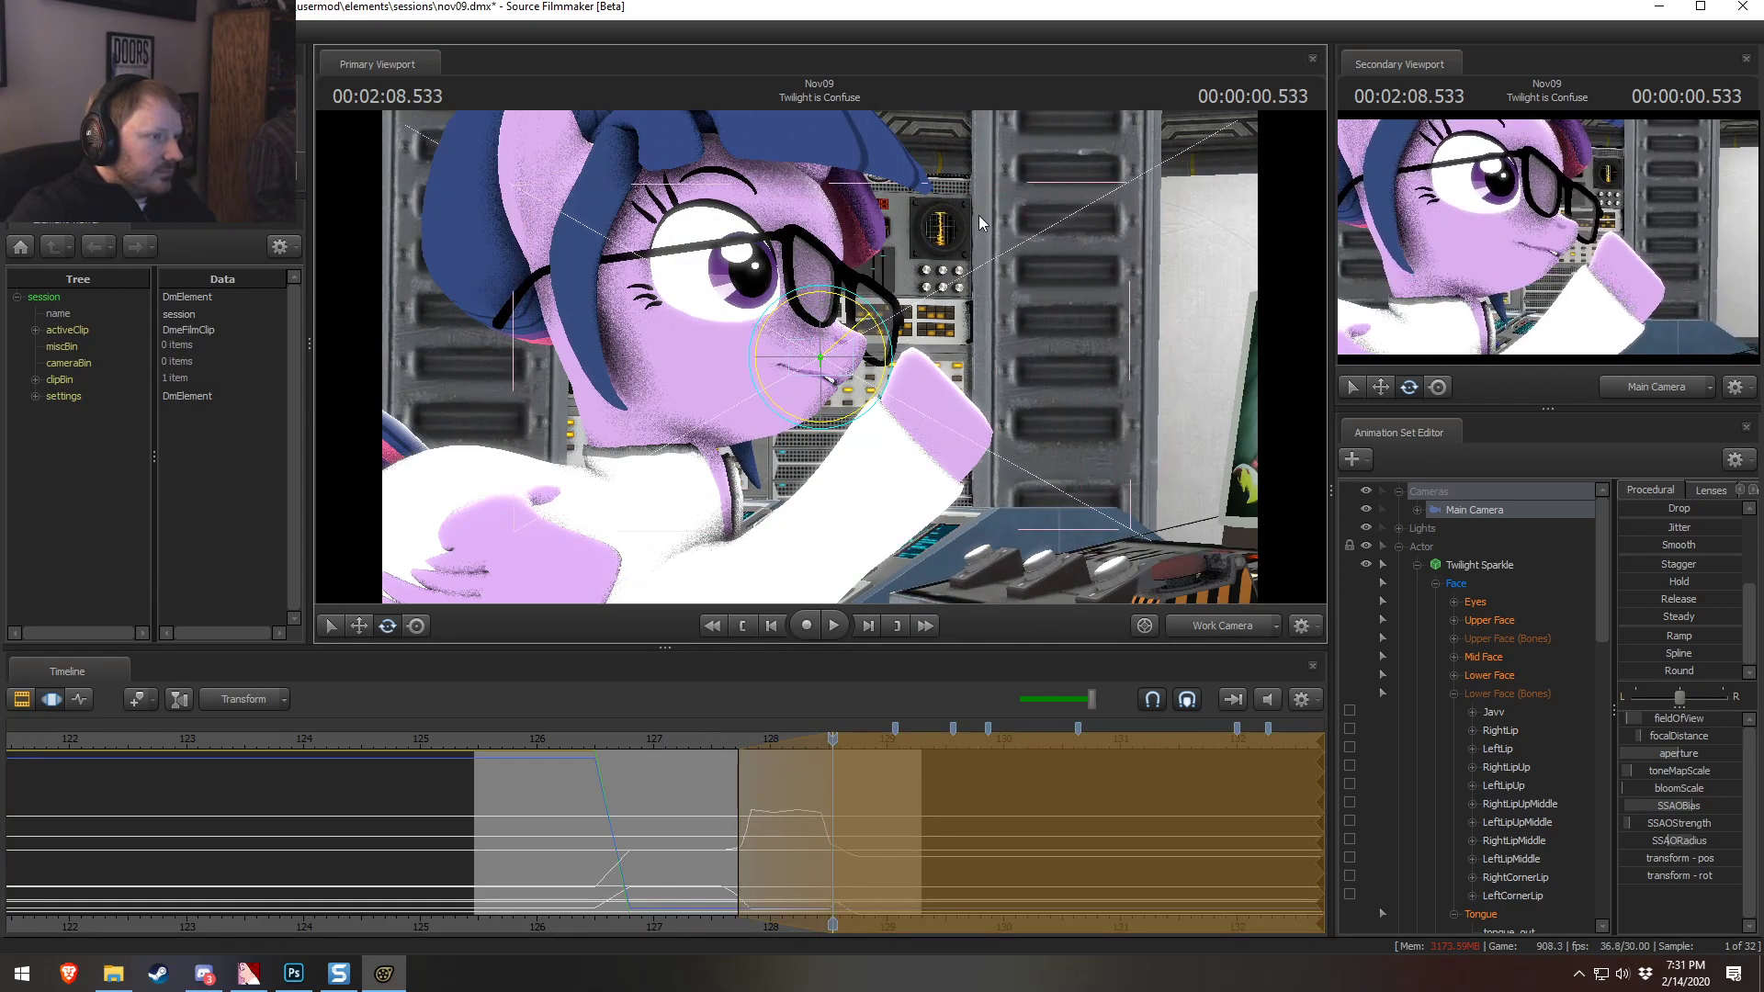
{"action": "left_click", "coordinate": [1210, 619]}
{"action": "key", "text": "shift+space"}
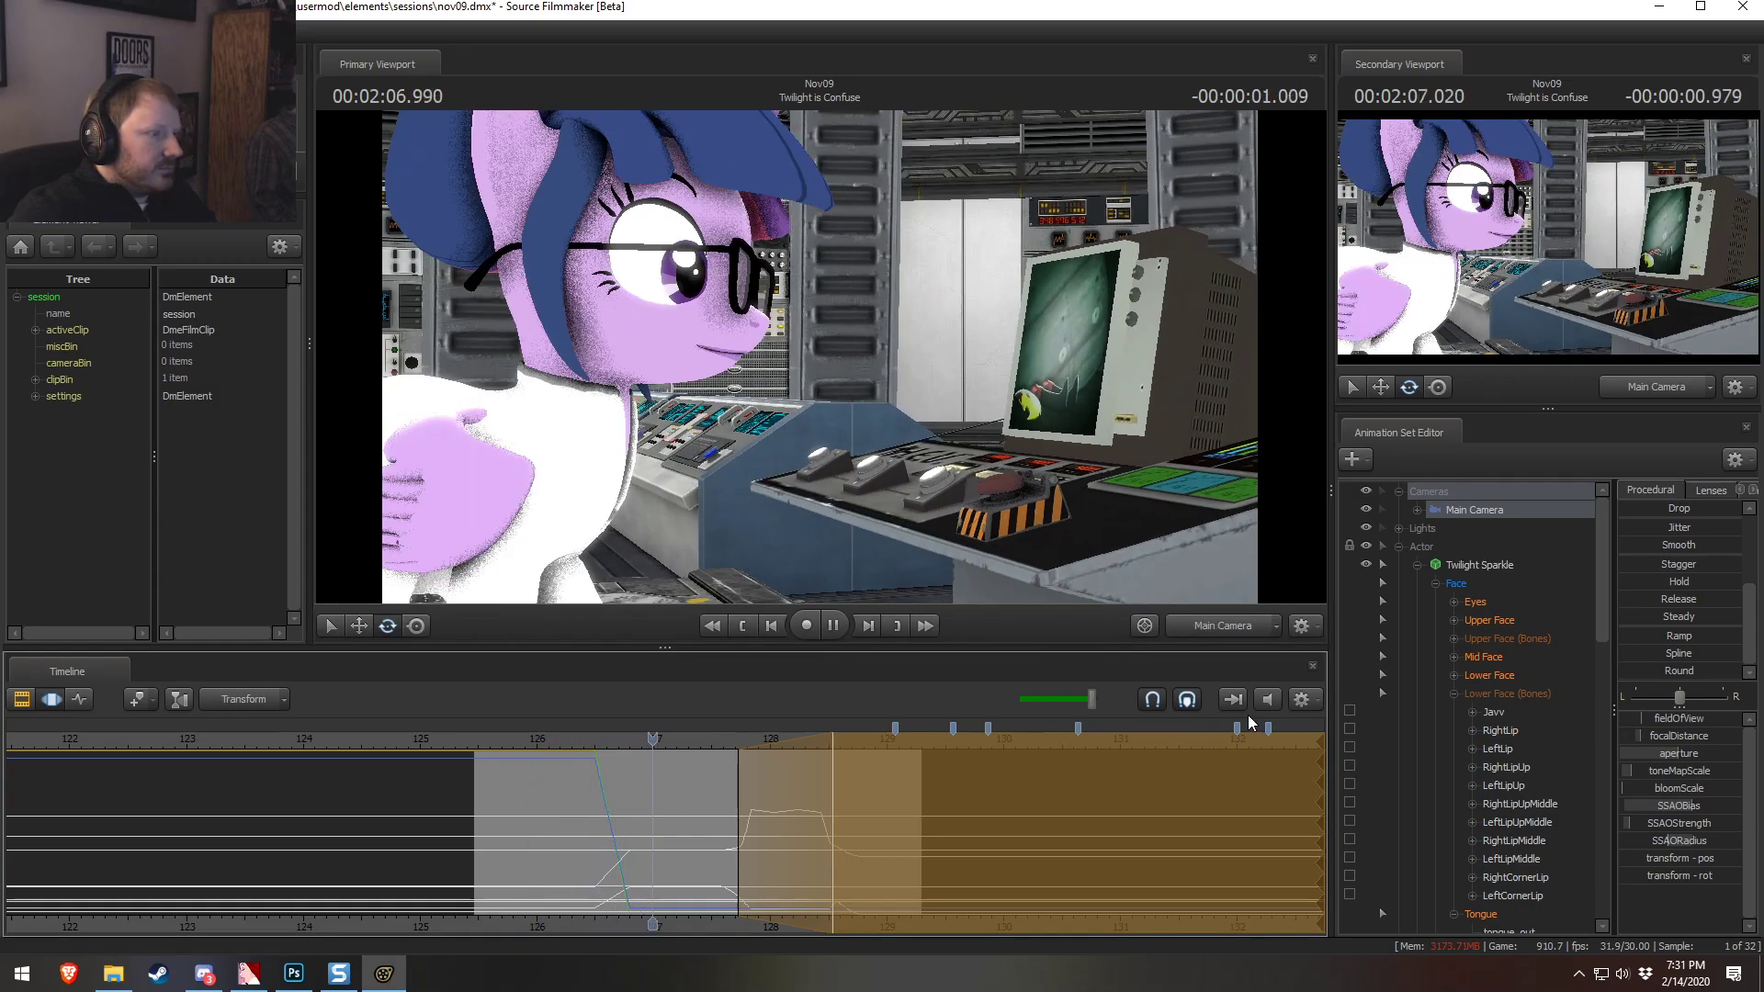
Try starting the main camera move's falloff at about 127.9 seconds and play the shot repeatedly to check it
{"action": "key", "text": "space"}
{"action": "left_click_drag", "start_coordinate": [737, 853], "coordinate": [758, 852]}
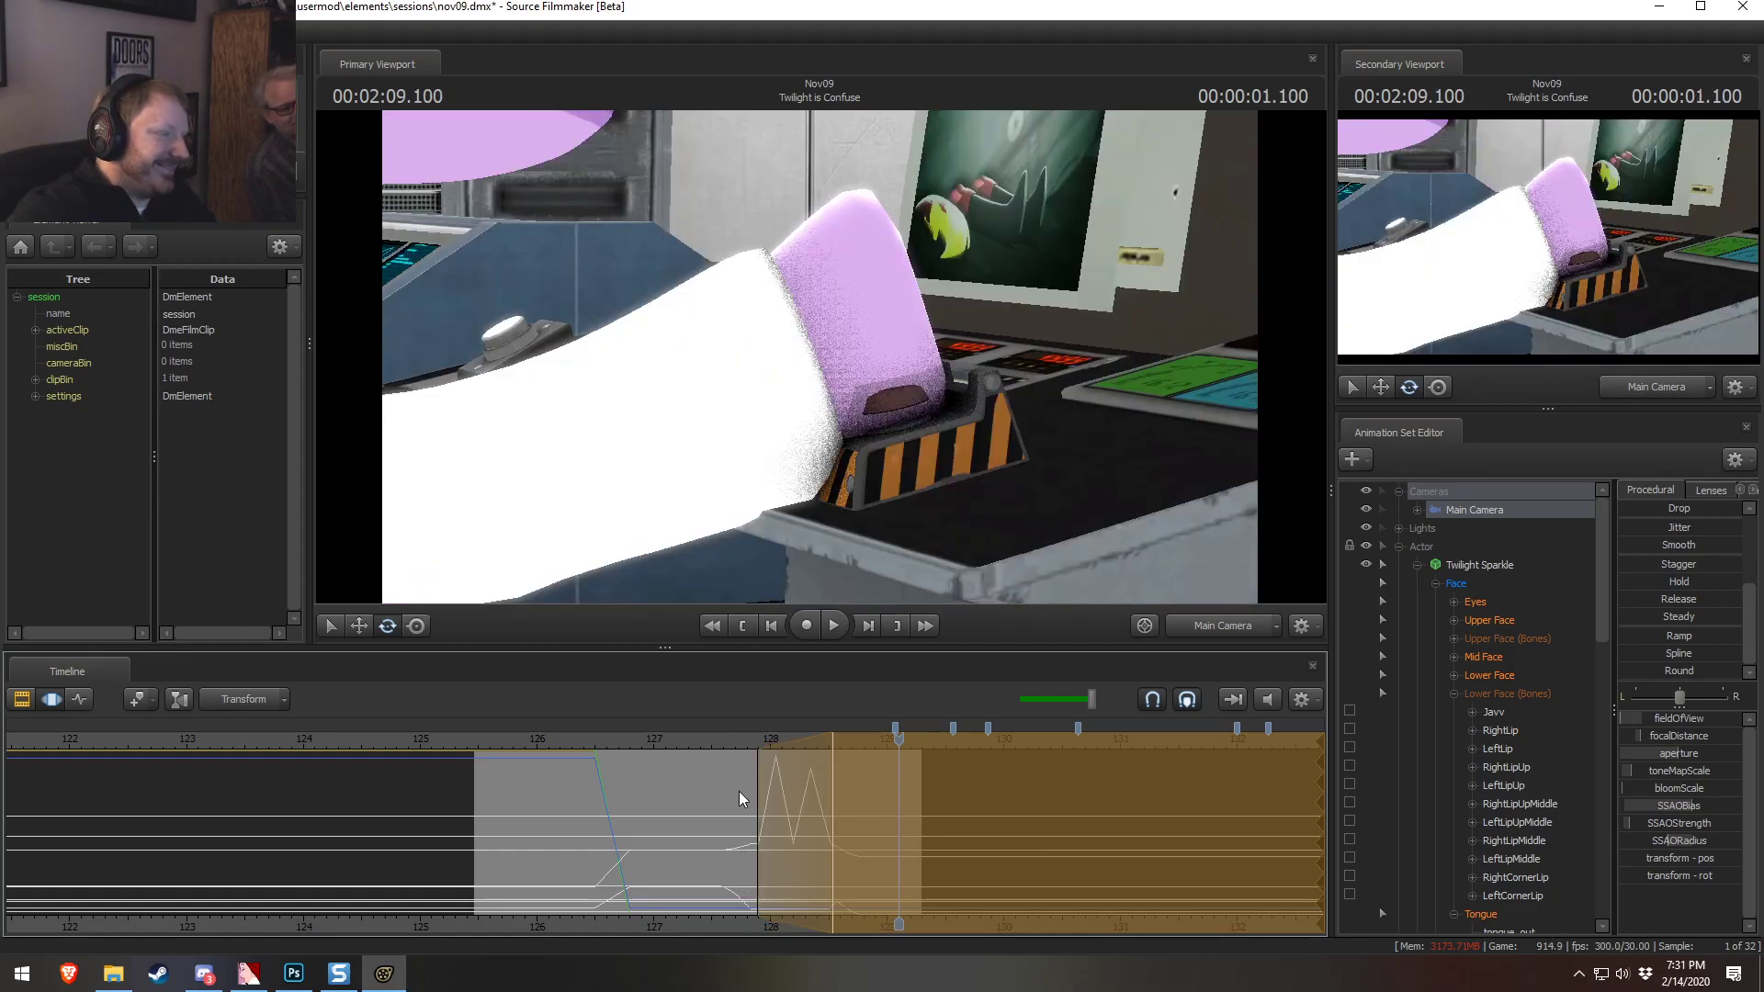
{"action": "key", "text": "space"}
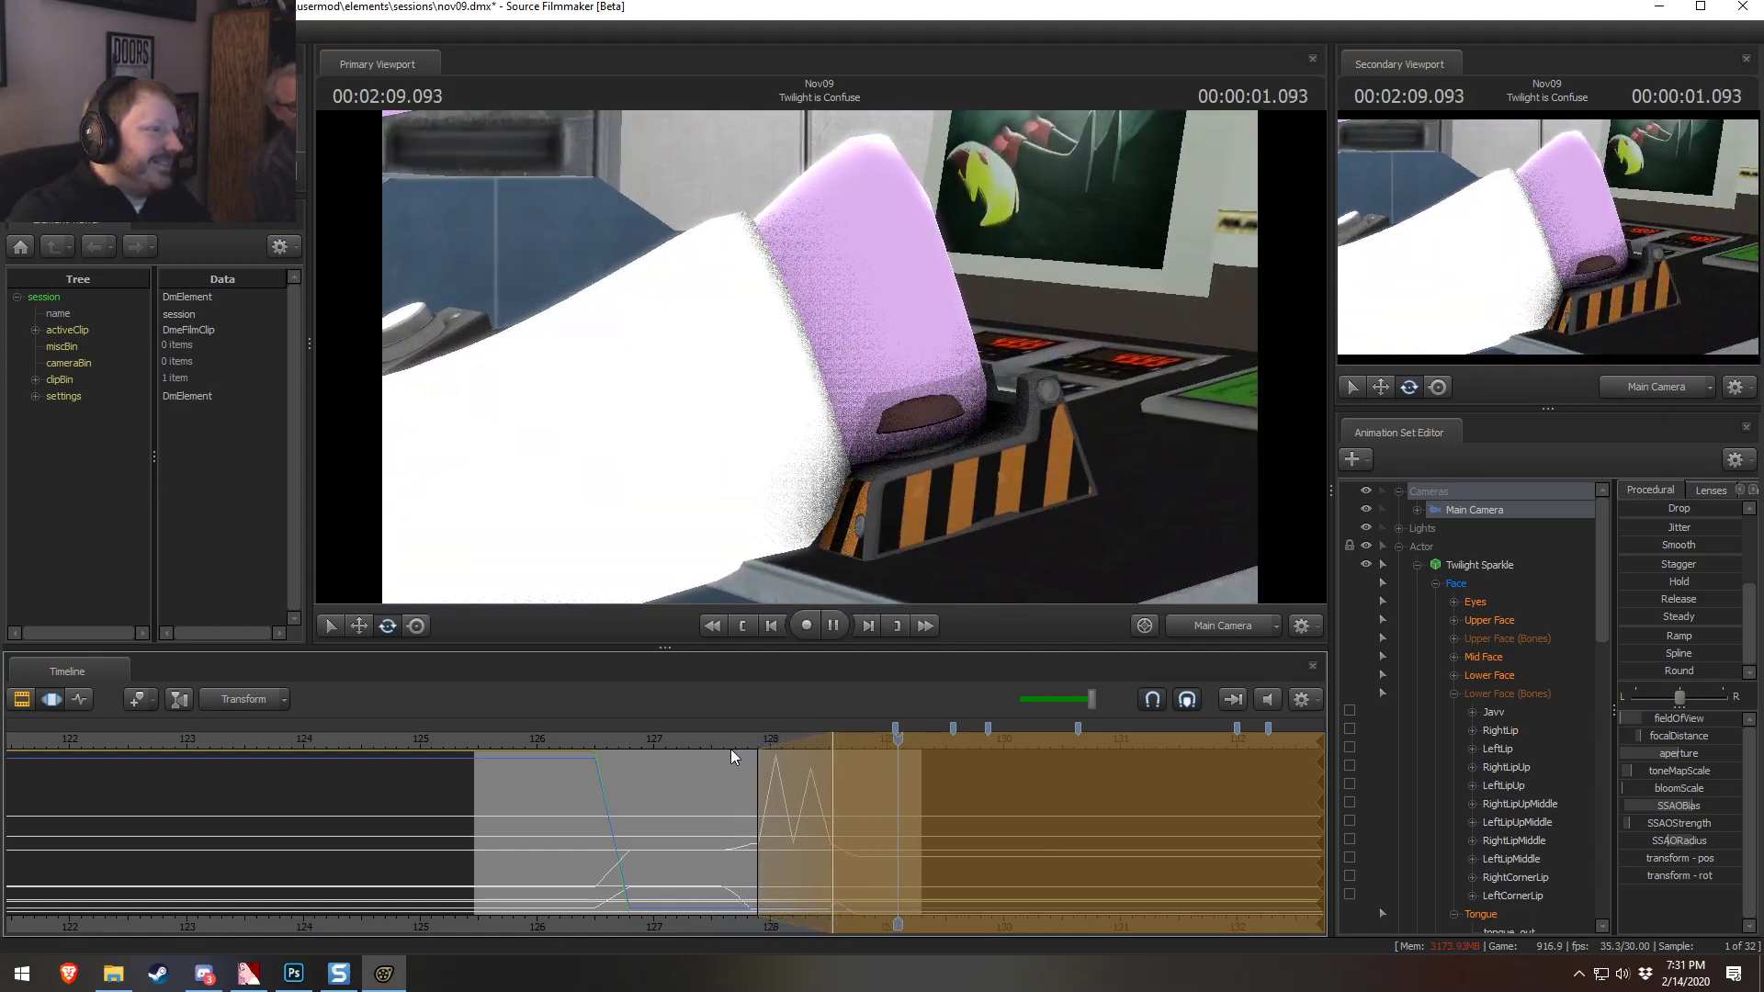
{"action": "key", "text": "space"}
{"action": "key", "text": "shift"}
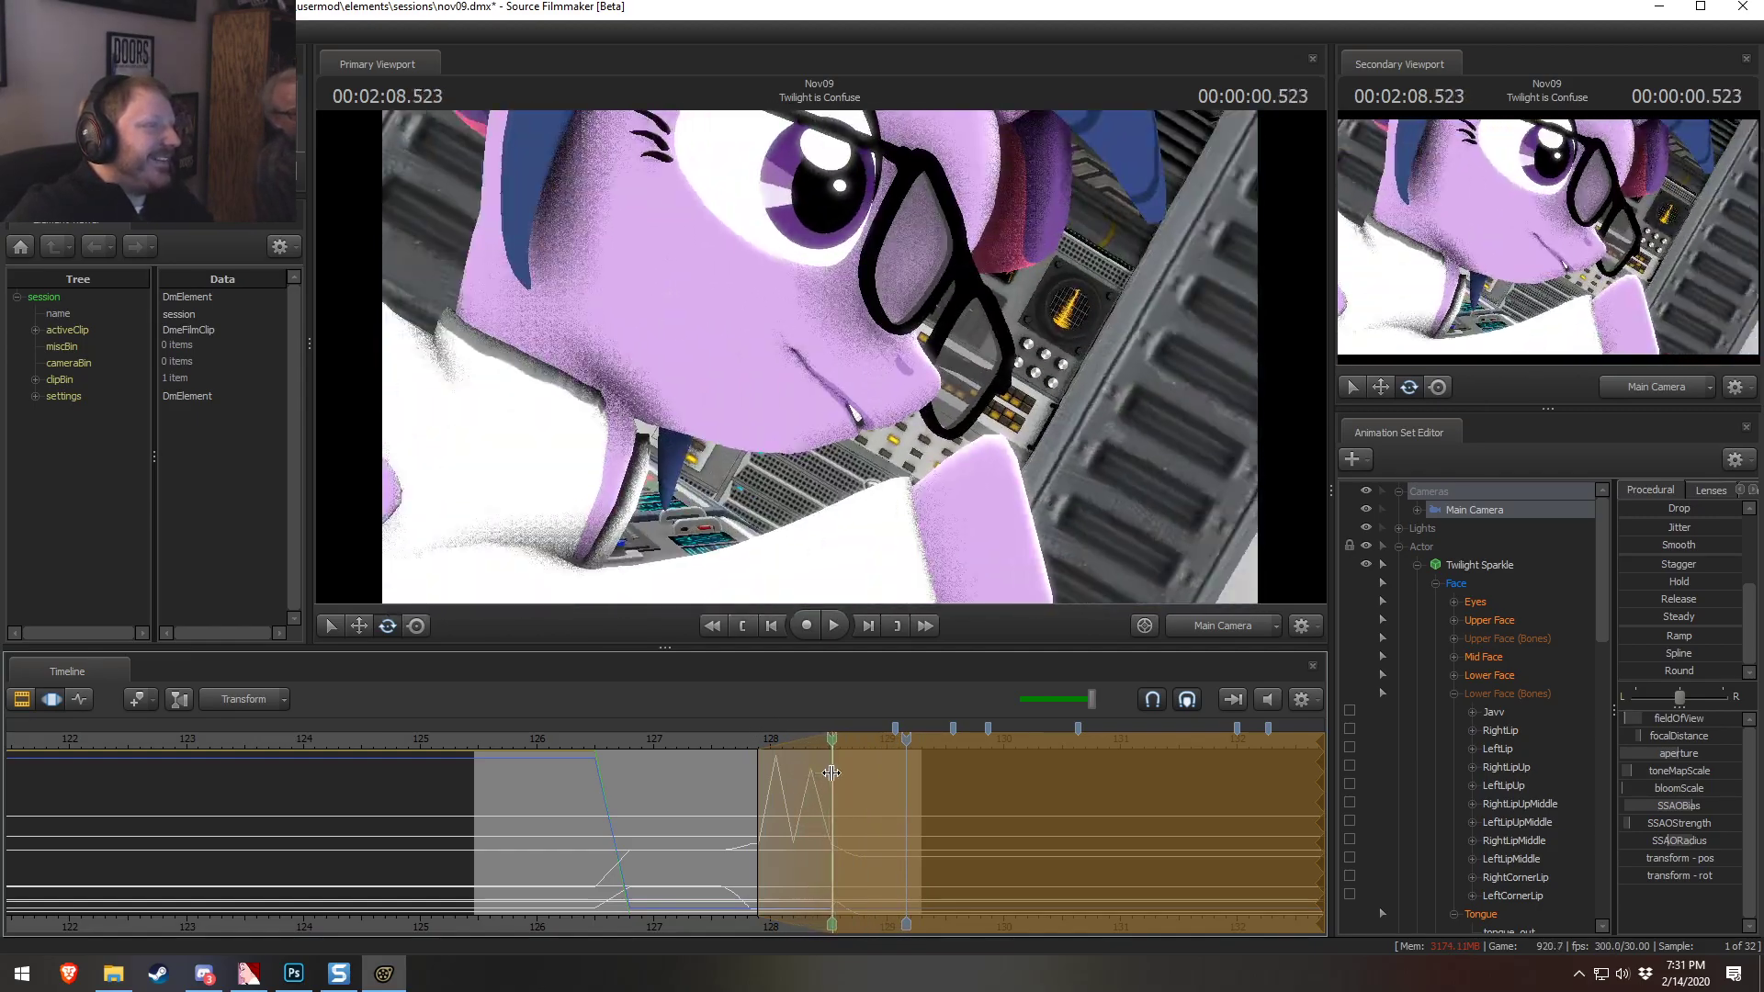
{"action": "key", "text": "space"}
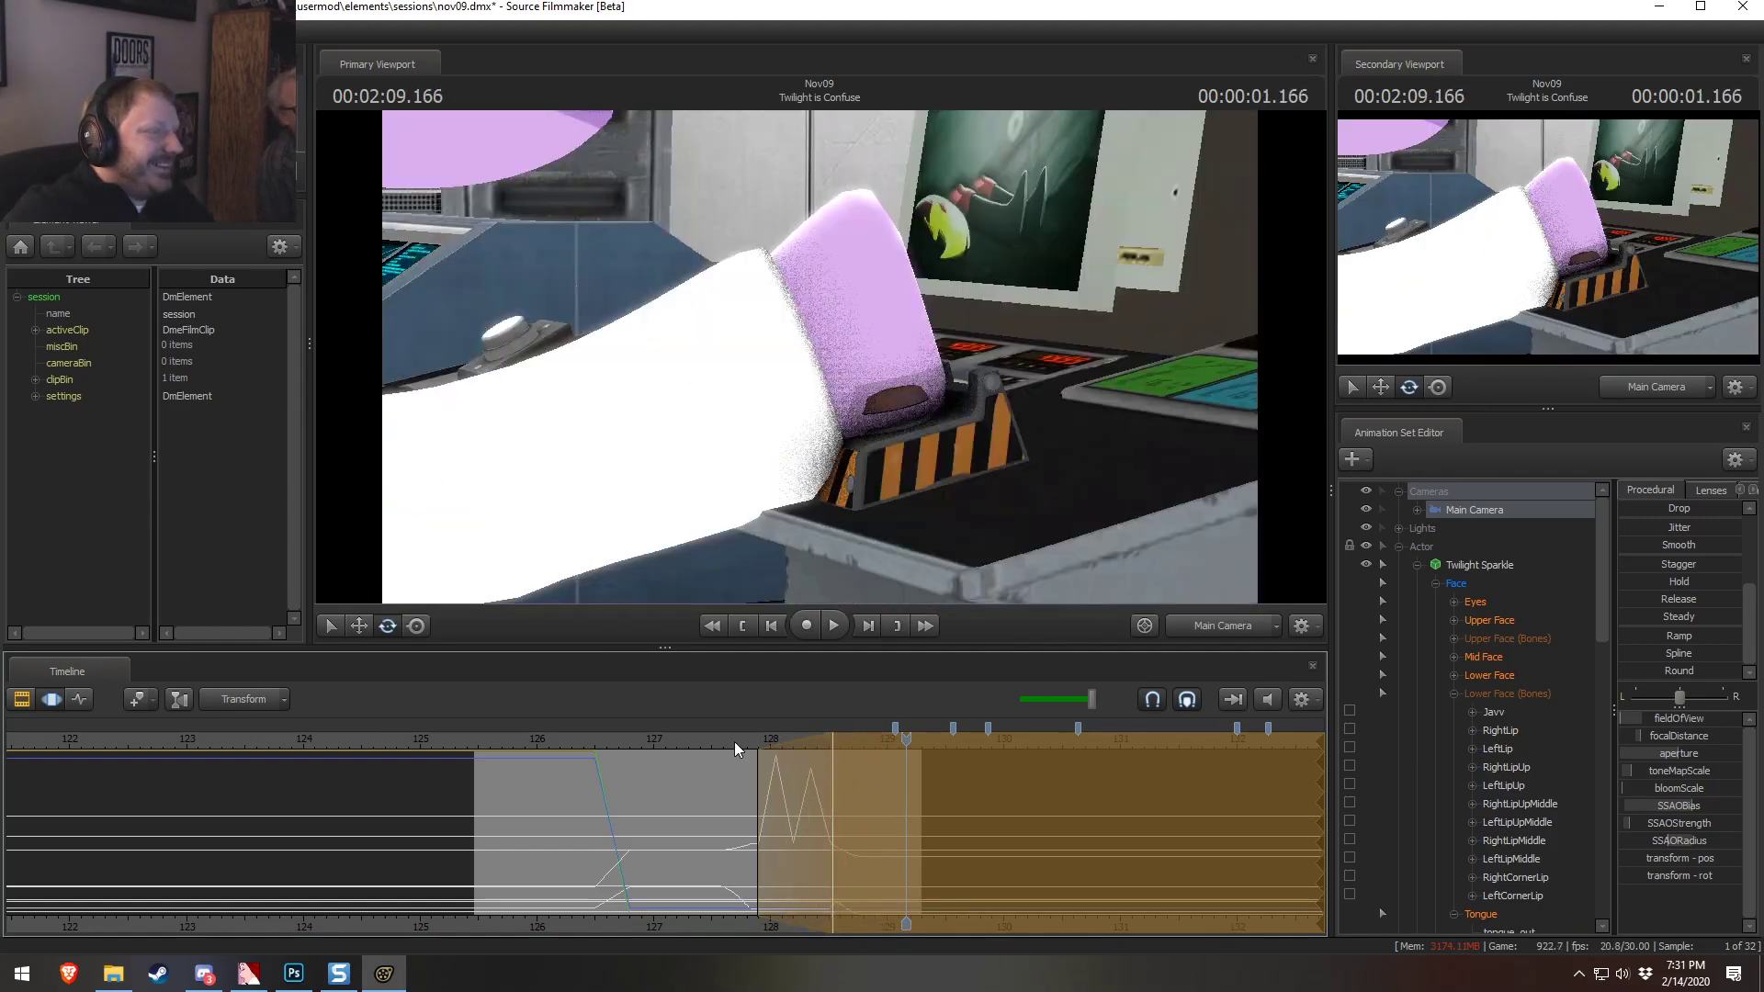
{"action": "key", "text": "space"}
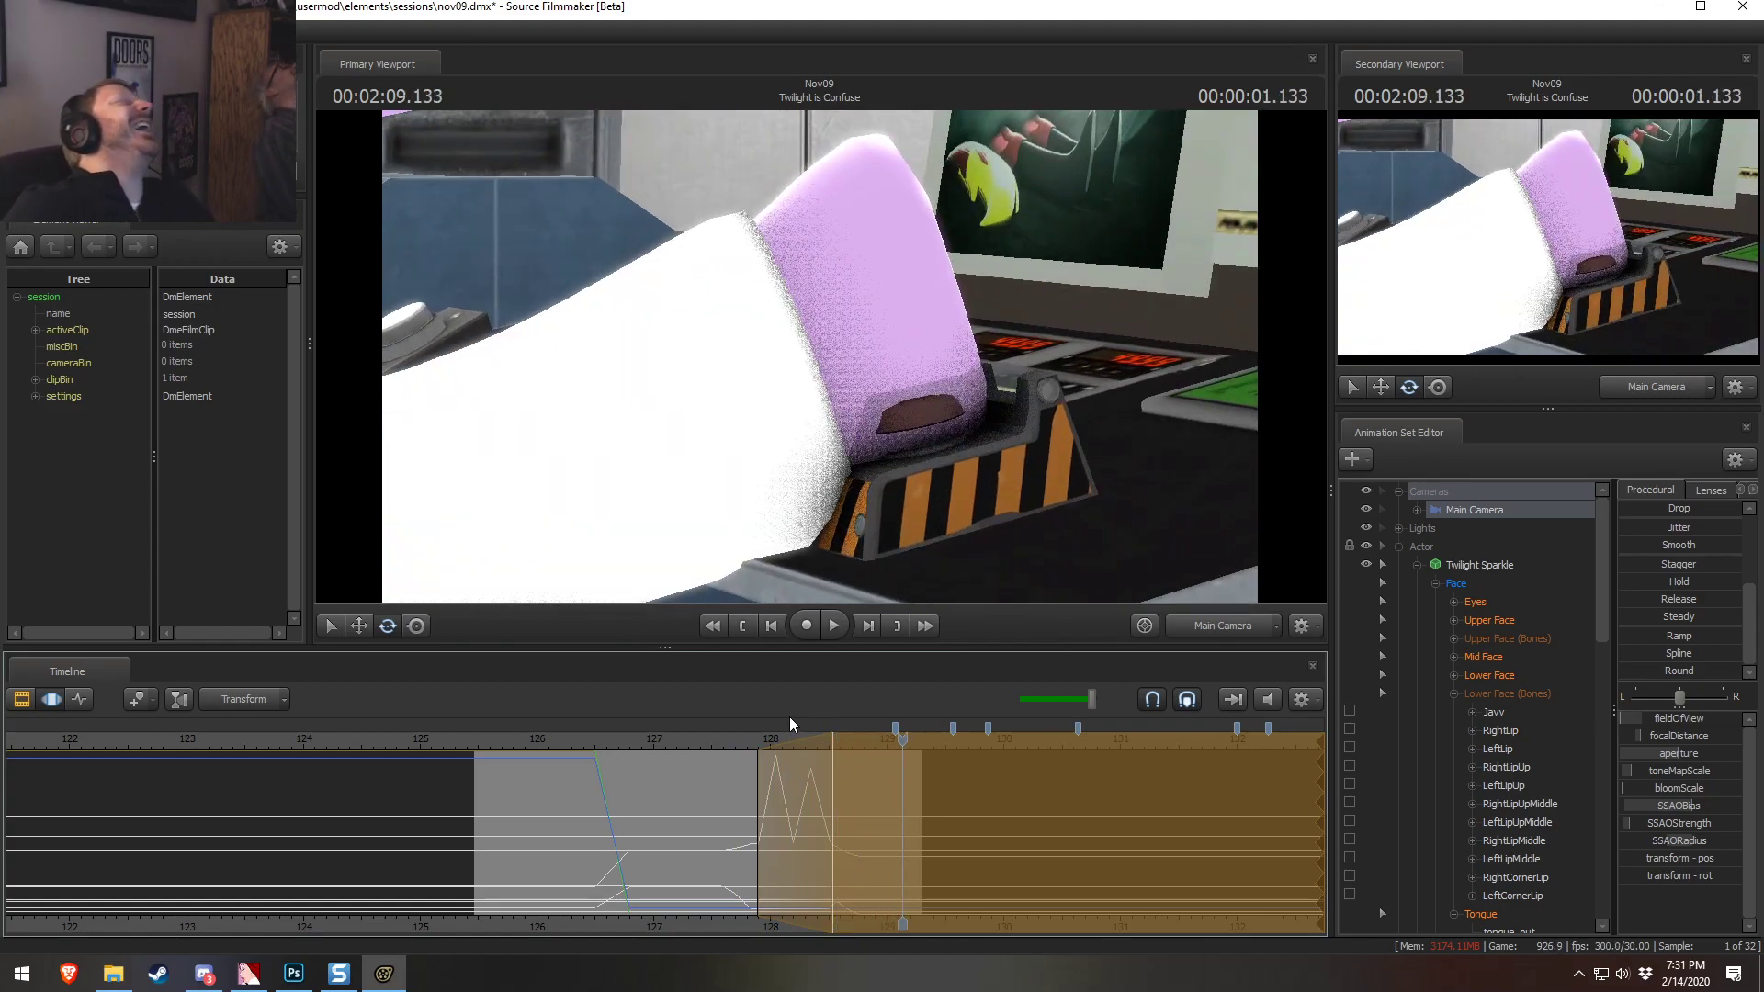
{"action": "left_click", "coordinate": [711, 735]}
{"action": "key", "text": "space"}
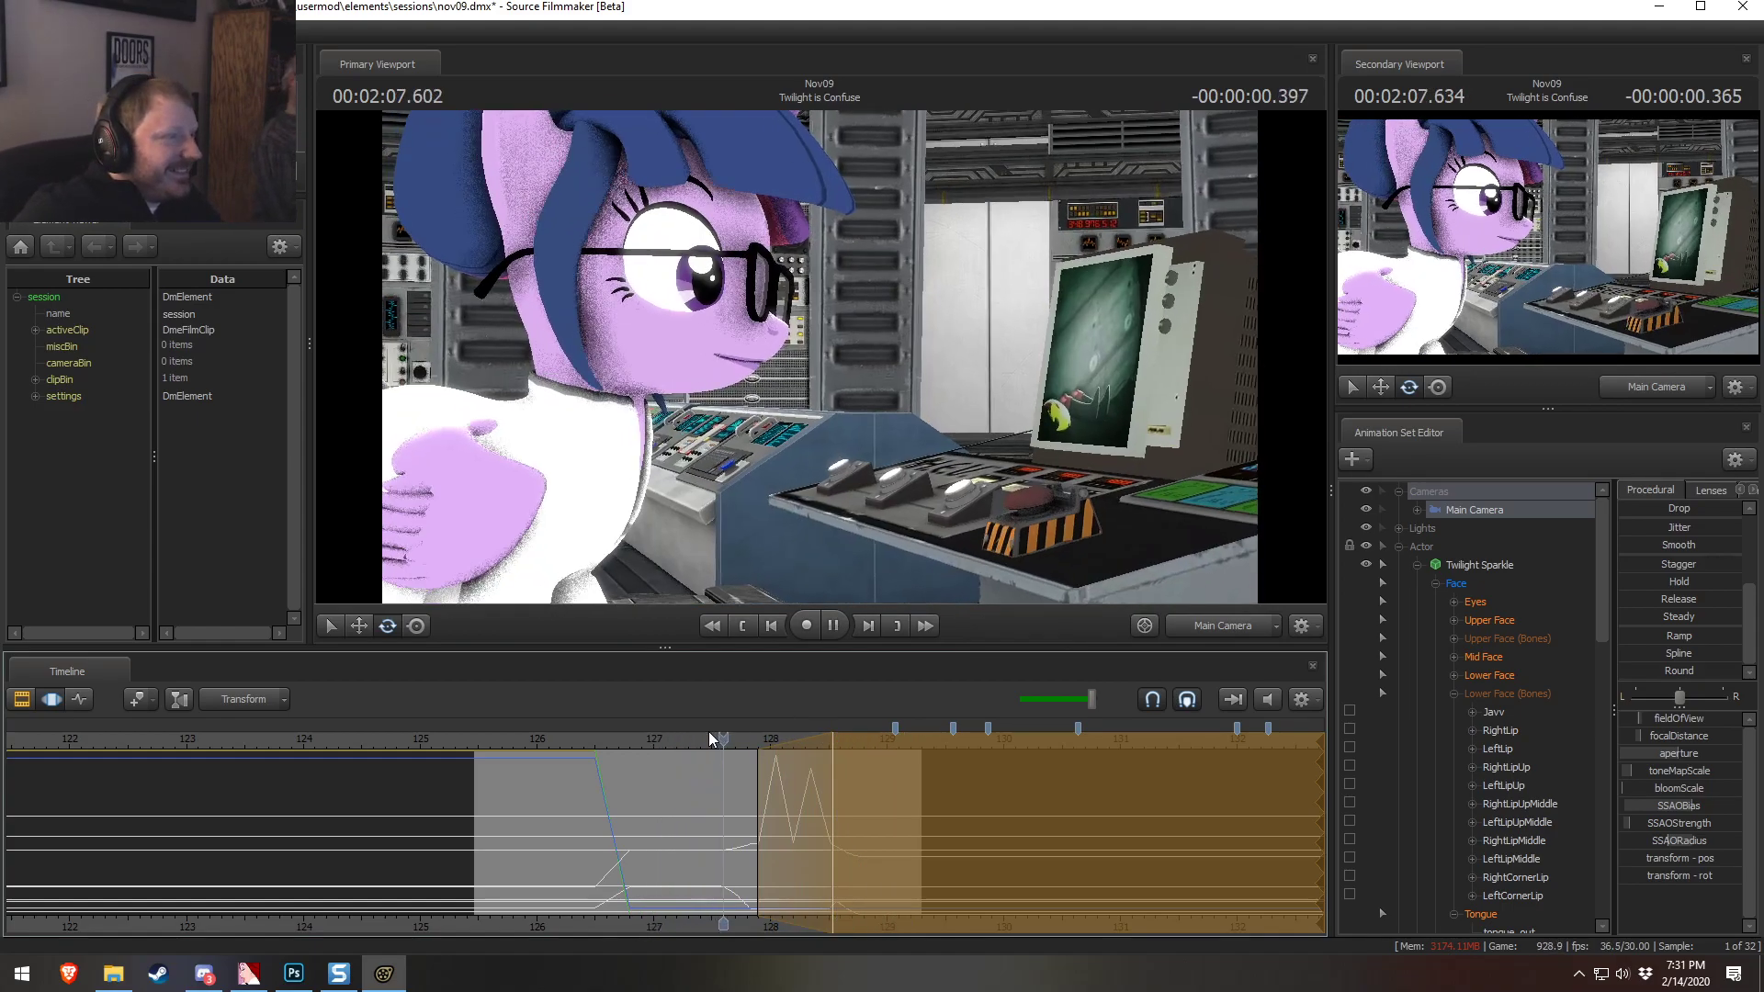
{"action": "key", "text": "space"}
Try starting the camera move's falloff at about 127.7 seconds and play the shot through to the button press
{"action": "left_click_drag", "start_coordinate": [769, 774], "coordinate": [735, 770]}
{"action": "left_click", "coordinate": [742, 745]}
{"action": "key", "text": "space"}
{"action": "key", "text": "space"}
{"action": "left_click", "coordinate": [716, 742]}
{"action": "key", "text": "space"}
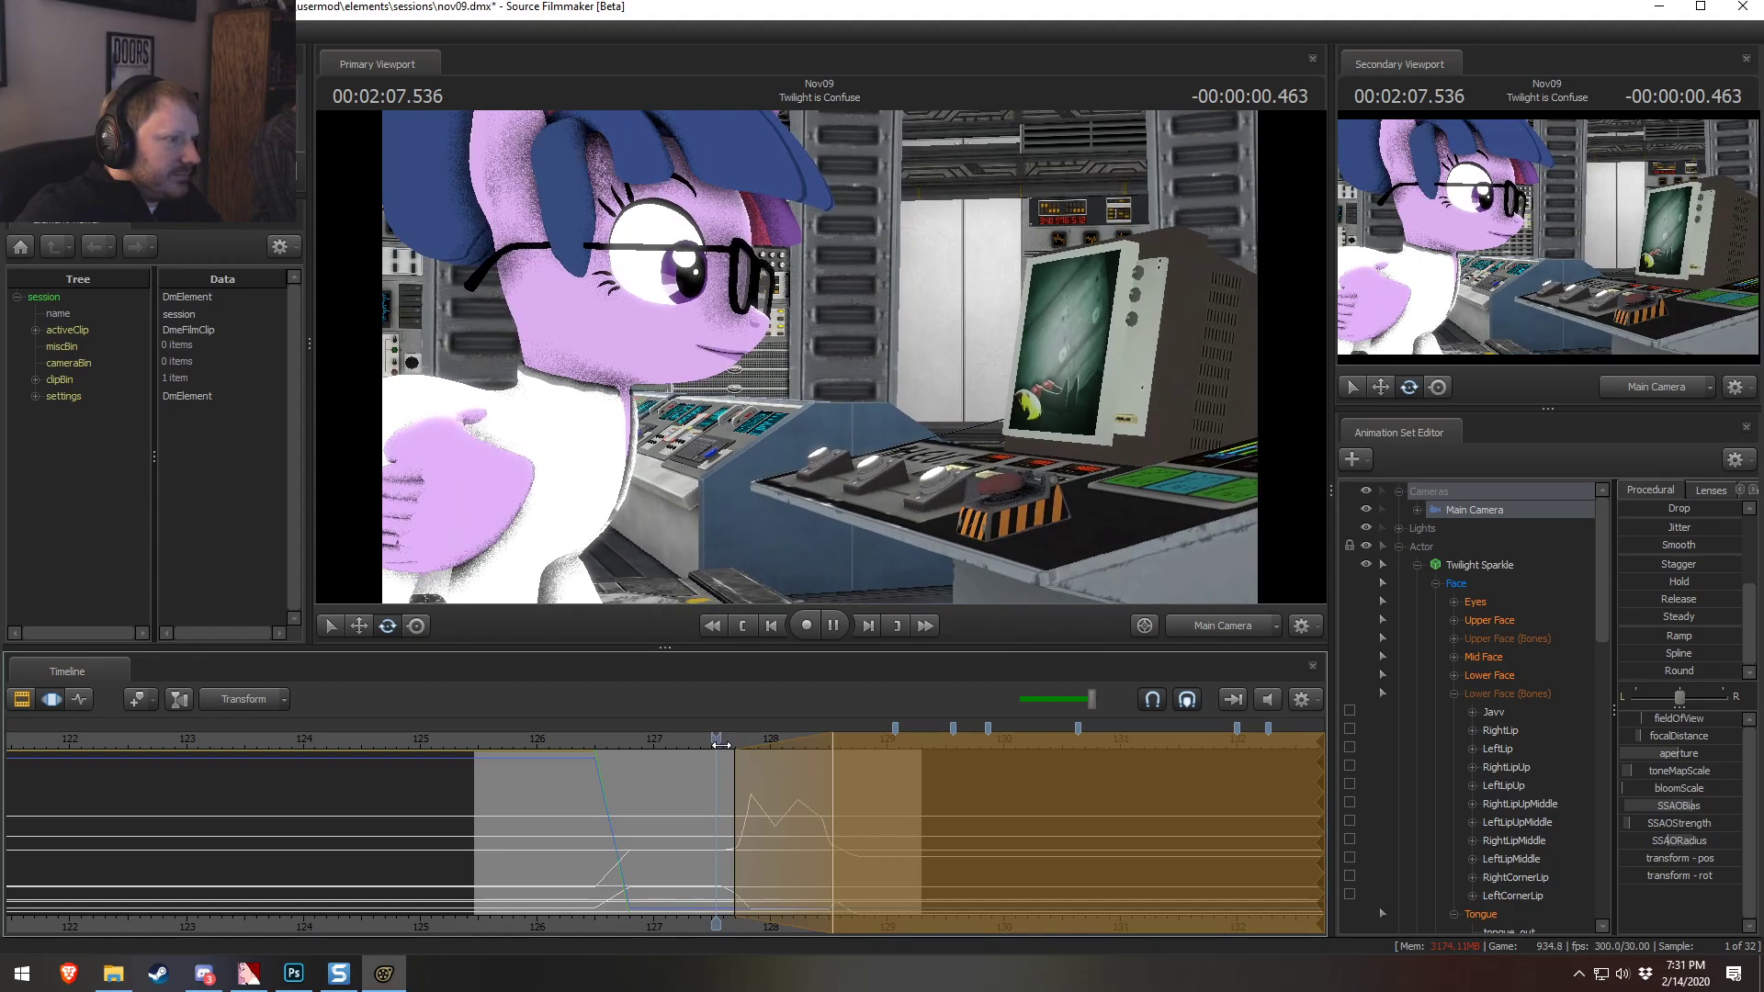
{"action": "key", "text": "space"}
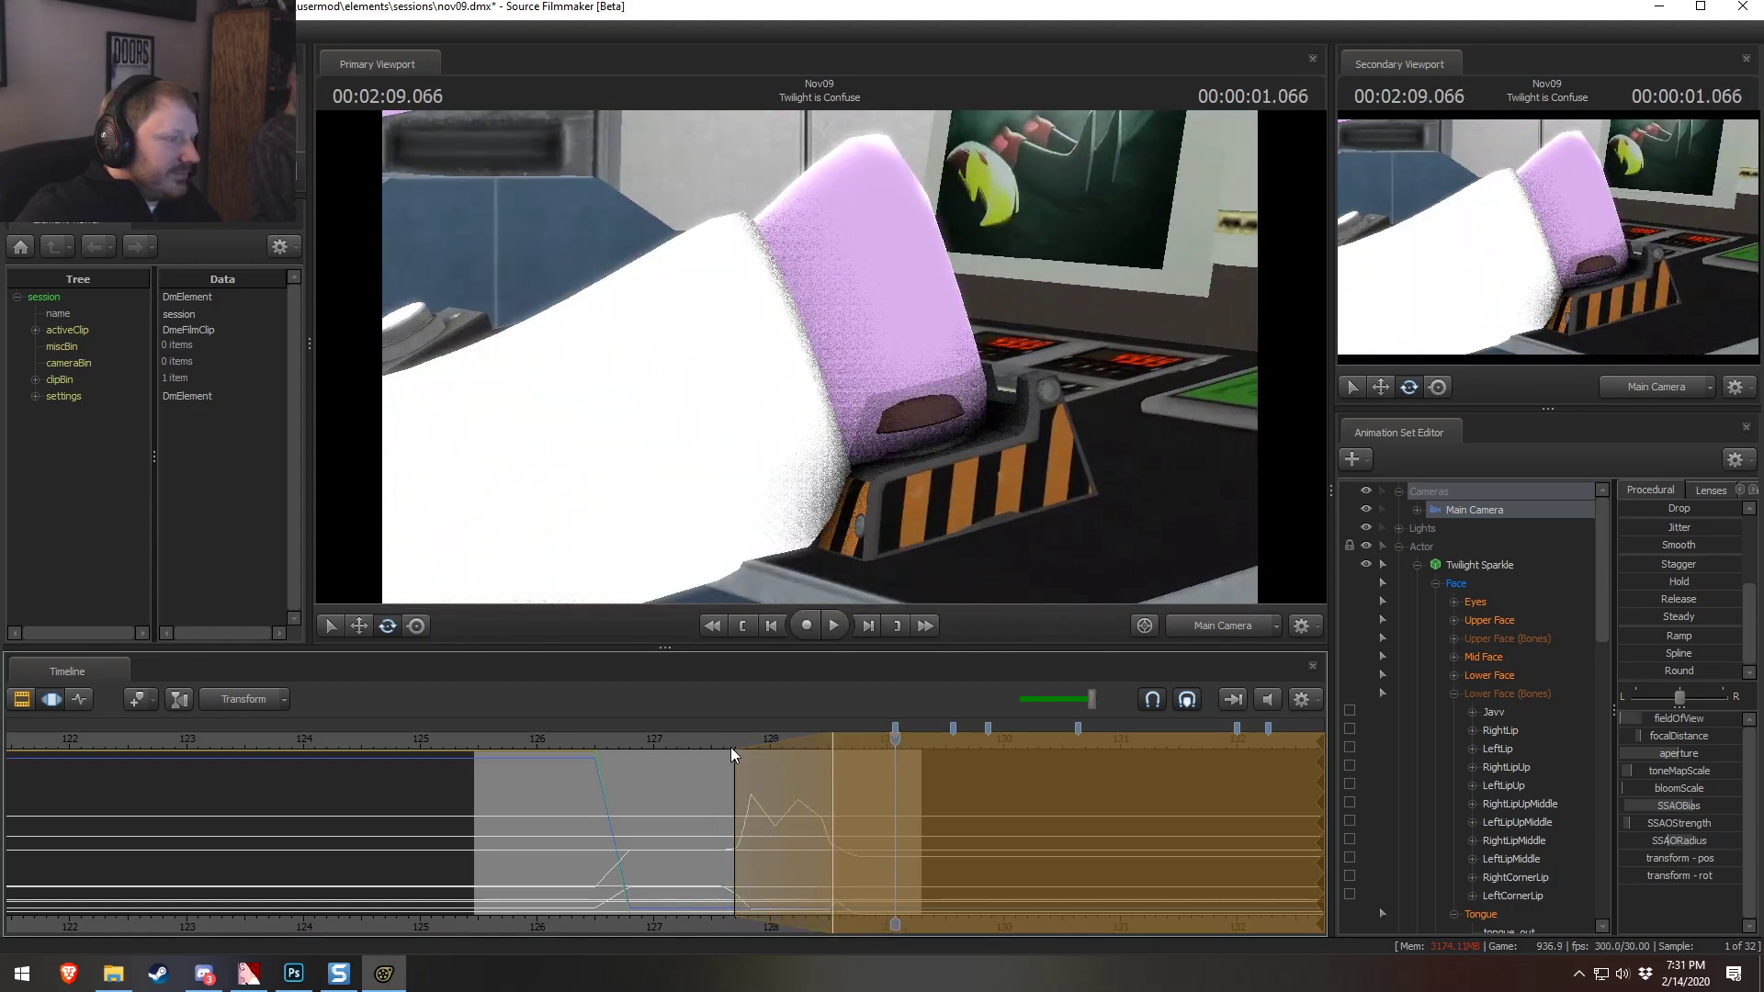
Try a shorter camera transition with falloff from about 127.97 seconds and full strength from about 128.37 seconds, and play it
{"action": "left_click_drag", "start_coordinate": [734, 777], "coordinate": [799, 785]}
{"action": "left_click", "coordinate": [828, 787]}
{"action": "left_click_drag", "start_coordinate": [819, 785], "coordinate": [811, 783]}
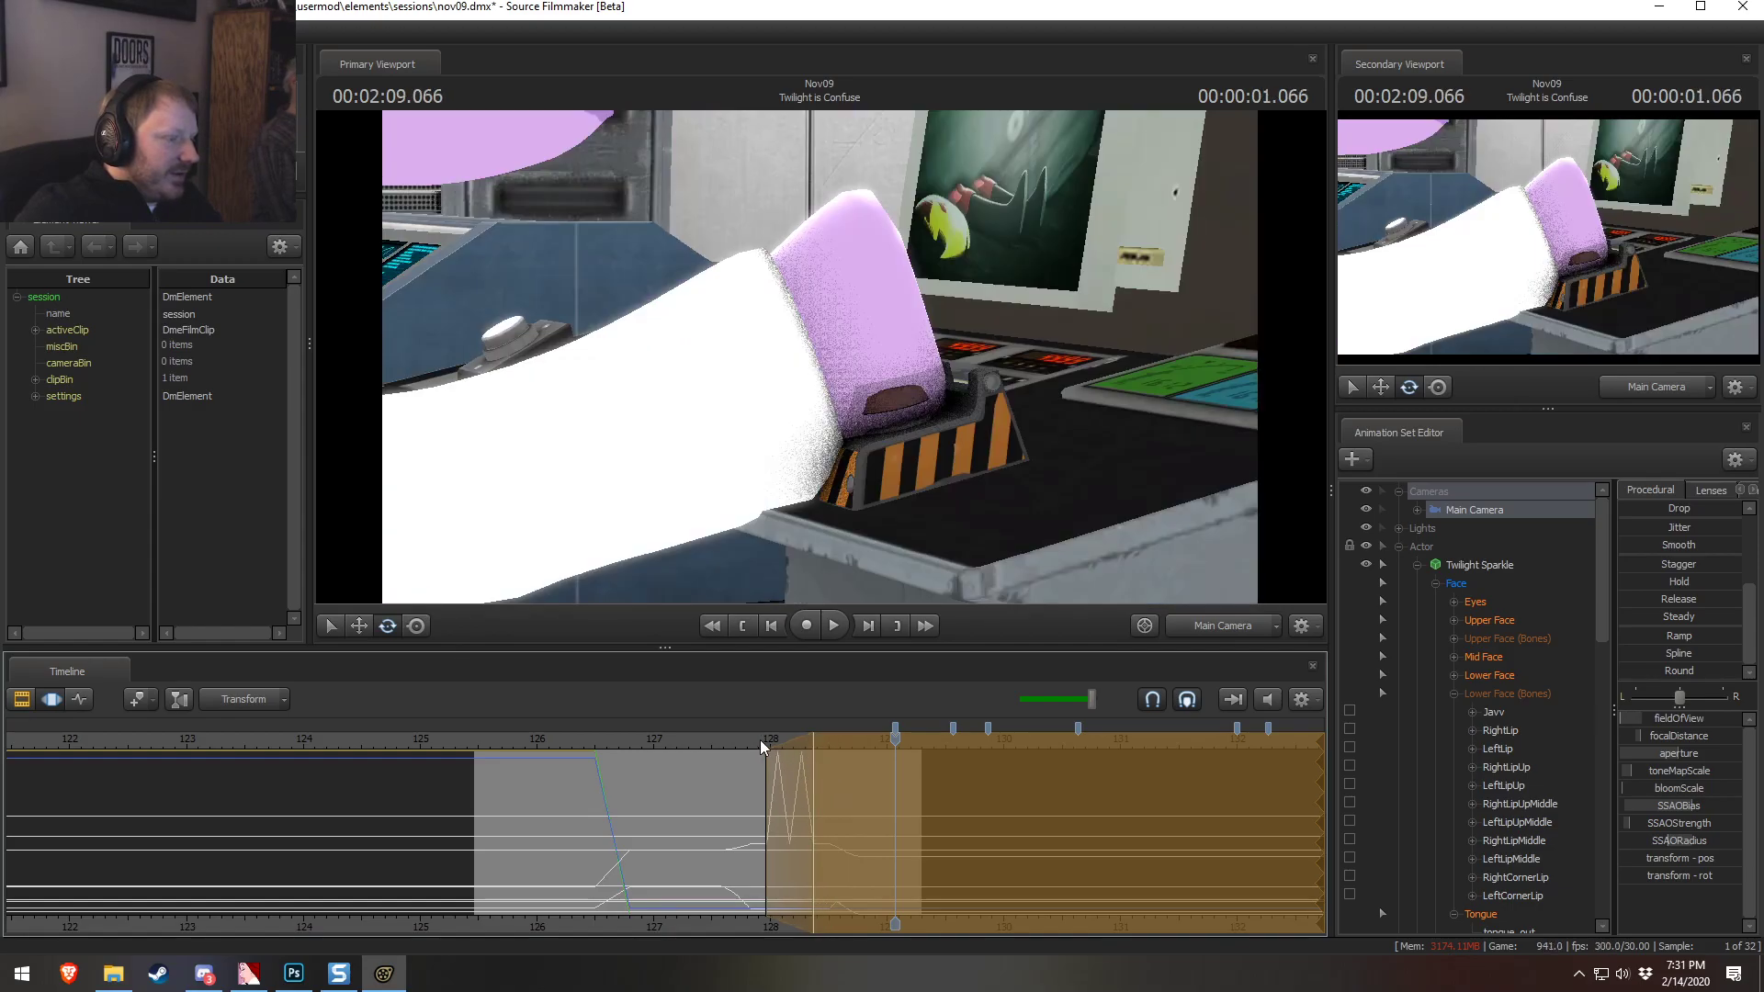
{"action": "left_click", "coordinate": [760, 742]}
{"action": "key", "text": "space"}
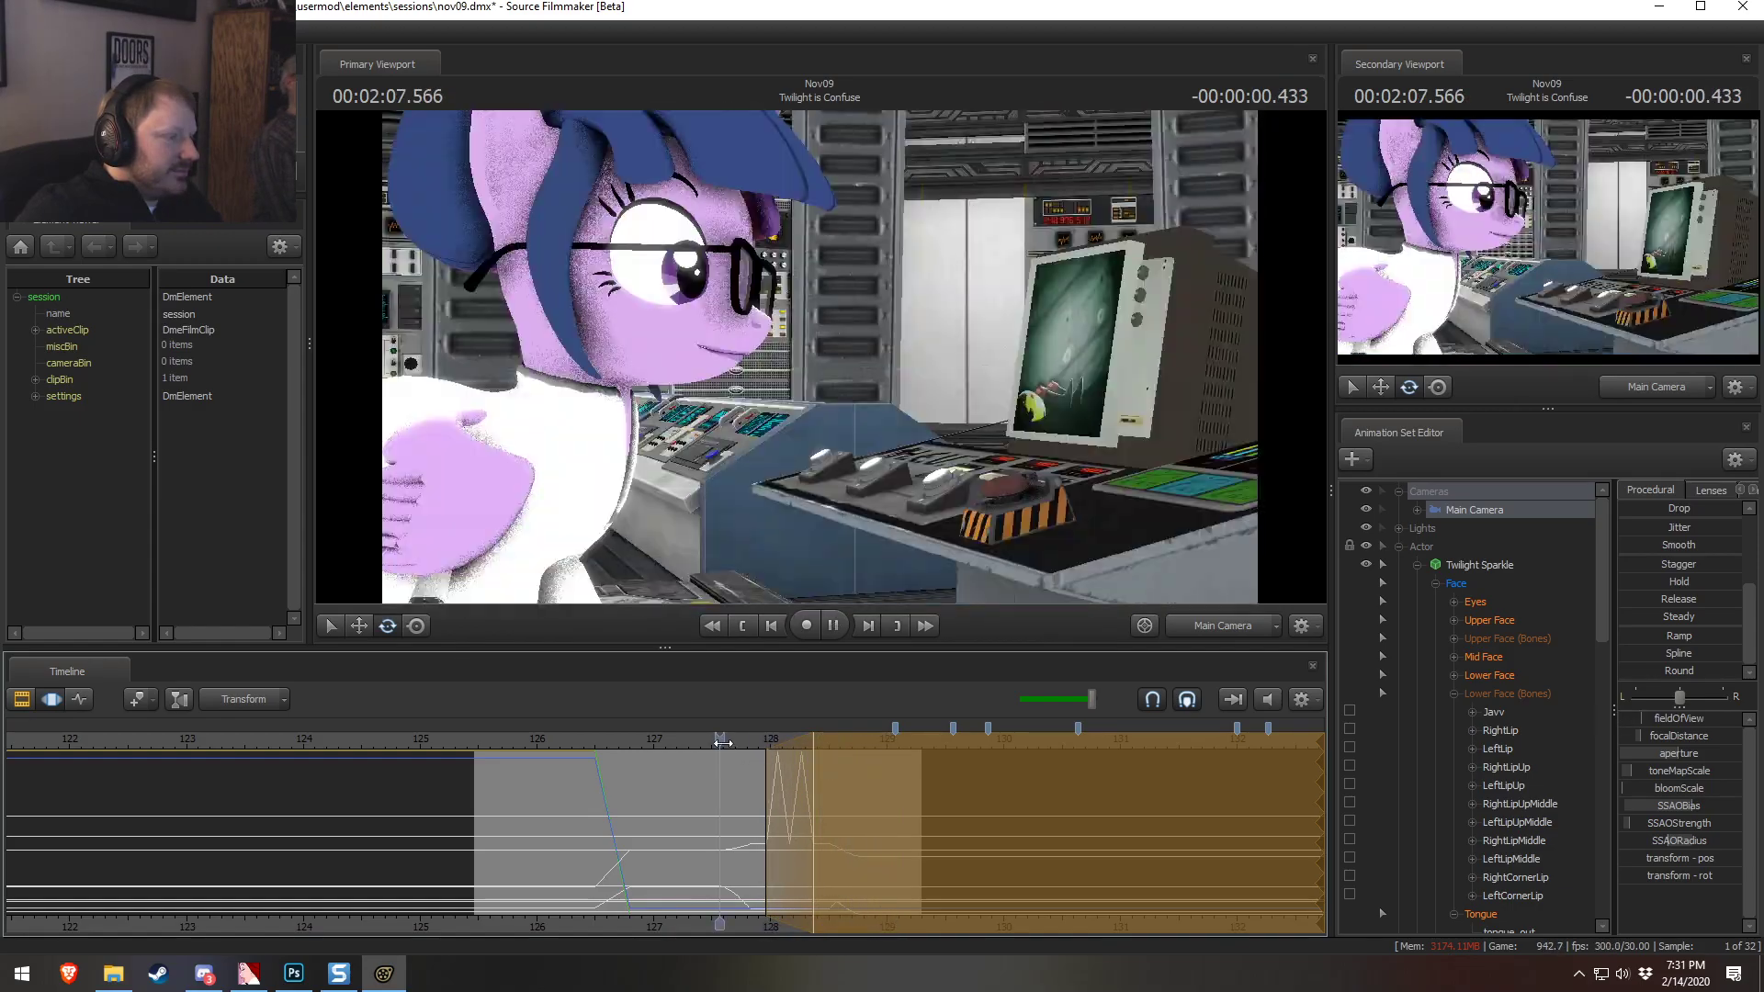
{"action": "key", "text": "space"}
Try to rotate the main camera at 128.366 seconds from the work camera view, and play the shot through the main camera
{"action": "key", "text": "Return"}
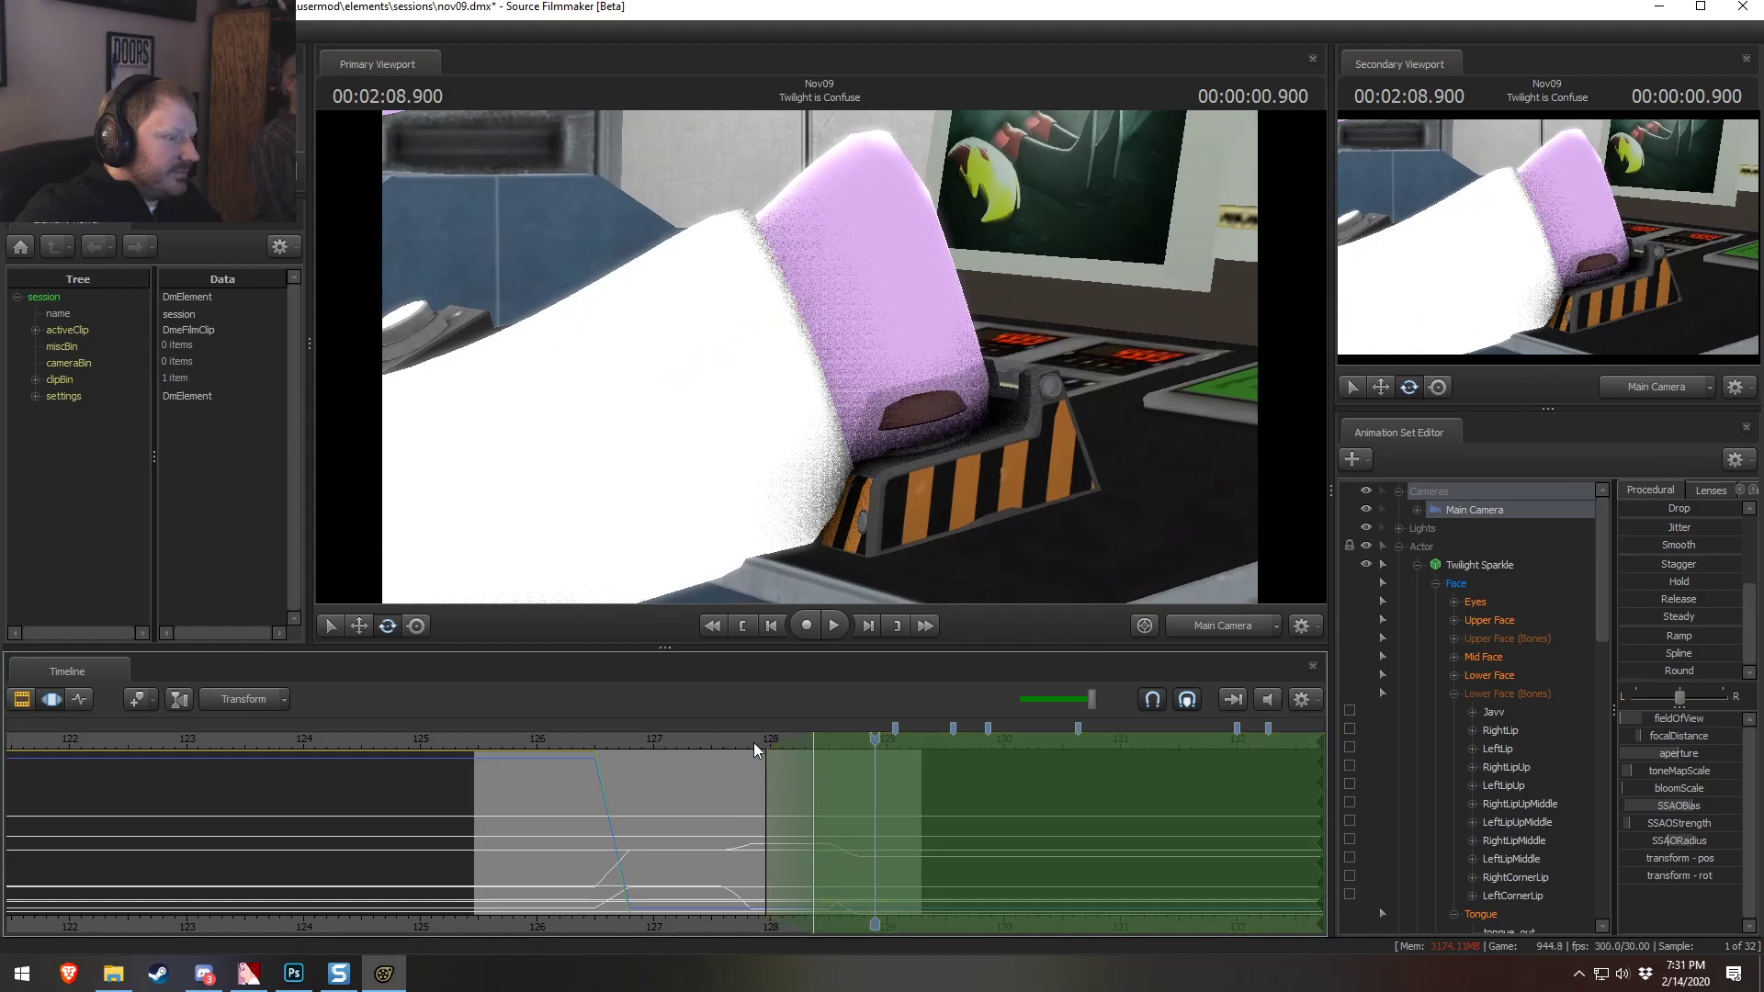
{"action": "left_click_drag", "start_coordinate": [755, 742], "coordinate": [815, 761]}
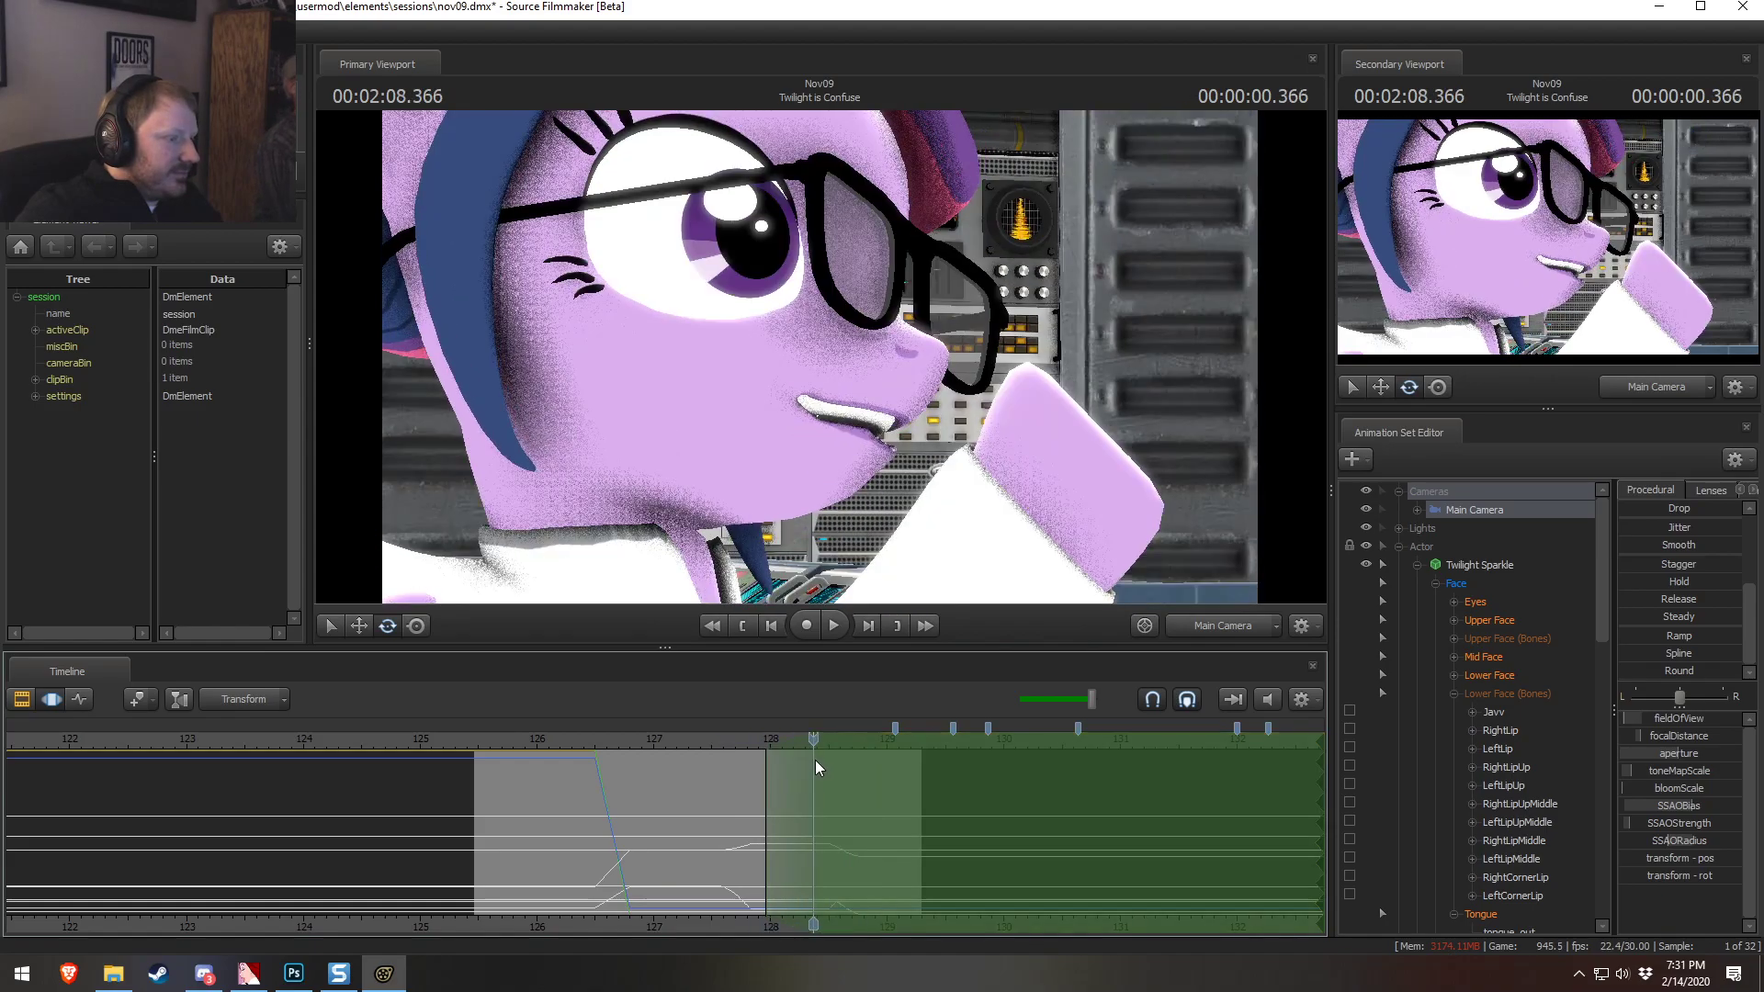
{"action": "left_click", "coordinate": [1187, 620]}
{"action": "mouse_move", "coordinate": [862, 318]}
{"action": "left_mouse_down"}
{"action": "mouse_move", "coordinate": [748, 384]}
{"action": "mouse_move", "coordinate": [862, 319]}
{"action": "left_mouse_up"}
{"action": "left_click_drag", "start_coordinate": [759, 738], "coordinate": [728, 741]}
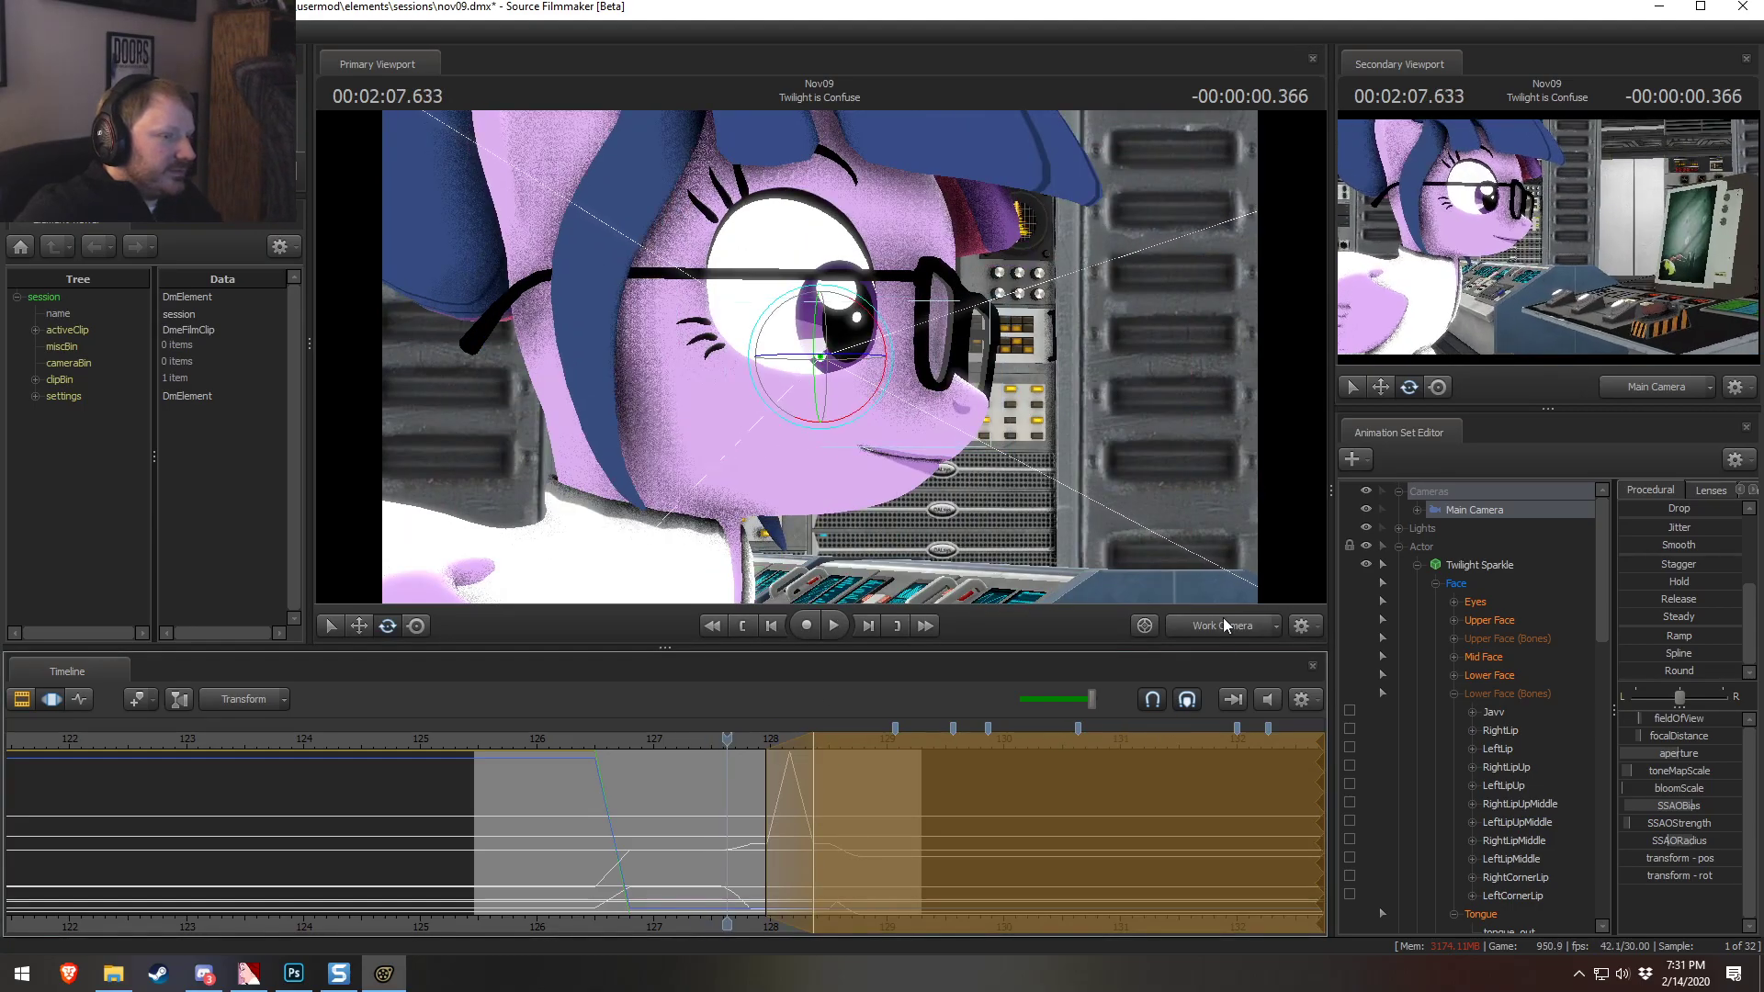
{"action": "left_click", "coordinate": [1223, 621]}
{"action": "left_click", "coordinate": [667, 743]}
{"action": "key", "text": "space"}
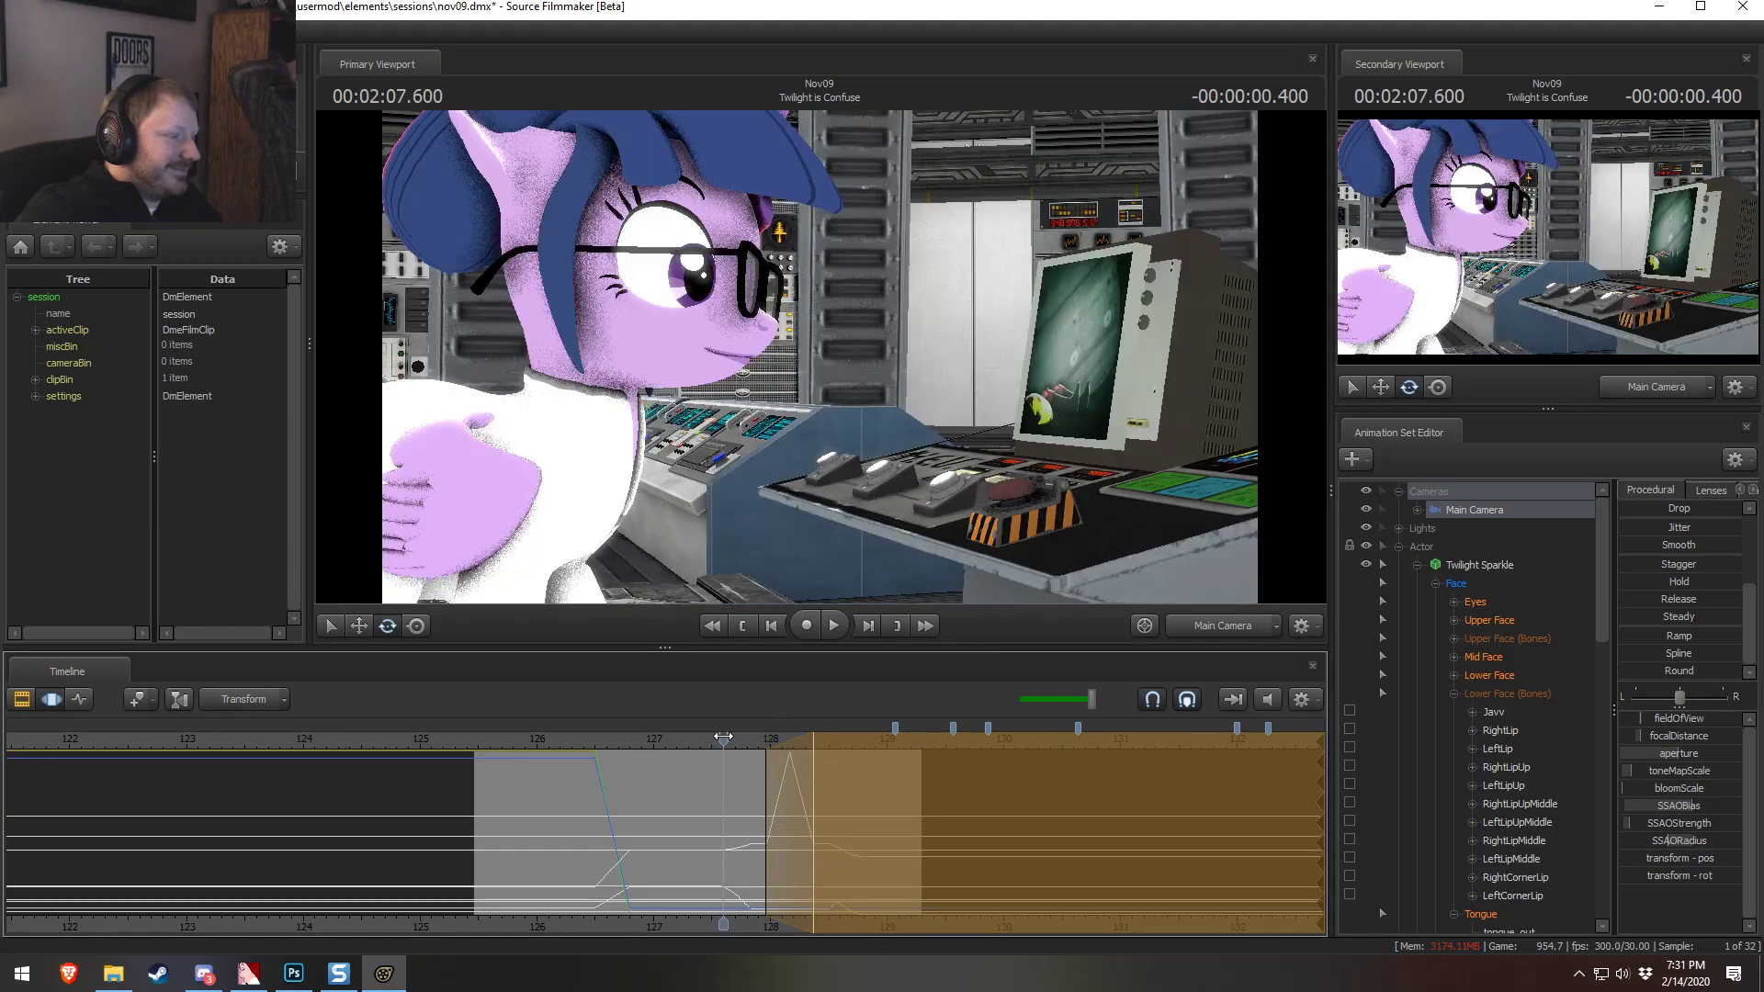
{"action": "key", "text": "space"}
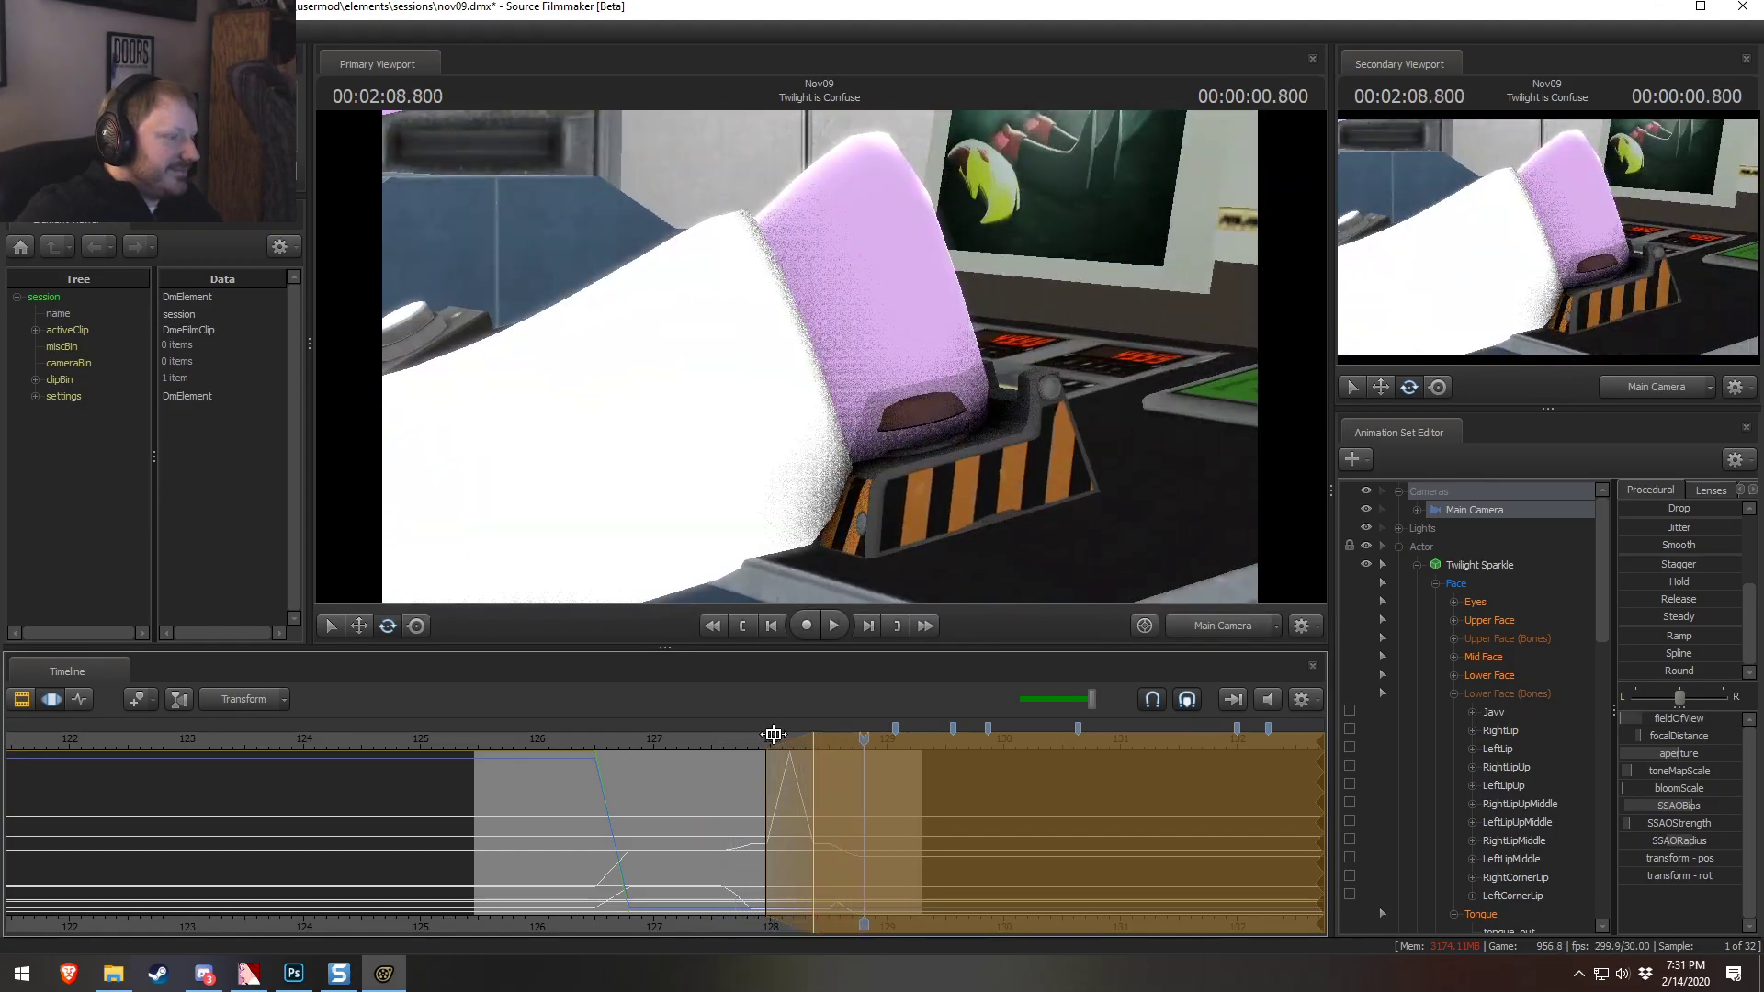
{"action": "key", "text": "space"}
{"action": "key", "text": "space"}
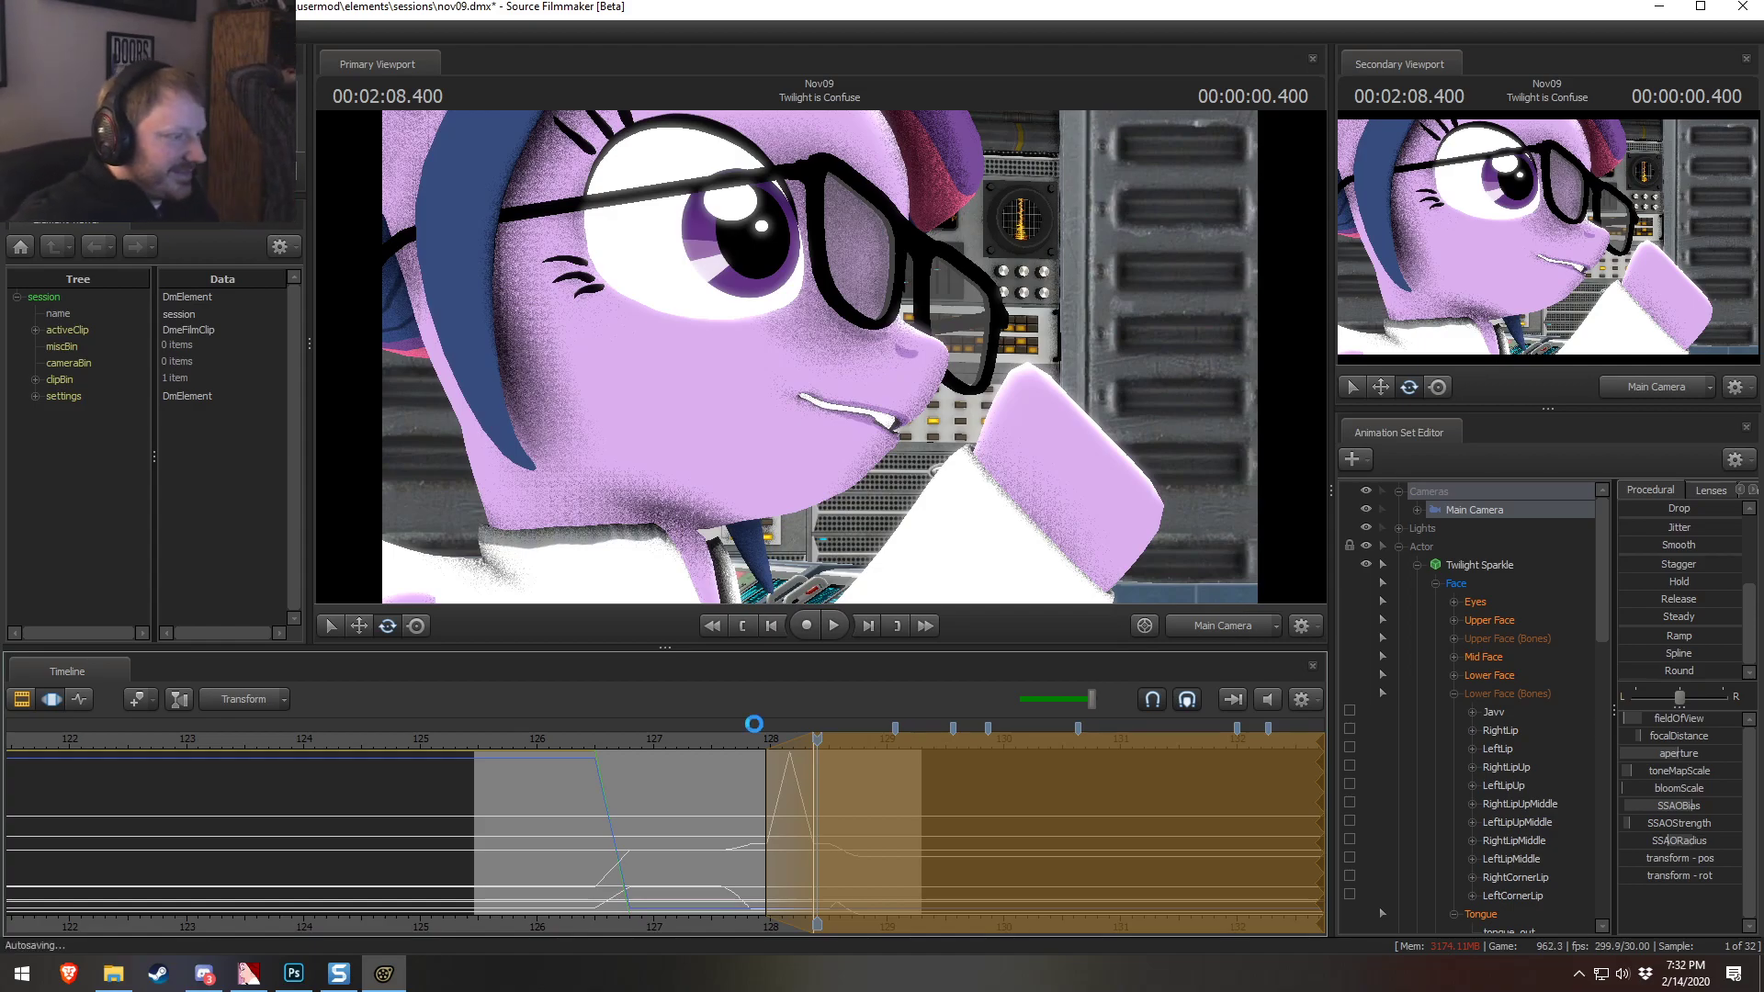
Undo the close-up camera move, rotation and timing edits on the Twilight is Confuse shot, and play it back
{"action": "key", "text": "ctrl+z"}
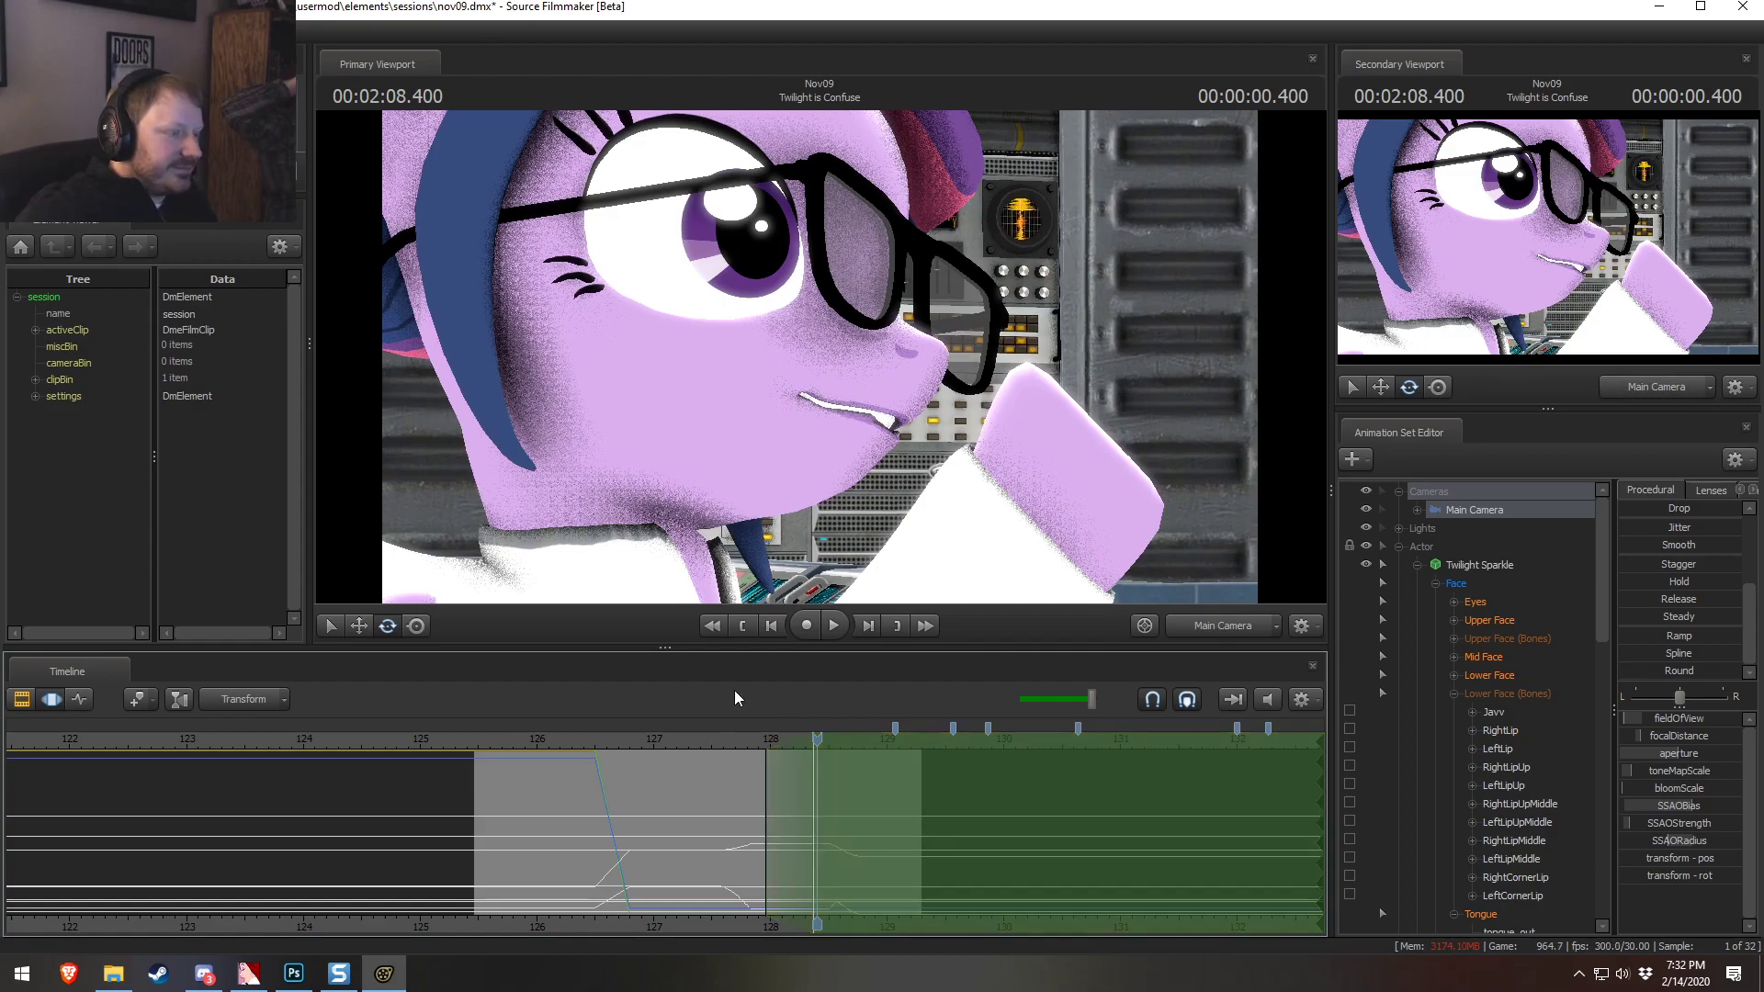
{"action": "key", "text": "ctrl+z"}
{"action": "key", "text": "ctrl+z"}
{"action": "key", "text": "ctrl+z"}
{"action": "key", "text": "ctrl+z"}
{"action": "key", "text": "ctrl+z"}
{"action": "key", "text": "ctrl+z"}
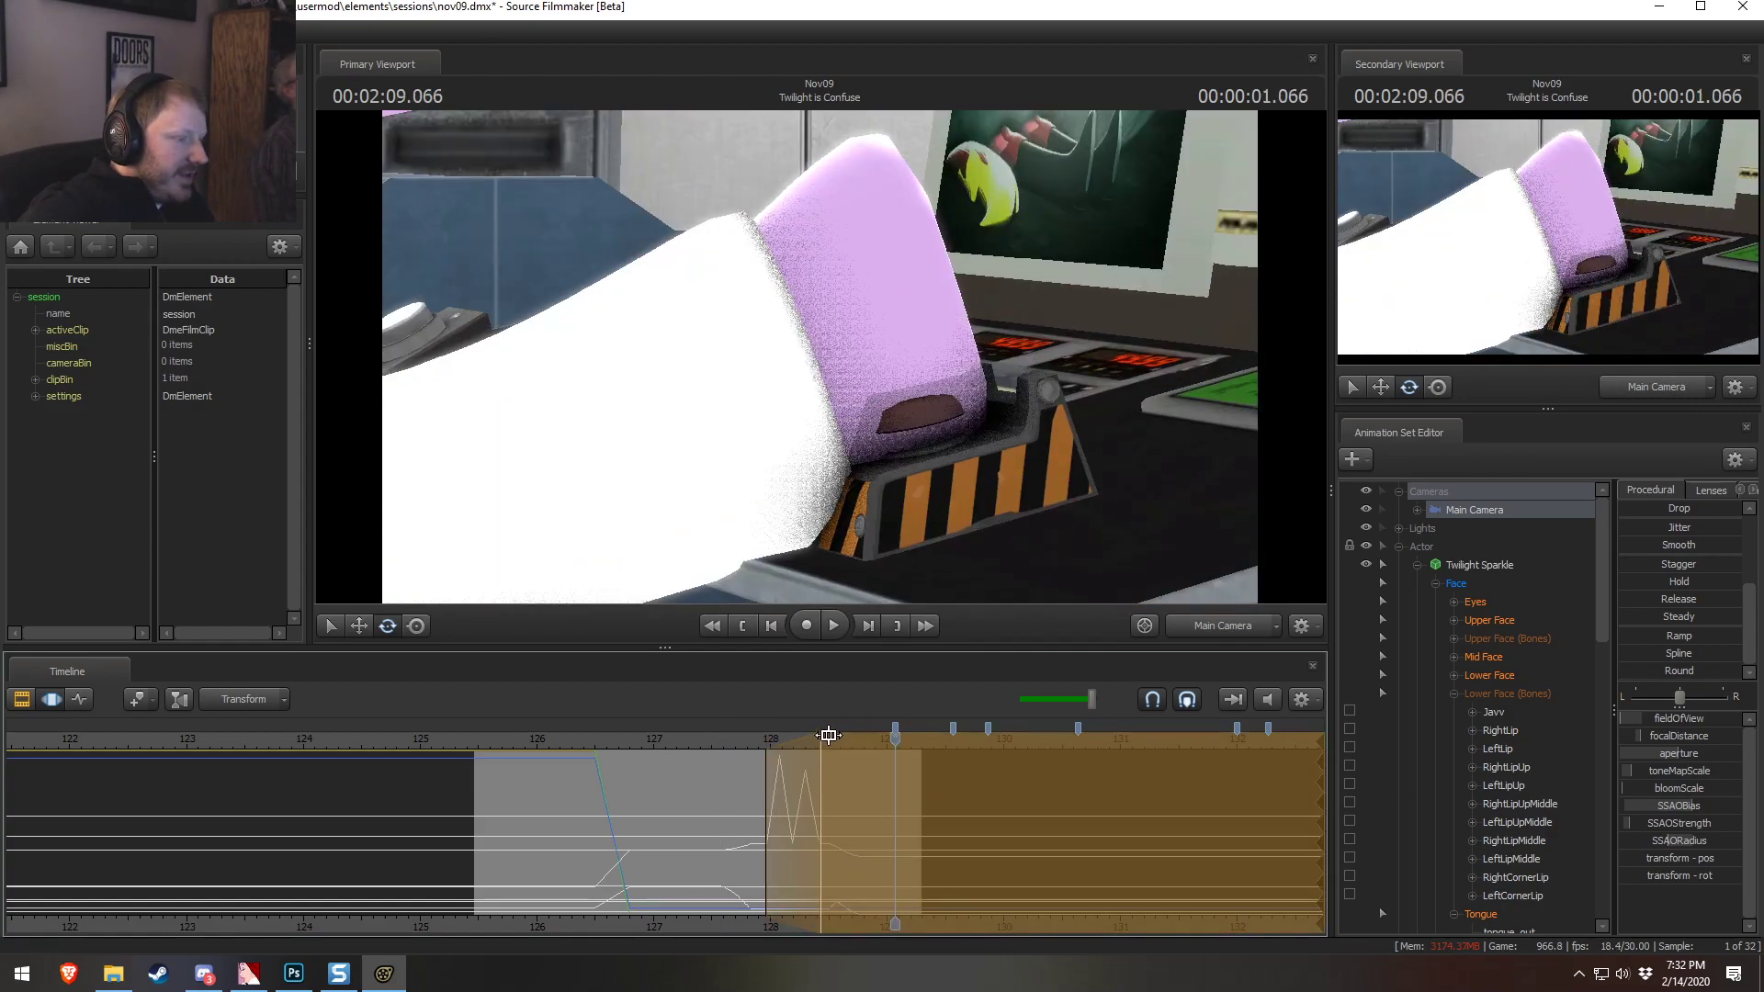
{"action": "key", "text": "ctrl+z"}
{"action": "key", "text": "ctrl+z"}
{"action": "key", "text": "ctrl+z"}
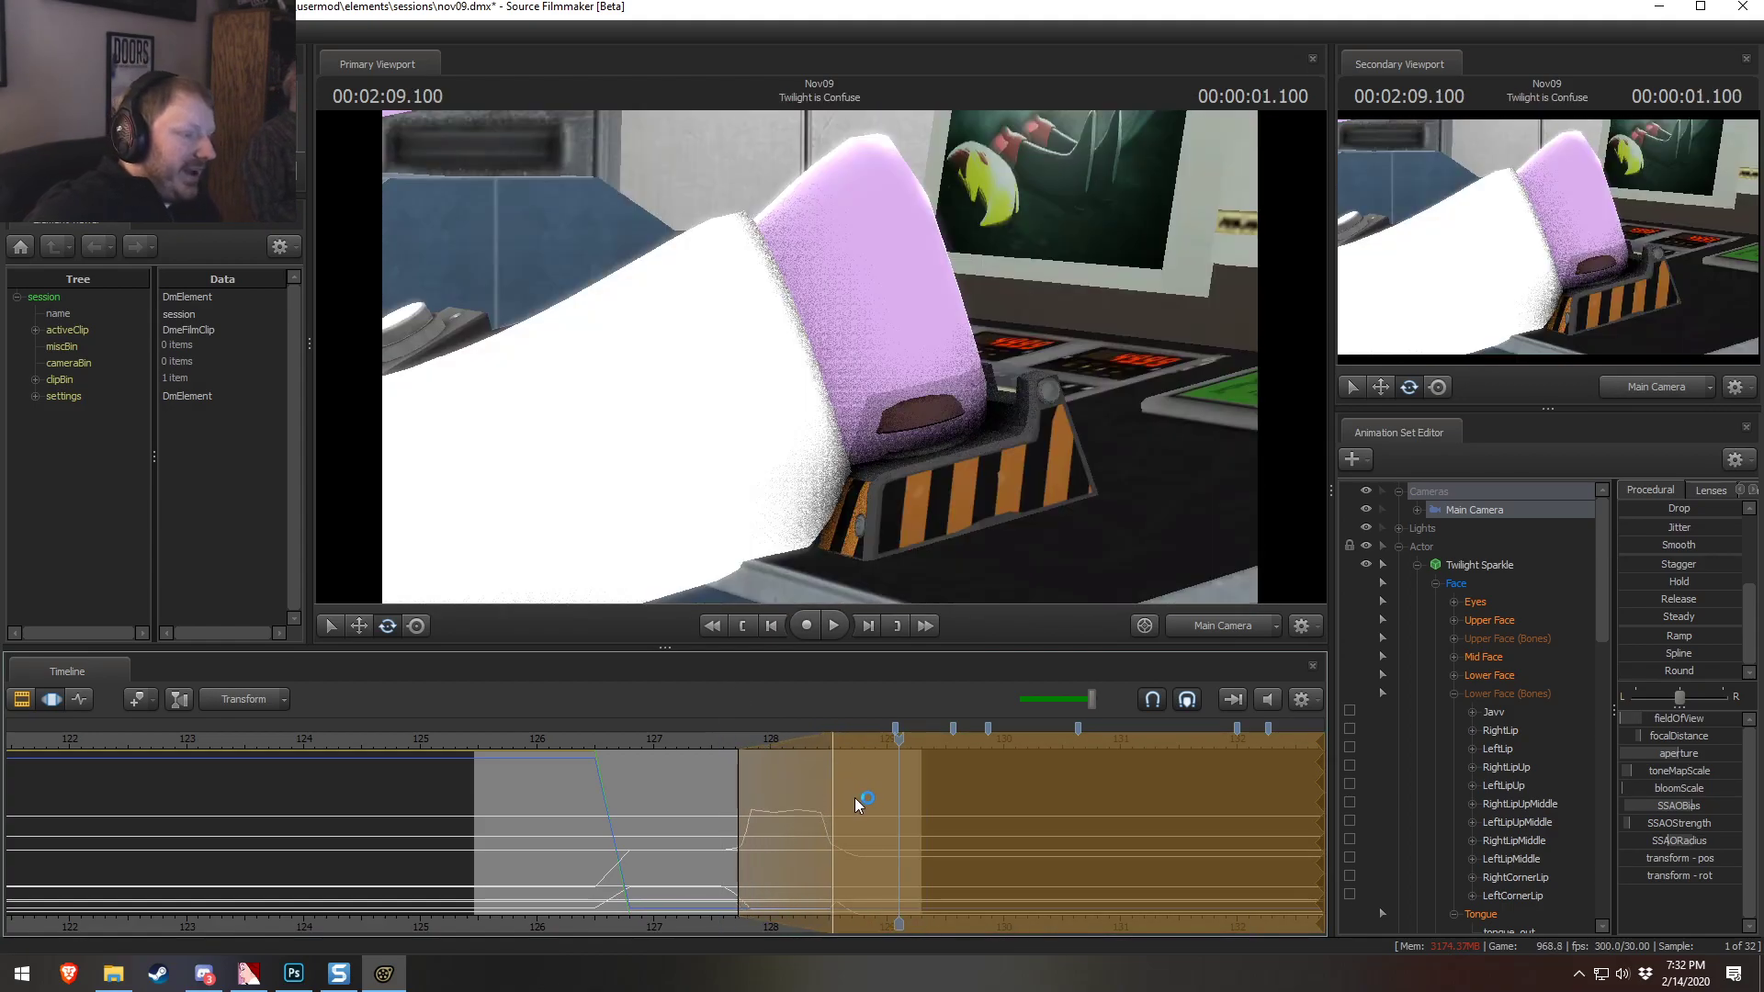
{"action": "key", "text": "ctrl+z"}
{"action": "key", "text": "ctrl+z"}
{"action": "key", "text": "ctrl+z"}
{"action": "key", "text": "ctrl+z"}
{"action": "key", "text": "ctrl+z"}
{"action": "key", "text": "ctrl+z"}
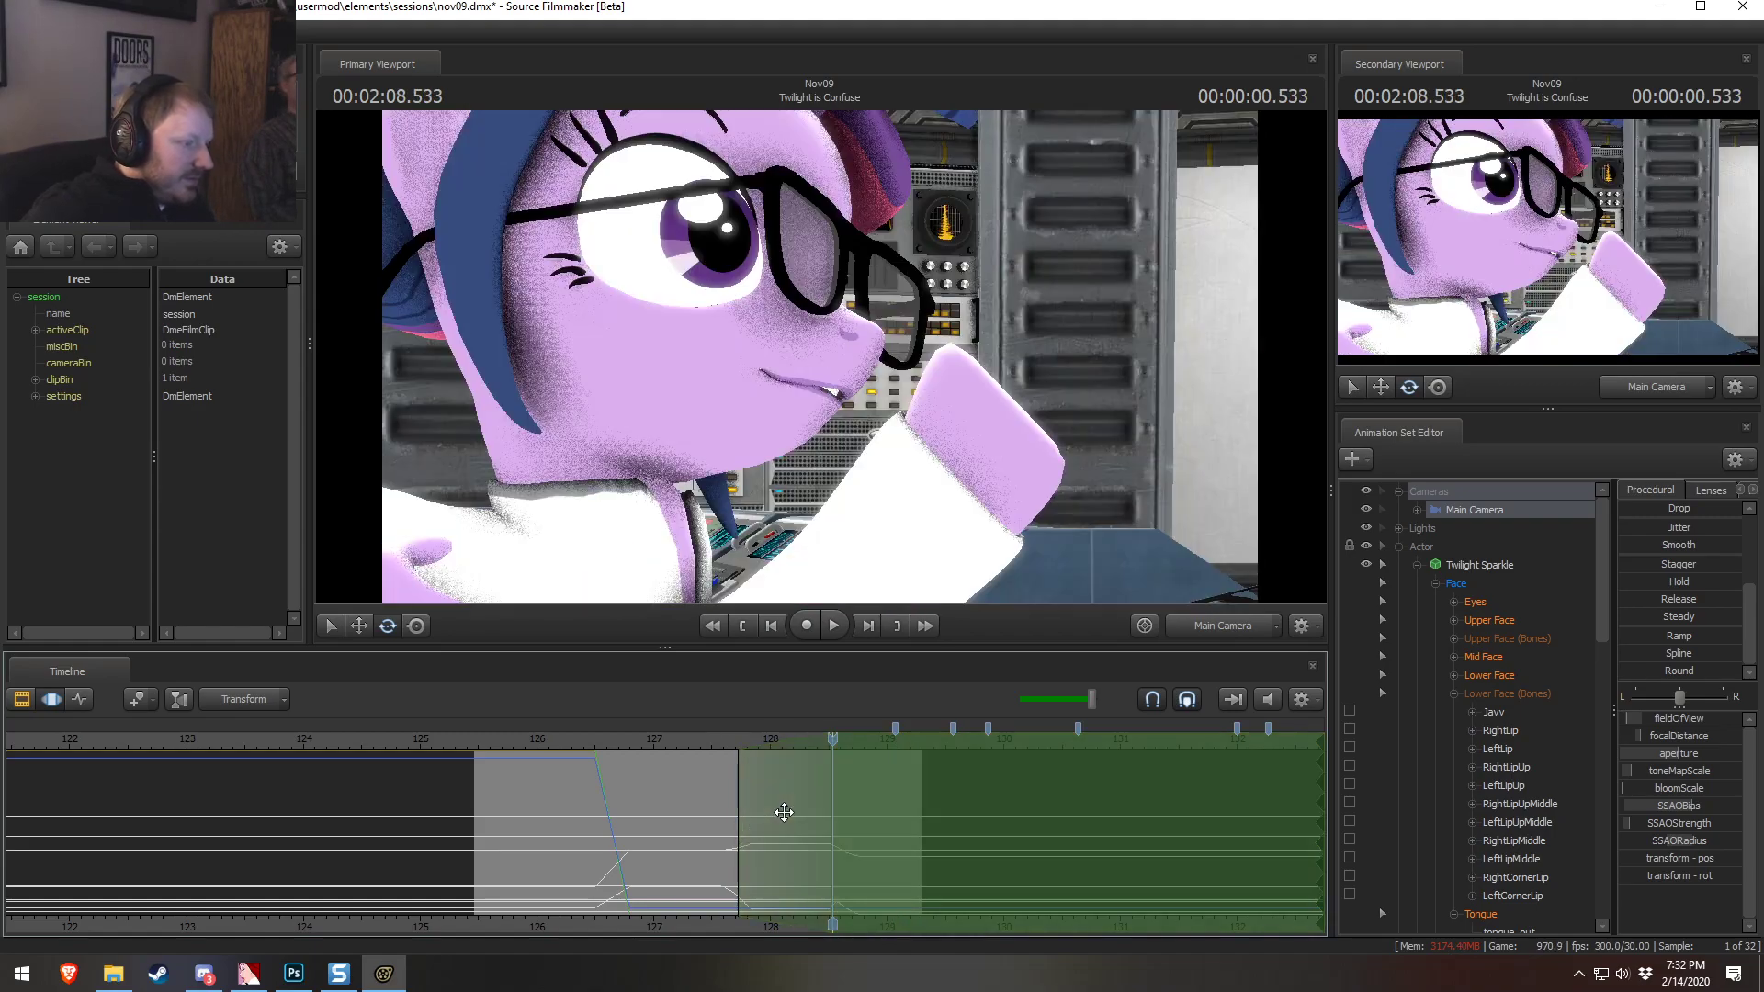
{"action": "key", "text": "ctrl+z"}
{"action": "key", "text": "ctrl+z"}
{"action": "key", "text": "ctrl+z"}
{"action": "key", "text": "ctrl+z"}
{"action": "left_click", "coordinate": [685, 731]}
{"action": "key", "text": "space"}
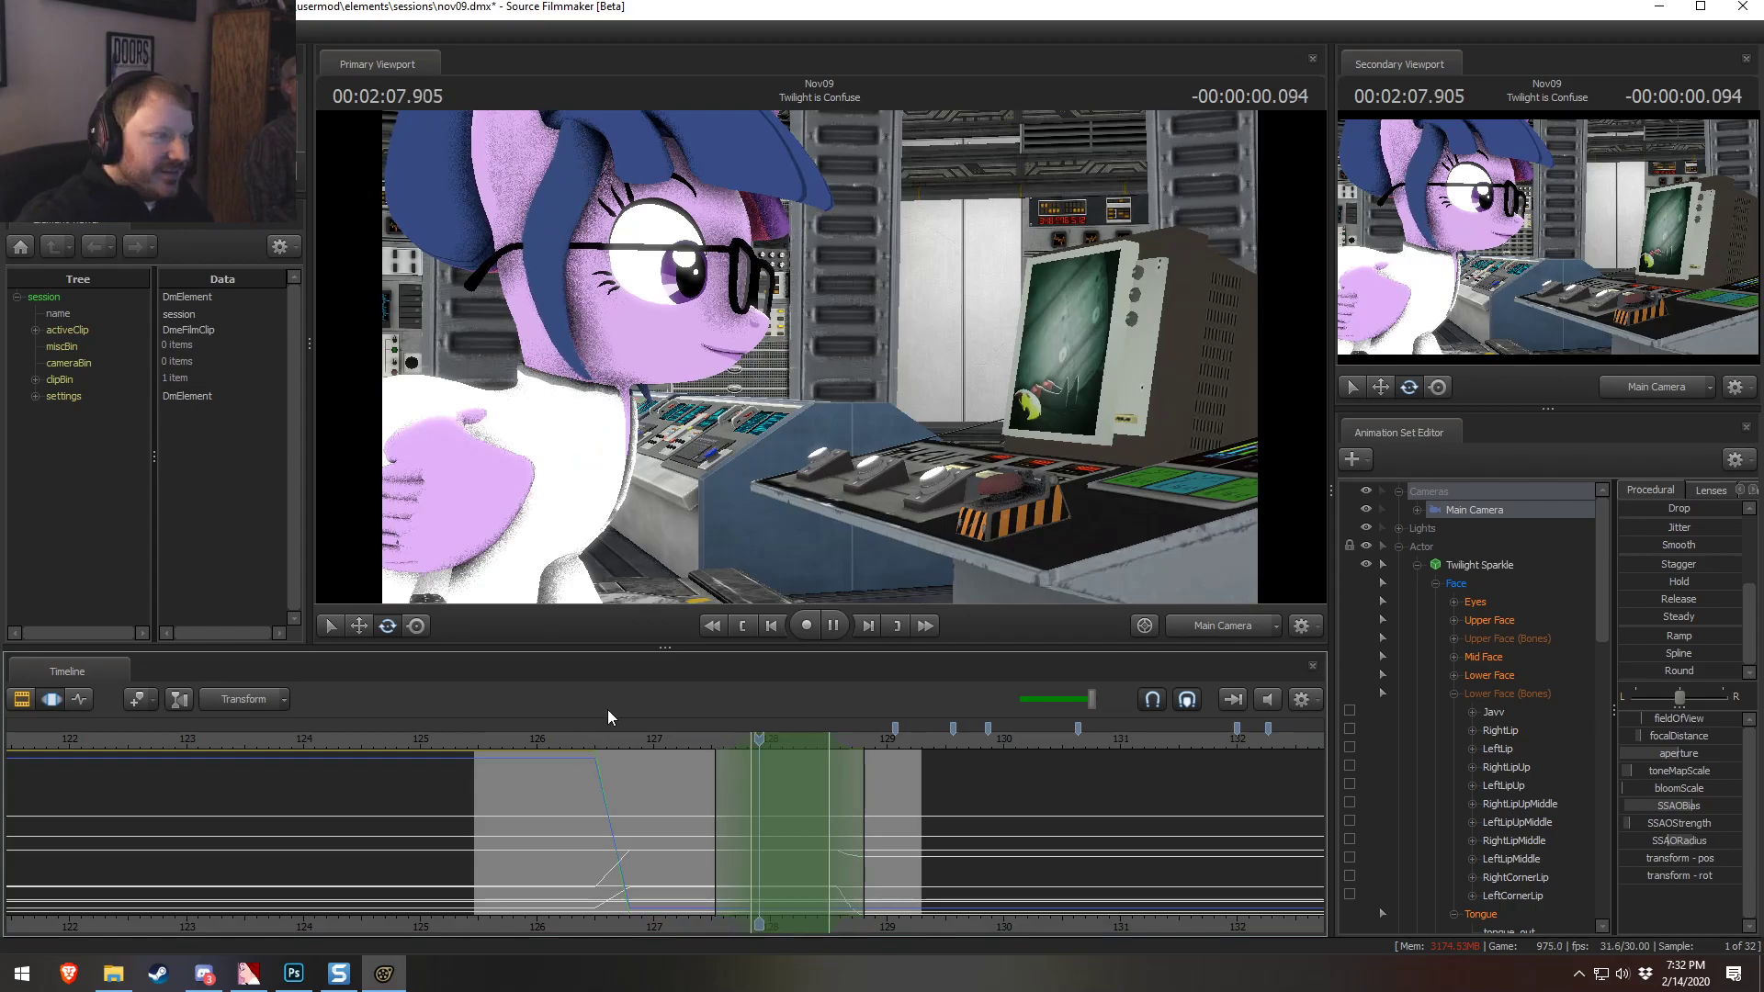
{"action": "key", "text": "space"}
Switch to the clip editor, play through Brain Blink, select the Sunset Shimmer Impact2 clip and show the clips around it
{"action": "key", "text": "F2"}
{"action": "left_click_drag", "start_coordinate": [1002, 907], "coordinate": [698, 915]}
{"action": "key", "text": "space"}
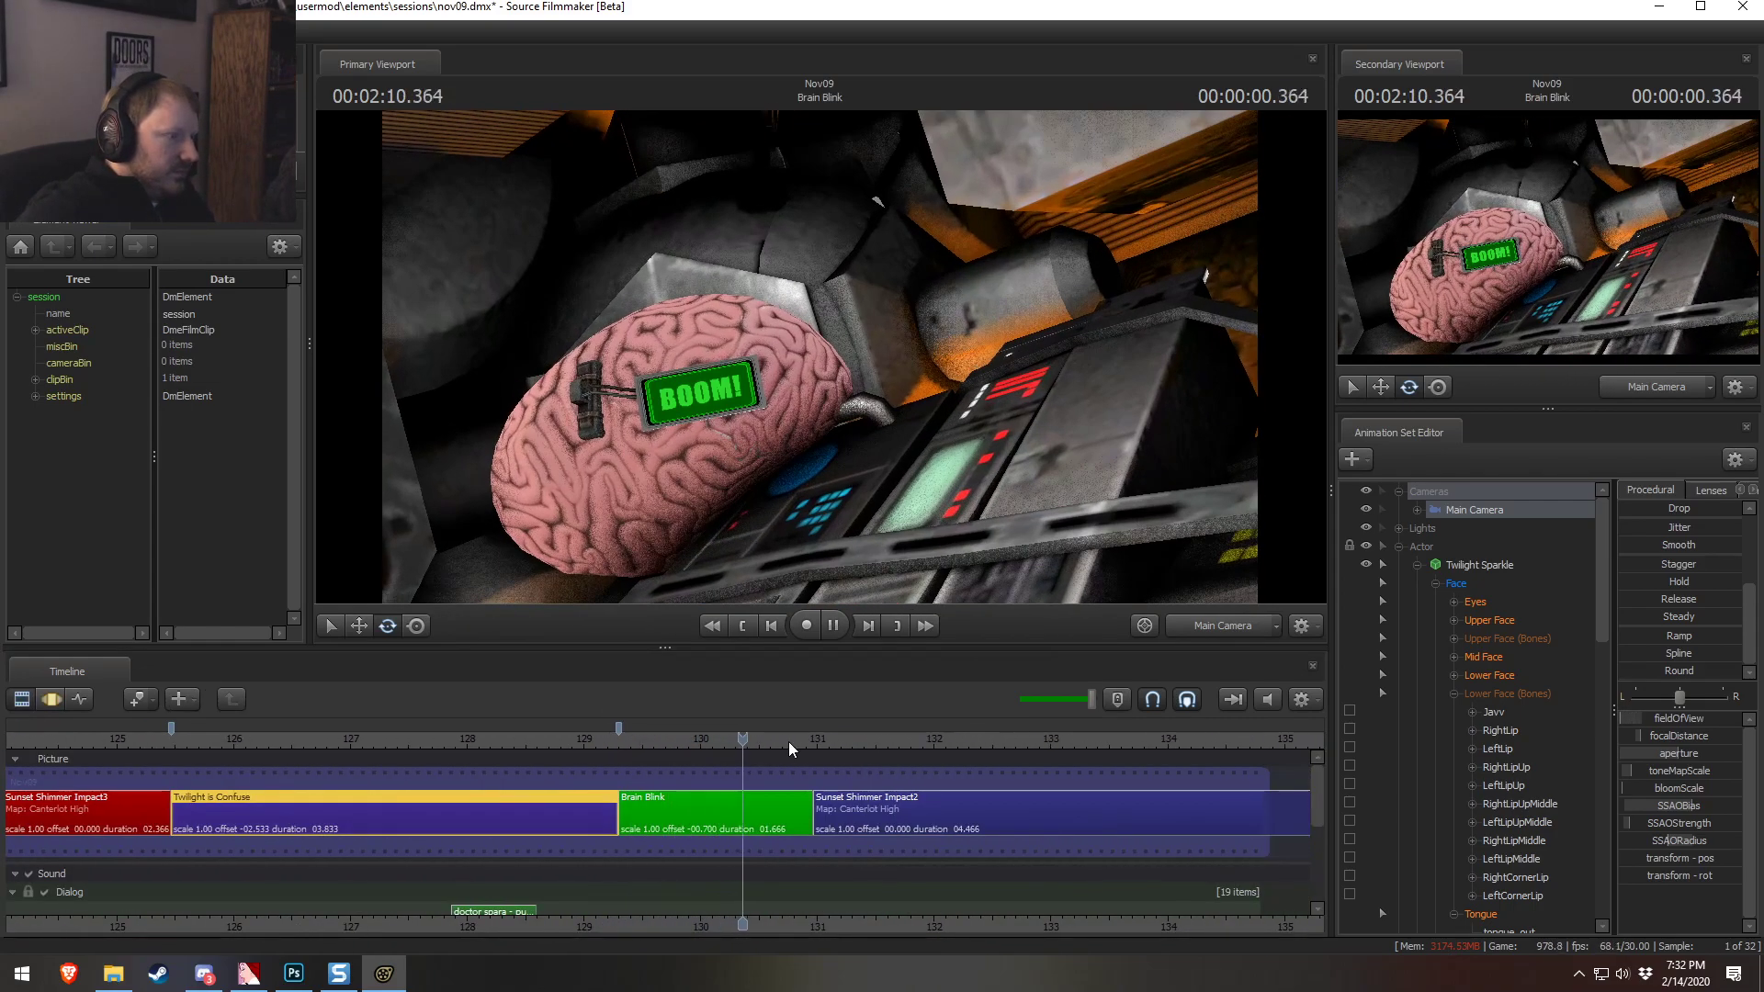
{"action": "key", "text": "space"}
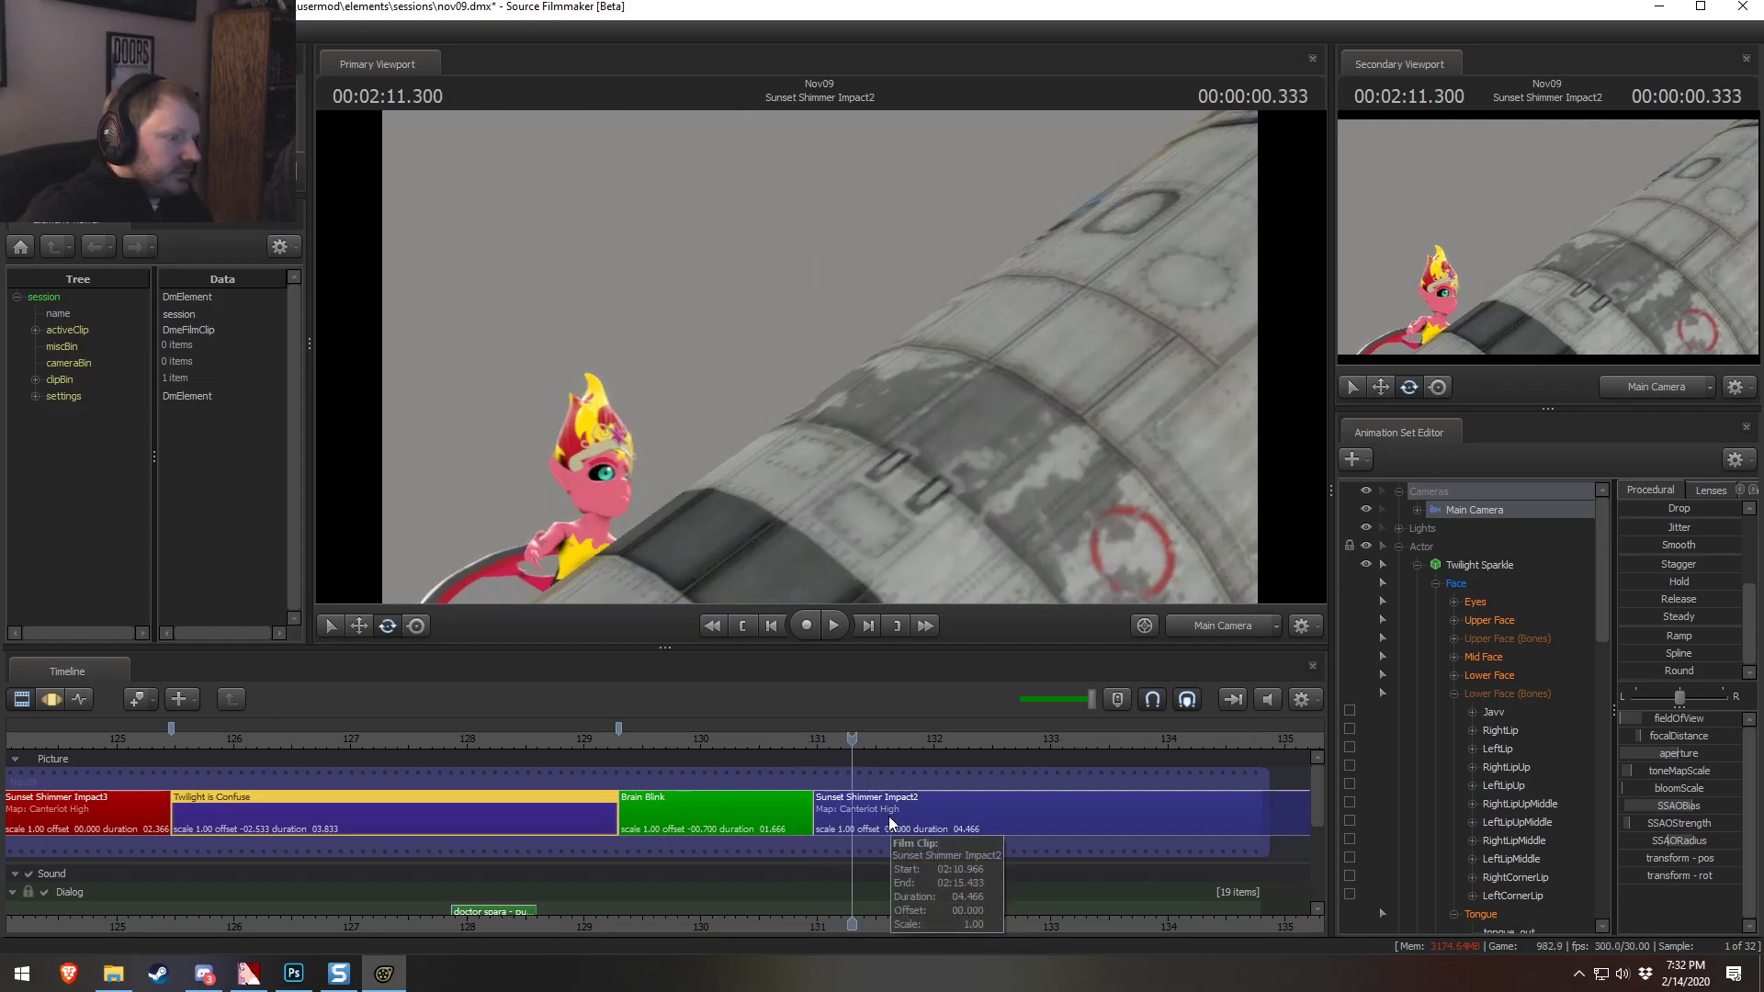
{"action": "left_click", "coordinate": [896, 826]}
{"action": "left_click_drag", "start_coordinate": [966, 920], "coordinate": [598, 921]}
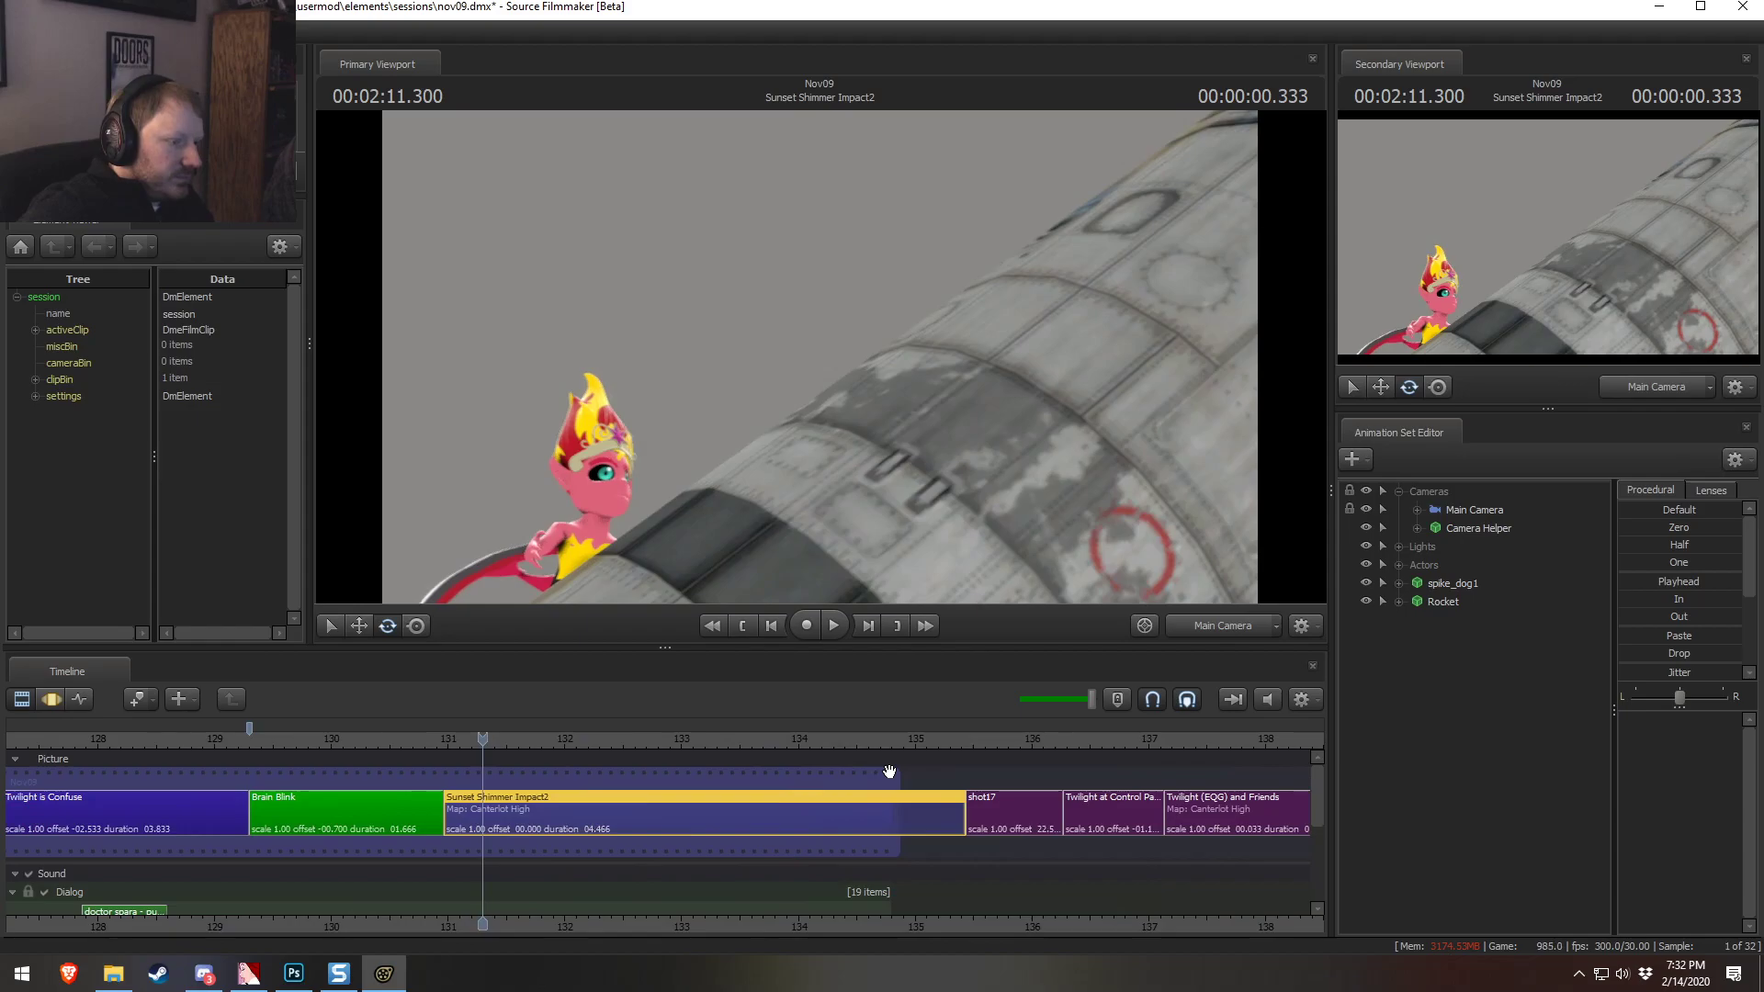
{"action": "scroll", "coordinate": [595, 816], "scroll_direction": "down", "scroll_amount": 3}
{"action": "left_click_drag", "start_coordinate": [496, 742], "coordinate": [481, 742]}
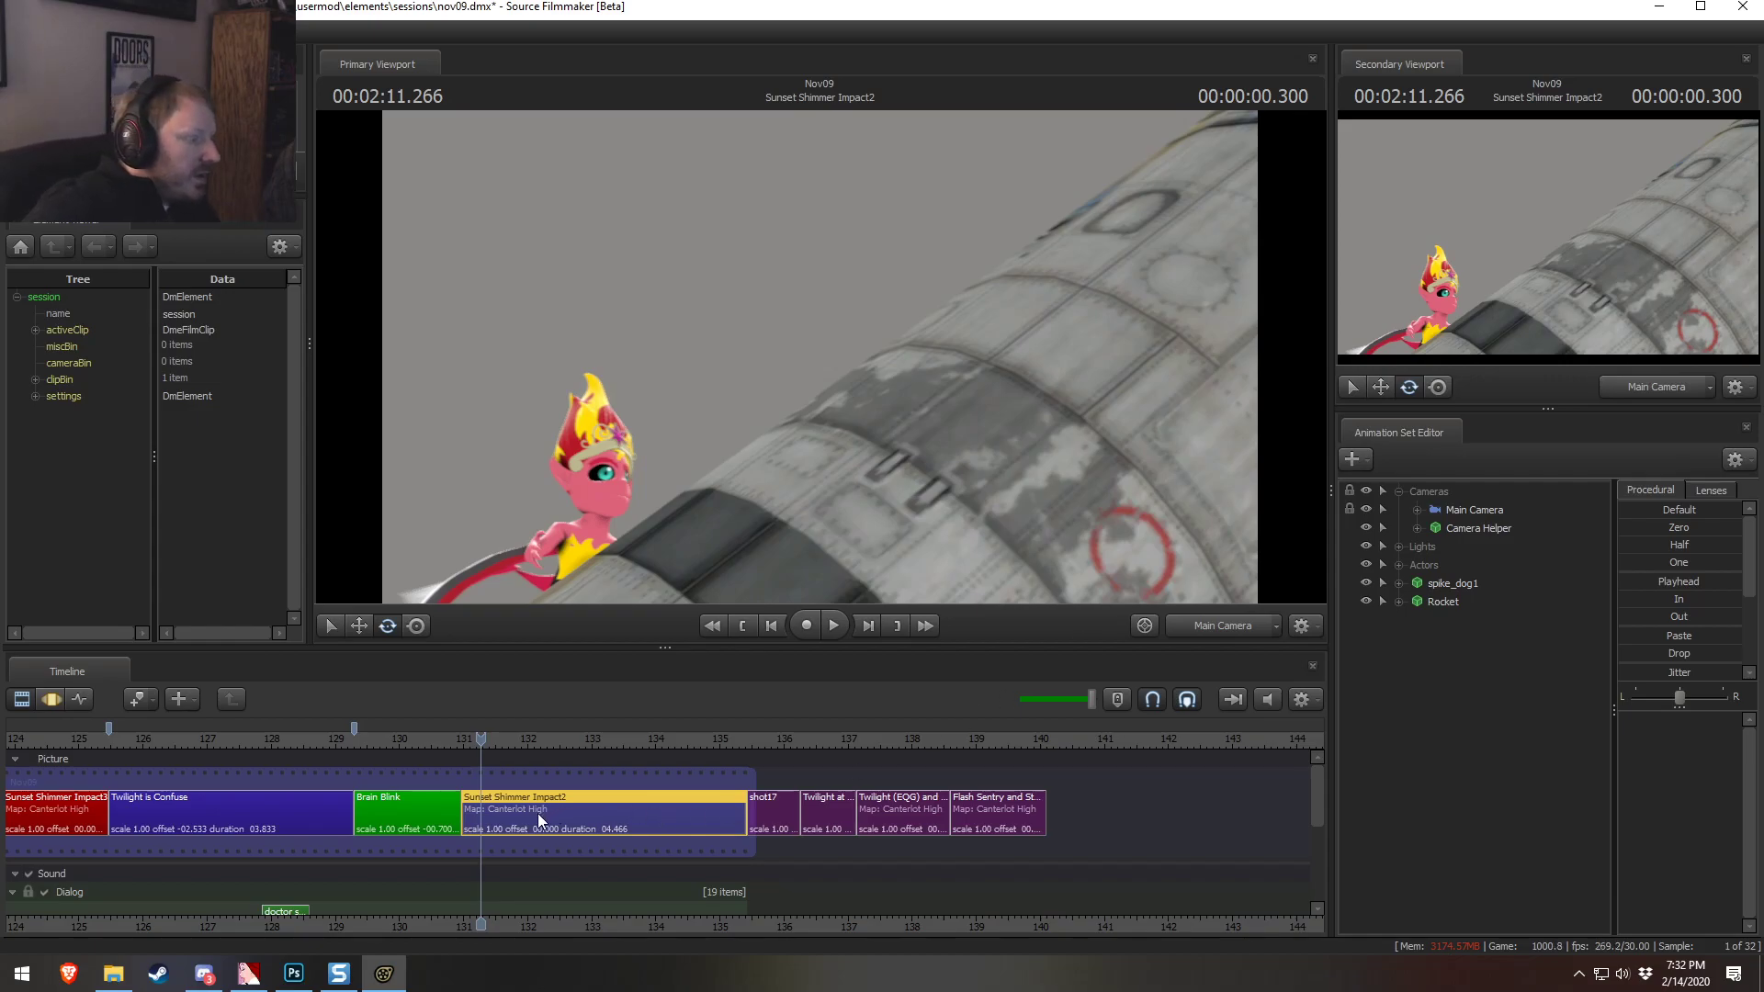
{"action": "scroll", "coordinate": [522, 847], "scroll_direction": "down", "scroll_amount": 3}
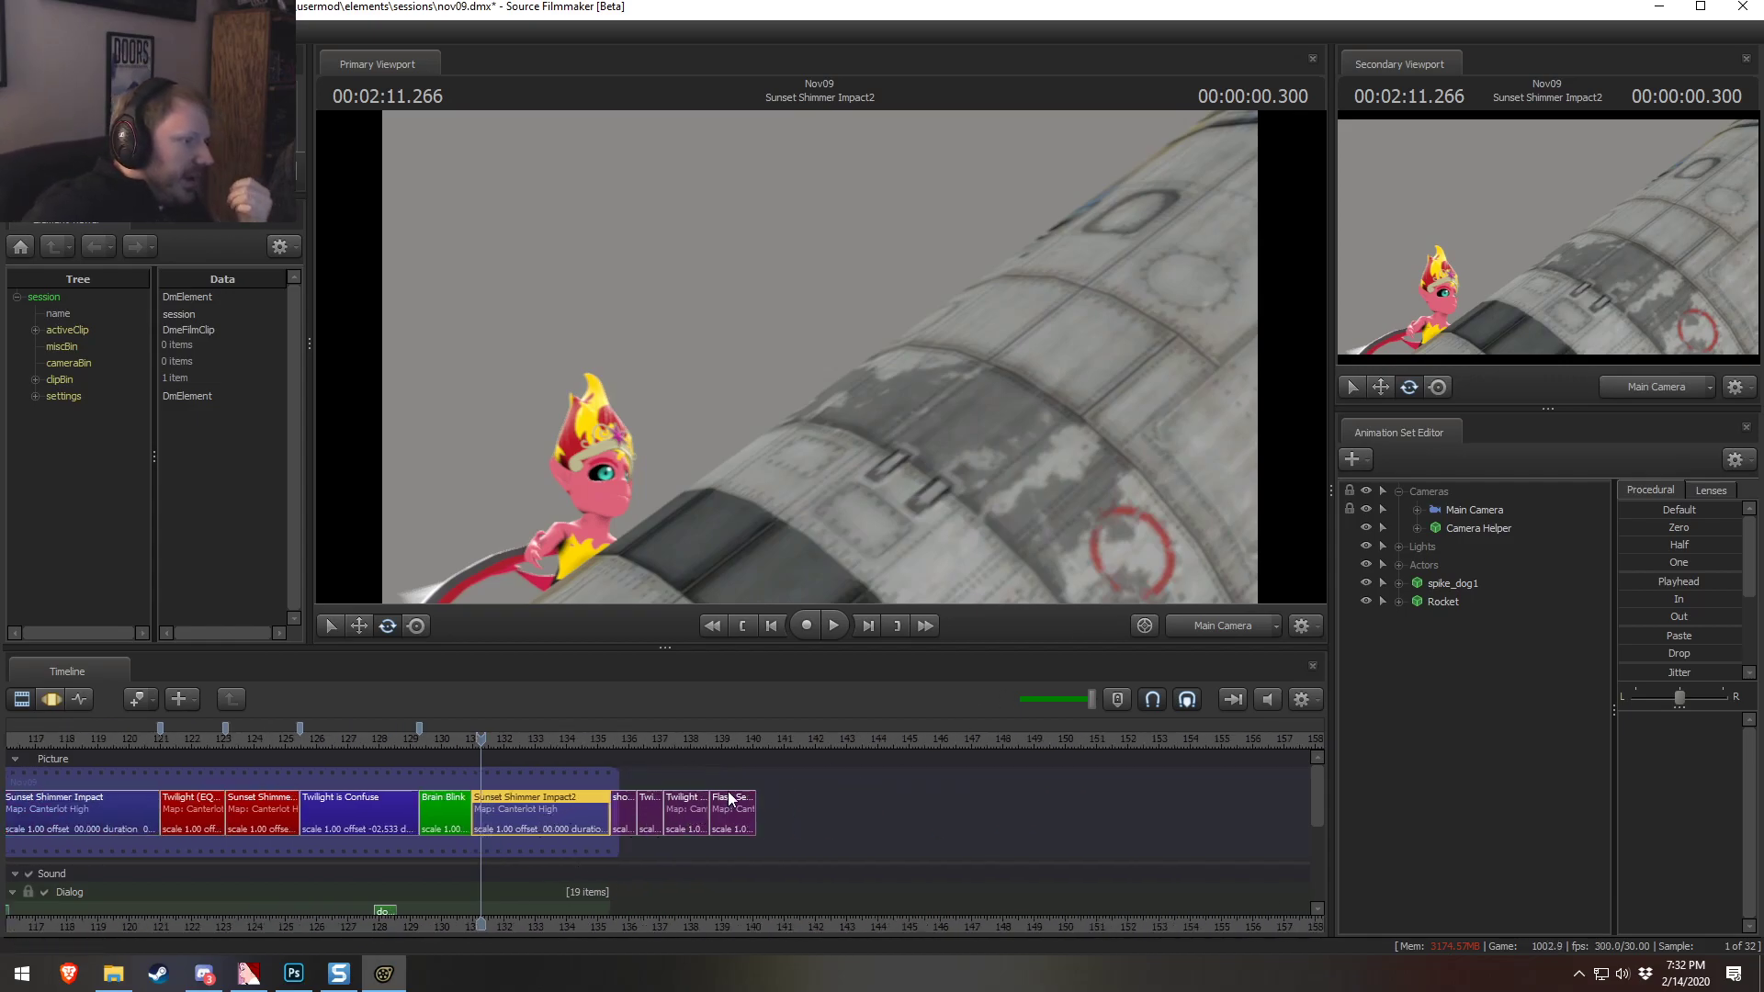
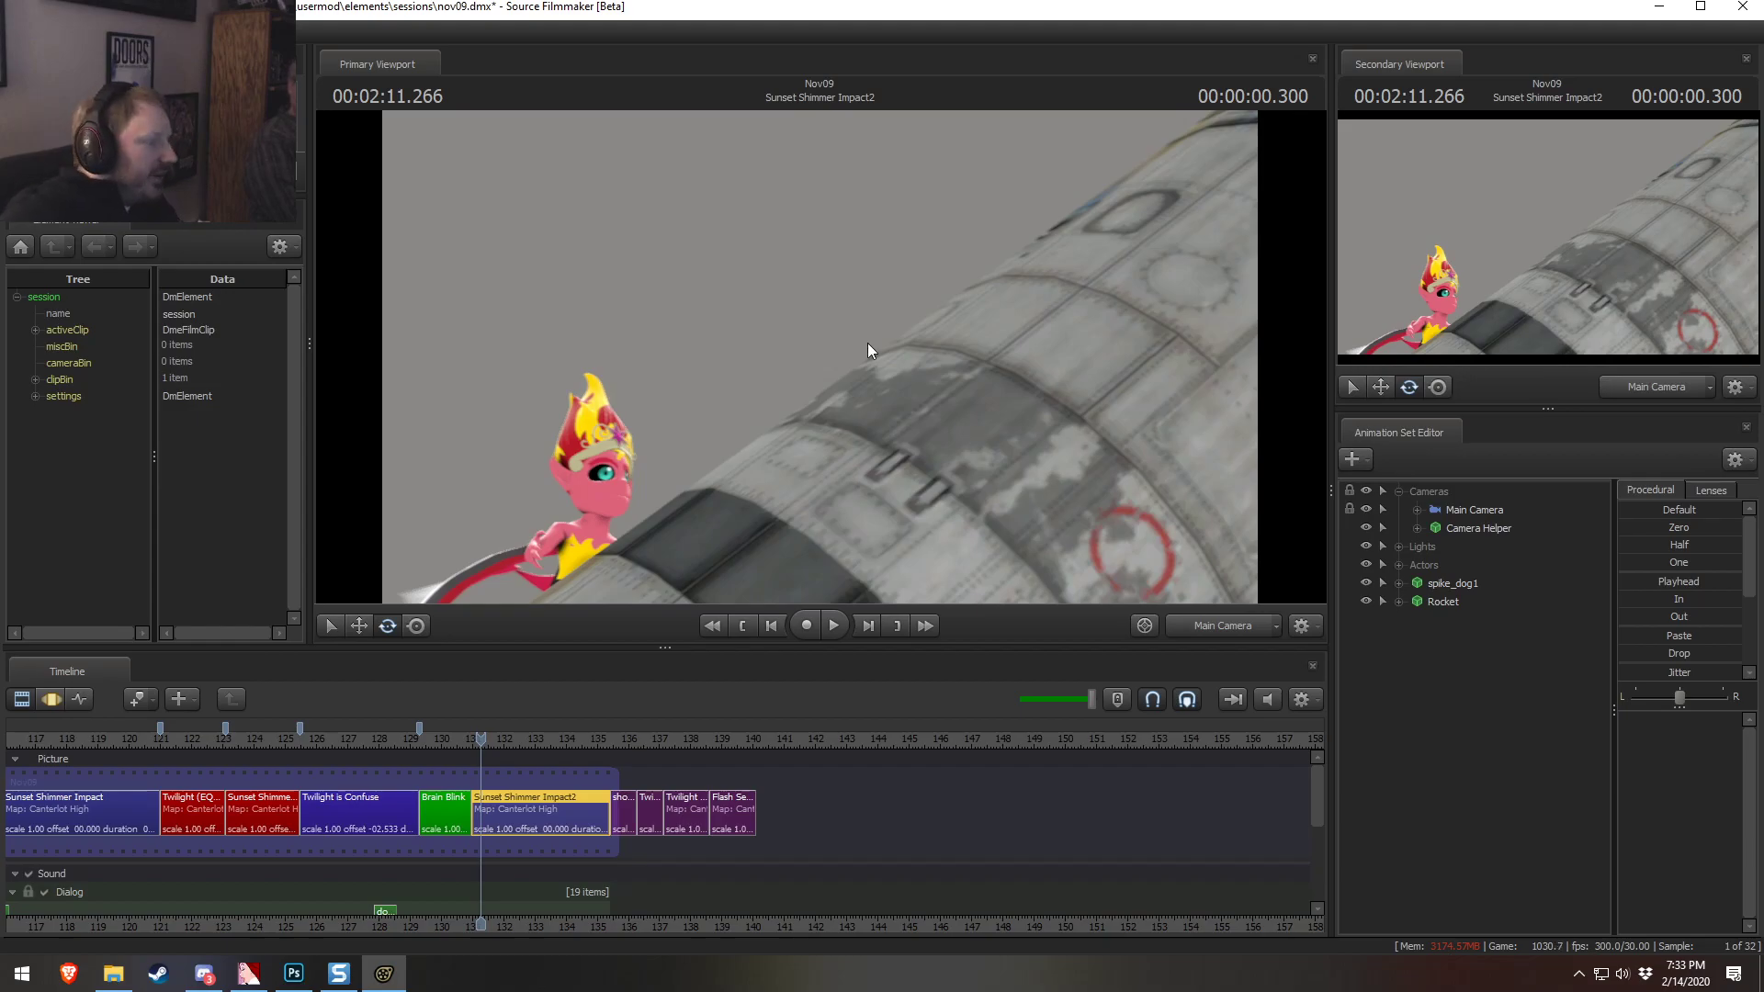
Switch to File Explorer and browse the Pony SFM Presentations folder to the _Old folder of FanFic Scripts
{"action": "left_click", "coordinate": [113, 973]}
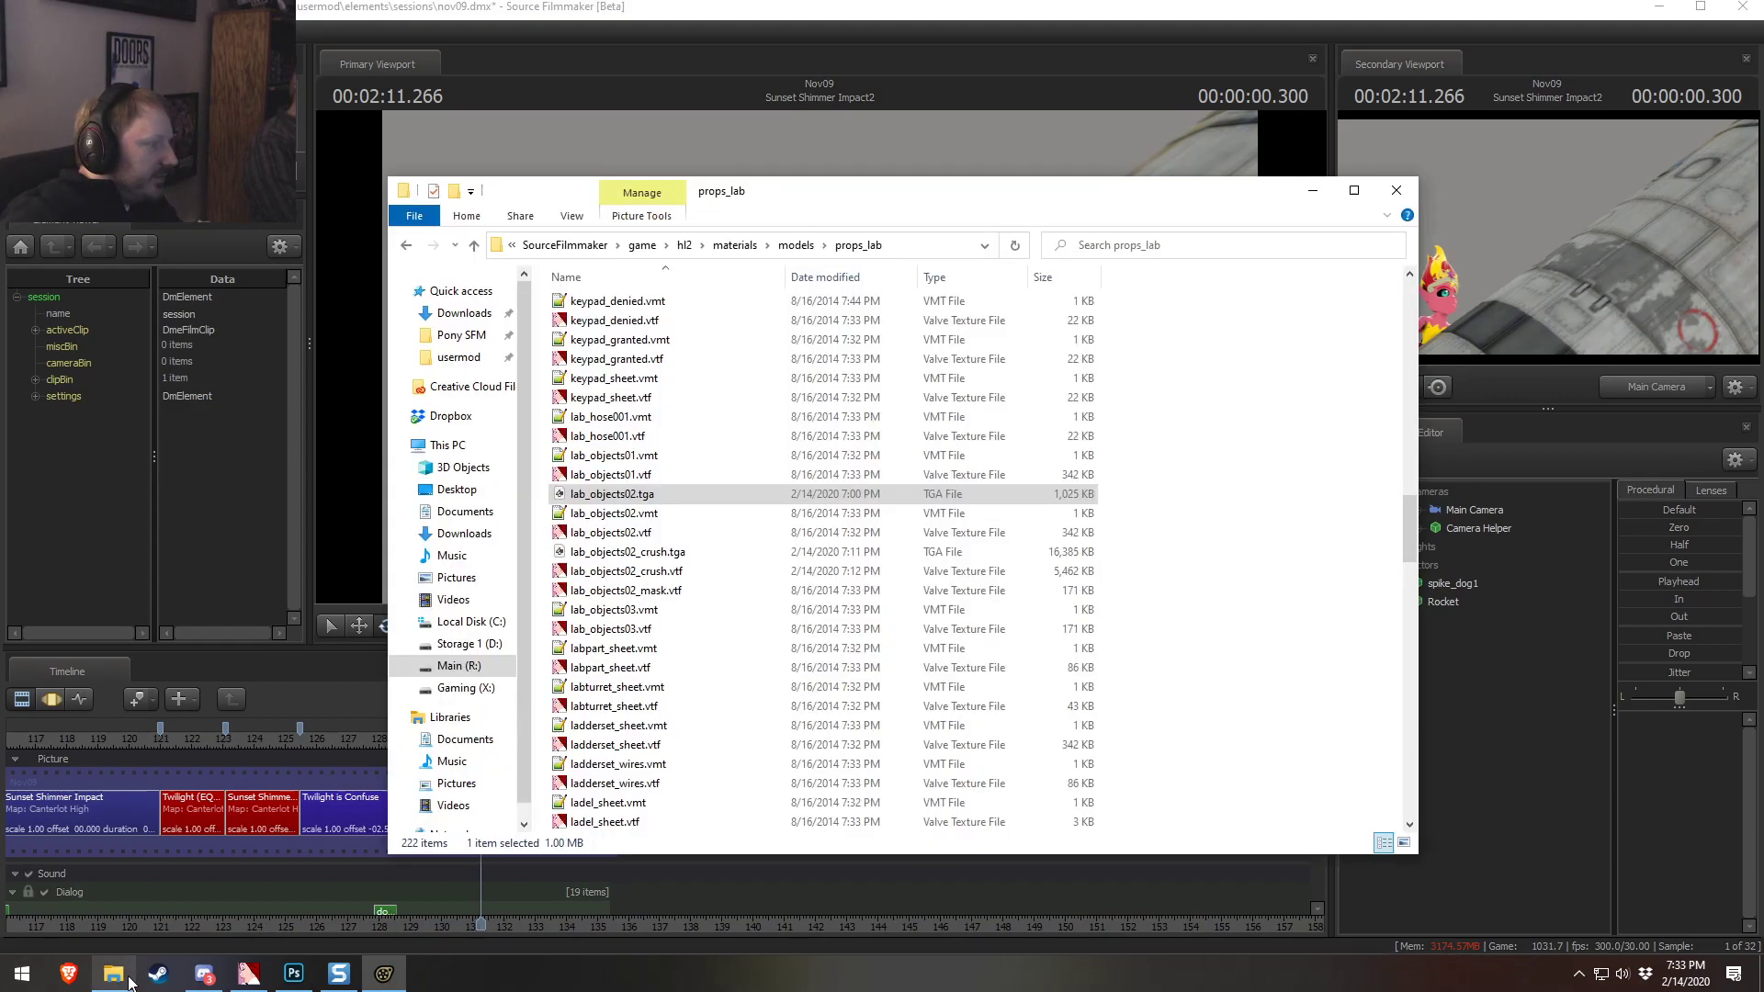
{"action": "left_click", "coordinate": [452, 340]}
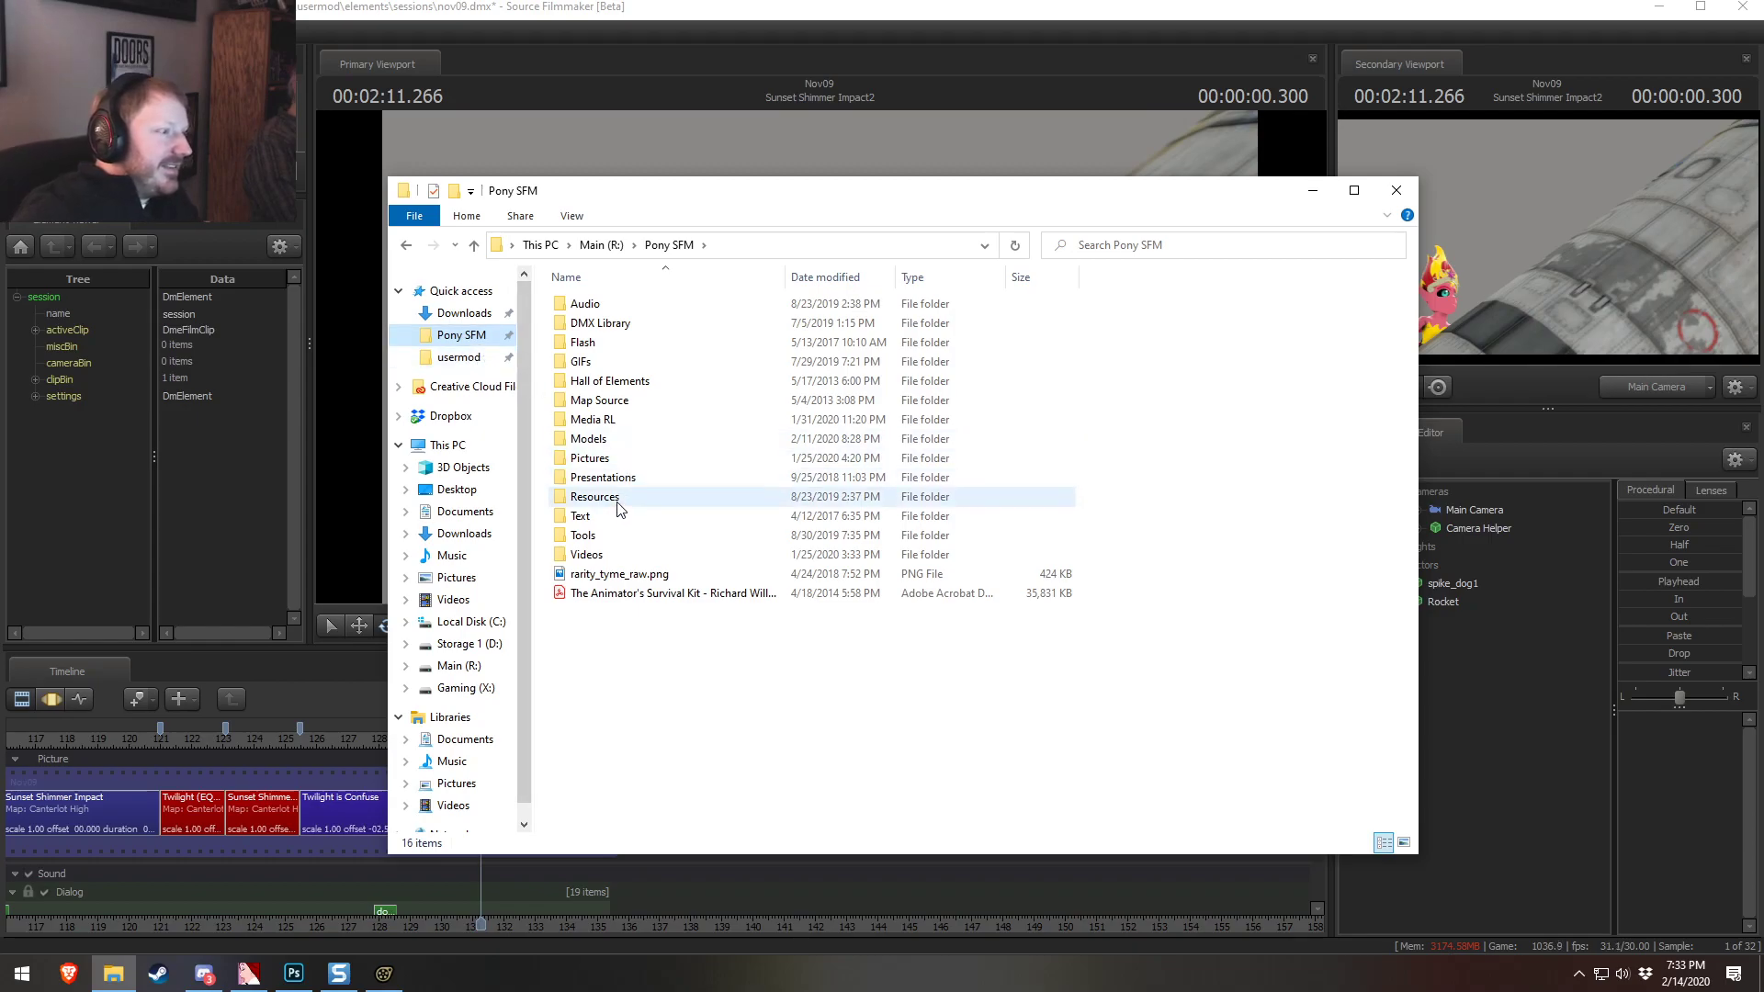
{"action": "double_click", "coordinate": [616, 476]}
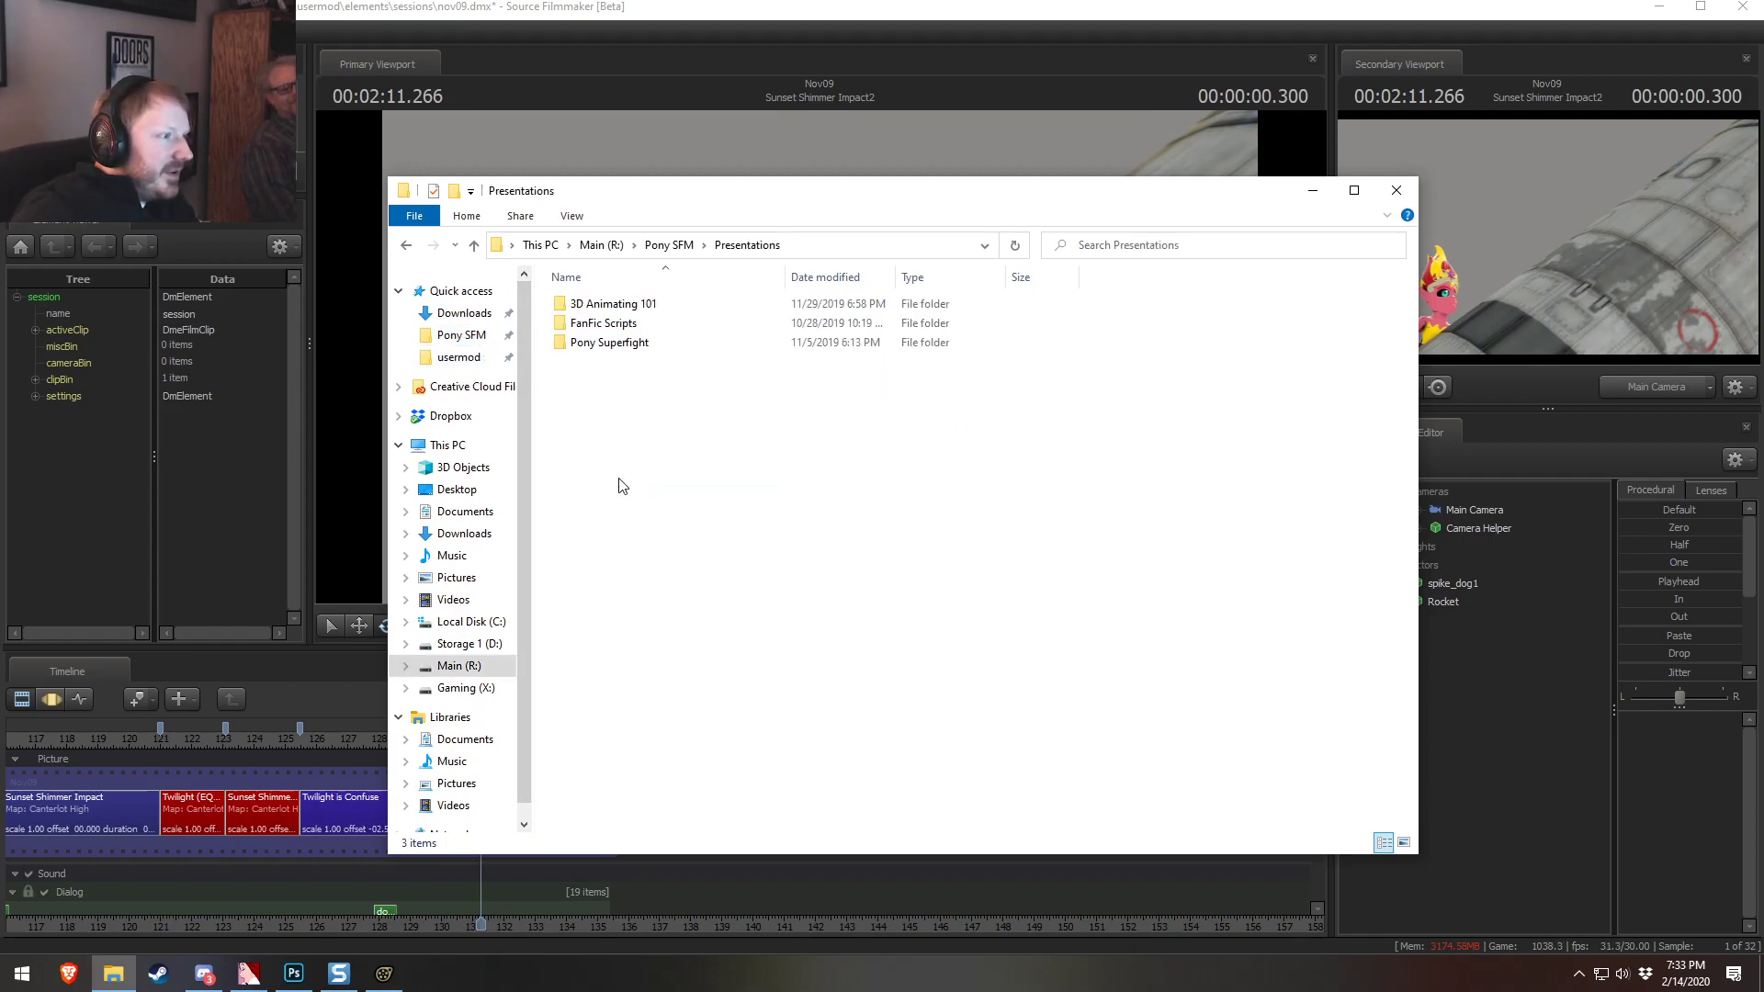
{"action": "double_click", "coordinate": [606, 322]}
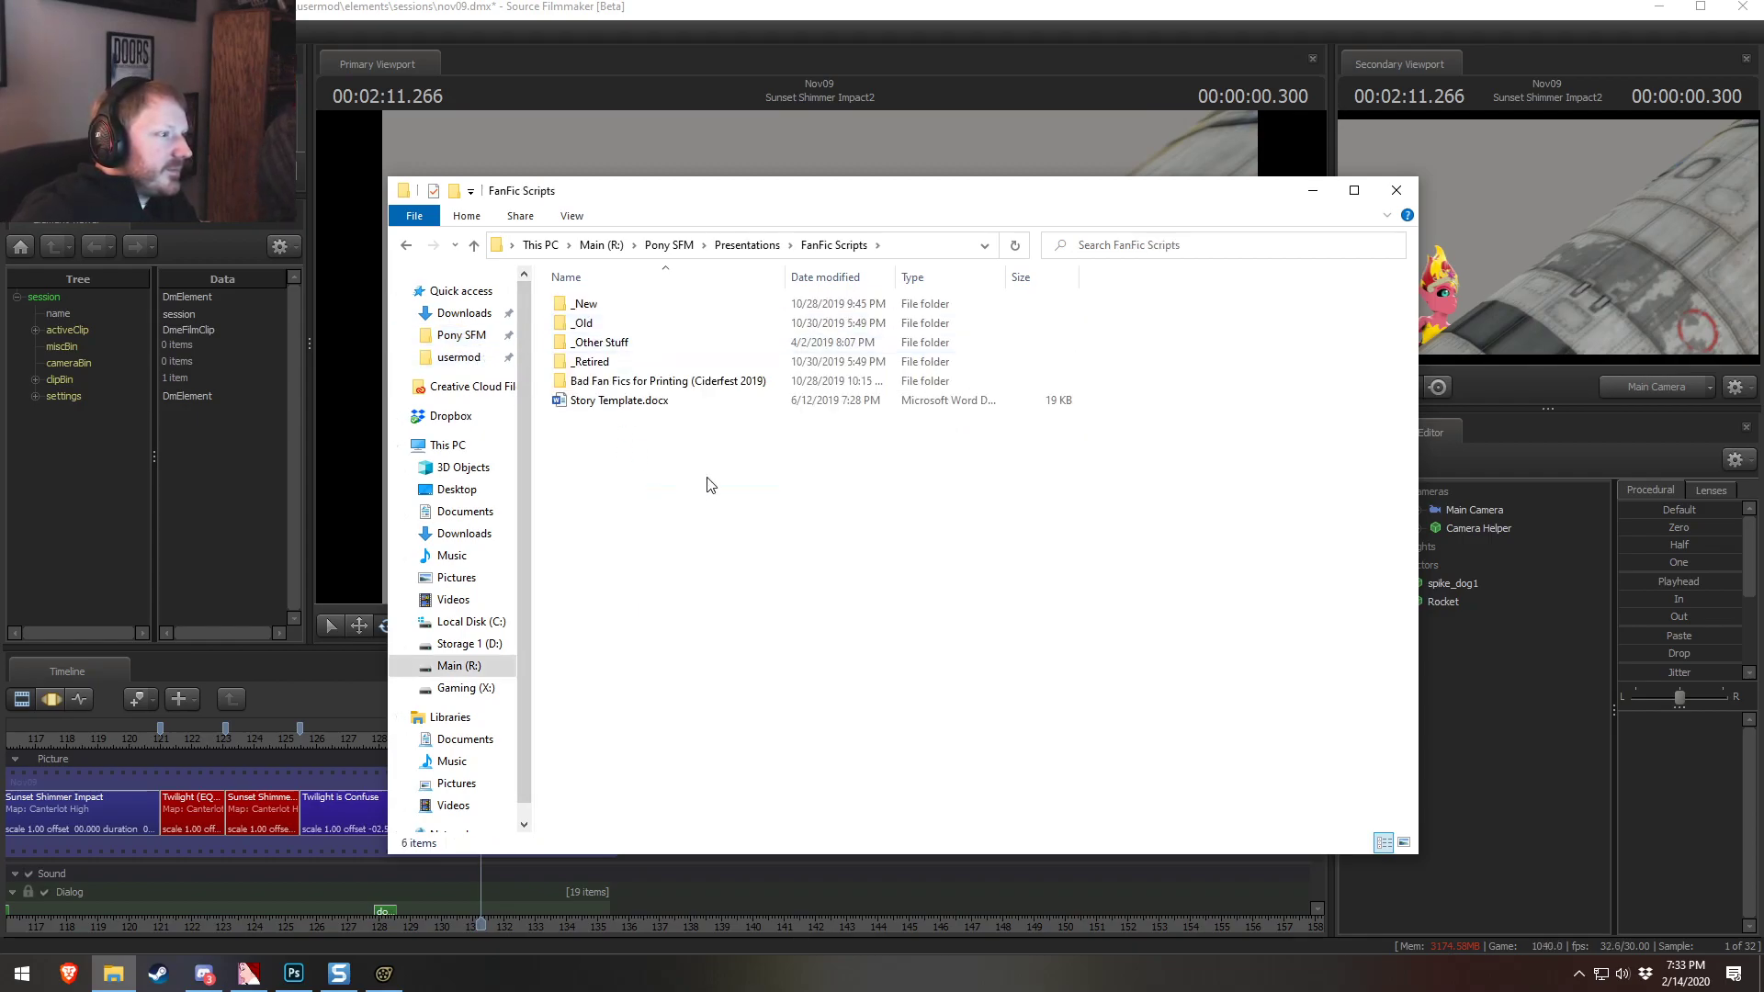
{"action": "double_click", "coordinate": [585, 304]}
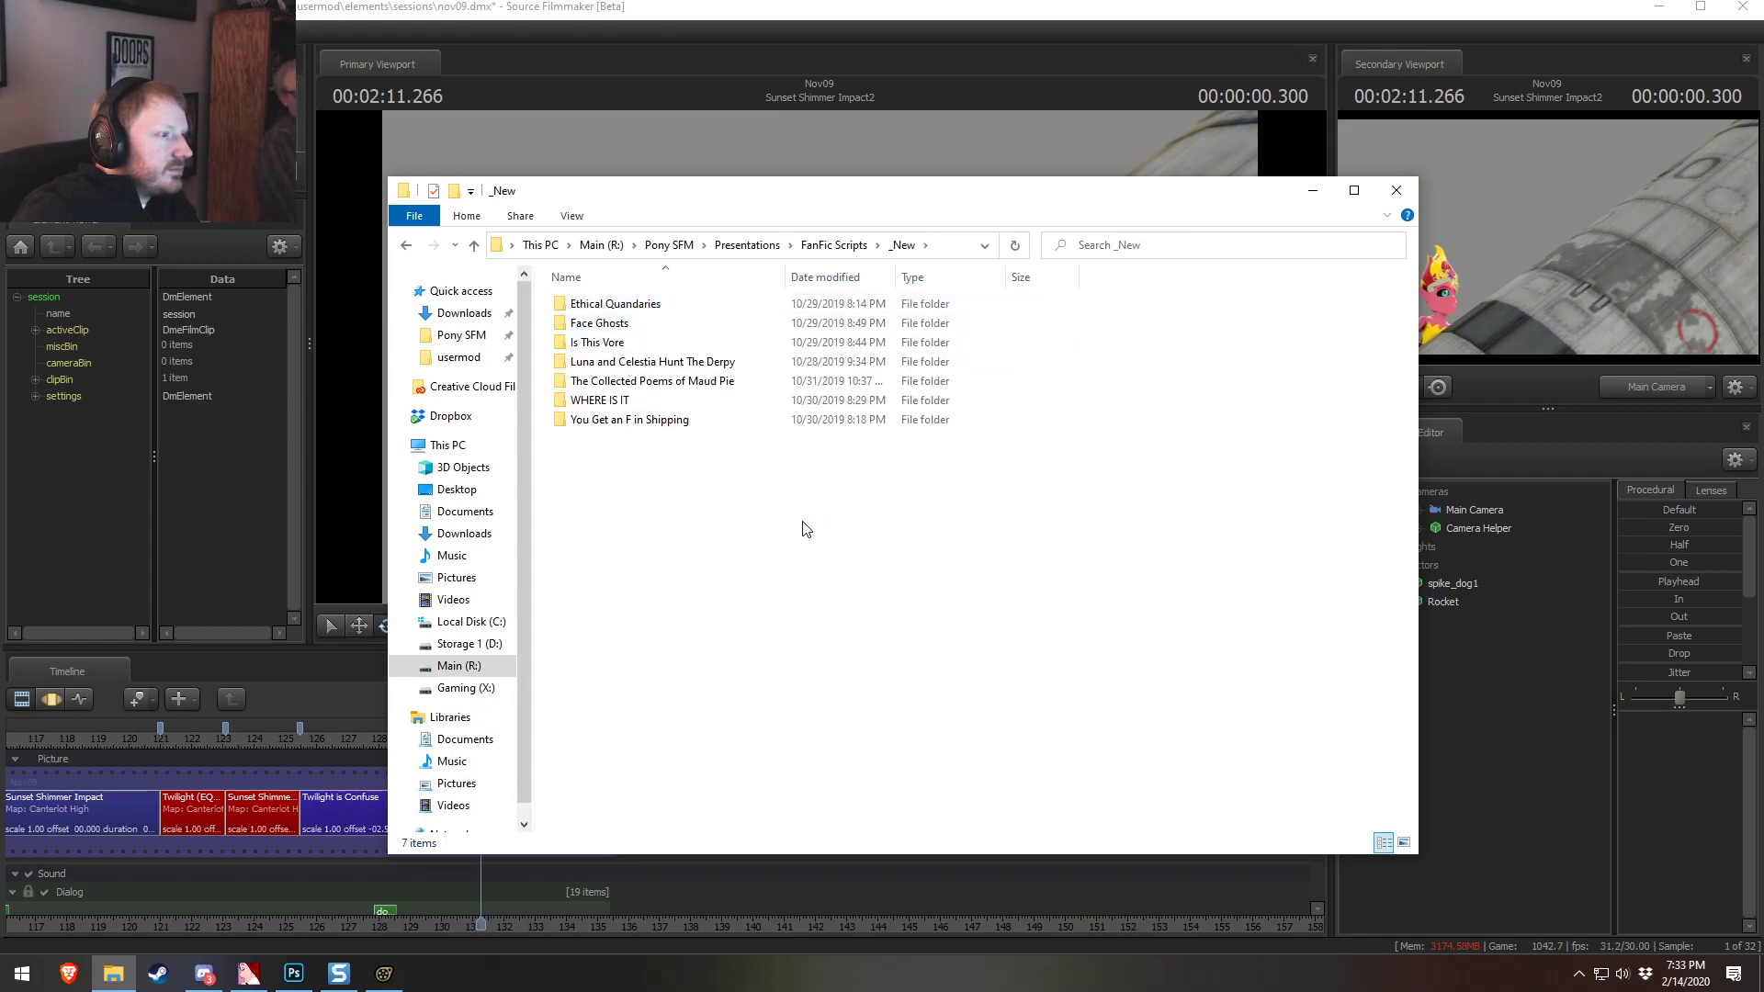
{"action": "left_click", "coordinate": [822, 246]}
{"action": "double_click", "coordinate": [626, 325]}
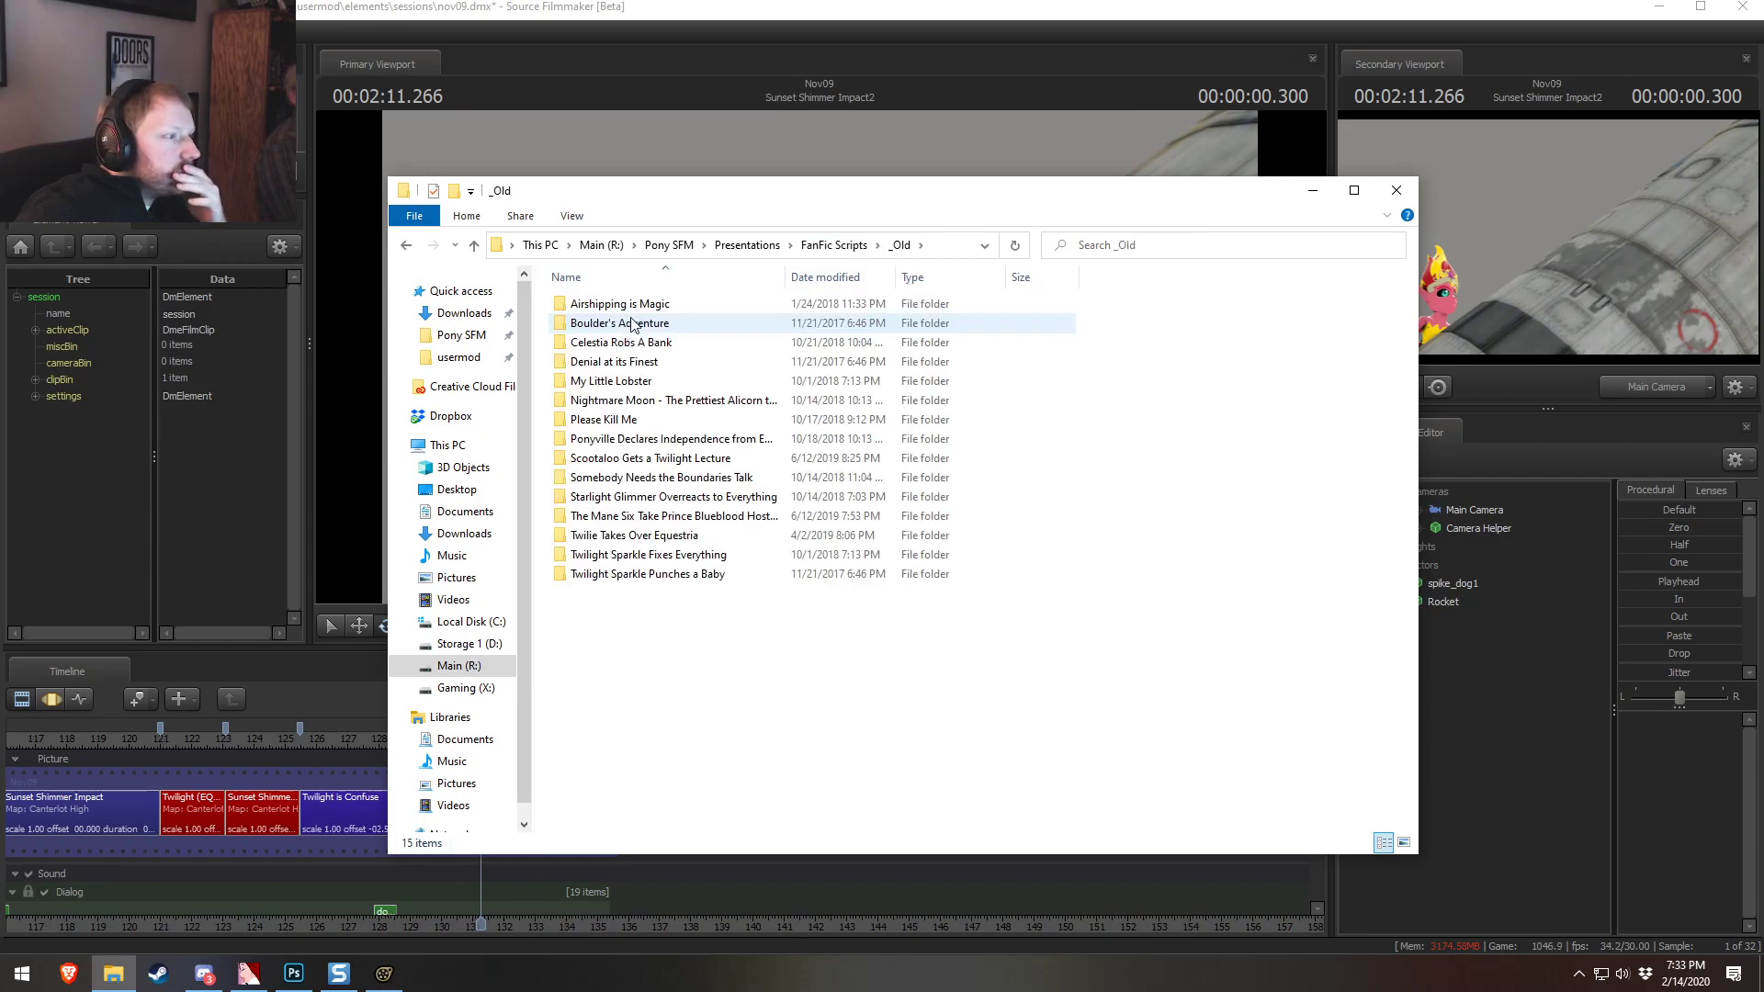
Open Please Kill Me - Video.mp4 from the Please Kill Me folder and maximize the video player
{"action": "double_click", "coordinate": [634, 420]}
{"action": "left_click", "coordinate": [599, 343]}
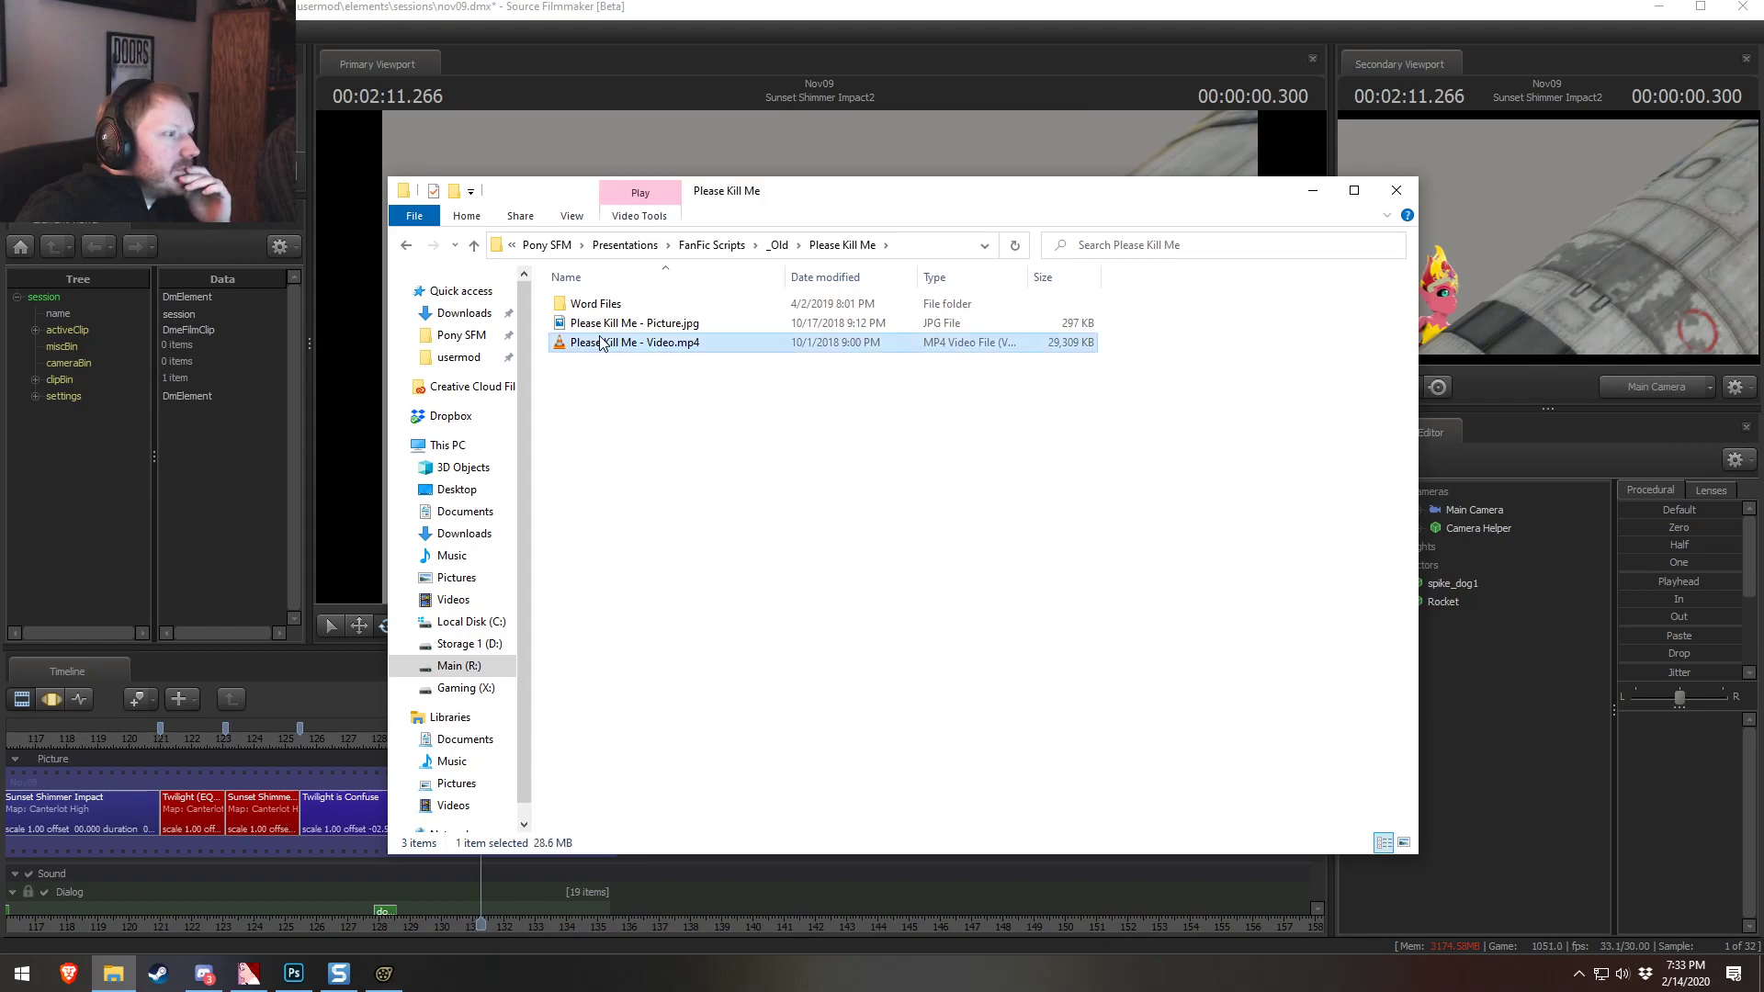
{"action": "double_click", "coordinate": [602, 343]}
{"action": "left_click_drag", "start_coordinate": [1123, 277], "coordinate": [460, 2]}
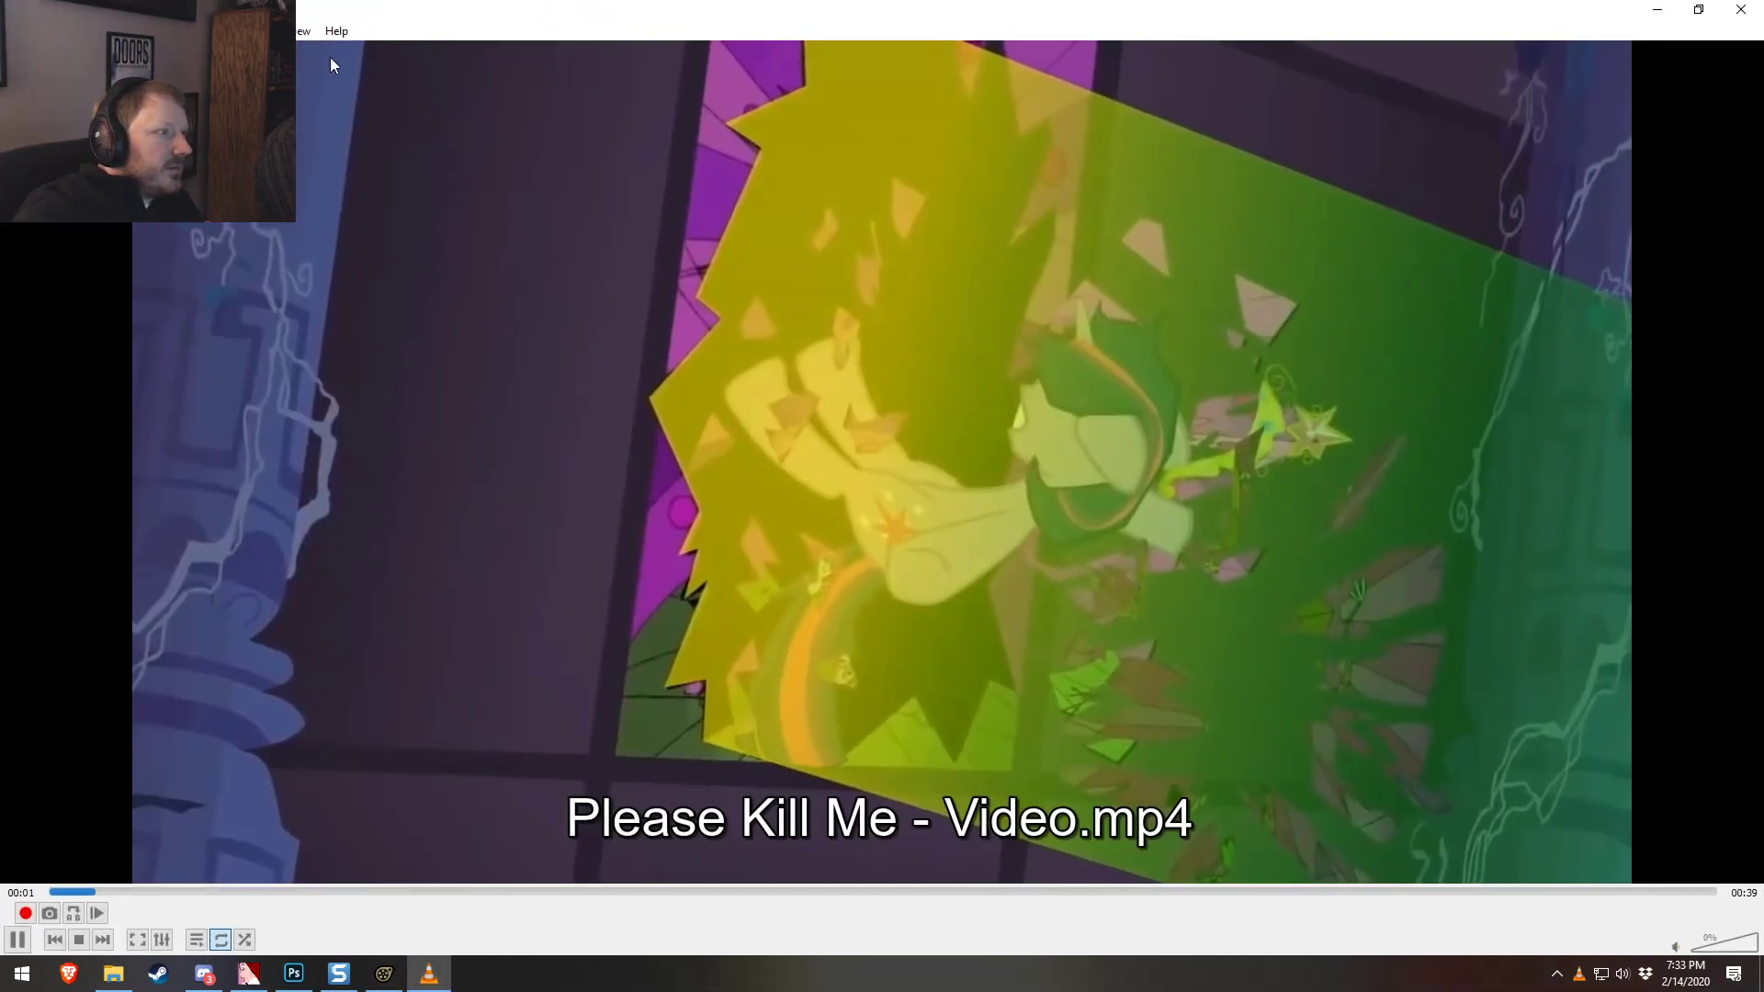
Route the video's sound to the 271QG (NVIDIA High Definition Audio) device, restart it from the beginning and raise the volume
{"action": "key", "text": "space"}
{"action": "left_click", "coordinate": [71, 31]}
{"action": "mouse_move", "coordinate": [152, 75]}
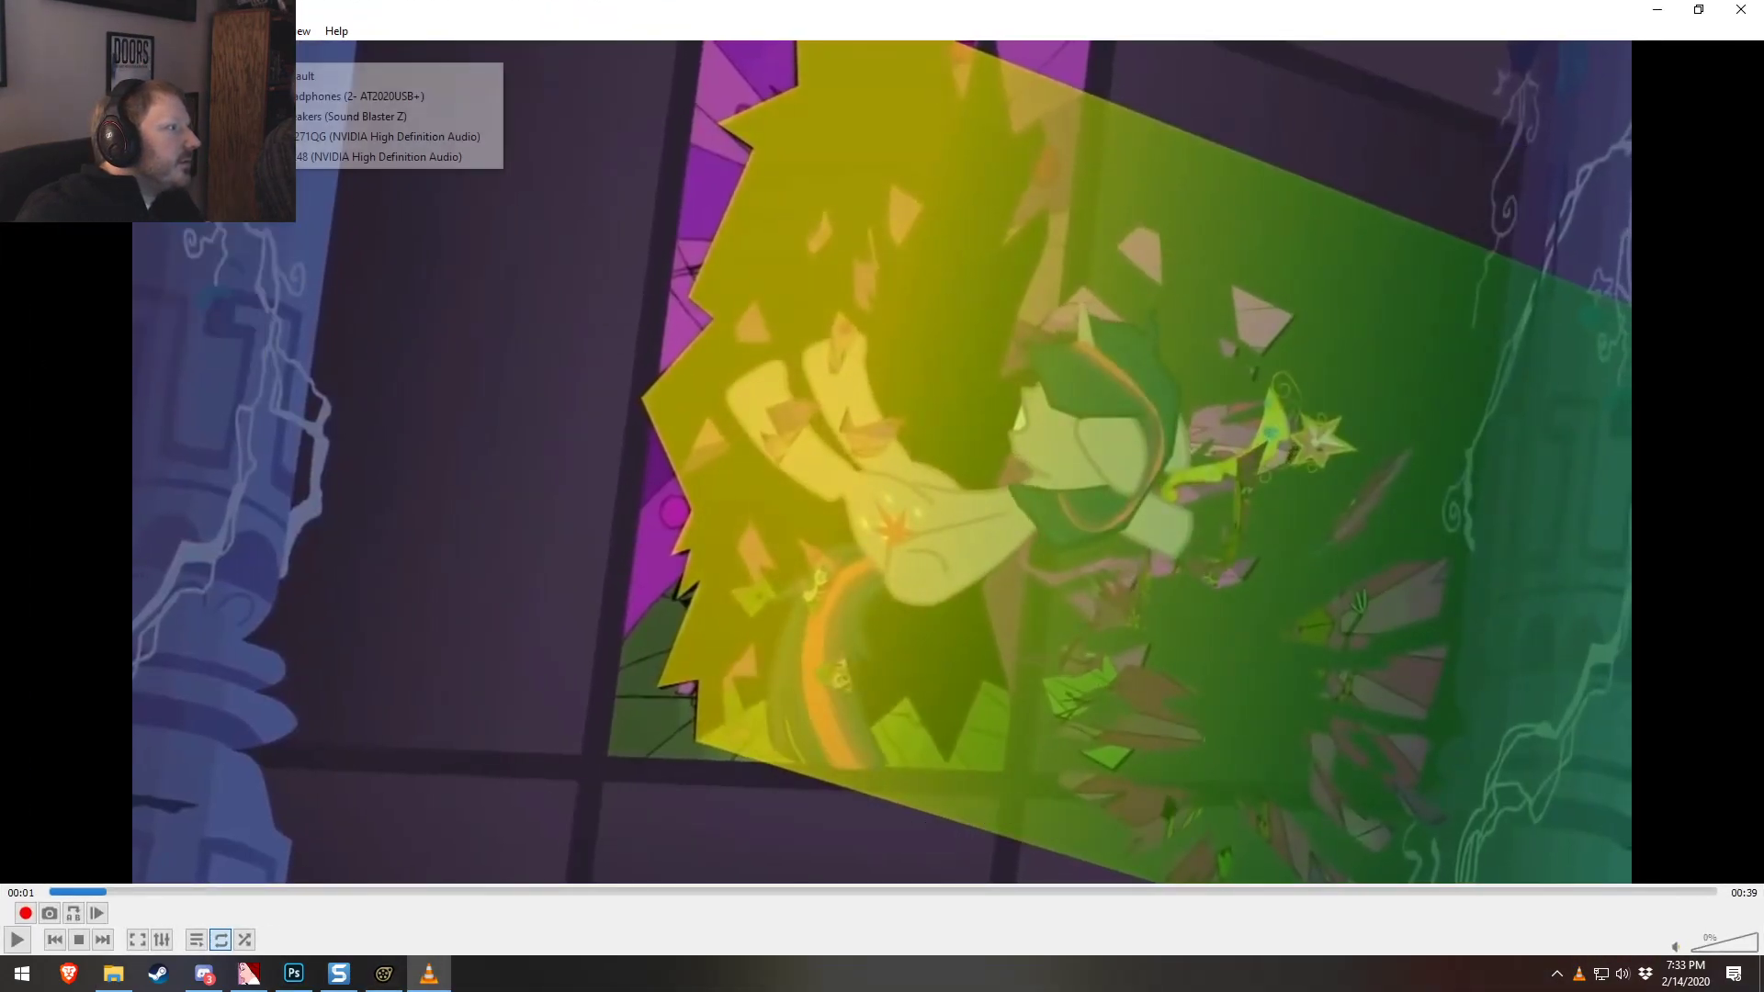
{"action": "left_click", "coordinate": [386, 136]}
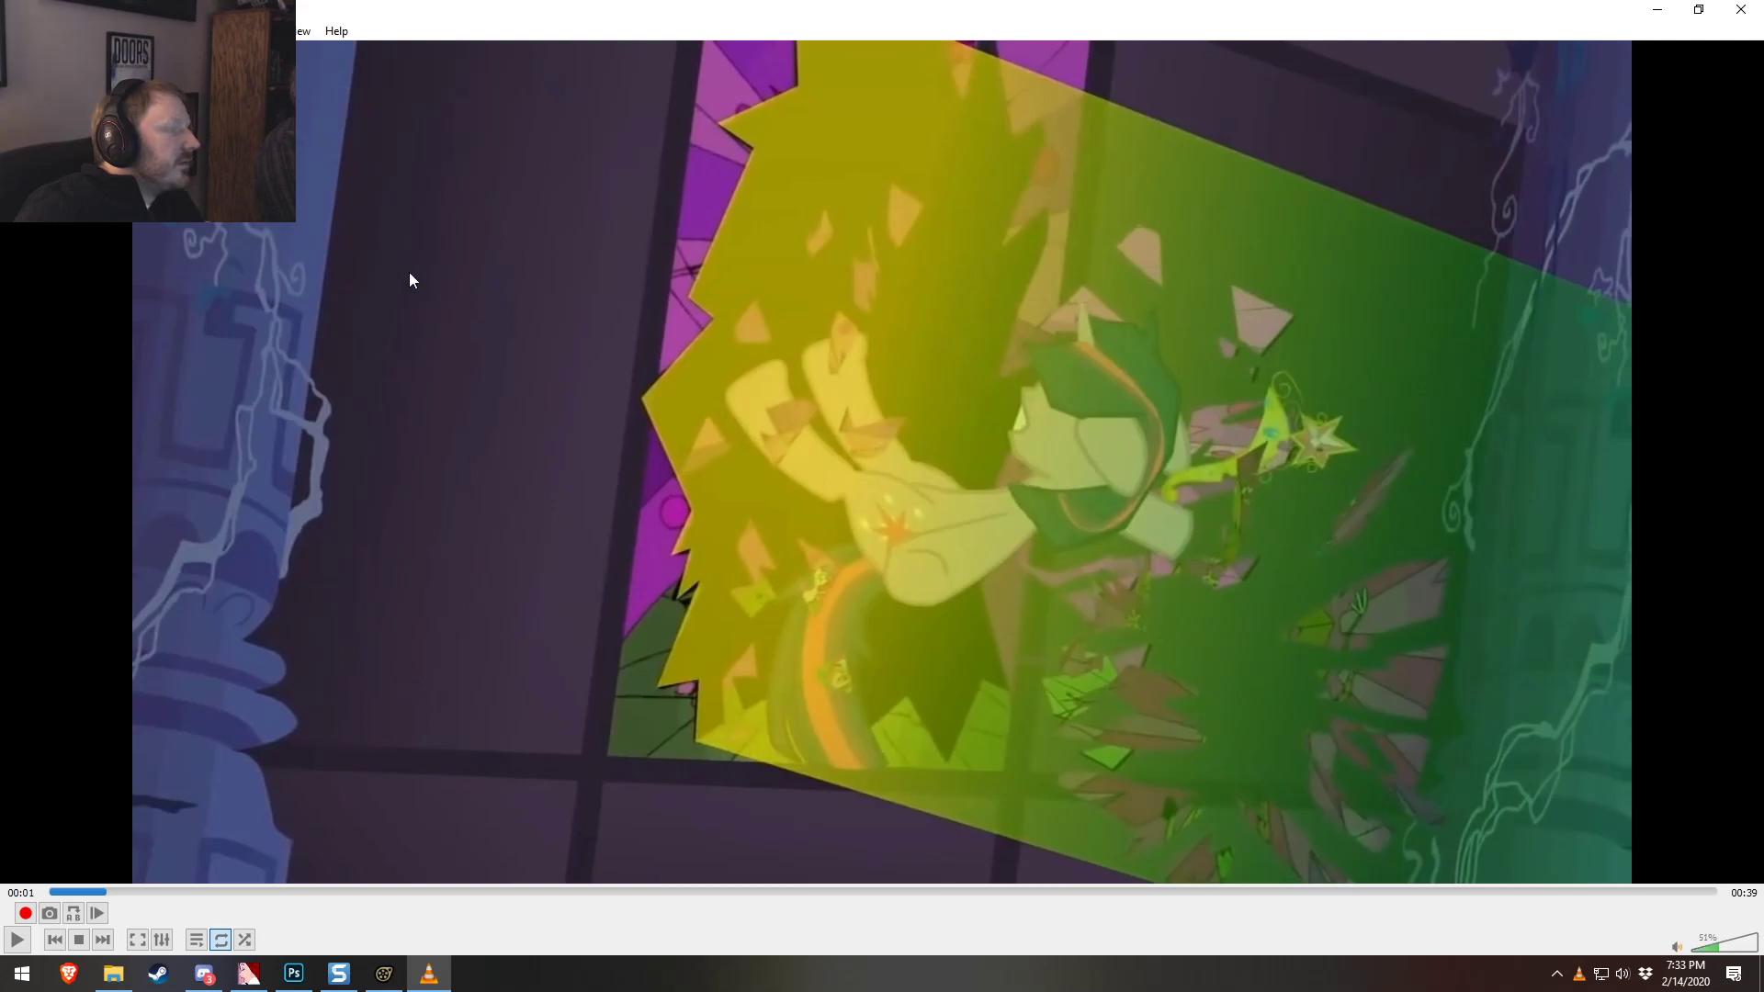
{"action": "left_click", "coordinate": [78, 929]}
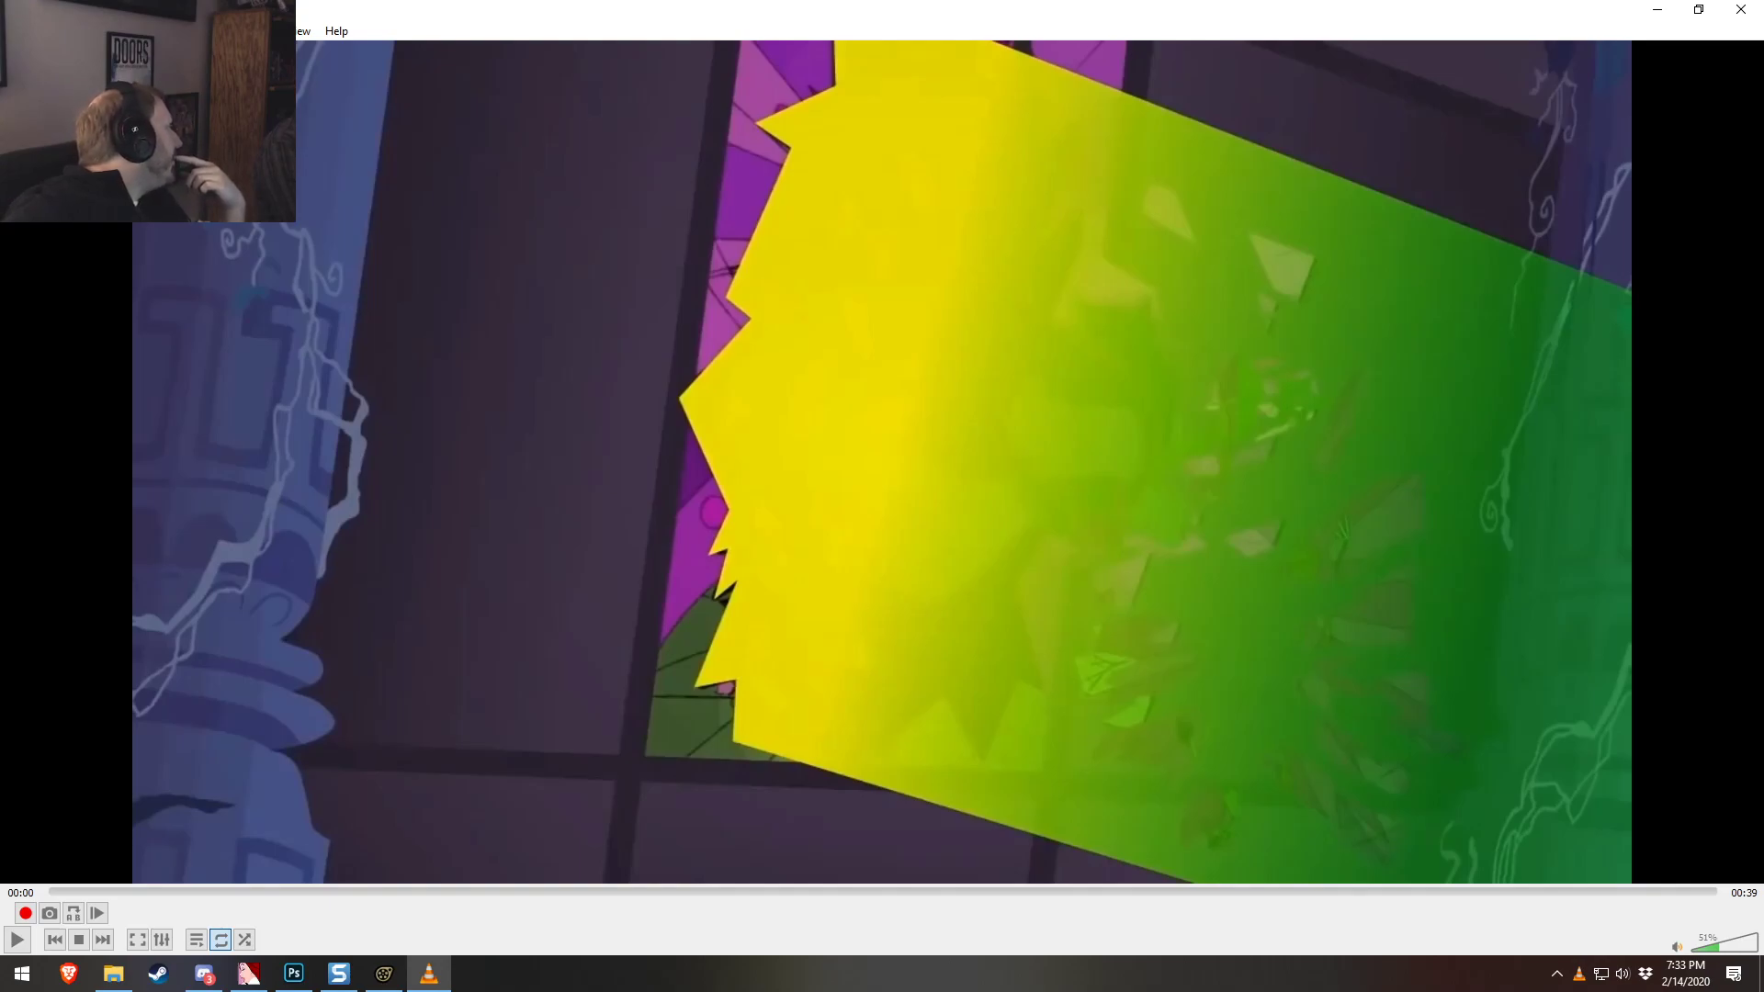
{"action": "key", "text": "space"}
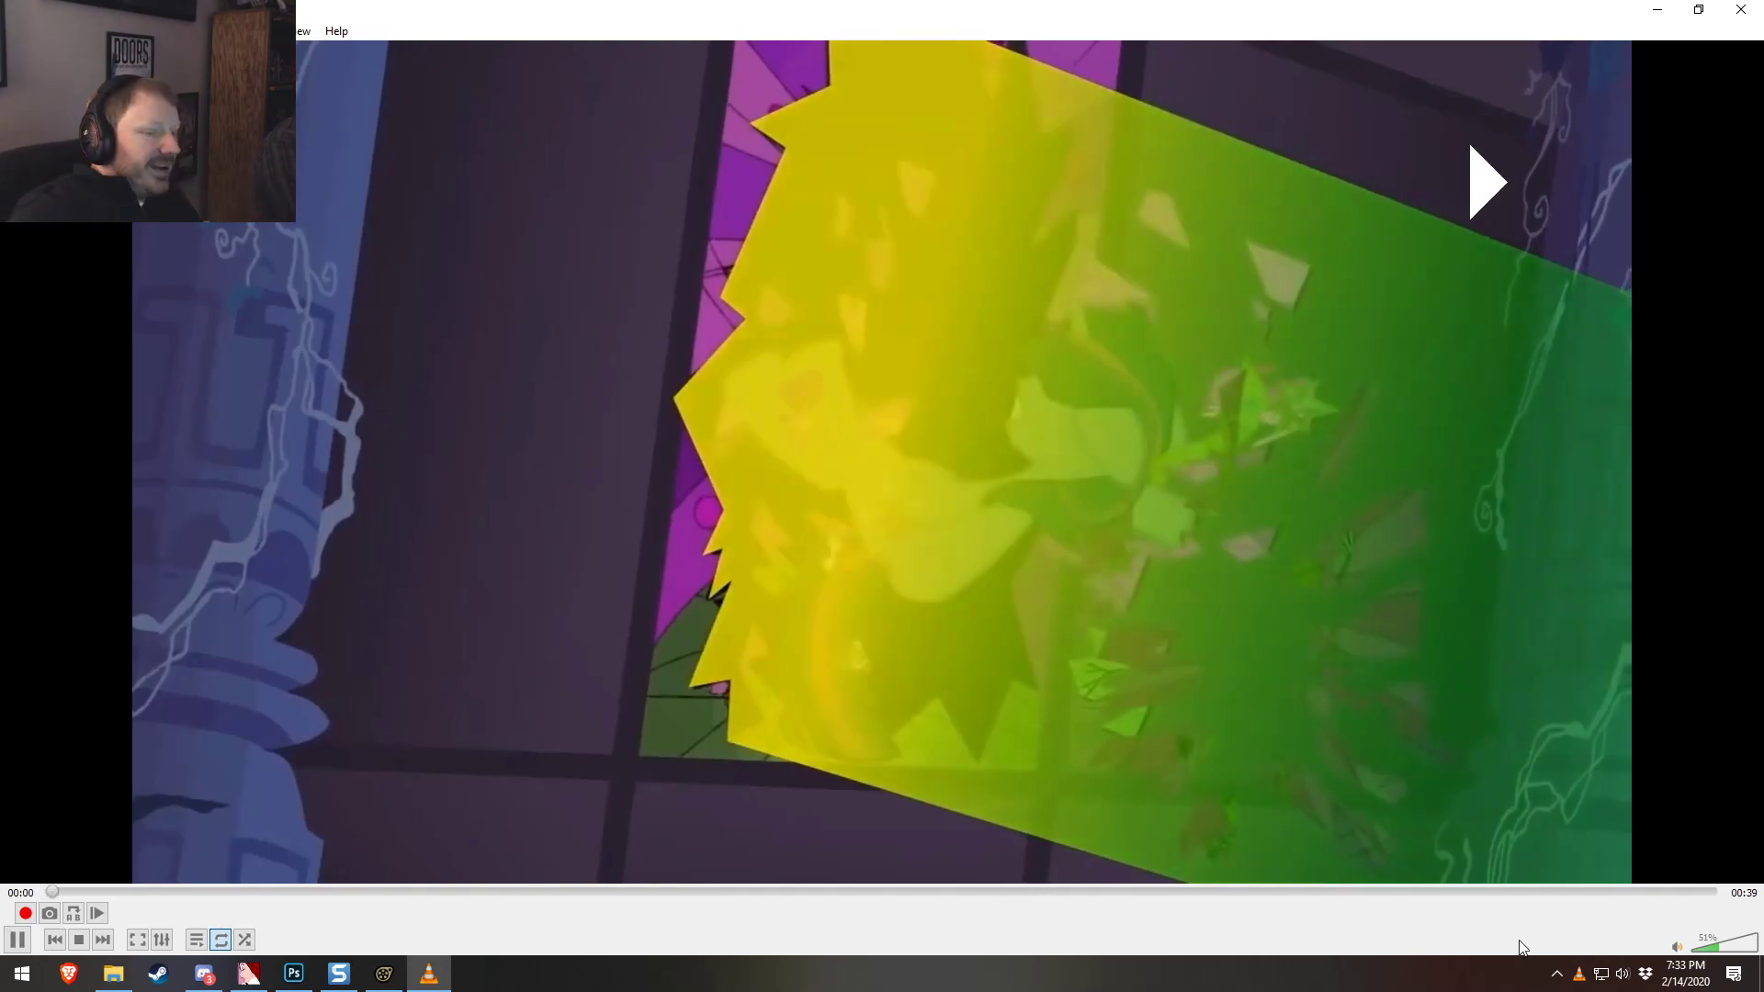
{"action": "left_click", "coordinate": [1740, 953]}
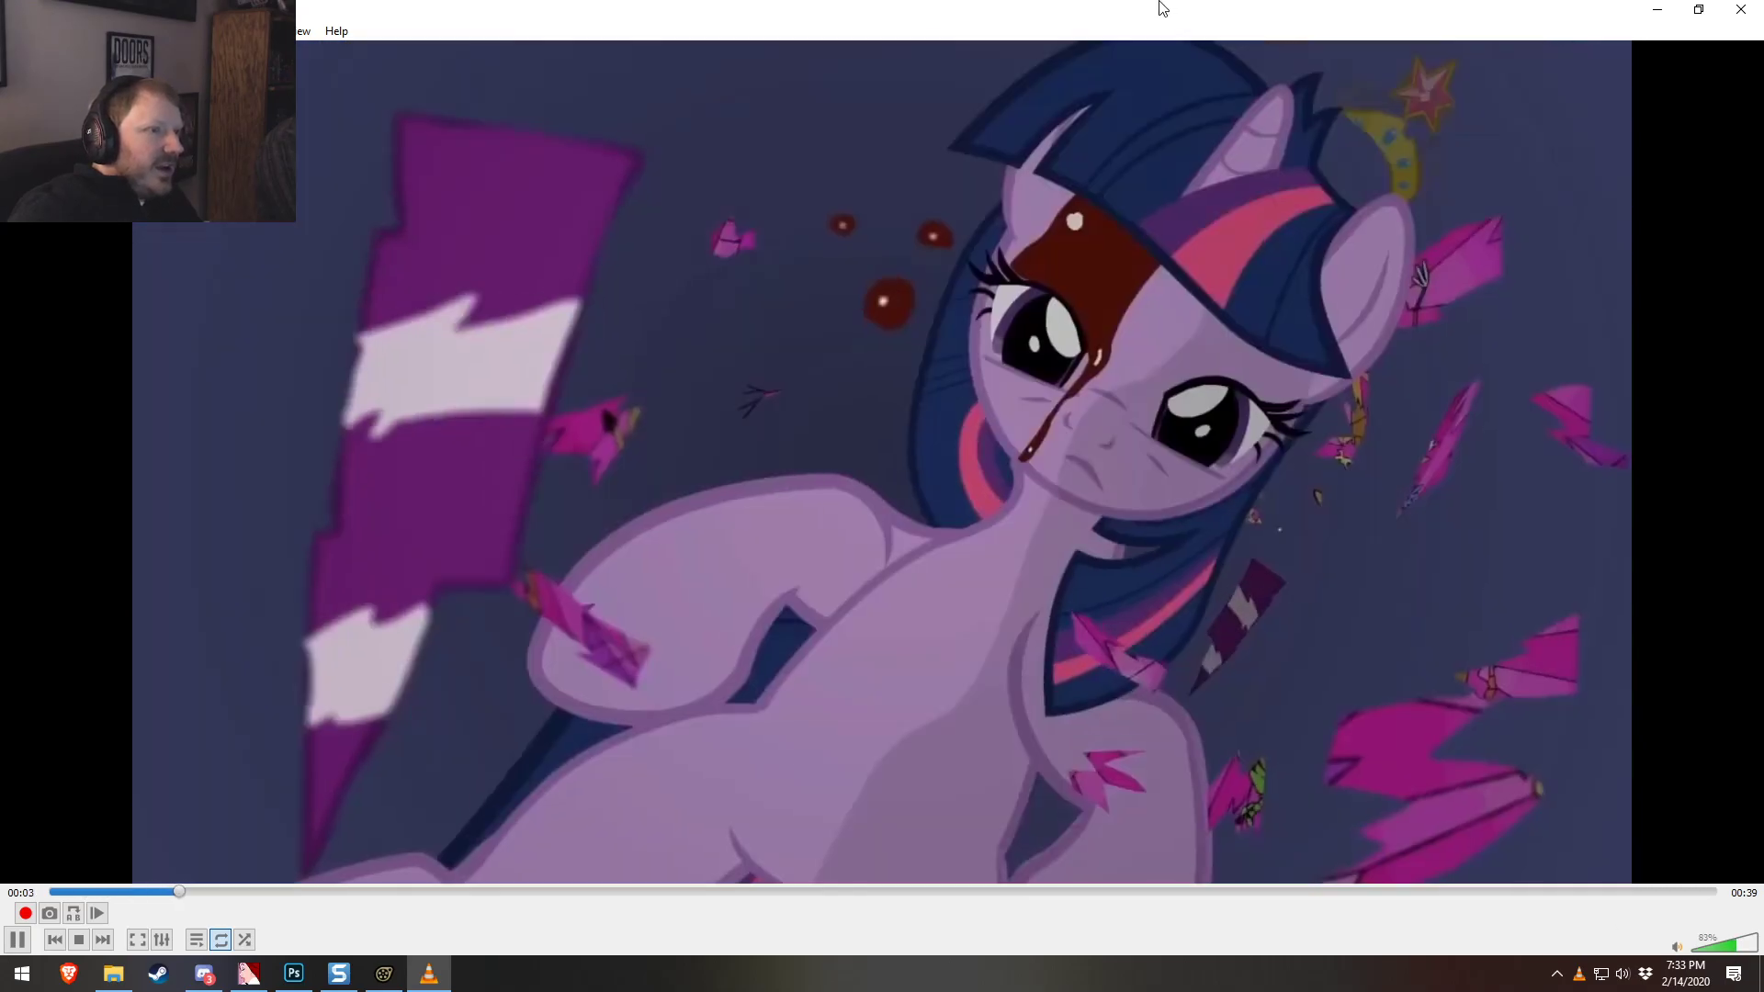
Restore the player to a smaller window, watch the video from its middle and pause during the end credits
{"action": "left_click_drag", "start_coordinate": [1161, 8], "coordinate": [932, 179]}
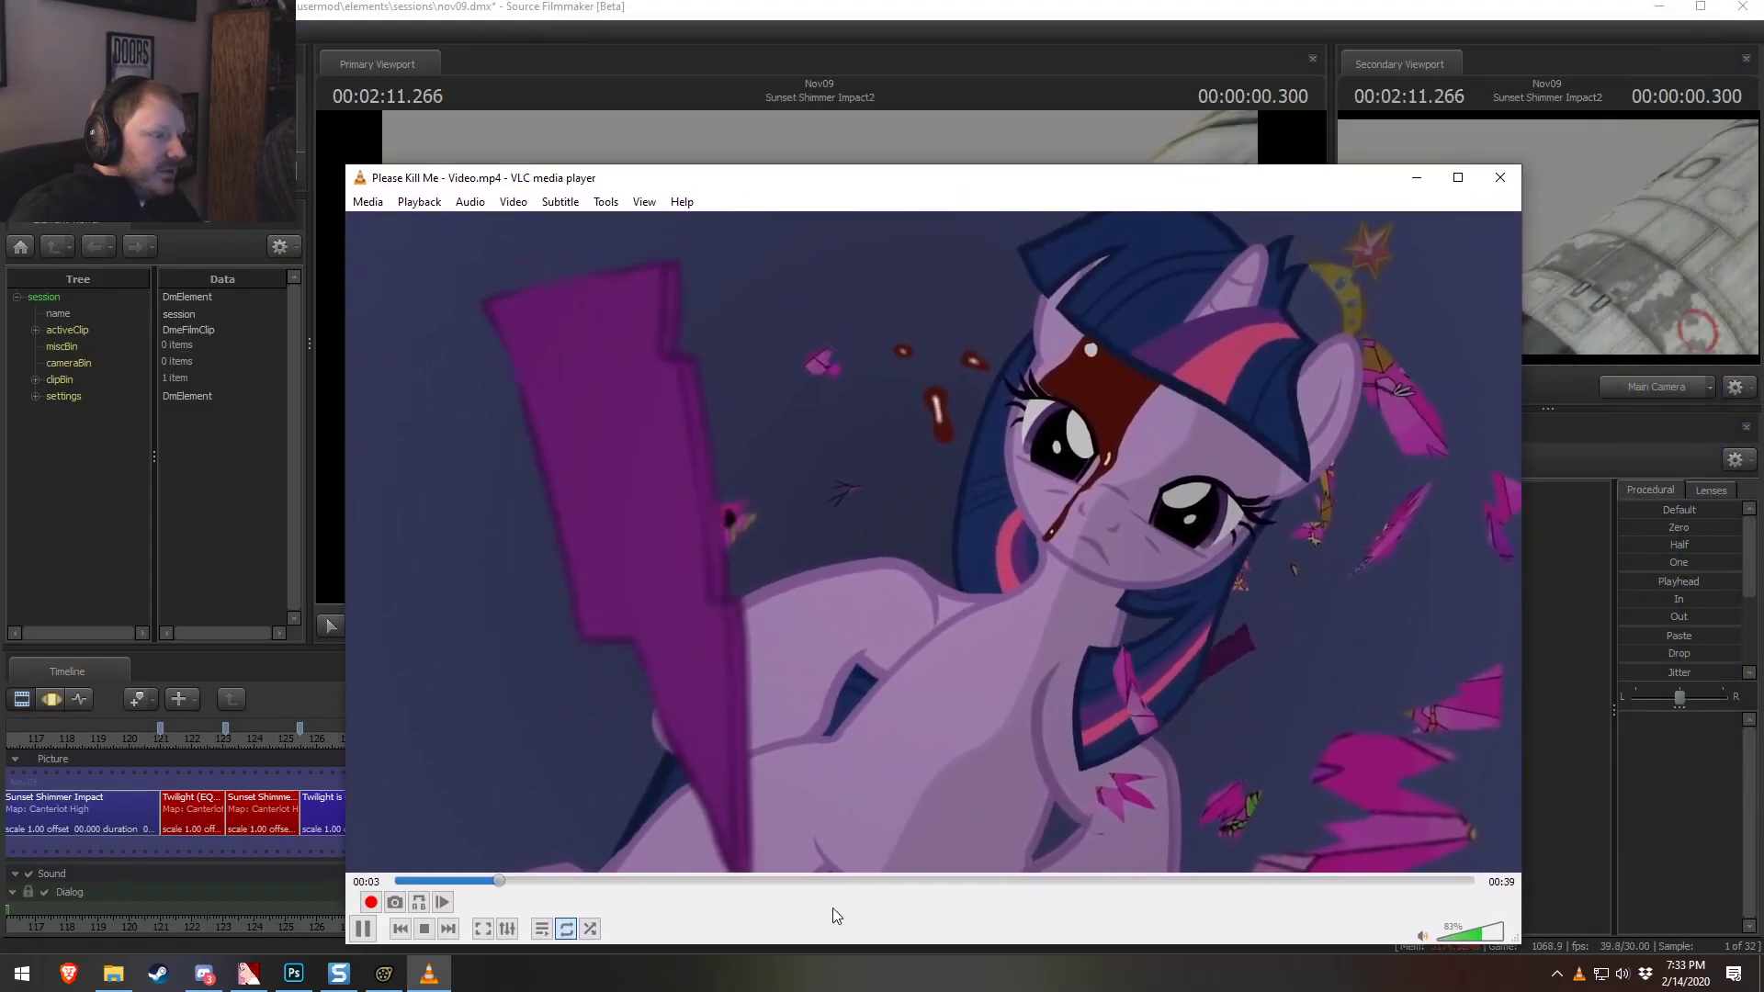
{"action": "left_click", "coordinate": [1172, 880]}
{"action": "left_click", "coordinate": [873, 880]}
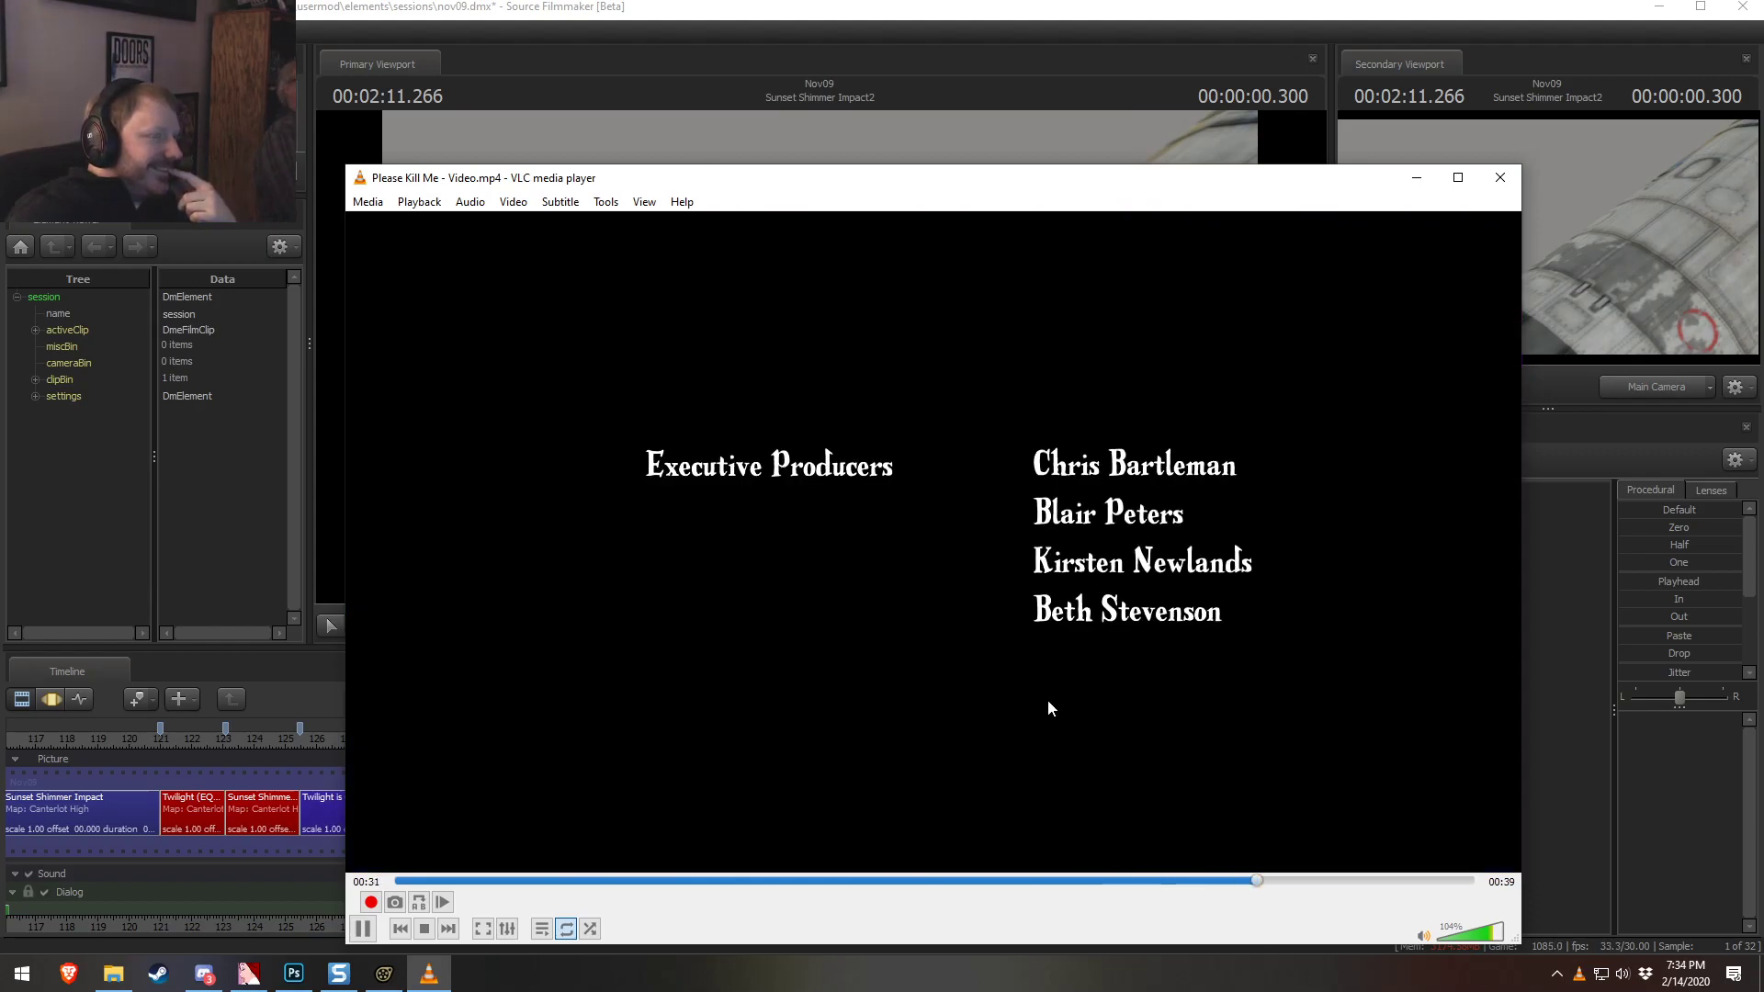
{"action": "left_click", "coordinate": [1052, 543]}
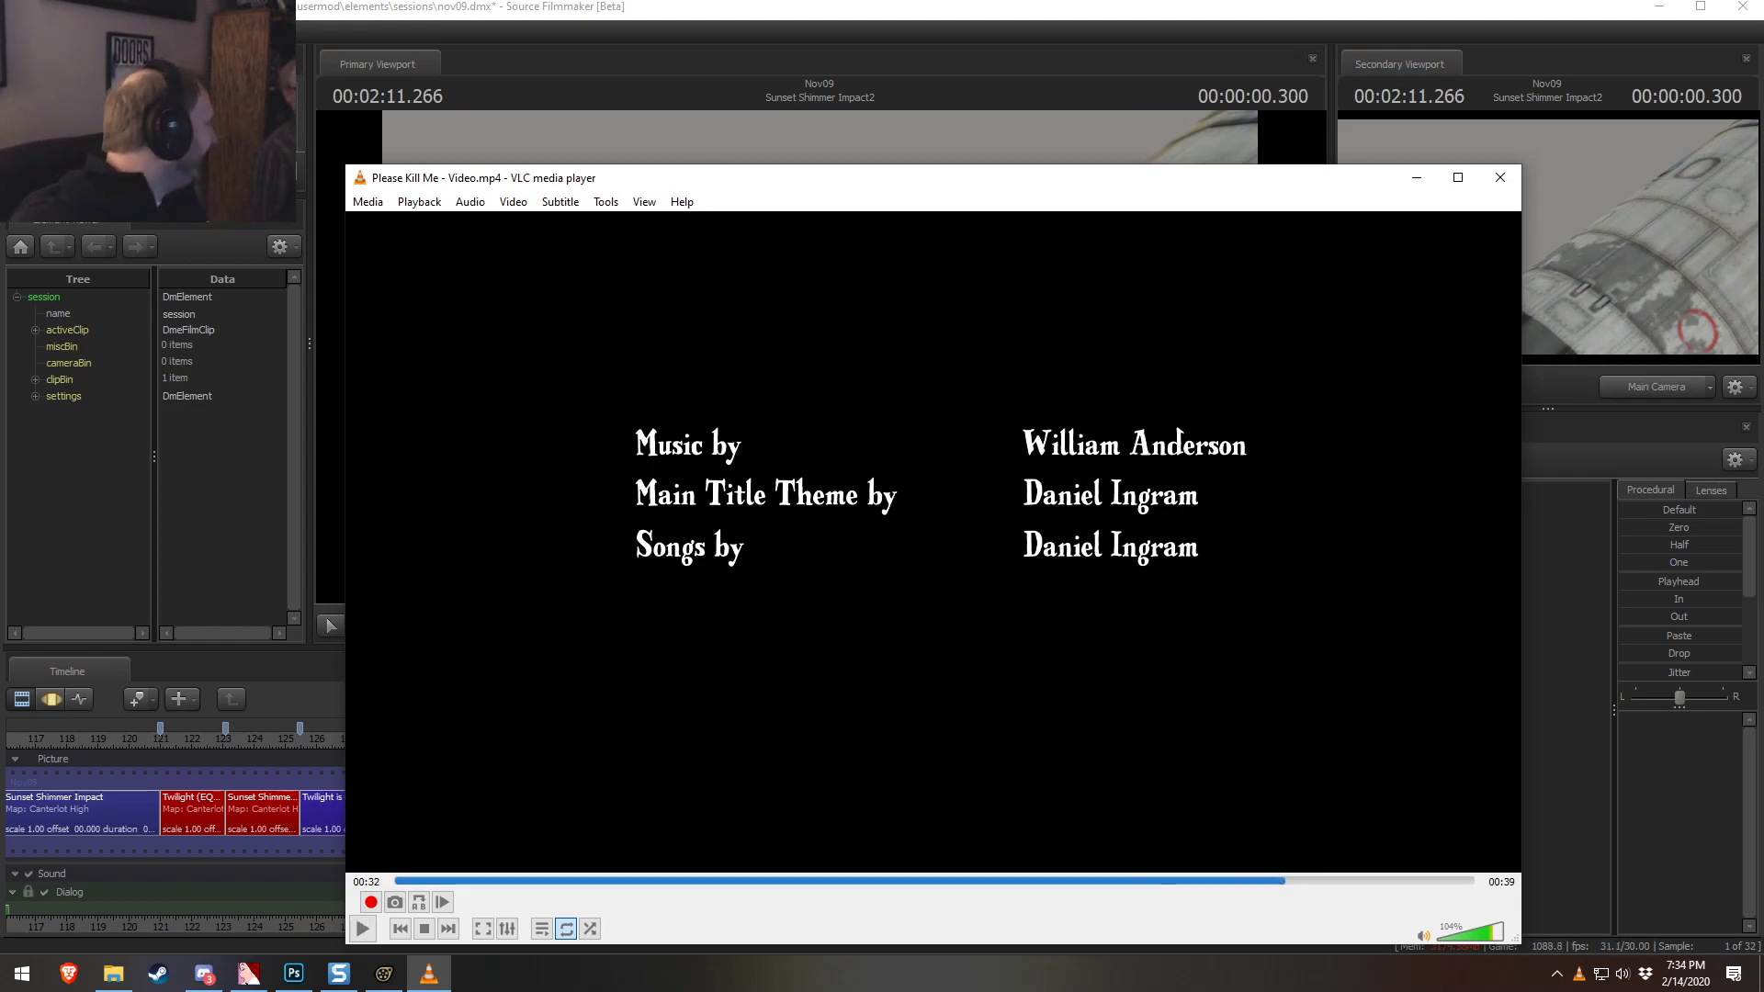
Replay the distant castle shot from about 00:25 to examine the explosion, pausing along the way
{"action": "left_click_drag", "start_coordinate": [1185, 883], "coordinate": [1089, 879]}
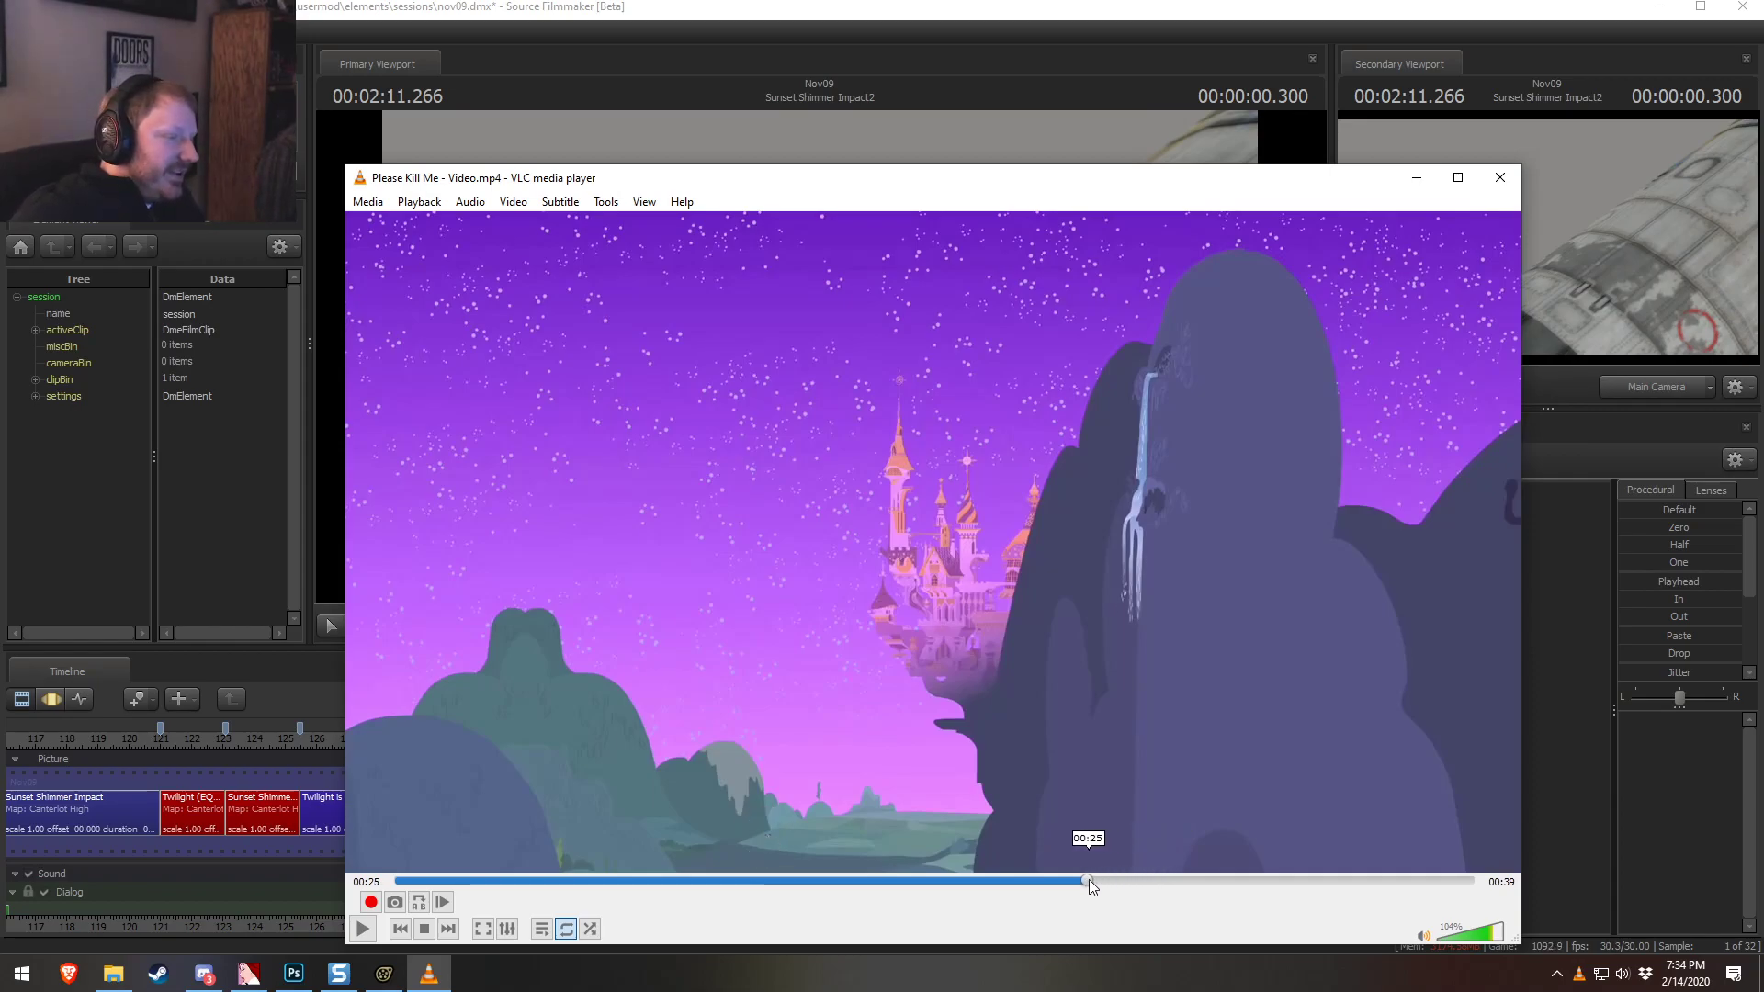
{"action": "key", "text": "space"}
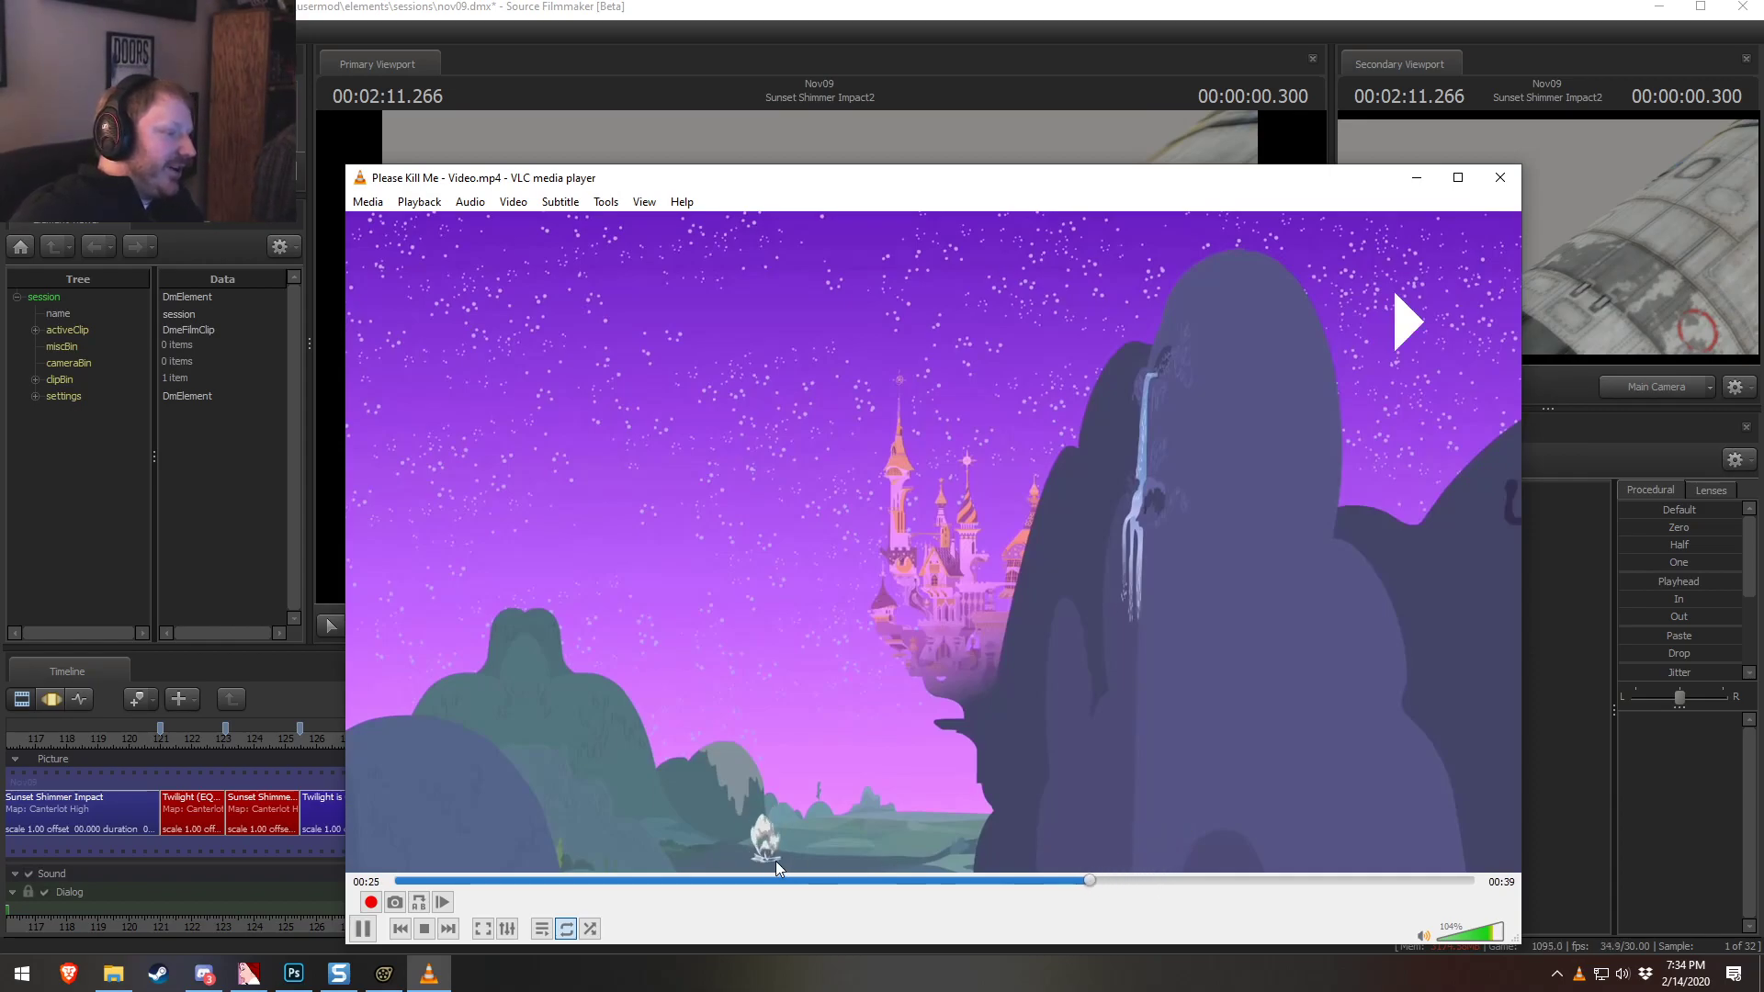
{"action": "key", "text": "space"}
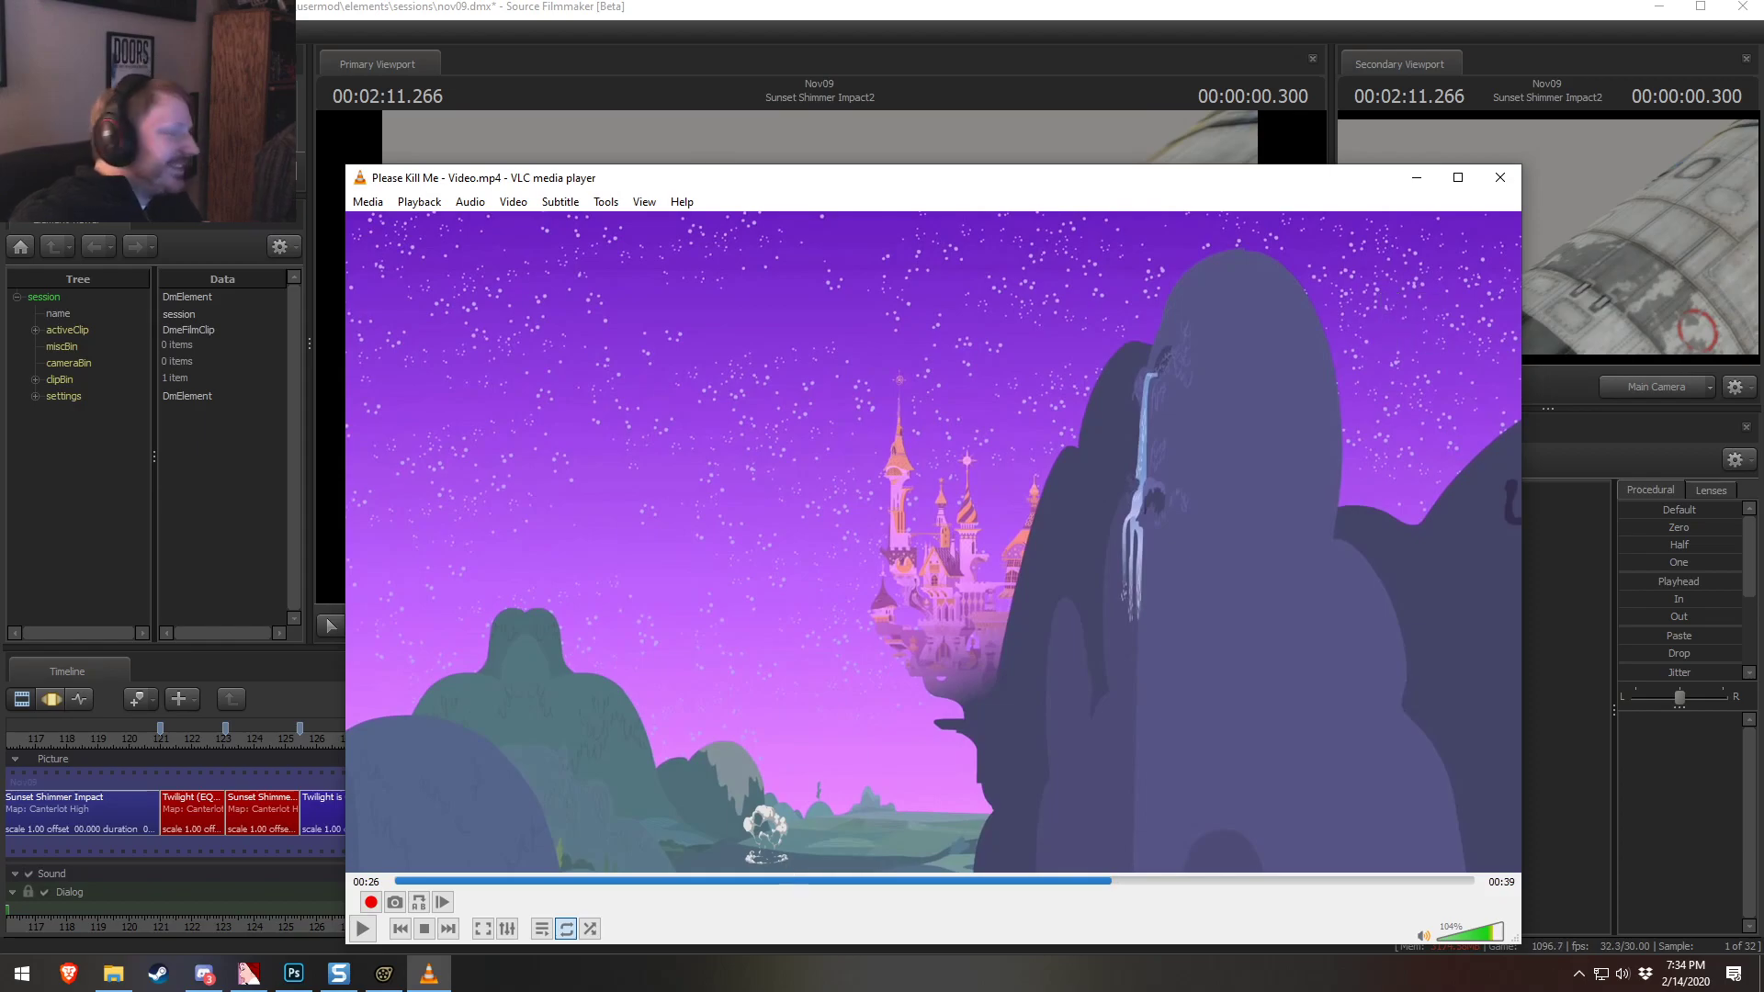
{"action": "key", "text": "space"}
{"action": "key", "text": "space"}
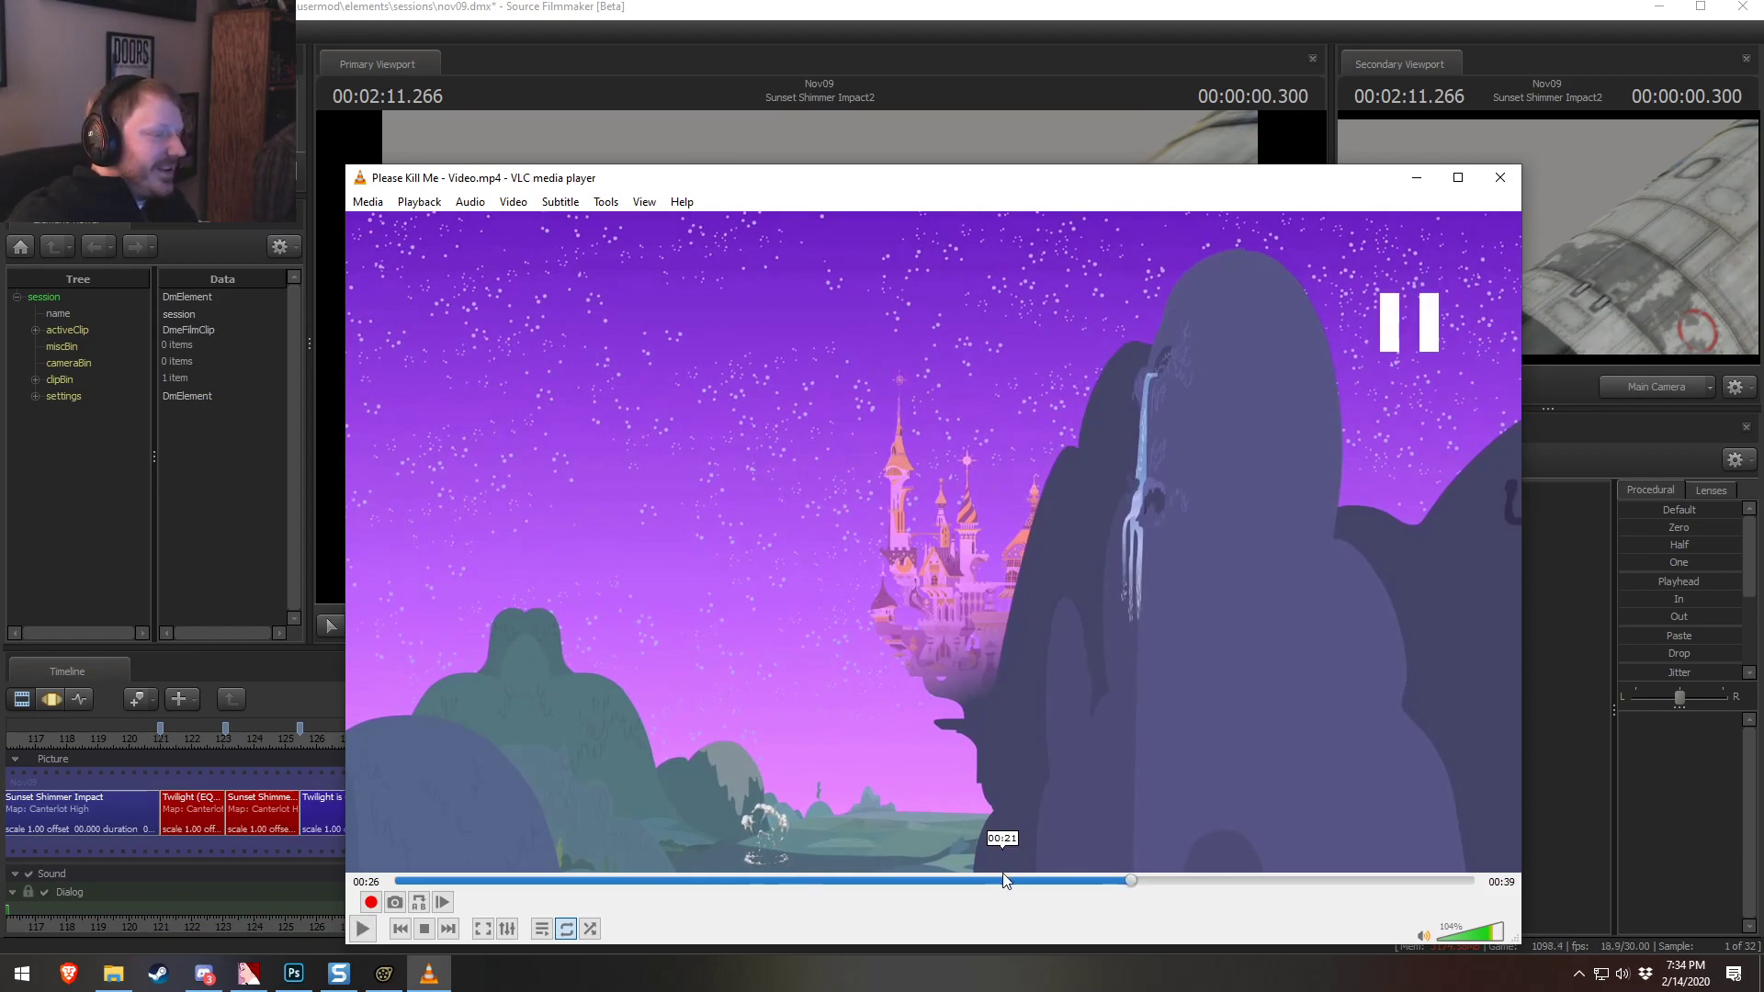
{"action": "left_click", "coordinate": [1064, 882]}
{"action": "key", "text": "space"}
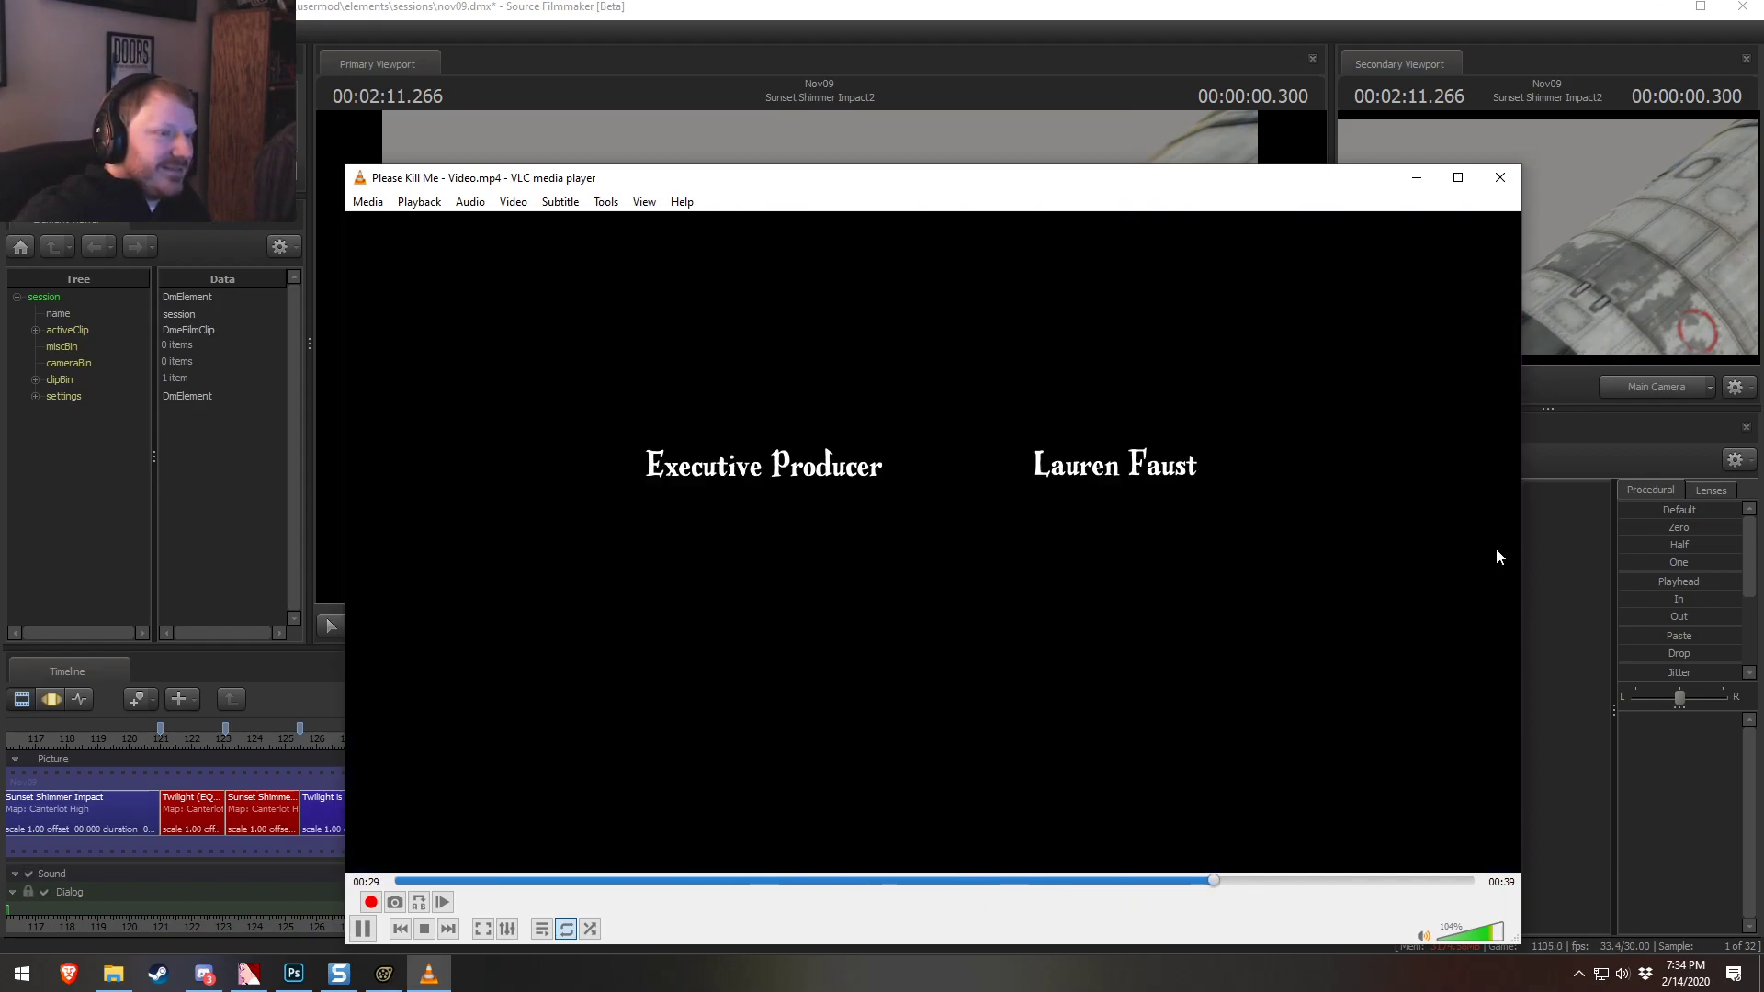
Close the video player, switch back to Source Filmmaker and maximize its window
{"action": "left_click", "coordinate": [1501, 178]}
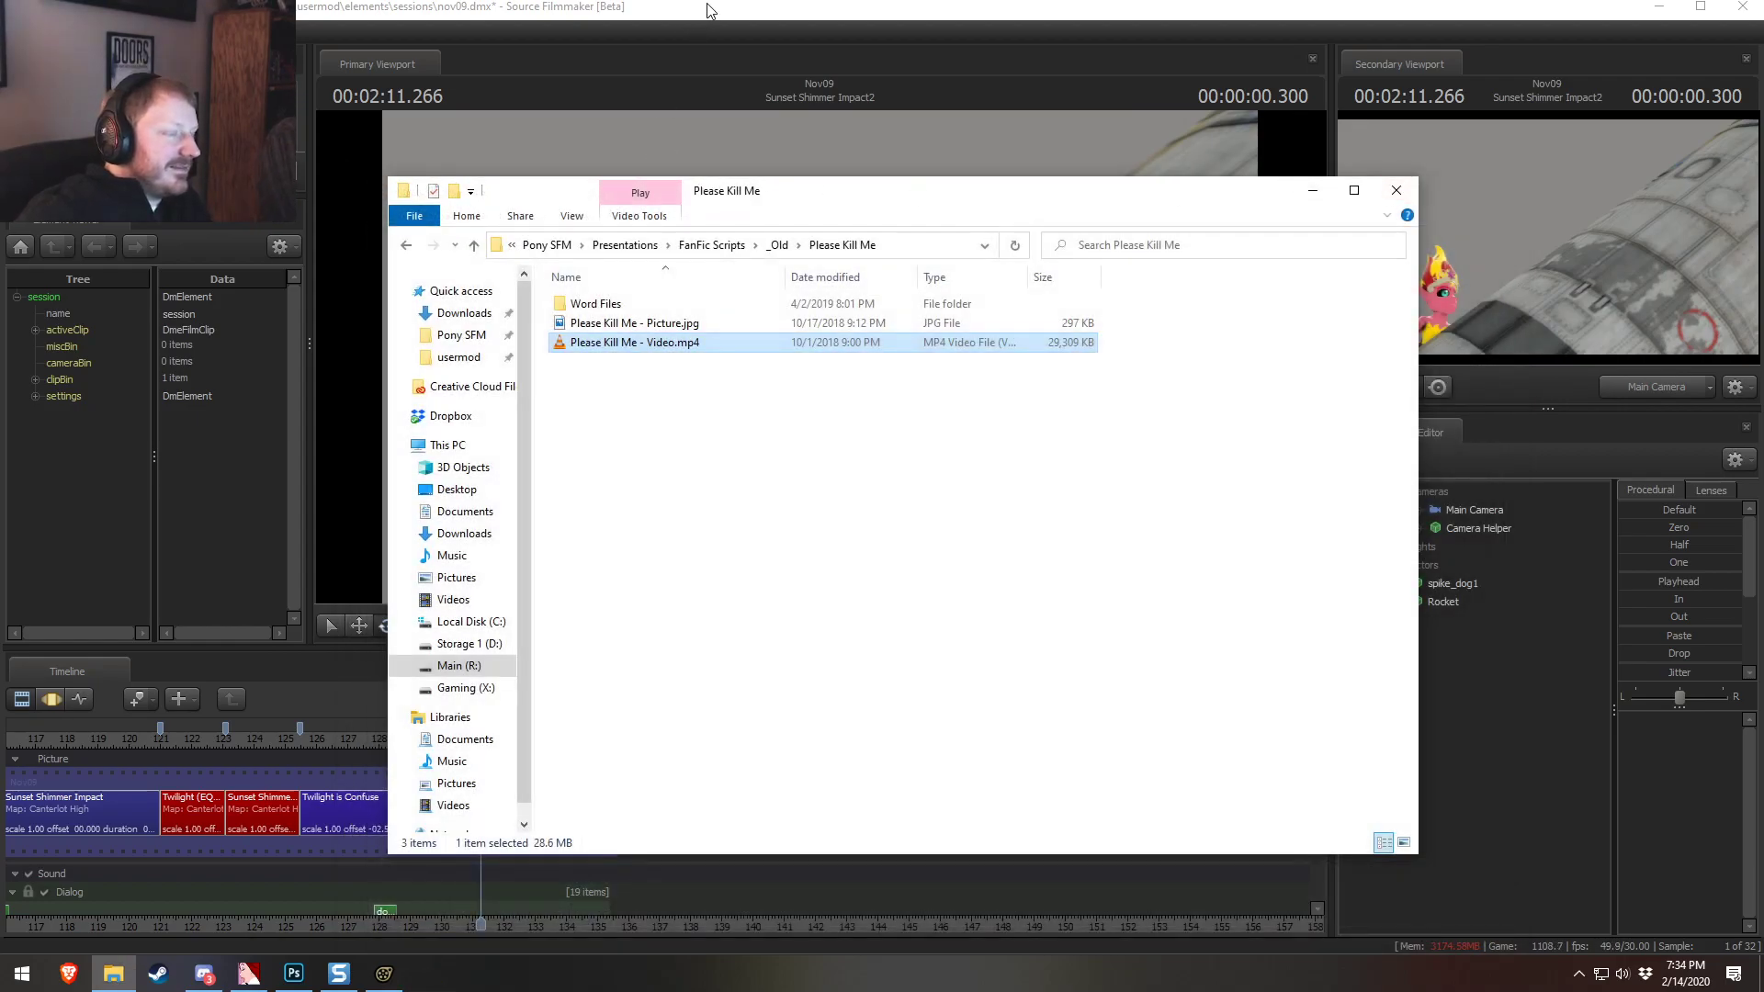
{"action": "left_click", "coordinate": [739, 7]}
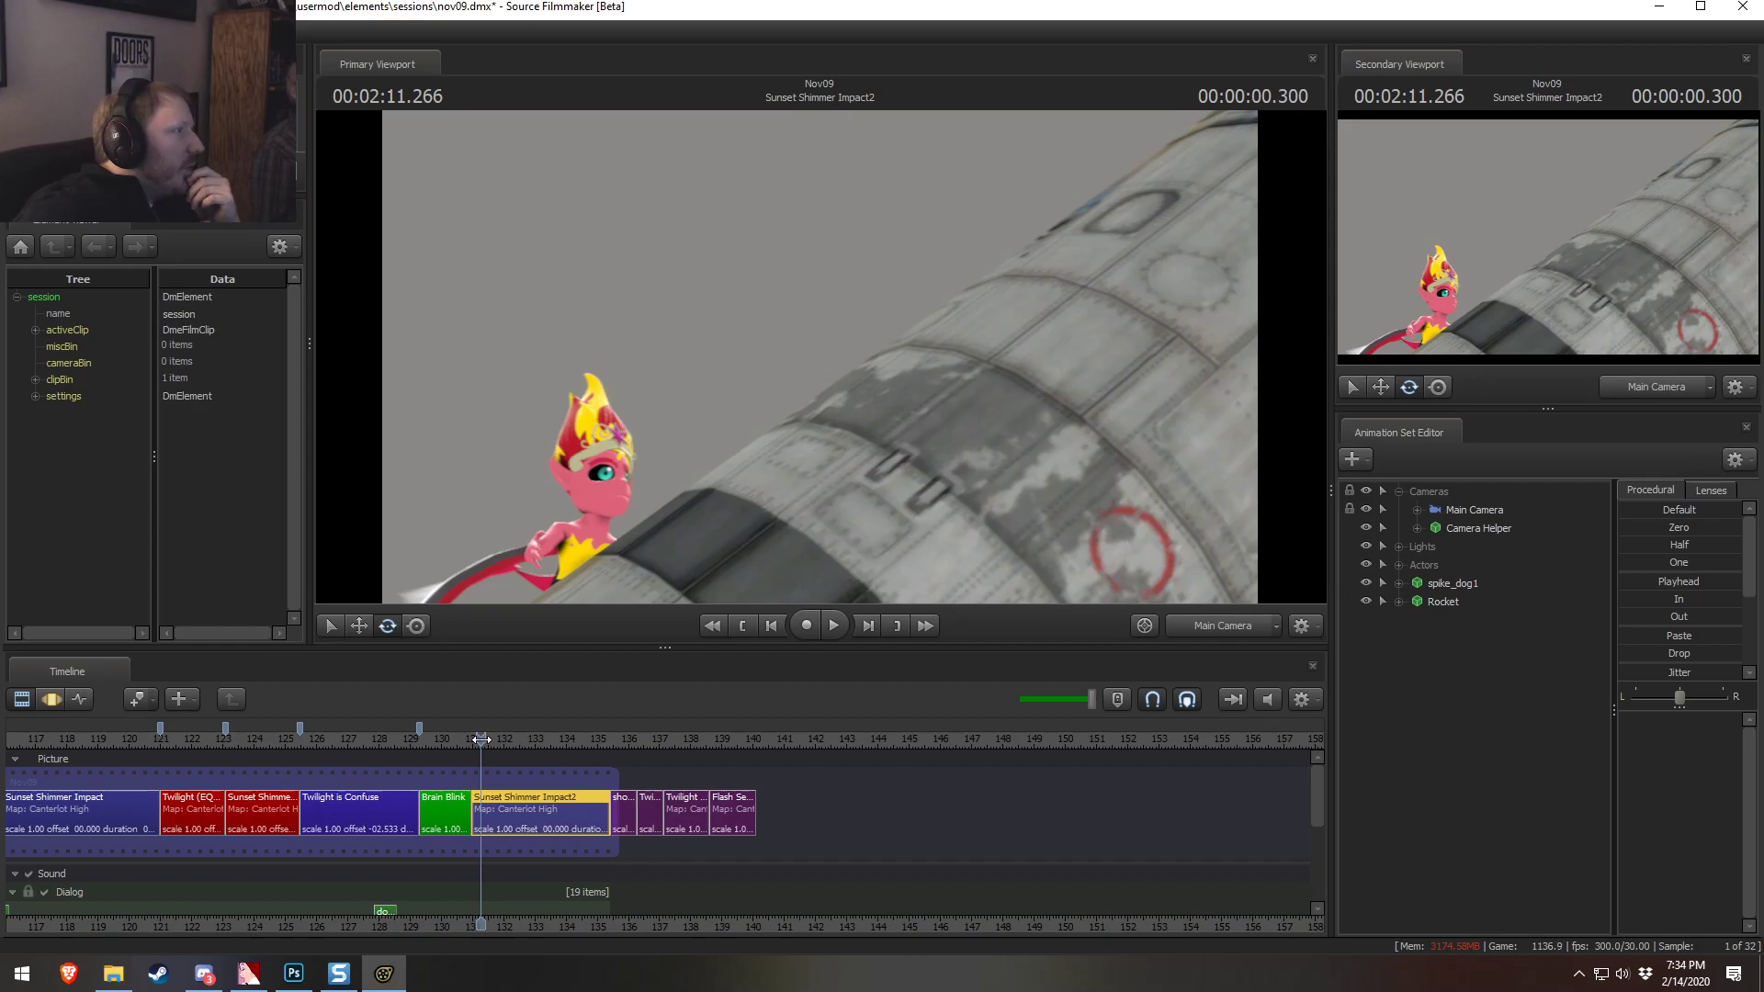
{"action": "double_click", "coordinate": [603, 11]}
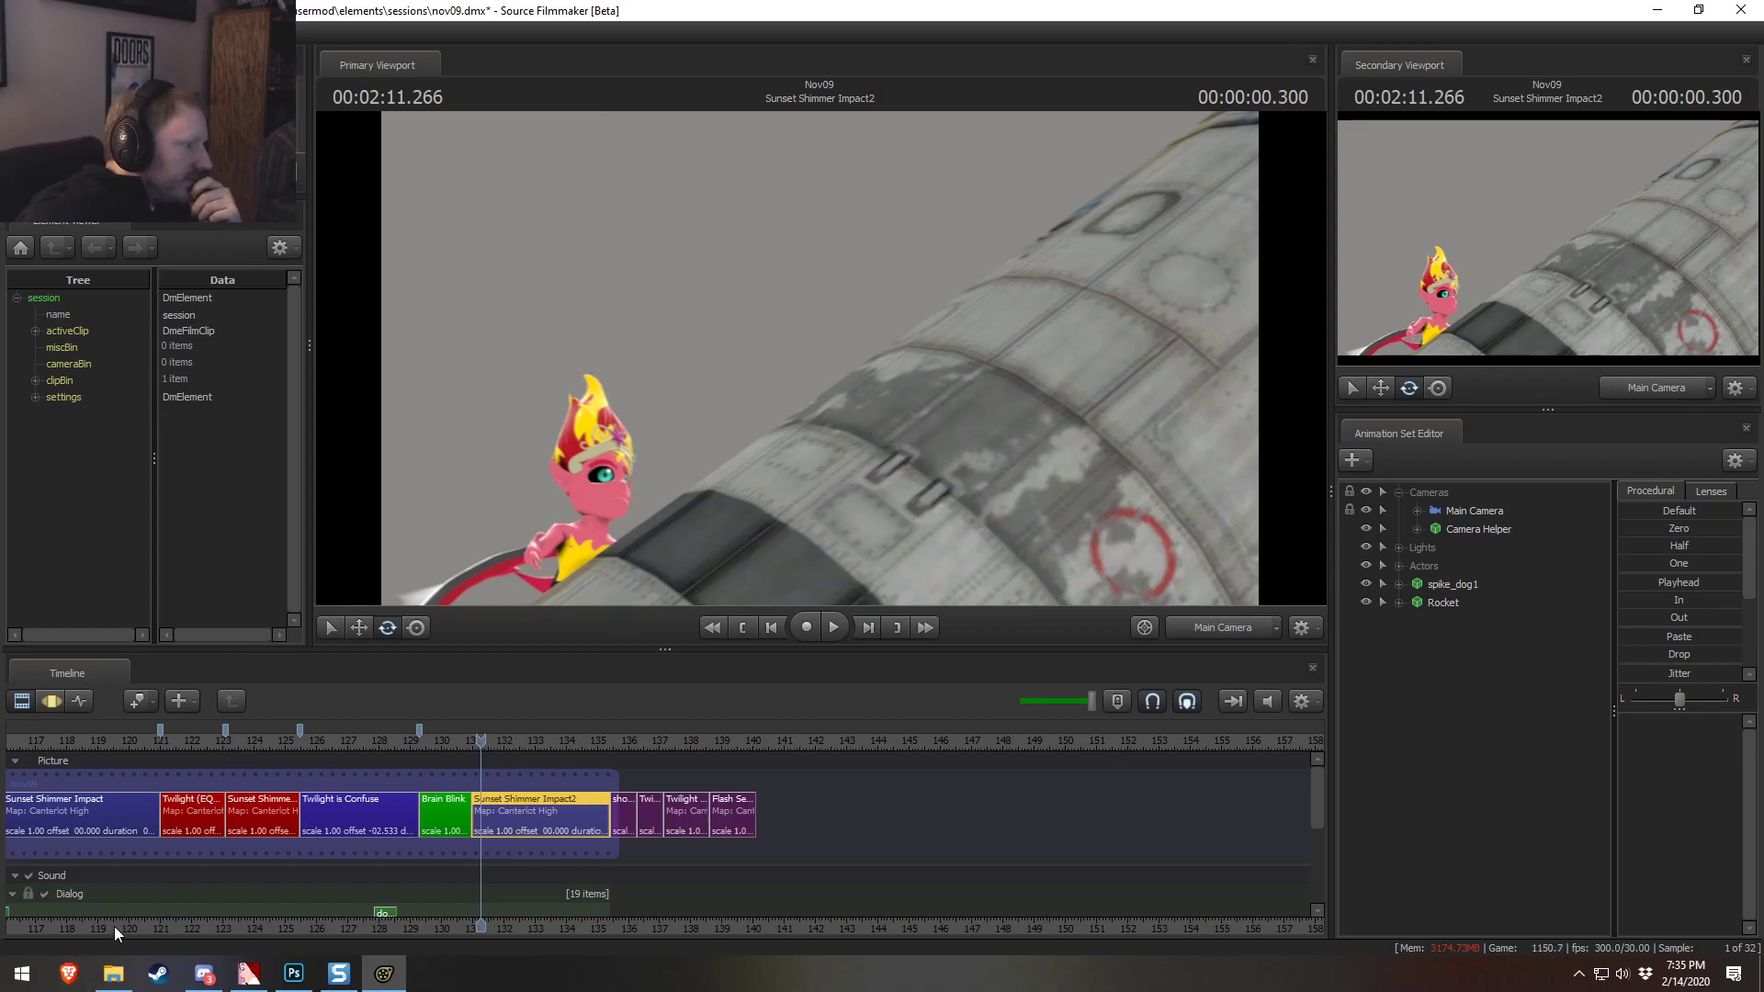
Inspect the Sunset Shimmer Impact2 shot through the work camera and delete its clip from the Picture track
{"action": "left_click_drag", "start_coordinate": [441, 742], "coordinate": [478, 743]}
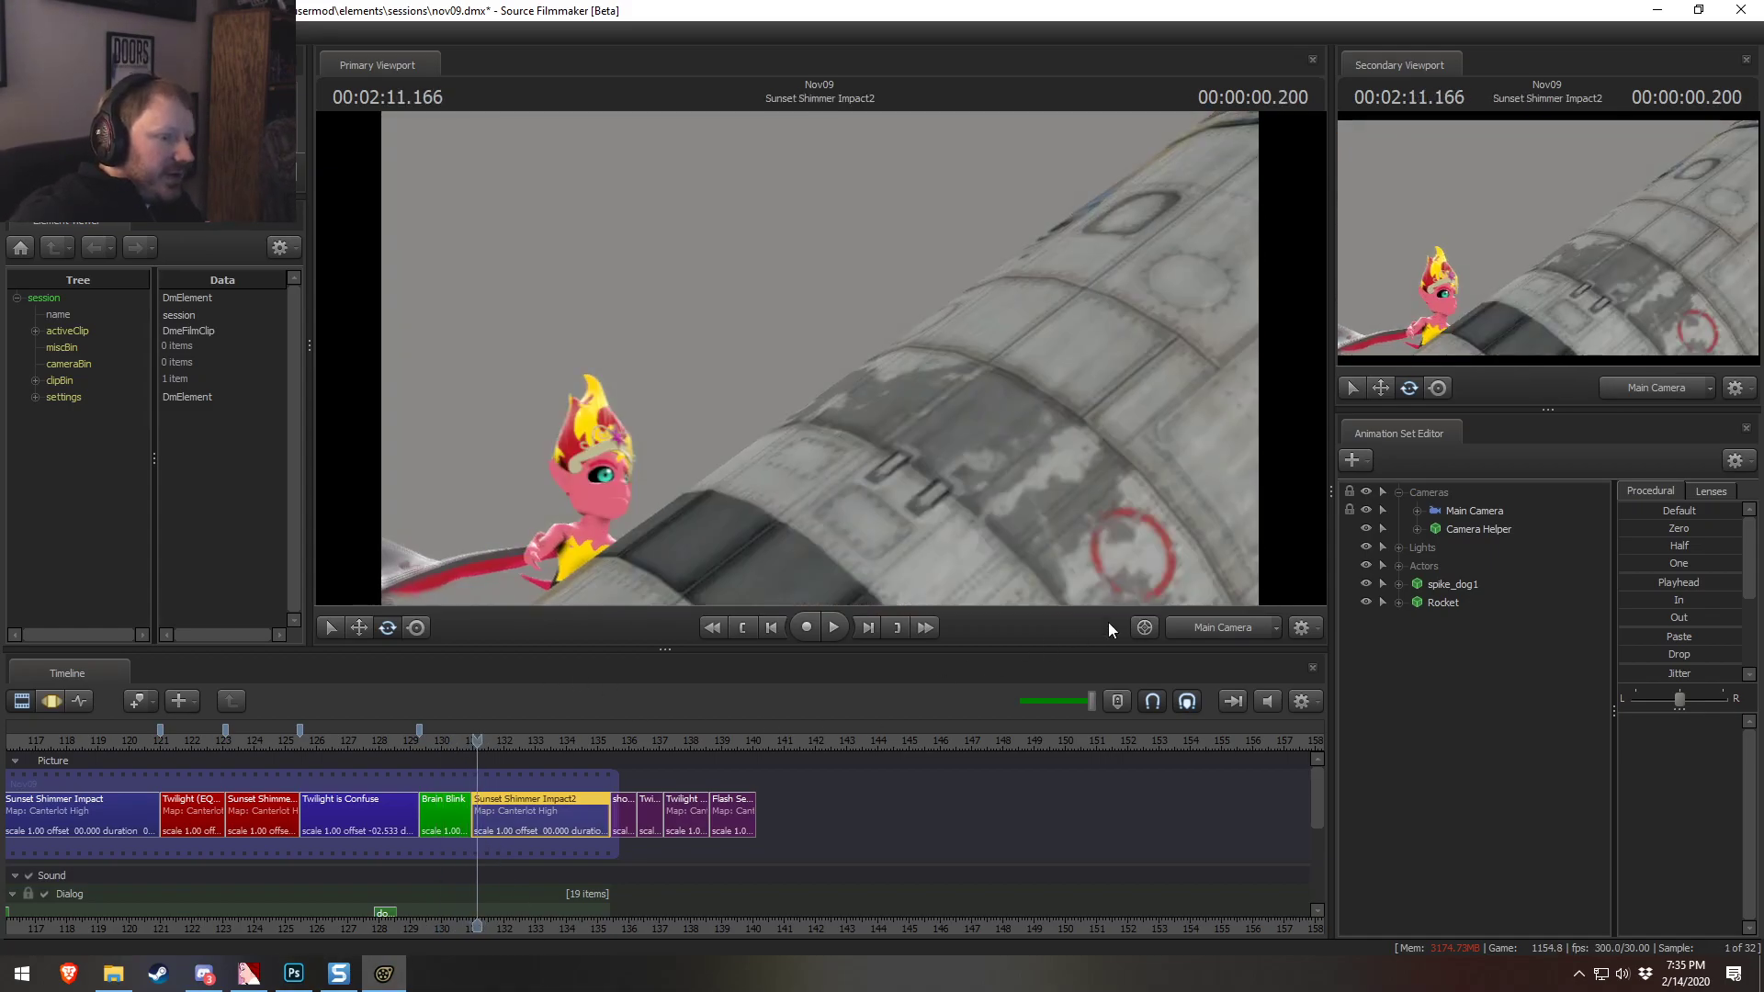
{"action": "scroll", "coordinate": [473, 810], "scroll_direction": "up", "scroll_amount": 5}
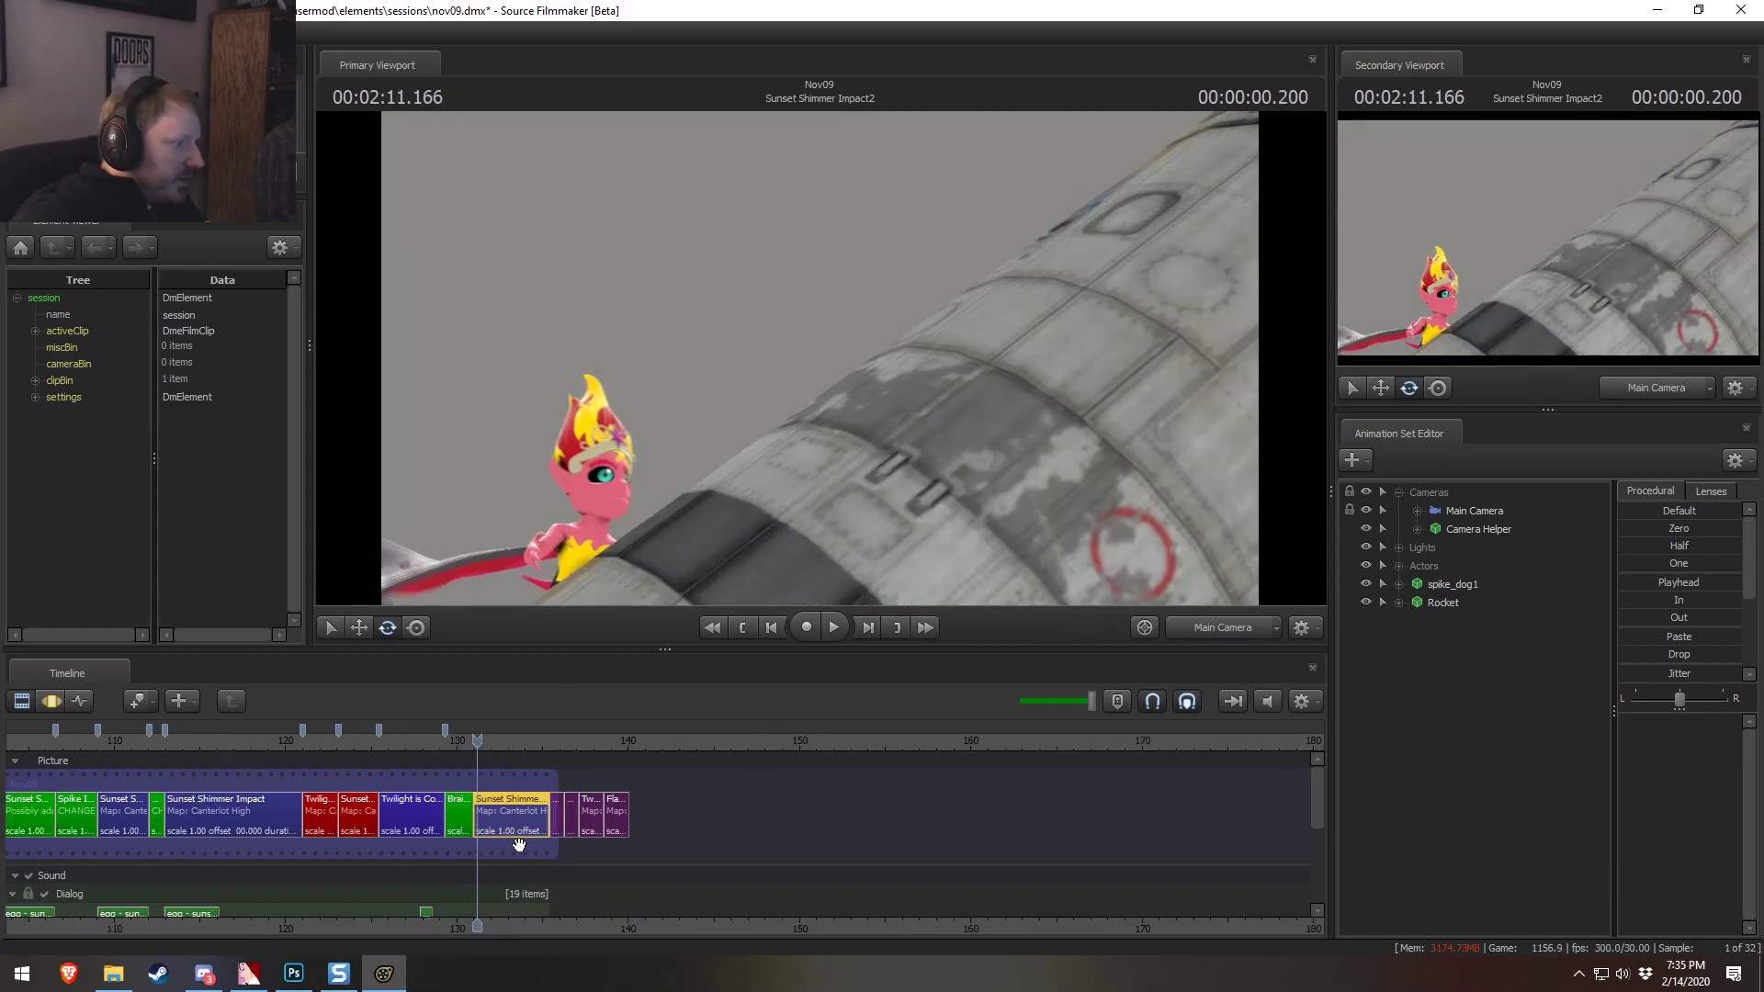
{"action": "left_click", "coordinate": [1229, 632]}
{"action": "left_click_drag", "start_coordinate": [864, 423], "coordinate": [790, 404]}
{"action": "scroll", "coordinate": [241, 801], "scroll_direction": "down", "scroll_amount": 7}
{"action": "scroll", "coordinate": [508, 842], "scroll_direction": "up", "scroll_amount": 1}
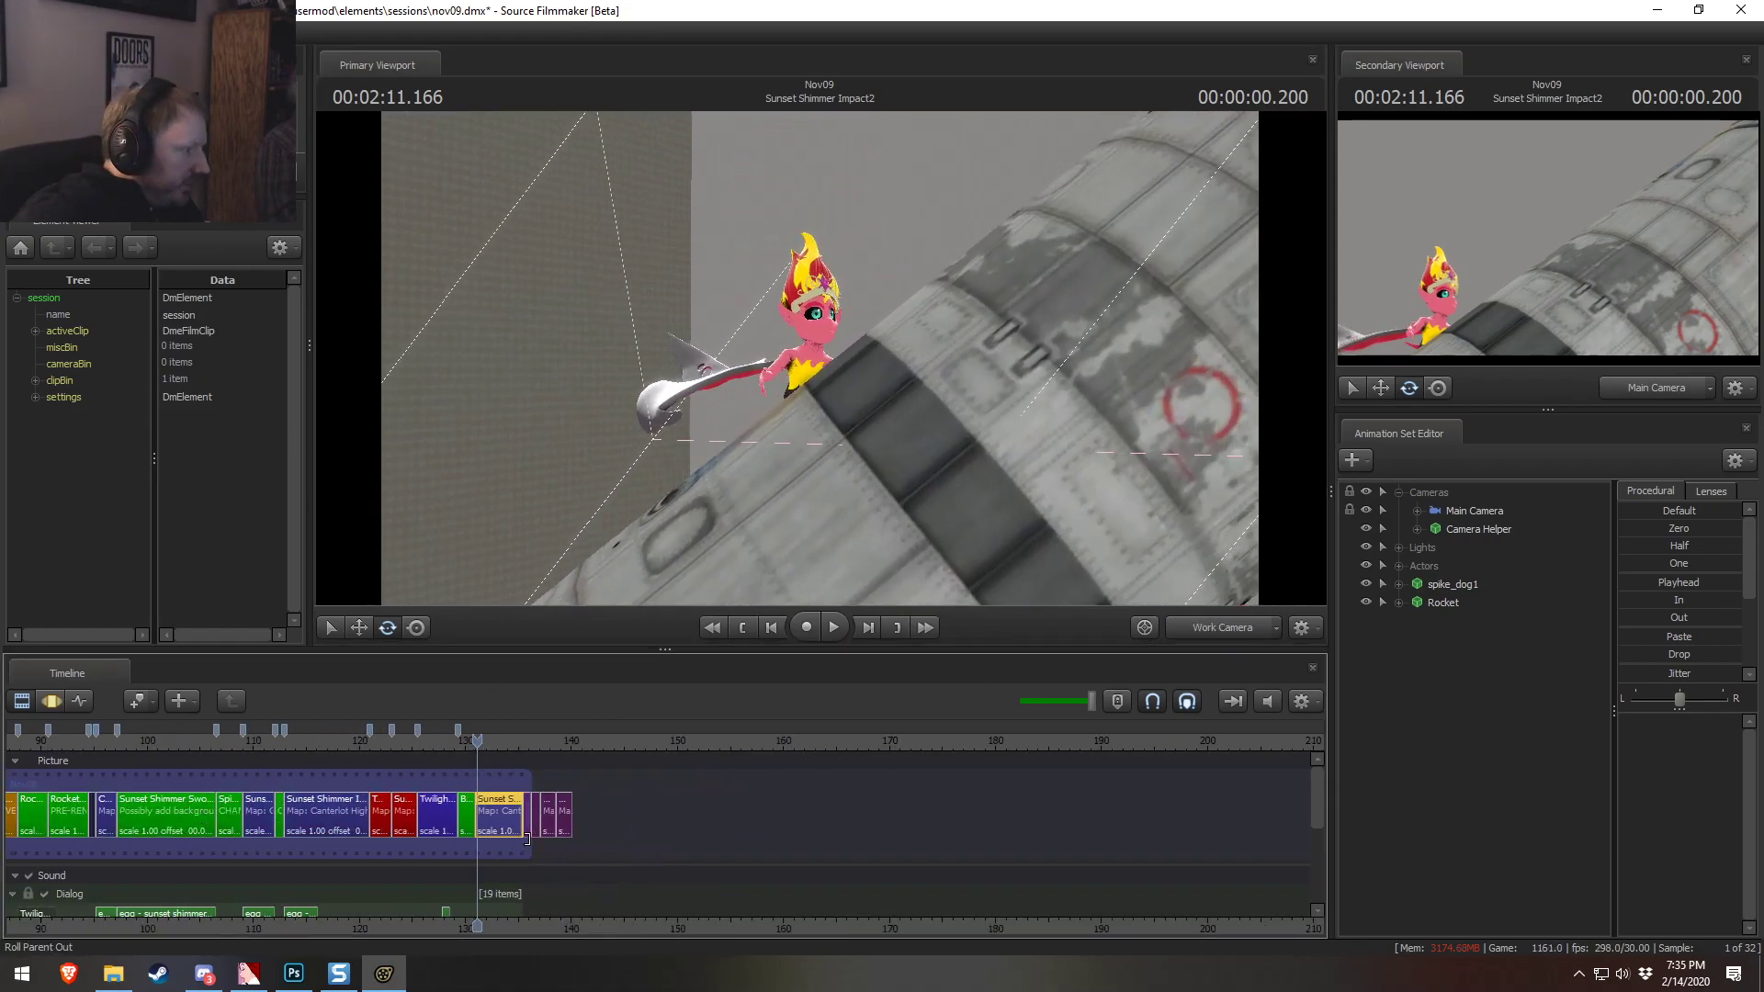
{"action": "key", "text": "Delete"}
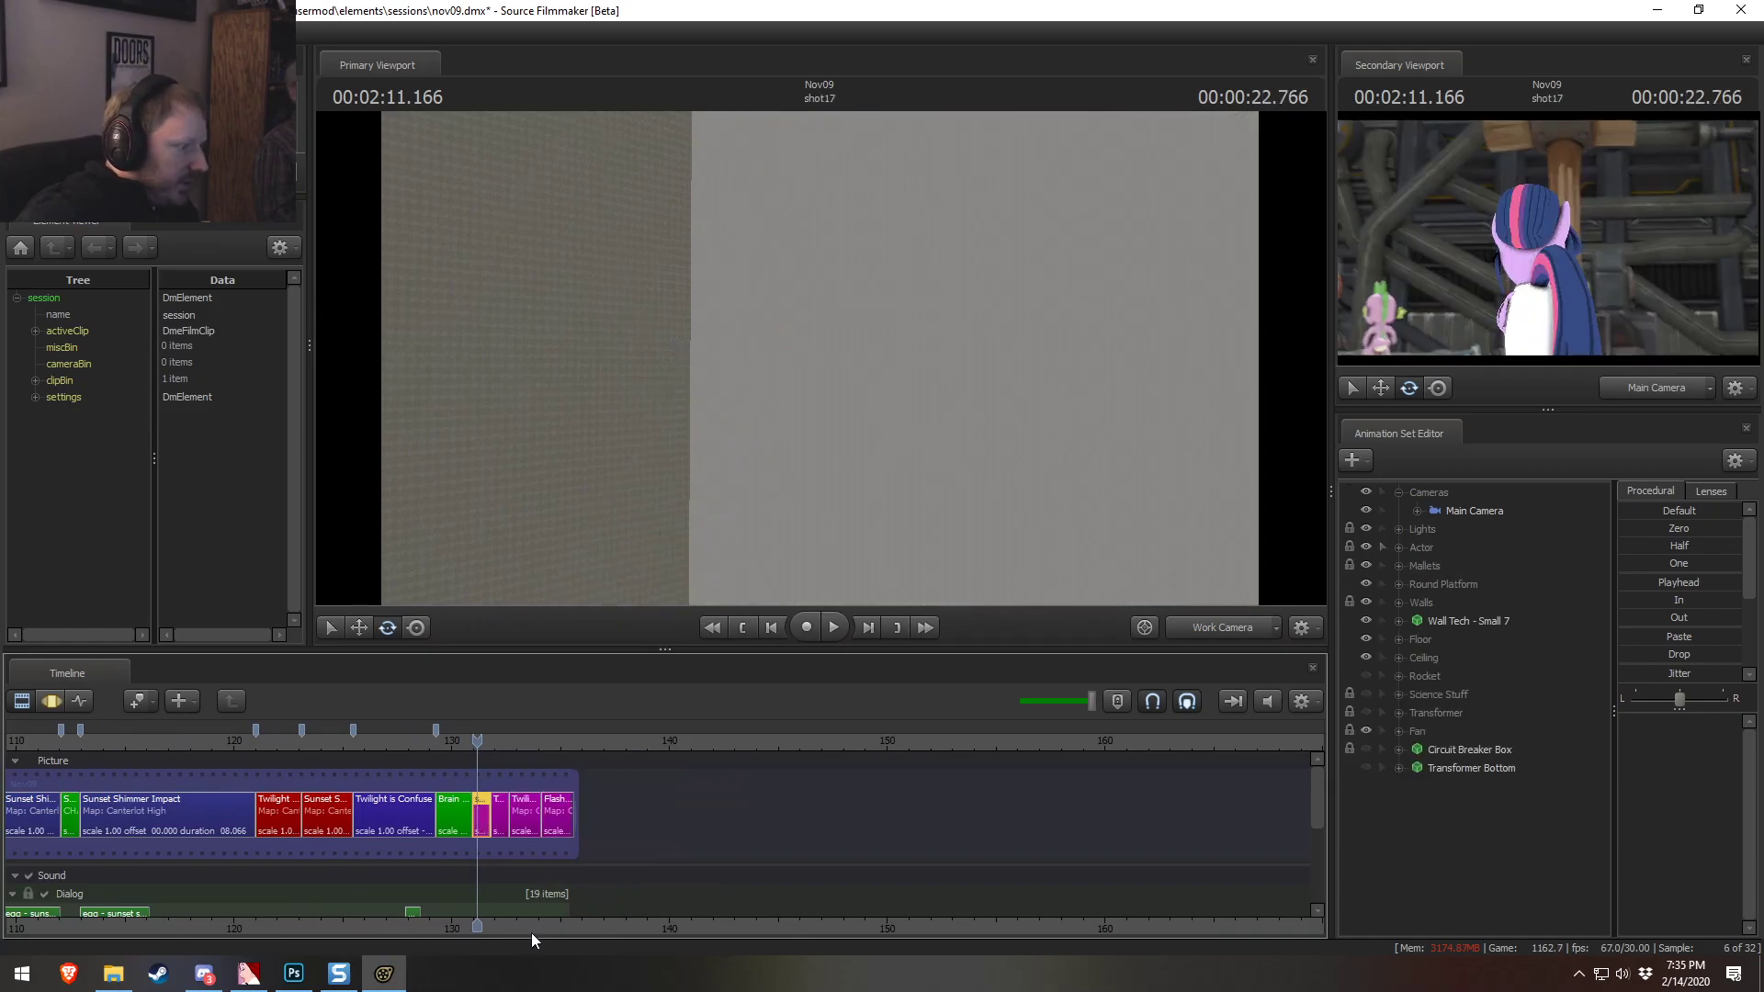
Copy the earlier Canterlot Establishing clip and paste it between Brain Blink and shot17
{"action": "middle_click_drag", "start_coordinate": [328, 859], "coordinate": [725, 862]}
{"action": "scroll", "coordinate": [426, 834], "scroll_direction": "down", "scroll_amount": 3}
{"action": "scroll", "coordinate": [426, 834], "scroll_direction": "up", "scroll_amount": 3}
{"action": "left_click", "coordinate": [118, 803]}
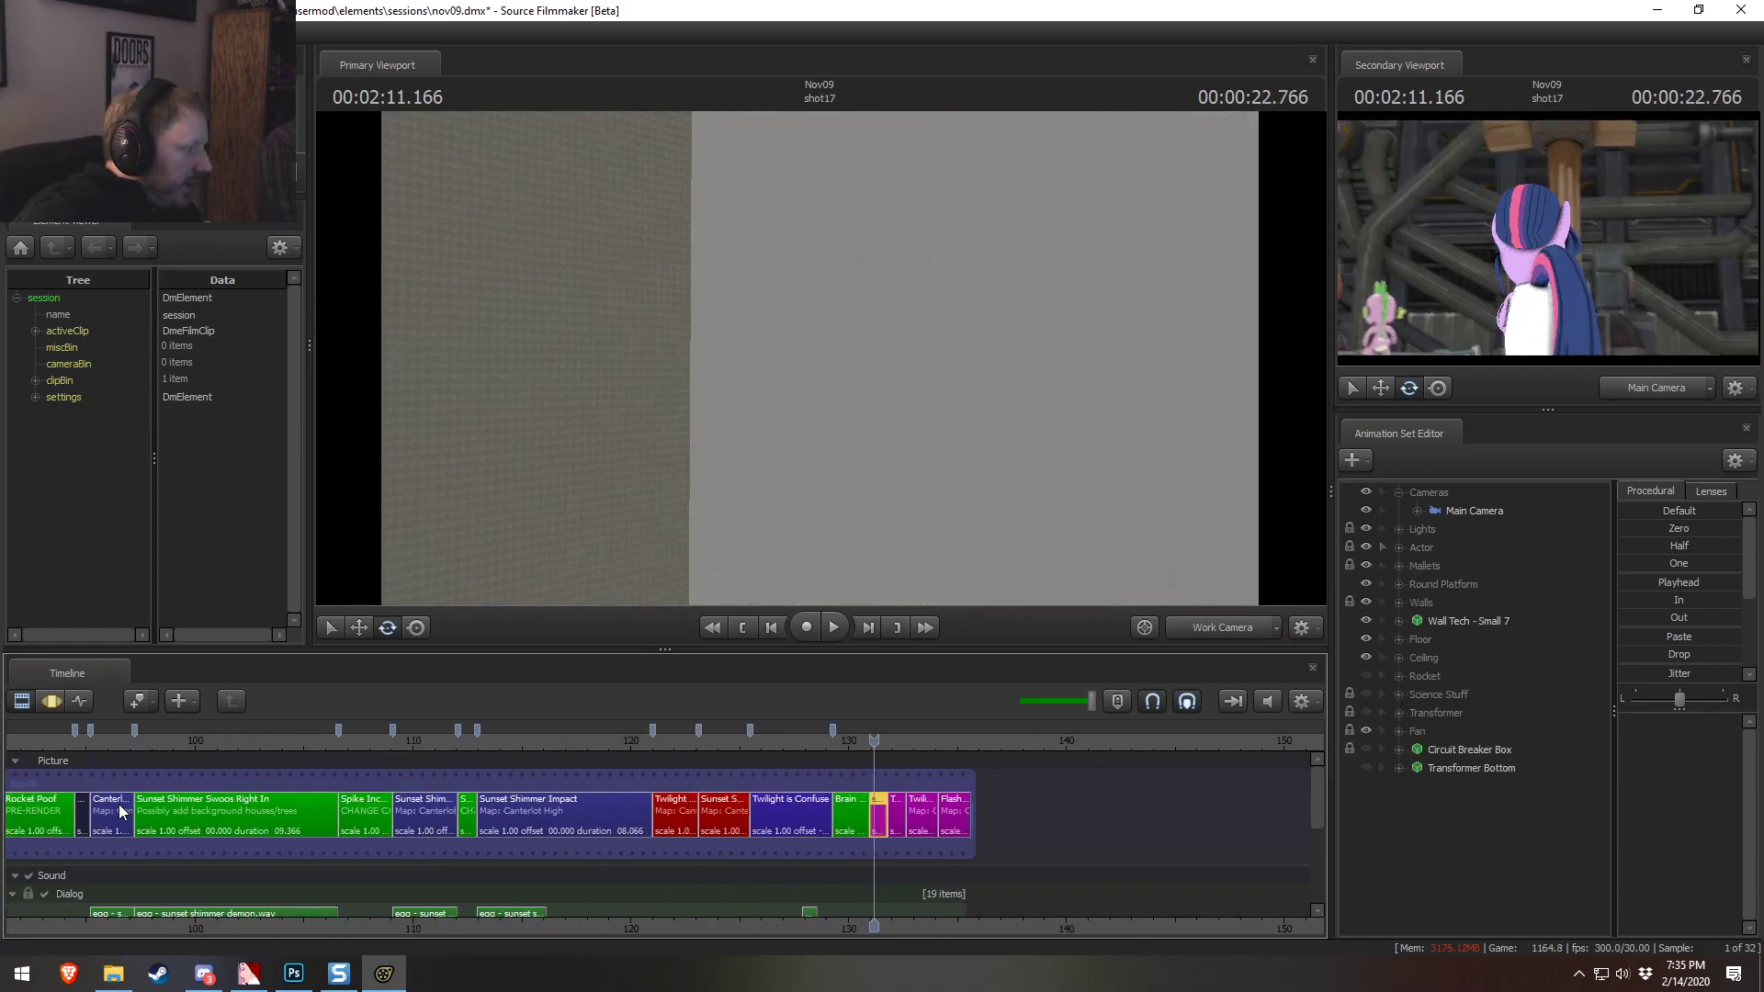
{"action": "mouse_move", "coordinate": [874, 741]}
{"action": "left_mouse_down"}
{"action": "mouse_move", "coordinate": [839, 742]}
{"action": "mouse_move", "coordinate": [894, 740]}
{"action": "left_mouse_up"}
{"action": "scroll", "coordinate": [838, 746], "scroll_direction": "up", "scroll_amount": 3}
{"action": "left_click", "coordinate": [857, 817]}
{"action": "key", "text": "ctrl+v"}
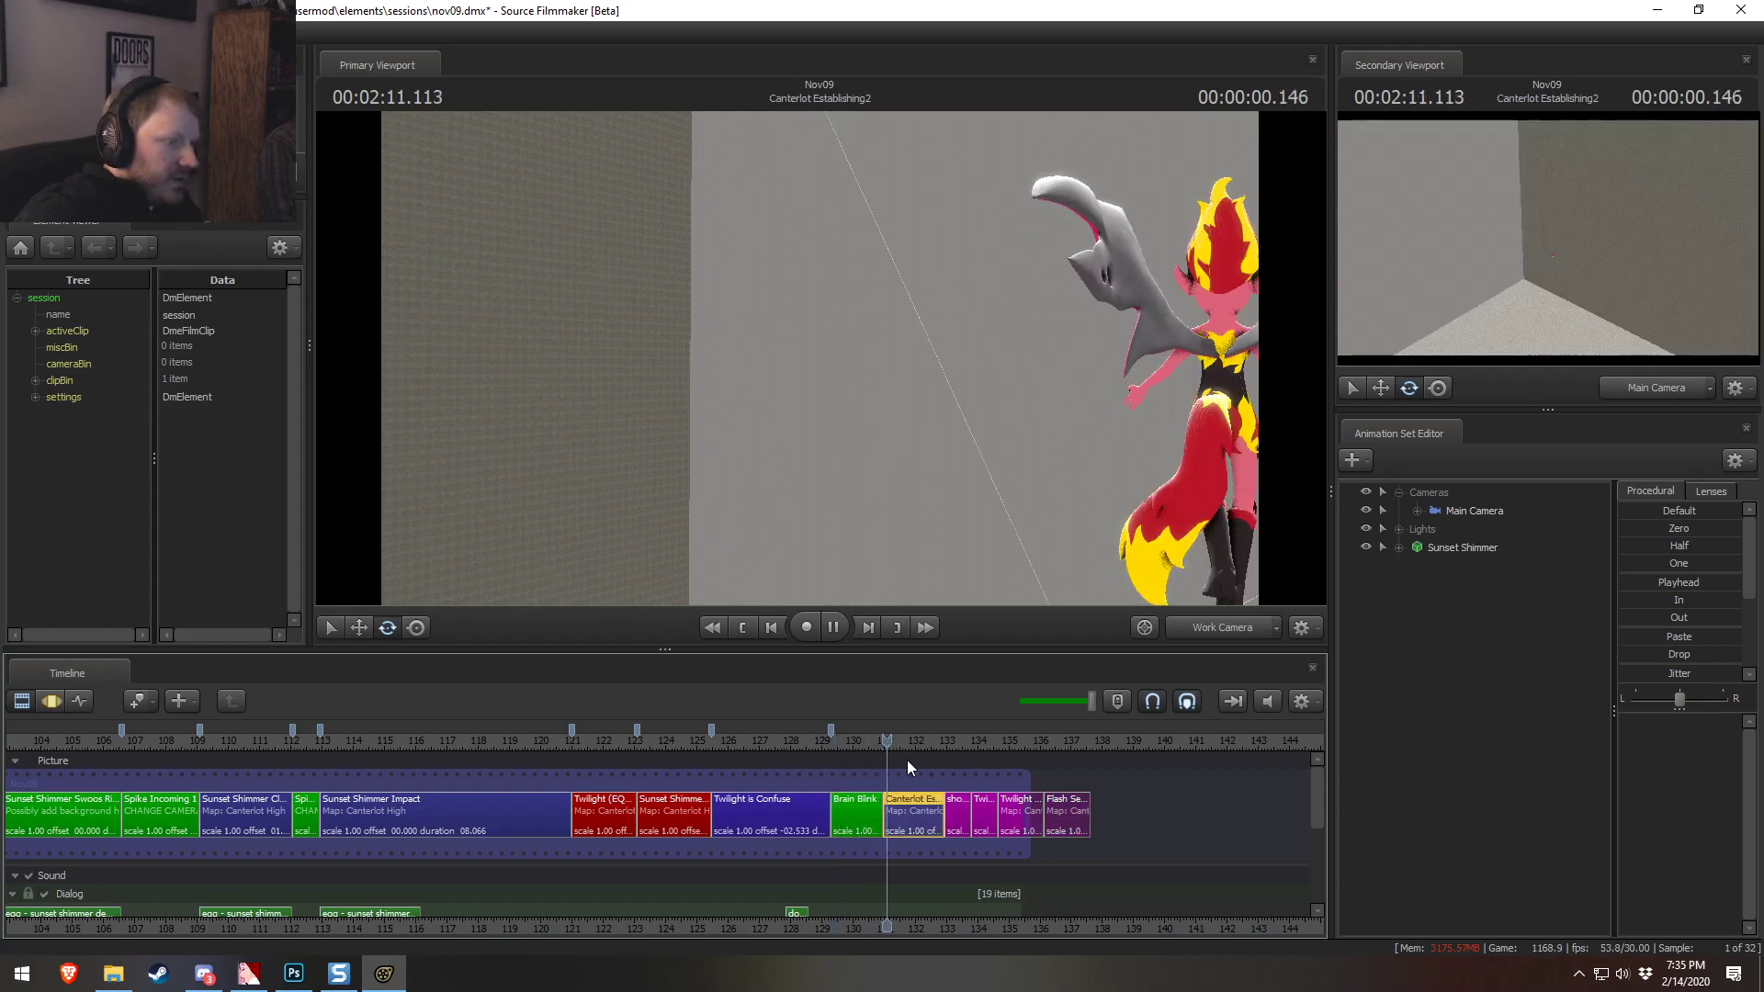
Switch the primary viewport to the main camera and play from Brain Blink into Canterlot Establishing2 to check the timing
{"action": "left_click", "coordinate": [1222, 629]}
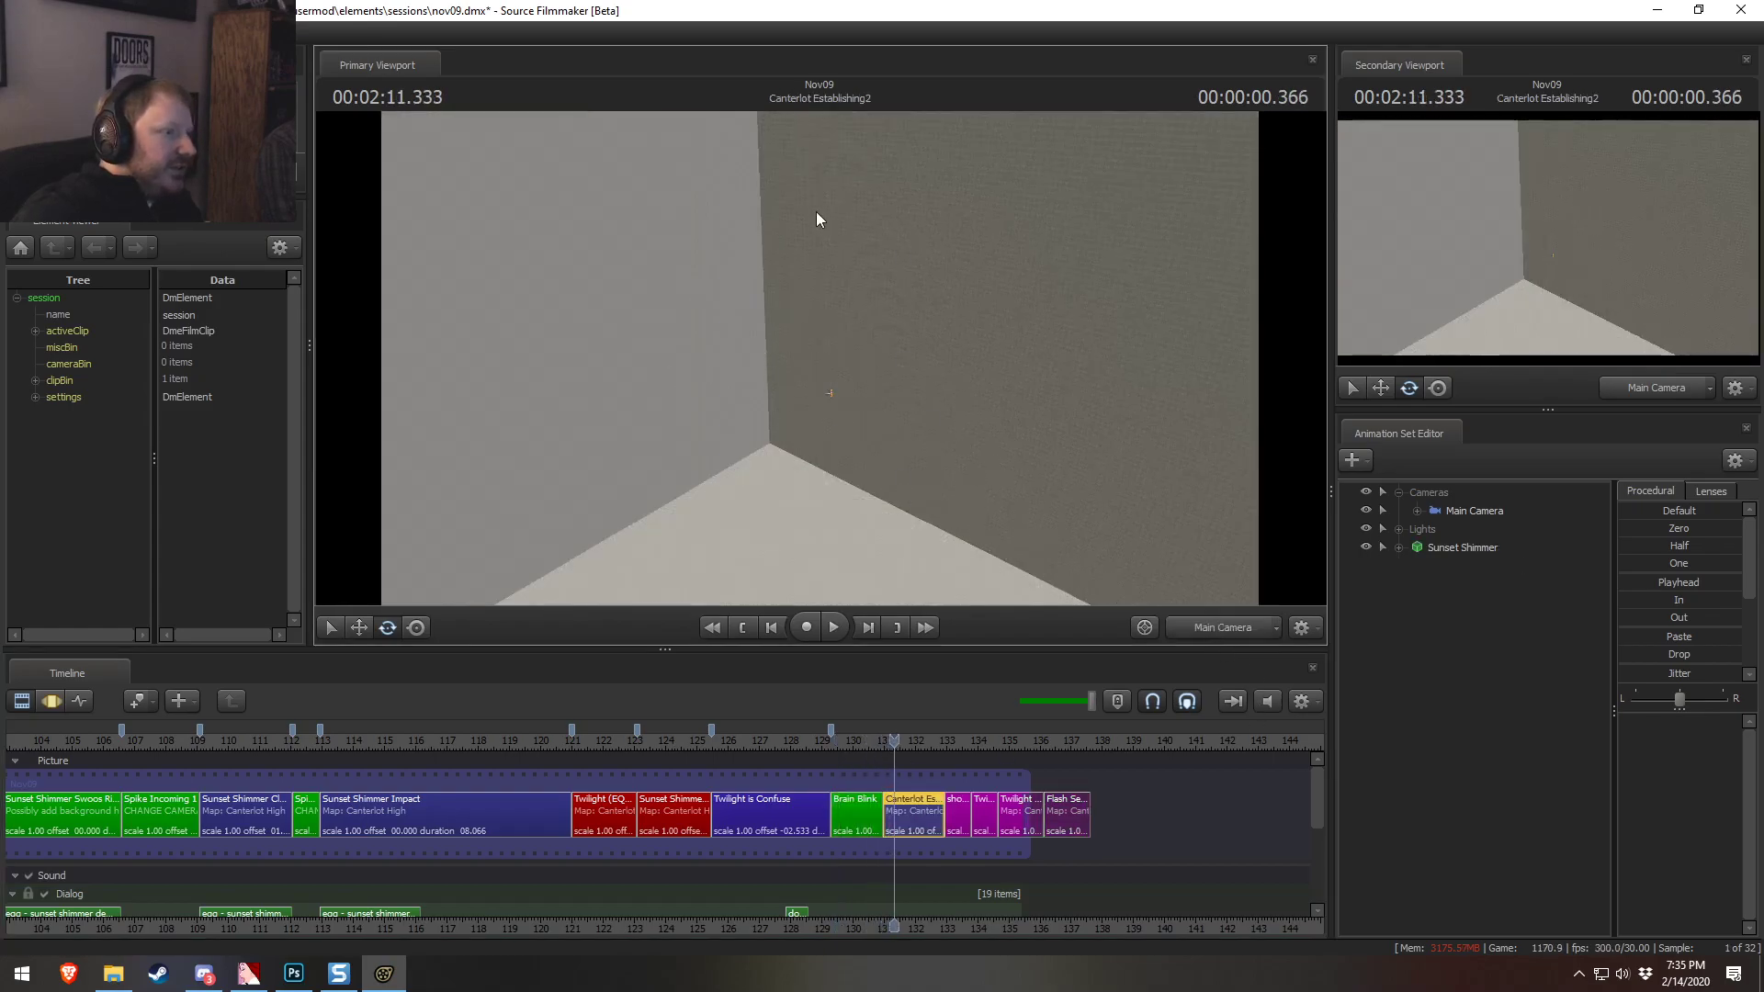
{"action": "scroll", "coordinate": [917, 874], "scroll_direction": "up", "scroll_amount": 5}
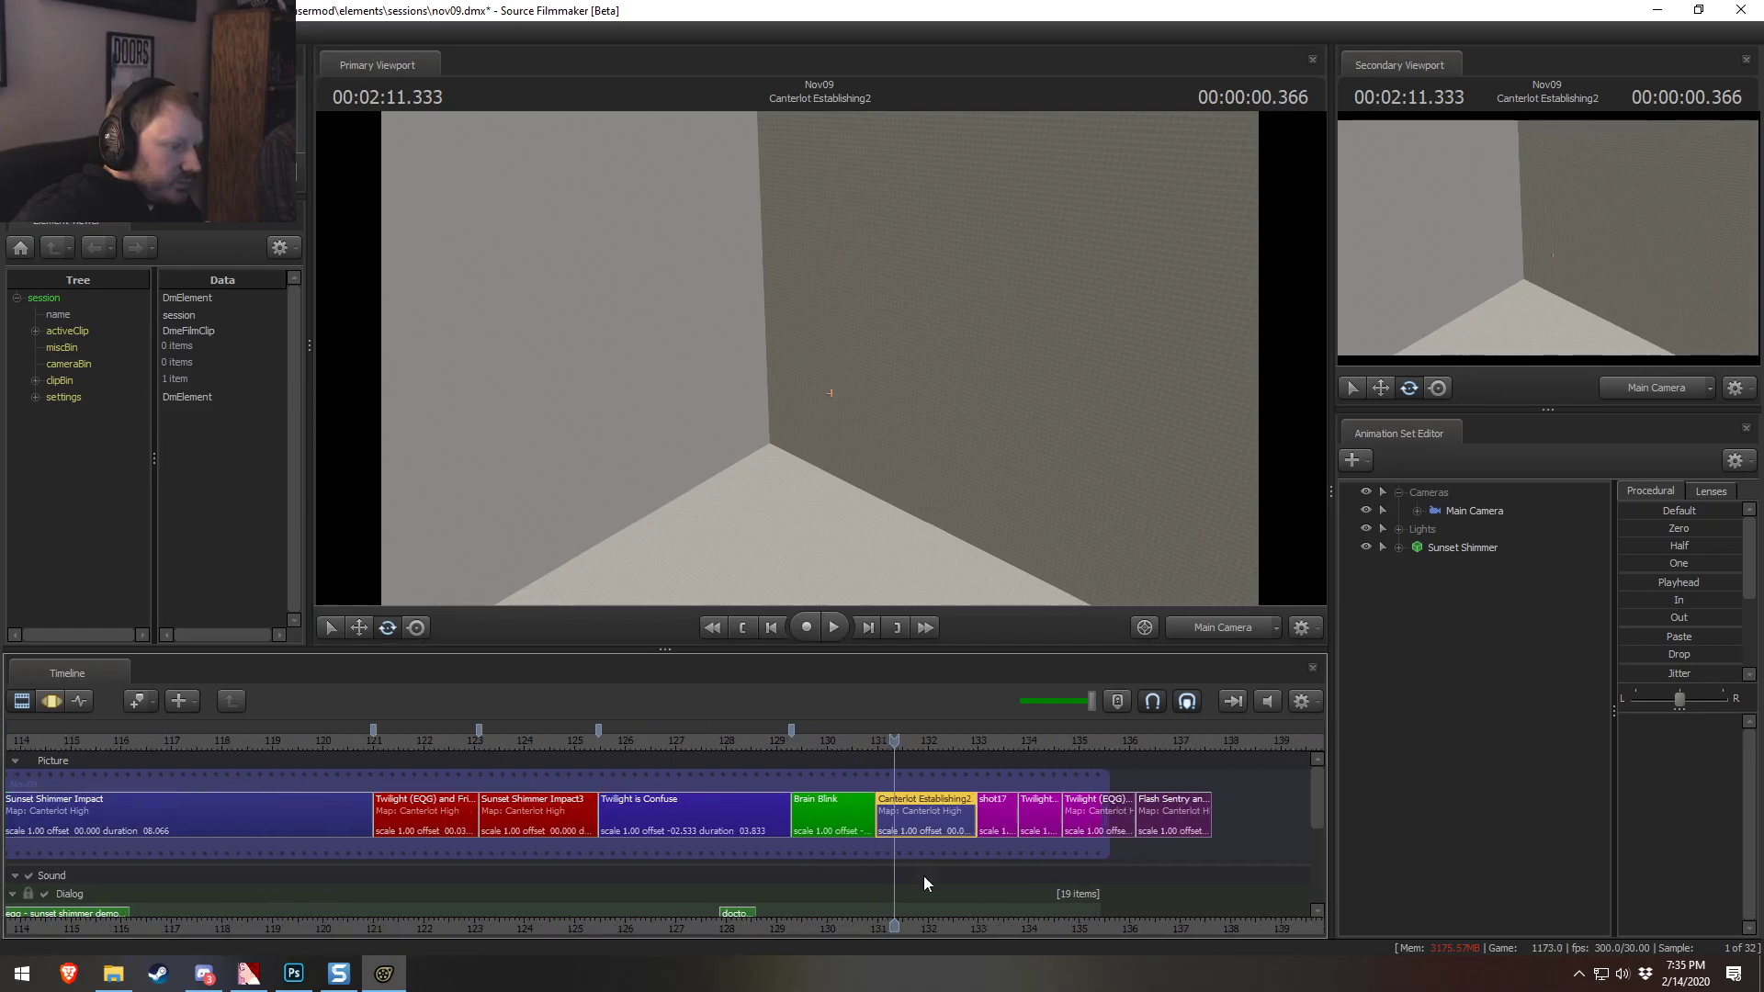
{"action": "left_click_drag", "start_coordinate": [770, 742], "coordinate": [696, 733]}
{"action": "scroll", "coordinate": [765, 776], "scroll_direction": "up", "scroll_amount": 3}
{"action": "key", "text": "space"}
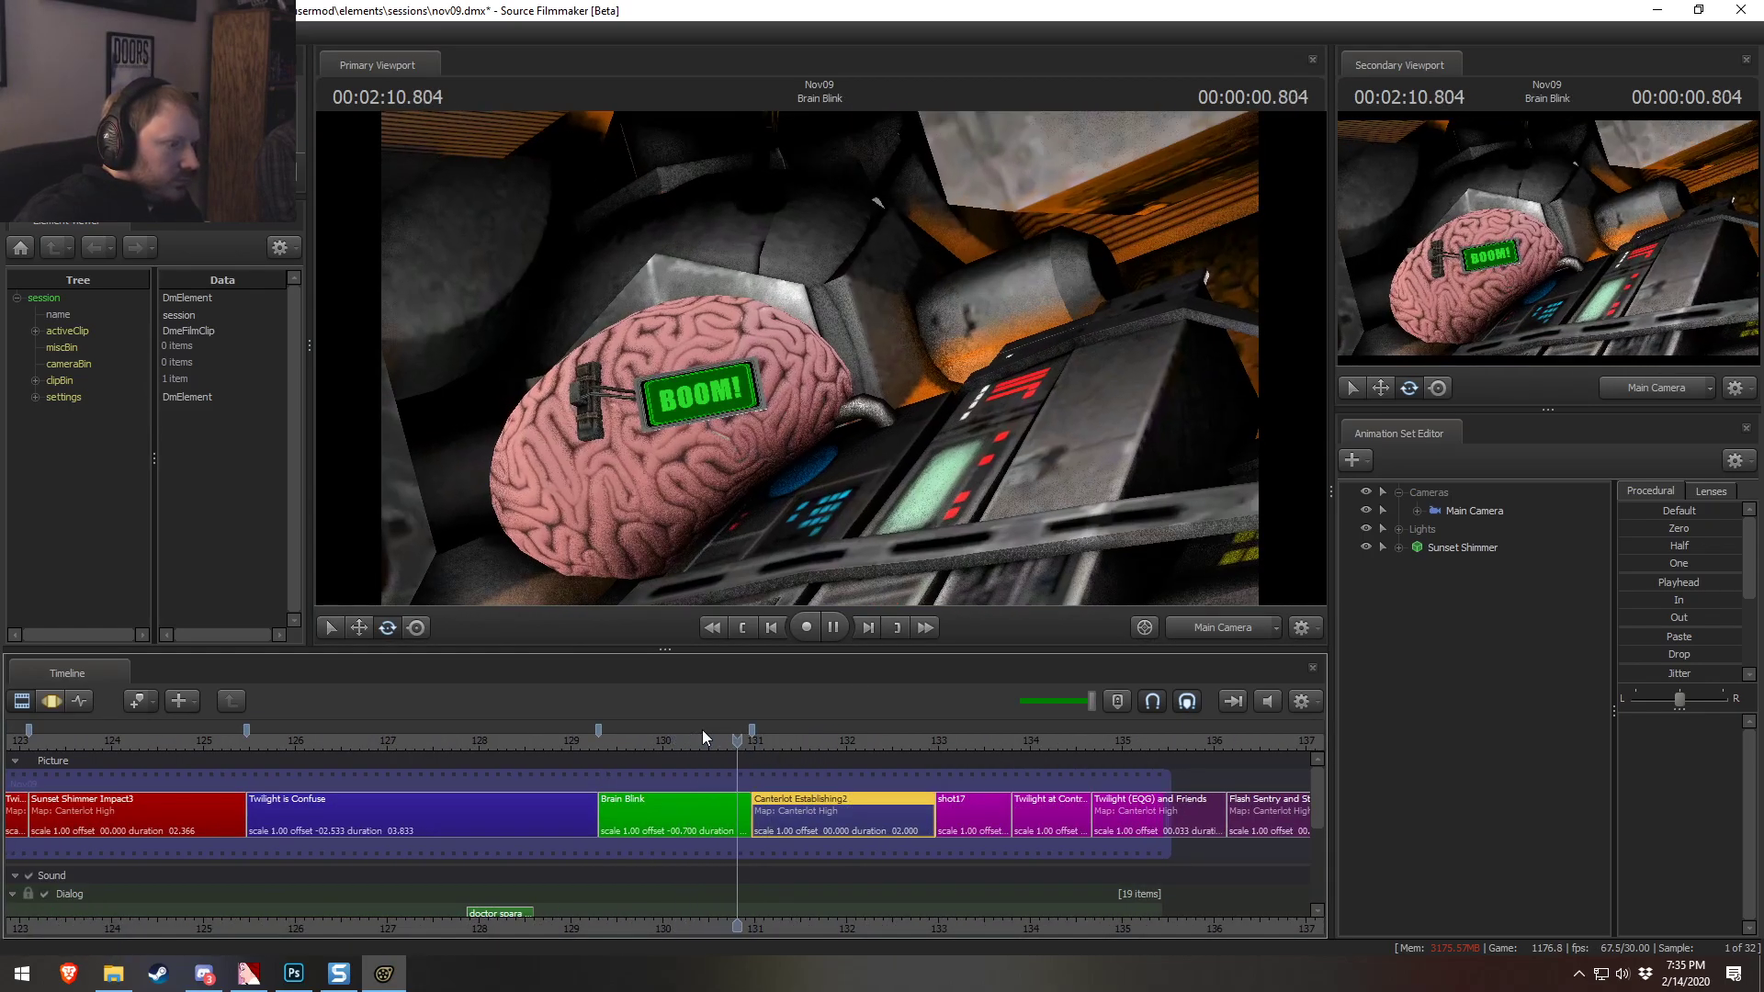
{"action": "key", "text": "space"}
{"action": "left_click_drag", "start_coordinate": [841, 742], "coordinate": [728, 742]}
{"action": "key", "text": "space"}
{"action": "key", "text": "space"}
Ripple-trim the end of Canterlot Establishing2 to a duration of 1.233 seconds and play through the cut
{"action": "left_click_drag", "start_coordinate": [943, 932], "coordinate": [818, 916]}
{"action": "left_click_drag", "start_coordinate": [715, 743], "coordinate": [721, 743]}
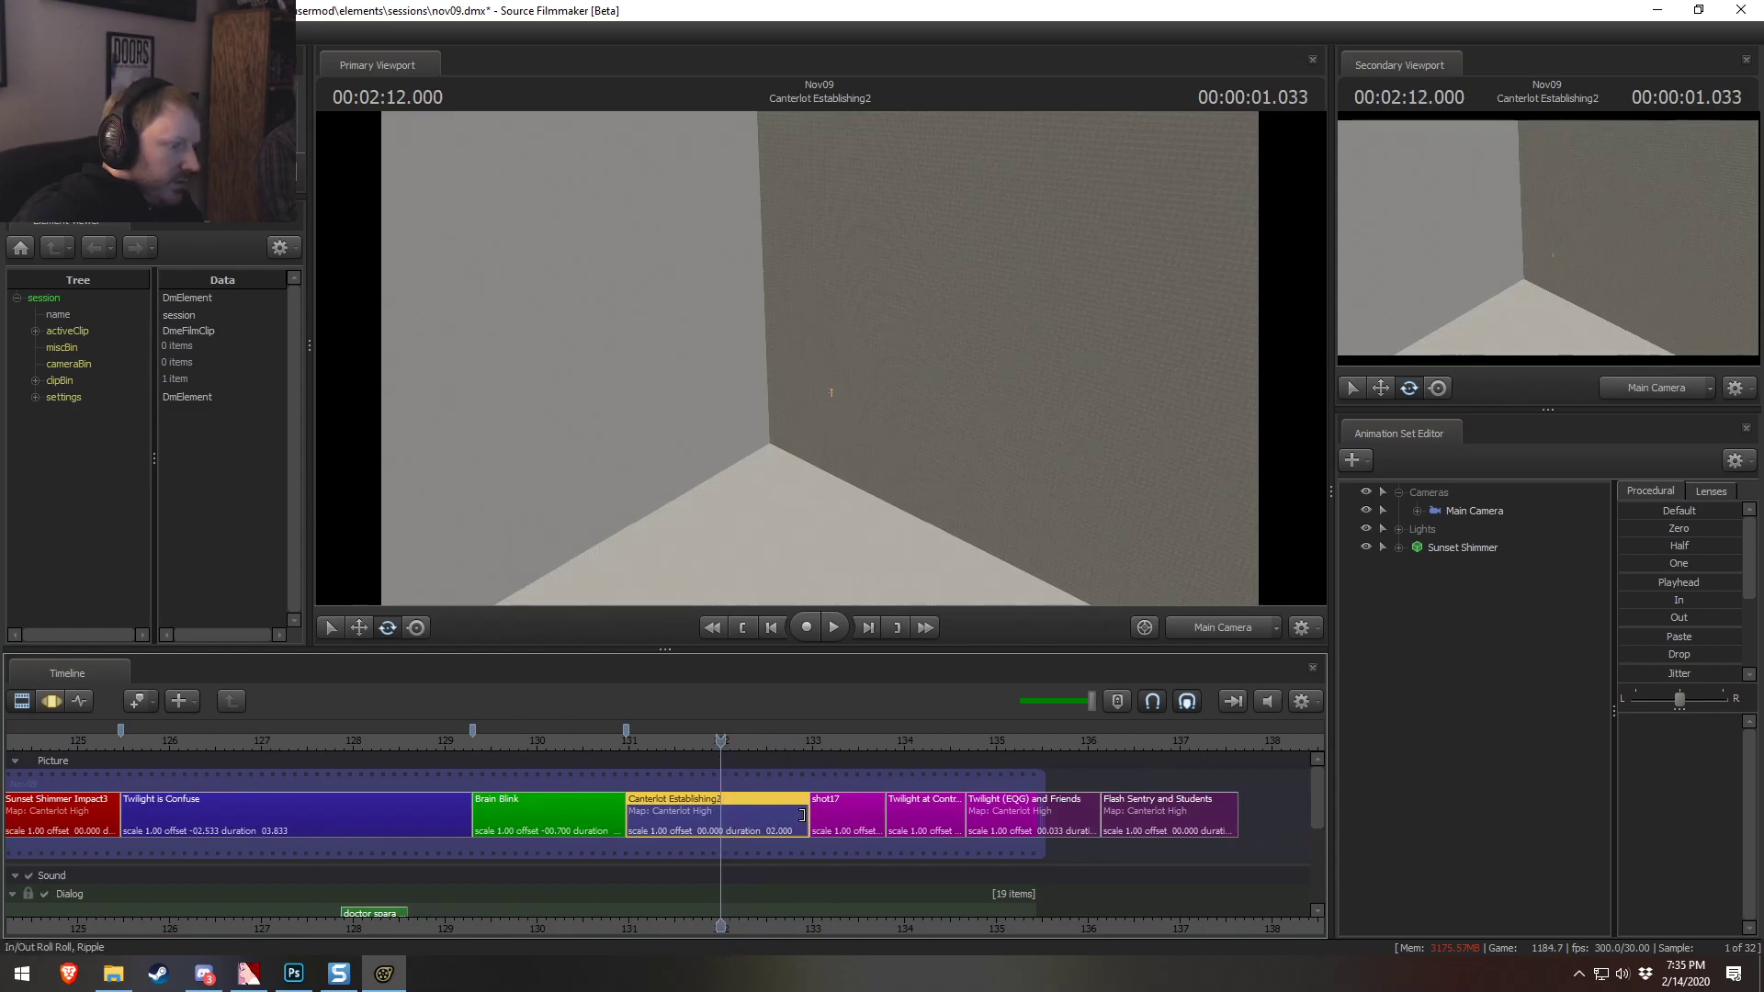
{"action": "left_click_drag", "start_coordinate": [792, 816], "coordinate": [720, 816]}
{"action": "left_click", "coordinate": [609, 744]}
{"action": "key", "text": "space"}
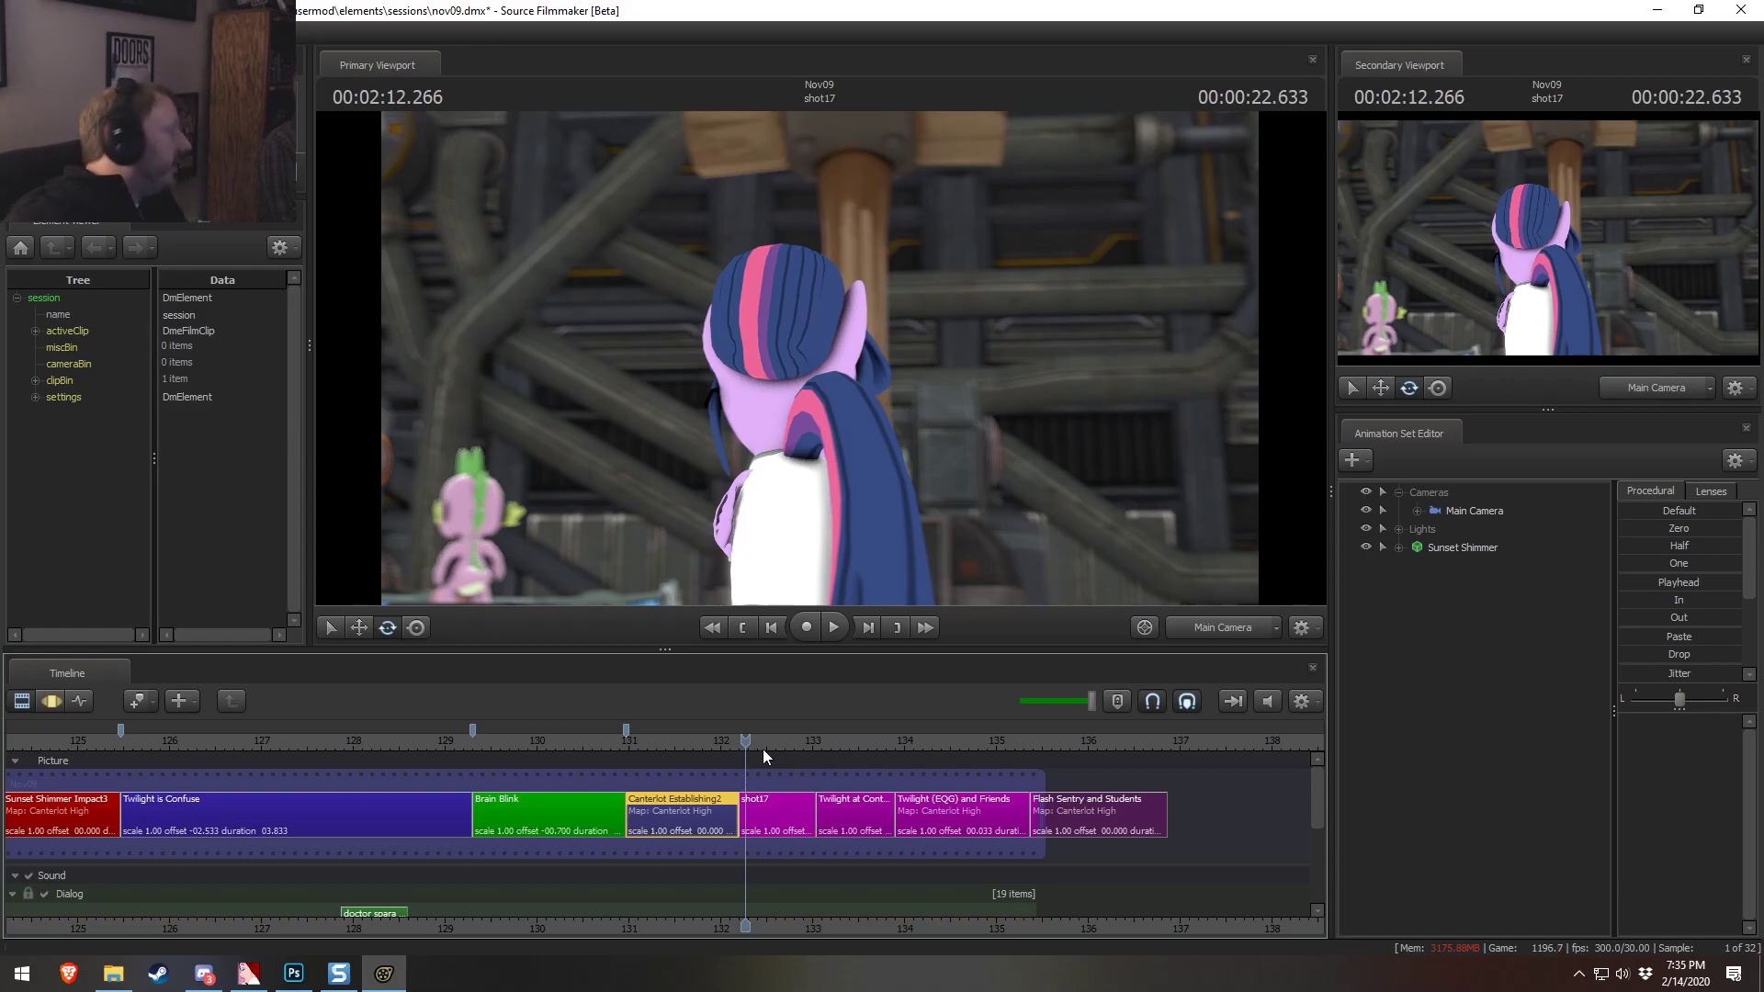
{"action": "mouse_move", "coordinate": [720, 833]}
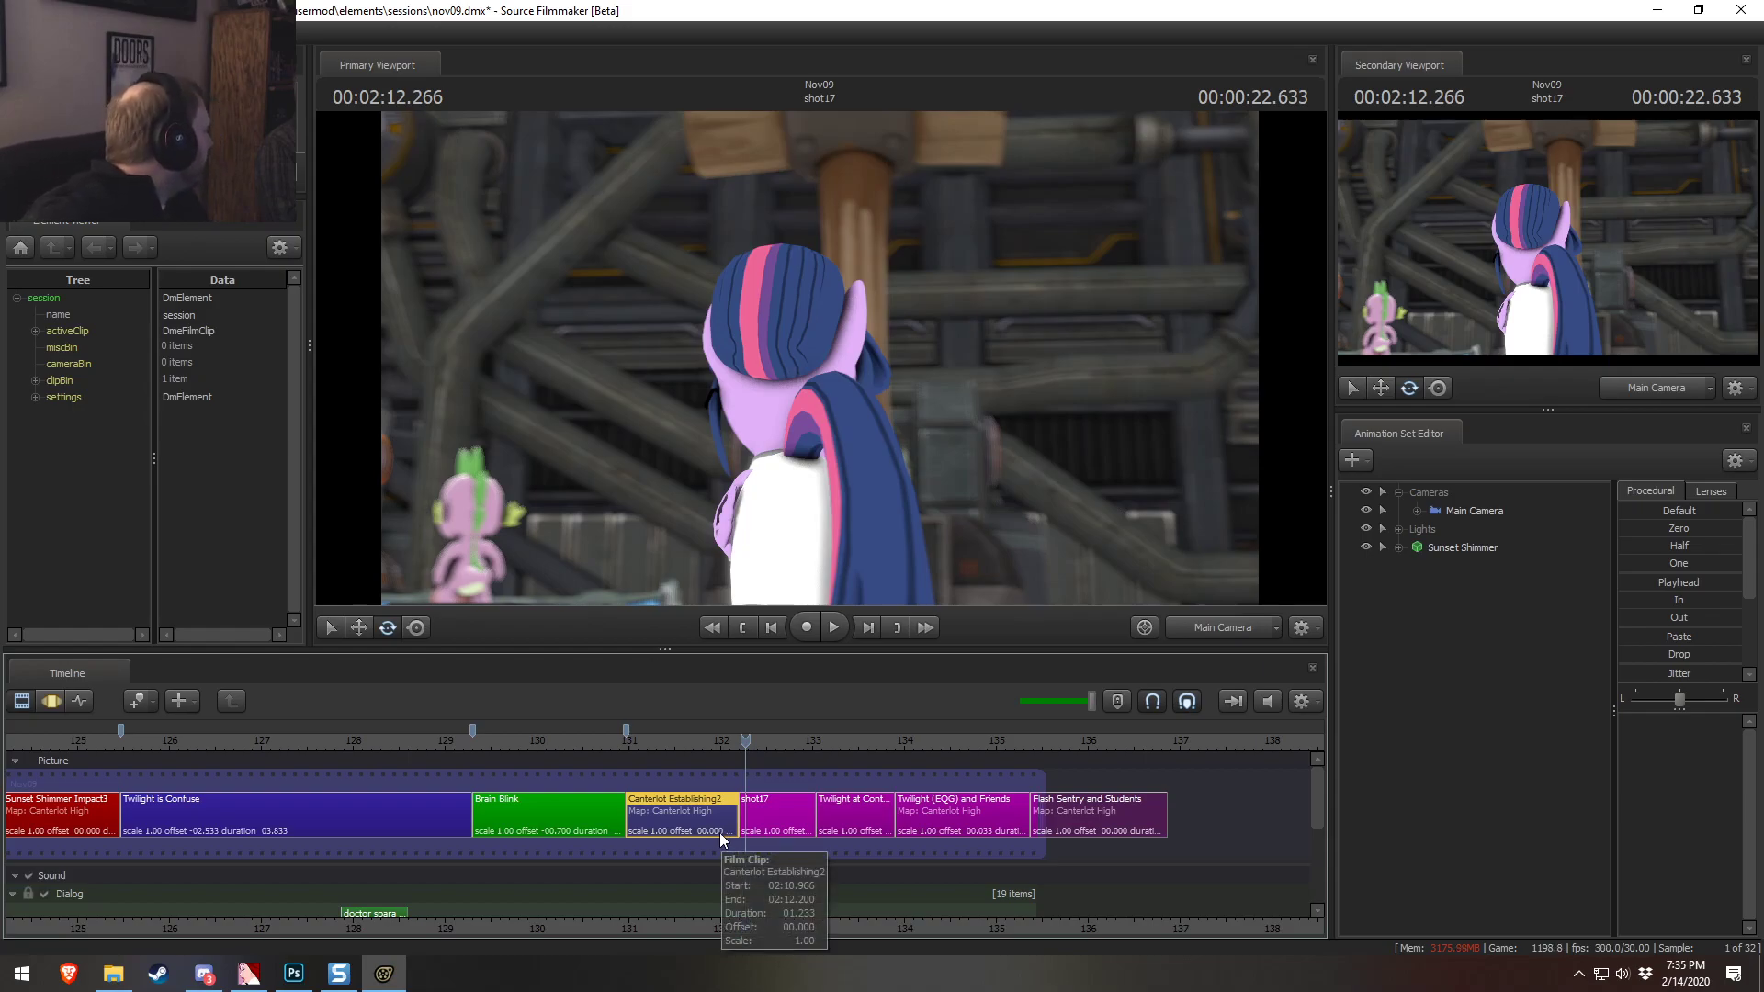
Save the session and add a time marker at the cut between Canterlot Establishing2 and shot17
{"action": "left_click", "coordinate": [724, 822]}
{"action": "right_click", "coordinate": [879, 418]}
{"action": "left_click", "coordinate": [849, 362]}
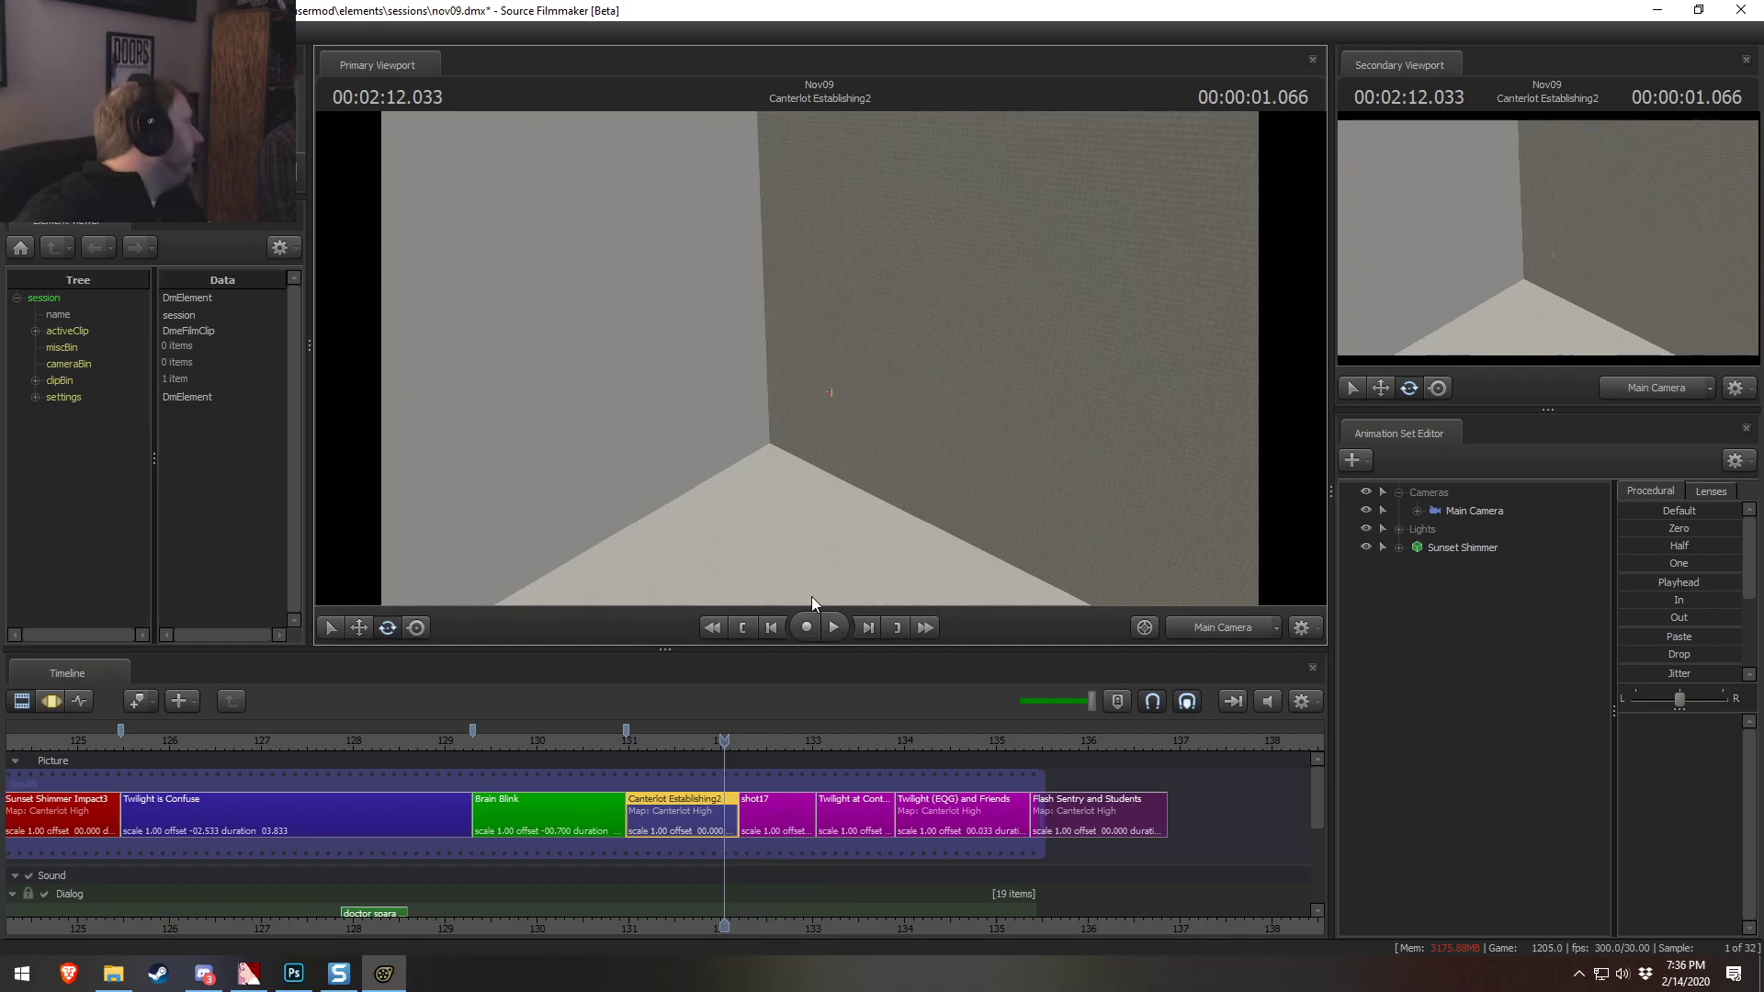
{"action": "left_click", "coordinate": [713, 813]}
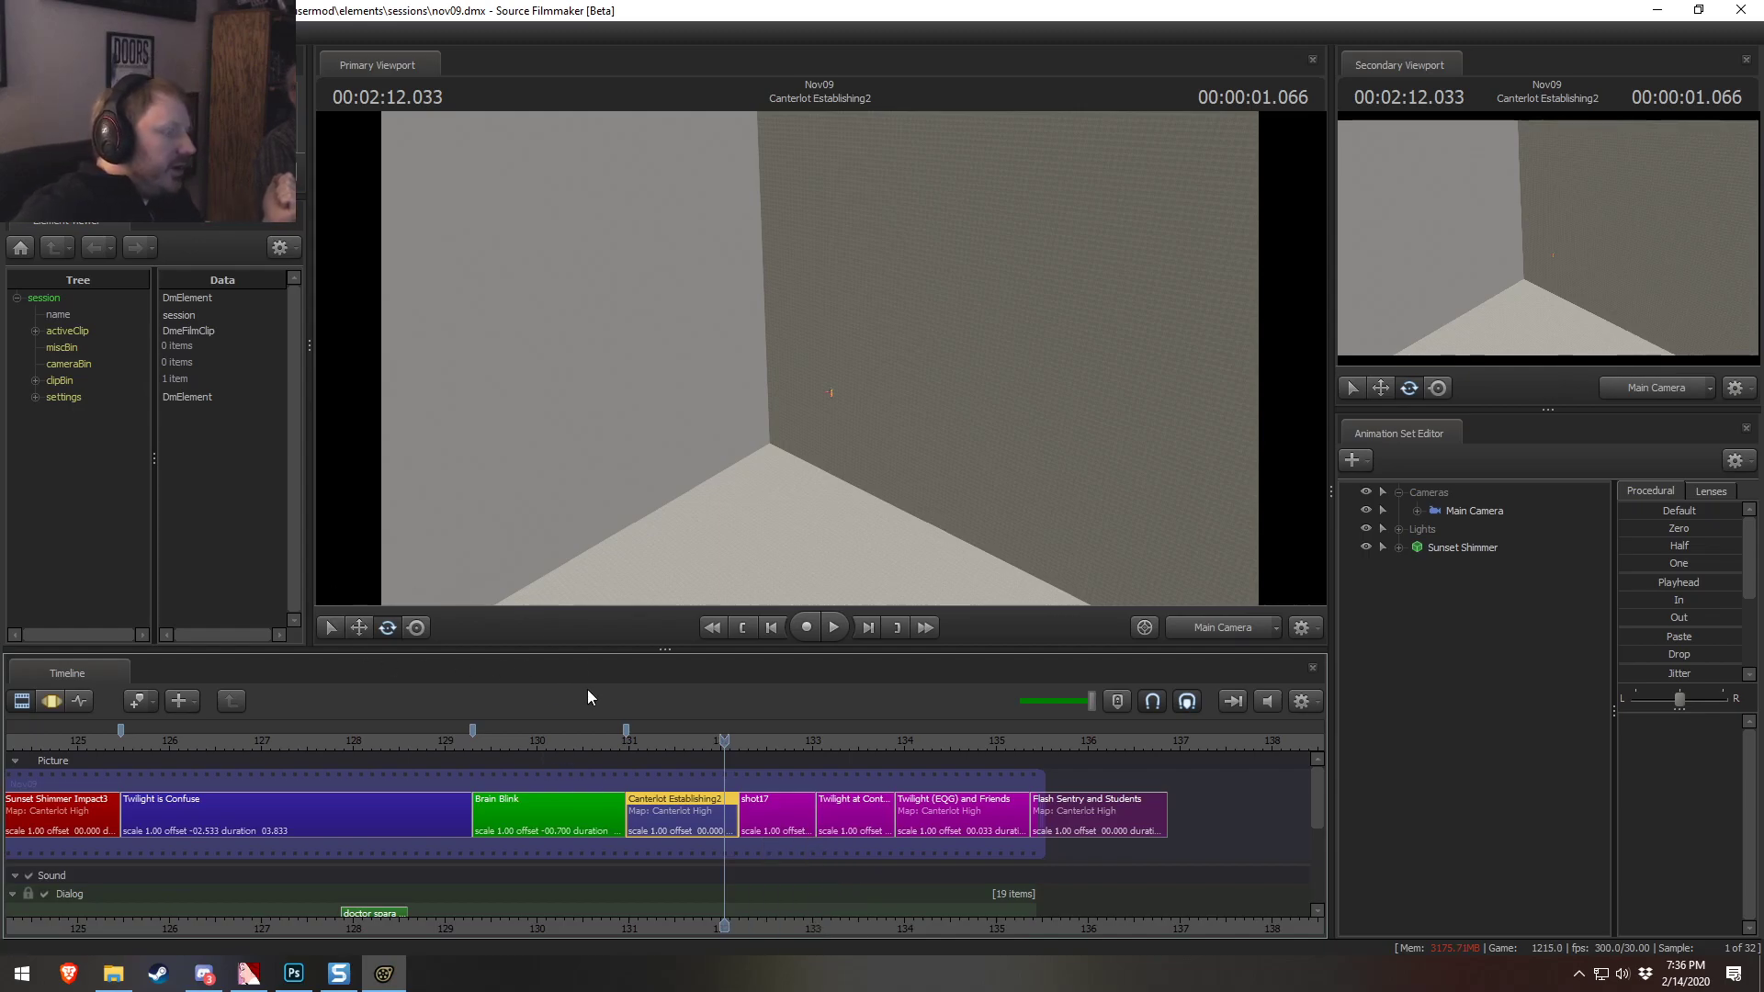
{"action": "left_click", "coordinate": [737, 746]}
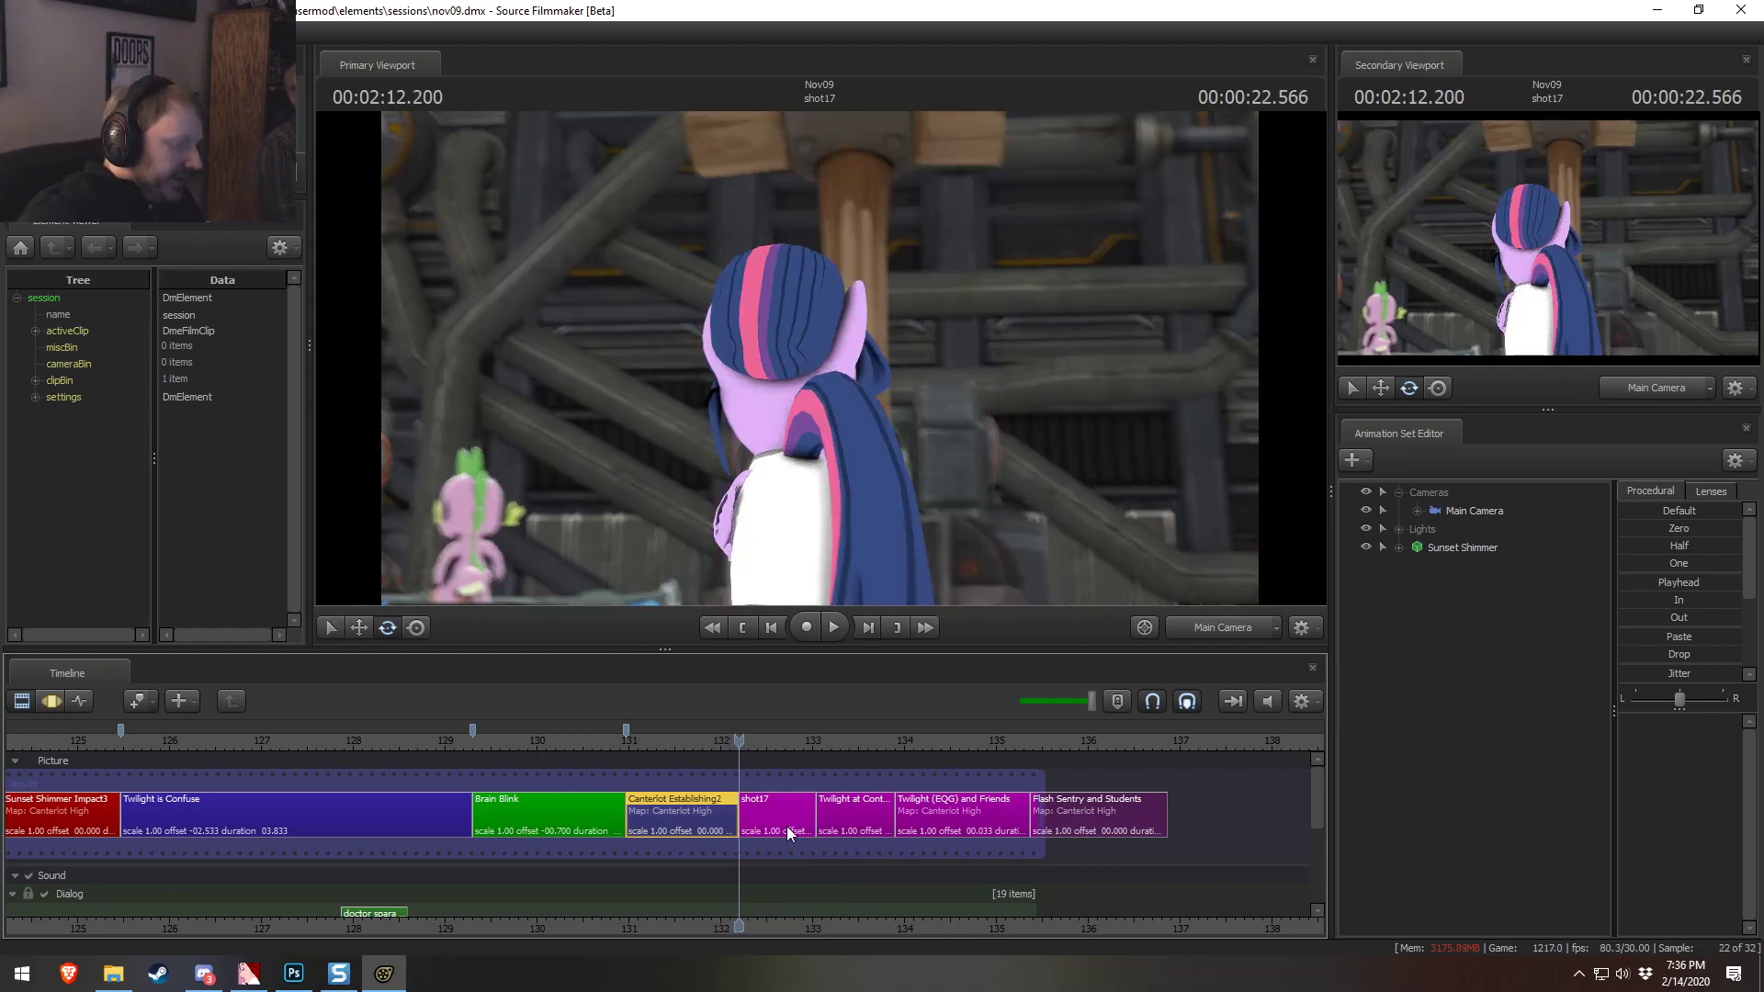
{"action": "key", "text": "m"}
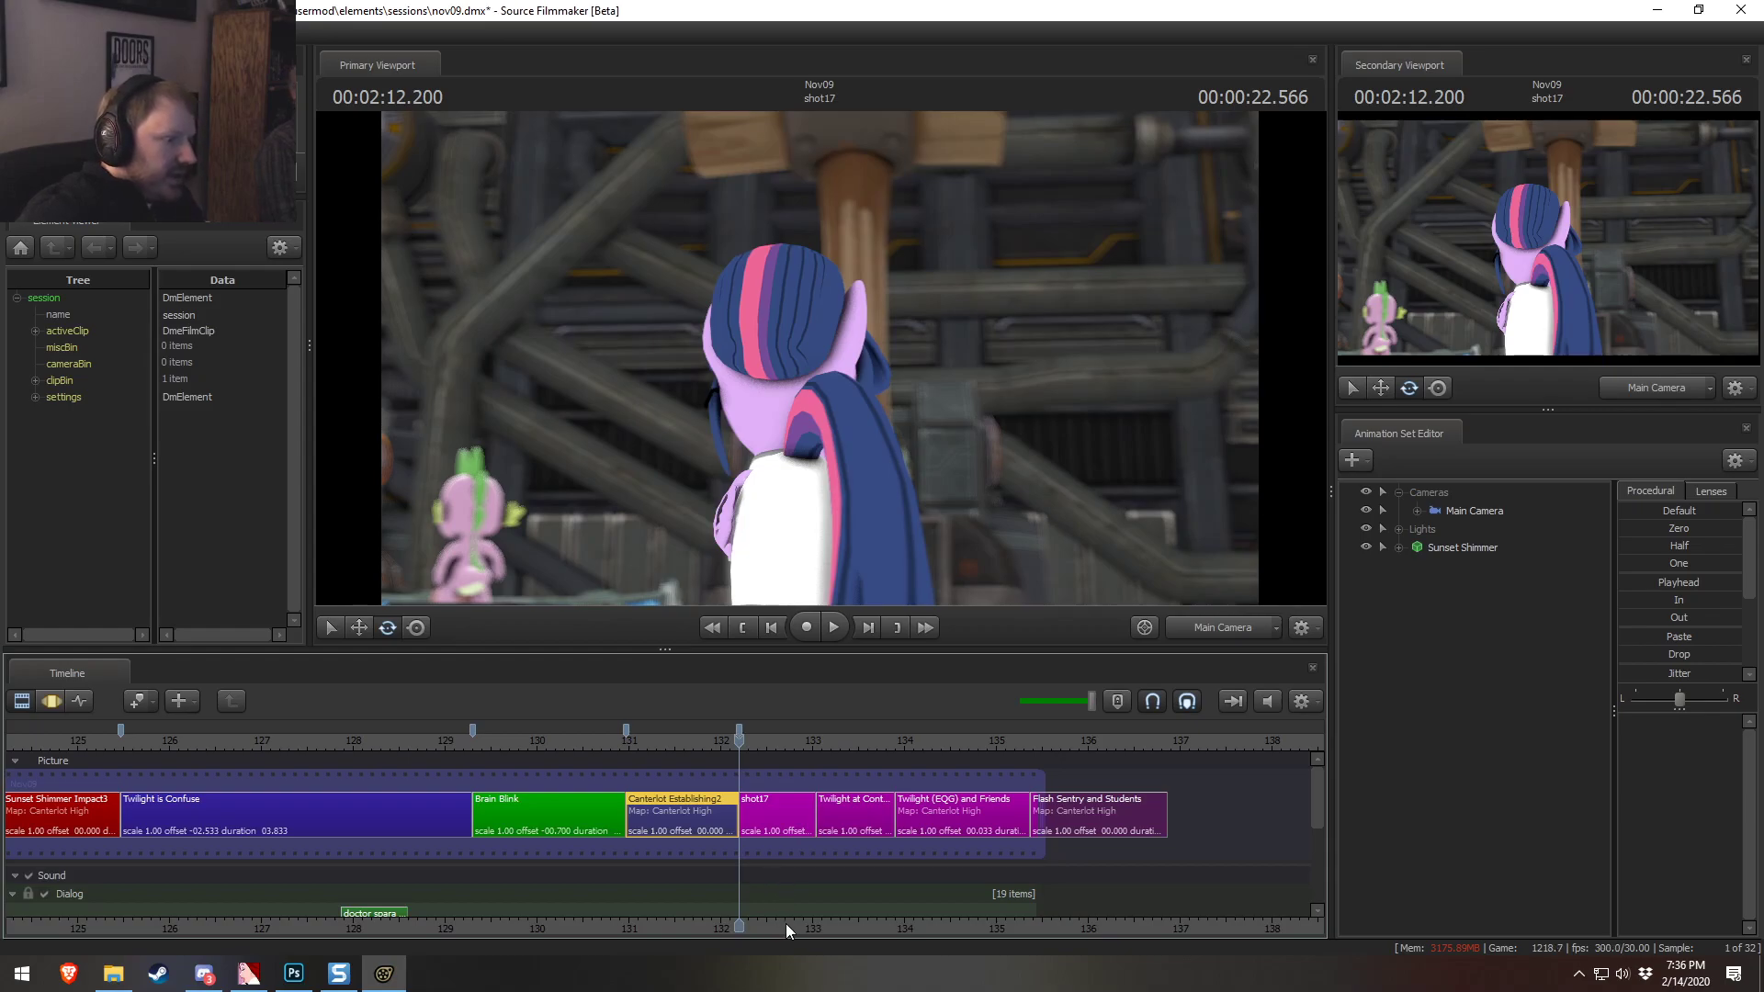
Import the elements of ministrymares.dmx from the sessions folder into the session's miscBin
{"action": "middle_click_drag", "start_coordinate": [785, 923], "coordinate": [758, 928]}
{"action": "double_click", "coordinate": [61, 381]}
{"action": "left_click", "coordinate": [36, 380]}
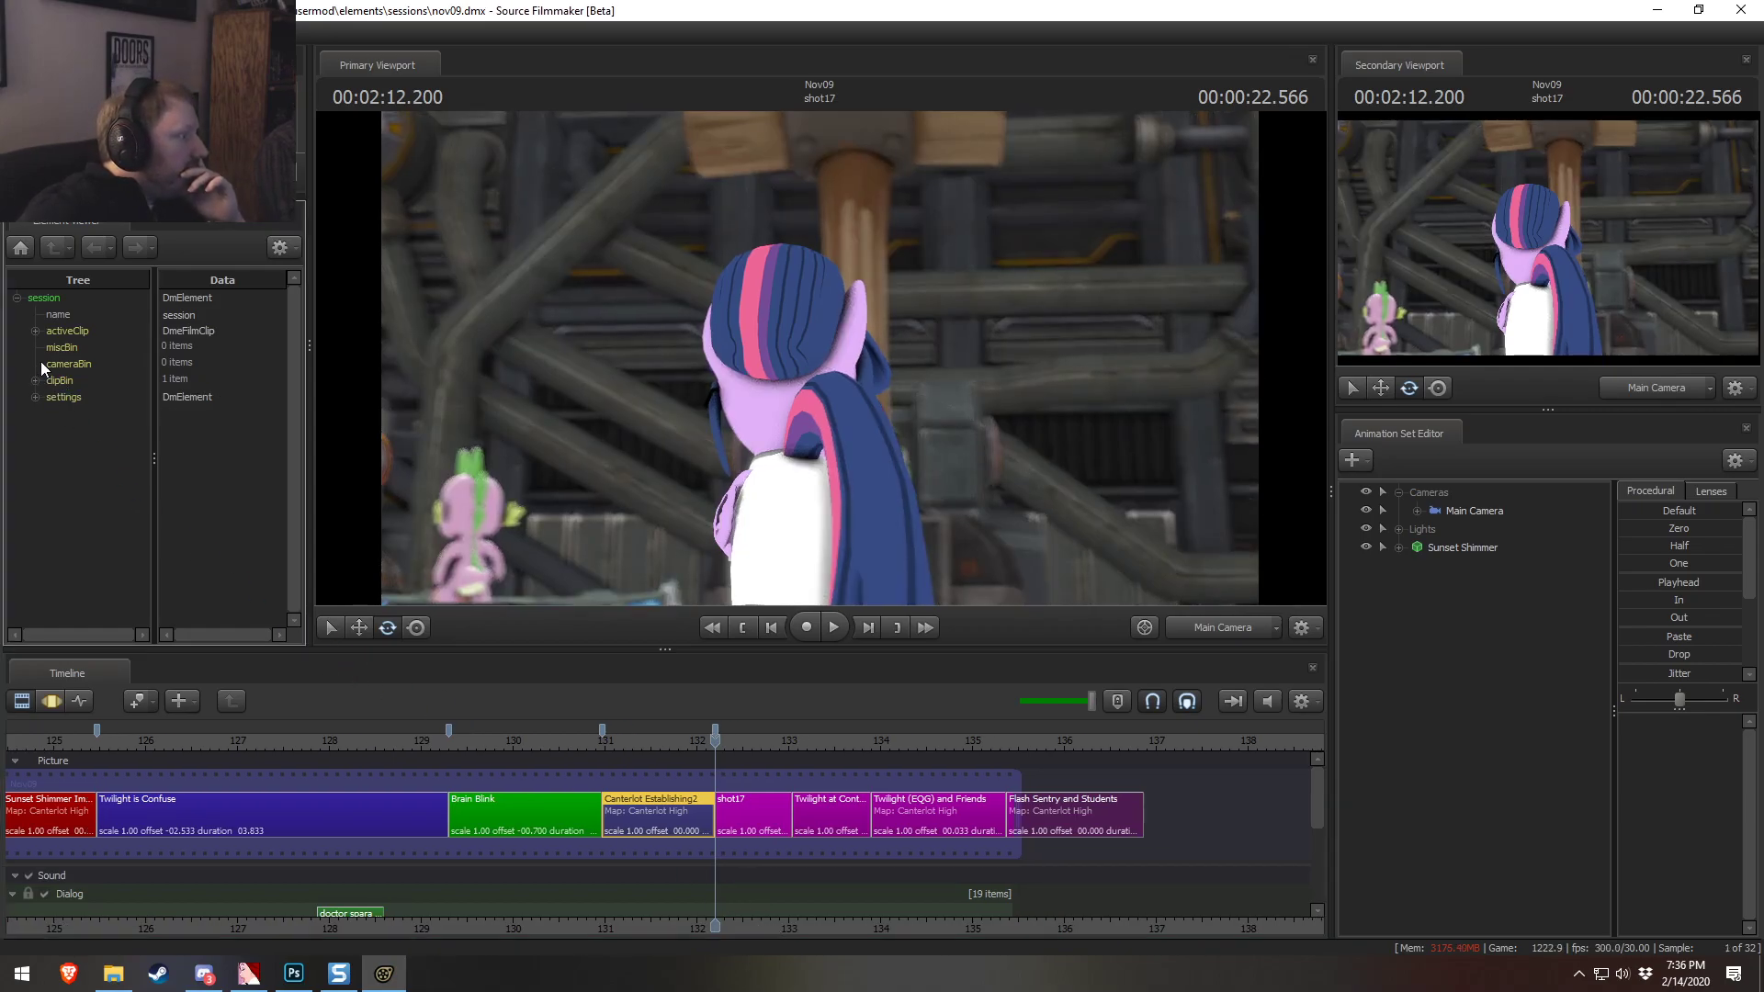
{"action": "right_click", "coordinate": [67, 345]}
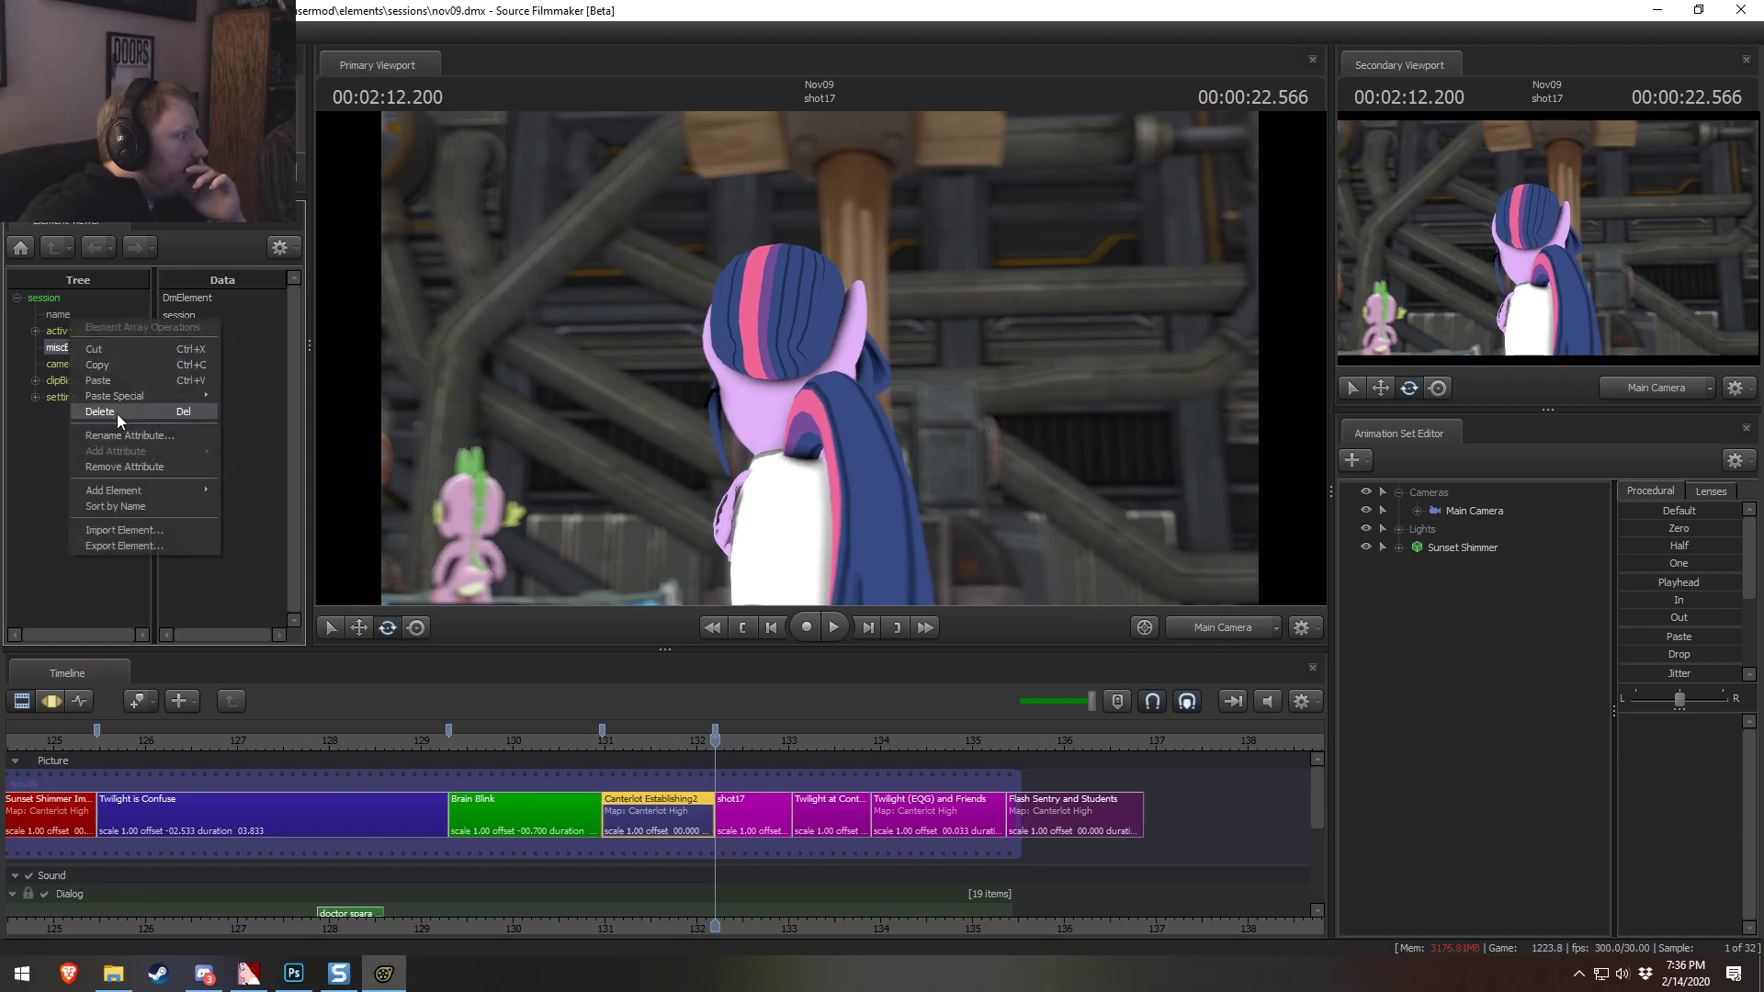
{"action": "left_click", "coordinate": [138, 530]}
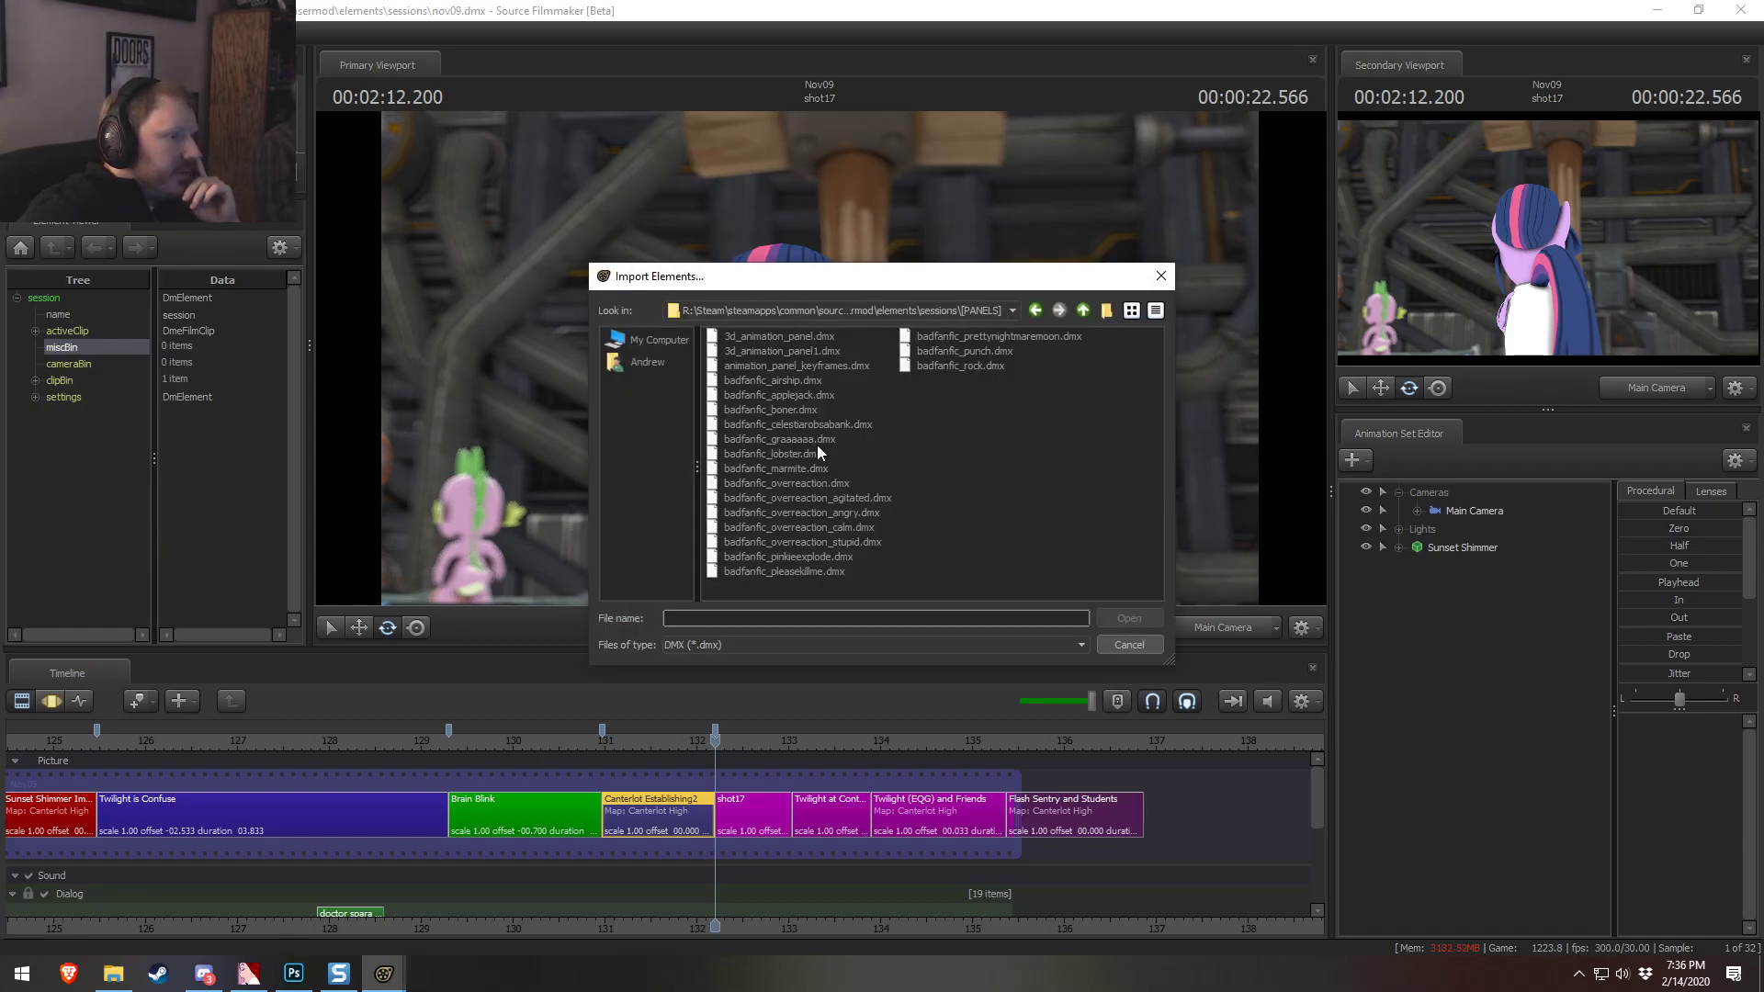
{"action": "left_click", "coordinate": [1083, 310]}
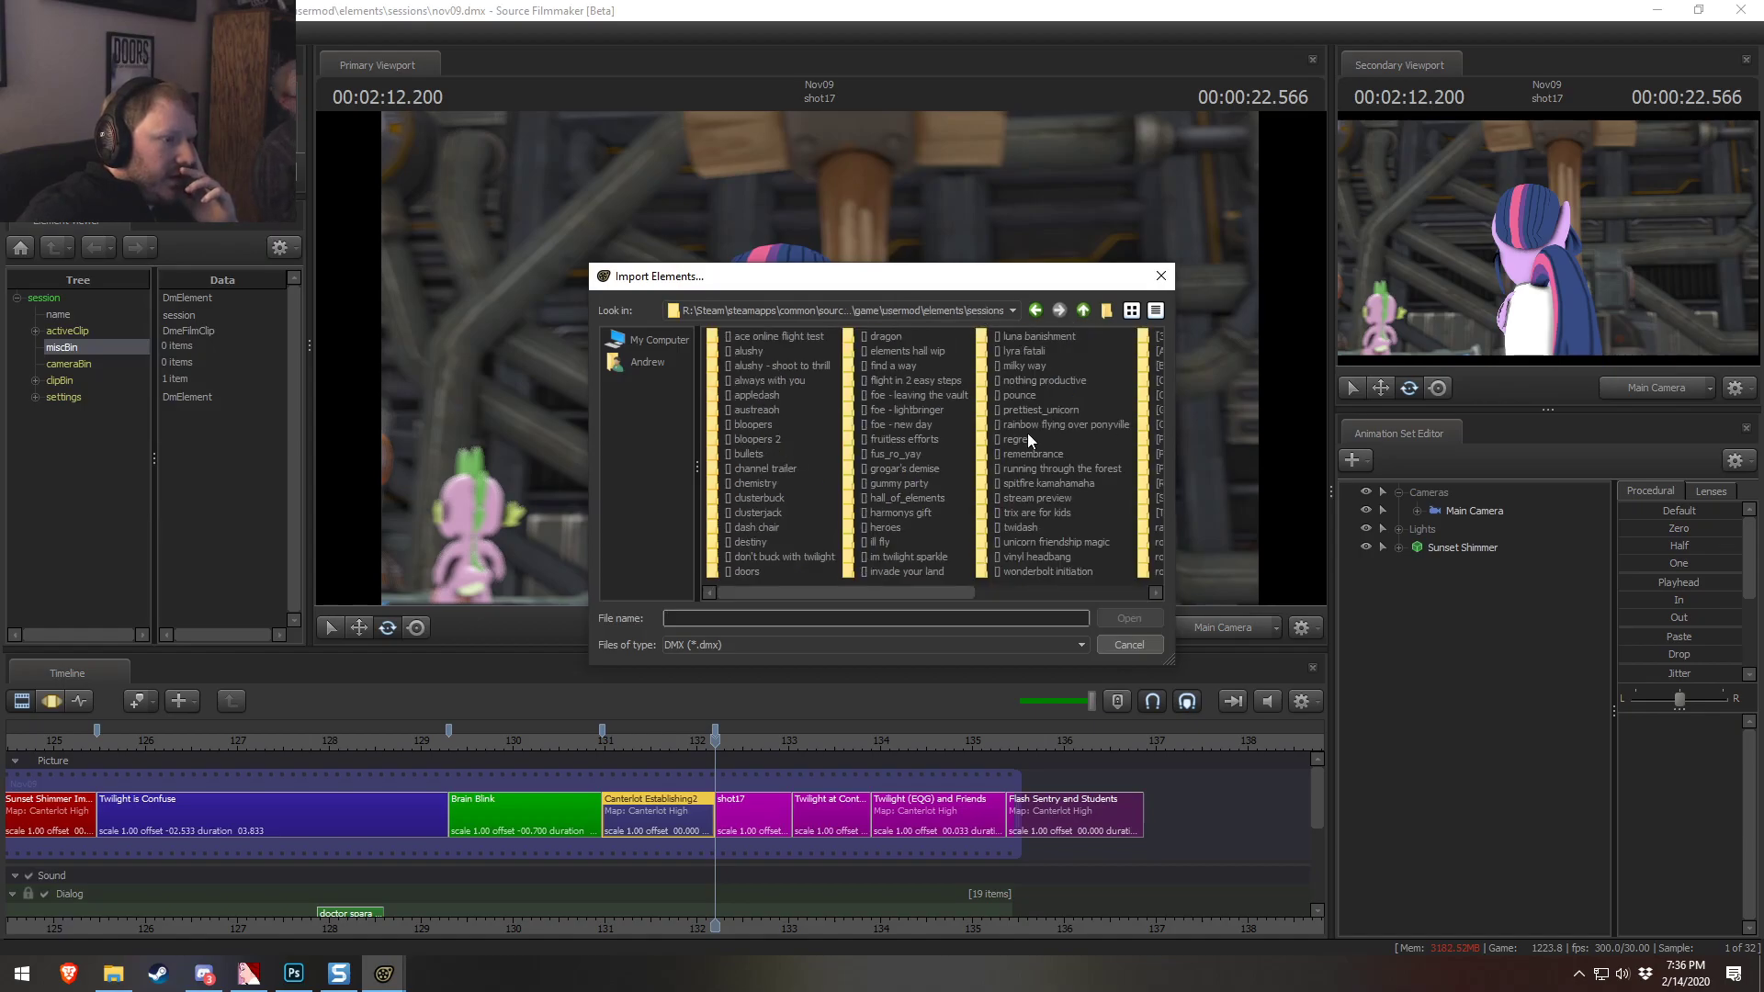
{"action": "scroll", "coordinate": [923, 591], "scroll_direction": "down", "scroll_amount": 5}
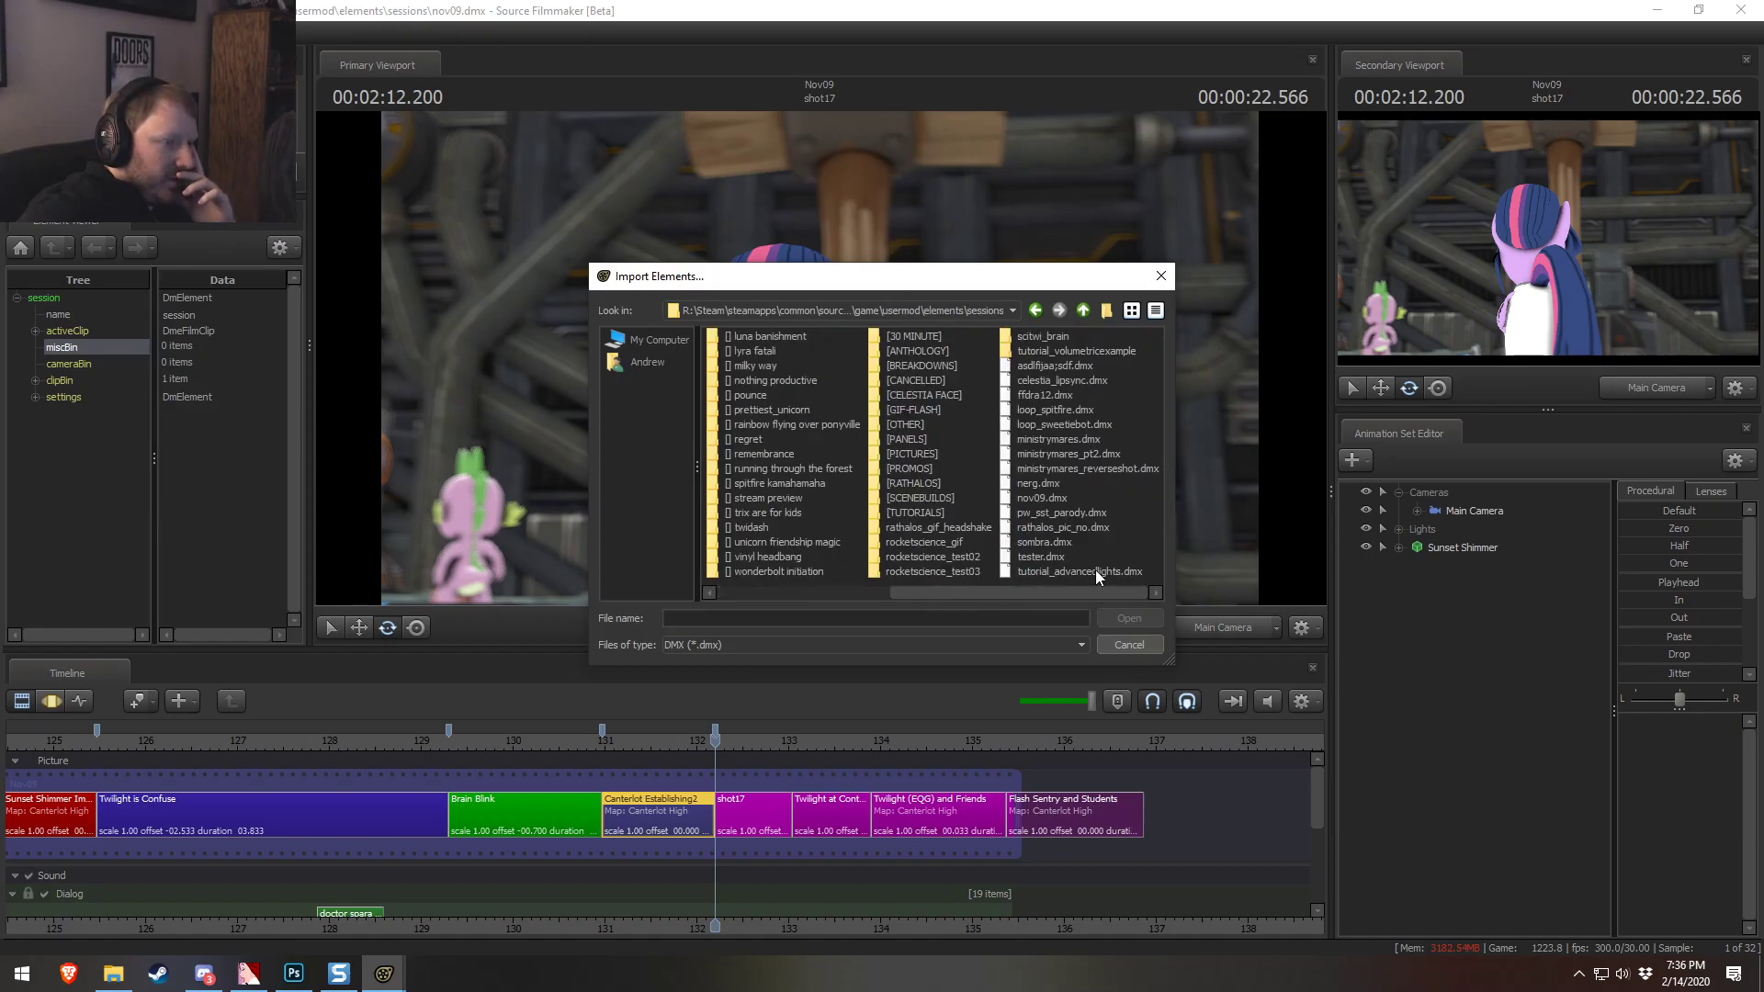
{"action": "left_click", "coordinate": [1066, 445]}
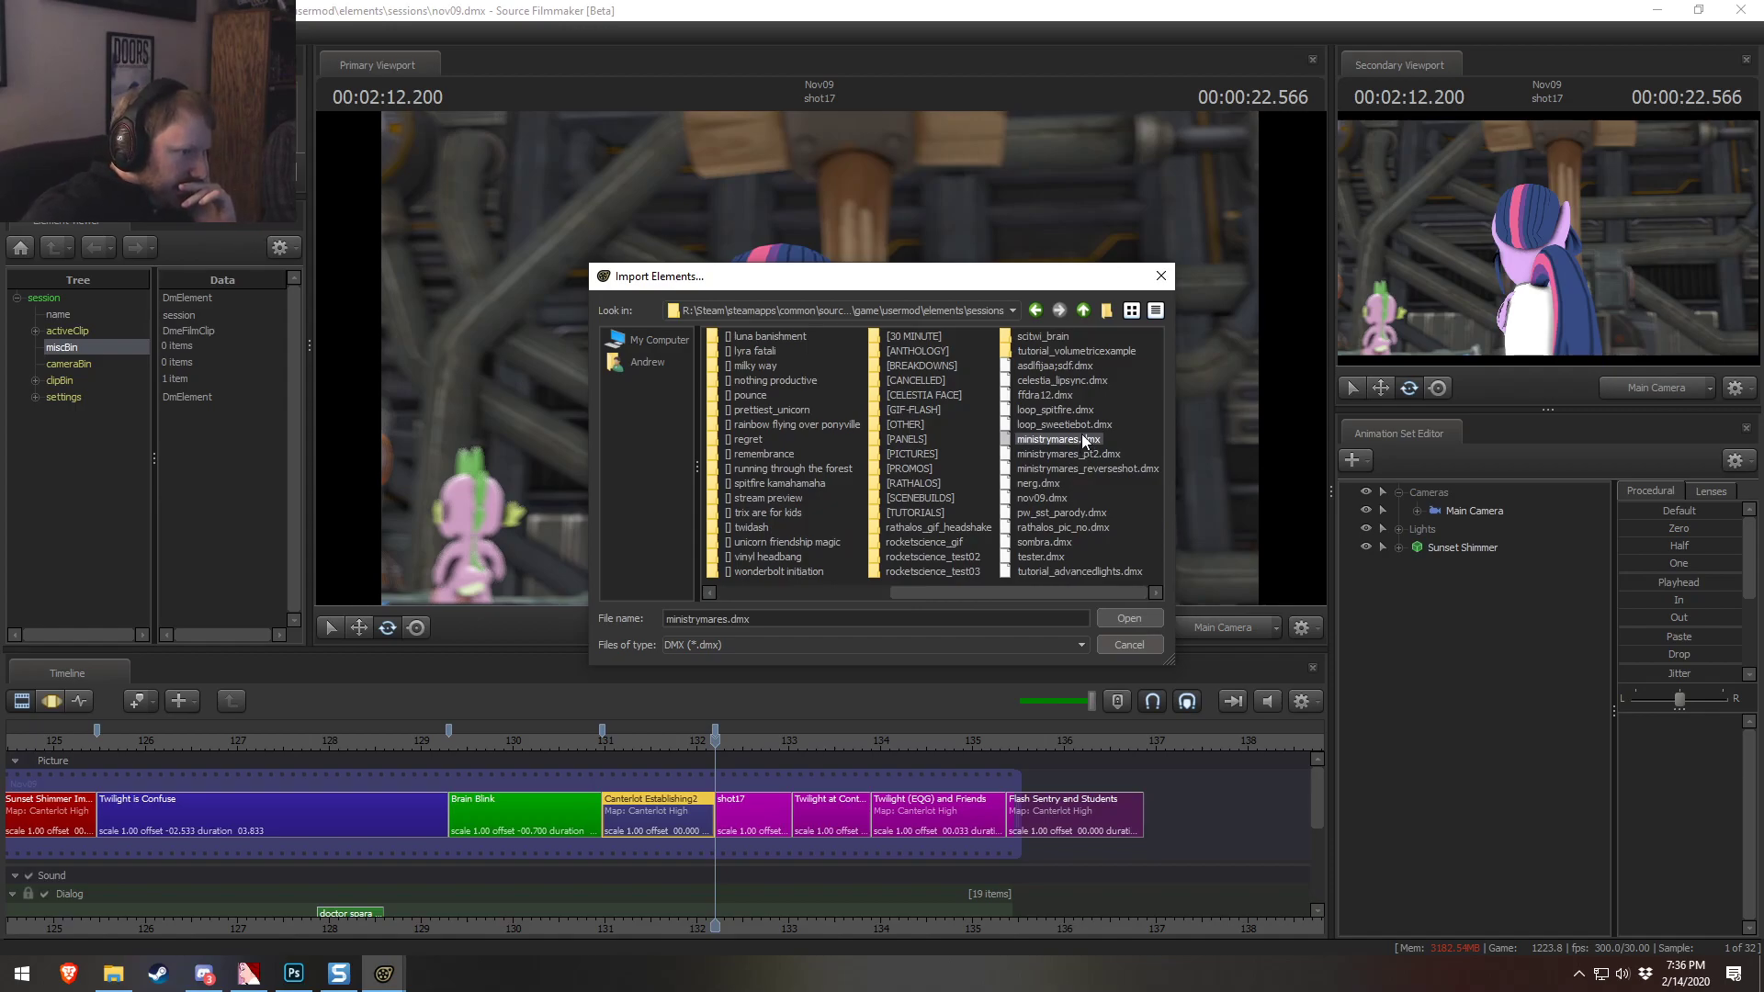
{"action": "double_click", "coordinate": [1079, 437]}
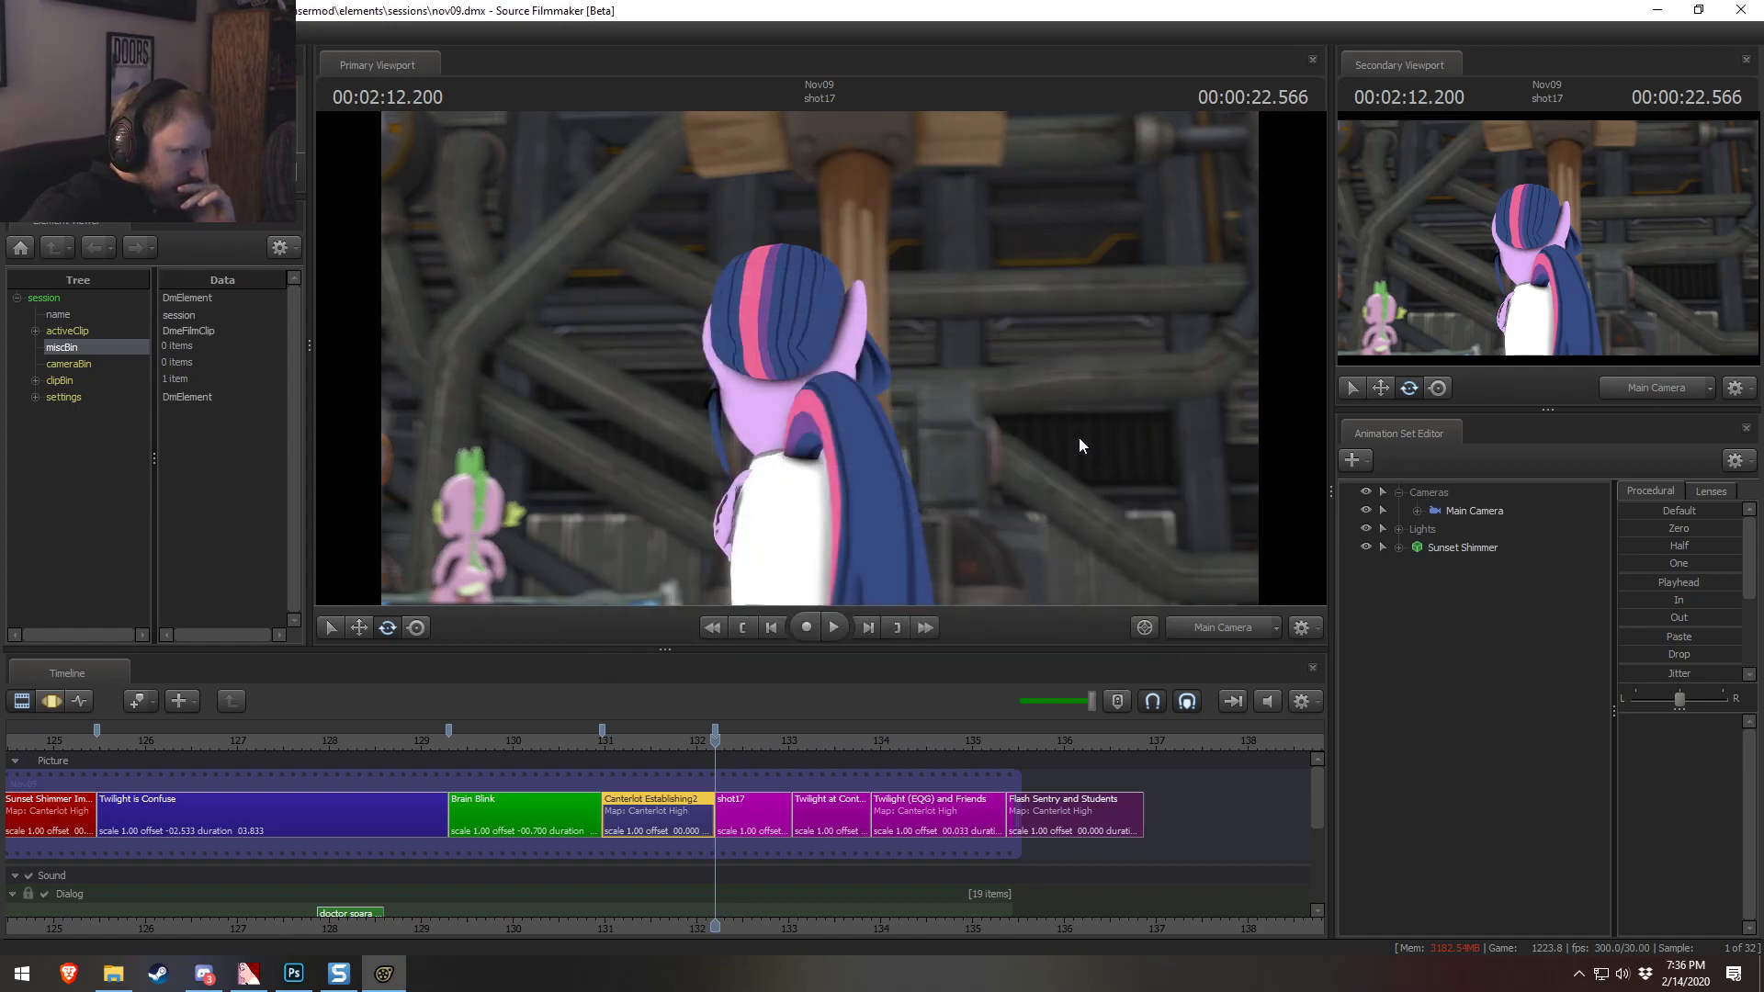
Expand the imported session in miscBin to its activeClip, check its trackGroups, and widen the Tree column
{"action": "left_click", "coordinate": [35, 347]}
{"action": "left_click", "coordinate": [53, 364]}
{"action": "left_click", "coordinate": [72, 397]}
{"action": "scroll", "coordinate": [86, 430], "scroll_direction": "down", "scroll_amount": 2}
{"action": "left_click", "coordinate": [90, 403]}
{"action": "left_click_drag", "start_coordinate": [153, 442], "coordinate": [210, 445]}
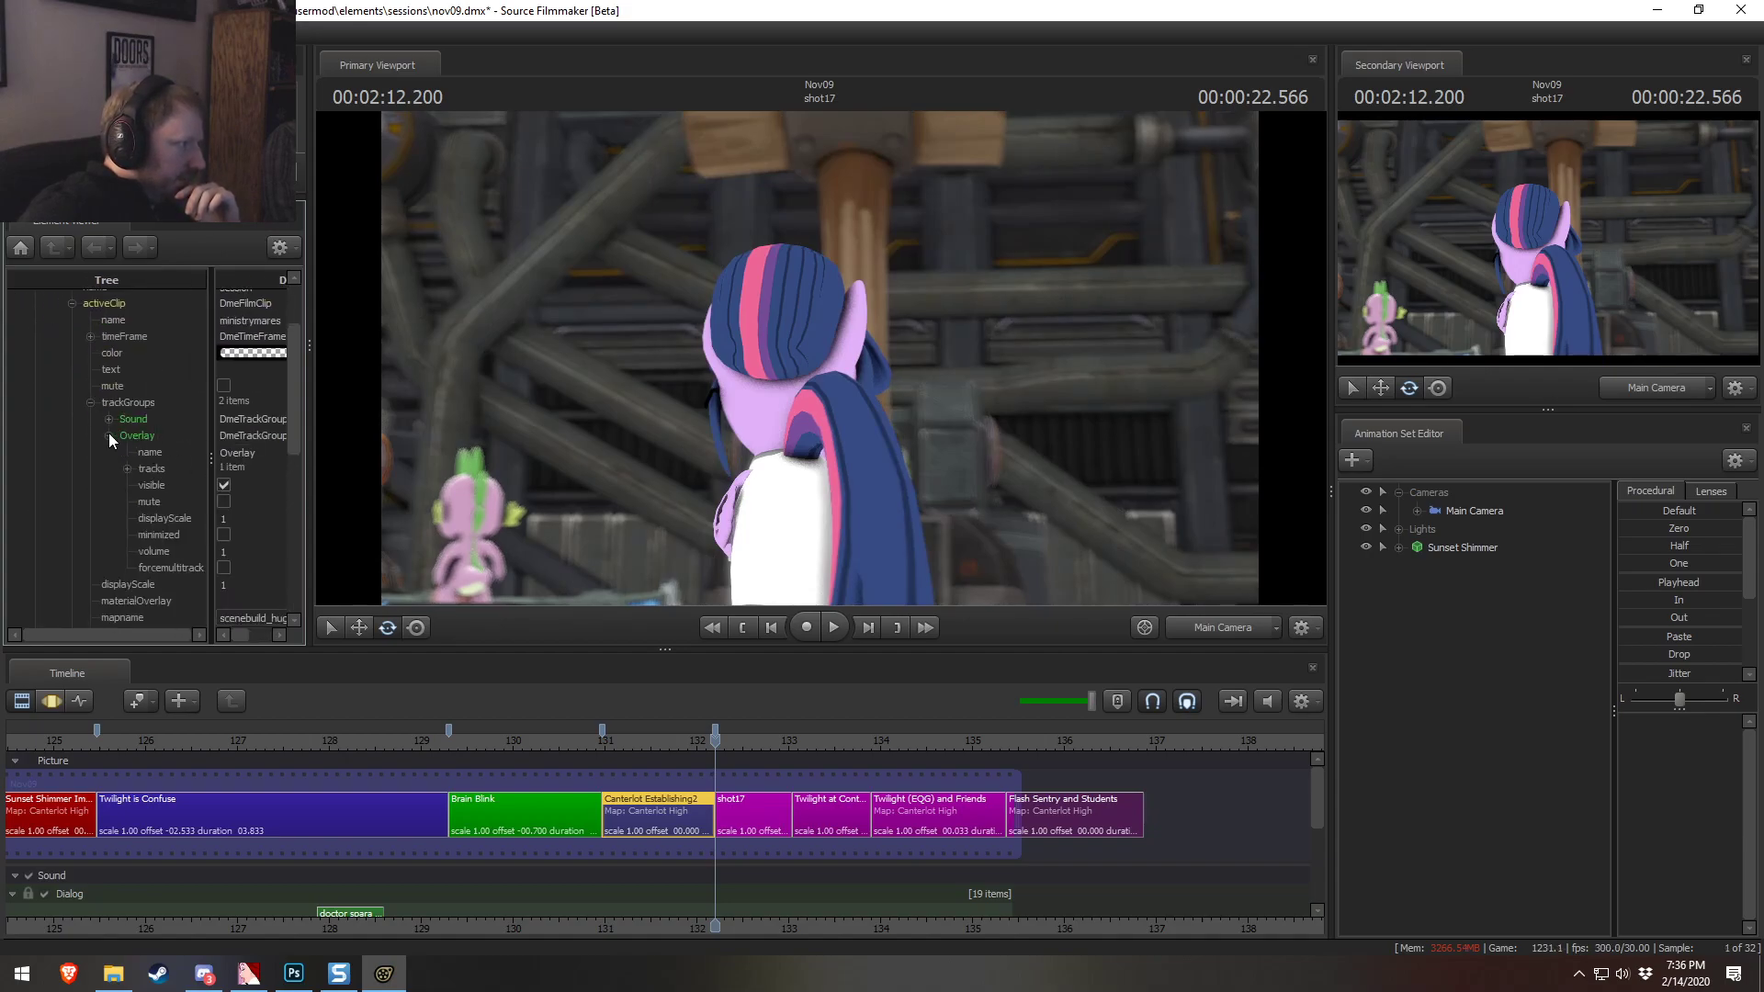
{"action": "left_click", "coordinate": [90, 402]}
Expand the imported clip's subClipTrackGroup down to the Film track's children and widen the Tree column for their names
{"action": "scroll", "coordinate": [92, 410], "scroll_direction": "down", "scroll_amount": 4}
{"action": "left_click", "coordinate": [91, 496]}
{"action": "left_click", "coordinate": [109, 530]}
{"action": "scroll", "coordinate": [124, 542], "scroll_direction": "down", "scroll_amount": 2}
{"action": "left_click", "coordinate": [128, 452]}
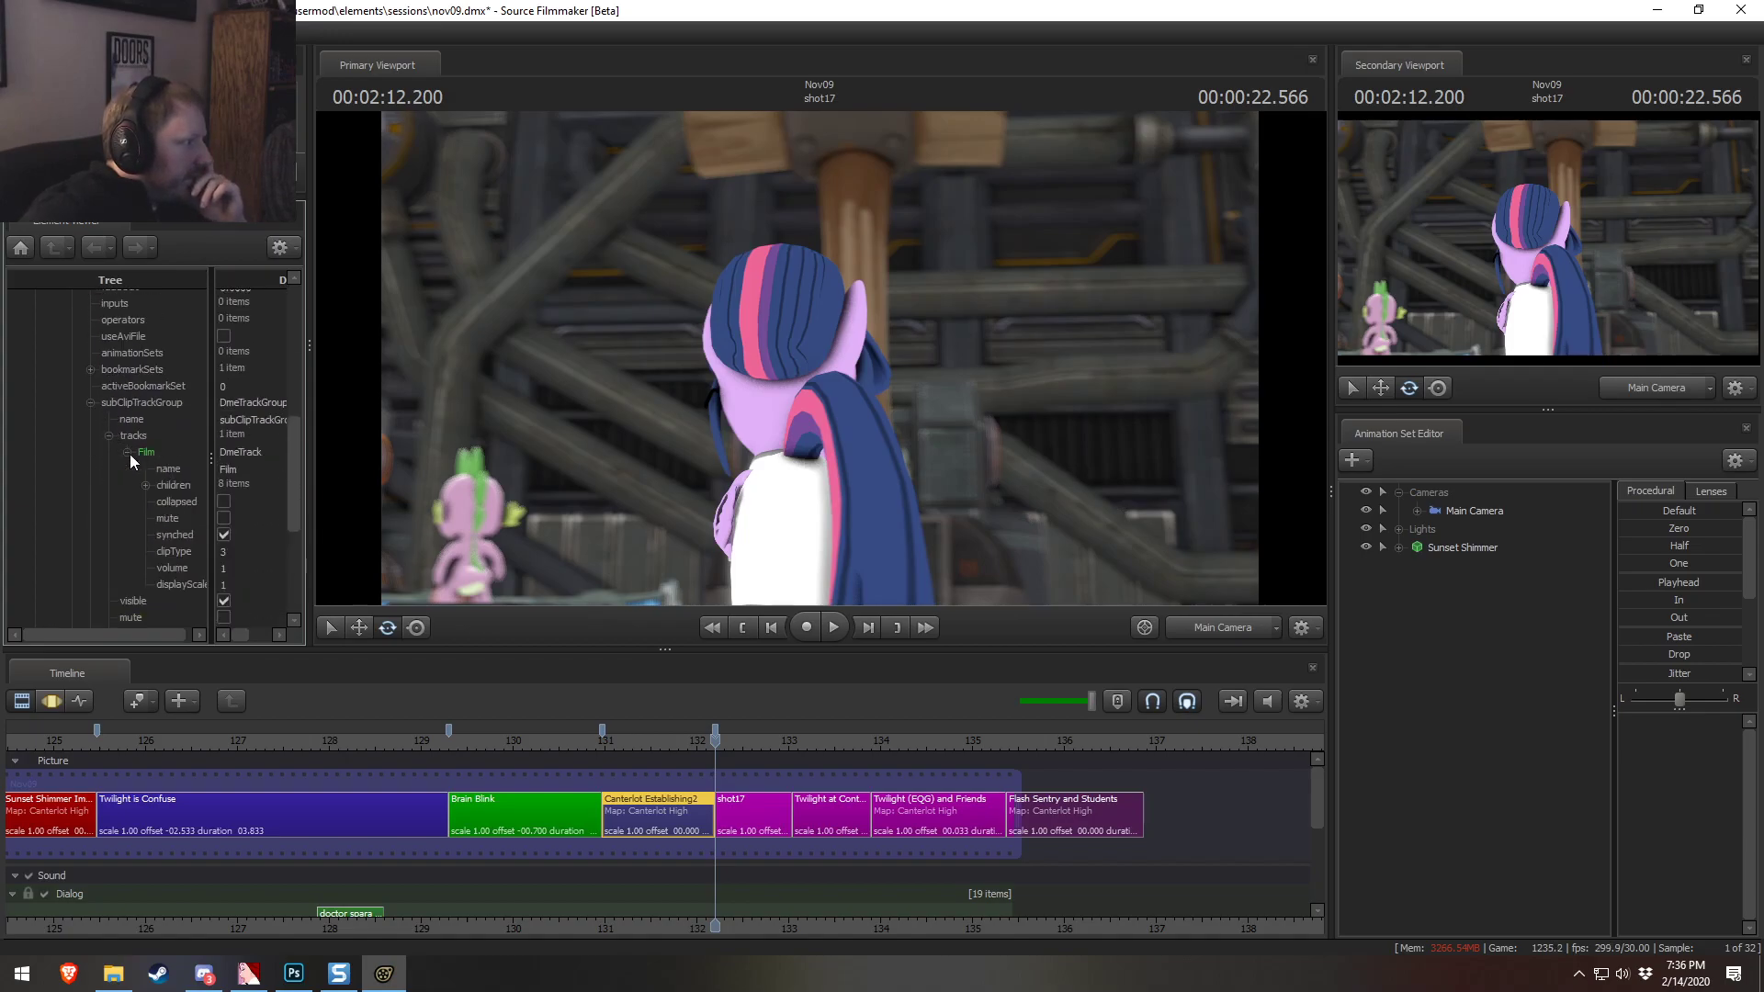
{"action": "left_click", "coordinate": [145, 485]}
{"action": "left_click_drag", "start_coordinate": [213, 547], "coordinate": [243, 549]}
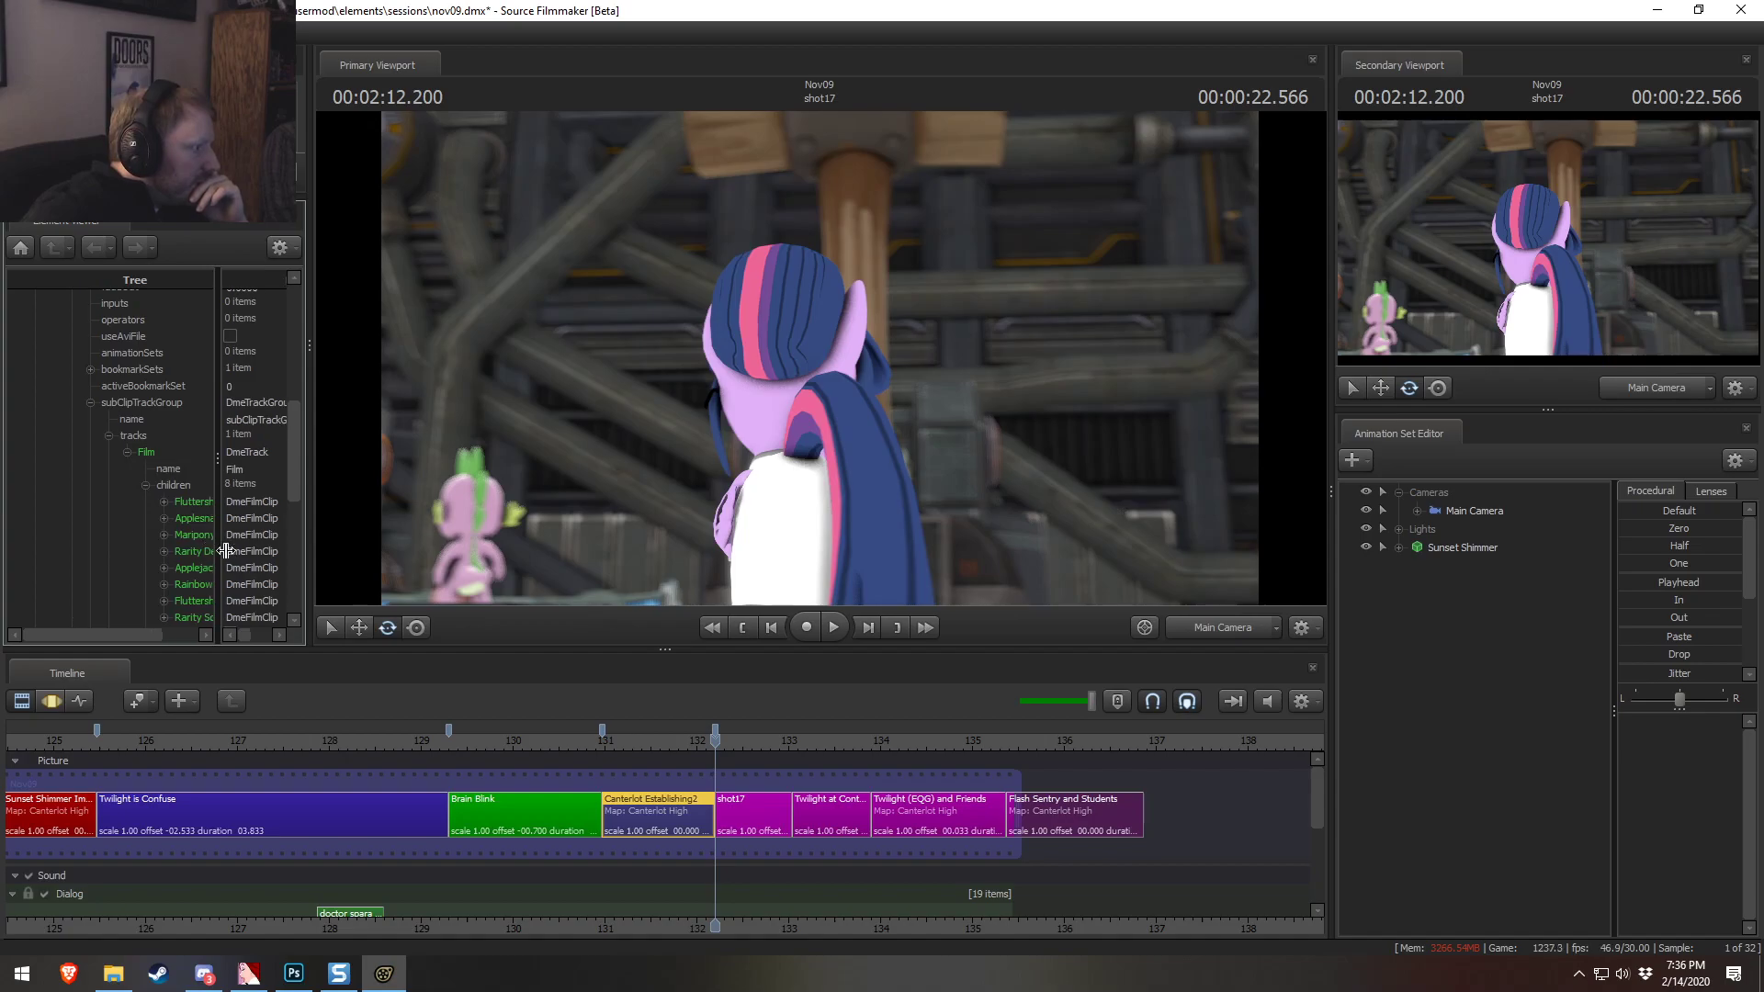
Copy the Fluttershy on Hill2 clip element from the Film track of the session stored in miscBin
{"action": "left_click", "coordinate": [220, 635]}
{"action": "scroll", "coordinate": [209, 579], "scroll_direction": "down", "scroll_amount": 1}
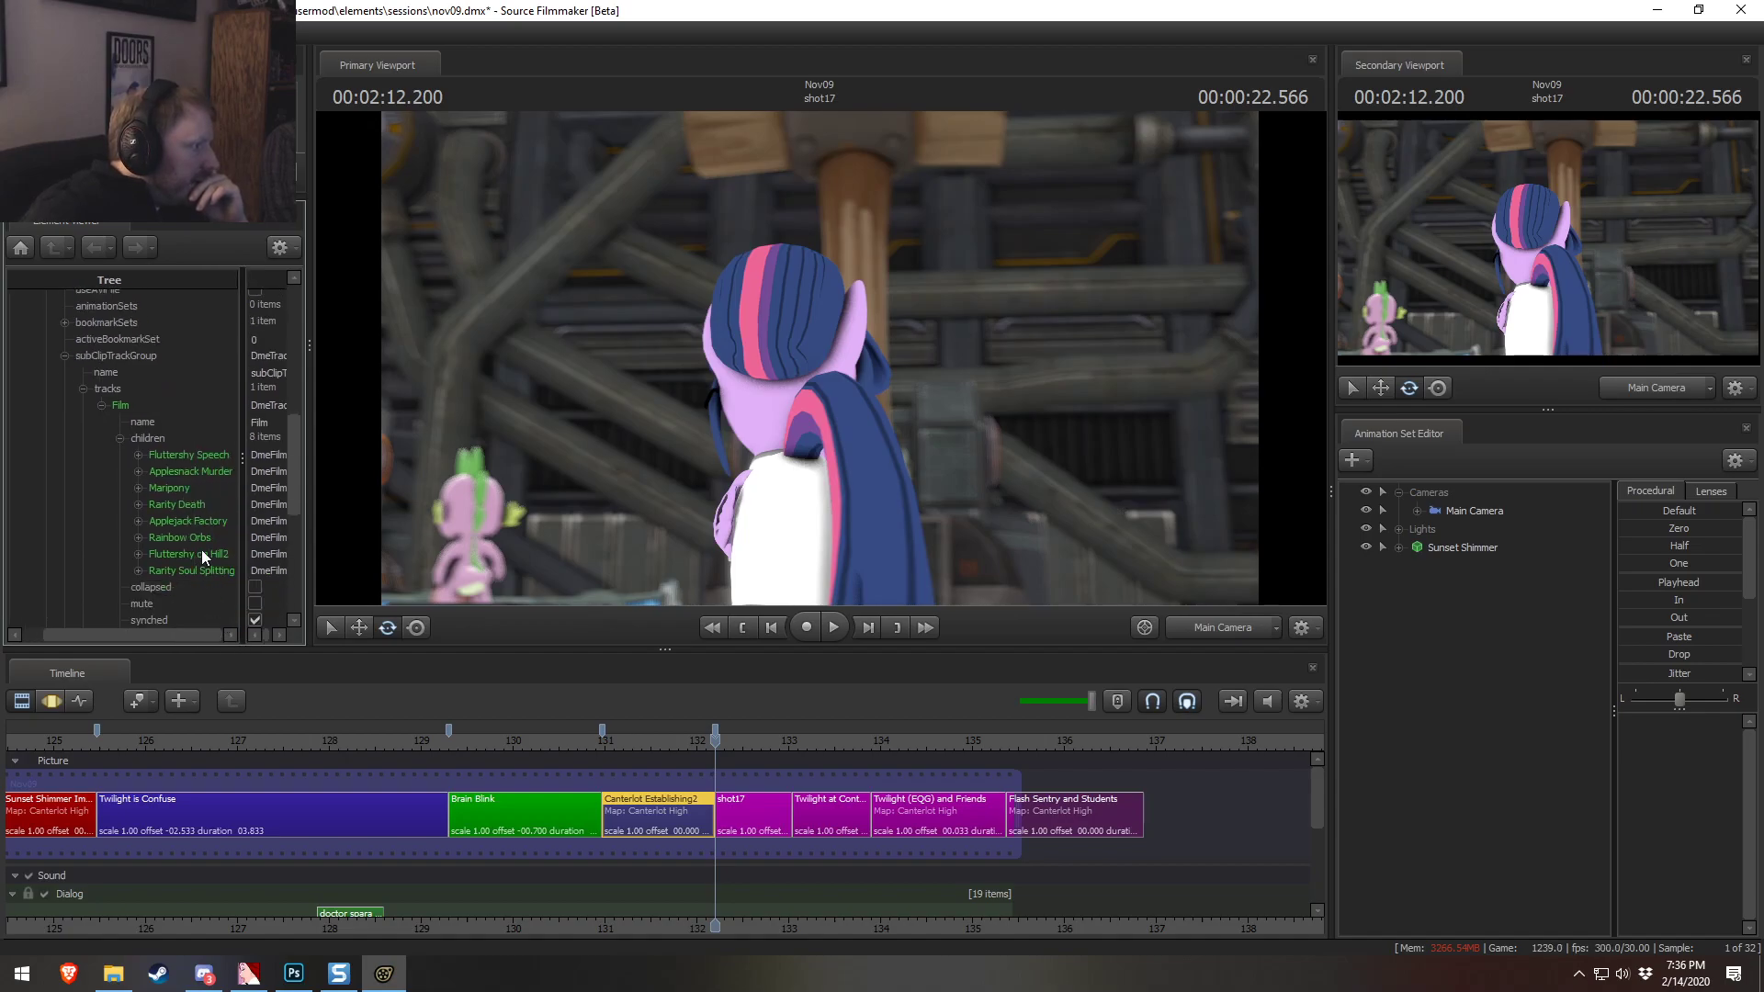
{"action": "scroll", "coordinate": [195, 563], "scroll_direction": "down", "scroll_amount": 1}
{"action": "double_click", "coordinate": [167, 509]}
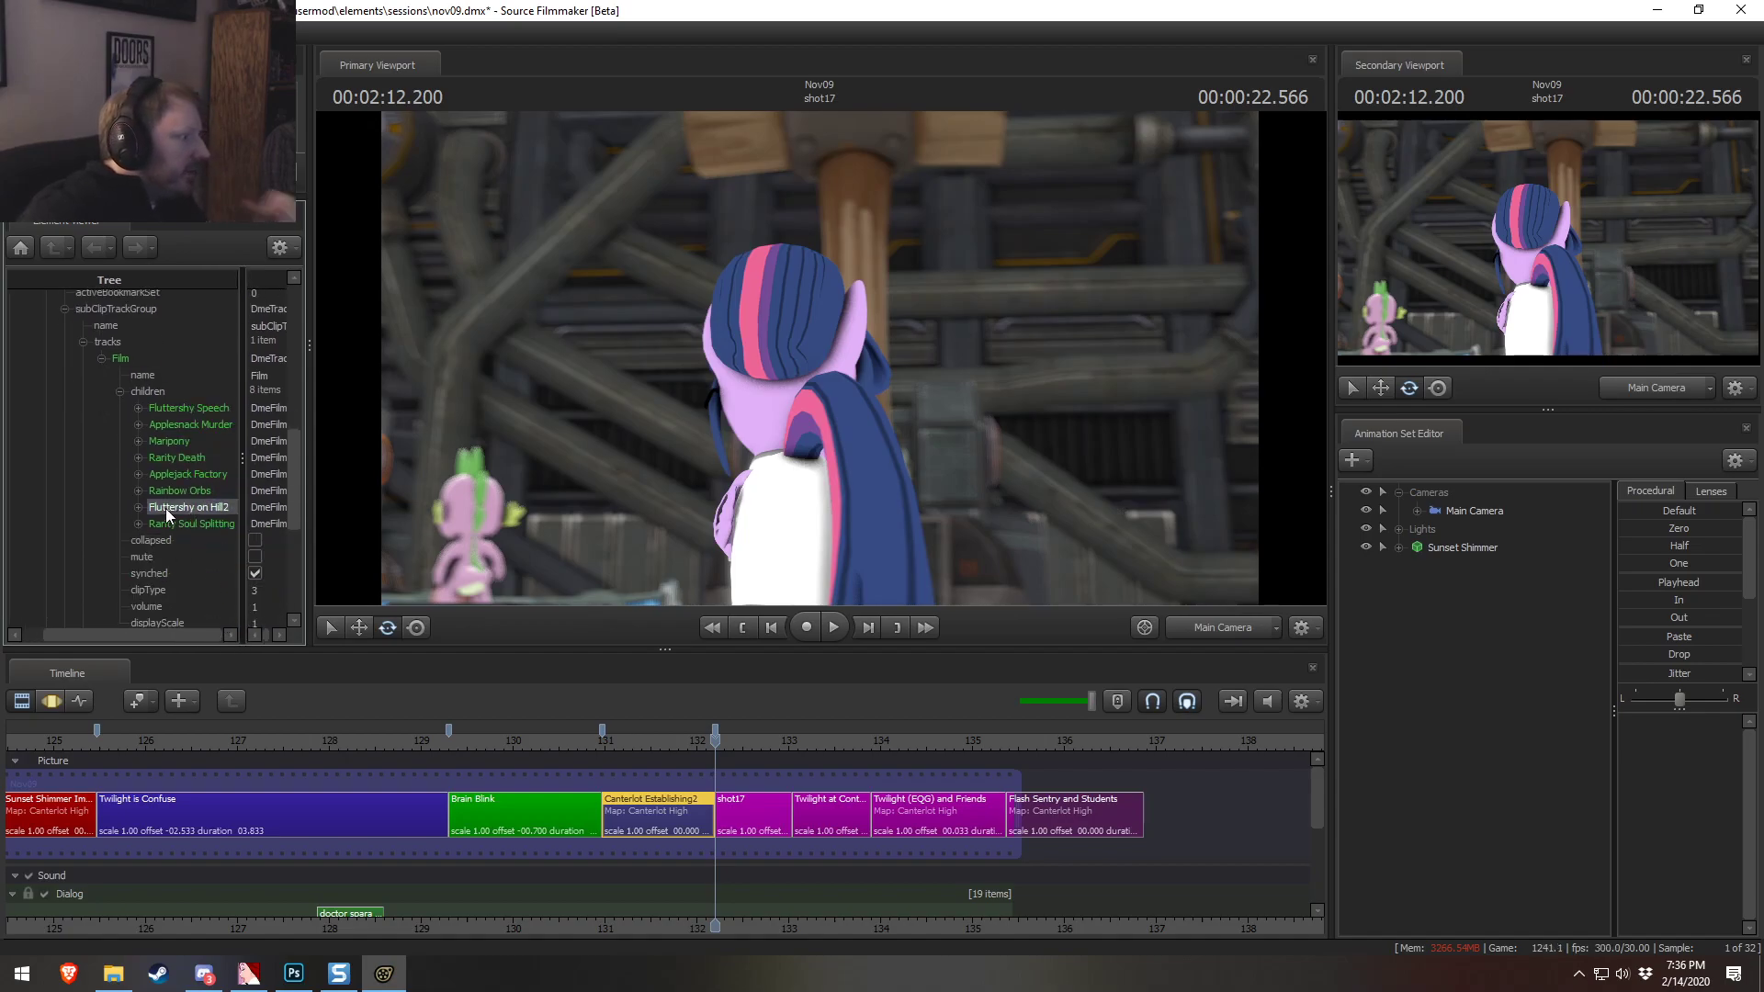
{"action": "right_click", "coordinate": [167, 509]}
{"action": "double_click", "coordinate": [149, 509]}
{"action": "double_click", "coordinate": [149, 509]}
{"action": "right_click", "coordinate": [159, 507]}
{"action": "left_click", "coordinate": [131, 521]}
{"action": "right_click", "coordinate": [164, 505]}
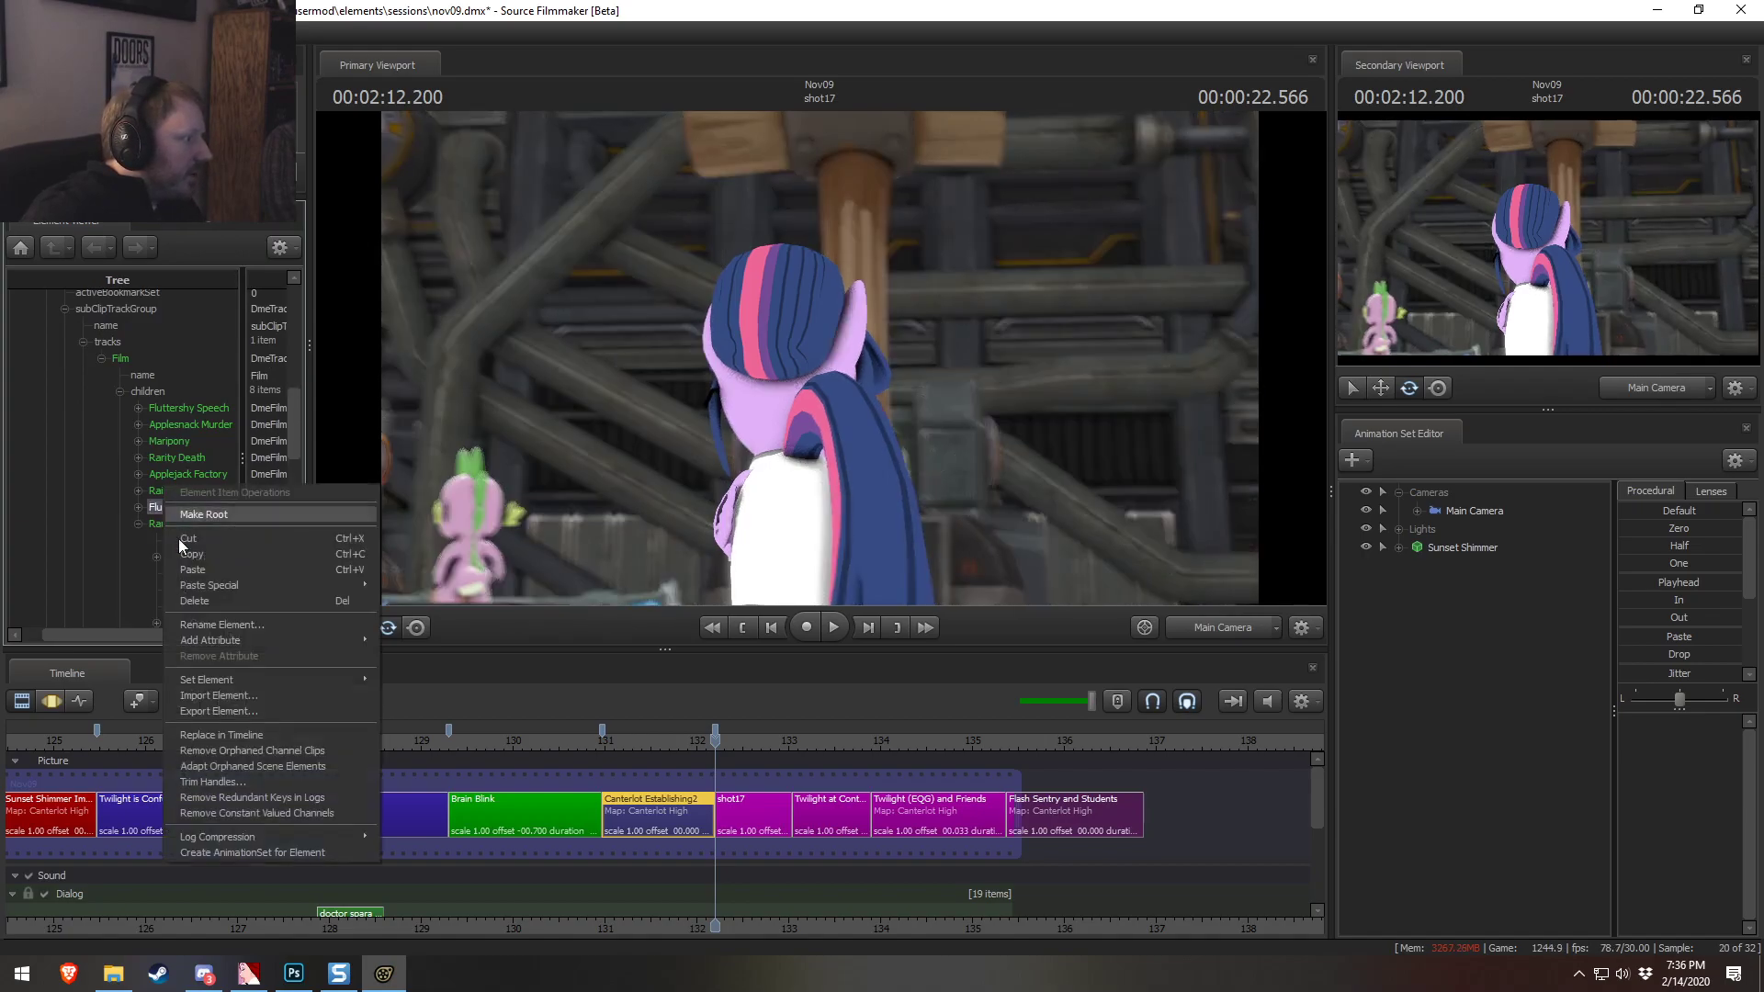
{"action": "left_click", "coordinate": [206, 555]}
Collapse miscBin and expand the main activeClip's subClipTrackGroup down to the Film track's children
{"action": "scroll", "coordinate": [144, 459], "scroll_direction": "up", "scroll_amount": 10}
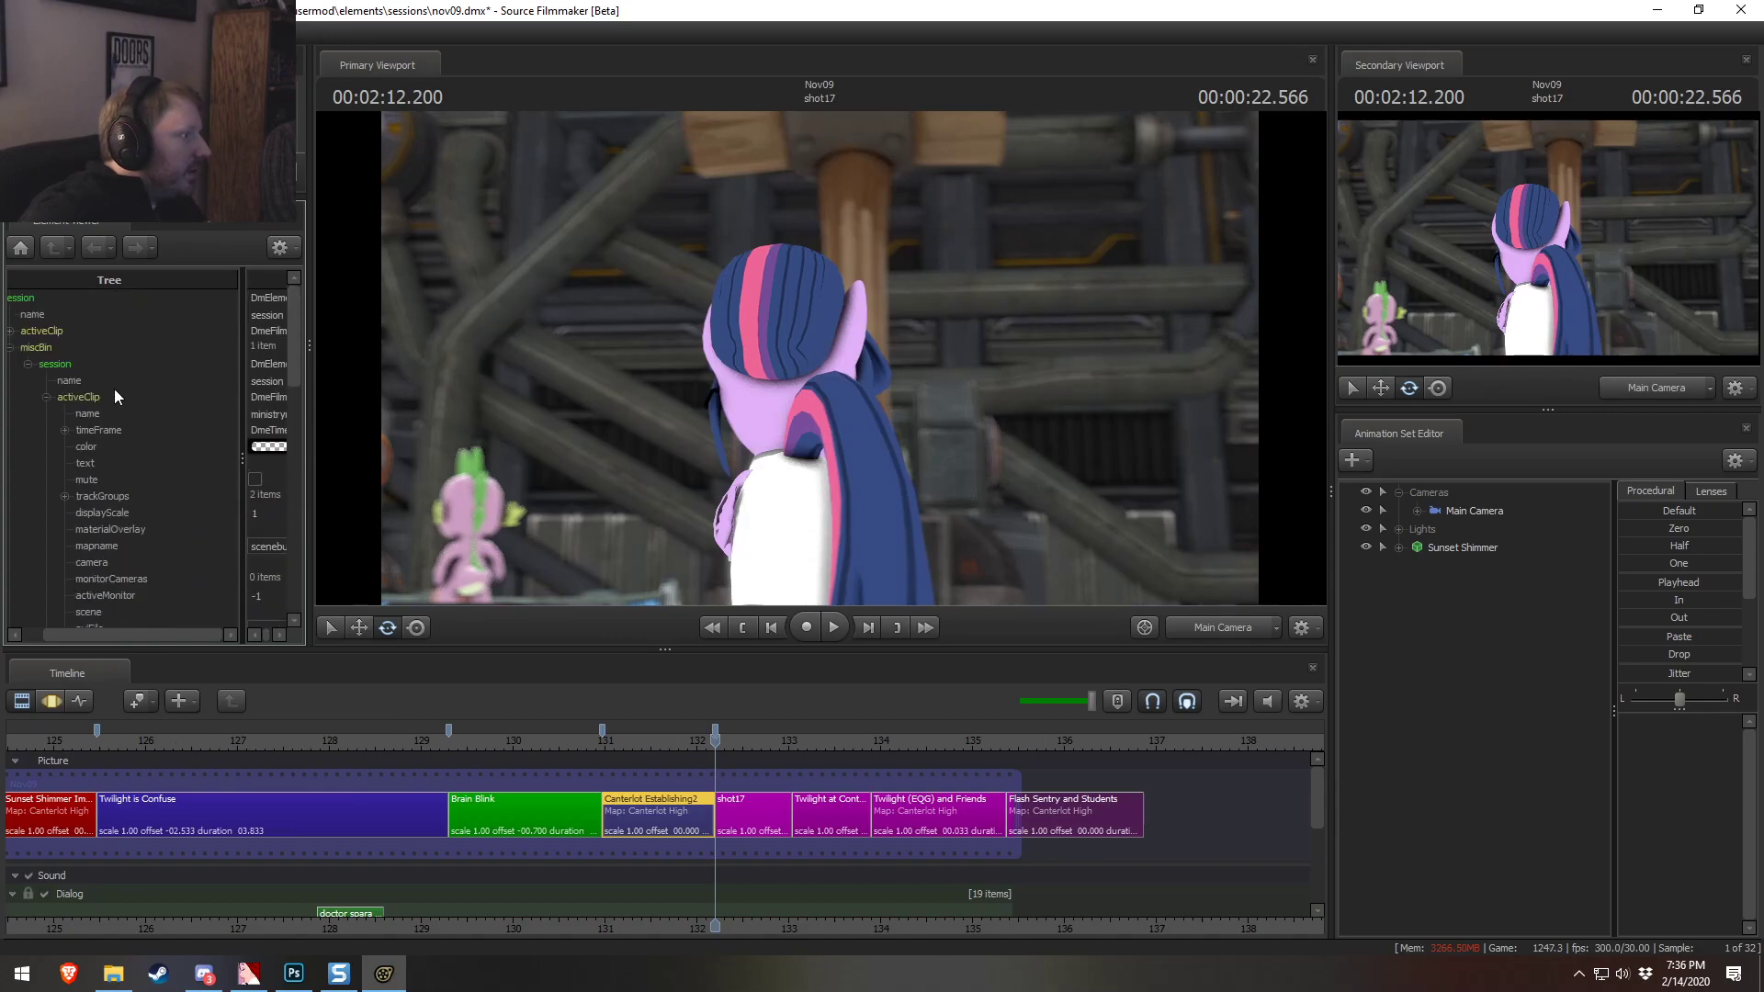
{"action": "left_click", "coordinate": [13, 346]}
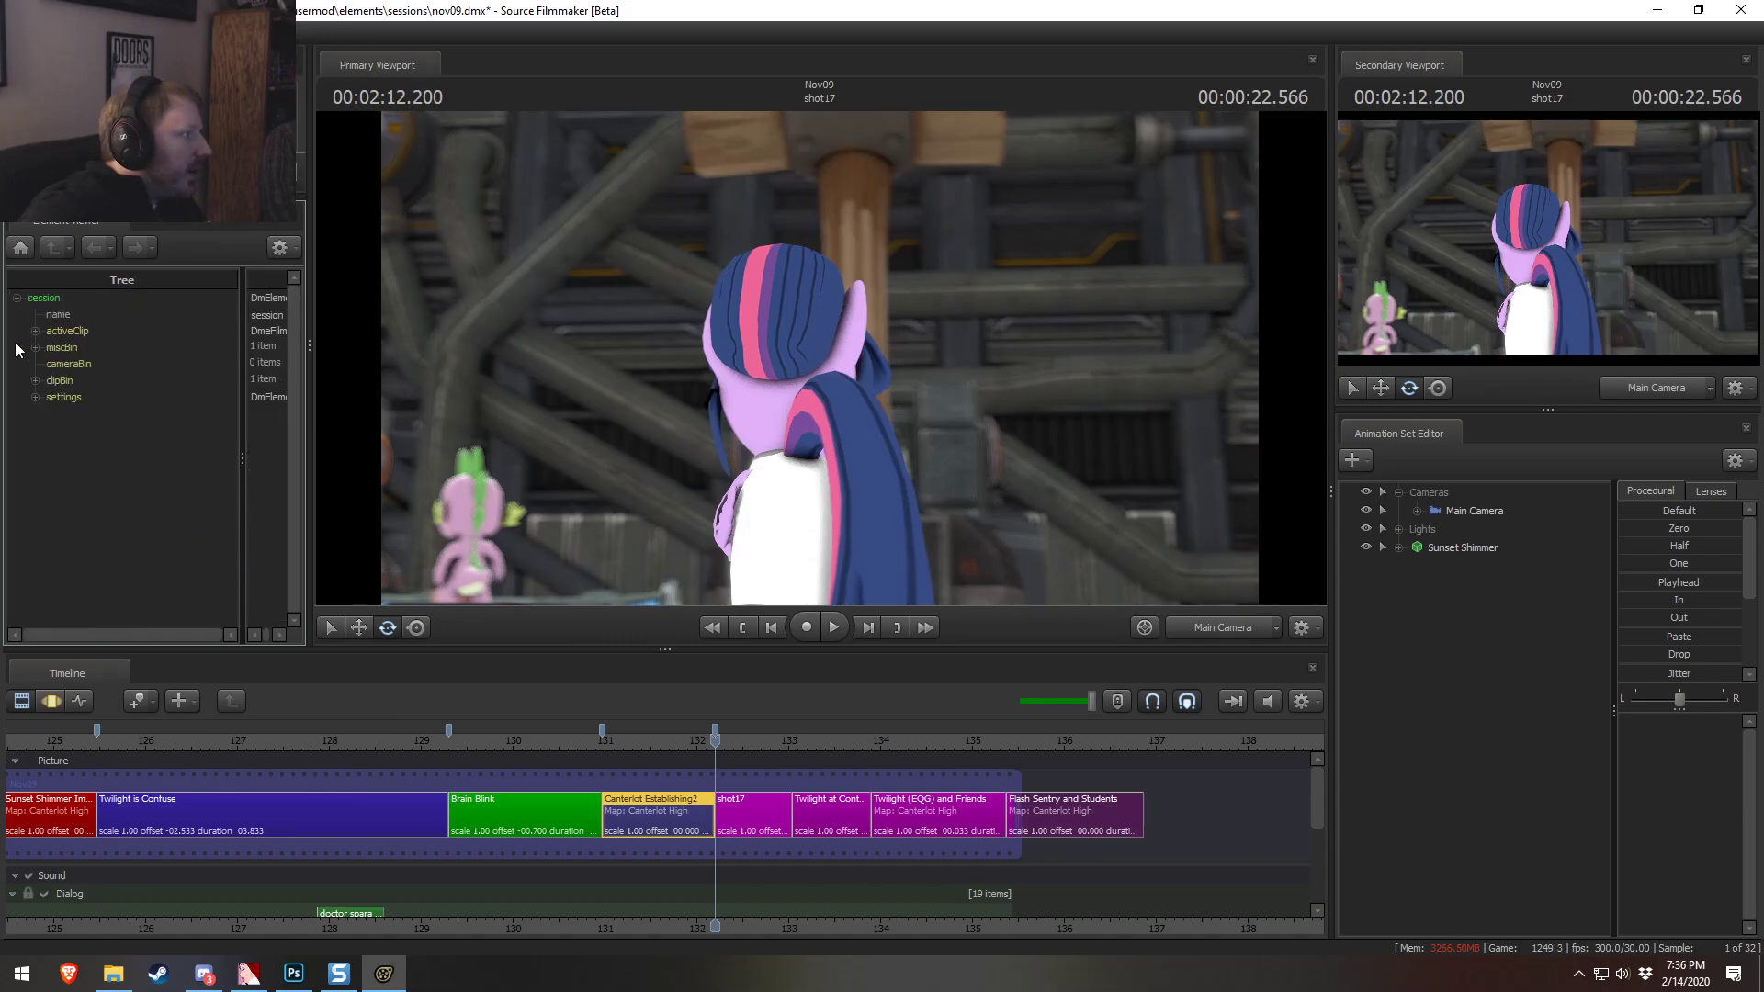
{"action": "left_click", "coordinate": [35, 330]}
{"action": "left_click", "coordinate": [53, 430]}
{"action": "scroll", "coordinate": [58, 444], "scroll_direction": "down", "scroll_amount": 5}
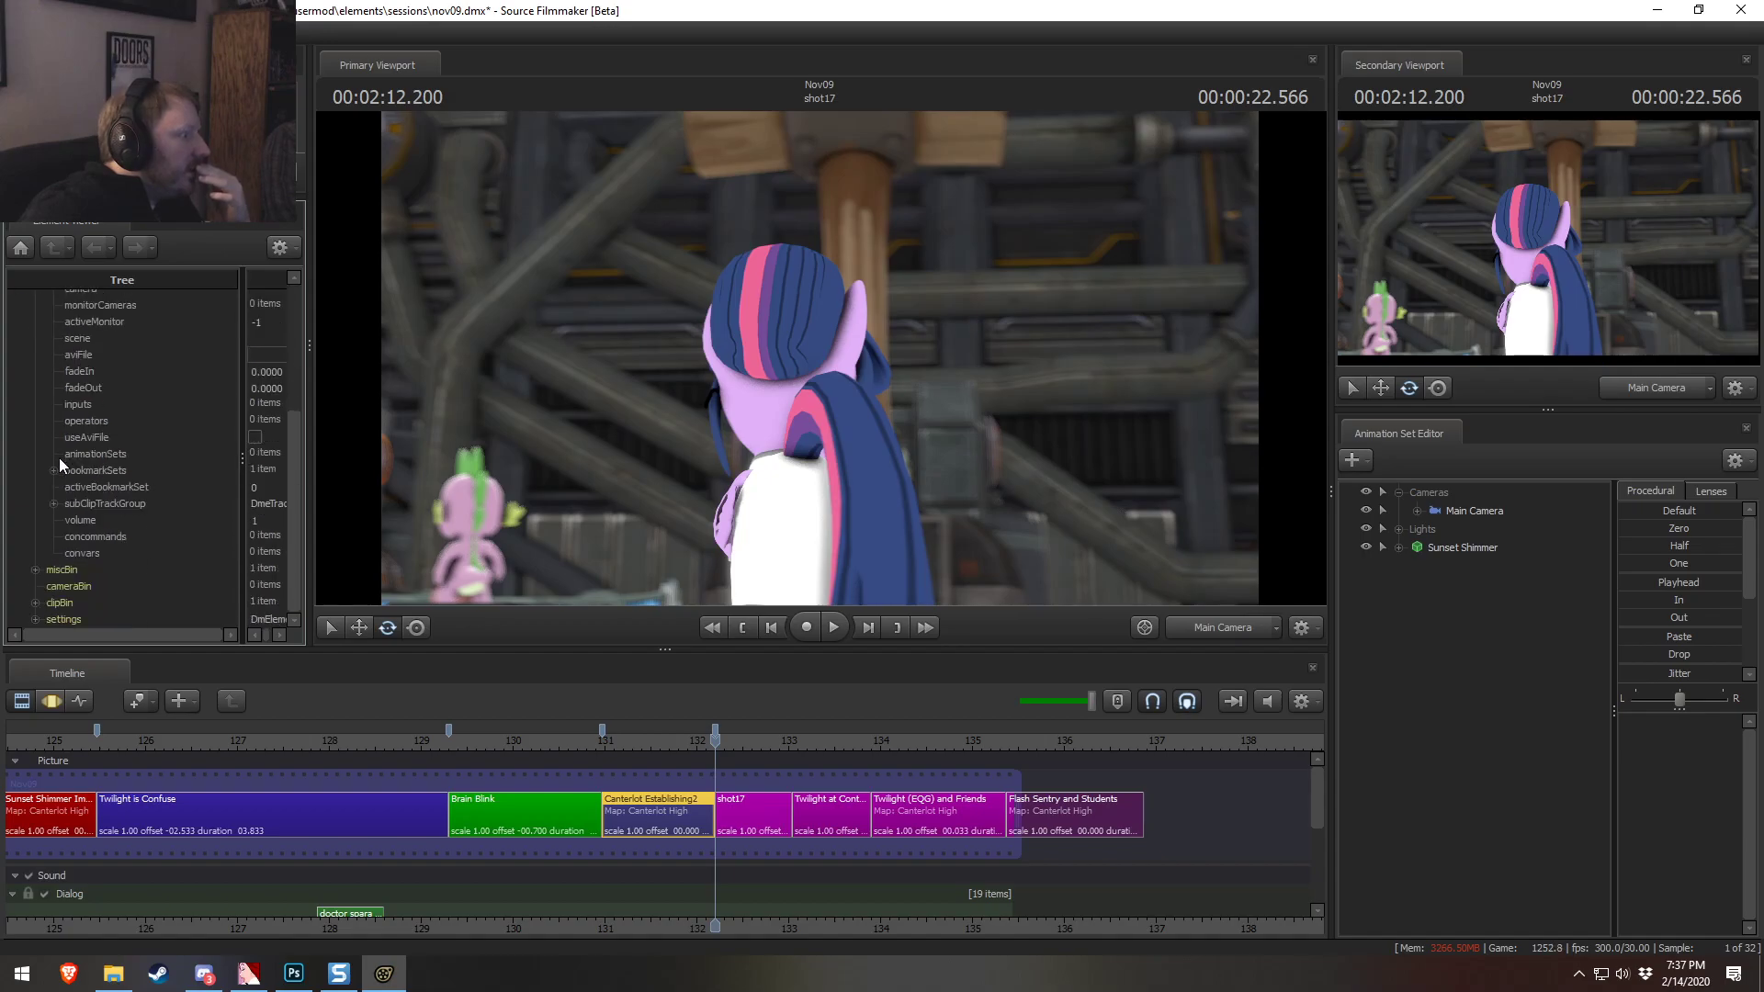
{"action": "left_click", "coordinate": [54, 503]}
{"action": "left_click", "coordinate": [72, 536]}
{"action": "scroll", "coordinate": [110, 576], "scroll_direction": "down", "scroll_amount": 3}
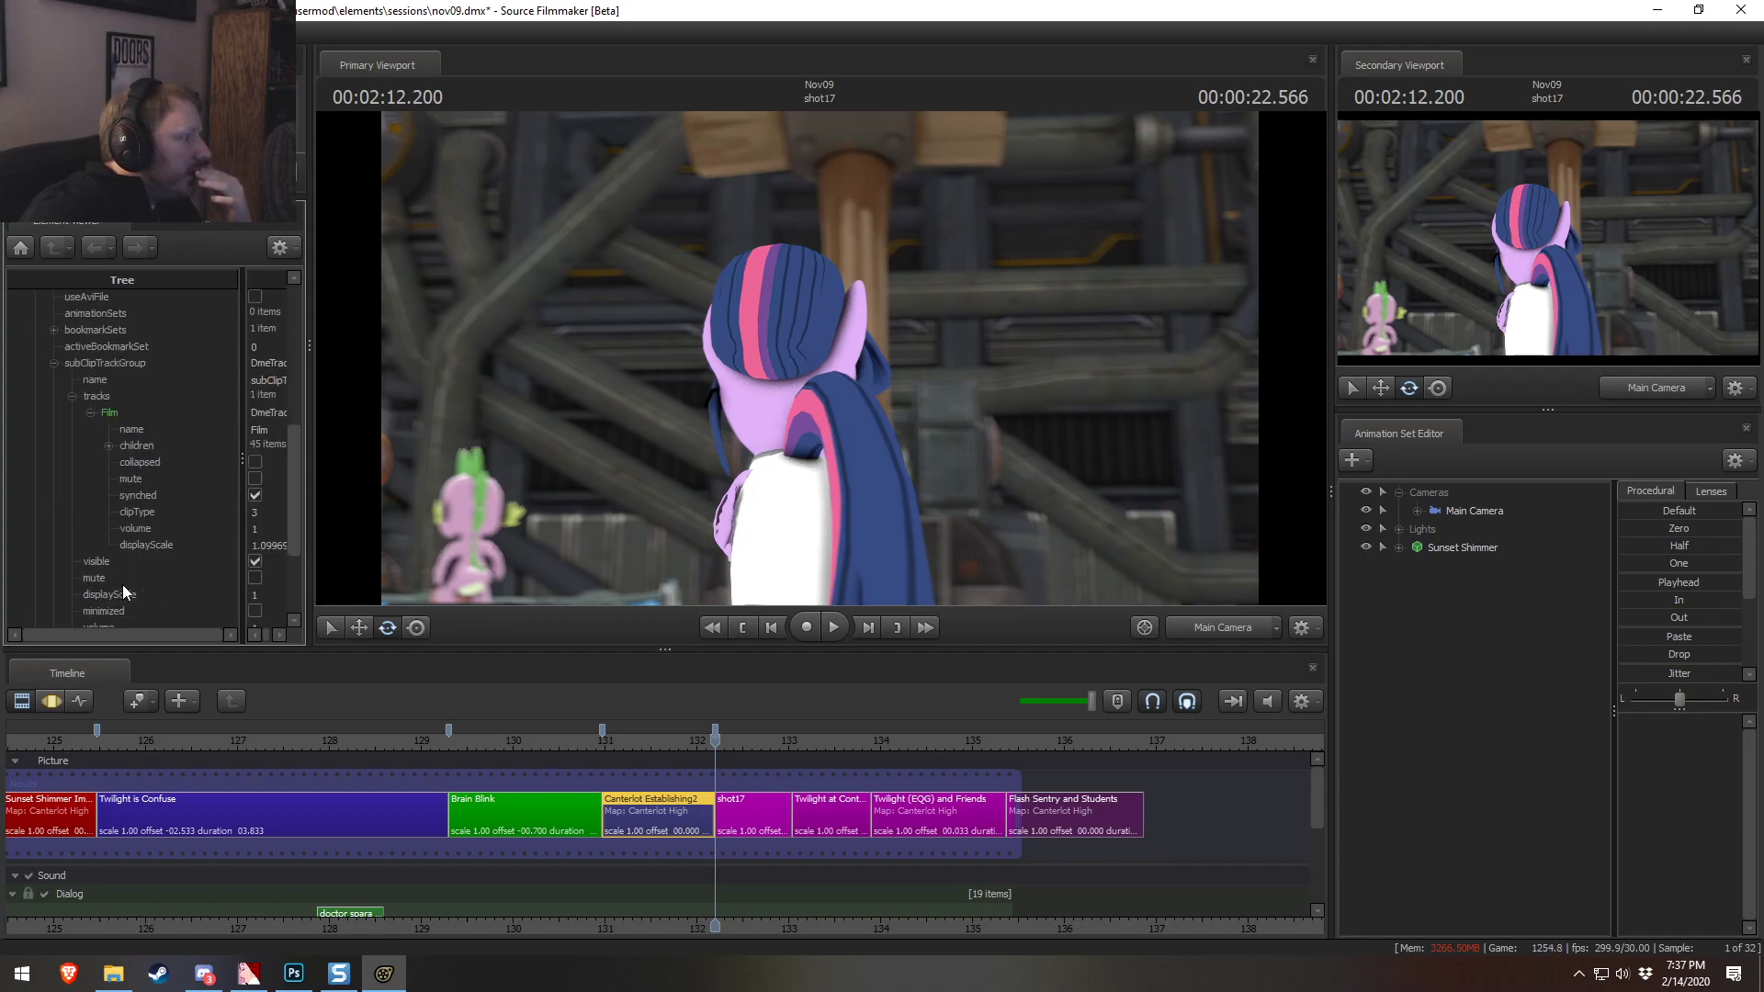
{"action": "left_click", "coordinate": [109, 446]}
Paste the copied clip element over Canterlot Establishing2 in the Film track's children
{"action": "scroll", "coordinate": [152, 575], "scroll_direction": "down", "scroll_amount": 9}
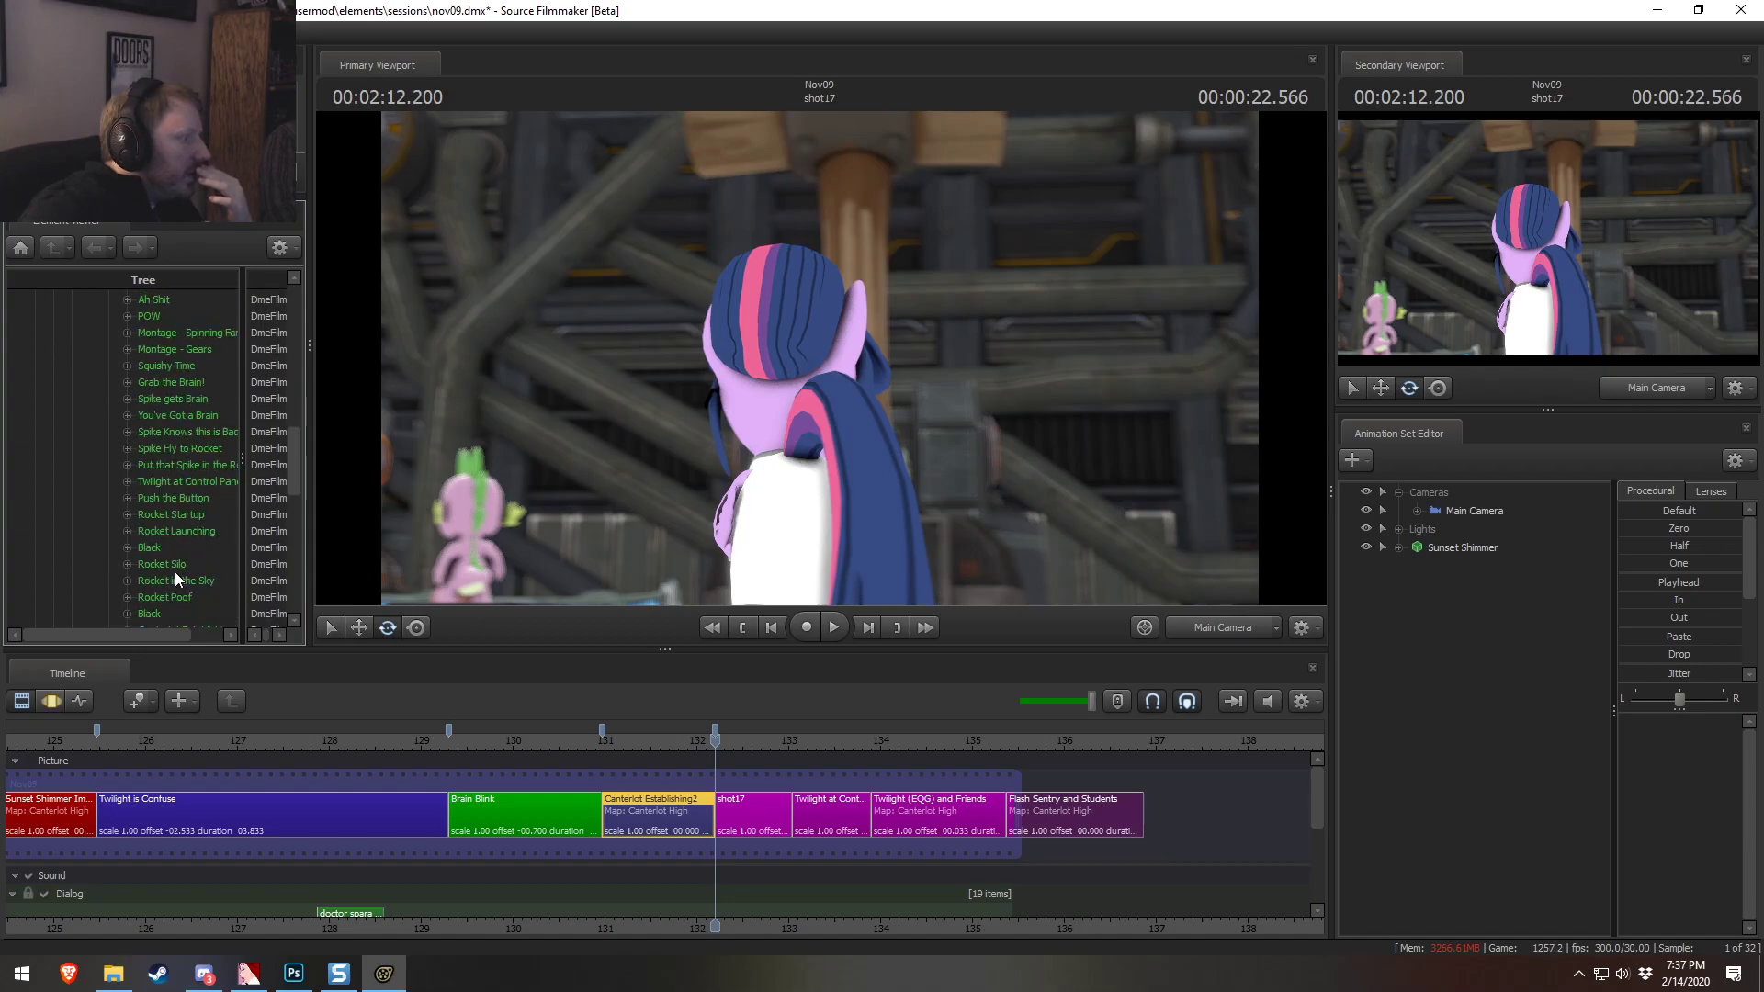
{"action": "scroll", "coordinate": [179, 565], "scroll_direction": "down", "scroll_amount": 6}
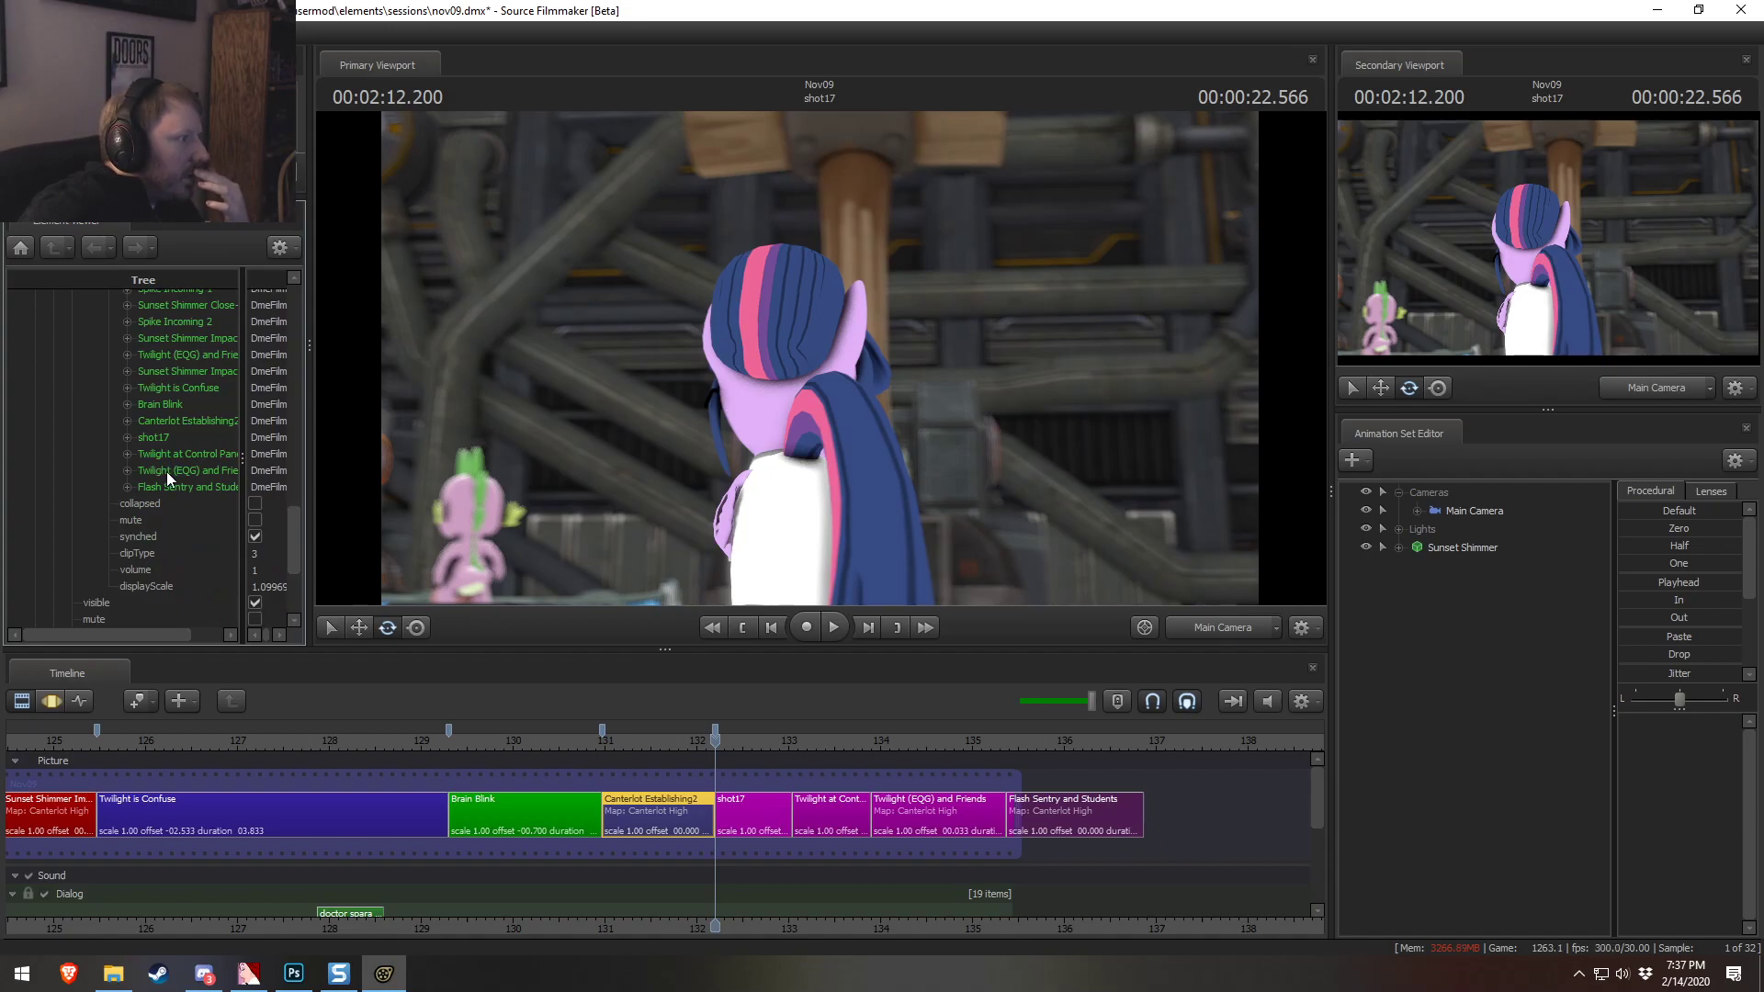
{"action": "left_click", "coordinate": [166, 407]}
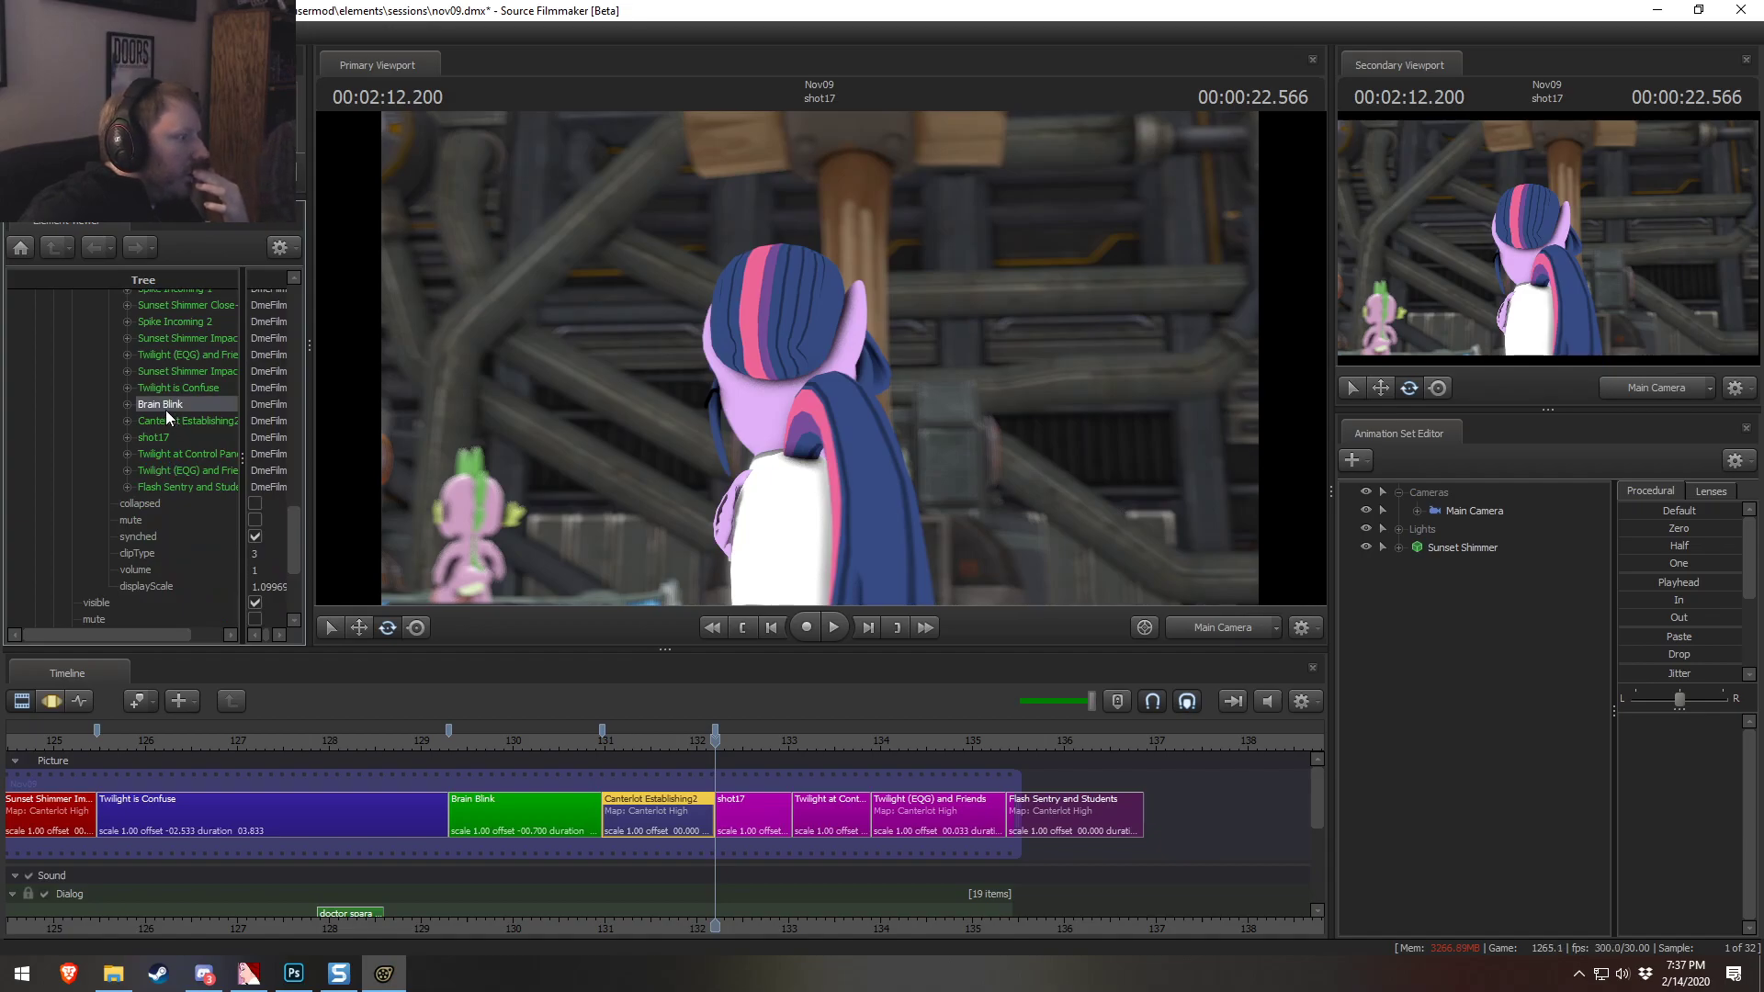
{"action": "right_click", "coordinate": [163, 413]}
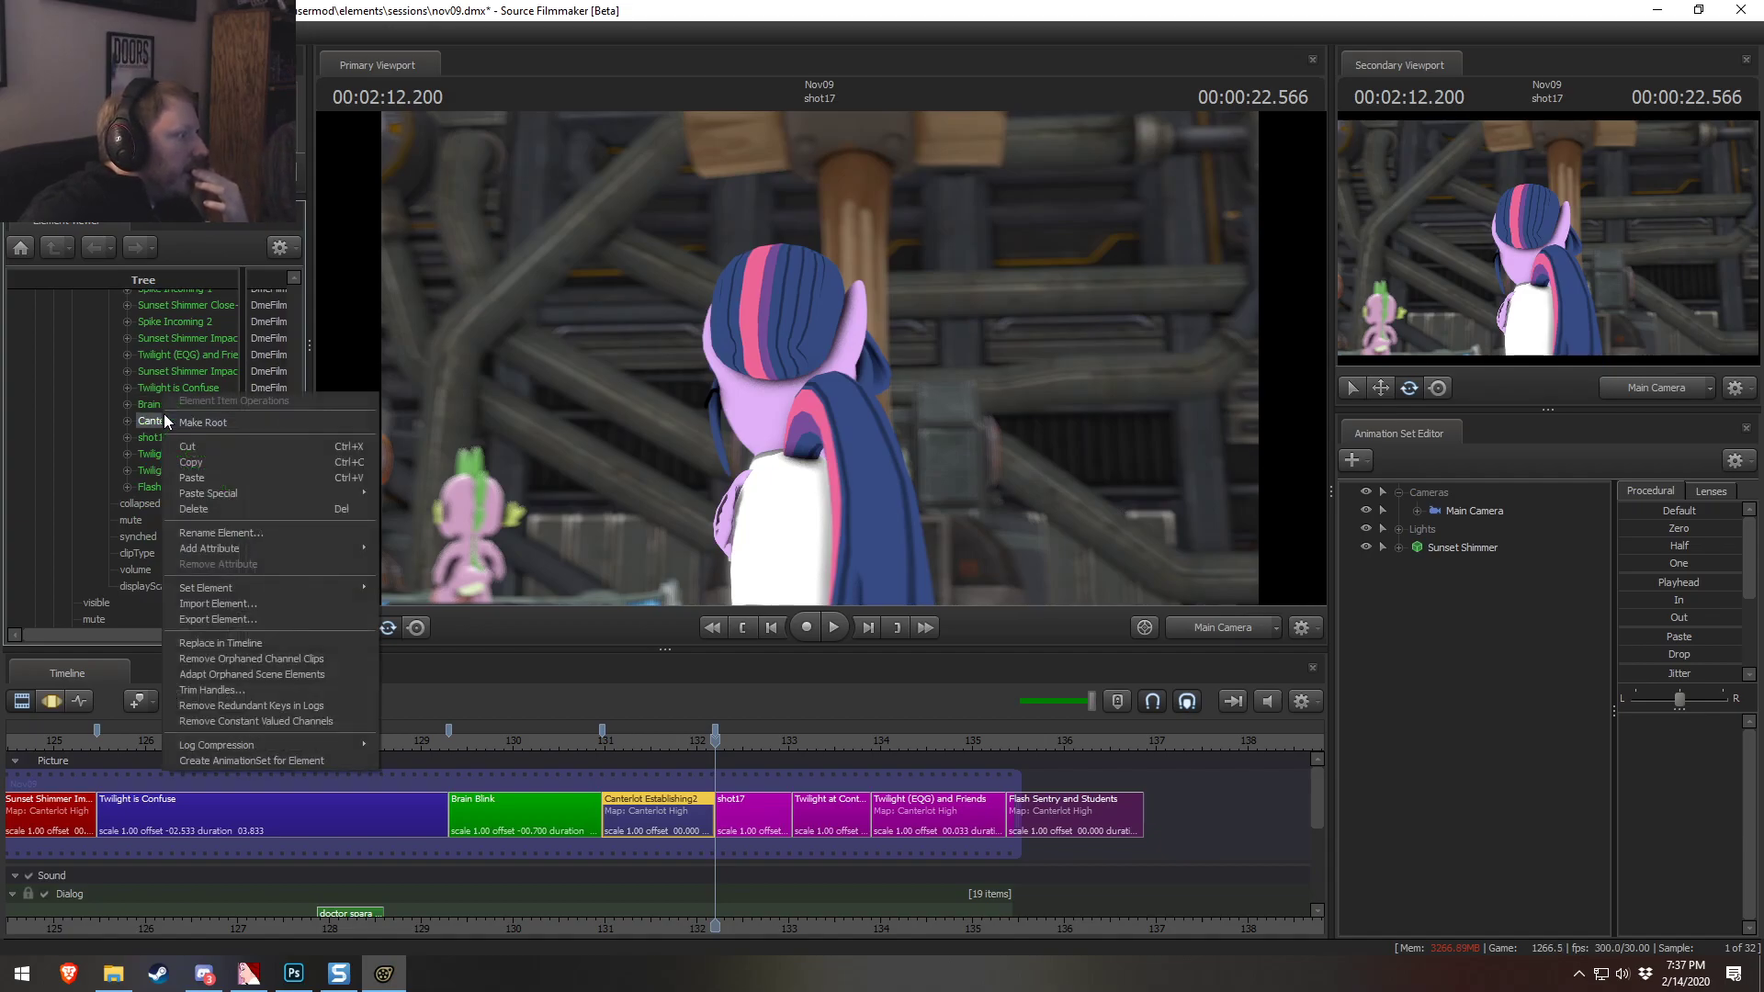
{"action": "left_click", "coordinate": [191, 469]}
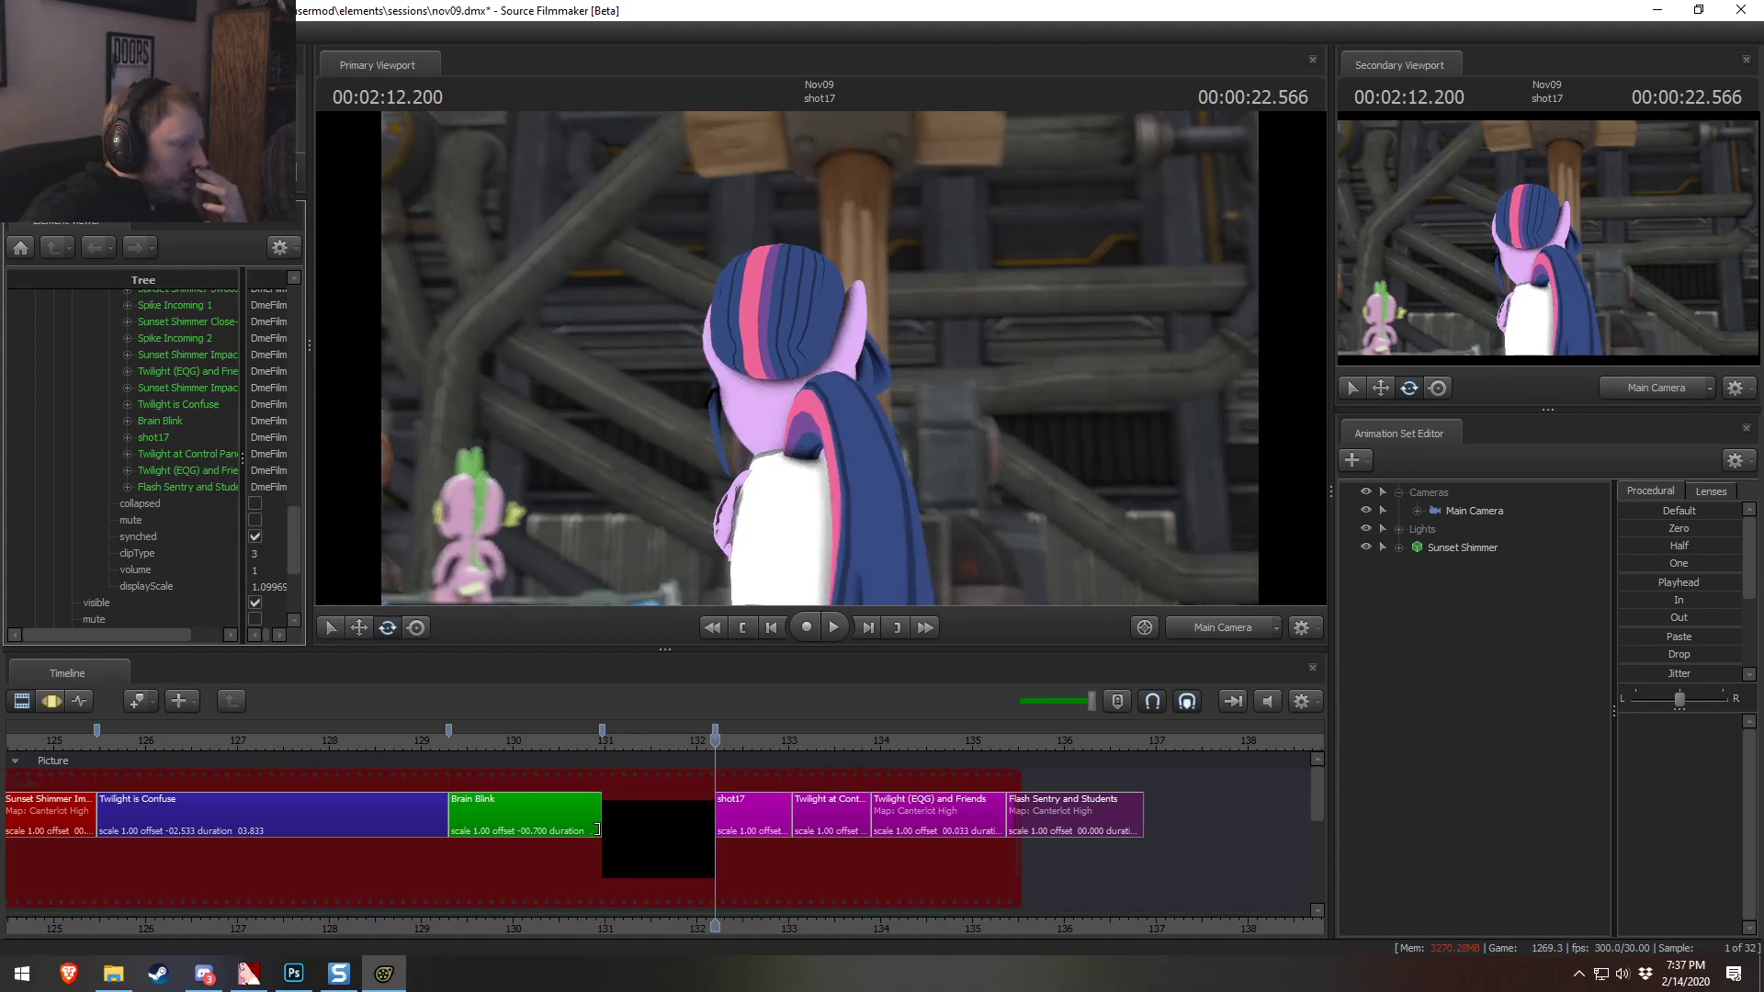
Move the Fluttershy on Hill2 clip into the gap between Brain Blink and shot17 on the timeline
{"action": "scroll", "coordinate": [607, 831], "scroll_direction": "down", "scroll_amount": 10}
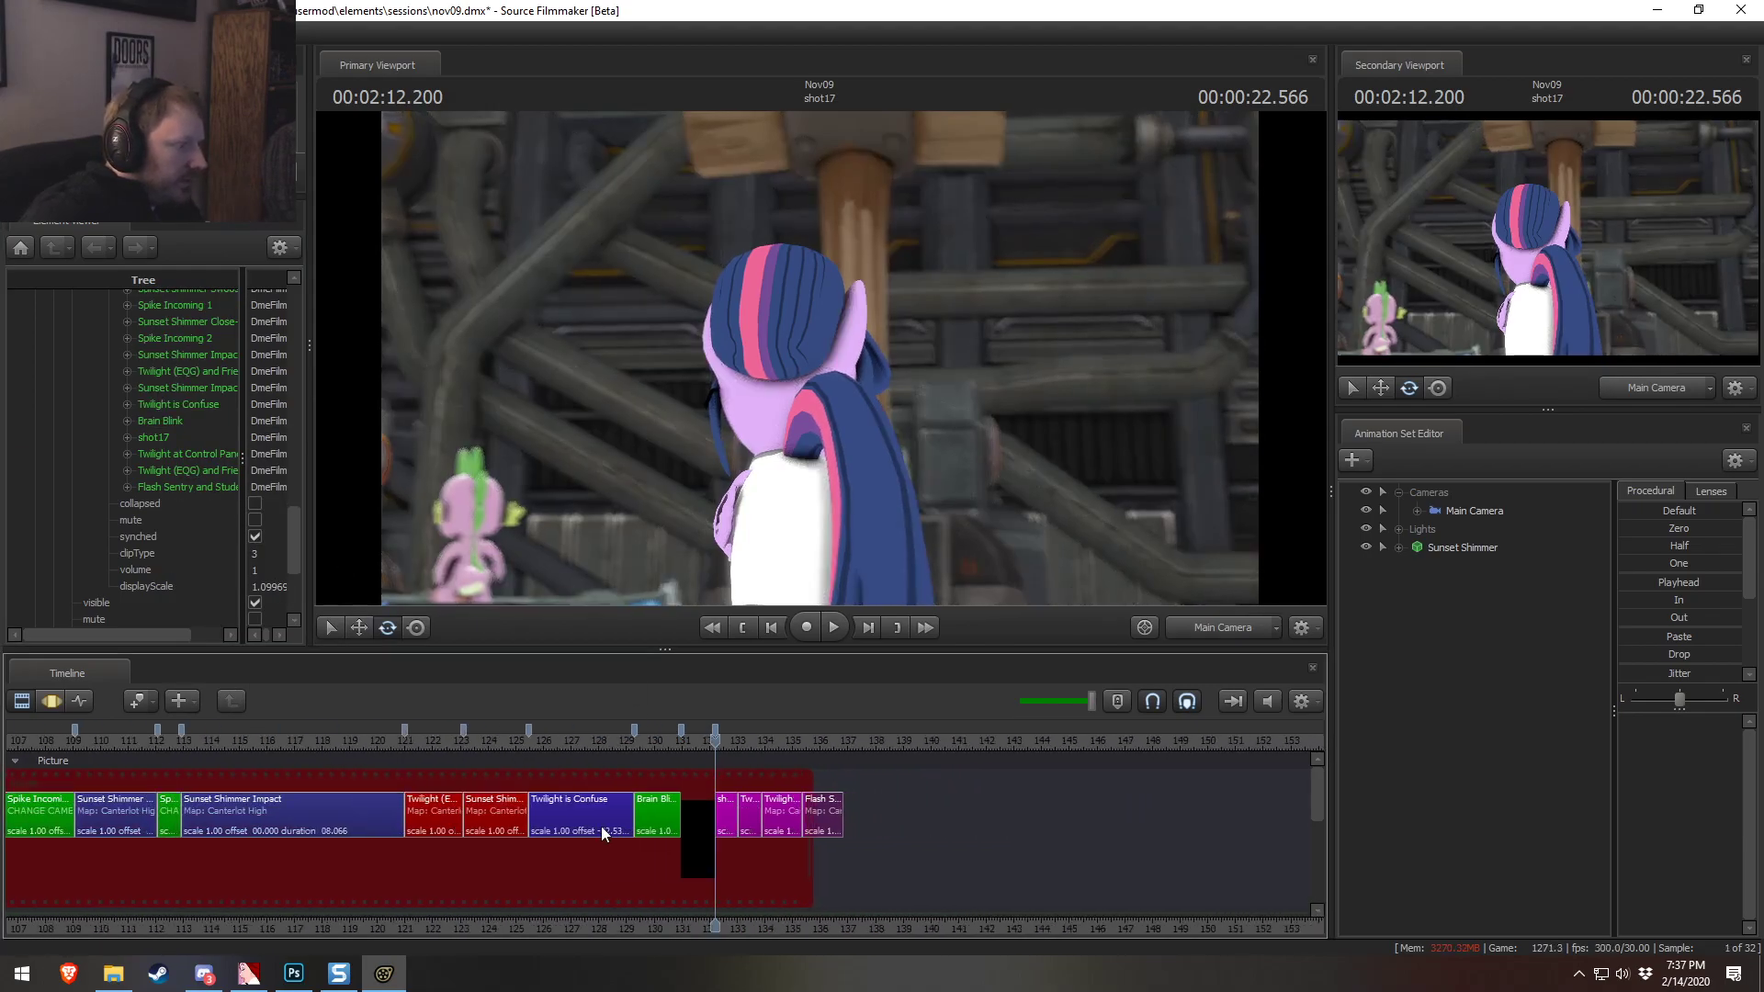
{"action": "left_click_drag", "start_coordinate": [197, 873], "coordinate": [713, 826]}
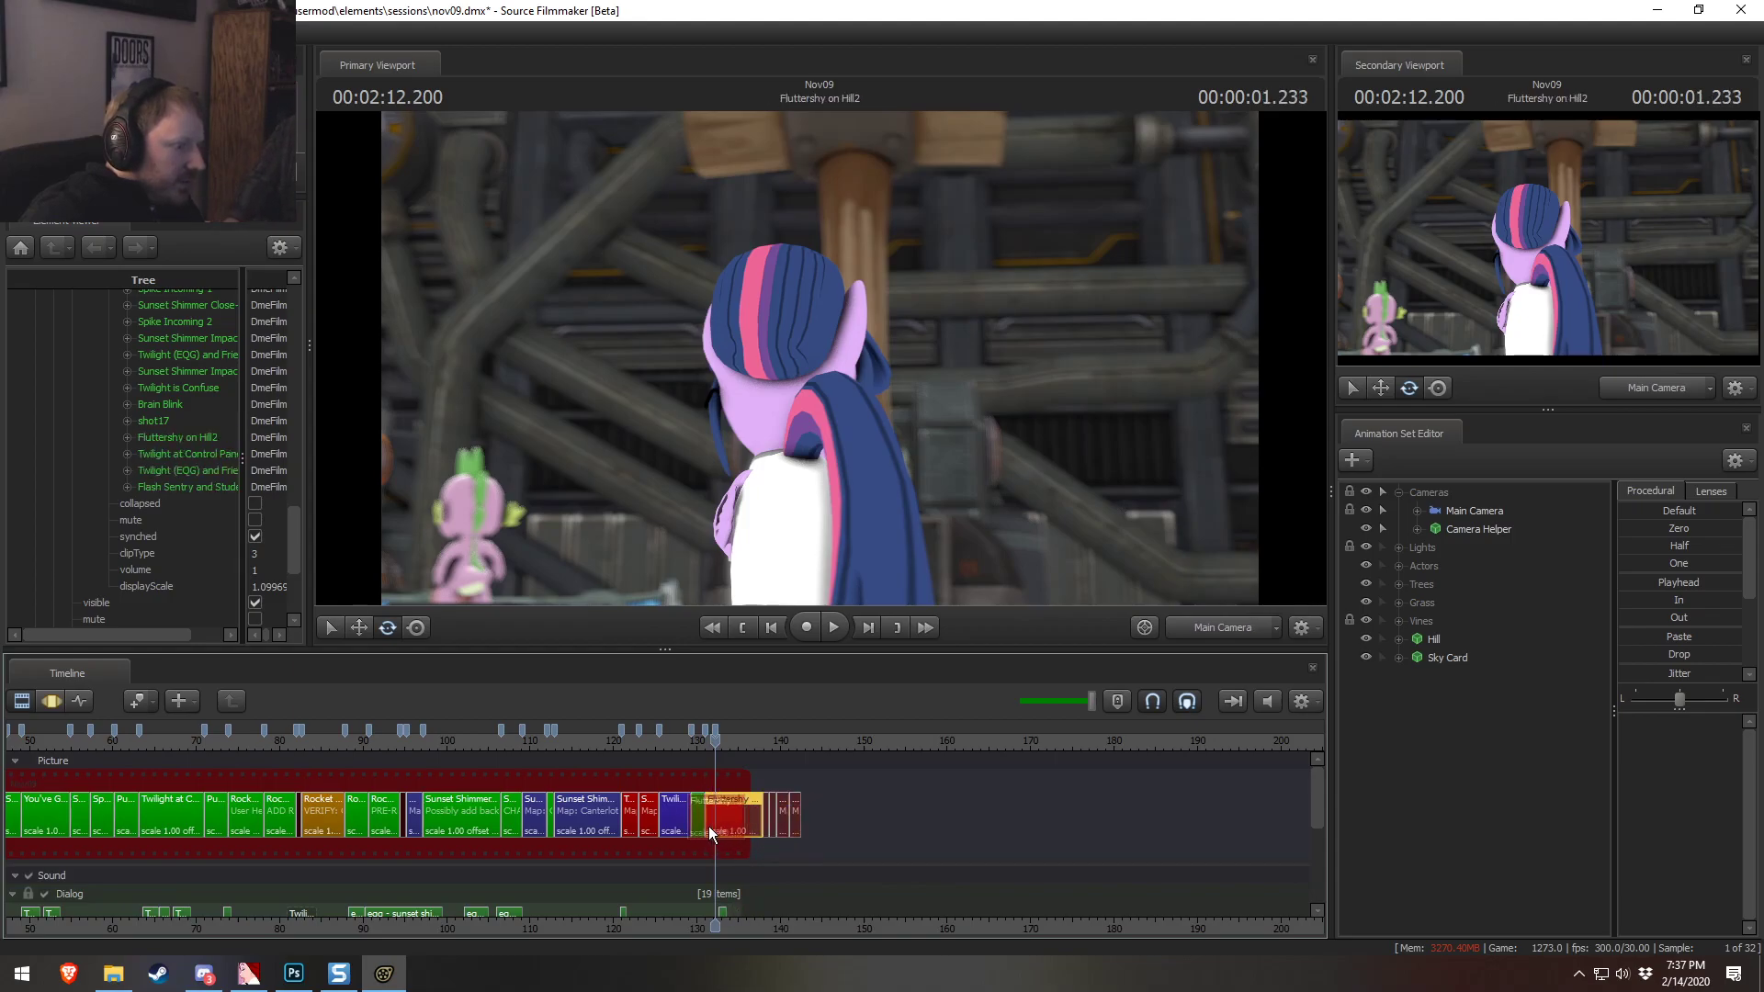
{"action": "left_click", "coordinate": [713, 740]}
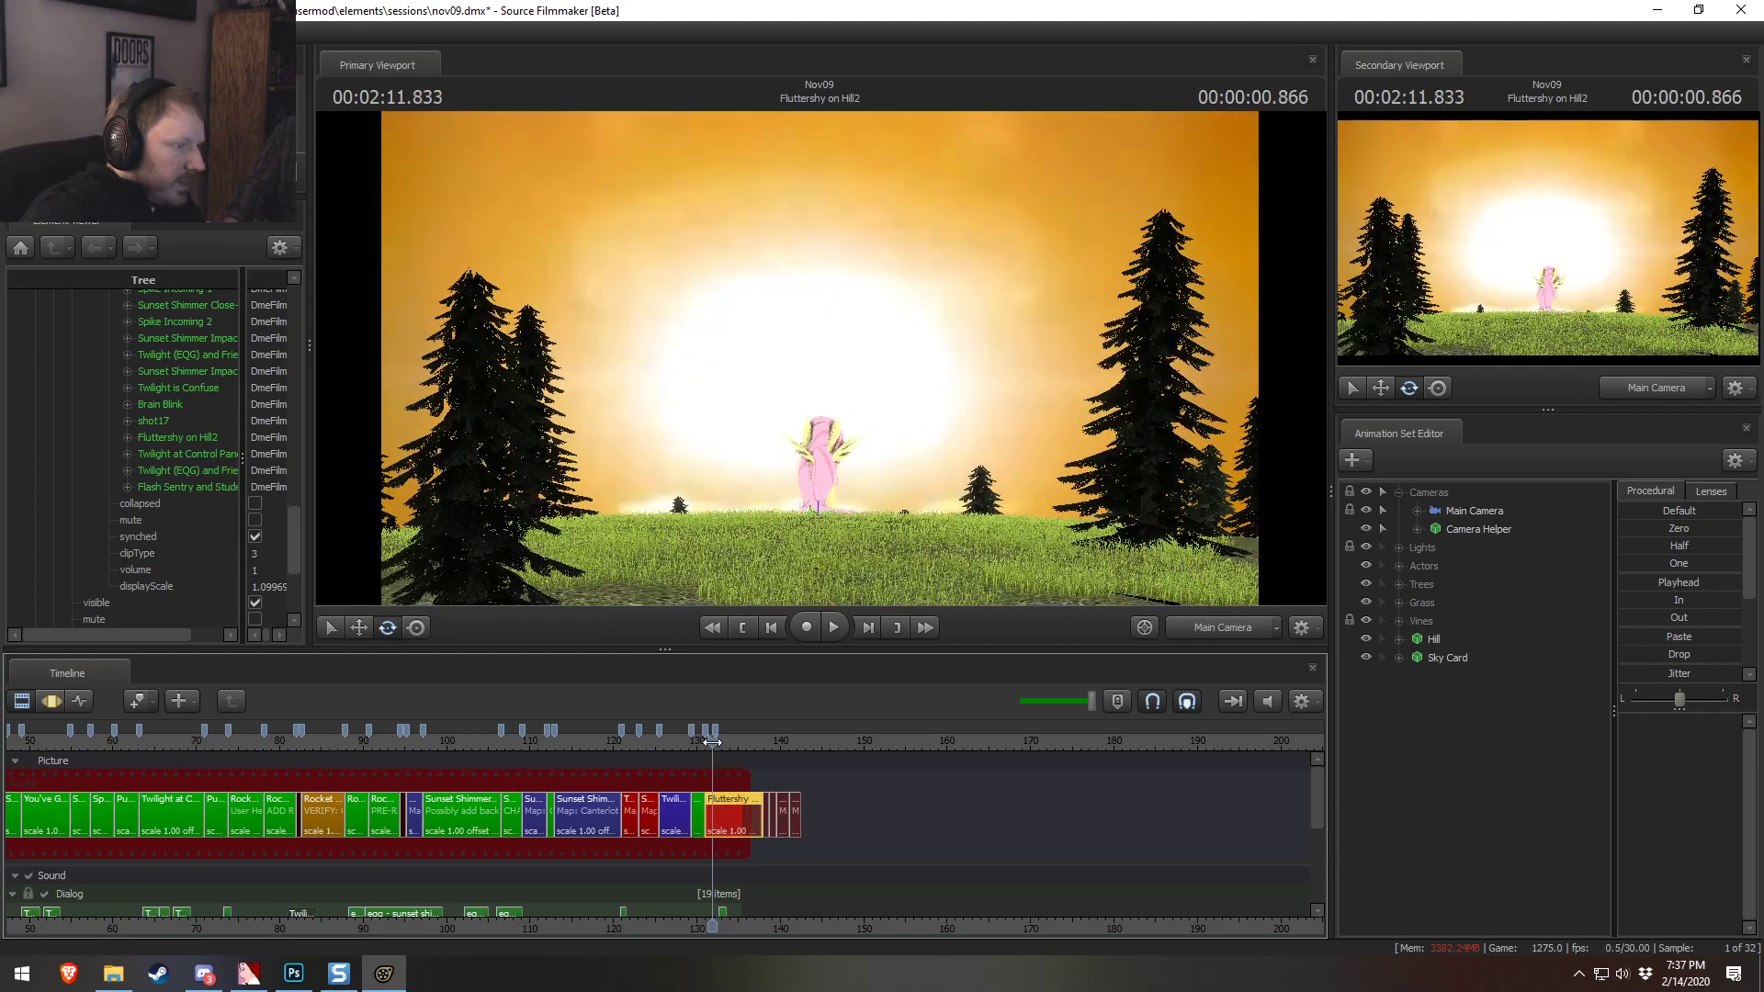
{"action": "scroll", "coordinate": [730, 855], "scroll_direction": "up", "scroll_amount": 6}
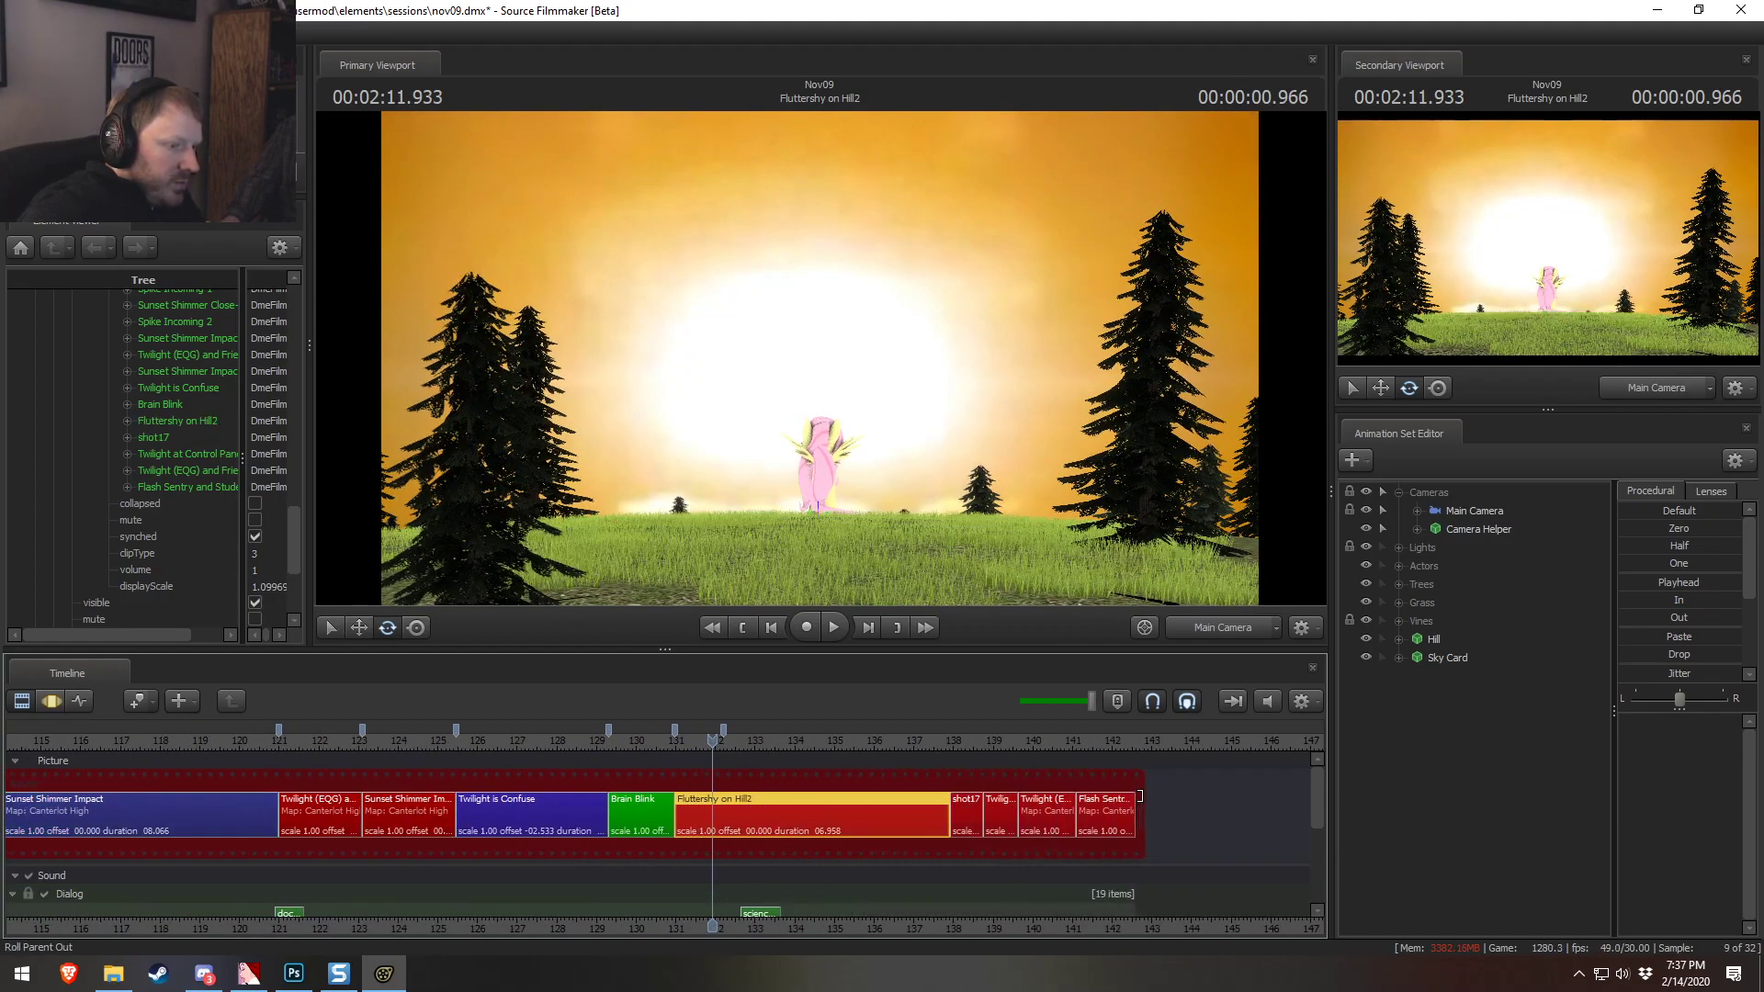
Adjust the cut between Brain Blink and Fluttershy on Hill2, and trim the Fluttershy clip's end to a duration of 06.900
{"action": "scroll", "coordinate": [646, 824], "scroll_direction": "up", "scroll_amount": 1}
{"action": "left_click", "coordinate": [645, 818]}
{"action": "left_click", "coordinate": [692, 814]}
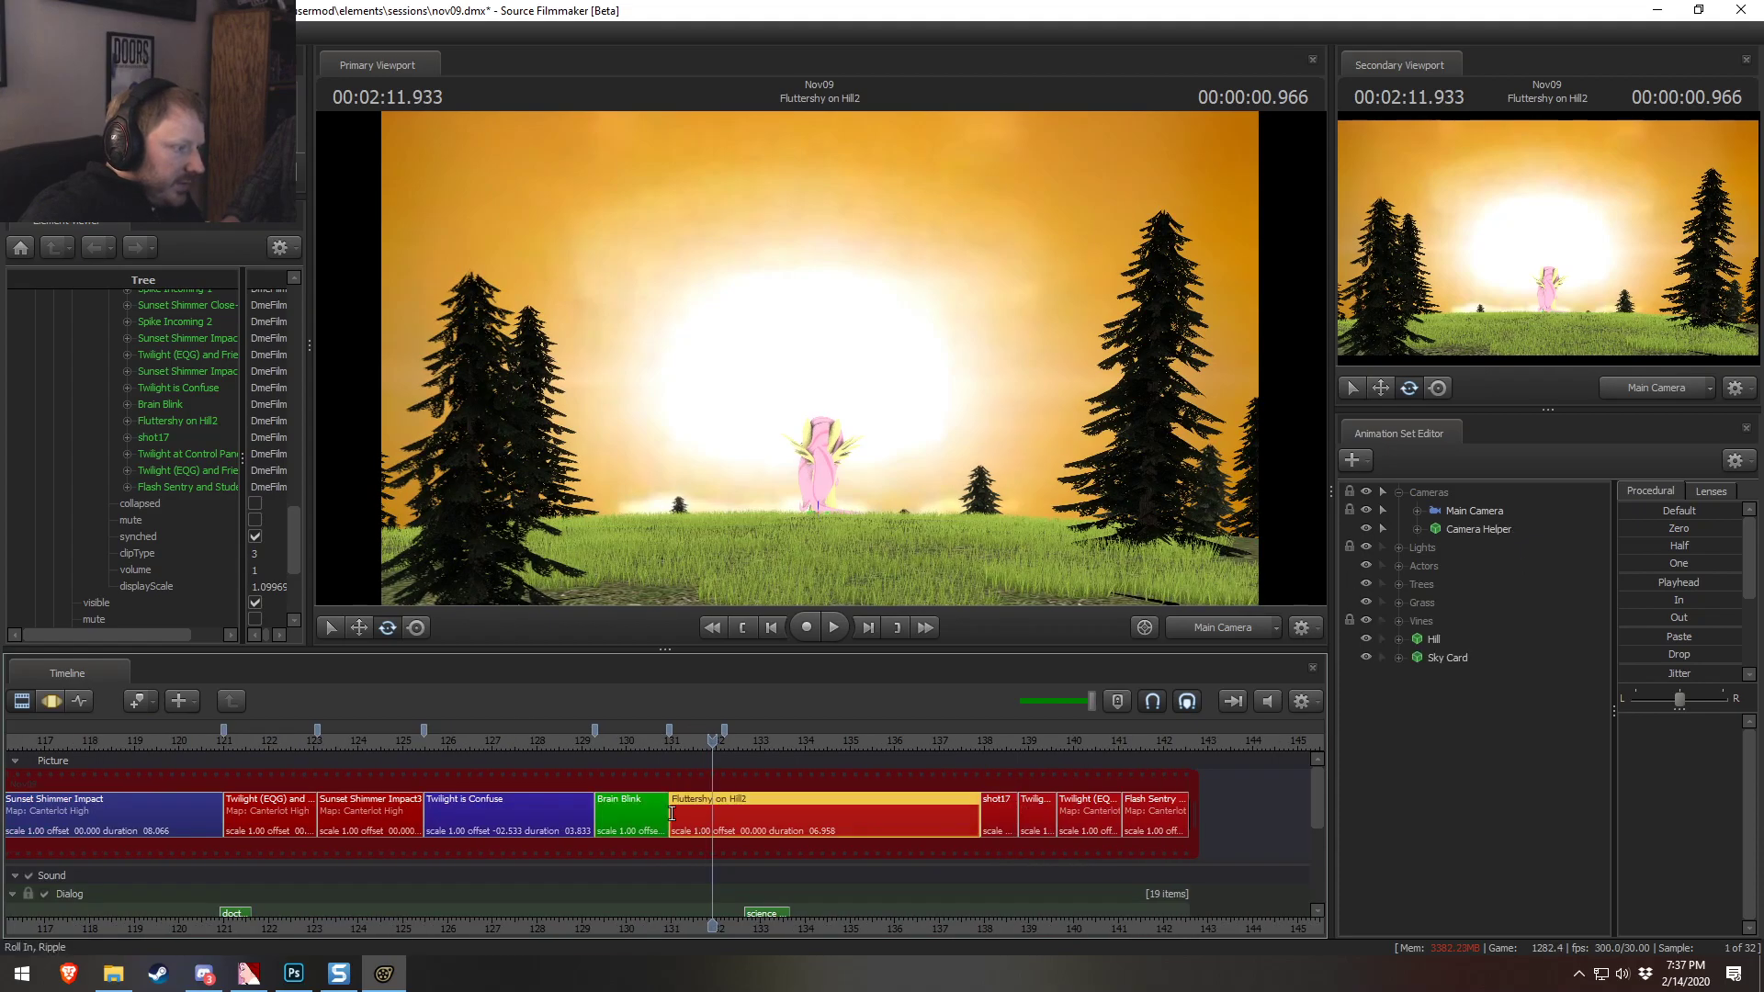
{"action": "left_click", "coordinate": [630, 816], "text": "ctrl"}
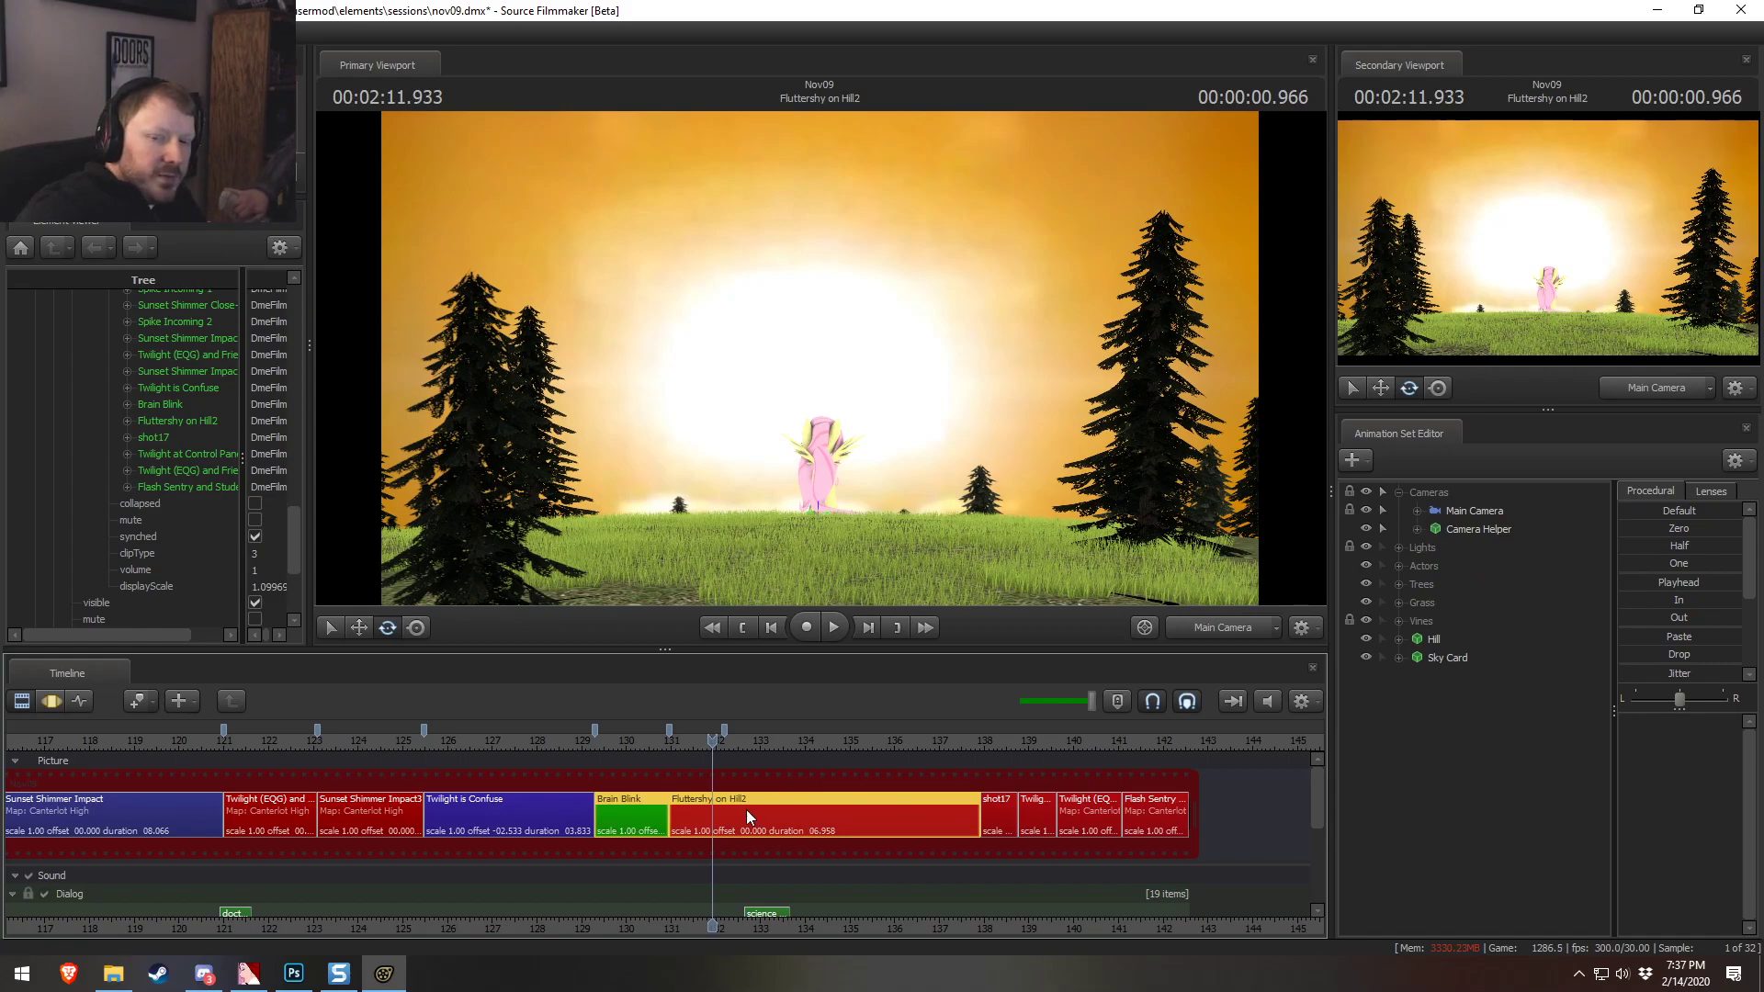
{"action": "scroll", "coordinate": [627, 801], "scroll_direction": "up", "scroll_amount": 3}
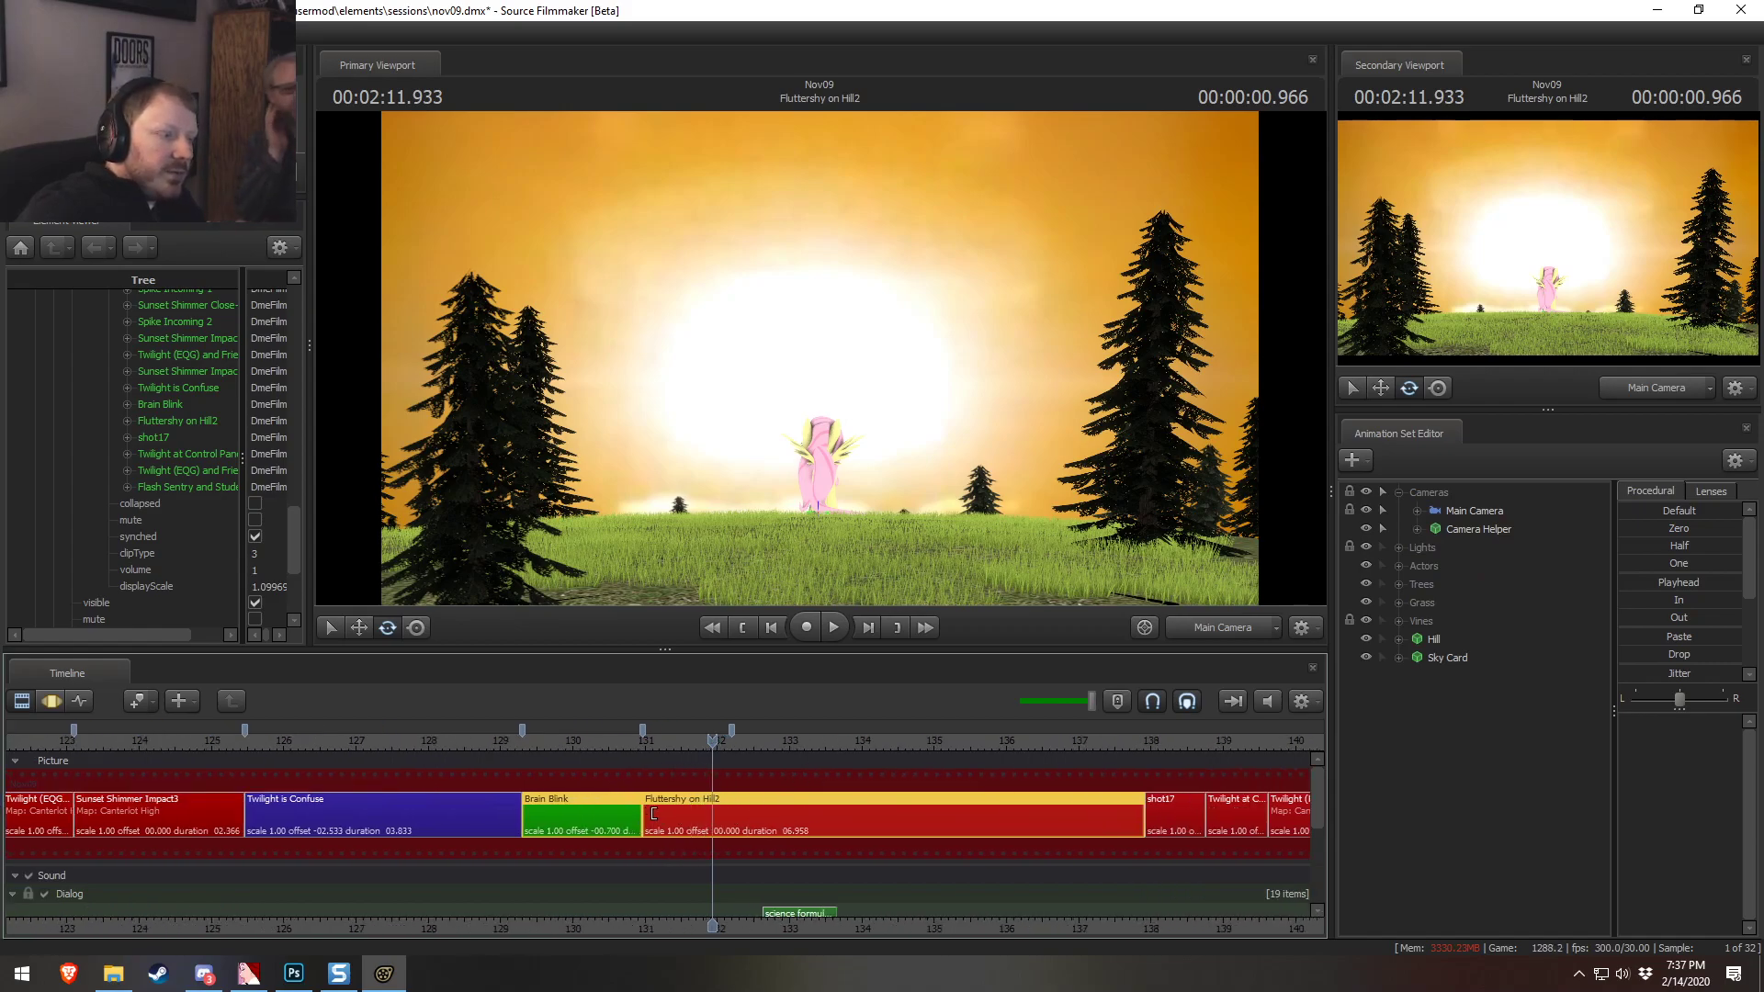
{"action": "left_click_drag", "start_coordinate": [644, 814], "coordinate": [643, 813]}
{"action": "left_click_drag", "start_coordinate": [1137, 812], "coordinate": [1133, 811]}
Scrub through the opening of the Fluttershy on Hill2 shot to check its placement
{"action": "left_click_drag", "start_coordinate": [702, 751], "coordinate": [691, 749]}
{"action": "scroll", "coordinate": [610, 749], "scroll_direction": "up", "scroll_amount": 2}
{"action": "scroll", "coordinate": [505, 768], "scroll_direction": "down", "scroll_amount": 2}
{"action": "scroll", "coordinate": [502, 769], "scroll_direction": "down", "scroll_amount": 6}
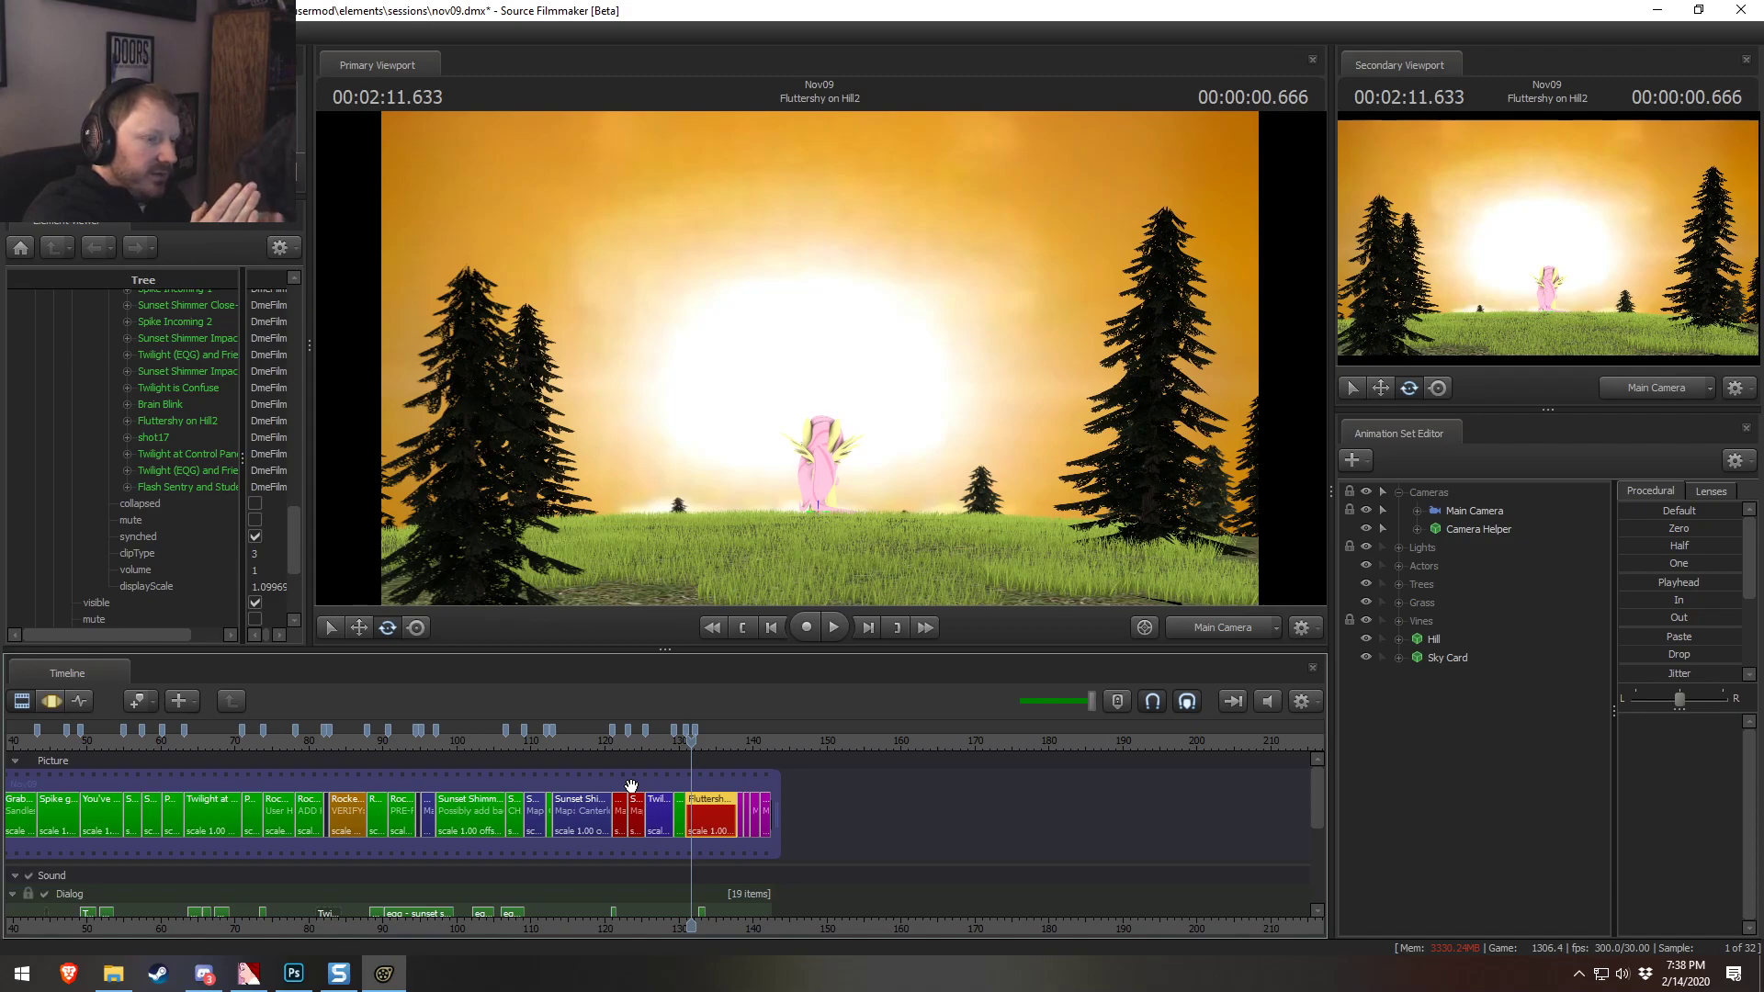
{"action": "scroll", "coordinate": [644, 772], "scroll_direction": "up", "scroll_amount": 5}
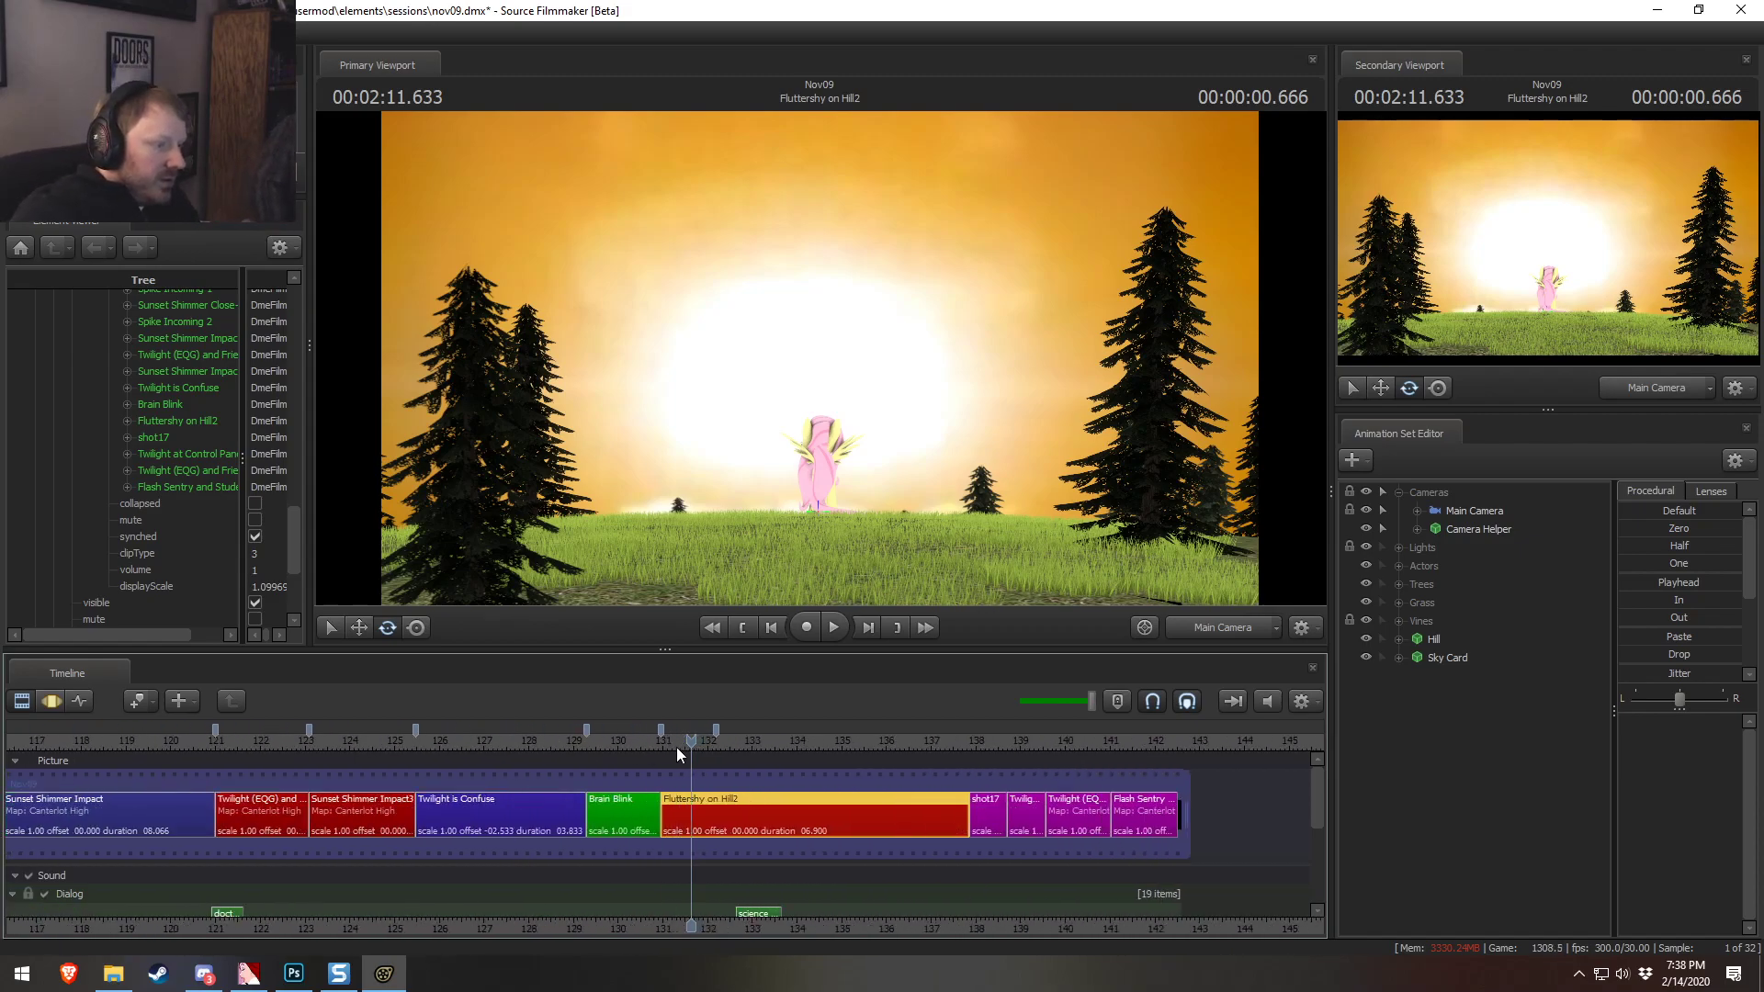
{"action": "scroll", "coordinate": [680, 753], "scroll_direction": "up", "scroll_amount": 6}
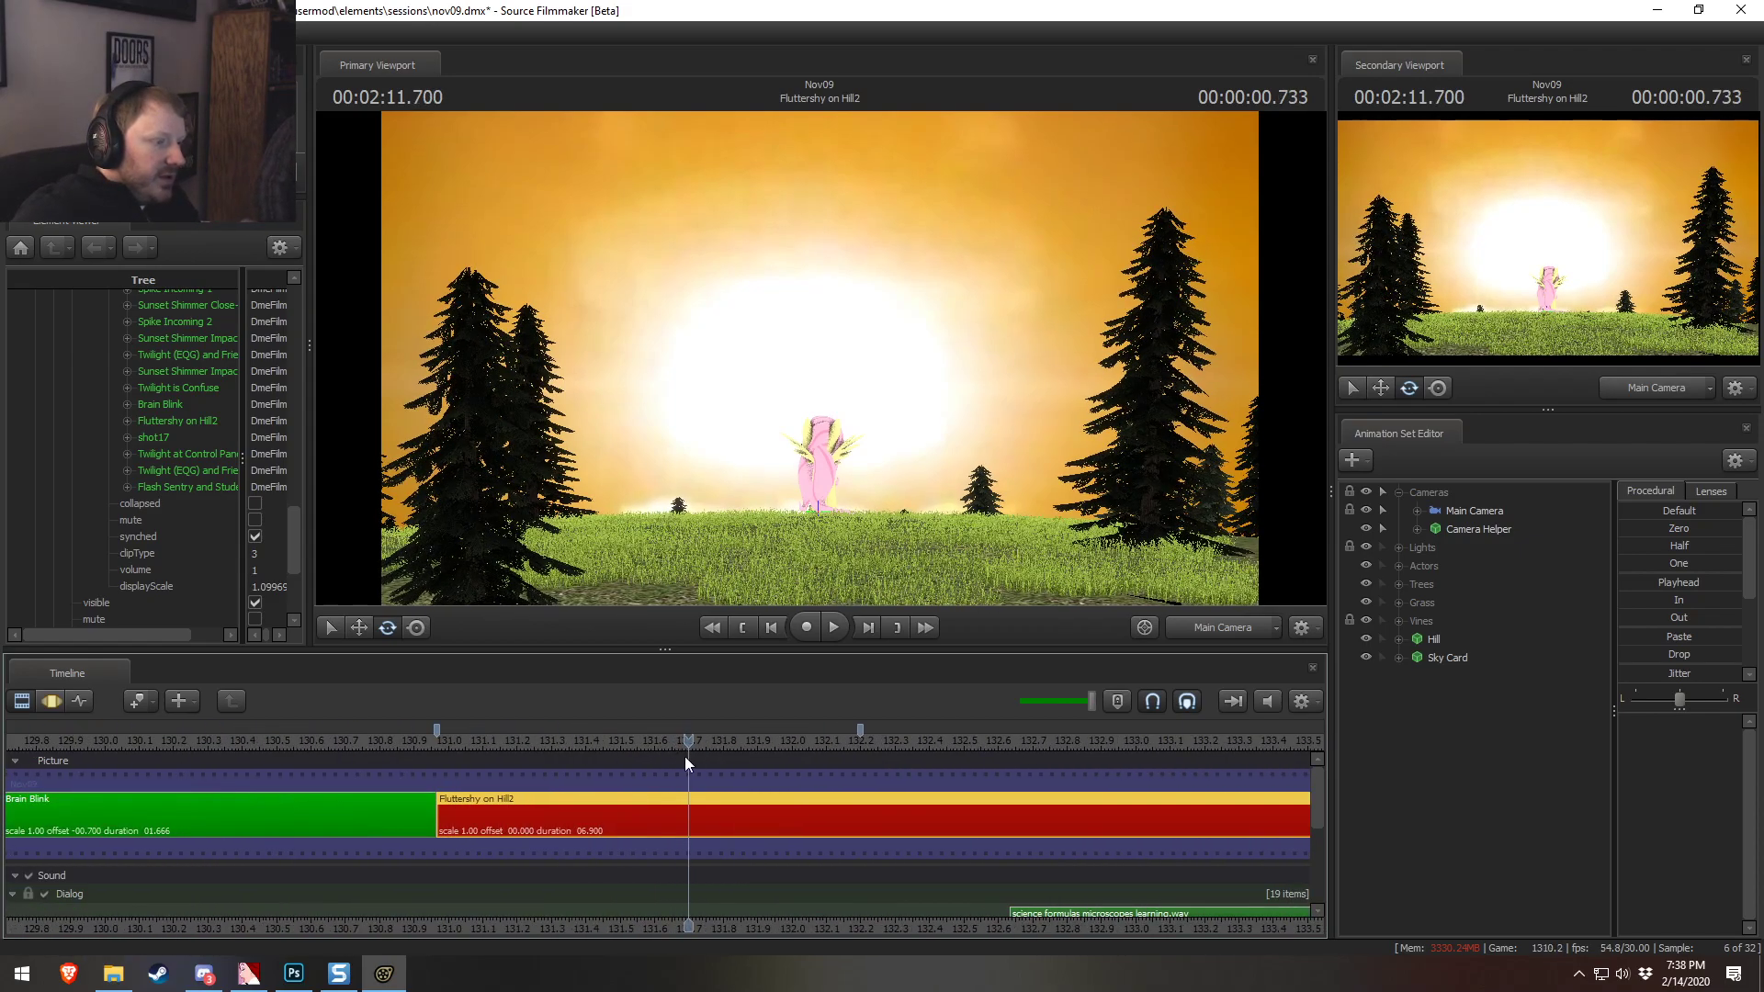
{"action": "scroll", "coordinate": [685, 759], "scroll_direction": "up", "scroll_amount": 4}
{"action": "left_click_drag", "start_coordinate": [688, 745], "coordinate": [664, 753]}
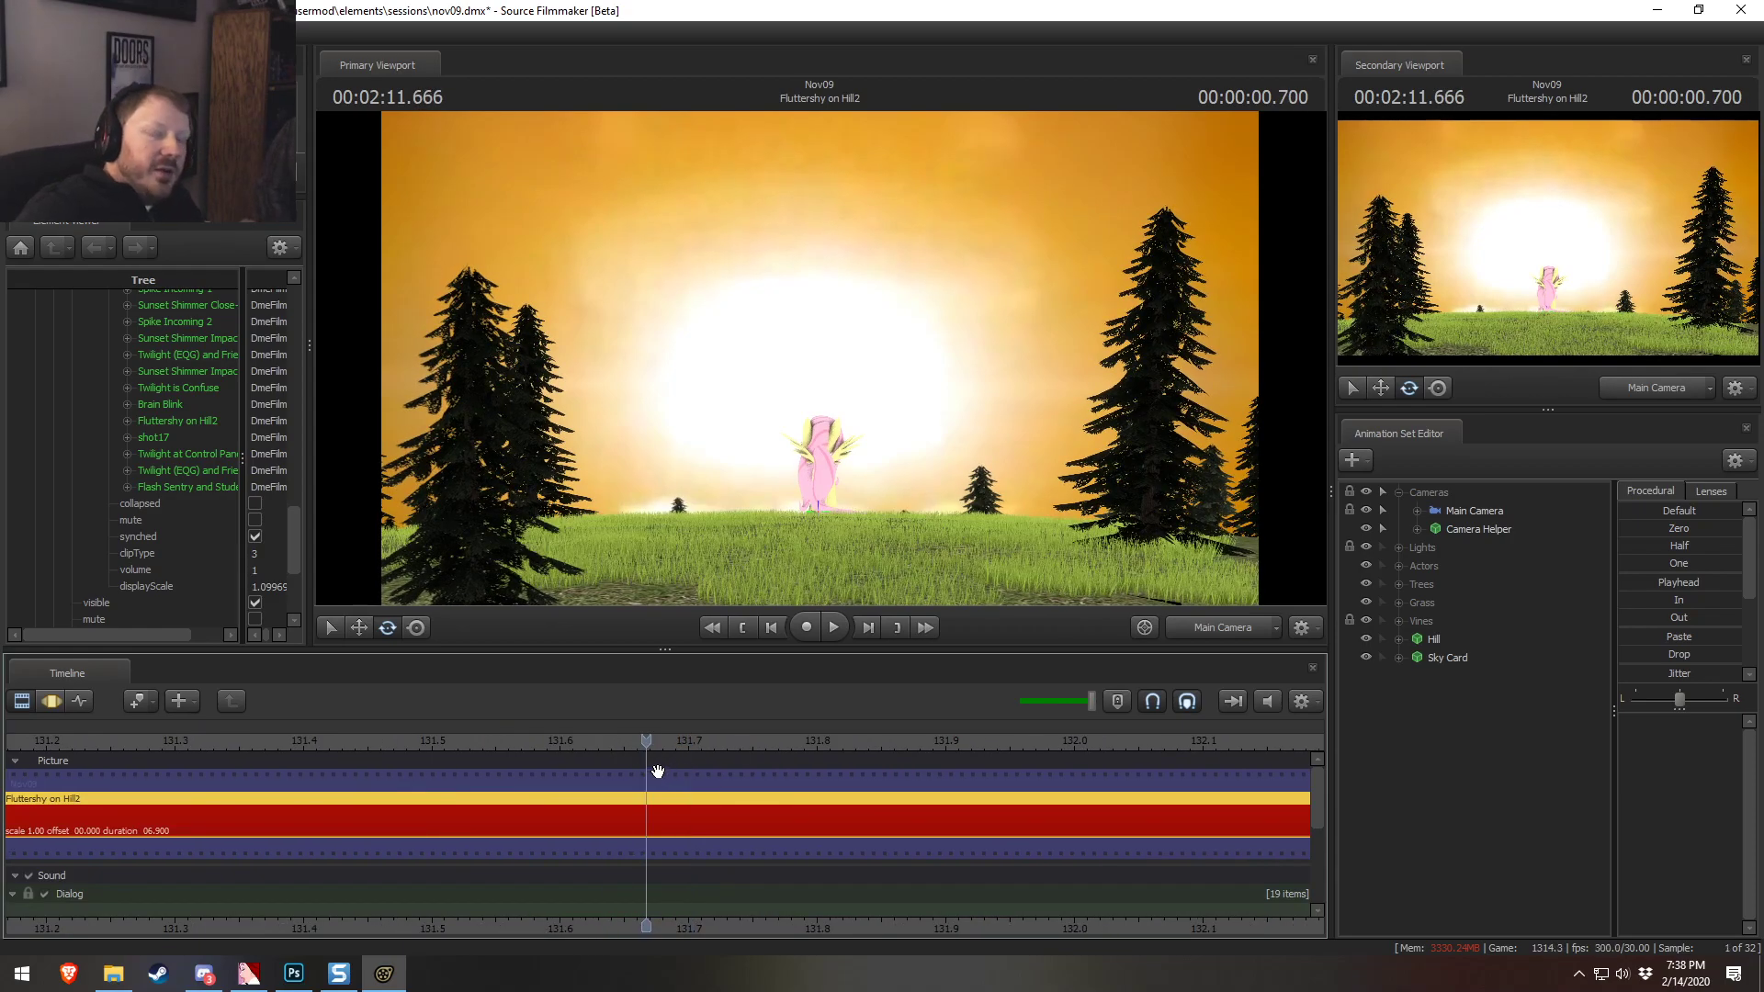
Trim the end of the parent sequence to meet the end of the Flash Sentry and Students clip
{"action": "scroll", "coordinate": [658, 769], "scroll_direction": "down", "scroll_amount": 6}
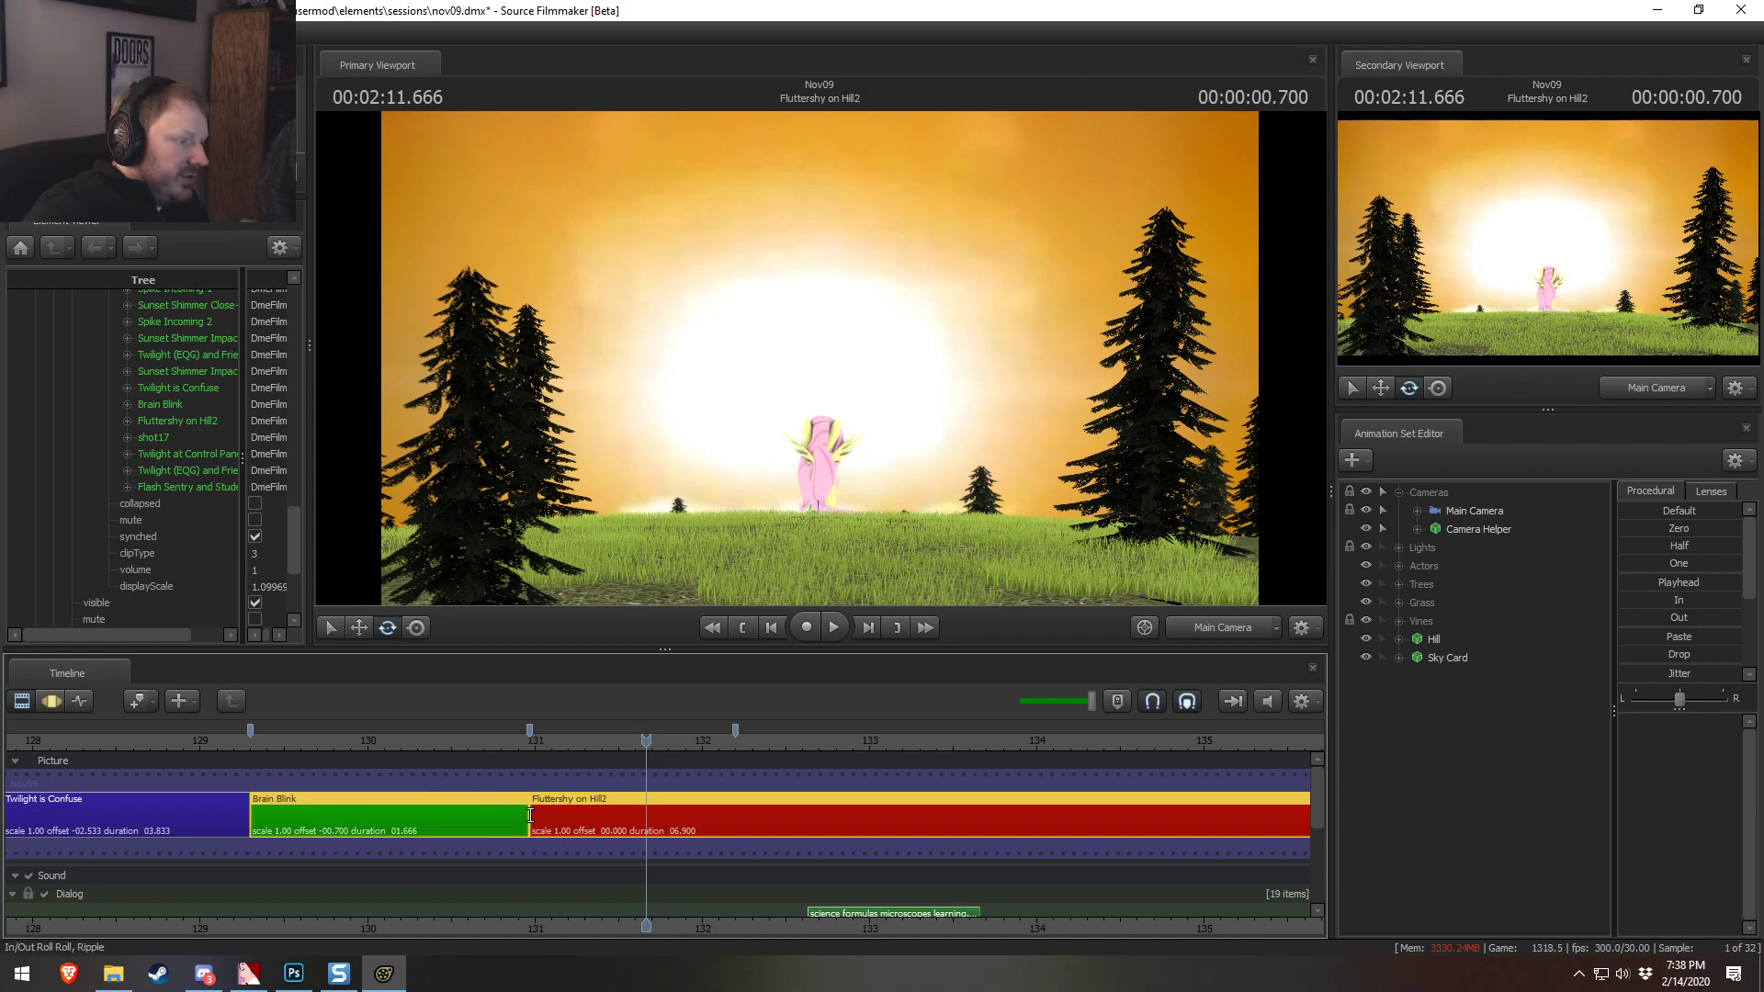
{"action": "left_click", "coordinate": [530, 816]}
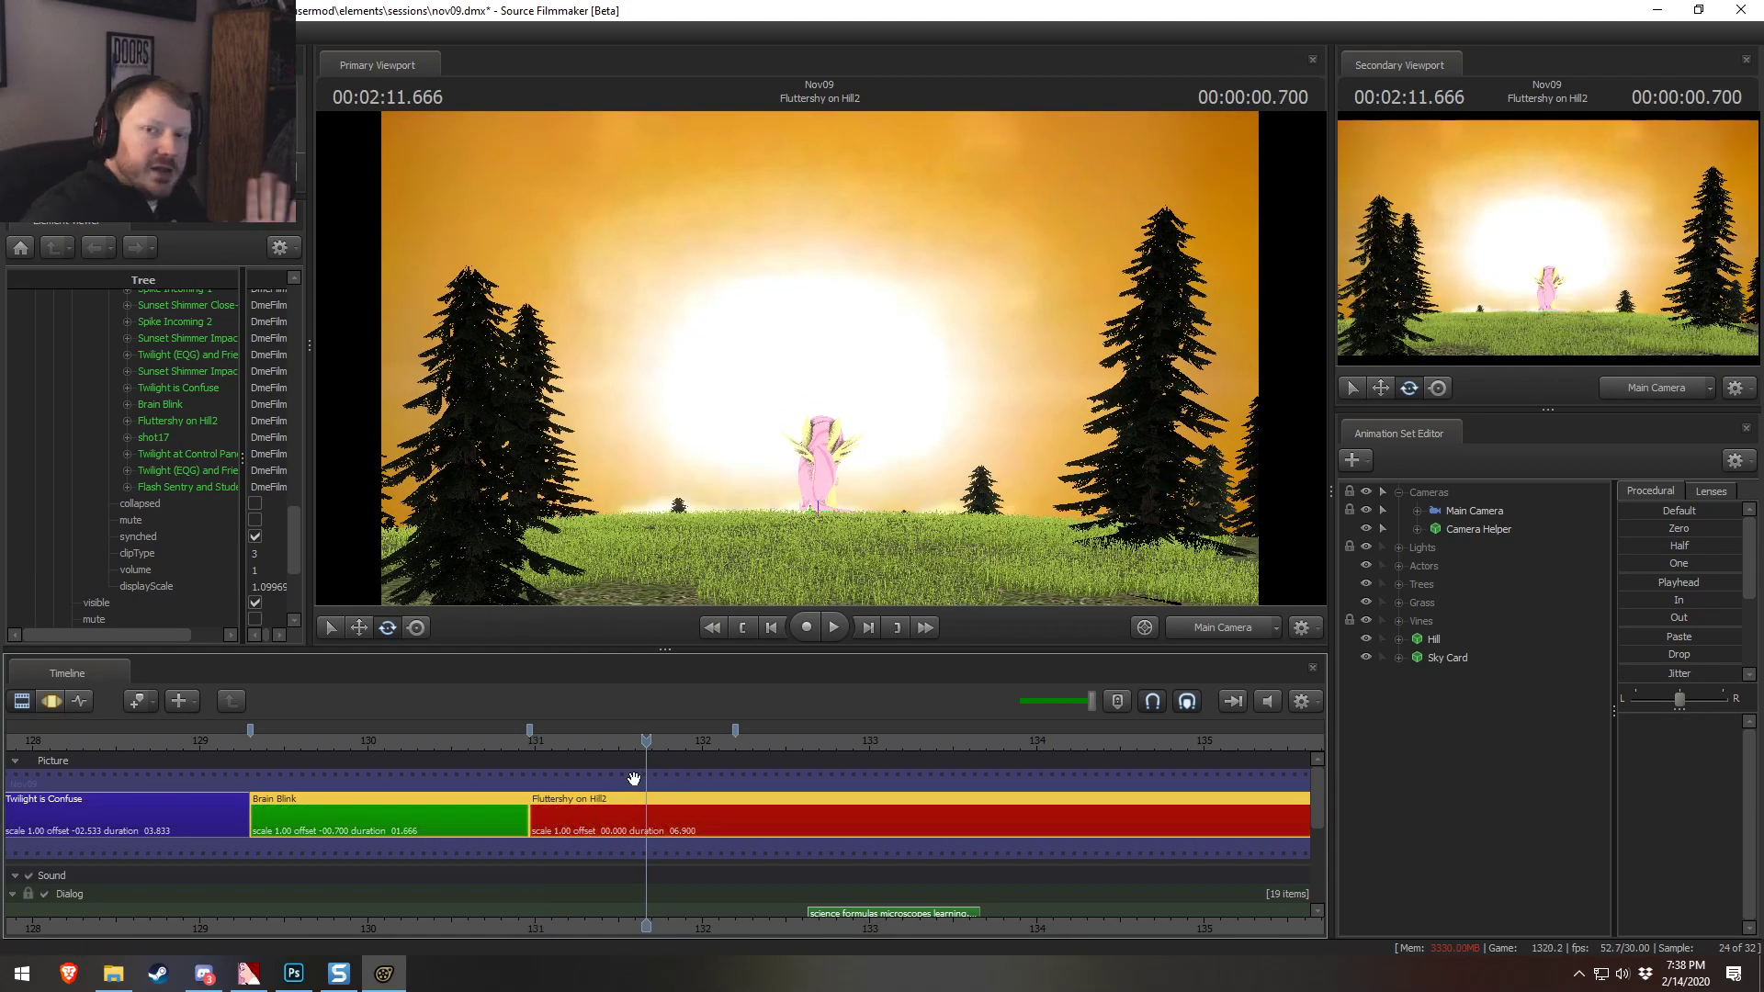
{"action": "scroll", "coordinate": [663, 769], "scroll_direction": "down", "scroll_amount": 5}
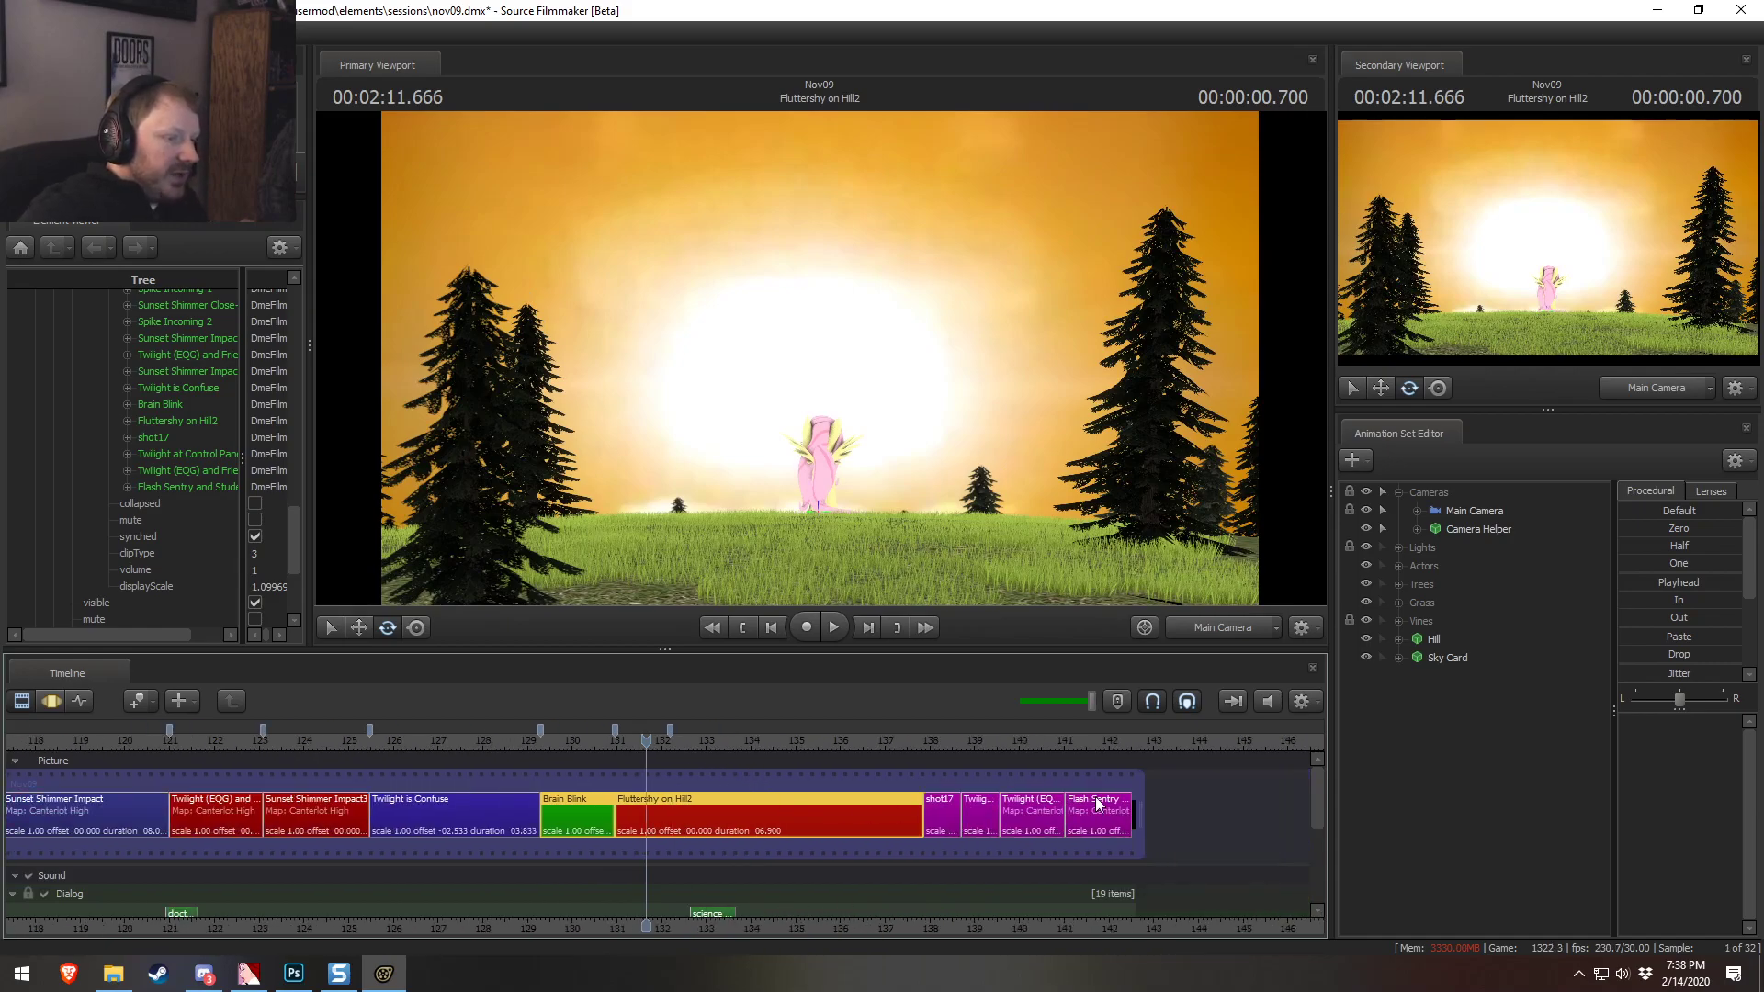
{"action": "left_click_drag", "start_coordinate": [1135, 810], "coordinate": [1130, 810]}
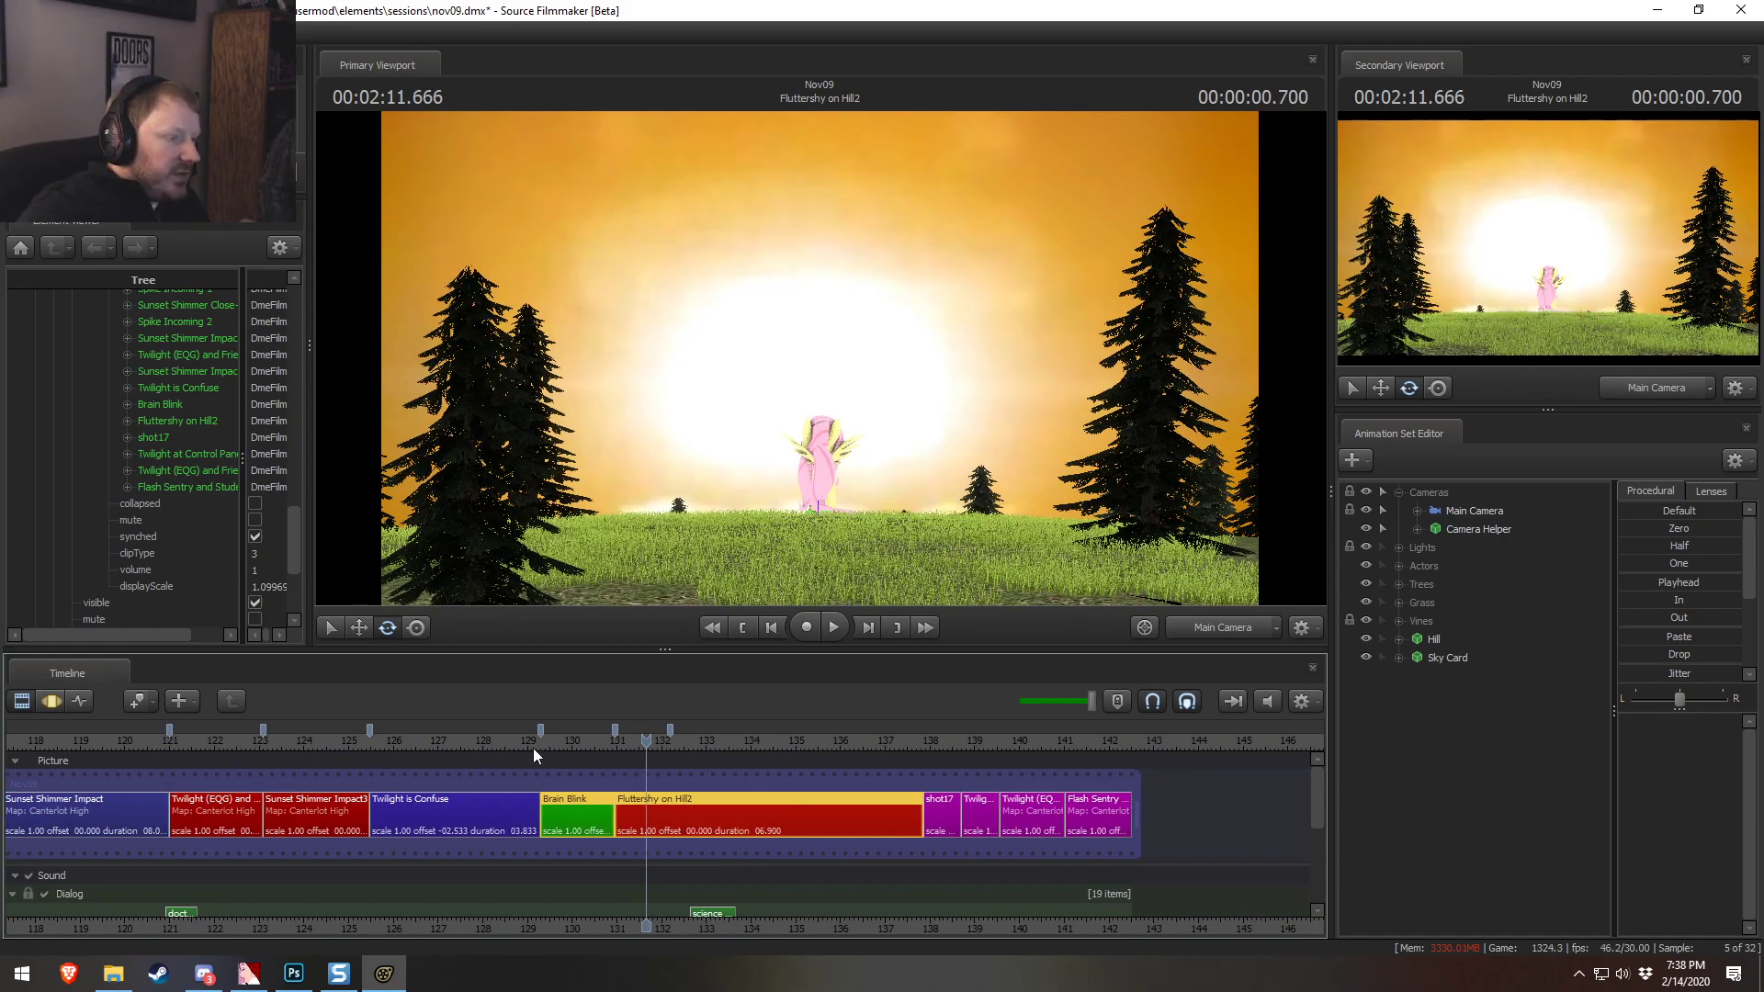
View the Brain Blink shot, and play short samples of the early Spike HRUMPFs and Squishy Time shots
{"action": "left_click", "coordinate": [581, 736]}
{"action": "scroll", "coordinate": [426, 830], "scroll_direction": "down", "scroll_amount": 8}
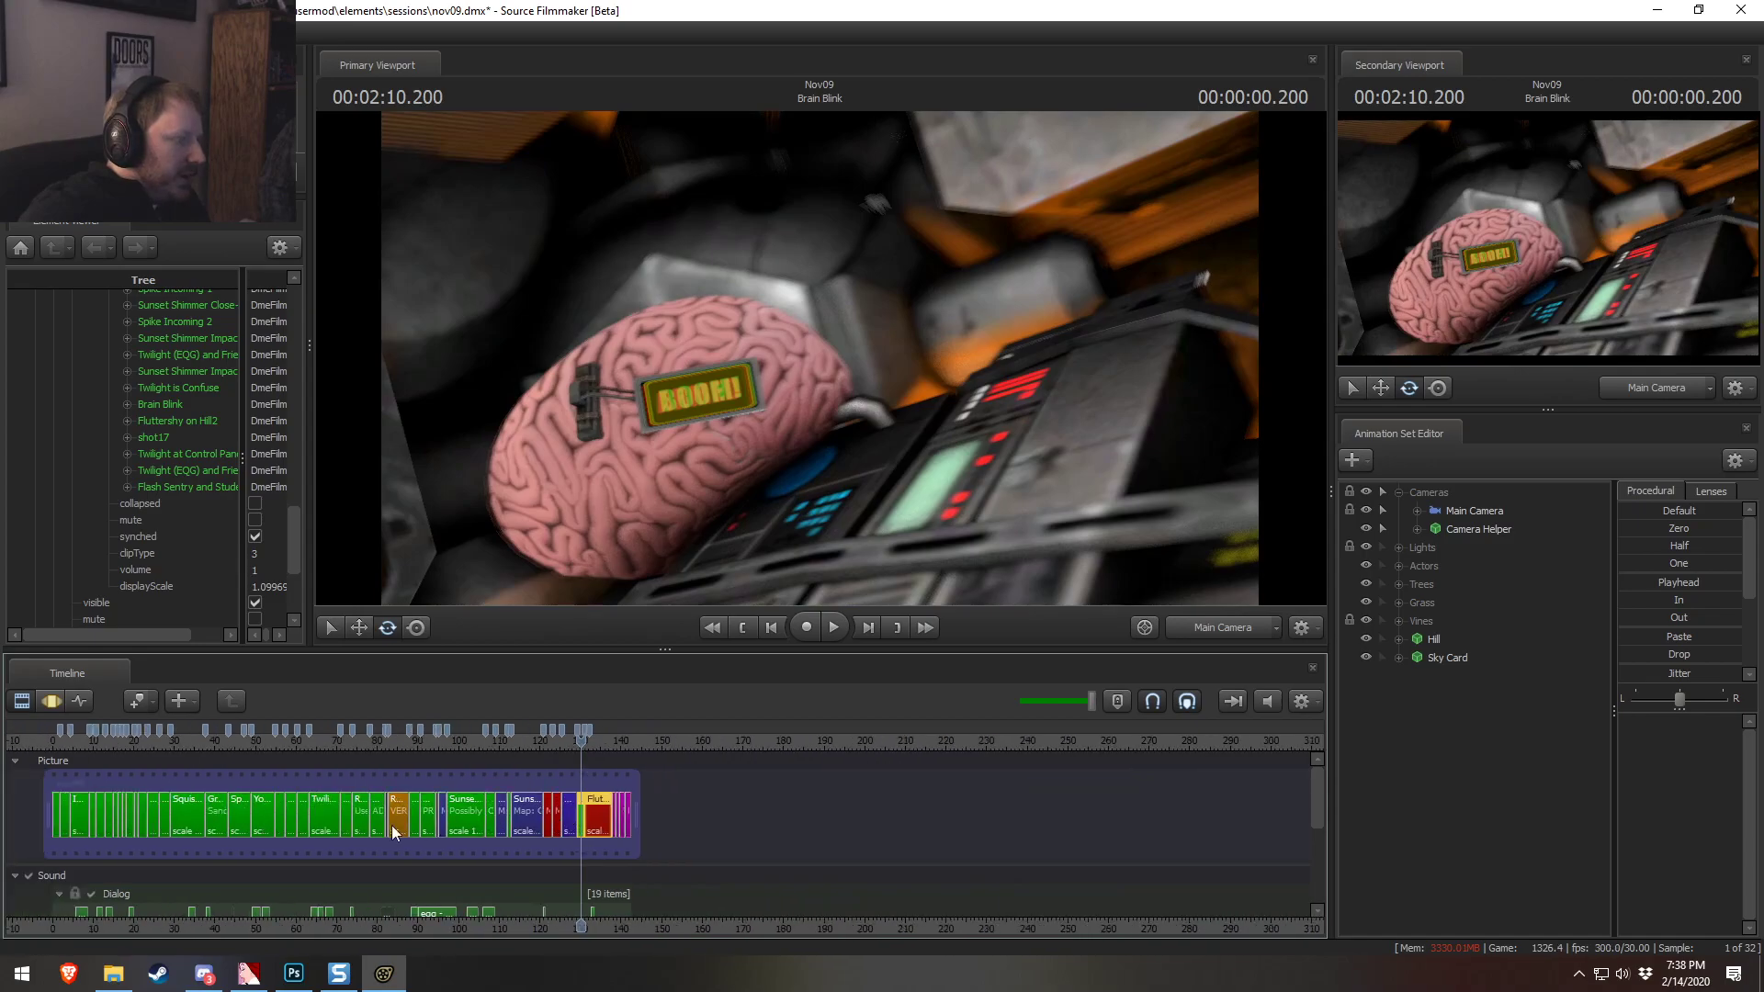
{"action": "scroll", "coordinate": [425, 829], "scroll_direction": "down", "scroll_amount": 1}
{"action": "left_click", "coordinate": [141, 741]}
{"action": "key", "text": "space"}
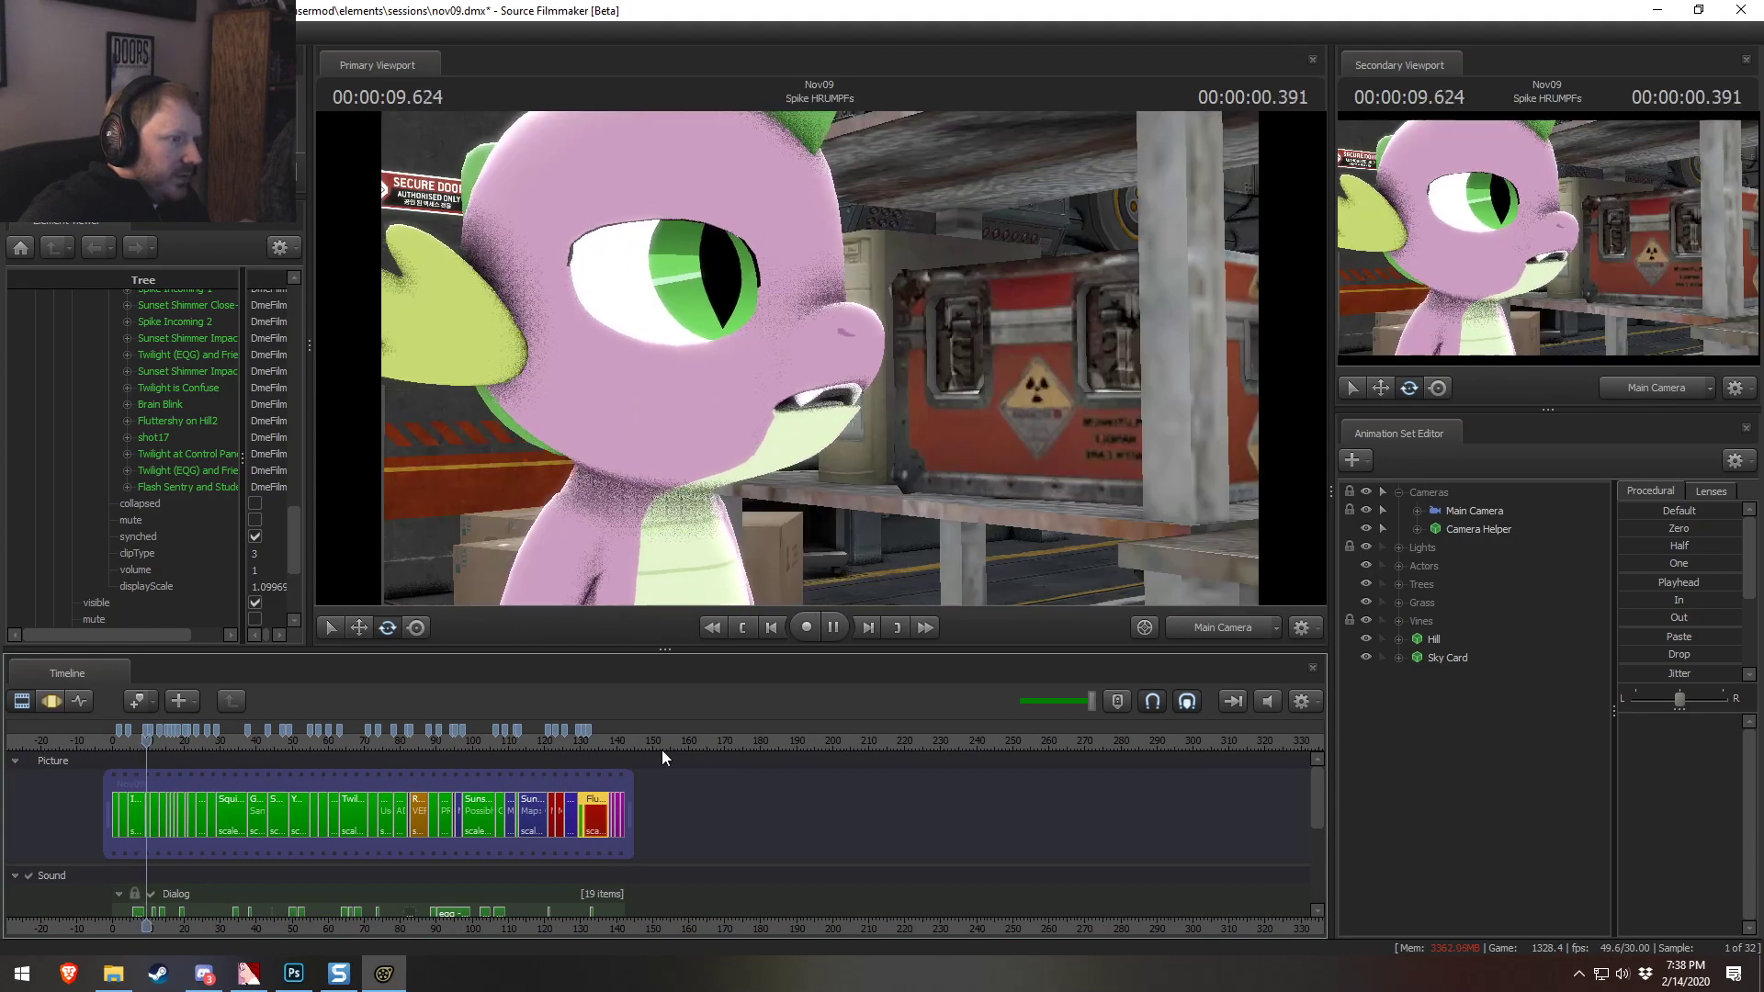
{"action": "key", "text": "space"}
{"action": "left_click", "coordinate": [220, 740]}
{"action": "key", "text": "space"}
{"action": "key", "text": "space"}
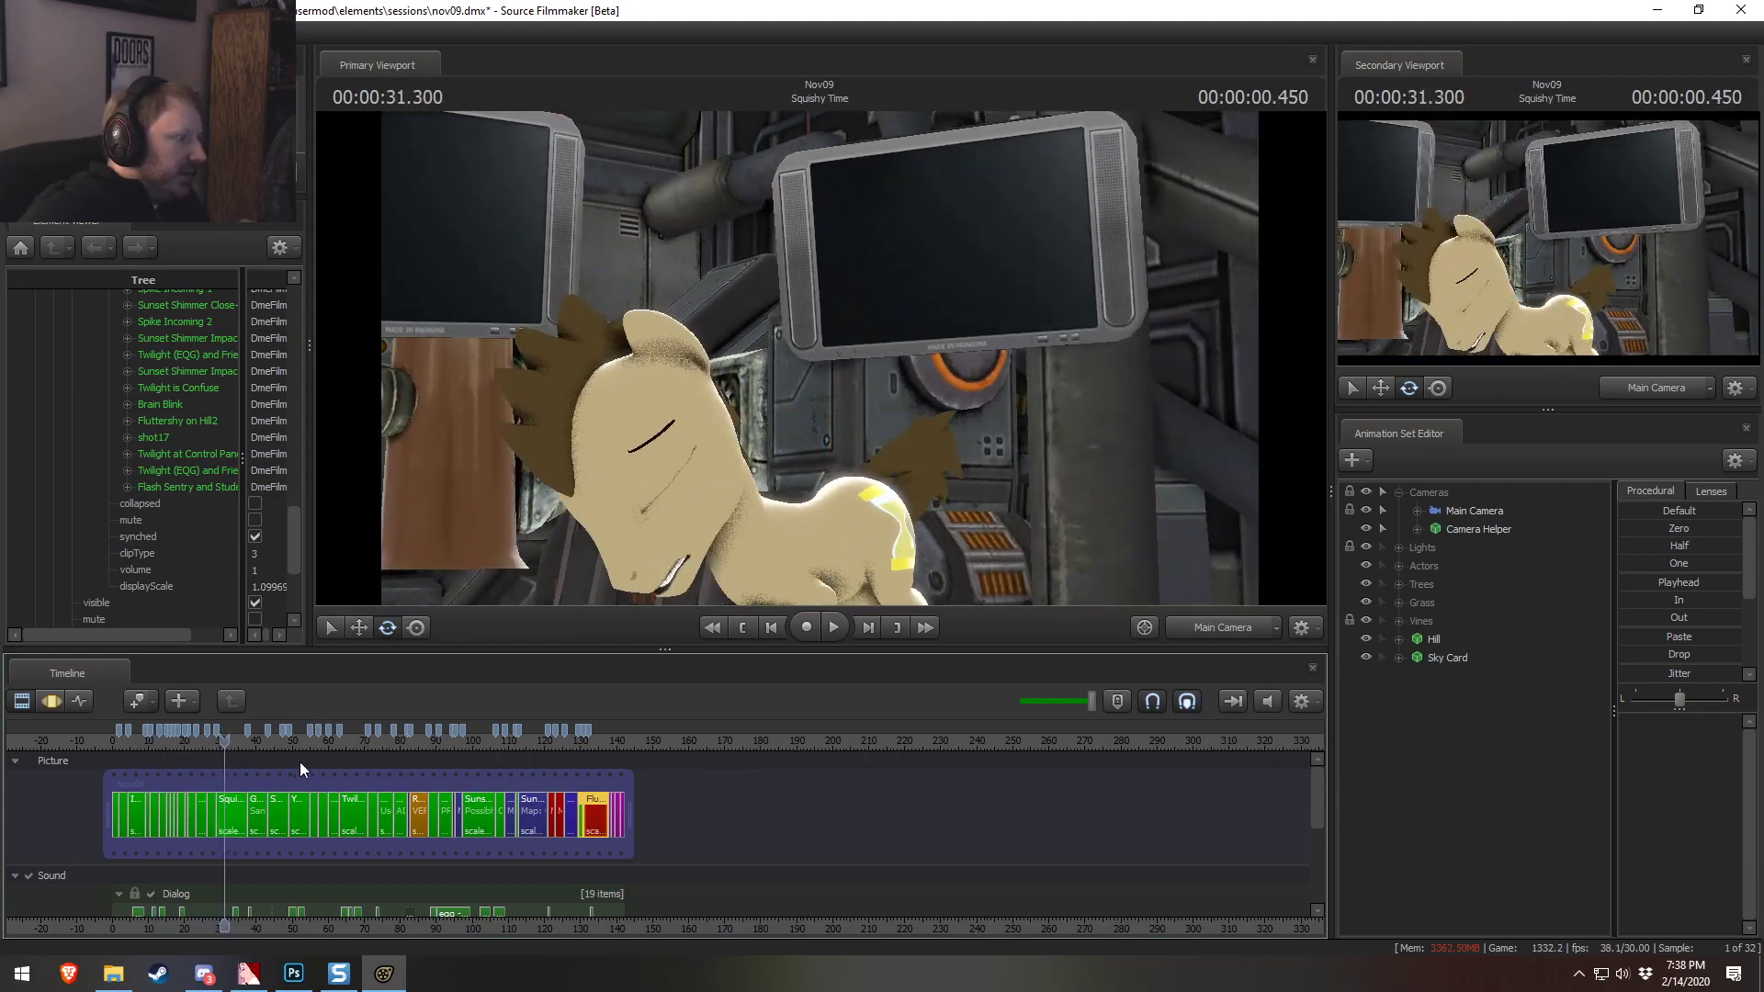
Sample playback at several points through the middle of the film, ending near the Rocket Silo shot
{"action": "left_click", "coordinate": [293, 742]}
{"action": "key", "text": "space"}
{"action": "key", "text": "space"}
{"action": "left_click", "coordinate": [307, 741]}
{"action": "key", "text": "space"}
{"action": "left_click", "coordinate": [363, 743]}
{"action": "left_click", "coordinate": [409, 744]}
{"action": "left_click", "coordinate": [433, 746]}
{"action": "left_click", "coordinate": [412, 745]}
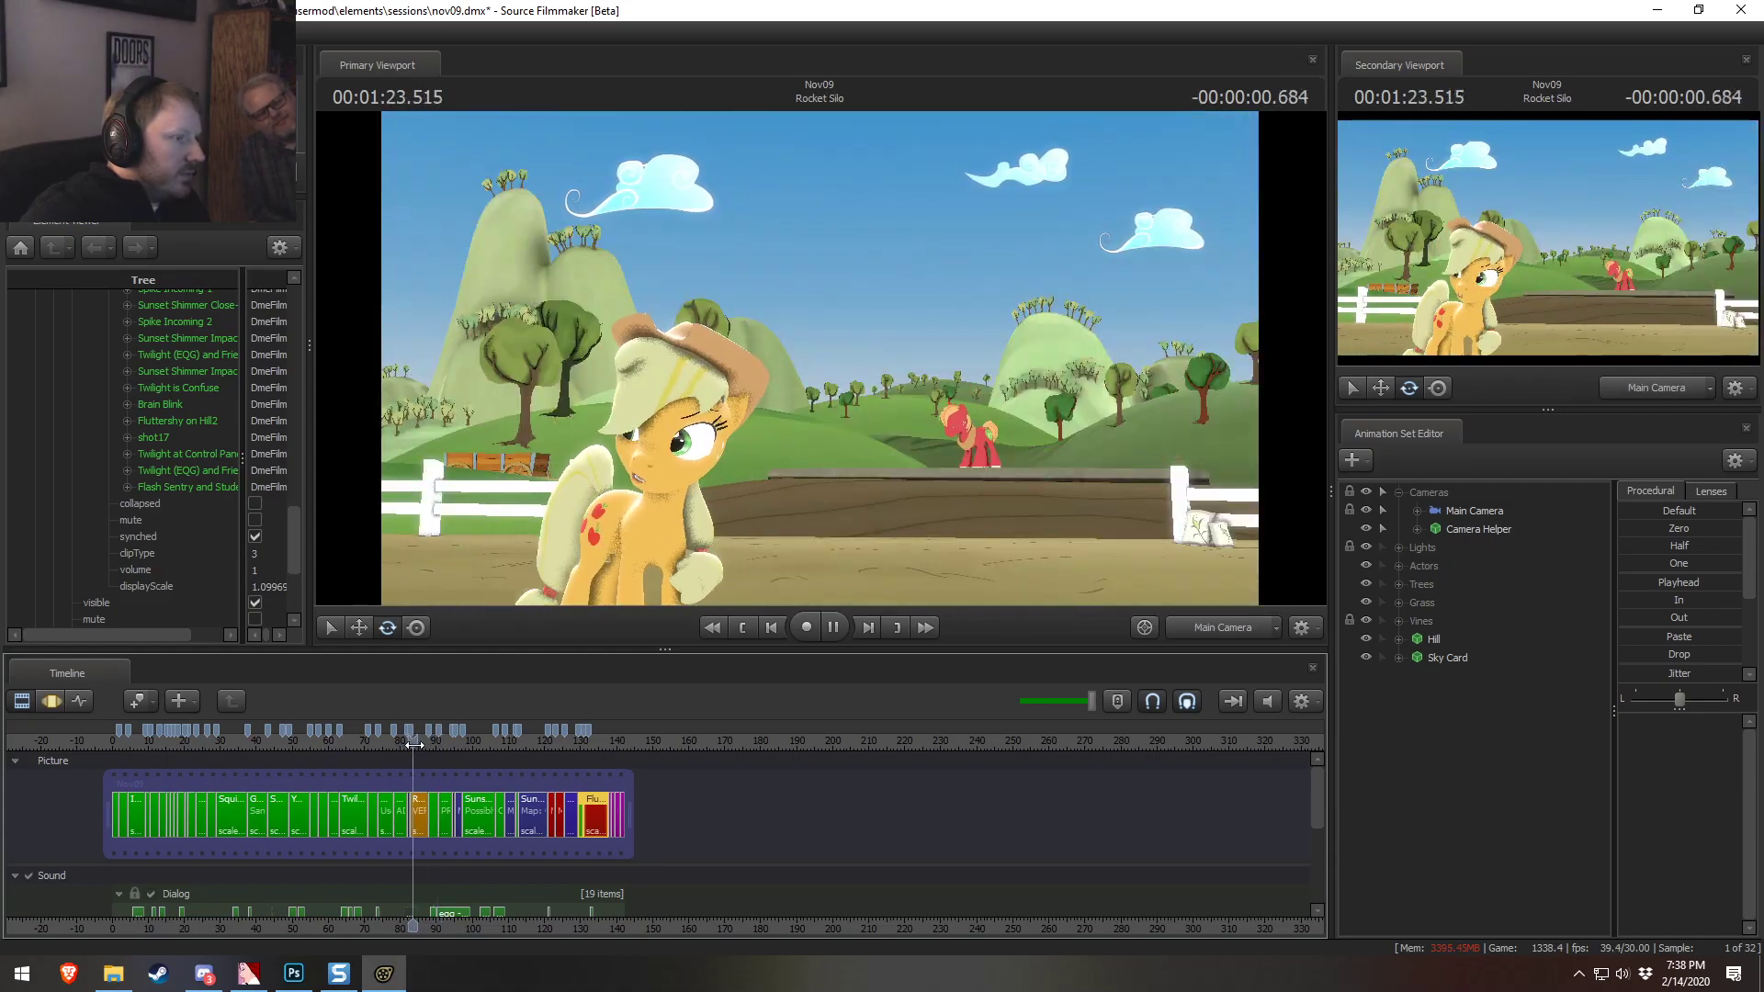
{"action": "key", "text": "space"}
Bring the Sound Effects track into view and play the Rocket Silo shot to check its audio
{"action": "scroll", "coordinate": [398, 775], "scroll_direction": "up", "scroll_amount": 5}
{"action": "left_click_drag", "start_coordinate": [369, 746], "coordinate": [375, 747]}
{"action": "scroll", "coordinate": [378, 762], "scroll_direction": "down", "scroll_amount": 2}
{"action": "left_click_drag", "start_coordinate": [1320, 799], "coordinate": [1321, 857]}
{"action": "scroll", "coordinate": [536, 811], "scroll_direction": "up", "scroll_amount": 5}
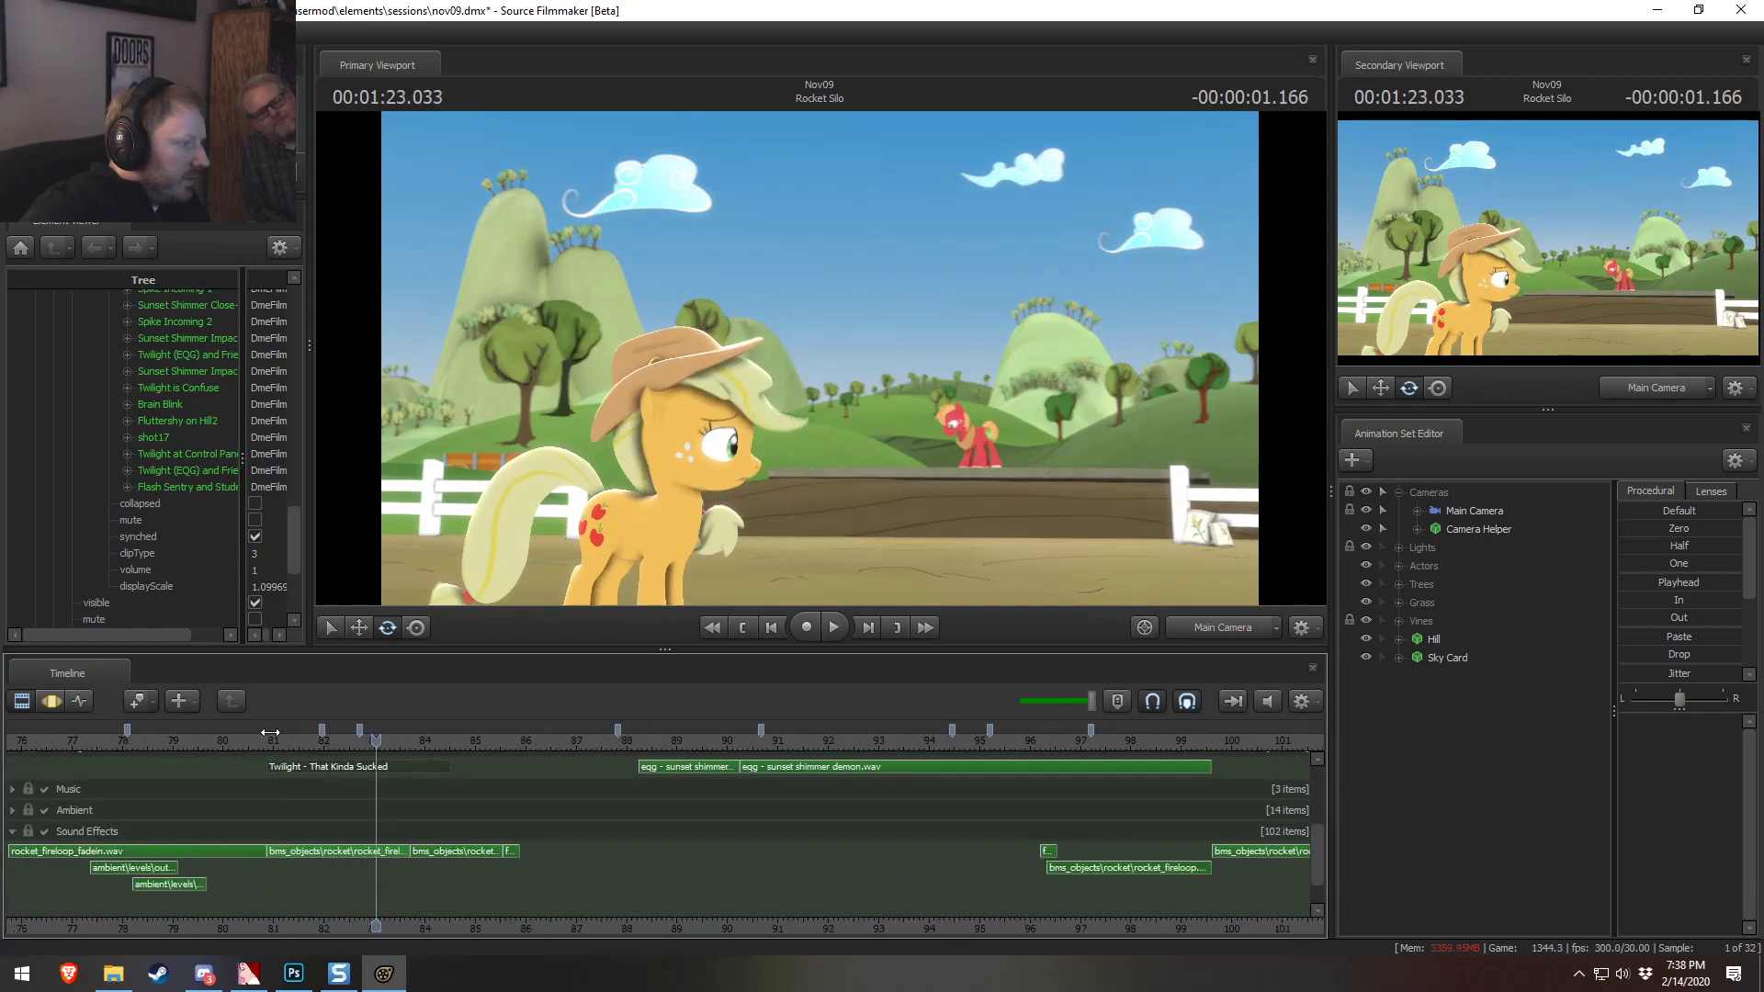
{"action": "left_click", "coordinate": [291, 738]}
{"action": "key", "text": "space"}
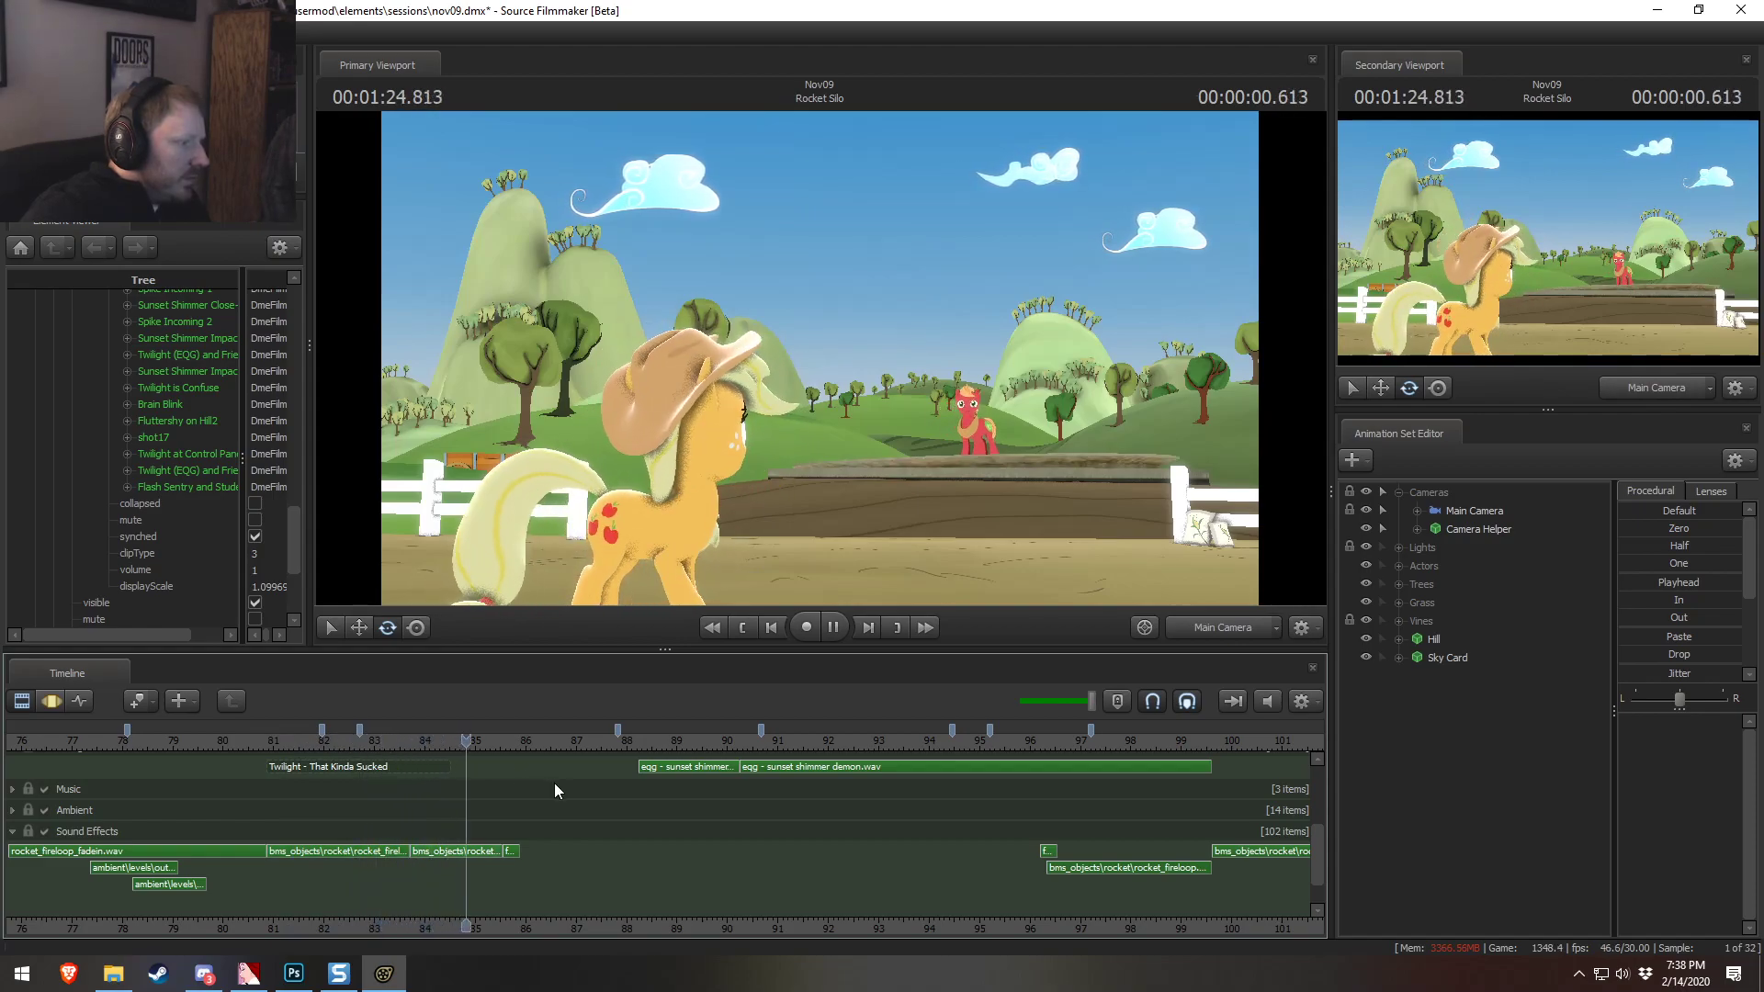
{"action": "key", "text": "space"}
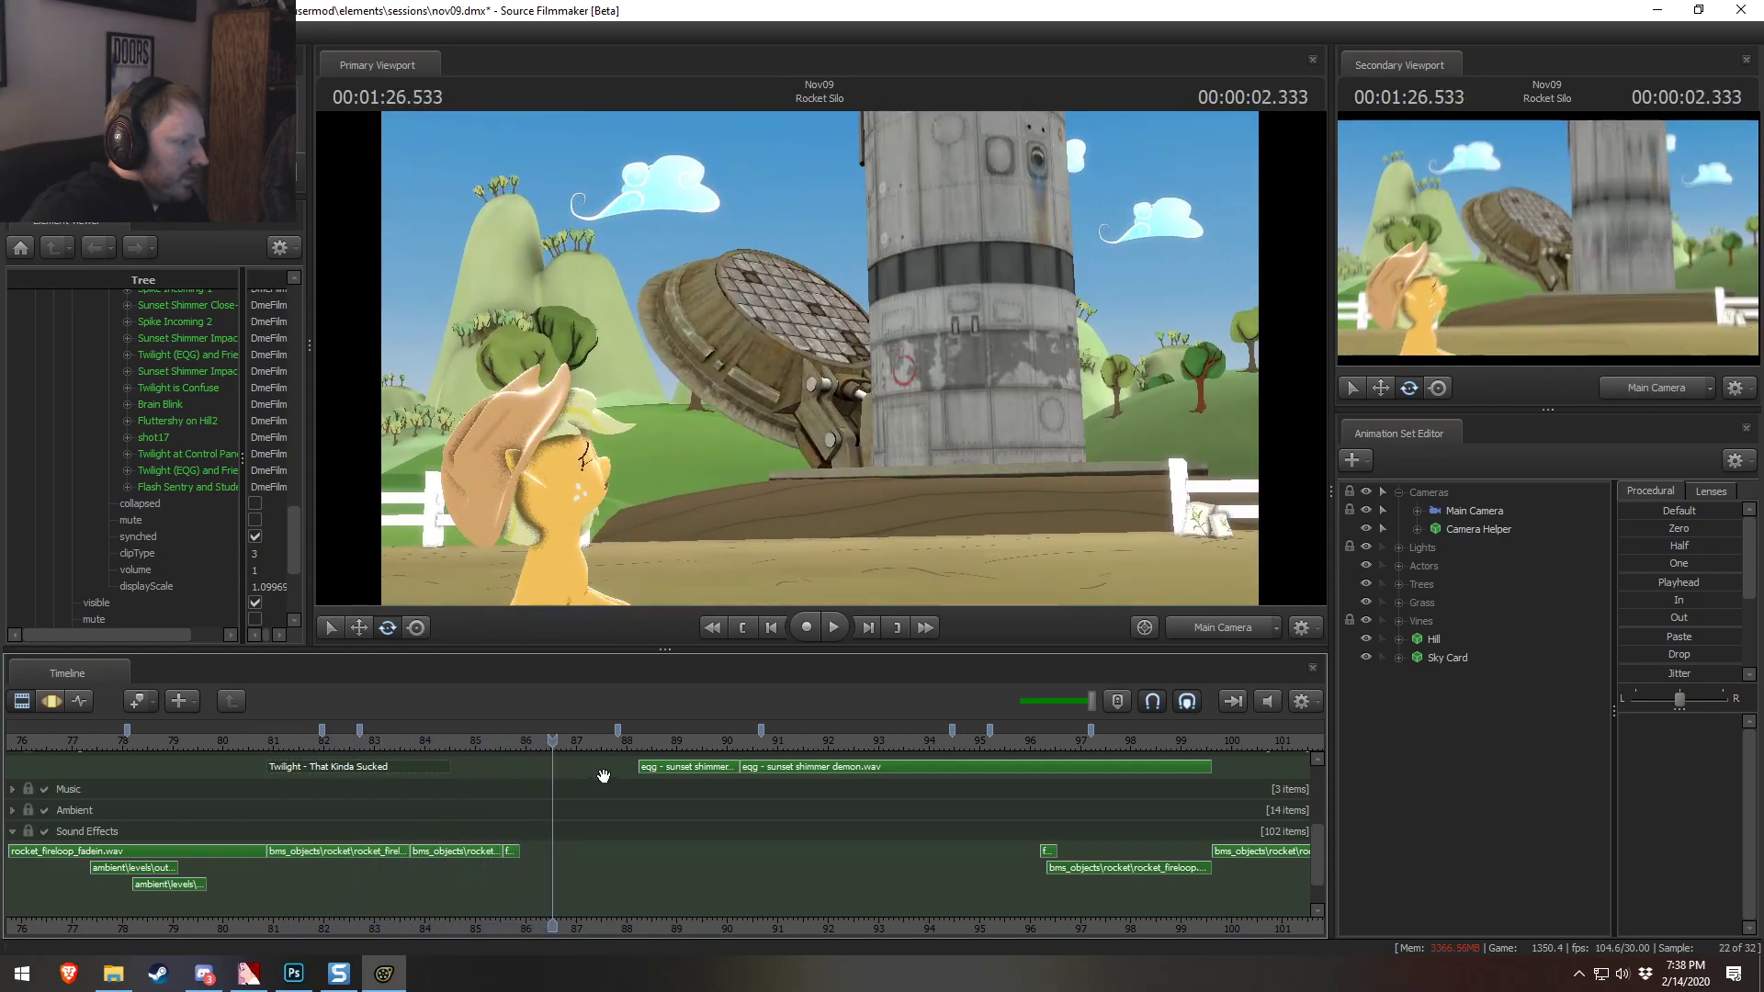
{"action": "scroll", "coordinate": [539, 830], "scroll_direction": "down", "scroll_amount": 3}
{"action": "key", "text": "space"}
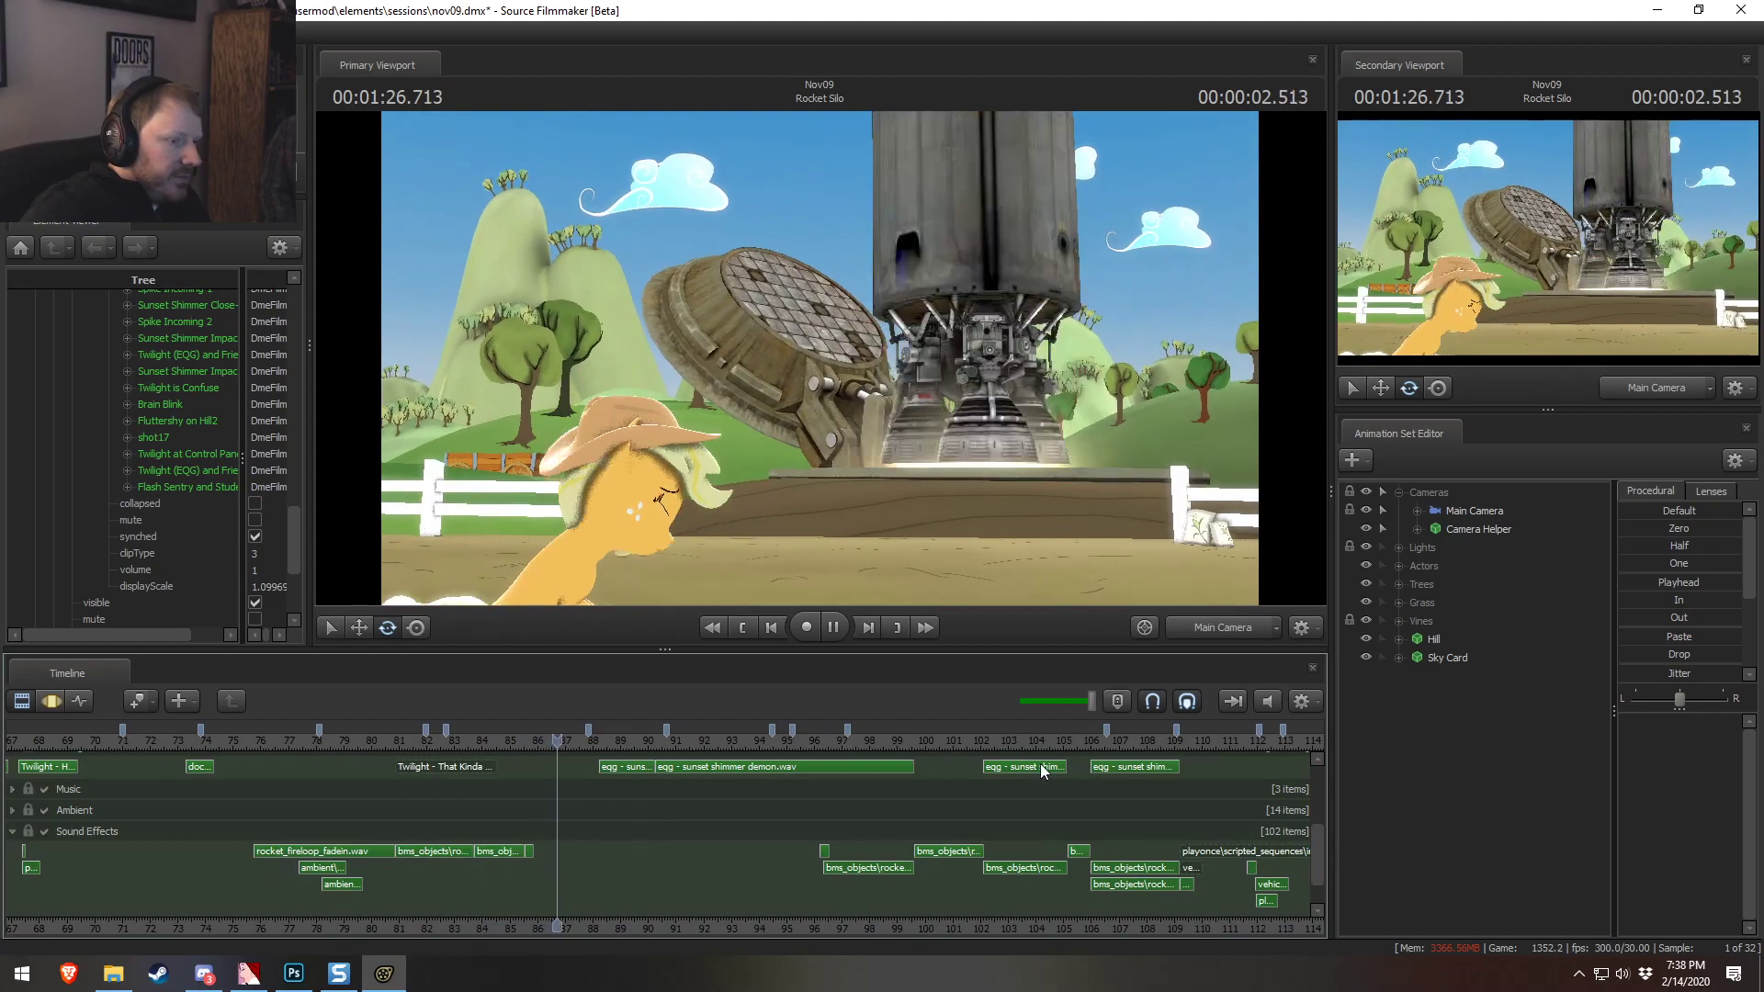
Play a short sample of the Sunset Shimmer Swoos Right In shot
{"action": "left_click", "coordinate": [990, 746]}
{"action": "key", "text": "space"}
Pull the Fluttershy on Hill2 clip out of the film's main row near its end and delete it
{"action": "left_click_drag", "start_coordinate": [1320, 856], "coordinate": [1320, 792]}
{"action": "scroll", "coordinate": [1252, 844], "scroll_direction": "down", "scroll_amount": 6}
{"action": "scroll", "coordinate": [1174, 912], "scroll_direction": "down", "scroll_amount": 2}
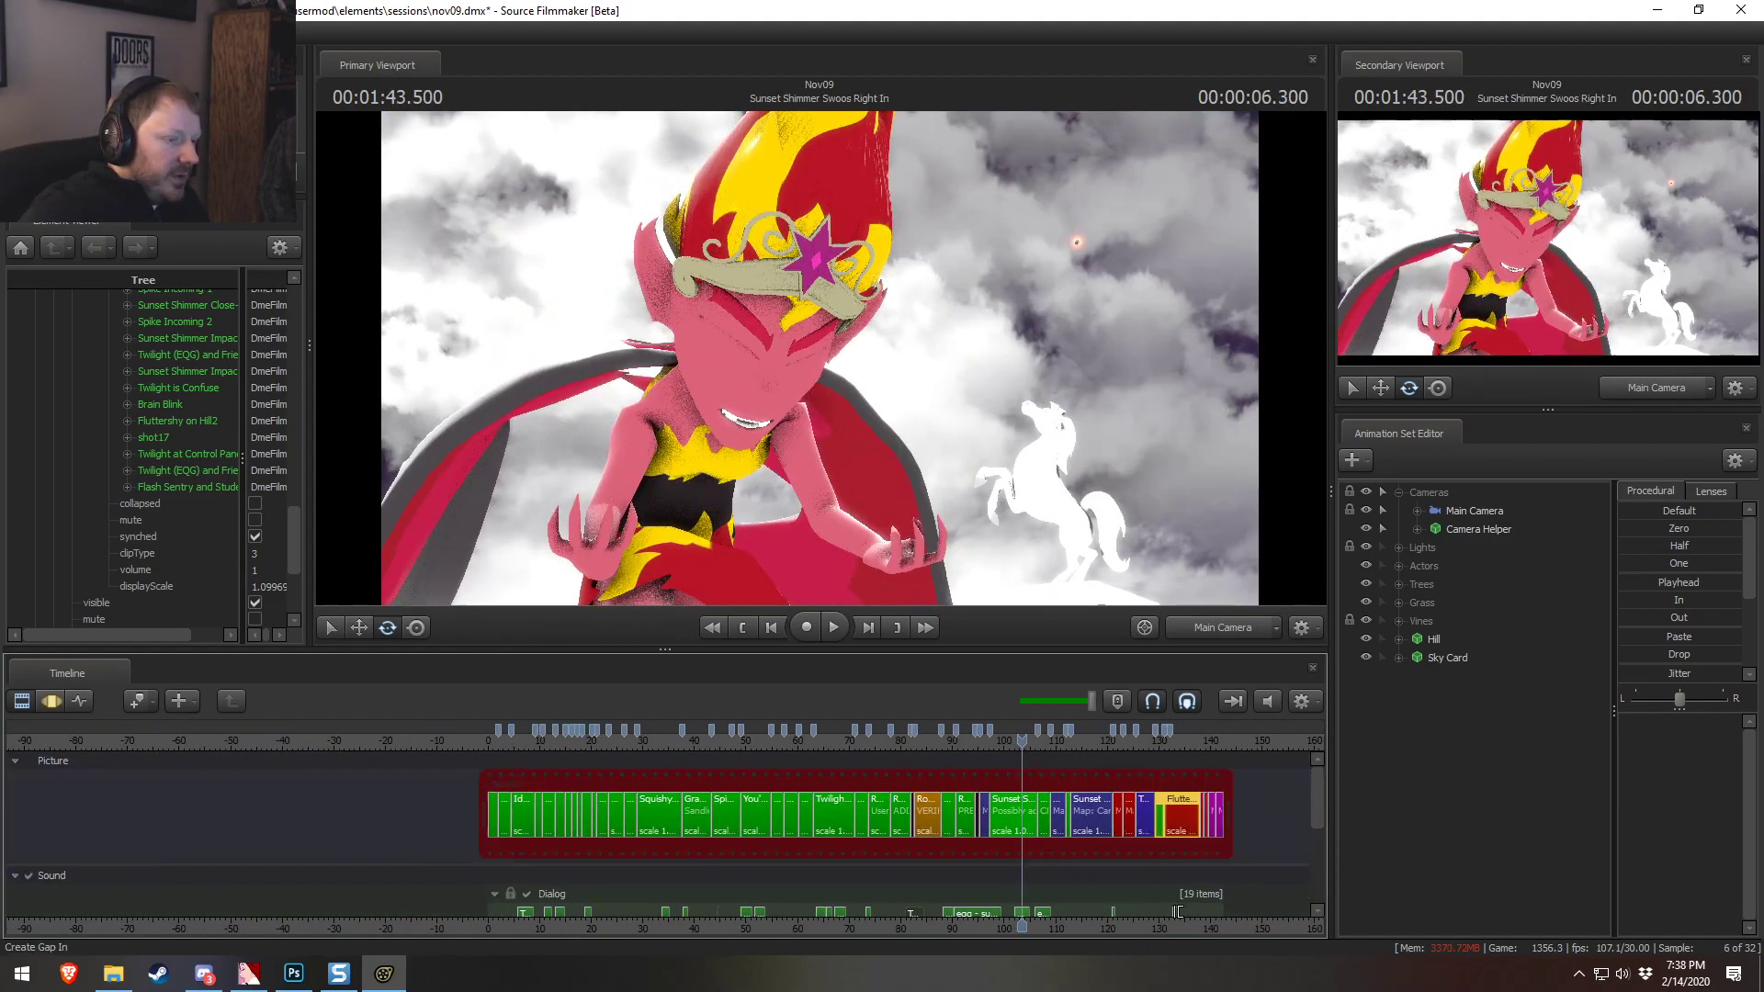
{"action": "left_click_drag", "start_coordinate": [1195, 824], "coordinate": [873, 871]}
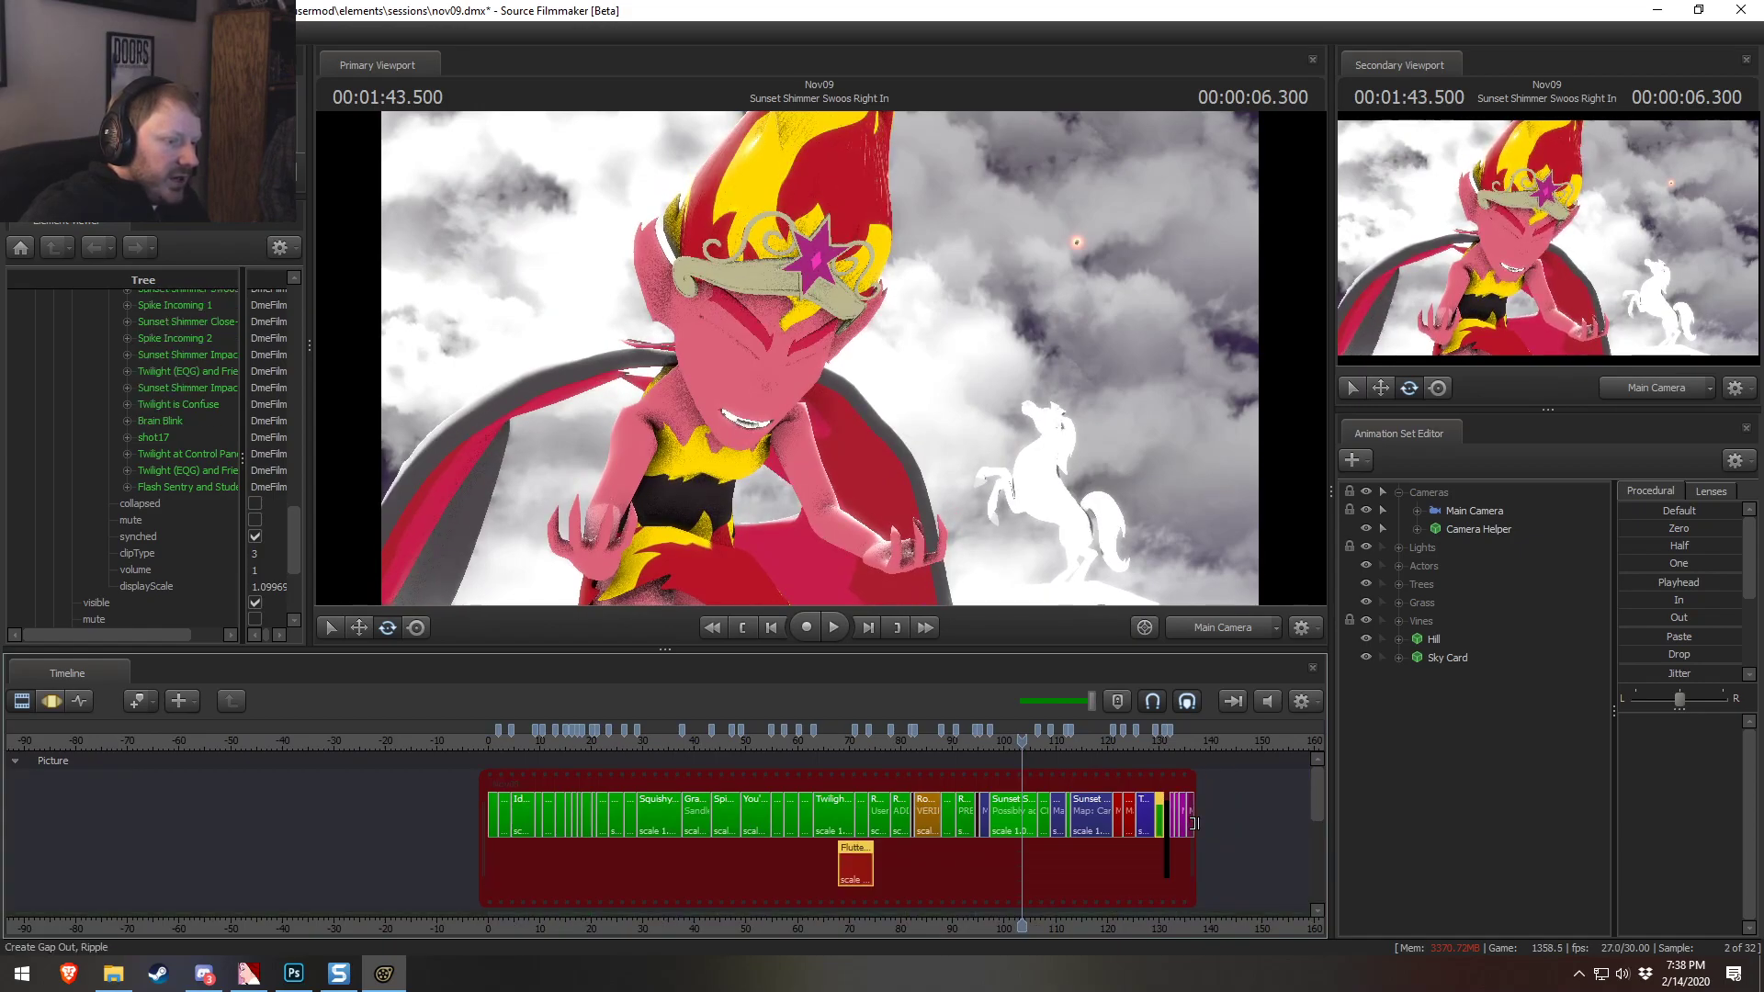
{"action": "middle_click_drag", "start_coordinate": [1098, 930], "coordinate": [733, 870]}
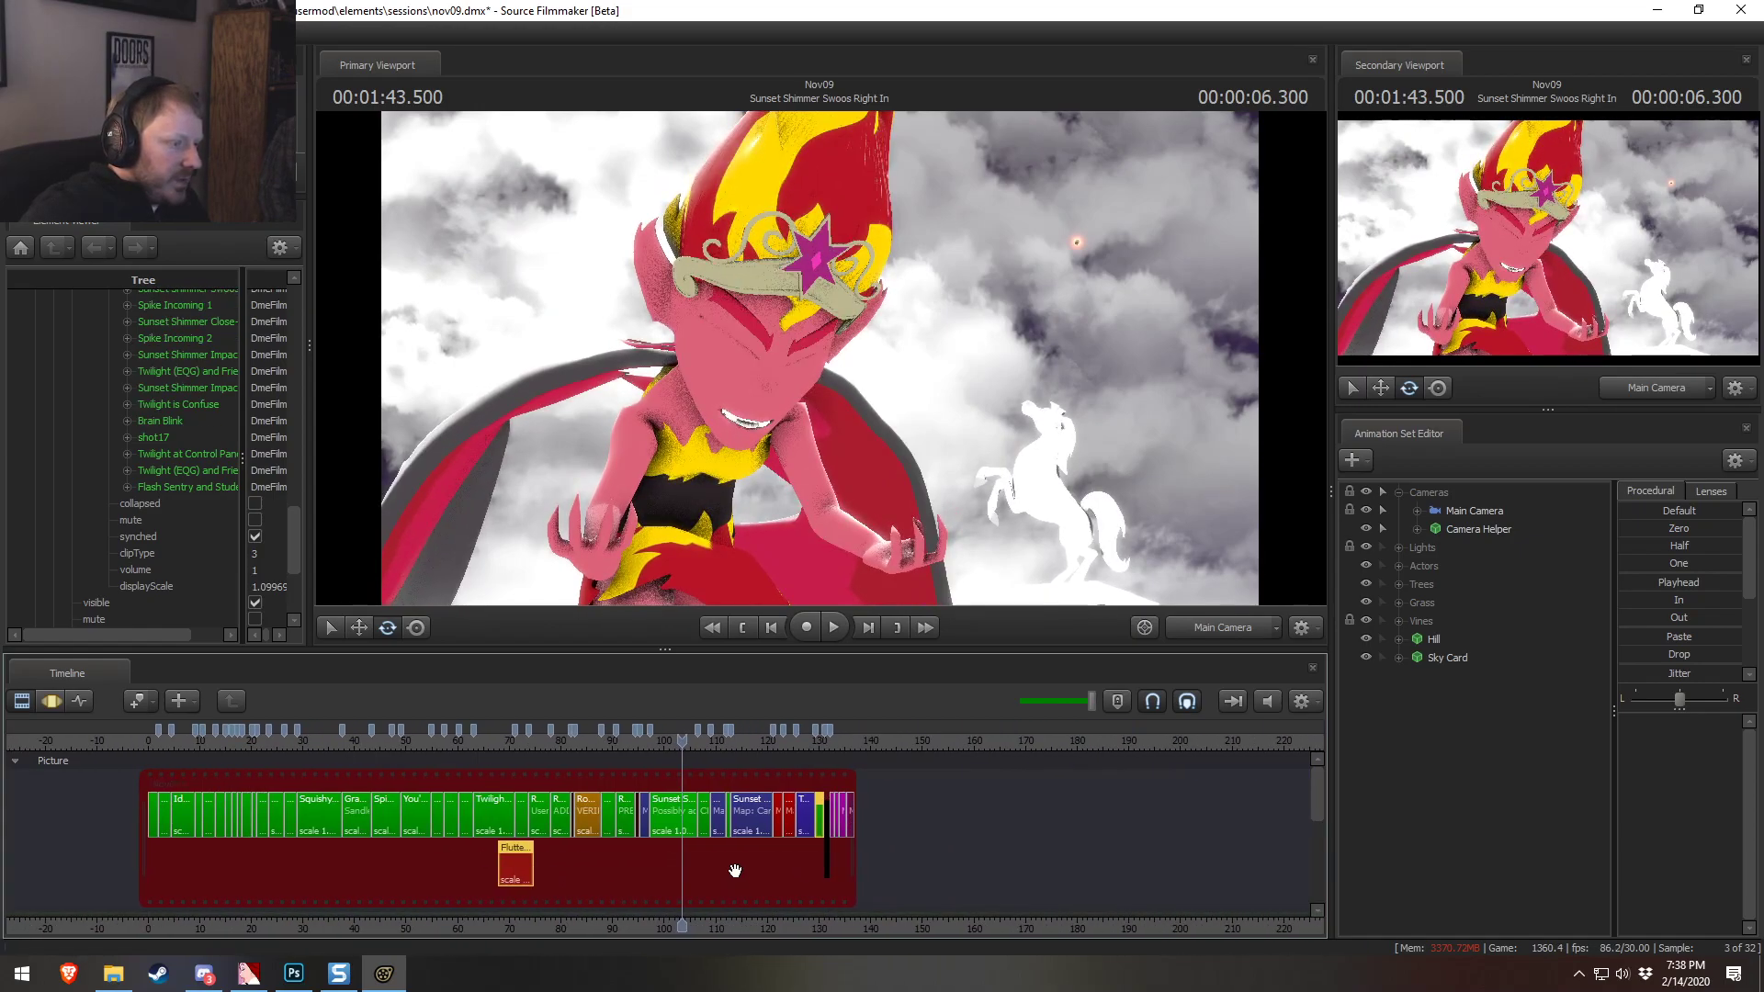
{"action": "scroll", "coordinate": [732, 870], "scroll_direction": "up", "scroll_amount": 2}
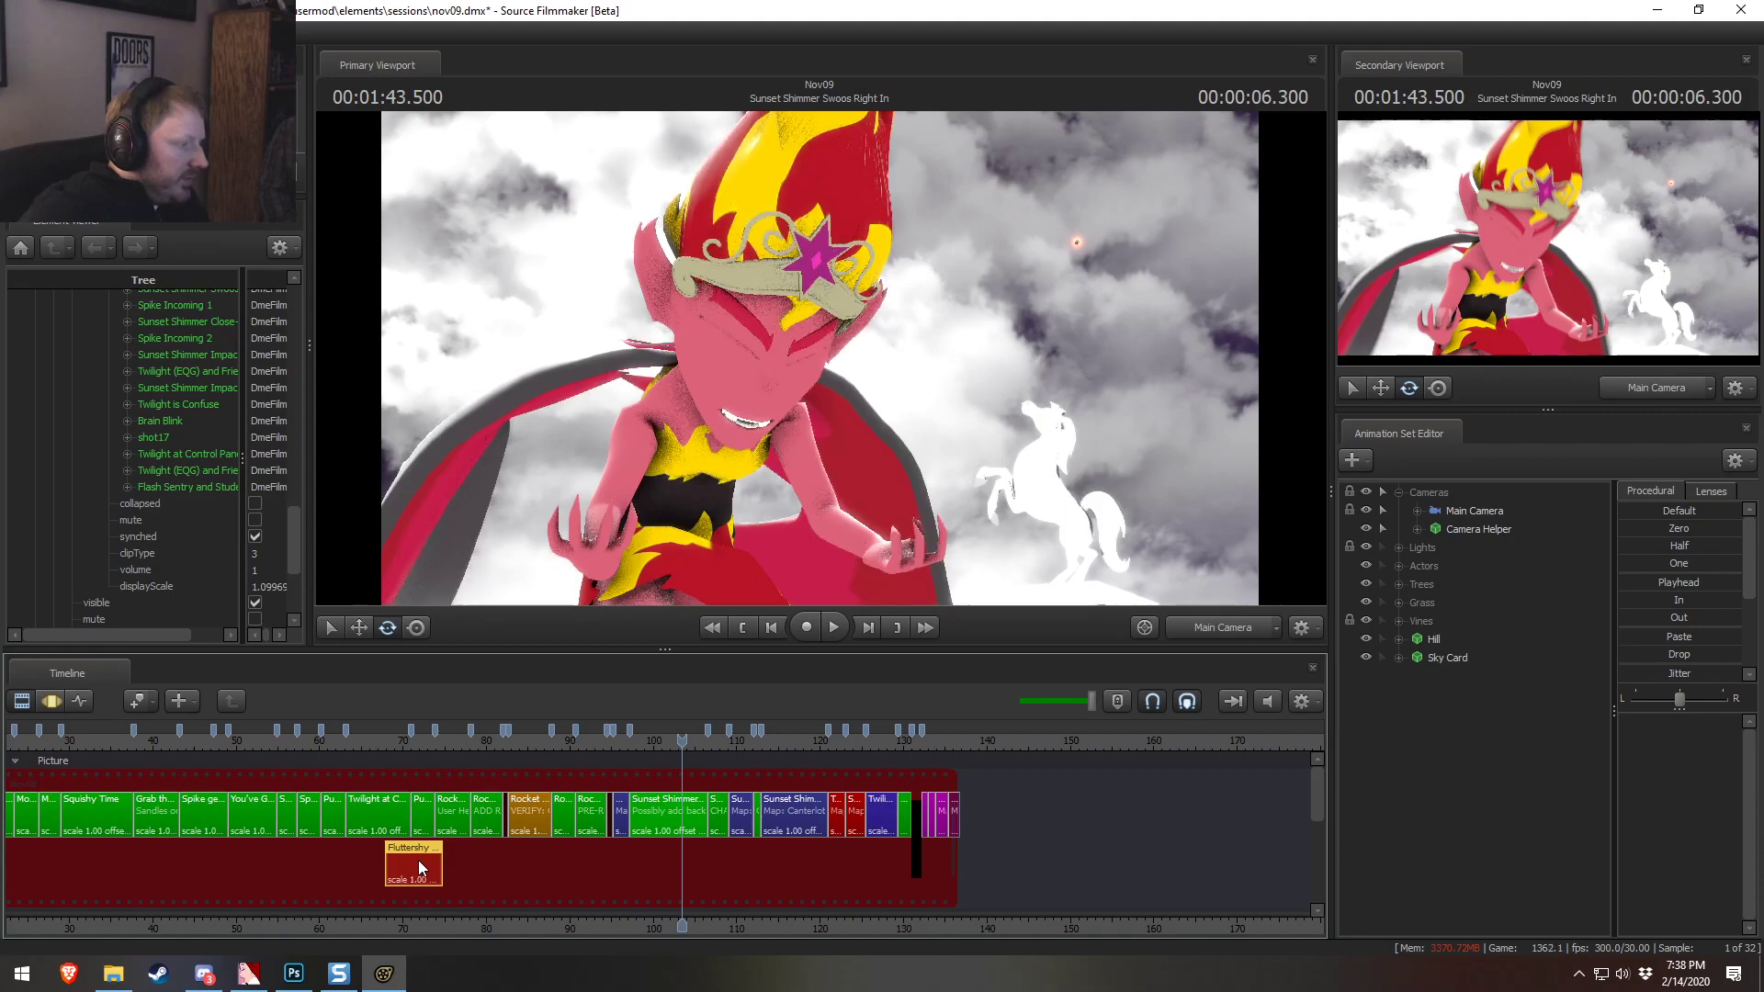
{"action": "key", "text": "Delete"}
Sample playback in the Twilight at Control Panel shot and near the end of the Sunset Shimmer Swoos Right In shot
{"action": "left_click", "coordinate": [376, 745]}
{"action": "key", "text": "space"}
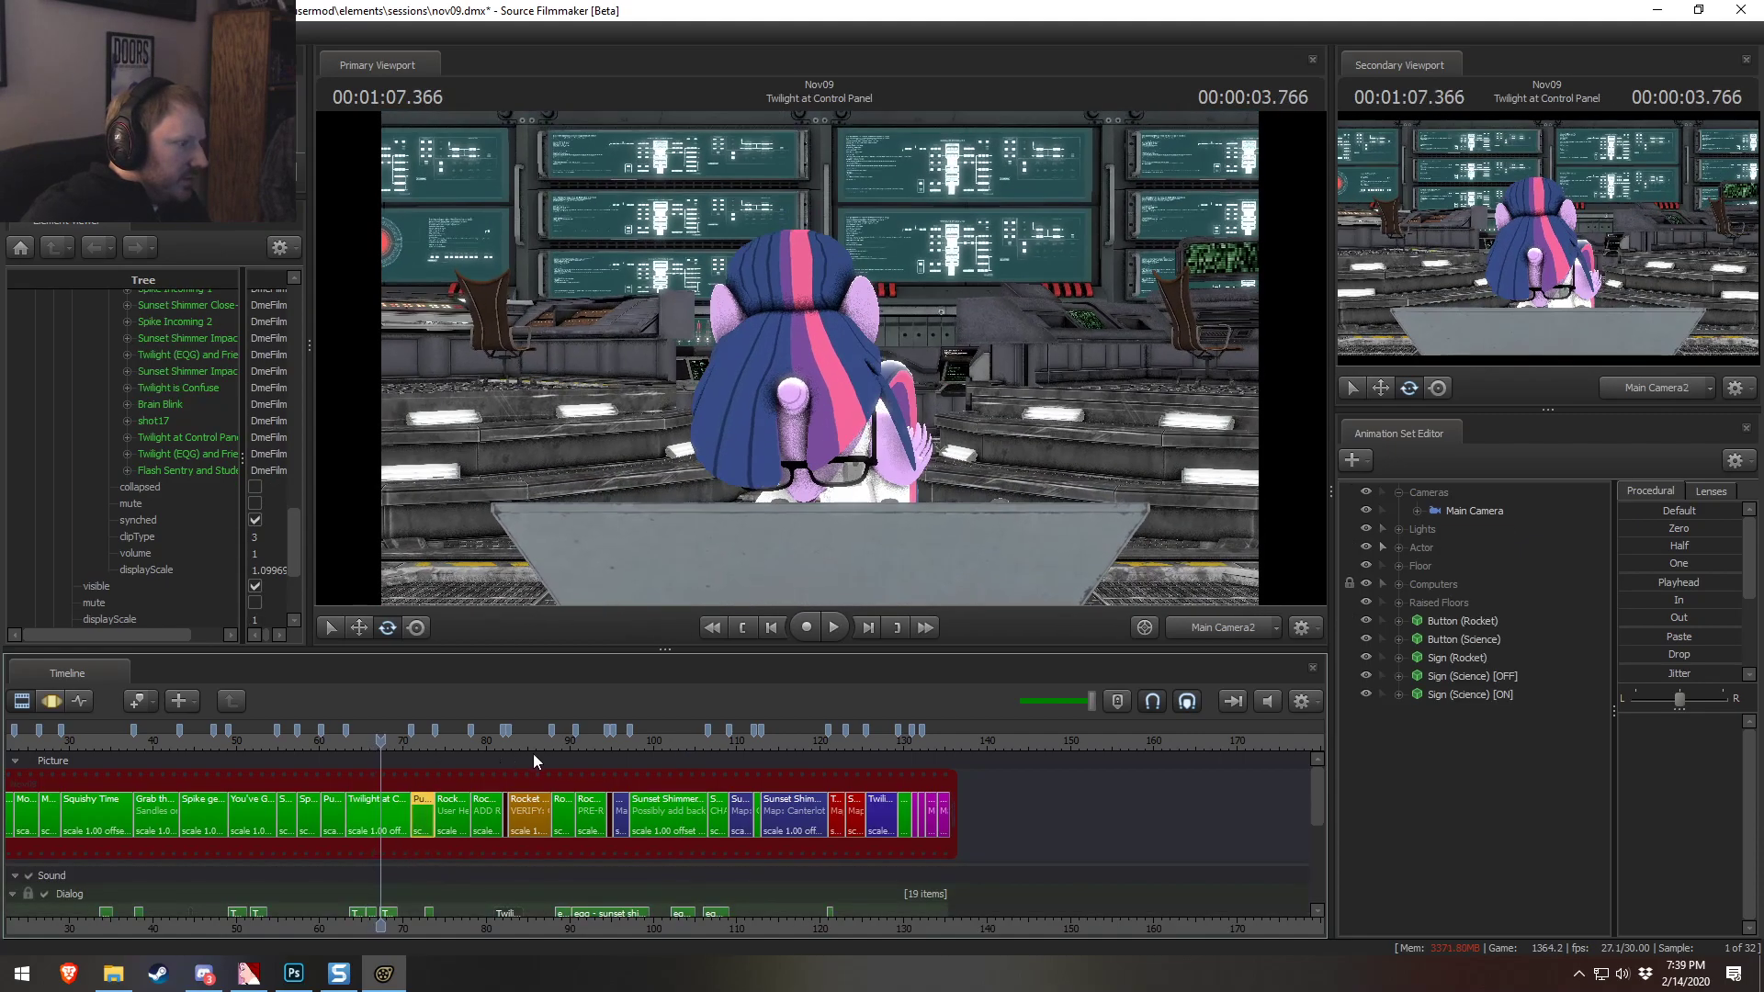
{"action": "left_click", "coordinate": [737, 741]}
{"action": "left_click", "coordinate": [696, 741]}
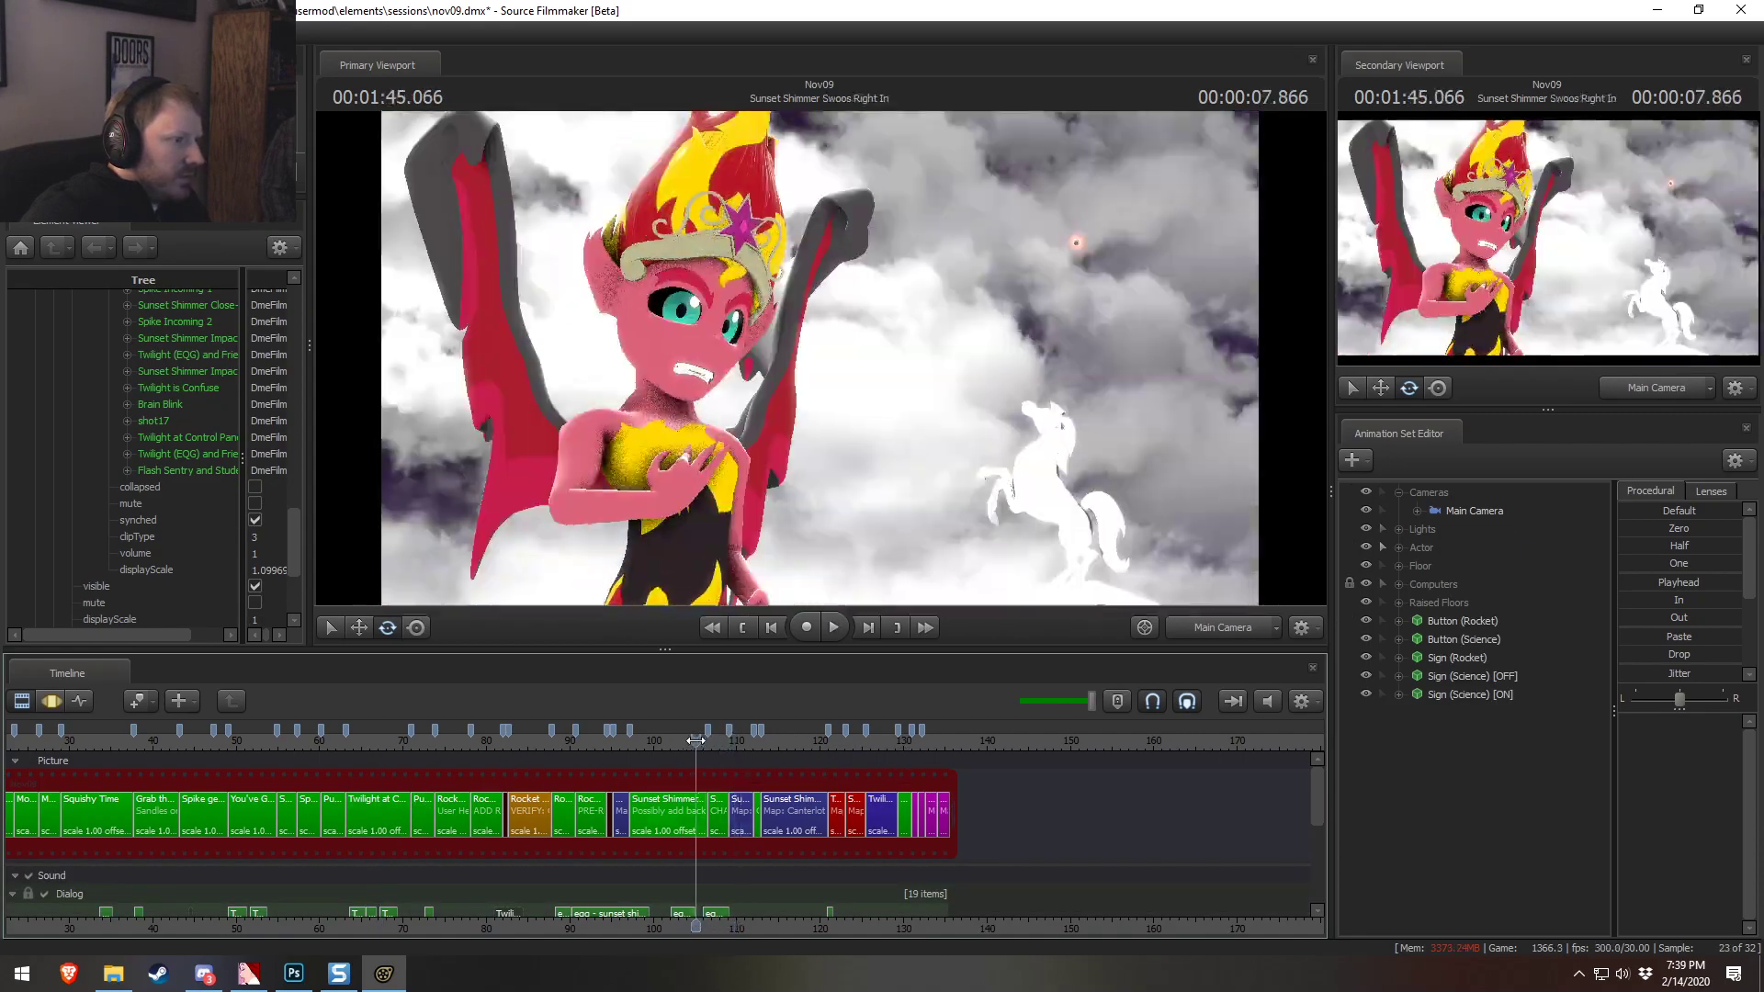
{"action": "key", "text": "space"}
{"action": "scroll", "coordinate": [642, 783], "scroll_direction": "down", "scroll_amount": 2}
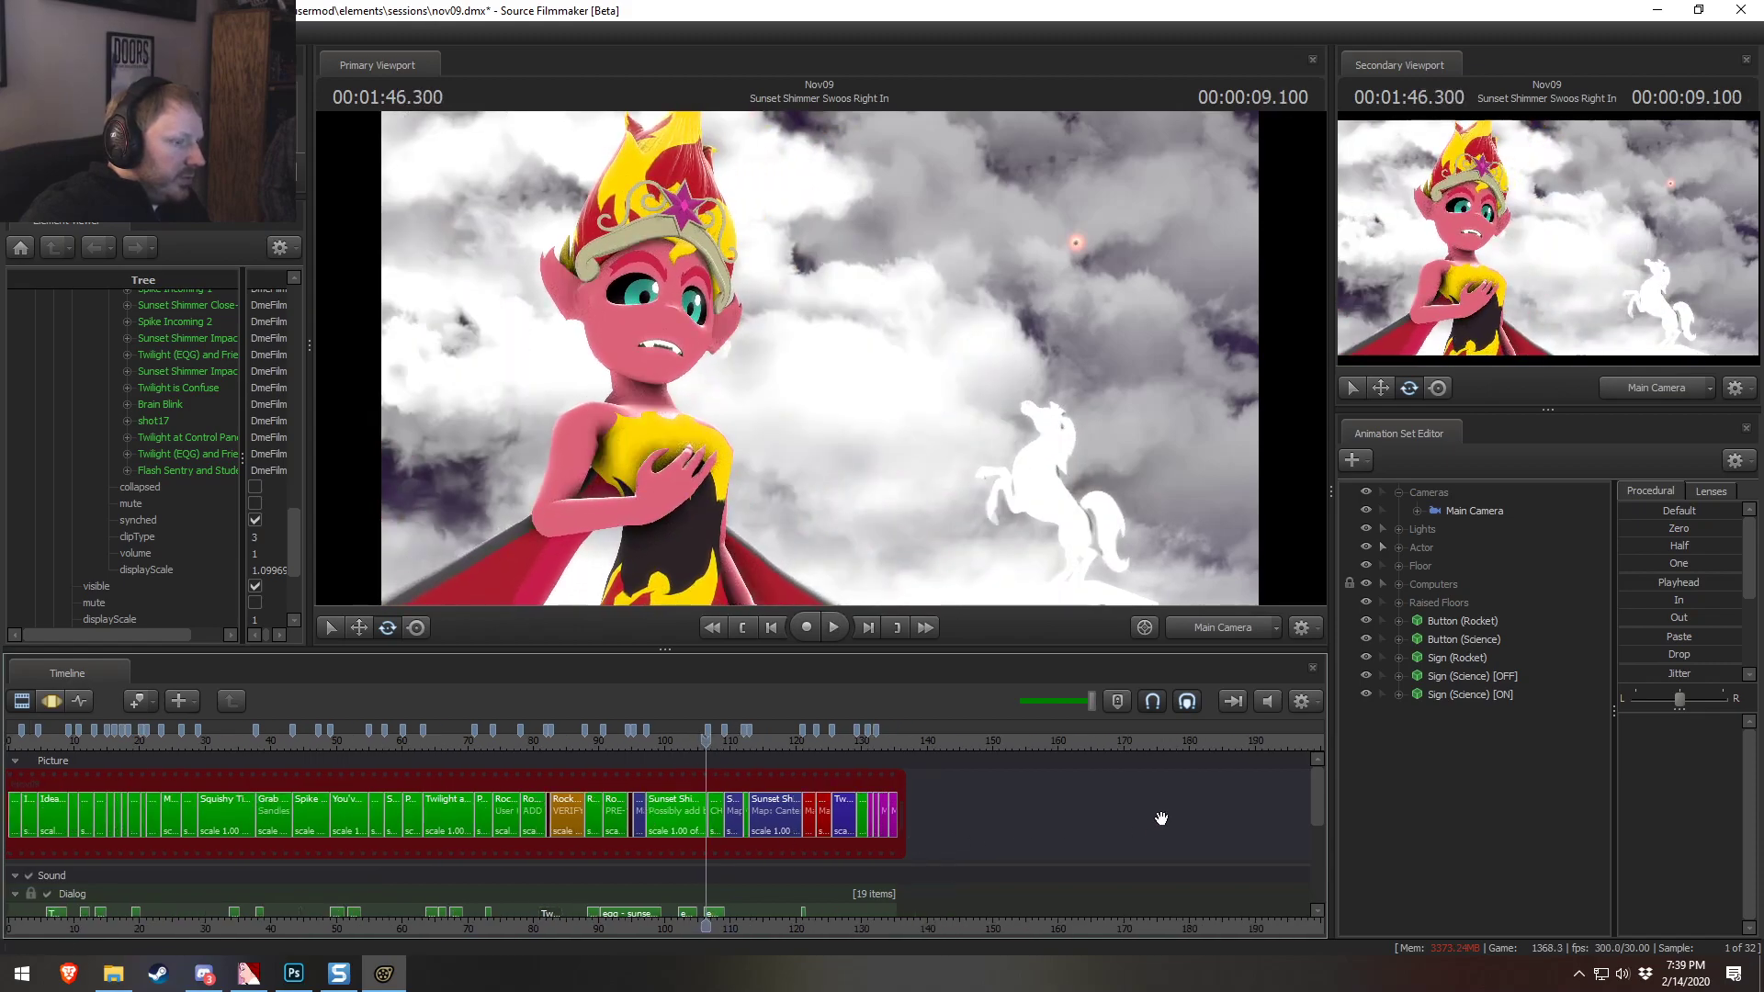
Enlarge the timeline area and try to move the last shot of the film to an earlier point below the main row
{"action": "left_click_drag", "start_coordinate": [958, 651], "coordinate": [924, 484]}
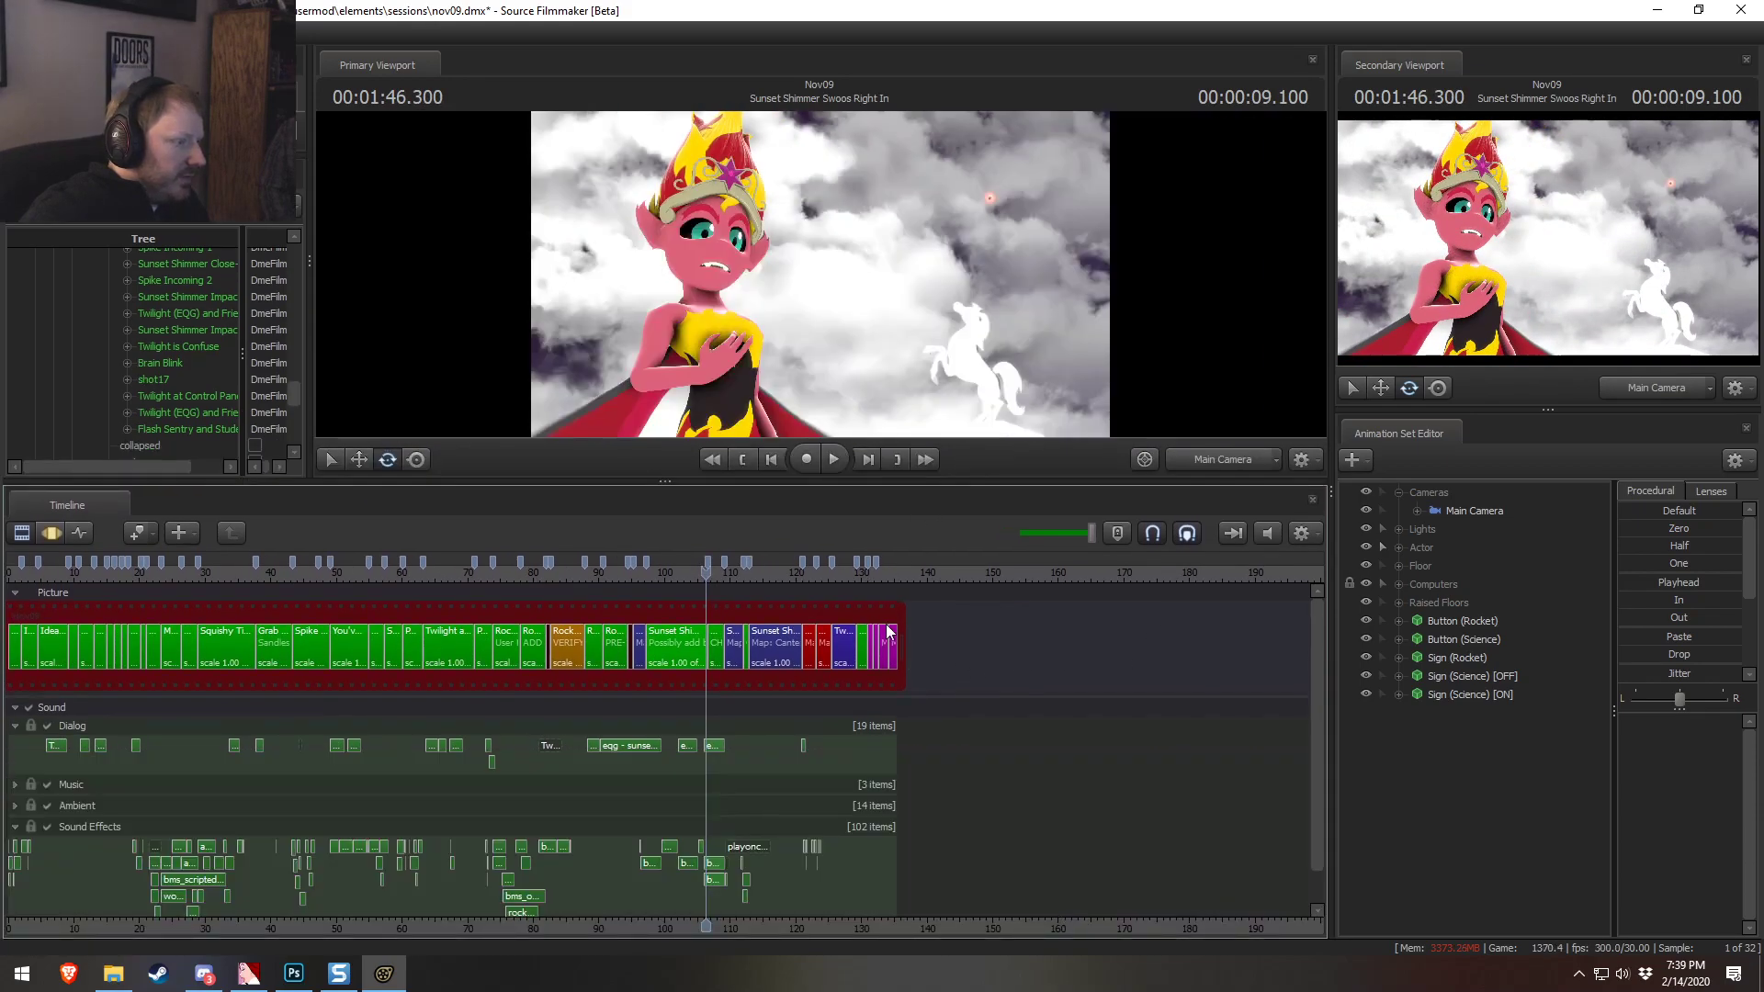
{"action": "left_click_drag", "start_coordinate": [890, 631], "coordinate": [497, 715]}
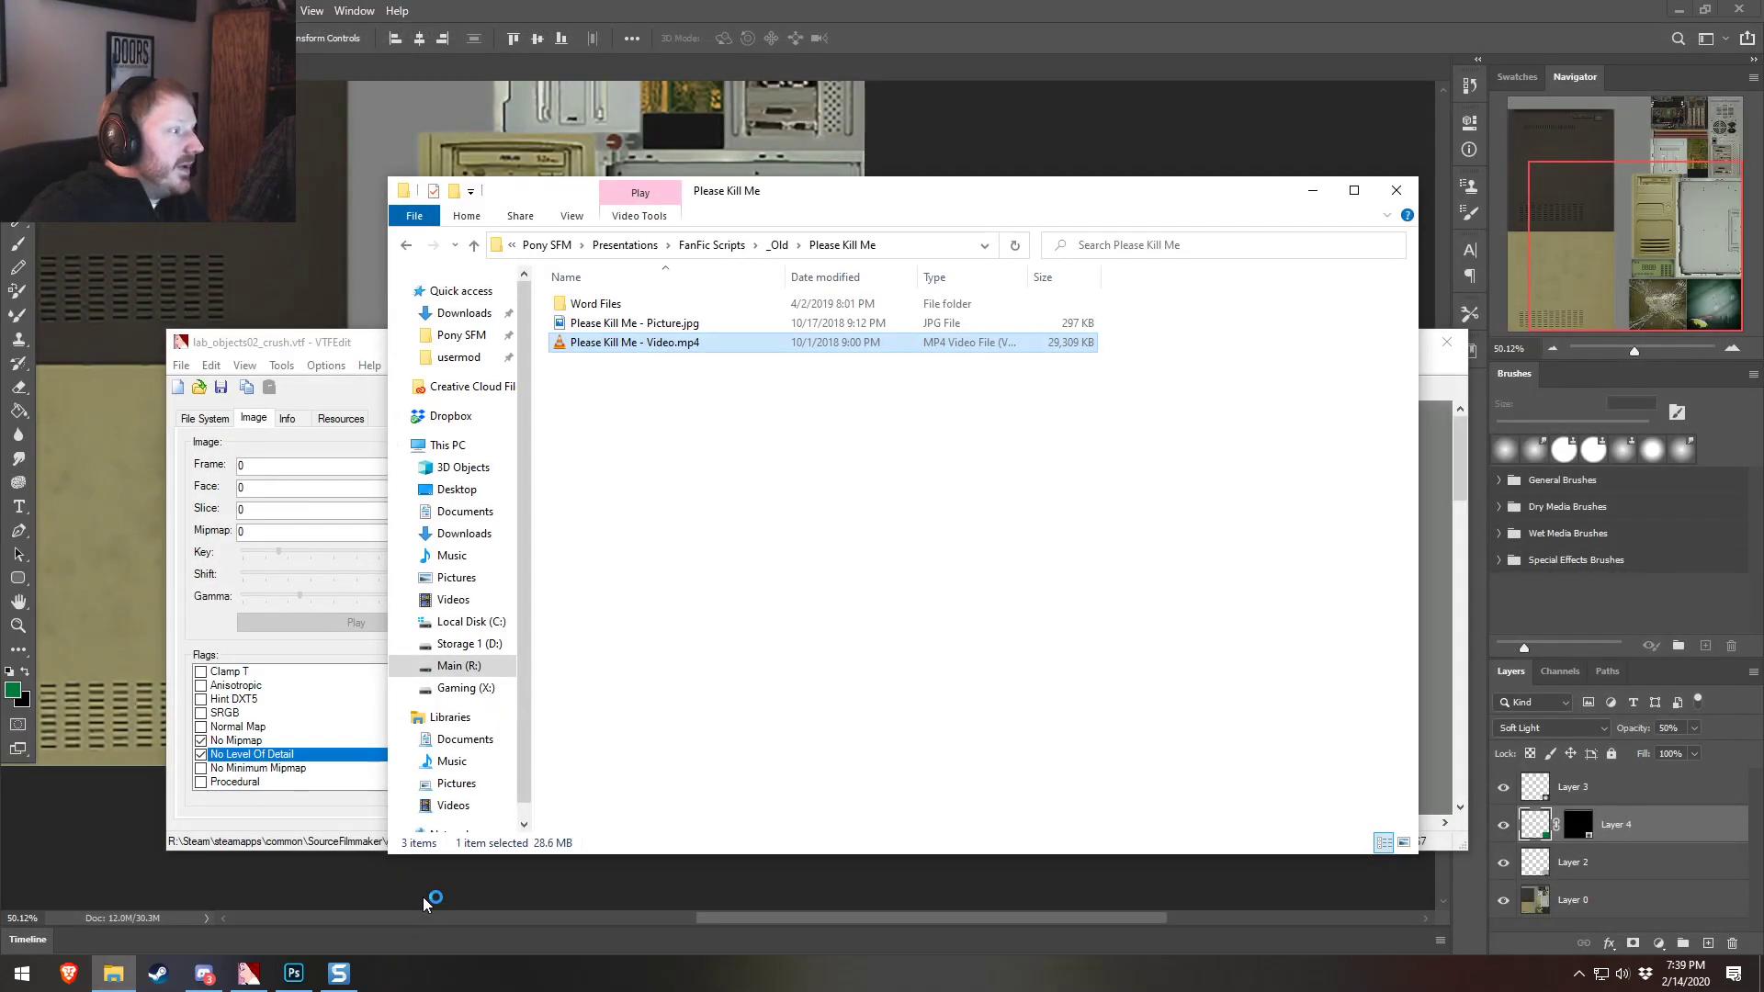
Relaunch Source Filmmaker from Steam, decline the autosave, and reopen the recent nov09.dmx session
{"action": "right_click", "coordinate": [166, 976]}
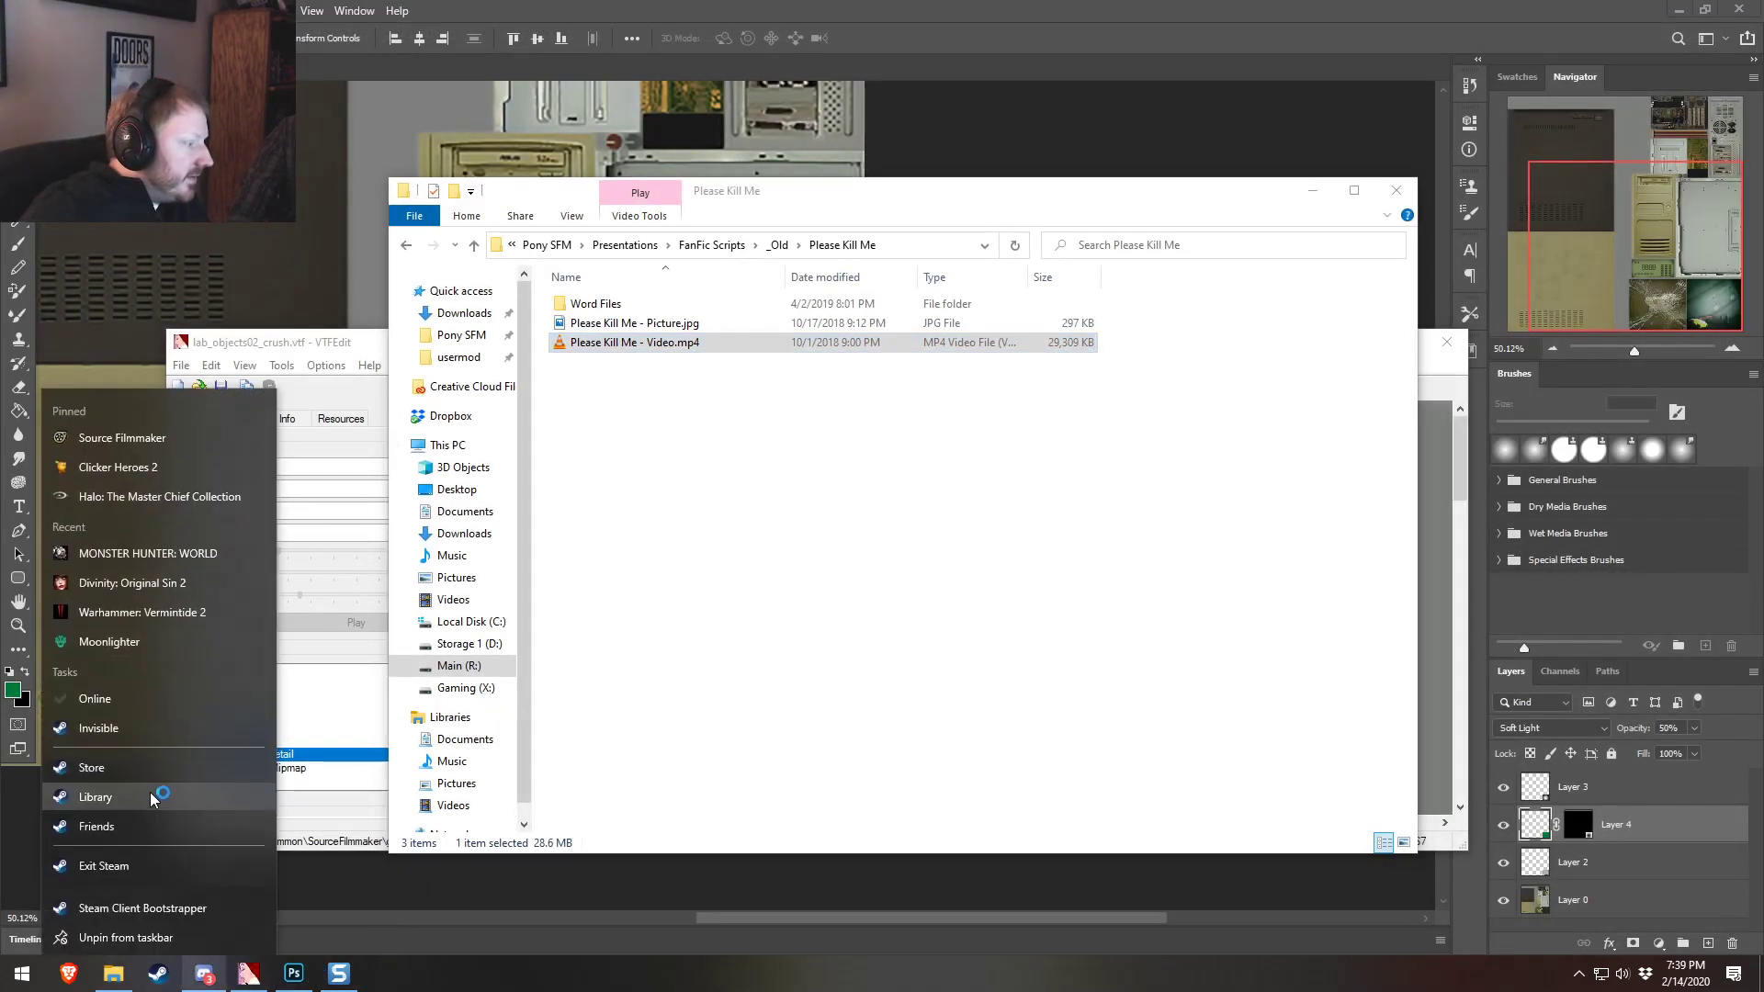
{"action": "left_click", "coordinate": [111, 437]}
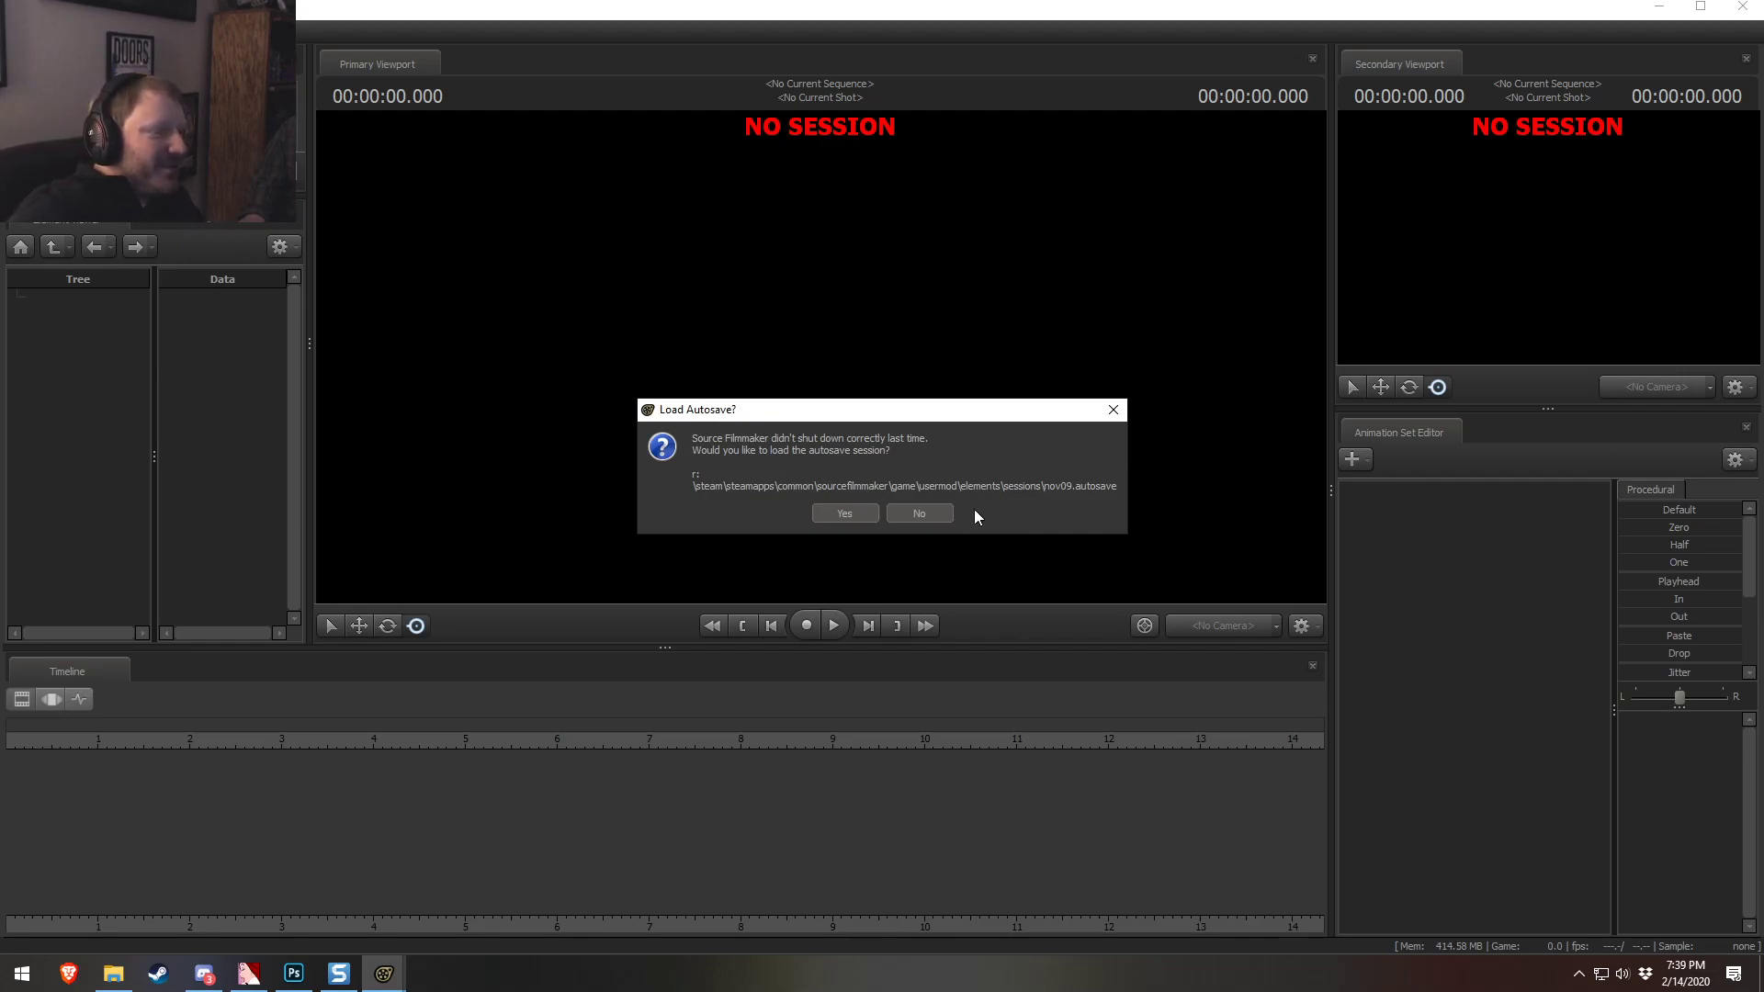
{"action": "left_click", "coordinate": [918, 514]}
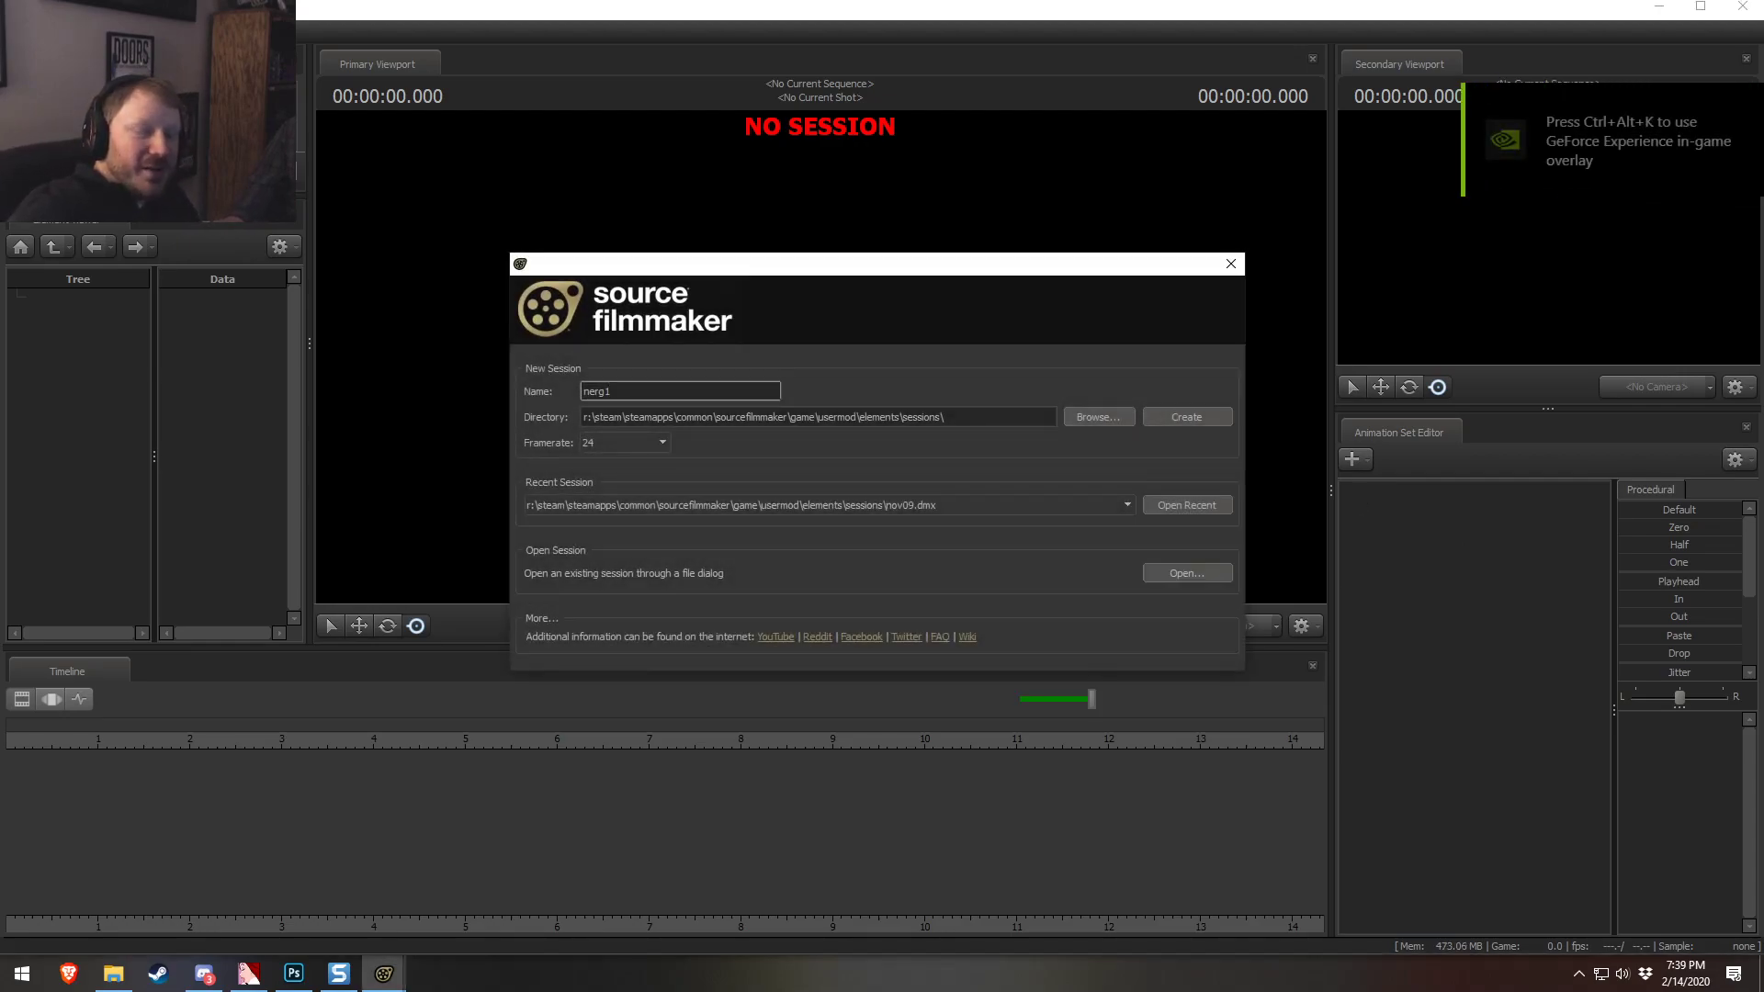
{"action": "left_click", "coordinate": [1207, 502]}
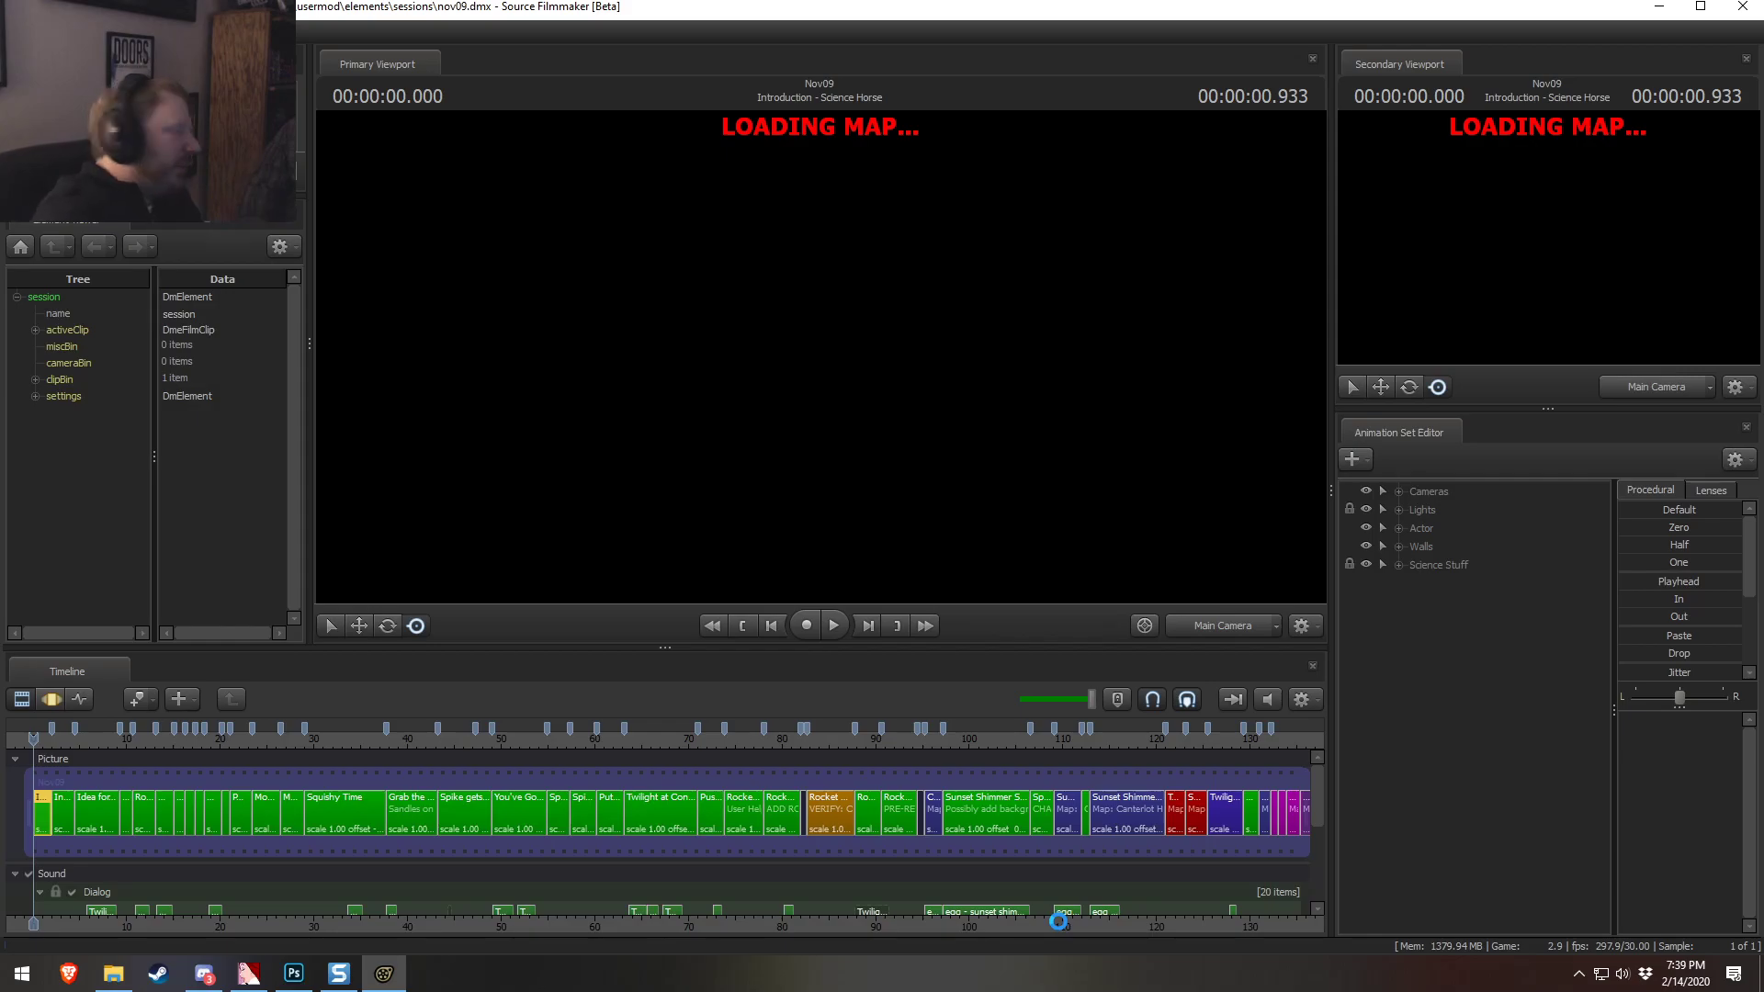
Play the end of the Sunset Shimmer Swoos Right In shot and place the playhead on the Sunset Shimmer Impact3 shot
{"action": "left_click_drag", "start_coordinate": [1071, 735], "coordinate": [1000, 730]}
{"action": "key", "text": "space"}
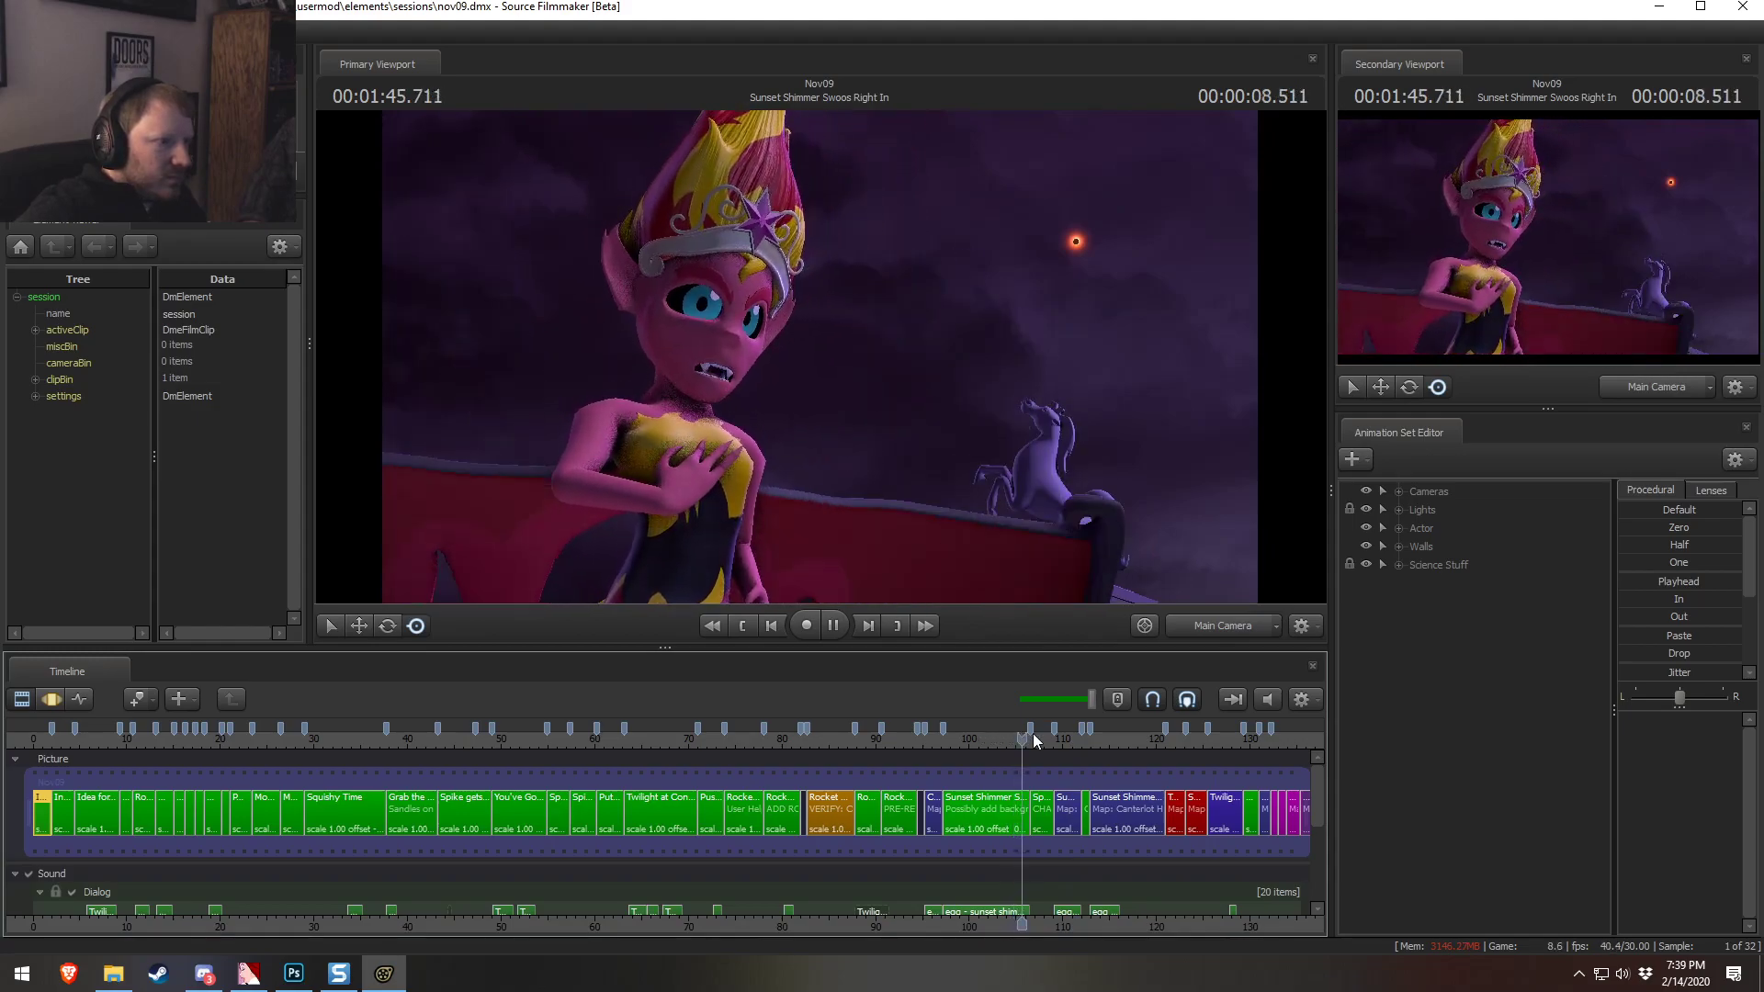
{"action": "key", "text": "space"}
{"action": "middle_click_drag", "start_coordinate": [1231, 931], "coordinate": [1052, 928]}
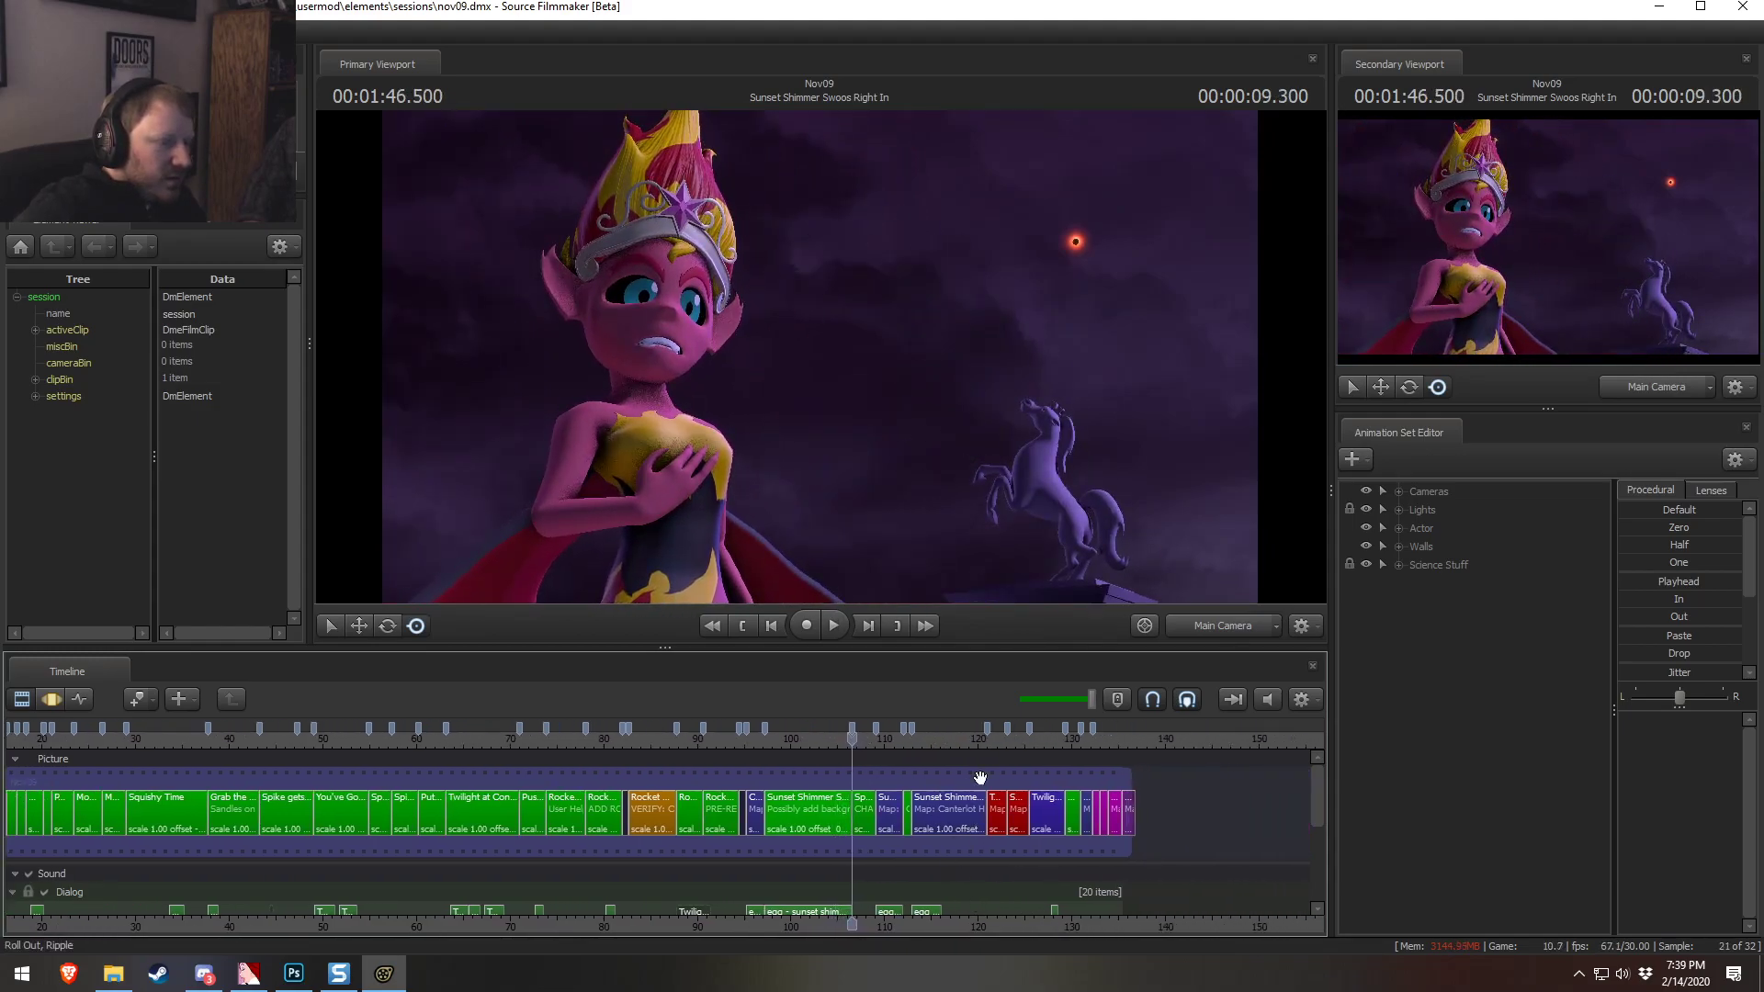
{"action": "left_click", "coordinate": [1016, 738]}
Import the elements of ministrymares.dmx into the session's miscBin
{"action": "right_click", "coordinate": [54, 346]}
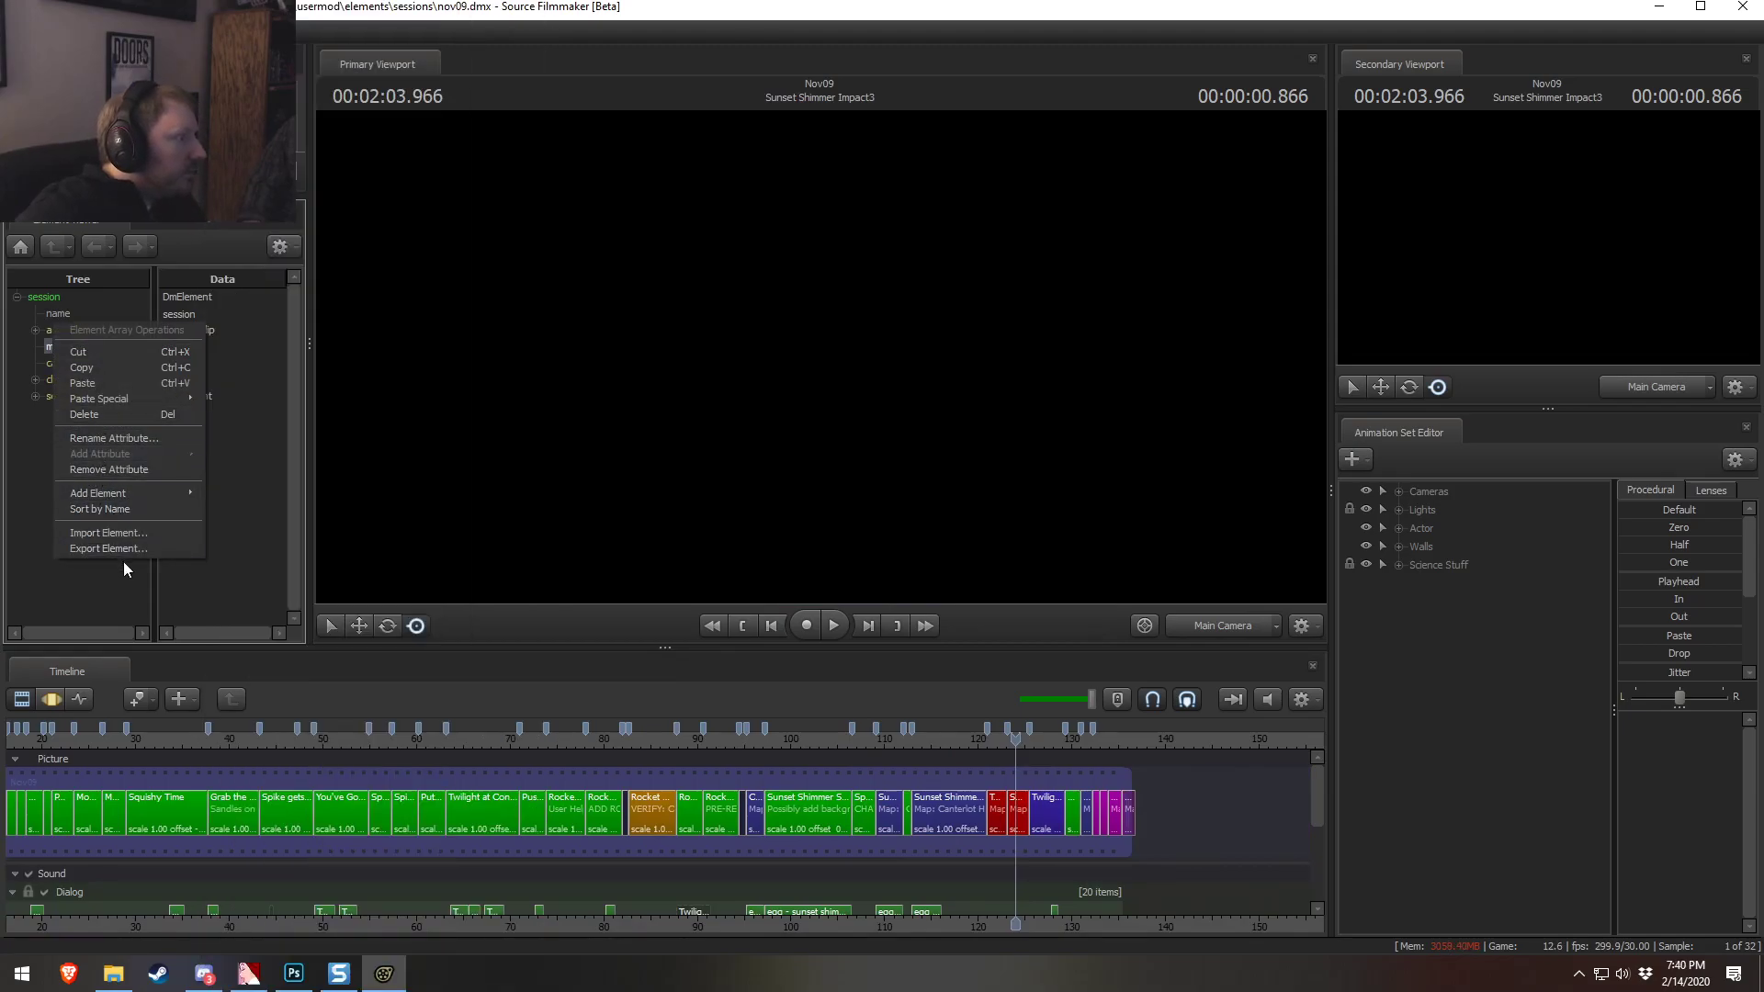
{"action": "key", "text": "Escape"}
{"action": "right_click", "coordinate": [80, 345]}
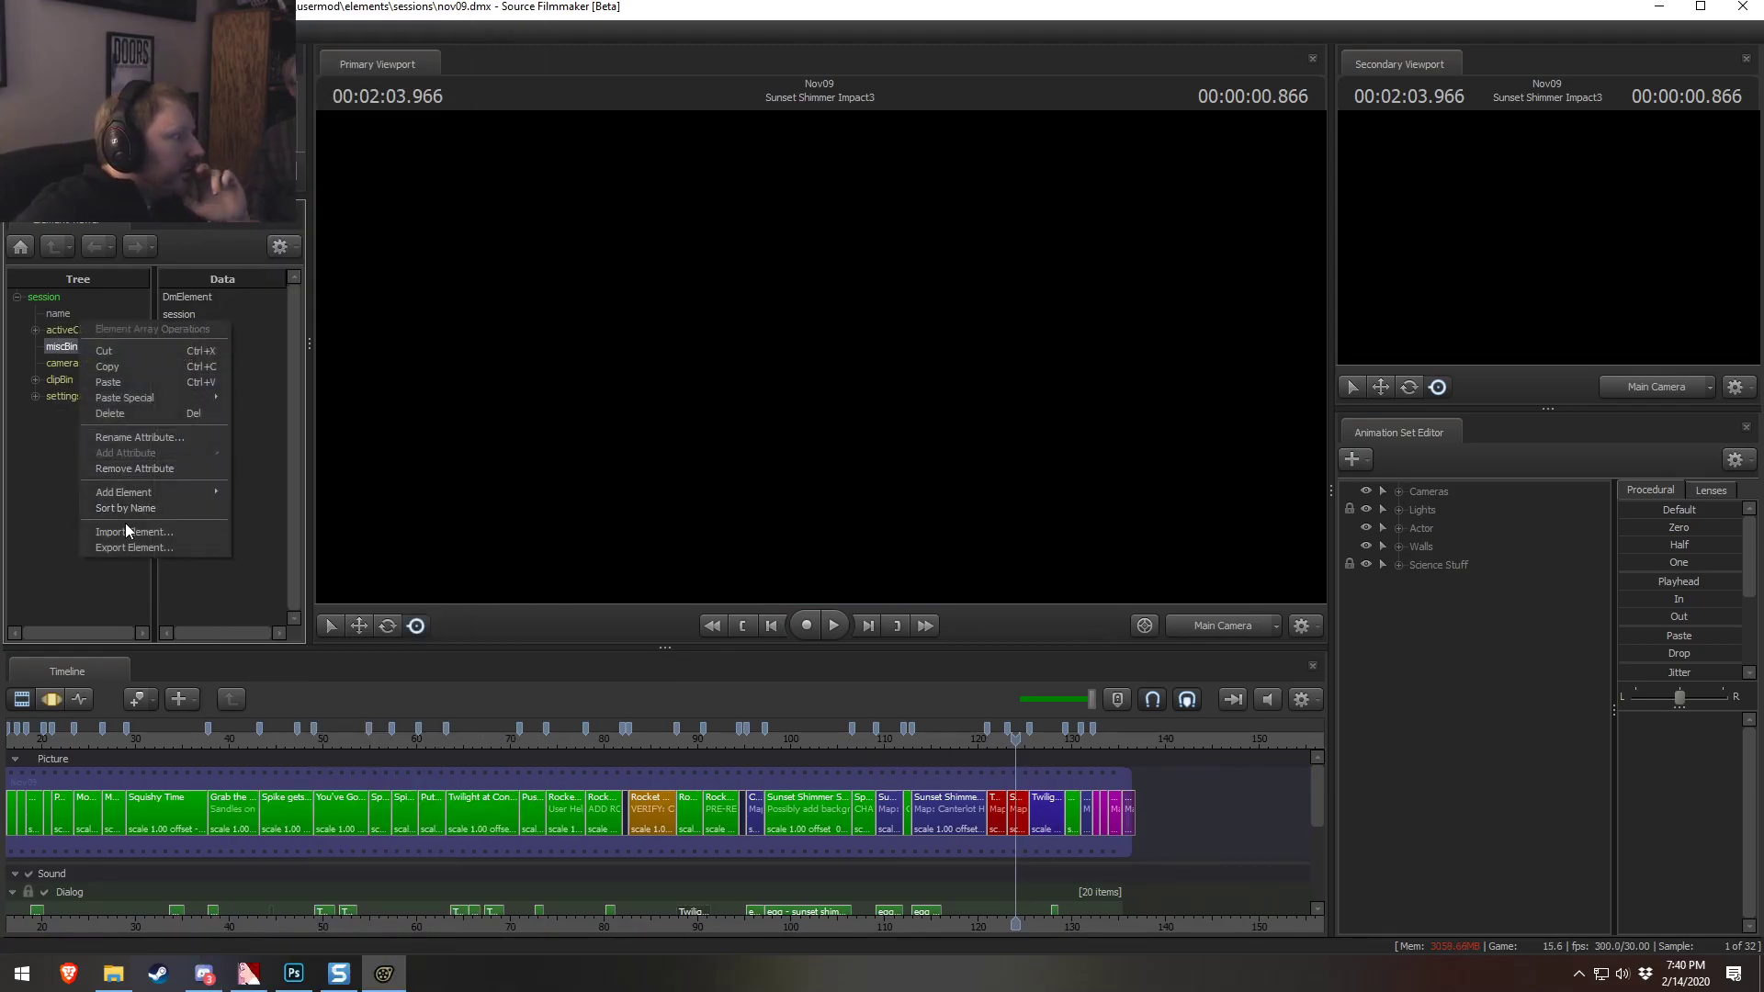
{"action": "left_click", "coordinate": [126, 531]}
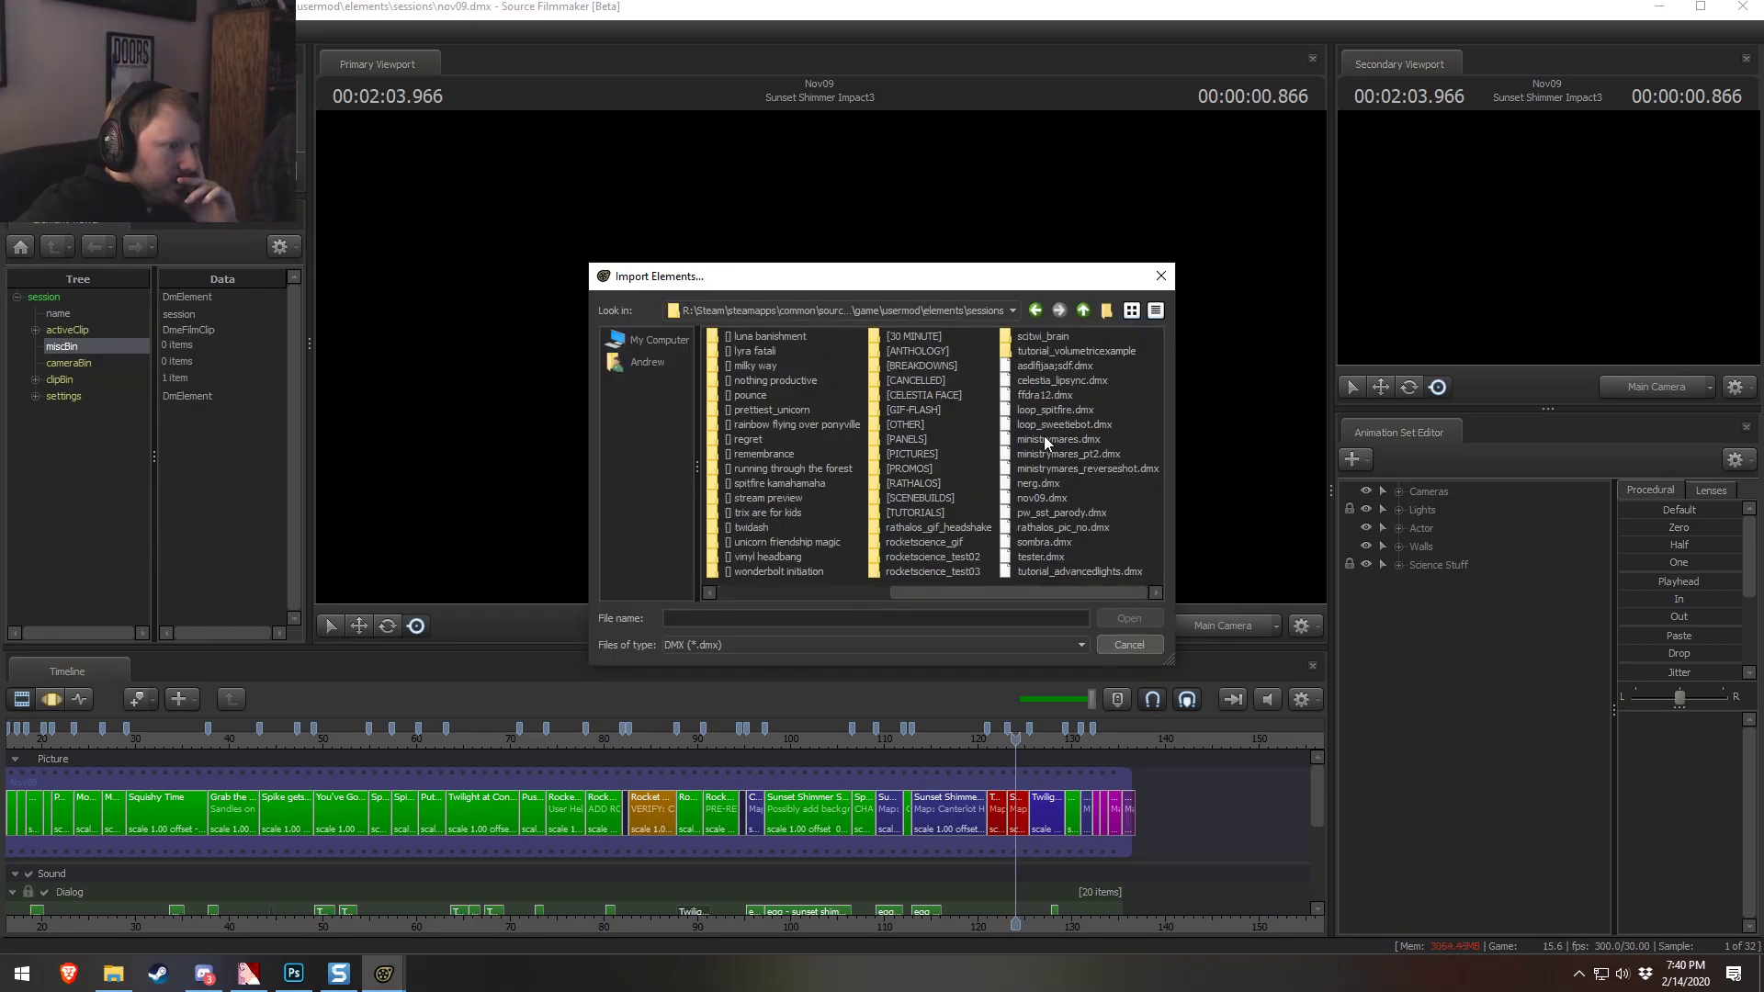
{"action": "double_click", "coordinate": [1046, 440]}
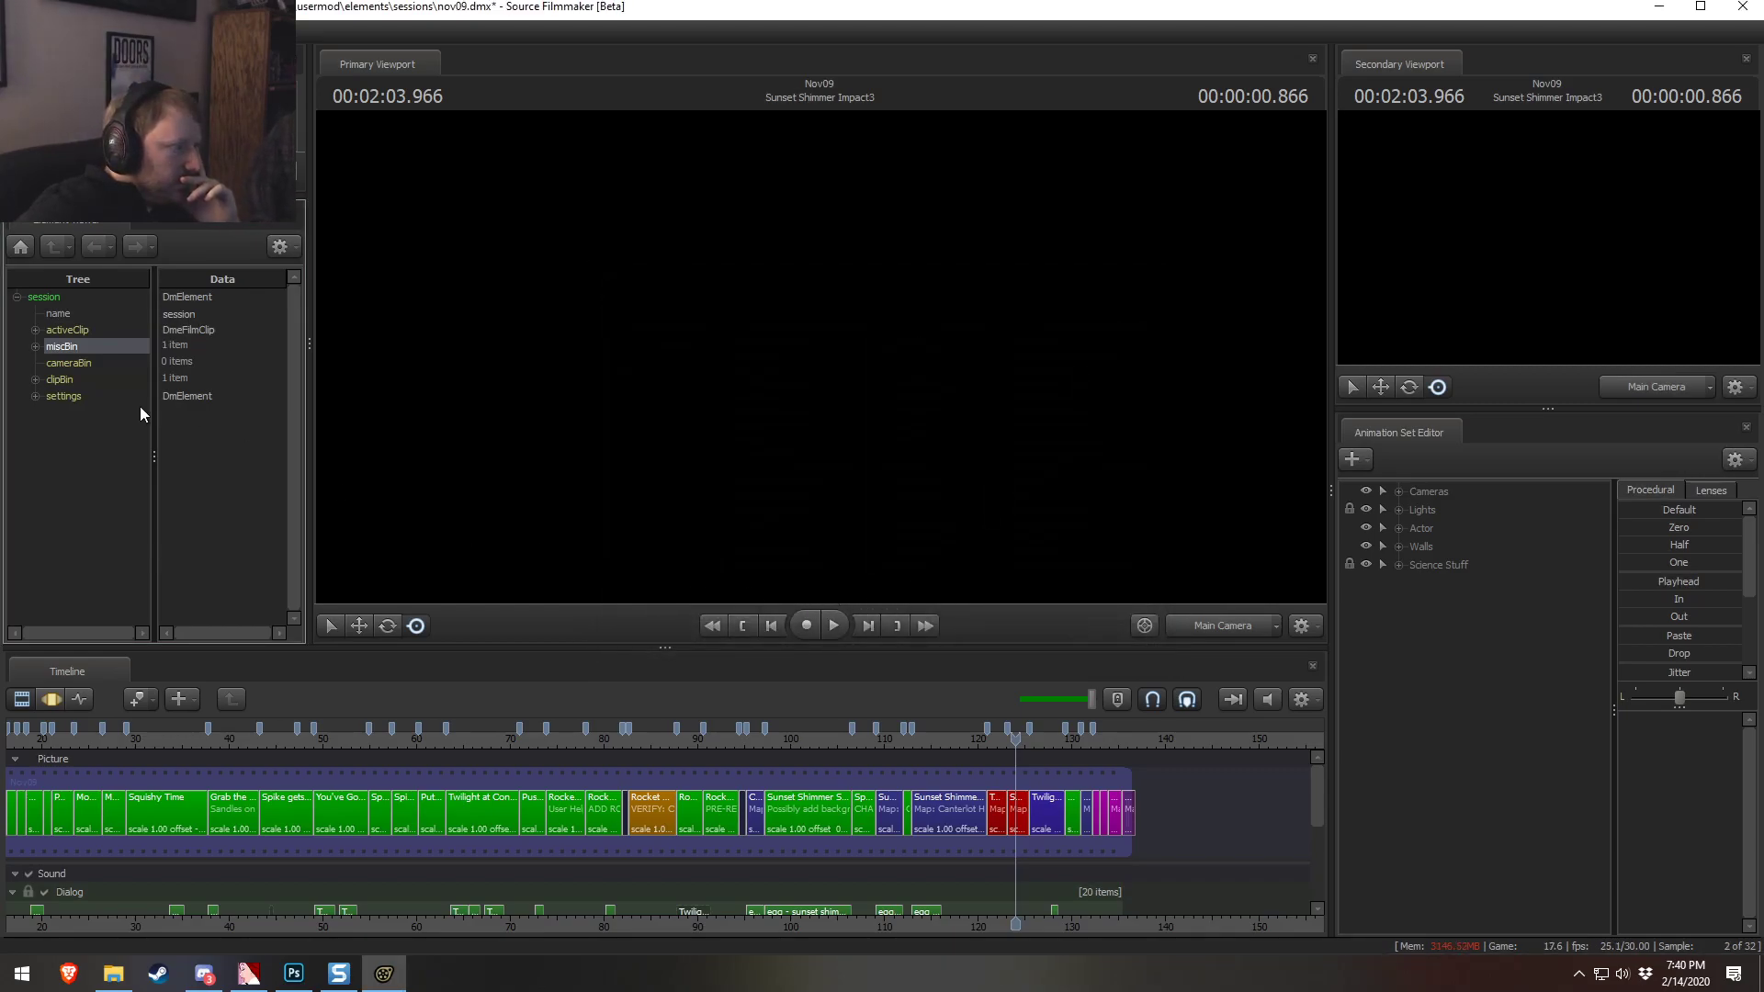
Expand the imported session's active clip down to its Film track children, widen the tree, and select the second Fluttershy clip
{"action": "left_click", "coordinate": [35, 347]}
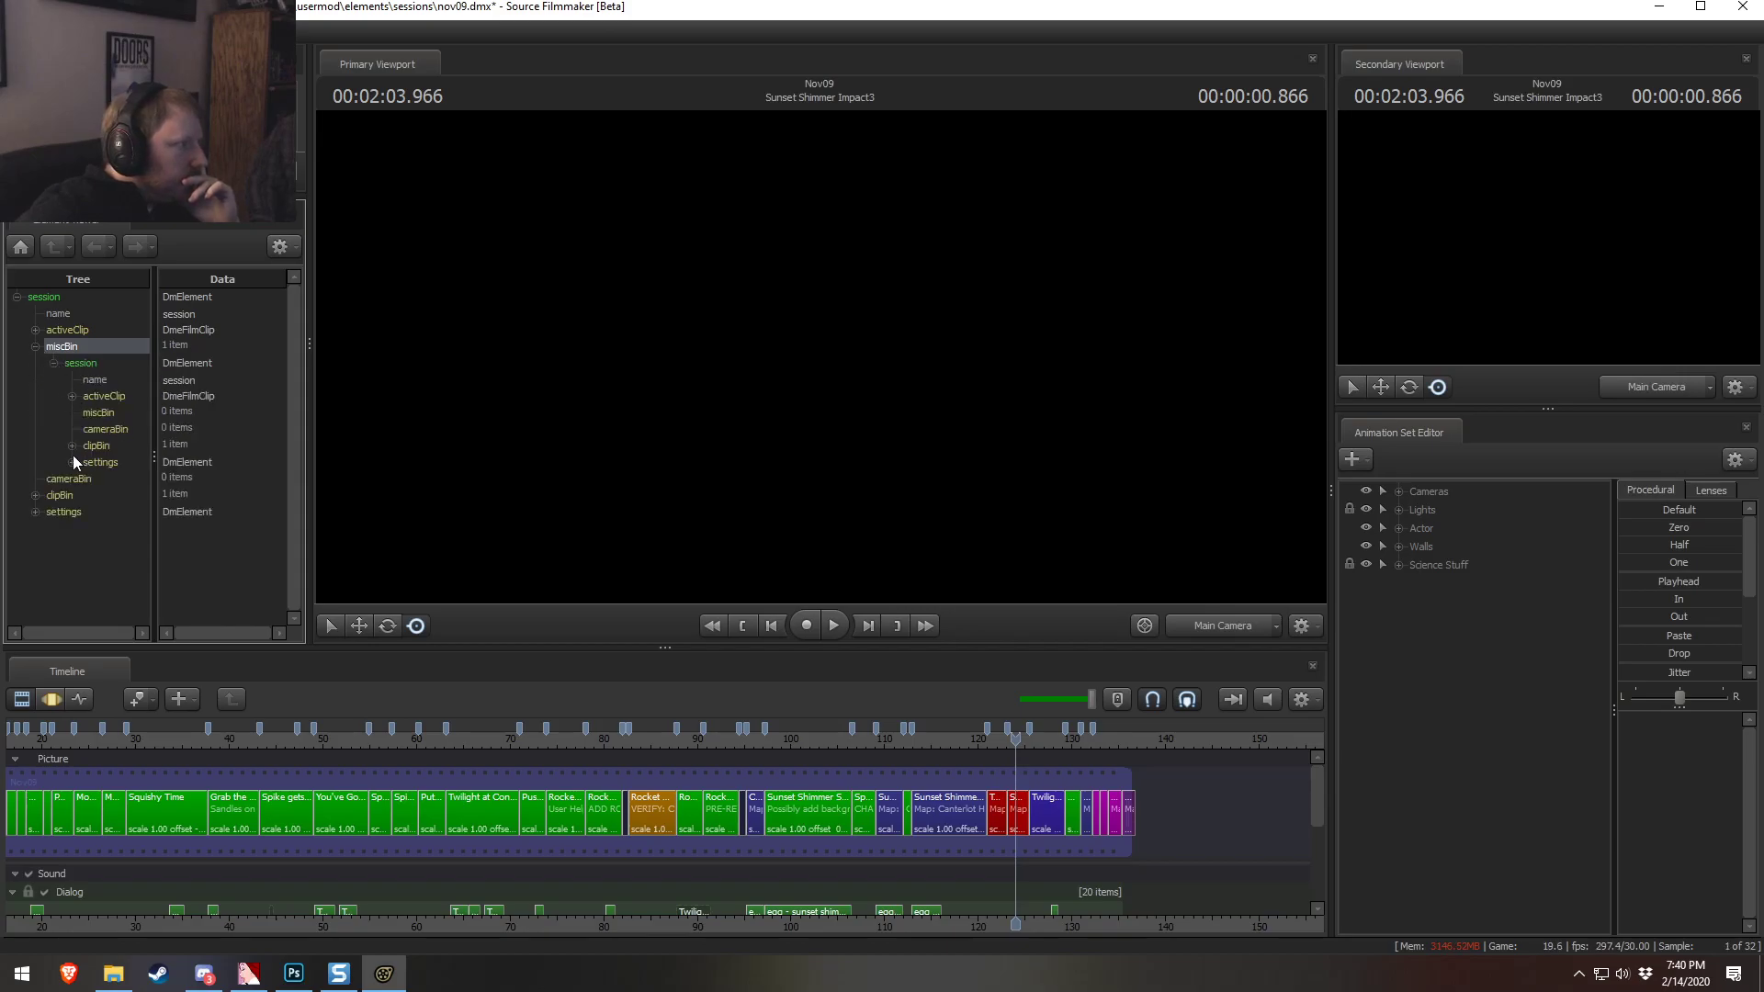
{"action": "left_click", "coordinate": [72, 396]}
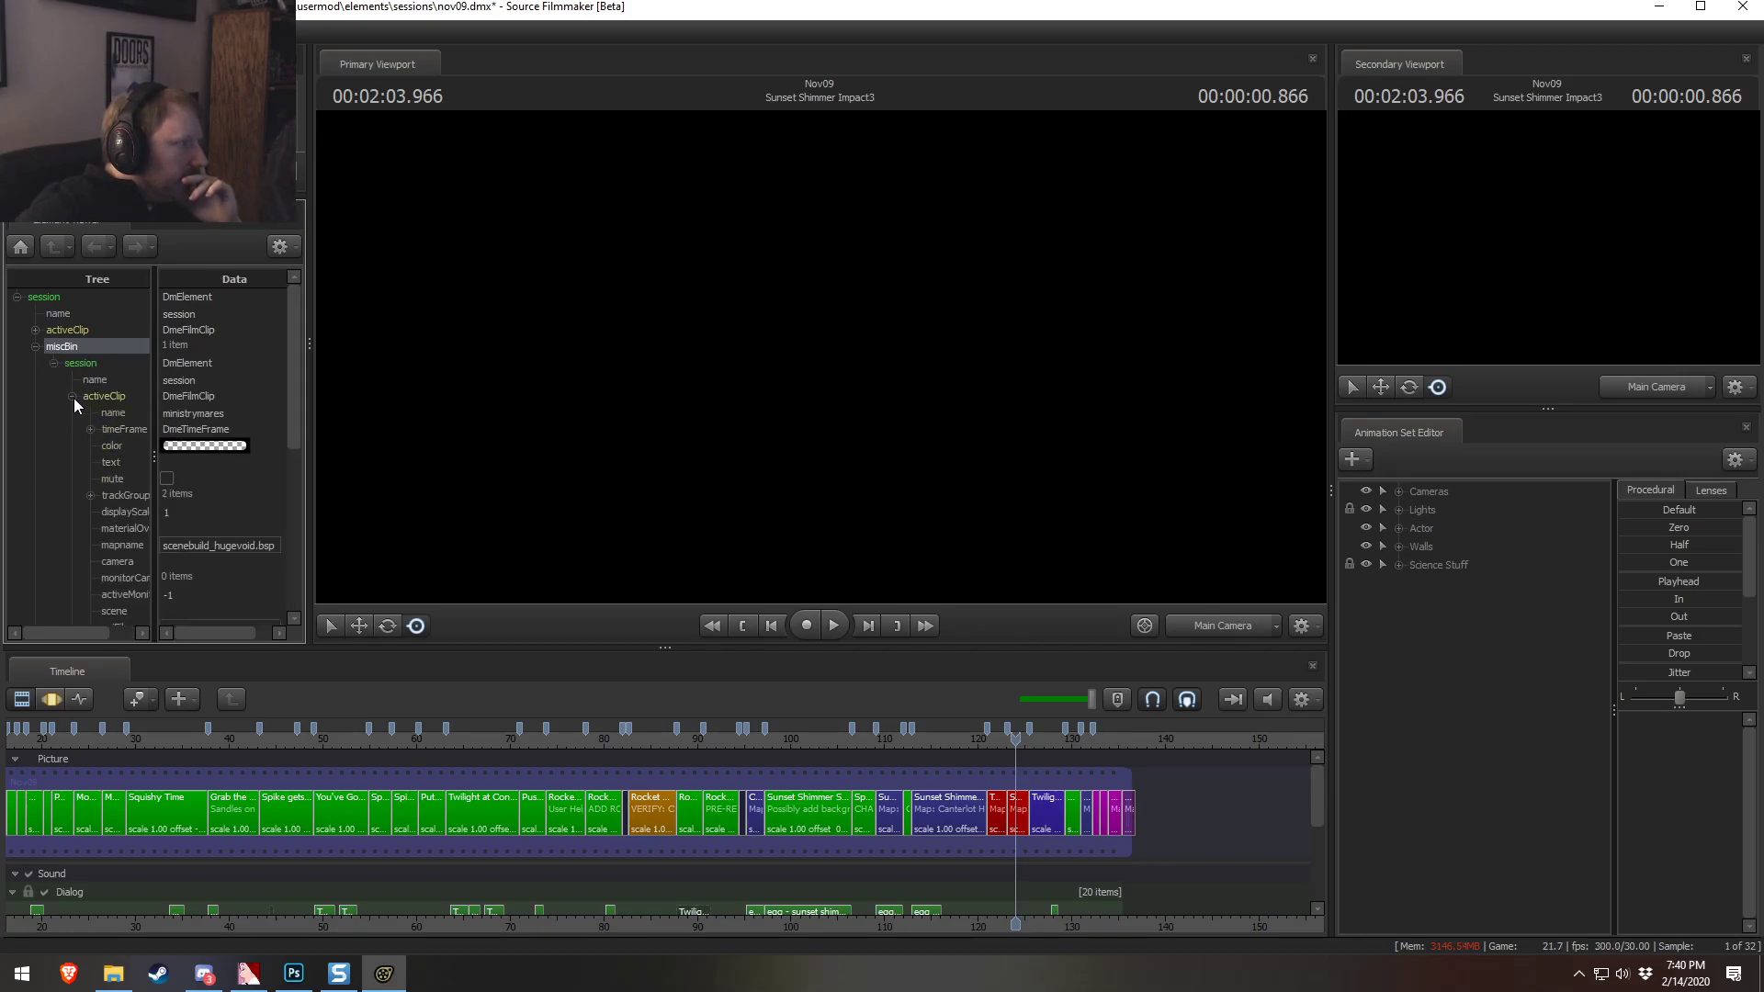
{"action": "scroll", "coordinate": [81, 431], "scroll_direction": "down", "scroll_amount": 2}
{"action": "left_click", "coordinate": [91, 494]}
{"action": "scroll", "coordinate": [97, 478], "scroll_direction": "down", "scroll_amount": 3}
{"action": "left_click", "coordinate": [108, 387]}
{"action": "left_click", "coordinate": [123, 406]}
{"action": "left_click", "coordinate": [146, 437]}
{"action": "left_click_drag", "start_coordinate": [155, 456], "coordinate": [240, 538]}
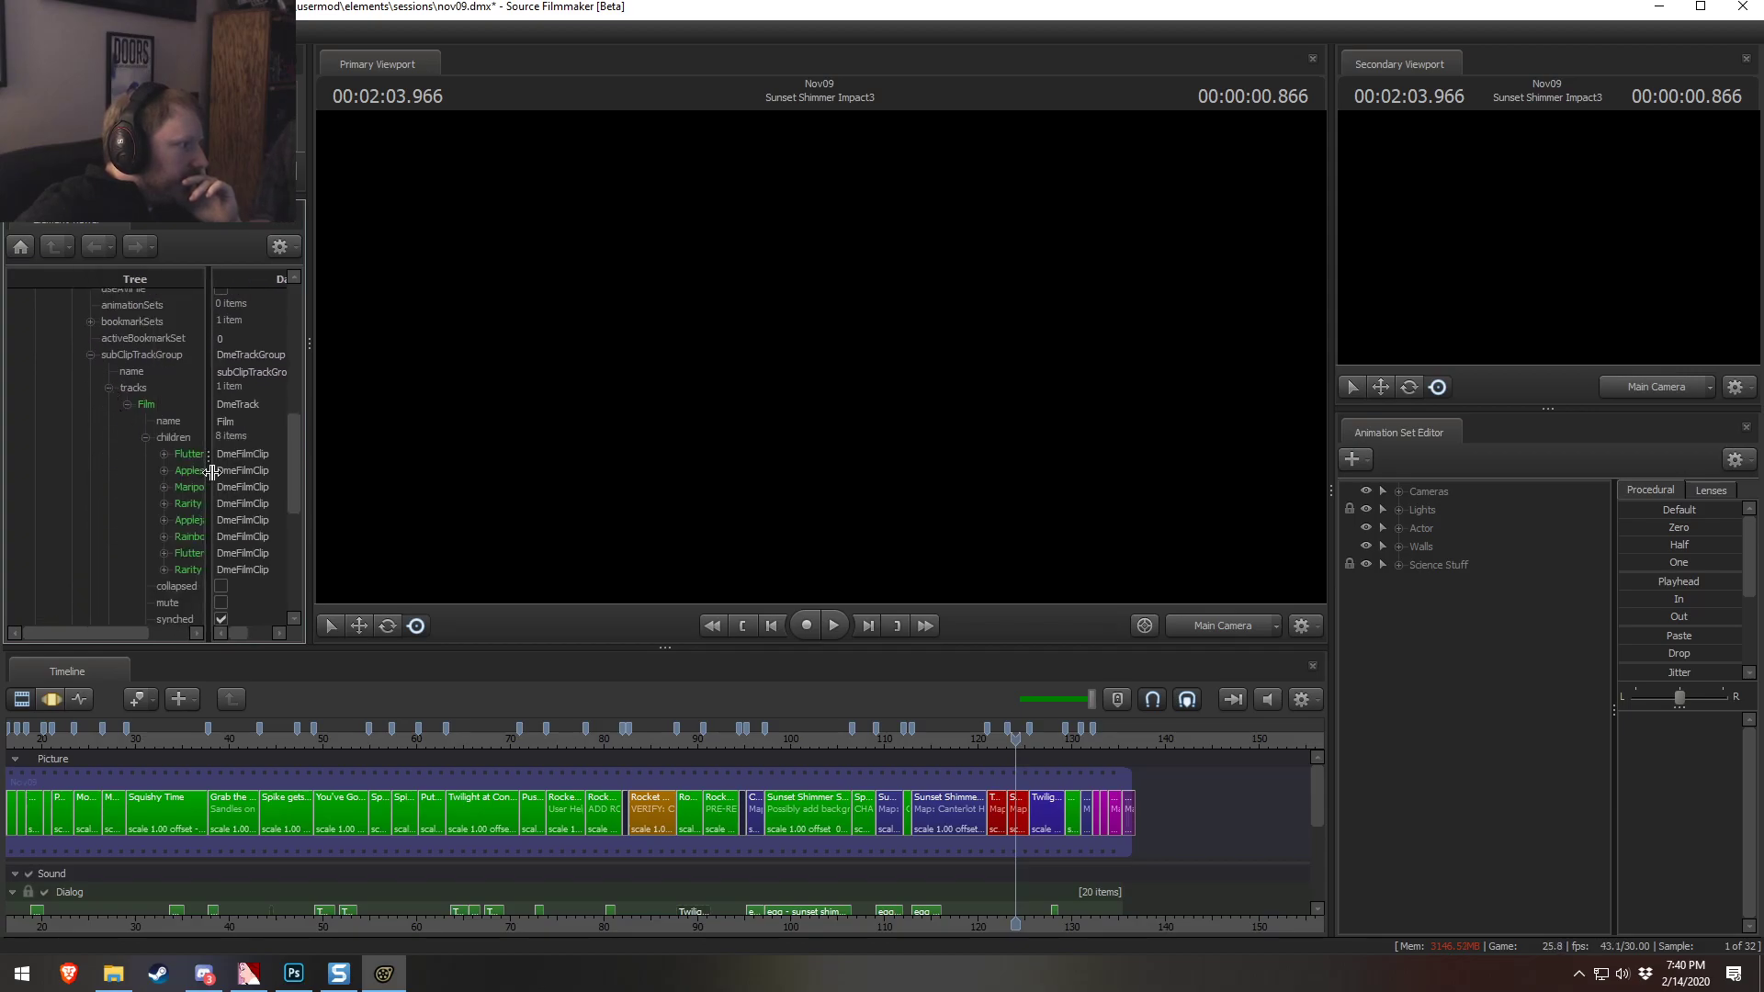
{"action": "left_click", "coordinate": [206, 554]}
Expand the main session's active clip down to its Film children, add the imported Fluttershy clip there, and remove shot17
{"action": "scroll", "coordinate": [128, 487], "scroll_direction": "up", "scroll_amount": 10}
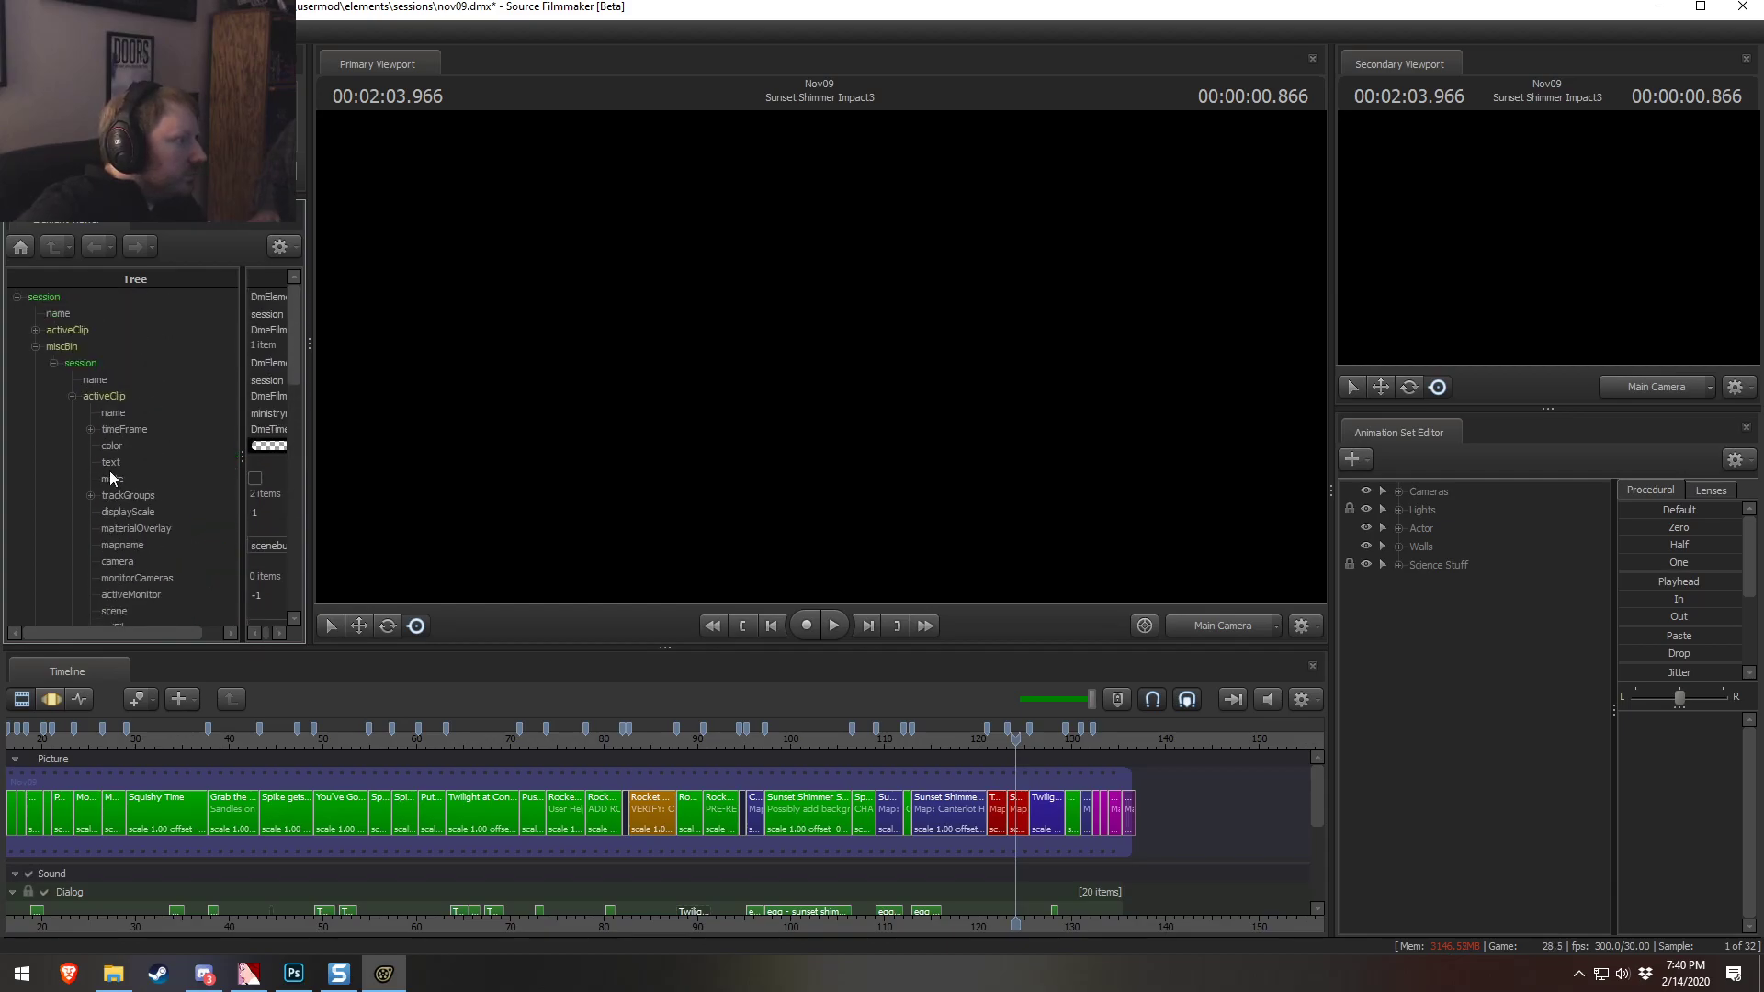
{"action": "left_click", "coordinate": [34, 346]}
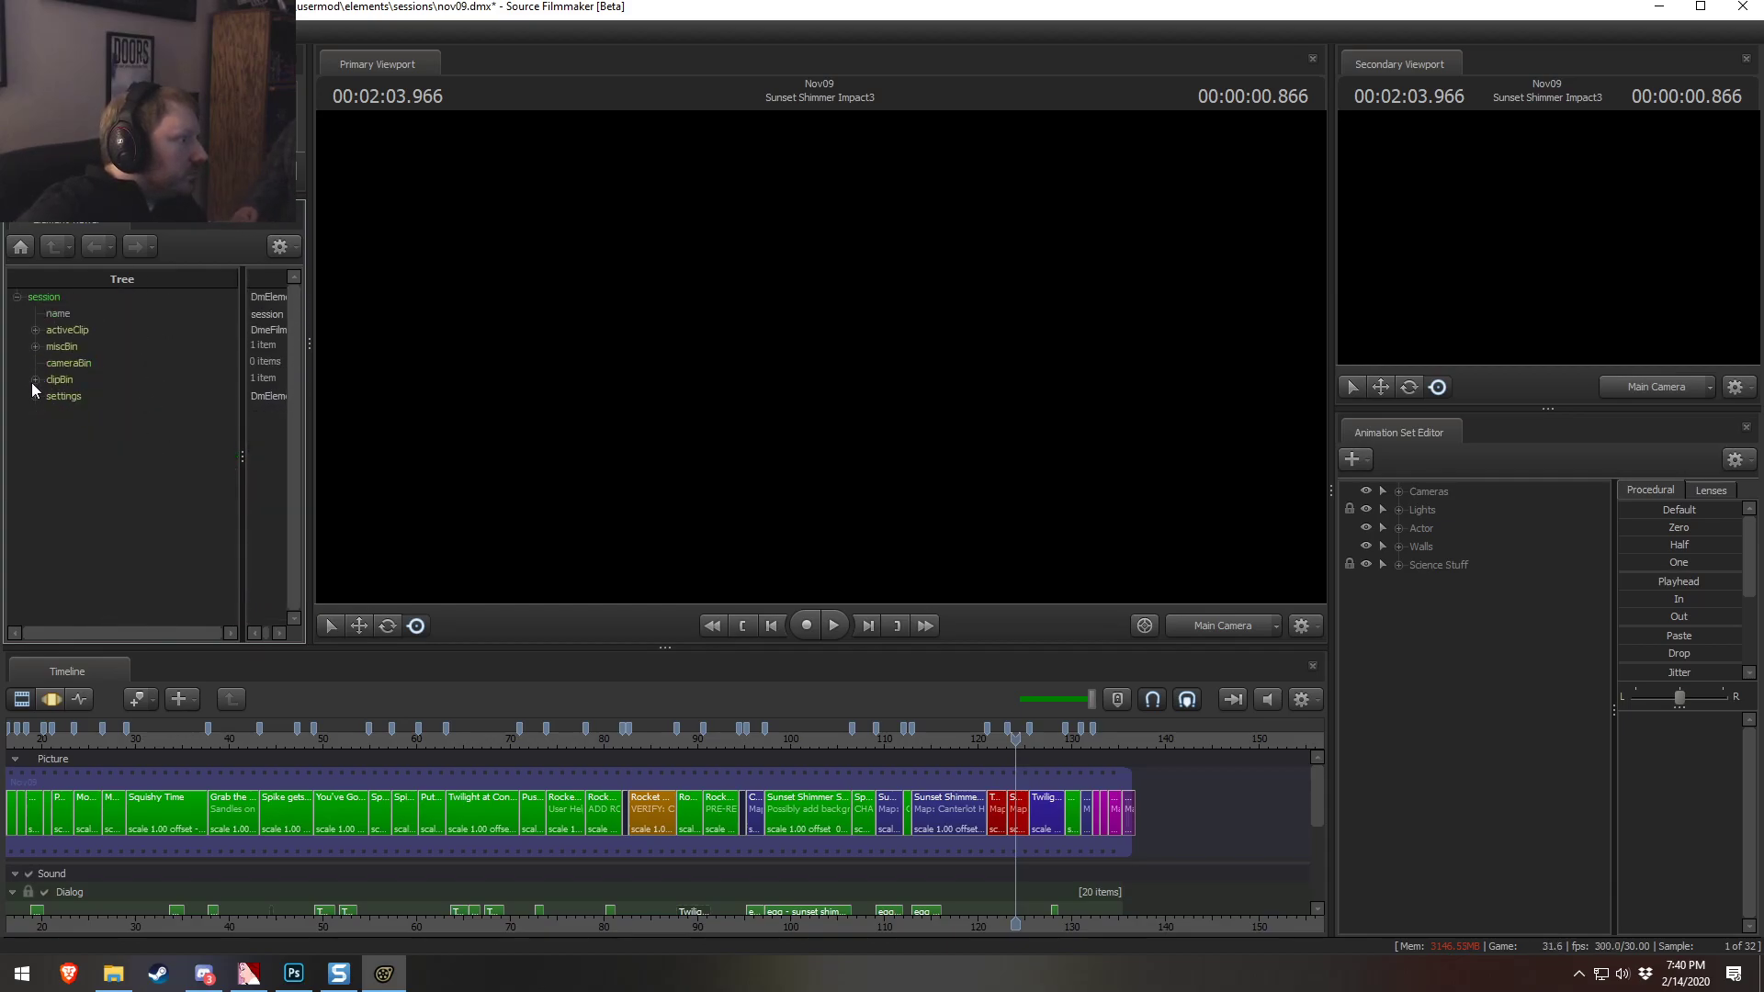
{"action": "left_click", "coordinate": [35, 330]}
{"action": "scroll", "coordinate": [58, 427], "scroll_direction": "down", "scroll_amount": 4}
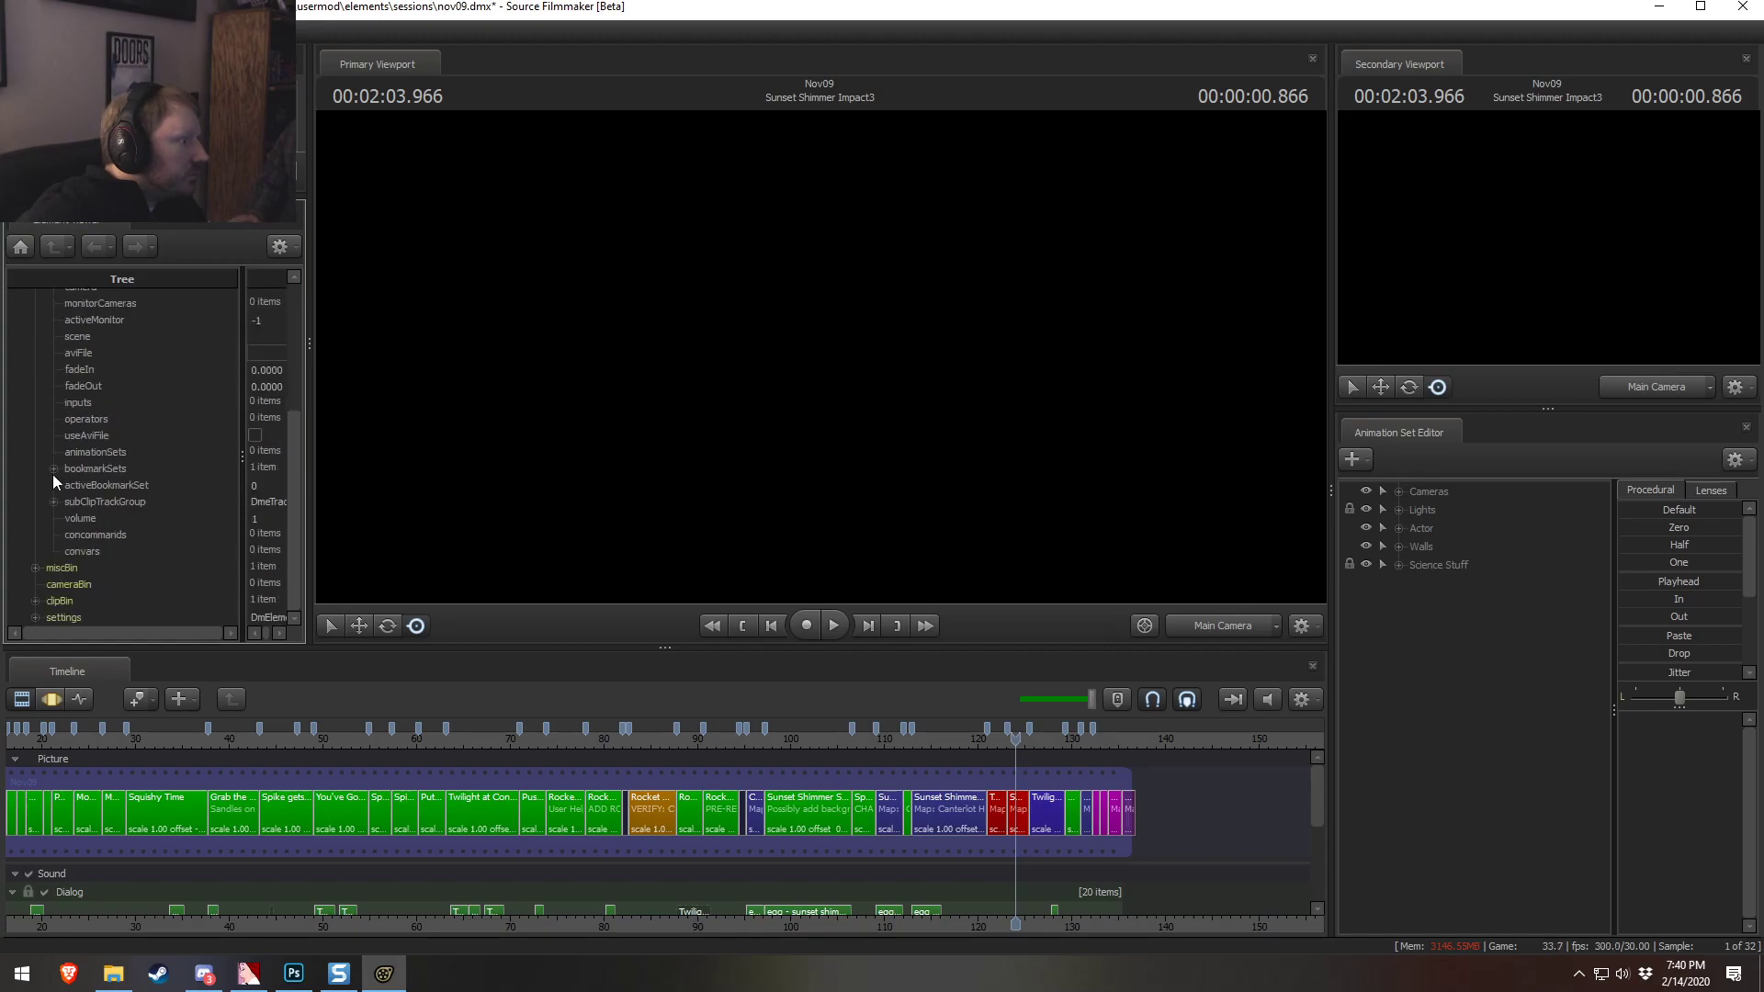
{"action": "left_click", "coordinate": [53, 502]}
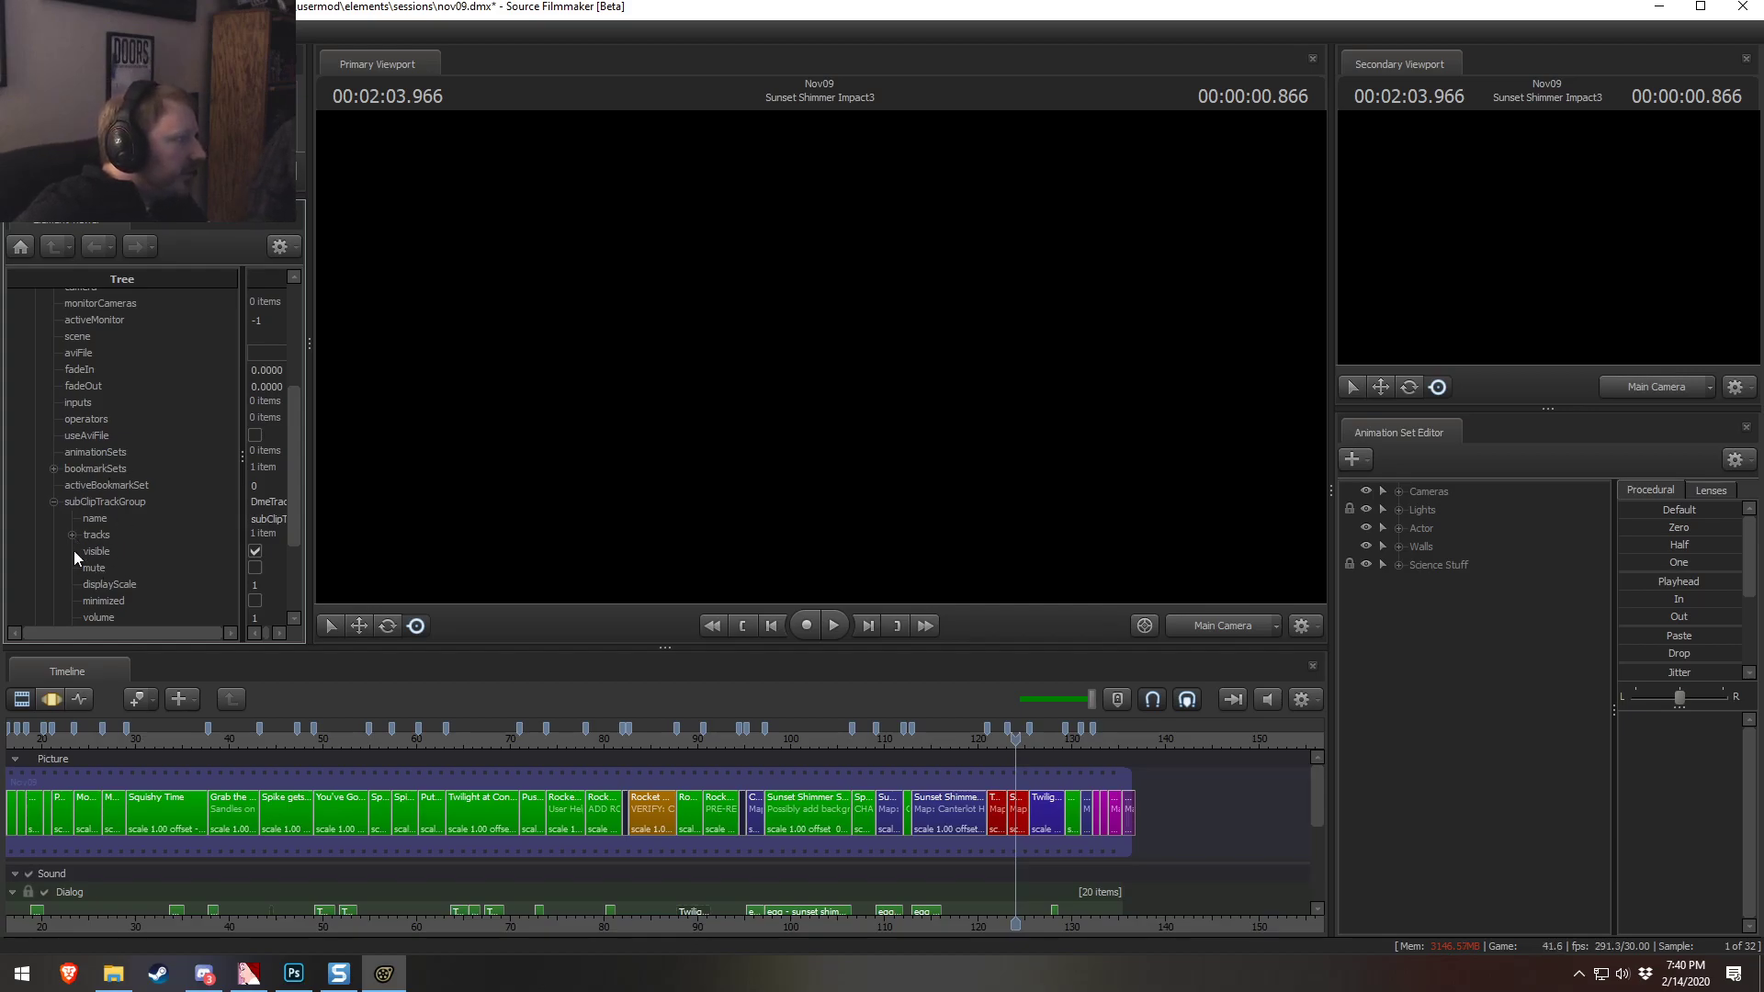
{"action": "scroll", "coordinate": [73, 550], "scroll_direction": "down", "scroll_amount": 3}
{"action": "left_click", "coordinate": [73, 403]}
{"action": "left_click", "coordinate": [90, 419]}
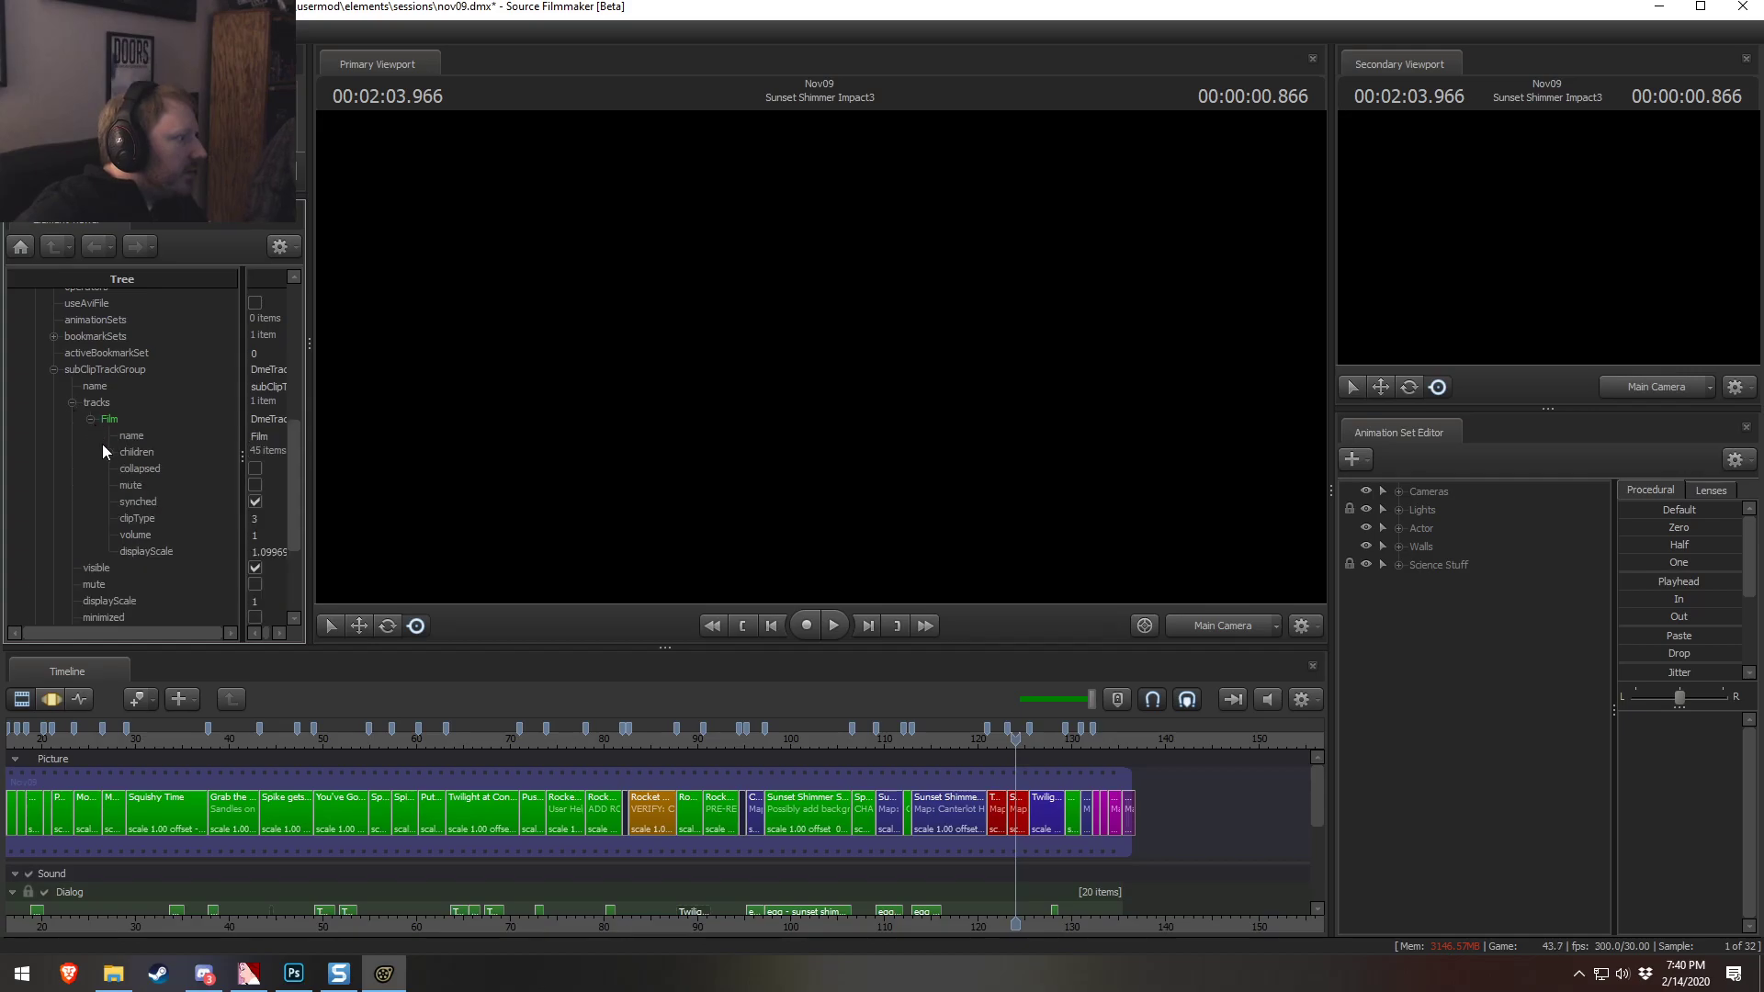
{"action": "left_click", "coordinate": [109, 452]}
{"action": "scroll", "coordinate": [169, 569], "scroll_direction": "down", "scroll_amount": 12}
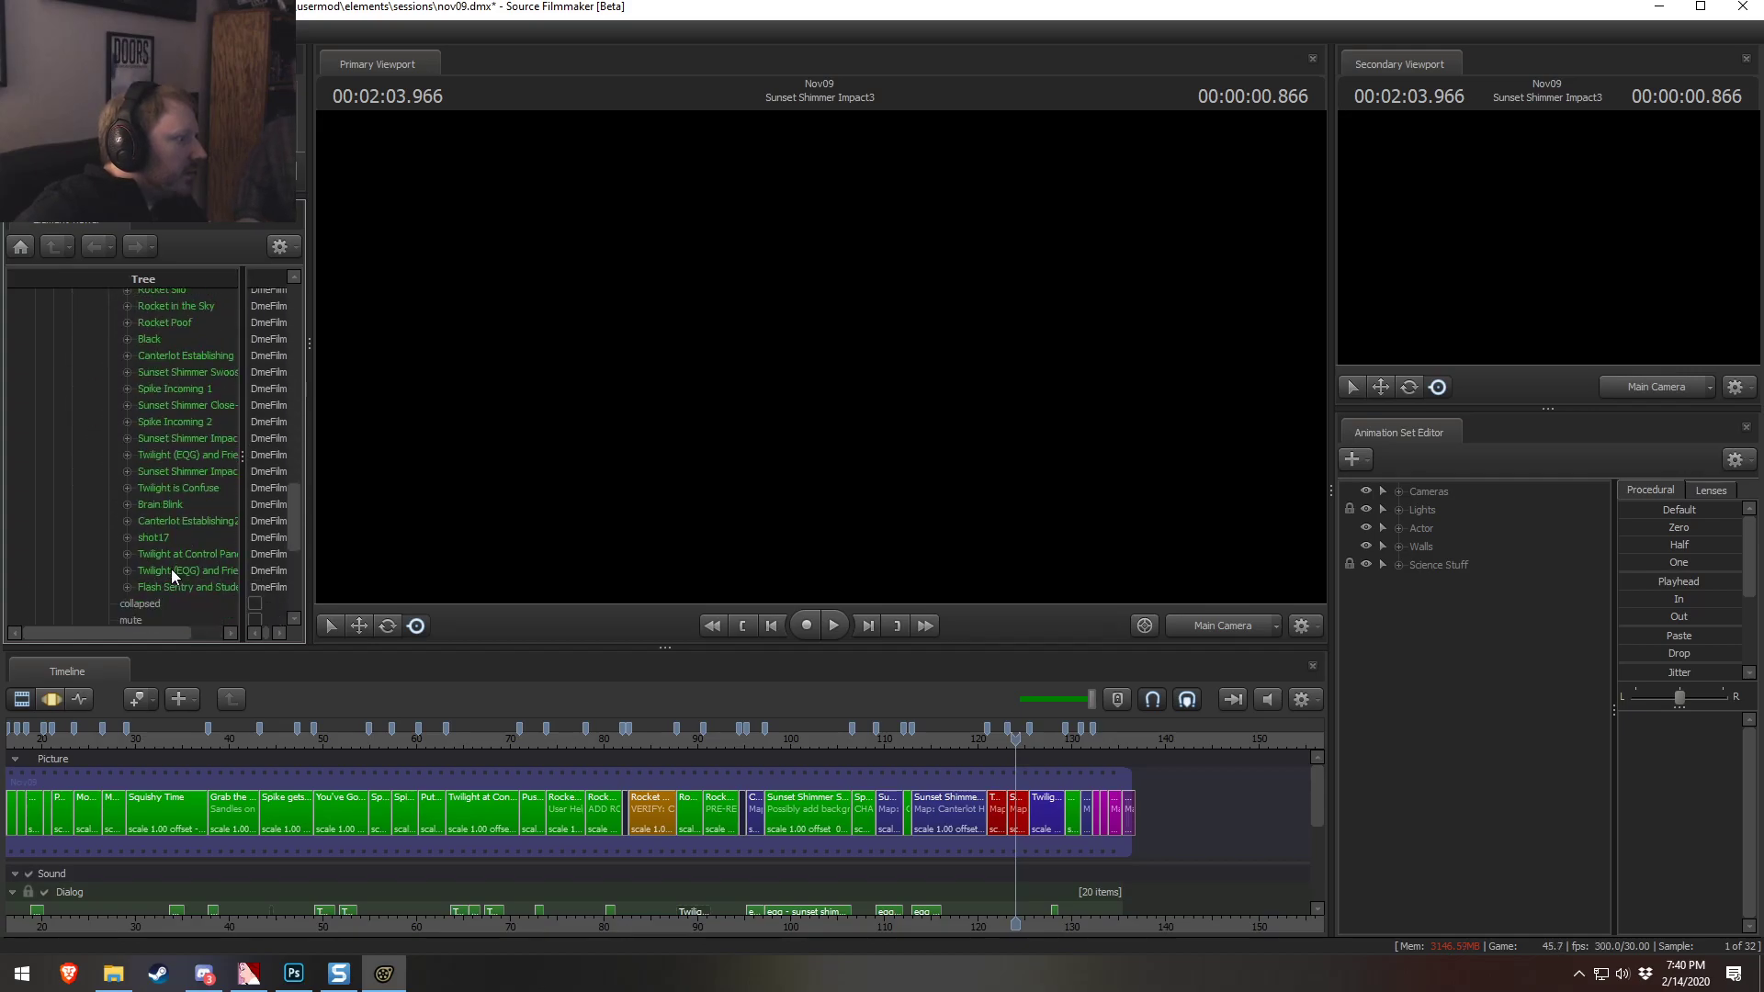
{"action": "key", "text": "Delete"}
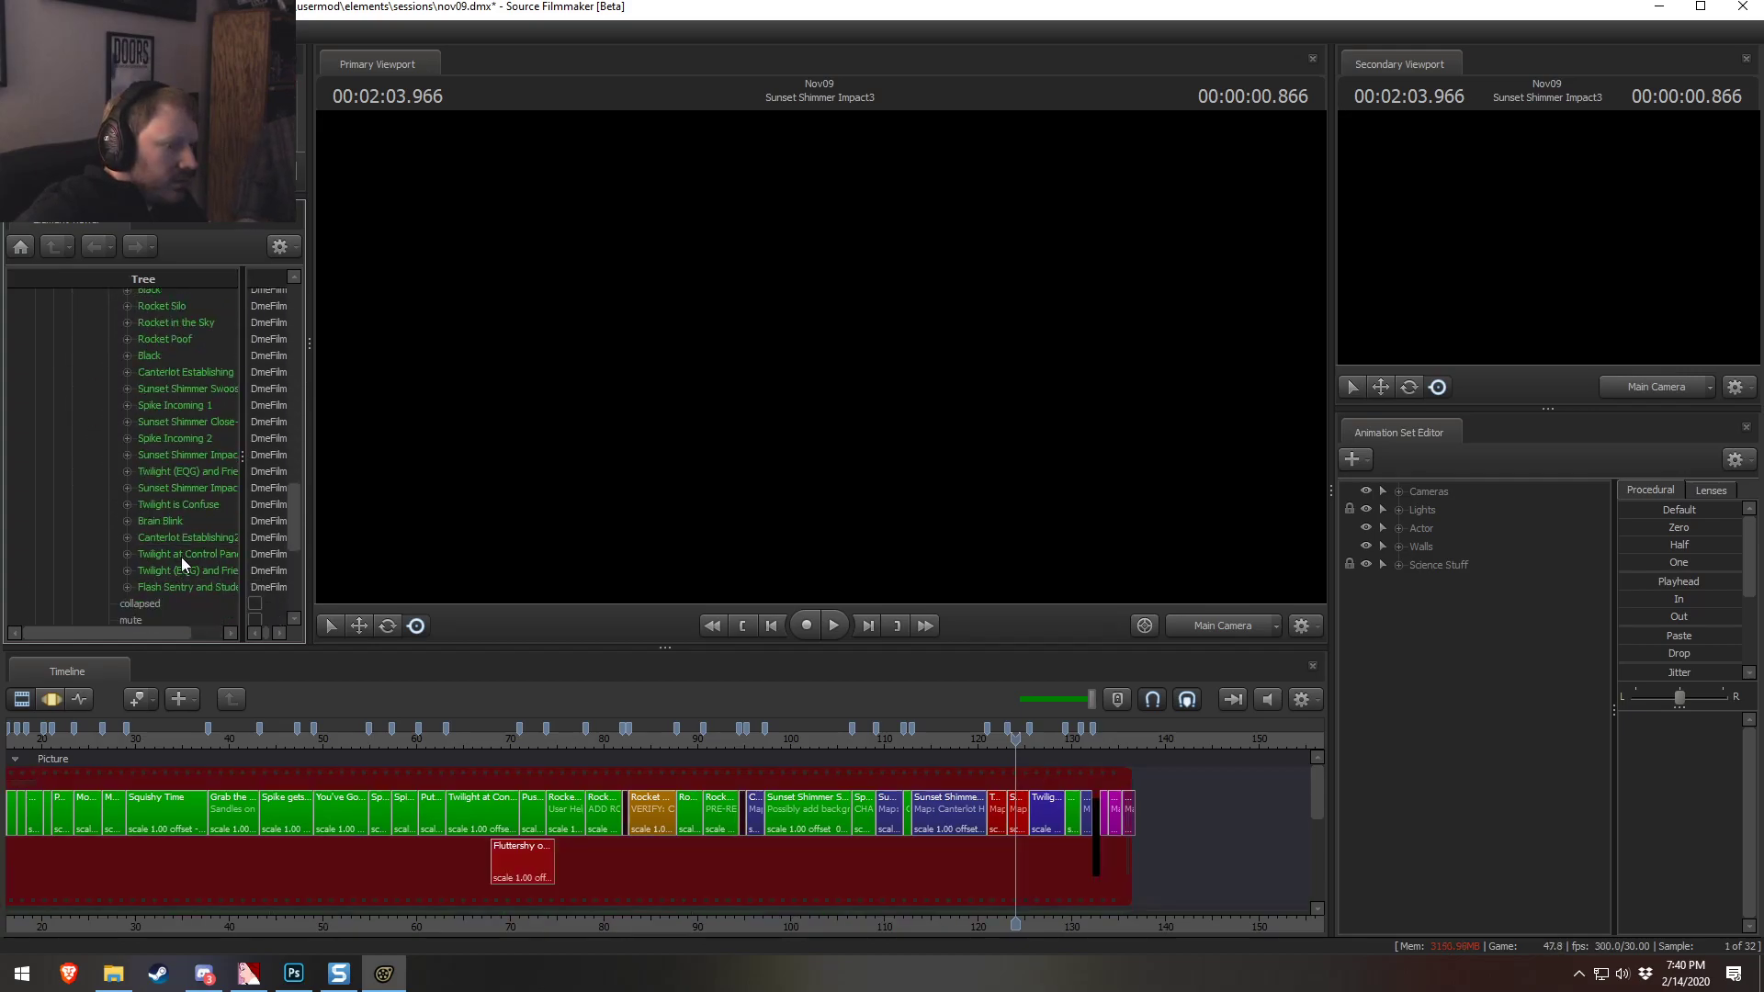
Delete the added Fluttershy clip below the main film row, and undo that deletion
{"action": "left_click", "coordinate": [517, 856]}
{"action": "key", "text": "Delete"}
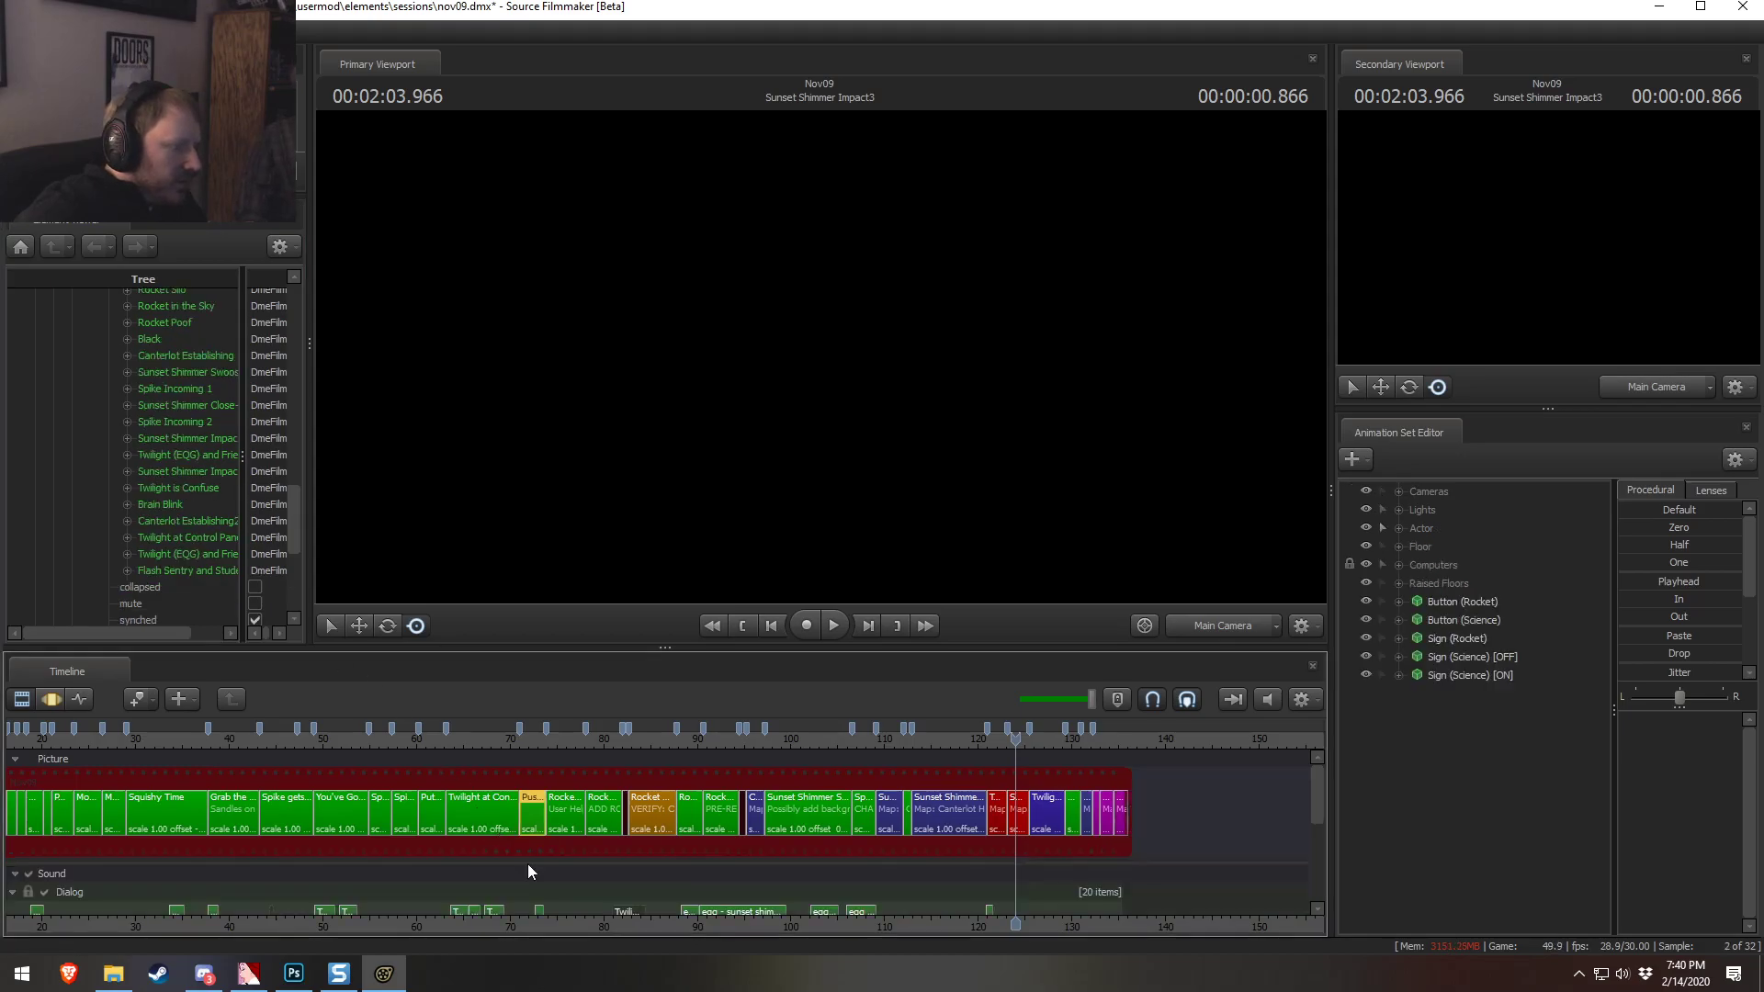
{"action": "key", "text": "ctrl+z"}
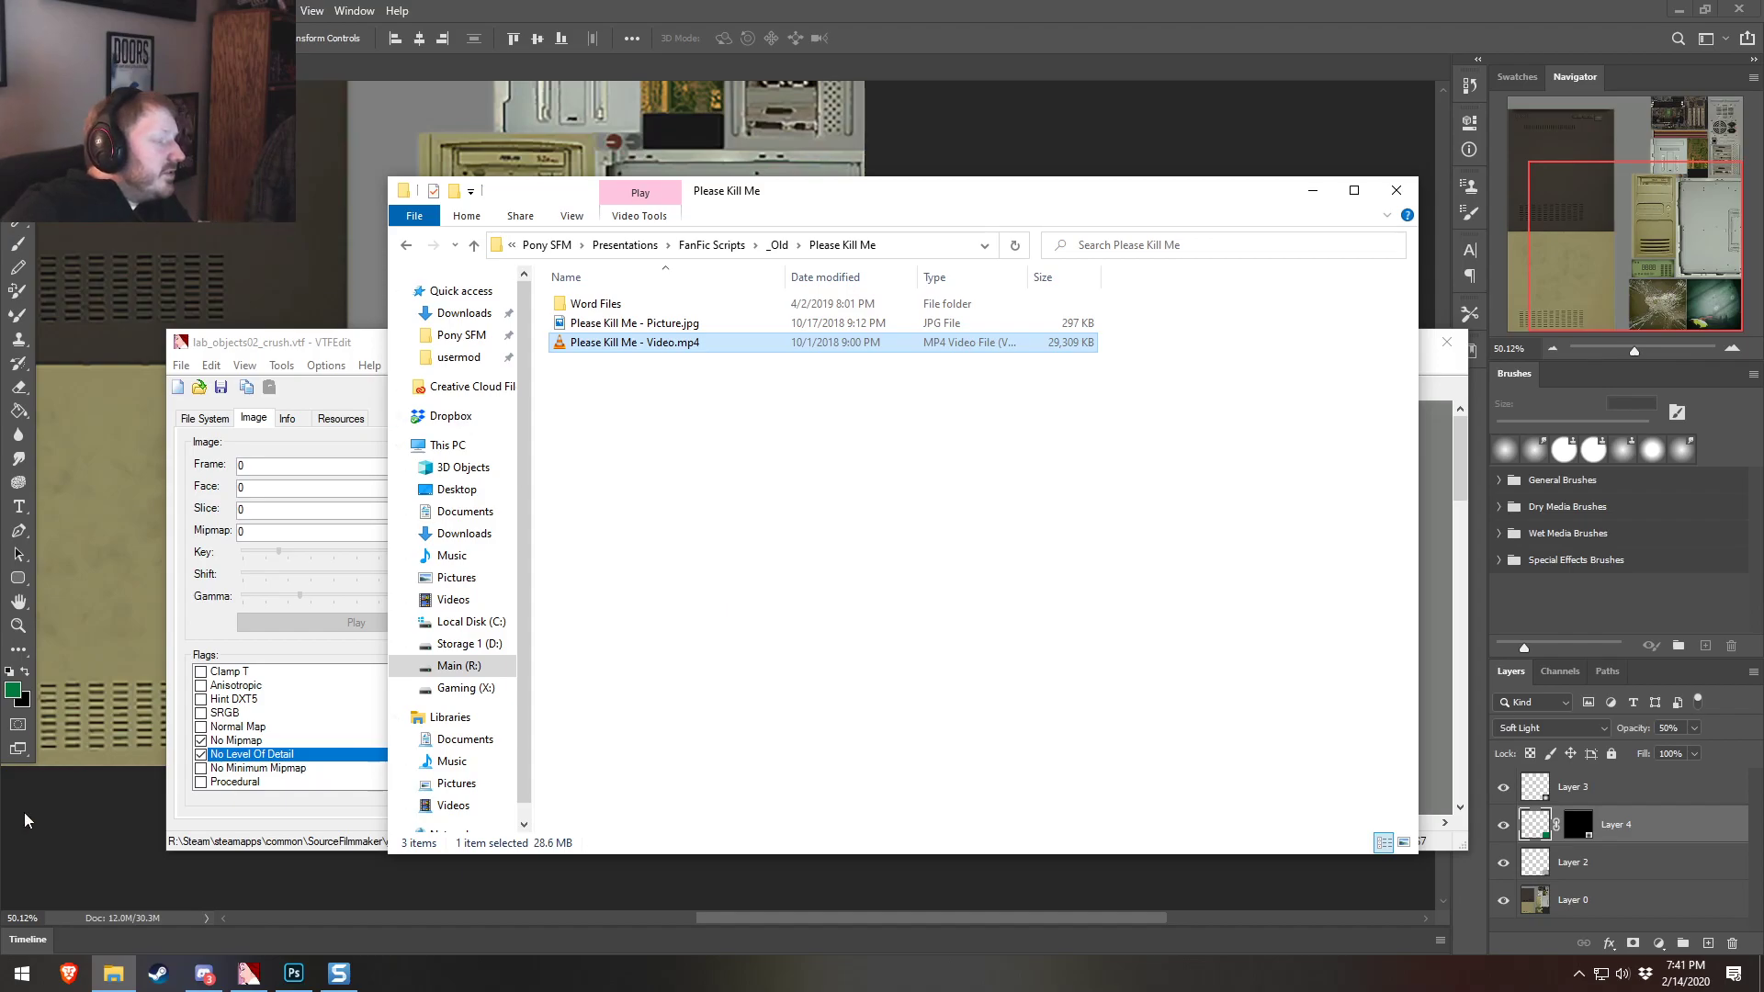
Relaunch Source Filmmaker from Steam and reopen the most recent session, nov09.dmx
{"action": "right_click", "coordinate": [158, 973]}
{"action": "left_click", "coordinate": [147, 438]}
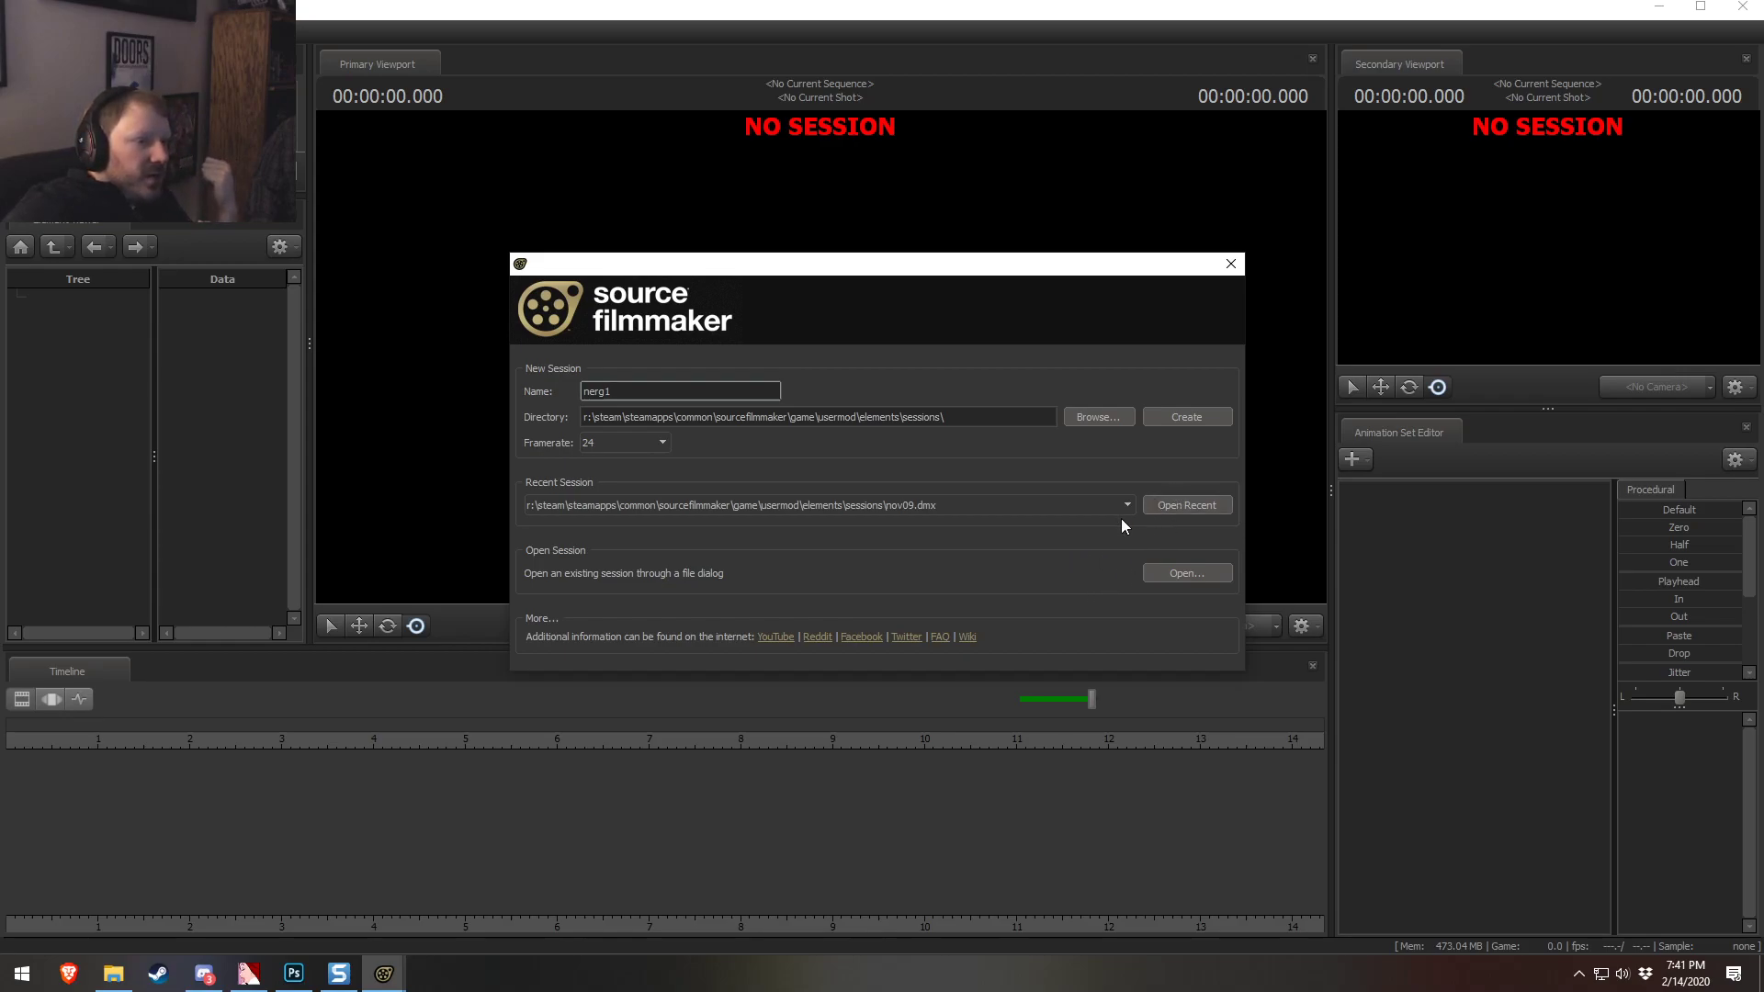
{"action": "left_click", "coordinate": [1175, 504]}
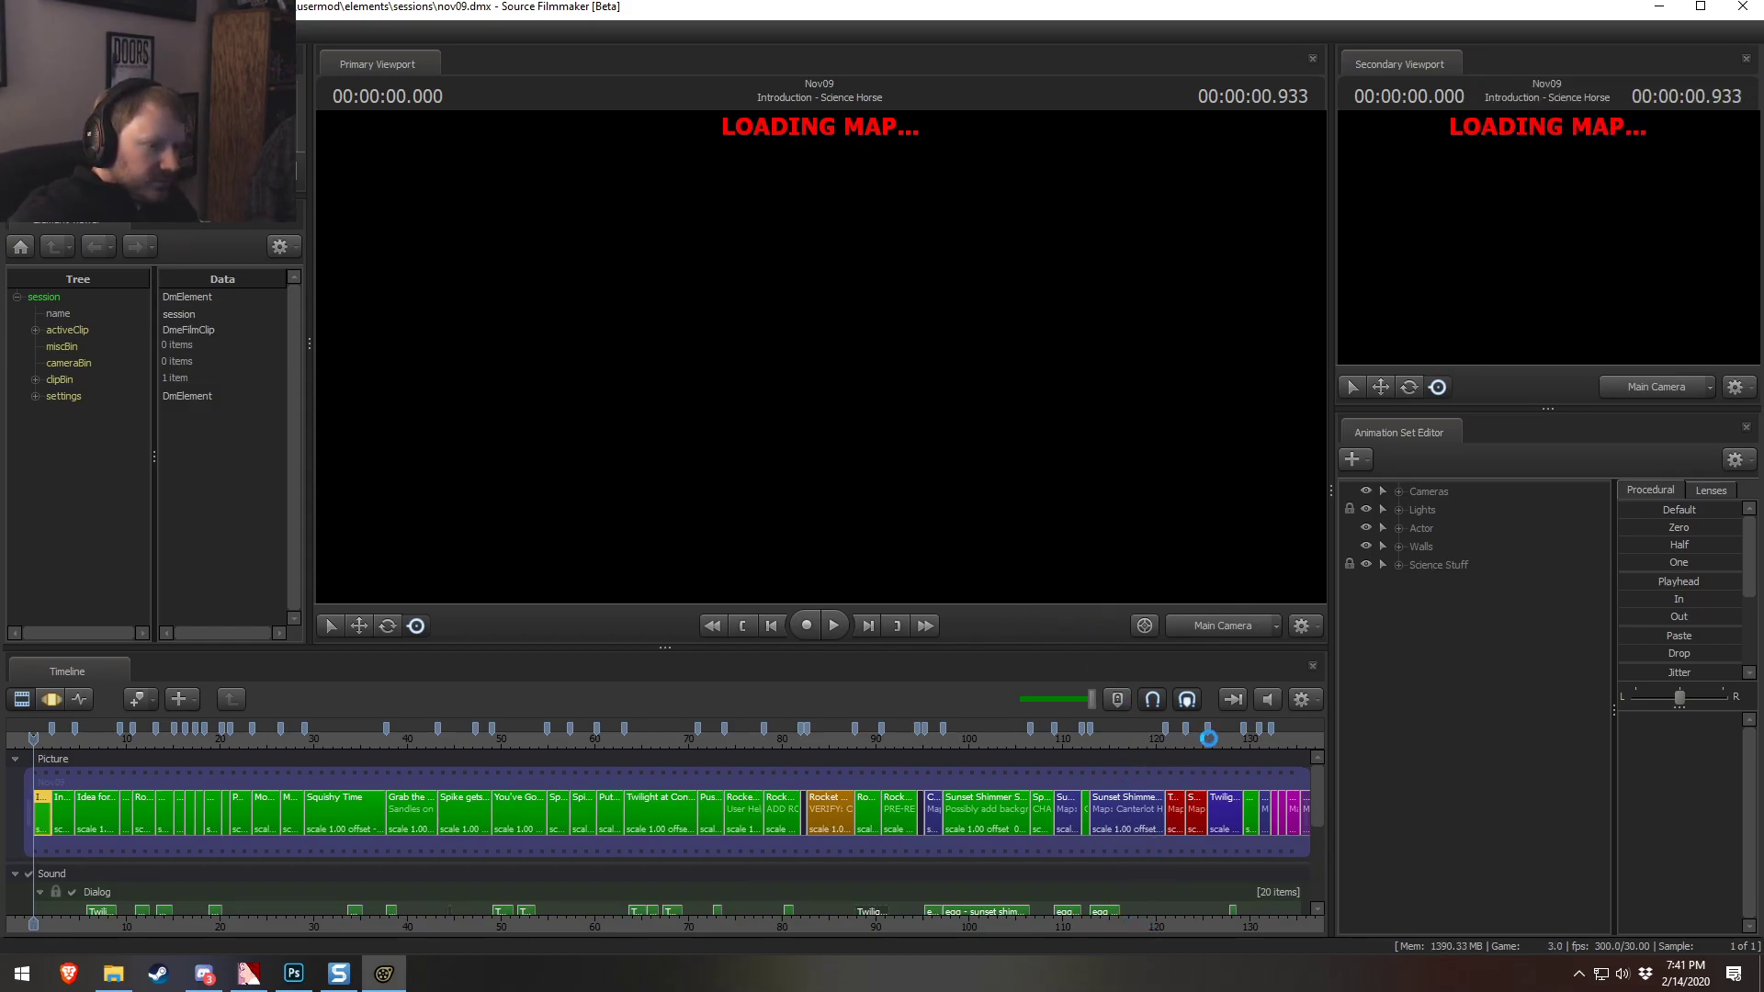
Move the playhead late in the film and import ministrymares.dmx into the session's miscBin
{"action": "left_click", "coordinate": [1196, 740]}
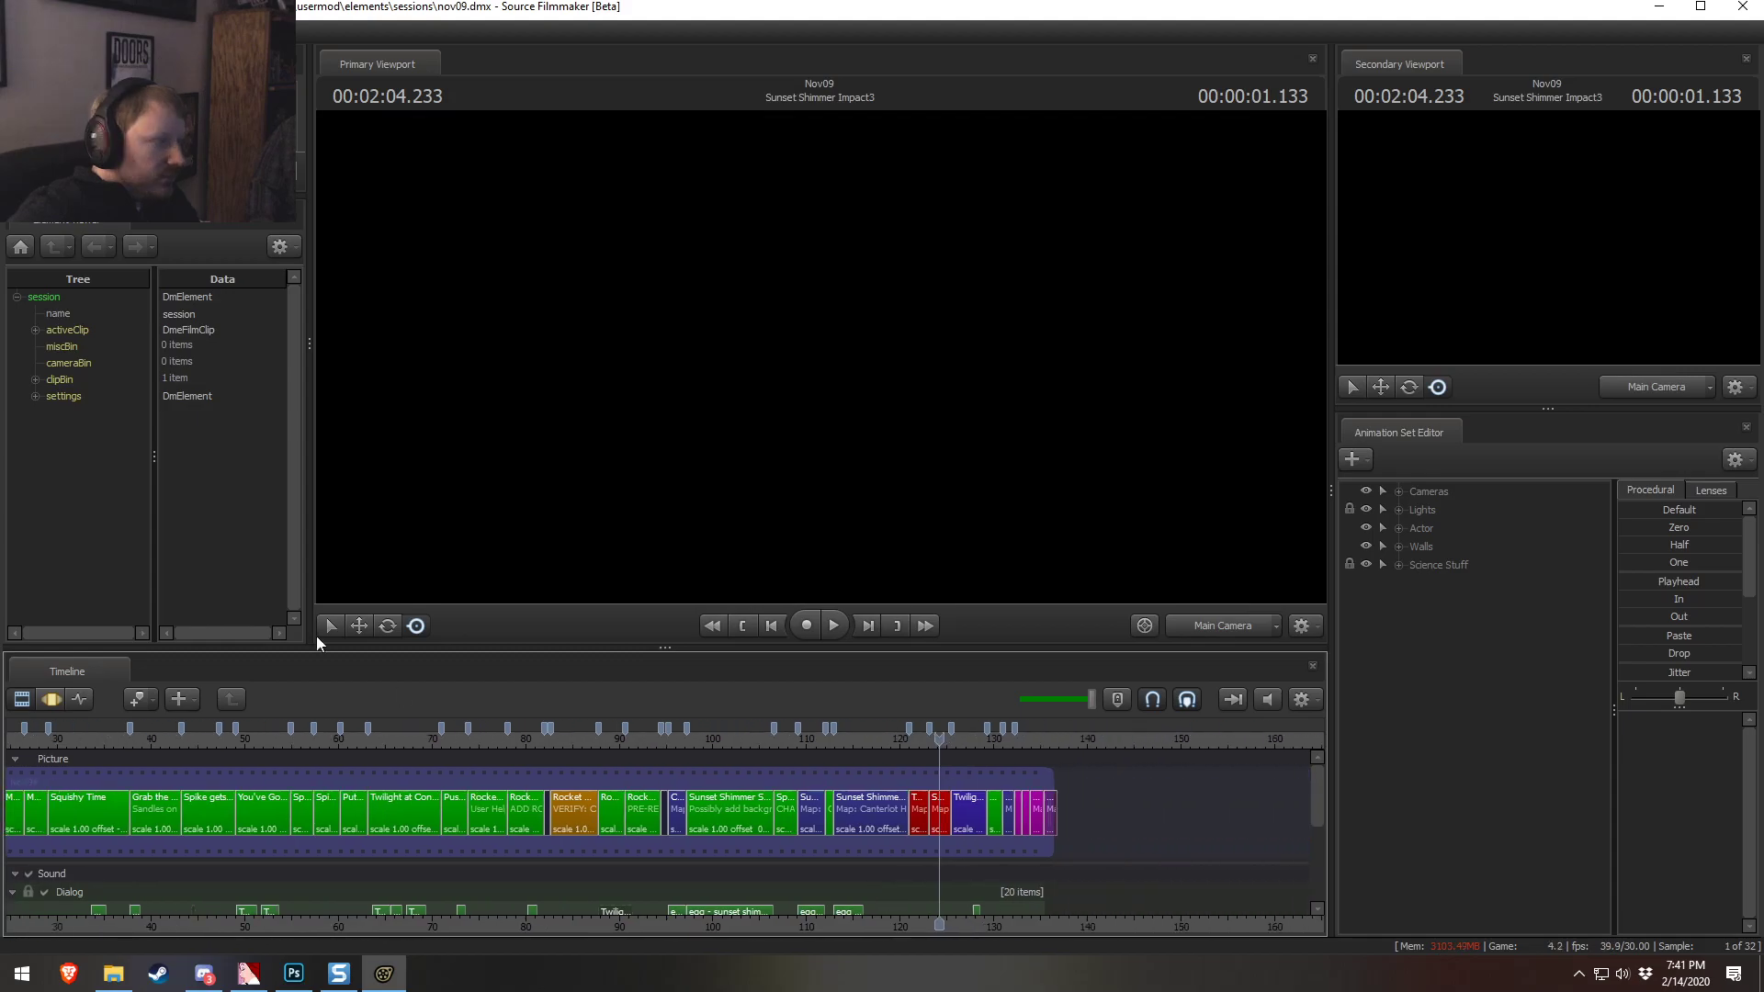
{"action": "right_click", "coordinate": [58, 353]}
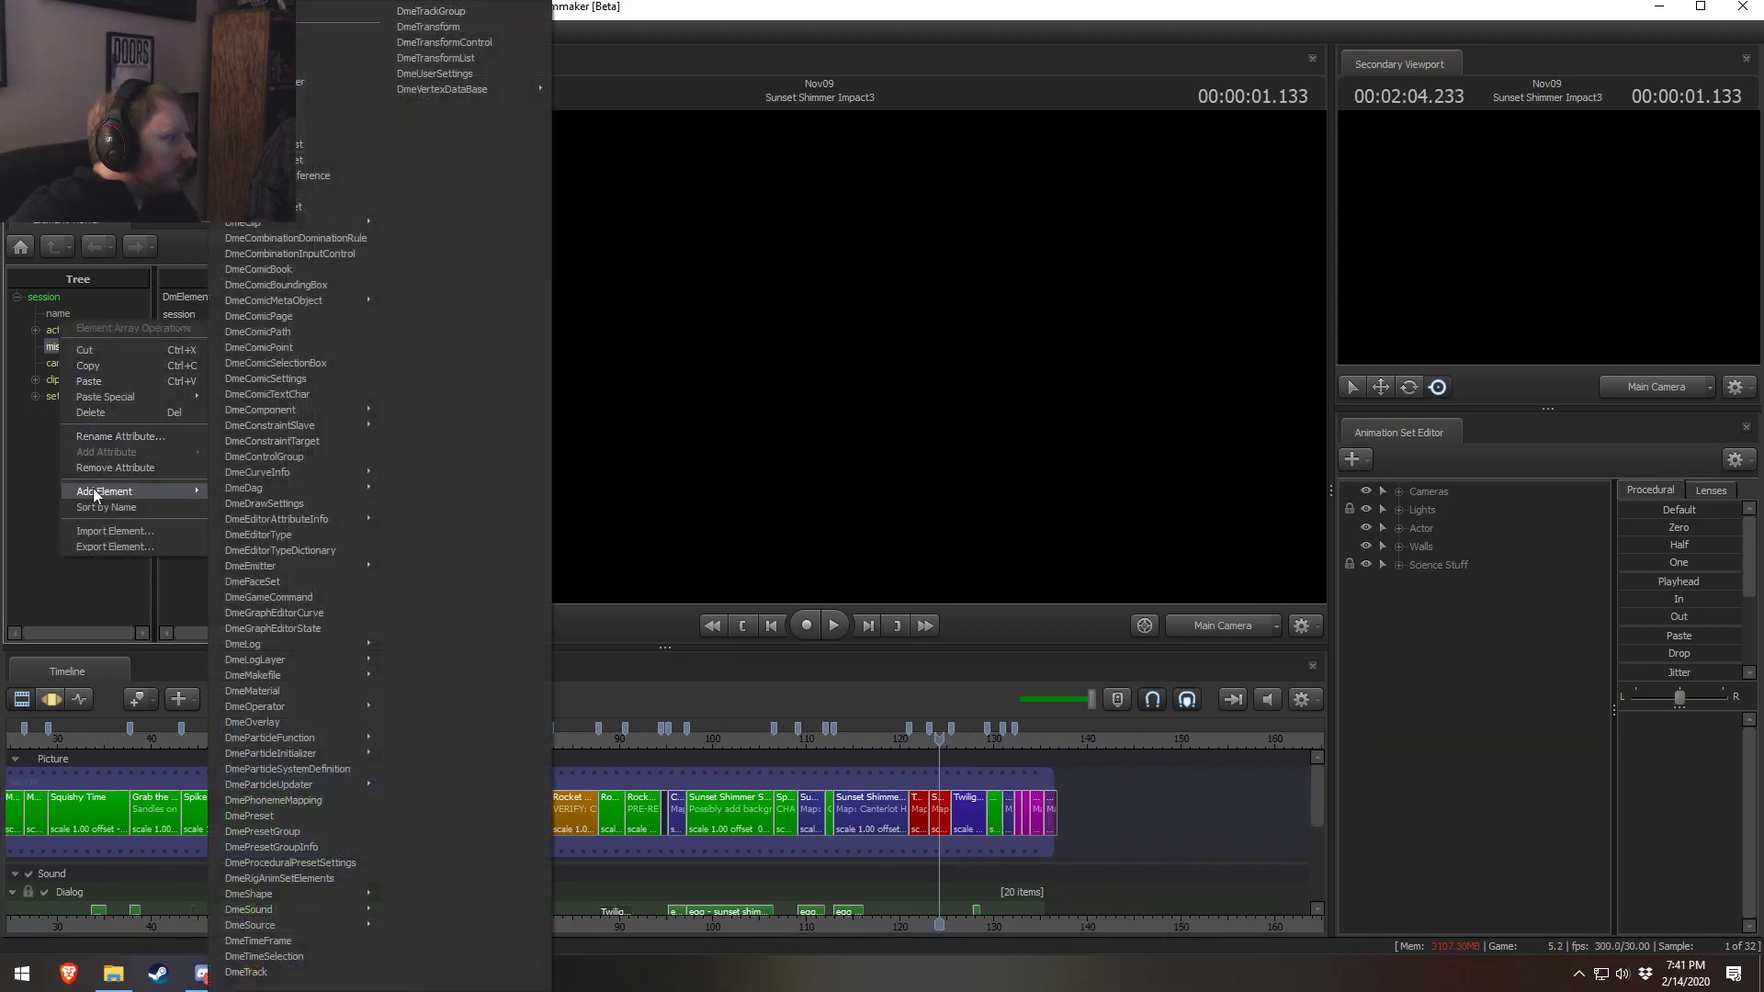
{"action": "left_click", "coordinate": [108, 531]}
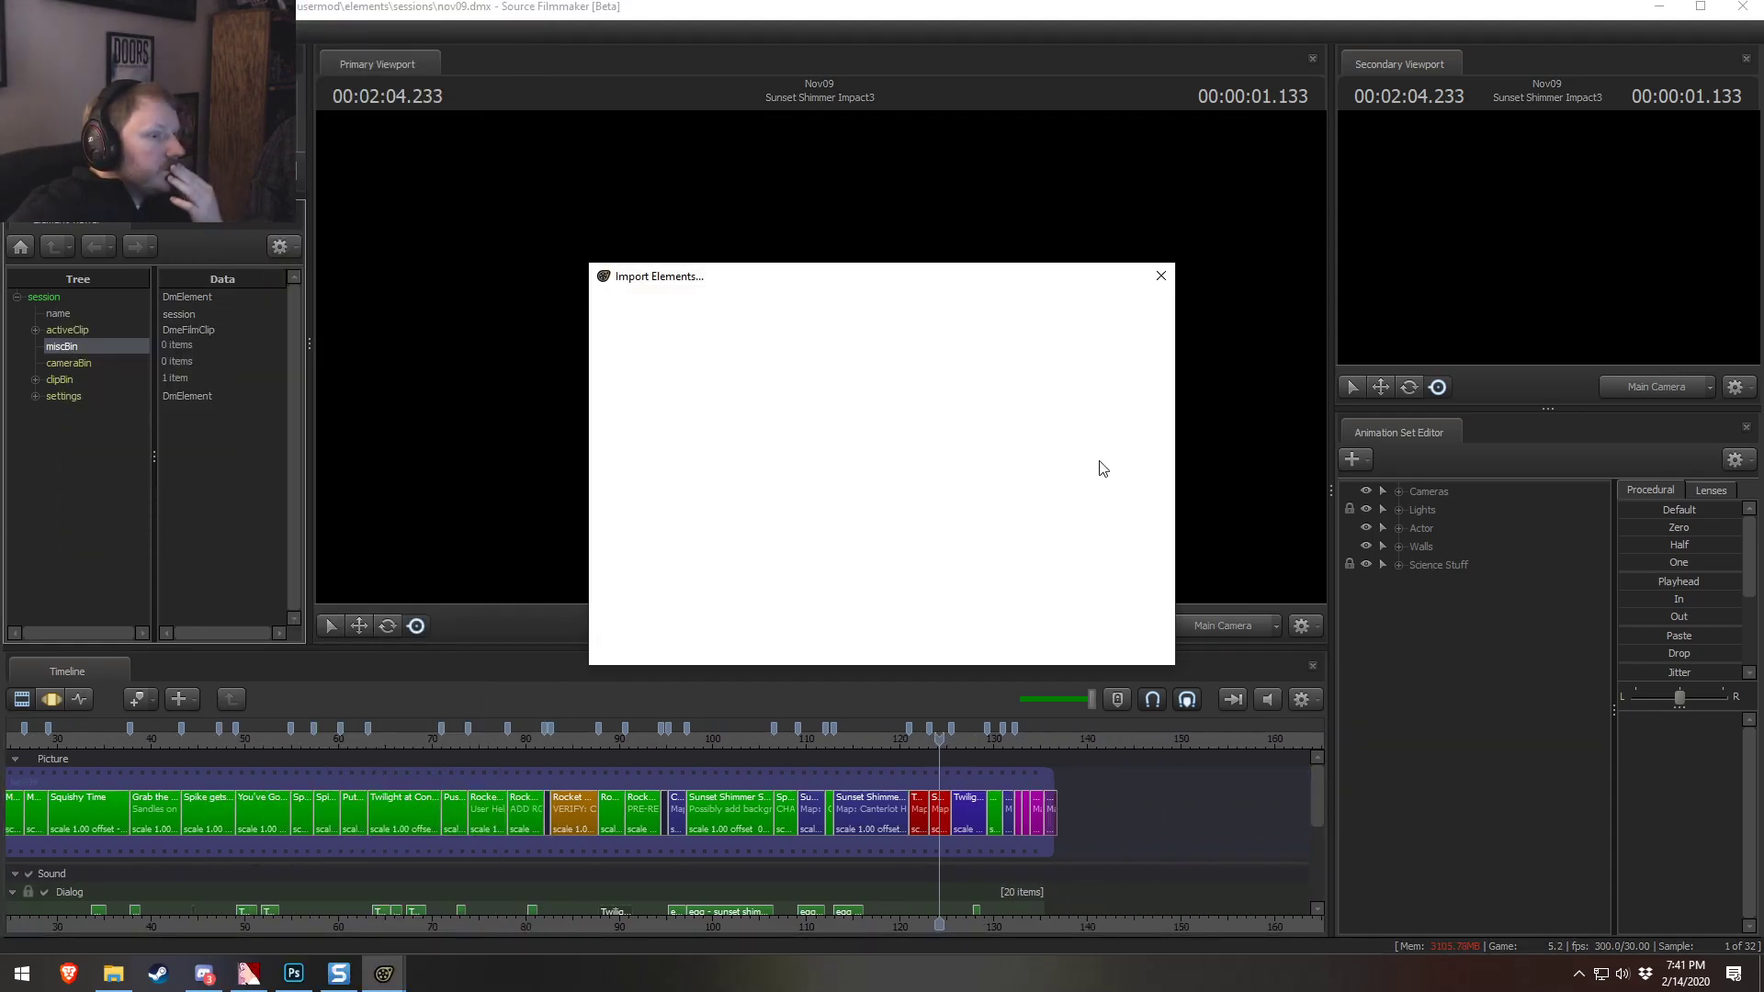
{"action": "left_click", "coordinate": [991, 592]}
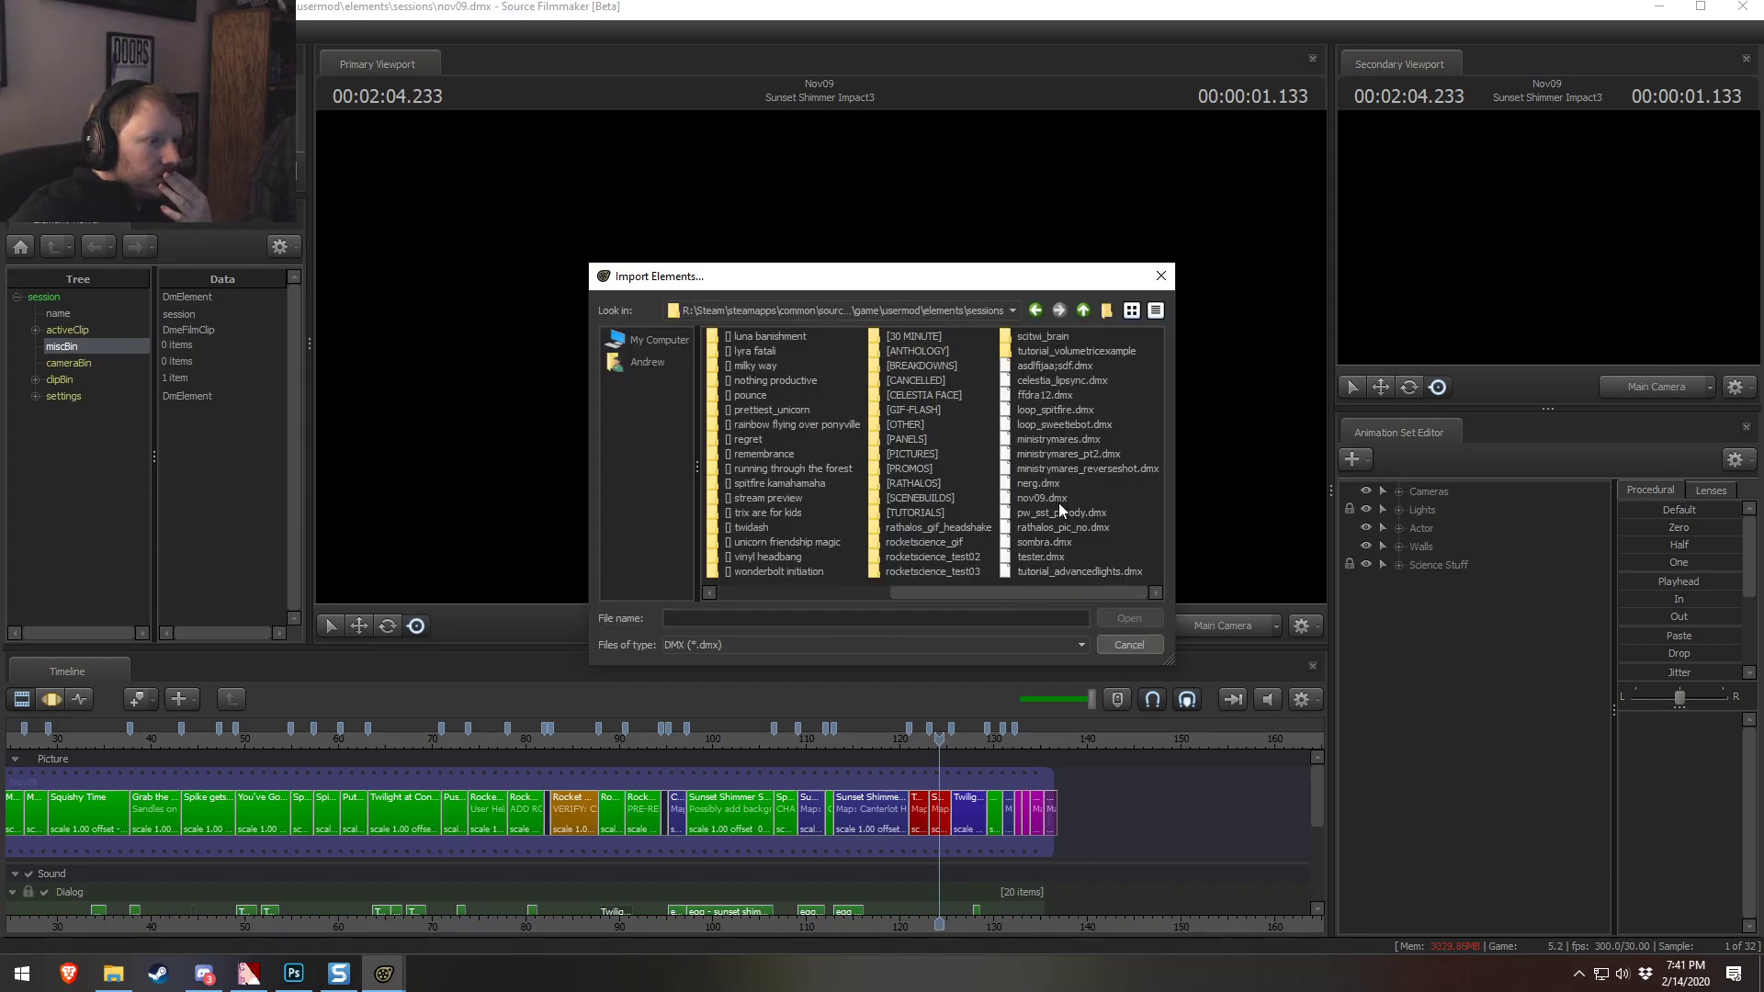
{"action": "left_click", "coordinate": [1038, 438]}
{"action": "double_click", "coordinate": [1038, 438]}
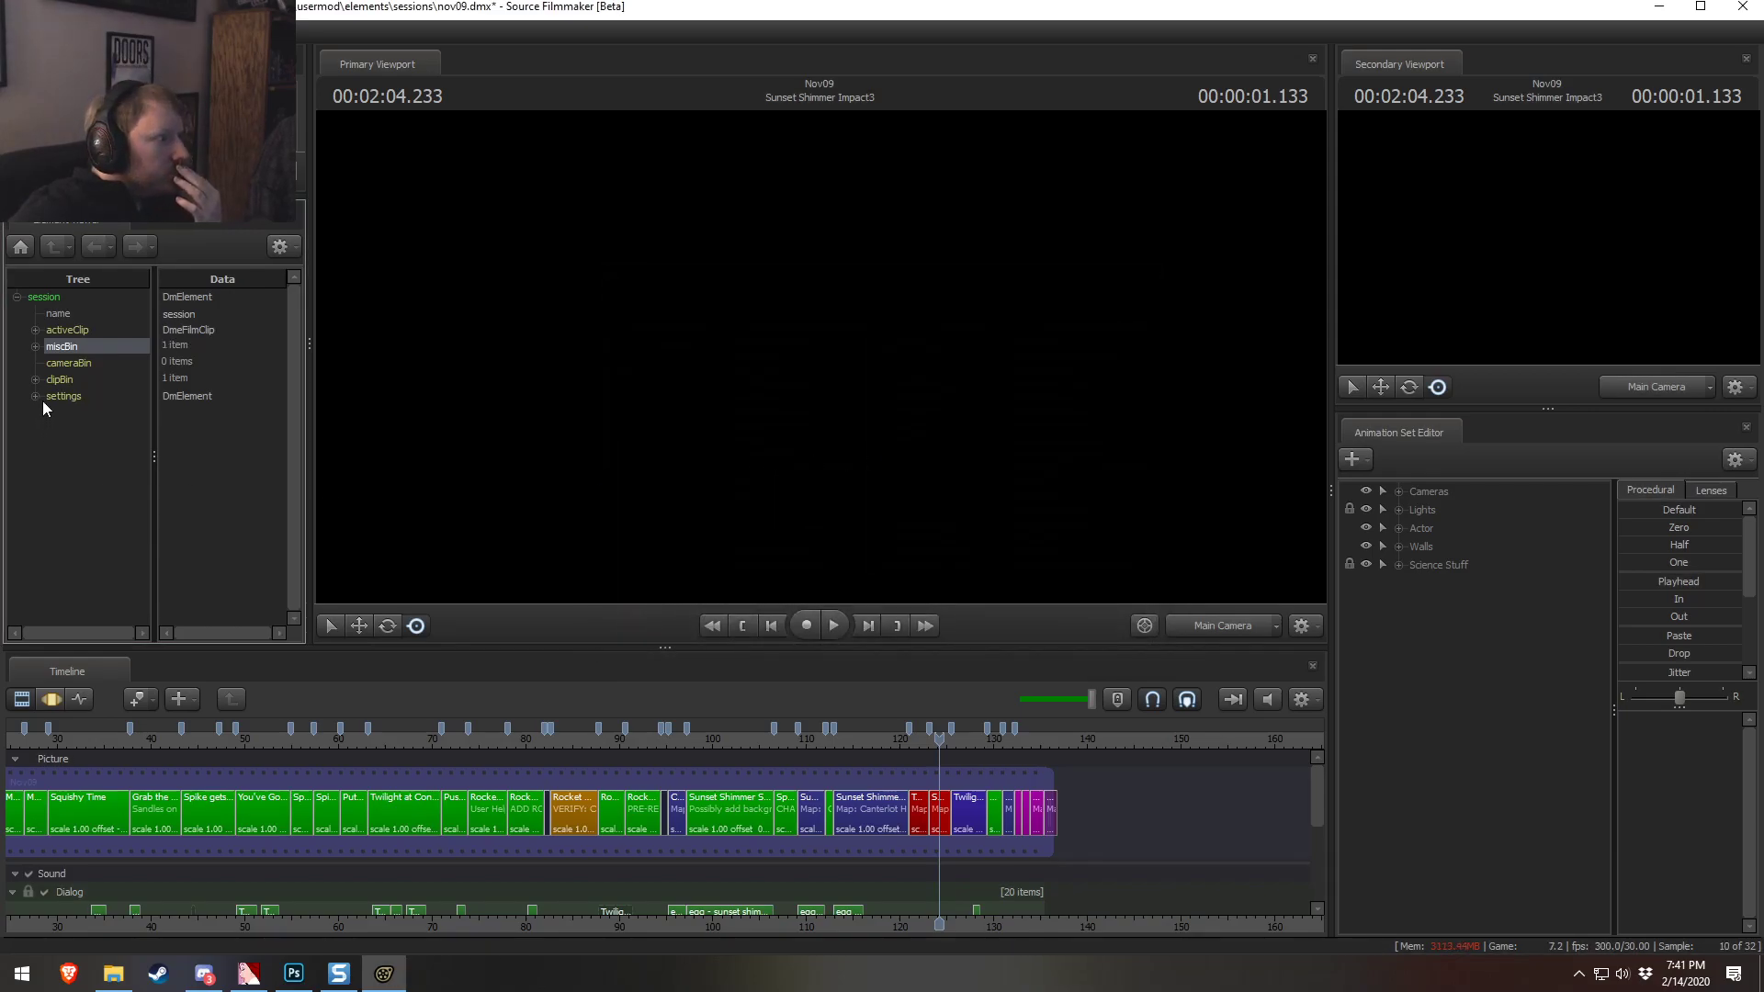
Expand the imported session's active clip through its subClipTrackGroup to the Film track's children, and widen the Tree column
{"action": "left_click", "coordinate": [35, 347]}
{"action": "left_click", "coordinate": [53, 363]}
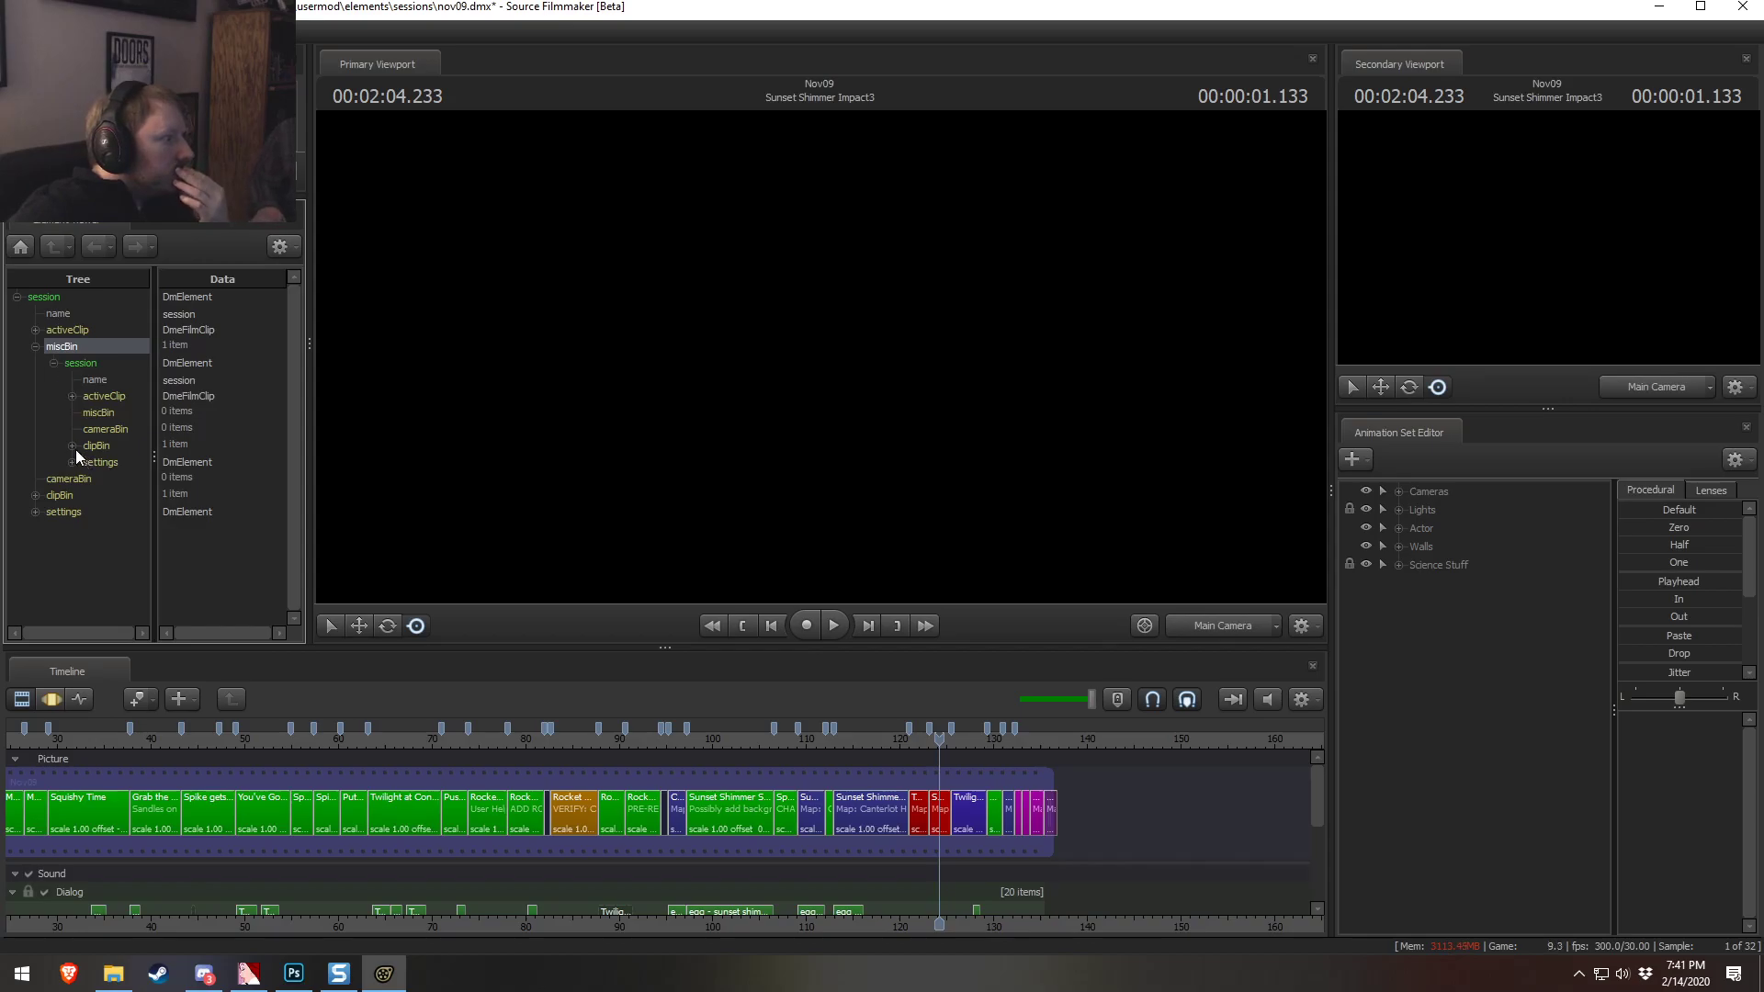
{"action": "left_click", "coordinate": [71, 396]}
{"action": "left_click", "coordinate": [106, 479]}
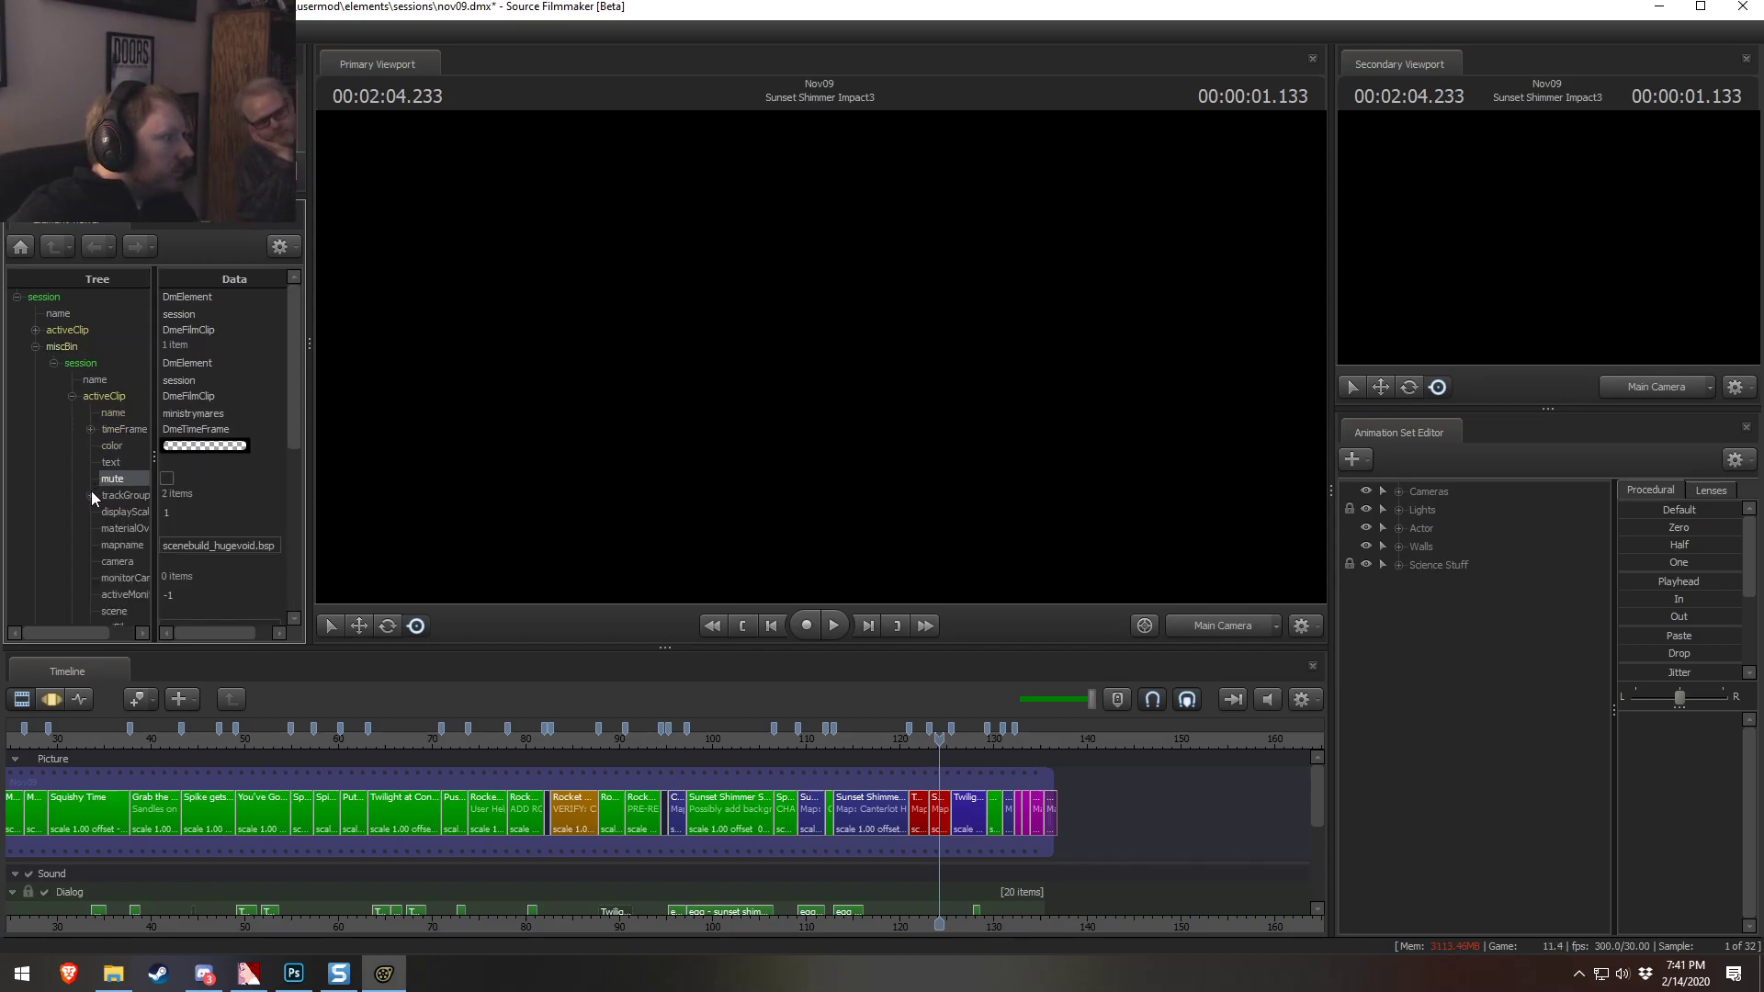
{"action": "scroll", "coordinate": [118, 547], "scroll_direction": "down", "scroll_amount": 2}
{"action": "scroll", "coordinate": [87, 507], "scroll_direction": "down", "scroll_amount": 4}
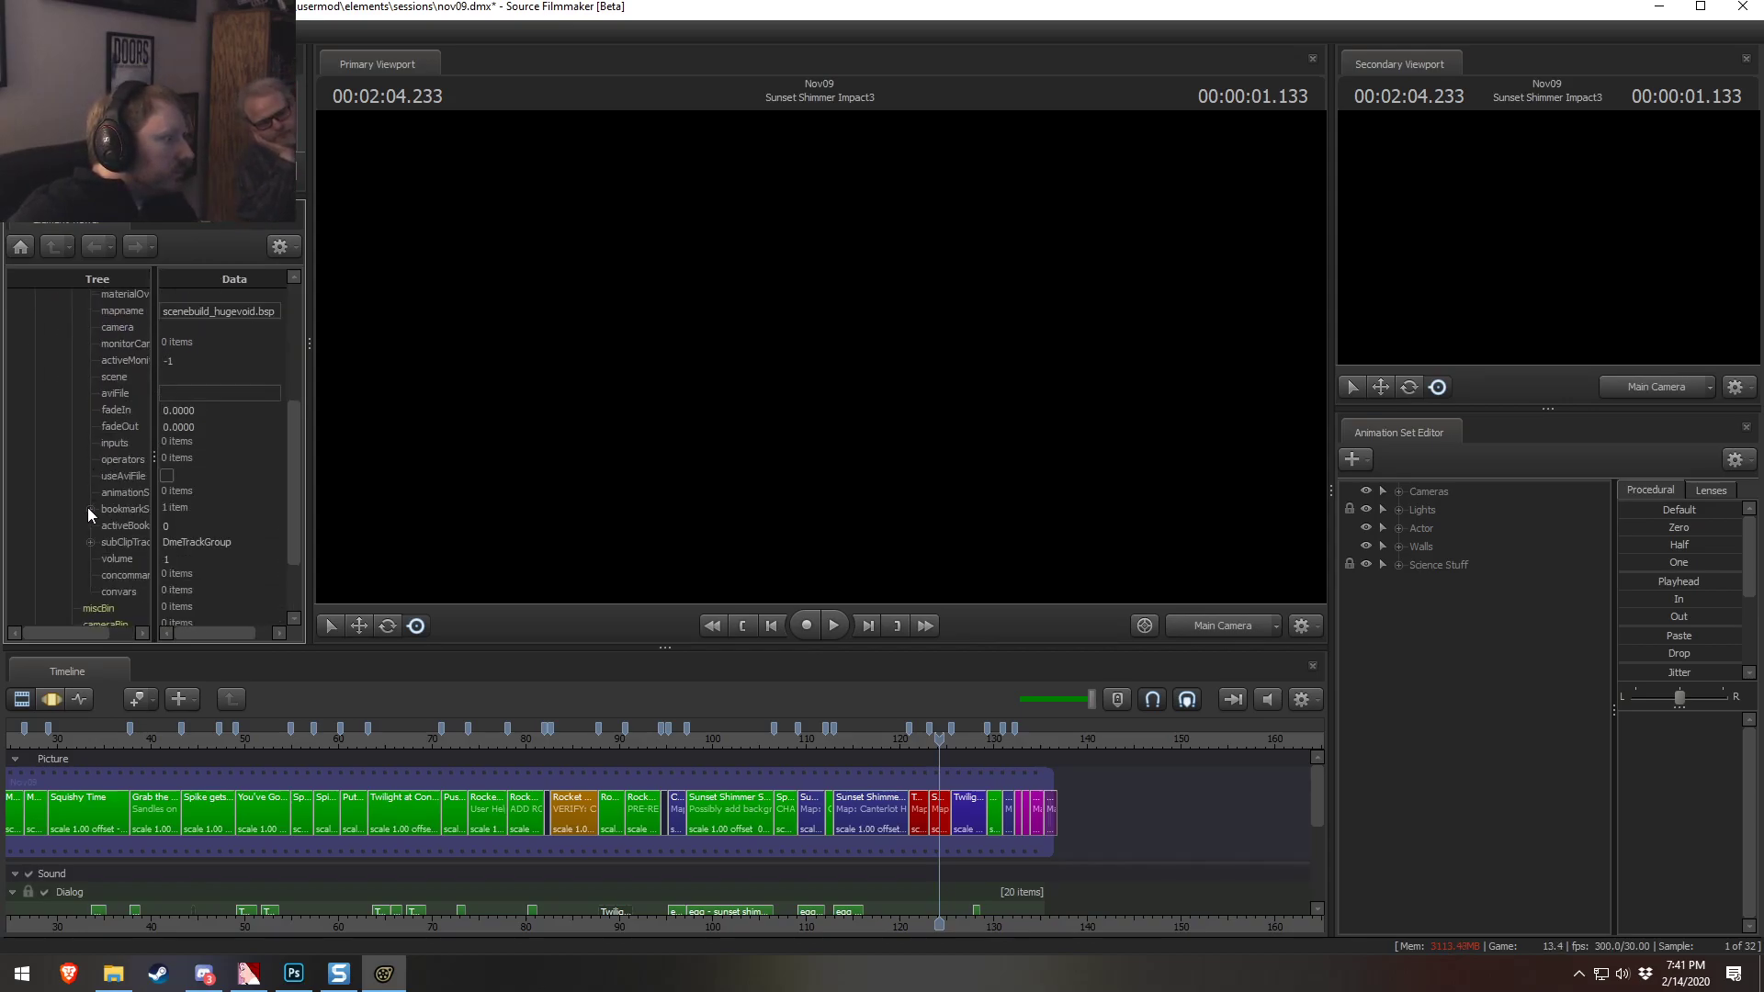
{"action": "left_click", "coordinate": [90, 542]}
{"action": "left_click", "coordinate": [109, 575]}
{"action": "scroll", "coordinate": [134, 546], "scroll_direction": "down", "scroll_amount": 2}
{"action": "left_click", "coordinate": [128, 498]}
{"action": "left_click_drag", "start_coordinate": [155, 499], "coordinate": [243, 537]}
{"action": "left_click", "coordinate": [145, 531]}
{"action": "scroll", "coordinate": [162, 577], "scroll_direction": "down", "scroll_amount": 2}
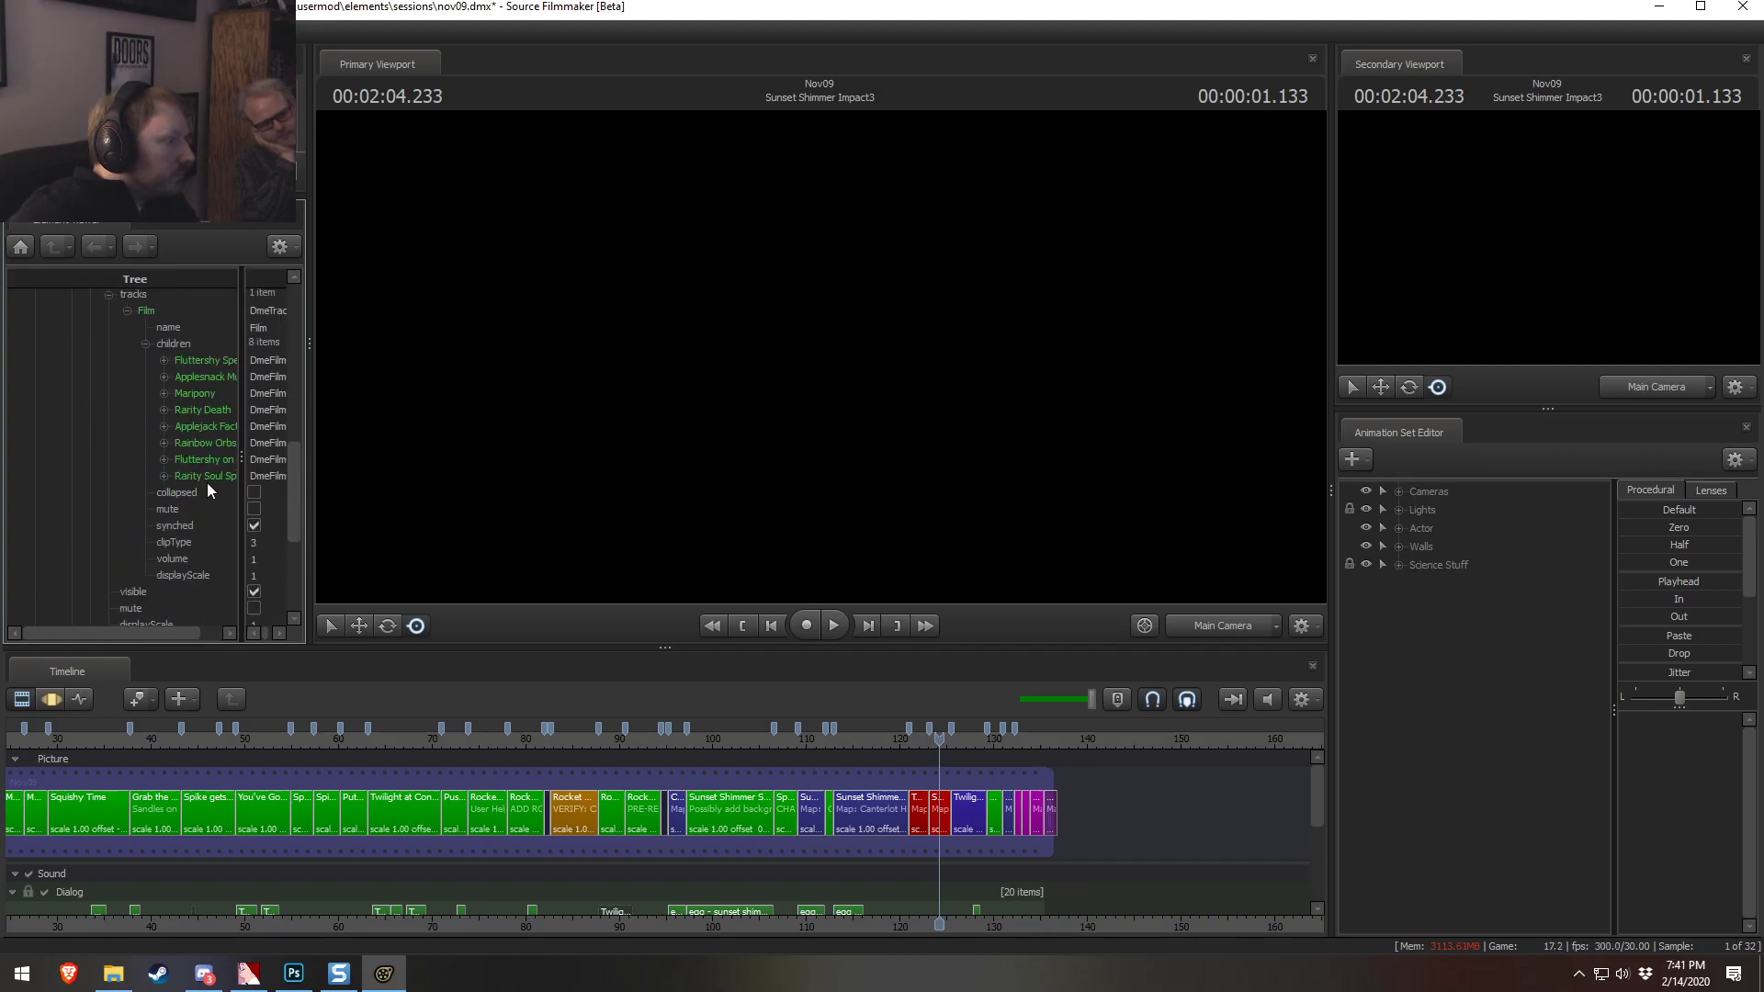
Widen the element viewer and expand the Fluttershy on Hill2 clip through its channelTrackGroup to the animSetEditorChannels children
{"action": "left_click", "coordinate": [166, 459]}
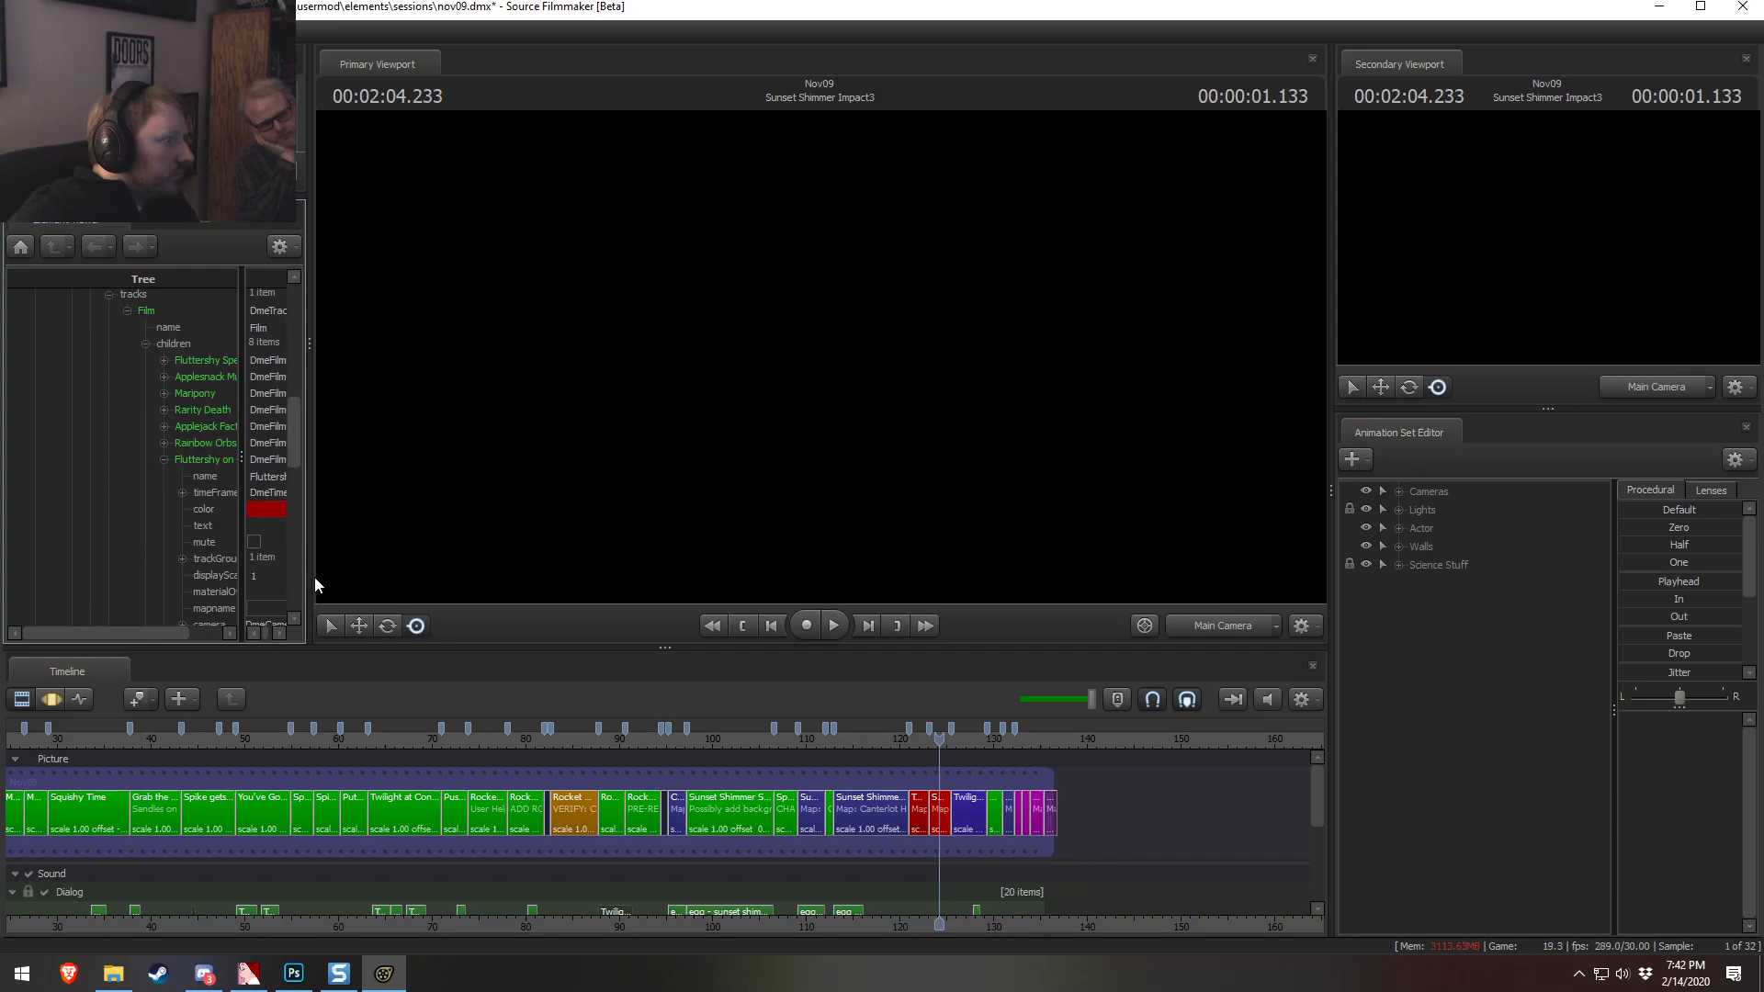
{"action": "left_click_drag", "start_coordinate": [311, 573], "coordinate": [409, 583]}
{"action": "scroll", "coordinate": [198, 551], "scroll_direction": "down", "scroll_amount": 3}
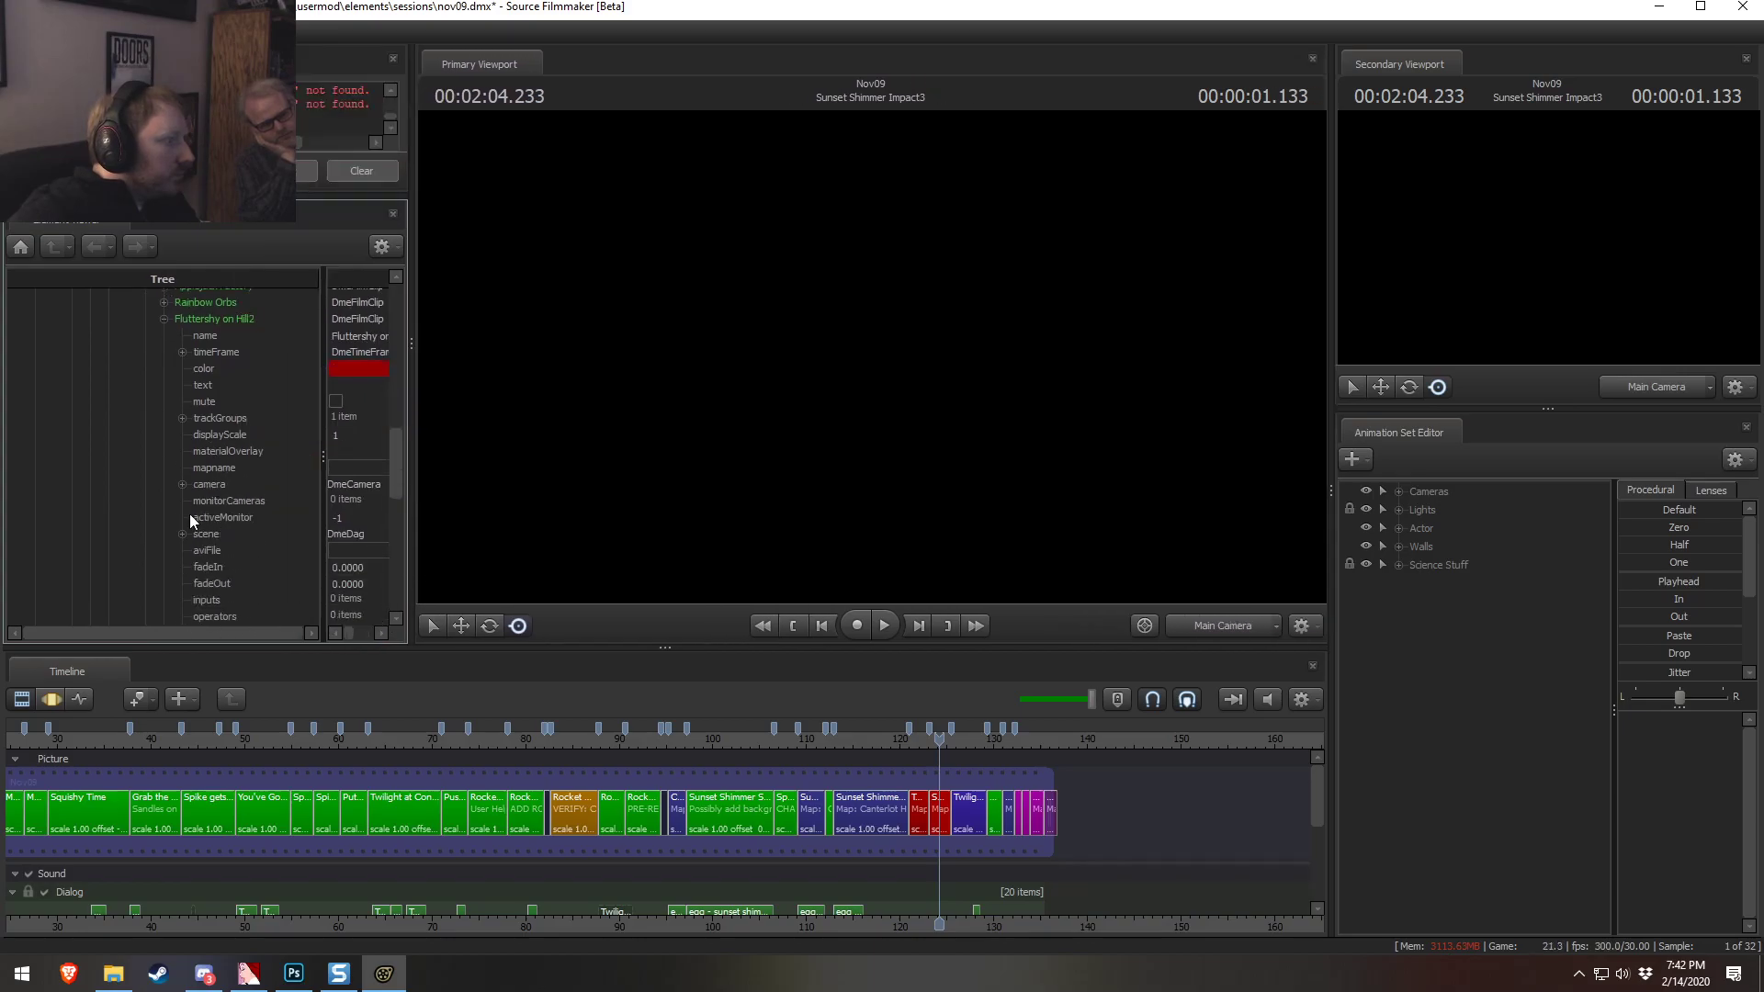
{"action": "left_click", "coordinate": [181, 417]}
{"action": "left_click", "coordinate": [199, 434]}
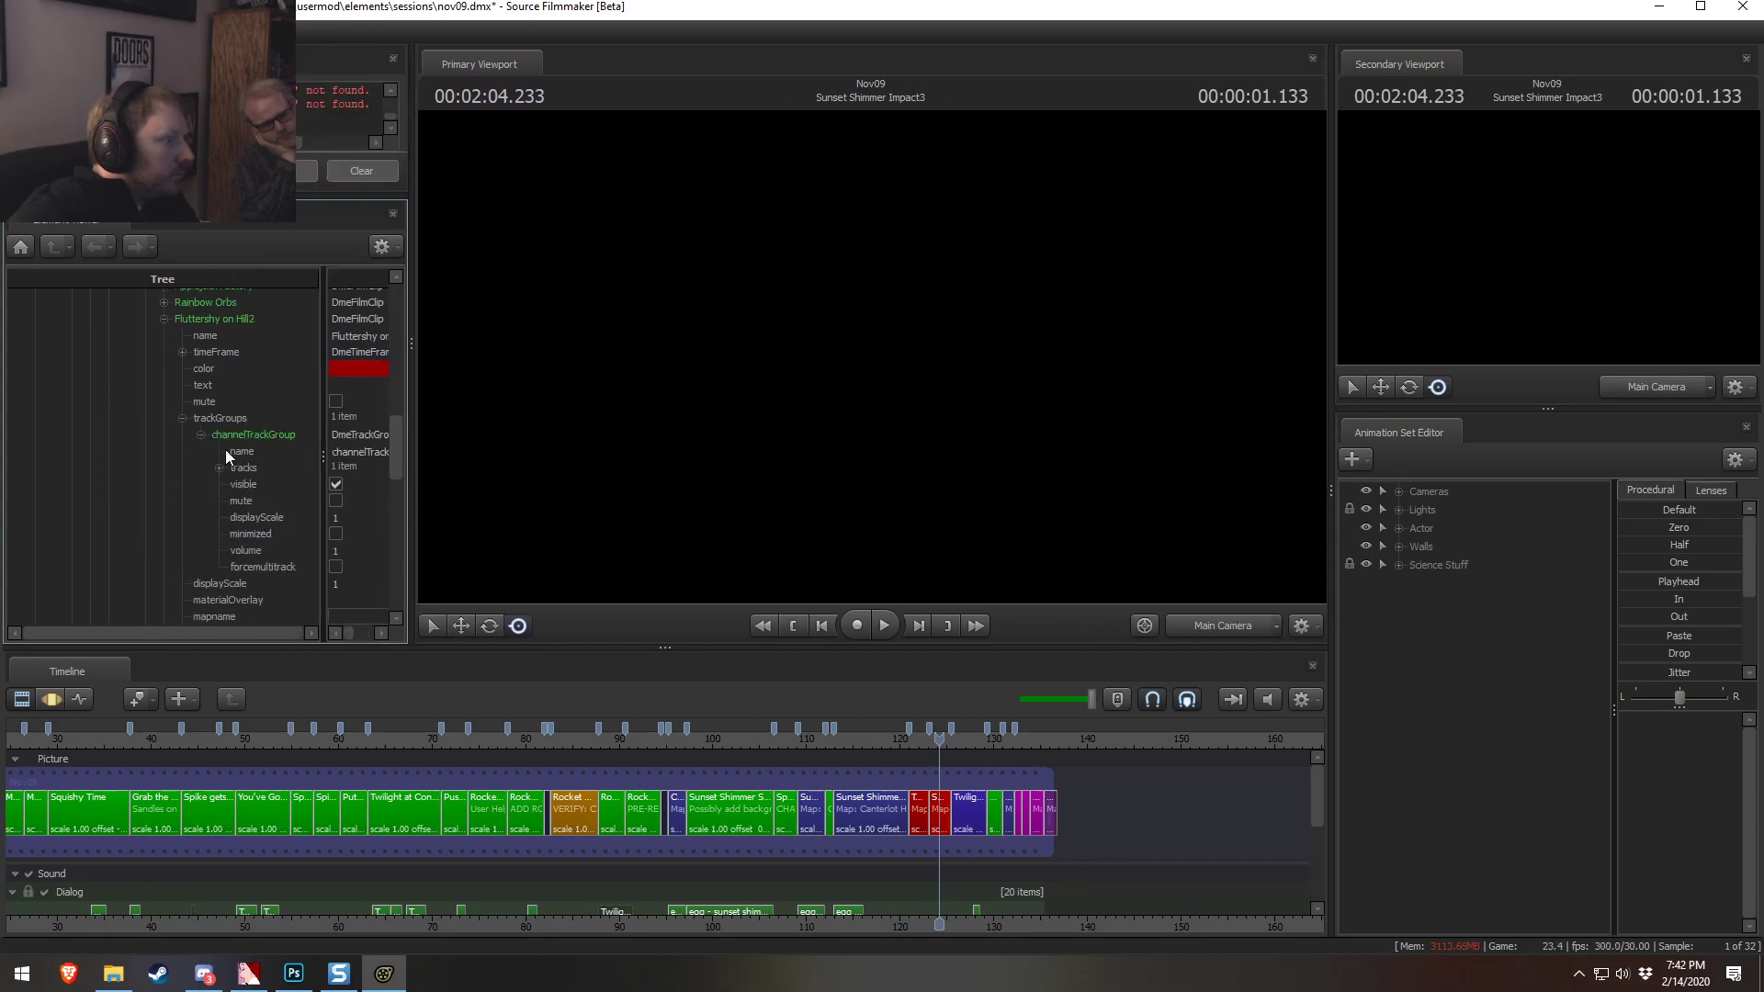
{"action": "left_click", "coordinate": [219, 468]}
{"action": "left_click", "coordinate": [237, 485]}
{"action": "scroll", "coordinate": [268, 570], "scroll_direction": "down", "scroll_amount": 2}
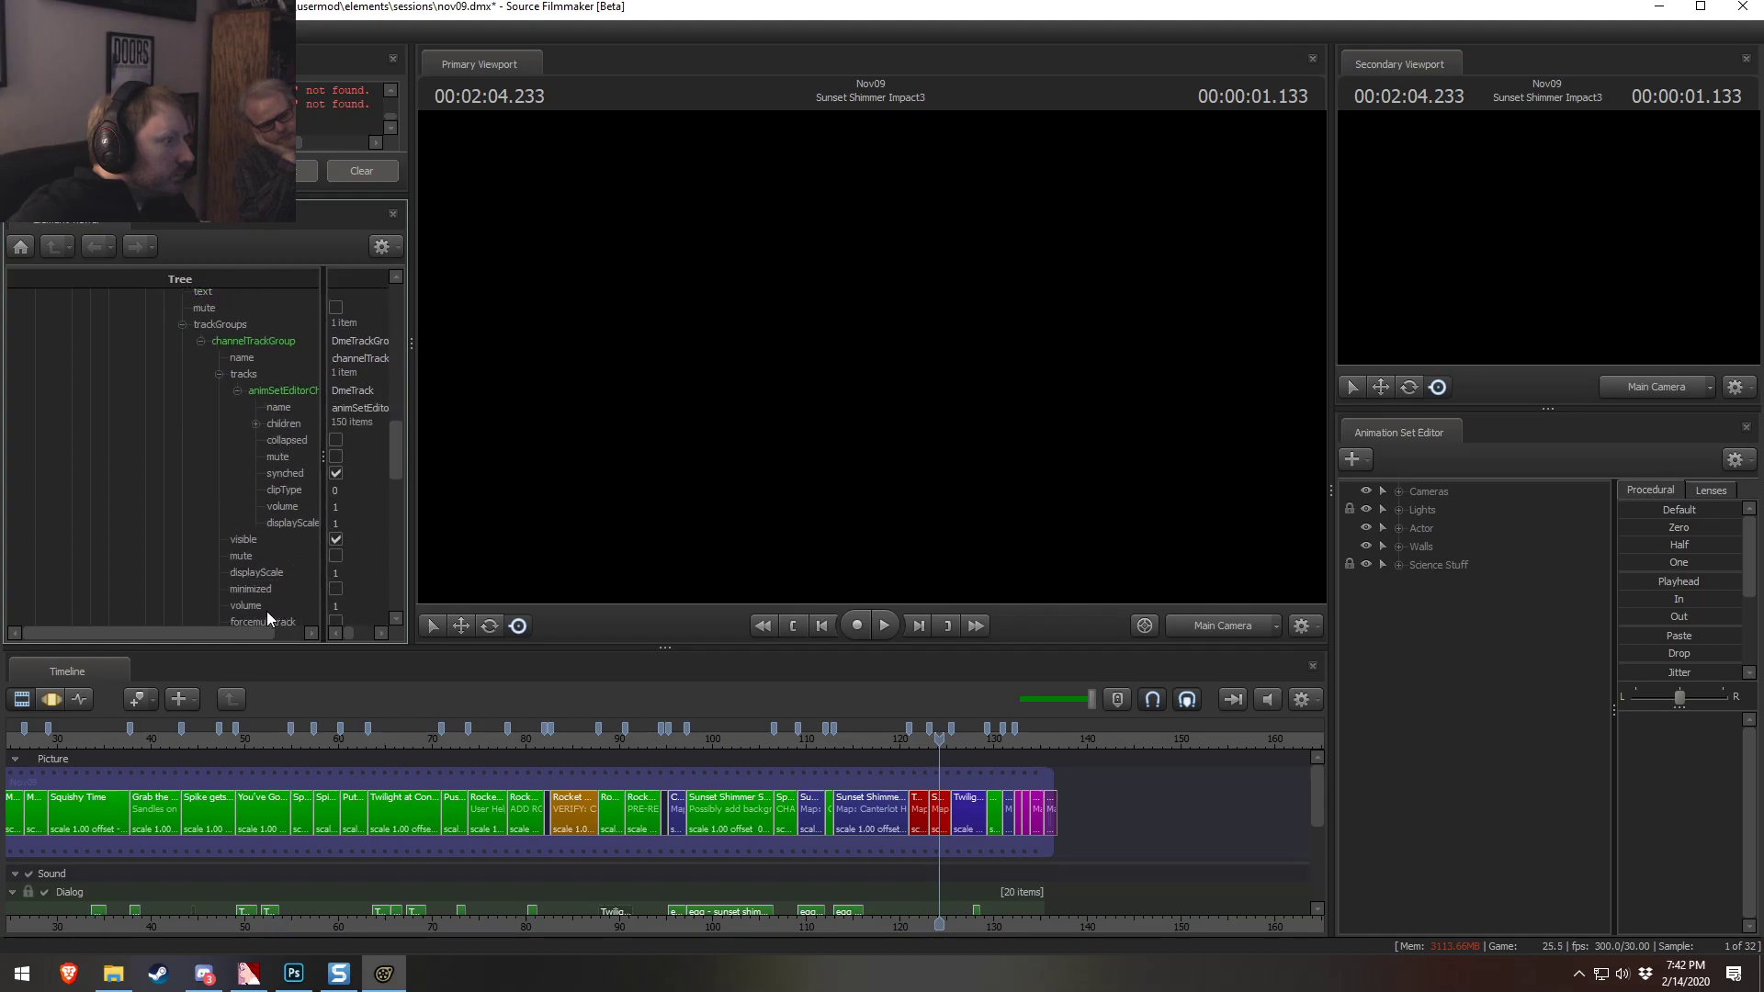
{"action": "left_click", "coordinate": [222, 424]}
{"action": "scroll", "coordinate": [266, 523], "scroll_direction": "down", "scroll_amount": 1}
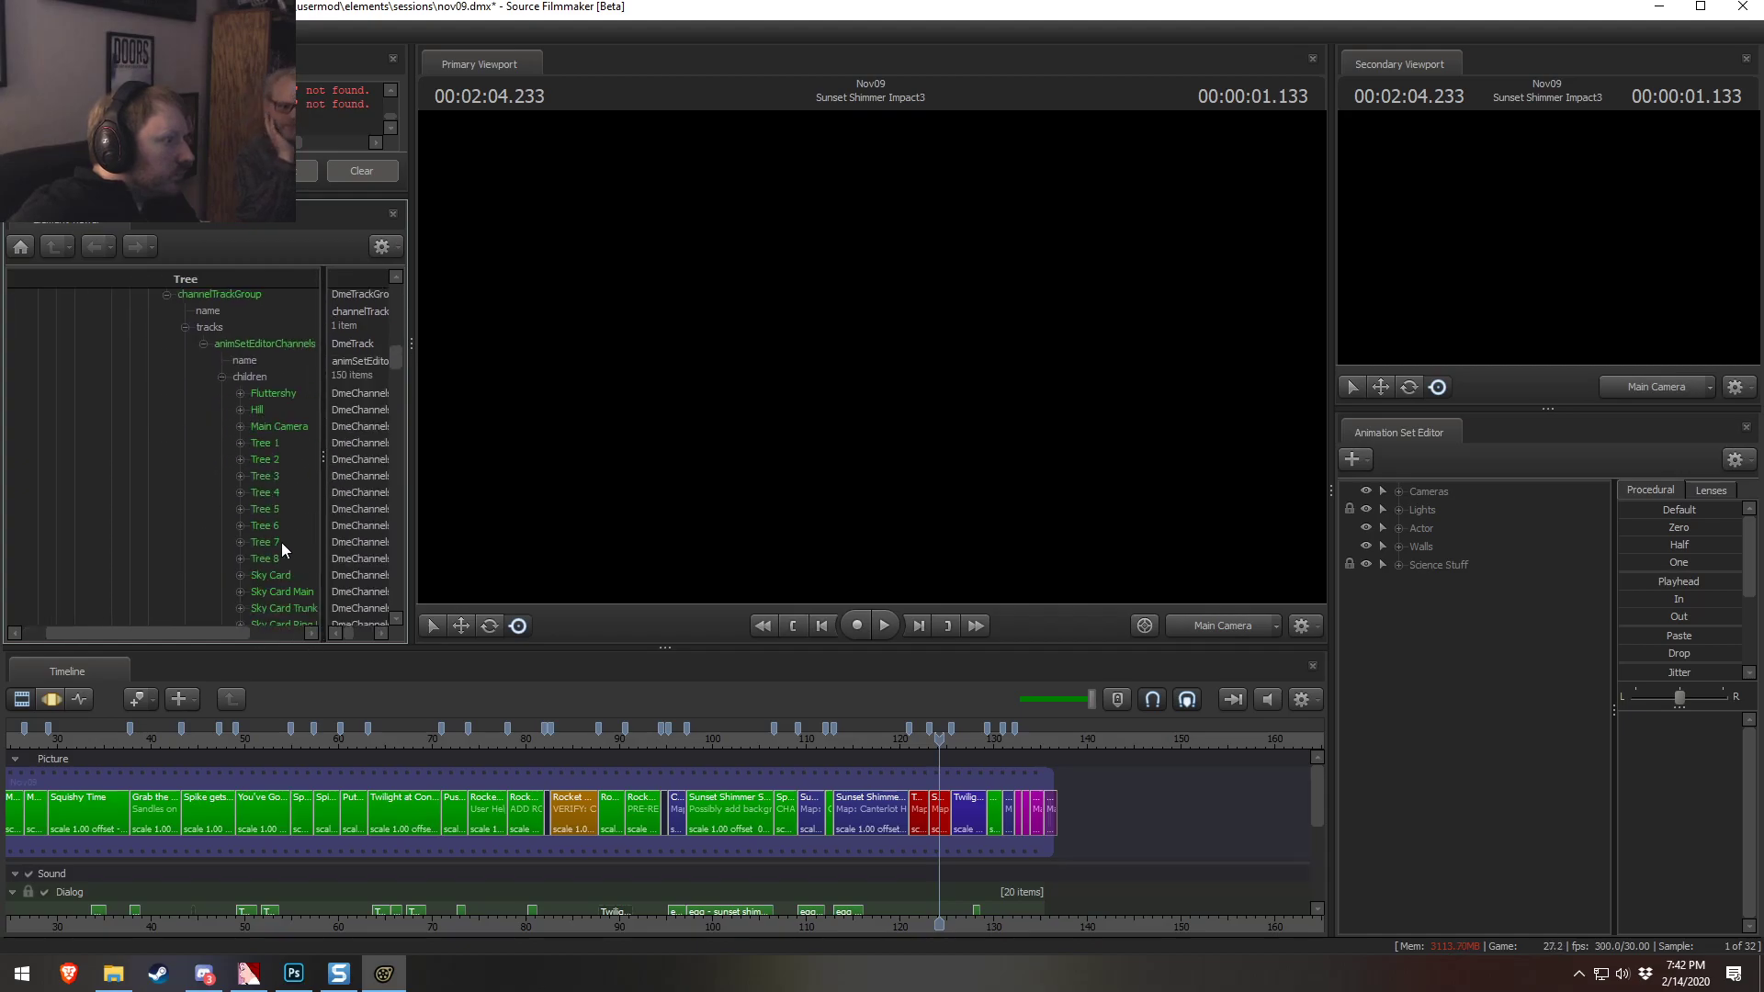
Select all animation channels of Fluttershy on Hill2, from Fluttershy through Tree 26, and copy them
{"action": "scroll", "coordinate": [293, 565], "scroll_direction": "down", "scroll_amount": 20}
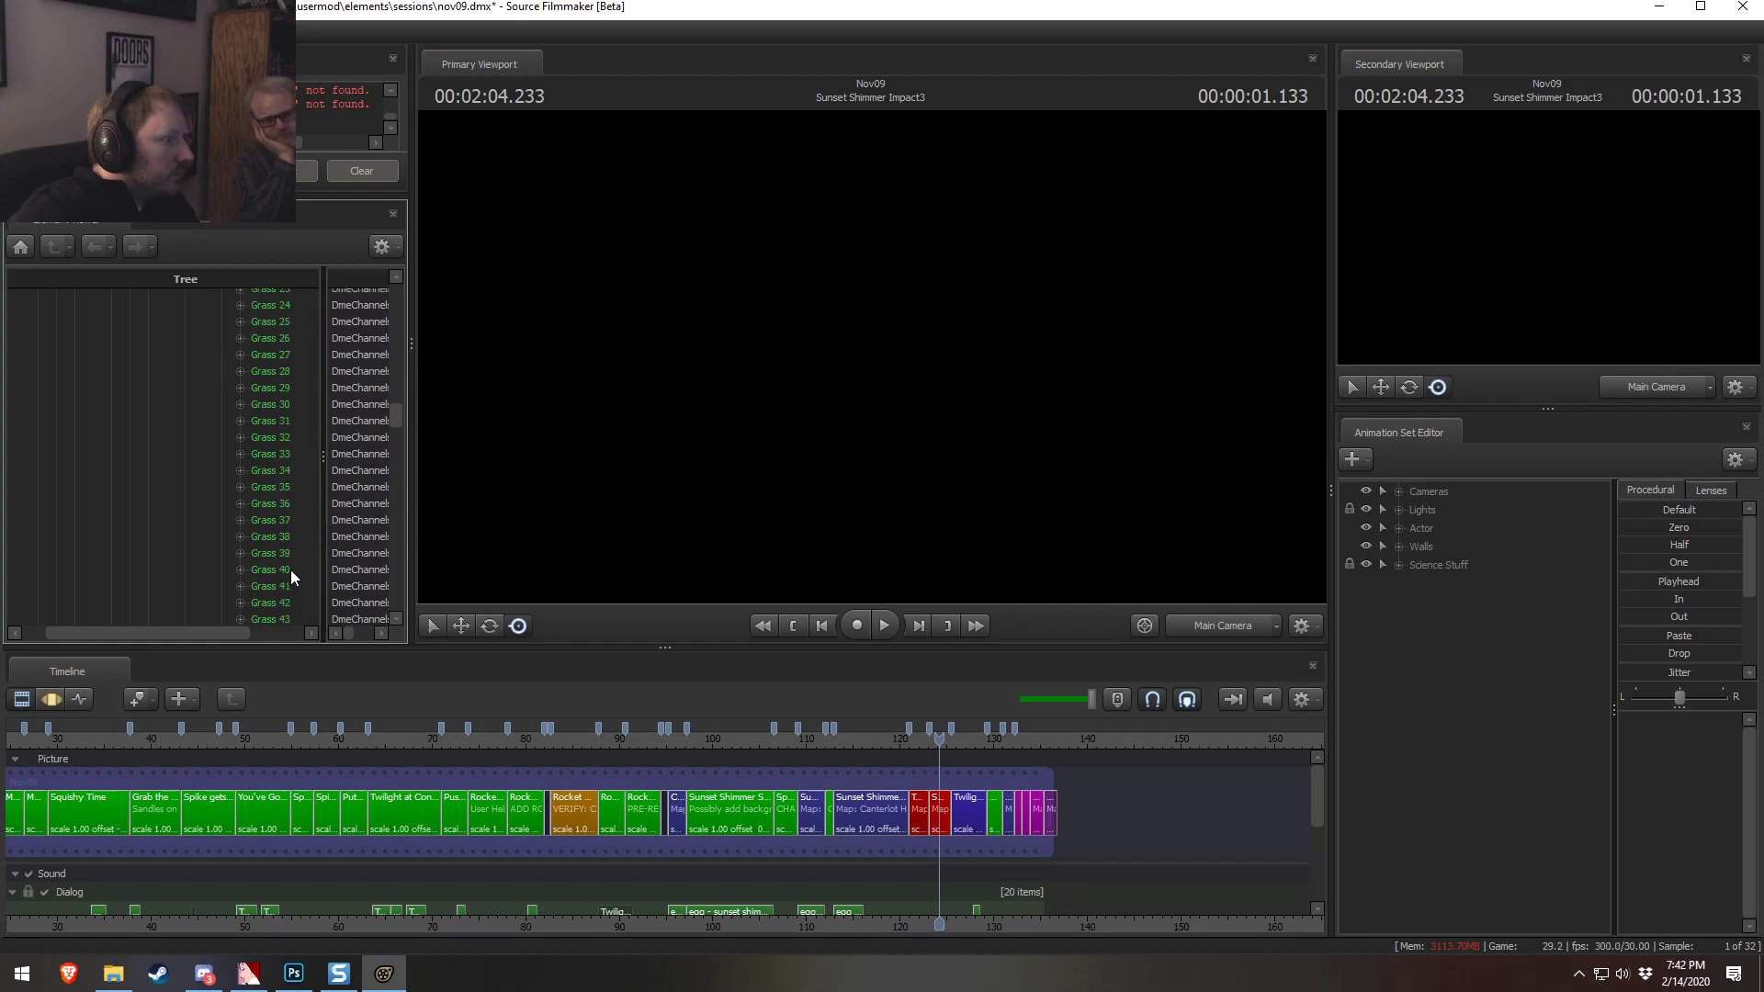
{"action": "scroll", "coordinate": [288, 573], "scroll_direction": "down", "scroll_amount": 15}
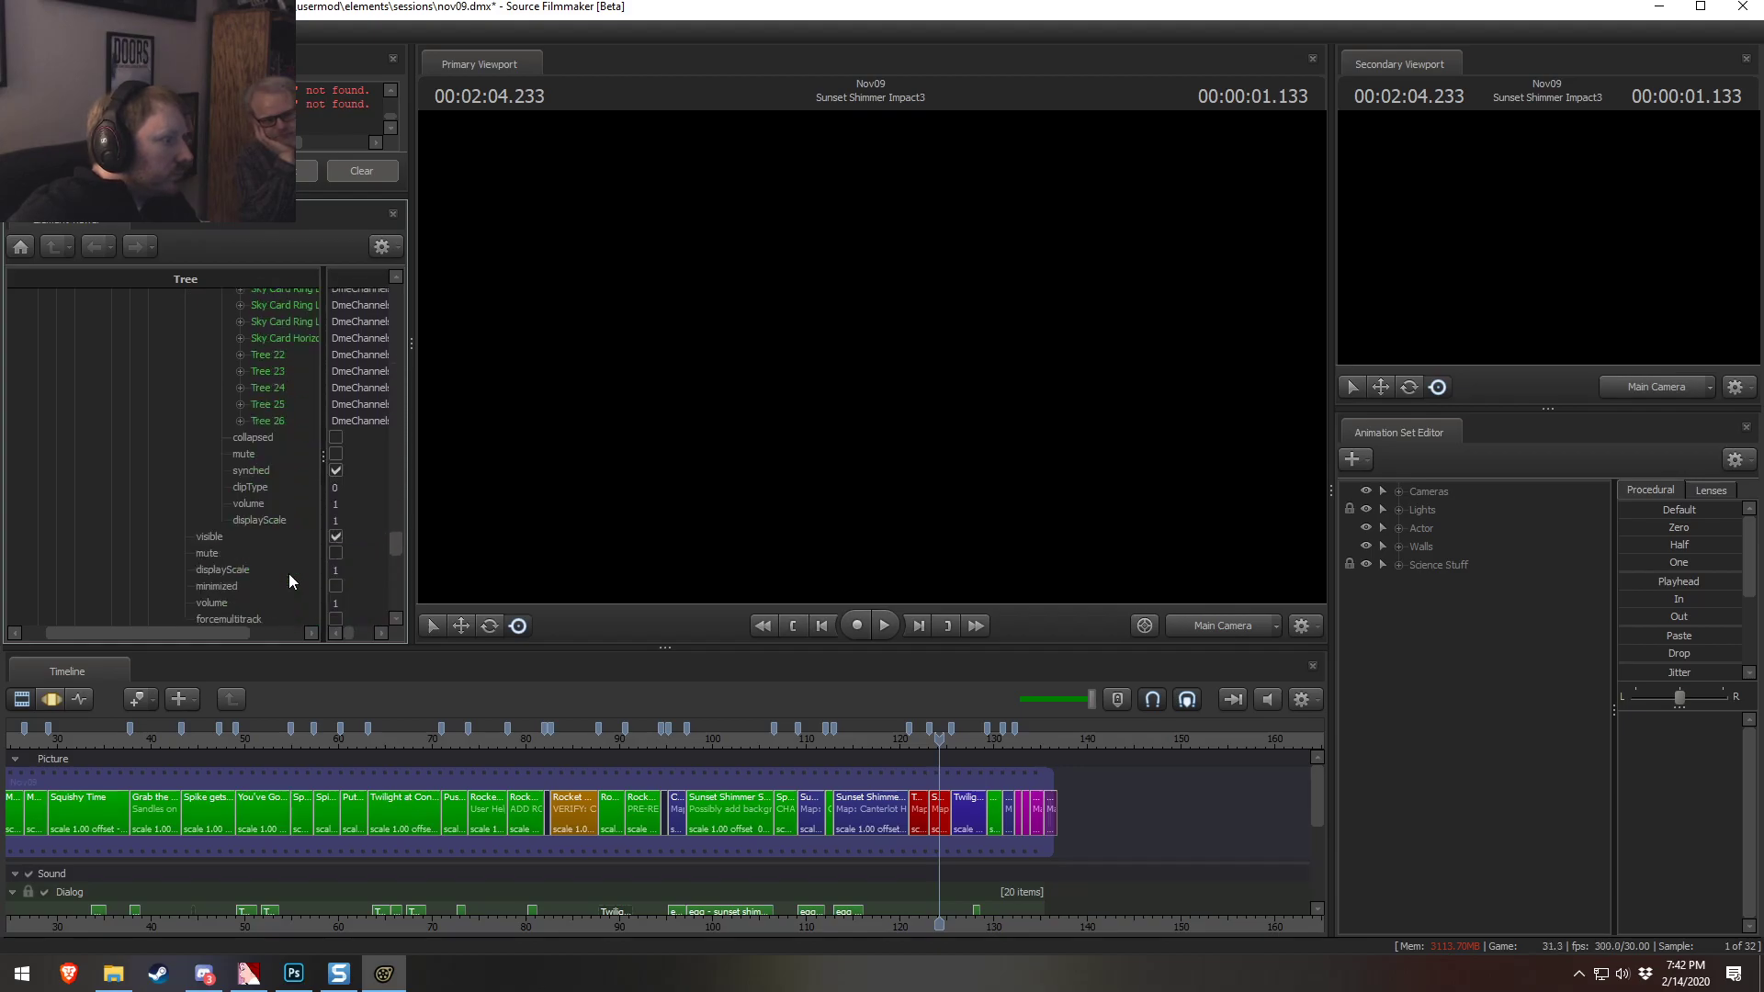
{"action": "right_click", "coordinate": [273, 346]}
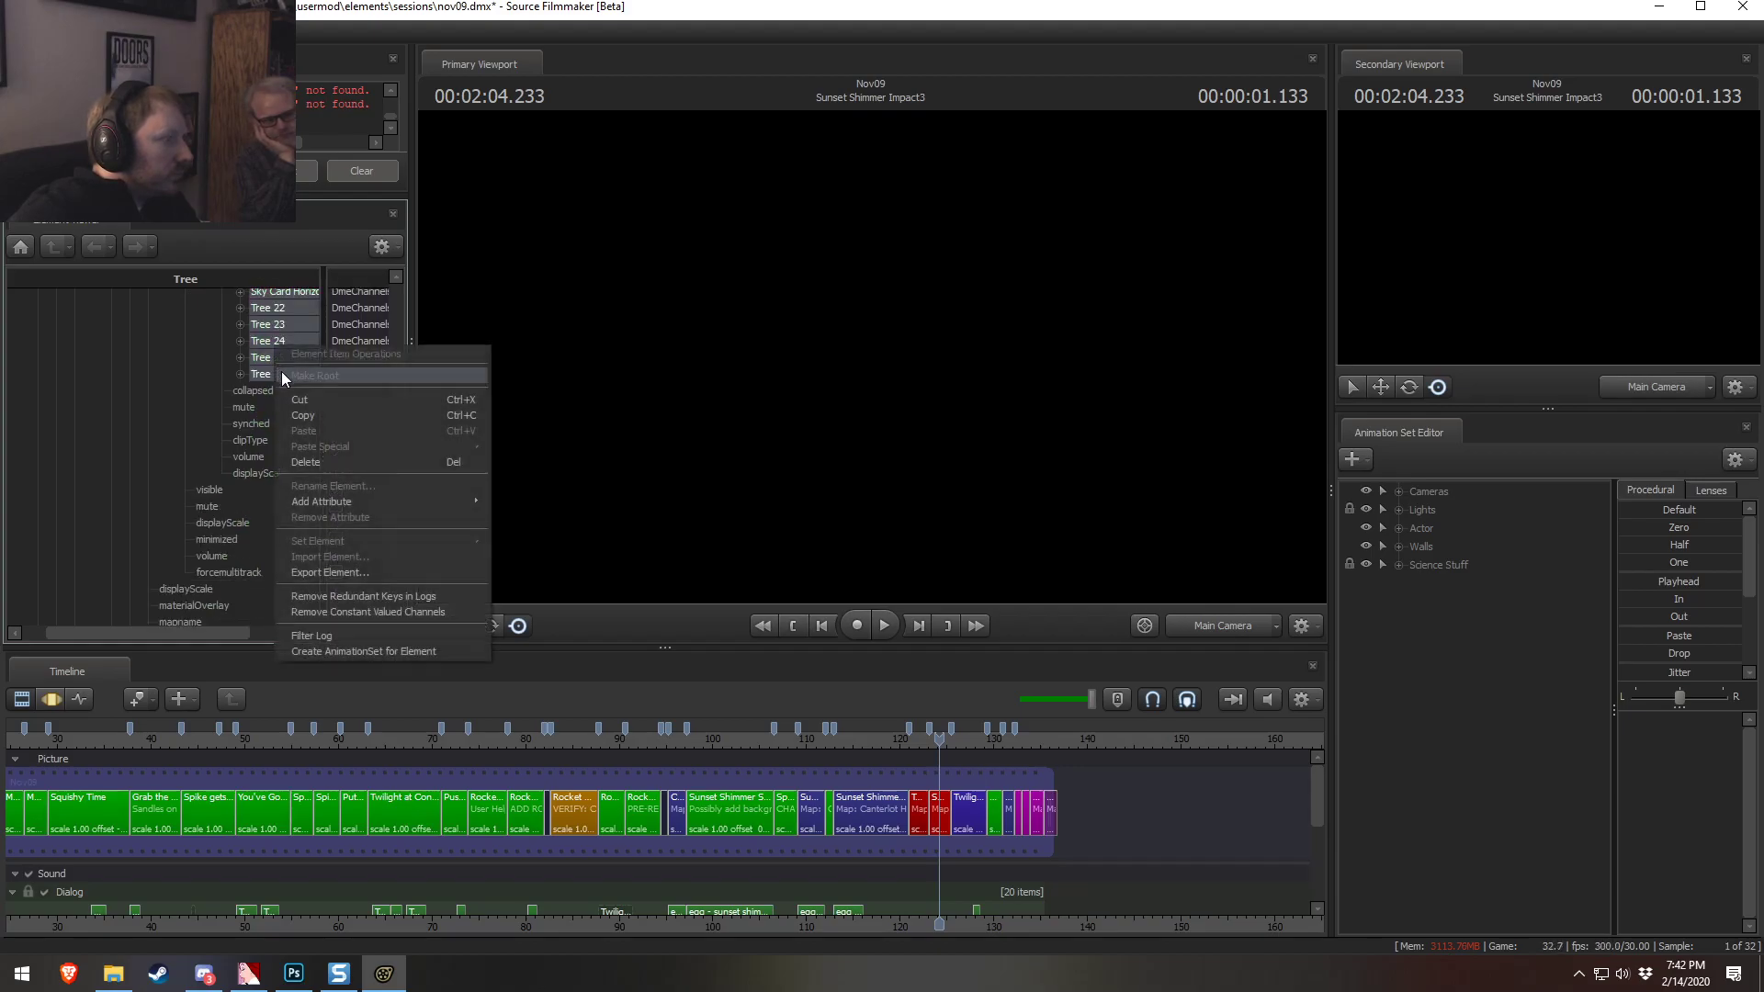
{"action": "left_click", "coordinate": [307, 419]}
Duplicate the Canterlot Establishing2 shot in the timeline so that the copy sits directly before shot17
{"action": "scroll", "coordinate": [979, 830], "scroll_direction": "up", "scroll_amount": 1}
{"action": "scroll", "coordinate": [979, 830], "scroll_direction": "up", "scroll_amount": 4}
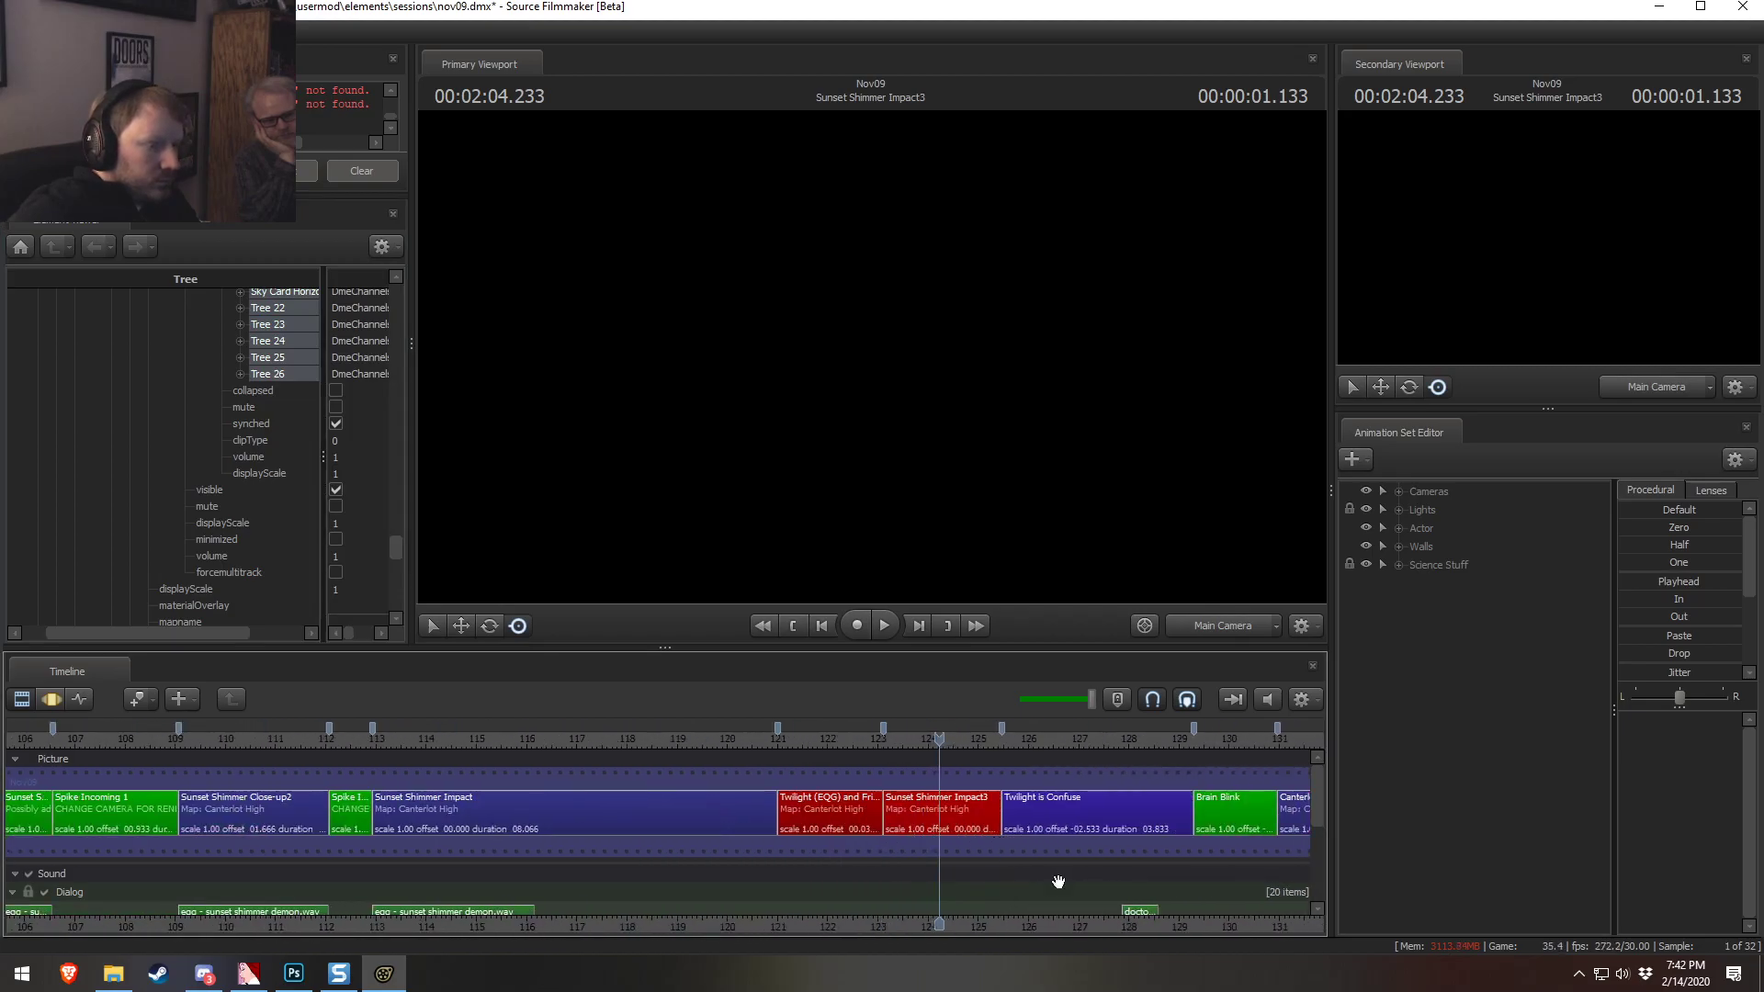
{"action": "middle_click_drag", "start_coordinate": [1061, 922], "coordinate": [465, 910]}
{"action": "left_click_drag", "start_coordinate": [414, 739], "coordinate": [490, 742]}
{"action": "left_click", "coordinate": [608, 741]}
{"action": "left_click", "coordinate": [708, 816]}
{"action": "left_click", "coordinate": [696, 733]}
{"action": "key", "text": "ctrl+c"}
{"action": "key", "text": "ctrl+v"}
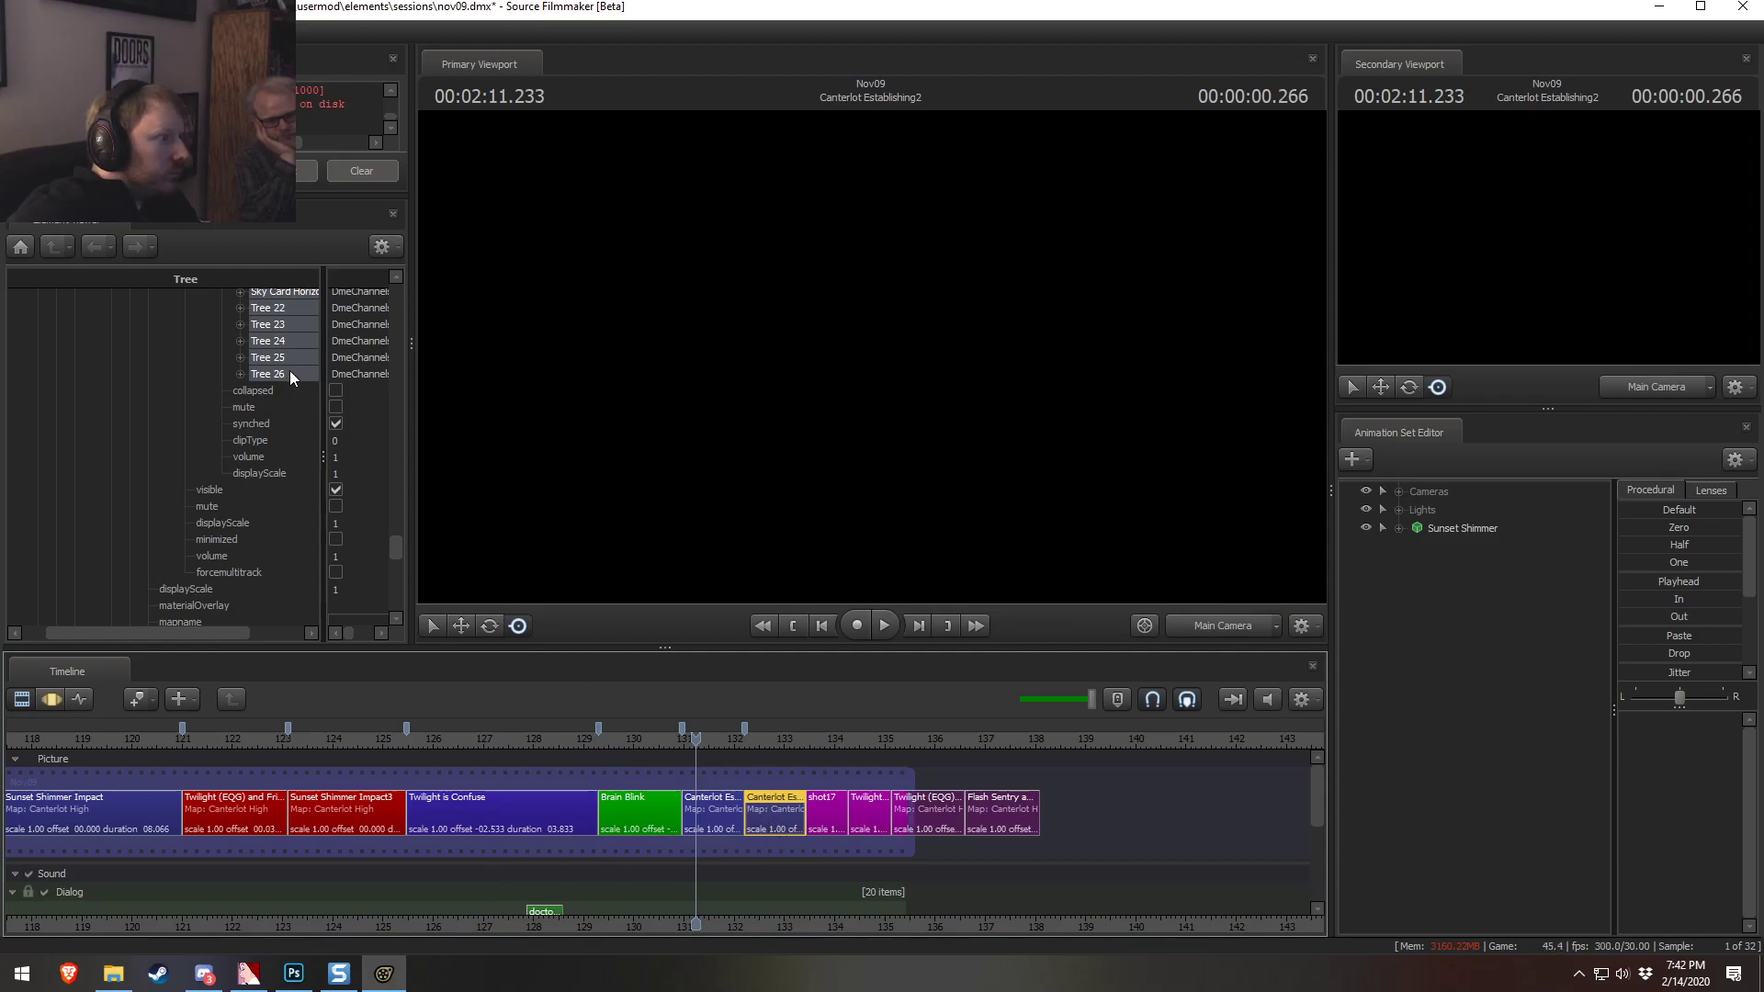
Reselect the complete list of Fluttershy on Hill2 channels under animSetEditorChannels and copy it again
{"action": "scroll", "coordinate": [276, 421], "scroll_direction": "up", "scroll_amount": 15}
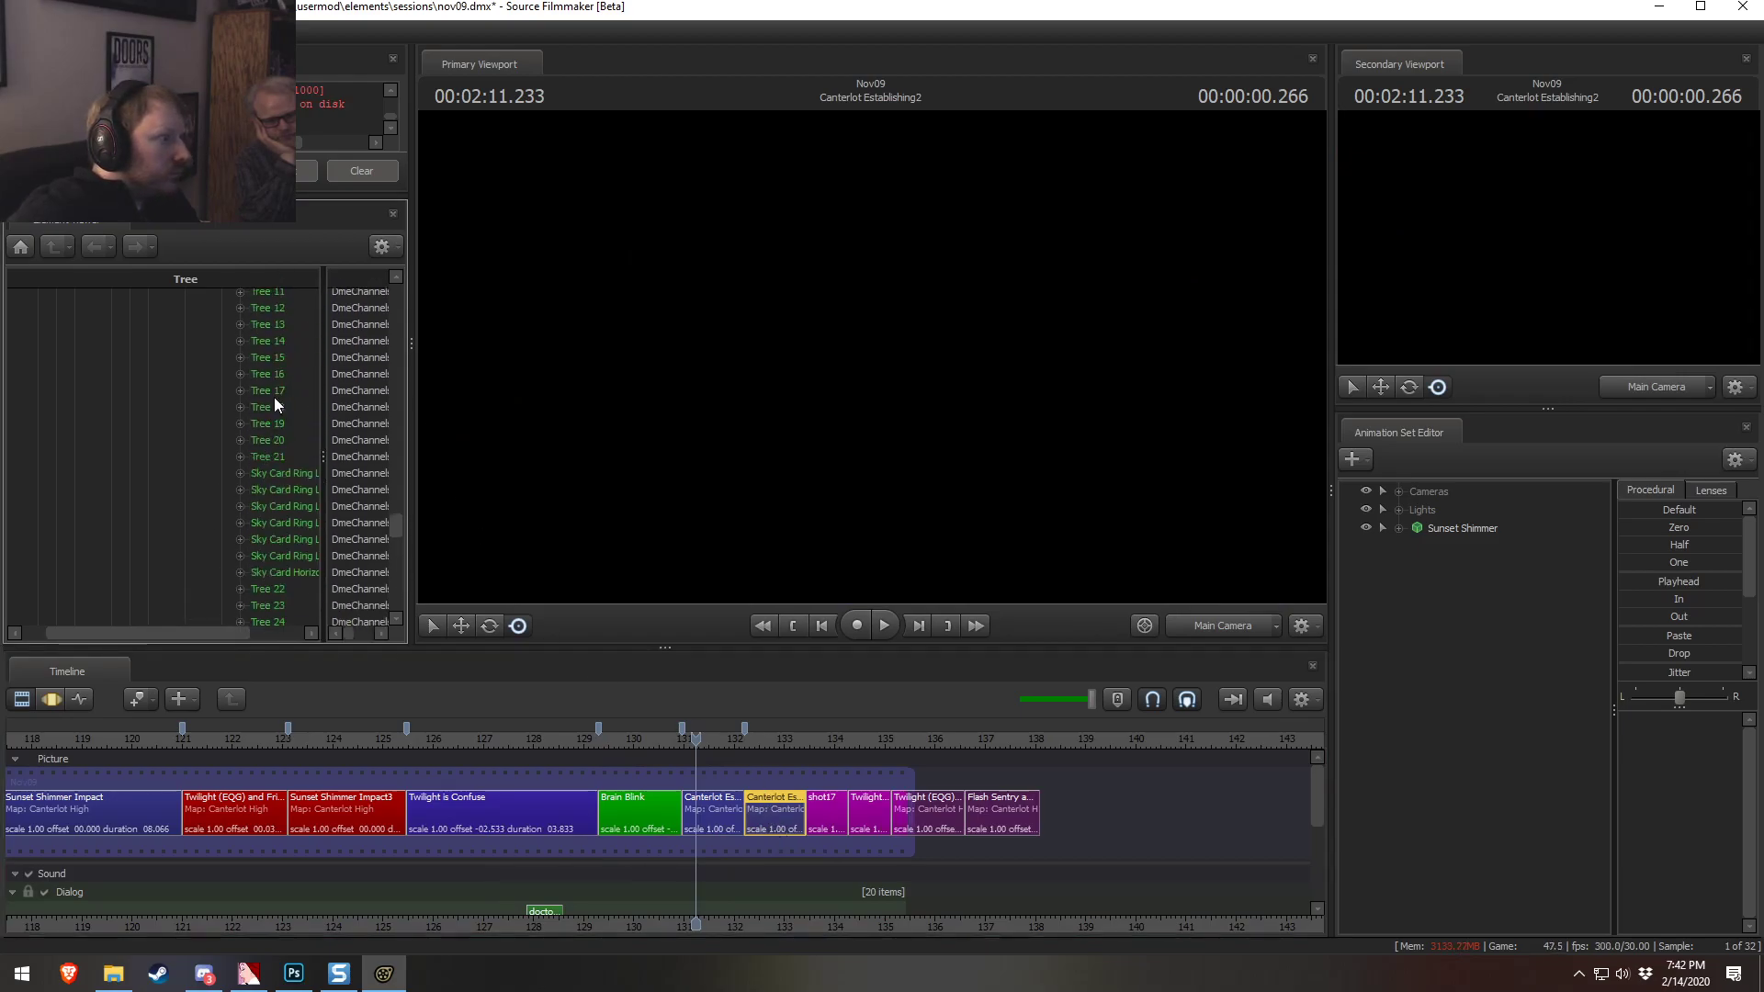
{"action": "scroll", "coordinate": [279, 426], "scroll_direction": "up", "scroll_amount": 6}
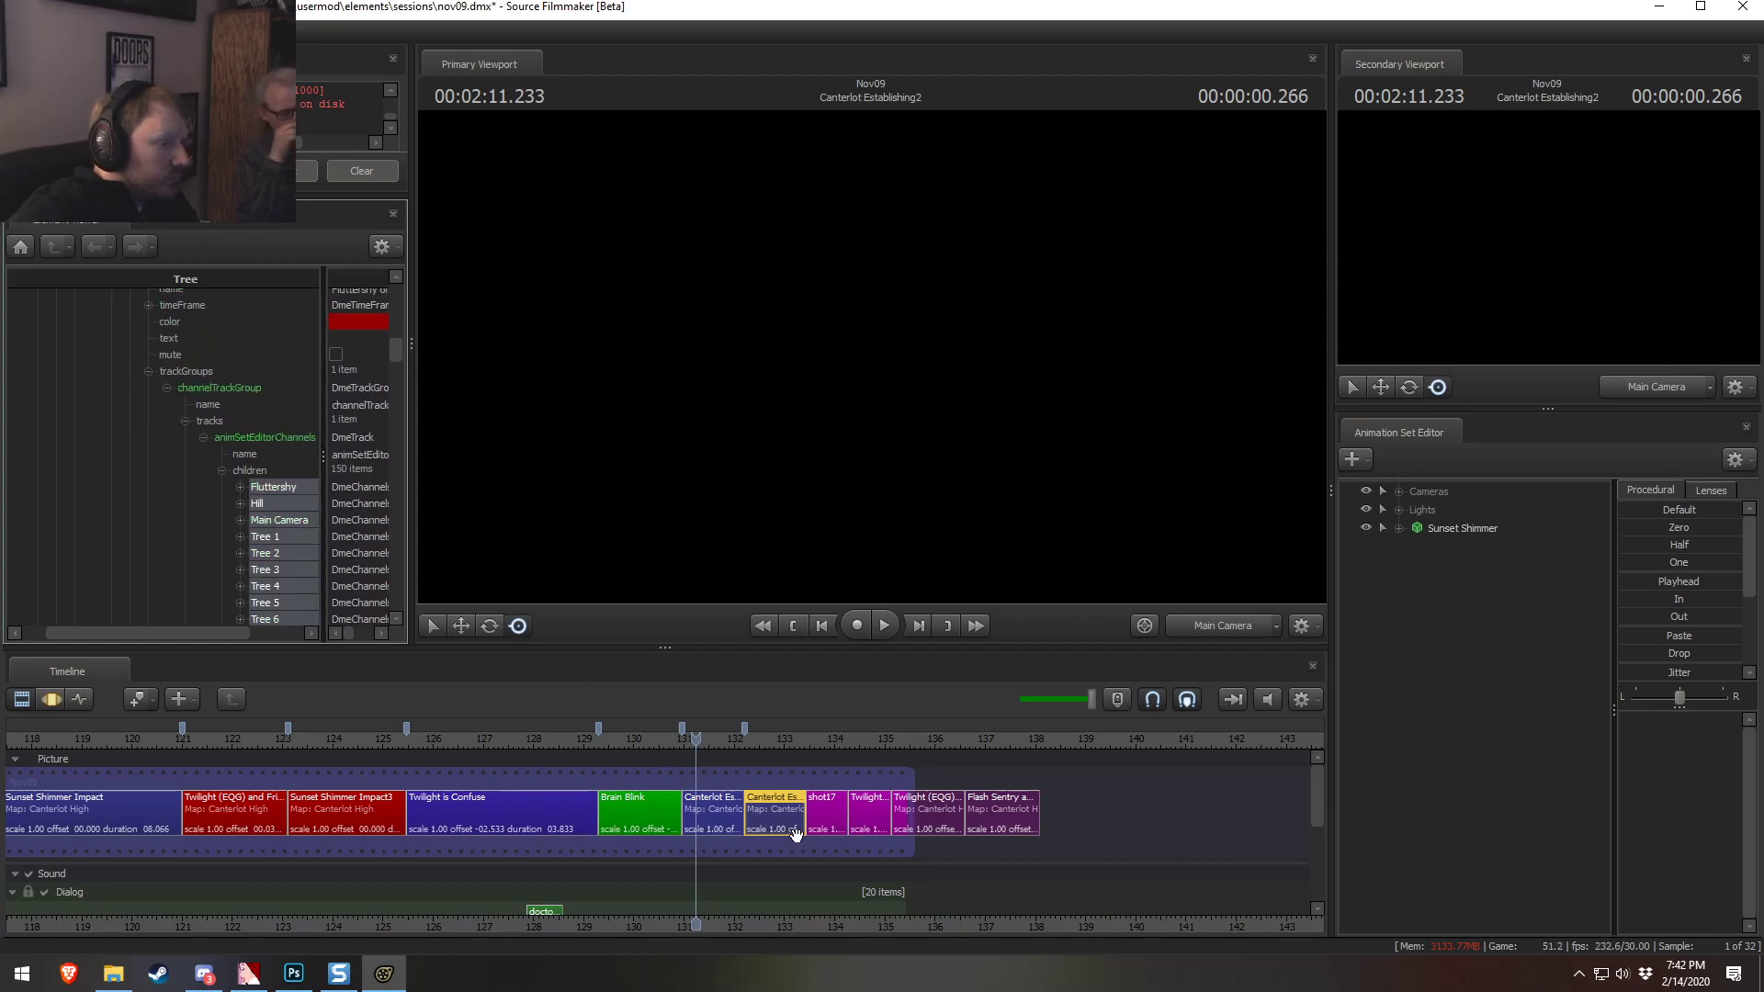
{"action": "scroll", "coordinate": [99, 421], "scroll_direction": "up", "scroll_amount": 6}
{"action": "scroll", "coordinate": [73, 547], "scroll_direction": "down", "scroll_amount": 6}
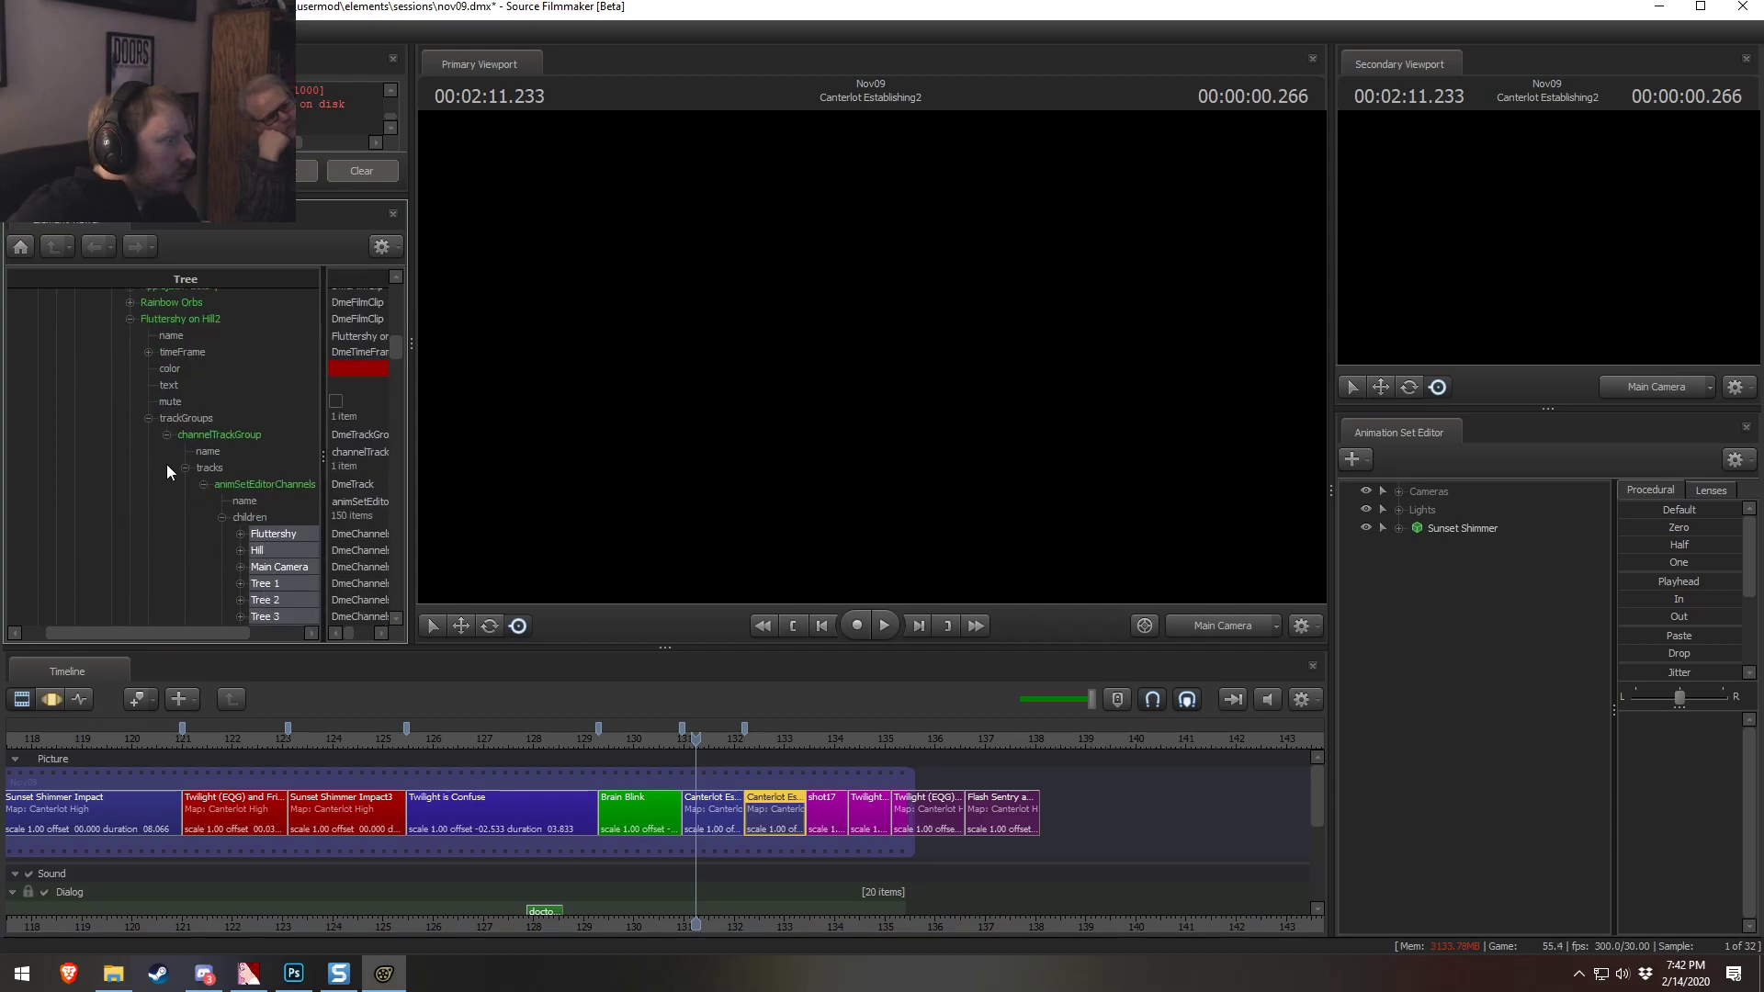
Expand the main session's active clip through its subClipTrackGroup to the Film track's children and find the Canterlot Establishing shots
{"action": "scroll", "coordinate": [154, 531], "scroll_direction": "up", "scroll_amount": 6}
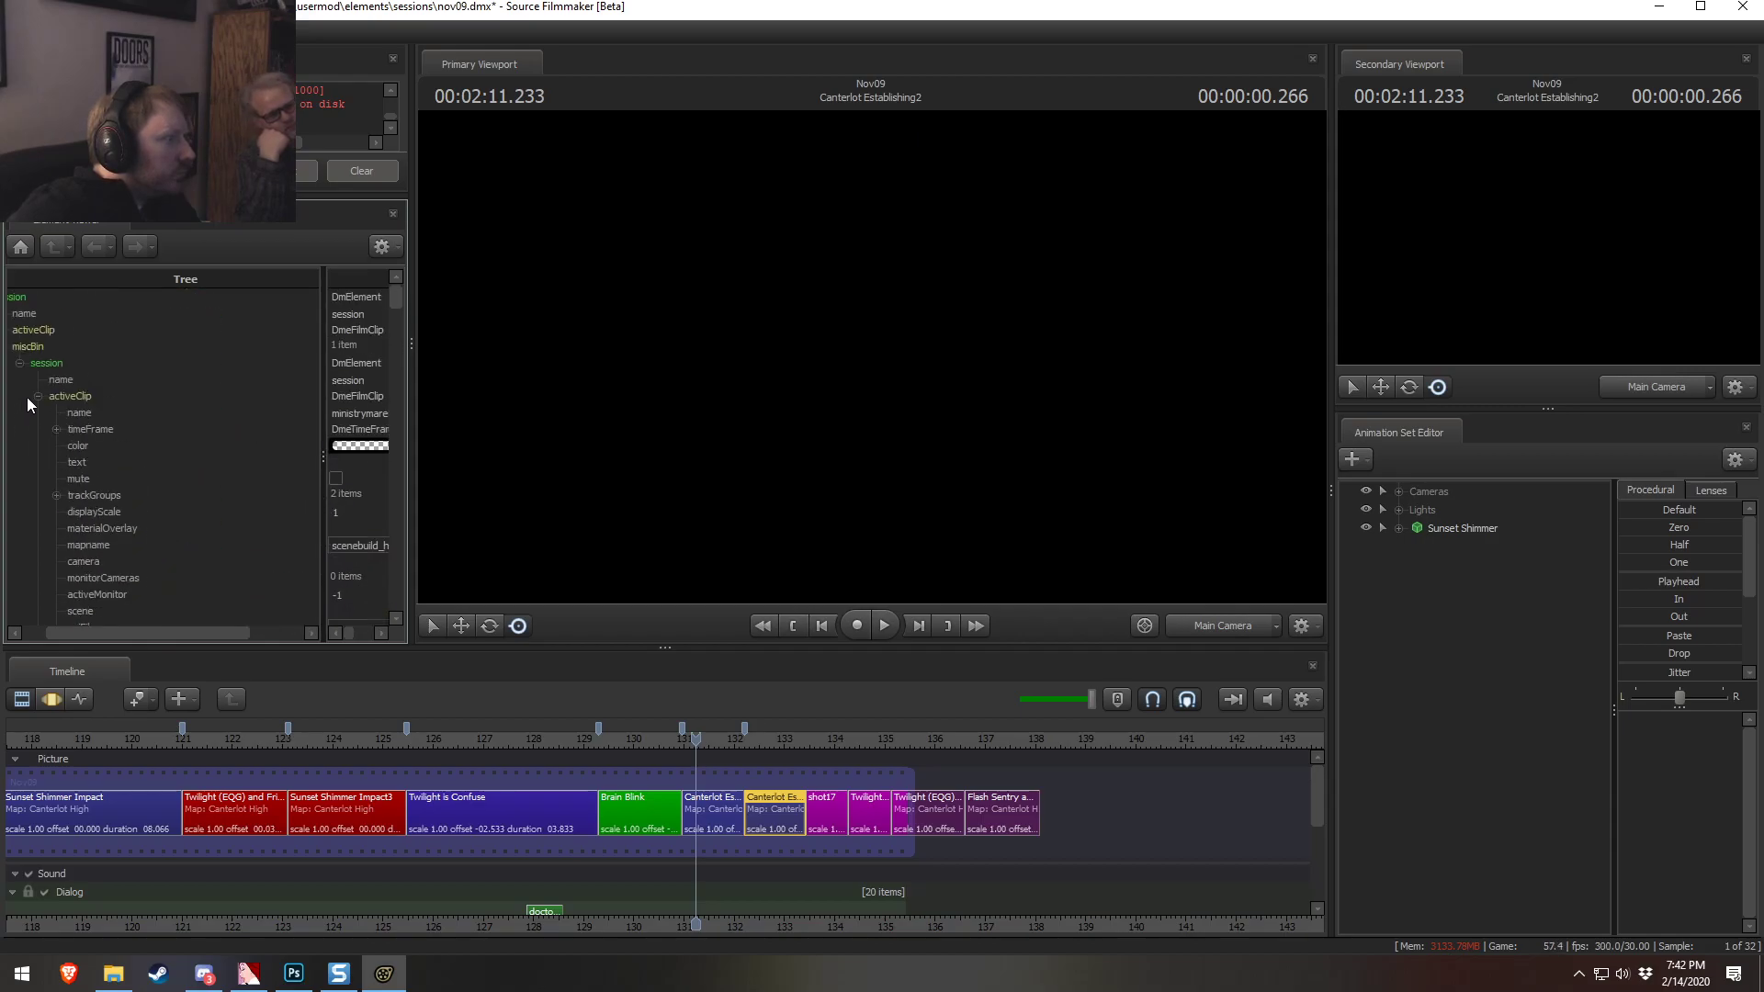
{"action": "left_click_drag", "start_coordinate": [129, 630], "coordinate": [30, 630]}
{"action": "left_click", "coordinate": [36, 330]}
{"action": "scroll", "coordinate": [63, 386], "scroll_direction": "down", "scroll_amount": 5}
{"action": "left_click", "coordinate": [53, 476]}
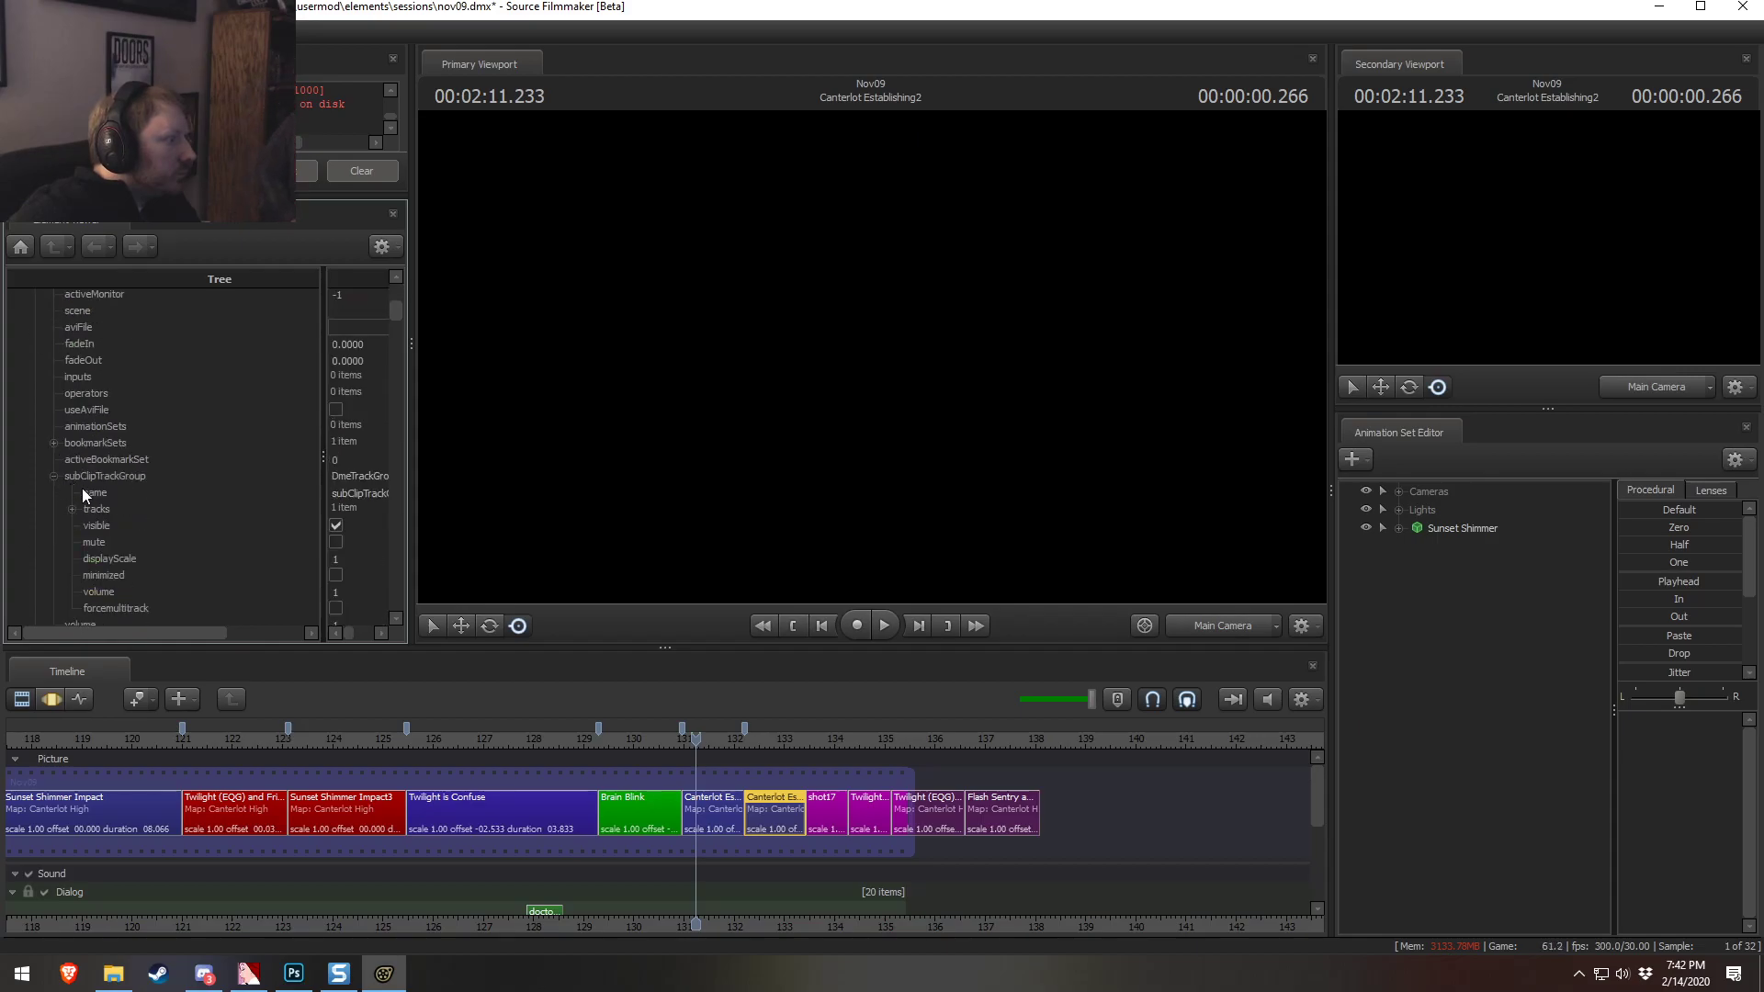
{"action": "scroll", "coordinate": [90, 451], "scroll_direction": "down", "scroll_amount": 3}
{"action": "left_click", "coordinate": [71, 369]}
{"action": "left_click", "coordinate": [90, 386]}
{"action": "left_click", "coordinate": [108, 418]}
{"action": "scroll", "coordinate": [147, 476], "scroll_direction": "down", "scroll_amount": 6}
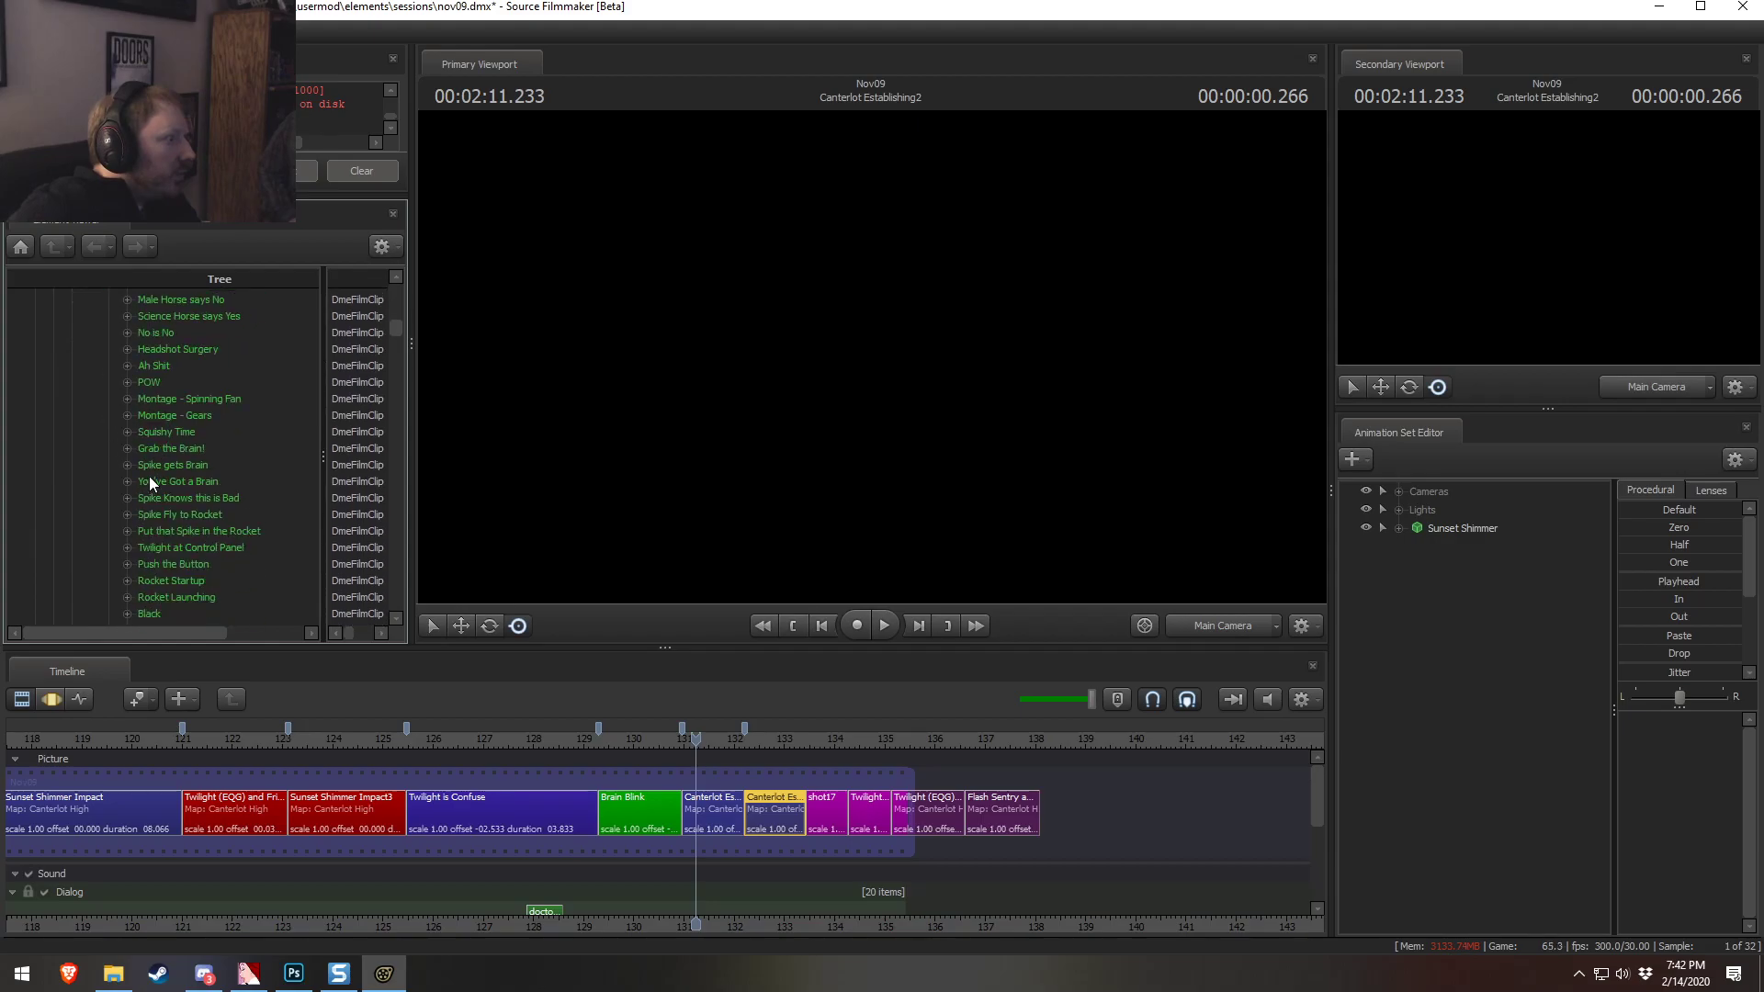
{"action": "scroll", "coordinate": [157, 478], "scroll_direction": "down", "scroll_amount": 5}
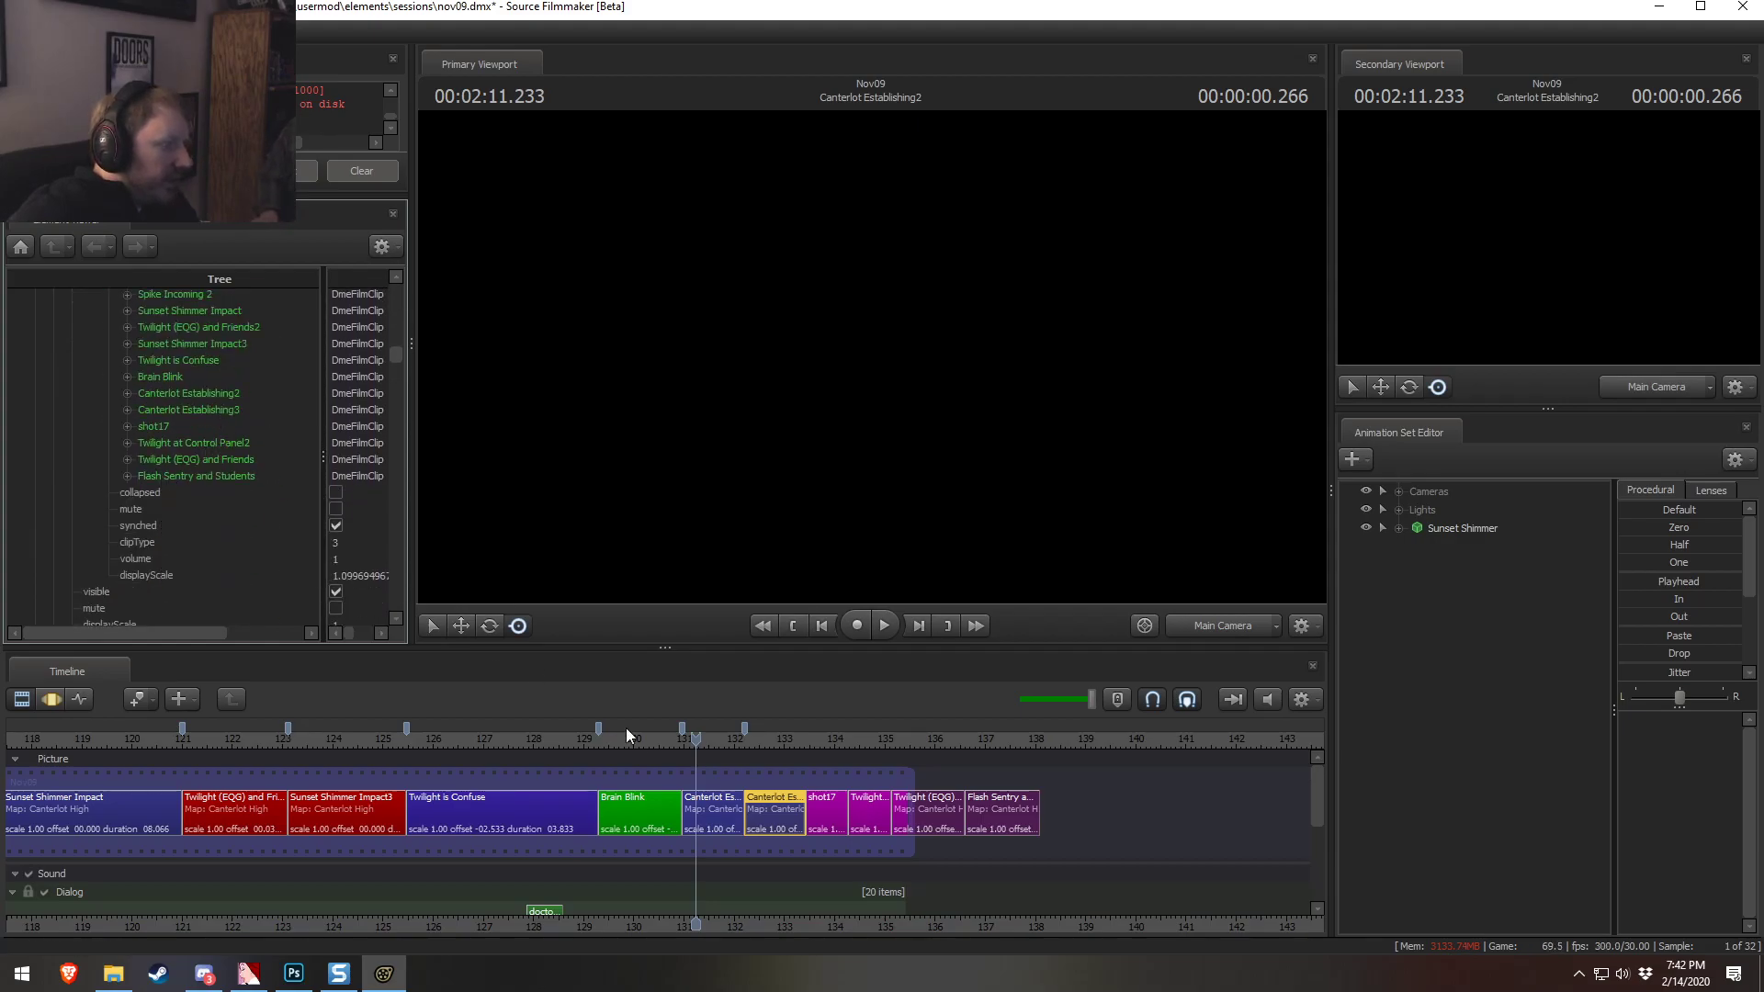
Expand the Canterlot Establishing3 clip through its channelTrackGroup to the children of animSetEditorChannels
{"action": "scroll", "coordinate": [914, 832], "scroll_direction": "up", "scroll_amount": 3}
{"action": "left_click", "coordinate": [128, 410]}
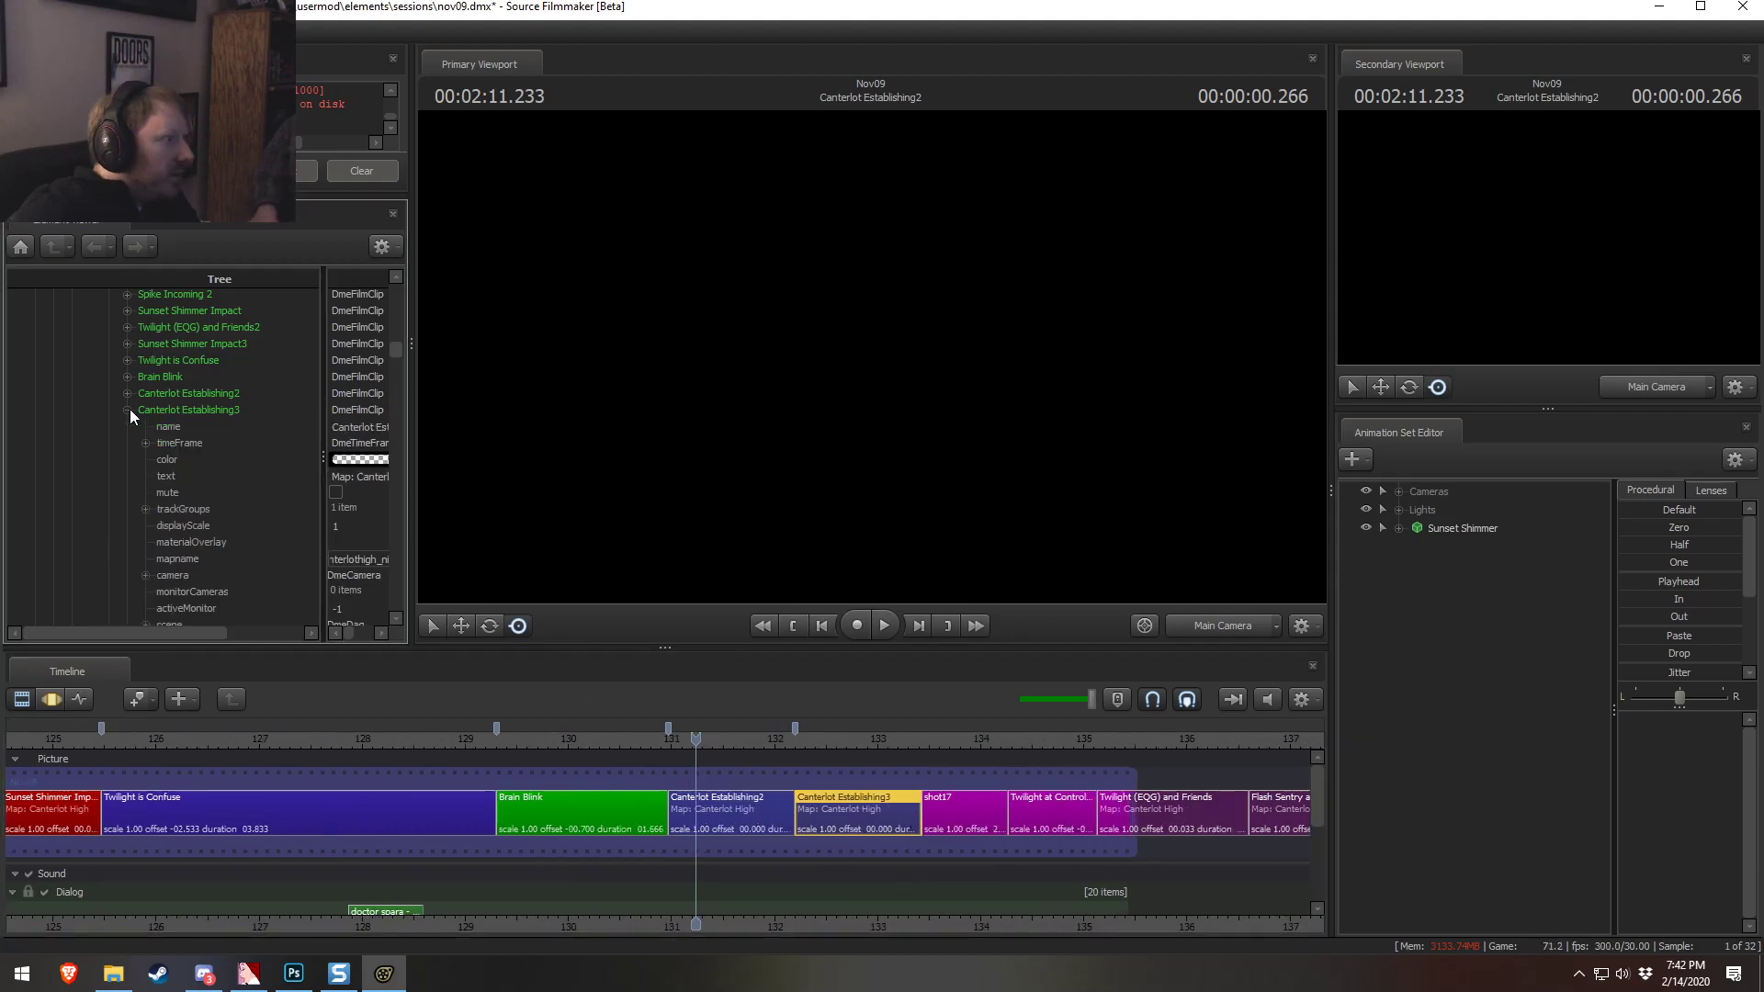
{"action": "left_click", "coordinate": [147, 507]}
{"action": "left_click", "coordinate": [164, 525]}
{"action": "left_click", "coordinate": [182, 558]}
{"action": "scroll", "coordinate": [193, 552], "scroll_direction": "down", "scroll_amount": 1}
{"action": "left_click", "coordinate": [201, 530]}
{"action": "scroll", "coordinate": [261, 554], "scroll_direction": "down", "scroll_amount": 1}
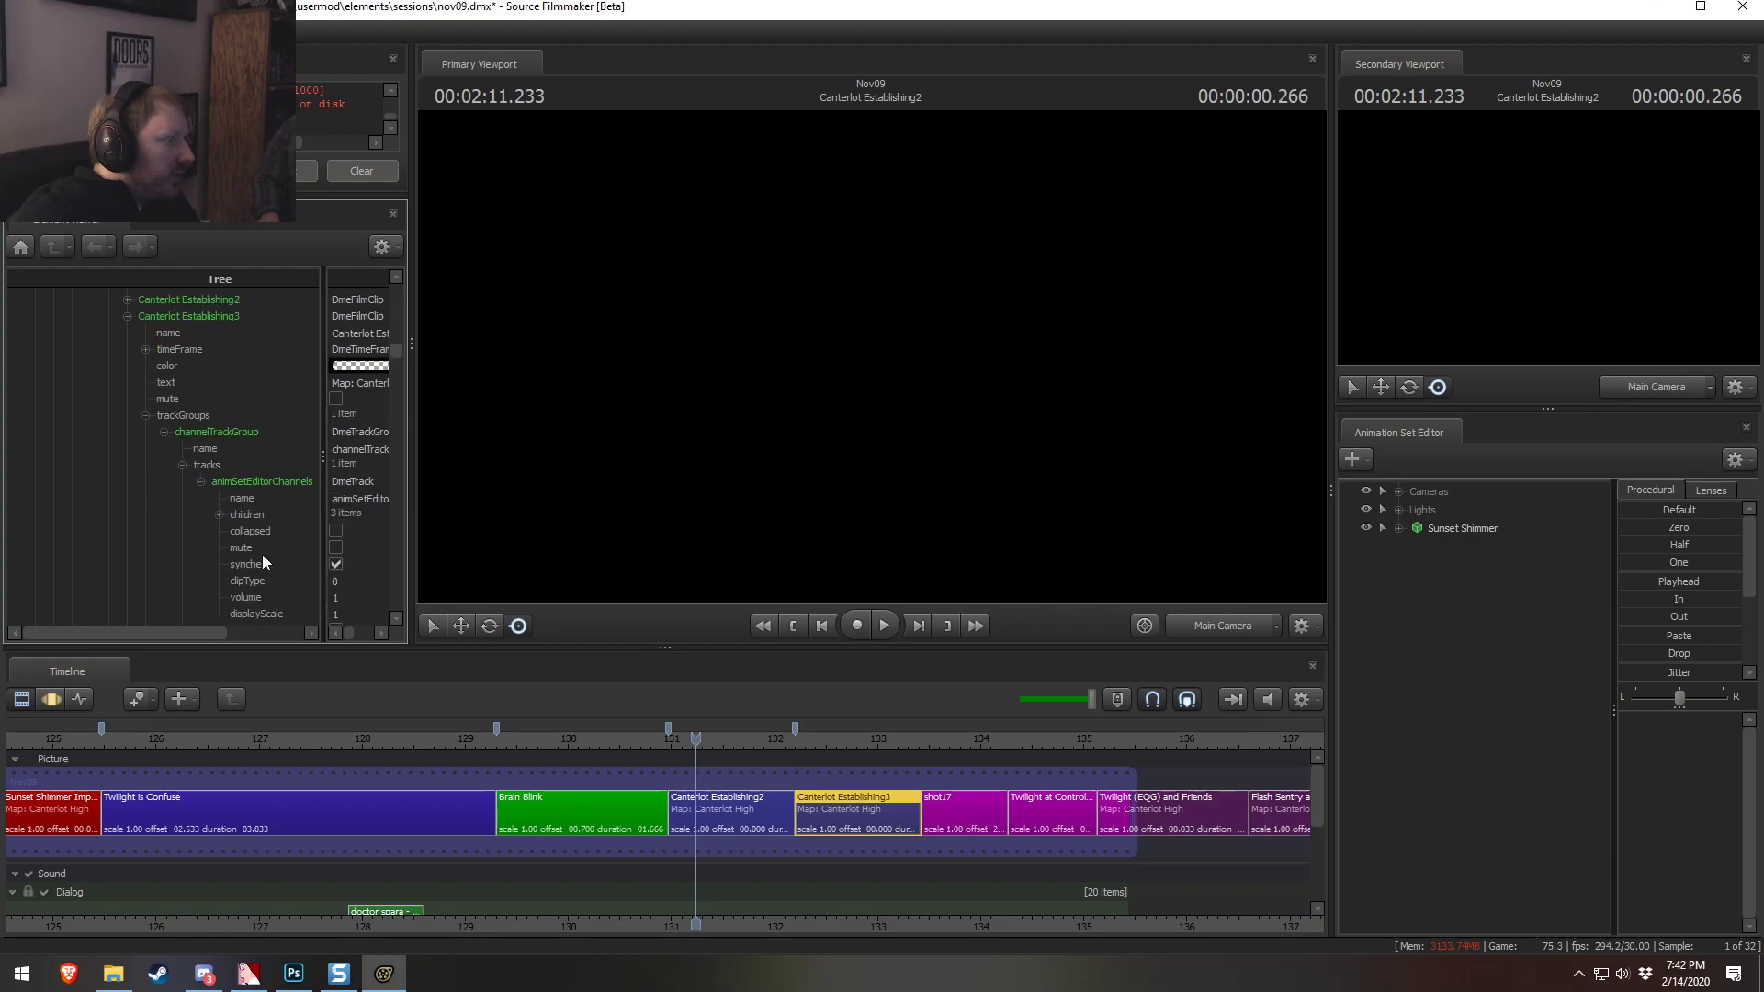
{"action": "left_click", "coordinate": [220, 514]}
{"action": "scroll", "coordinate": [263, 534], "scroll_direction": "down", "scroll_amount": 2}
Delete the Main Camera, Sunset Shimmer and light1 channels of Canterlot Establishing3 and paste the copied Fluttershy on Hill2 channels into its children
{"action": "left_click", "coordinate": [246, 424]}
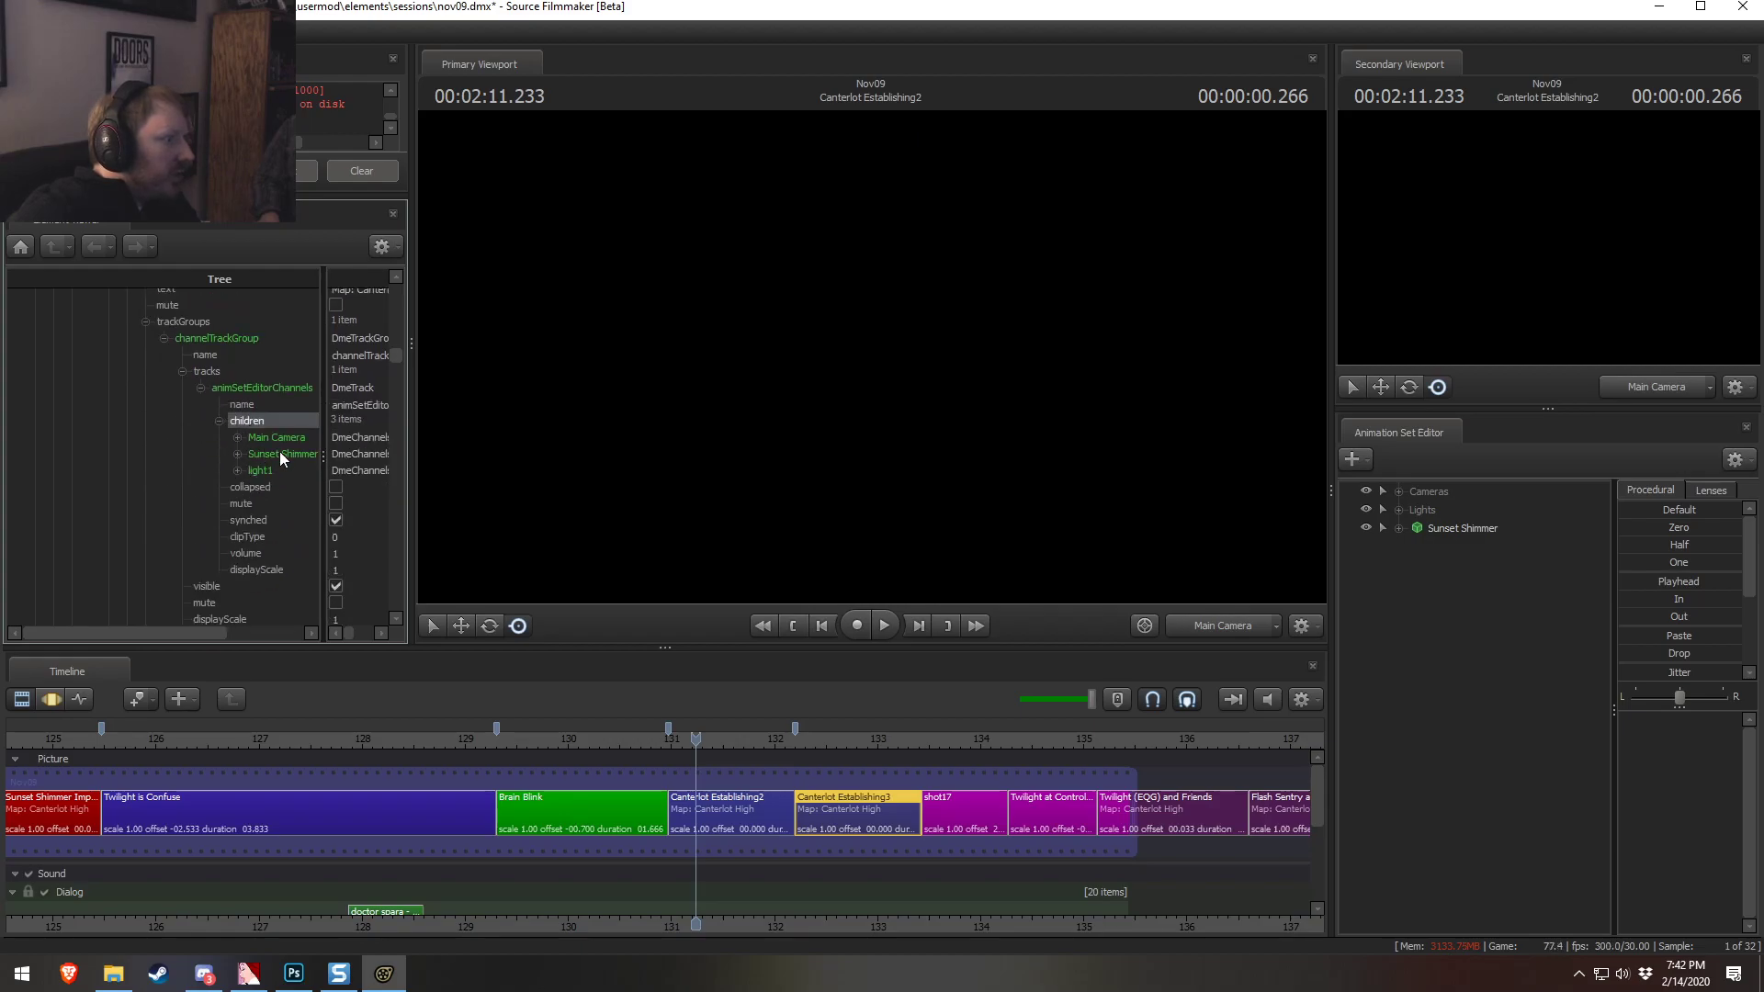
{"action": "left_click", "coordinate": [269, 471]}
{"action": "left_click", "coordinate": [268, 436], "text": "shift"}
{"action": "right_click", "coordinate": [267, 435]}
{"action": "left_click", "coordinate": [297, 526]}
{"action": "left_click", "coordinate": [244, 412]}
{"action": "key", "text": "ctrl+v"}
Move the playhead into the Canterlot Establishing3 shot and check it through the work camera
{"action": "left_click", "coordinate": [814, 744]}
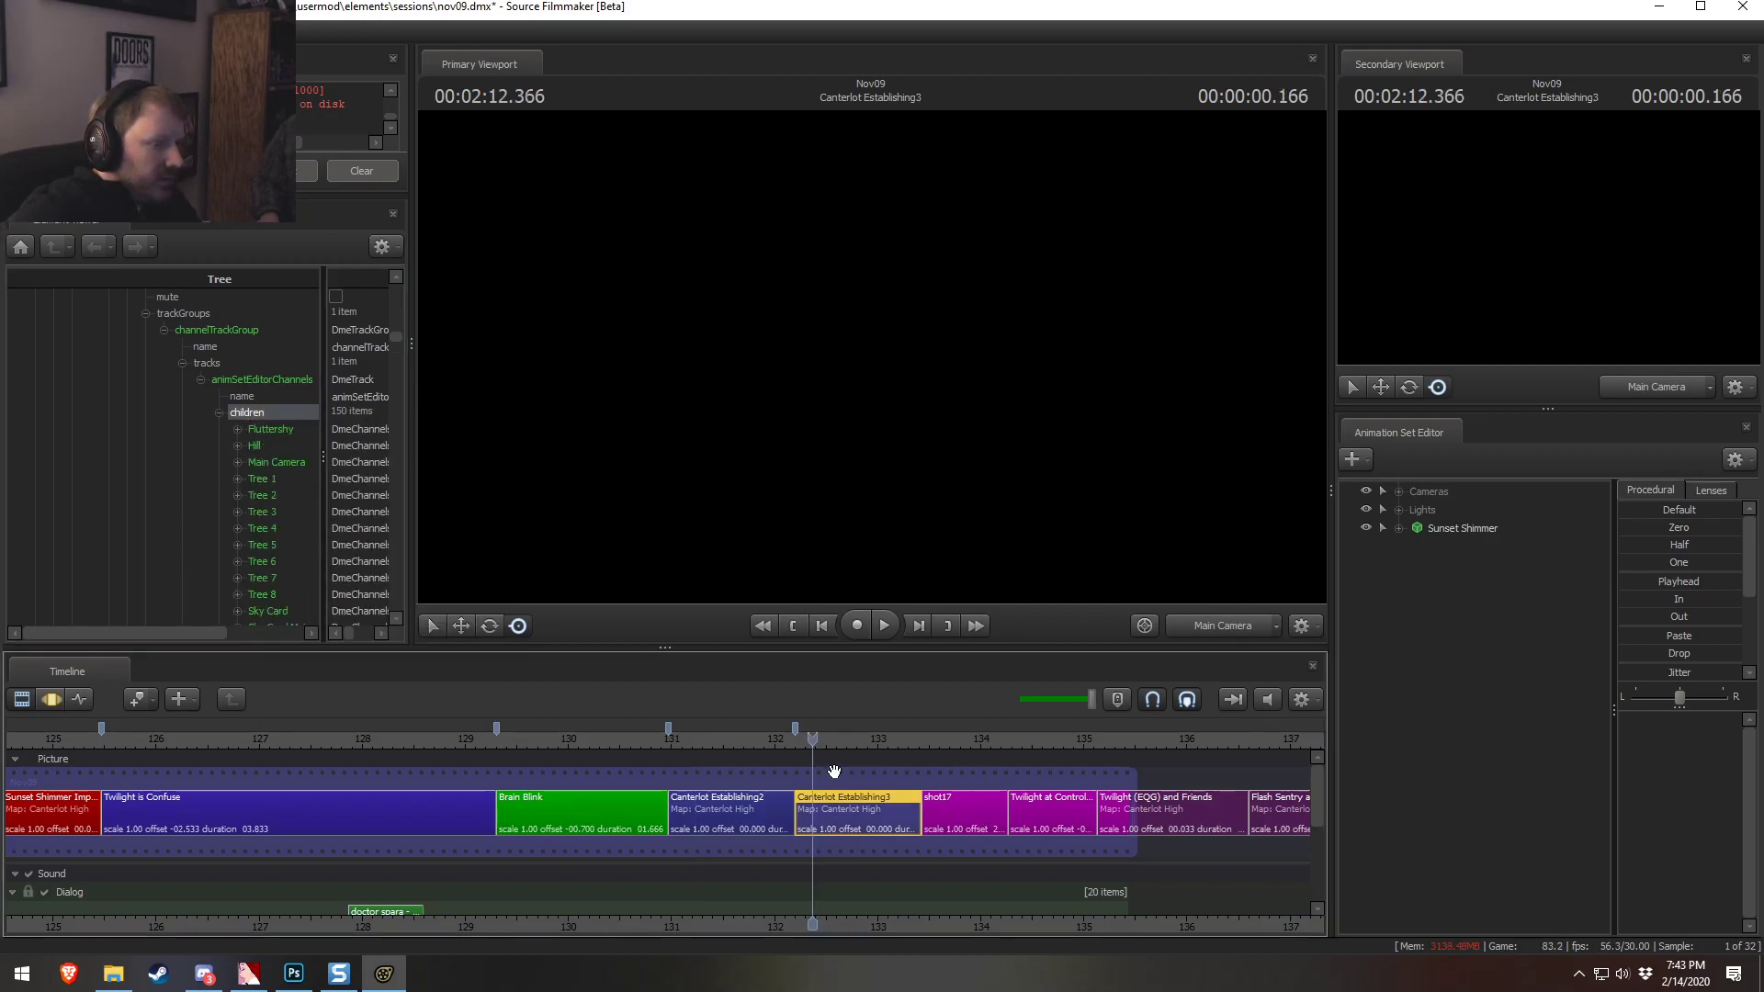
{"action": "mouse_move", "coordinate": [825, 735]}
{"action": "left_mouse_down"}
{"action": "mouse_move", "coordinate": [756, 740]}
{"action": "mouse_move", "coordinate": [851, 740]}
{"action": "left_mouse_up"}
{"action": "left_click", "coordinate": [216, 413]}
{"action": "left_click", "coordinate": [218, 413]}
{"action": "left_click", "coordinate": [1200, 626]}
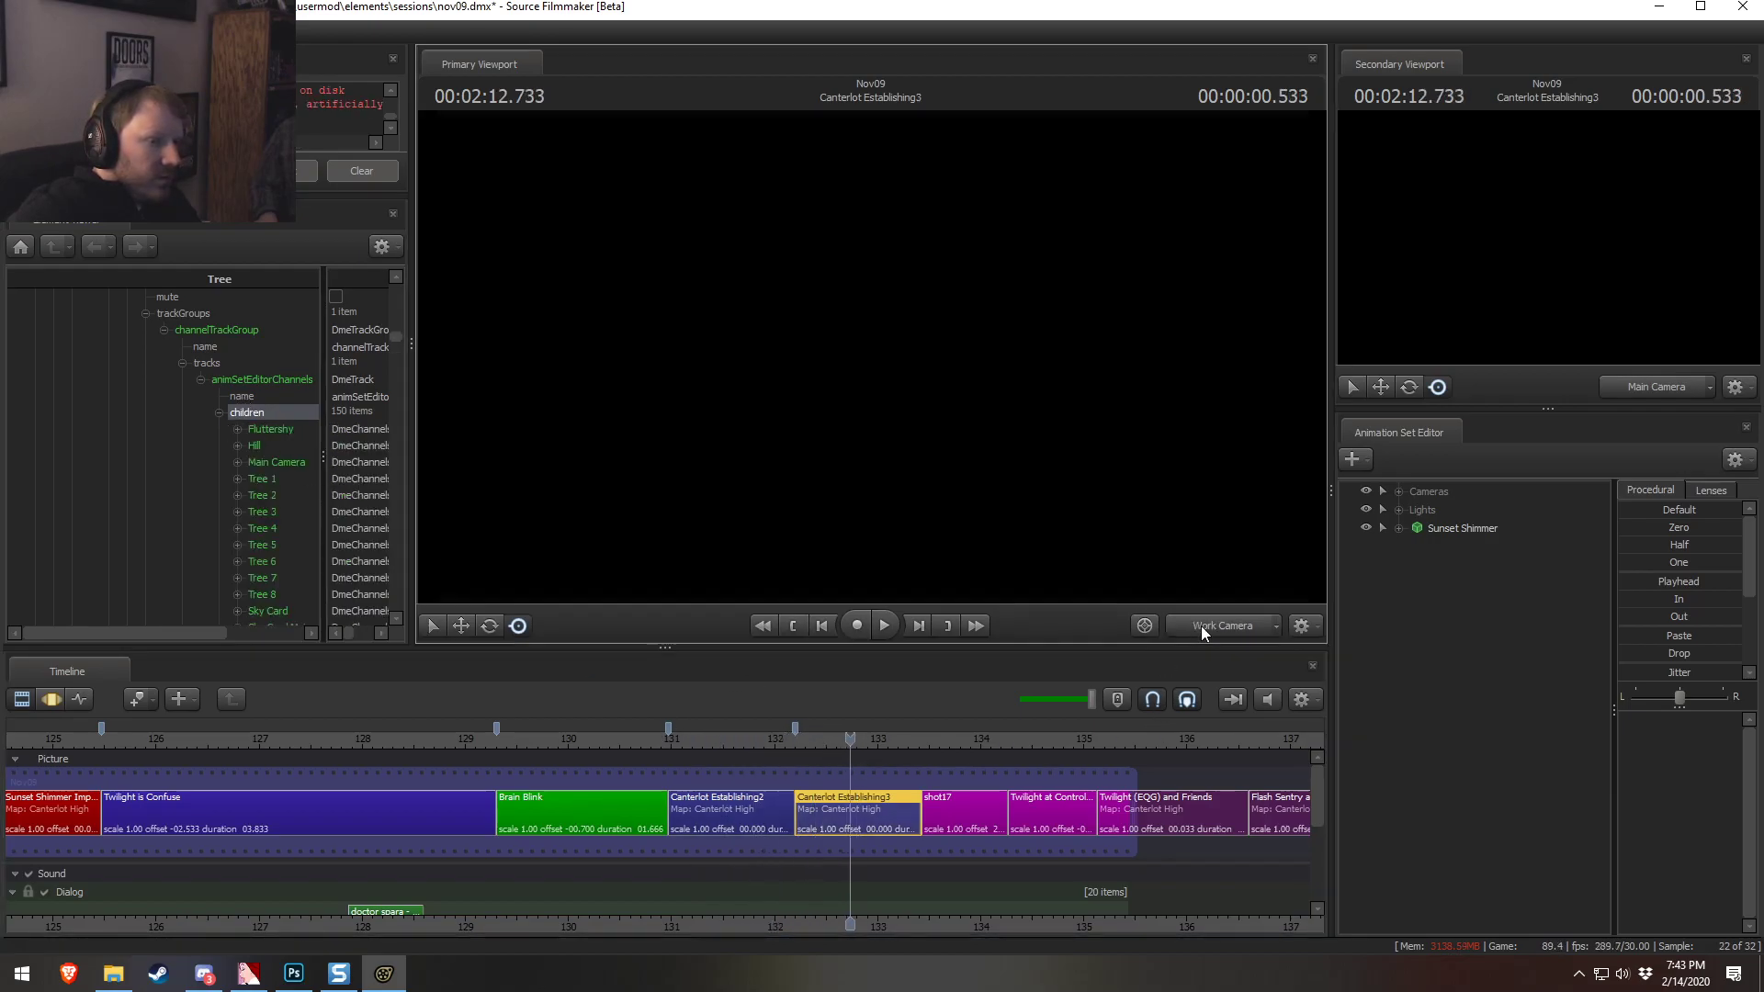
{"action": "left_click_drag", "start_coordinate": [973, 649], "coordinate": [973, 768]}
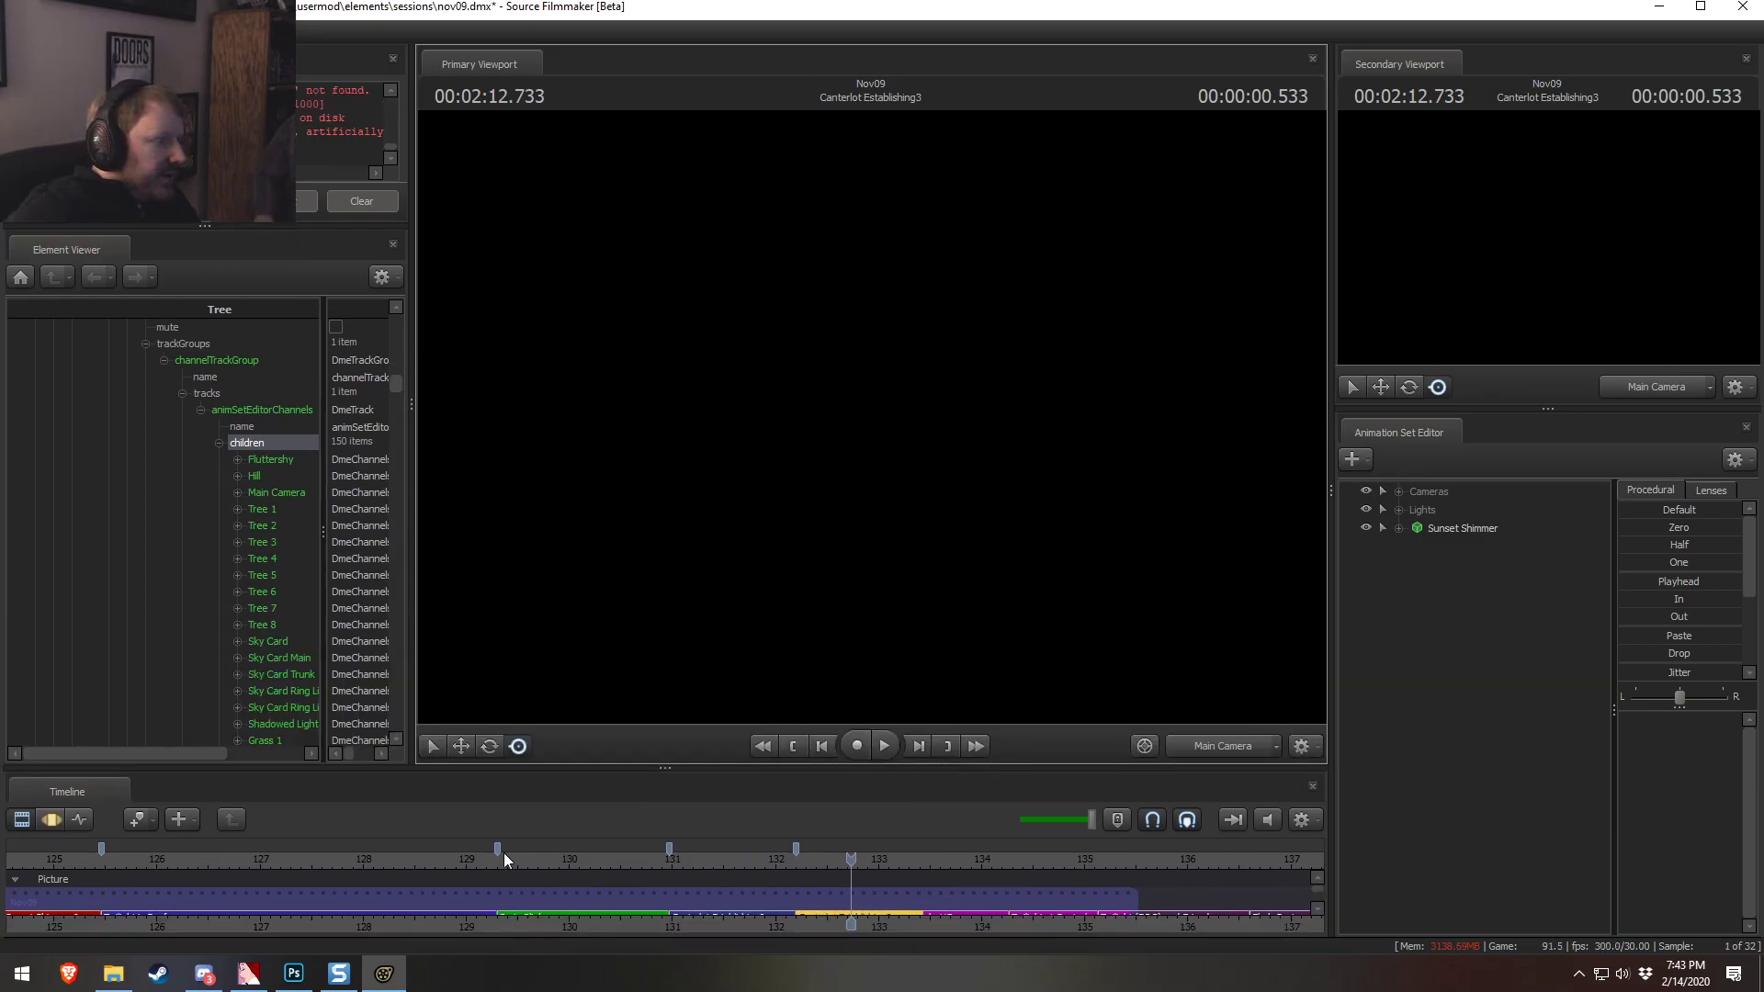
{"action": "scroll", "coordinate": [252, 648], "scroll_direction": "down", "scroll_amount": 5}
{"action": "scroll", "coordinate": [251, 653], "scroll_direction": "up", "scroll_amount": 5}
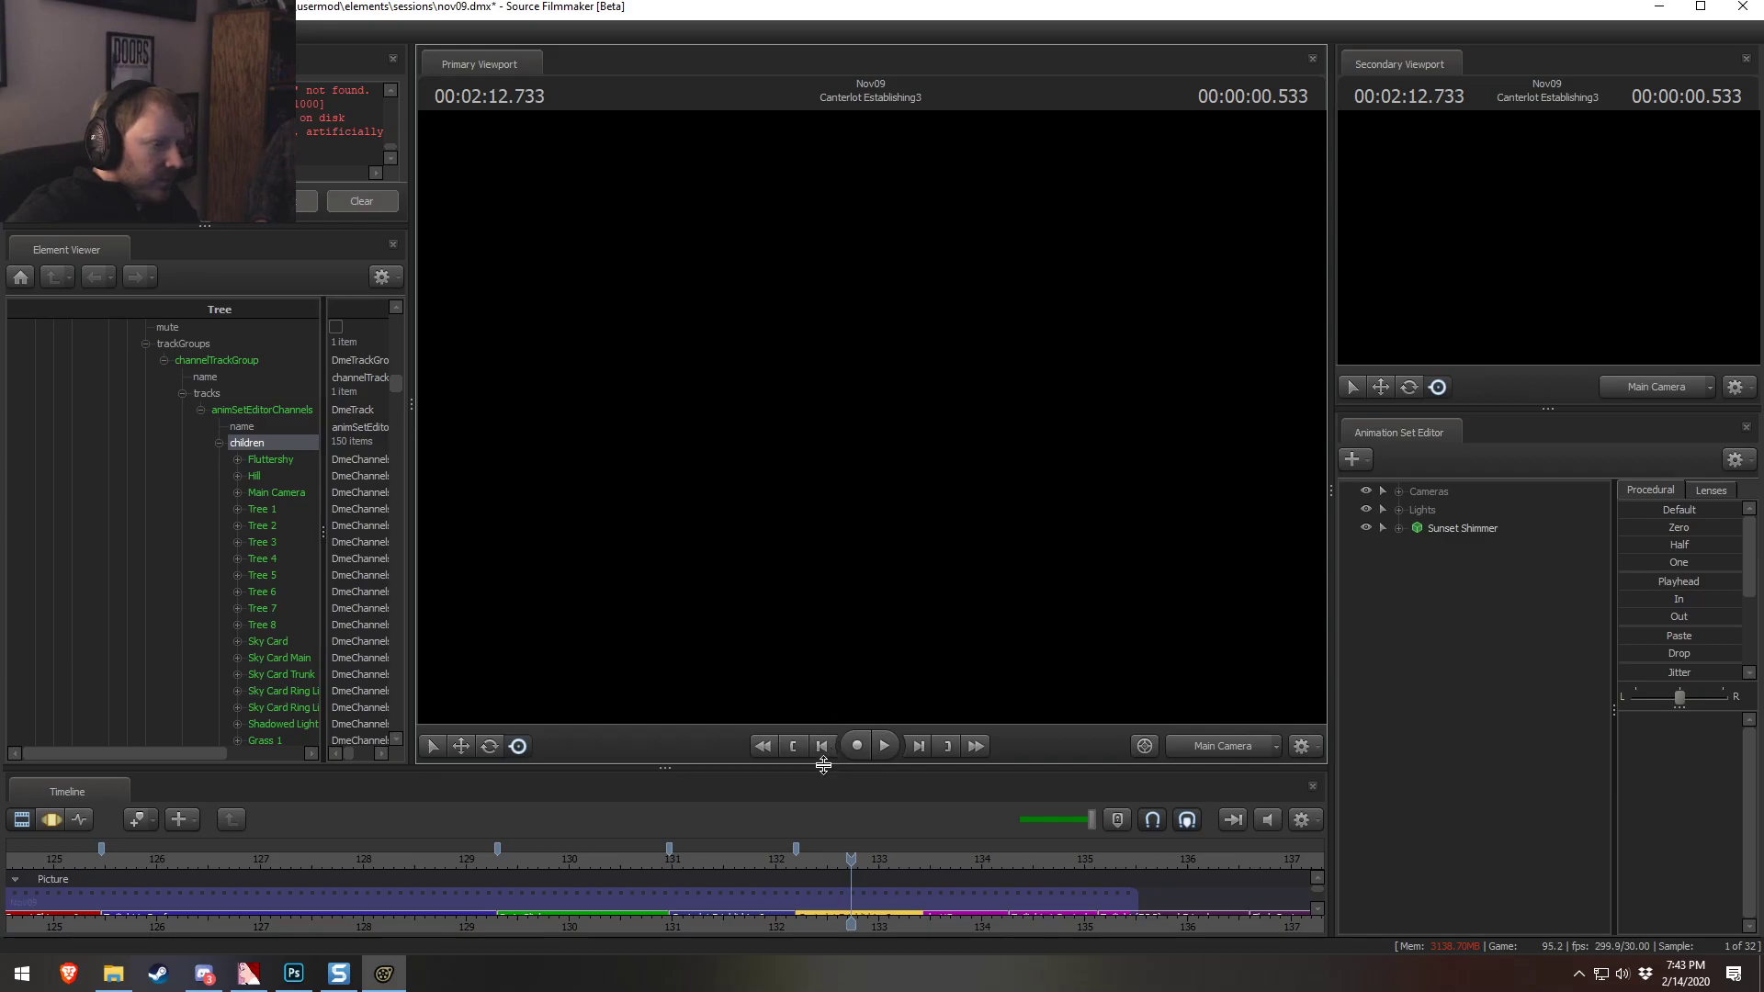
{"action": "left_click_drag", "start_coordinate": [823, 765], "coordinate": [823, 664]}
Load the map with the playhead in Canterlot Establishing2, switch to the work camera, and move the playhead into Canterlot Establishing3
{"action": "left_click", "coordinate": [770, 763]}
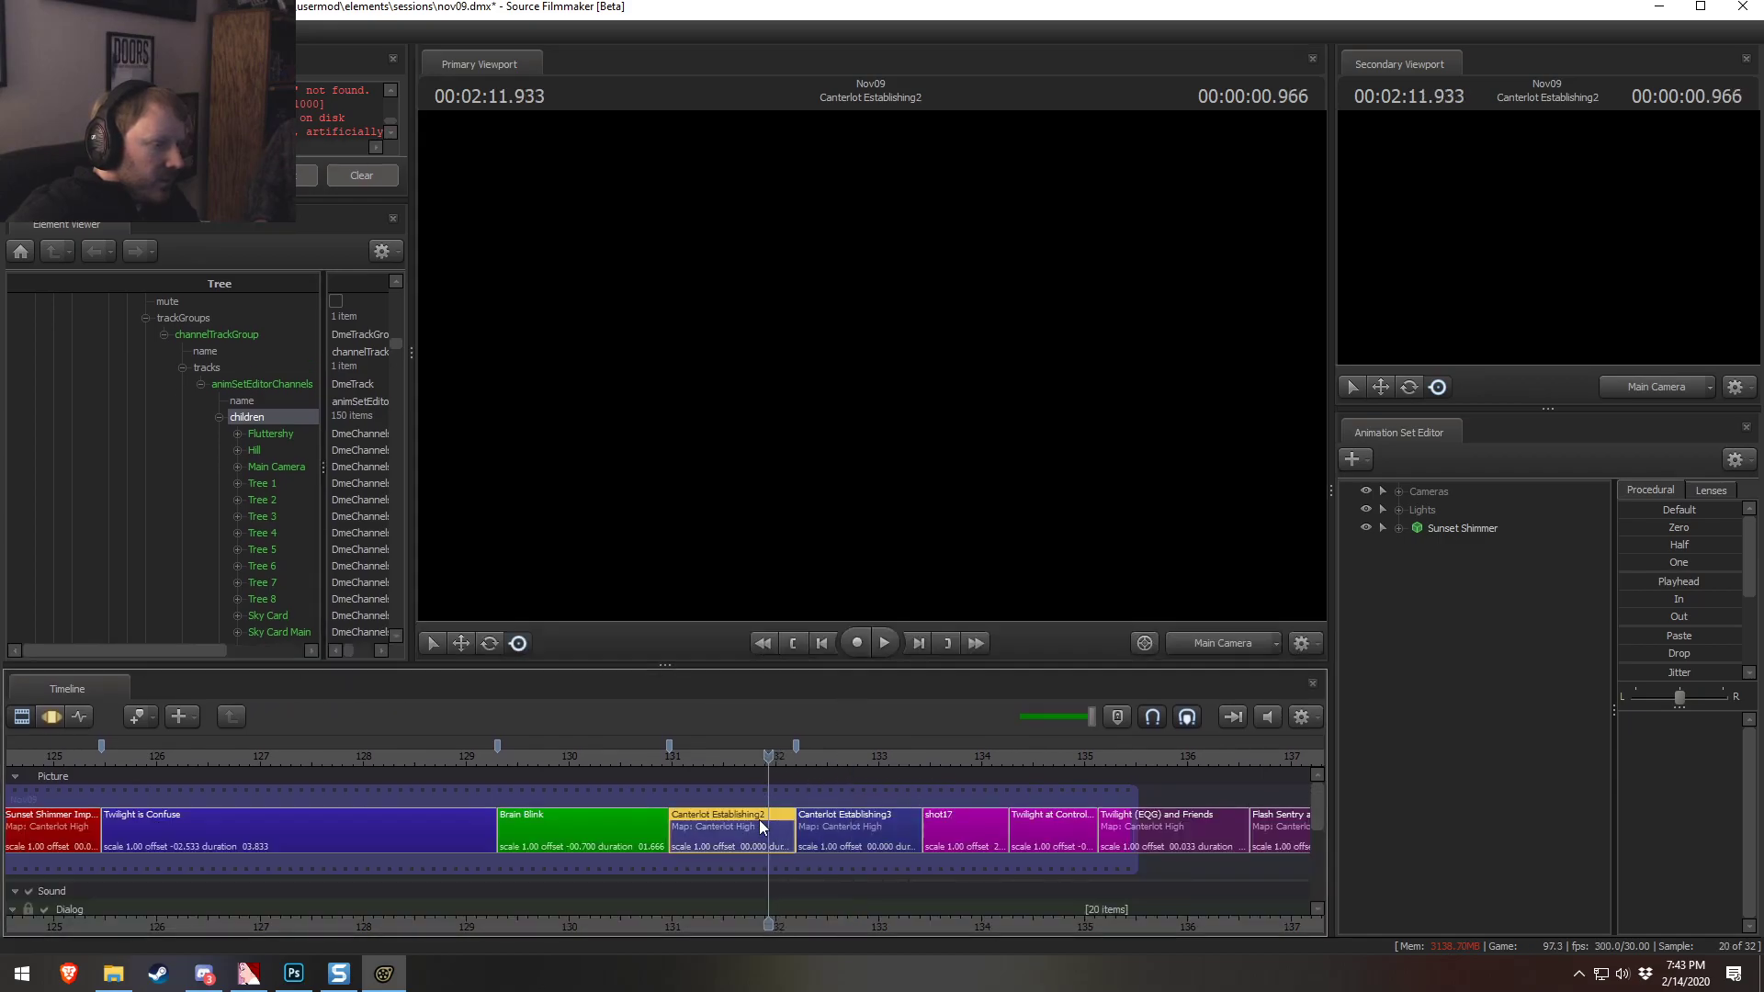
{"action": "left_click", "coordinate": [1222, 646]}
{"action": "right_click", "coordinate": [843, 439]}
{"action": "left_click", "coordinate": [882, 489]}
{"action": "left_click", "coordinate": [820, 755]}
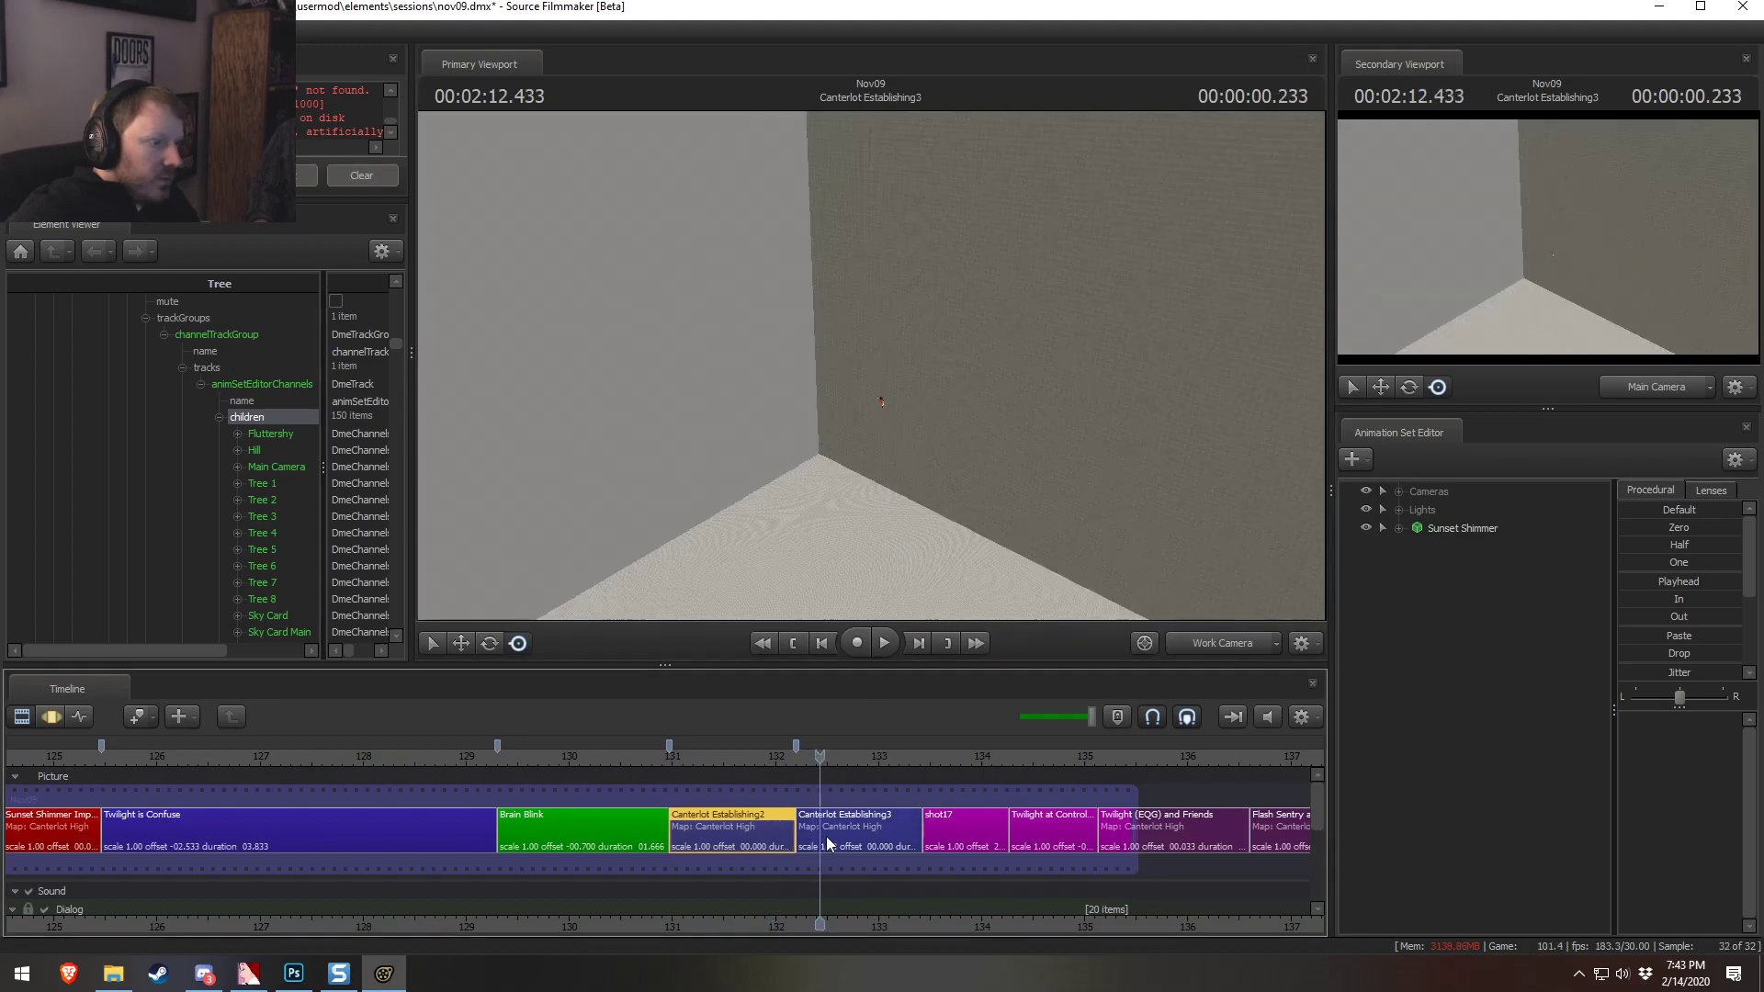
Select the Canterlot Establishing3 shot and examine the attributes of its pasted Fluttershy channels clip
{"action": "left_click", "coordinate": [827, 844]}
{"action": "left_click", "coordinate": [265, 434]}
{"action": "left_click", "coordinate": [238, 433]}
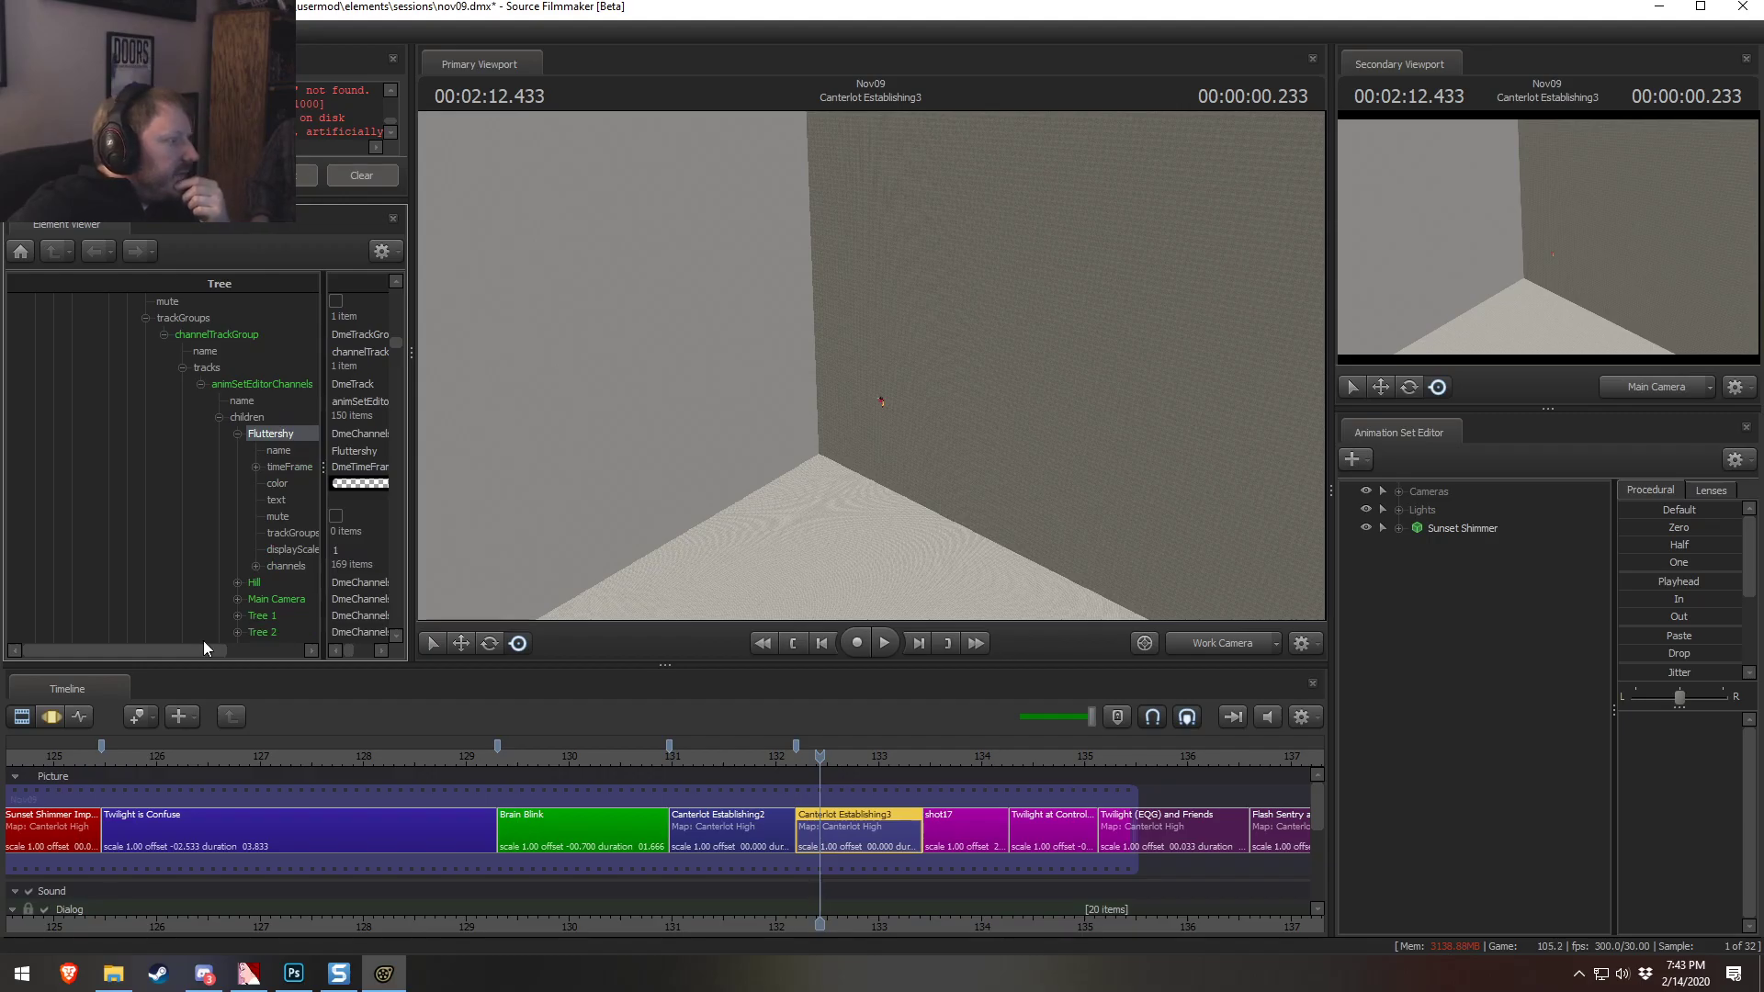
{"action": "left_click_drag", "start_coordinate": [205, 647], "coordinate": [272, 653]}
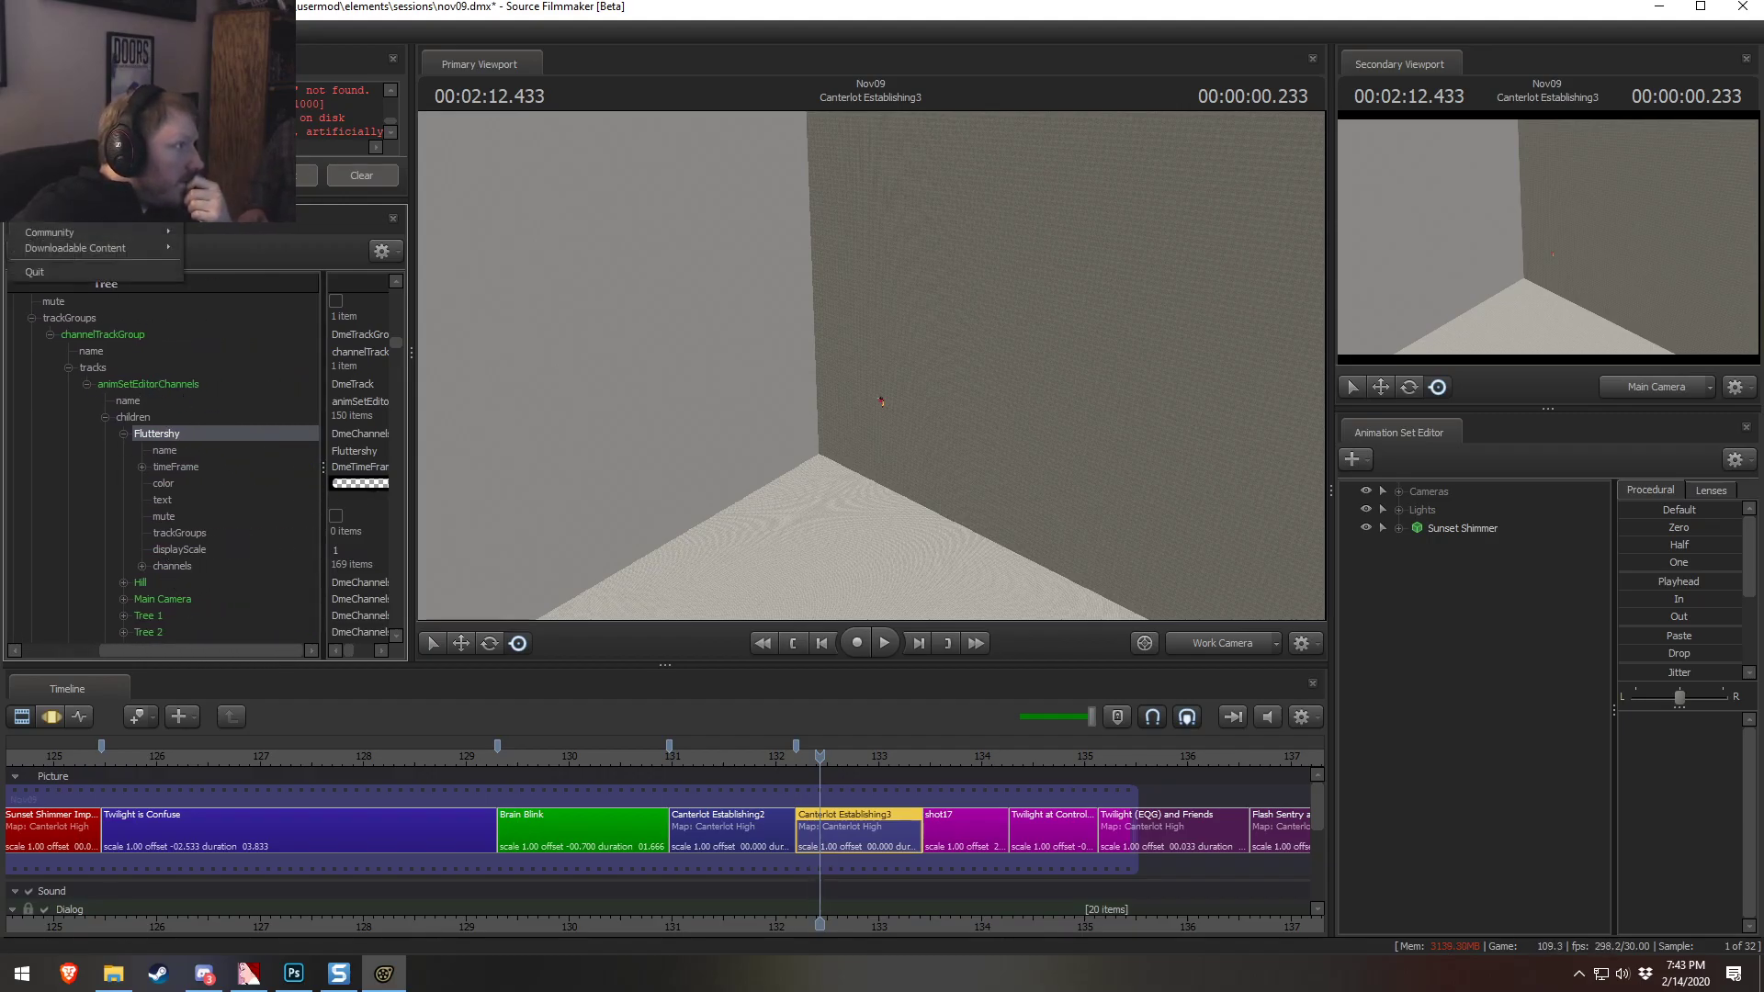
Save a copy of the session as nov09_2.dmx in the sessions folder
{"action": "key", "text": "ctrl+shift+s"}
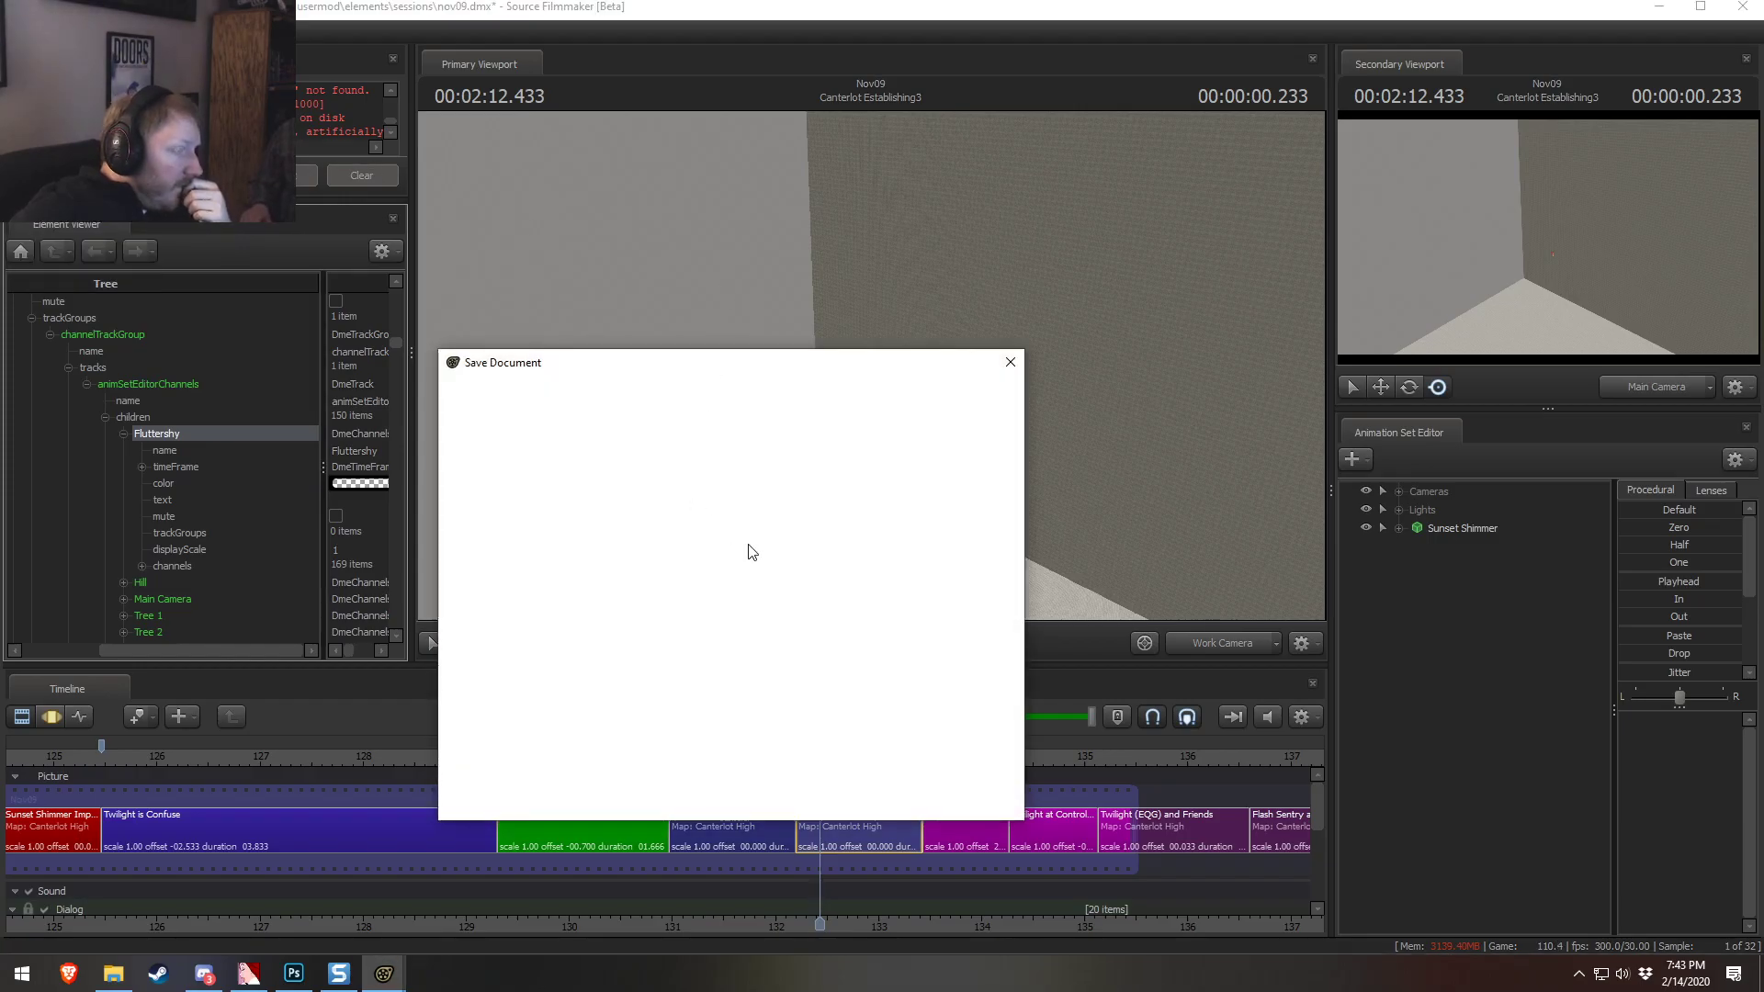
{"action": "left_click", "coordinate": [550, 775]}
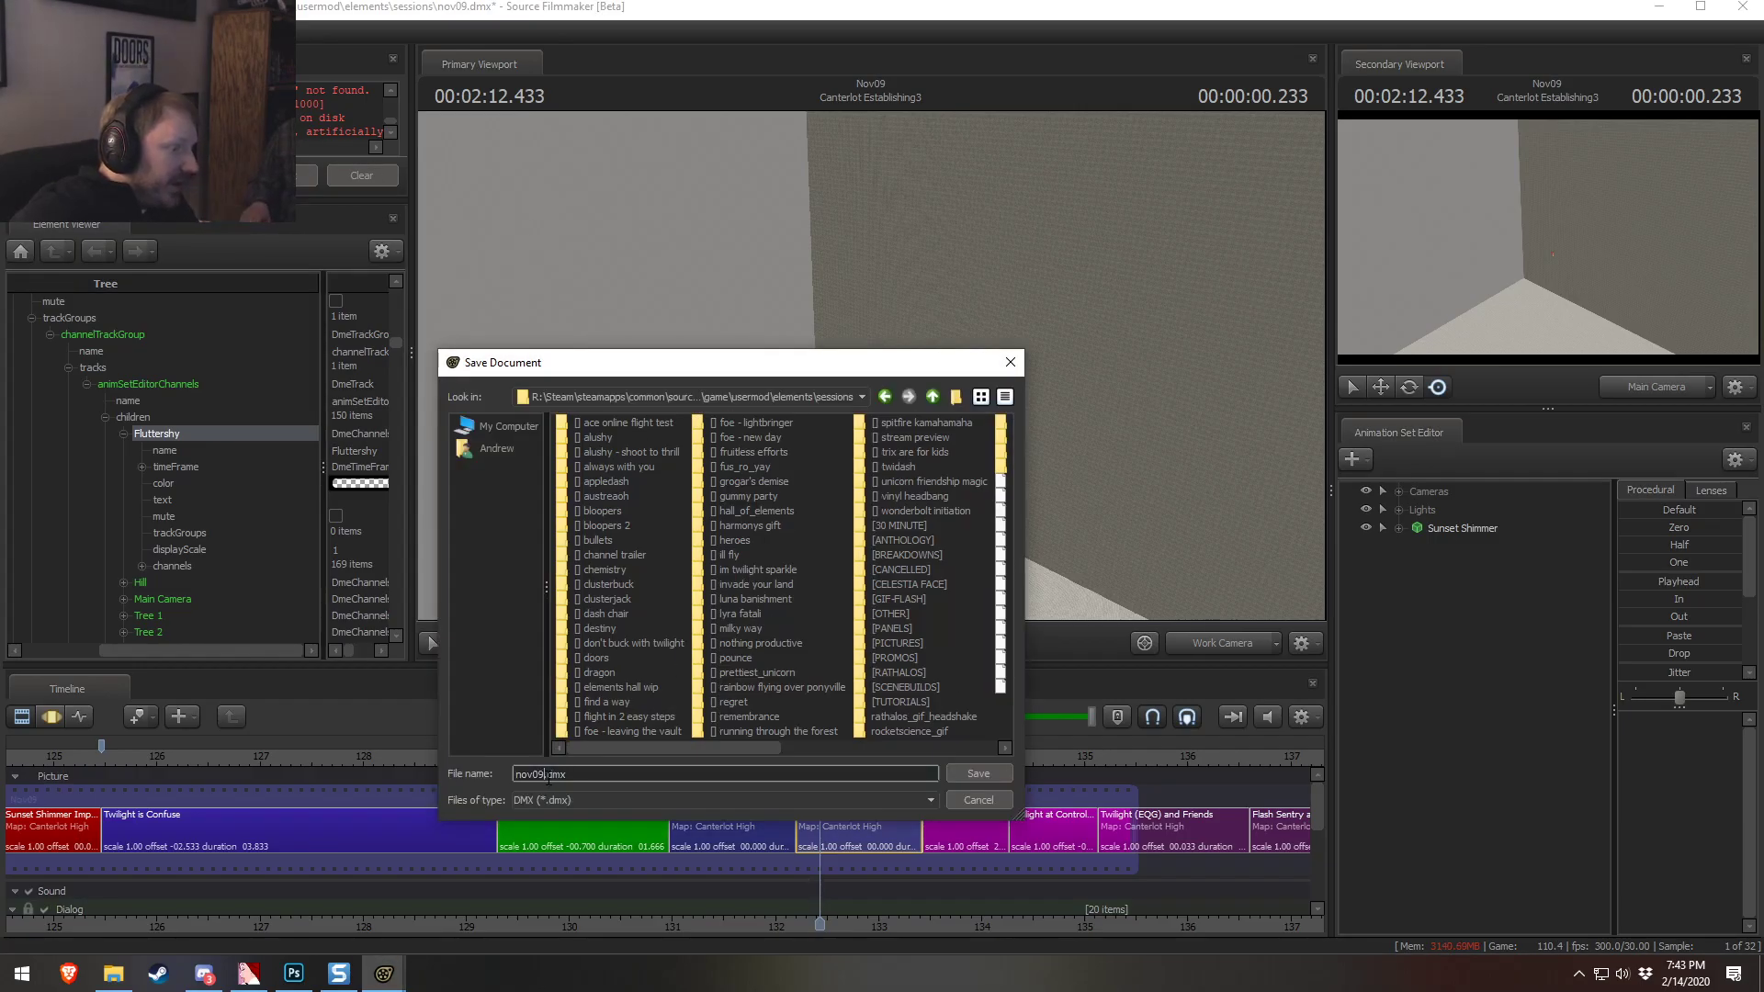
{"action": "type", "text": "_"}
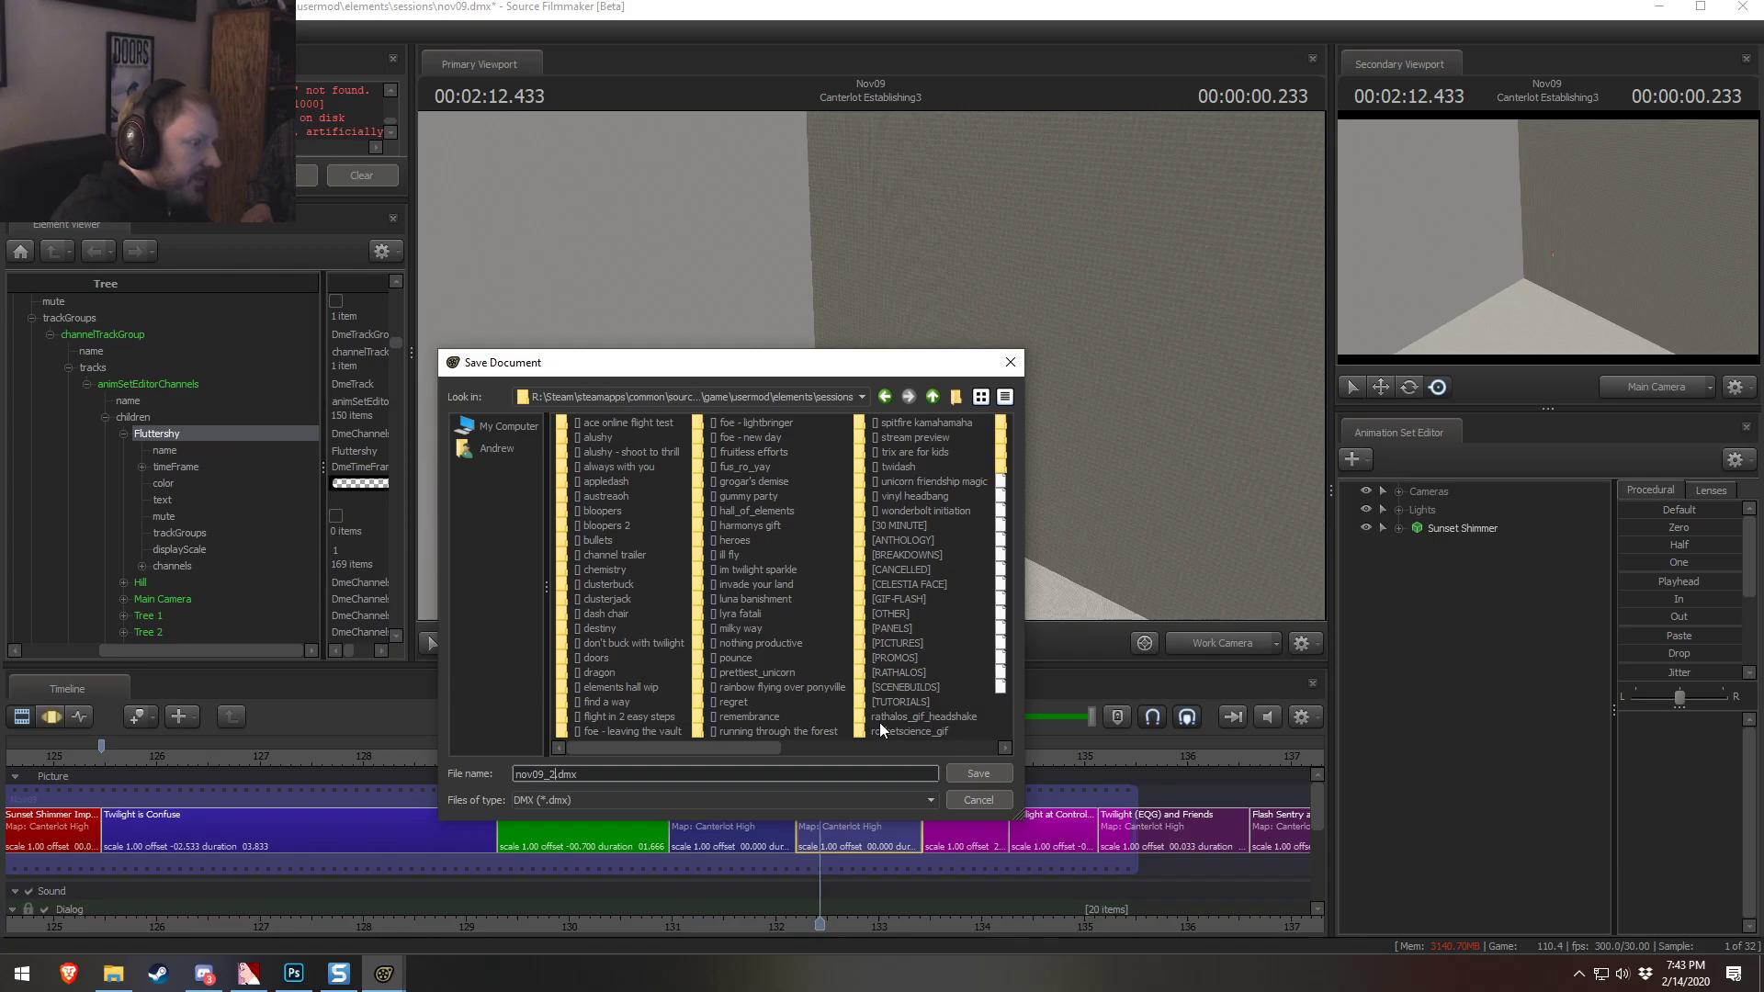
{"action": "type", "text": "2"}
{"action": "key", "text": "Return"}
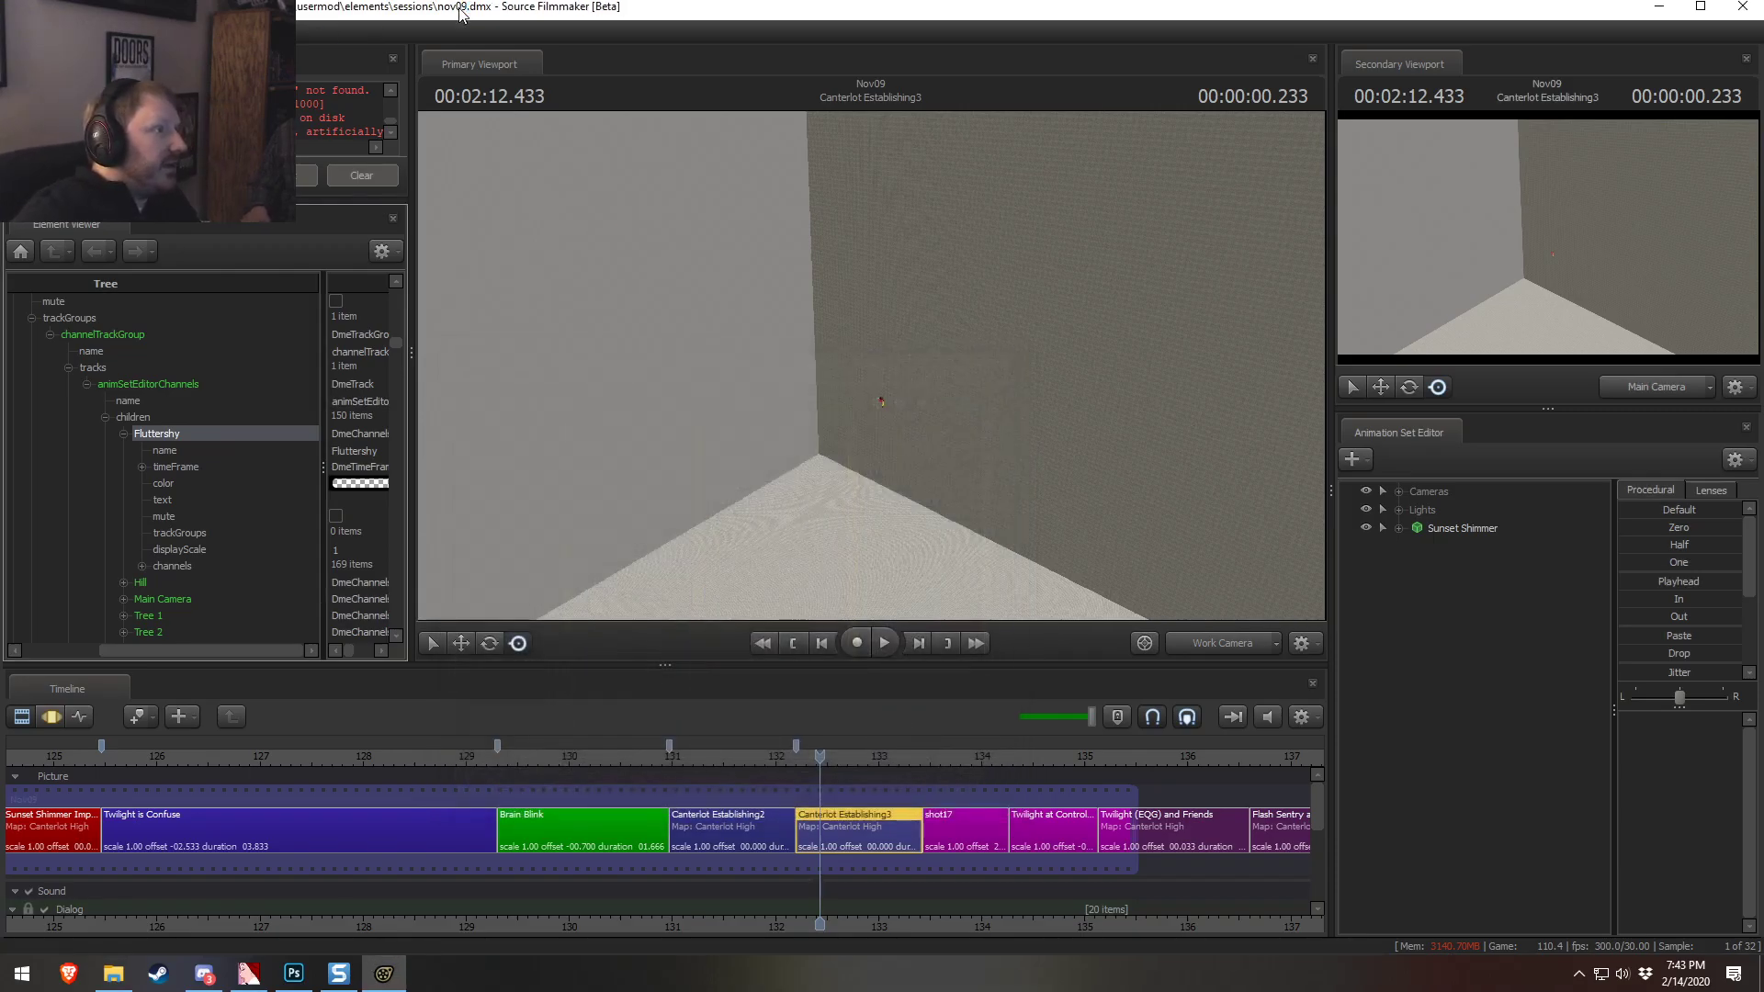
Close Source Filmmaker and the Please Kill Me folder window
{"action": "left_click", "coordinate": [18, 31]}
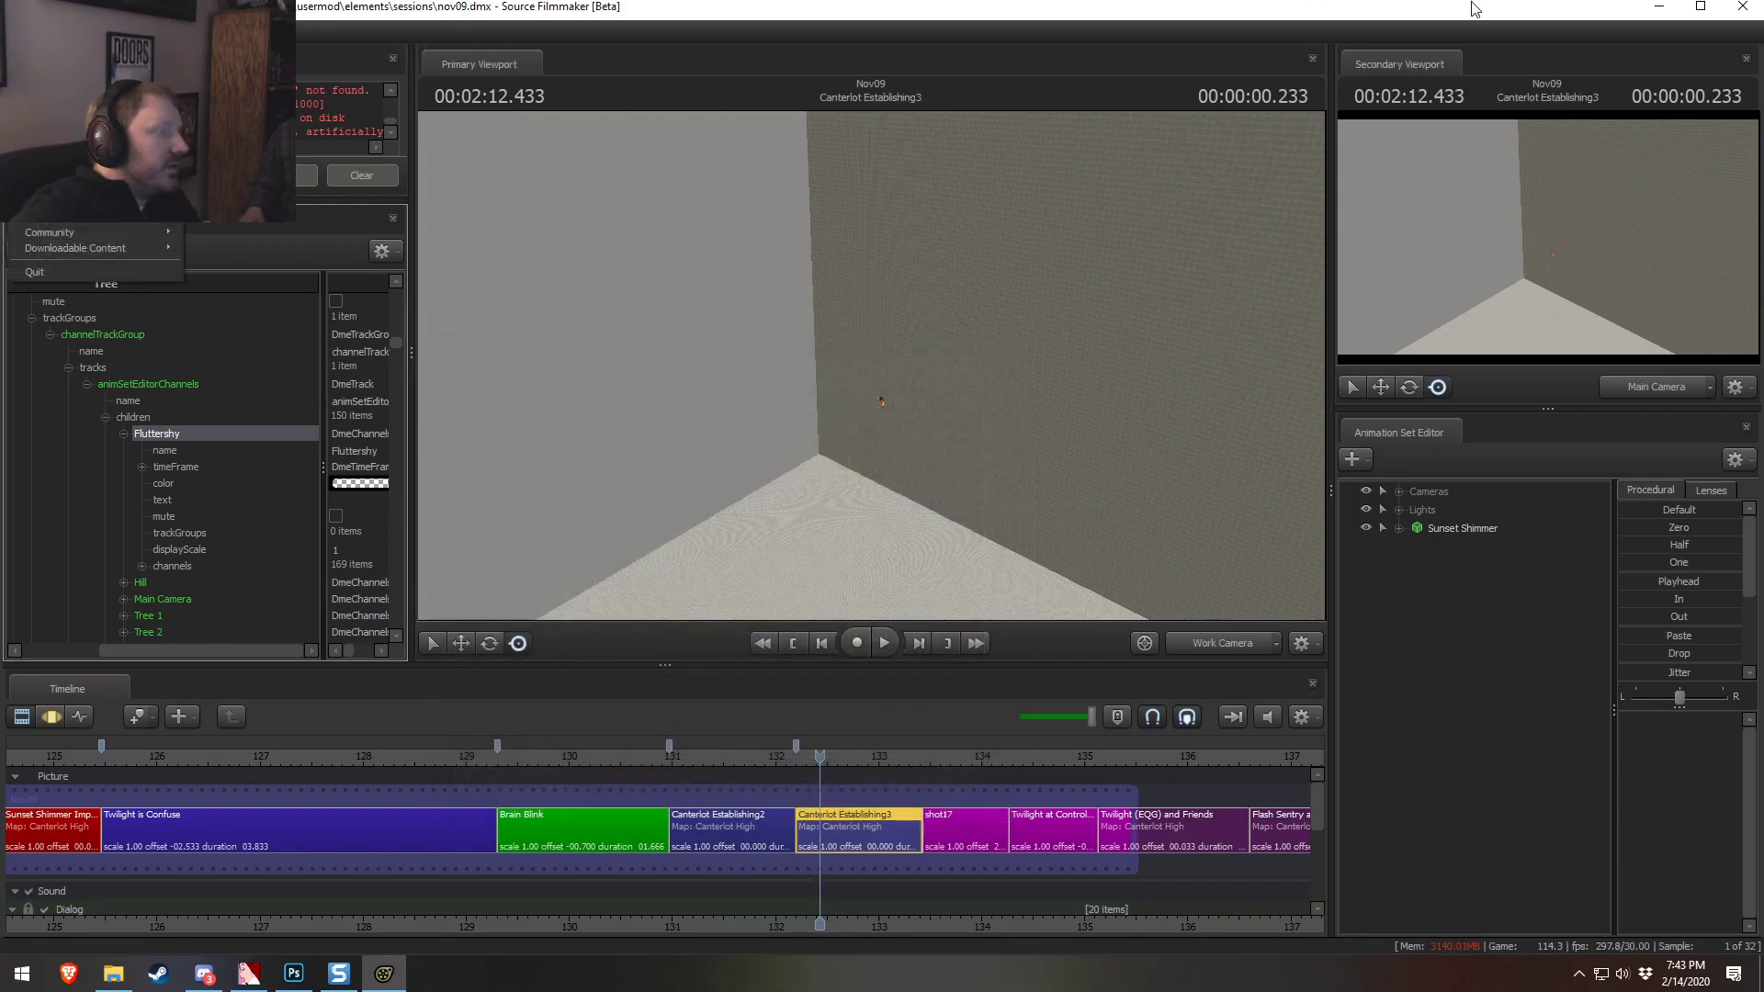
{"action": "left_click", "coordinate": [1739, 8]}
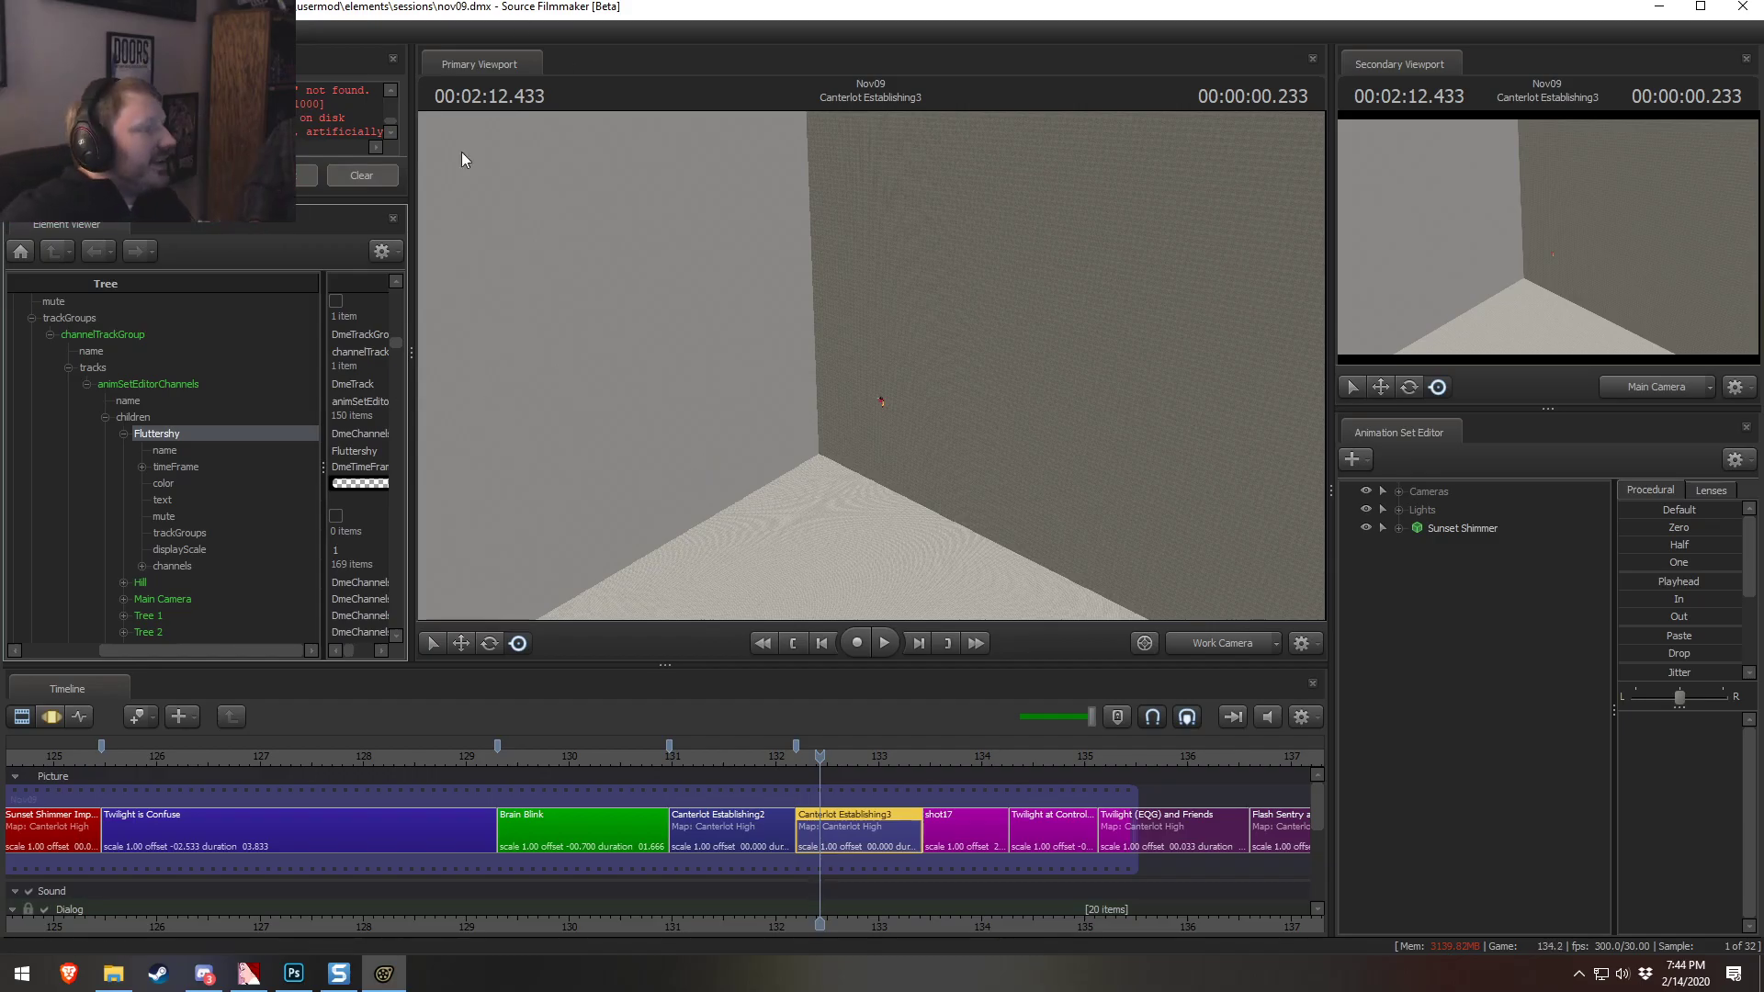
{"action": "left_click", "coordinate": [854, 756]}
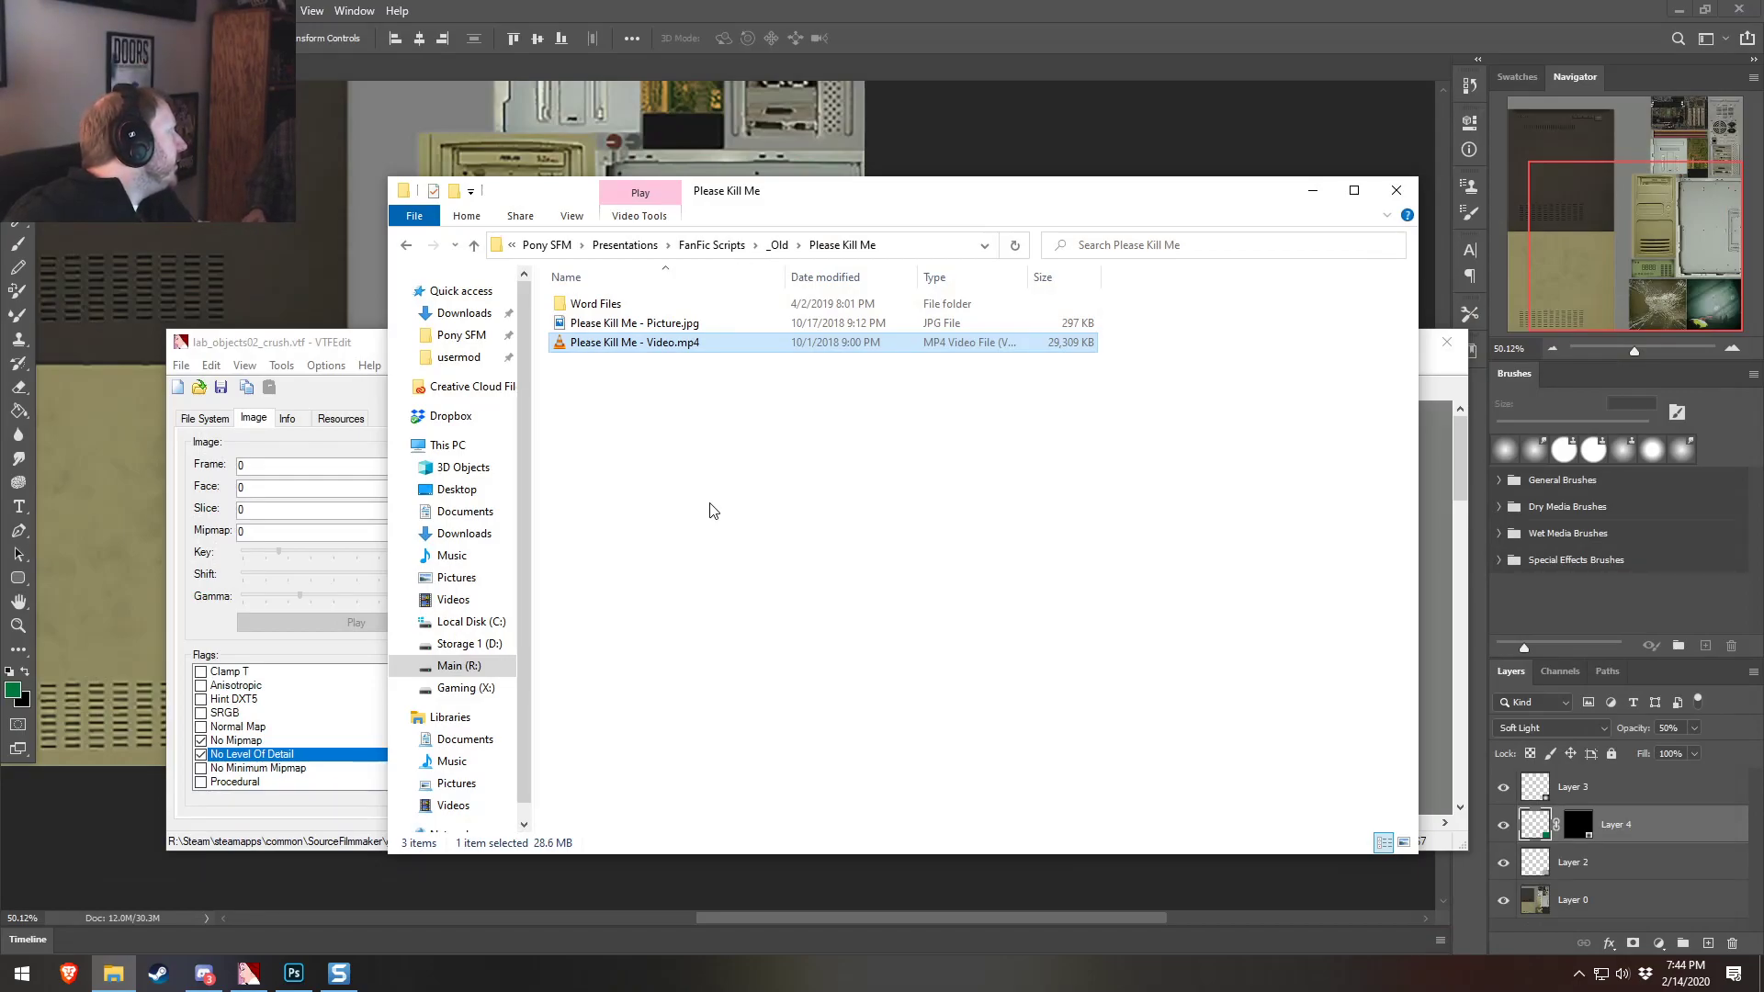
{"action": "left_click", "coordinate": [751, 579]}
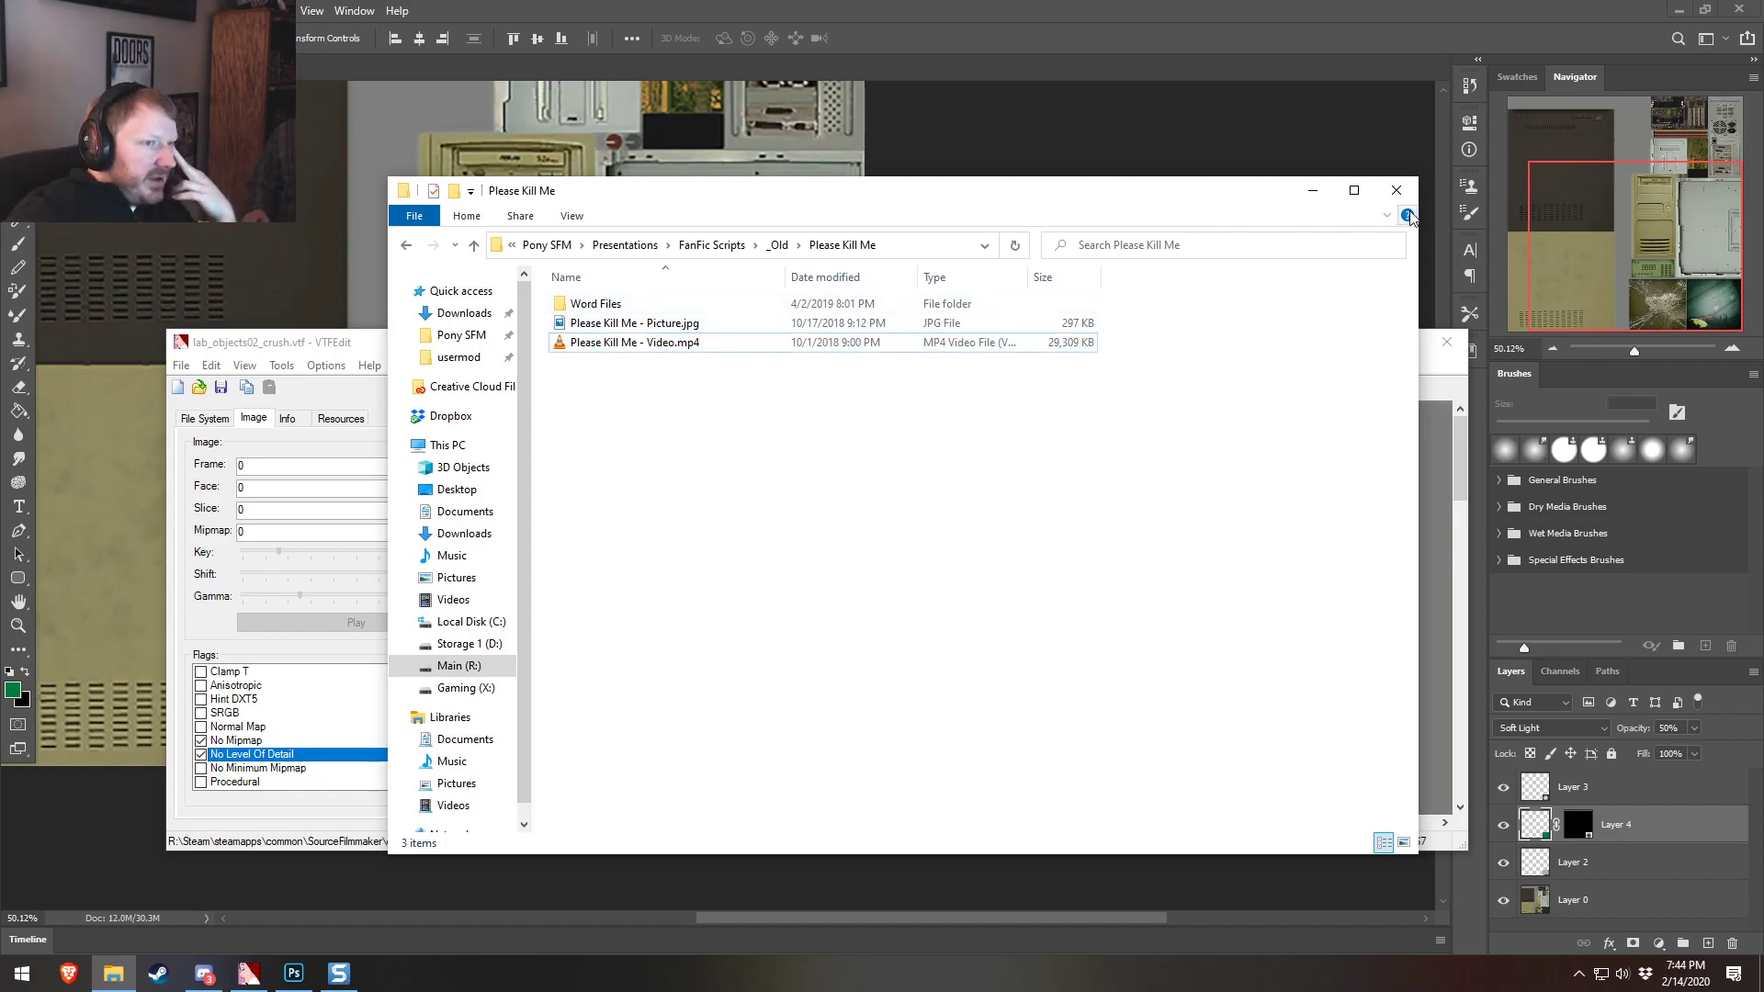
{"action": "left_click", "coordinate": [1397, 190]}
Relaunch Source Filmmaker from Steam and open the recent session nov09_2.dmx
{"action": "right_click", "coordinate": [158, 974]}
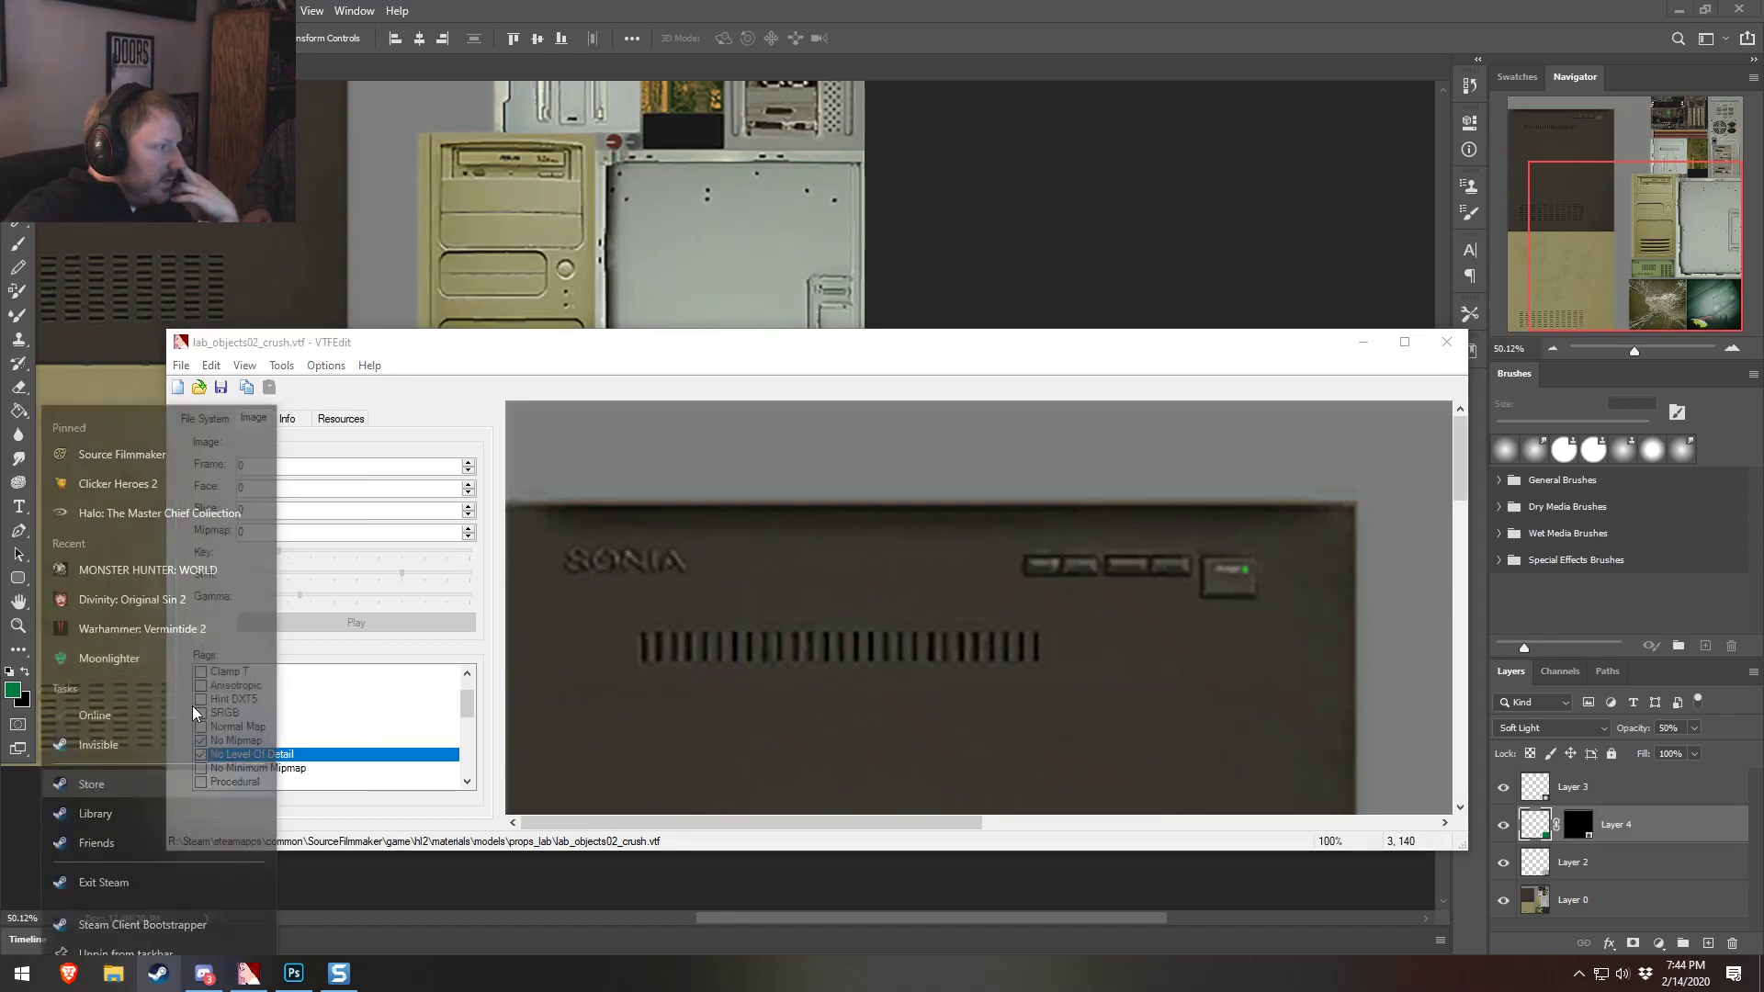
{"action": "left_click", "coordinate": [137, 437]}
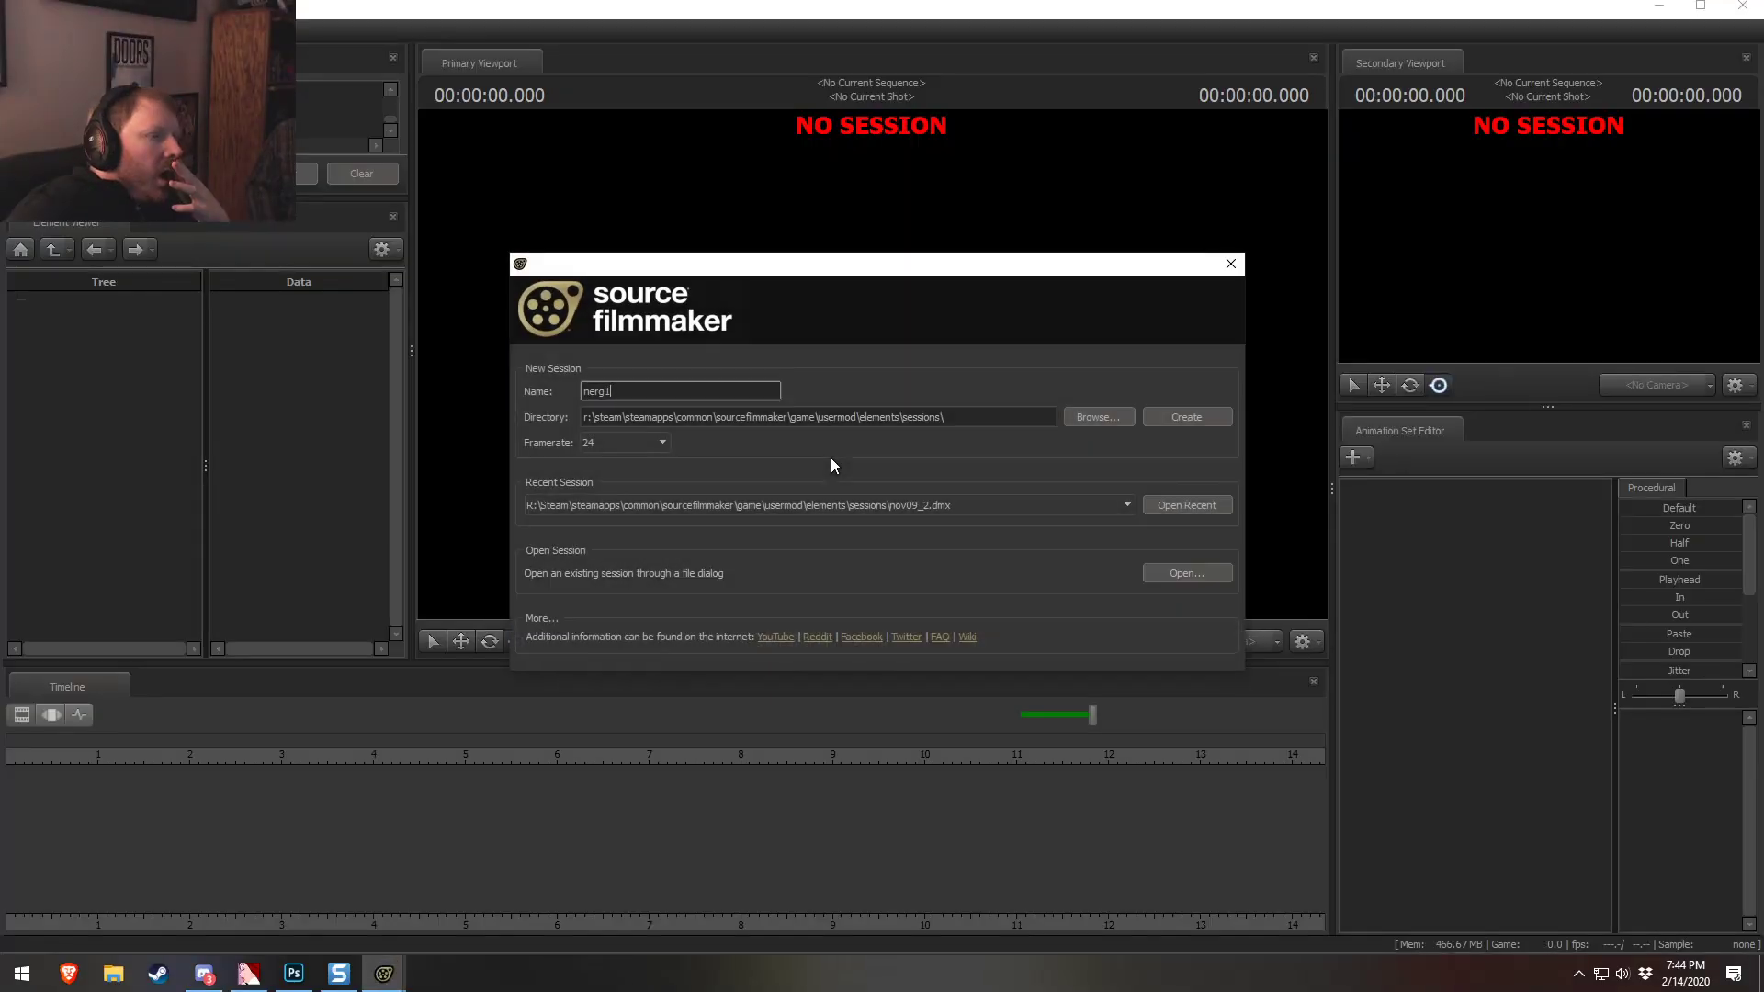
{"action": "left_click", "coordinate": [1162, 504]}
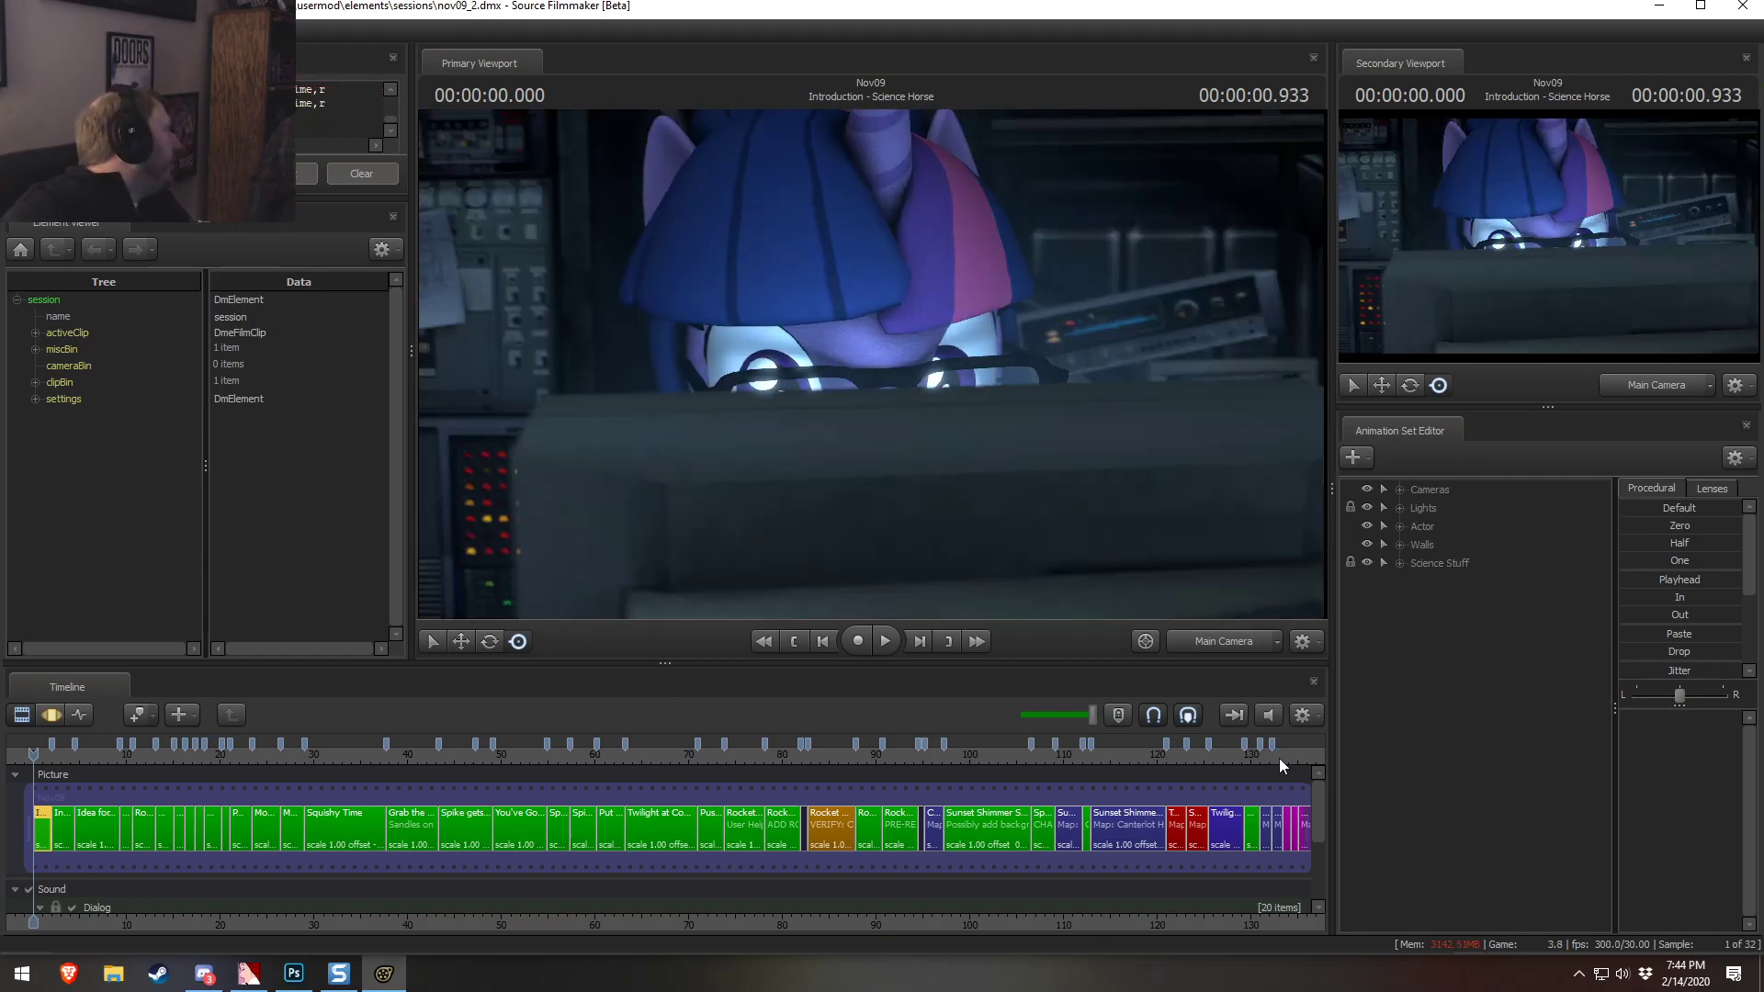
Select the Canterlot Establishing3 shot in the timeline and place the playhead in Canterlot Establishing2
{"action": "left_click", "coordinate": [1279, 759]}
{"action": "scroll", "coordinate": [1281, 846], "scroll_direction": "up", "scroll_amount": 5}
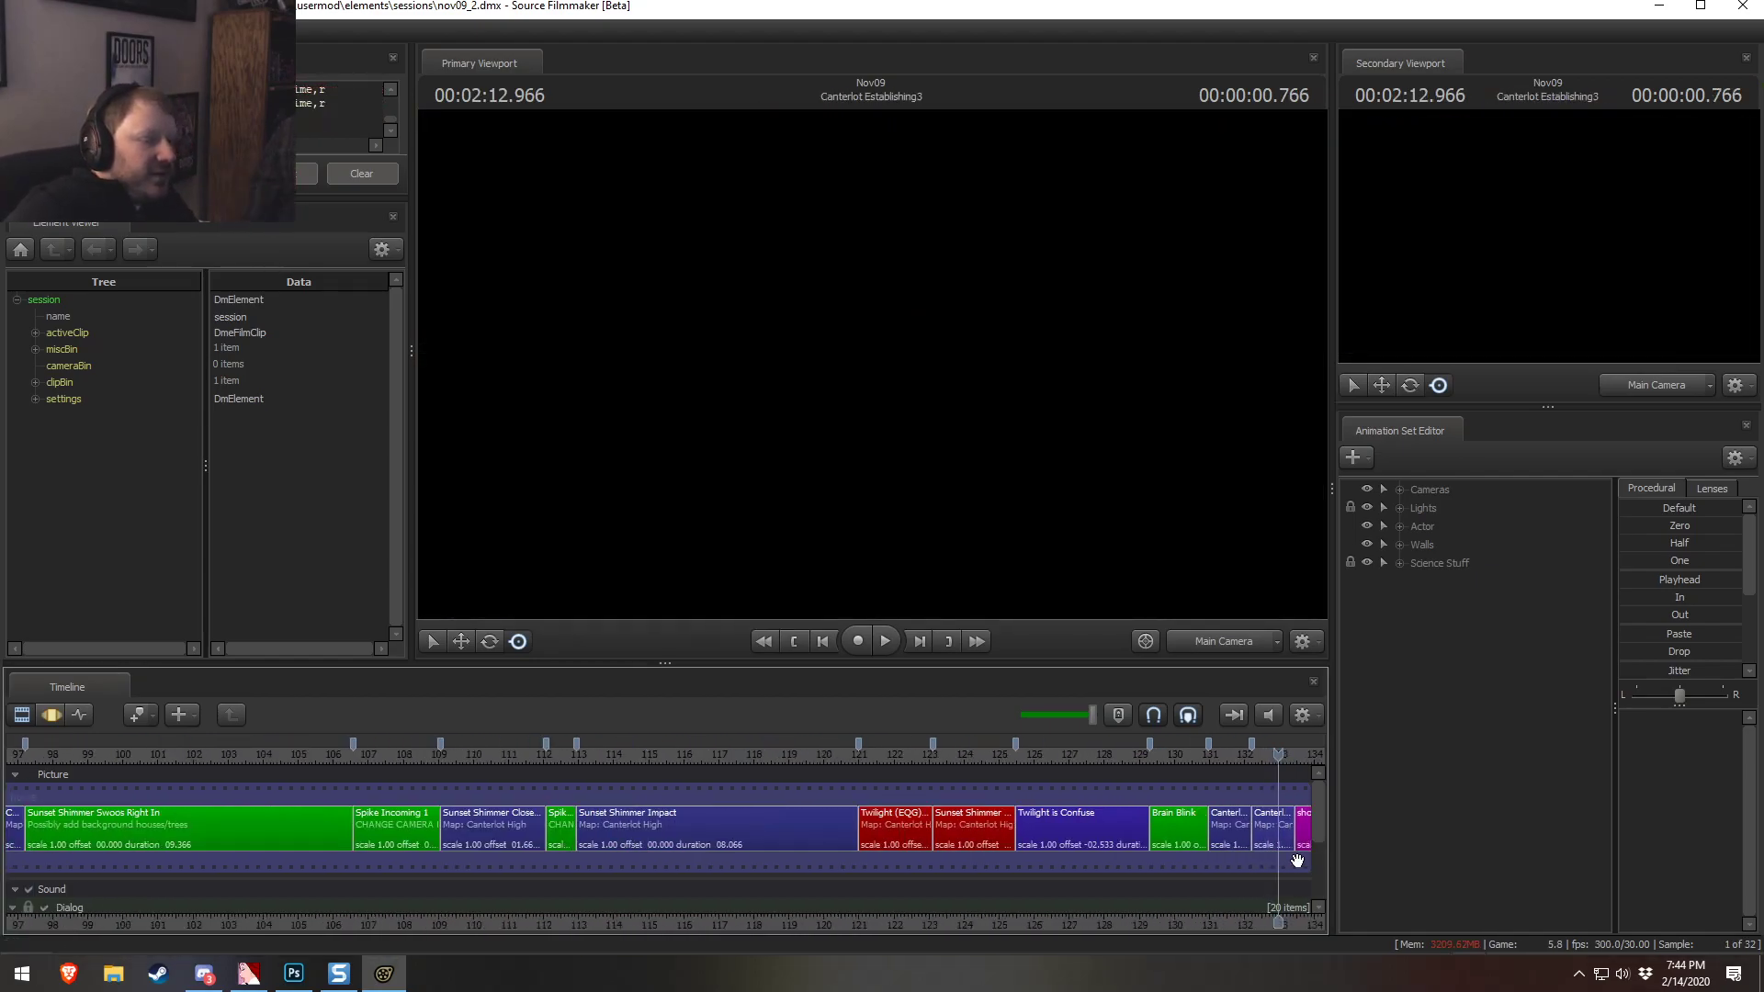
{"action": "left_click_drag", "start_coordinate": [1206, 922], "coordinate": [900, 922]}
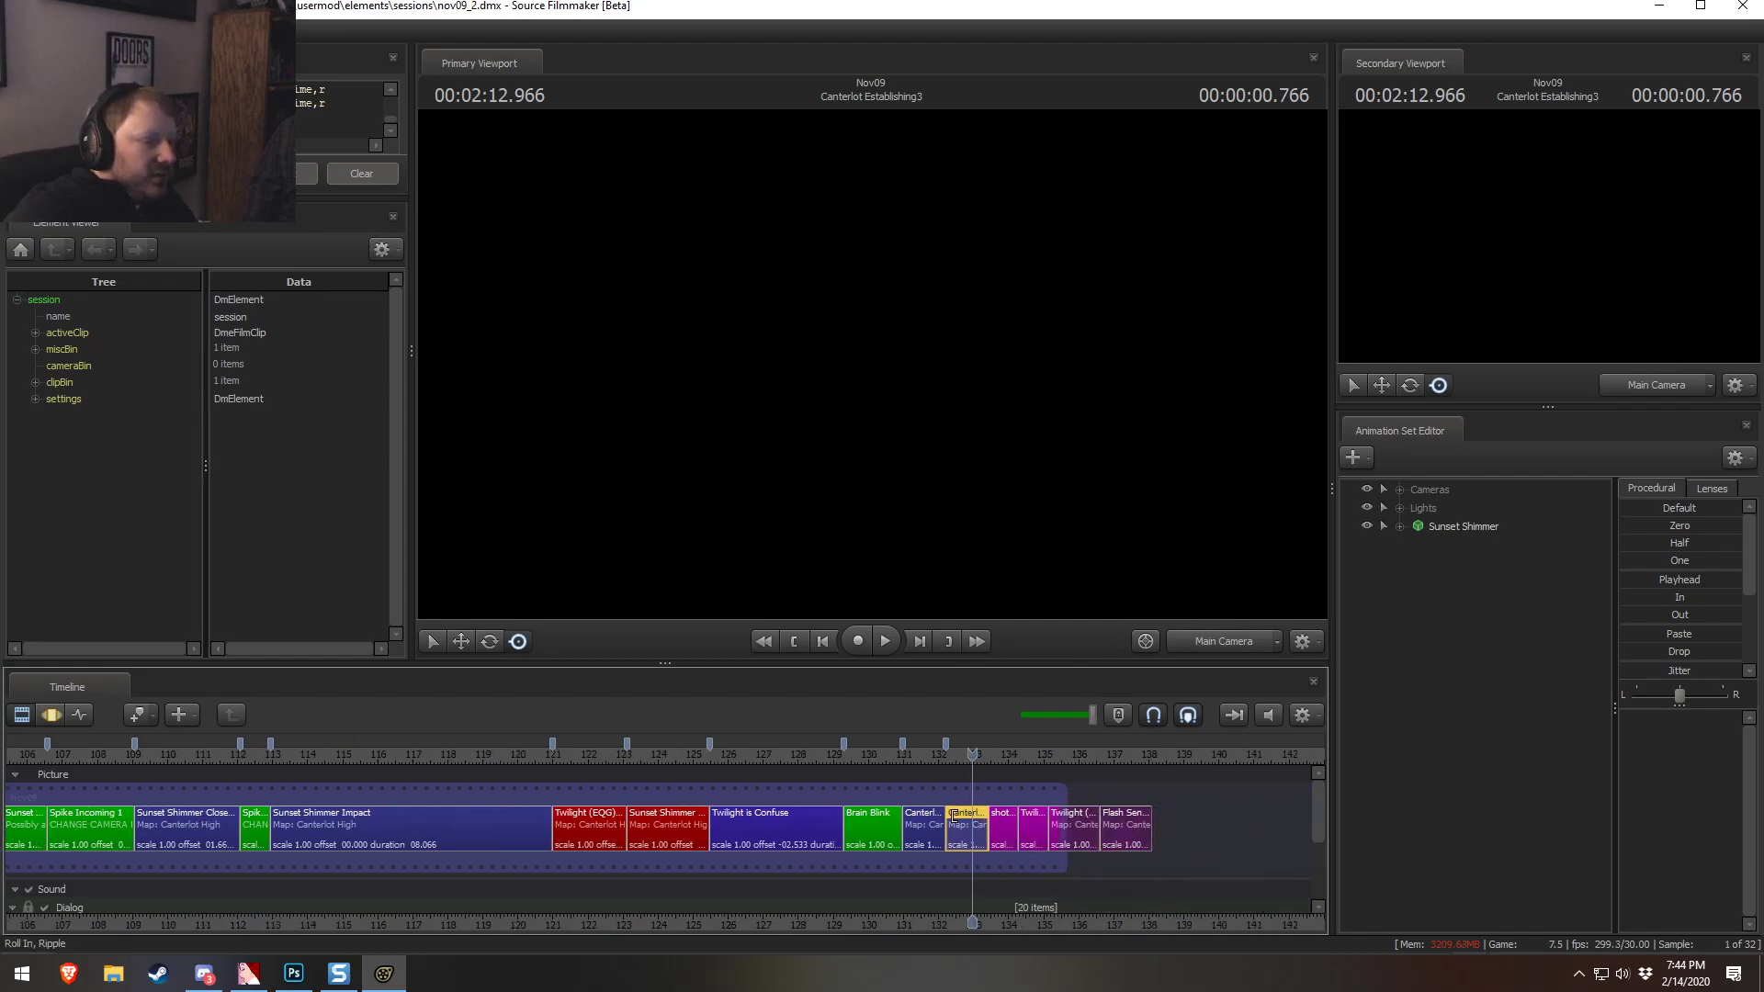
{"action": "left_click", "coordinate": [910, 758]}
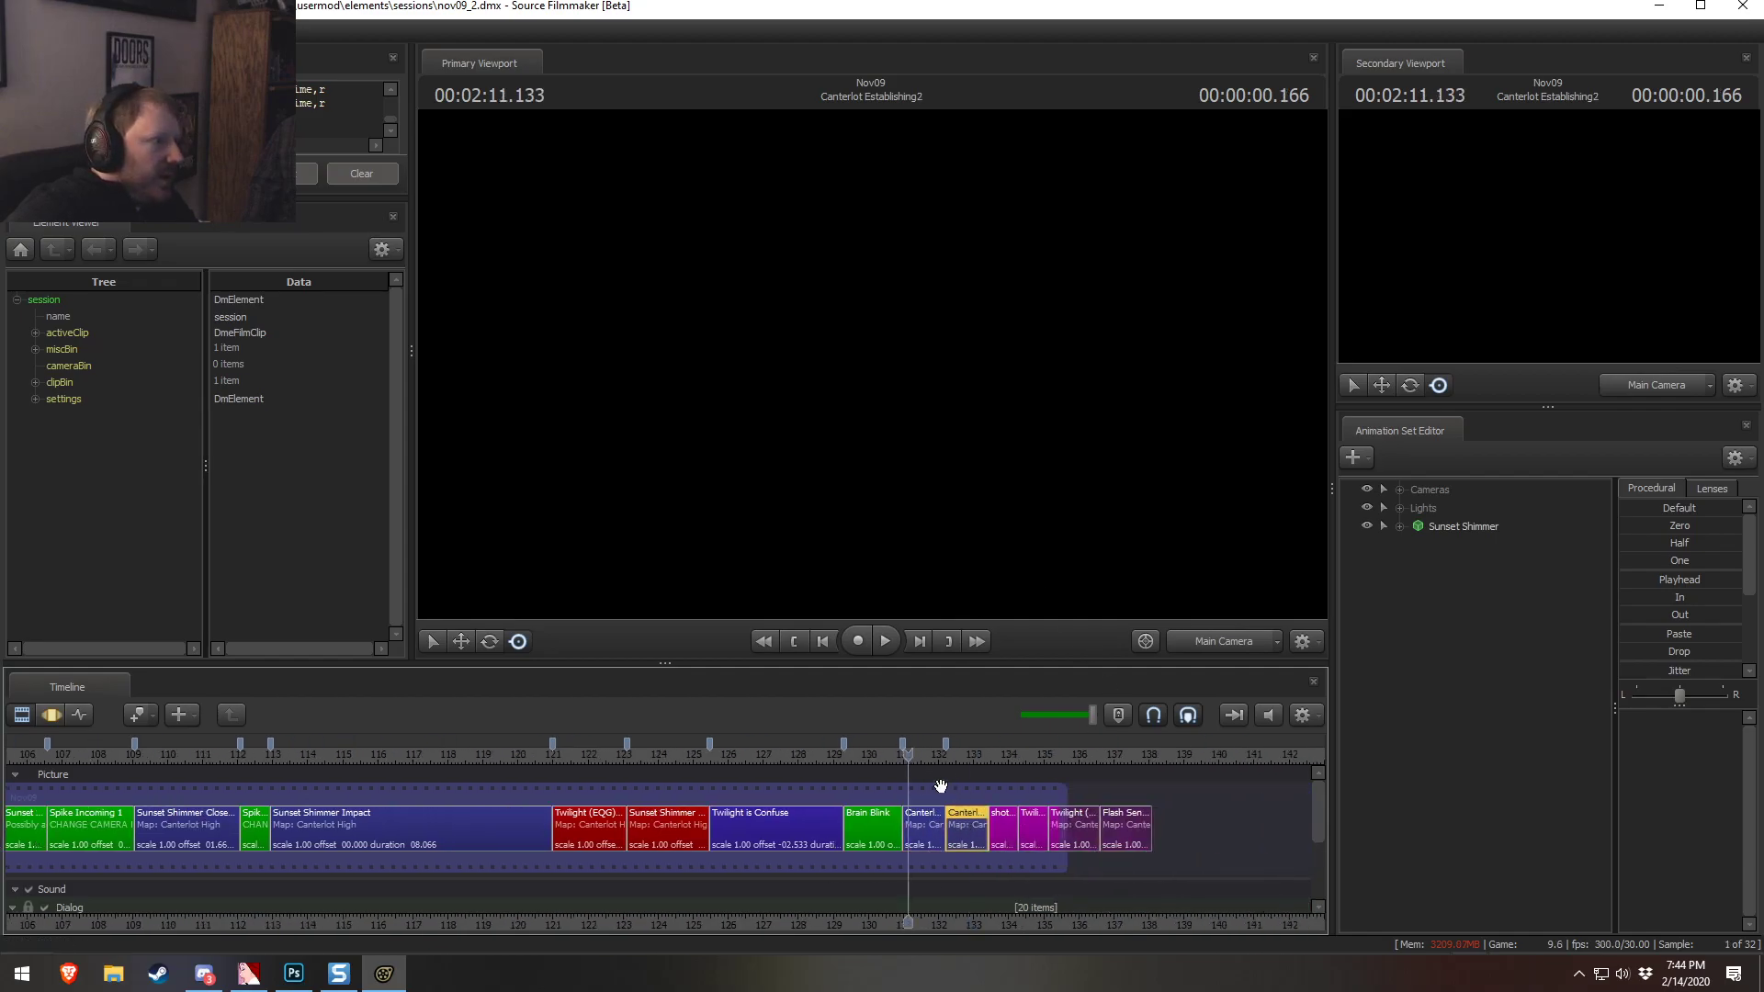
Expand Nov09 in the clipBin through subClipTrackGroup and the Film track to its list of child clips
{"action": "left_click", "coordinate": [32, 348]}
{"action": "left_click", "coordinate": [32, 348]}
{"action": "left_click", "coordinate": [35, 333]}
{"action": "left_click", "coordinate": [36, 333]}
{"action": "left_click", "coordinate": [53, 398]}
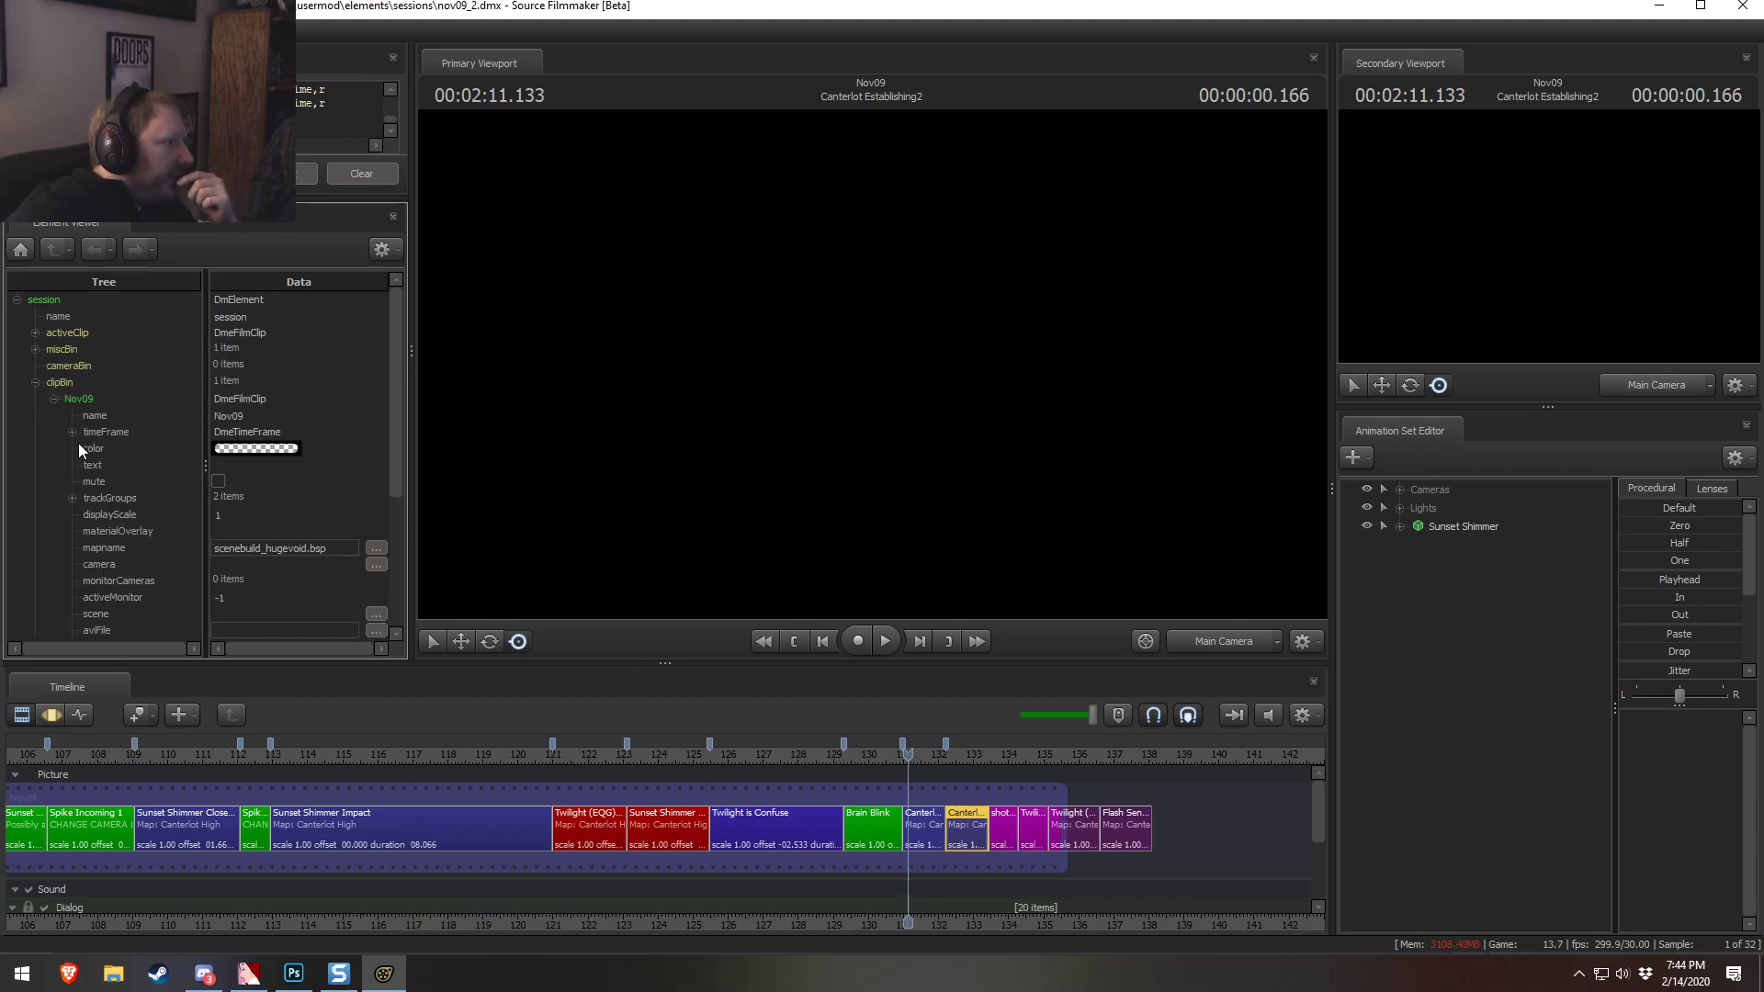
{"action": "scroll", "coordinate": [103, 488], "scroll_direction": "down", "scroll_amount": 5}
{"action": "left_click", "coordinate": [72, 567]}
{"action": "scroll", "coordinate": [81, 571], "scroll_direction": "down", "scroll_amount": 3}
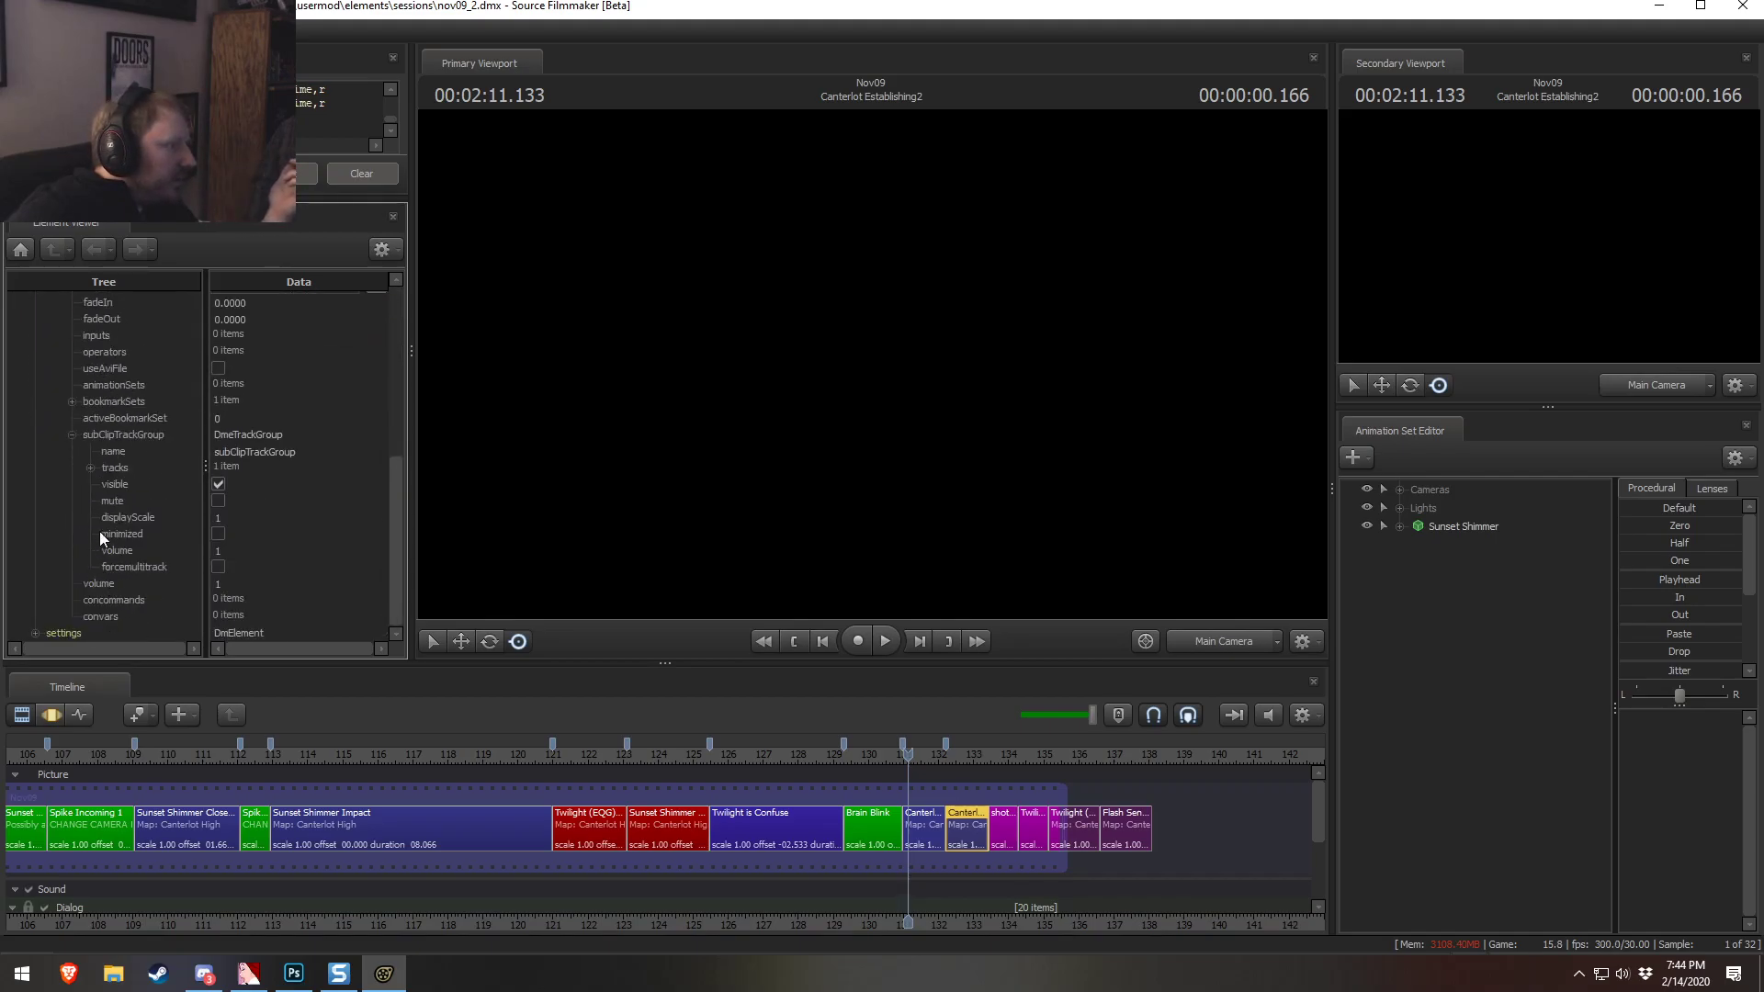
{"action": "left_click", "coordinate": [87, 452]}
{"action": "left_click", "coordinate": [90, 468]}
{"action": "left_click", "coordinate": [109, 484]}
{"action": "left_click", "coordinate": [128, 518]}
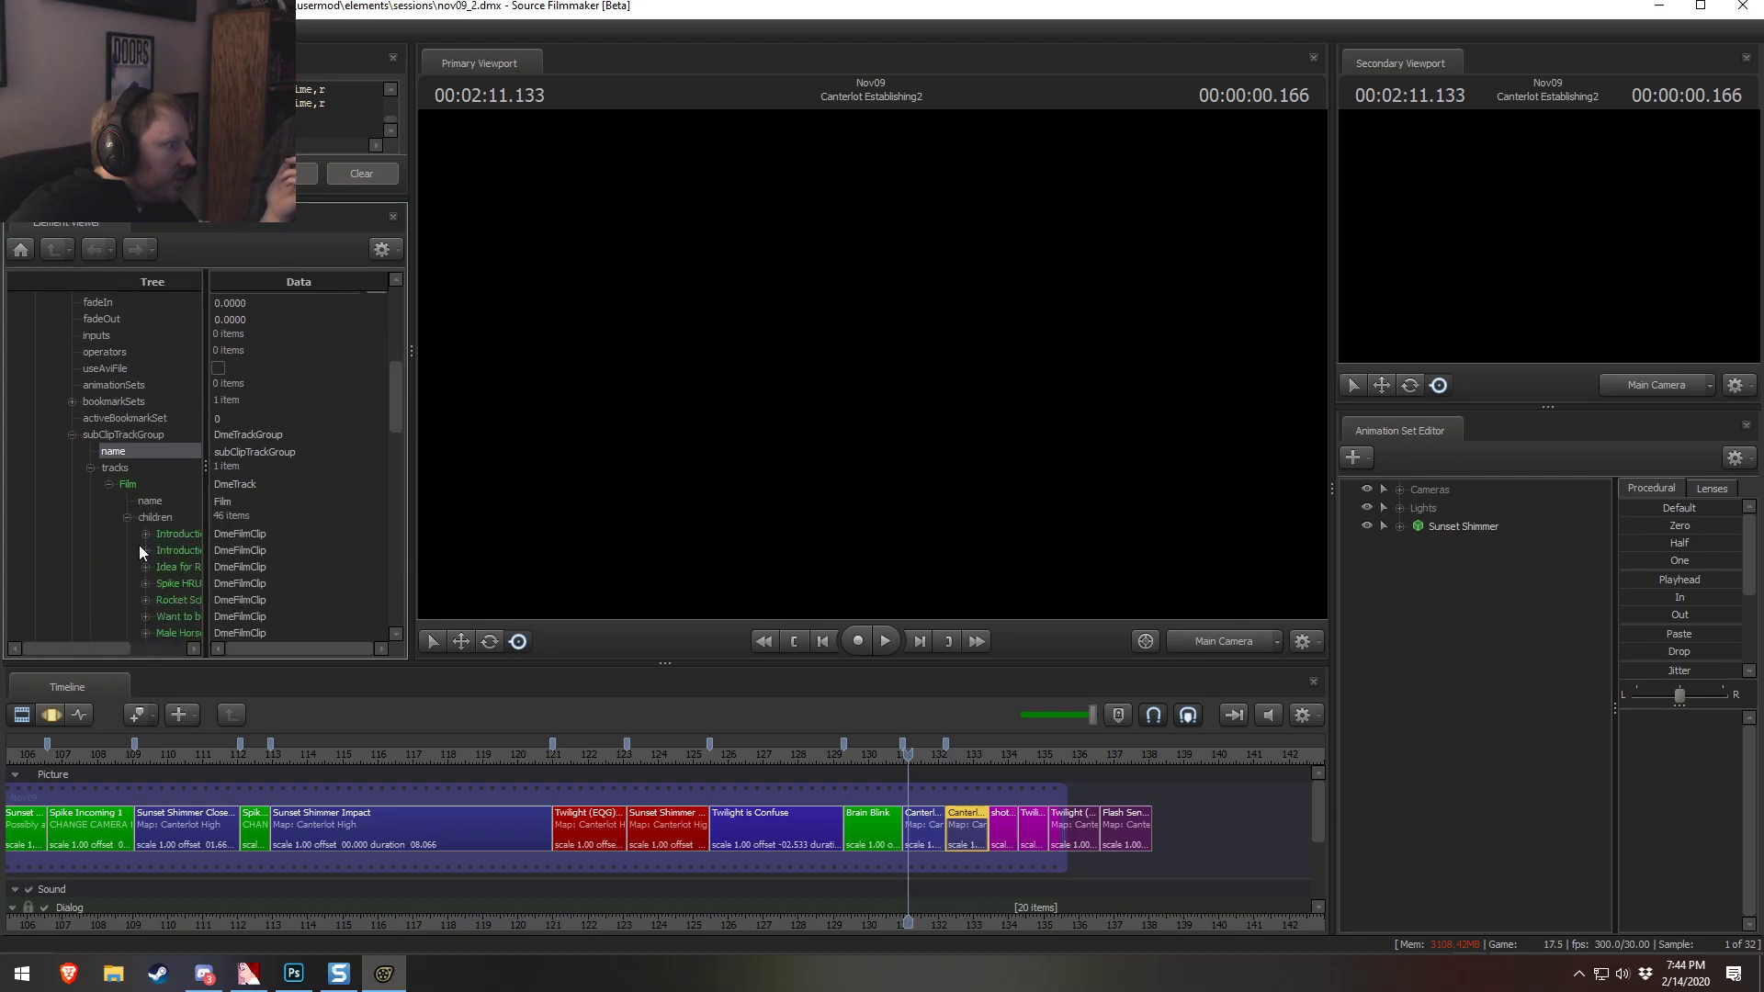
{"action": "scroll", "coordinate": [152, 566], "scroll_direction": "down", "scroll_amount": 12}
{"action": "left_click_drag", "start_coordinate": [203, 545], "coordinate": [289, 546]}
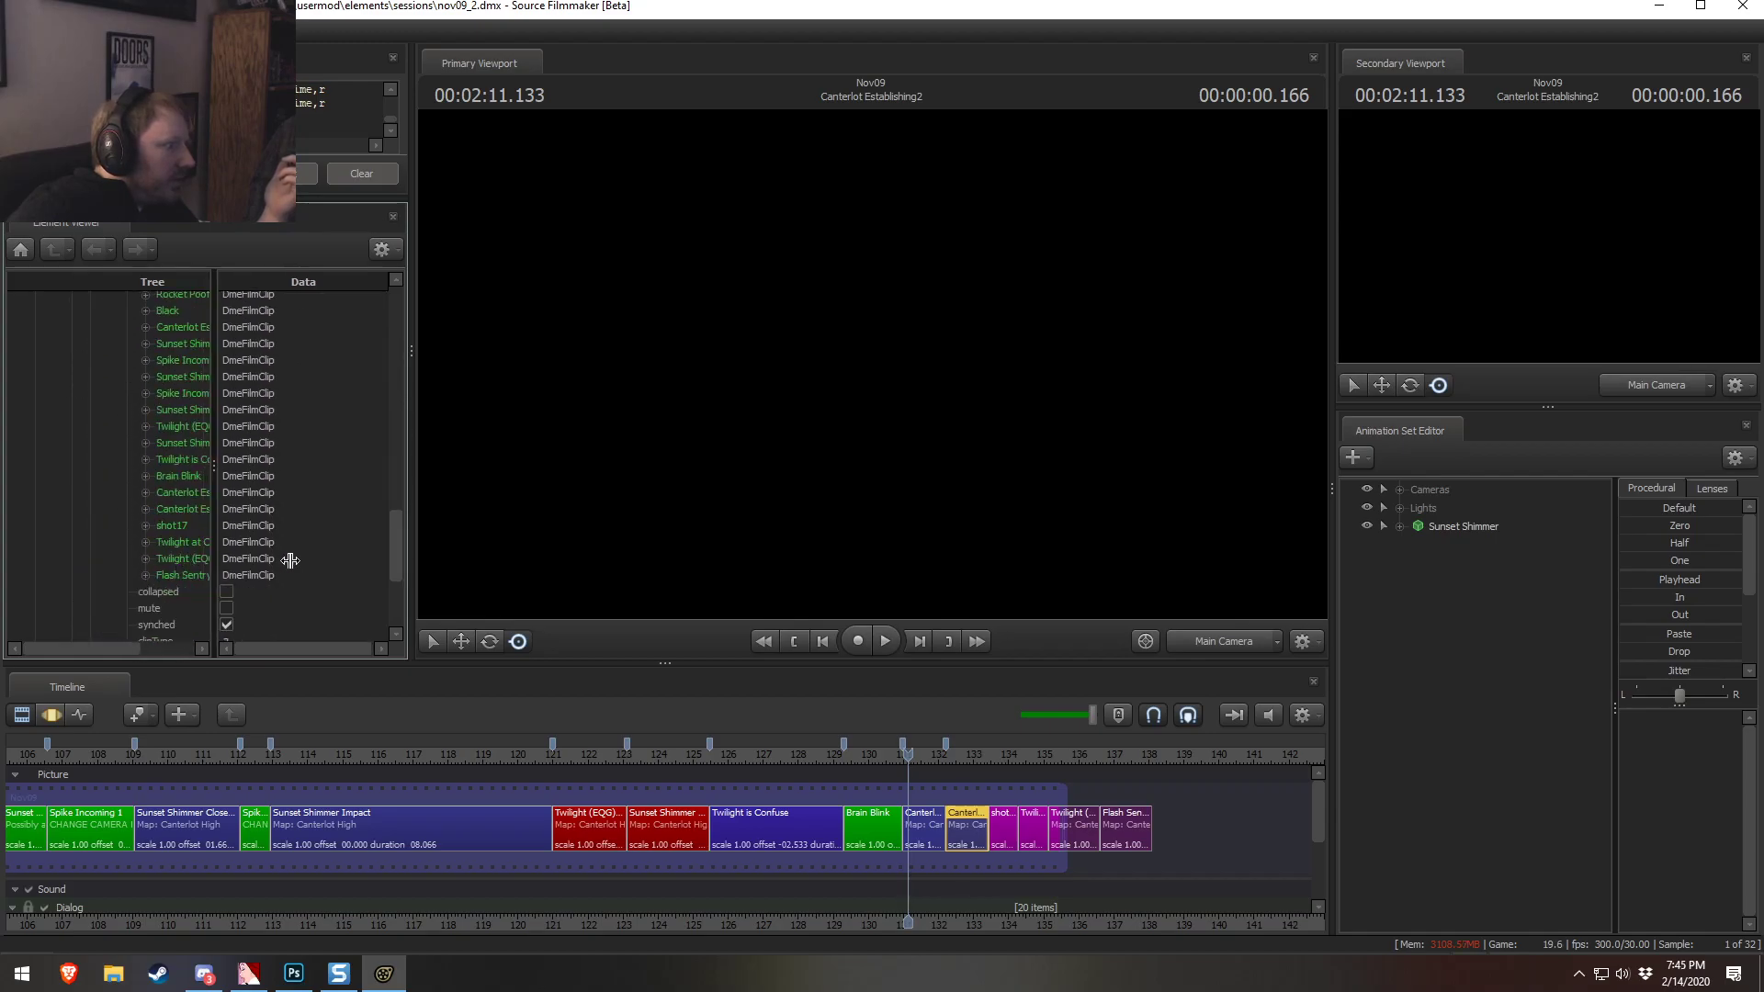
Expand the Canterlot Establishing3 clip through channelTrackGroup to the children of animSetEditorChannels
{"action": "left_click", "coordinate": [145, 509]}
{"action": "scroll", "coordinate": [173, 586], "scroll_direction": "down", "scroll_amount": 5}
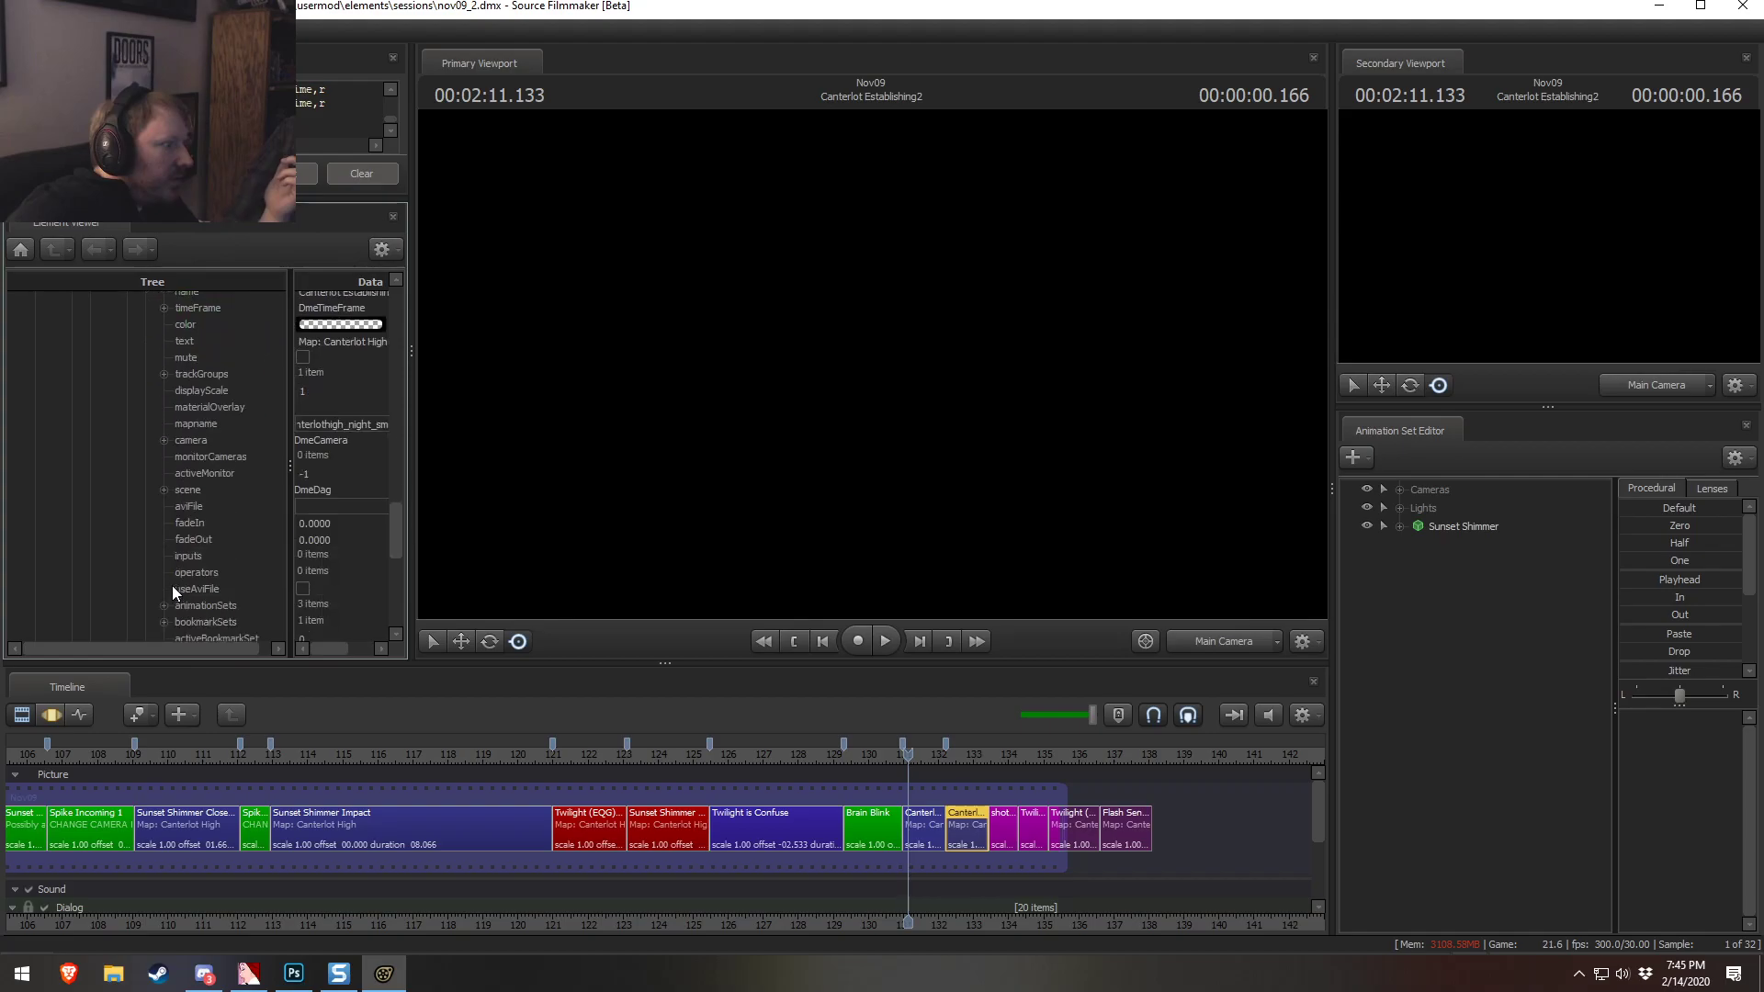
{"action": "left_click", "coordinate": [164, 373]}
{"action": "left_click", "coordinate": [183, 391]}
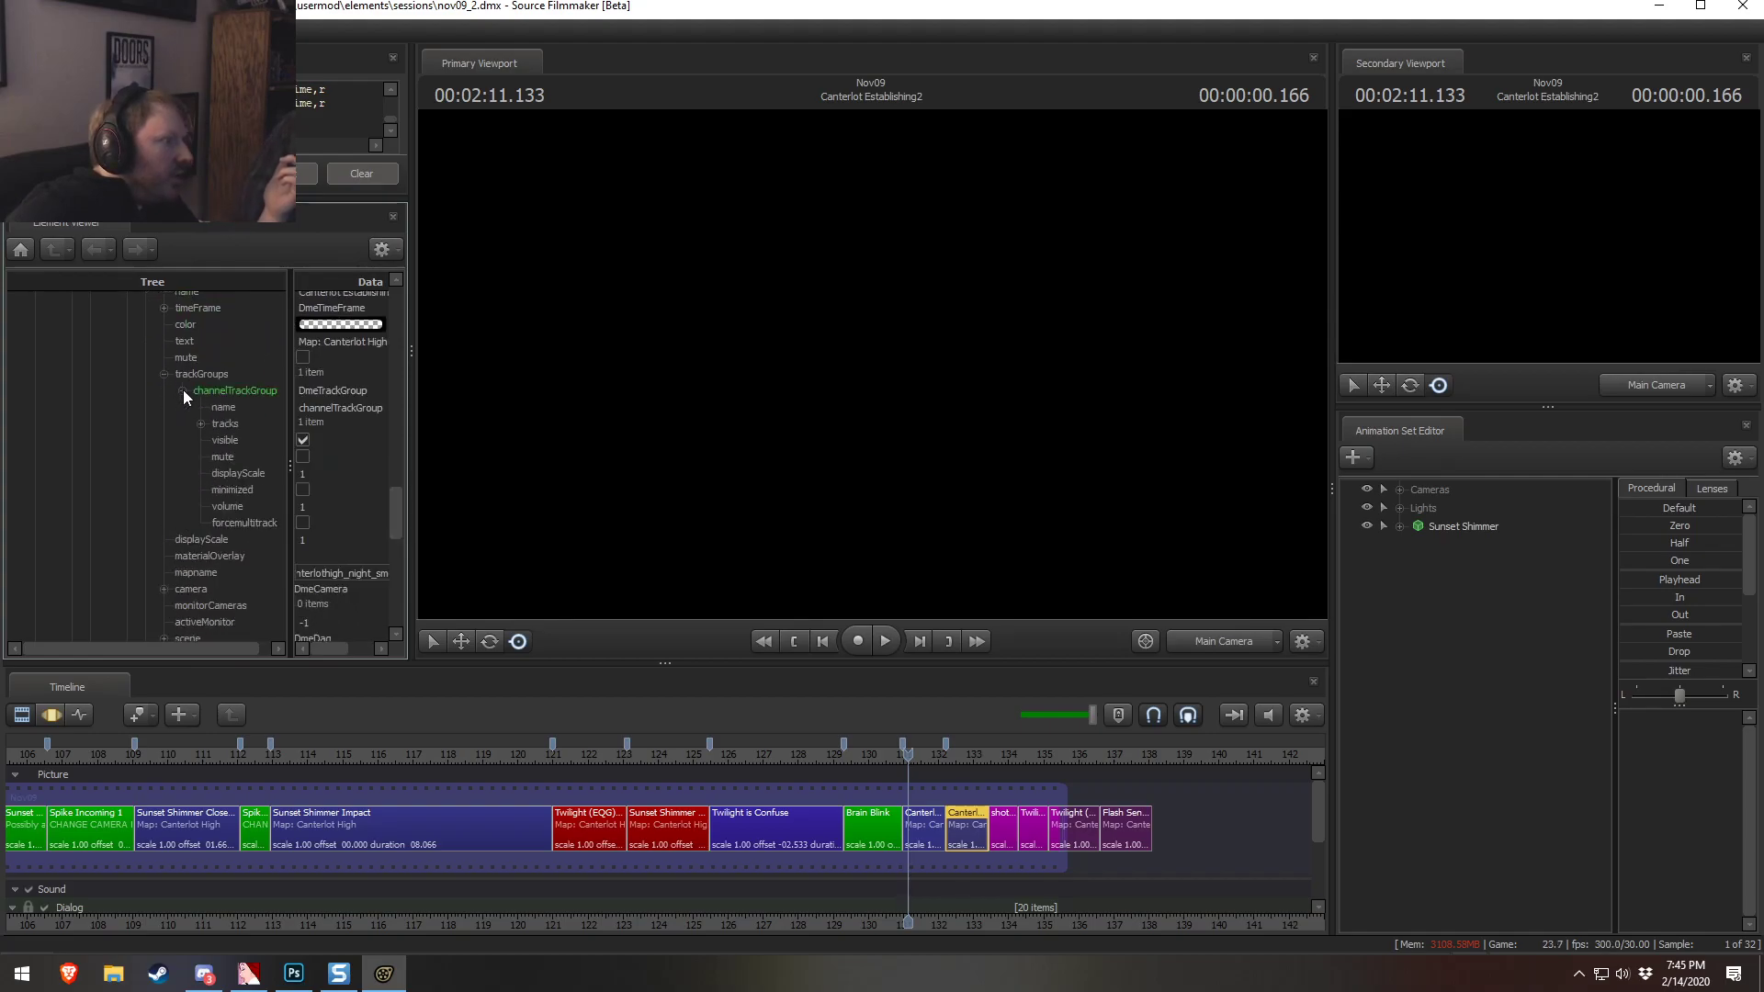
{"action": "left_click", "coordinate": [202, 423]}
{"action": "left_click", "coordinate": [219, 440]}
{"action": "left_click", "coordinate": [237, 473]}
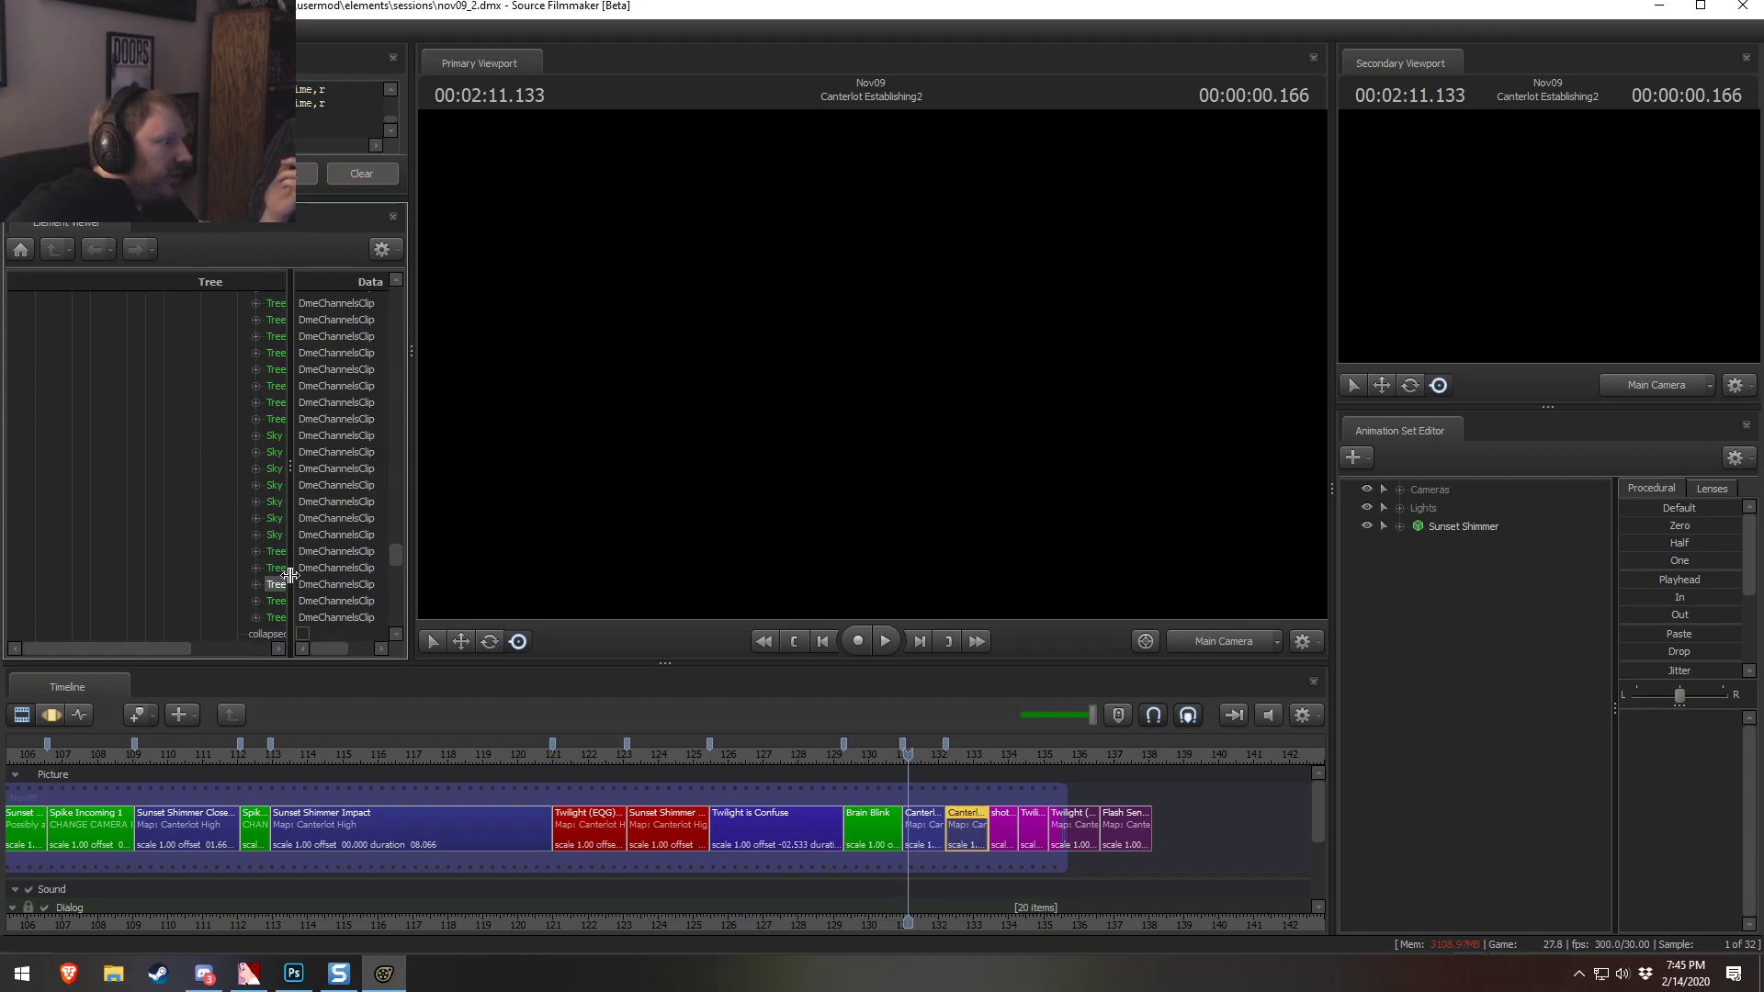
Widen the tree column and look through the pasted channels of Canterlot Establishing3, from Fluttershy to the trees and sky cards
{"action": "left_click_drag", "start_coordinate": [290, 576], "coordinate": [375, 617]}
{"action": "left_click", "coordinate": [264, 640]}
{"action": "left_click_drag", "start_coordinate": [261, 649], "coordinate": [300, 648]}
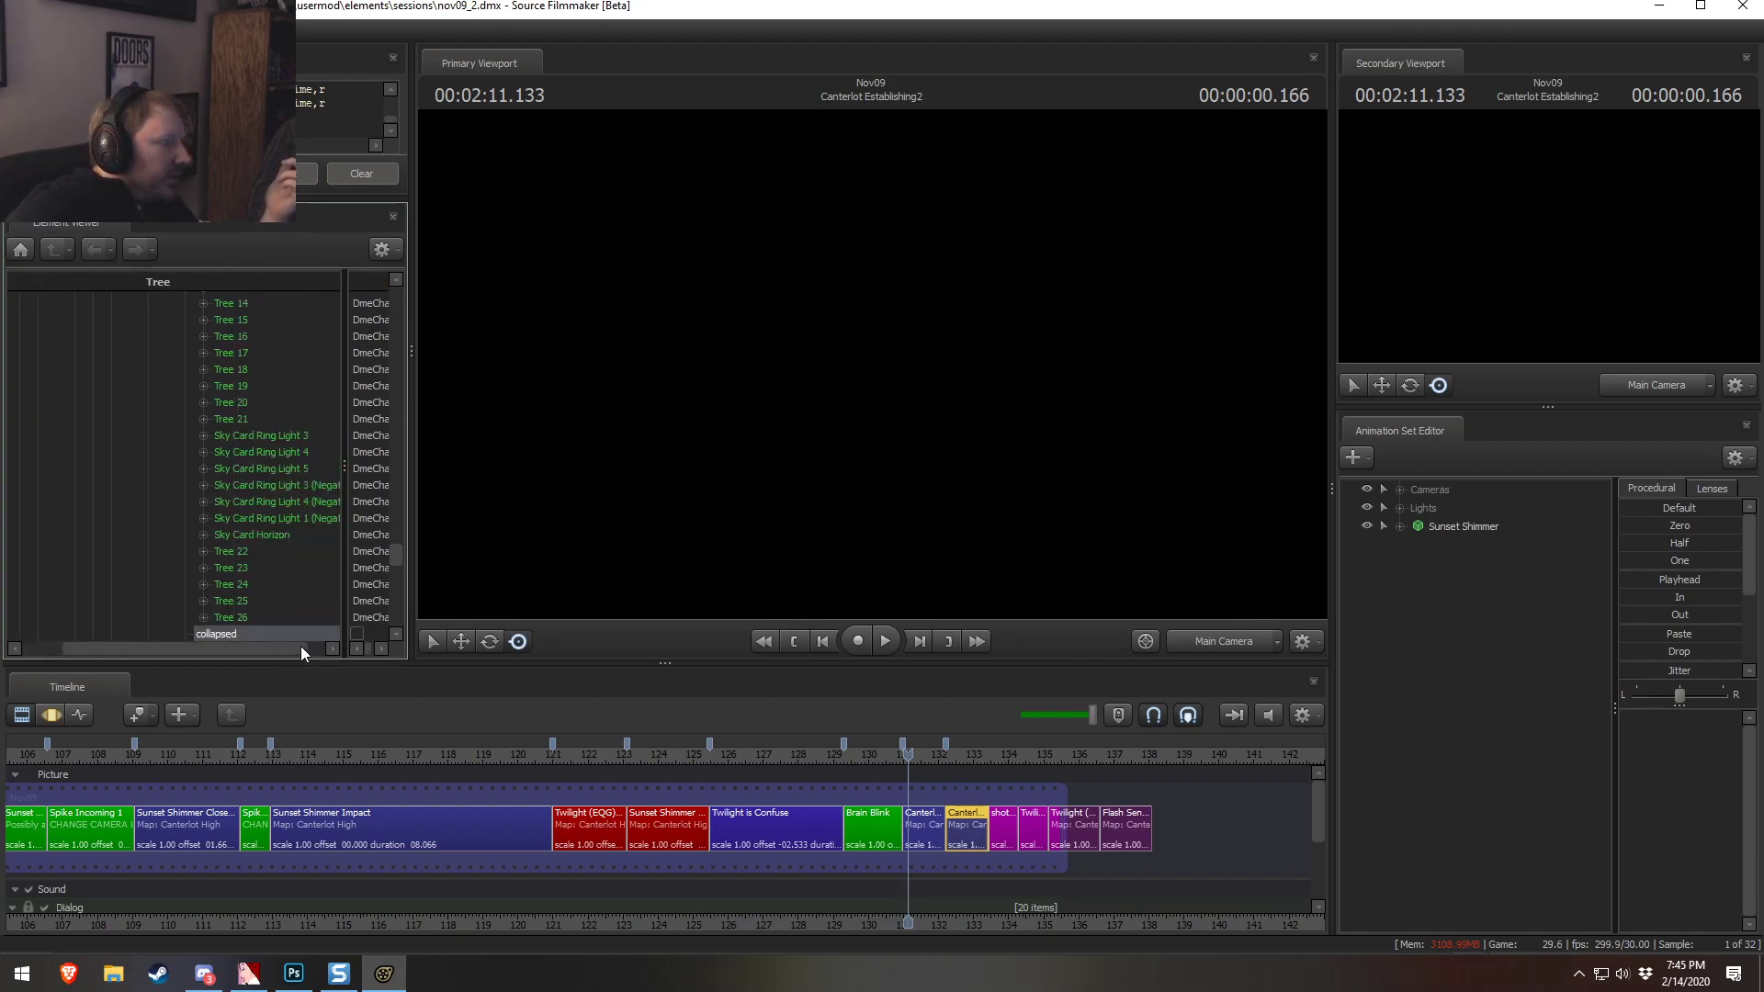
{"action": "scroll", "coordinate": [236, 593], "scroll_direction": "down", "scroll_amount": 6}
{"action": "scroll", "coordinate": [244, 500], "scroll_direction": "up", "scroll_amount": 20}
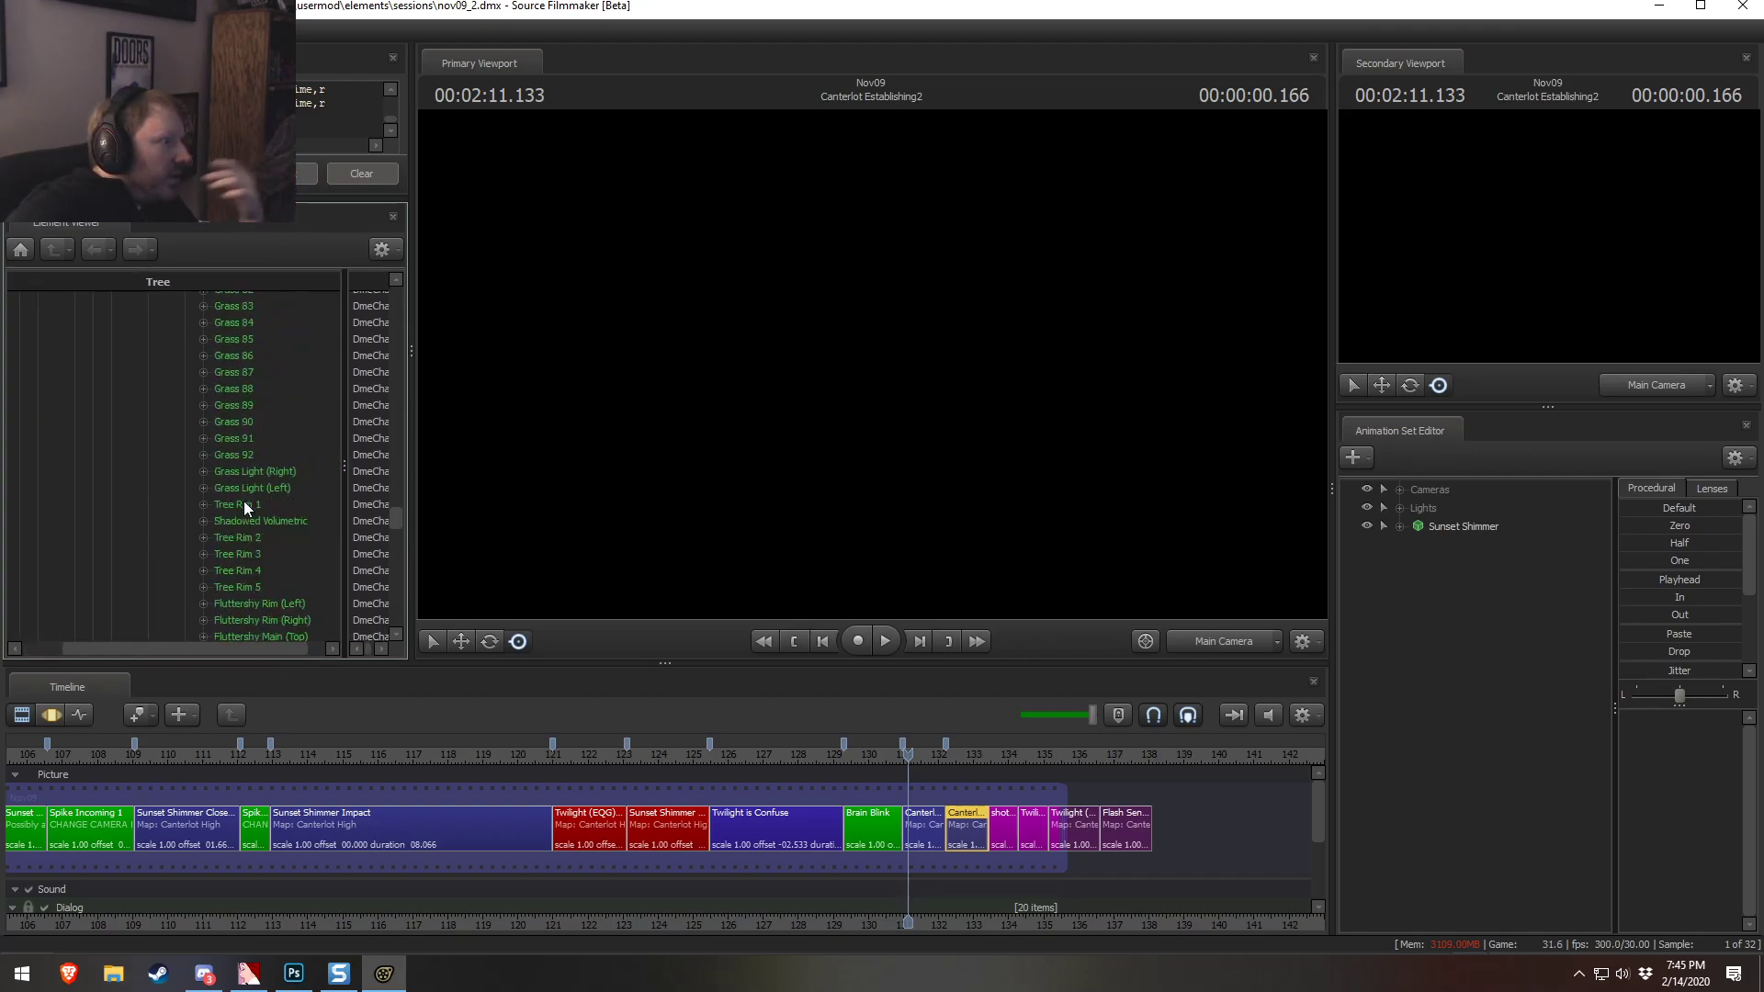
{"action": "scroll", "coordinate": [241, 498], "scroll_direction": "up", "scroll_amount": 15}
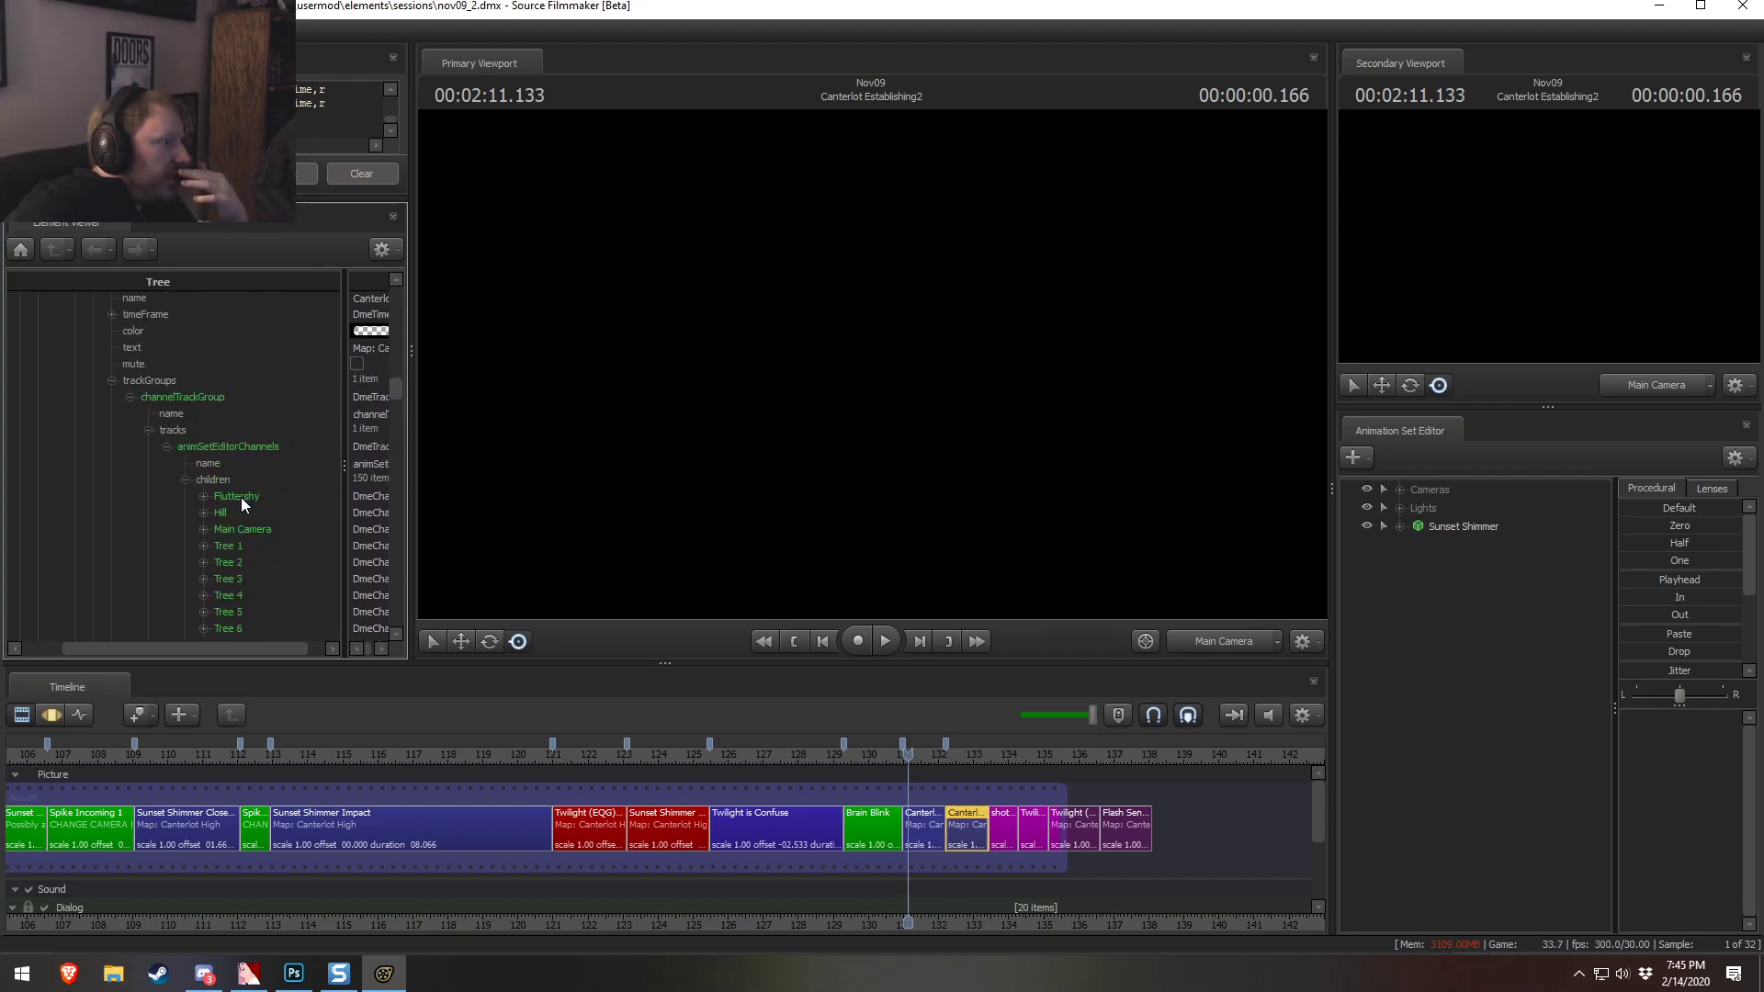
{"action": "scroll", "coordinate": [184, 517], "scroll_direction": "up", "scroll_amount": 8}
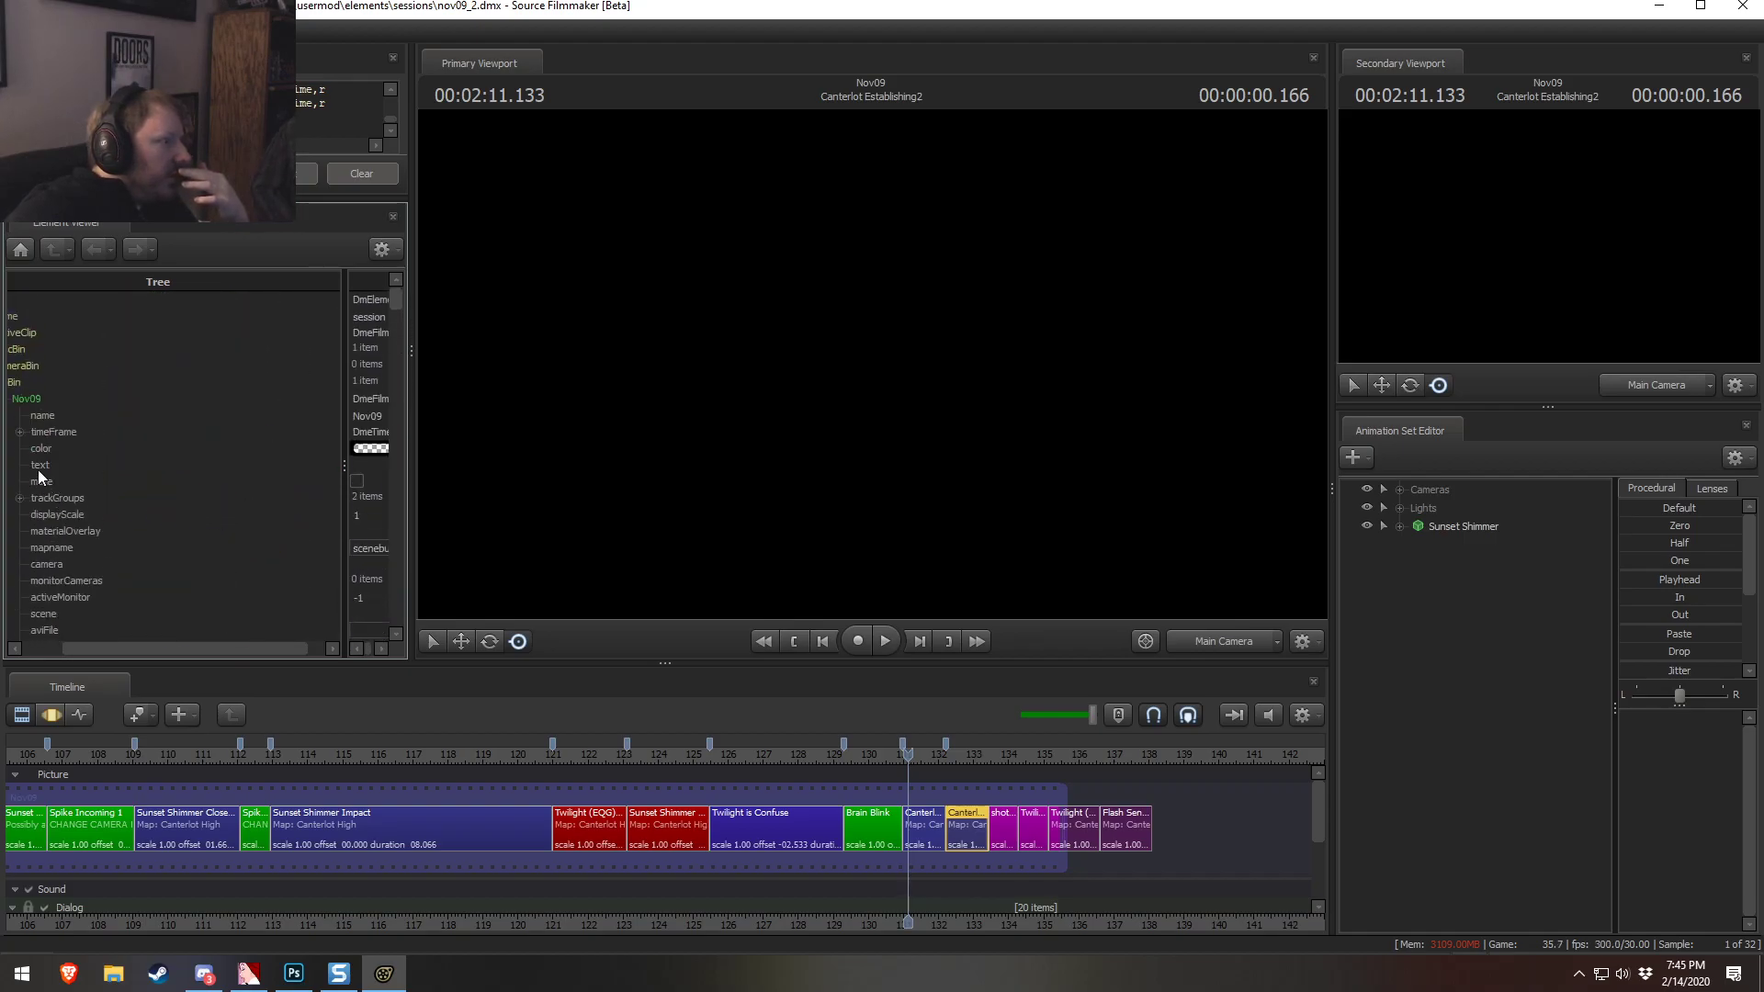
{"action": "left_click_drag", "start_coordinate": [79, 649], "coordinate": [42, 647]}
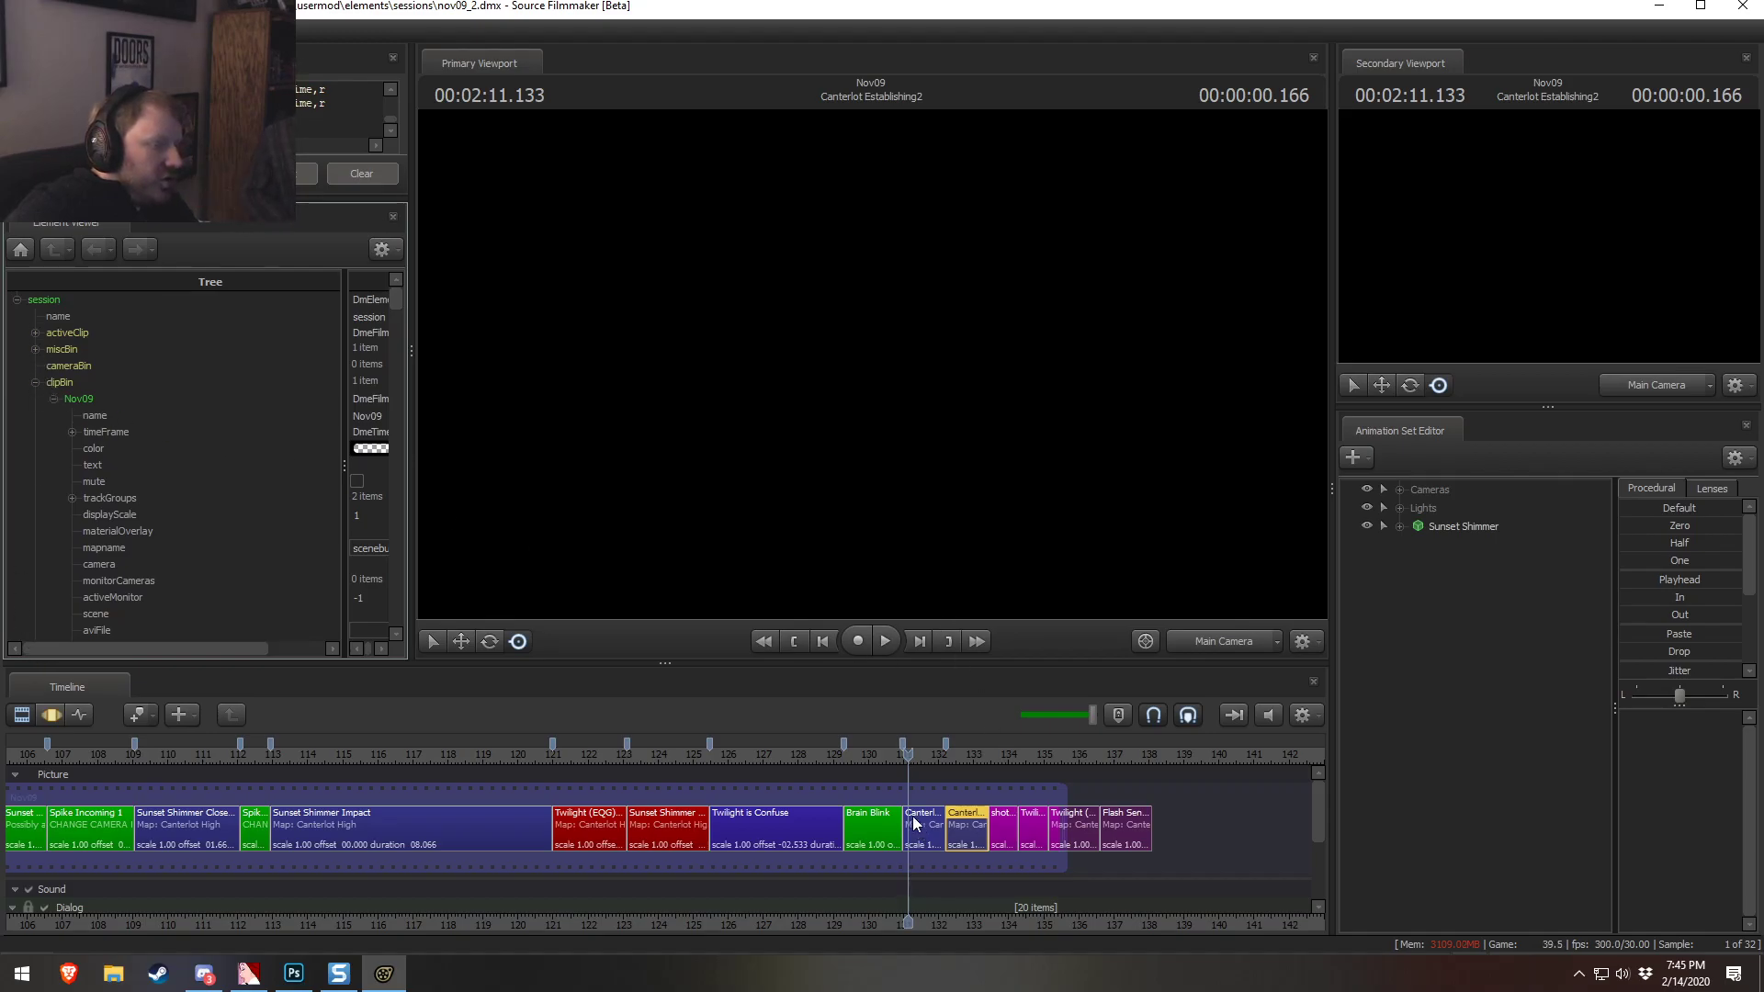
Collapse Nov09 and activeClip, and expand the session stored in miscBin
{"action": "left_click", "coordinate": [54, 398]}
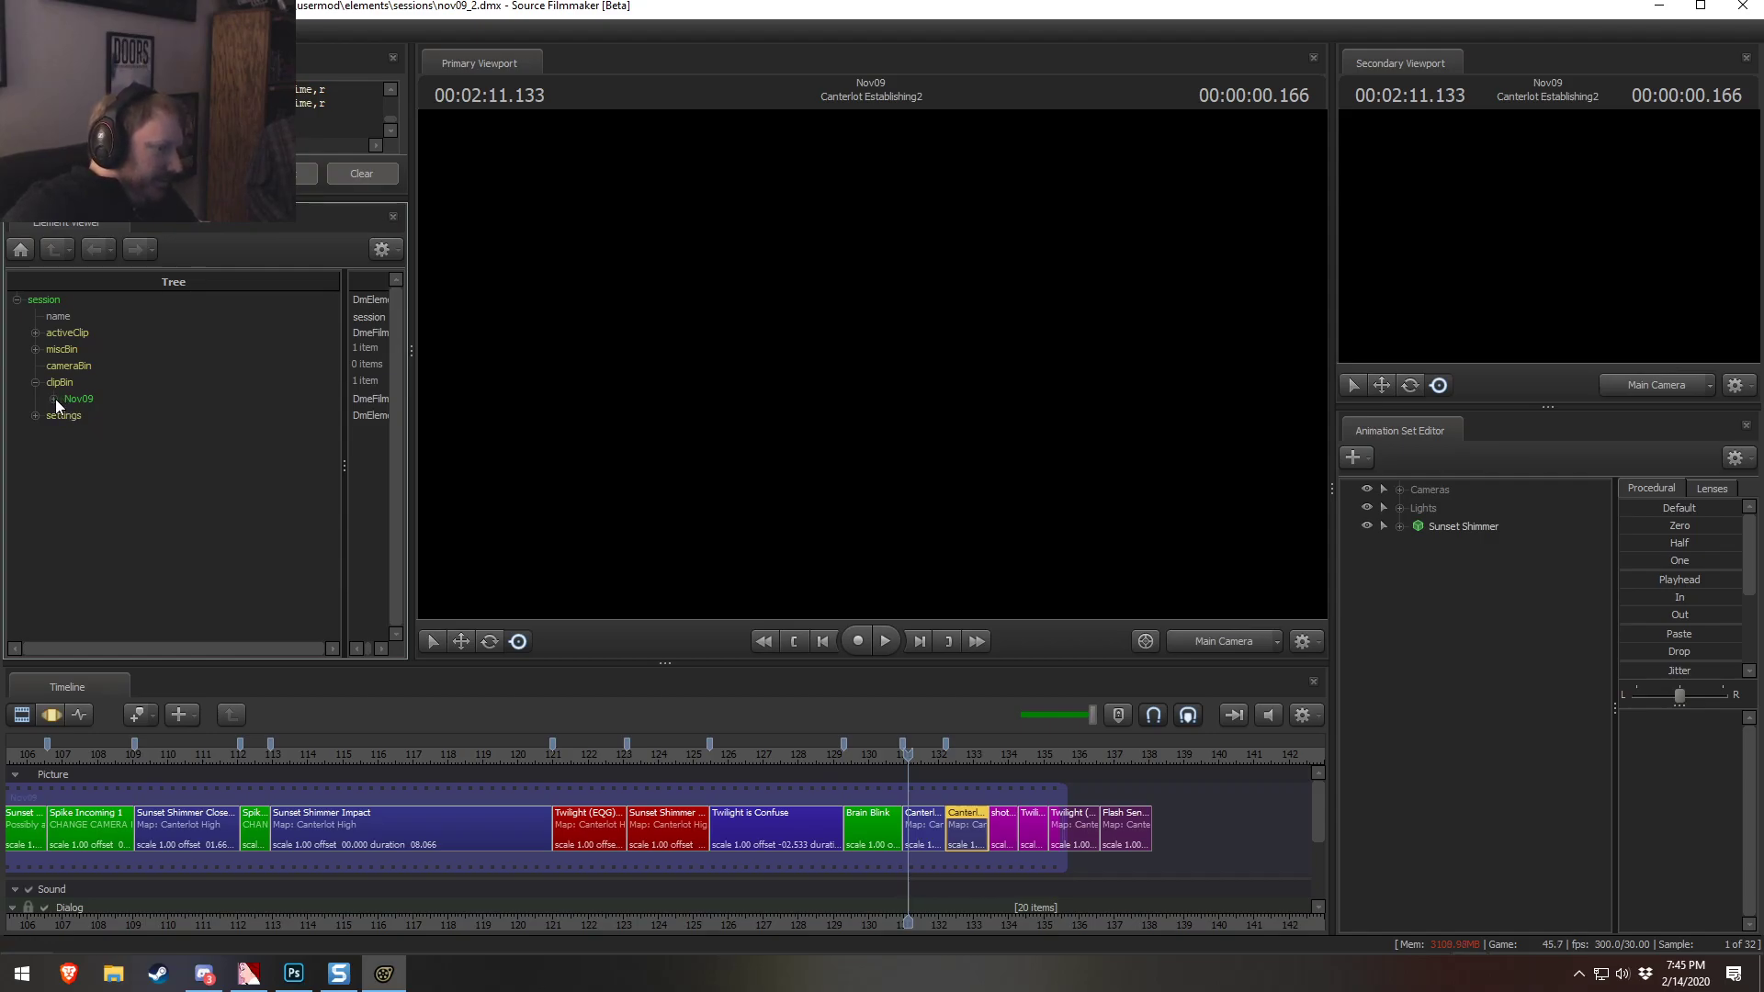
{"action": "scroll", "coordinate": [741, 902], "scroll_direction": "down", "scroll_amount": 4}
{"action": "scroll", "coordinate": [740, 902], "scroll_direction": "down", "scroll_amount": 5}
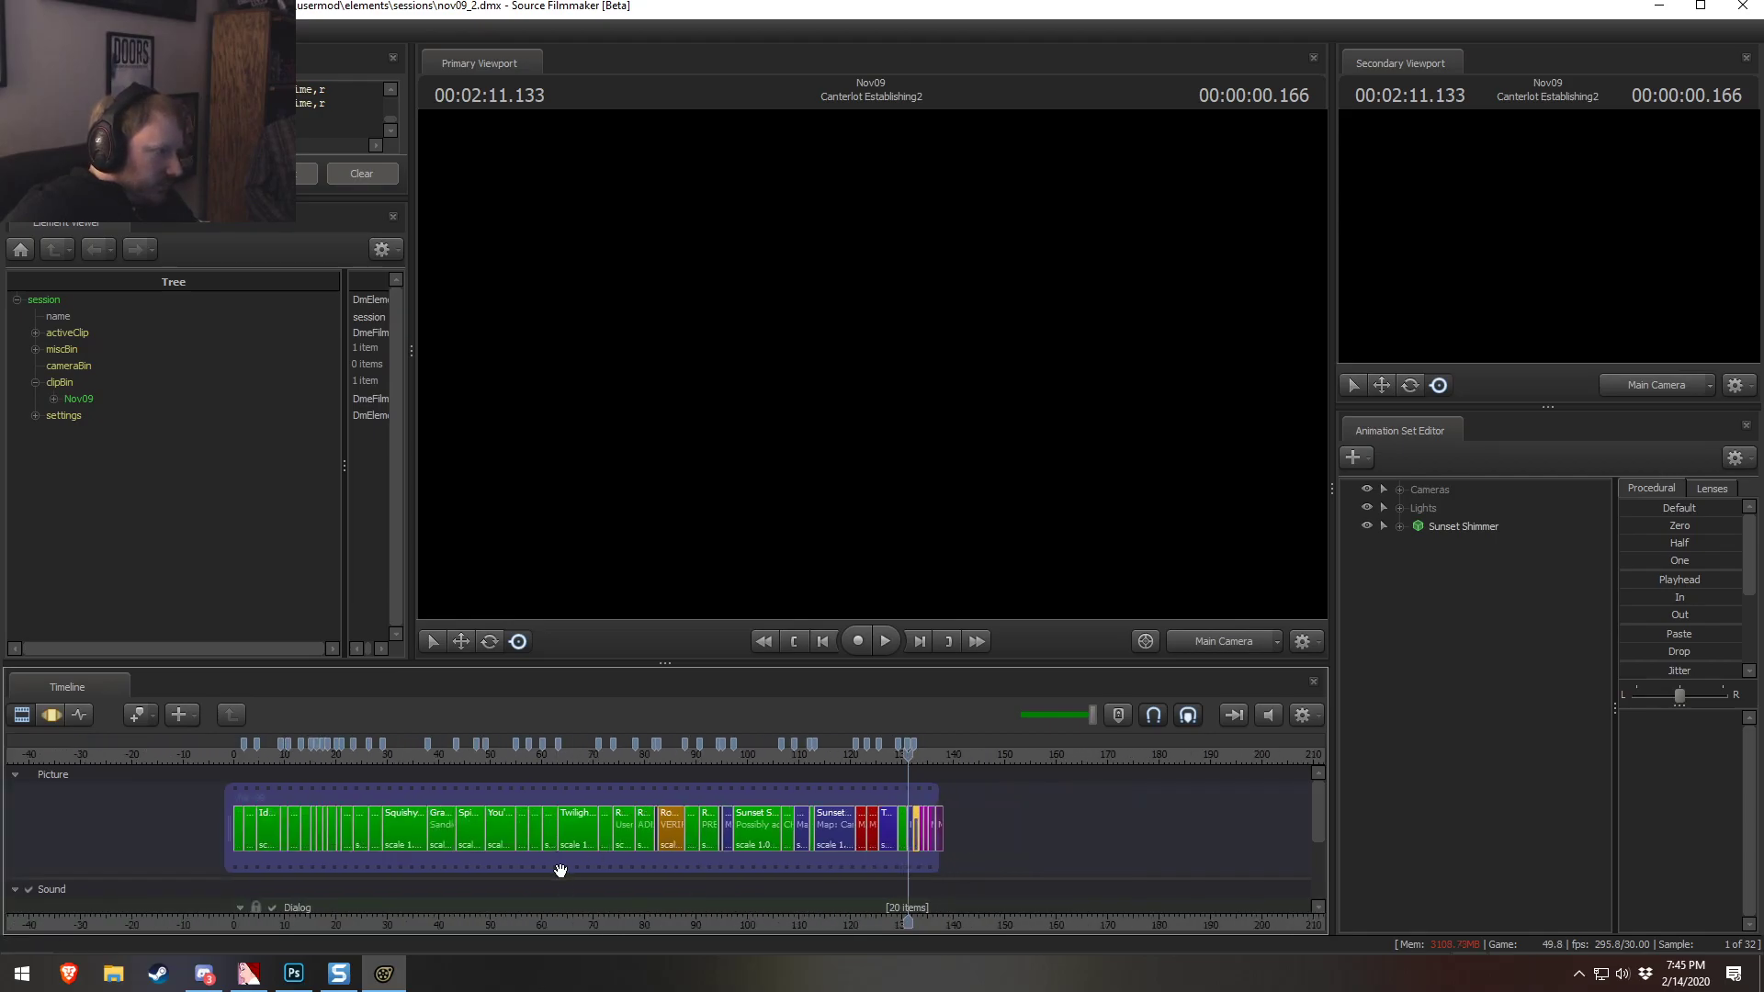
{"action": "left_click", "coordinate": [56, 399]}
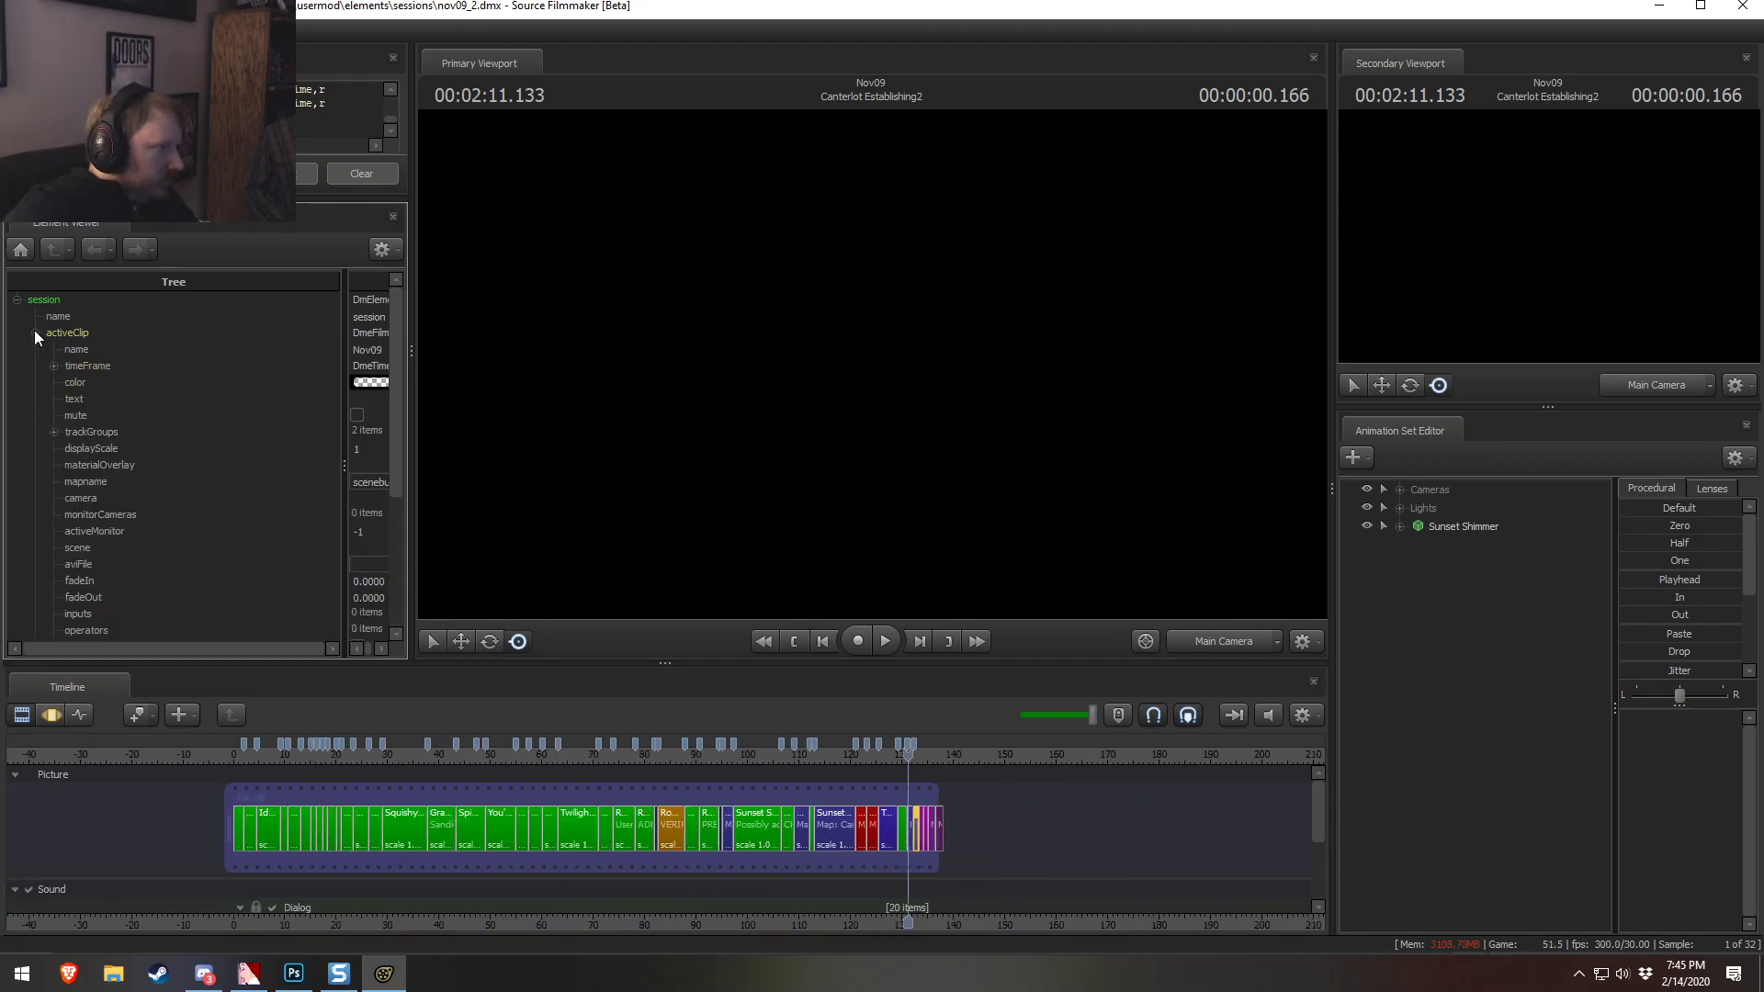
{"action": "scroll", "coordinate": [46, 363], "scroll_direction": "down", "scroll_amount": 3}
{"action": "scroll", "coordinate": [57, 413], "scroll_direction": "up", "scroll_amount": 1}
{"action": "left_click", "coordinate": [35, 333]}
{"action": "left_click", "coordinate": [35, 350]}
{"action": "left_click", "coordinate": [53, 367]}
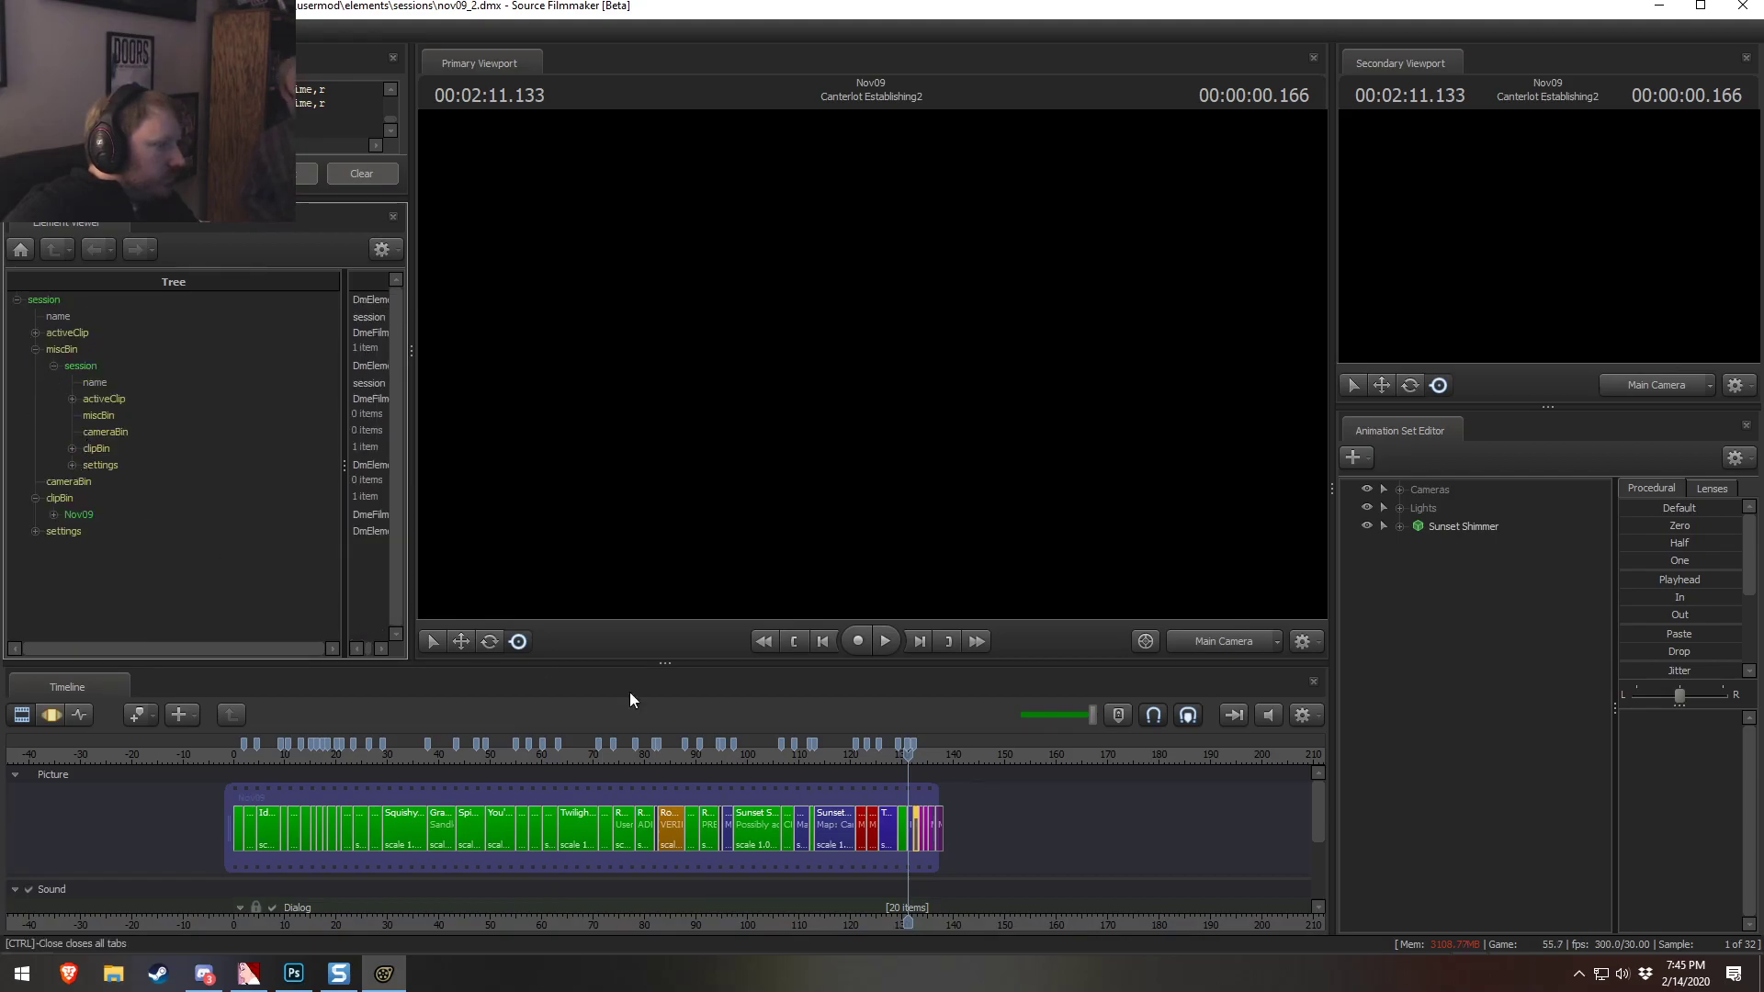
Delete the Canterlot Establishing3 shot from the film
{"action": "scroll", "coordinate": [909, 845], "scroll_direction": "up", "scroll_amount": 5}
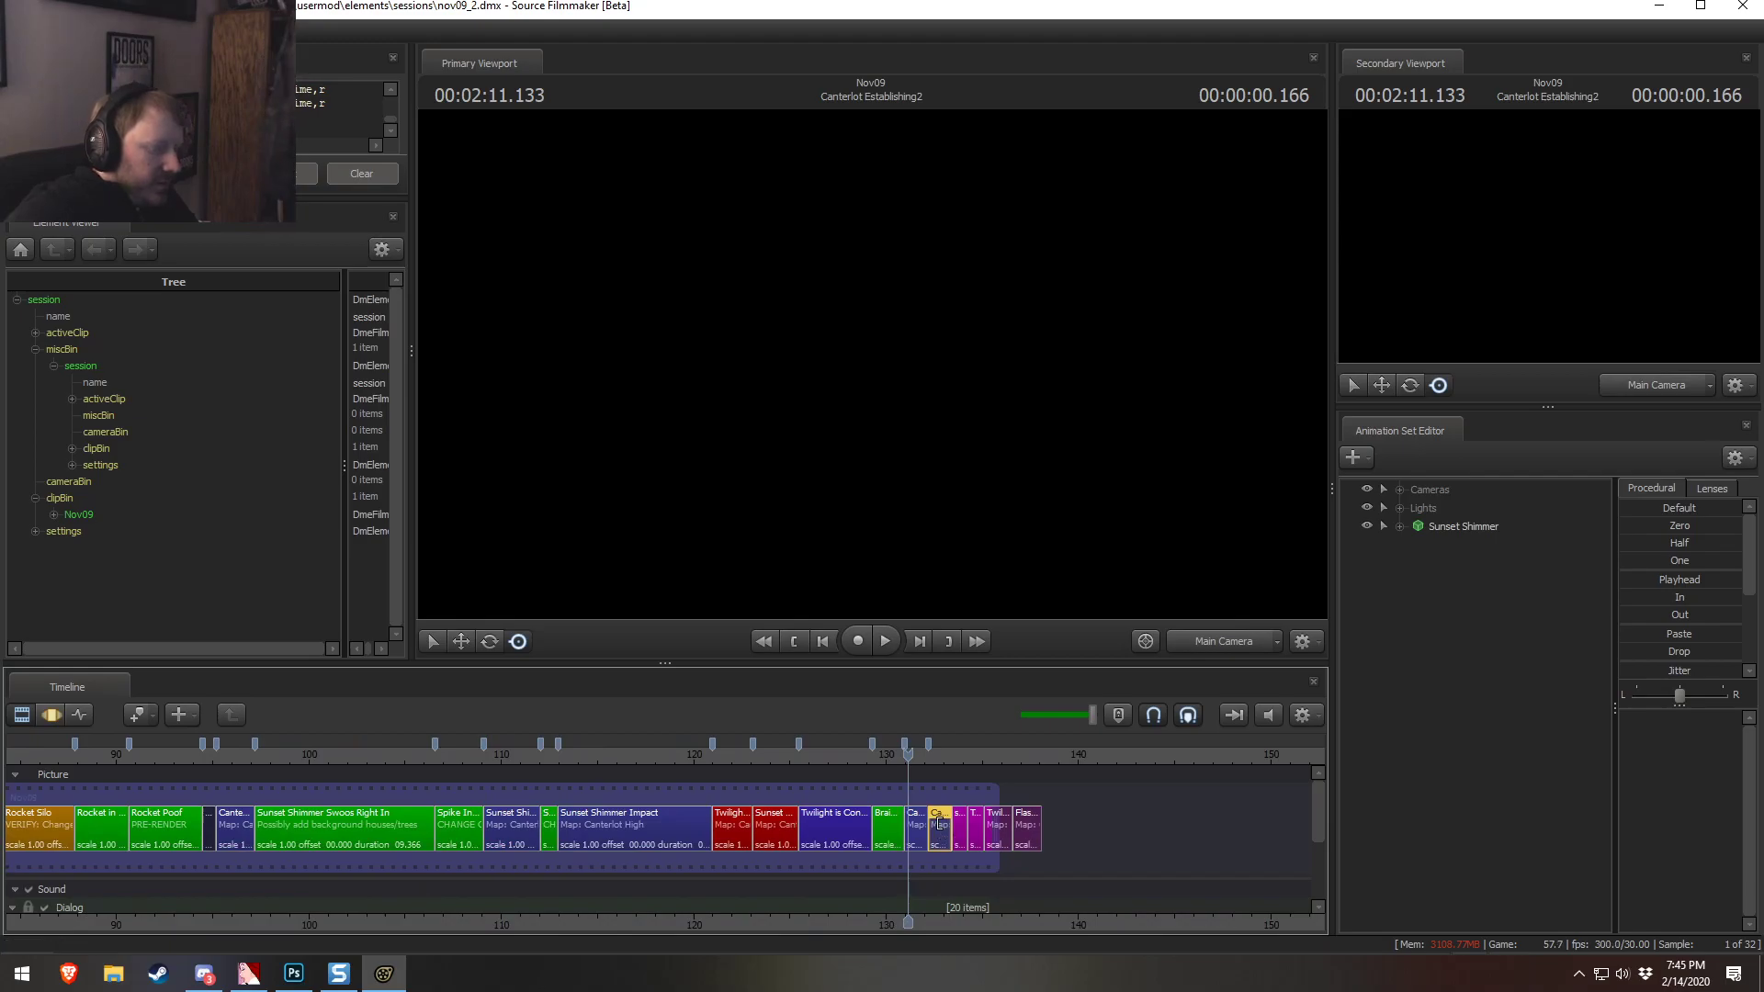
{"action": "key", "text": "Delete"}
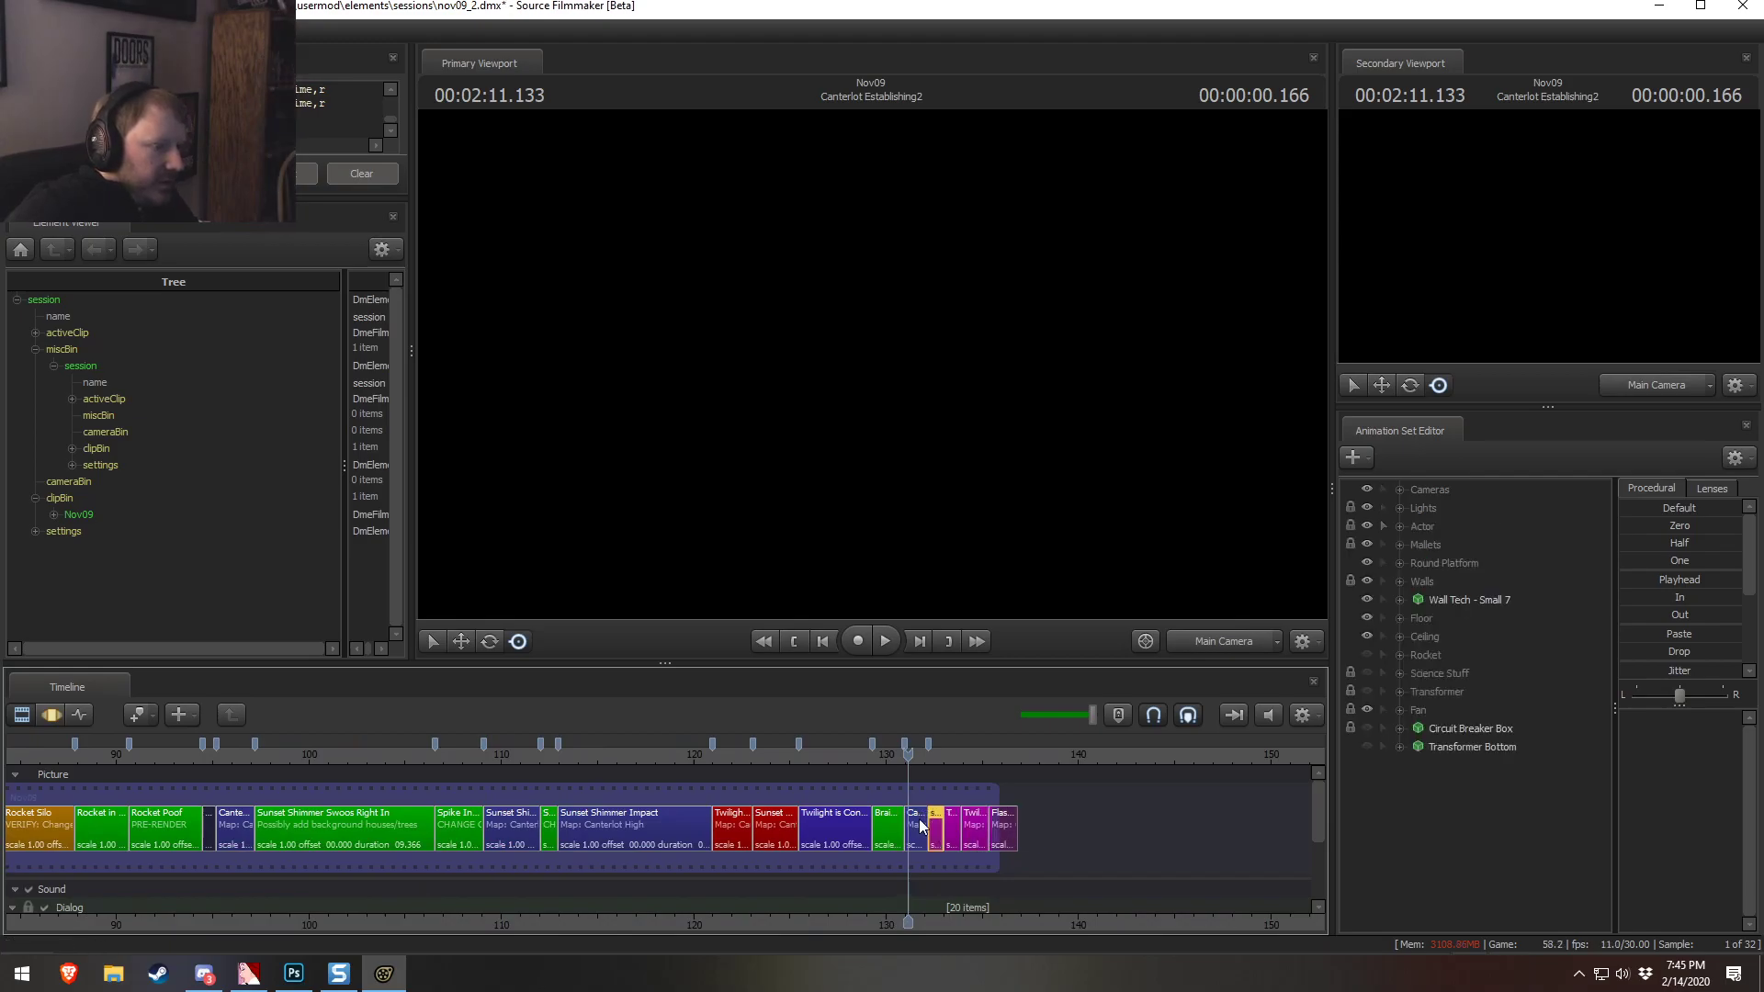
Expand the activeClip of the session stored in miscBin through subClipTrackGroup and tracks to the Film track
{"action": "left_click", "coordinate": [72, 399]}
{"action": "left_click", "coordinate": [85, 483]}
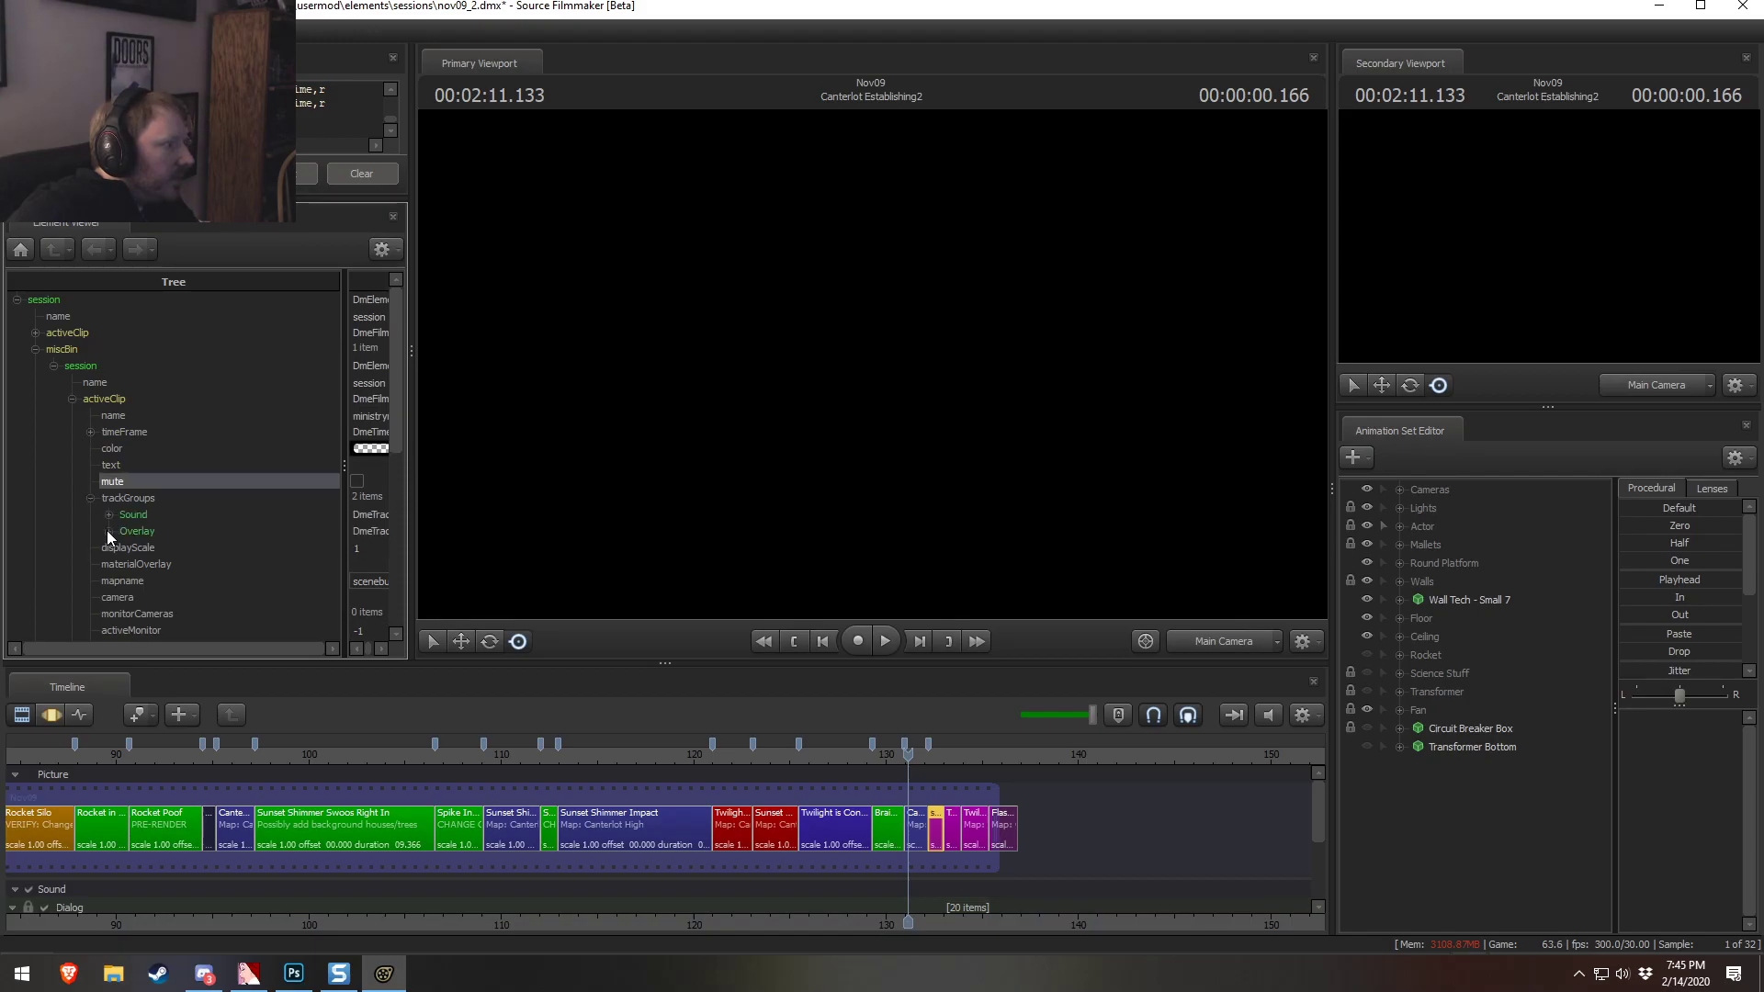
{"action": "scroll", "coordinate": [69, 482], "scroll_direction": "down", "scroll_amount": 3}
{"action": "left_click", "coordinate": [92, 361]}
{"action": "scroll", "coordinate": [85, 444], "scroll_direction": "down", "scroll_amount": 4}
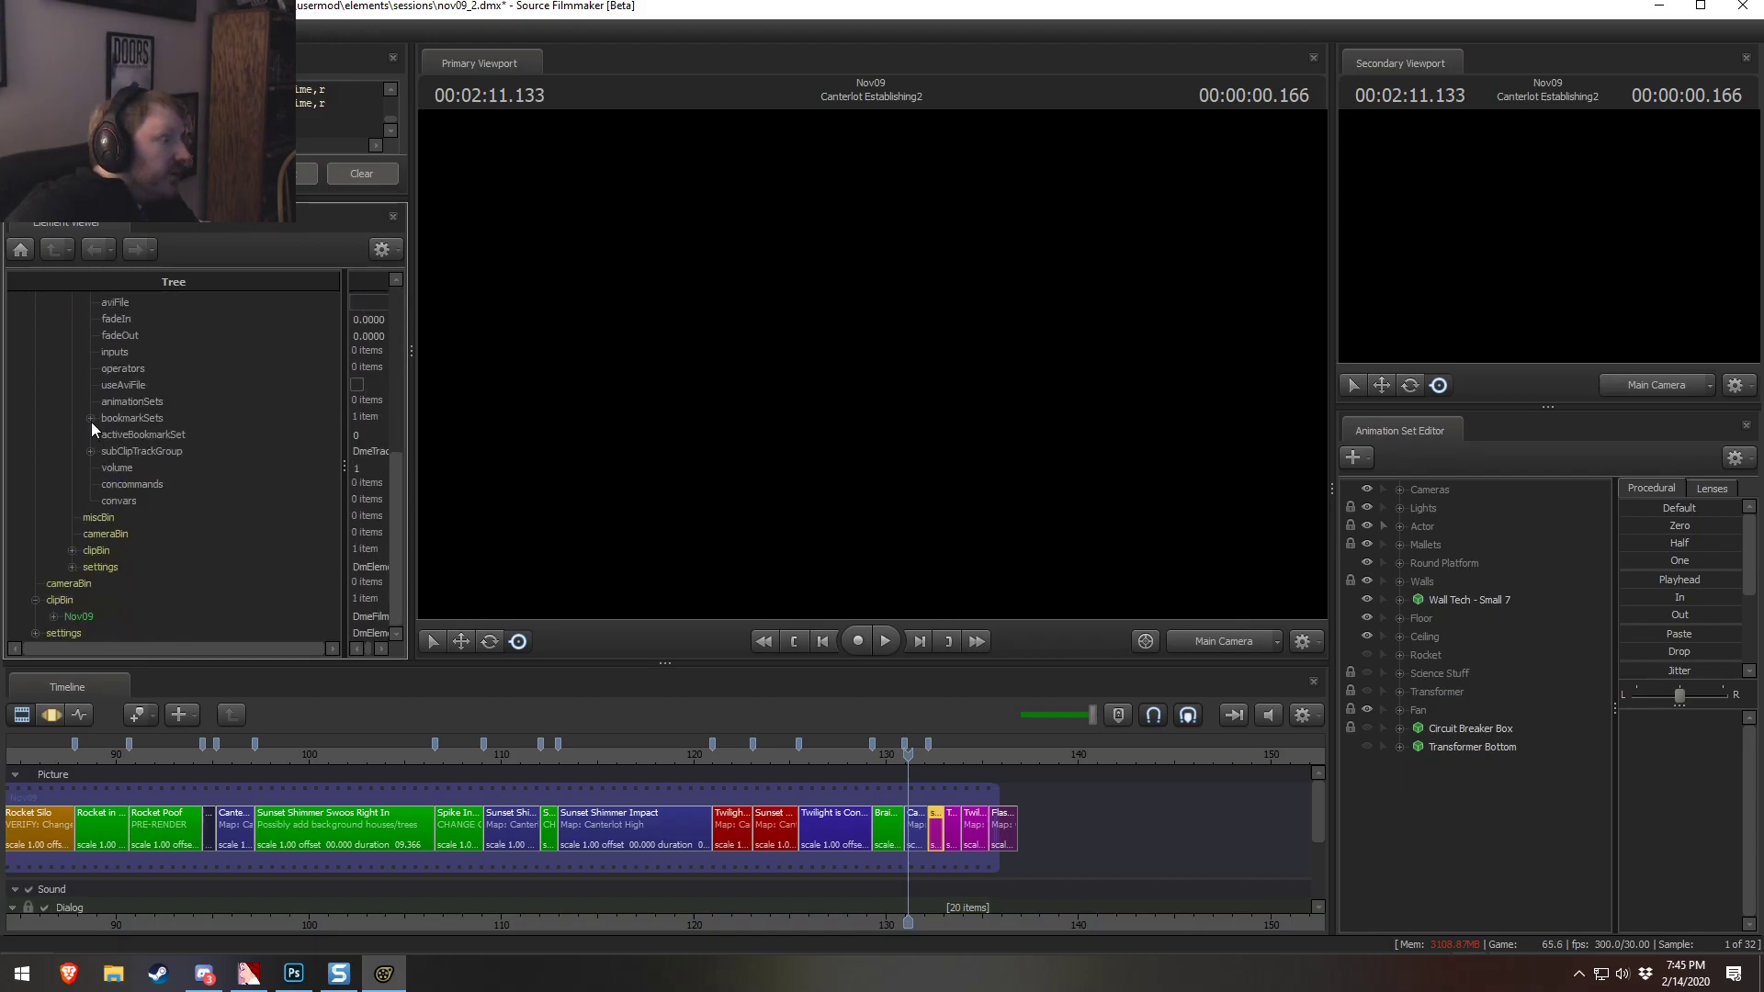
{"action": "left_click", "coordinate": [90, 450]}
{"action": "left_click", "coordinate": [109, 484]}
{"action": "left_click", "coordinate": [127, 500]}
{"action": "scroll", "coordinate": [215, 560], "scroll_direction": "down", "scroll_amount": 3}
{"action": "scroll", "coordinate": [188, 500], "scroll_direction": "up", "scroll_amount": 1}
Expand the Film track's children in the stored session and copy the Fluttershy on Hill2 clip
{"action": "left_click", "coordinate": [145, 440]}
{"action": "left_click", "coordinate": [189, 558]}
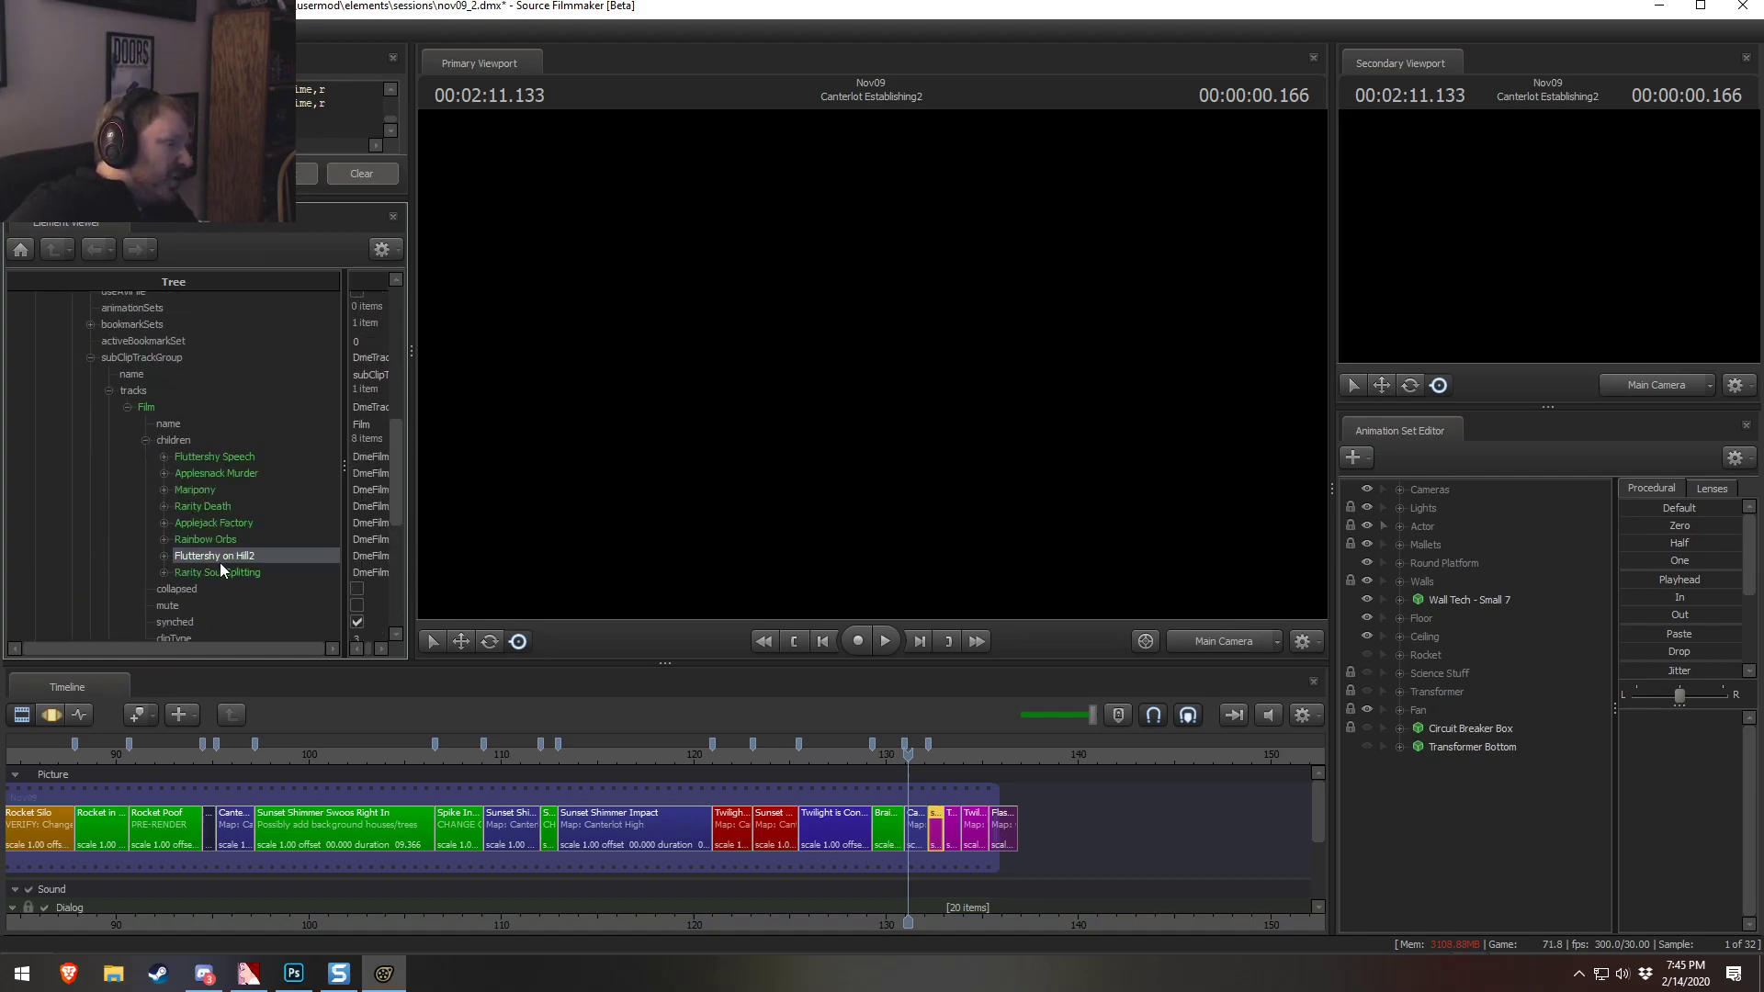
{"action": "right_click", "coordinate": [209, 555]}
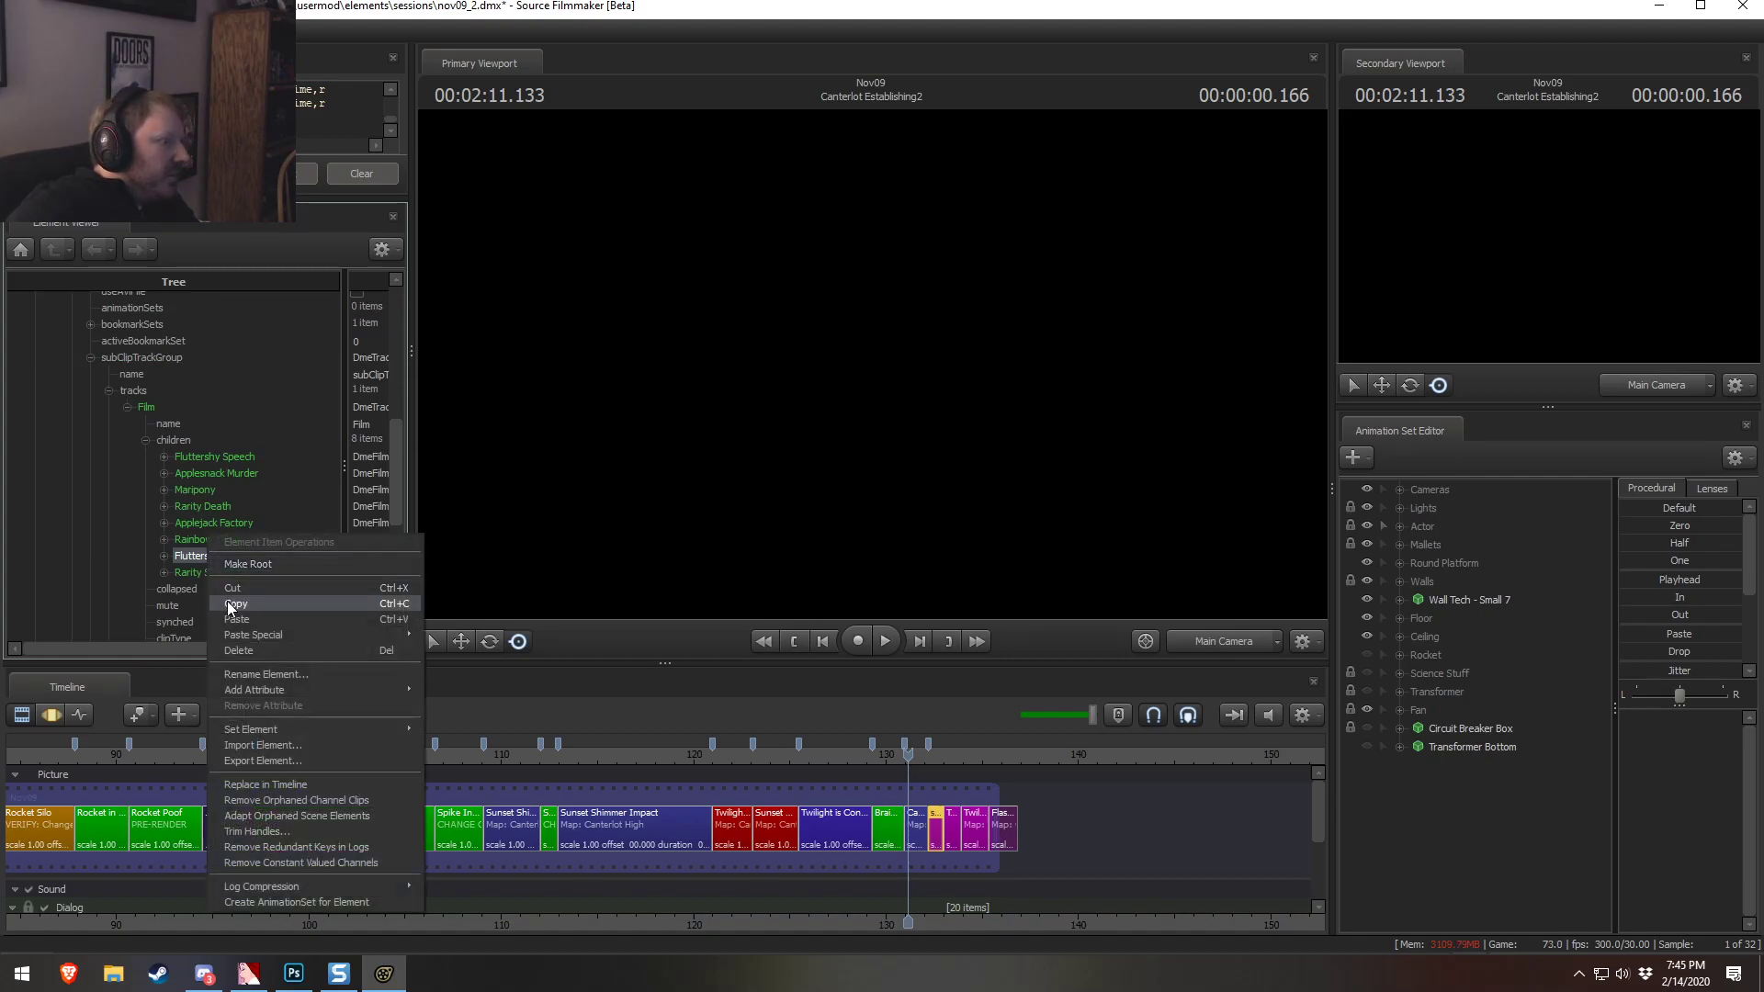
{"action": "scroll", "coordinate": [146, 531], "scroll_direction": "up", "scroll_amount": 1}
Collapse miscBin and expand Nov09 in clipBin through subClipTrackGroup to the children of its Film track
{"action": "scroll", "coordinate": [119, 525], "scroll_direction": "up", "scroll_amount": 7}
{"action": "left_click", "coordinate": [35, 349]}
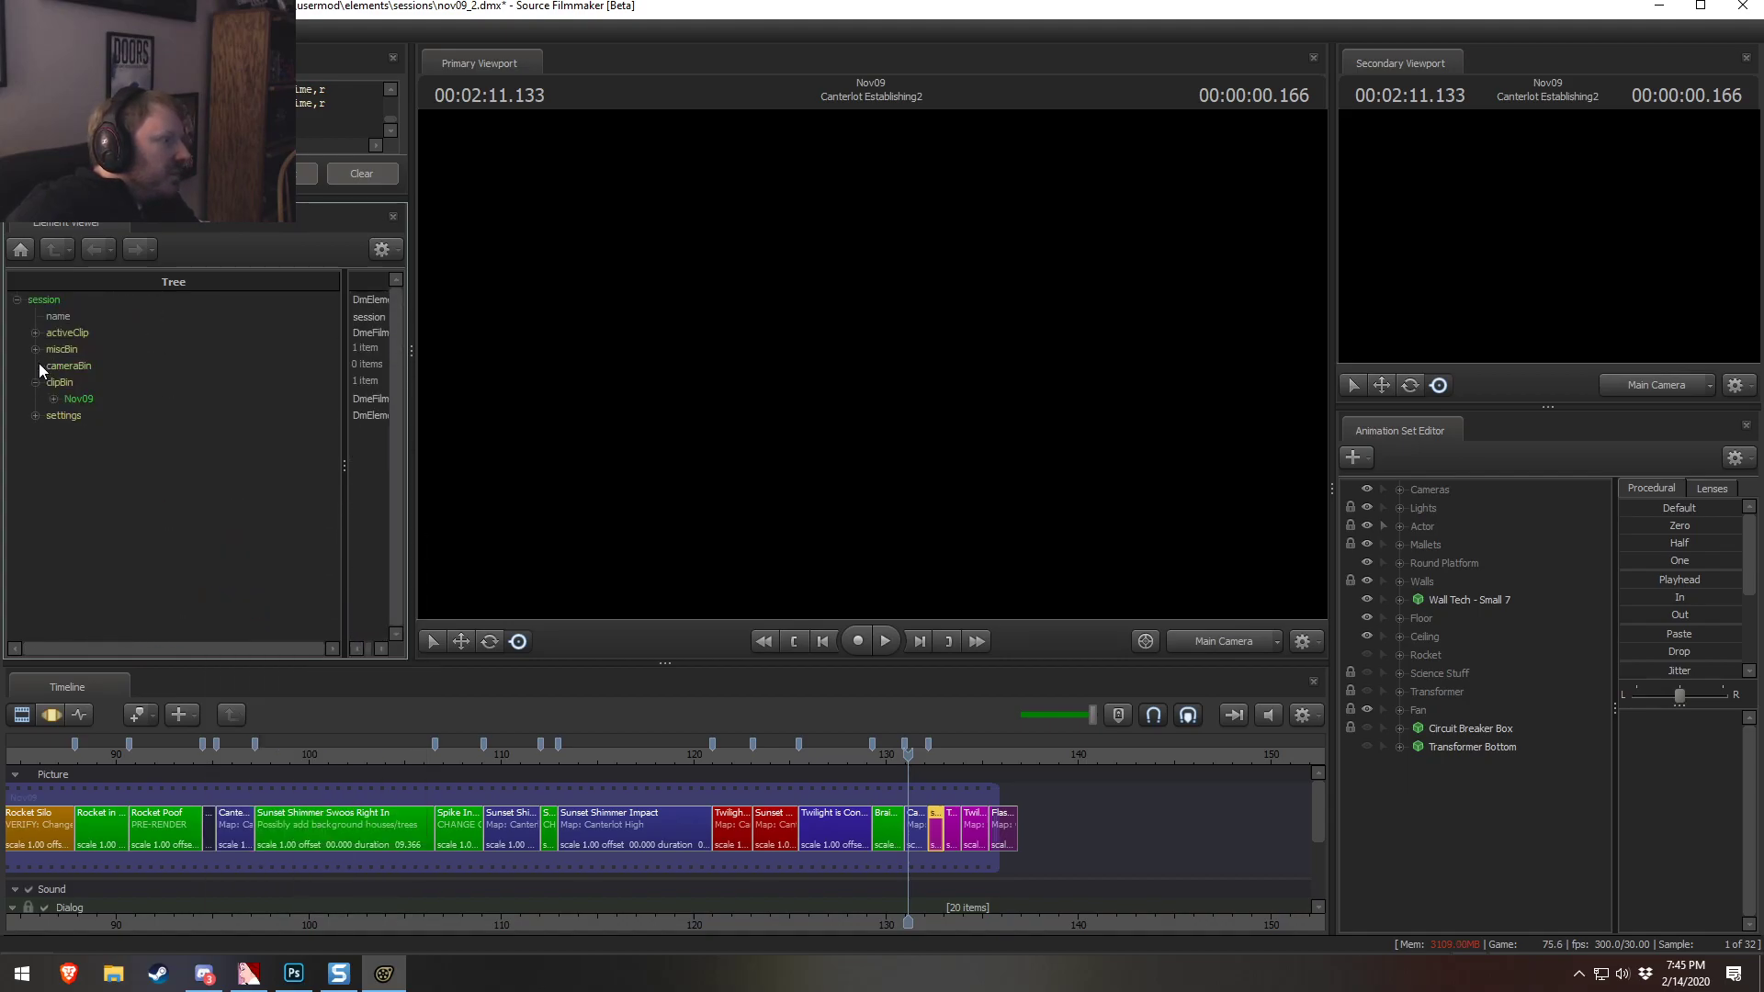
{"action": "left_click", "coordinate": [38, 365]}
{"action": "left_click", "coordinate": [35, 381]}
{"action": "left_click", "coordinate": [53, 399]}
{"action": "scroll", "coordinate": [91, 500], "scroll_direction": "down", "scroll_amount": 2}
{"action": "left_click", "coordinate": [71, 405]}
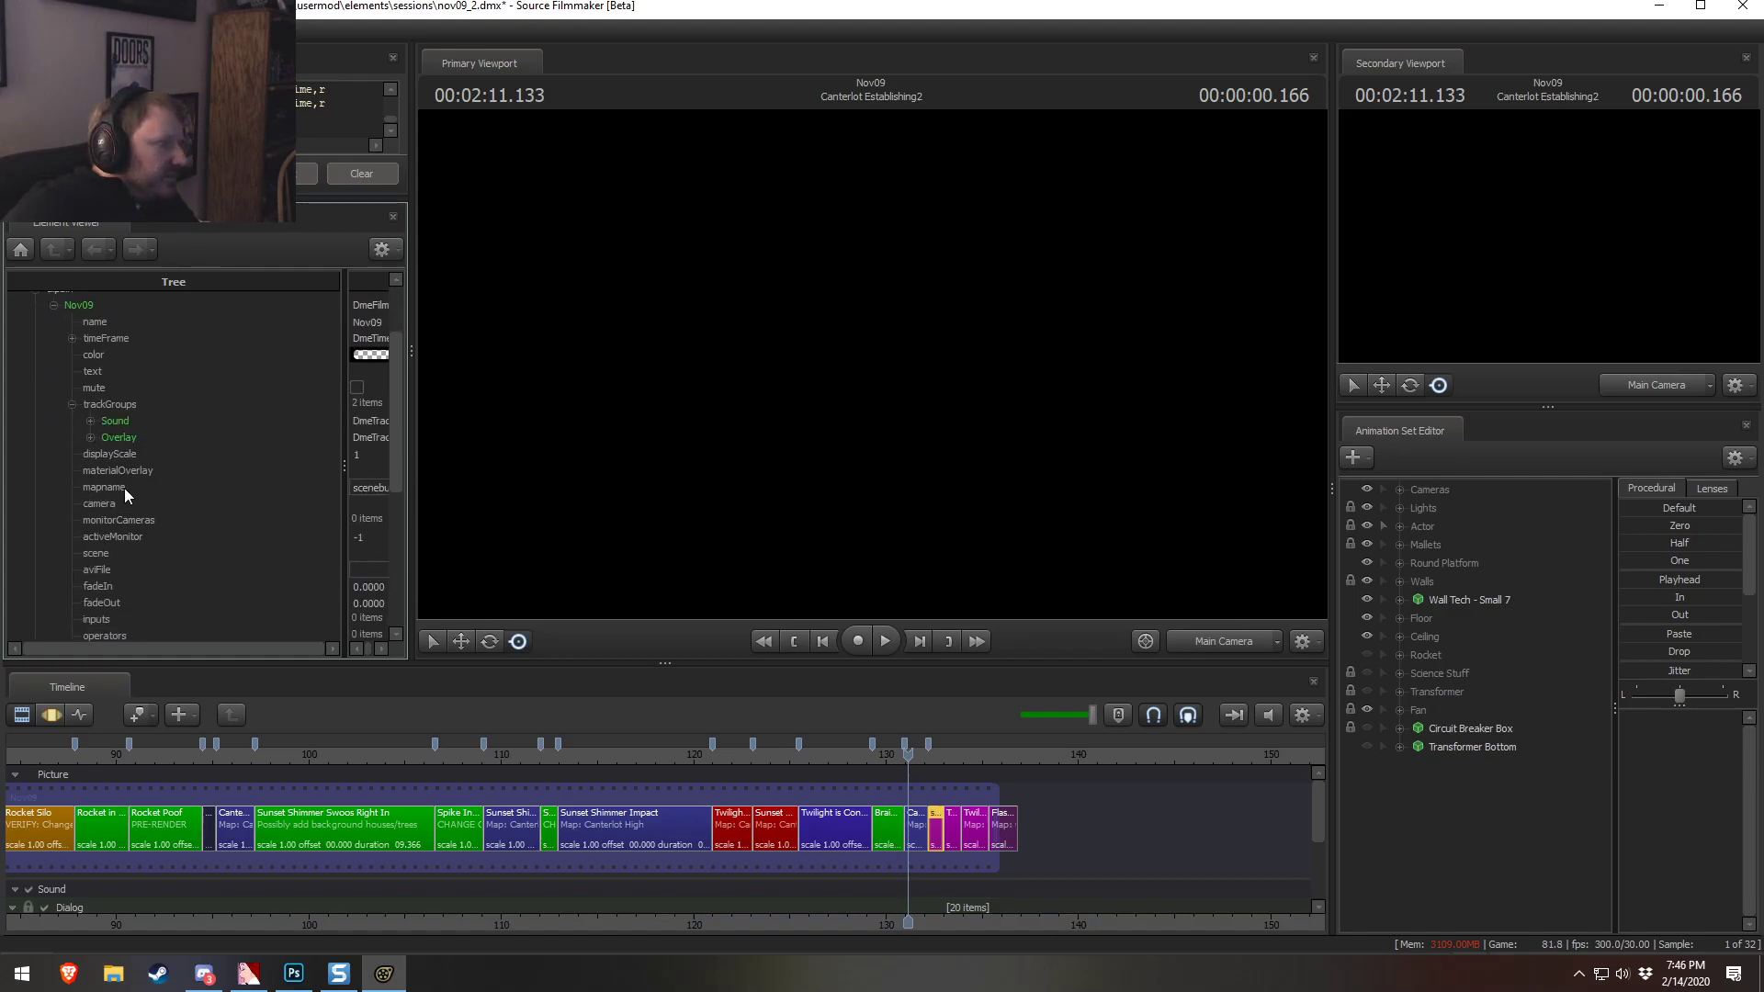
{"action": "scroll", "coordinate": [79, 444], "scroll_direction": "down", "scroll_amount": 5}
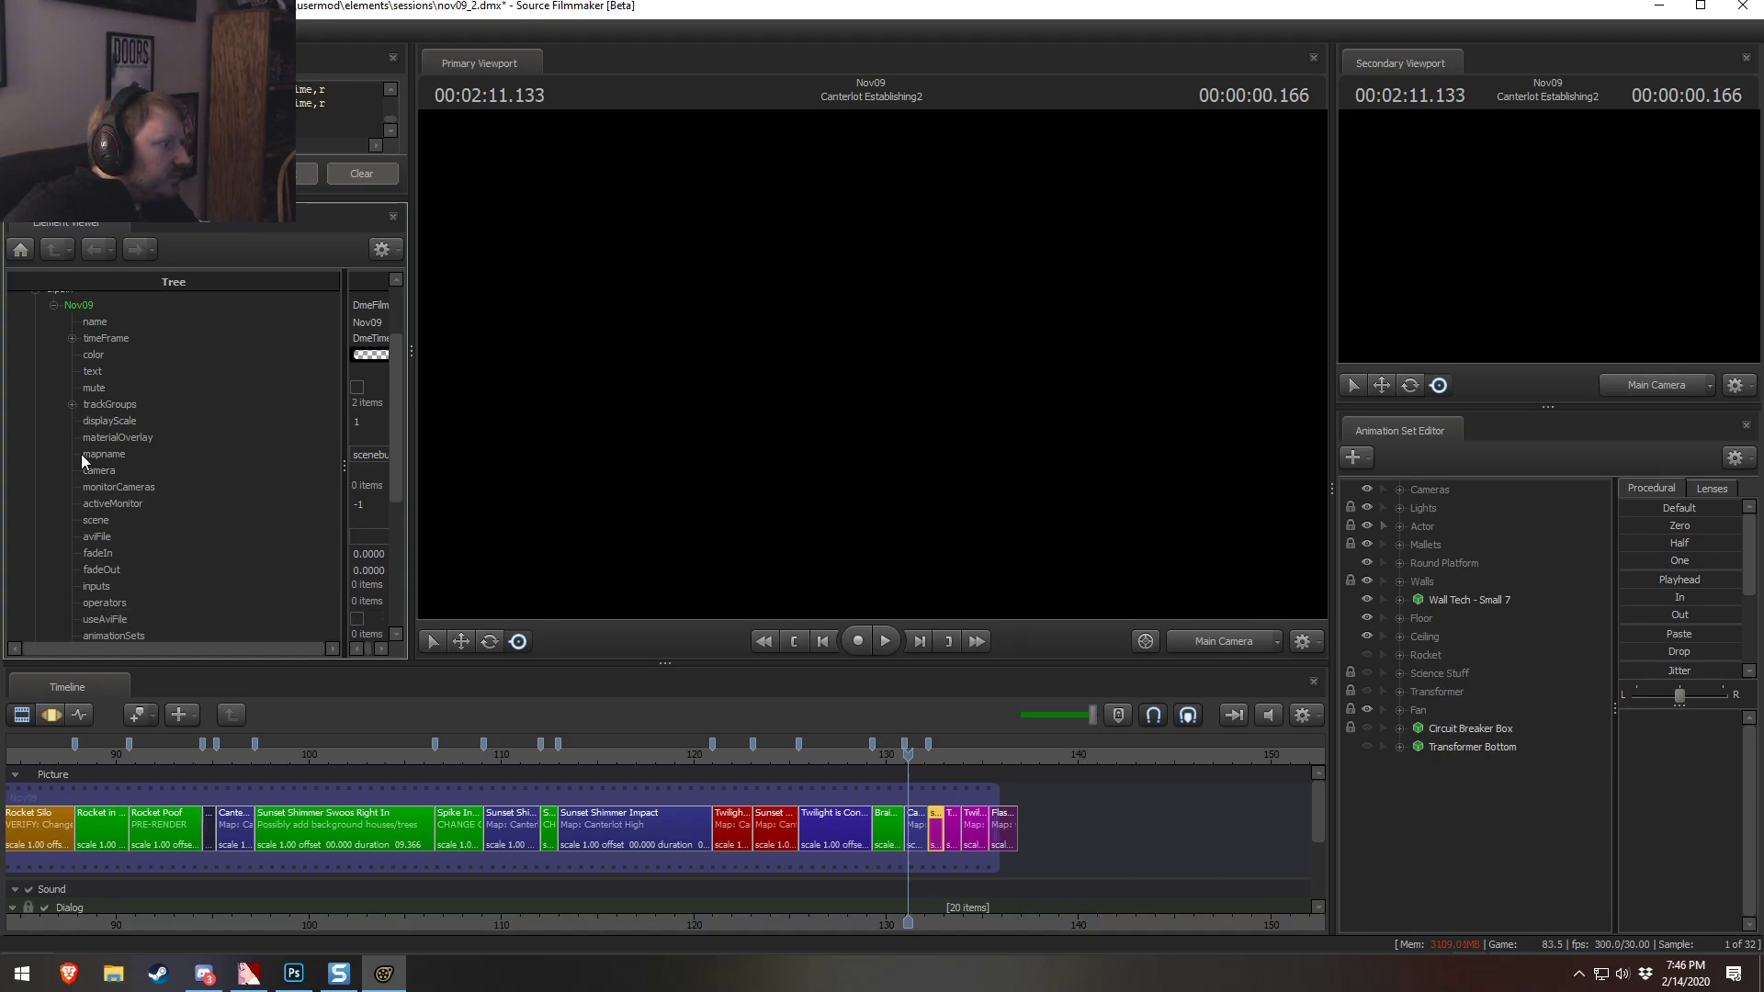
{"action": "left_click", "coordinate": [90, 484]}
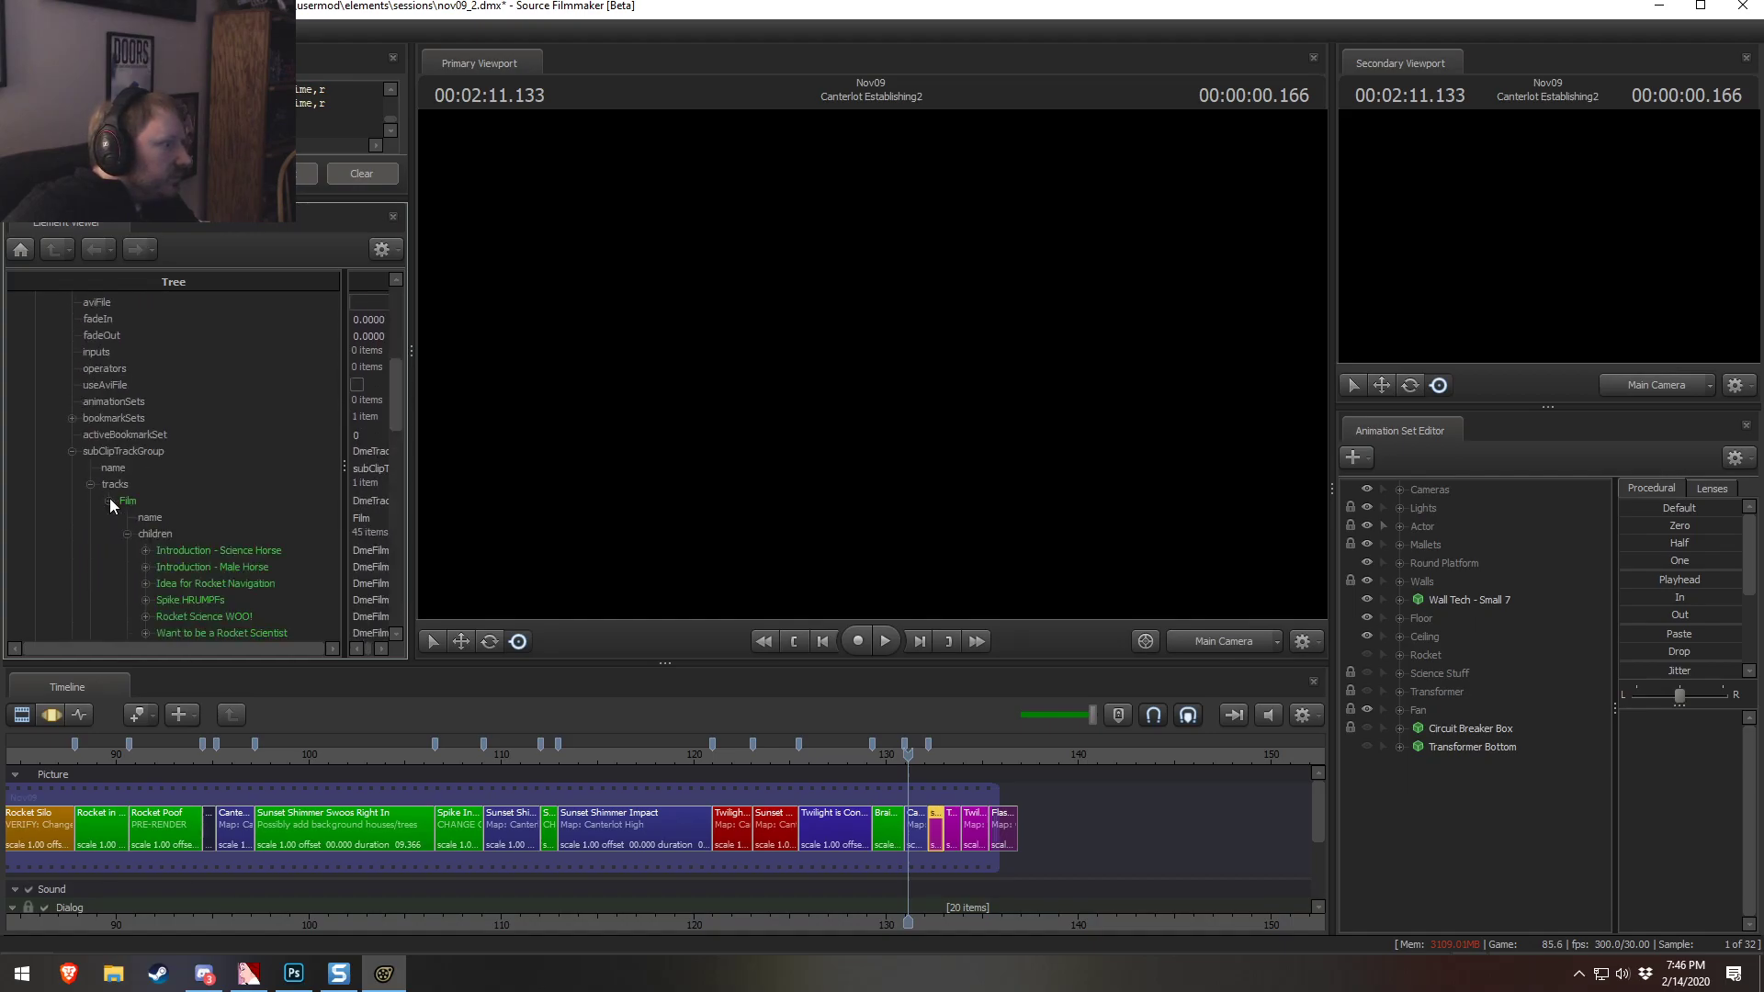
Examine the shot list under the children of Nov09's Film track and the full run of shots on the timeline
{"action": "scroll", "coordinate": [138, 515], "scroll_direction": "down", "scroll_amount": 3}
{"action": "scroll", "coordinate": [171, 482], "scroll_direction": "down", "scroll_amount": 11}
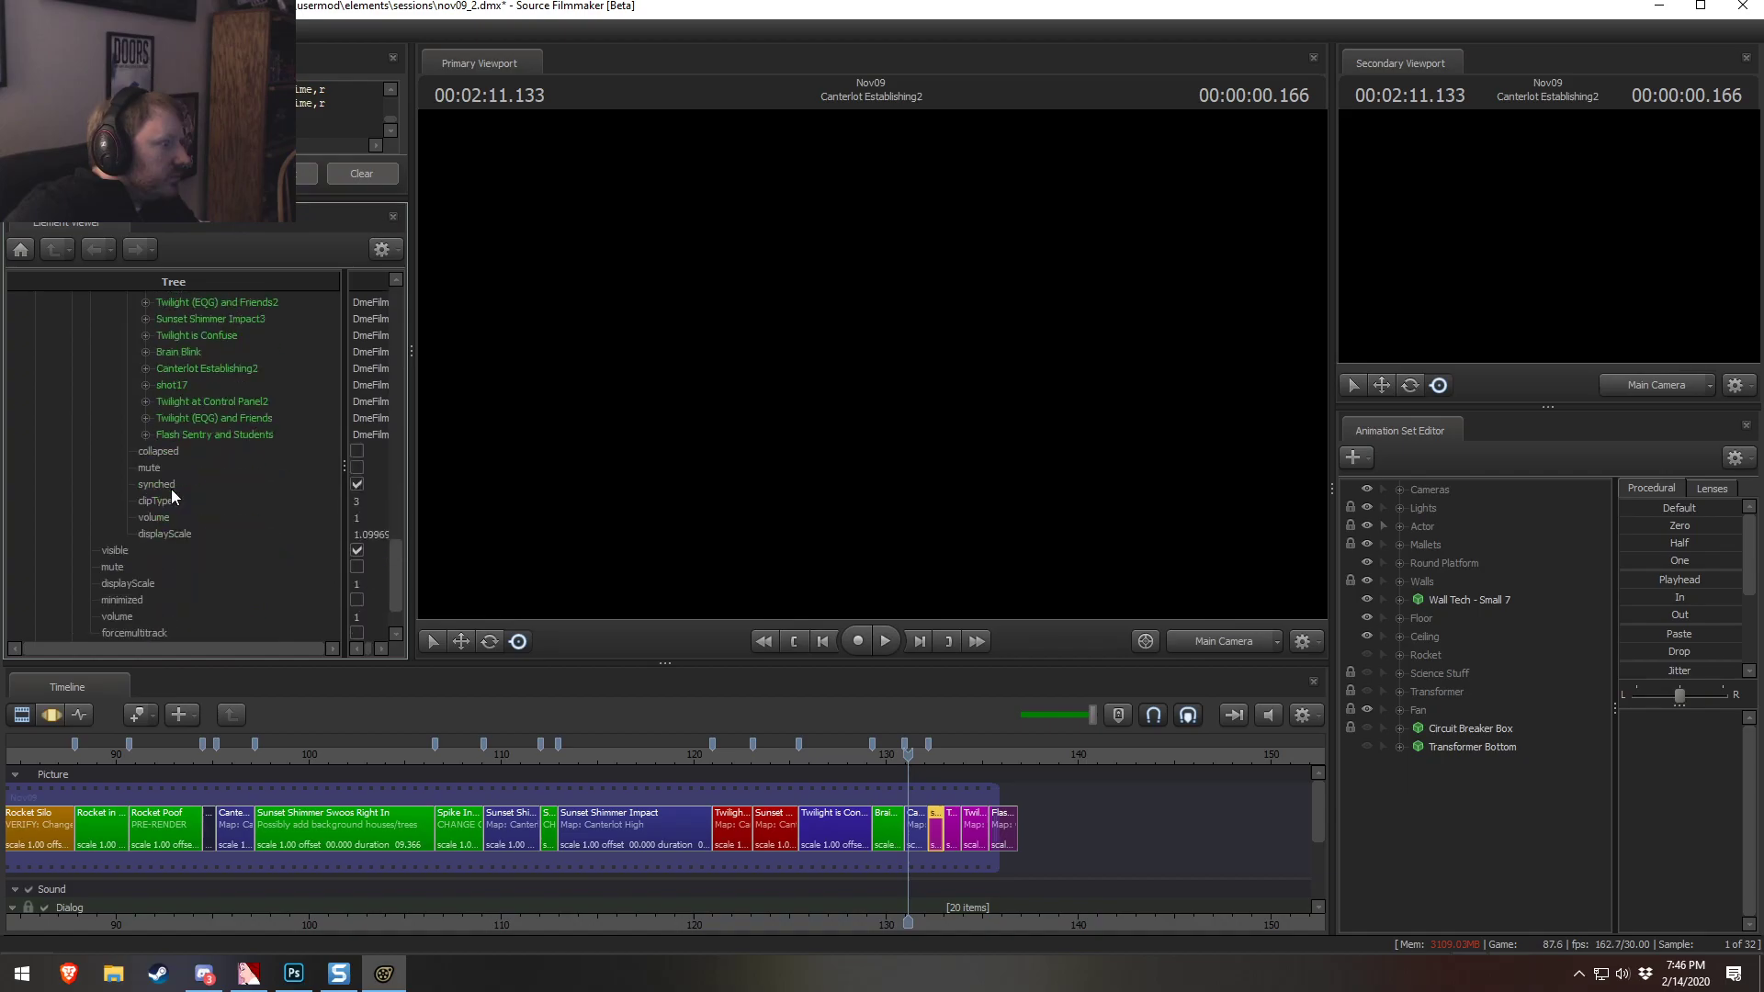
{"action": "scroll", "coordinate": [172, 593], "scroll_direction": "up", "scroll_amount": 11}
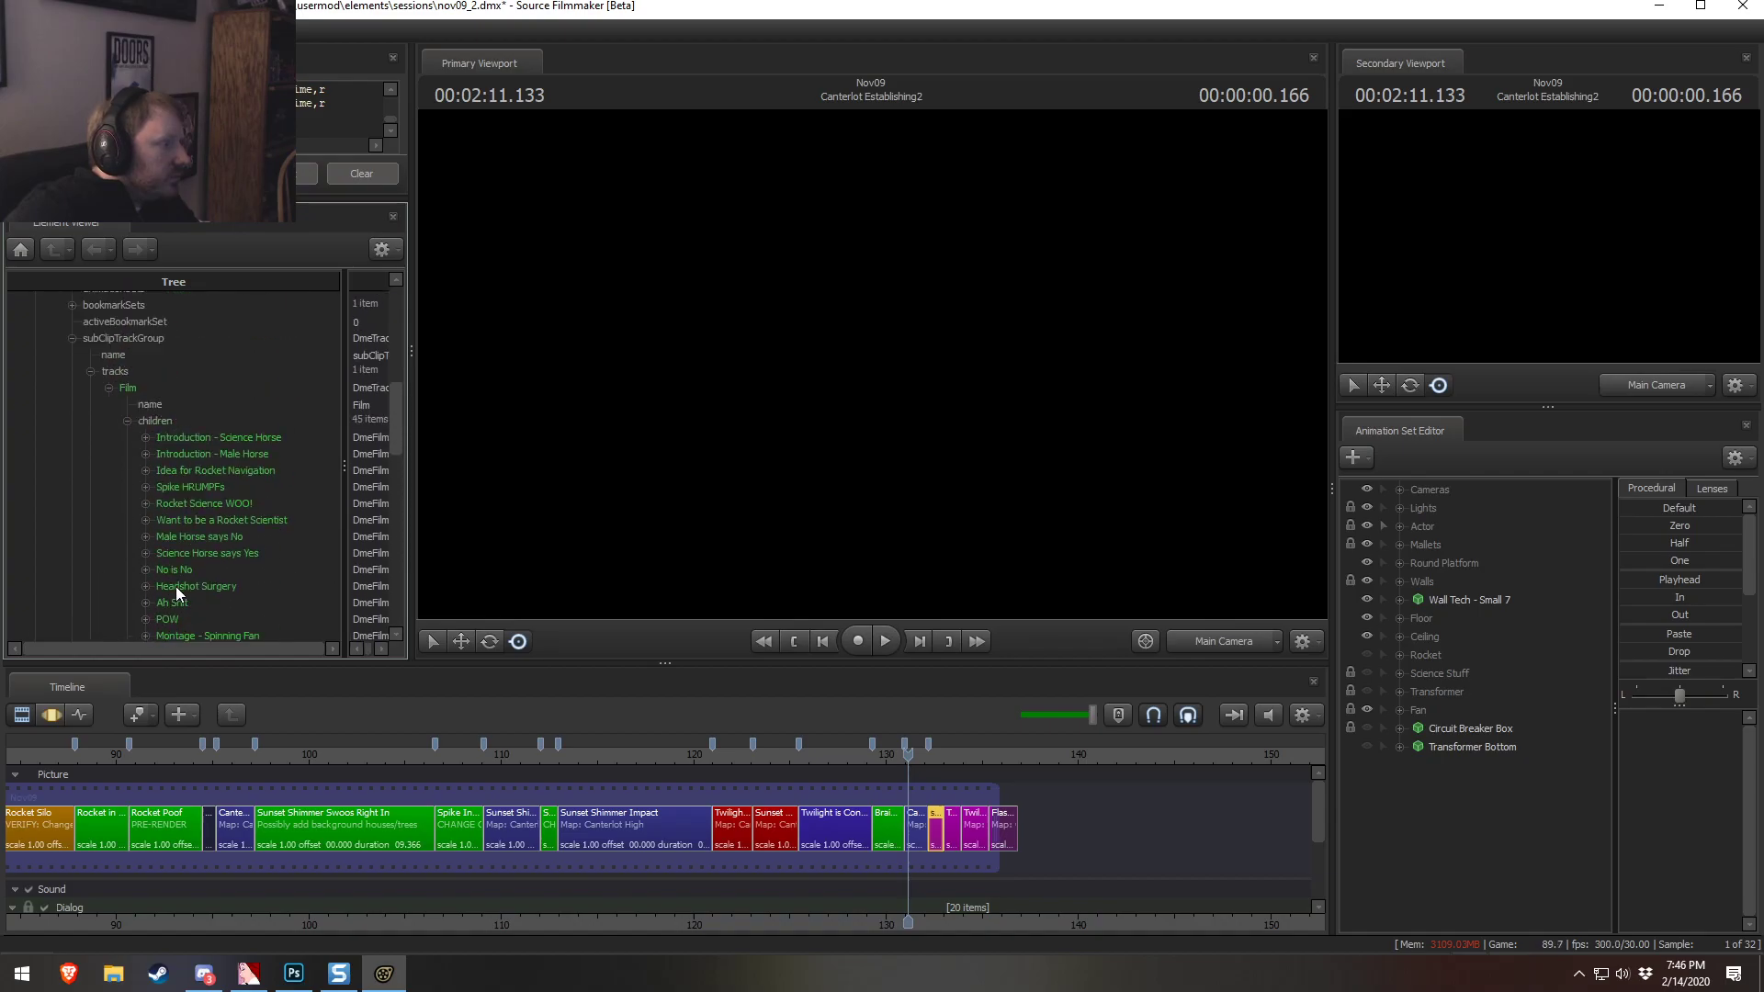
{"action": "right_click", "coordinate": [167, 421]}
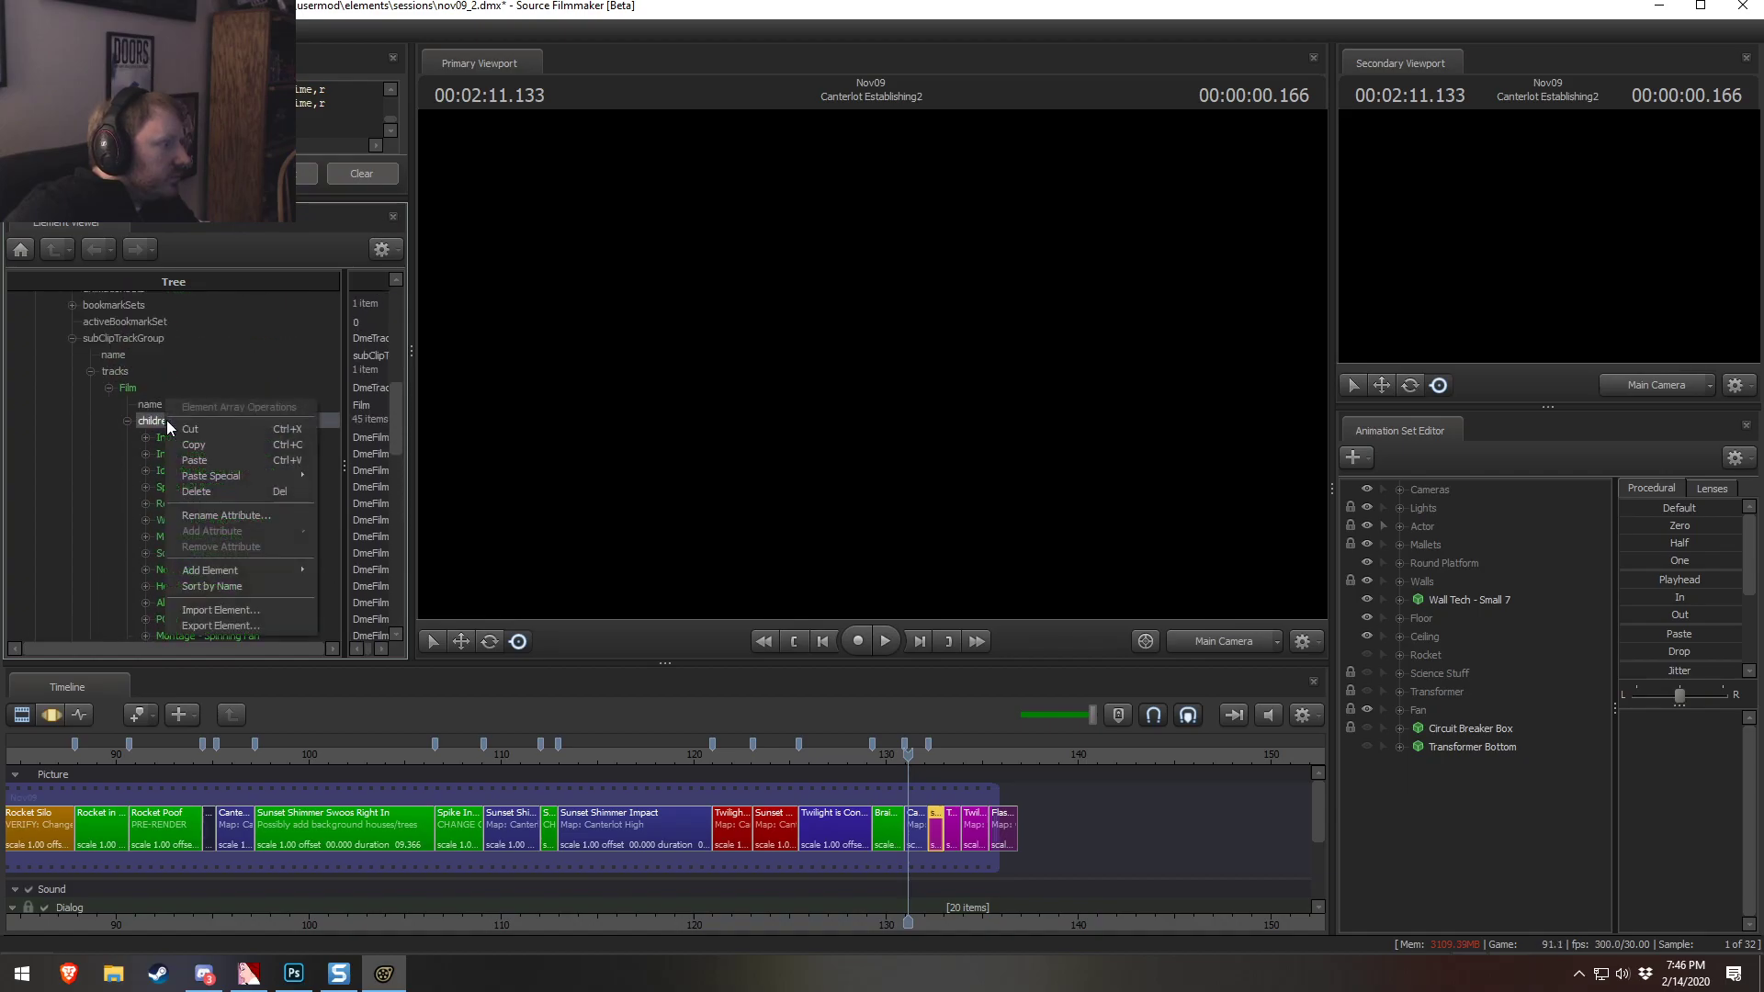
{"action": "mouse_move", "coordinate": [226, 475]}
{"action": "left_click", "coordinate": [1081, 833]}
{"action": "scroll", "coordinate": [1087, 833], "scroll_direction": "down", "scroll_amount": 3}
{"action": "scroll", "coordinate": [334, 492], "scroll_direction": "up", "scroll_amount": 1}
{"action": "scroll", "coordinate": [331, 493], "scroll_direction": "down", "scroll_amount": 16}
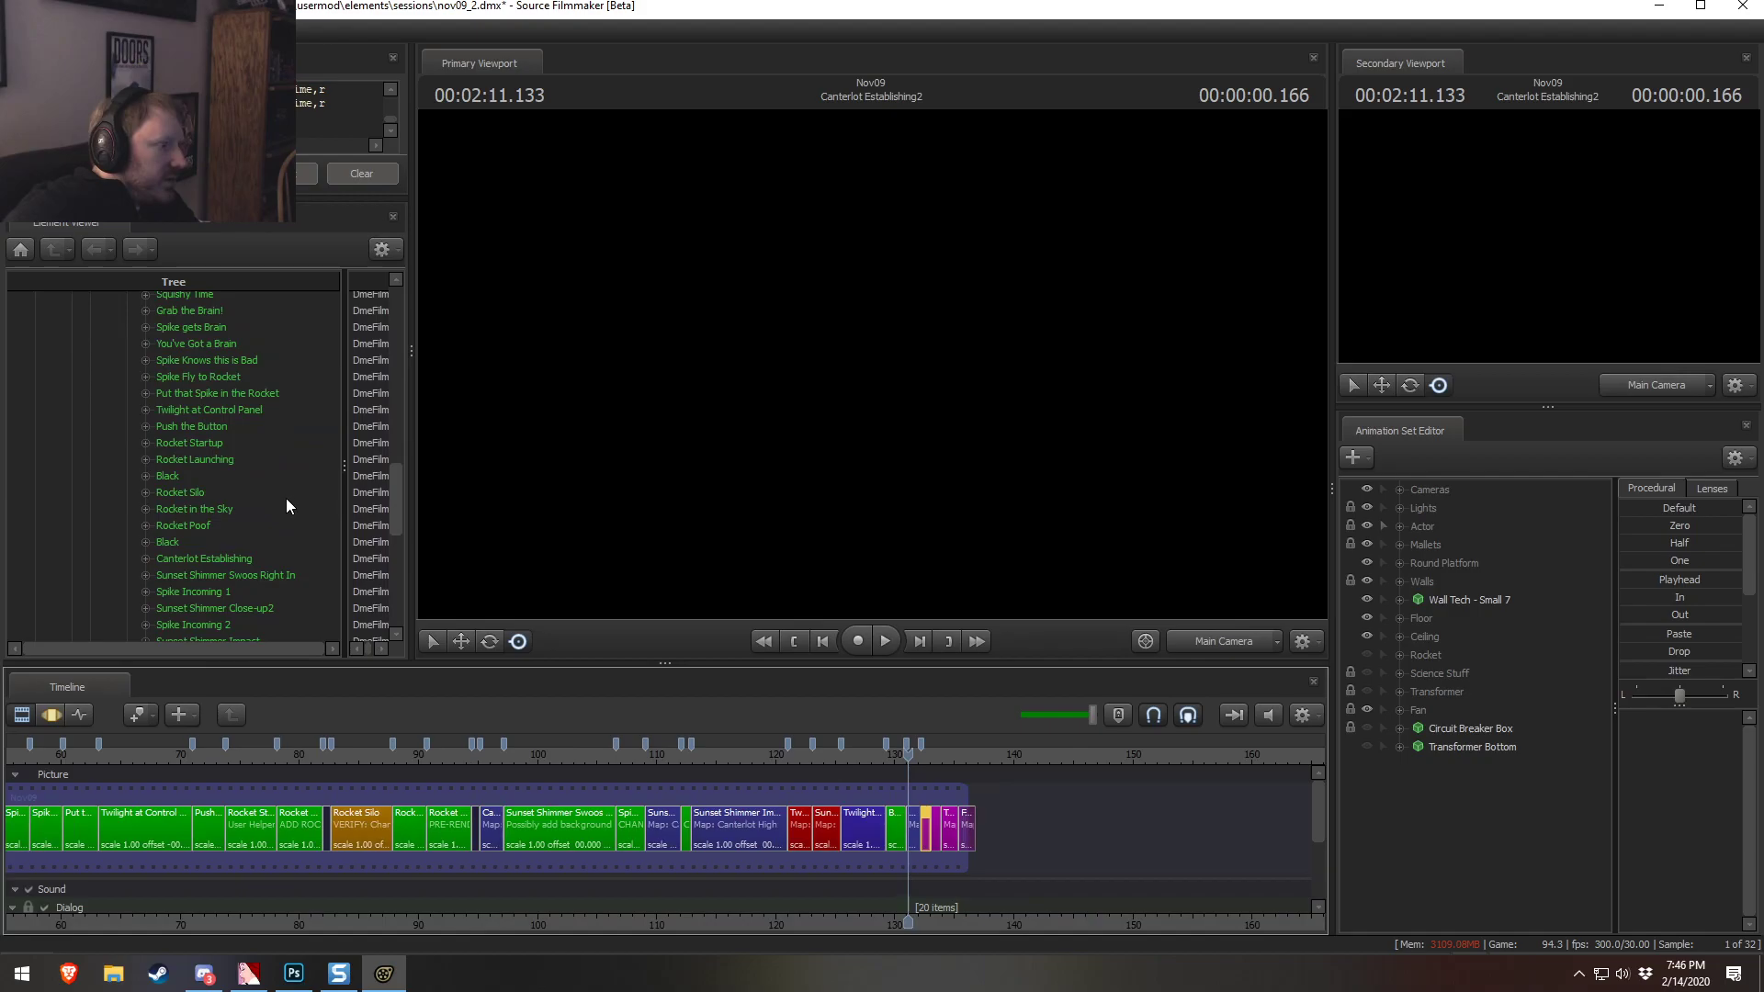
{"action": "left_click", "coordinate": [281, 651]}
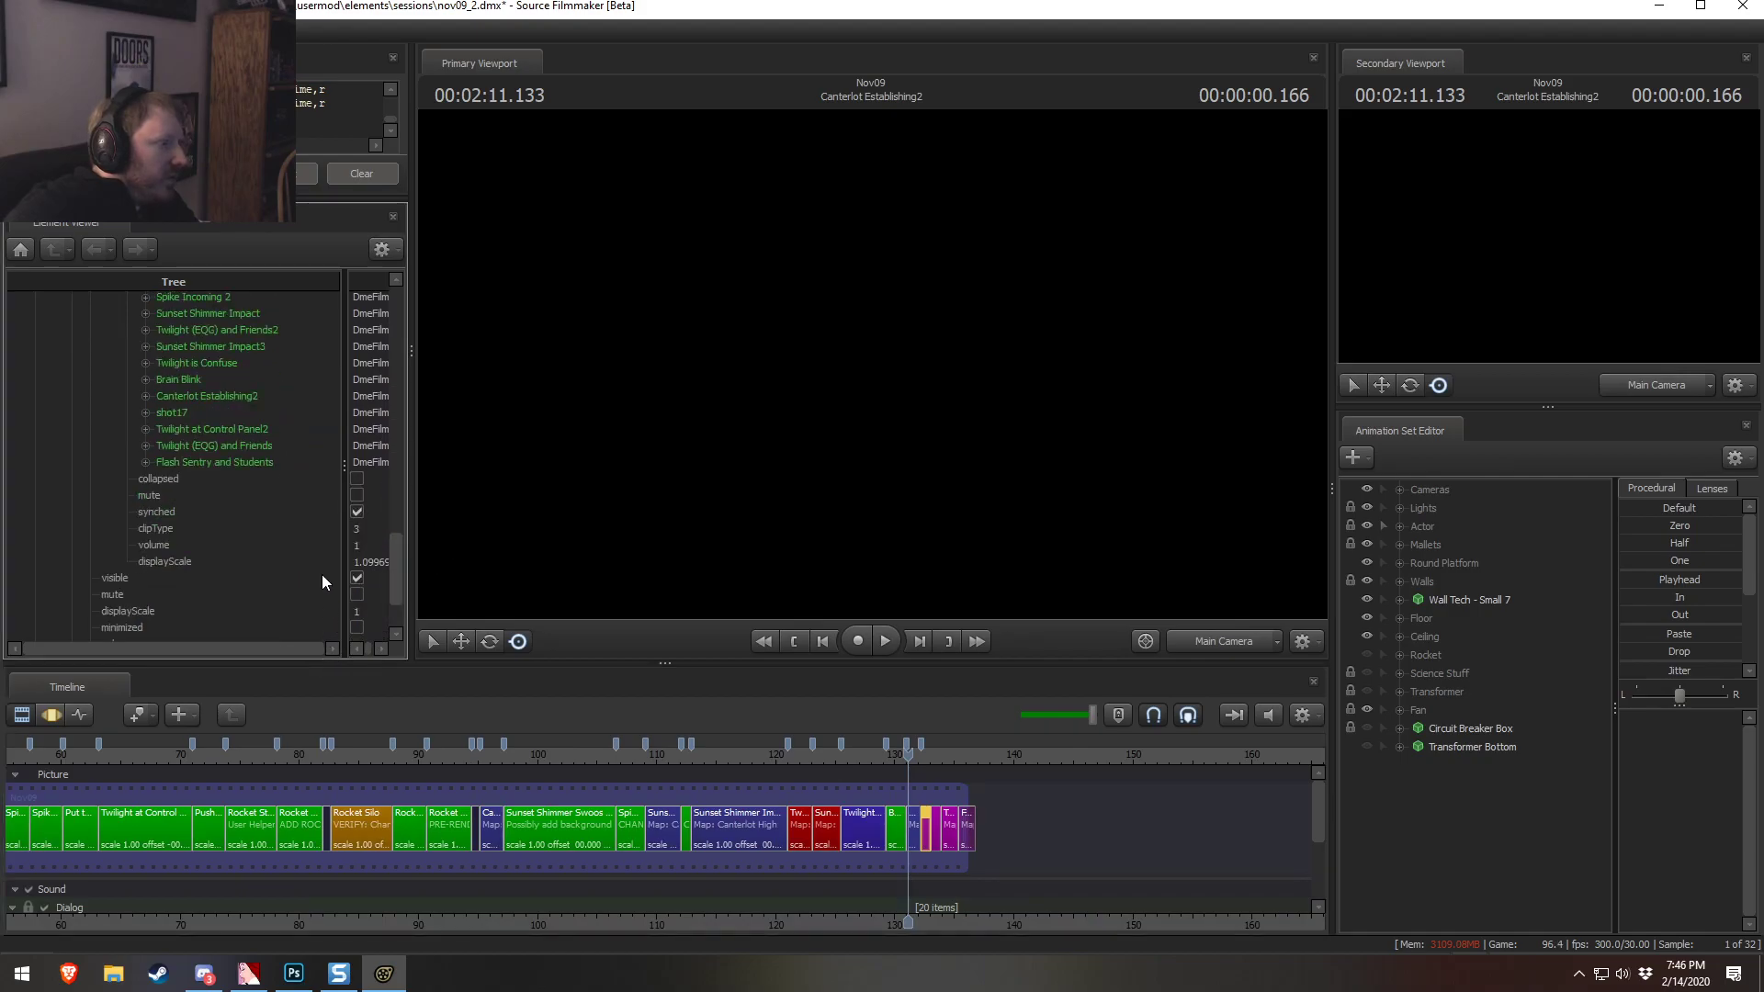
{"action": "left_click", "coordinate": [379, 648]}
{"action": "scroll", "coordinate": [381, 809], "scroll_direction": "down", "scroll_amount": 3}
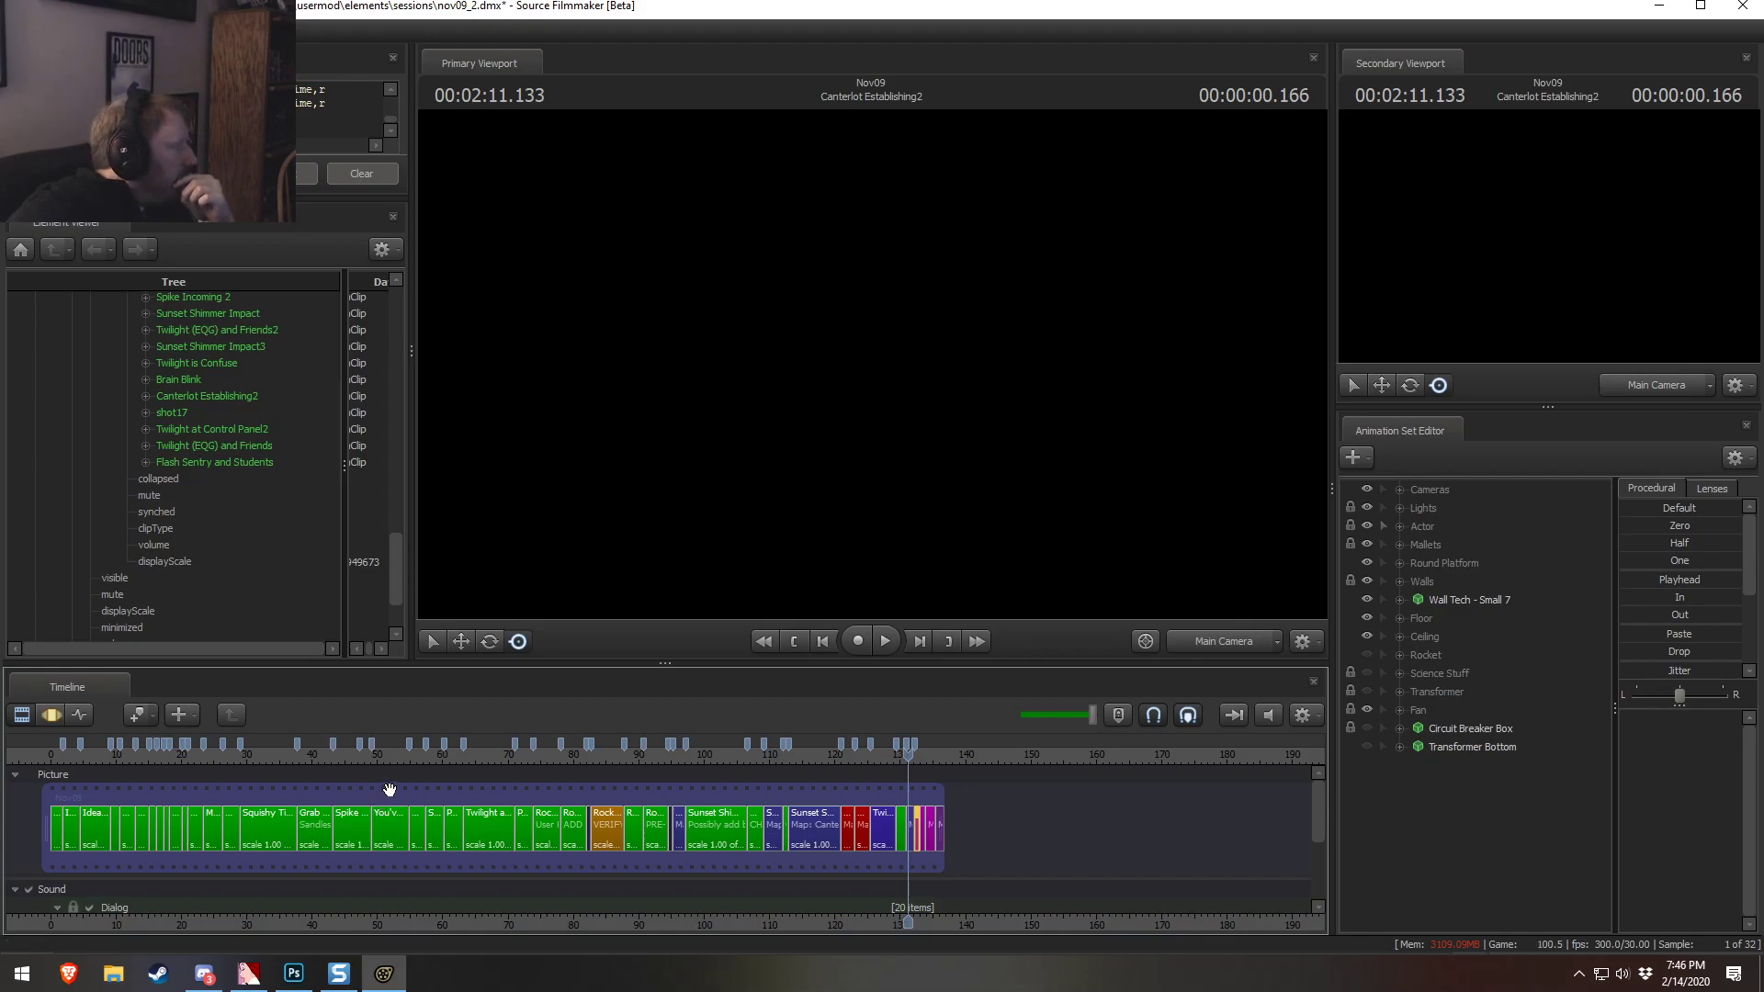
Return to the session stored in miscBin and expand its activeClip down to subClipTrackGroup
{"action": "left_click_drag", "start_coordinate": [395, 572], "coordinate": [391, 294]}
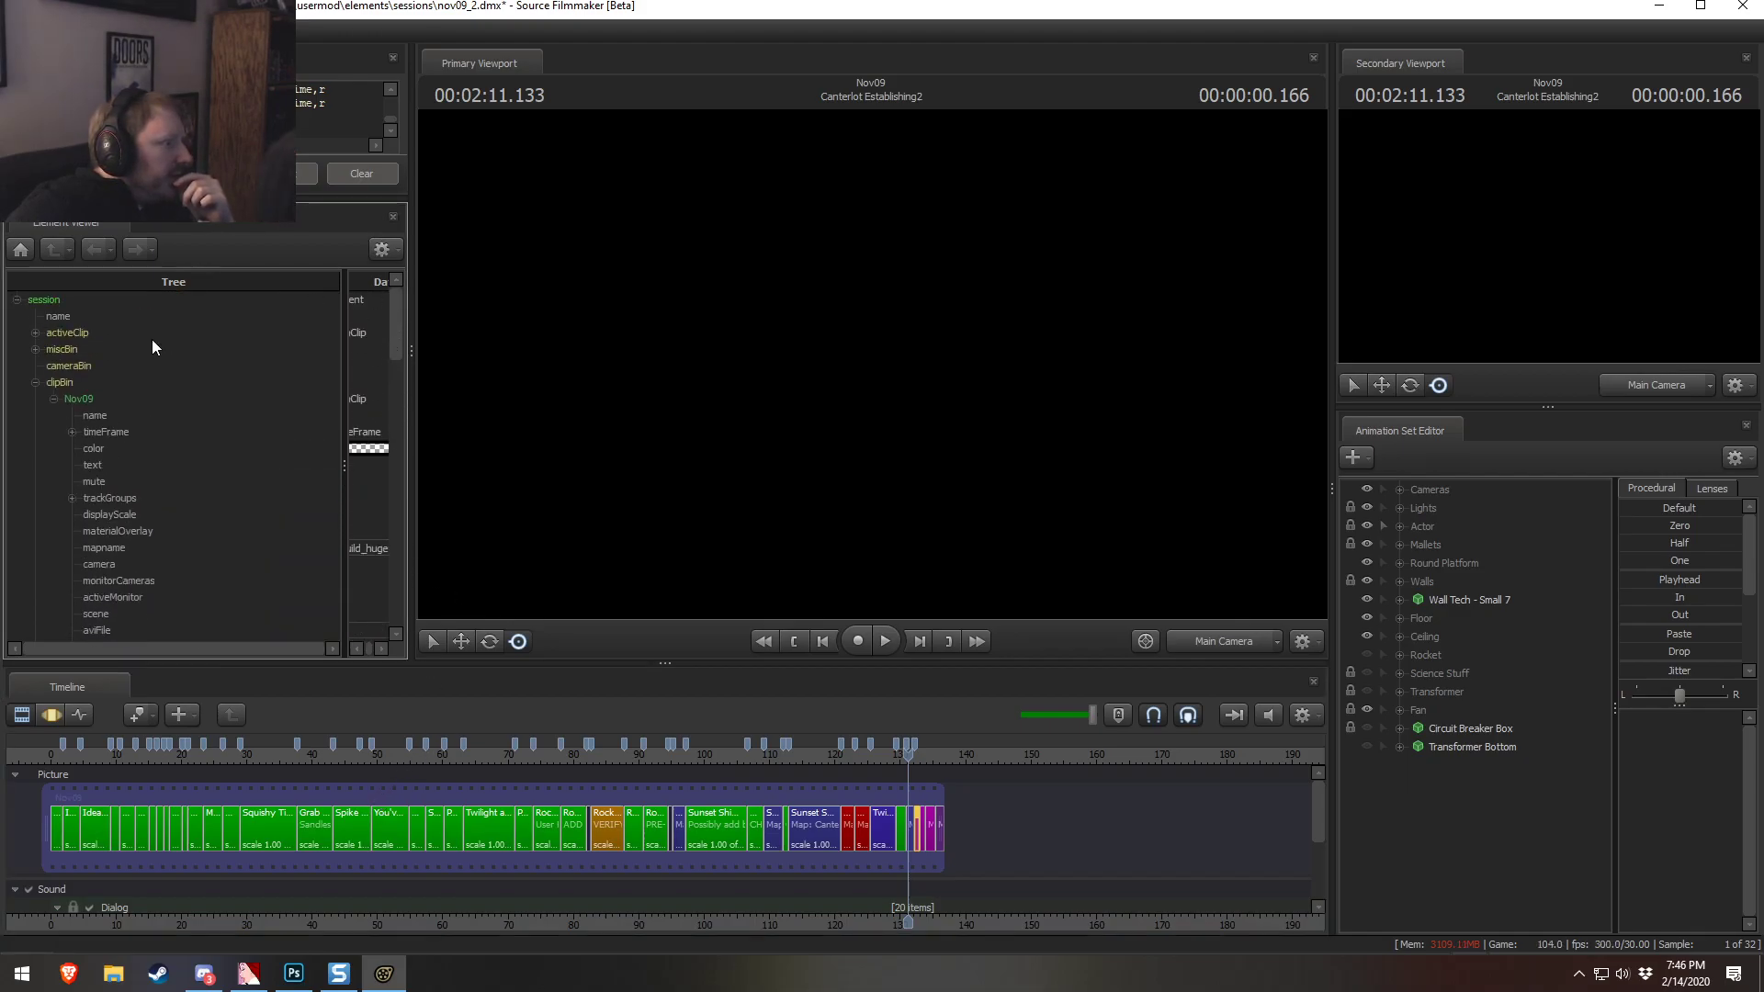
{"action": "left_click", "coordinate": [35, 349]}
{"action": "left_click", "coordinate": [72, 447]}
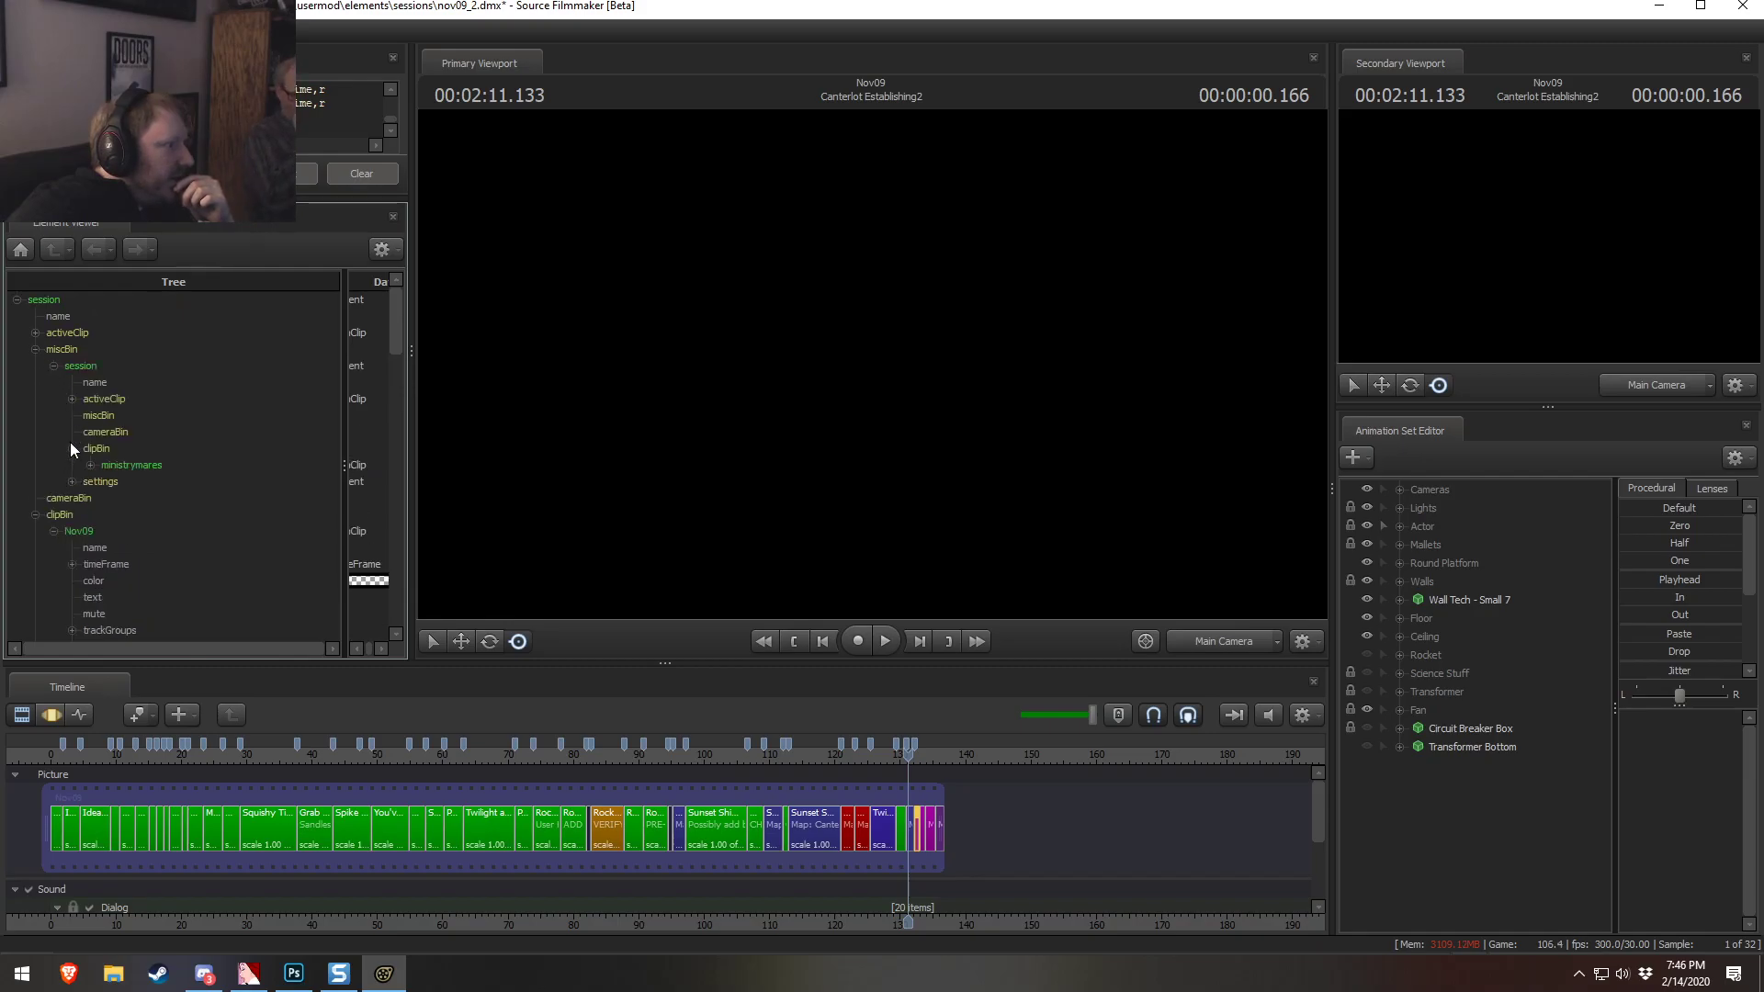
{"action": "left_click", "coordinate": [72, 449]}
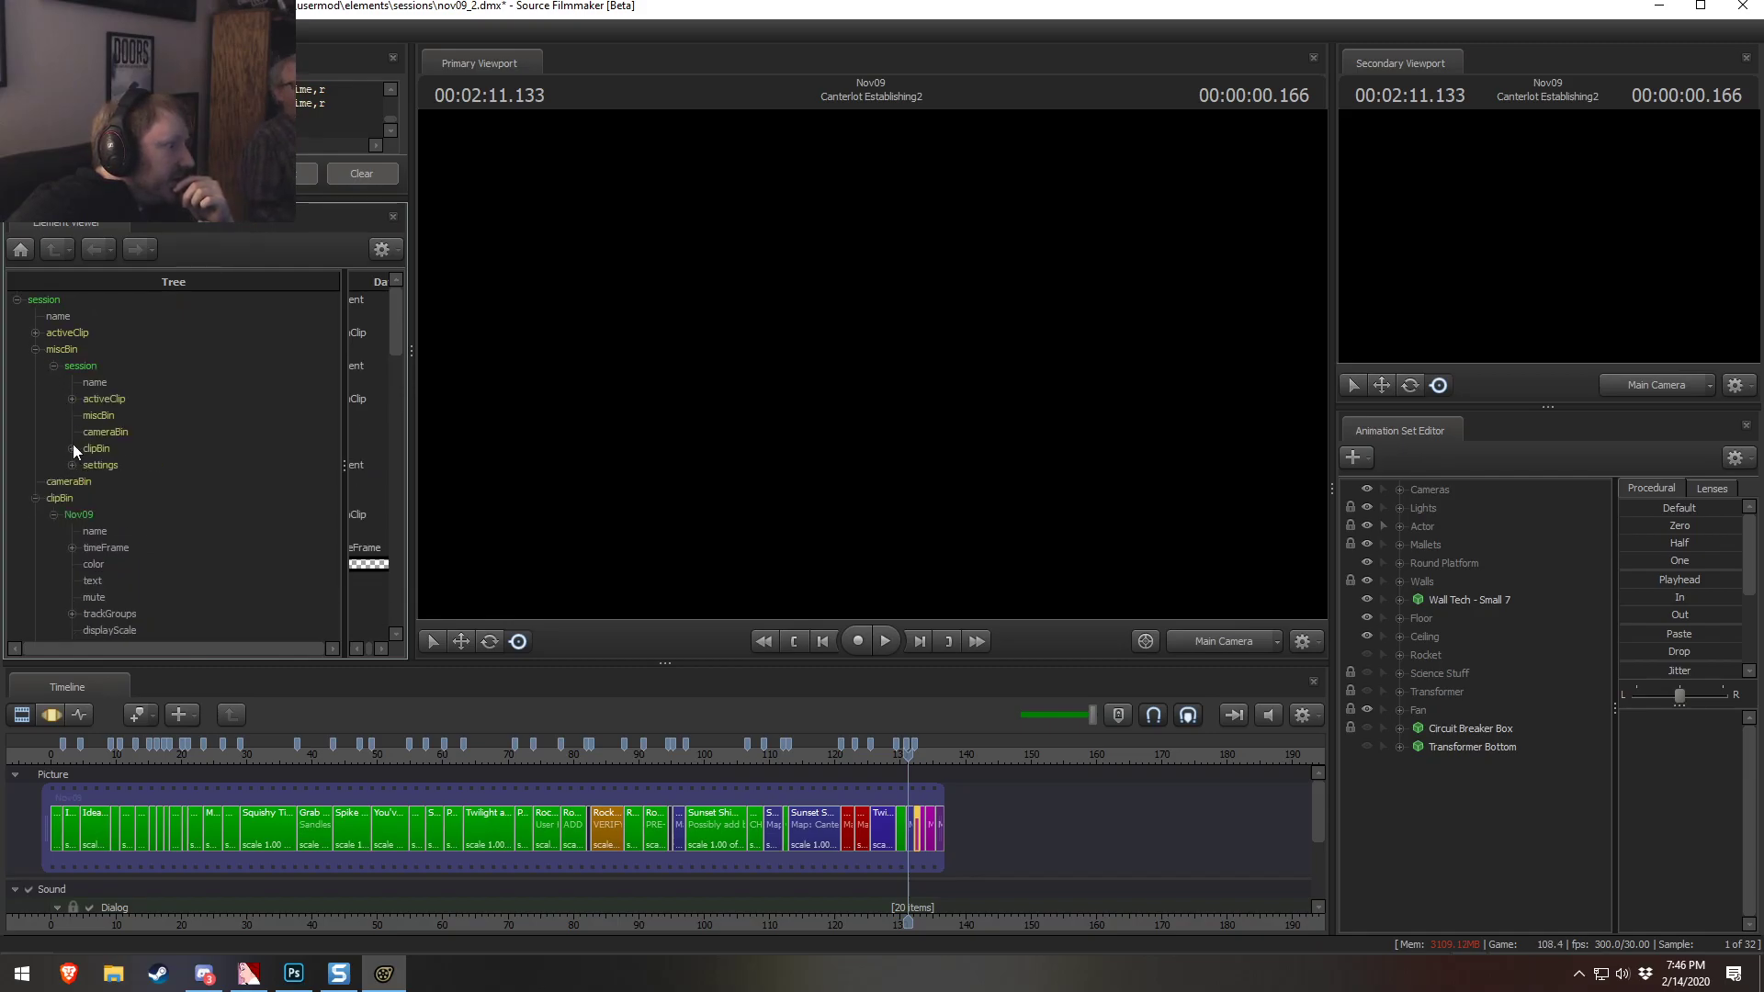
{"action": "left_click", "coordinate": [71, 398]}
{"action": "scroll", "coordinate": [104, 465], "scroll_direction": "down", "scroll_amount": 5}
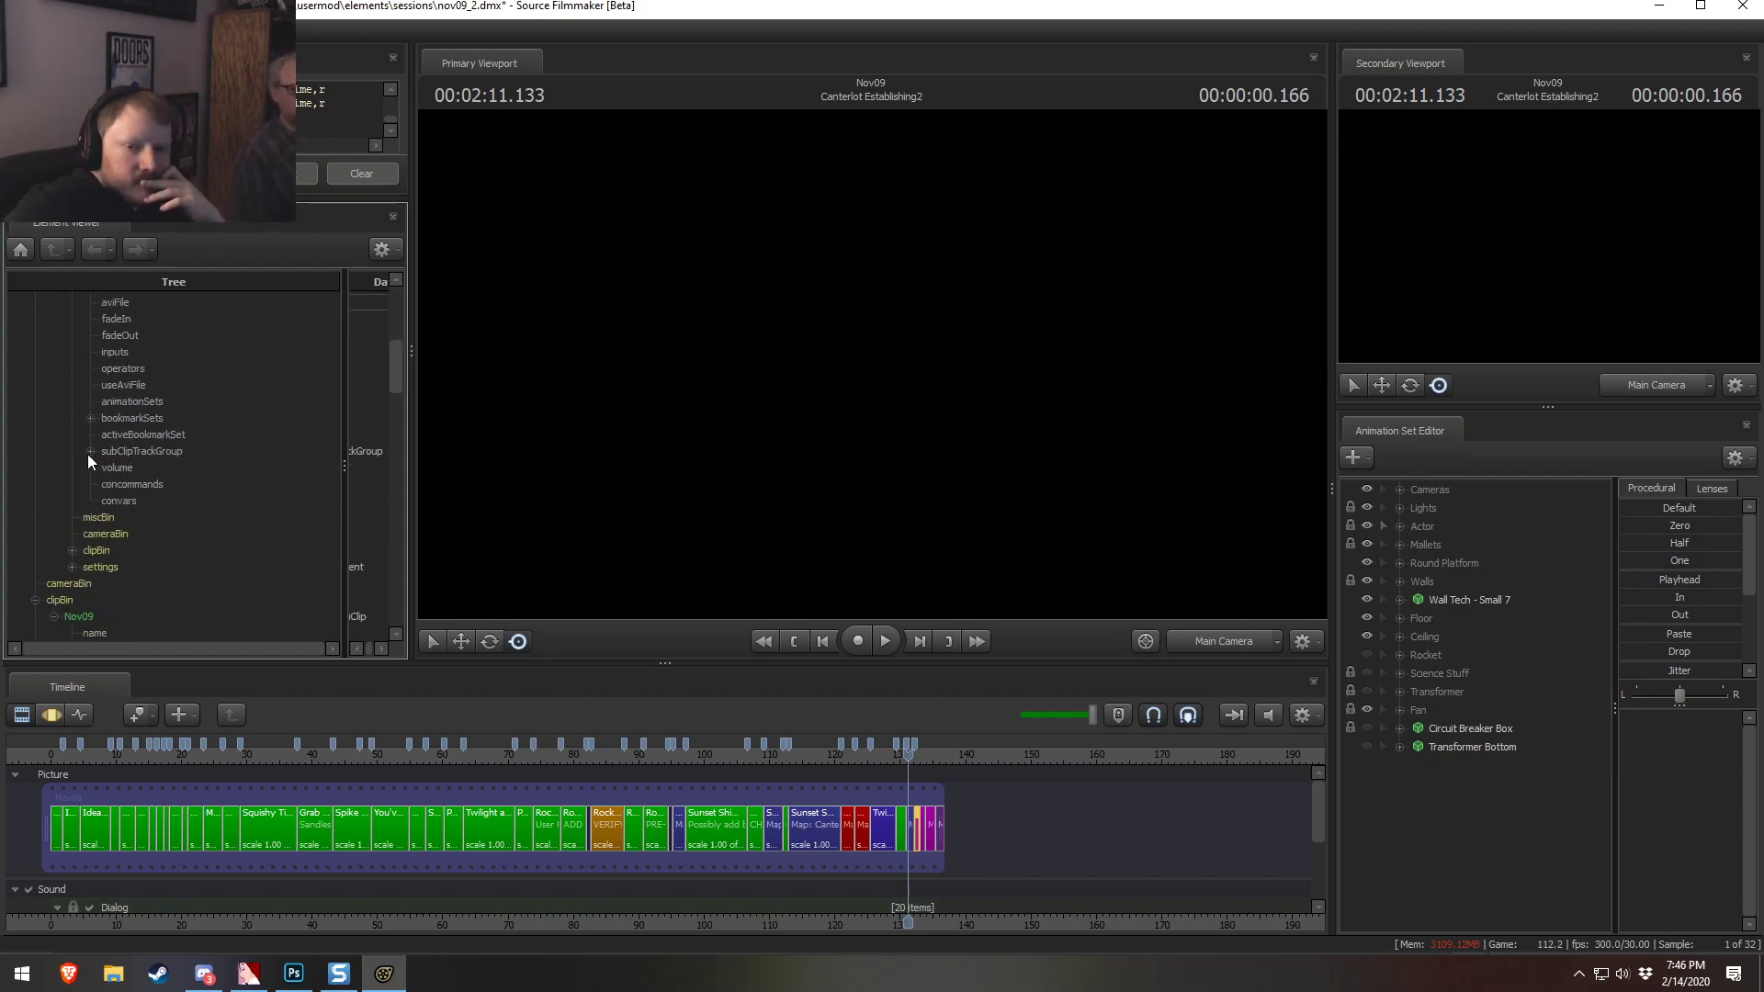
Expand subClipTrackGroup and its Film track's children, and open the Fluttershy on Hill2 clip's attributes
{"action": "left_click", "coordinate": [90, 451]}
{"action": "left_click", "coordinate": [109, 484]}
{"action": "left_click", "coordinate": [128, 500]}
{"action": "scroll", "coordinate": [169, 572], "scroll_direction": "down", "scroll_amount": 3}
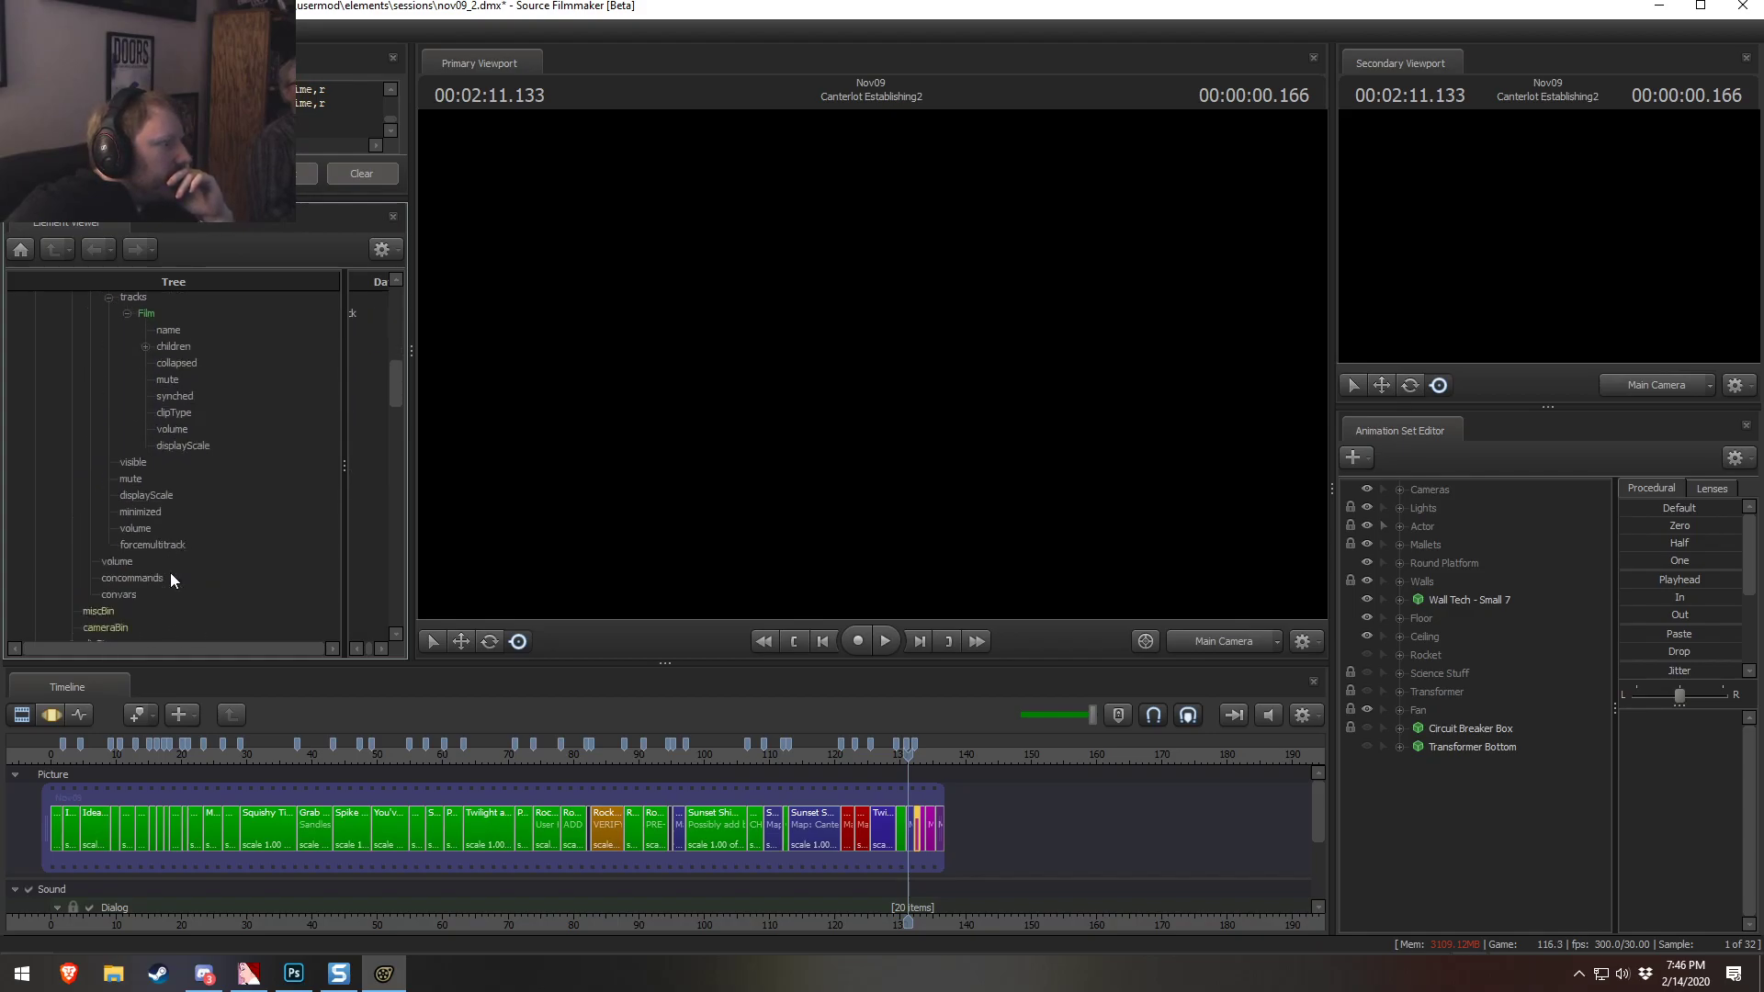
{"action": "left_click", "coordinate": [146, 393]}
{"action": "double_click", "coordinate": [193, 511]}
{"action": "scroll", "coordinate": [248, 528], "scroll_direction": "down", "scroll_amount": 3}
Widen the element viewer and its Data column, and expand the timeFrame of Fluttershy on Hill2
{"action": "left_click_drag", "start_coordinate": [414, 520], "coordinate": [558, 528]}
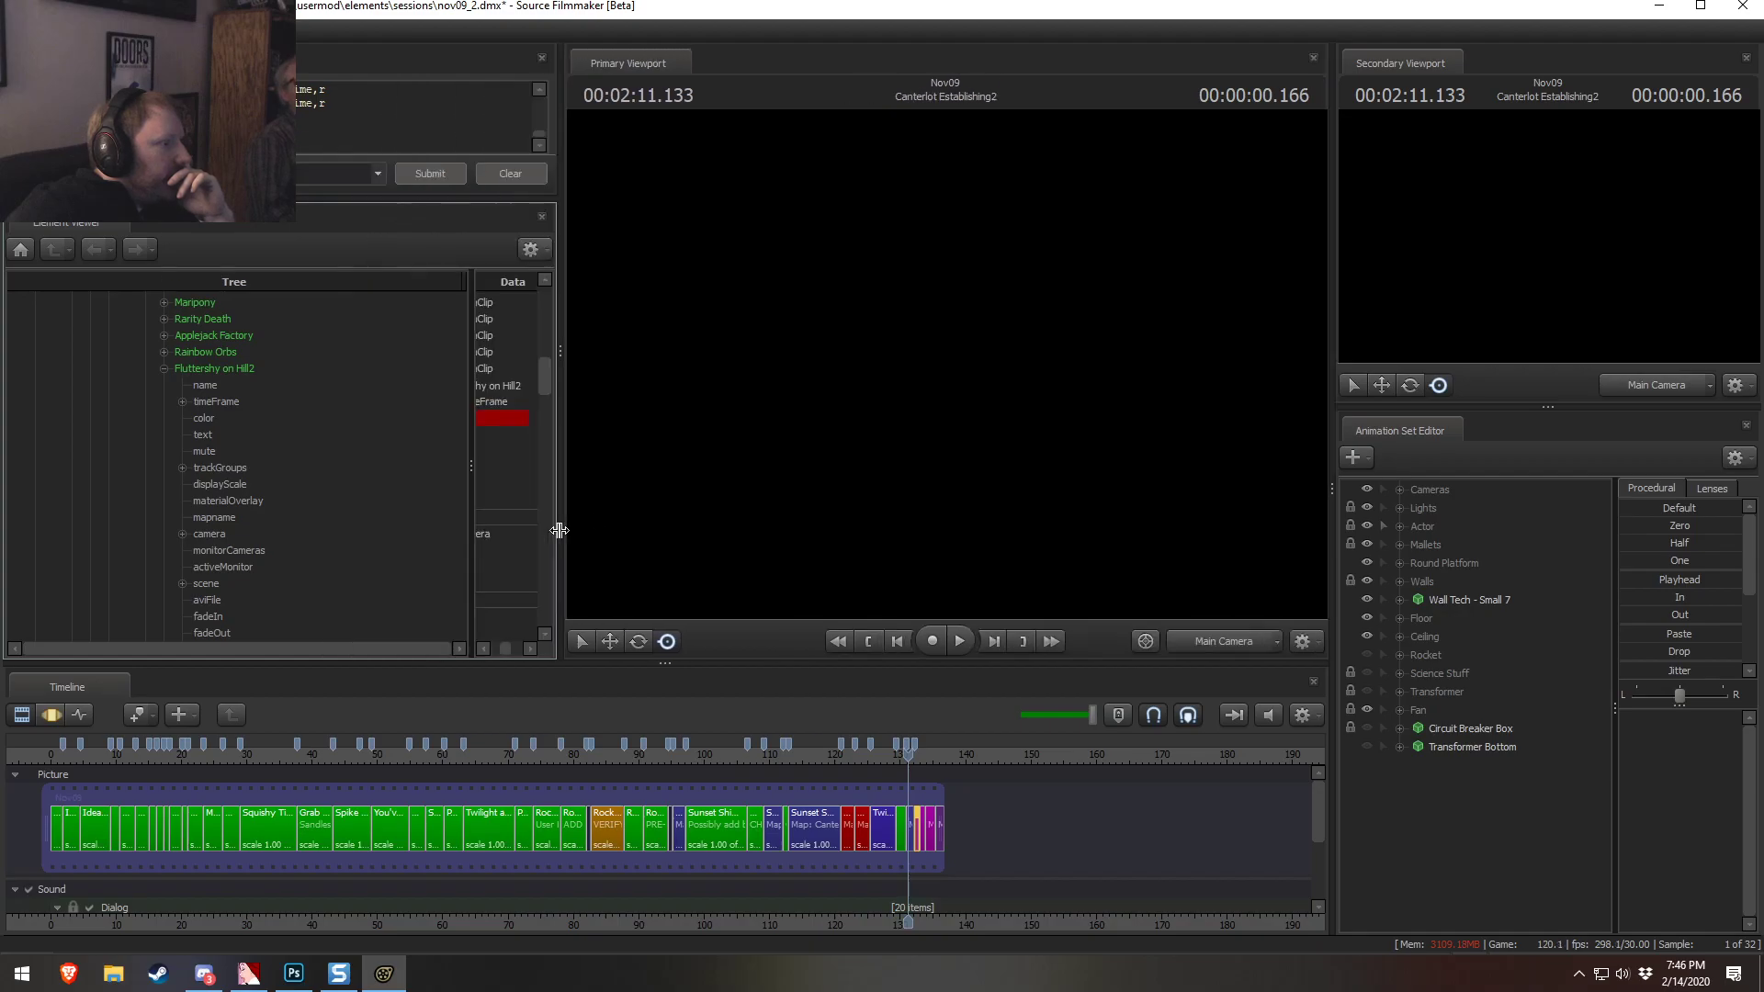
{"action": "left_click_drag", "start_coordinate": [329, 546], "coordinate": [328, 547]}
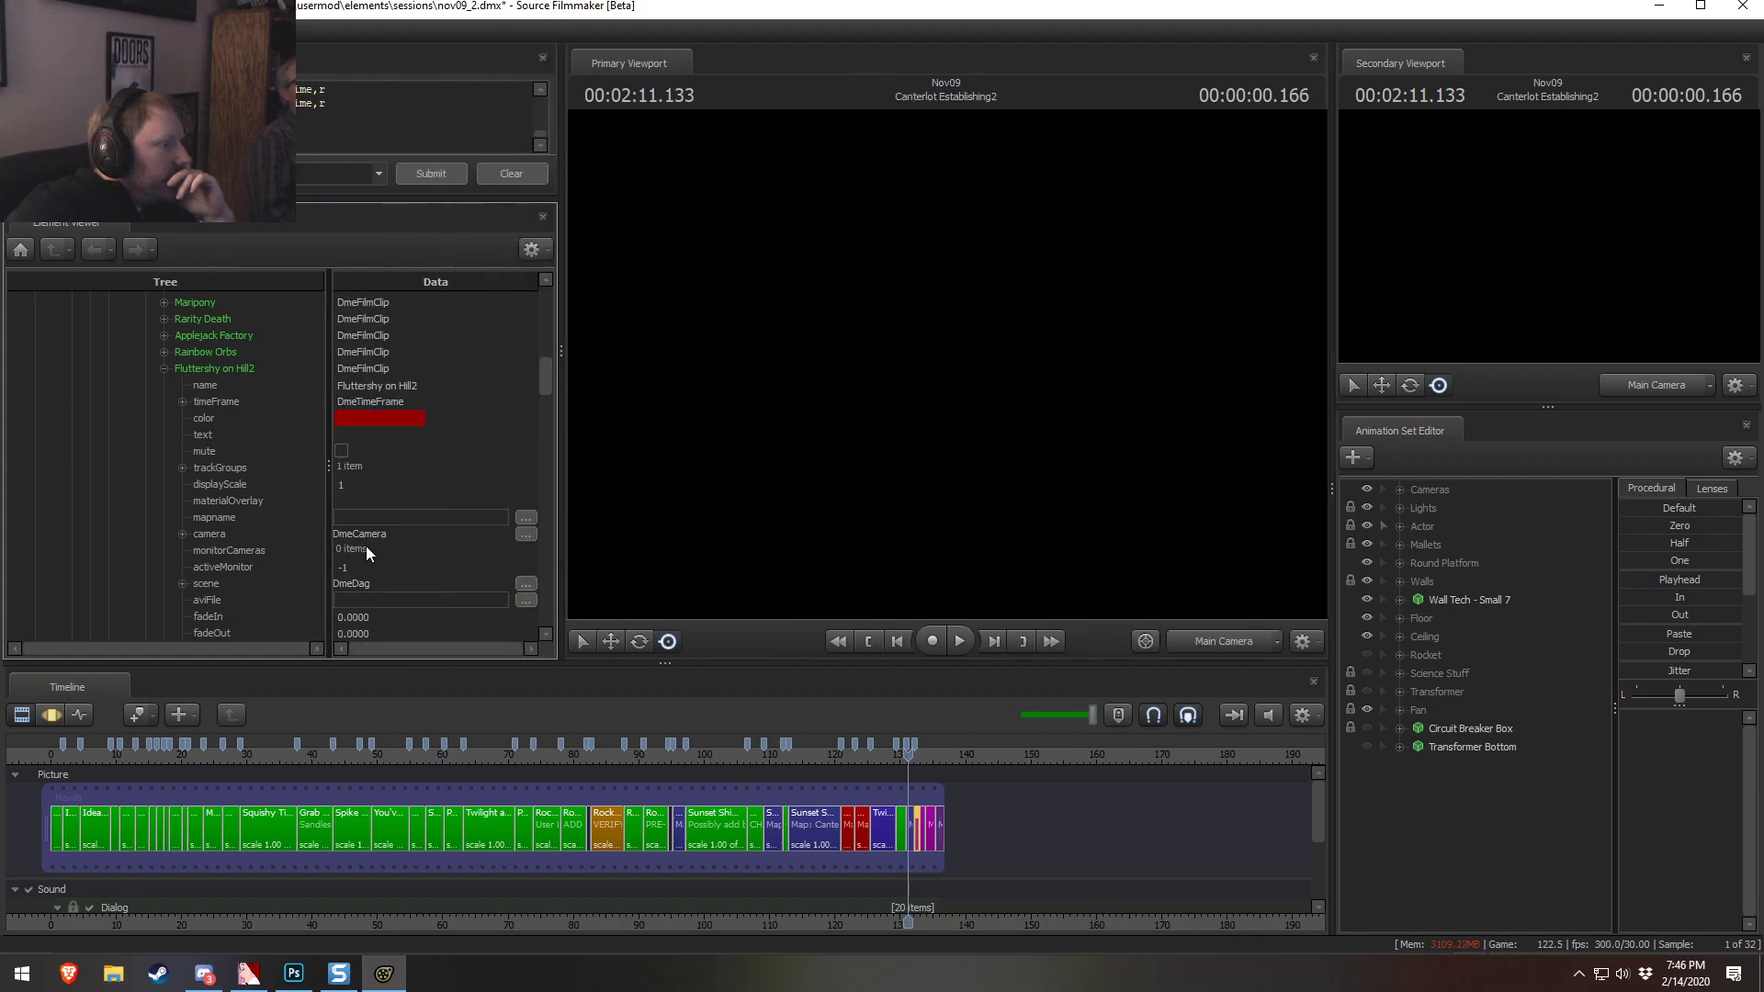
{"action": "left_click", "coordinate": [182, 402]}
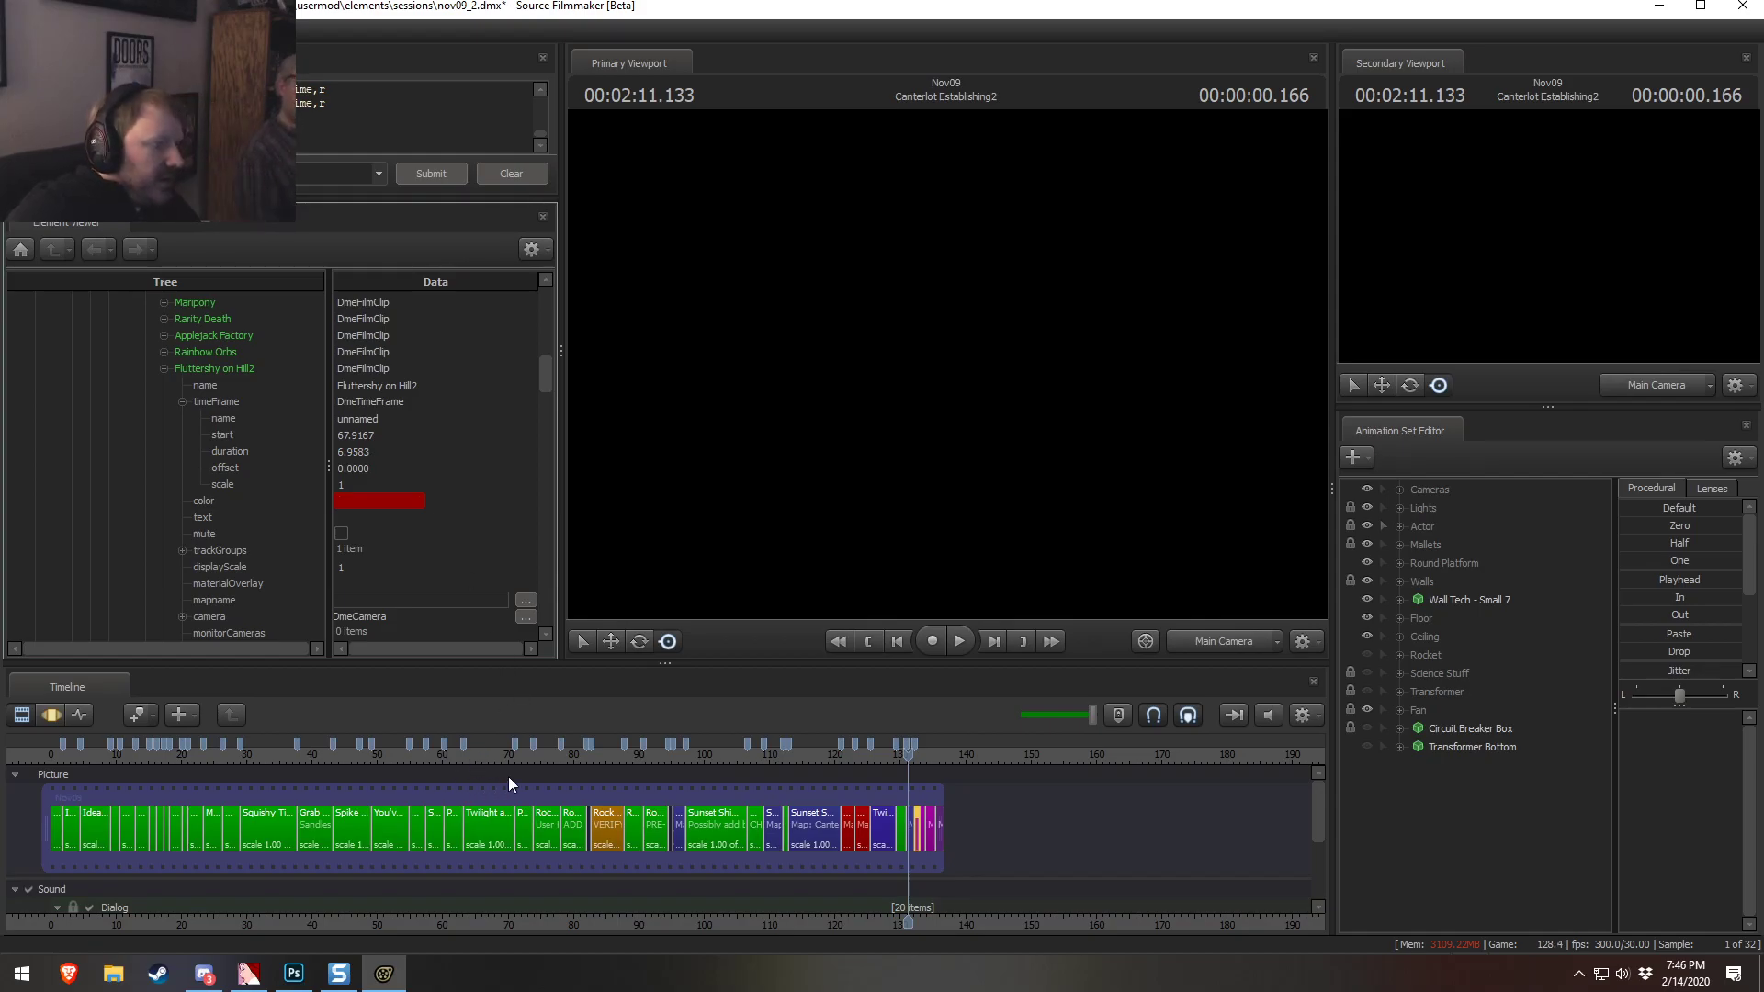
Place the playhead at the end of the film's last shot, Flash Sentry and Students, at 00:02:16.866
{"action": "scroll", "coordinate": [965, 809], "scroll_direction": "up", "scroll_amount": 2}
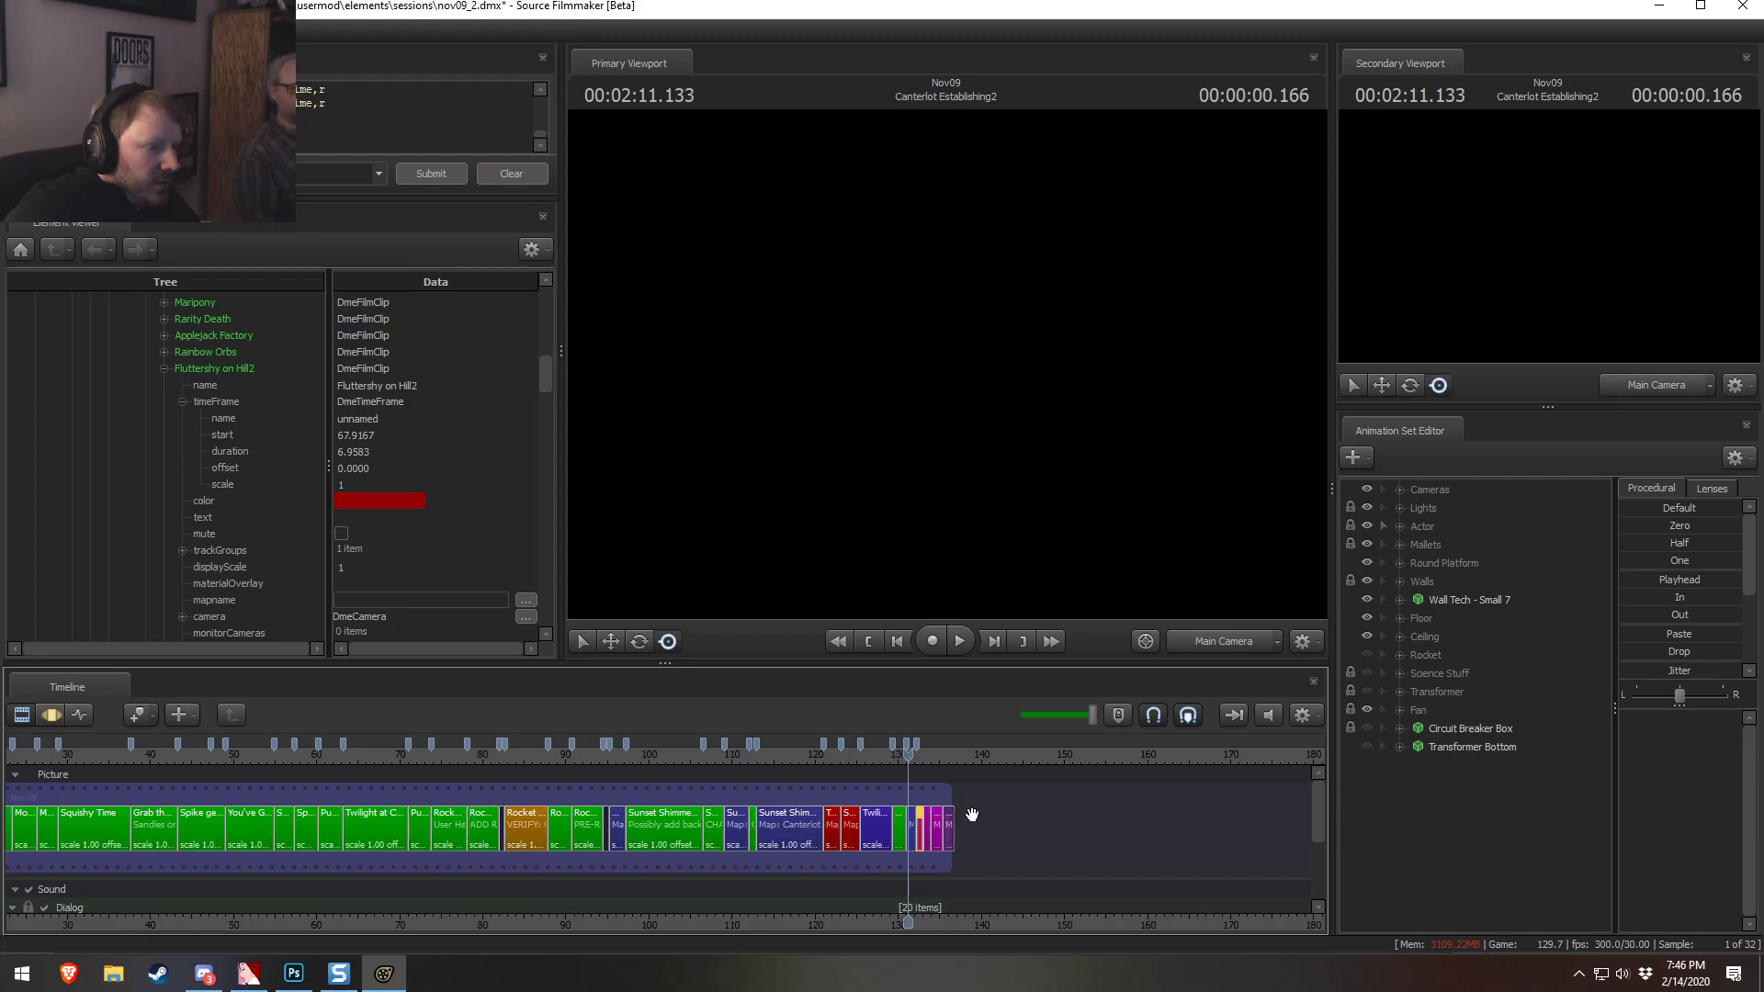
{"action": "left_click", "coordinate": [960, 759]}
{"action": "scroll", "coordinate": [960, 759], "scroll_direction": "up", "scroll_amount": 10}
{"action": "left_click", "coordinate": [965, 756]}
{"action": "left_click", "coordinate": [967, 759]}
{"action": "scroll", "coordinate": [970, 768], "scroll_direction": "up", "scroll_amount": 1}
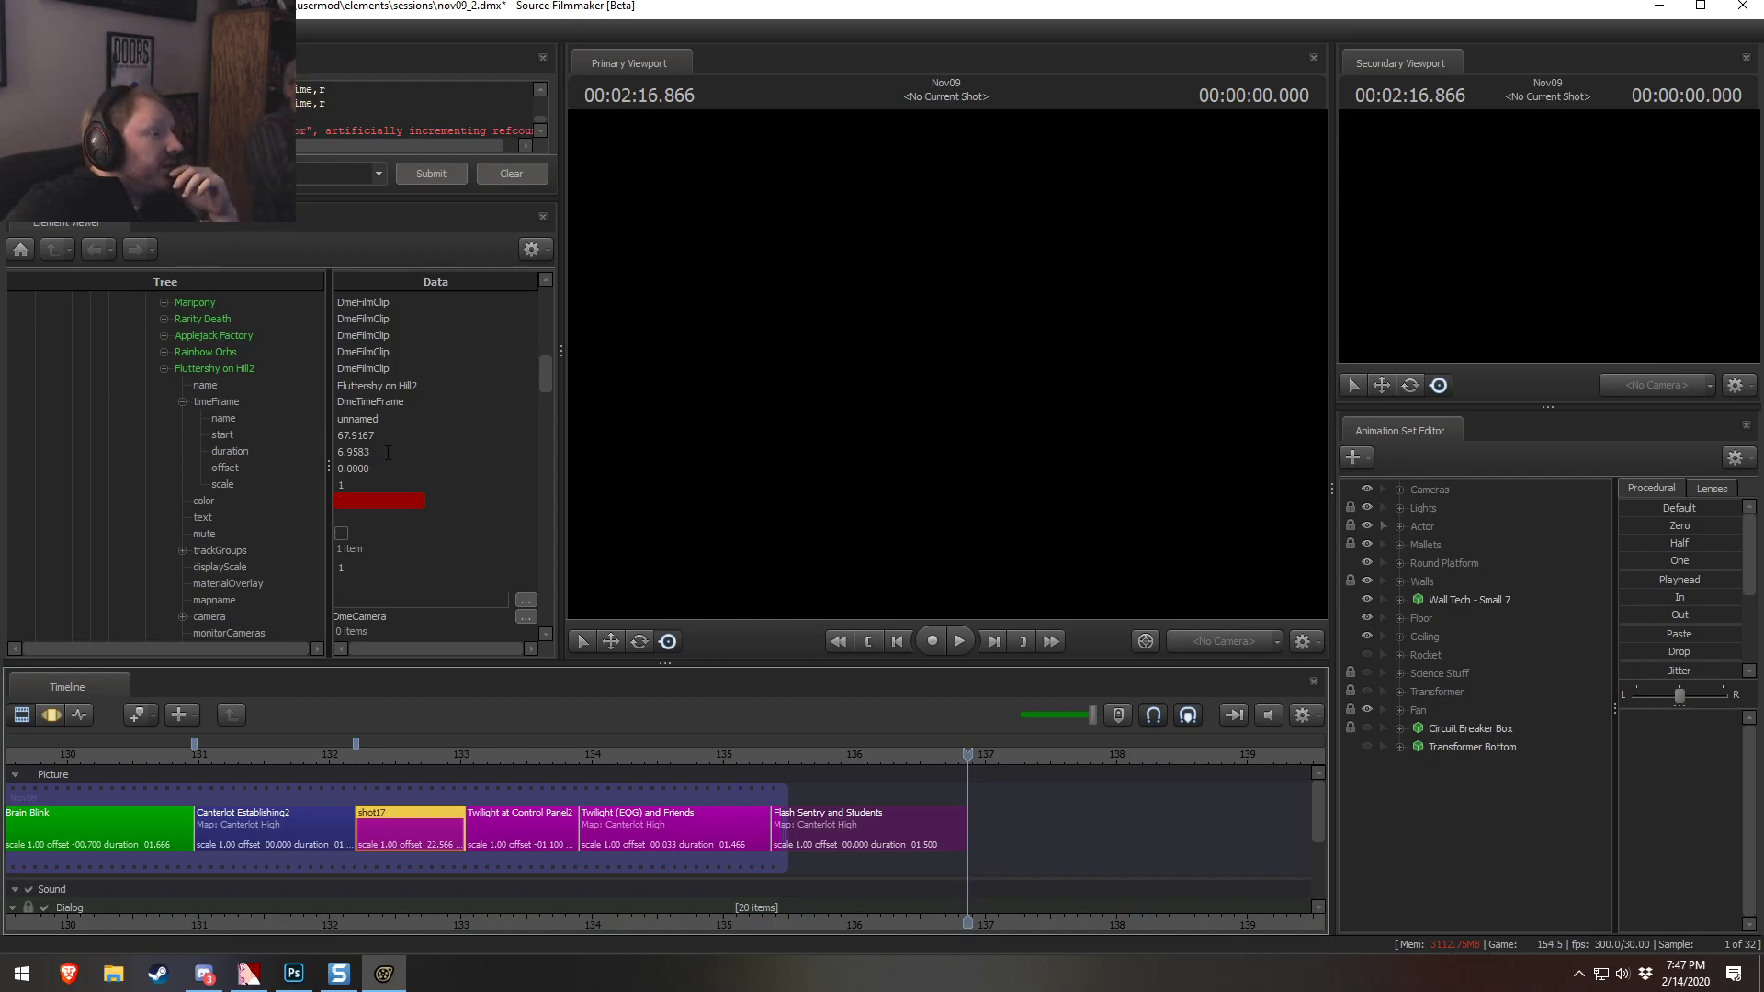
Set the timeFrame start of Fluttershy on Hill2 to 136.00 and copy the clip
{"action": "left_click", "coordinate": [386, 435]}
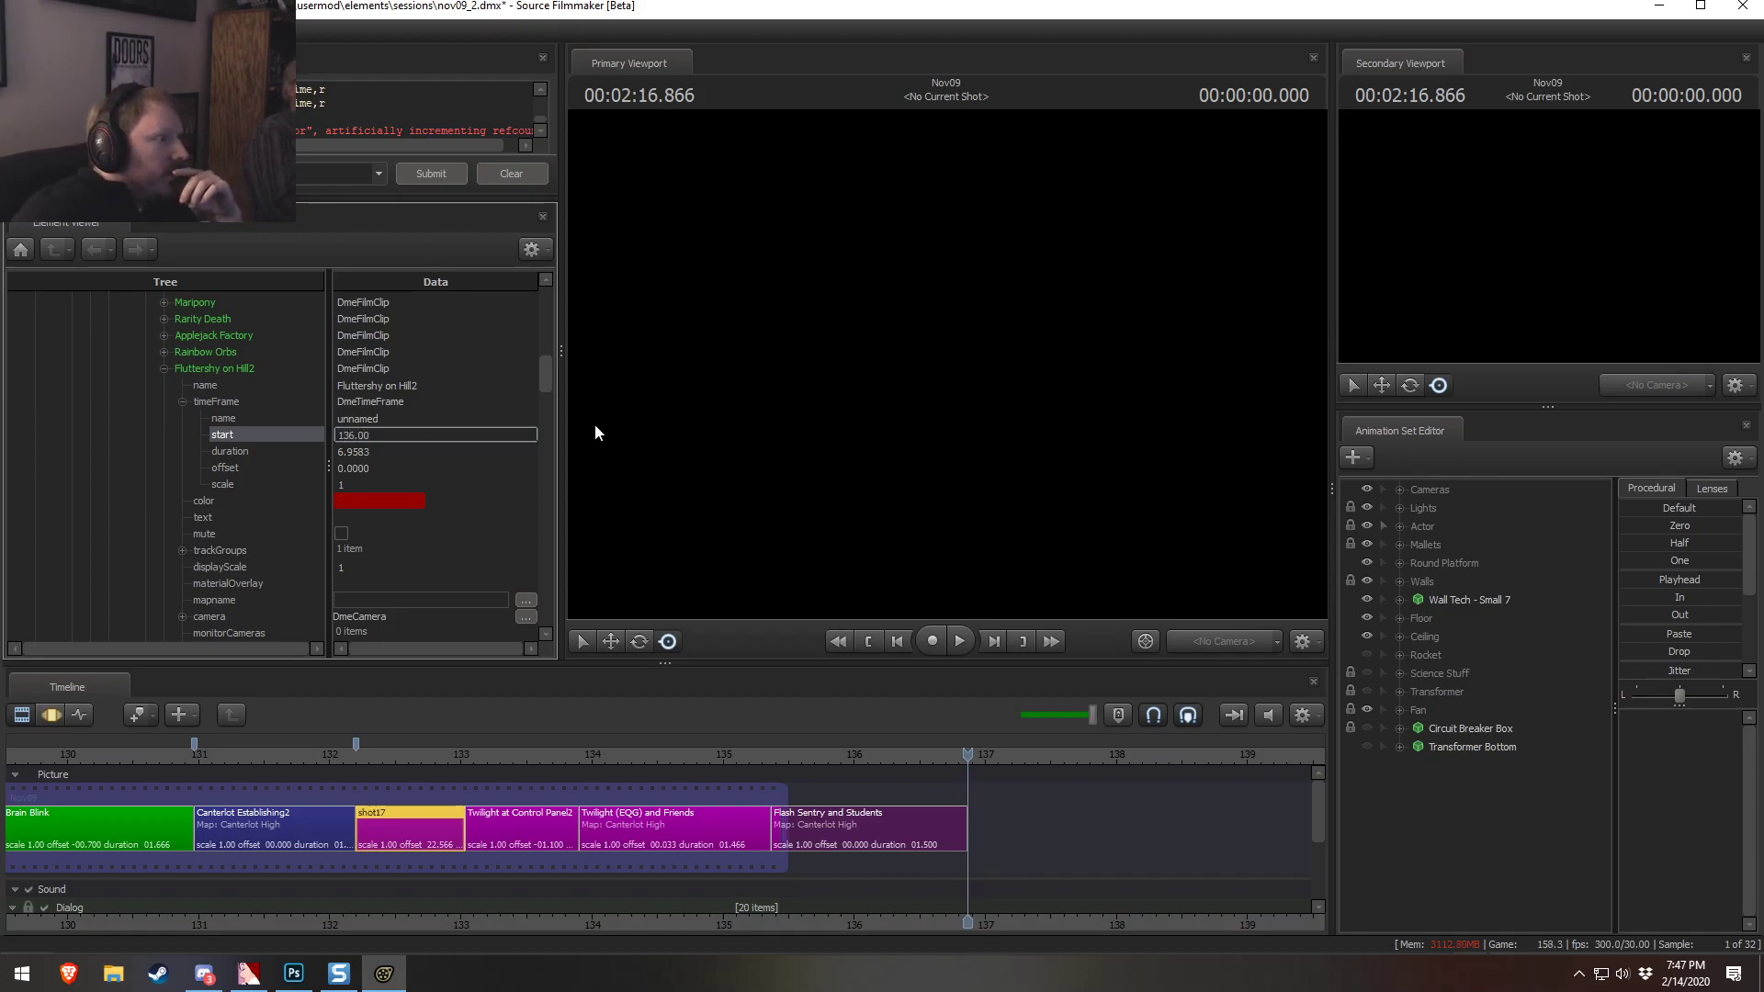
{"action": "left_click", "coordinate": [232, 401]}
{"action": "left_click", "coordinate": [242, 371]}
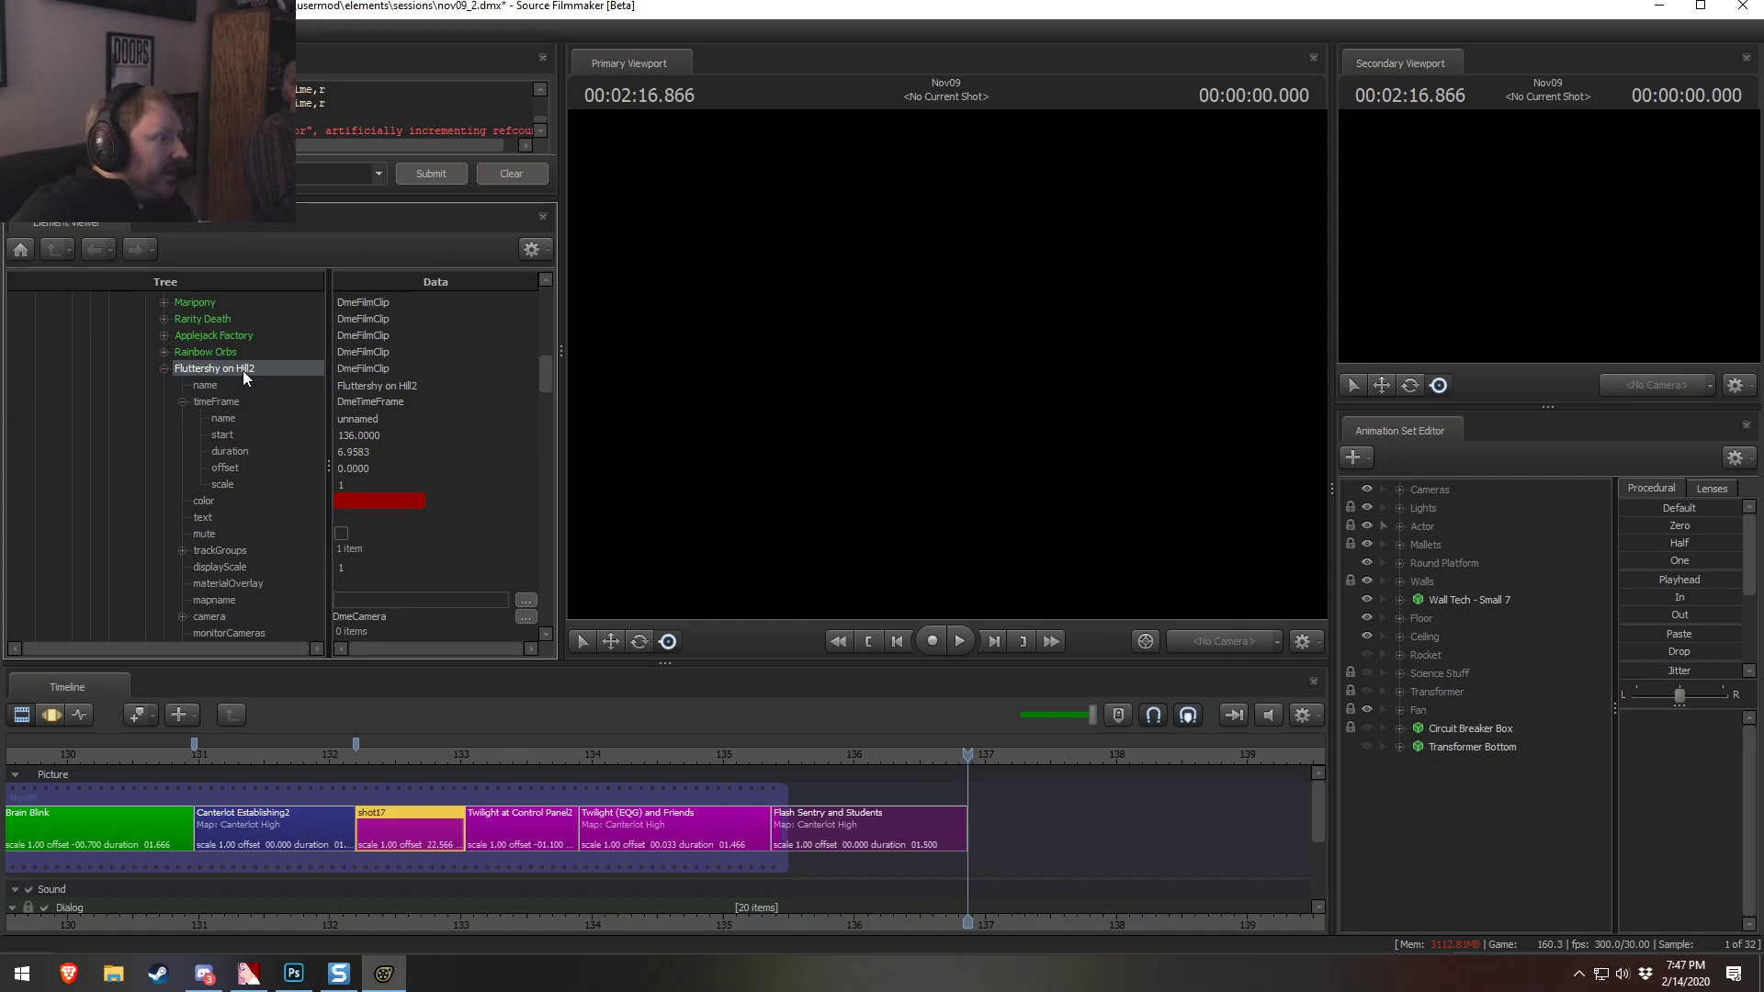
Collapse miscBin, paste Fluttershy on Hill2 into the children of Nov09's Film track, and select the new shot on the timeline
{"action": "scroll", "coordinate": [220, 375], "scroll_direction": "up", "scroll_amount": 10}
{"action": "left_click", "coordinate": [35, 349]}
{"action": "scroll", "coordinate": [140, 503], "scroll_direction": "down", "scroll_amount": 10}
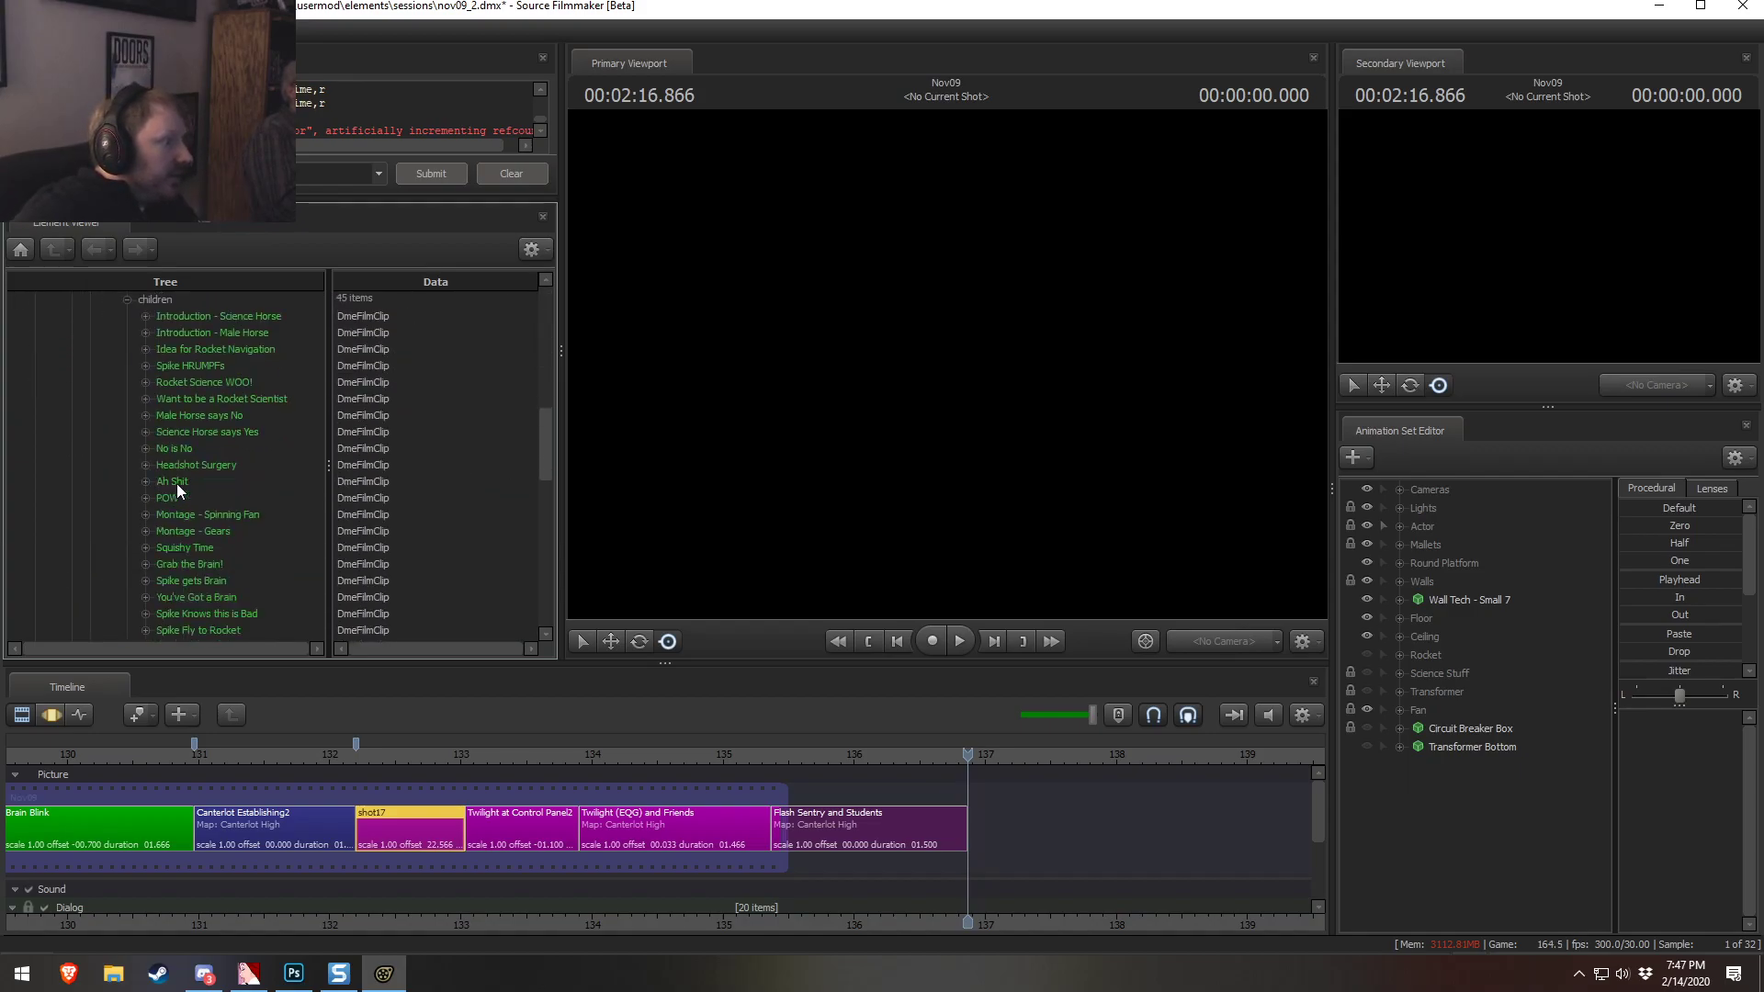
{"action": "left_click", "coordinate": [150, 439]}
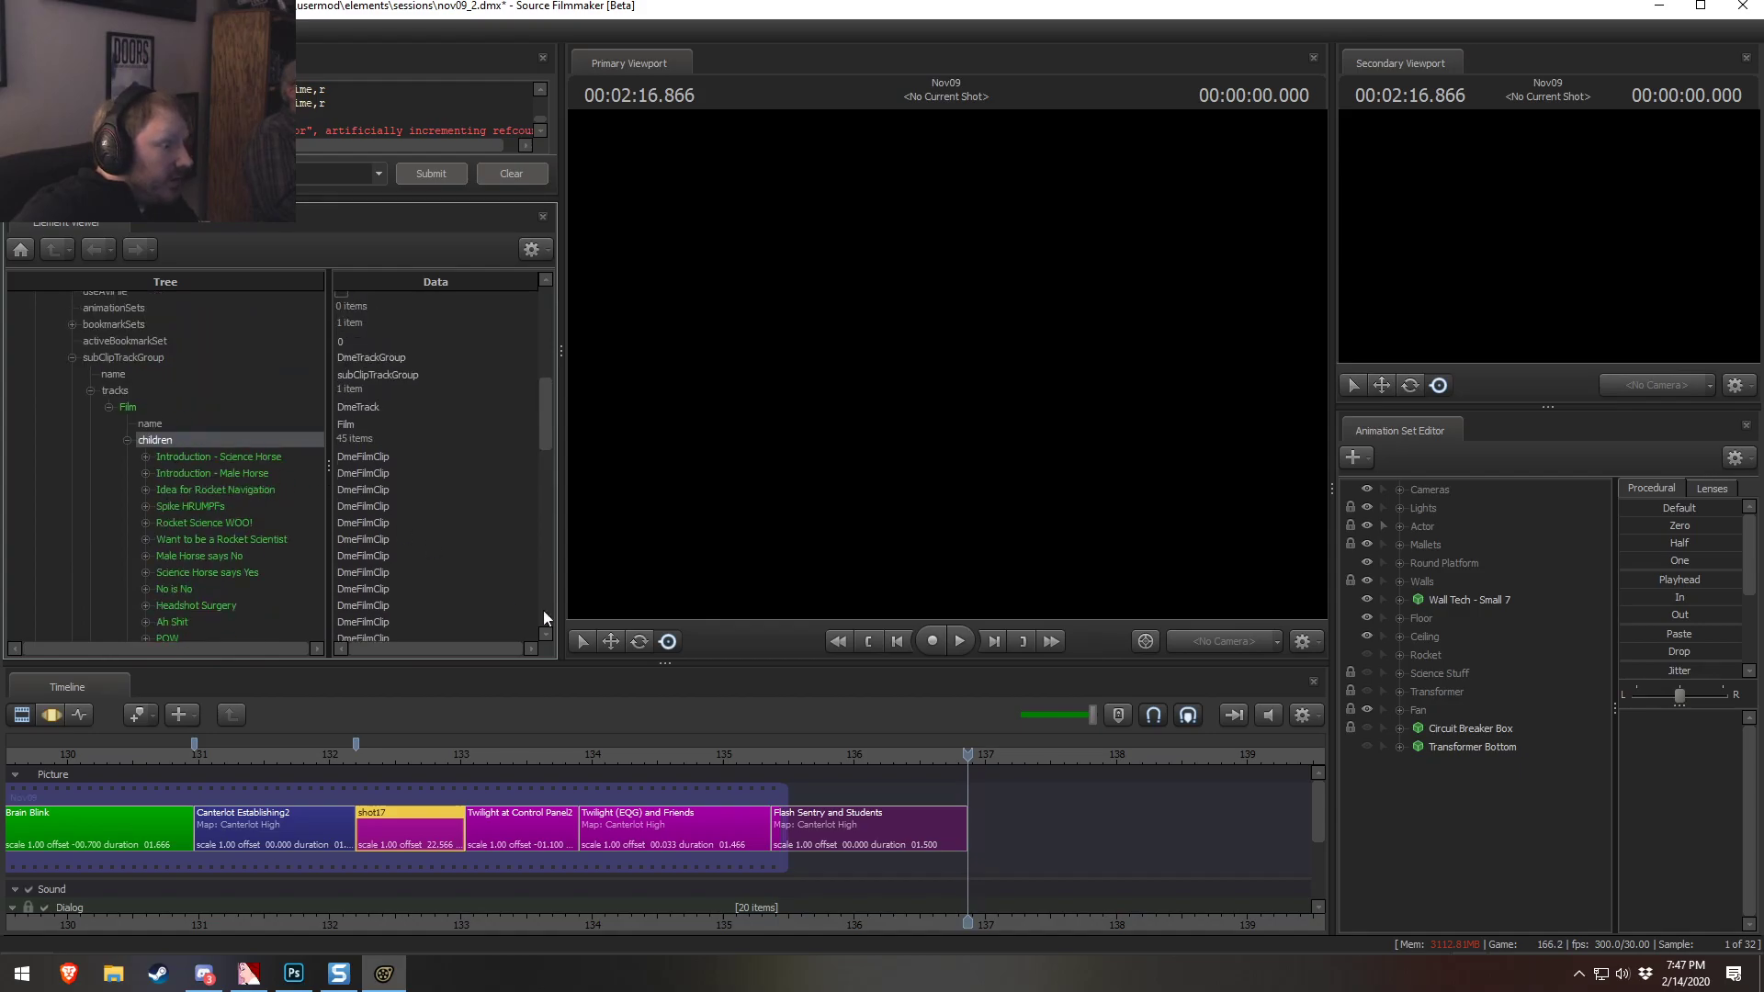
{"action": "key", "text": "ctrl+v"}
{"action": "scroll", "coordinate": [904, 873], "scroll_direction": "down", "scroll_amount": 4}
{"action": "left_click", "coordinate": [998, 873]}
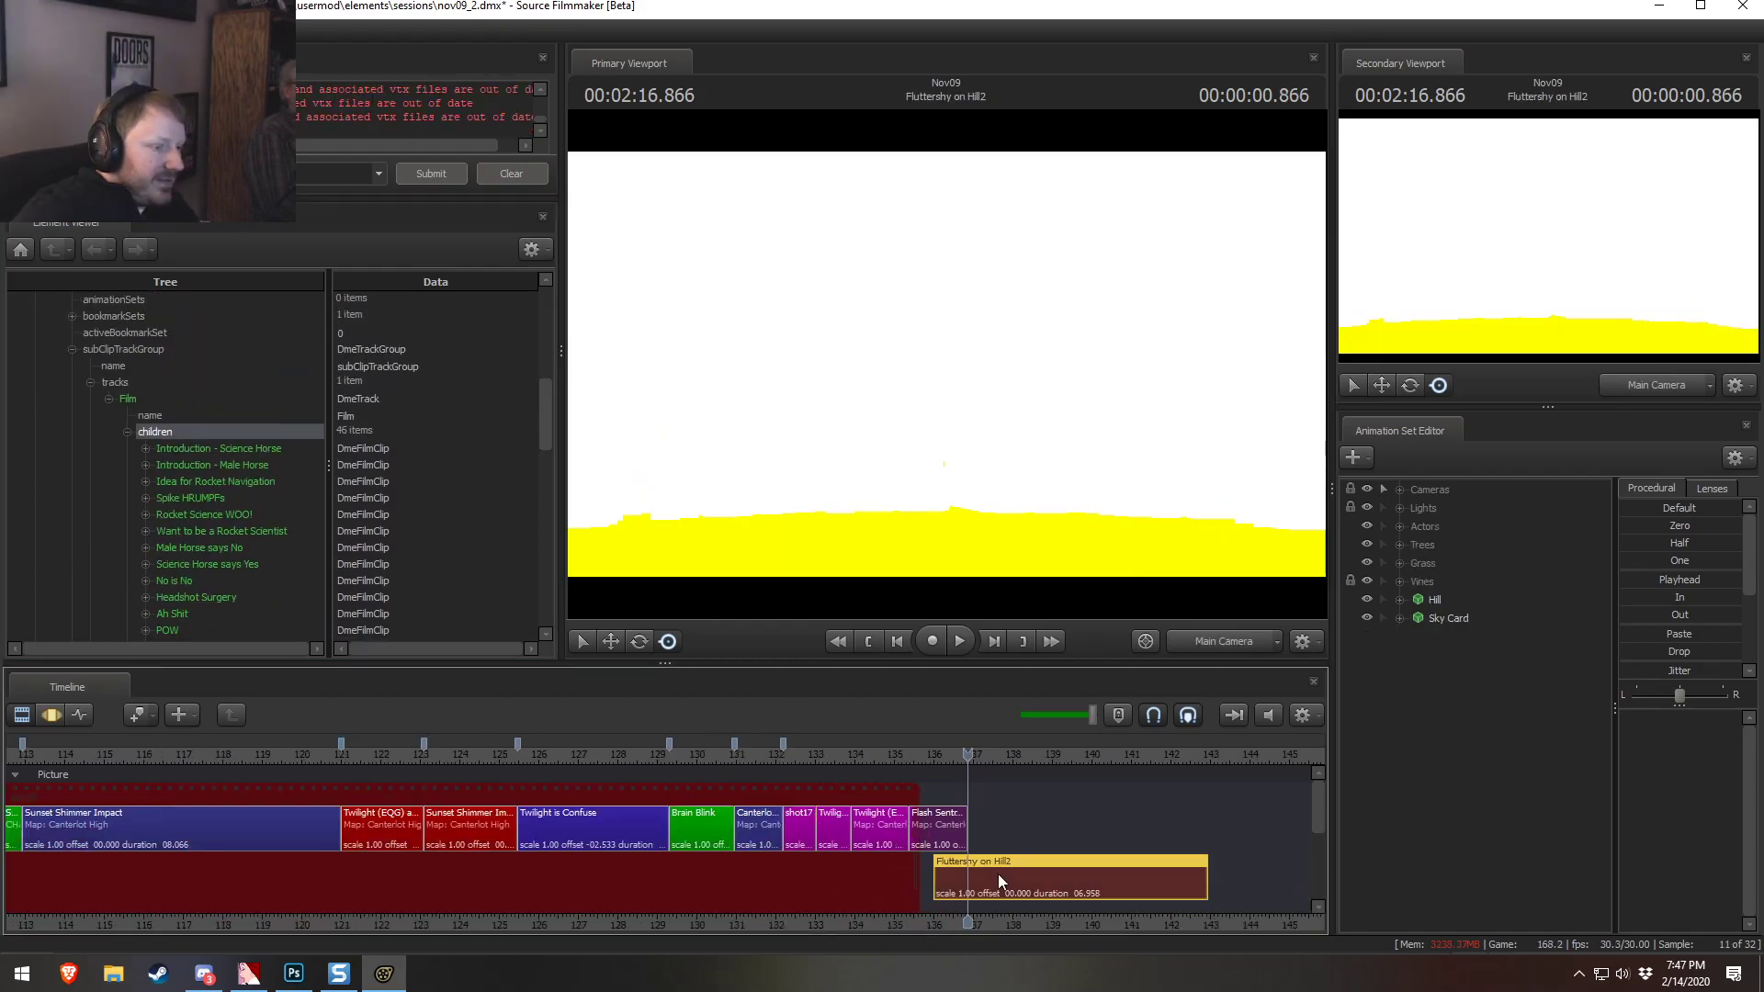
Enlarge the timeline area and insert the Fluttershy on Hill2 shot between Canterlot Establishing2 and shot17
{"action": "scroll", "coordinate": [963, 860], "scroll_direction": "down", "scroll_amount": 2}
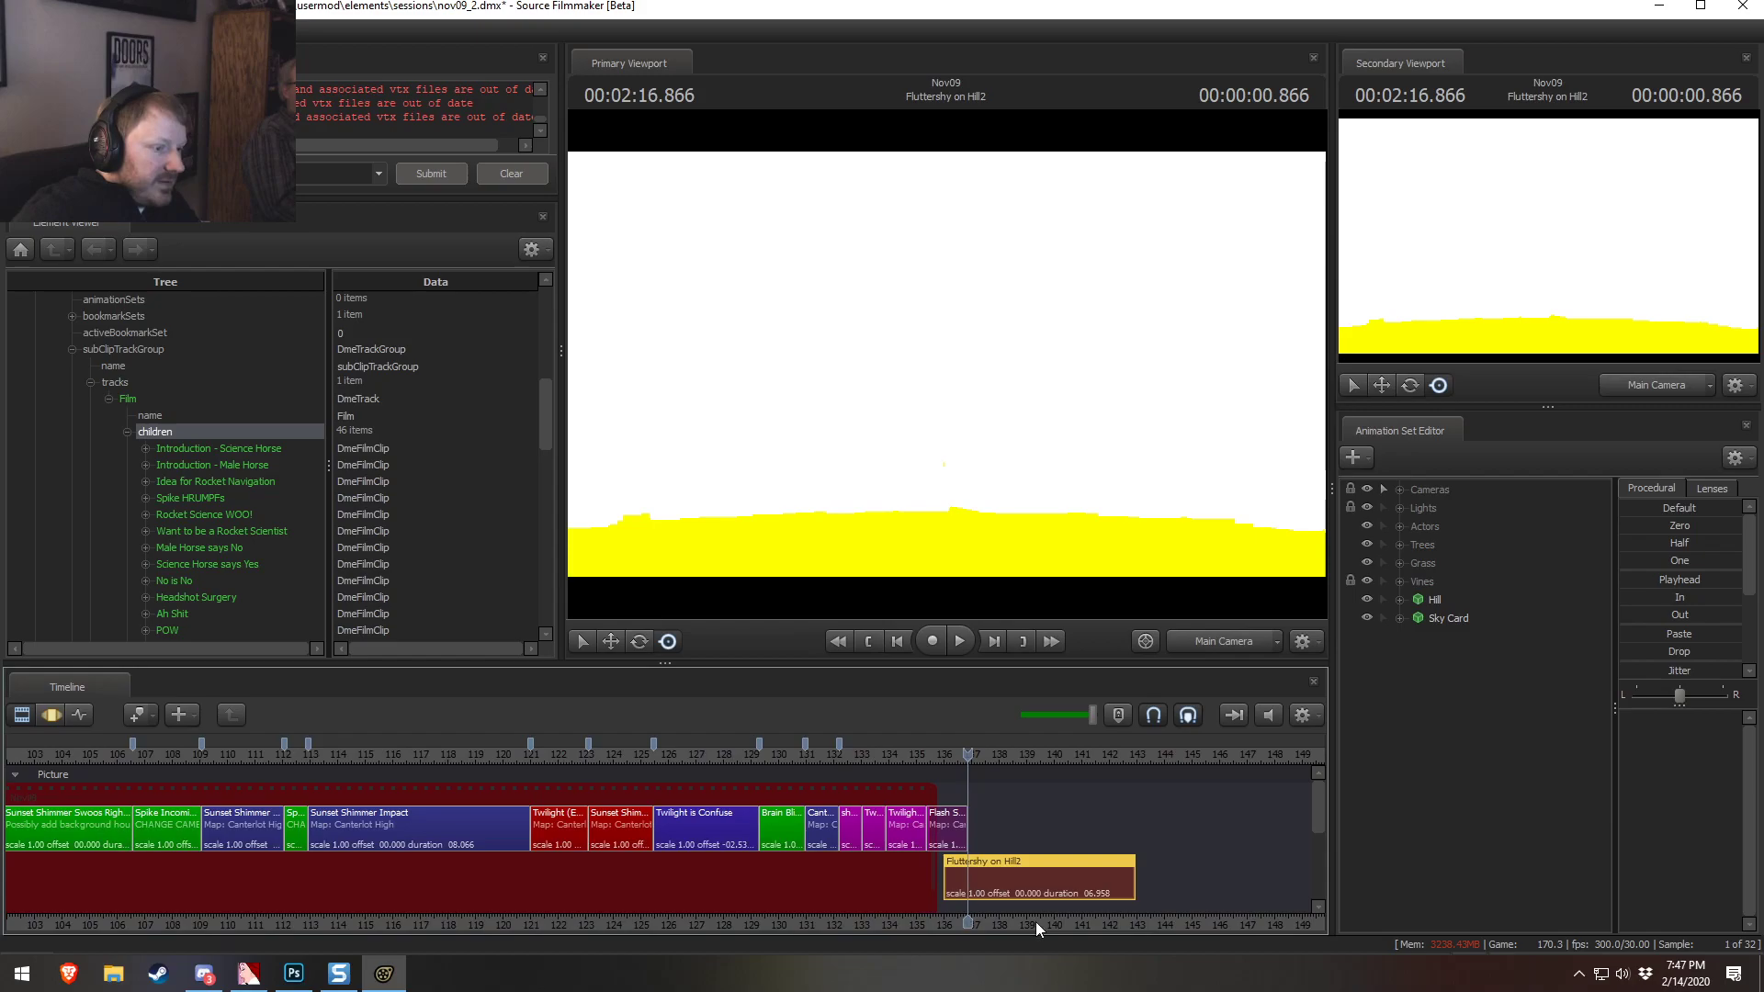
{"action": "middle_click_drag", "start_coordinate": [1021, 884], "coordinate": [1044, 879]}
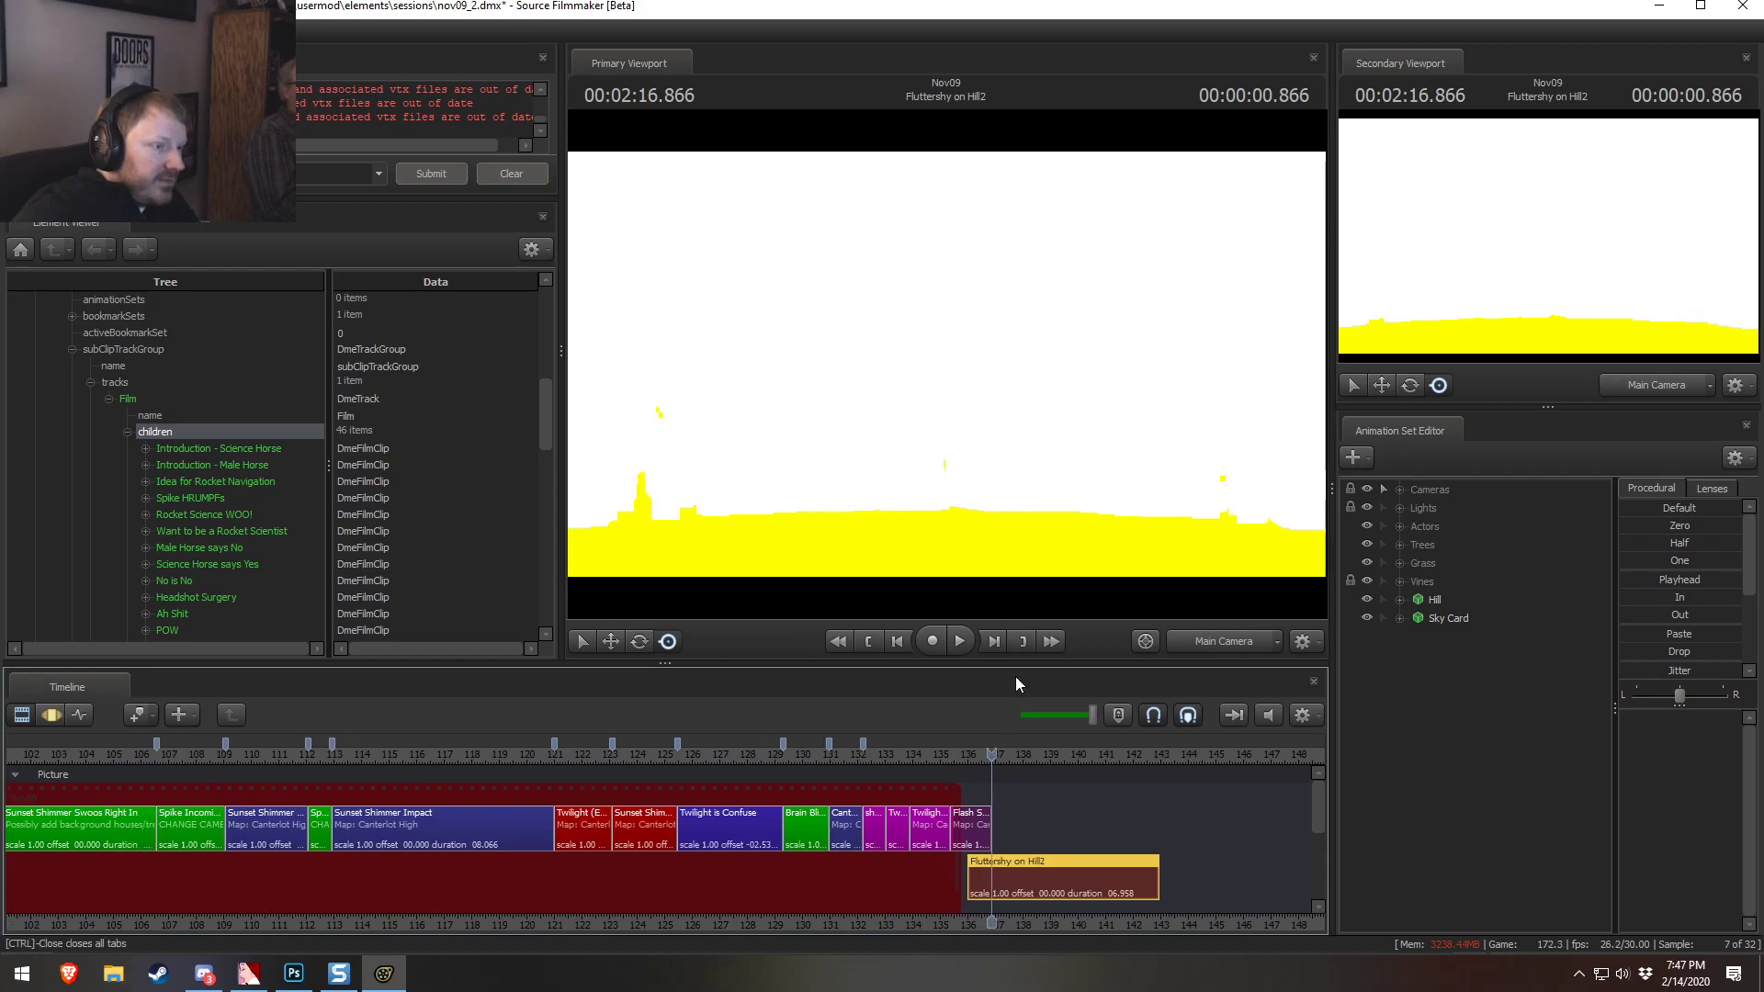
{"action": "left_click_drag", "start_coordinate": [1016, 671], "coordinate": [1005, 568]}
{"action": "left_click_drag", "start_coordinate": [964, 682], "coordinate": [1190, 722]}
{"action": "left_click_drag", "start_coordinate": [1026, 763], "coordinate": [1050, 730]}
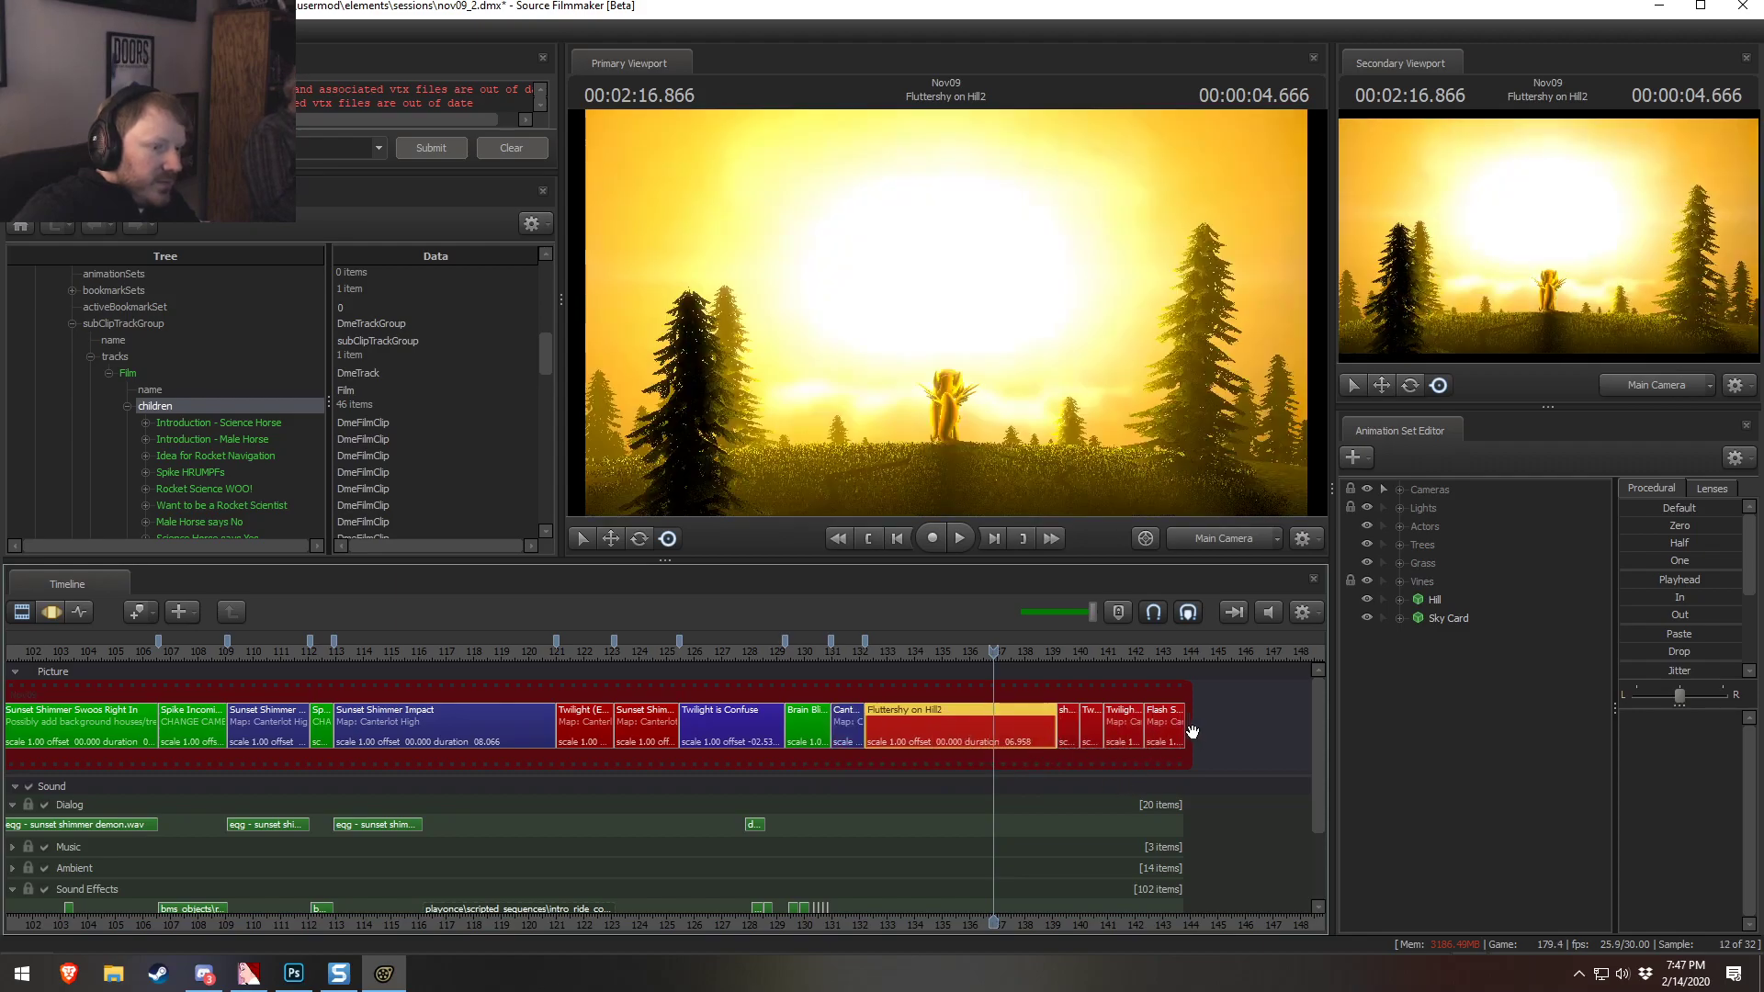
Reposition Twilight at Control Panel2 and shot17 so the shots following Fluttershy on Hill2 sit end to end on the main track
{"action": "left_click_drag", "start_coordinate": [1092, 728], "coordinate": [1095, 777]}
{"action": "scroll", "coordinate": [1171, 797], "scroll_direction": "up", "scroll_amount": 3}
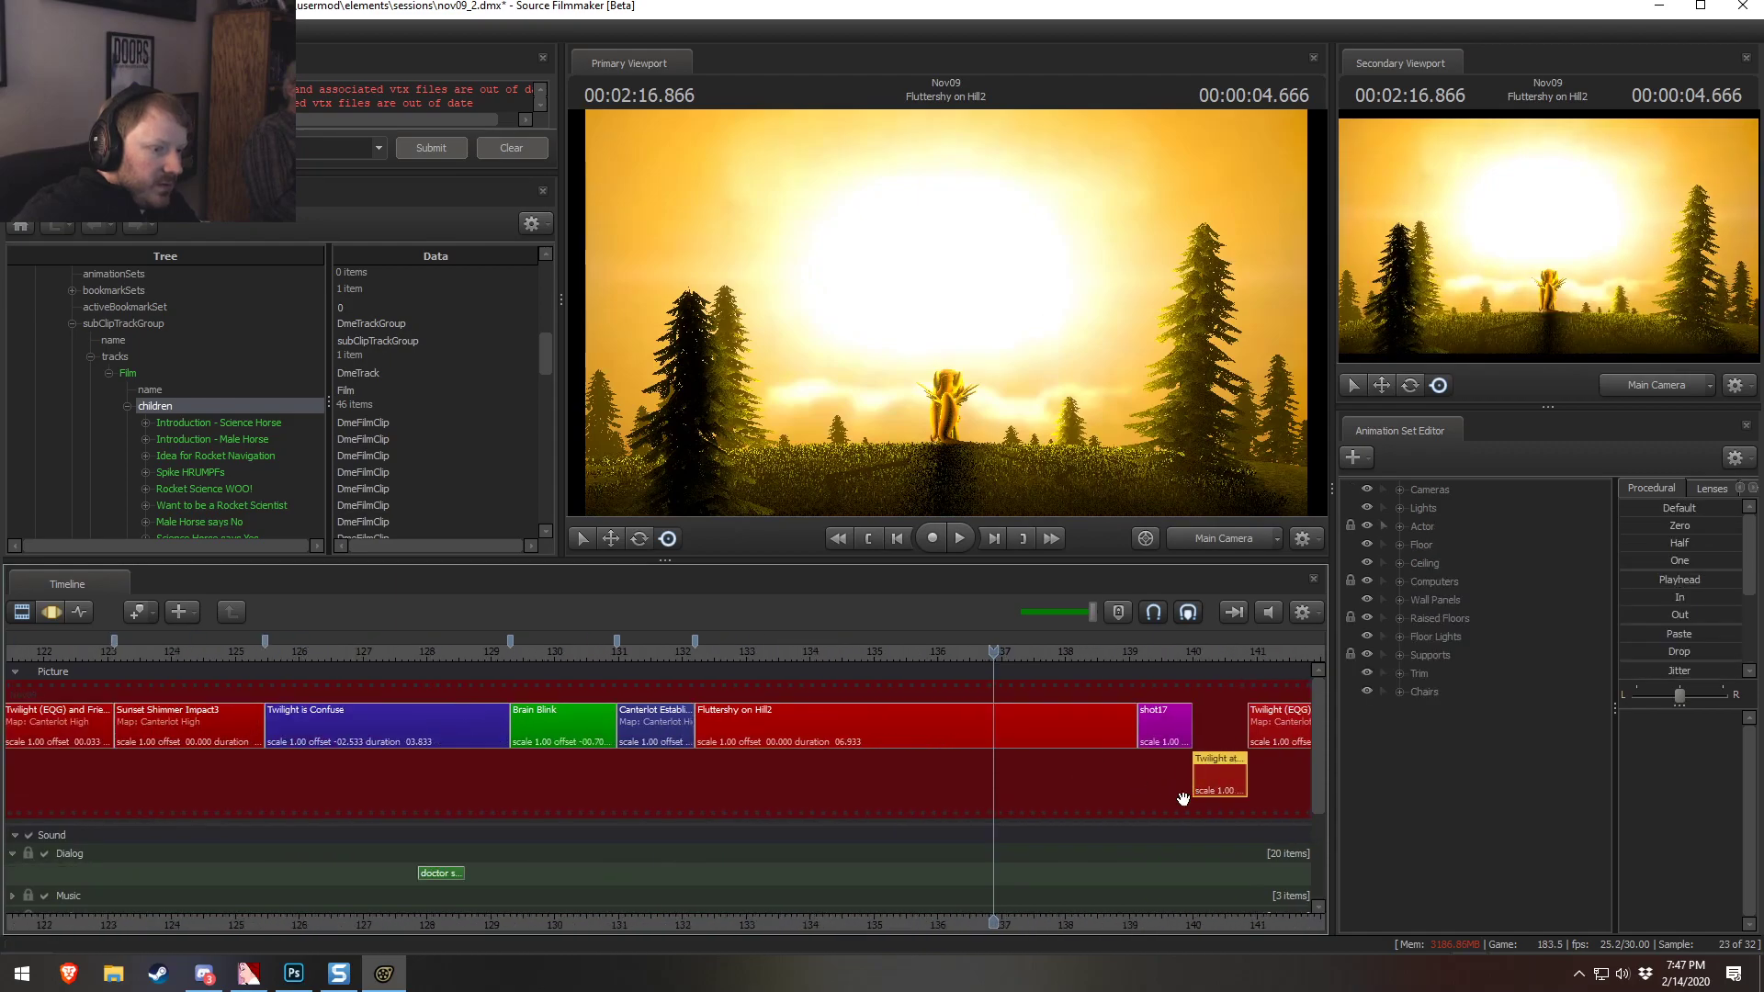
{"action": "middle_click_drag", "start_coordinate": [1203, 922], "coordinate": [815, 905]}
{"action": "left_click", "coordinate": [797, 722]}
{"action": "left_click_drag", "start_coordinate": [798, 722], "coordinate": [796, 723]}
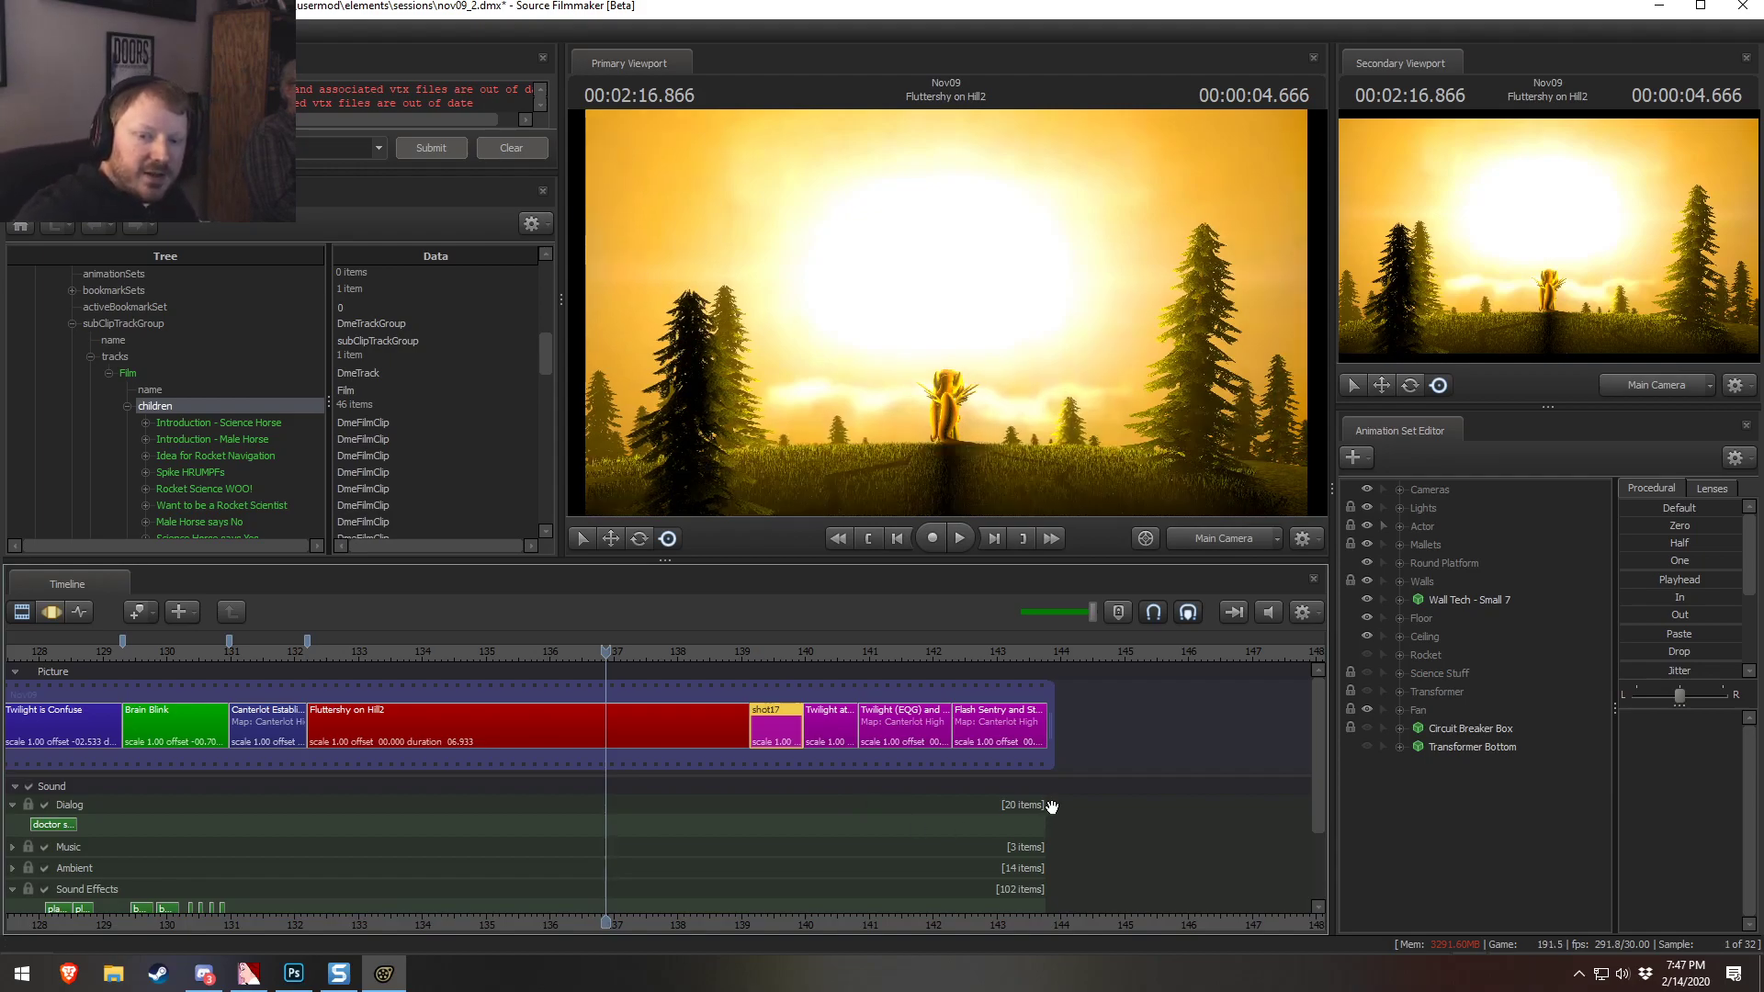
Move the playhead to 00:02:13.200, one second into the Fluttershy on Hill2 shot
{"action": "mouse_move", "coordinate": [366, 653]}
{"action": "left_mouse_down"}
{"action": "mouse_move", "coordinate": [338, 654]}
{"action": "mouse_move", "coordinate": [371, 654]}
{"action": "left_mouse_up"}
{"action": "scroll", "coordinate": [521, 755], "scroll_direction": "down", "scroll_amount": 3}
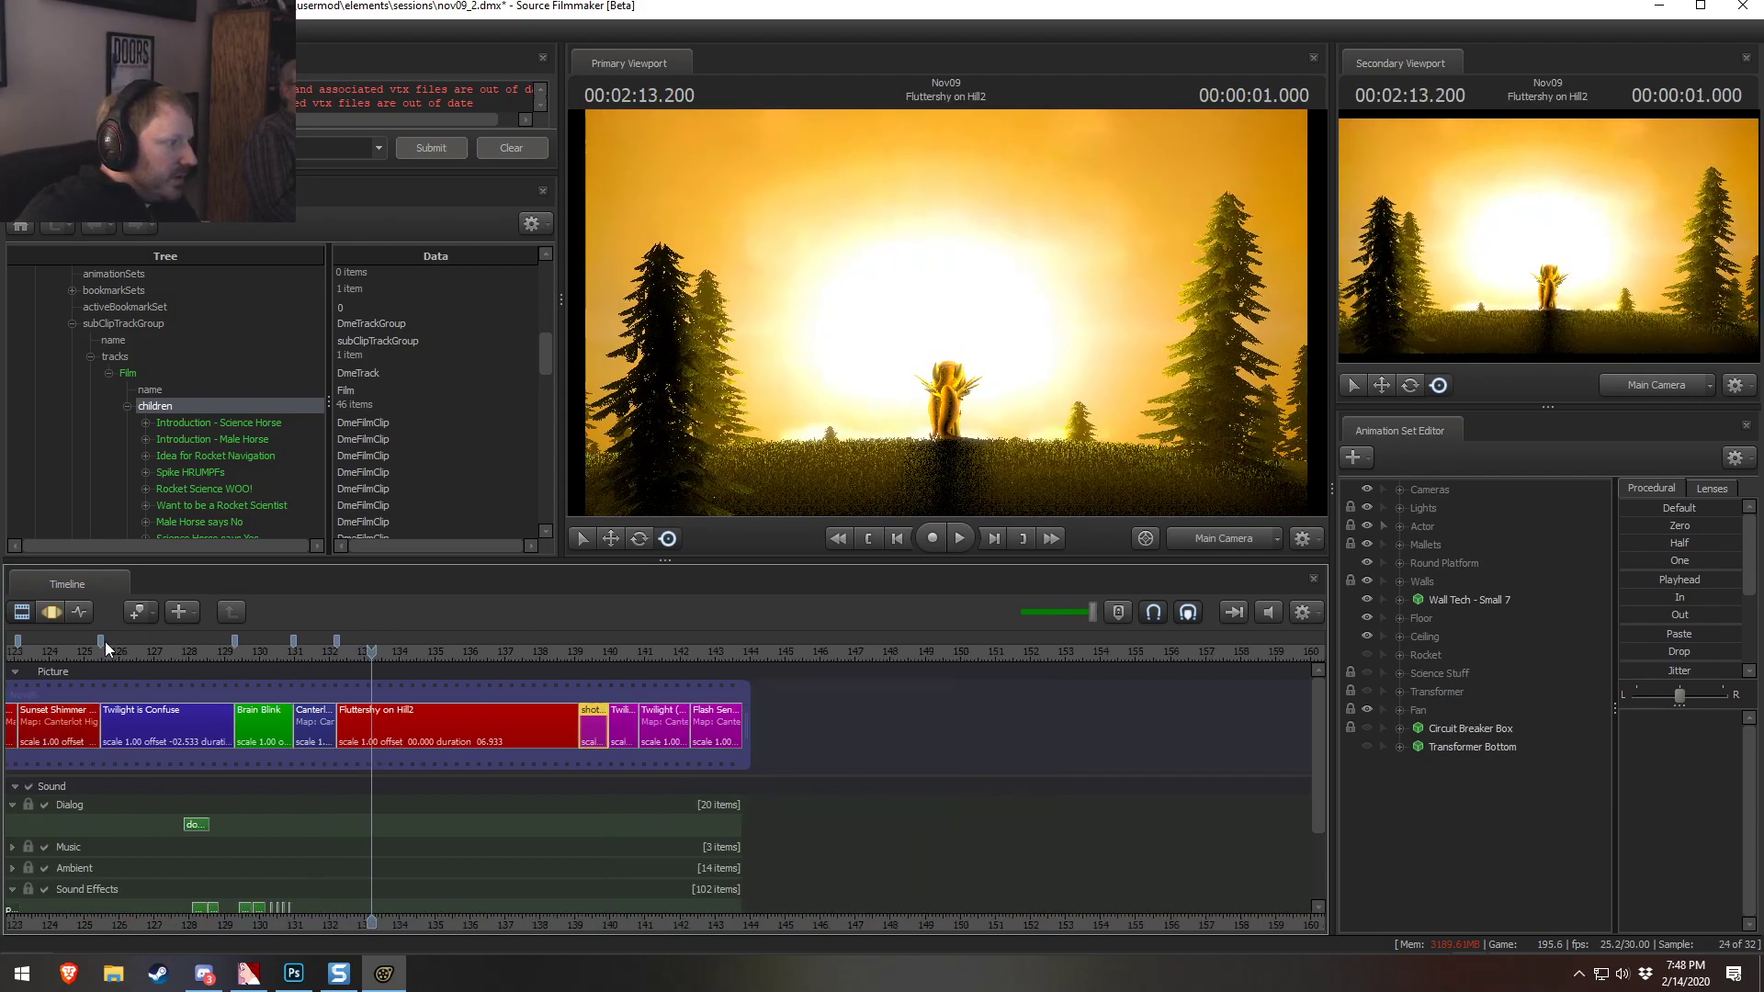
Review the edit by playing parts of Twilight is Confuse and the earlier shots around Sunset Shimmer Close-up2
{"action": "left_click_drag", "start_coordinate": [109, 651], "coordinate": [162, 653]}
{"action": "key", "text": "space"}
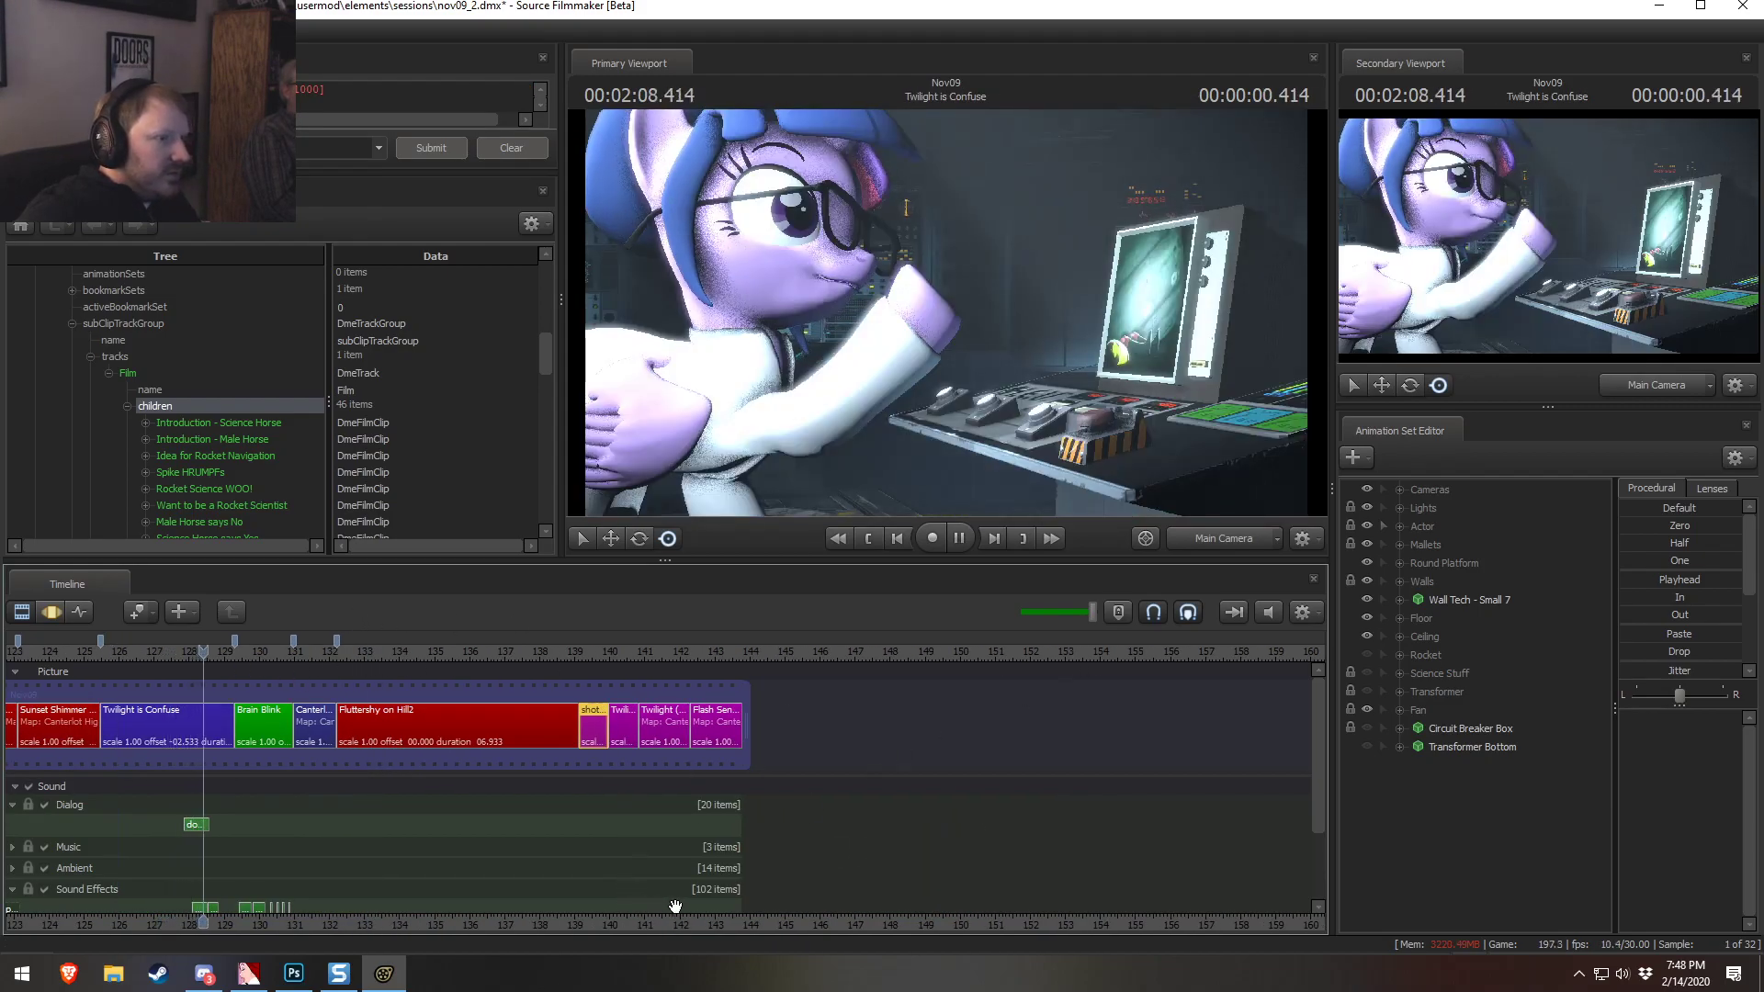
{"action": "key", "text": "space"}
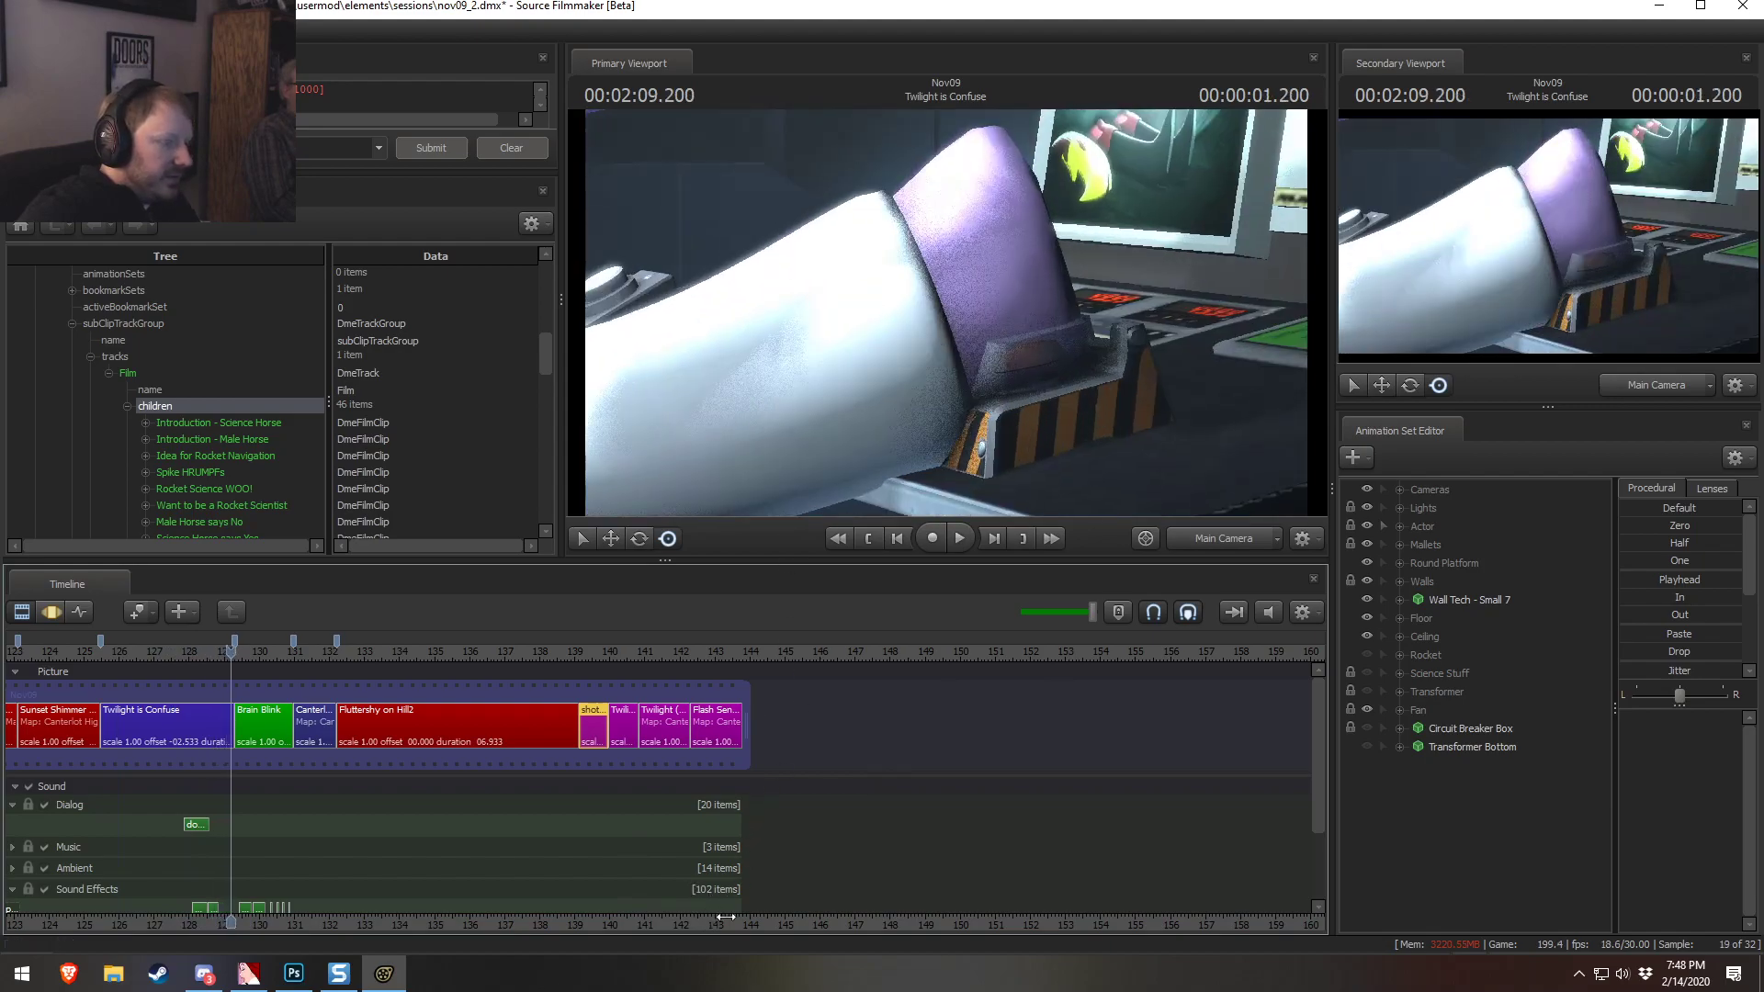
{"action": "middle_click_drag", "start_coordinate": [714, 917], "coordinate": [1054, 917]}
{"action": "scroll", "coordinate": [1054, 917], "scroll_direction": "down", "scroll_amount": 3}
{"action": "left_click_drag", "start_coordinate": [312, 652], "coordinate": [193, 654]}
{"action": "key", "text": "space"}
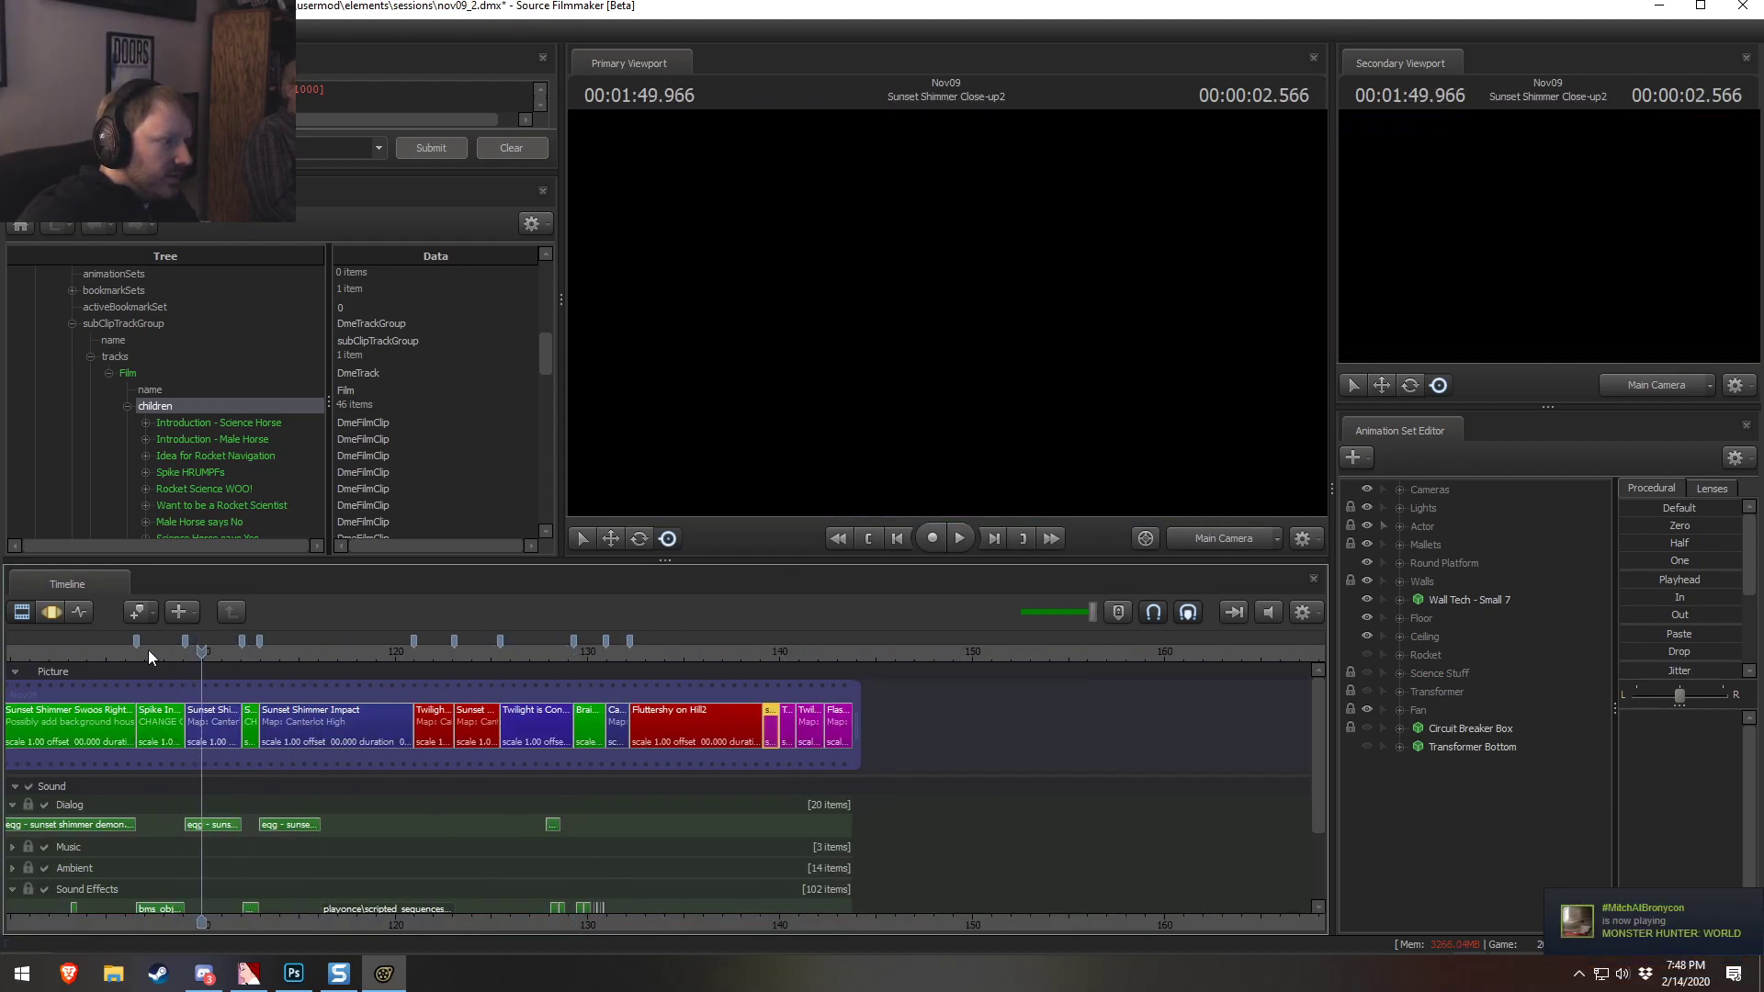
{"action": "left_click", "coordinate": [108, 654]}
{"action": "key", "text": "space"}
{"action": "key", "text": "space"}
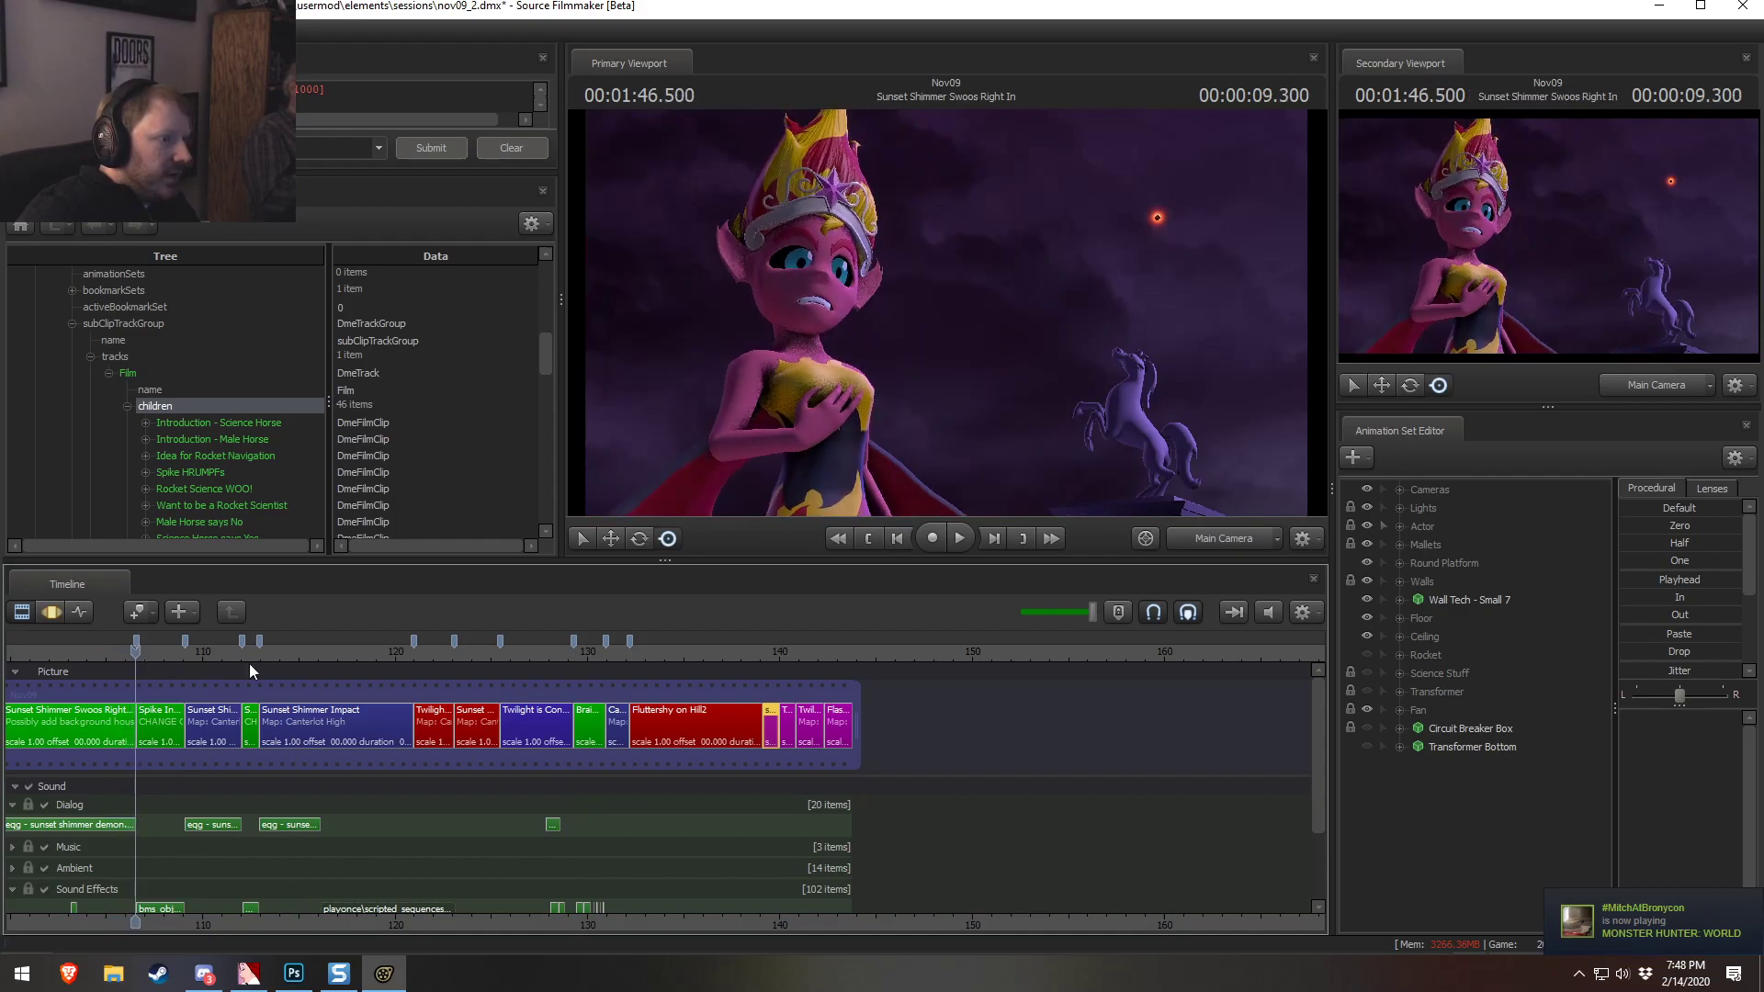
Play the transition from Canterlot Establishing2 into Fluttershy on Hill2, starting at 00:02:11.566
{"action": "scroll", "coordinate": [631, 720], "scroll_direction": "up", "scroll_amount": 3}
{"action": "left_click", "coordinate": [1127, 654]}
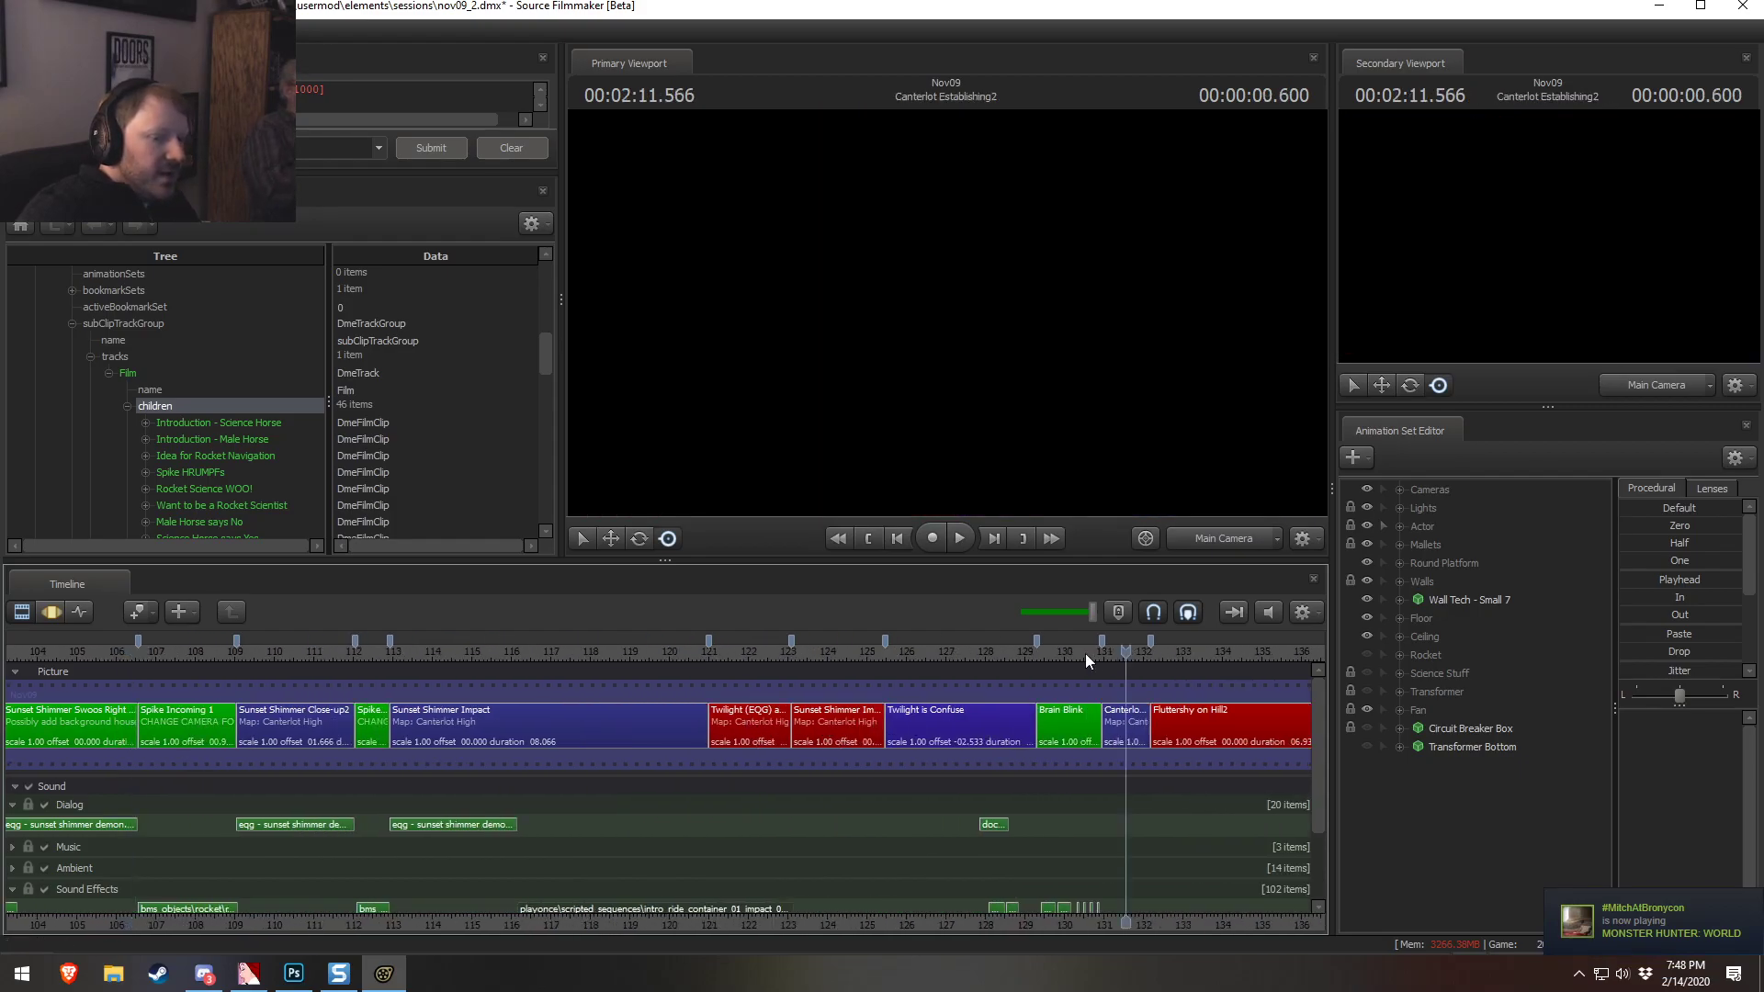
{"action": "scroll", "coordinate": [1177, 728], "scroll_direction": "up", "scroll_amount": 6}
{"action": "middle_click_drag", "start_coordinate": [1159, 906], "coordinate": [730, 906]}
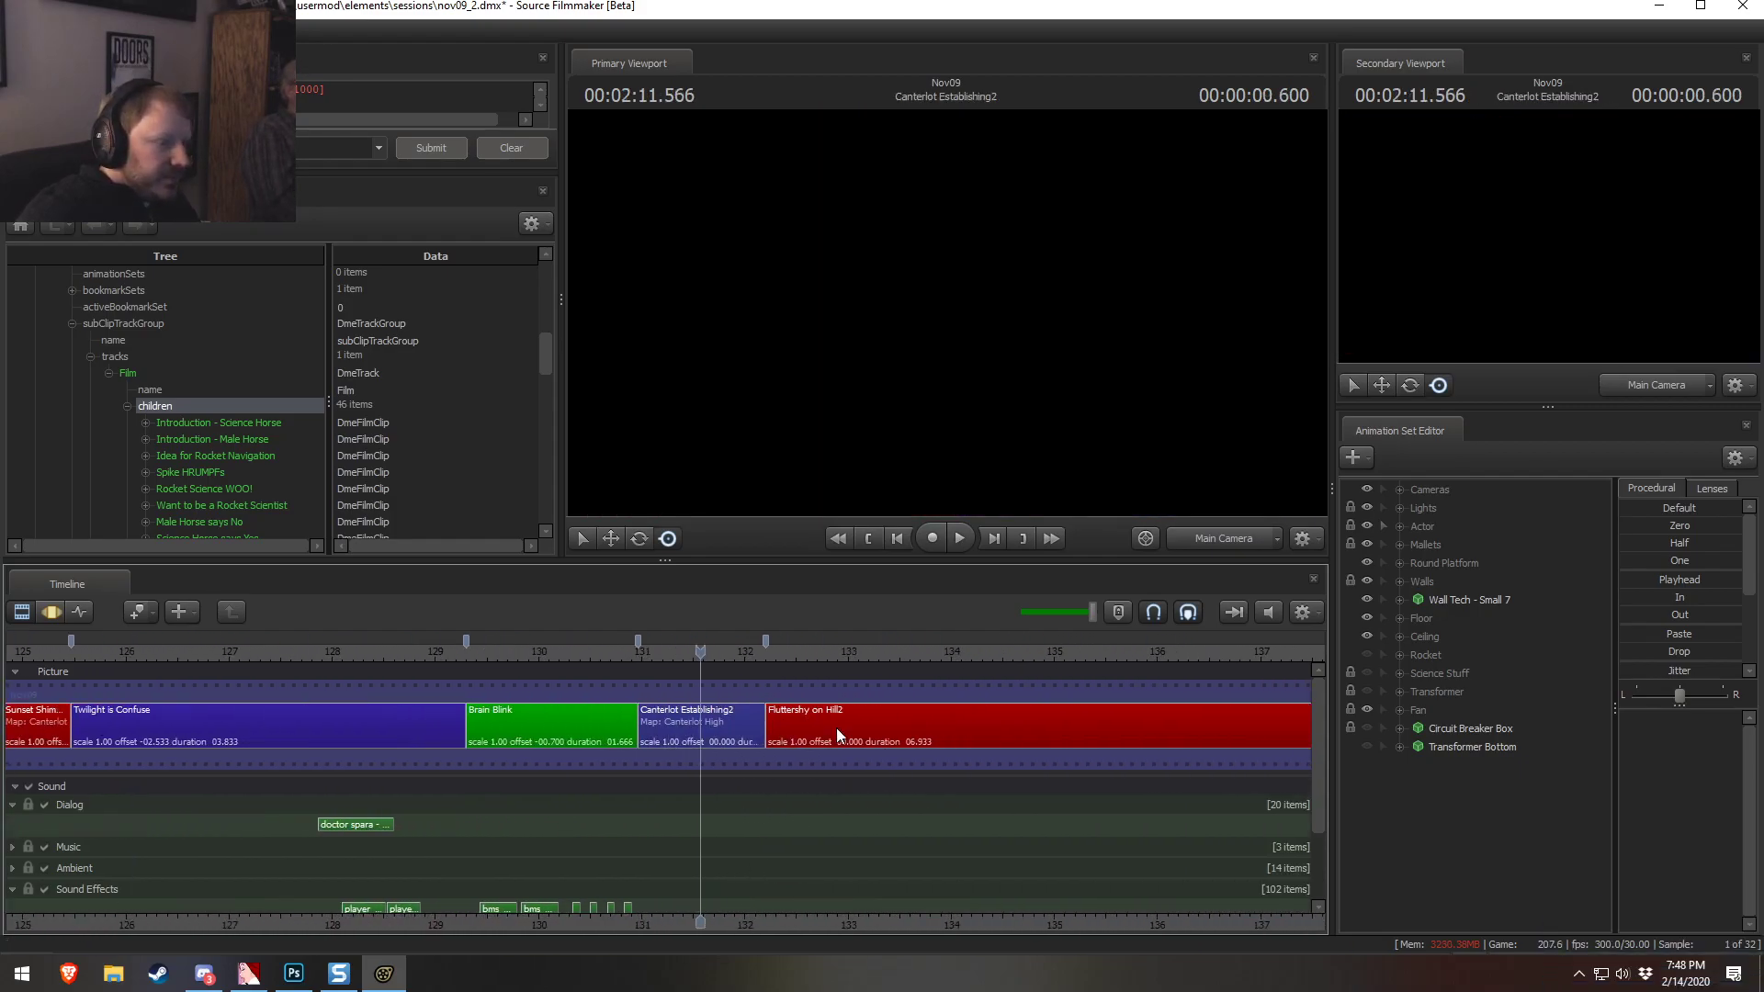
{"action": "key", "text": "space"}
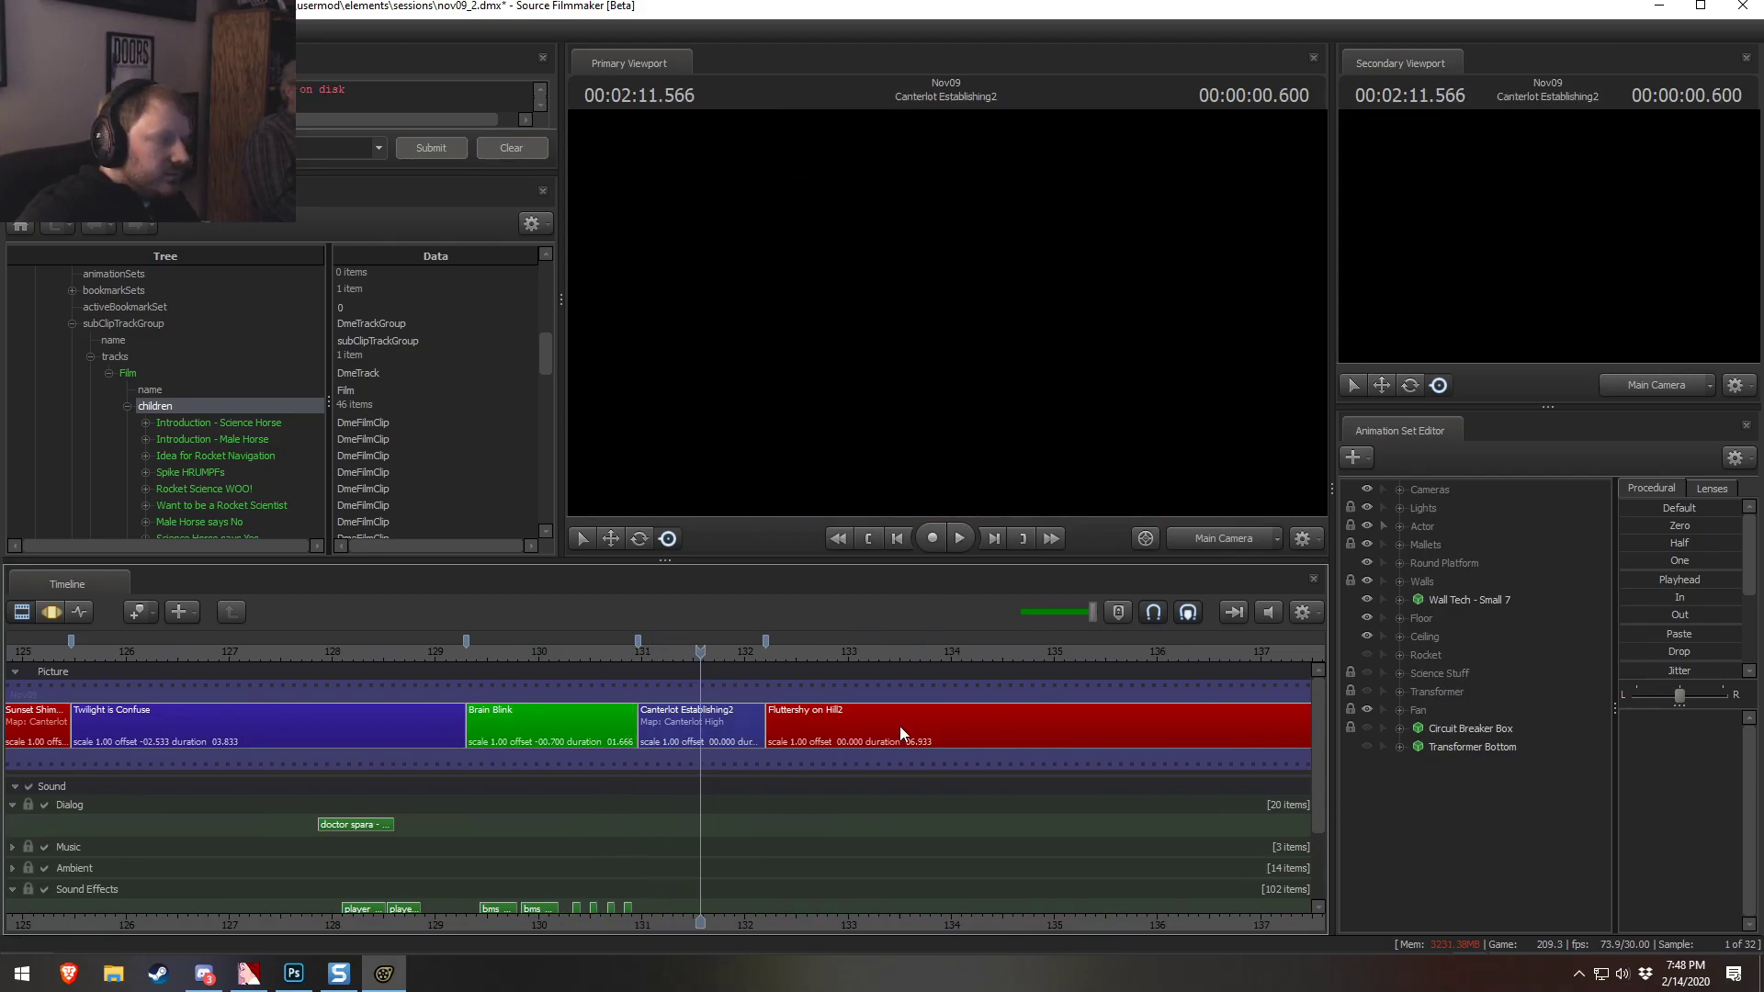
{"action": "key", "text": "space"}
{"action": "key", "text": "space"}
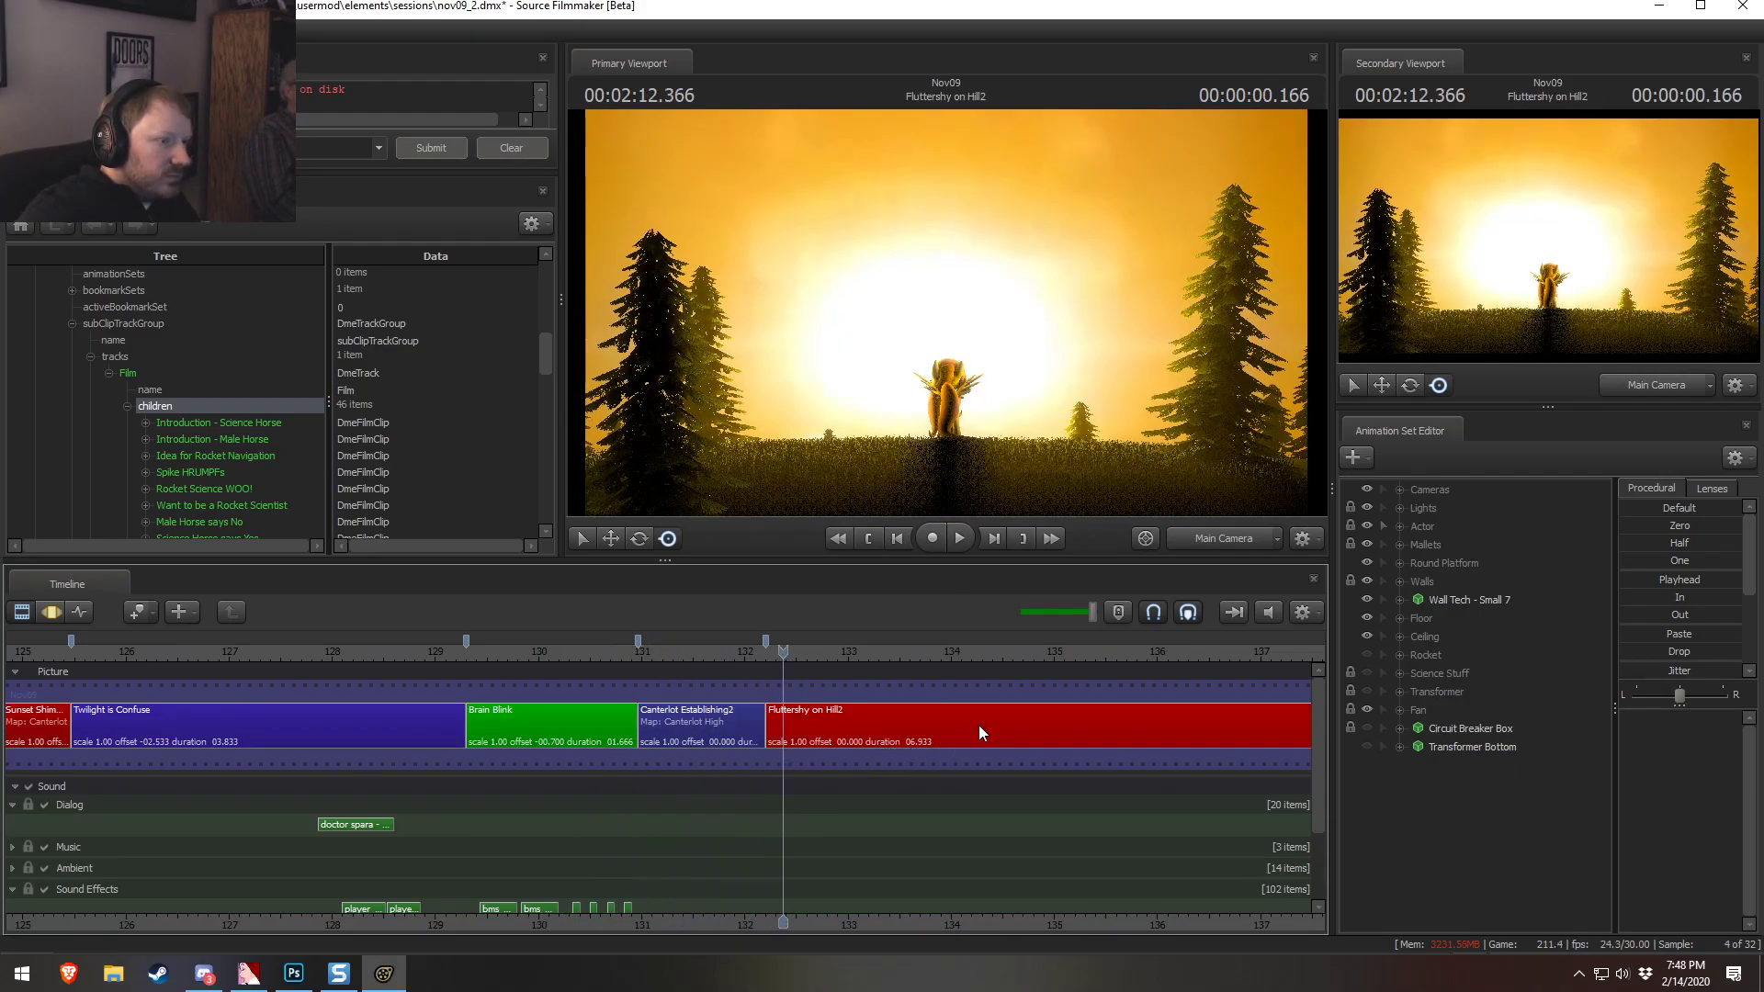
Select the Fluttershy on Hill2 shot and remove the imported session element from miscBin
{"action": "left_click", "coordinate": [1025, 738]}
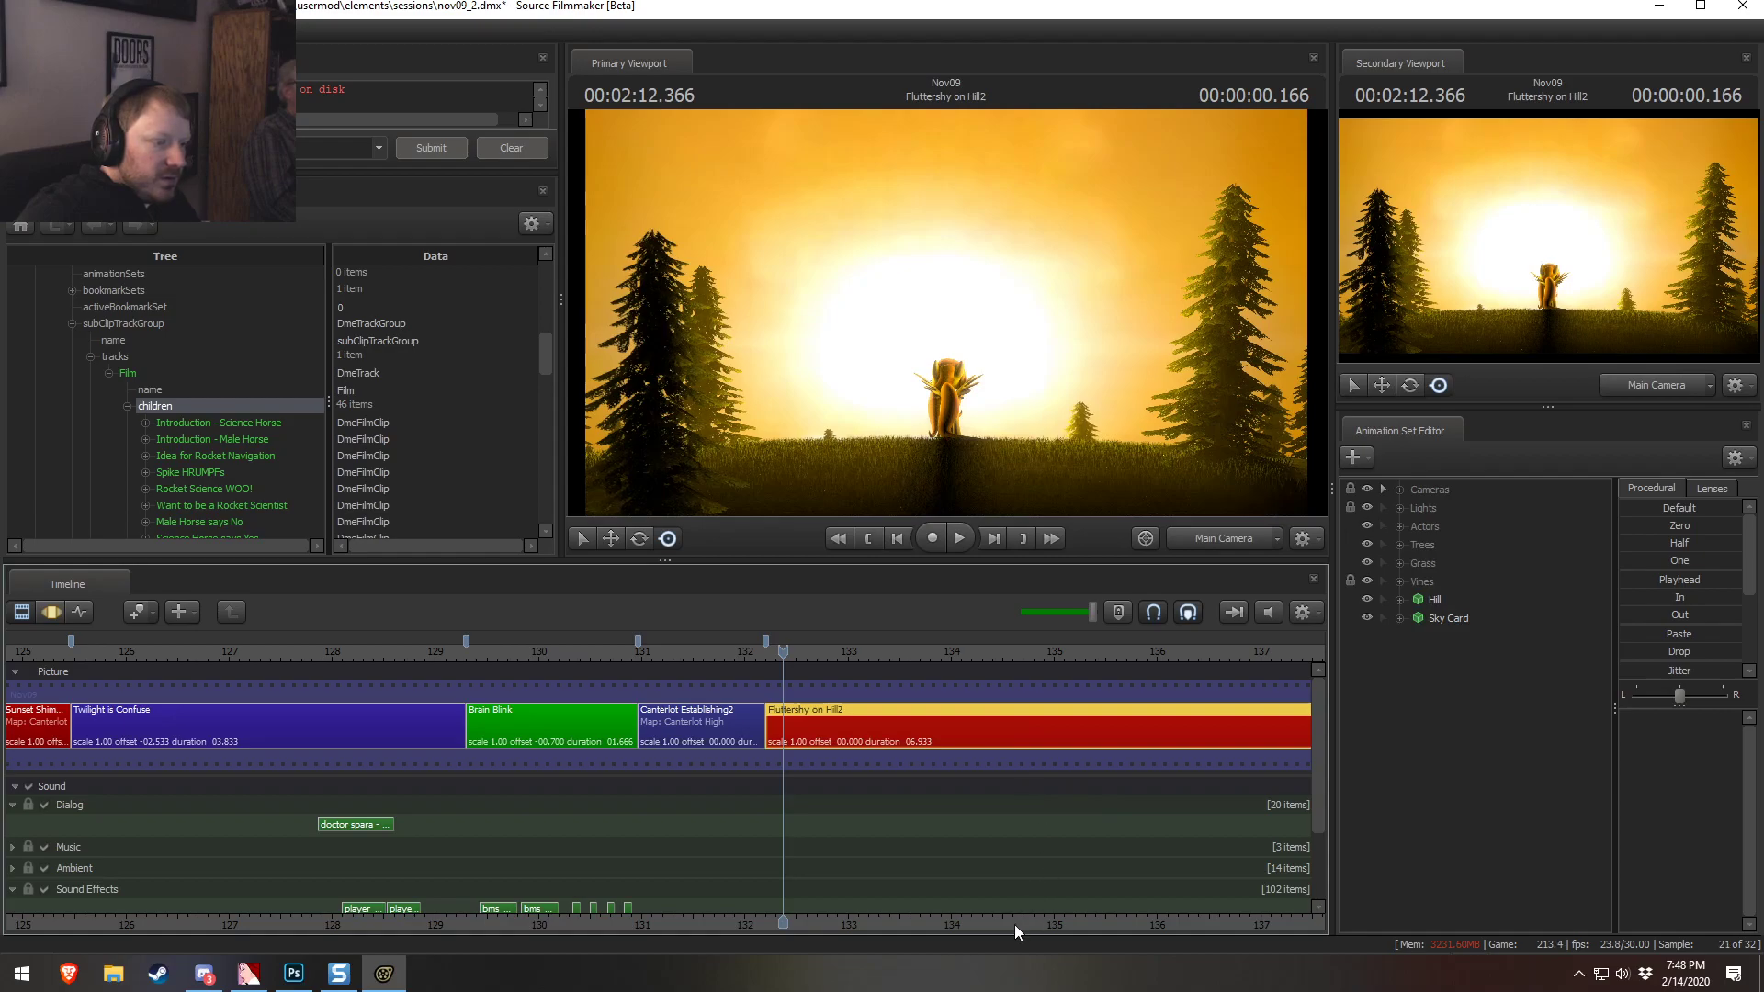
{"action": "left_click_drag", "start_coordinate": [1014, 924], "coordinate": [670, 924]}
{"action": "scroll", "coordinate": [55, 377], "scroll_direction": "up", "scroll_amount": 5}
{"action": "scroll", "coordinate": [54, 376], "scroll_direction": "up", "scroll_amount": 4}
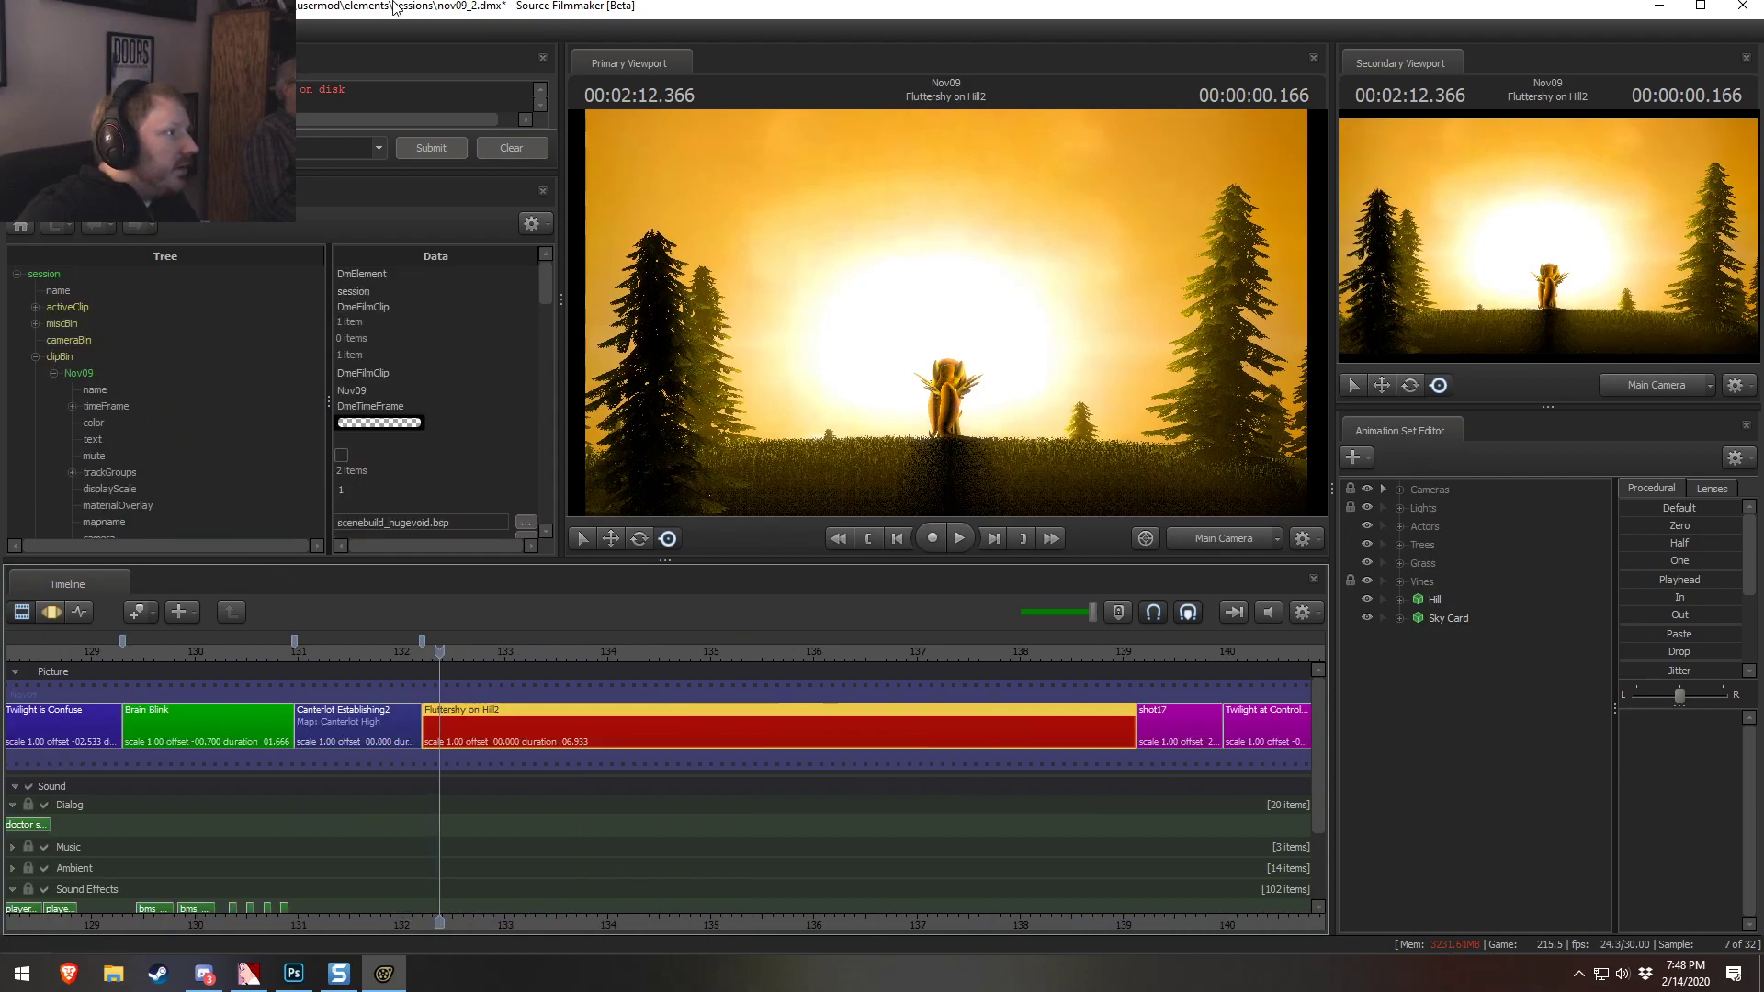
{"action": "left_click", "coordinate": [37, 357]}
{"action": "right_click", "coordinate": [58, 328]}
{"action": "left_click", "coordinate": [40, 328]}
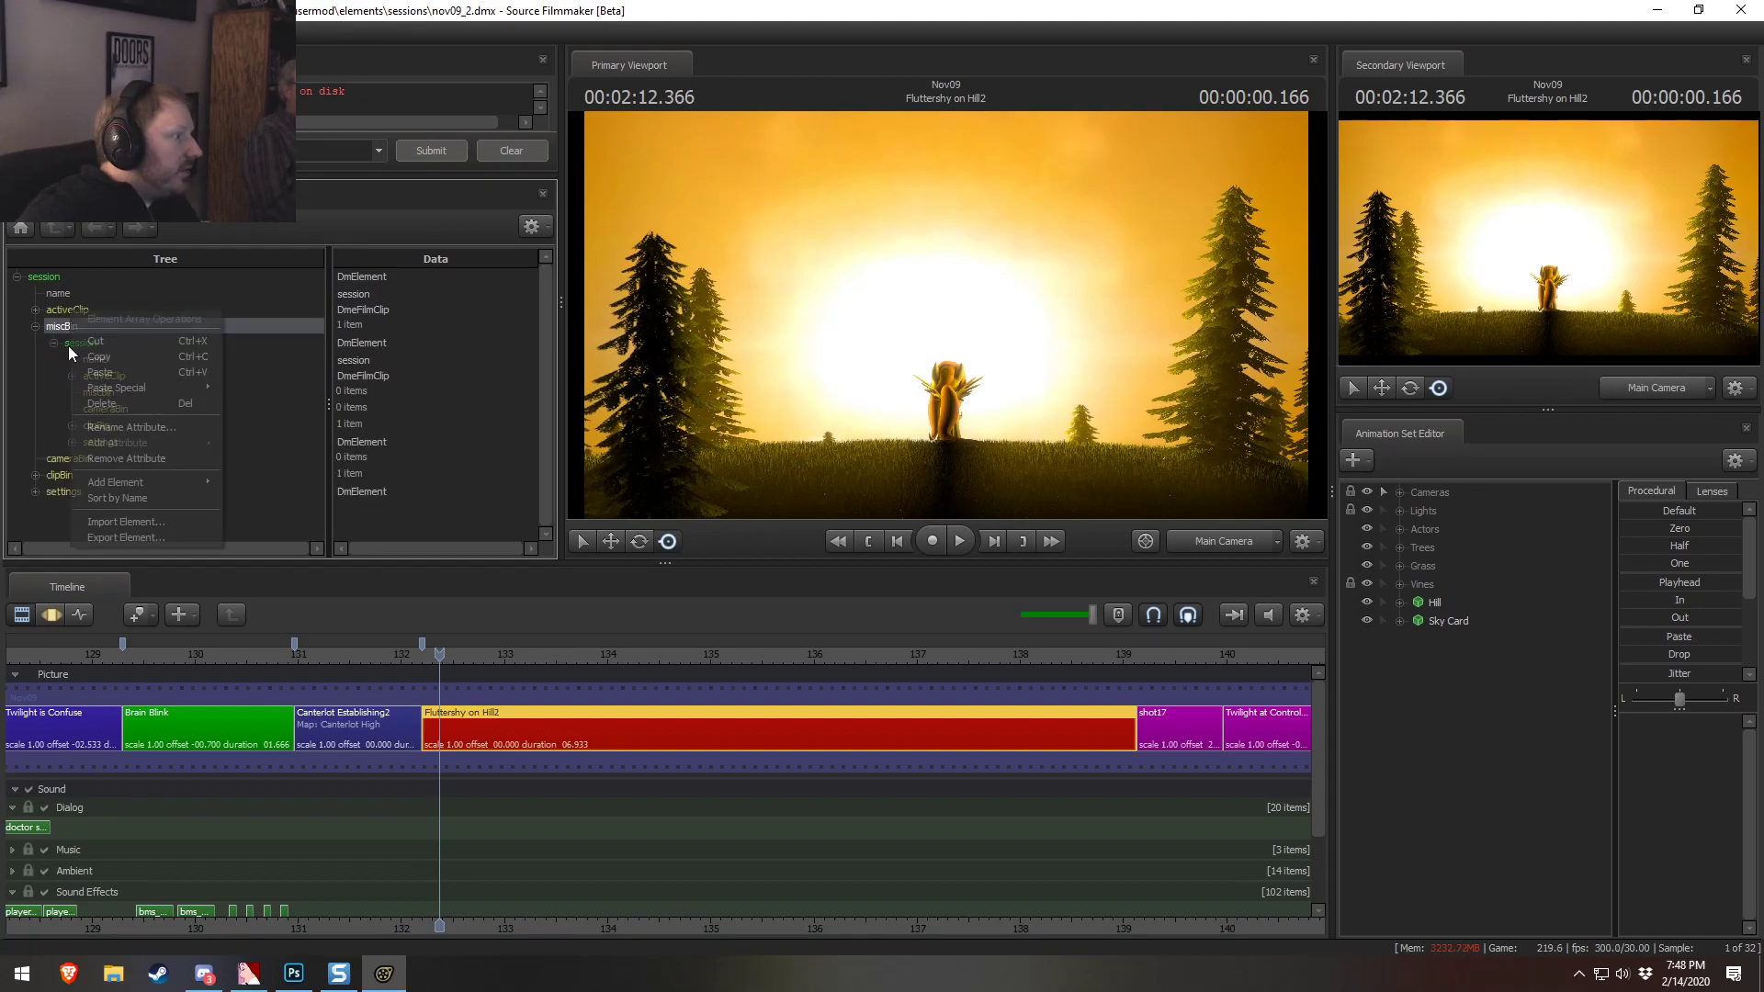
{"action": "right_click", "coordinate": [69, 343]}
{"action": "left_click", "coordinate": [101, 437]}
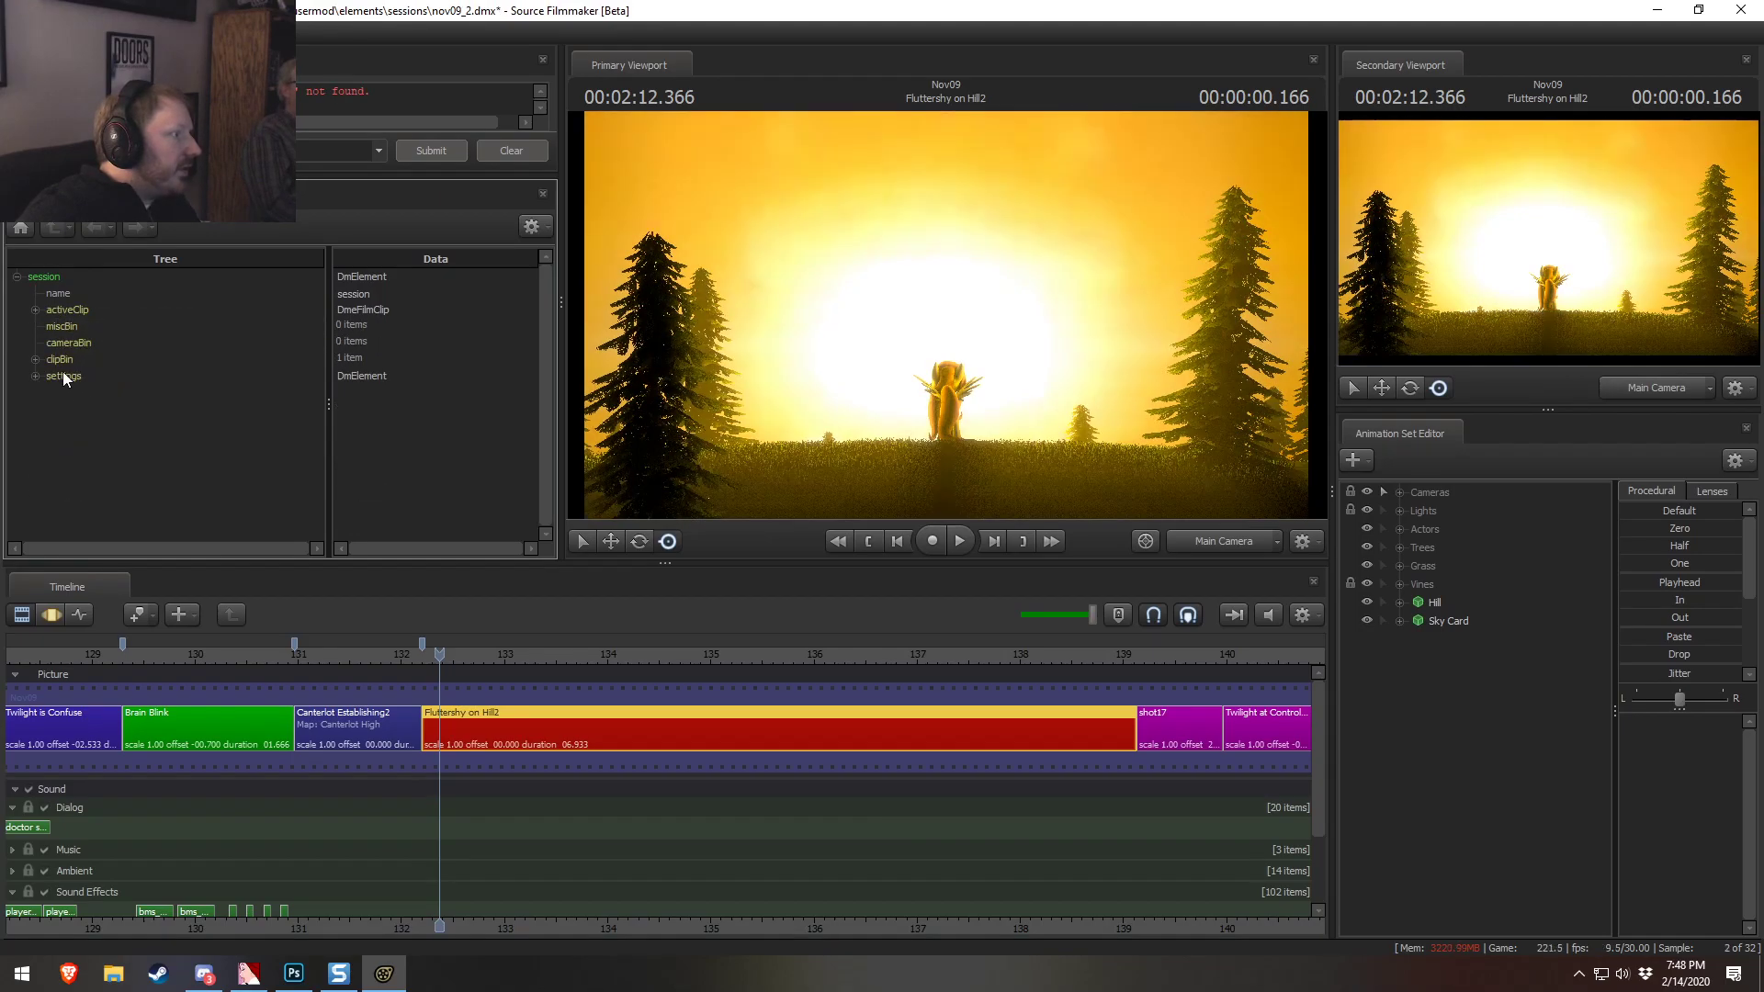
Move the playhead to 00:02:14.333 and delete the animation sets of the Grass group
{"action": "left_click_drag", "start_coordinate": [475, 655], "coordinate": [708, 710]}
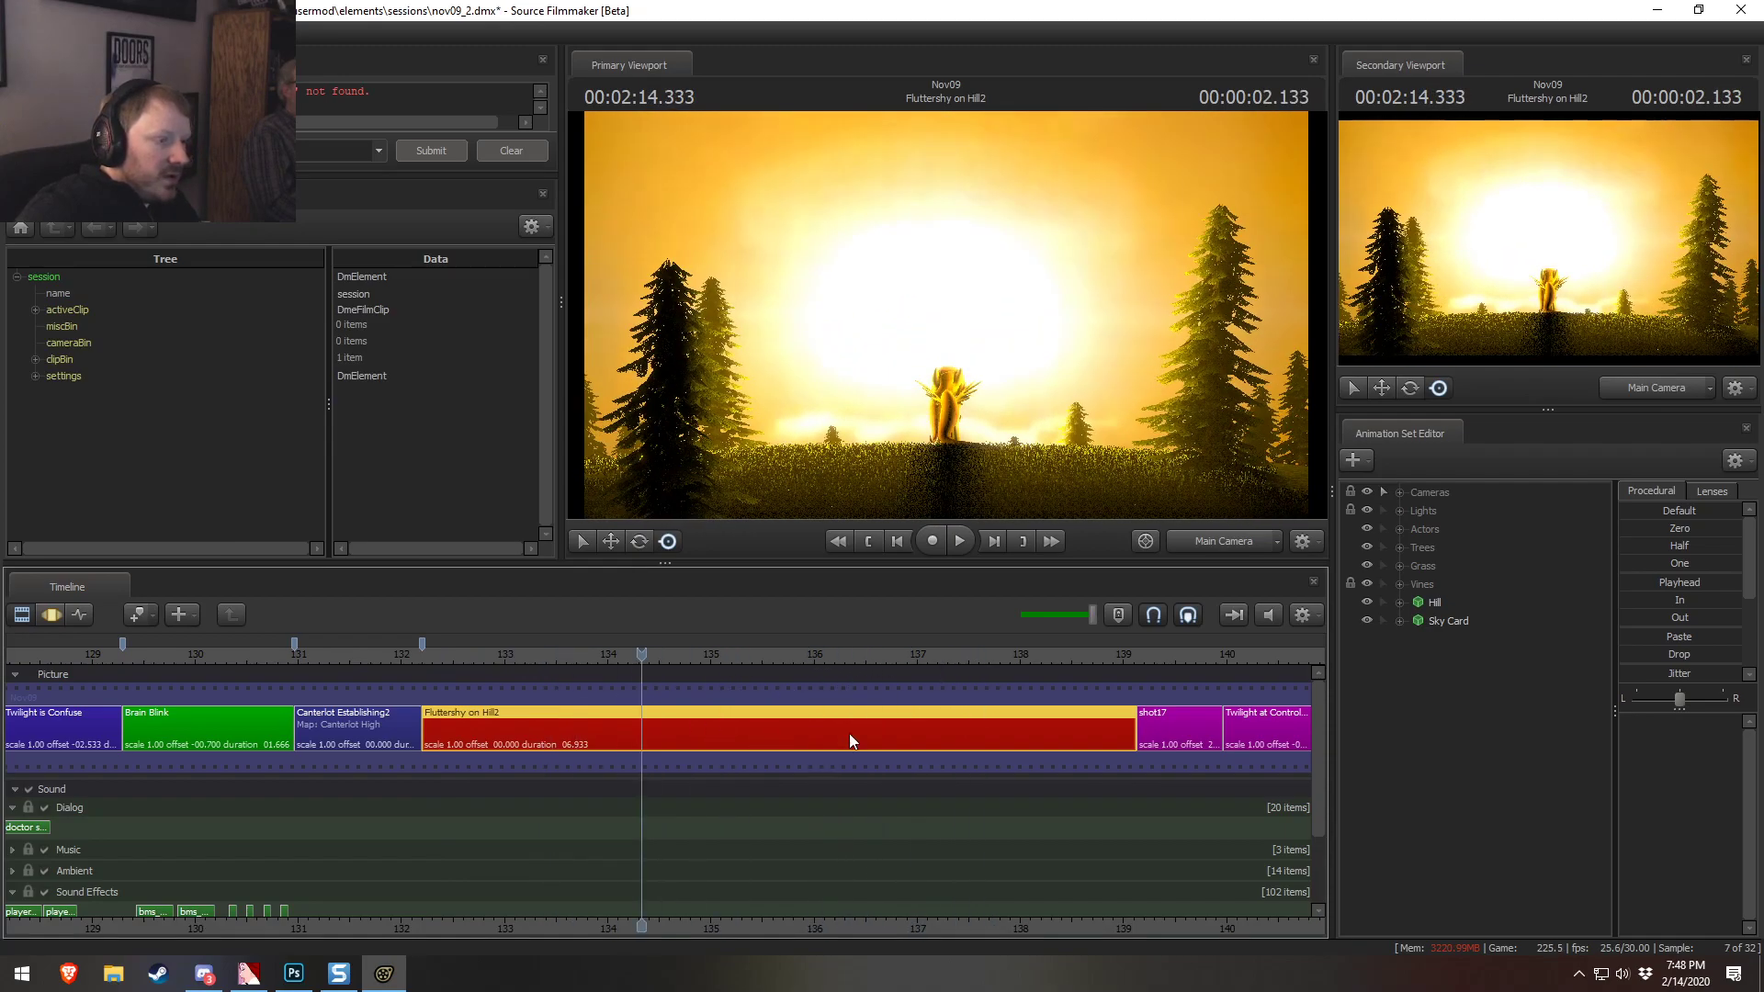
{"action": "left_click", "coordinate": [1399, 566]}
{"action": "left_click", "coordinate": [1438, 566]}
{"action": "right_click", "coordinate": [1448, 599]}
{"action": "left_click", "coordinate": [1479, 638]}
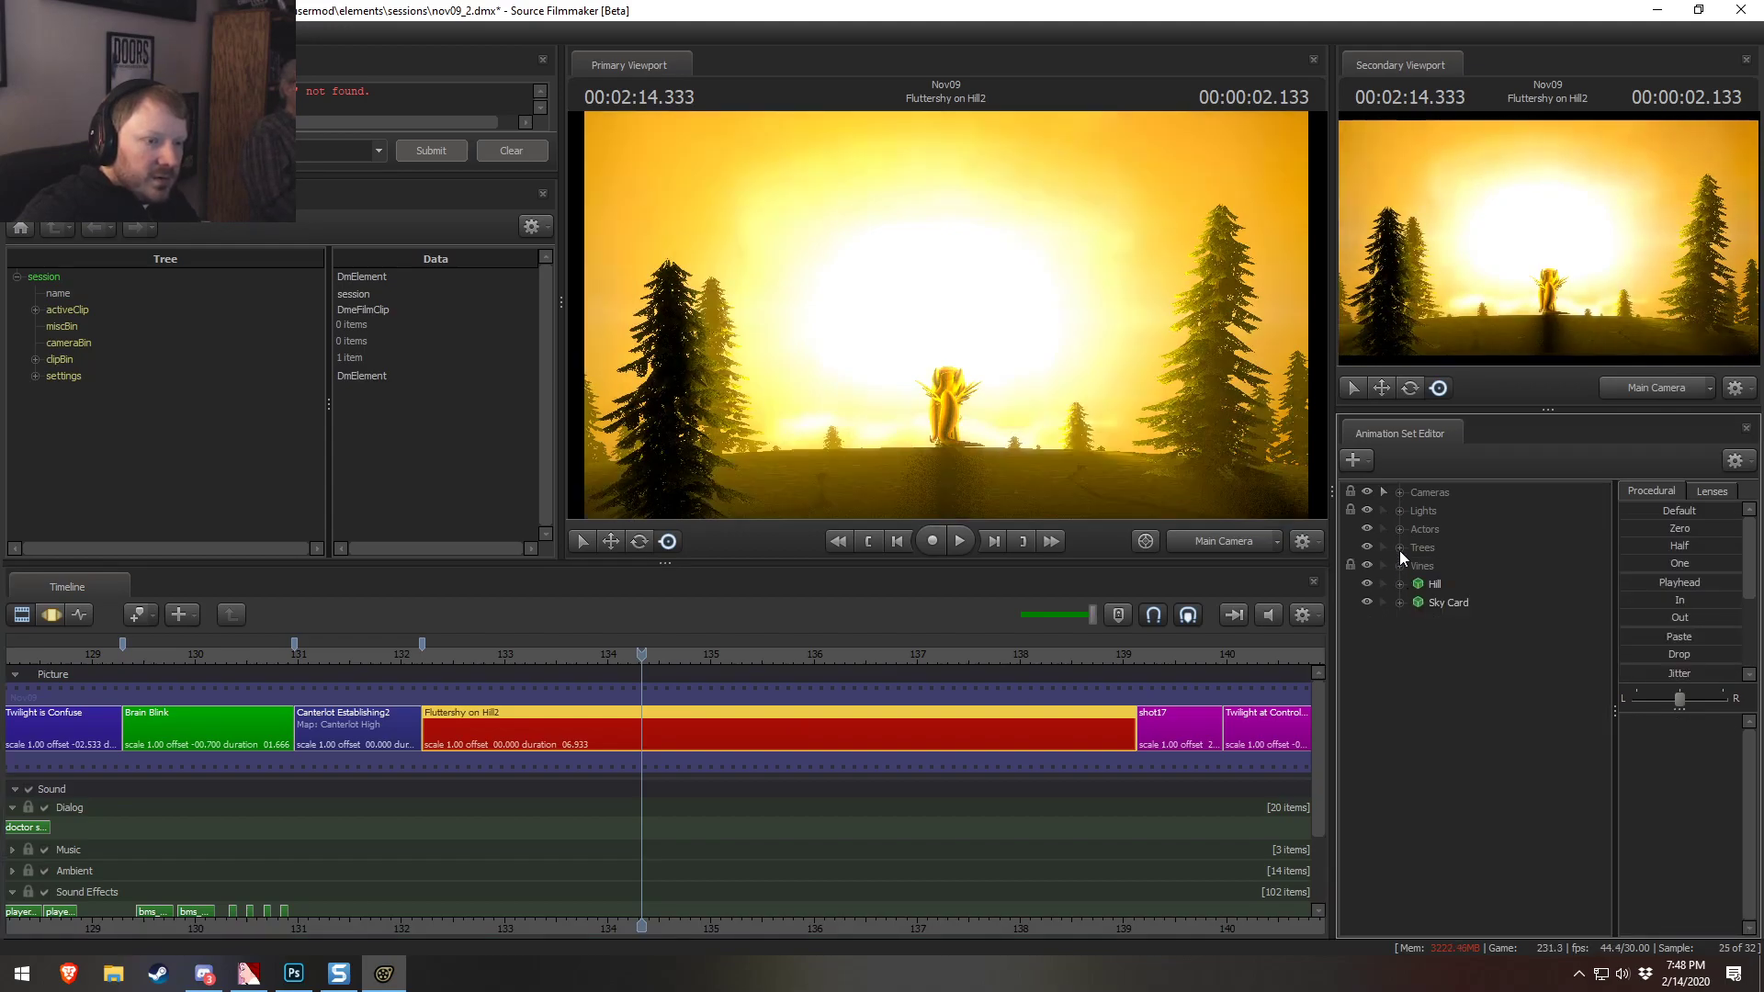
Check the contents of the Trees group and delete the everfree vine animation sets of the Vines group
{"action": "left_click", "coordinate": [1399, 548]}
{"action": "left_click", "coordinate": [1422, 547]}
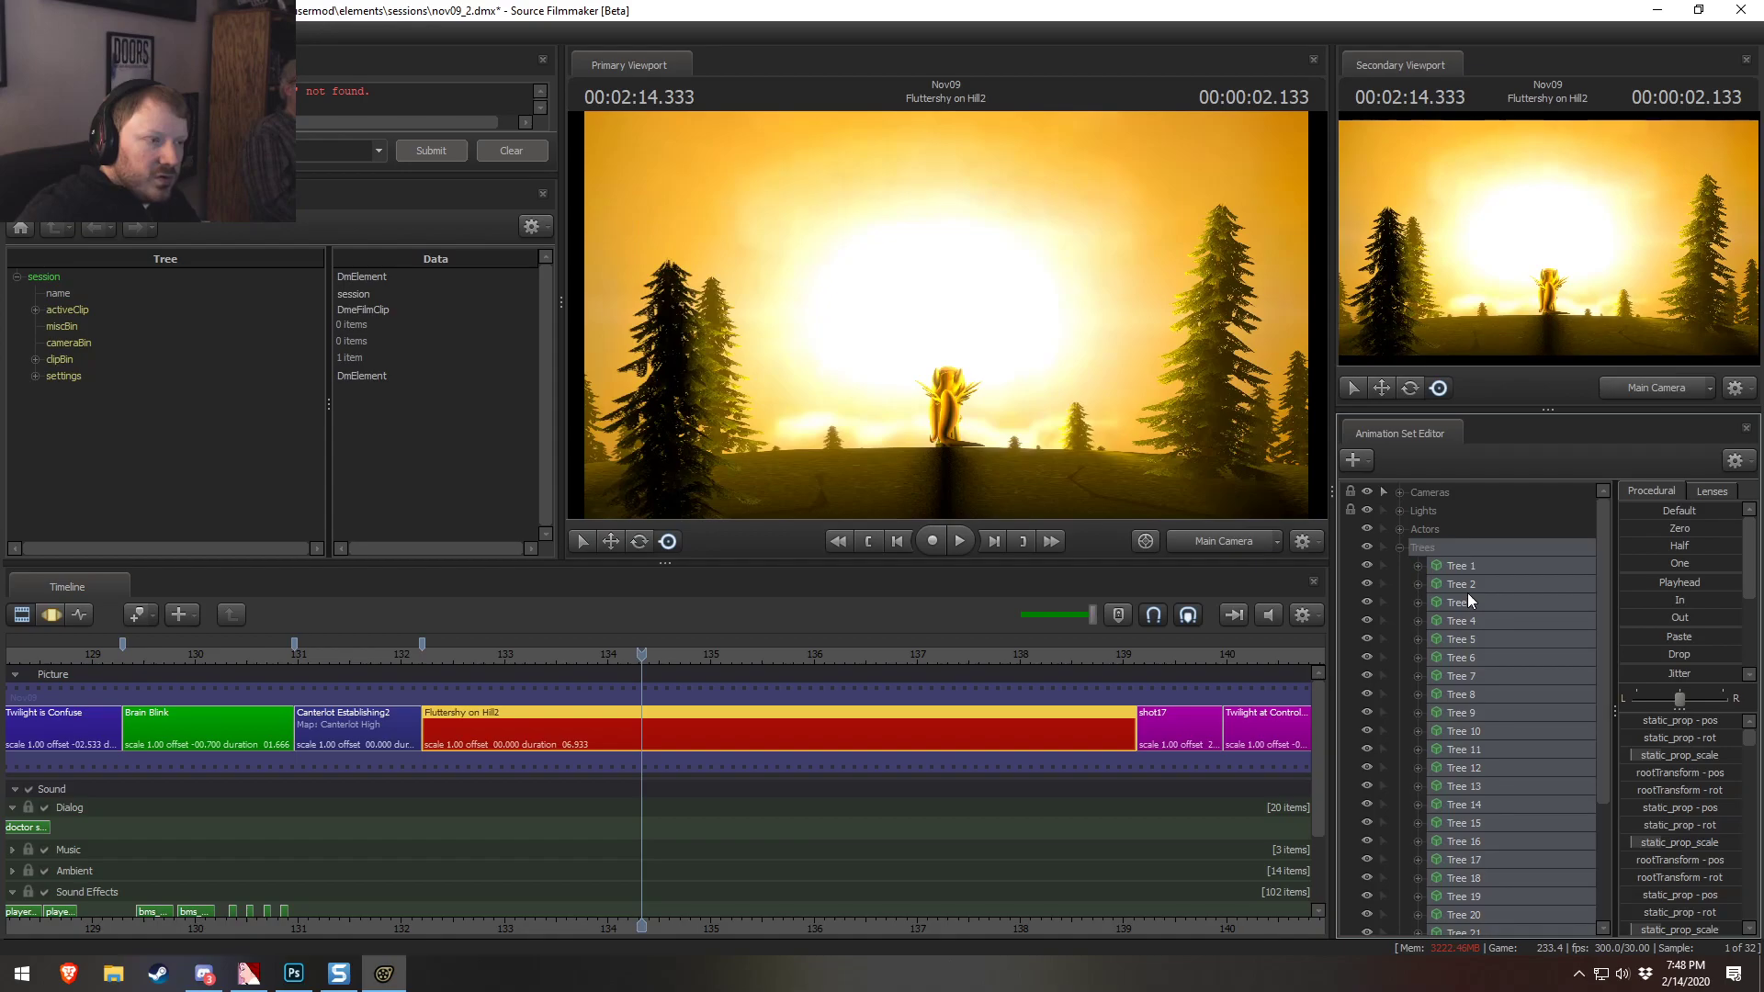
{"action": "left_click", "coordinate": [1400, 547]}
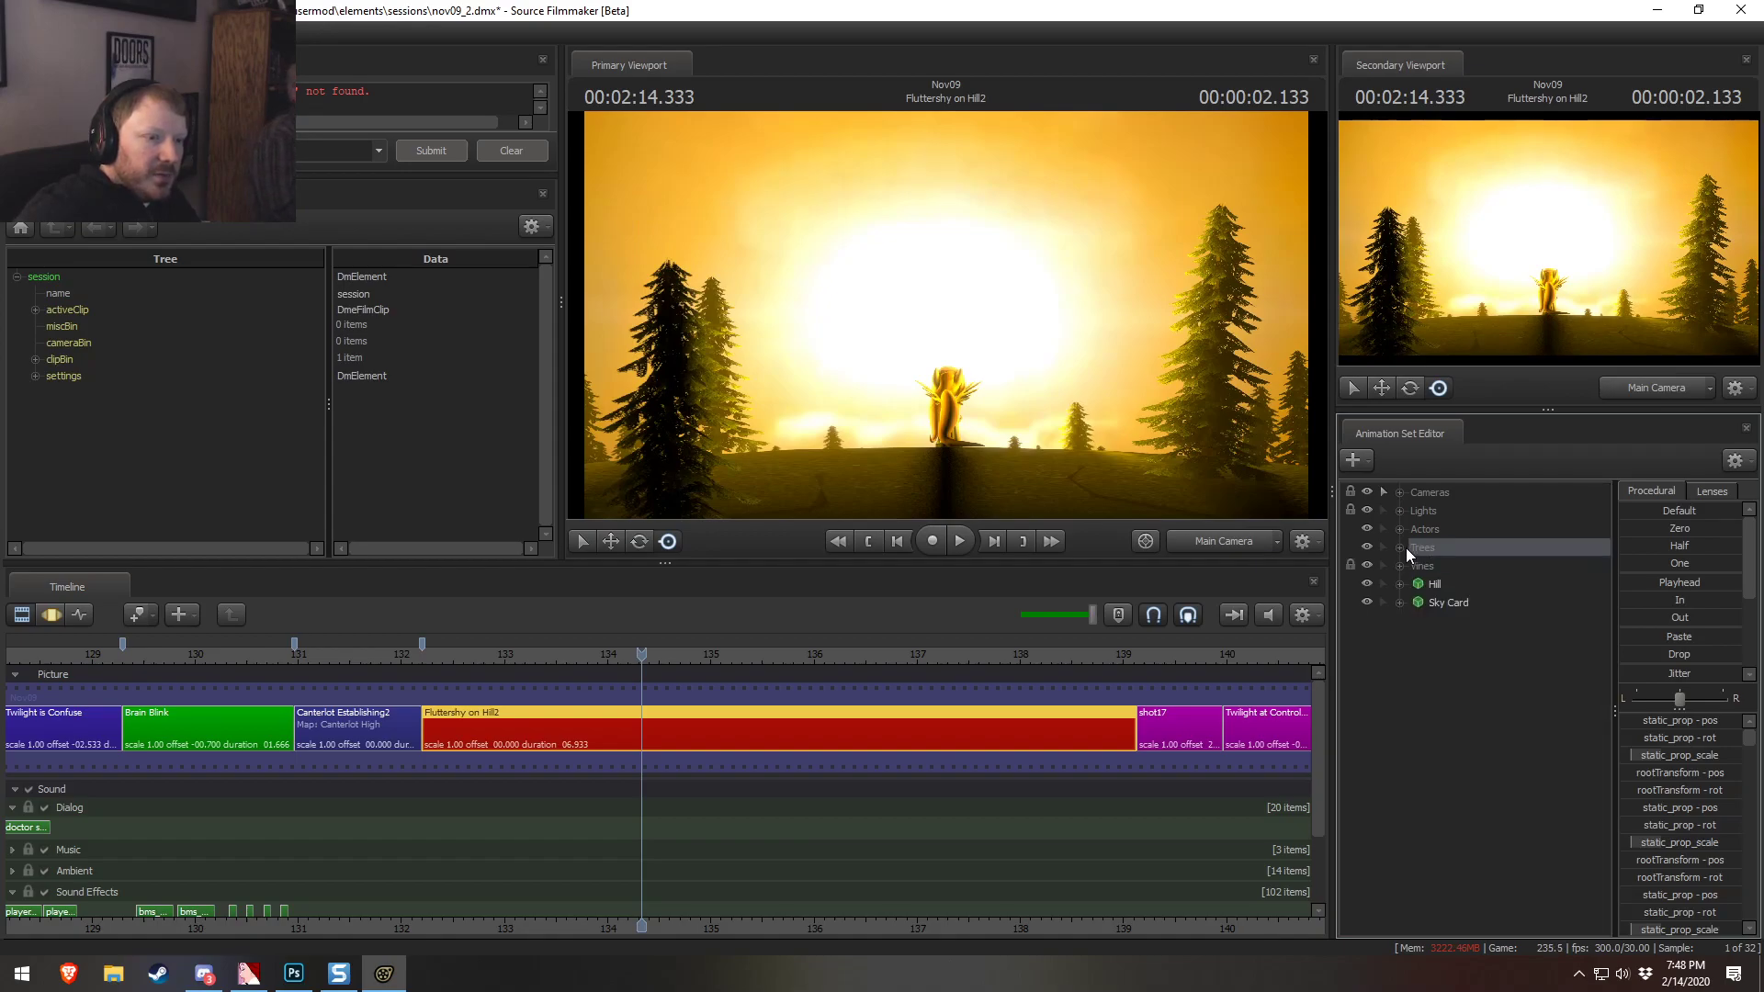
{"action": "left_click", "coordinate": [1400, 566]}
{"action": "left_click", "coordinate": [1435, 565]}
{"action": "right_click", "coordinate": [1474, 601]}
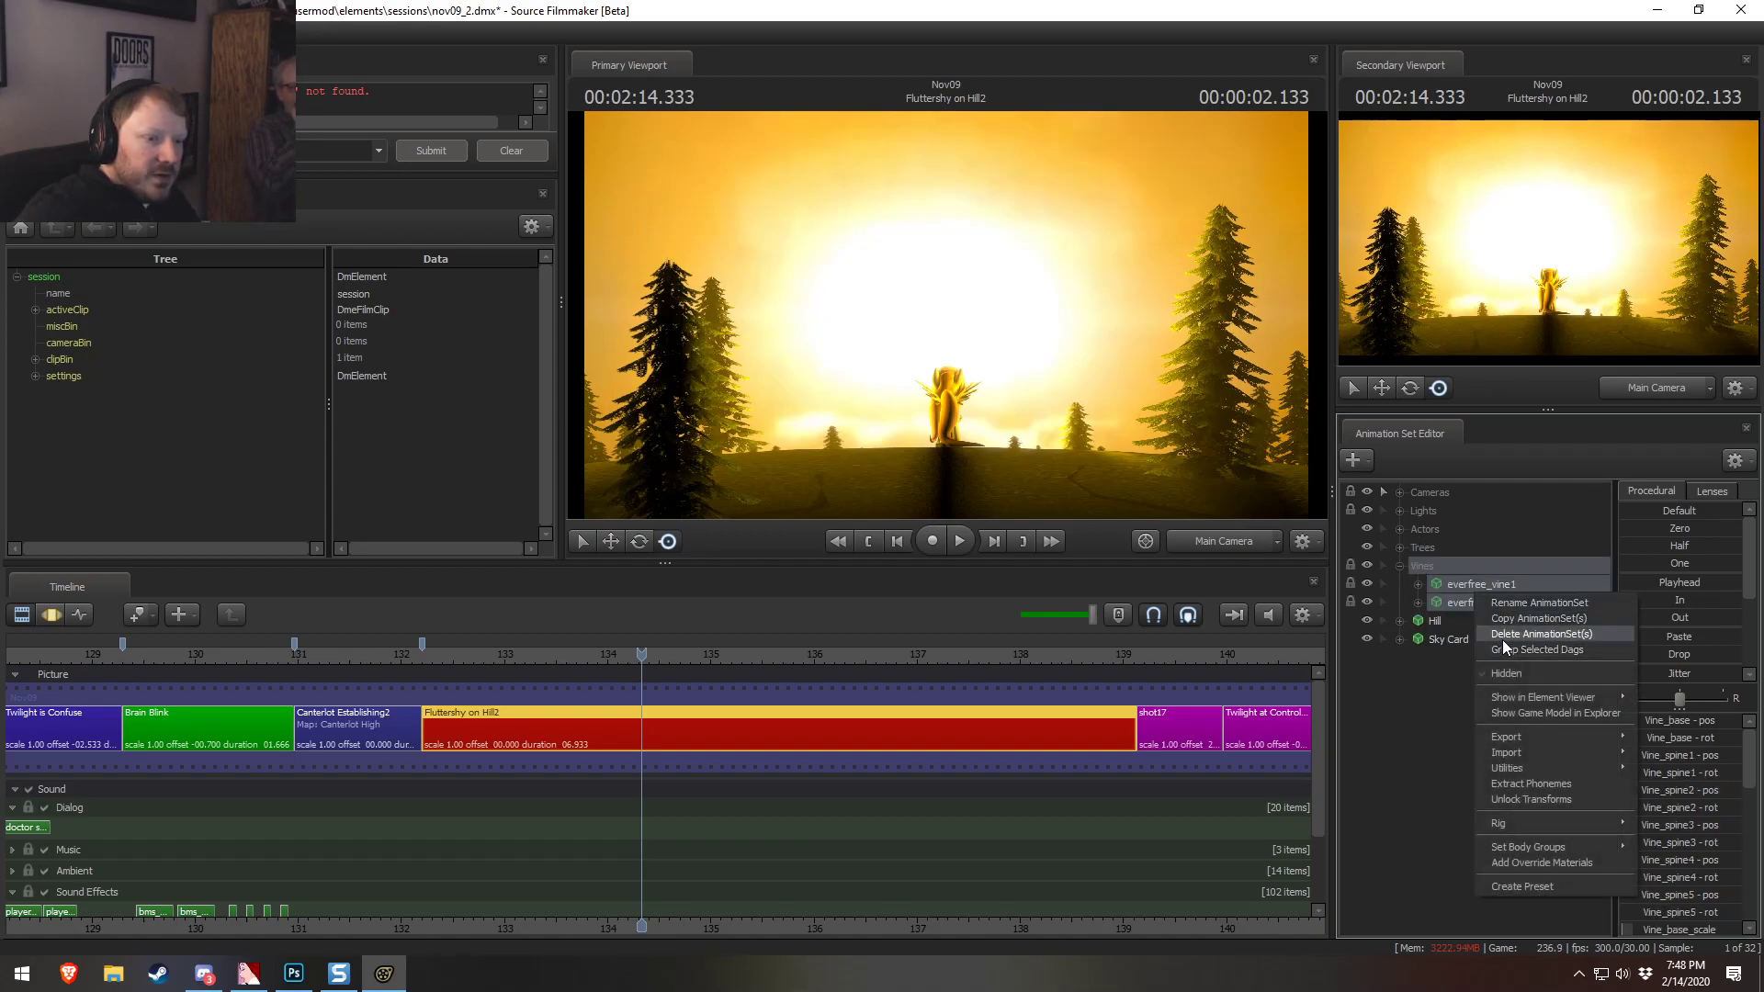
{"action": "left_click", "coordinate": [1503, 637]}
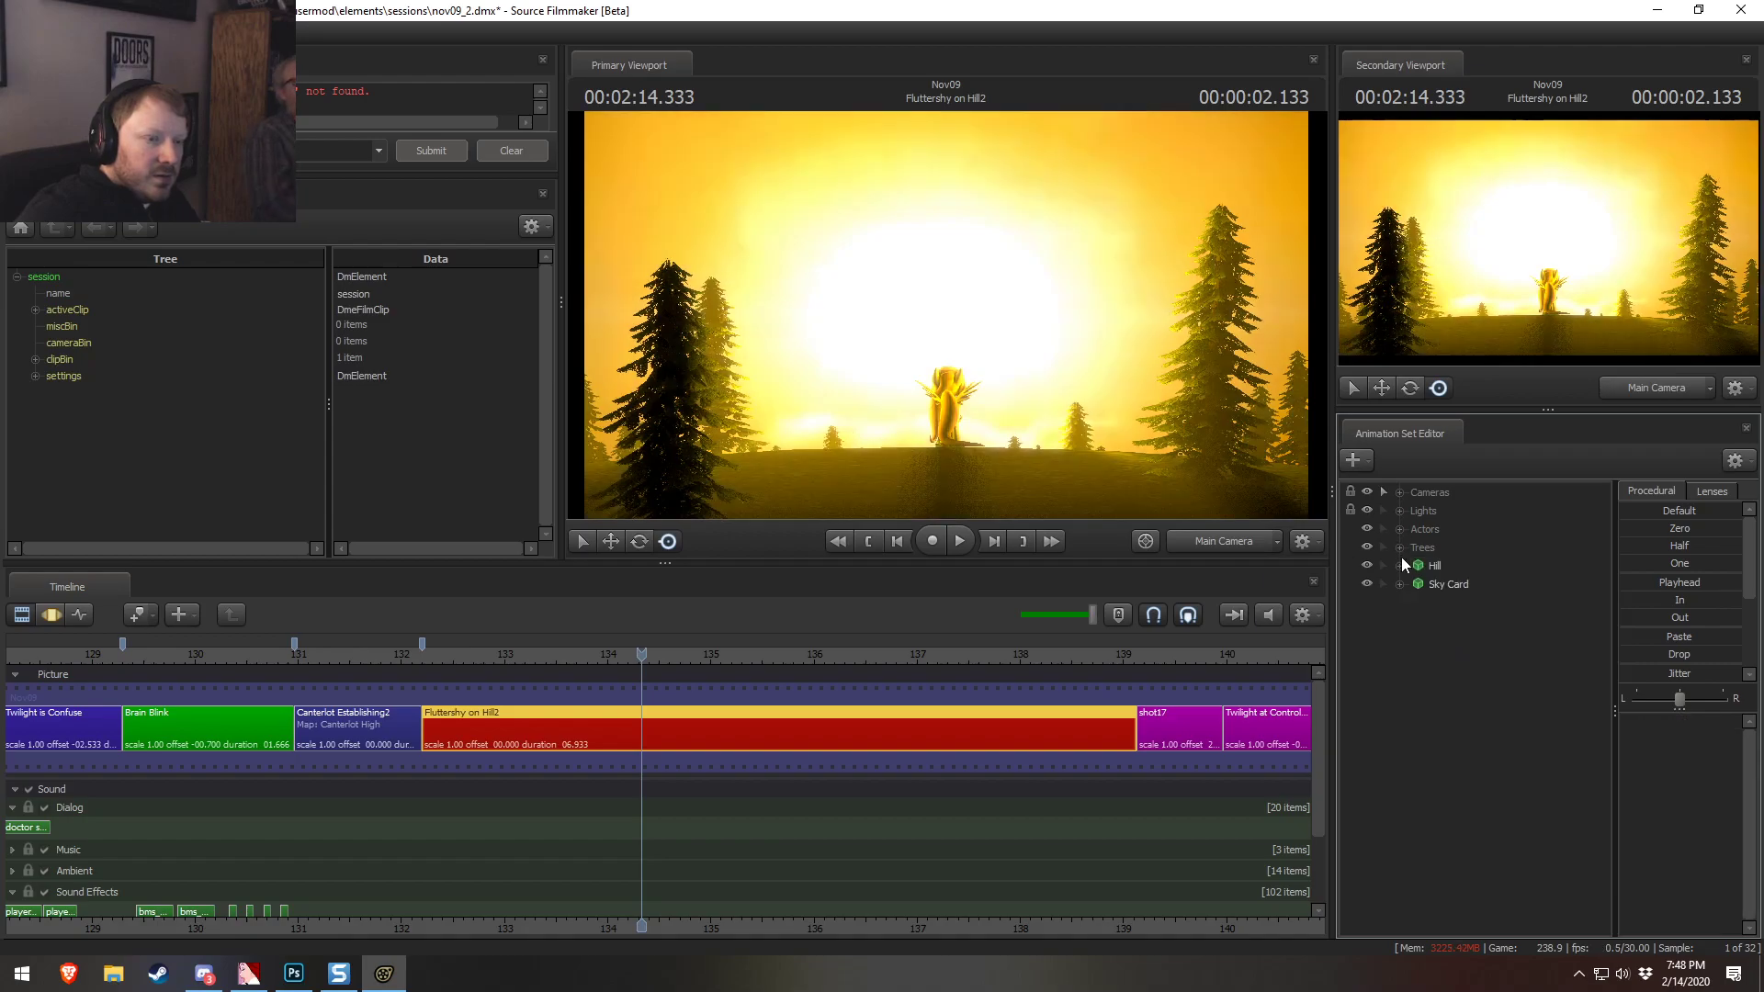
Delete the animation sets in the Actors group of the Fluttershy on Hill2 shot
{"action": "left_click", "coordinate": [1399, 529]}
{"action": "right_click", "coordinate": [1452, 547]}
{"action": "left_click", "coordinate": [1497, 589]}
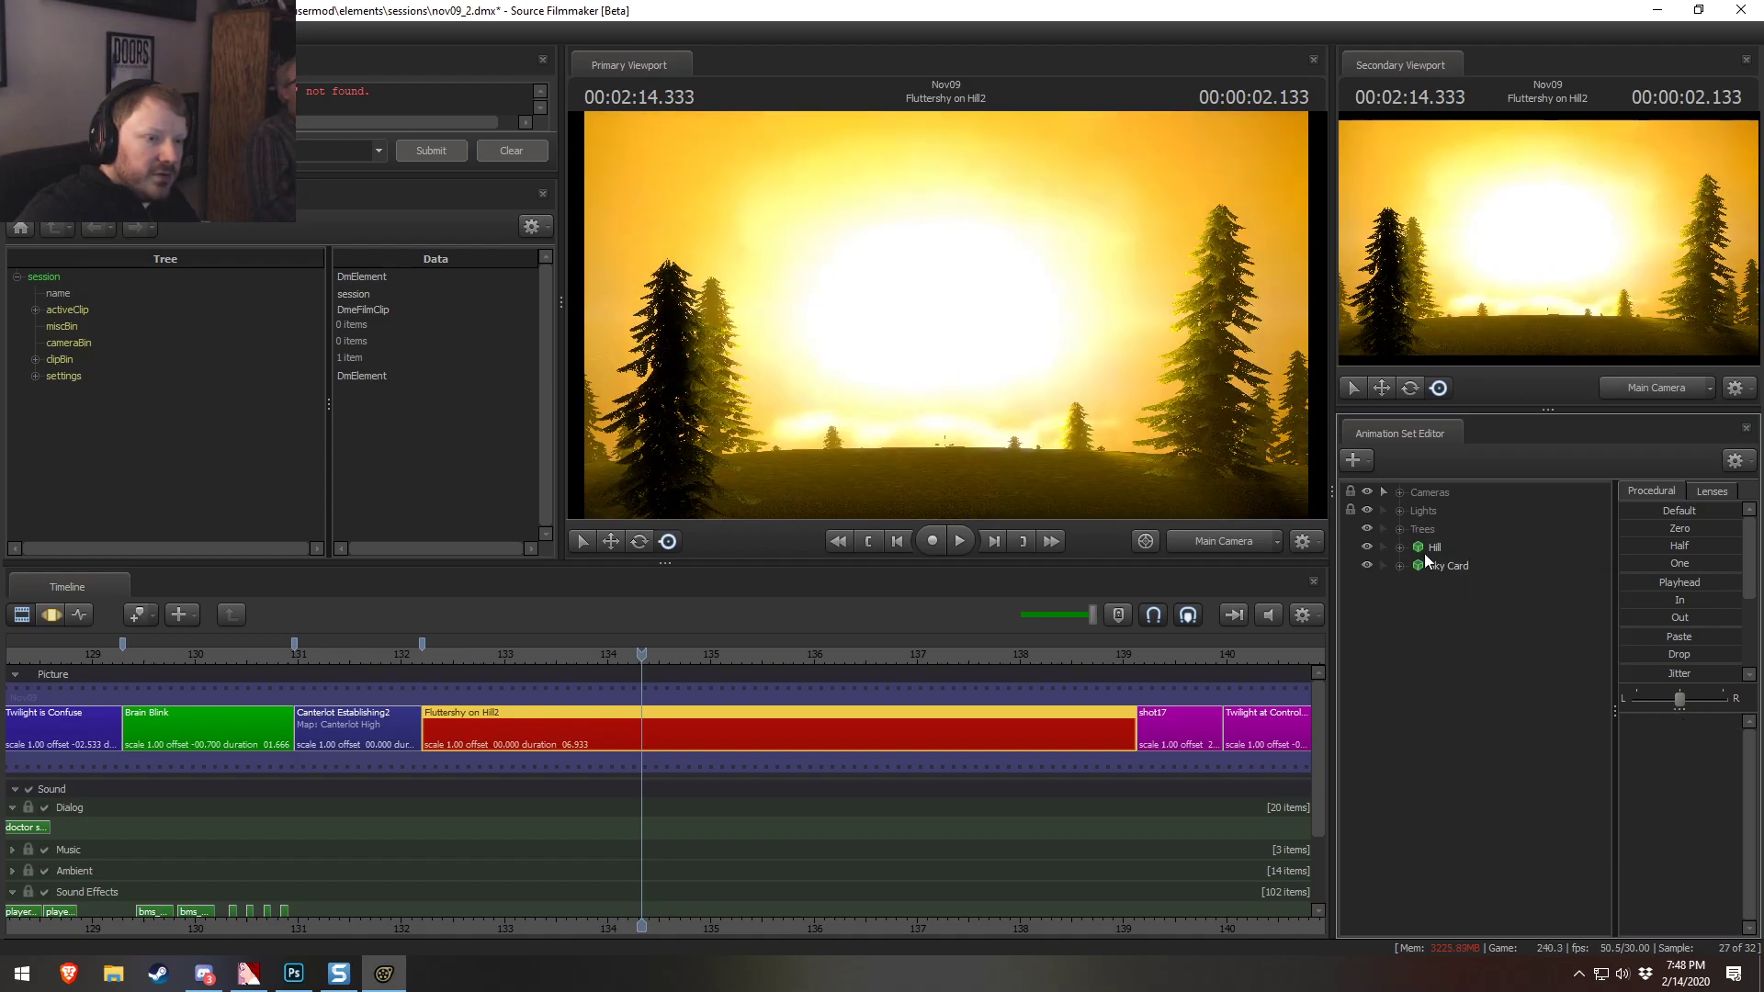
{"action": "left_click", "coordinate": [1400, 530]}
{"action": "left_click", "coordinate": [1400, 530]}
Show hidden controls in the animation set list and delete the leftover empty dags
{"action": "right_click", "coordinate": [1441, 667]}
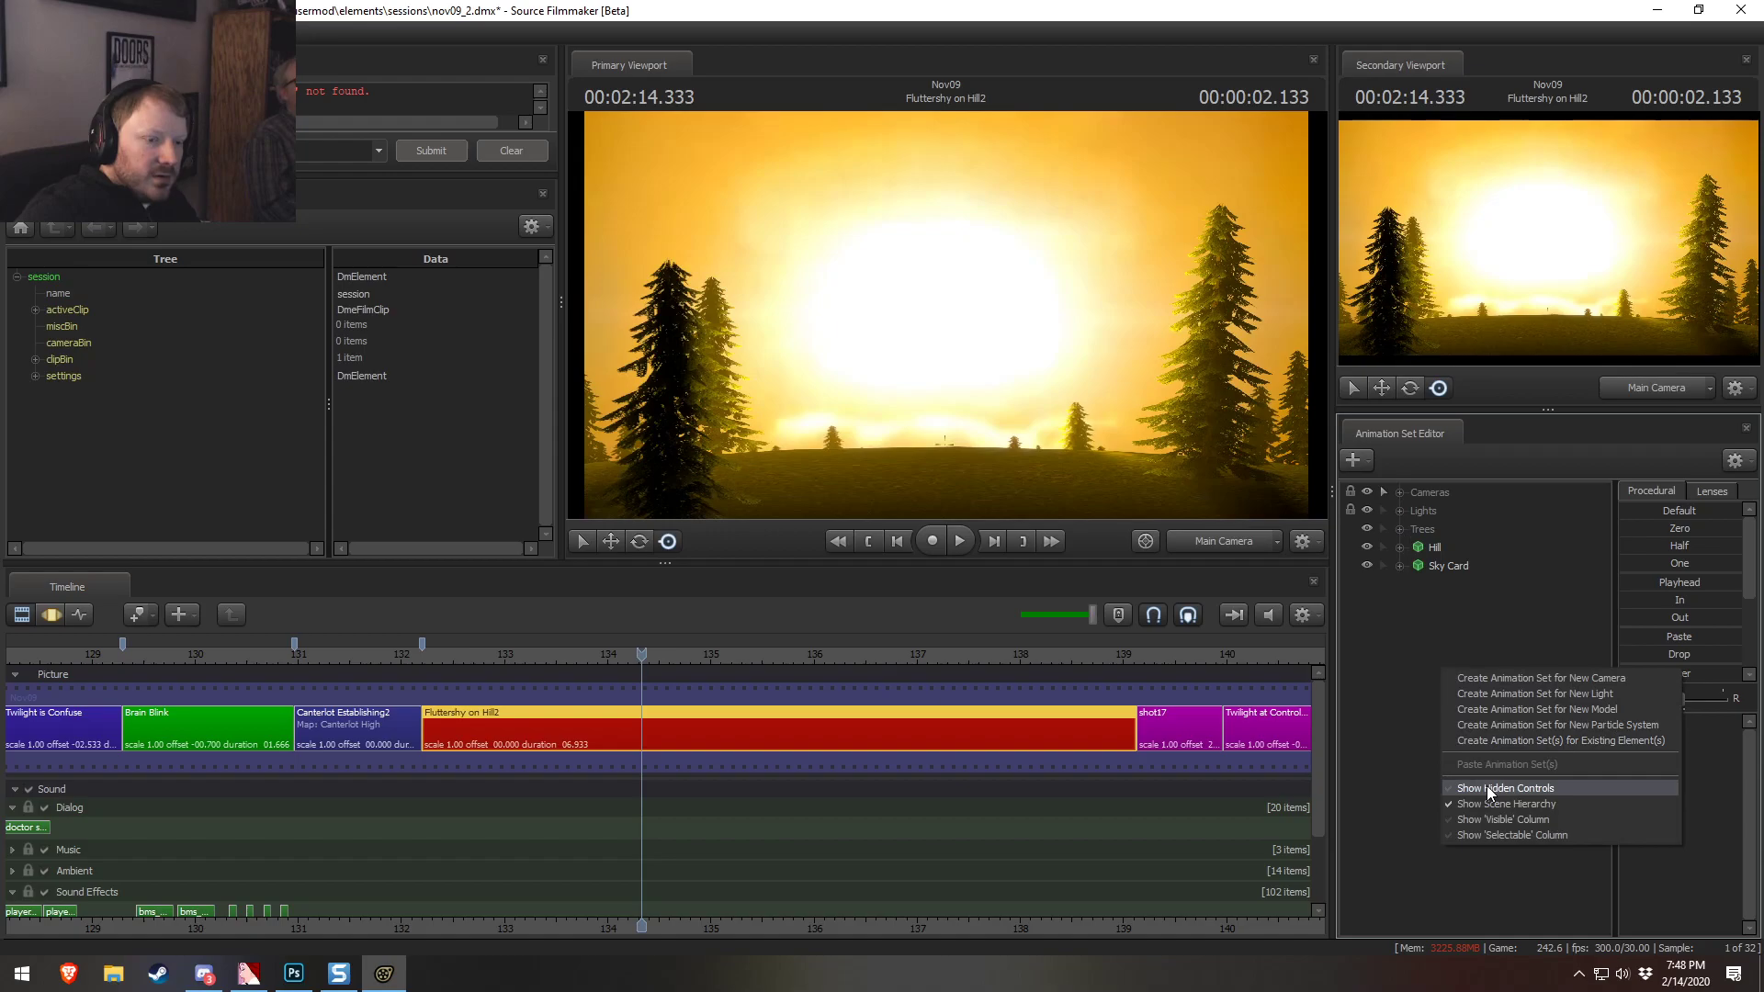
{"action": "left_click", "coordinate": [1492, 792]}
{"action": "right_click", "coordinate": [1421, 531]}
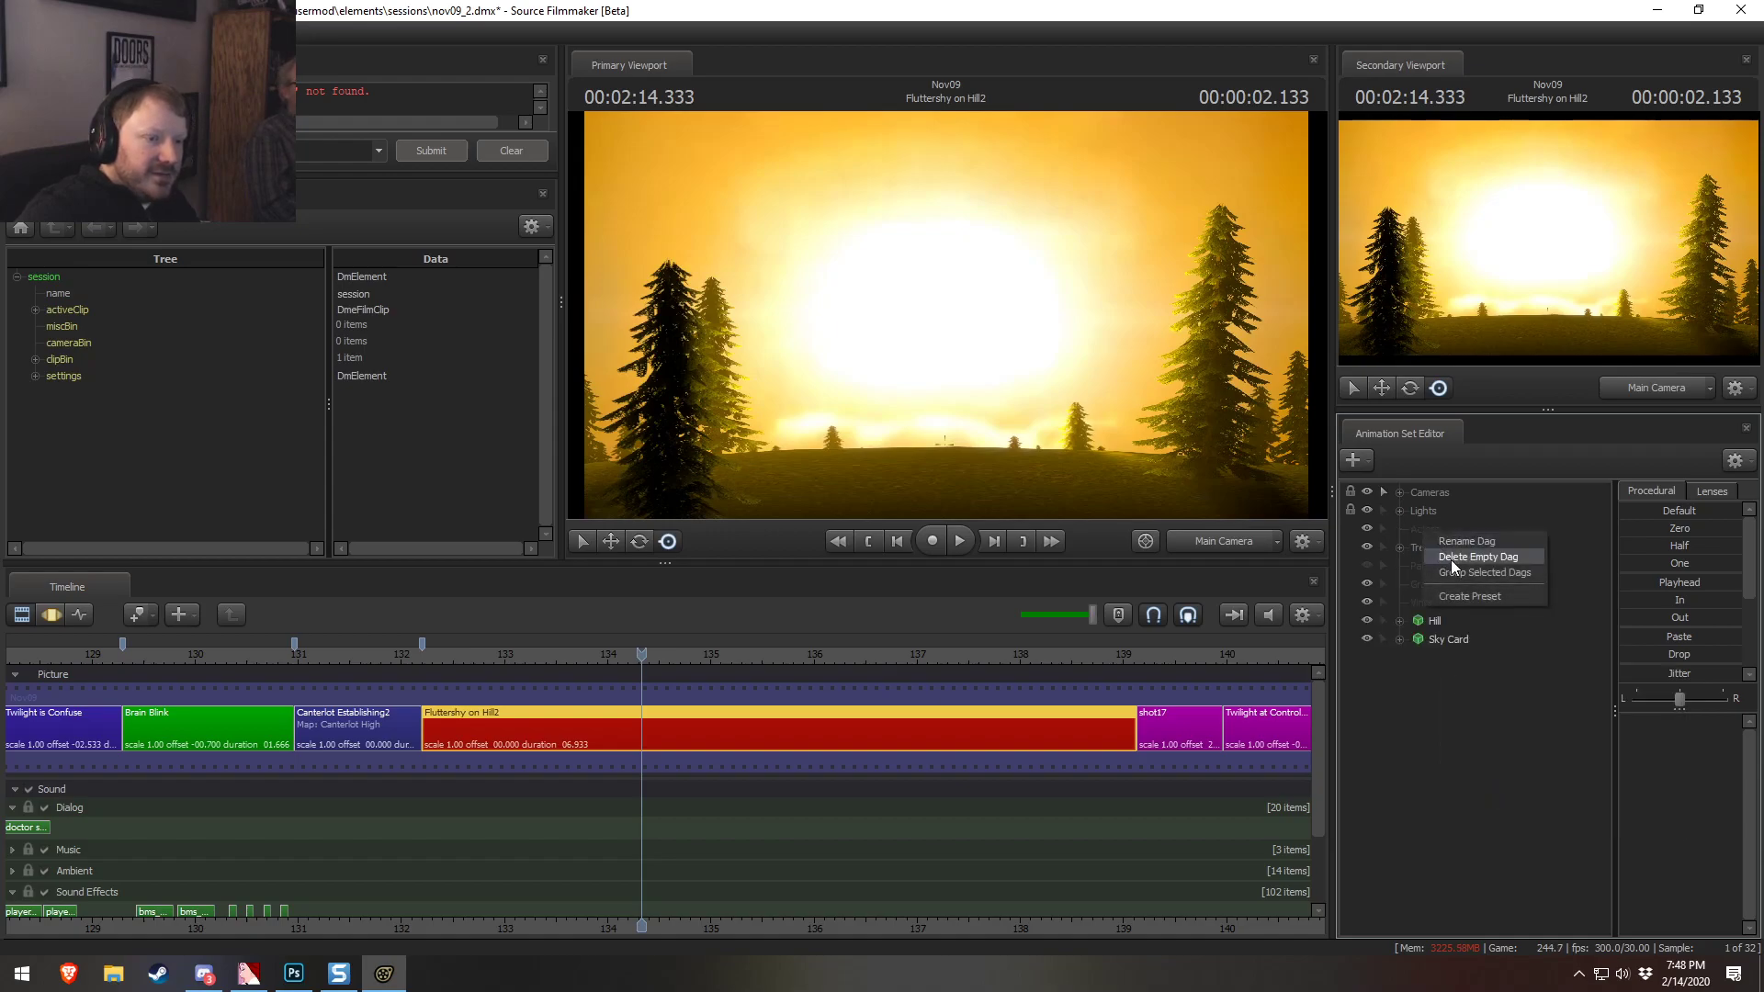
{"action": "left_click", "coordinate": [1458, 559]}
{"action": "right_click", "coordinate": [1430, 546]}
{"action": "left_click", "coordinate": [1460, 574]}
{"action": "right_click", "coordinate": [1427, 547]}
{"action": "left_click", "coordinate": [1468, 571]}
{"action": "right_click", "coordinate": [1427, 548]}
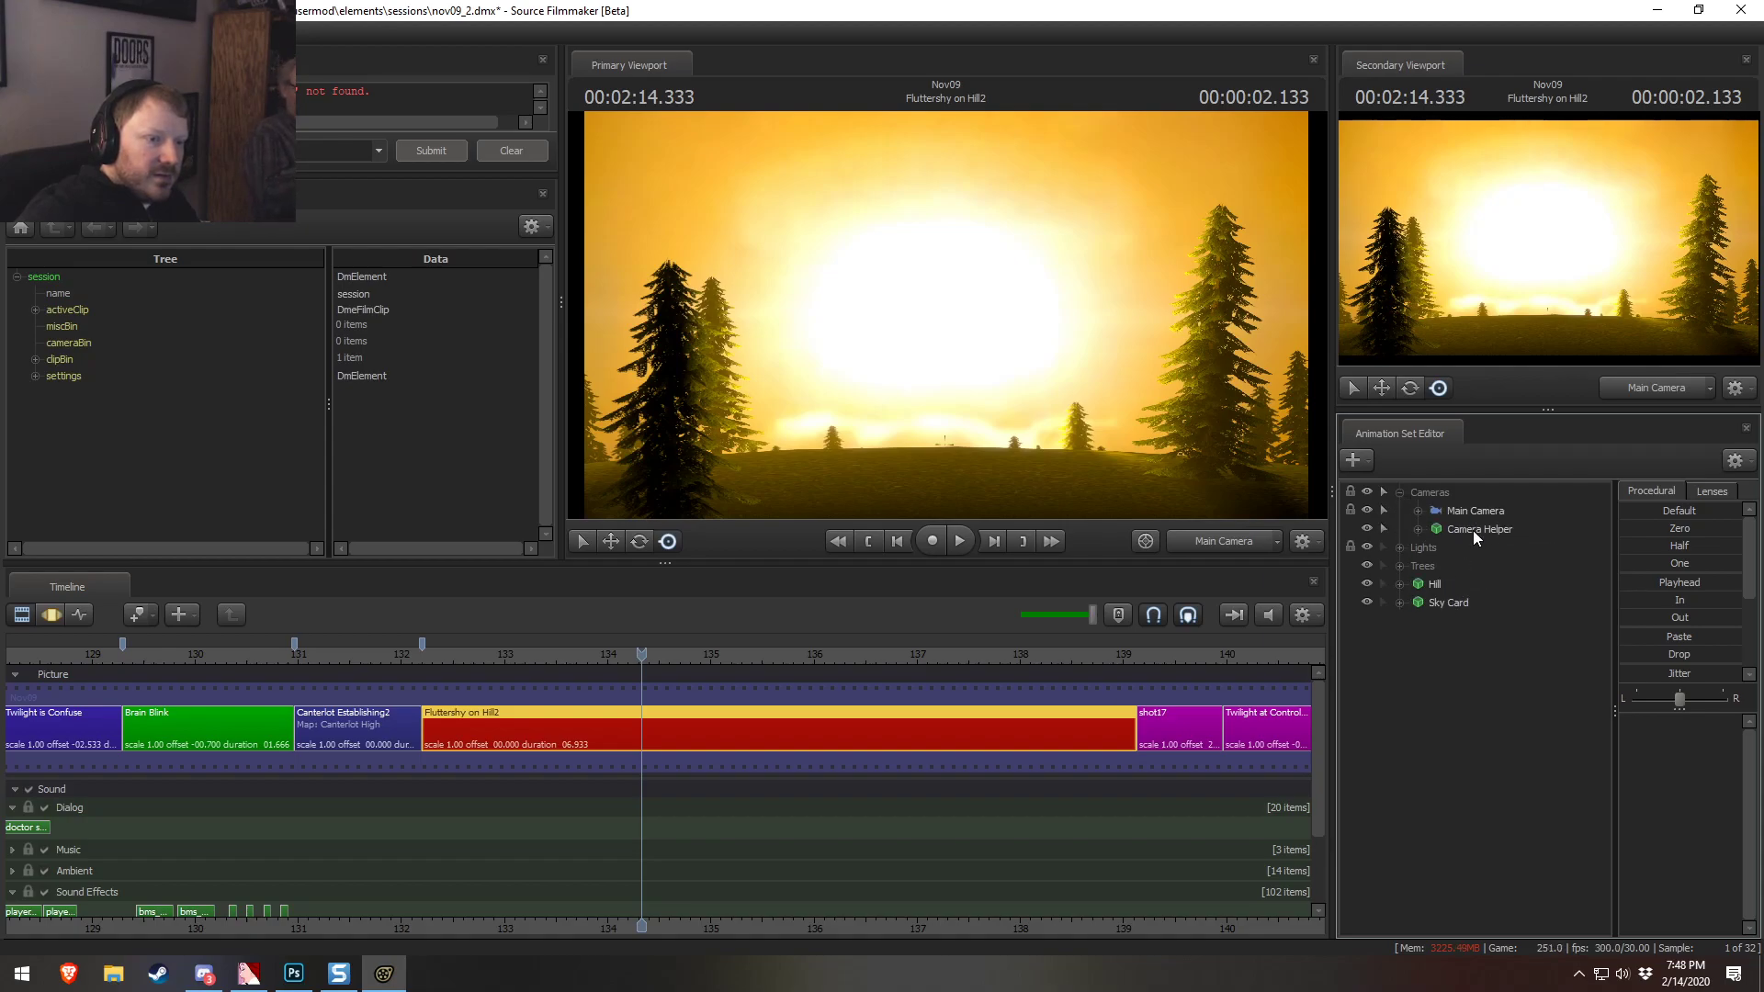
Select Camera Helper to inspect it in the viewport, and hide the Hill and Trees
{"action": "left_click", "coordinate": [1466, 530]}
{"action": "key", "text": "F3"}
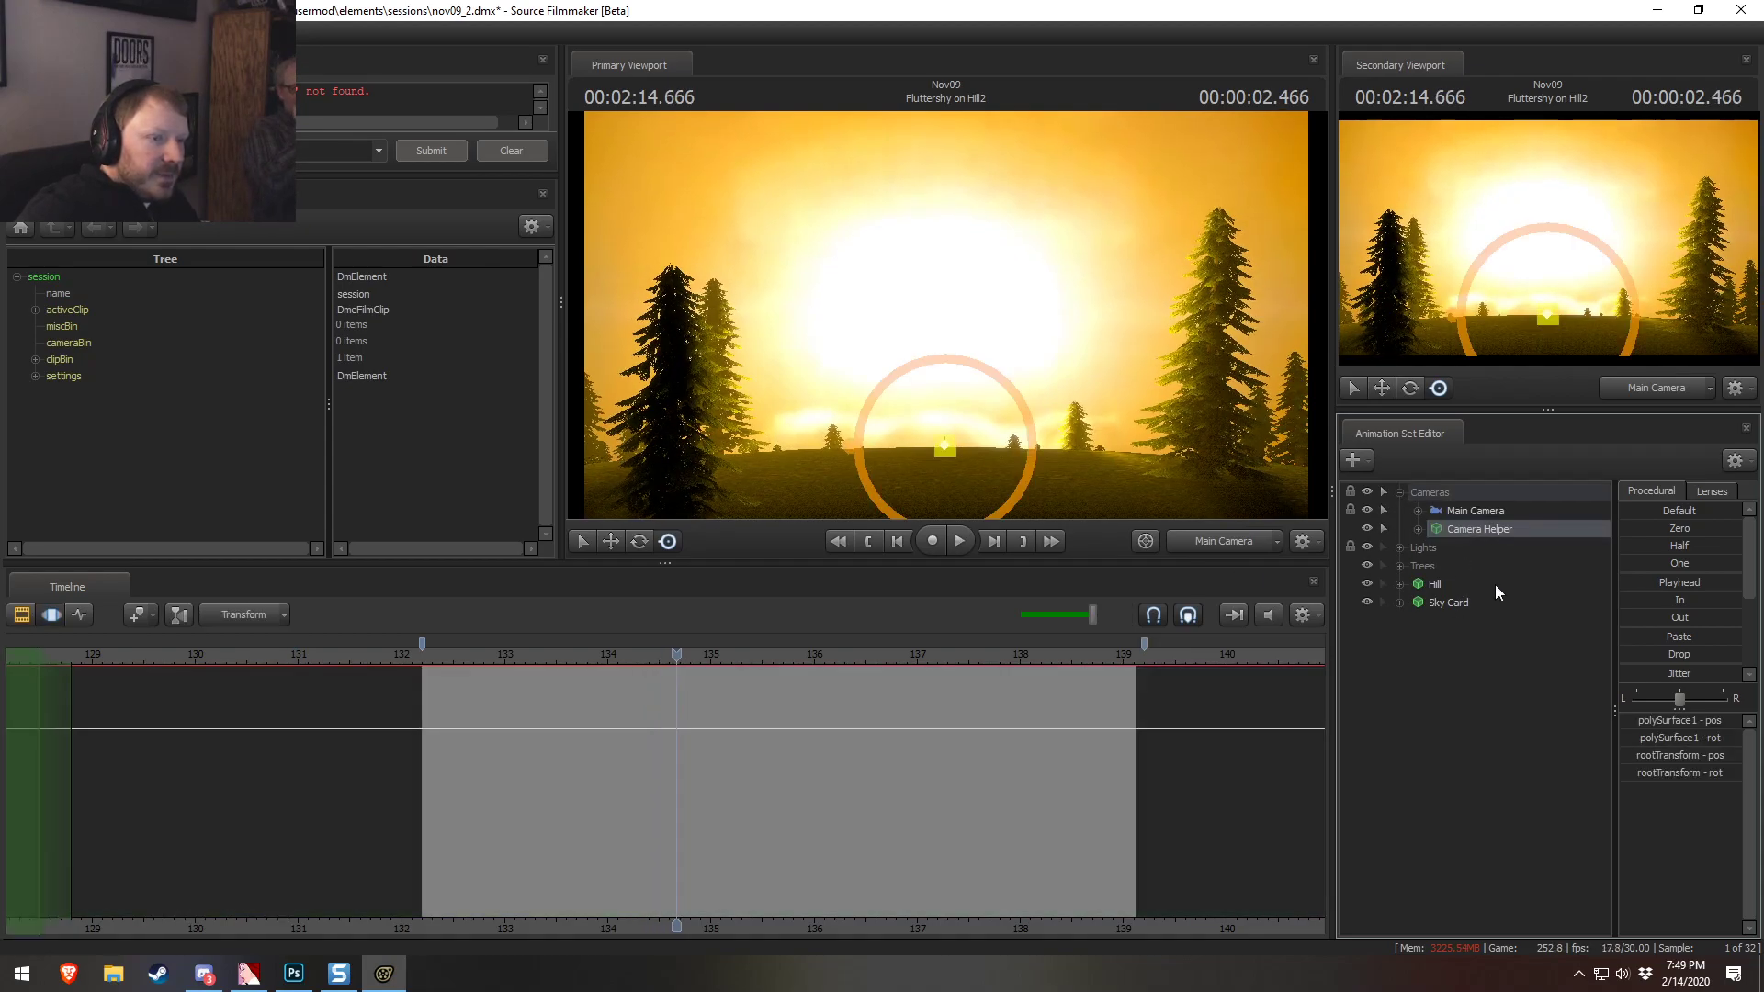
{"action": "left_click", "coordinate": [1368, 584]}
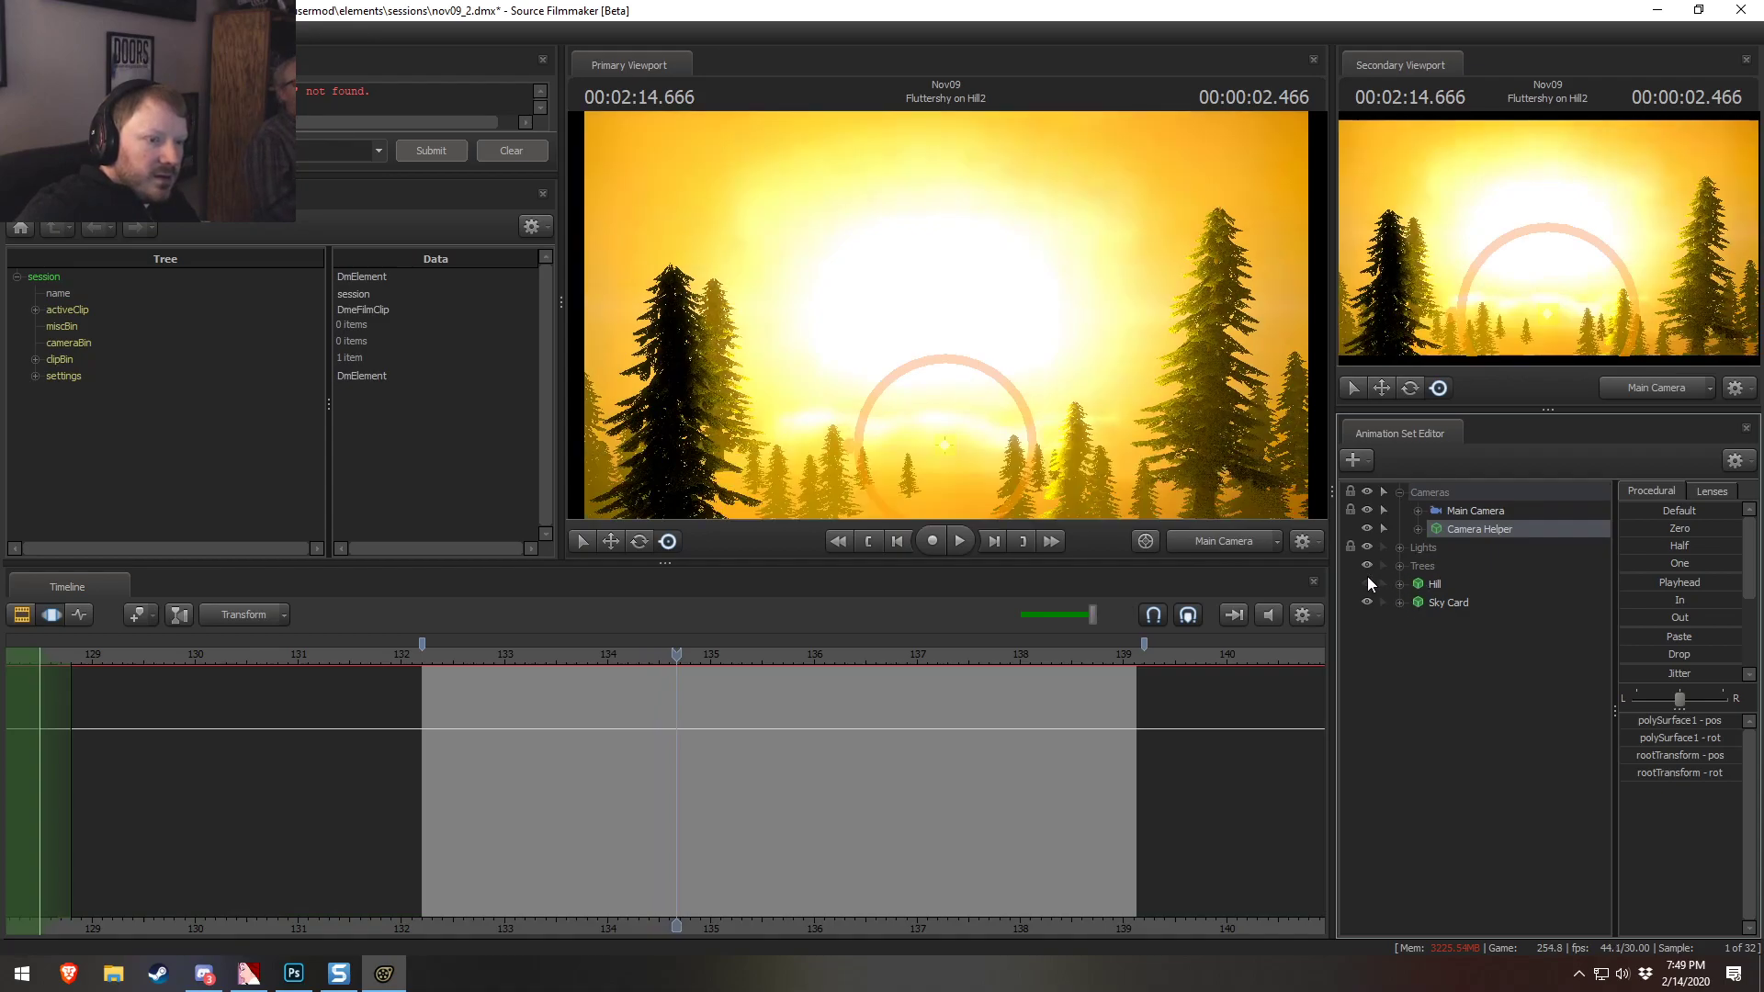
{"action": "key", "text": "F2"}
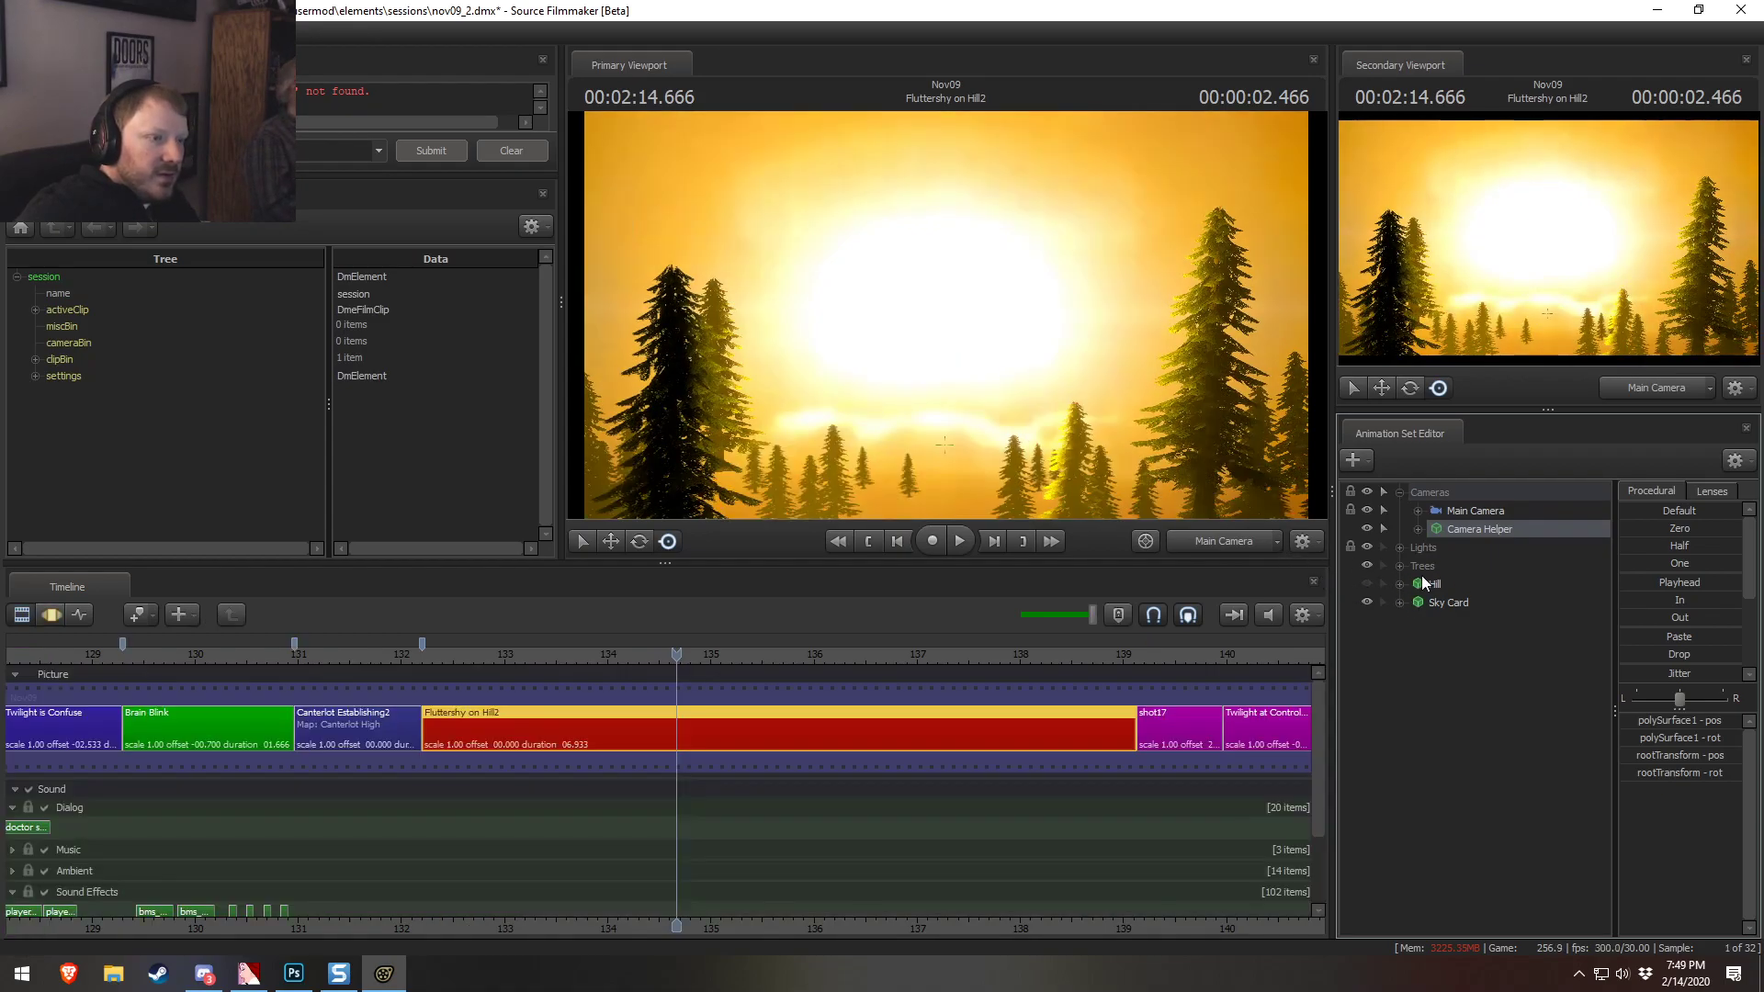
{"action": "left_click", "coordinate": [1367, 565]}
Play and scrub the Fluttershy on Hill2 shot to check the bare sky card, leaving the playhead at 00:02:14.066
{"action": "key", "text": "F3"}
{"action": "key", "text": "F2"}
{"action": "key", "text": "space"}
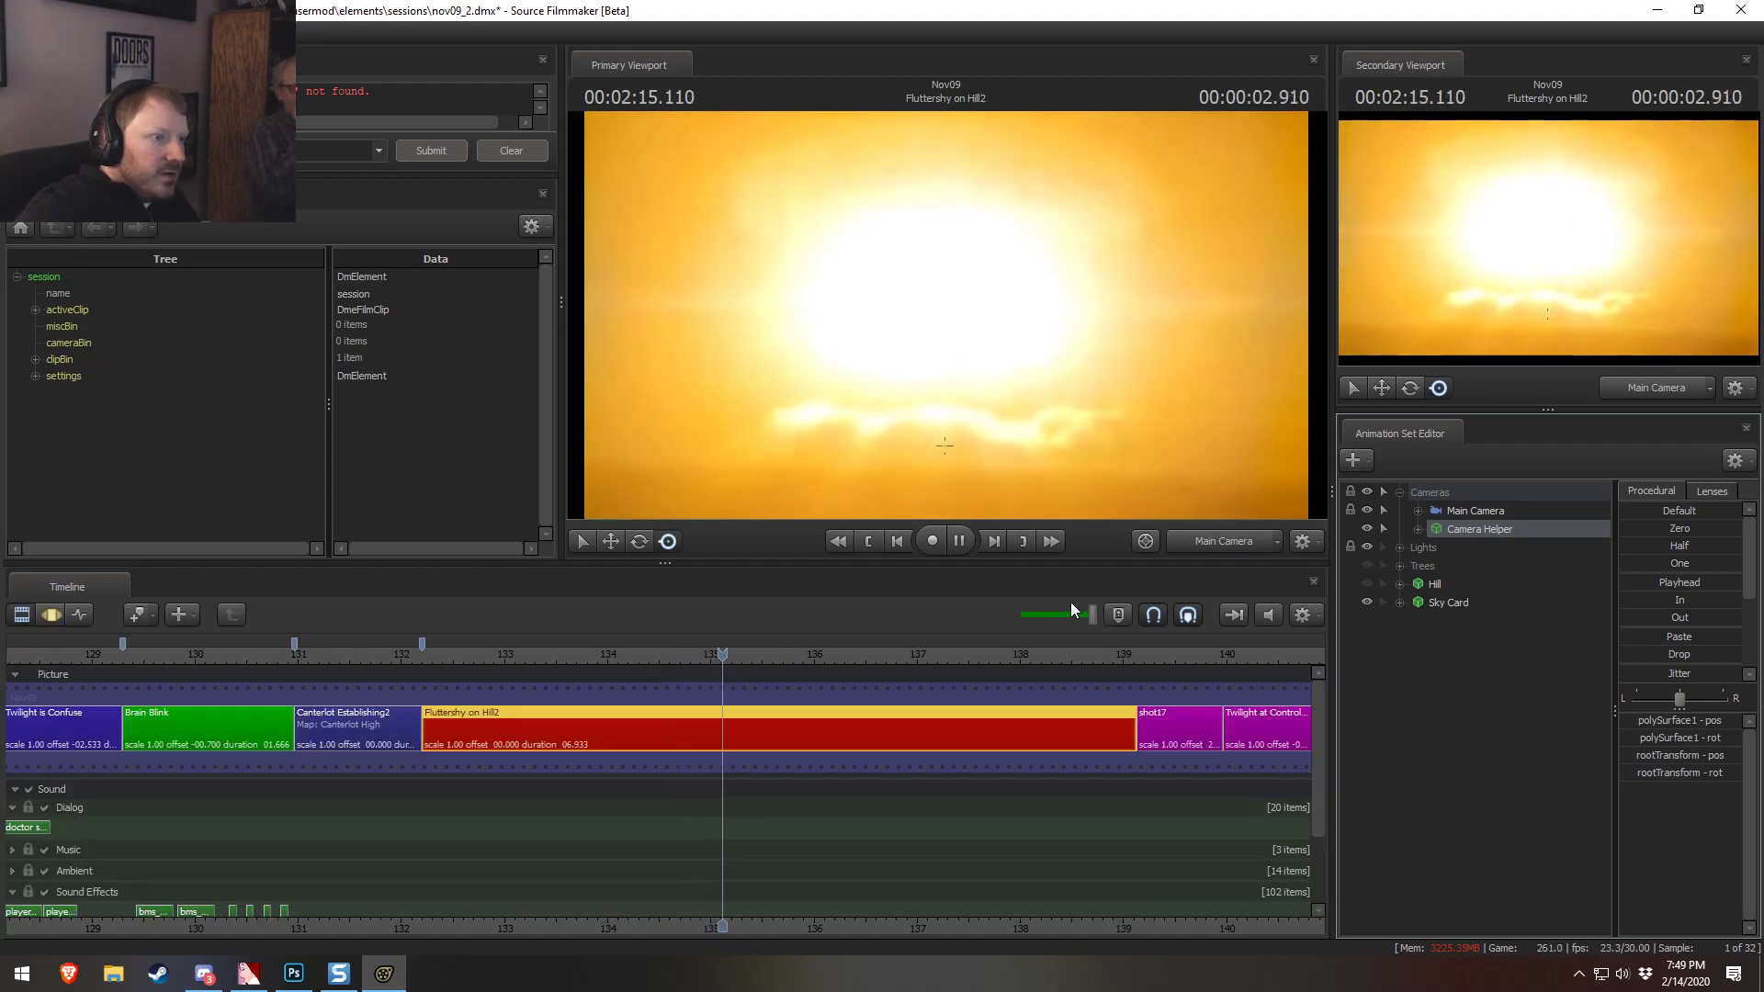
{"action": "key", "text": "space"}
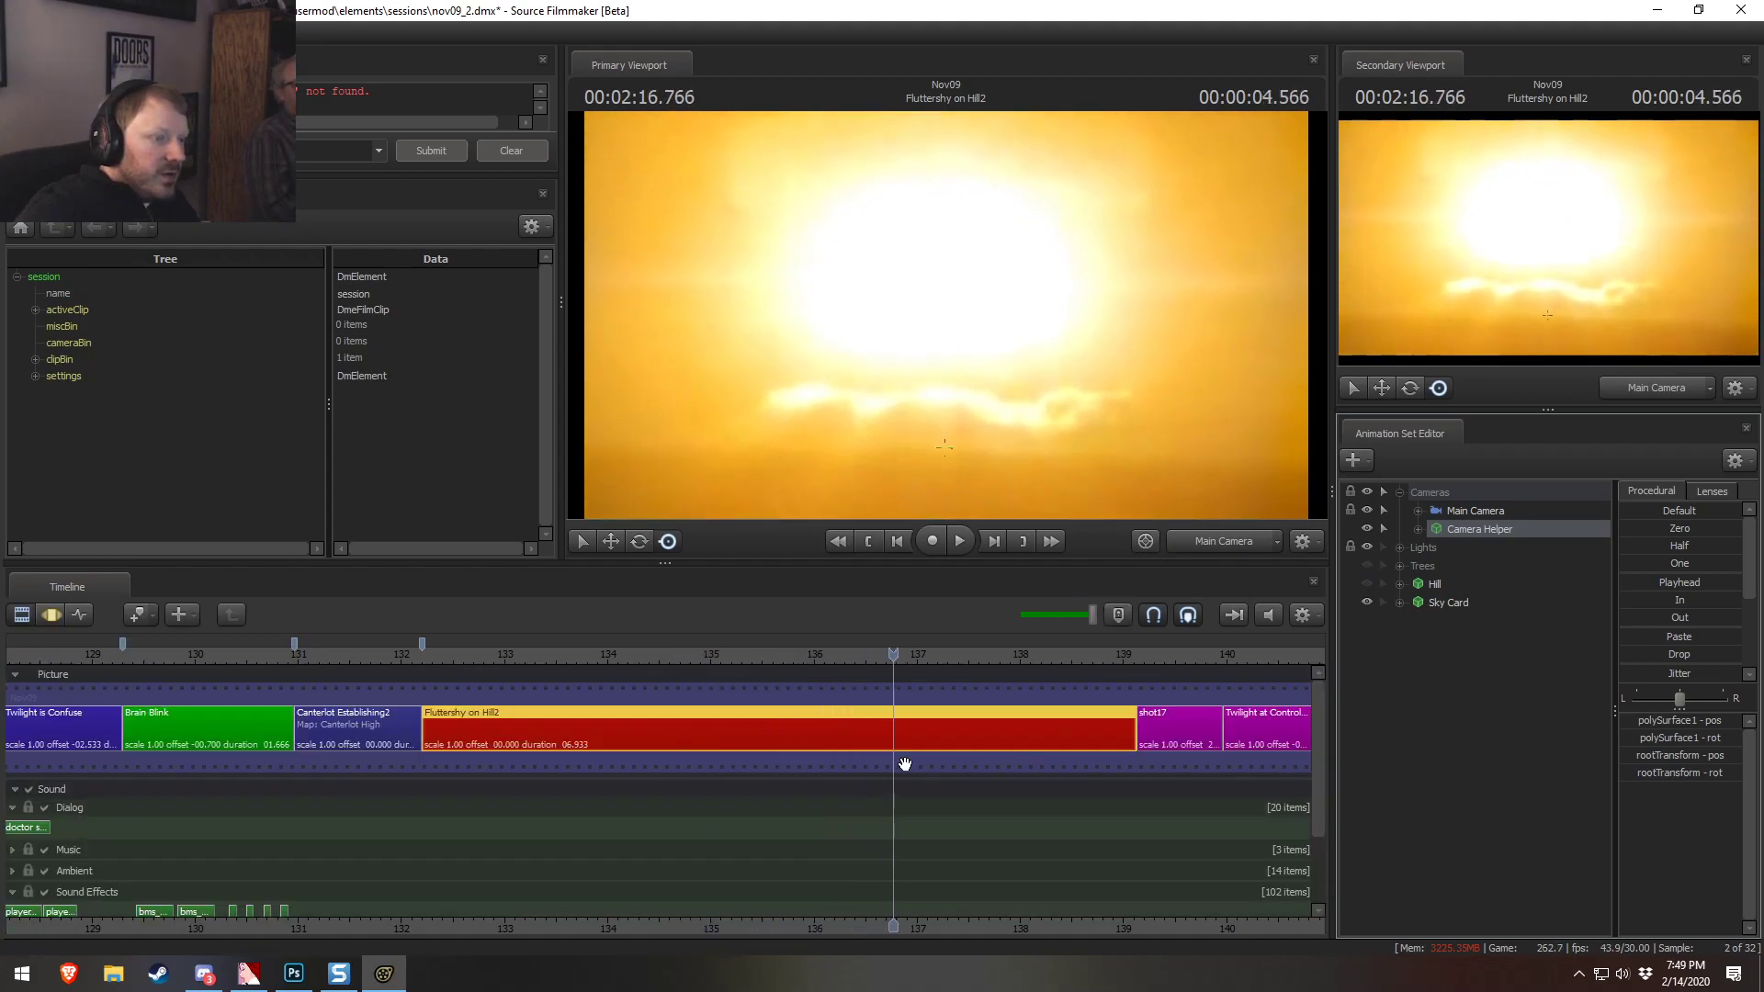
{"action": "right_click", "coordinate": [917, 426]}
{"action": "right_click", "coordinate": [913, 406]}
{"action": "left_click", "coordinate": [945, 450]}
{"action": "key", "text": "F3"}
{"action": "key", "text": "F2"}
{"action": "key", "text": "space"}
{"action": "key", "text": "space"}
{"action": "left_click_drag", "start_coordinate": [493, 659], "coordinate": [1031, 662]}
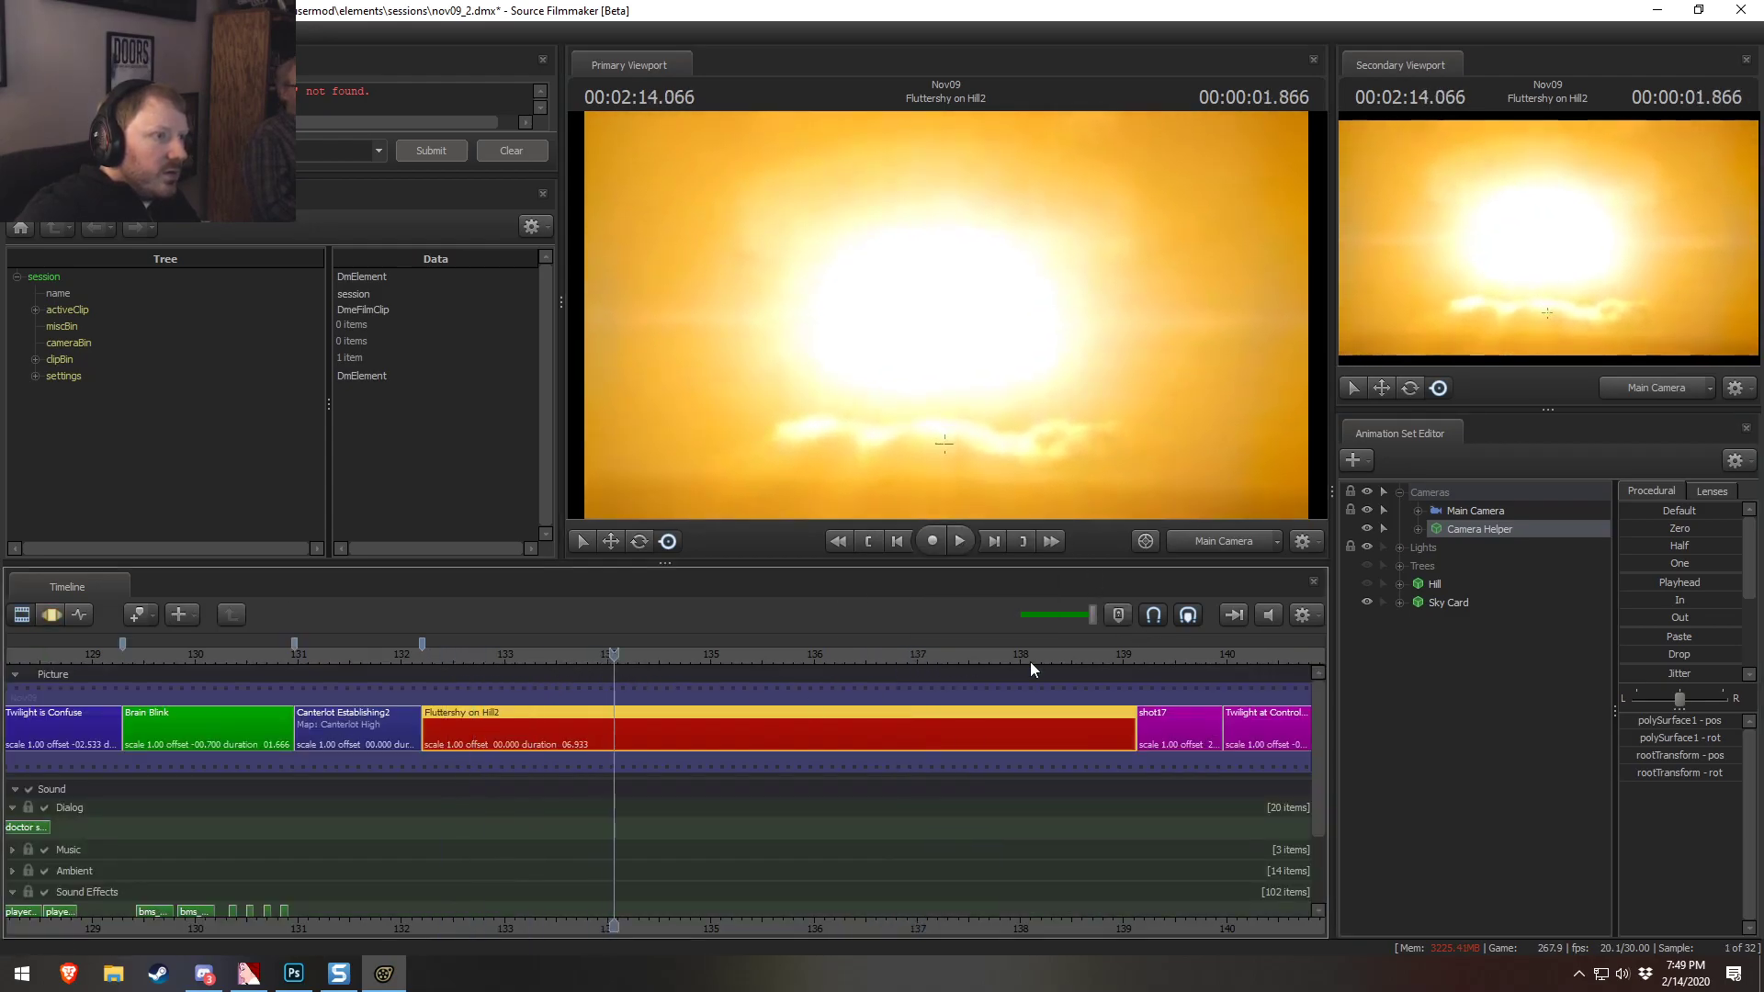
{"action": "right_click", "coordinate": [1459, 599]}
{"action": "left_click", "coordinate": [1443, 709]}
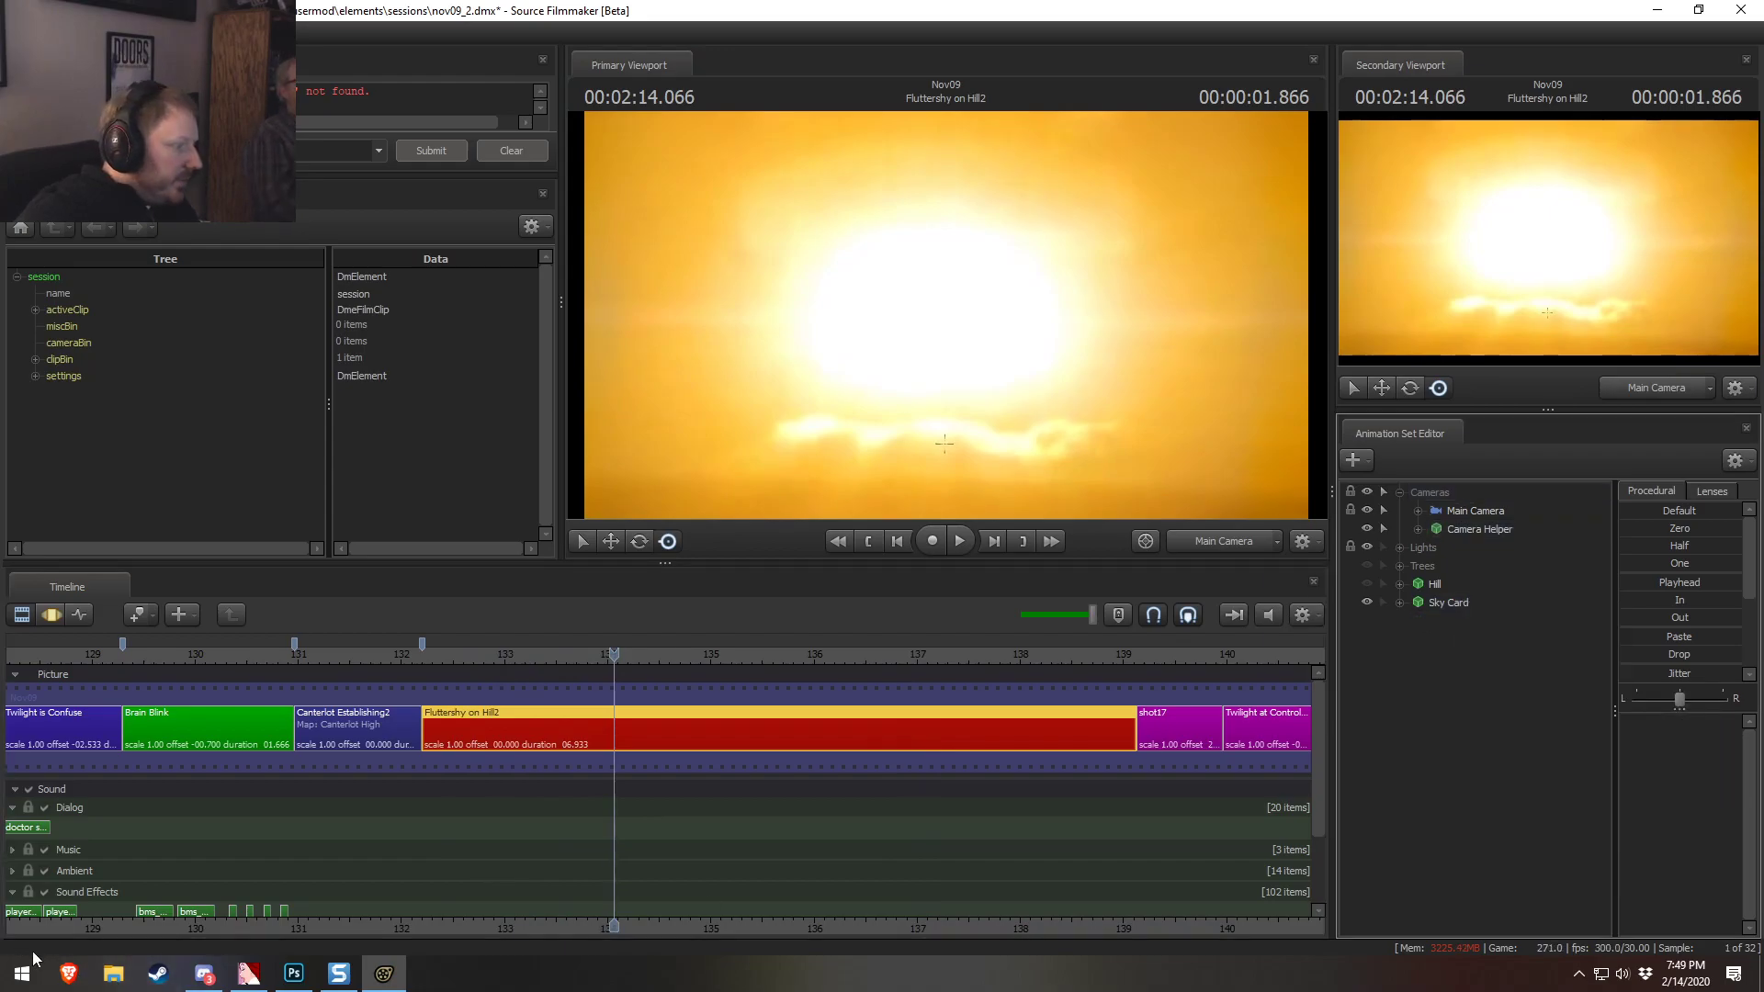
Browse from the usermod folder to game\workshop\materials\narry in File Explorer and open sky1.vmt for editing
{"action": "left_click", "coordinate": [113, 973]}
{"action": "left_click", "coordinate": [476, 357]}
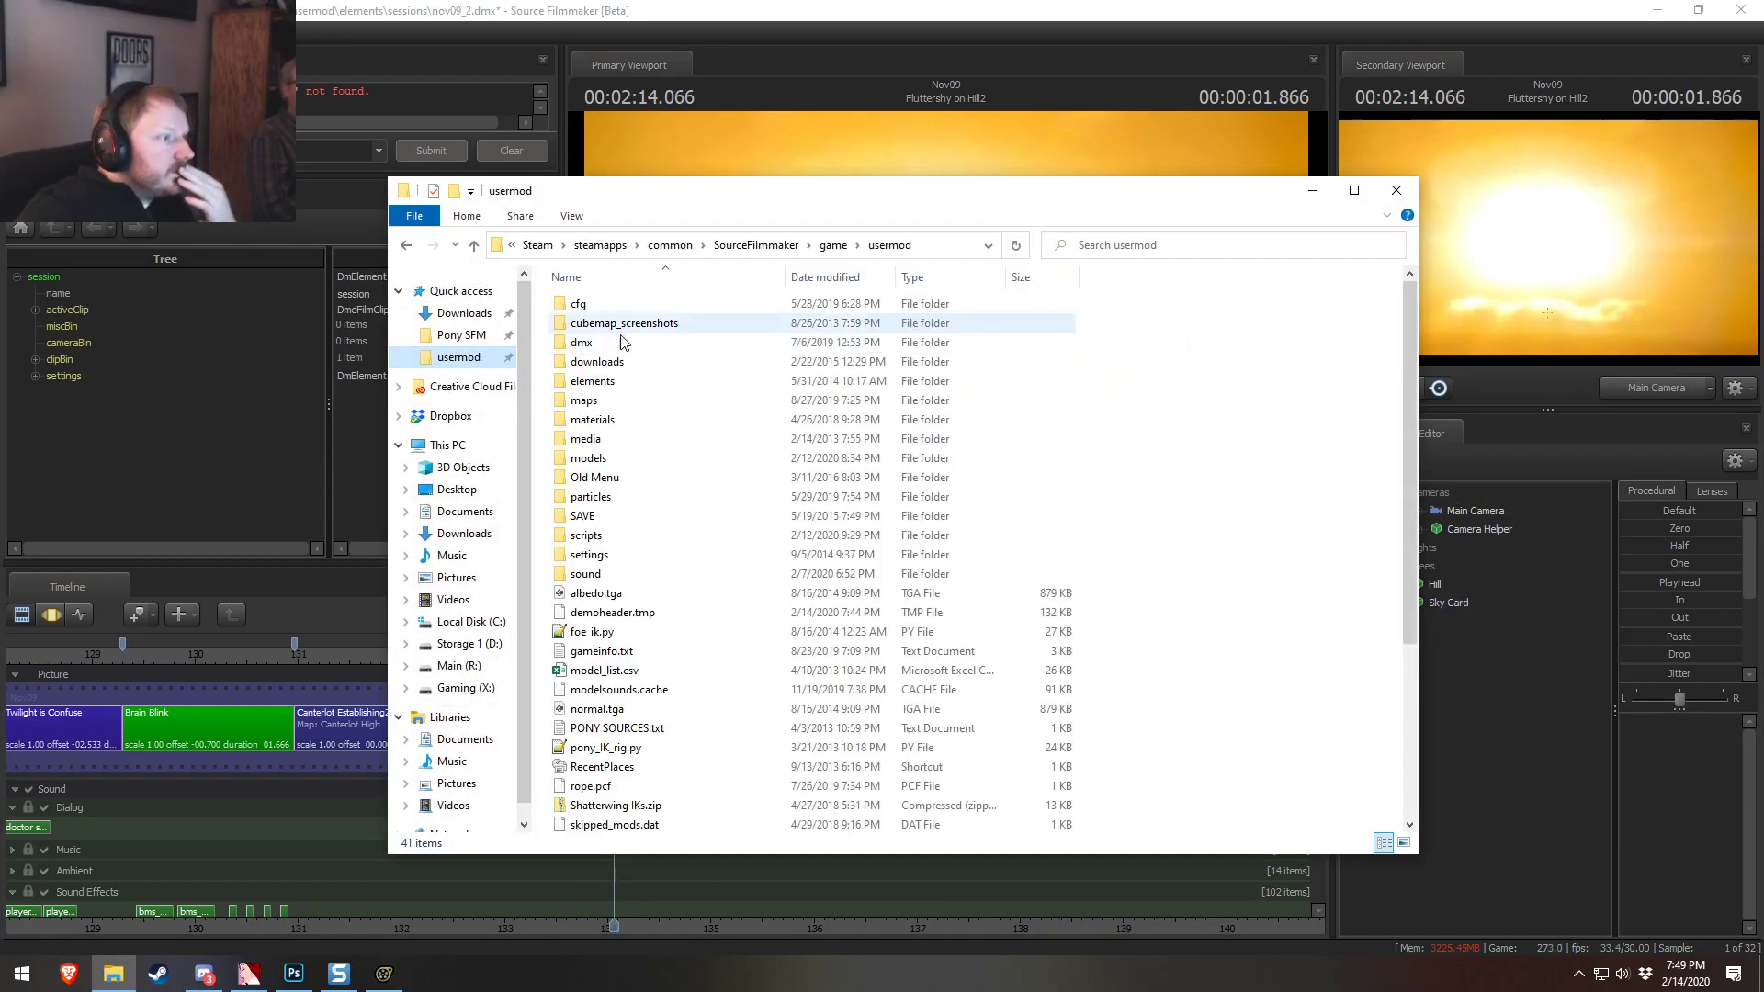
{"action": "double_click", "coordinate": [592, 419]}
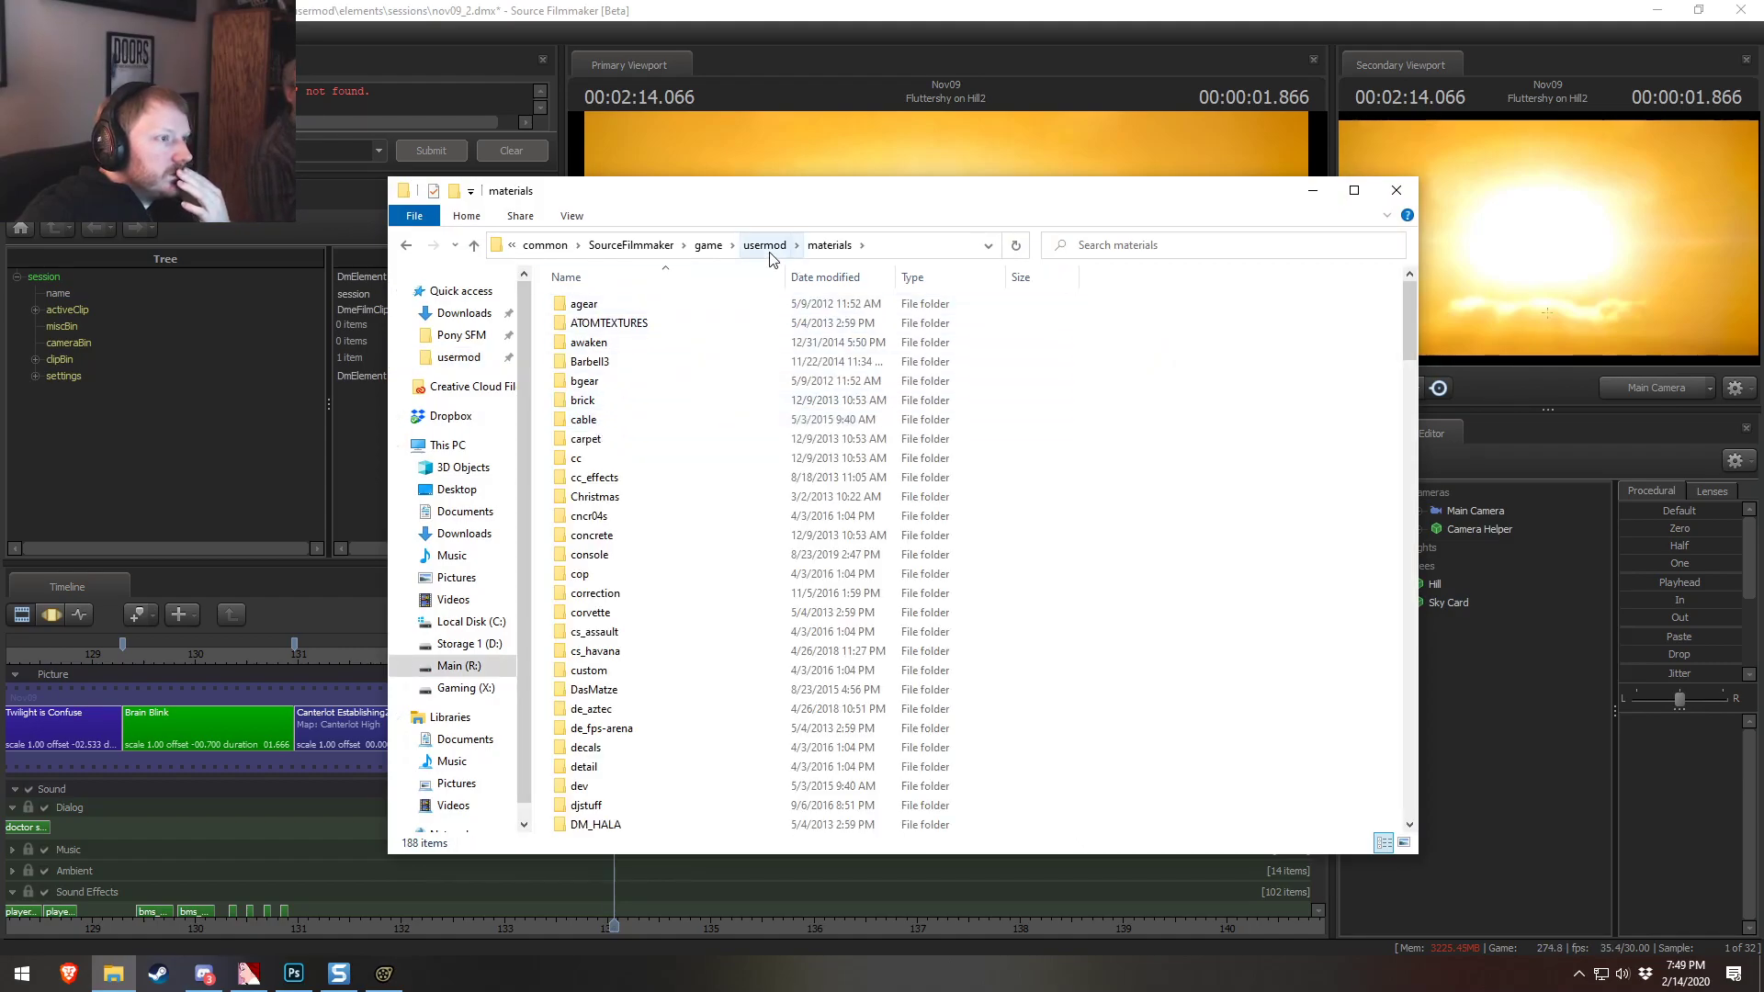
{"action": "left_click", "coordinate": [708, 244]}
{"action": "double_click", "coordinate": [594, 493]}
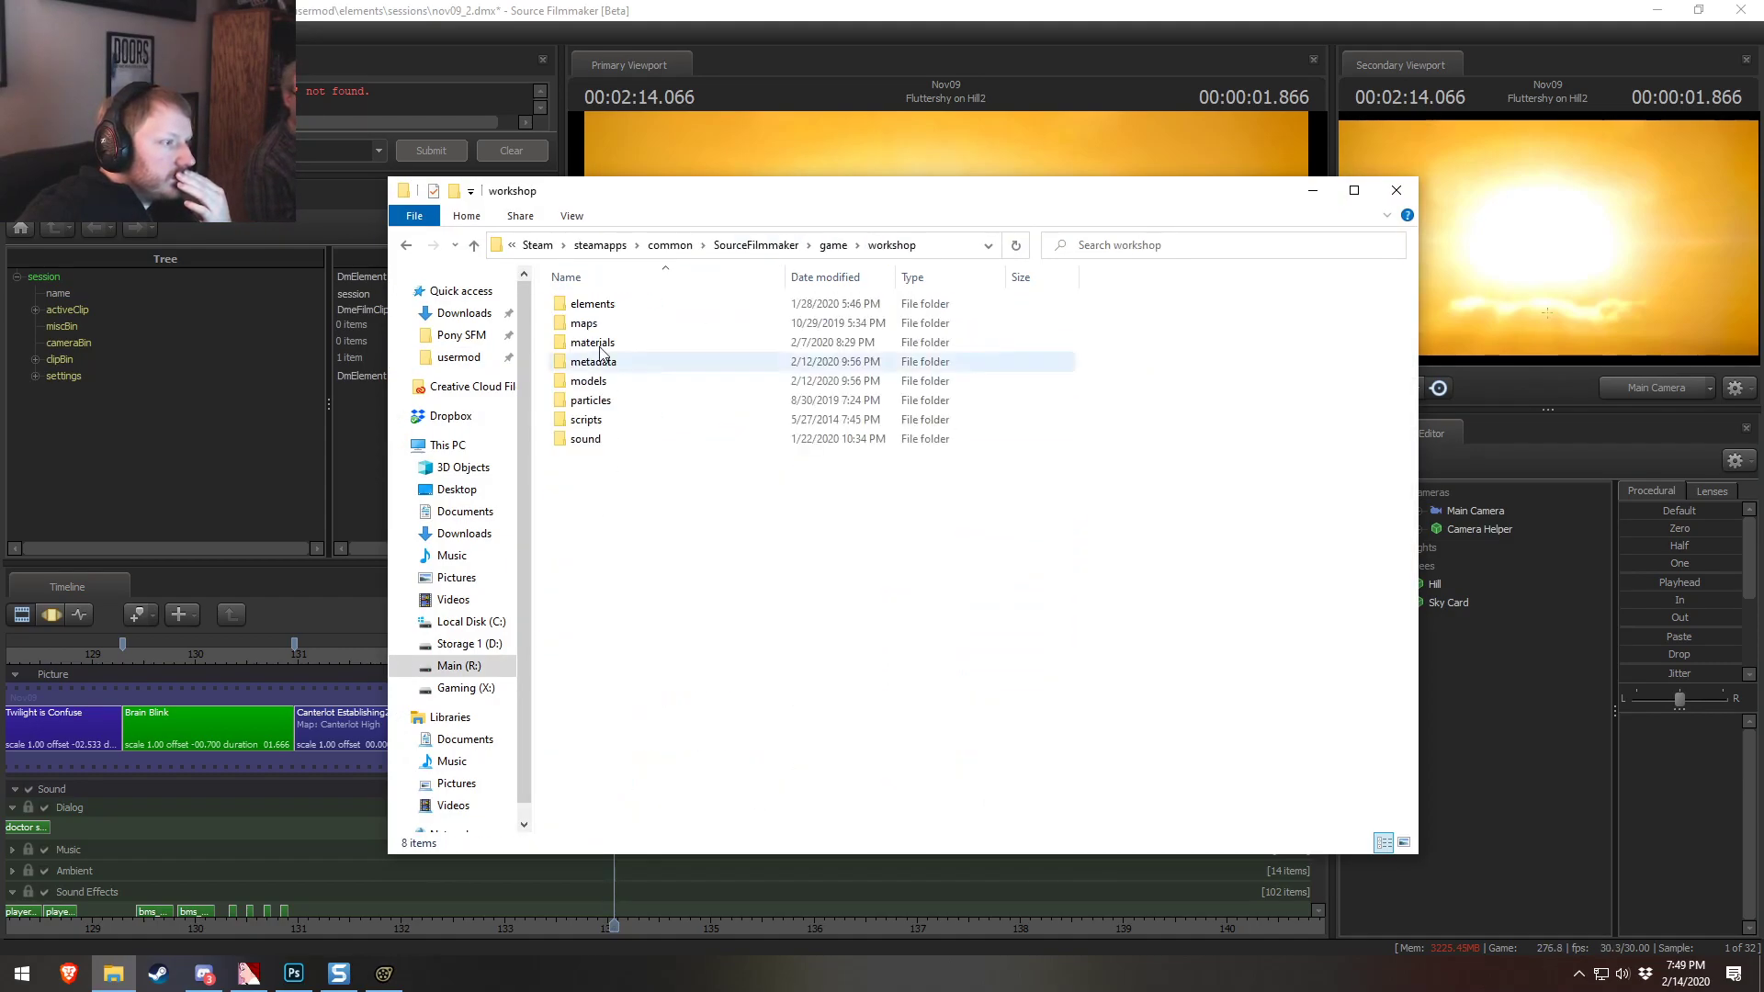
{"action": "double_click", "coordinate": [586, 339]}
{"action": "double_click", "coordinate": [611, 669]}
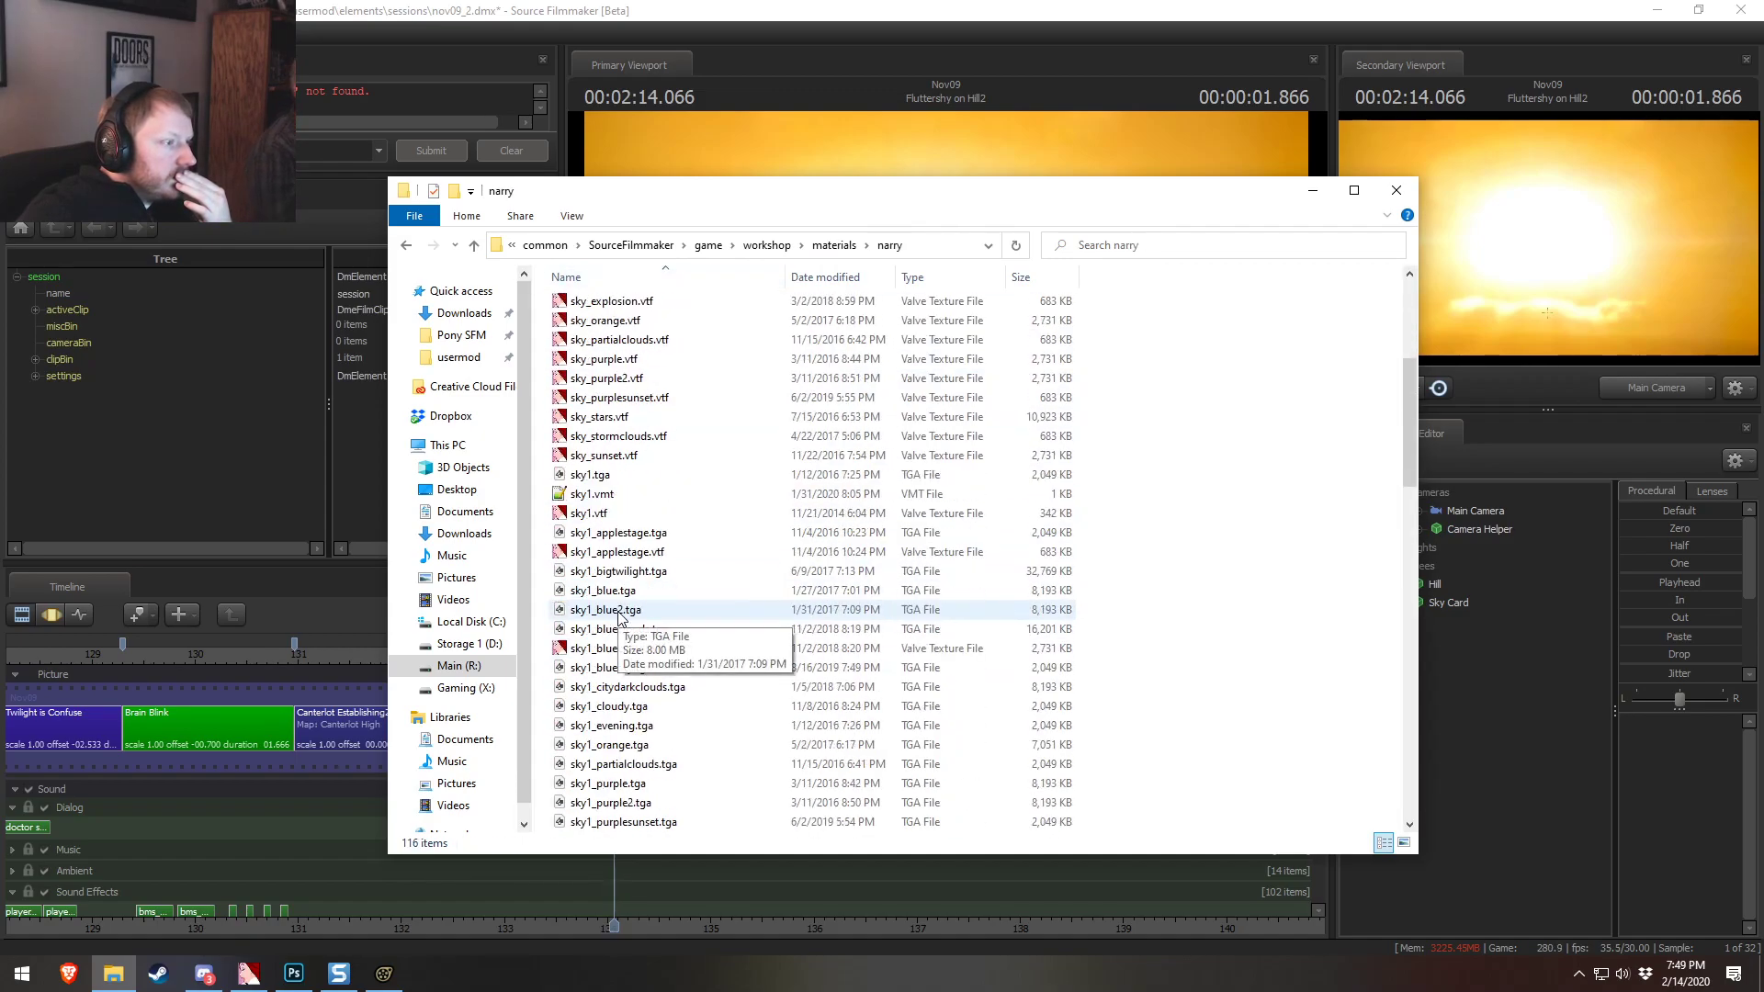
{"action": "scroll", "coordinate": [605, 511], "scroll_direction": "down", "scroll_amount": 9}
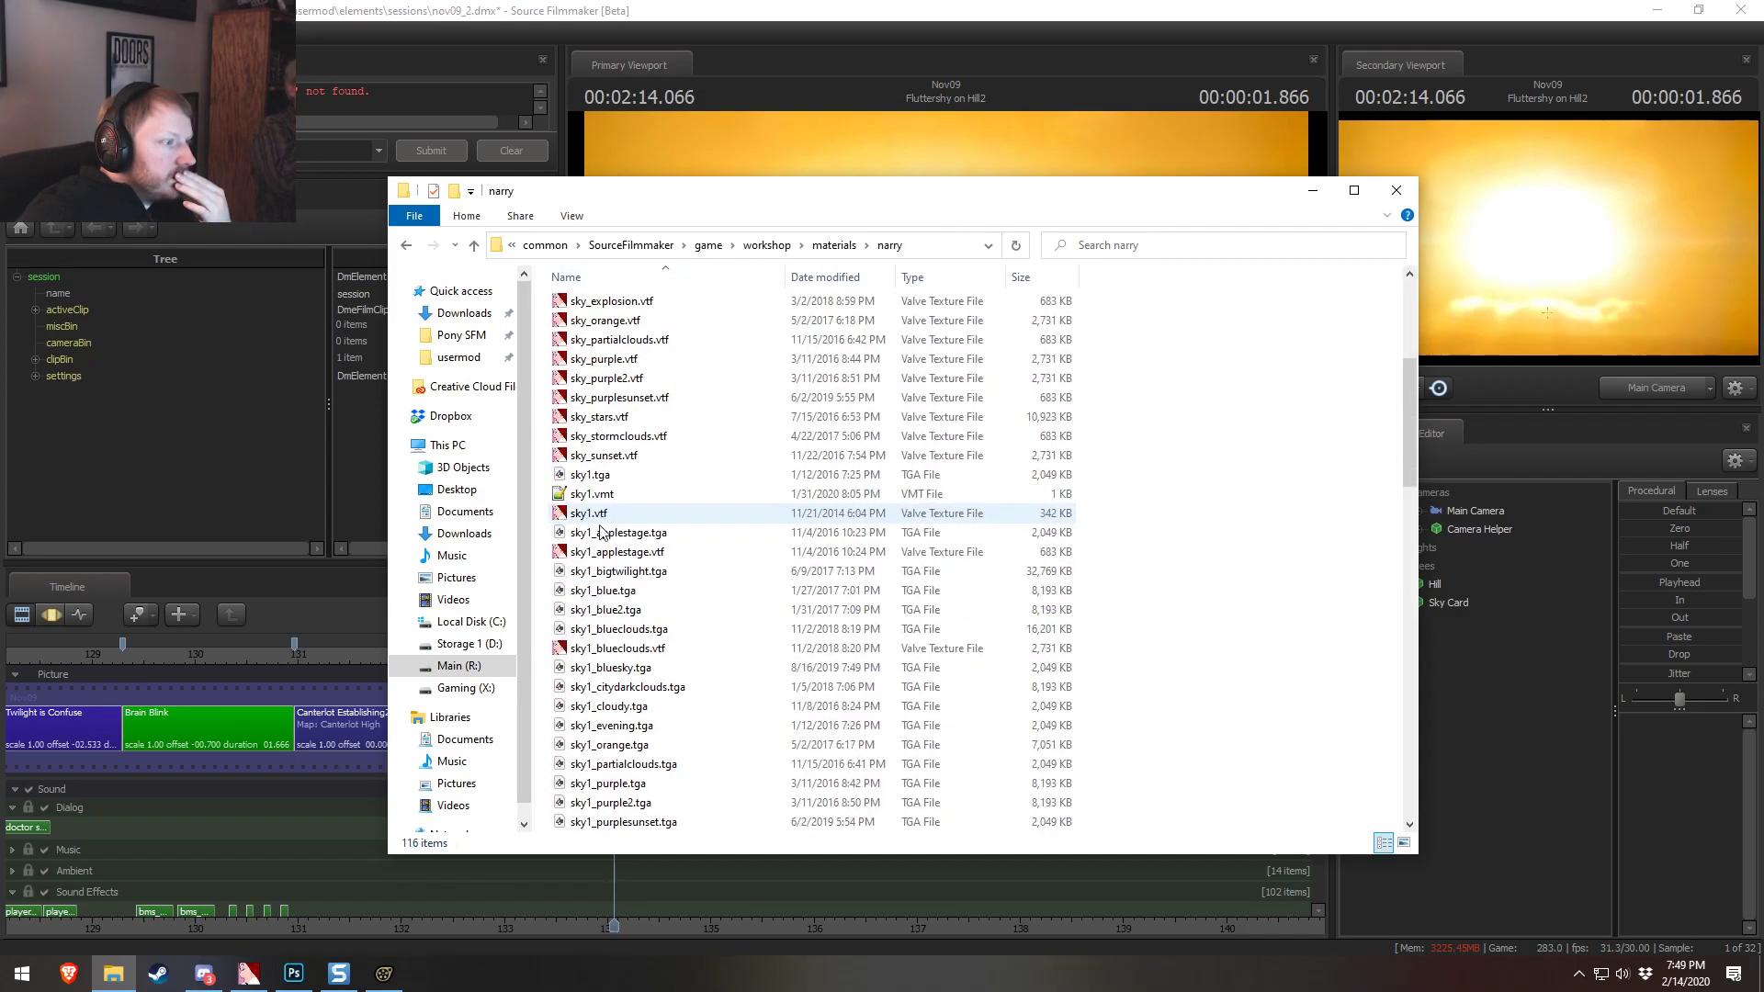
{"action": "scroll", "coordinate": [625, 548], "scroll_direction": "up", "scroll_amount": 6}
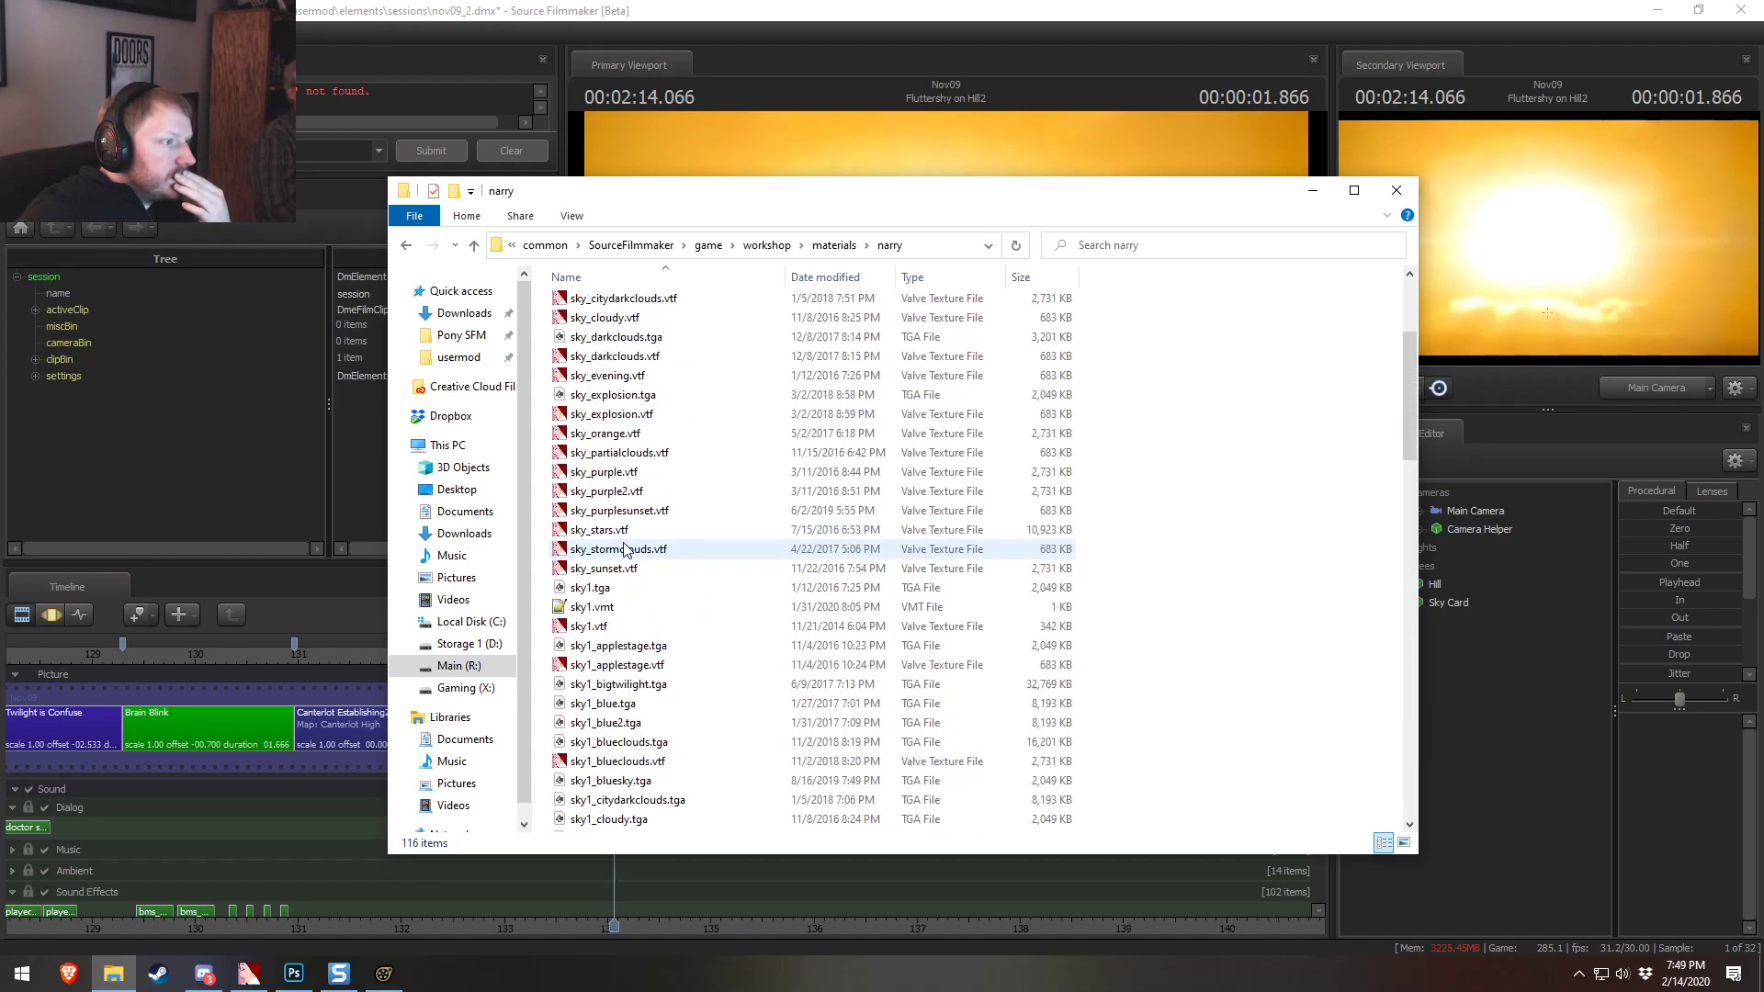
{"action": "double_click", "coordinate": [593, 607]}
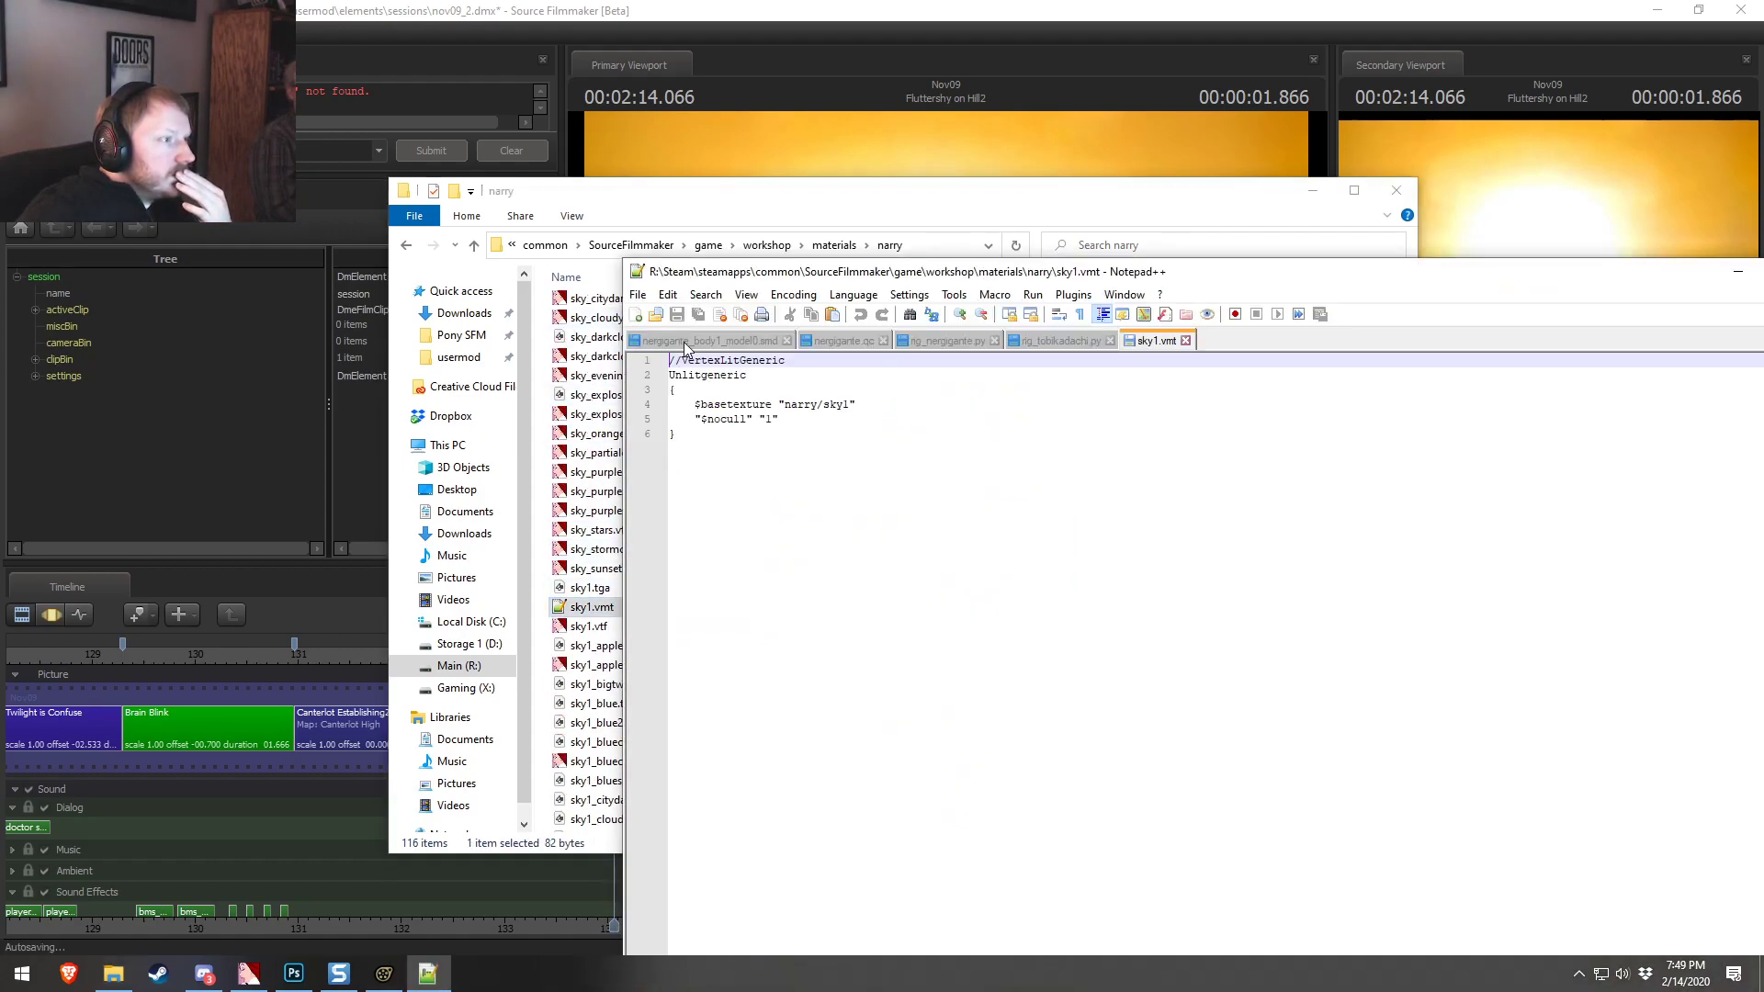
In sky1.vmt, uncomment VertexLitGeneric and comment out Unlitgeneric, save the file, and return to Source Filmmaker
{"action": "key", "text": "Delete"}
{"action": "key", "text": "Delete"}
{"action": "key", "text": "Down"}
{"action": "key", "text": "ctrl+s"}
{"action": "left_click", "coordinate": [432, 7]}
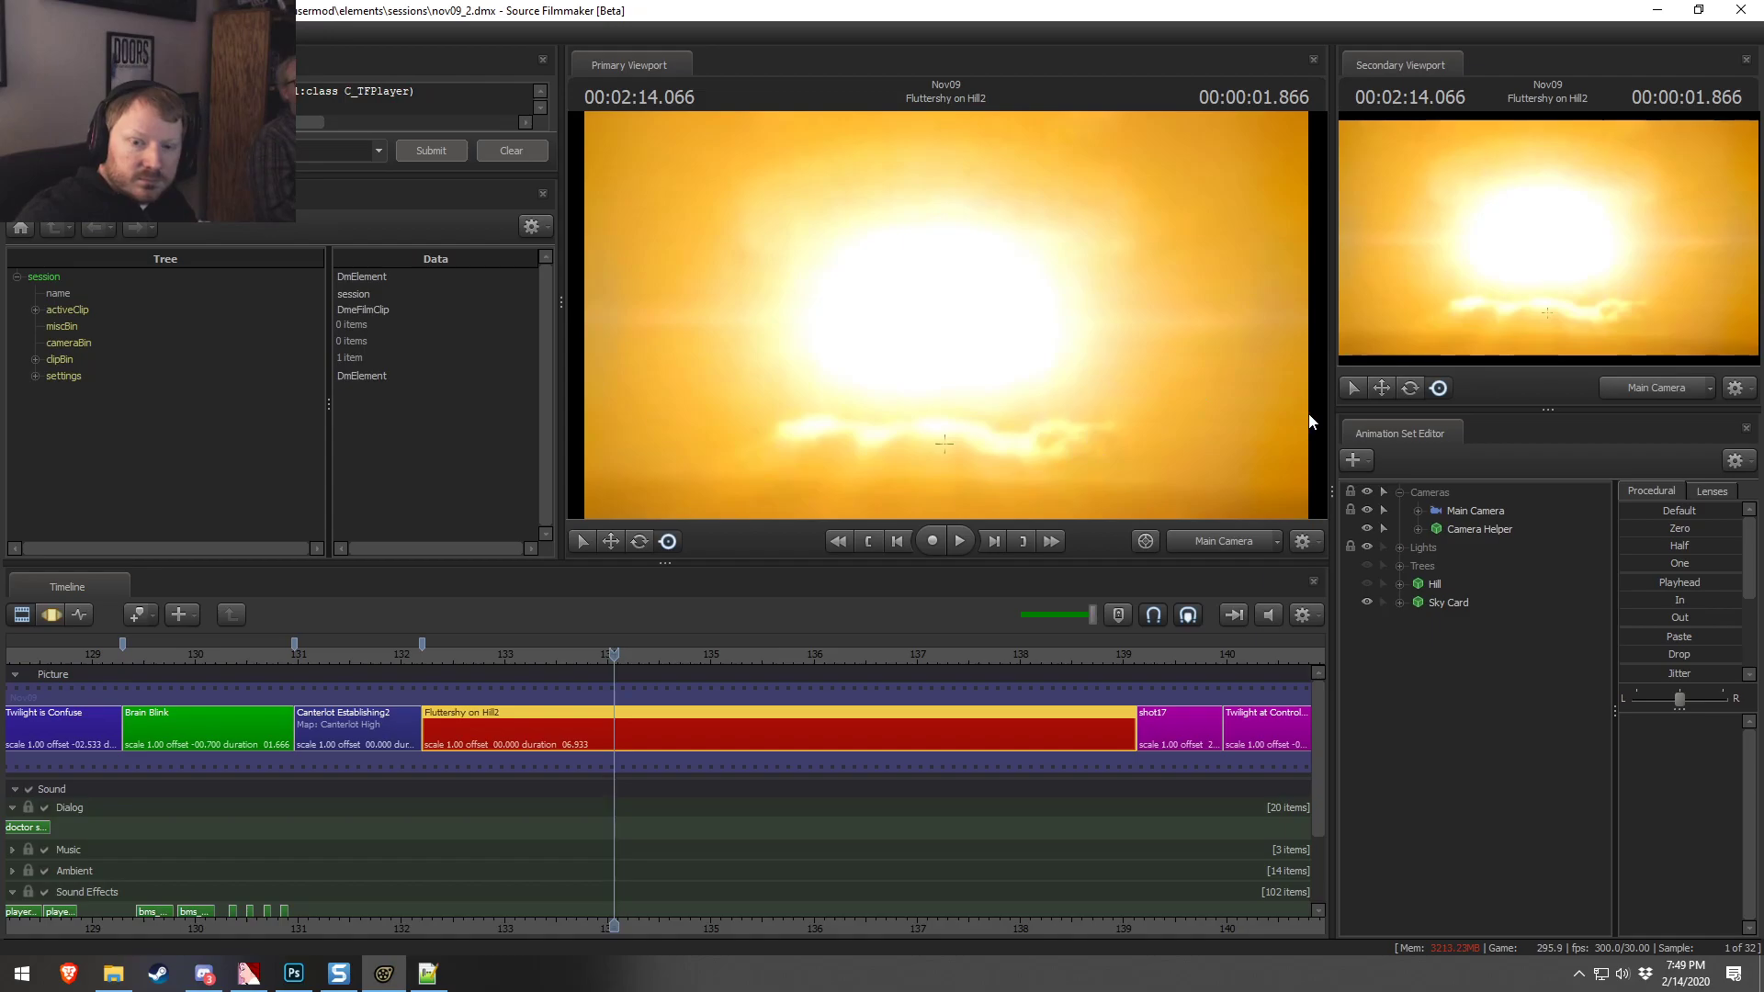
{"action": "left_click_drag", "start_coordinate": [760, 8], "coordinate": [761, 5]}
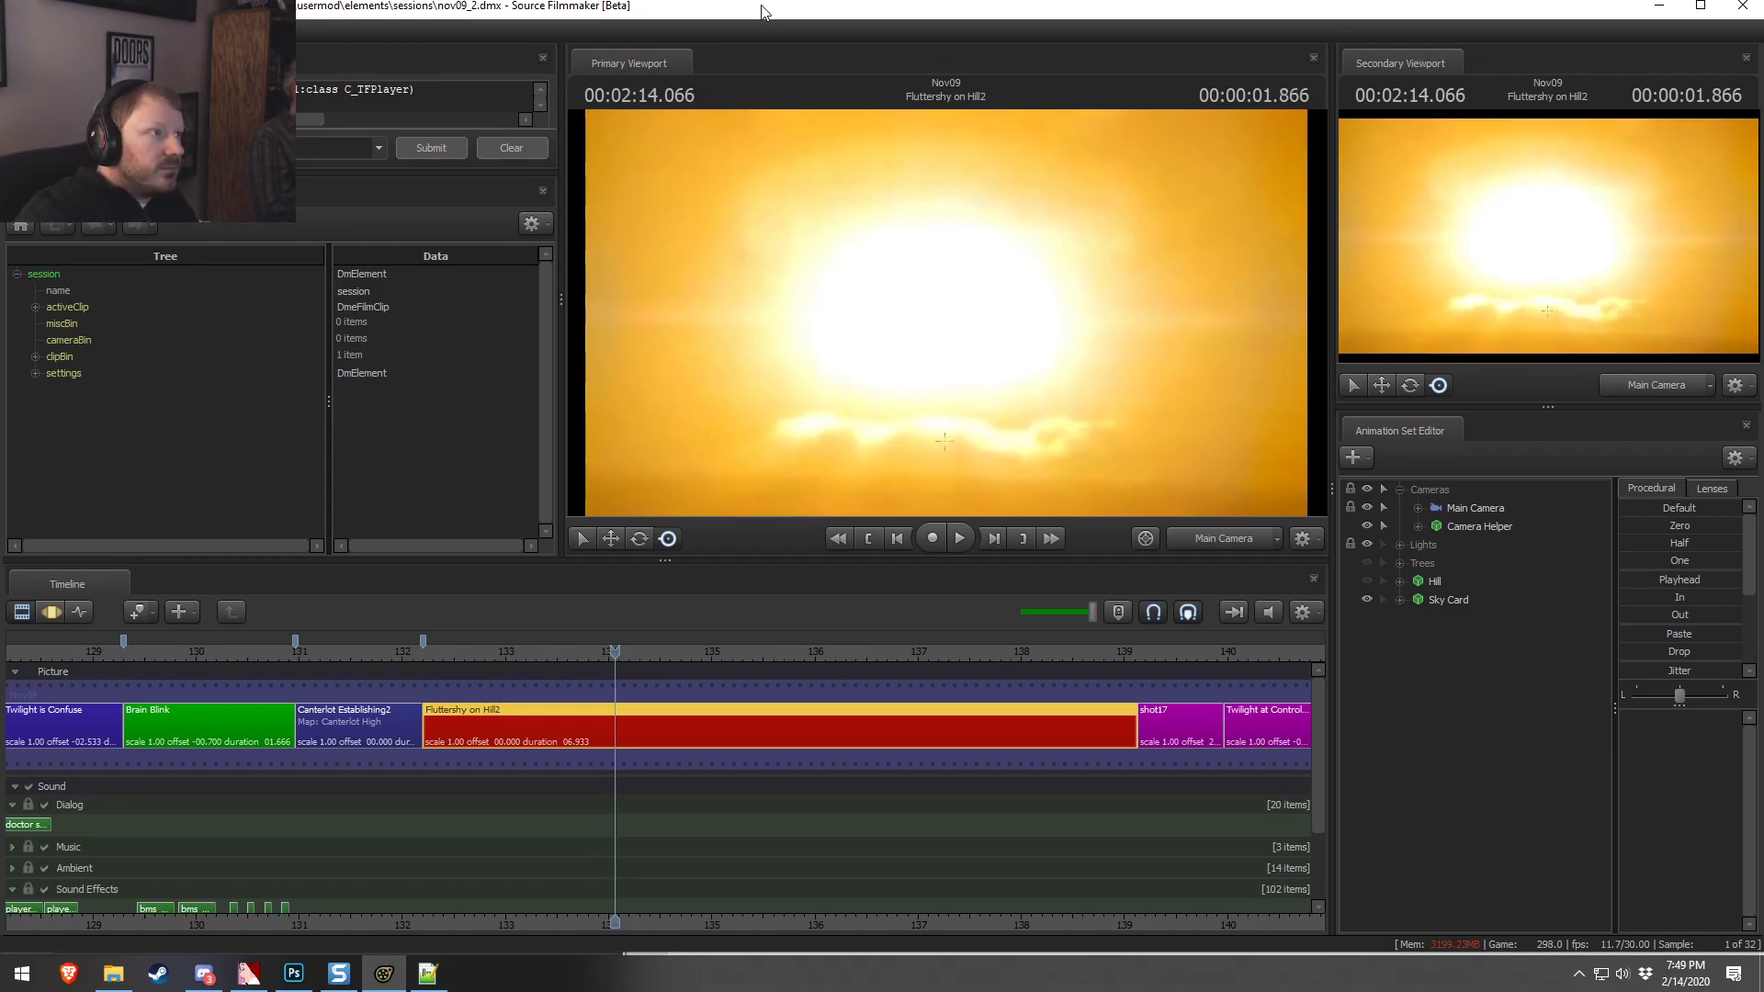
{"action": "key", "text": "alt+Tab"}
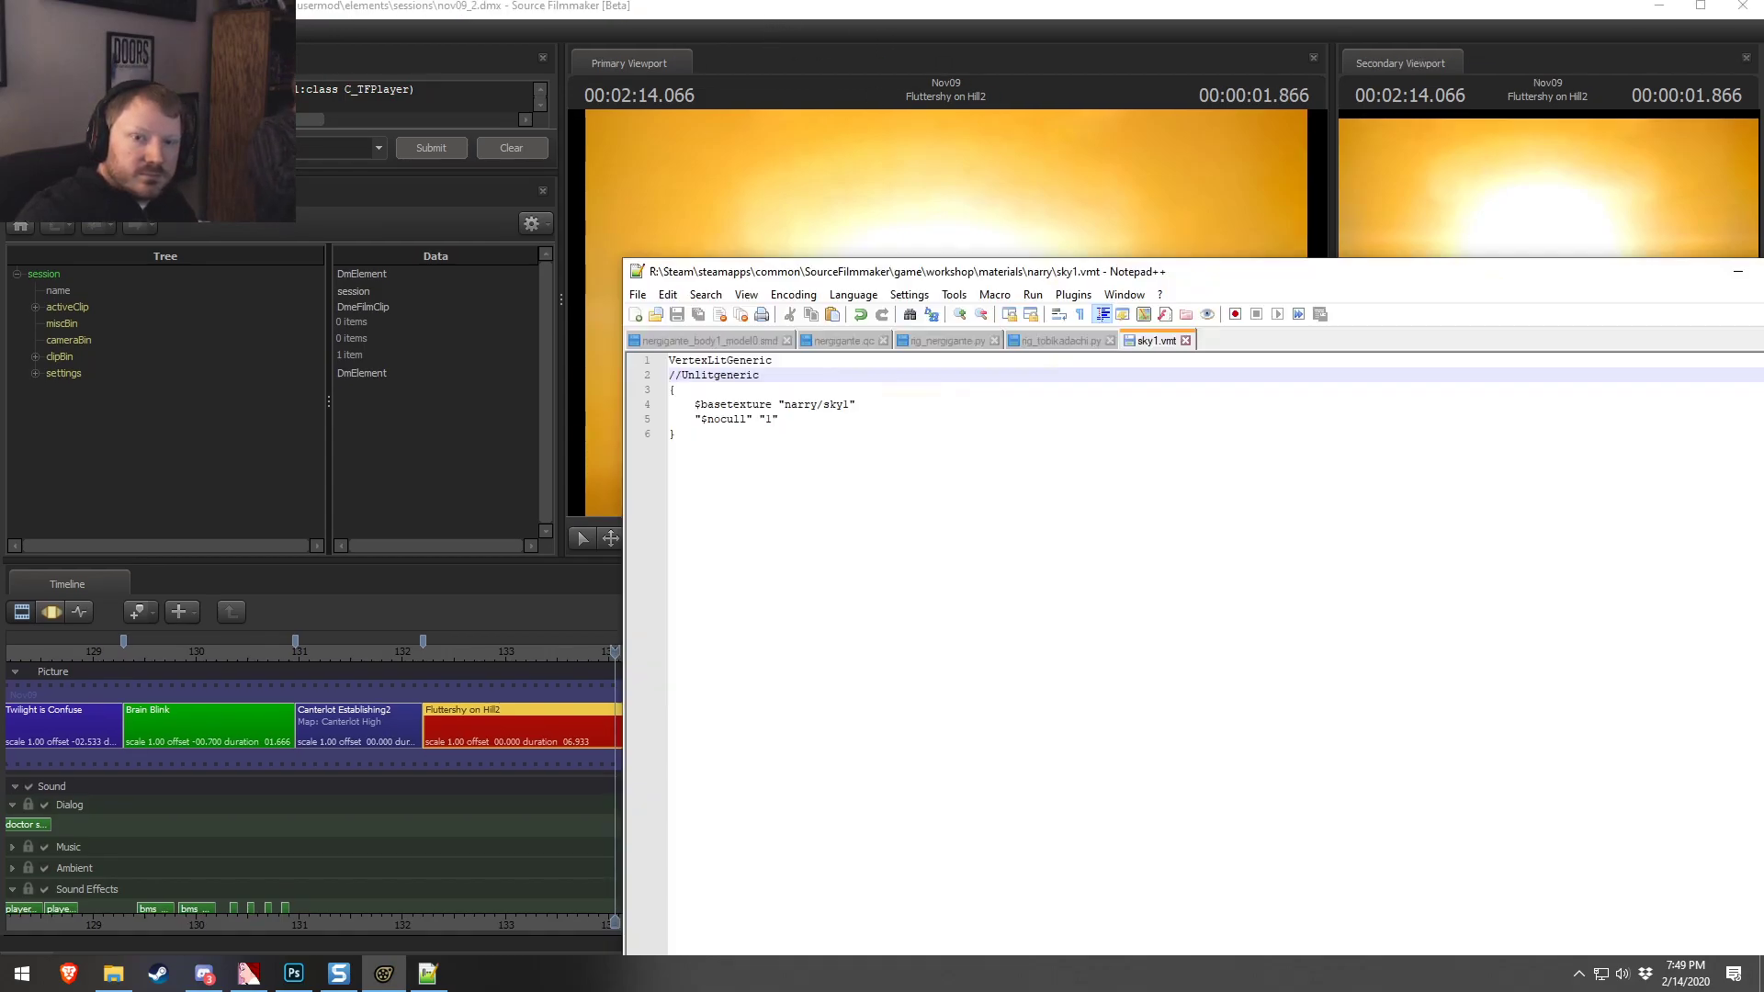
{"action": "left_click_drag", "start_coordinate": [1227, 275], "coordinate": [758, 252]}
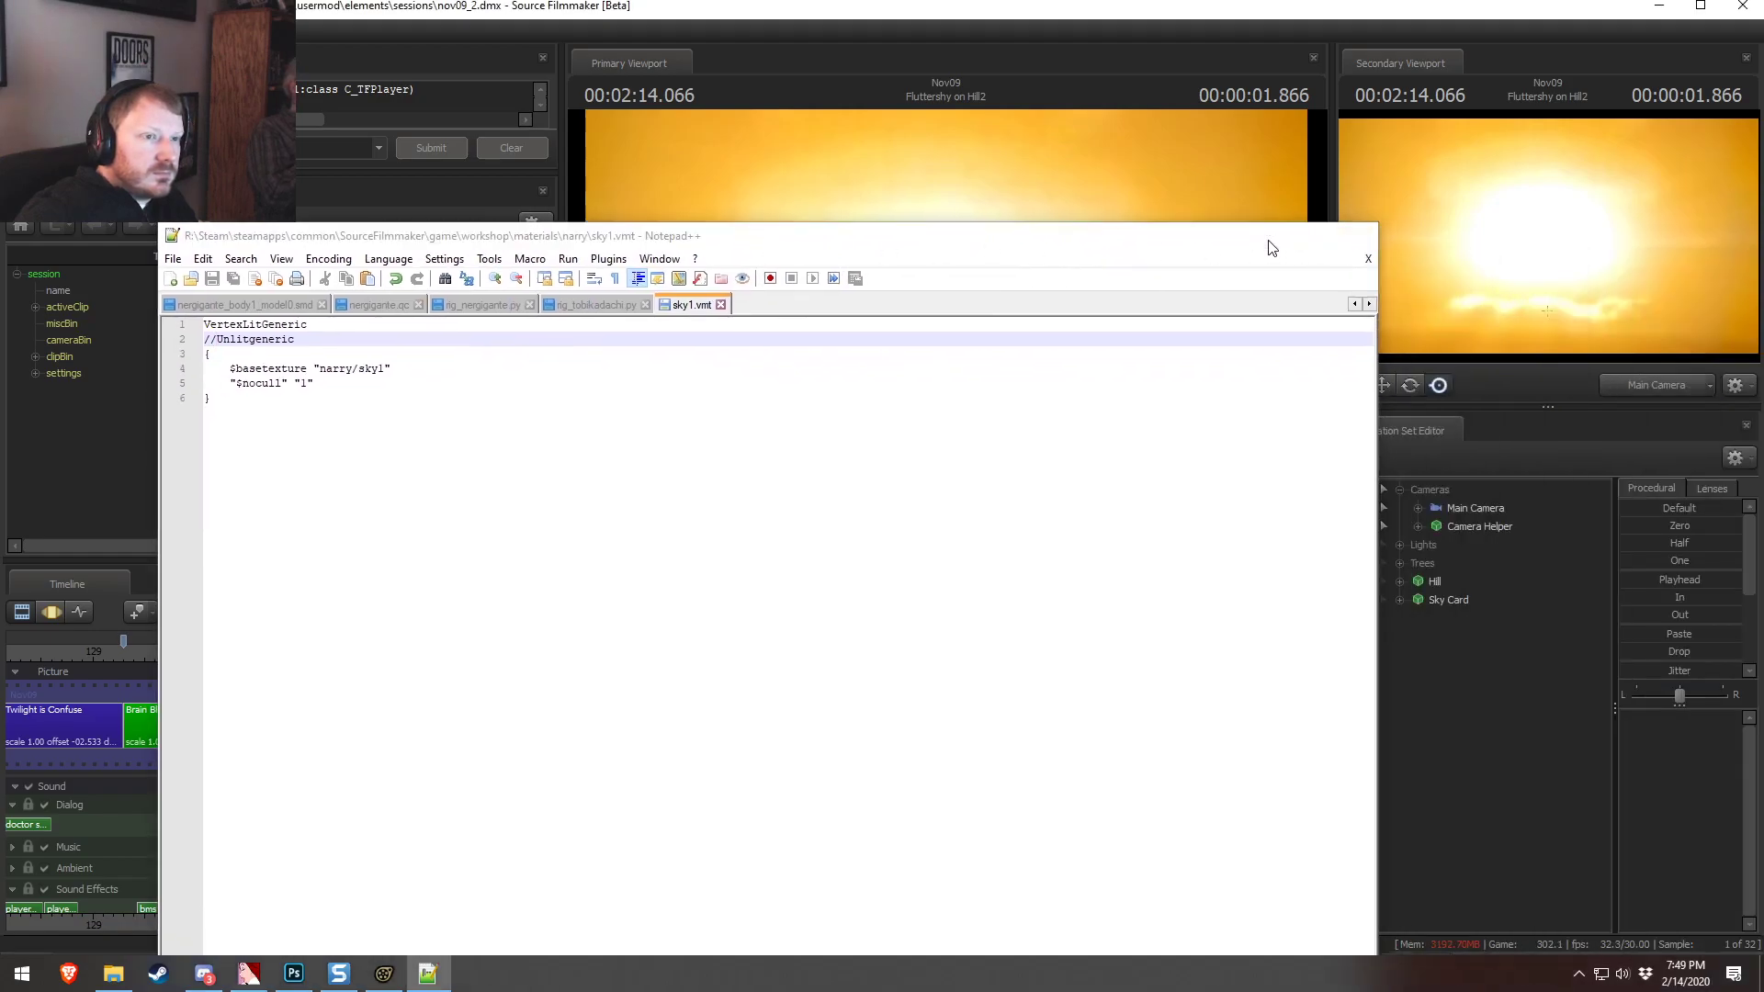
{"action": "left_click", "coordinate": [1272, 236]}
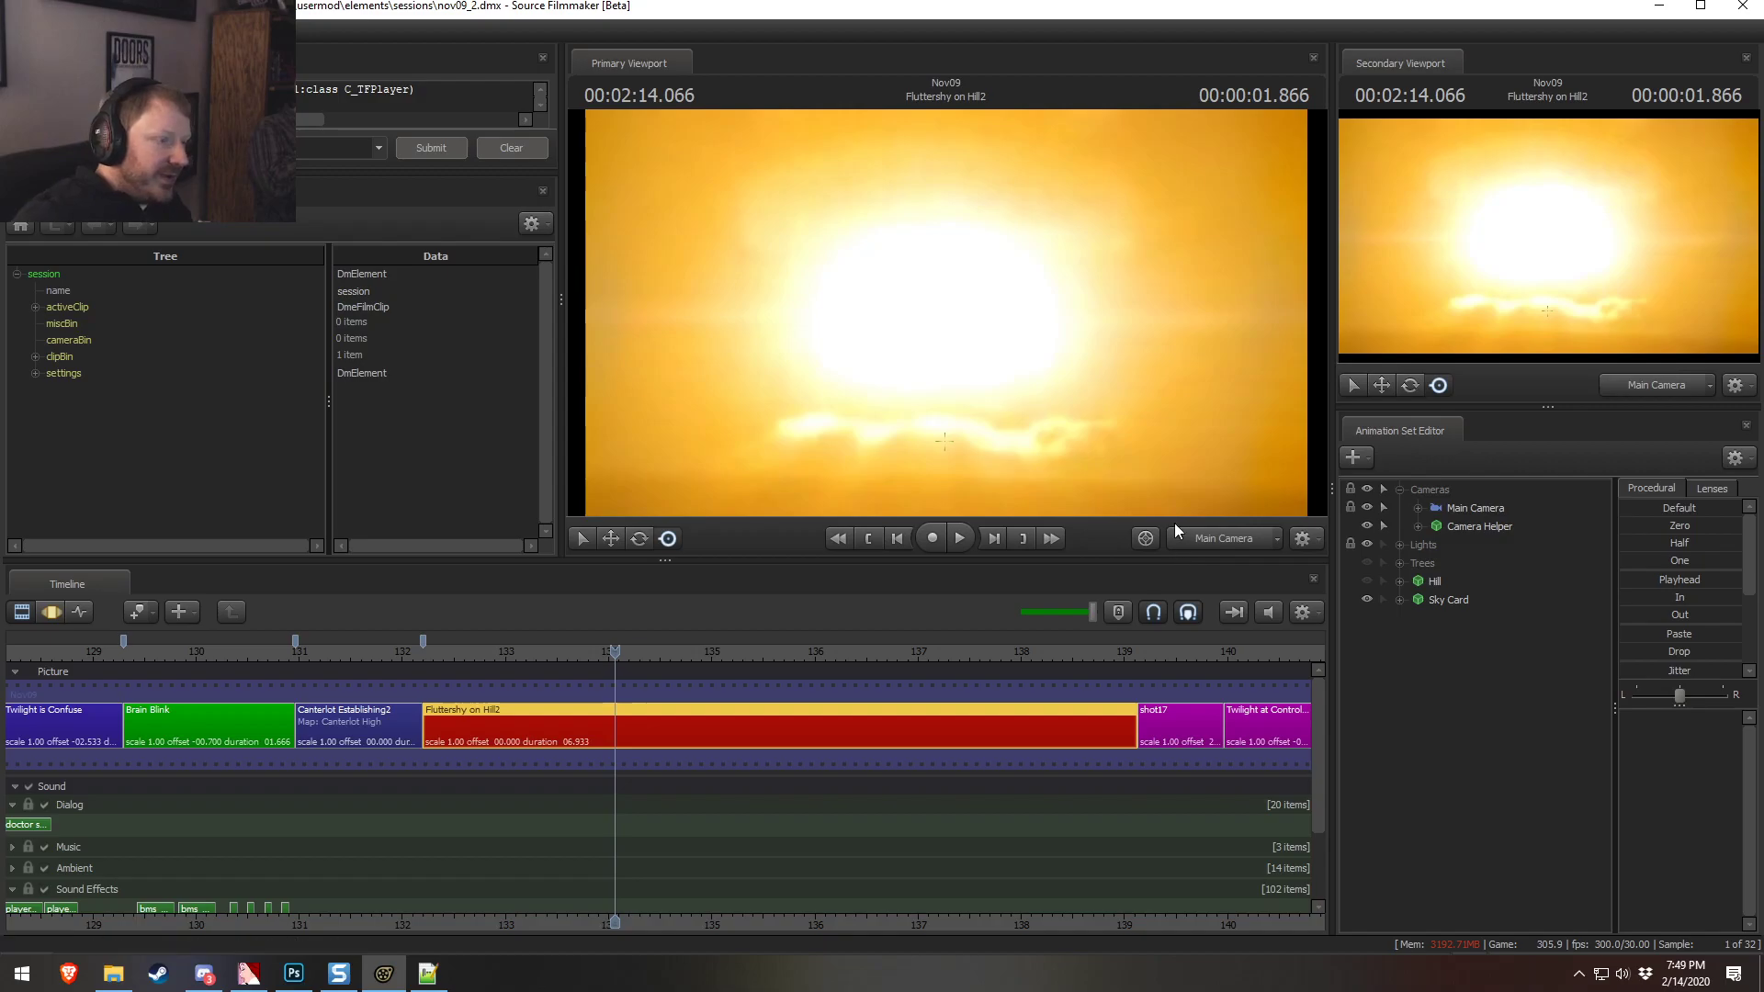
Scrub and play the Fluttershy on Hill2 shot to check the sky card, leaving the playhead at 00:02:12.000
{"action": "left_click", "coordinate": [469, 650]}
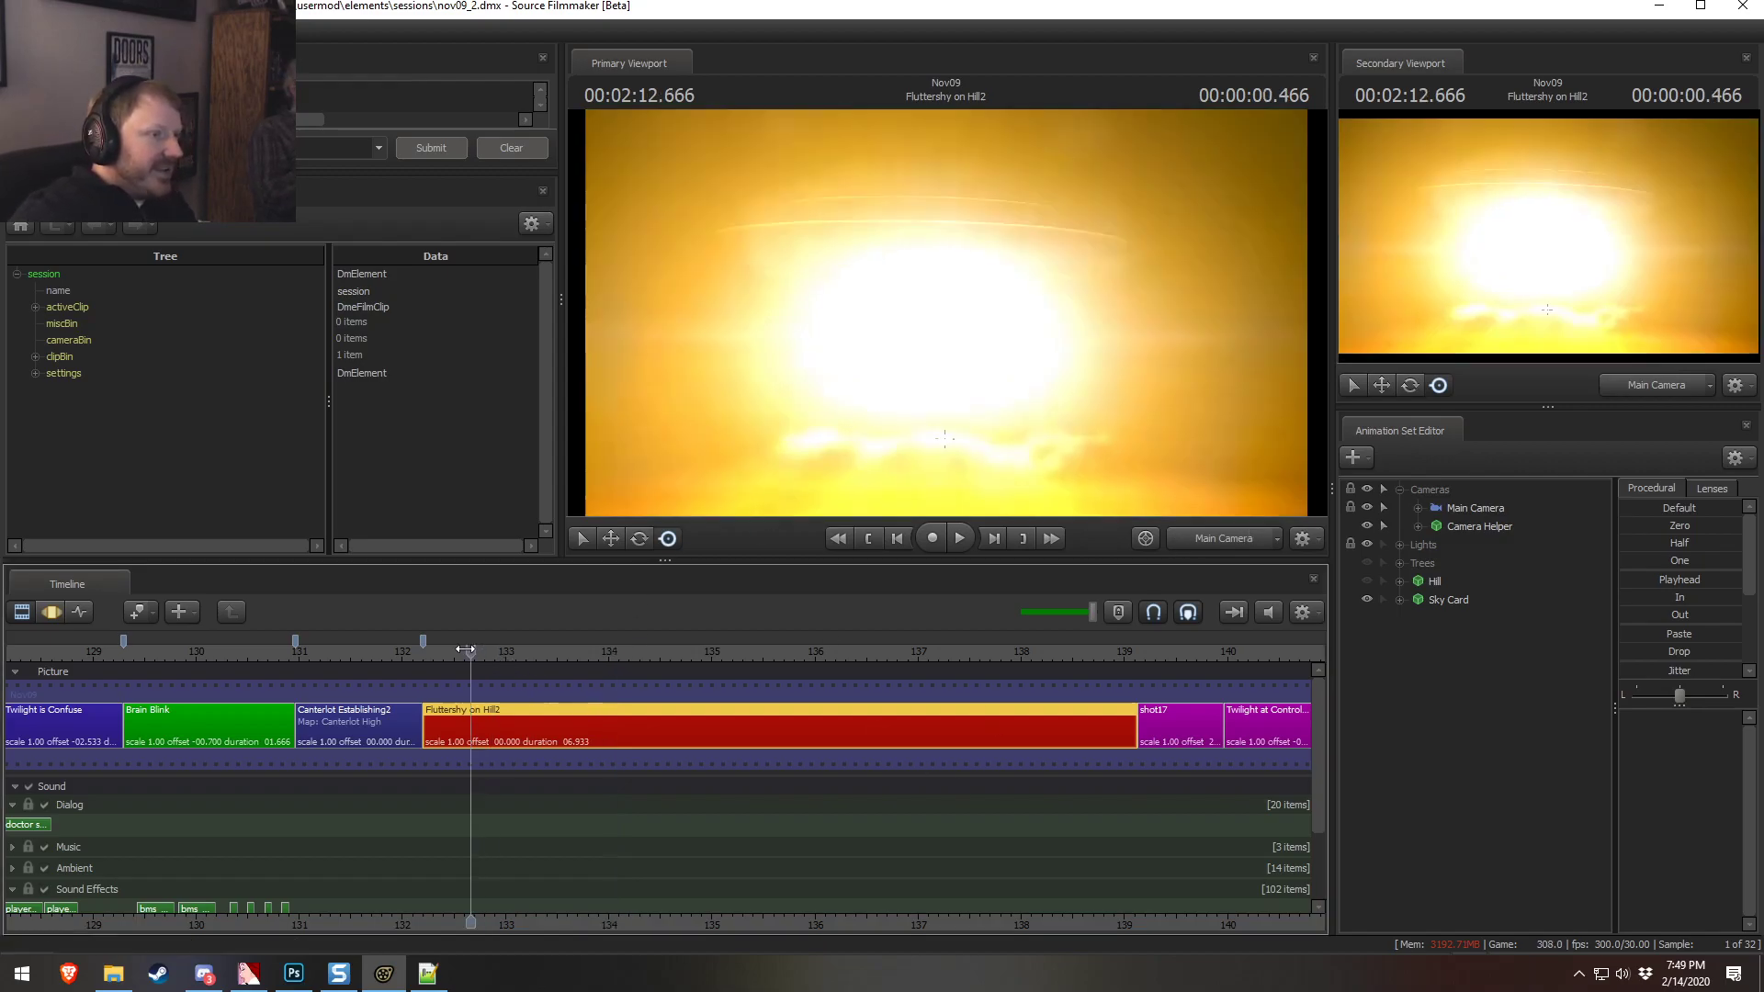
{"action": "left_click_drag", "start_coordinate": [468, 649], "coordinate": [448, 648]}
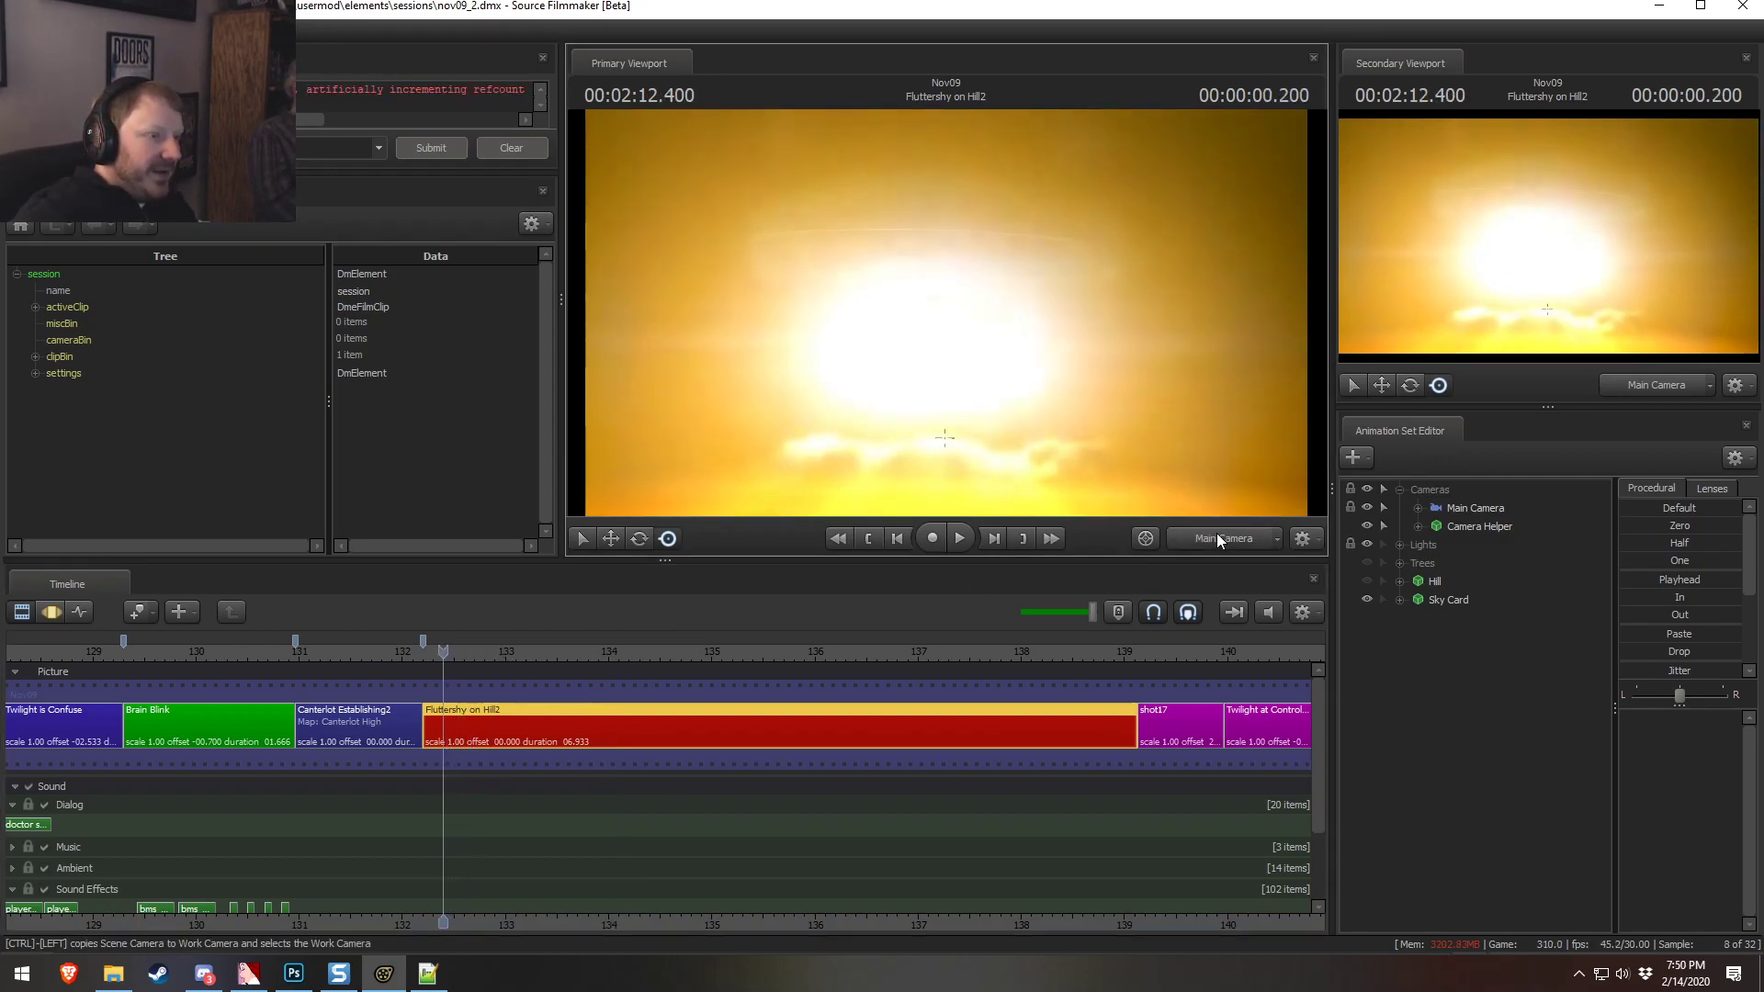
{"action": "key", "text": "space"}
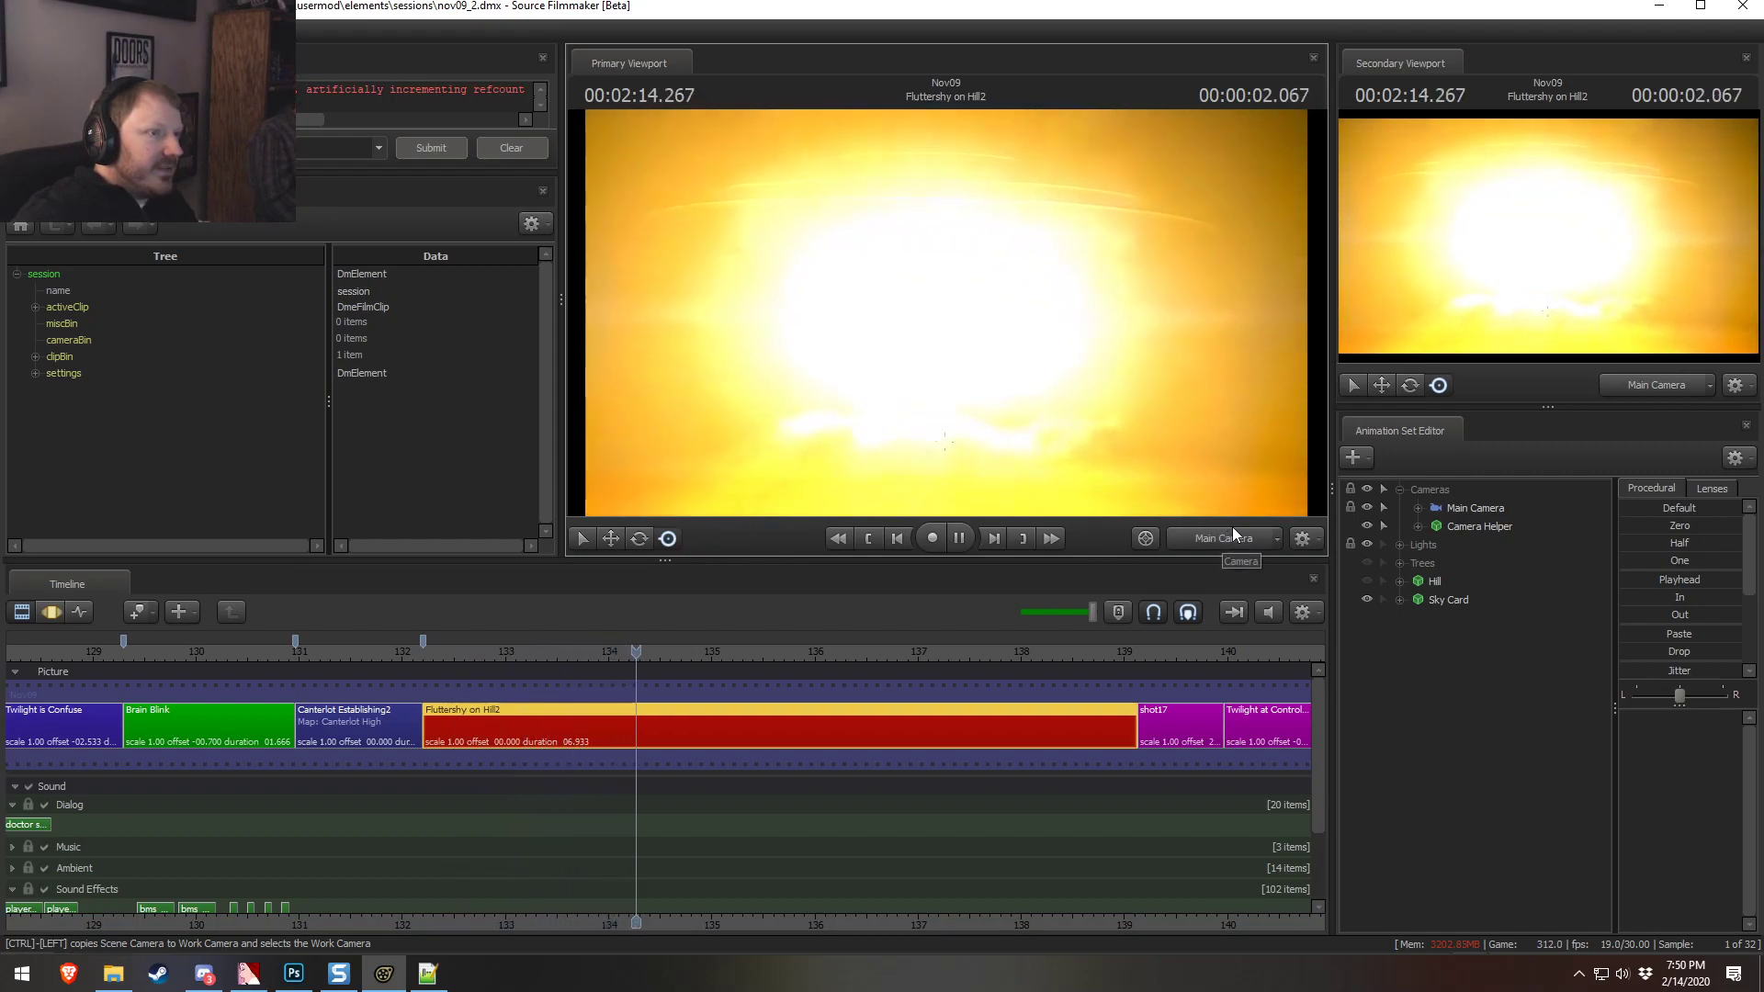
{"action": "key", "text": "space"}
{"action": "left_click_drag", "start_coordinate": [440, 667], "coordinate": [410, 675]}
{"action": "right_click", "coordinate": [759, 449]}
{"action": "left_click", "coordinate": [778, 488]}
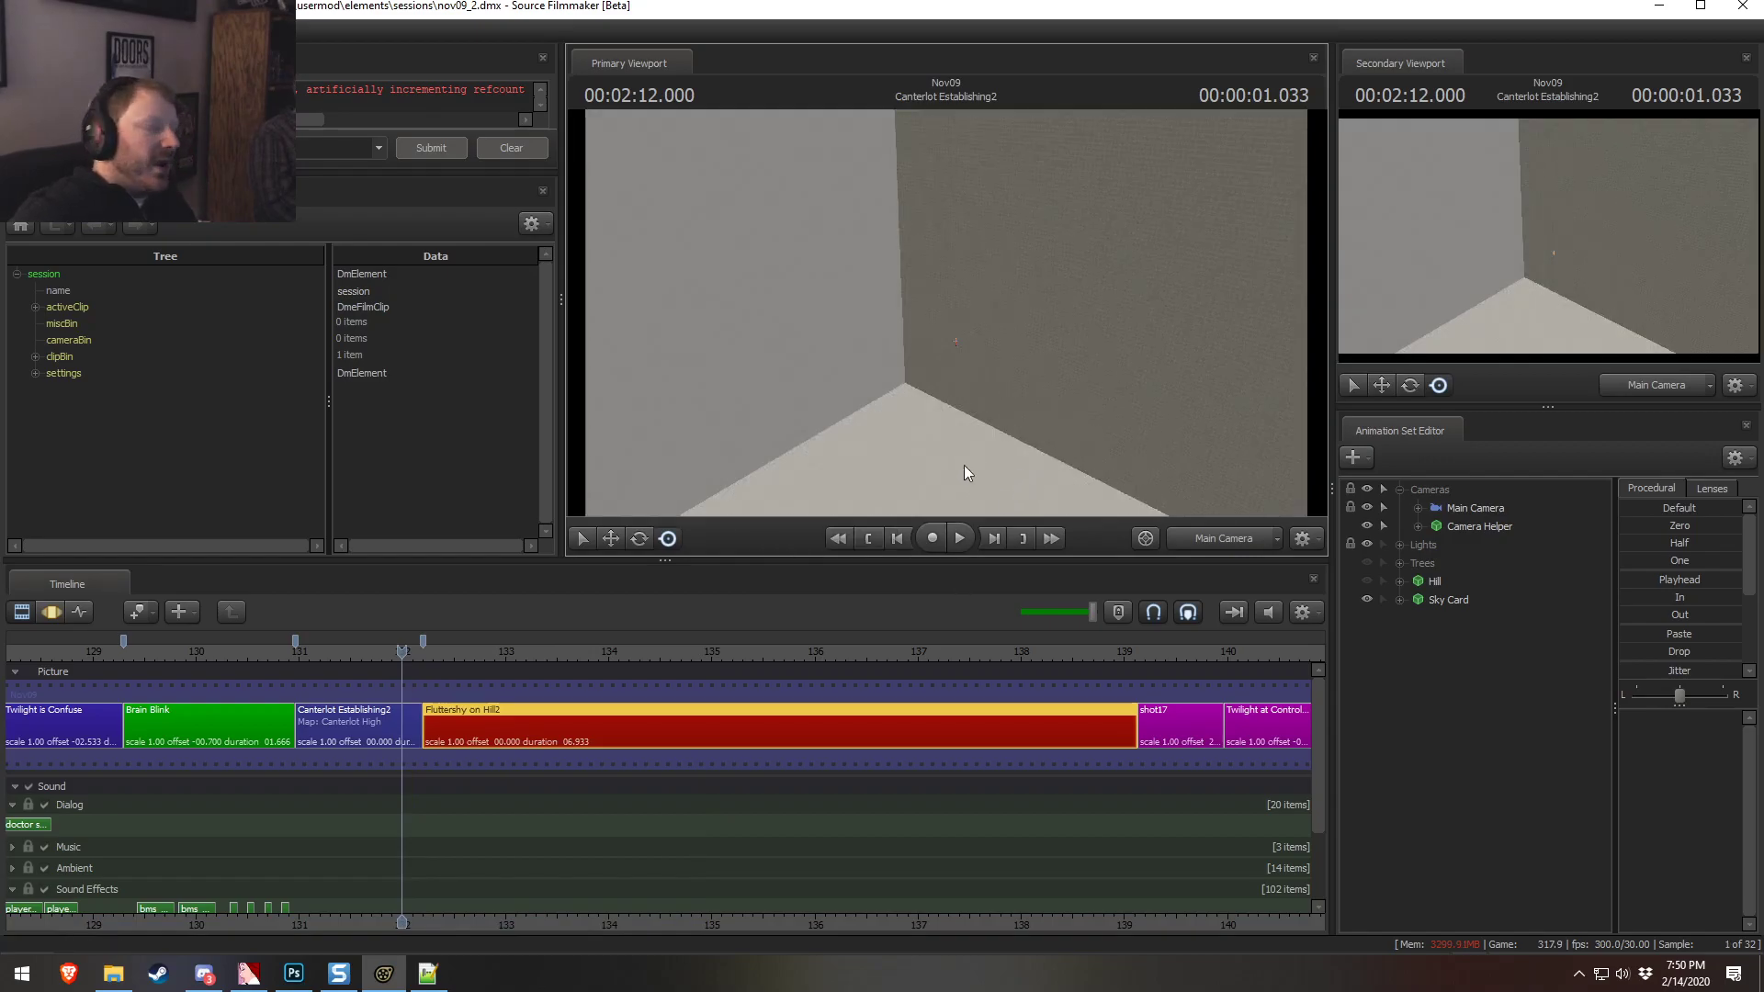
{"action": "right_click", "coordinate": [427, 831]}
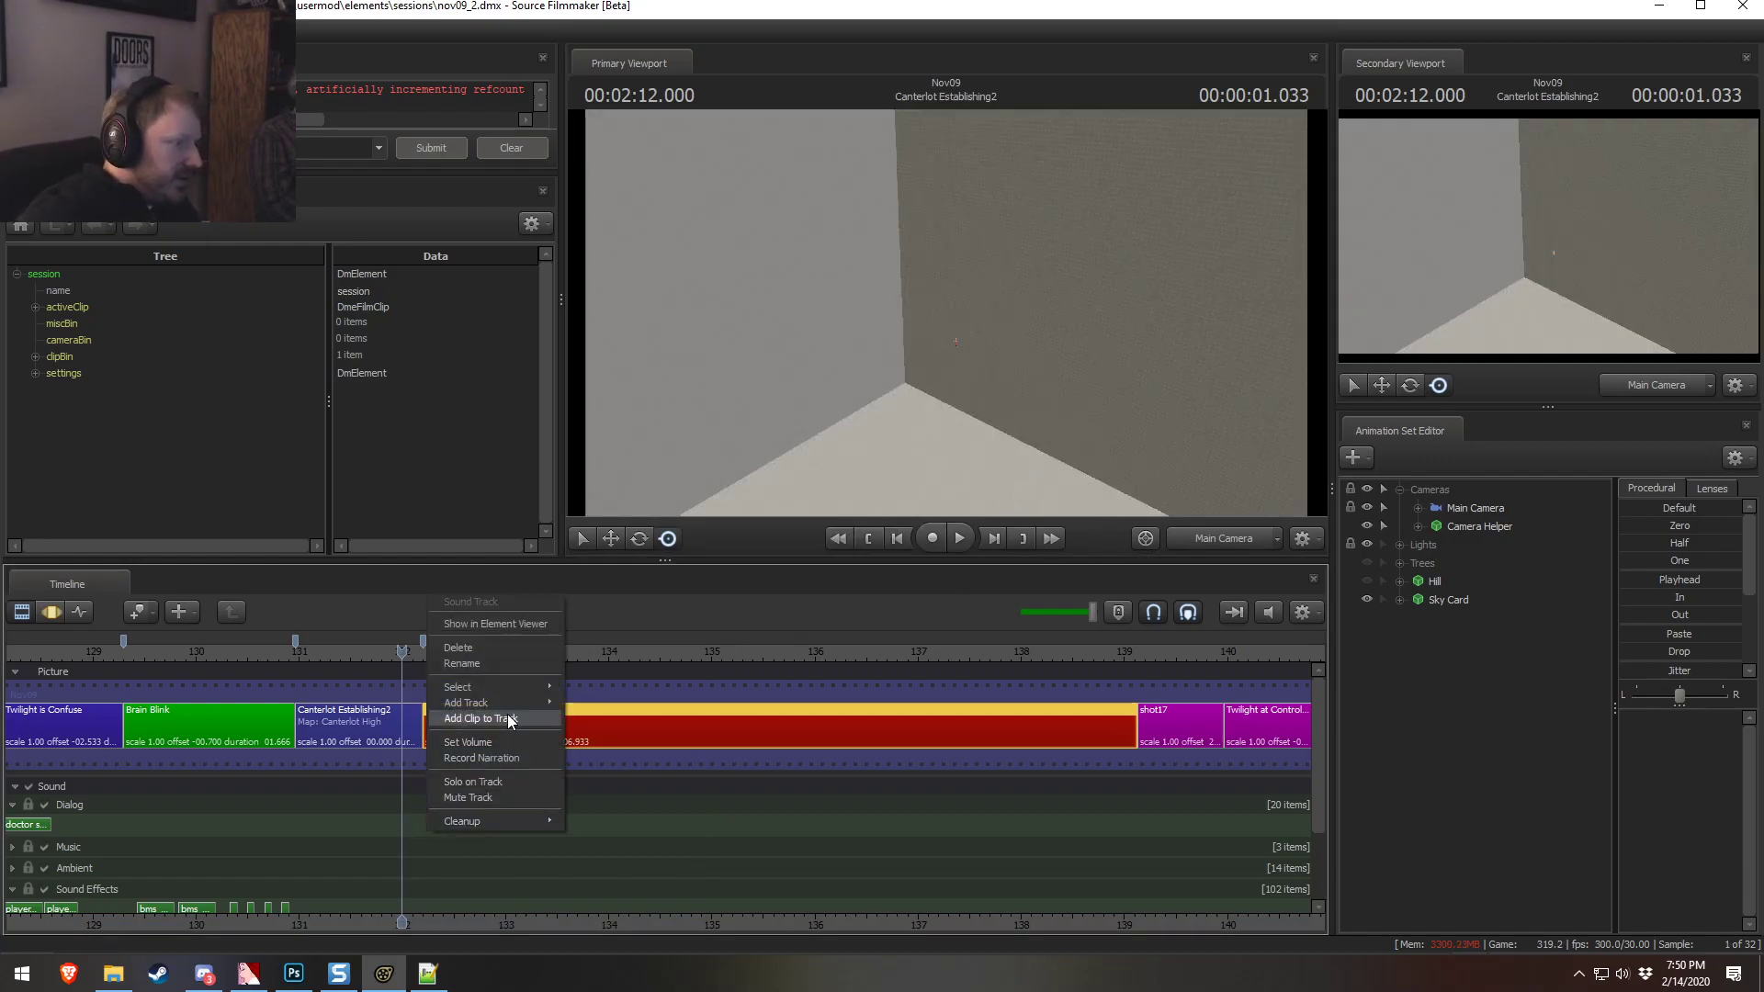
{"action": "left_click", "coordinate": [510, 719]}
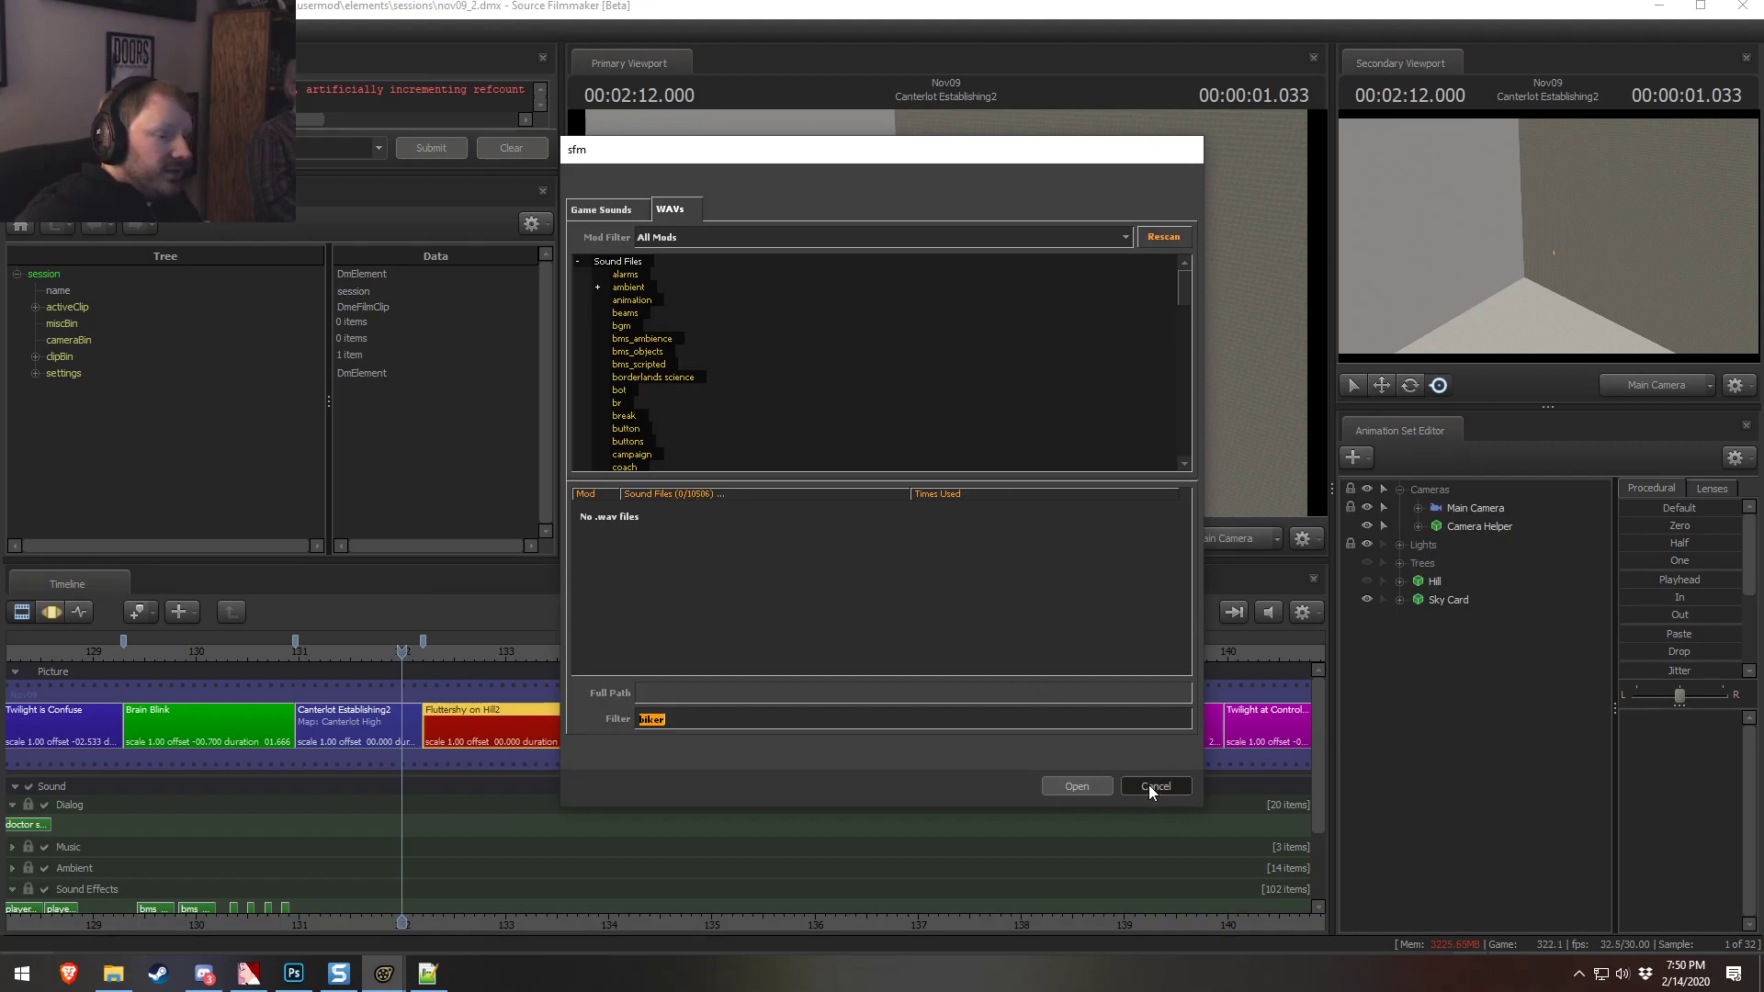
{"action": "left_click", "coordinate": [1155, 786]}
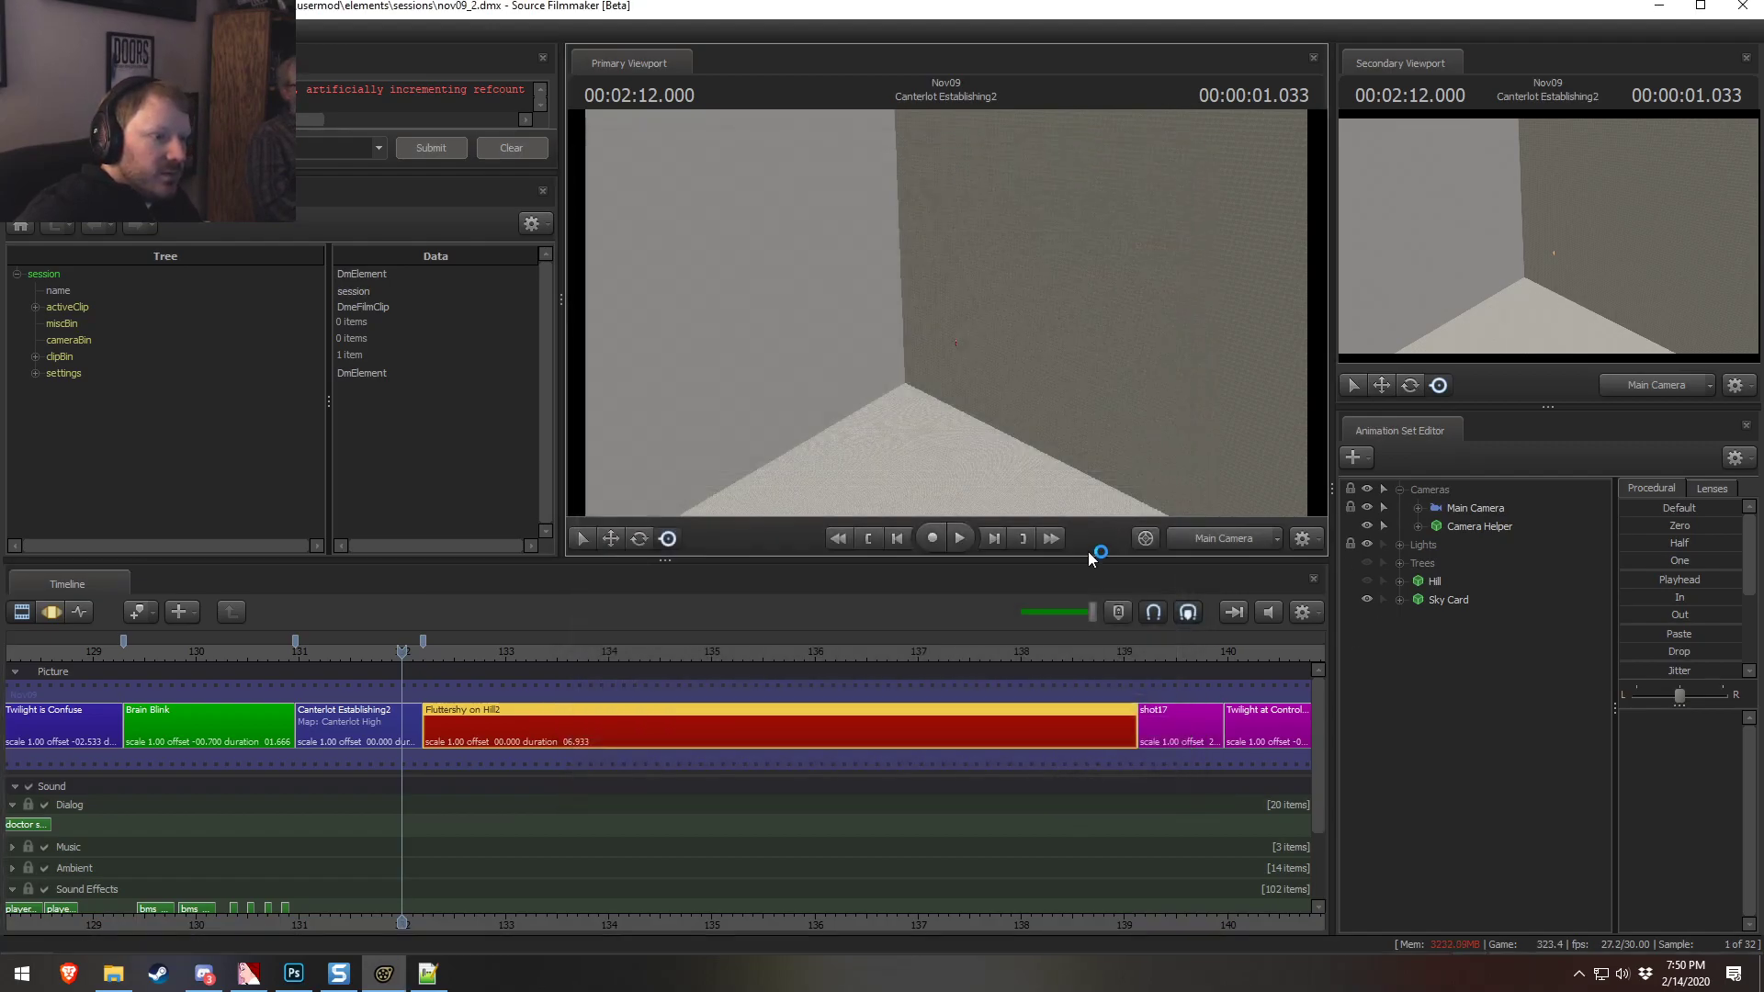
Enlarge the primary viewport by shrinking the timeline and the element viewer
{"action": "left_click_drag", "start_coordinate": [1087, 561], "coordinate": [1075, 667]}
{"action": "left_click_drag", "start_coordinate": [562, 456], "coordinate": [360, 460]}
{"action": "left_click_drag", "start_coordinate": [544, 663], "coordinate": [544, 724]}
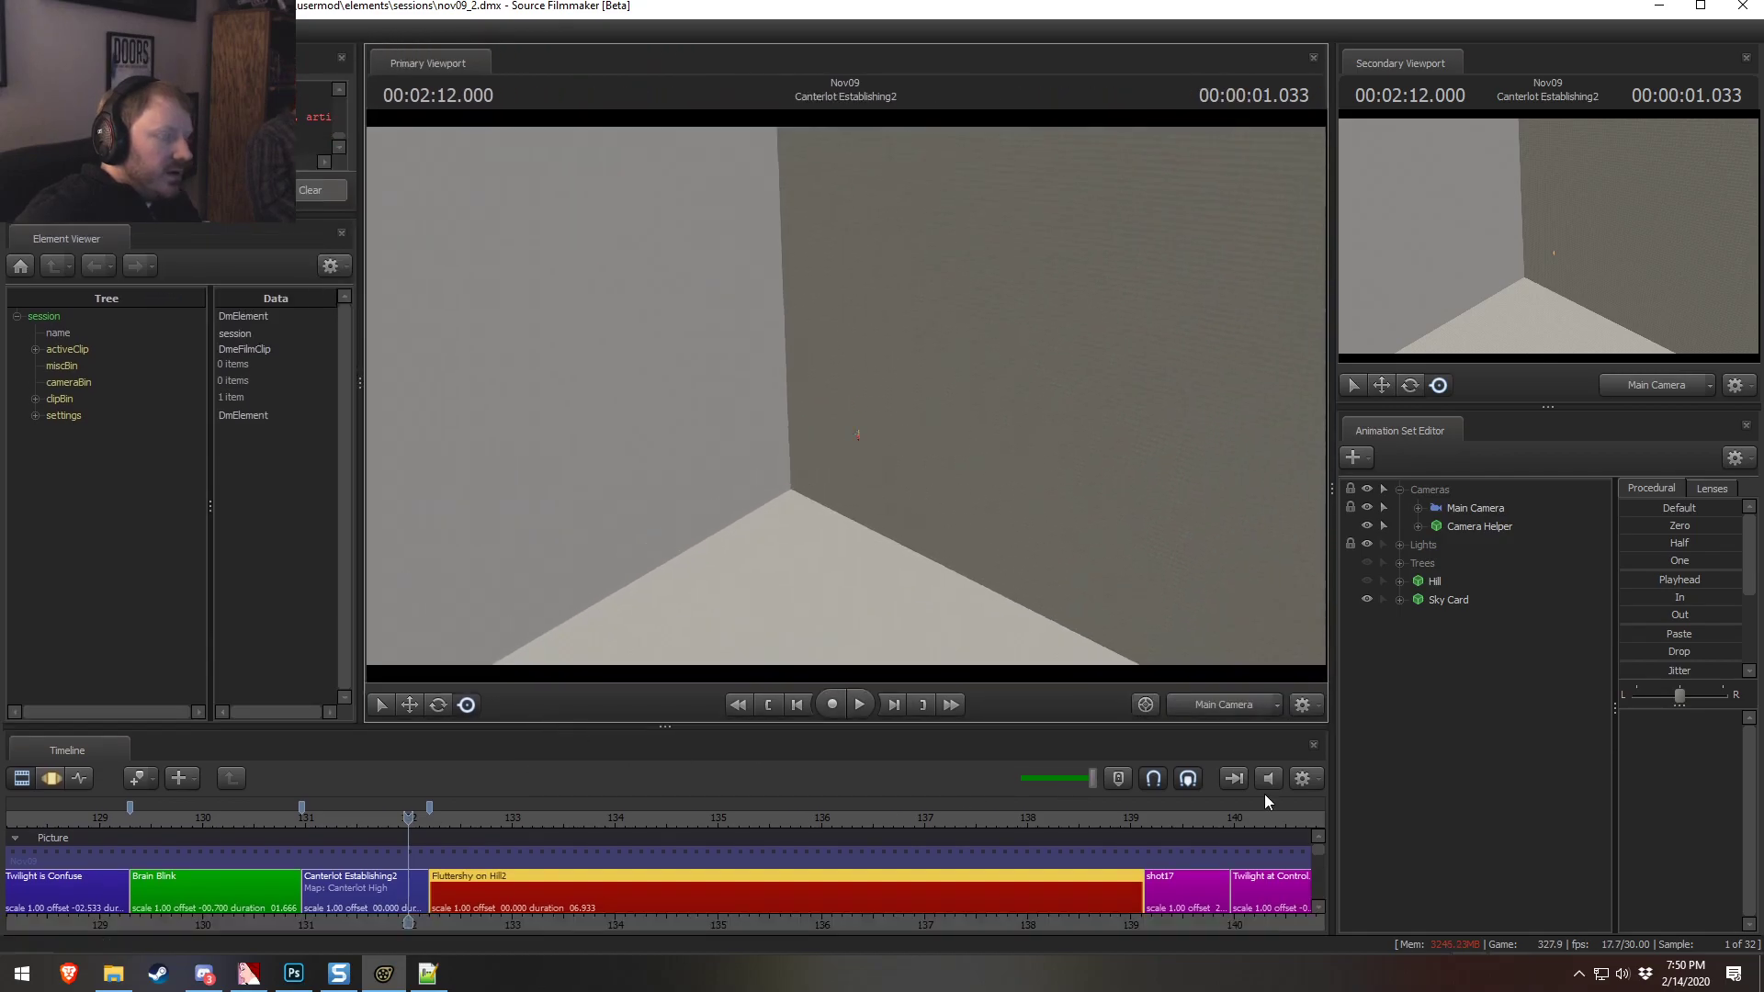
In the Canterlot Establishing2 shot at 00:02:11.566, create an animation set for the nergigante model and view it through the work camera
{"action": "right_click", "coordinate": [1433, 735]}
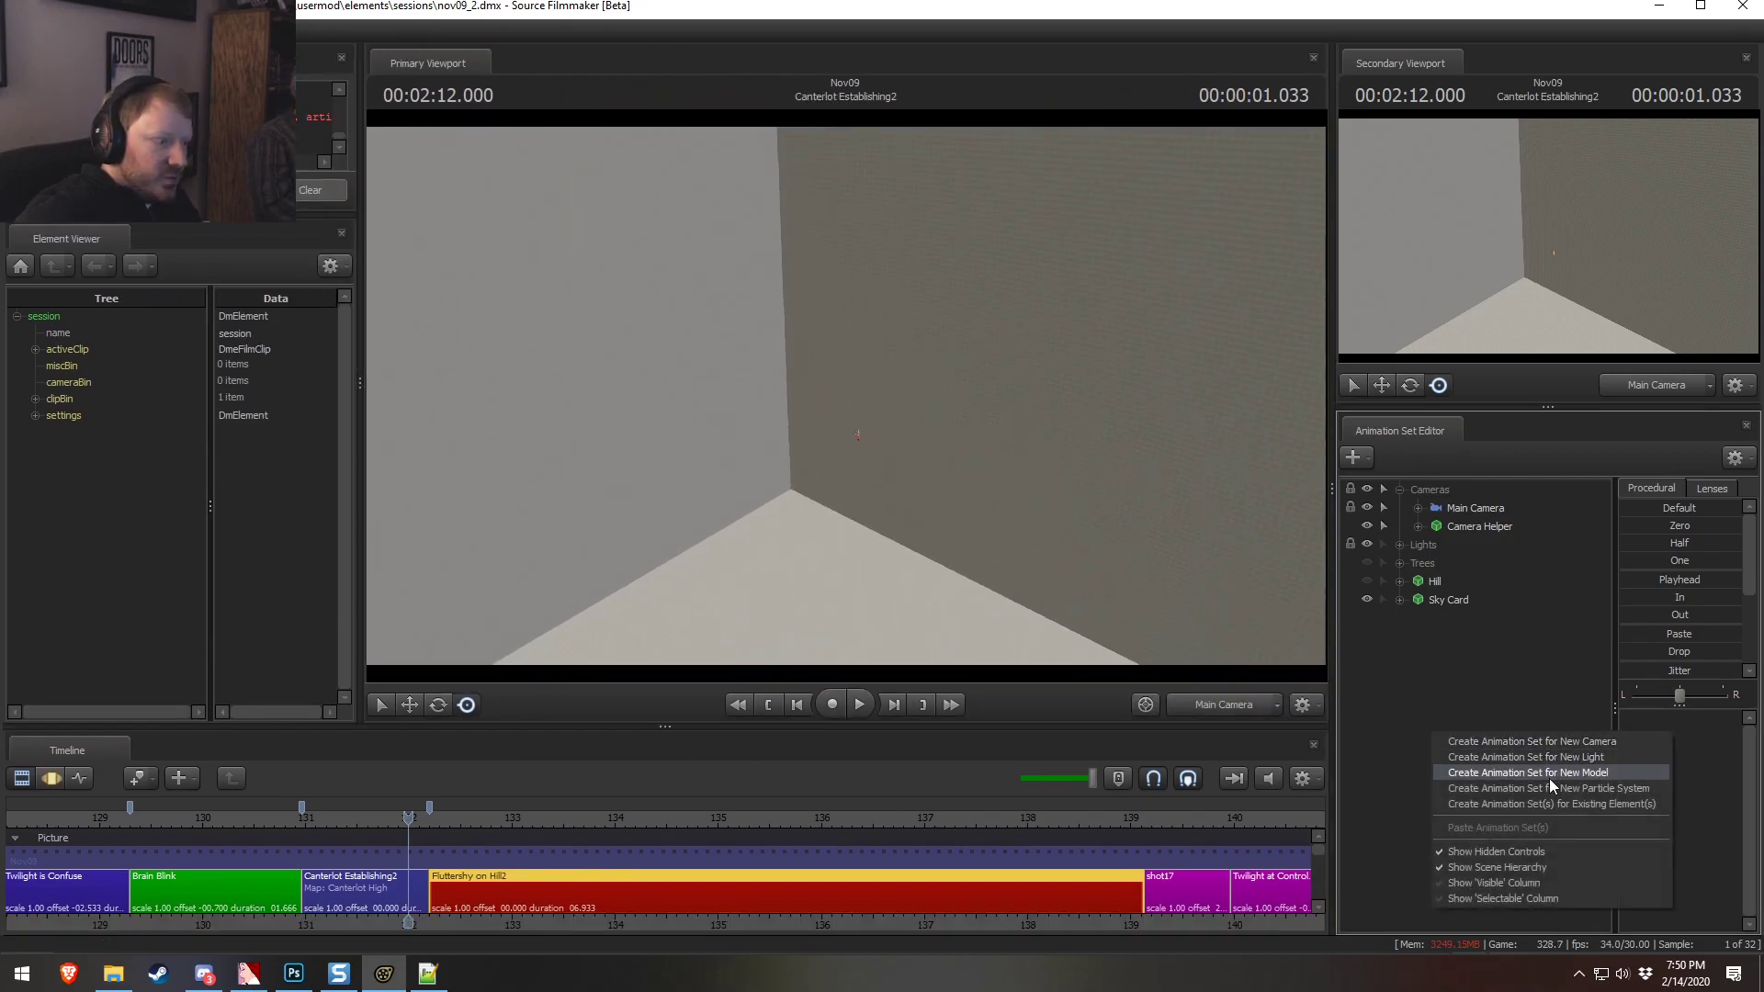
{"action": "left_click", "coordinate": [1509, 701]}
{"action": "left_click", "coordinate": [627, 910]}
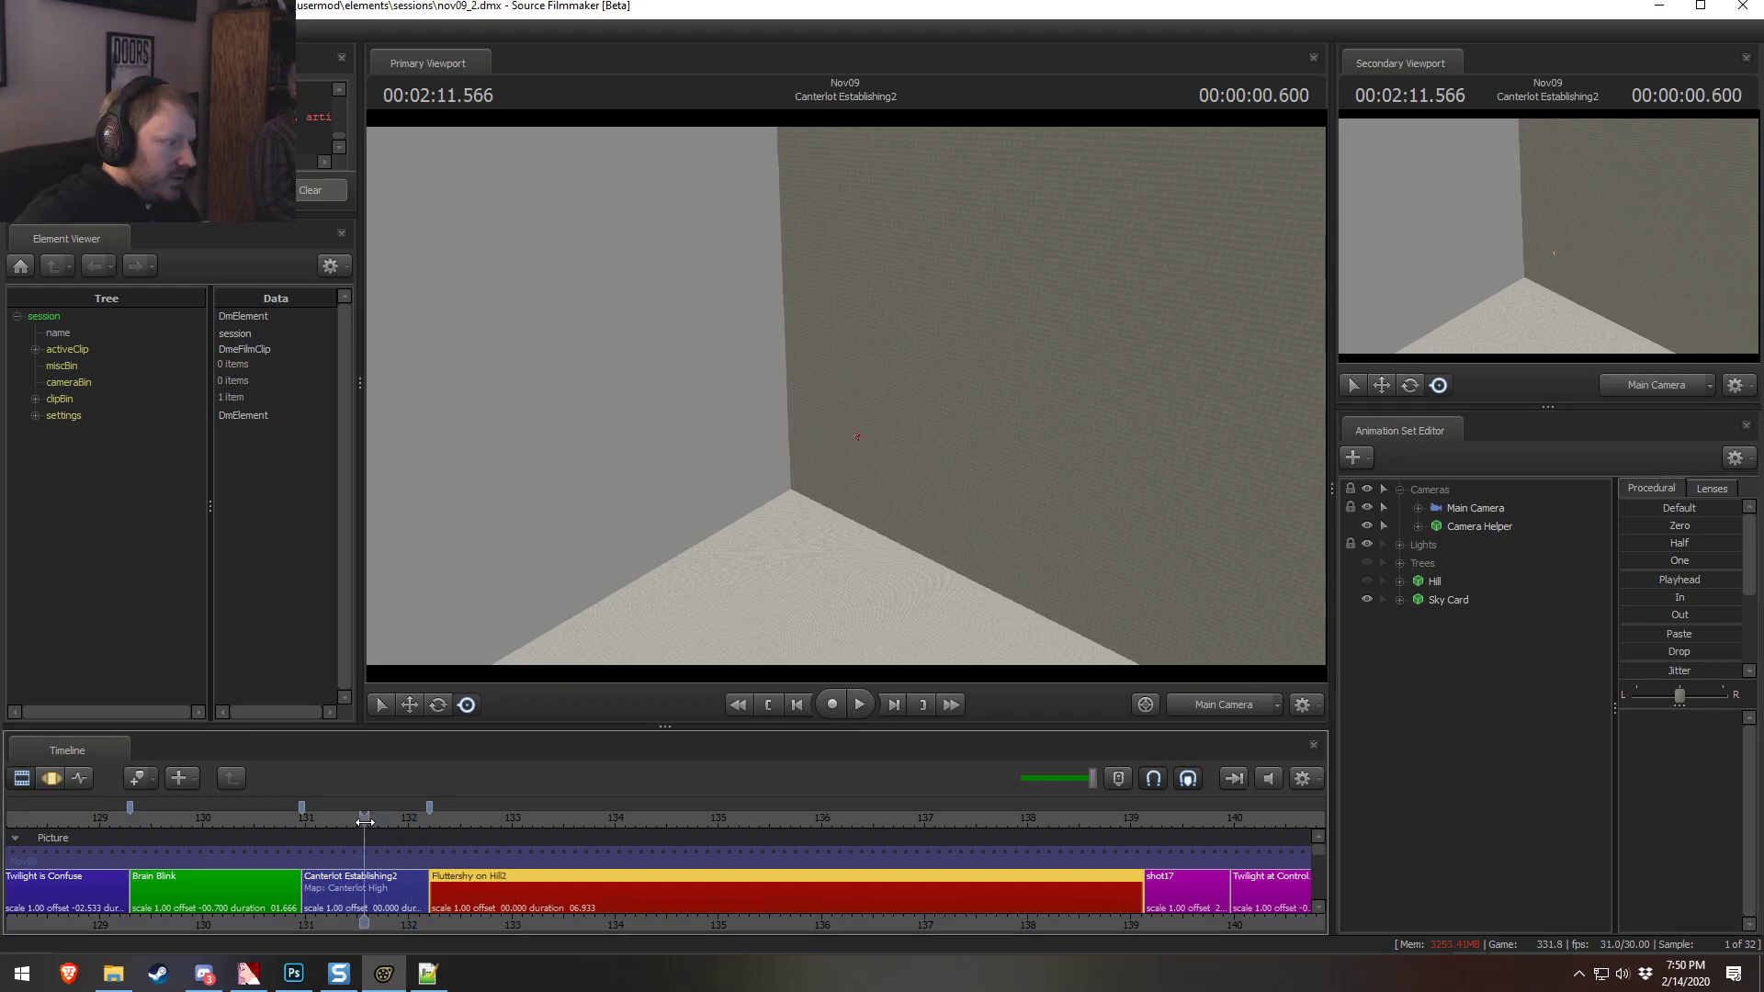
{"action": "left_click", "coordinate": [364, 821]}
{"action": "right_click", "coordinate": [1468, 663]}
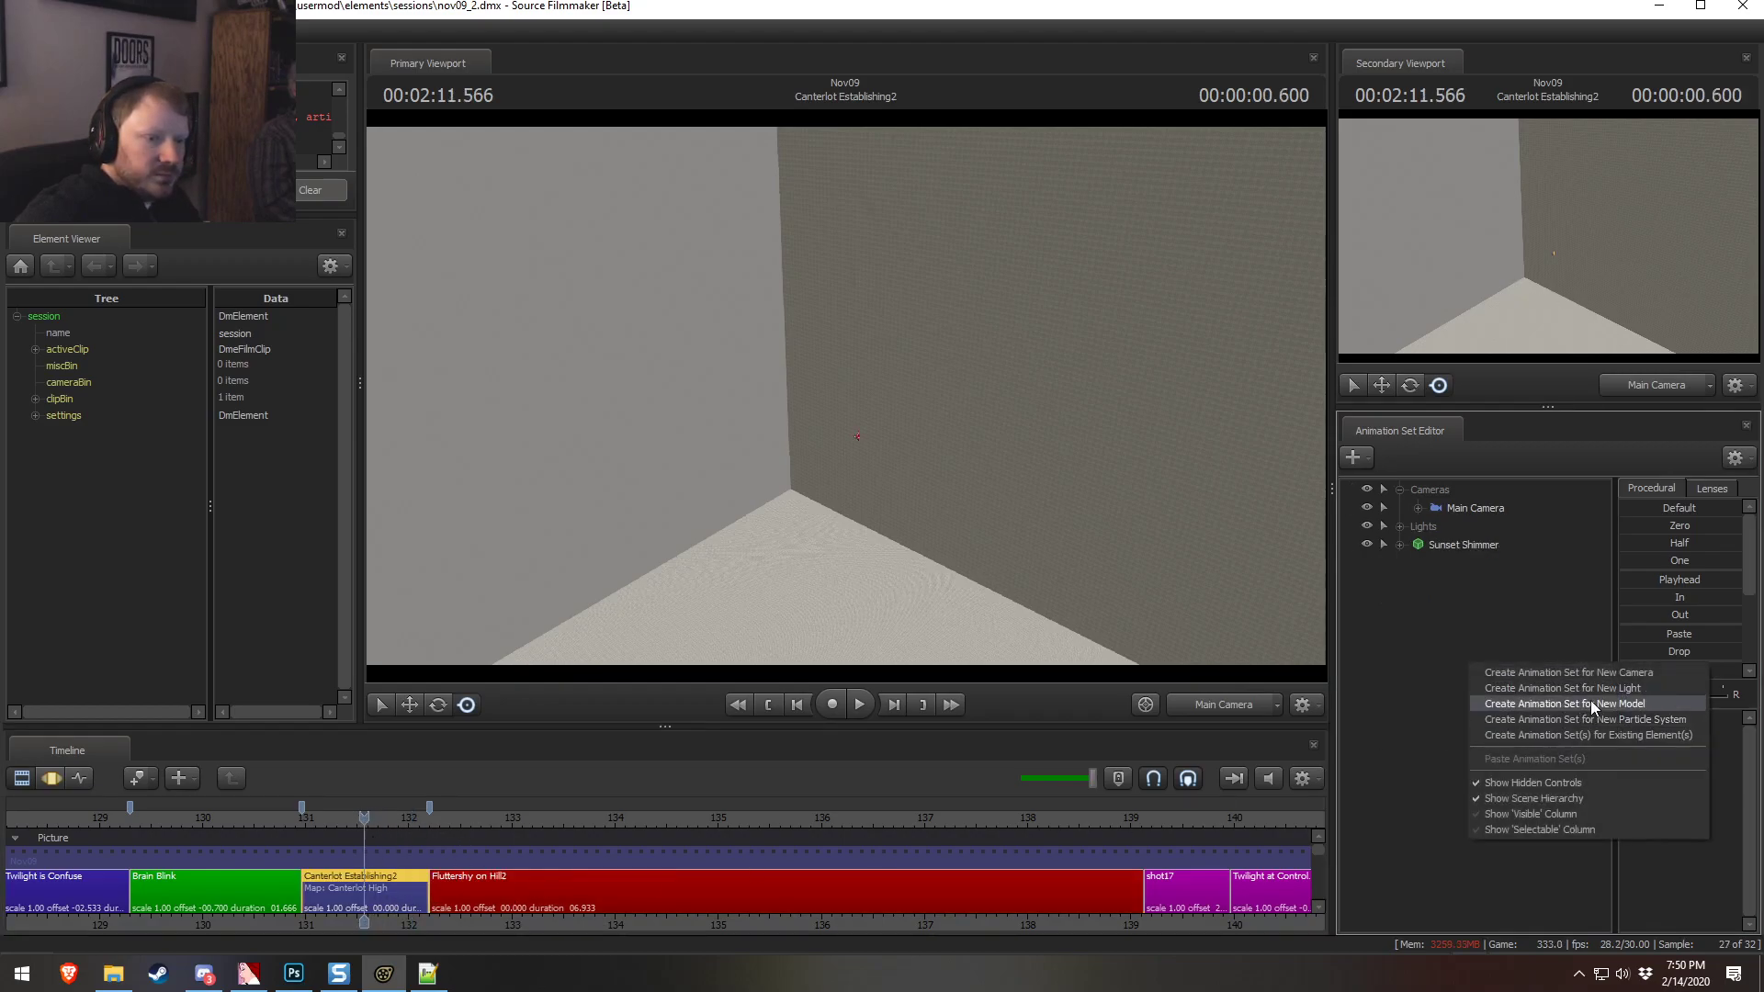
{"action": "left_click", "coordinate": [1590, 703]}
{"action": "type", "text": "nergi"}
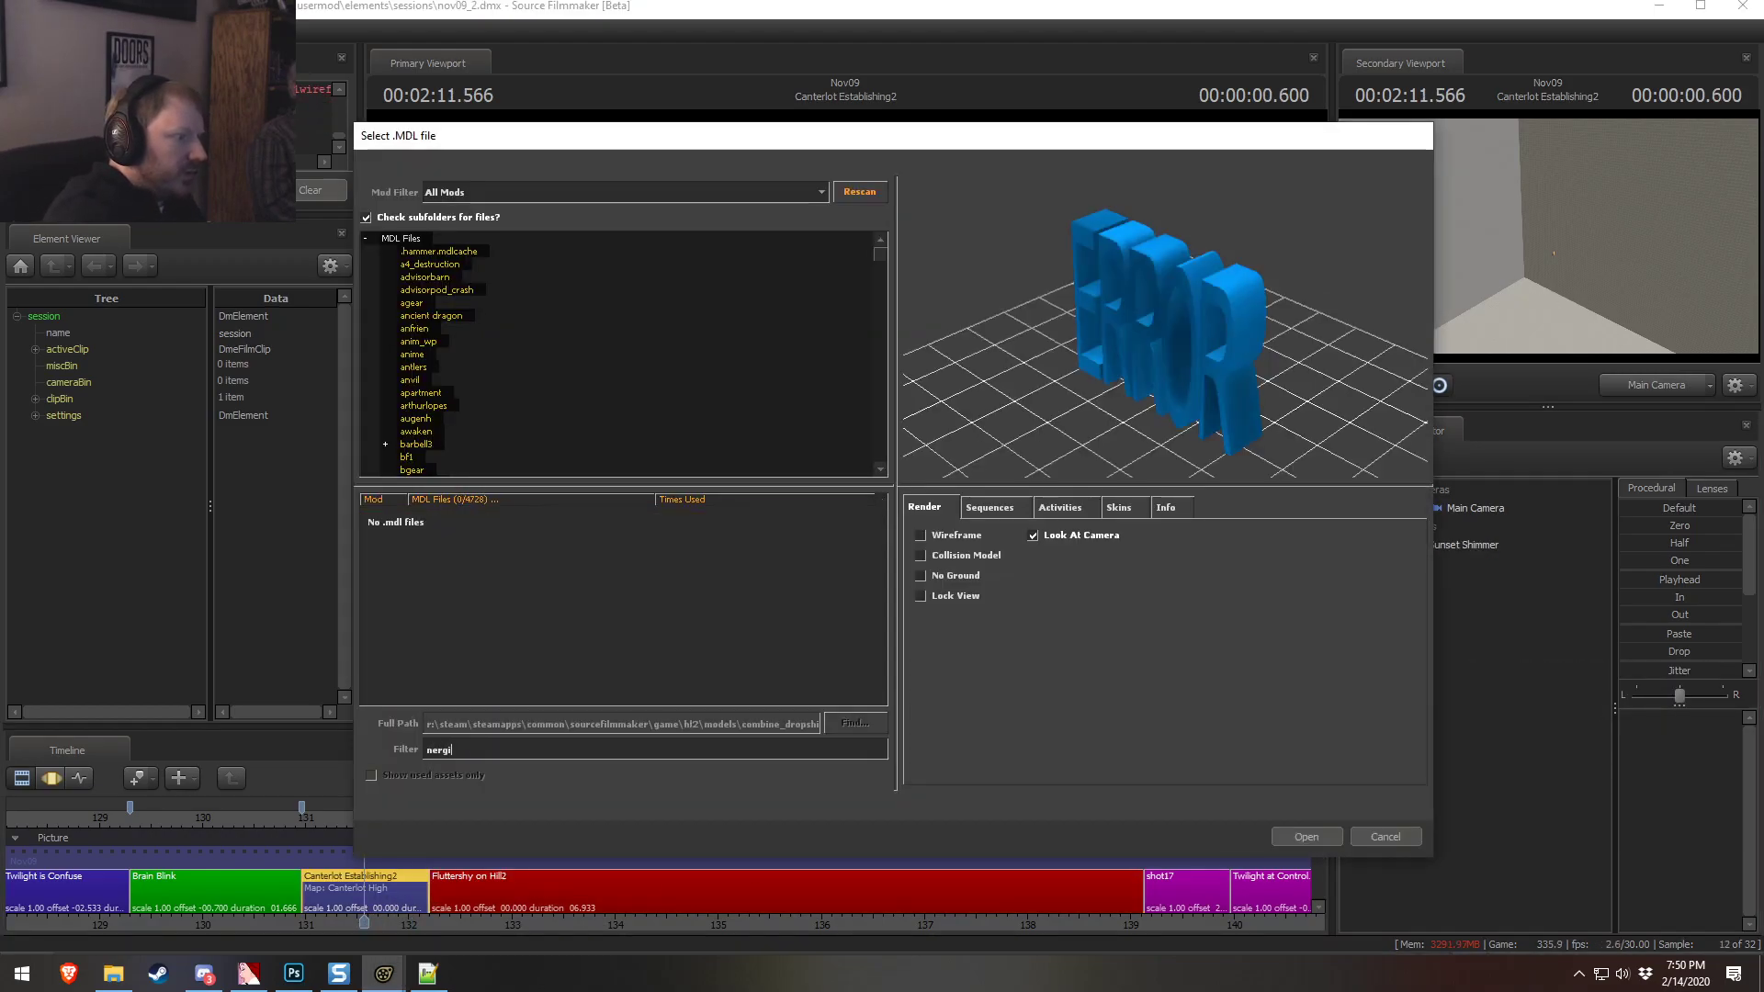
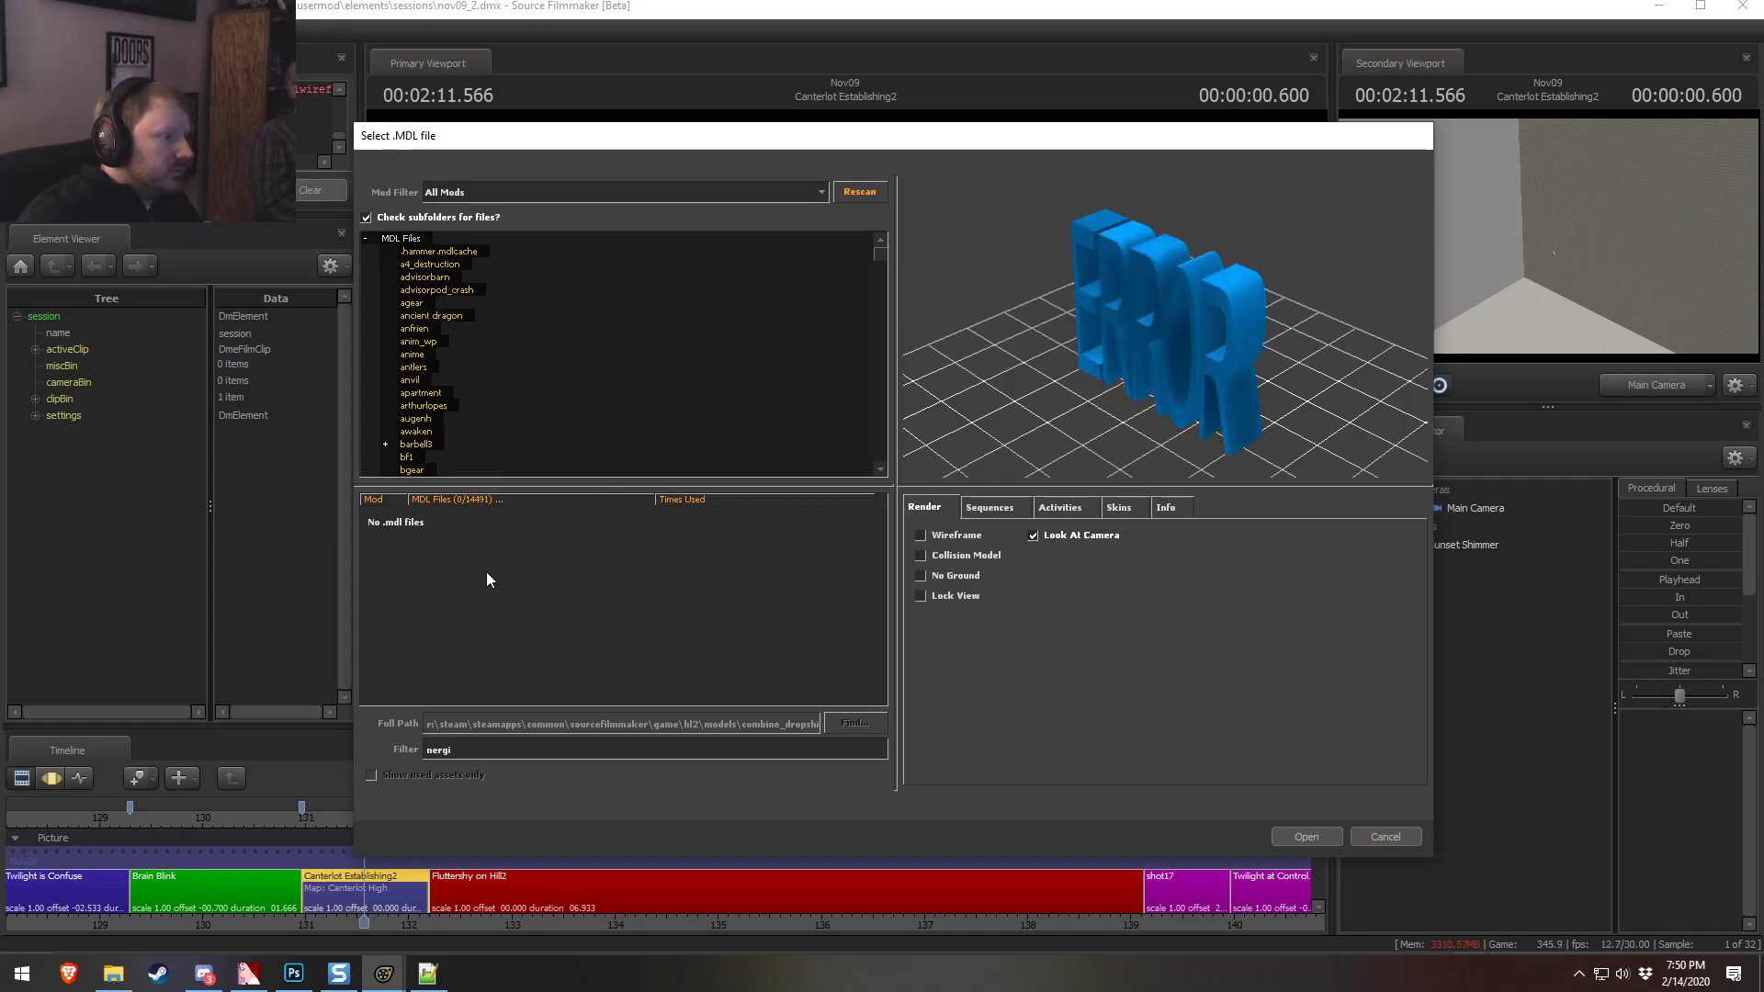
{"action": "key", "text": "BackSpace"}
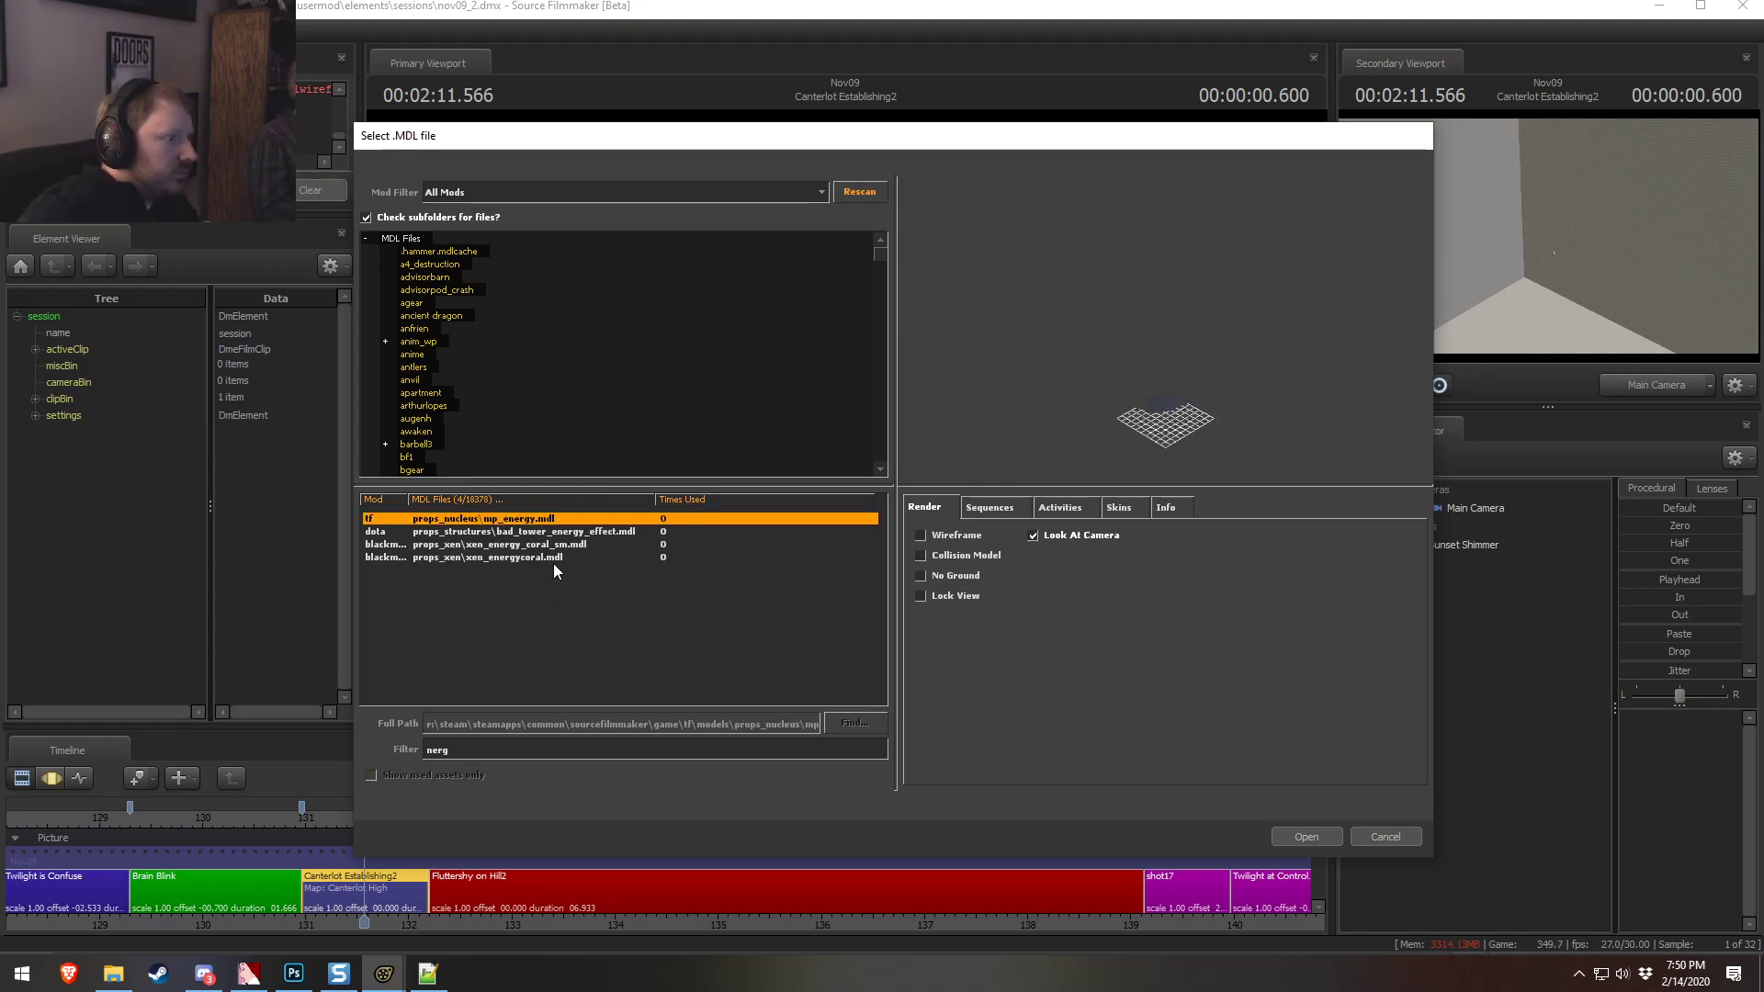
{"action": "double_click", "coordinate": [542, 519]}
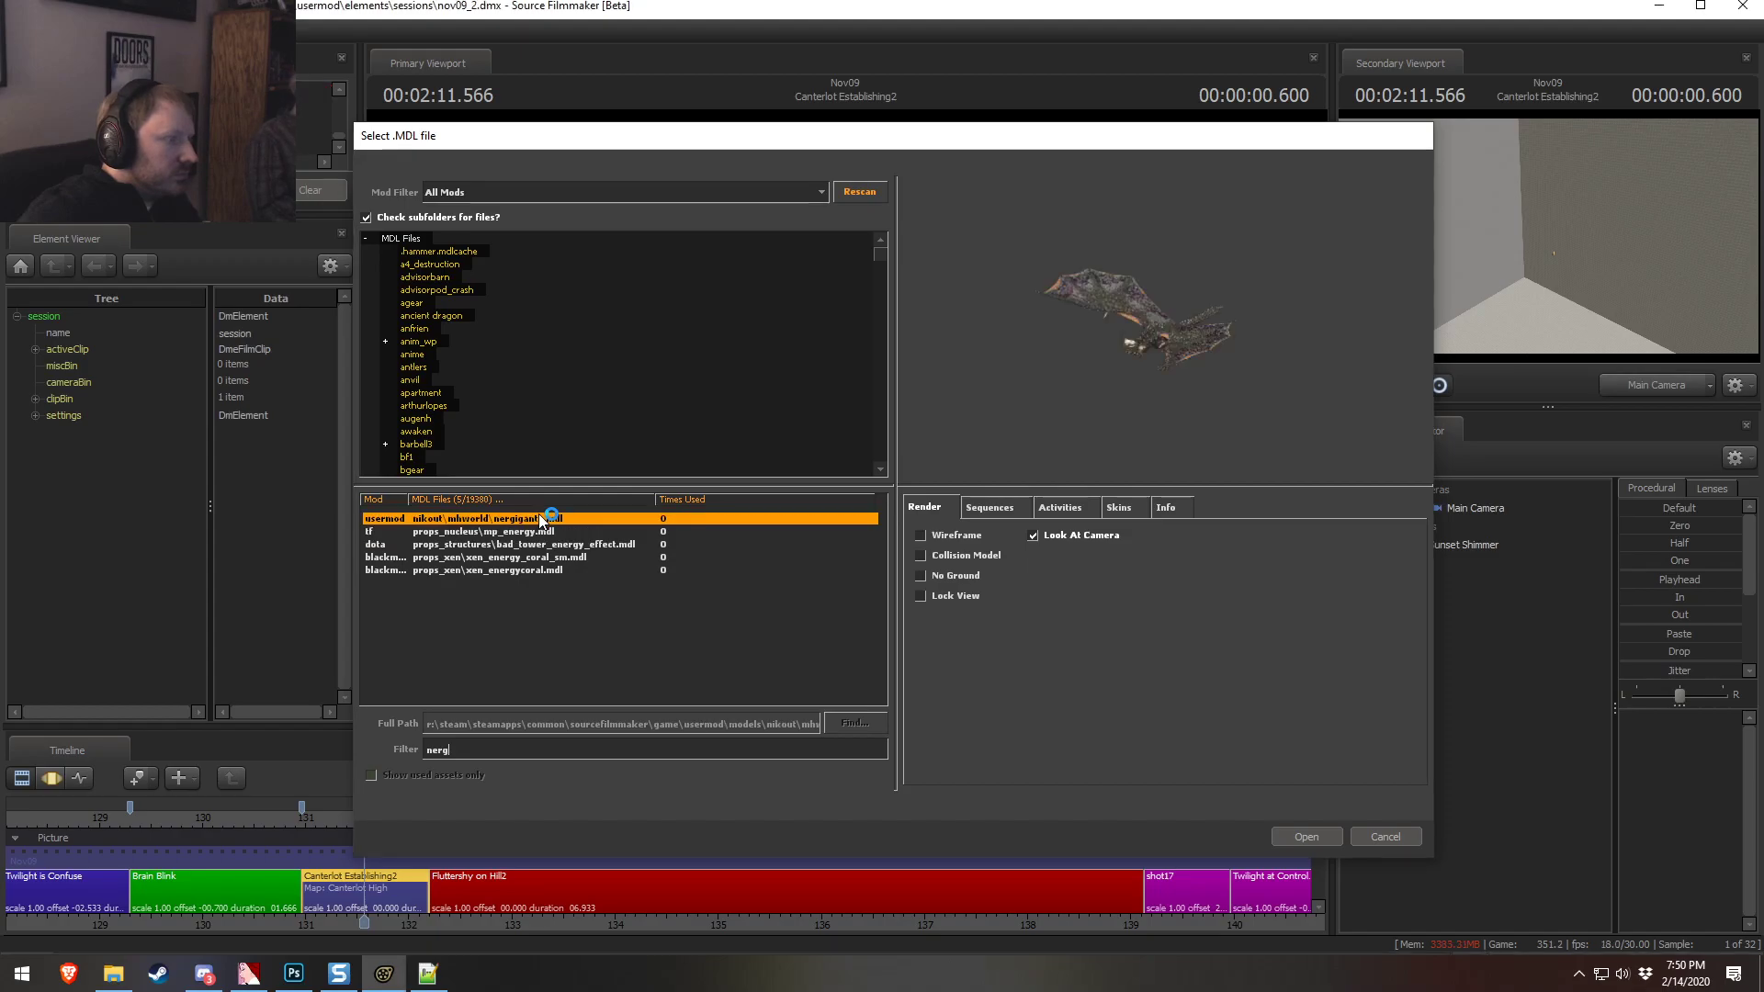
{"action": "left_click", "coordinate": [1220, 709]}
{"action": "left_click_drag", "start_coordinate": [992, 478], "coordinate": [1085, 441]}
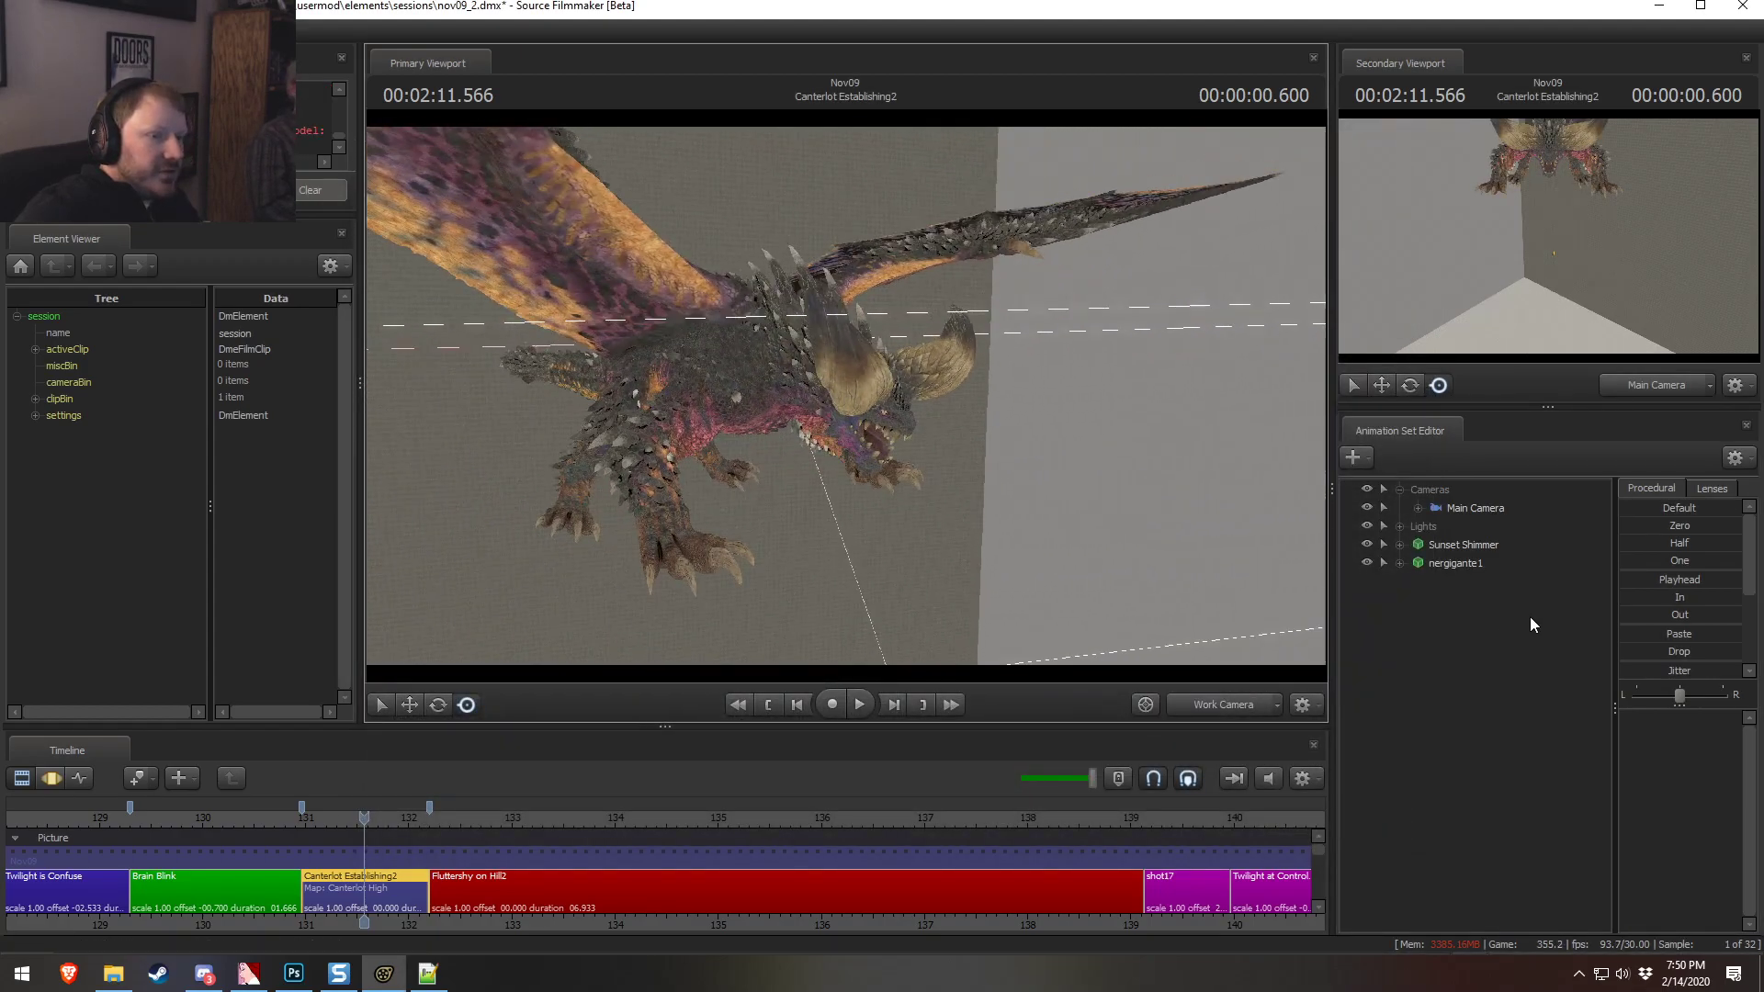
Try to import the idle_ground sequence onto nergigante1 outside the Motion Editor
{"action": "right_click", "coordinate": [1466, 571]}
{"action": "mouse_move", "coordinate": [1518, 732]}
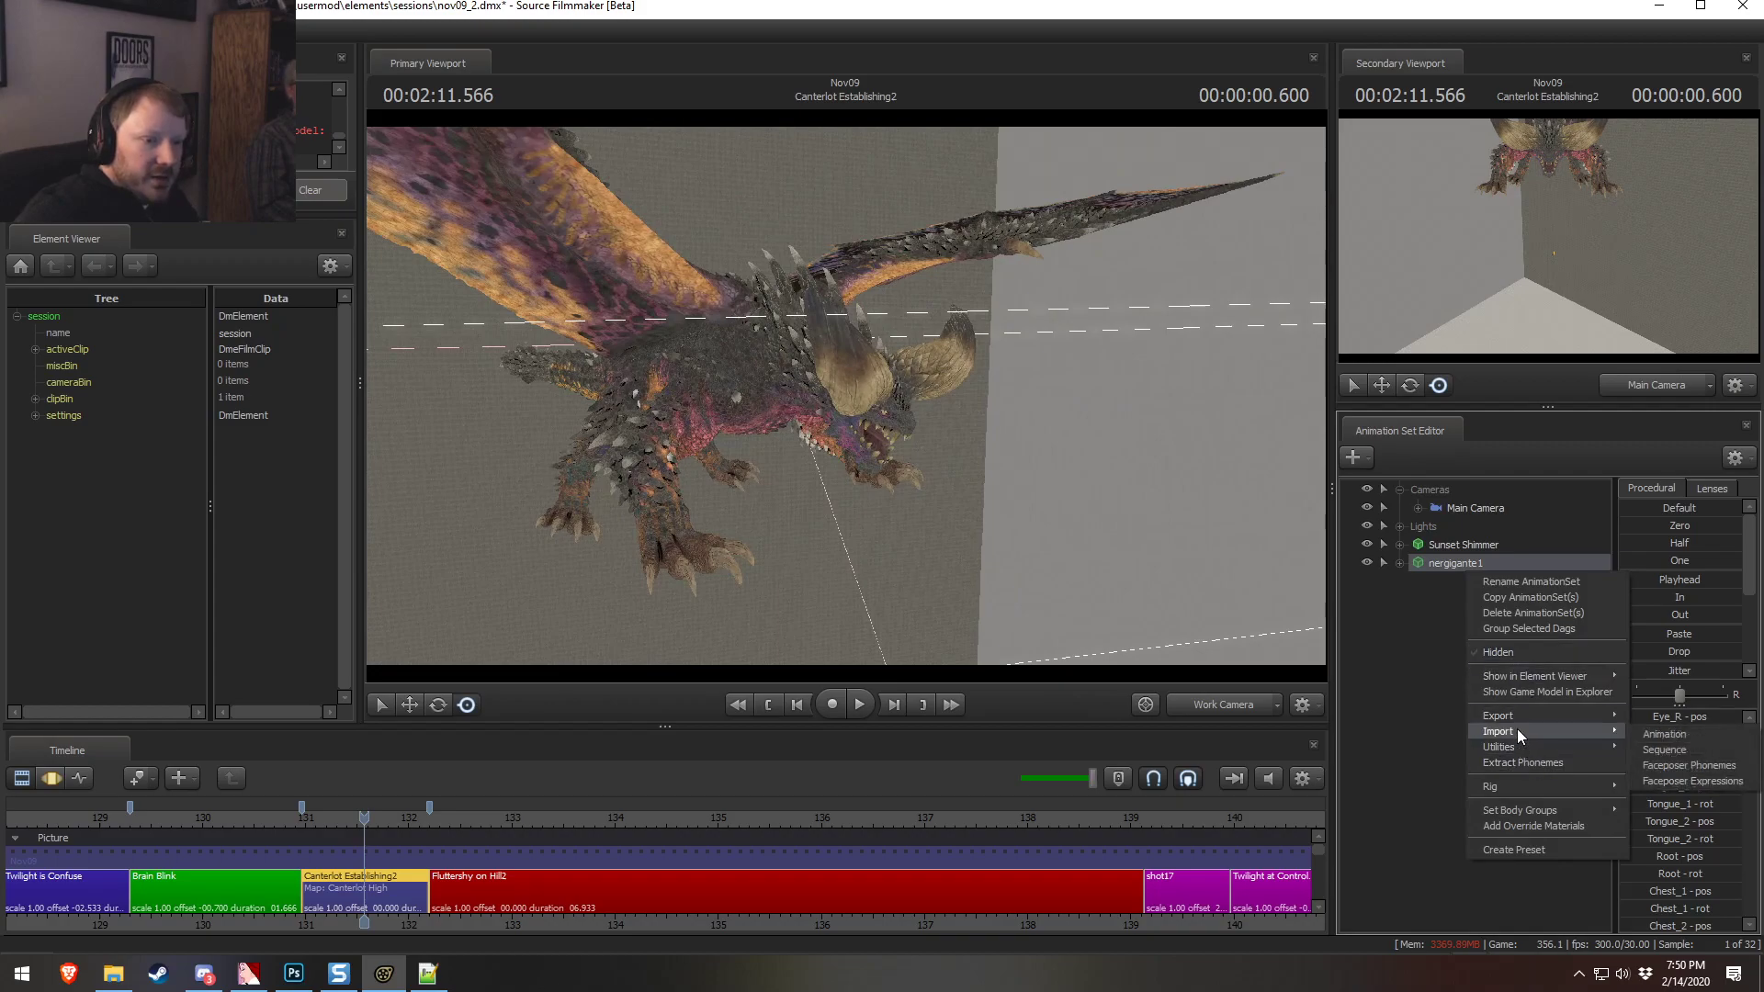
{"action": "left_click", "coordinate": [1665, 750]}
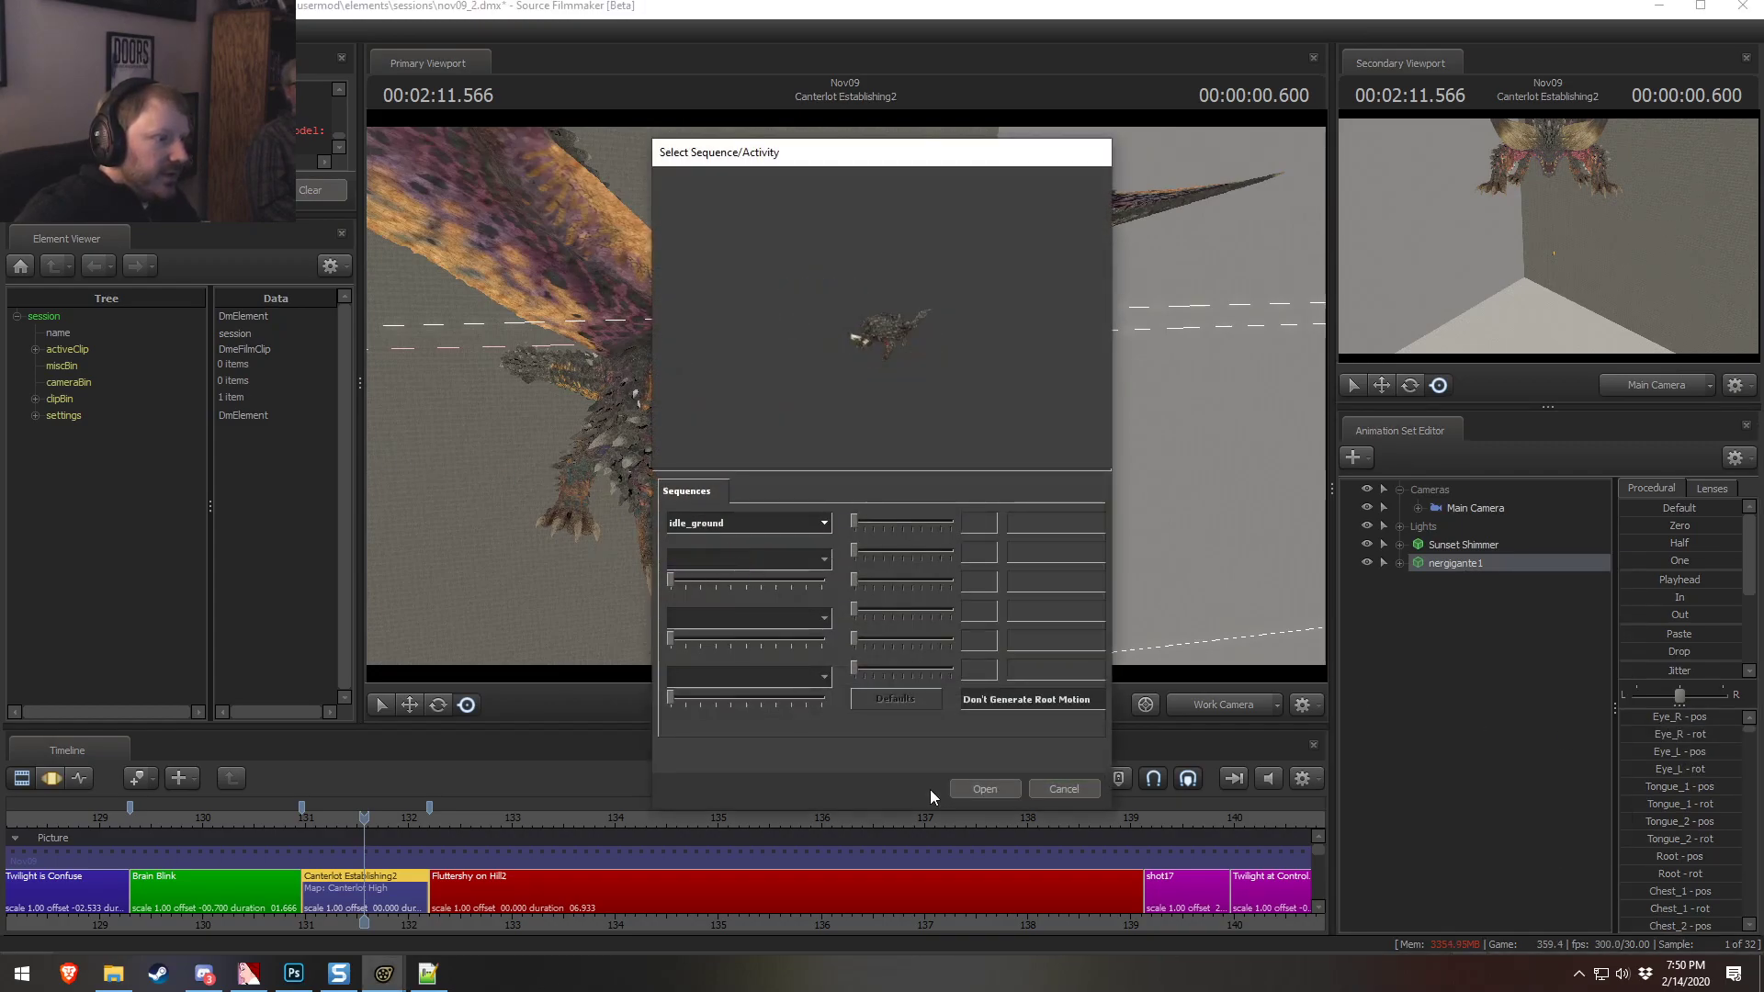
{"action": "left_click", "coordinate": [985, 788]}
Extend the Motion Editor time selection over all time and import the idle_ground sequence onto nergigante1
{"action": "key", "text": "F3"}
{"action": "key", "text": "F2"}
{"action": "key", "text": "F3"}
{"action": "left_click", "coordinate": [388, 878]}
{"action": "key", "text": "ctrl+a"}
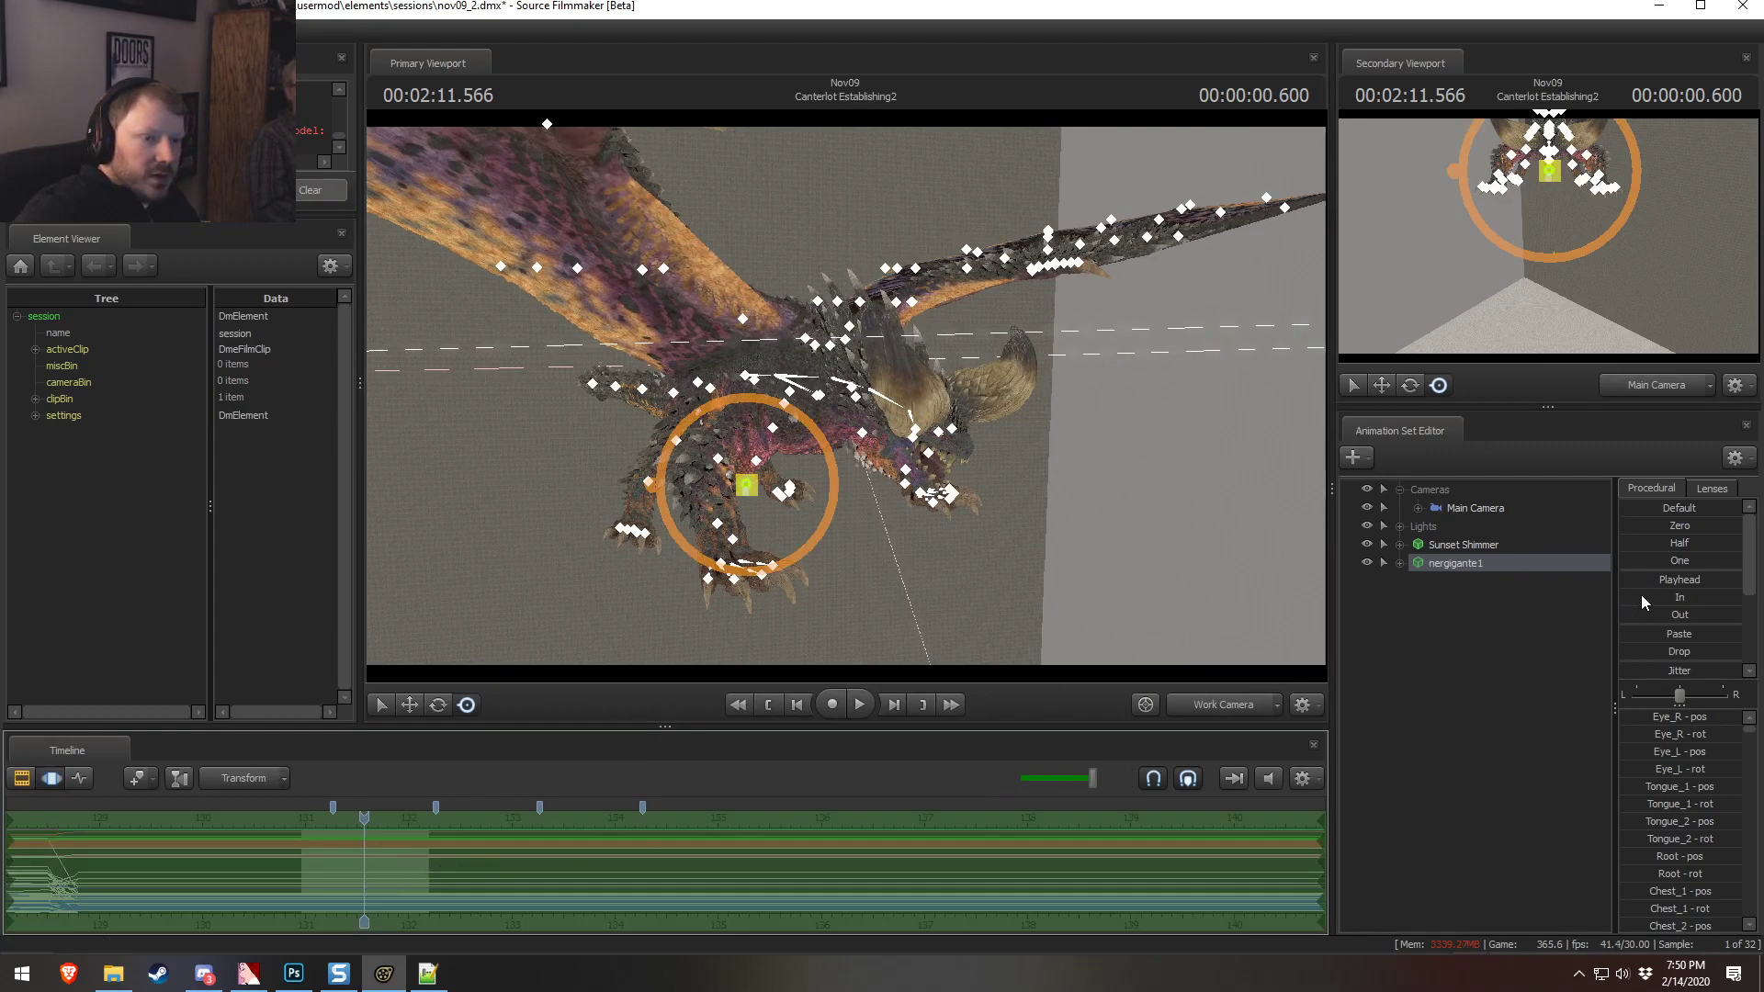
{"action": "right_click", "coordinate": [1491, 564]}
{"action": "mouse_move", "coordinate": [1528, 729]}
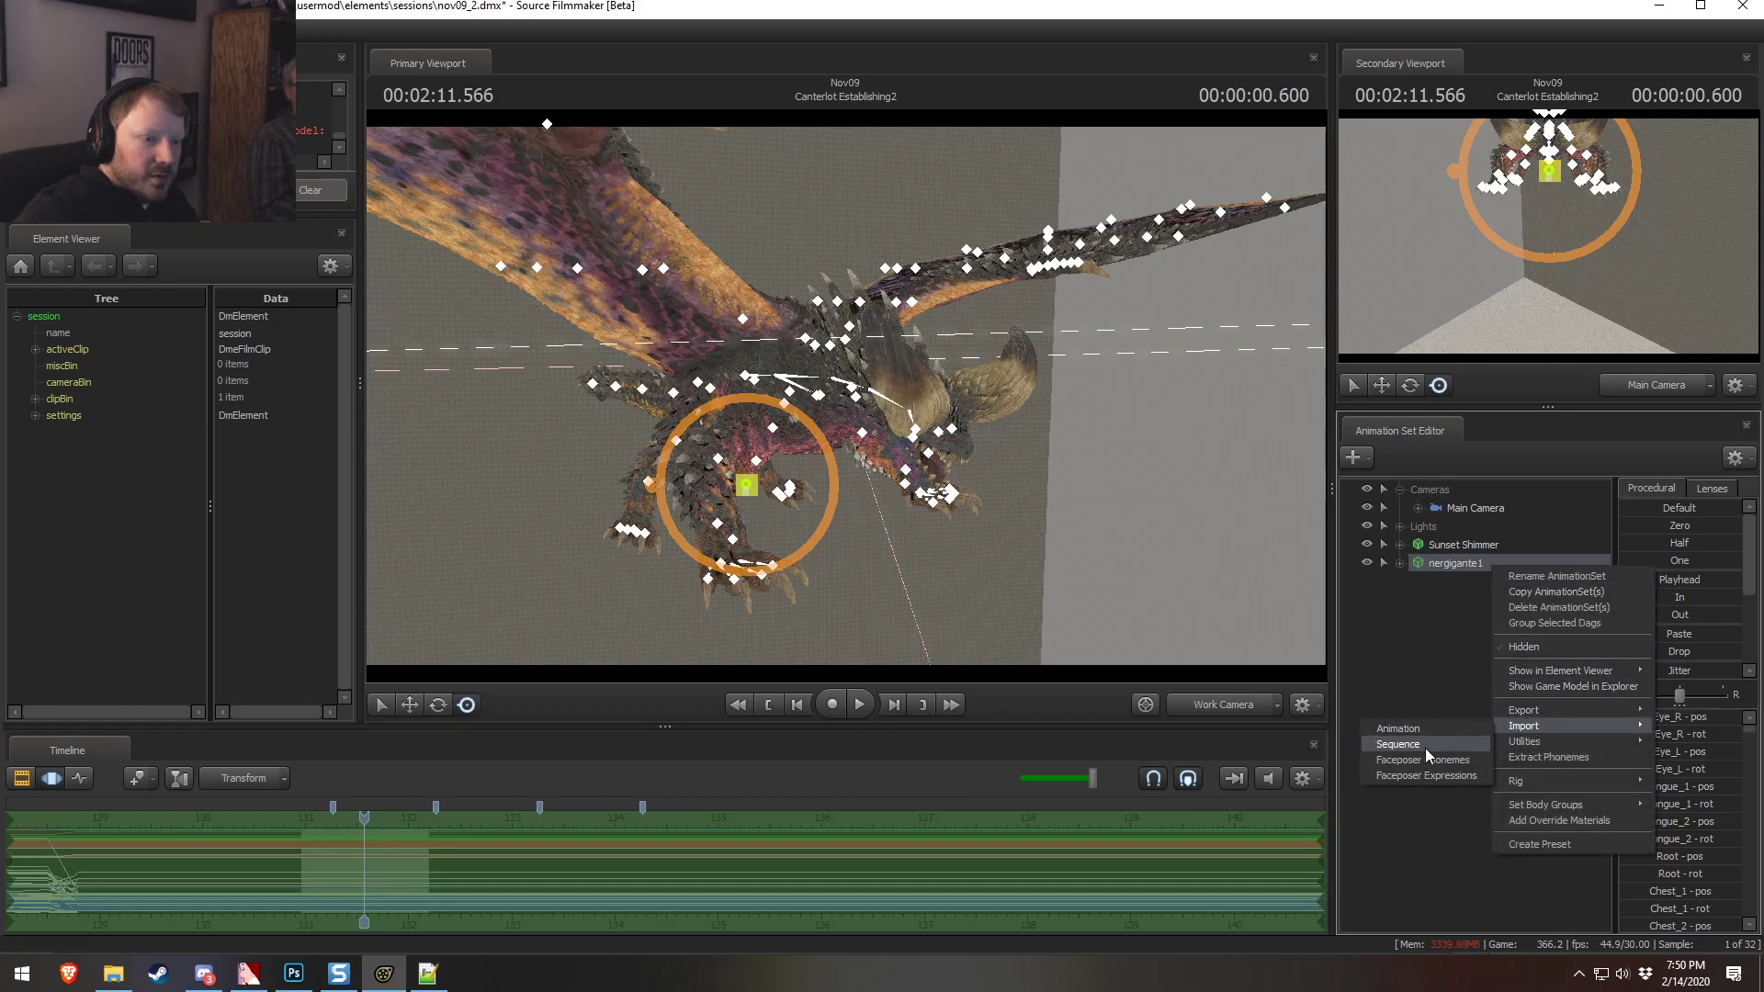
{"action": "left_click", "coordinate": [1425, 747]}
{"action": "left_click", "coordinate": [716, 523]}
{"action": "left_click", "coordinate": [700, 544]}
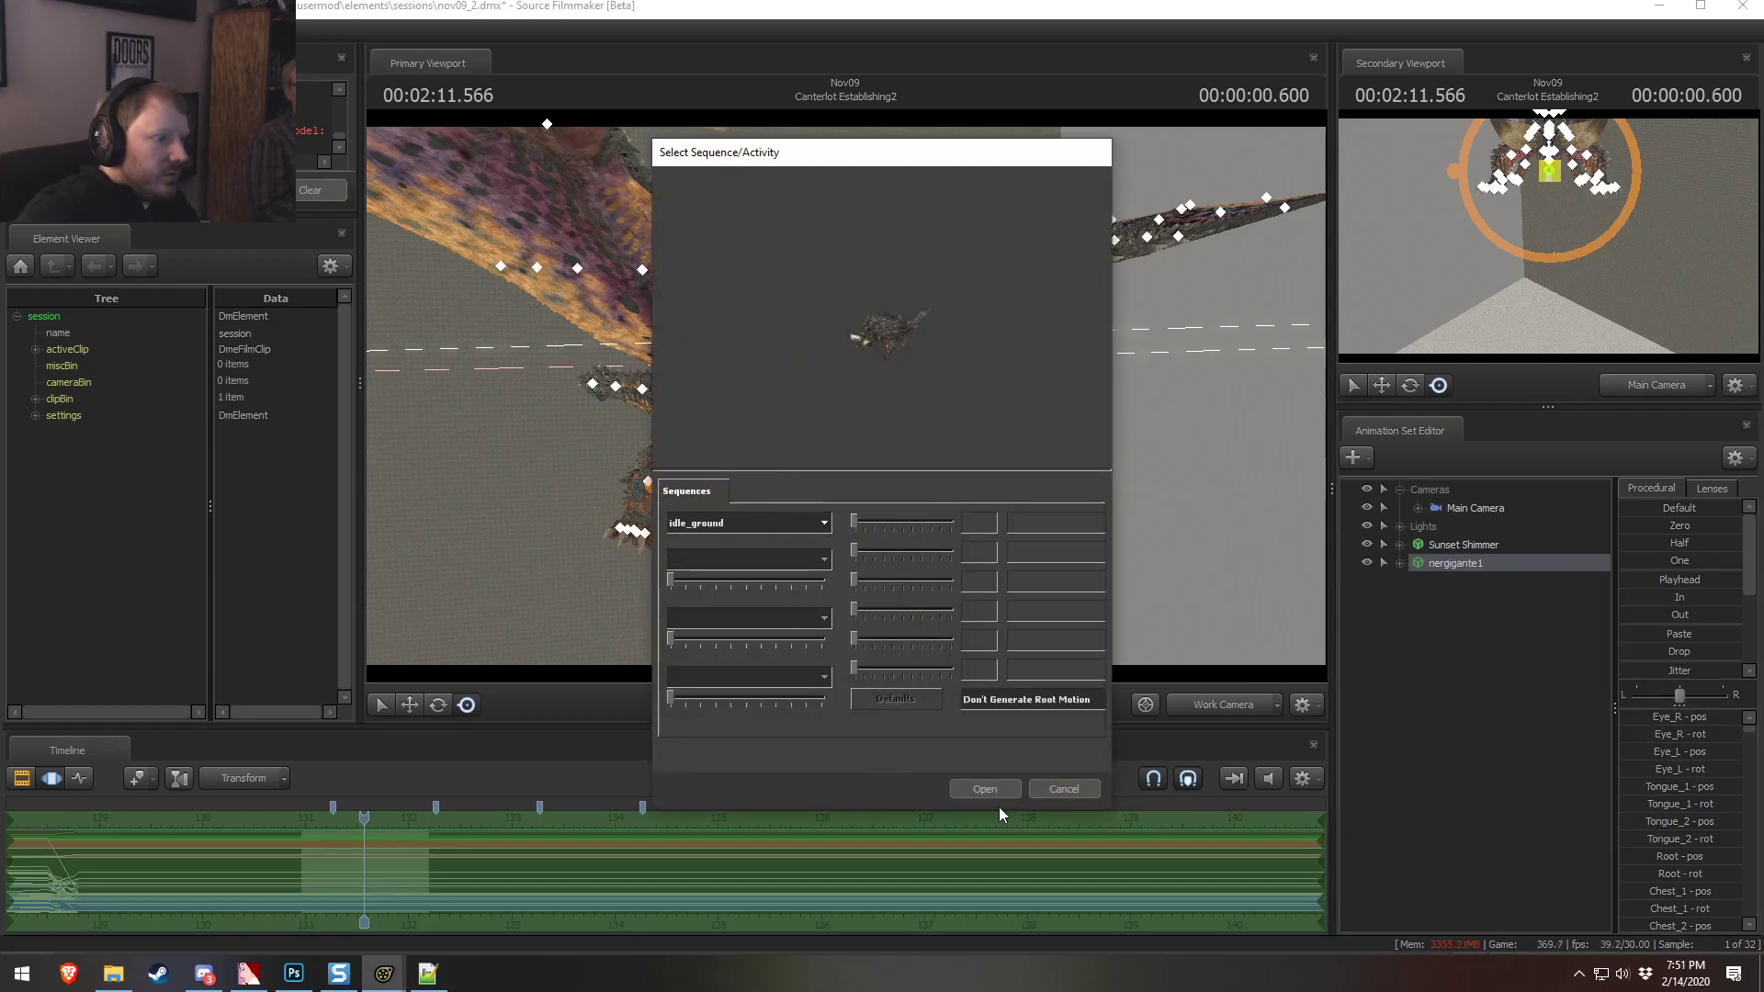
{"action": "left_click", "coordinate": [985, 789]}
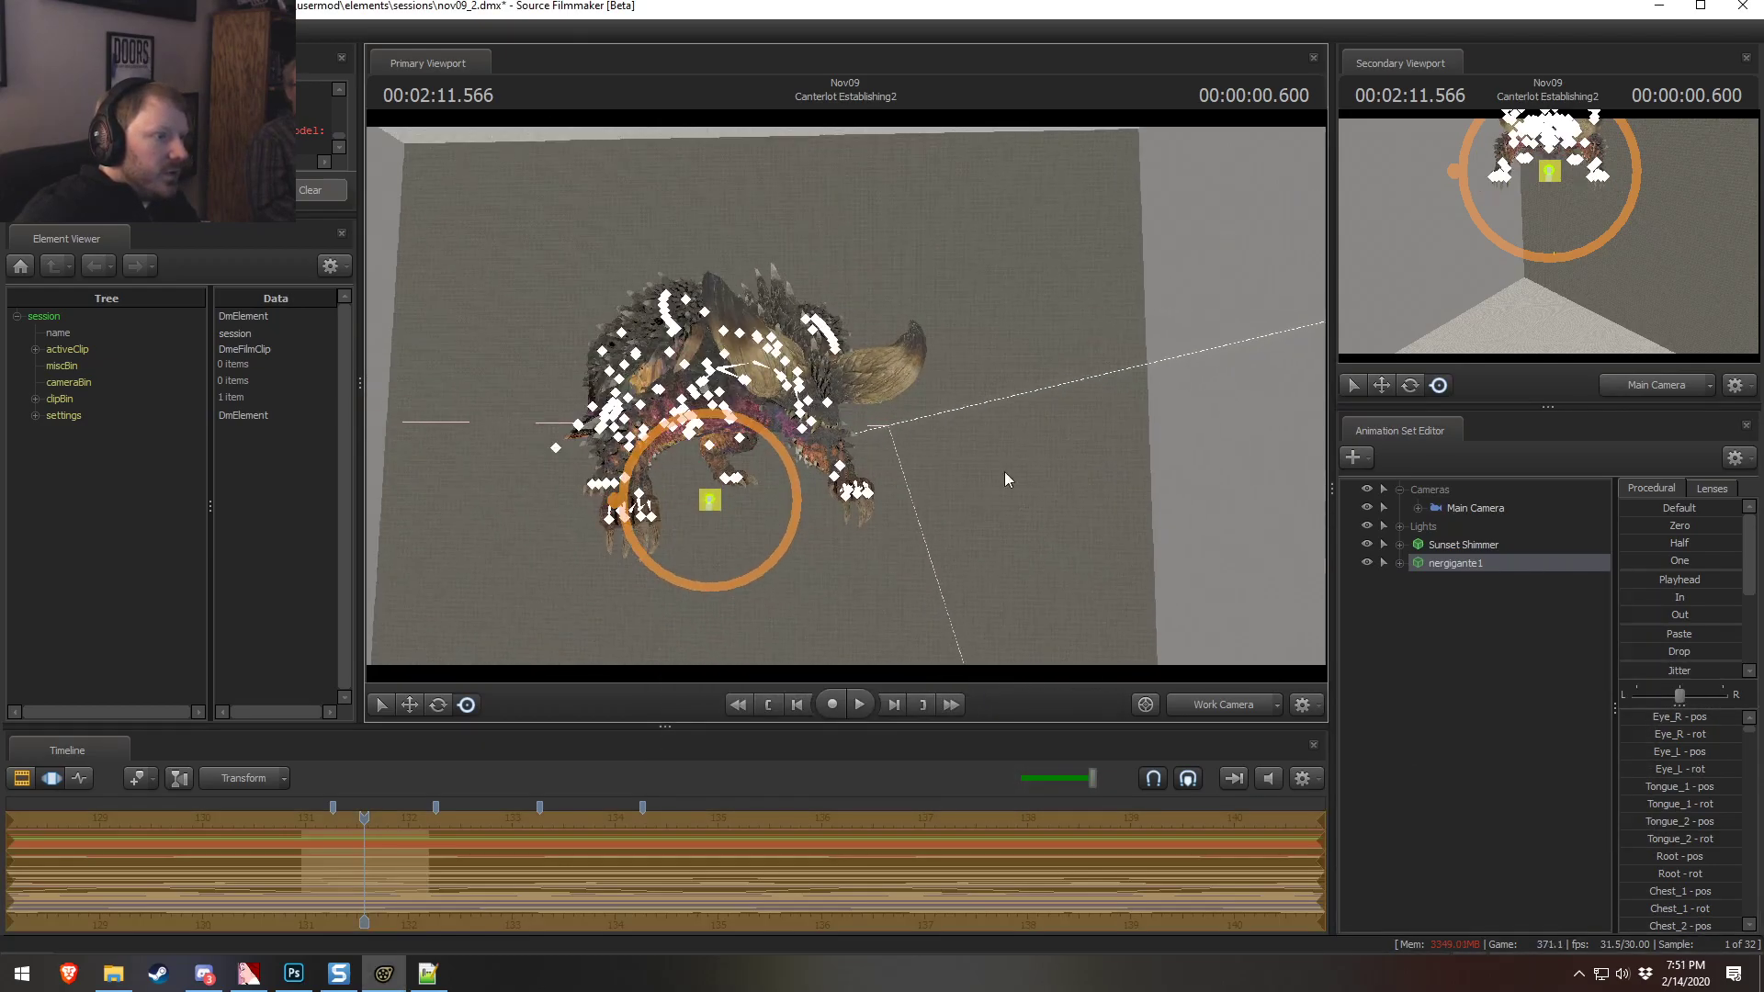
Load the rig_nergigante_nowings.py rig script onto nergigante1
{"action": "right_click", "coordinate": [1502, 564]}
{"action": "mouse_move", "coordinate": [1525, 776]}
{"action": "left_click", "coordinate": [1360, 615]}
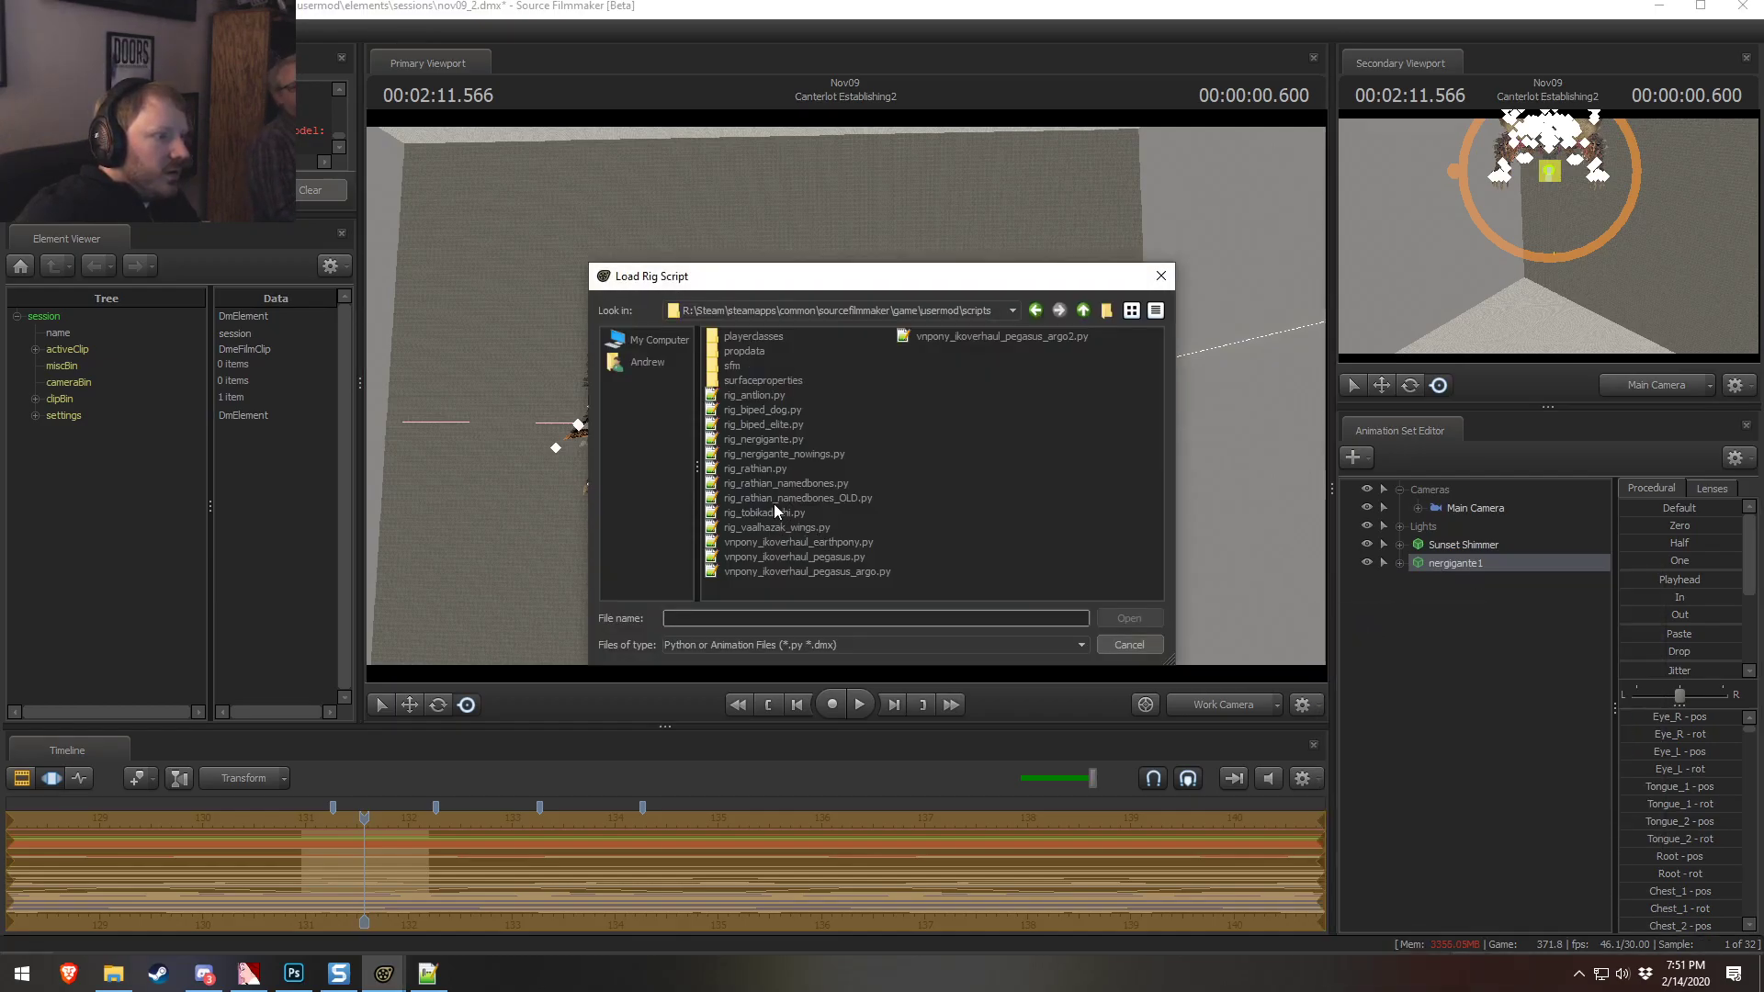
{"action": "left_click", "coordinate": [773, 454]}
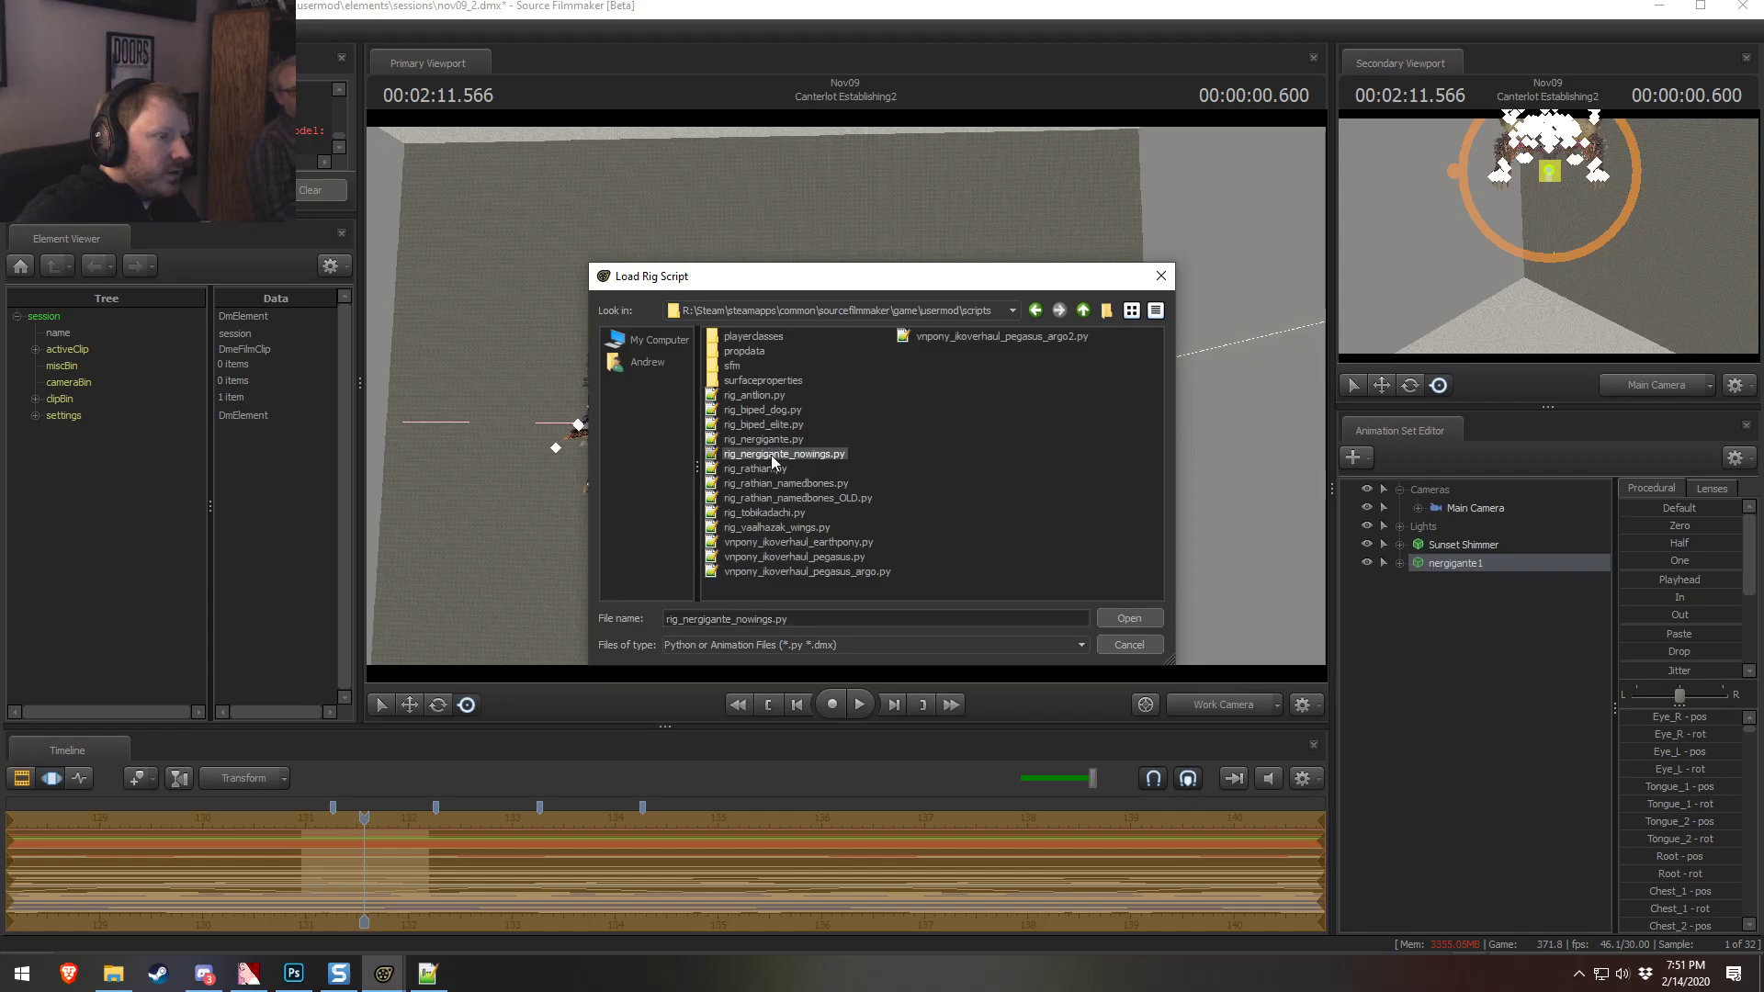
{"action": "double_click", "coordinate": [770, 455]}
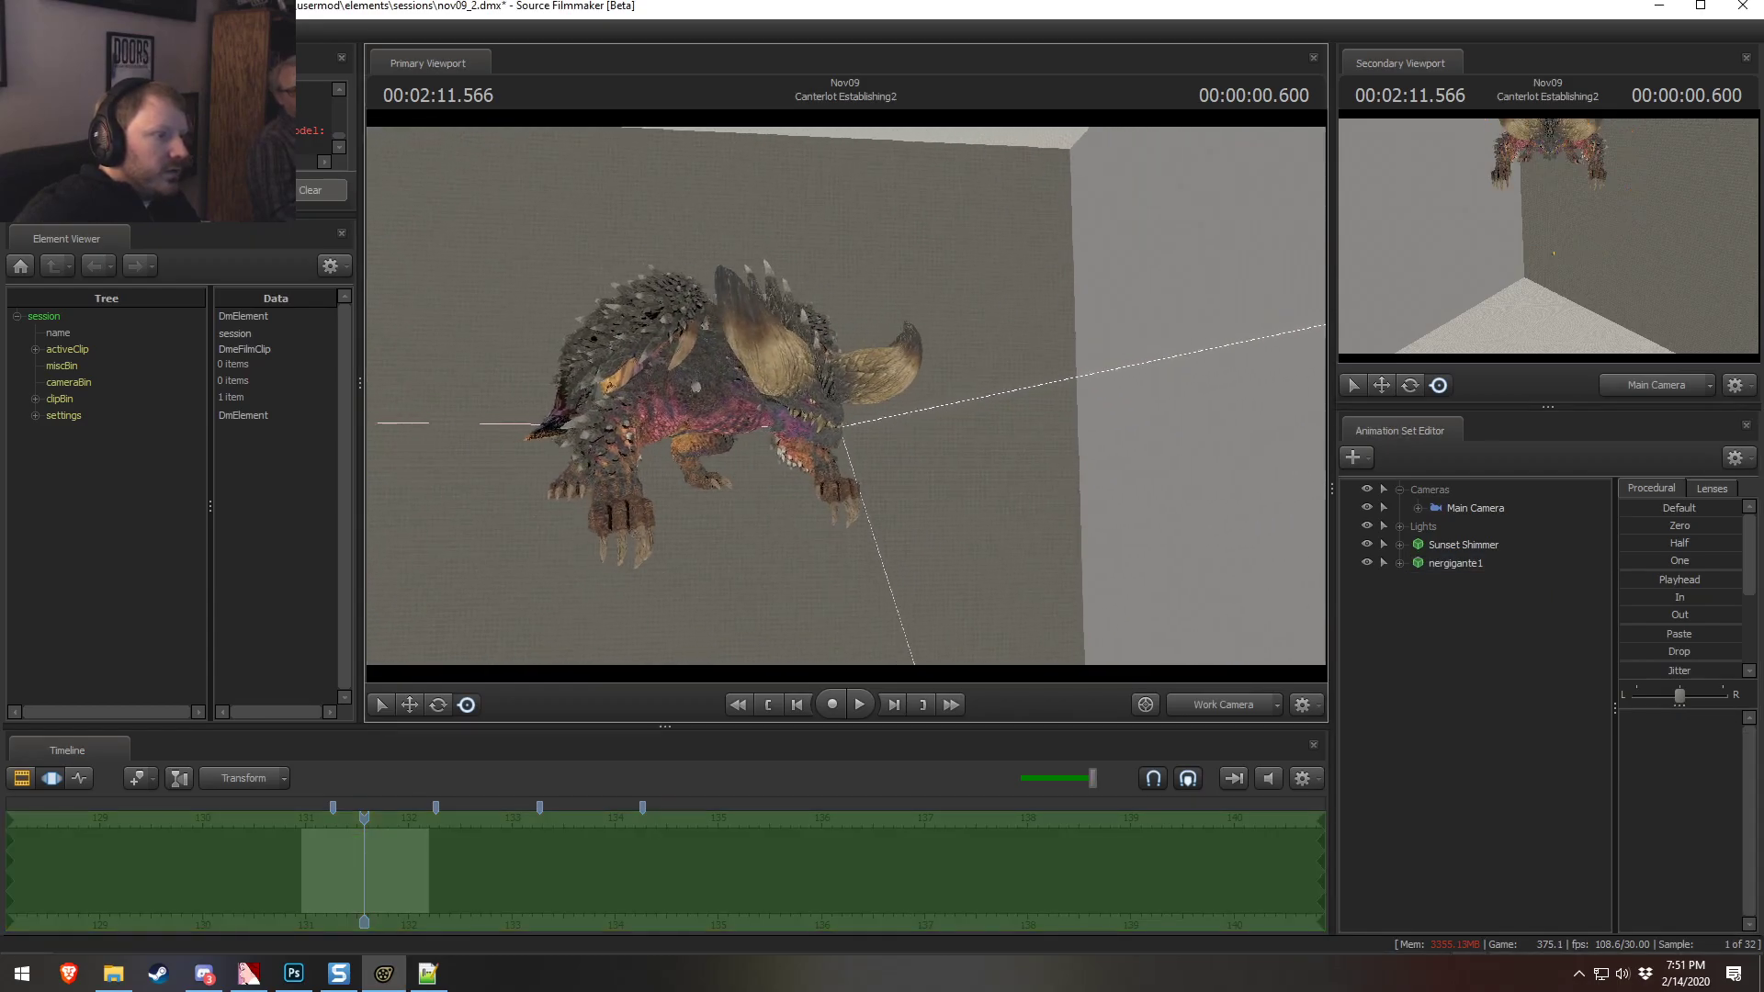
Play back the Canterlot Establishing2 shot to check how the rigged nergigante animates
{"action": "key", "text": "space"}
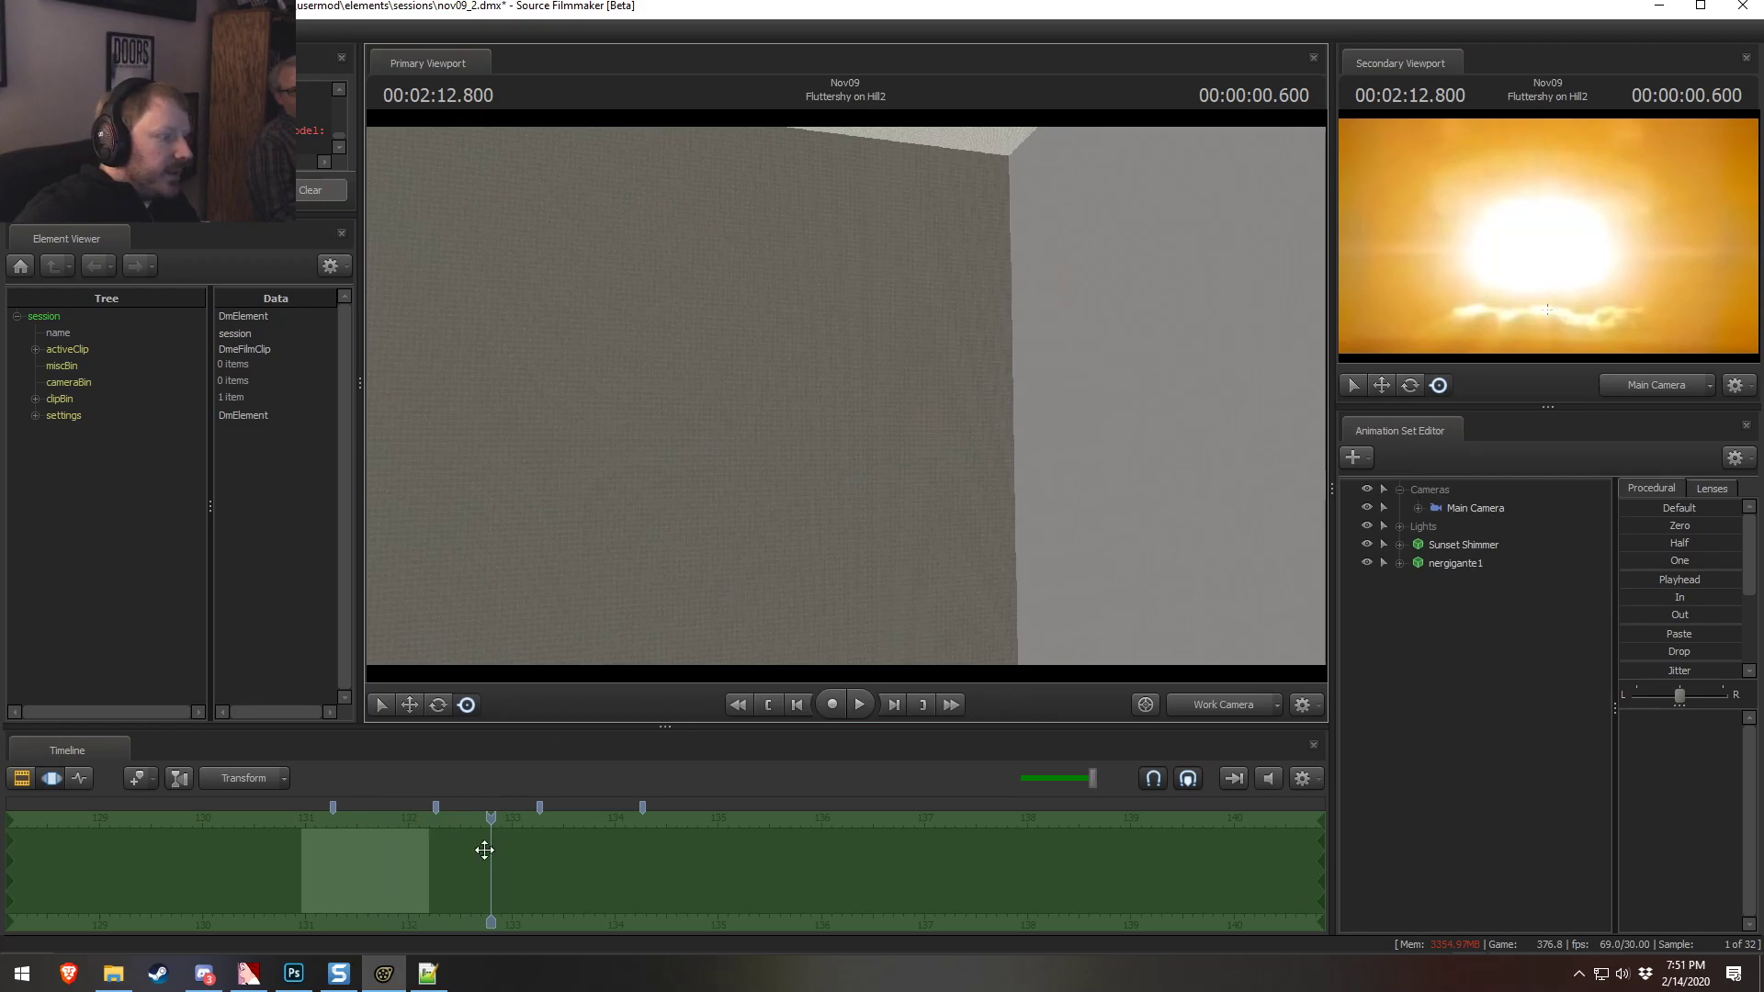
{"action": "key", "text": "space"}
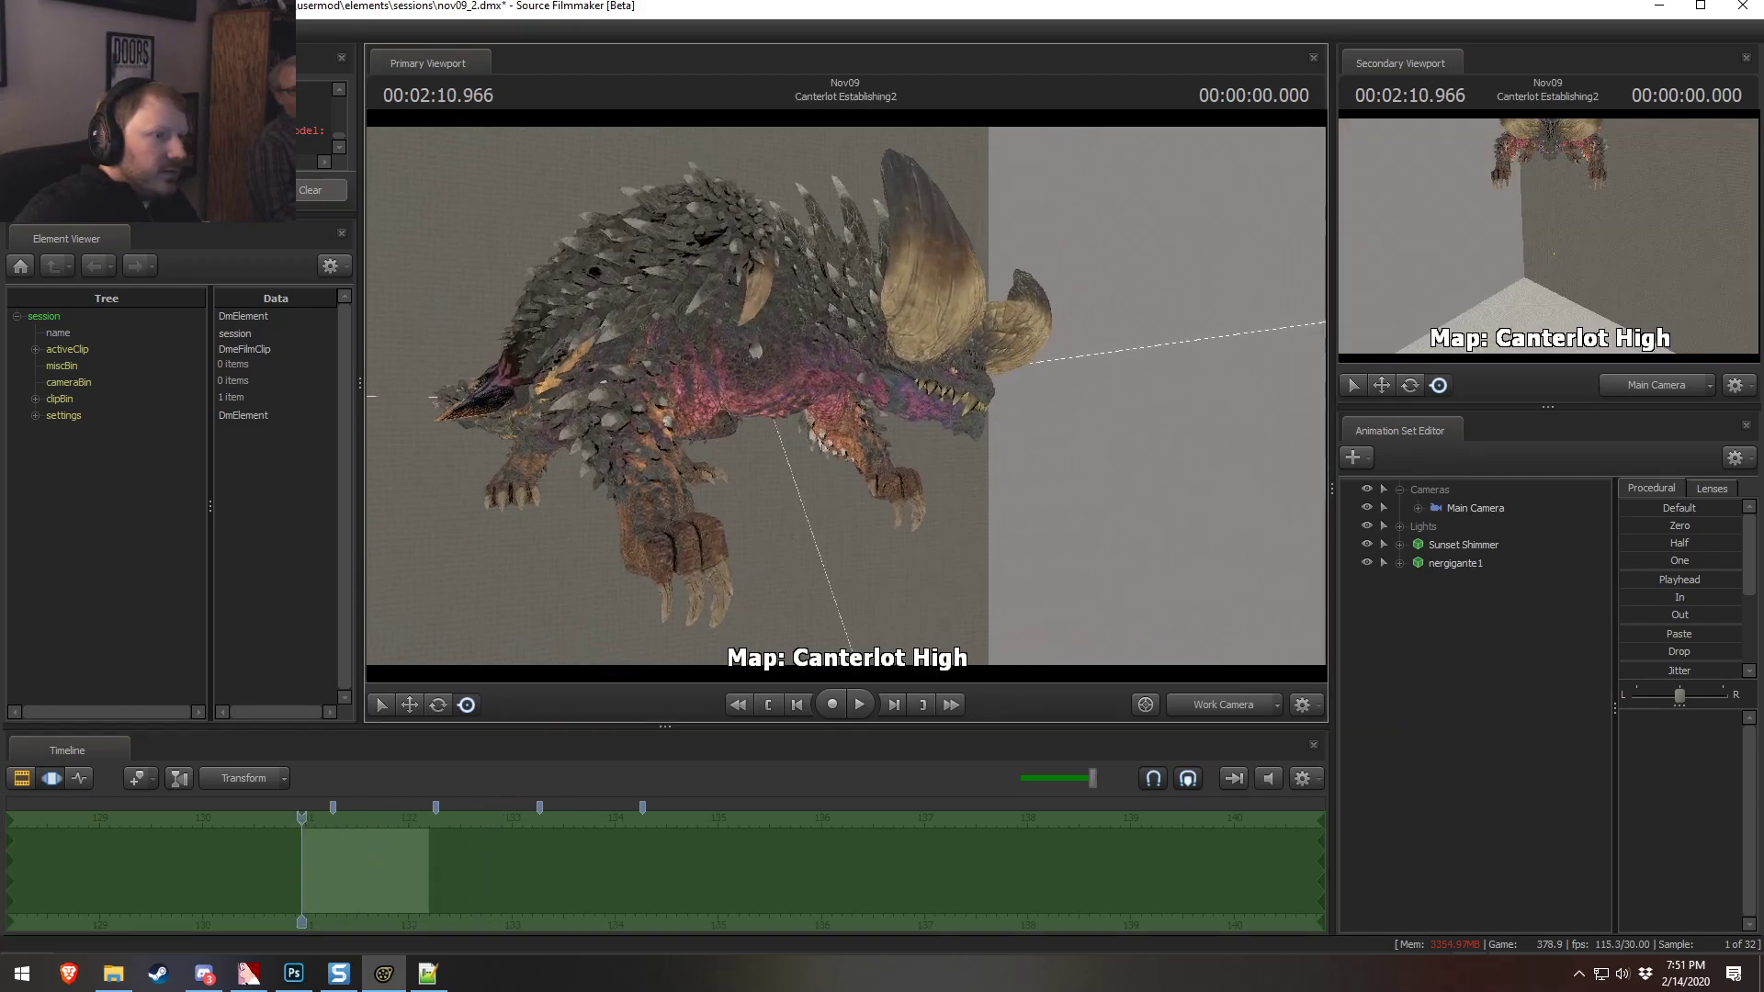
{"action": "key", "text": "space"}
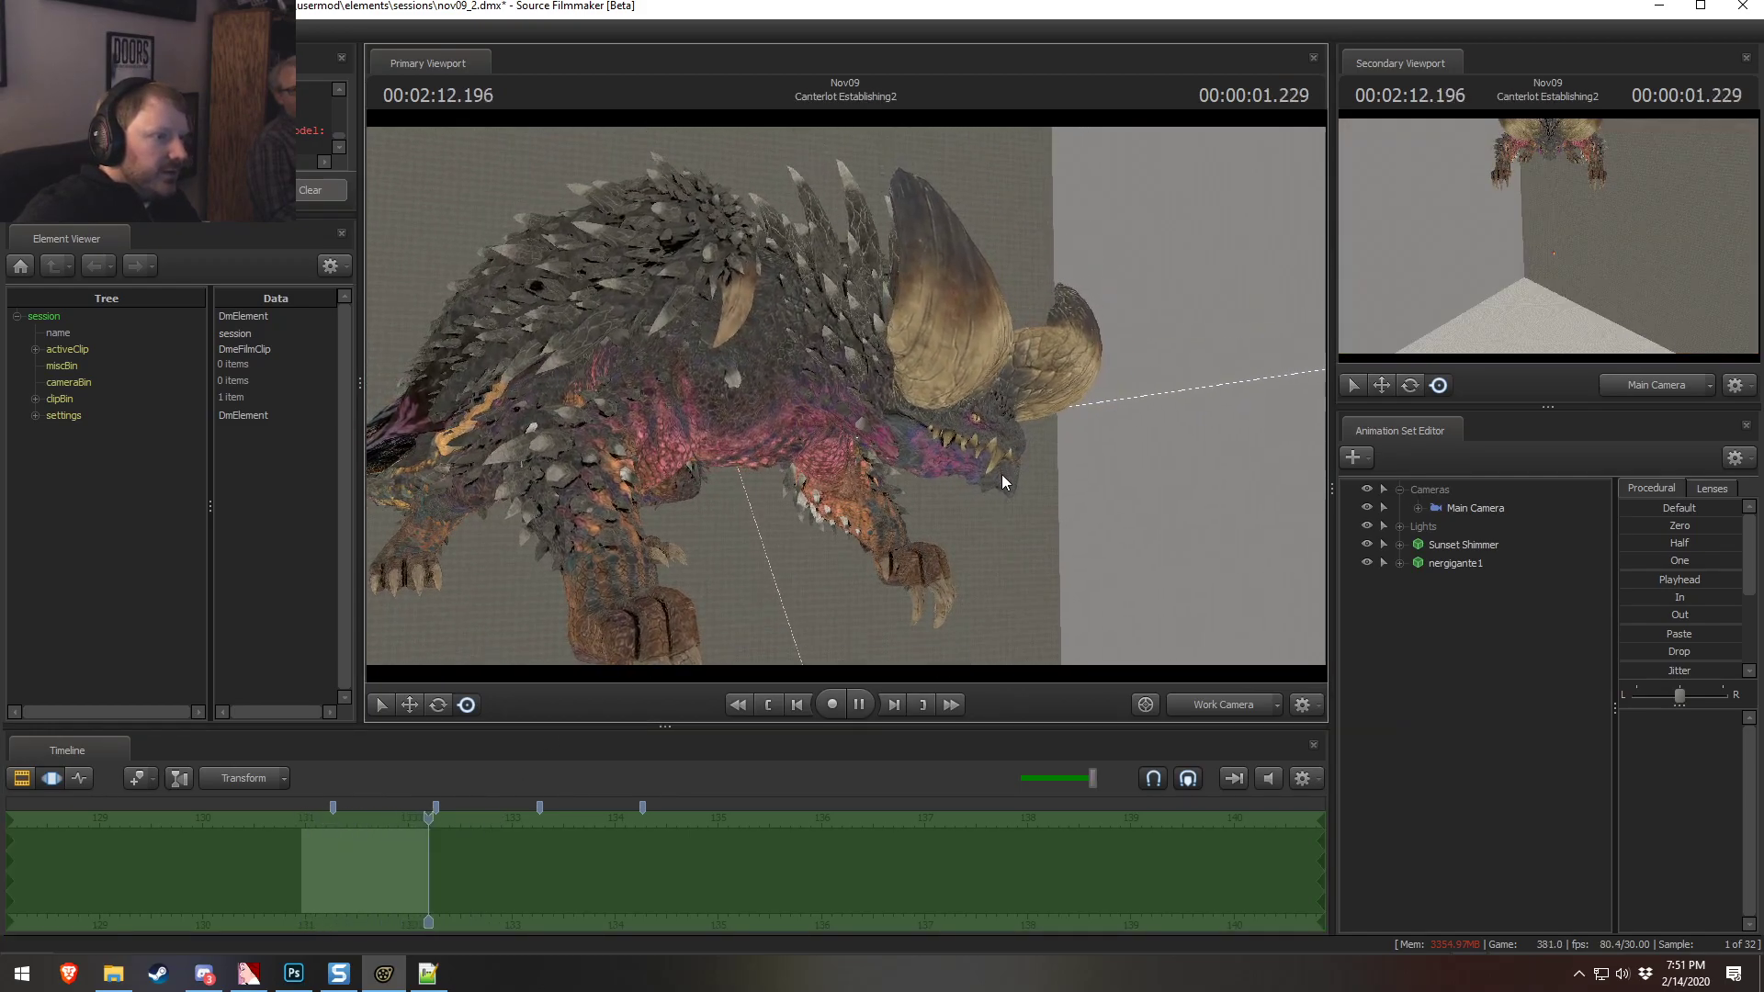
{"action": "key", "text": "space"}
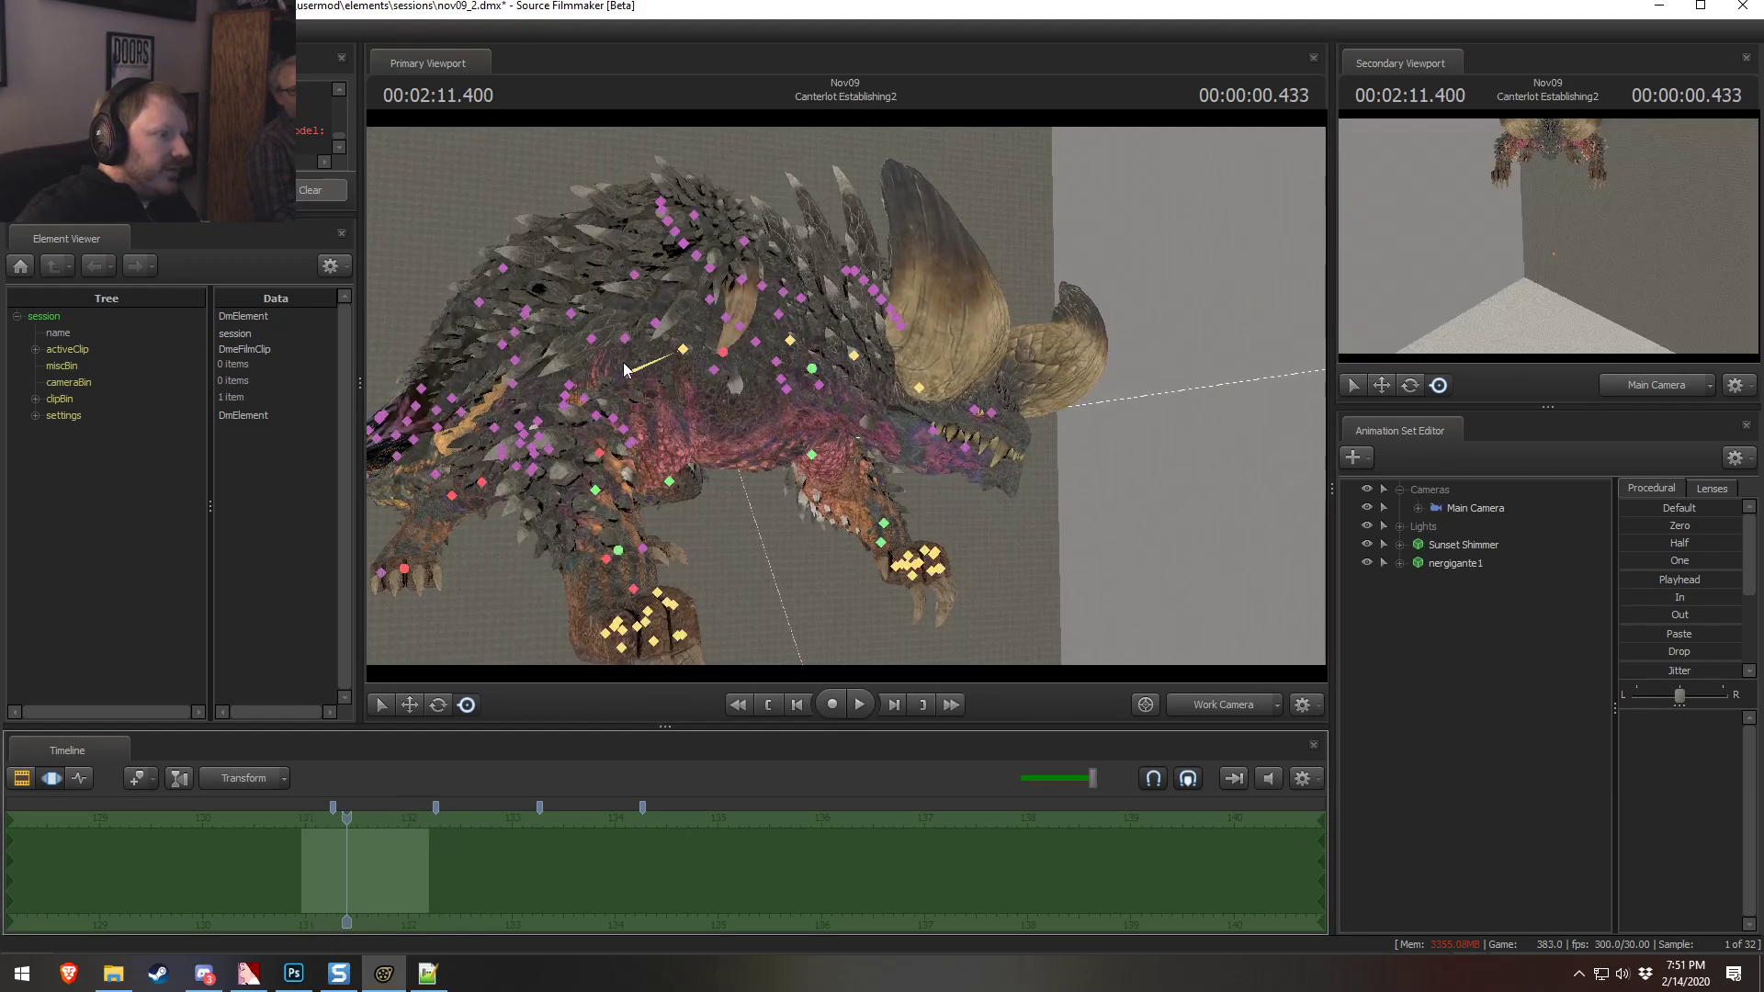
Select nergigante1's rig_pelvis control and try it with the move and rotate manipulators
{"action": "left_click", "coordinate": [639, 376]}
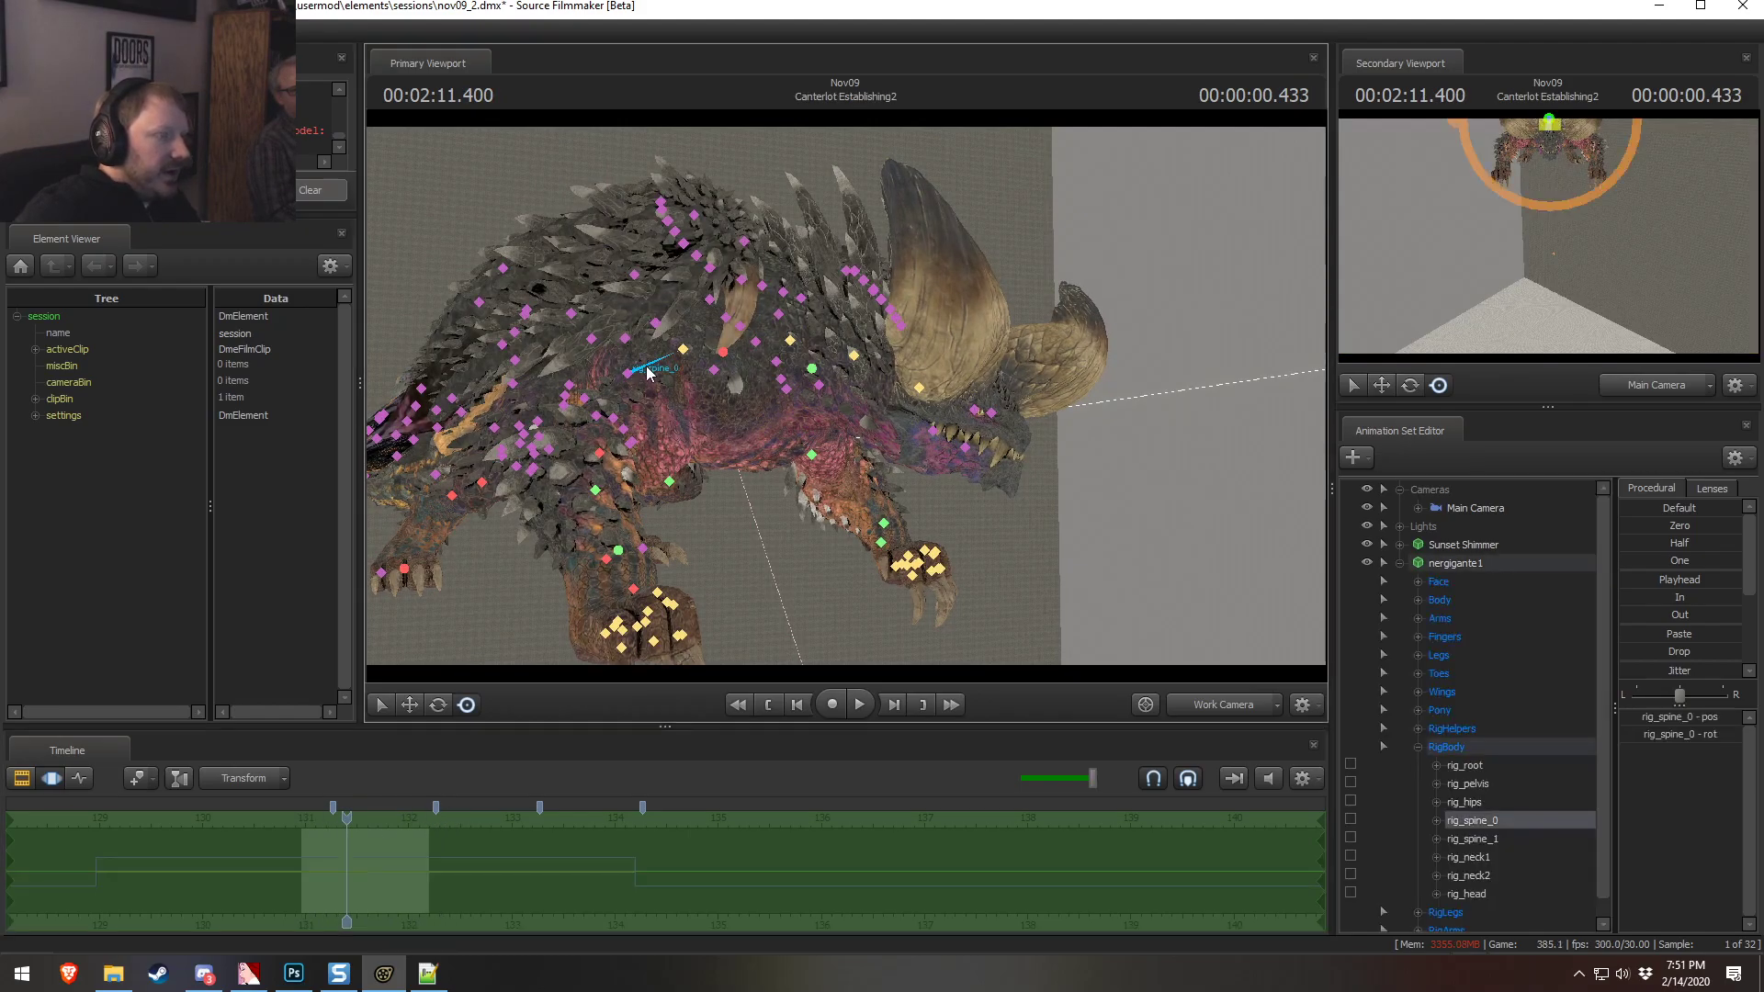
{"action": "key", "text": "e"}
{"action": "left_click", "coordinate": [1465, 783]}
{"action": "left_click_drag", "start_coordinate": [680, 358], "coordinate": [788, 347], "text": "alt"}
{"action": "key", "text": "w"}
{"action": "left_click_drag", "start_coordinate": [745, 281], "coordinate": [1231, 326]}
{"action": "key", "text": "e"}
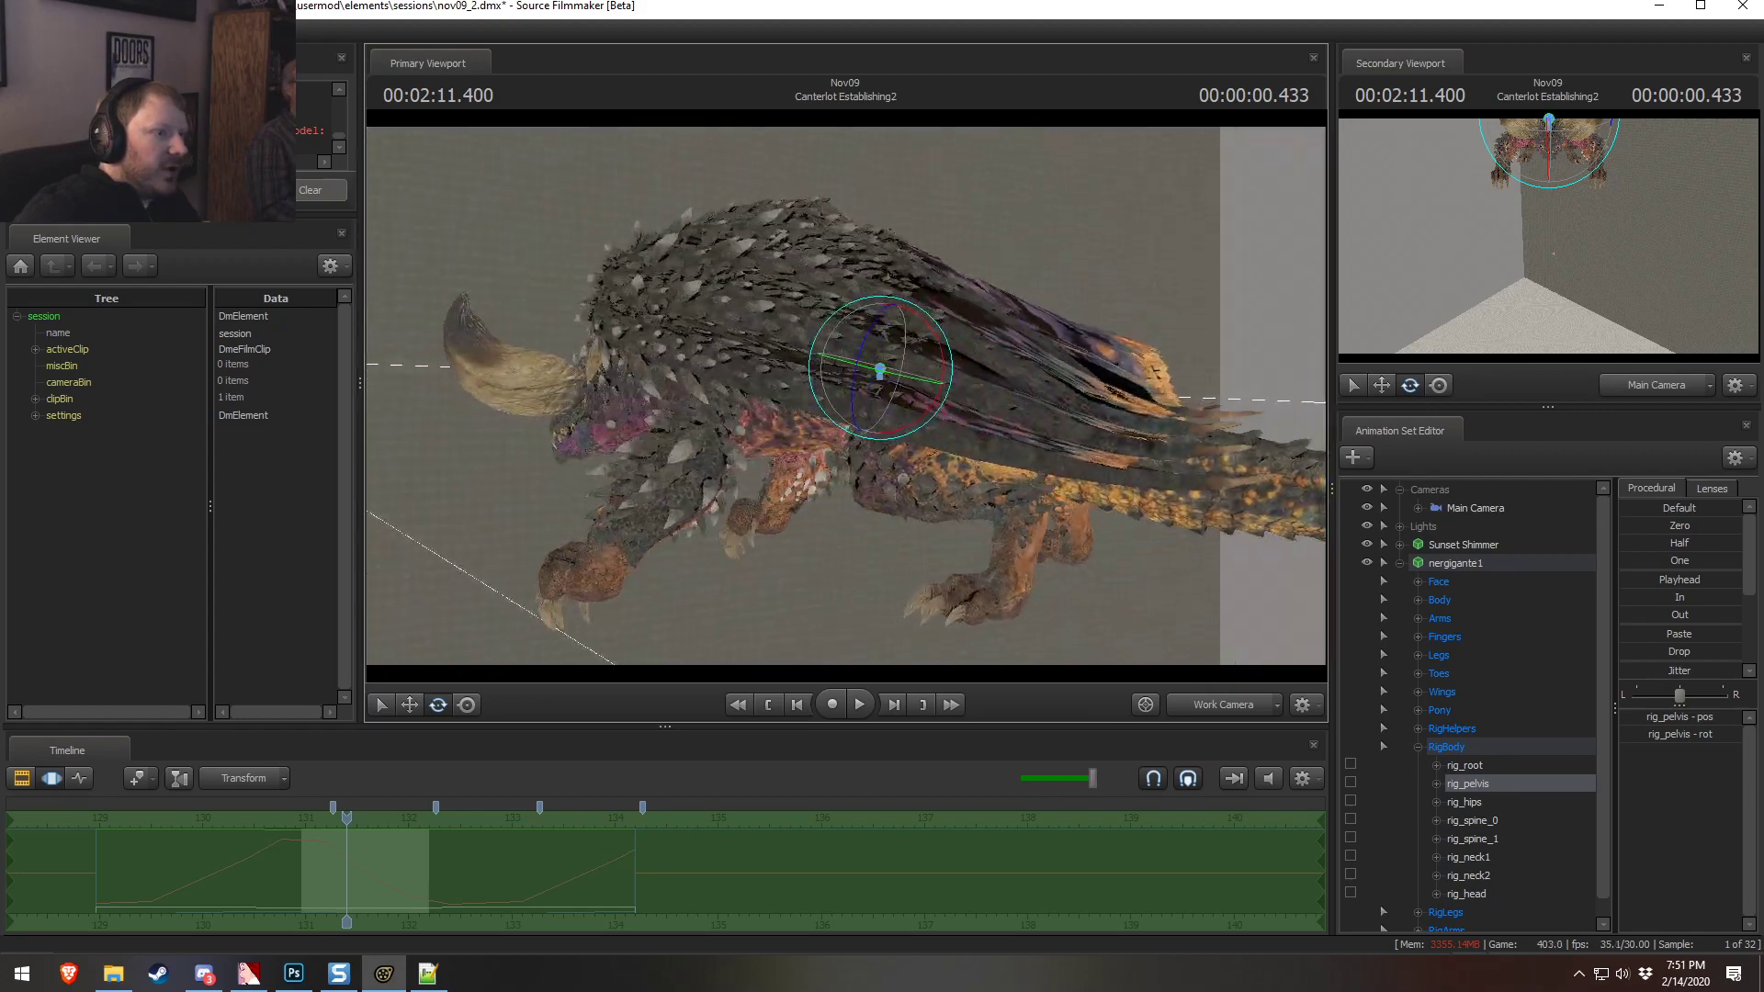
Select the rig_head control on nergigante1 and test rotating the head from close up
{"action": "left_click_drag", "start_coordinate": [689, 388], "coordinate": [818, 391], "text": "alt"}
{"action": "left_click_drag", "start_coordinate": [580, 472], "coordinate": [671, 451], "text": "alt"}
{"action": "right_click_drag", "start_coordinate": [671, 451], "coordinate": [706, 262], "text": "alt"}
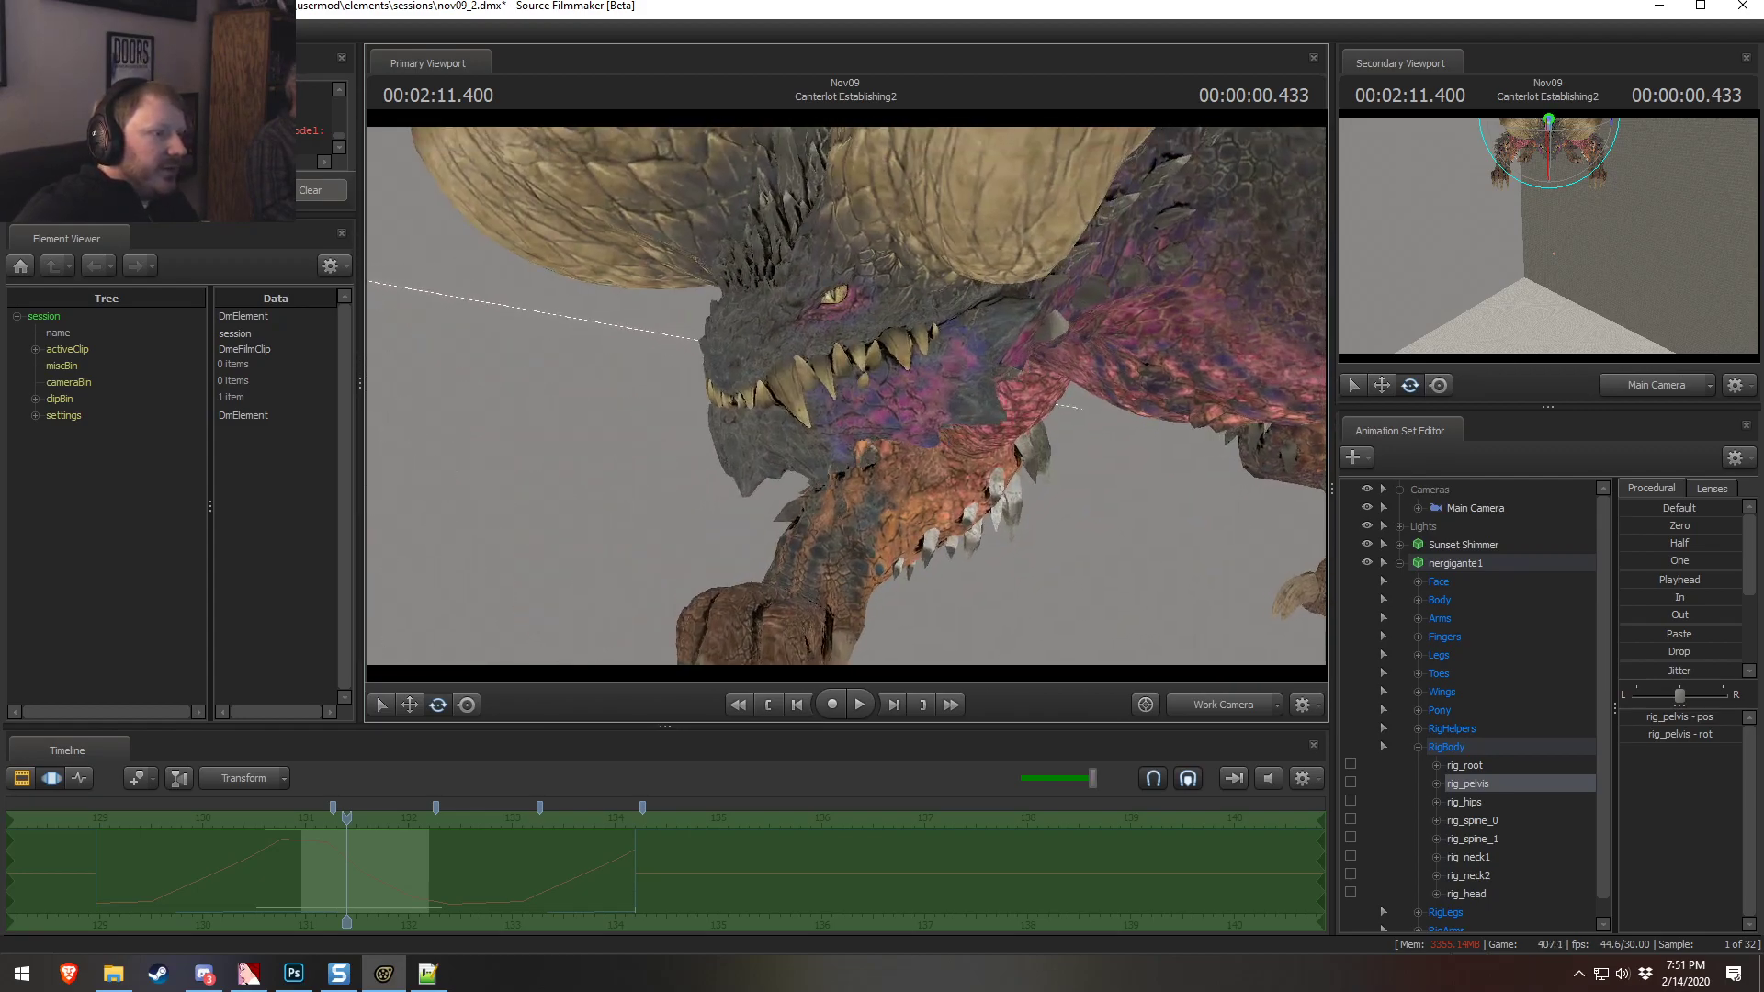
{"action": "left_click_drag", "start_coordinate": [706, 263], "coordinate": [607, 275], "text": "alt"}
{"action": "middle_click_drag", "start_coordinate": [882, 367], "coordinate": [1029, 391], "text": "alt"}
{"action": "right_click_drag", "start_coordinate": [1029, 390], "coordinate": [1057, 372], "text": "alt"}
{"action": "key", "text": "ctrl"}
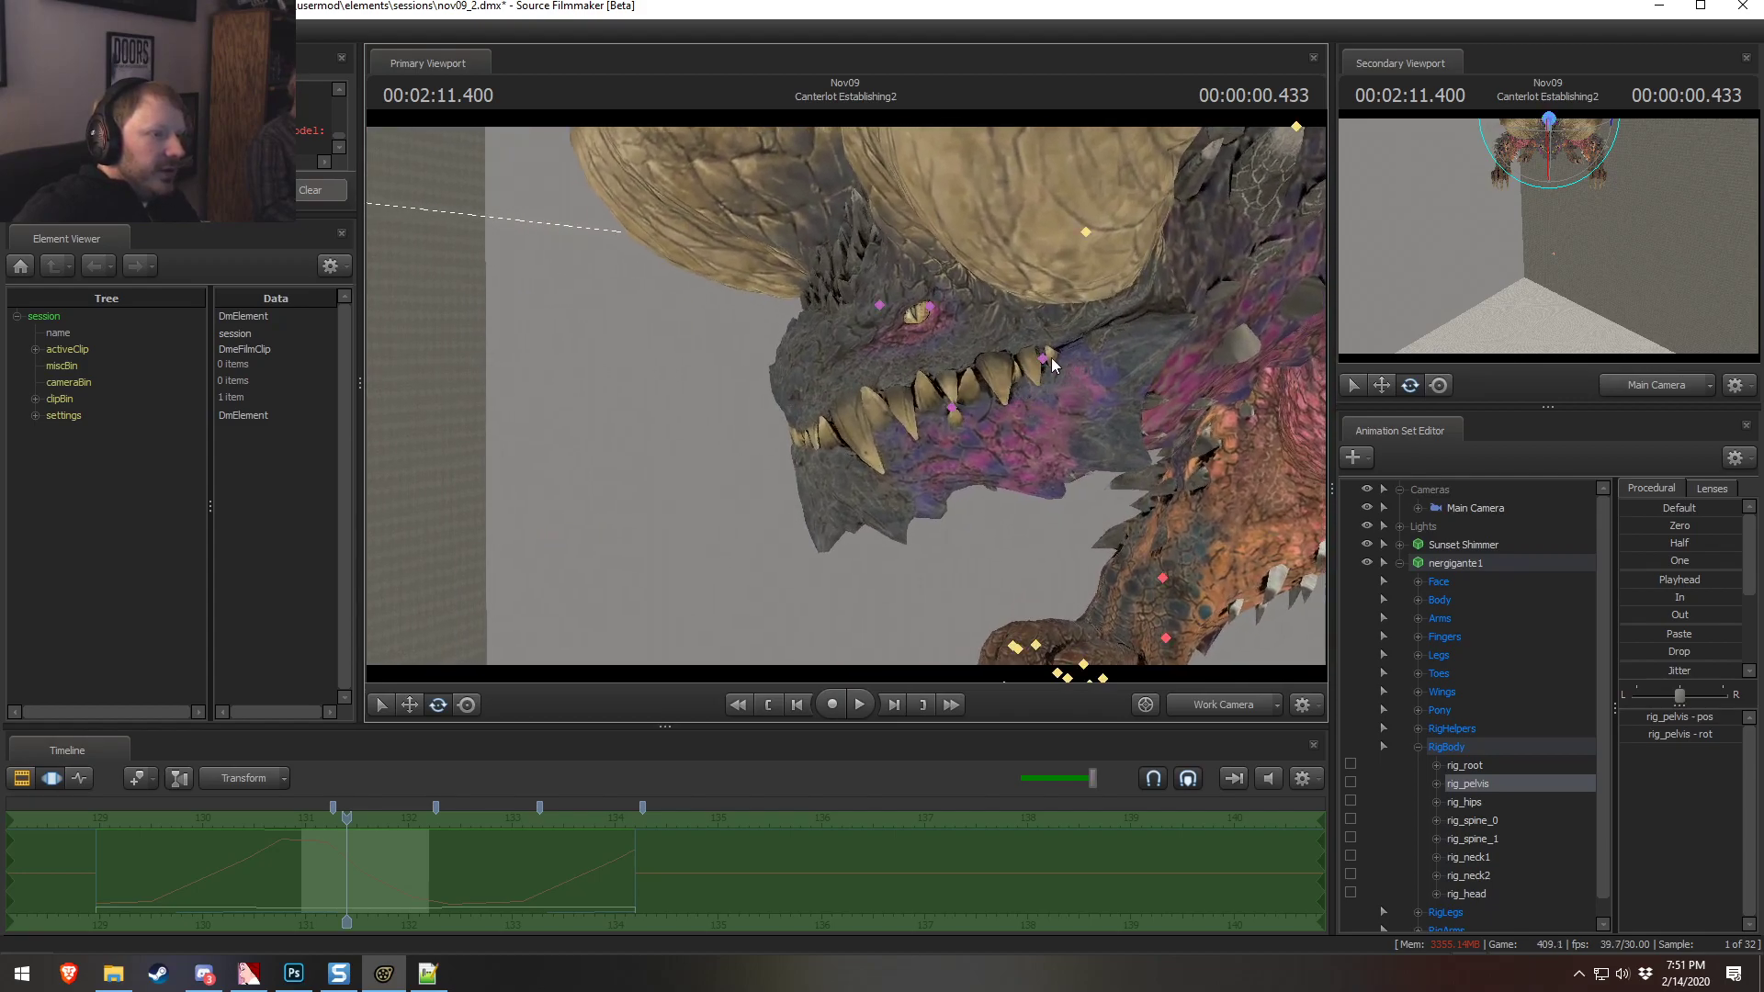
{"action": "left_click", "coordinate": [1044, 360]}
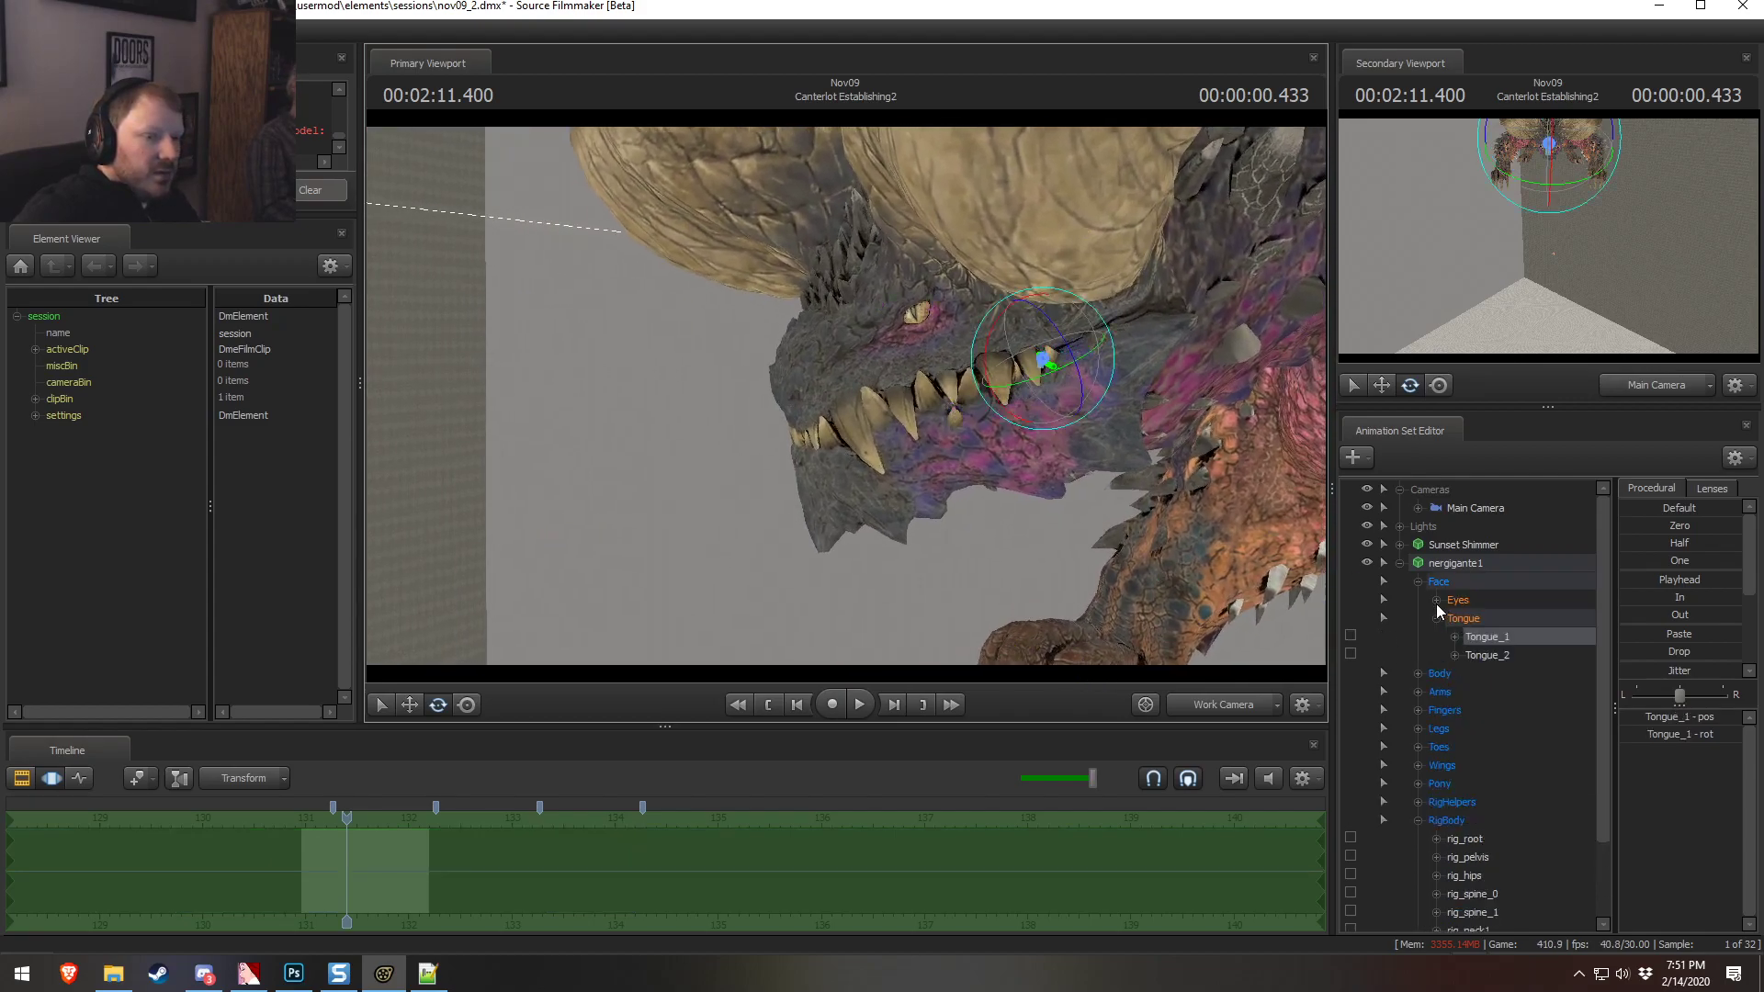
{"action": "left_click", "coordinate": [1167, 292], "text": "ctrl"}
{"action": "left_click", "coordinate": [1088, 233], "text": "ctrl"}
{"action": "left_click_drag", "start_coordinate": [1091, 235], "coordinate": [820, 397]}
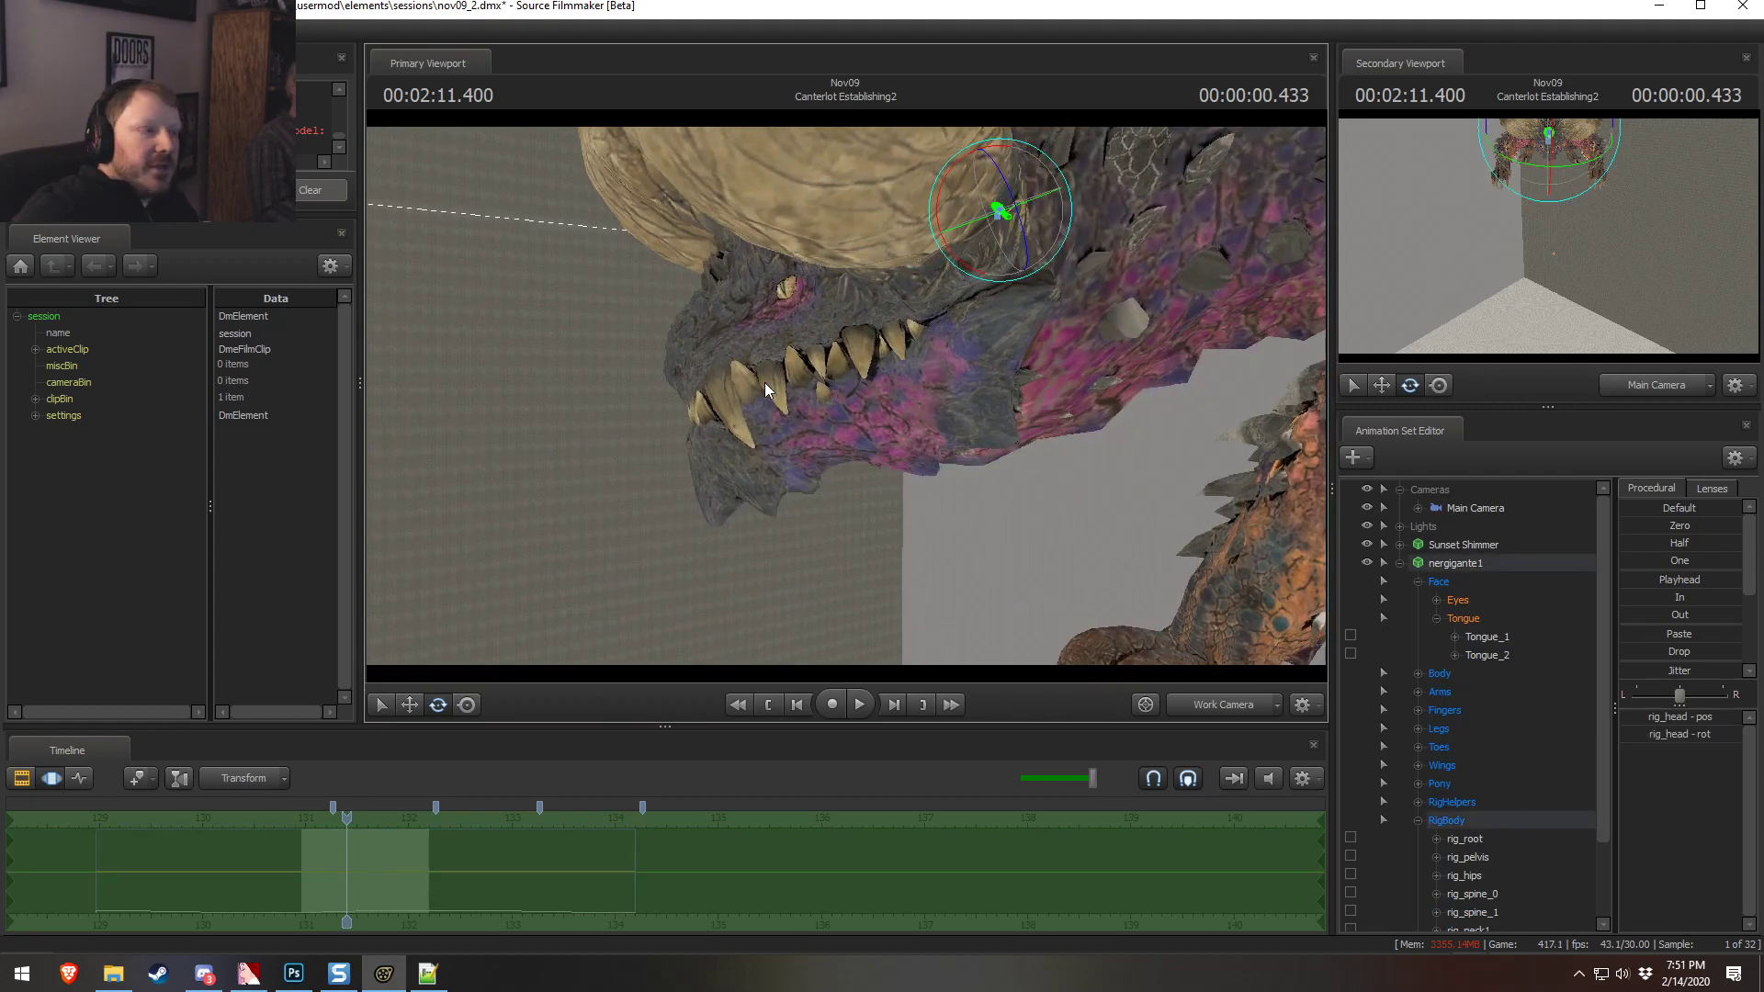
{"action": "left_click_drag", "start_coordinate": [803, 376], "coordinate": [852, 395]}
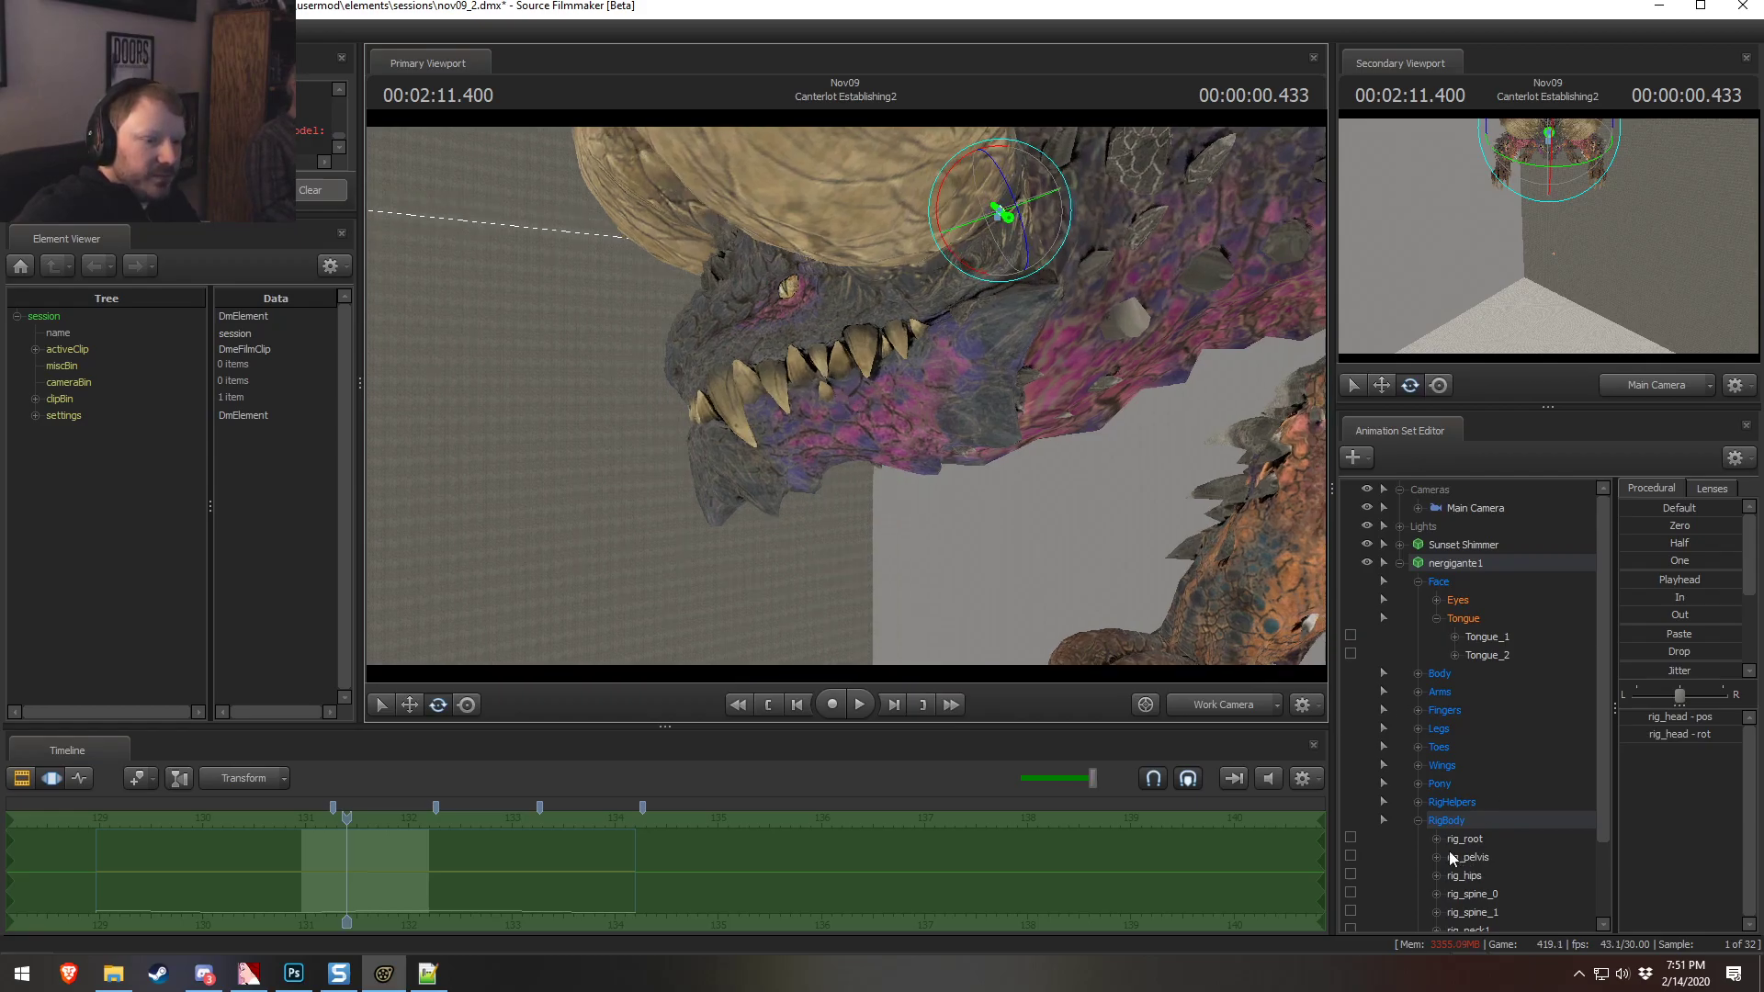
Select the Jaw bone in nergigante1's Body group and test rotating it
{"action": "left_click", "coordinate": [1427, 819]}
{"action": "left_click", "coordinate": [1417, 675]}
{"action": "scroll", "coordinate": [1462, 734], "scroll_direction": "up", "scroll_amount": 2}
{"action": "left_click", "coordinate": [1456, 637]}
{"action": "mouse_move", "coordinate": [930, 351]}
{"action": "left_mouse_down"}
{"action": "mouse_move", "coordinate": [951, 375]}
{"action": "mouse_move", "coordinate": [919, 348]}
{"action": "left_mouse_up"}
{"action": "left_click_drag", "start_coordinate": [983, 404], "coordinate": [1210, 519], "text": "alt"}
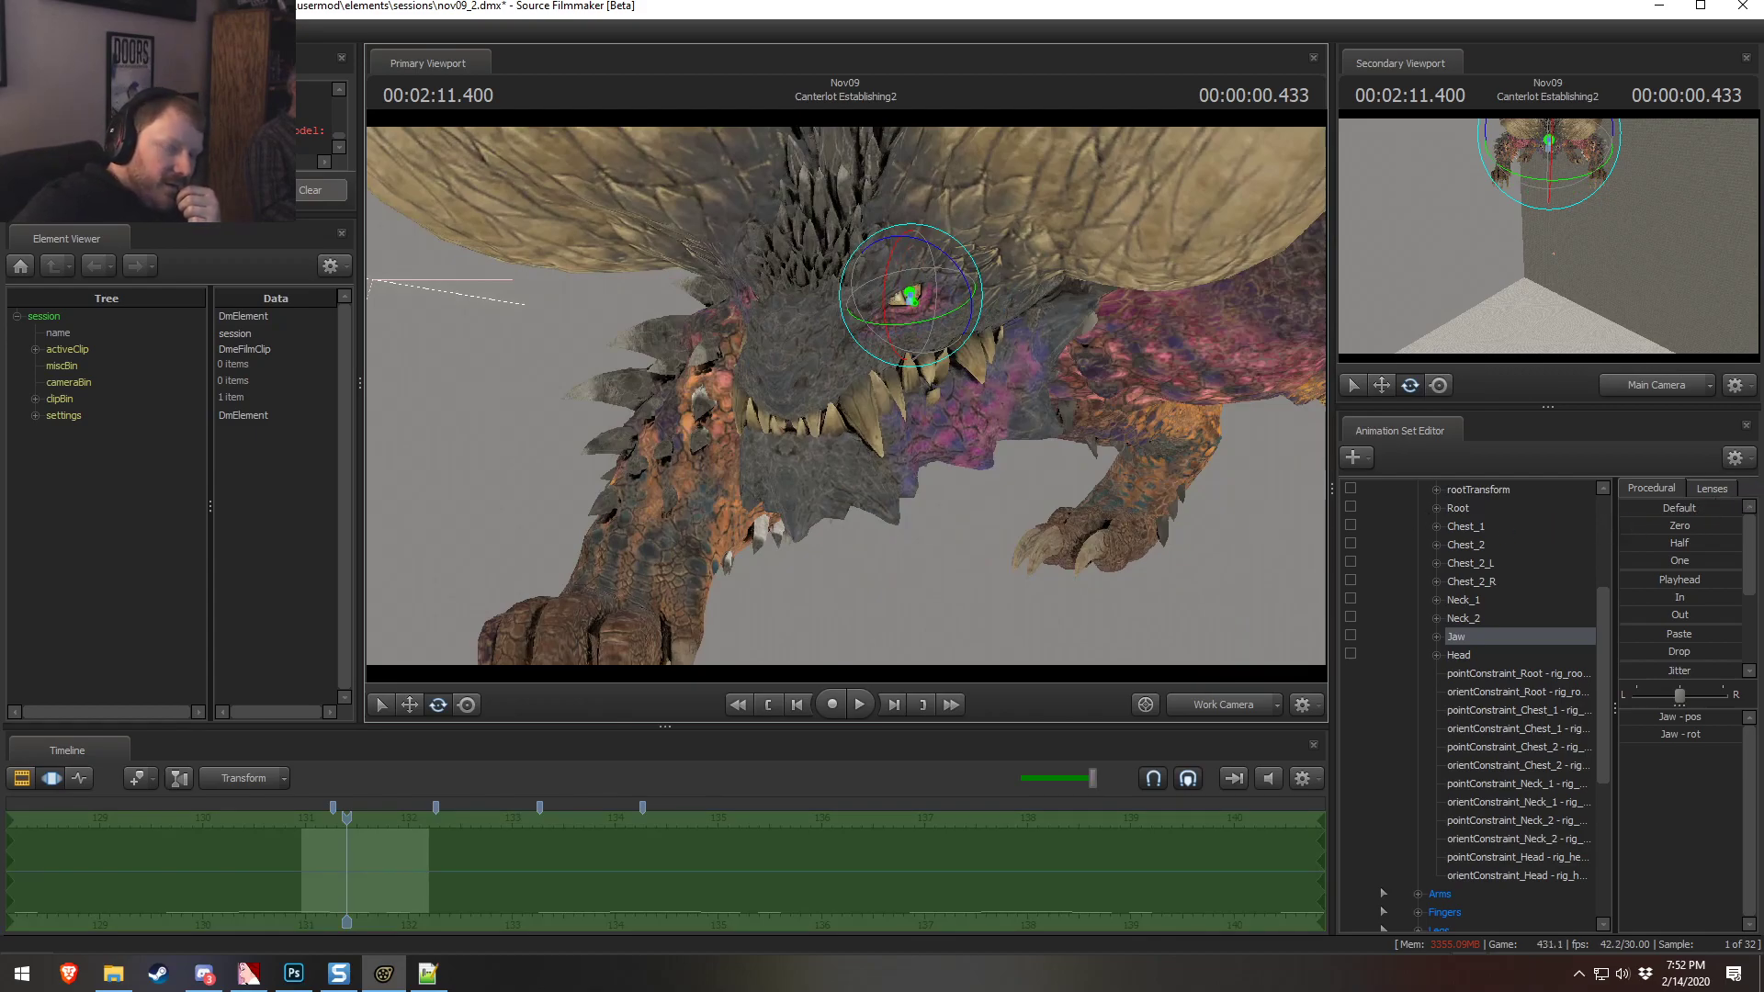
Delete the nergigante1 animation set and open the model browser for a new model animation set
{"action": "scroll", "coordinate": [1470, 530], "scroll_direction": "up", "scroll_amount": 4}
{"action": "right_click", "coordinate": [1477, 565]}
{"action": "left_click", "coordinate": [1516, 604]}
{"action": "right_click", "coordinate": [1469, 661]}
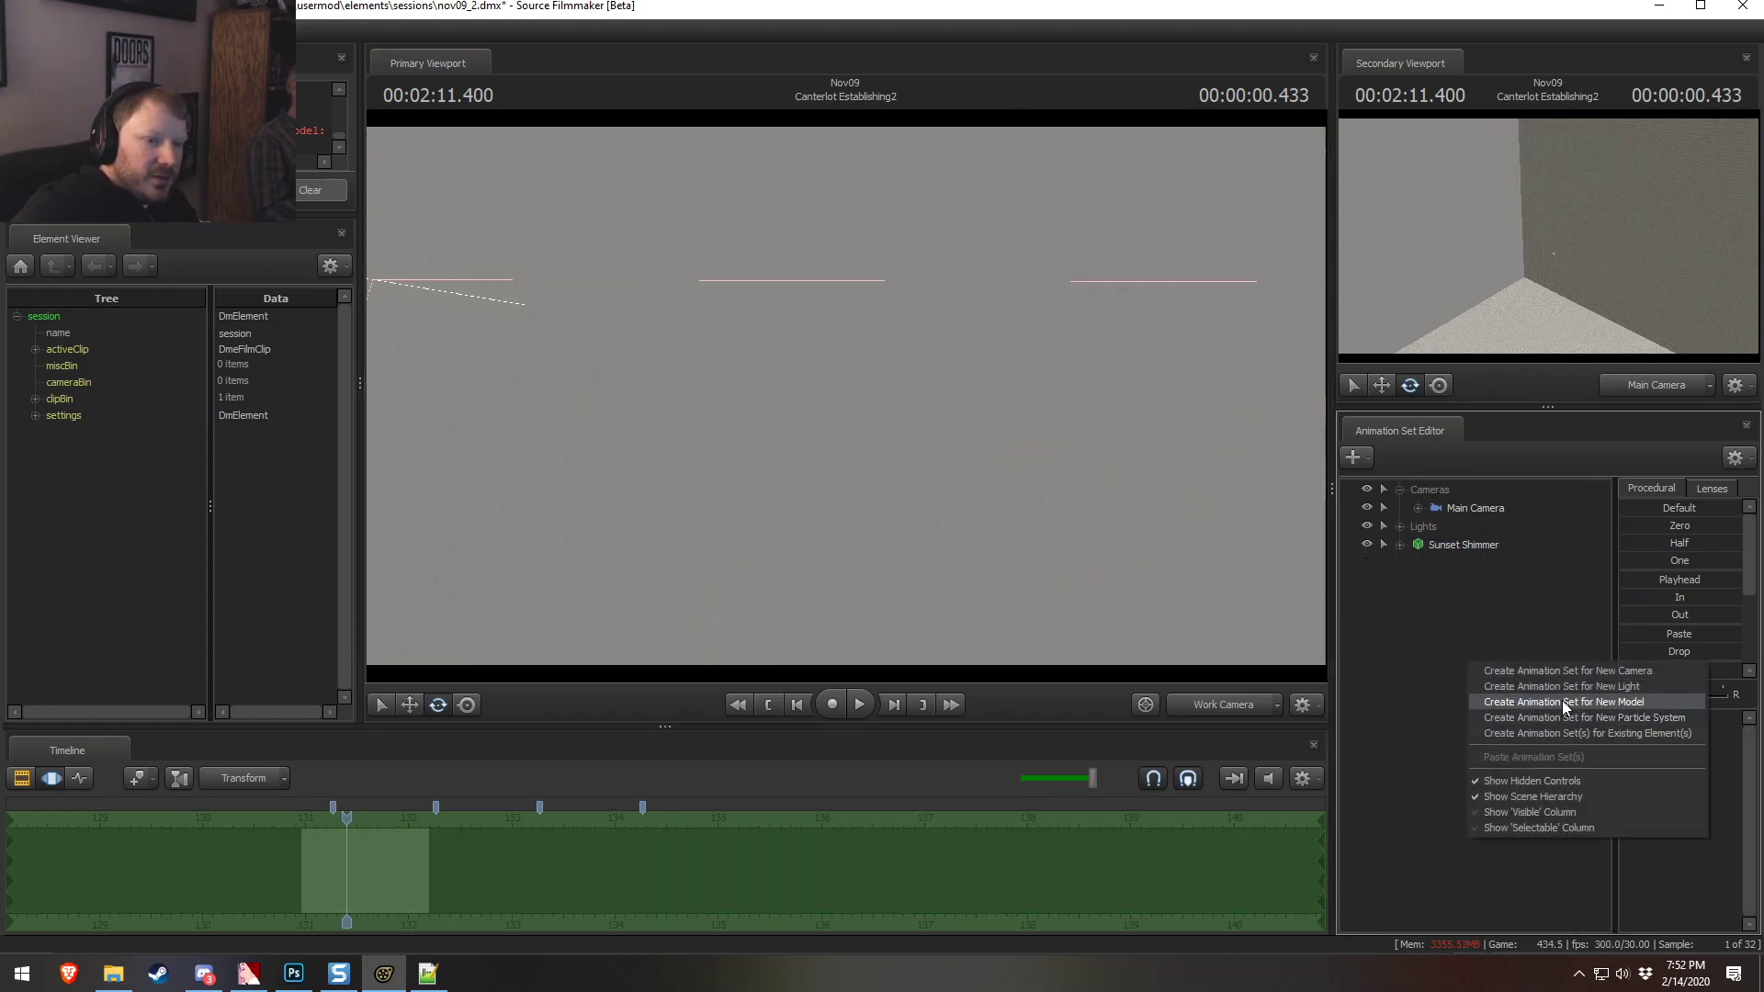
{"action": "left_click", "coordinate": [1562, 701]}
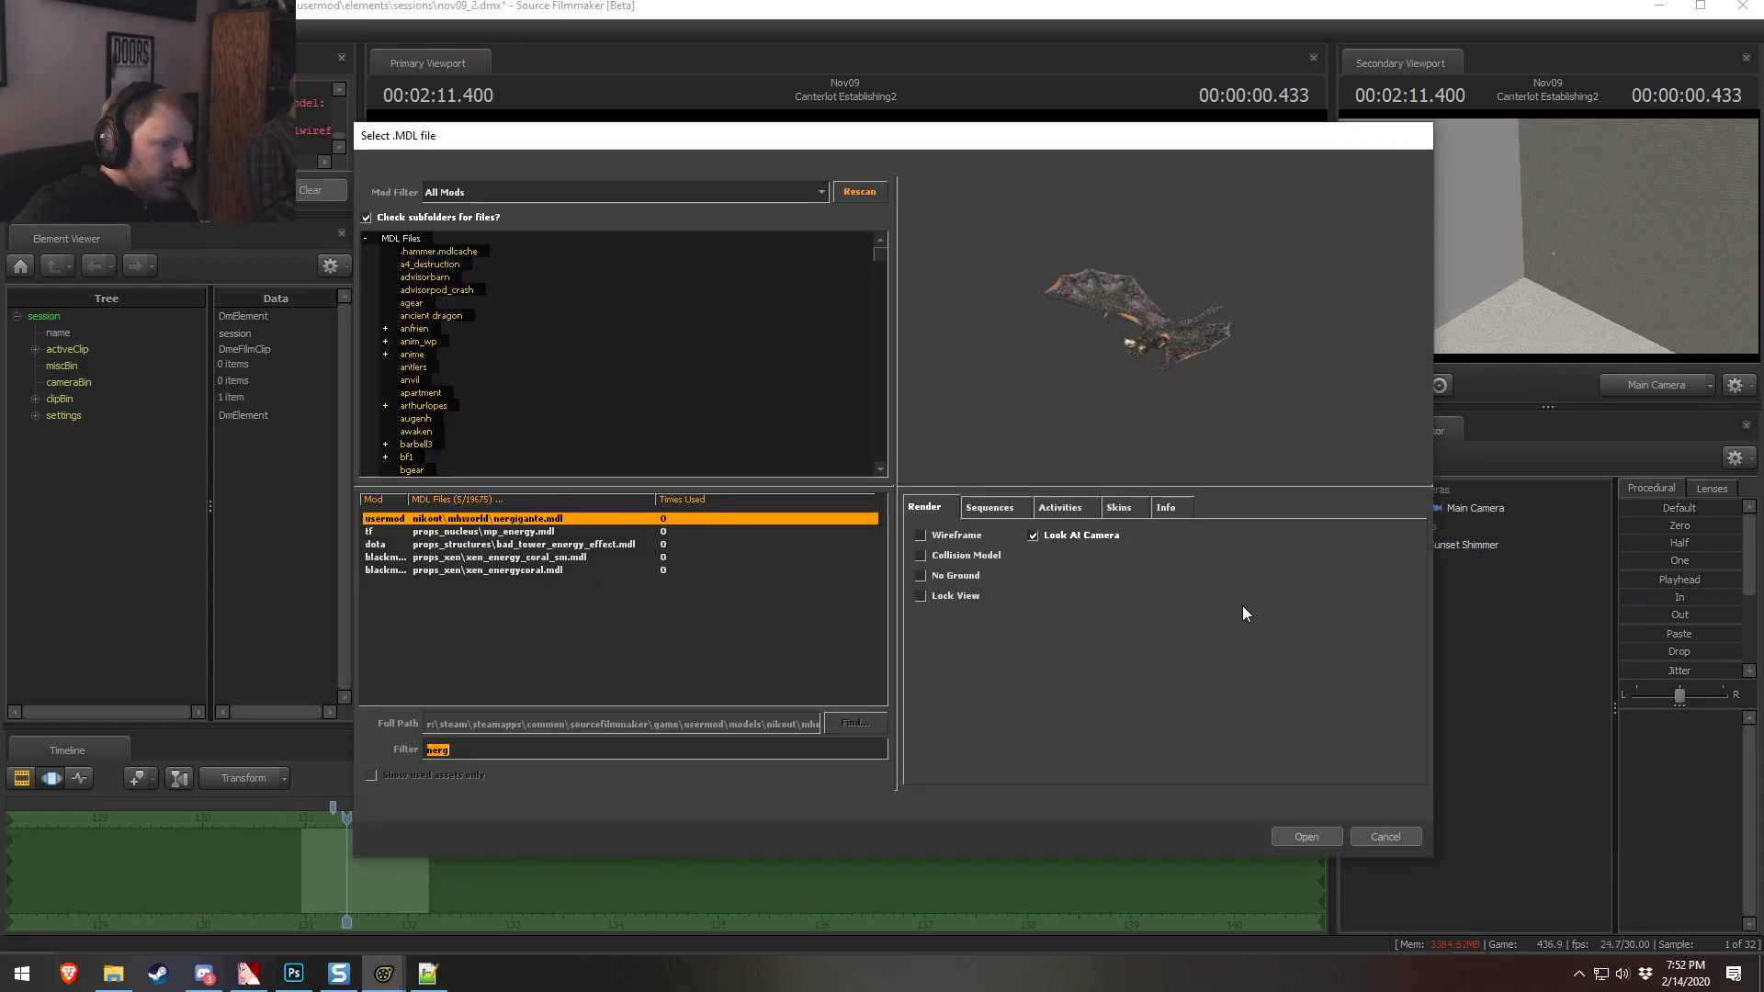
{"action": "key", "text": "Return"}
Browse the usermod rig scripts from Sunset Shimmer's animation set and filter the new-model browser for "tobi"
{"action": "right_click", "coordinate": [1432, 551]}
{"action": "mouse_move", "coordinate": [1475, 759]}
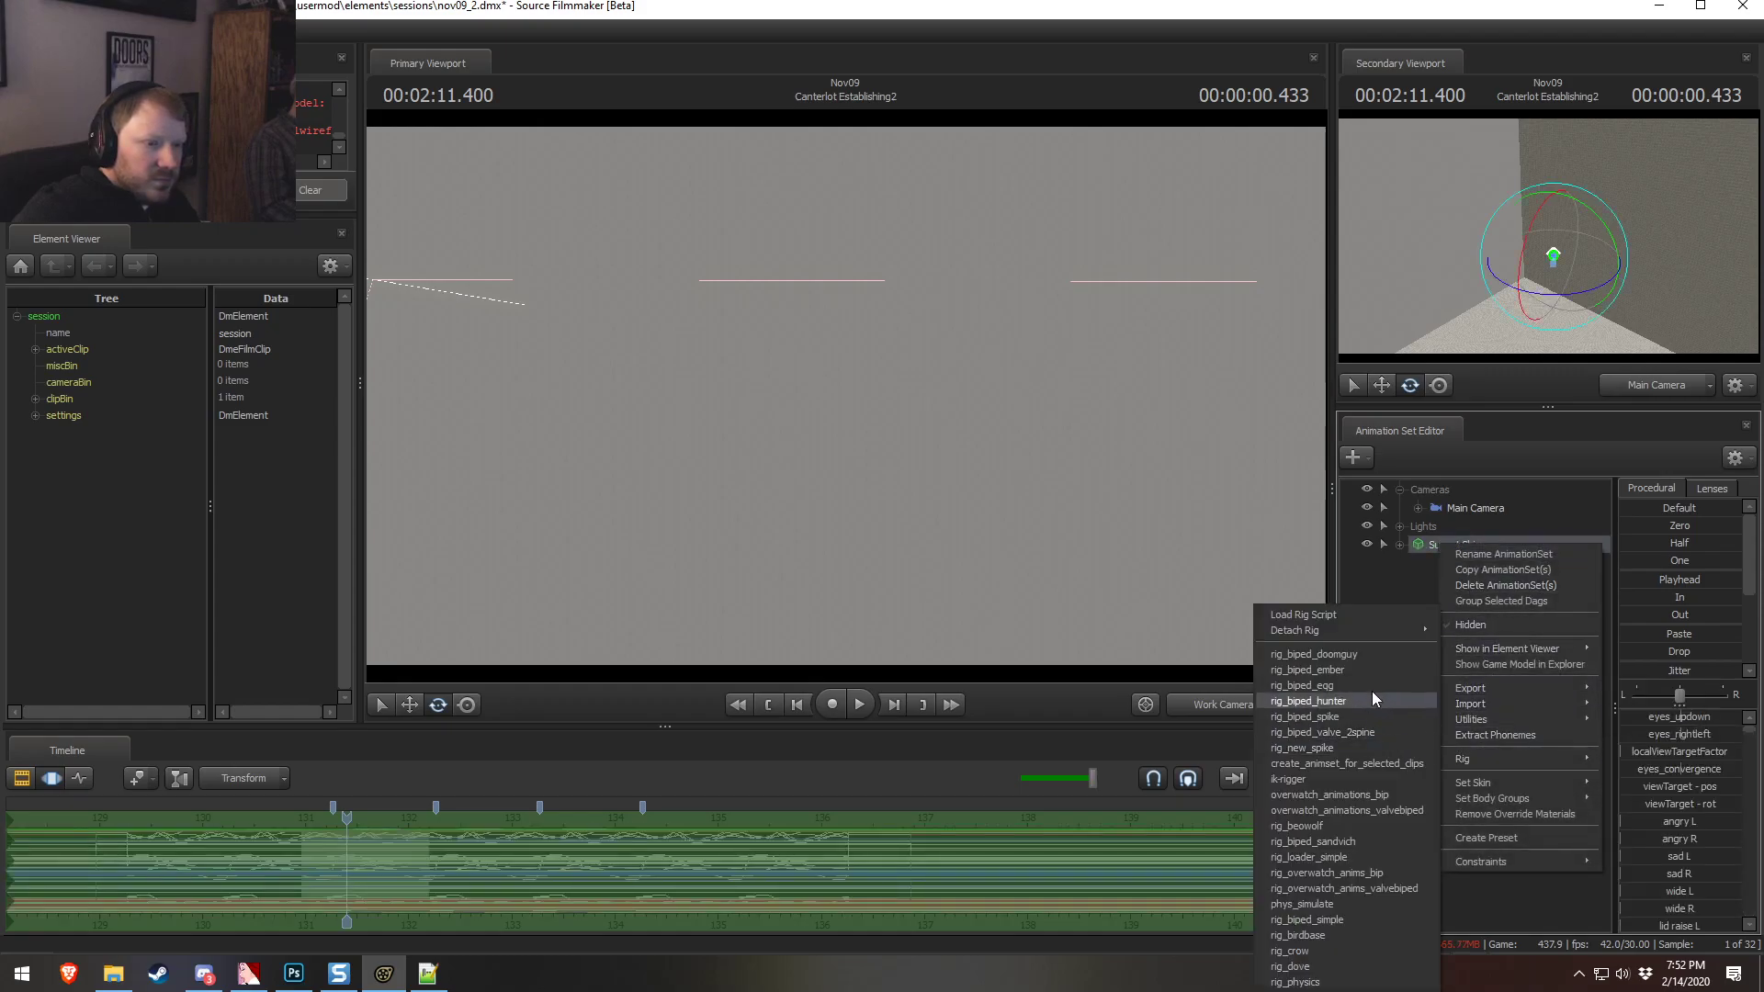
{"action": "left_click", "coordinate": [1345, 616]}
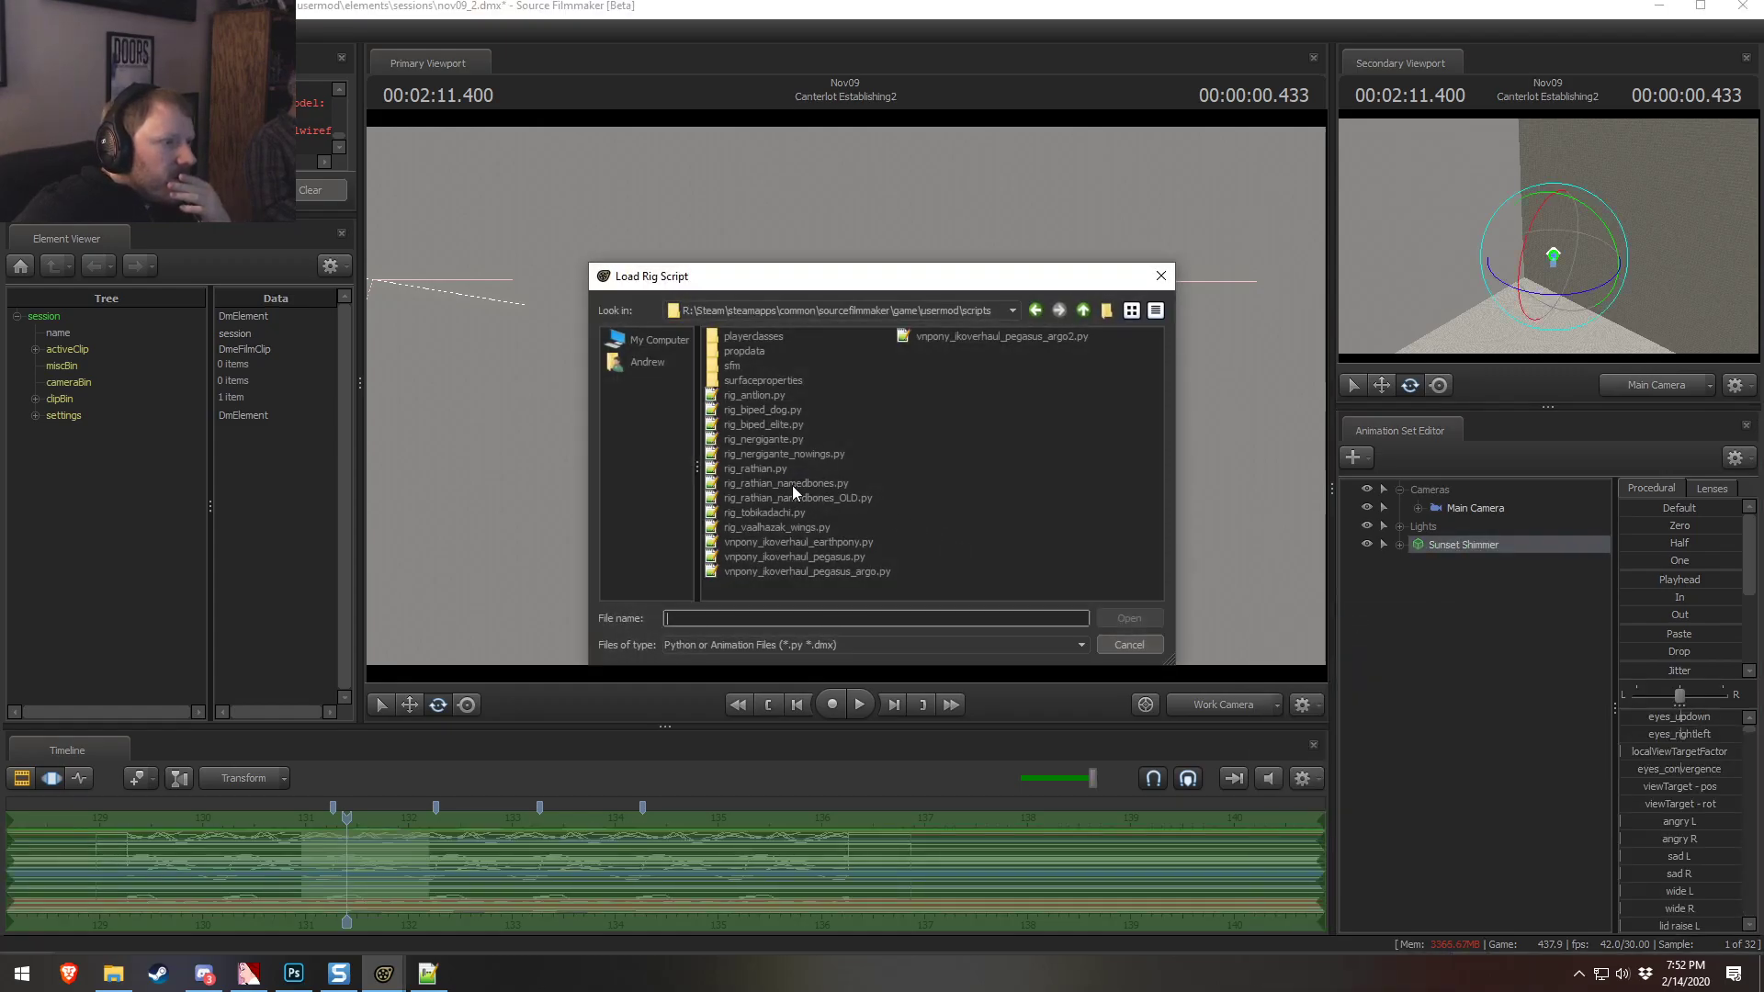
{"action": "double_click", "coordinate": [788, 524]}
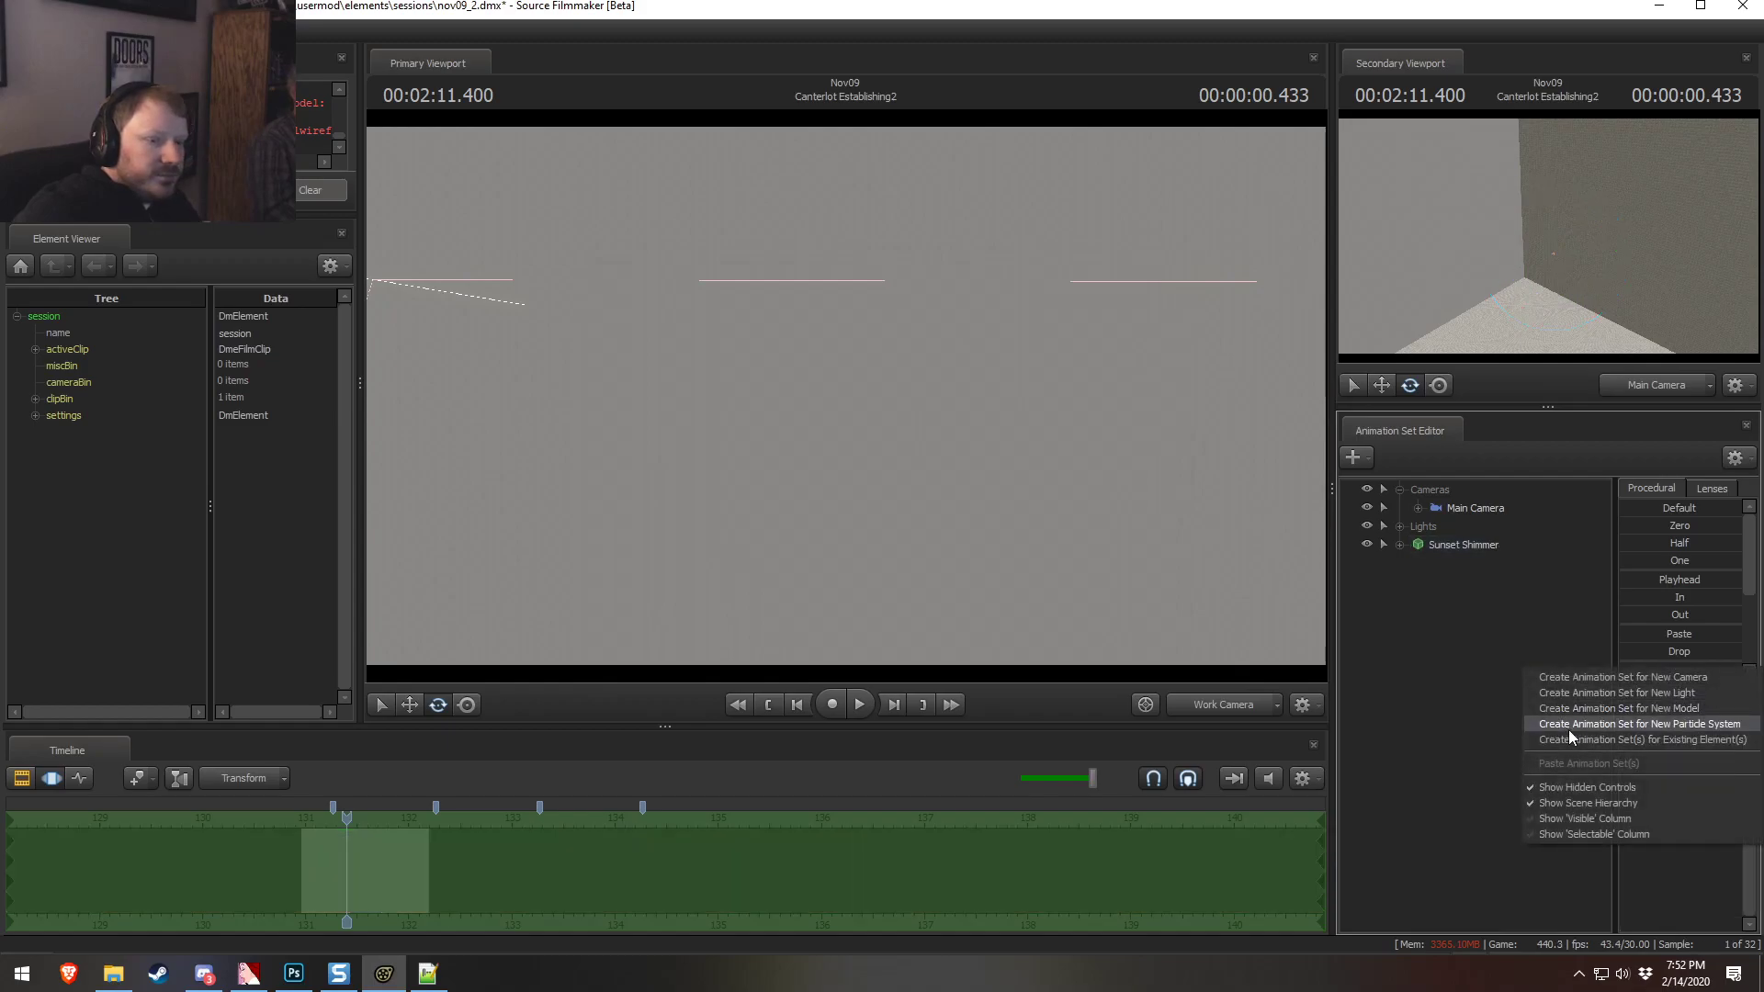
{"action": "key", "text": "ctrl+m"}
{"action": "type", "text": "tobi"}
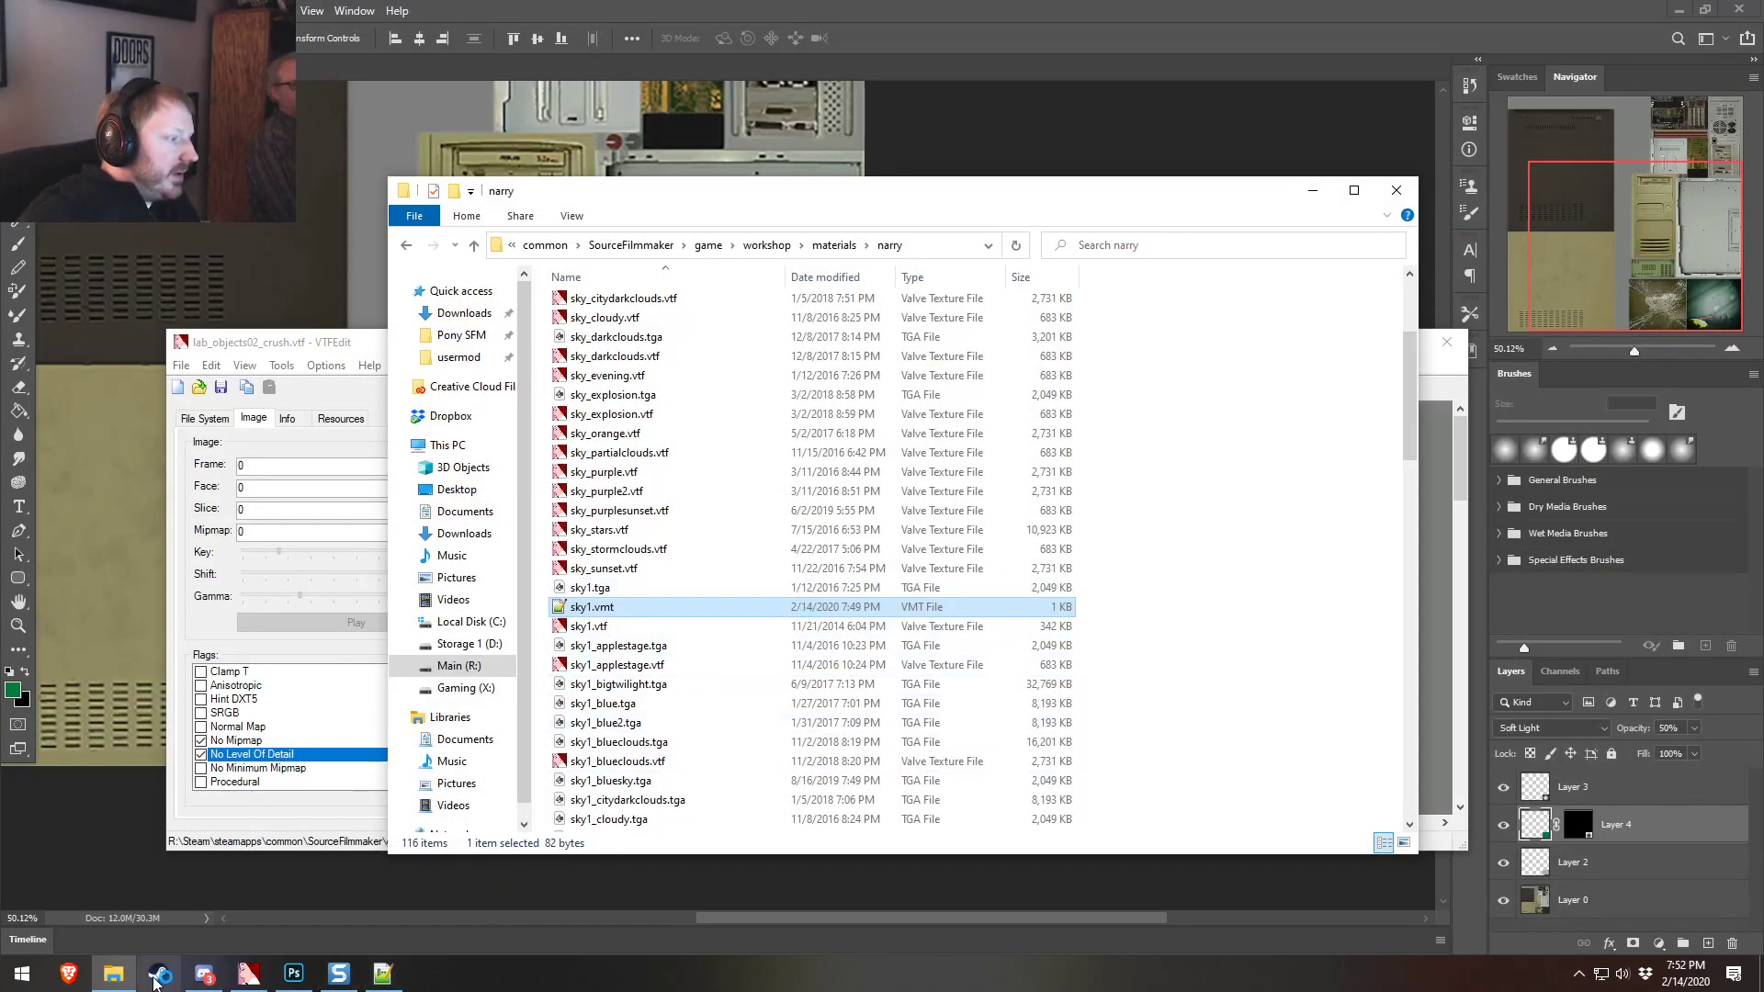
Relaunch Source Filmmaker from Steam, decline the autosave, and open the recent session nov09_2.dmx
{"action": "right_click", "coordinate": [156, 977]}
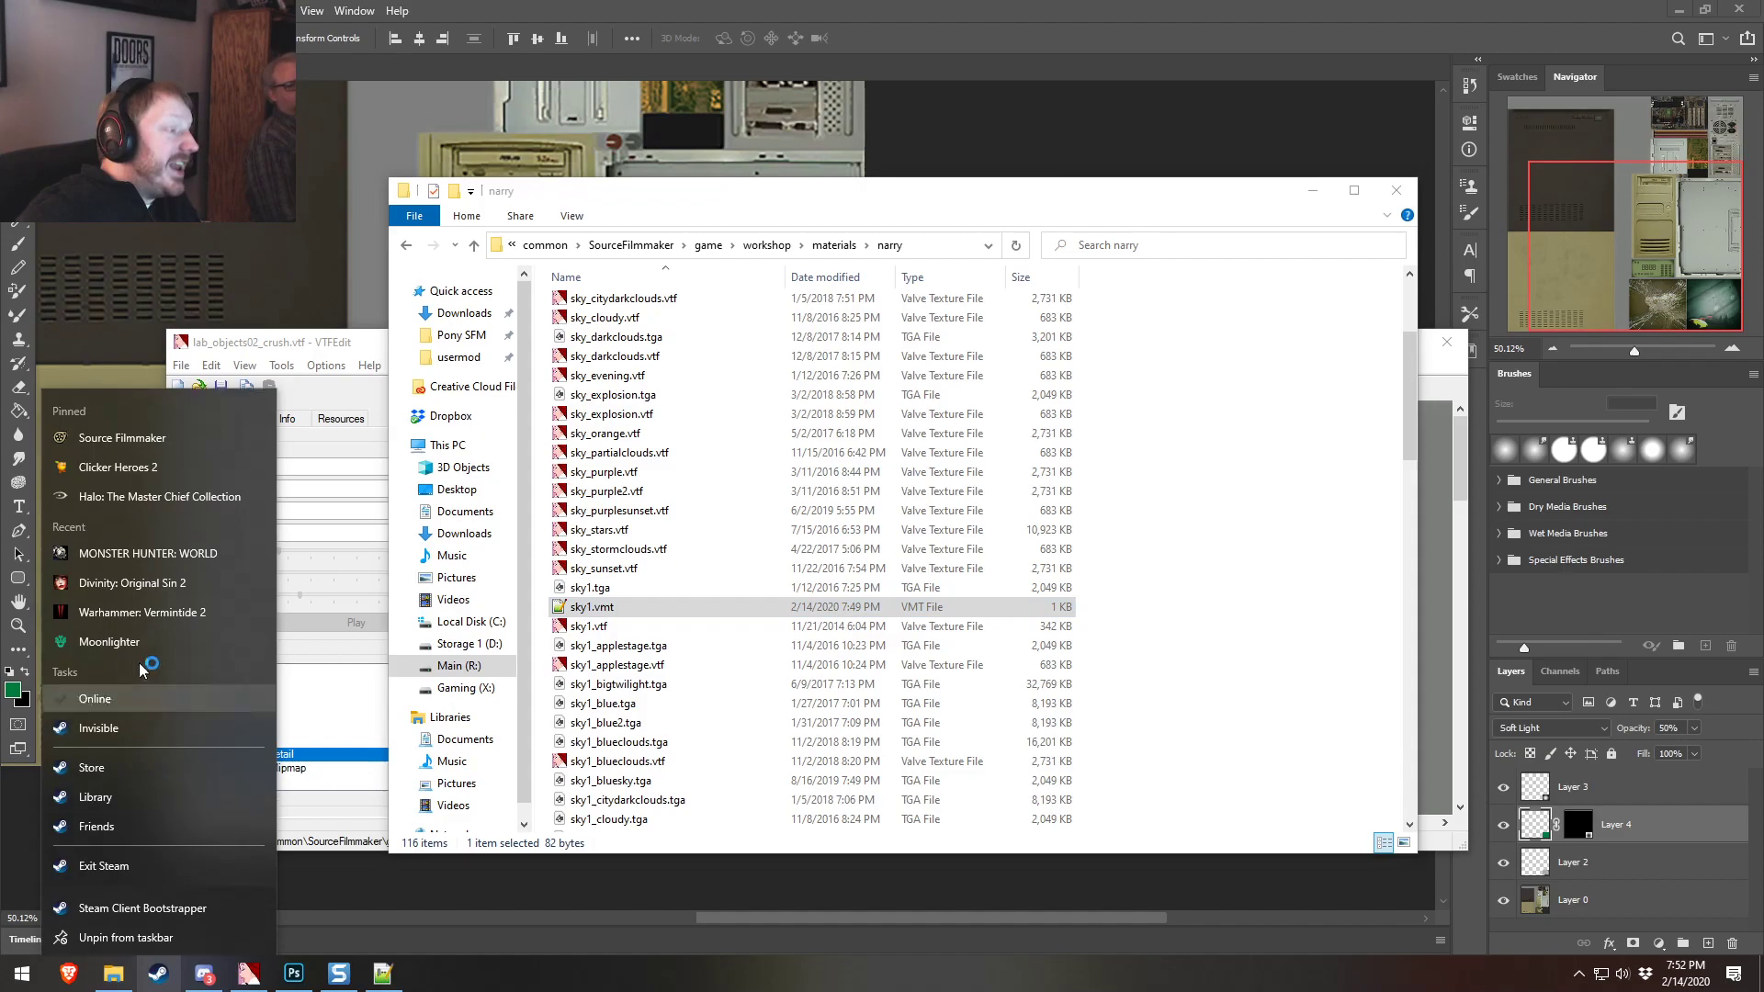
{"action": "left_click", "coordinate": [129, 442]}
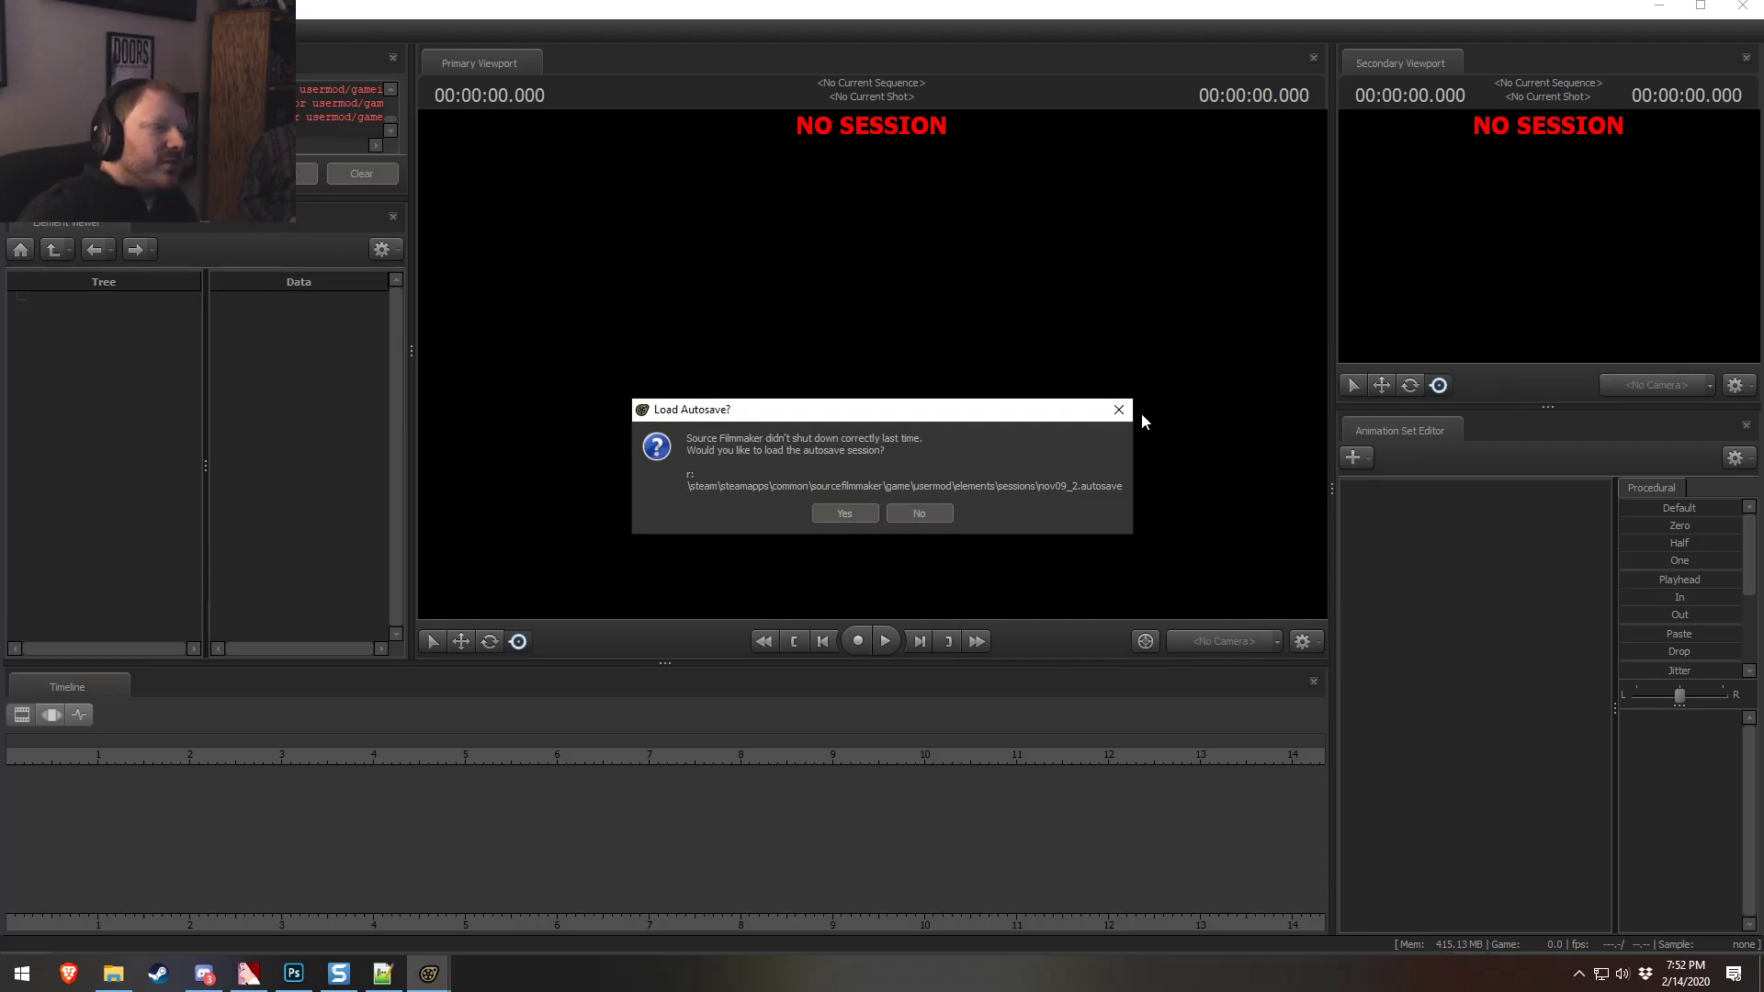
{"action": "left_click", "coordinate": [945, 507]}
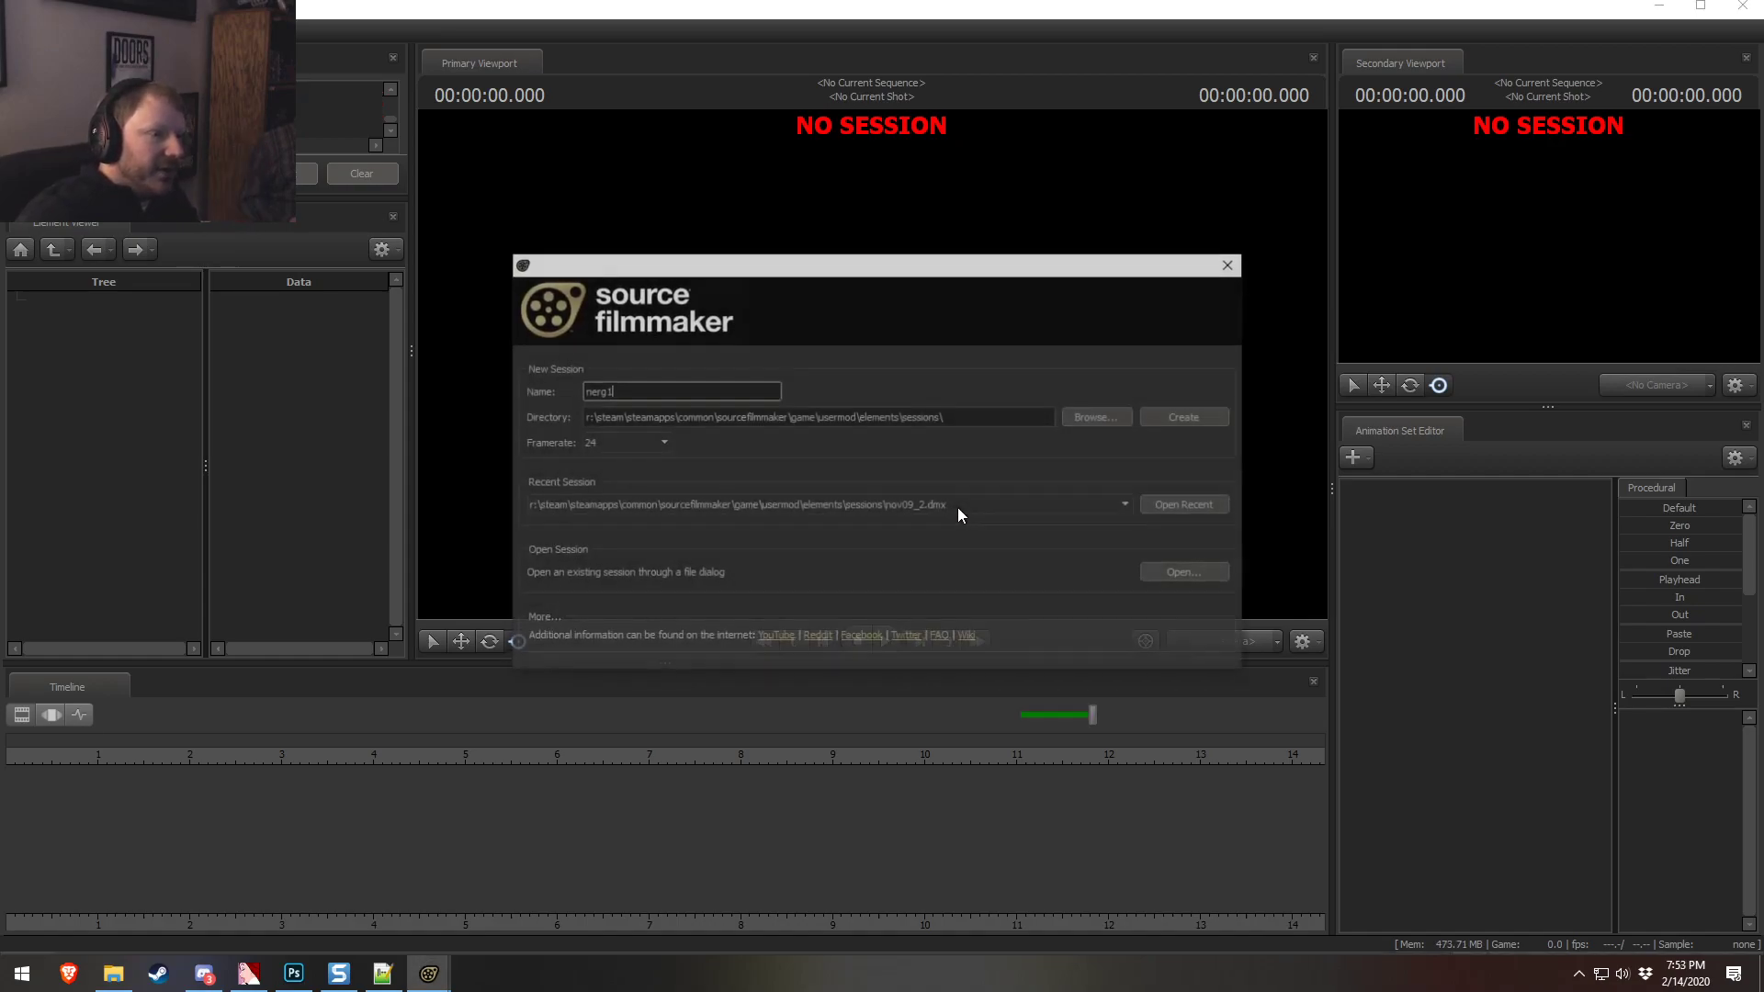
{"action": "left_click", "coordinate": [939, 505]}
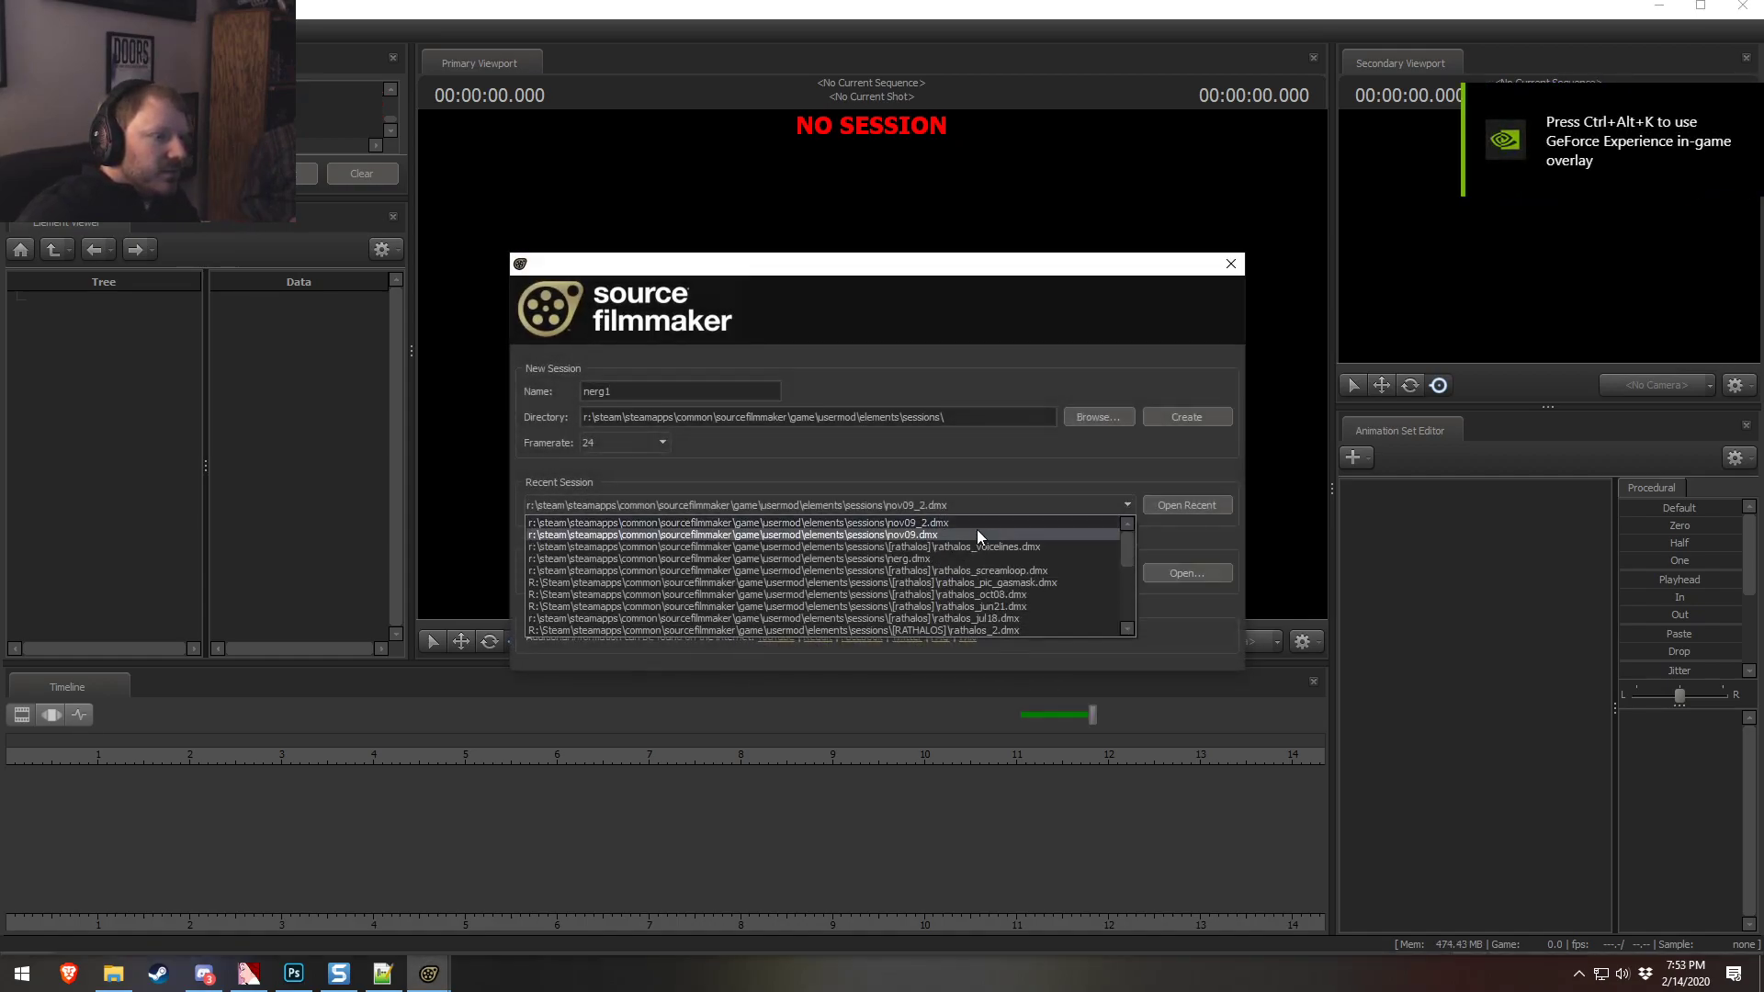
{"action": "left_click", "coordinate": [958, 524]}
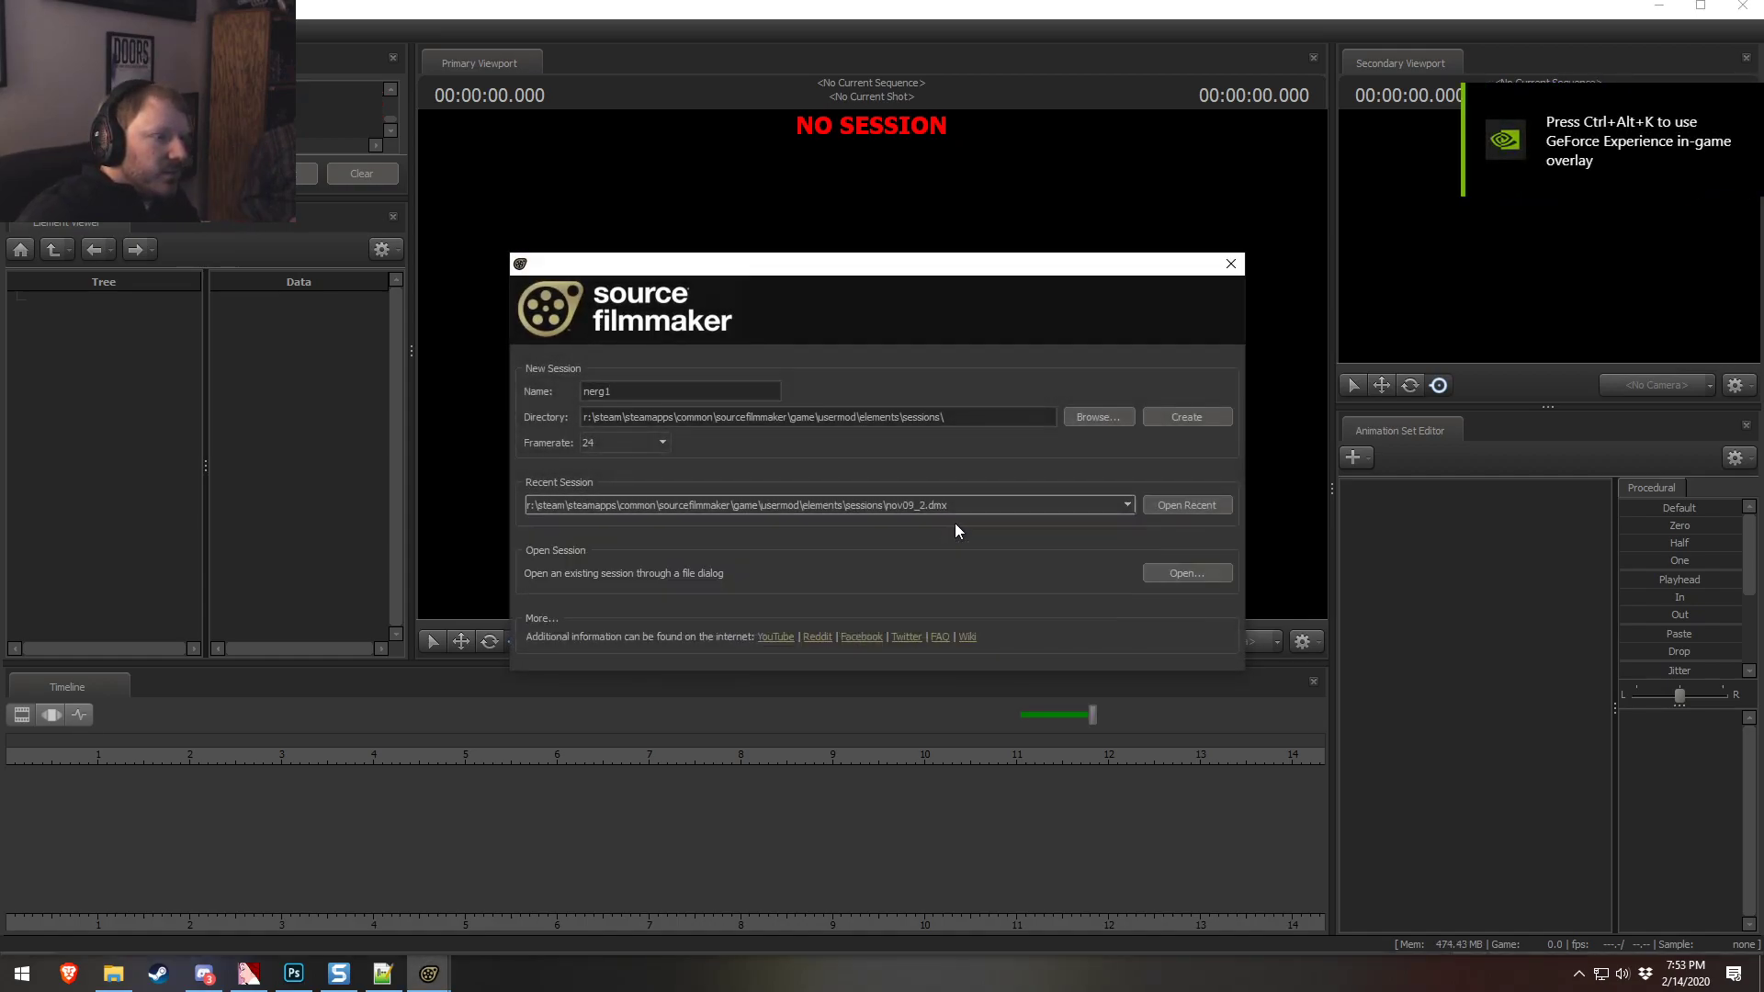
{"action": "left_click", "coordinate": [1175, 506]}
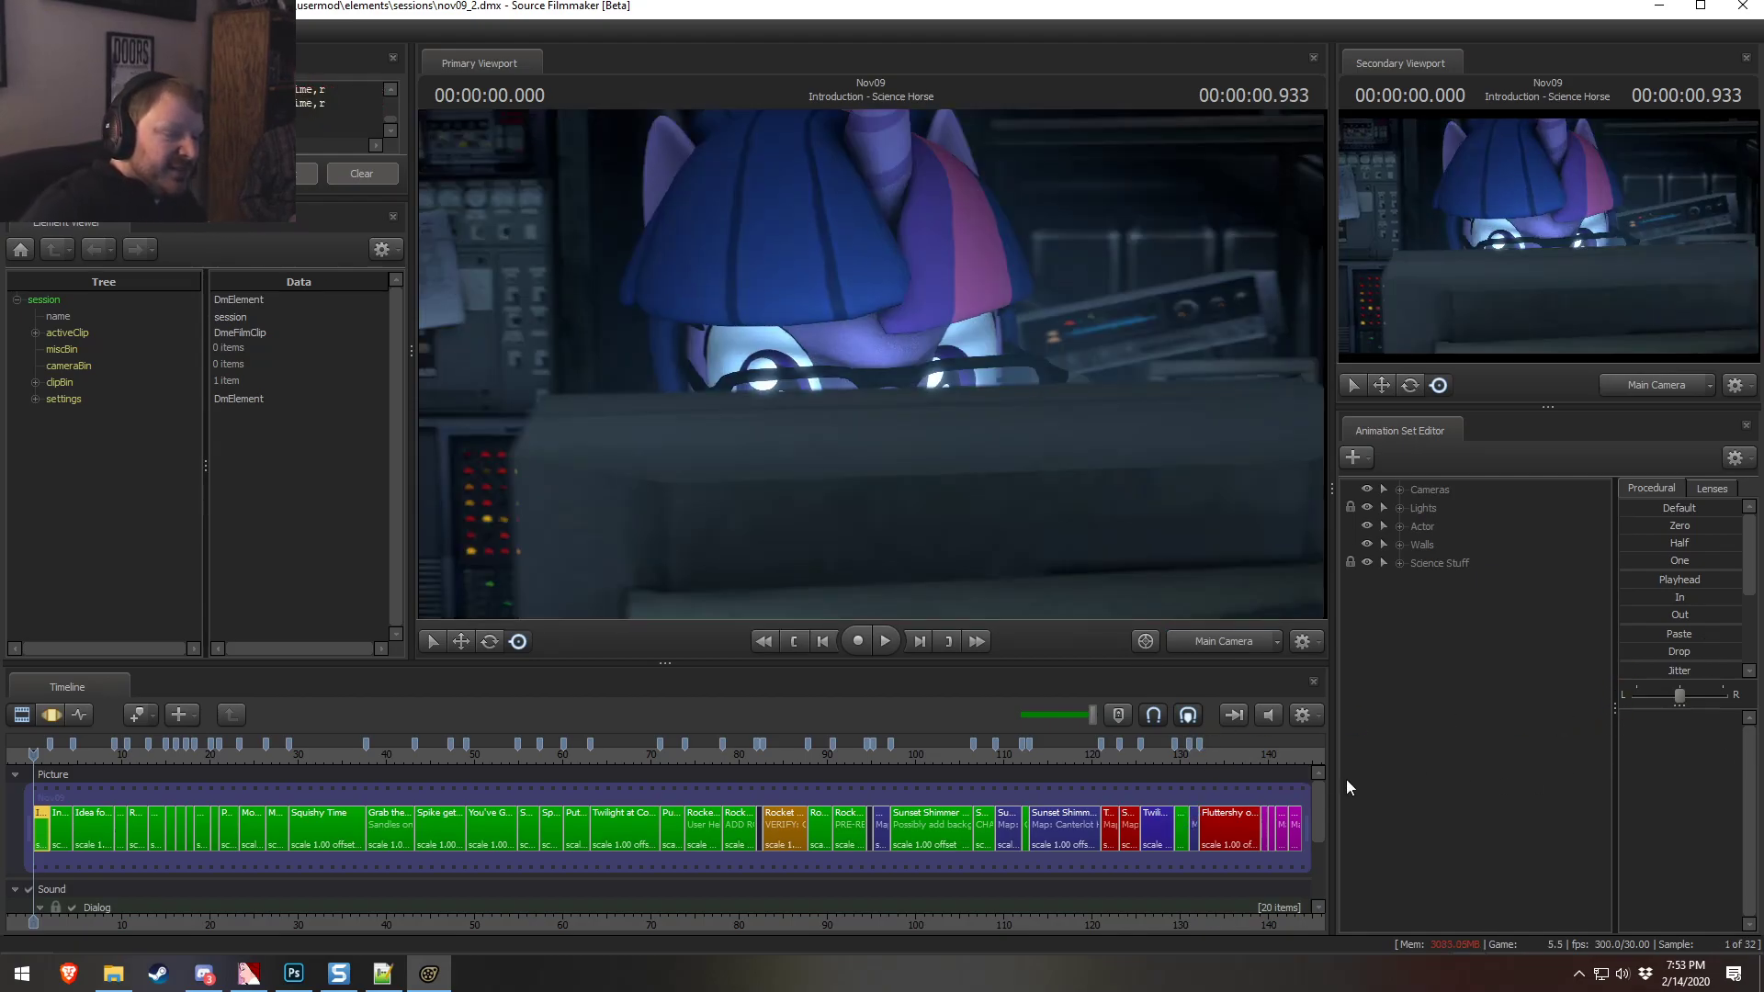
Move the playhead to 00:02:11.633 and select the Canterlot Establishing2 shot in the Clip Editor
{"action": "left_click", "coordinate": [1223, 757]}
{"action": "scroll", "coordinate": [1217, 760], "scroll_direction": "up", "scroll_amount": 7}
{"action": "left_click", "coordinate": [1118, 757]}
{"action": "left_click", "coordinate": [1122, 815]}
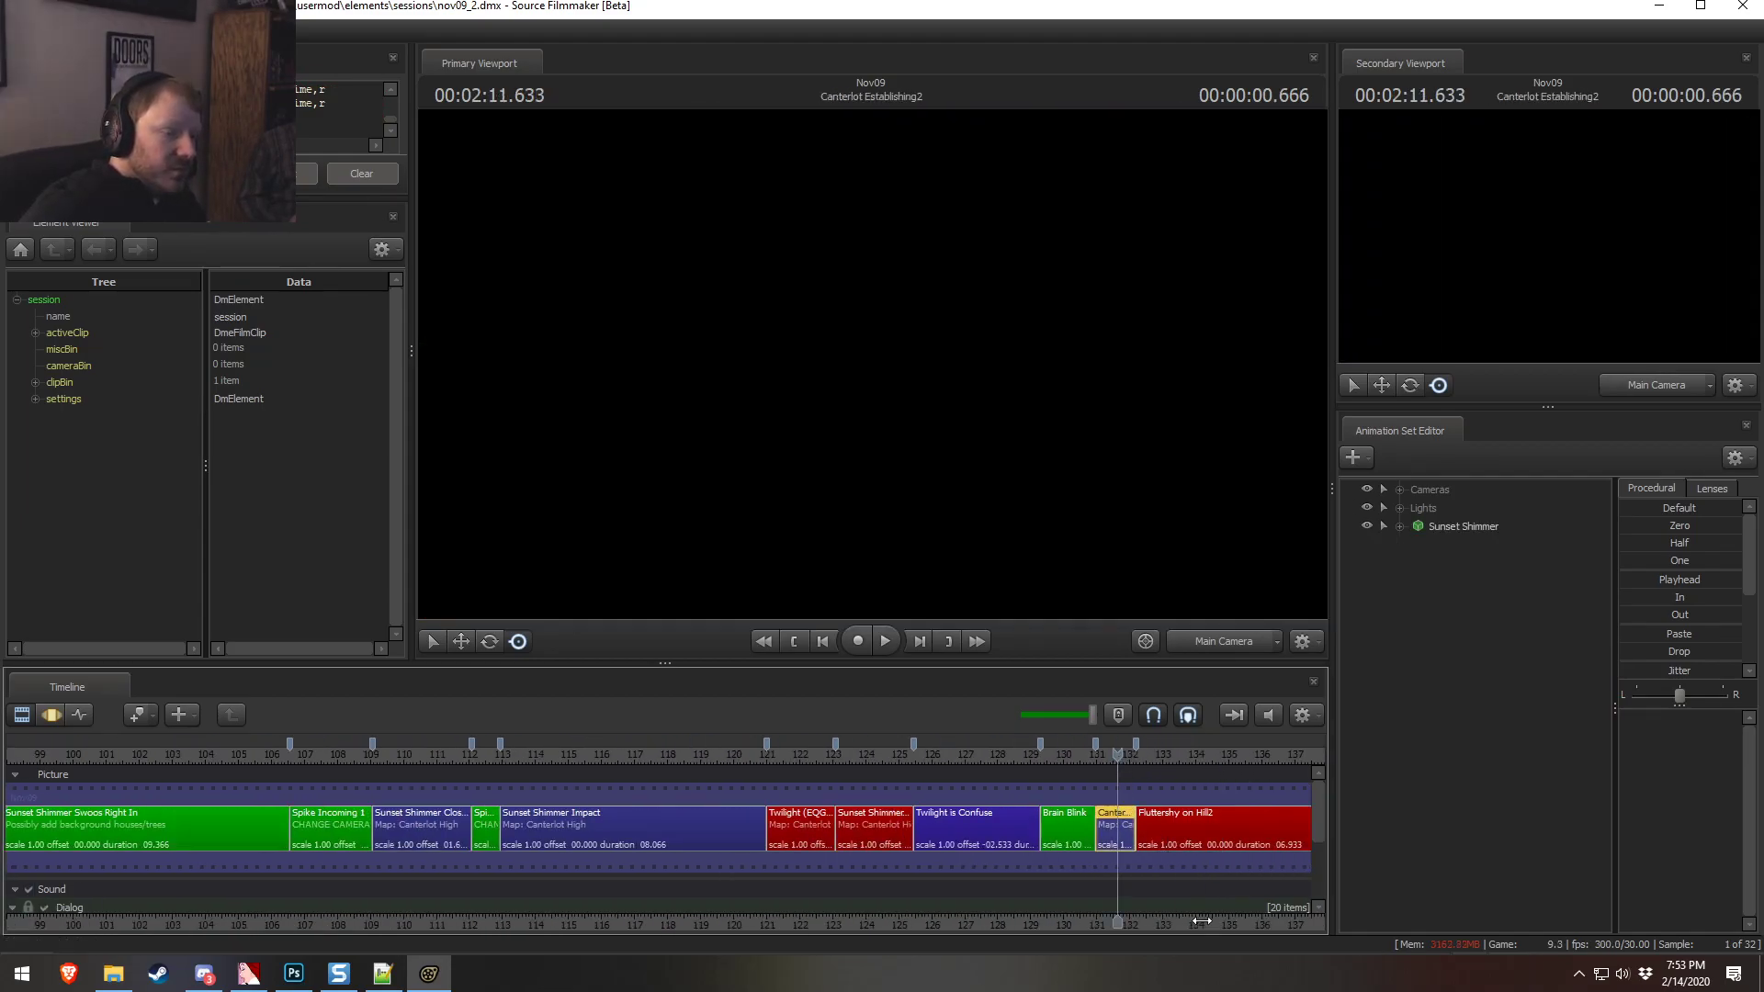
Move the playhead to 00:02:12.500 and select the Fluttershy on Hill2 shot
{"action": "left_click_drag", "start_coordinate": [1210, 922], "coordinate": [825, 907]}
{"action": "left_click", "coordinate": [797, 754]}
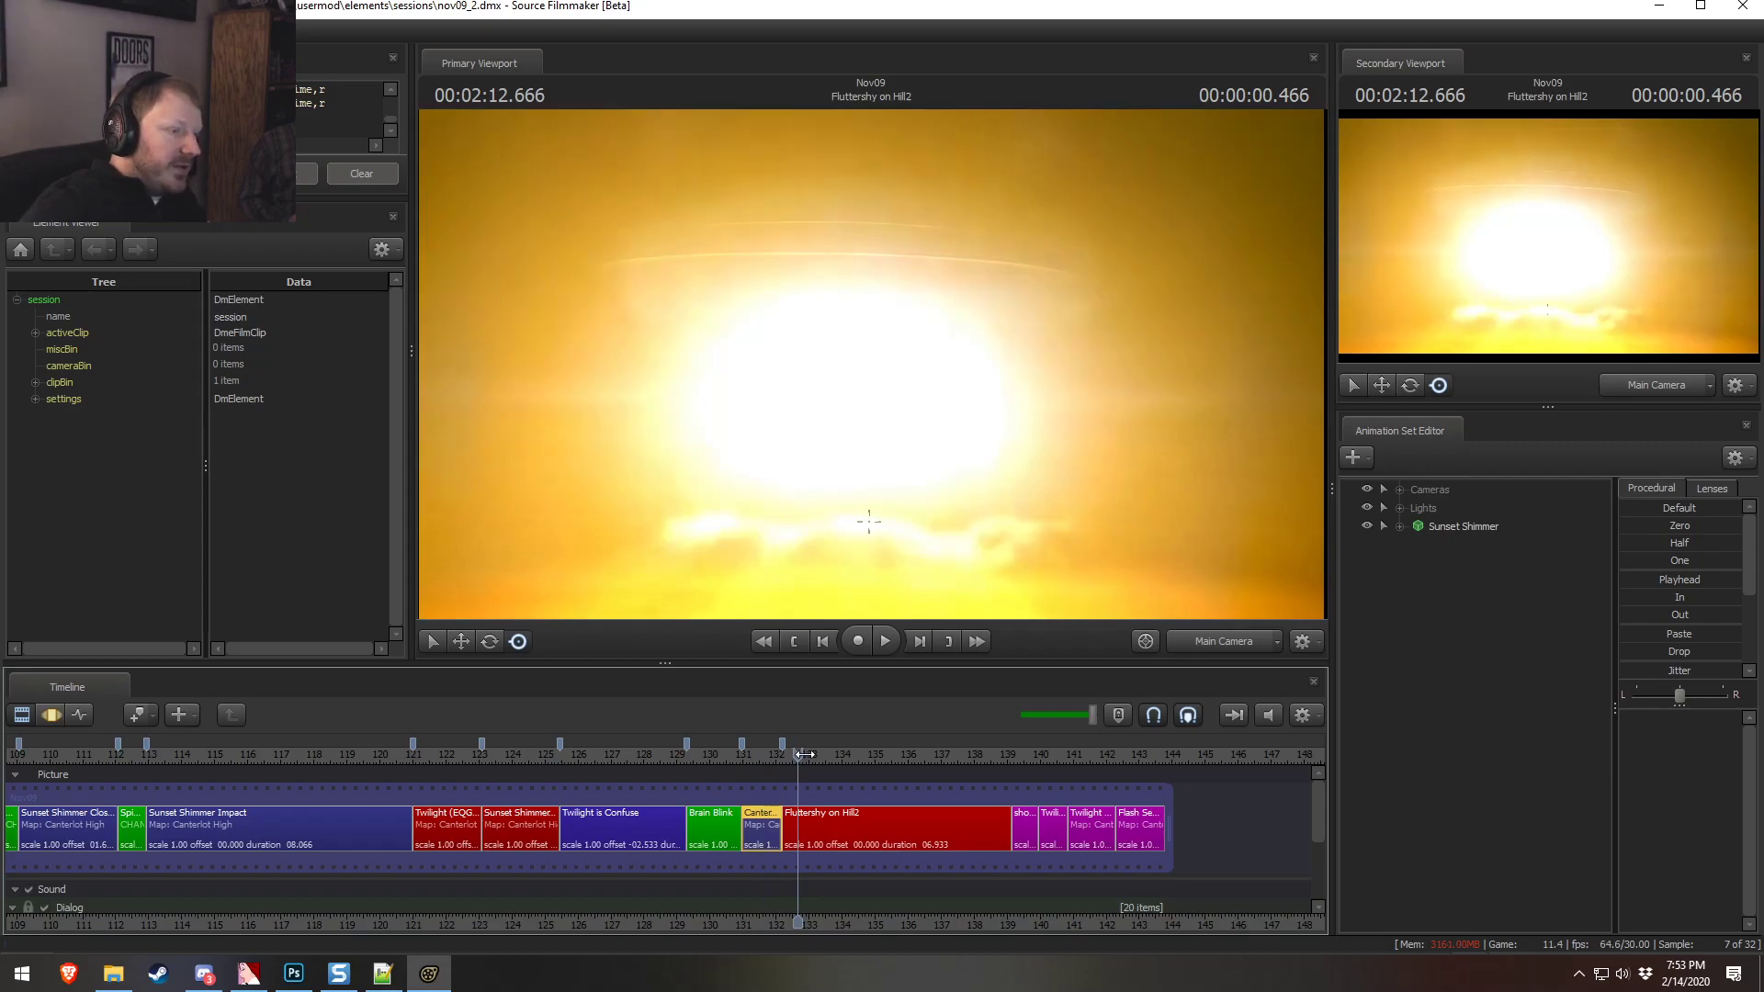
{"action": "left_click", "coordinate": [792, 760]}
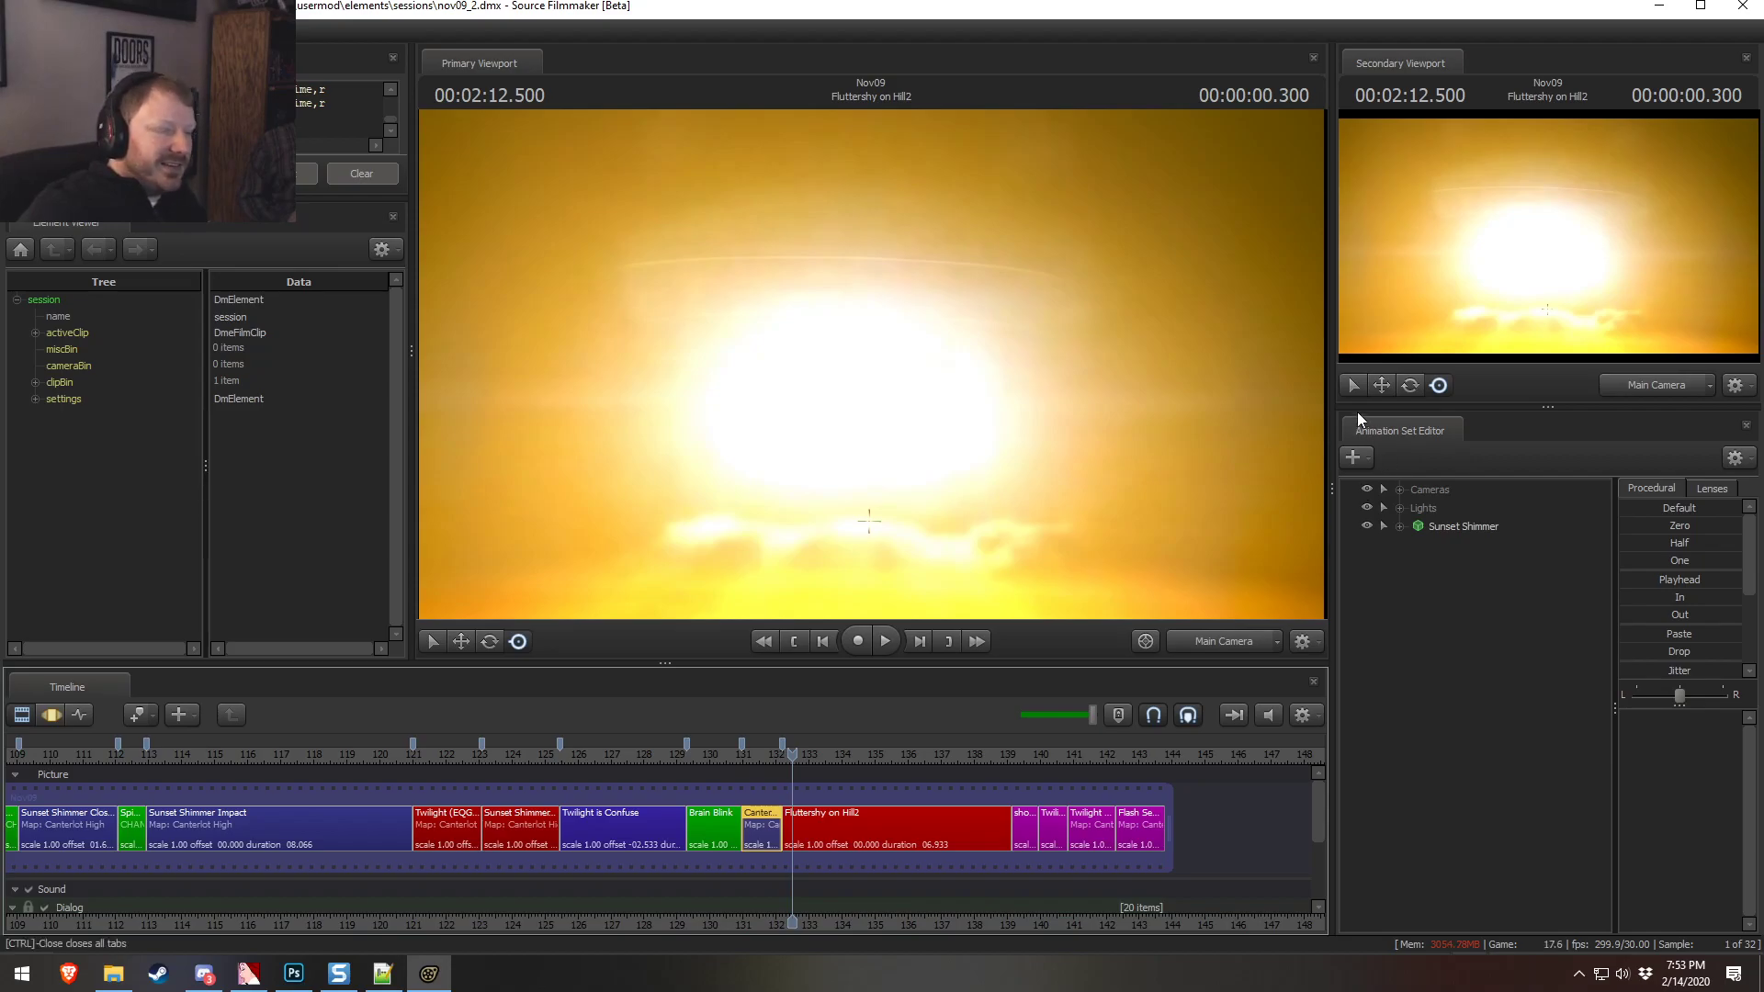
{"action": "left_click", "coordinate": [918, 829]}
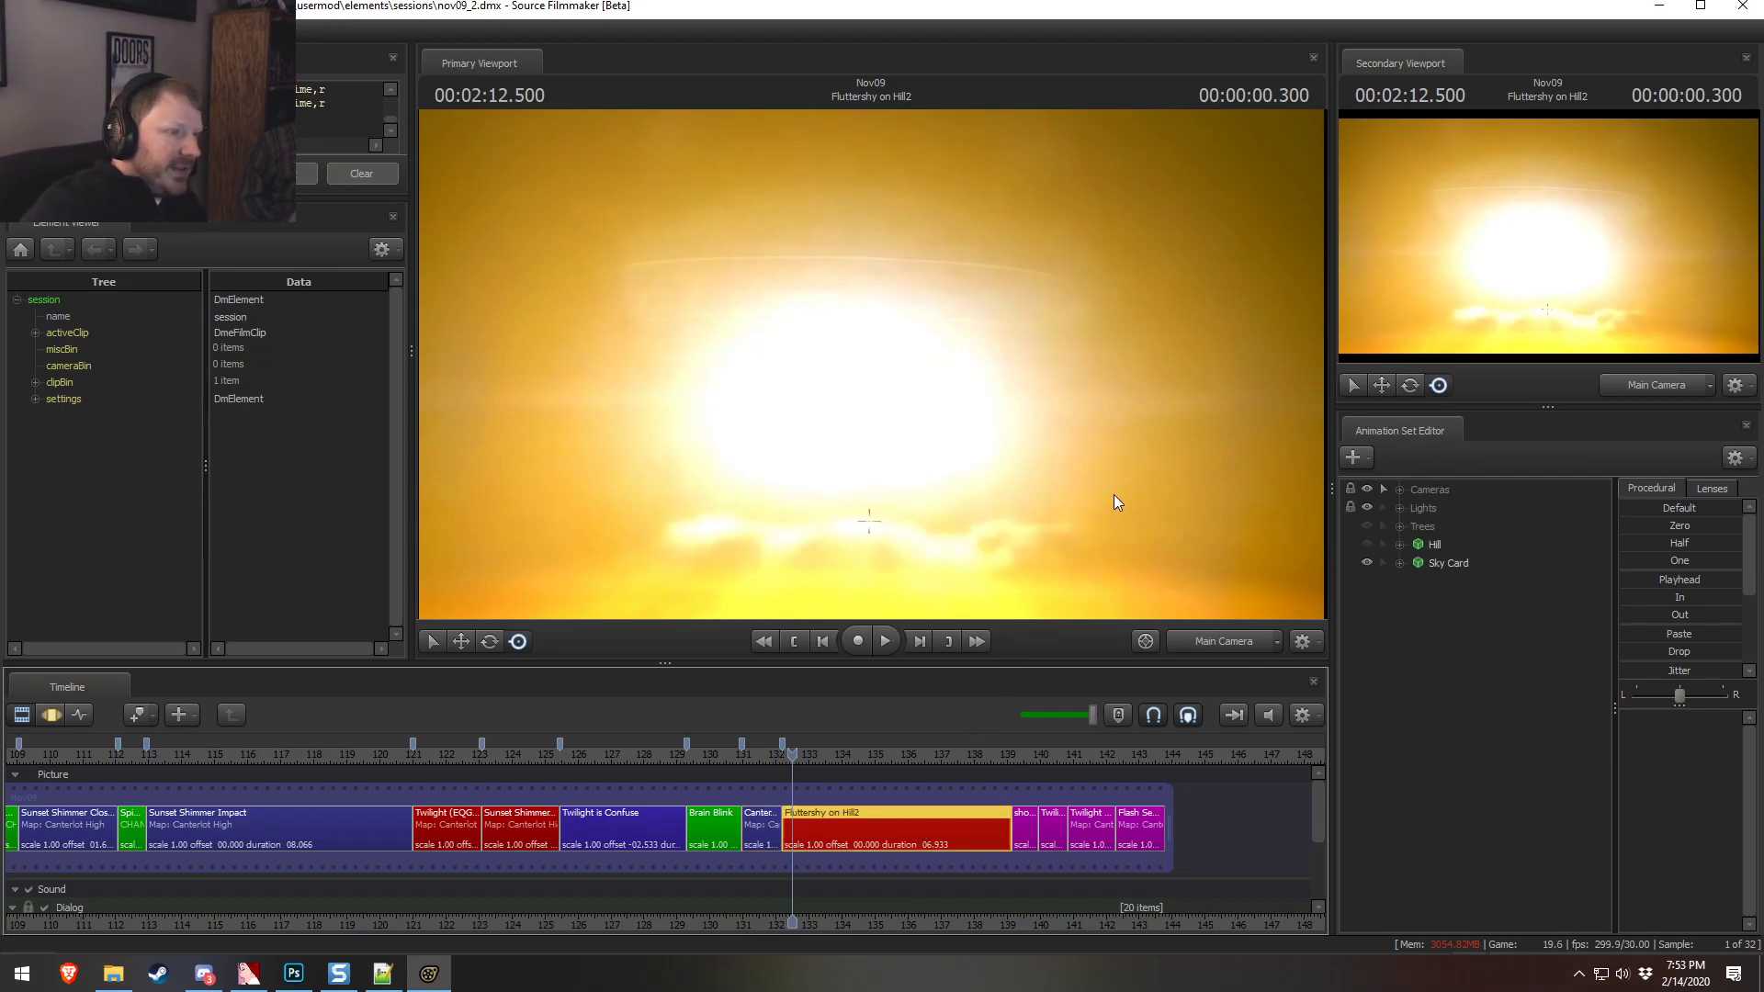
Play back the start of the Fluttershy on Hill2 shot and set the playhead to 00:02:12.900
{"action": "left_click_drag", "start_coordinate": [827, 924], "coordinate": [527, 920]}
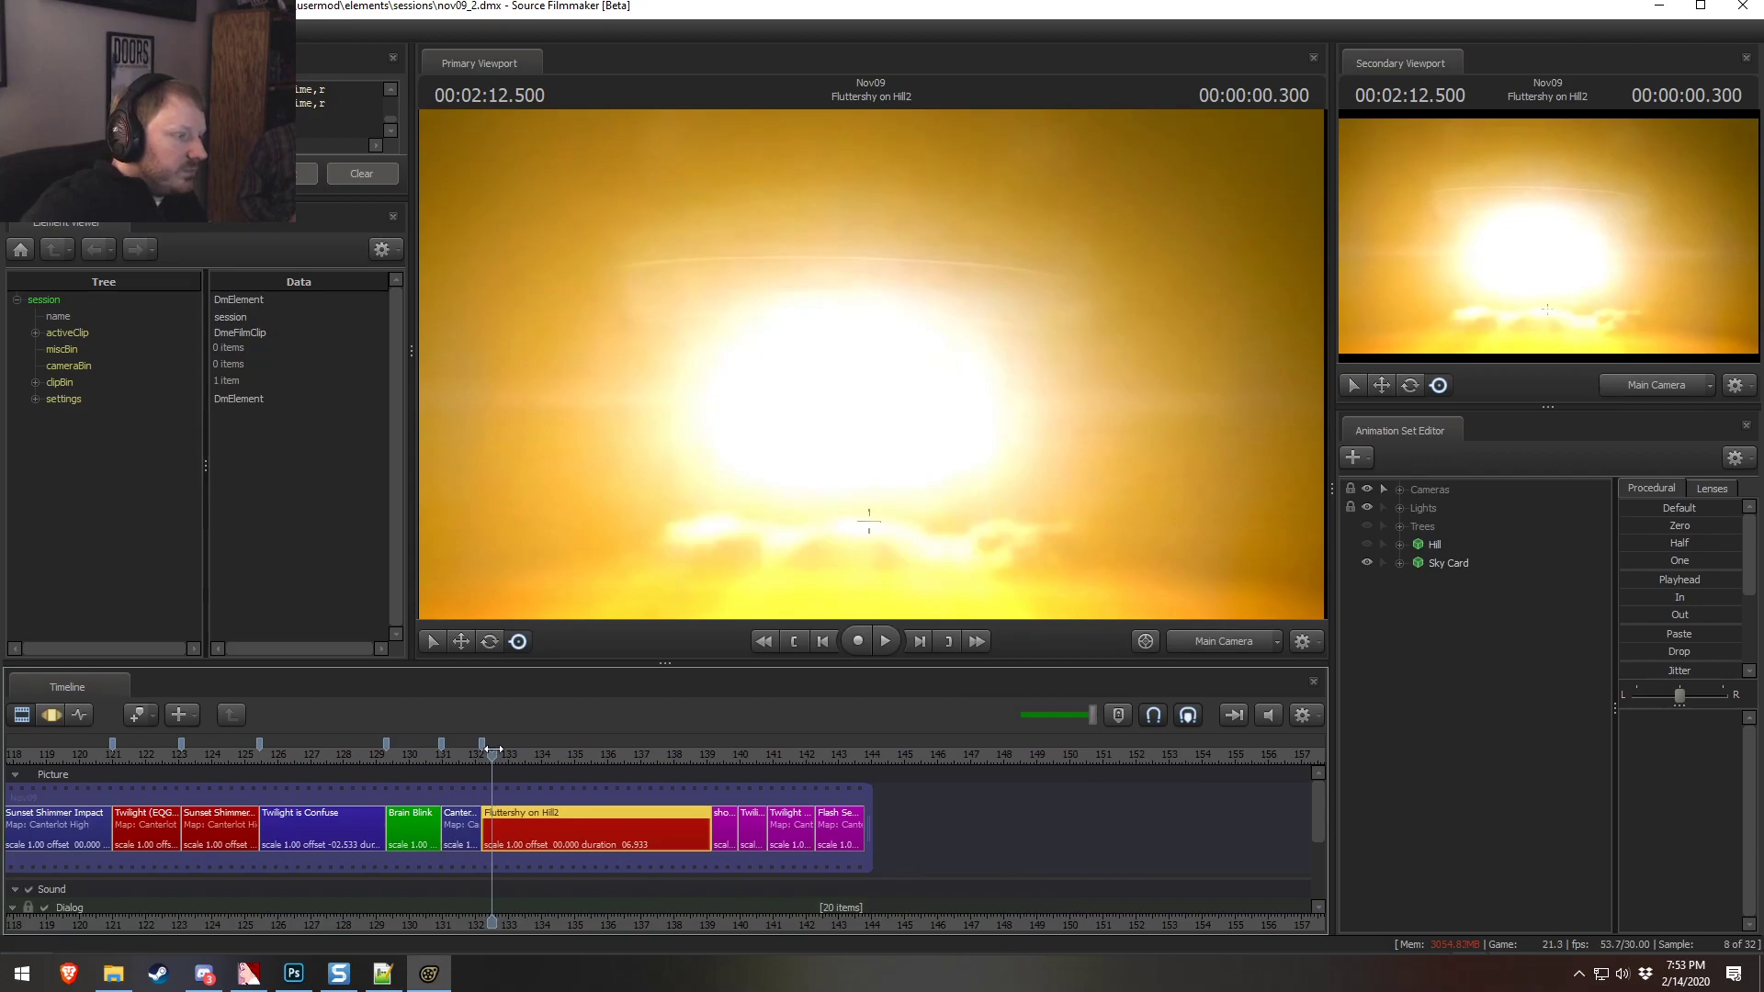
{"action": "left_click_drag", "start_coordinate": [492, 753], "coordinate": [483, 753]}
{"action": "key", "text": "space"}
{"action": "key", "text": "space"}
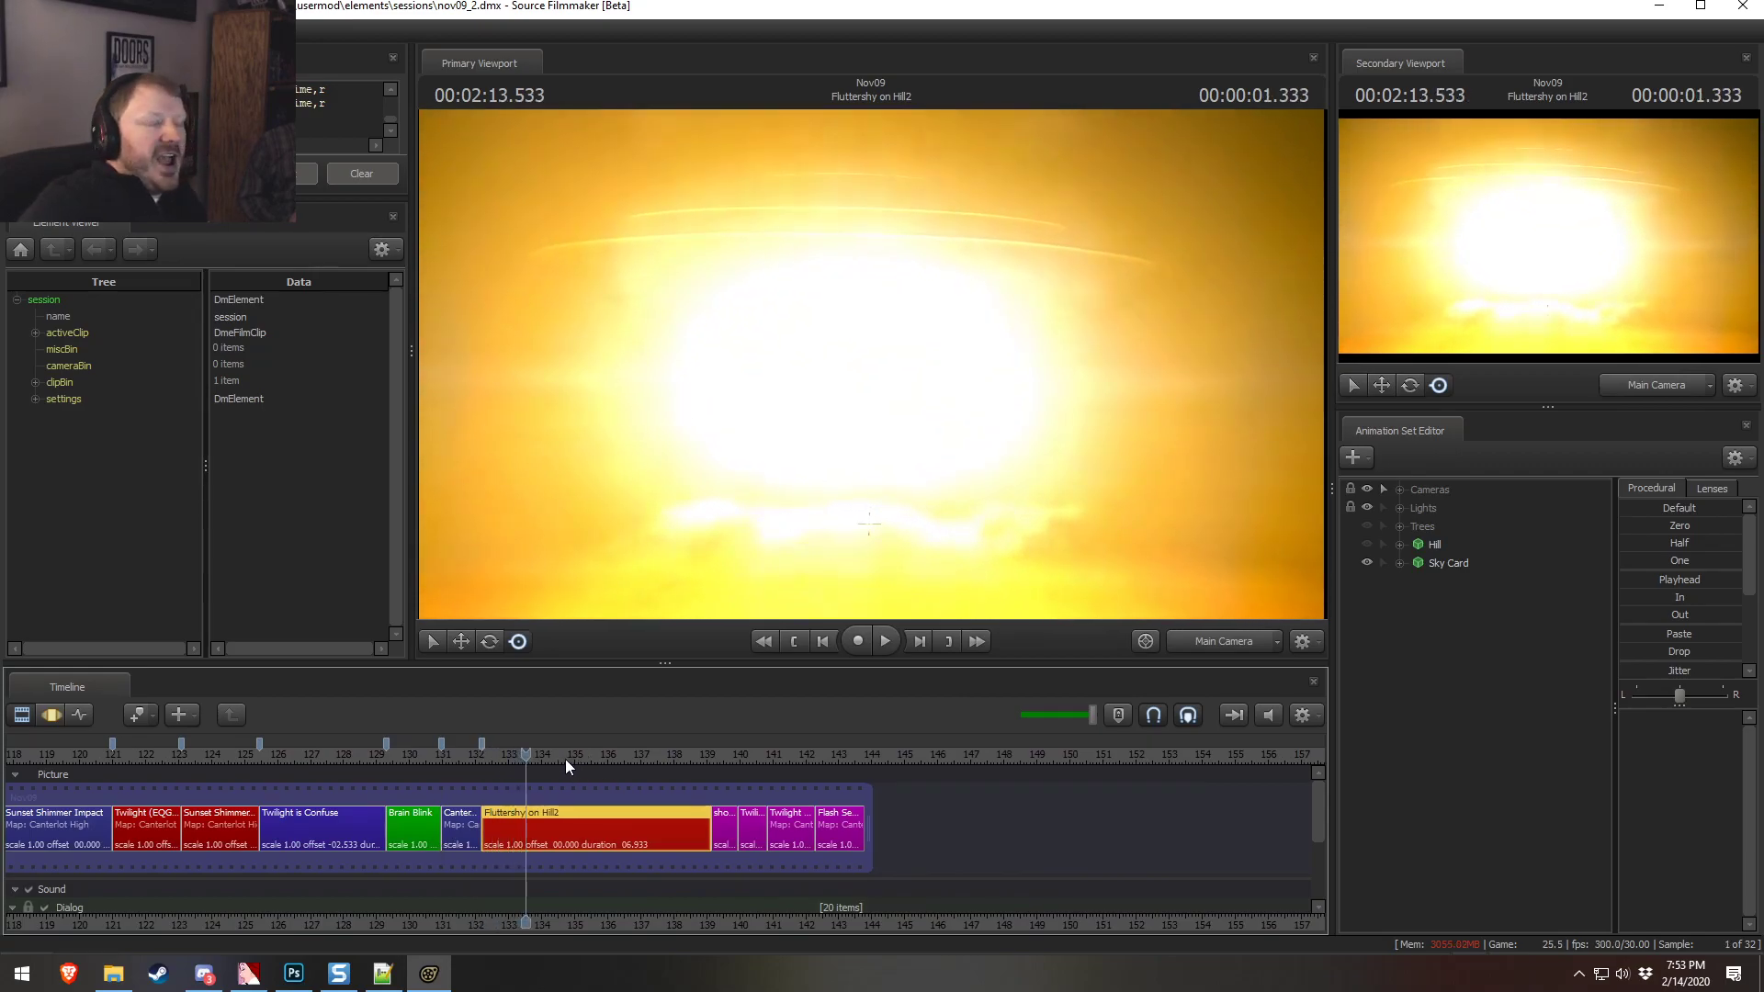
{"action": "scroll", "coordinate": [555, 781], "scroll_direction": "down", "scroll_amount": 1}
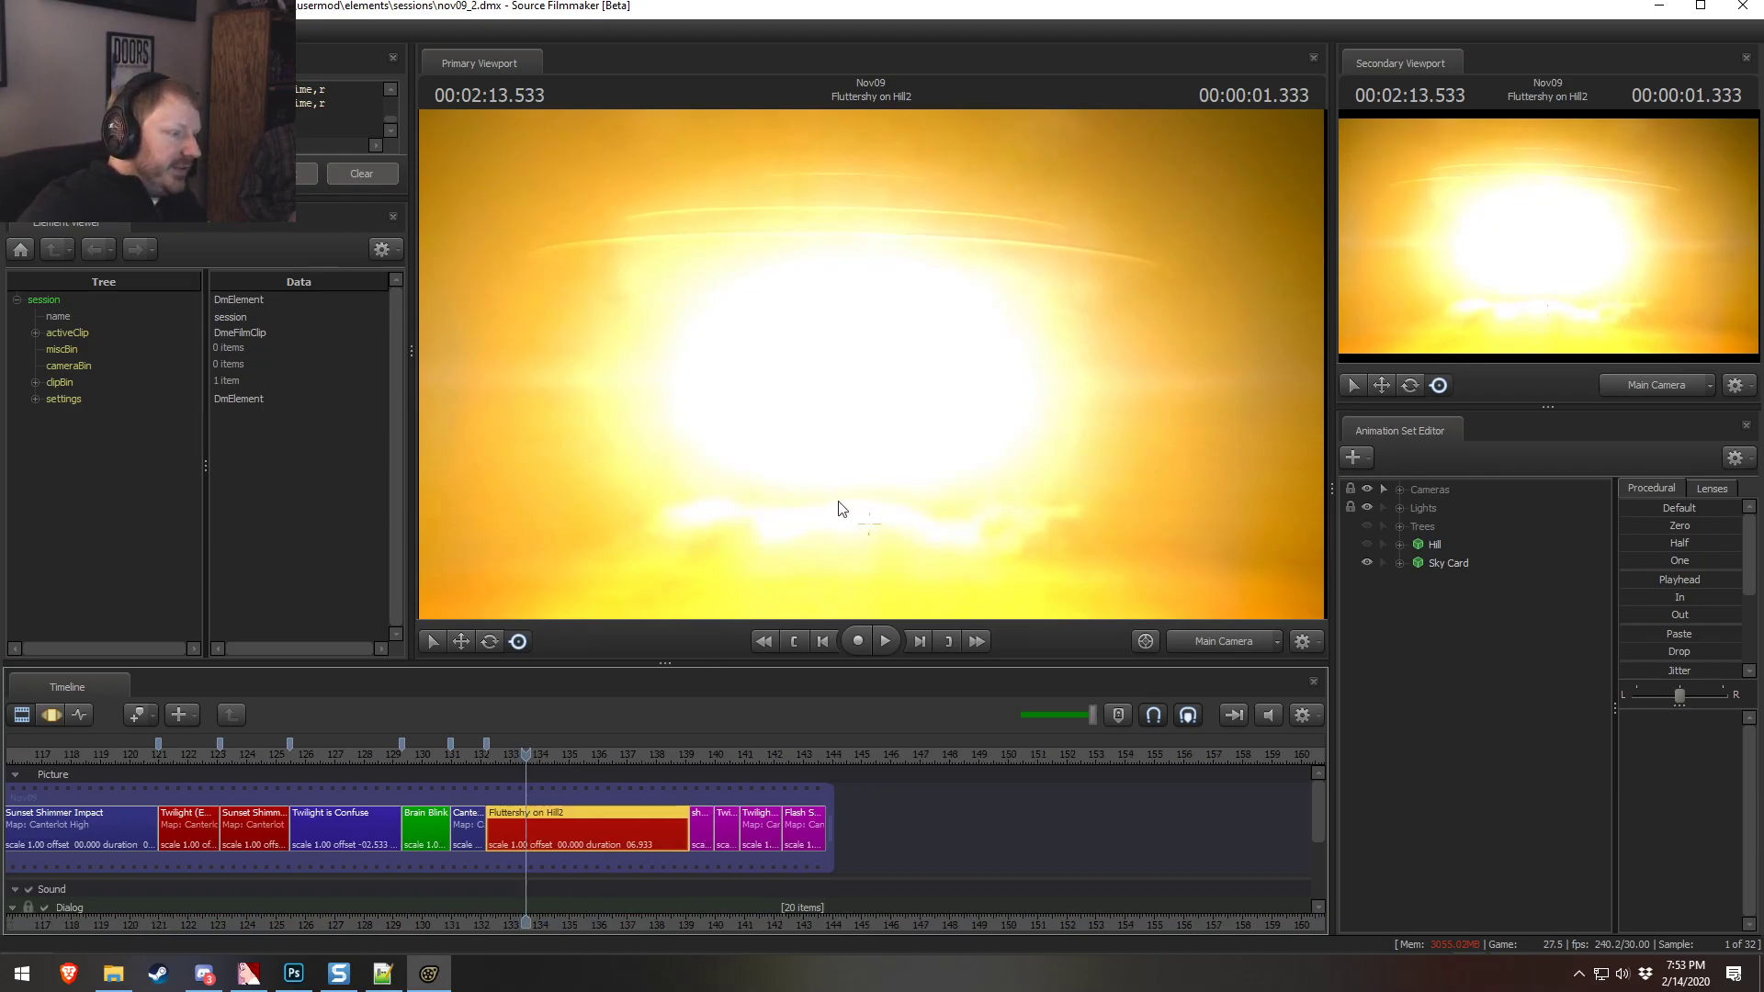
{"action": "mouse_move", "coordinate": [525, 755]}
{"action": "left_mouse_down"}
{"action": "mouse_move", "coordinate": [483, 755]}
{"action": "mouse_move", "coordinate": [508, 756]}
{"action": "left_mouse_up"}
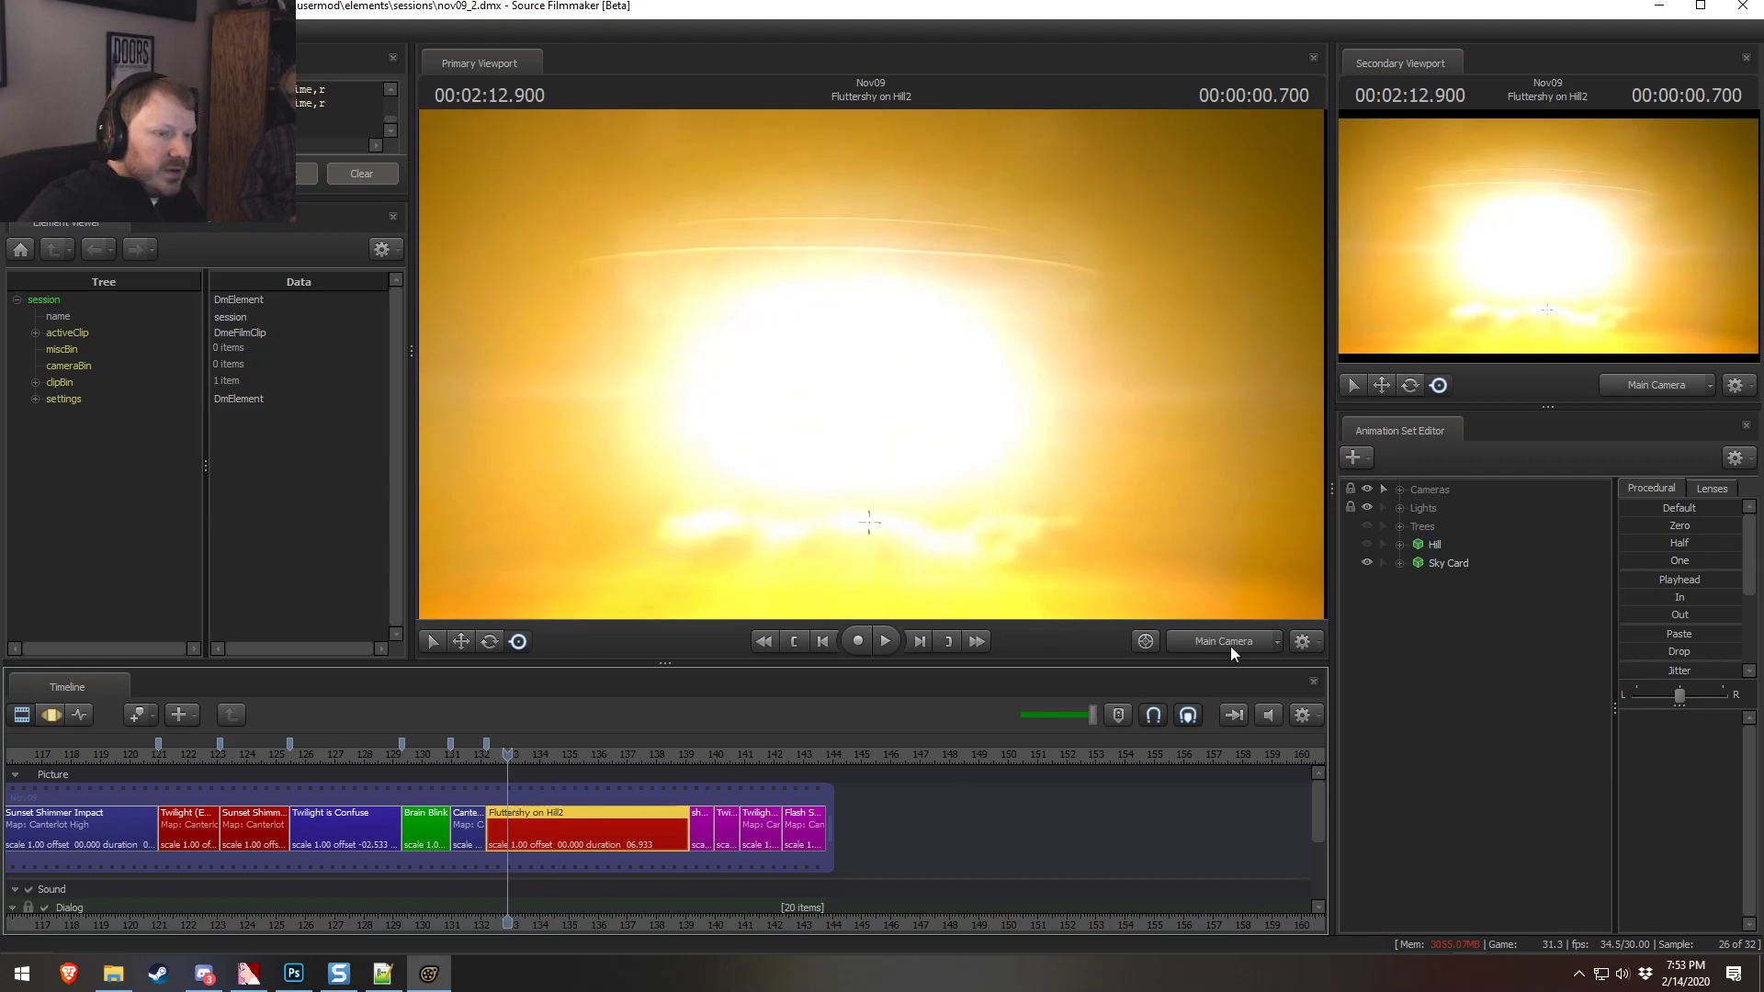
Expand the Cameras group in the Animation Set Editor and hide the Camera Helper
{"action": "left_click", "coordinate": [1400, 508]}
{"action": "left_click", "coordinate": [1400, 489]}
{"action": "left_click", "coordinate": [1400, 544]}
{"action": "left_click", "coordinate": [1368, 525]}
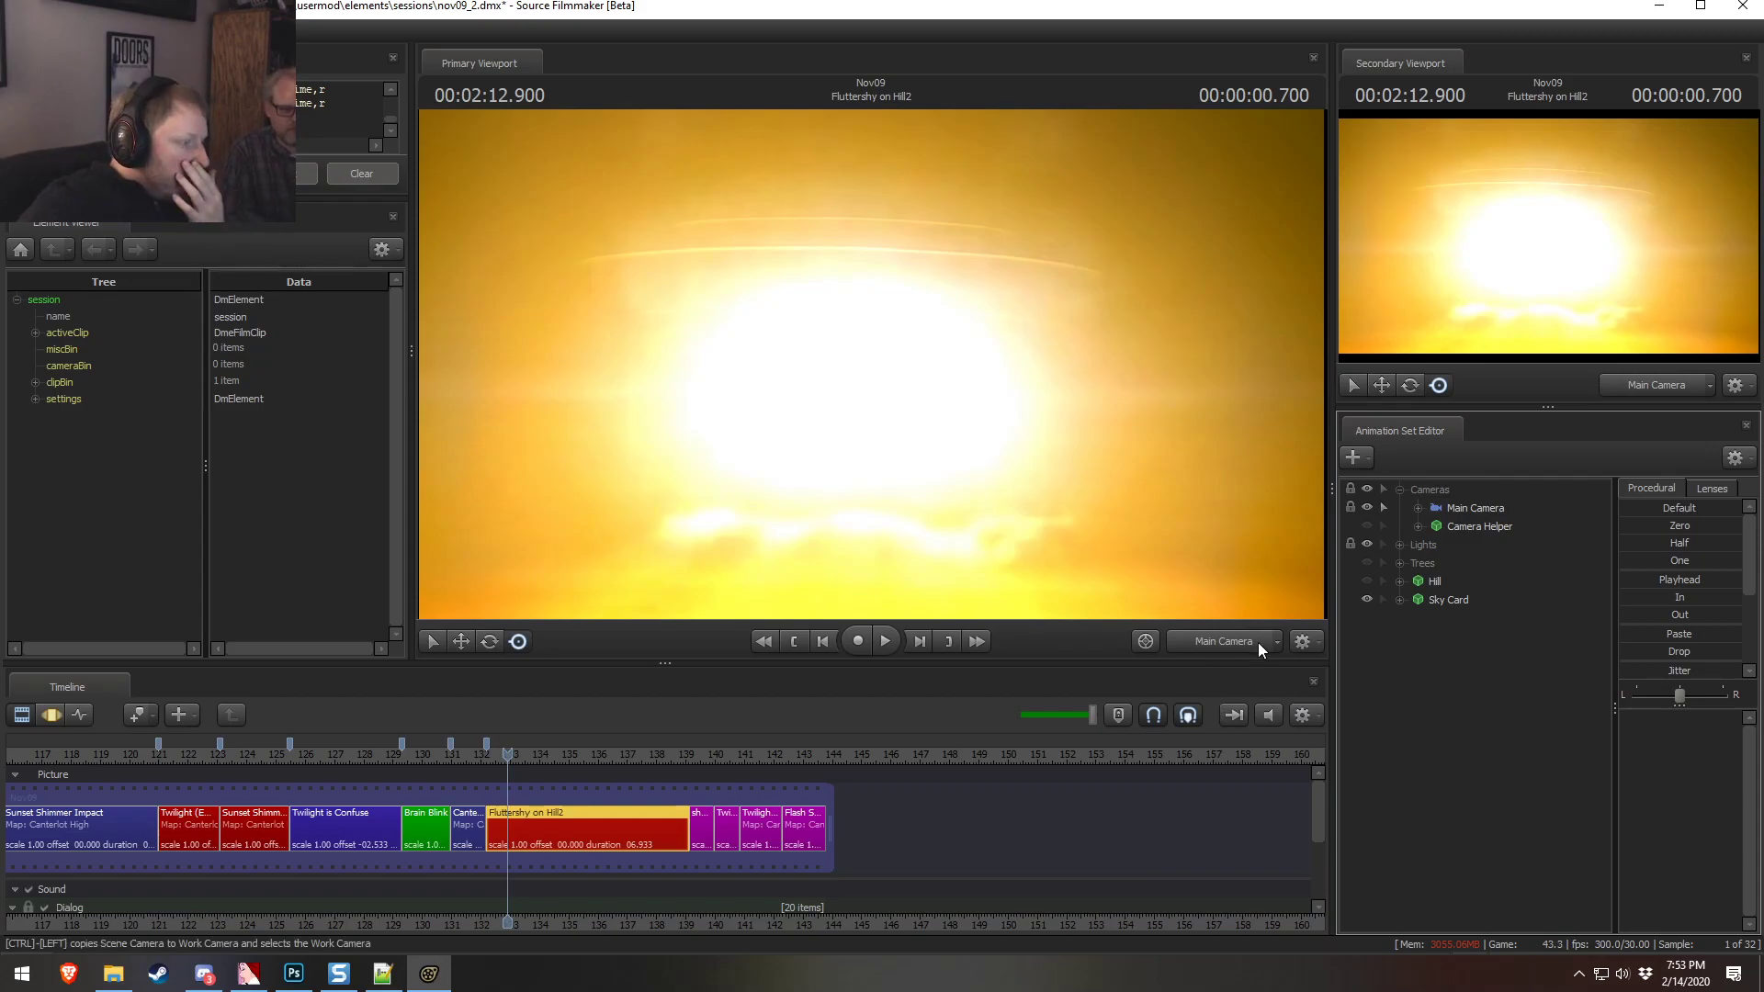
Switch to Steam, look over the profile page and its background artwork, and return to Source Filmmaker
{"action": "right_click", "coordinate": [200, 977]}
{"action": "right_click", "coordinate": [158, 977]}
{"action": "left_click", "coordinate": [158, 764]}
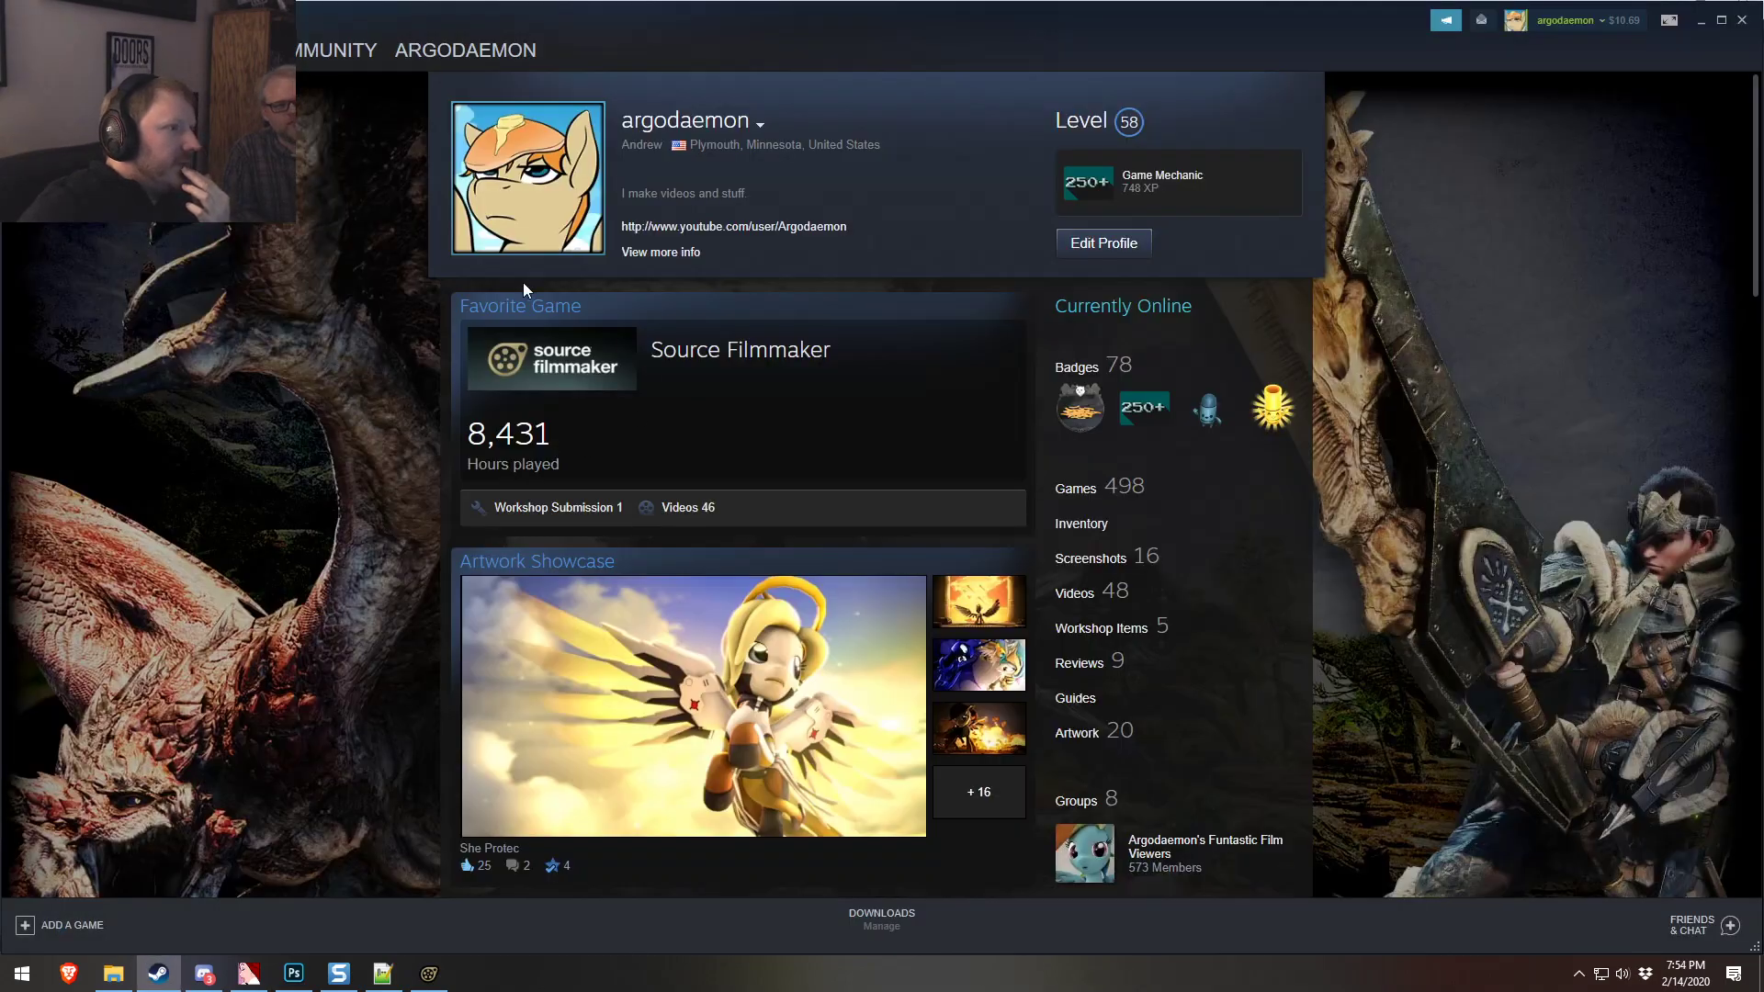
{"action": "left_click", "coordinate": [107, 50]}
{"action": "left_click", "coordinate": [466, 50]}
{"action": "mouse_move", "coordinate": [459, 427]}
{"action": "left_mouse_down"}
{"action": "mouse_move", "coordinate": [642, 440]}
{"action": "mouse_move", "coordinate": [460, 432]}
{"action": "mouse_move", "coordinate": [486, 436]}
{"action": "left_mouse_up"}
{"action": "left_click", "coordinate": [644, 430]}
{"action": "left_click", "coordinate": [465, 435]}
{"action": "left_click", "coordinate": [558, 438]}
{"action": "left_click_drag", "start_coordinate": [592, 438], "coordinate": [449, 433]}
{"action": "left_click", "coordinate": [447, 431]}
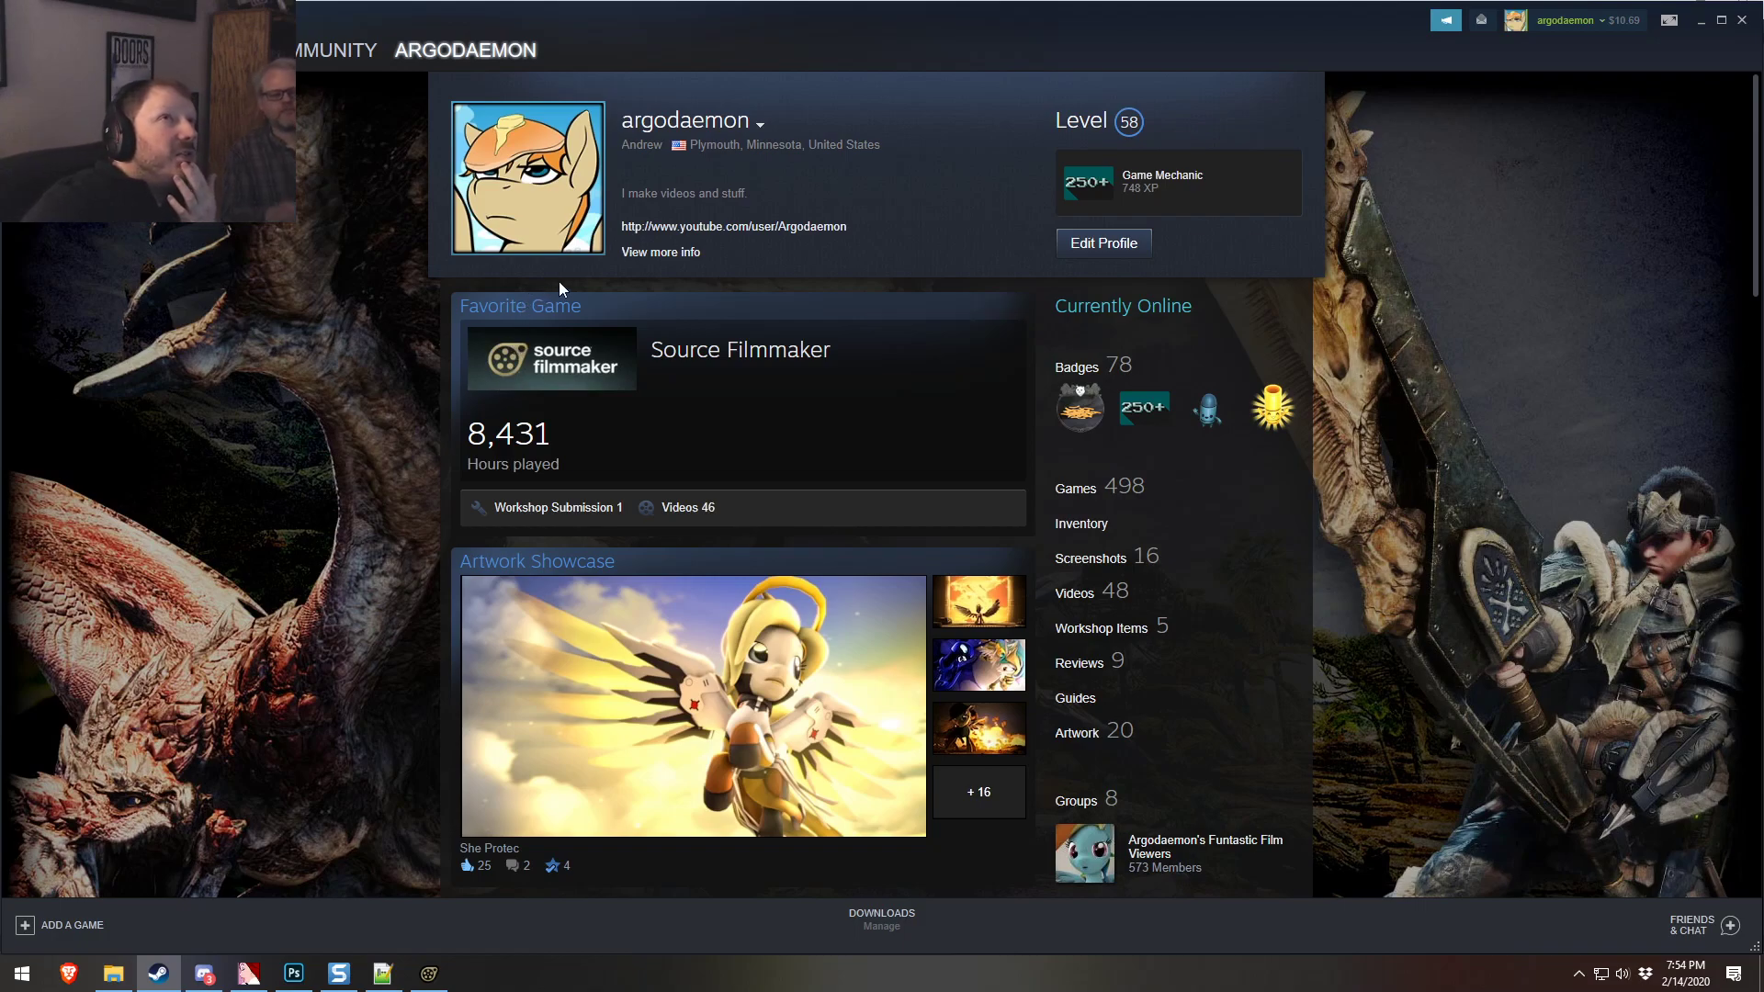
{"action": "left_click", "coordinate": [1743, 25]}
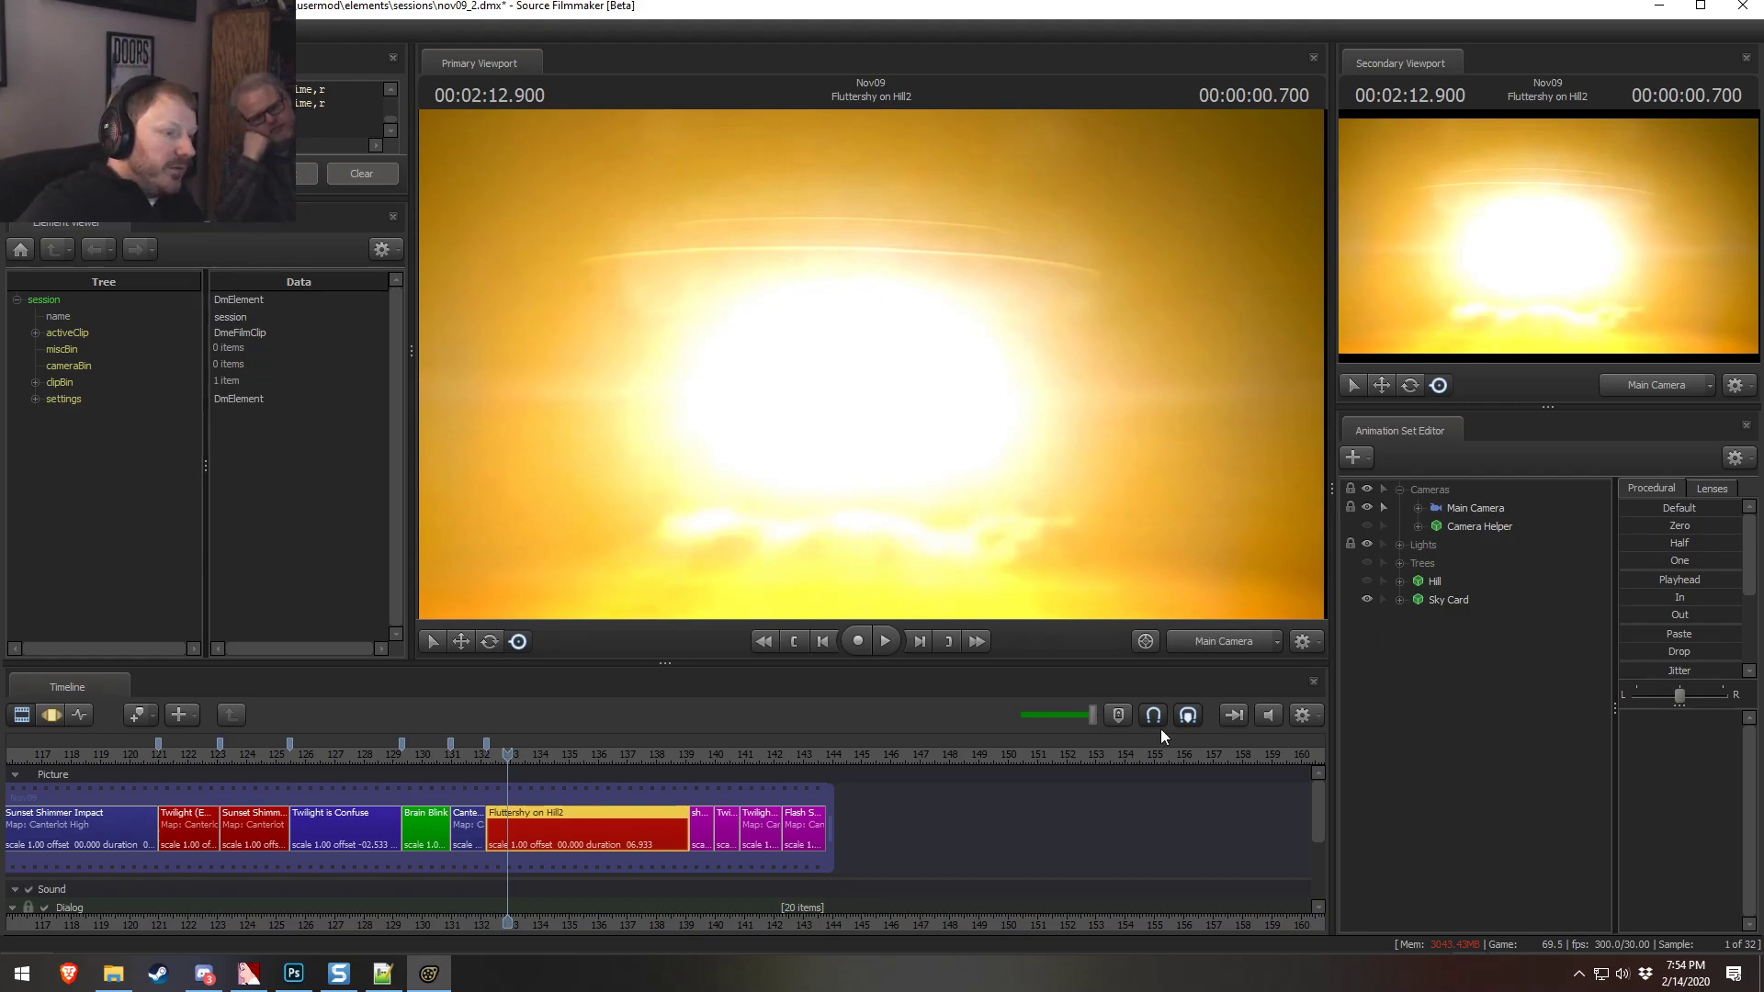
Replay the opening of the Fluttershy on Hill2 shot twice and stop at 00:02:13.233
{"action": "scroll", "coordinate": [1070, 840], "scroll_direction": "up", "scroll_amount": 3}
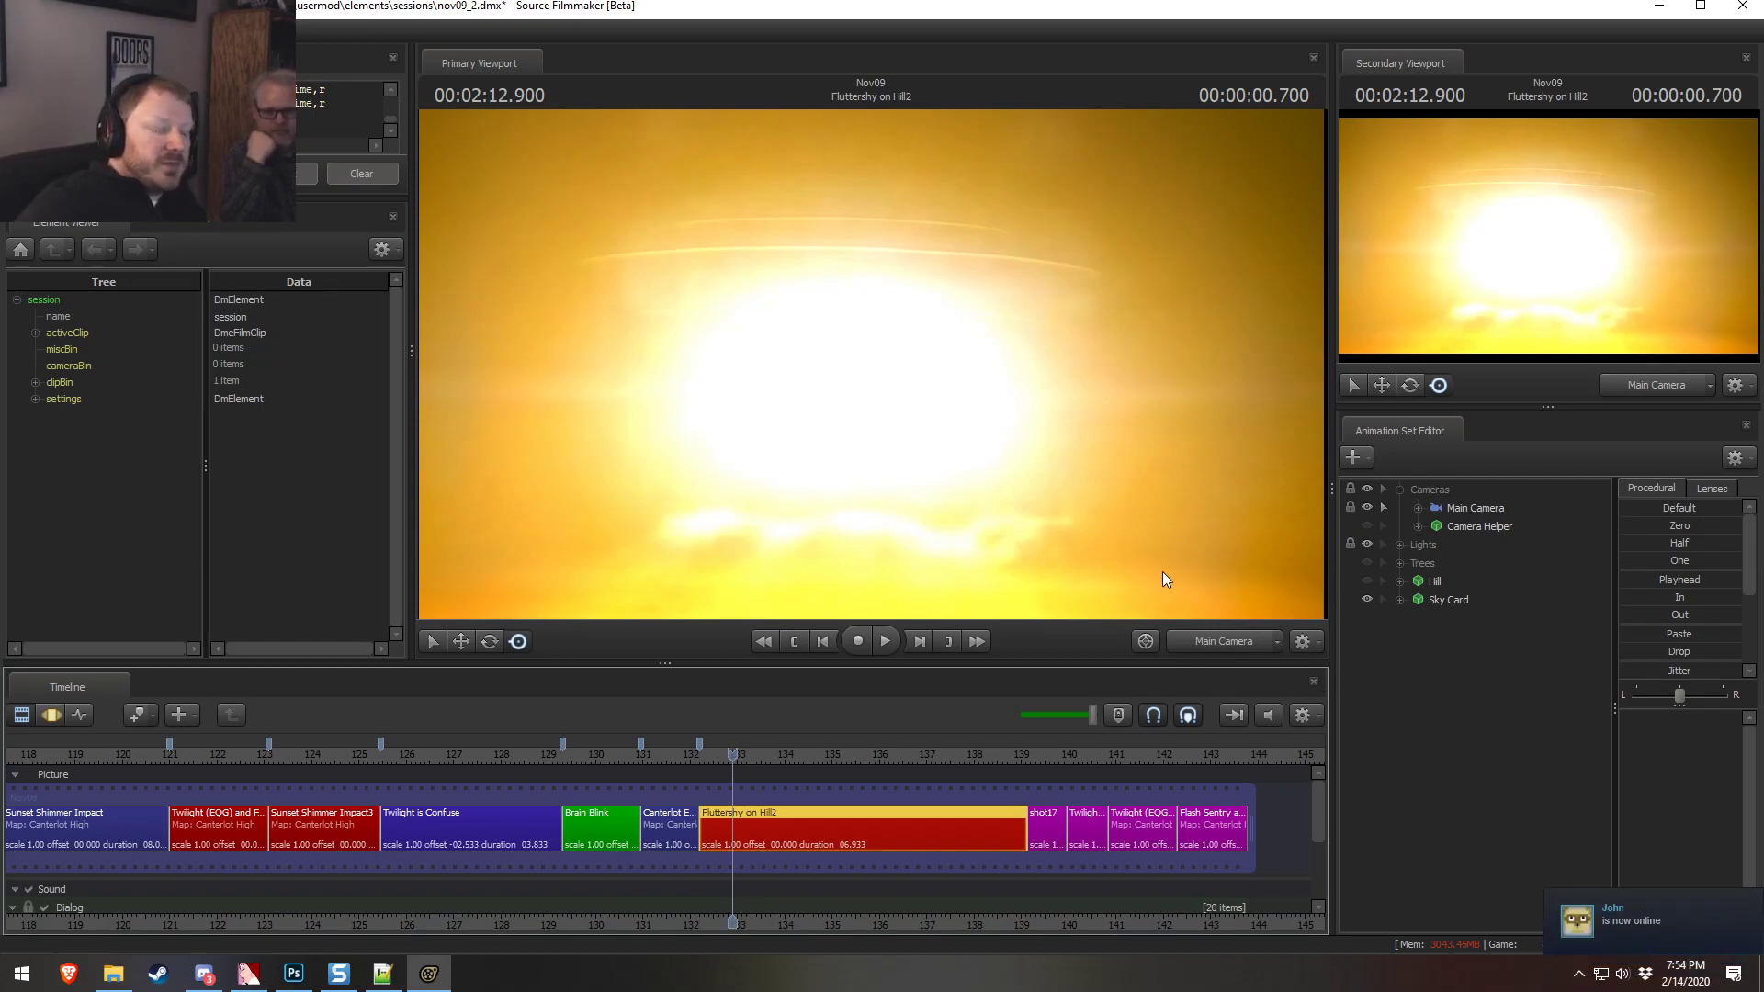
{"action": "middle_click_drag", "start_coordinate": [818, 915], "coordinate": [768, 916]}
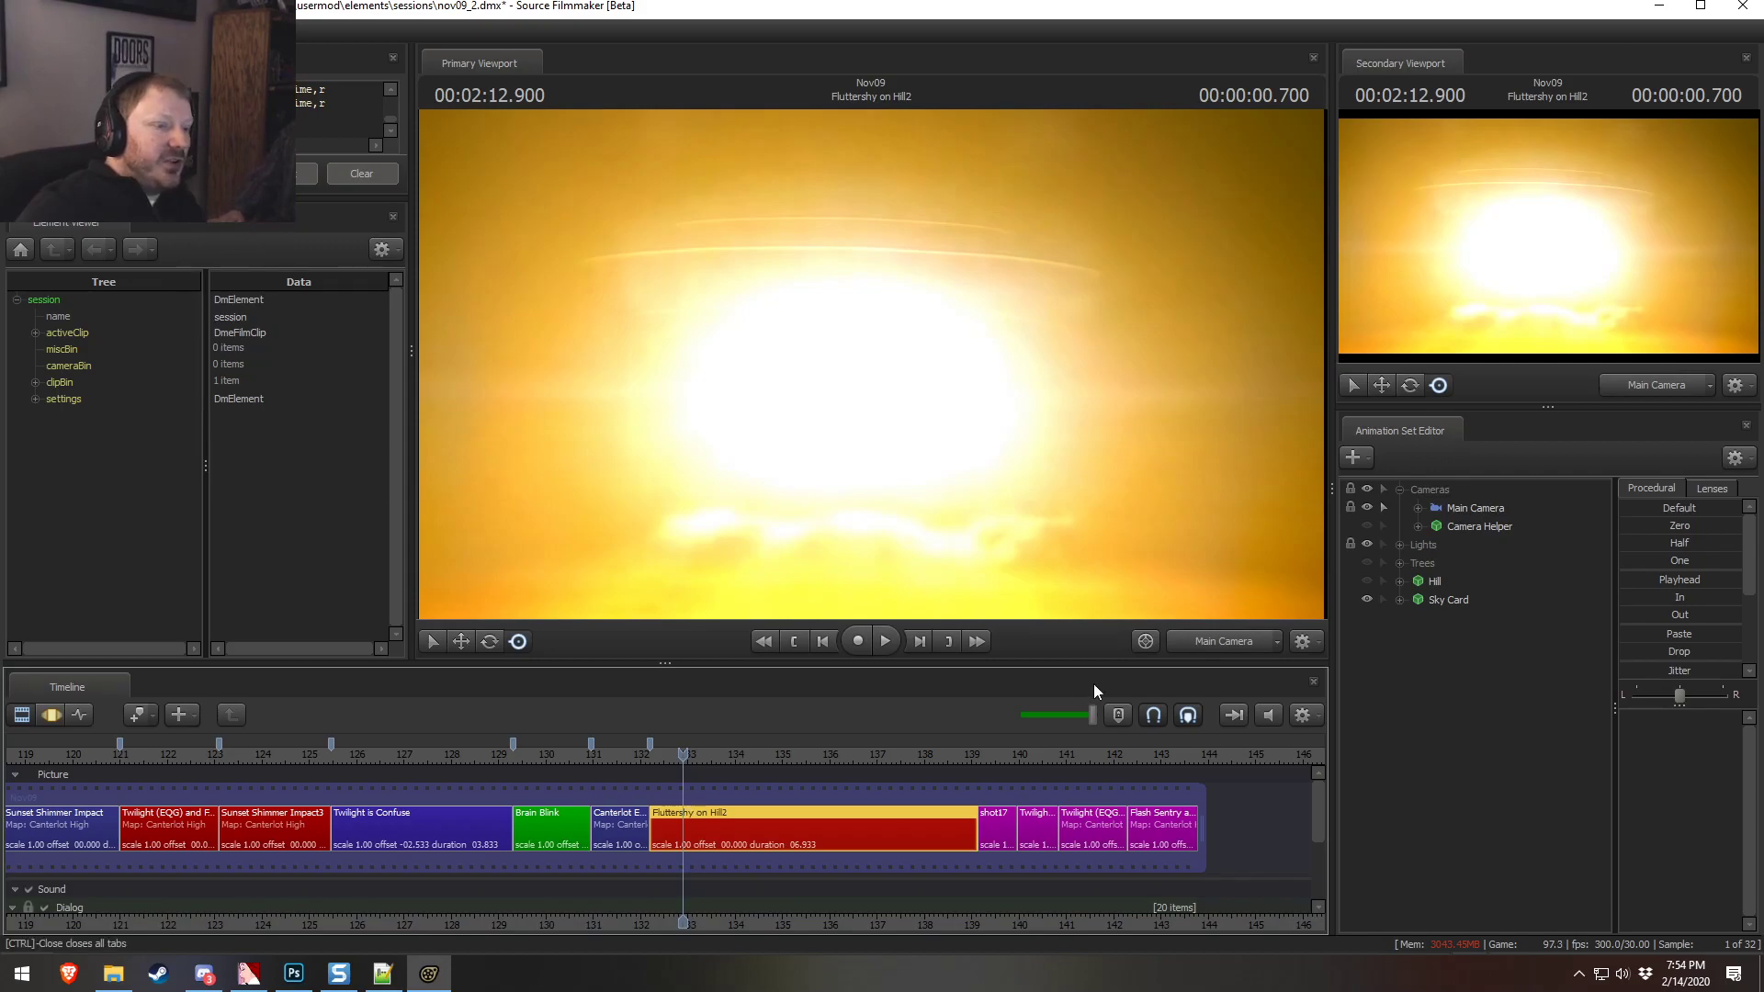
{"action": "middle_click_drag", "start_coordinate": [929, 912], "coordinate": [685, 913]}
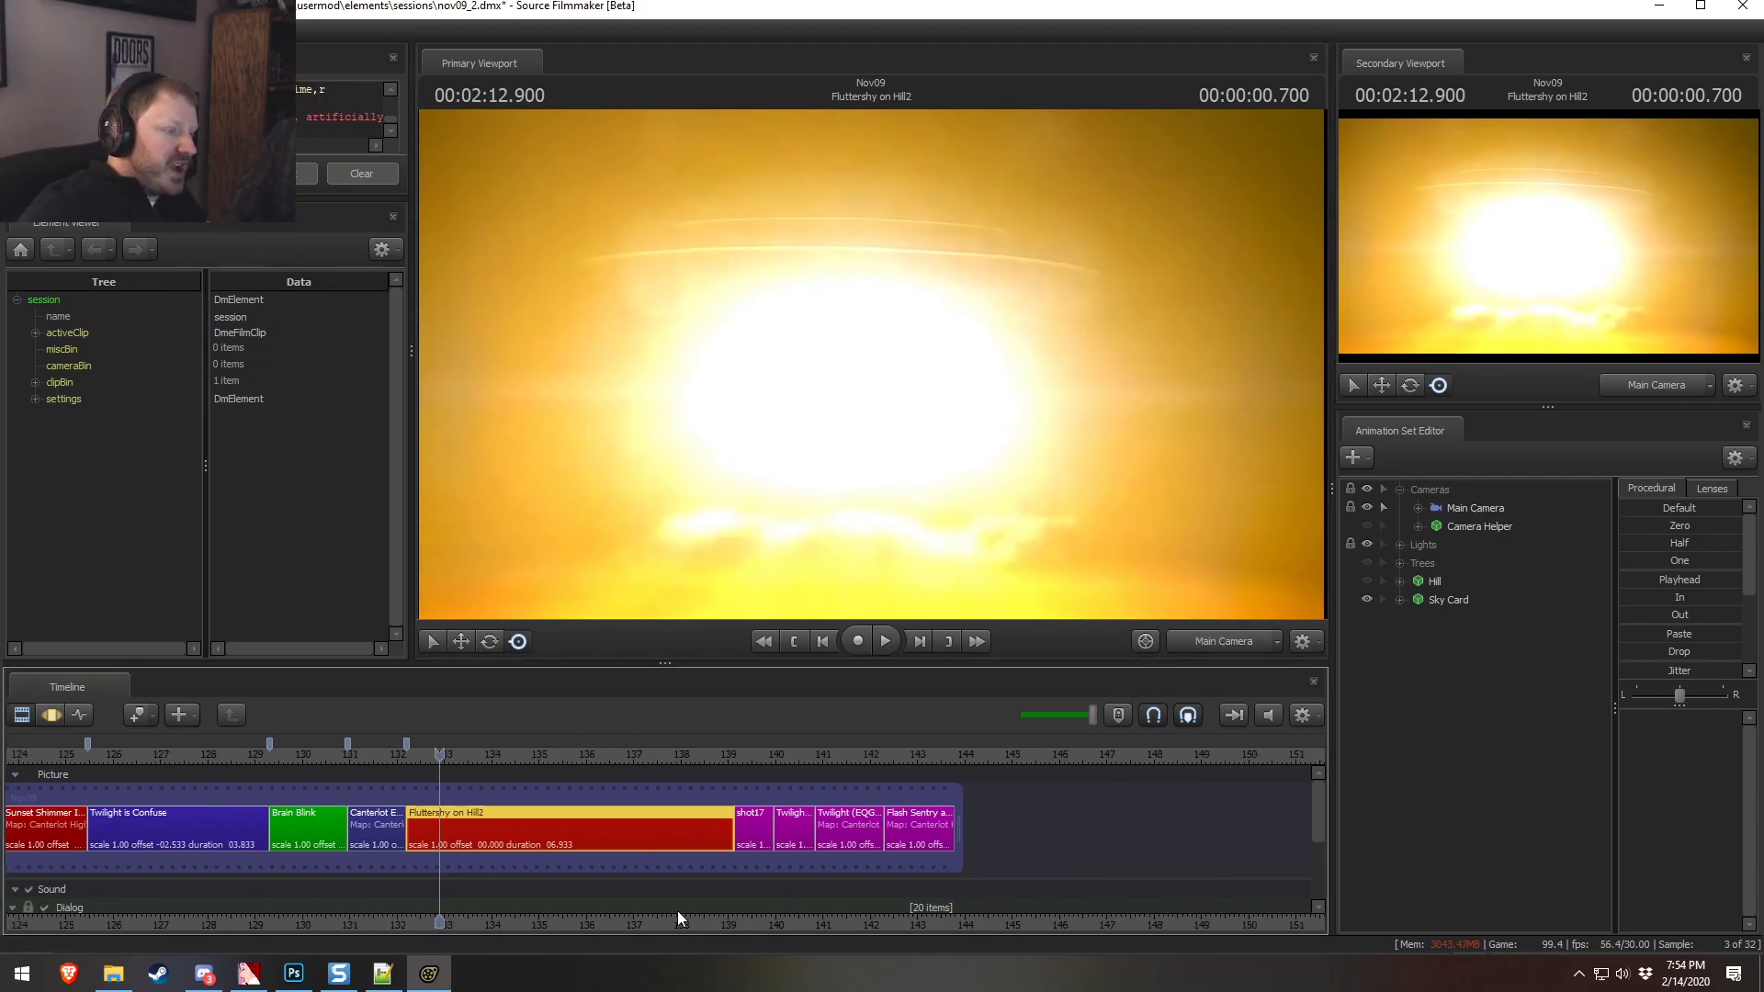
{"action": "scroll", "coordinate": [685, 913], "scroll_direction": "down", "scroll_amount": 1}
{"action": "left_click_drag", "start_coordinate": [439, 754], "coordinate": [424, 752]}
{"action": "key", "text": "space"}
{"action": "key", "text": "space"}
{"action": "key", "text": "space"}
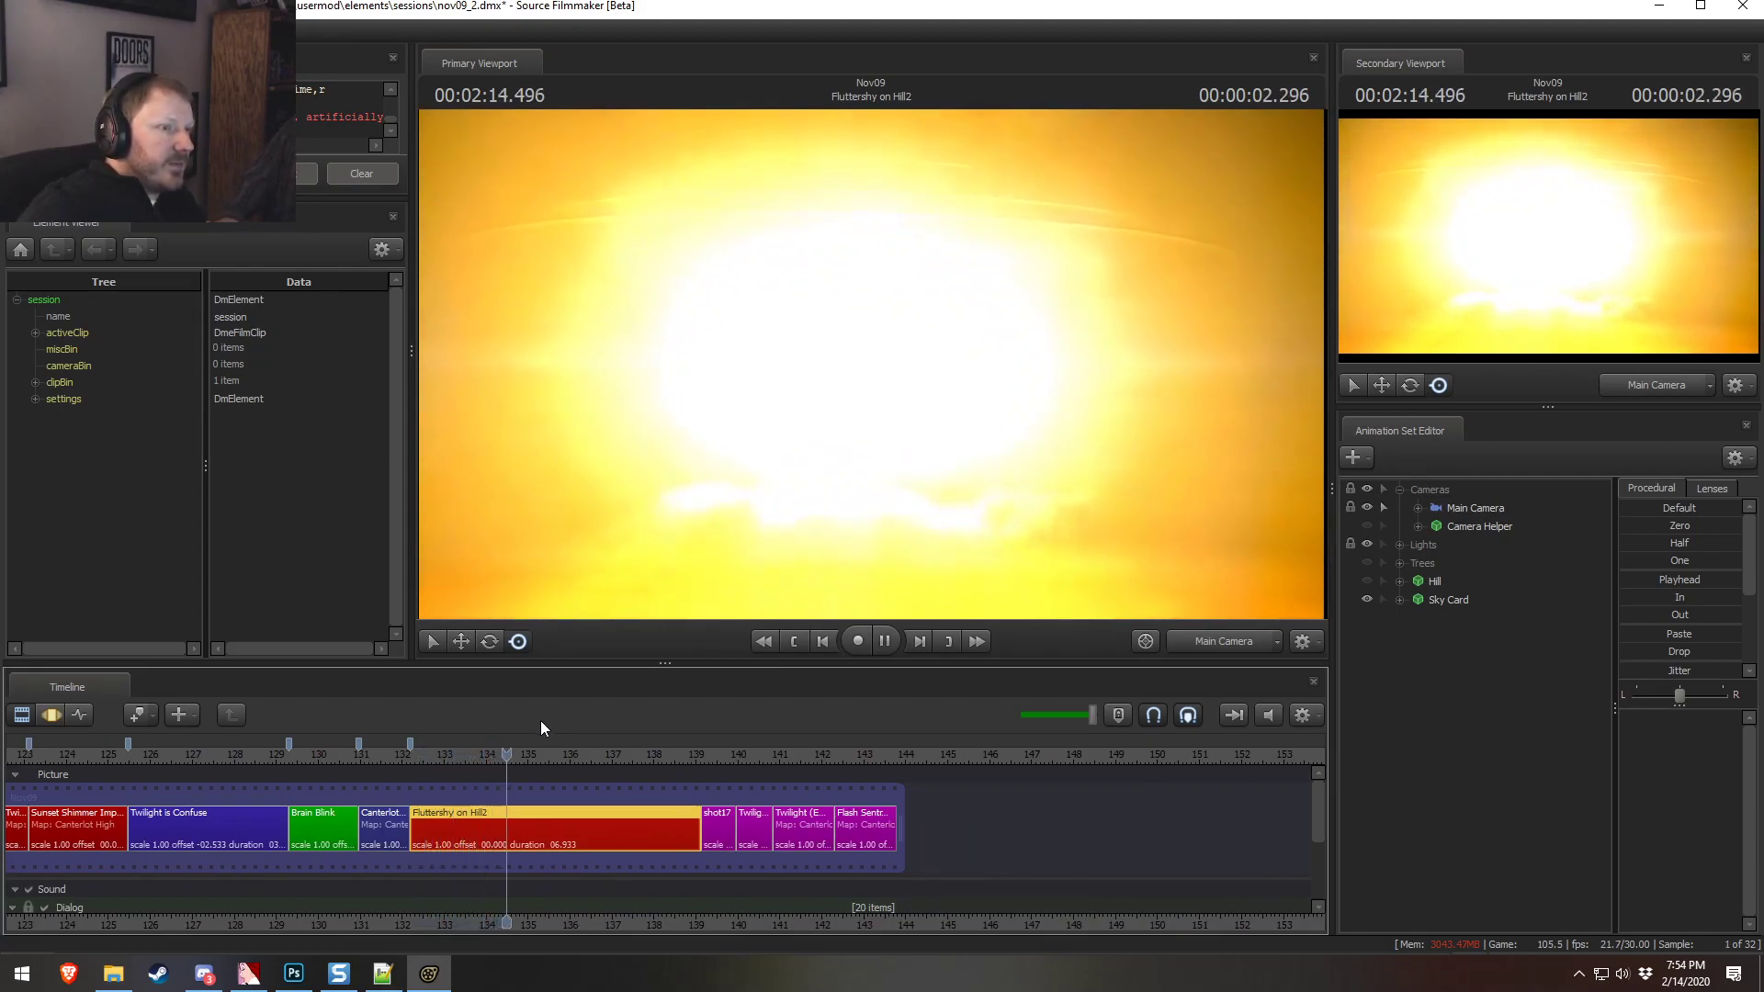
{"action": "left_click_drag", "start_coordinate": [496, 753], "coordinate": [423, 758]}
{"action": "key", "text": "space"}
{"action": "key", "text": "space"}
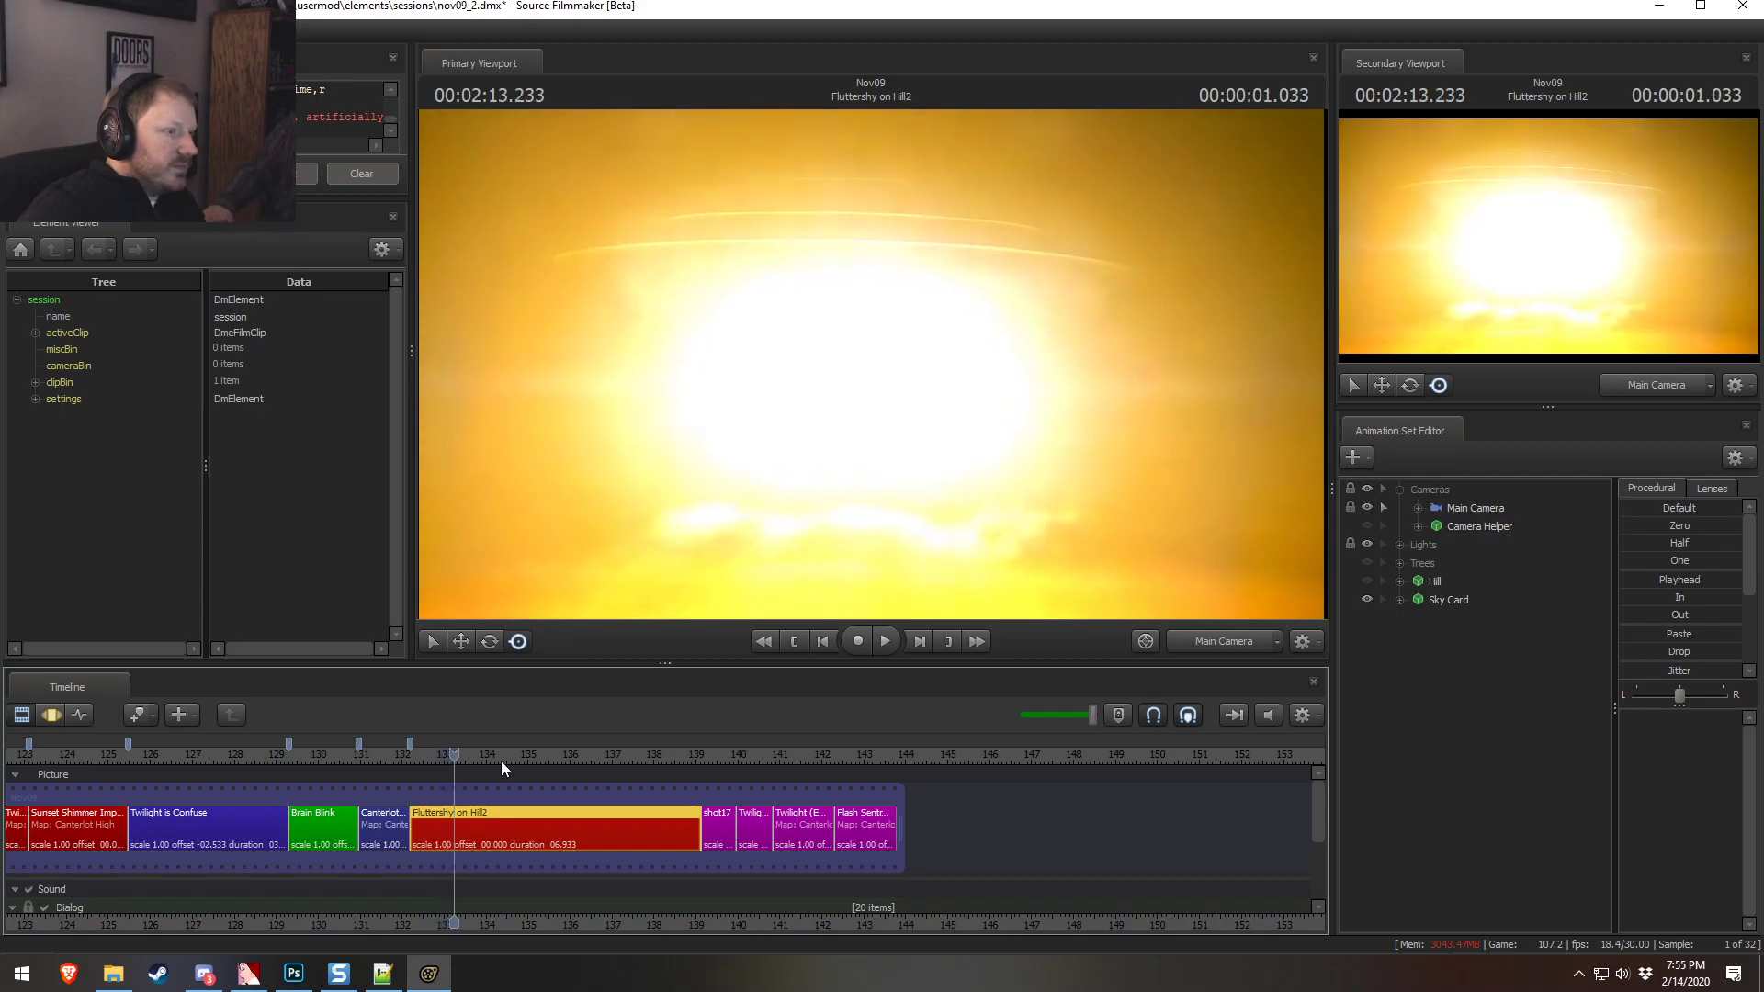
Check the explosion backdrop through the Work Camera, and play the shot through the Main Camera up to 00:02:15.566
{"action": "left_click", "coordinate": [1211, 642]}
{"action": "left_click_drag", "start_coordinate": [1041, 464], "coordinate": [1041, 462]}
{"action": "left_click", "coordinate": [1200, 638], "text": "ctrl"}
{"action": "left_click_drag", "start_coordinate": [952, 413], "coordinate": [953, 443]}
{"action": "left_click", "coordinate": [1229, 642], "text": "ctrl"}
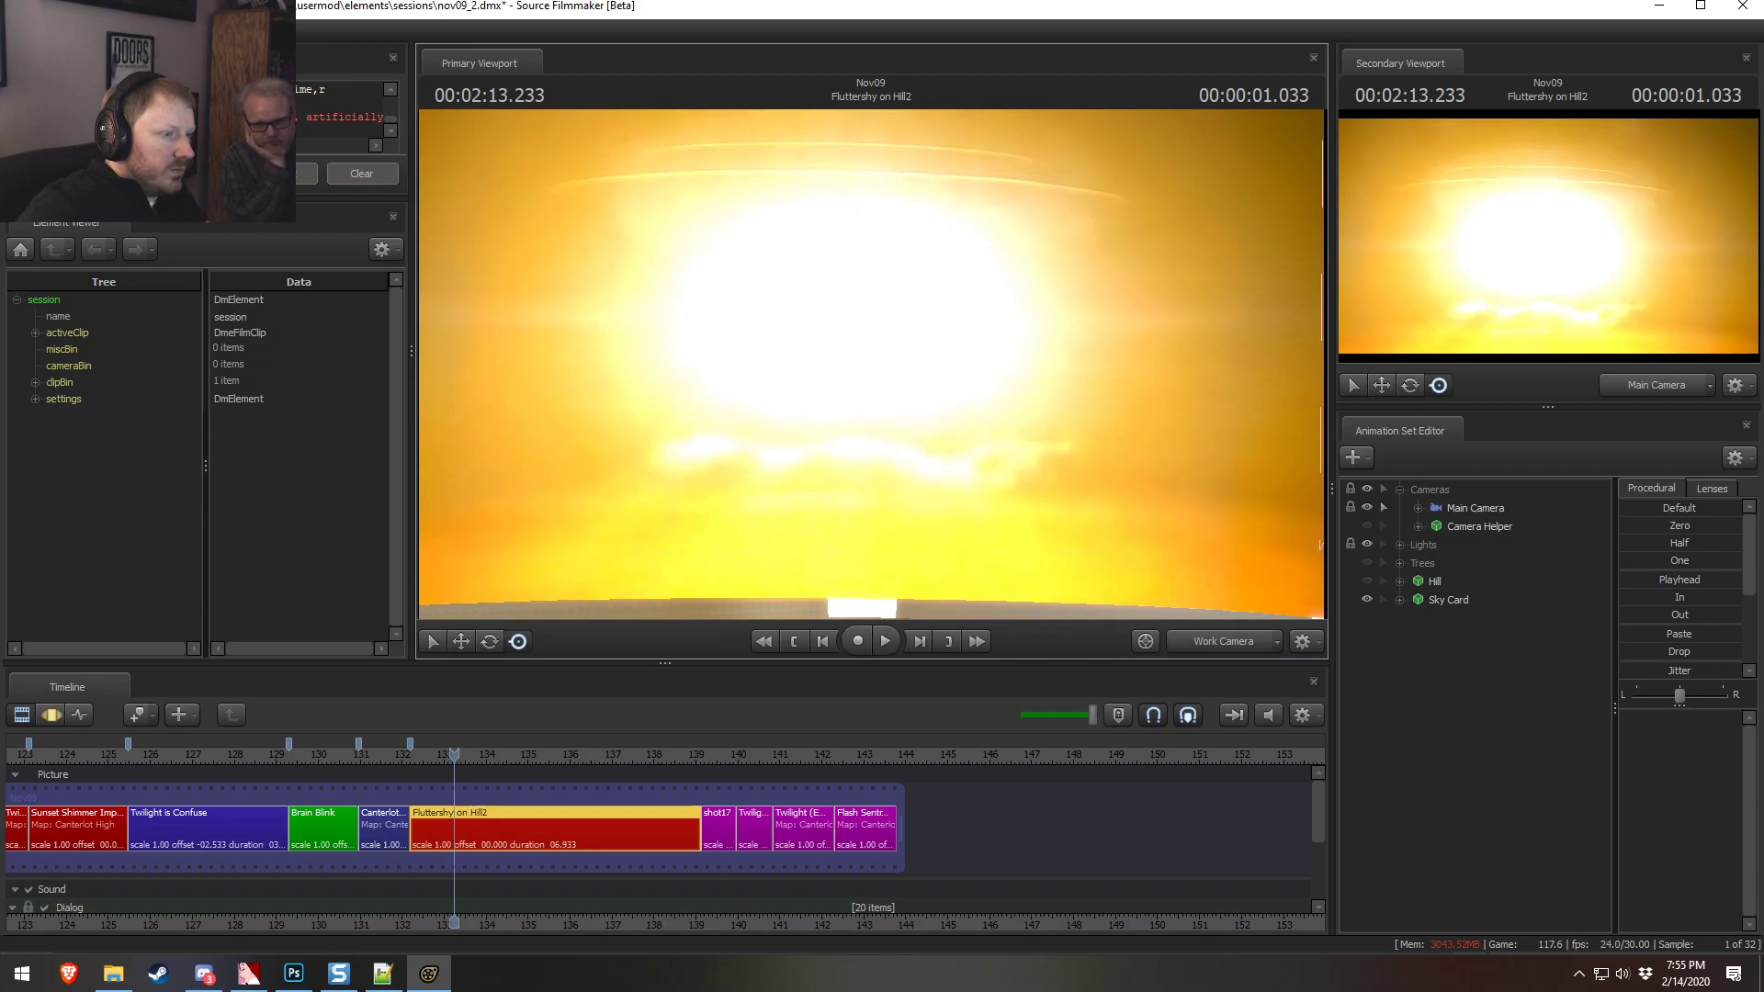
{"action": "left_click", "coordinate": [1220, 641]}
{"action": "key", "text": "space"}
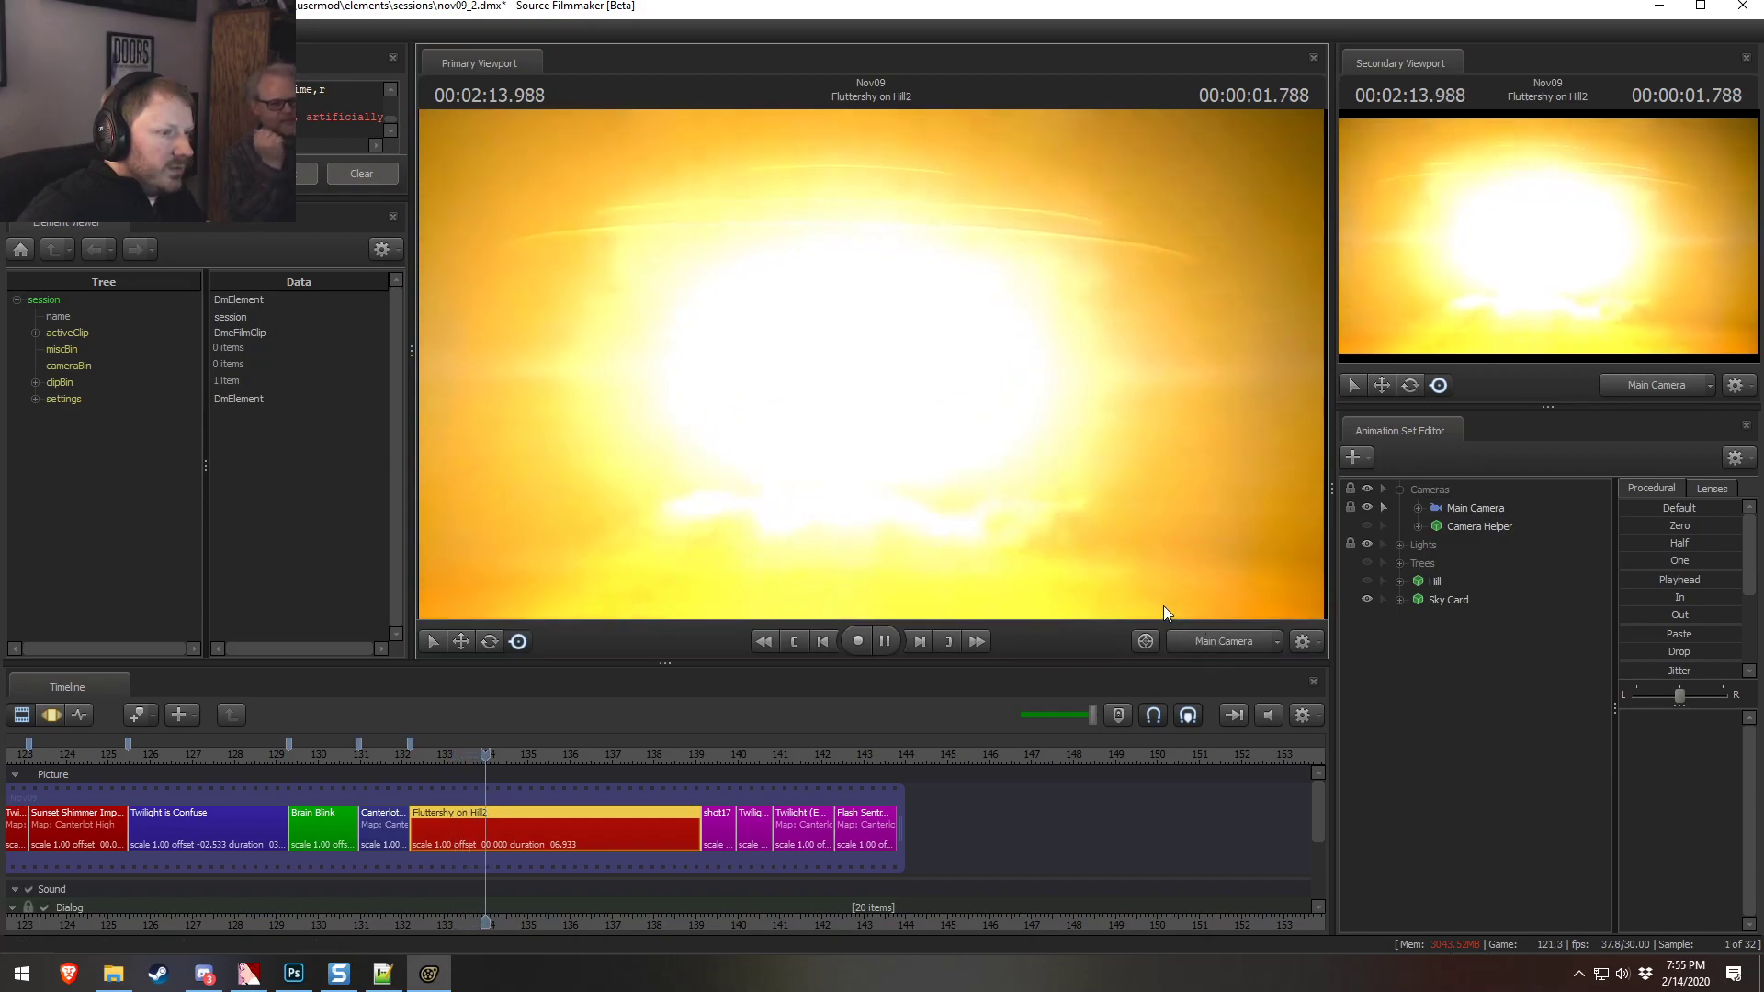
{"action": "key", "text": "space"}
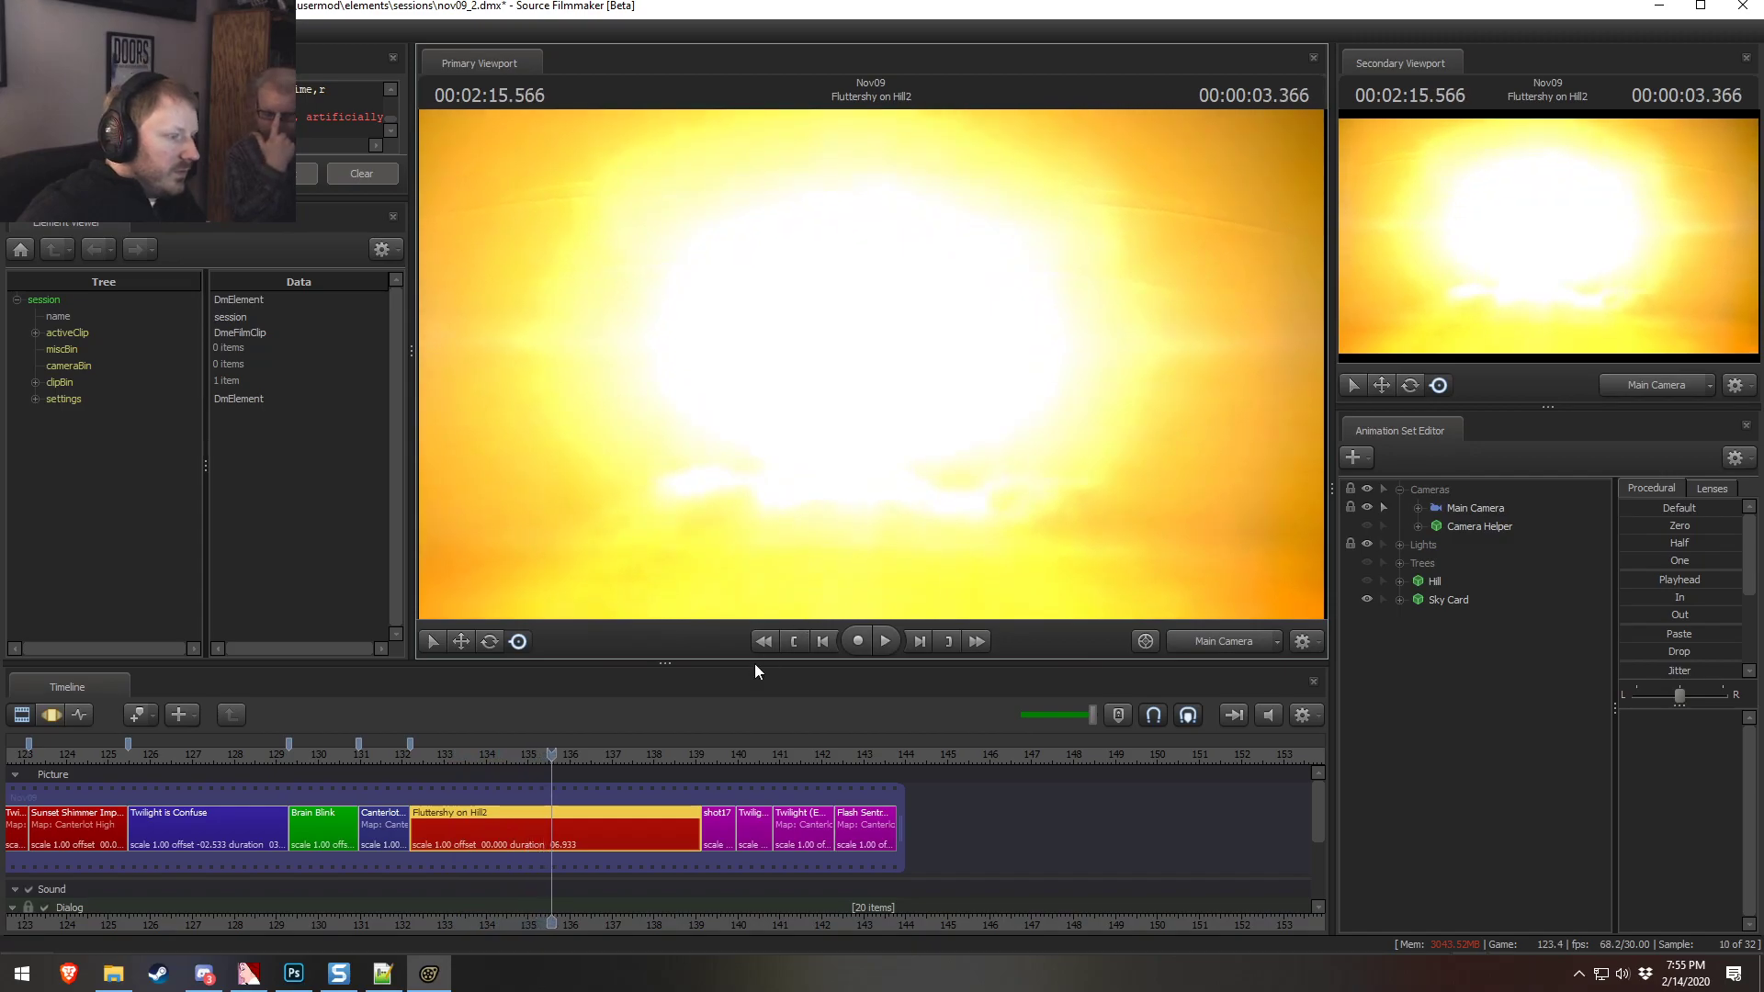
Move the playhead to 00:02:12.133 and bring the Dialog and Sound Effects tracks into view
{"action": "left_click_drag", "start_coordinate": [454, 748], "coordinate": [408, 751]}
{"action": "key", "text": "F3"}
{"action": "key", "text": "F2"}
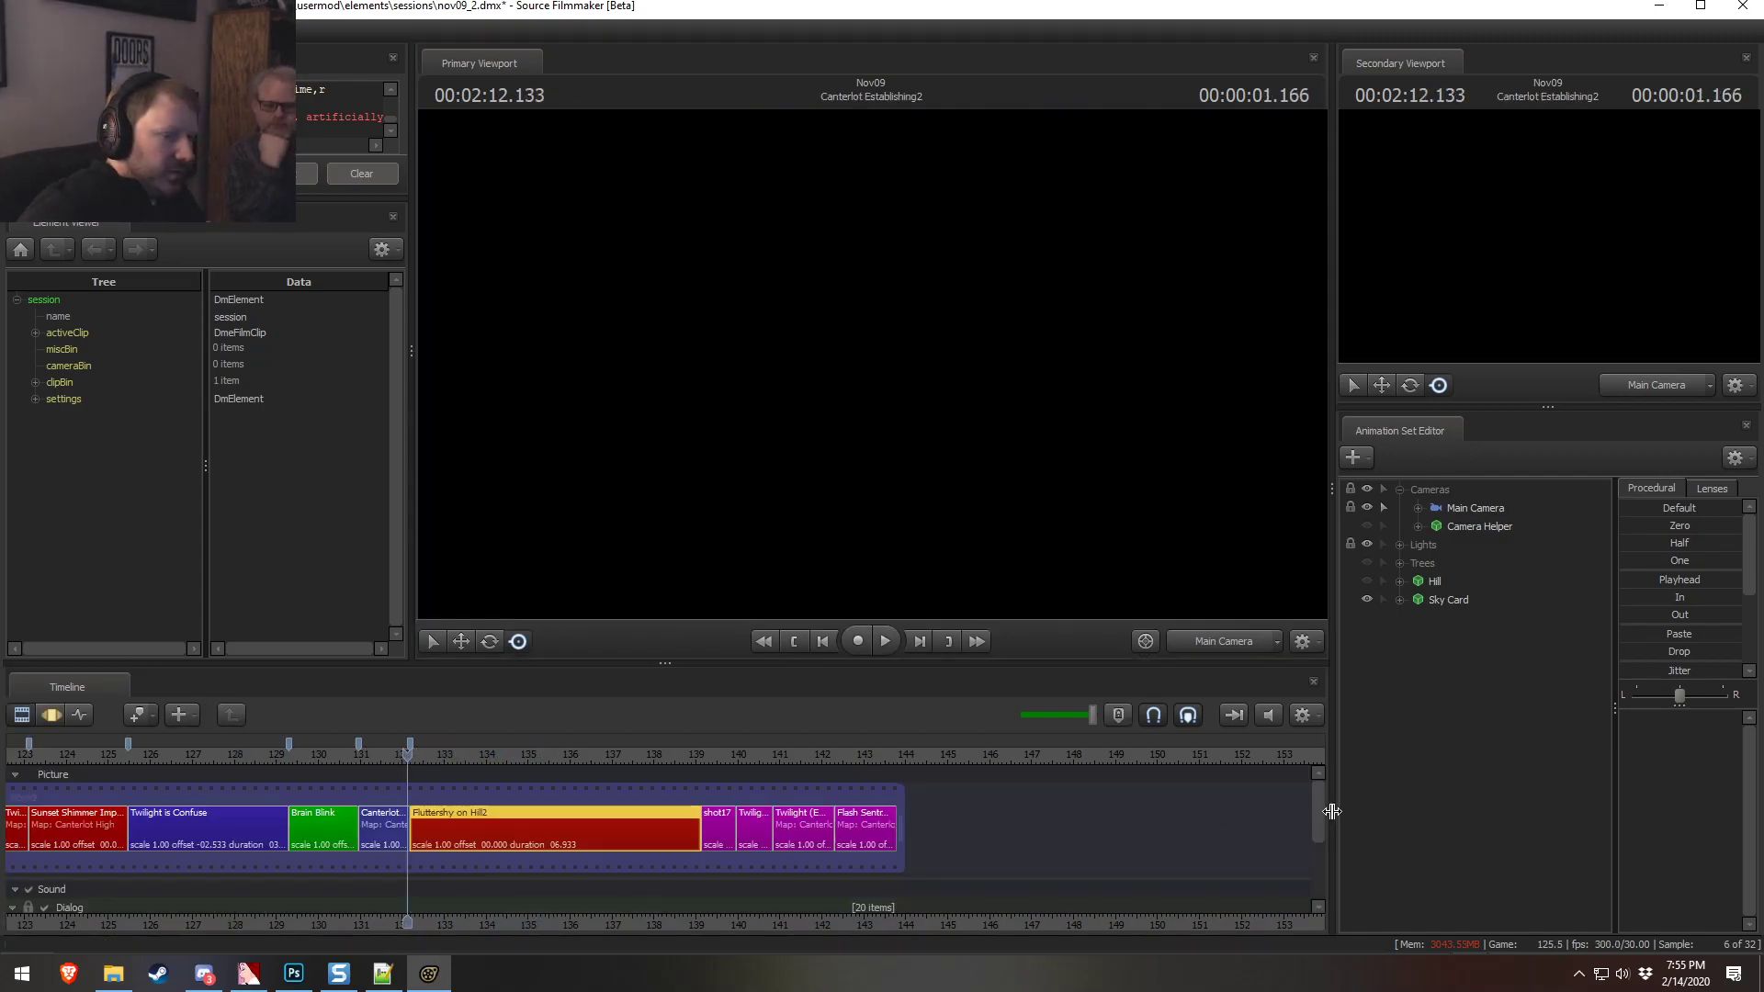
{"action": "scroll", "coordinate": [1321, 810], "scroll_direction": "down", "scroll_amount": 3}
{"action": "scroll", "coordinate": [481, 814], "scroll_direction": "up", "scroll_amount": 3}
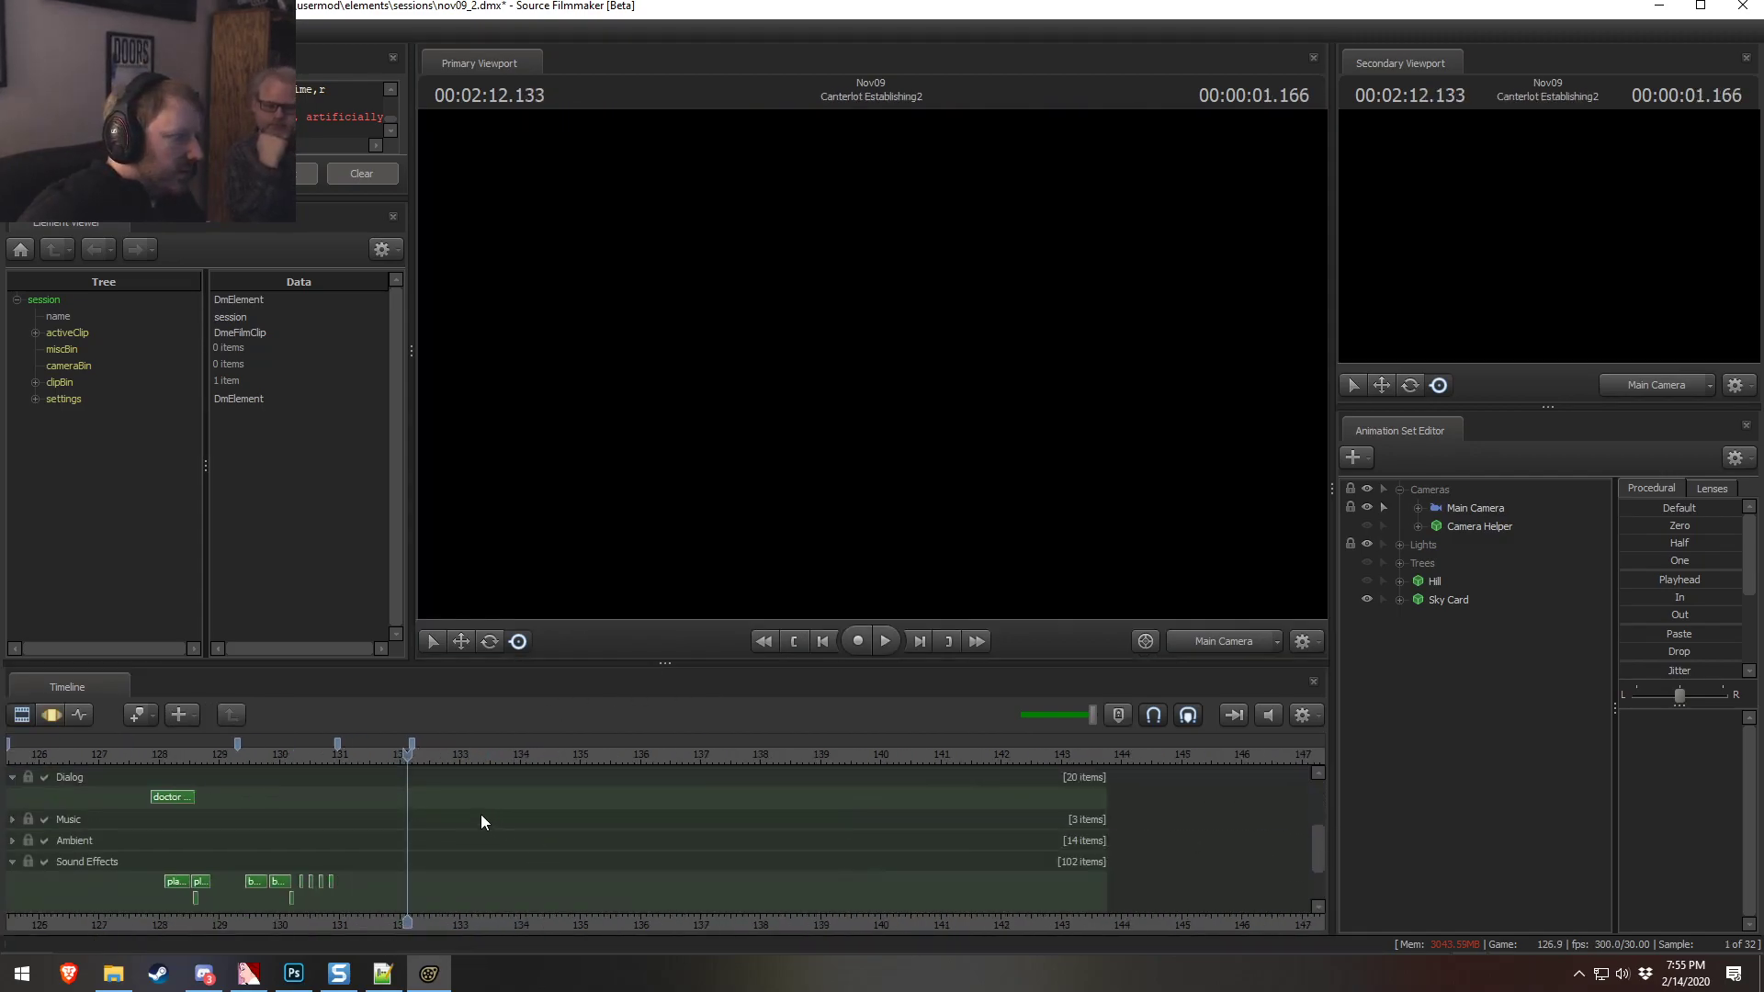
{"action": "right_click", "coordinate": [413, 813]}
Lower the playback volume and test it by playing the Brain Blink shot
{"action": "left_click", "coordinate": [1082, 733]}
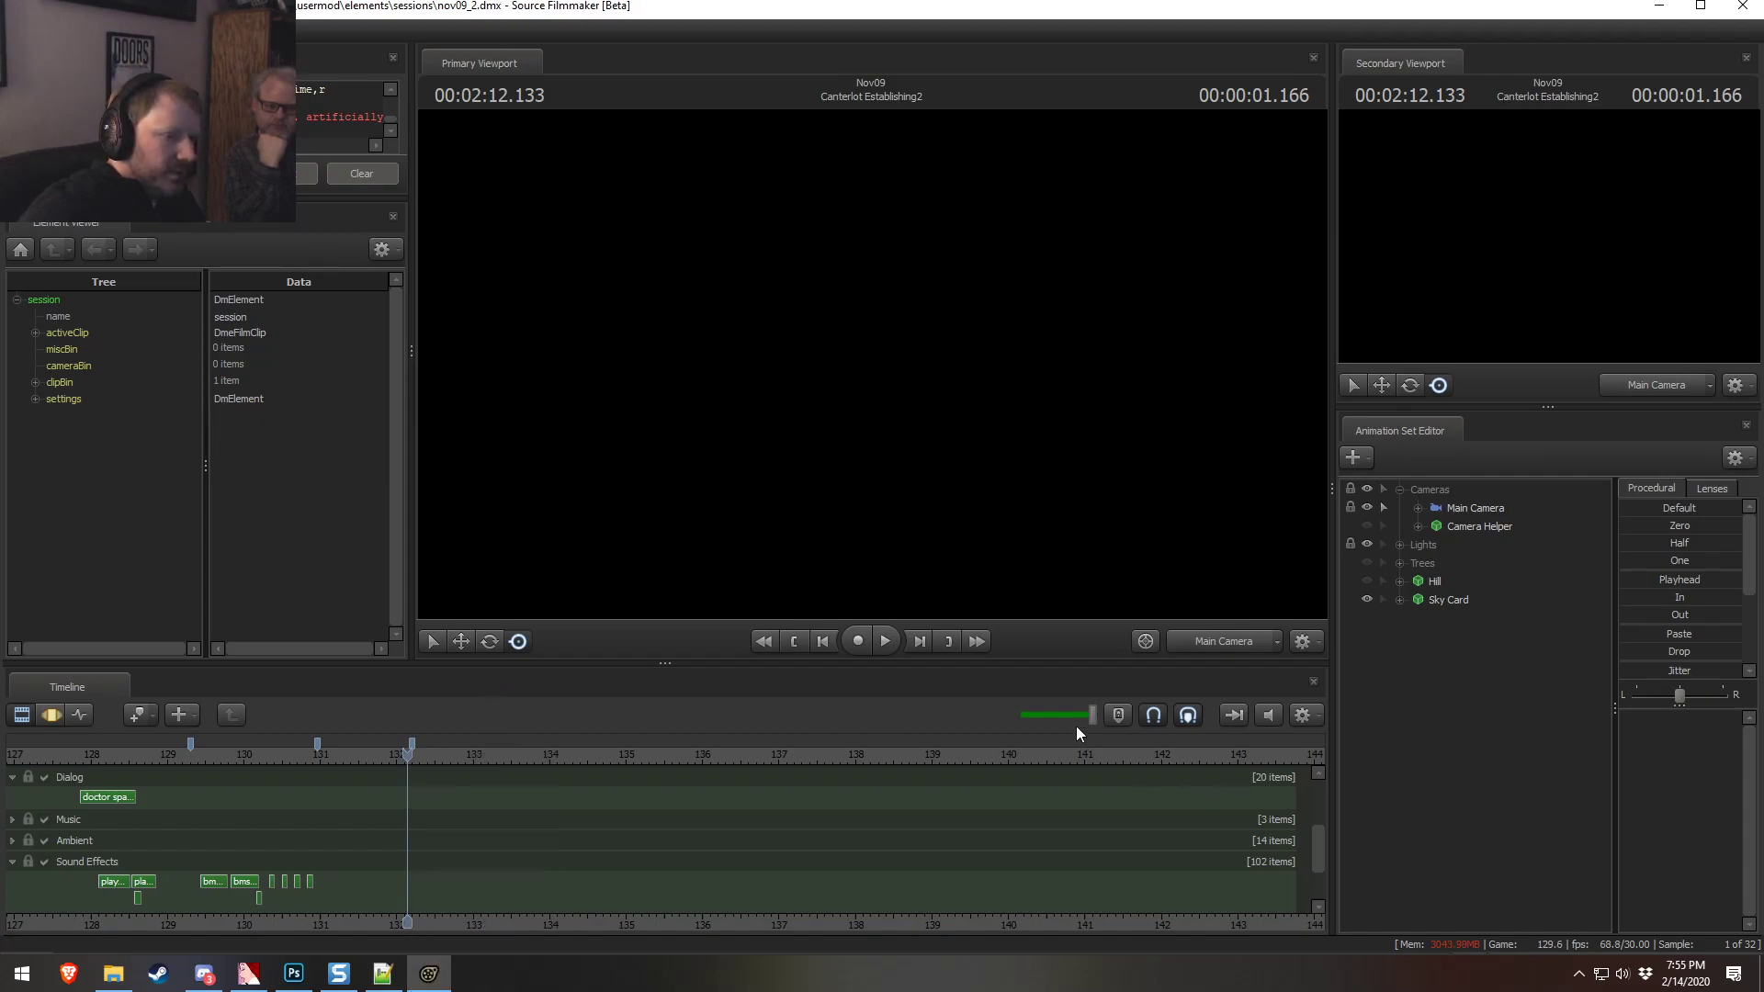
{"action": "left_click", "coordinate": [215, 755]}
{"action": "key", "text": "space"}
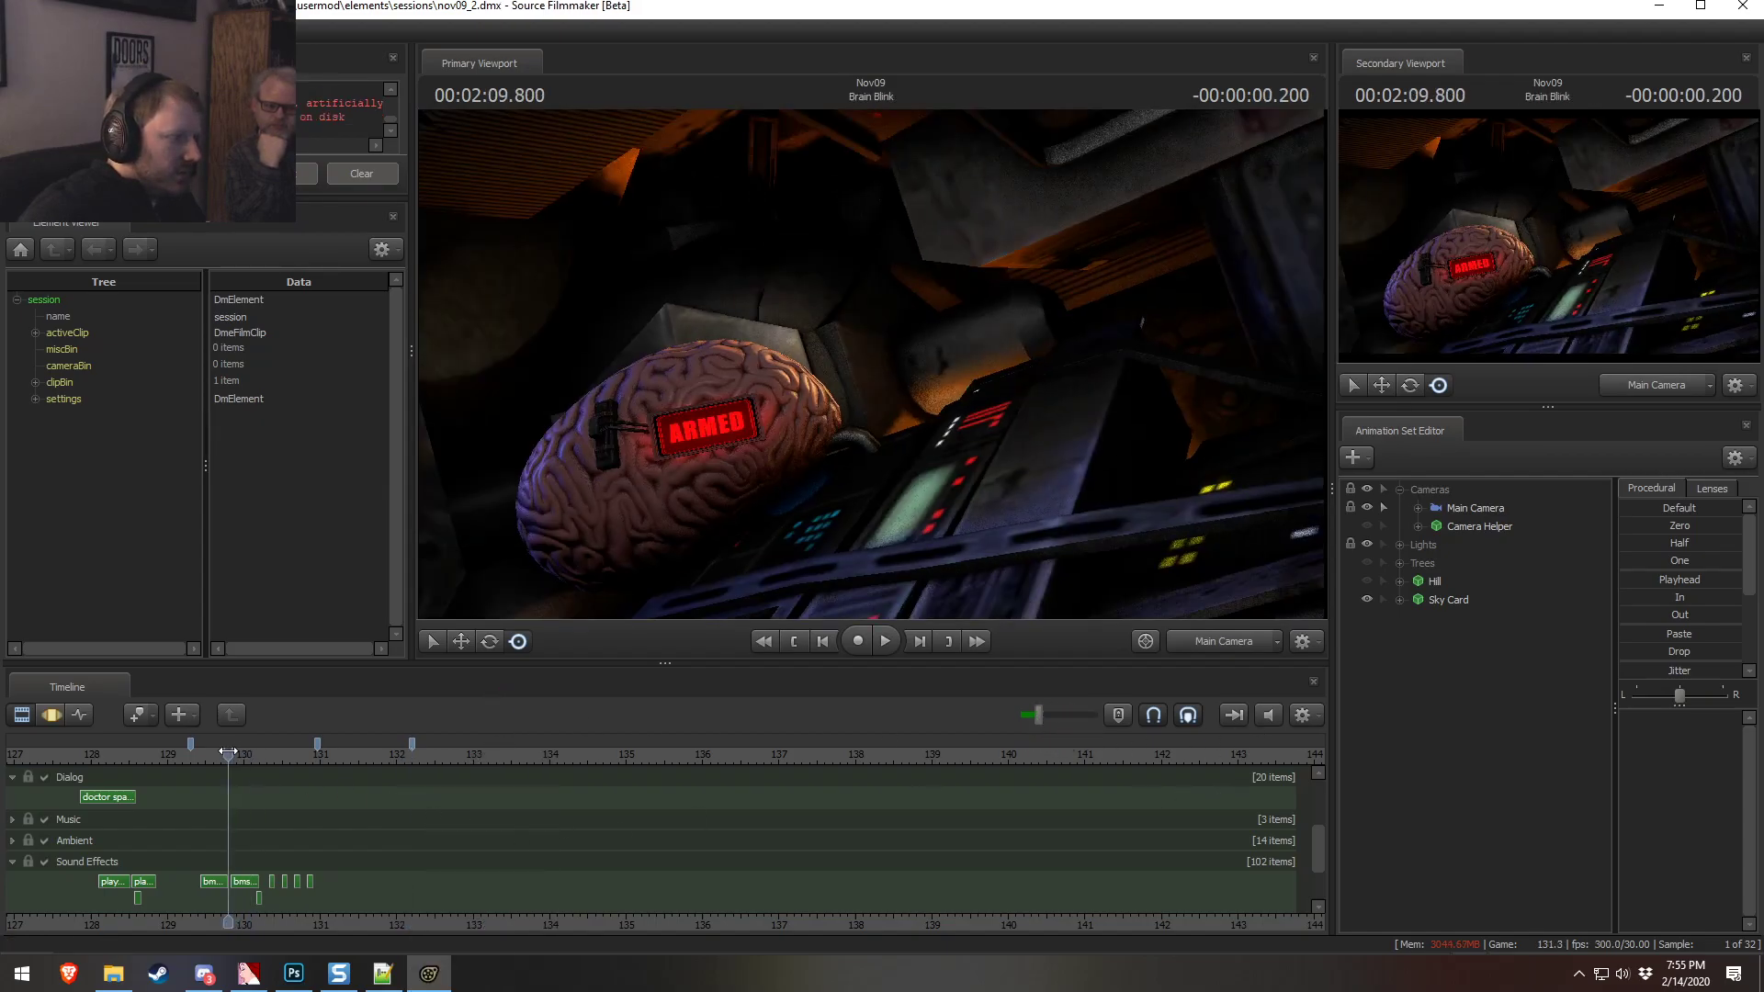
{"action": "key", "text": "space"}
Set the playhead to 00:02:12.066, start importing a sound there, and filter the WAV files by "explosion"
{"action": "mouse_move", "coordinate": [411, 754]}
{"action": "left_mouse_down"}
{"action": "mouse_move", "coordinate": [453, 760]}
{"action": "mouse_move", "coordinate": [402, 774]}
{"action": "left_mouse_up"}
{"action": "right_click", "coordinate": [427, 788]}
{"action": "right_click", "coordinate": [467, 888]}
{"action": "left_click", "coordinate": [493, 773]}
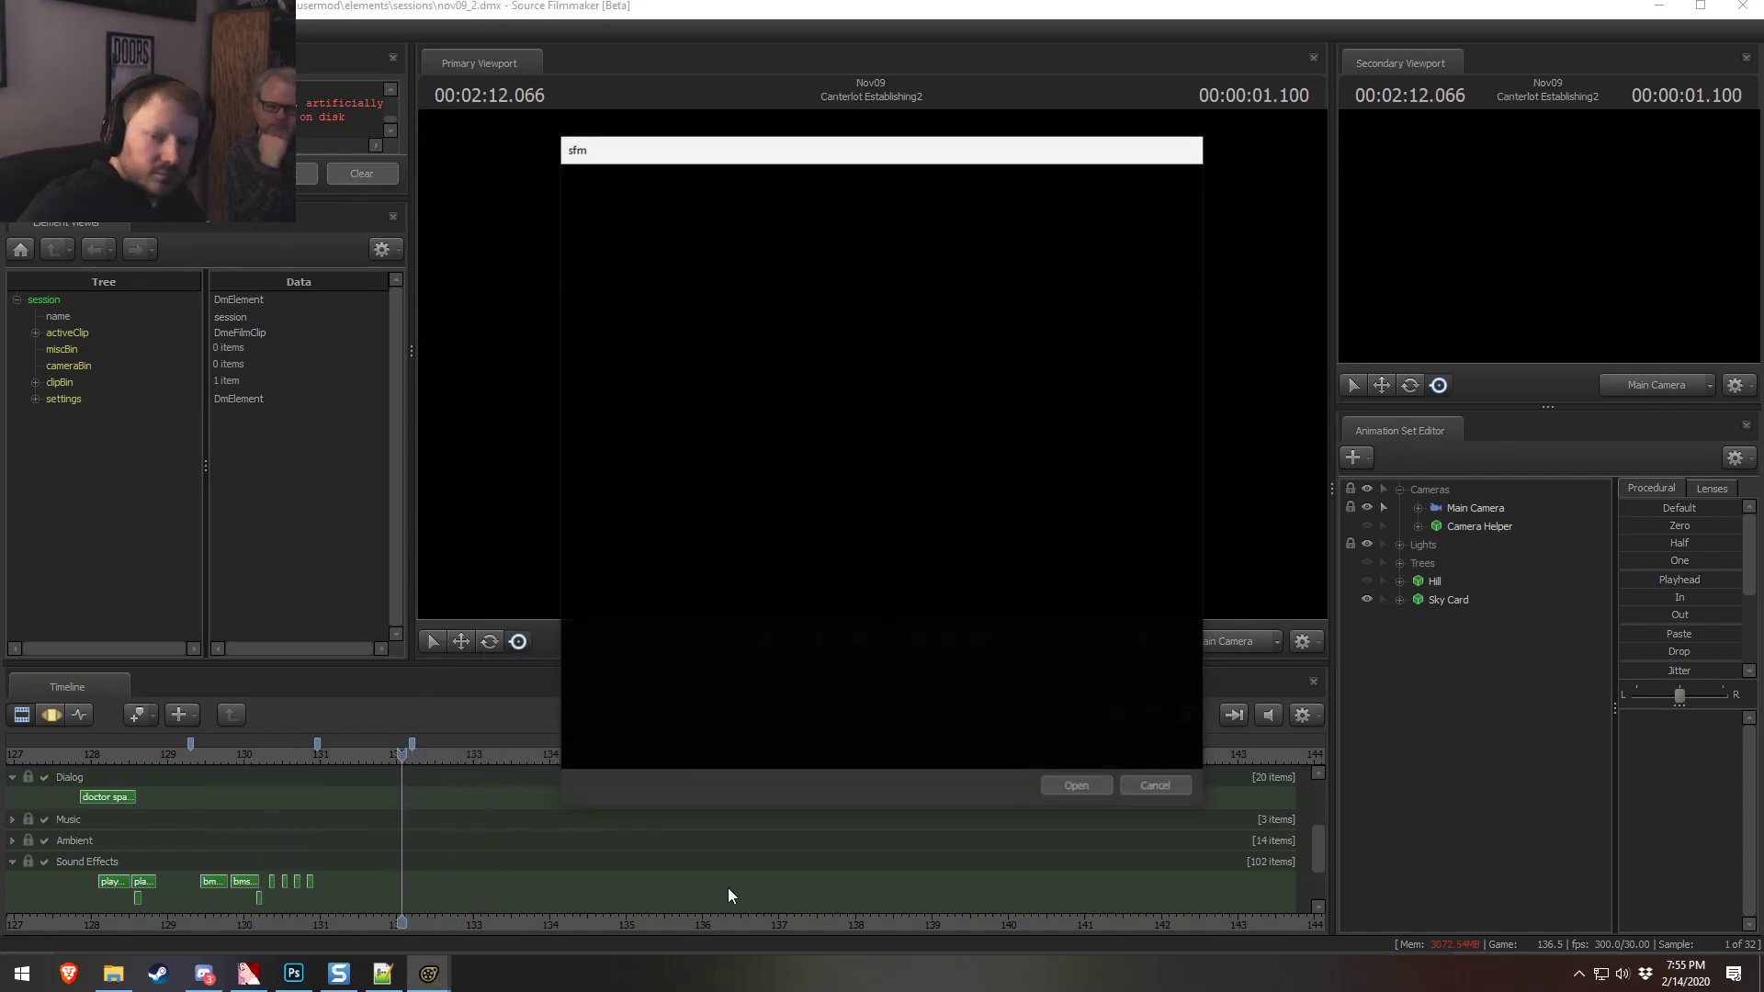
{"action": "type", "text": "explosion"}
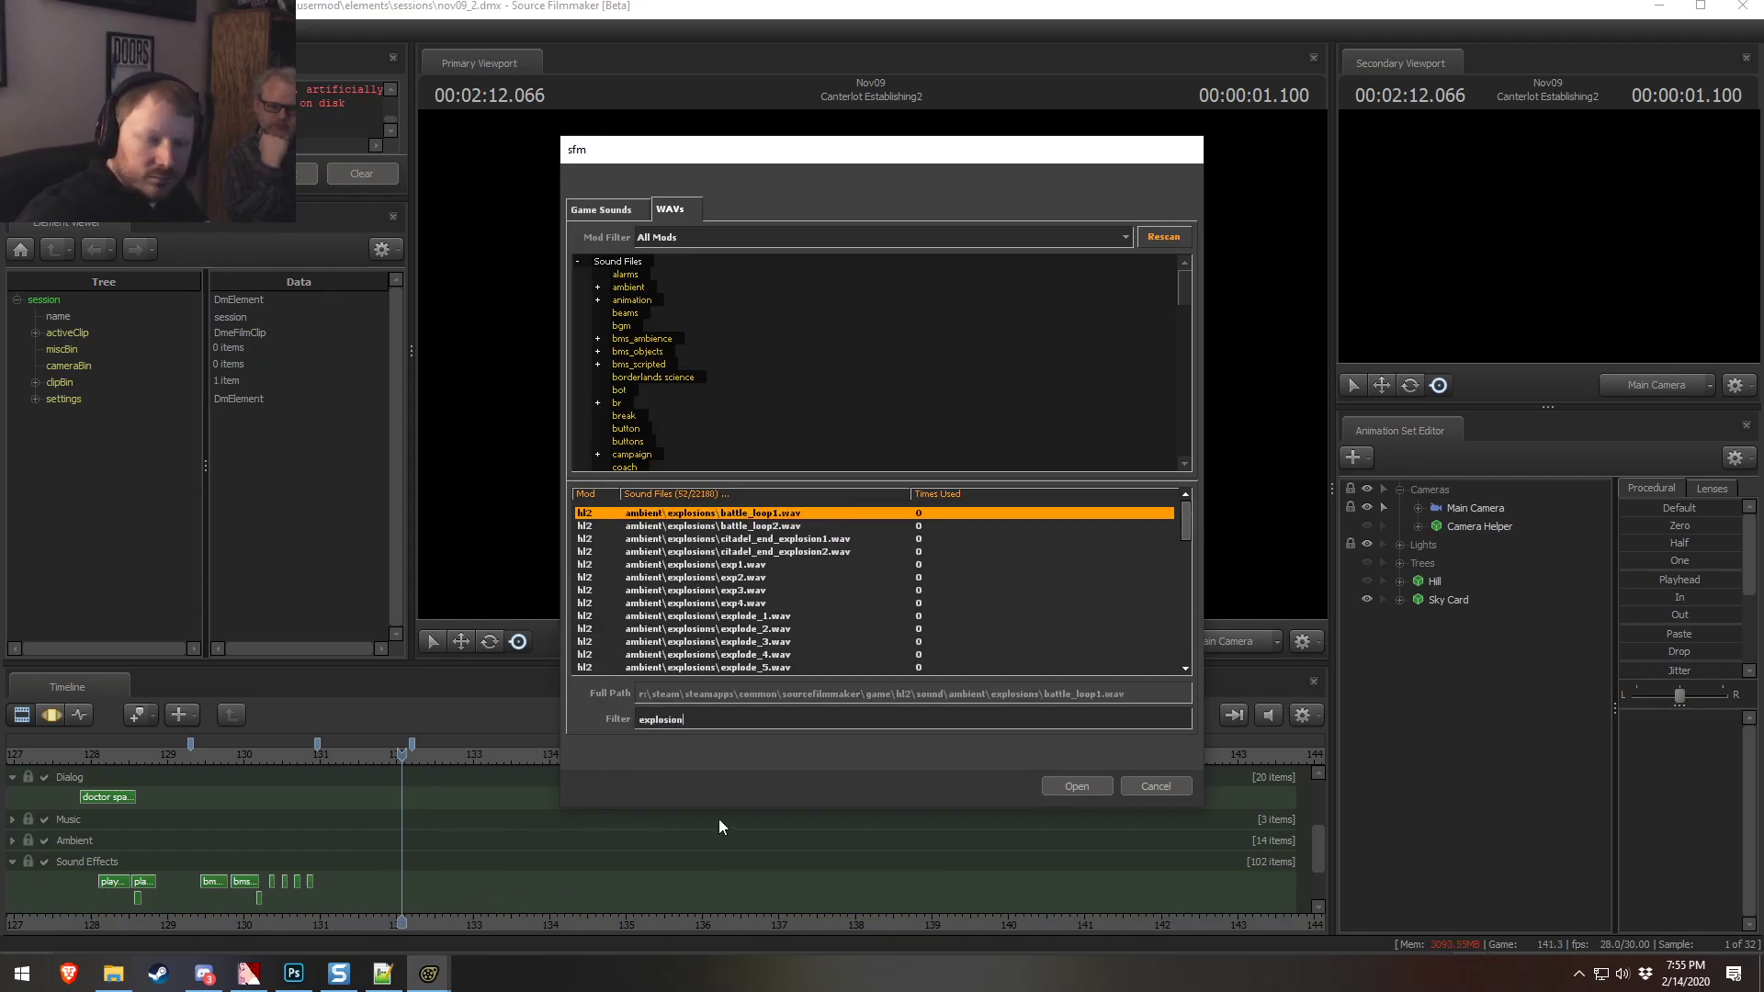
Audition ambient explosion sounds, from citadel_end_explosion1.wav through explosion01.wav to electric_explosion1.wav
{"action": "left_click", "coordinate": [772, 539]}
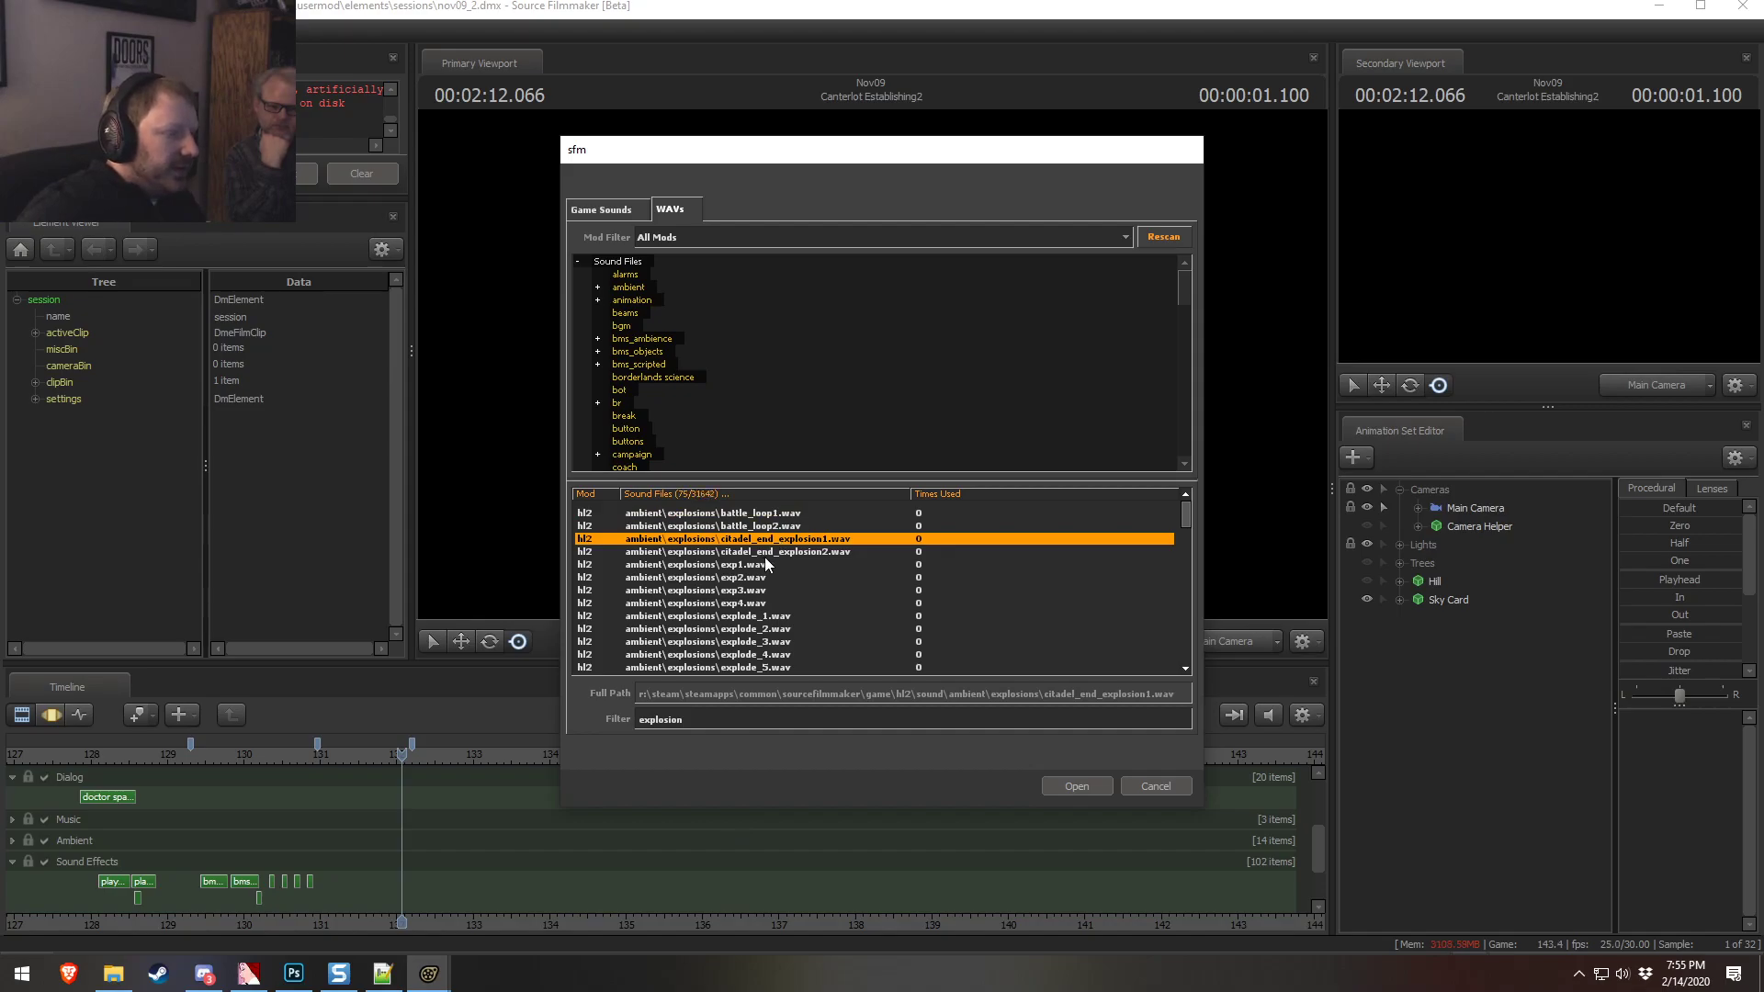
{"action": "left_click", "coordinate": [744, 591]}
{"action": "scroll", "coordinate": [763, 627], "scroll_direction": "down", "scroll_amount": 2}
{"action": "left_click", "coordinate": [779, 578]}
{"action": "left_click", "coordinate": [755, 642]}
{"action": "scroll", "coordinate": [796, 647], "scroll_direction": "down", "scroll_amount": 1}
{"action": "scroll", "coordinate": [799, 648], "scroll_direction": "down", "scroll_amount": 1}
{"action": "left_click", "coordinate": [756, 578]}
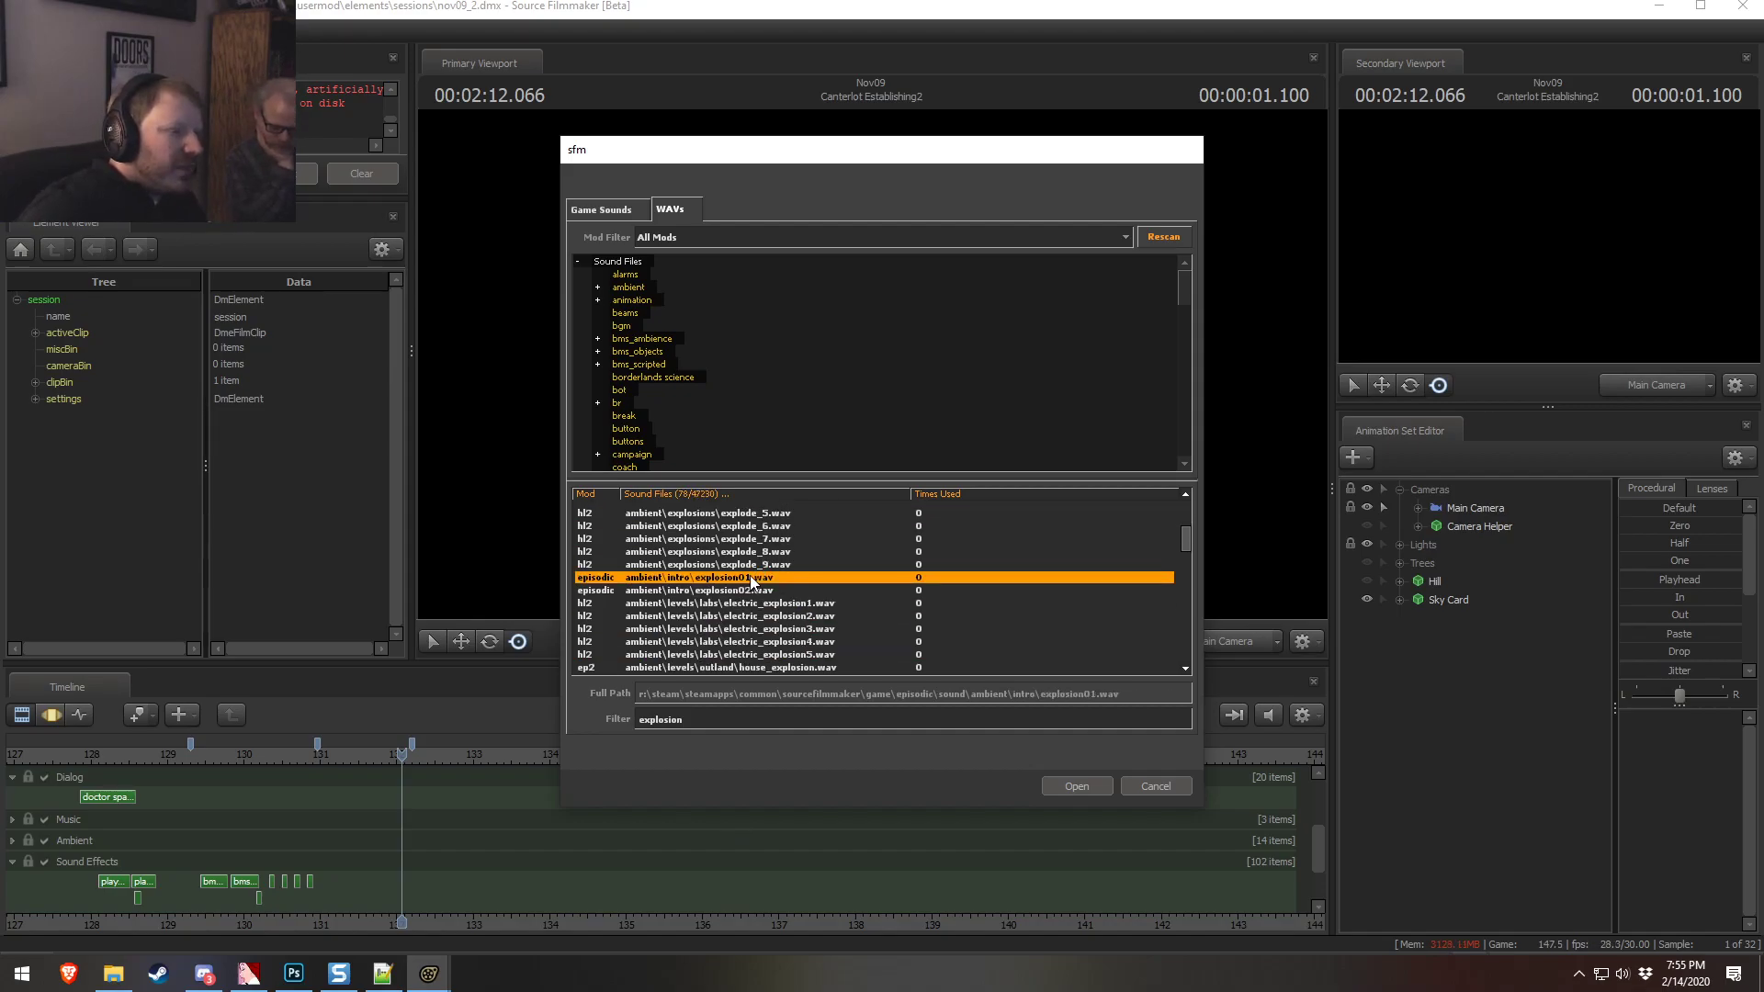
{"action": "left_click", "coordinate": [772, 604]}
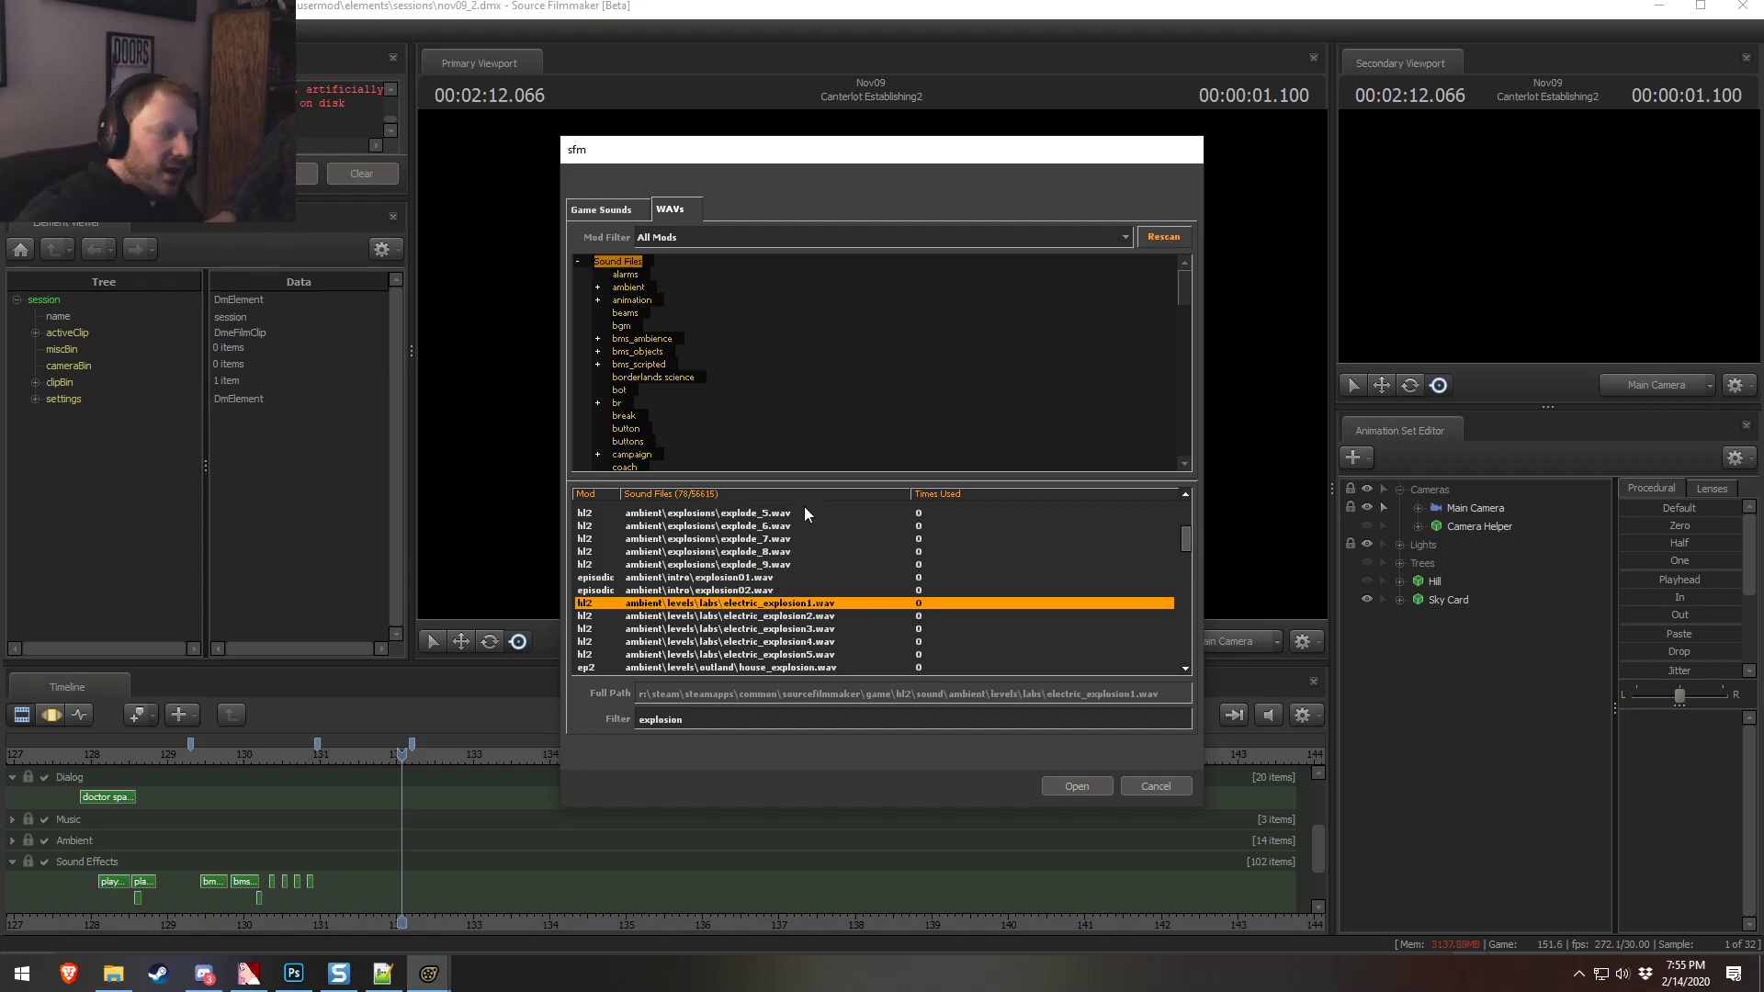
Audition several of the Black Mesa explode sounds, finishing with explode6.wav
{"action": "scroll", "coordinate": [779, 625], "scroll_direction": "down", "scroll_amount": 4}
{"action": "left_click", "coordinate": [687, 616]}
{"action": "left_click", "coordinate": [739, 591]}
{"action": "left_click", "coordinate": [731, 630]}
{"action": "left_click", "coordinate": [725, 655]}
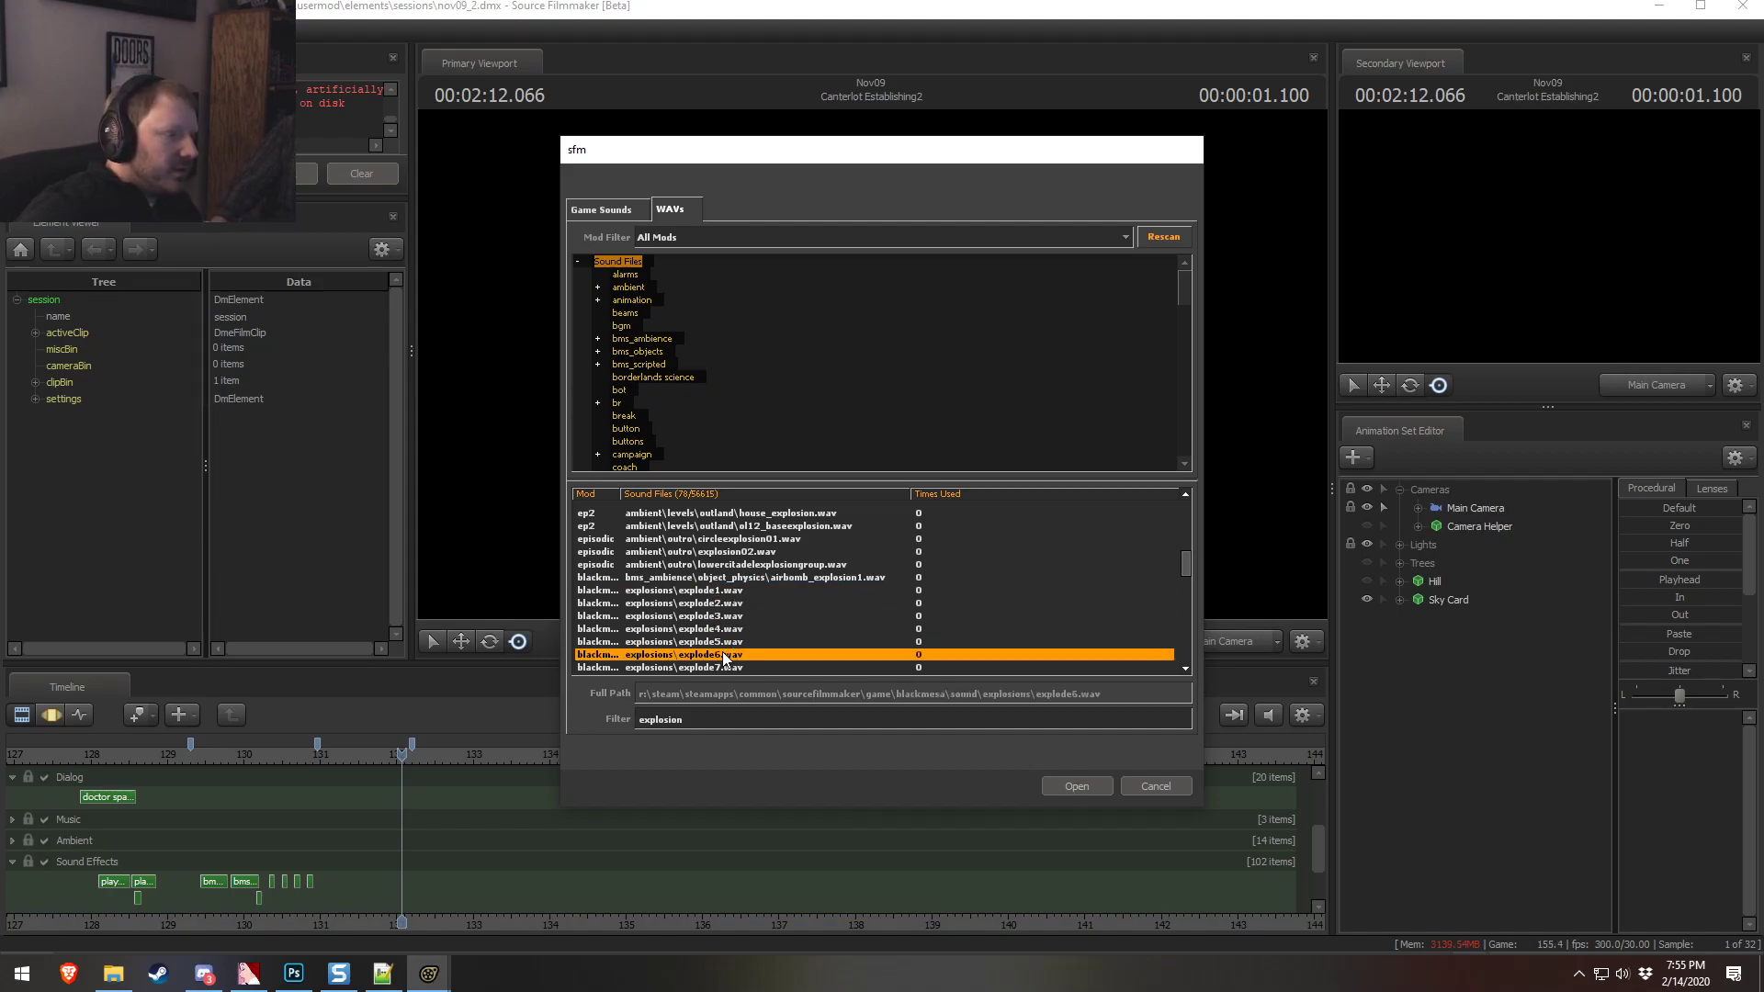
Audition the missile, robot, headcrab canister and scanner explosions, finishing with fx_explosion_nuke_small_3d.wav
{"action": "scroll", "coordinate": [781, 593], "scroll_direction": "down", "scroll_amount": 3}
{"action": "left_click", "coordinate": [748, 552]}
{"action": "left_click", "coordinate": [747, 578]}
{"action": "left_click", "coordinate": [738, 591]}
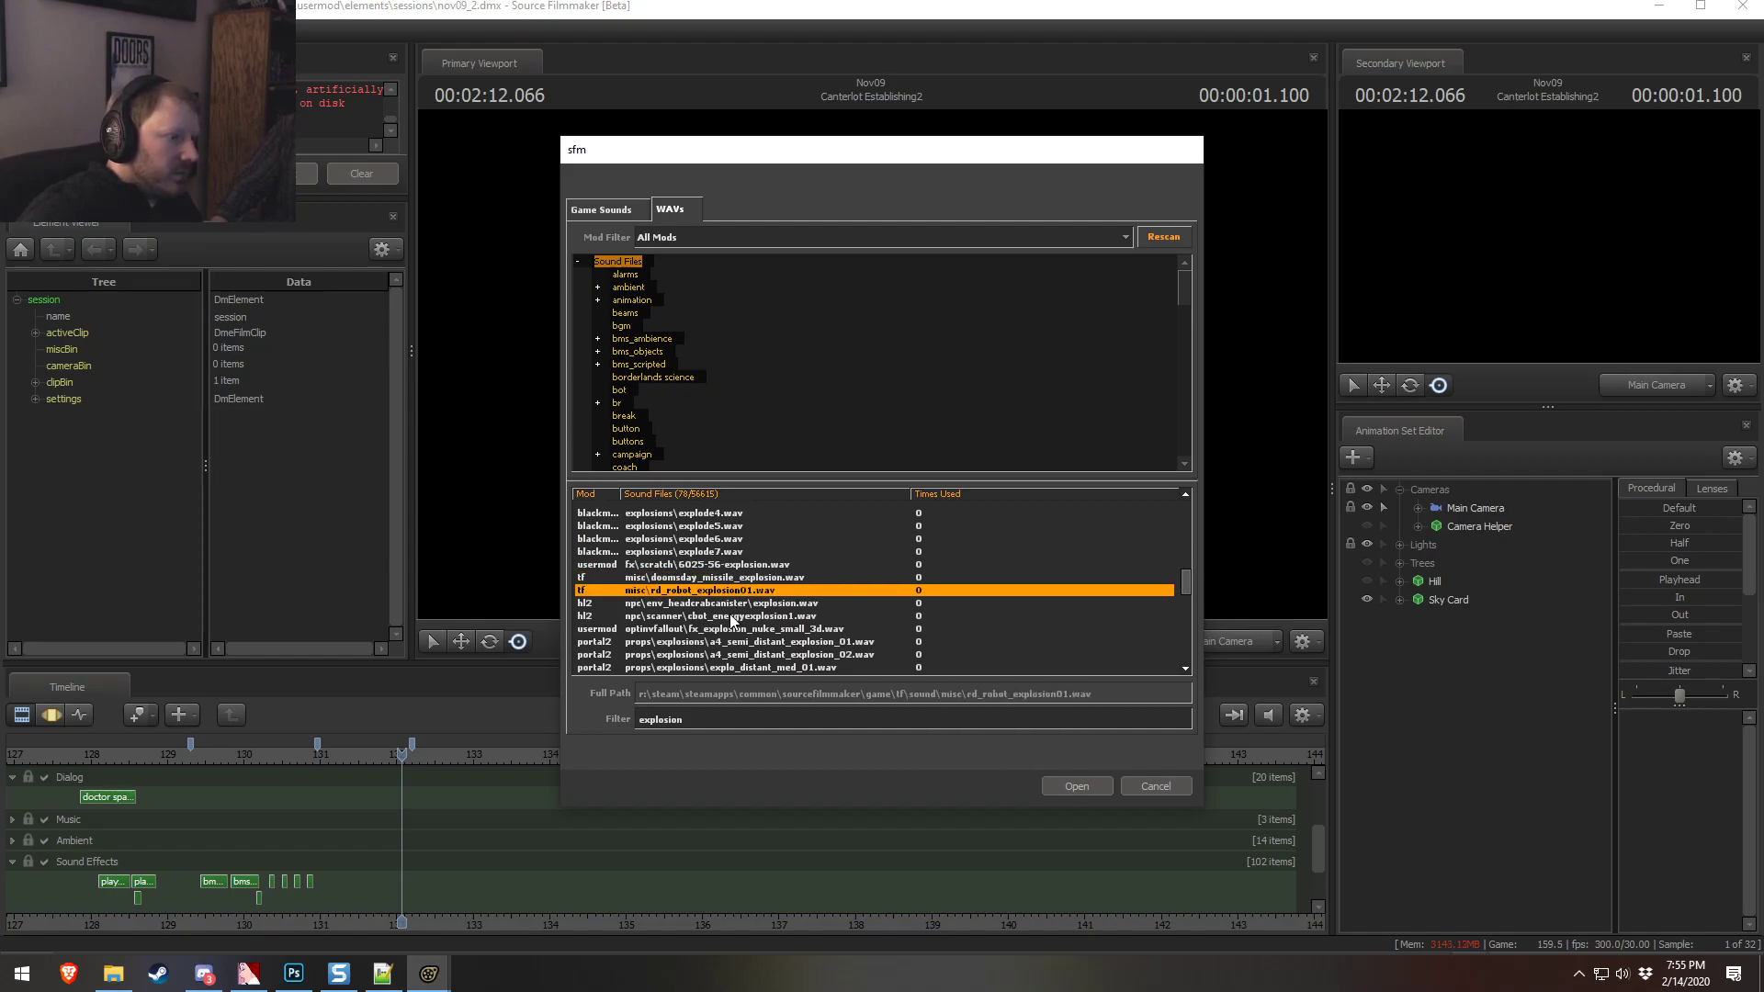
{"action": "left_click", "coordinate": [740, 581]}
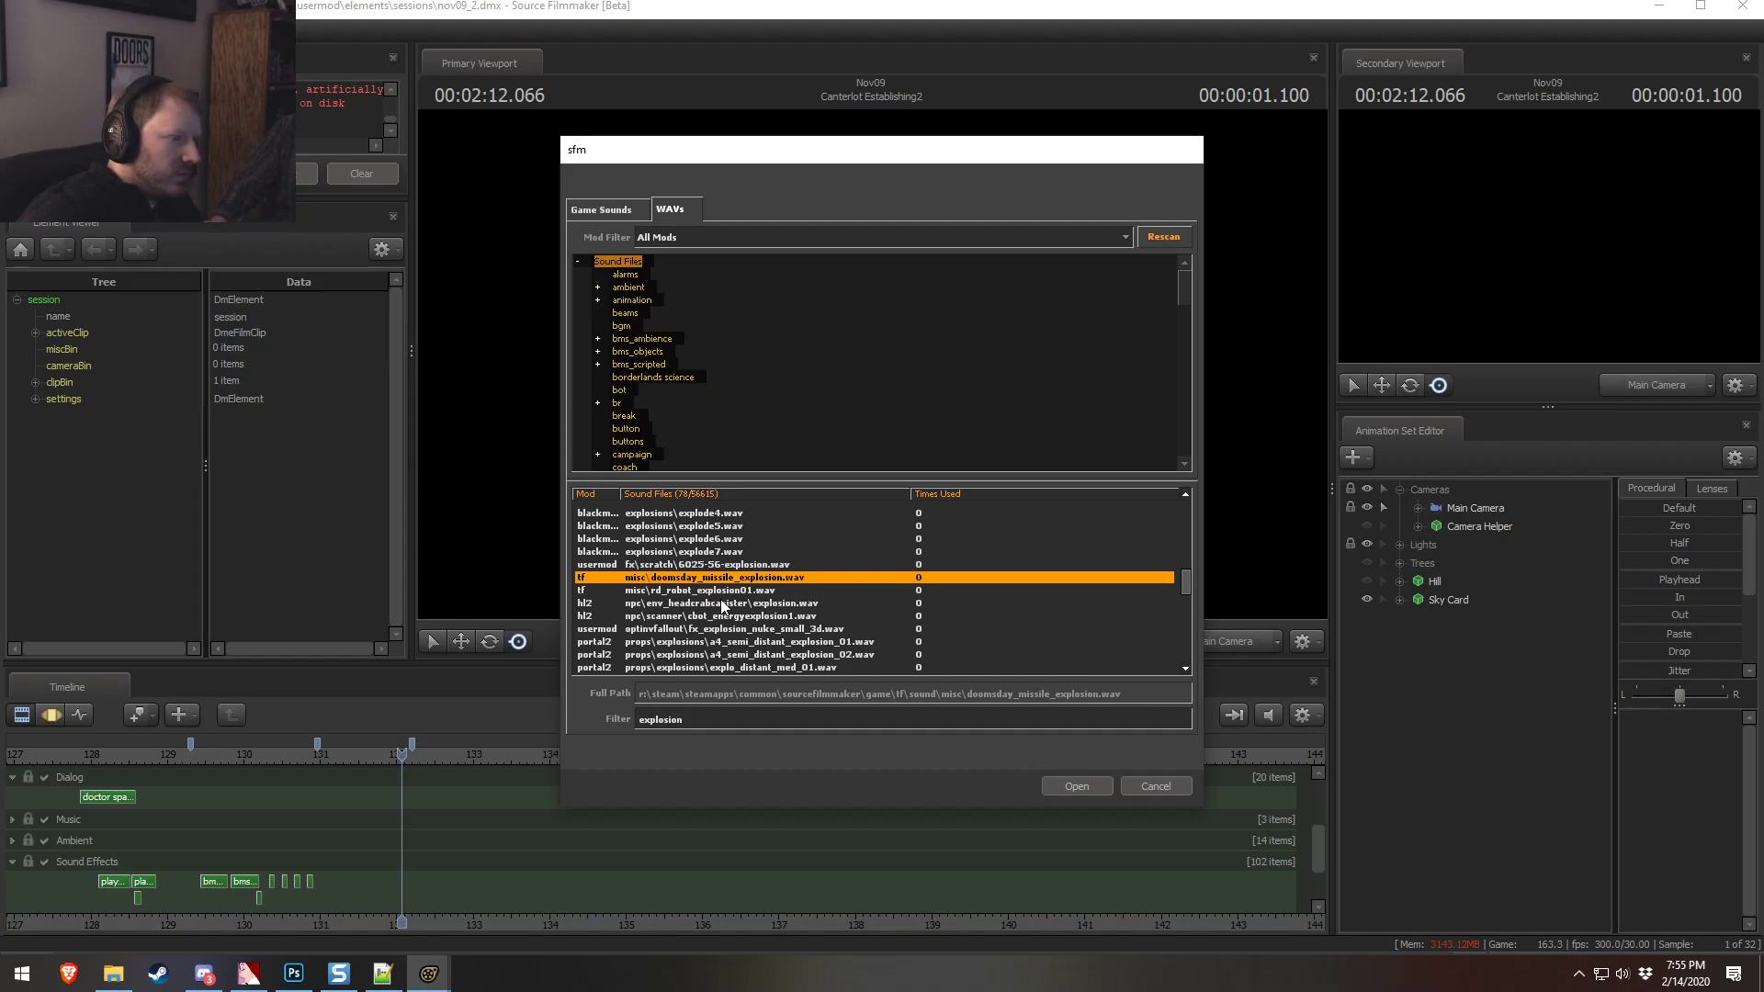
{"action": "left_click", "coordinate": [724, 604]}
{"action": "left_click", "coordinate": [732, 617]}
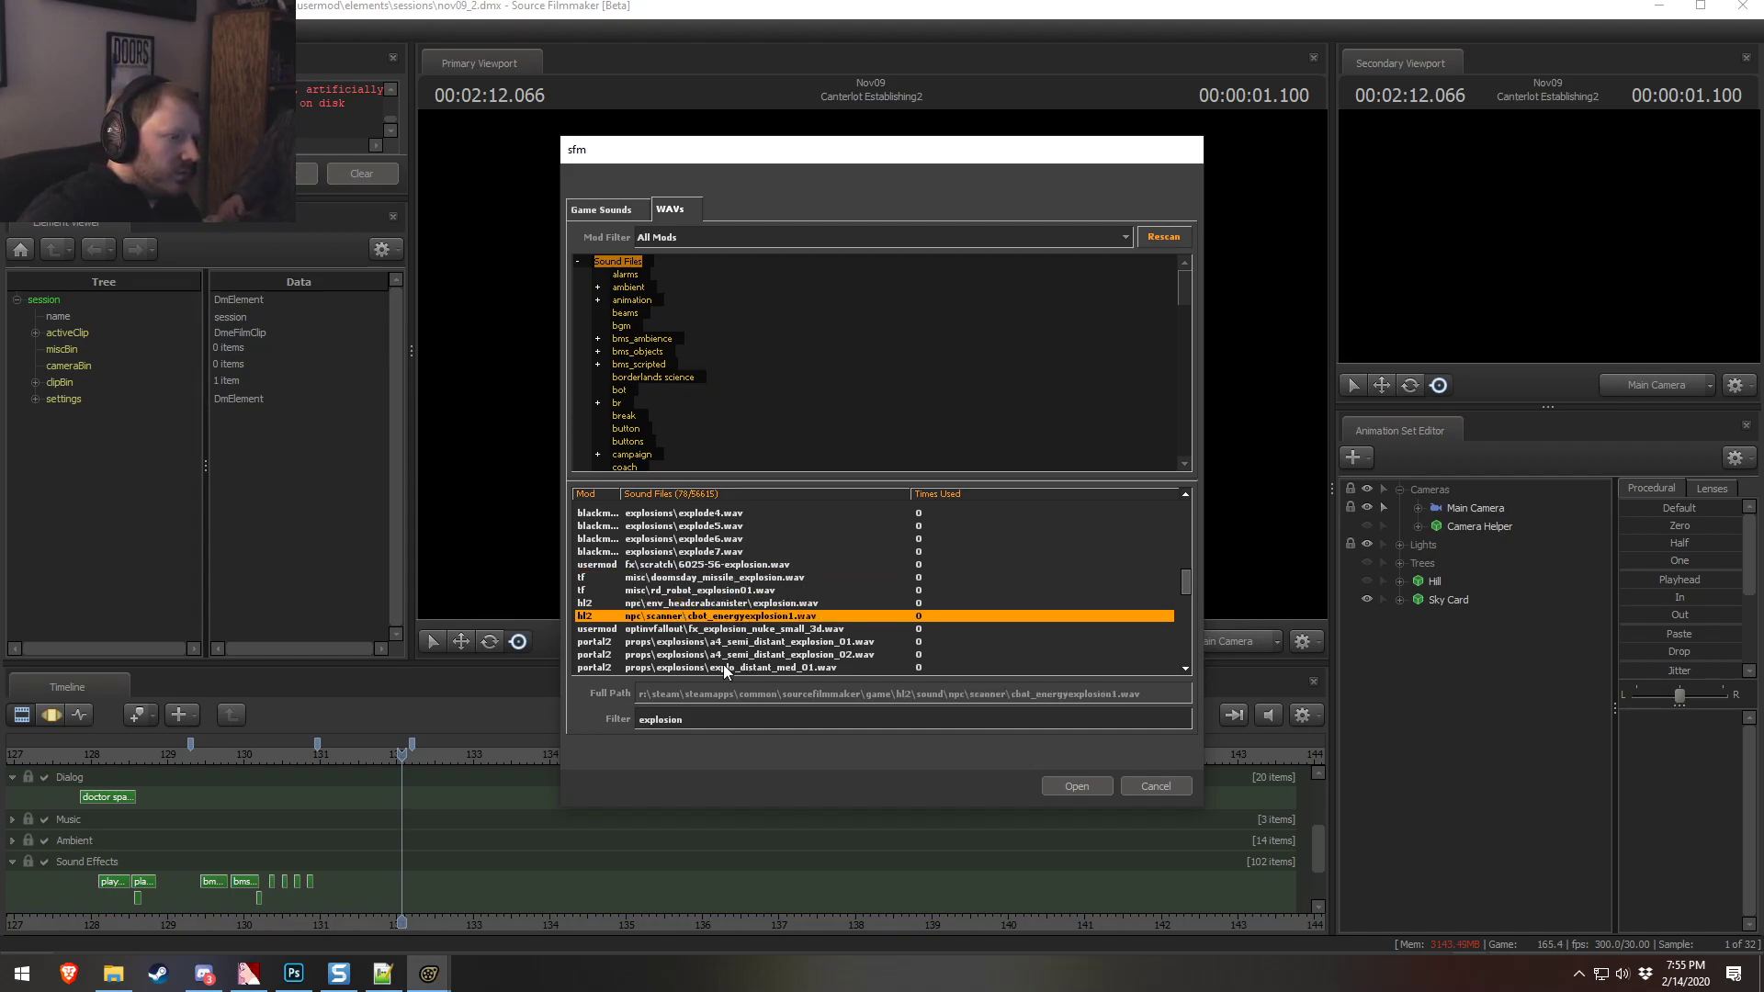
{"action": "left_click", "coordinate": [761, 632]}
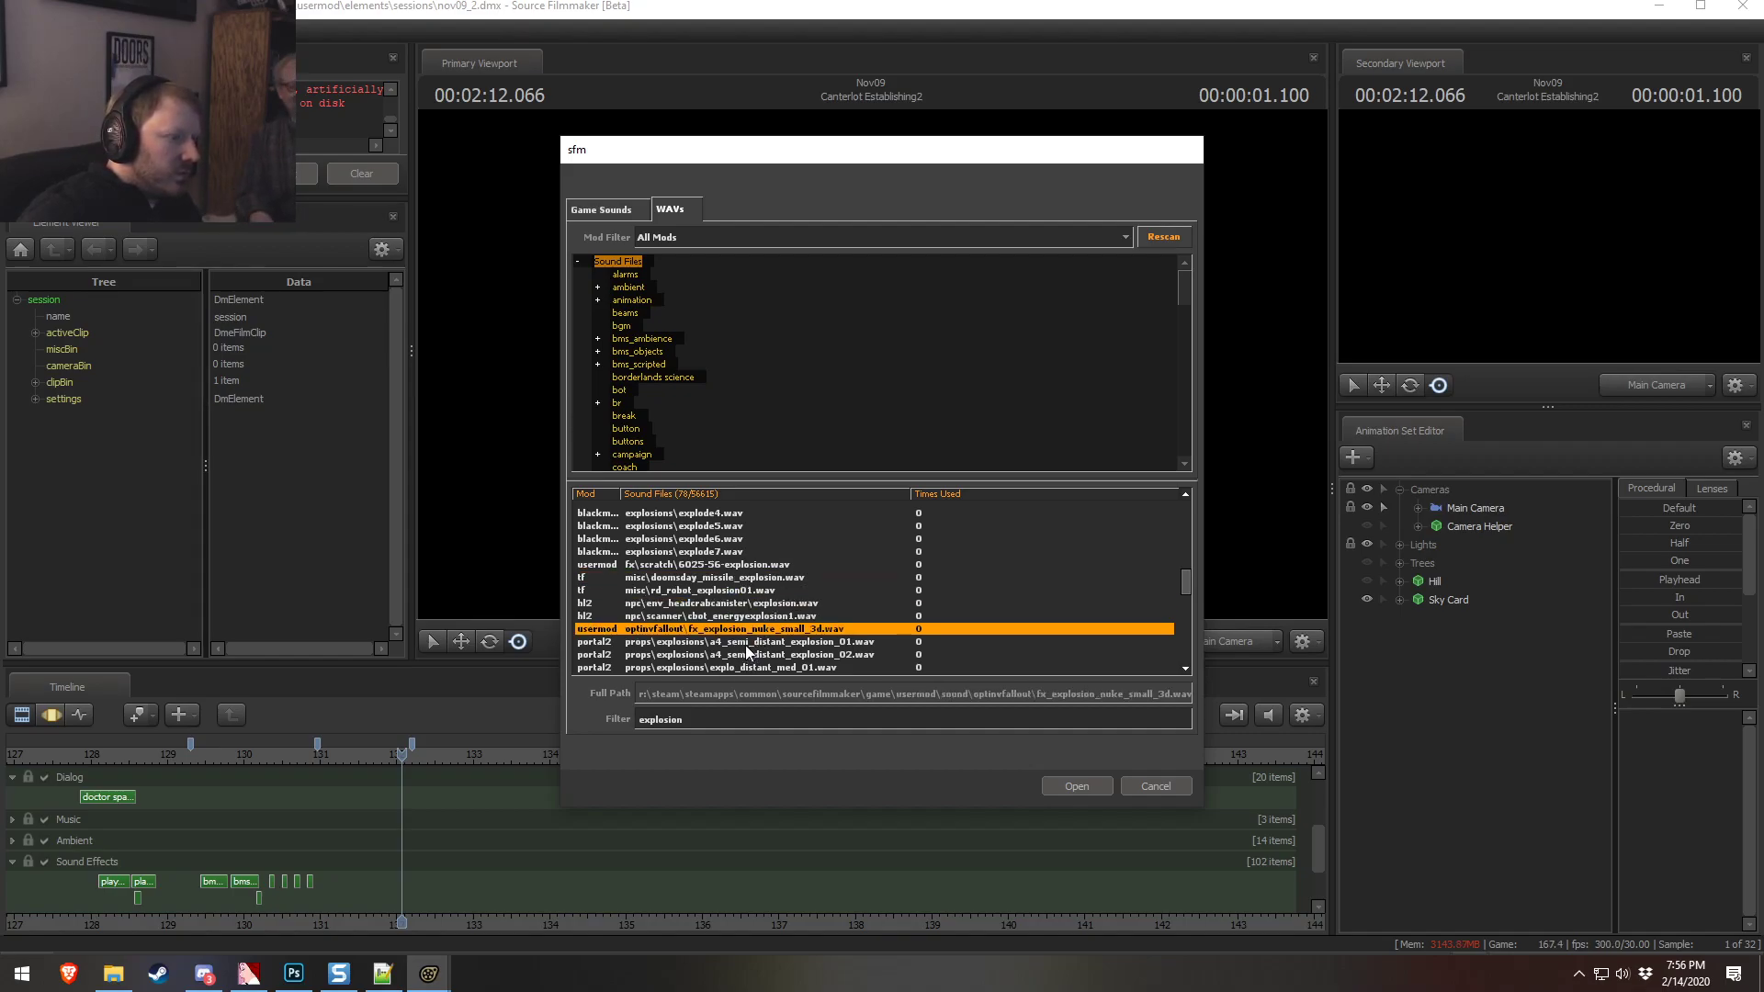
Leave the sound browser, raise the playback volume slightly, and reopen the browser for importing a sound
{"action": "left_click", "coordinate": [1154, 787]}
{"action": "left_click_drag", "start_coordinate": [1041, 722], "coordinate": [1051, 725]}
{"action": "right_click", "coordinate": [386, 806]}
{"action": "left_click", "coordinate": [467, 776]}
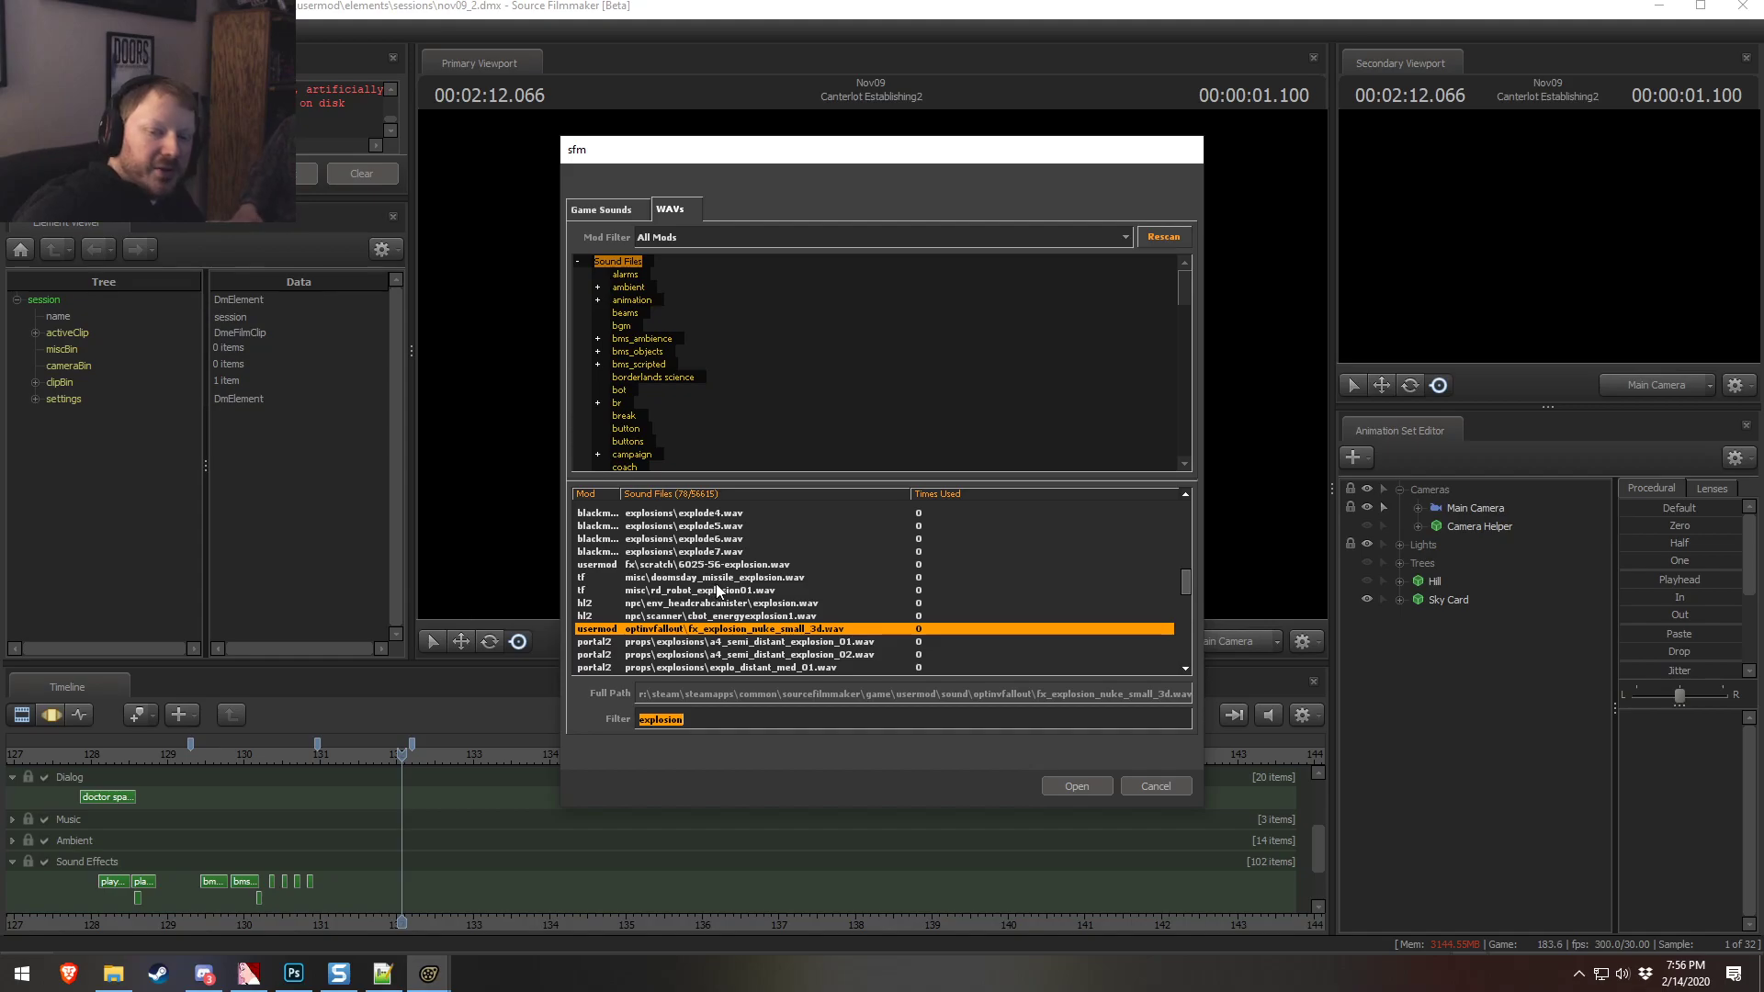
Audition the Portal 2 distant and generic explosions, including a4_semi_distant_explosion_02.wav, explo_distant_med_04.wav and explo_generic_med_04.wav
{"action": "scroll", "coordinate": [746, 588], "scroll_direction": "down", "scroll_amount": 2}
{"action": "left_click", "coordinate": [765, 579]}
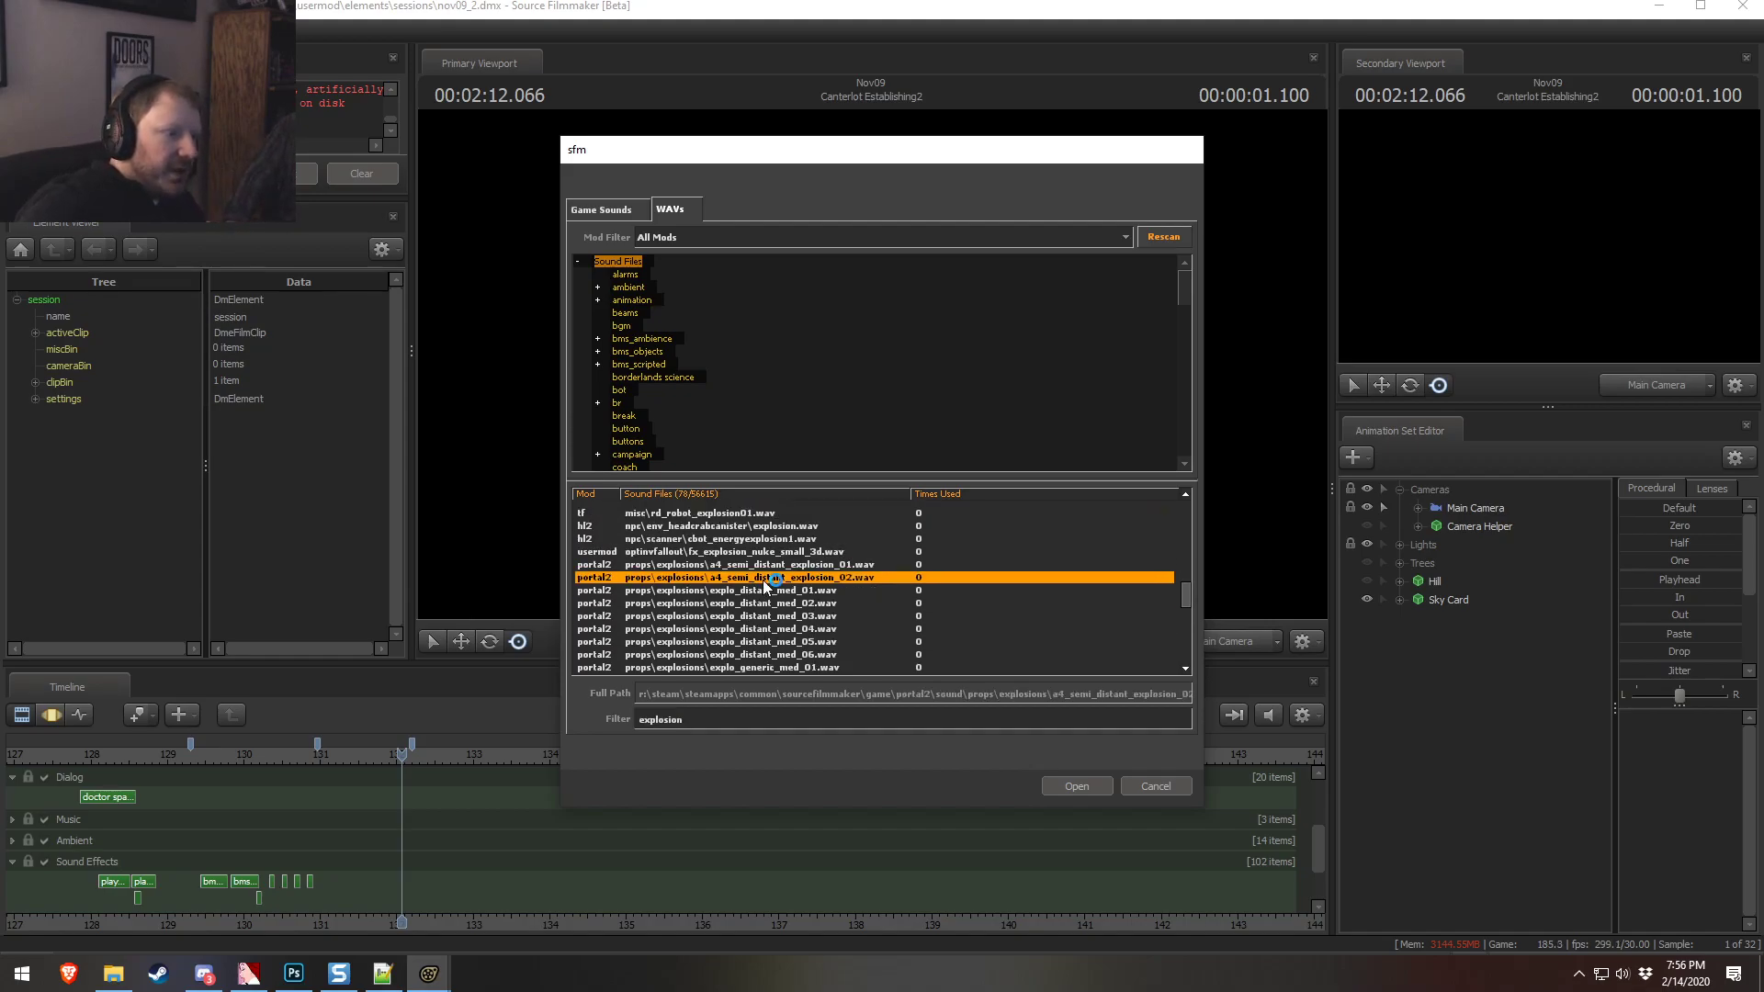
{"action": "left_click", "coordinate": [760, 604]}
{"action": "left_click", "coordinate": [762, 630]}
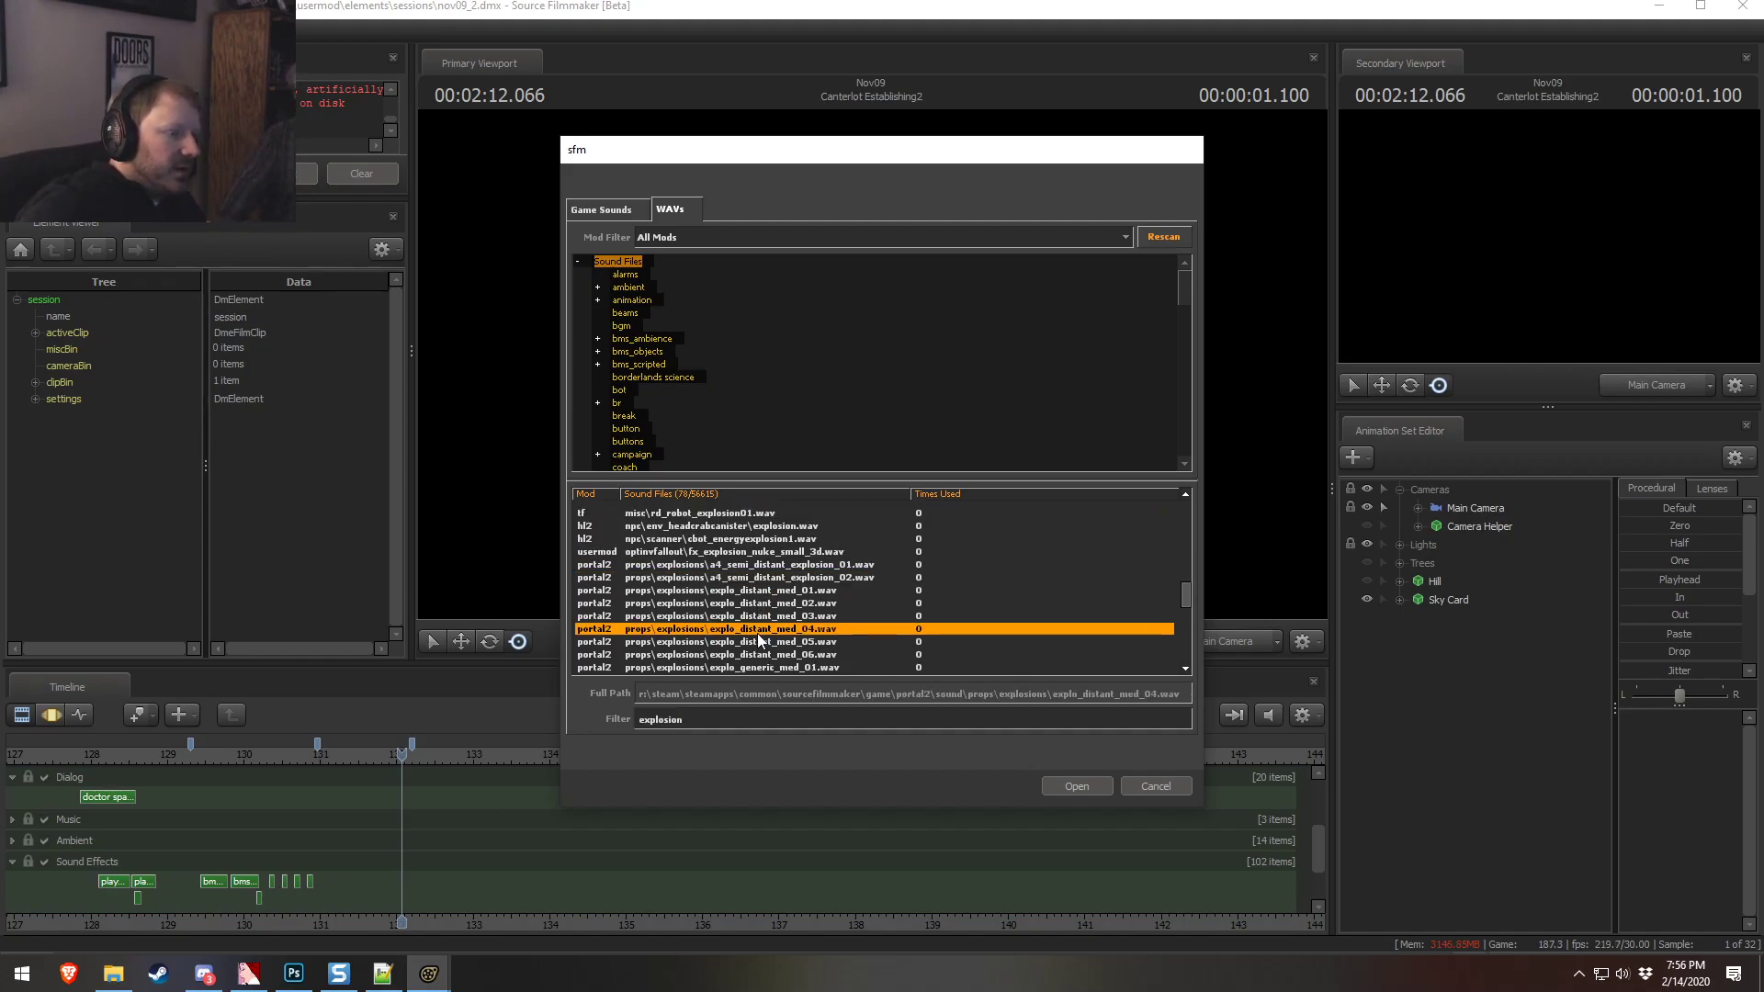
{"action": "scroll", "coordinate": [759, 641], "scroll_direction": "down", "scroll_amount": 2}
{"action": "left_click", "coordinate": [764, 630]}
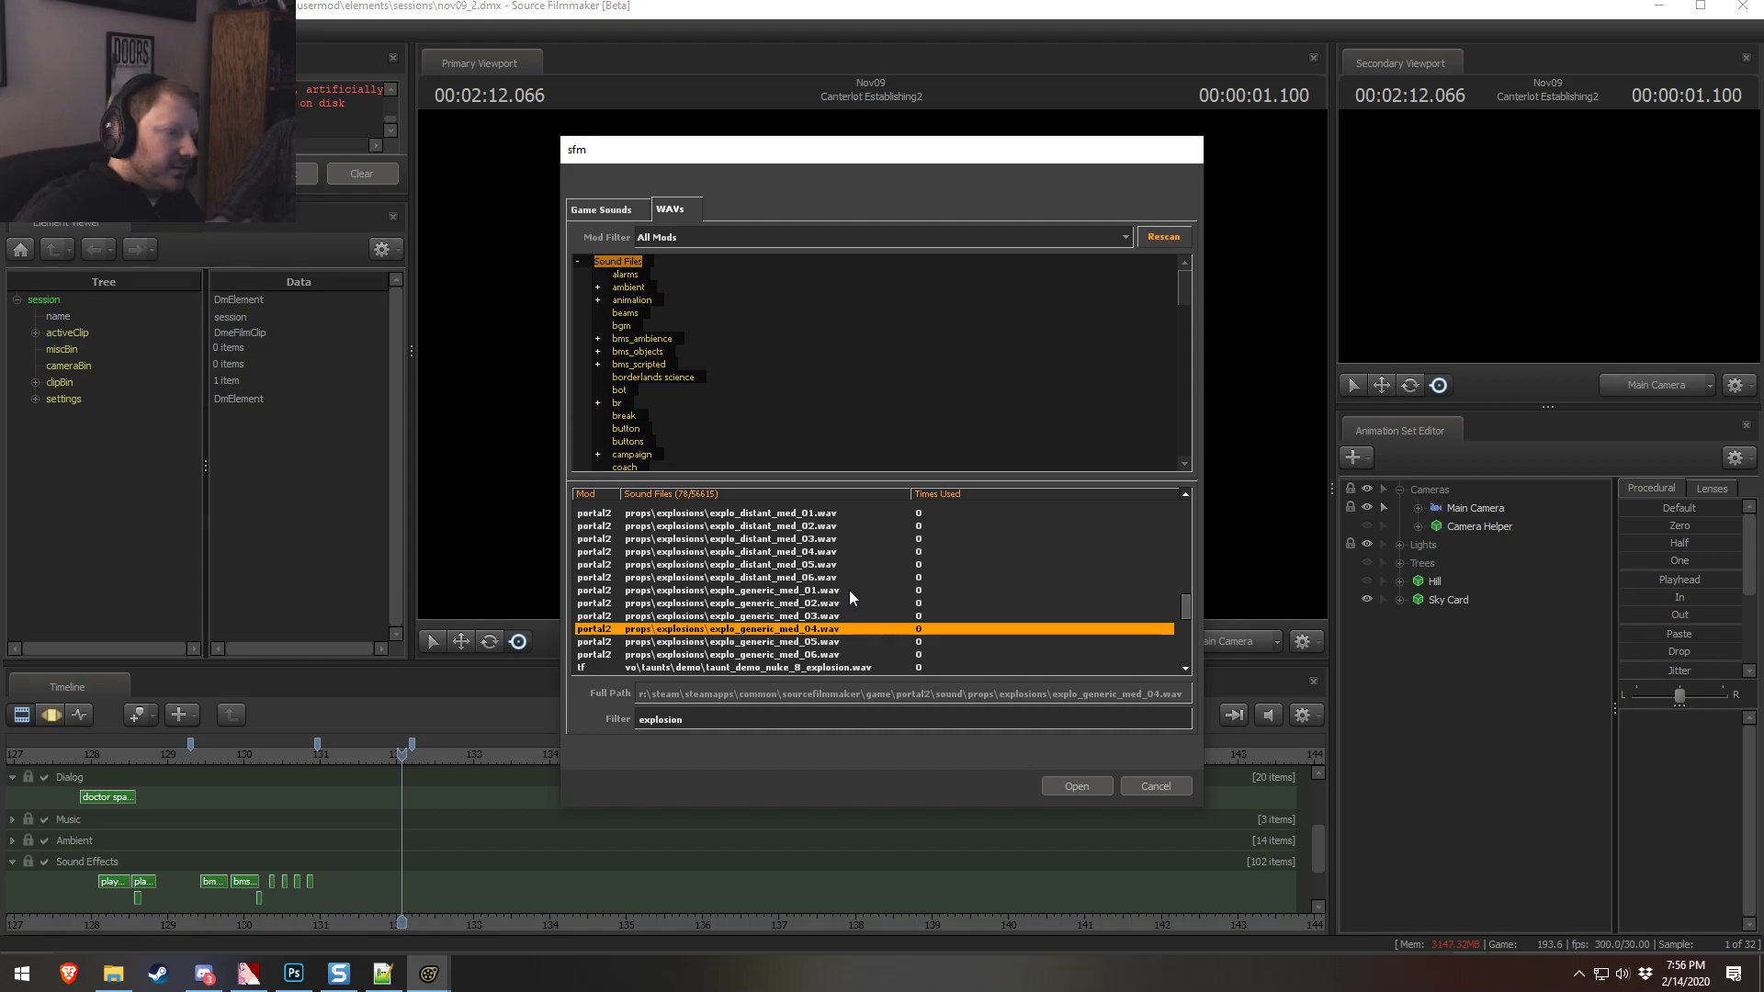
Audition the remaining explosions, including taunt_demo_nuke_8_explosion.wav, airstrike_small_explosion_01.wav, energy_sing_explosion2.wav and quake_explosion_remastered.wav
{"action": "scroll", "coordinate": [827, 607], "scroll_direction": "down", "scroll_amount": 1}
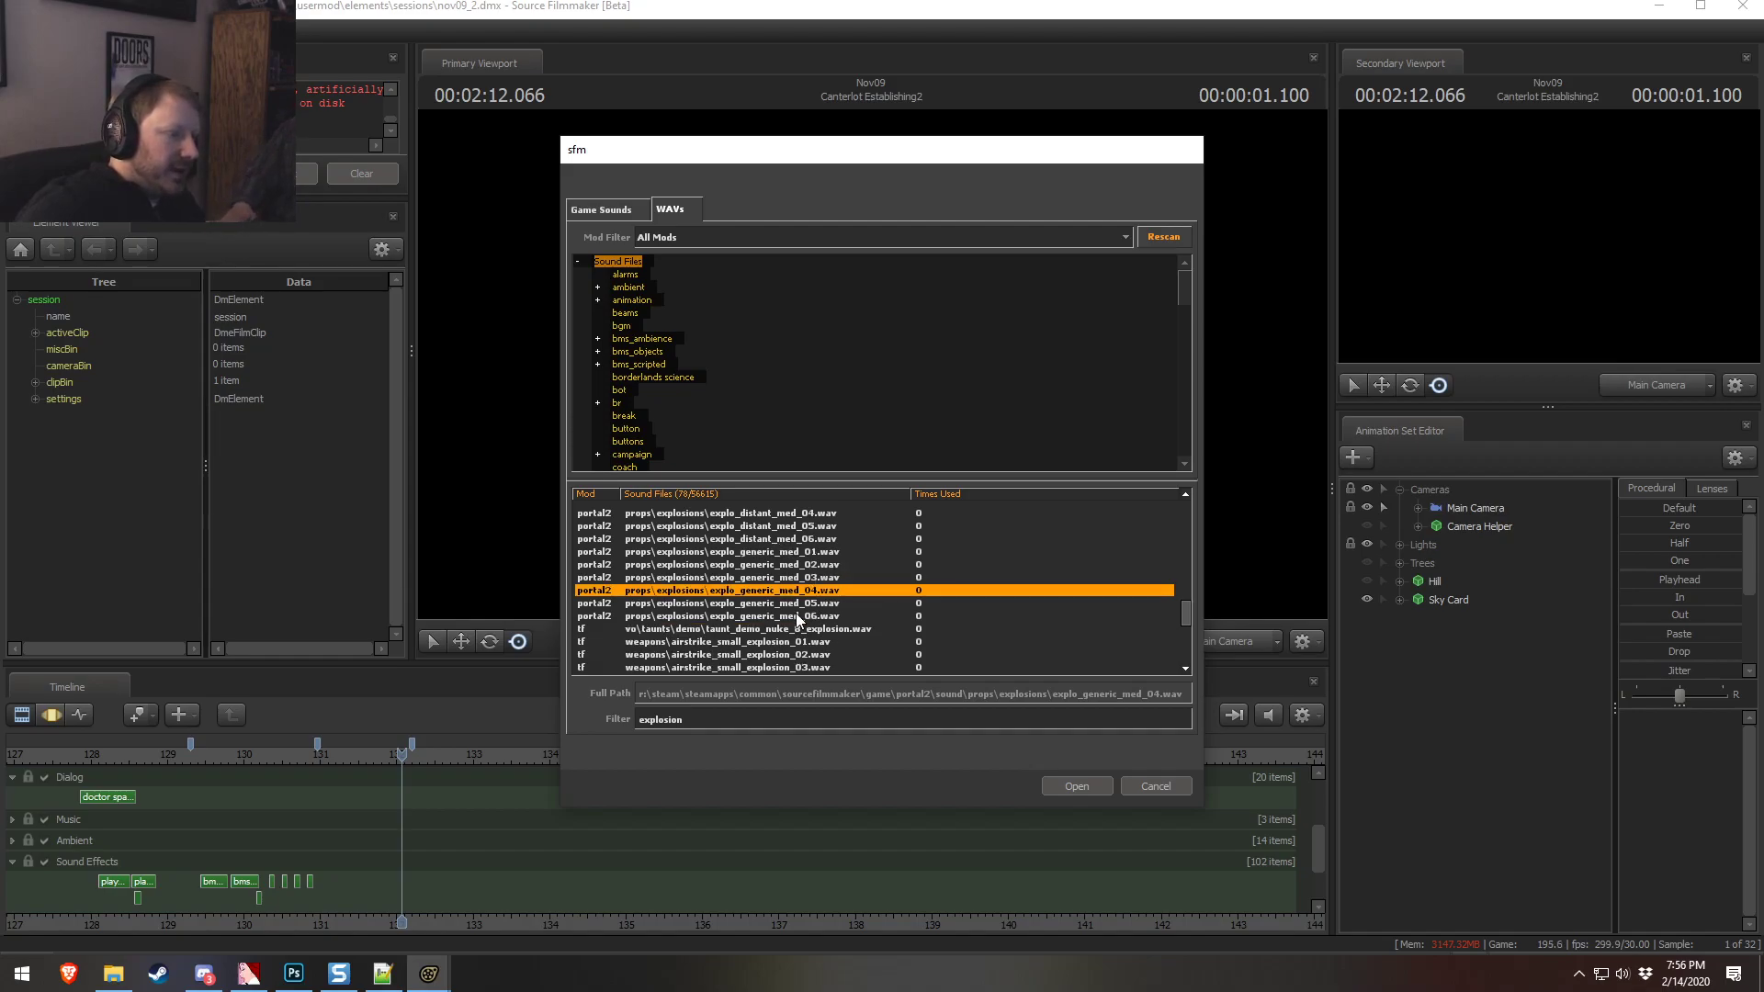
{"action": "left_click", "coordinate": [797, 618]}
{"action": "left_click", "coordinate": [770, 630]}
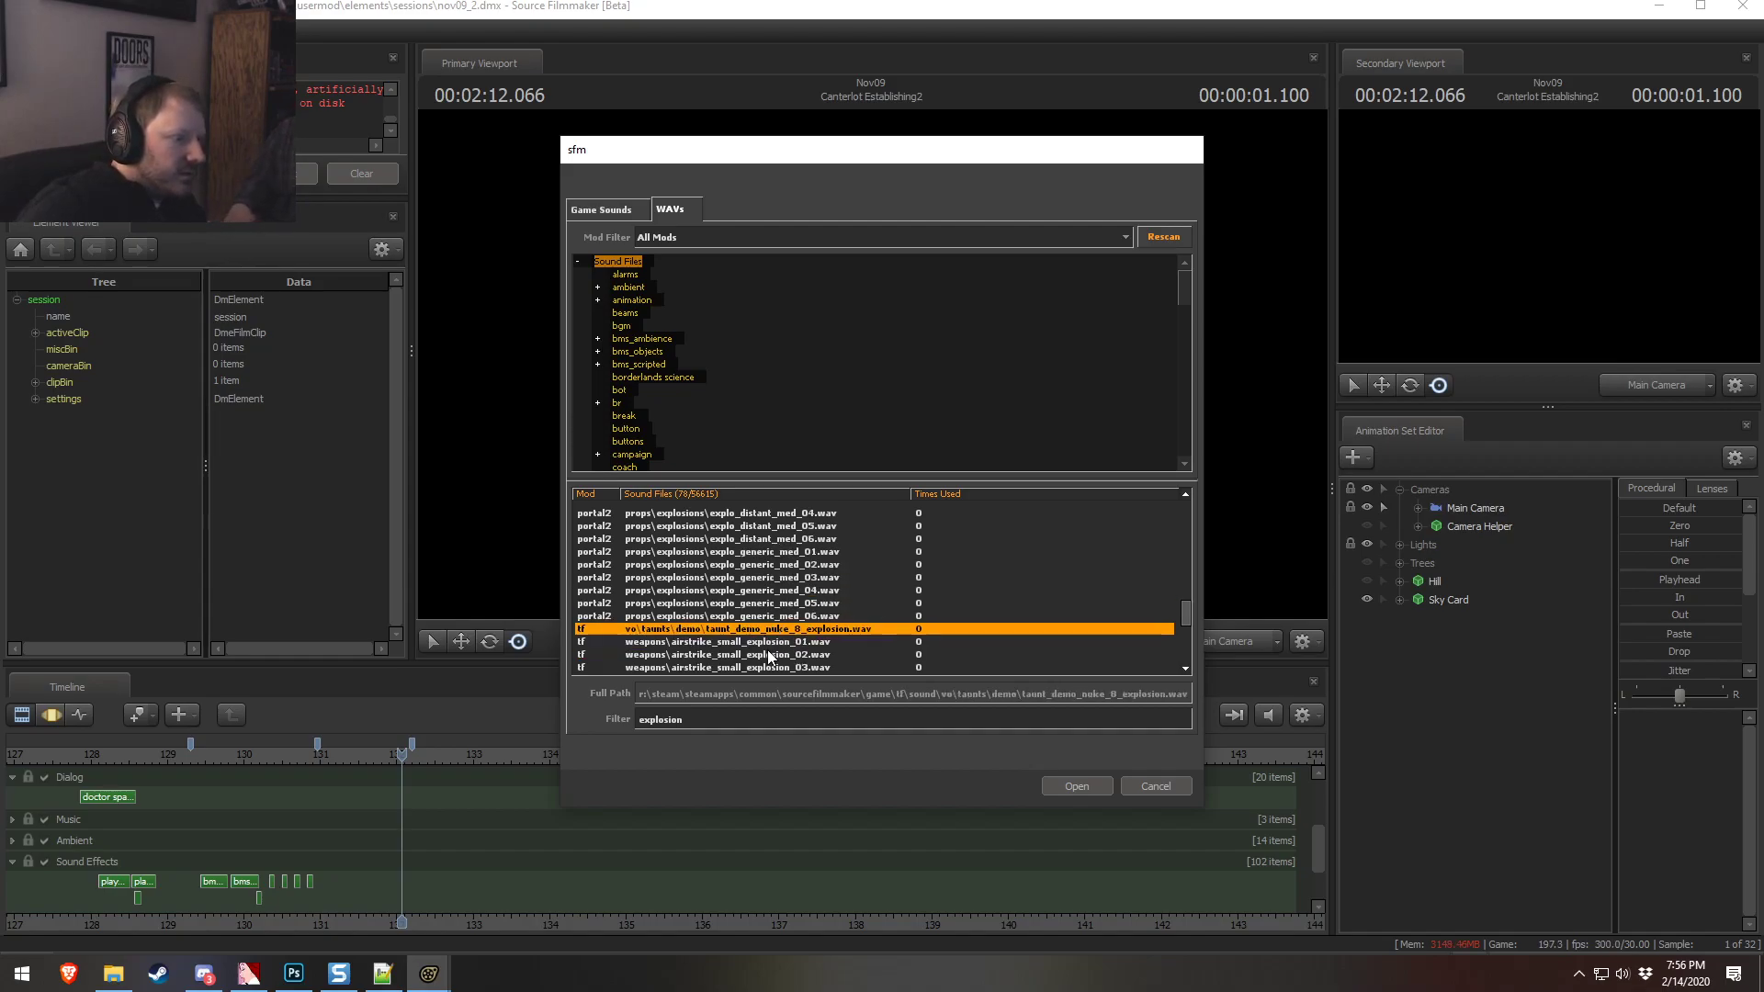
{"action": "scroll", "coordinate": [762, 653], "scroll_direction": "down", "scroll_amount": 1}
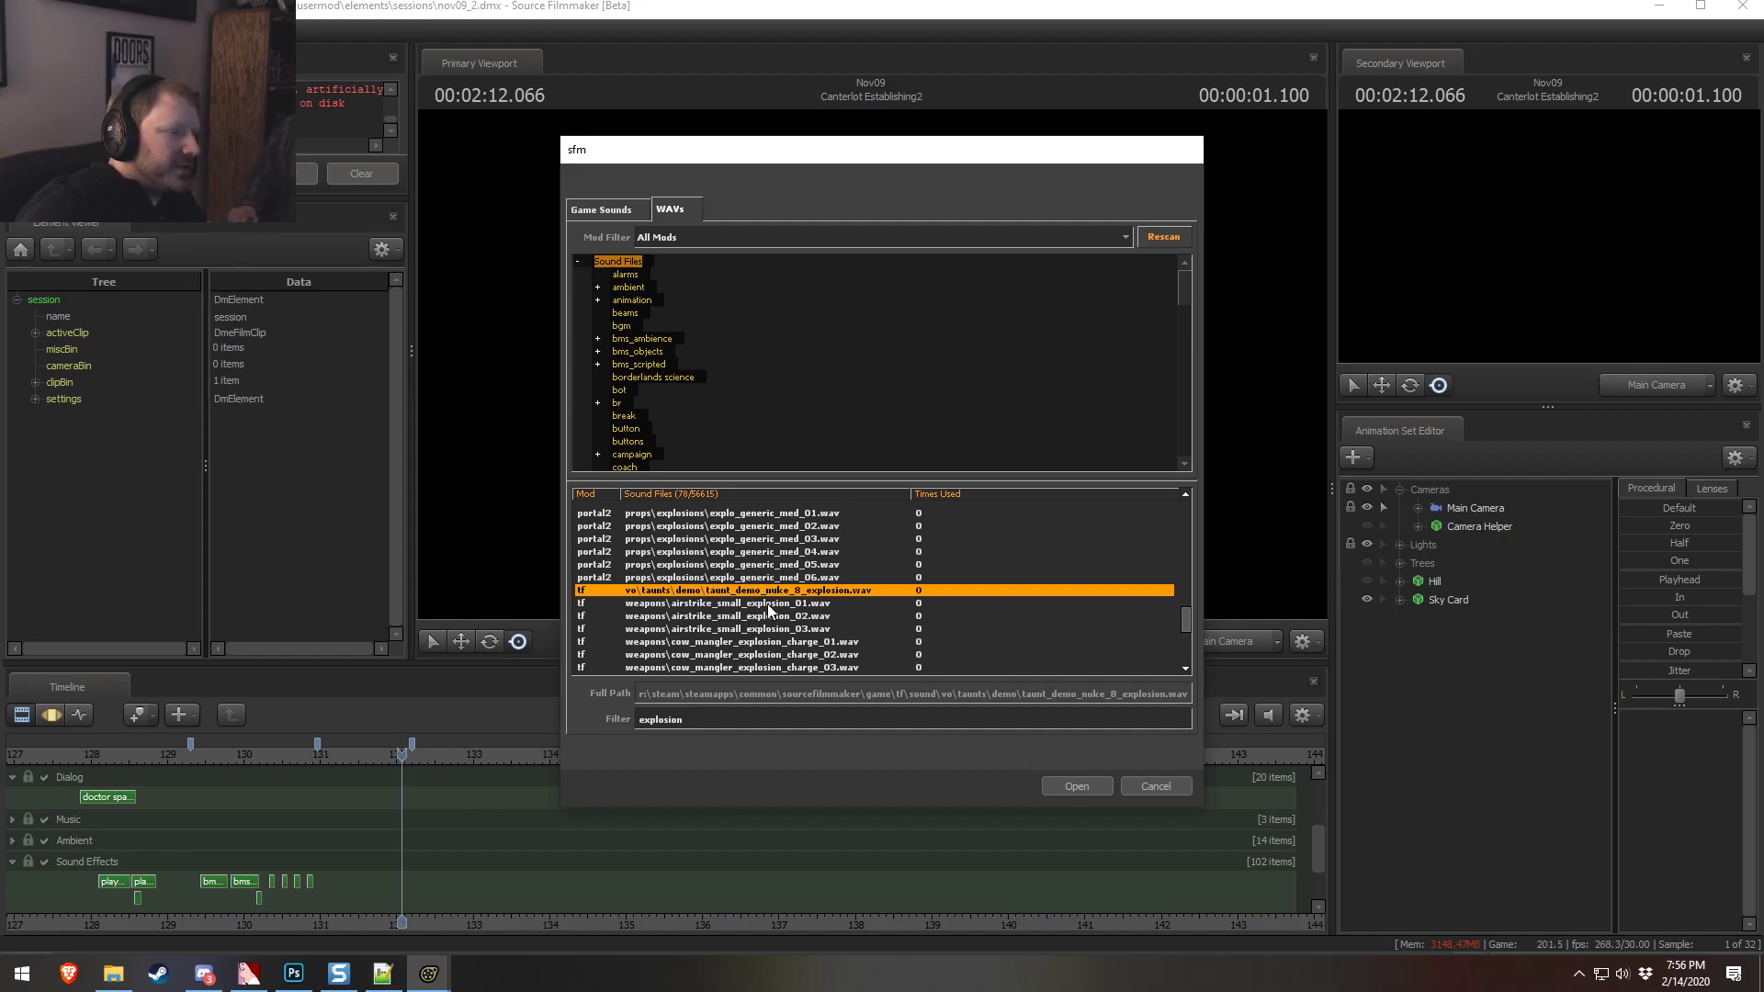
{"action": "left_click", "coordinate": [768, 604]}
{"action": "left_click", "coordinate": [725, 643]}
{"action": "scroll", "coordinate": [735, 634], "scroll_direction": "down", "scroll_amount": 4}
{"action": "left_click", "coordinate": [760, 591]}
{"action": "scroll", "coordinate": [755, 620], "scroll_direction": "down", "scroll_amount": 1}
{"action": "left_click", "coordinate": [746, 655]}
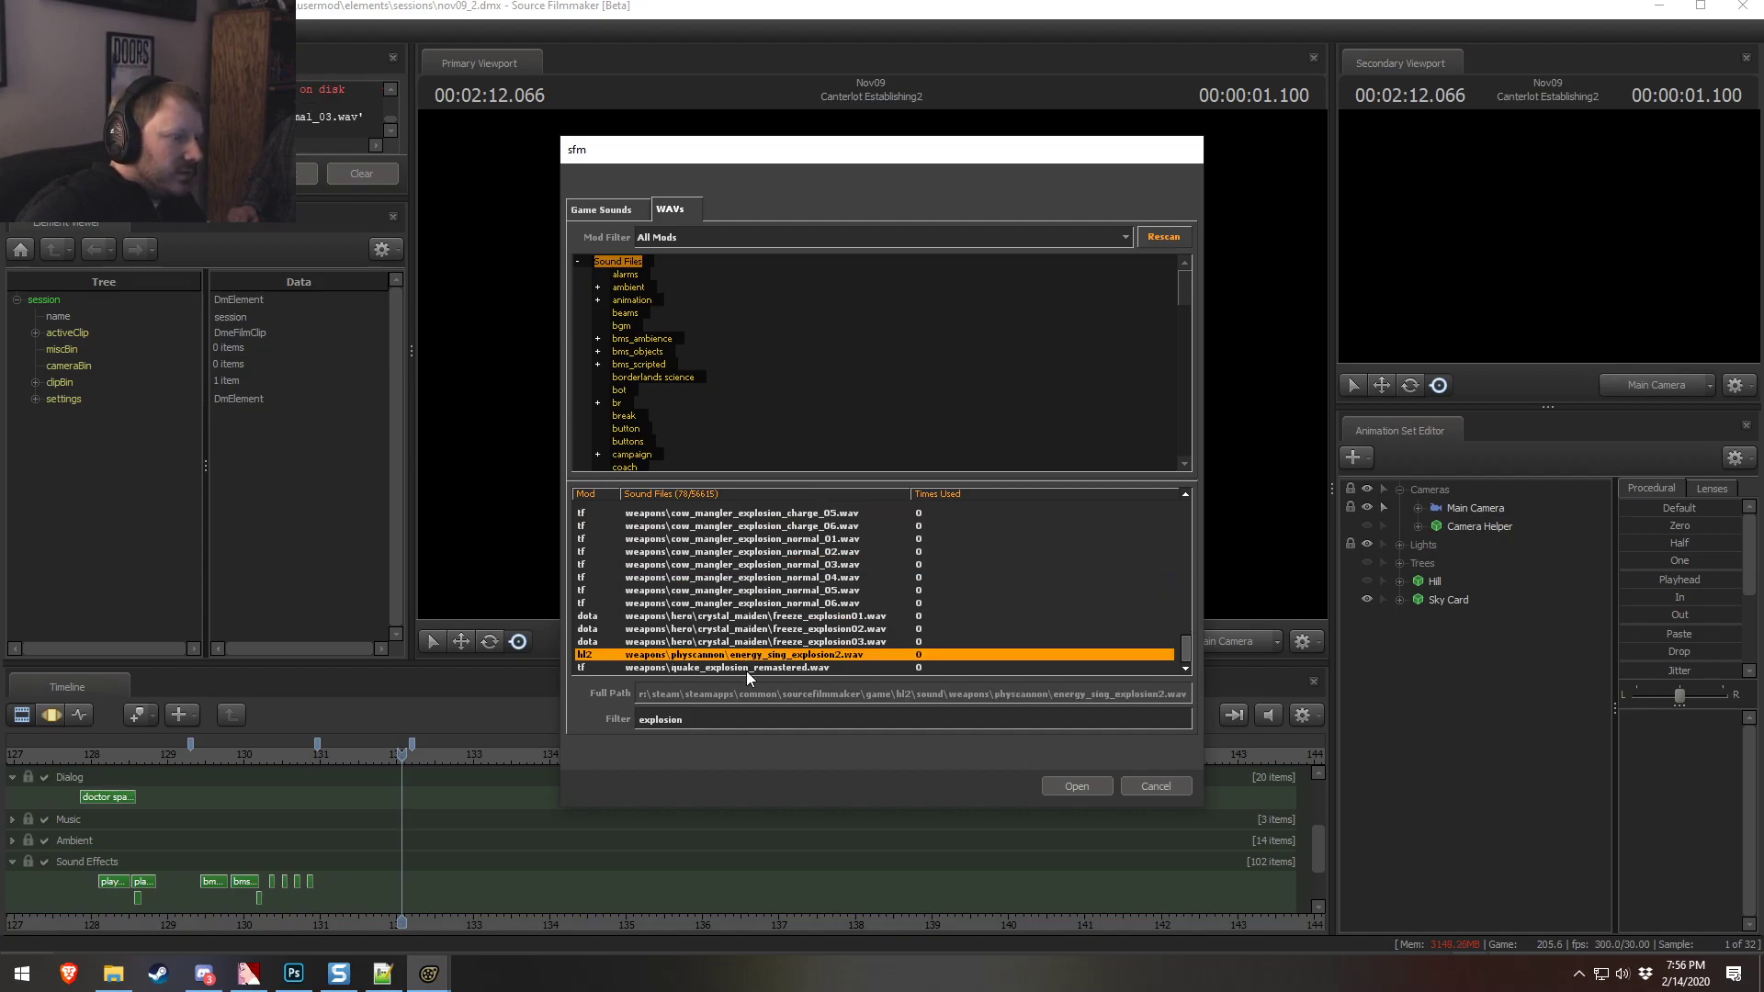
{"action": "left_click", "coordinate": [745, 668]}
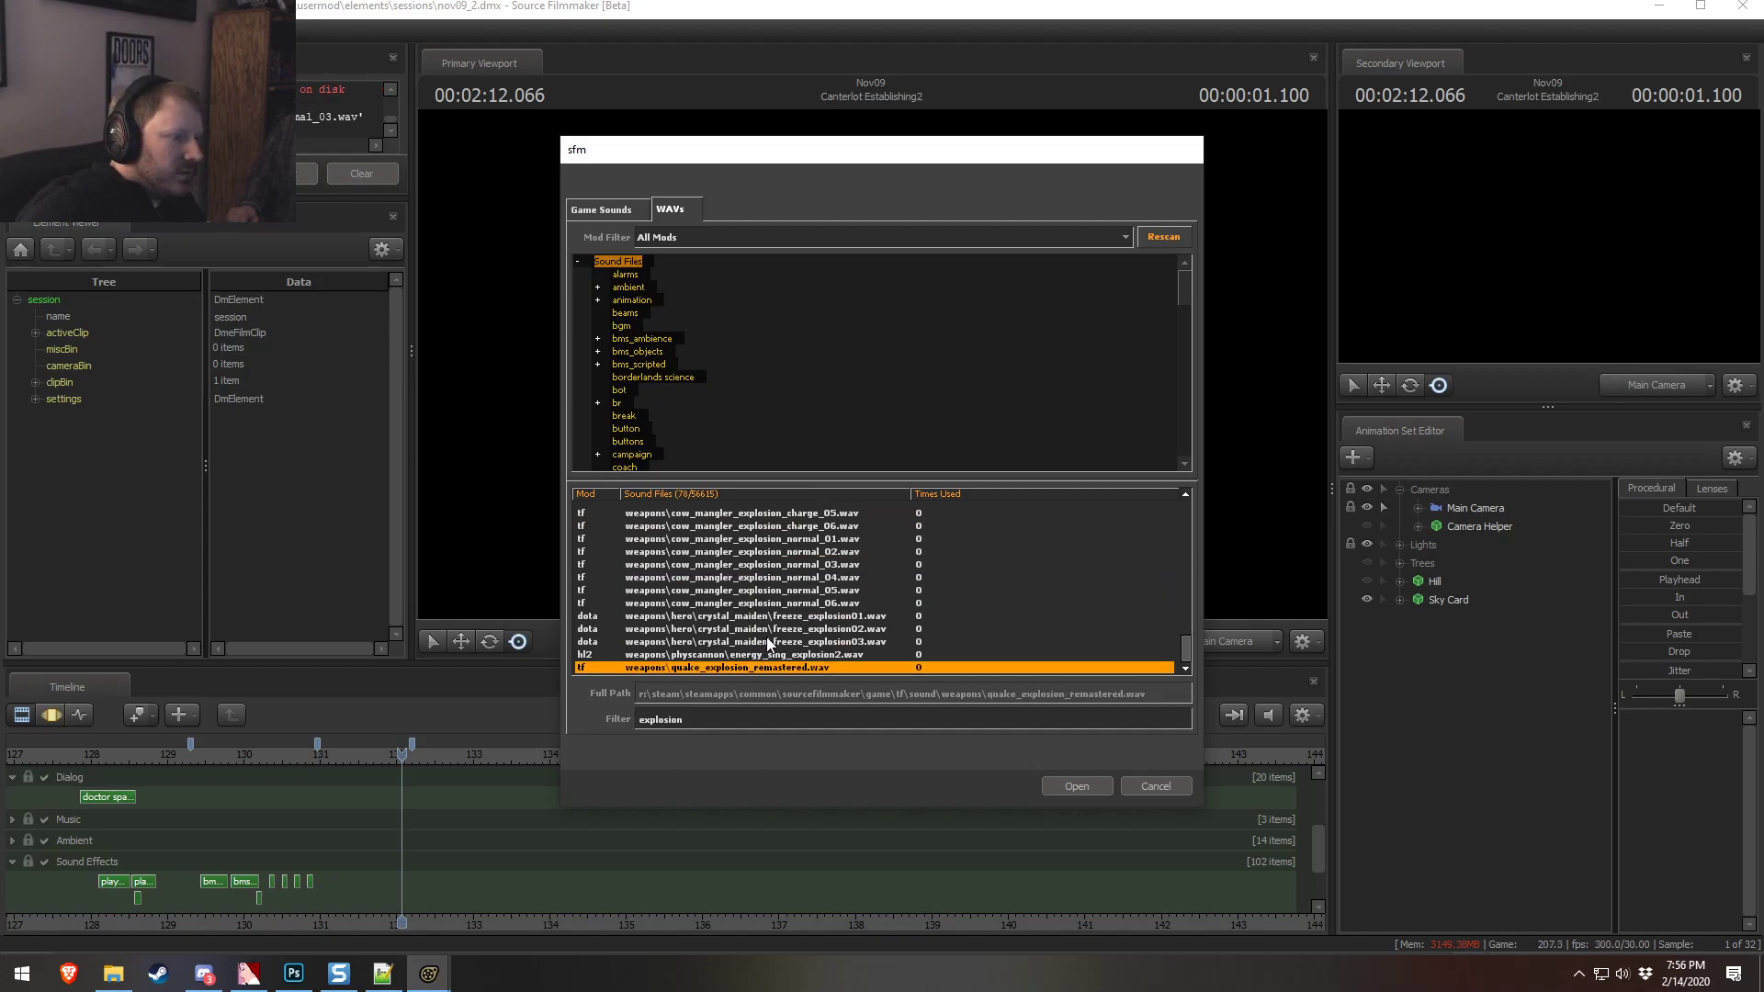
Audition the Half-Life 2 exp1.wav explosion and the lab sounds electric_explosion2.wav and electric_explosion5.wav
{"action": "scroll", "coordinate": [767, 638], "scroll_direction": "up", "scroll_amount": 5}
{"action": "scroll", "coordinate": [766, 636], "scroll_direction": "up", "scroll_amount": 15}
{"action": "left_click", "coordinate": [752, 578]}
{"action": "left_click", "coordinate": [744, 565]}
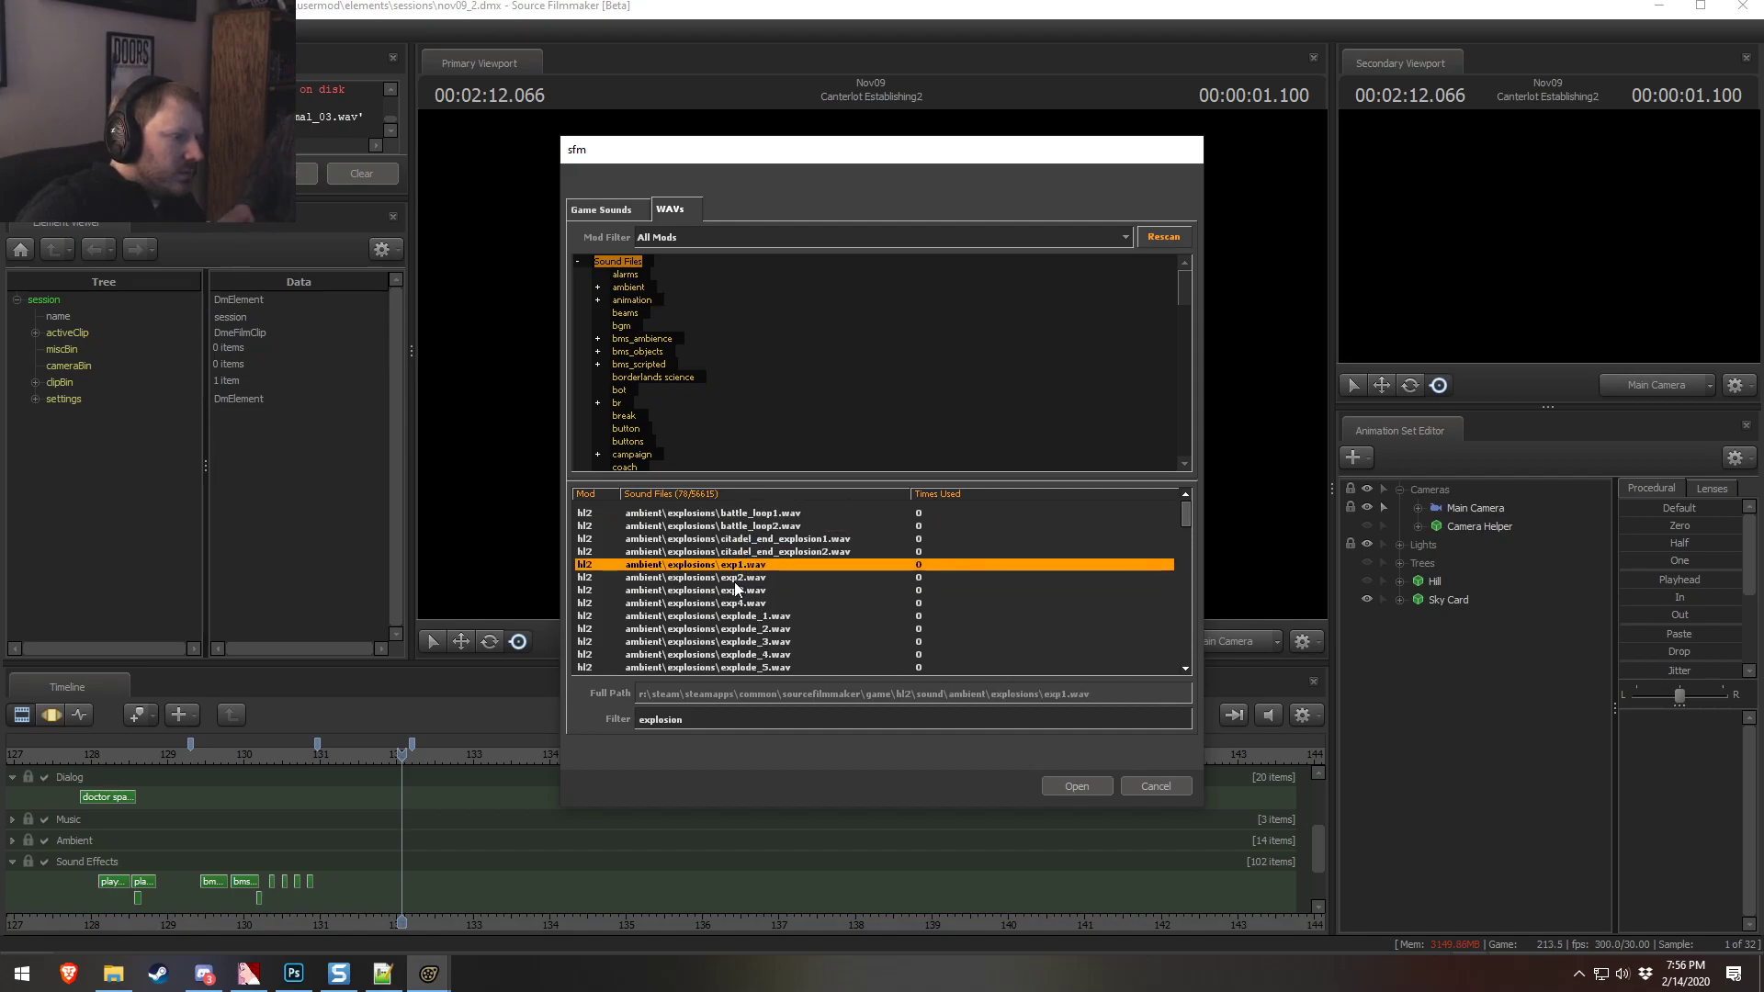
{"action": "scroll", "coordinate": [736, 588], "scroll_direction": "down", "scroll_amount": 3}
{"action": "scroll", "coordinate": [736, 588], "scroll_direction": "down", "scroll_amount": 2}
{"action": "left_click", "coordinate": [740, 579]}
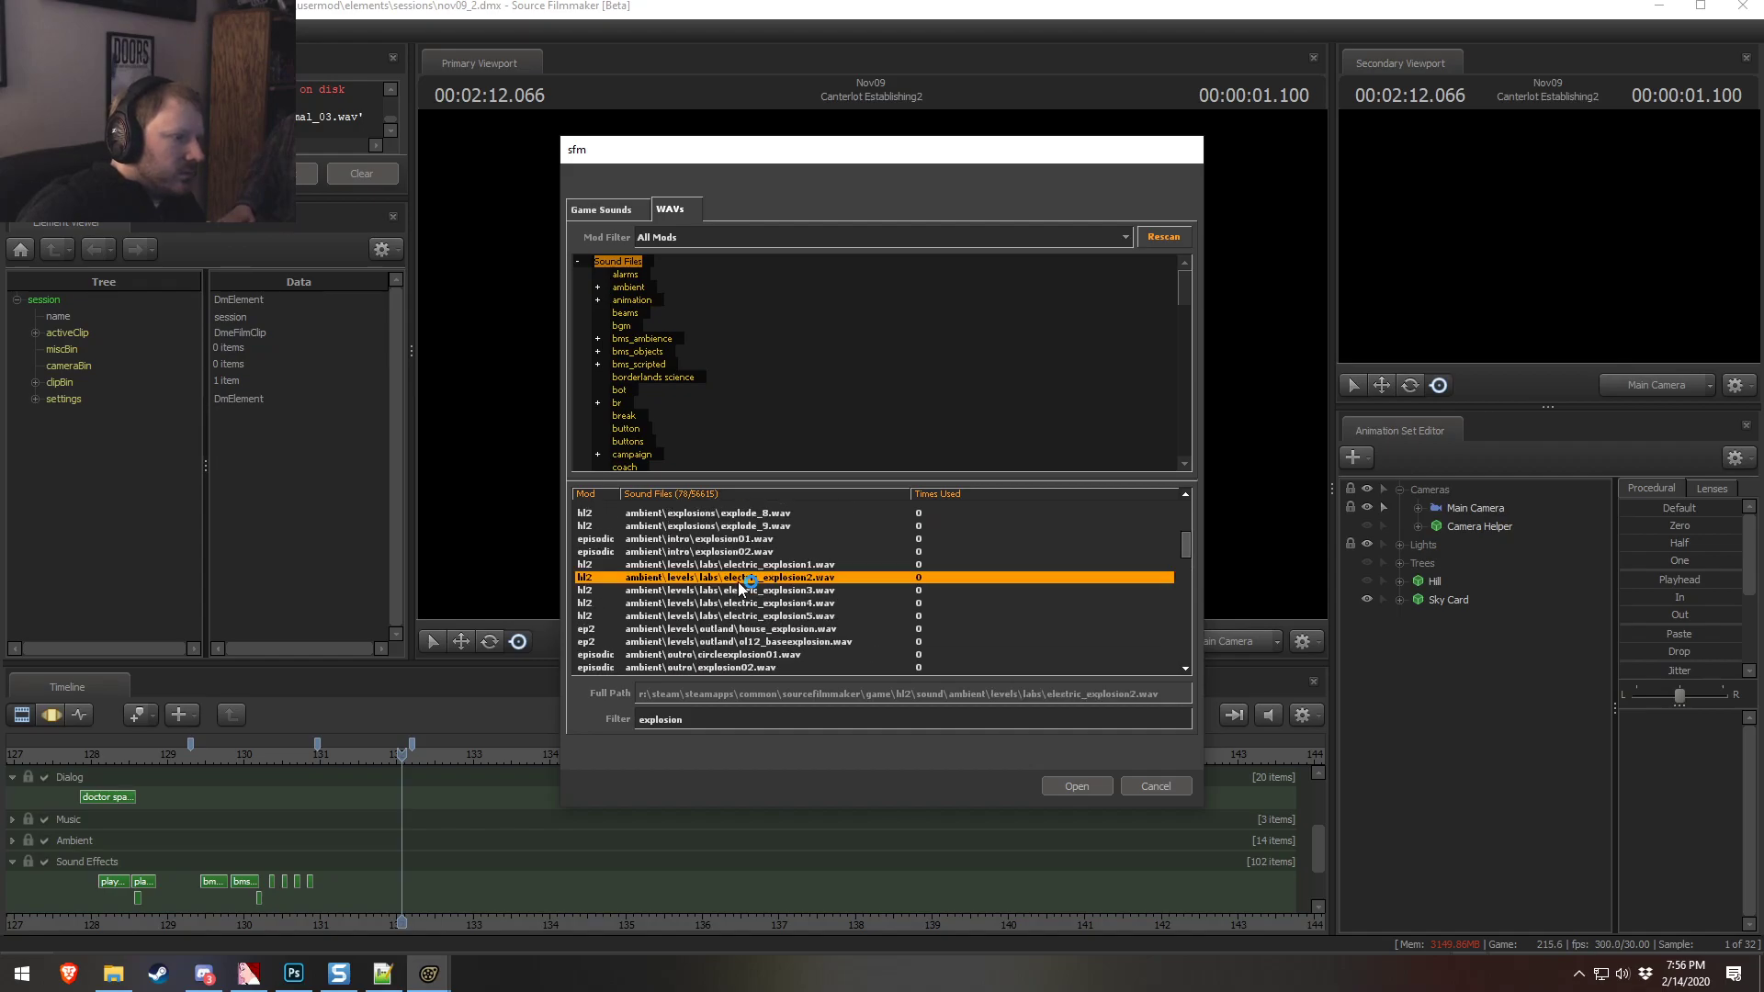
{"action": "left_click", "coordinate": [736, 617]}
{"action": "scroll", "coordinate": [777, 646], "scroll_direction": "down", "scroll_amount": 2}
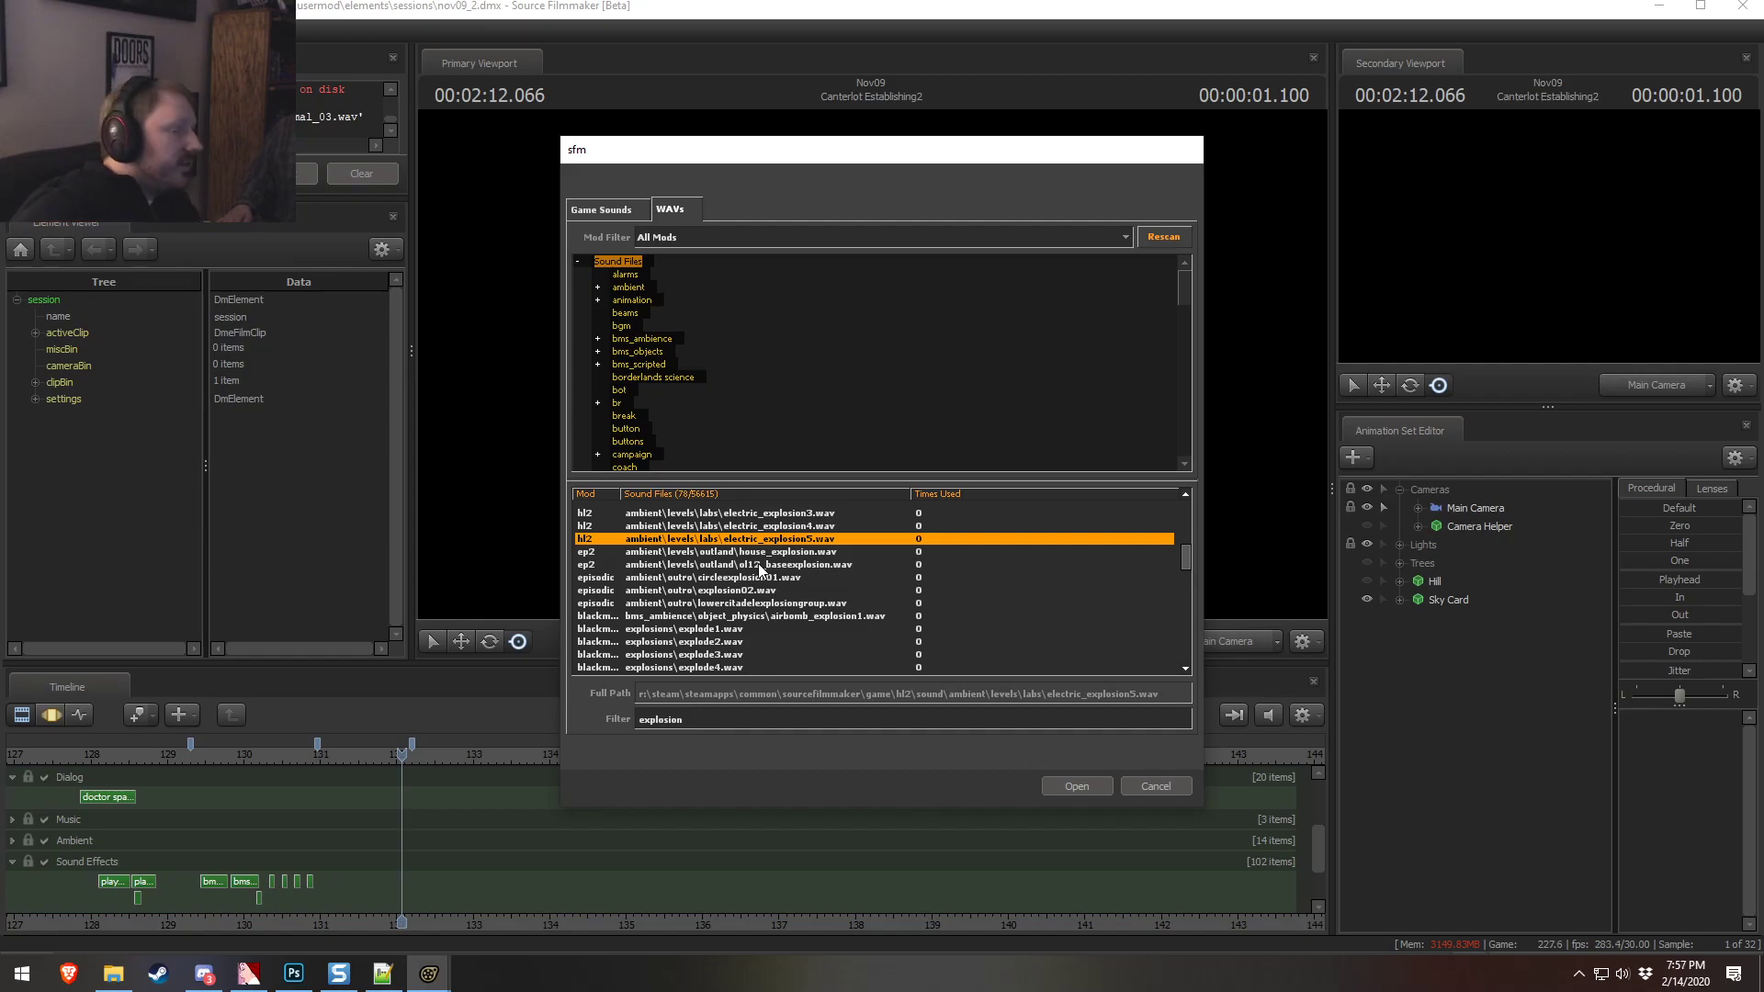
Add ambient\levels\outland\ol12_baseexplosion.wav to the Sound Effects track at the 2:12.066 playhead position
{"action": "left_click", "coordinate": [759, 566]}
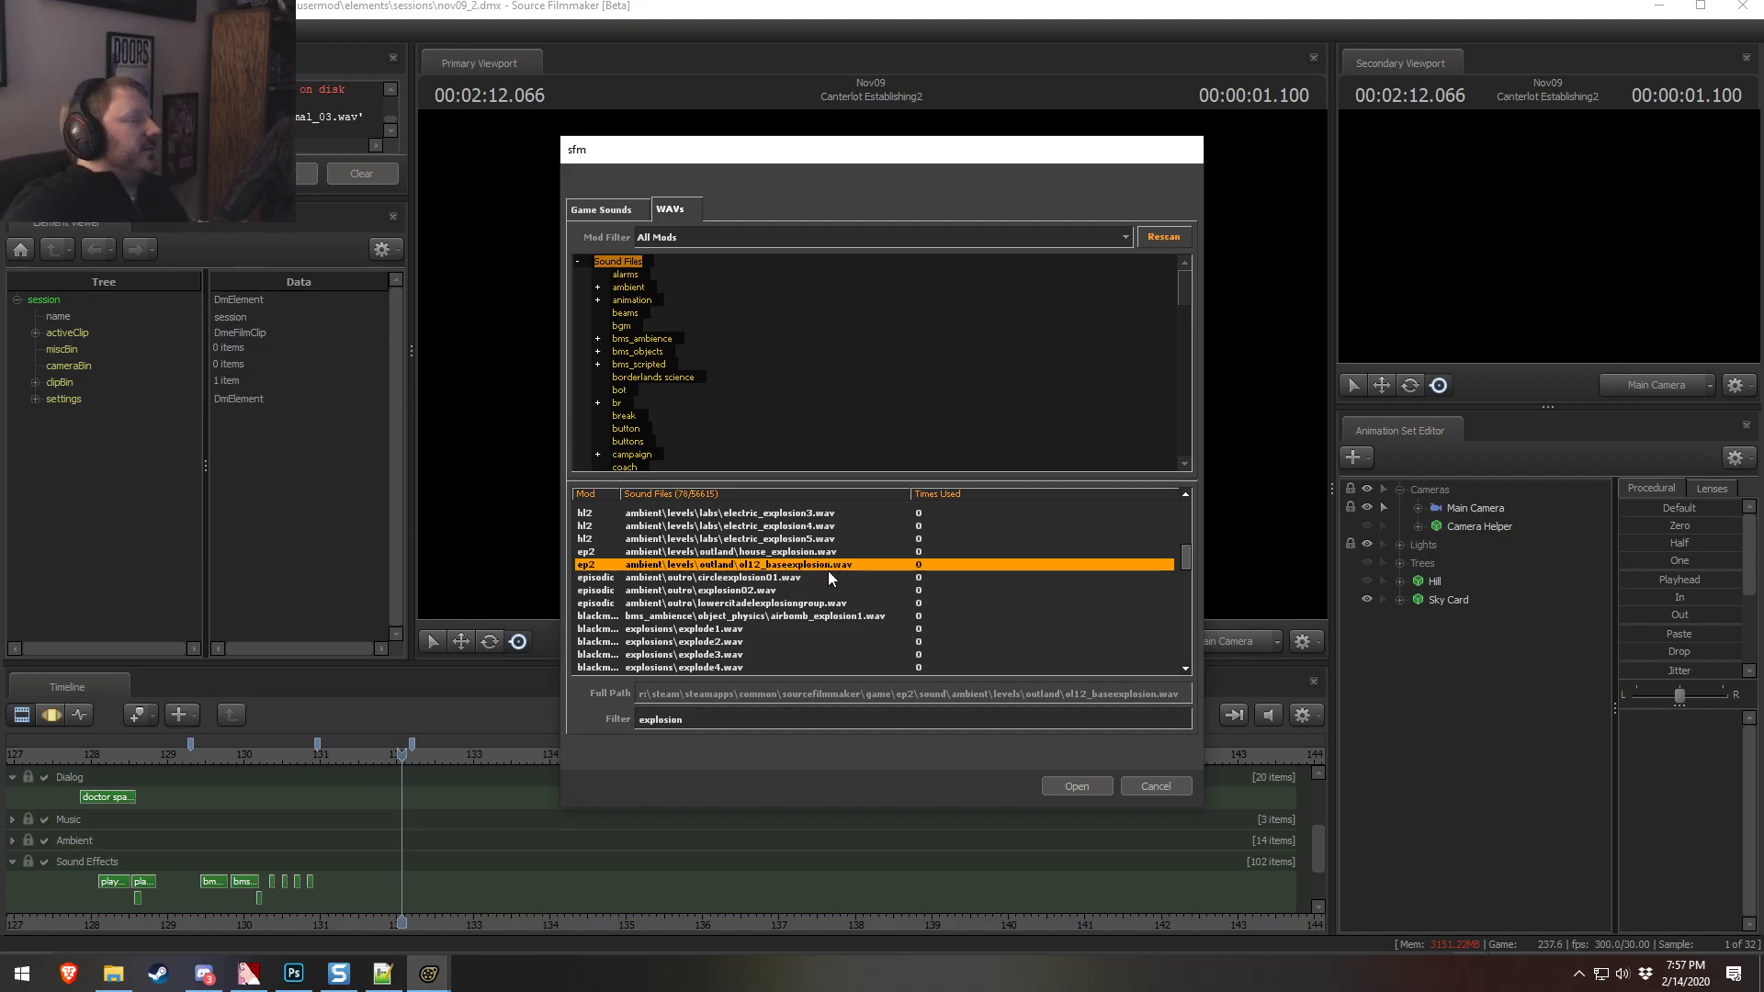
{"action": "left_click", "coordinate": [1077, 787]}
{"action": "scroll", "coordinate": [751, 867], "scroll_direction": "down", "scroll_amount": 4}
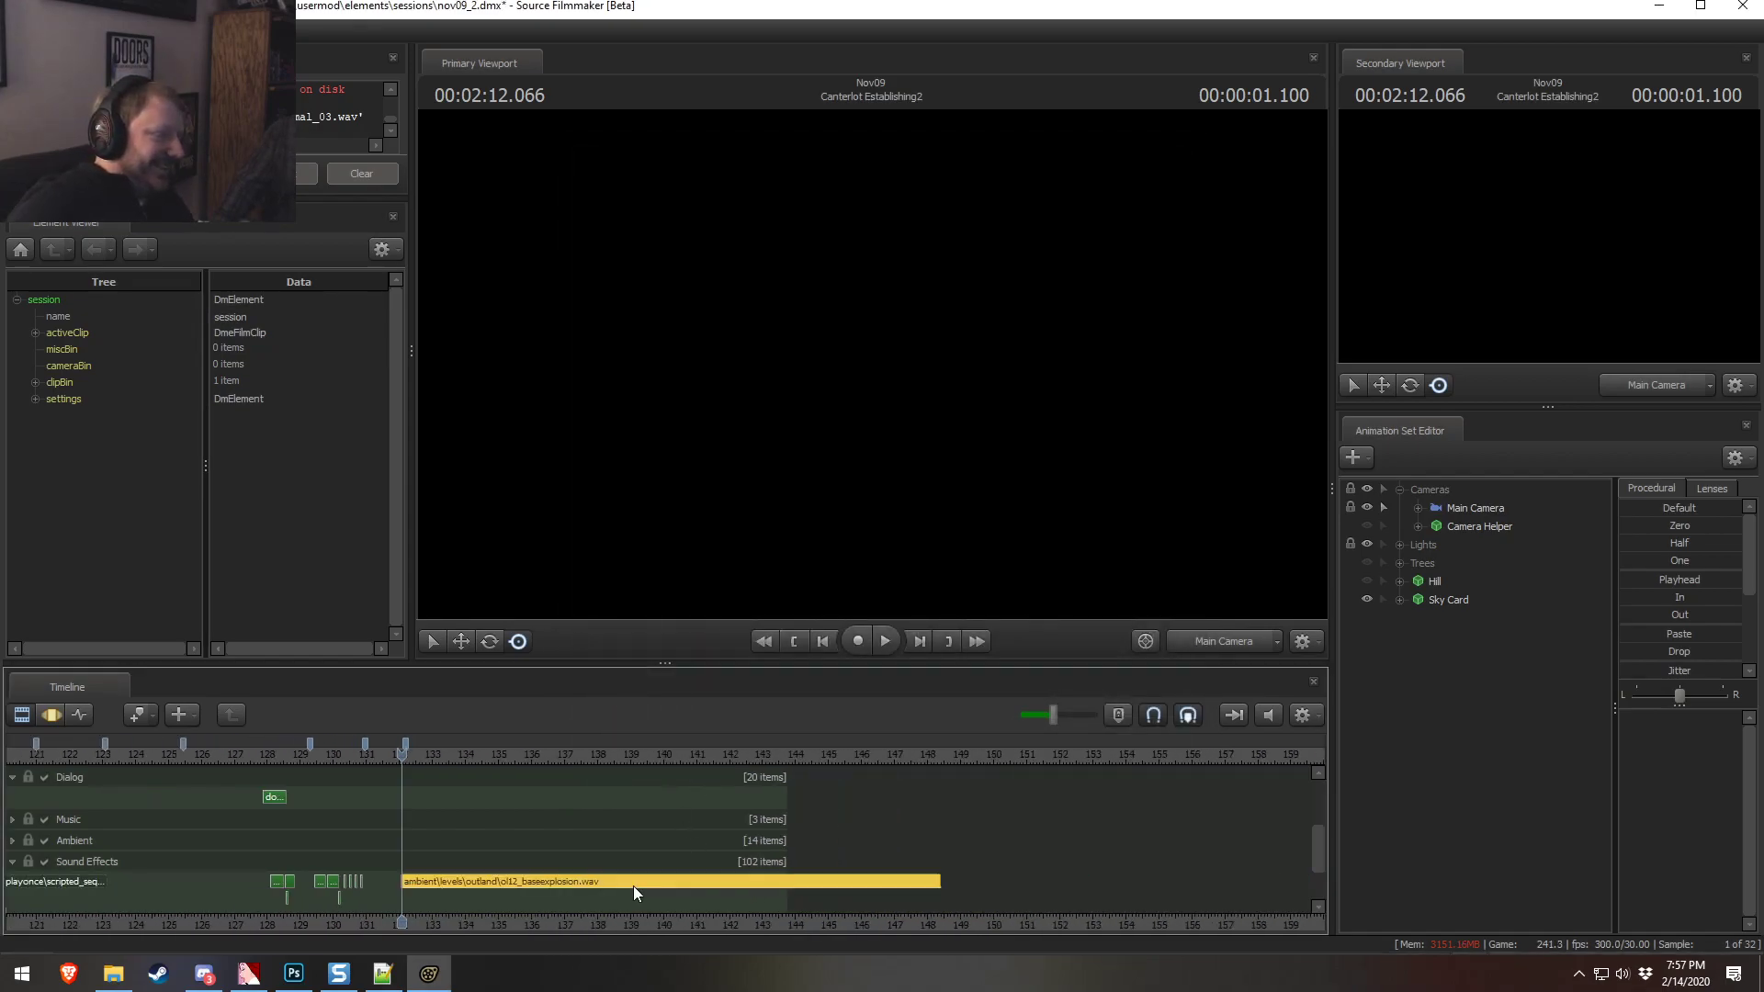
Play back the cut from Canterlot Establishing2 into Fluttershy on Hill2 several times to hear the base explosion sound
{"action": "left_click", "coordinate": [370, 751]}
{"action": "right_click", "coordinate": [993, 478]}
{"action": "left_click", "coordinate": [1022, 522]}
{"action": "key", "text": "space"}
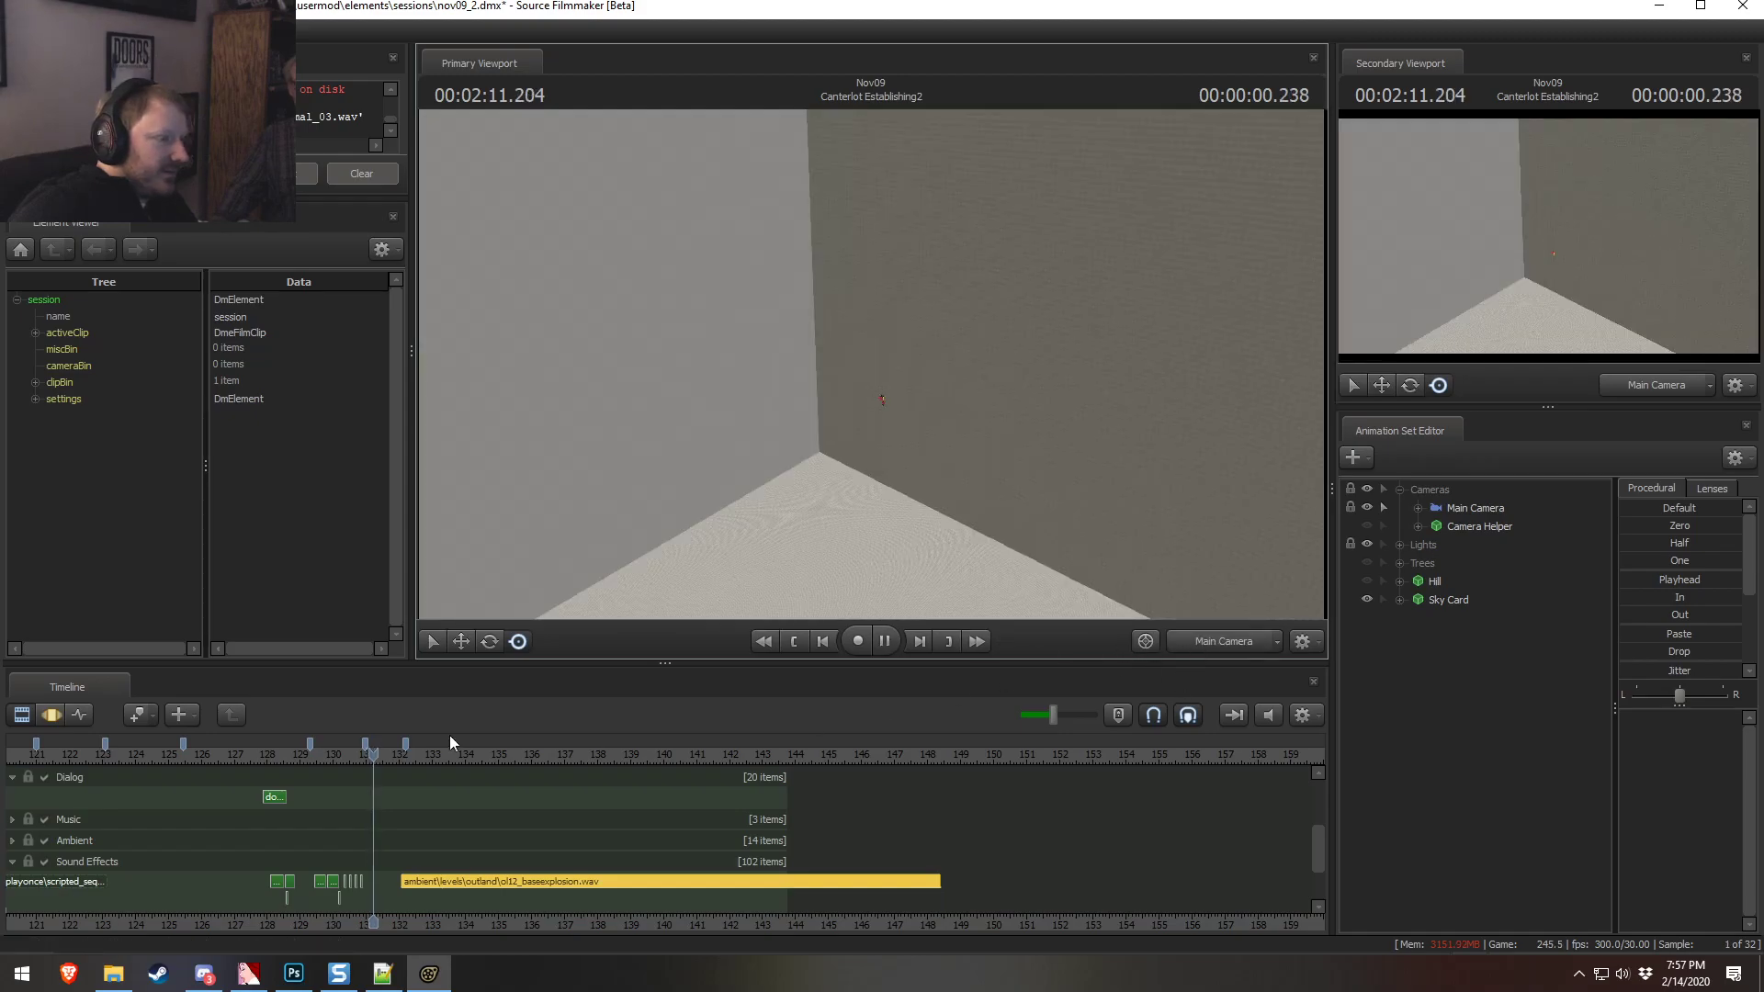
{"action": "left_click", "coordinate": [333, 758]}
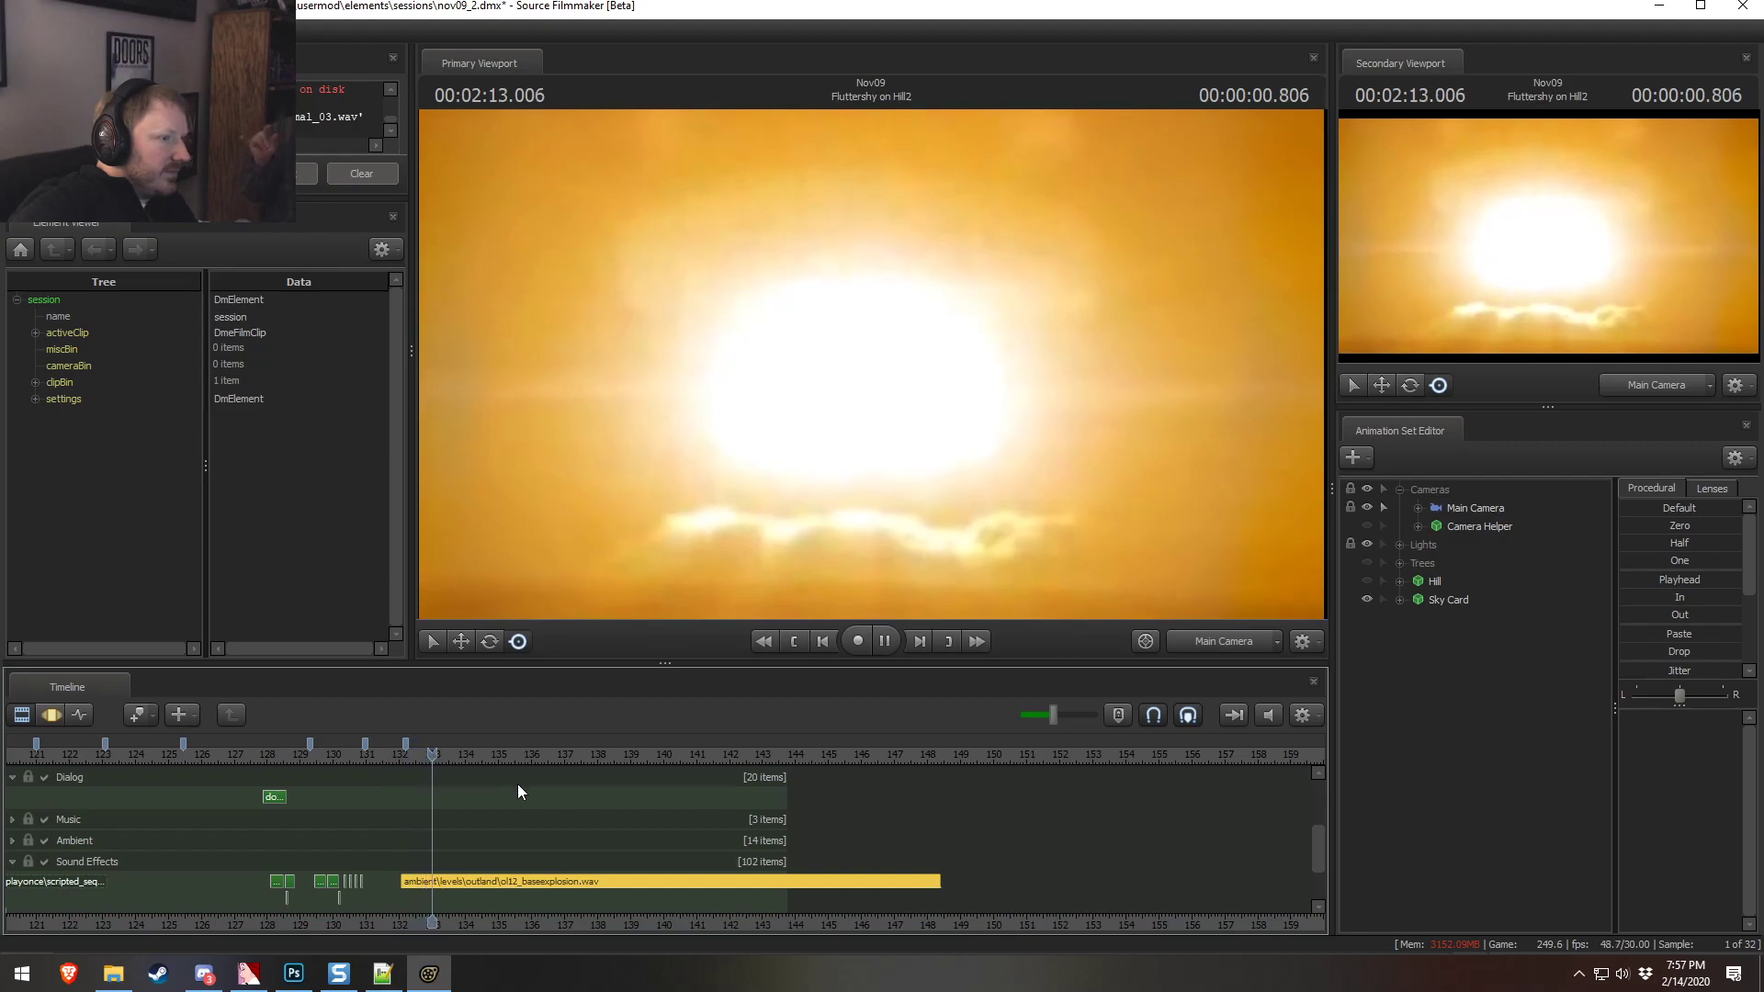
{"action": "key", "text": "space"}
{"action": "left_click", "coordinate": [388, 758]}
{"action": "key", "text": "space"}
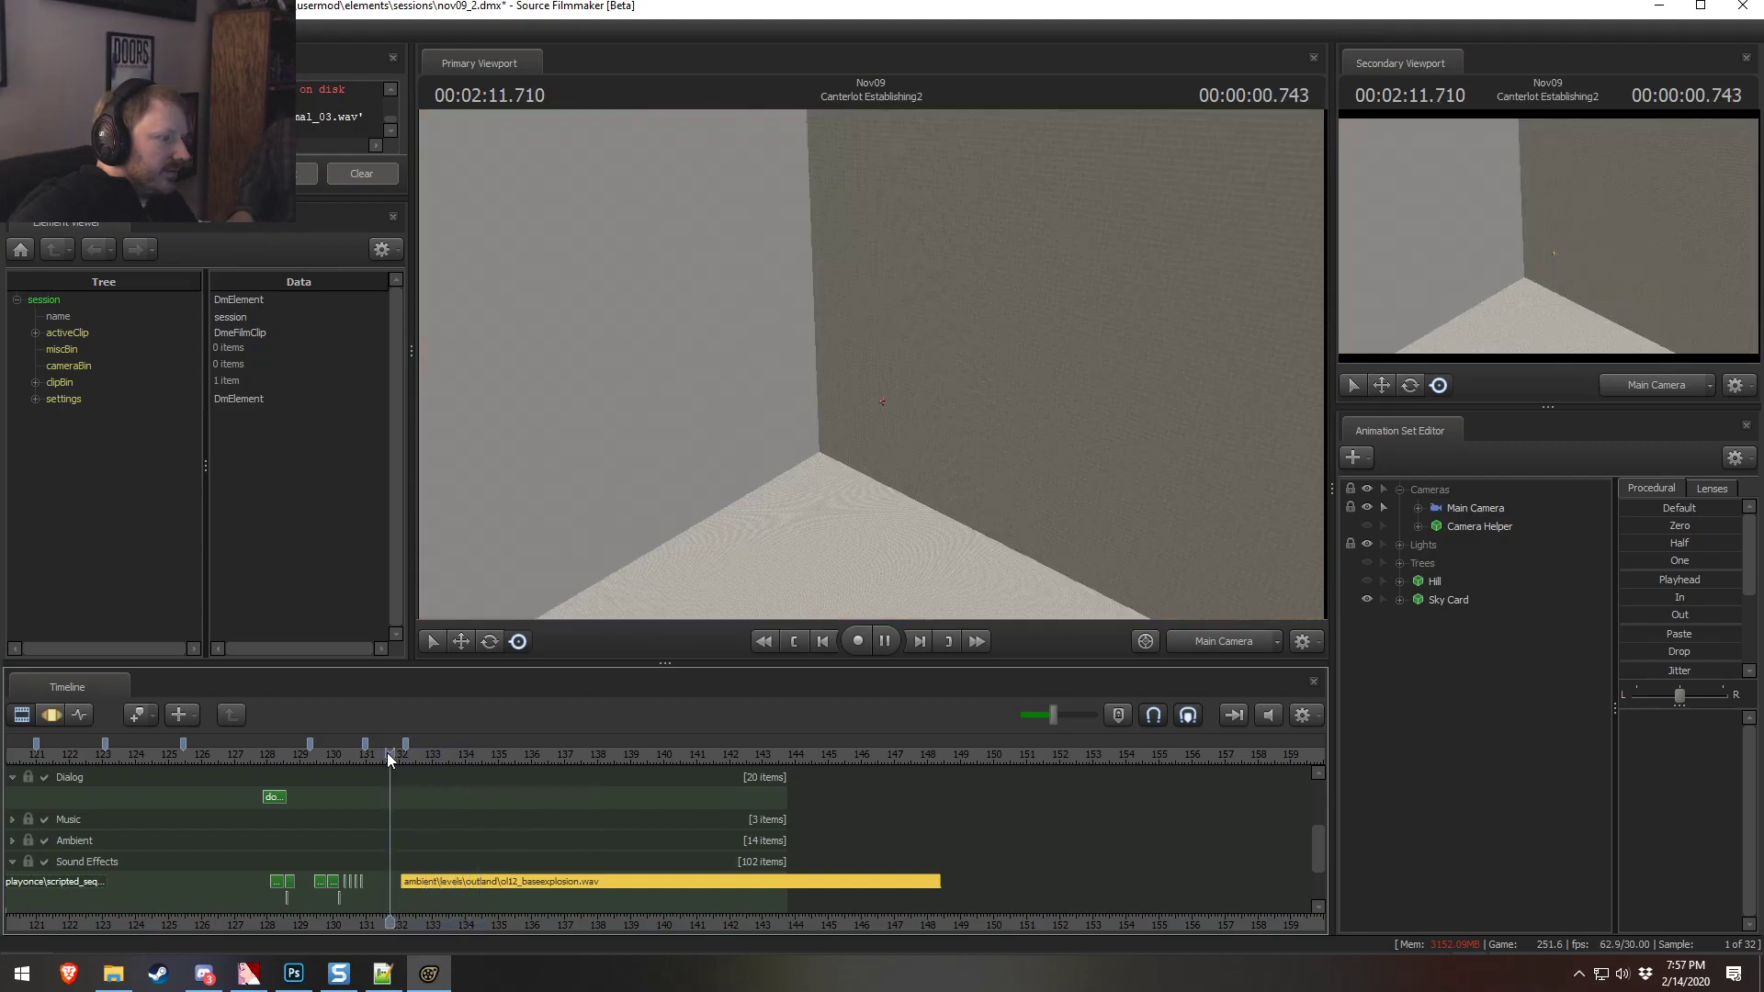
{"action": "key", "text": "space"}
Open the sound browser for another Sound Effects clip and audition the outland, outro and airbomb explosions, including house_explosion.wav and circleexplosion01.wav
{"action": "right_click", "coordinate": [411, 900]}
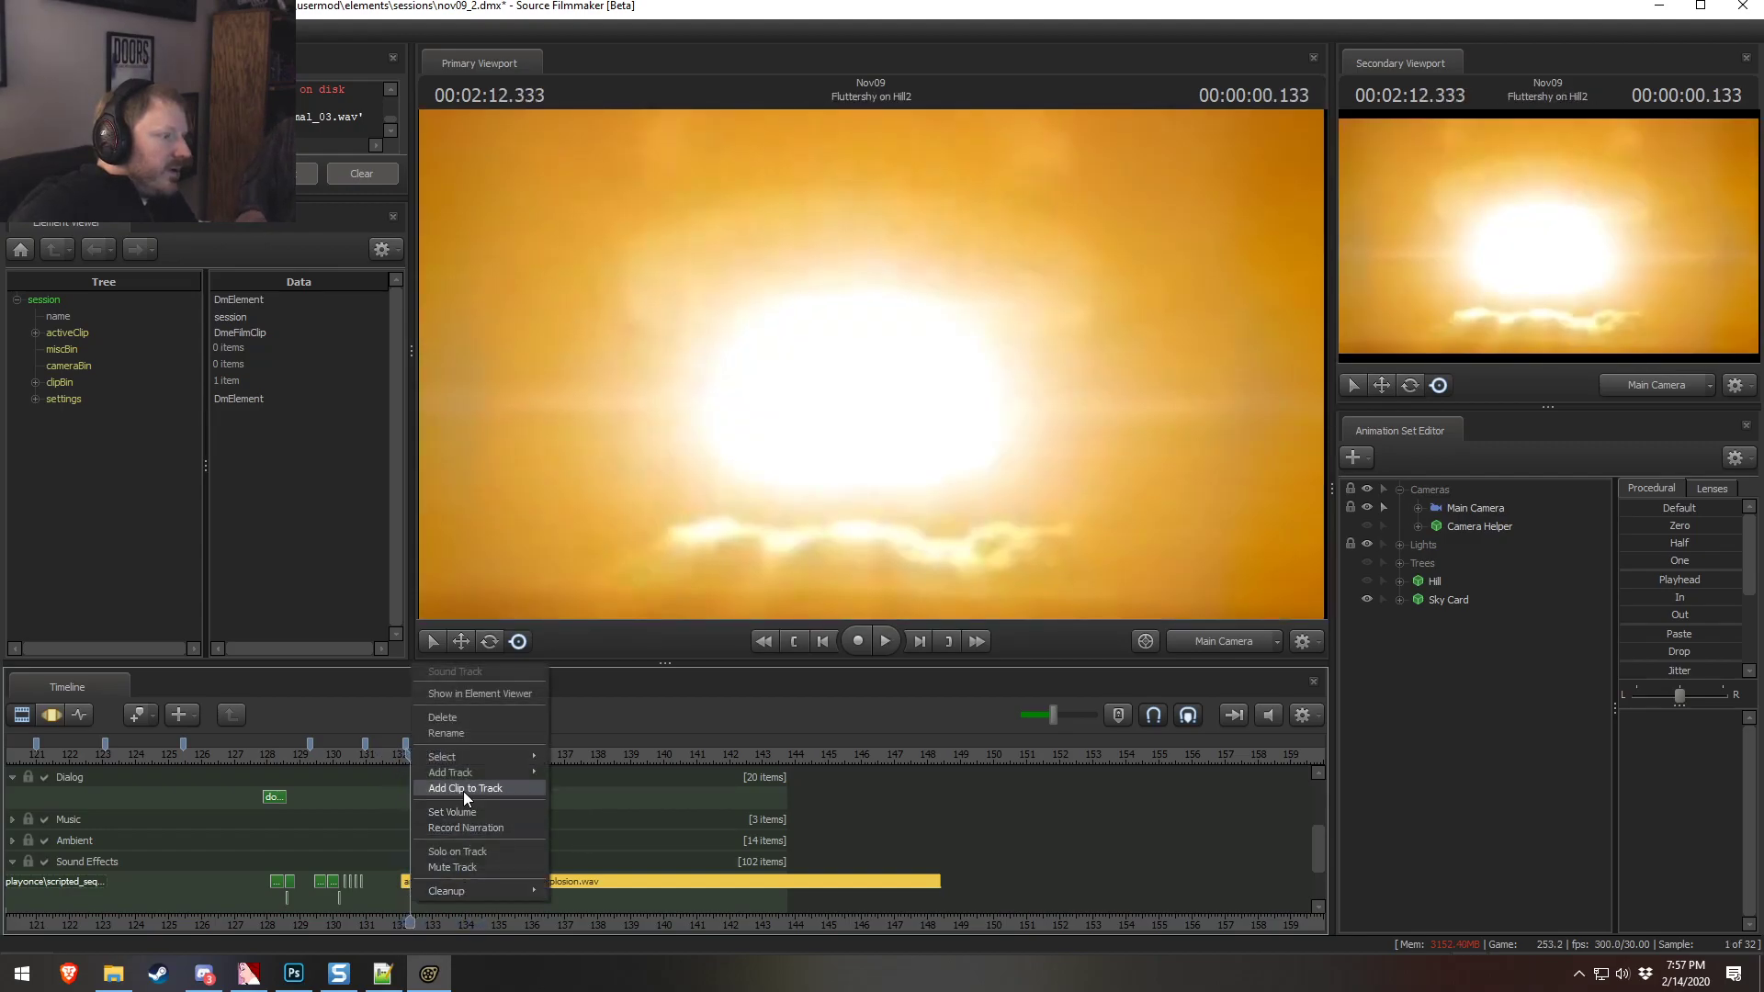
{"action": "left_click", "coordinate": [464, 791]}
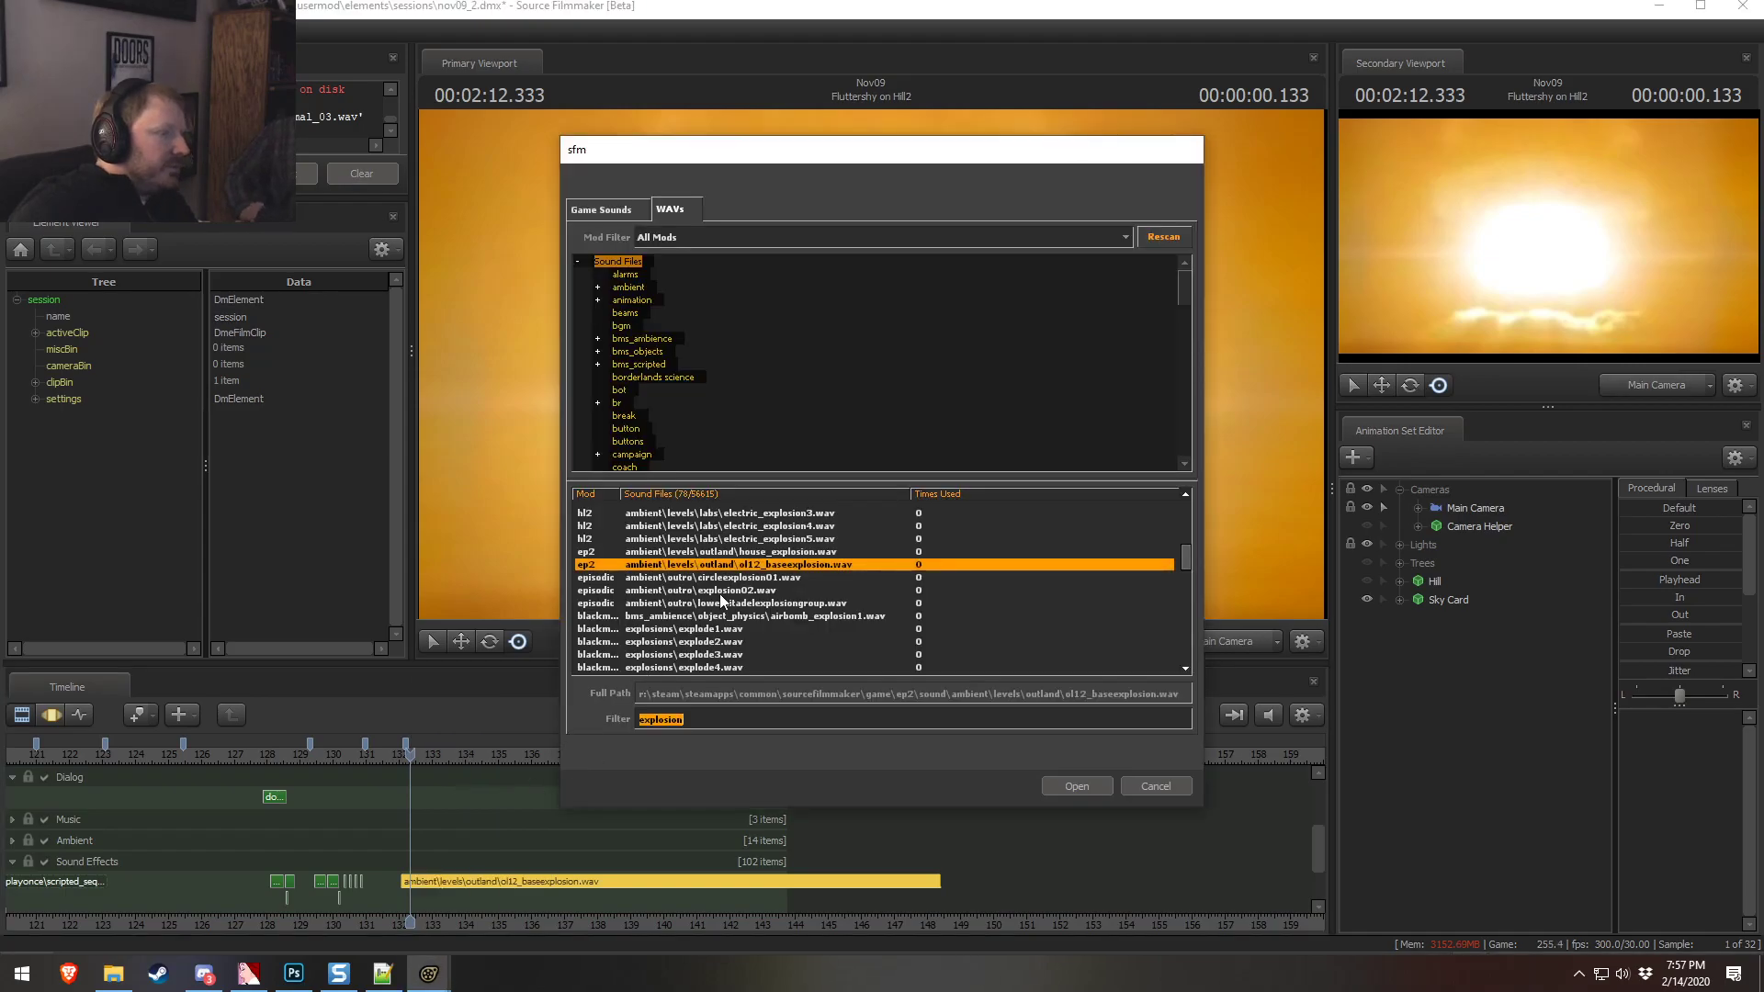
{"action": "left_click", "coordinate": [767, 569]}
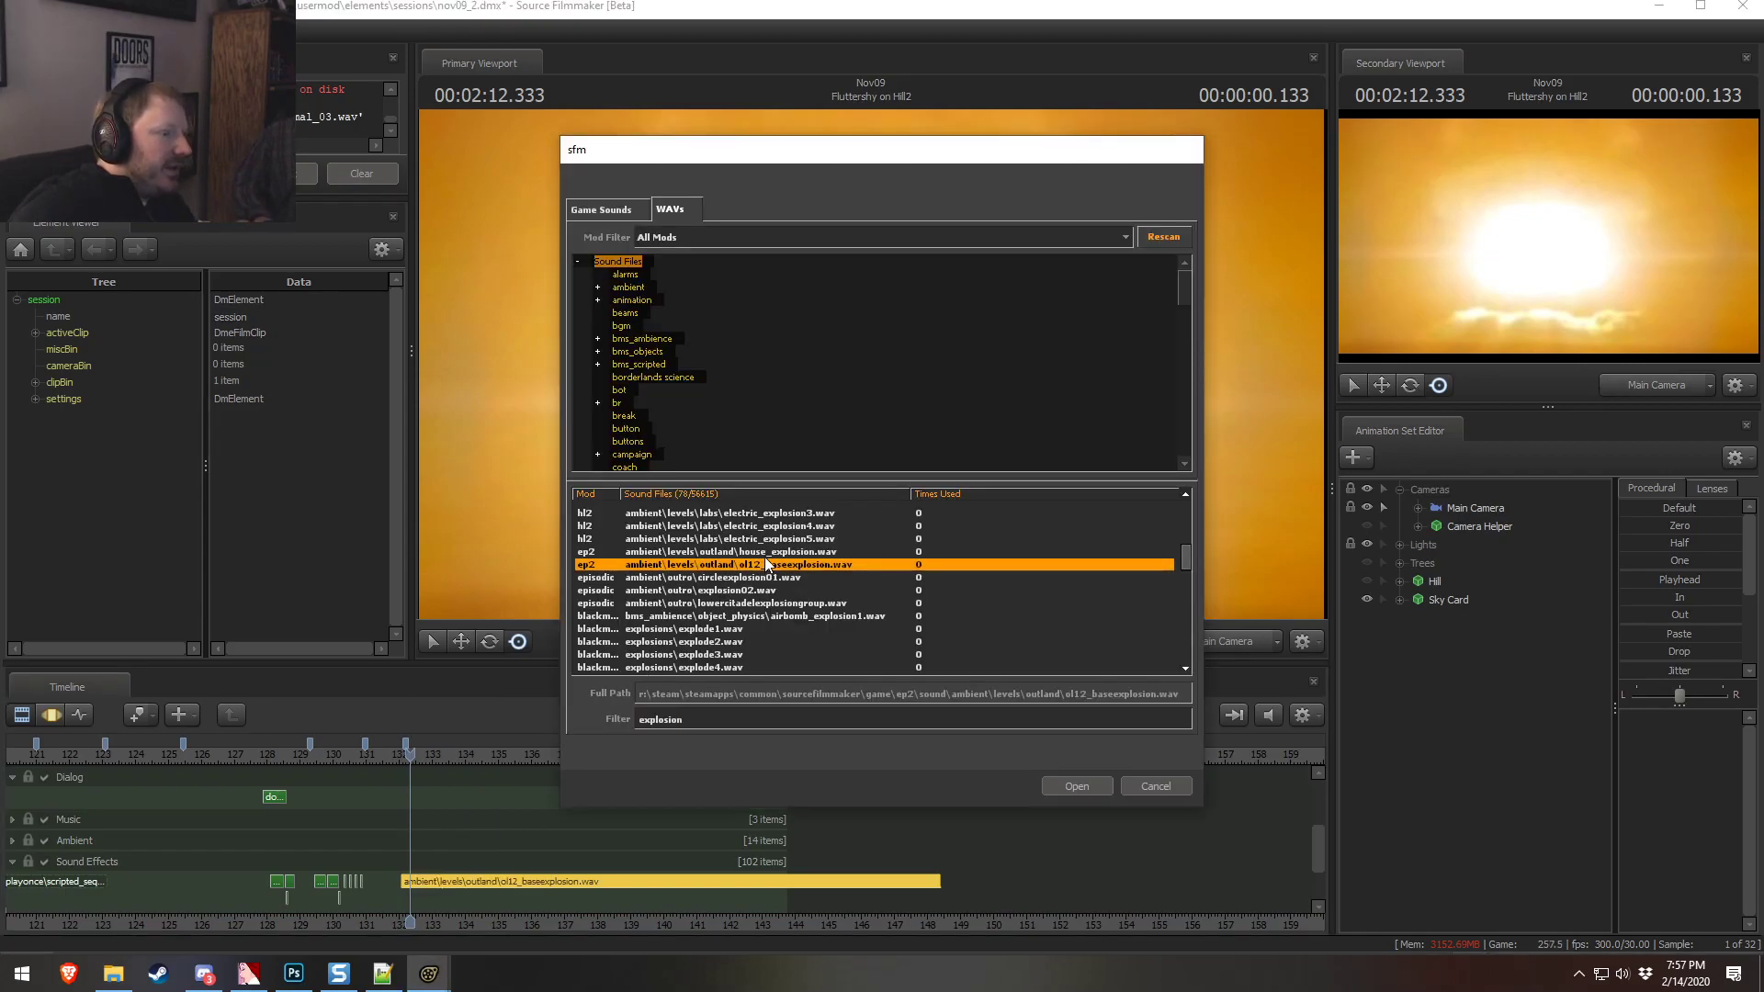
{"action": "left_click", "coordinate": [770, 554]}
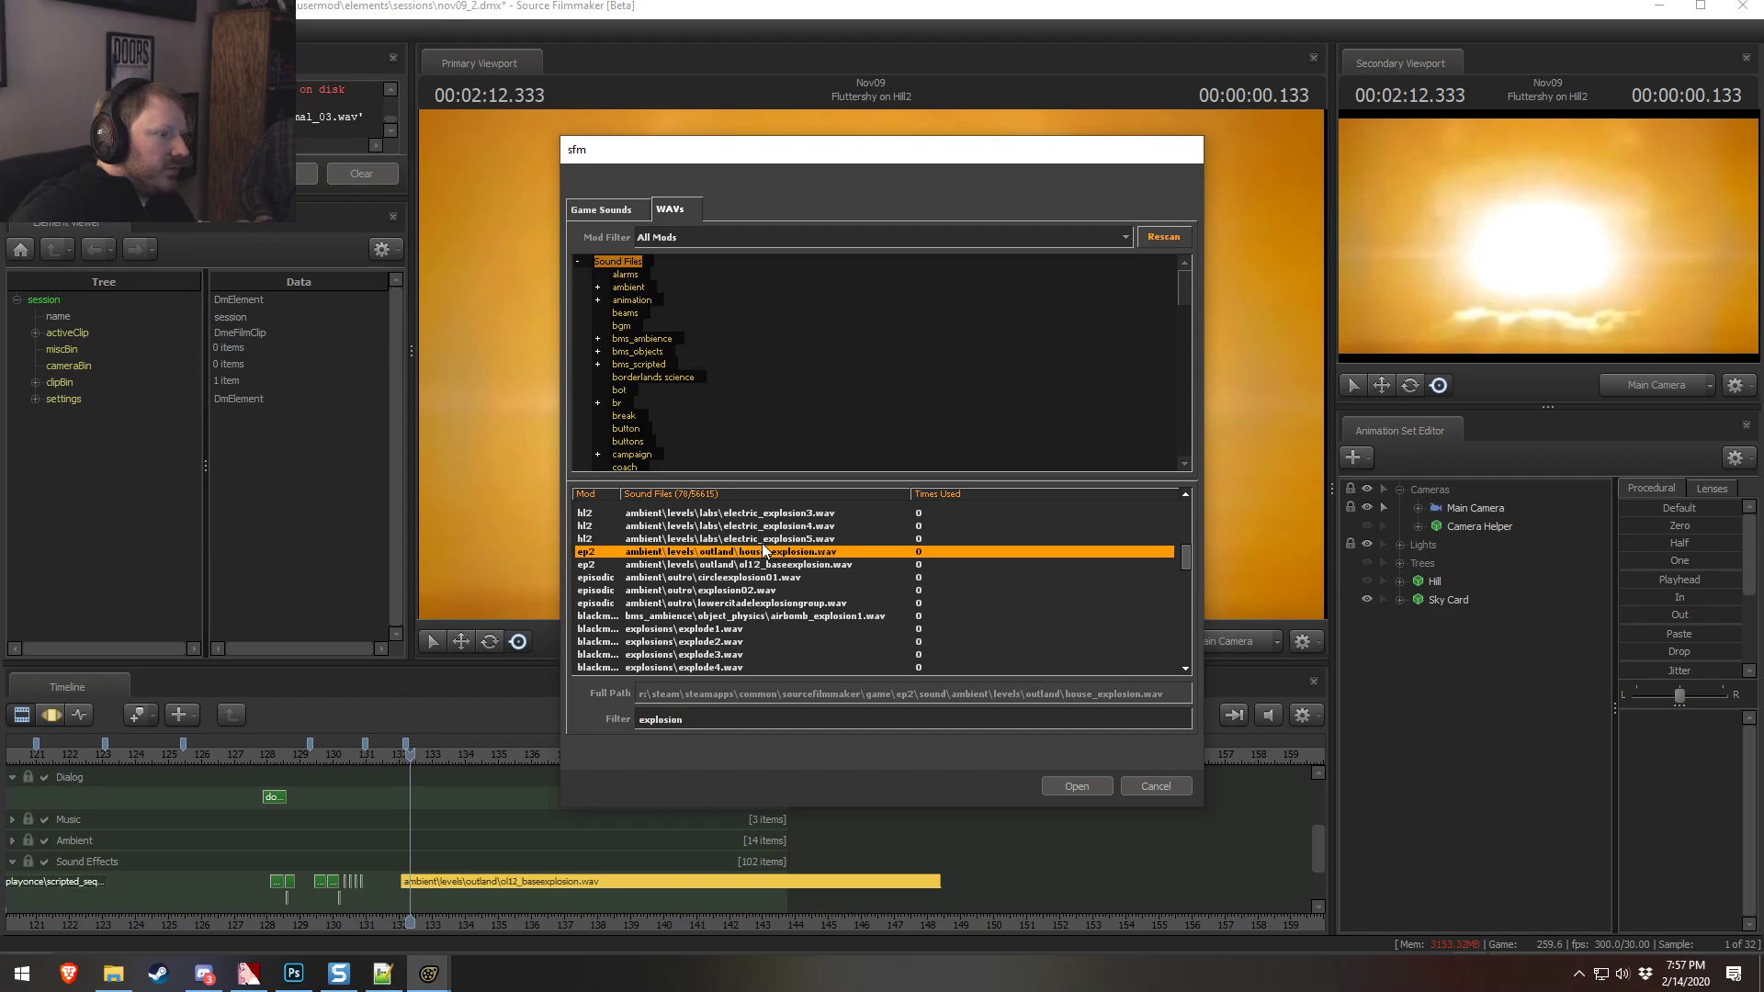
{"action": "left_click", "coordinate": [773, 538]}
{"action": "left_click", "coordinate": [760, 577]}
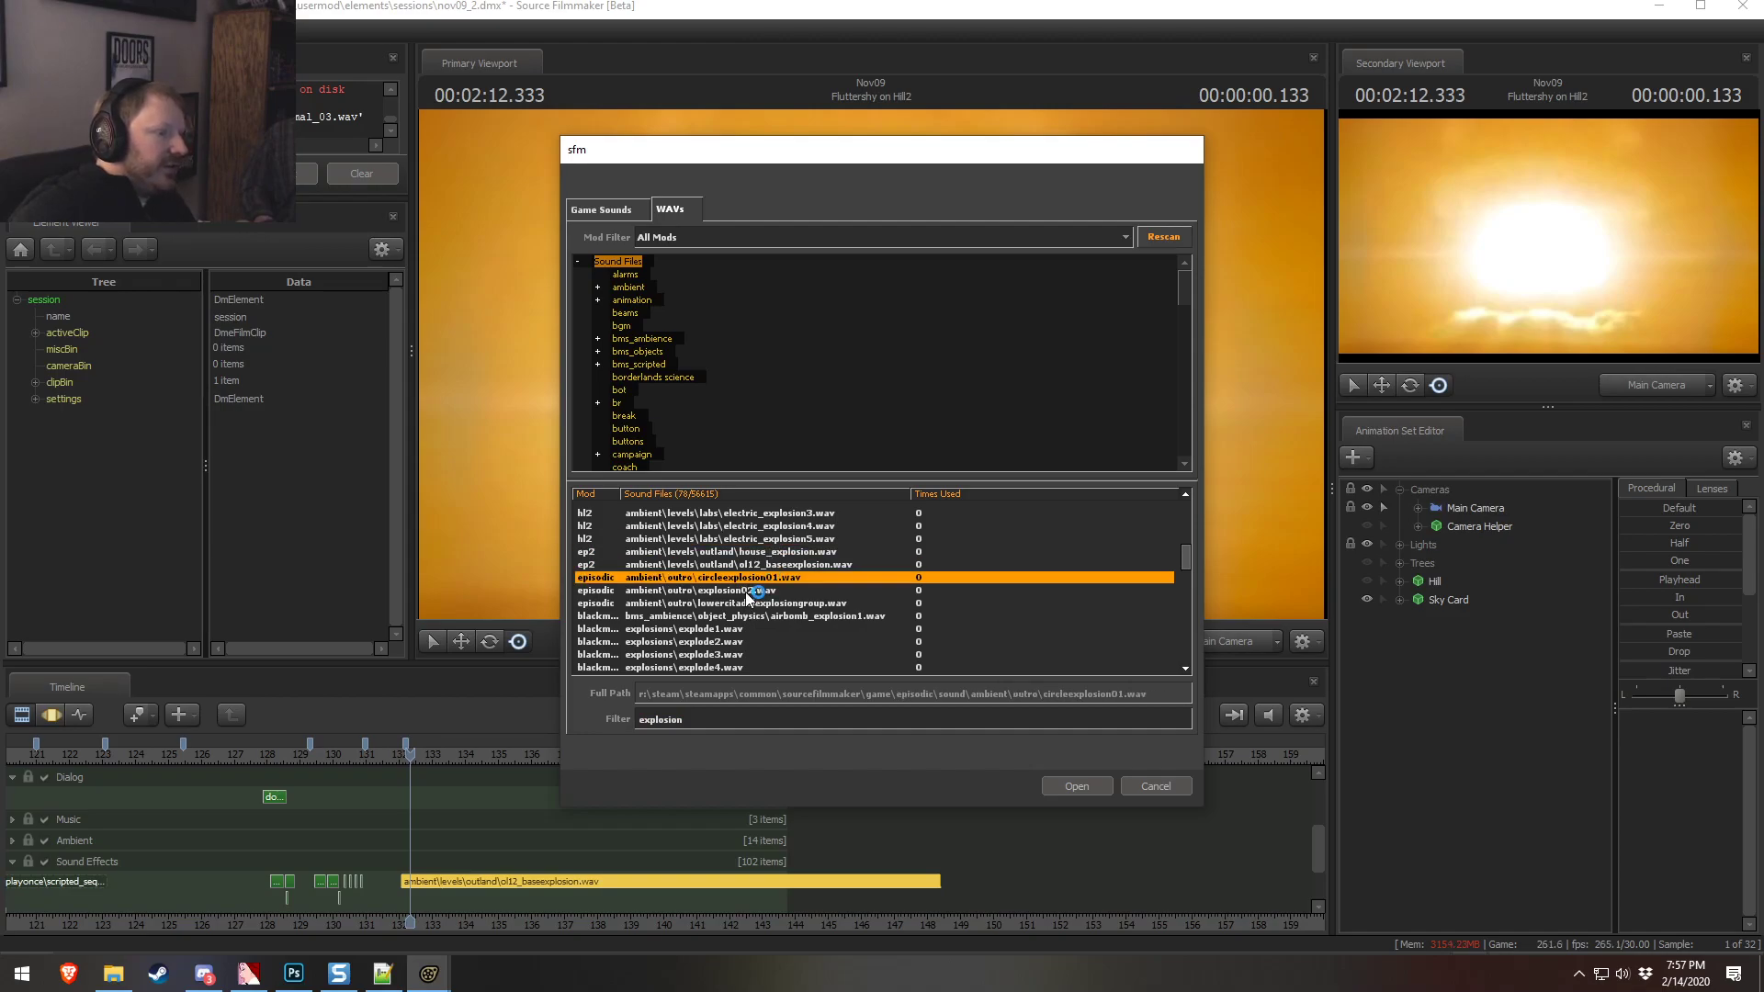
{"action": "left_click", "coordinate": [746, 592]}
{"action": "left_click", "coordinate": [748, 604]}
{"action": "left_click", "coordinate": [749, 591]}
{"action": "left_click", "coordinate": [740, 617]}
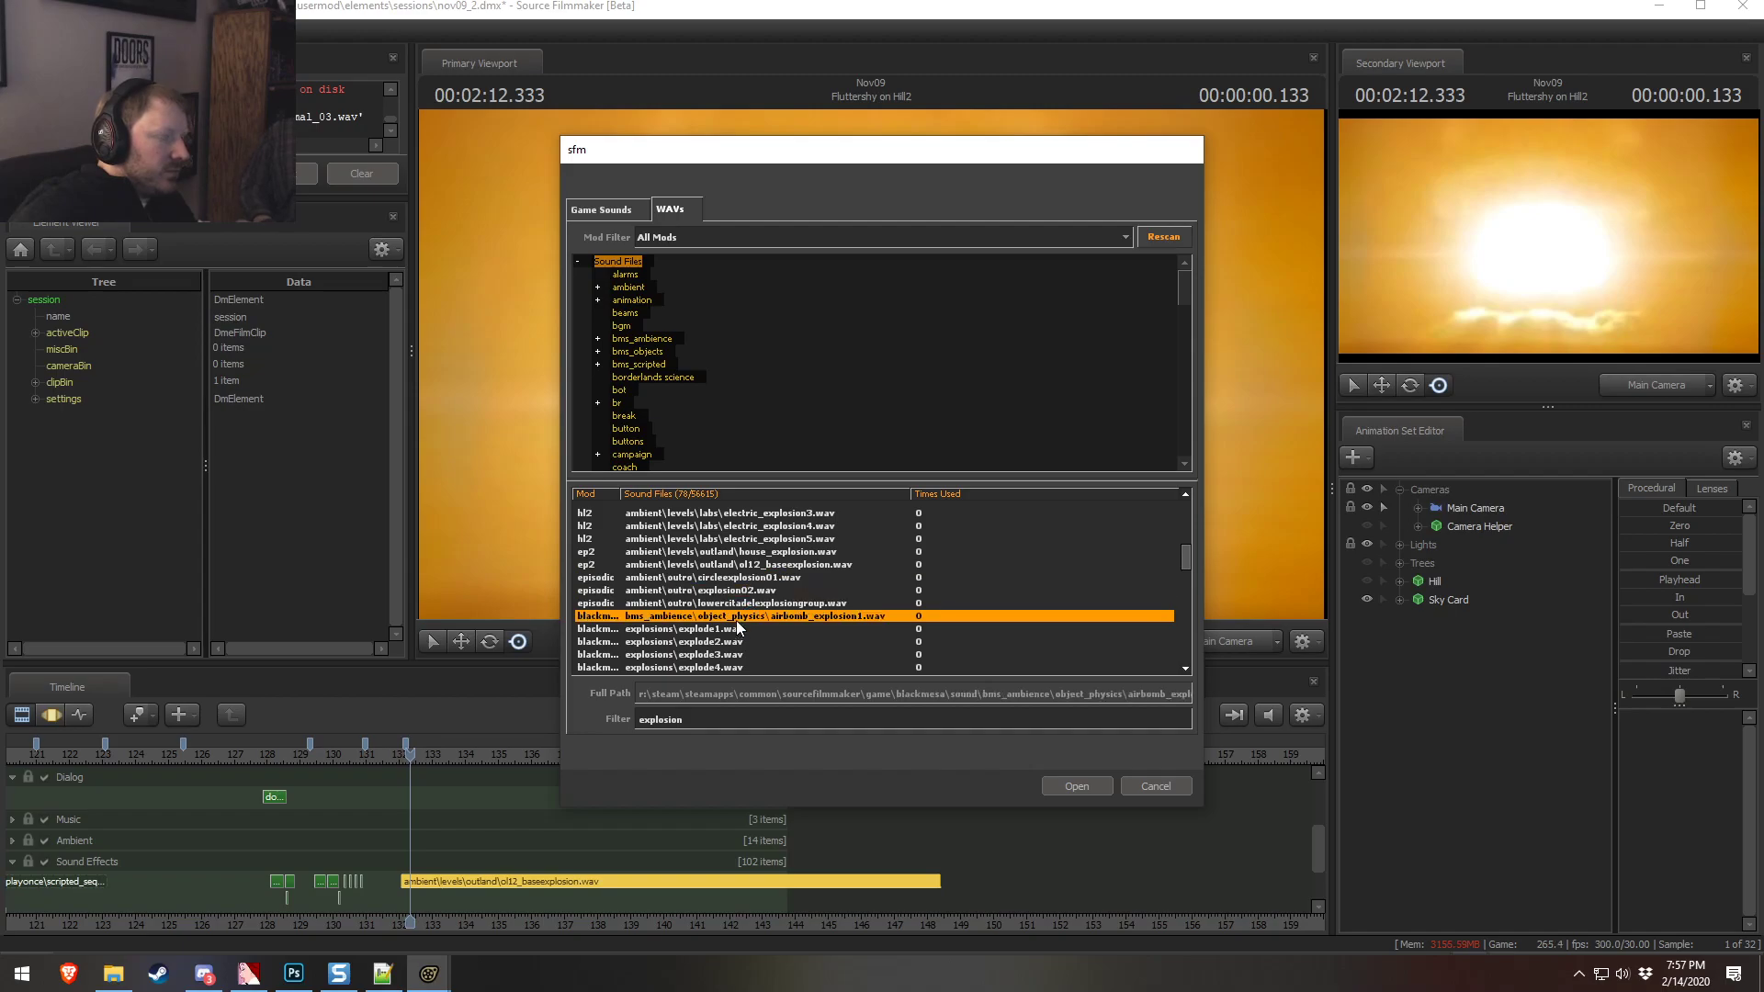
Audition further ambient explosions, including explode_8.wav, citadel_end_explosion1.wav and citadel_end_explosion2.wav
{"action": "scroll", "coordinate": [725, 639], "scroll_direction": "down", "scroll_amount": 1}
{"action": "left_click", "coordinate": [724, 616]}
{"action": "left_click", "coordinate": [713, 593]}
{"action": "scroll", "coordinate": [713, 613], "scroll_direction": "up", "scroll_amount": 1}
{"action": "scroll", "coordinate": [714, 621], "scroll_direction": "up", "scroll_amount": 4}
{"action": "left_click", "coordinate": [732, 591]}
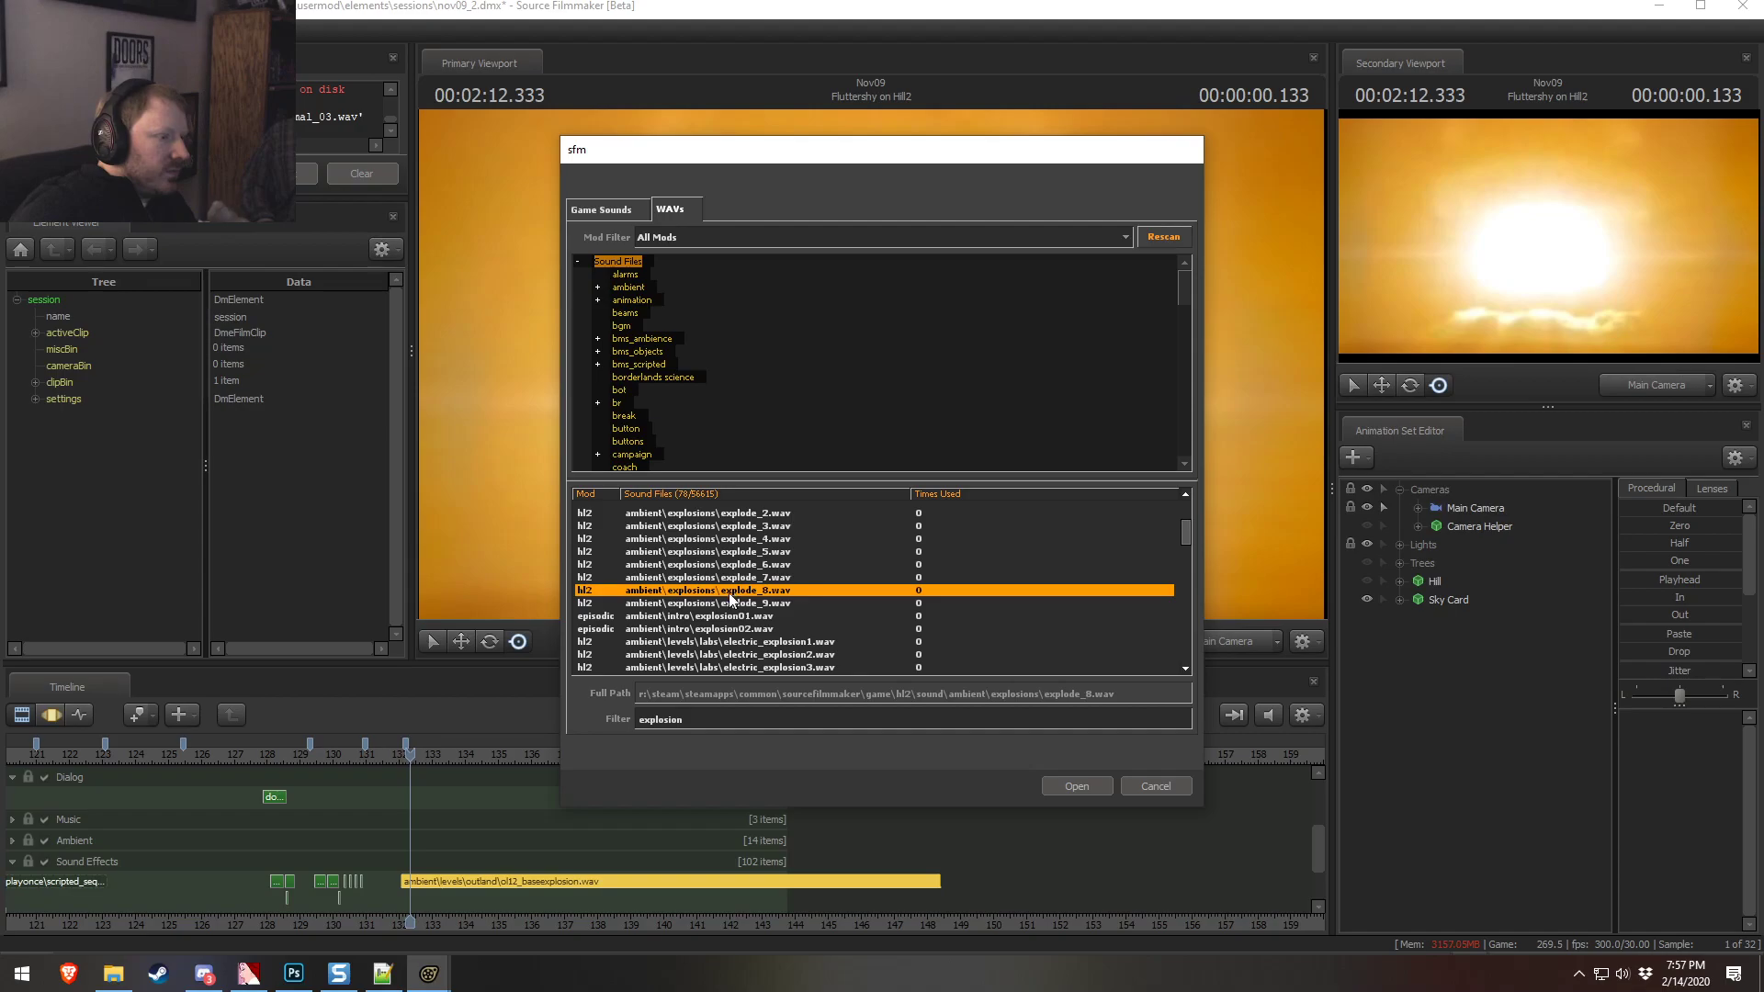
{"action": "left_click", "coordinate": [734, 630]}
{"action": "left_click", "coordinate": [734, 617]}
{"action": "scroll", "coordinate": [735, 614], "scroll_direction": "up", "scroll_amount": 3}
{"action": "left_click", "coordinate": [735, 591]}
{"action": "left_click", "coordinate": [735, 564]}
{"action": "left_click", "coordinate": [739, 541]}
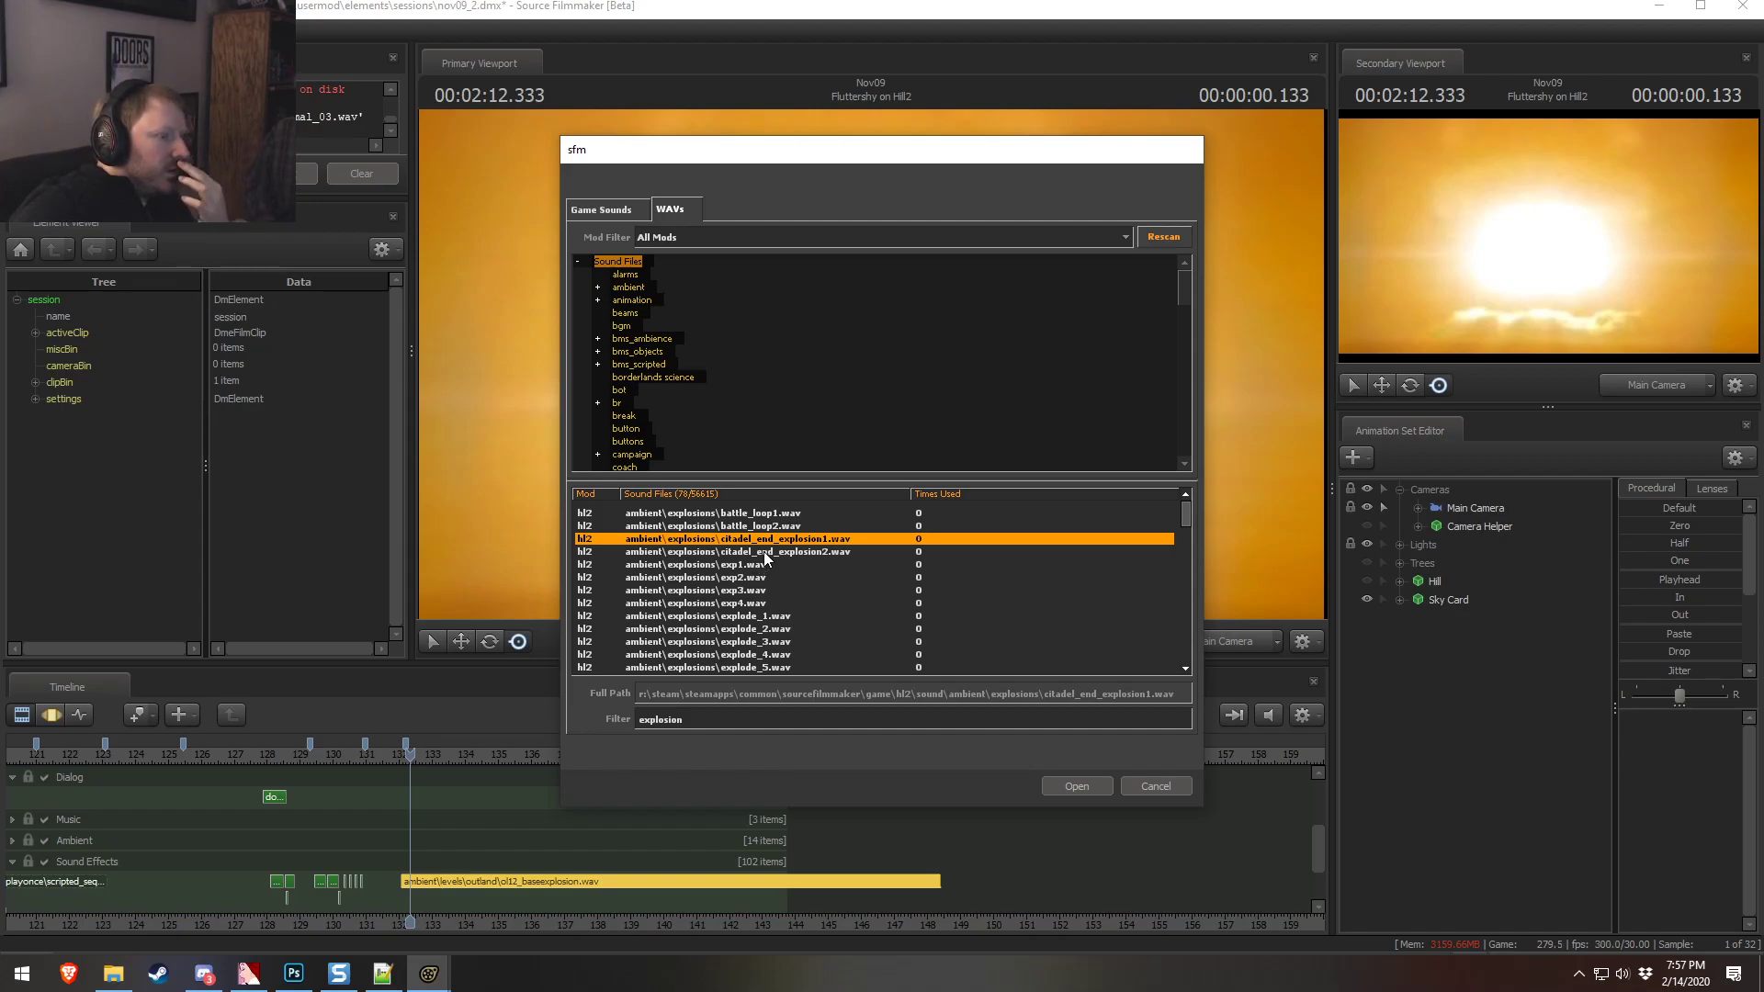
{"action": "left_click", "coordinate": [761, 552]}
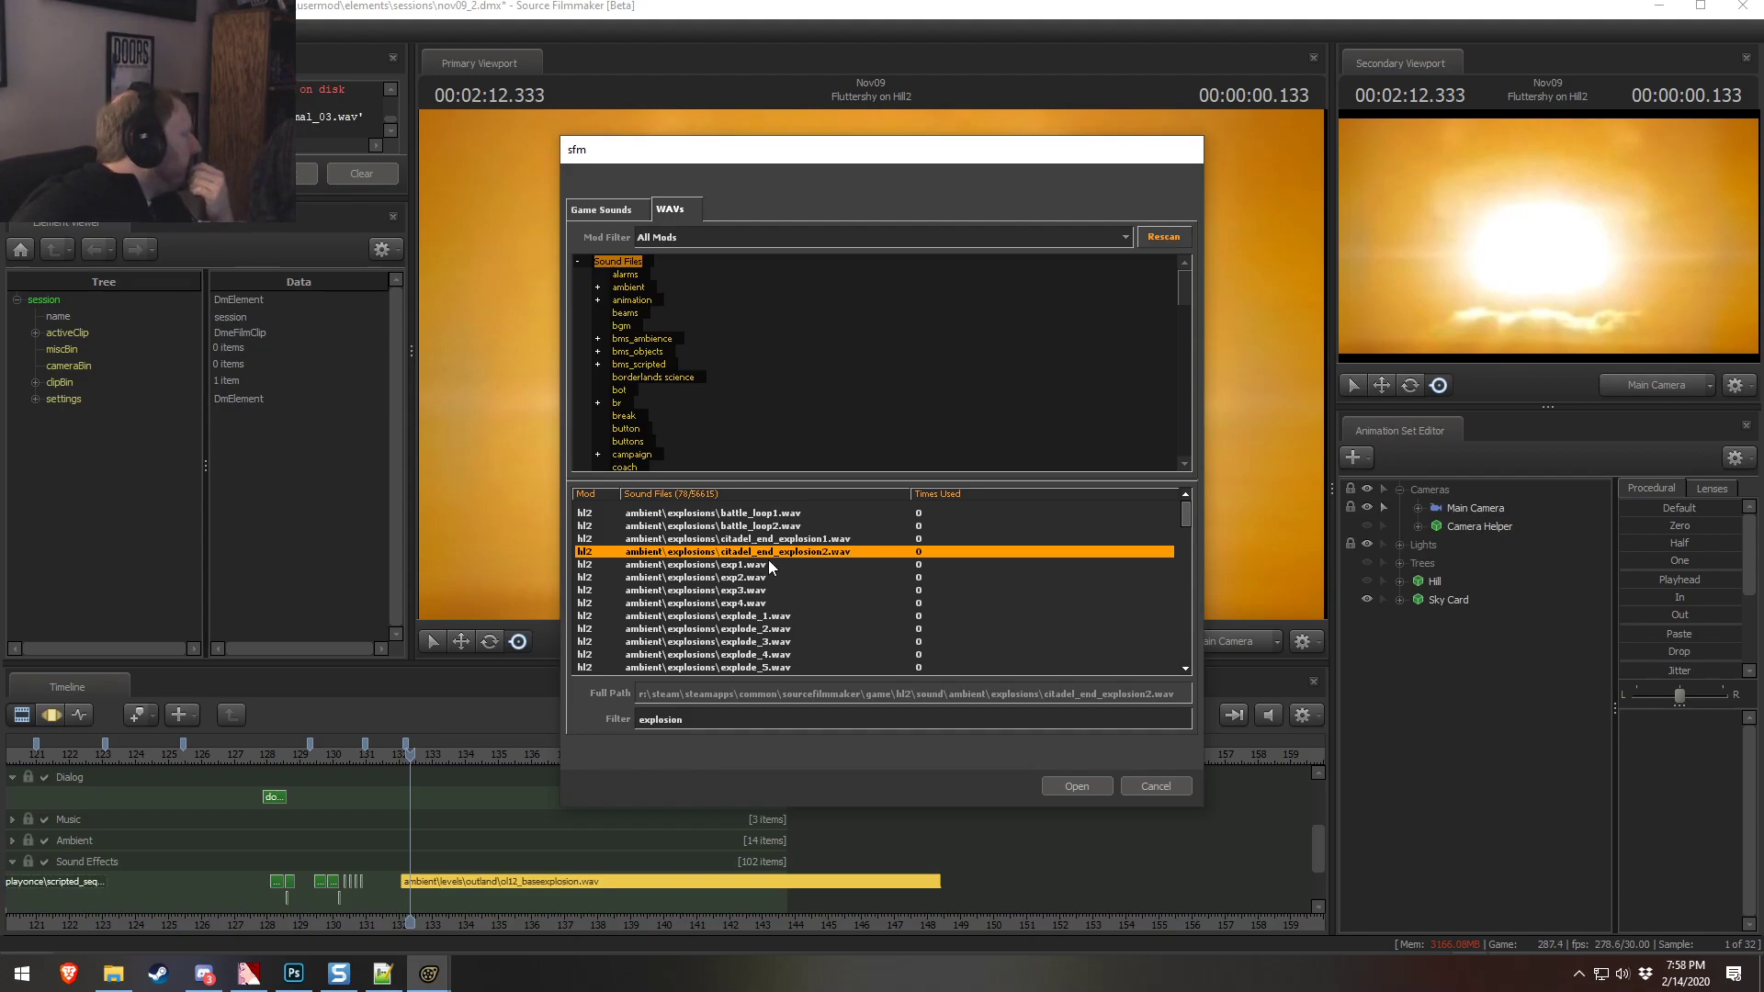
Compare the outland and outro explosions again and add ambient\outro\explosion02.wav to the Sound Effects track
{"action": "scroll", "coordinate": [759, 579], "scroll_direction": "down", "scroll_amount": 2}
{"action": "left_click", "coordinate": [753, 604]}
{"action": "scroll", "coordinate": [754, 611], "scroll_direction": "down", "scroll_amount": 1}
{"action": "left_click", "coordinate": [754, 616]}
{"action": "left_click", "coordinate": [762, 604]}
{"action": "left_click", "coordinate": [752, 630]}
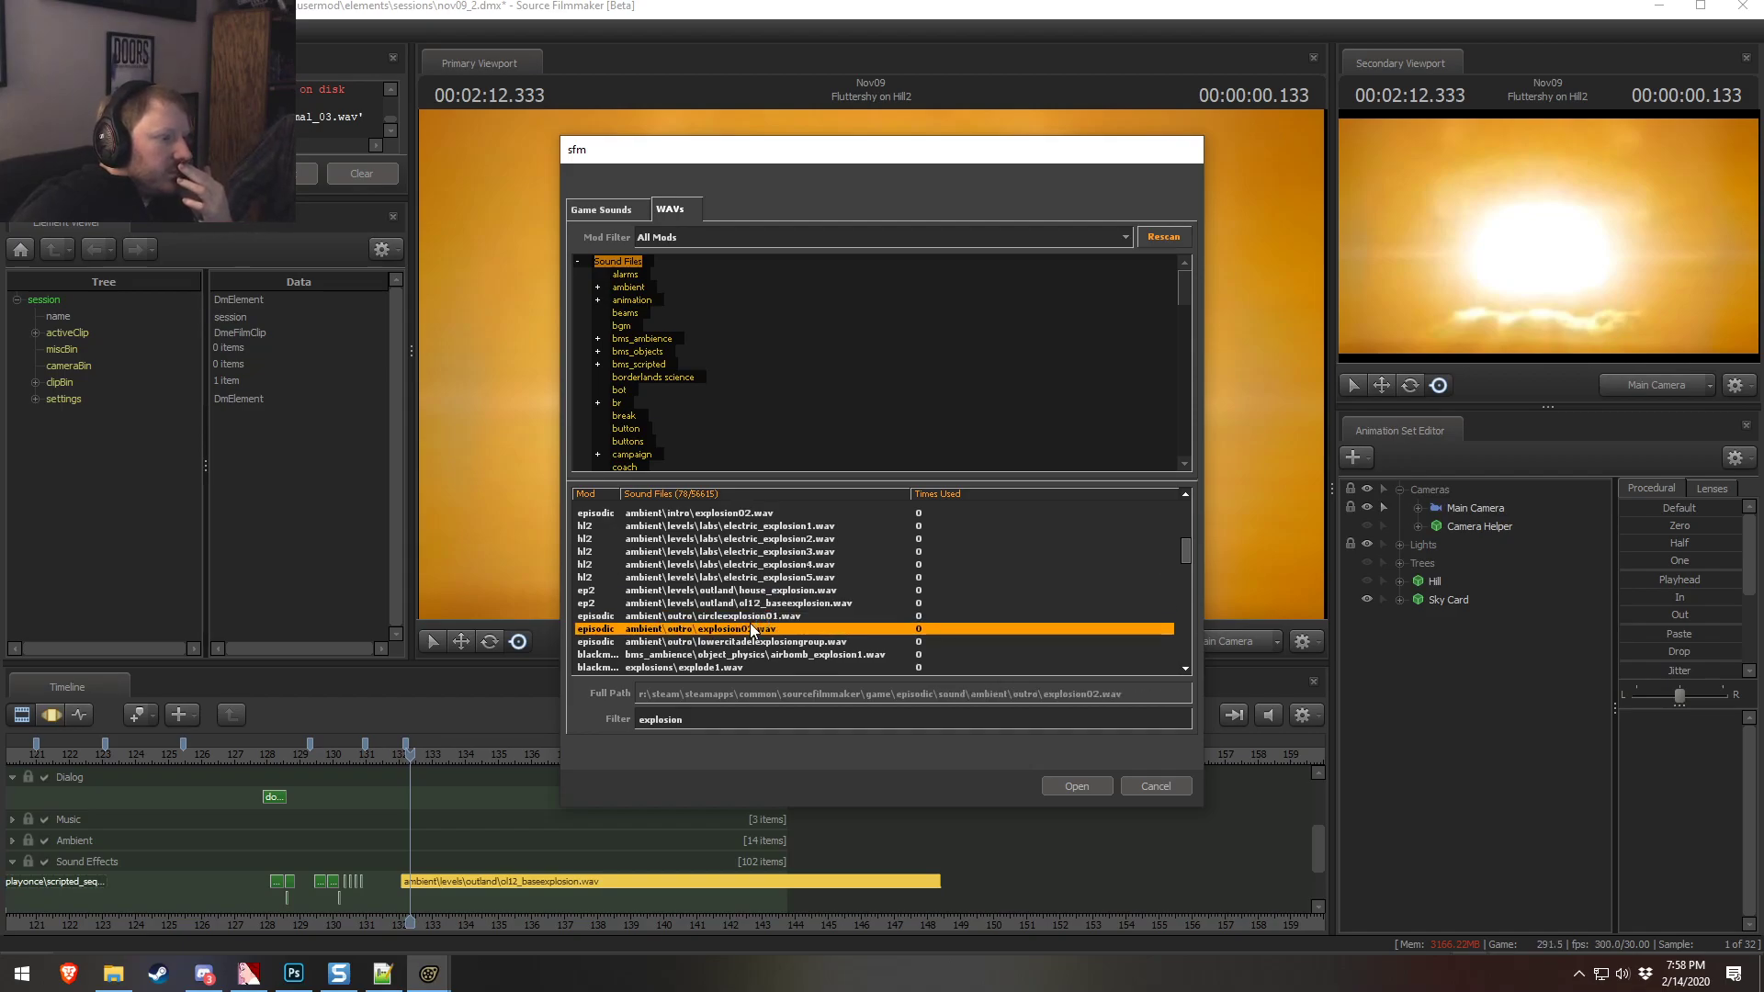
{"action": "left_click", "coordinate": [768, 616]}
{"action": "left_click", "coordinate": [754, 630]}
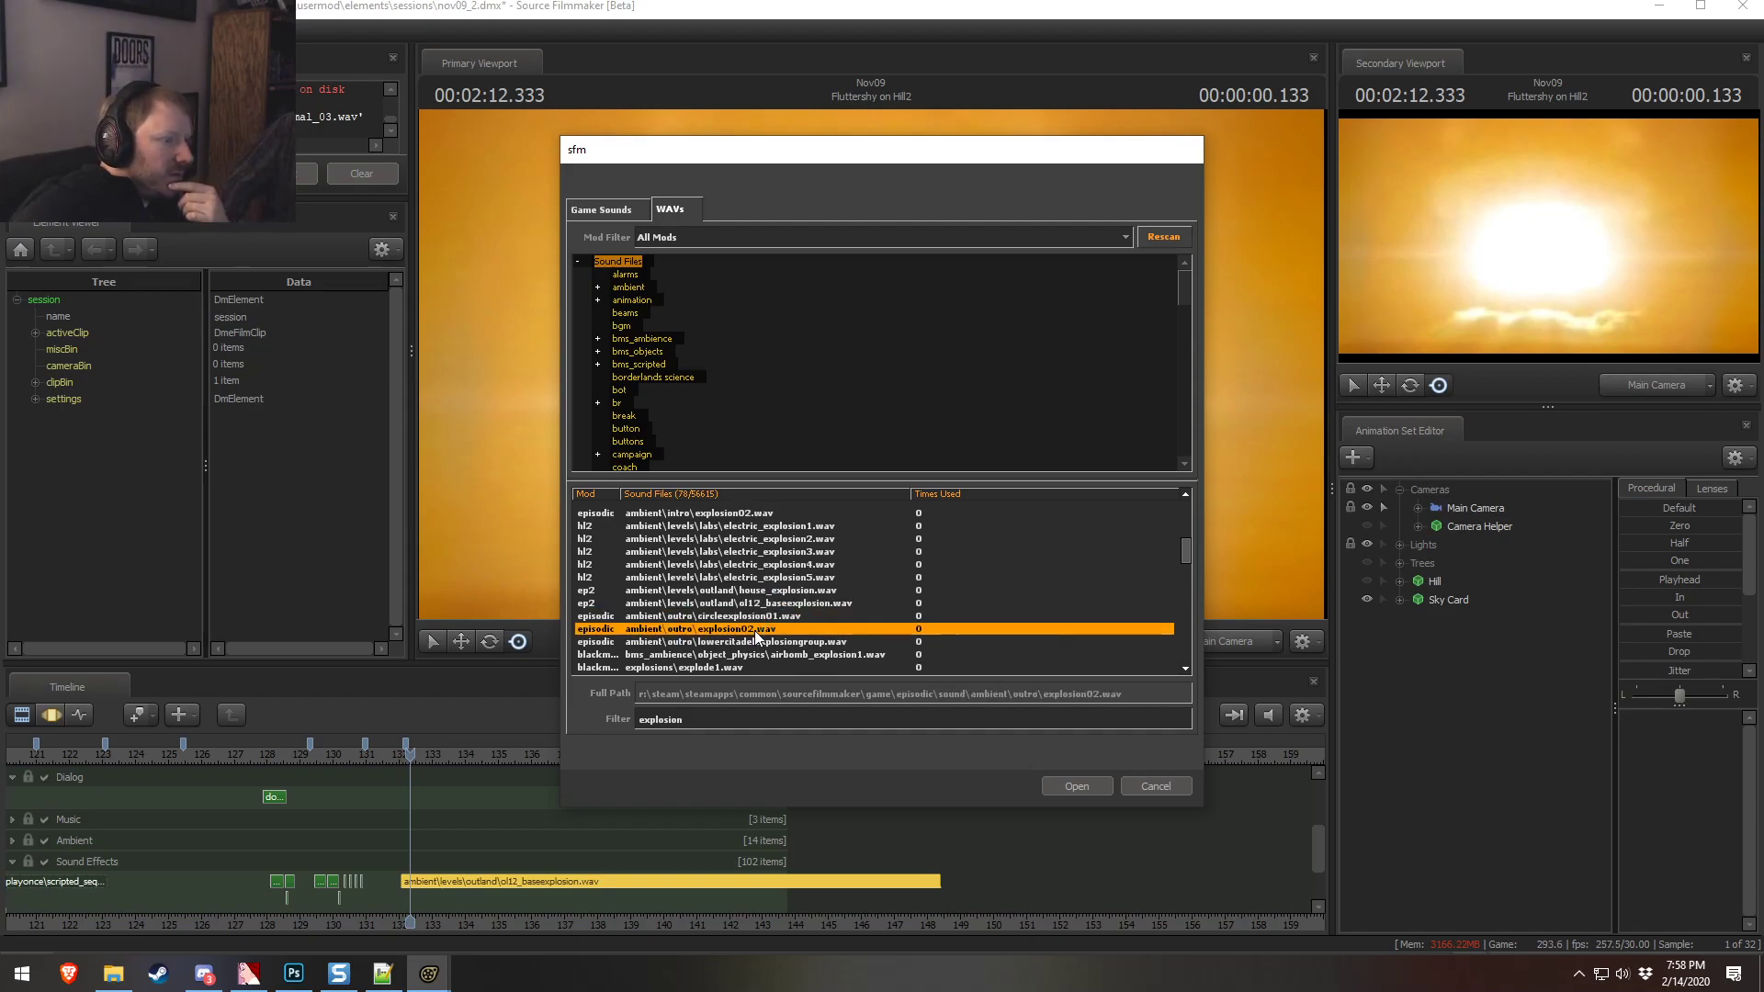
{"action": "left_click", "coordinate": [1075, 785]}
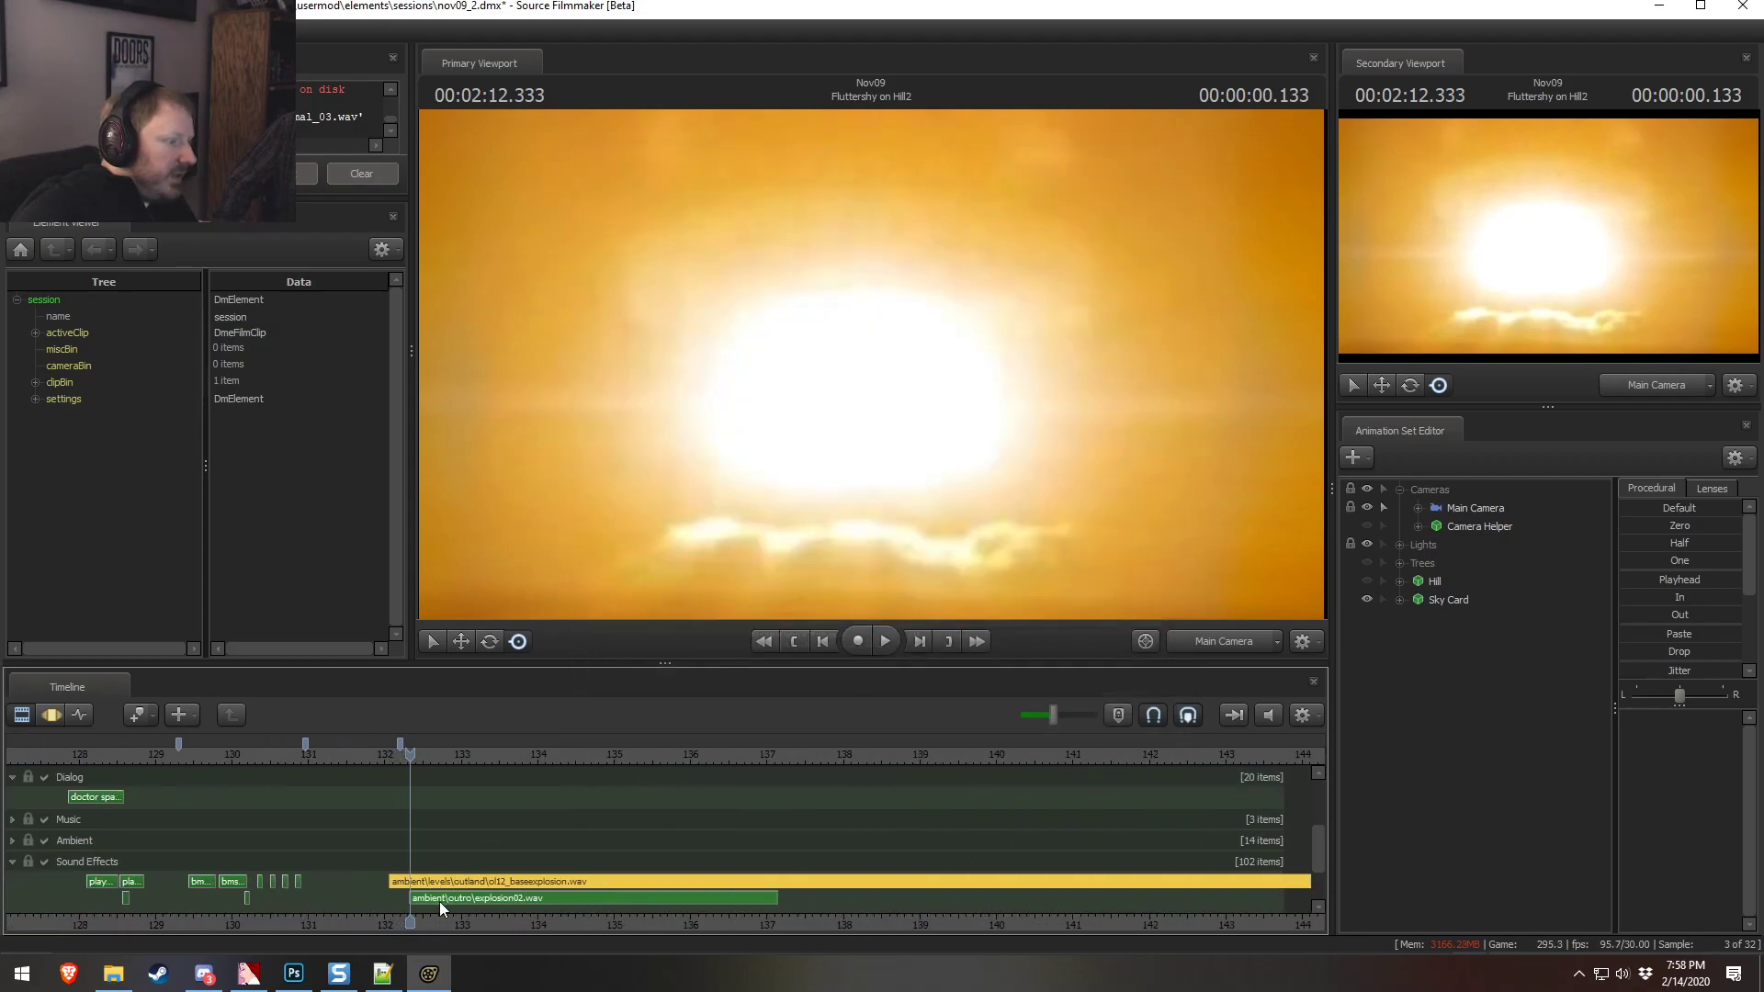
Shift the explosion02.wav clip slightly before the 132-second mark and set its fade-out time to 4
{"action": "right_click", "coordinate": [722, 878]}
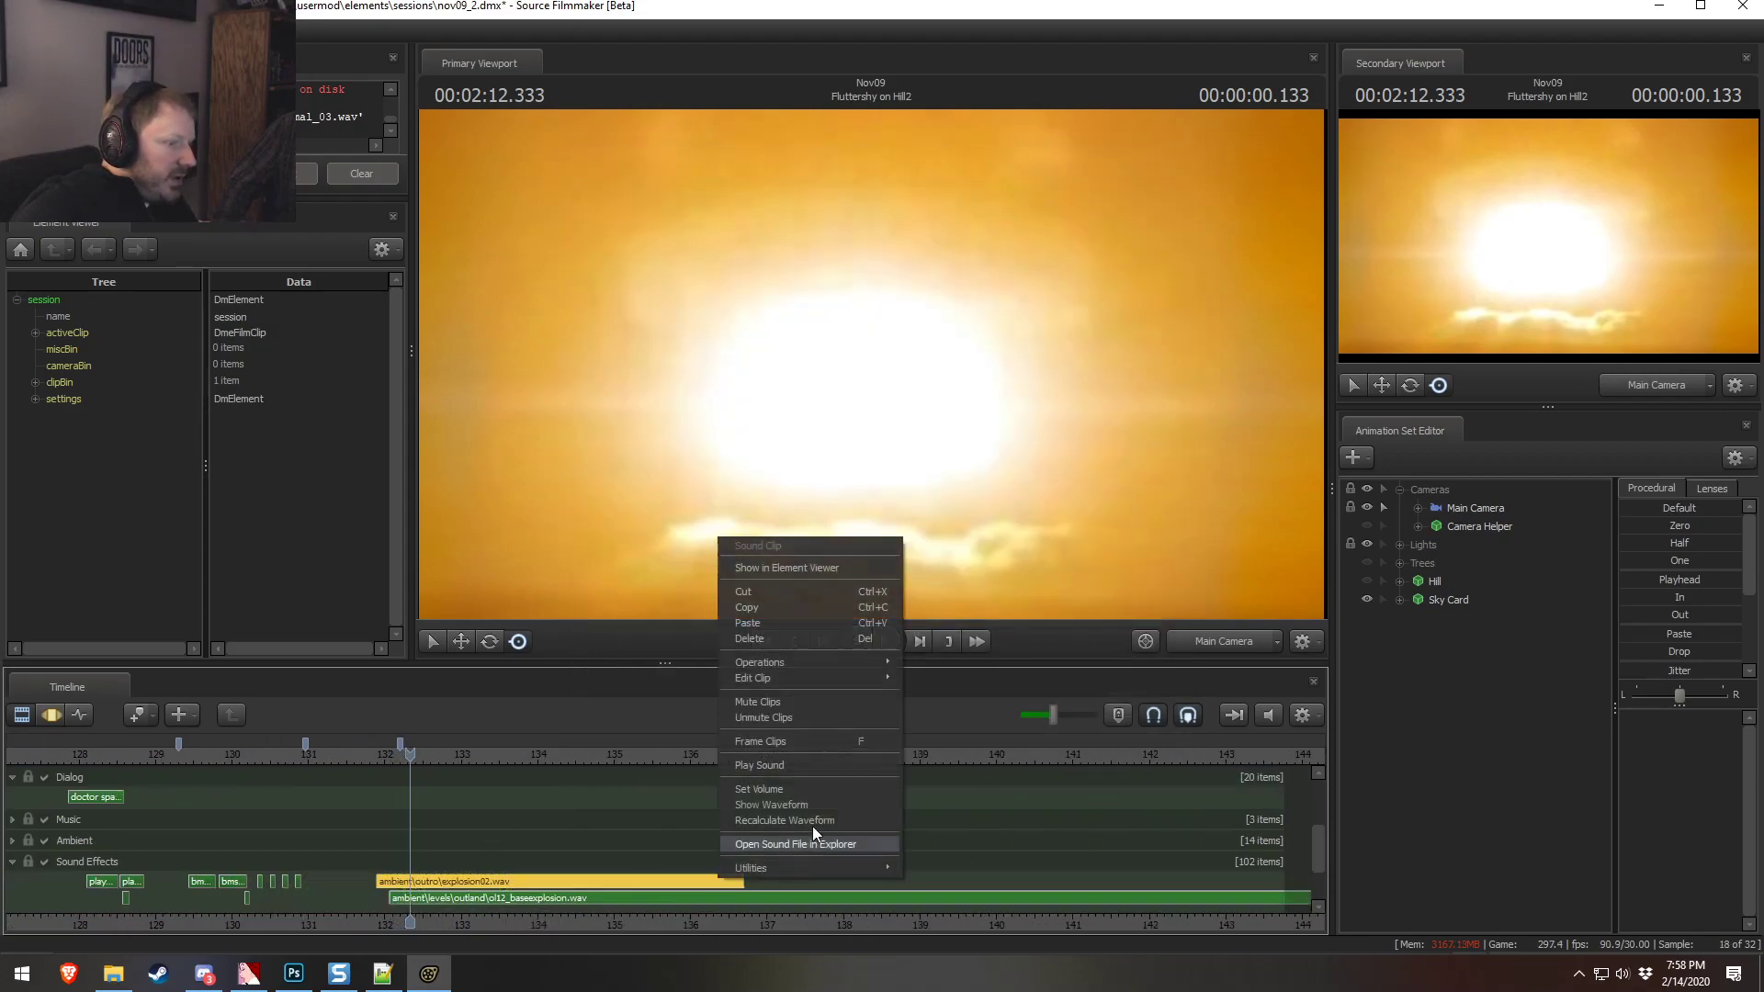
{"action": "mouse_move", "coordinate": [773, 681]}
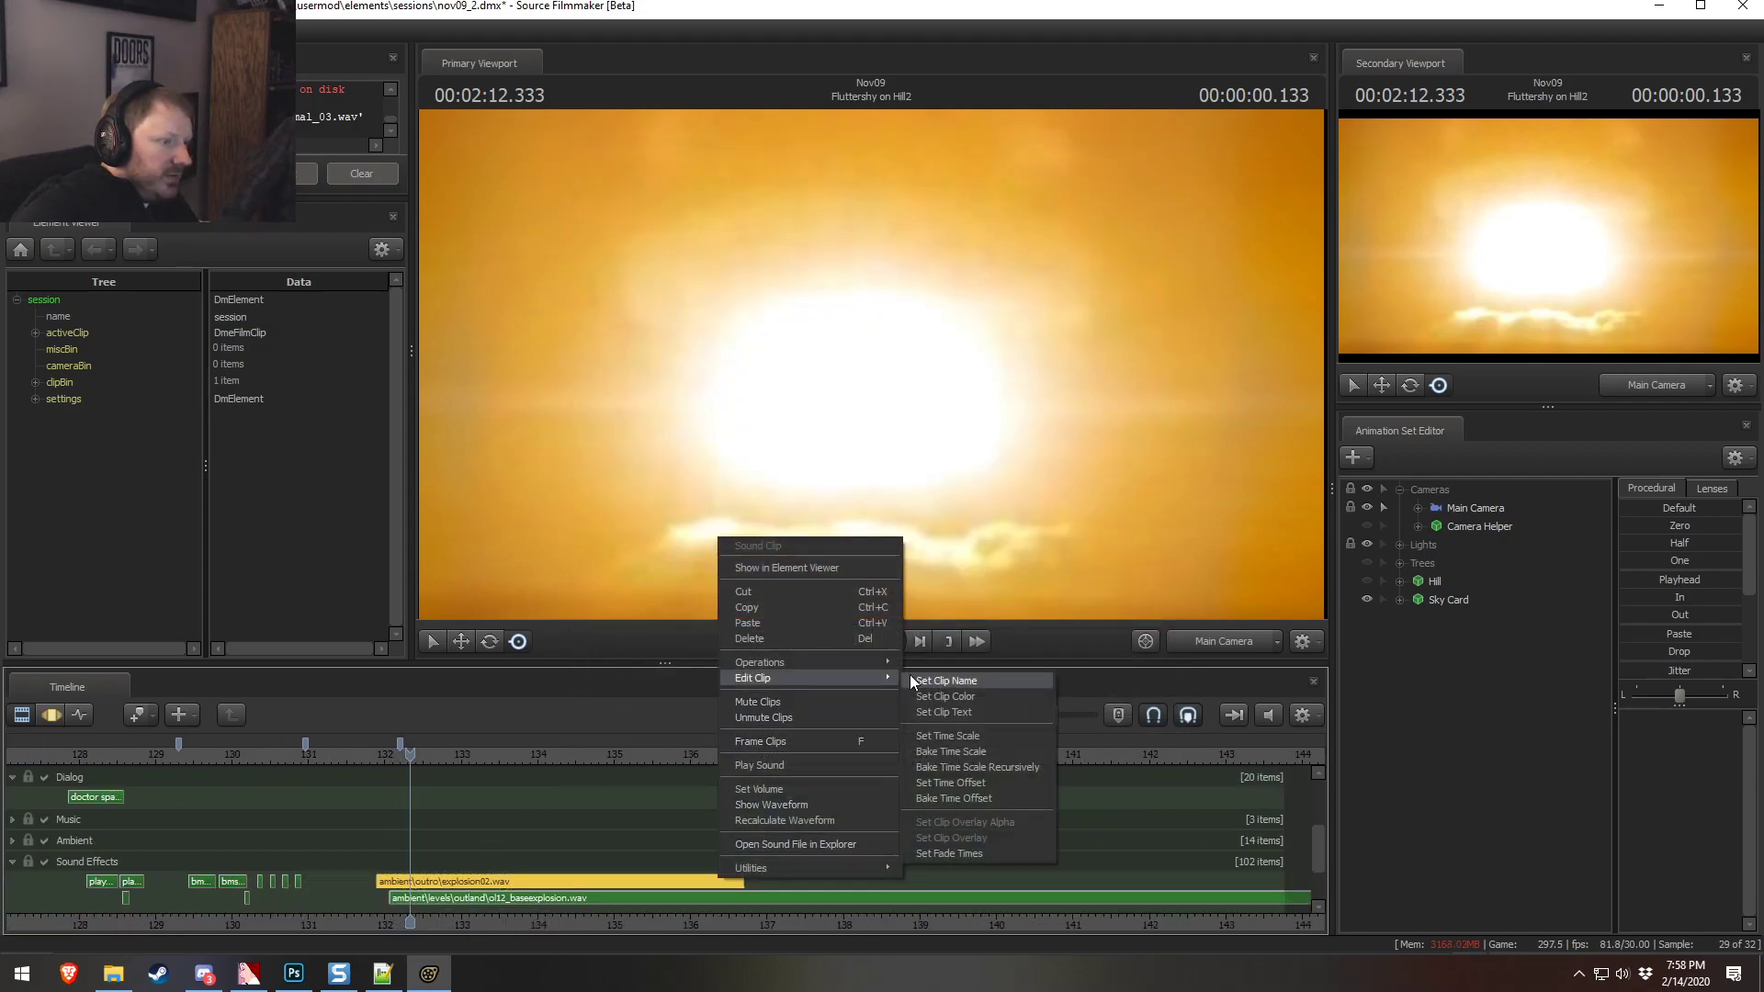
{"action": "left_click", "coordinate": [936, 847]}
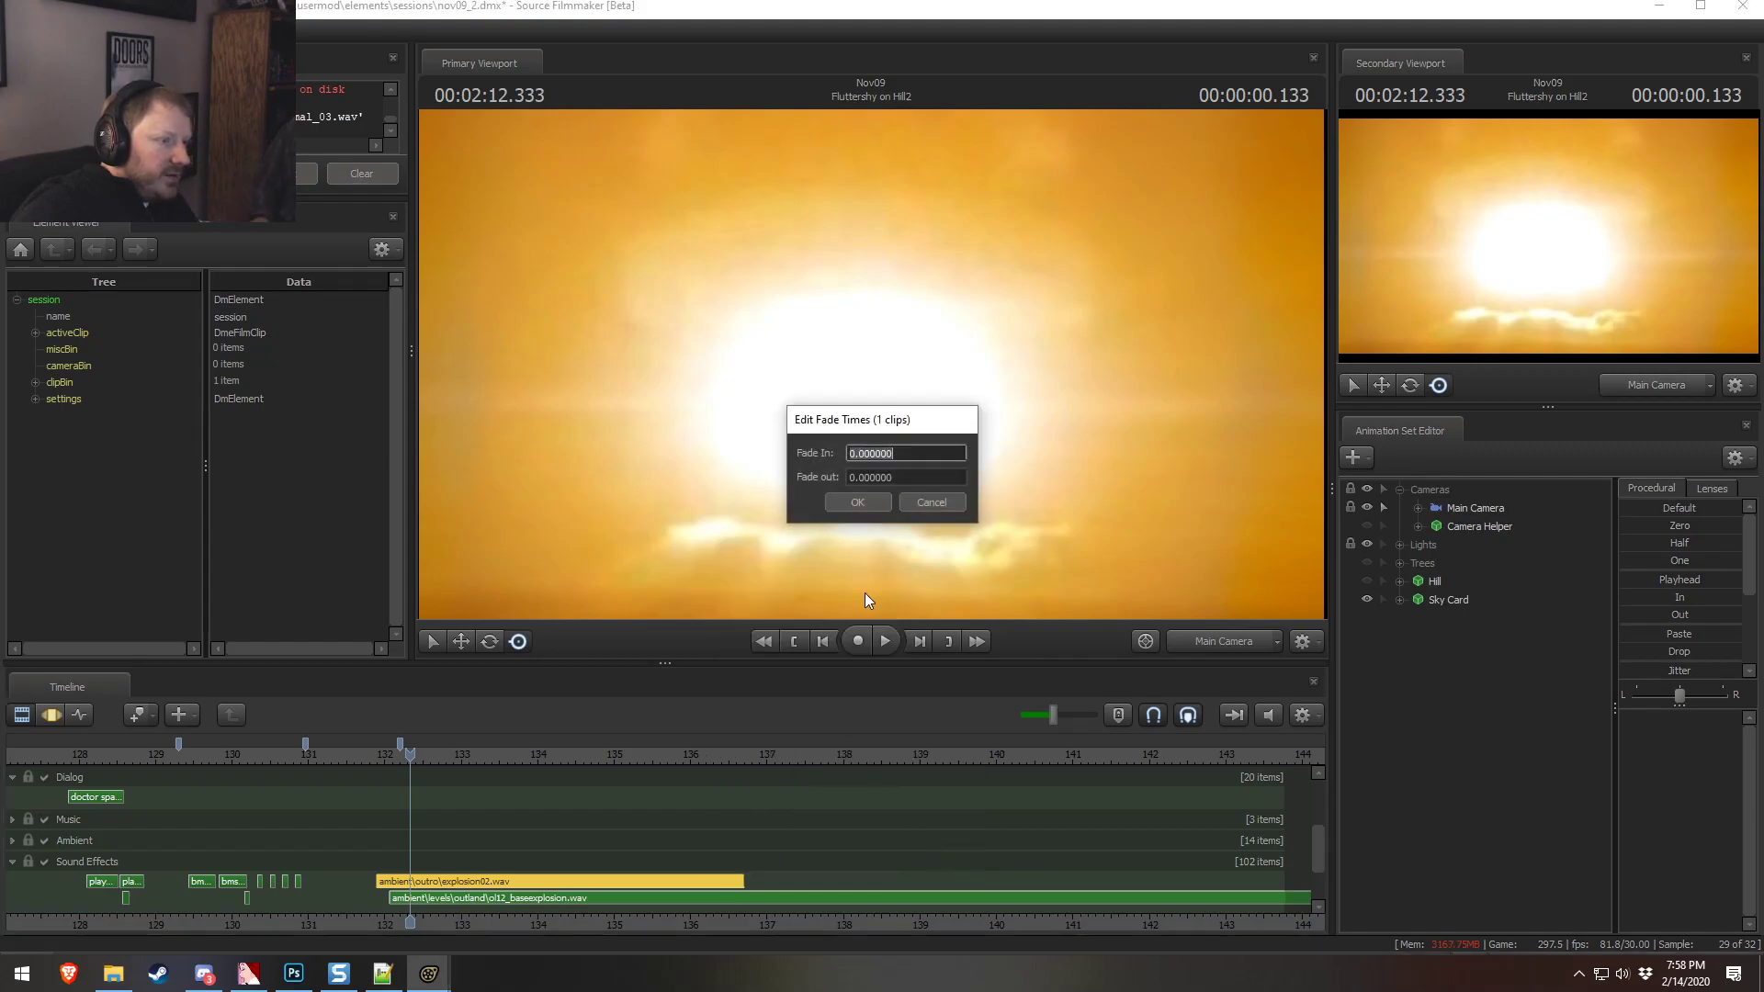
{"action": "key", "text": "Tab"}
{"action": "type", "text": "4"}
{"action": "key", "text": "Return"}
Play back the cut into Fluttershy on Hill2 repeatedly to check the two layered explosion sounds
{"action": "left_click", "coordinate": [344, 753]}
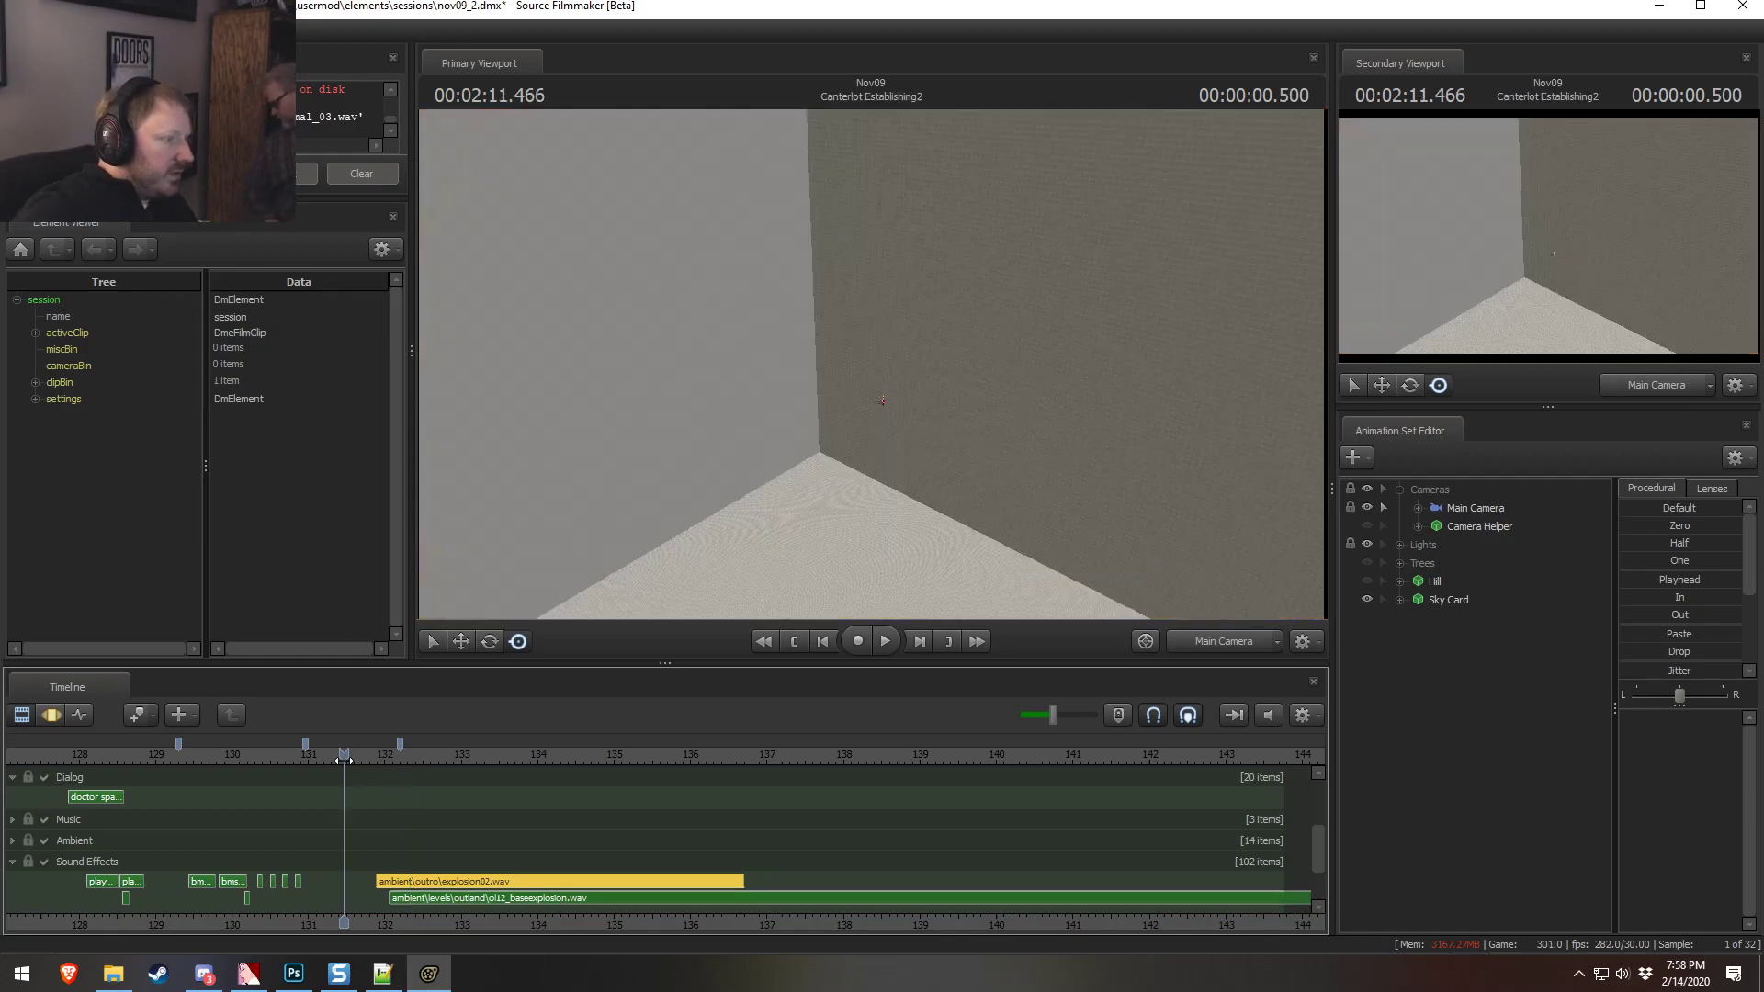
{"action": "key", "text": "space"}
{"action": "key", "text": "space"}
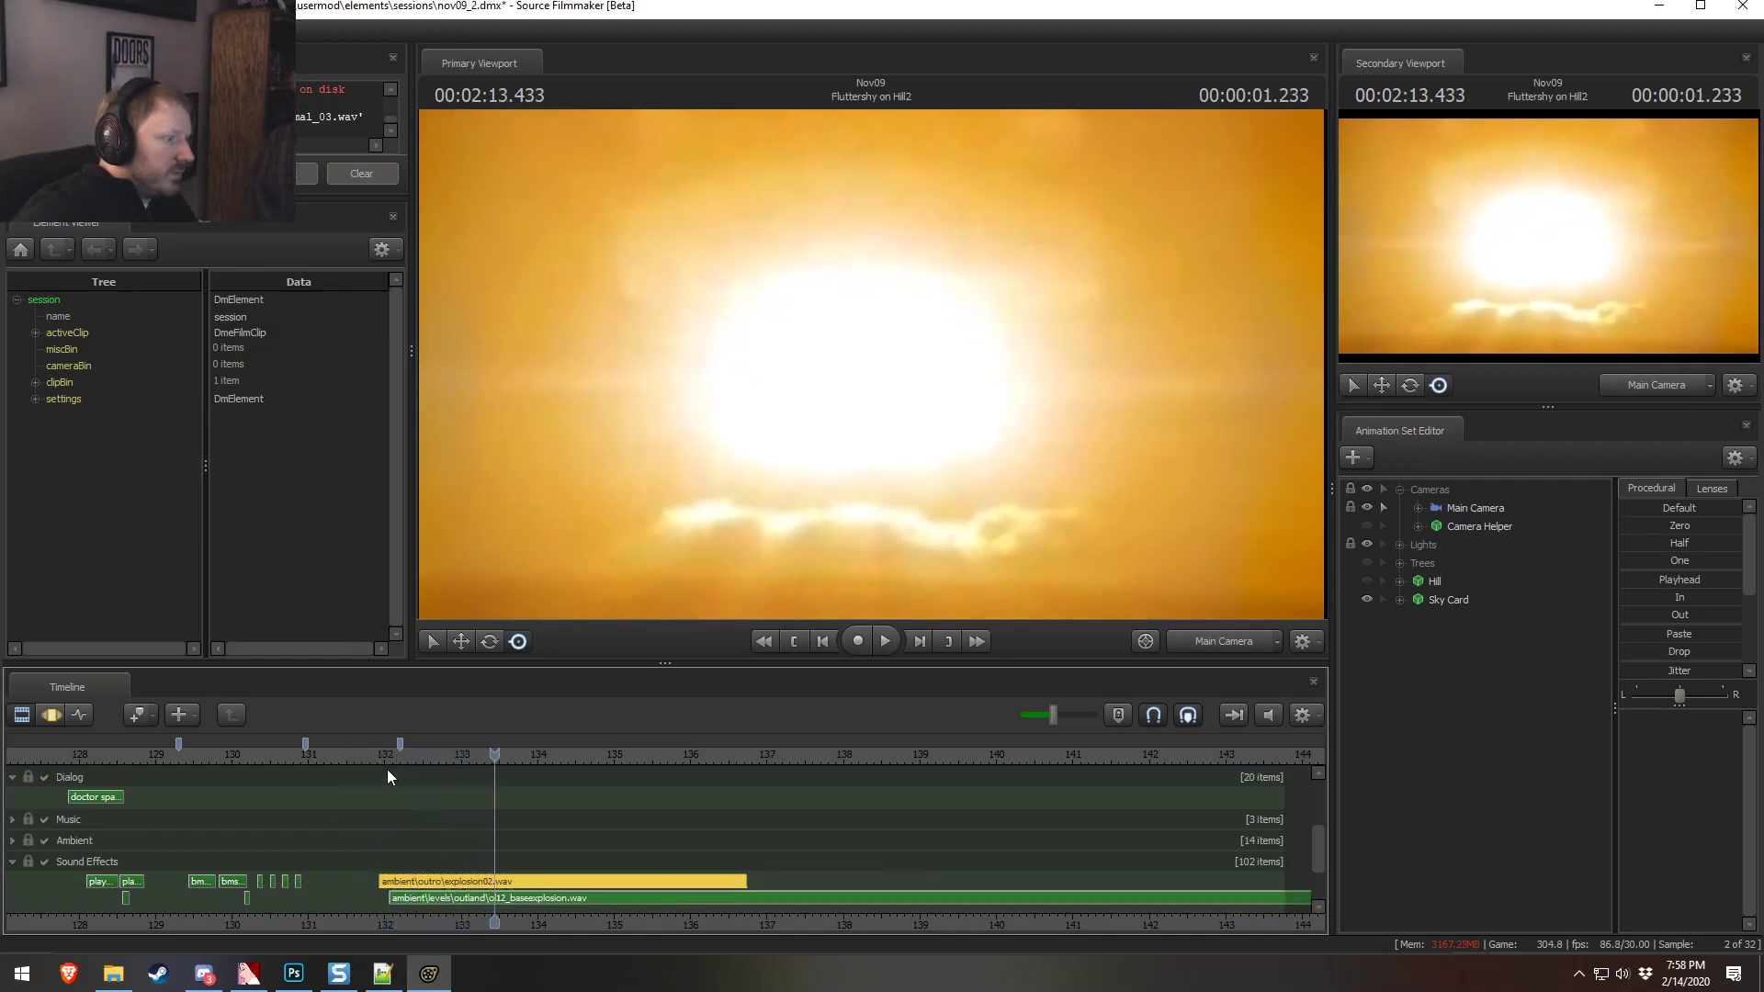
{"action": "left_click", "coordinate": [387, 763]}
{"action": "key", "text": "space"}
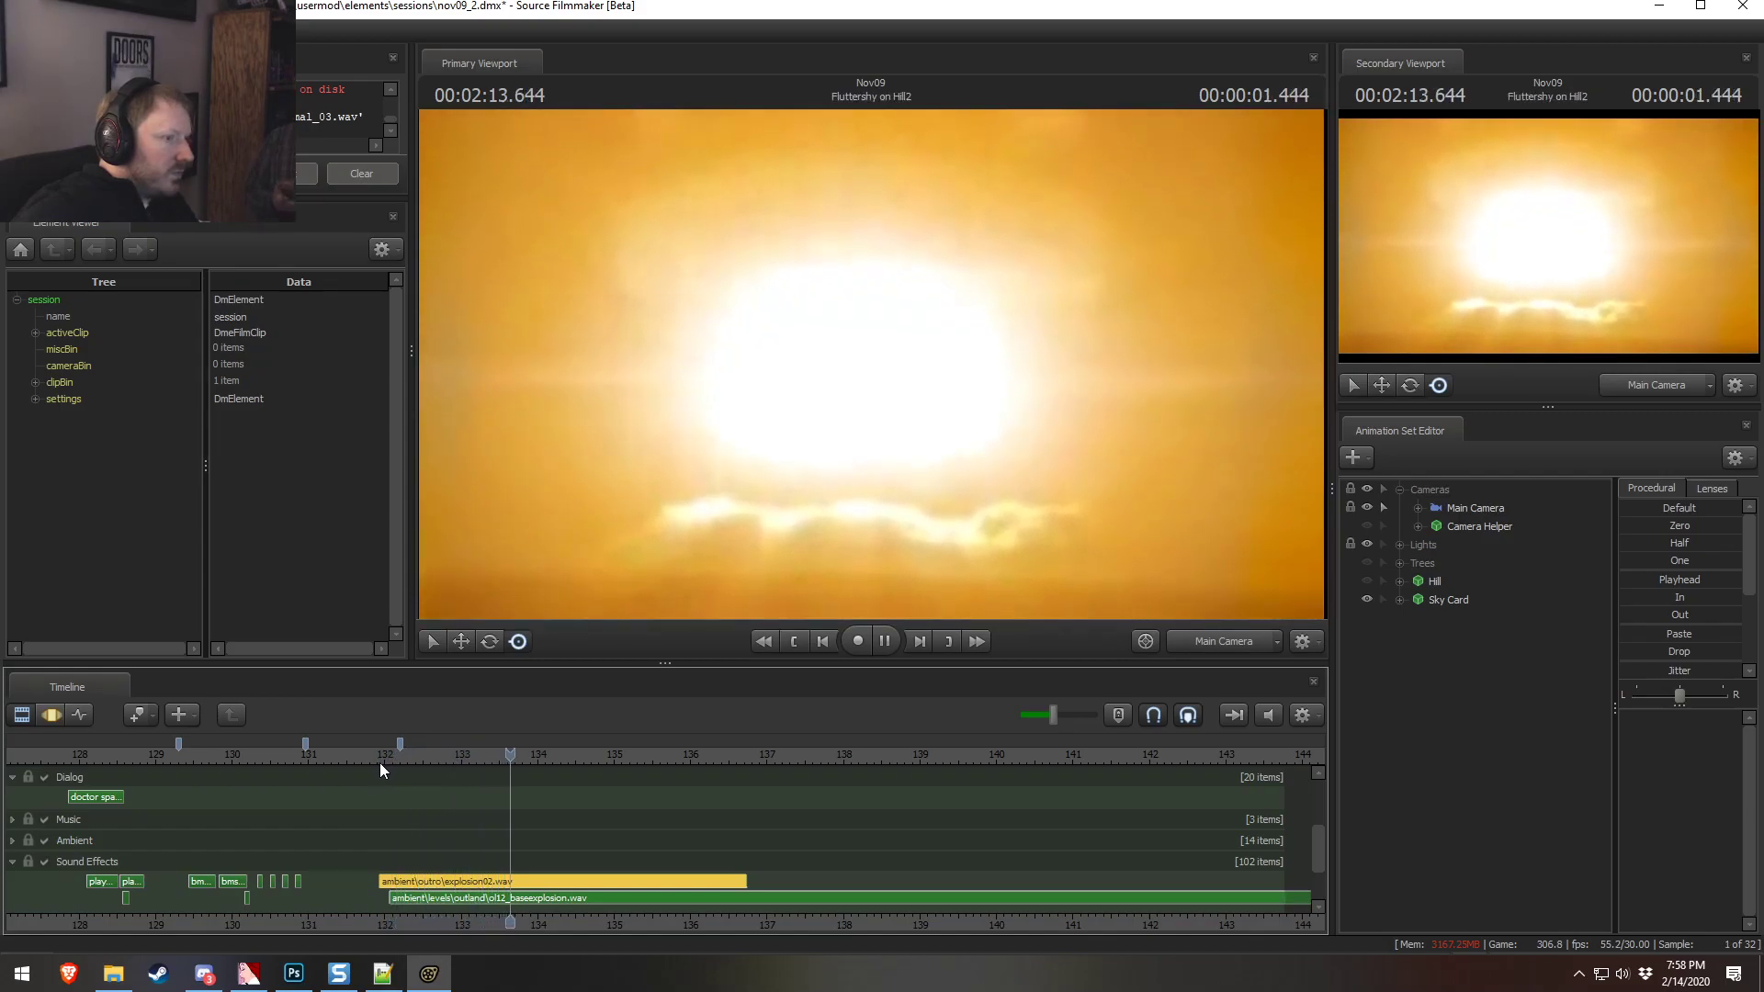
{"action": "left_click", "coordinate": [373, 761]}
{"action": "key", "text": "space"}
Open the sound browser for a third layer at 2:12.133 and audition house_explosion.wav and the Black Mesa explode3.wav to explode6.wav
{"action": "left_click", "coordinate": [395, 762]}
{"action": "right_click", "coordinate": [394, 902]}
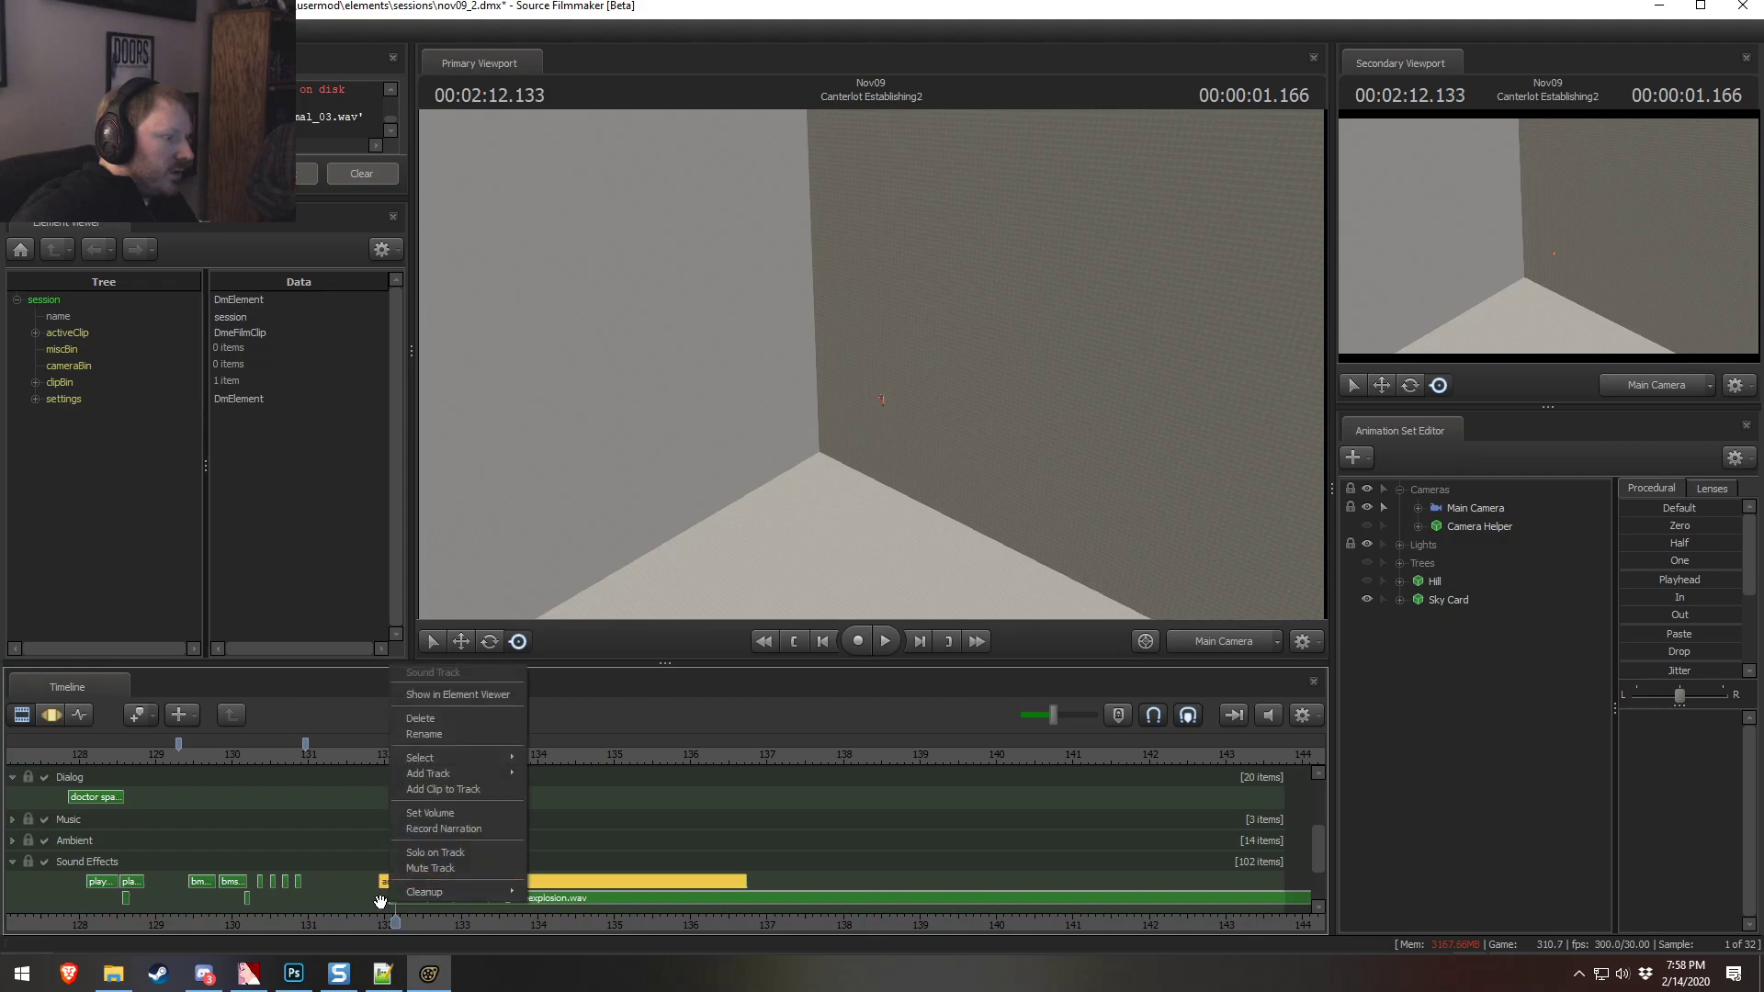
{"action": "left_click", "coordinate": [439, 821]}
{"action": "left_click", "coordinate": [735, 595]}
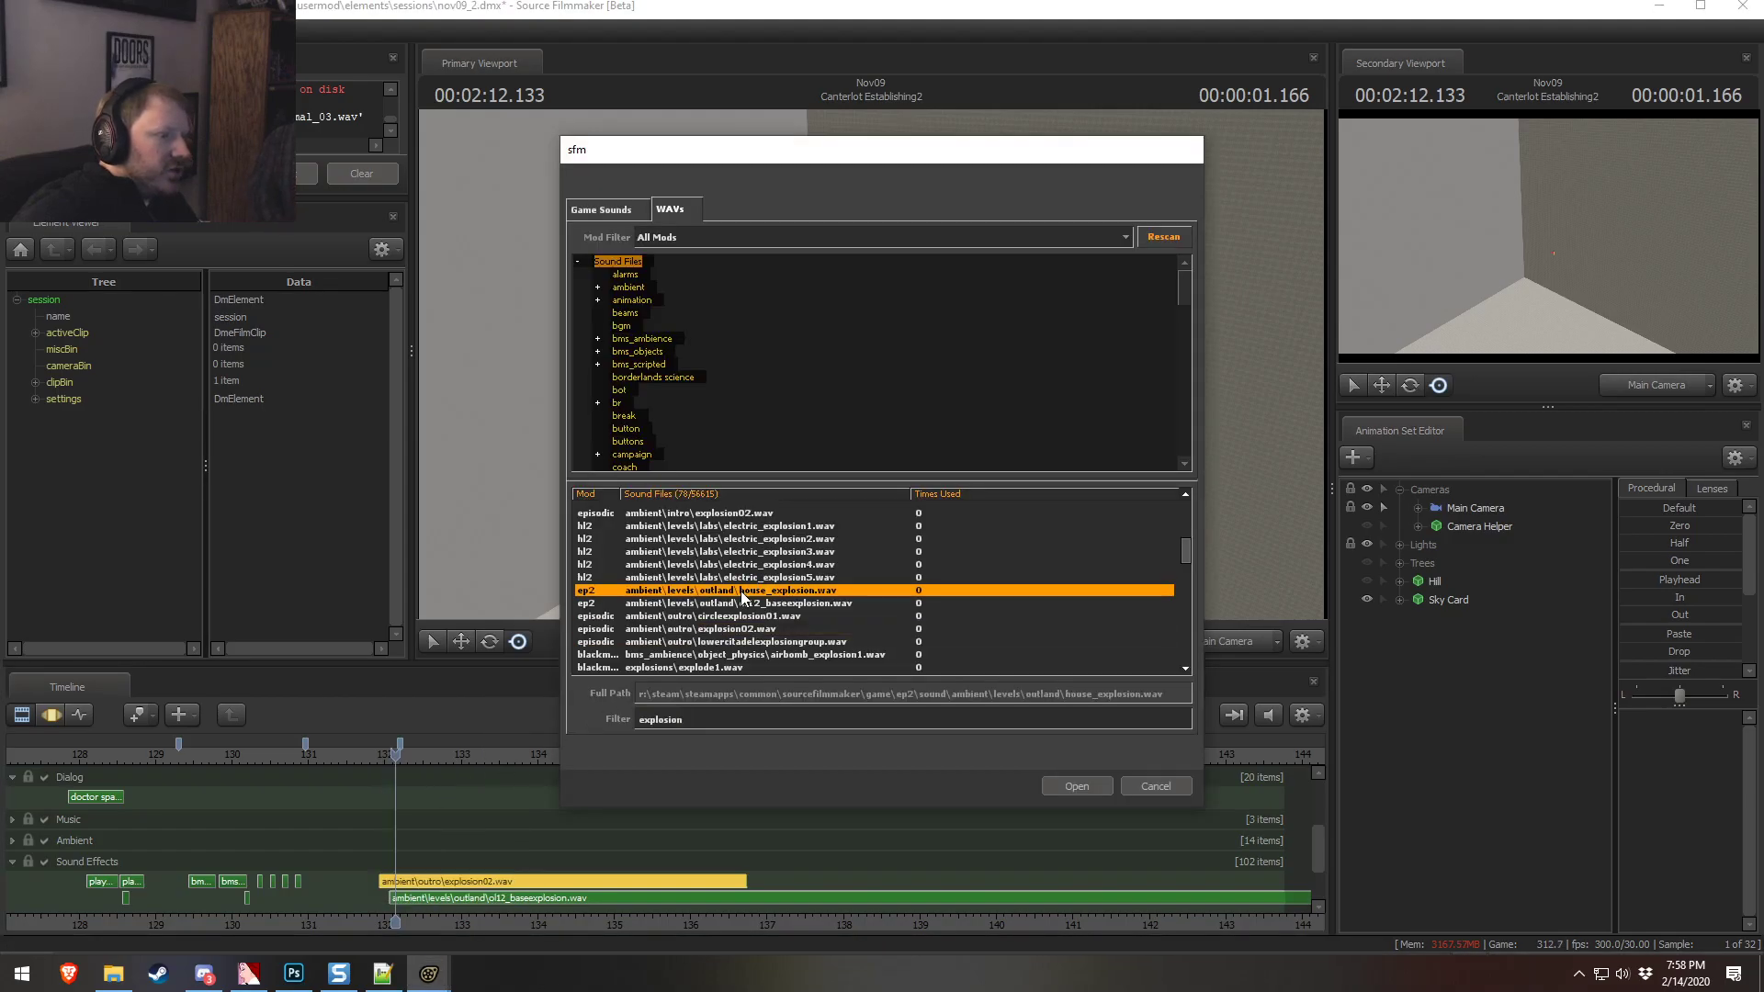
{"action": "scroll", "coordinate": [734, 595], "scroll_direction": "down", "scroll_amount": 2}
{"action": "left_click", "coordinate": [733, 595]}
{"action": "left_click", "coordinate": [724, 616]}
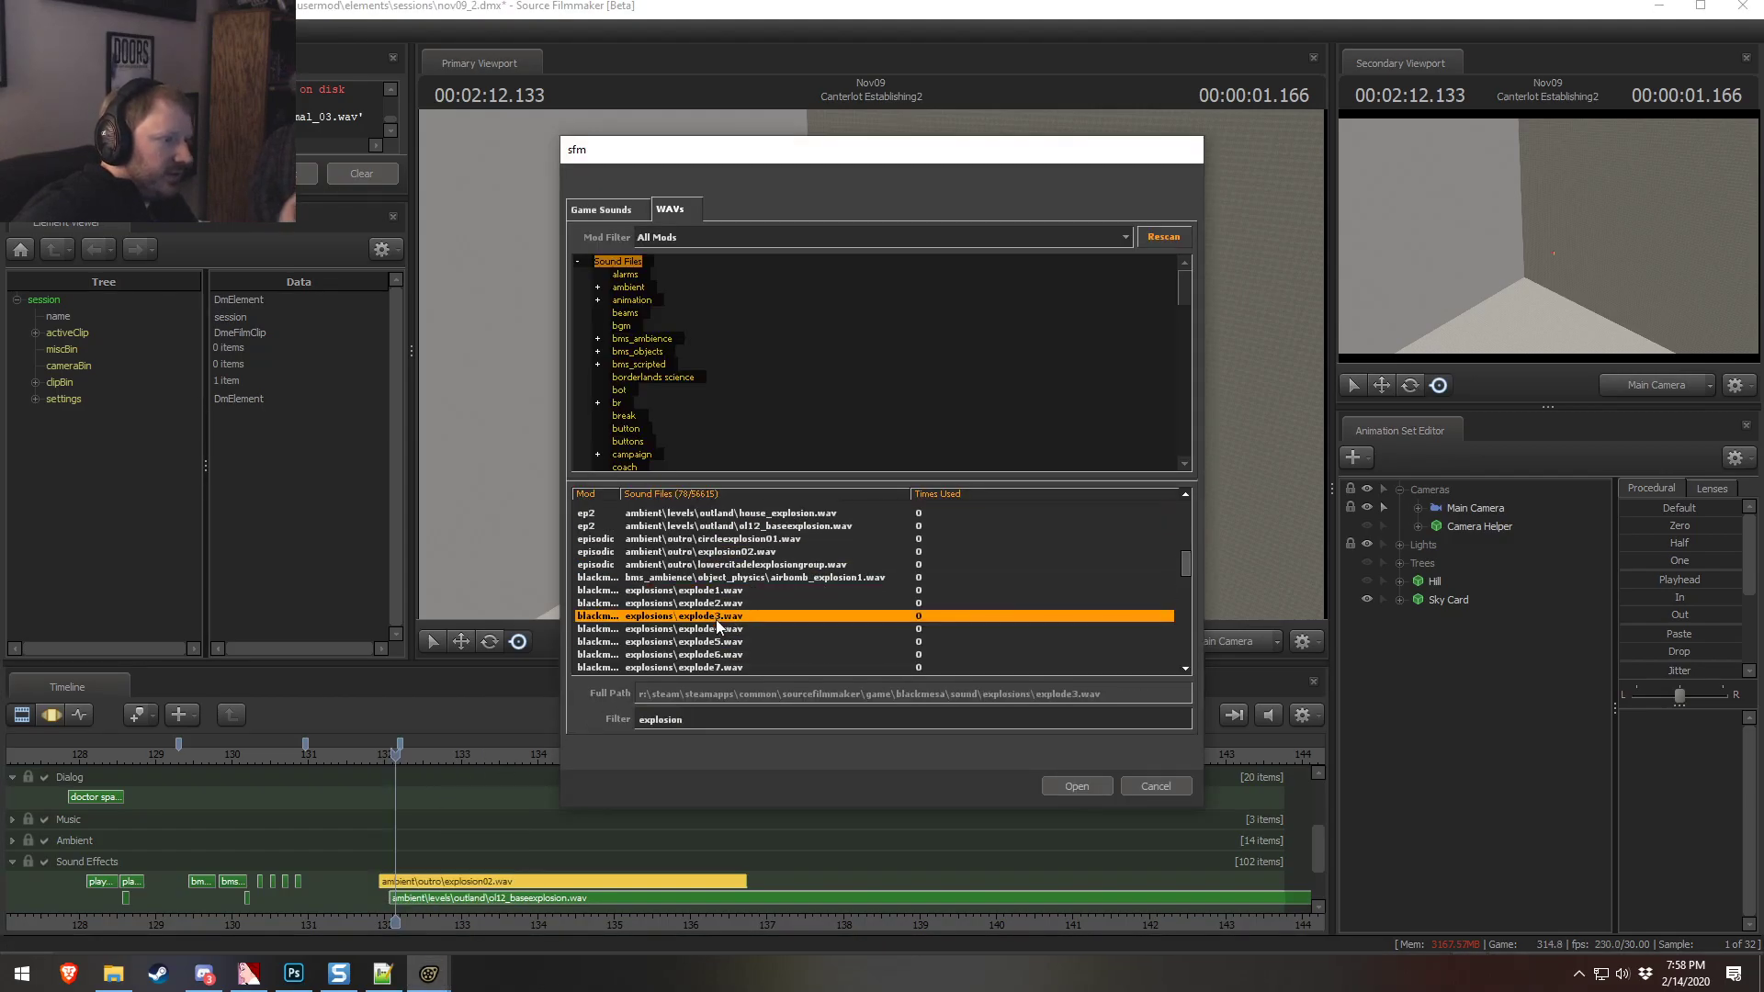
{"action": "left_click", "coordinate": [722, 628]}
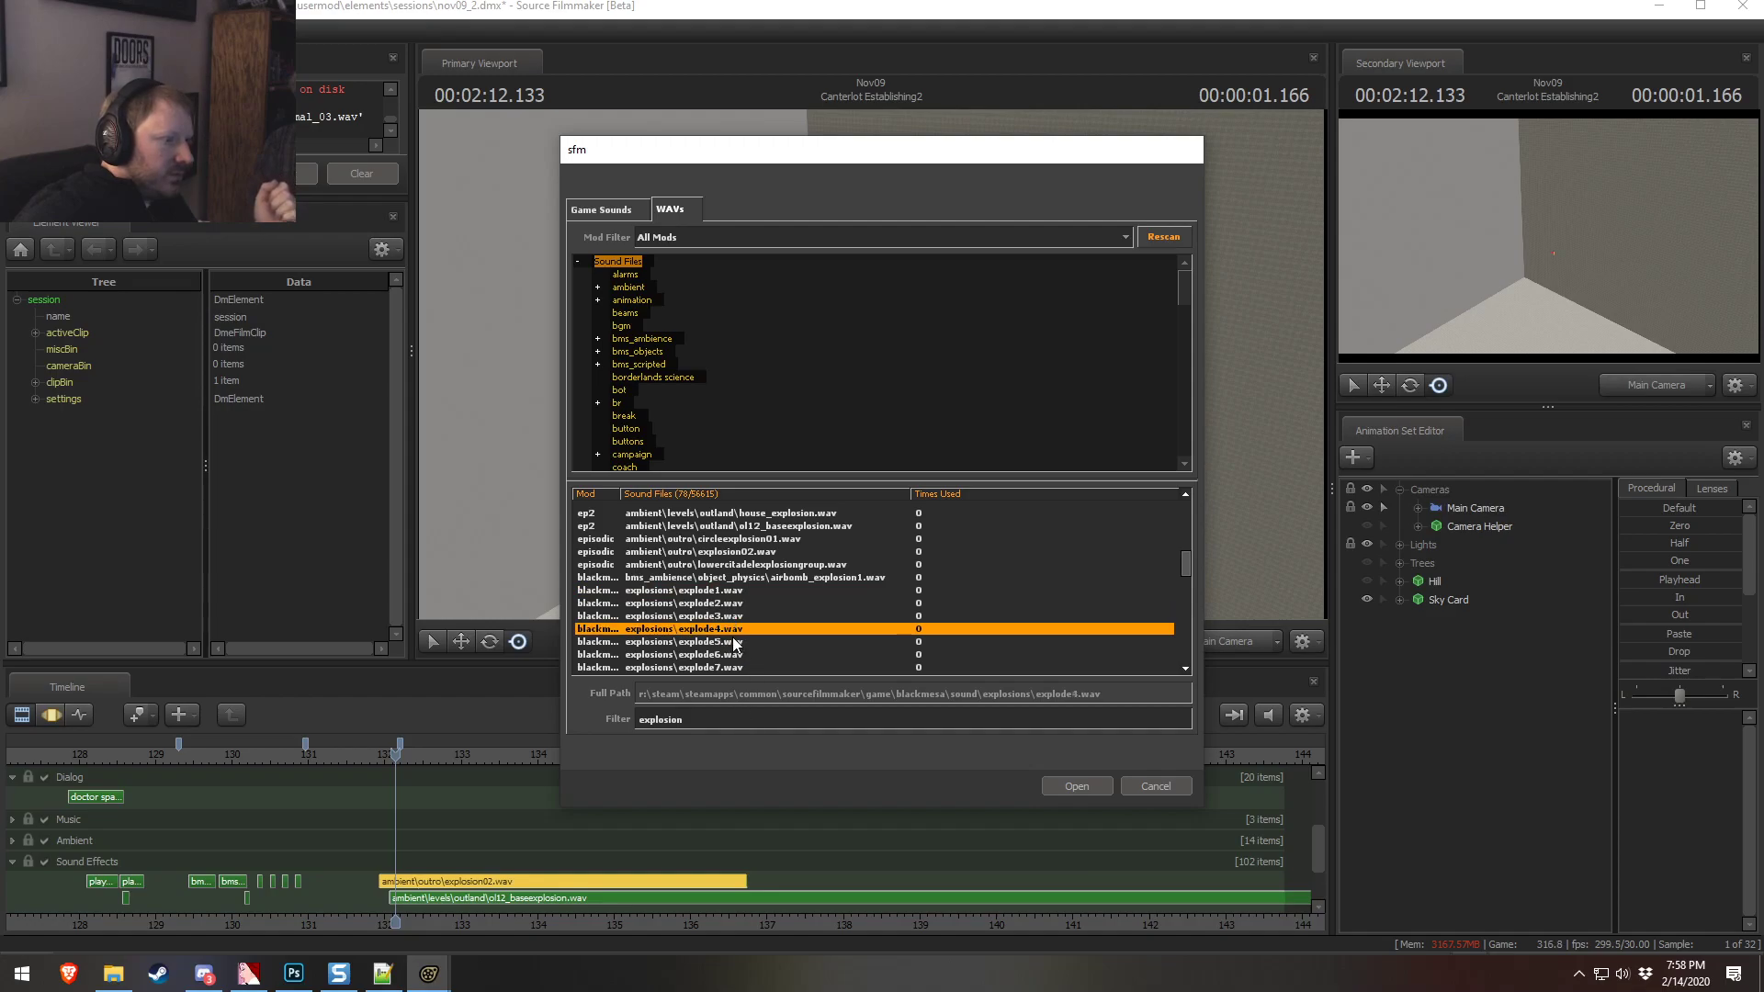
{"action": "left_click", "coordinate": [735, 642]}
{"action": "left_click", "coordinate": [732, 654]}
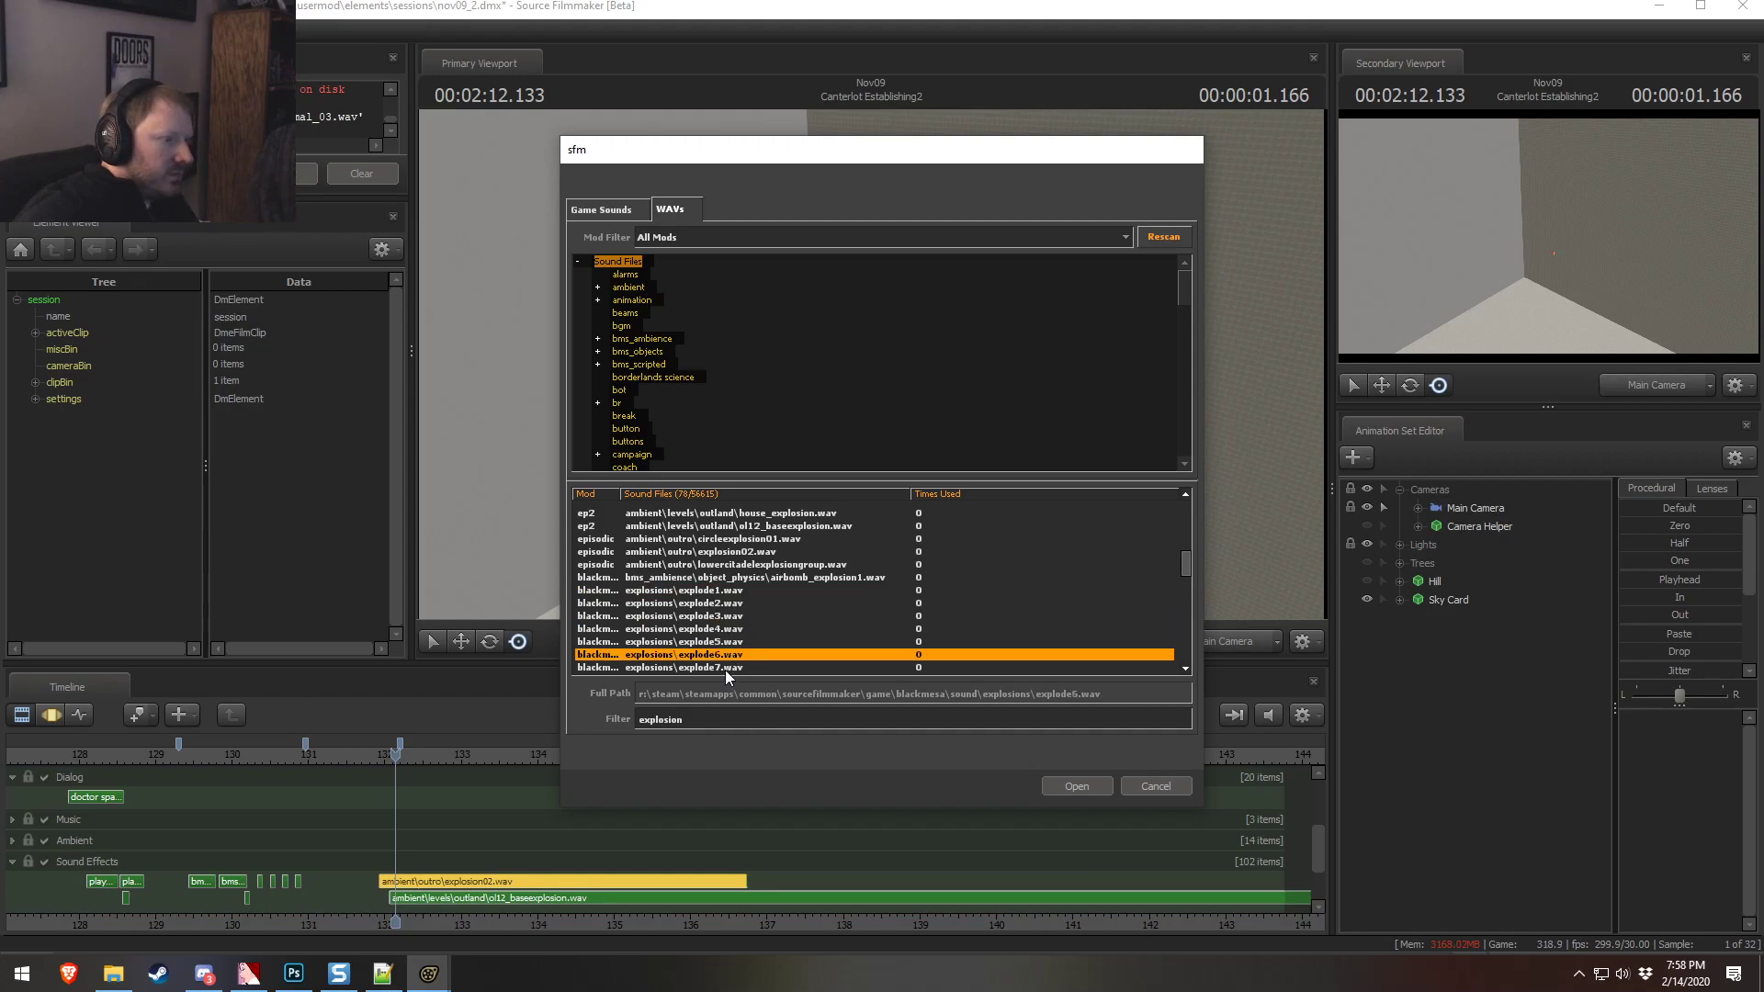
Add explosions\explode4.wav to the Sound Effects track, layered with the other explosions at the start of the blast
{"action": "scroll", "coordinate": [726, 631], "scroll_direction": "down", "scroll_amount": 3}
{"action": "left_click", "coordinate": [722, 594]}
{"action": "left_click", "coordinate": [1074, 787]}
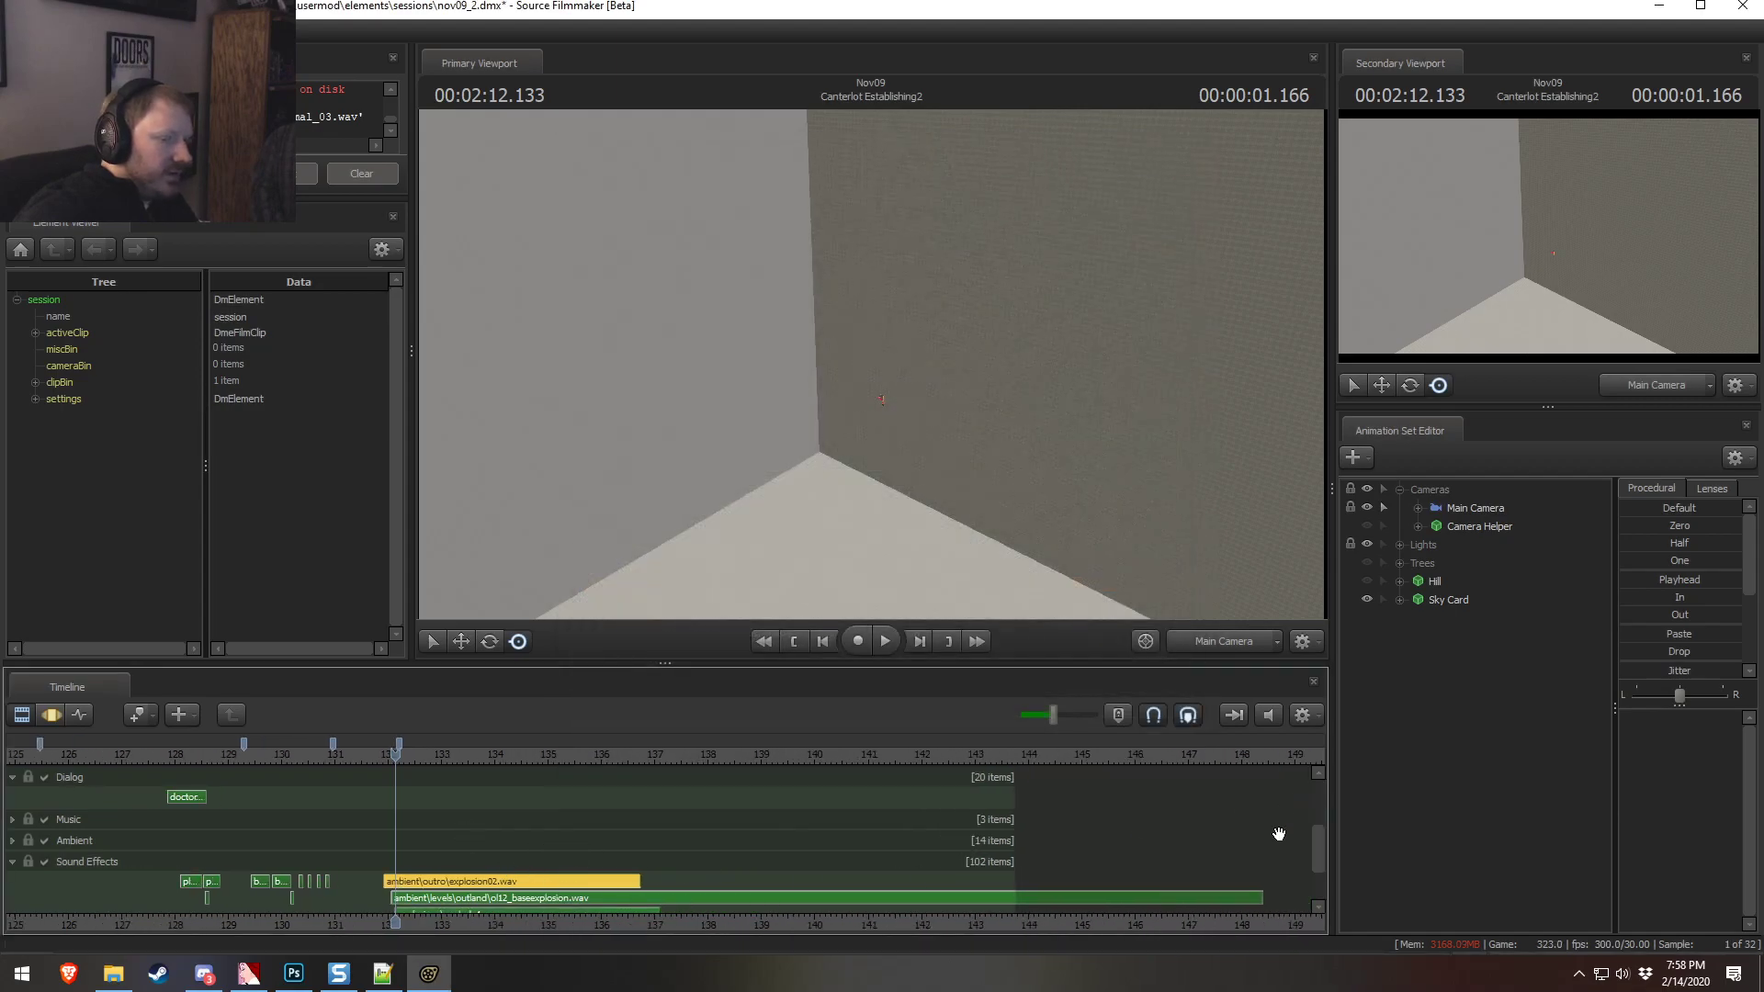
{"action": "scroll", "coordinate": [1320, 858], "scroll_direction": "down", "scroll_amount": 2}
{"action": "left_click", "coordinate": [504, 864]}
Play the sequence from before the blast to about 2:18 to hear all three explosion layers, and return to the blast's start
{"action": "left_click", "coordinate": [345, 758]}
{"action": "key", "text": "space"}
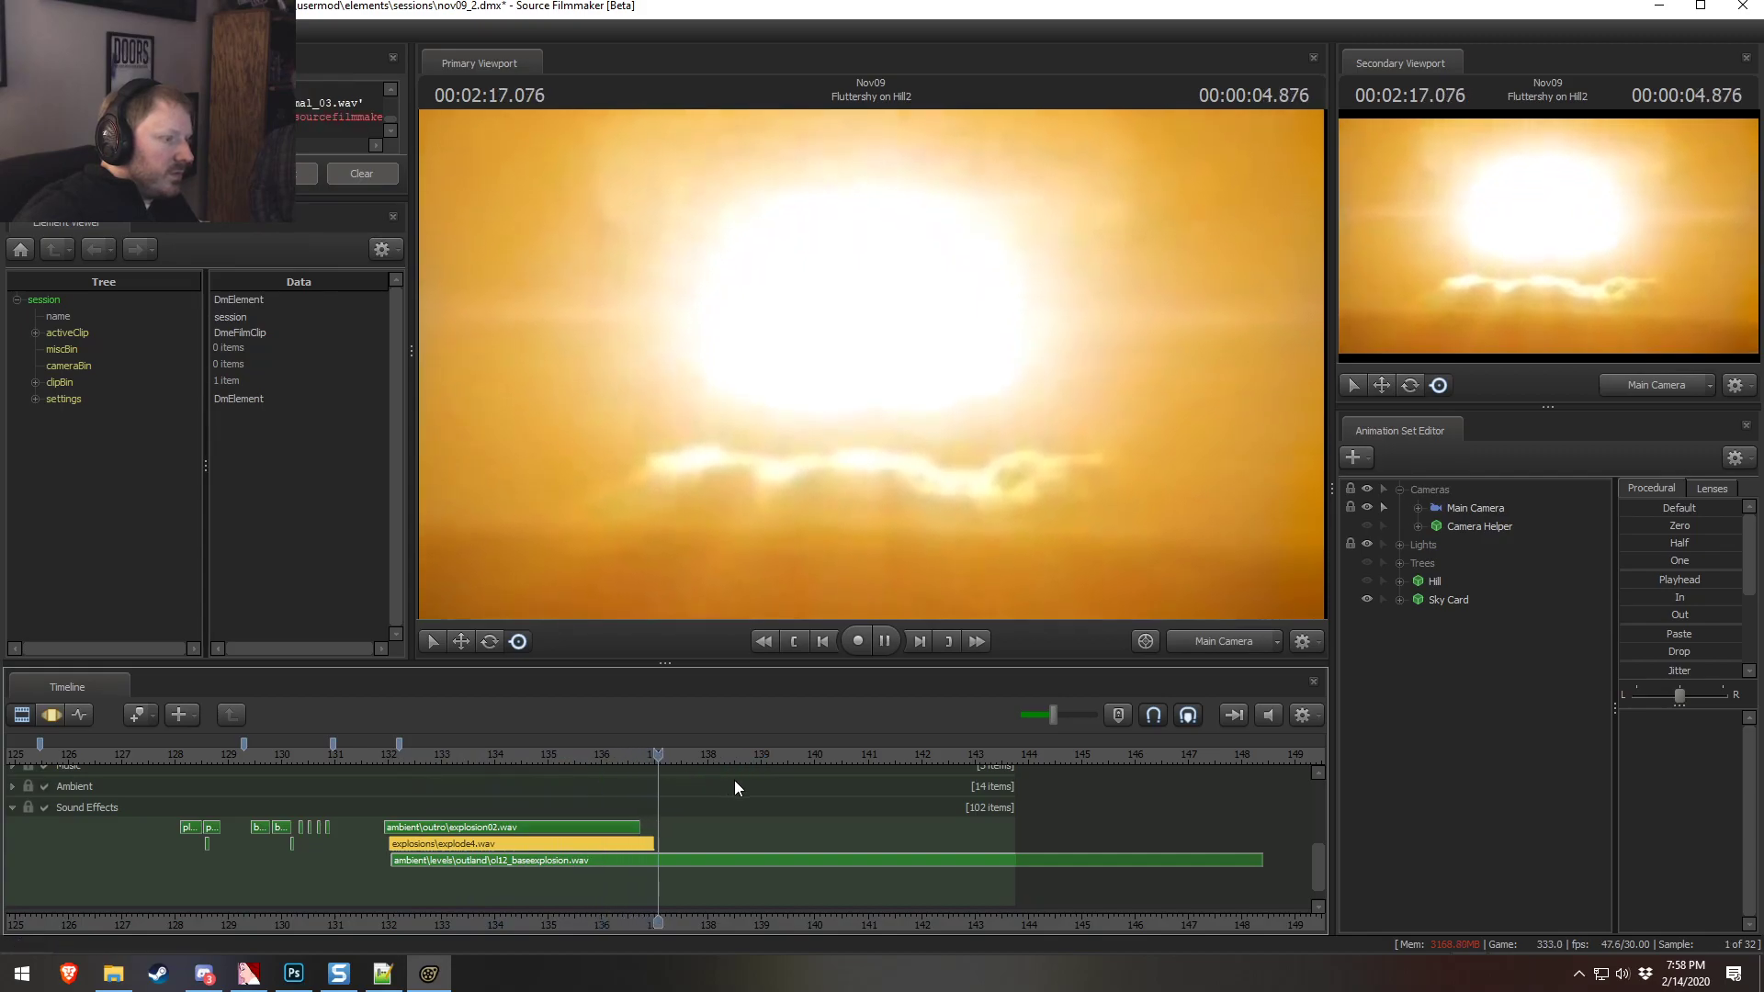
{"action": "key", "text": "space"}
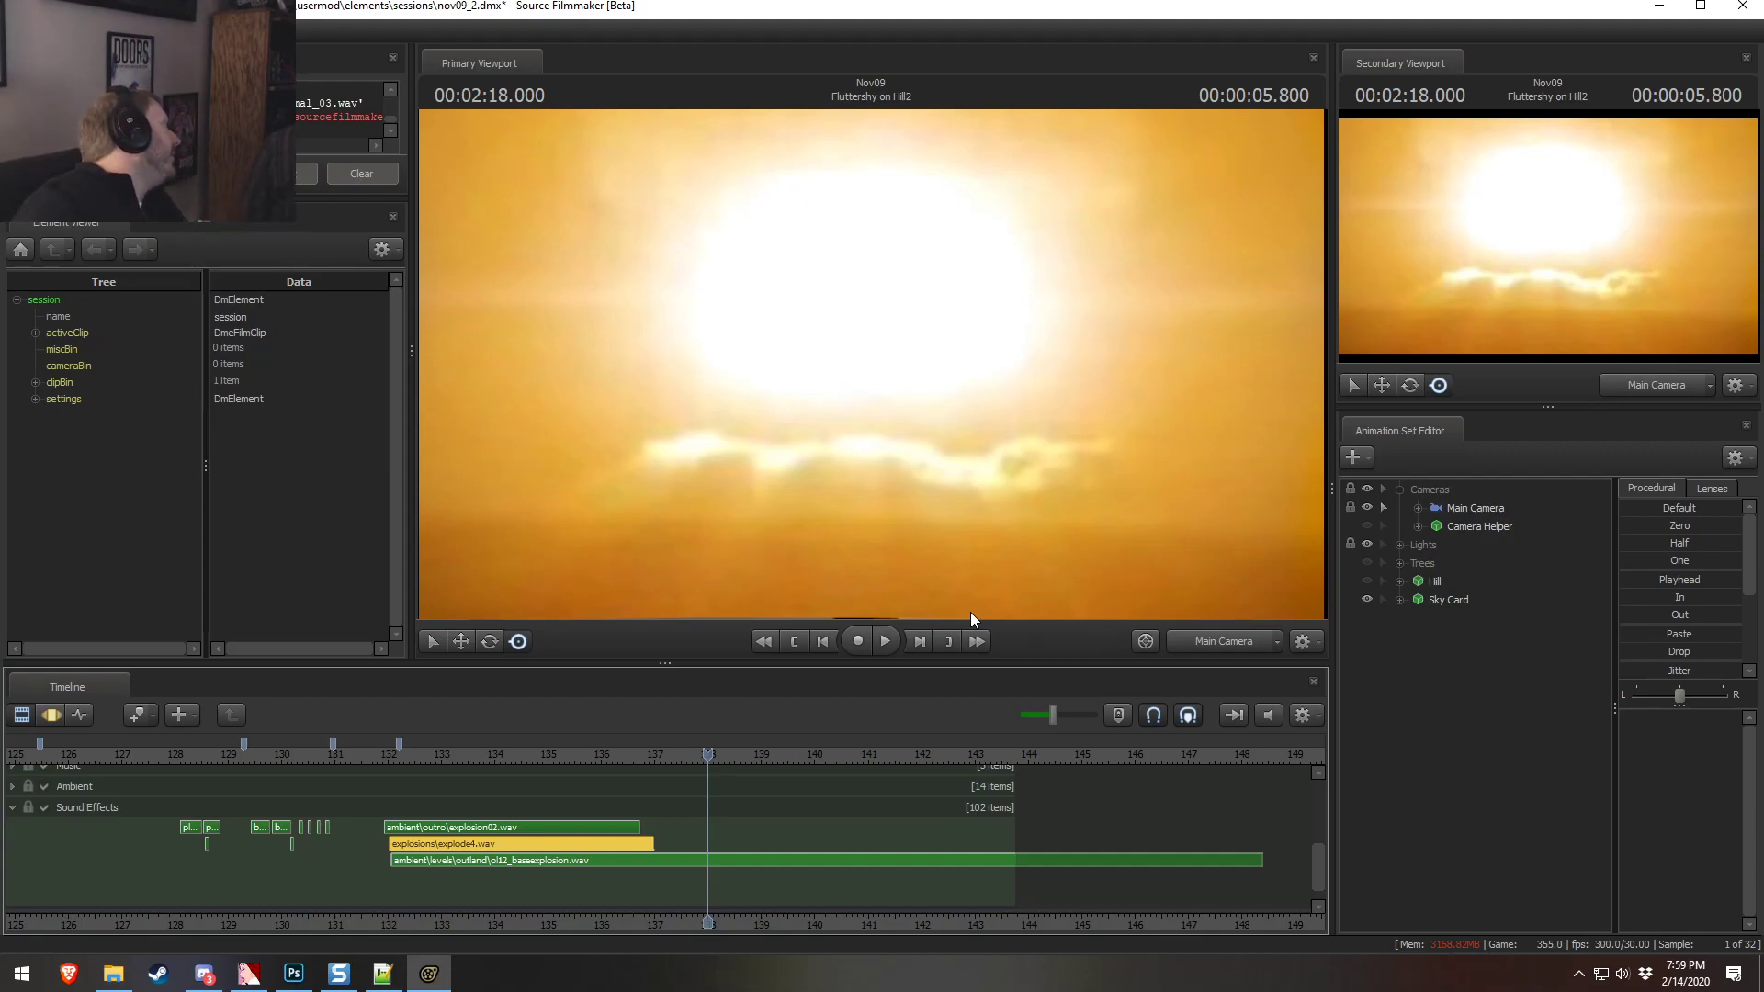
{"action": "left_click", "coordinate": [434, 753]}
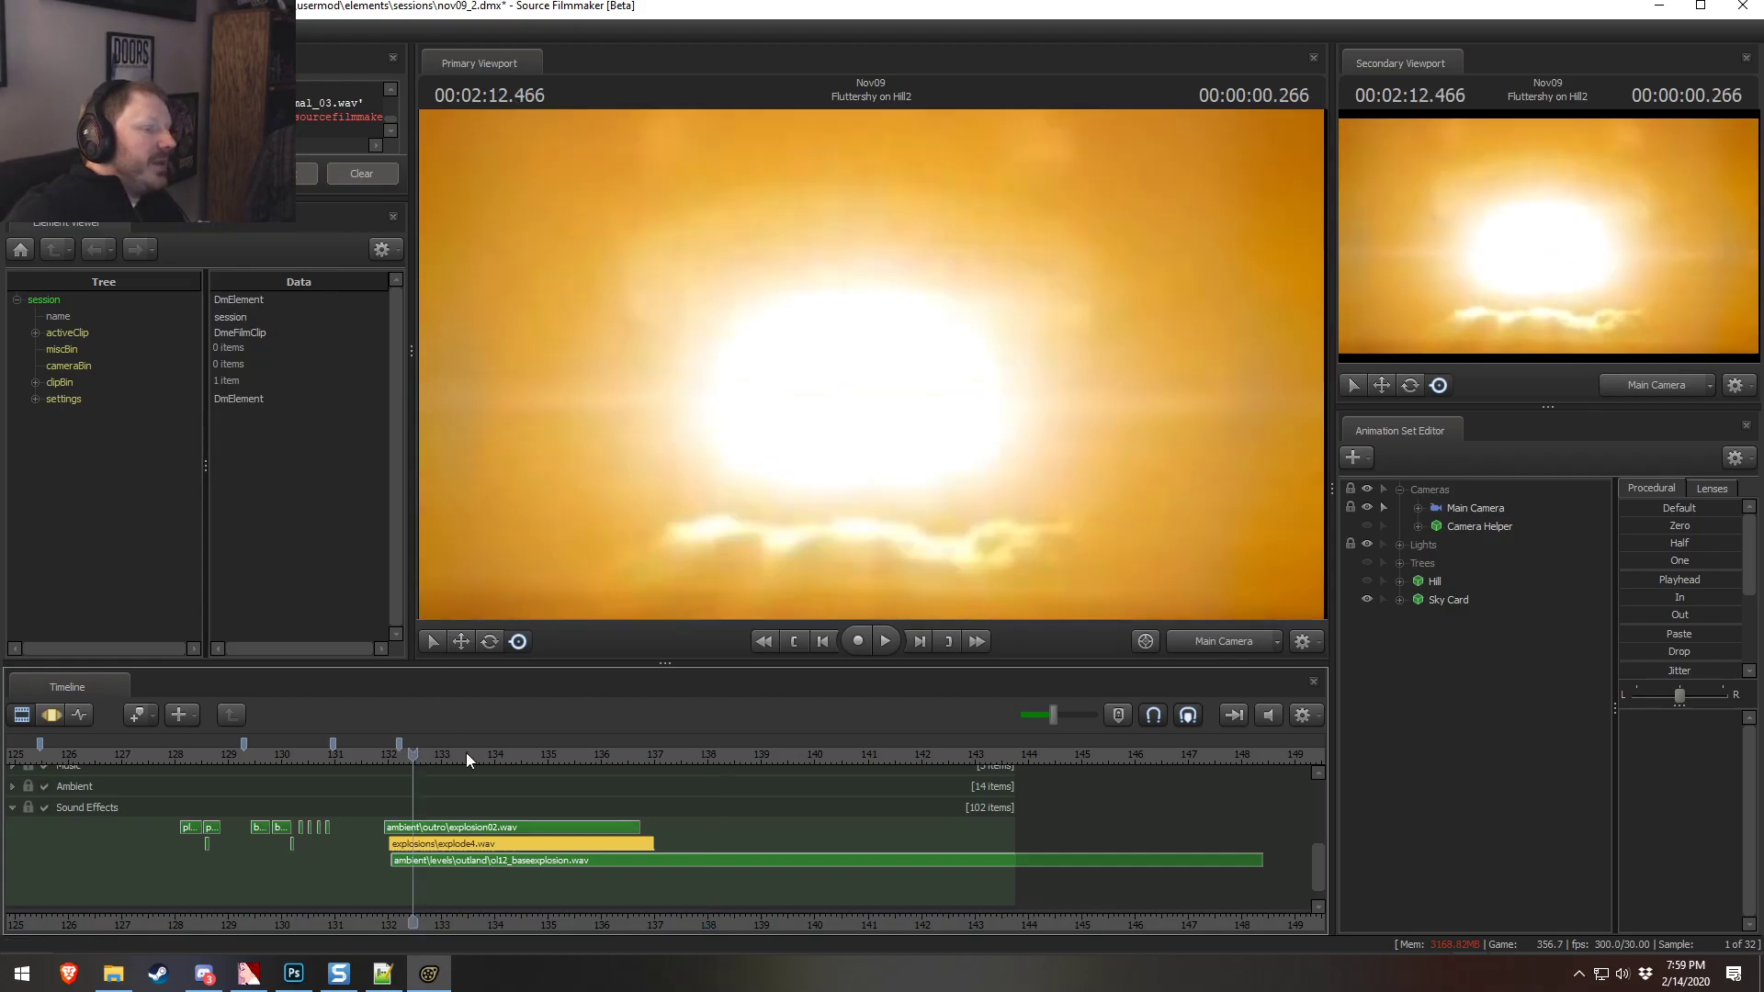
Restore the full explosion effects in the primary viewport, play the blast through into shot17, and return to about 2:18.5
{"action": "right_click", "coordinate": [847, 392]}
{"action": "left_click", "coordinate": [875, 440]}
{"action": "key", "text": "space"}
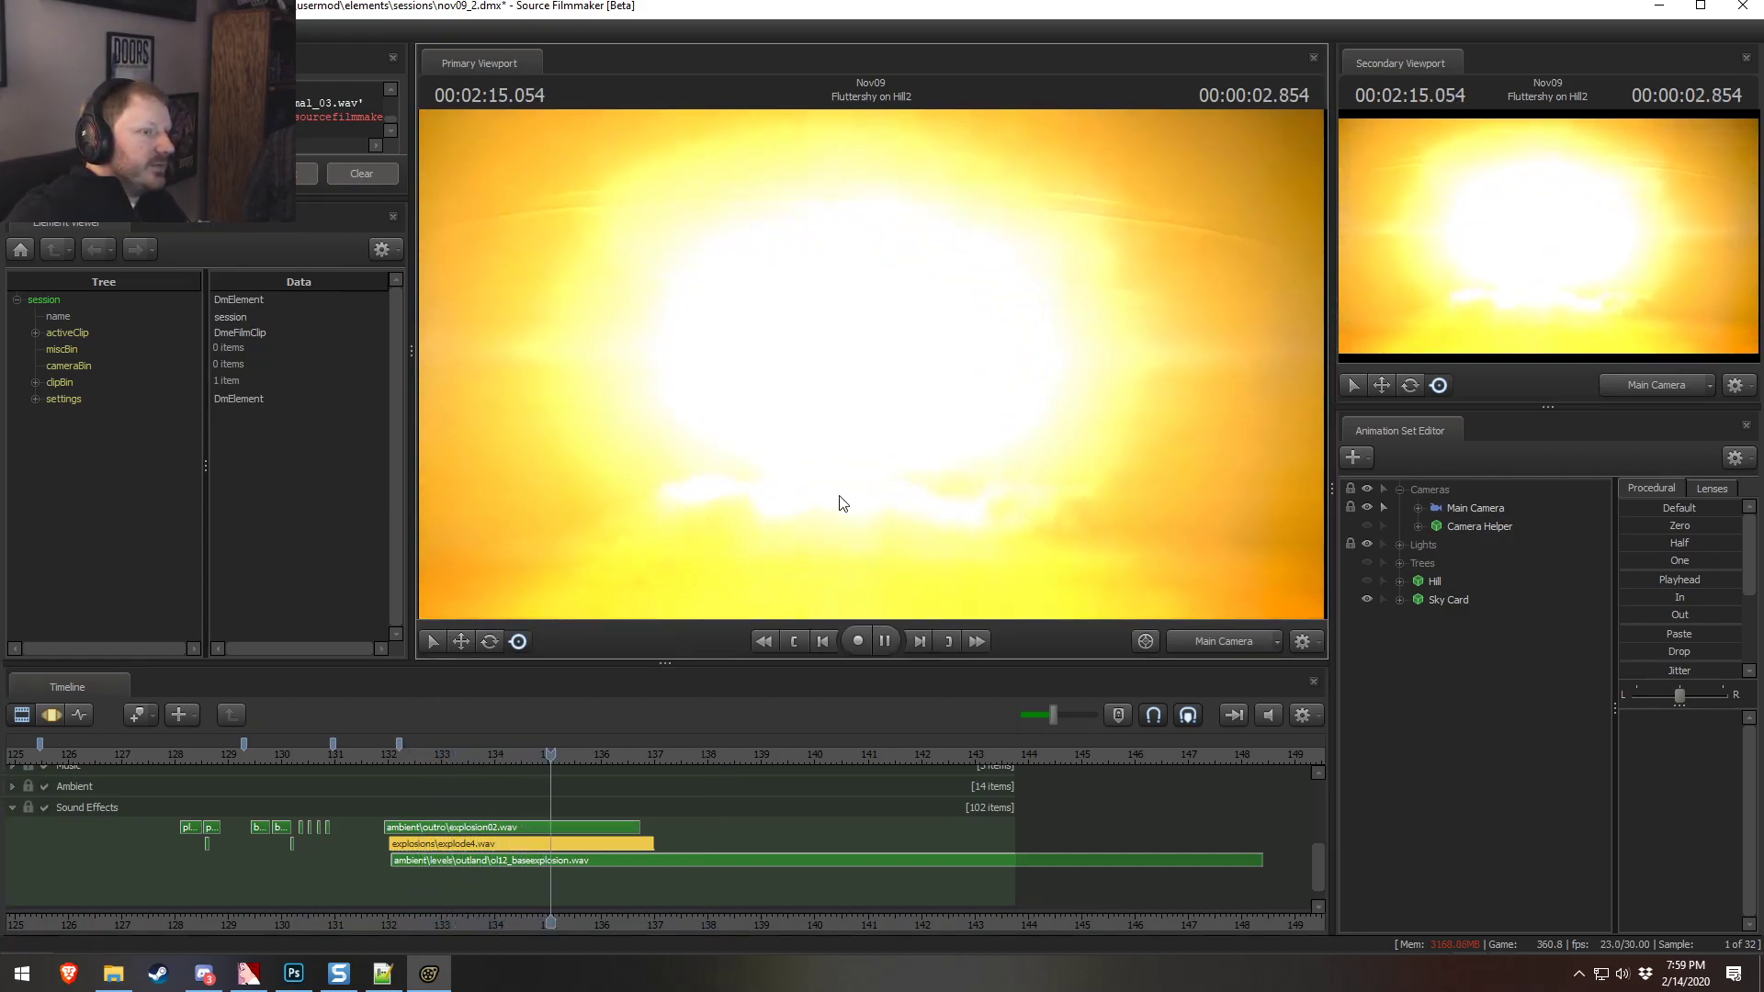
{"action": "left_click", "coordinate": [395, 755]}
{"action": "key", "text": "space"}
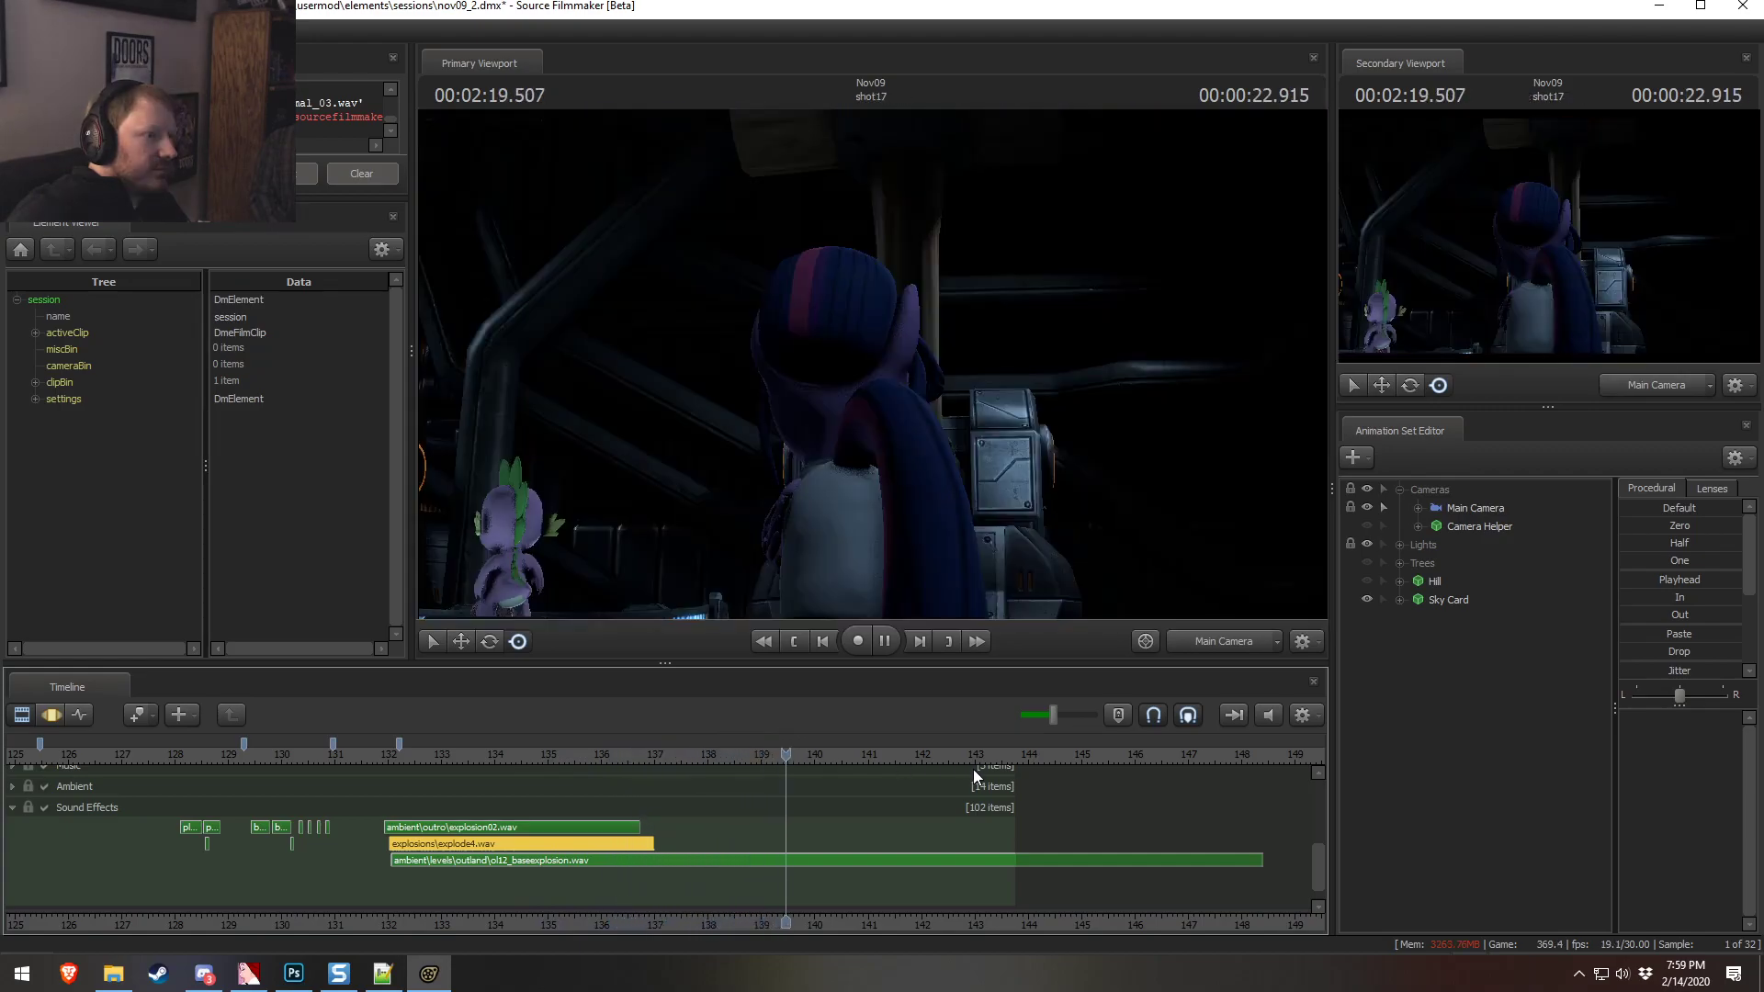
{"action": "key", "text": "space"}
{"action": "left_click_drag", "start_coordinate": [793, 753], "coordinate": [736, 755]}
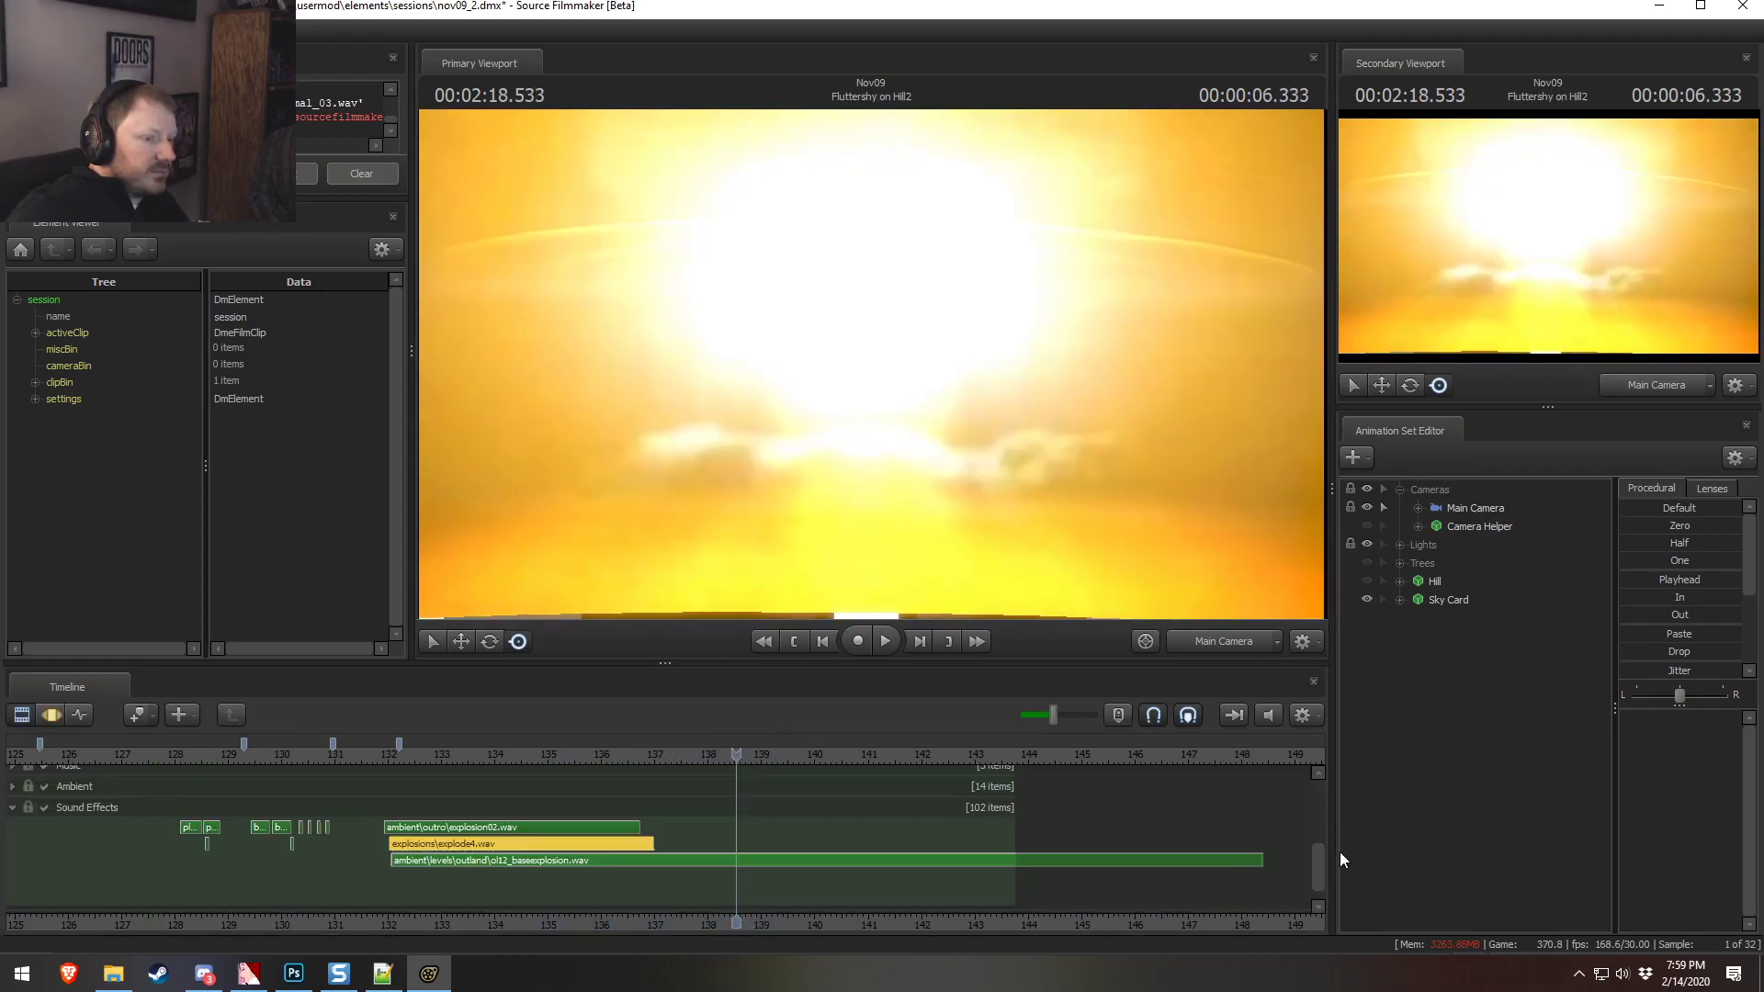
Inspect the Canterlot Establishing2 shot at 2:11.533, switching the viewport away from the Main Camera and back again
{"action": "left_click_drag", "start_coordinate": [1319, 857], "coordinate": [1318, 816]}
{"action": "left_click_drag", "start_coordinate": [767, 781], "coordinate": [882, 797]}
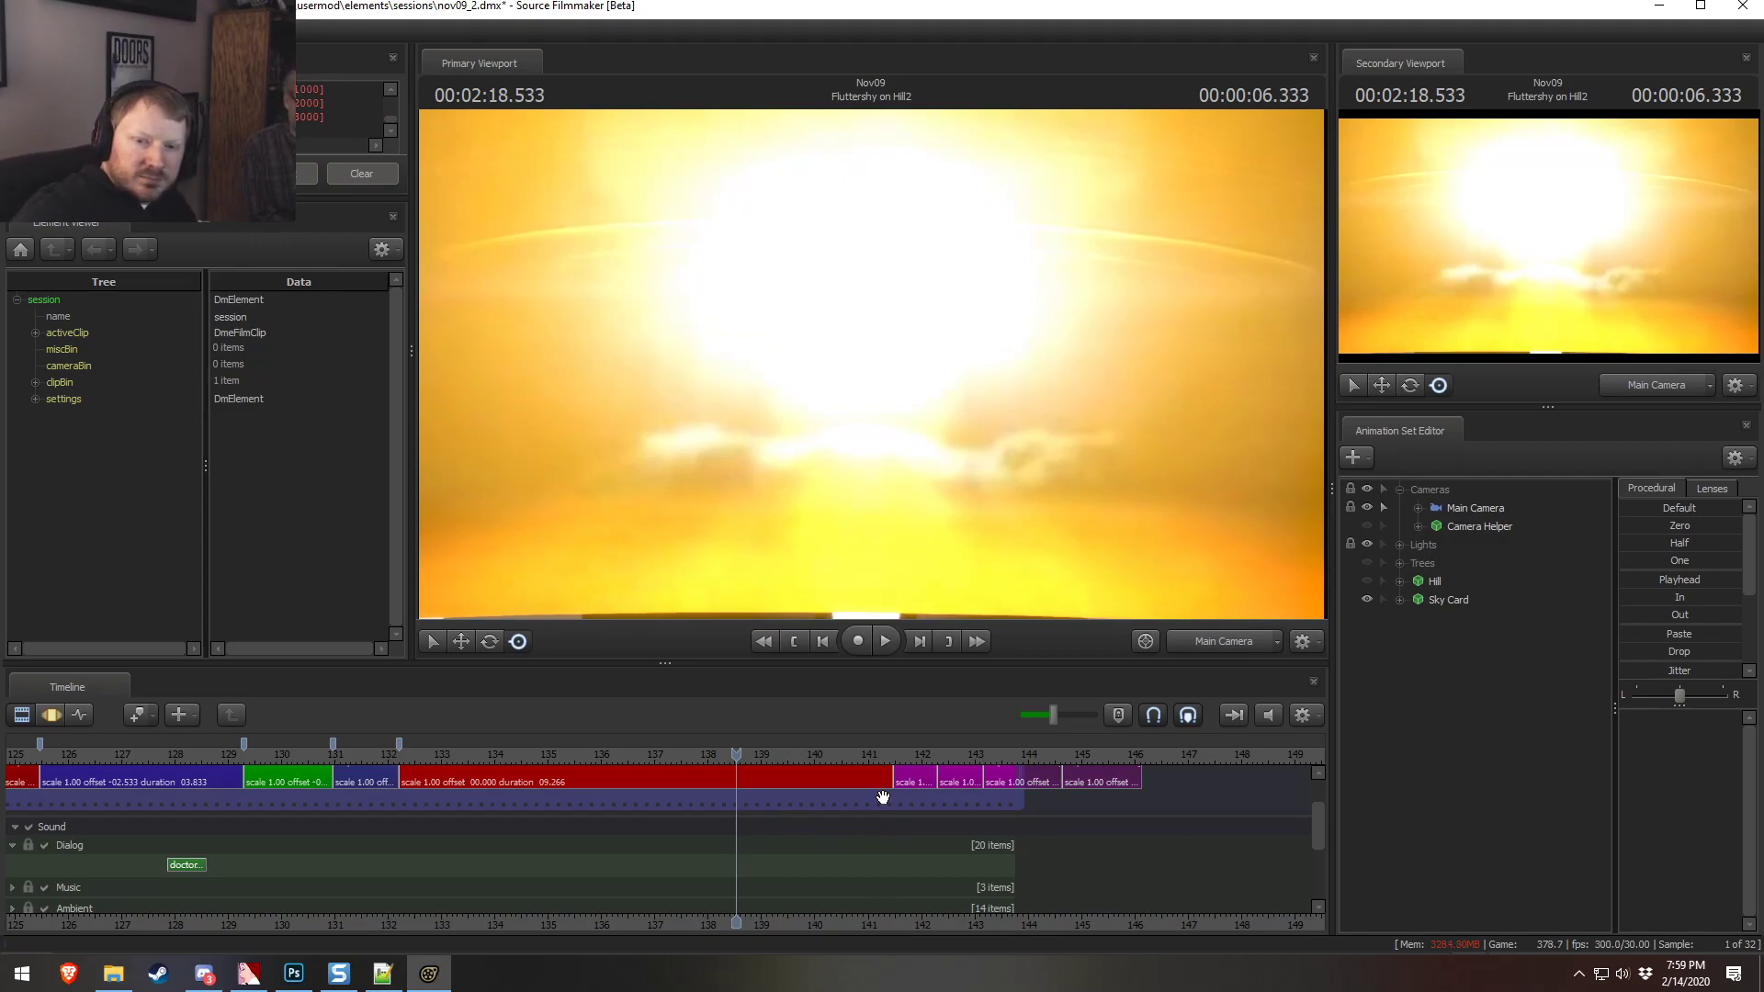
{"action": "left_click", "coordinate": [372, 748]}
{"action": "left_click_drag", "start_coordinate": [372, 748], "coordinate": [363, 748]}
{"action": "left_click", "coordinate": [1224, 641]}
{"action": "right_click", "coordinate": [610, 469]}
{"action": "mouse_move", "coordinate": [709, 531]}
{"action": "left_click", "coordinate": [763, 532]}
{"action": "left_click", "coordinate": [1240, 642]}
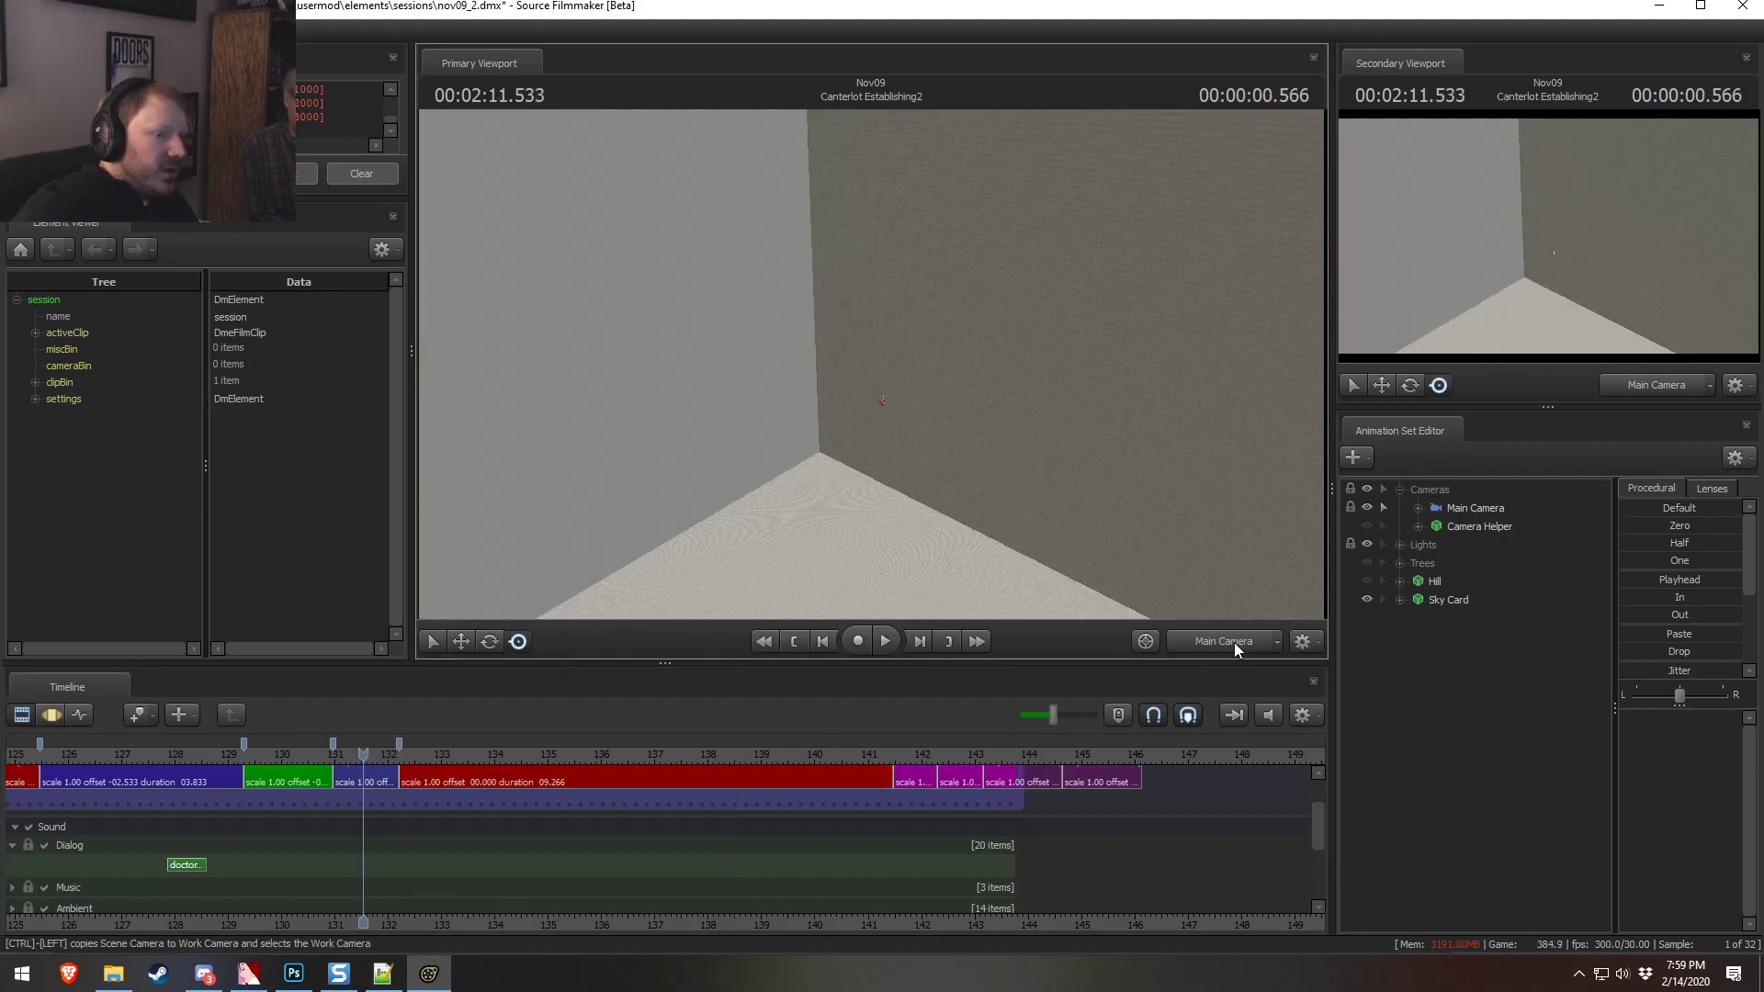
Play from 2:11.166 in Canterlot Establishing2 across the cut into Fluttershy on Hill2
{"action": "left_click", "coordinate": [291, 753]}
{"action": "left_click_drag", "start_coordinate": [290, 754], "coordinate": [343, 754]}
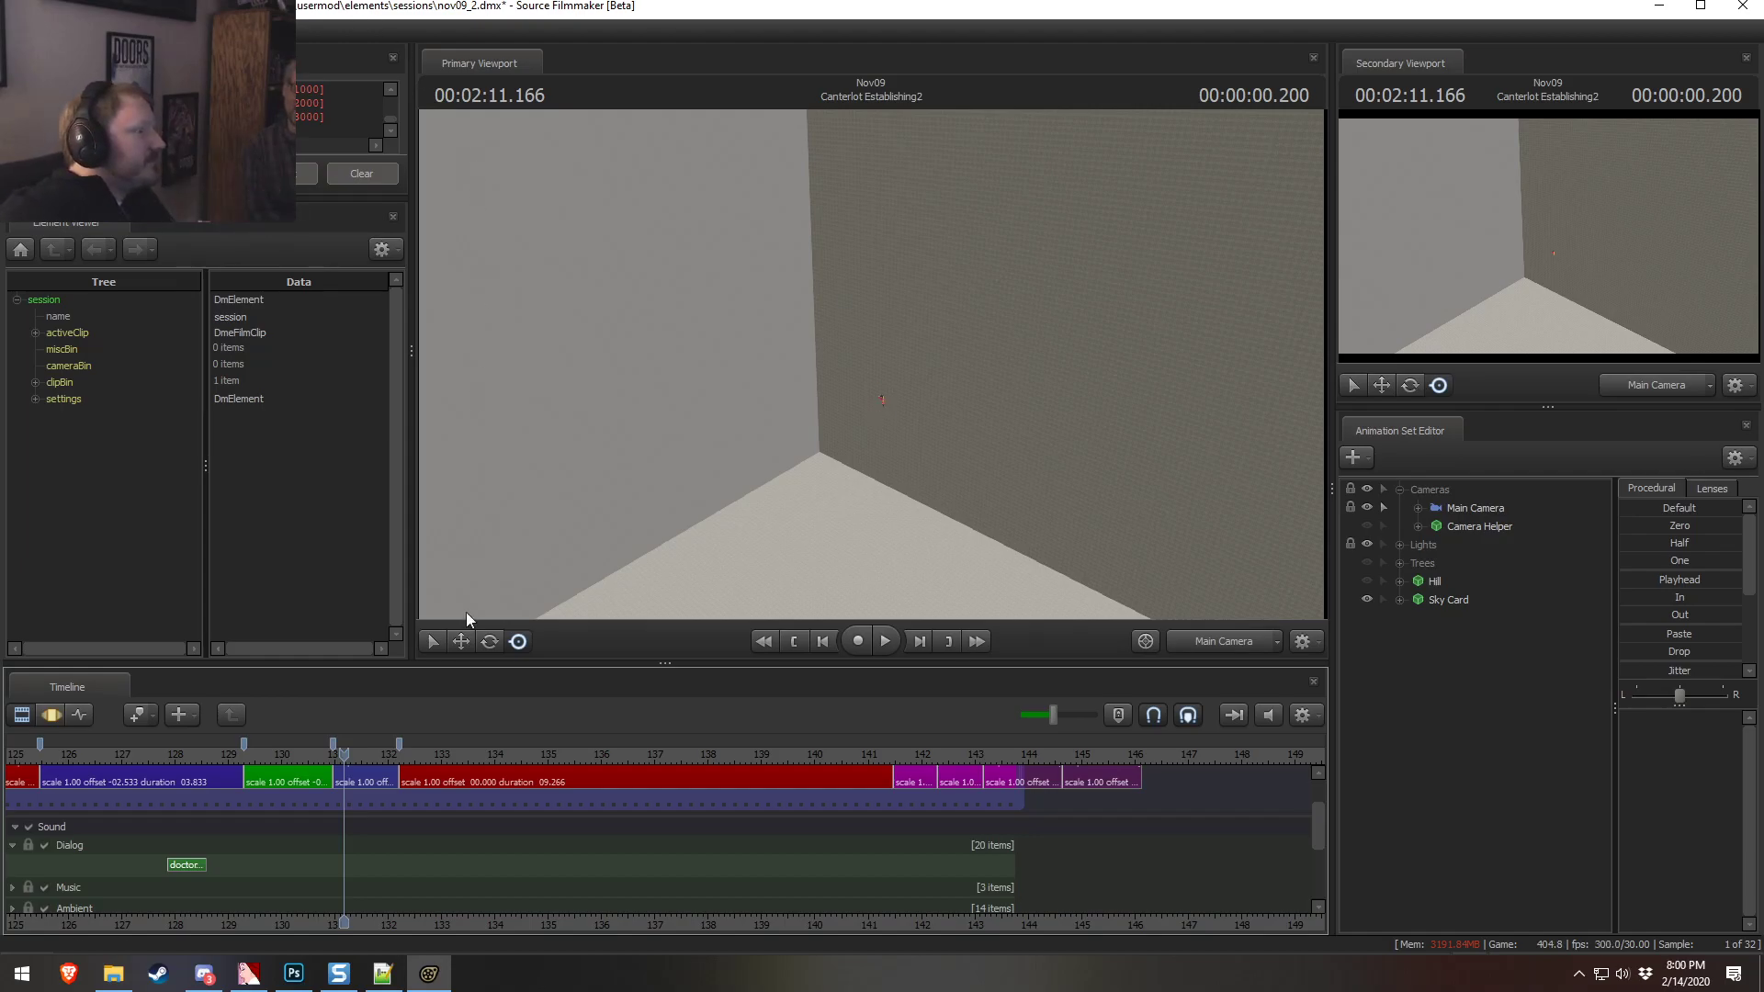
{"action": "key", "text": "space"}
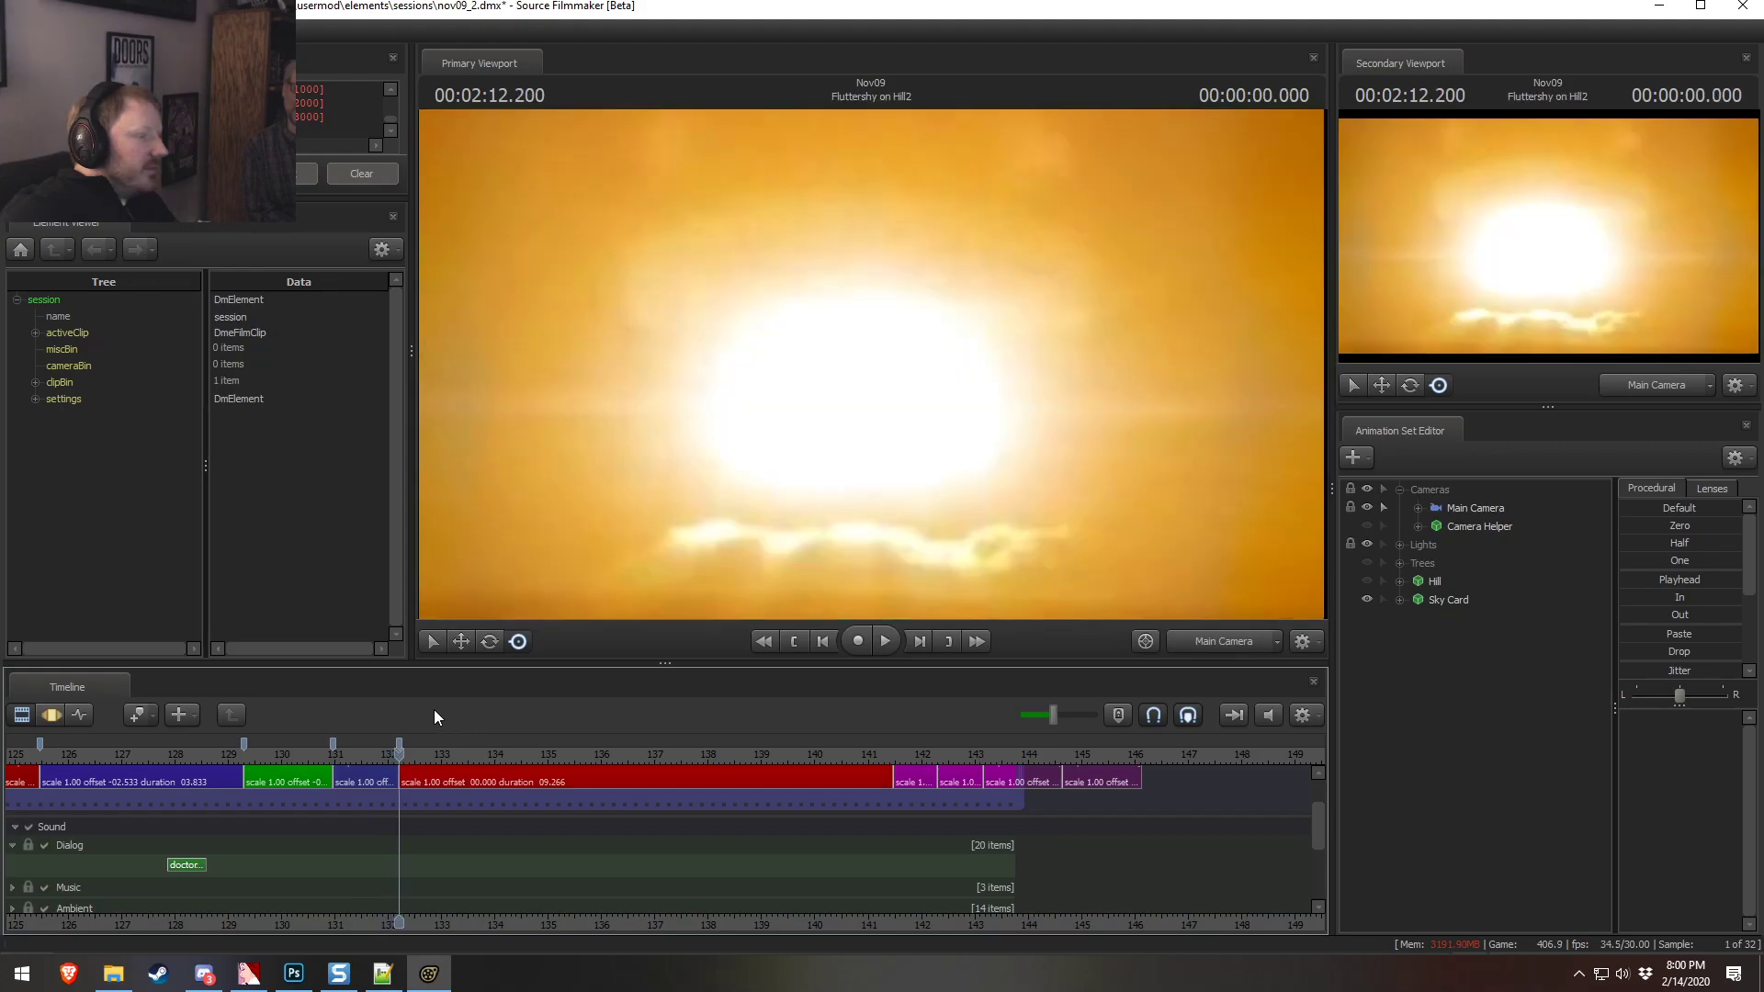
Shift explosion02.wav, explode4.wav and ol12_baseexplosion.wav together slightly earlier on the Sound Effects track, just ahead of the blast
{"action": "left_click_drag", "start_coordinate": [402, 755], "coordinate": [387, 755]}
{"action": "scroll", "coordinate": [508, 851], "scroll_direction": "down", "scroll_amount": 2}
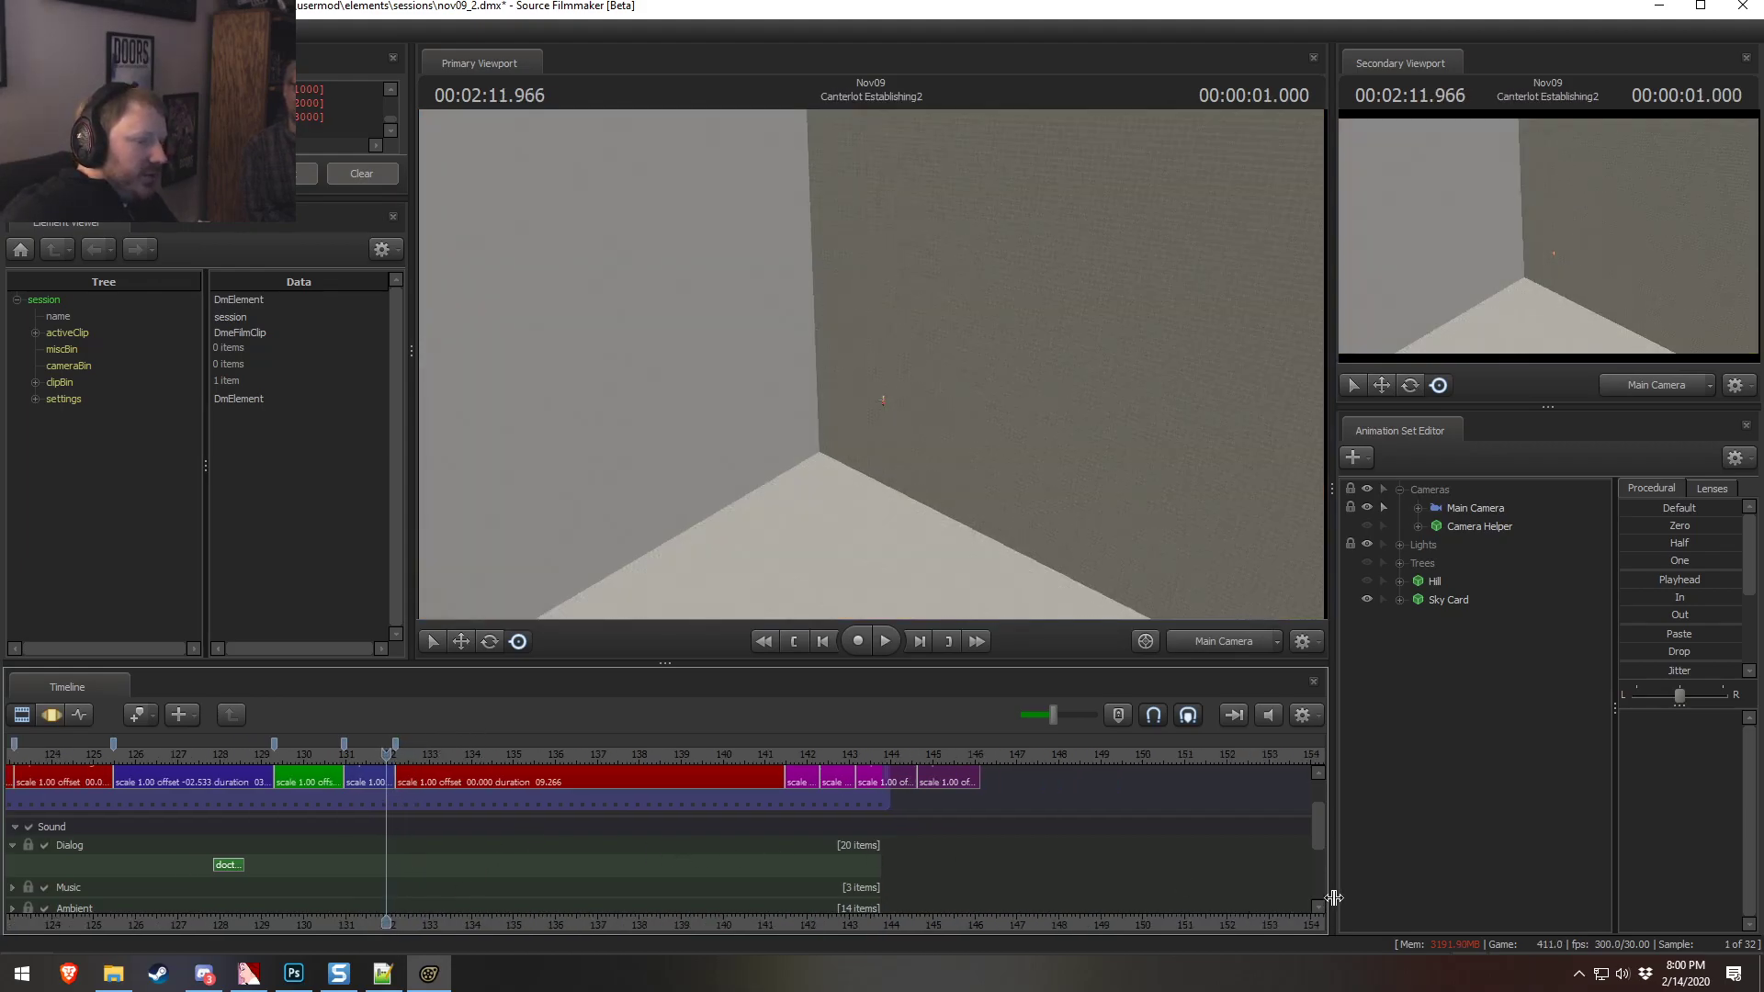
{"action": "left_click_drag", "start_coordinate": [1319, 831], "coordinate": [1319, 857]}
{"action": "scroll", "coordinate": [460, 879], "scroll_direction": "up", "scroll_amount": 4}
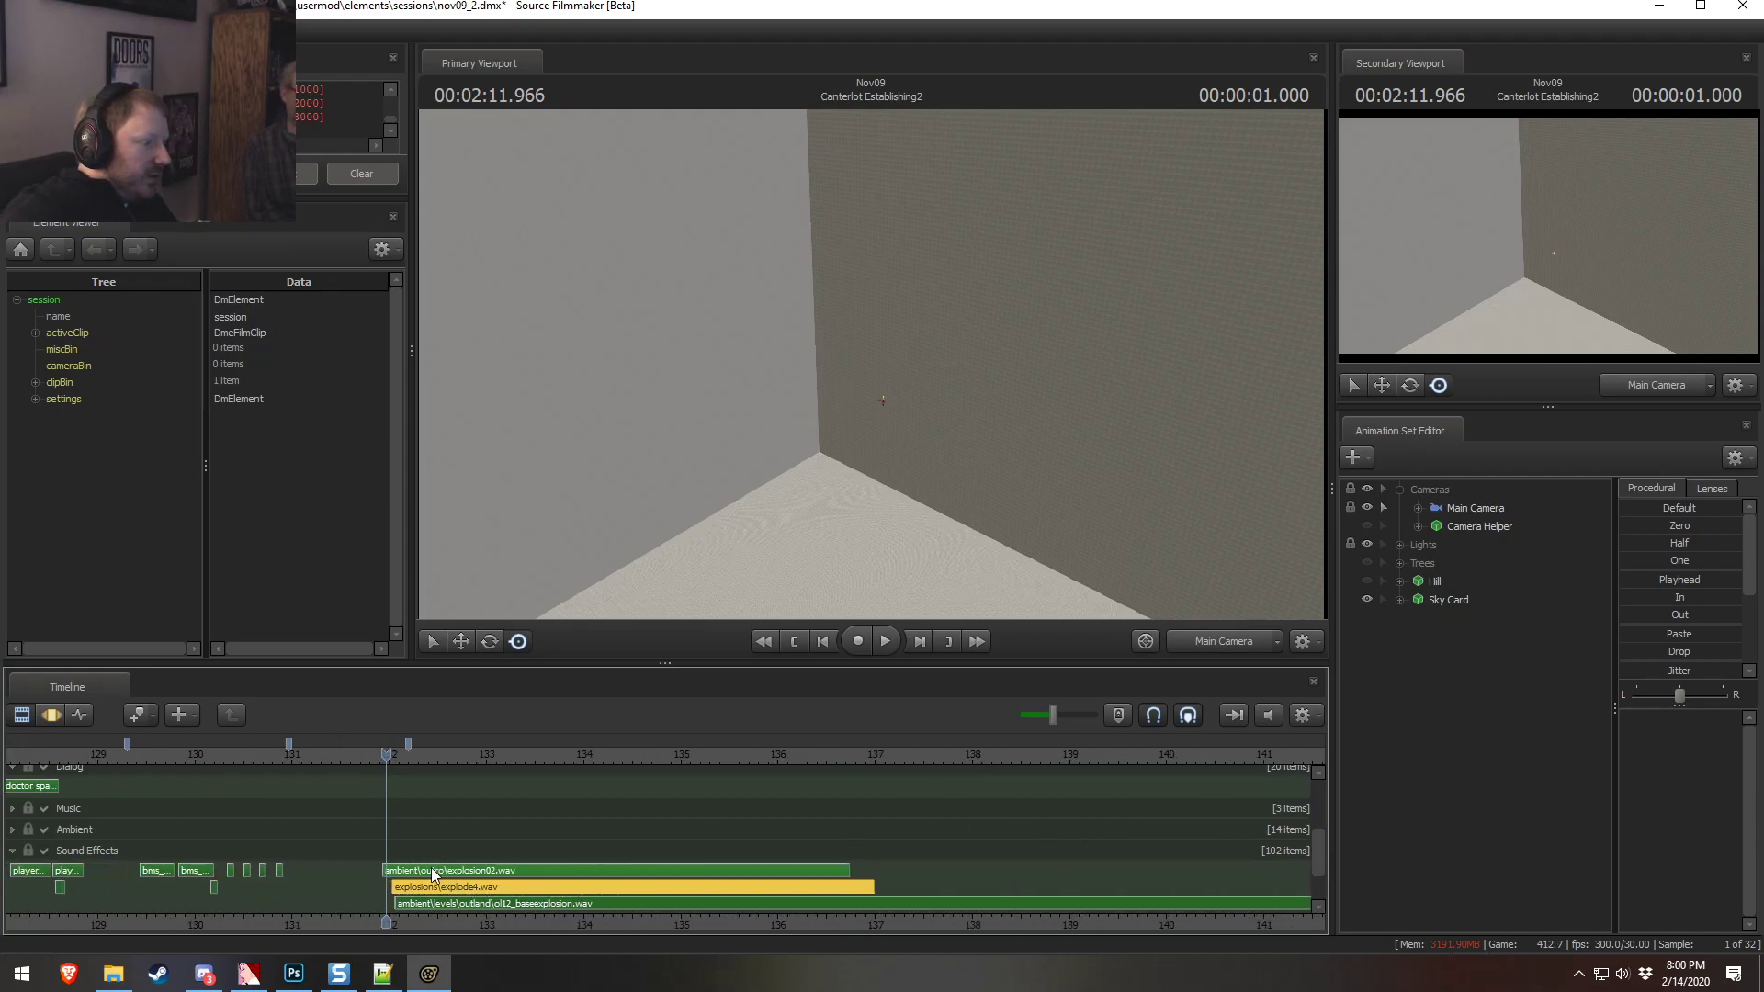
{"action": "left_click", "coordinate": [432, 870]}
{"action": "left_click", "coordinate": [419, 904], "text": "shift"}
{"action": "left_click_drag", "start_coordinate": [428, 886], "coordinate": [415, 884]}
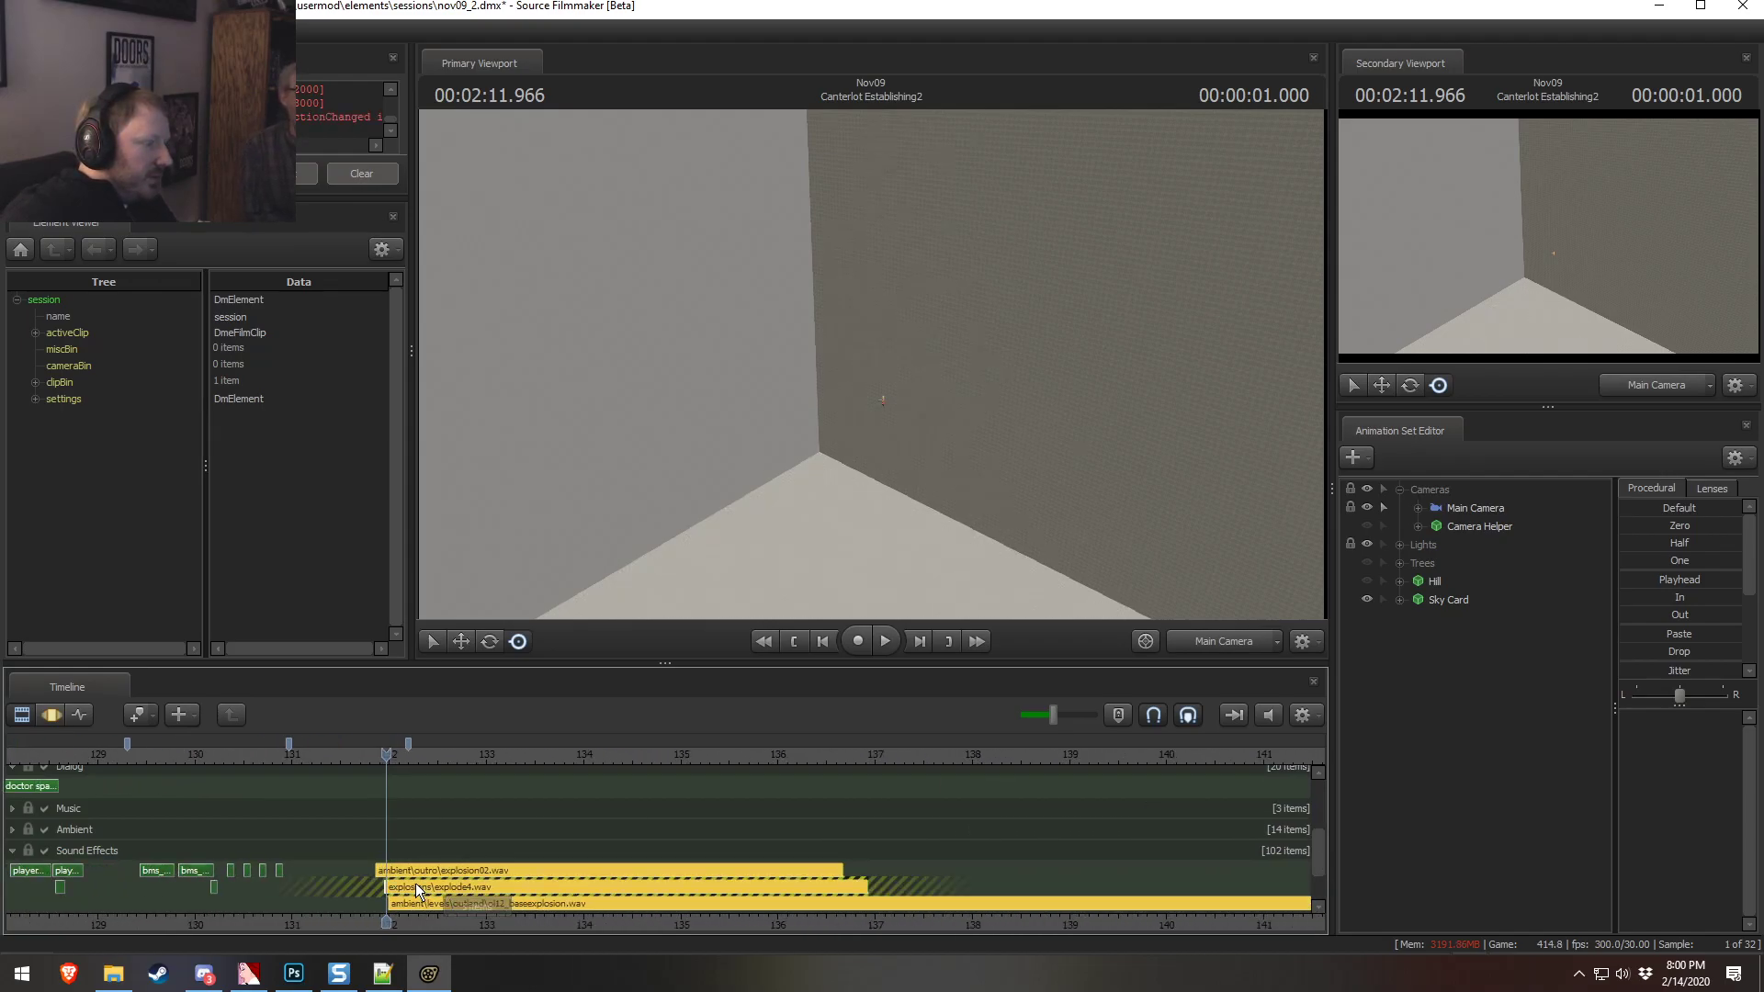
Play the cut from Canterlot Establishing2 into the blast to check the earlier timing of the three explosion sounds
{"action": "left_click", "coordinate": [344, 757]}
{"action": "key", "text": "space"}
{"action": "left_click_drag", "start_coordinate": [392, 756], "coordinate": [405, 759]}
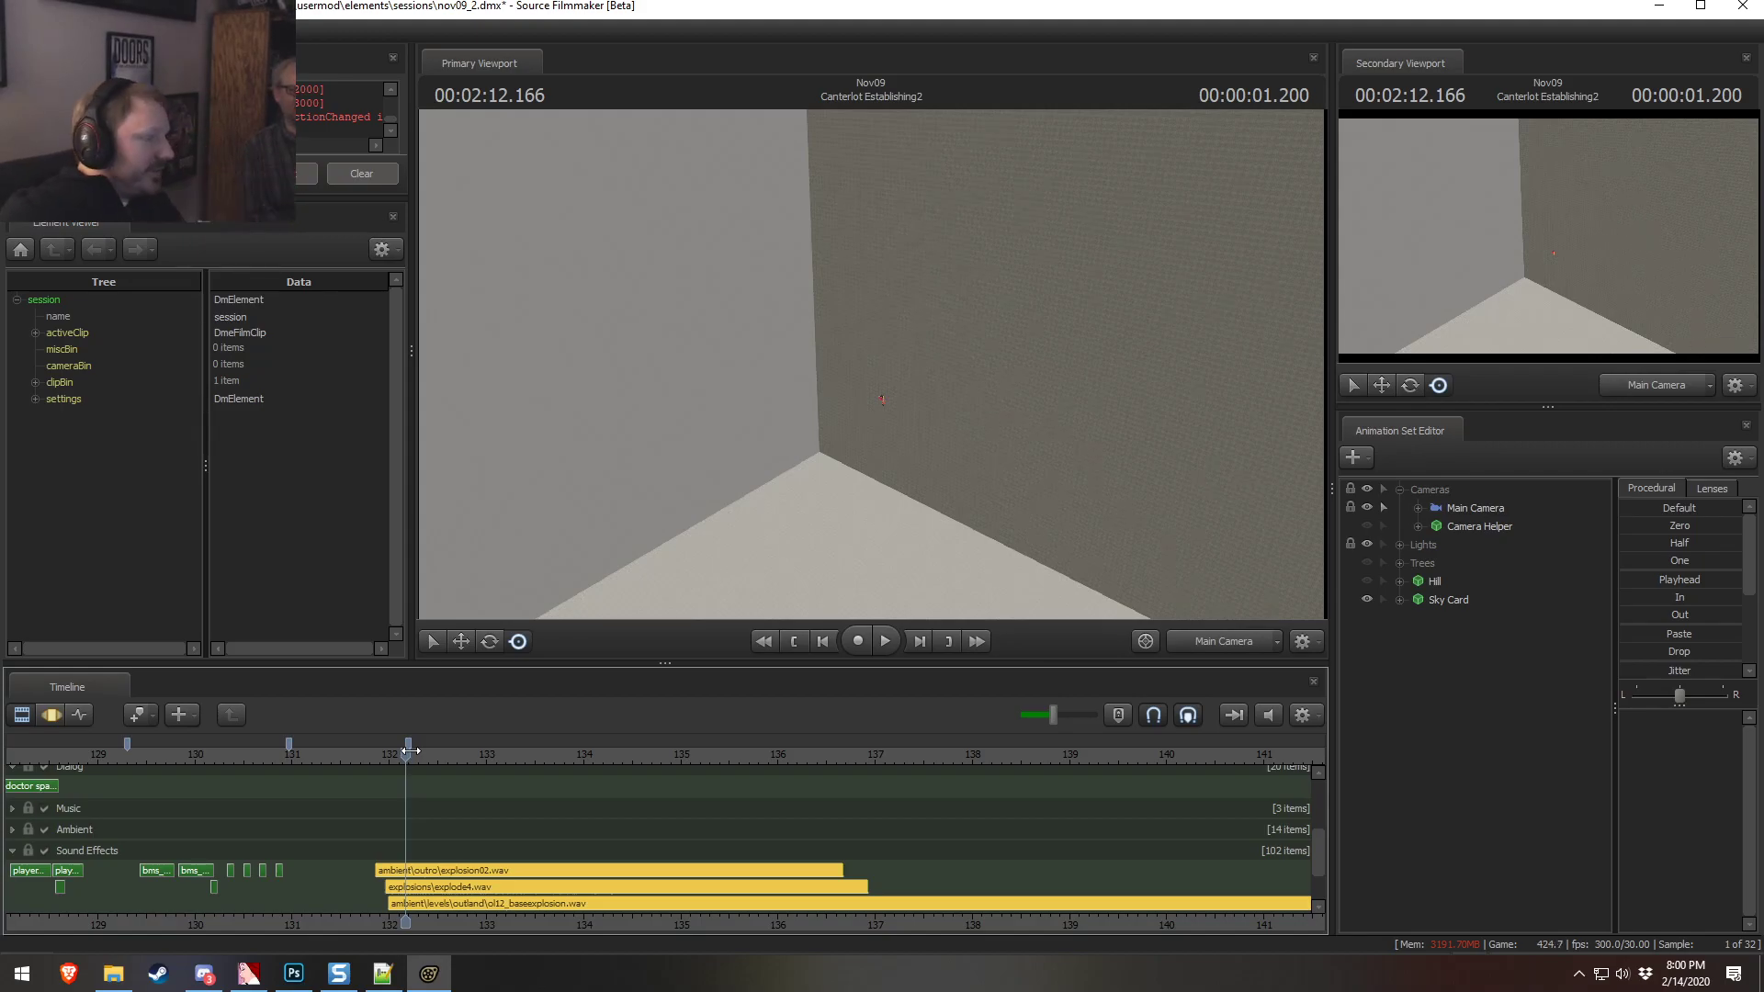
{"action": "left_click_drag", "start_coordinate": [407, 760], "coordinate": [363, 761]}
{"action": "key", "text": "space"}
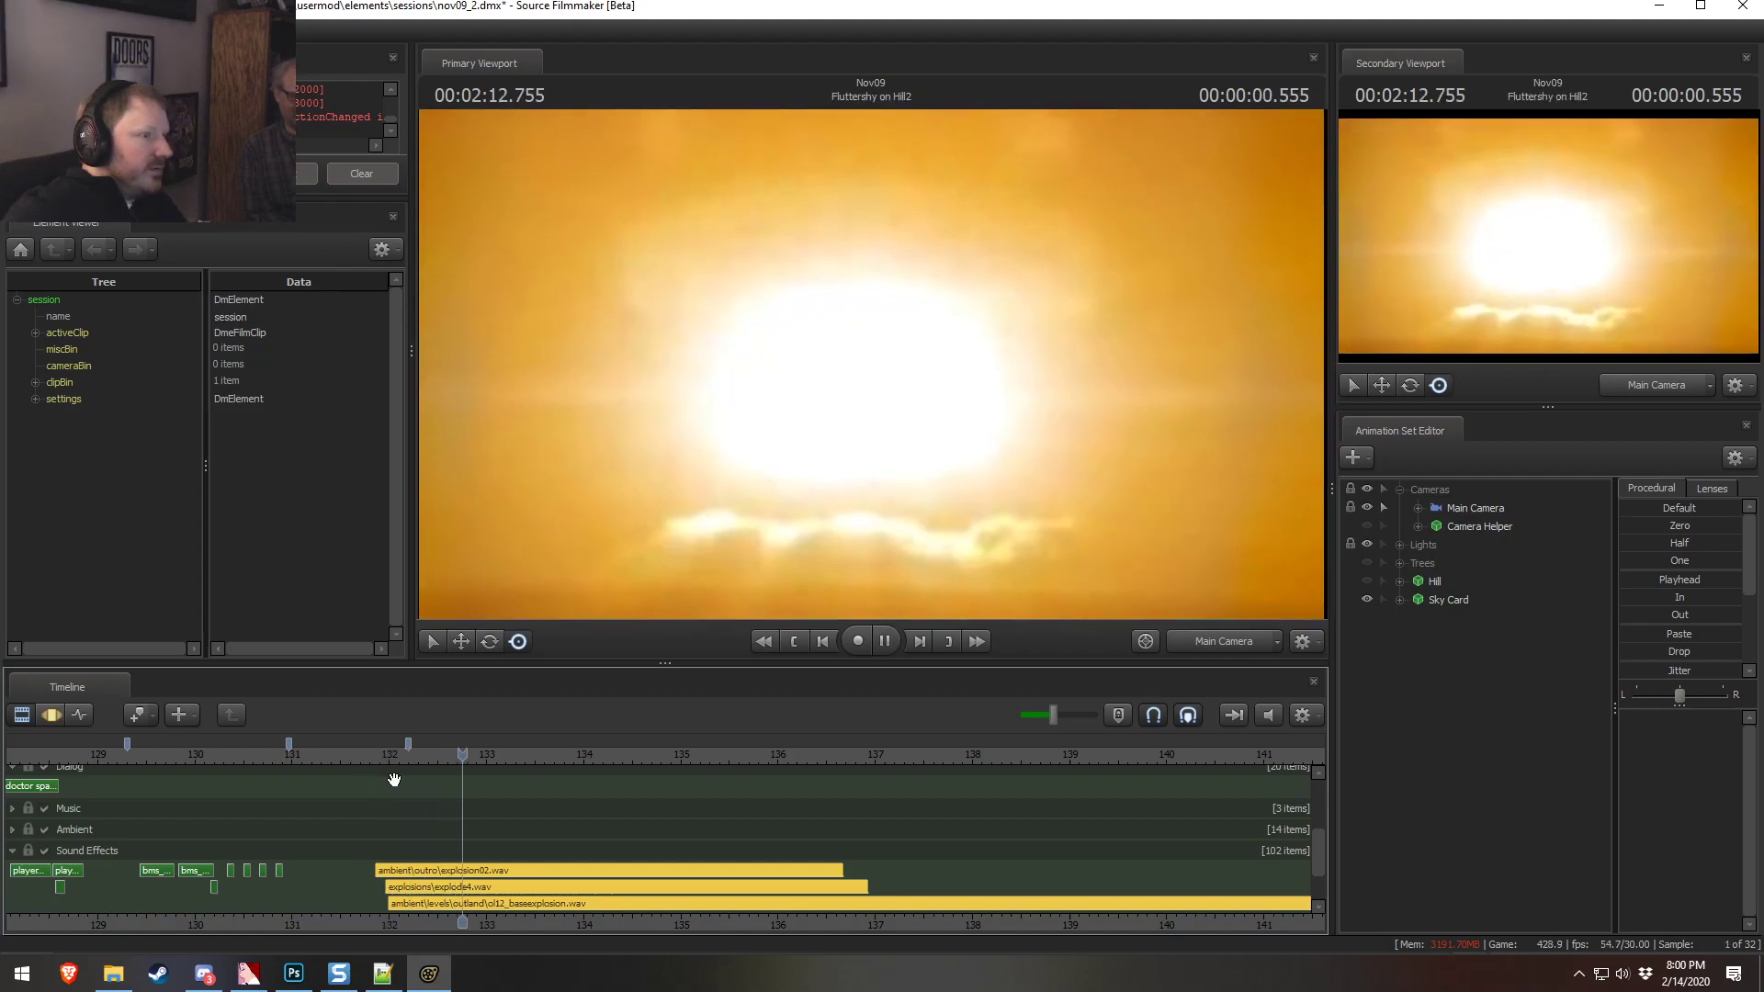
{"action": "key", "text": "space"}
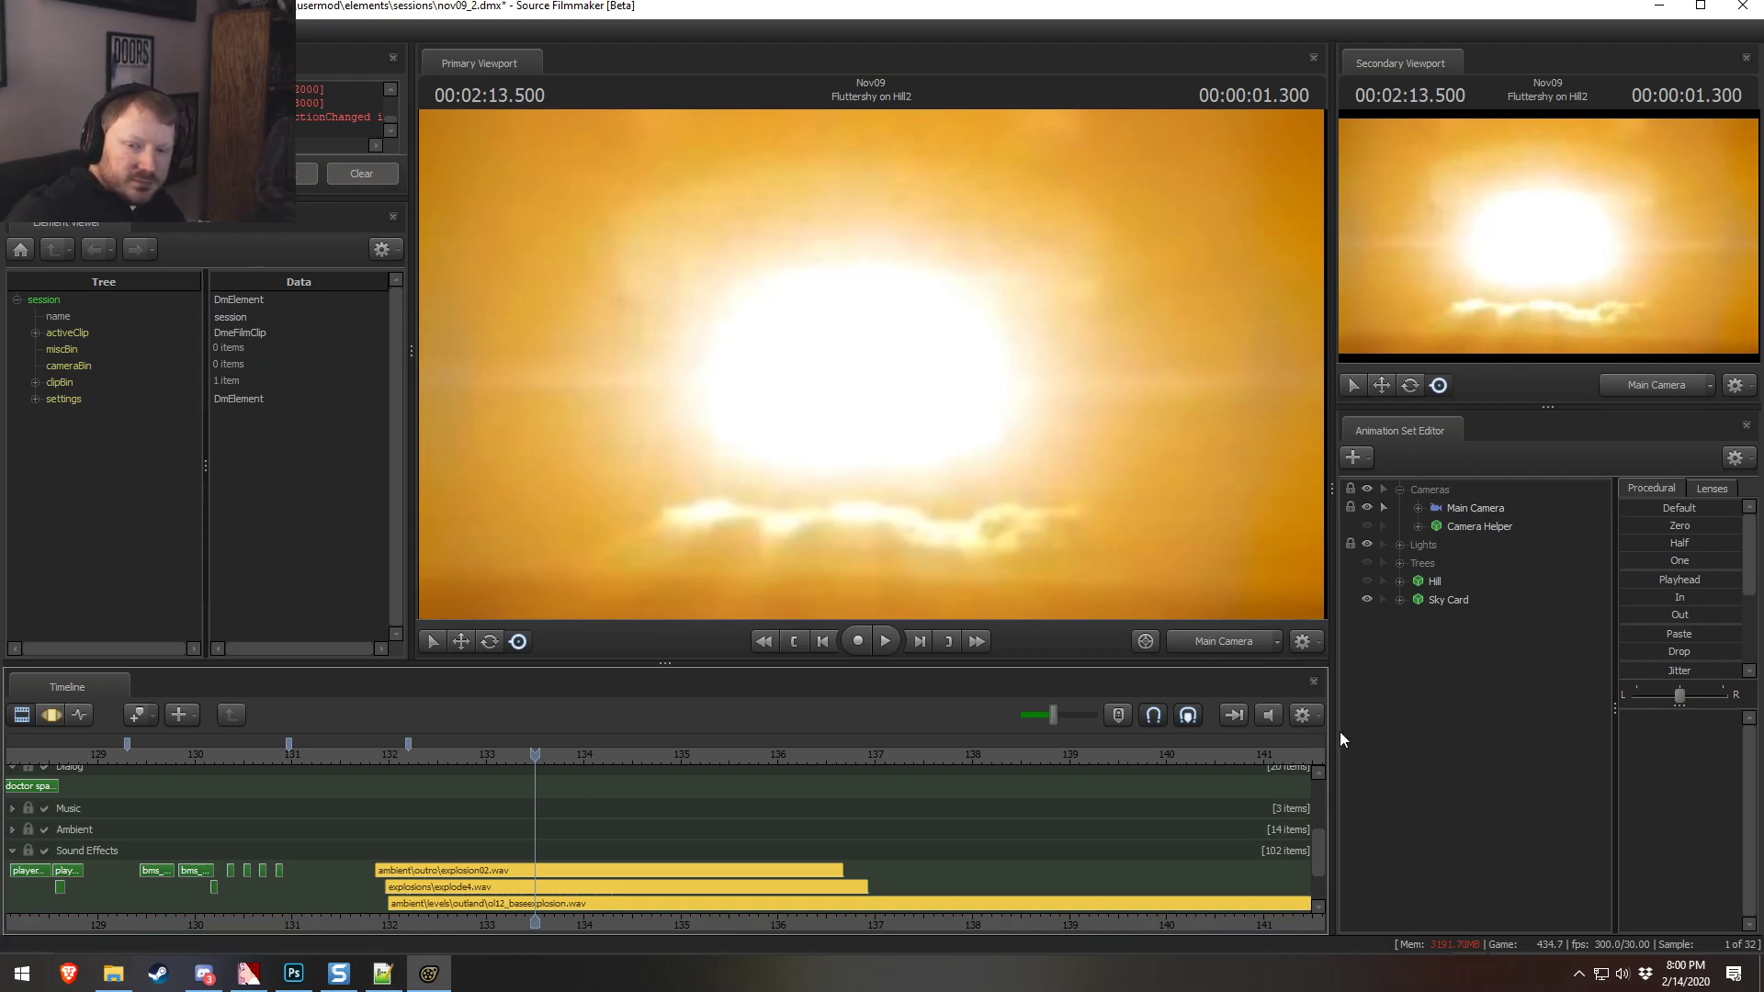
Review the shots around Fluttershy on Hill2 in the Picture track and play from the end of Twilight is Confuse into the blast
{"action": "left_click_drag", "start_coordinate": [1323, 853], "coordinate": [1319, 790]}
{"action": "left_click", "coordinate": [588, 812]}
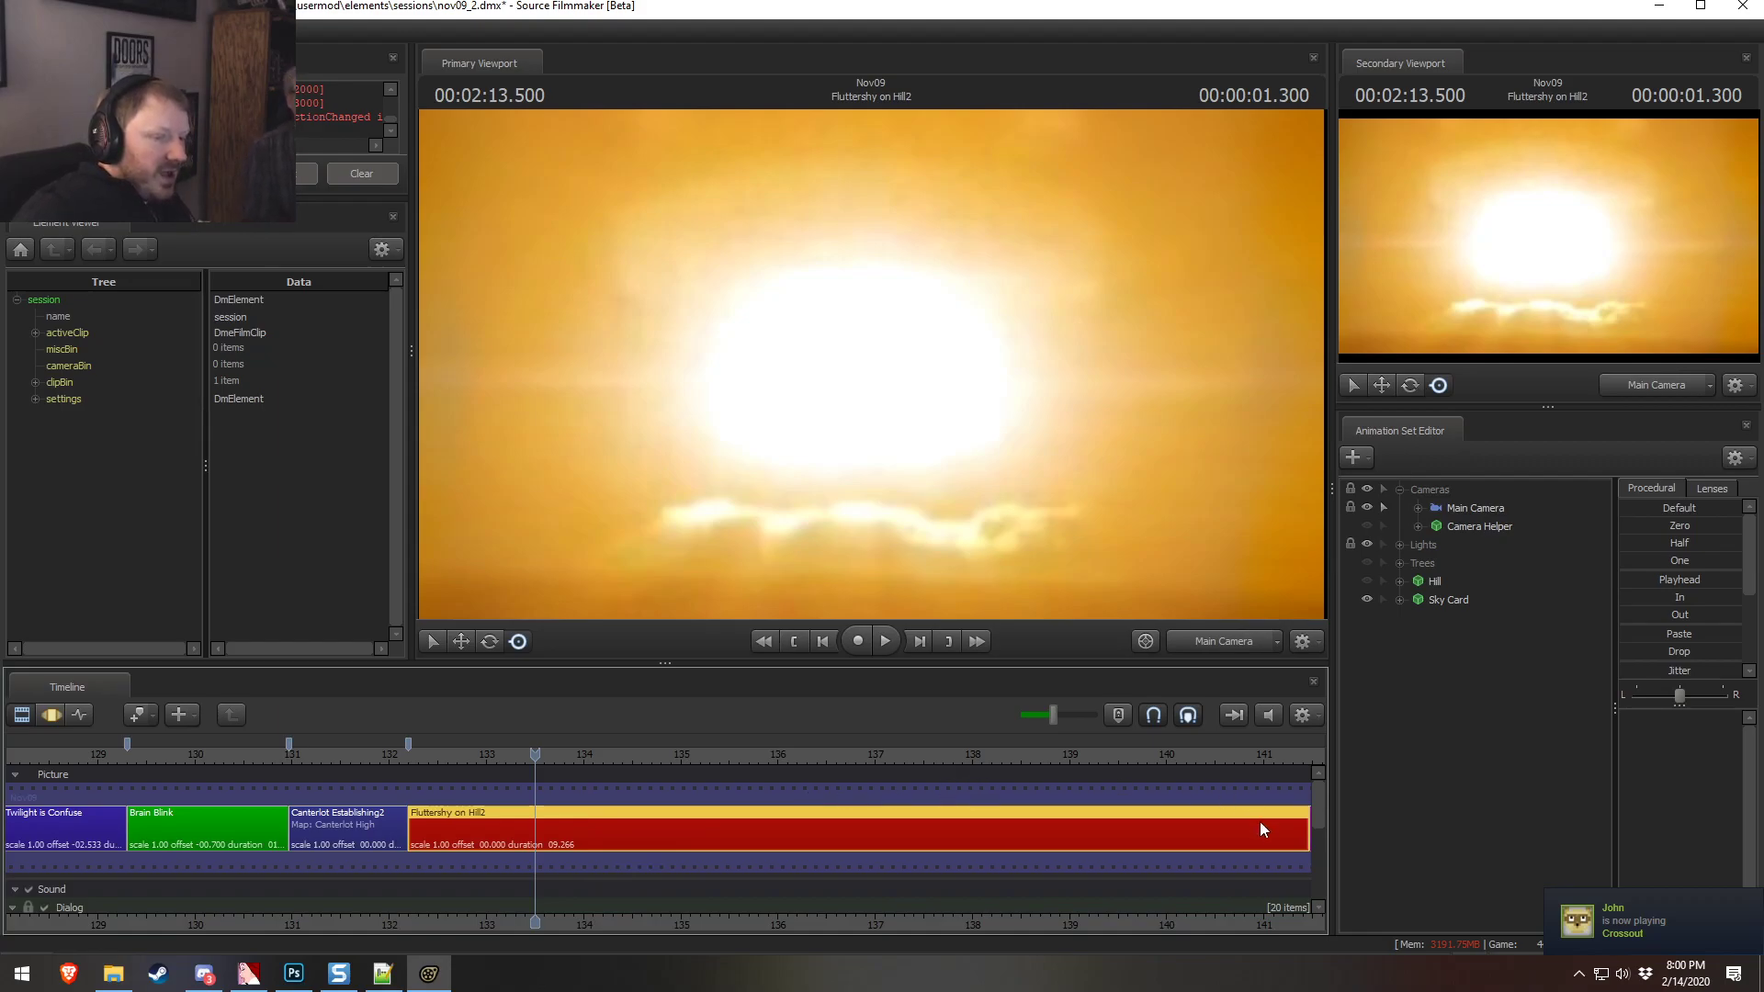
{"action": "scroll", "coordinate": [1266, 828], "scroll_direction": "down", "scroll_amount": 5}
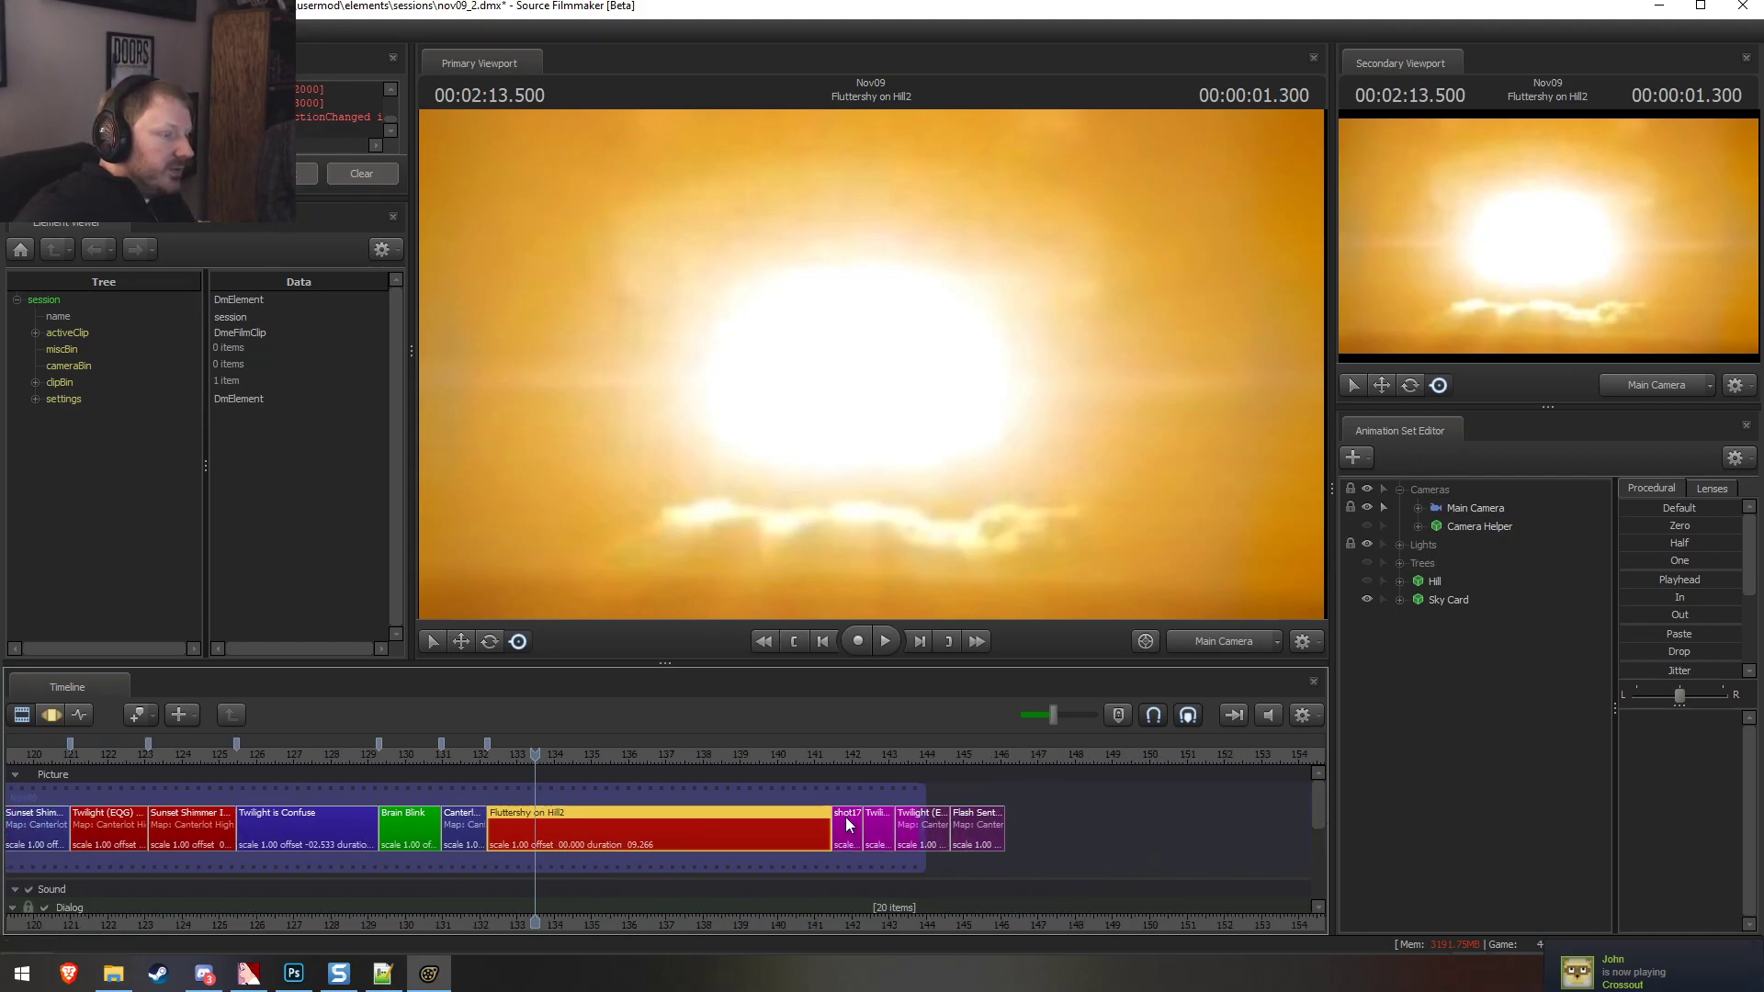
{"action": "left_click_drag", "start_coordinate": [542, 754], "coordinate": [470, 754]}
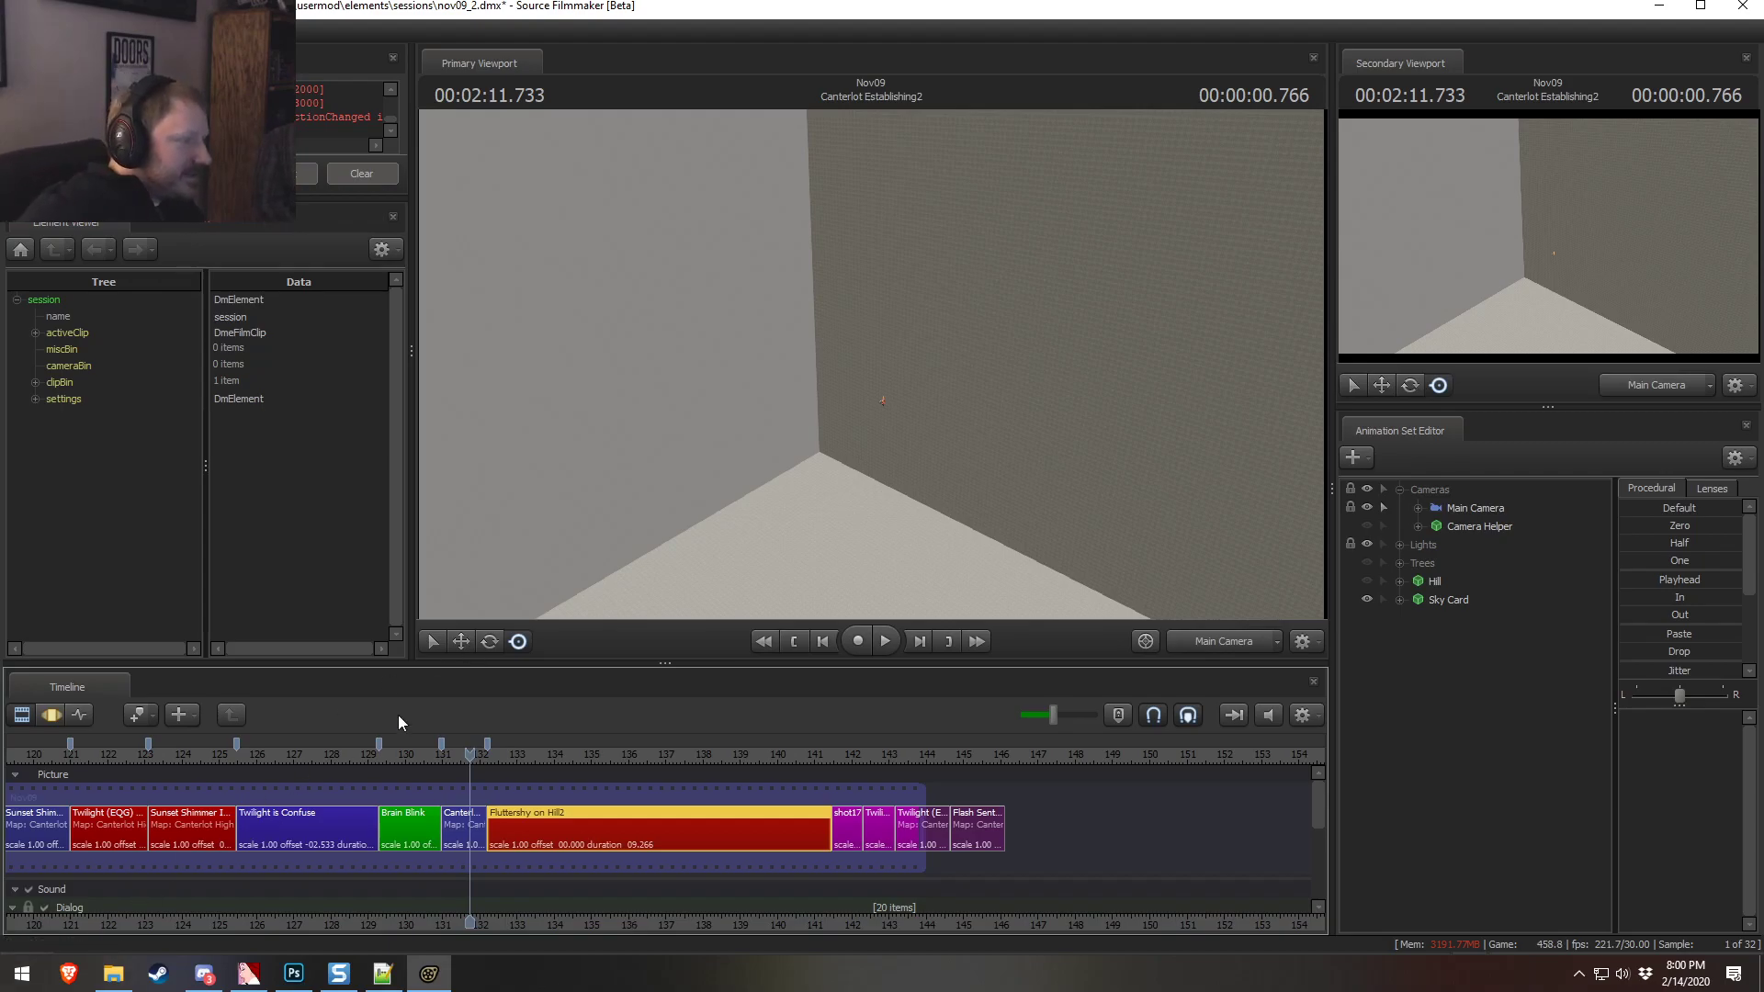
{"action": "left_click", "coordinate": [365, 752]}
{"action": "key", "text": "space"}
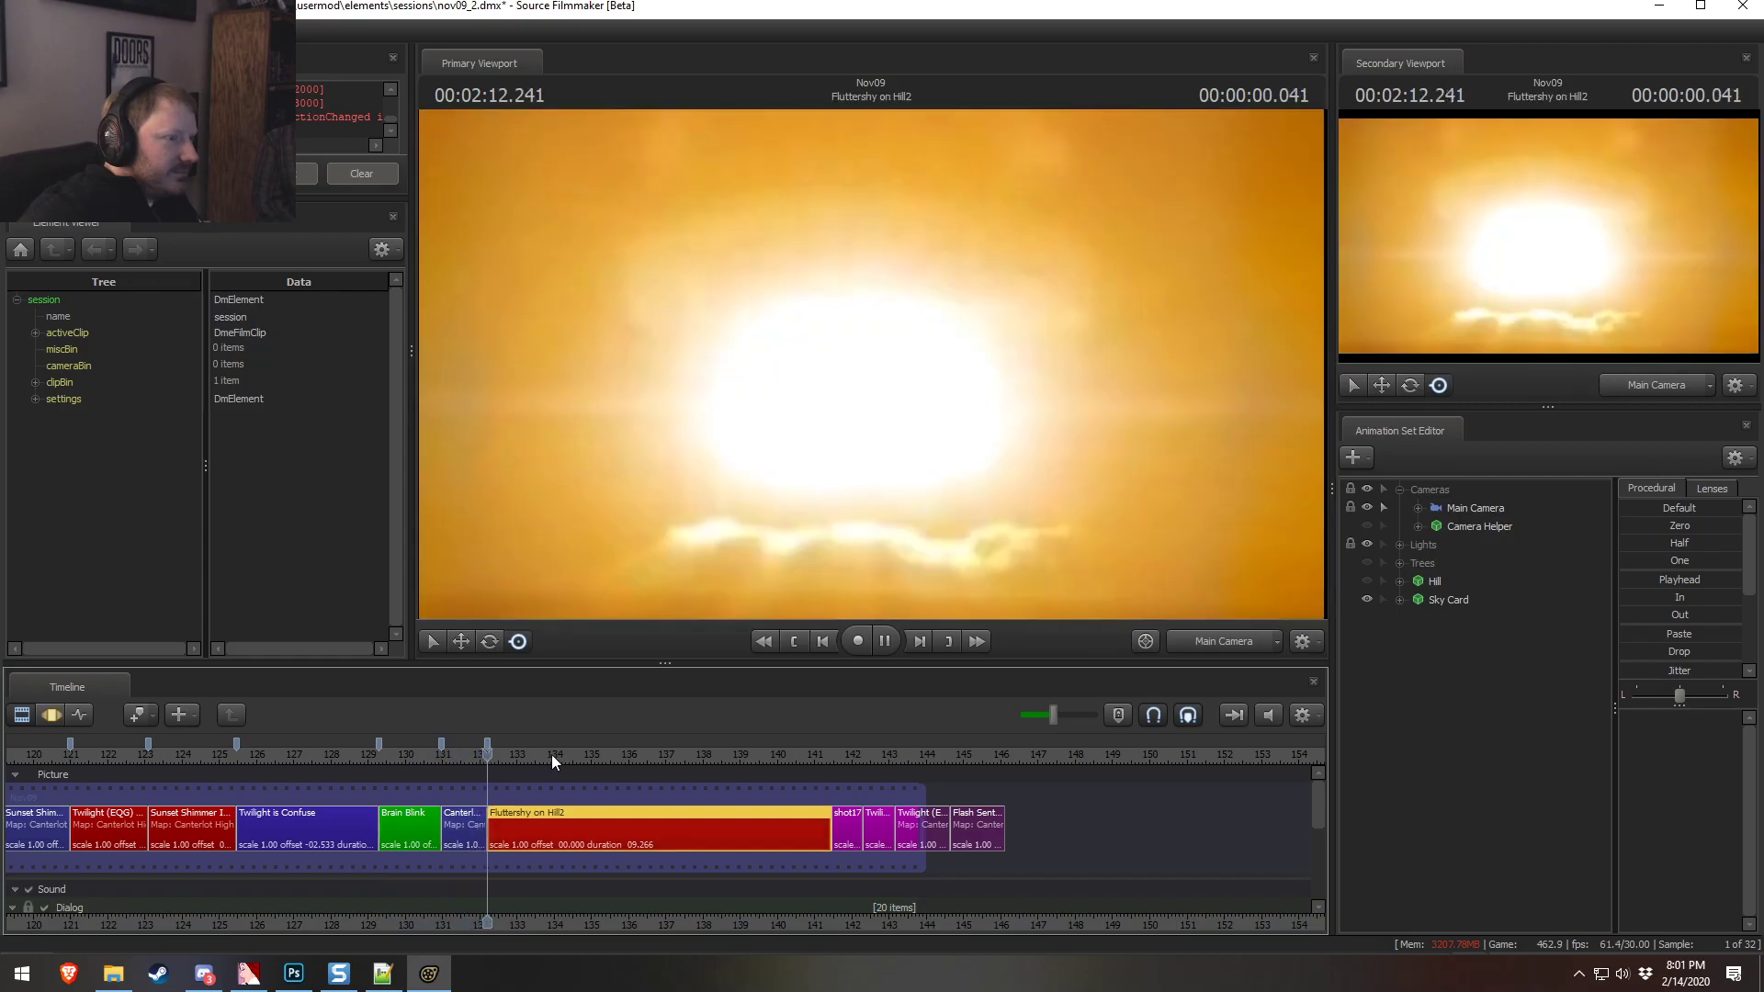
{"action": "key", "text": "space"}
{"action": "mouse_move", "coordinate": [441, 758]}
{"action": "left_mouse_down"}
{"action": "mouse_move", "coordinate": [422, 758]}
{"action": "mouse_move", "coordinate": [448, 754]}
{"action": "left_mouse_up"}
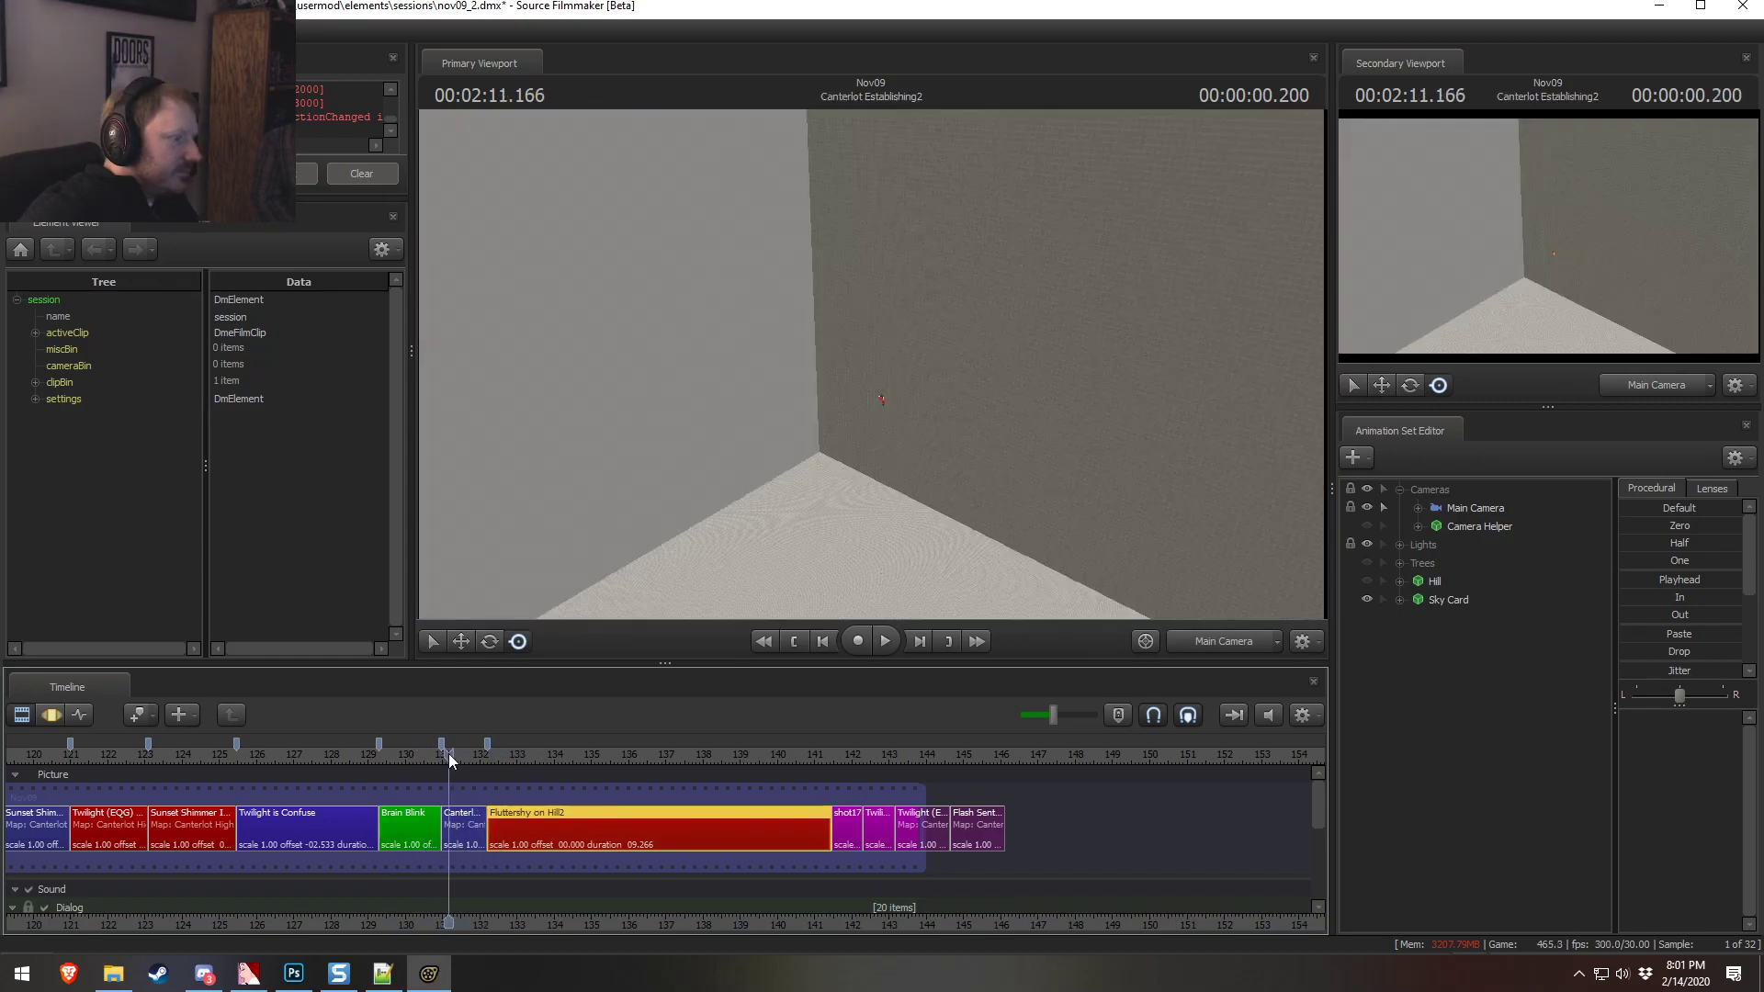
Try extending the Canterlot Establishing2 shot to a duration of 6.266, pushing the following shots later, and play the result
{"action": "left_click", "coordinate": [472, 838]}
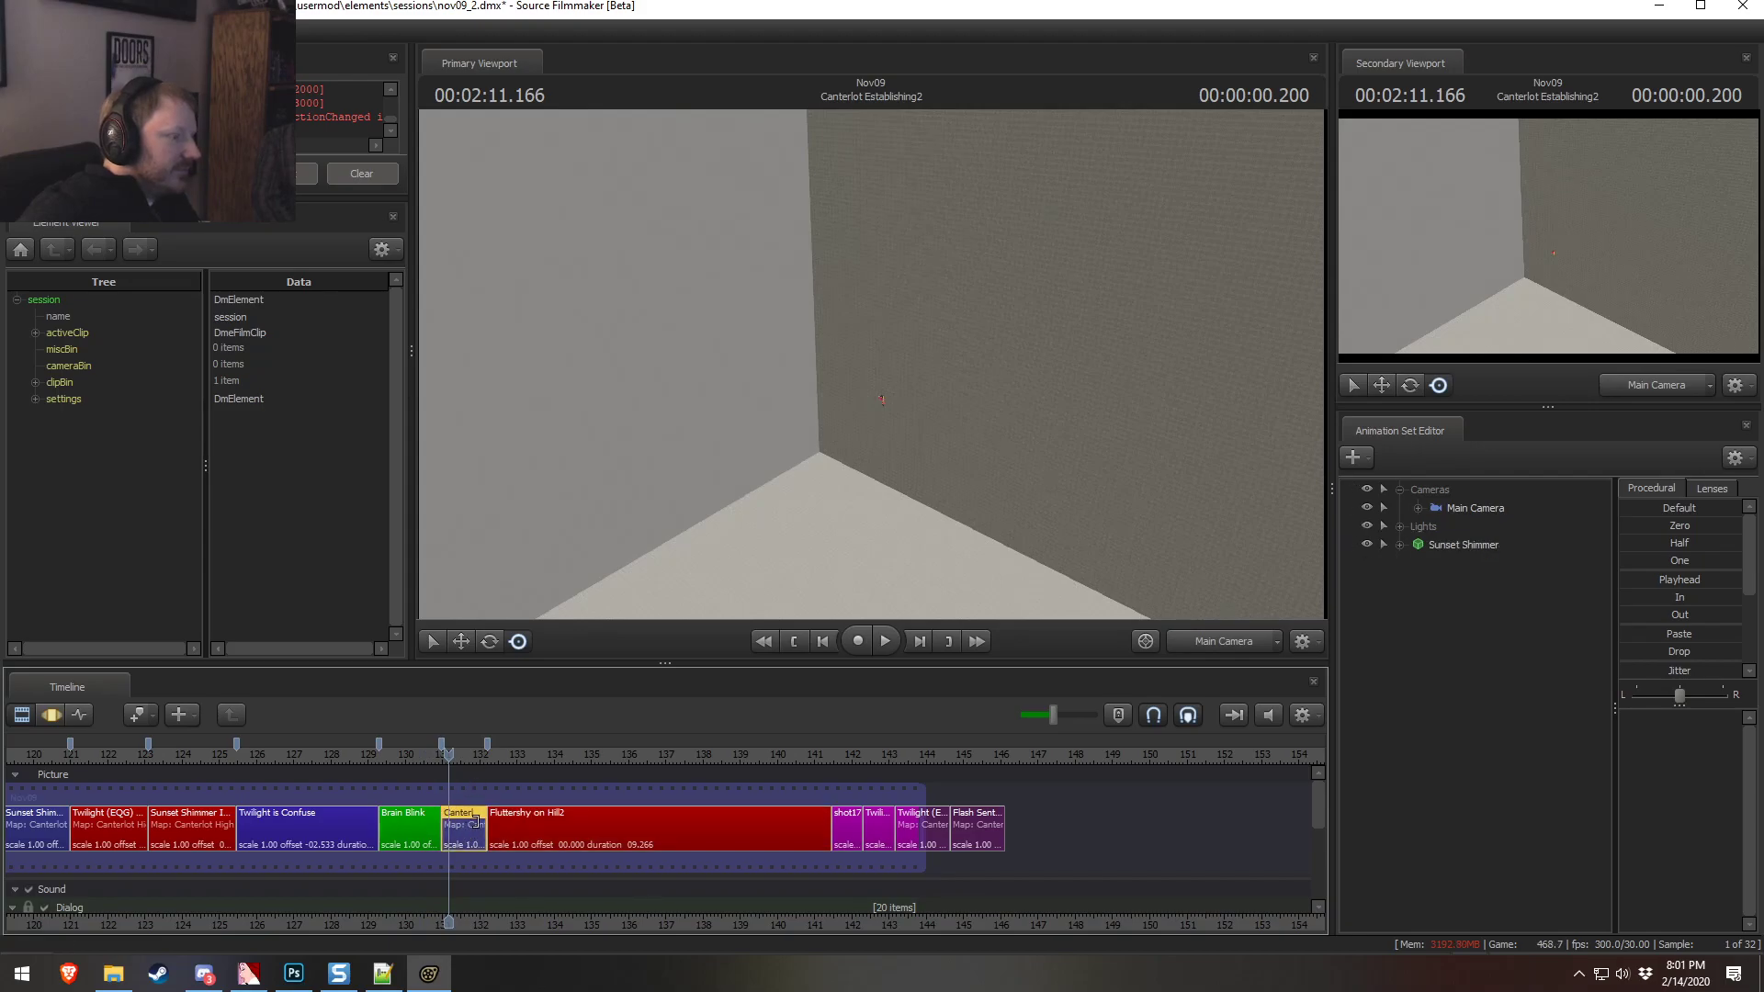
{"action": "left_click_drag", "start_coordinate": [486, 832], "coordinate": [527, 833]}
{"action": "left_click_drag", "start_coordinate": [416, 746], "coordinate": [377, 758]}
{"action": "key", "text": "space"}
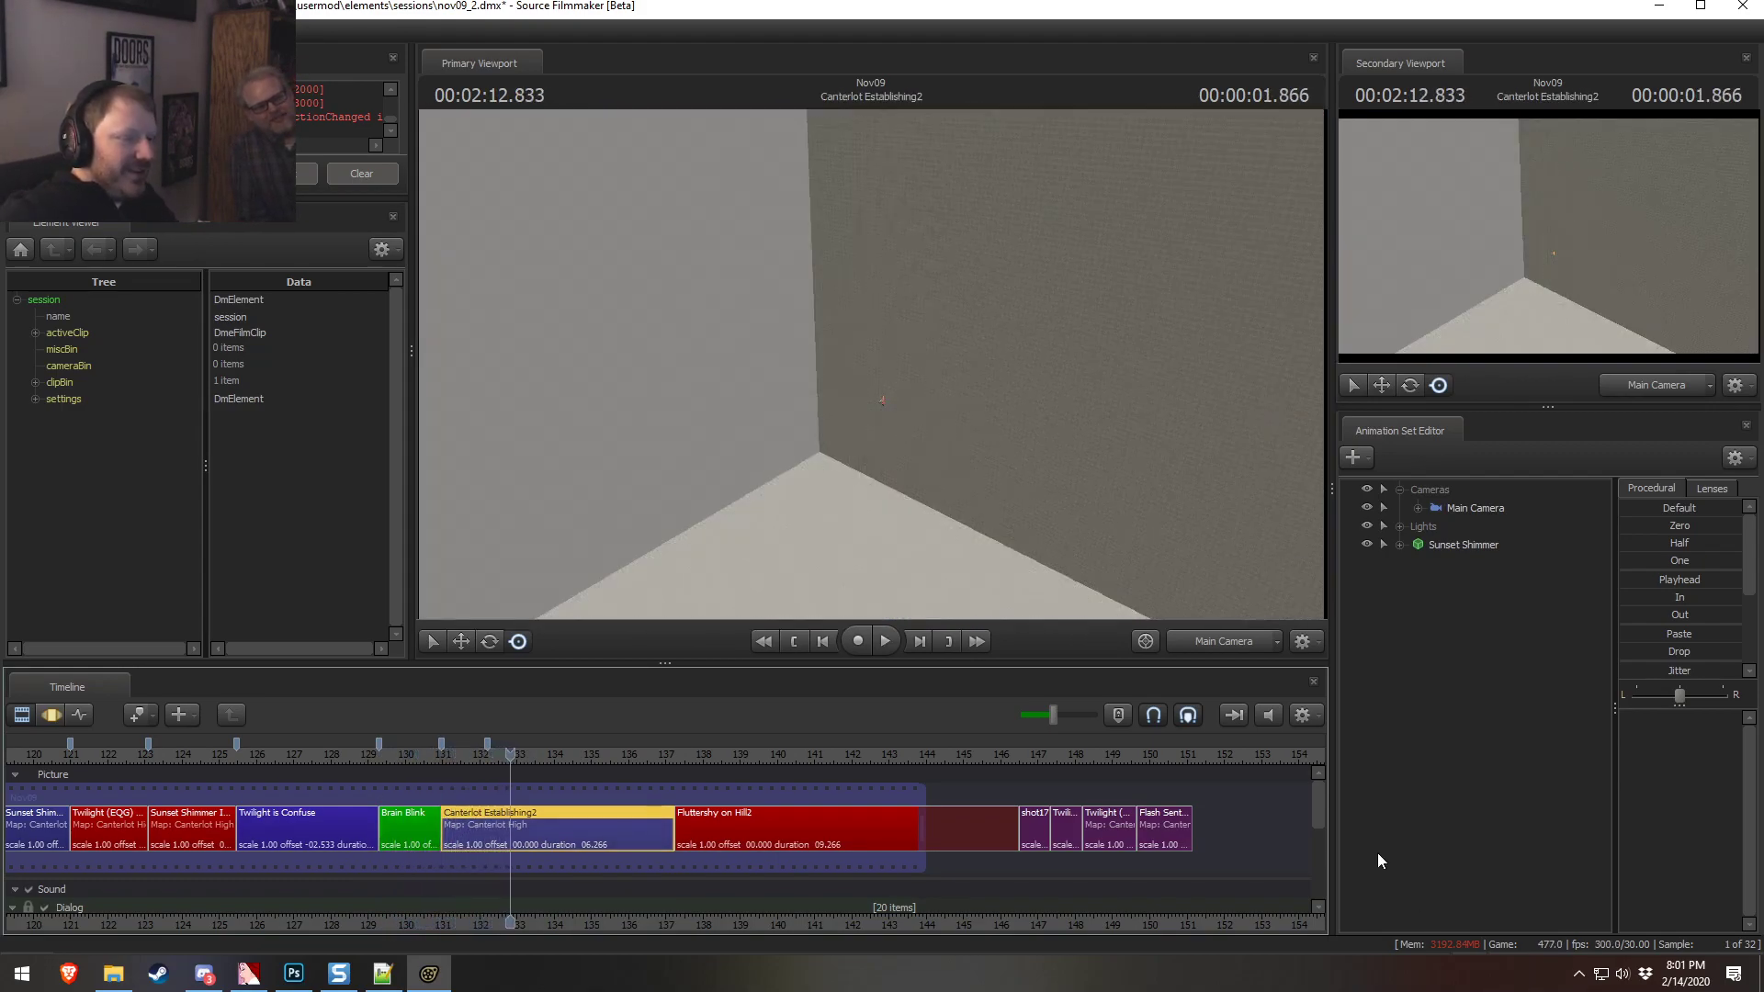
Try moving the three explosion sounds to about 2:16 near the delayed blast, and play the extended shot into the explosion
{"action": "scroll", "coordinate": [1314, 815], "scroll_direction": "down", "scroll_amount": 5}
{"action": "left_click", "coordinate": [534, 904], "text": "shift"}
{"action": "left_click_drag", "start_coordinate": [550, 884], "coordinate": [696, 871]}
{"action": "left_click", "coordinate": [432, 762]}
{"action": "key", "text": "space"}
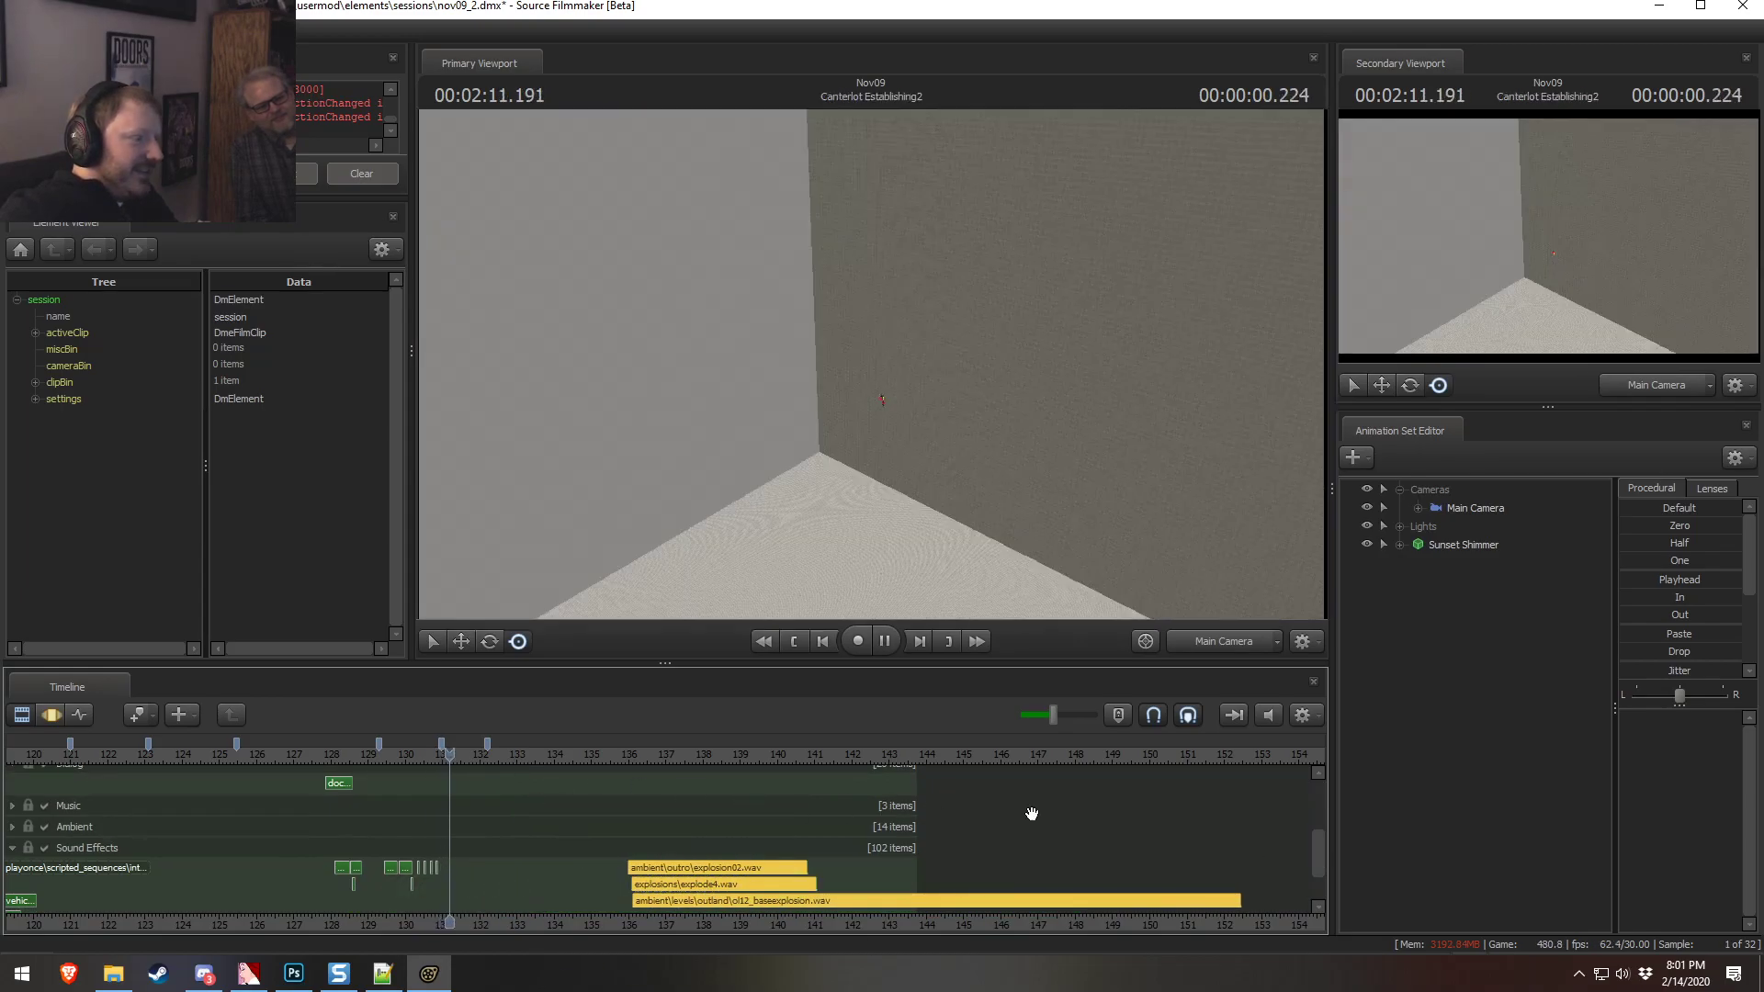
{"action": "left_click", "coordinate": [372, 758]}
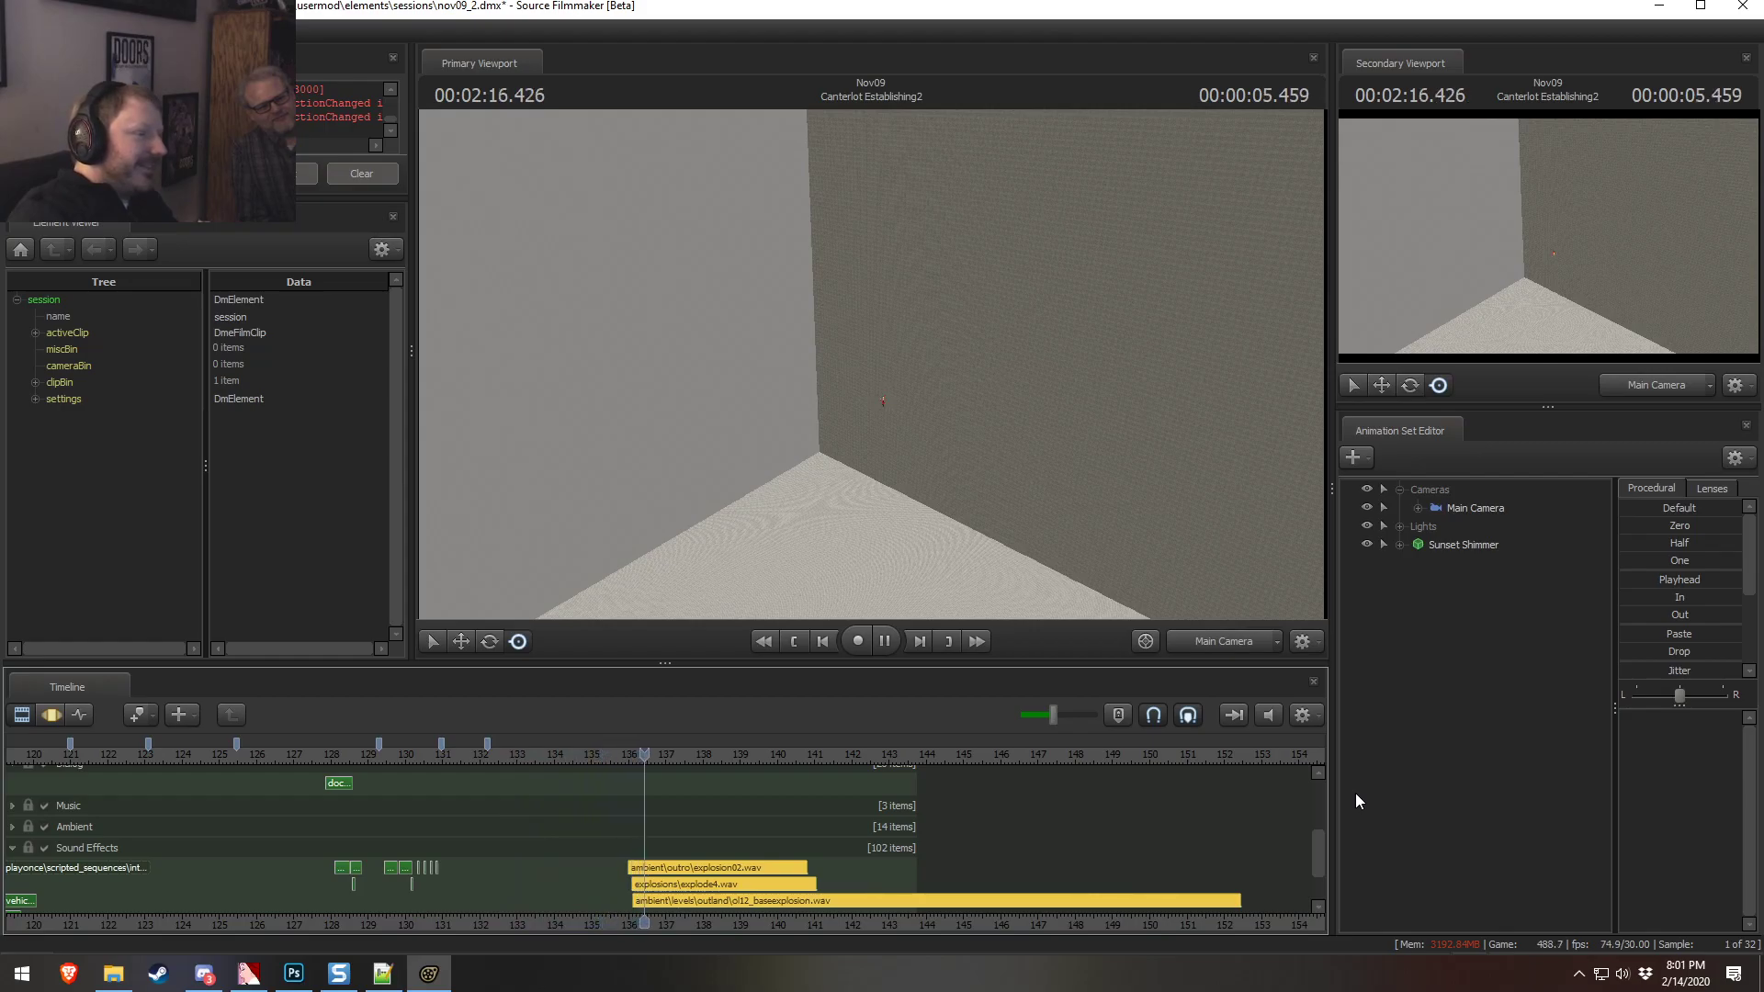
{"action": "key", "text": "space"}
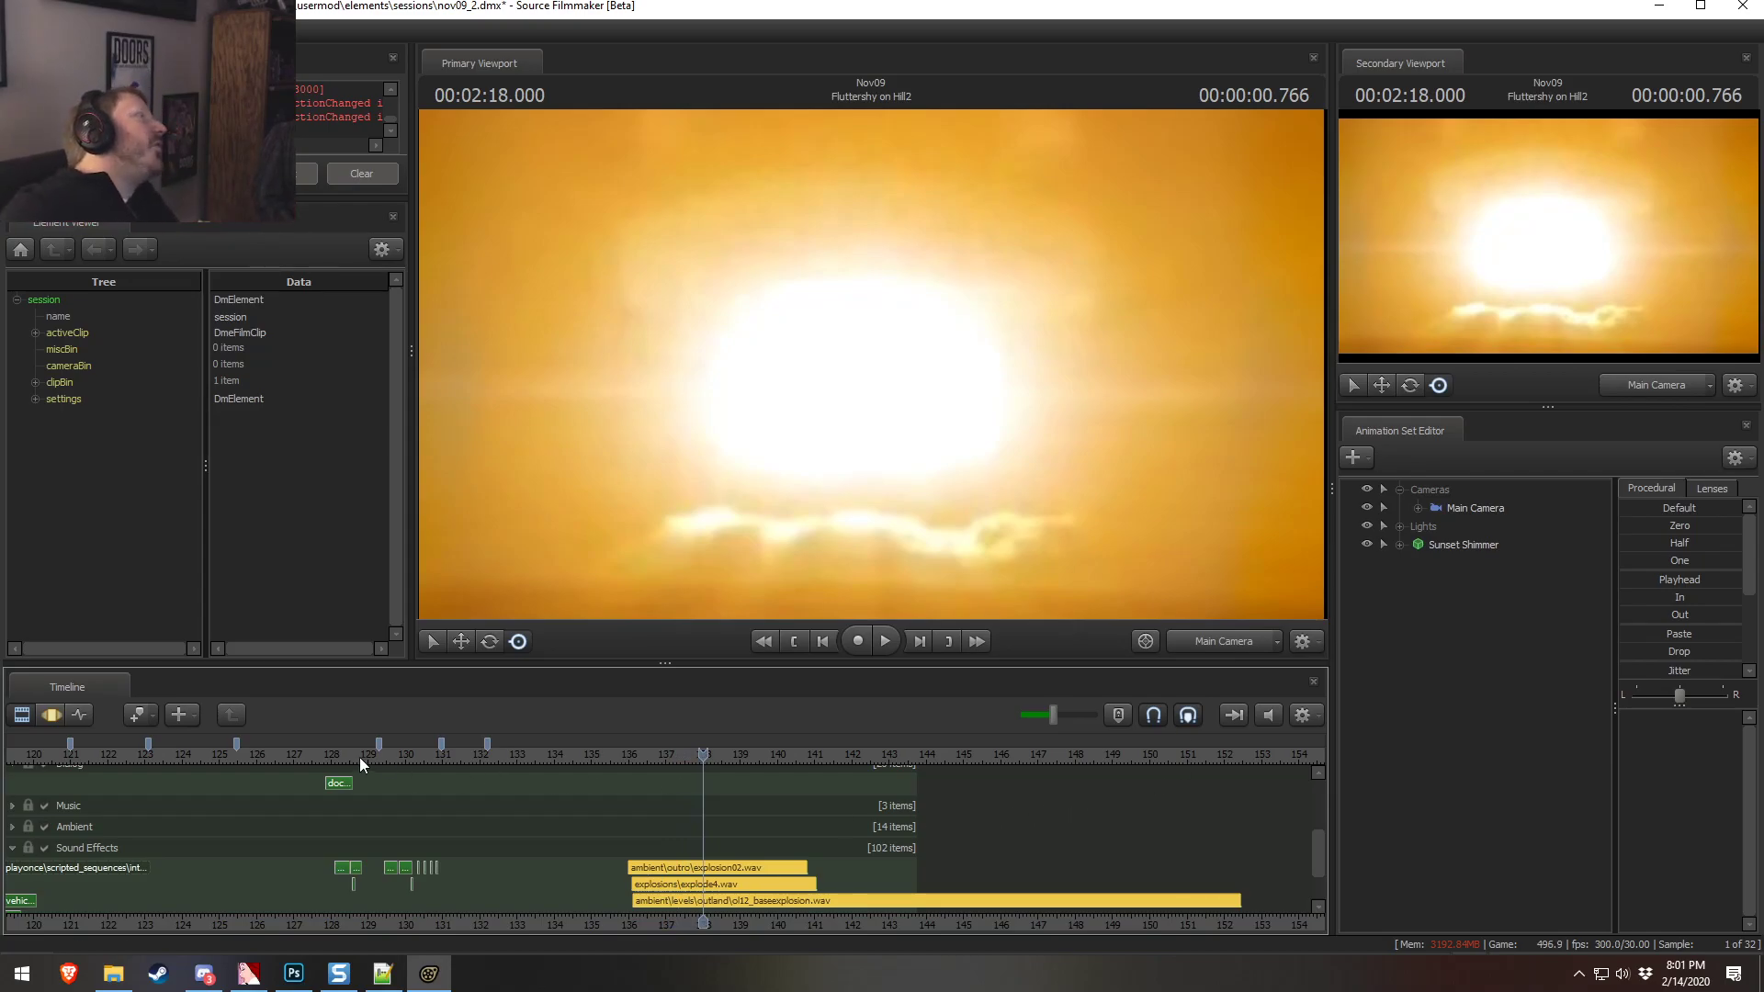
Undo the explosion sound move and the Canterlot Establishing2 extension, and replay the cut into the blast
{"action": "key", "text": "ctrl+z"}
{"action": "key", "text": "ctrl+z"}
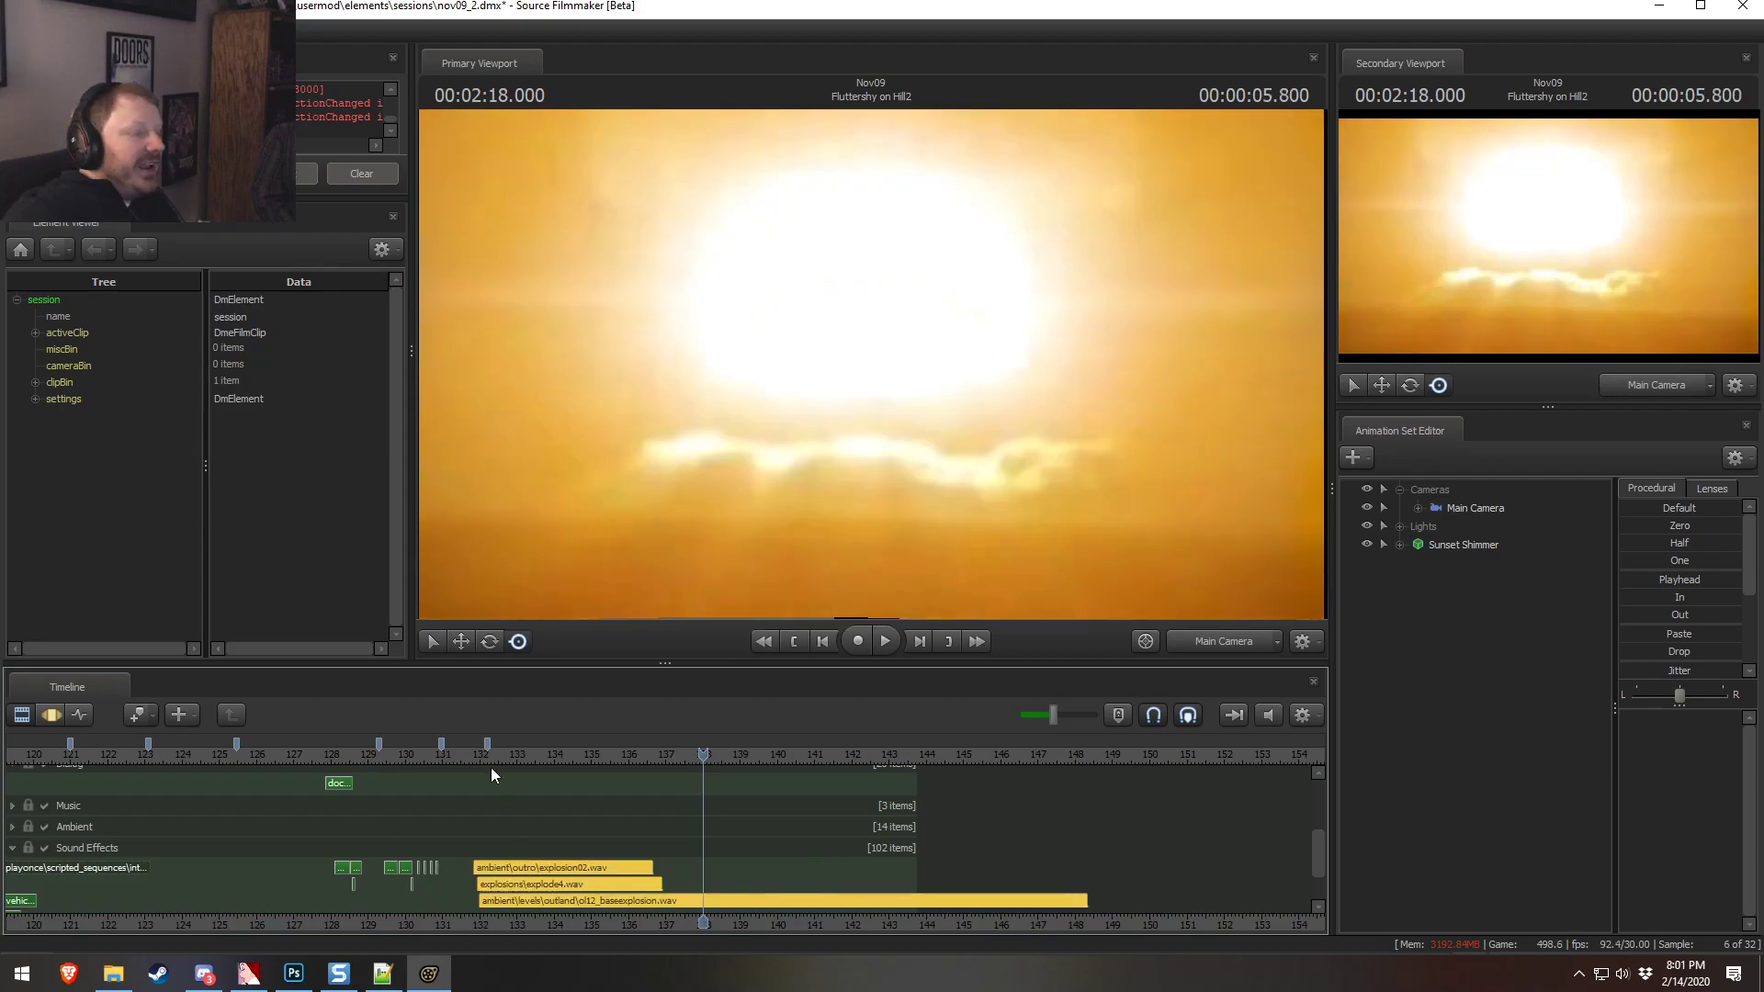
{"action": "left_click_drag", "start_coordinate": [467, 754], "coordinate": [409, 746]}
{"action": "key", "text": "space"}
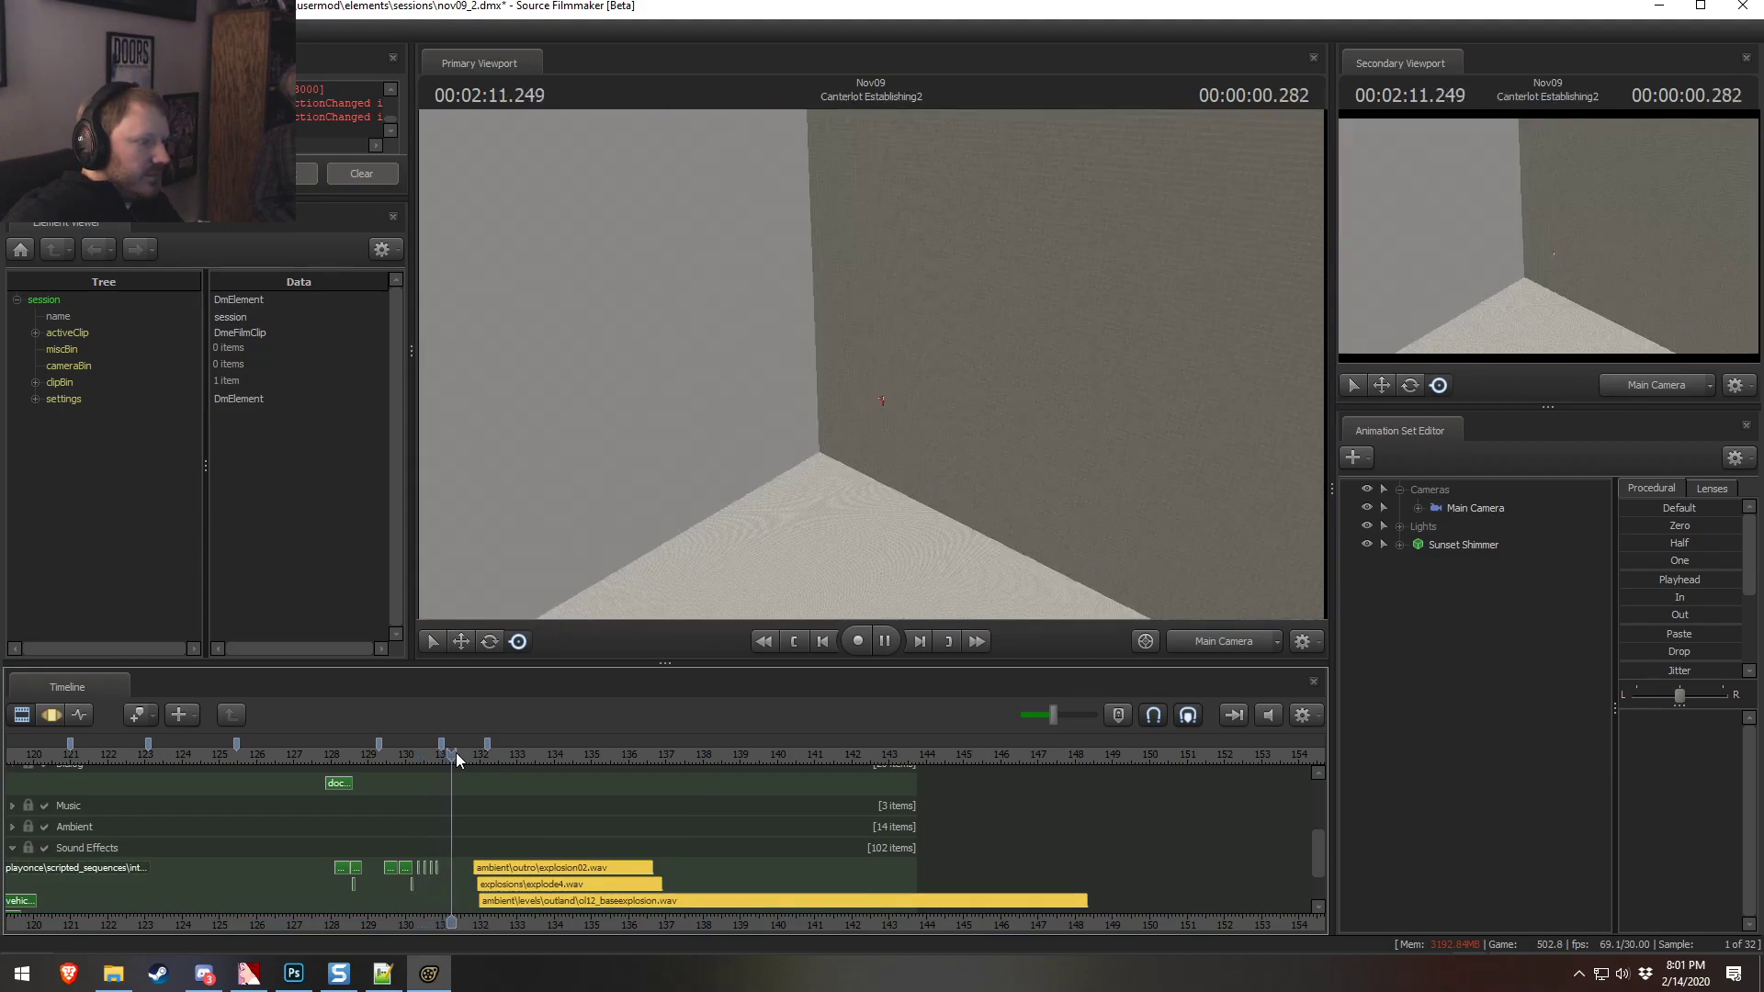
{"action": "key", "text": "space"}
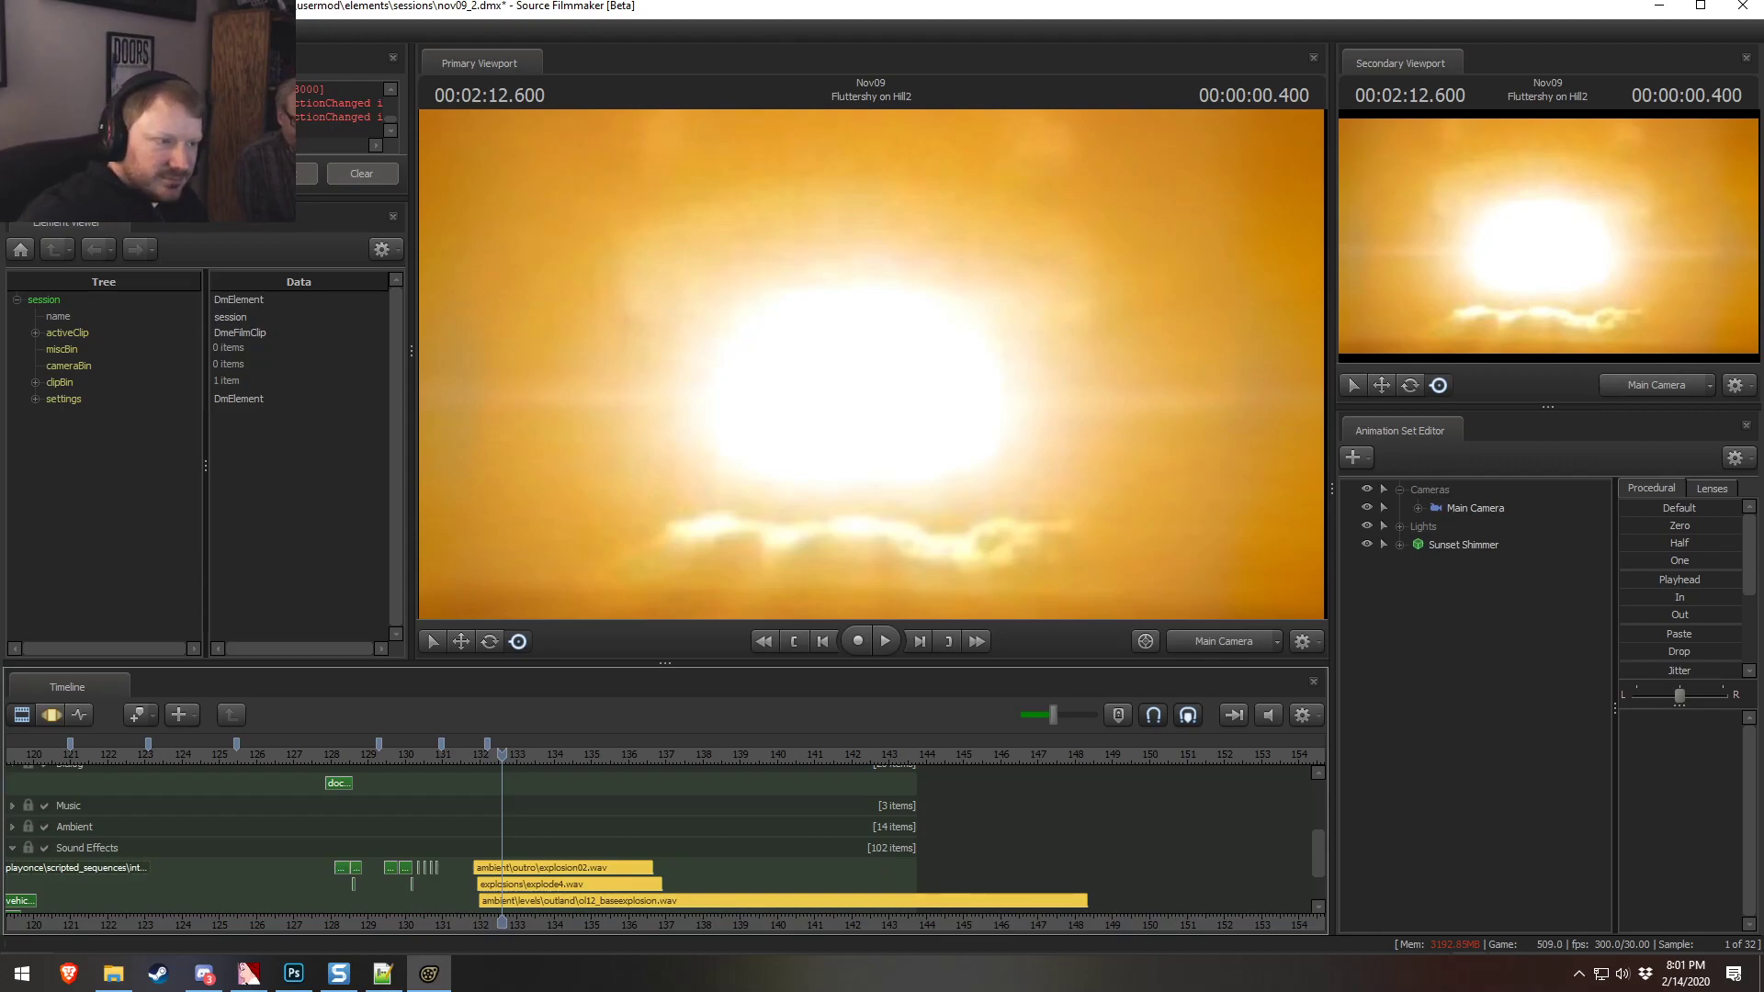
Select the Fluttershy on Hill2 shot, restore its full explosion effects in the viewport, and play the blast before returning to 2:12.300
{"action": "left_click_drag", "start_coordinate": [1306, 854], "coordinate": [1323, 788]}
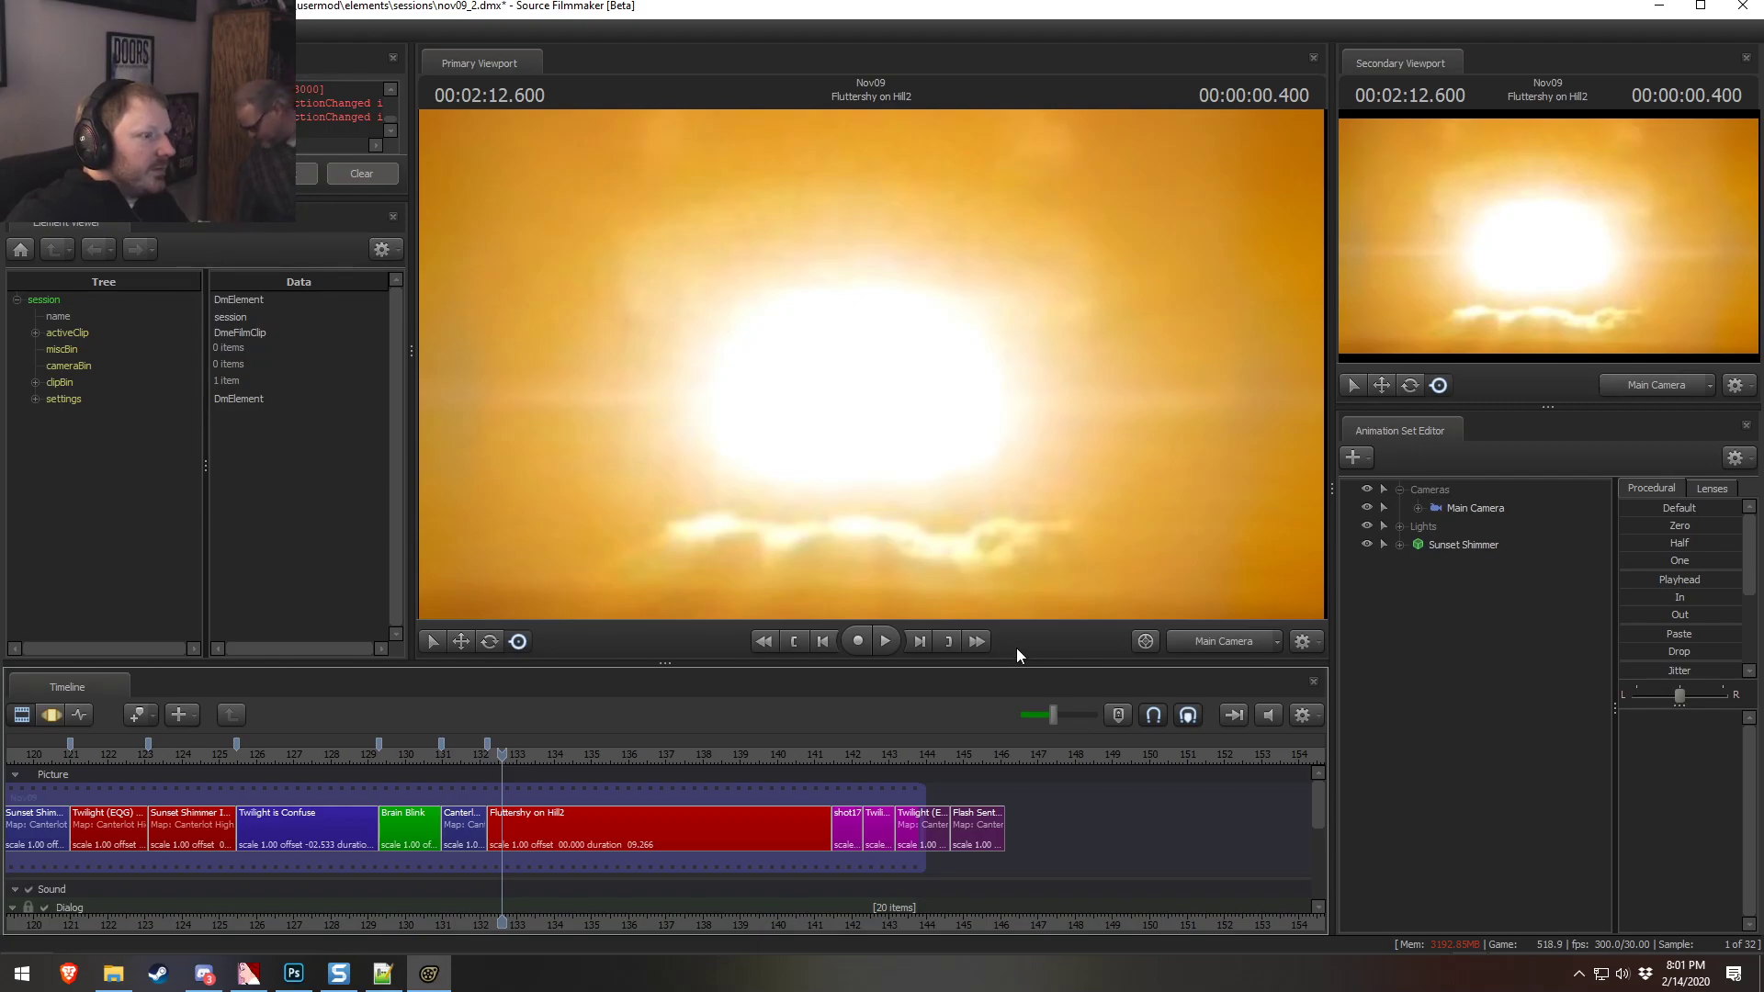
{"action": "key", "text": "space"}
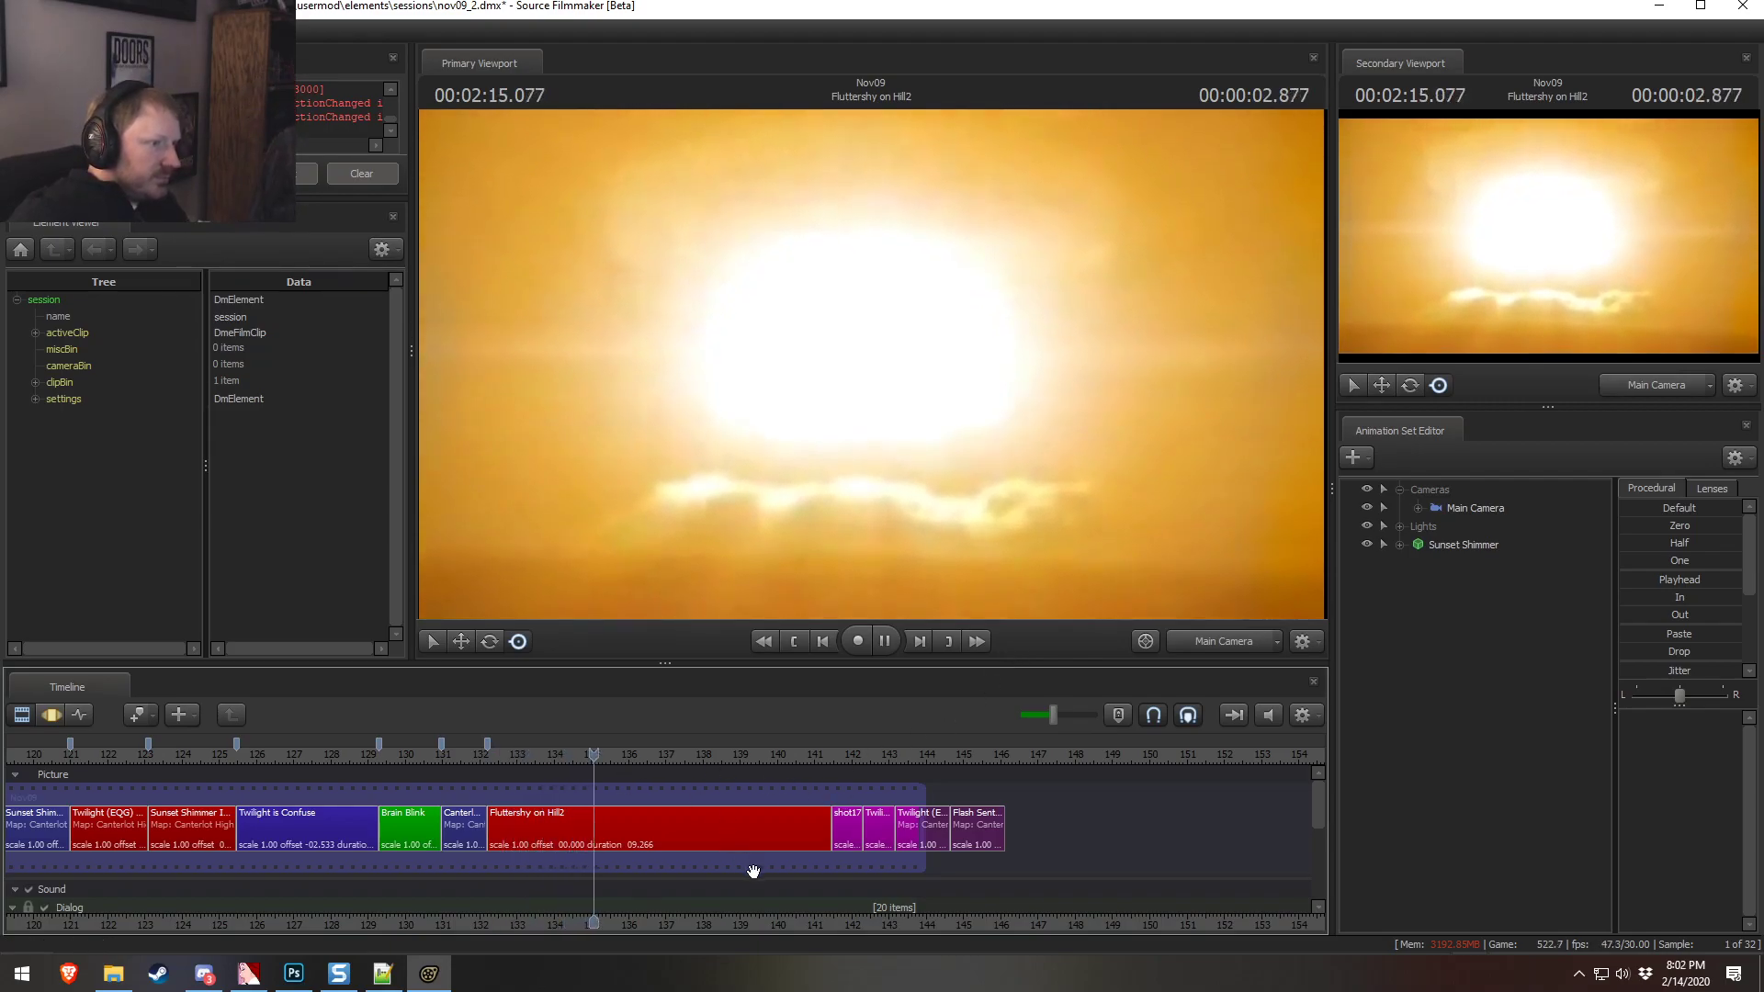
{"action": "left_click", "coordinate": [797, 831]}
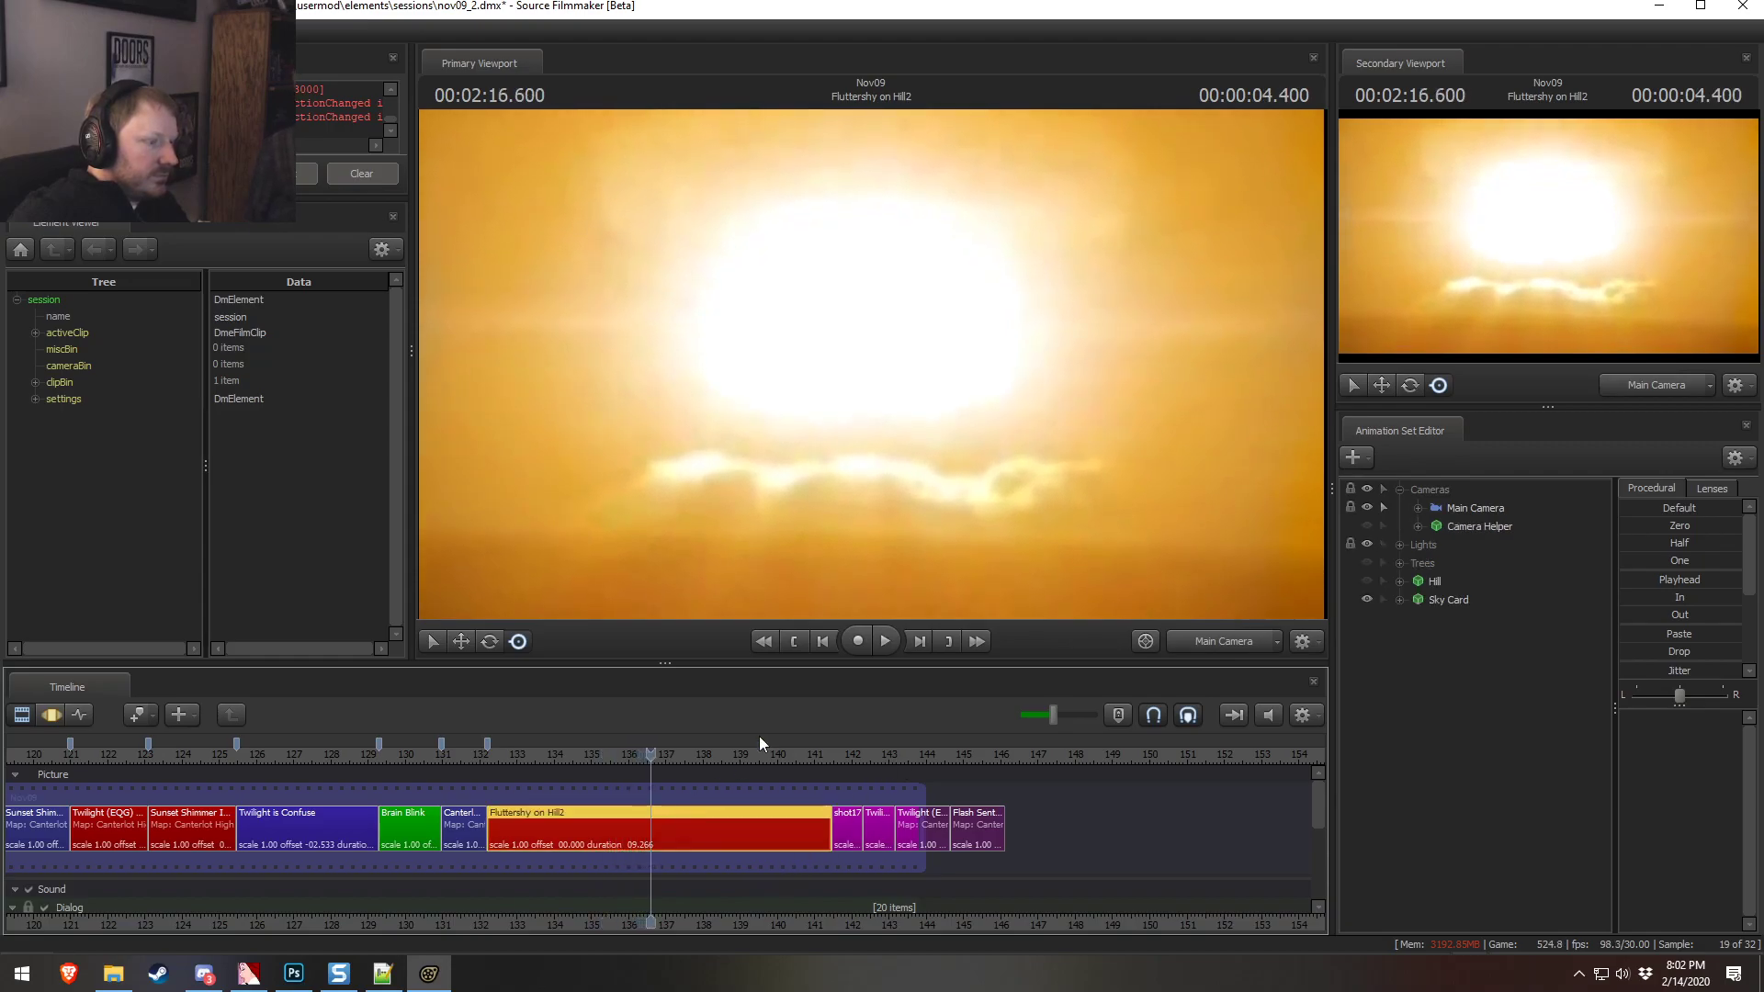
{"action": "mouse_move", "coordinate": [520, 753]}
{"action": "left_mouse_down"}
{"action": "mouse_move", "coordinate": [448, 746]}
{"action": "mouse_move", "coordinate": [487, 749]}
{"action": "left_mouse_up"}
{"action": "right_click", "coordinate": [772, 415]}
{"action": "left_click", "coordinate": [808, 463]}
{"action": "key", "text": "space"}
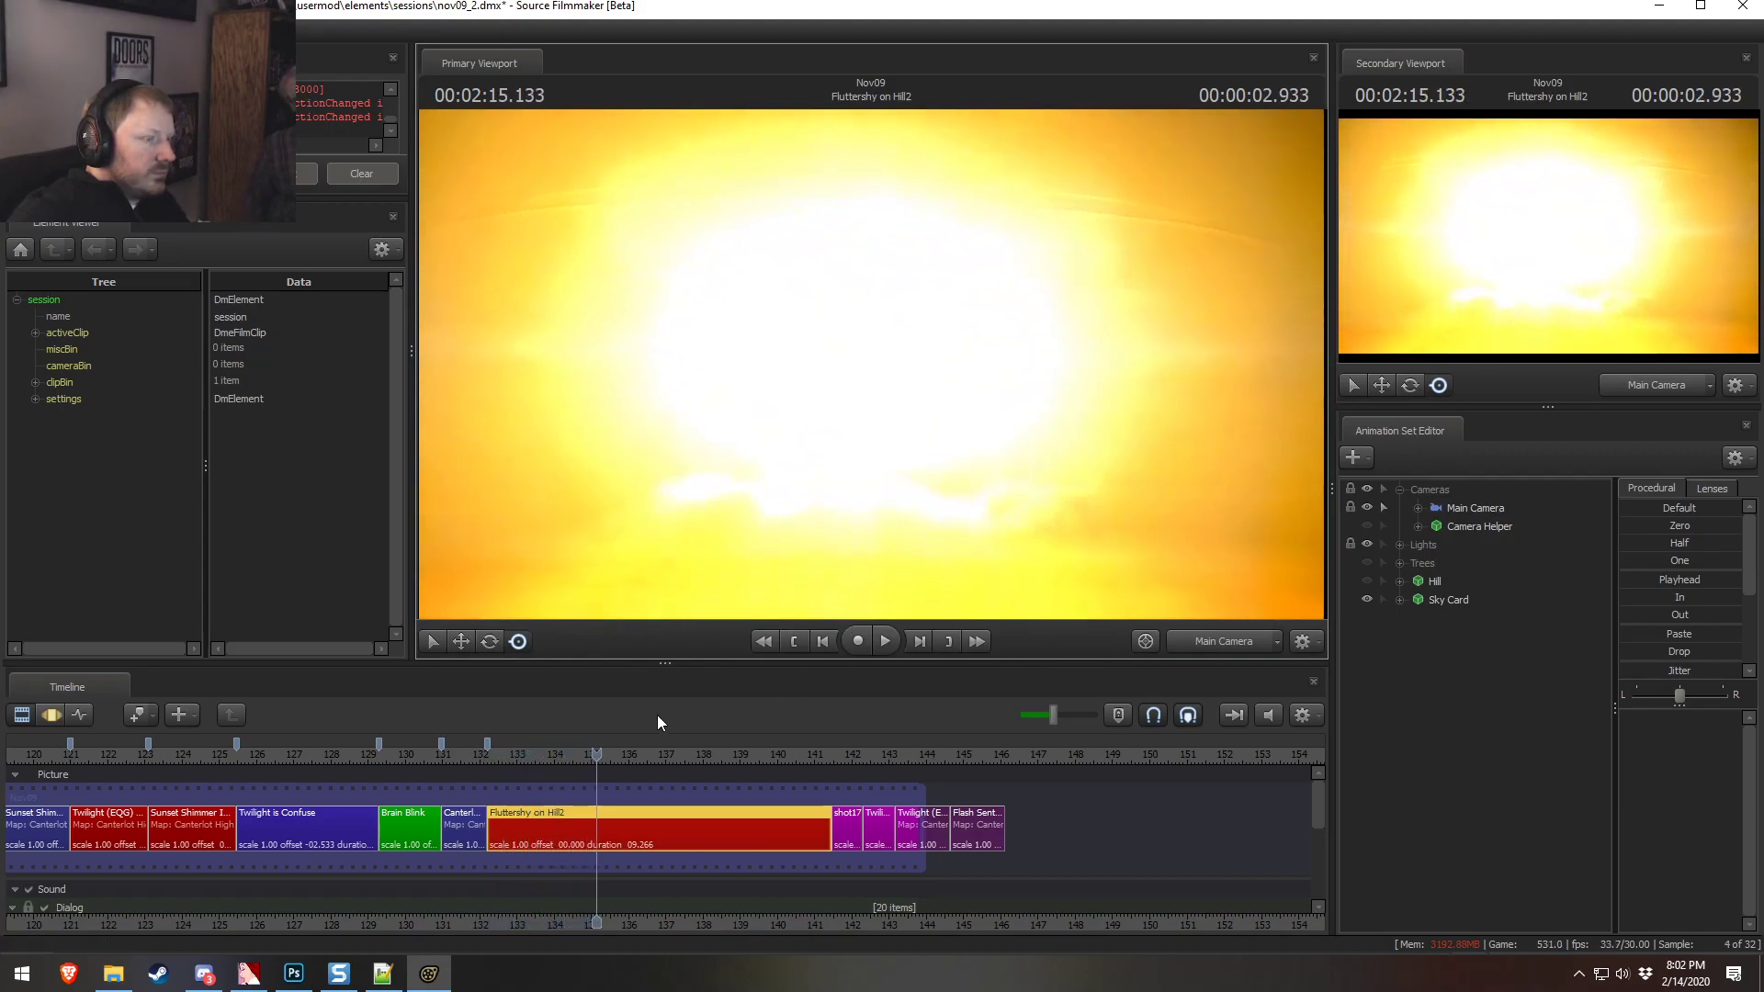
{"action": "left_click", "coordinate": [498, 755]}
{"action": "left_click_drag", "start_coordinate": [498, 756], "coordinate": [492, 755]}
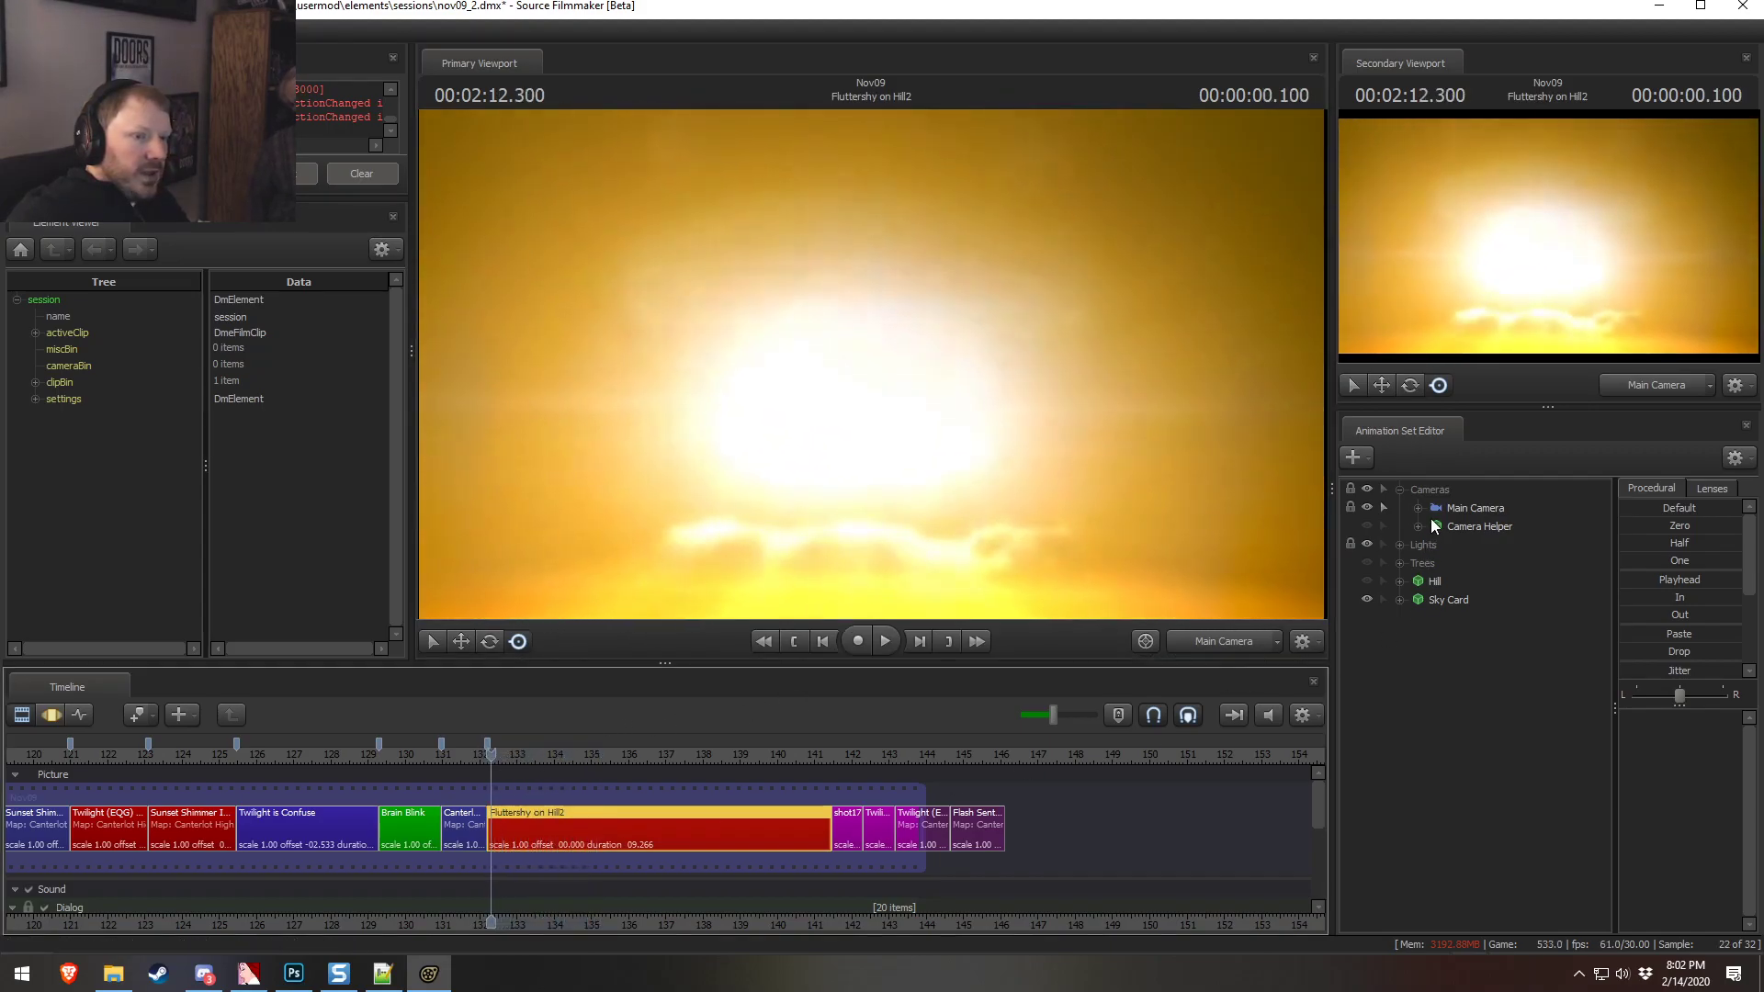
Open the shot's Main Camera in the Motion Editor, play the blast, and set the playhead at 2:12.233
{"action": "left_click", "coordinate": [1470, 508]}
{"action": "key", "text": "F2"}
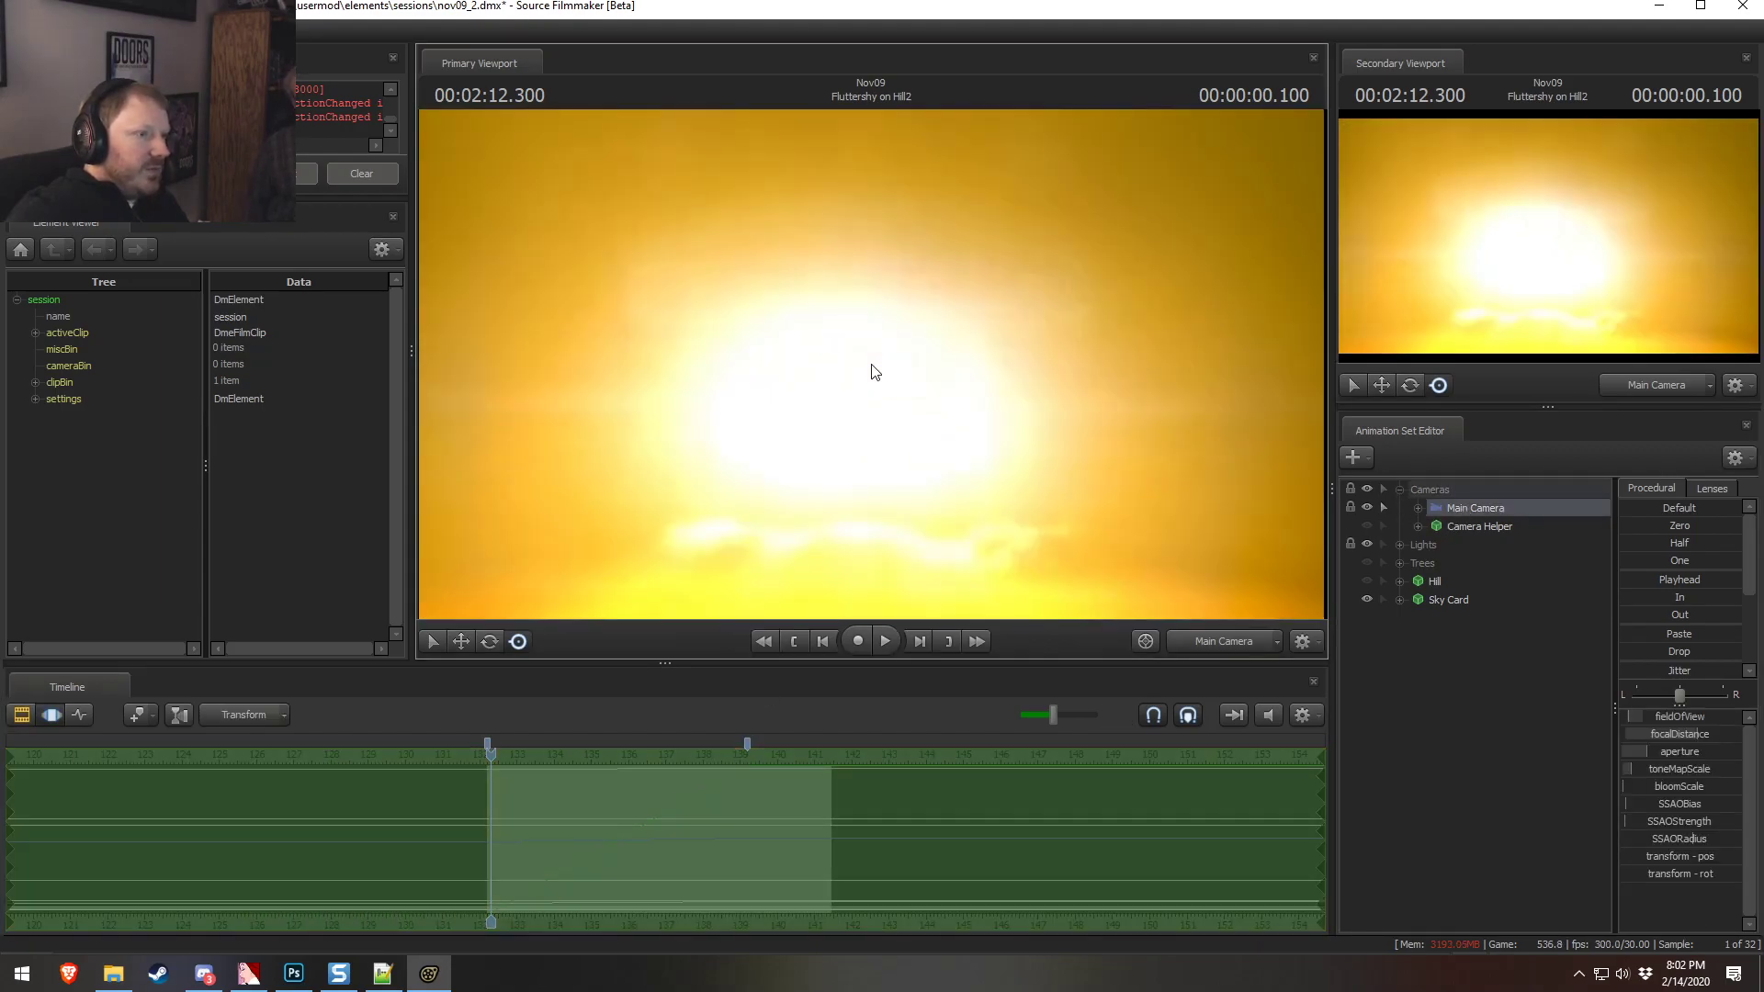
{"action": "key", "text": "space"}
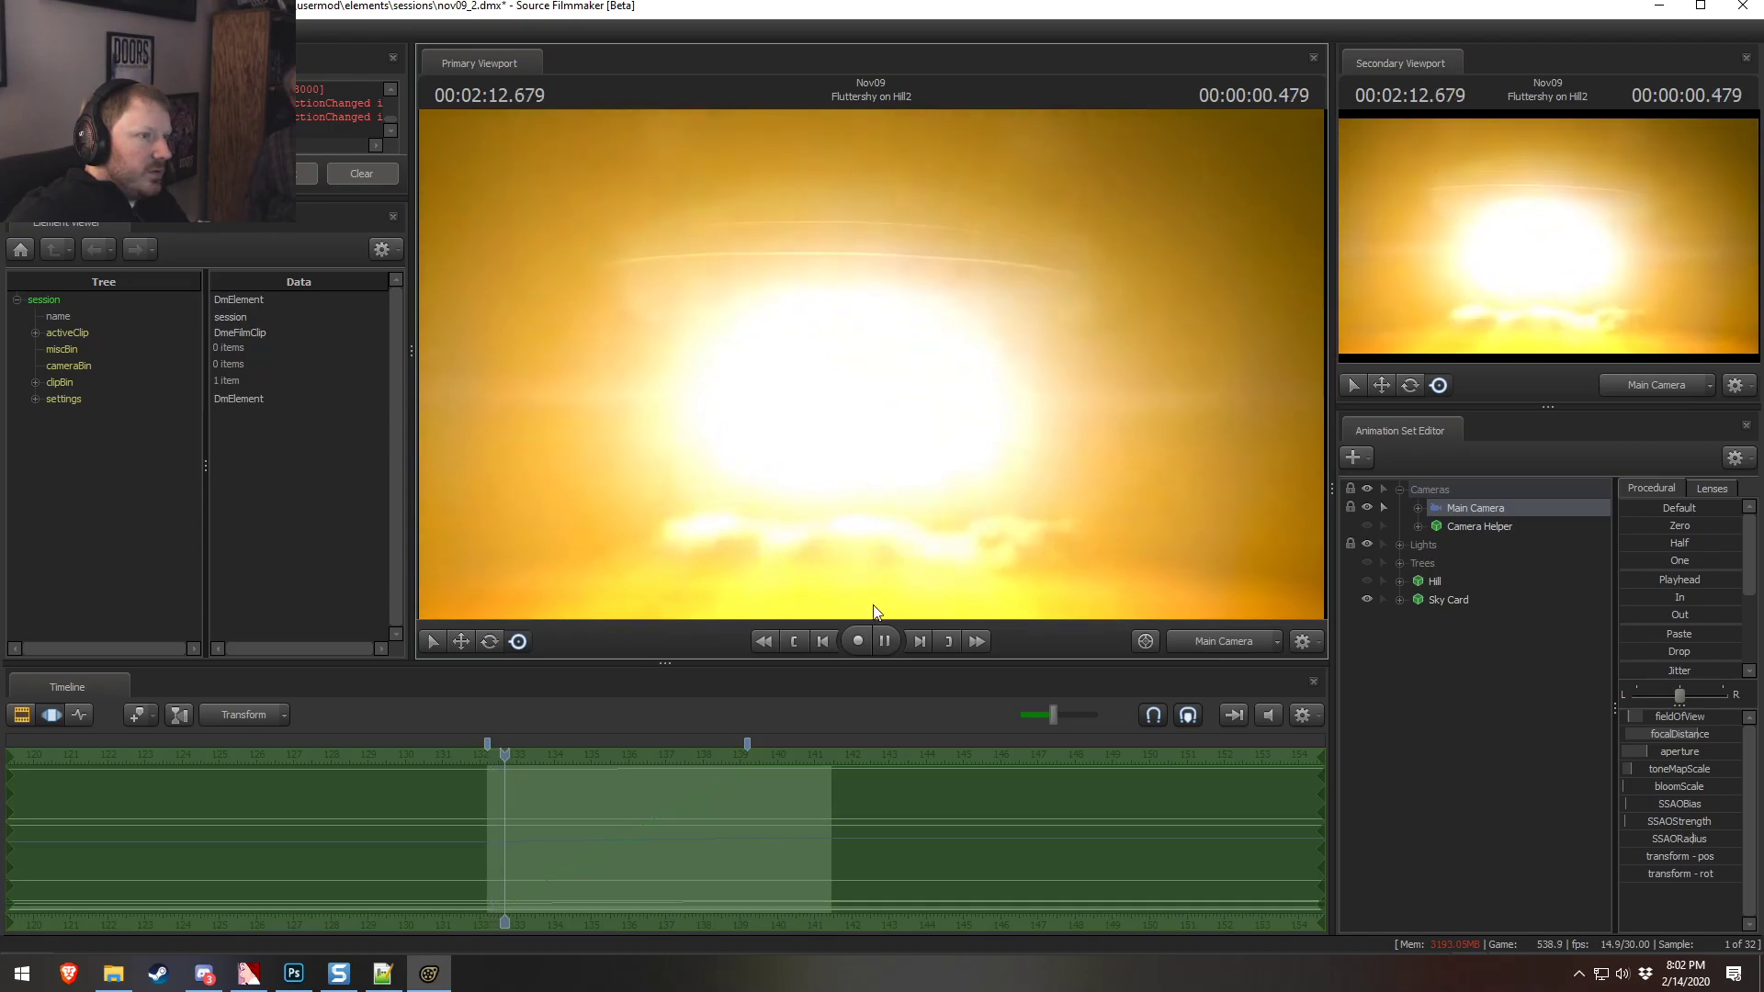
{"action": "left_click", "coordinate": [482, 760]}
{"action": "left_click_drag", "start_coordinate": [482, 760], "coordinate": [488, 769]}
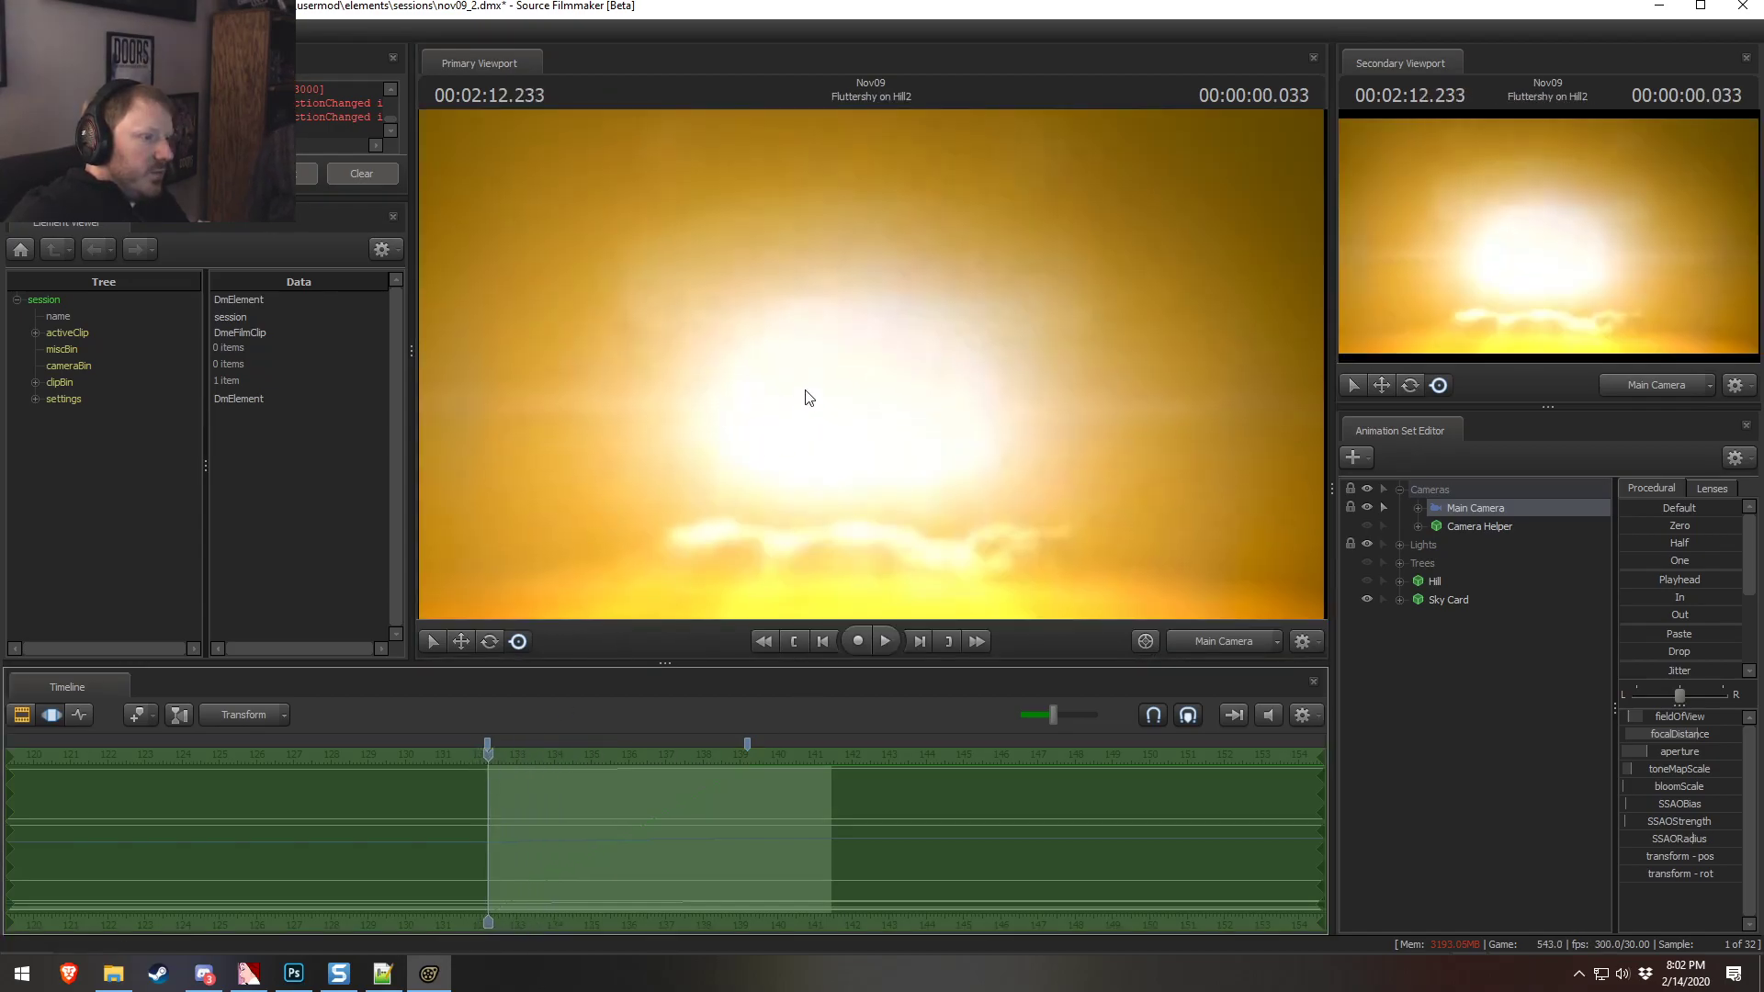
Re-aim the Main Camera slightly at the start of the blast and play the shot to check the framing
{"action": "left_click_drag", "start_coordinate": [798, 382], "coordinate": [872, 372]}
{"action": "scroll", "coordinate": [799, 382], "scroll_direction": "down", "scroll_amount": 2}
{"action": "key", "text": "space"}
{"action": "key", "text": "space"}
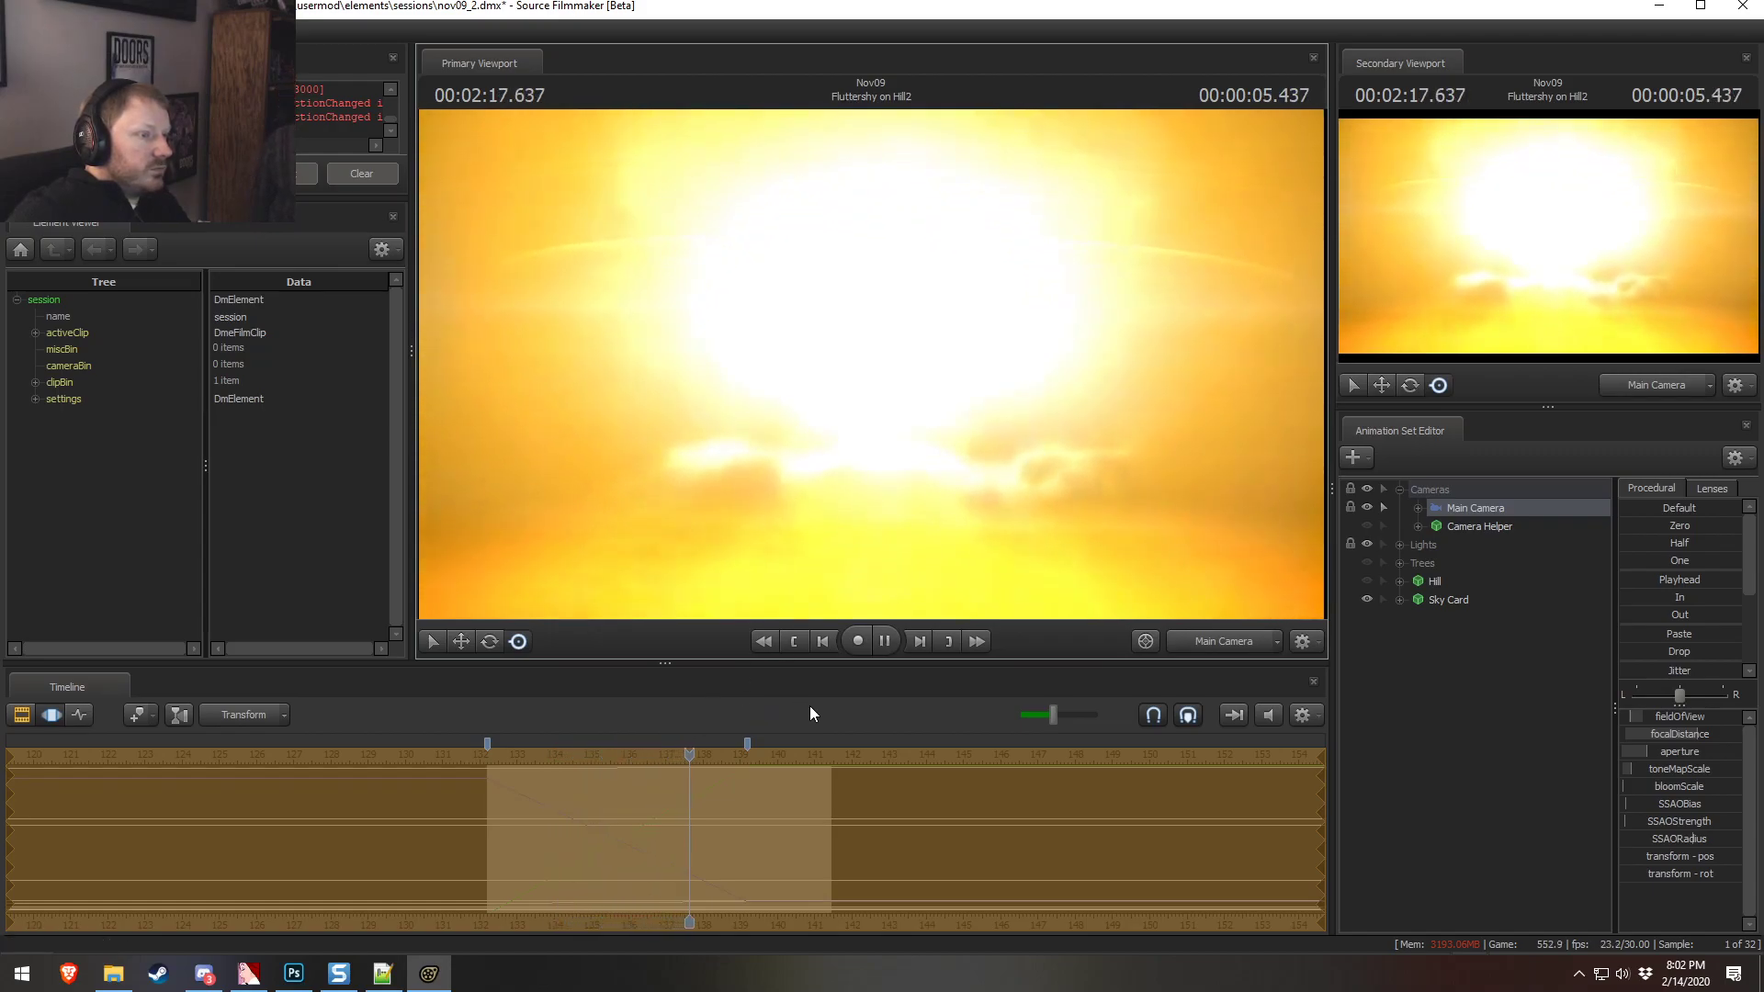
Replay the Fluttershy on Hill2 blast from mid-shot and again from its start at about 2:12.266 to judge its pacing
{"action": "key", "text": "space"}
{"action": "left_click_drag", "start_coordinate": [779, 758], "coordinate": [629, 780]}
{"action": "key", "text": "space"}
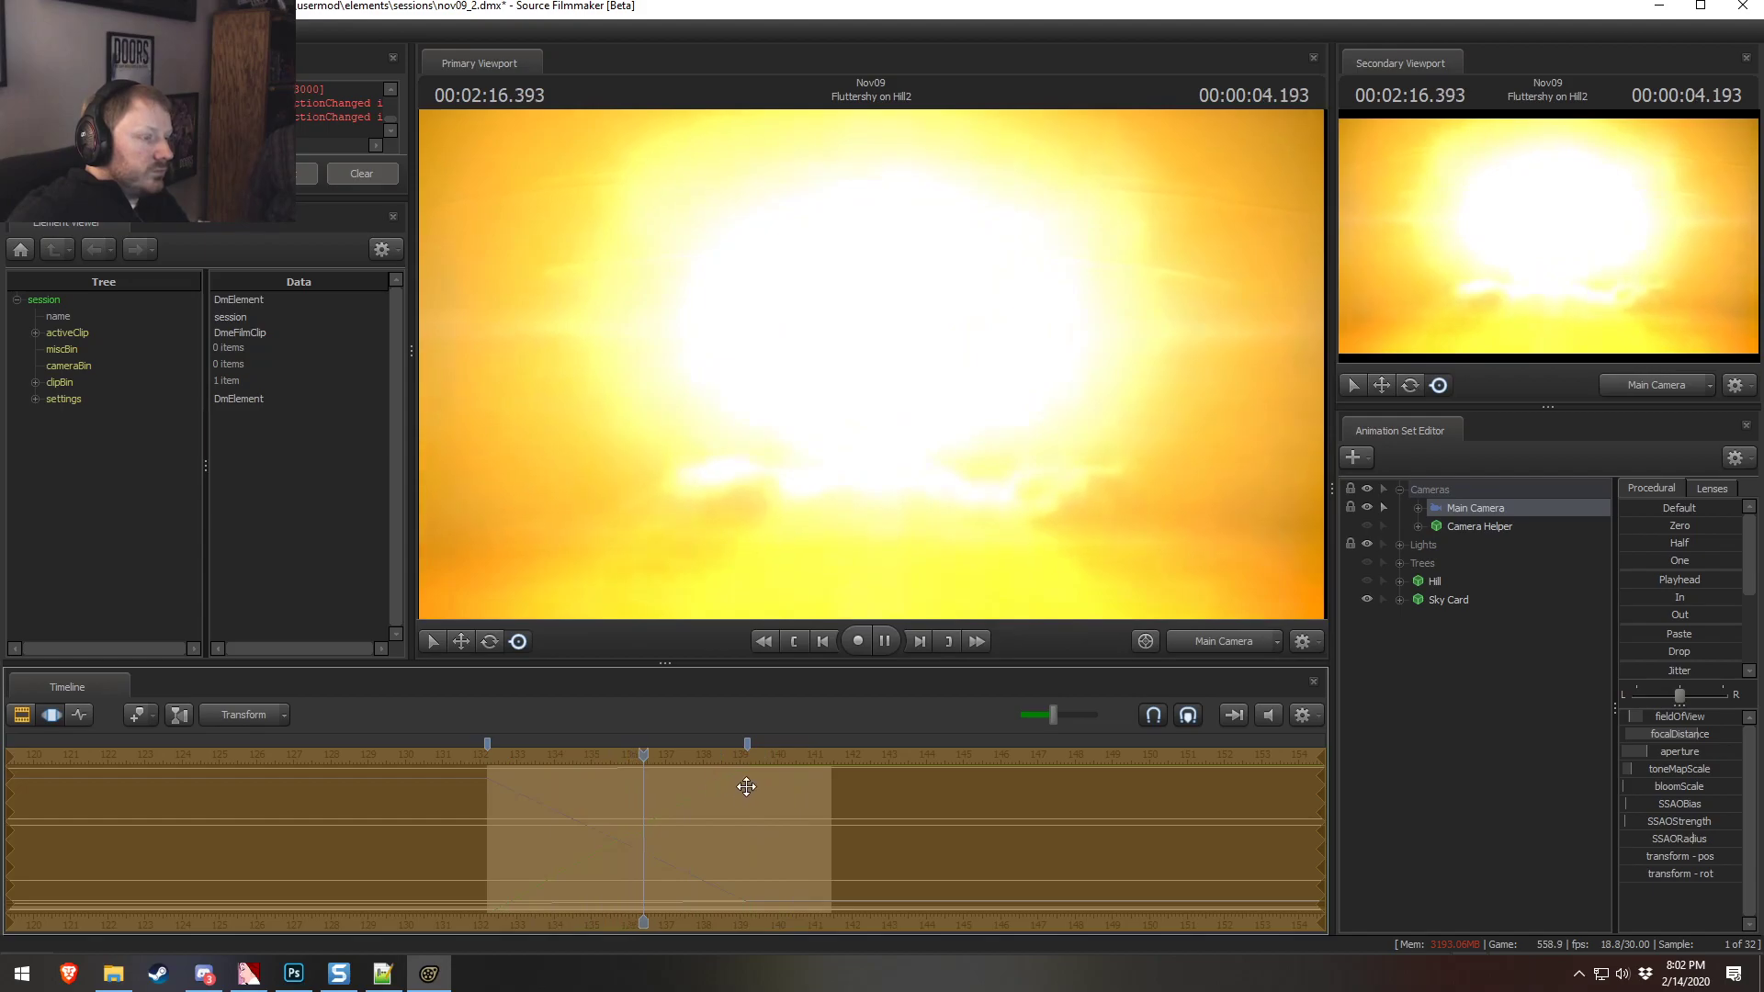
{"action": "key", "text": "F2"}
{"action": "left_click", "coordinate": [488, 755]}
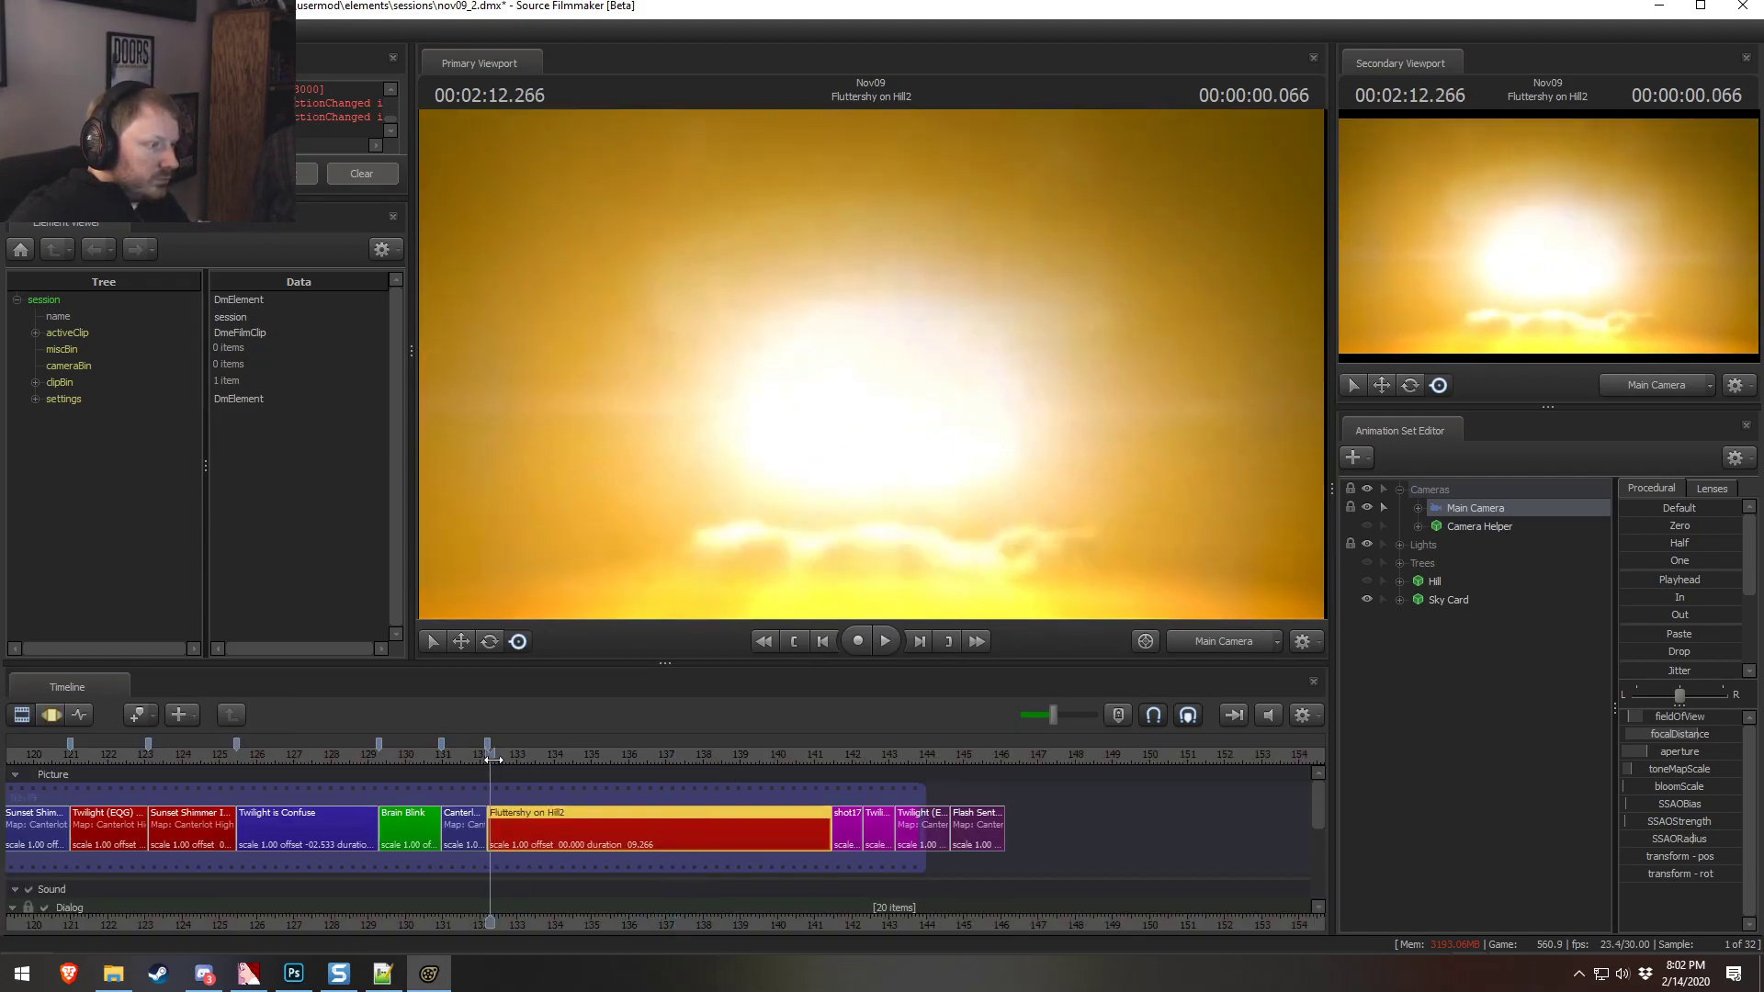
{"action": "key", "text": "F3"}
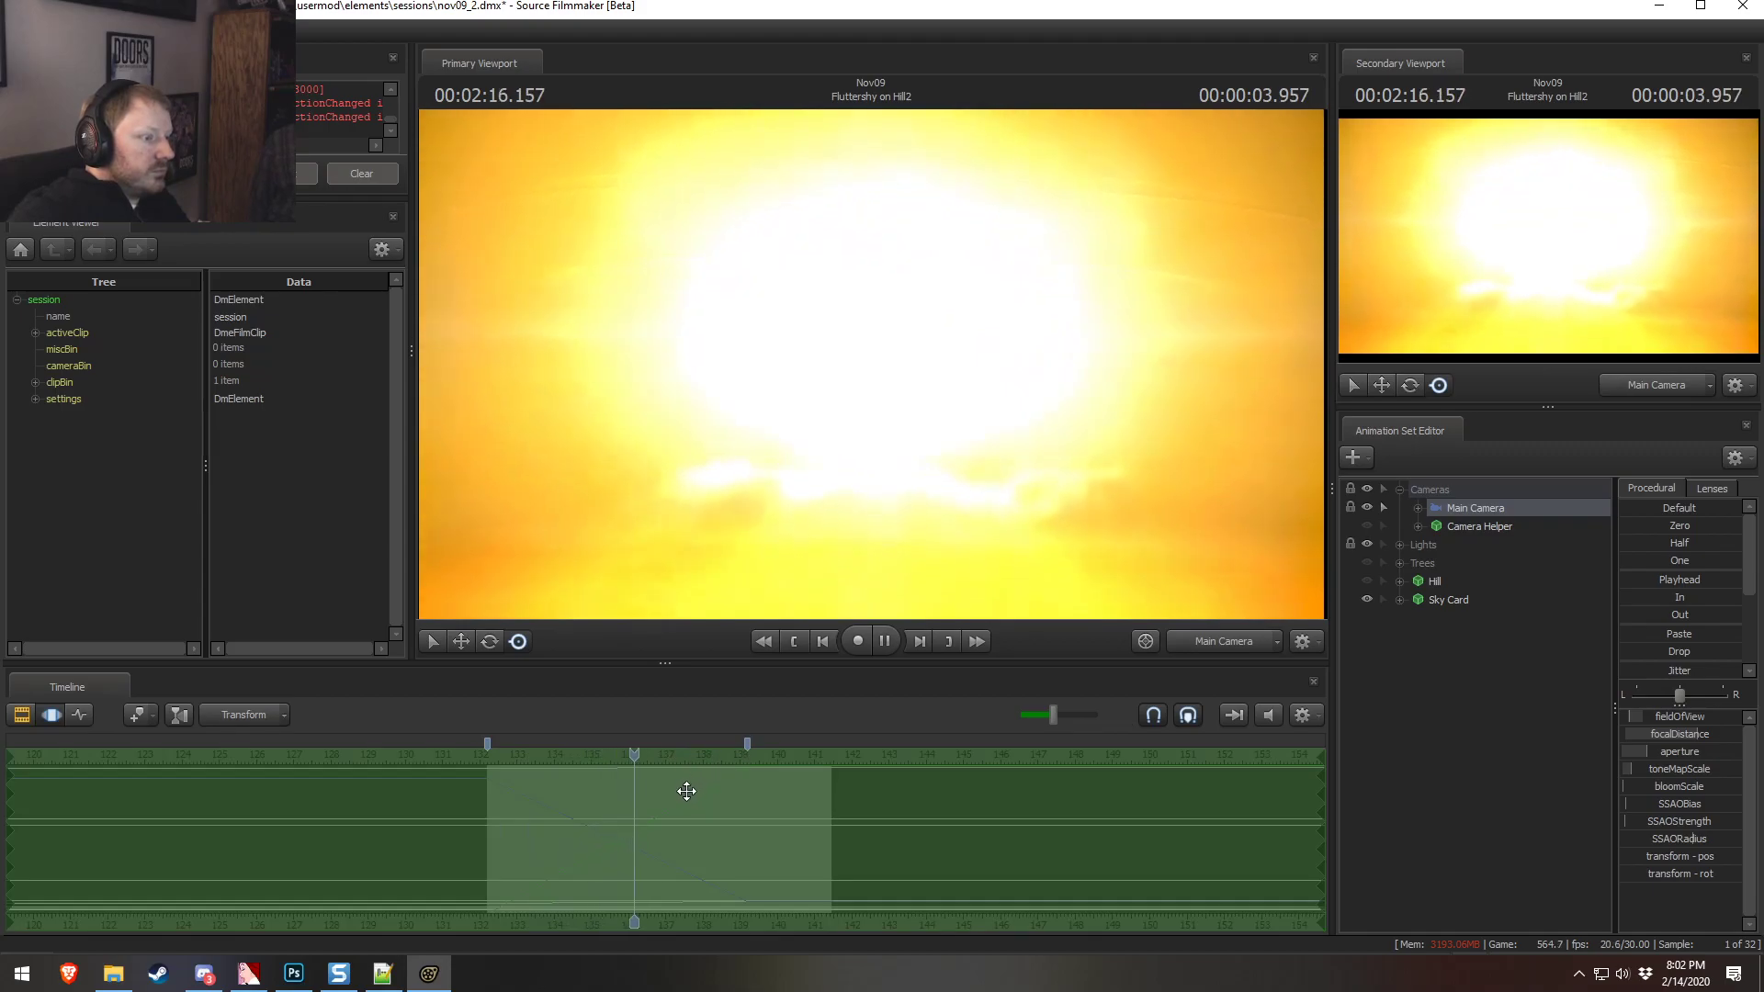
Stop playback, set the playhead at 2:18.000, and trim the end of the Fluttershy on Hill2 shot back to it
{"action": "key", "text": "F2"}
{"action": "key", "text": "space"}
{"action": "key", "text": "F3"}
{"action": "key", "text": "F2"}
{"action": "left_click", "coordinate": [700, 753]}
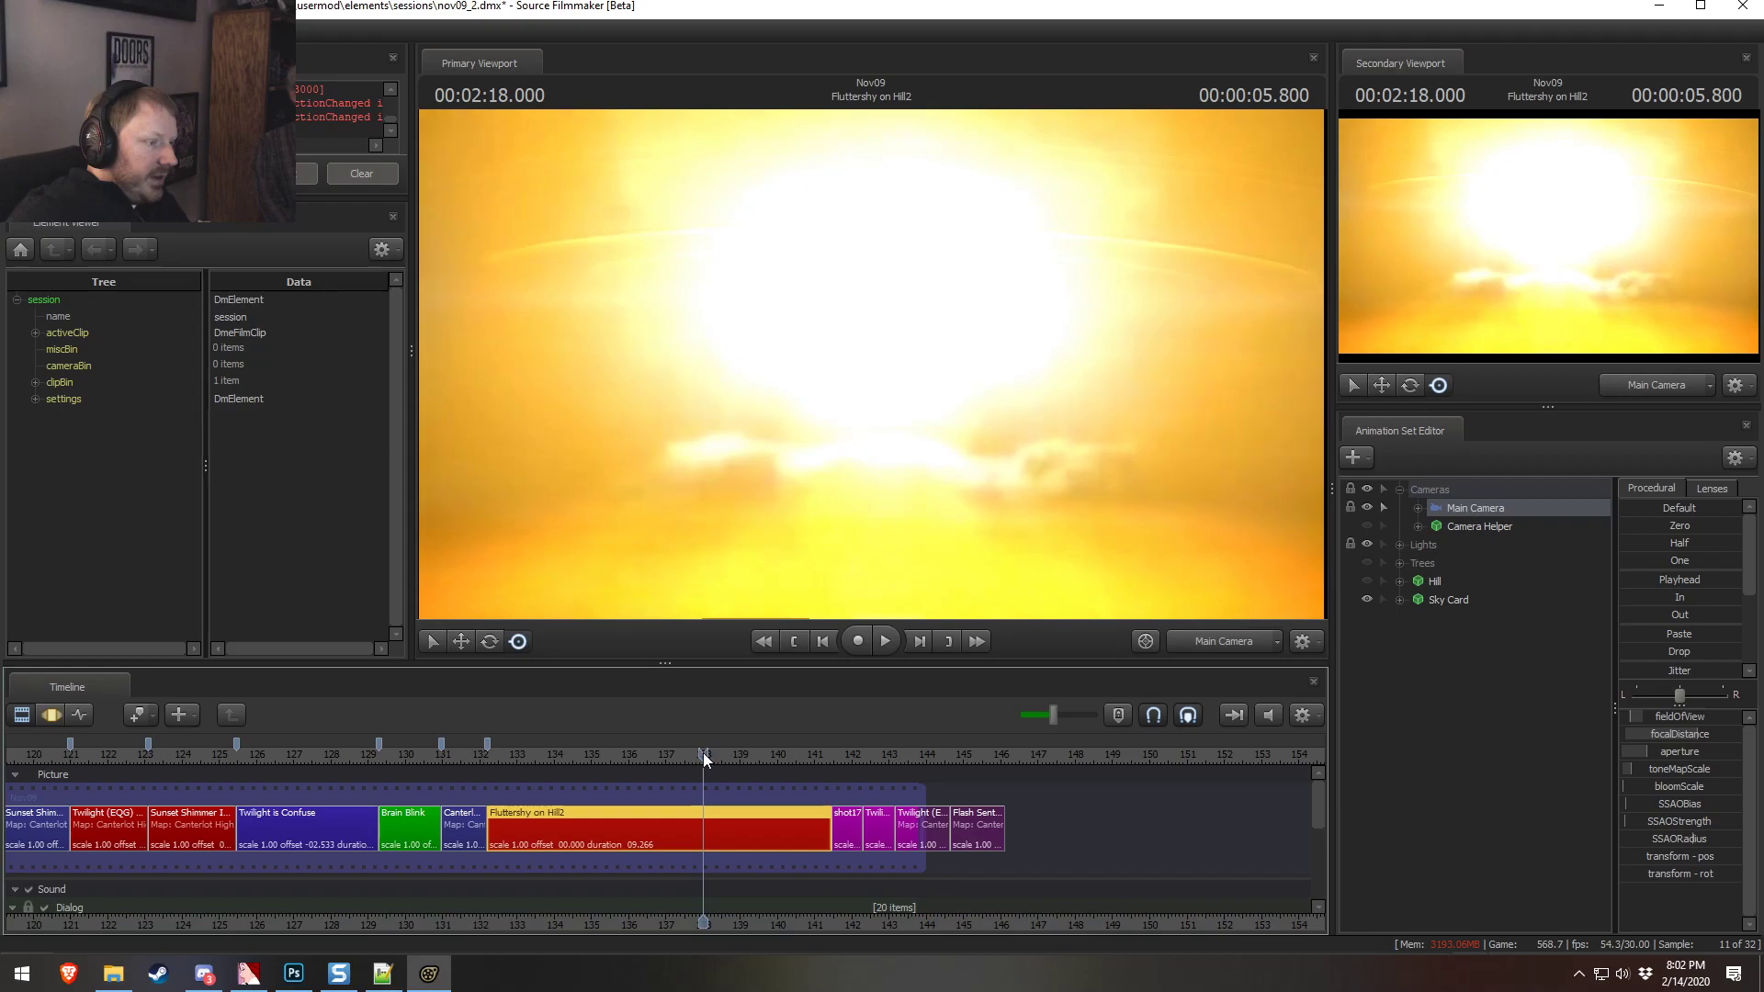
{"action": "left_click_drag", "start_coordinate": [822, 827], "coordinate": [754, 827]}
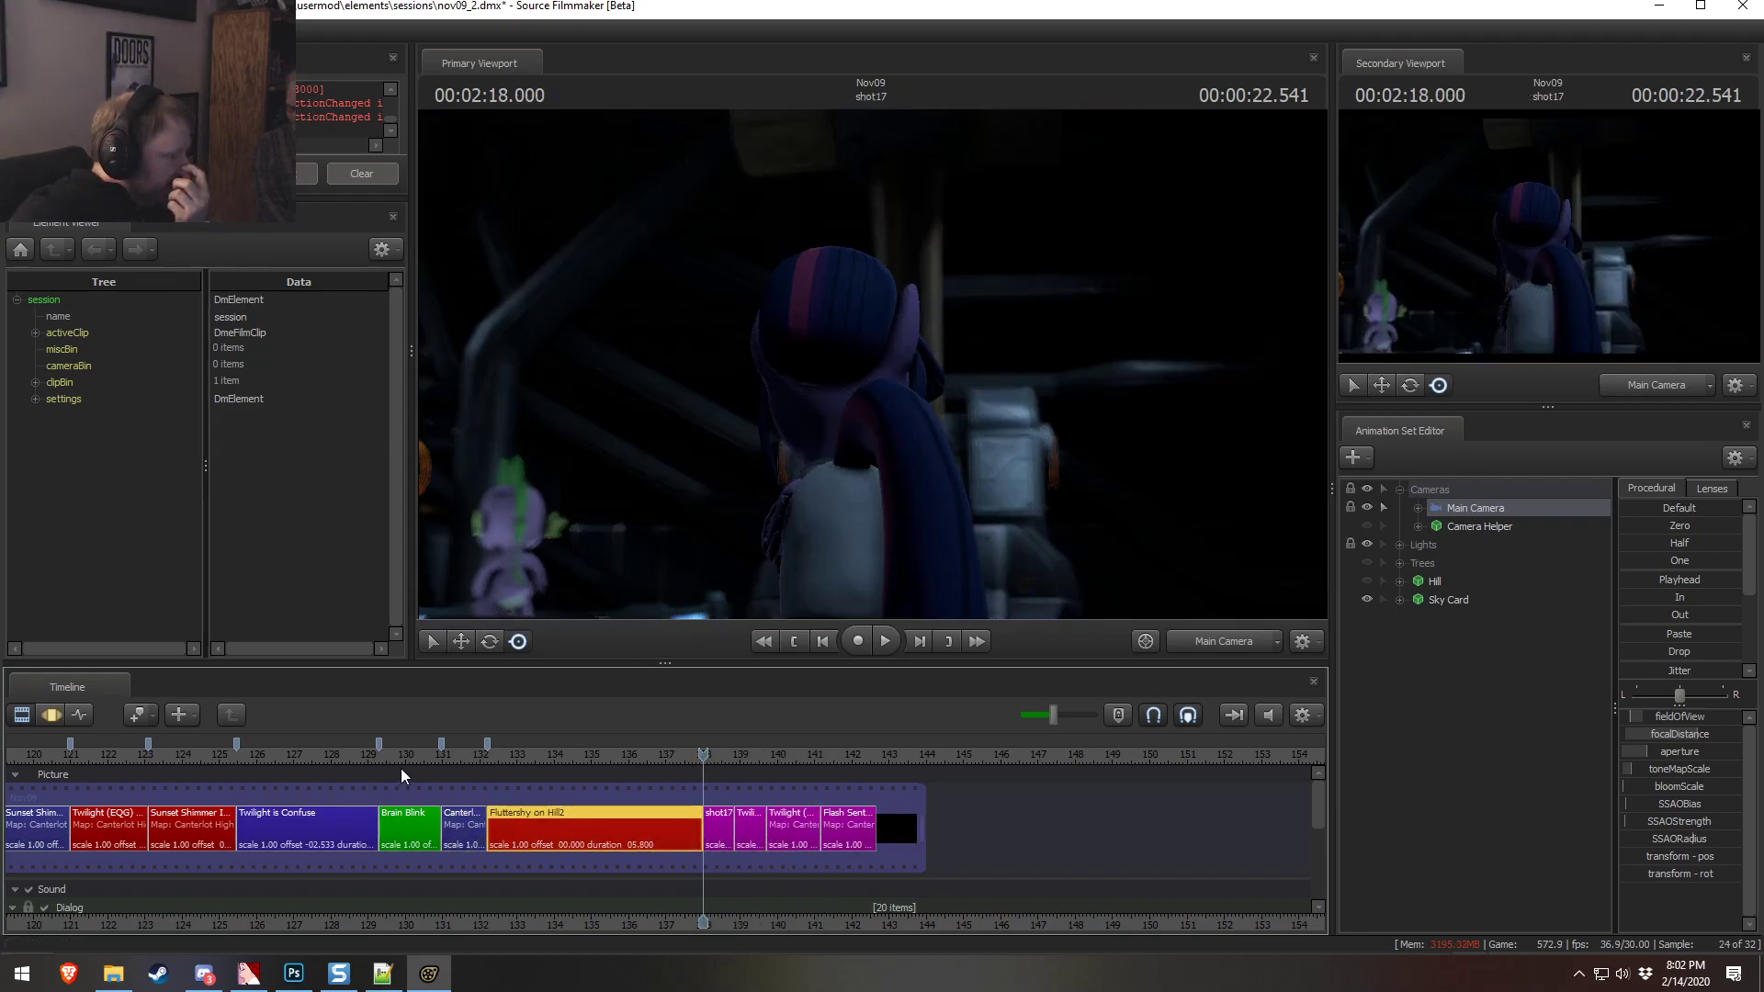
Copy the Twilight is Confuse shot, paste it directly after Fluttershy on Hill2, and view the pasted shot at 2:18.400
{"action": "left_click", "coordinate": [471, 827]}
{"action": "left_click_drag", "start_coordinate": [404, 754], "coordinate": [353, 756]}
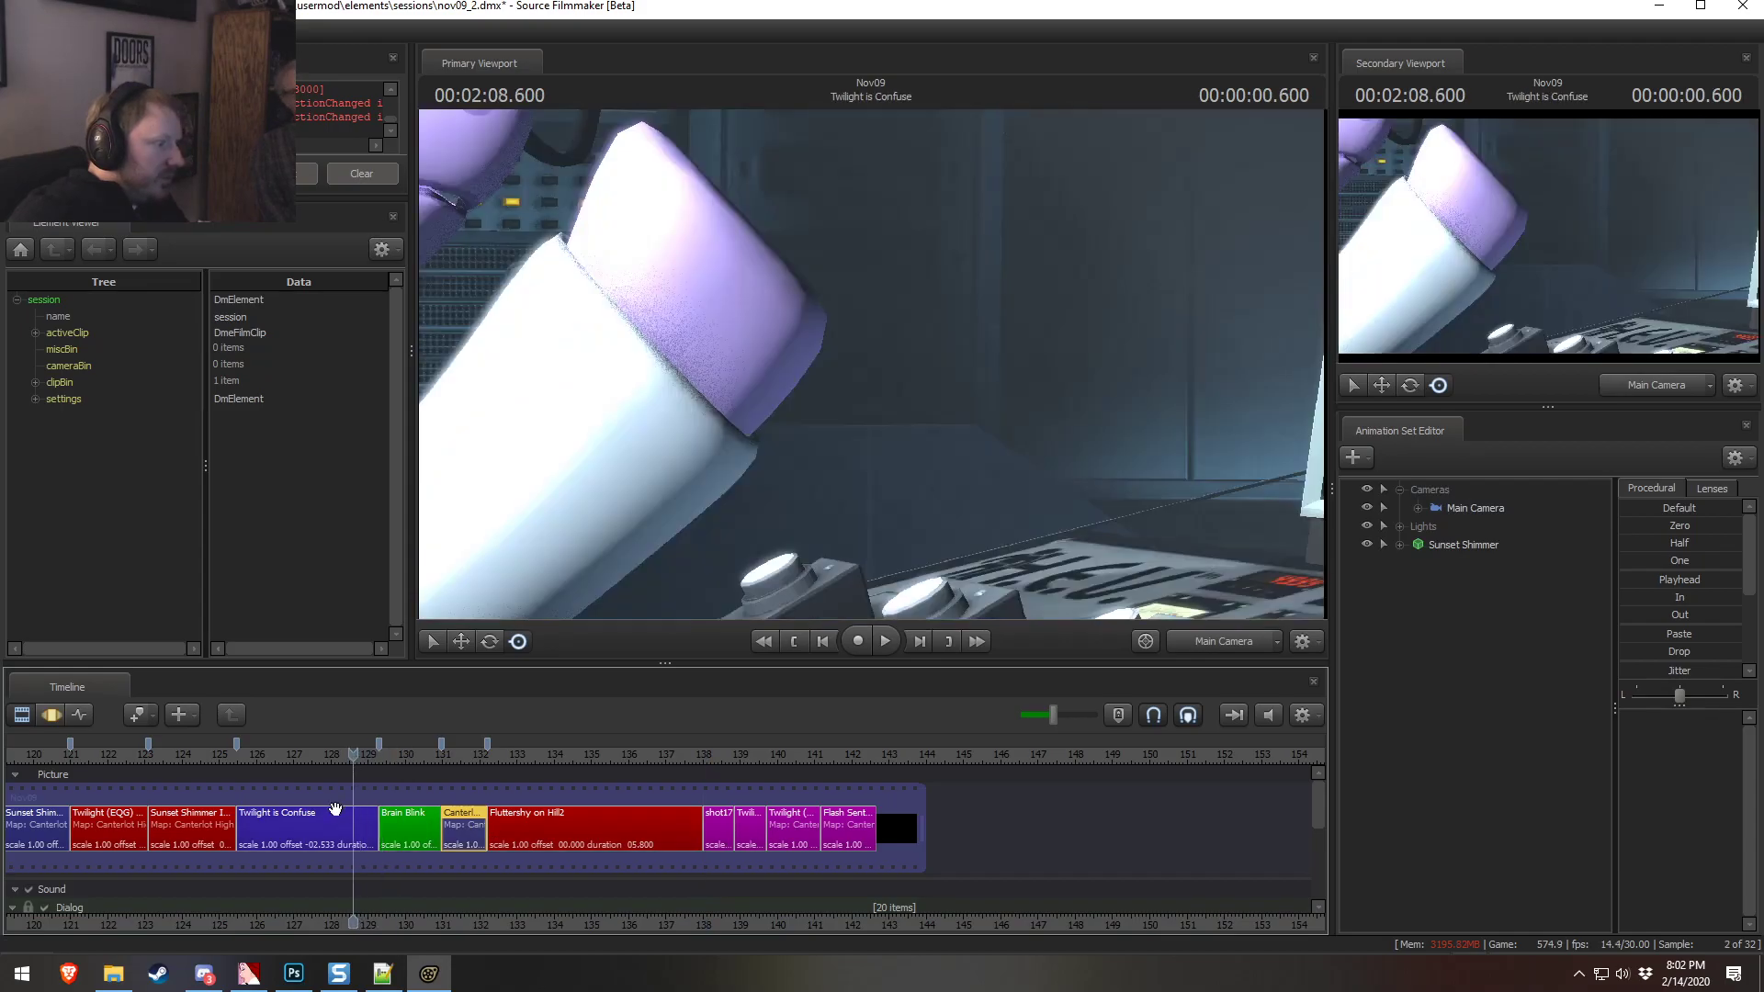
{"action": "left_click", "coordinate": [351, 817]}
{"action": "key", "text": "ctrl+c"}
{"action": "left_click", "coordinate": [670, 822]}
{"action": "left_click", "coordinate": [682, 757]}
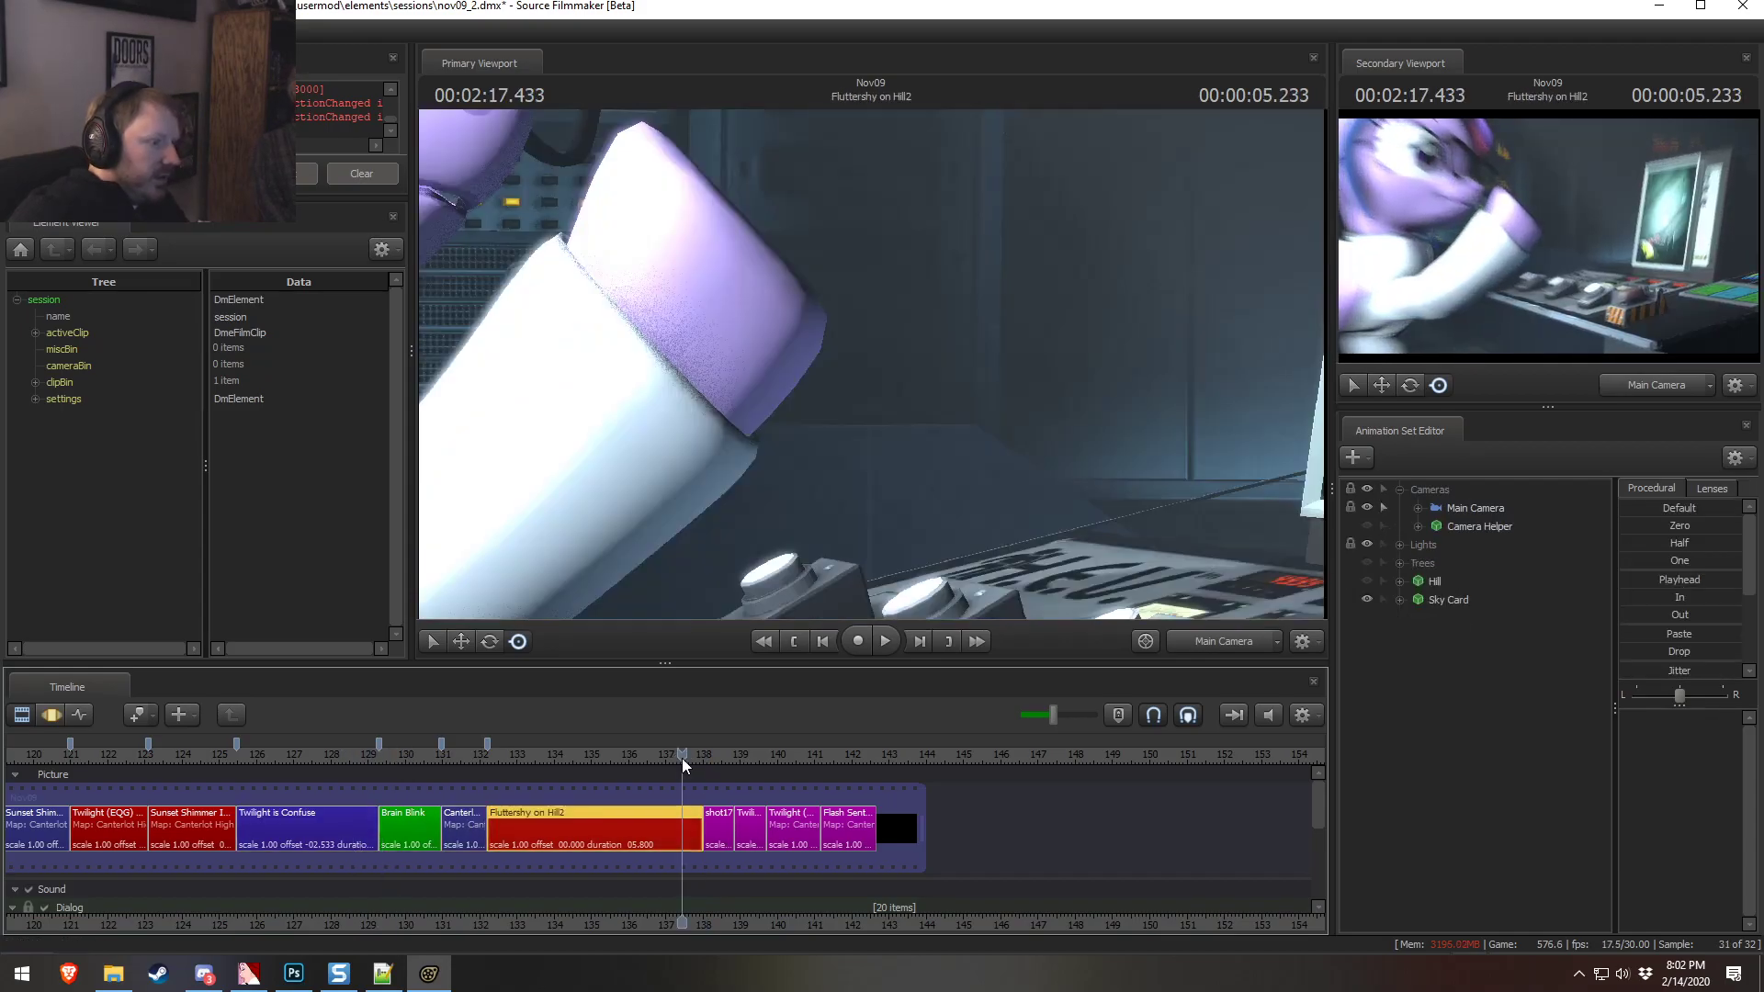
{"action": "key", "text": "ctrl+v"}
{"action": "left_click", "coordinate": [718, 753]}
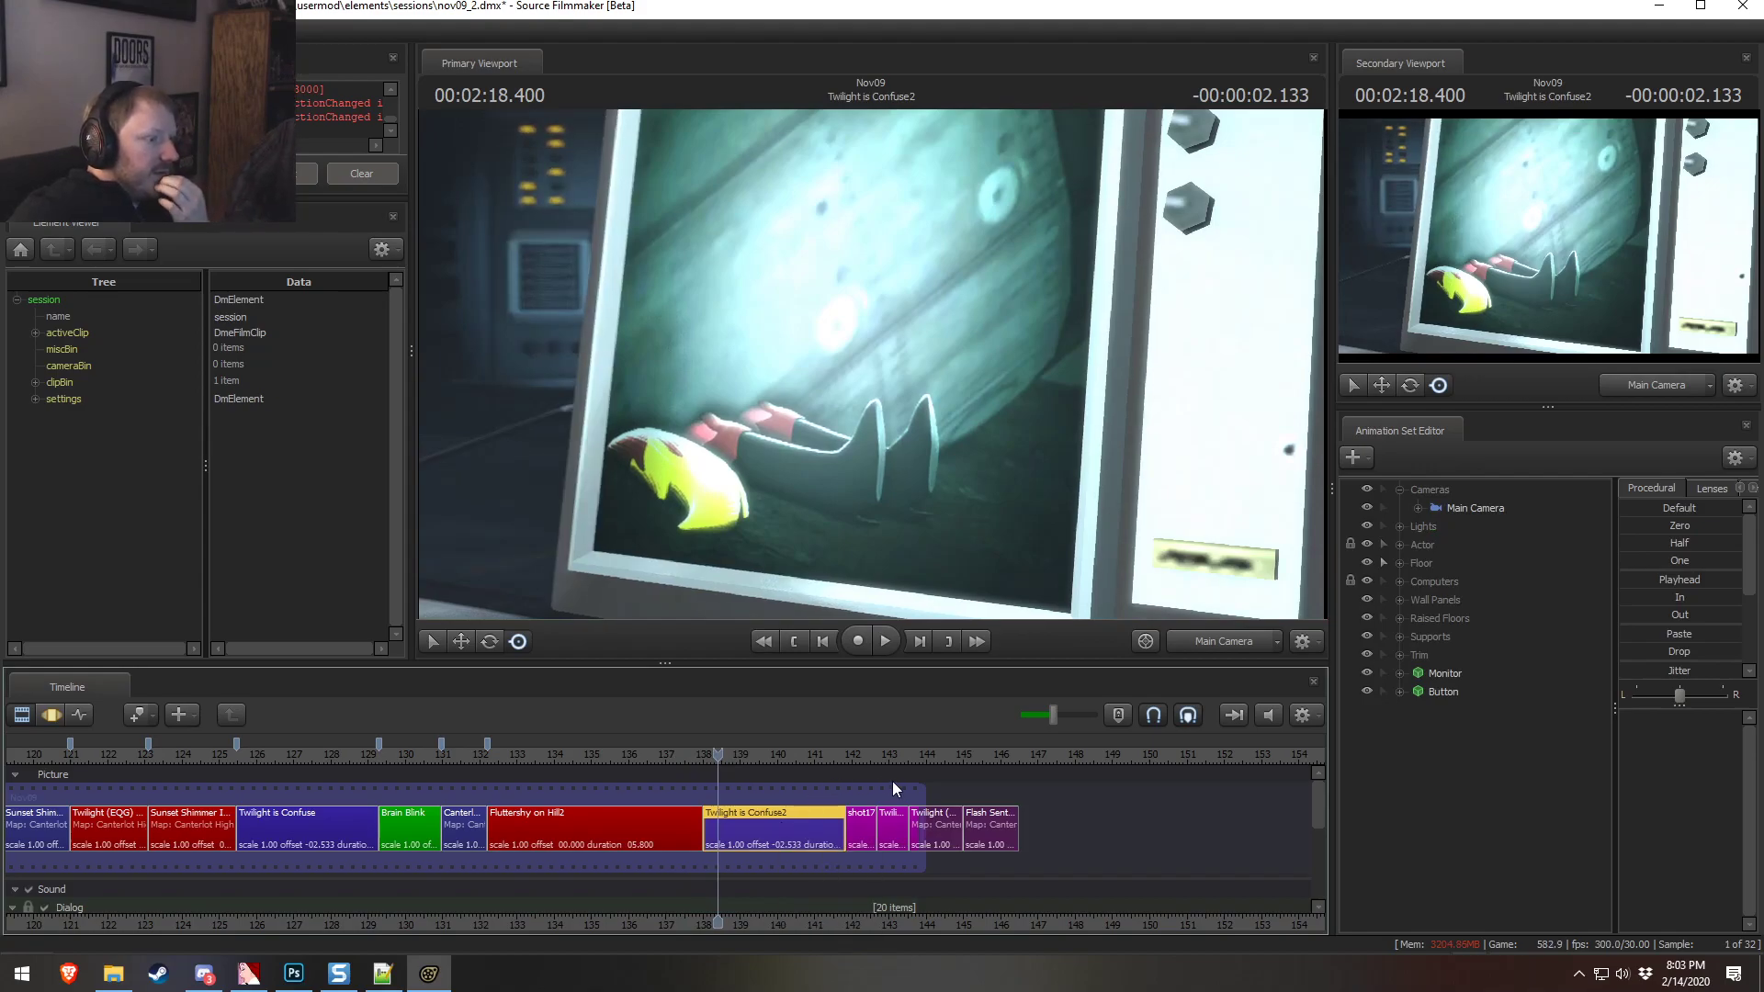
Split the ol12_baseexplosion.wav sound effect at 2:18.000, where the pasted shot begins, and select the part after the cut
{"action": "left_click_drag", "start_coordinate": [680, 760], "coordinate": [703, 766]}
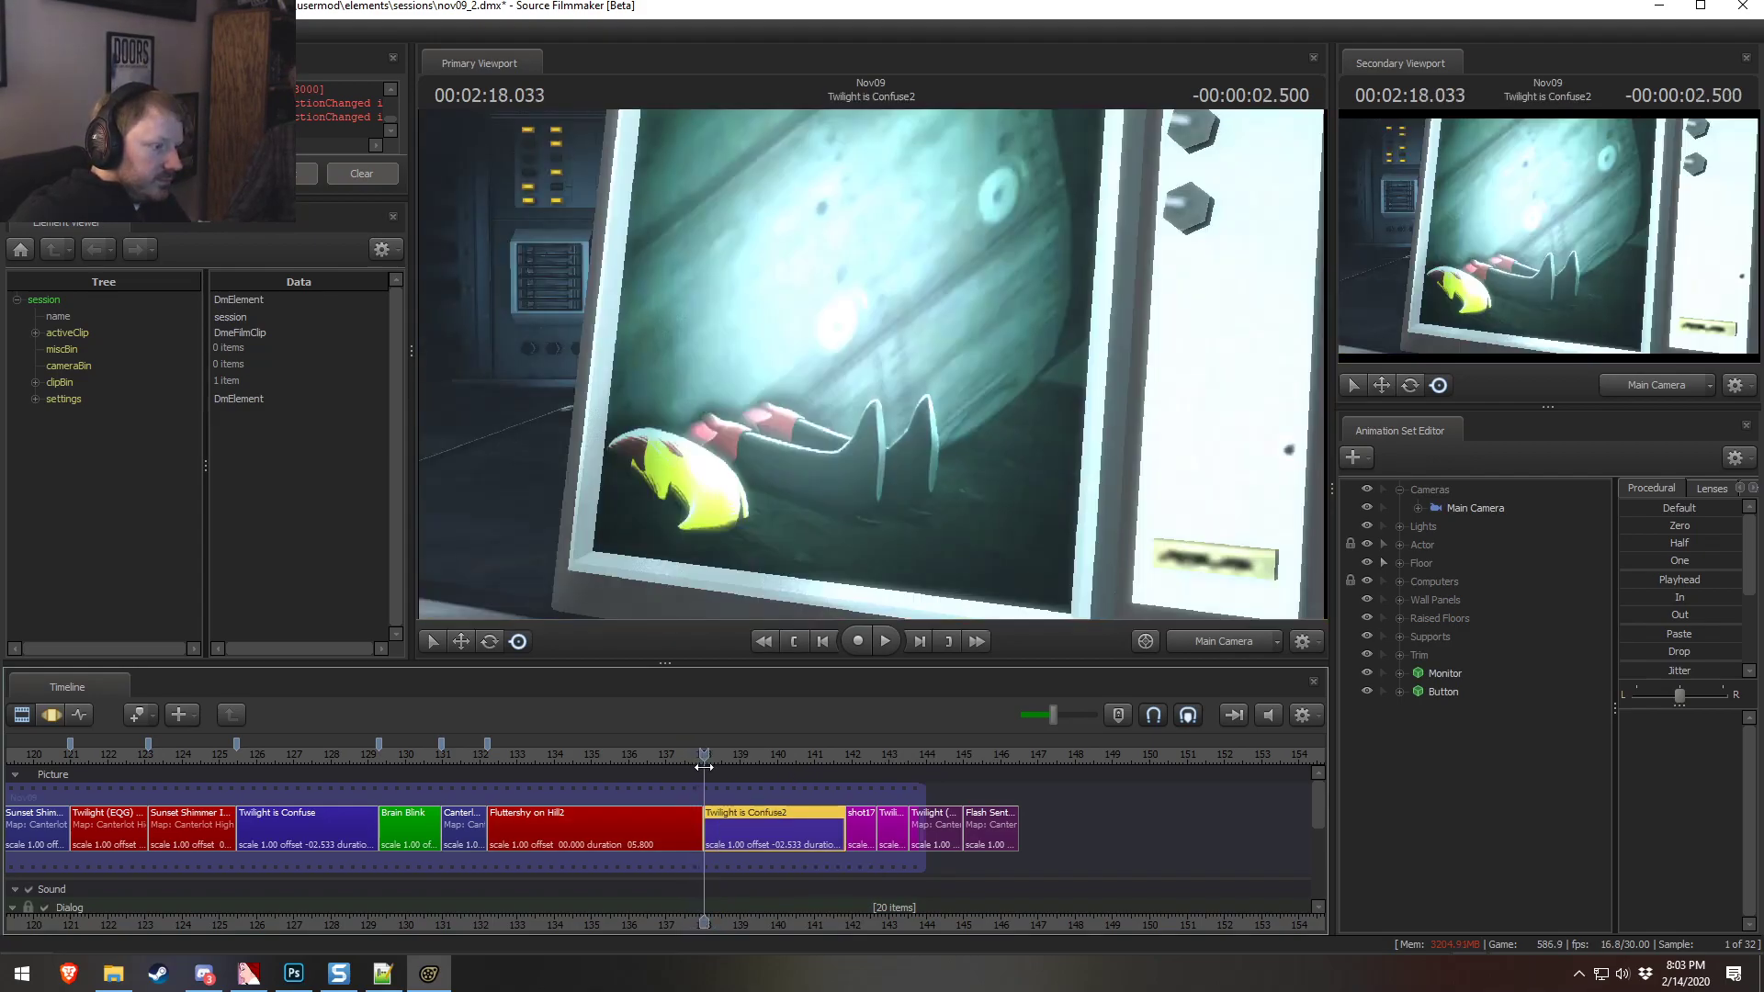
{"action": "scroll", "coordinate": [707, 776], "scroll_direction": "up", "scroll_amount": 5}
{"action": "left_click", "coordinate": [698, 755]}
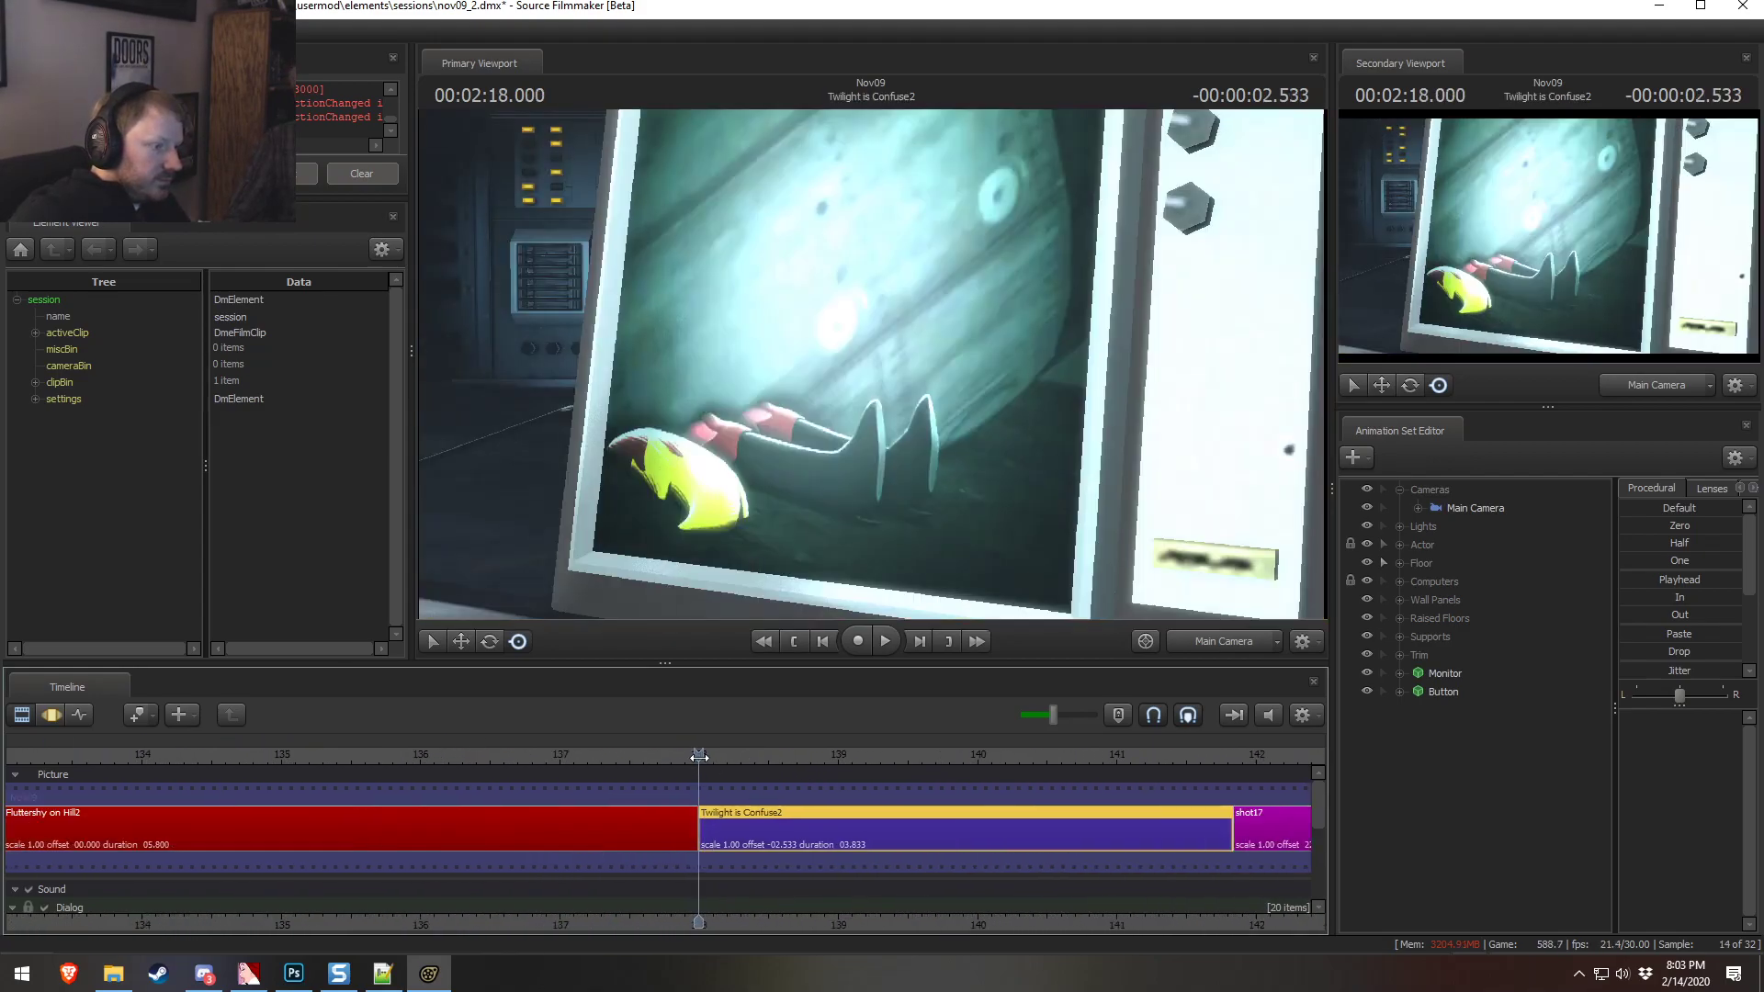
{"action": "left_click_drag", "start_coordinate": [1321, 814], "coordinate": [1325, 886]}
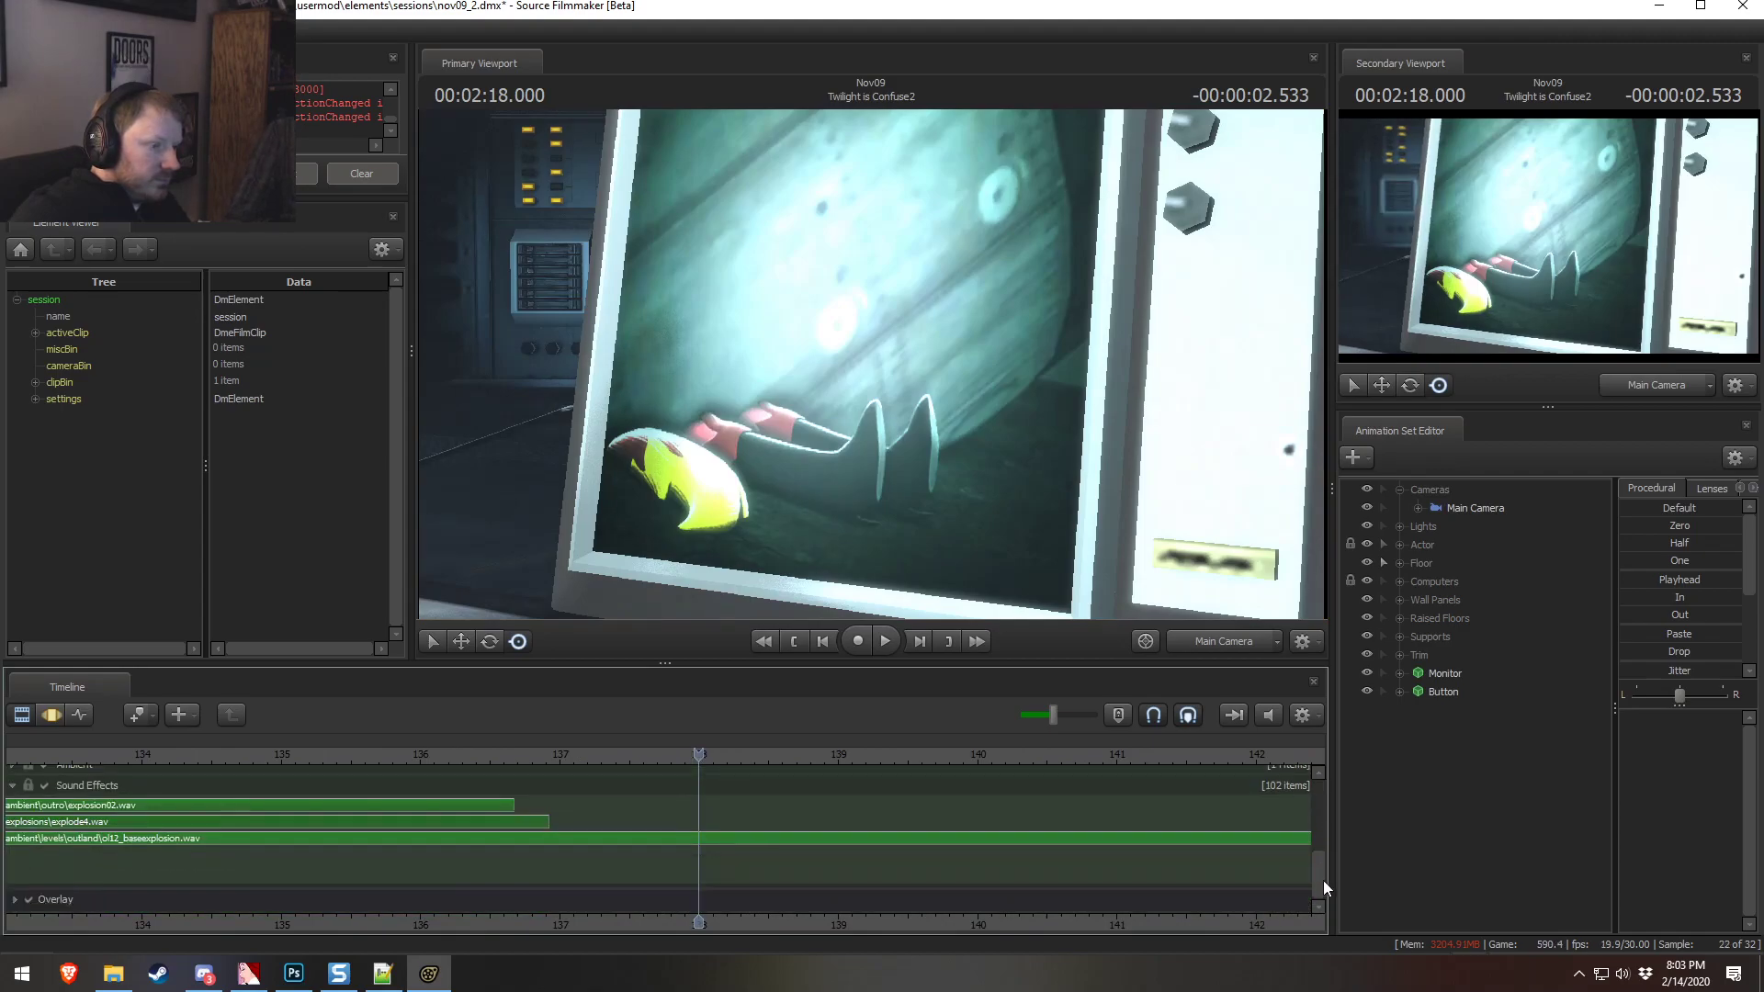
{"action": "left_click", "coordinate": [746, 837]}
{"action": "key", "text": "ctrl+b"}
{"action": "left_click", "coordinate": [742, 807]}
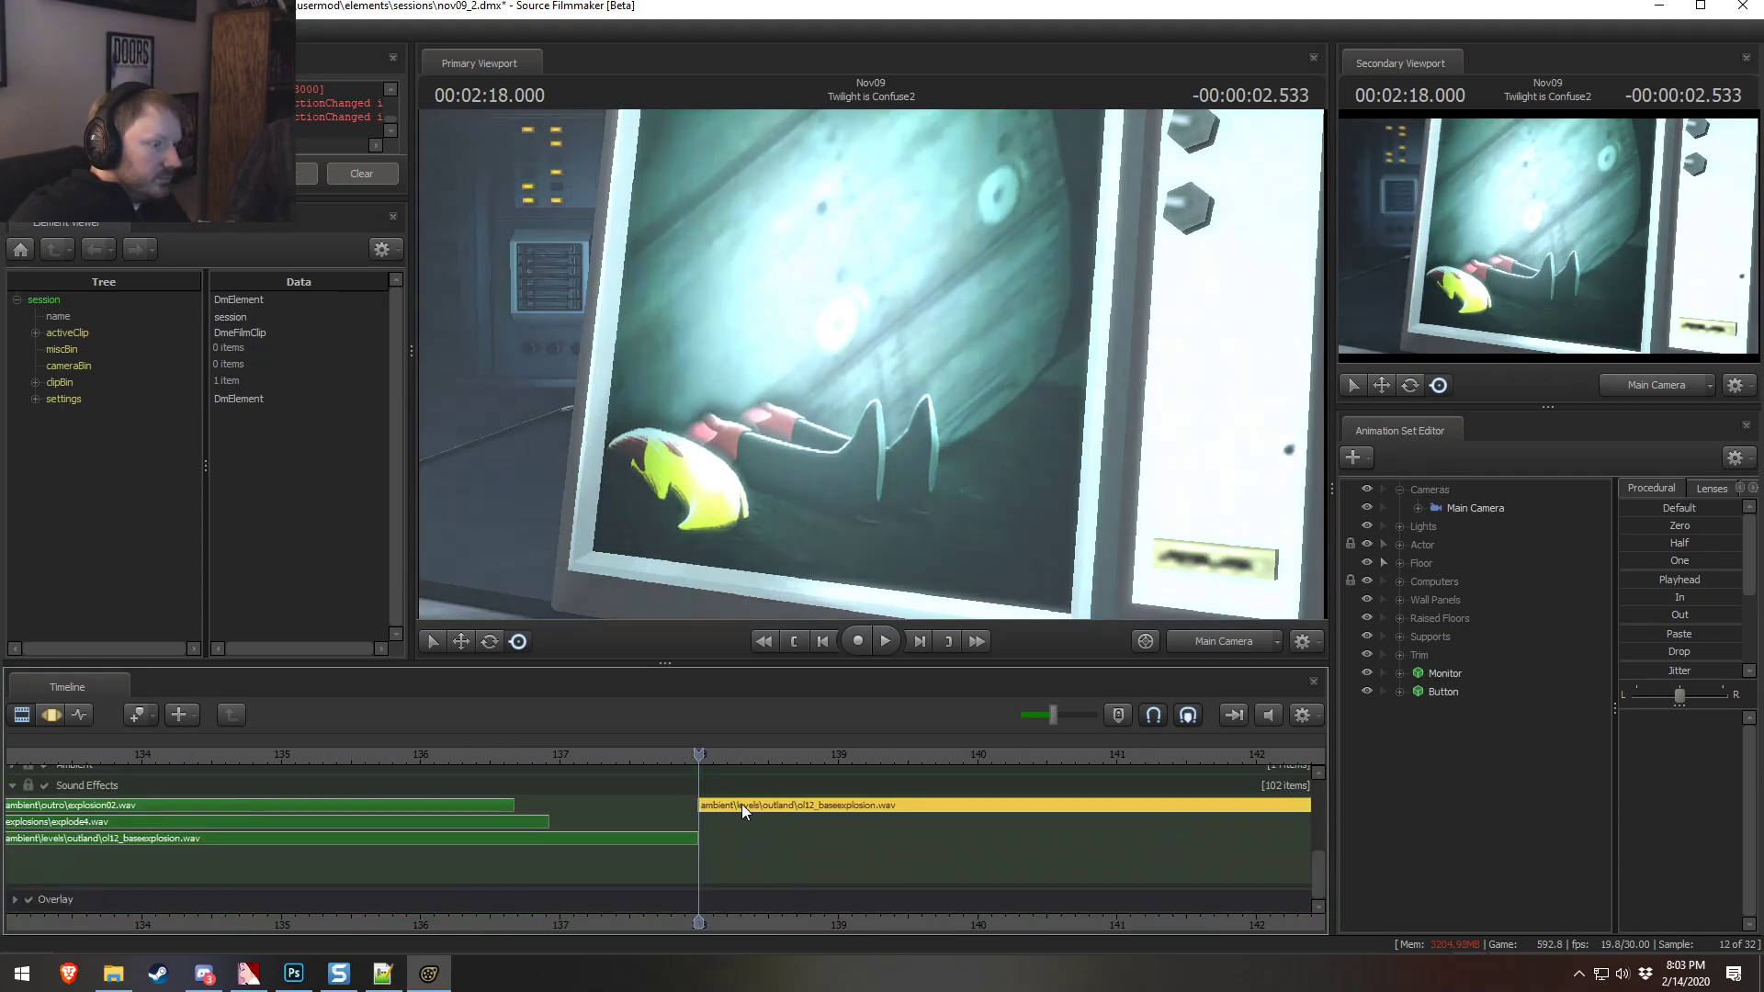
Set the volume of the selected ol12_baseexplosion.wav sound clip to 0.25 and play back the cut into the shot
{"action": "right_click", "coordinate": [741, 806]}
{"action": "left_click", "coordinate": [790, 714]}
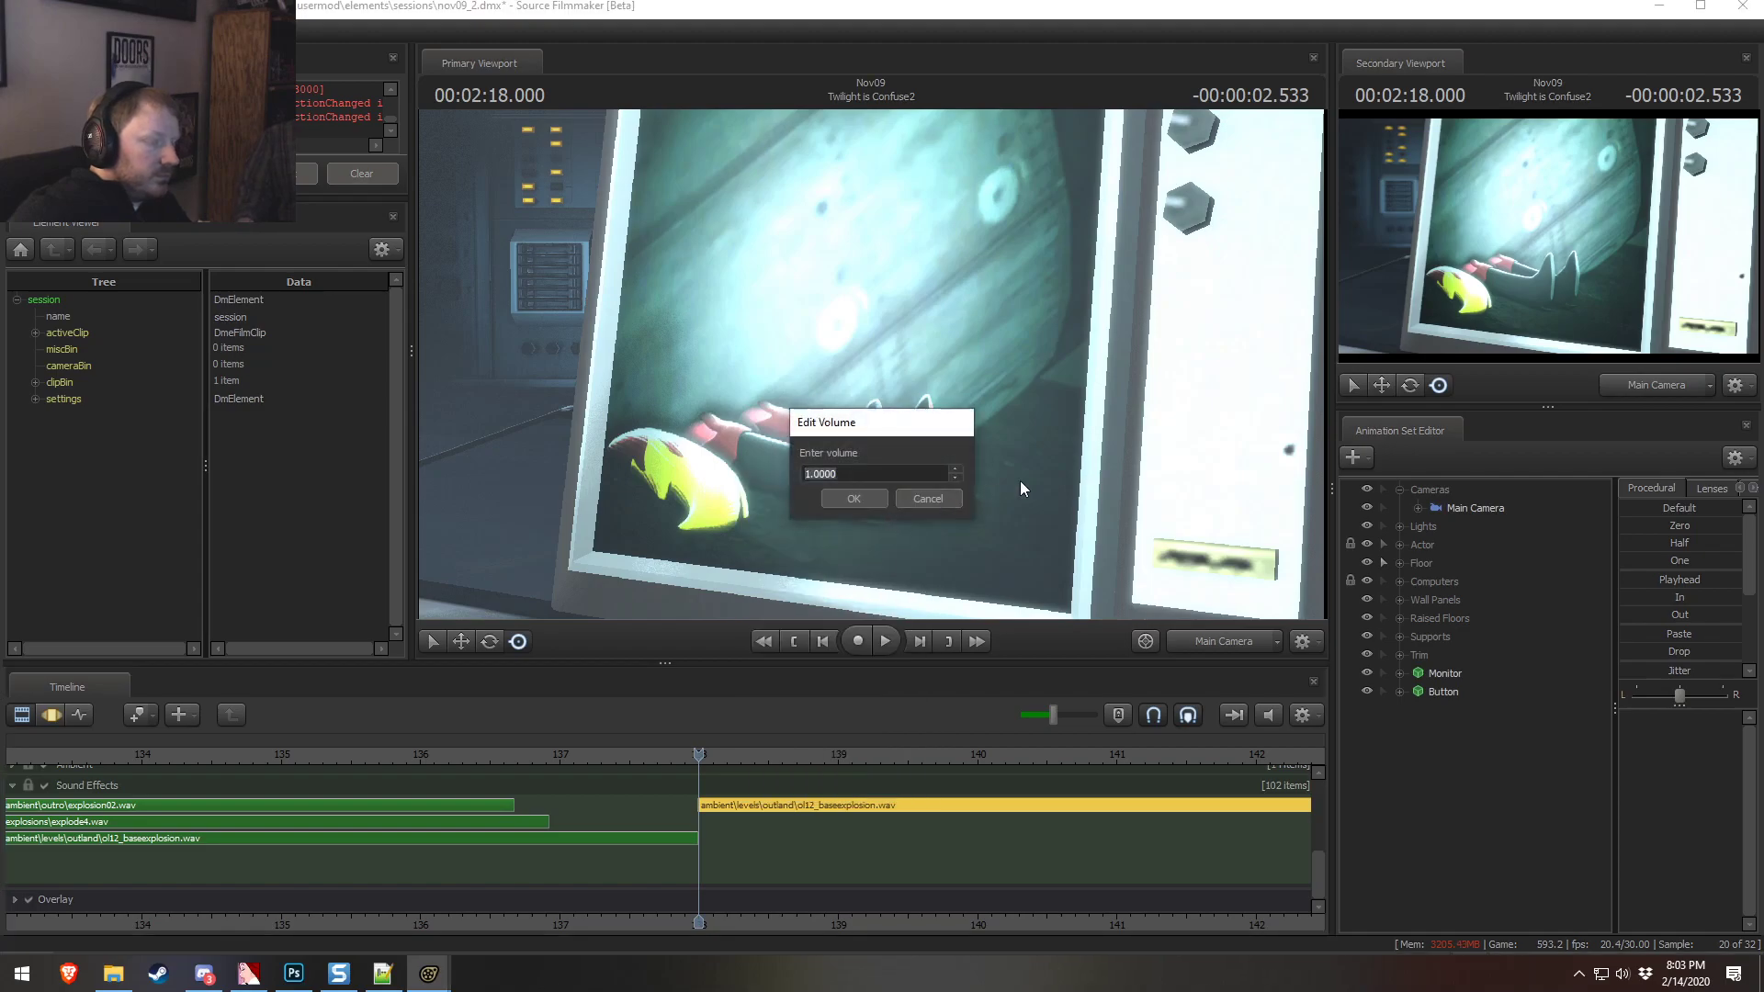
{"action": "type", "text": "0.25"}
{"action": "key", "text": "Return"}
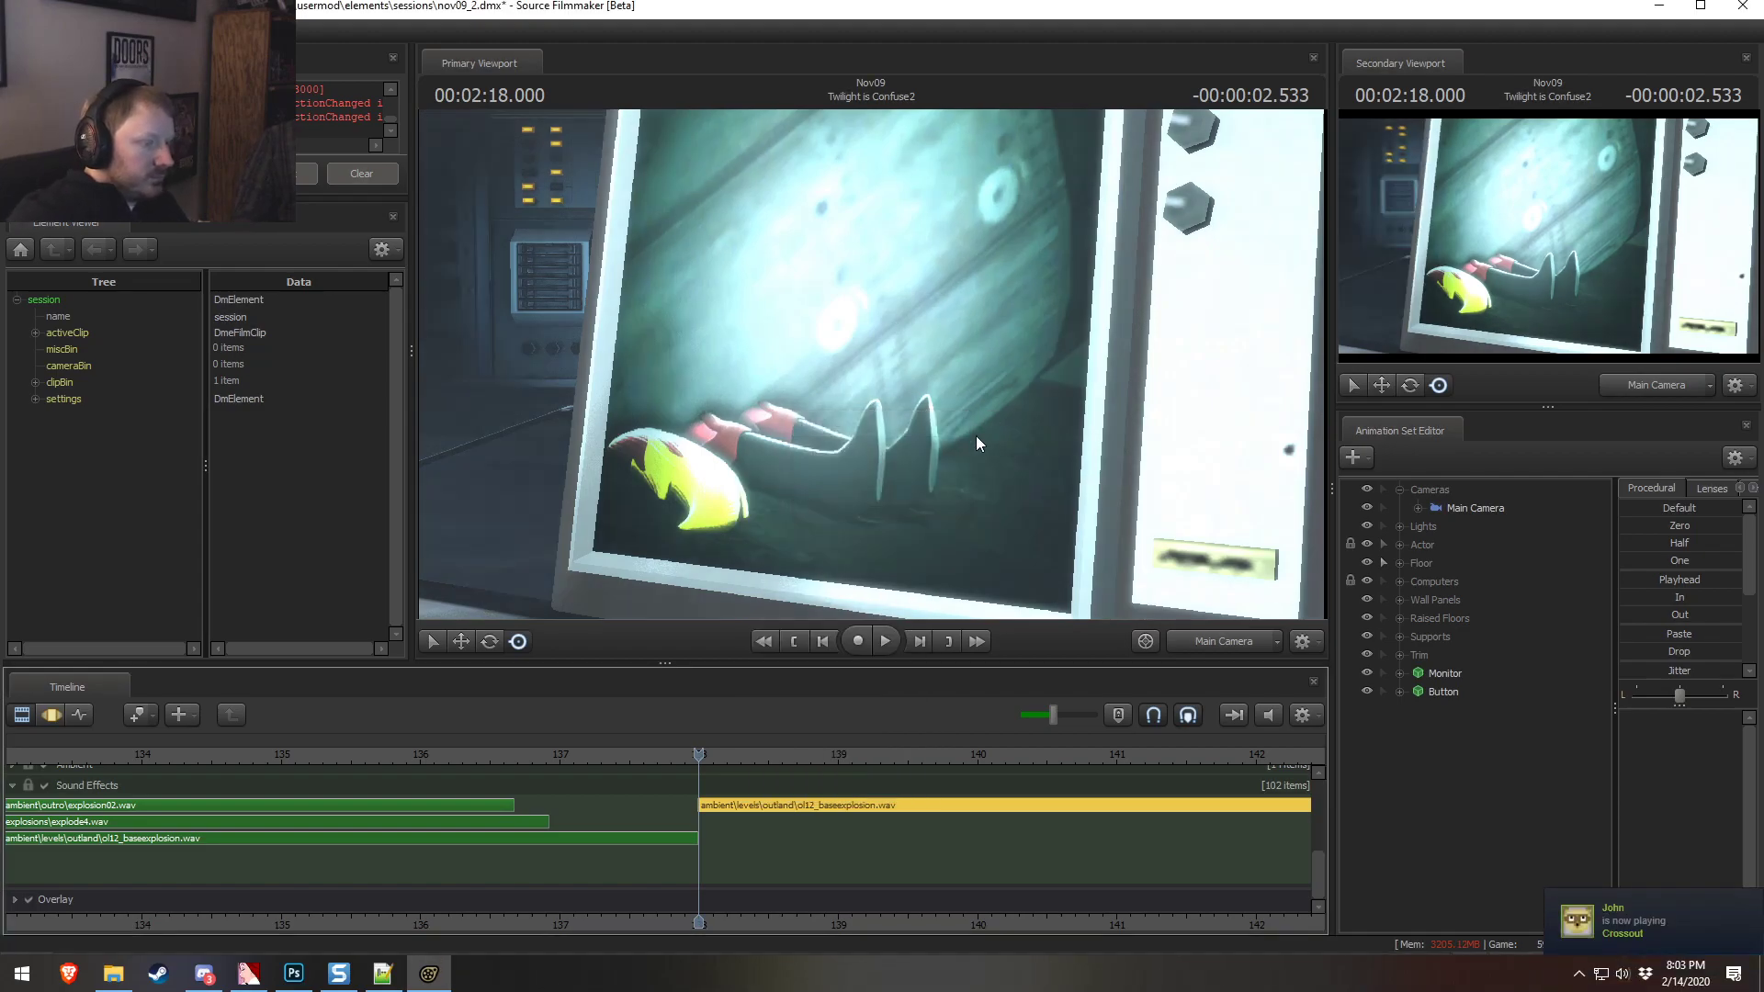
{"action": "left_click_drag", "start_coordinate": [649, 755], "coordinate": [701, 759]}
{"action": "key", "text": "space"}
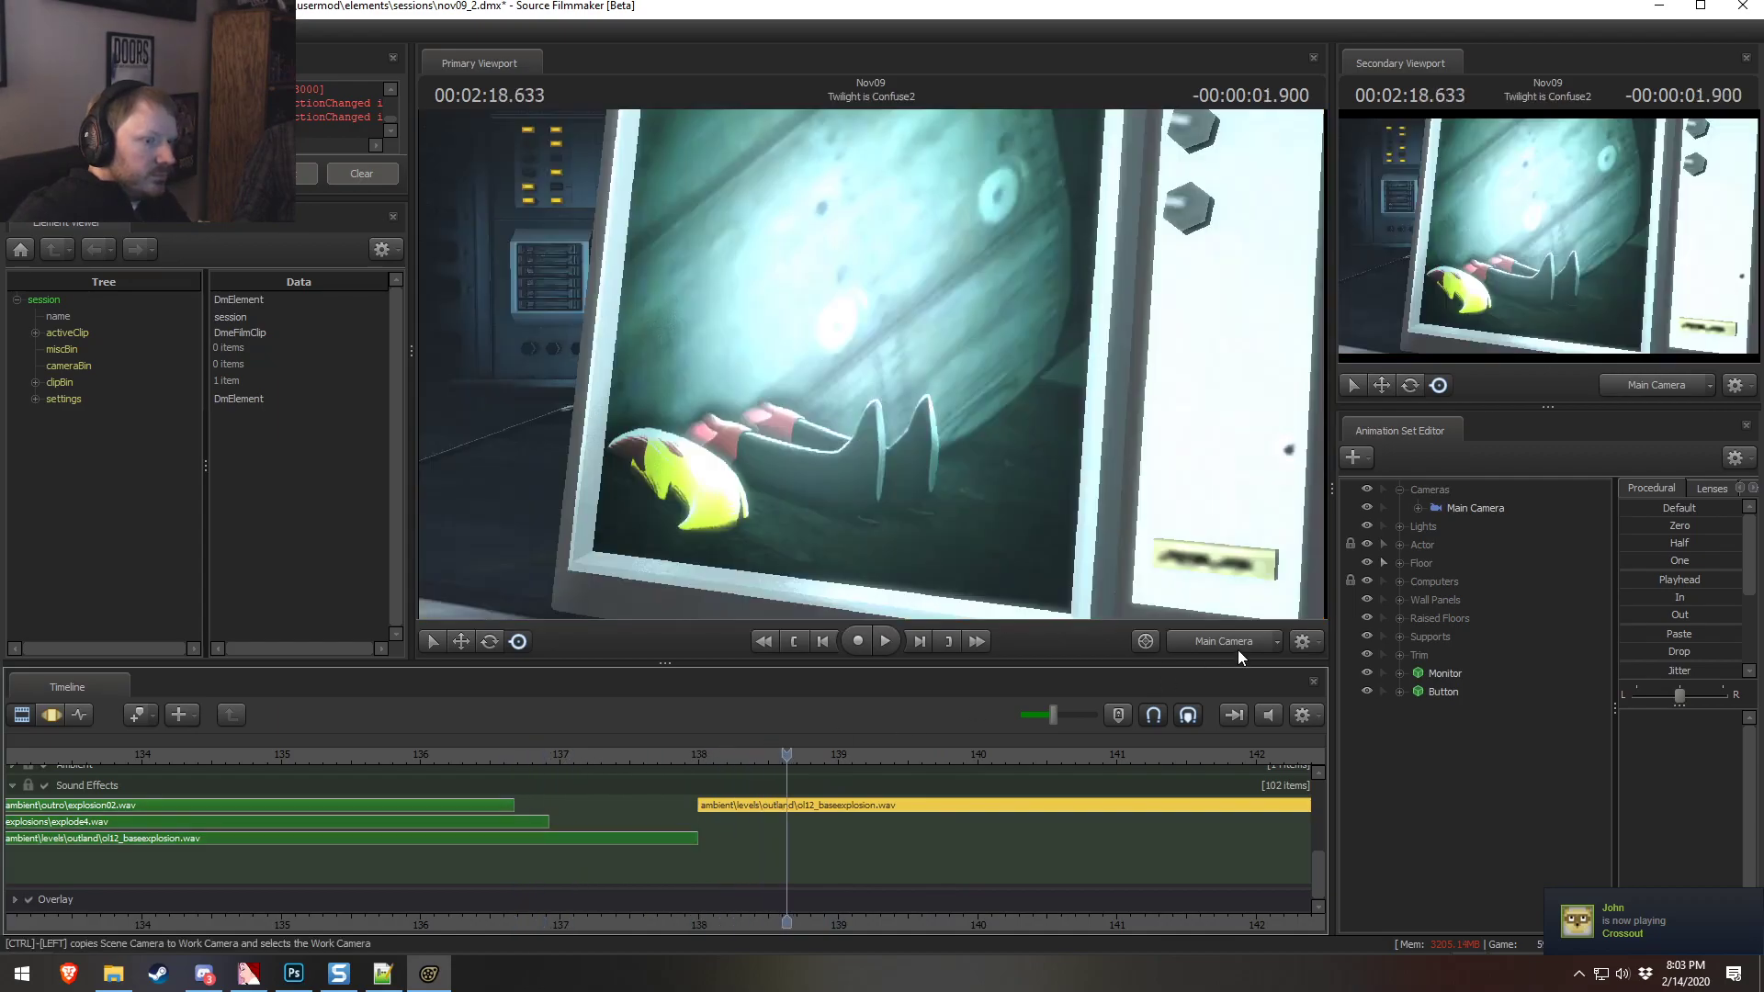
Flatten the Main Camera's animation across the Twilight is Confuse2 shot to its playhead value at 00:02:20.200
{"action": "left_click", "coordinate": [1475, 508]}
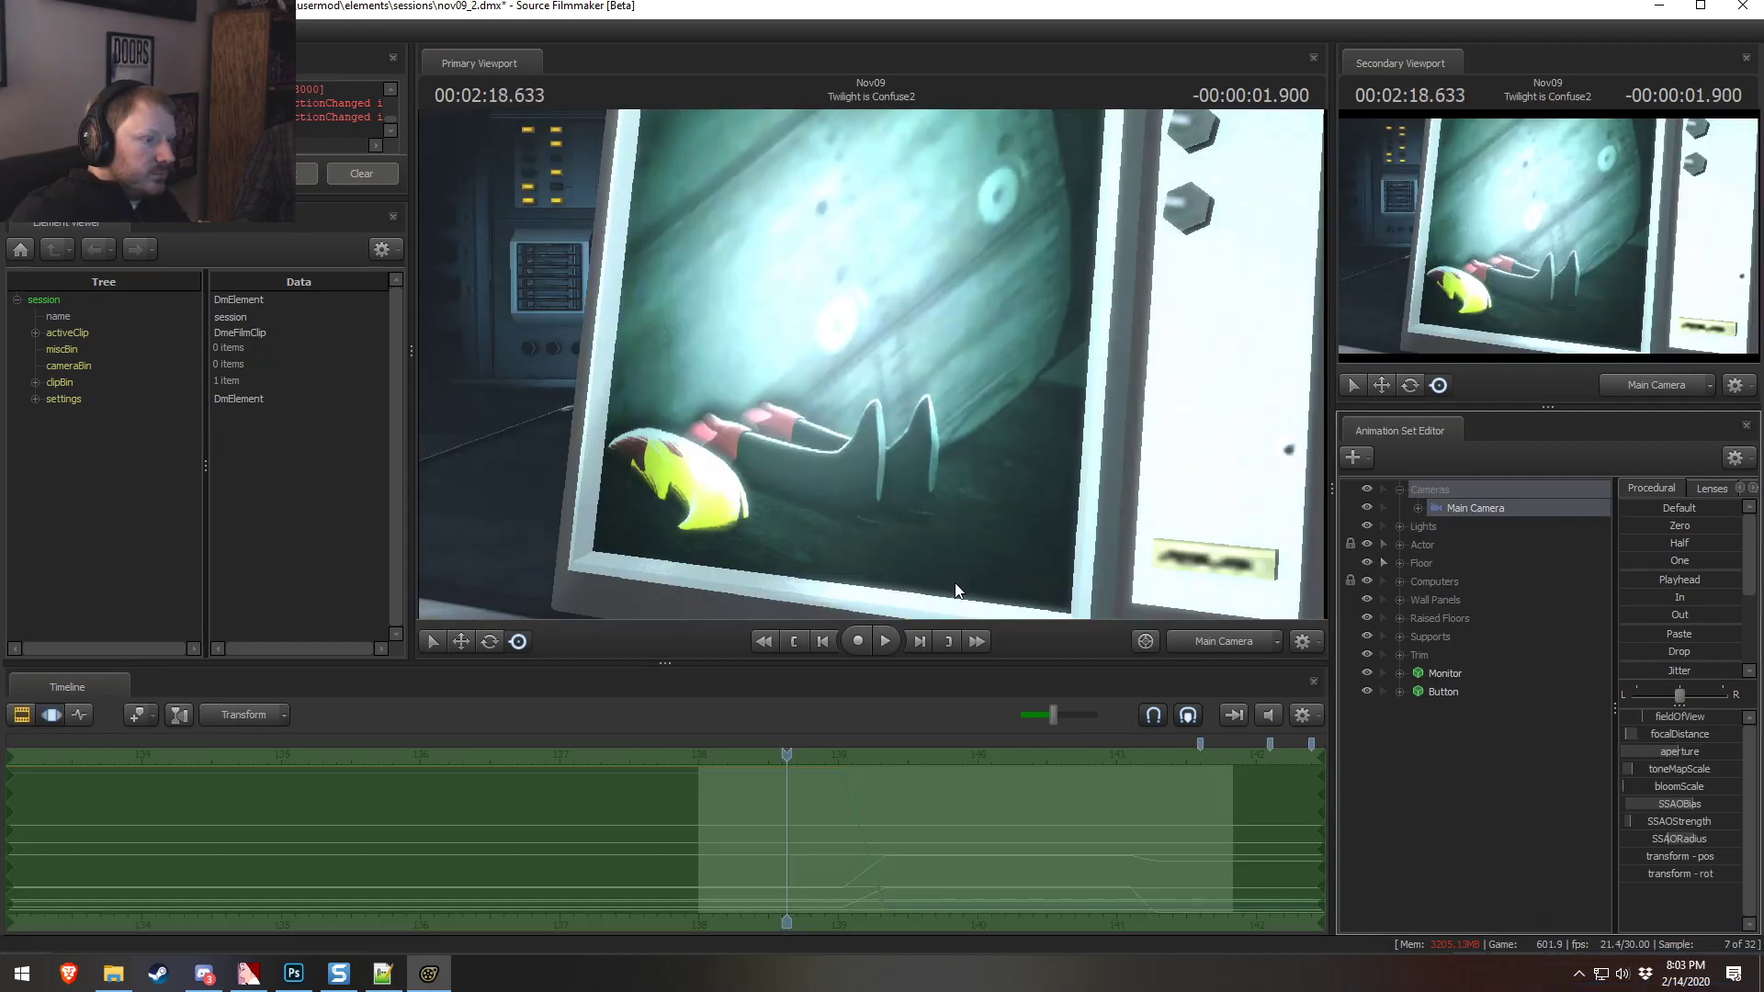
{"action": "left_click_drag", "start_coordinate": [1318, 859], "coordinate": [1301, 786]}
{"action": "left_click", "coordinate": [902, 816]}
{"action": "key", "text": "F3"}
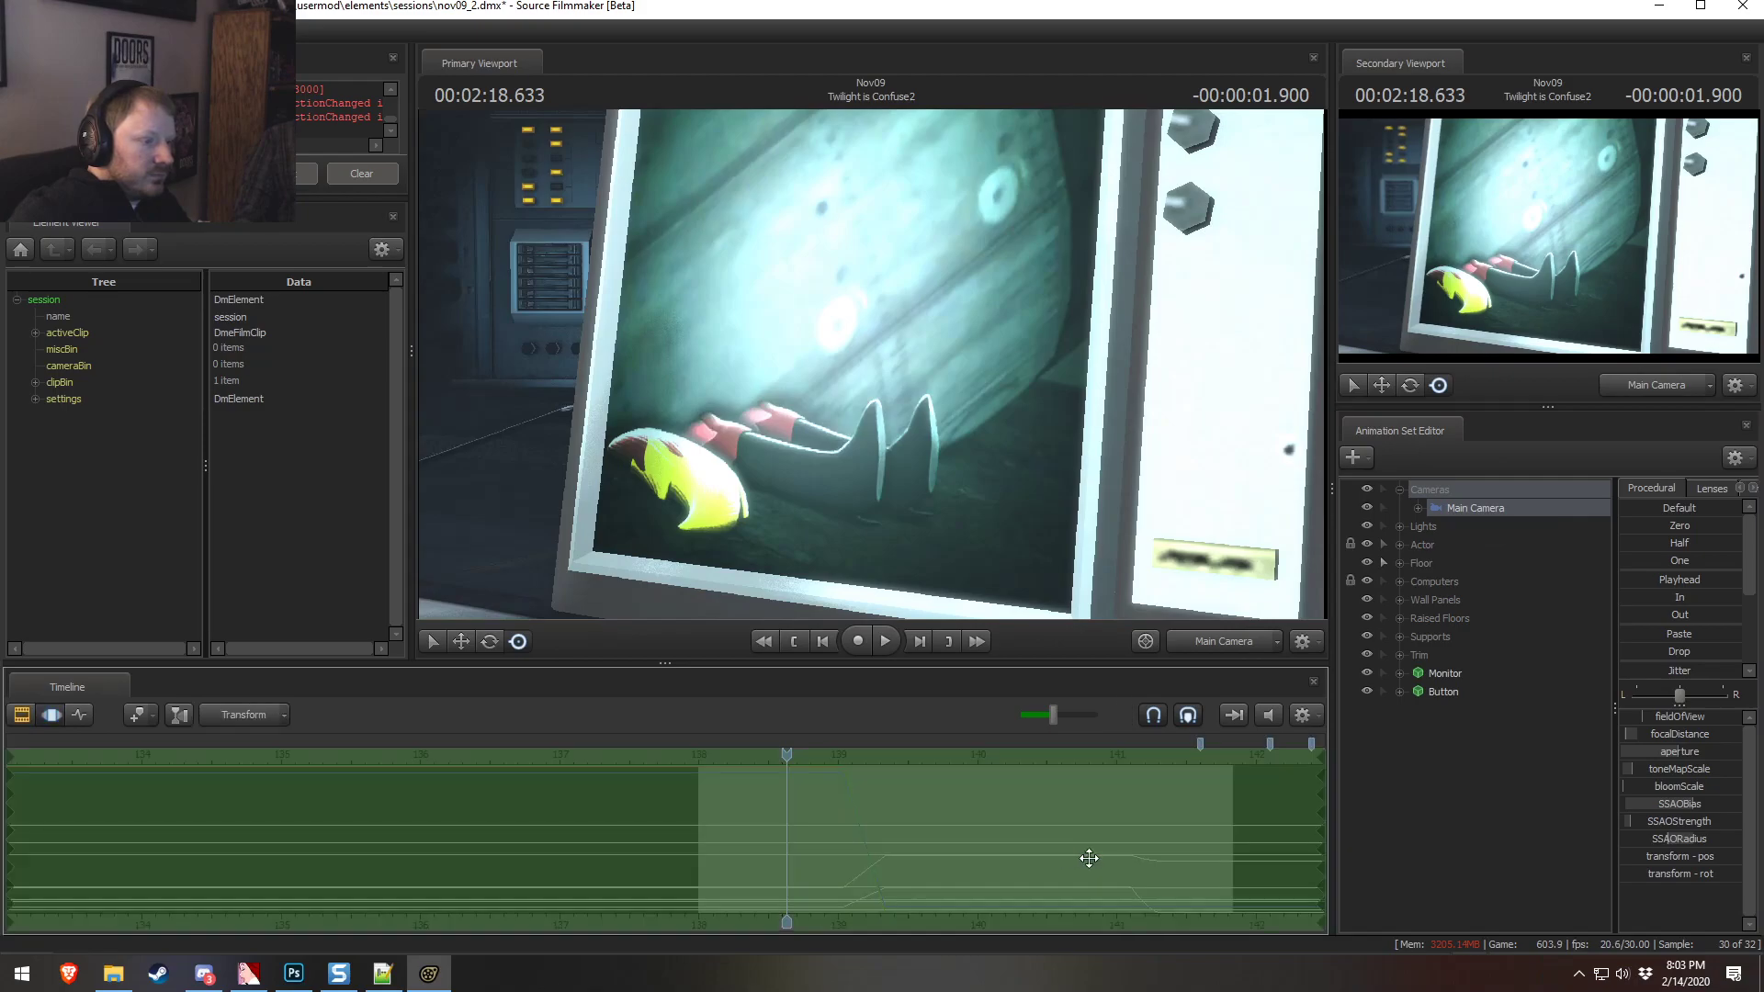
{"action": "left_click_drag", "start_coordinate": [1656, 582], "coordinate": [1741, 583]}
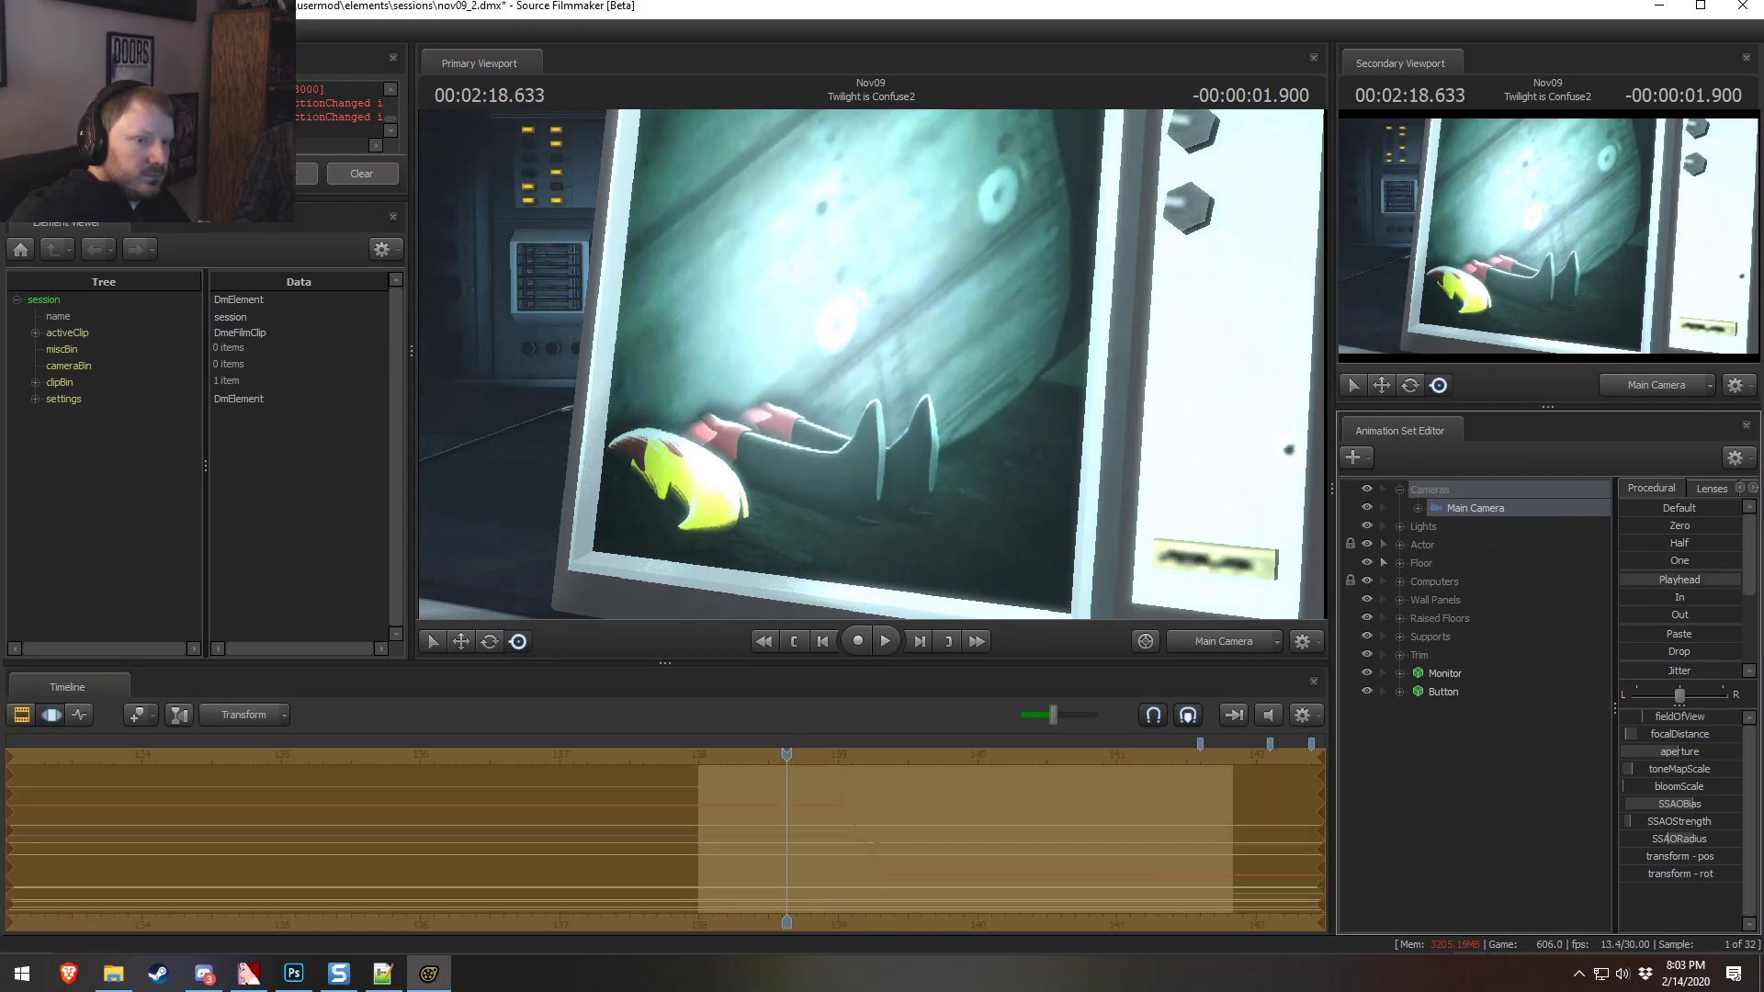
{"action": "left_click_drag", "start_coordinate": [790, 764], "coordinate": [1006, 762]}
{"action": "left_click_drag", "start_coordinate": [1652, 581], "coordinate": [1741, 580]}
{"action": "key", "text": "F2"}
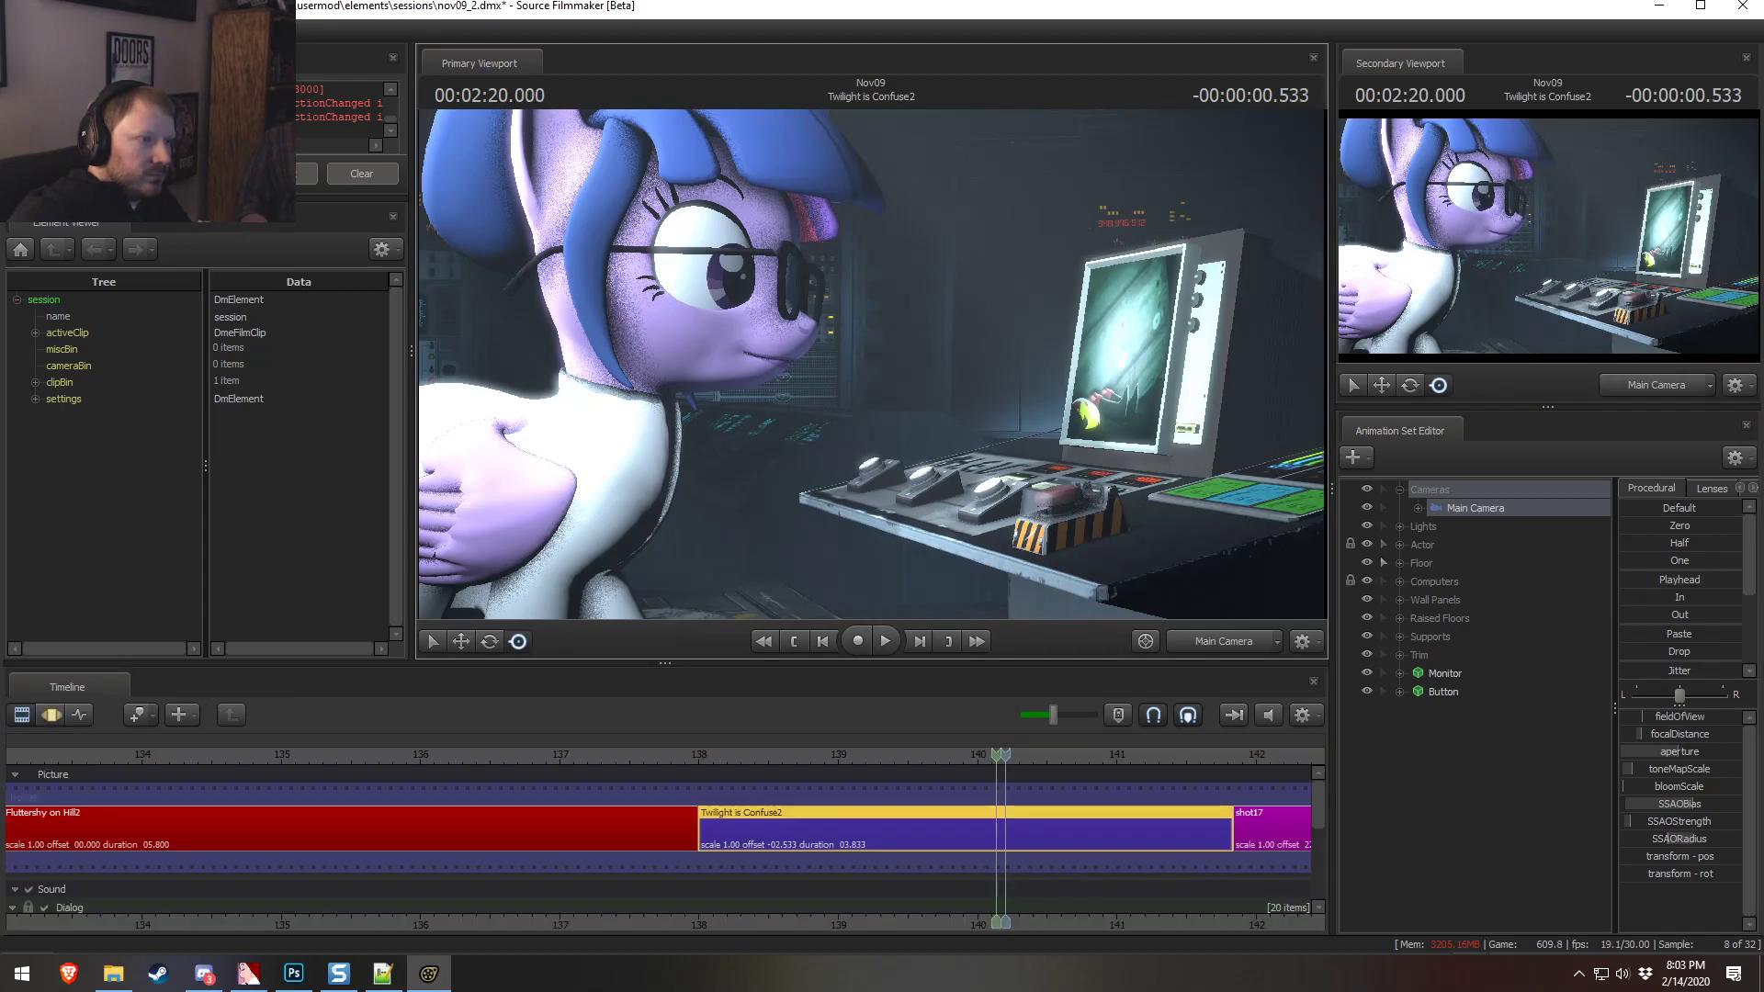
Reposition the Main Camera to view Twilight and the monitor from the side, and apply the 85 mm lens preset
{"action": "left_click", "coordinate": [1014, 475]}
{"action": "left_click", "coordinate": [875, 513]}
{"action": "key", "text": "F3"}
{"action": "left_click_drag", "start_coordinate": [946, 542], "coordinate": [919, 505]}
{"action": "key", "text": "w"}
{"action": "left_click_drag", "start_coordinate": [1231, 514], "coordinate": [1293, 520]}
{"action": "key", "text": "s"}
{"action": "left_click", "coordinate": [1703, 488]}
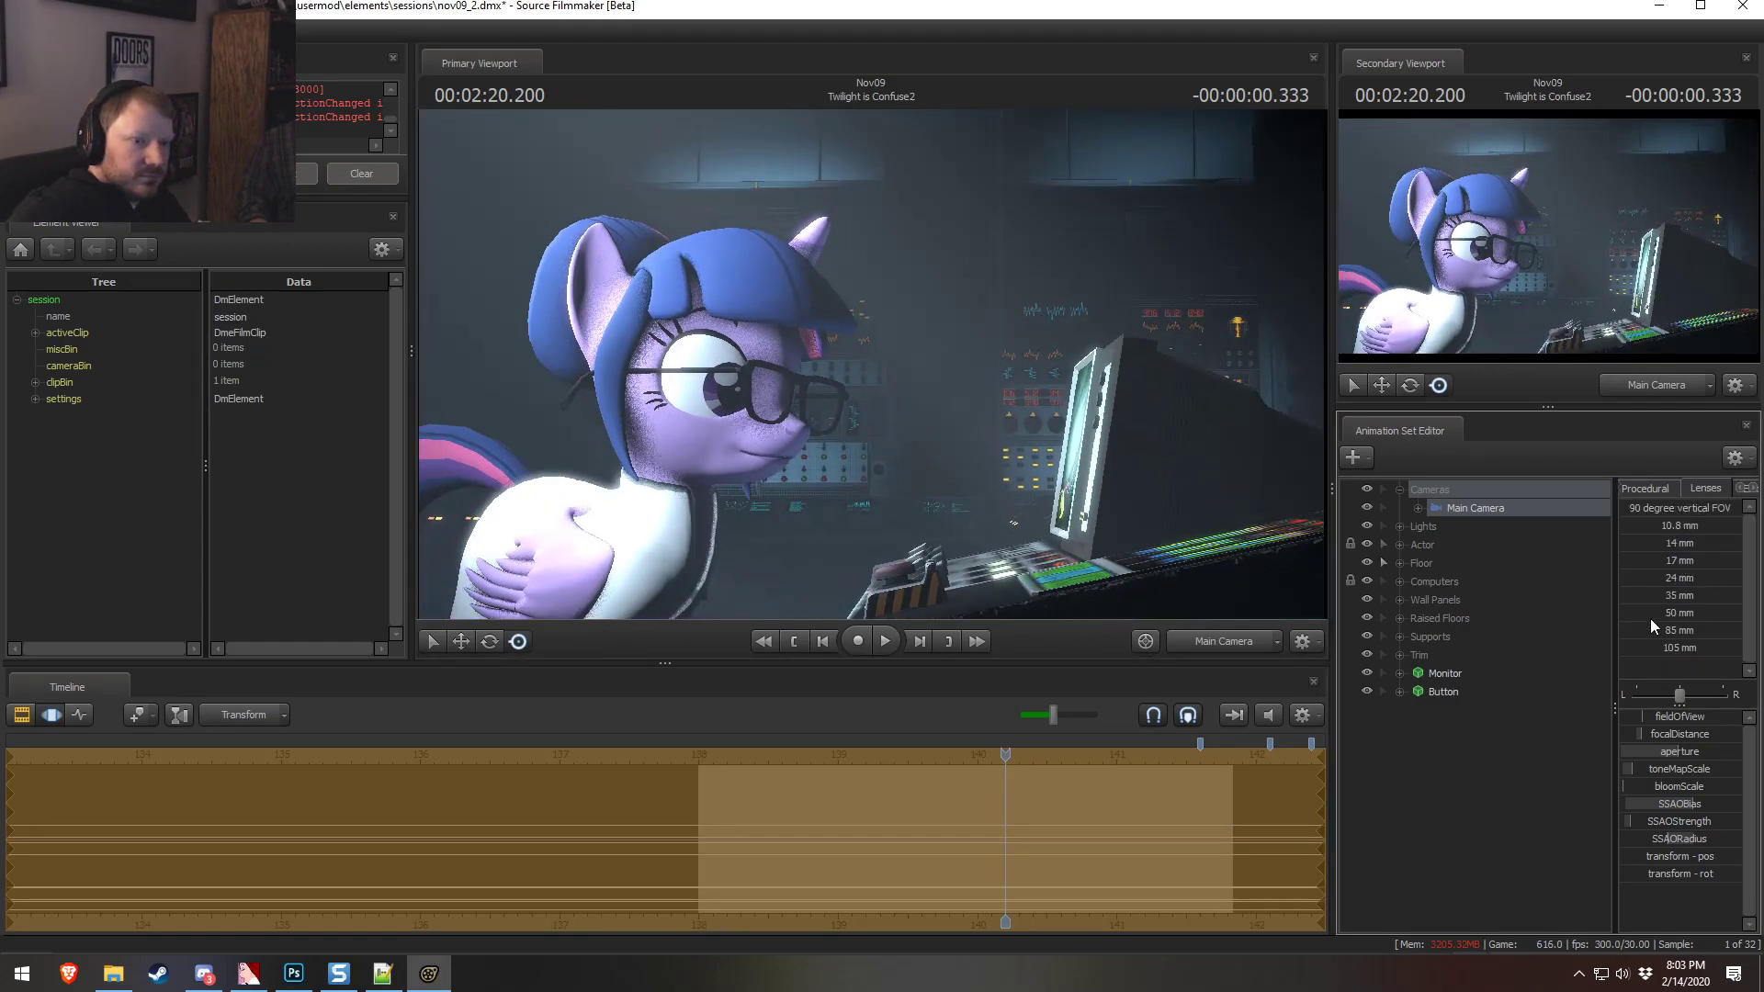
{"action": "left_click", "coordinate": [1634, 630]}
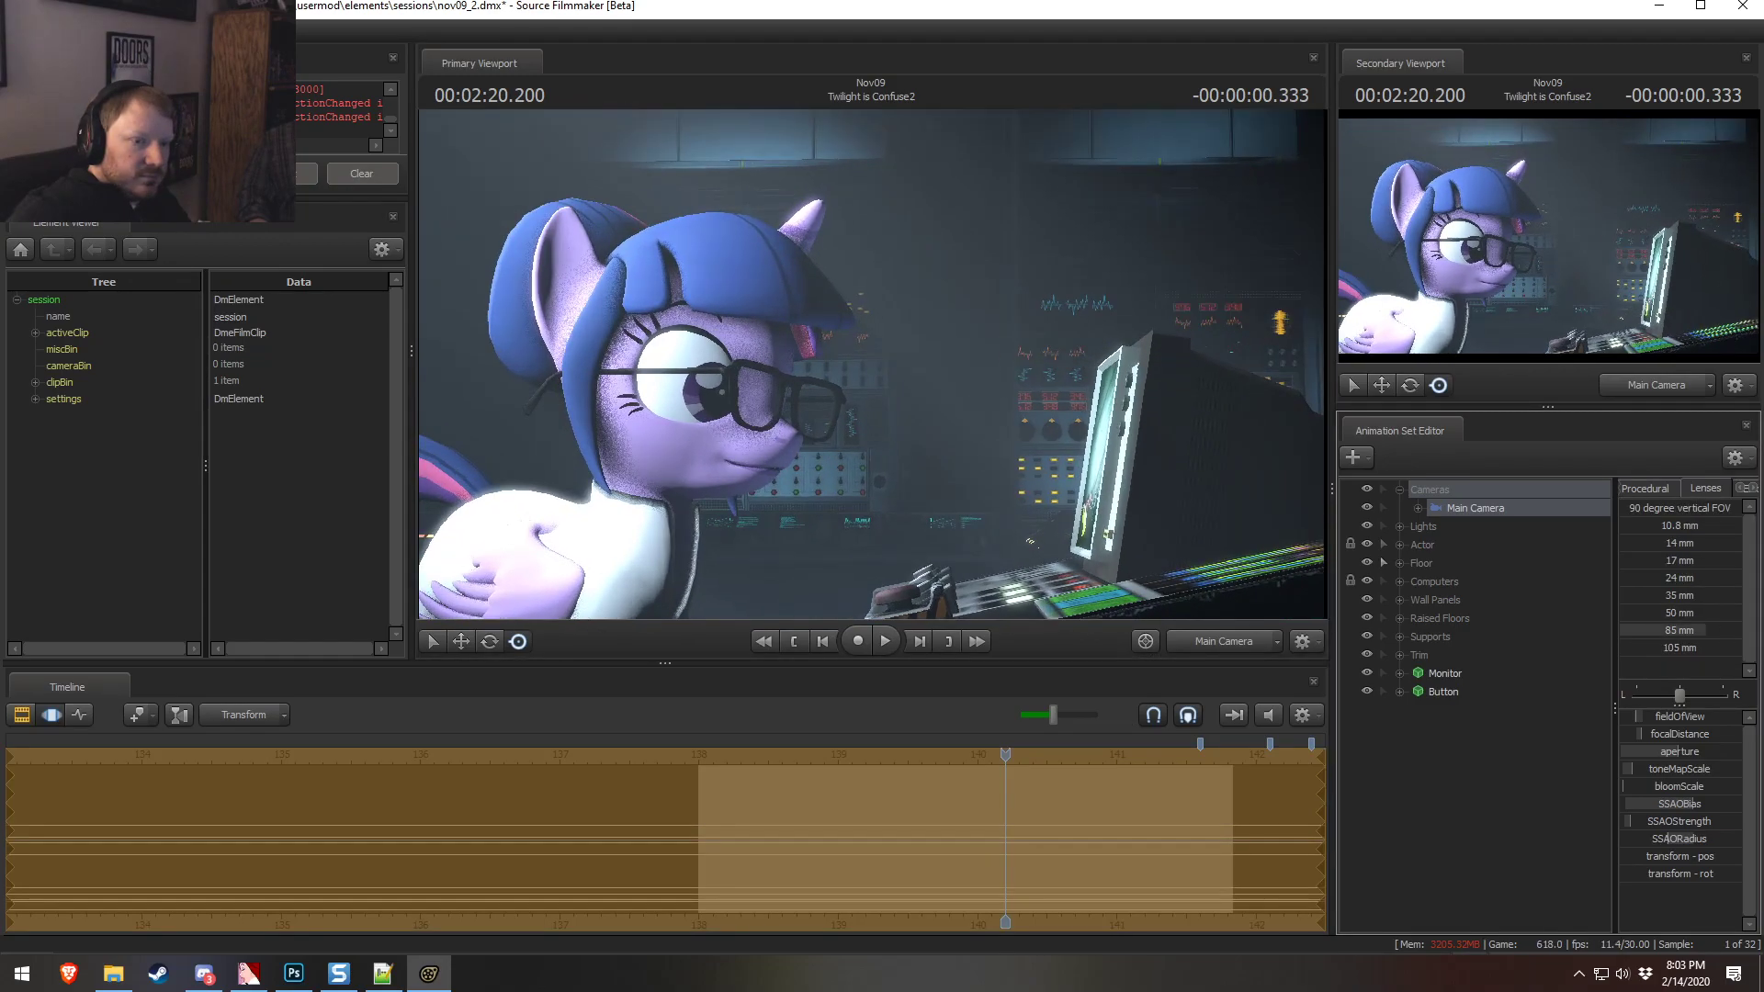
Turn off lighting in the primary viewport and move the Main Camera to a frontal close-up of Twilight beside the monitor
{"action": "right_click", "coordinate": [882, 333]}
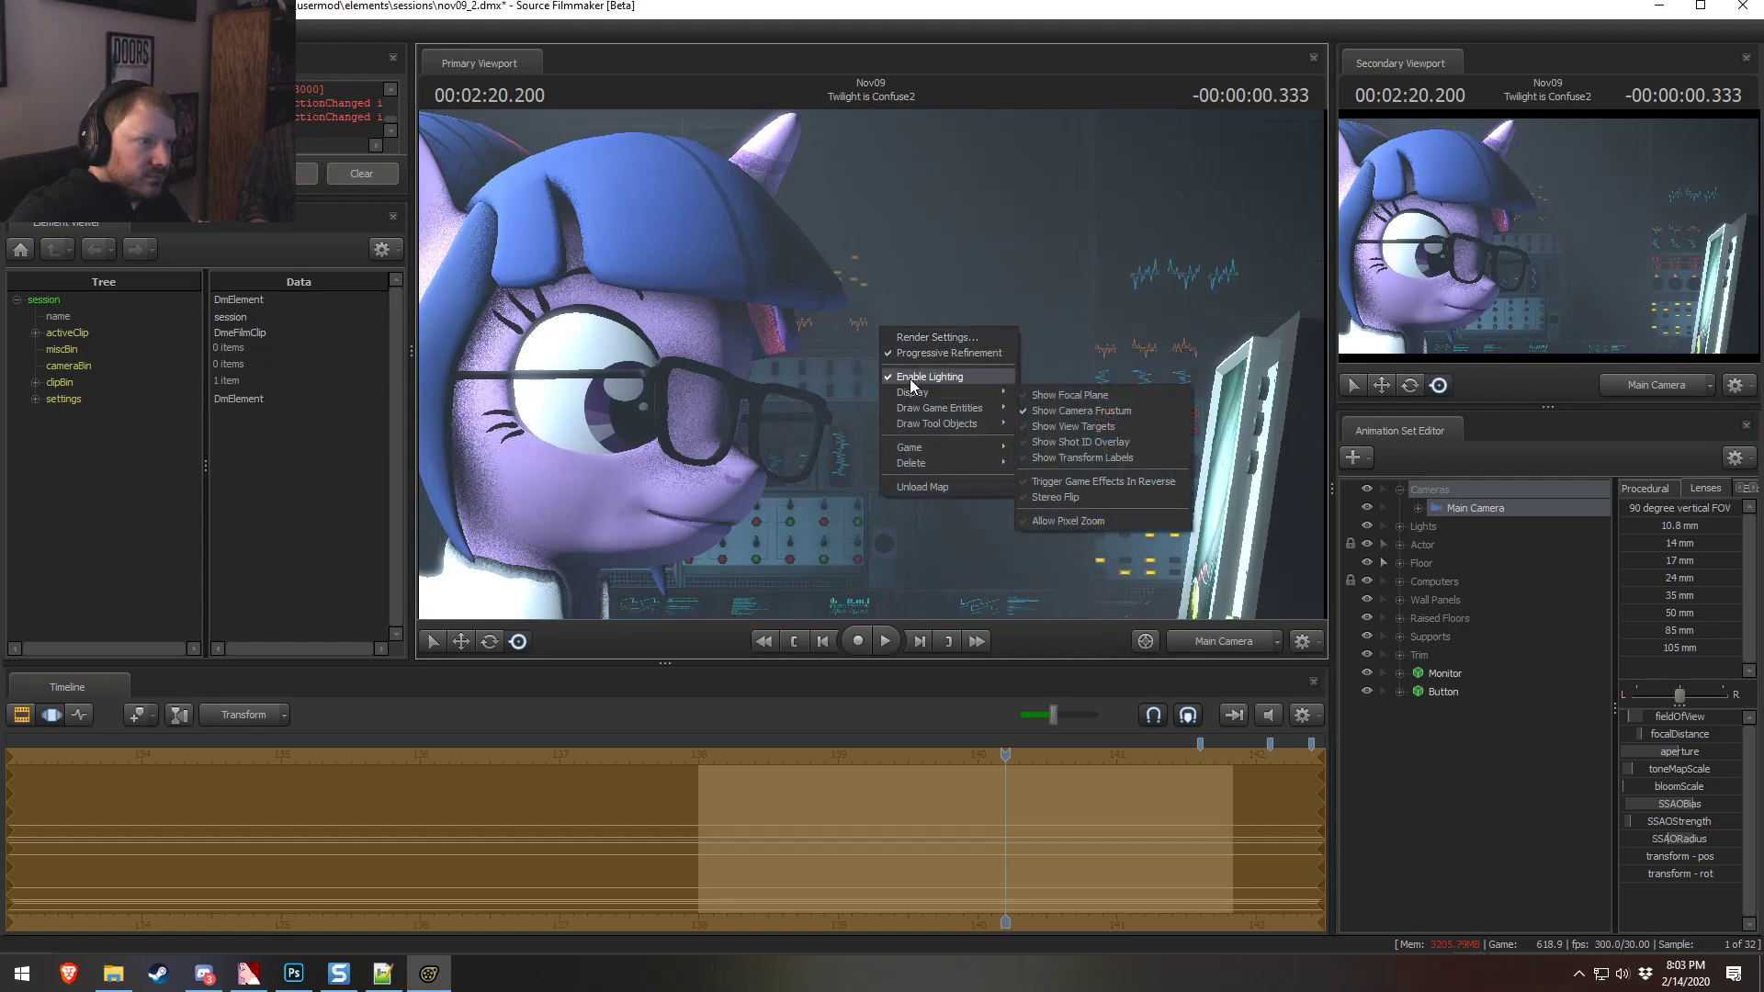
{"action": "left_click", "coordinate": [908, 377]}
{"action": "left_click_drag", "start_coordinate": [908, 376], "coordinate": [869, 364]}
{"action": "key", "text": "d"}
{"action": "key", "text": "d"}
{"action": "key", "text": "a"}
{"action": "key", "text": "w"}
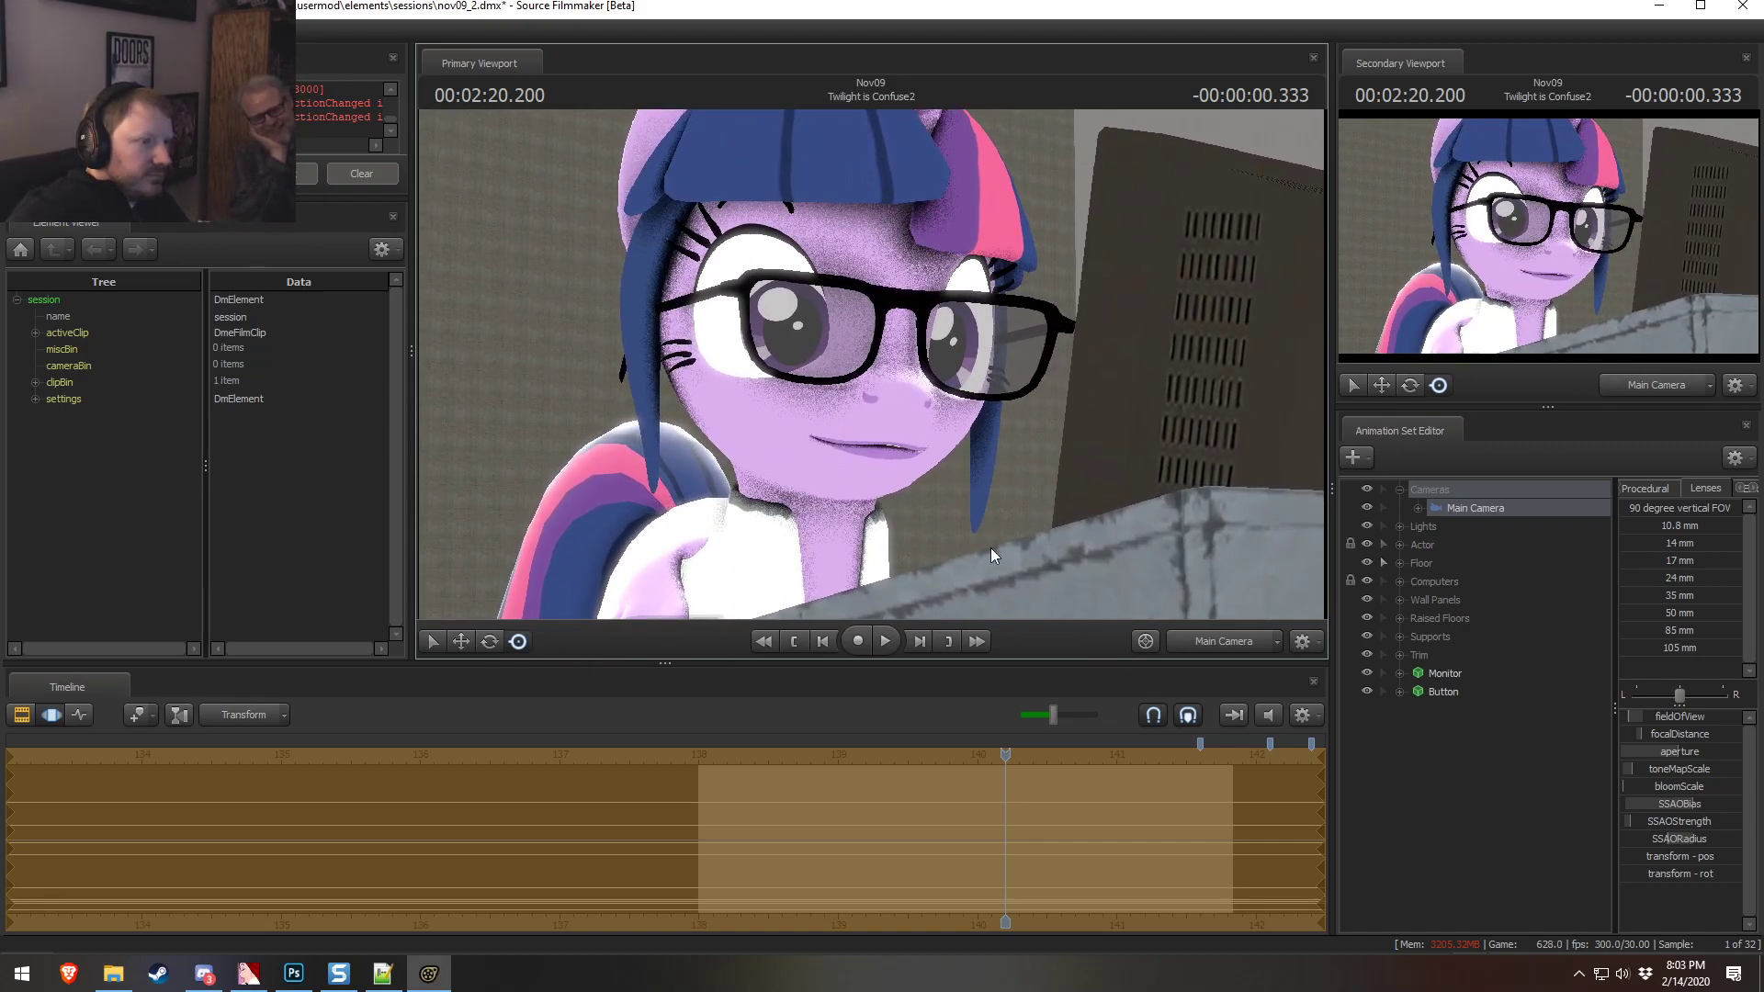
Re-enable lighting in the primary viewport to show the new close-up framing
{"action": "key", "text": "F2"}
{"action": "key", "text": "F3"}
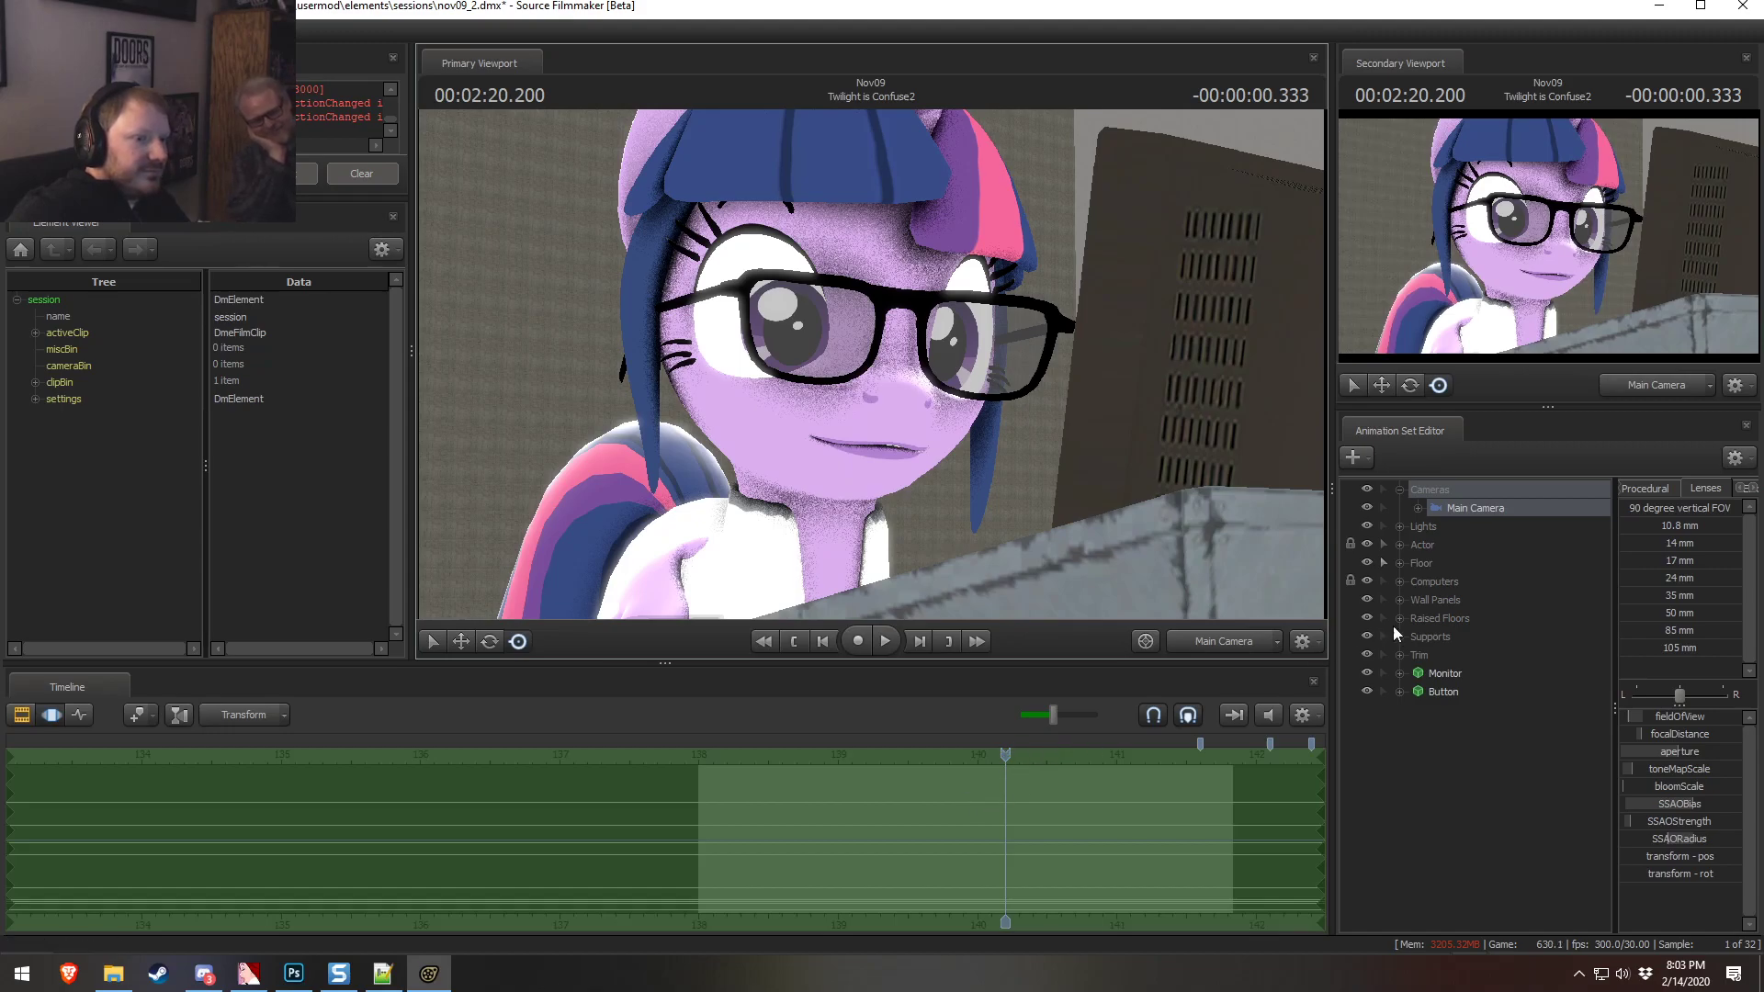
{"action": "right_click", "coordinate": [972, 508]}
{"action": "left_click", "coordinate": [1008, 552]}
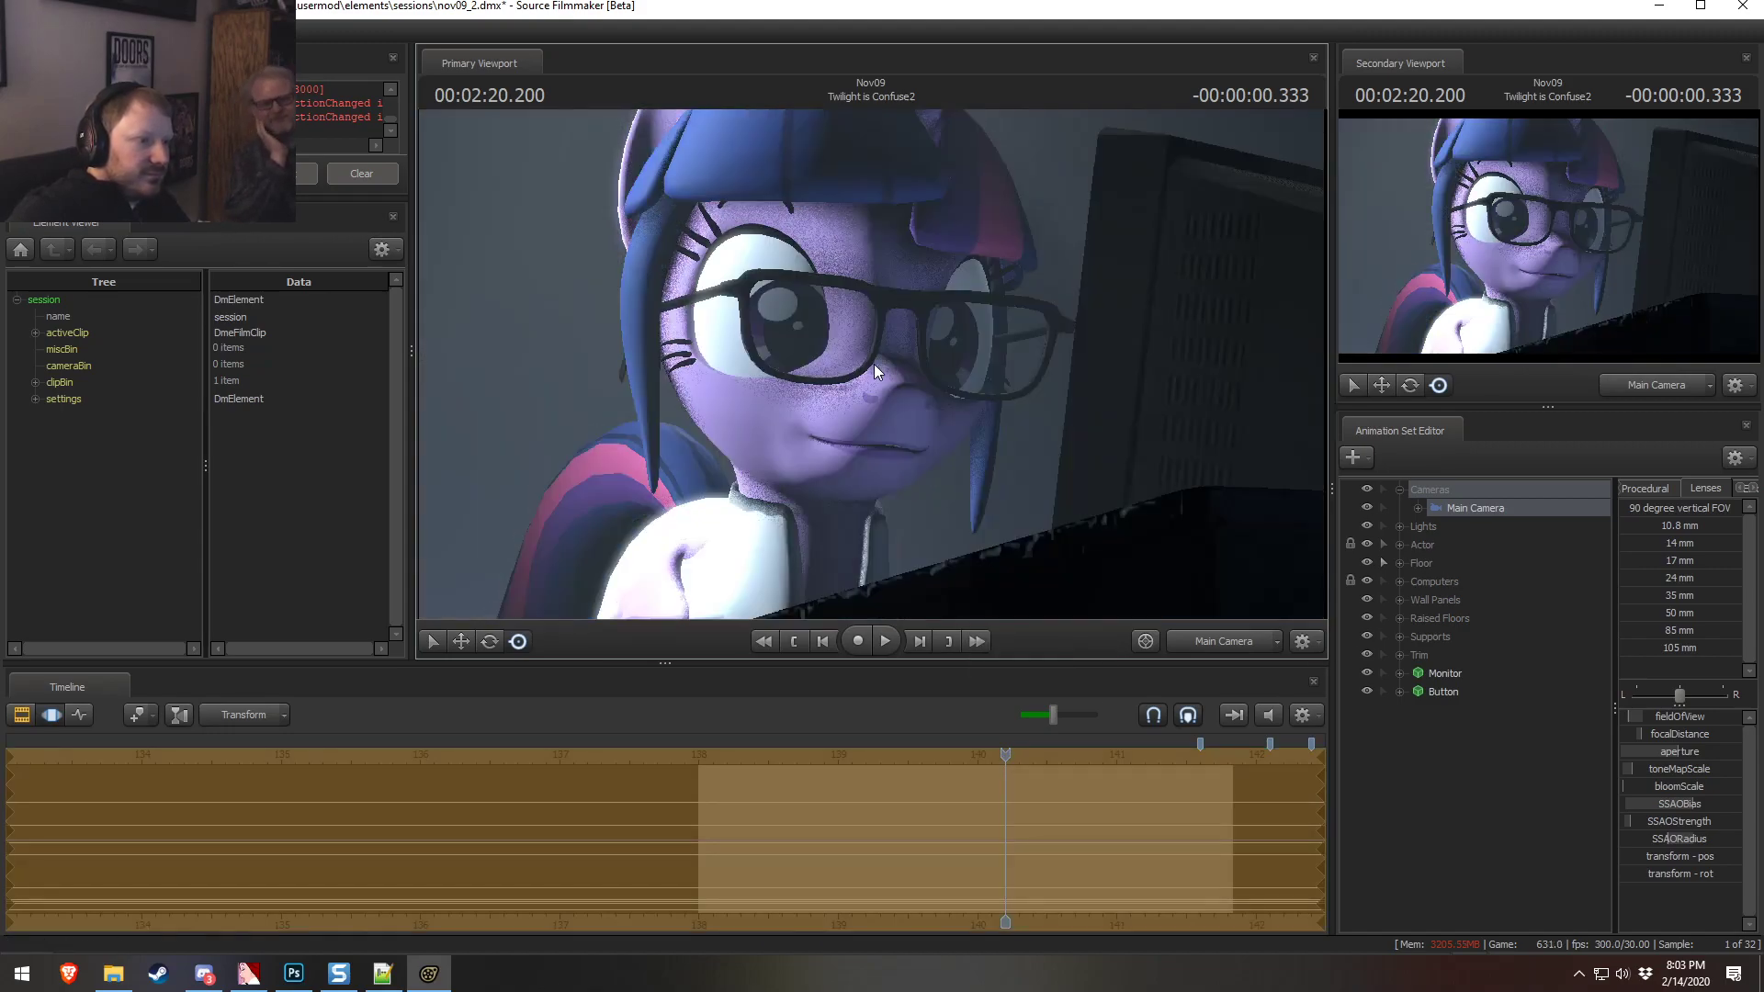
Adjust the Main Camera's focalDistance slightly for the Twilight close-up, and collapse the Cameras group
{"action": "key", "text": "F1"}
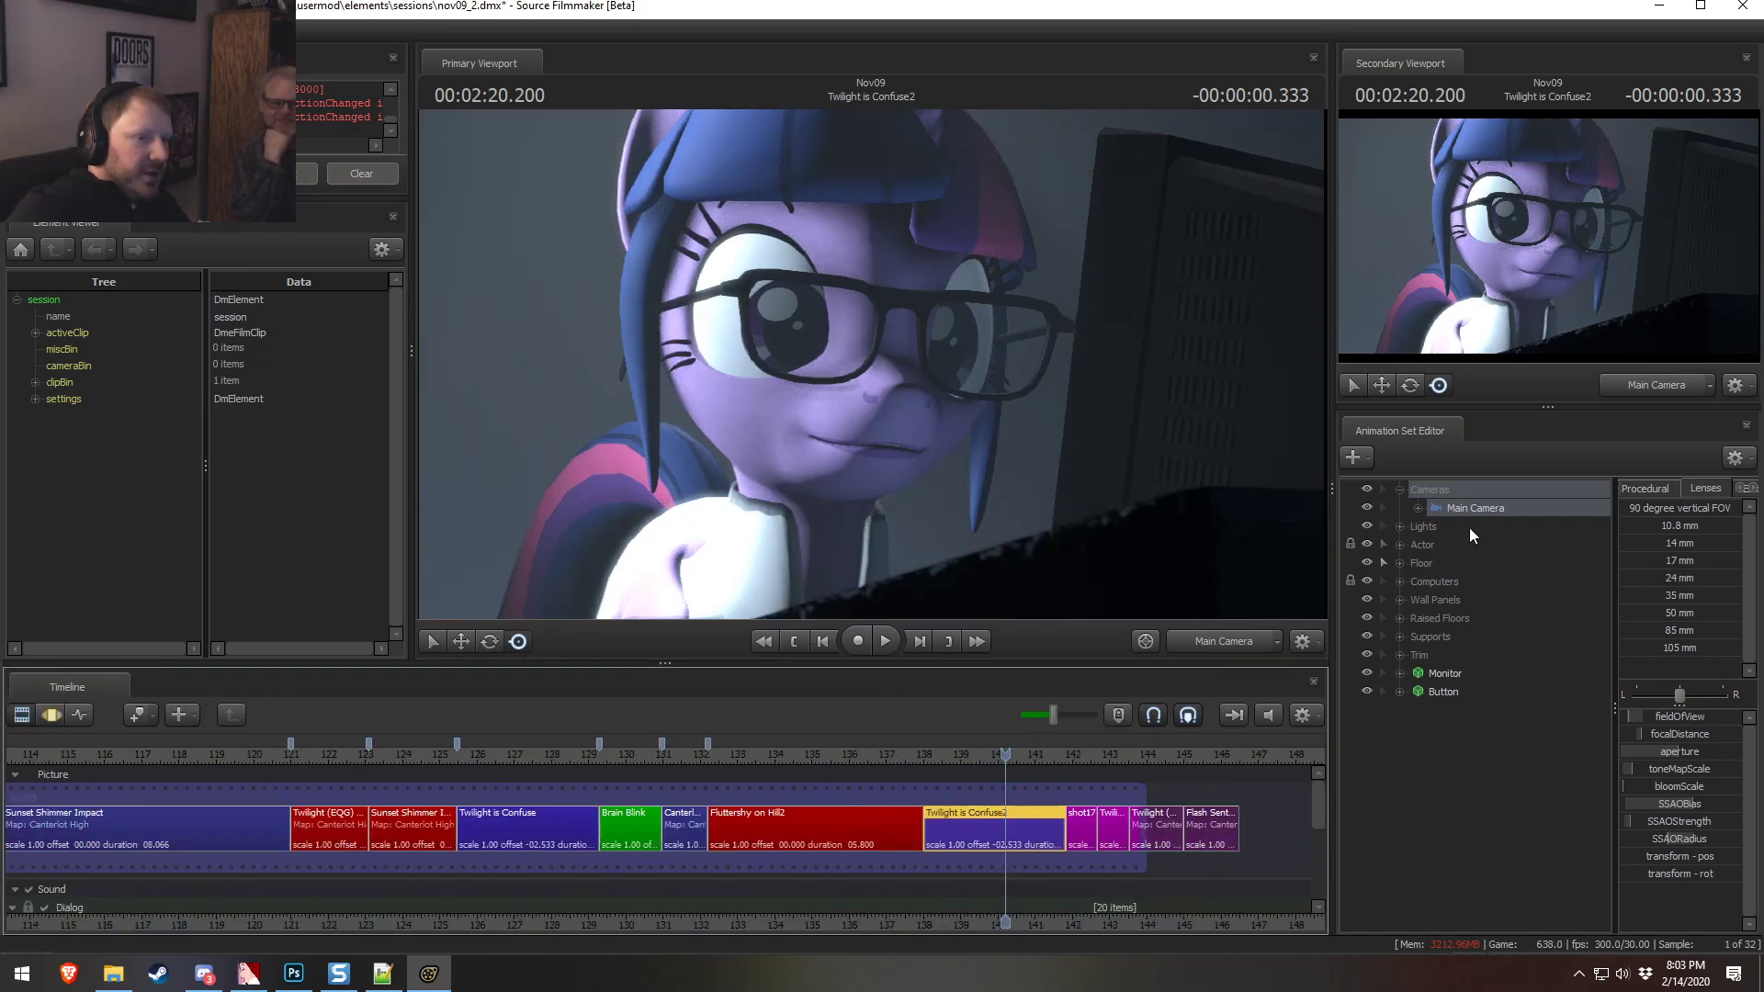
{"action": "key", "text": "F3"}
{"action": "left_click_drag", "start_coordinate": [1670, 738], "coordinate": [1672, 740]}
{"action": "key", "text": "F2"}
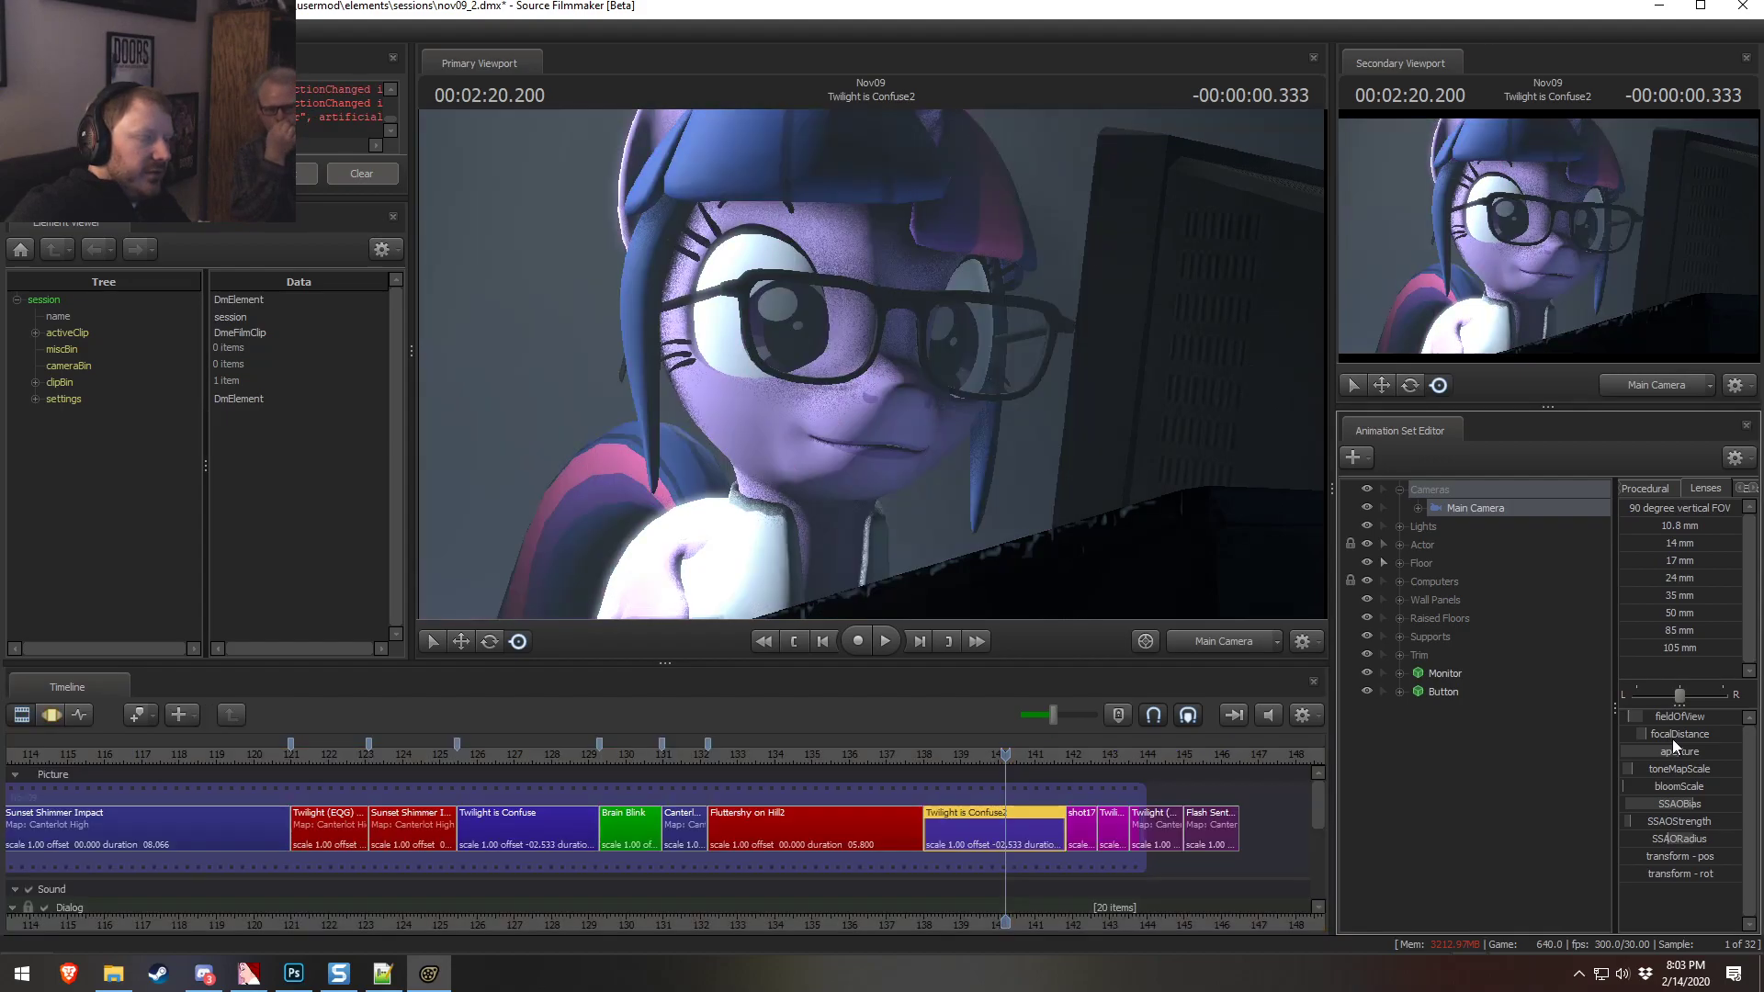
{"action": "left_click", "coordinate": [1393, 488]}
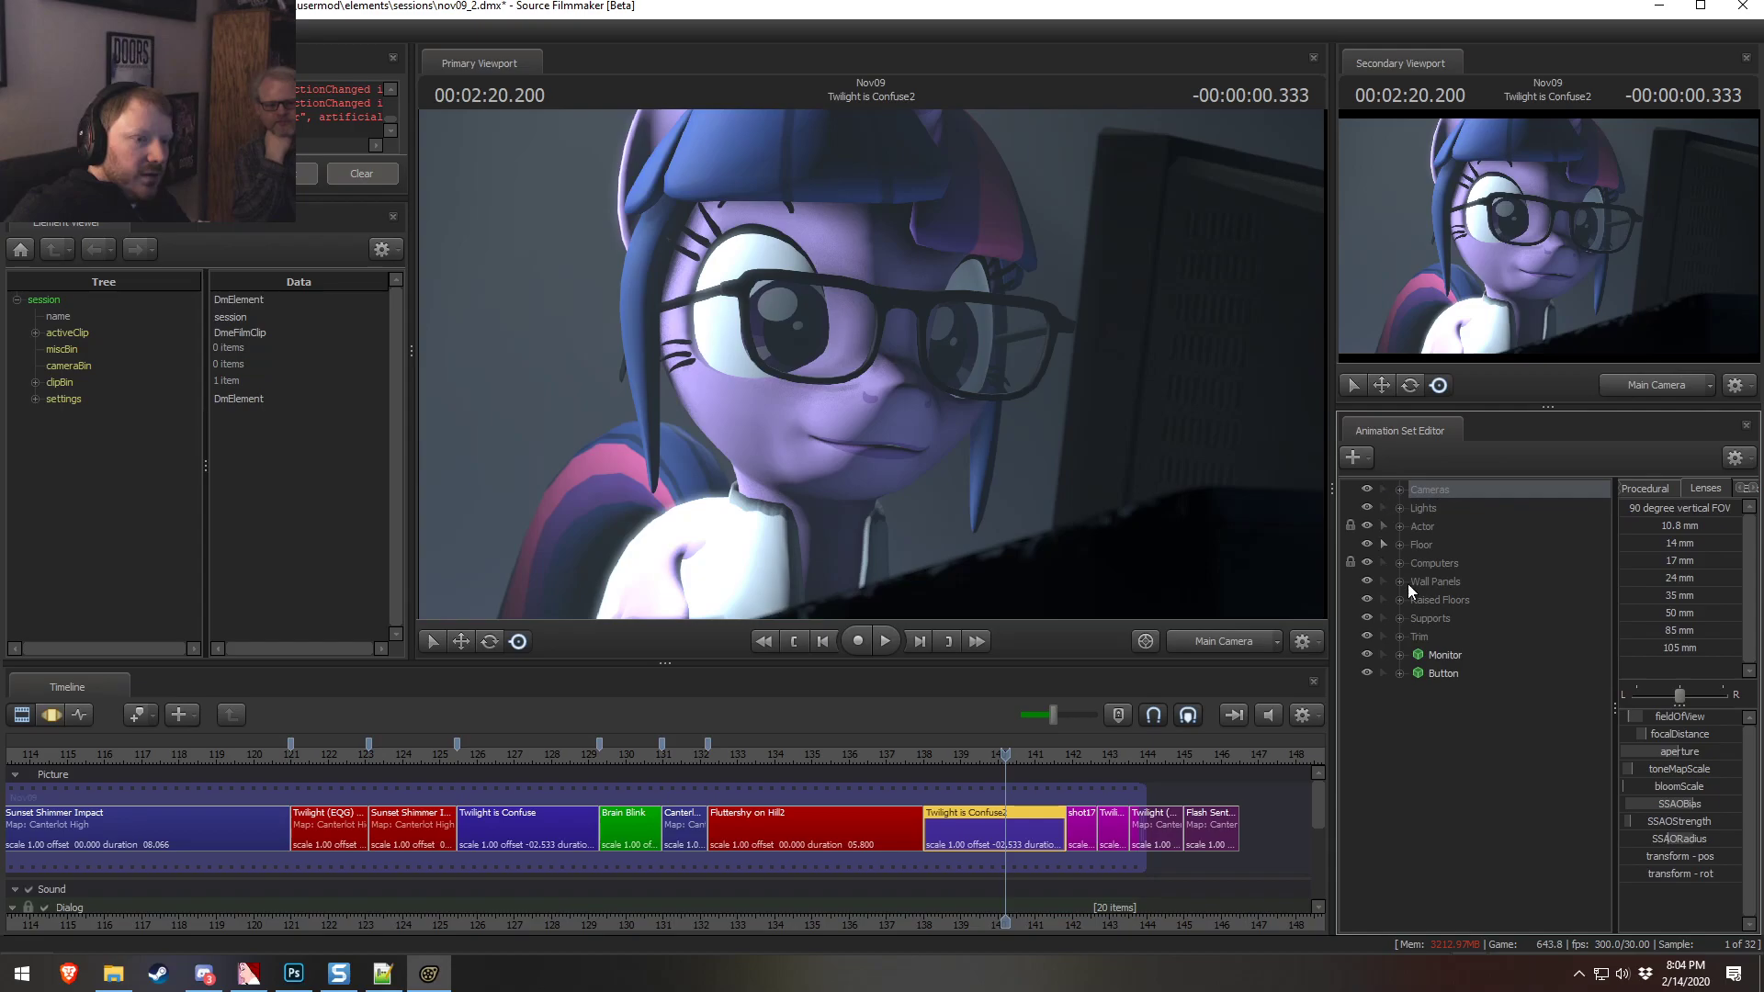
Rename the Twilight is Confuse film clip to "Twilight Button makes BLAMO"
{"action": "scroll", "coordinate": [1004, 855], "scroll_direction": "up", "scroll_amount": 6}
{"action": "scroll", "coordinate": [514, 880], "scroll_direction": "down", "scroll_amount": 4}
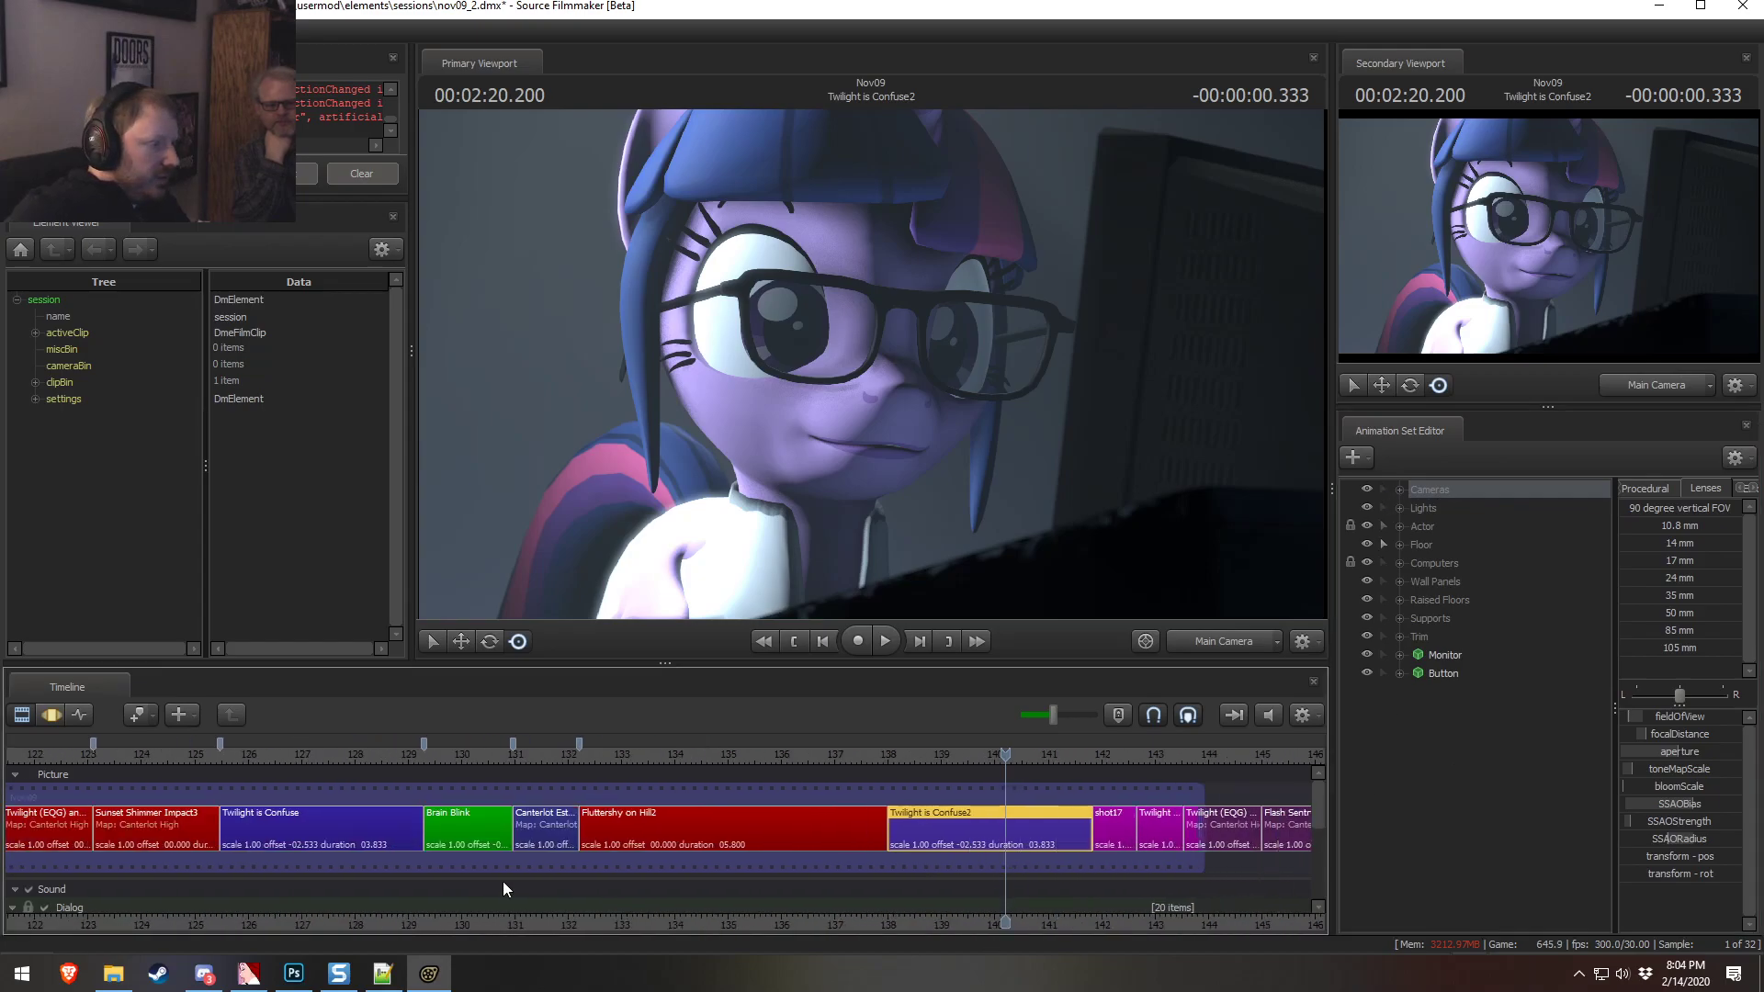
{"action": "left_click", "coordinate": [403, 824]}
{"action": "left_click", "coordinate": [352, 821]}
{"action": "right_click", "coordinate": [353, 825]}
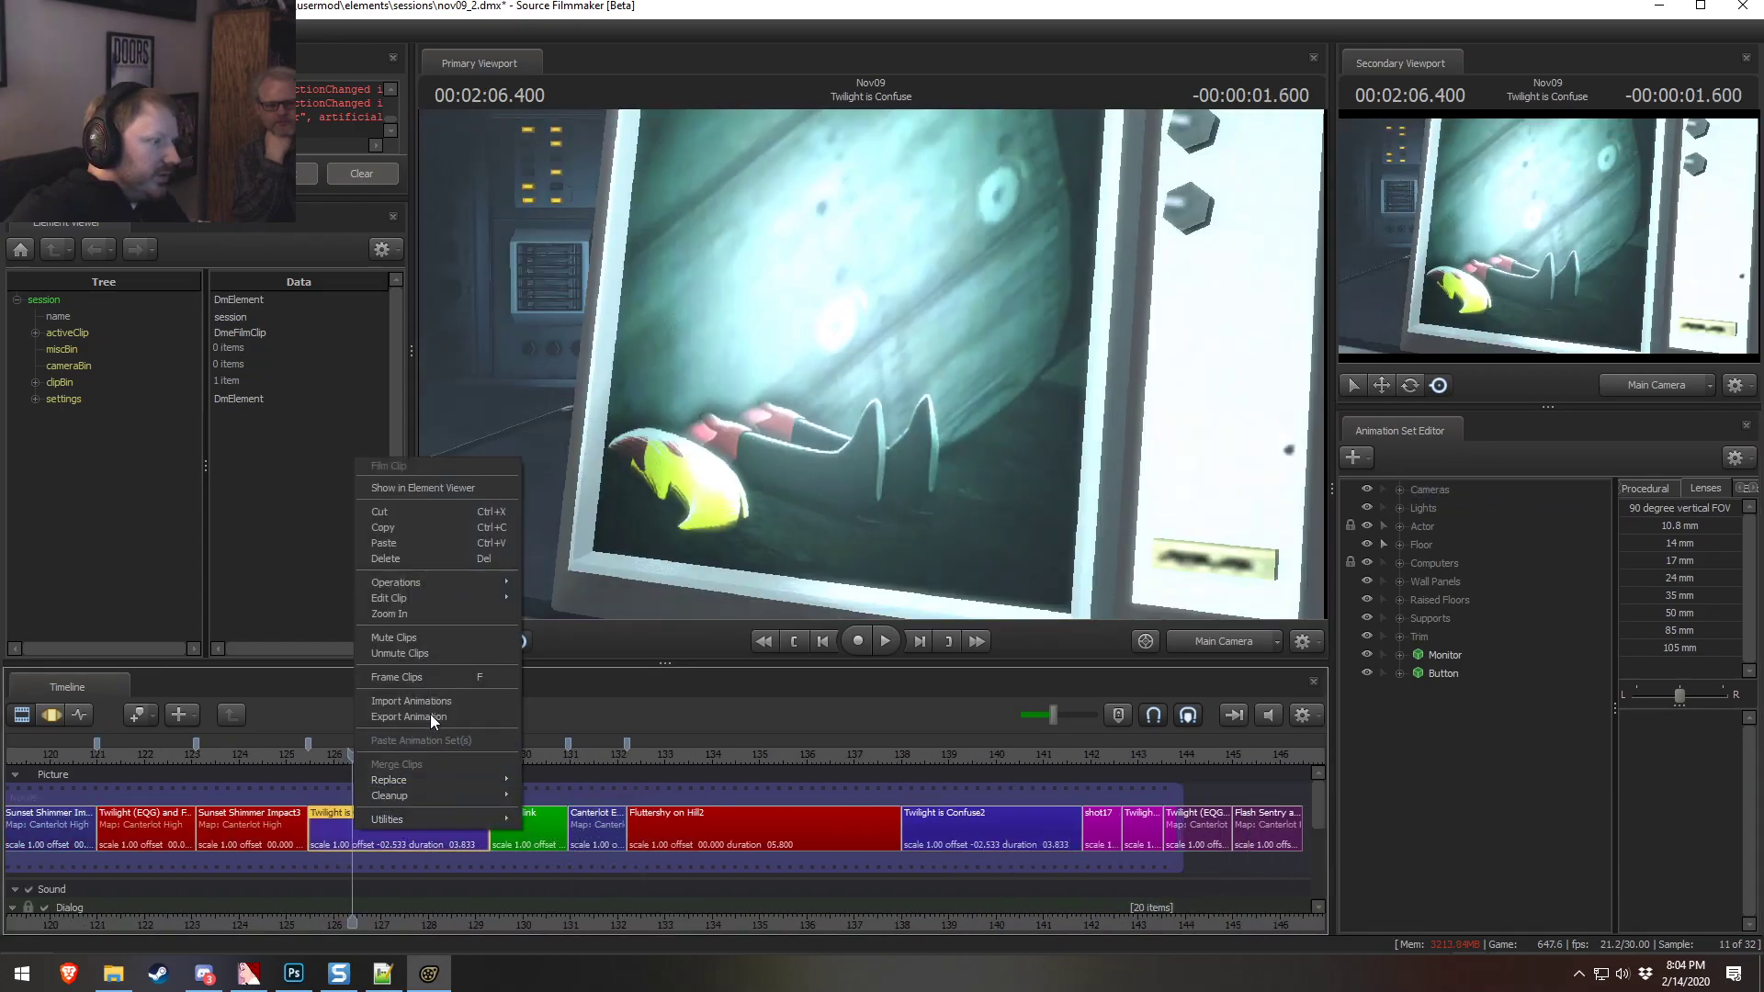
{"action": "mouse_move", "coordinate": [397, 598]}
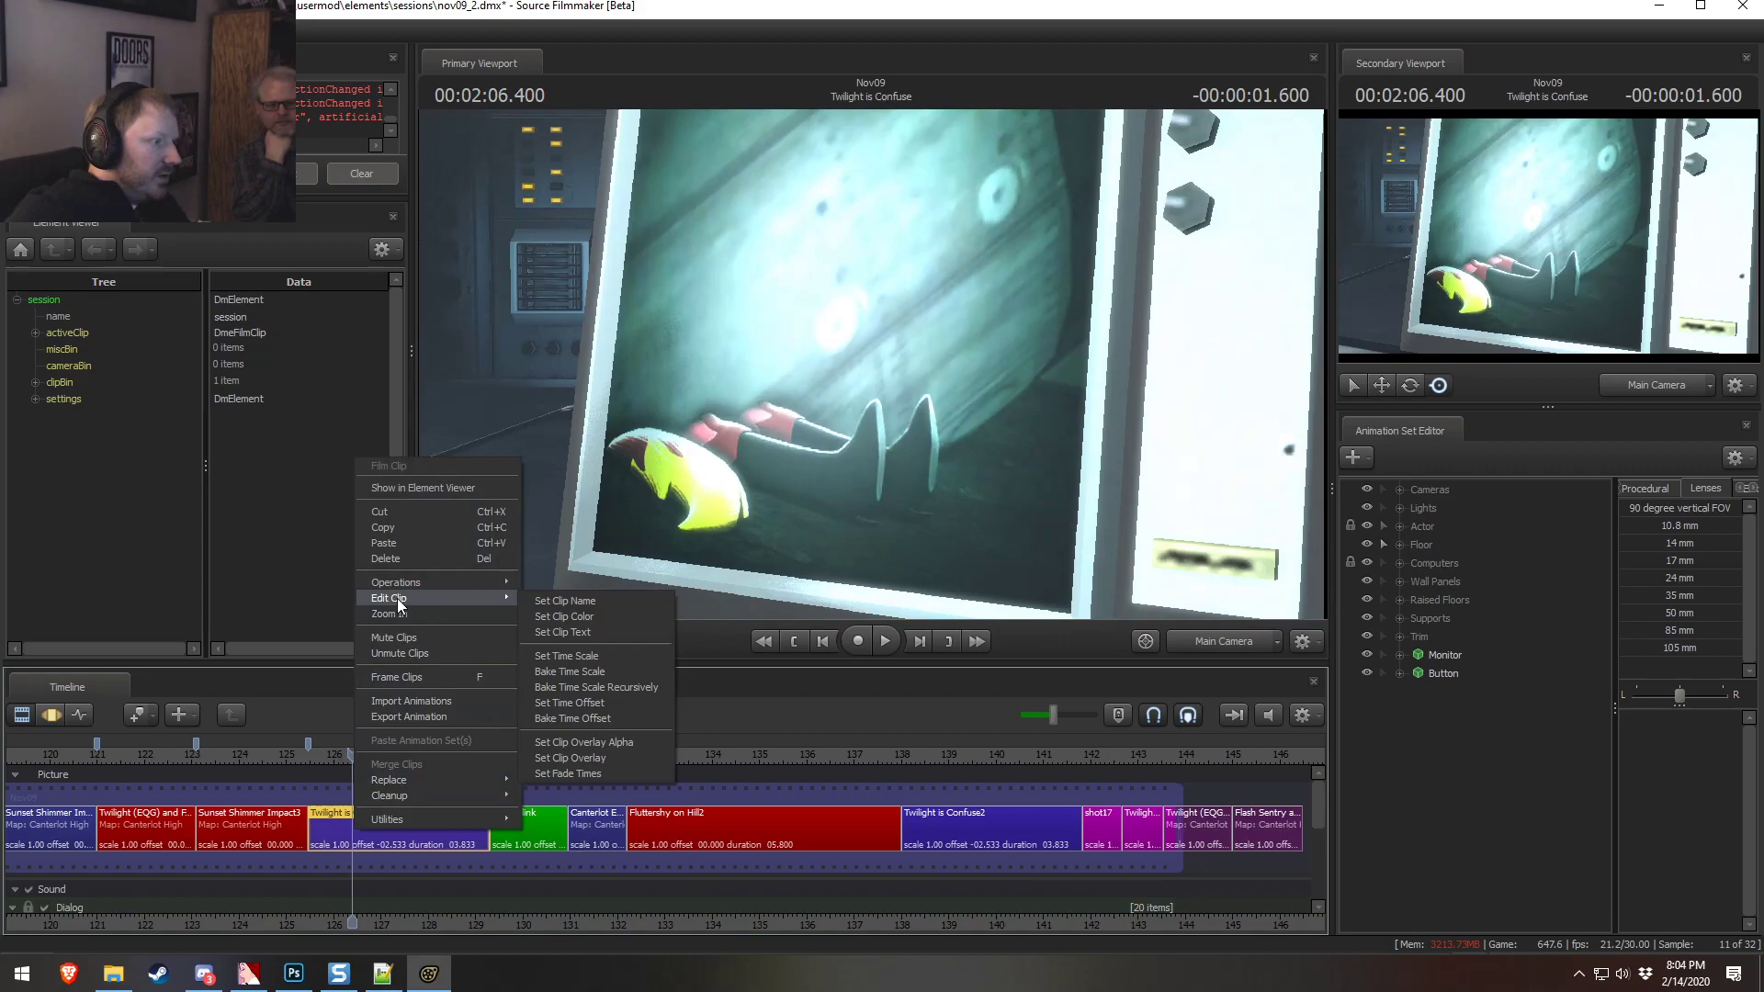
{"action": "left_click", "coordinate": [588, 603]}
{"action": "left_click_drag", "start_coordinate": [941, 411], "coordinate": [873, 418]}
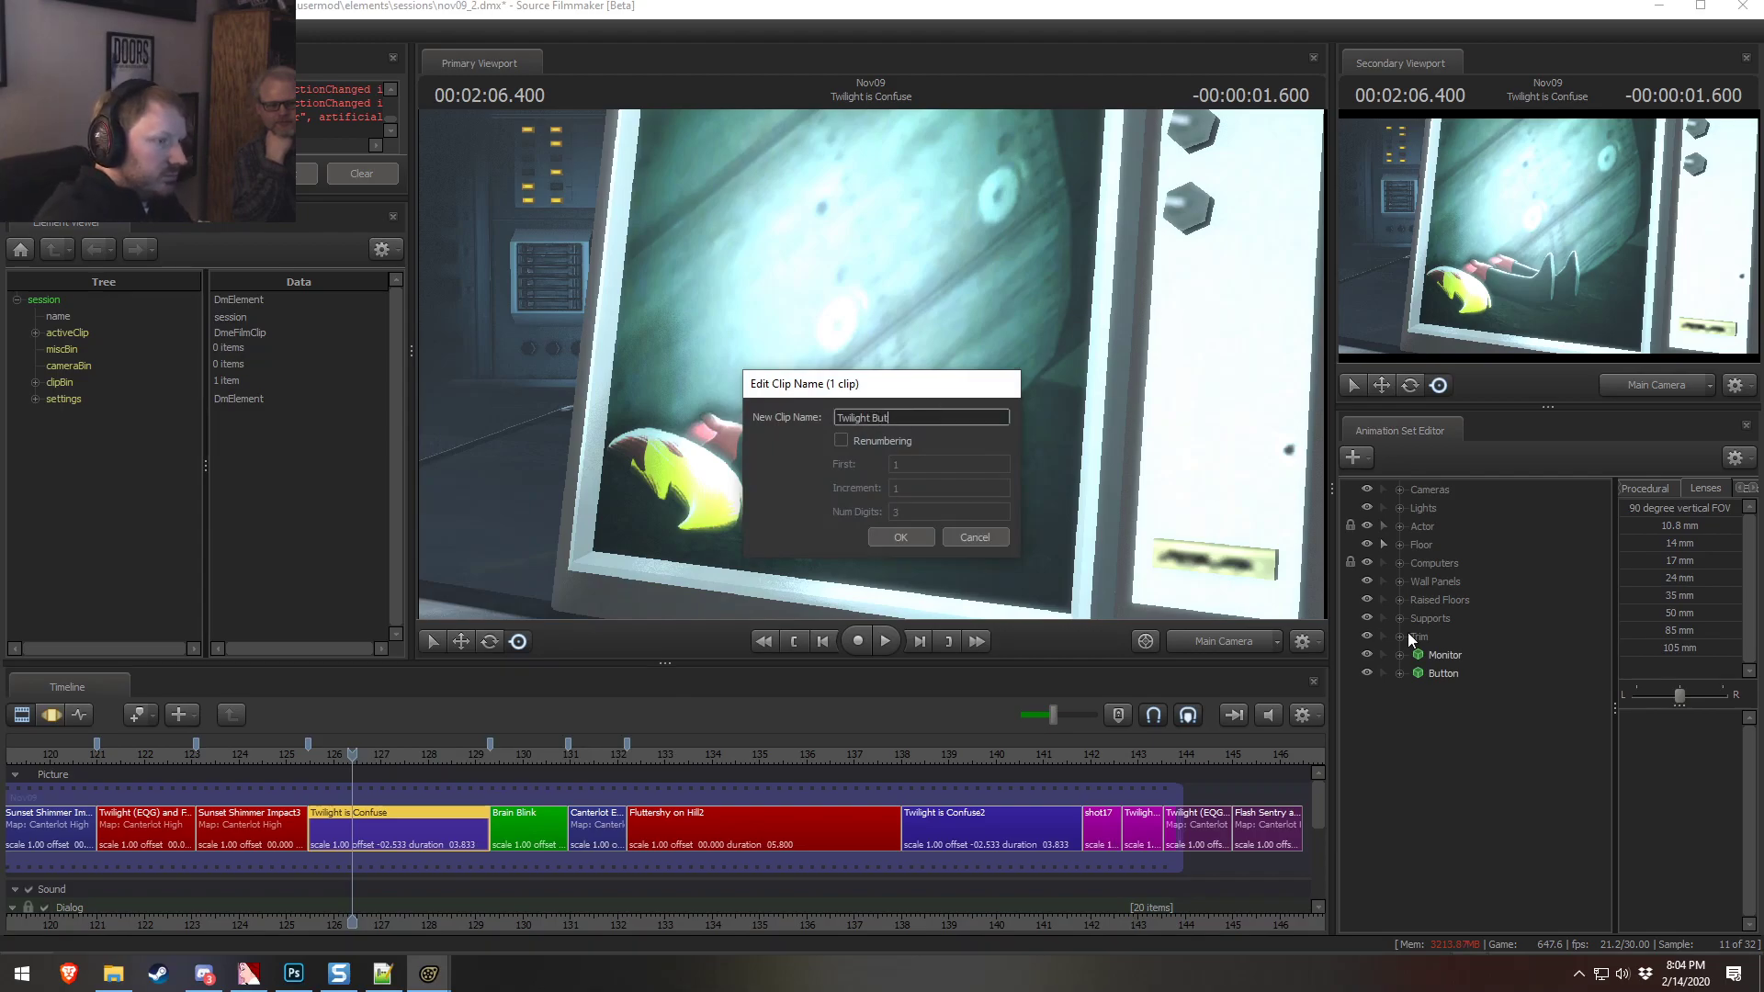
{"action": "type", "text": "Button makes BLAMON"}
{"action": "key", "text": "BackSpace"}
{"action": "type", "text": "O"}
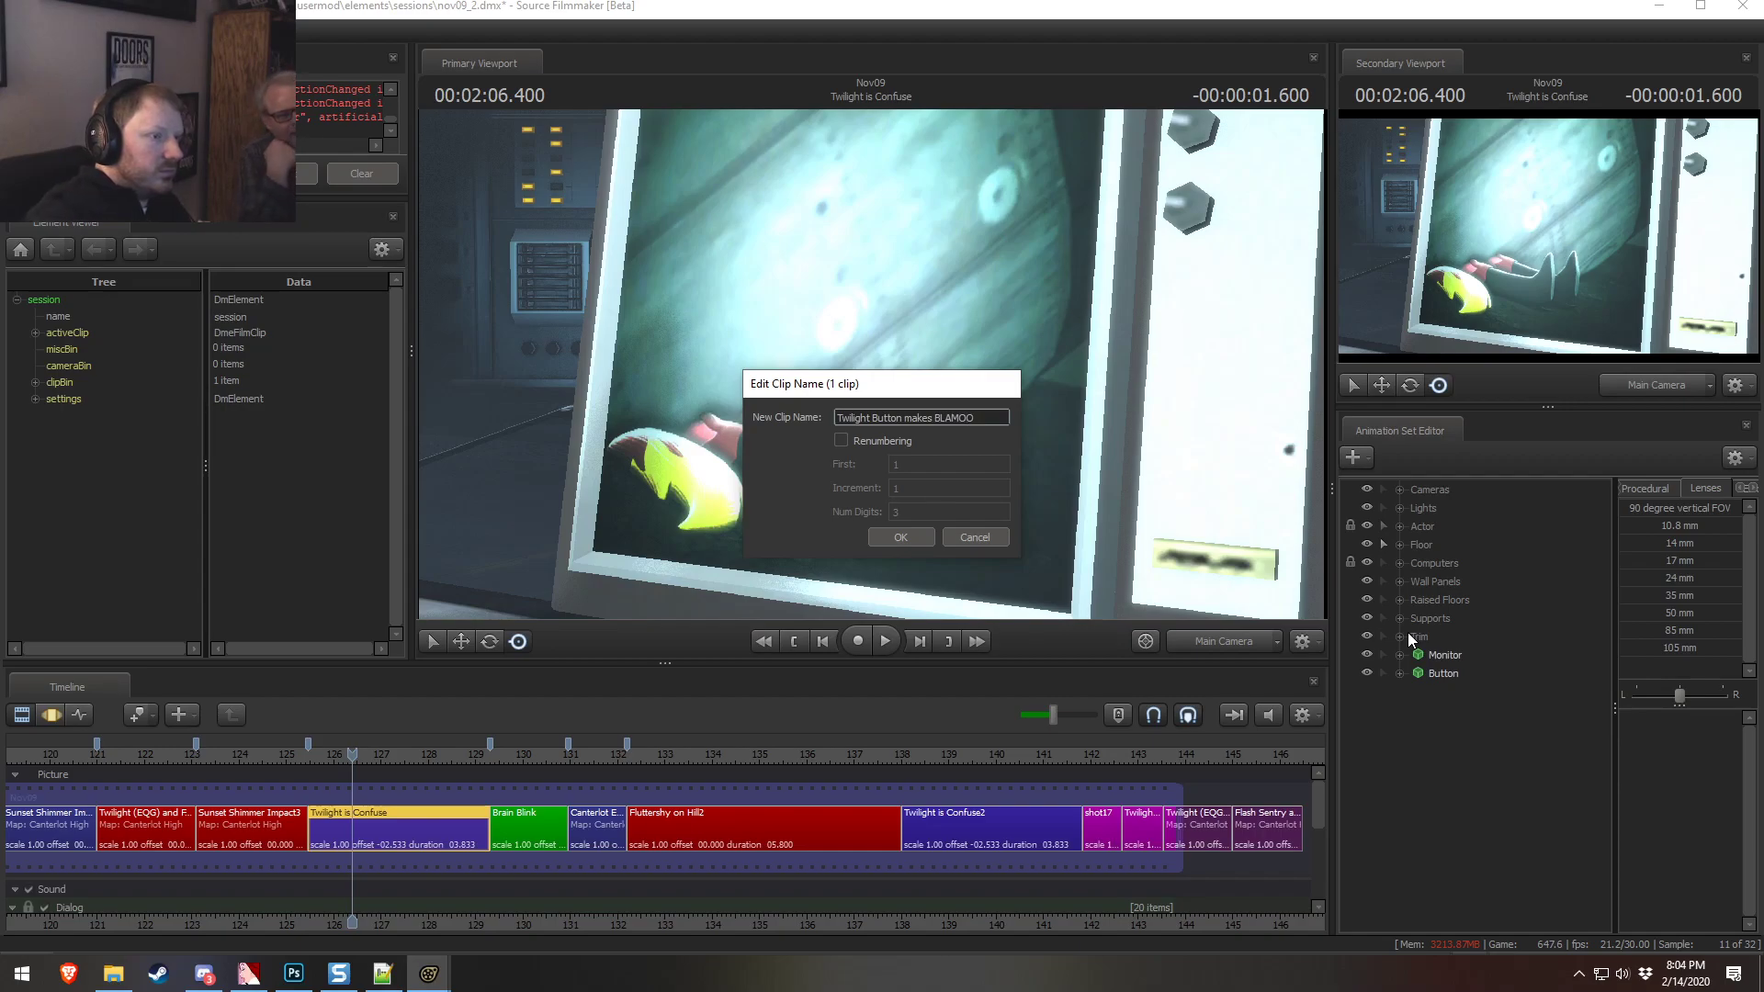
{"action": "key", "text": "BackSpace"}
{"action": "left_click", "coordinate": [901, 538]}
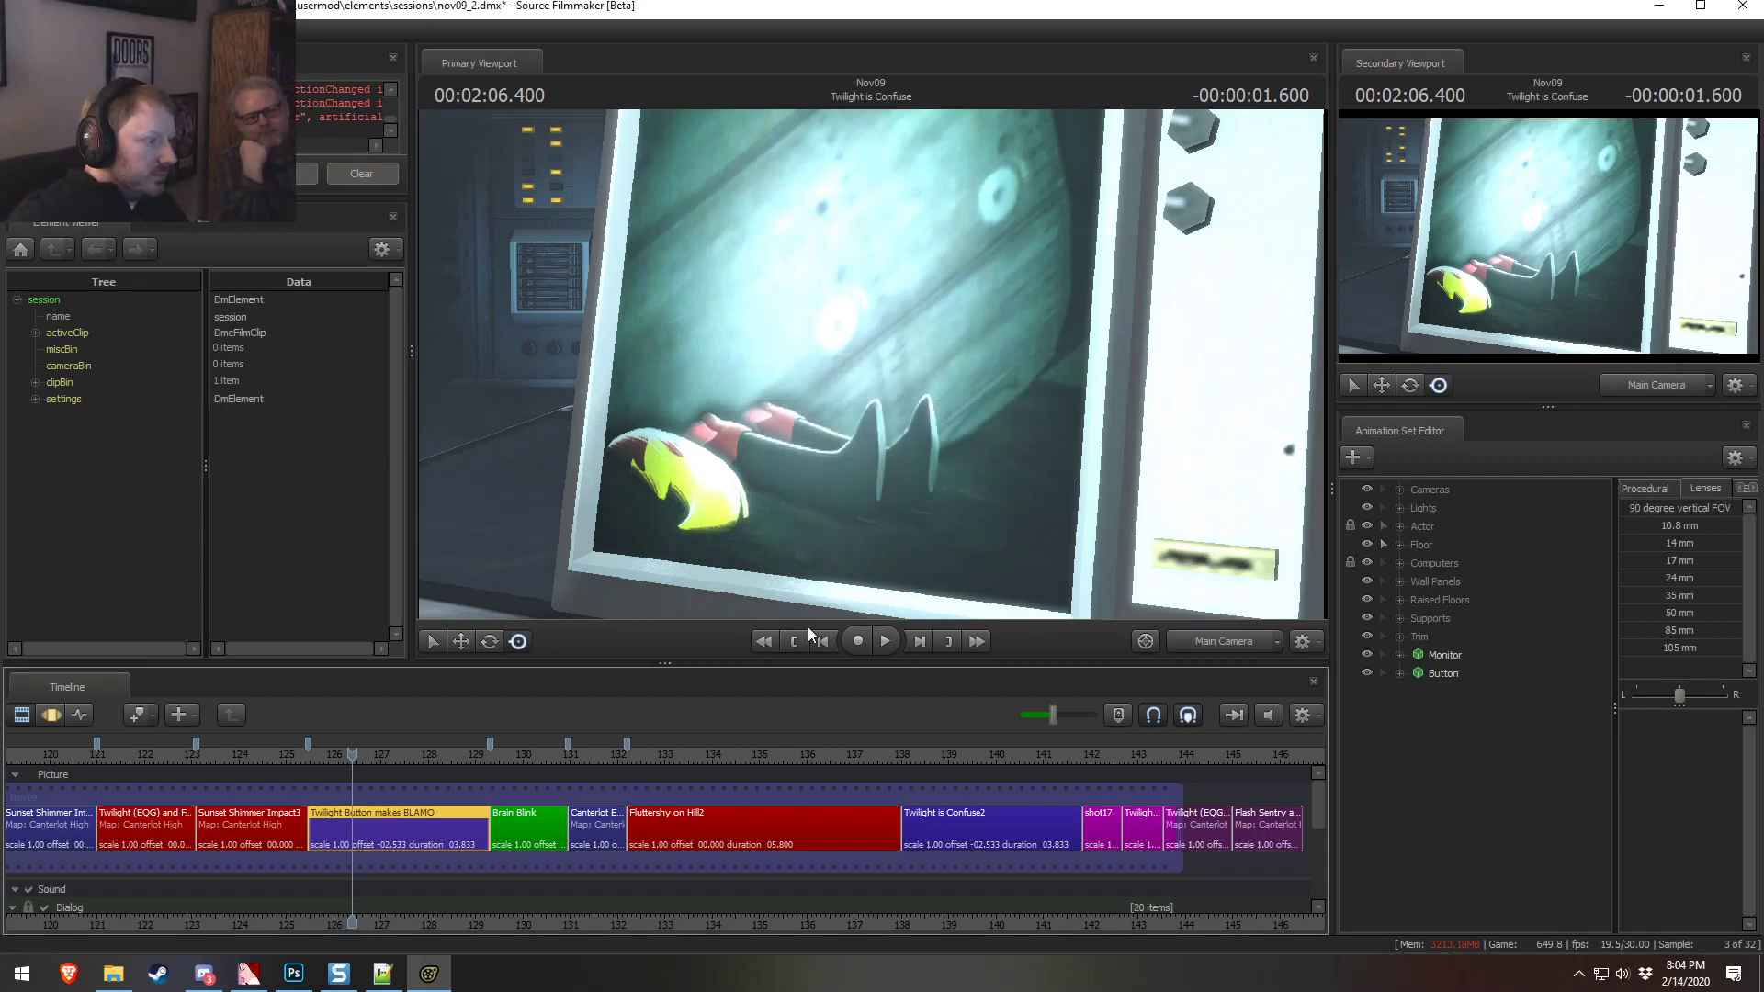
Capitalize "Makes" in the renamed clip's title so it reads "Twilight Button Makes BLAMO"
{"action": "right_click", "coordinate": [418, 836]}
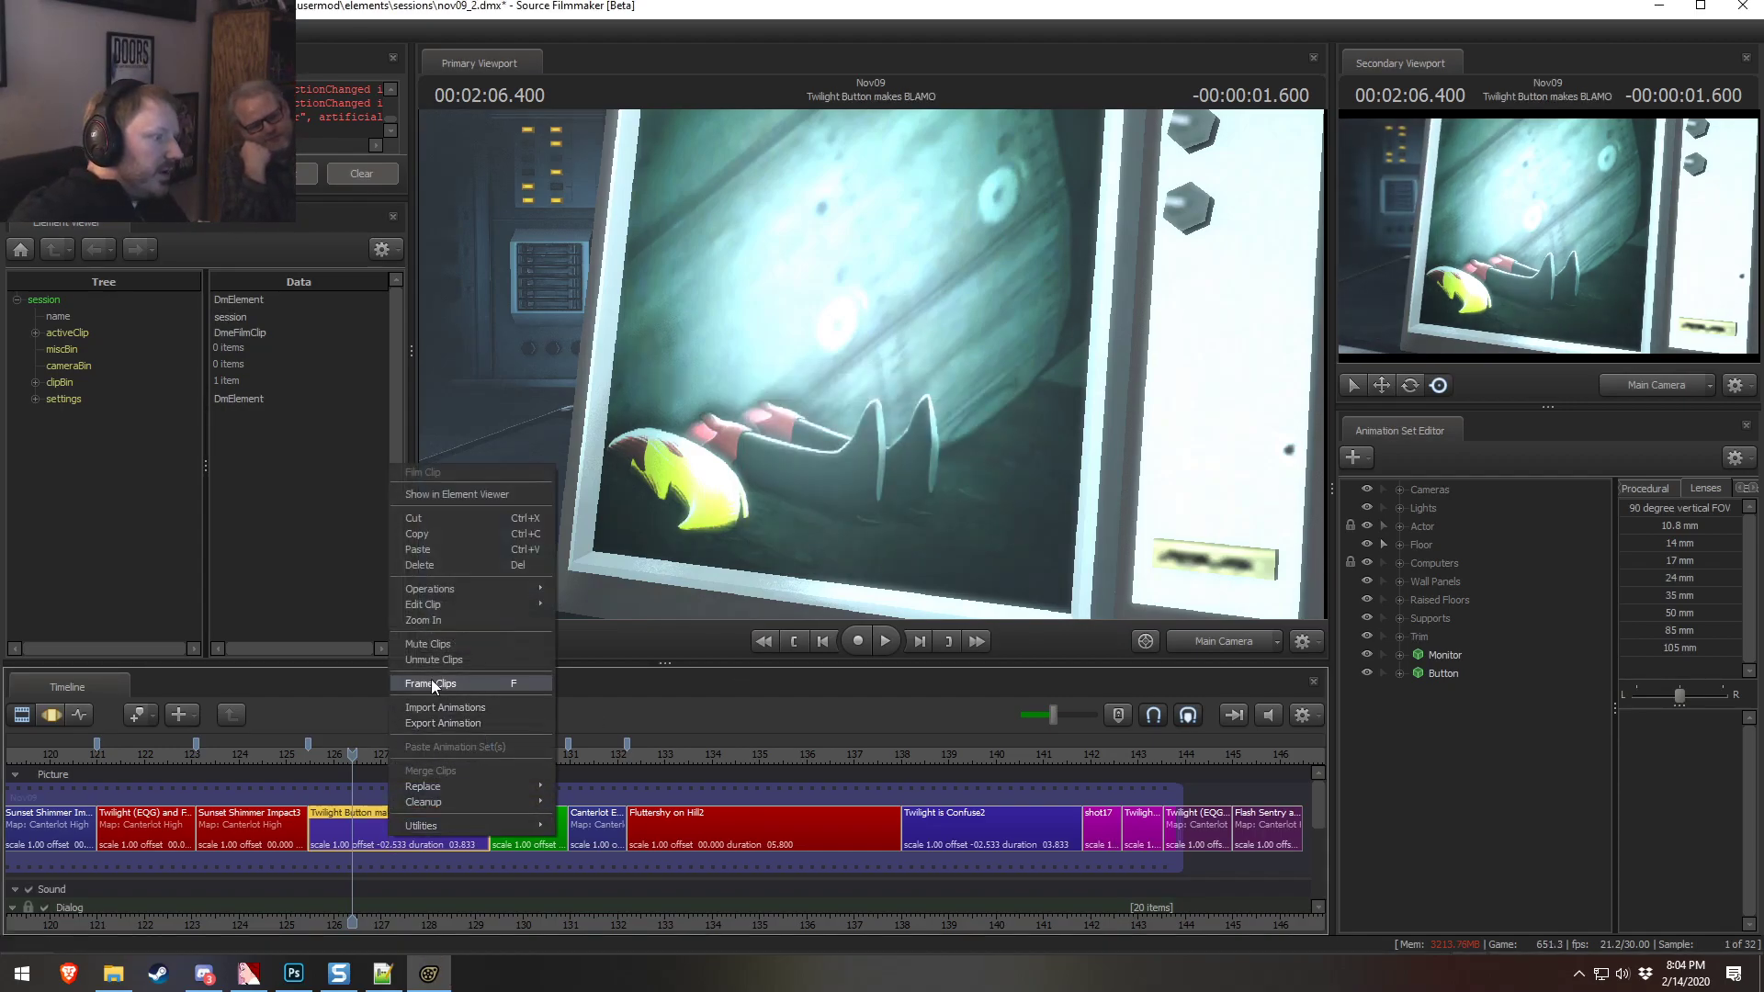
{"action": "mouse_move", "coordinate": [434, 604]}
{"action": "left_click", "coordinate": [599, 607]}
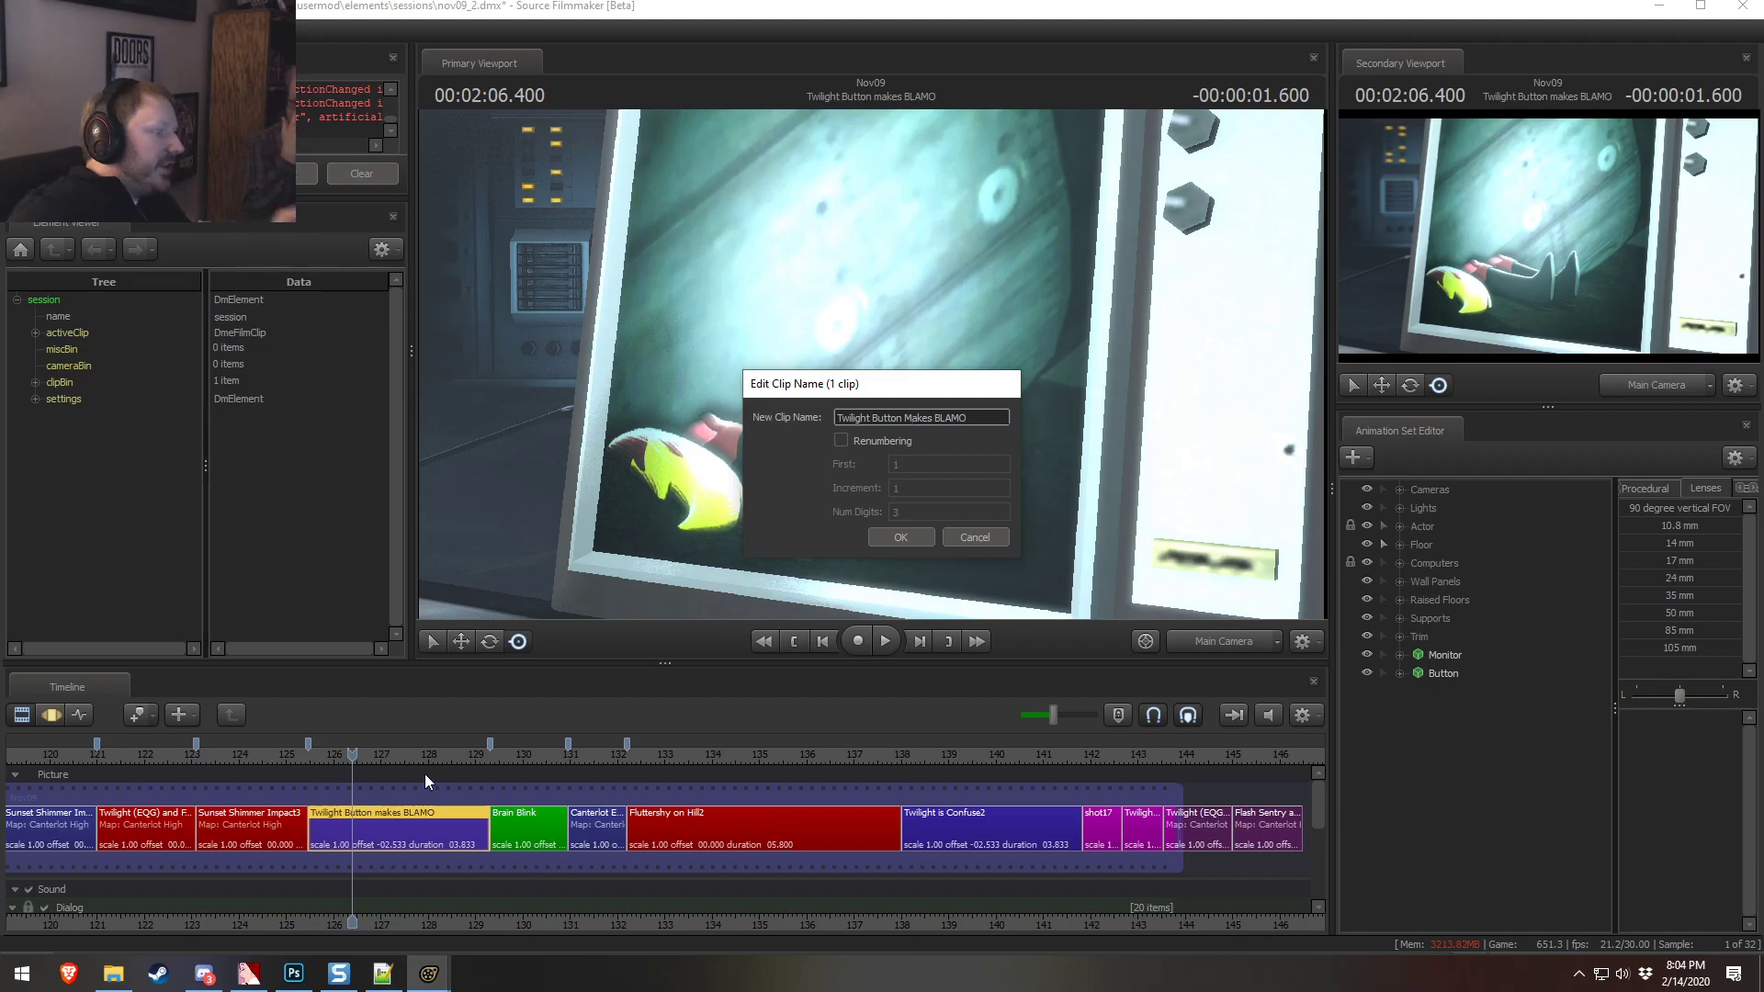
{"action": "left_click", "coordinate": [900, 538]}
{"action": "scroll", "coordinate": [224, 819], "scroll_direction": "down", "scroll_amount": 4}
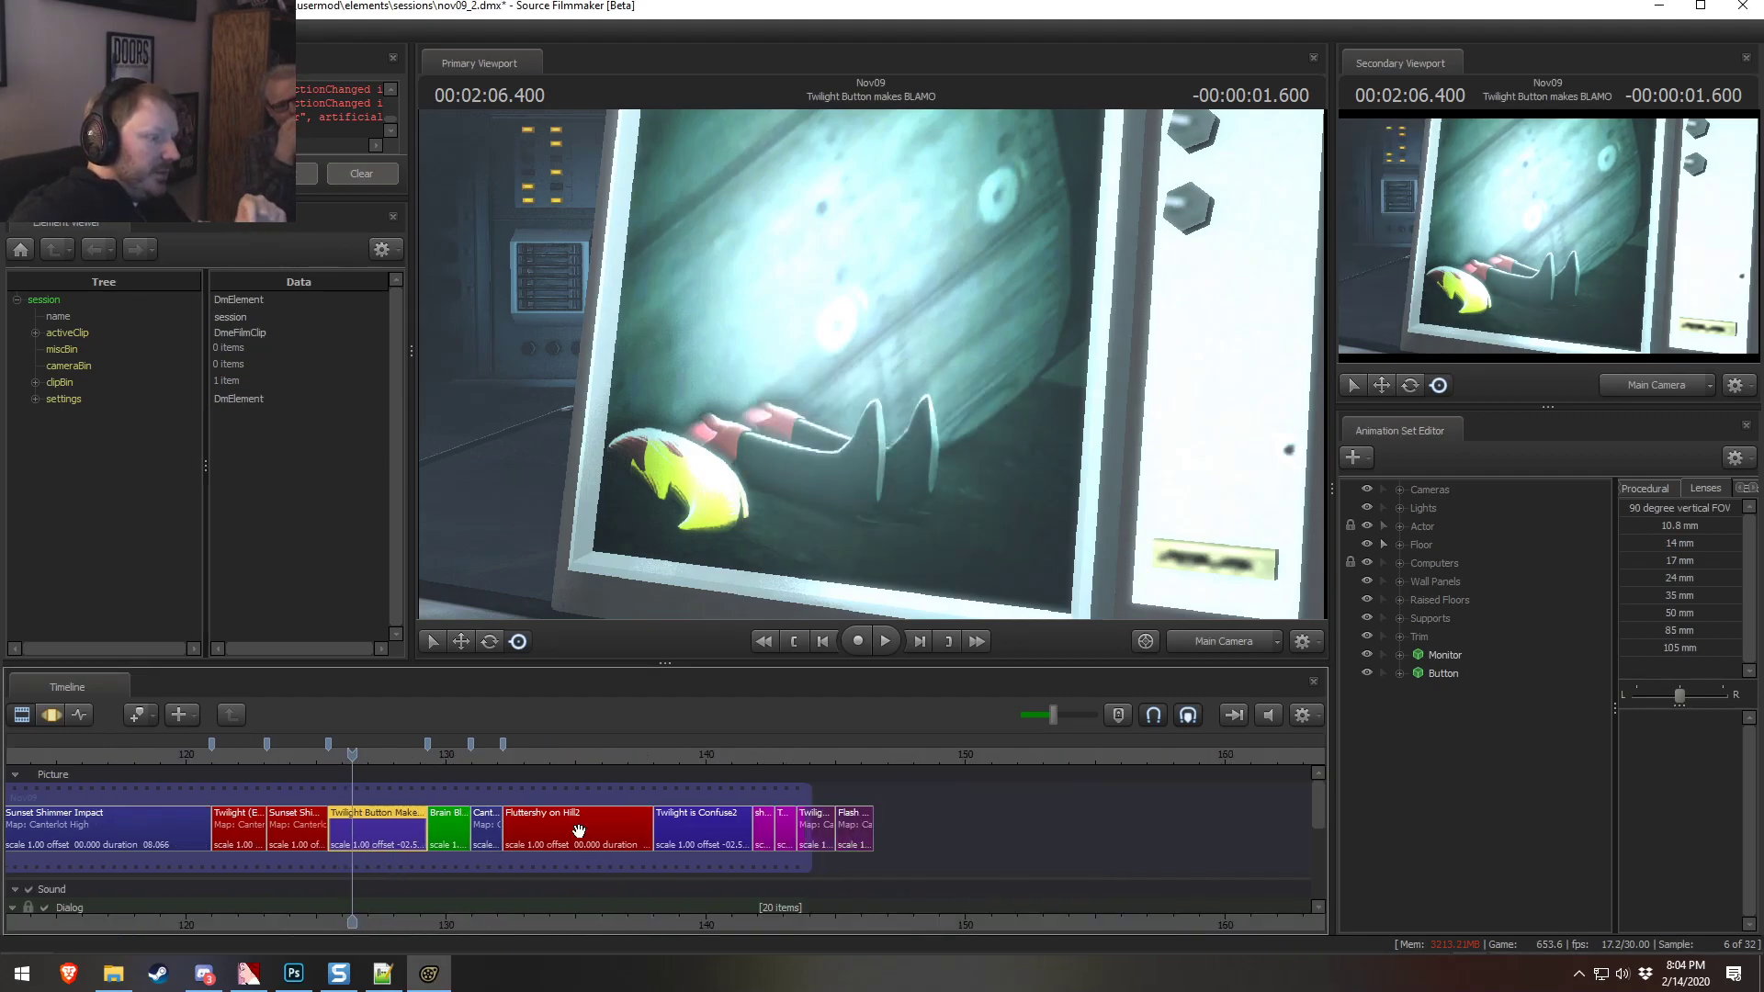
{"action": "middle_click_drag", "start_coordinate": [262, 829], "coordinate": [861, 829]}
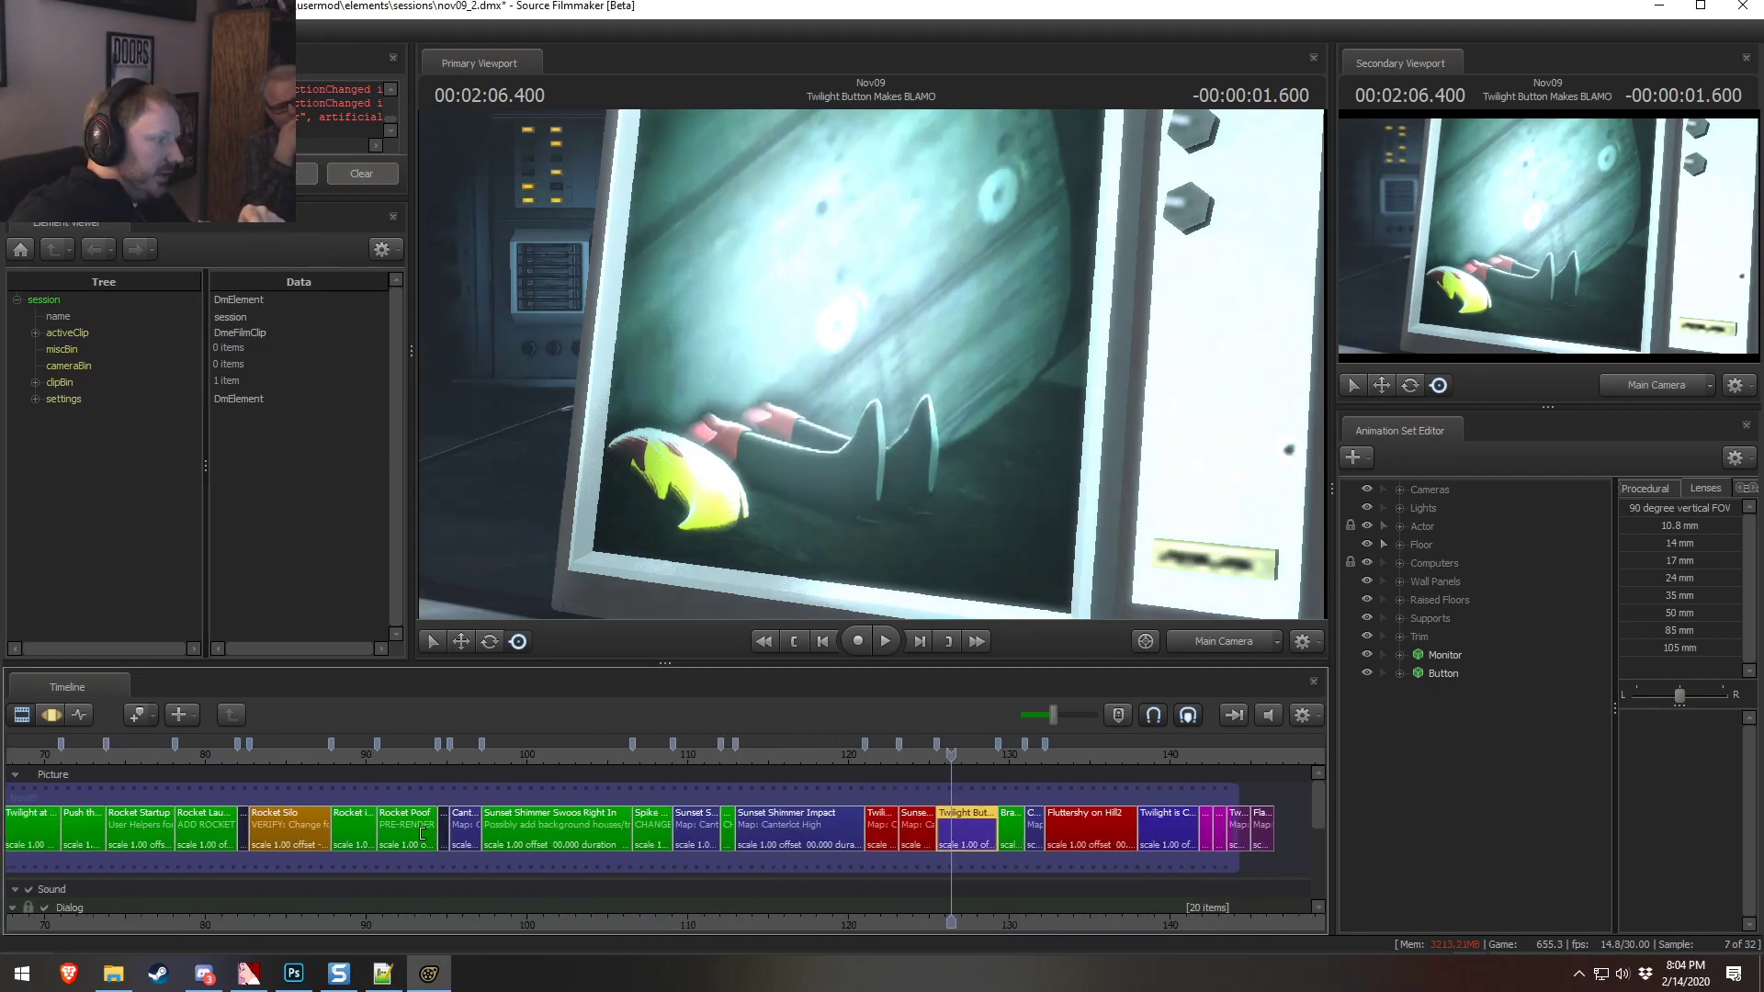
{"action": "scroll", "coordinate": [365, 823], "scroll_direction": "up", "scroll_amount": 1}
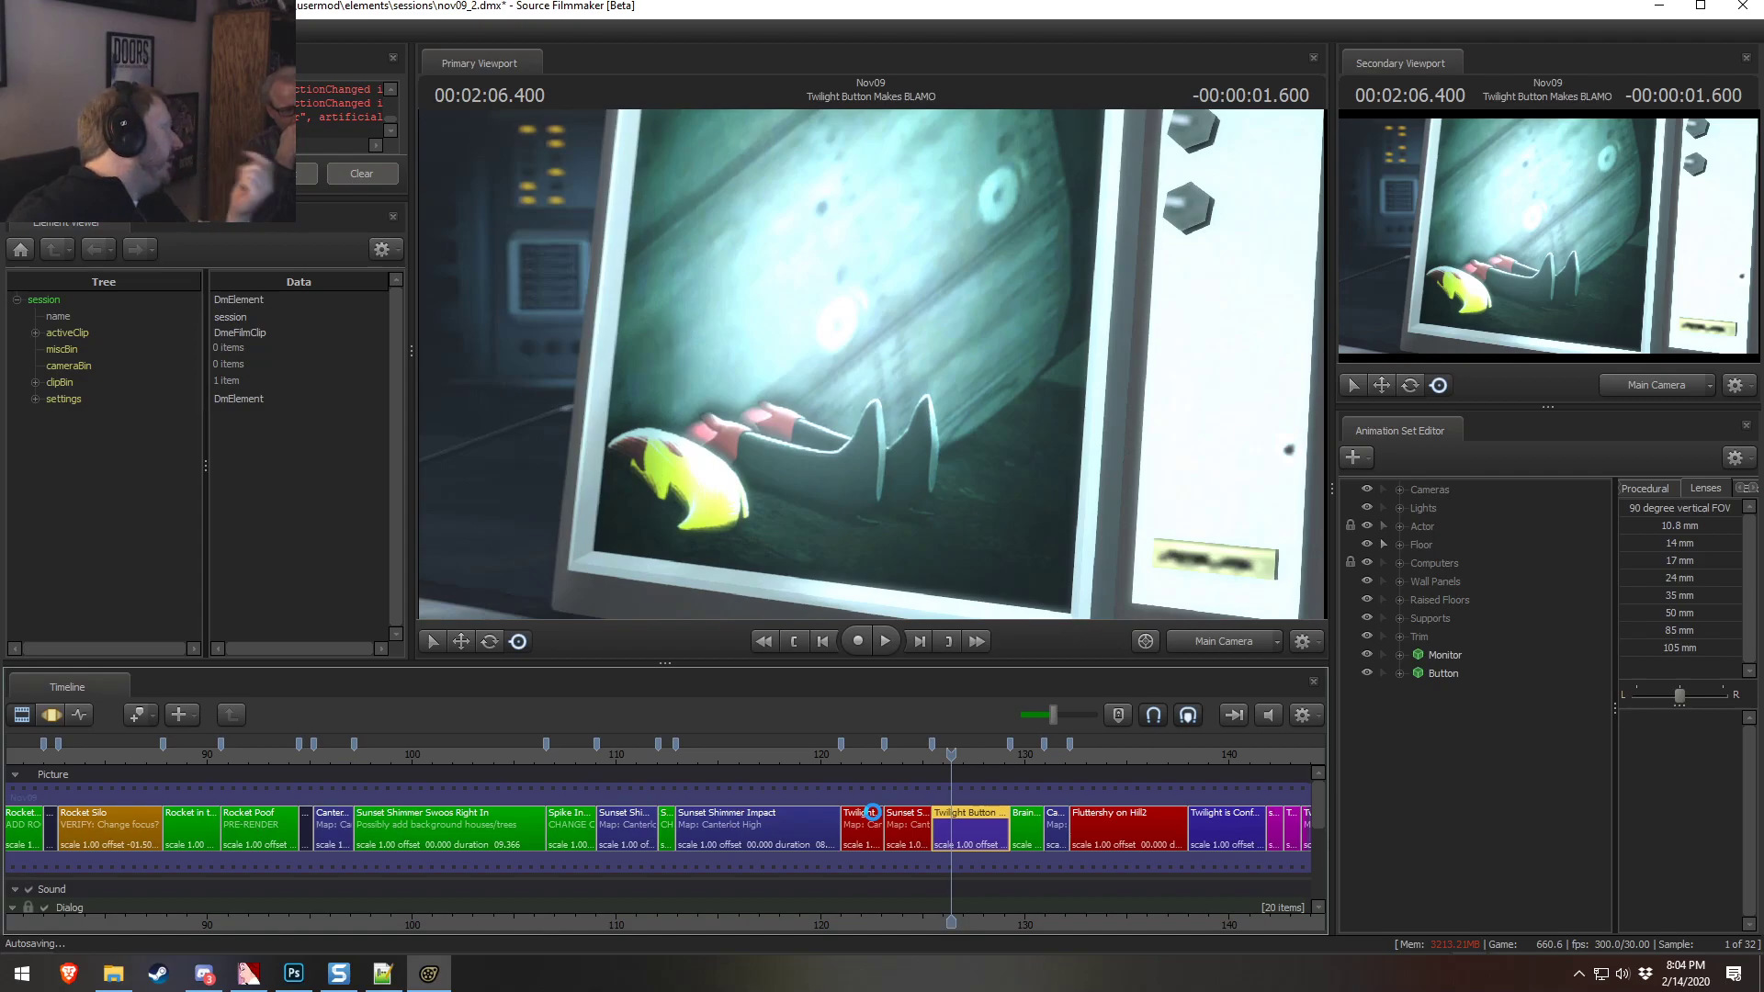
{"action": "scroll", "coordinate": [1007, 851], "scroll_direction": "up", "scroll_amount": 5}
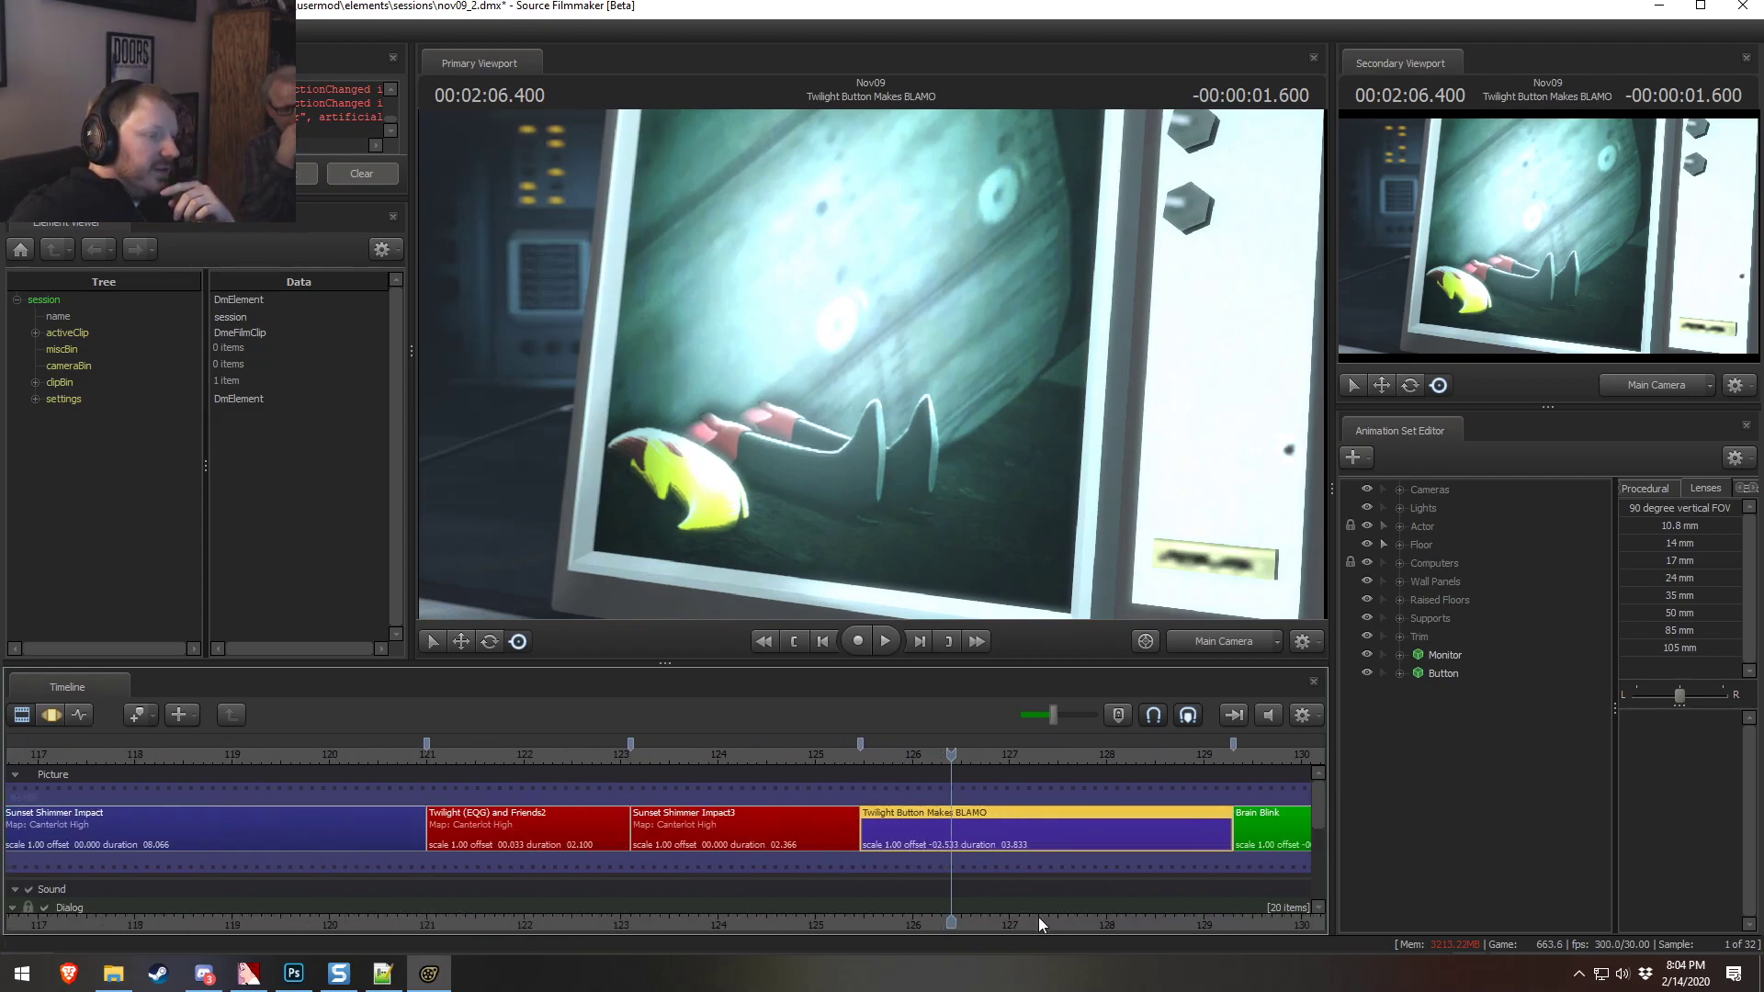
Rename the Canterlot Establishing2 film clip to "Canterlot Distant", leaving renumbering off
{"action": "left_click_drag", "start_coordinate": [967, 921], "coordinate": [592, 885]}
{"action": "left_click", "coordinate": [552, 827]}
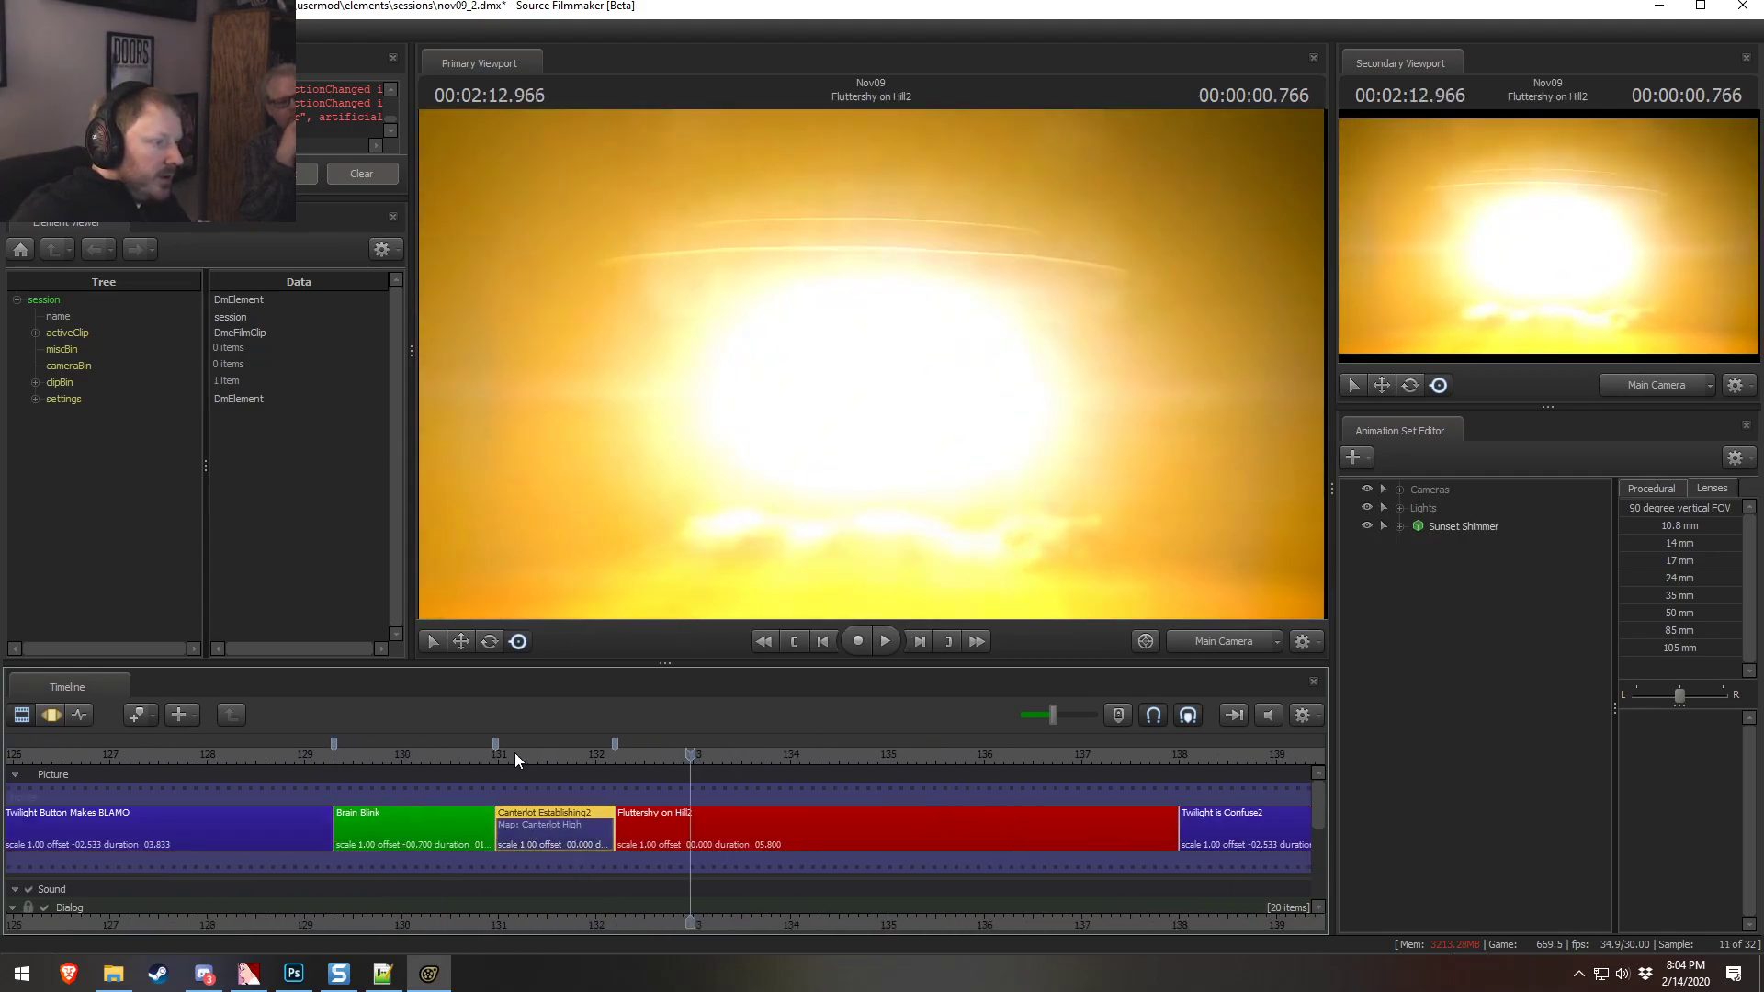
{"action": "left_click", "coordinate": [515, 753]}
{"action": "right_click", "coordinate": [547, 817]}
{"action": "mouse_move", "coordinate": [643, 602]}
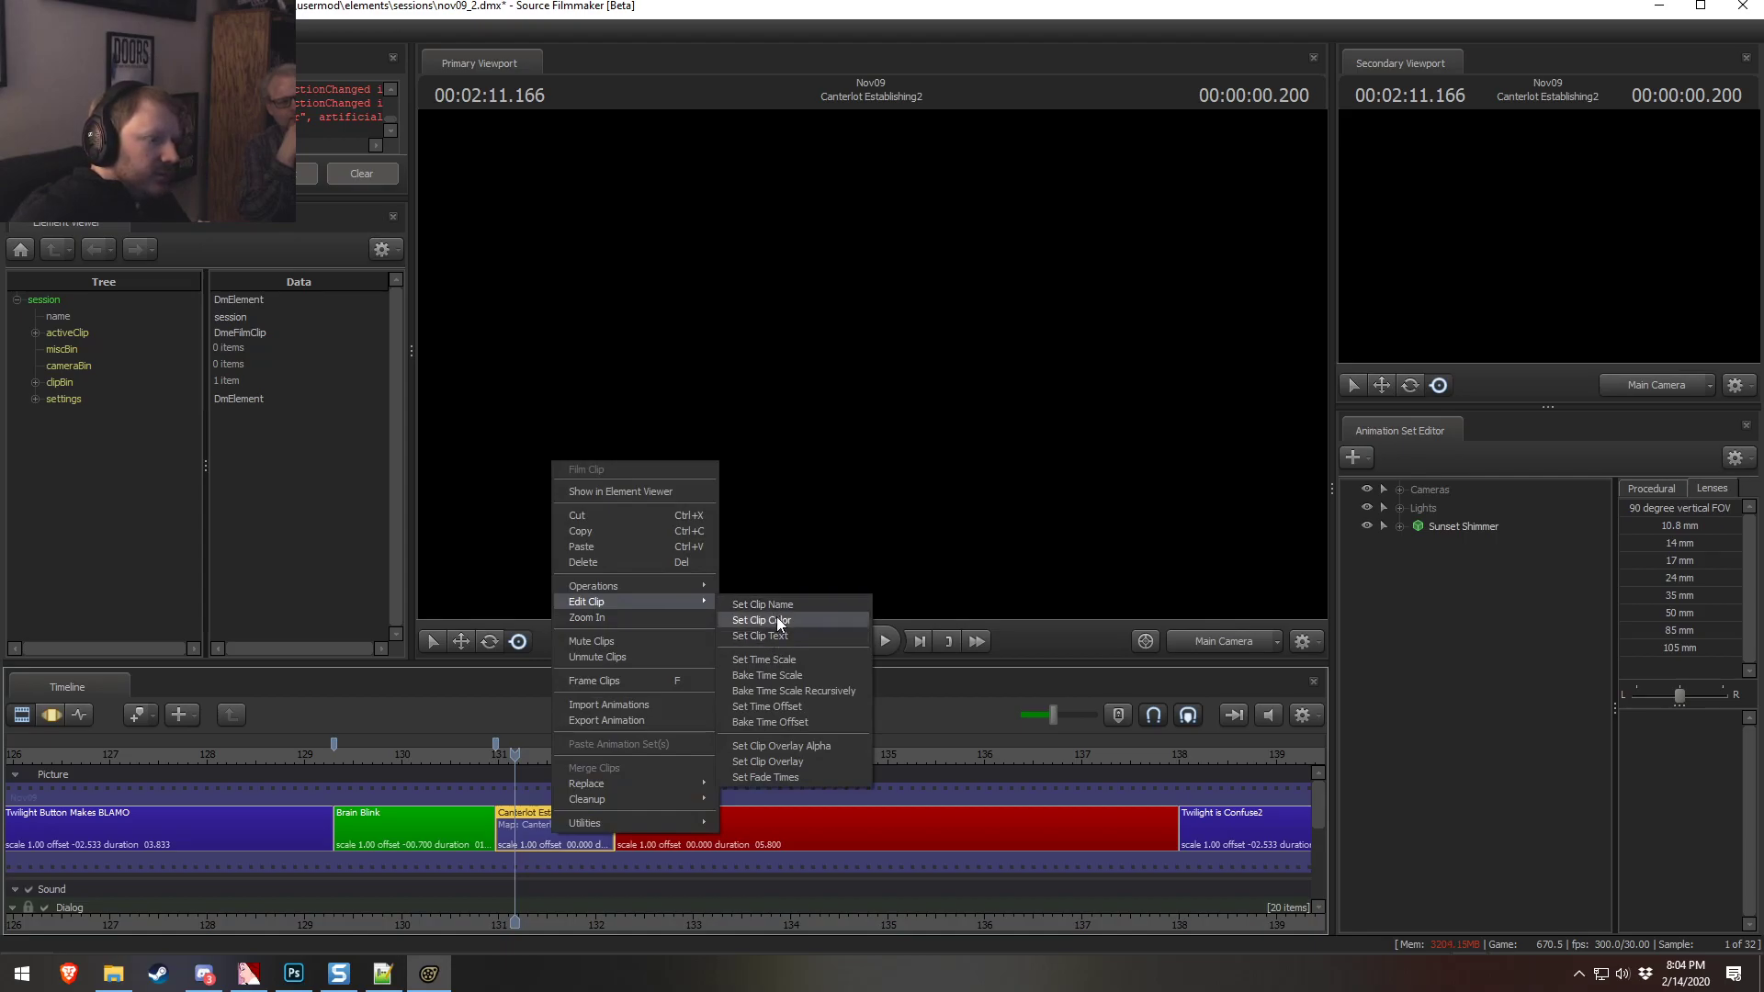
{"action": "left_click", "coordinate": [783, 604]}
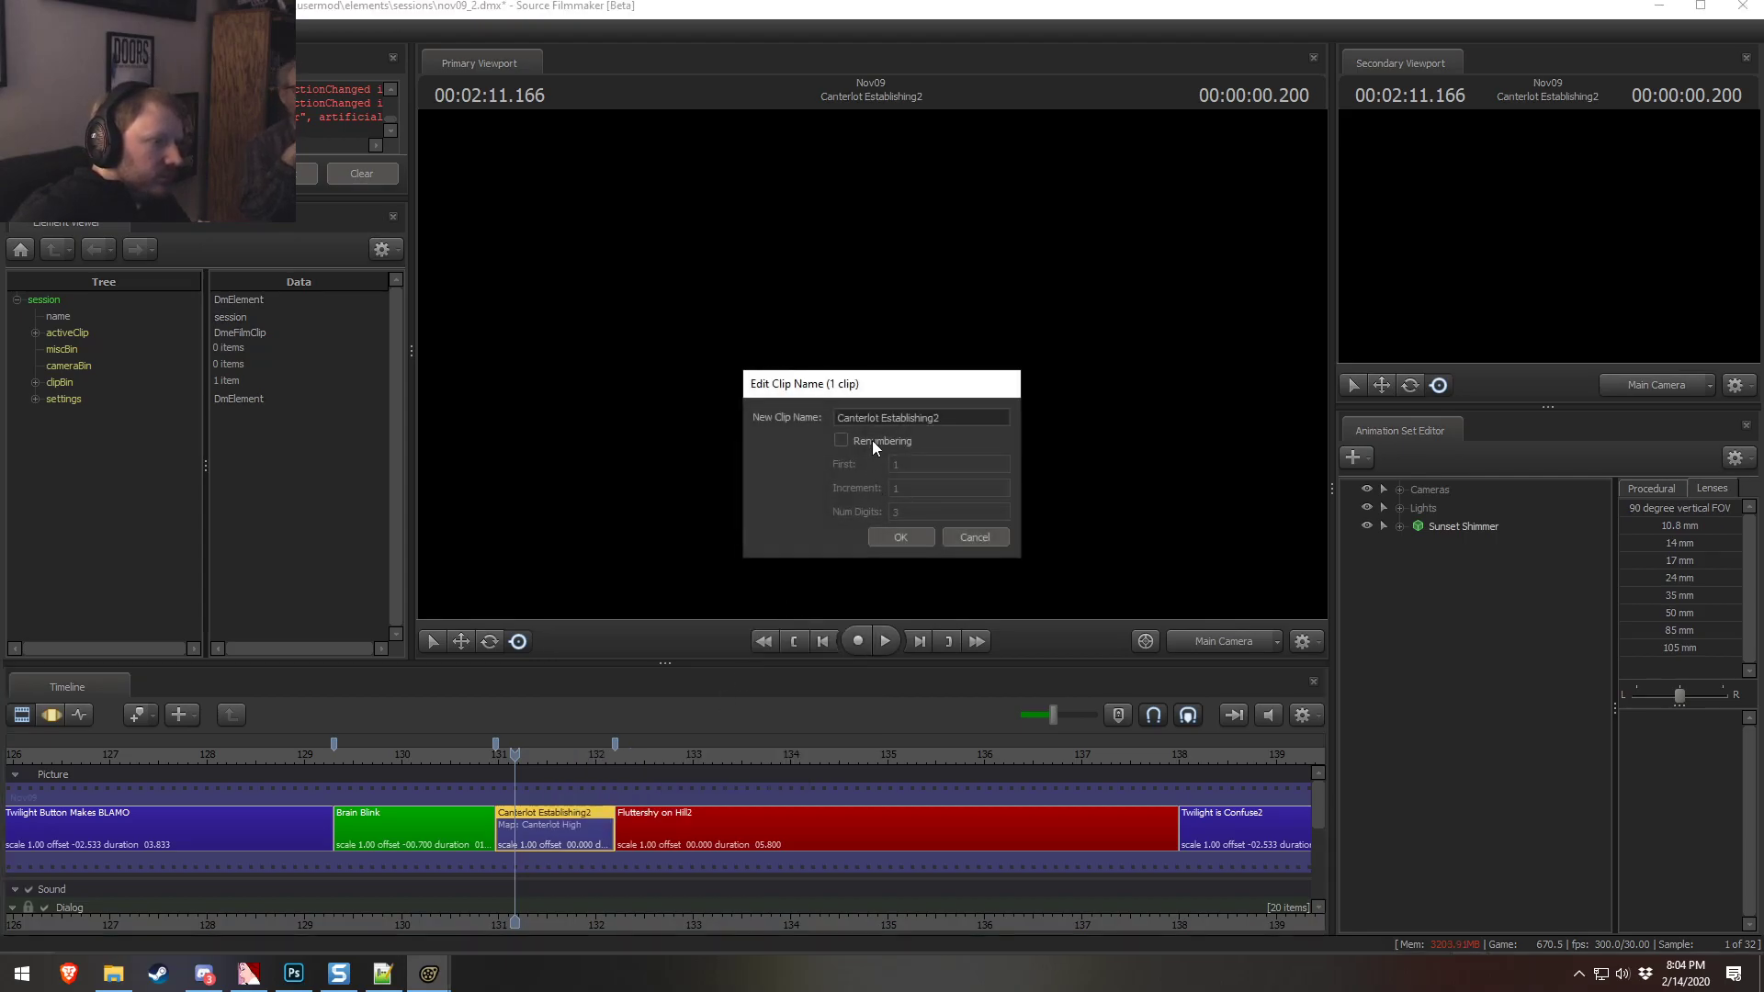
{"action": "double_click", "coordinate": [910, 419]}
{"action": "type", "text": "Distsanc"}
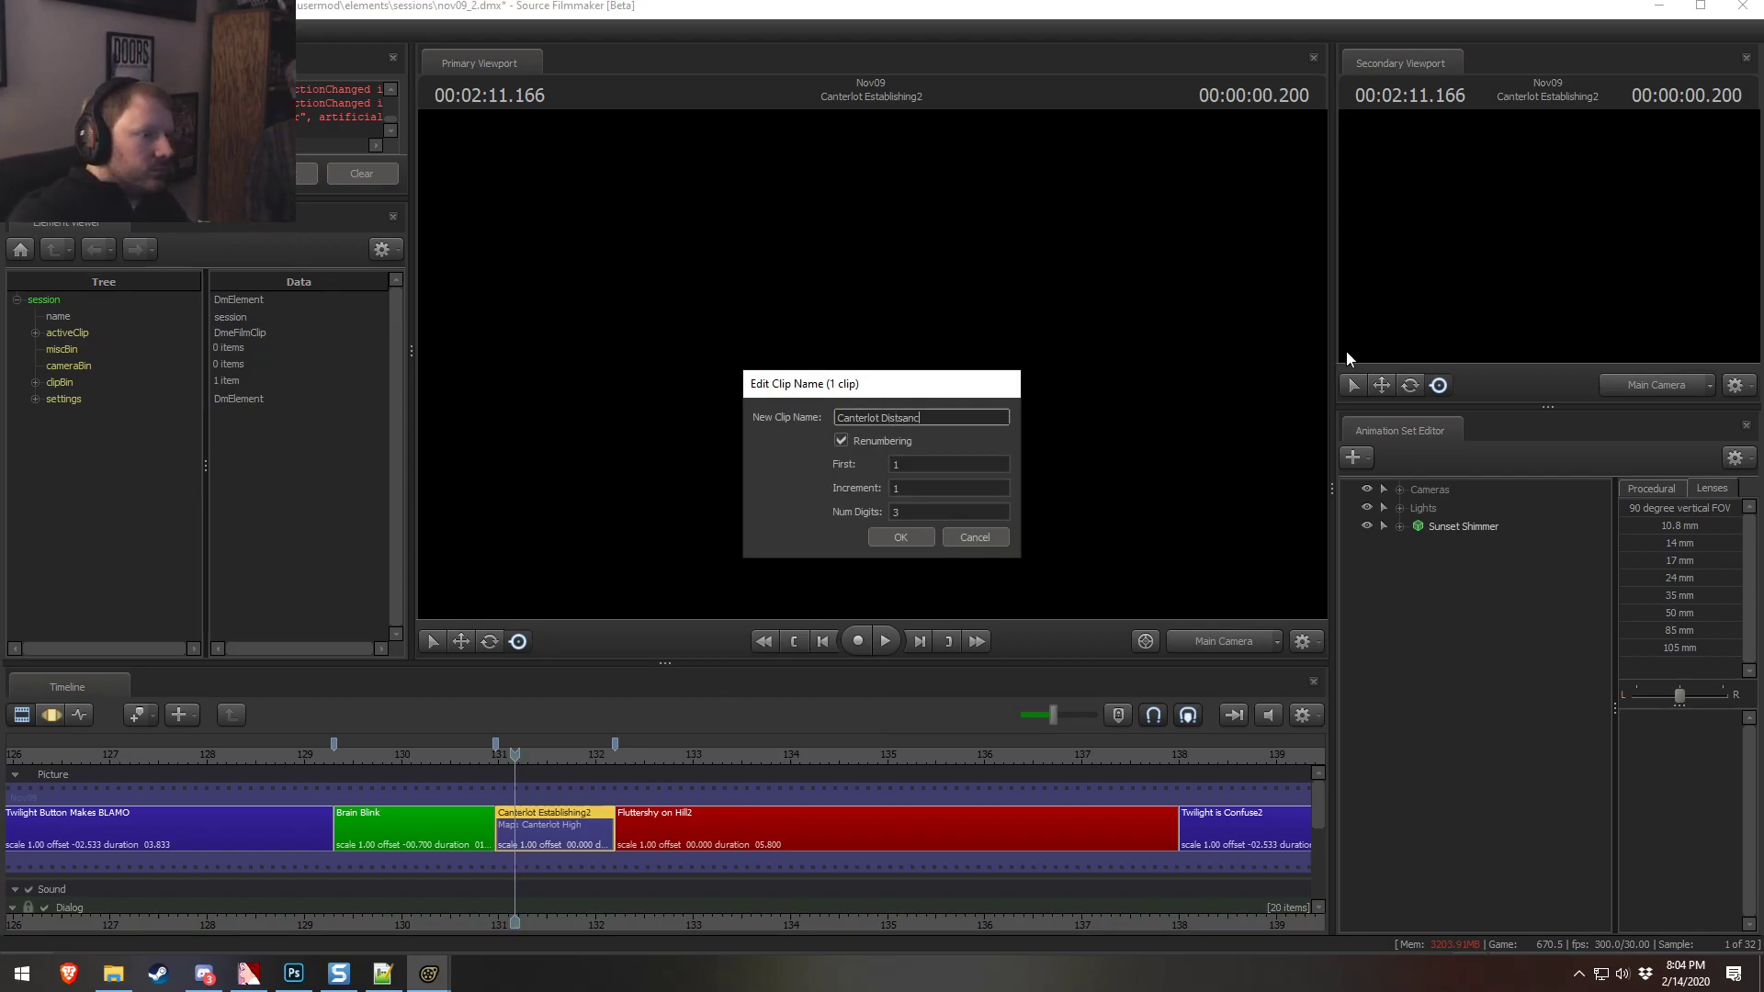
{"action": "left_click", "coordinate": [841, 440]}
{"action": "left_click_drag", "start_coordinate": [898, 418], "coordinate": [945, 421]}
{"action": "type", "text": "ant"}
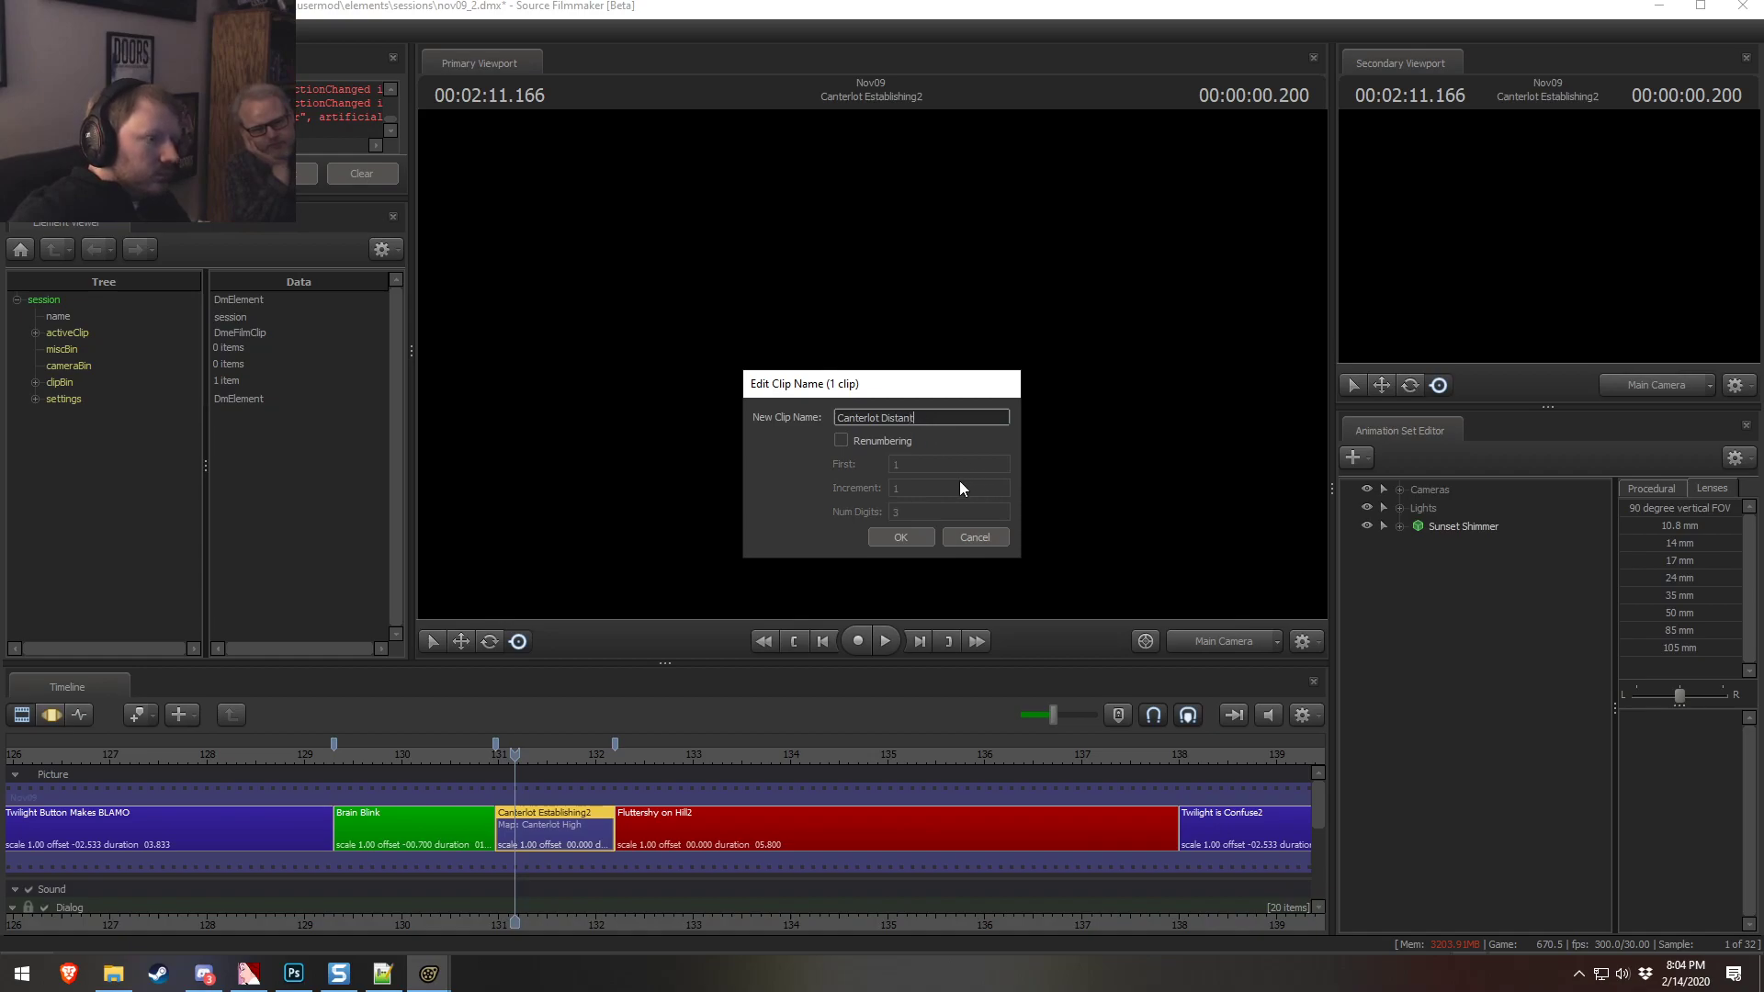
{"action": "left_click", "coordinate": [900, 535]}
Move the playhead into the Fluttershy on Hill2 clip and show that clip in the Element Viewer
{"action": "left_click_drag", "start_coordinate": [590, 754], "coordinate": [625, 762]}
{"action": "left_click", "coordinate": [685, 838]}
{"action": "right_click", "coordinate": [725, 839]}
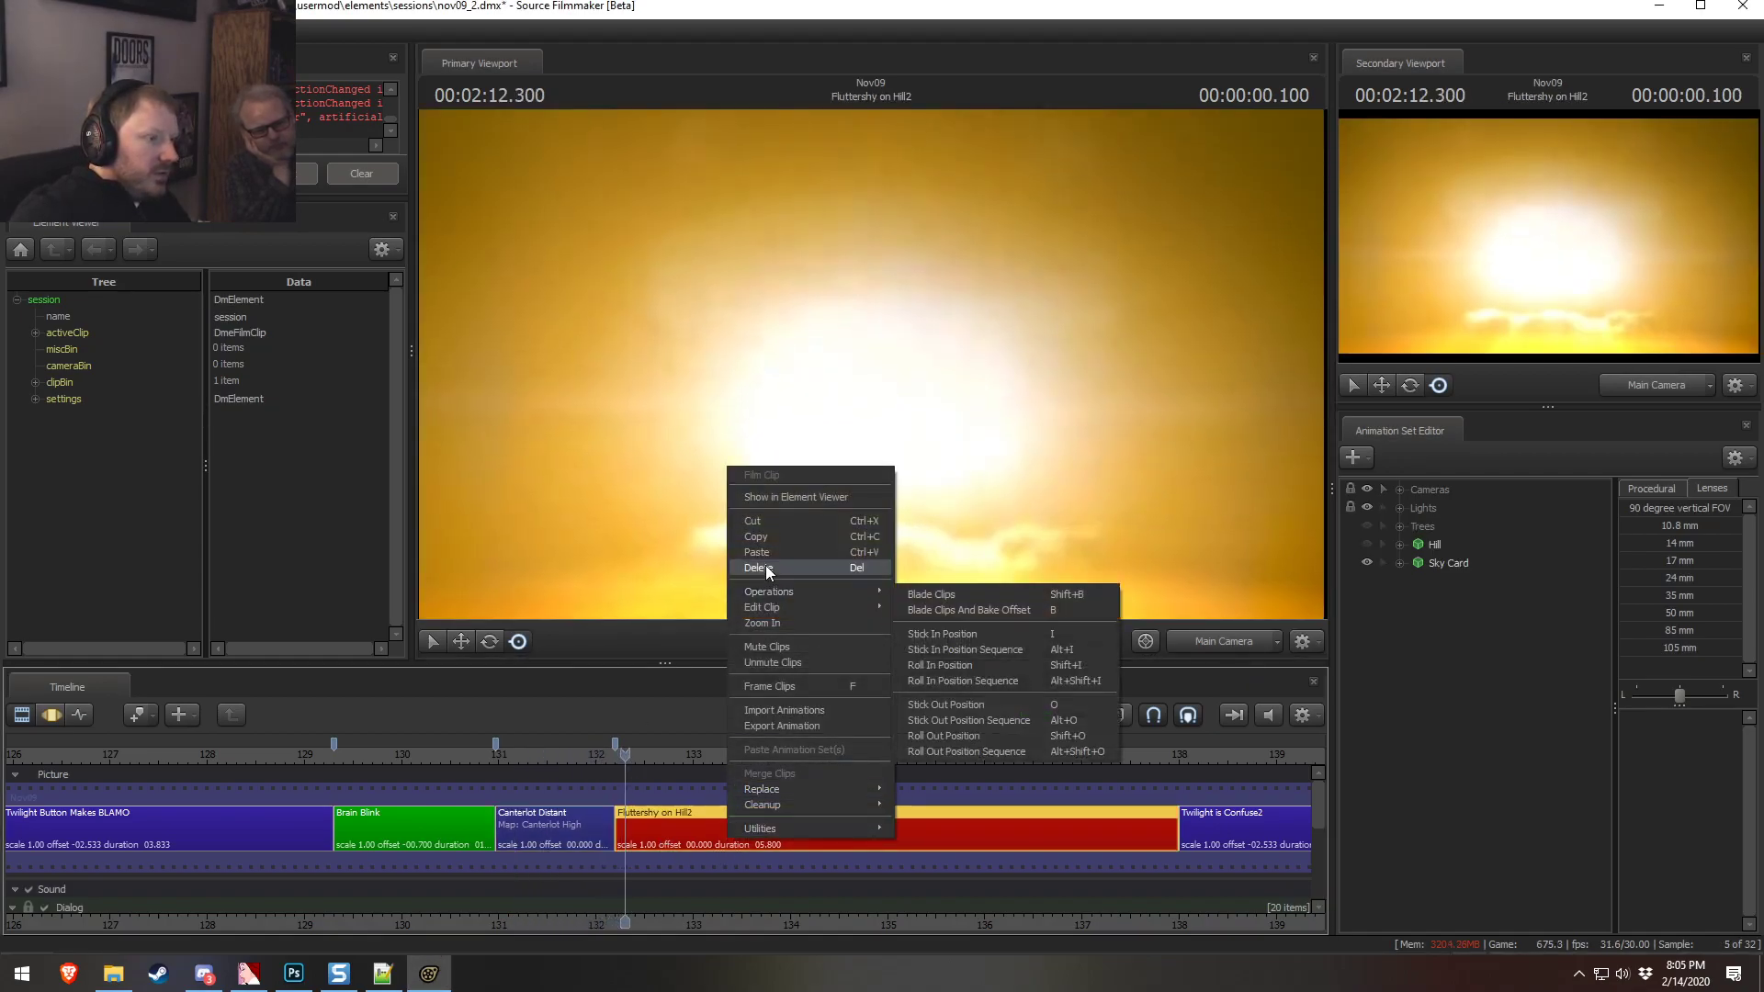
{"action": "left_click", "coordinate": [769, 497]}
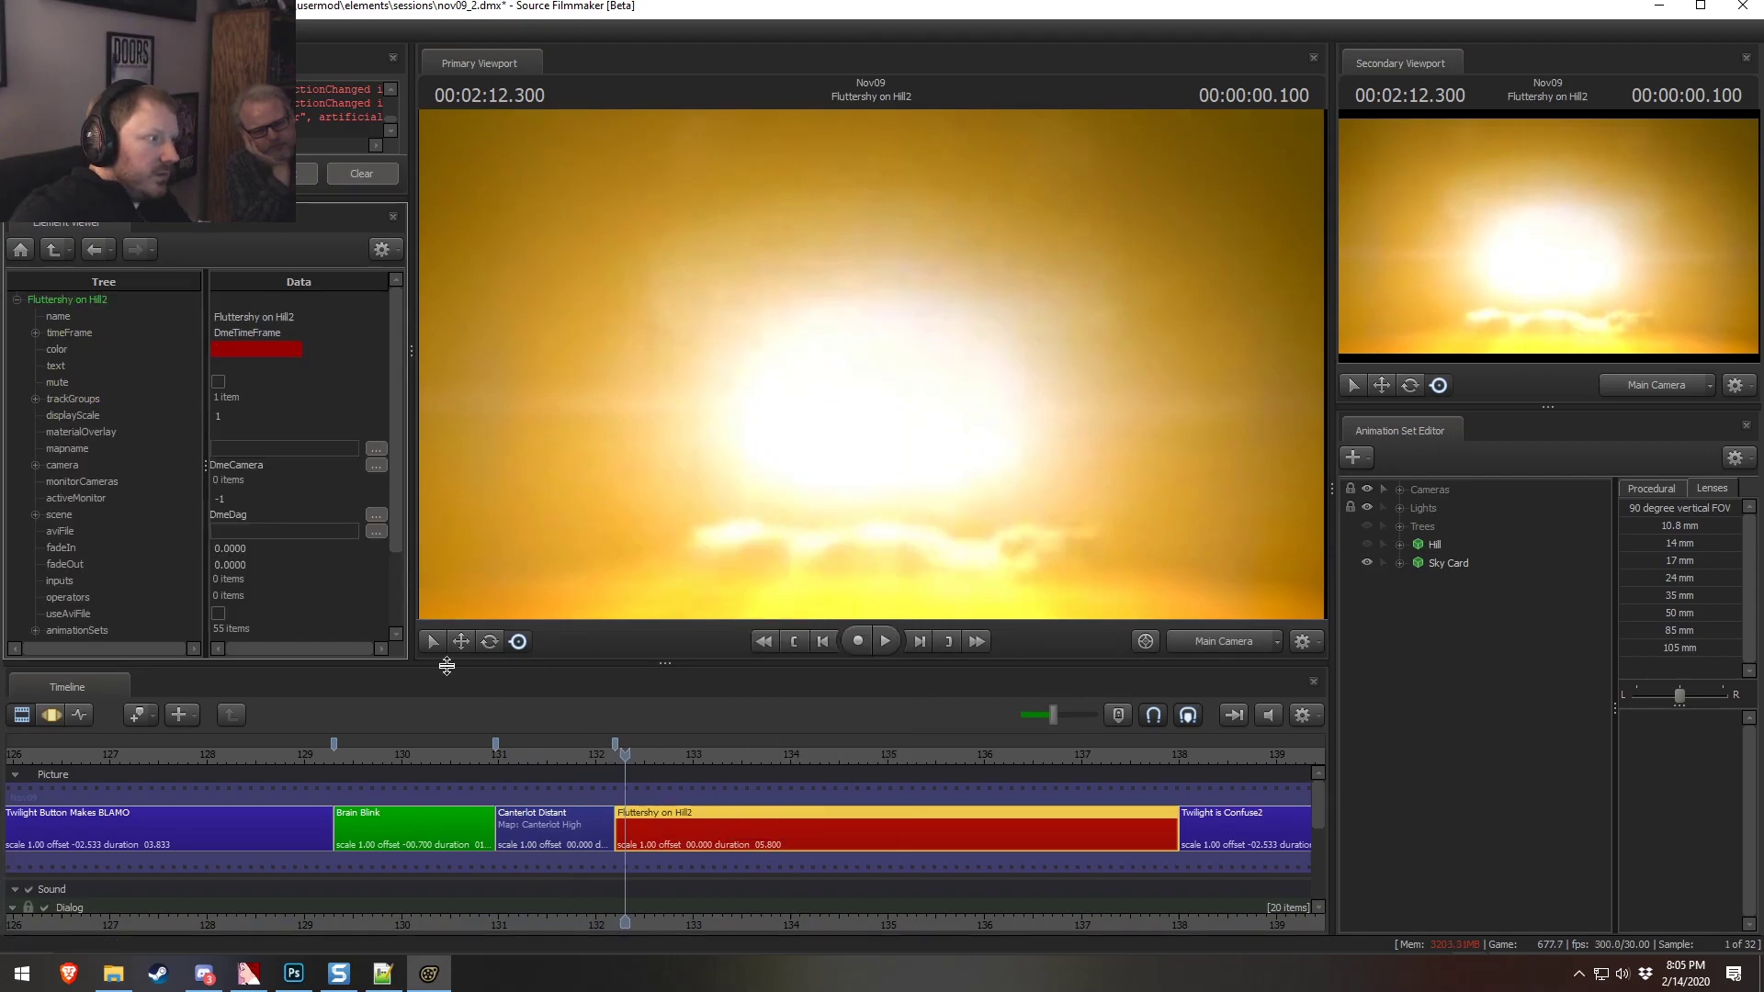
Rename the Fluttershy on Hill2 film clip to "EVERYONE DIES"
{"action": "right_click", "coordinate": [685, 811]}
{"action": "mouse_move", "coordinate": [739, 592]}
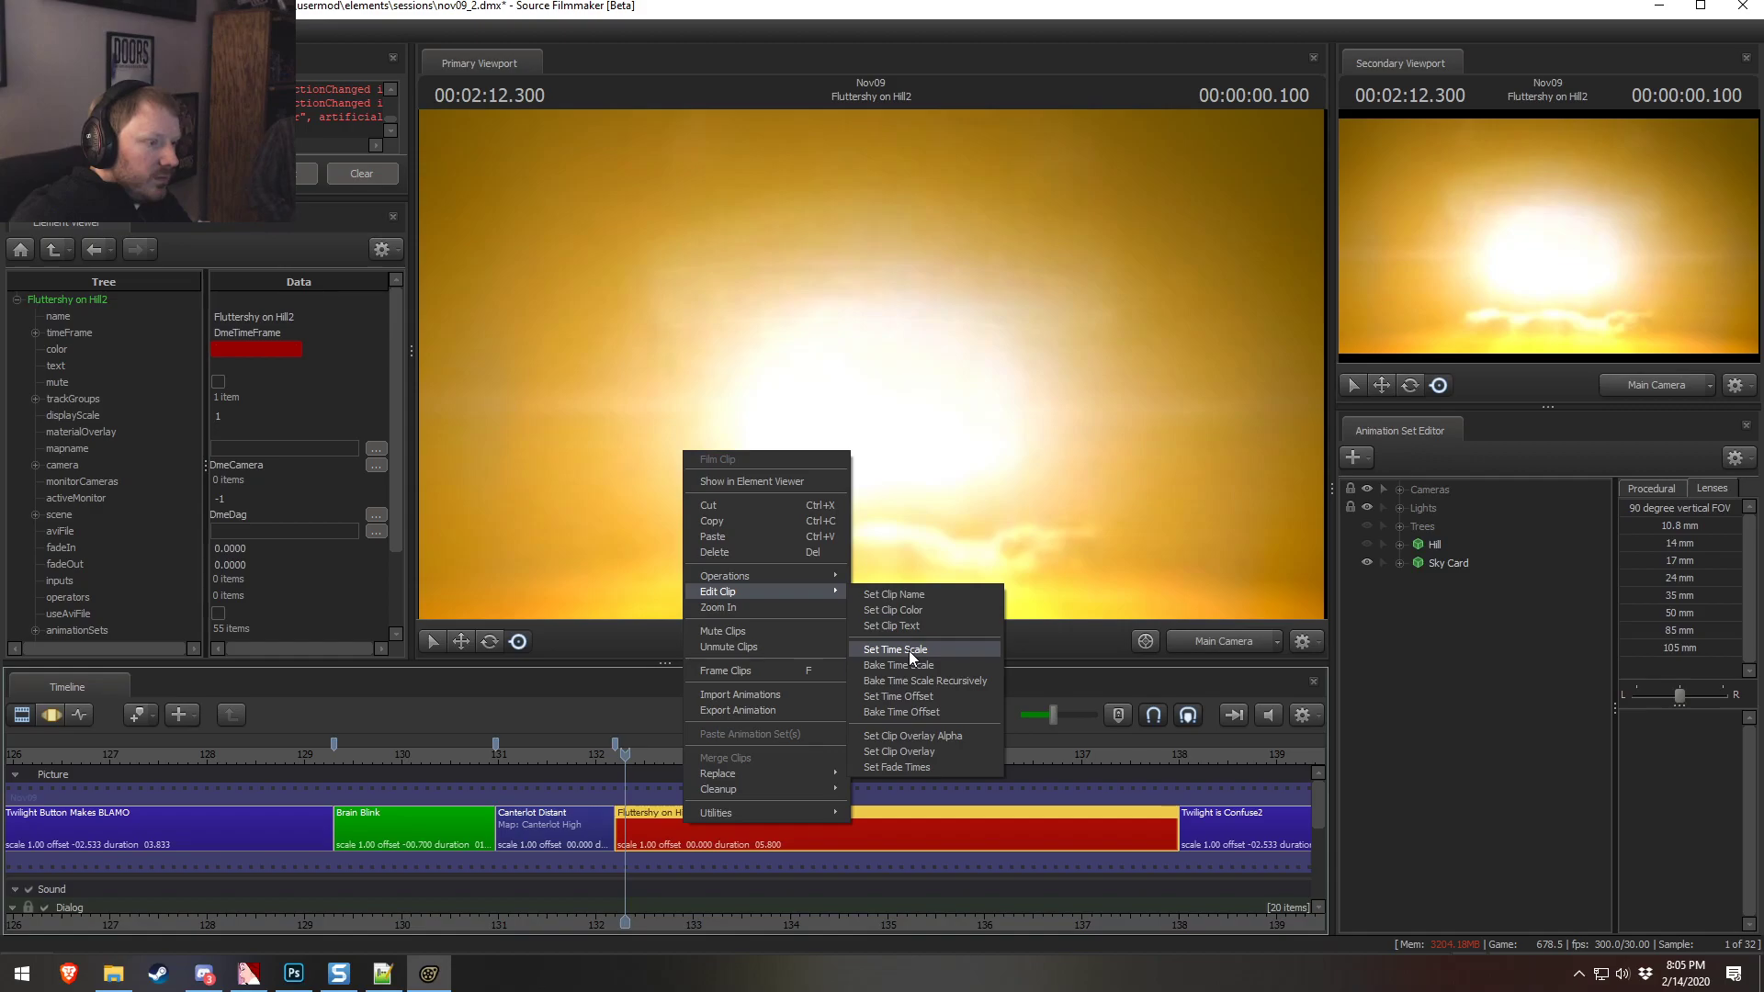
{"action": "left_click", "coordinate": [900, 595]}
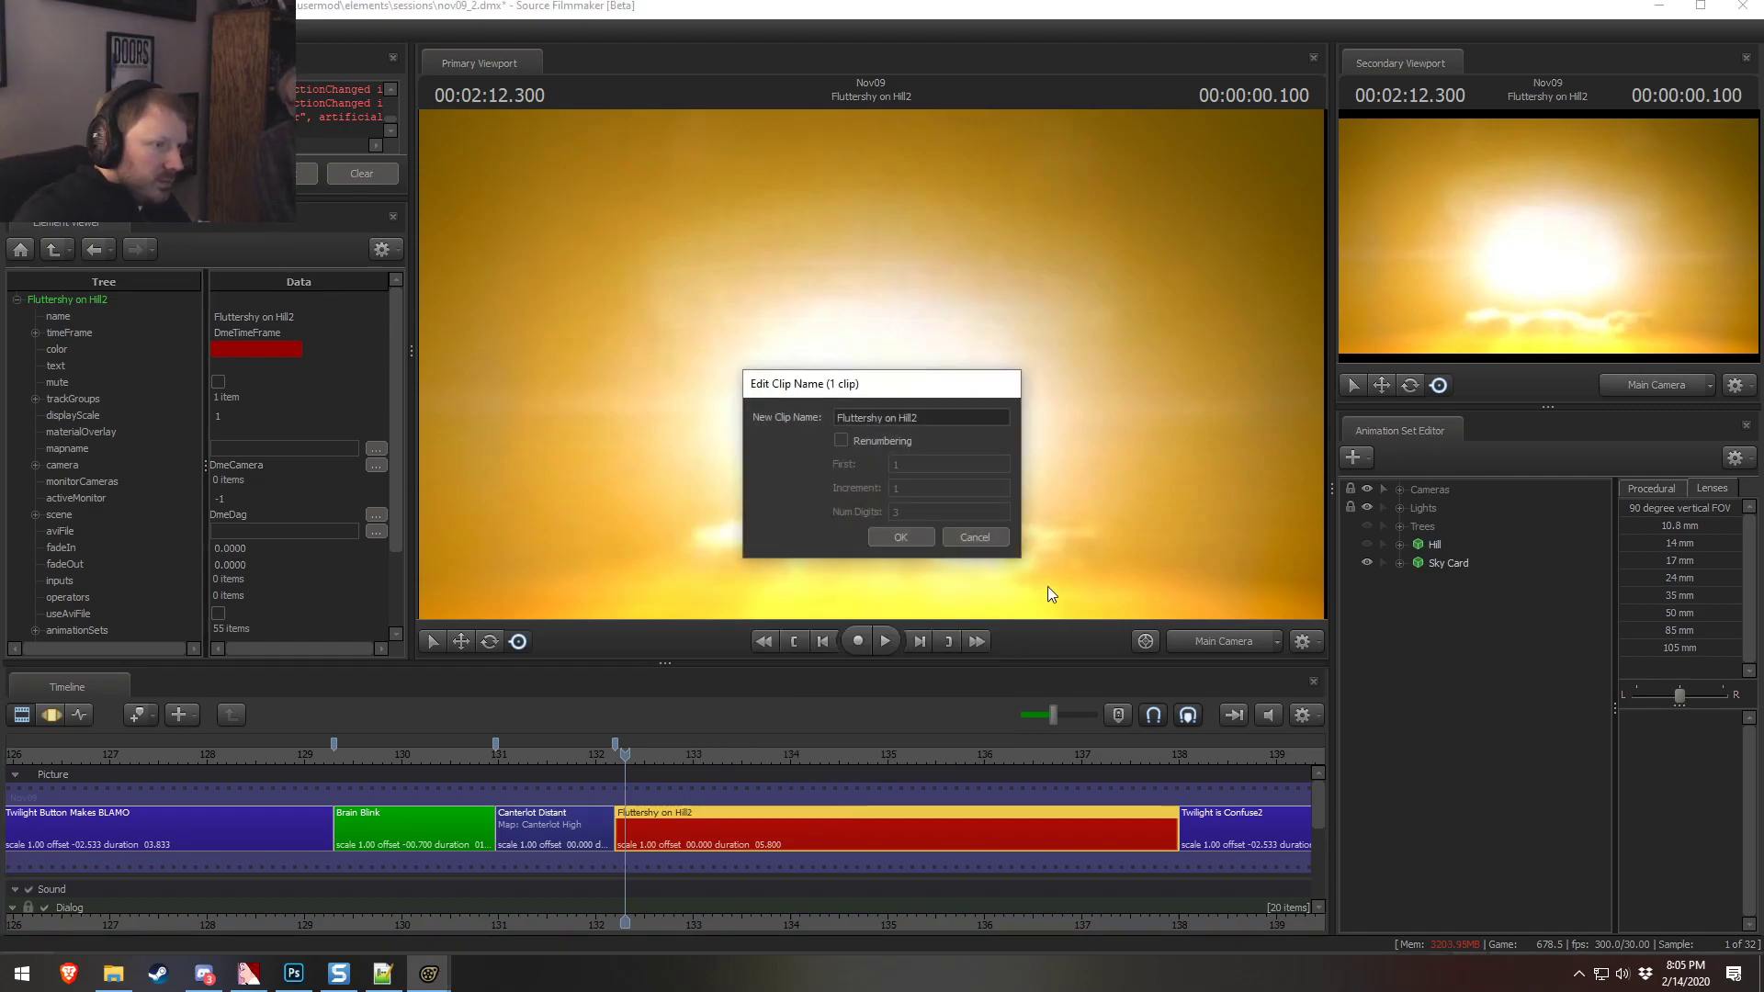
{"action": "key", "text": "ctrl+a"}
{"action": "type", "text": "EVERYONE DIES"}
{"action": "key", "text": "Return"}
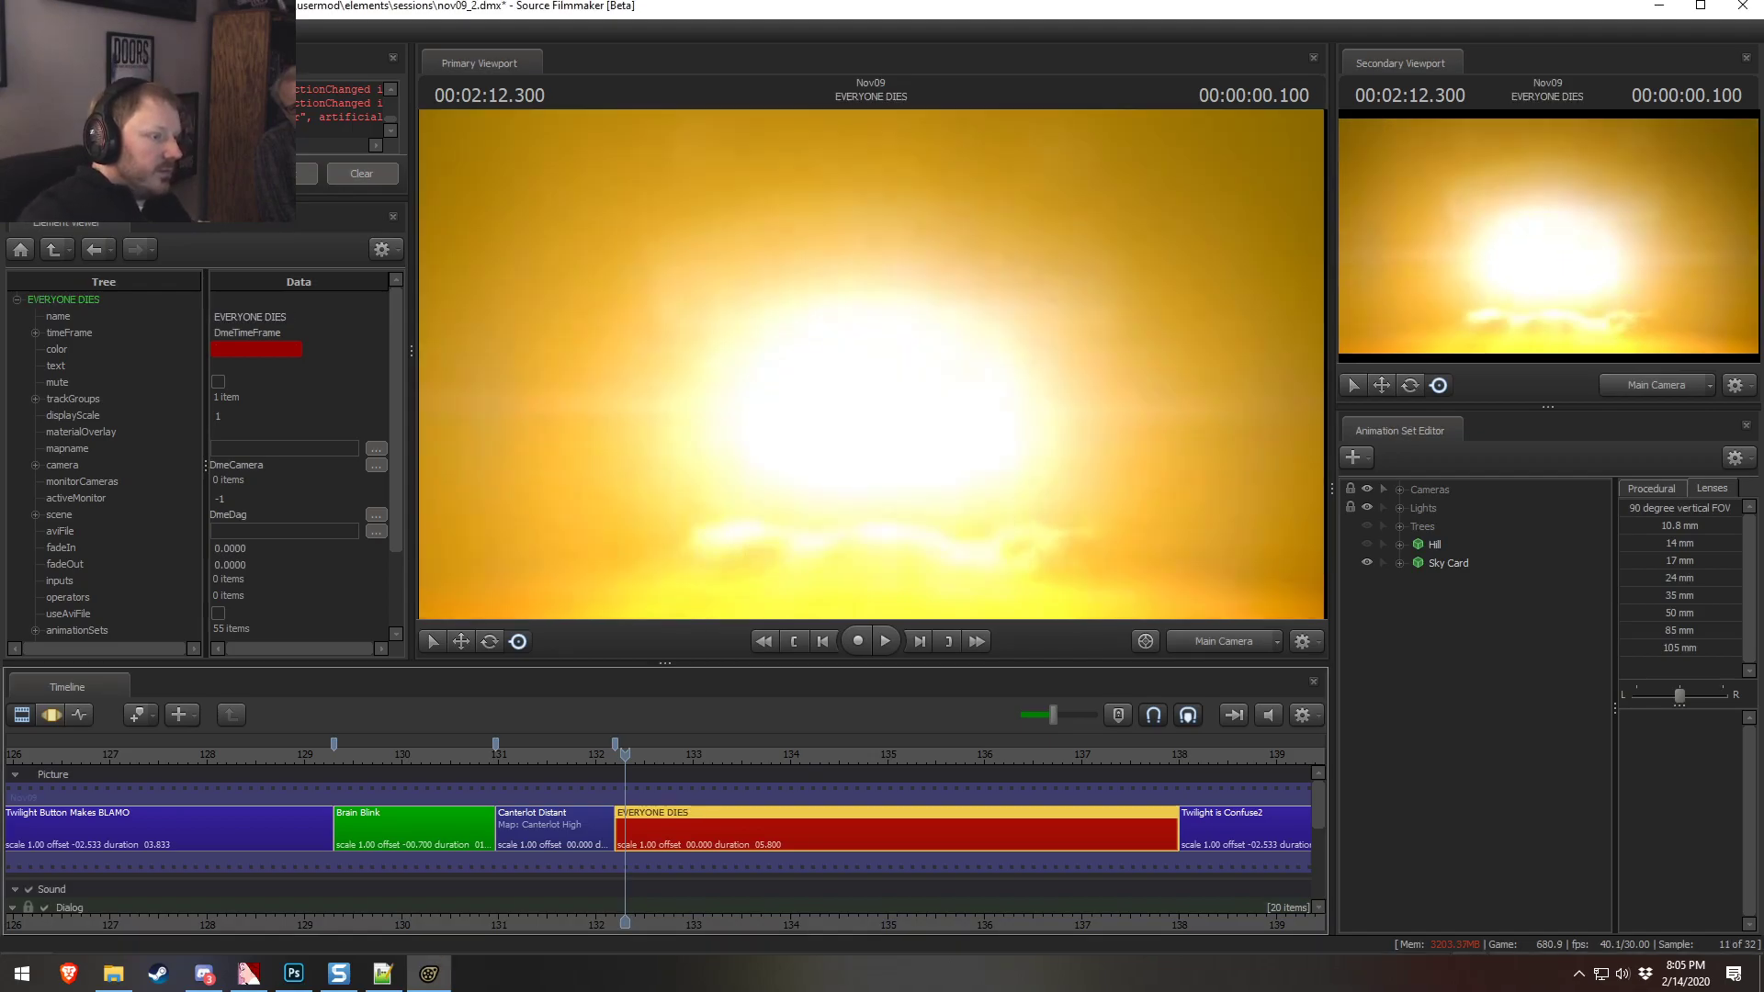
Move the playhead into the Twilight is Confuse2 clip and rename that clip to "Twilight Evil"
{"action": "left_click_drag", "start_coordinate": [1029, 919], "coordinate": [630, 918]}
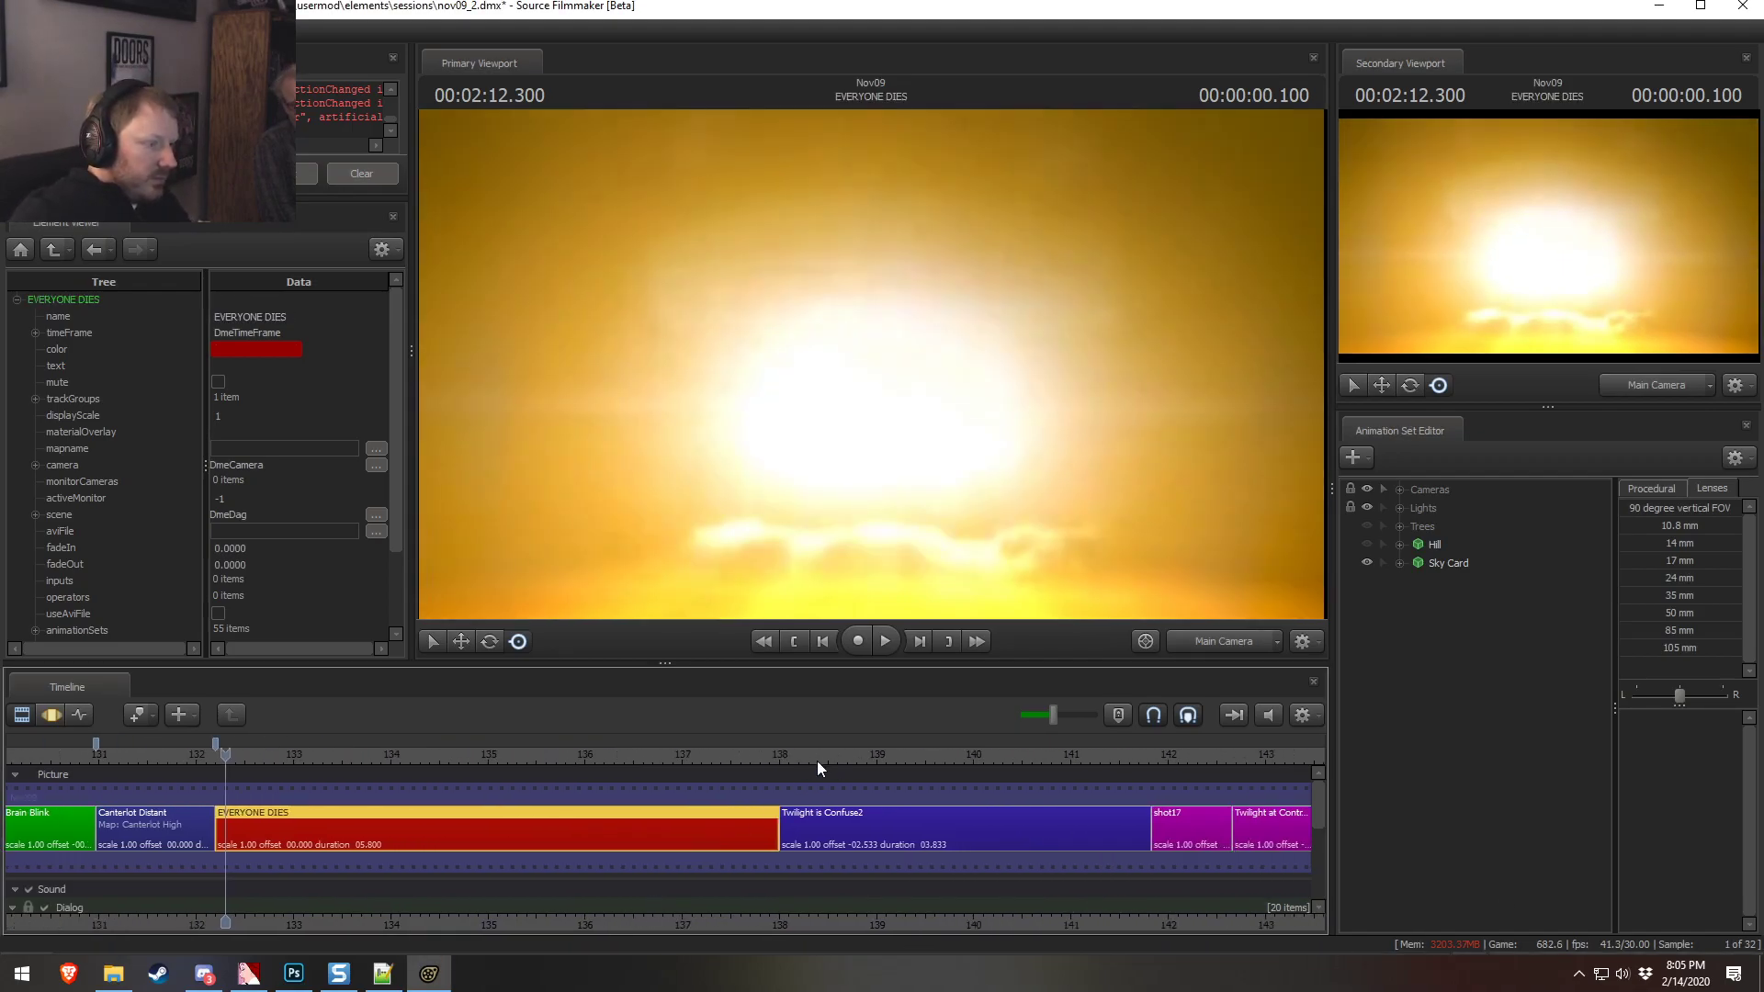
{"action": "left_click", "coordinate": [799, 758]}
{"action": "left_click", "coordinate": [841, 830]}
{"action": "right_click", "coordinate": [842, 831]}
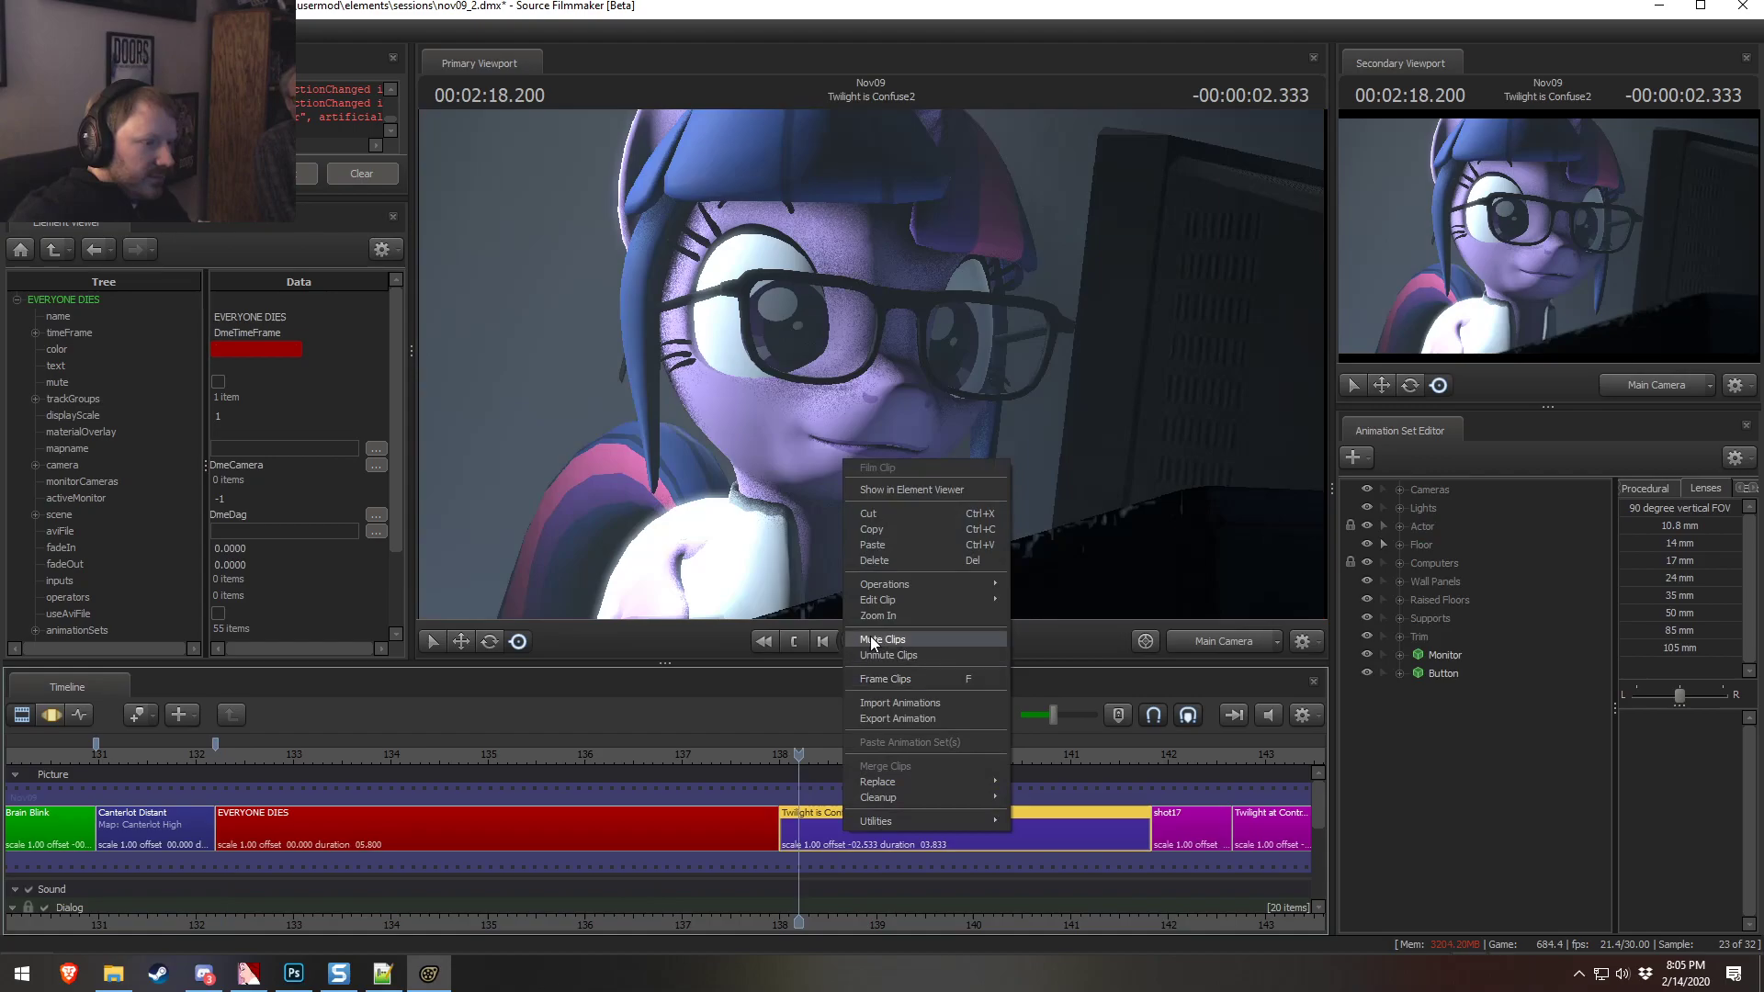
{"action": "mouse_move", "coordinate": [882, 599]}
{"action": "left_click", "coordinate": [1054, 603]}
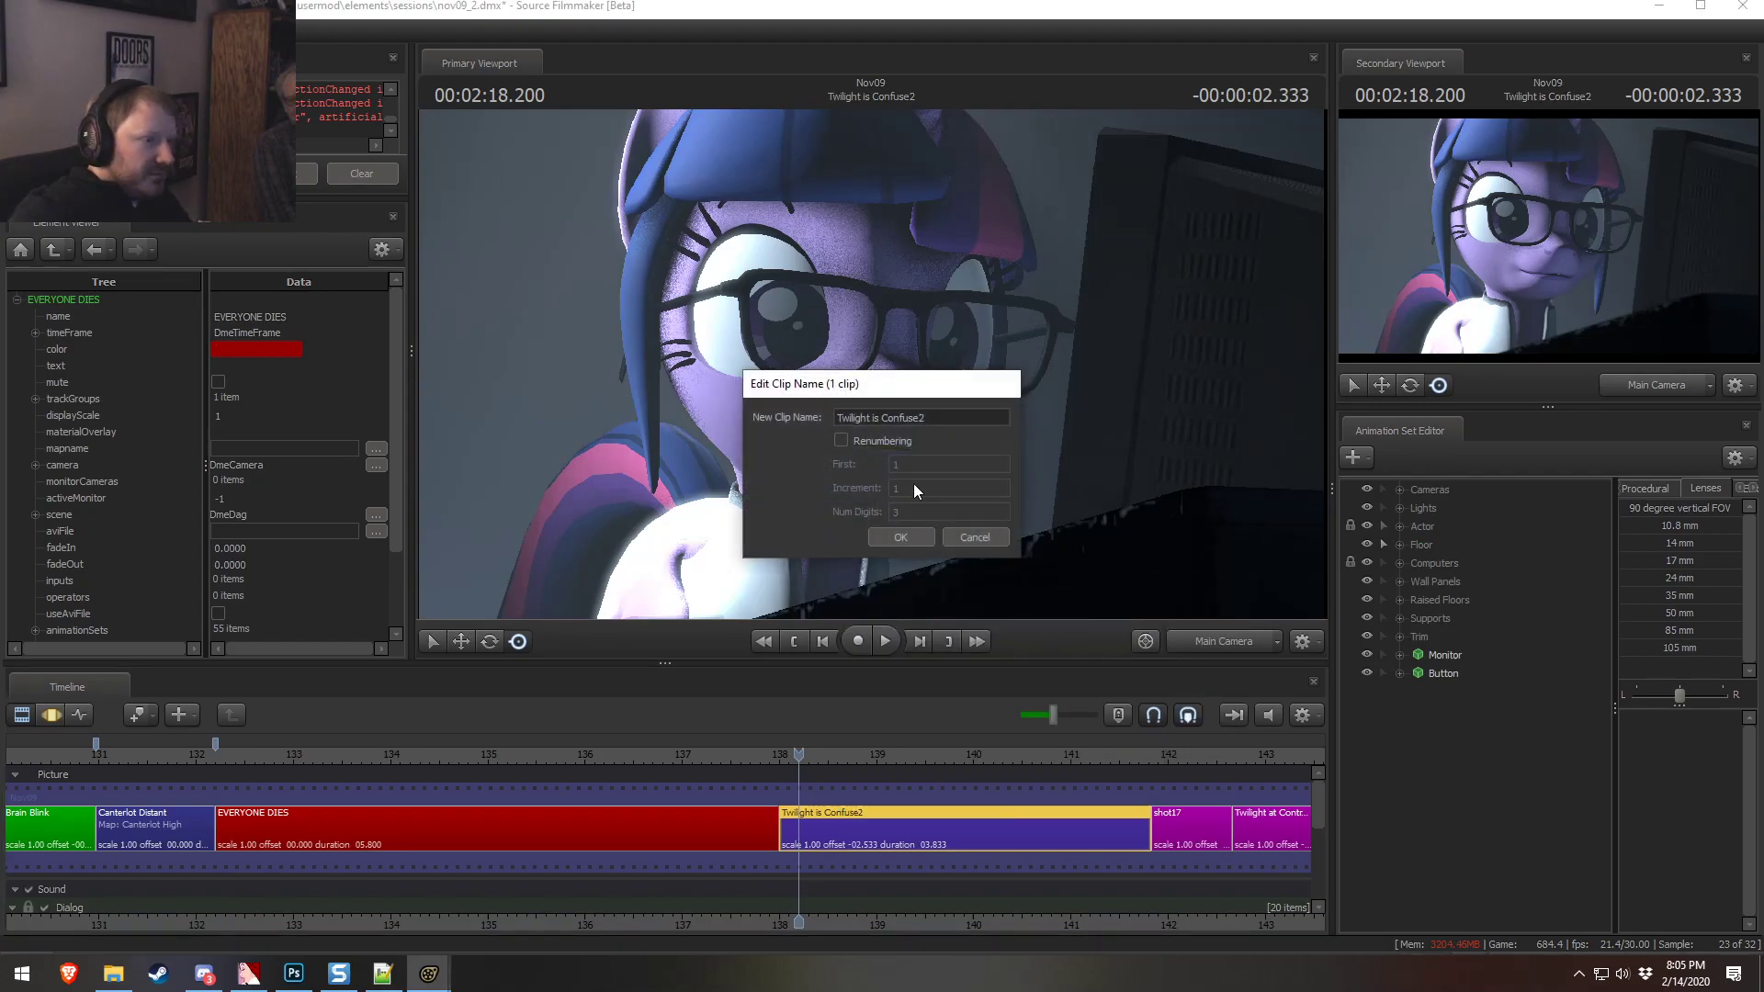
{"action": "left_click", "coordinate": [907, 417]}
{"action": "left_click_drag", "start_coordinate": [941, 420], "coordinate": [876, 420]}
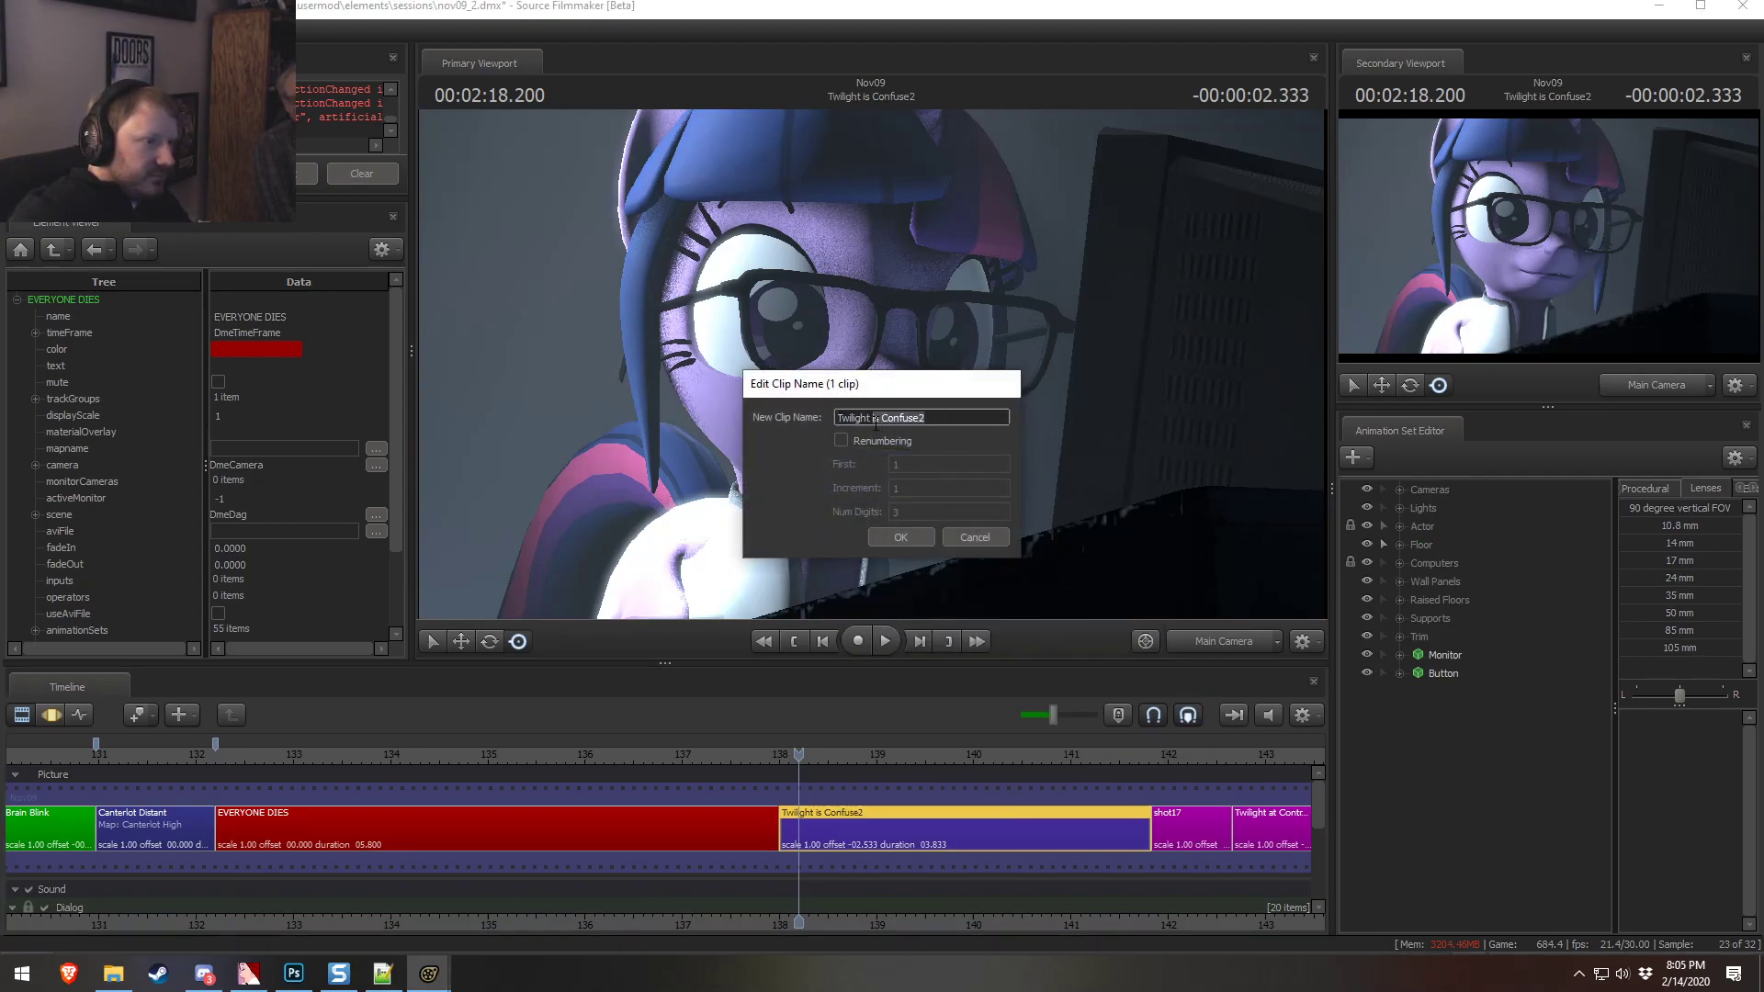
{"action": "type", "text": "Evil"}
{"action": "key", "text": "Return"}
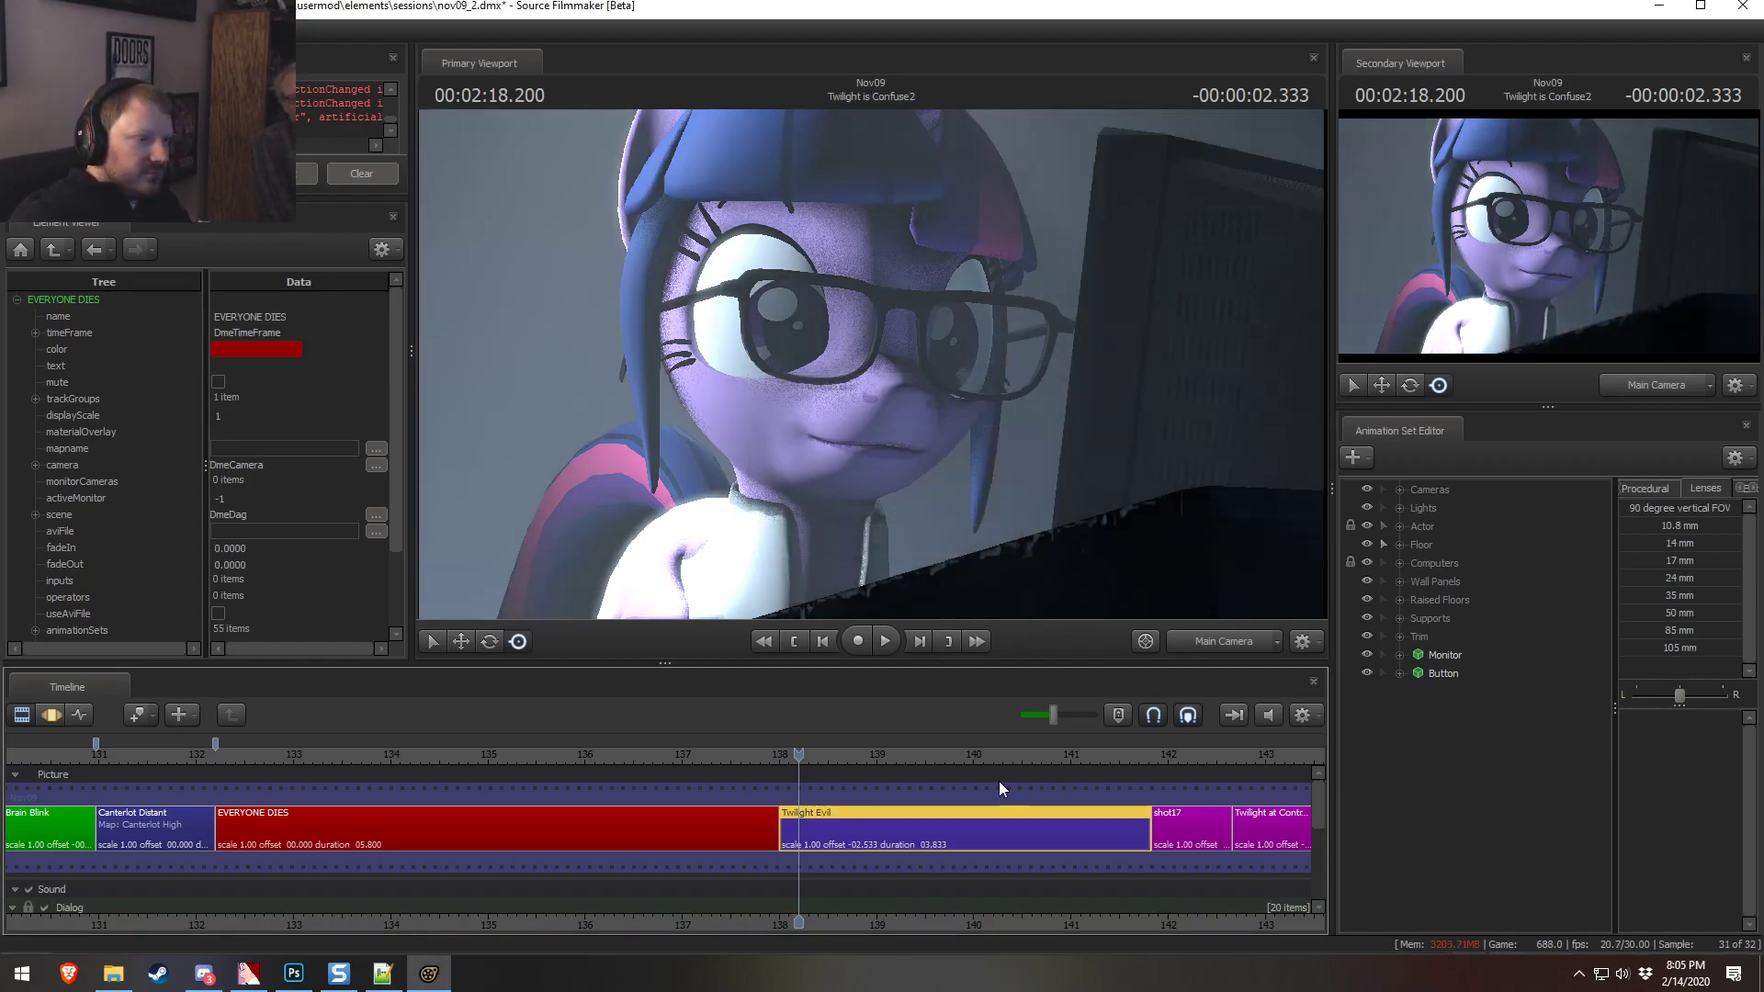
At 00:02:18.066 in the Twilight Evil clip, rotate Twilight's neck in the Motion Editor so her head tips downward
{"action": "middle_click_drag", "start_coordinate": [850, 905], "coordinate": [586, 859]}
{"action": "left_click_drag", "start_coordinate": [525, 754], "coordinate": [520, 753]}
{"action": "key", "text": "F3"}
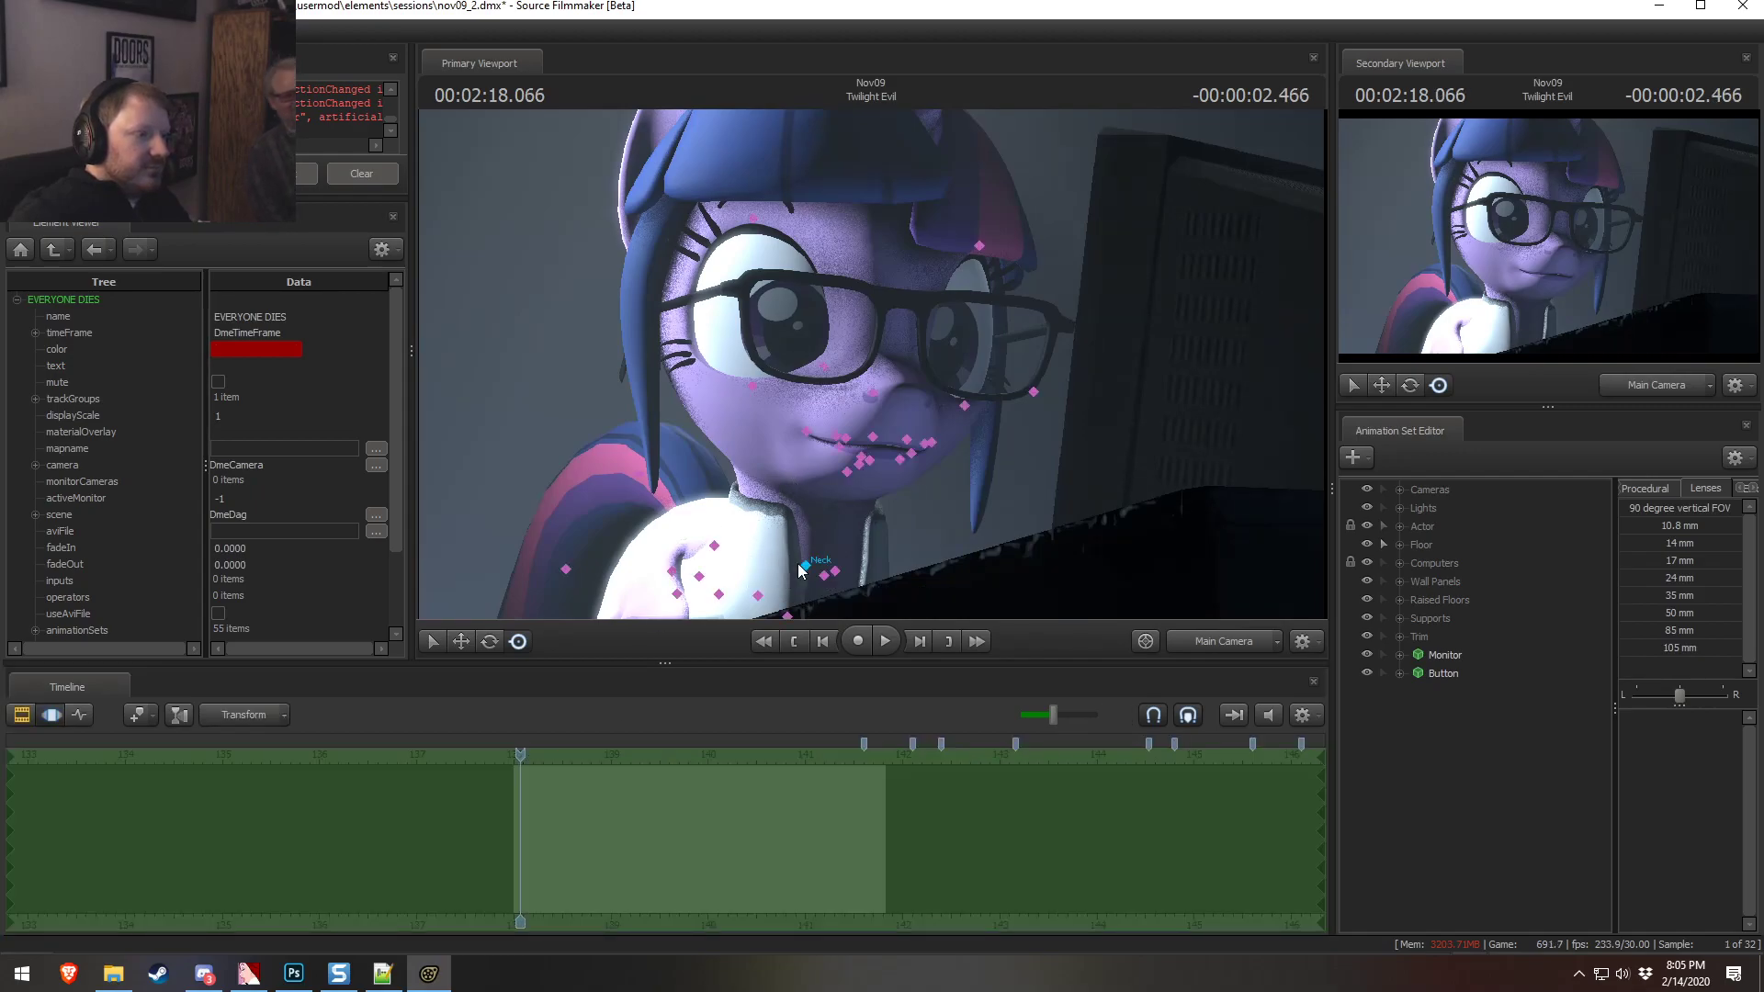
{"action": "left_click", "coordinate": [797, 564], "text": "ctrl"}
{"action": "left_click_drag", "start_coordinate": [829, 557], "coordinate": [809, 514]}
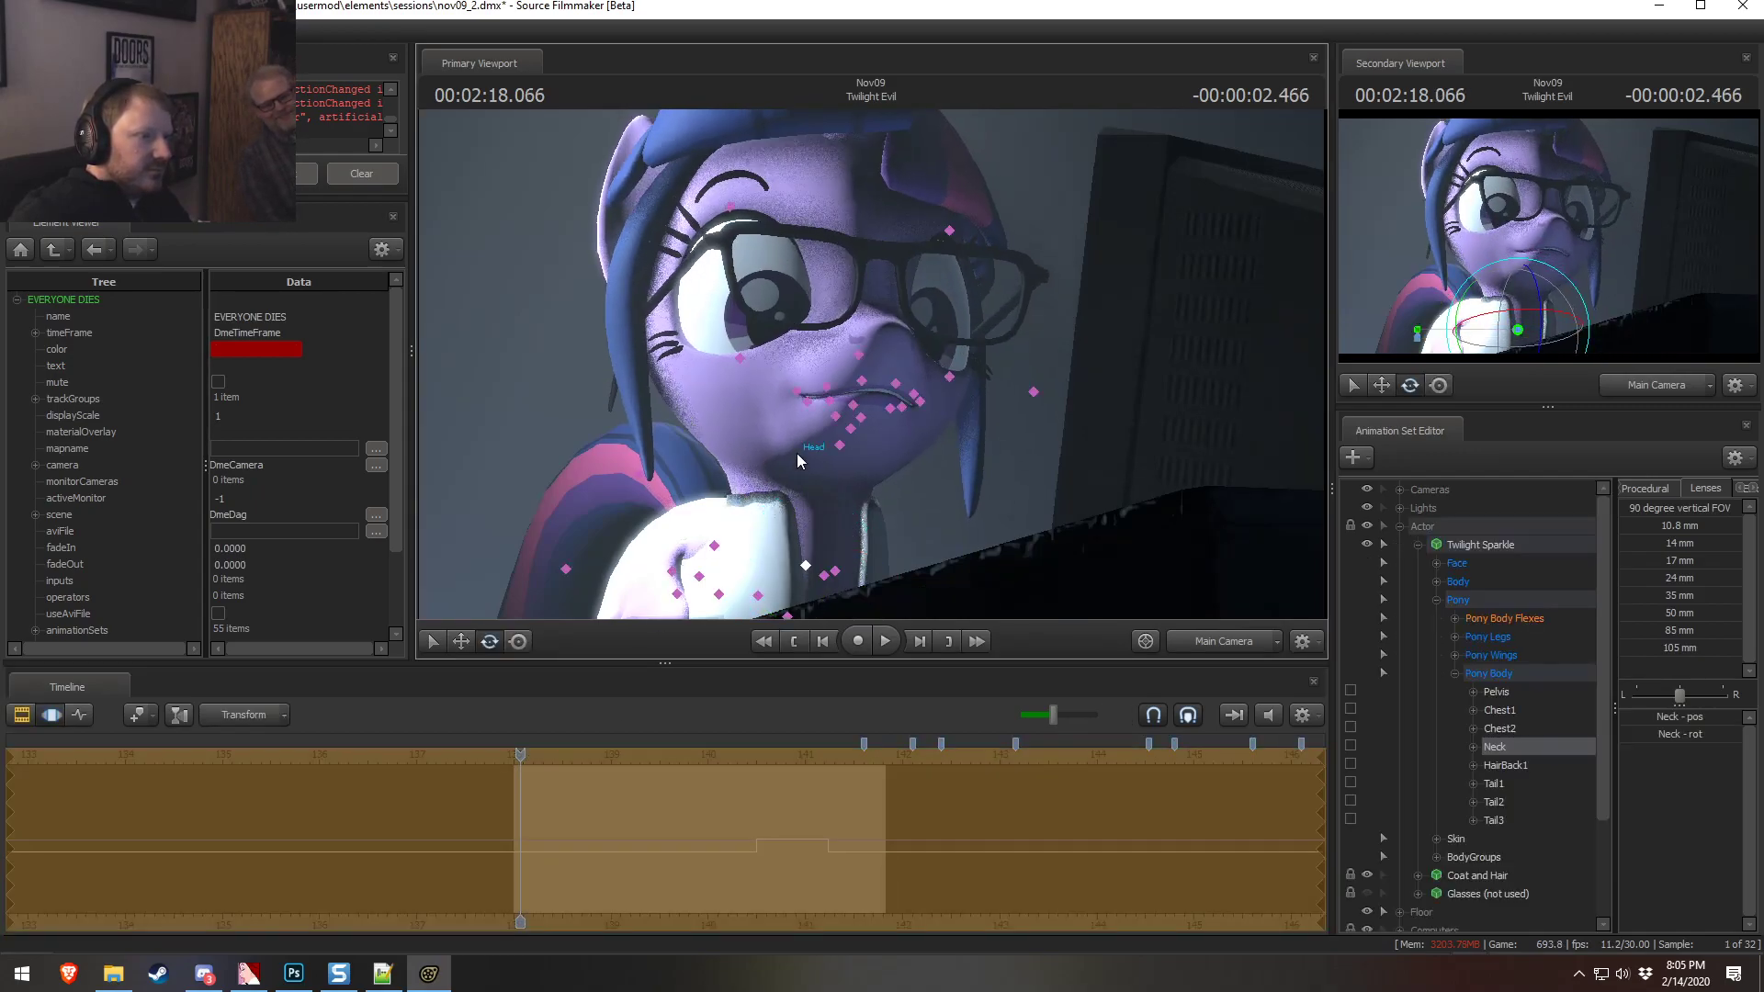
Select Twilight's head and tongue root controls and rotate the head upward toward the camera
{"action": "left_click", "coordinate": [831, 402]}
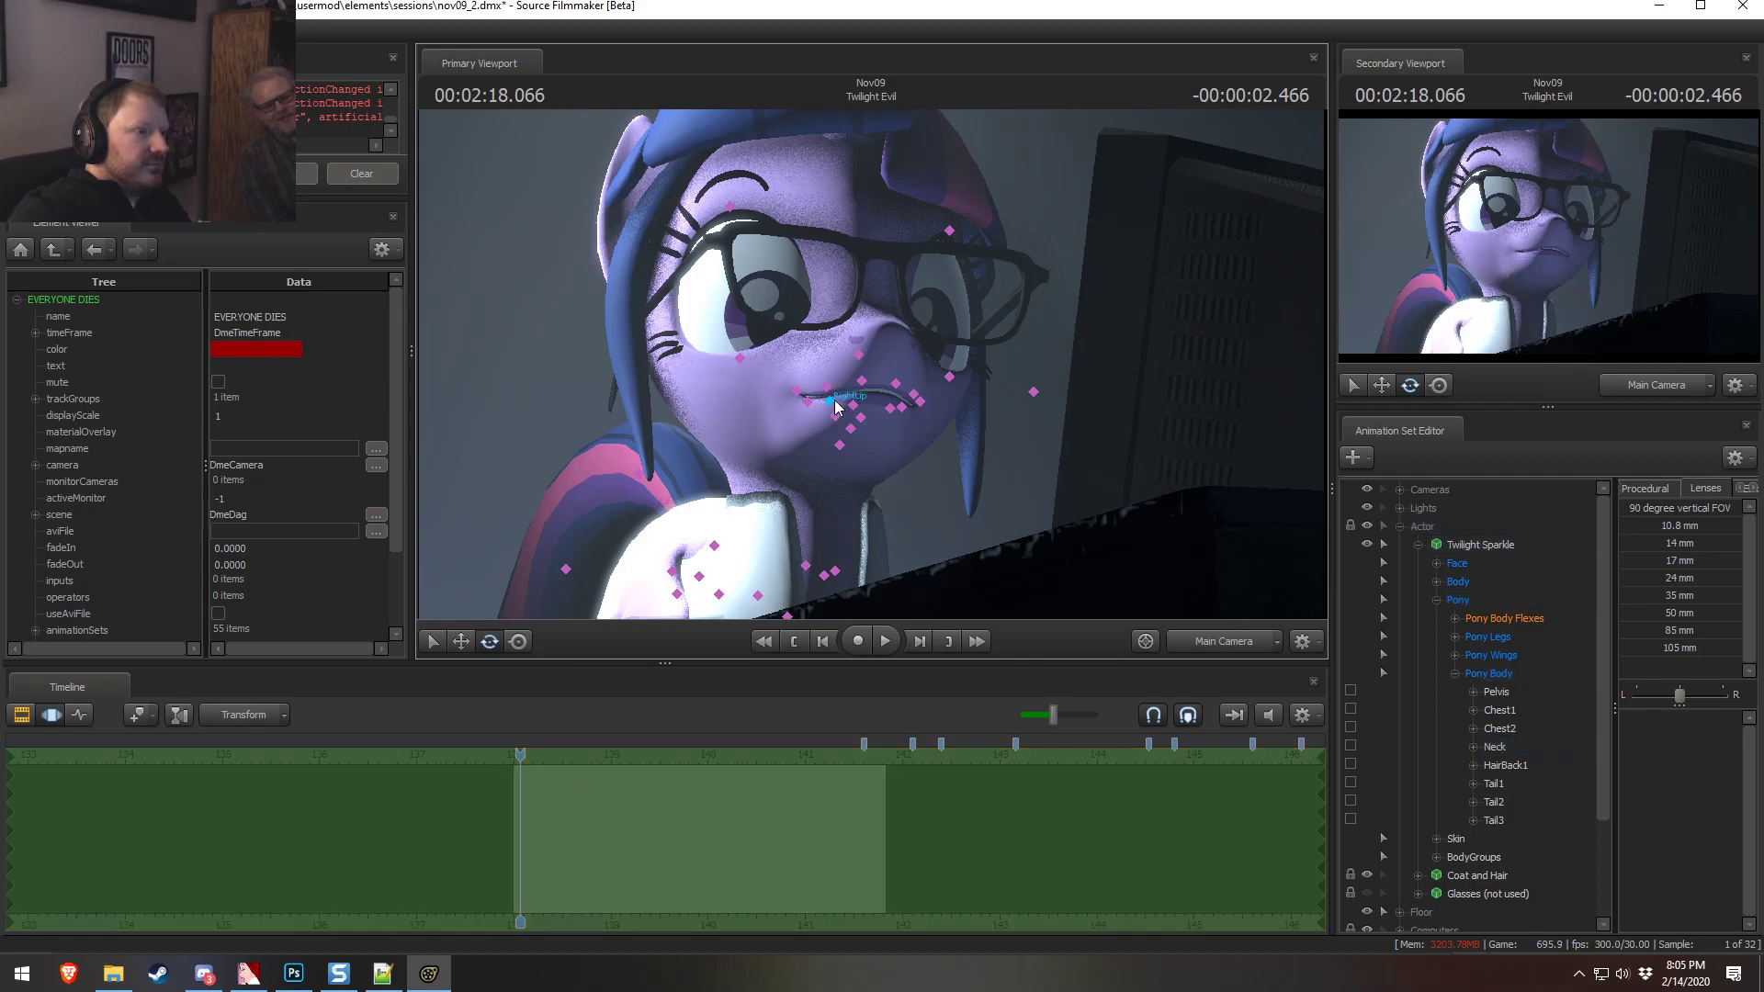
{"action": "mouse_move", "coordinate": [854, 343]}
{"action": "left_mouse_down", "text": "ctrl"}
{"action": "mouse_move", "coordinate": [722, 399]}
{"action": "mouse_move", "coordinate": [814, 332]}
{"action": "left_mouse_up", "text": "ctrl"}
{"action": "mouse_move", "coordinate": [799, 435]}
{"action": "left_mouse_down", "text": "ctrl"}
{"action": "mouse_move", "coordinate": [842, 440]}
{"action": "mouse_move", "coordinate": [797, 450]}
{"action": "left_mouse_up", "text": "ctrl"}
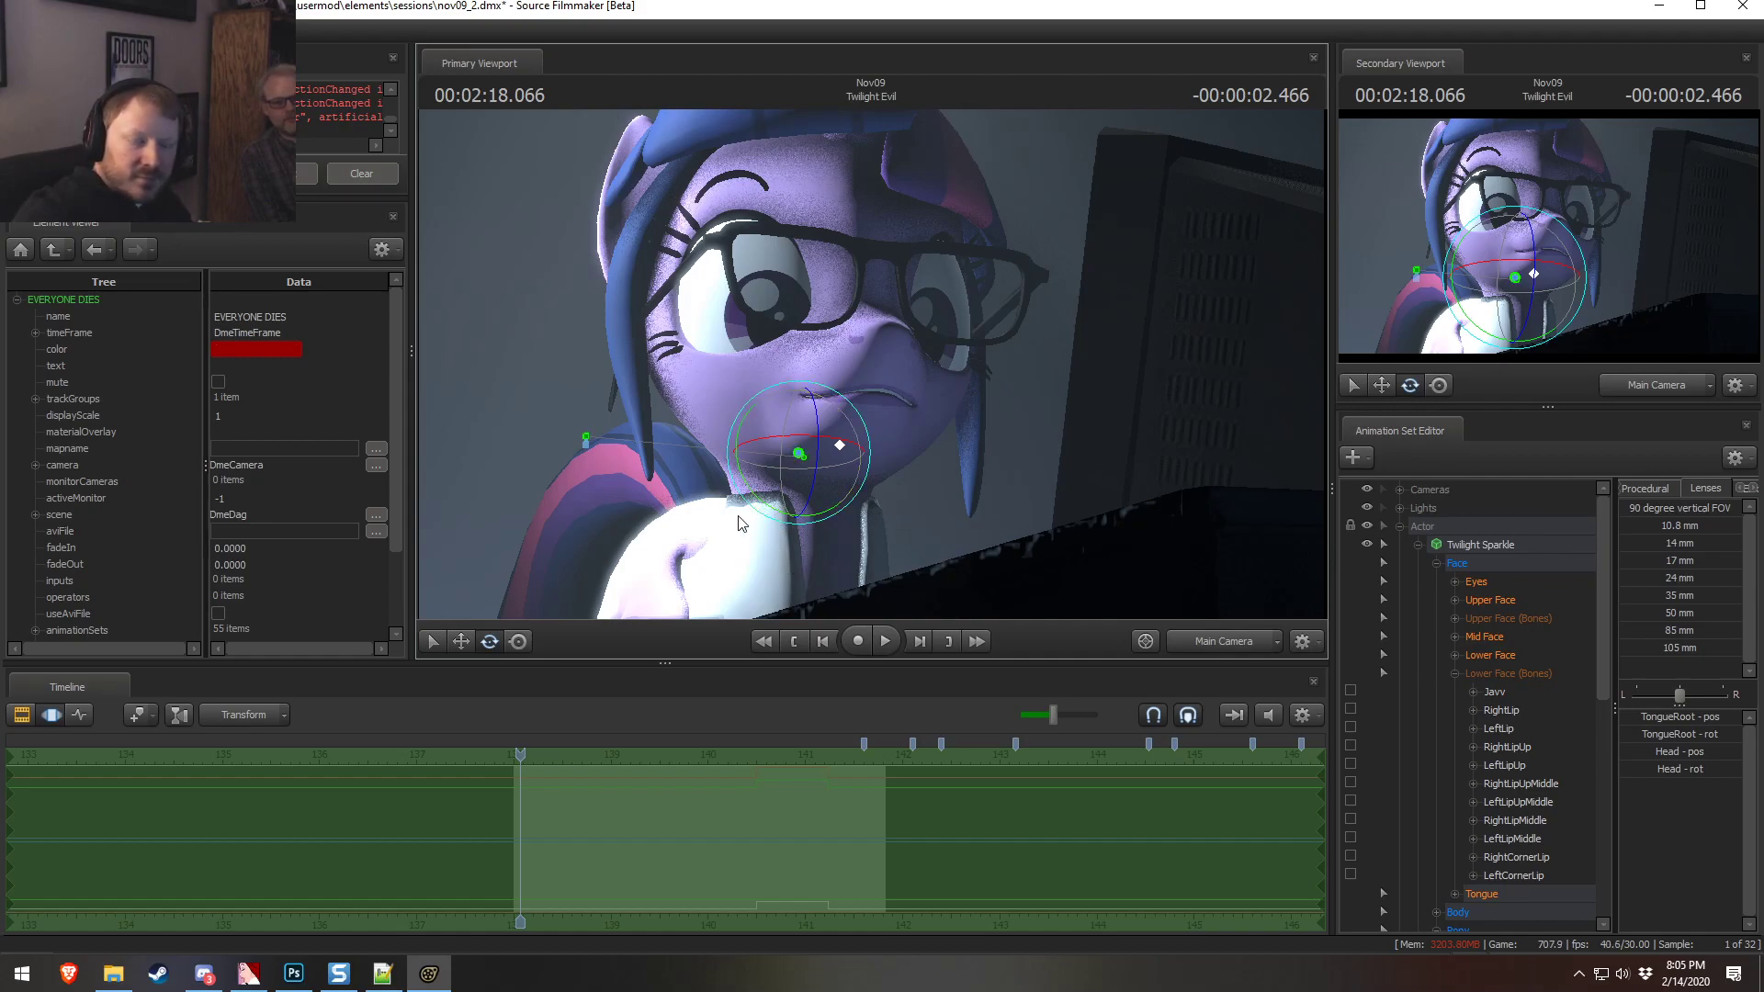
{"action": "mouse_move", "coordinate": [817, 457]}
{"action": "left_mouse_down"}
{"action": "mouse_move", "coordinate": [765, 481]}
{"action": "mouse_move", "coordinate": [798, 427]}
{"action": "left_mouse_up"}
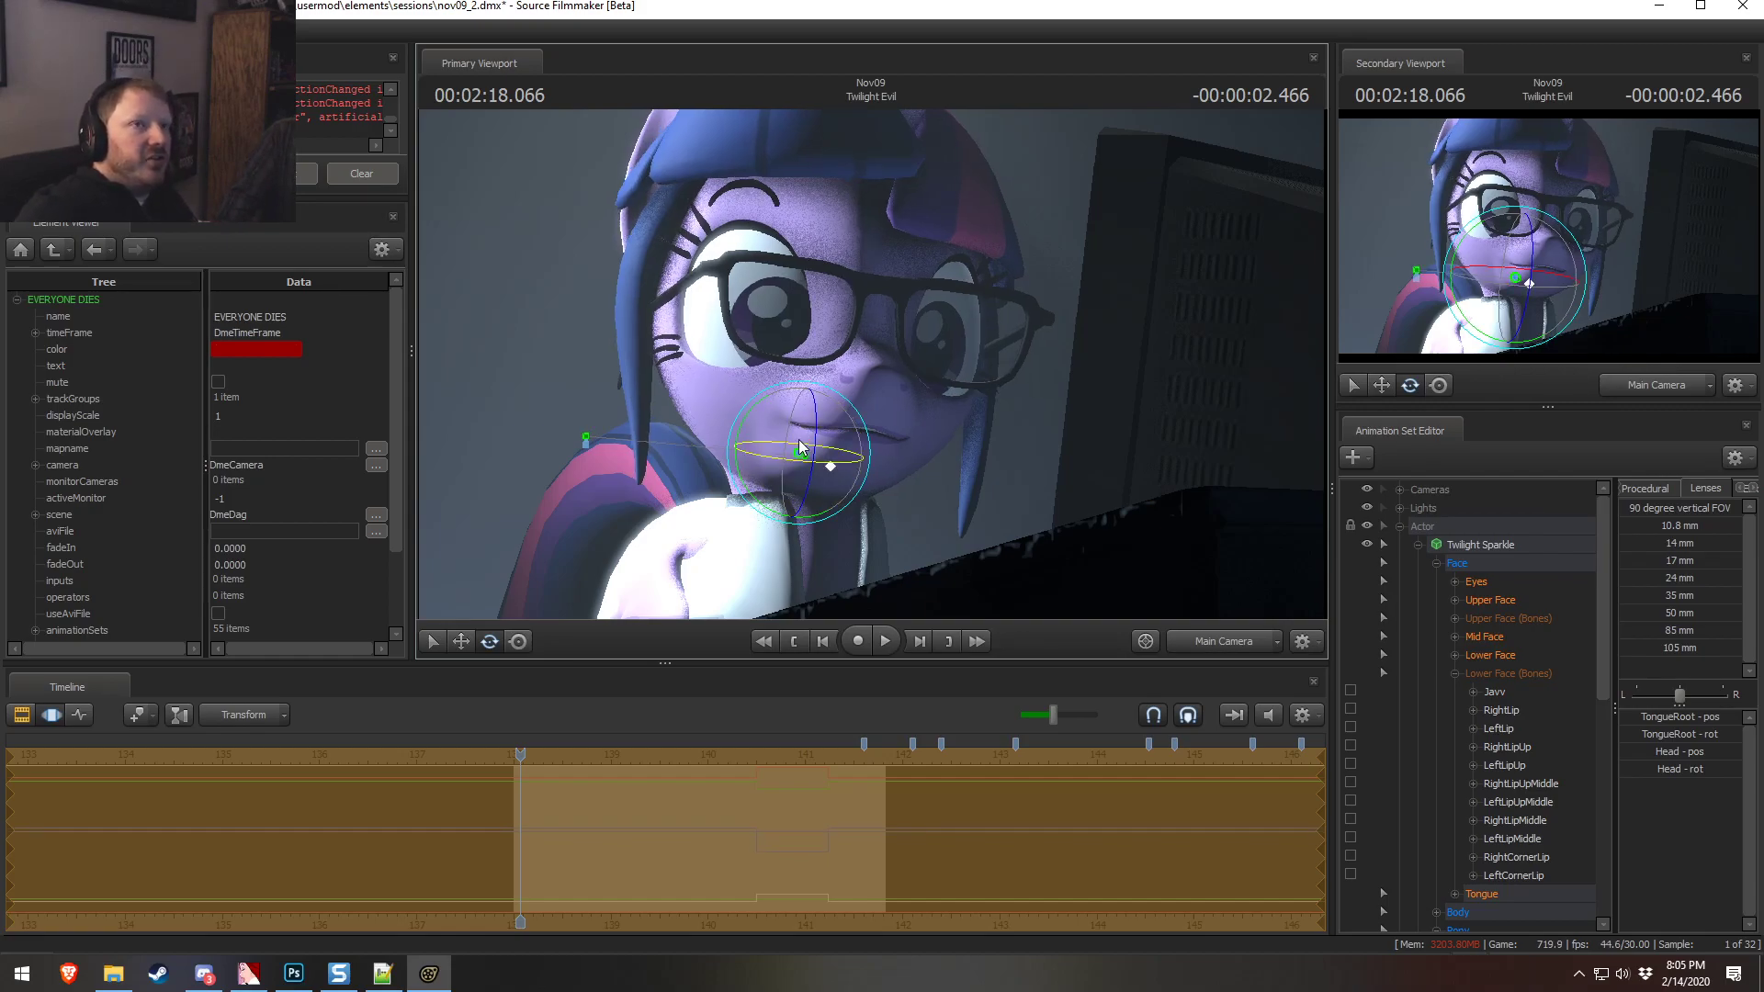
{"action": "key", "text": "ctrl+z"}
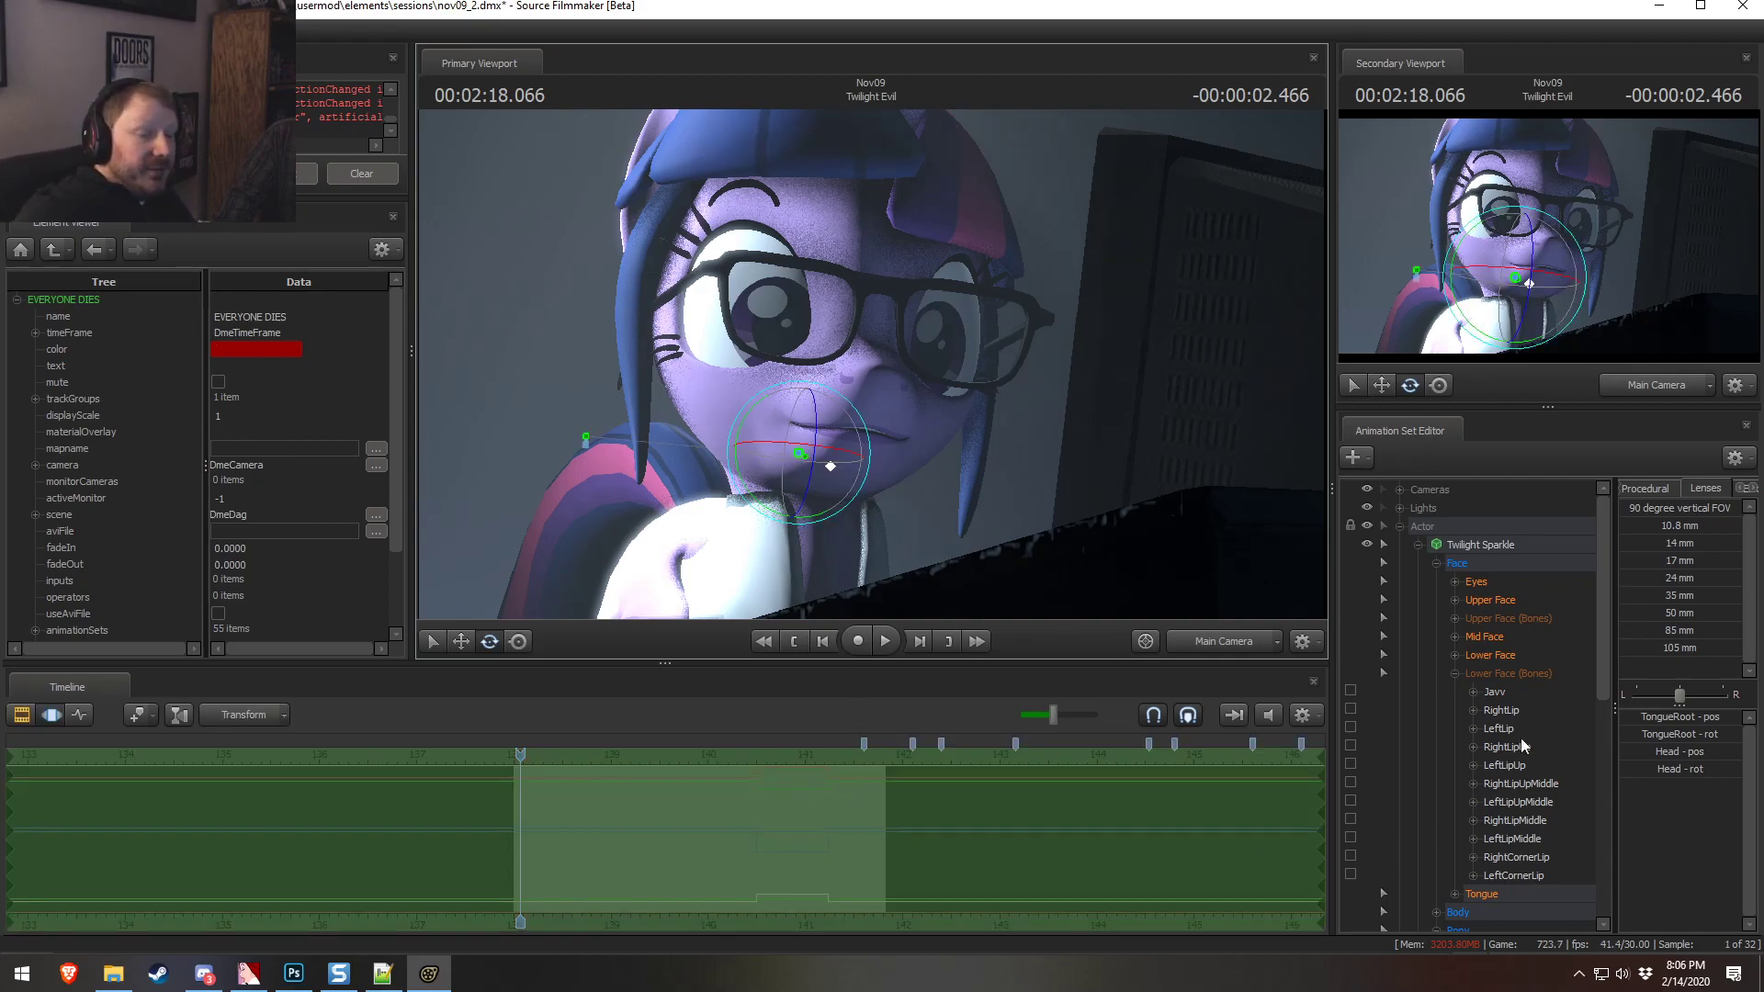
Apply the Playhead procedural preset to the selected head and tongue root controls
{"action": "left_click", "coordinate": [1651, 490]}
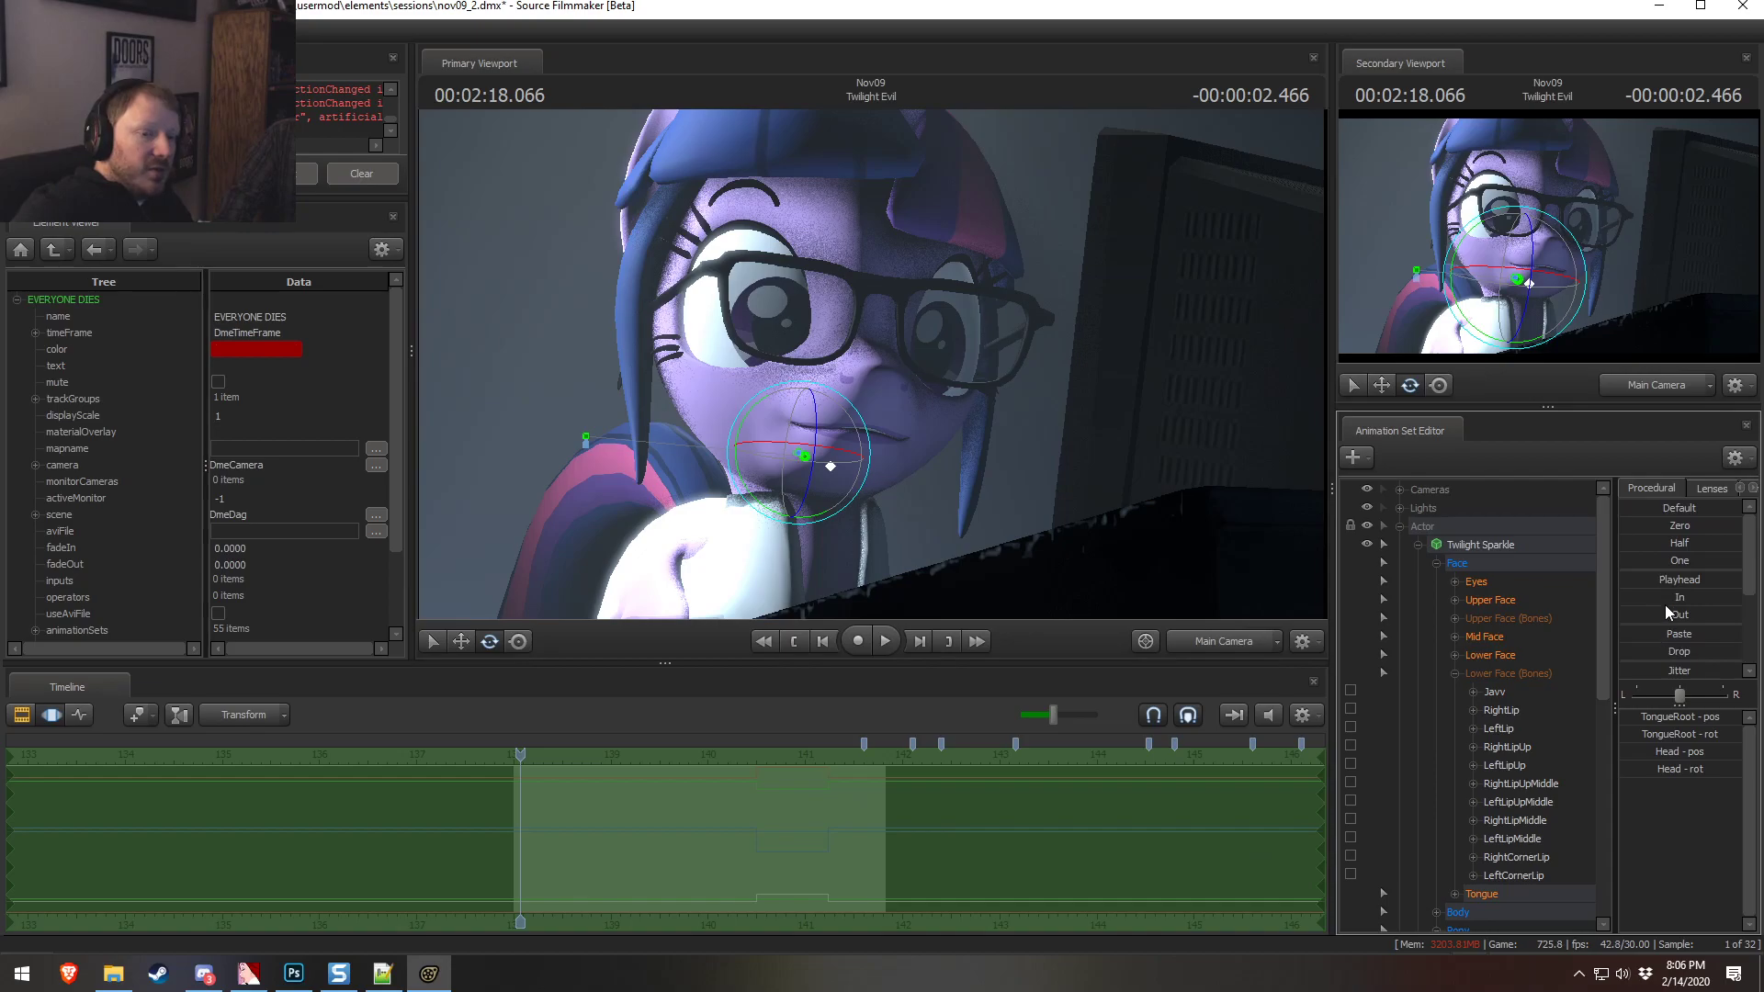
{"action": "scroll", "coordinate": [1639, 611], "scroll_direction": "down", "scroll_amount": 3}
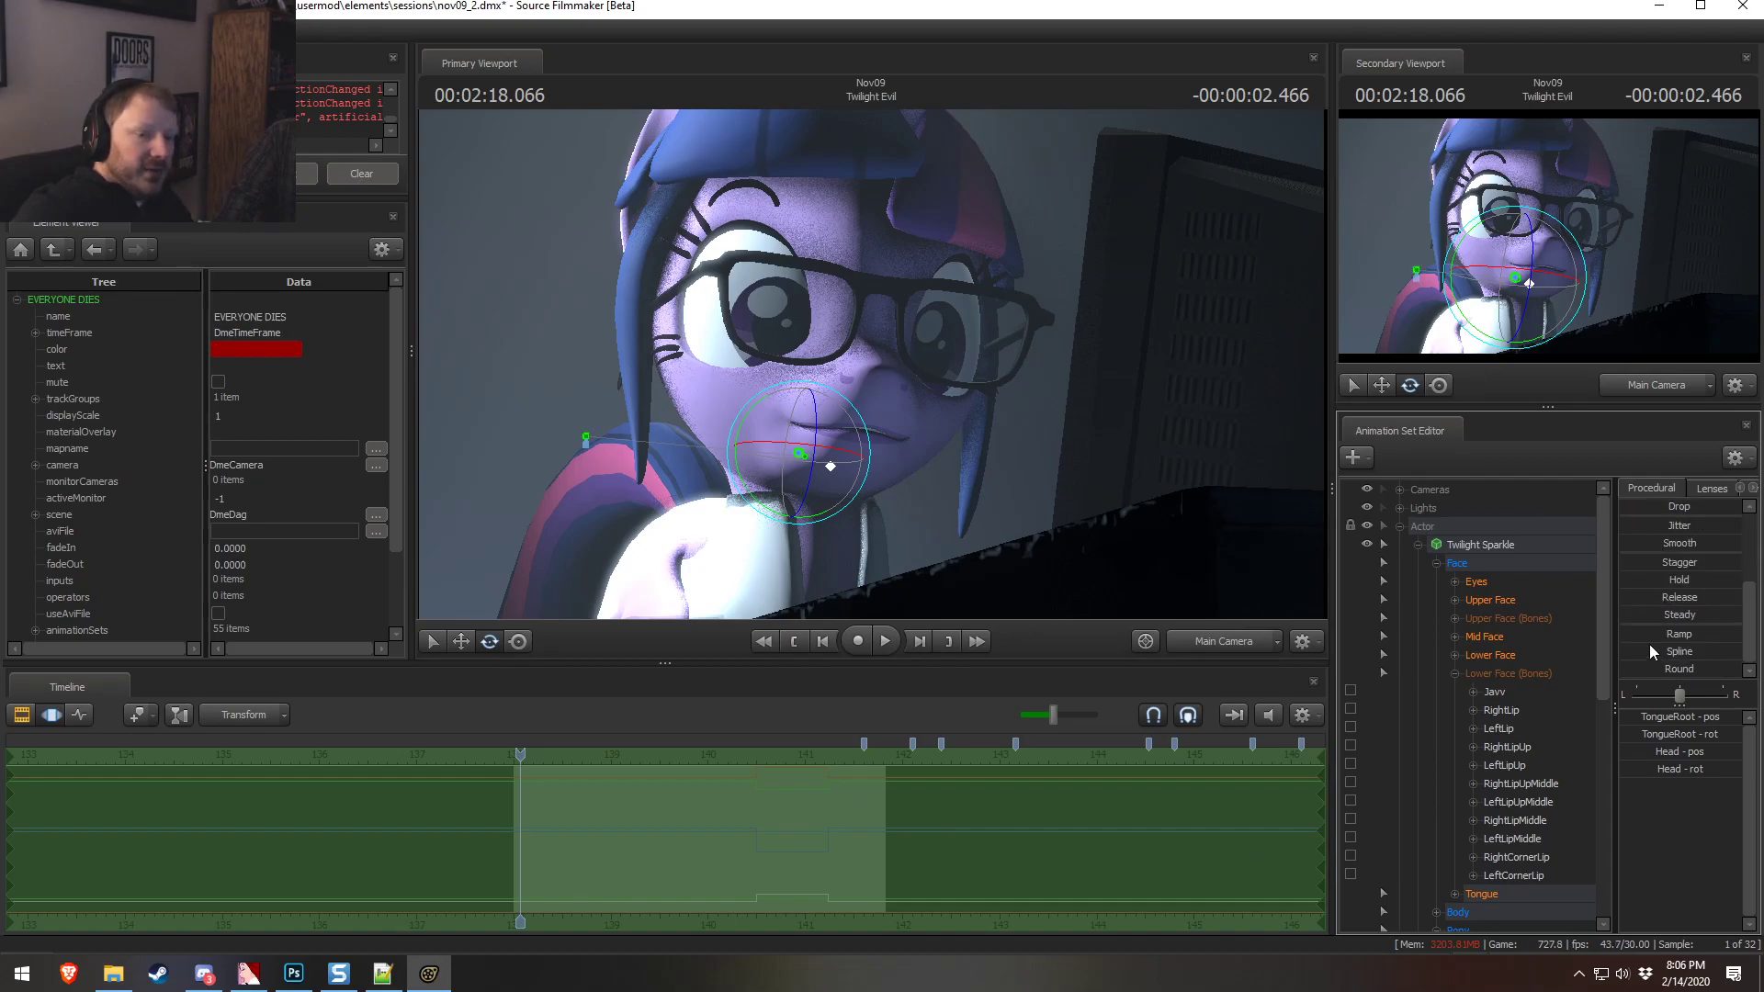
{"action": "scroll", "coordinate": [1657, 588], "scroll_direction": "up", "scroll_amount": 3}
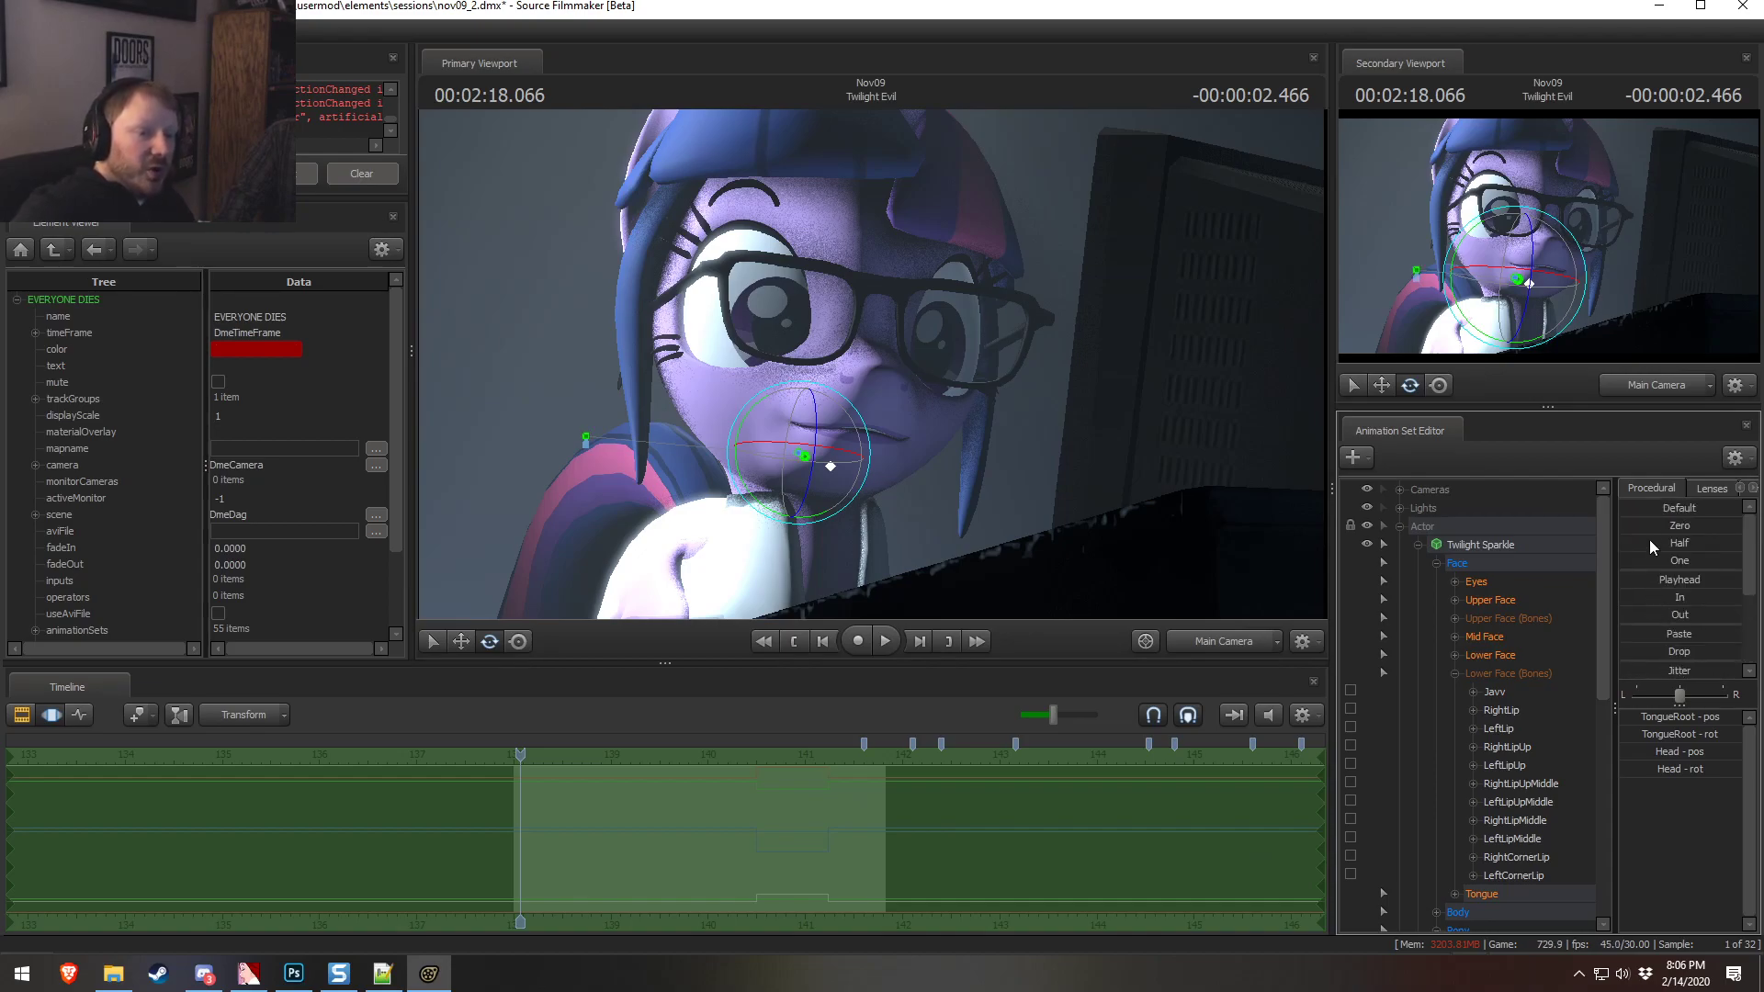
{"action": "left_click", "coordinate": [1647, 575]}
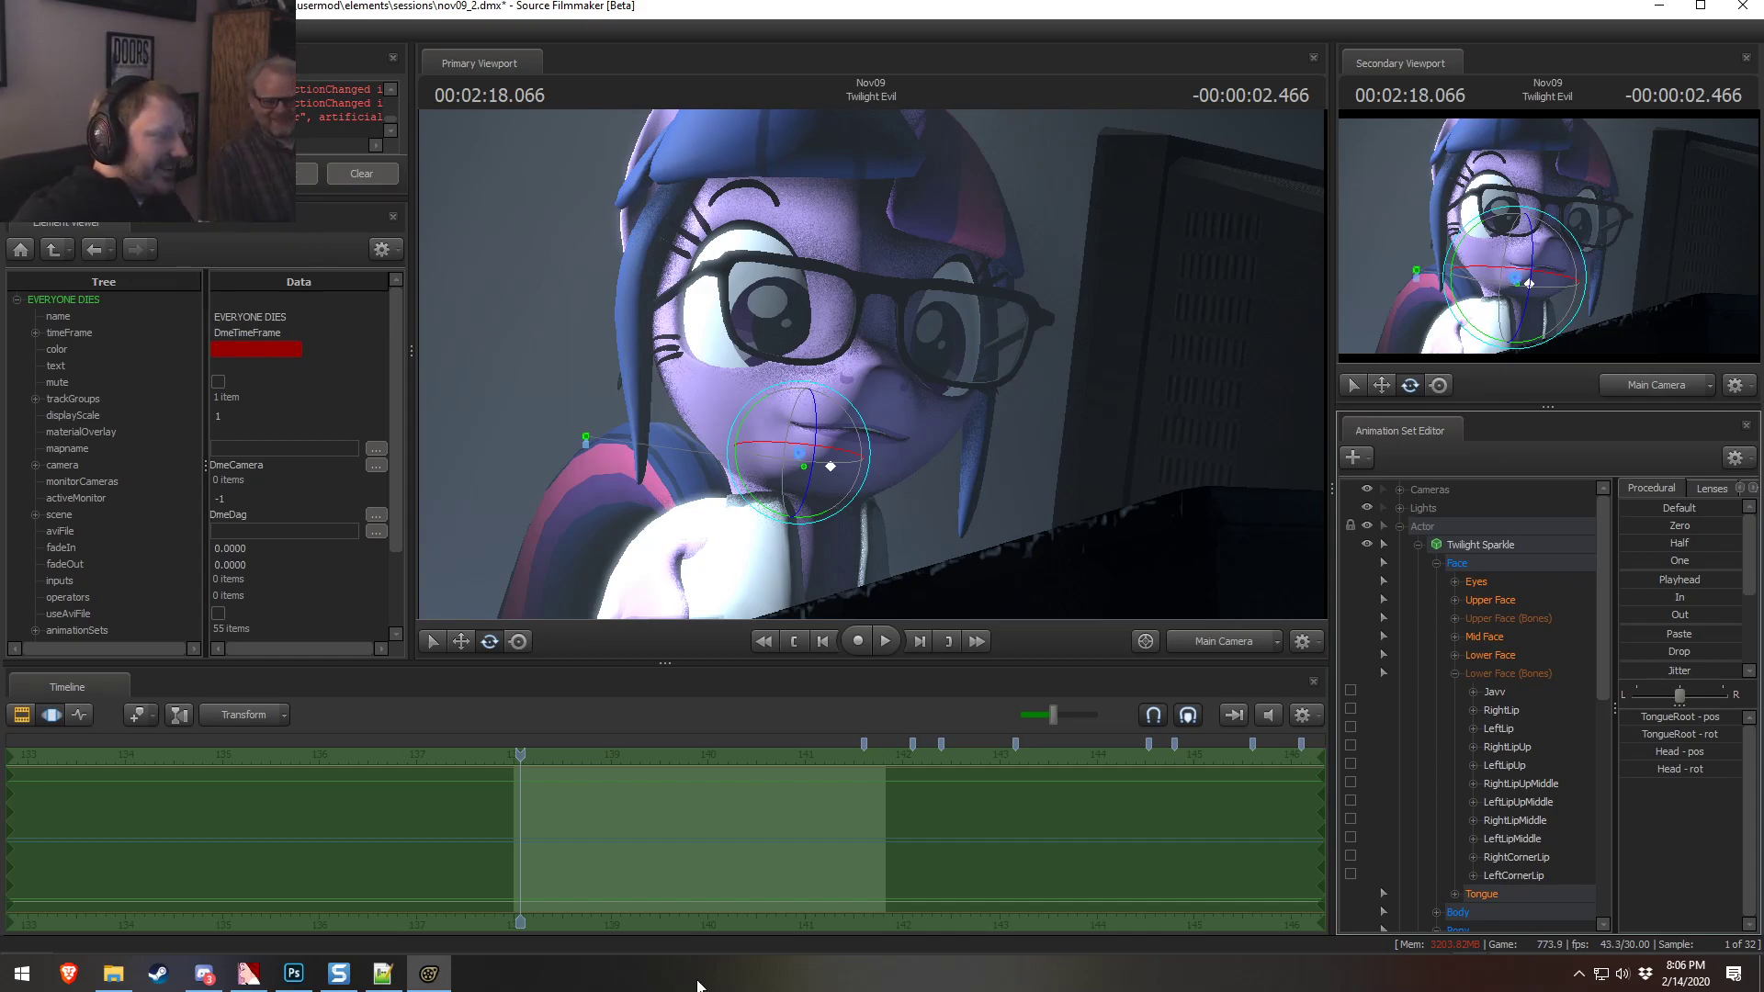
Put the playhead at 00:02:18.100, select only Twilight's head and tilt it downward
{"action": "key", "text": "F3"}
{"action": "left_click", "coordinate": [522, 756]}
{"action": "key", "text": "F2"}
{"action": "key", "text": "F3"}
{"action": "left_click", "coordinate": [801, 450], "text": "ctrl"}
{"action": "key", "text": "space"}
{"action": "key", "text": "space"}
{"action": "left_click", "coordinate": [675, 830]}
{"action": "key", "text": "ctrl+a"}
{"action": "left_click_drag", "start_coordinate": [815, 429], "coordinate": [813, 440]}
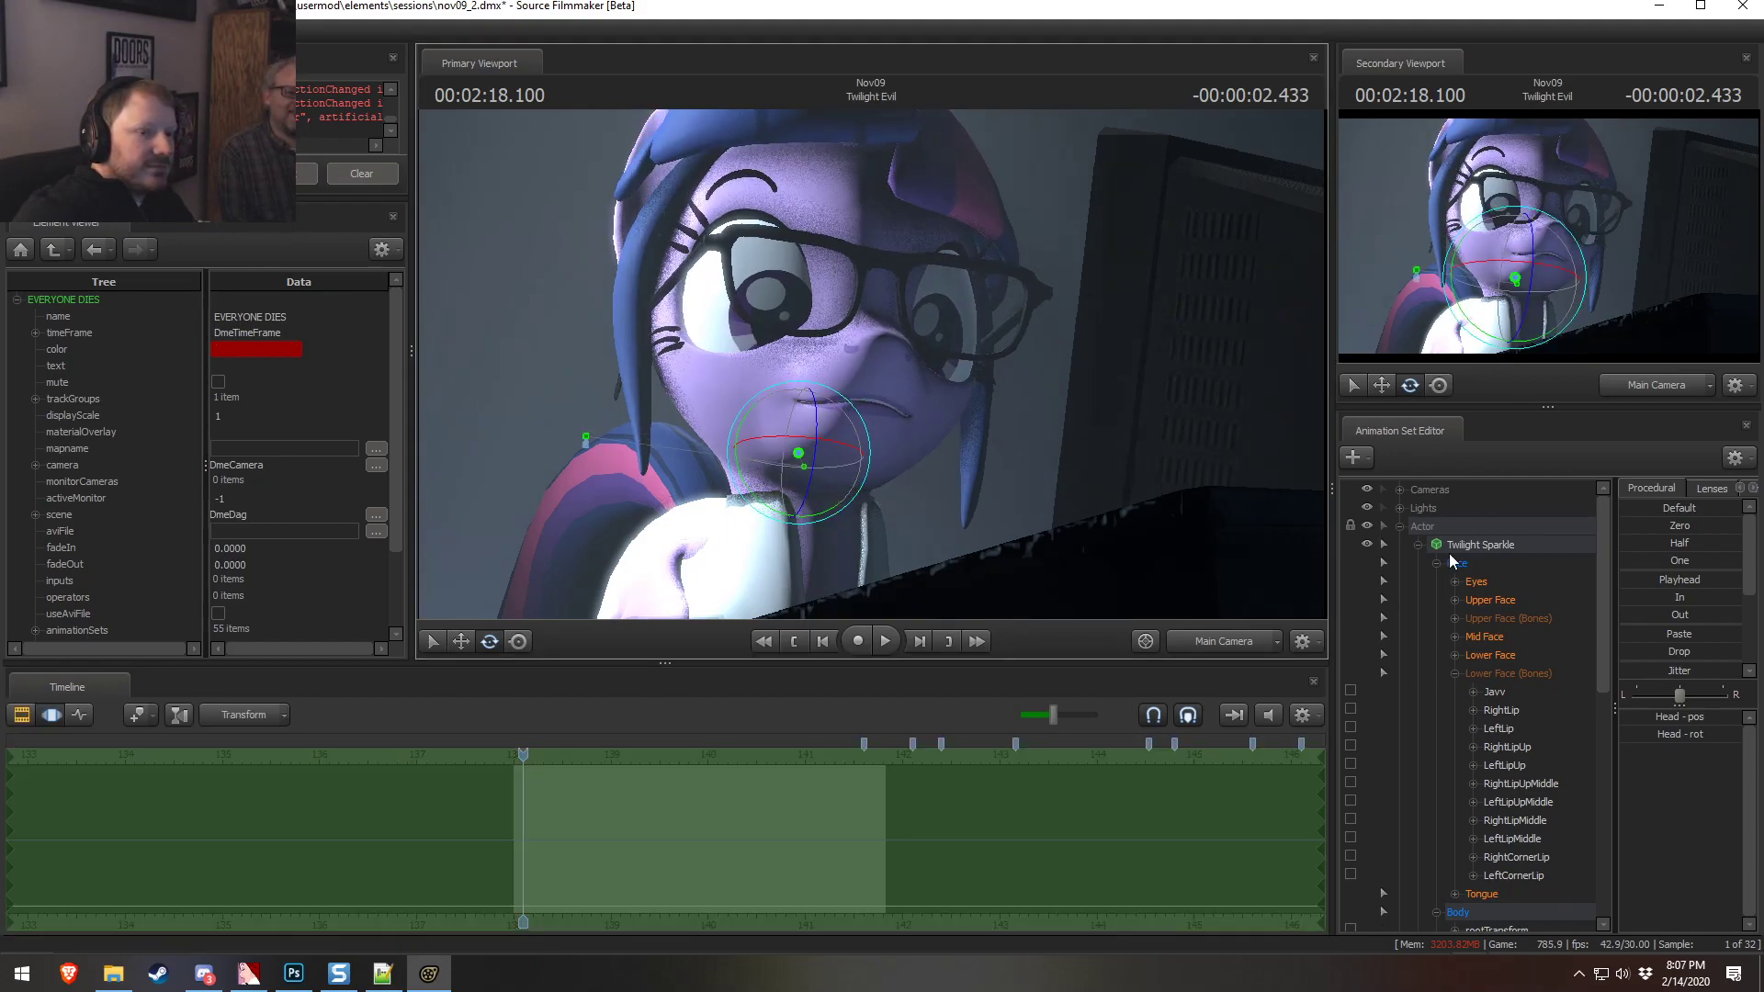
Go through Twilight Sparkle's Eyes and Upper Face control groups and select her Lower Face group
{"action": "left_click", "coordinate": [1477, 582]}
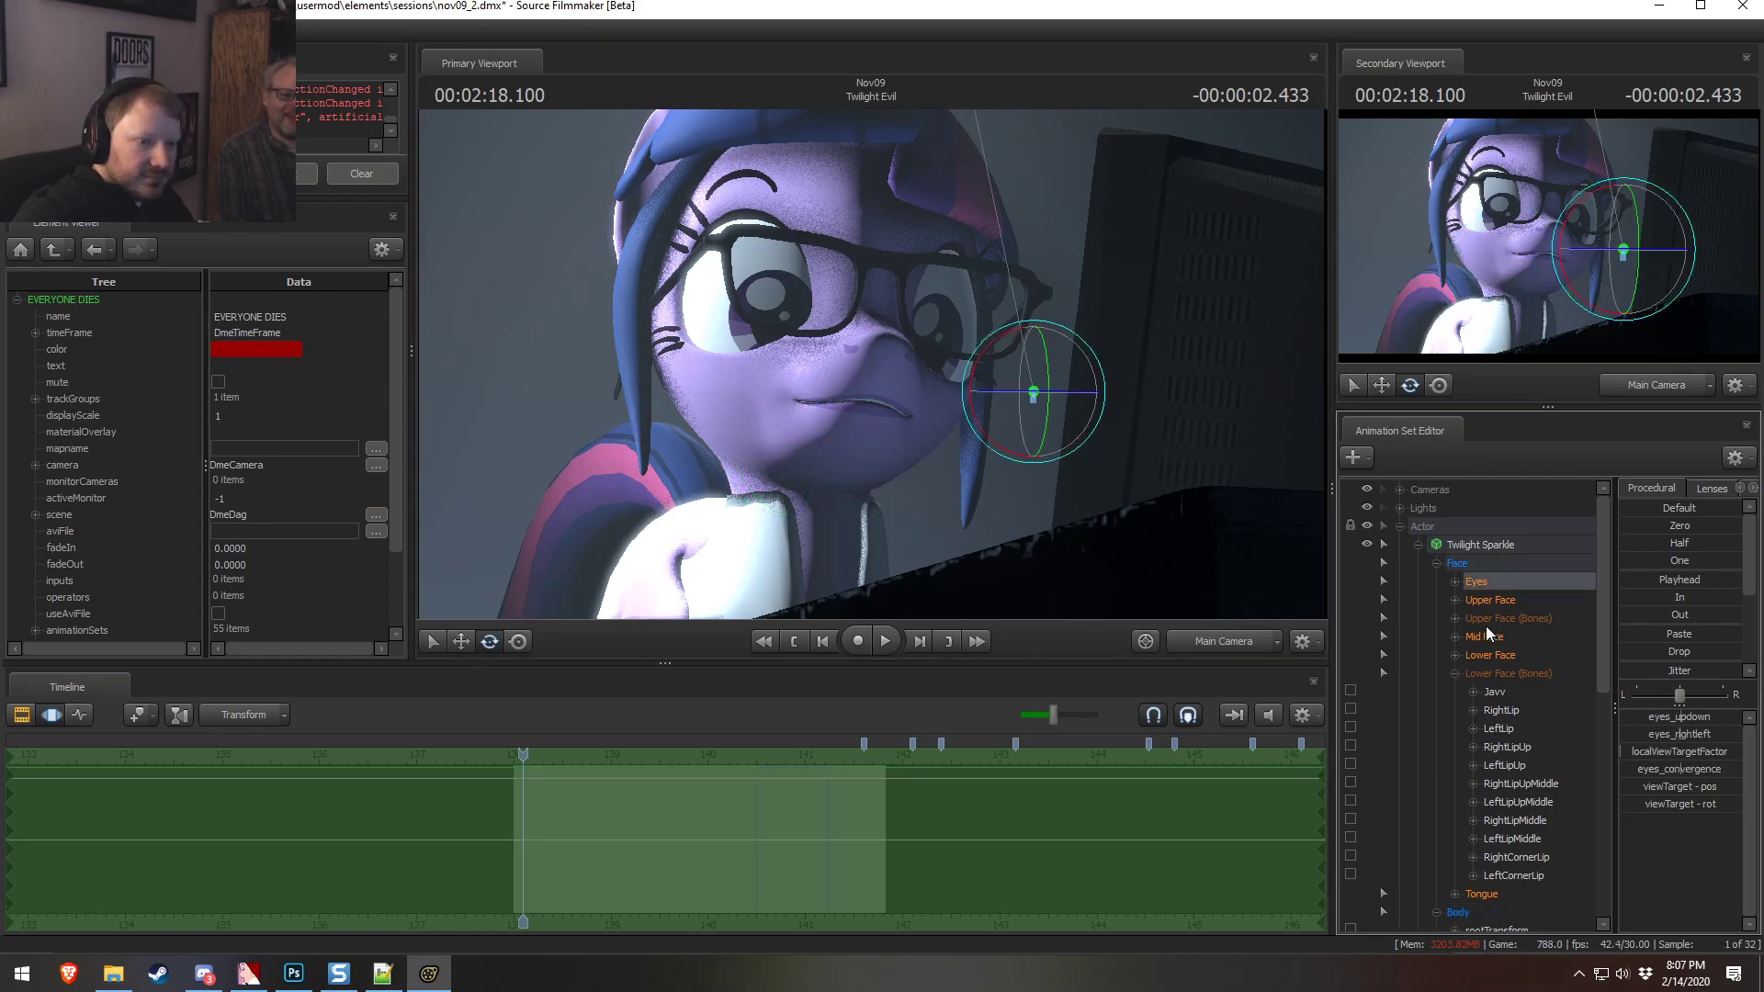
{"action": "left_click", "coordinate": [1490, 600]}
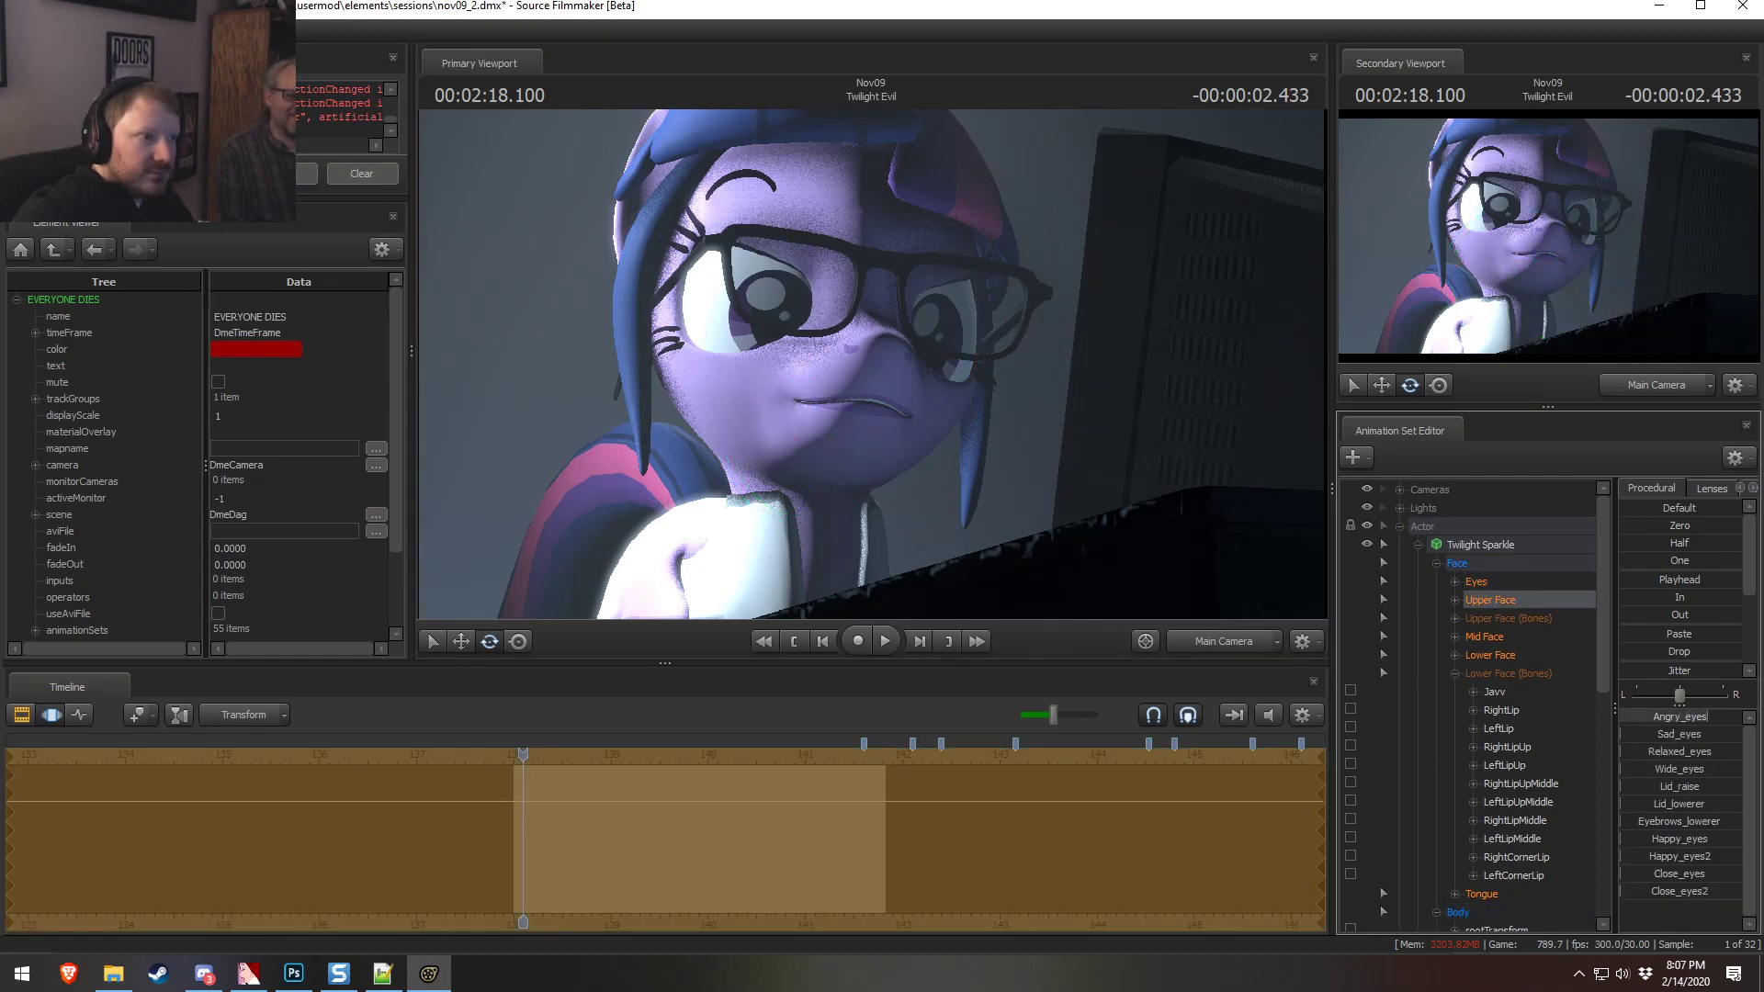
{"action": "left_click", "coordinate": [1492, 654]}
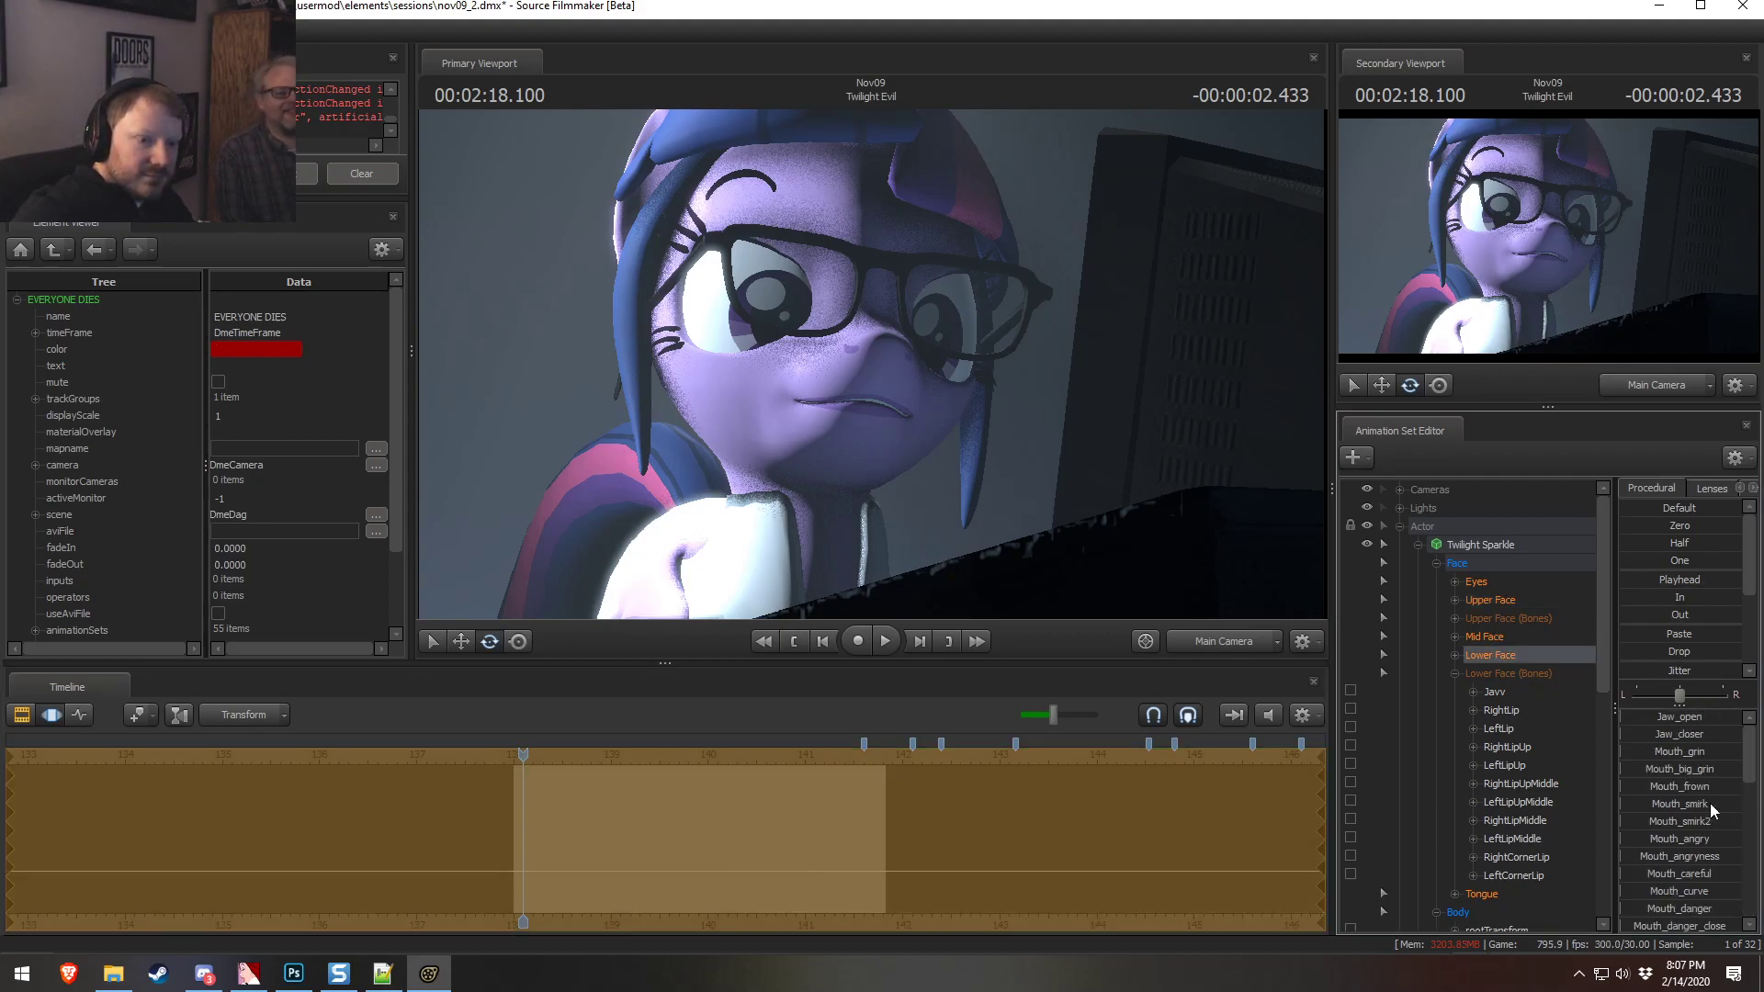
Try the Mouth_smirk2 and Mouth_wide_smile flexes on Twilight's face and return them to zero
{"action": "scroll", "coordinate": [1687, 859], "scroll_direction": "down", "scroll_amount": 2}
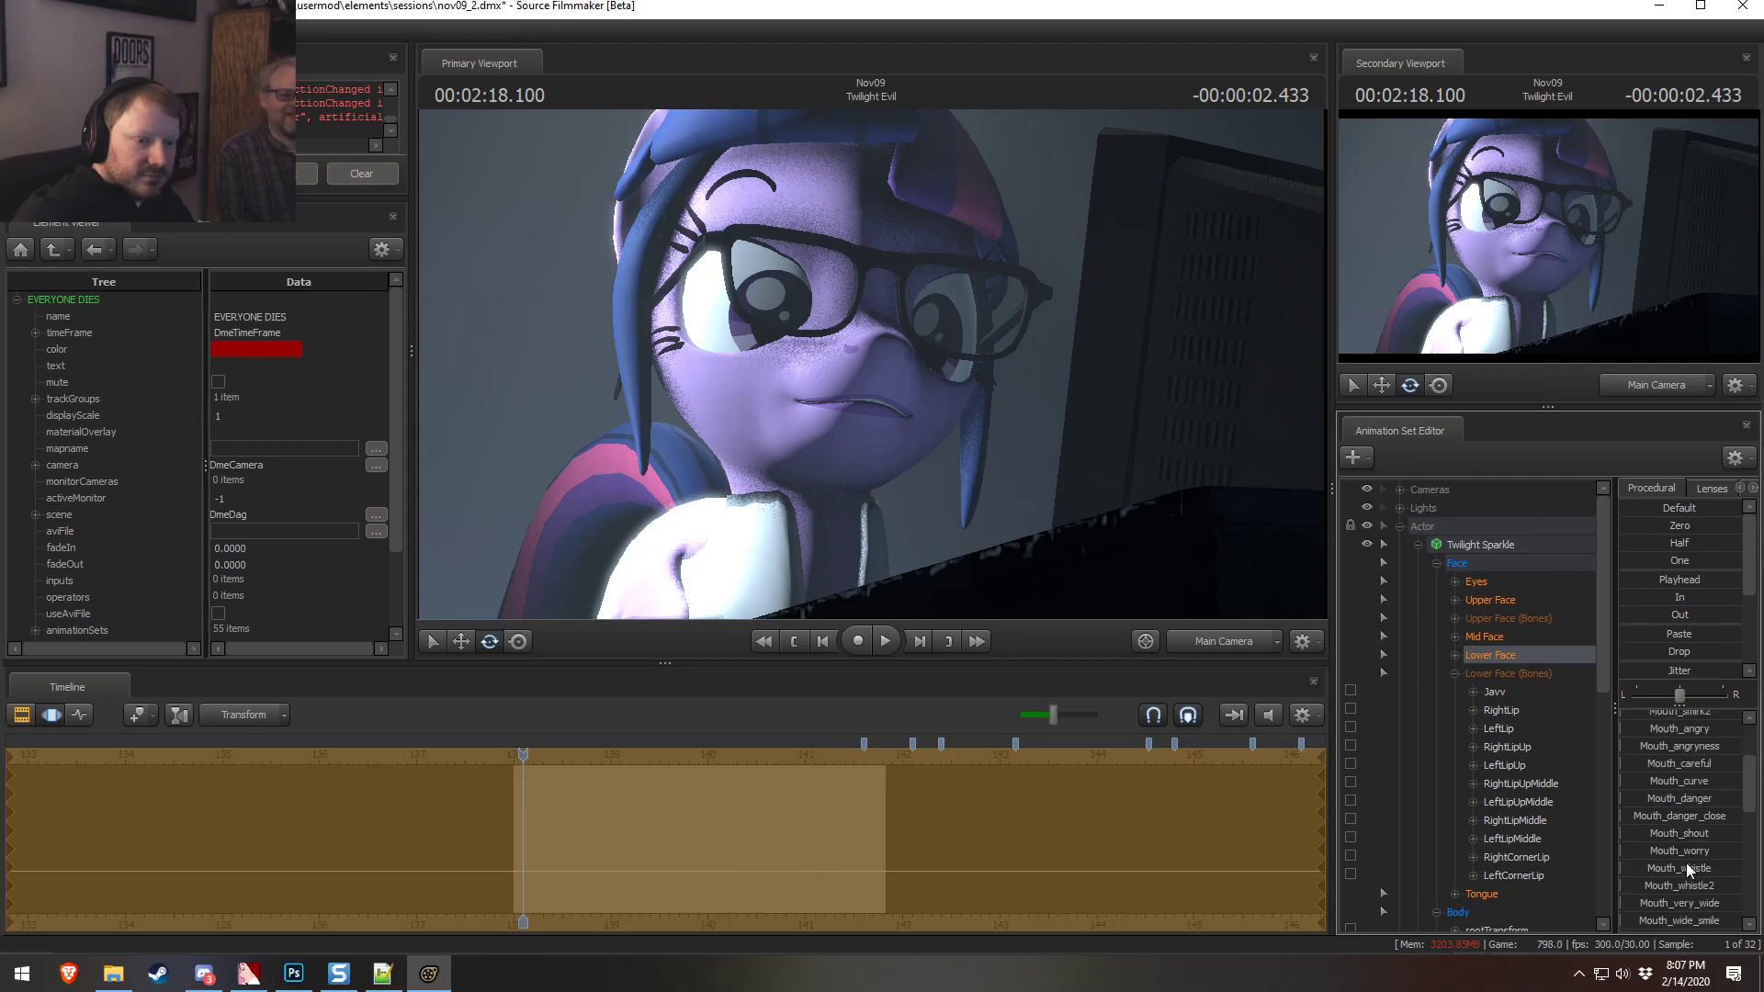
{"action": "scroll", "coordinate": [1683, 829], "scroll_direction": "up", "scroll_amount": 1}
{"action": "left_click_drag", "start_coordinate": [1631, 766], "coordinate": [1736, 766]}
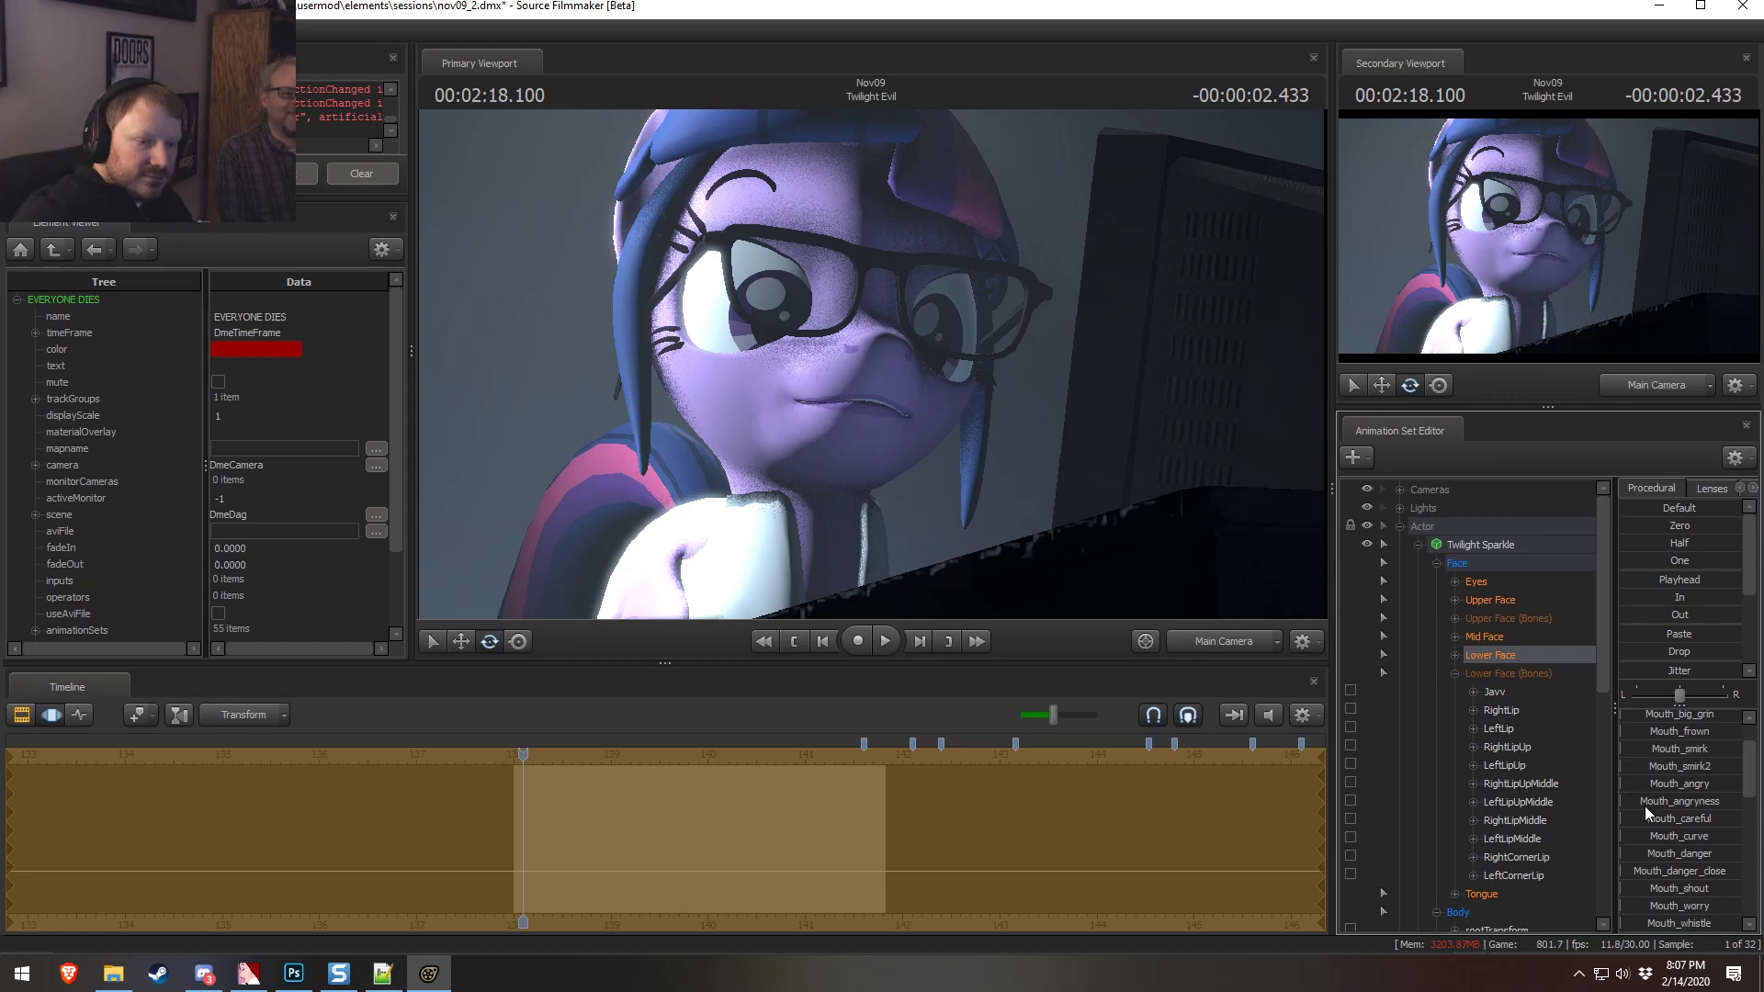
{"action": "scroll", "coordinate": [1673, 838], "scroll_direction": "down", "scroll_amount": 1}
{"action": "scroll", "coordinate": [1686, 886], "scroll_direction": "down", "scroll_amount": 1}
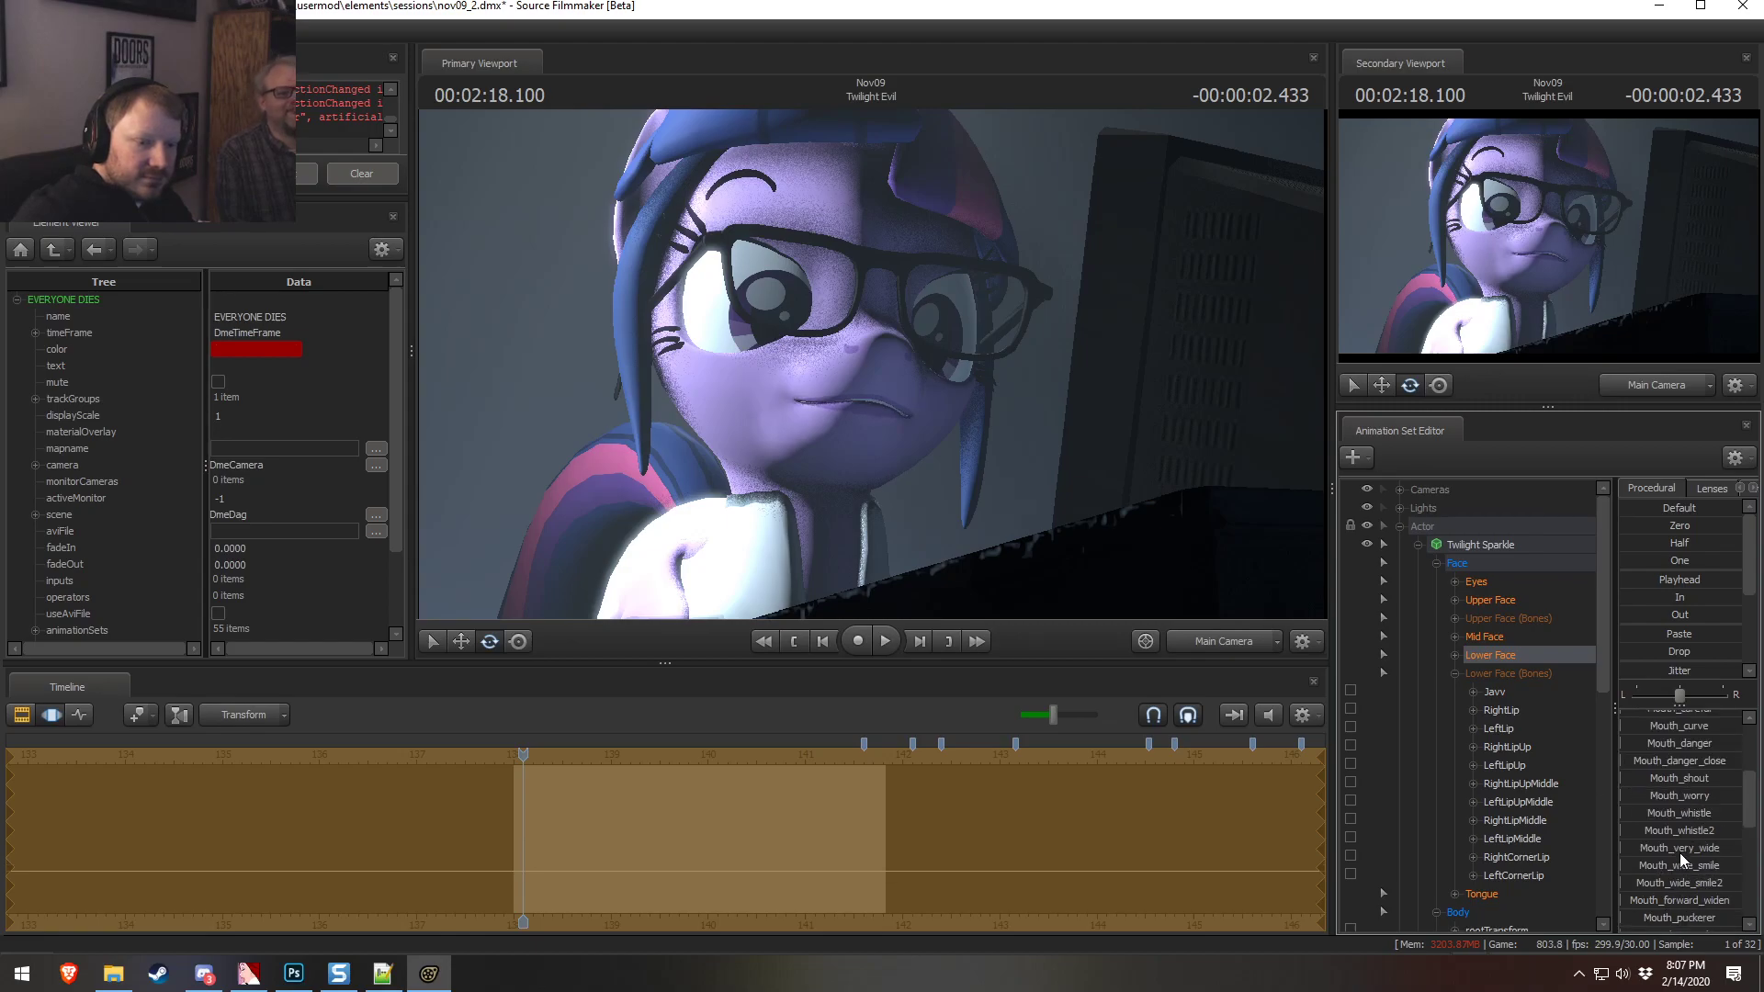
{"action": "left_click_drag", "start_coordinate": [1623, 865], "coordinate": [1420, 868]}
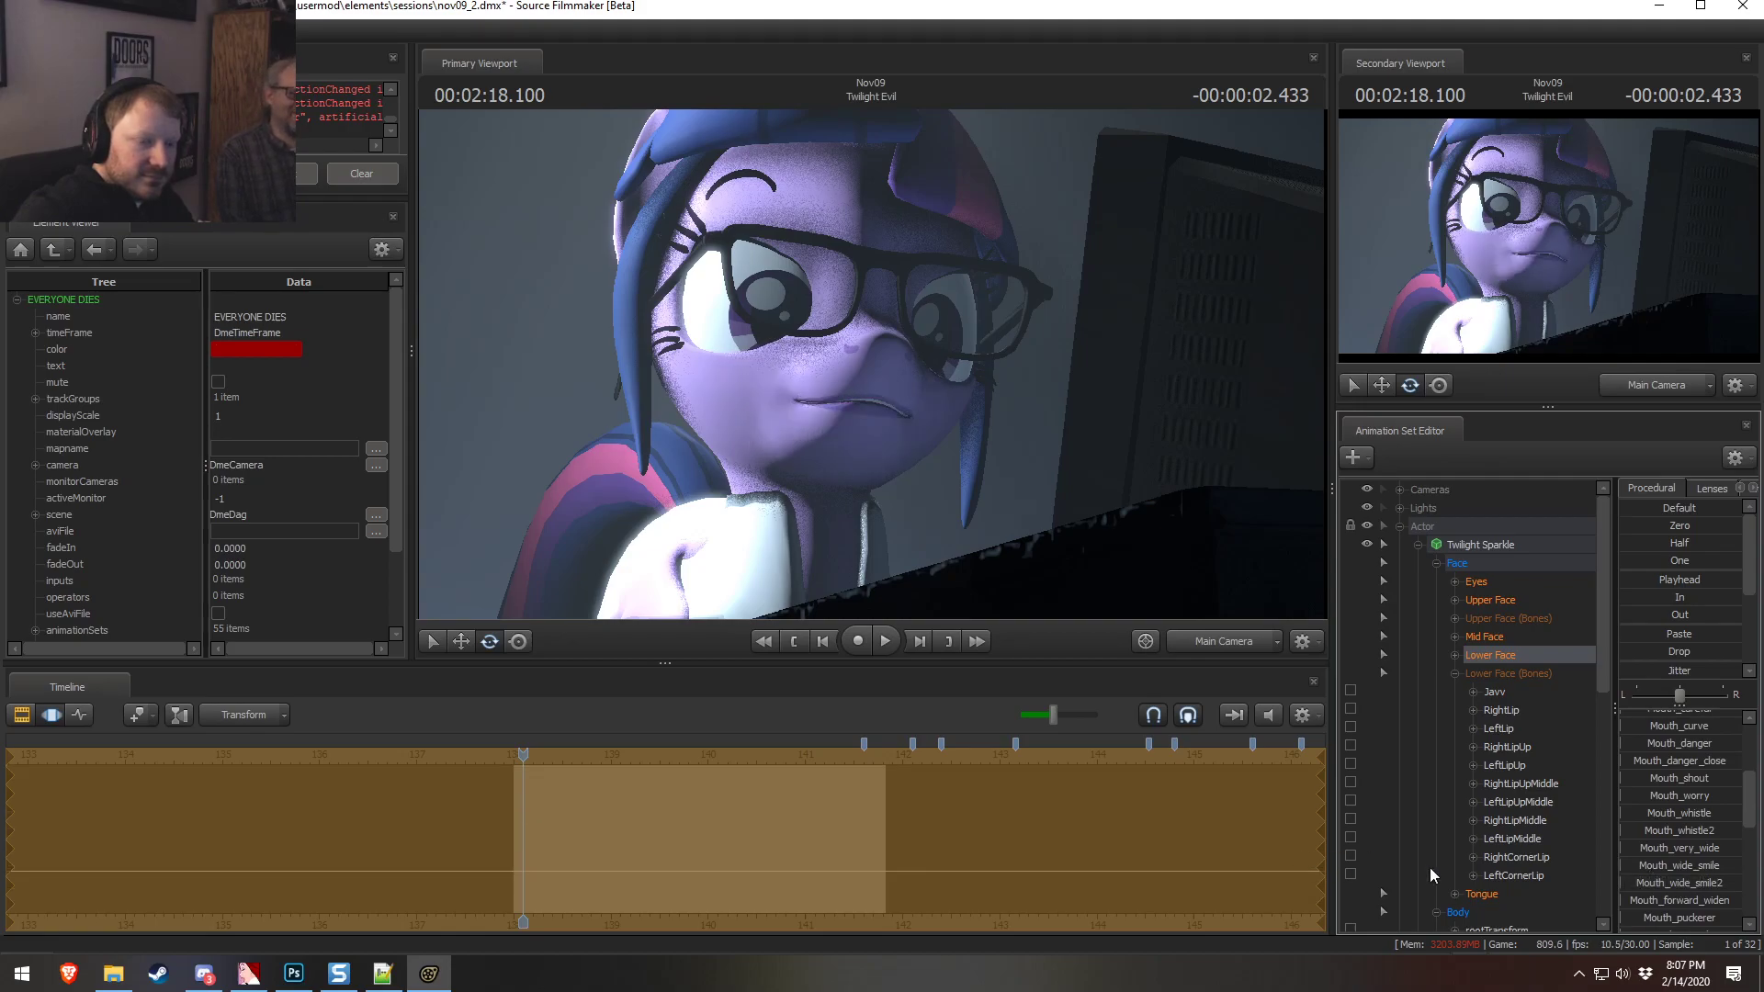
{"action": "scroll", "coordinate": [1685, 899], "scroll_direction": "up", "scroll_amount": 2}
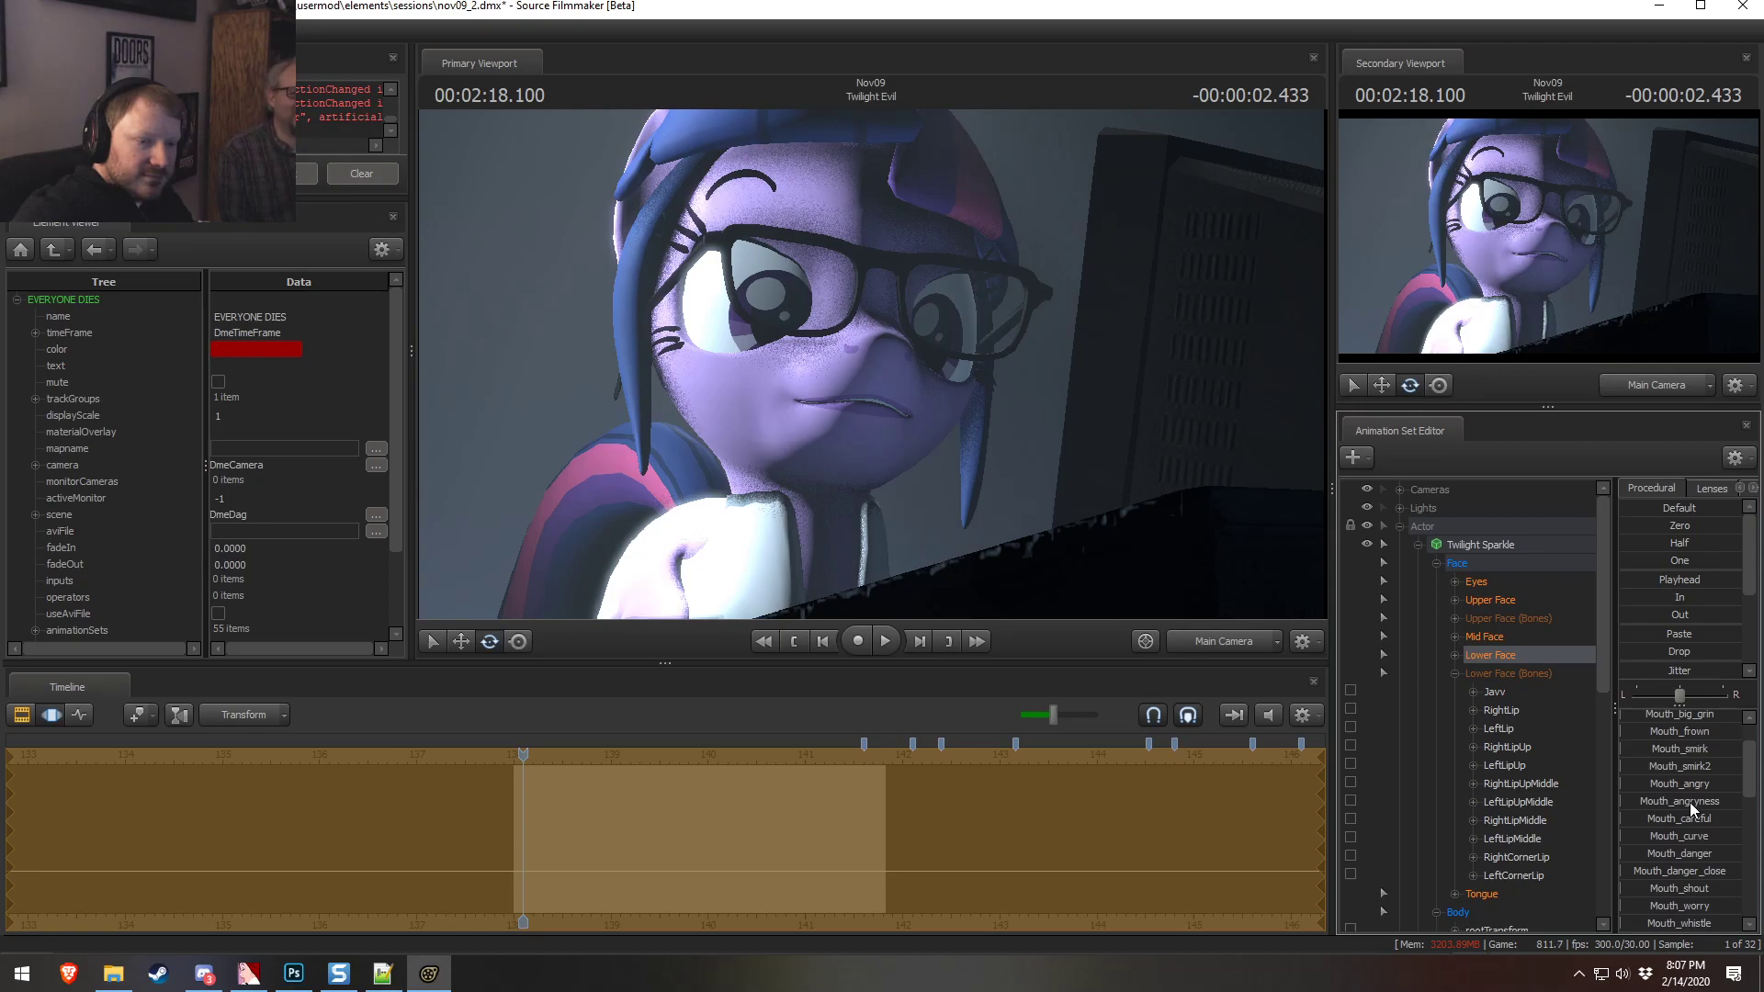
Try a partial Mouth_angry flex on Twilight's mouth and undo it
{"action": "left_click_drag", "start_coordinate": [1690, 786], "coordinate": [1716, 796]}
{"action": "scroll", "coordinate": [1673, 846], "scroll_direction": "down", "scroll_amount": 1}
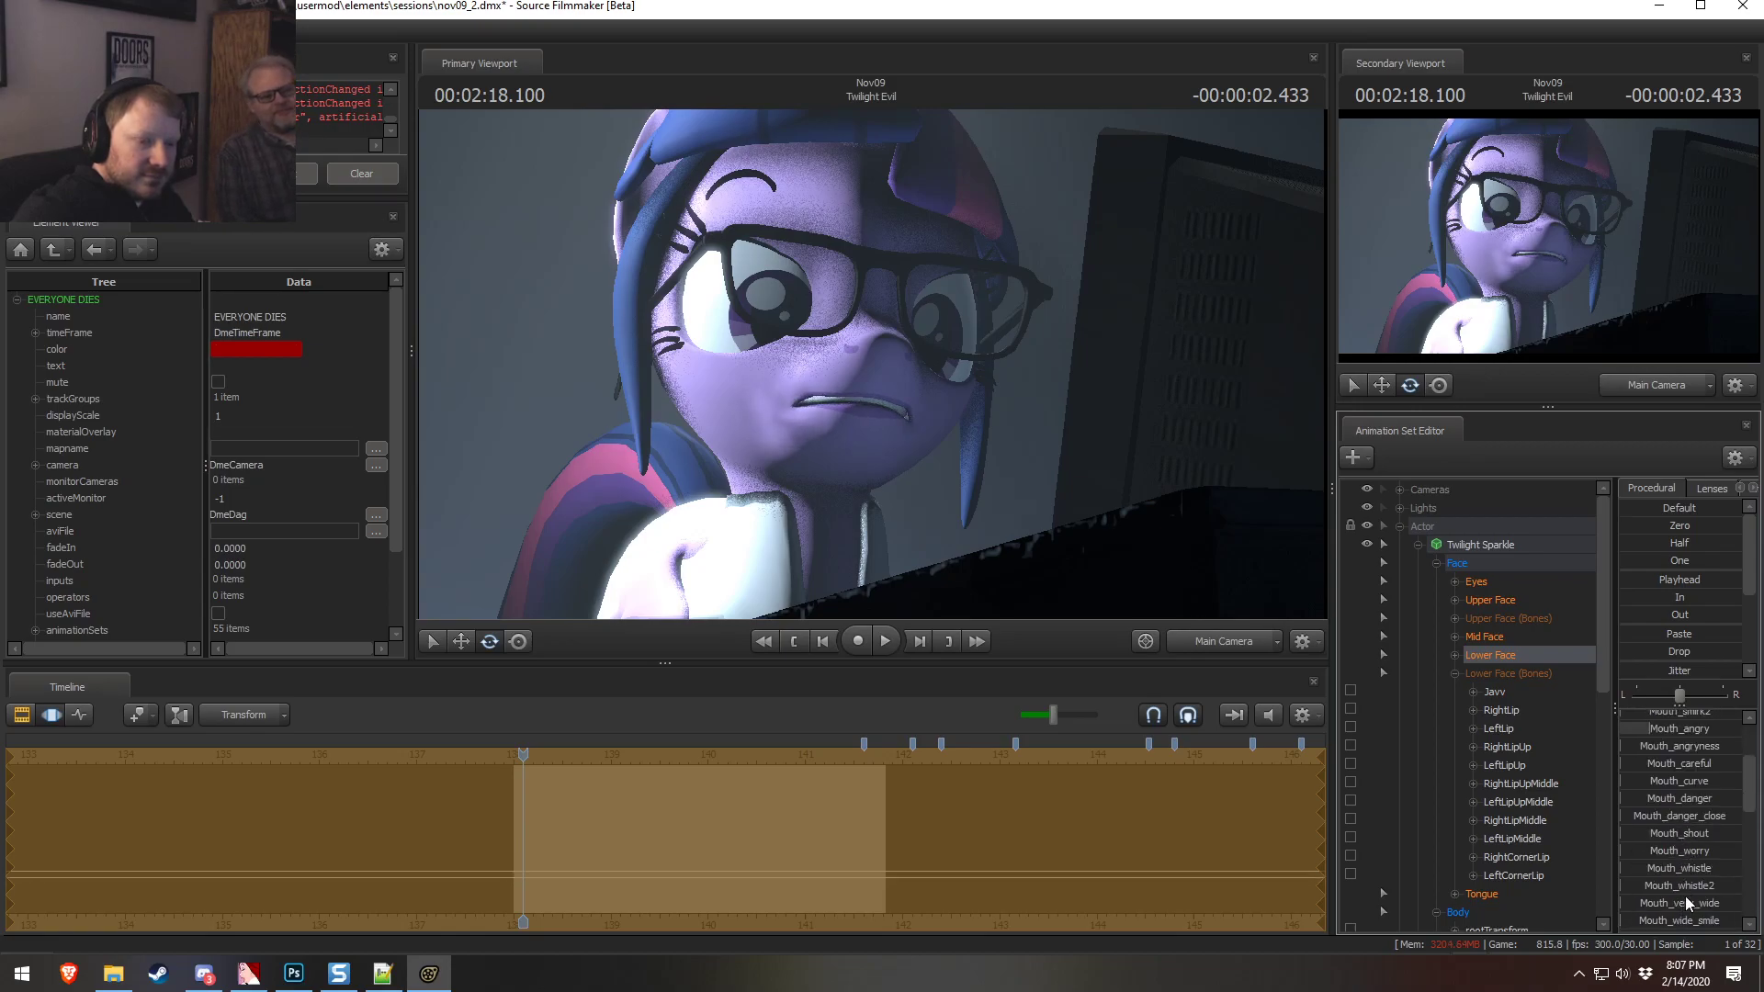
{"action": "scroll", "coordinate": [1691, 875], "scroll_direction": "down", "scroll_amount": 2}
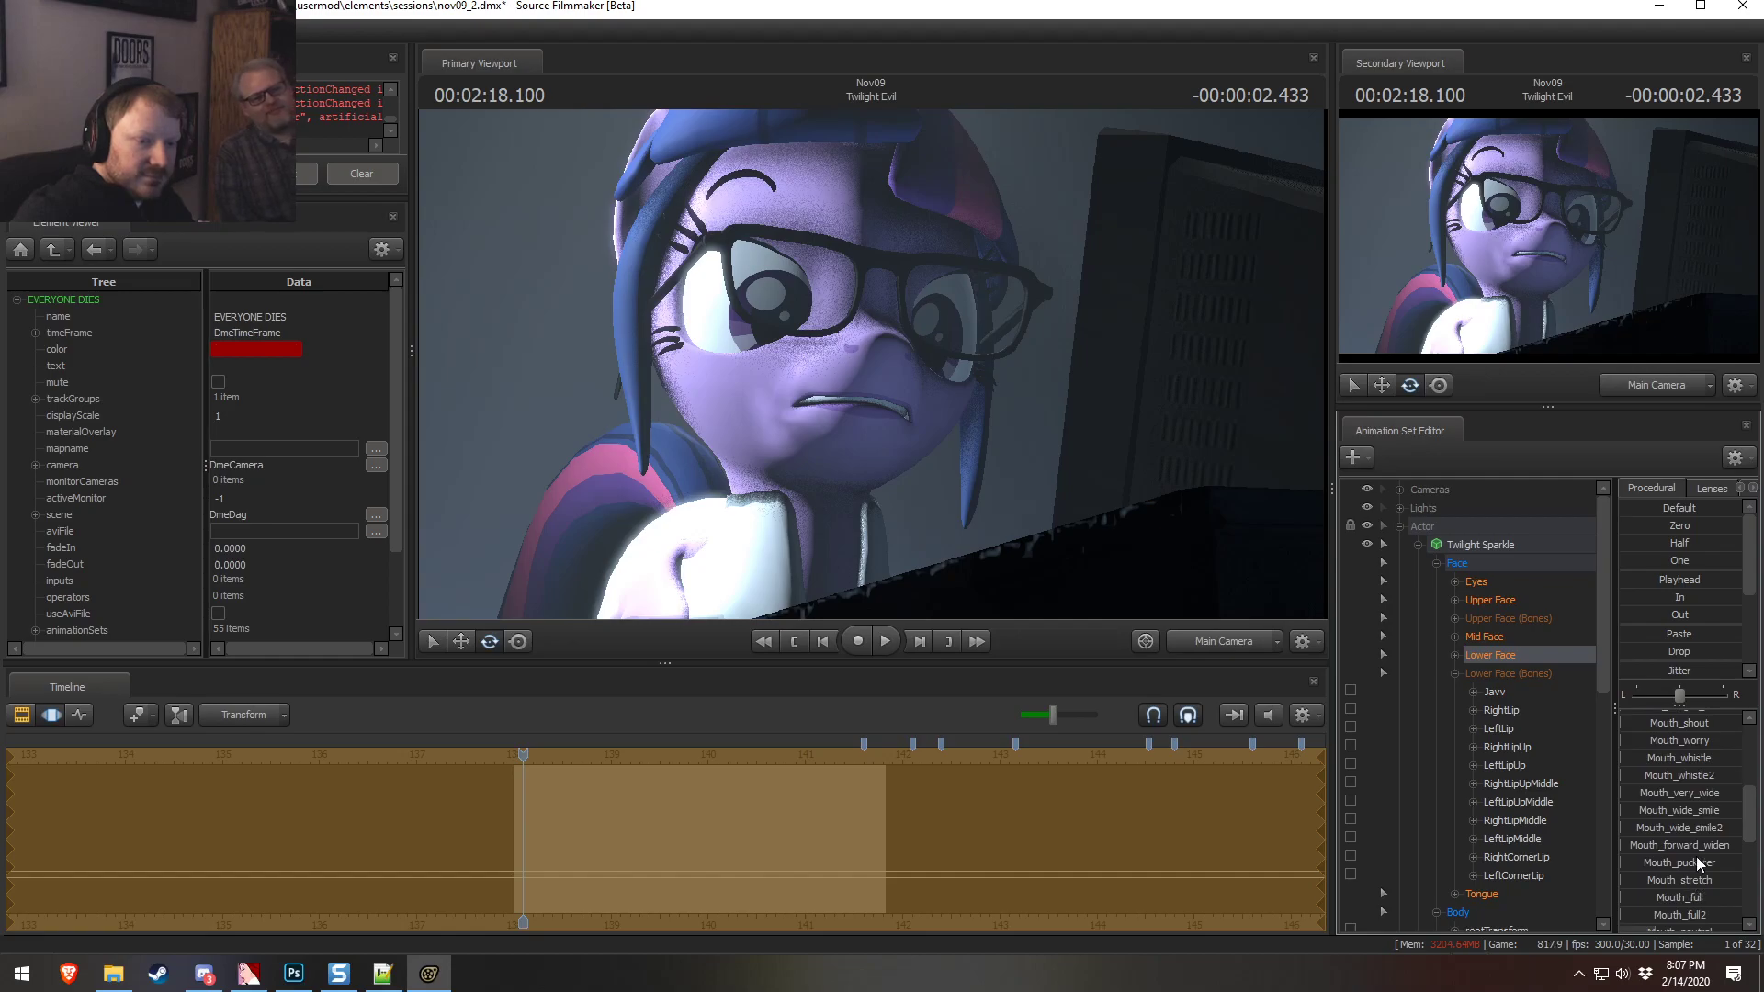
{"action": "mouse_move", "coordinate": [1698, 846]}
{"action": "left_mouse_down"}
{"action": "mouse_move", "coordinate": [1728, 845]}
{"action": "mouse_move", "coordinate": [1680, 814]}
{"action": "mouse_move", "coordinate": [1706, 814]}
{"action": "mouse_move", "coordinate": [1632, 838]}
{"action": "mouse_move", "coordinate": [1685, 820]}
{"action": "left_mouse_up"}
{"action": "key", "text": "ctrl+z"}
{"action": "key", "text": "ctrl+z"}
Shape an evil grin with partial Mouth_smirk2 and Mouth_grin and slight Mouth_angryness, and raise Twilight's eyelids slightly with Lid_raise
{"action": "scroll", "coordinate": [1679, 797], "scroll_direction": "up", "scroll_amount": 4}
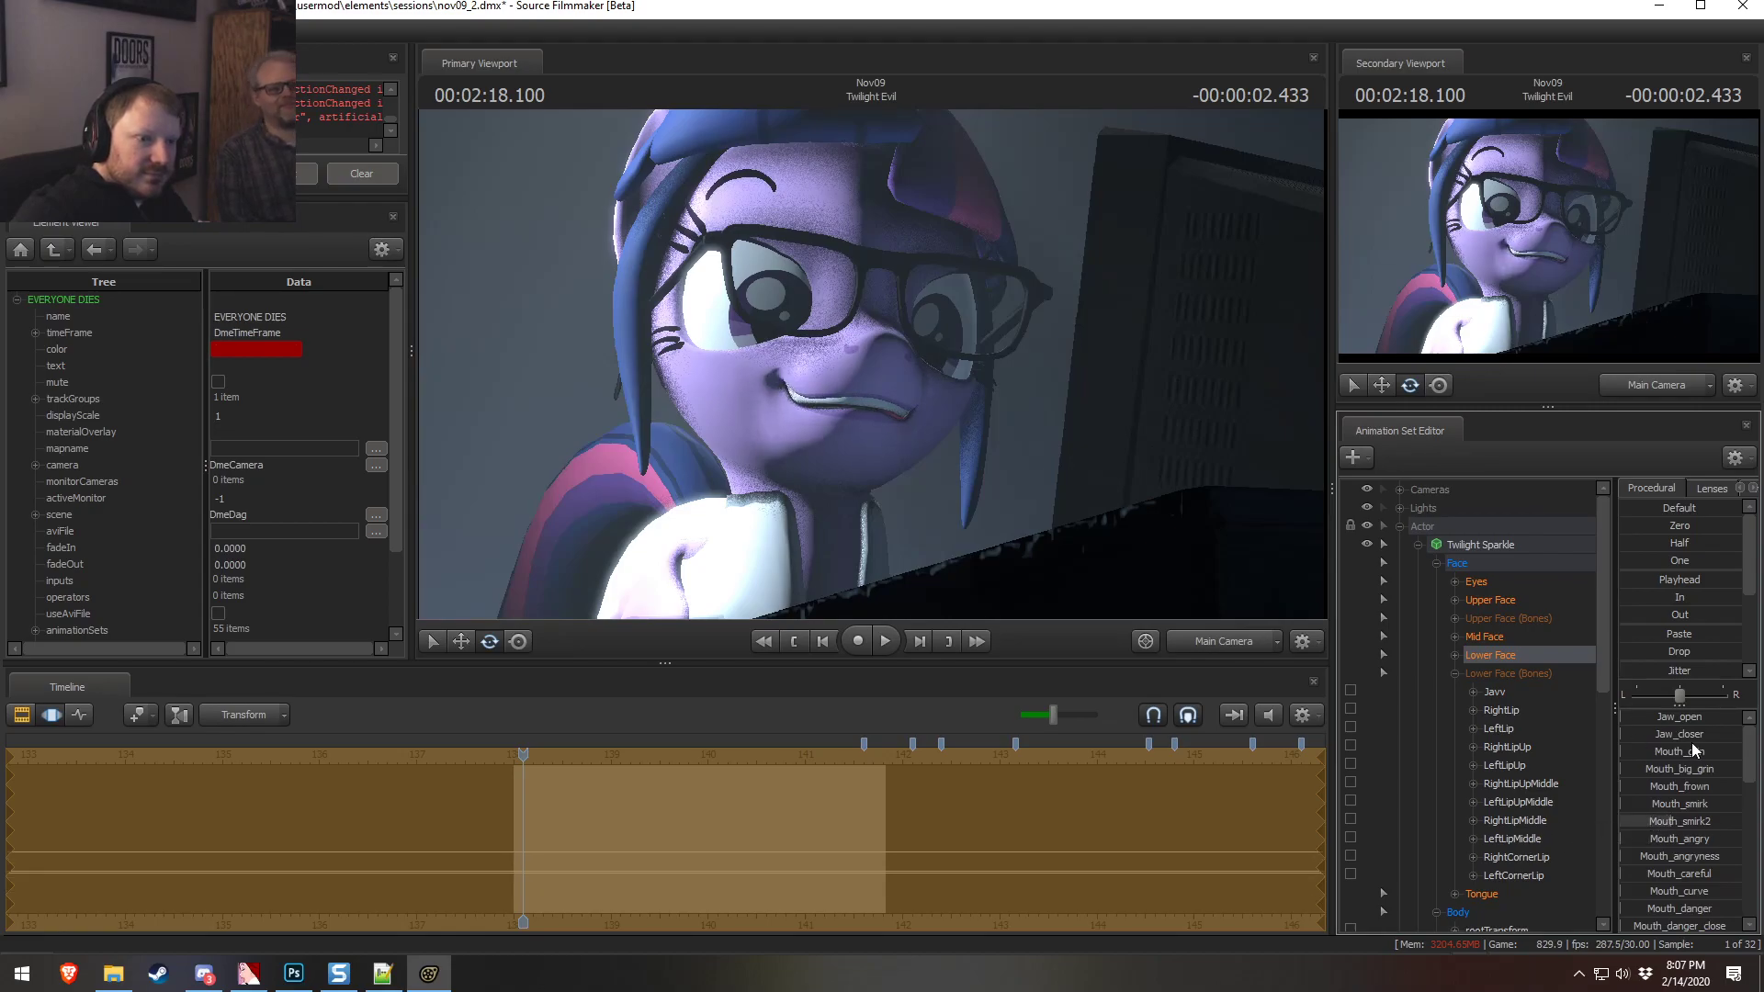
{"action": "left_click_drag", "start_coordinate": [1654, 751], "coordinate": [1666, 752]}
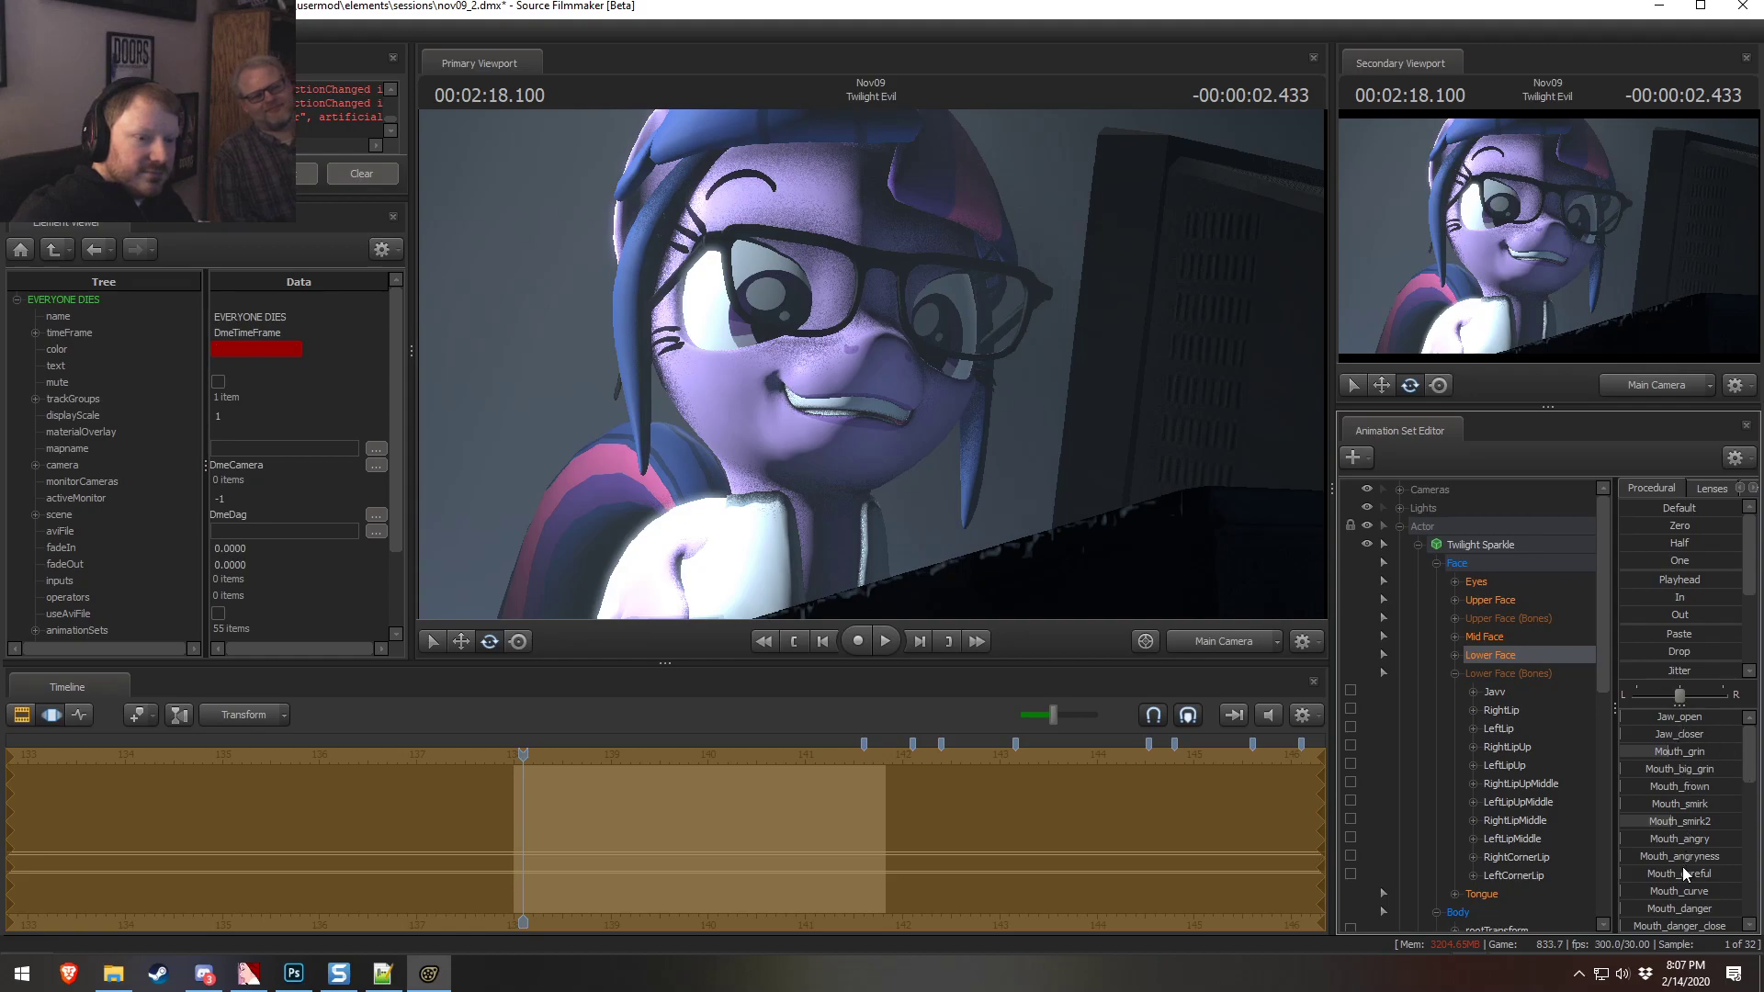
{"action": "left_click_drag", "start_coordinate": [1685, 849], "coordinate": [1694, 849]}
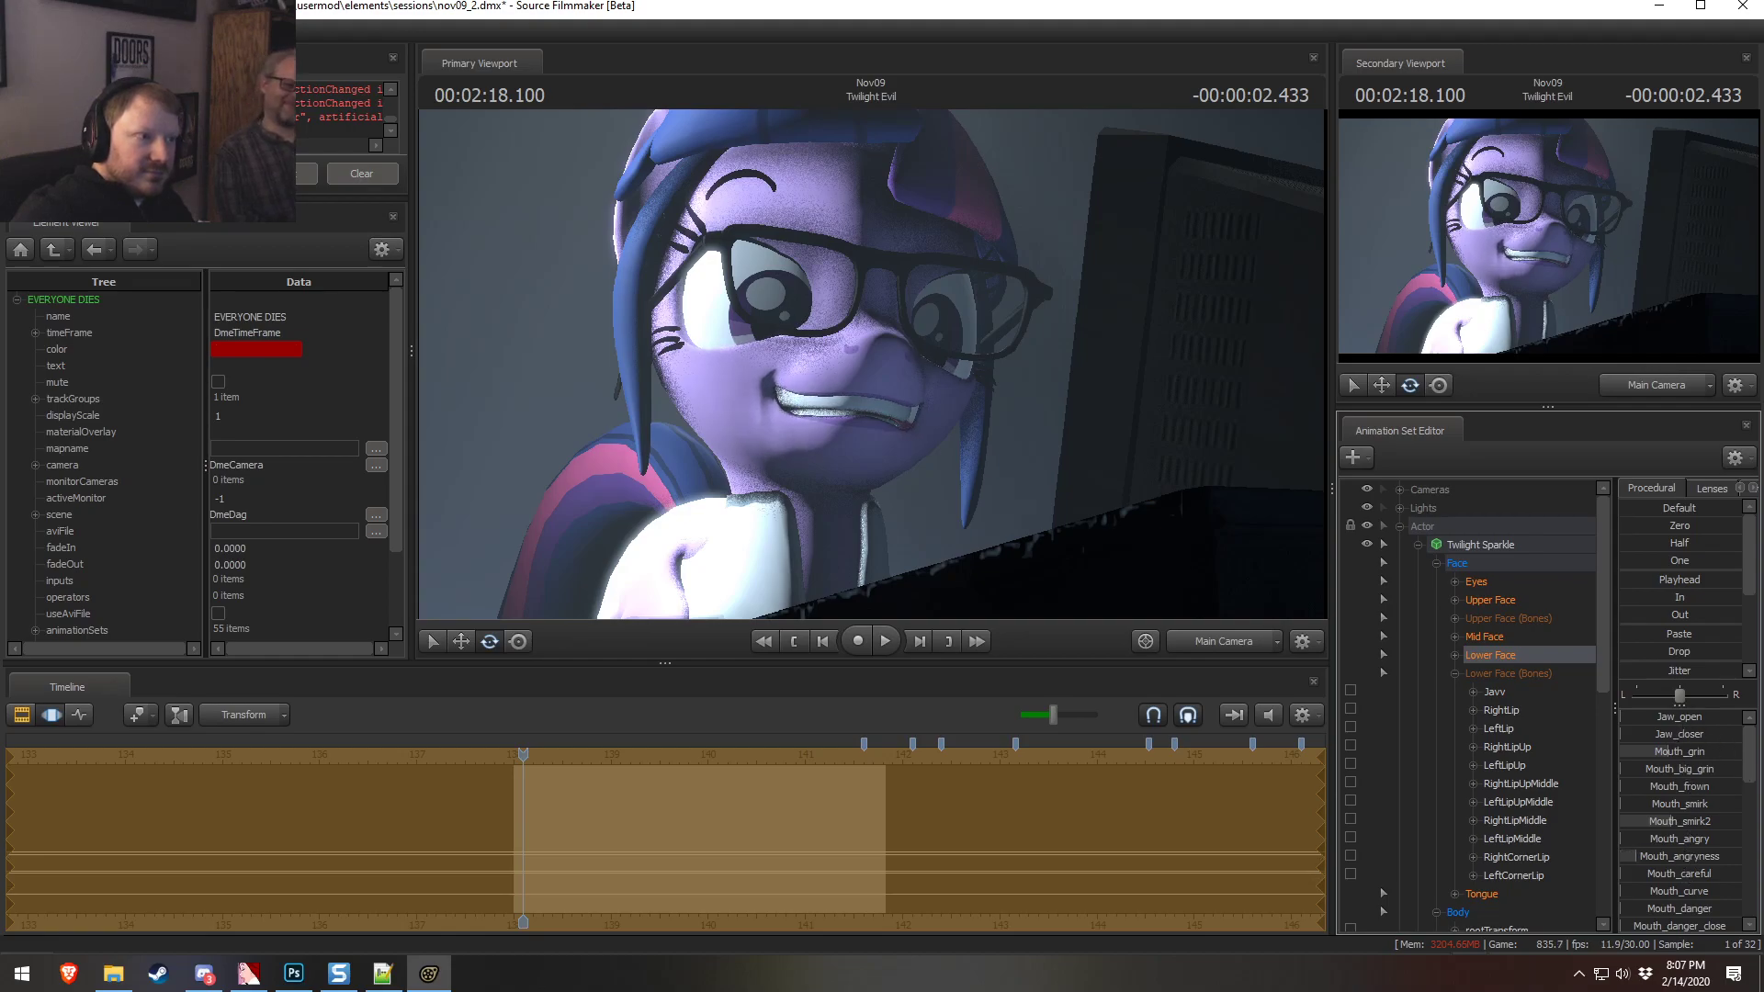
{"action": "left_click", "coordinate": [1503, 606]}
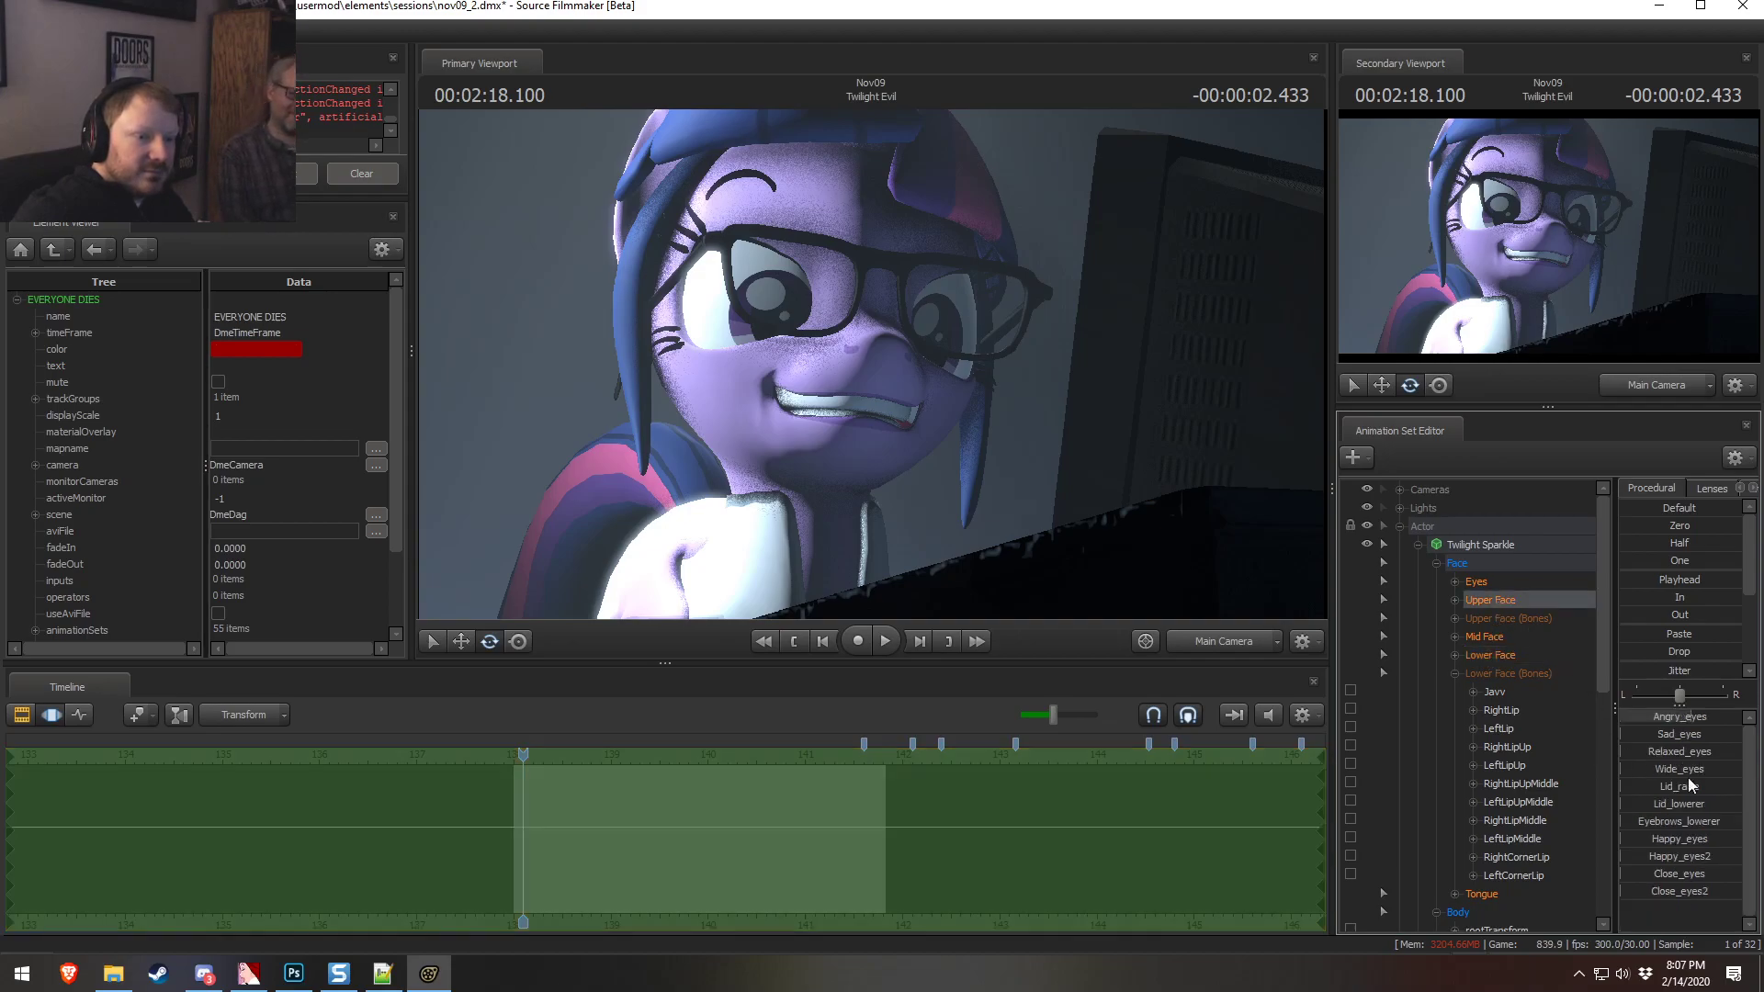
{"action": "left_click_drag", "start_coordinate": [1686, 786], "coordinate": [1653, 765]}
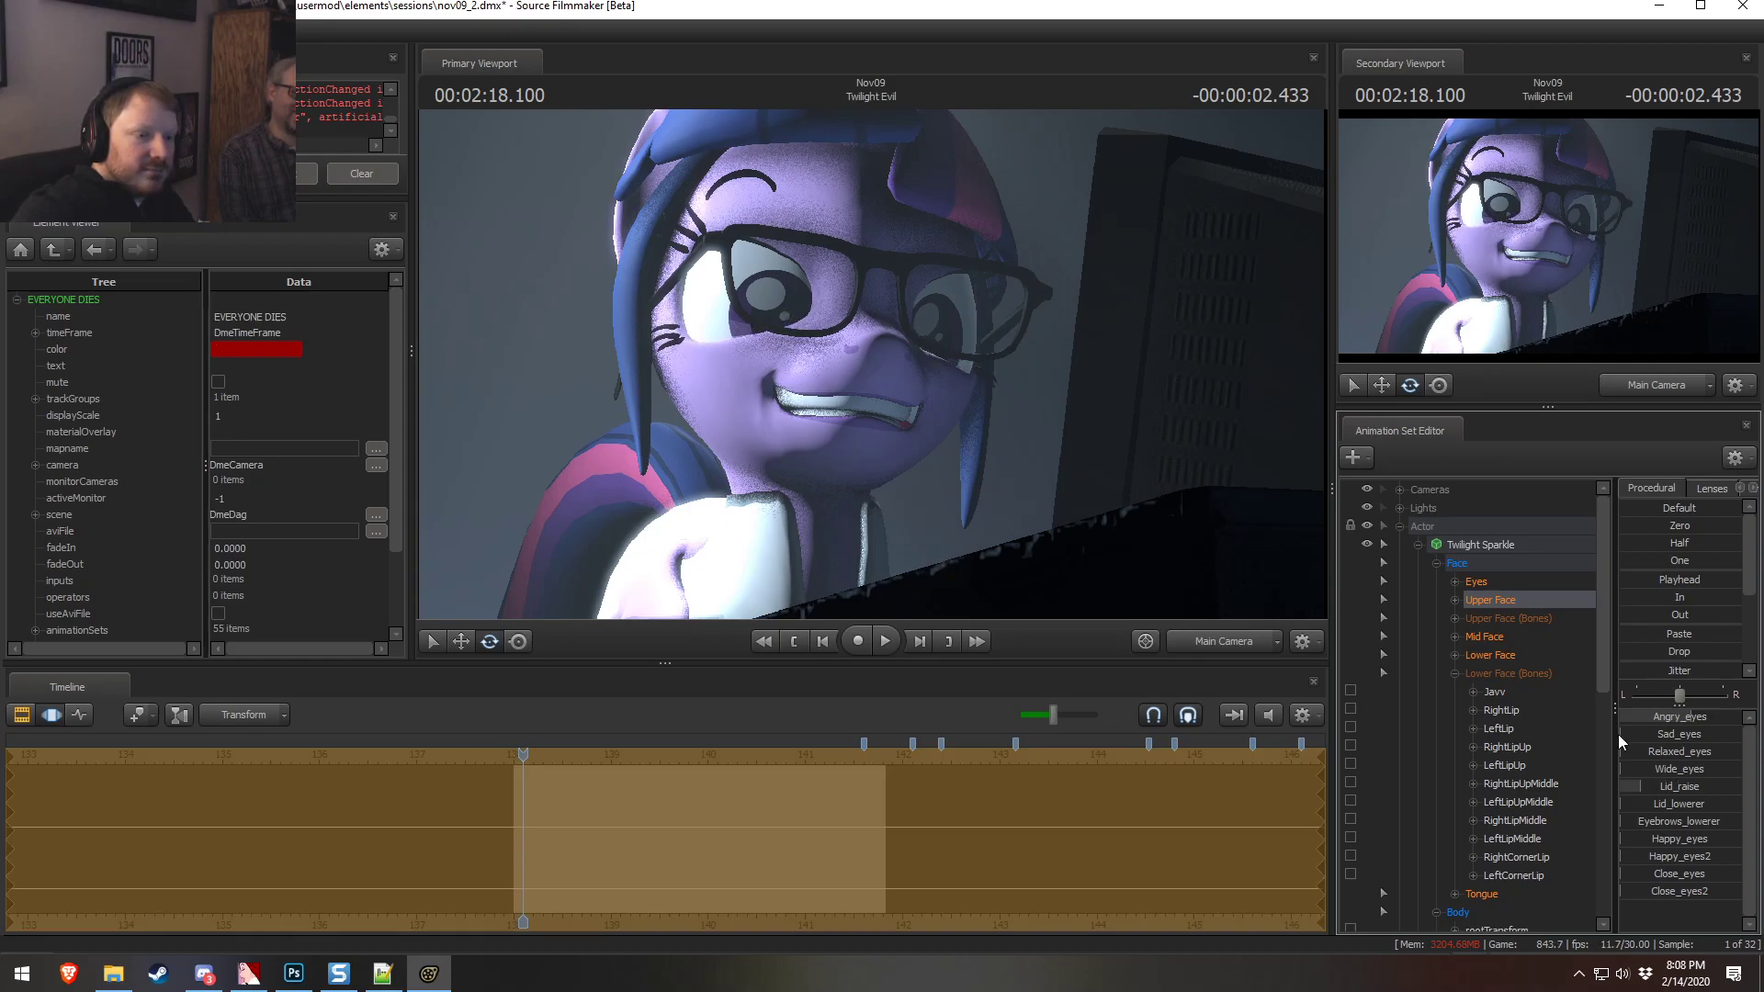
Switch Twilight Sparkle's model to skin 2 and adjust the value of her skin control
{"action": "right_click", "coordinate": [1481, 544]}
{"action": "mouse_move", "coordinate": [1513, 783]}
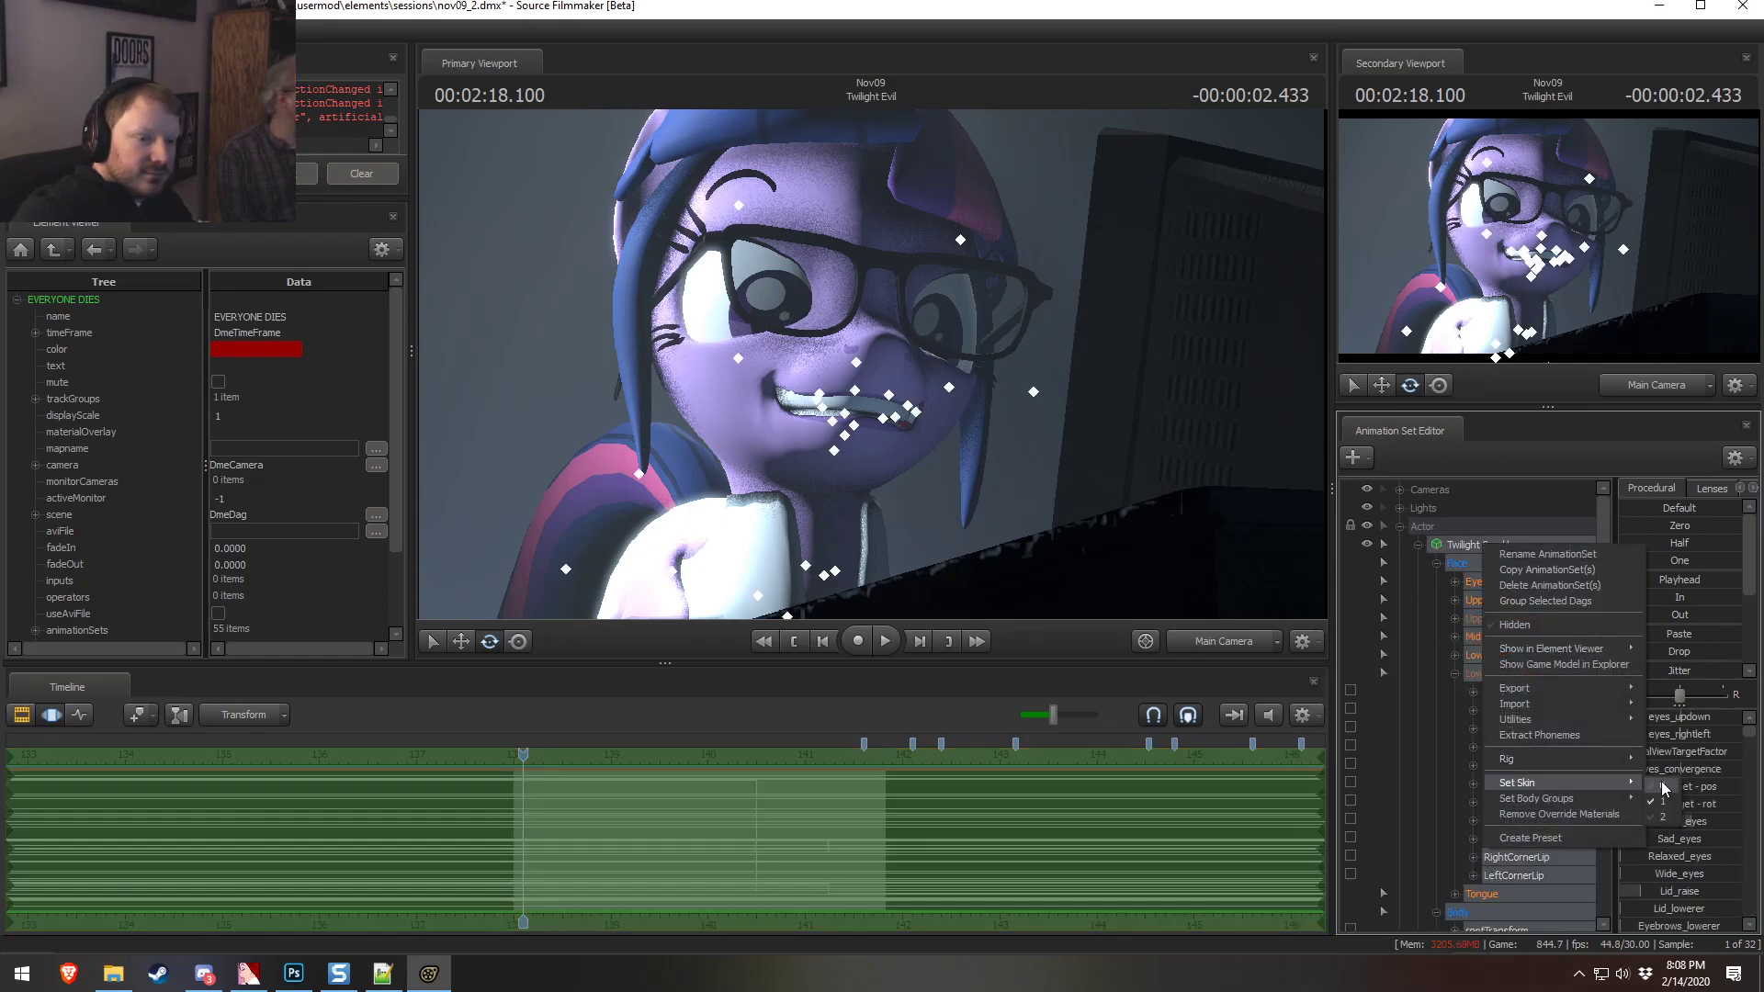
{"action": "left_click", "coordinate": [1662, 814]}
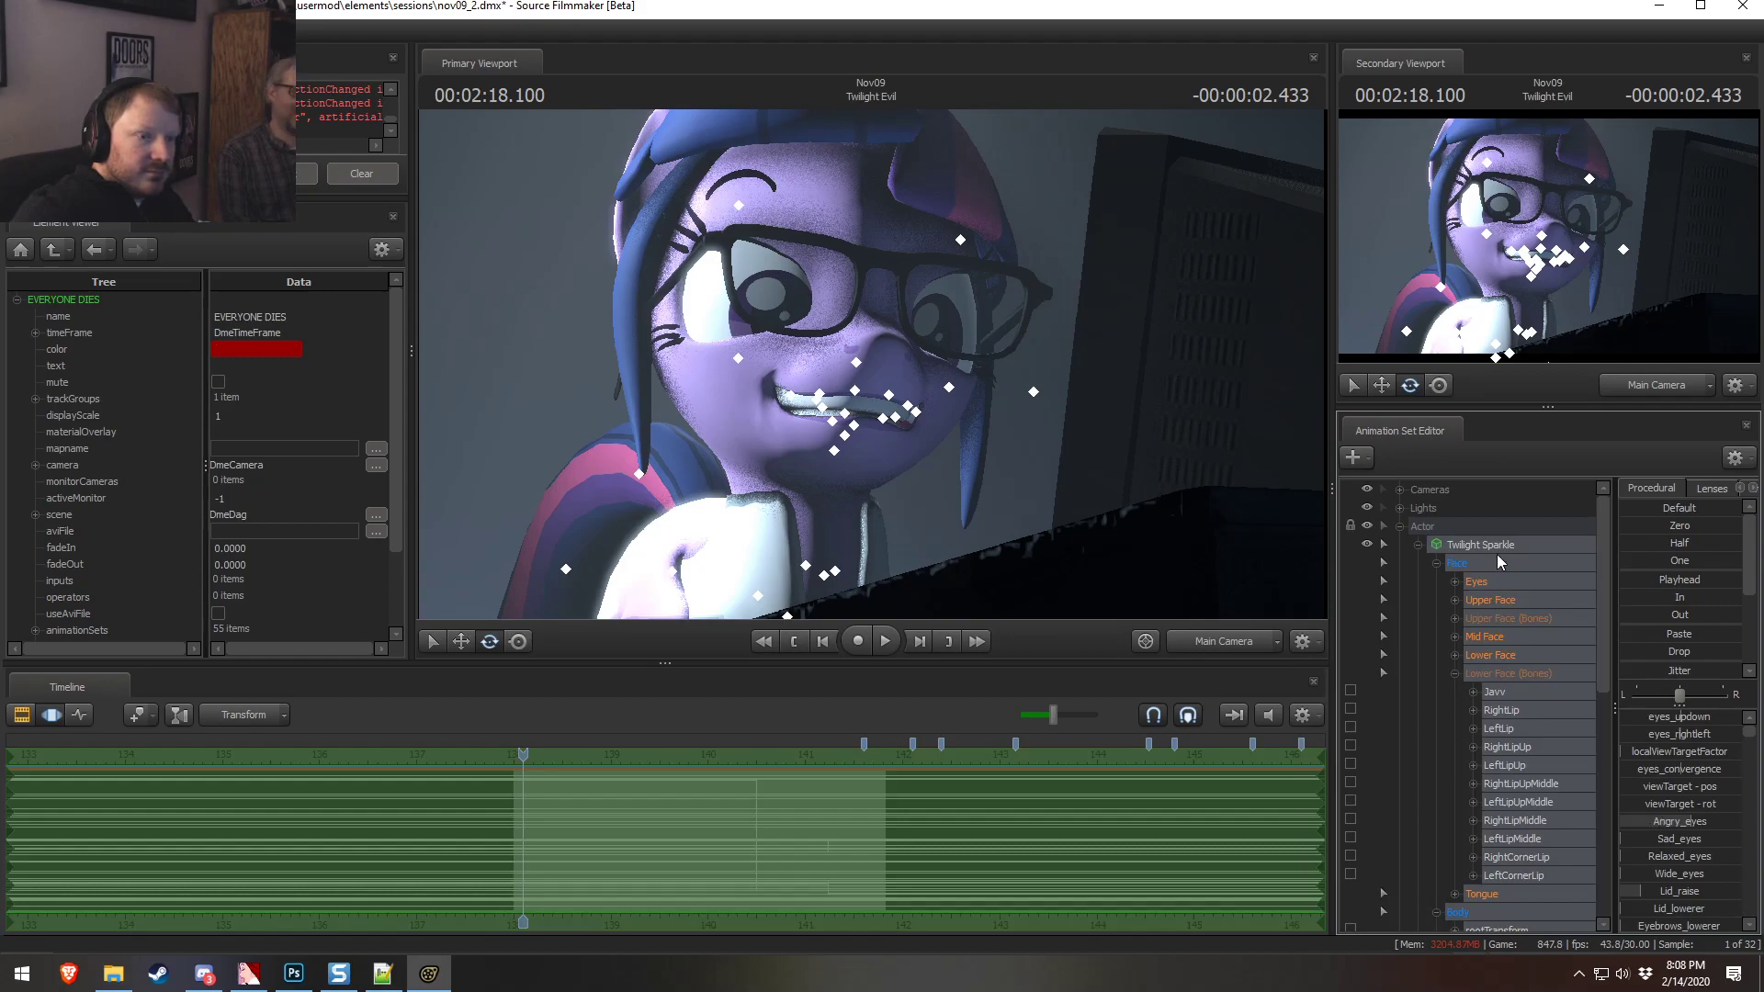
{"action": "scroll", "coordinate": [1495, 699], "scroll_direction": "down", "scroll_amount": 7}
{"action": "left_click", "coordinate": [1488, 822]}
{"action": "left_click_drag", "start_coordinate": [1667, 718], "coordinate": [1717, 717]}
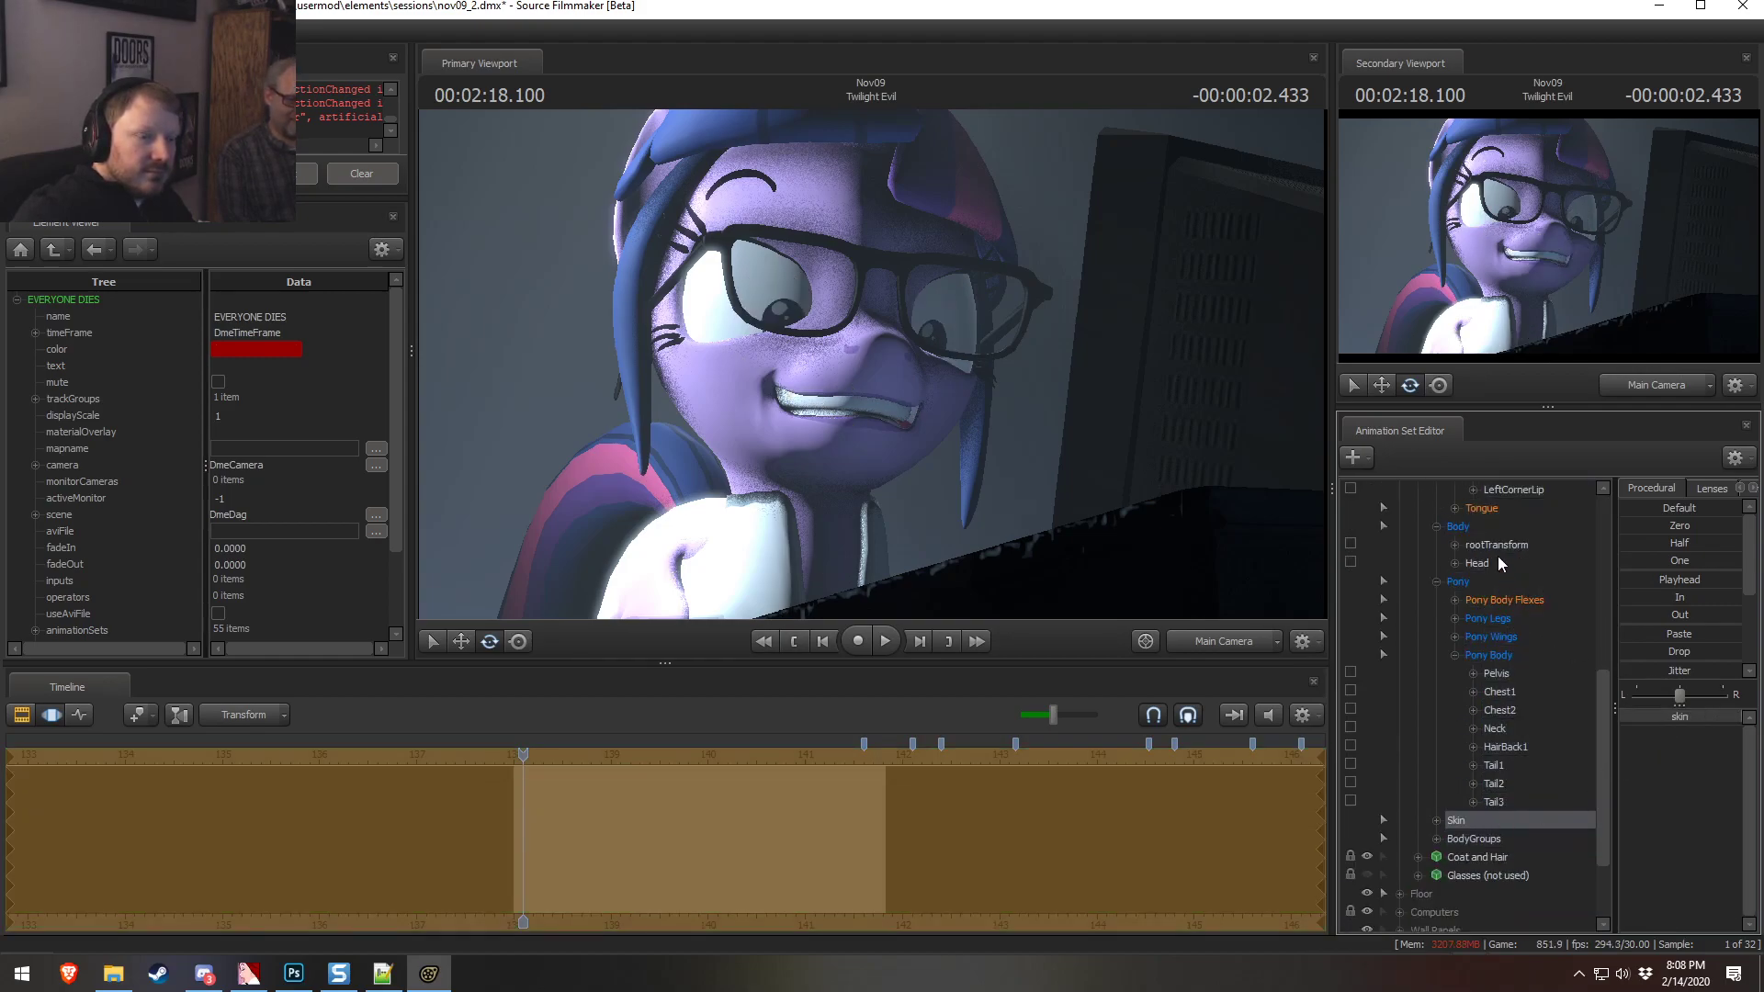
Select Twilight's Head bone and rotate it slightly so her face tilts downward
{"action": "scroll", "coordinate": [1488, 643], "scroll_direction": "up", "scroll_amount": 6}
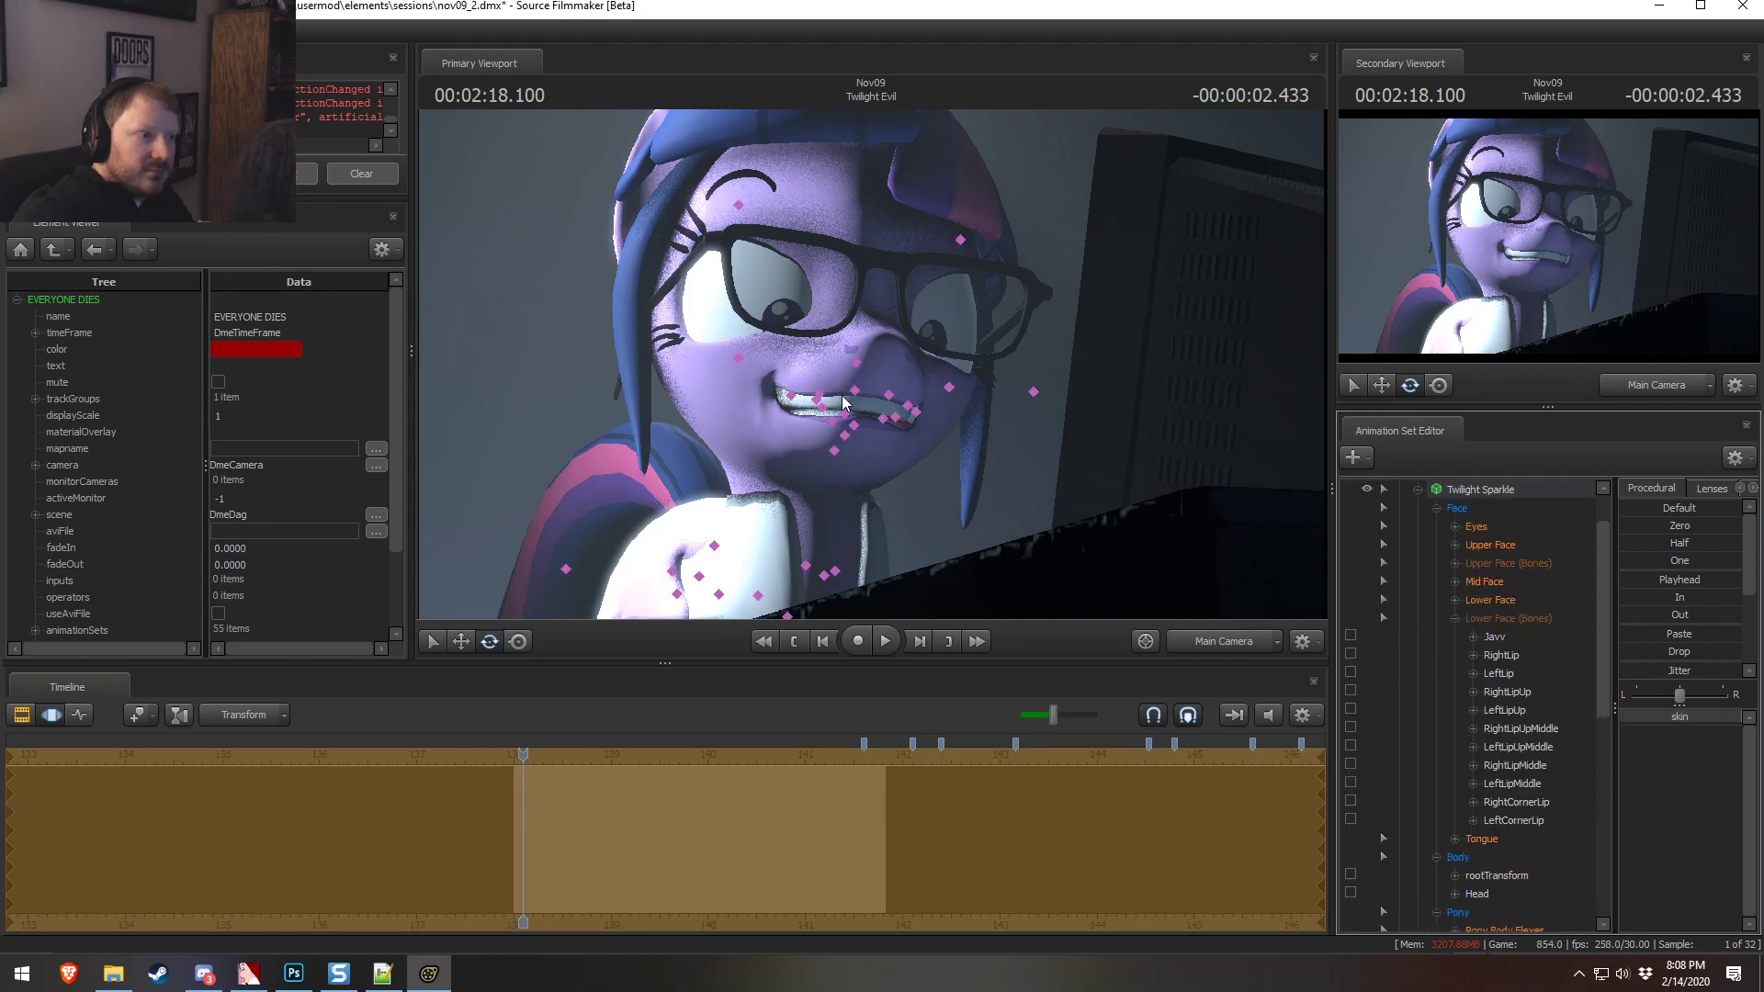
{"action": "left_click", "coordinate": [720, 456]}
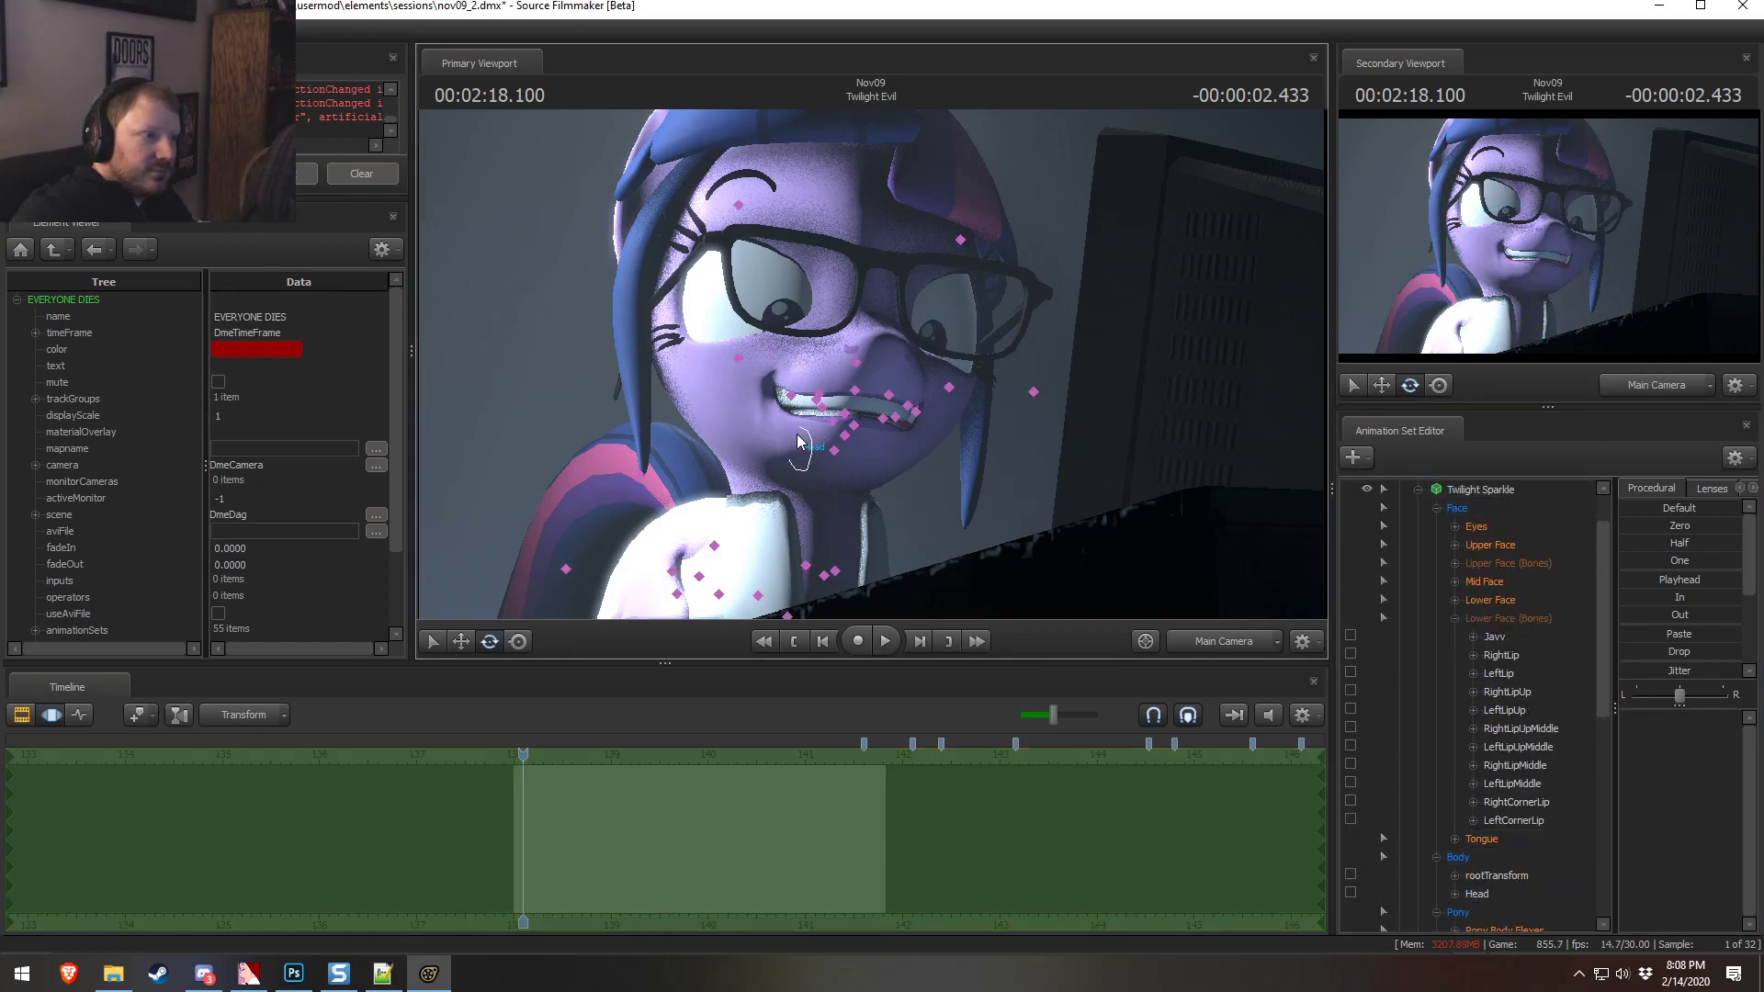
{"action": "left_click", "coordinate": [799, 453]}
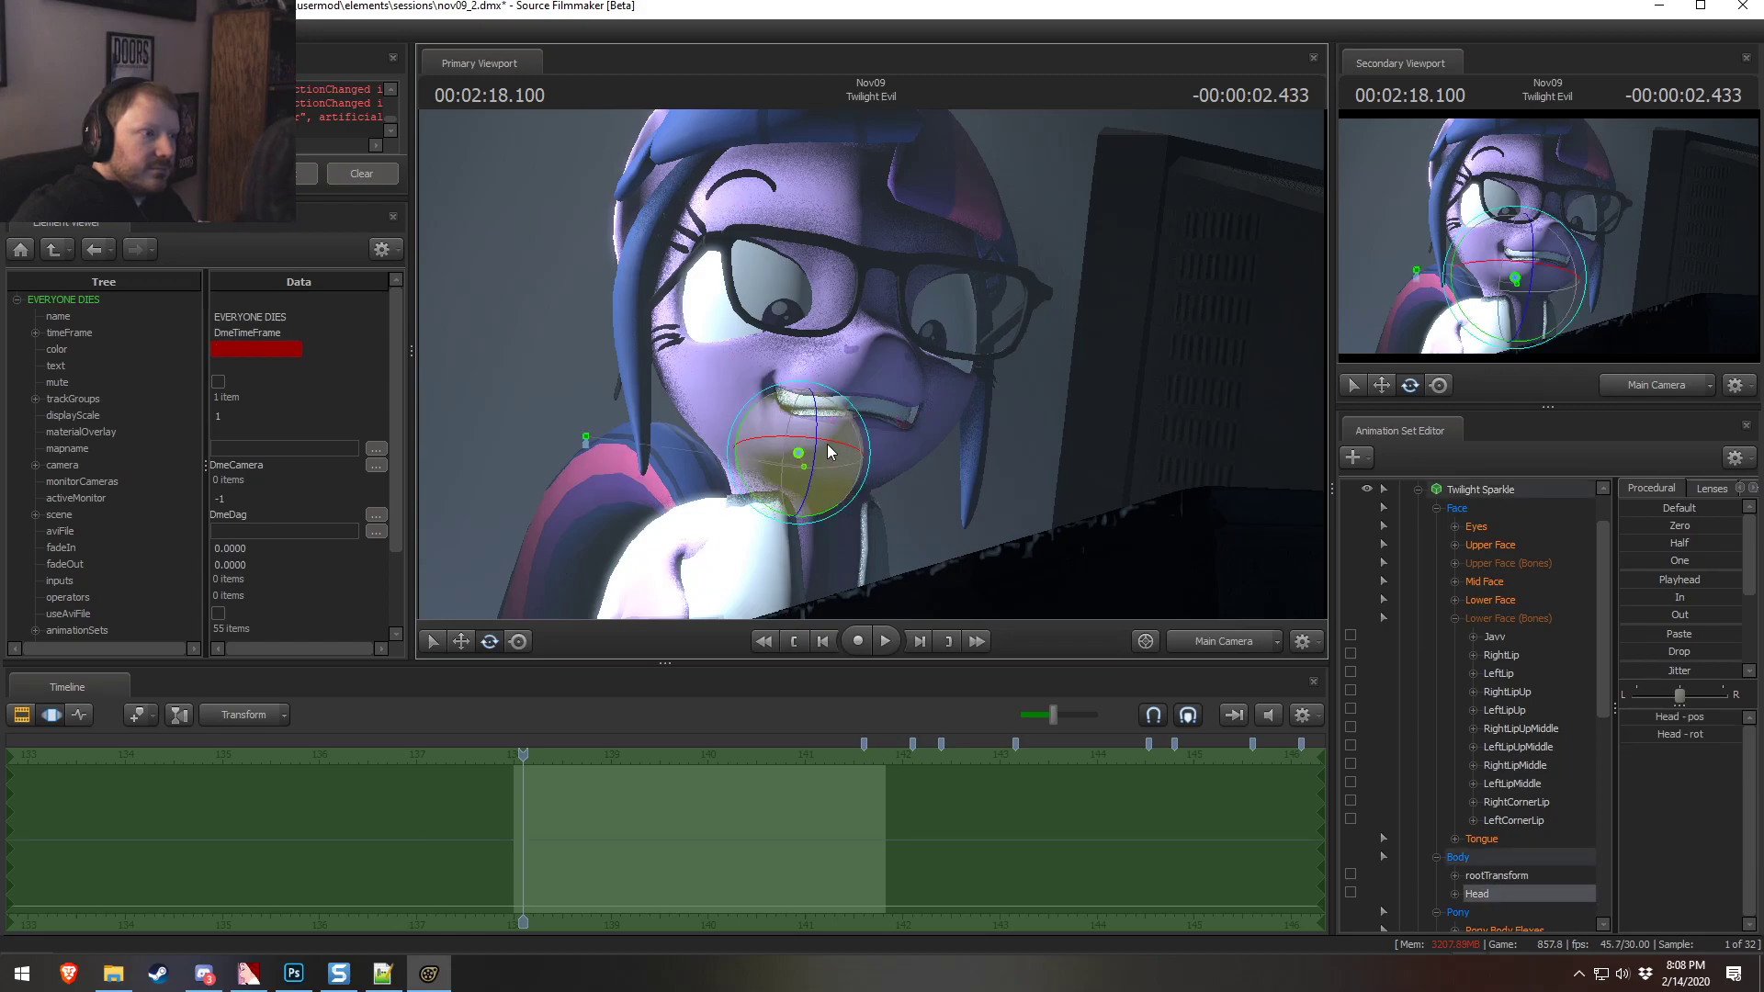
{"action": "left_click_drag", "start_coordinate": [818, 460], "coordinate": [827, 411]}
Collapse the Actor group, expand the Lights group and look through Spotlight Volumetric 2 in the primary viewport
{"action": "left_click", "coordinate": [1404, 486]}
{"action": "scroll", "coordinate": [1405, 485], "scroll_direction": "up", "scroll_amount": 1}
{"action": "left_click", "coordinate": [1402, 487]}
{"action": "left_click", "coordinate": [1399, 506]}
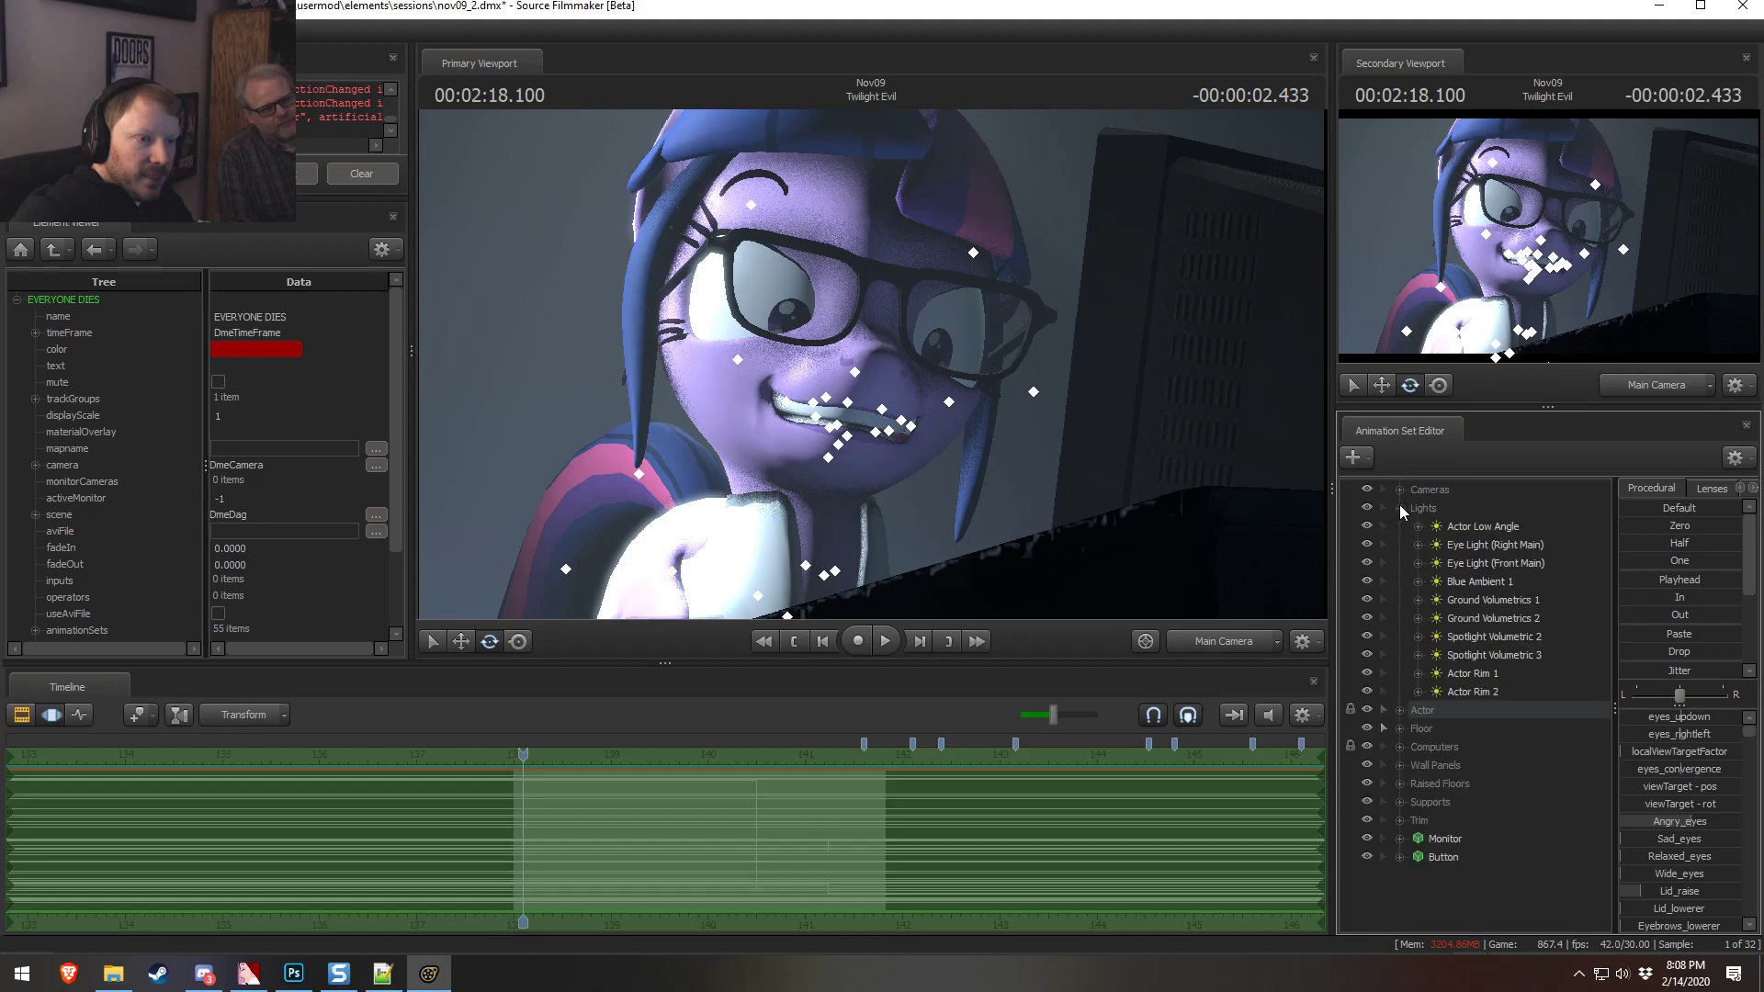
{"action": "left_click", "coordinate": [1480, 530]}
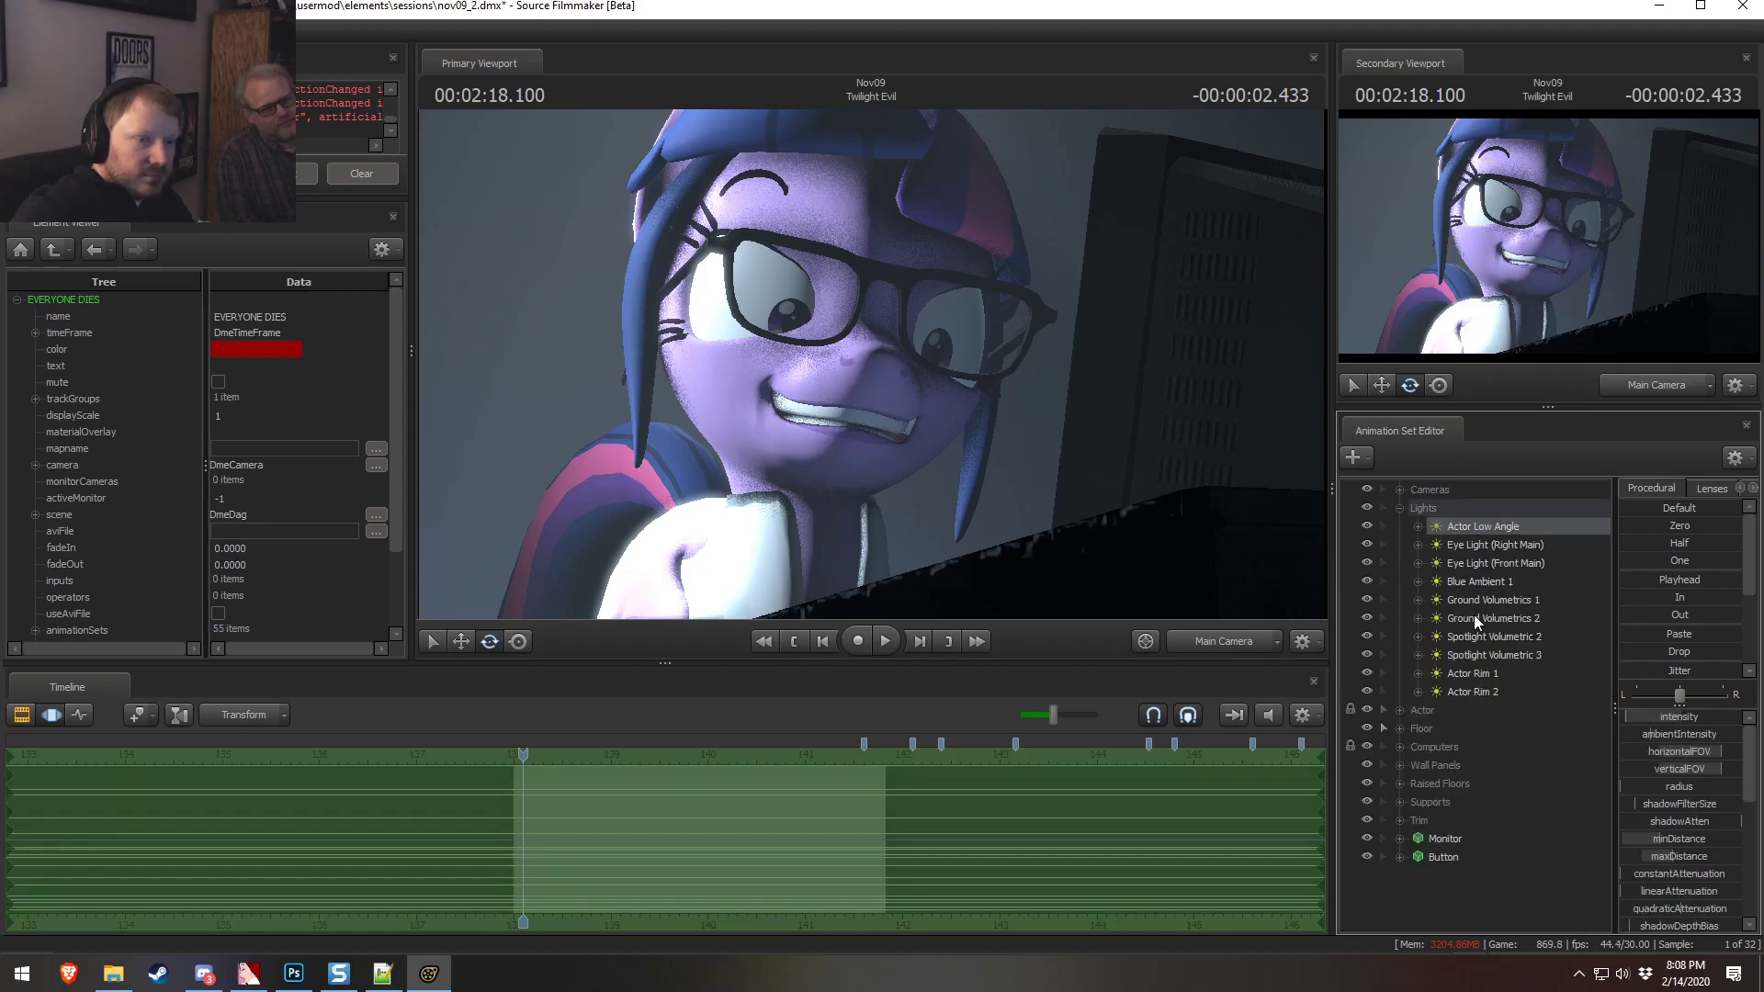
{"action": "left_click_drag", "start_coordinate": [1476, 639], "coordinate": [851, 472]}
{"action": "key", "text": "F2"}
{"action": "key", "text": "F3"}
Hide Spotlight Volumetric 2 and Spotlight Volumetric 3 and return the primary viewport to the Main Camera
{"action": "left_click", "coordinate": [1505, 655]}
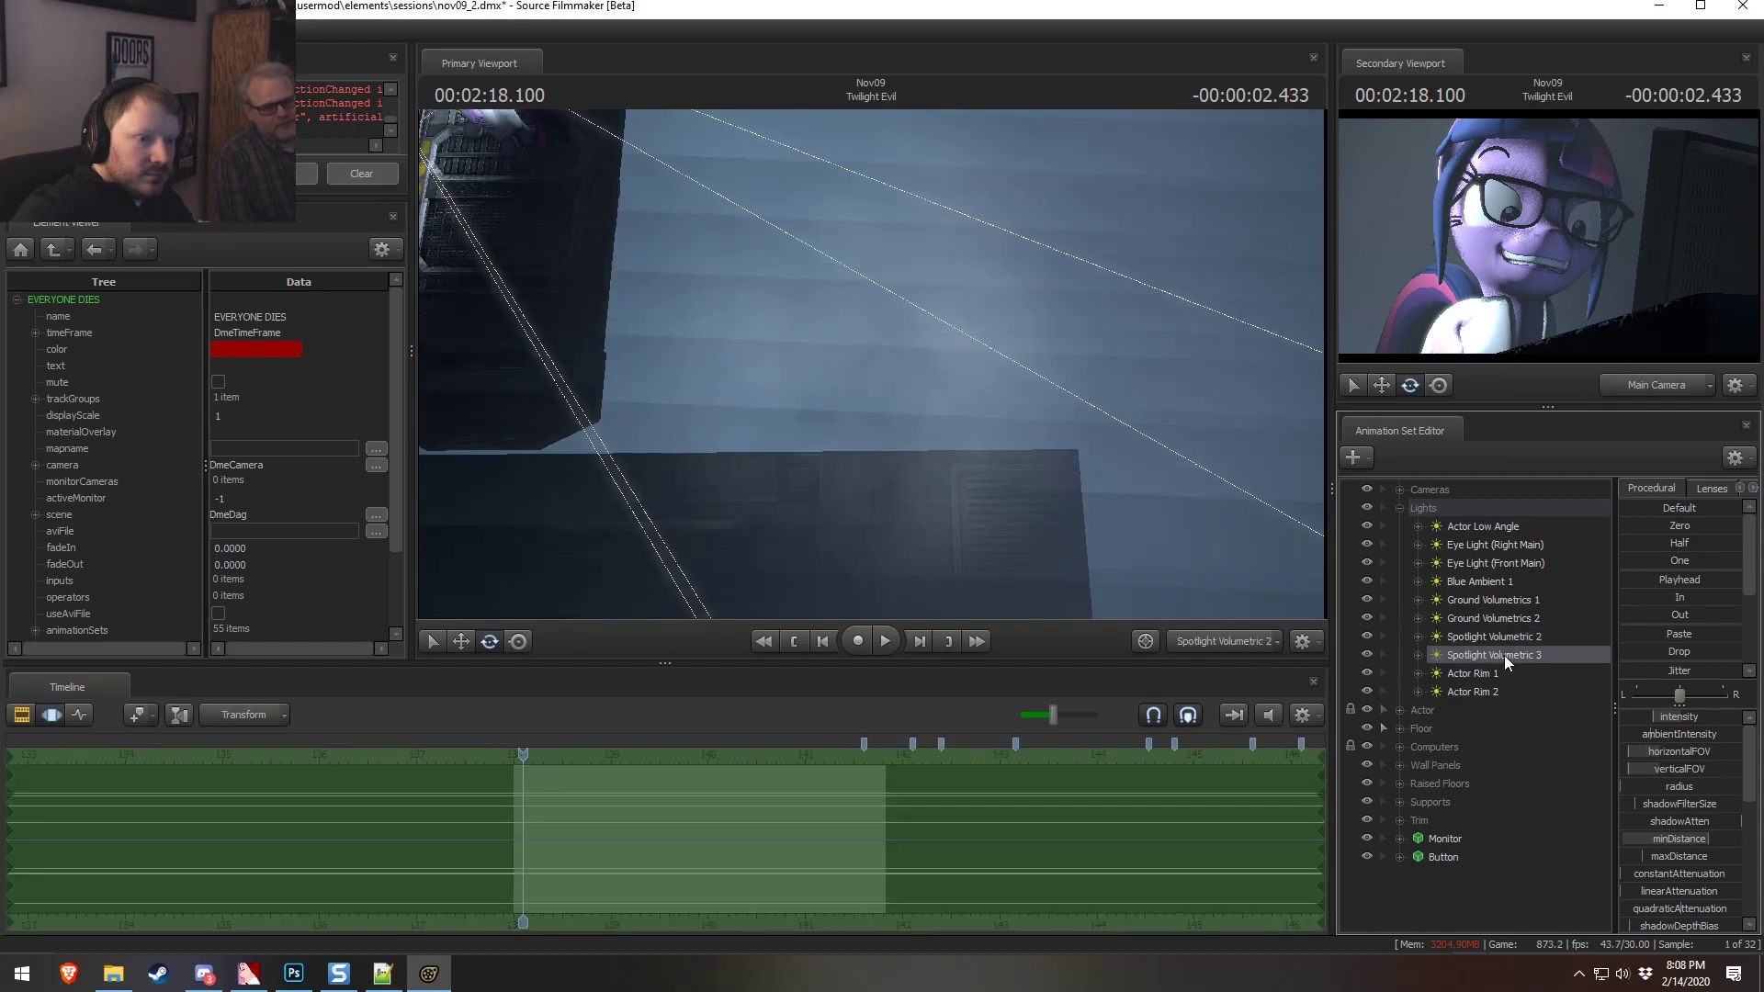
{"action": "left_click", "coordinate": [1367, 636]}
{"action": "left_click", "coordinate": [1368, 654]}
{"action": "key", "text": "F2"}
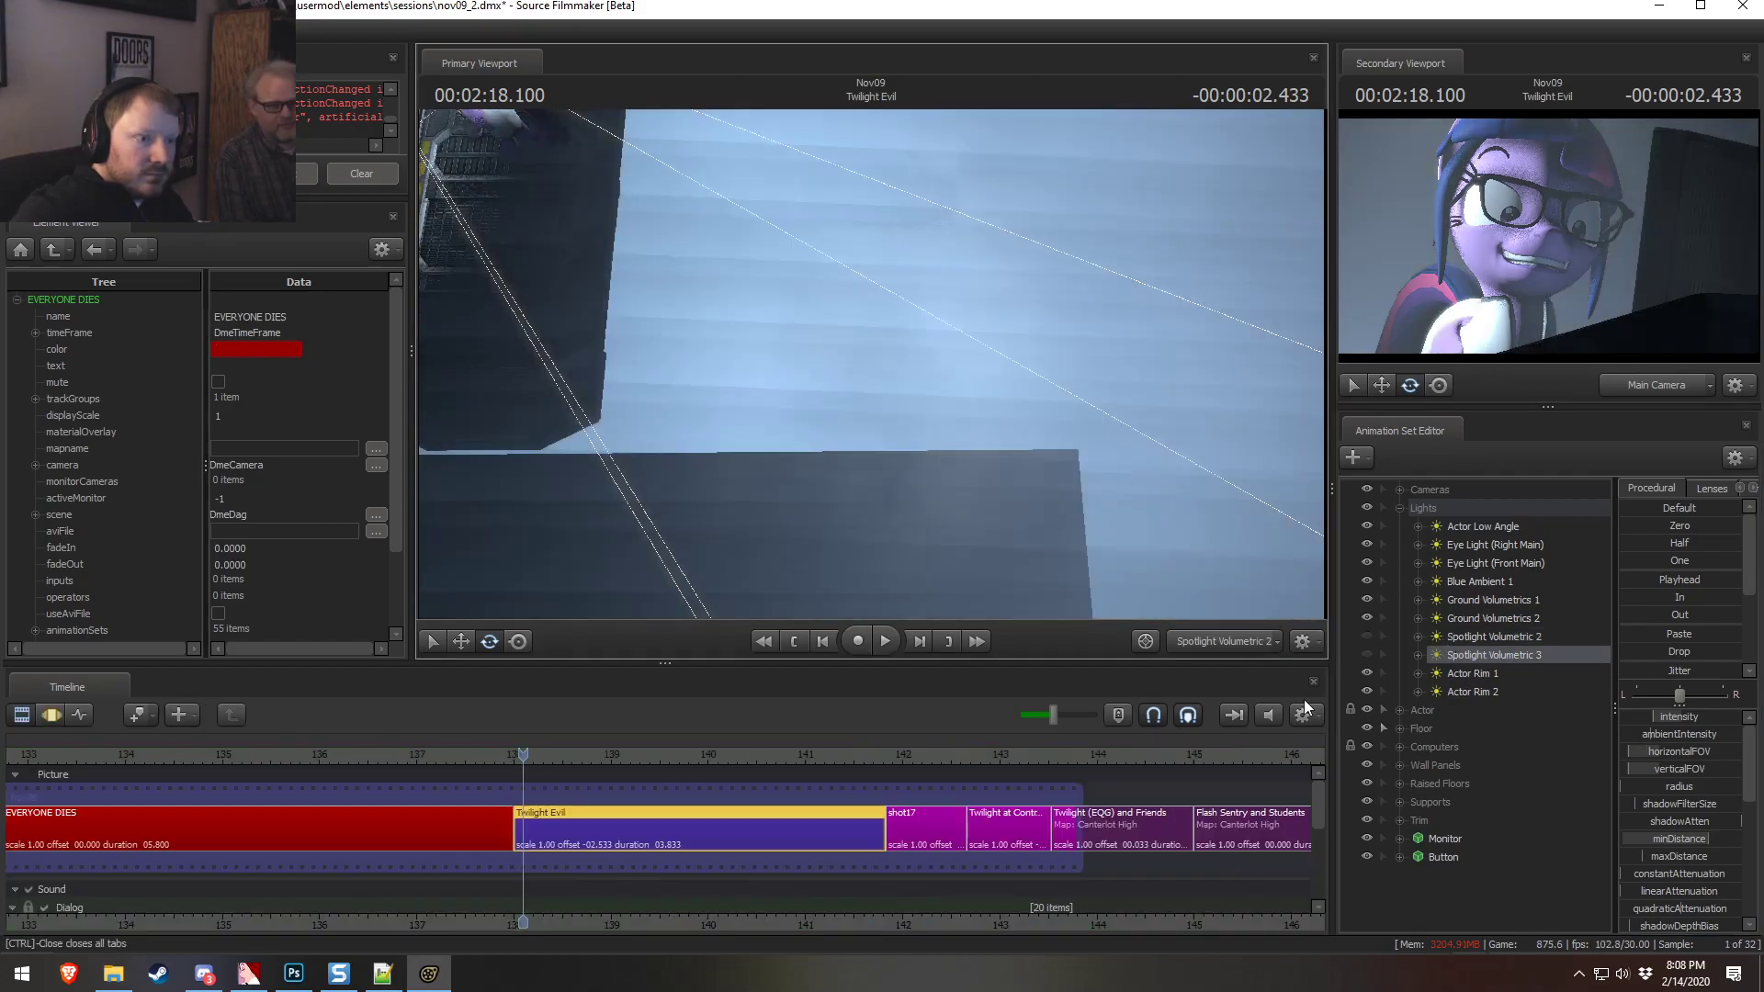
{"action": "left_click", "coordinate": [1214, 642]}
{"action": "left_click", "coordinate": [1224, 647]}
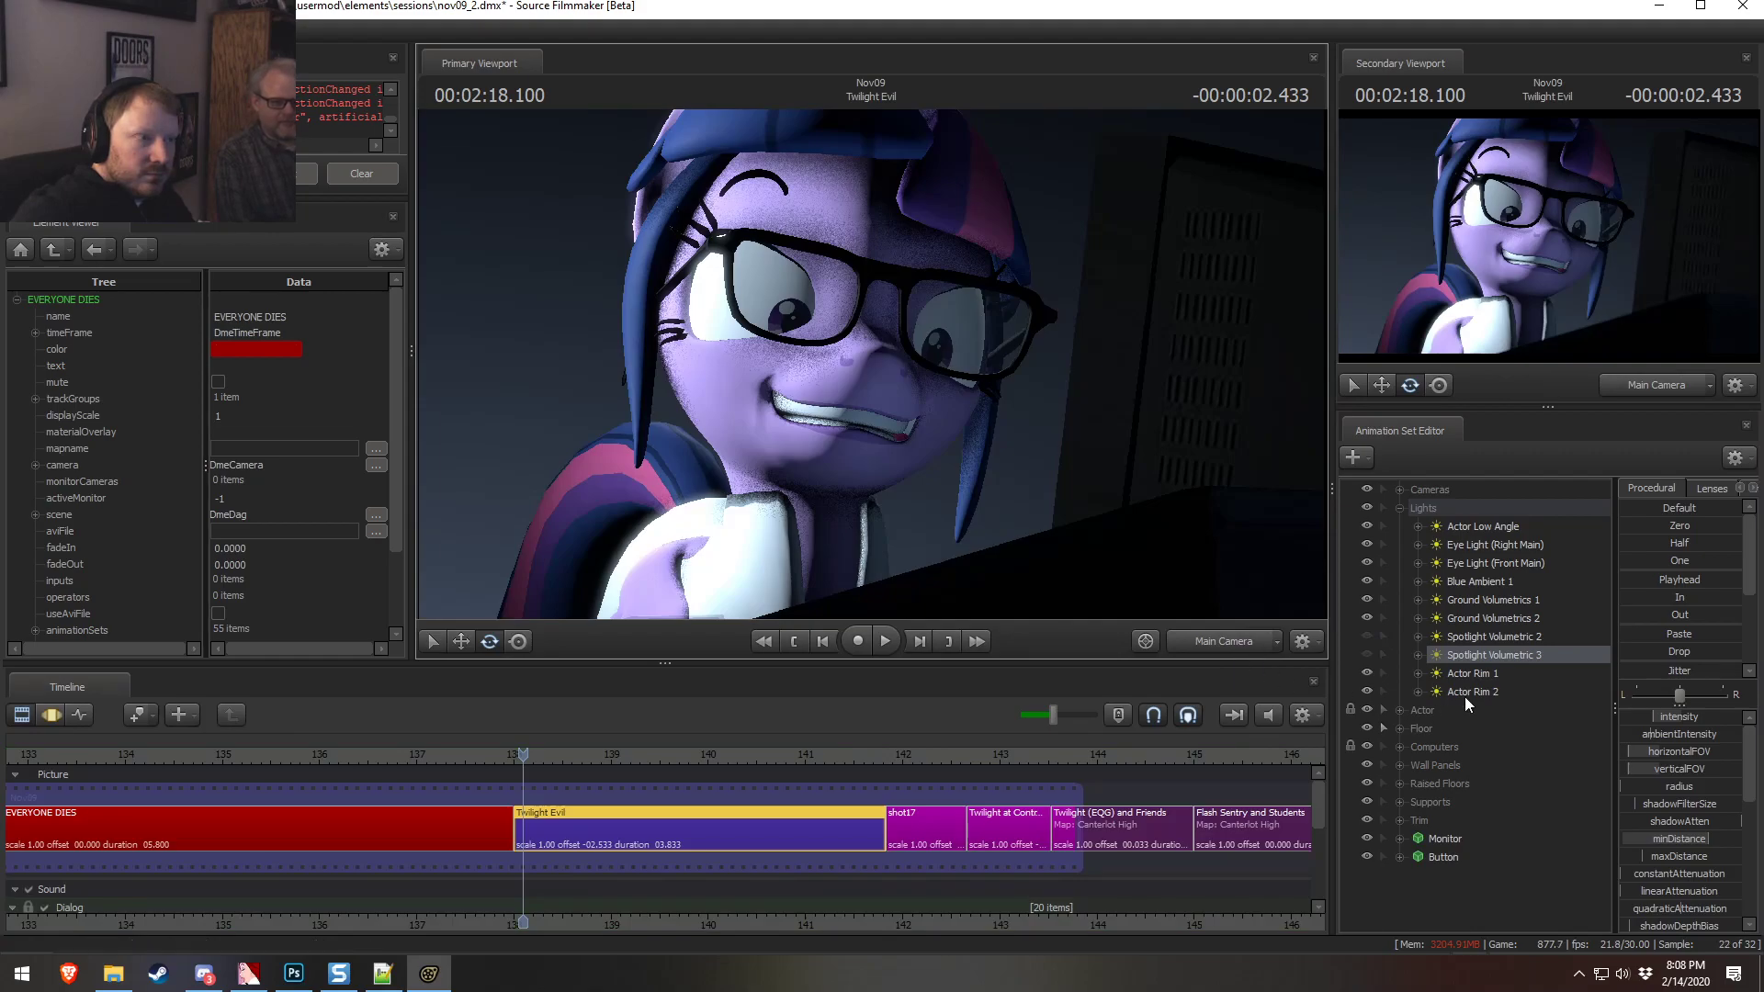
Look through the Actor Rim 1 light and reposition it around Twilight
{"action": "left_click", "coordinate": [1480, 599]}
{"action": "left_click", "coordinate": [1492, 529]}
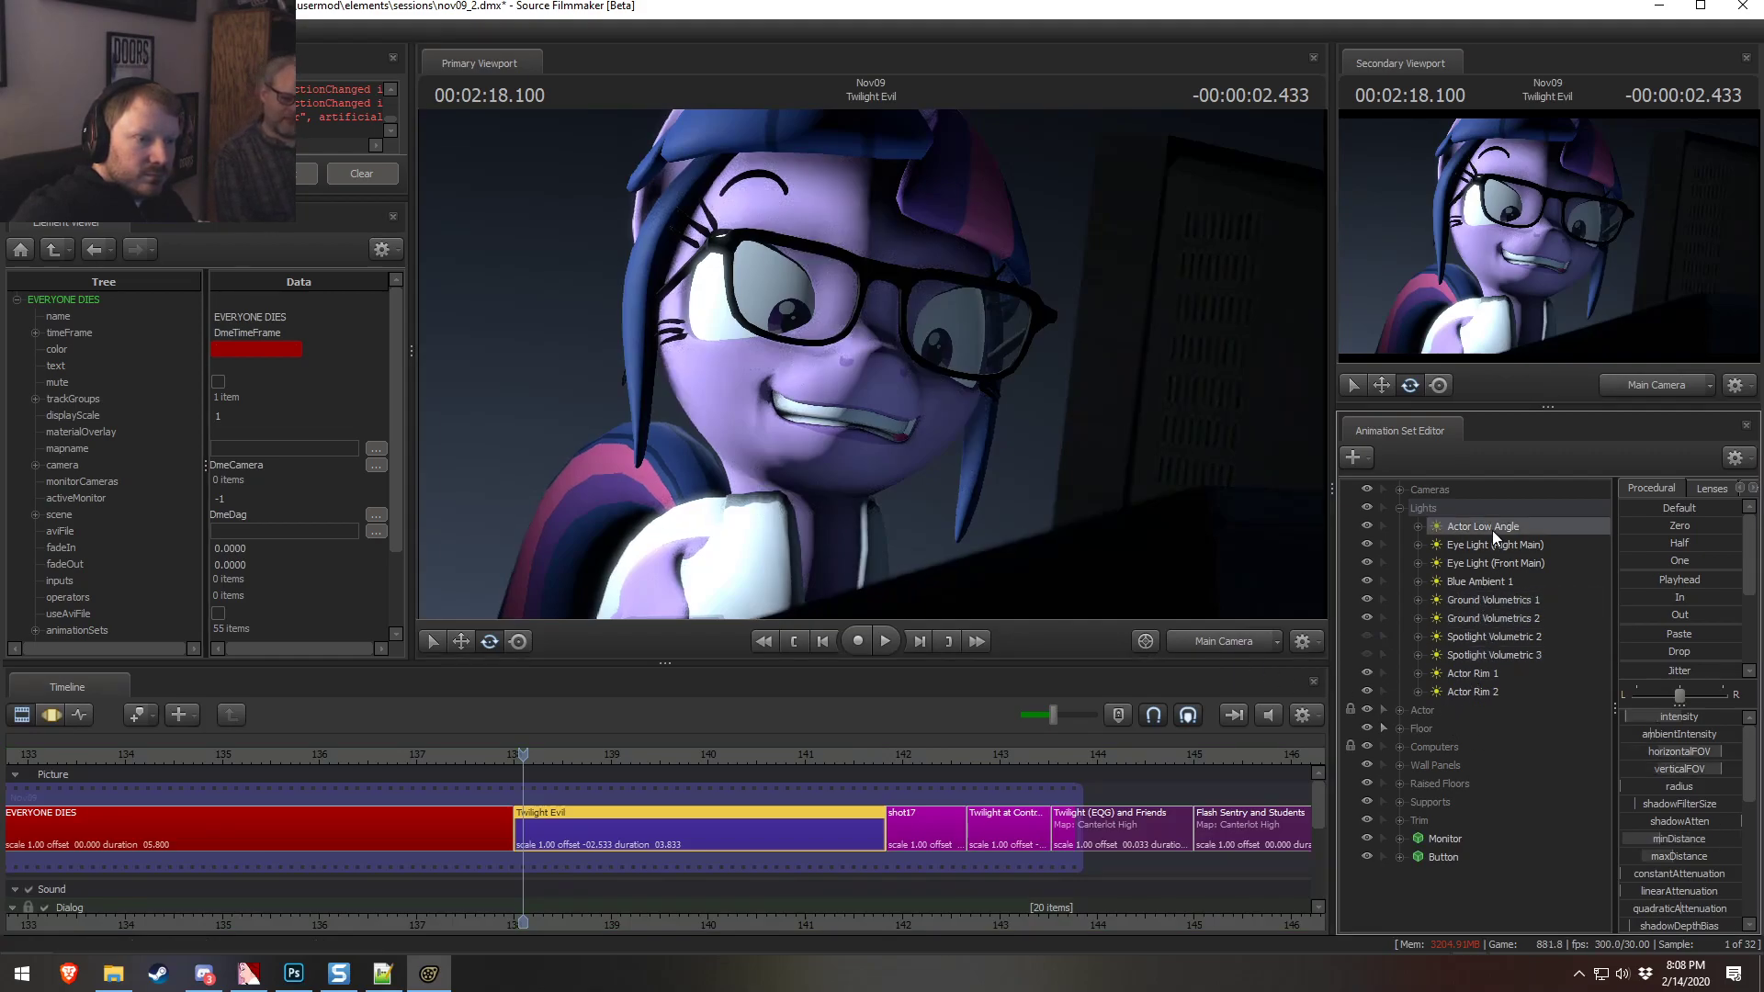
{"action": "left_click", "coordinate": [1487, 581]}
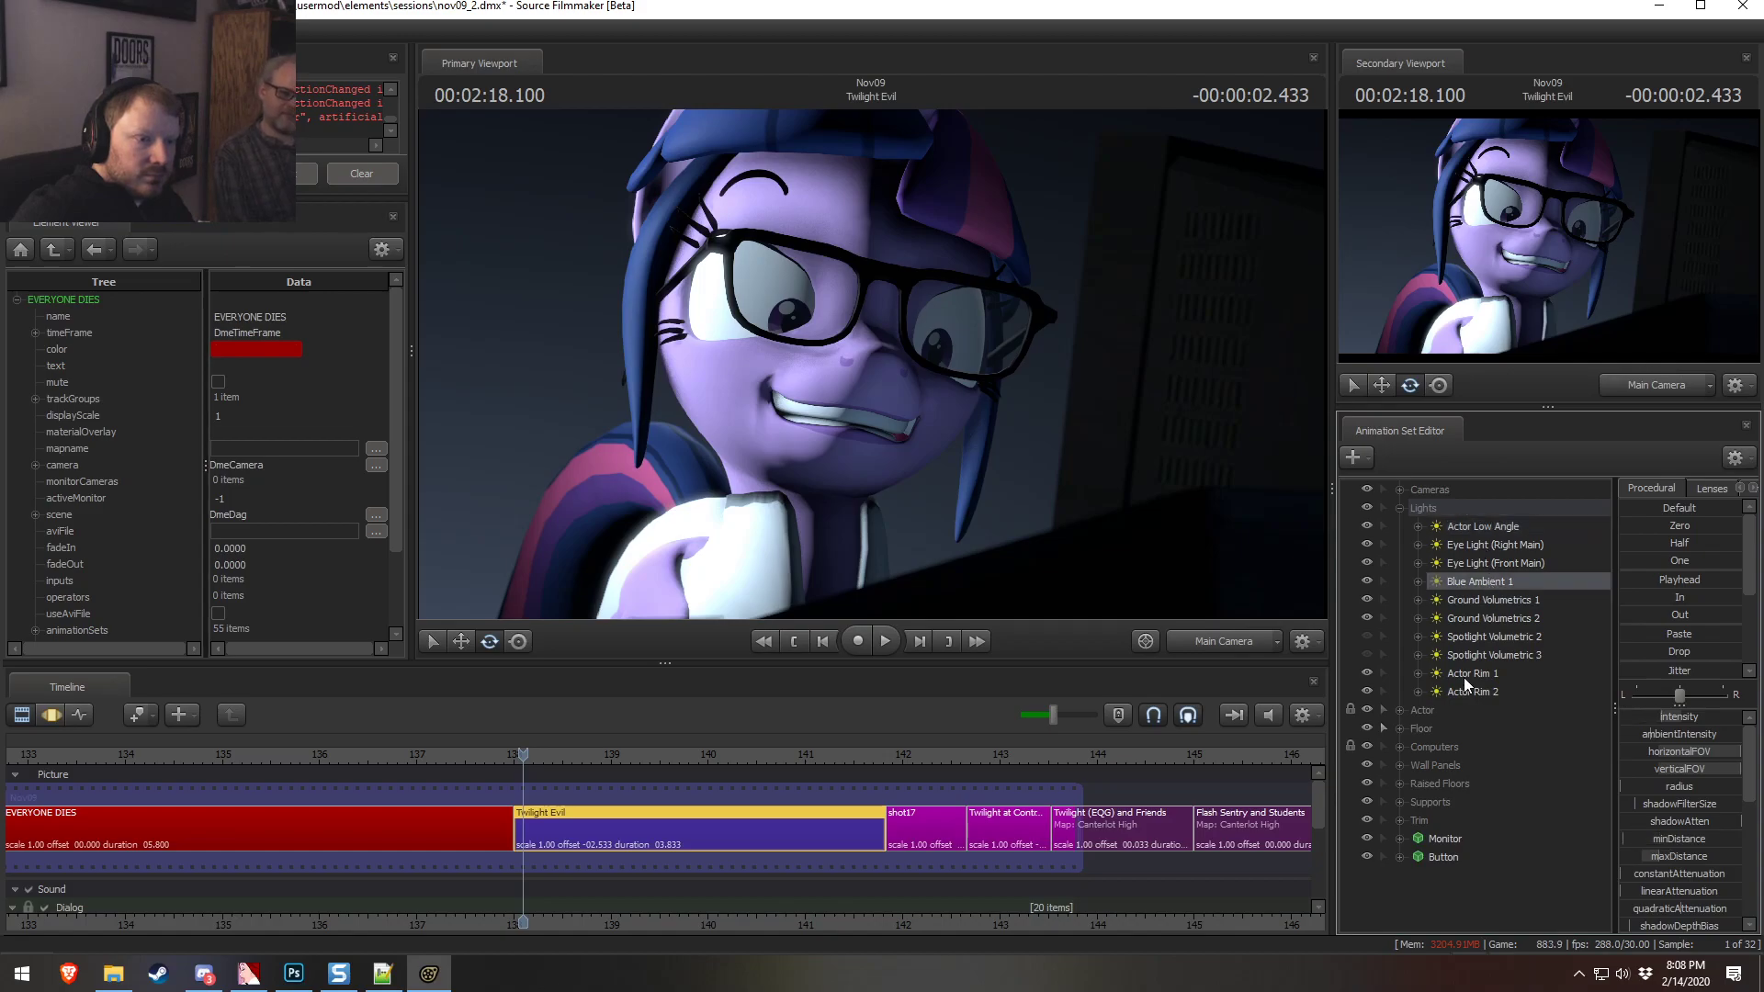
{"action": "double_click", "coordinate": [1464, 677]}
{"action": "key", "text": "F3"}
{"action": "left_click_drag", "start_coordinate": [874, 503], "coordinate": [917, 488]}
{"action": "key", "text": "a"}
{"action": "key", "text": "d"}
{"action": "key", "text": "a"}
Look through the Actor Rim 2 light and move it behind Twilight, aimed at her back and the console
{"action": "left_click_drag", "start_coordinate": [1464, 694], "coordinate": [950, 466]}
{"action": "key", "text": "a"}
{"action": "key", "text": "x"}
{"action": "key", "text": "a"}
{"action": "key", "text": "F2"}
{"action": "key", "text": "F3"}
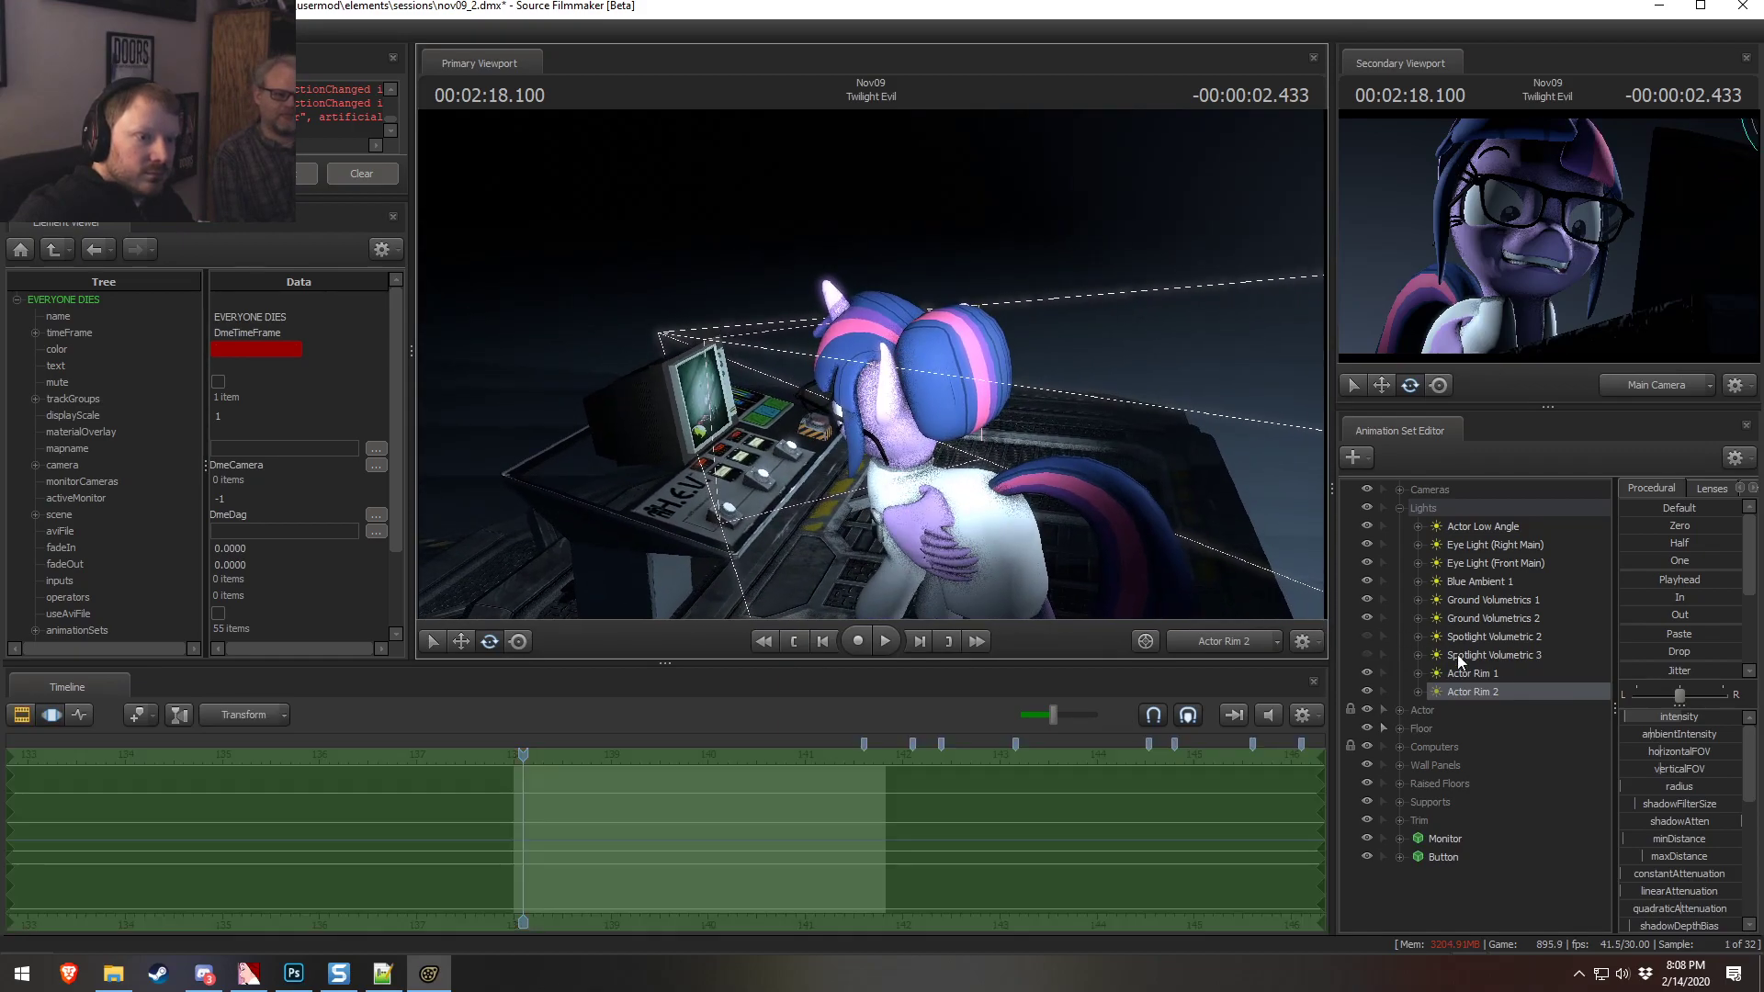
Remap Actor Rim 1's intensity slider to a maximum of 100 and adjust the light's intensity
{"action": "left_click", "coordinate": [1507, 673]}
{"action": "key", "text": "F2"}
{"action": "key", "text": "F3"}
{"action": "right_click", "coordinate": [1700, 714]}
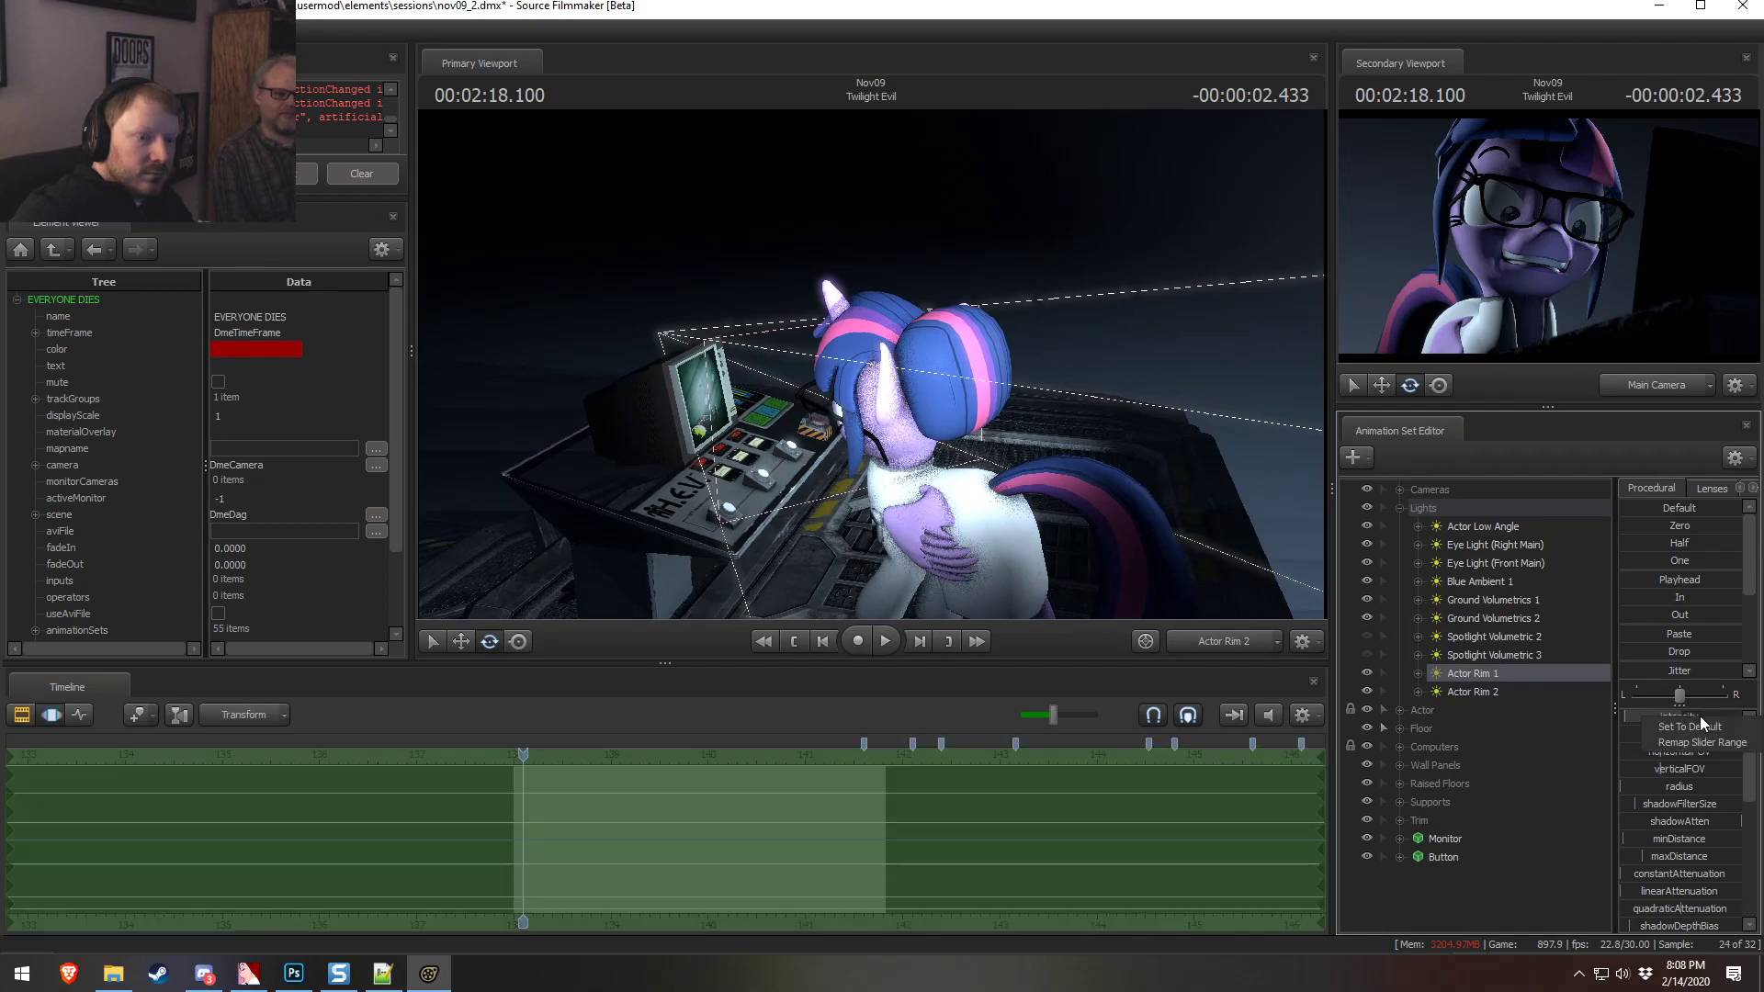
{"action": "left_click", "coordinate": [1713, 733]}
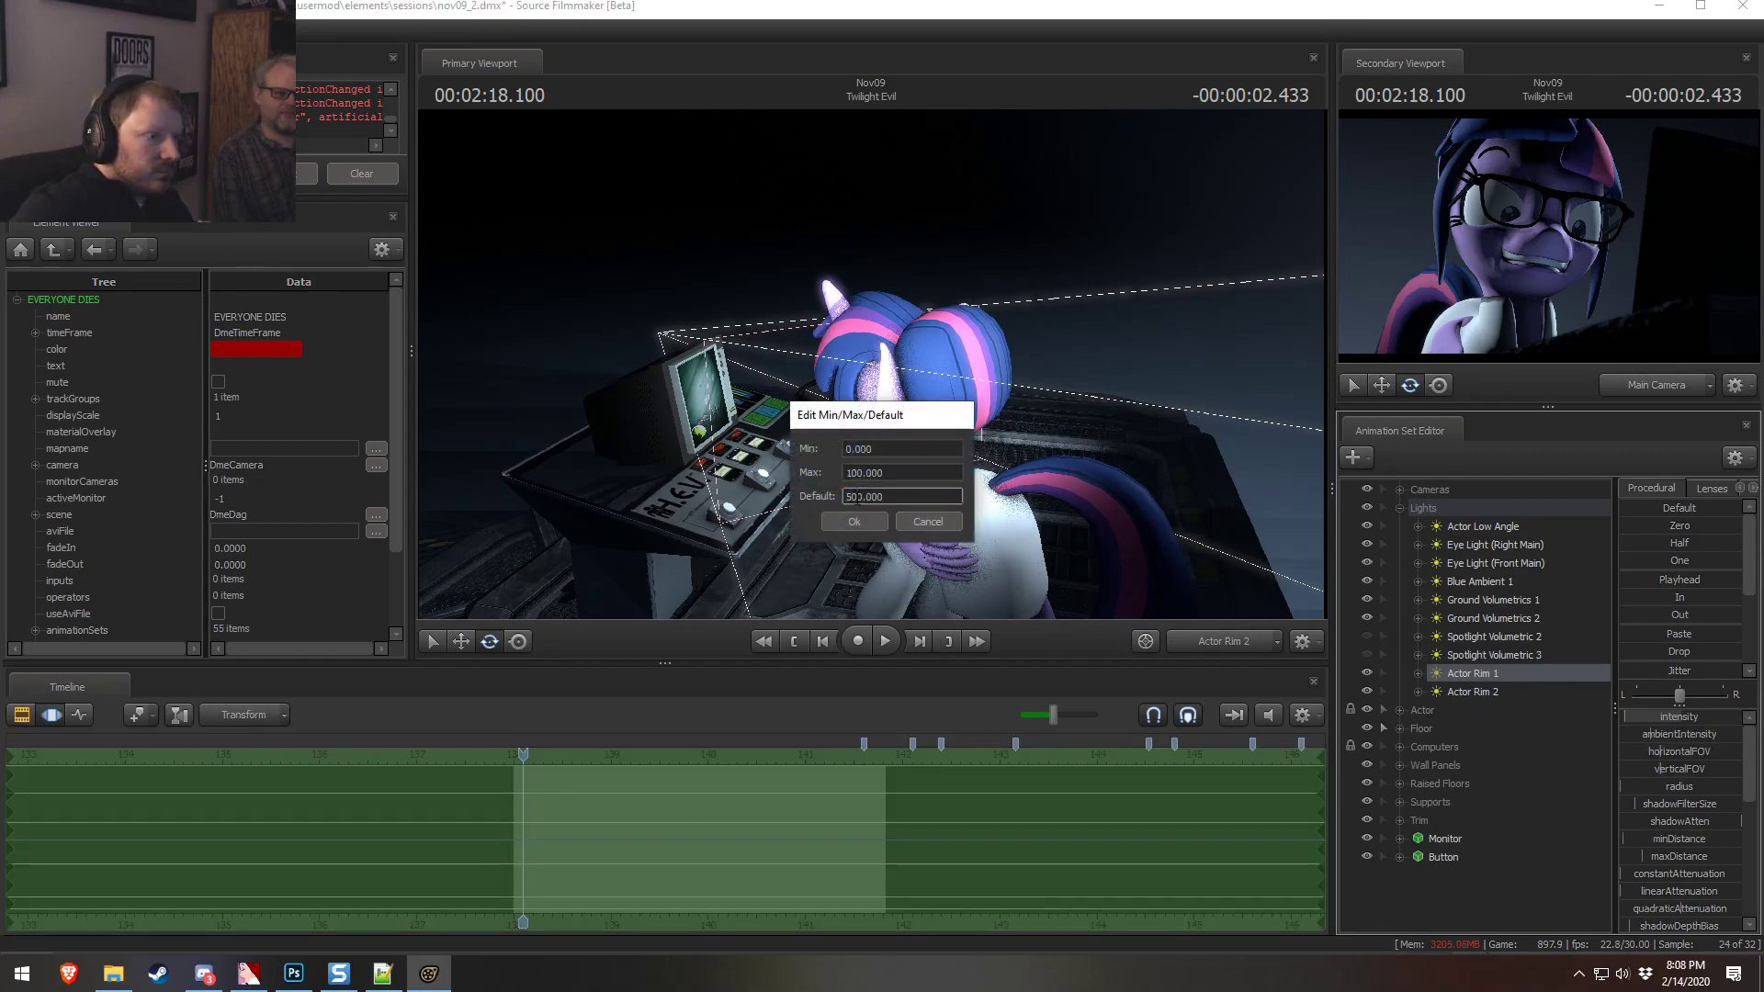
{"action": "left_click", "coordinate": [869, 522]}
{"action": "left_click_drag", "start_coordinate": [1684, 717], "coordinate": [1709, 717]}
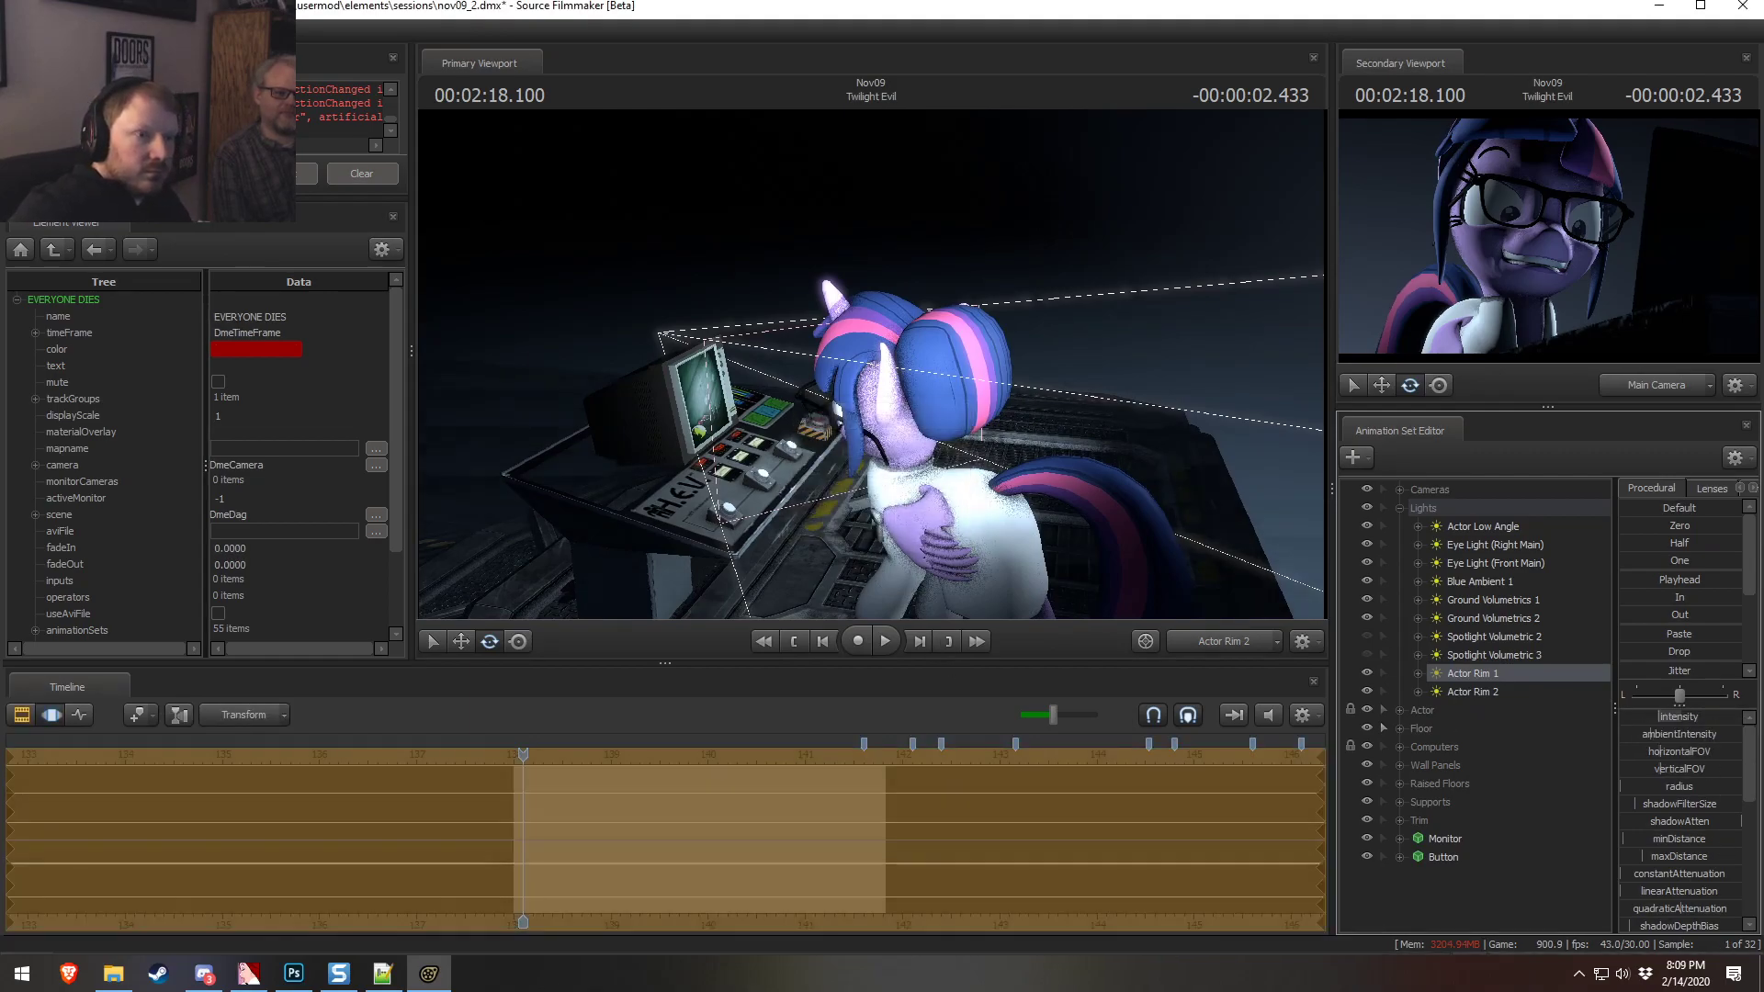
Lower color_blue on the Actor Low Angle light for a warm tint and raise its intensity
{"action": "left_click", "coordinate": [1497, 526]}
{"action": "scroll", "coordinate": [1661, 895], "scroll_direction": "down", "scroll_amount": 3}
{"action": "scroll", "coordinate": [1662, 895], "scroll_direction": "down", "scroll_amount": 3}
{"action": "left_click_drag", "start_coordinate": [1703, 882], "coordinate": [1667, 905]}
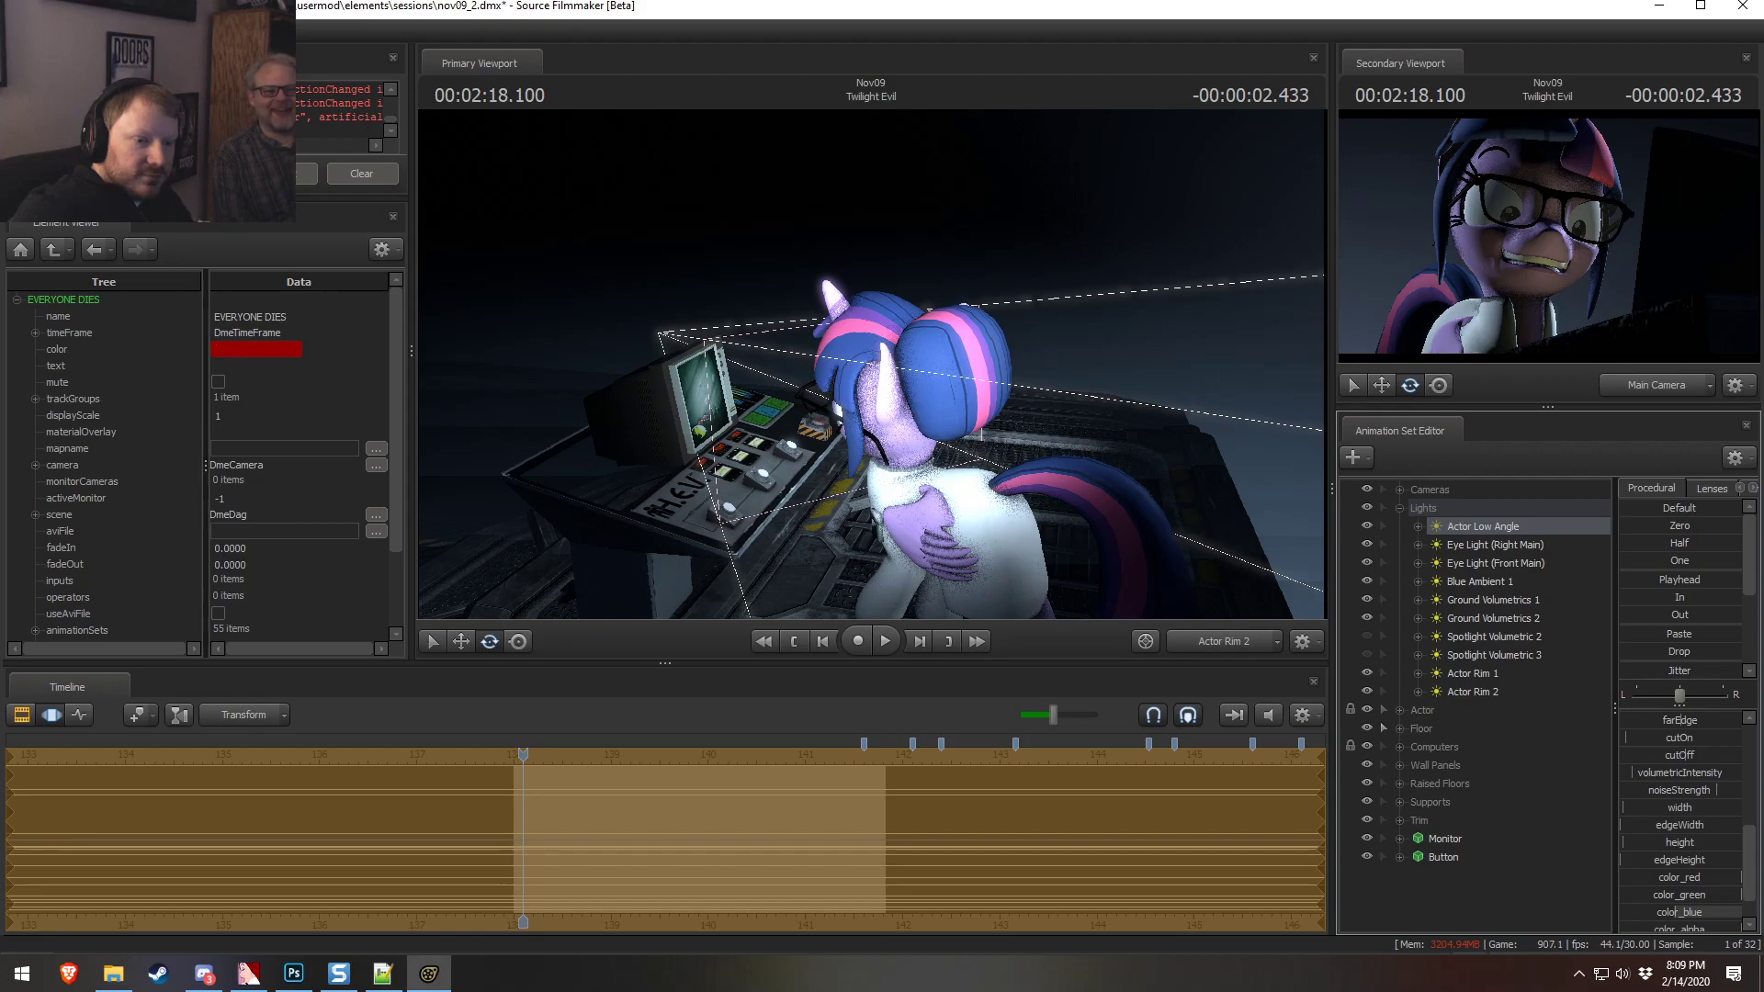
{"action": "scroll", "coordinate": [1685, 777], "scroll_direction": "up", "scroll_amount": 6}
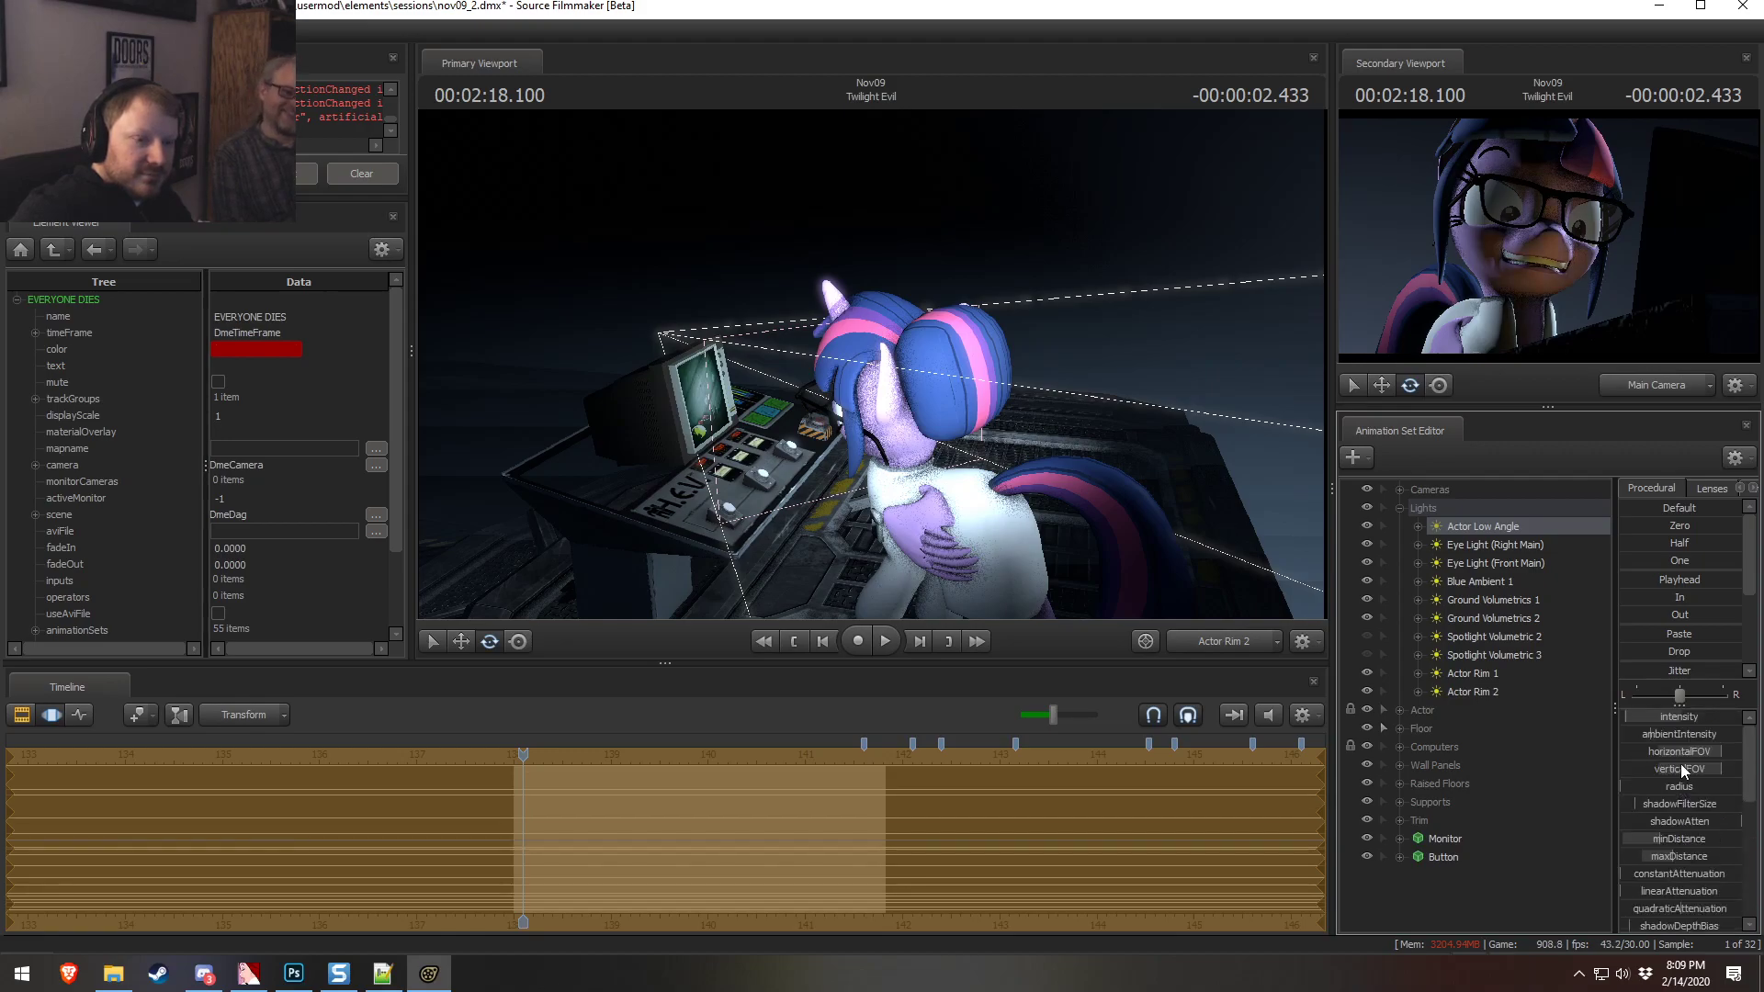
{"action": "left_click_drag", "start_coordinate": [1626, 717], "coordinate": [1653, 717]}
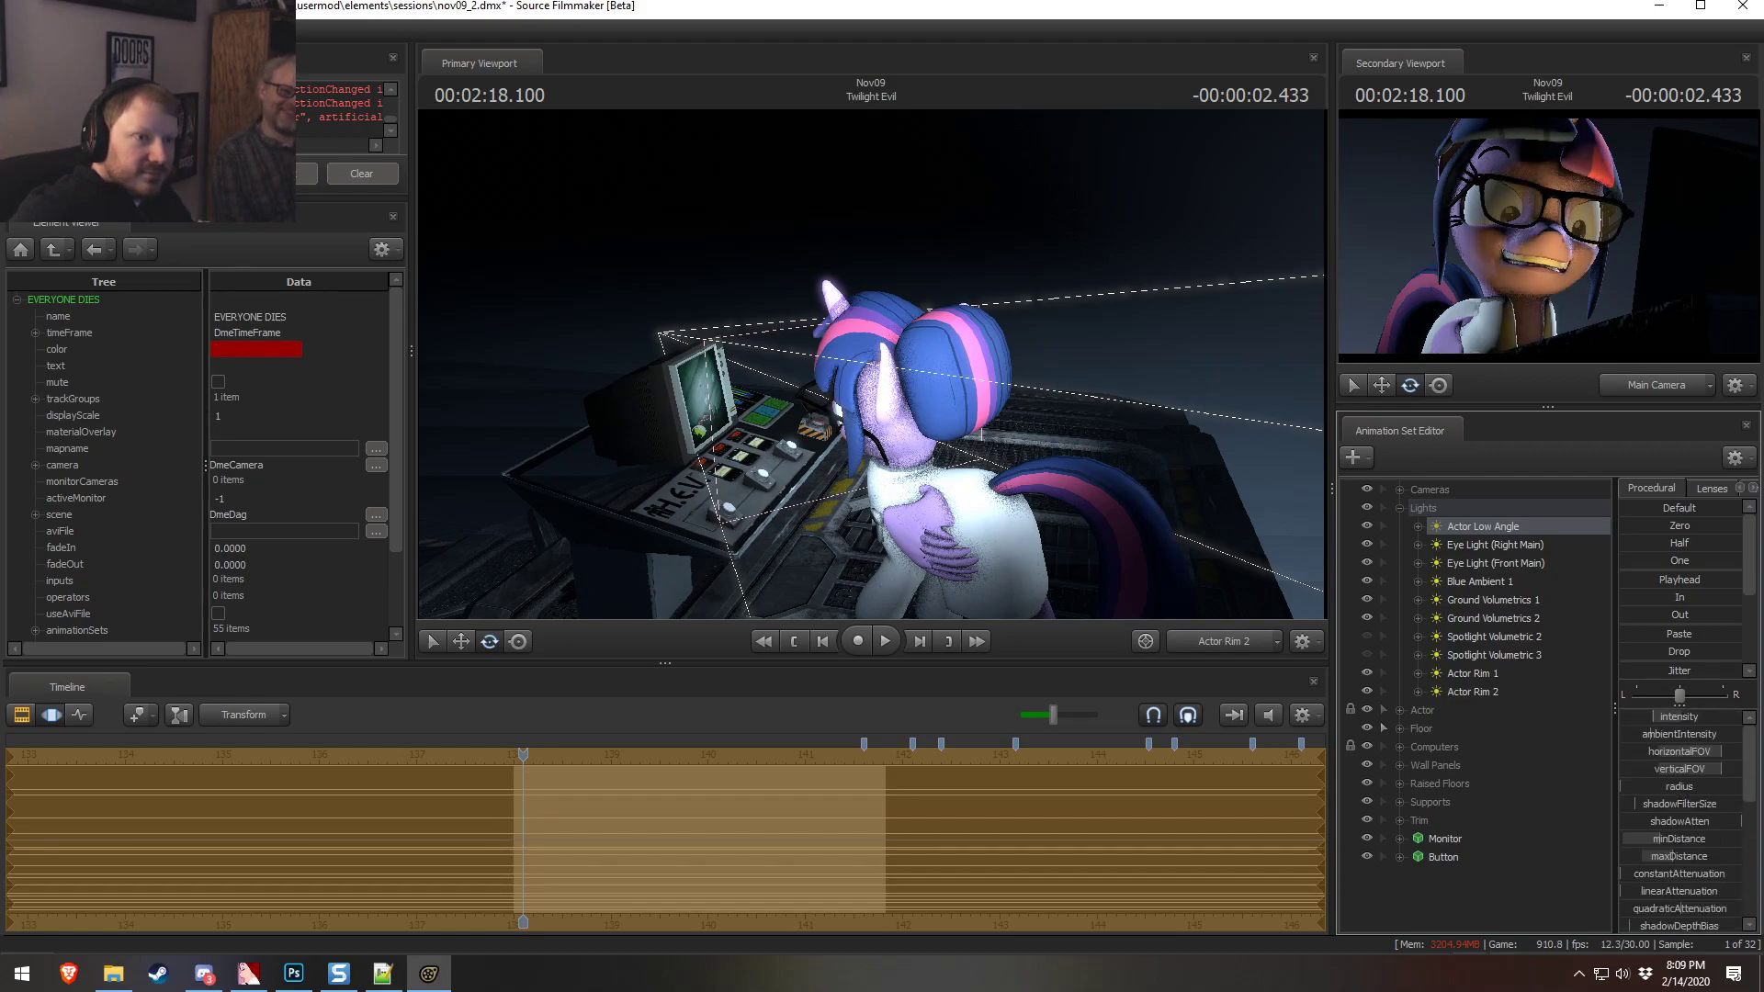
Reposition the Actor Low Angle light through its own view and deepen its tint to orange by lowering color_blue and color_green
{"action": "left_click_drag", "start_coordinate": [1461, 530], "coordinate": [948, 417]}
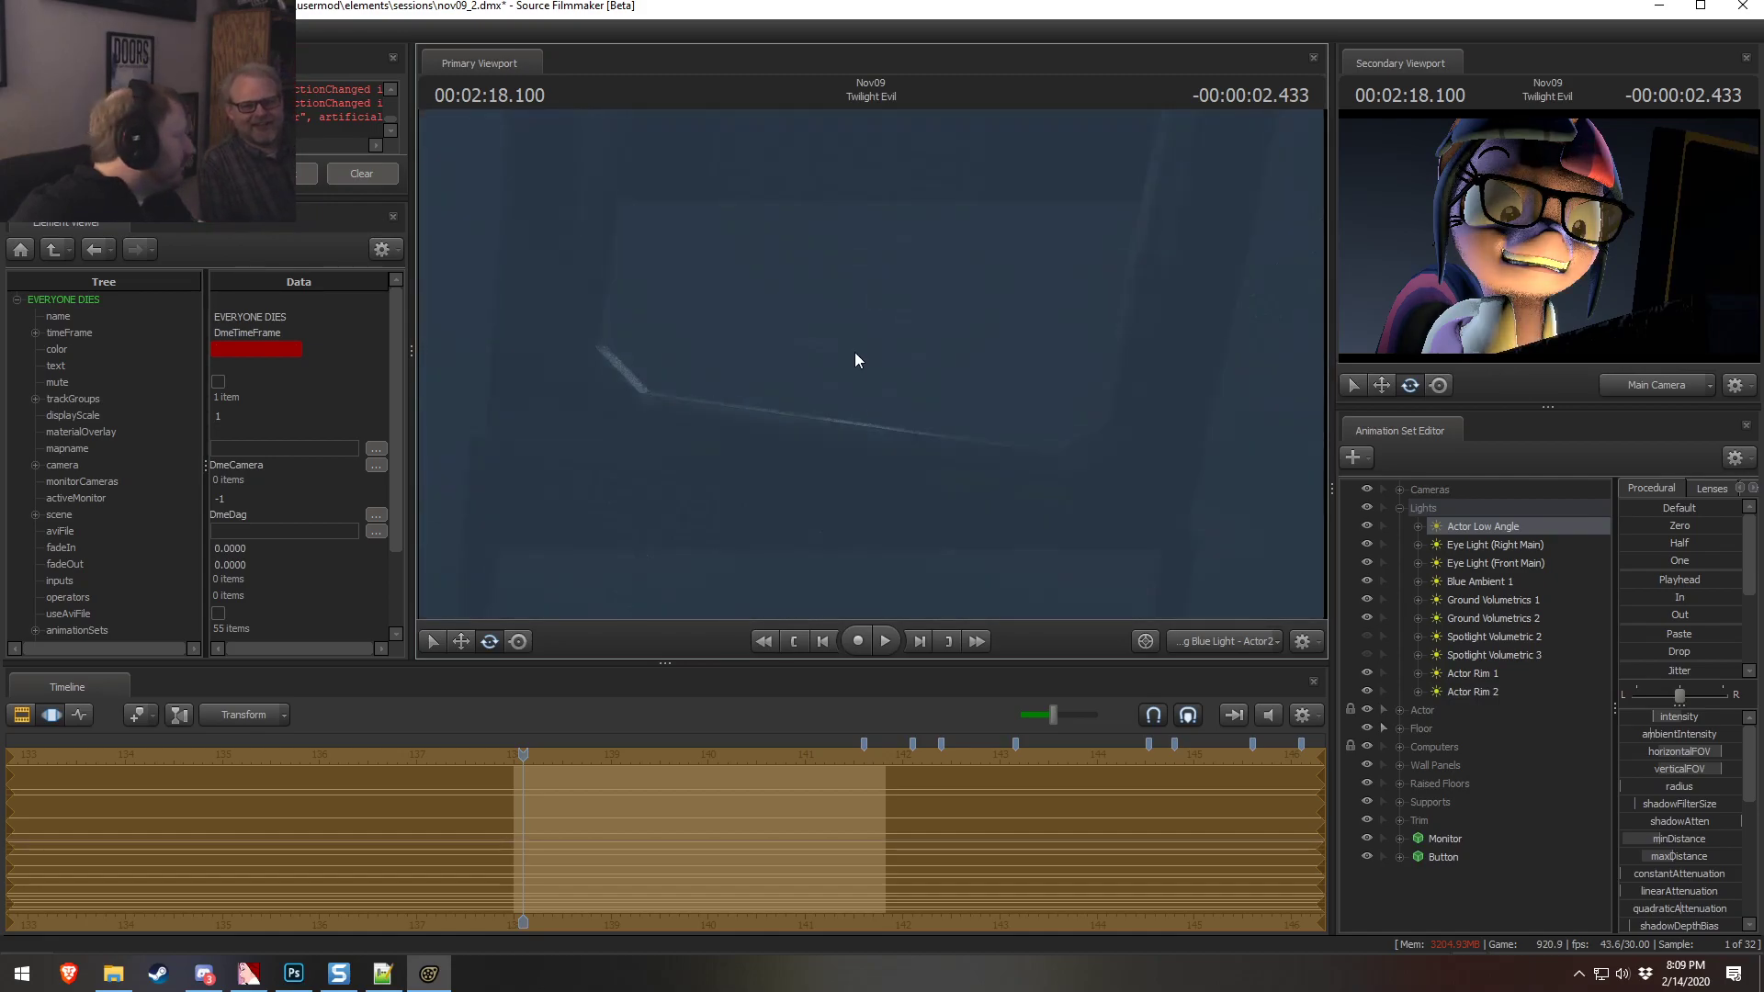
{"action": "scroll", "coordinate": [1678, 882], "scroll_direction": "down", "scroll_amount": 6}
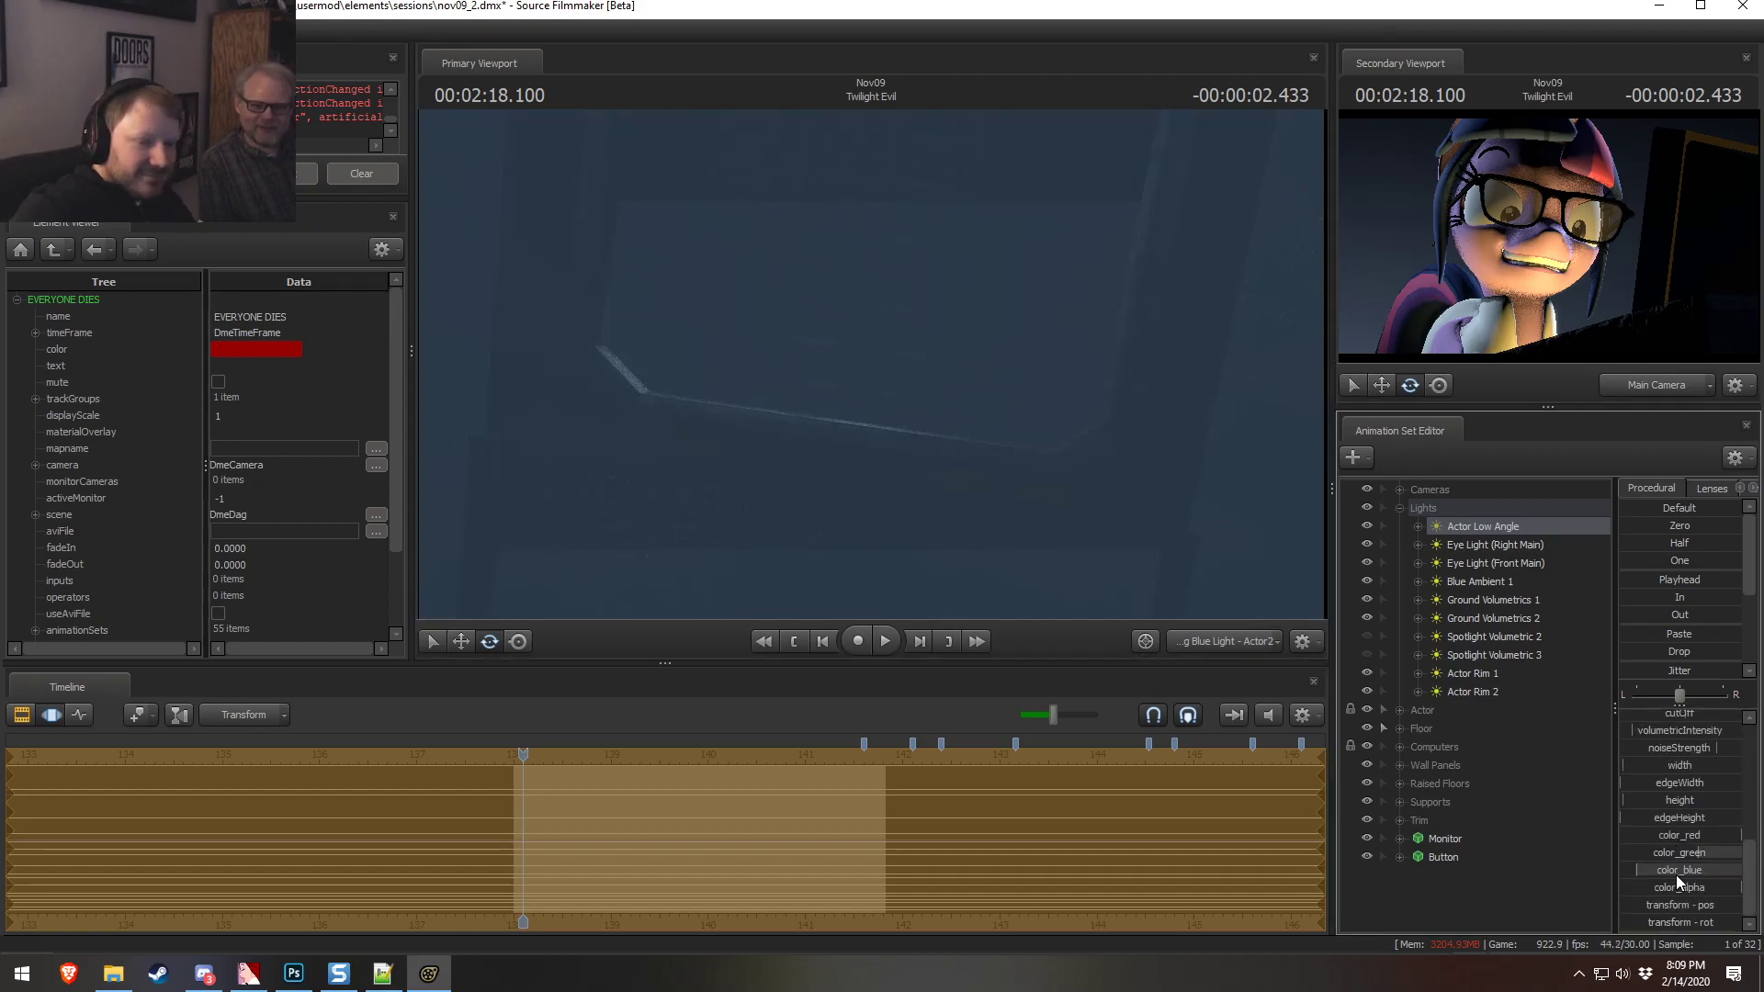
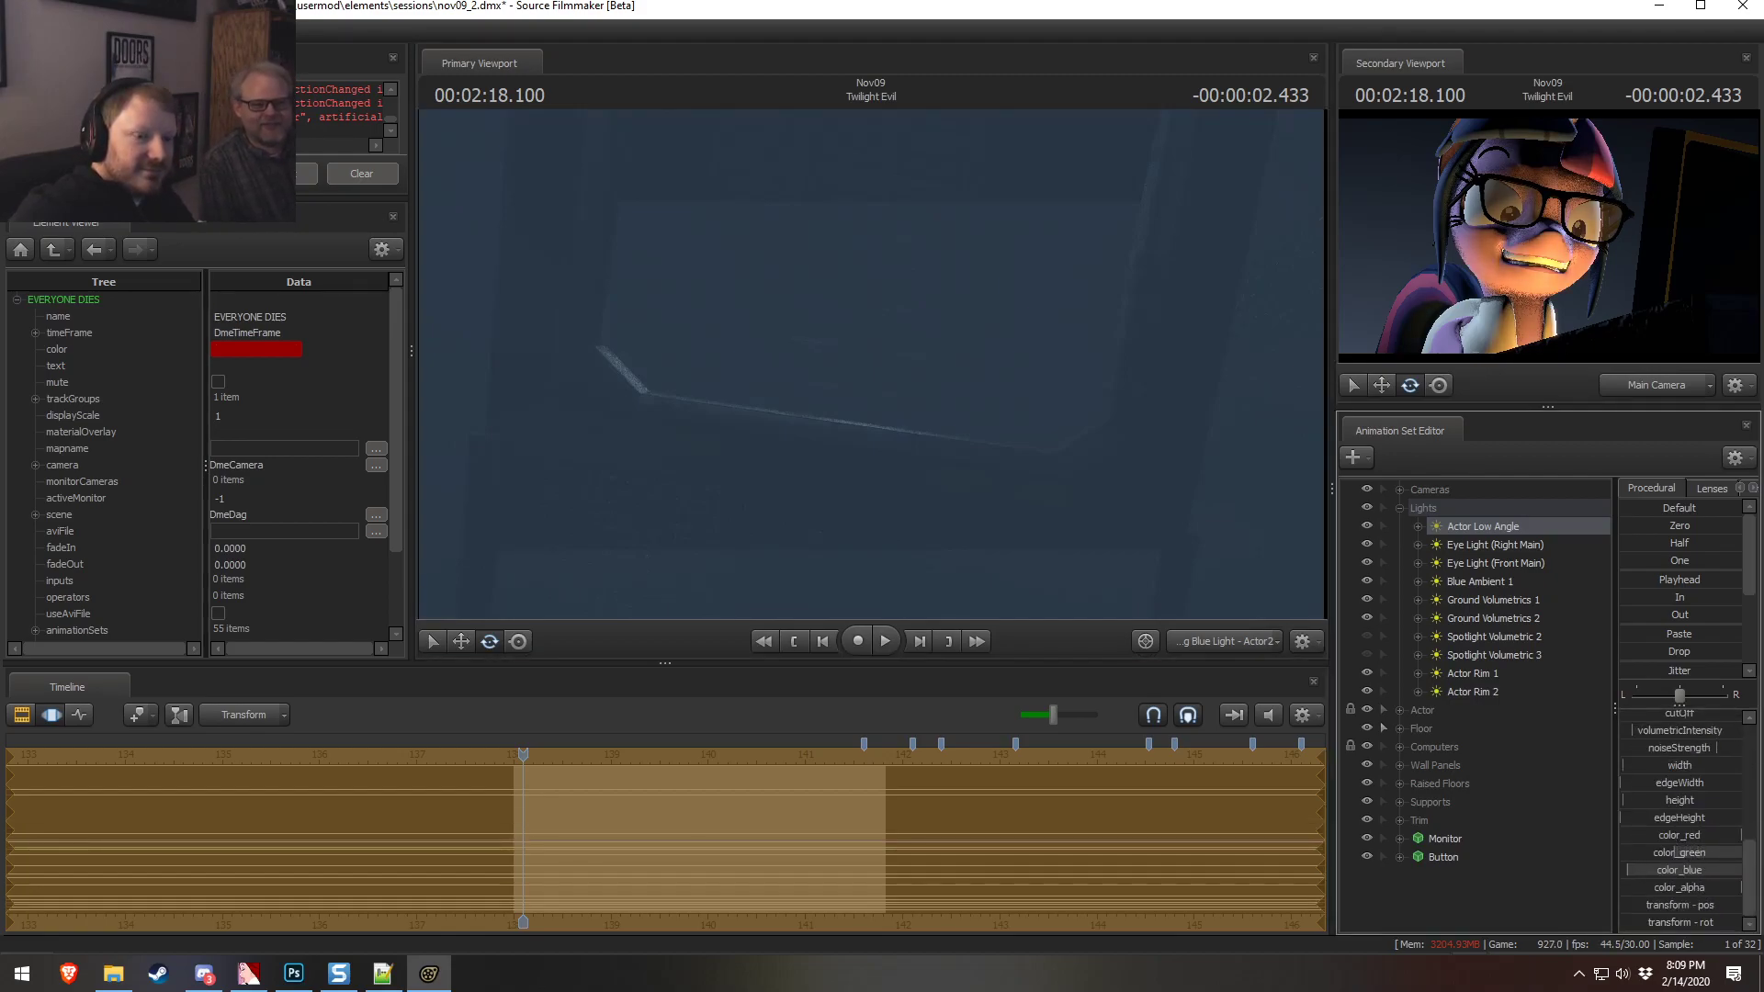
{"action": "left_click_drag", "start_coordinate": [1666, 853], "coordinate": [1654, 853]}
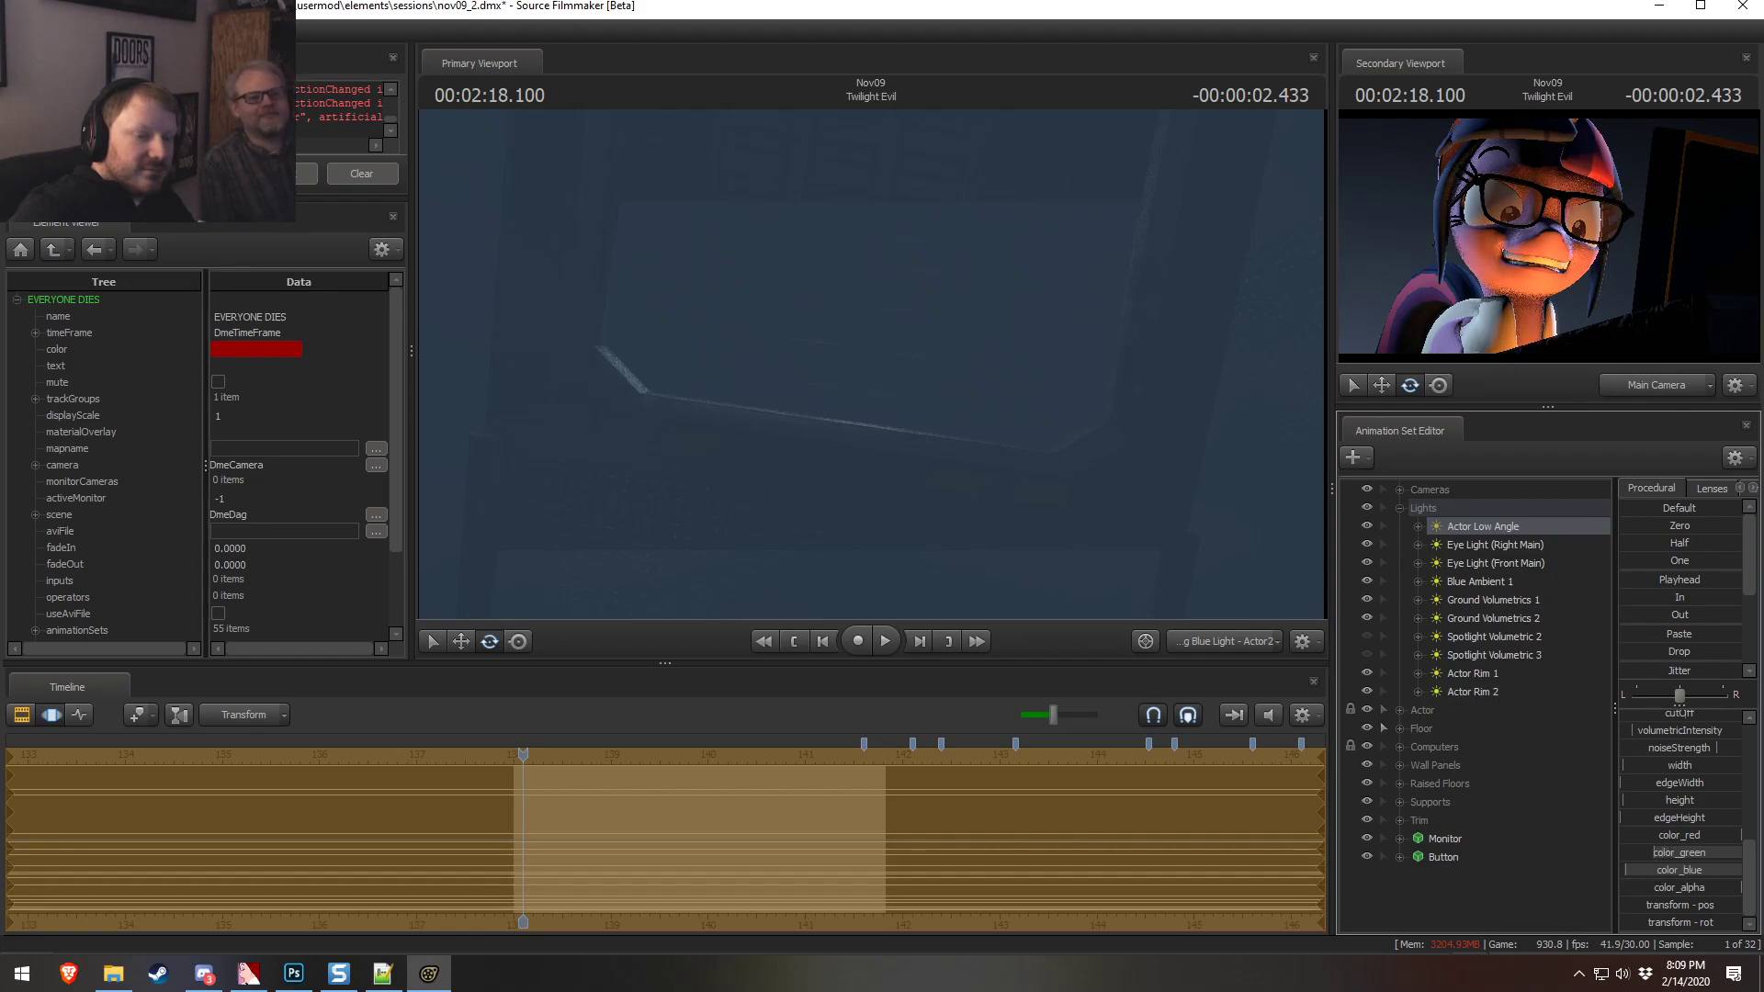
Hide the Floor and Raised Floors groups that block the low-angle light's view of Twilight
{"action": "scroll", "coordinate": [1696, 790], "scroll_direction": "down", "scroll_amount": 5}
{"action": "scroll", "coordinate": [1696, 790], "scroll_direction": "up", "scroll_amount": 2}
{"action": "left_click", "coordinate": [1468, 515]}
{"action": "left_click_drag", "start_coordinate": [1474, 532], "coordinate": [1128, 439]}
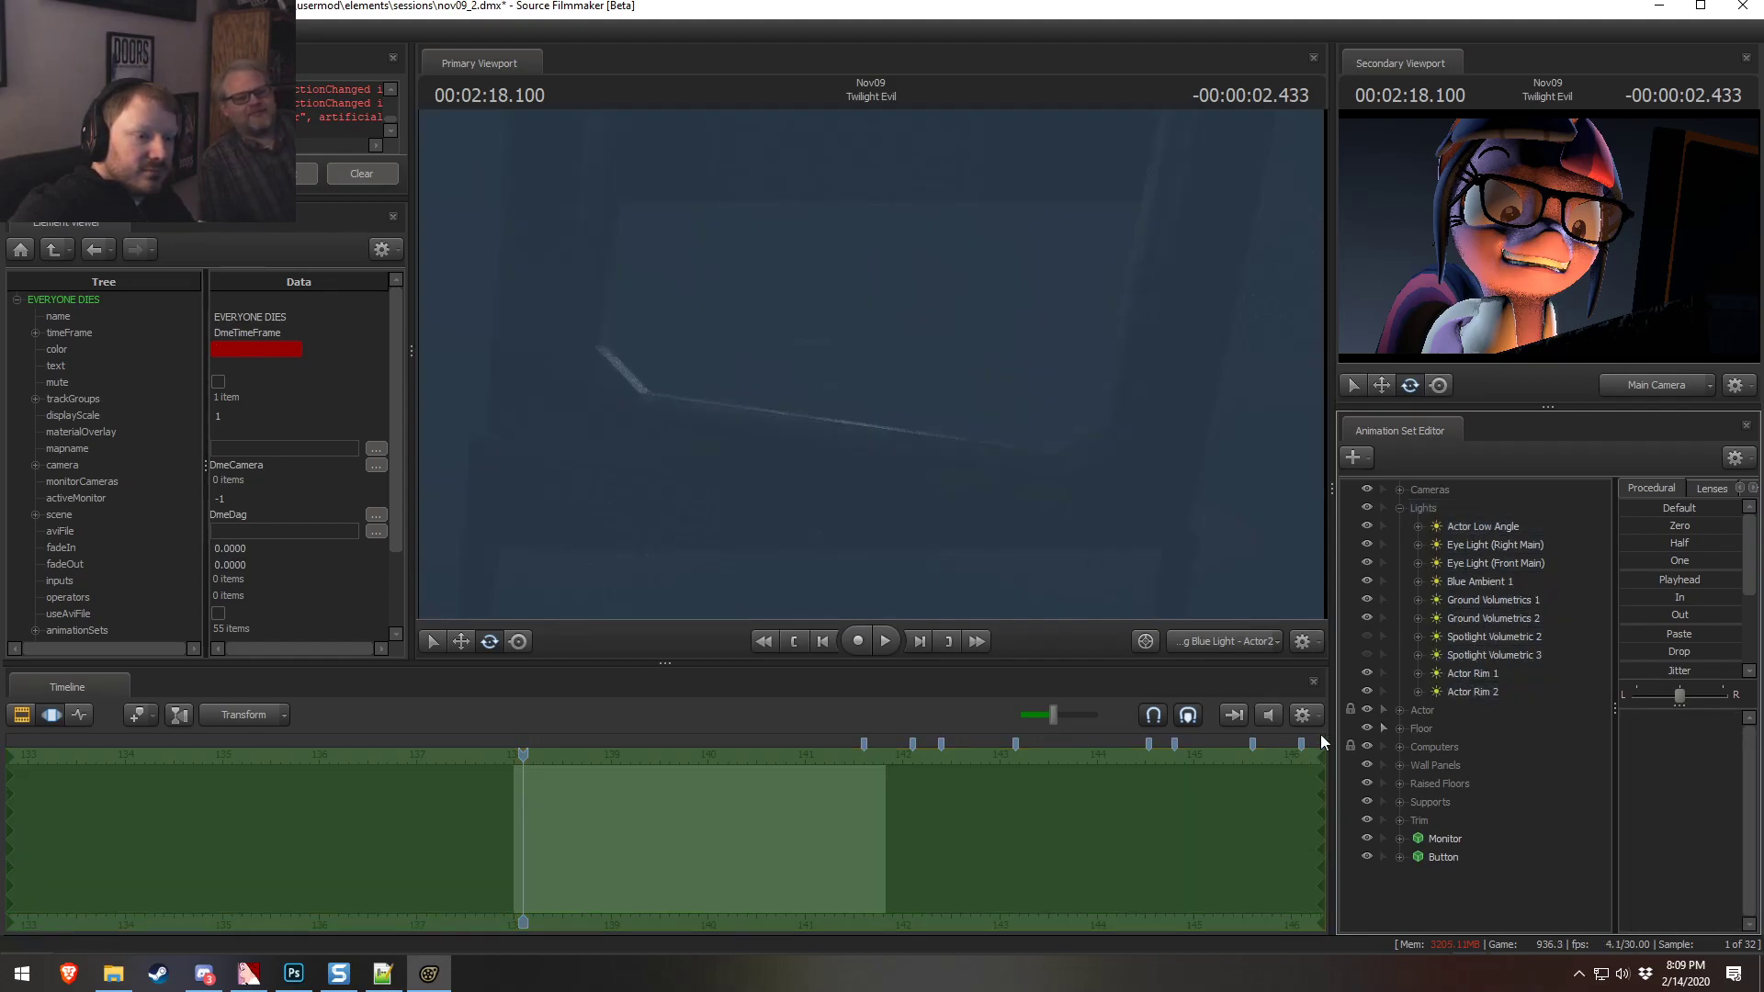
{"action": "left_click", "coordinate": [1367, 728]}
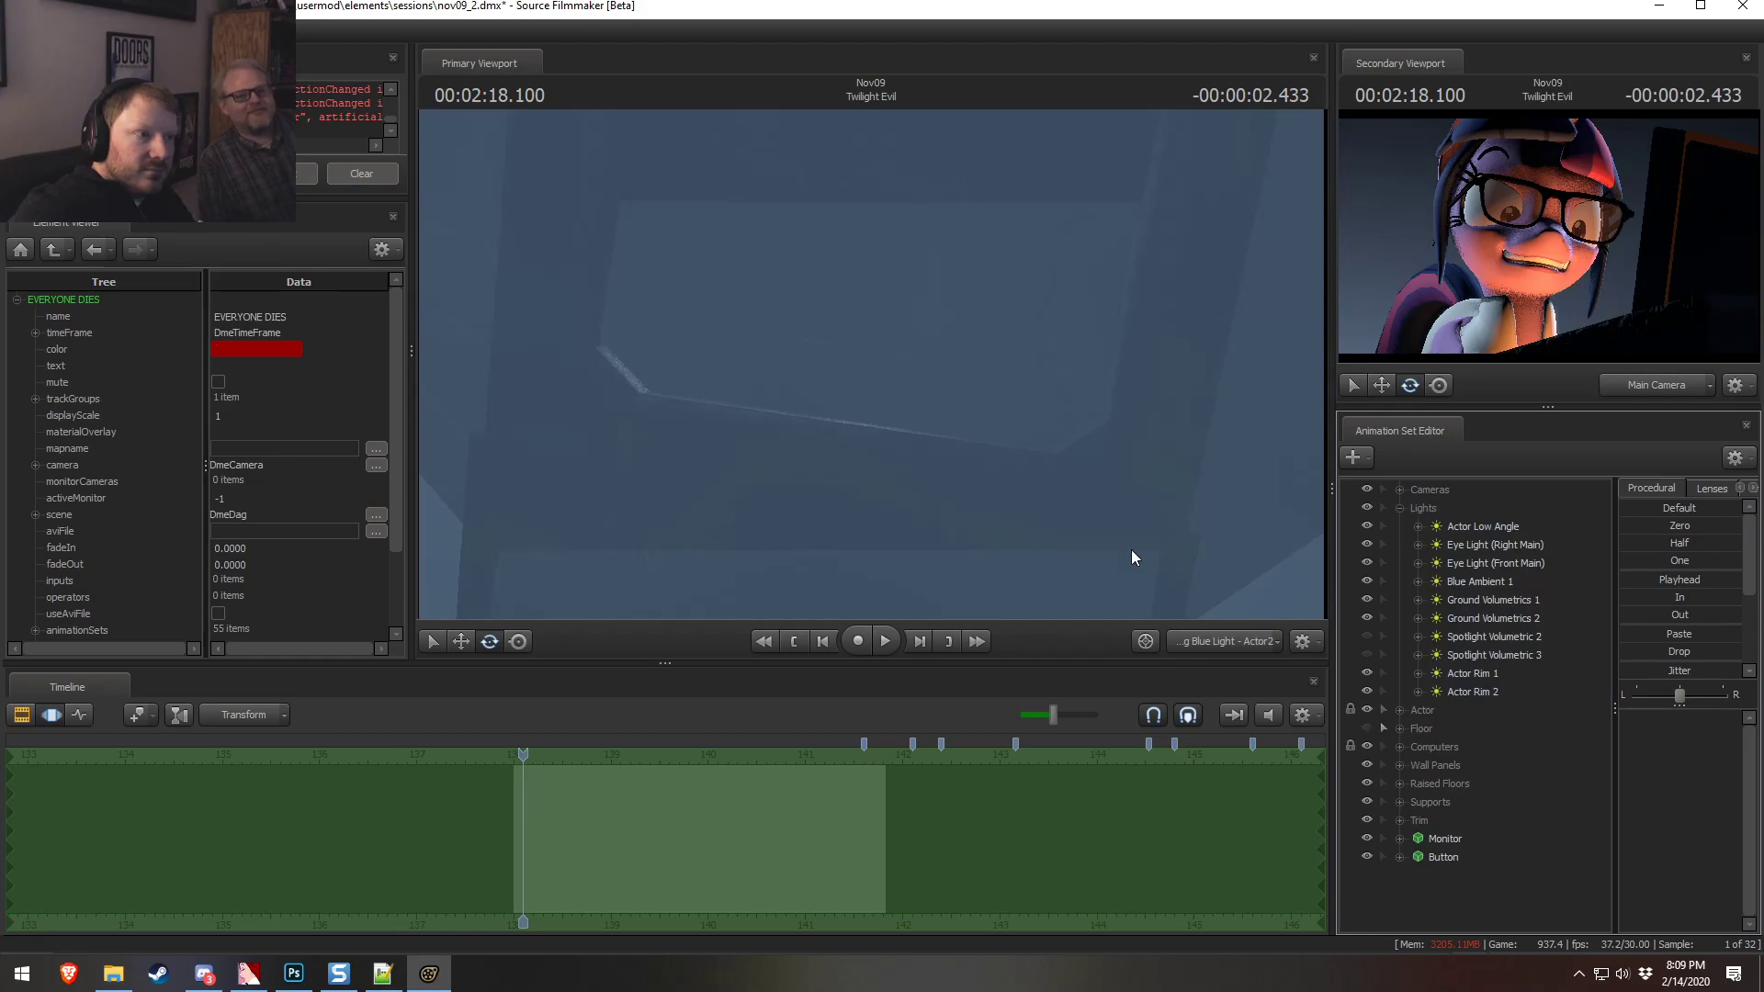
{"action": "left_click", "coordinate": [1368, 782]}
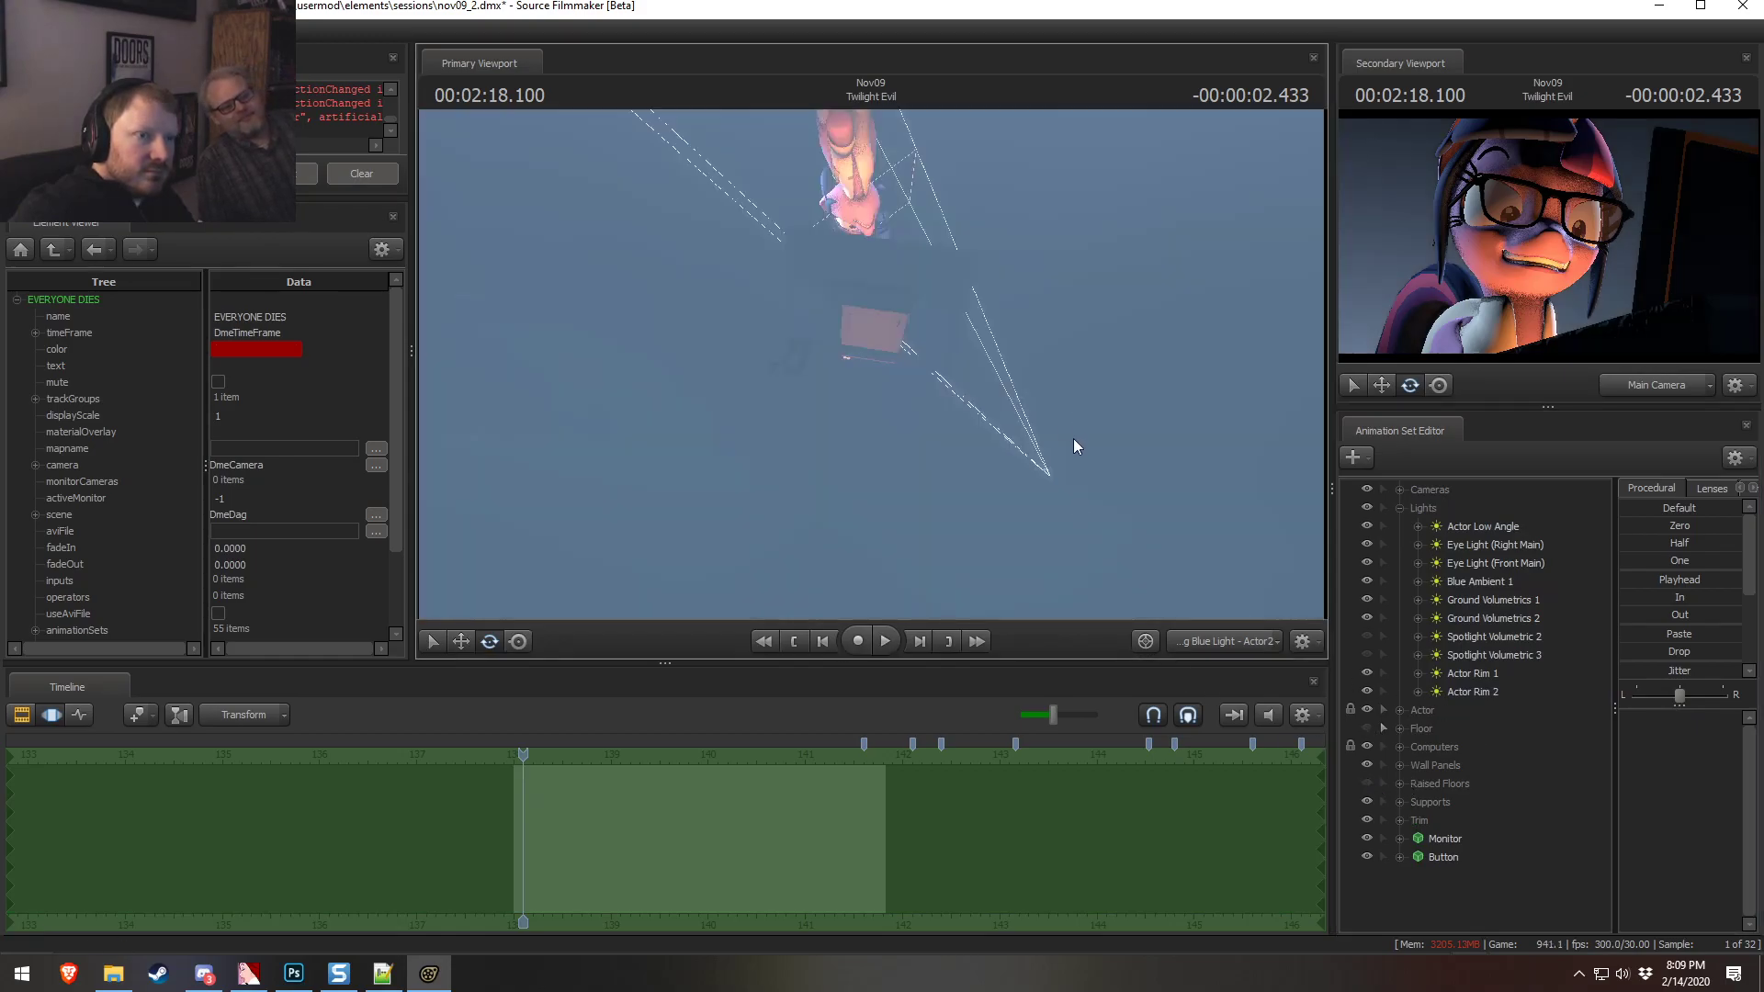
Move the Actor Low Angle light beneath Twilight and aim it up at her body and face
{"action": "left_click", "coordinate": [1469, 690]}
{"action": "left_click", "coordinate": [1485, 530]}
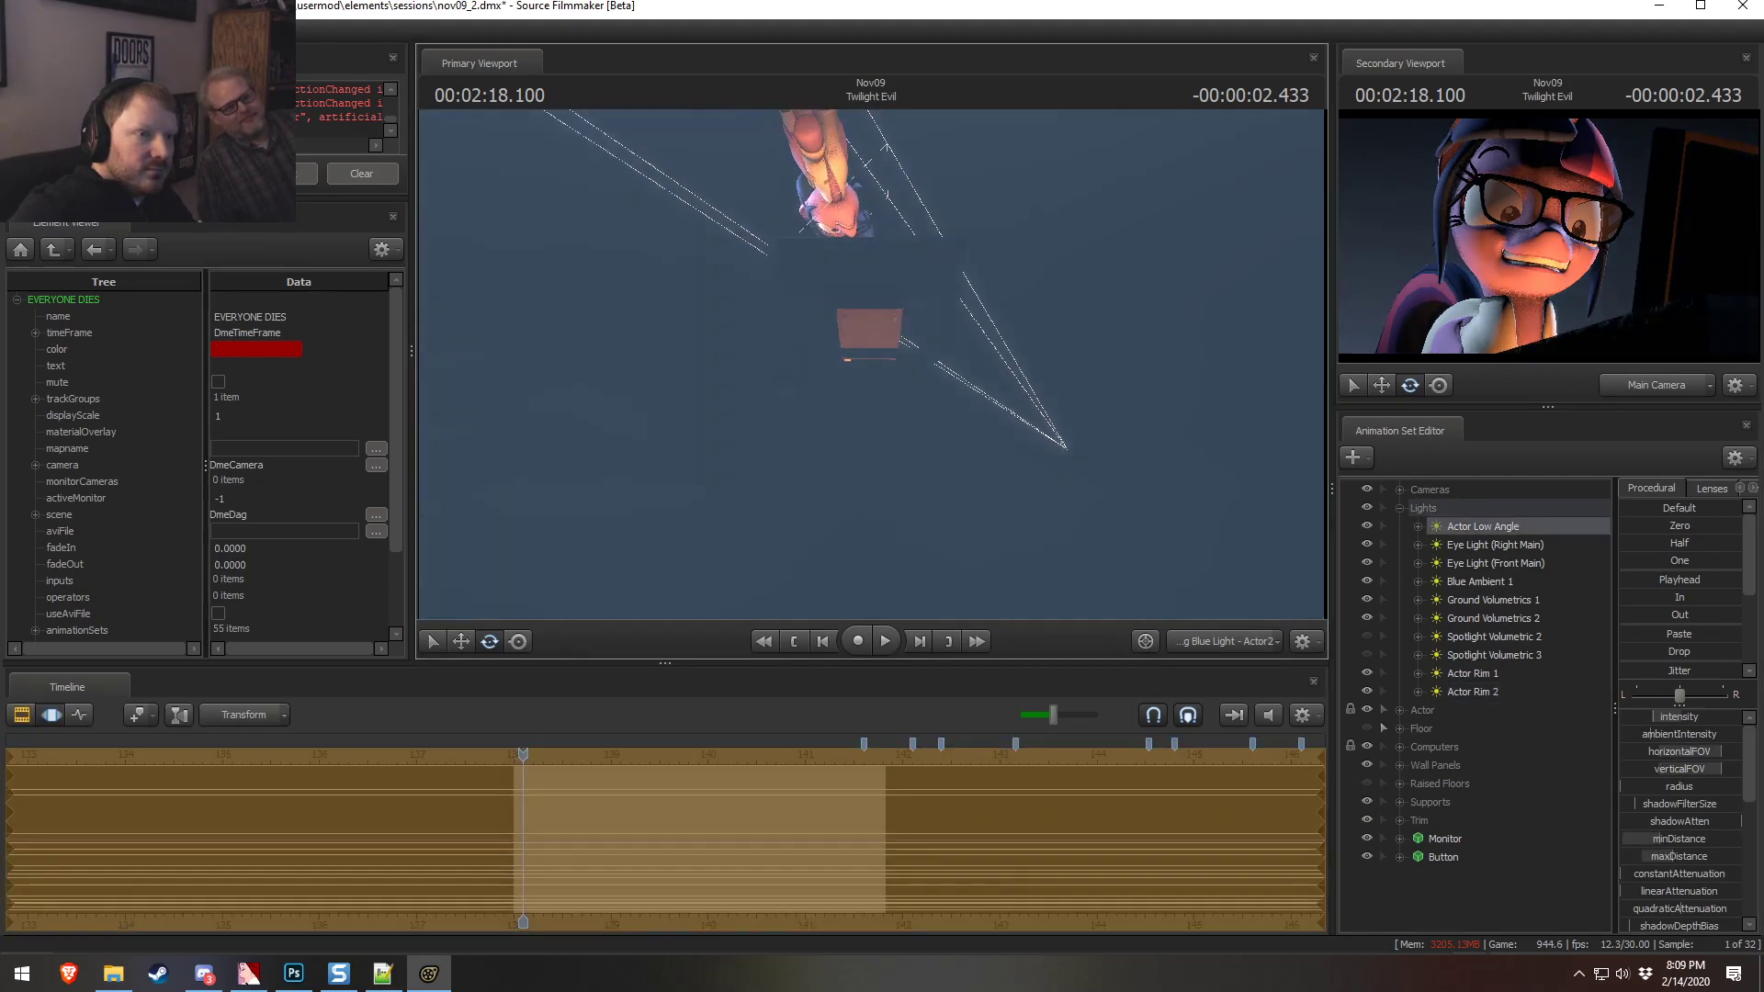
{"action": "left_click_drag", "start_coordinate": [873, 364], "coordinate": [844, 296]}
{"action": "key", "text": "F2"}
{"action": "key", "text": "F3"}
{"action": "scroll", "coordinate": [871, 364], "scroll_direction": "up", "scroll_amount": 10}
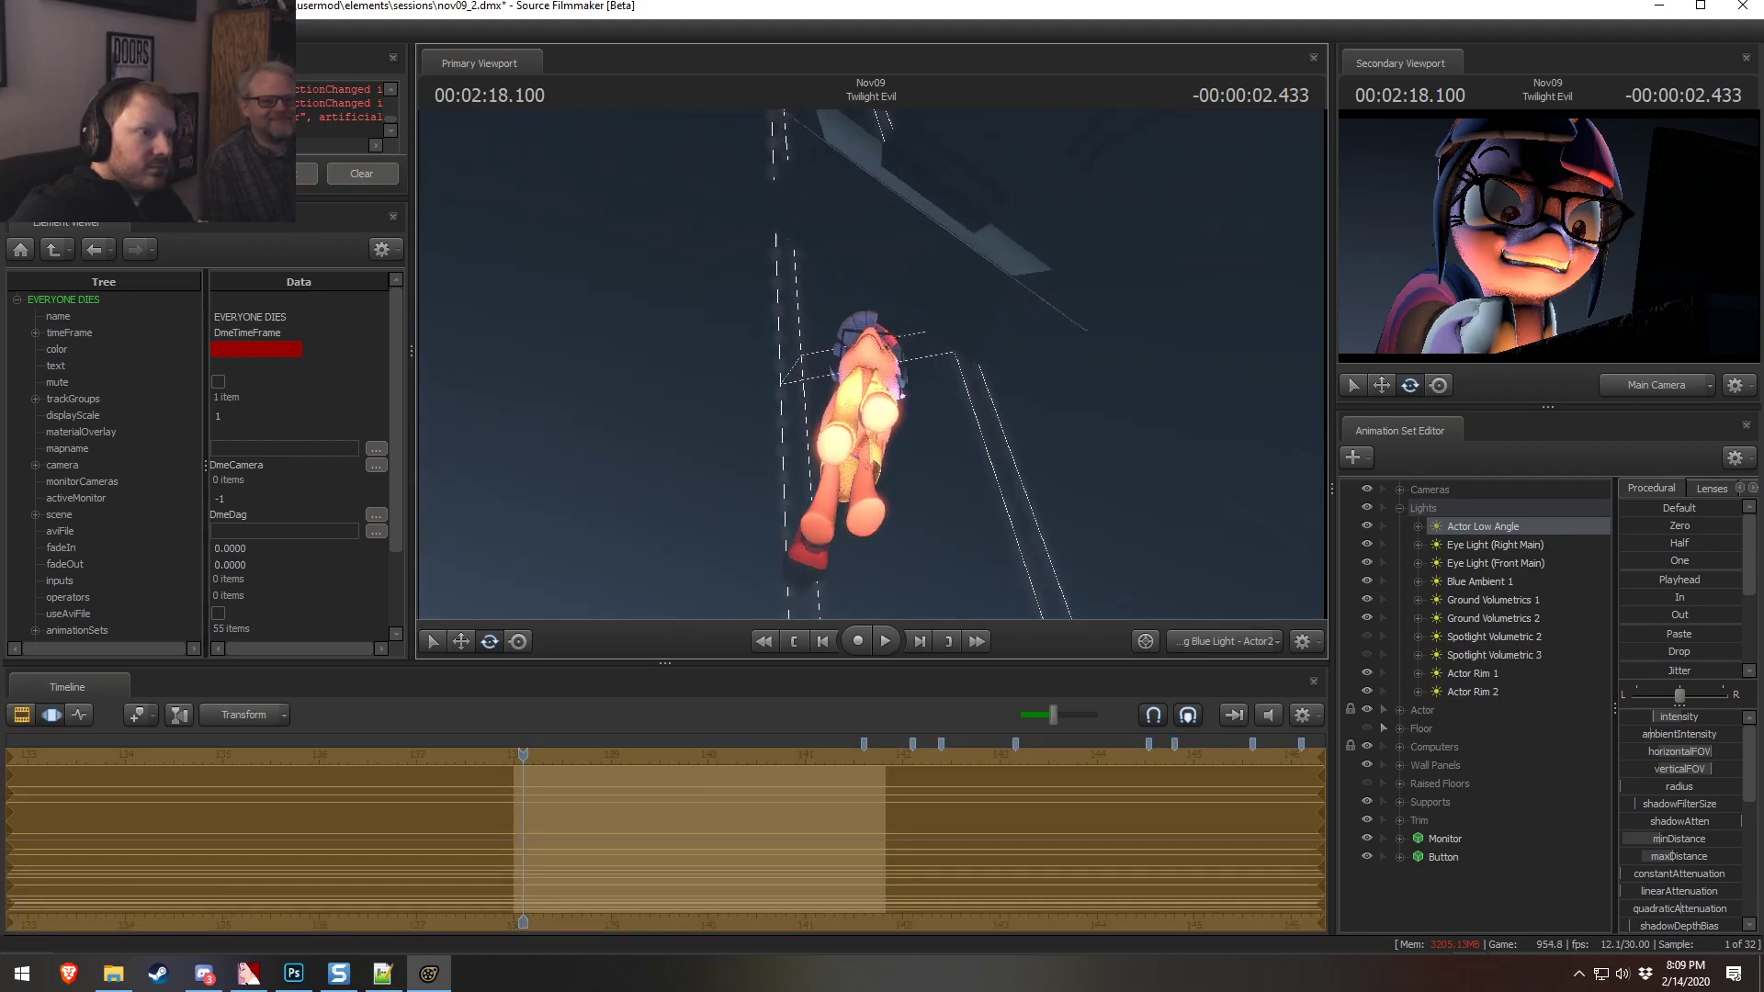
{"action": "mouse_move", "coordinate": [871, 365]}
{"action": "left_mouse_down"}
{"action": "mouse_move", "coordinate": [869, 332]}
{"action": "mouse_move", "coordinate": [867, 368]}
{"action": "left_mouse_up"}
{"action": "key", "text": "s"}
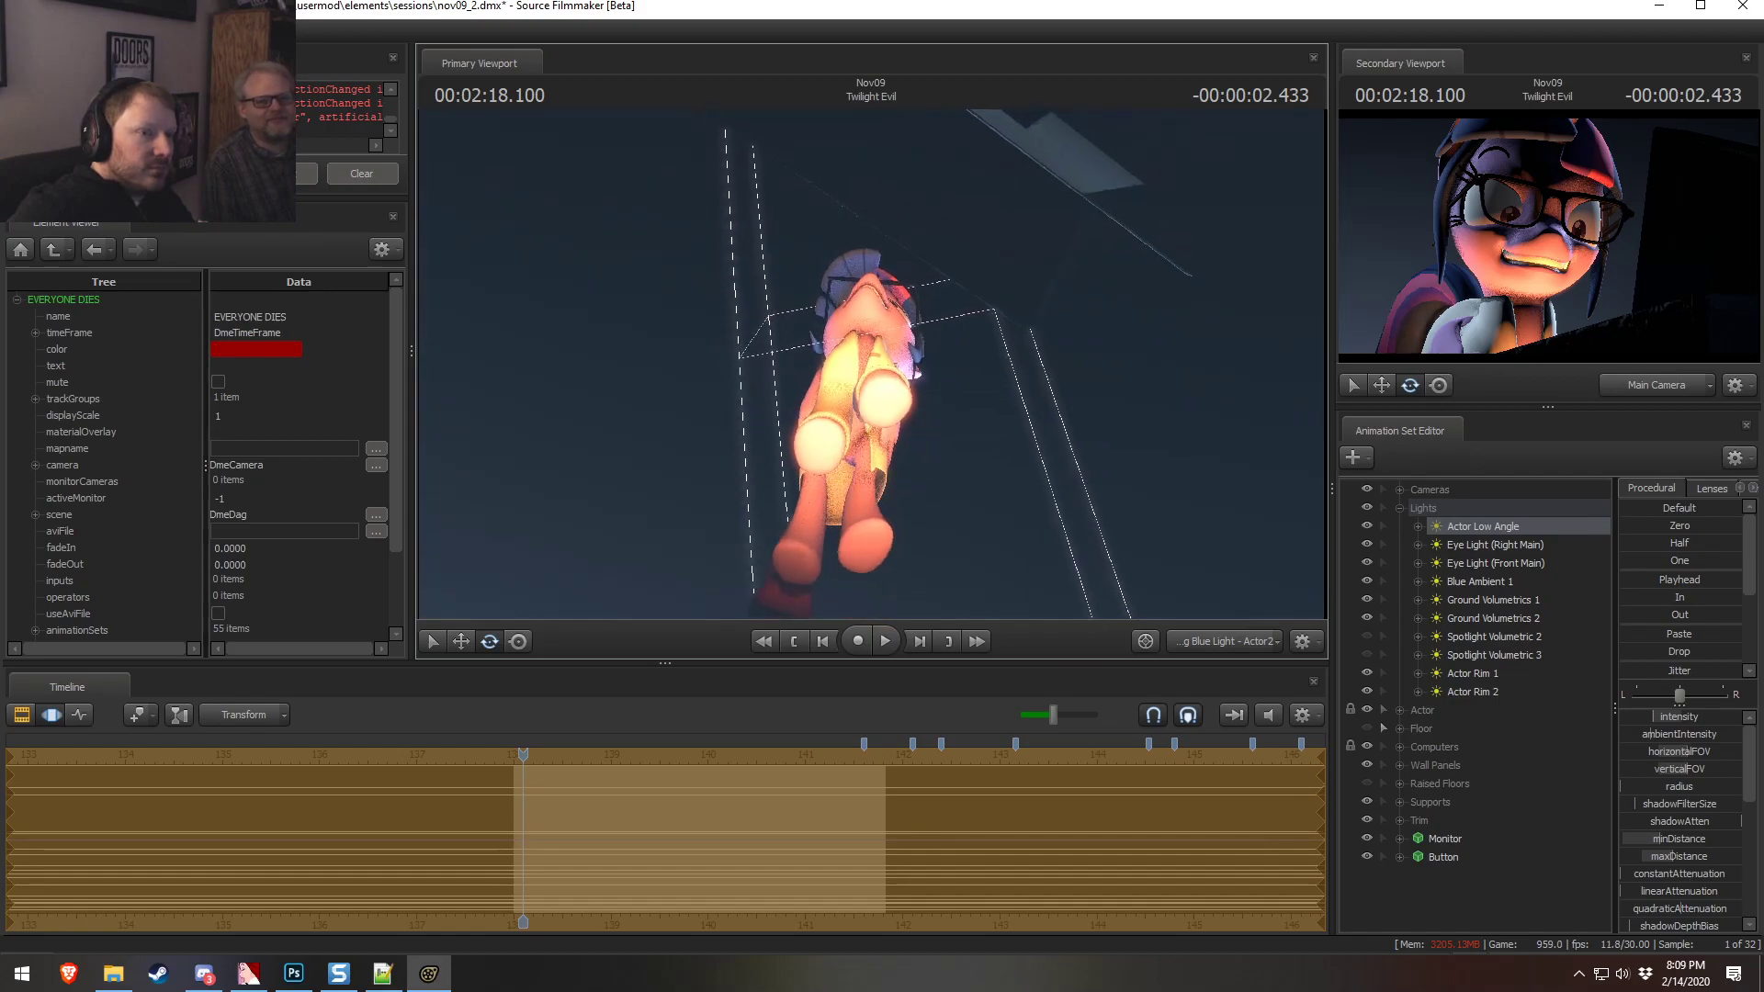
Adjust the Actor Low Angle light's intensity and increase its radius to soften the shadows on Twilight
{"action": "mouse_move", "coordinate": [1698, 721]}
{"action": "left_mouse_down"}
{"action": "mouse_move", "coordinate": [1673, 738]}
{"action": "mouse_move", "coordinate": [1663, 790]}
{"action": "mouse_move", "coordinate": [1686, 790]}
{"action": "mouse_move", "coordinate": [1680, 721]}
{"action": "left_mouse_up"}
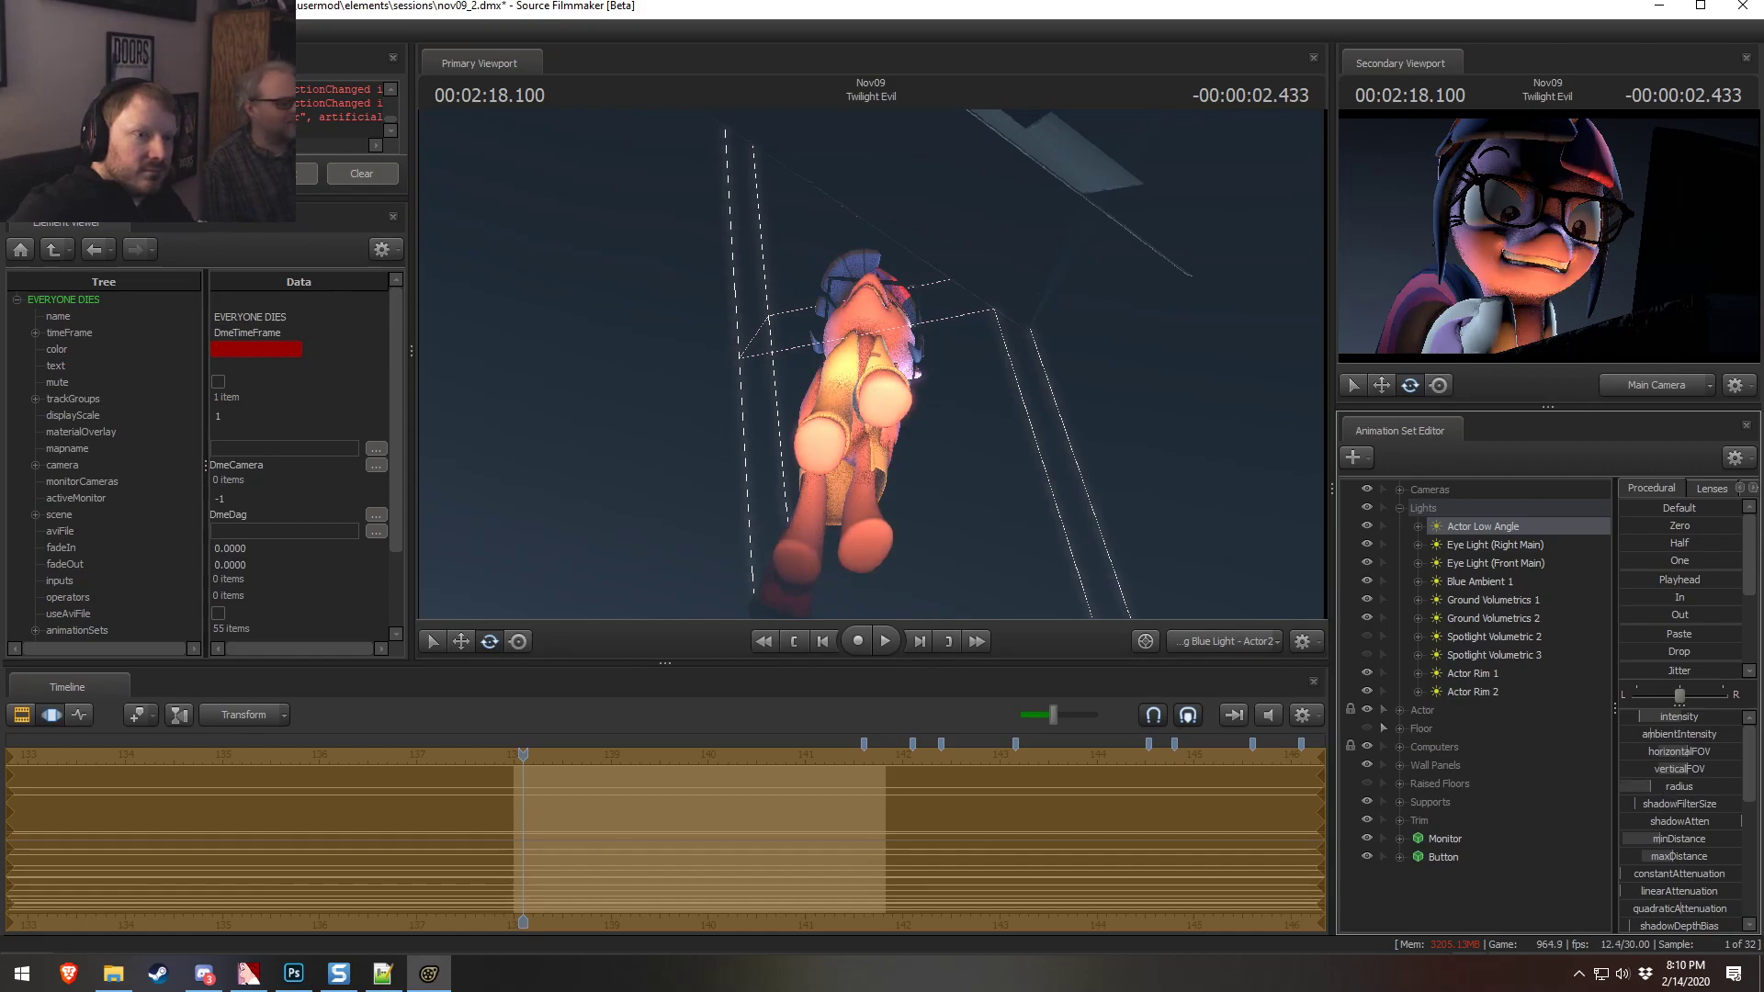
{"action": "key", "text": "F2"}
{"action": "key", "text": "F3"}
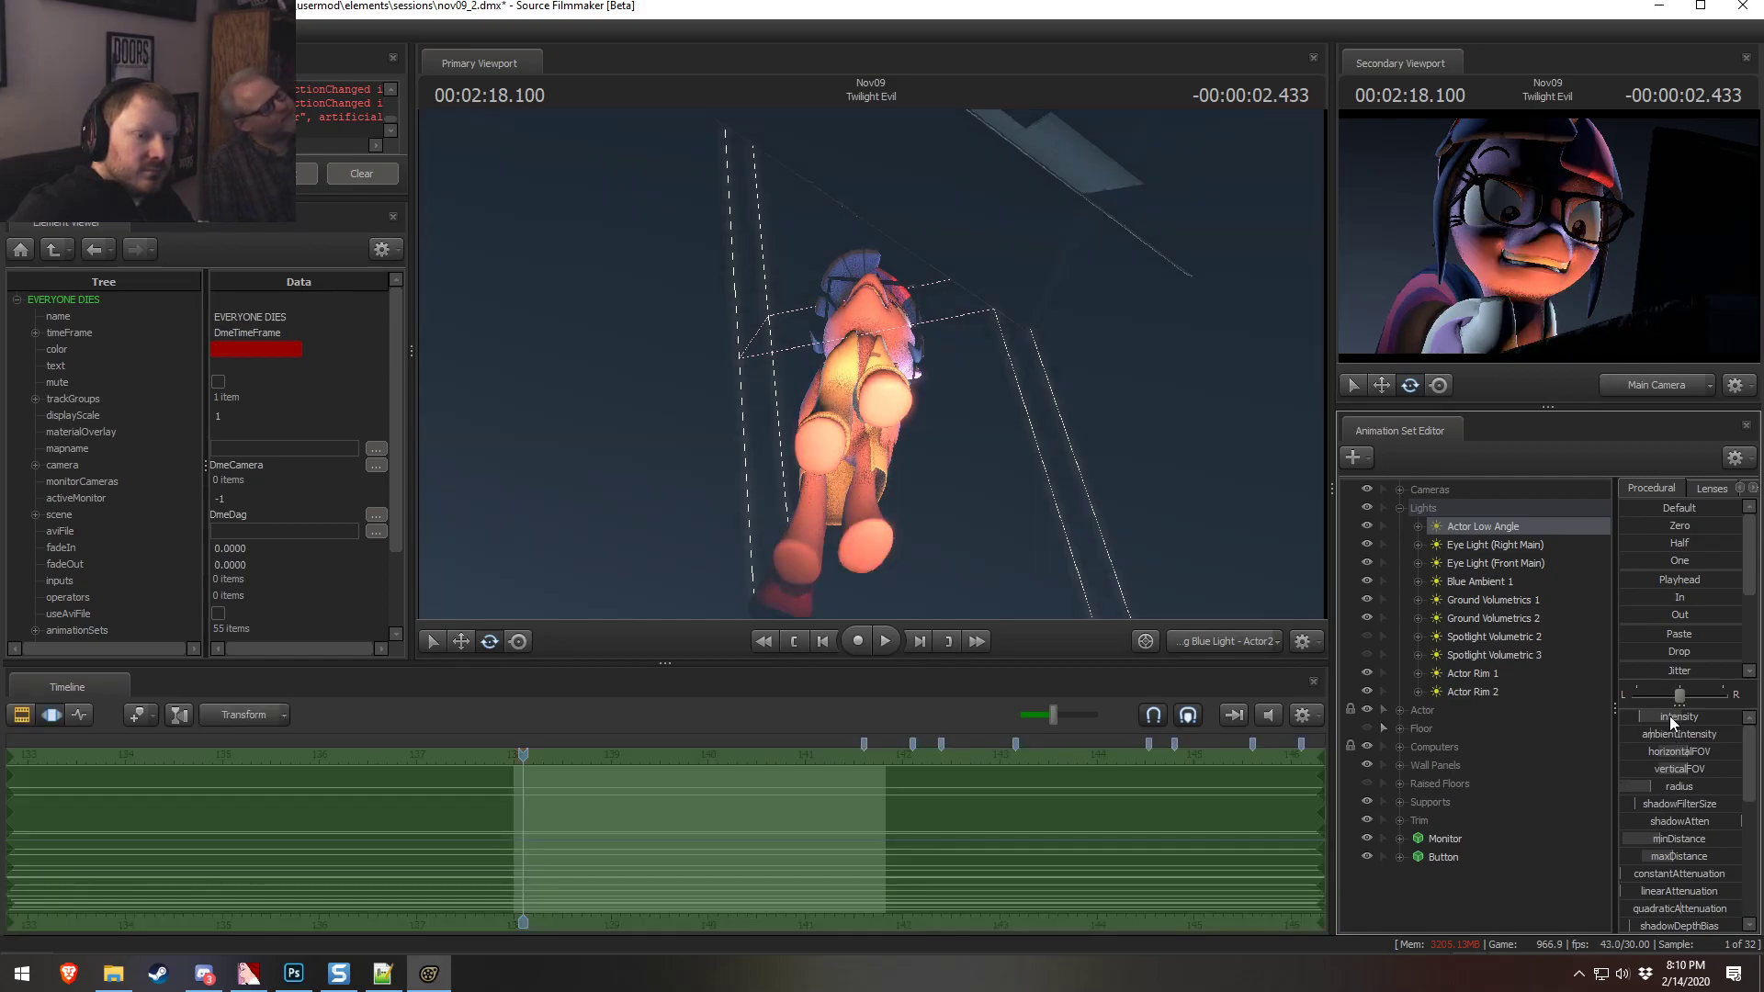
{"action": "key", "text": "F2"}
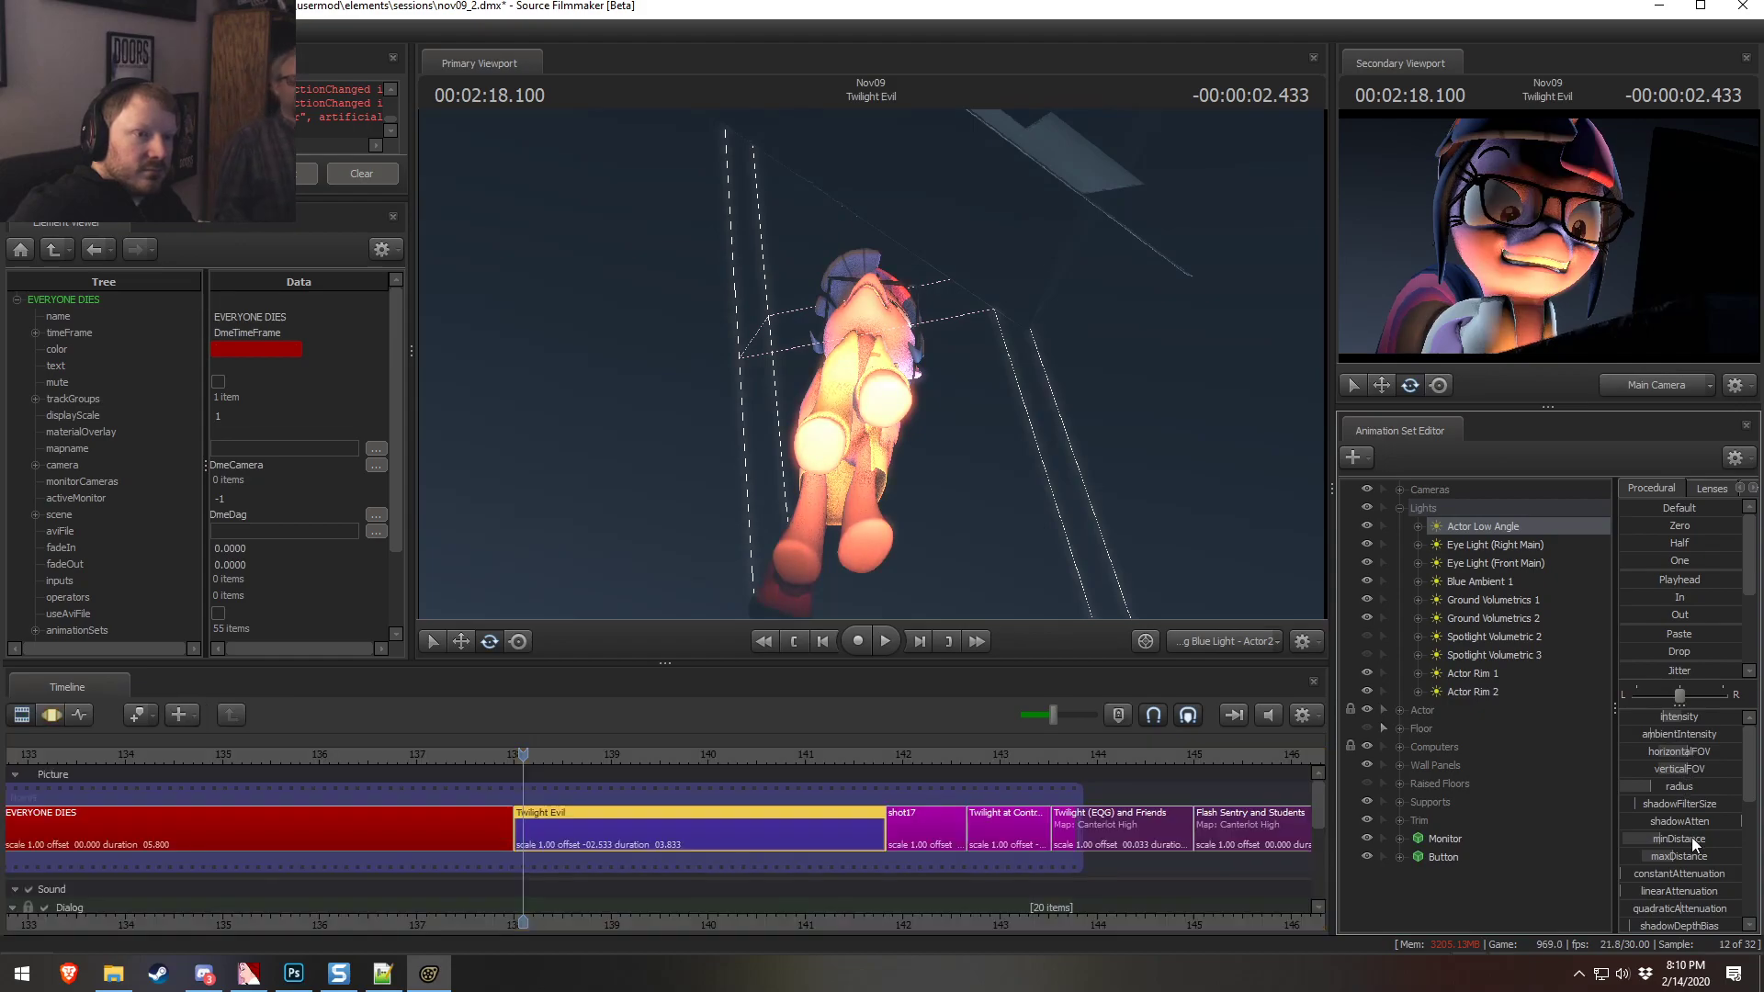
{"action": "key", "text": "F3"}
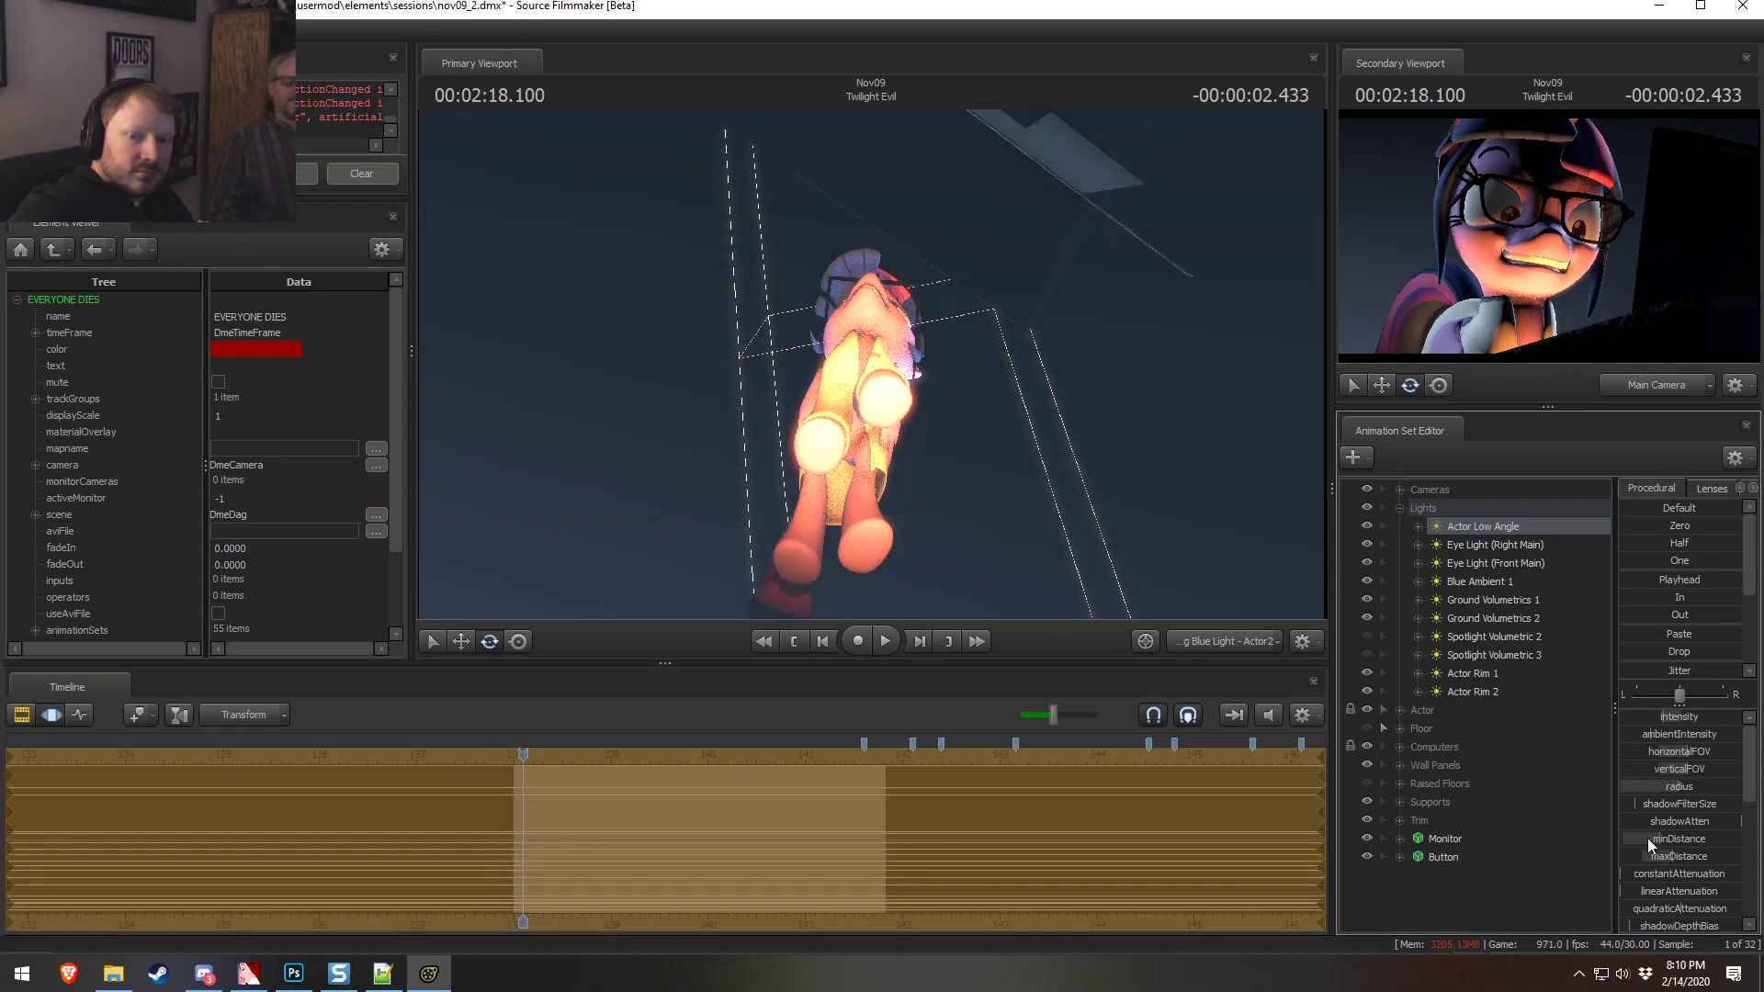
{"action": "key", "text": "F2"}
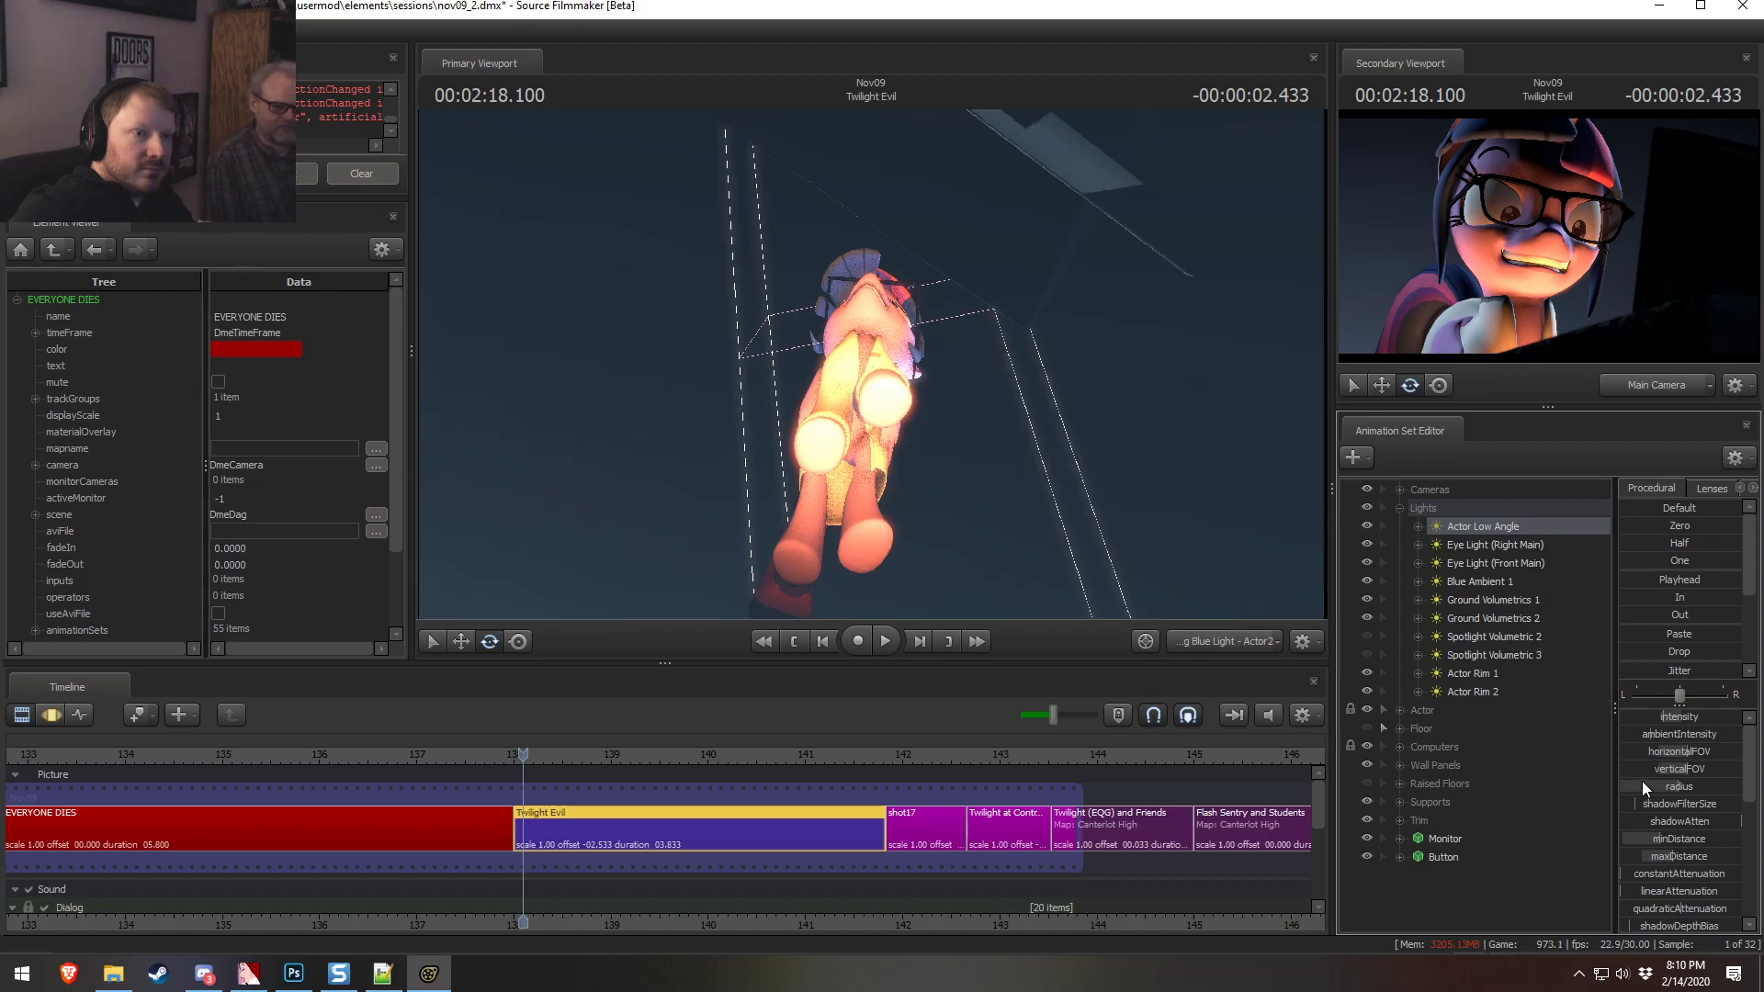
Show the shot through the Main Camera and expand Twilight Sparkle's face controls, including Upper Face (Bones)
{"action": "key", "text": "F3"}
{"action": "key", "text": "F2"}
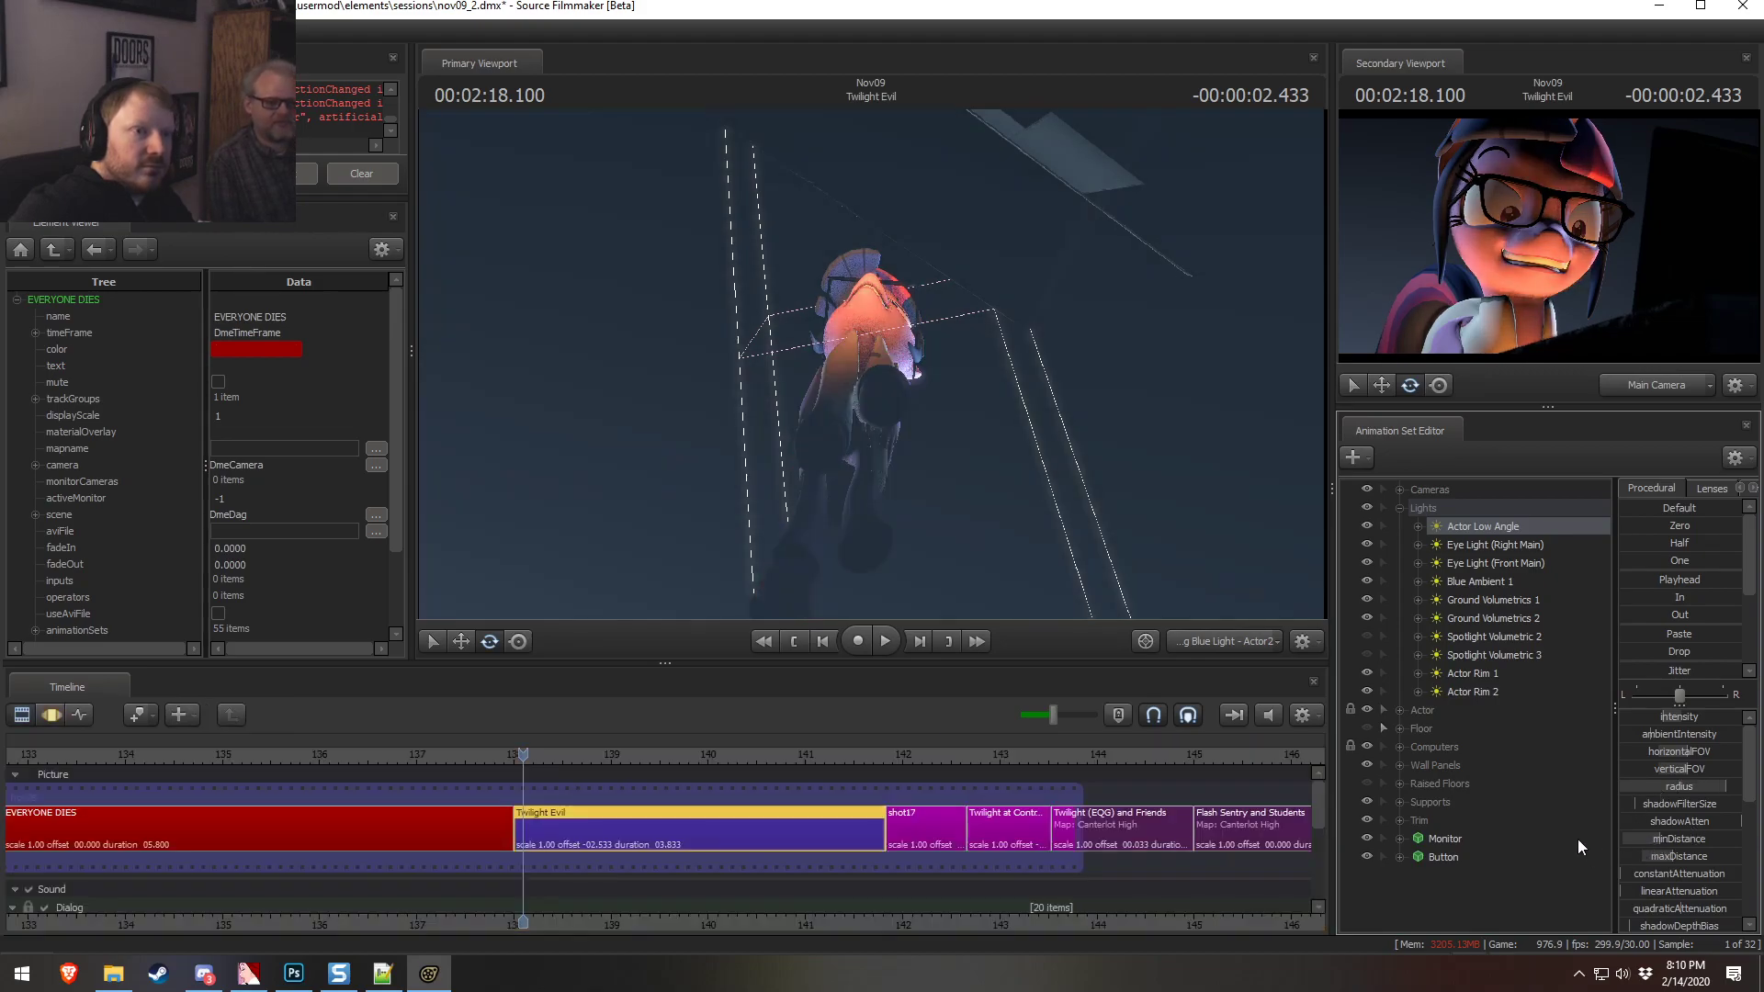
{"action": "left_click", "coordinate": [1398, 509]}
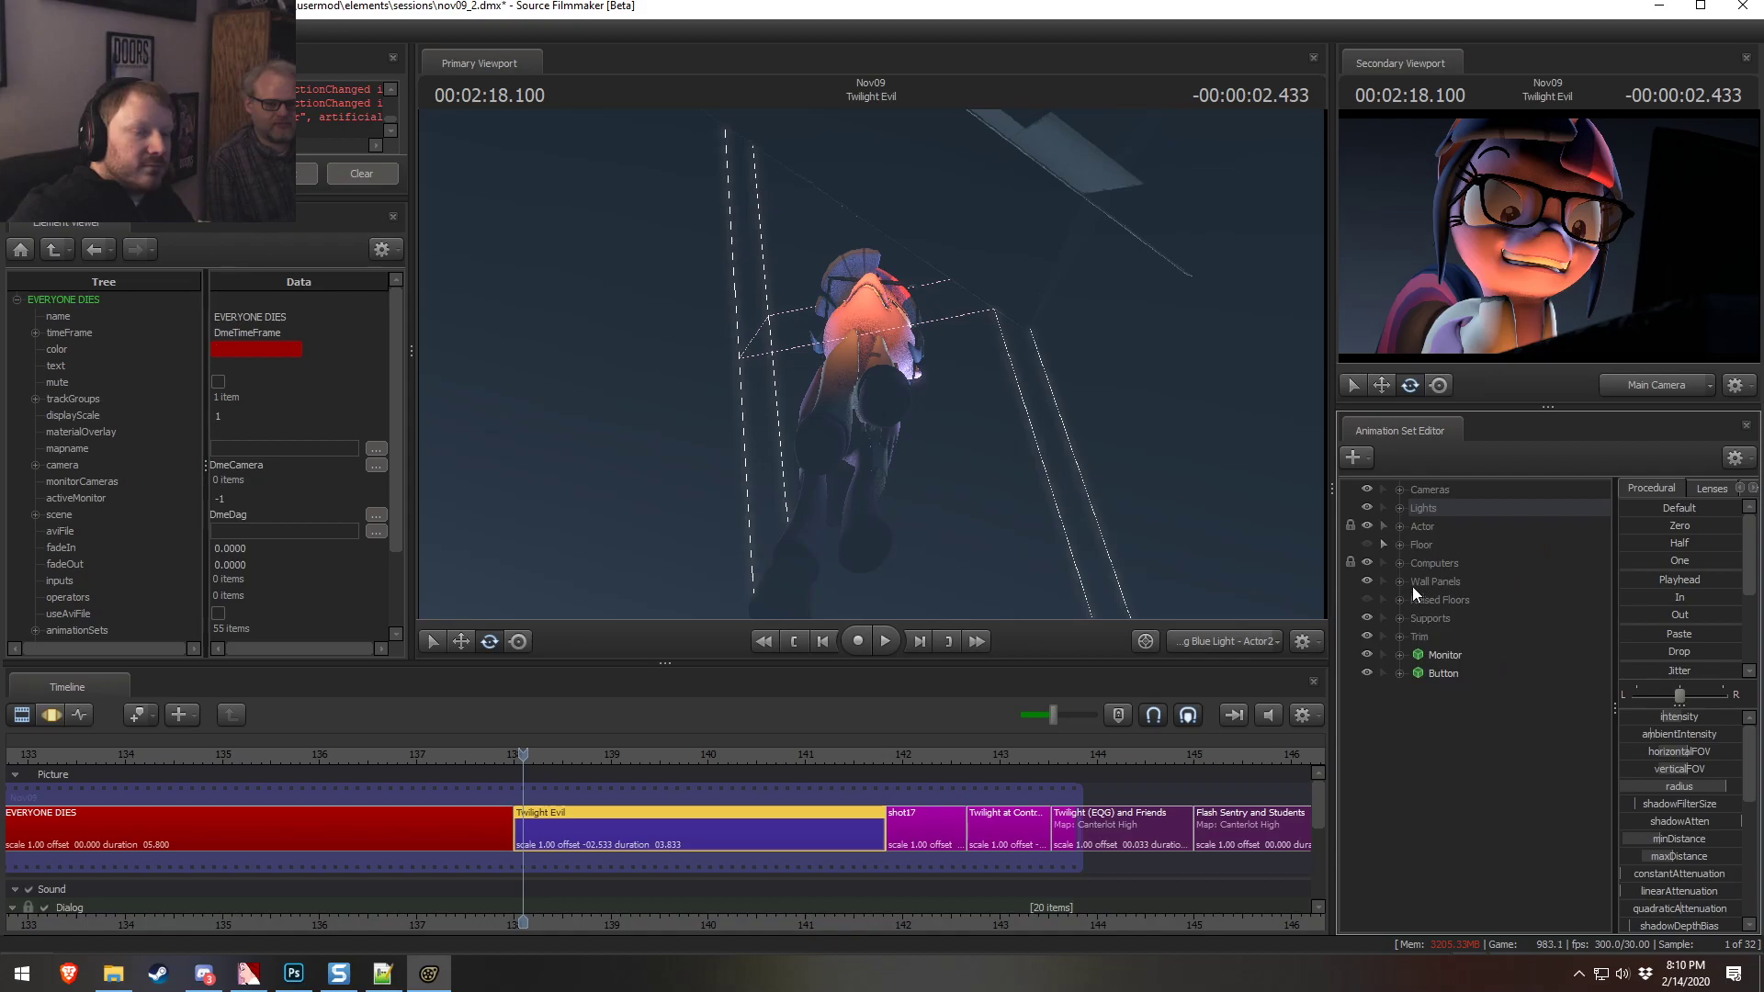
{"action": "left_click", "coordinate": [1400, 527]}
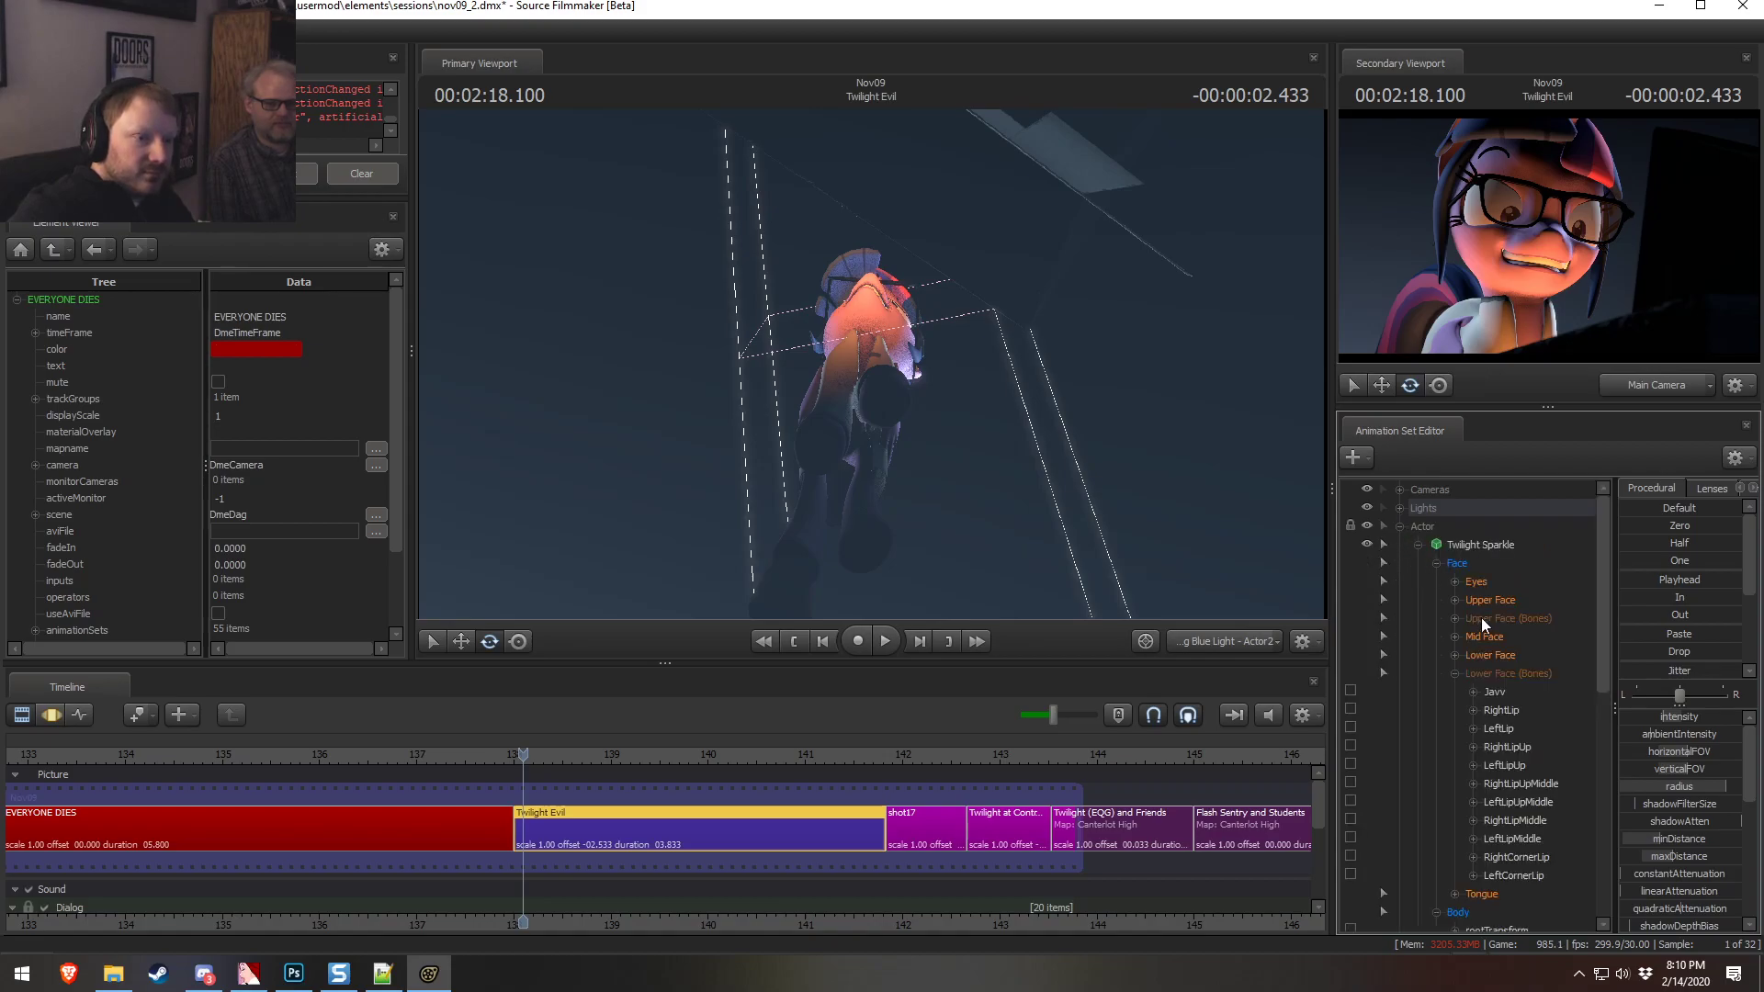
{"action": "left_click", "coordinate": [1243, 643]}
{"action": "left_click", "coordinate": [1243, 643]}
{"action": "key", "text": "F3"}
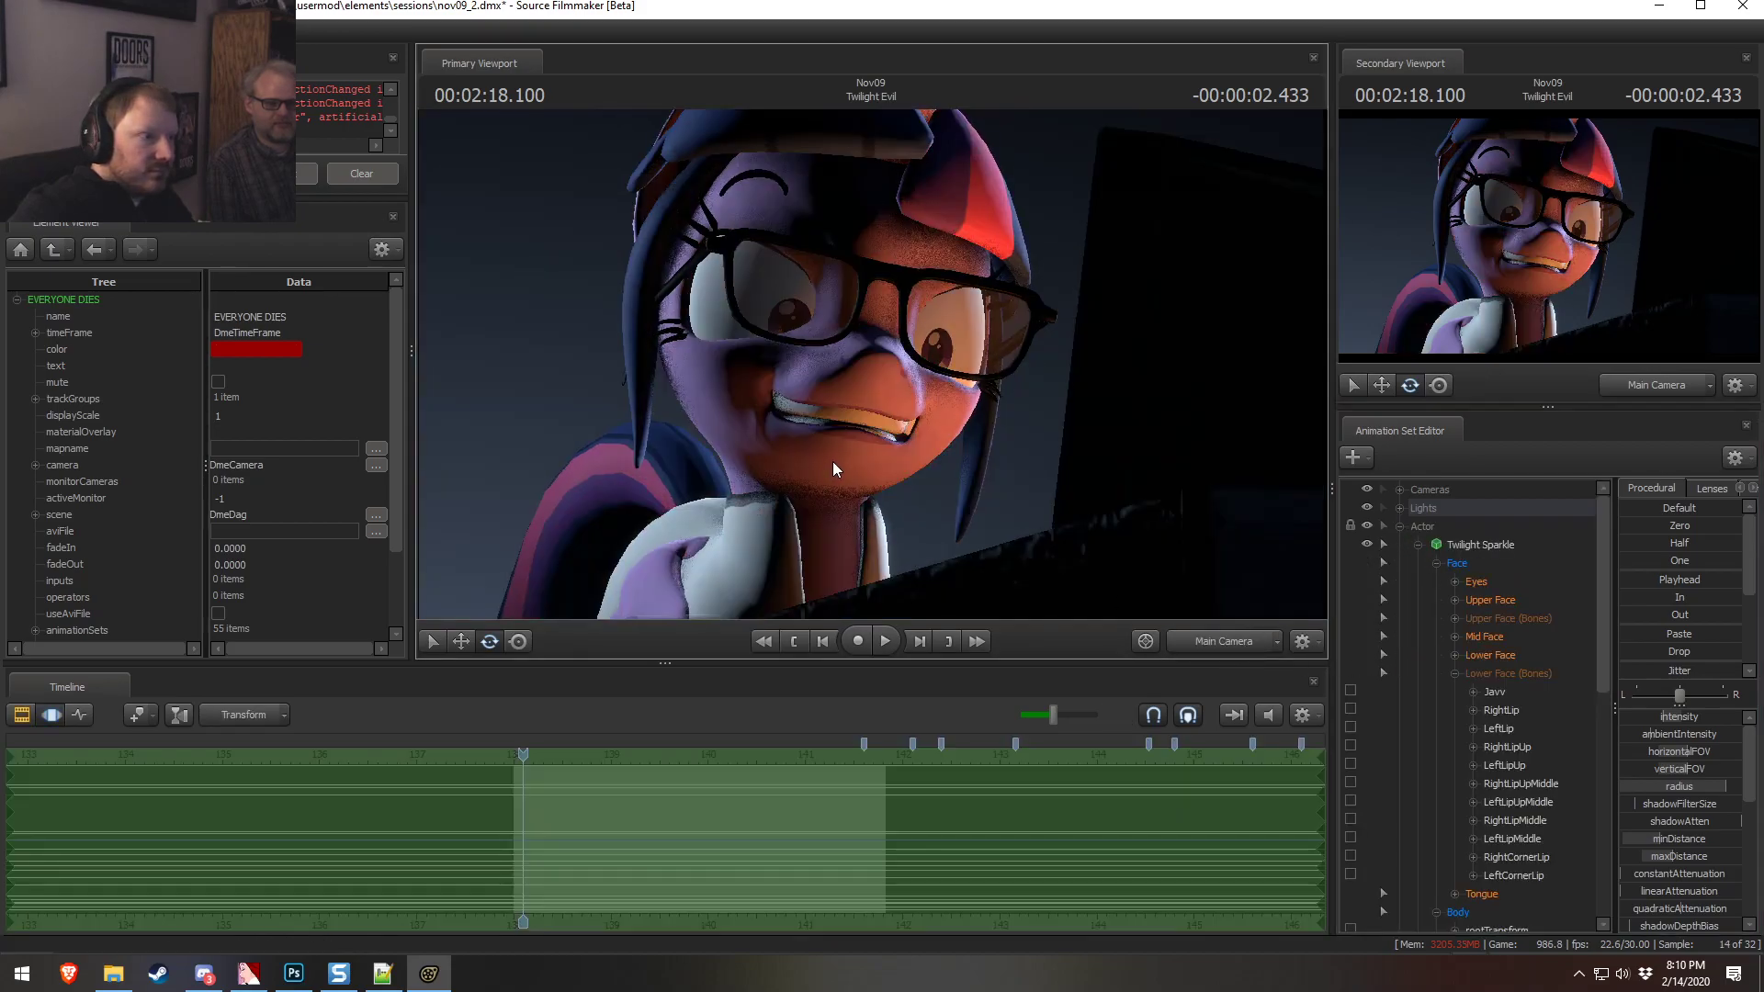
{"action": "key", "text": "F2"}
{"action": "key", "text": "F3"}
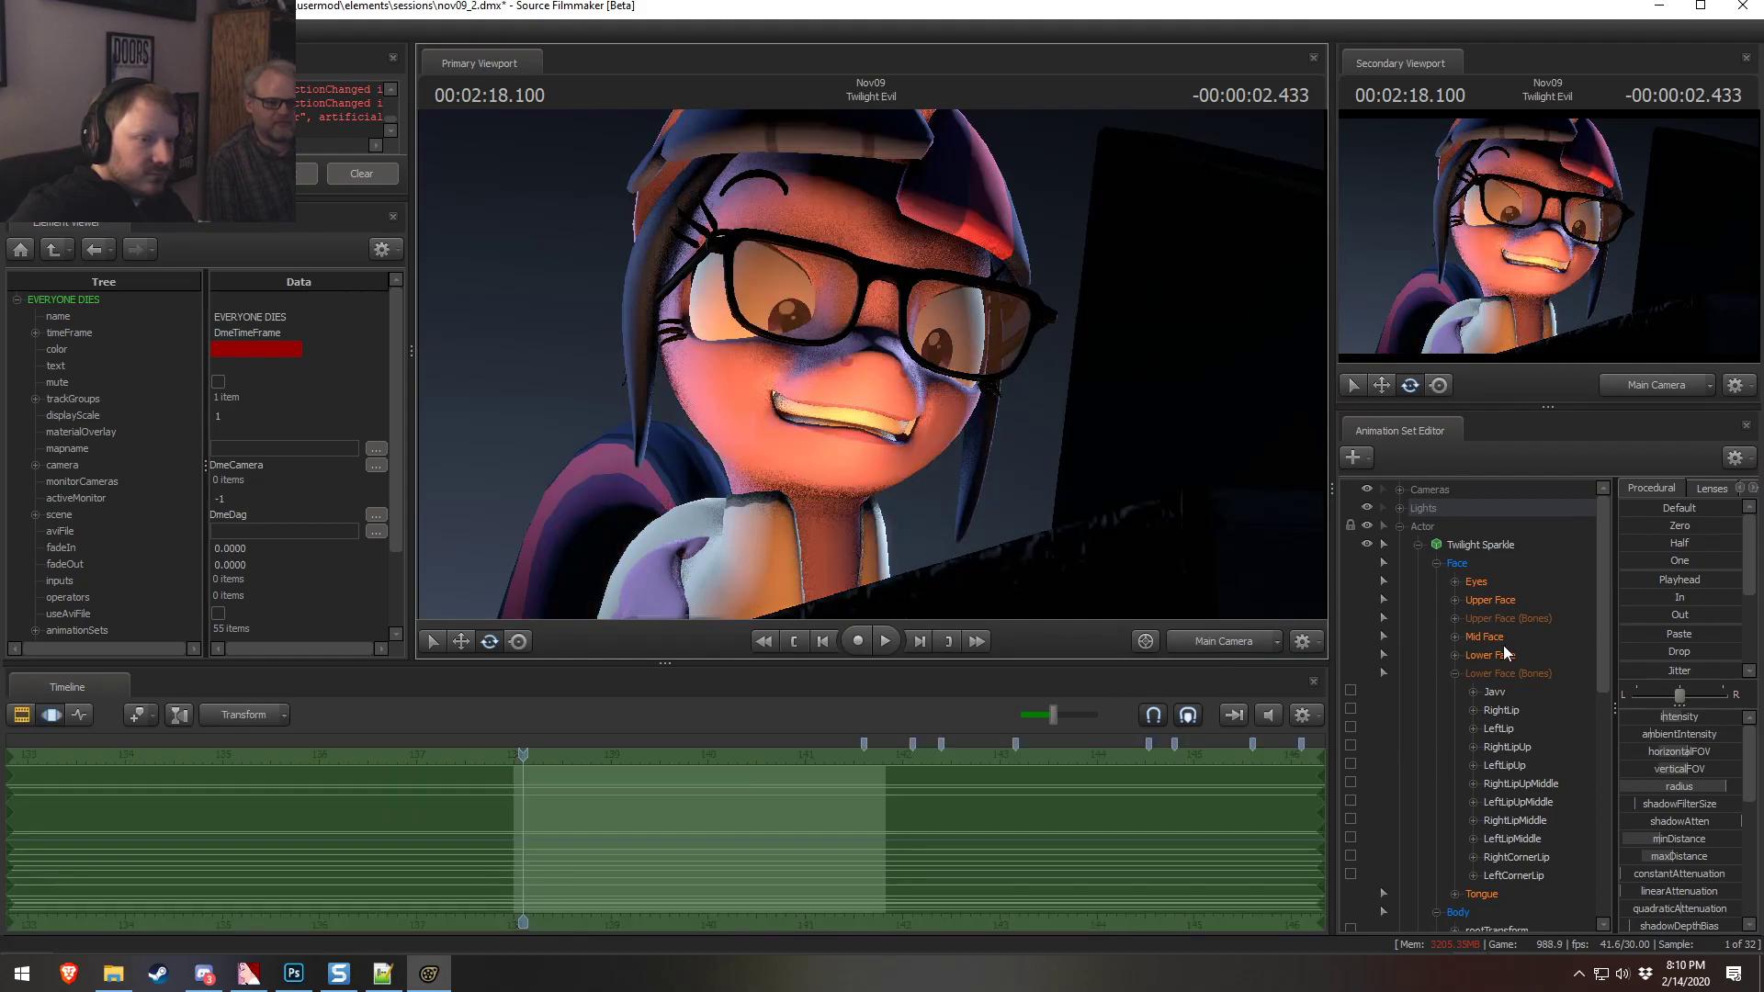
{"action": "double_click", "coordinate": [1477, 618]}
{"action": "scroll", "coordinate": [1475, 749], "scroll_direction": "down", "scroll_amount": 1}
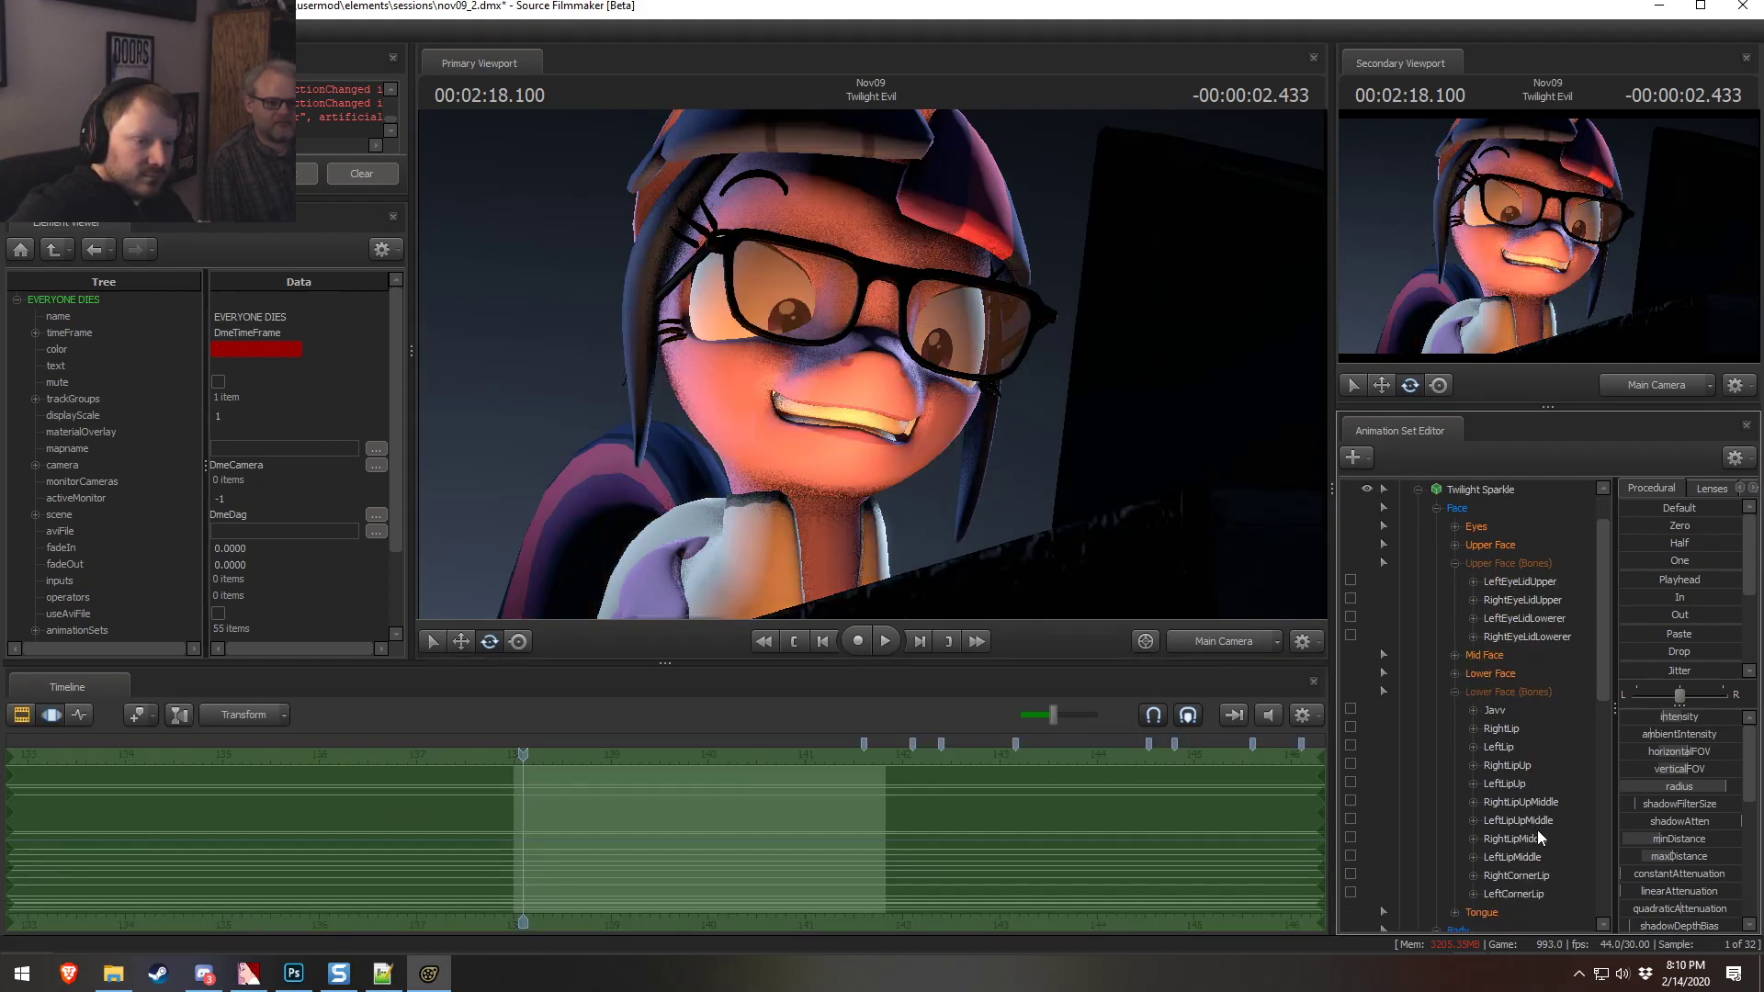
Reposition Twilight's lower lip bones RightLip, LeftLip, RightLipMiddle and LeftLipMiddle using the Work Camera, and check the result through the Main Camera
{"action": "left_click", "coordinate": [1515, 839]}
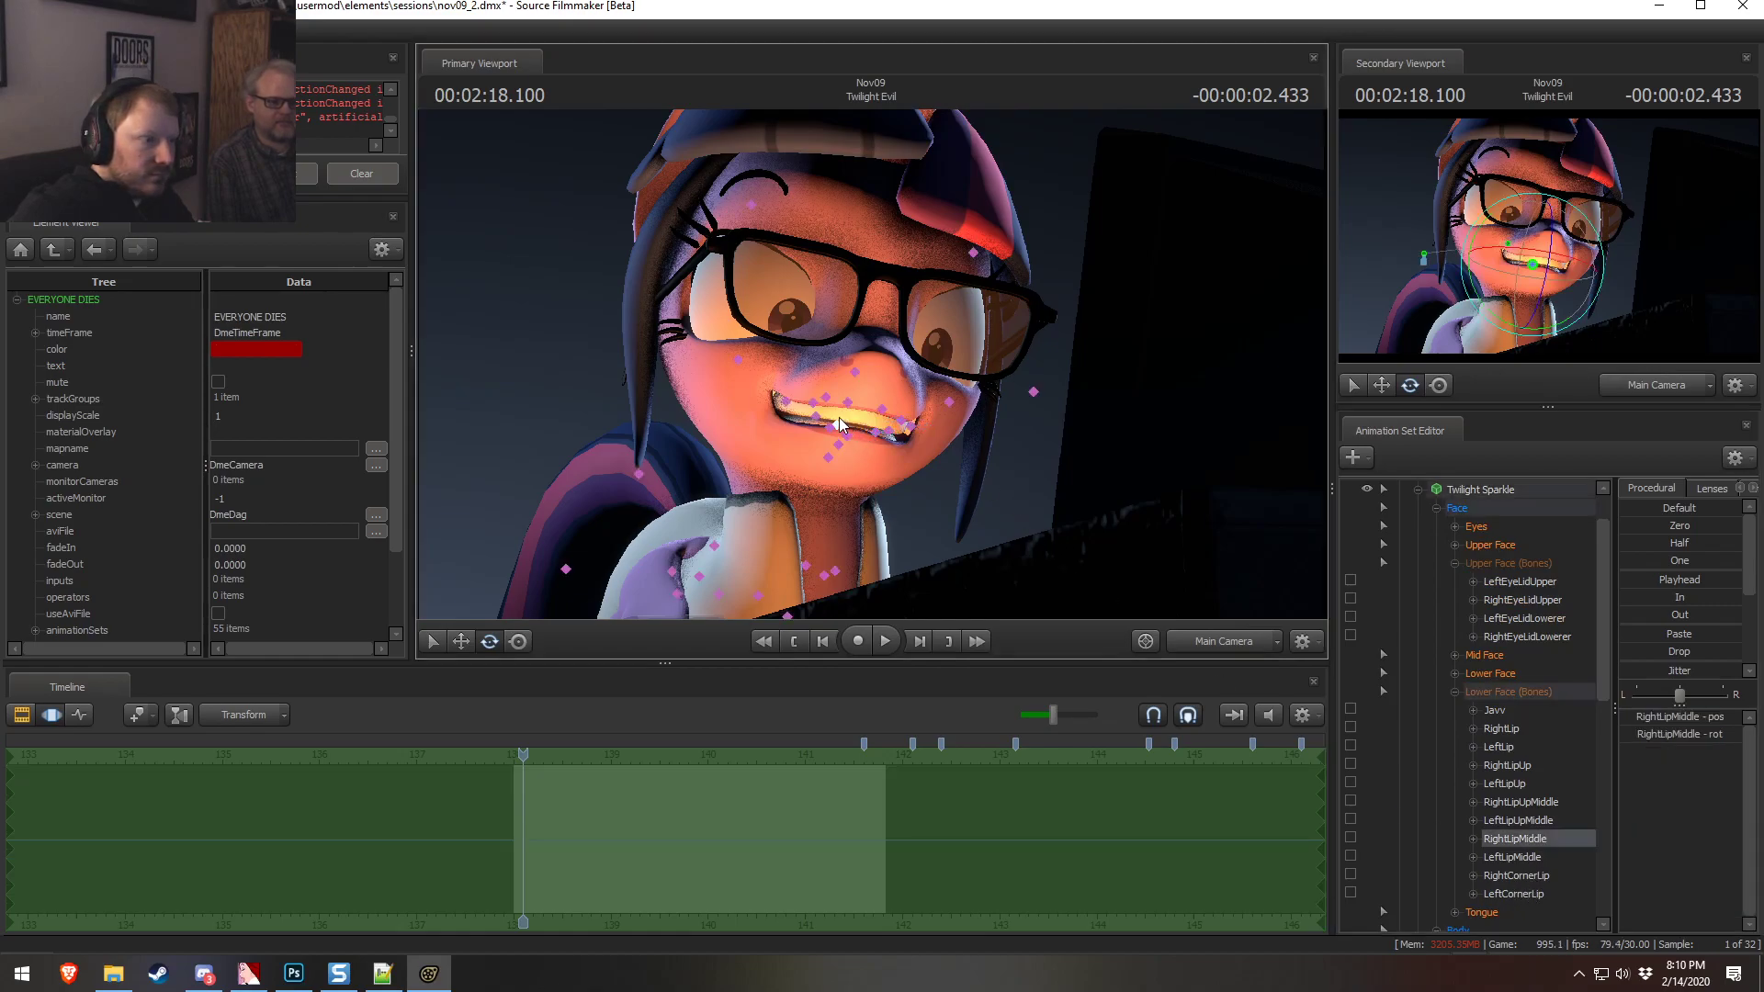
{"action": "left_click_drag", "start_coordinate": [913, 432], "coordinate": [905, 425], "text": "ctrl"}
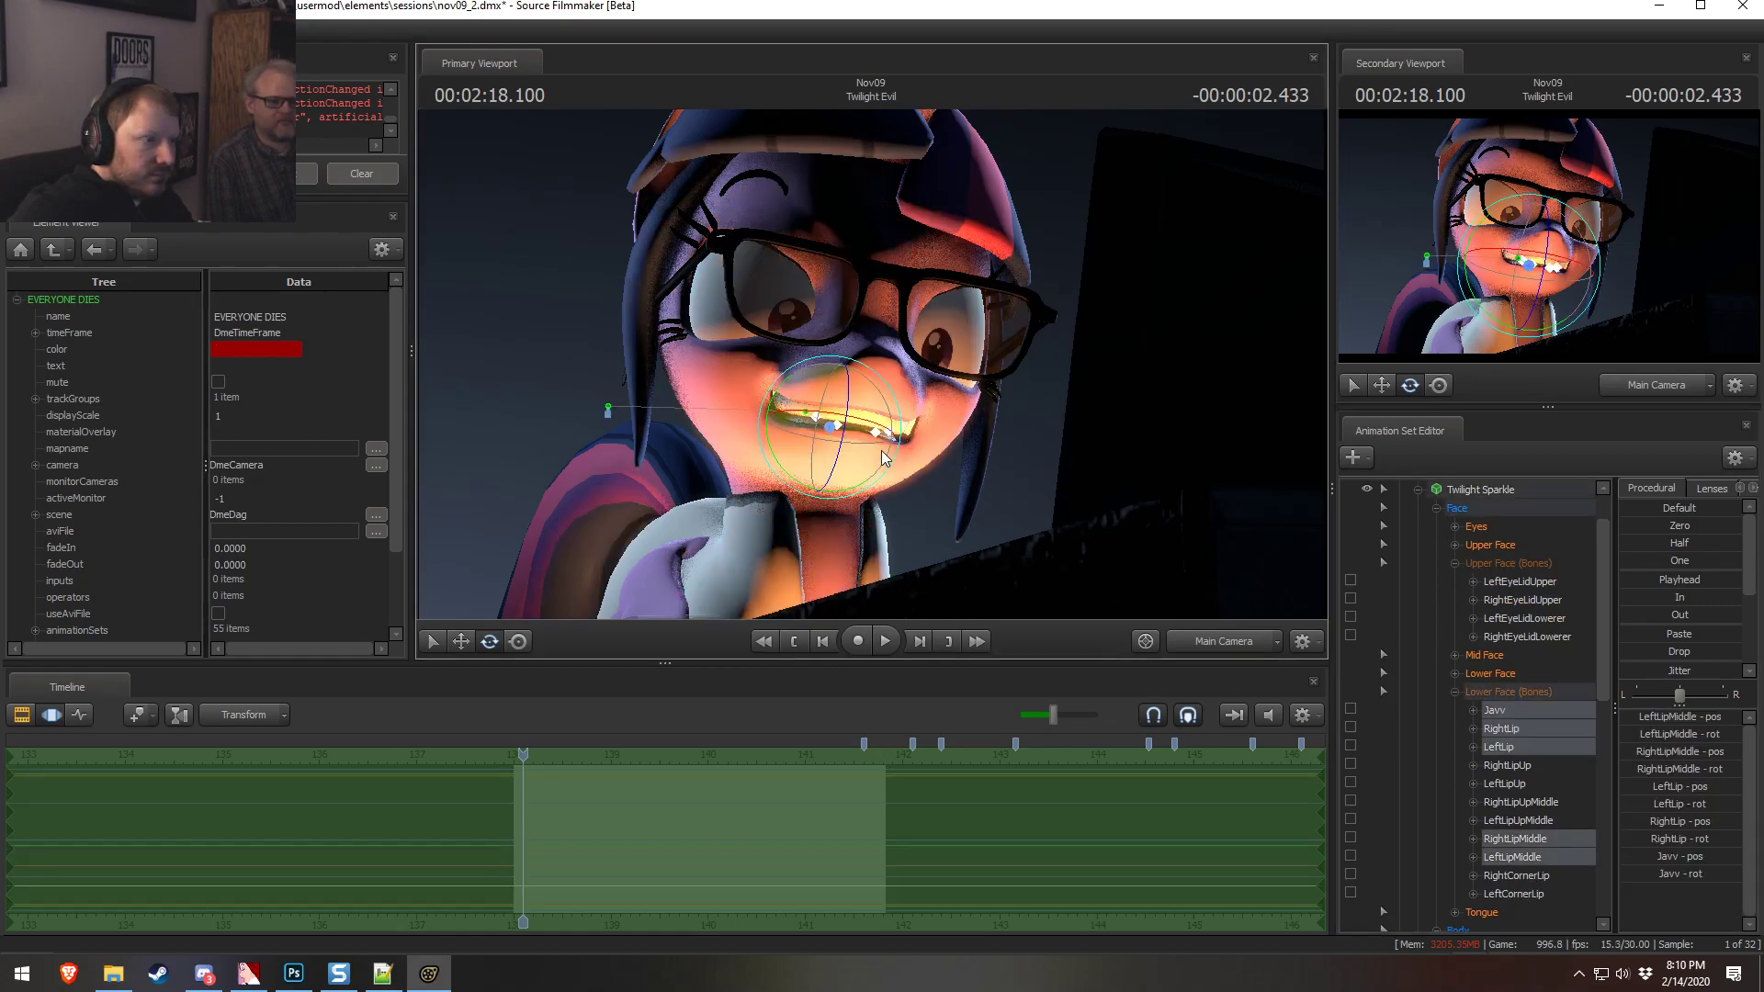
{"action": "left_click", "coordinate": [1197, 643]}
{"action": "left_click_drag", "start_coordinate": [1041, 491], "coordinate": [979, 465], "text": "alt"}
{"action": "left_click", "coordinate": [839, 433], "text": "ctrl"}
{"action": "left_click", "coordinate": [911, 460], "text": "ctrl"}
{"action": "left_click", "coordinate": [927, 457], "text": "ctrl"}
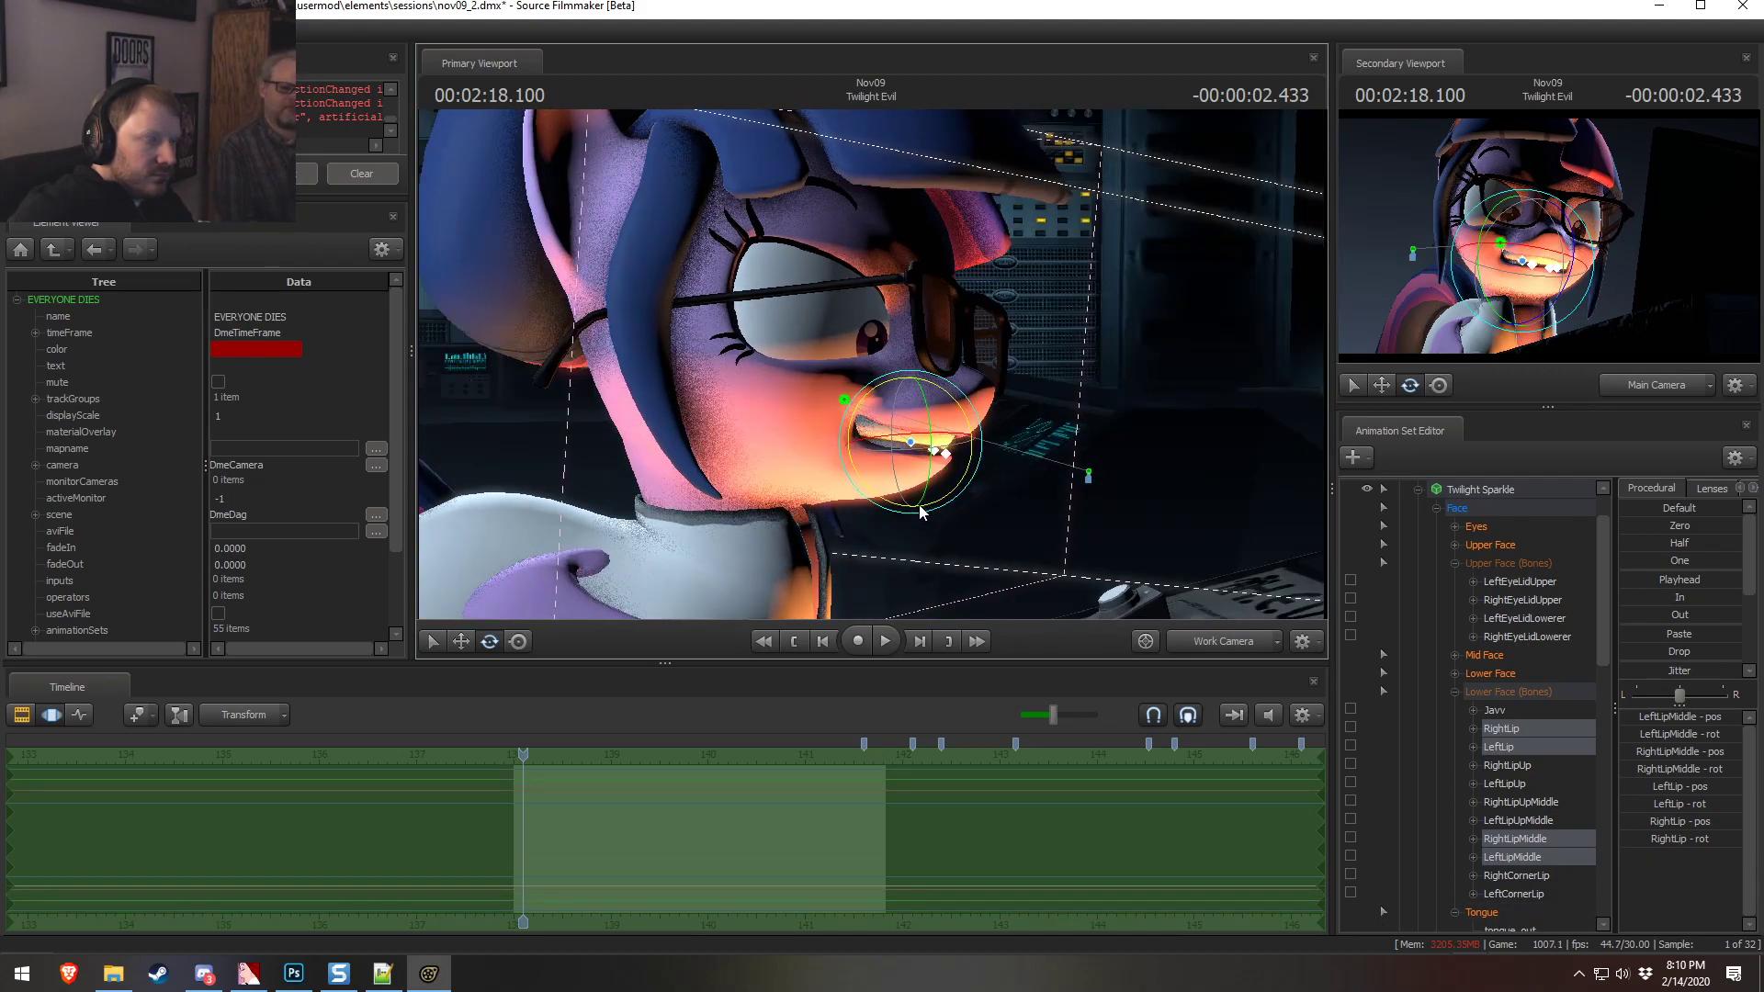
{"action": "left_click_drag", "start_coordinate": [1089, 526], "coordinate": [894, 413], "text": "alt"}
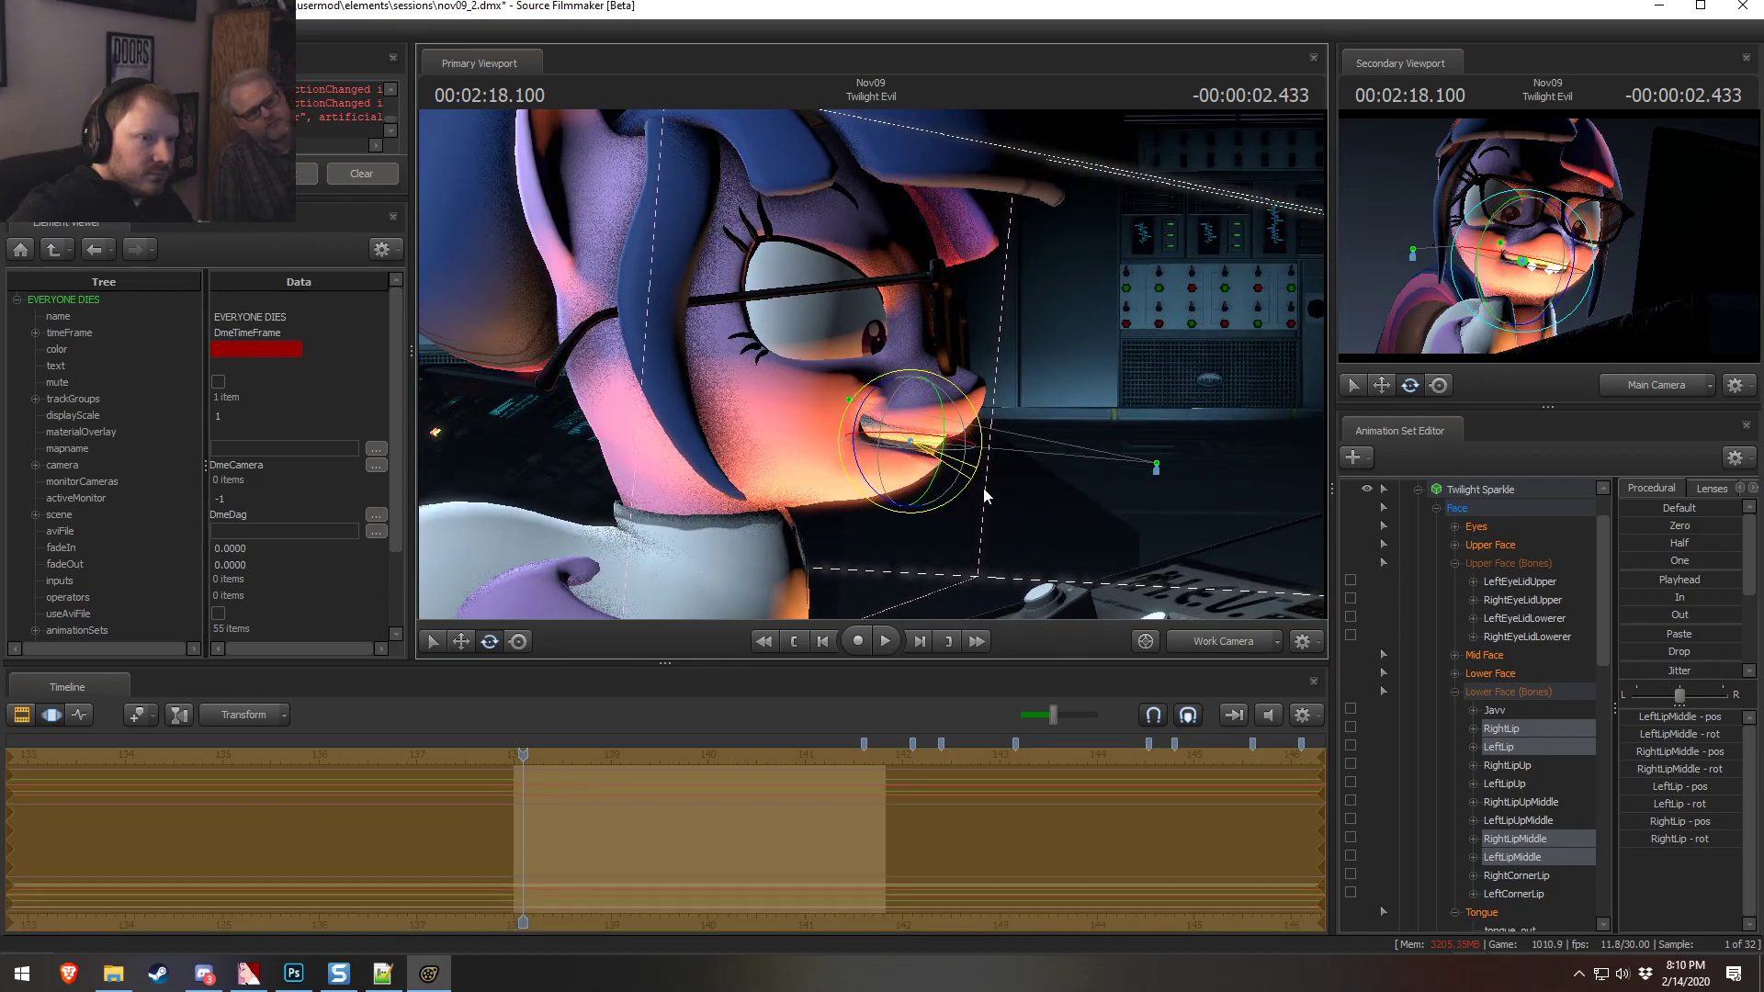
{"action": "key", "text": "w"}
{"action": "left_click_drag", "start_coordinate": [869, 414], "coordinate": [868, 413]}
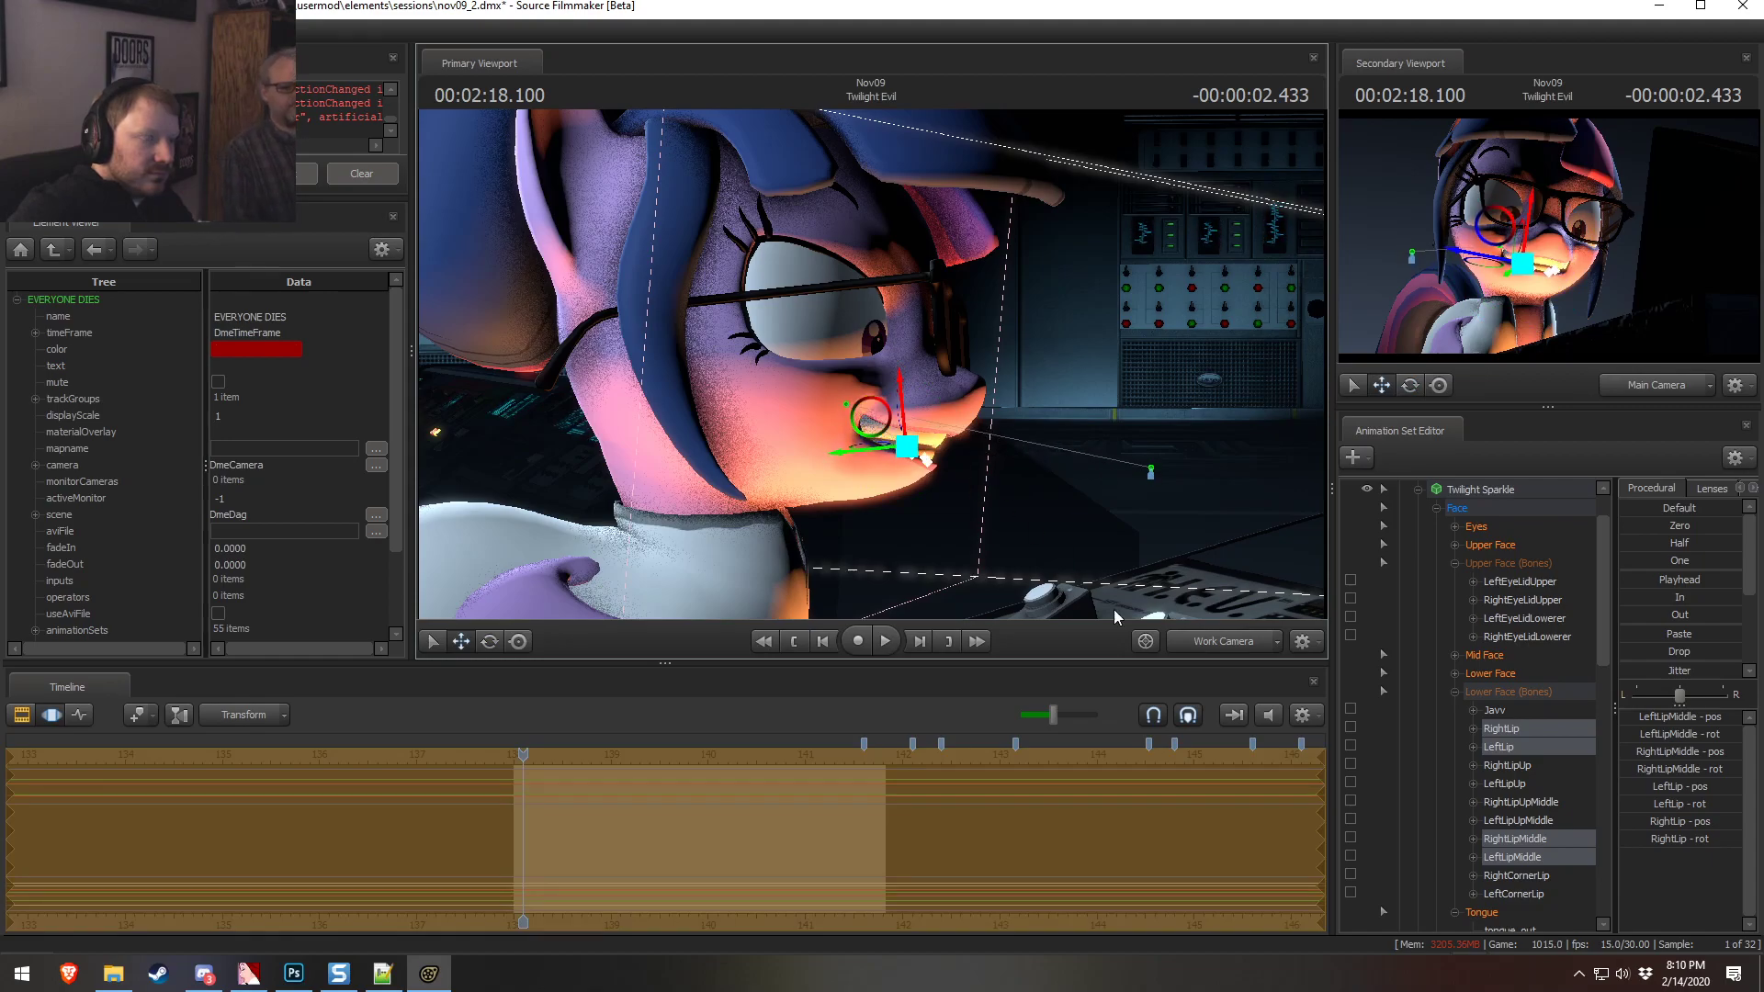
{"action": "left_click", "coordinate": [1206, 644]}
{"action": "key", "text": "F2"}
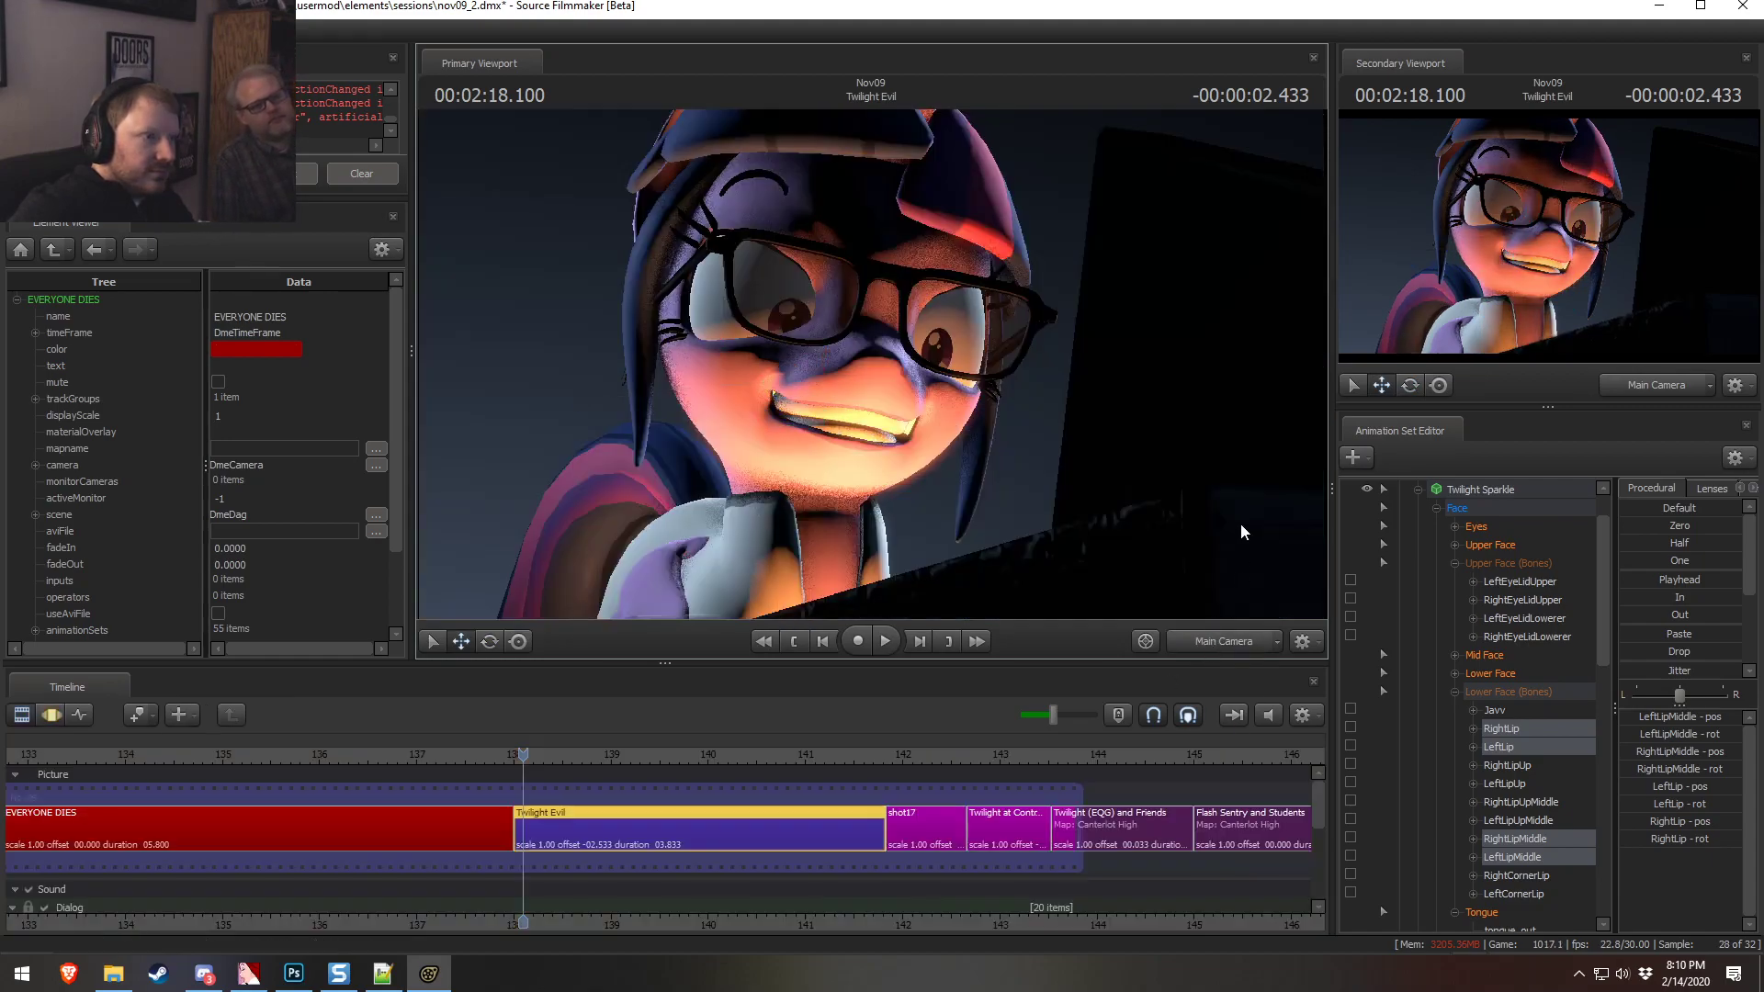
Move and rotate the RightLip, RightLipUp and RightCornerLip bones to pull up the right corner of Twilight's grin
{"action": "key", "text": "F3"}
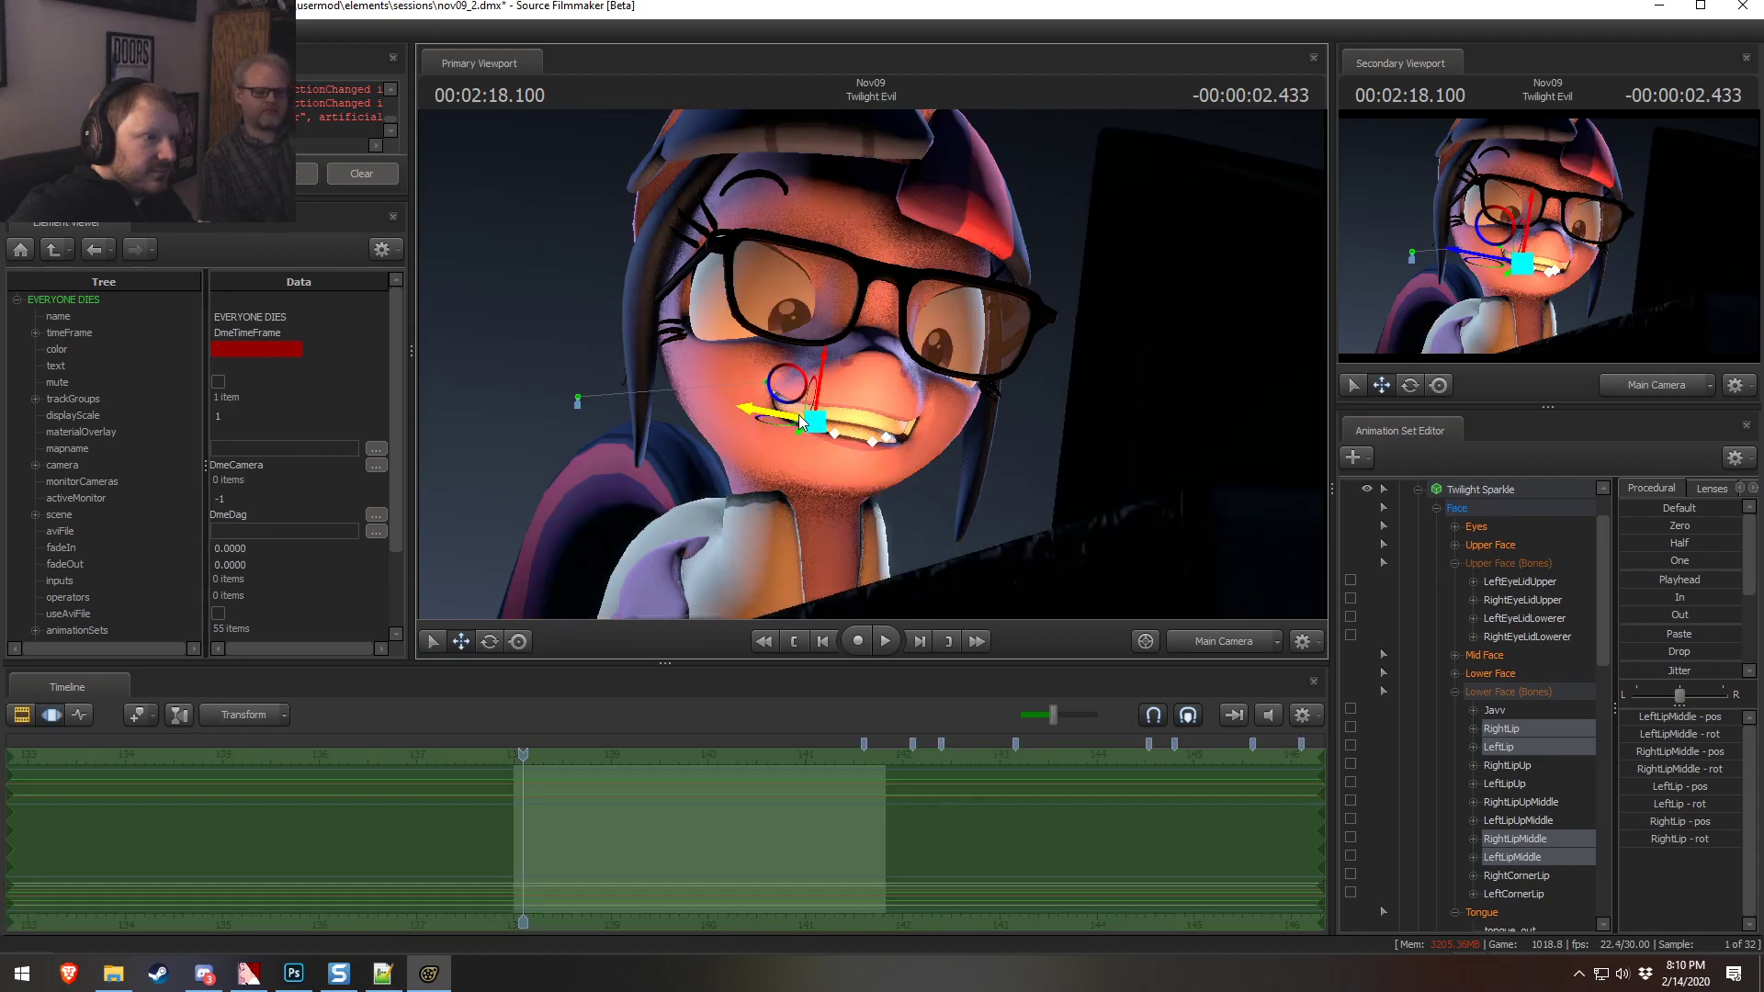
{"action": "mouse_move", "coordinate": [767, 421]}
{"action": "left_mouse_down", "text": "ctrl"}
{"action": "mouse_move", "coordinate": [829, 403]}
{"action": "mouse_move", "coordinate": [807, 393]}
{"action": "mouse_move", "coordinate": [800, 339]}
{"action": "left_mouse_up", "text": "ctrl"}
{"action": "key", "text": "e"}
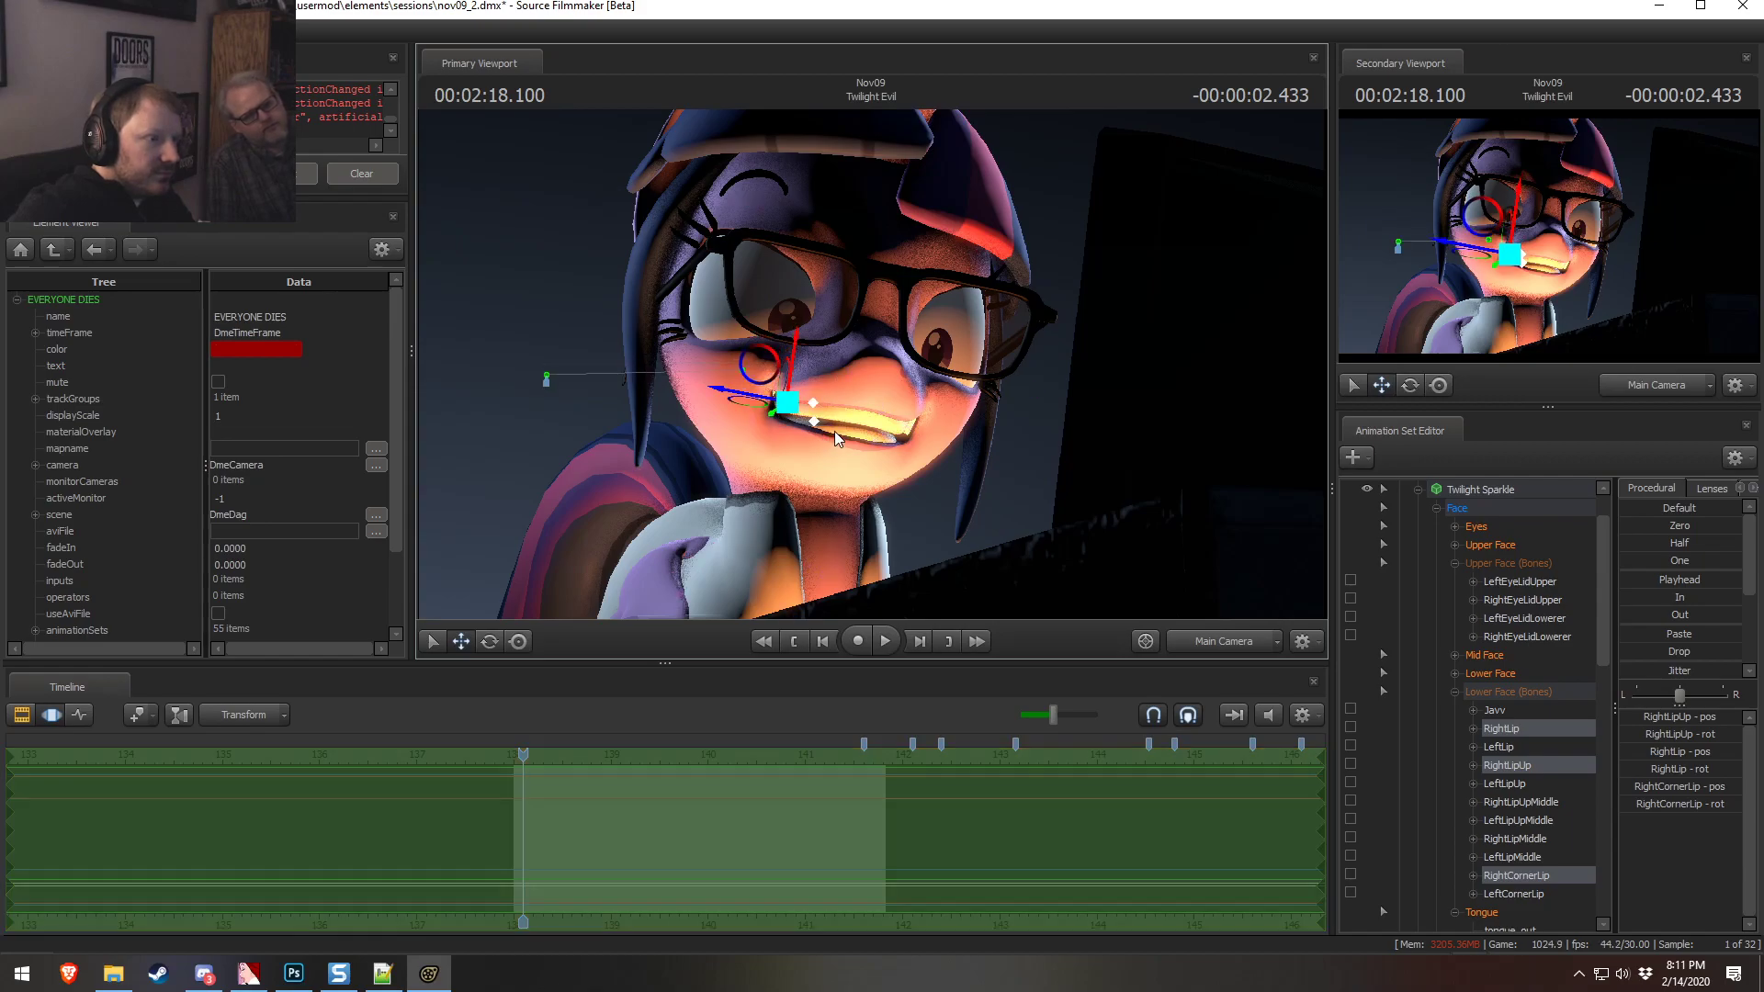
{"action": "left_click_drag", "start_coordinate": [823, 451], "coordinate": [806, 477]}
{"action": "key", "text": "w"}
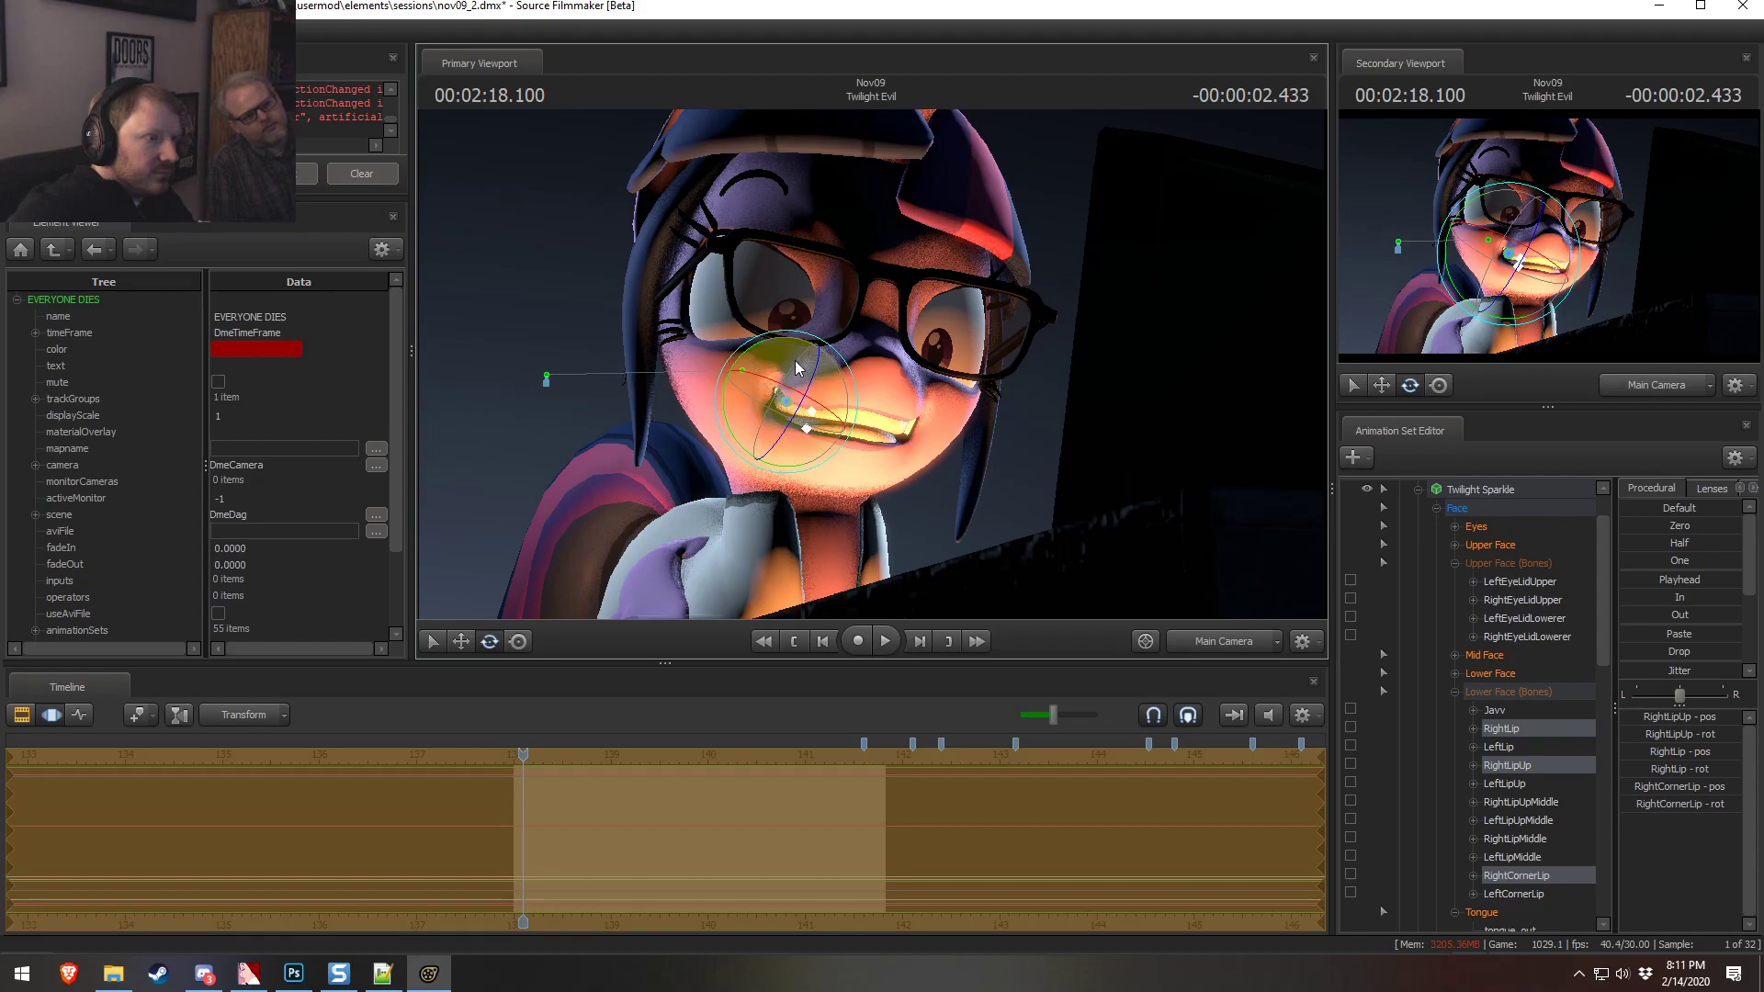
{"action": "left_click_drag", "start_coordinate": [799, 343], "coordinate": [798, 340]}
{"action": "key", "text": "F2"}
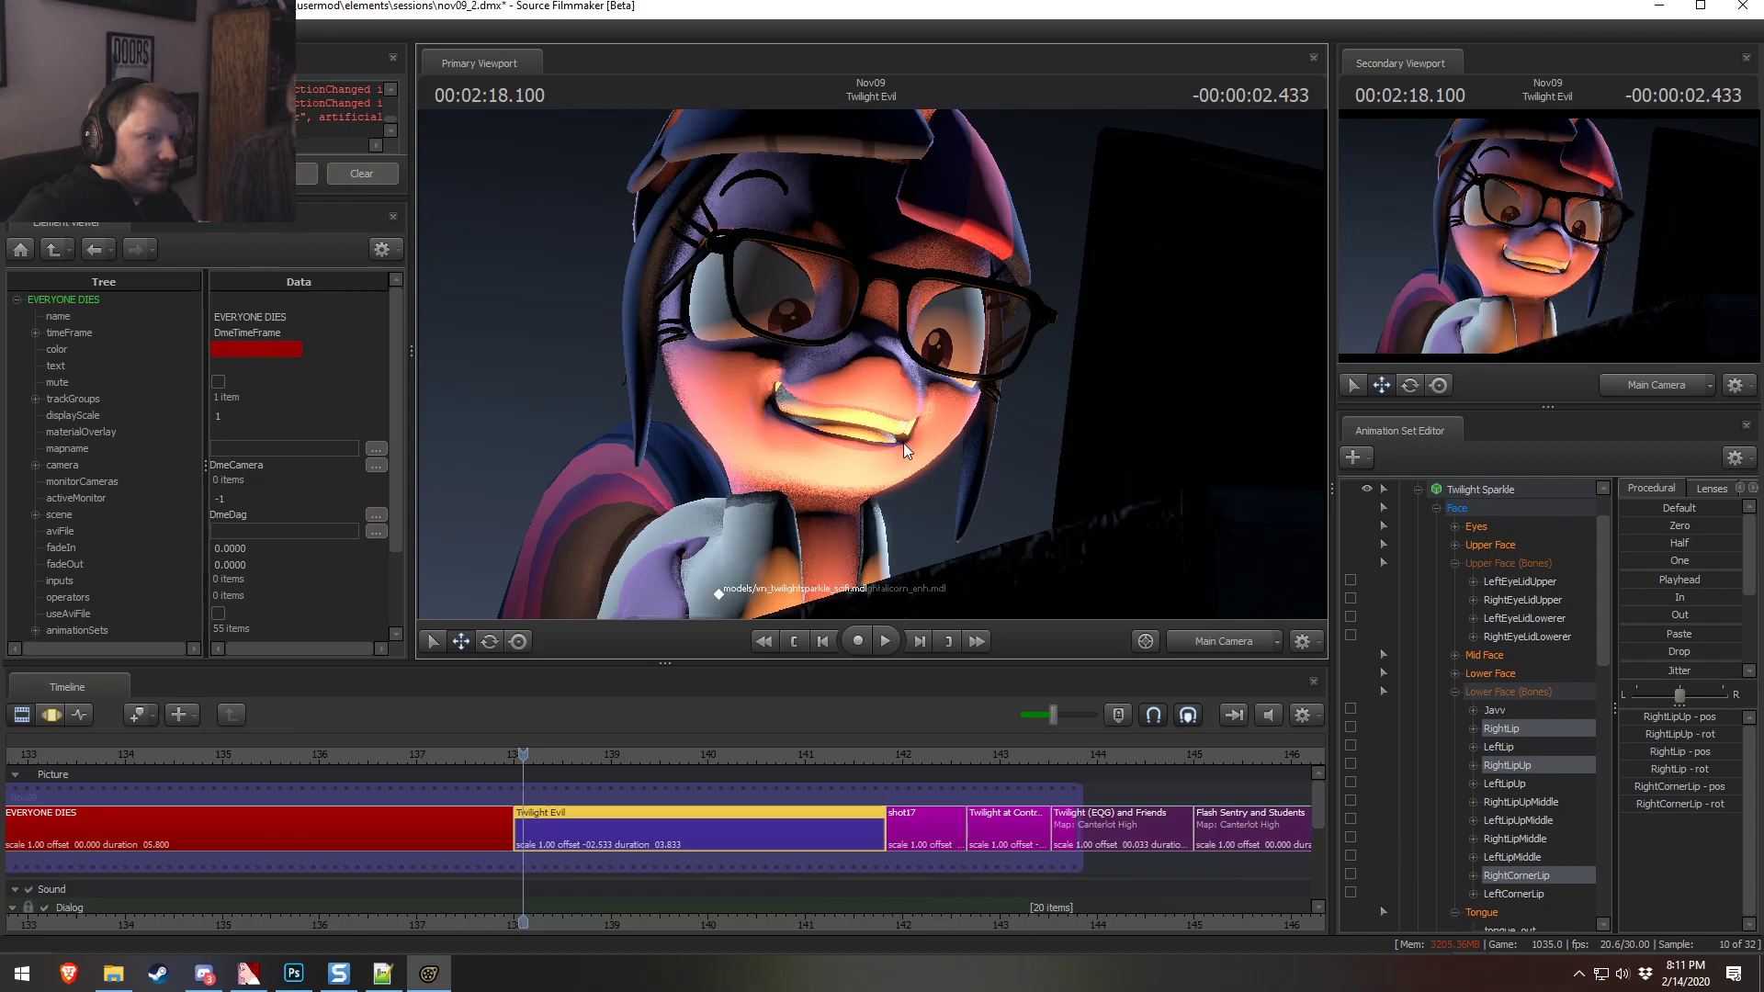
Move the LeftLip, LeftLipUp and LeftCornerLip bones to reshape the left corner of Twilight's grin
{"action": "key", "text": "F3"}
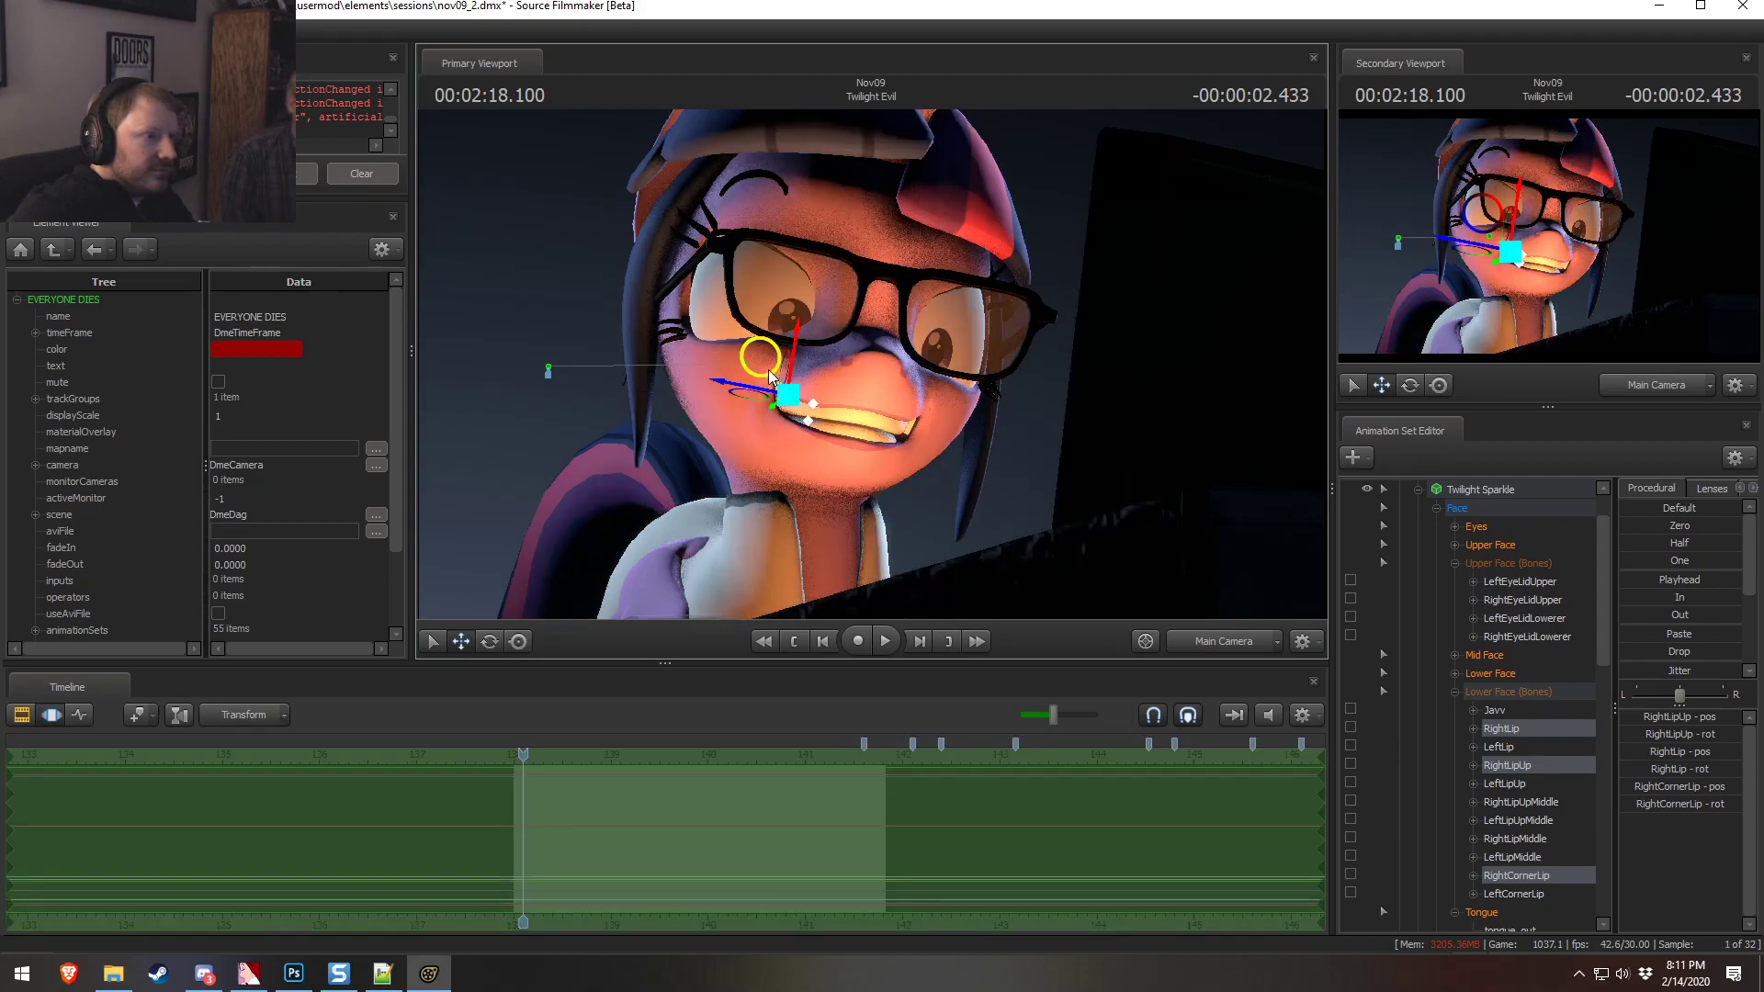
{"action": "left_click", "coordinate": [879, 426]}
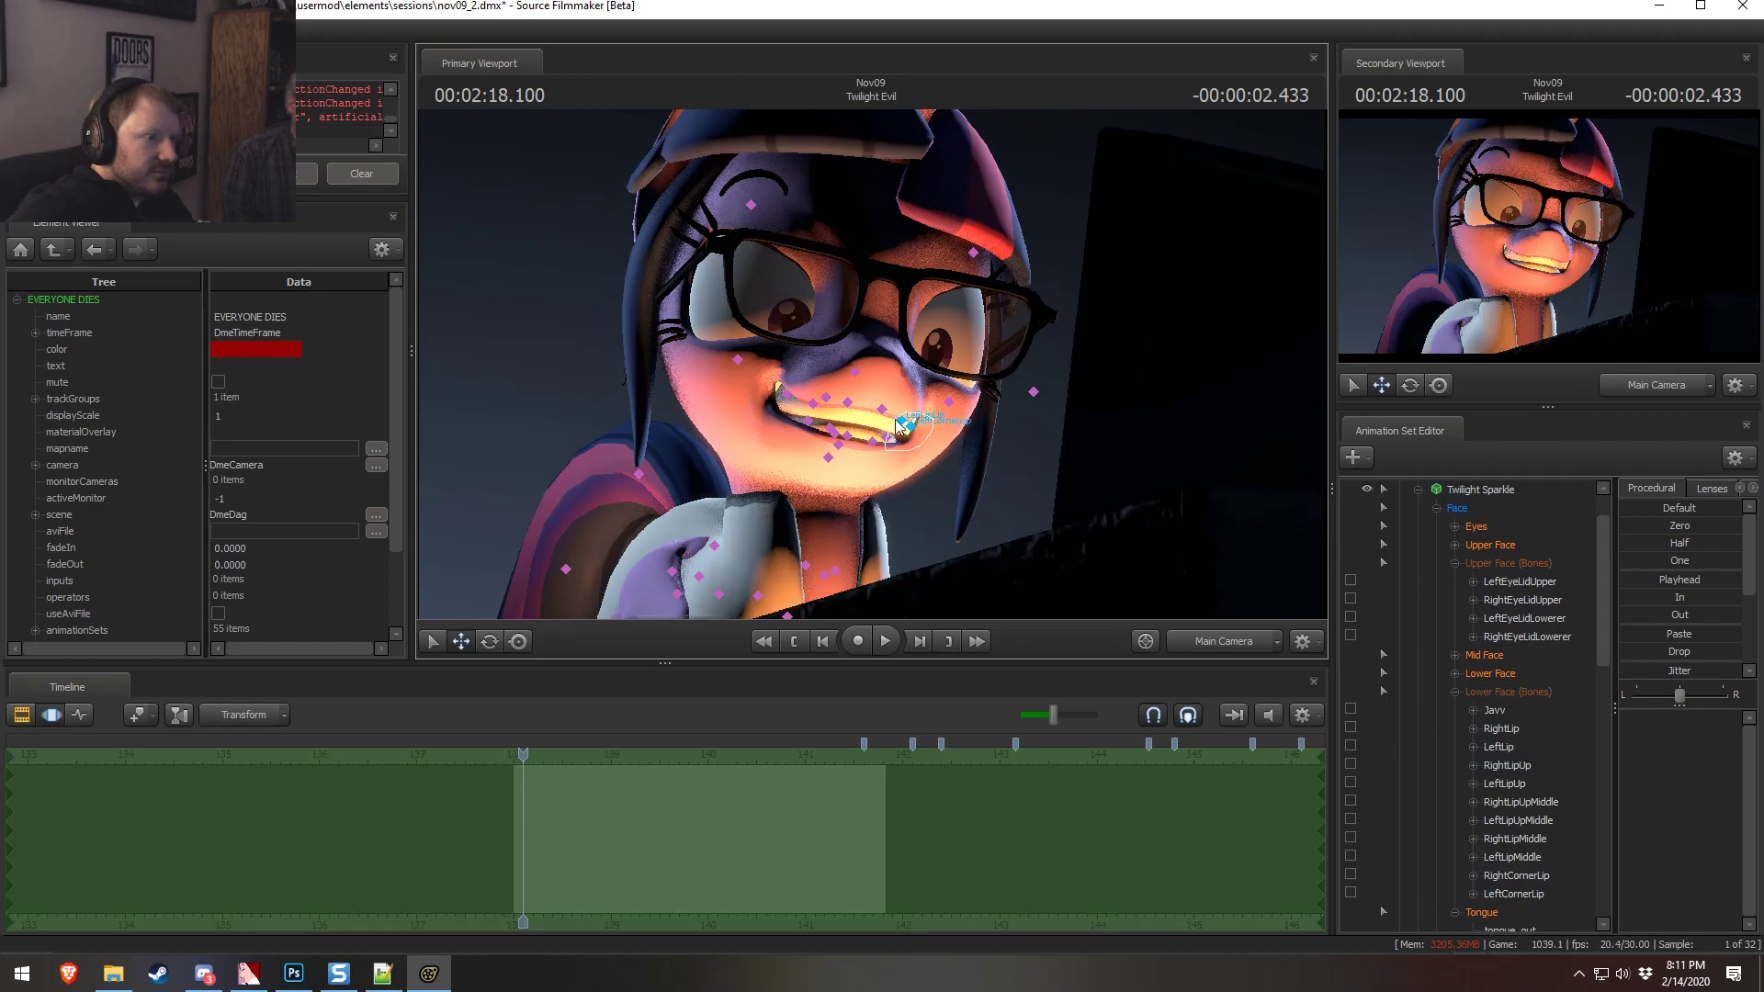
{"action": "left_click_drag", "start_coordinate": [914, 463], "coordinate": [890, 427]}
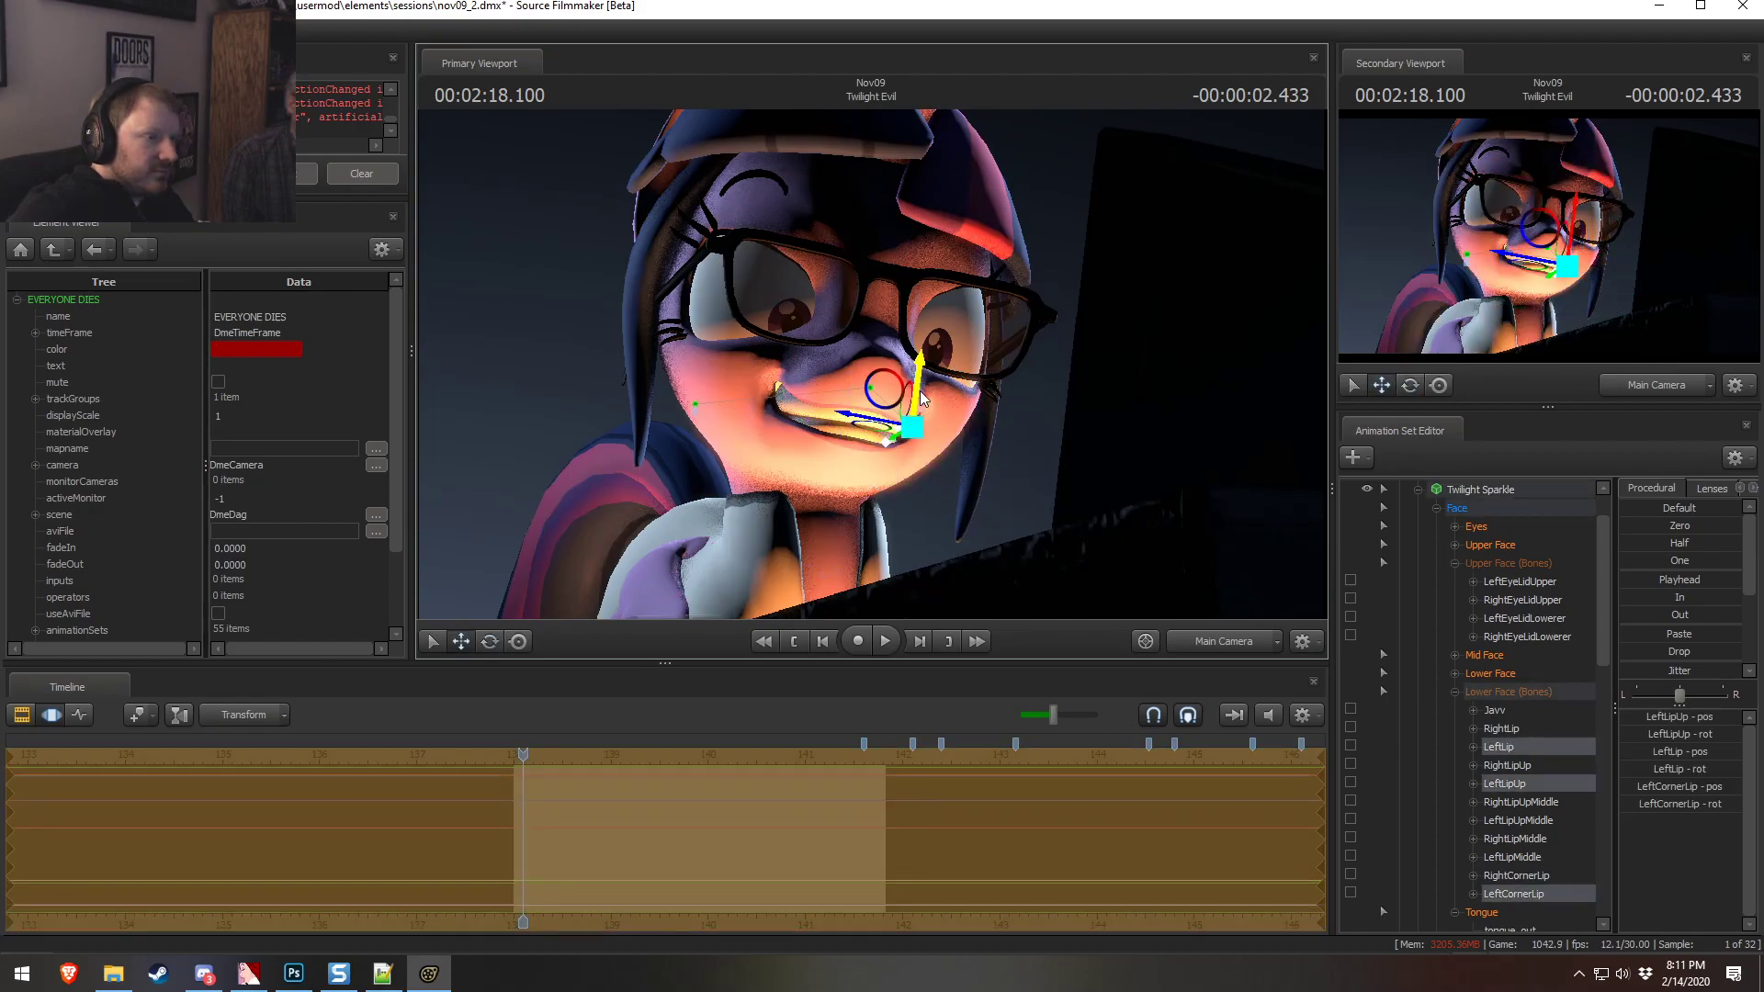
{"action": "key", "text": "F2"}
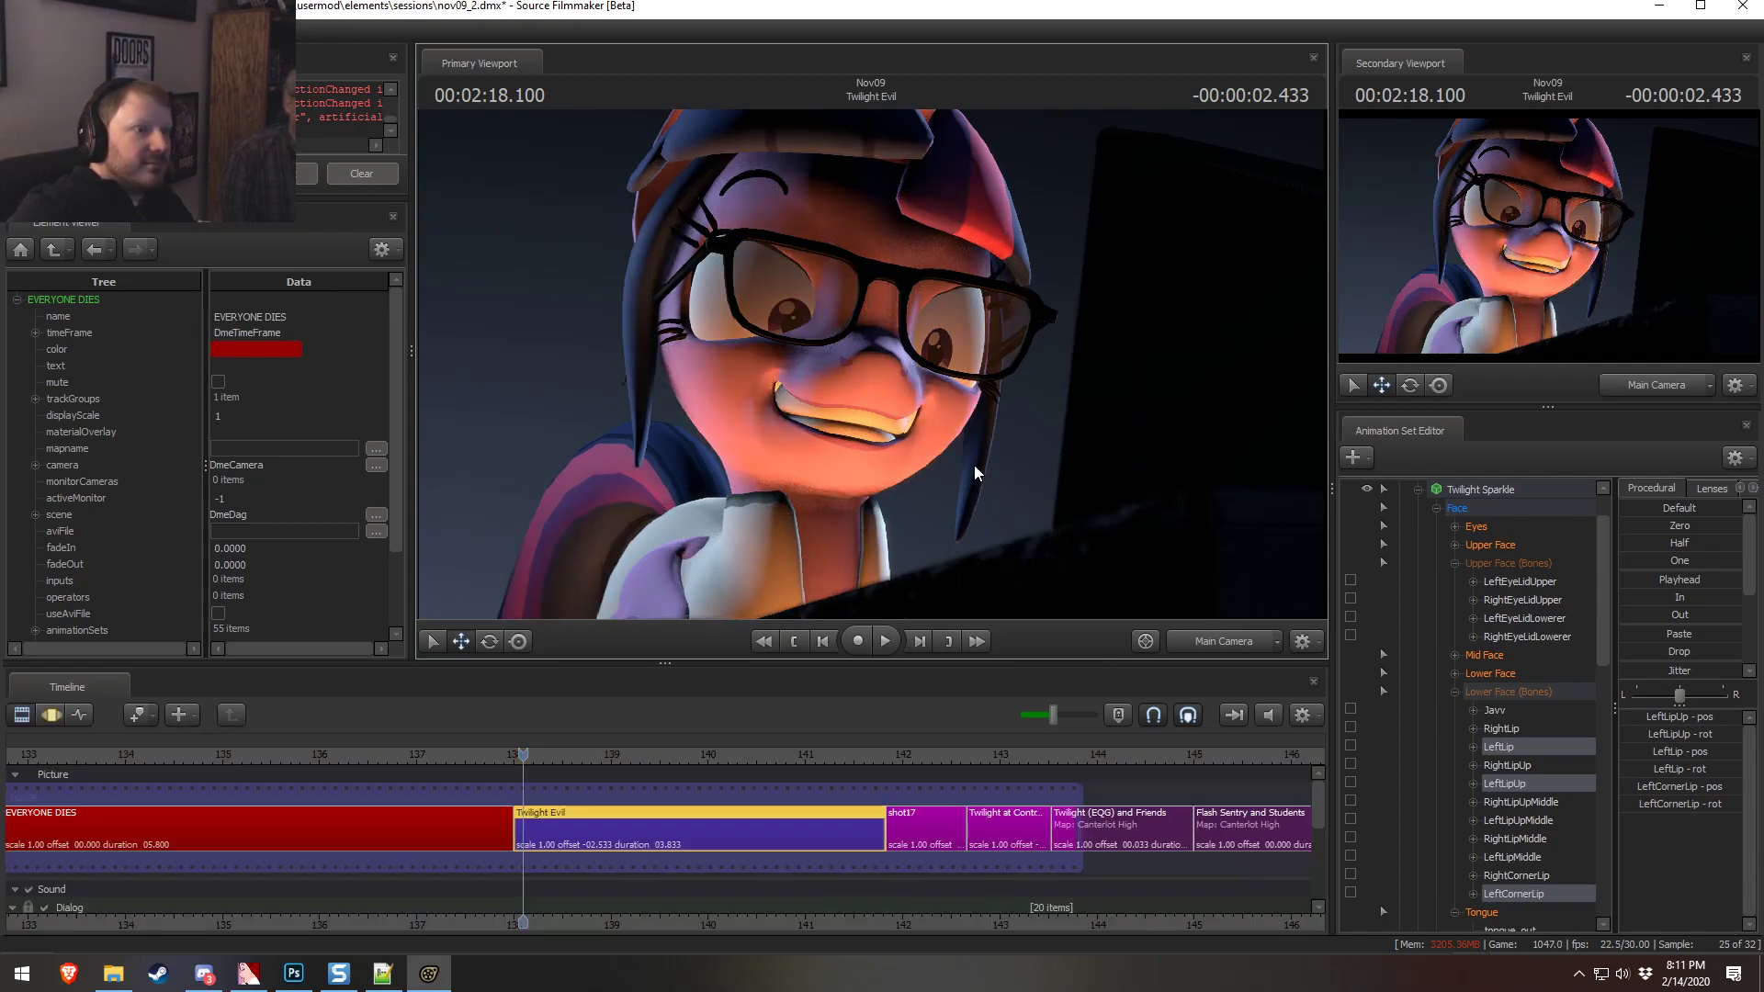
Rotate Twilight's Neck bone to change the tilt of her head toward the camera
{"action": "key", "text": "F2"}
{"action": "left_click", "coordinate": [808, 566], "text": "ctrl"}
{"action": "key", "text": "e"}
{"action": "mouse_move", "coordinate": [838, 542]}
{"action": "left_mouse_down"}
{"action": "mouse_move", "coordinate": [814, 544]}
{"action": "mouse_move", "coordinate": [814, 516]}
{"action": "left_mouse_up"}
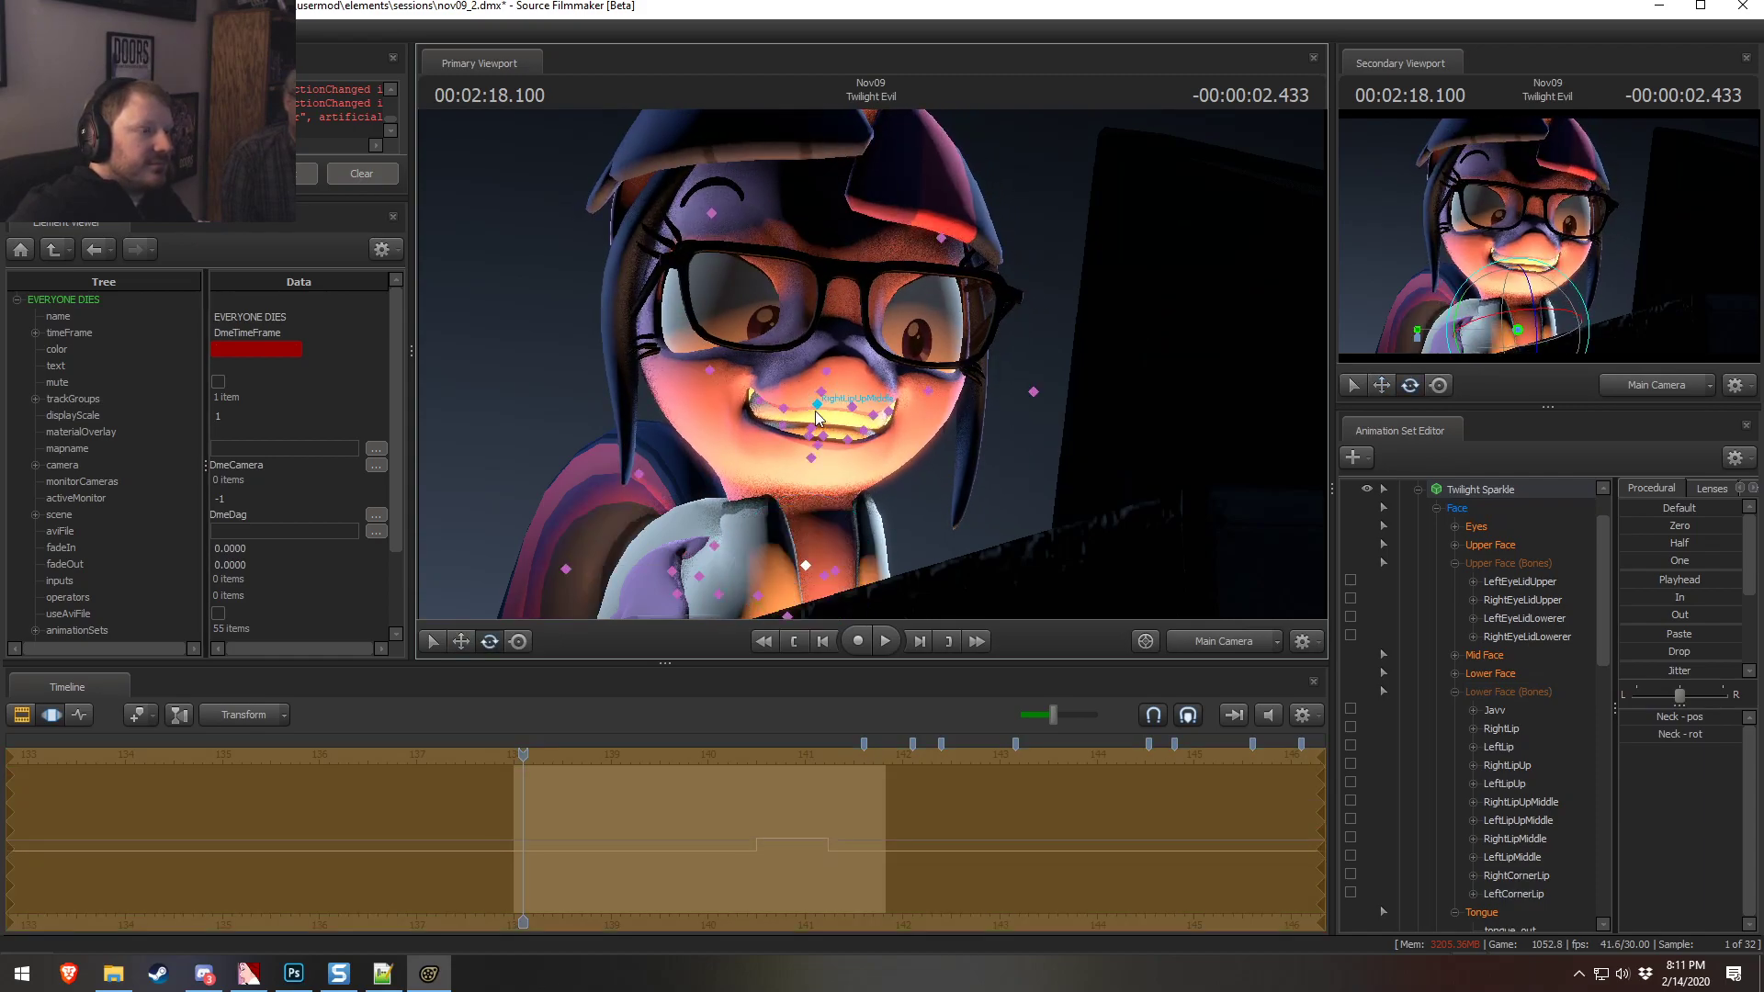
Try closing Twilight's mouth by rotating and raising the jaw bone, and preview the render
{"action": "left_click", "coordinate": [814, 430]}
{"action": "key", "text": "e"}
{"action": "left_click_drag", "start_coordinate": [829, 473], "coordinate": [825, 467]}
{"action": "key", "text": "w"}
{"action": "mouse_move", "coordinate": [819, 372]}
{"action": "left_mouse_down"}
{"action": "mouse_move", "coordinate": [816, 501]}
{"action": "mouse_move", "coordinate": [818, 367]}
{"action": "mouse_move", "coordinate": [800, 354]}
{"action": "mouse_move", "coordinate": [815, 338]}
{"action": "left_mouse_up"}
{"action": "key", "text": "F2"}
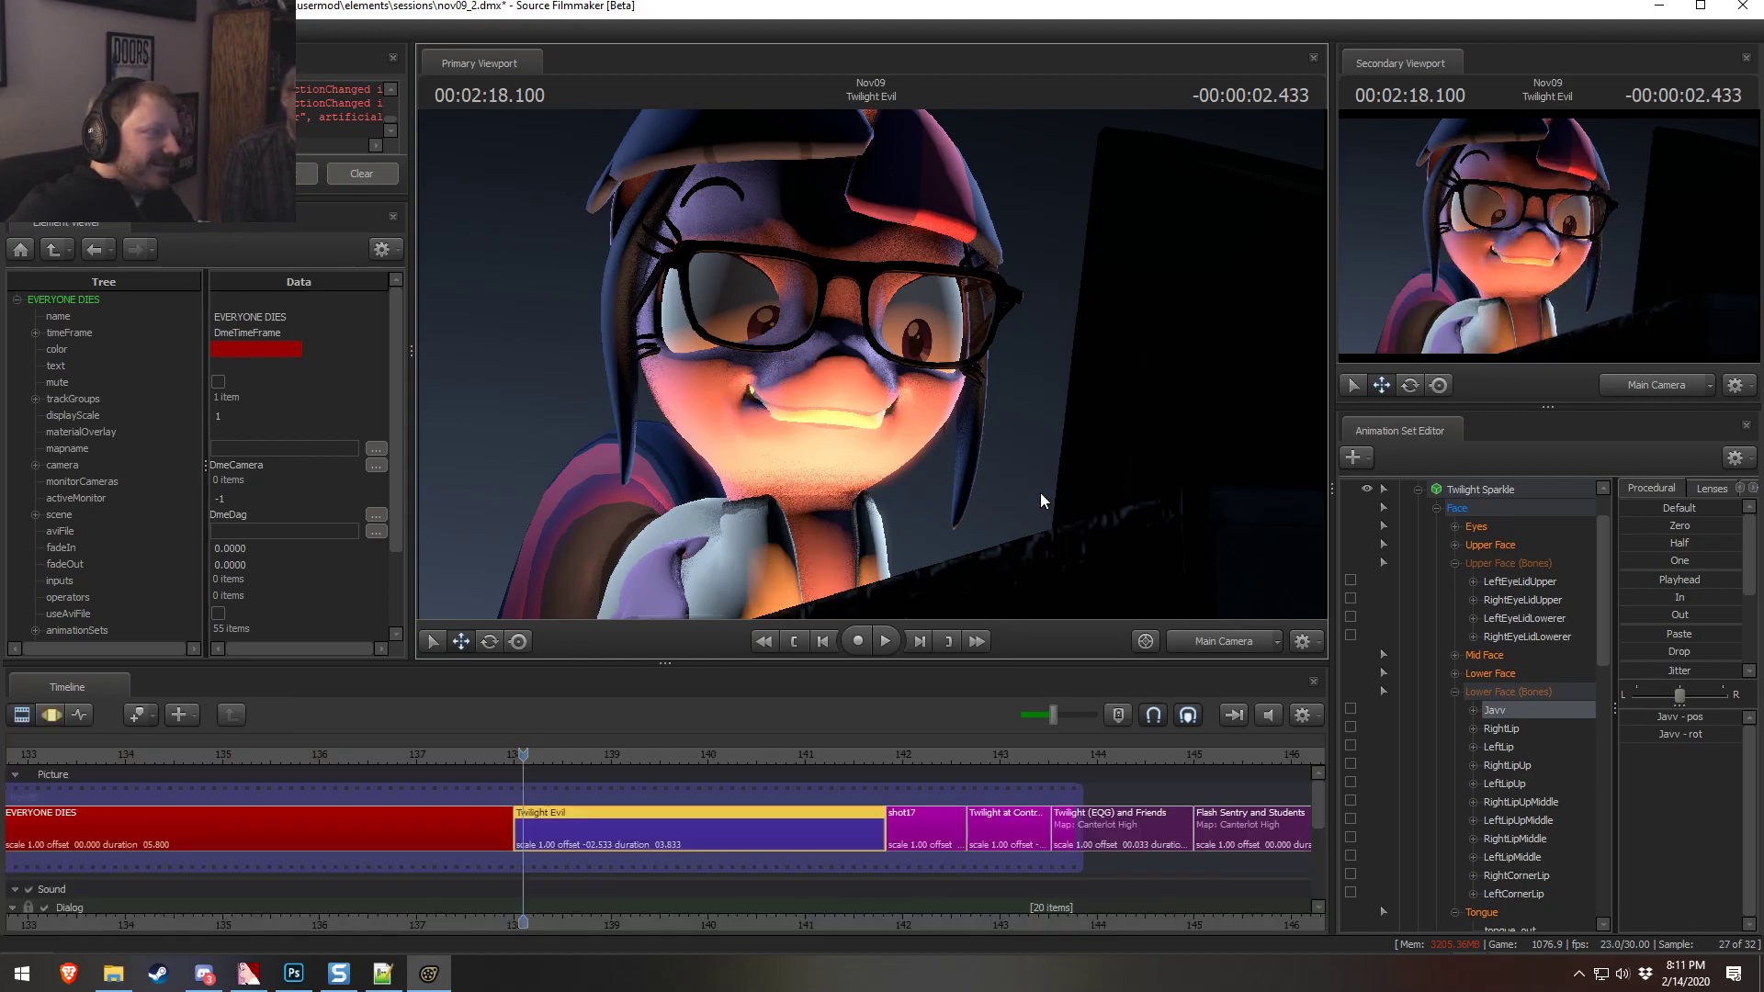
{"action": "key", "text": "F3"}
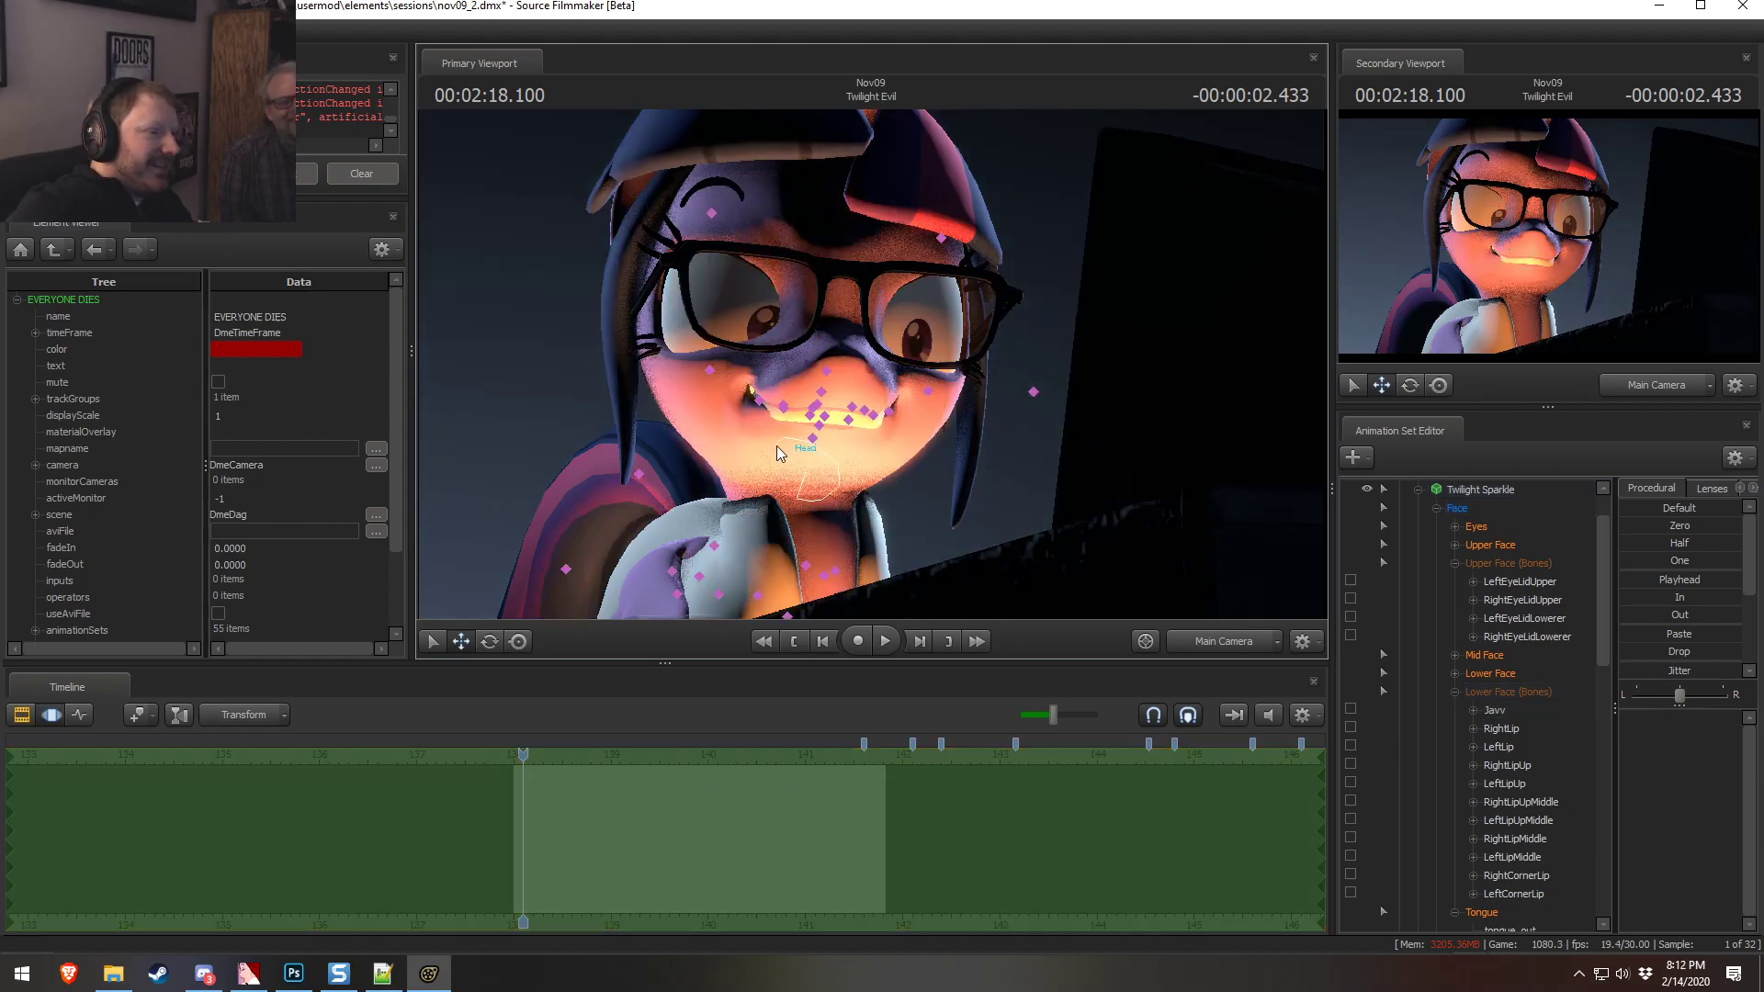
Try rotating Twilight's Head bone and undo the recent head and jaw changes
{"action": "left_click", "coordinate": [788, 447], "text": "ctrl"}
{"action": "key", "text": "e"}
{"action": "left_click_drag", "start_coordinate": [788, 442], "coordinate": [862, 492]}
{"action": "key", "text": "ctrl+z"}
{"action": "key", "text": "ctrl+z"}
{"action": "key", "text": "ctrl+z"}
{"action": "key", "text": "ctrl+z"}
{"action": "key", "text": "ctrl+z"}
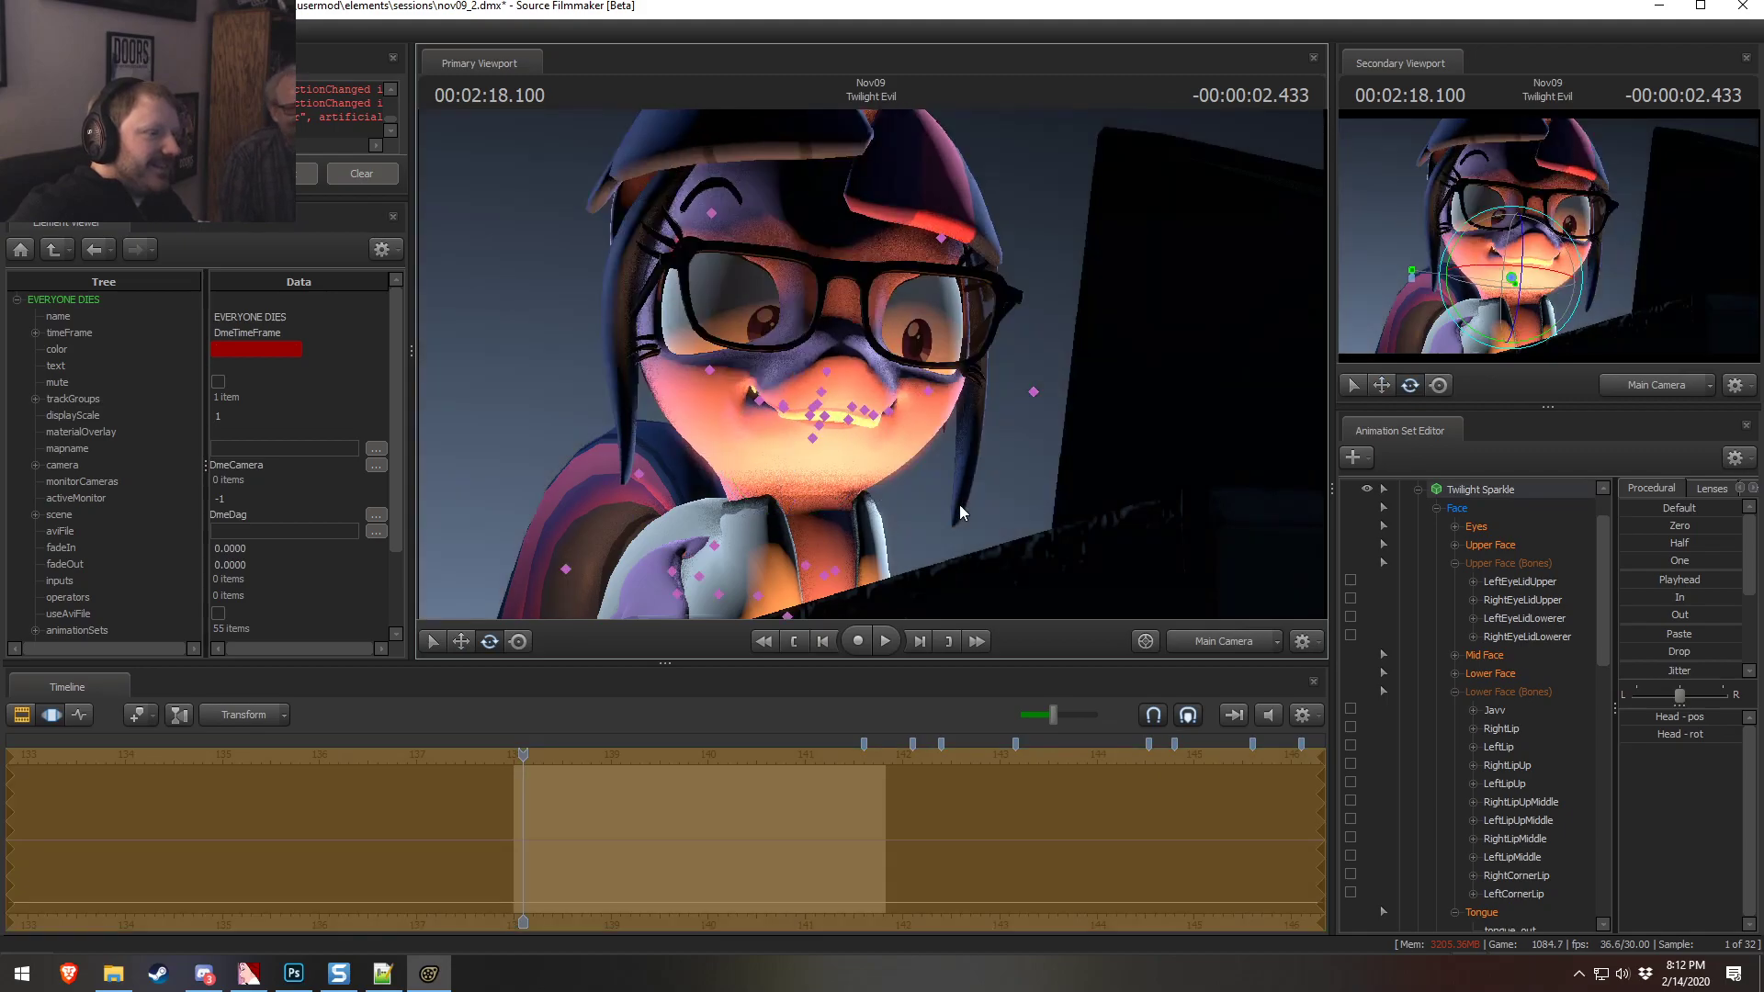
{"action": "key", "text": "ctrl+z"}
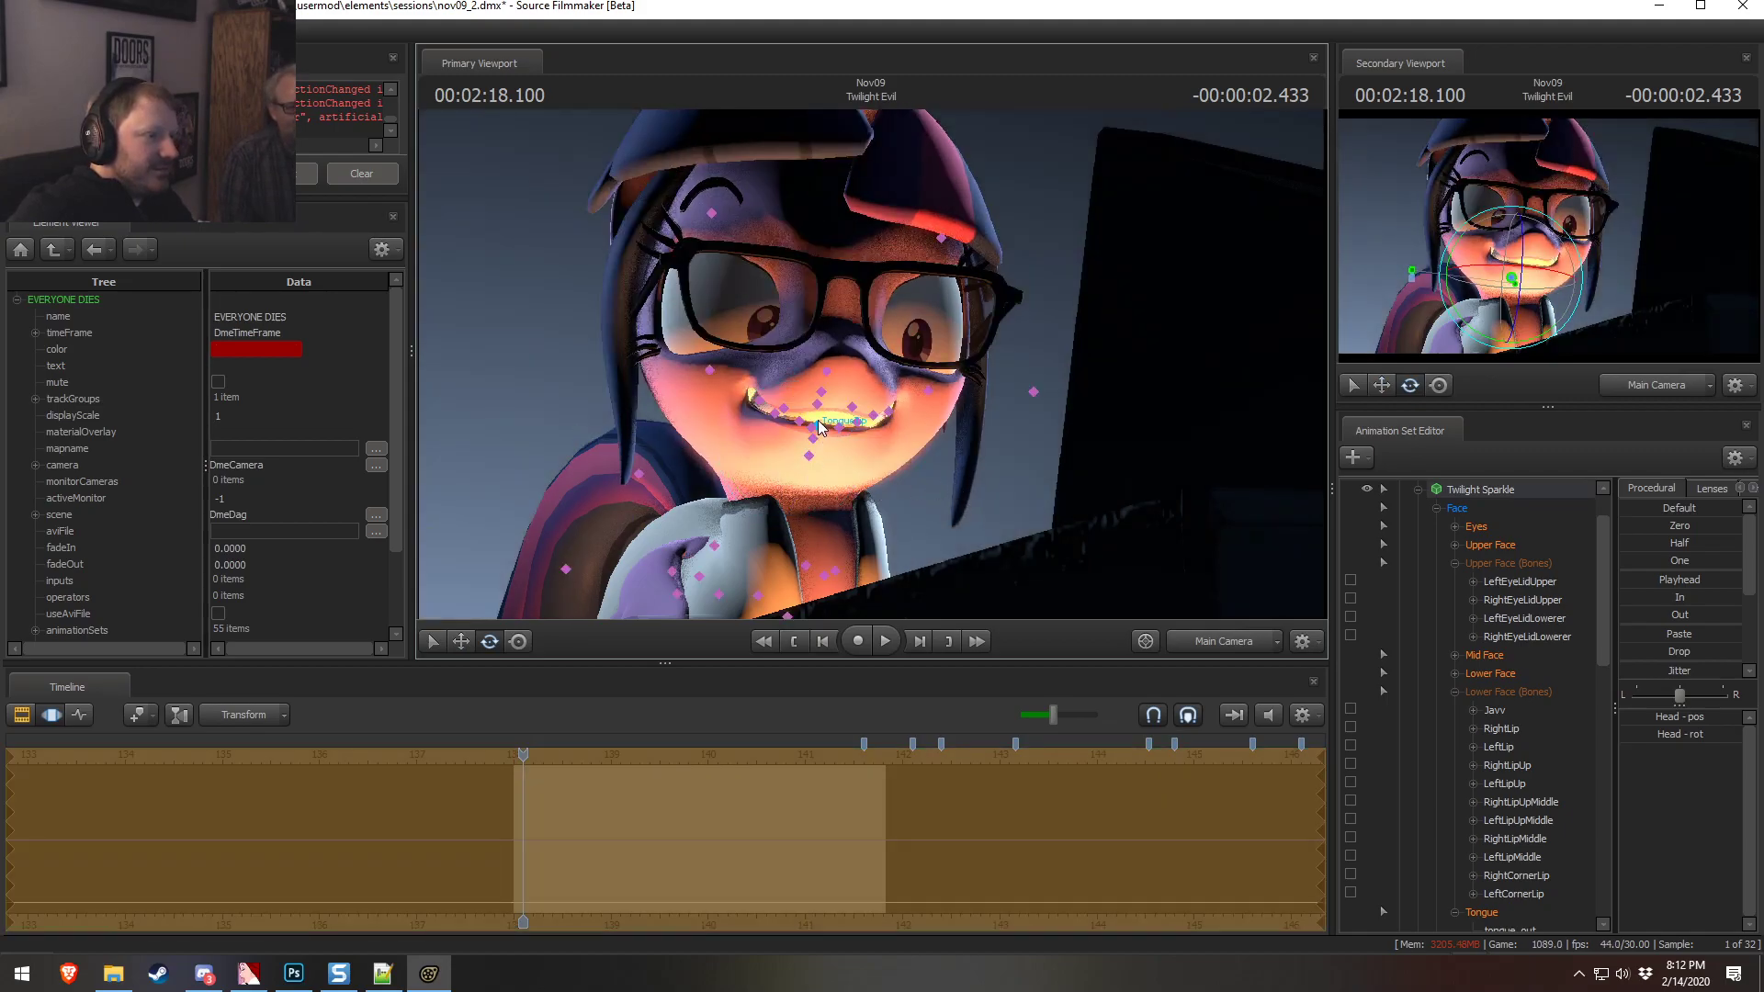
Move the jaw bone to reopen Twilight's toothy grin and undo the last jaw adjustments
{"action": "left_click", "coordinate": [809, 426], "text": "ctrl"}
{"action": "key", "text": "w"}
{"action": "mouse_move", "coordinate": [813, 370]}
{"action": "left_mouse_down"}
{"action": "mouse_move", "coordinate": [839, 434]}
{"action": "mouse_move", "coordinate": [837, 397]}
{"action": "left_mouse_up"}
{"action": "key", "text": "e"}
{"action": "key", "text": "ctrl"}
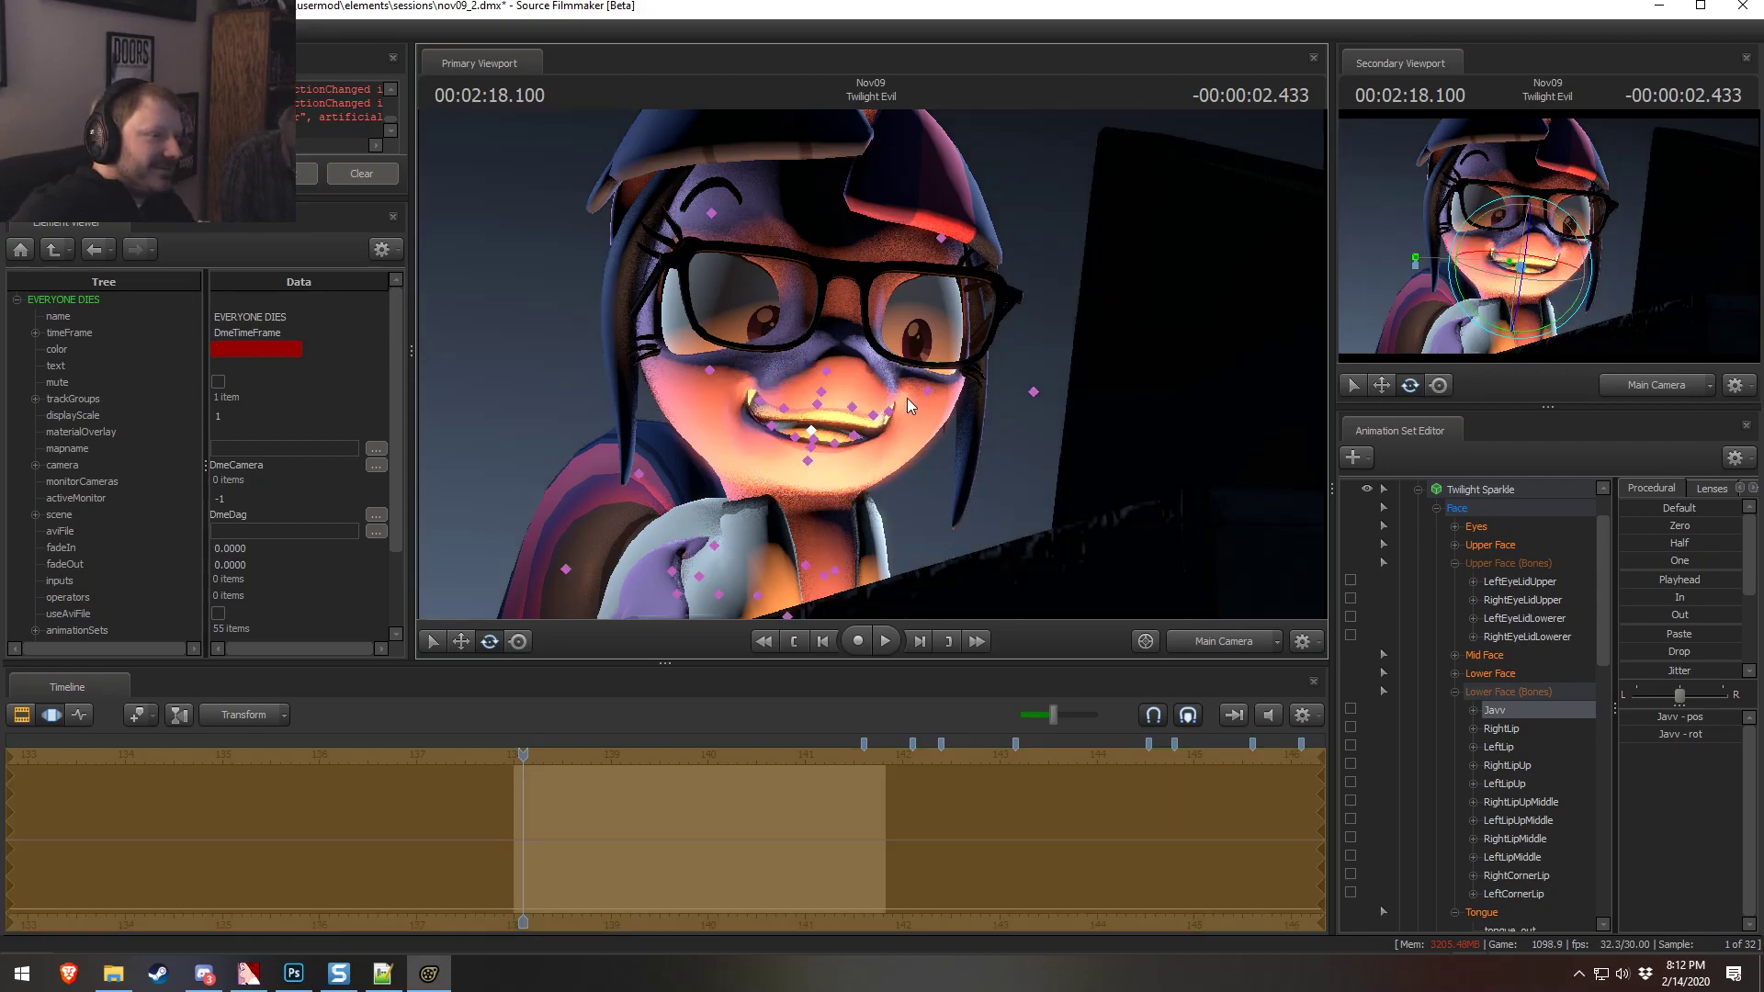
{"action": "key", "text": "ctrl"}
{"action": "key", "text": "ctrl+z"}
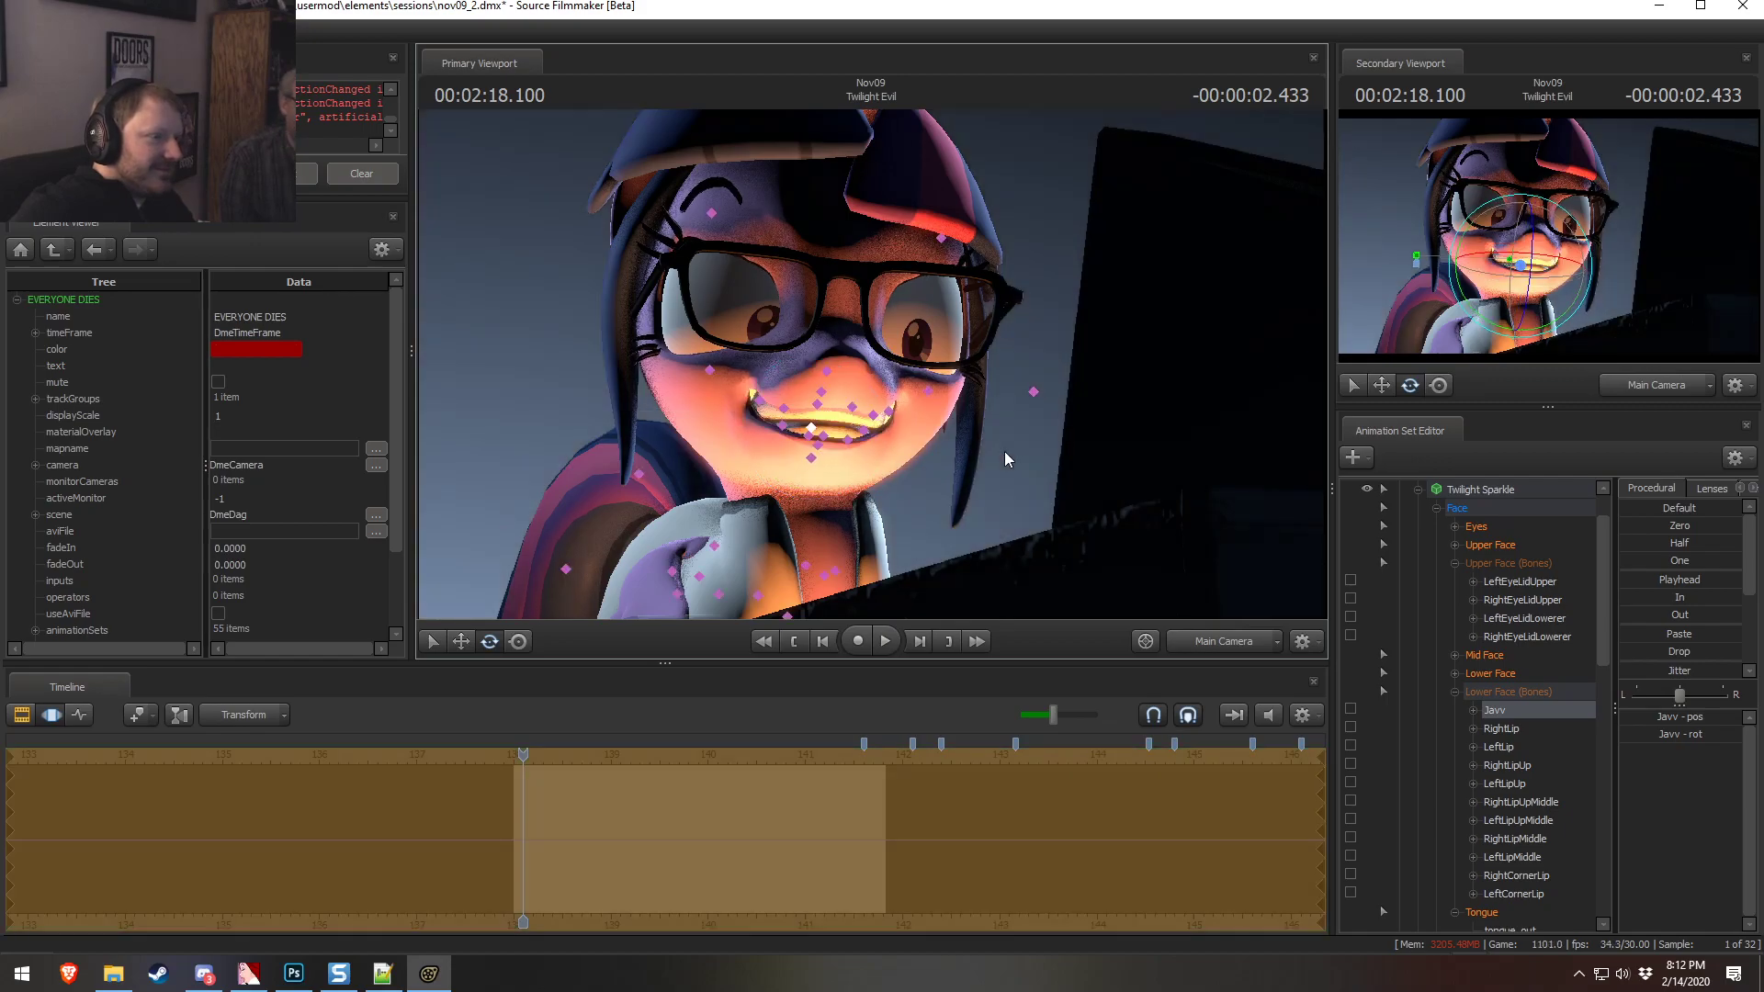
{"action": "key", "text": "ctrl+z"}
{"action": "key", "text": "F2"}
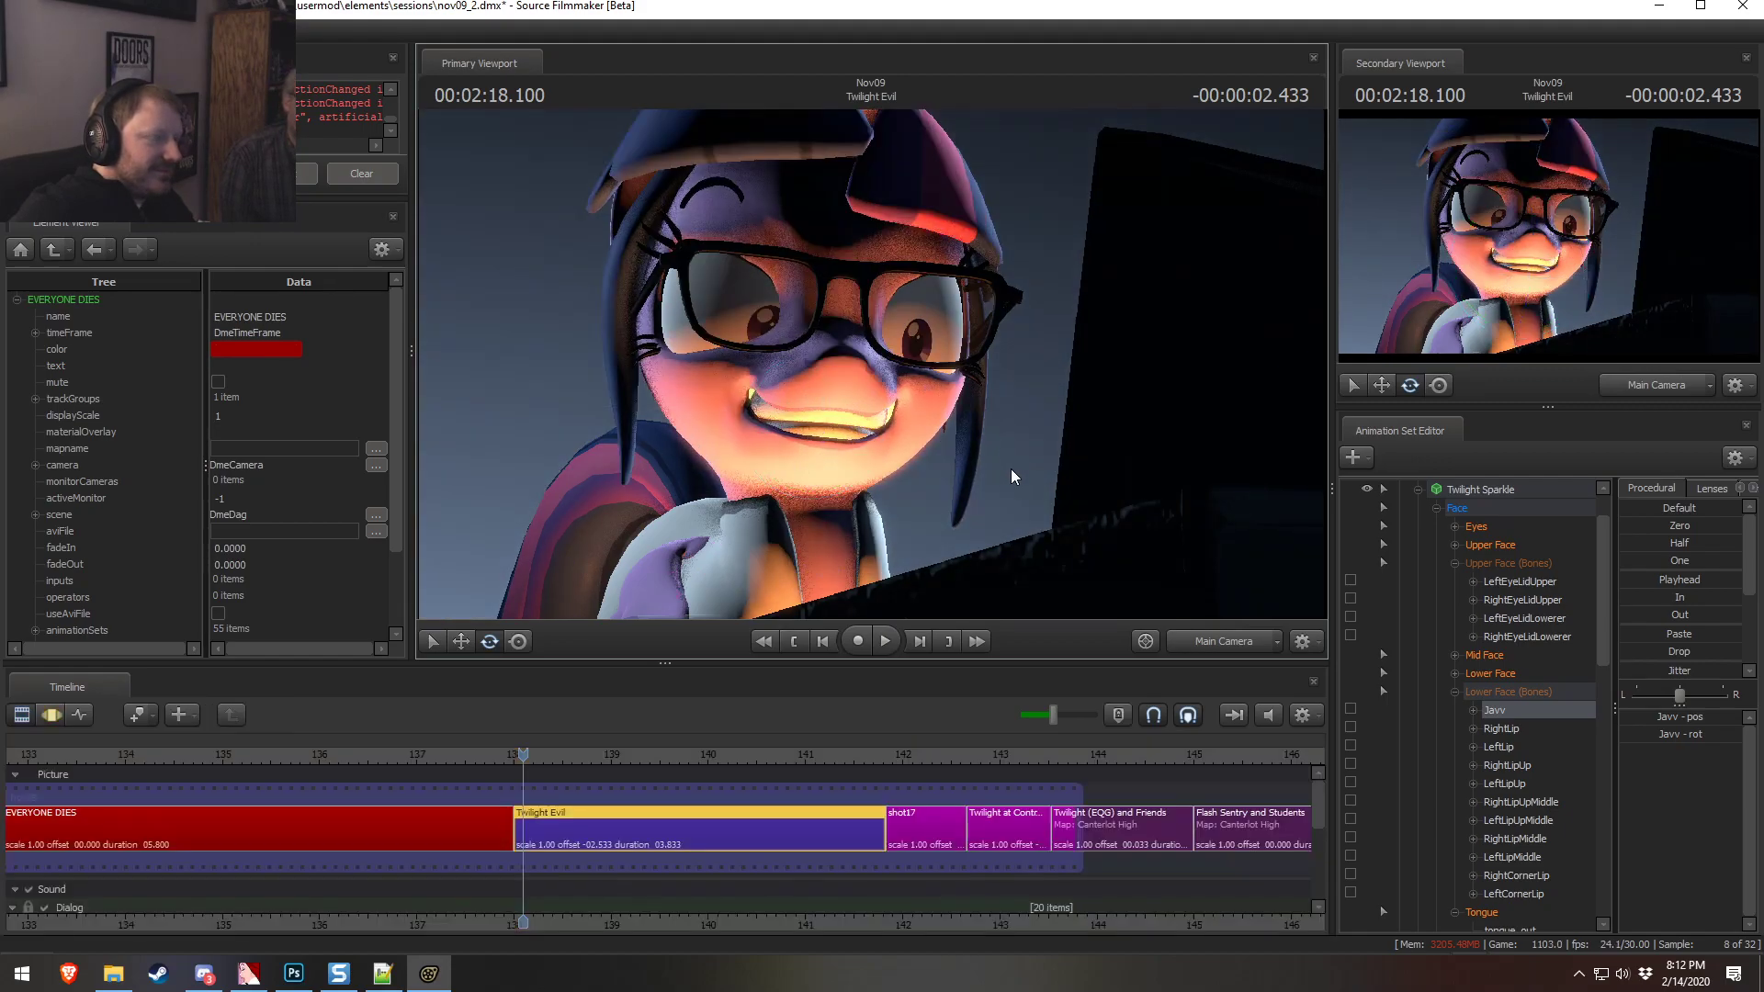
Play back the start of the Twilight Evil shot to review the new pose and lighting
{"action": "key", "text": "space"}
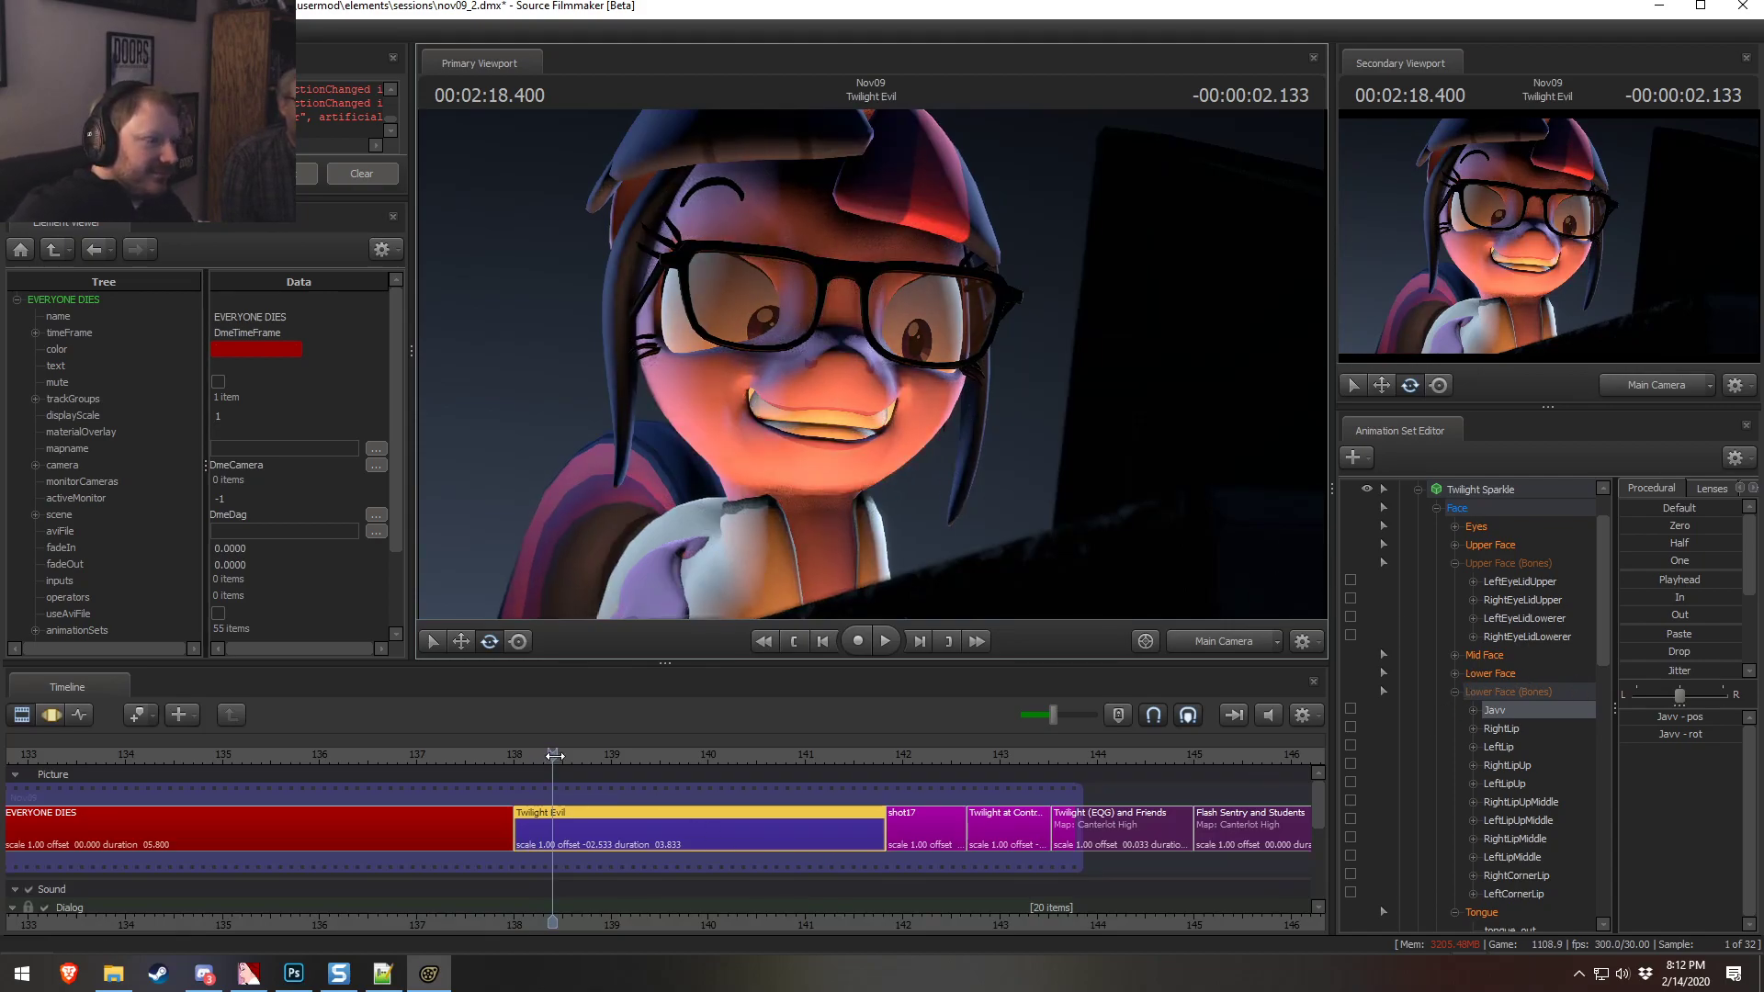
{"action": "left_click", "coordinate": [525, 761]}
{"action": "key", "text": "space"}
{"action": "key", "text": "space"}
{"action": "left_click", "coordinate": [535, 760]}
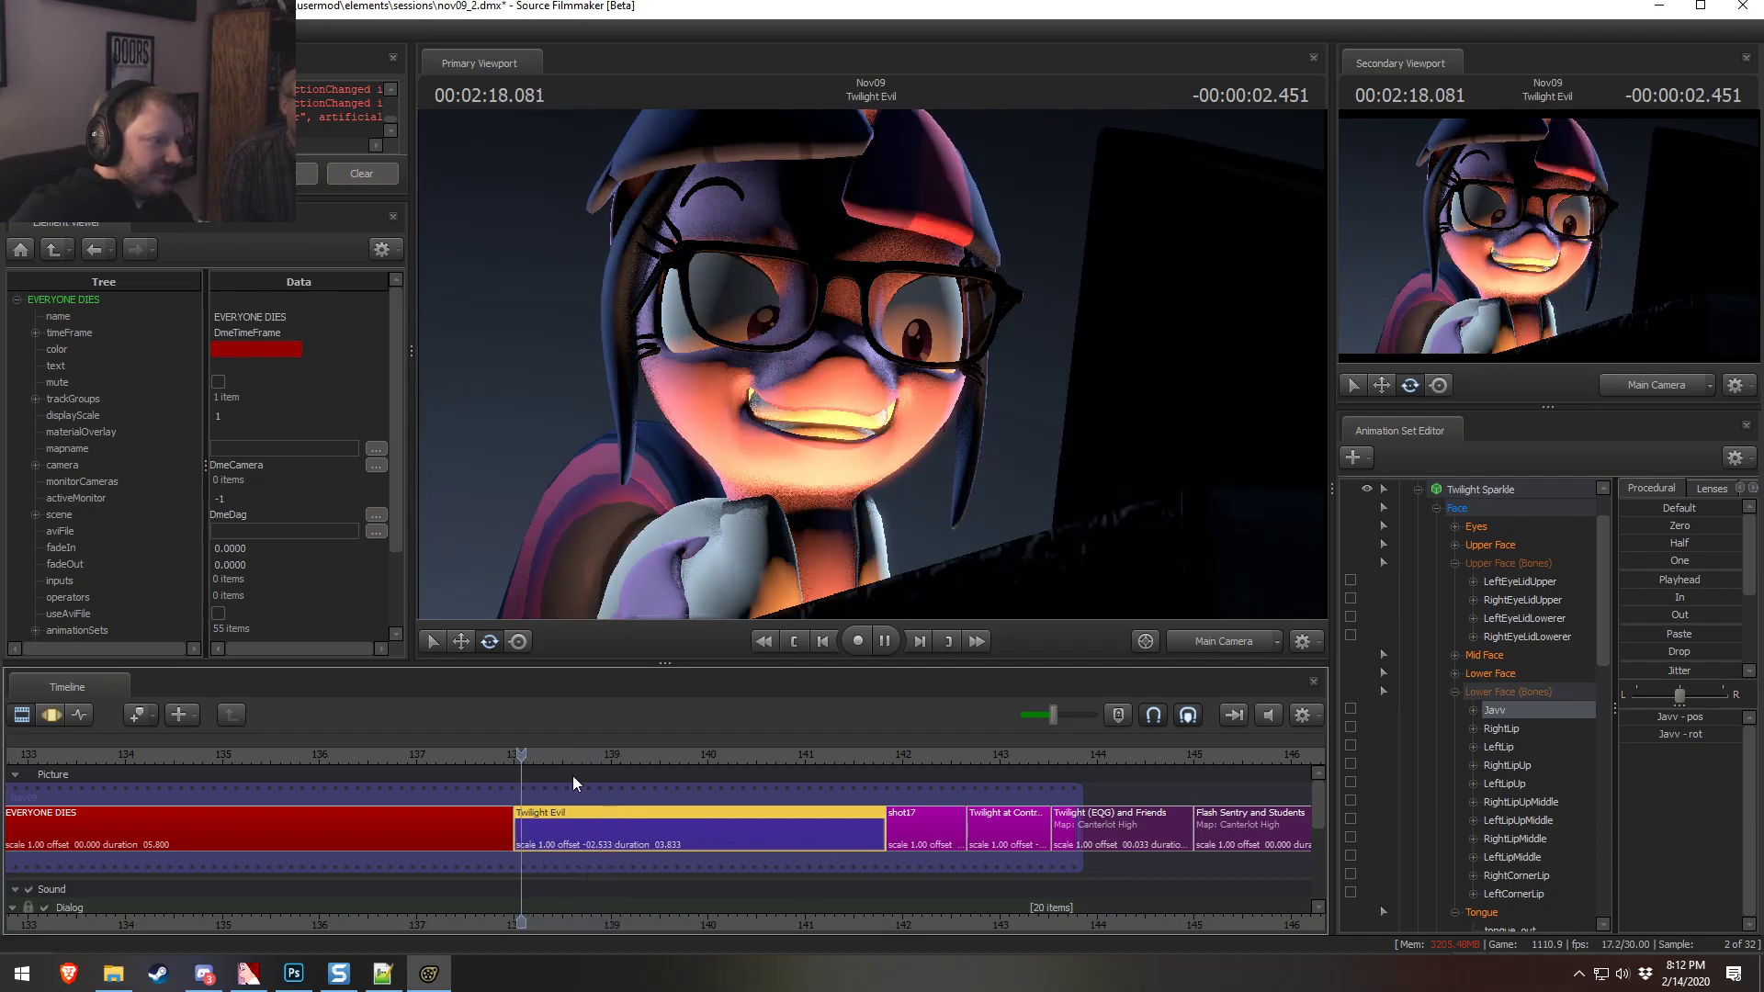
Play the EVERYONE DIES shot and stop the playhead at 00:02:13.833 during the explosion
{"action": "scroll", "coordinate": [516, 759], "scroll_direction": "down", "scroll_amount": 3}
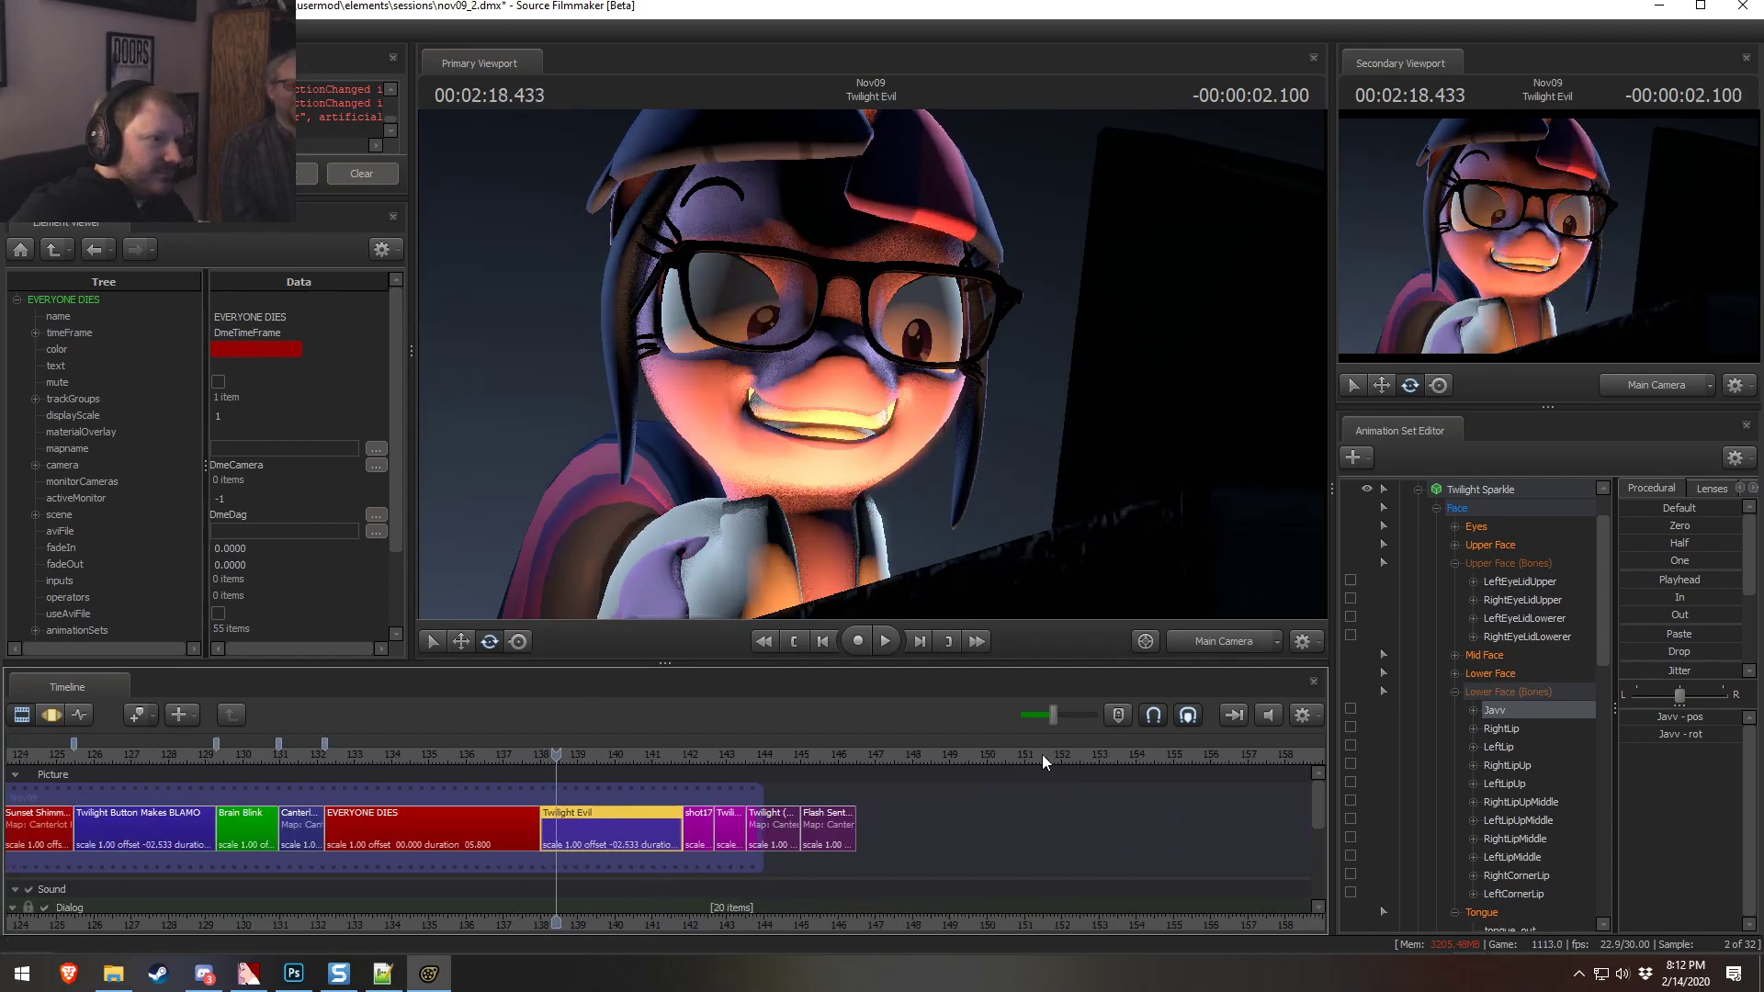
{"action": "middle_click_drag", "start_coordinate": [511, 831], "coordinate": [720, 827]}
{"action": "left_click", "coordinate": [559, 761]}
{"action": "key", "text": "space"}
{"action": "key", "text": "space"}
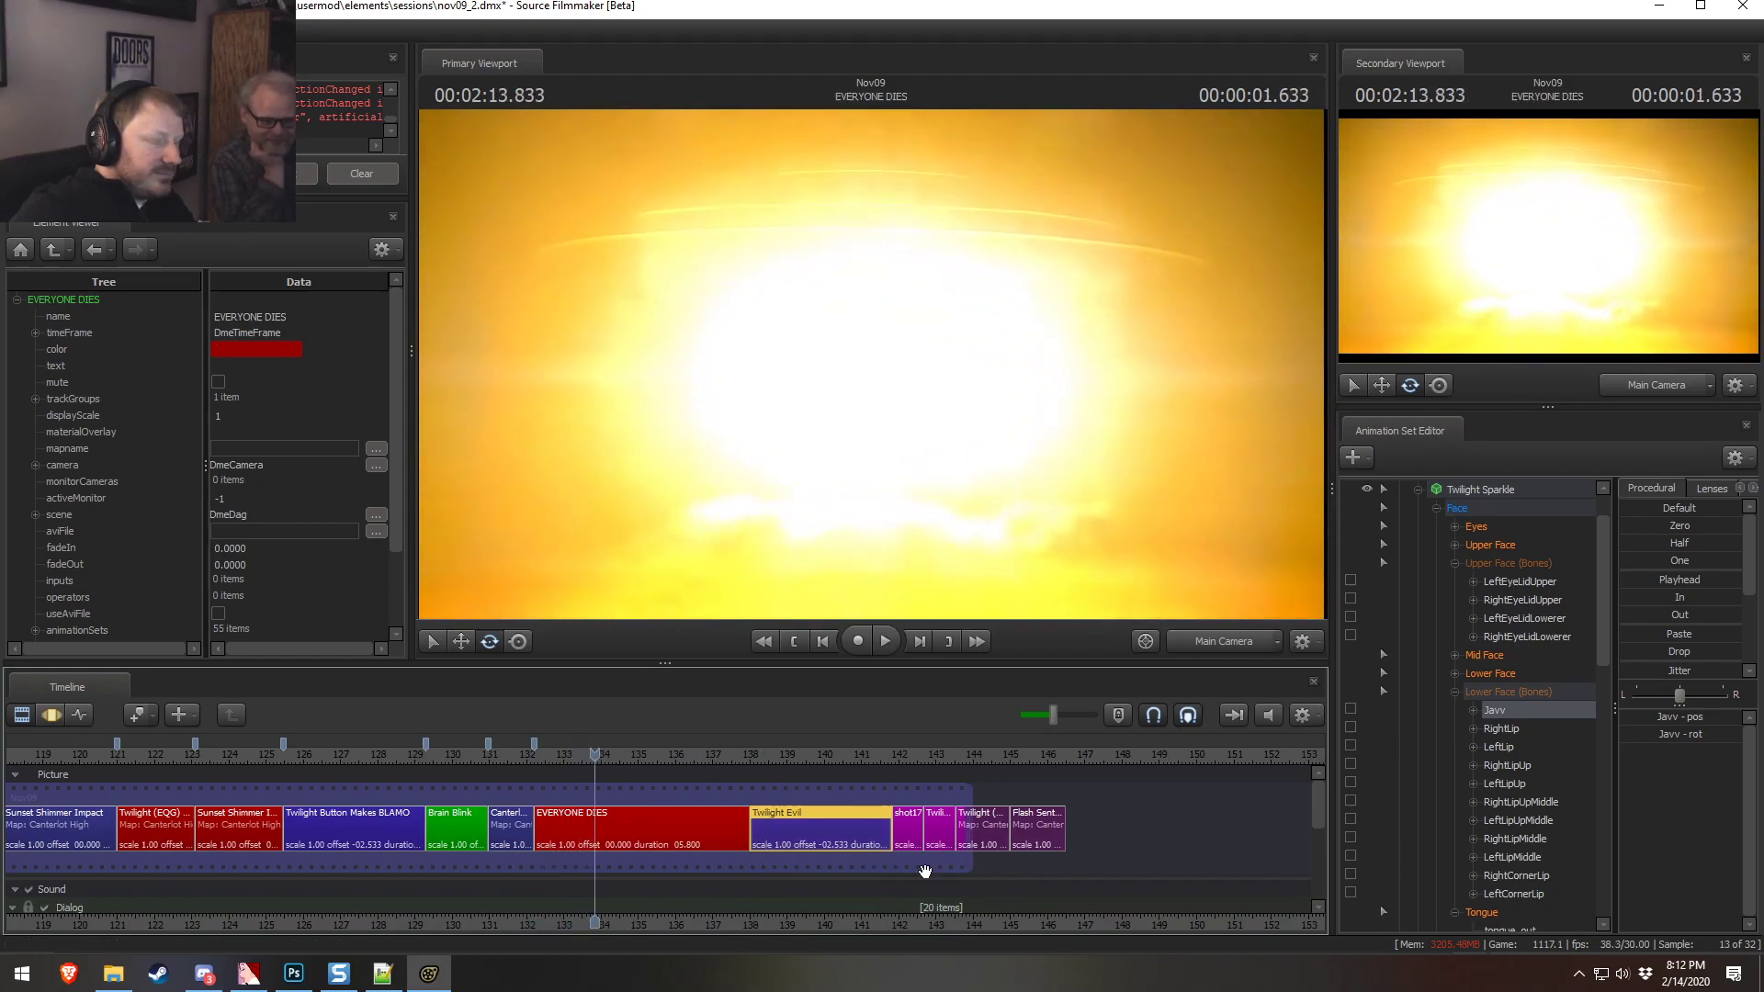
Start adding a sound clip to the Dialog track at the playhead and filter the WAV files by SCREAM
{"action": "left_click_drag", "start_coordinate": [1315, 803], "coordinate": [1319, 830]}
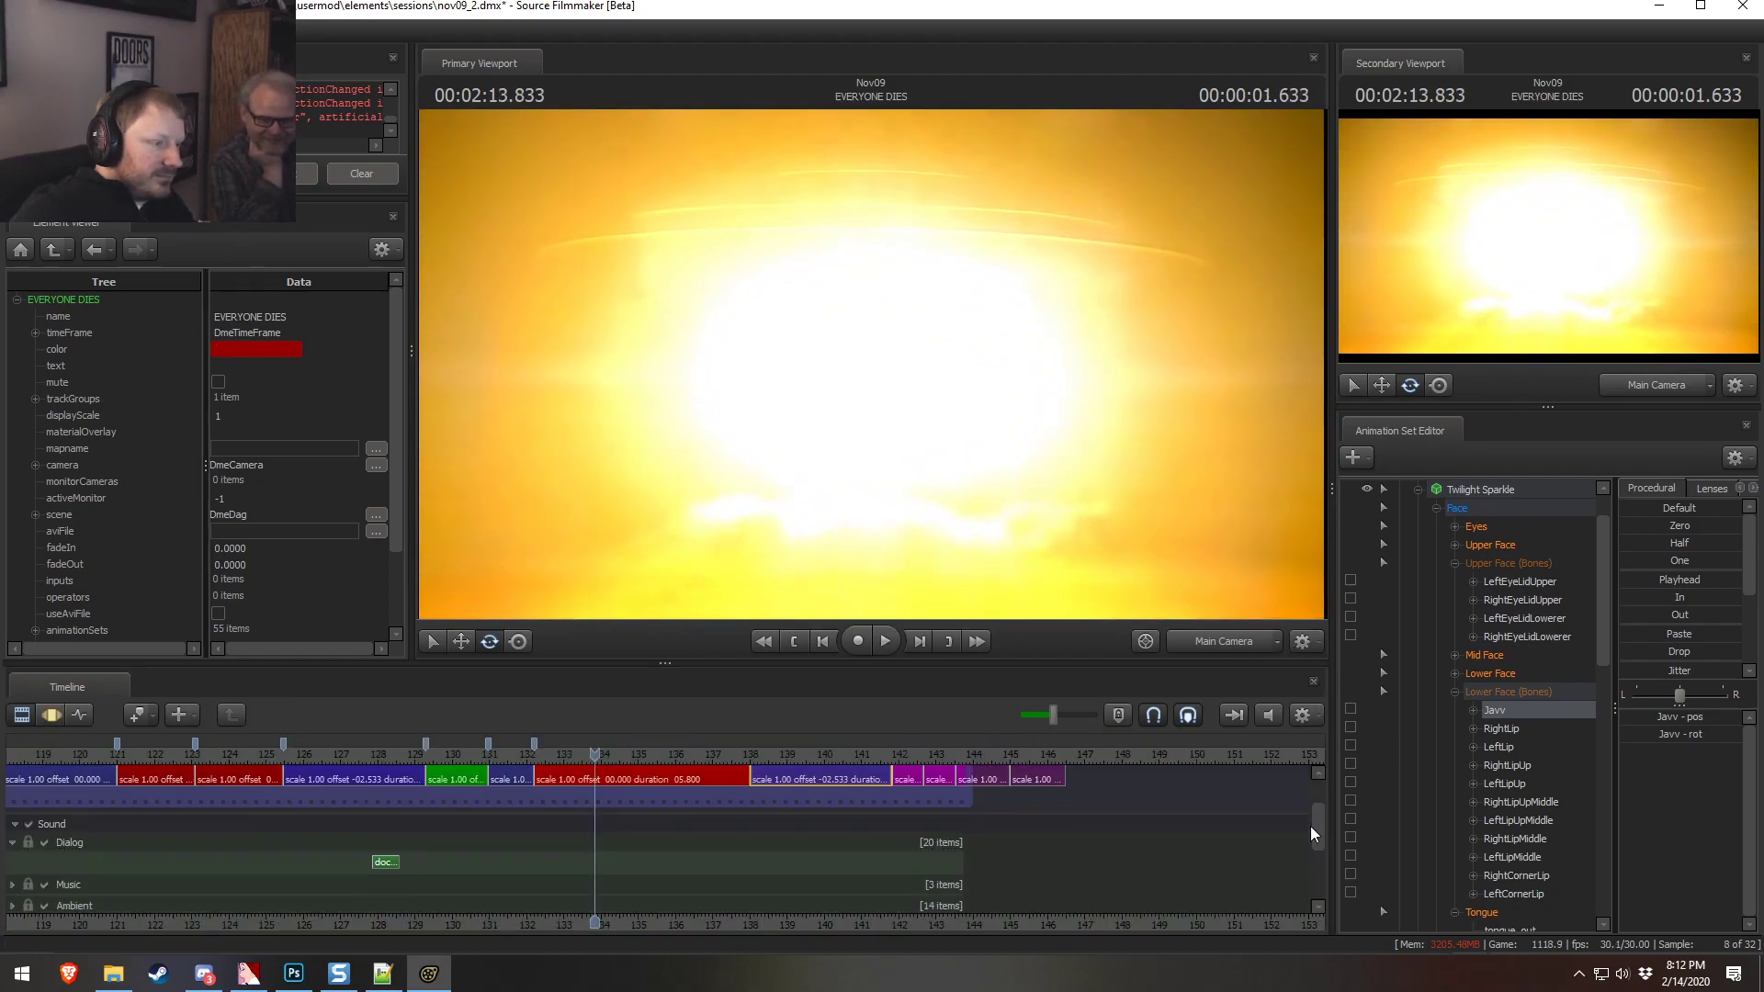
{"action": "right_click", "coordinate": [610, 866]}
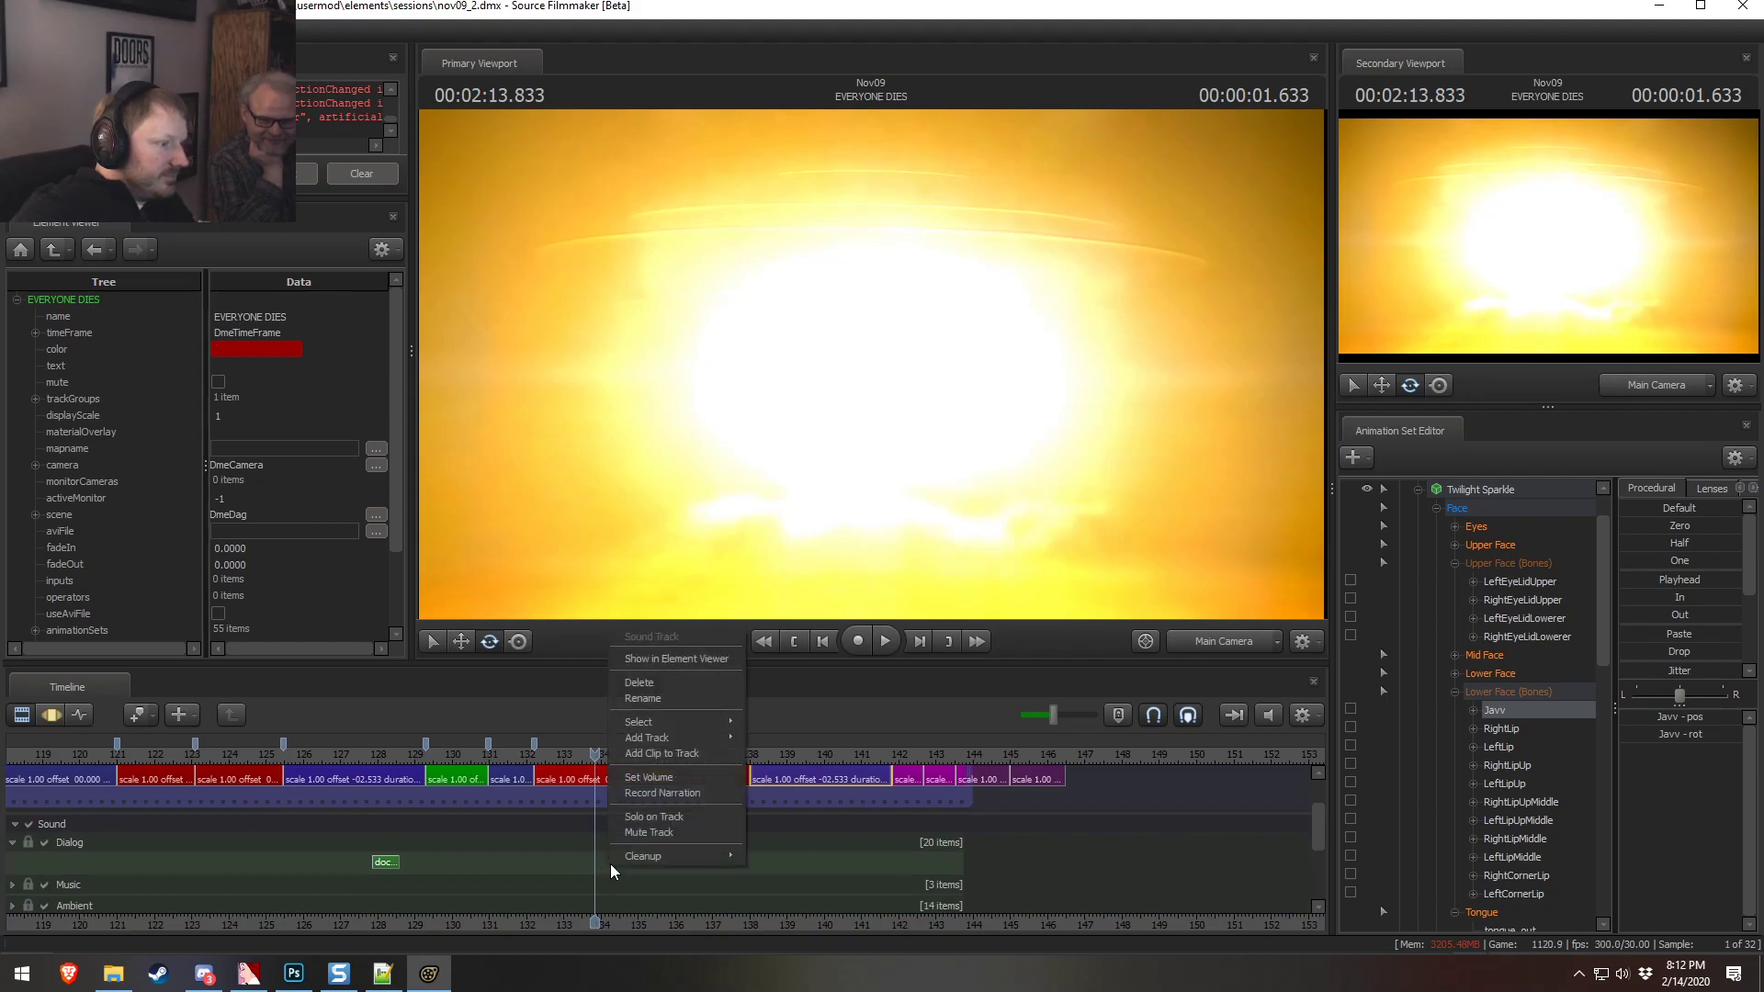
{"action": "left_click", "coordinate": [650, 753]}
{"action": "type", "text": "SCREAMS"}
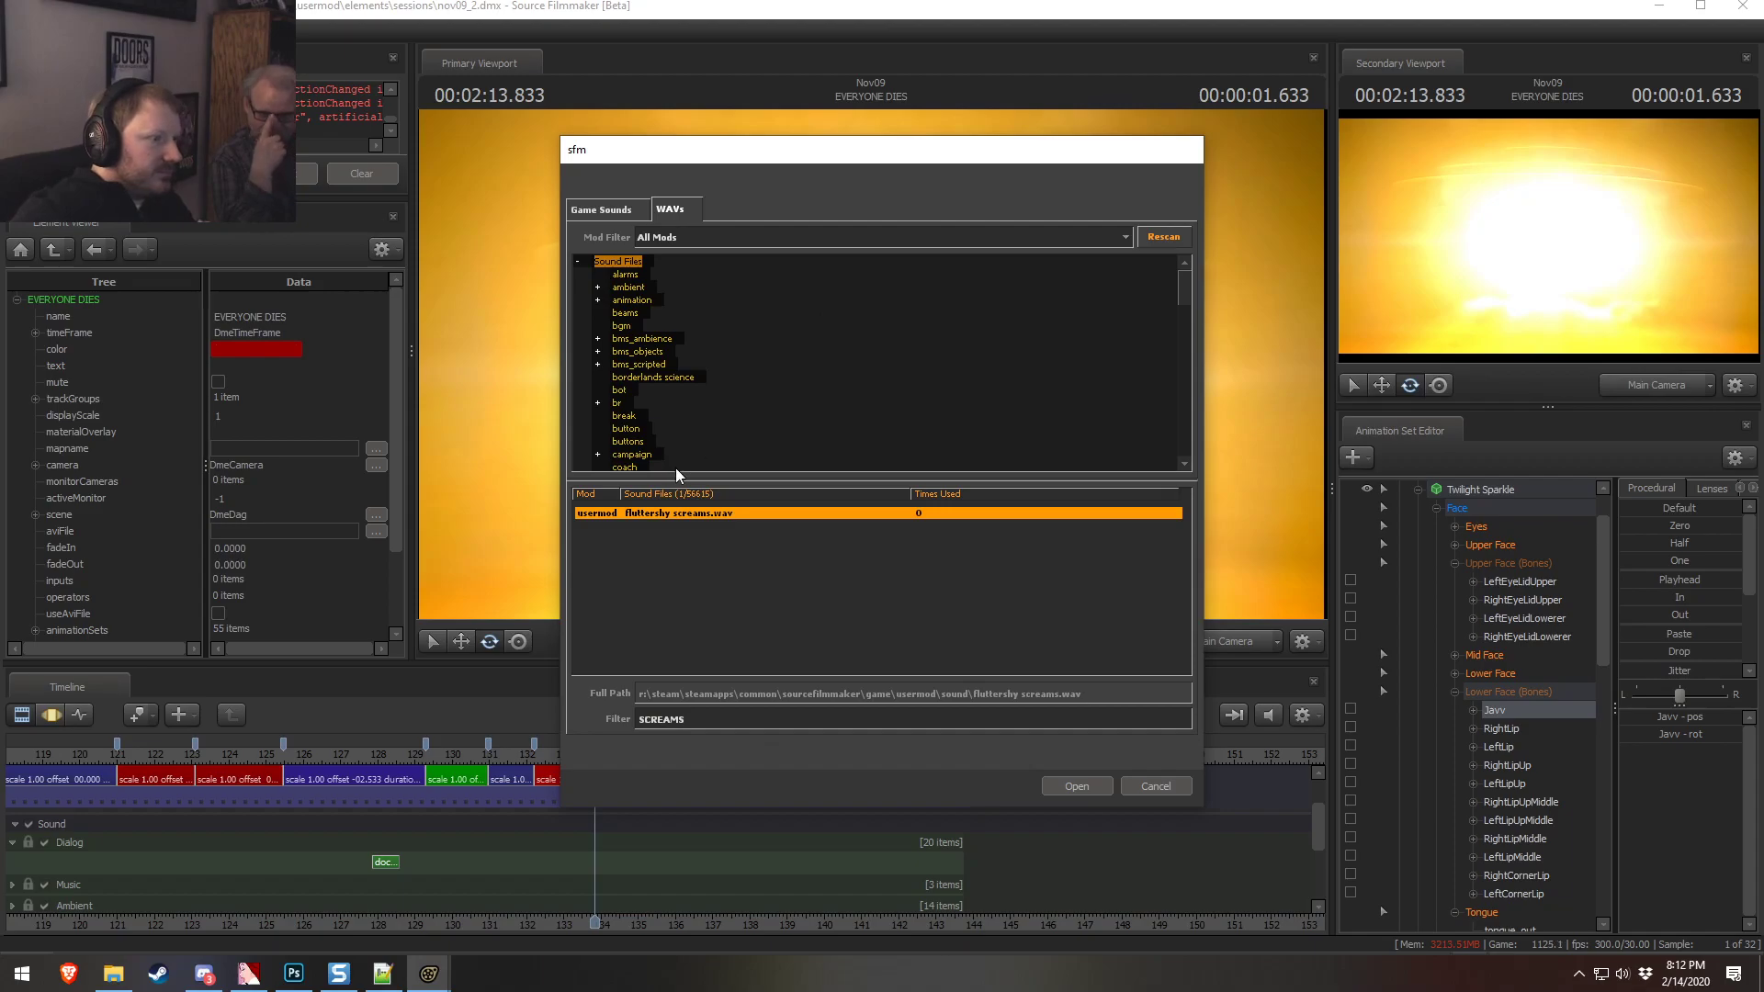
{"action": "key", "text": "BackSpace"}
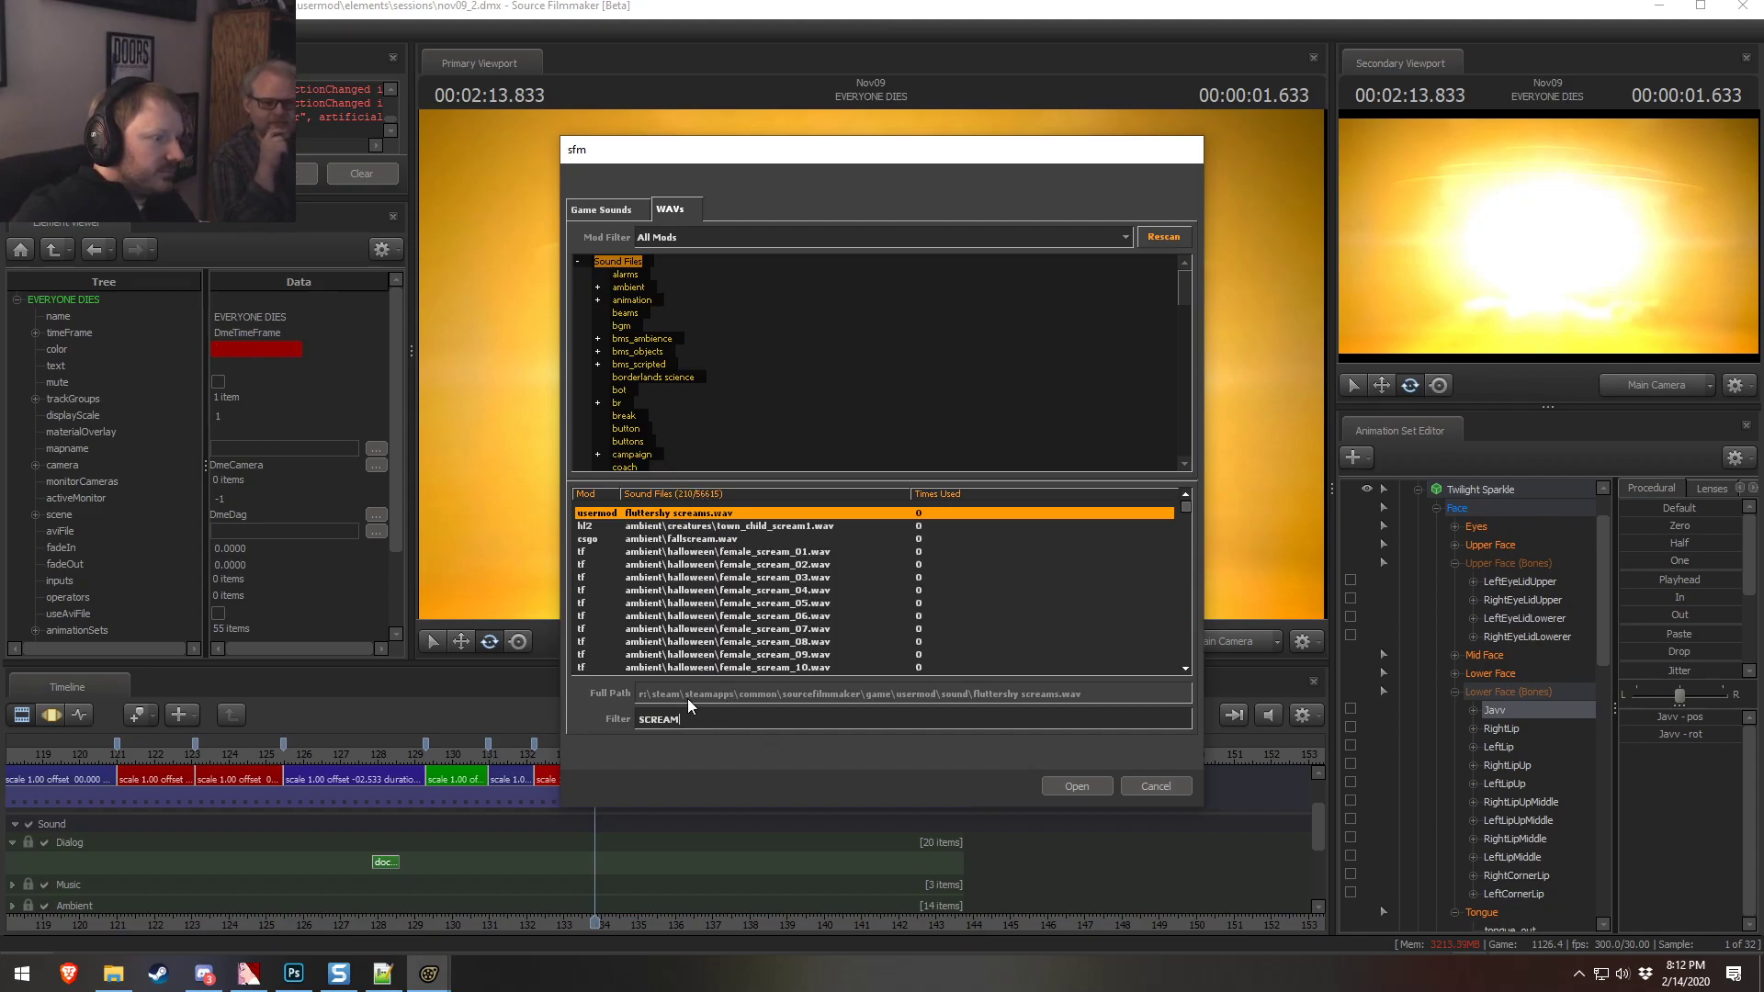
Audition the halloween female and male screams, the citadel scream loop and city_scream3.wav
{"action": "left_click", "coordinate": [750, 591]}
{"action": "scroll", "coordinate": [760, 574], "scroll_direction": "down", "scroll_amount": 2}
{"action": "left_click", "coordinate": [759, 627]}
{"action": "scroll", "coordinate": [775, 636], "scroll_direction": "down", "scroll_amount": 4}
{"action": "left_click", "coordinate": [771, 606]}
{"action": "scroll", "coordinate": [777, 622], "scroll_direction": "down", "scroll_amount": 4}
{"action": "left_click", "coordinate": [765, 555]}
{"action": "left_click", "coordinate": [765, 566]}
{"action": "left_click", "coordinate": [765, 576]}
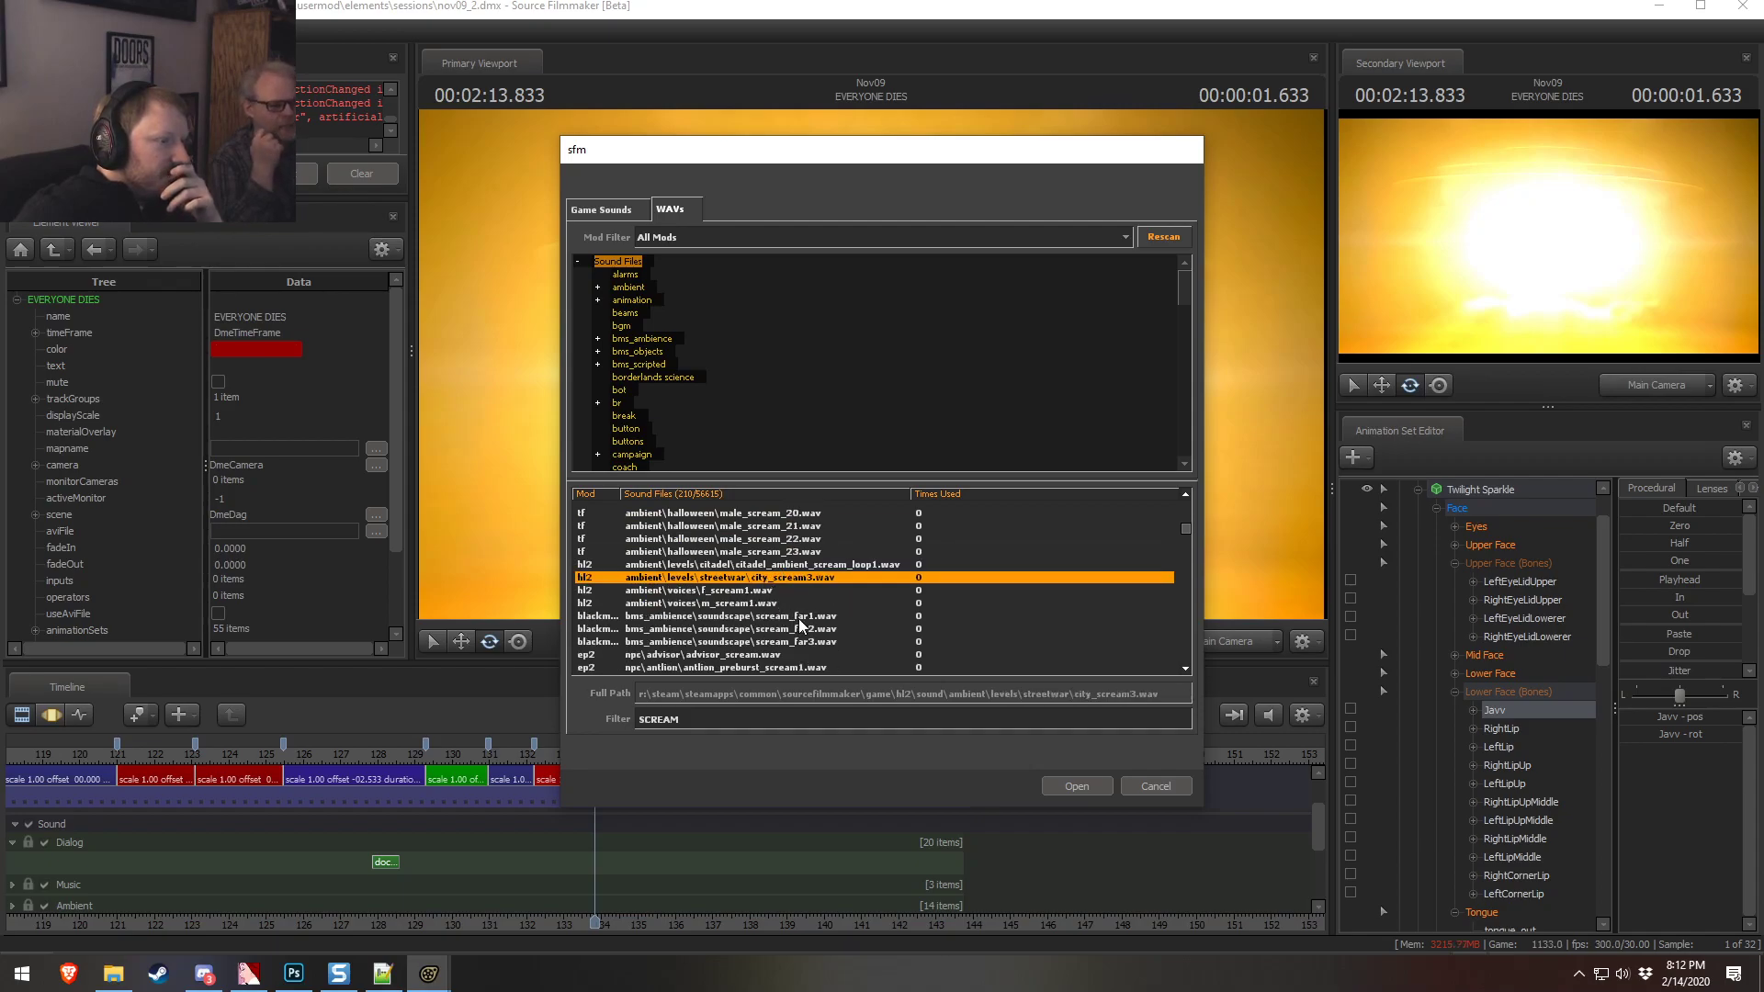
Audition scream_far1.wav, several creature screams and the biker survivor's deathscream07.wav
{"action": "left_click", "coordinate": [759, 615]}
{"action": "scroll", "coordinate": [776, 629], "scroll_direction": "down", "scroll_amount": 2}
{"action": "left_click", "coordinate": [782, 552]}
{"action": "left_click", "coordinate": [765, 565]}
{"action": "left_click", "coordinate": [767, 604]}
{"action": "scroll", "coordinate": [768, 617], "scroll_direction": "down", "scroll_amount": 1}
{"action": "left_click", "coordinate": [770, 615]}
{"action": "left_click", "coordinate": [760, 642]}
{"action": "scroll", "coordinate": [760, 646], "scroll_direction": "down", "scroll_amount": 3}
{"action": "left_click", "coordinate": [764, 604]}
{"action": "left_click", "coordinate": [761, 564]}
{"action": "scroll", "coordinate": [763, 591], "scroll_direction": "down", "scroll_amount": 3}
{"action": "left_click", "coordinate": [764, 579]}
{"action": "left_click", "coordinate": [802, 642]}
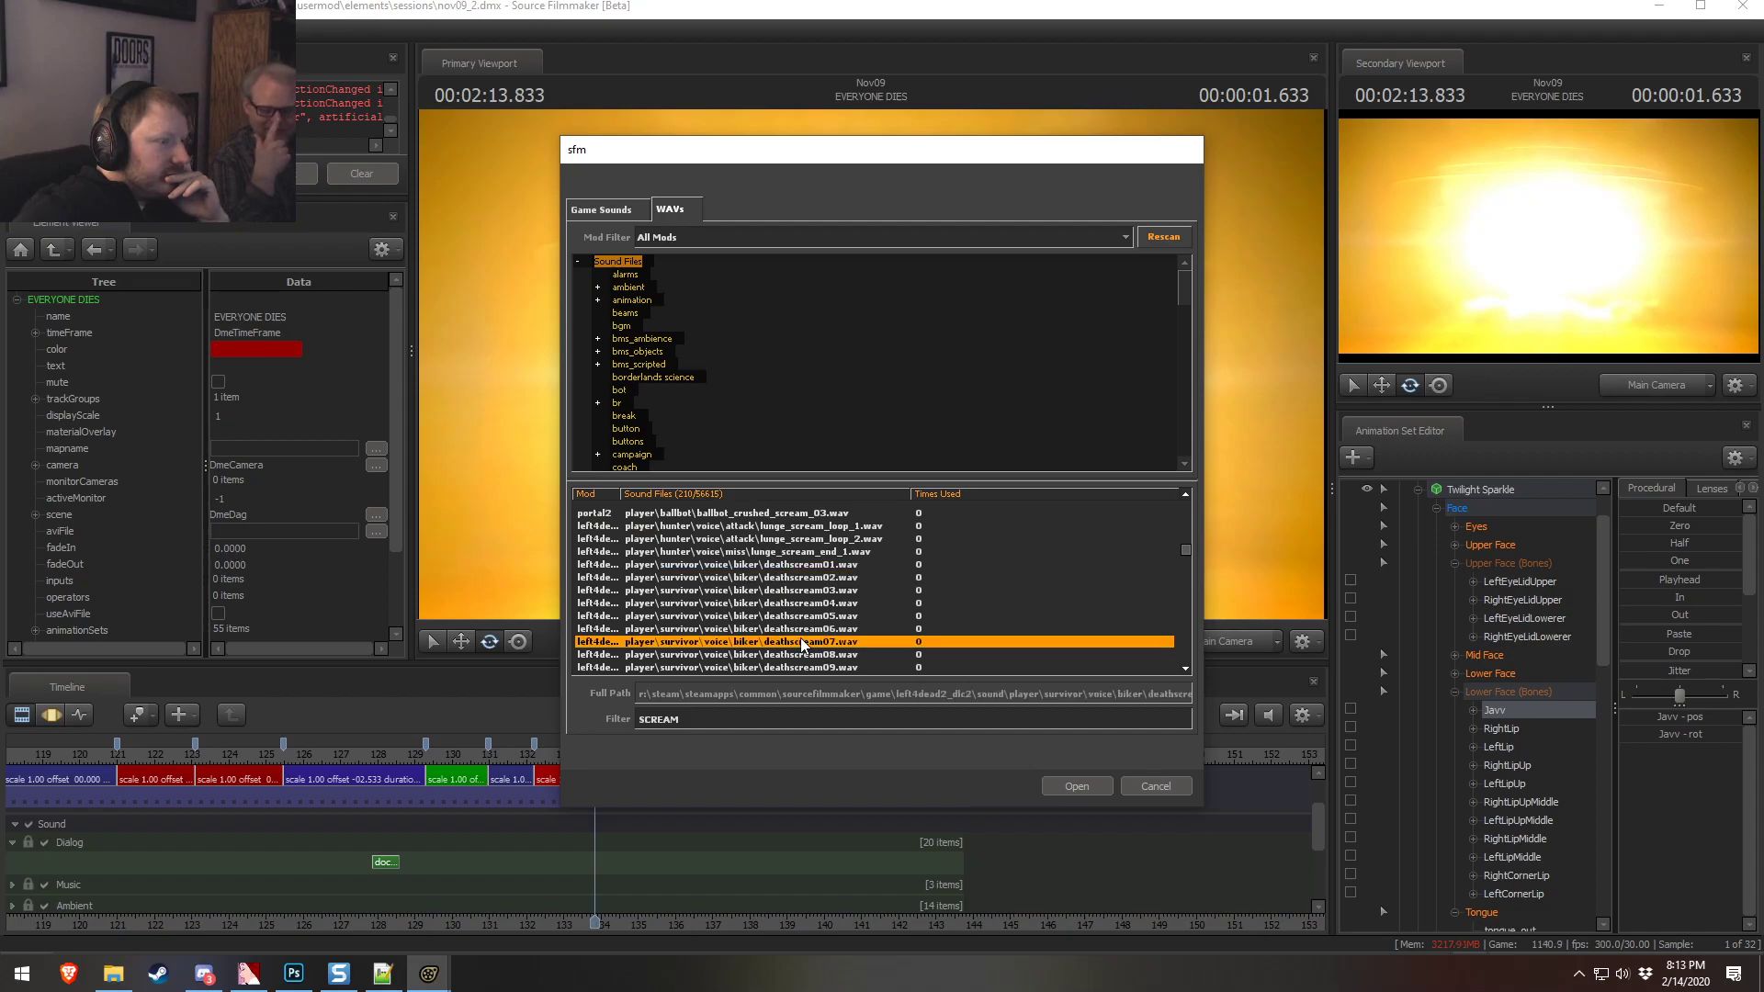
Recheck ballbot_crushed_scream_03.wav and the first scream files, including fallscream.wav, town_child_scream1.wav and fluttershy screams.wav
{"action": "scroll", "coordinate": [802, 641], "scroll_direction": "down", "scroll_amount": 3}
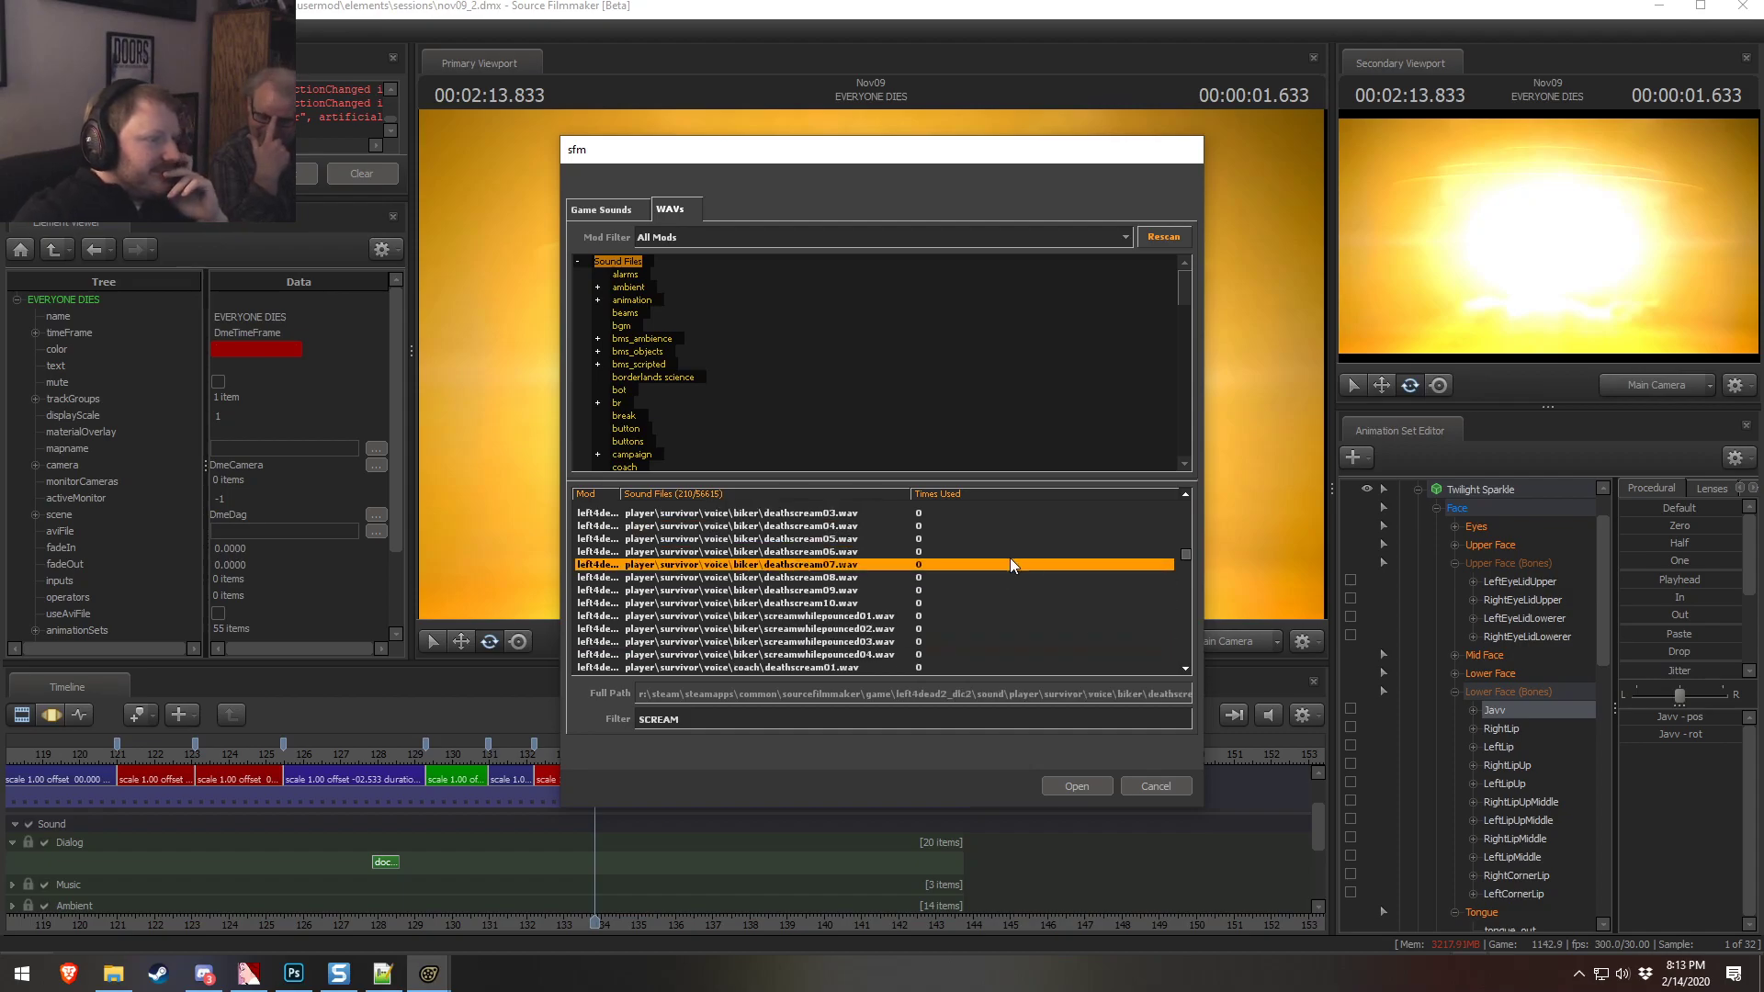
{"action": "scroll", "coordinate": [875, 586], "scroll_direction": "up", "scroll_amount": 6}
{"action": "left_click", "coordinate": [808, 629]}
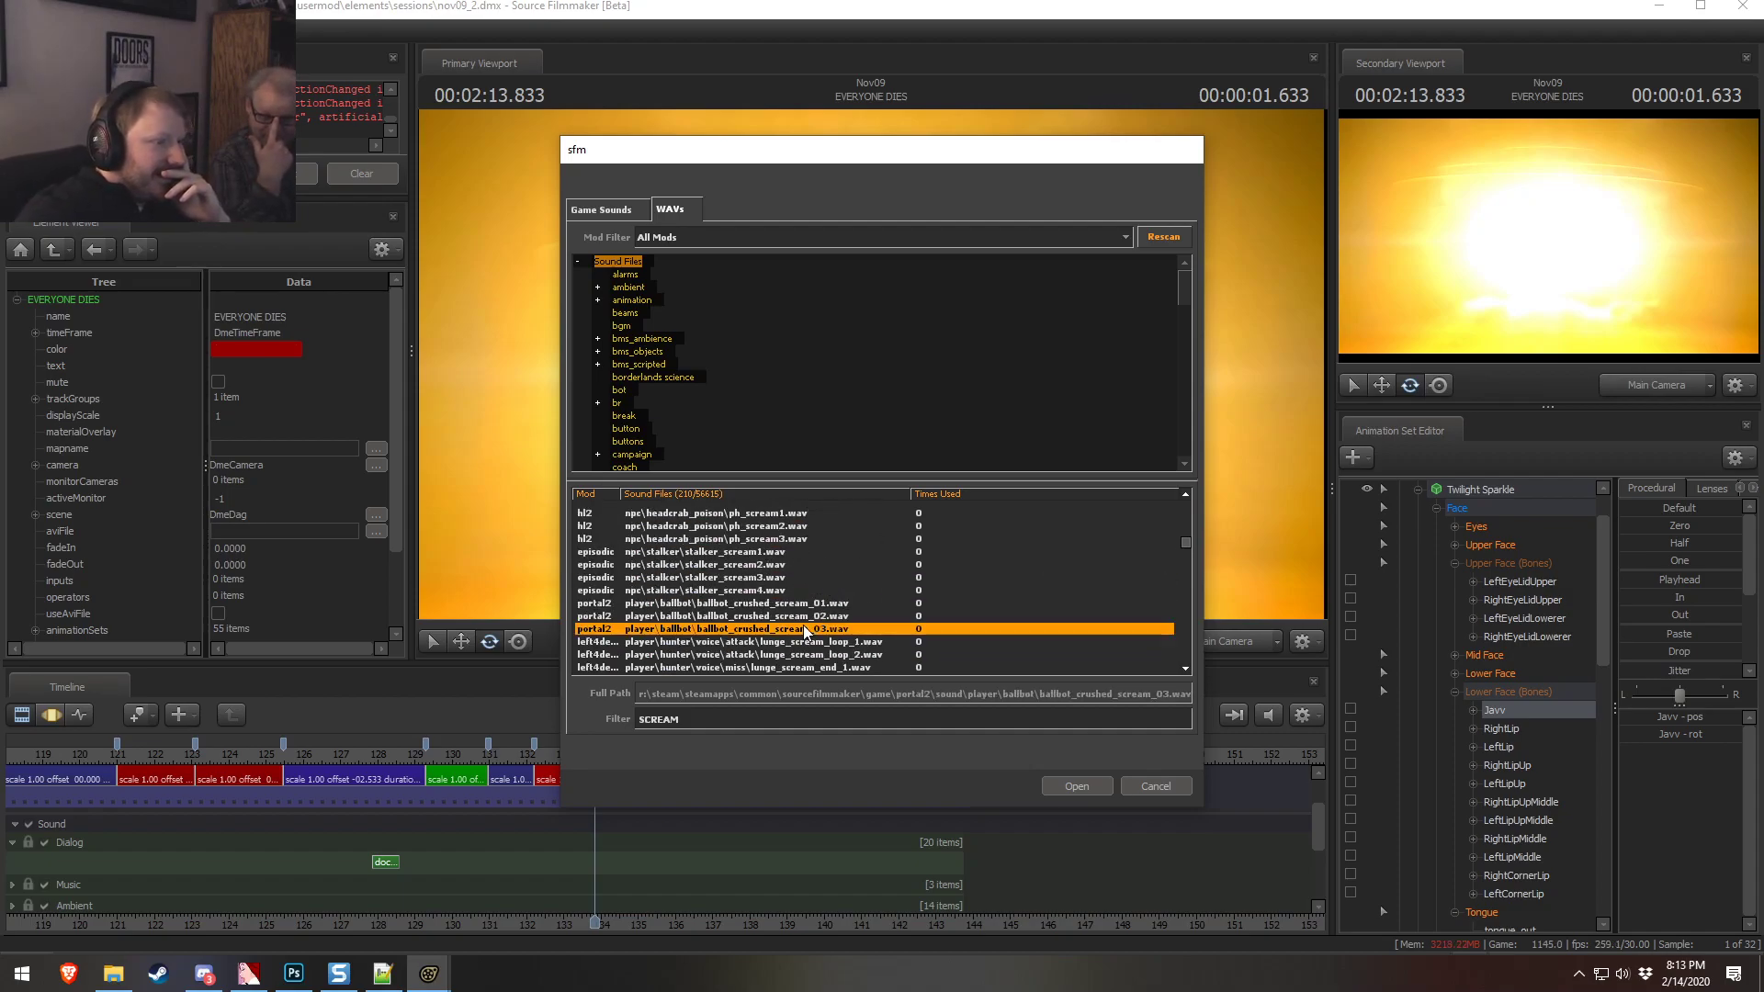
{"action": "scroll", "coordinate": [806, 634], "scroll_direction": "down", "scroll_amount": 5}
{"action": "scroll", "coordinate": [805, 634], "scroll_direction": "up", "scroll_amount": 5}
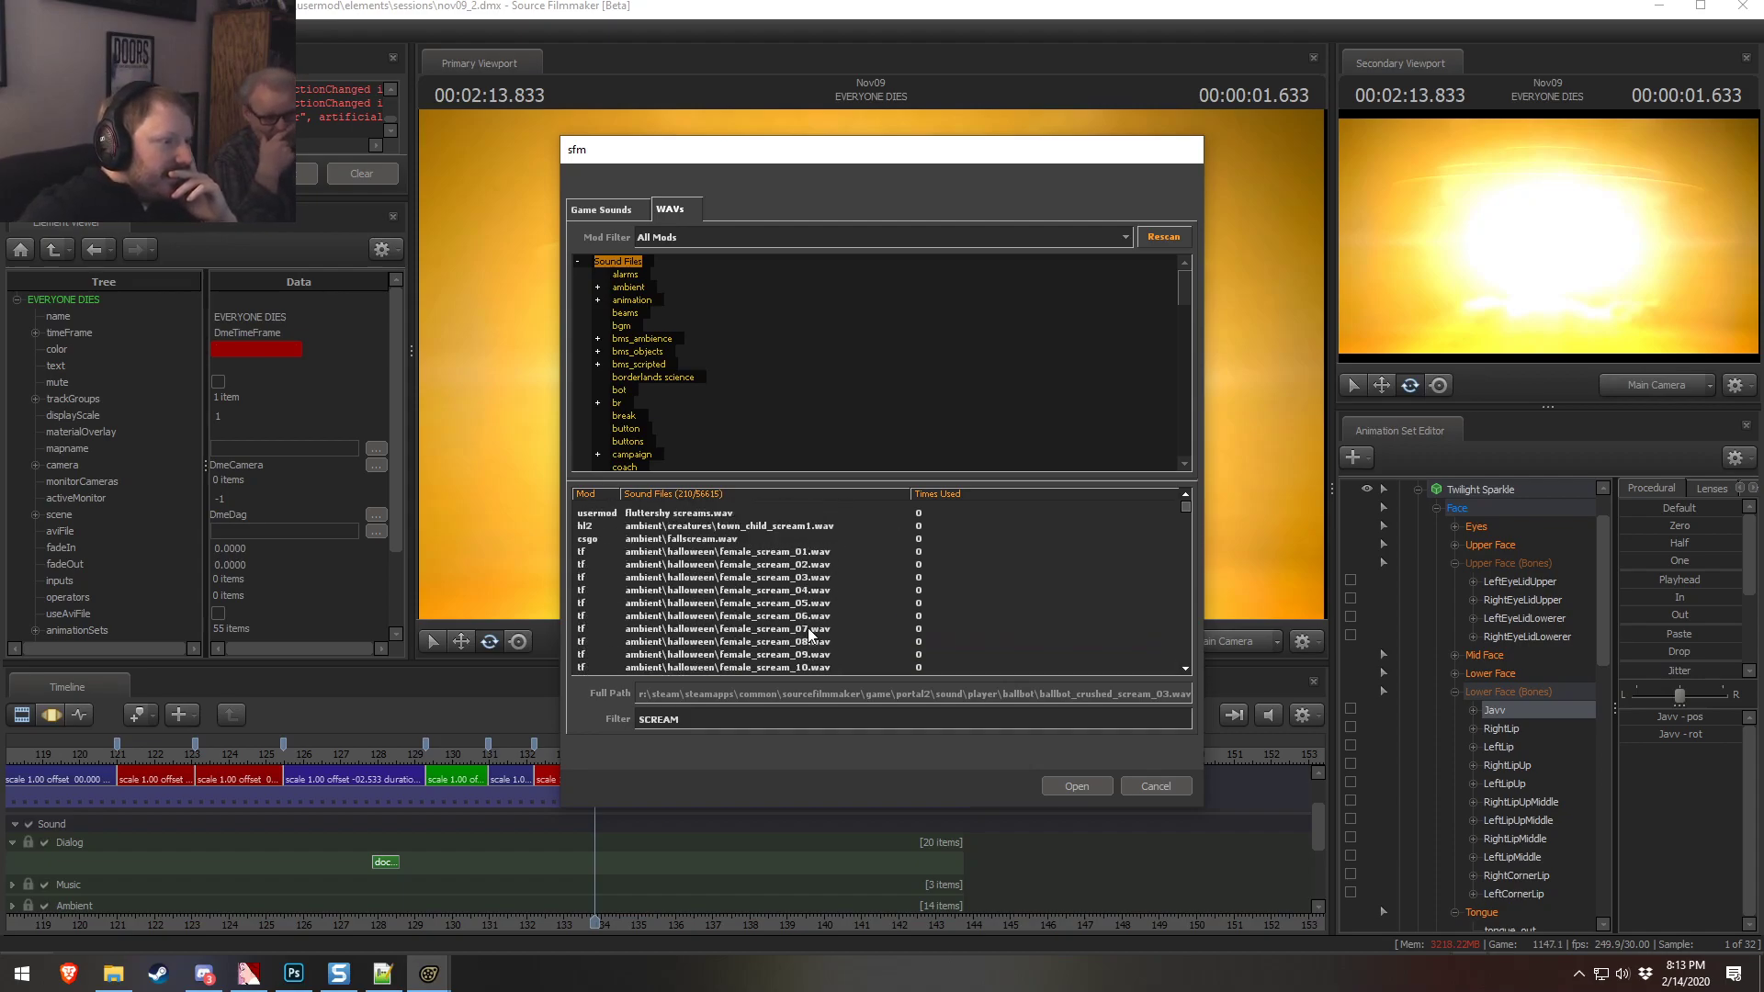
{"action": "left_click", "coordinate": [722, 538]}
{"action": "left_click", "coordinate": [731, 525]}
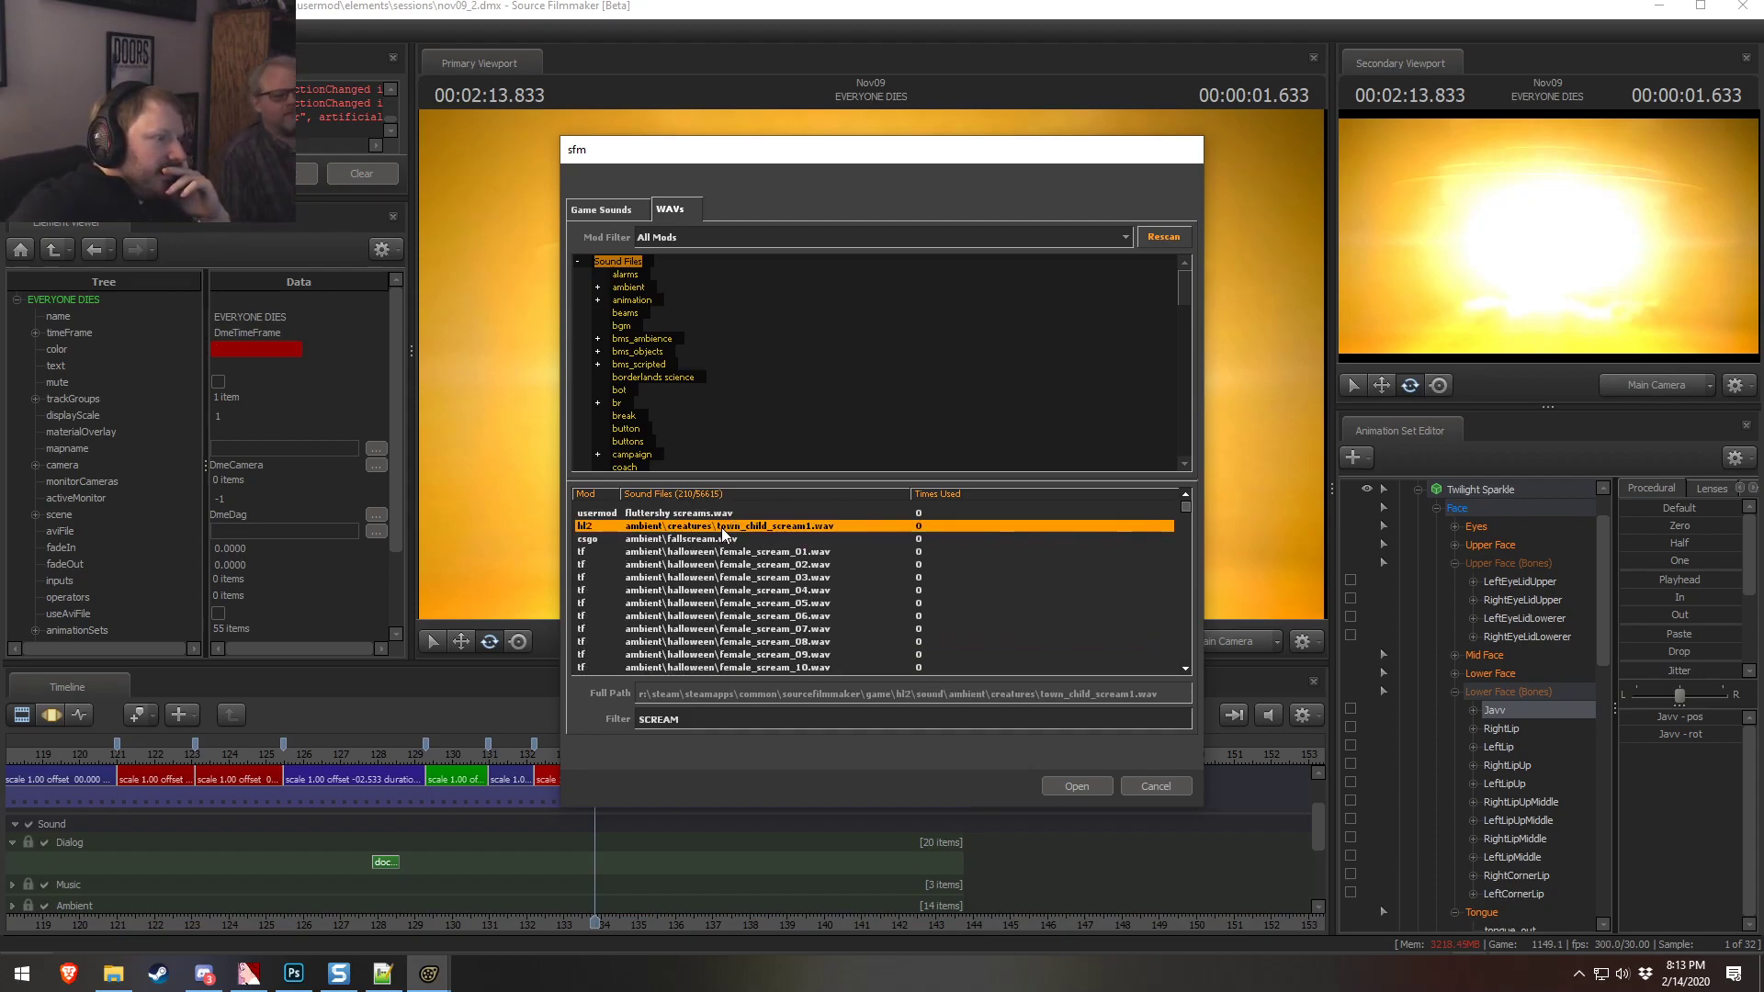
{"action": "left_click", "coordinate": [731, 514]}
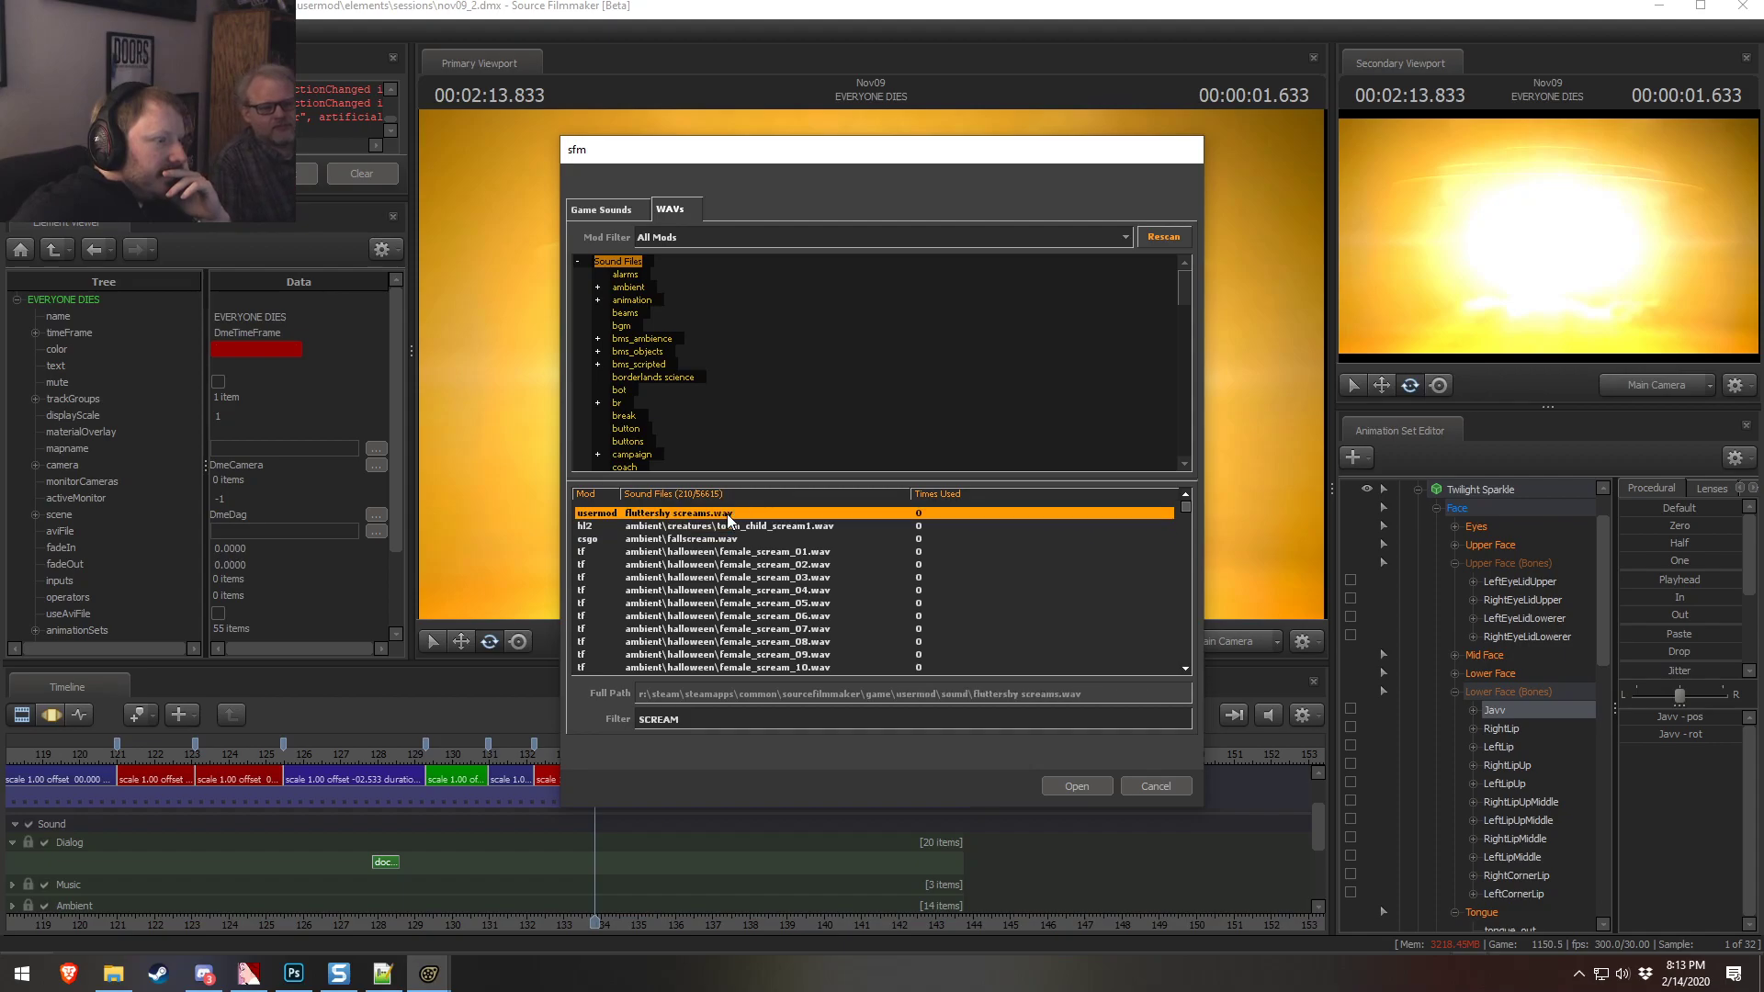
Compare the citadel scream loop, city_scream3.wav, f_scream1.wav, m_scream1.wav and advisor_scream.wav by listening to each
{"action": "scroll", "coordinate": [772, 570], "scroll_direction": "down", "scroll_amount": 9}
{"action": "left_click", "coordinate": [781, 551]}
{"action": "left_click", "coordinate": [784, 564]}
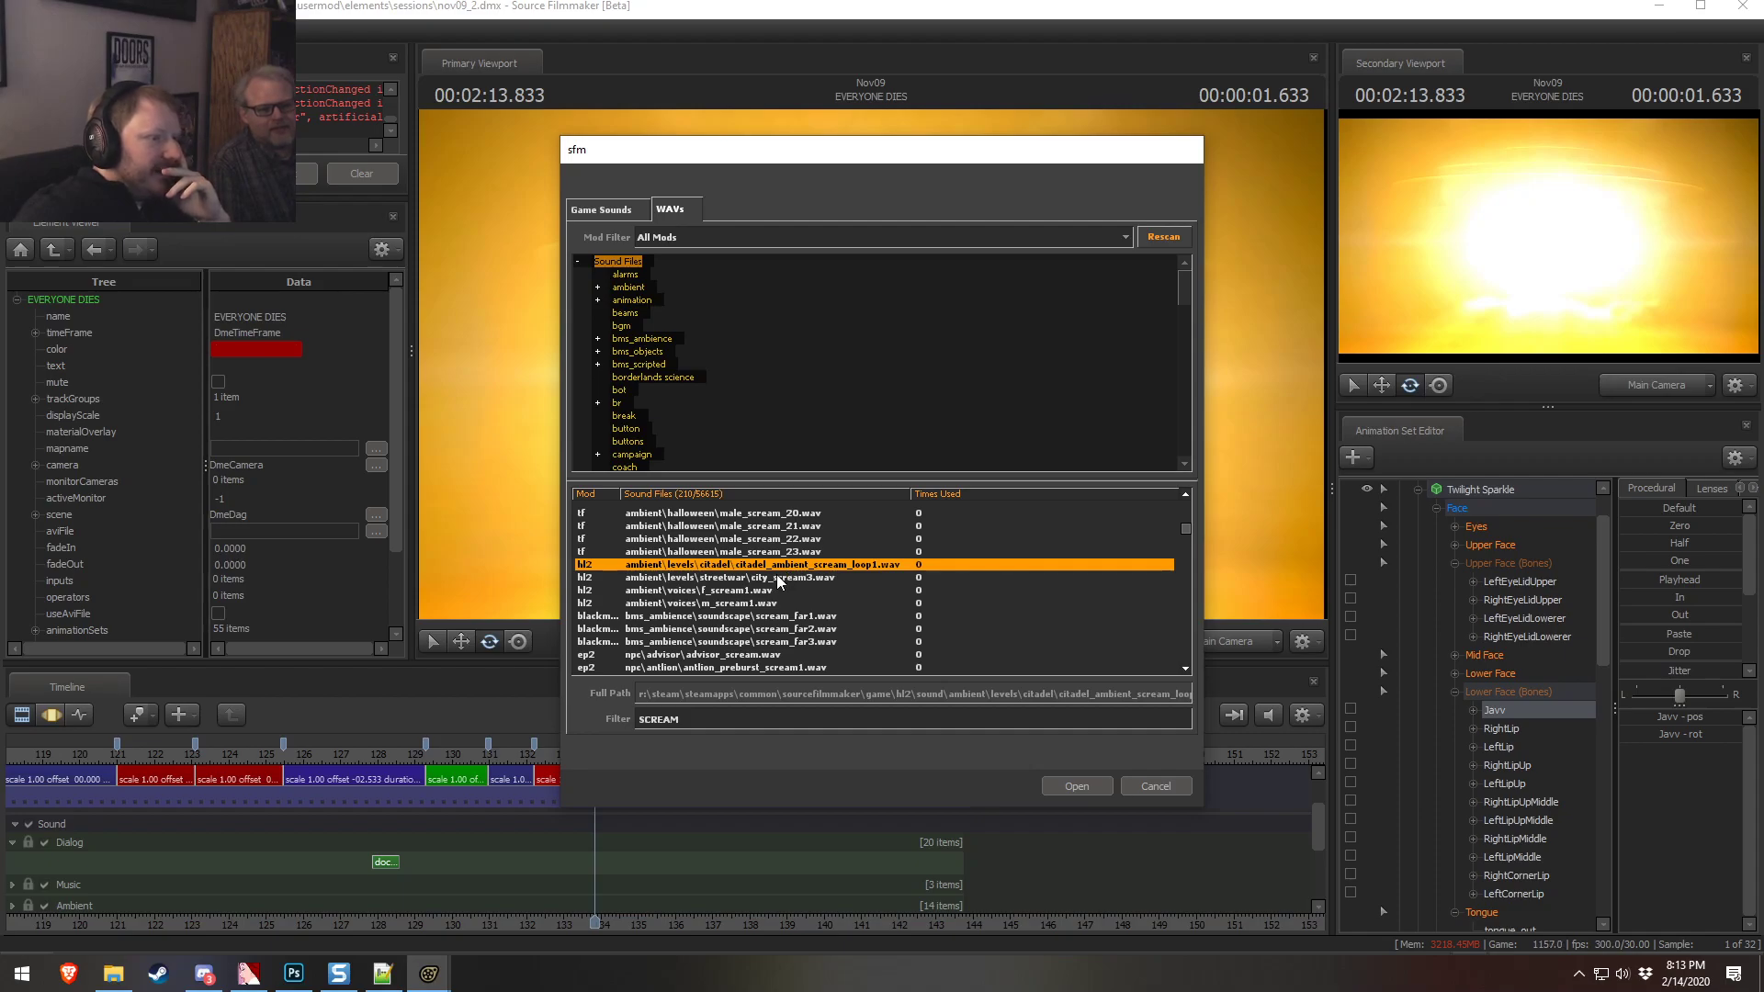
{"action": "left_click", "coordinate": [777, 577]}
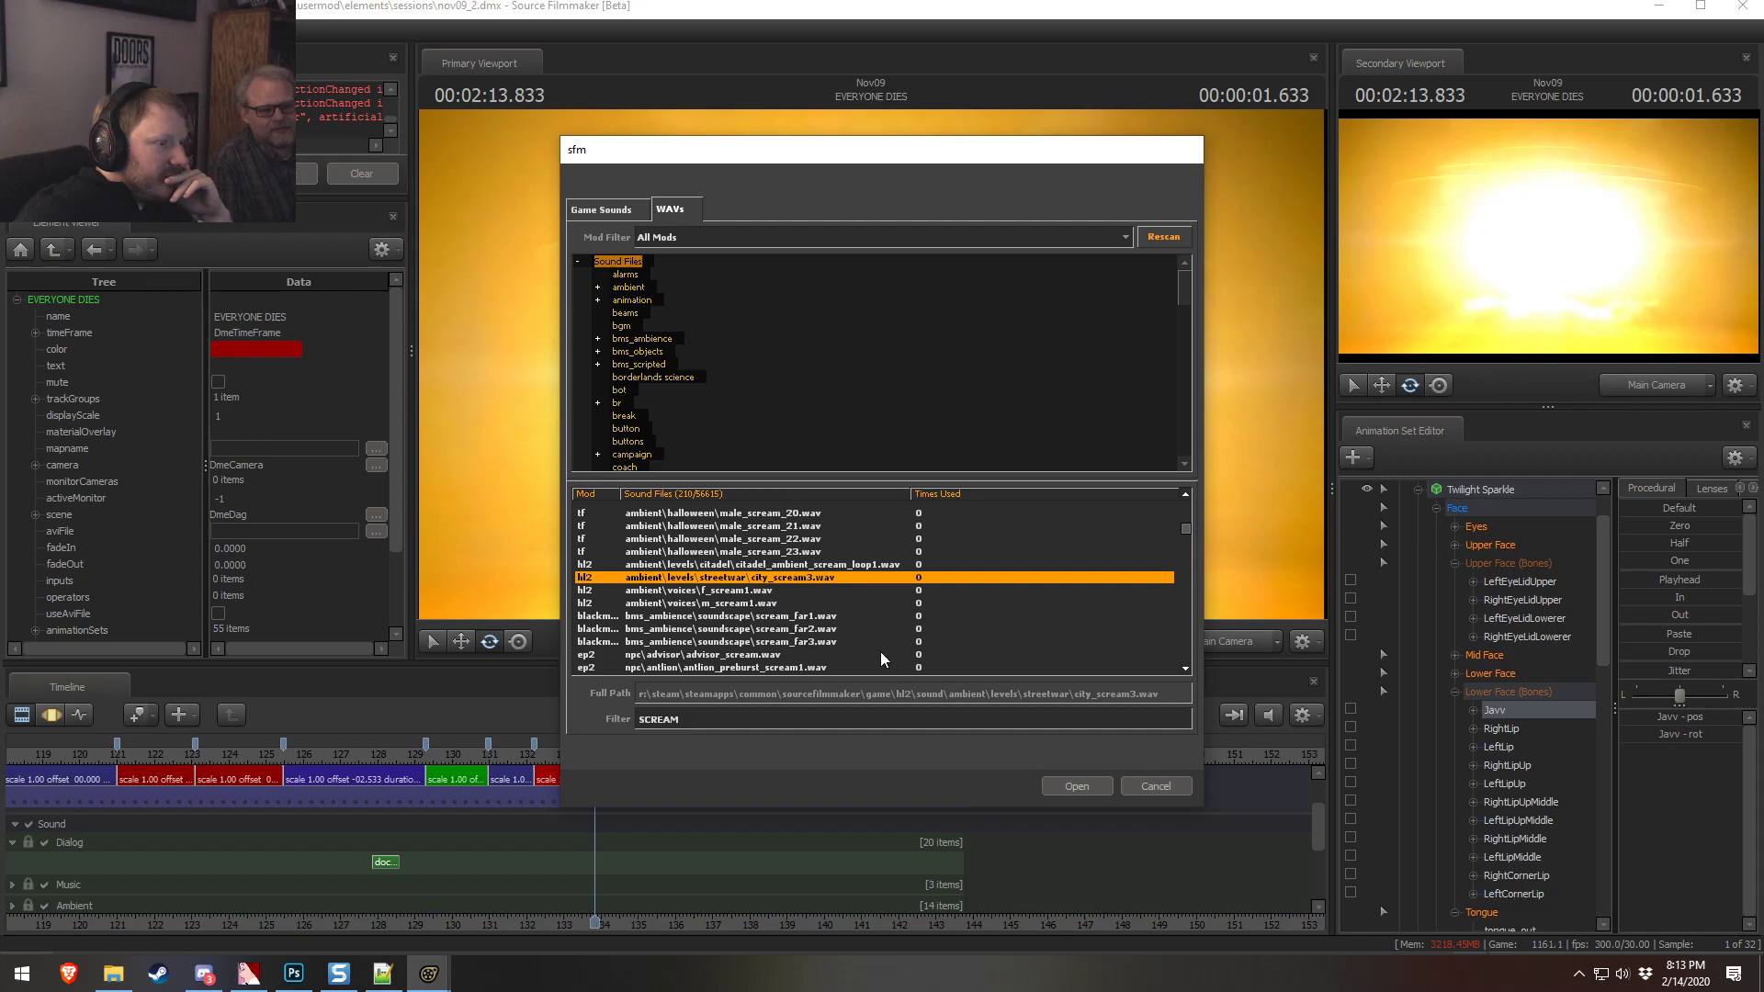
{"action": "left_click", "coordinate": [747, 593]}
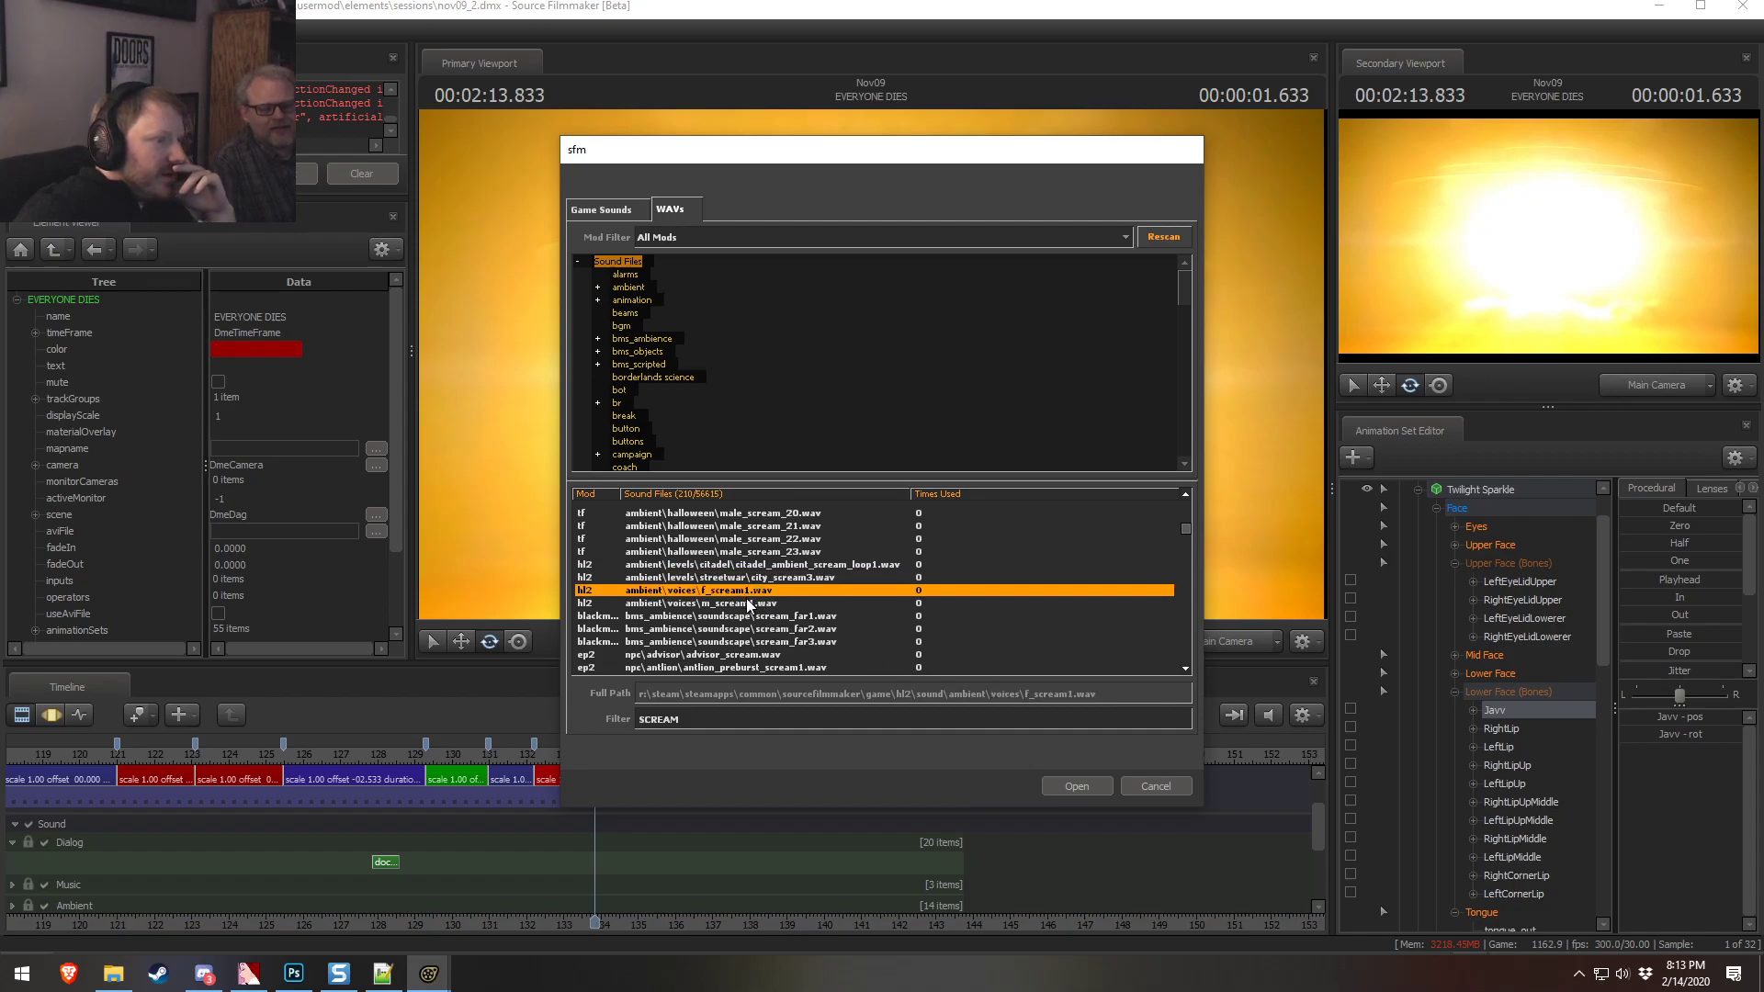
{"action": "left_click", "coordinate": [751, 605]}
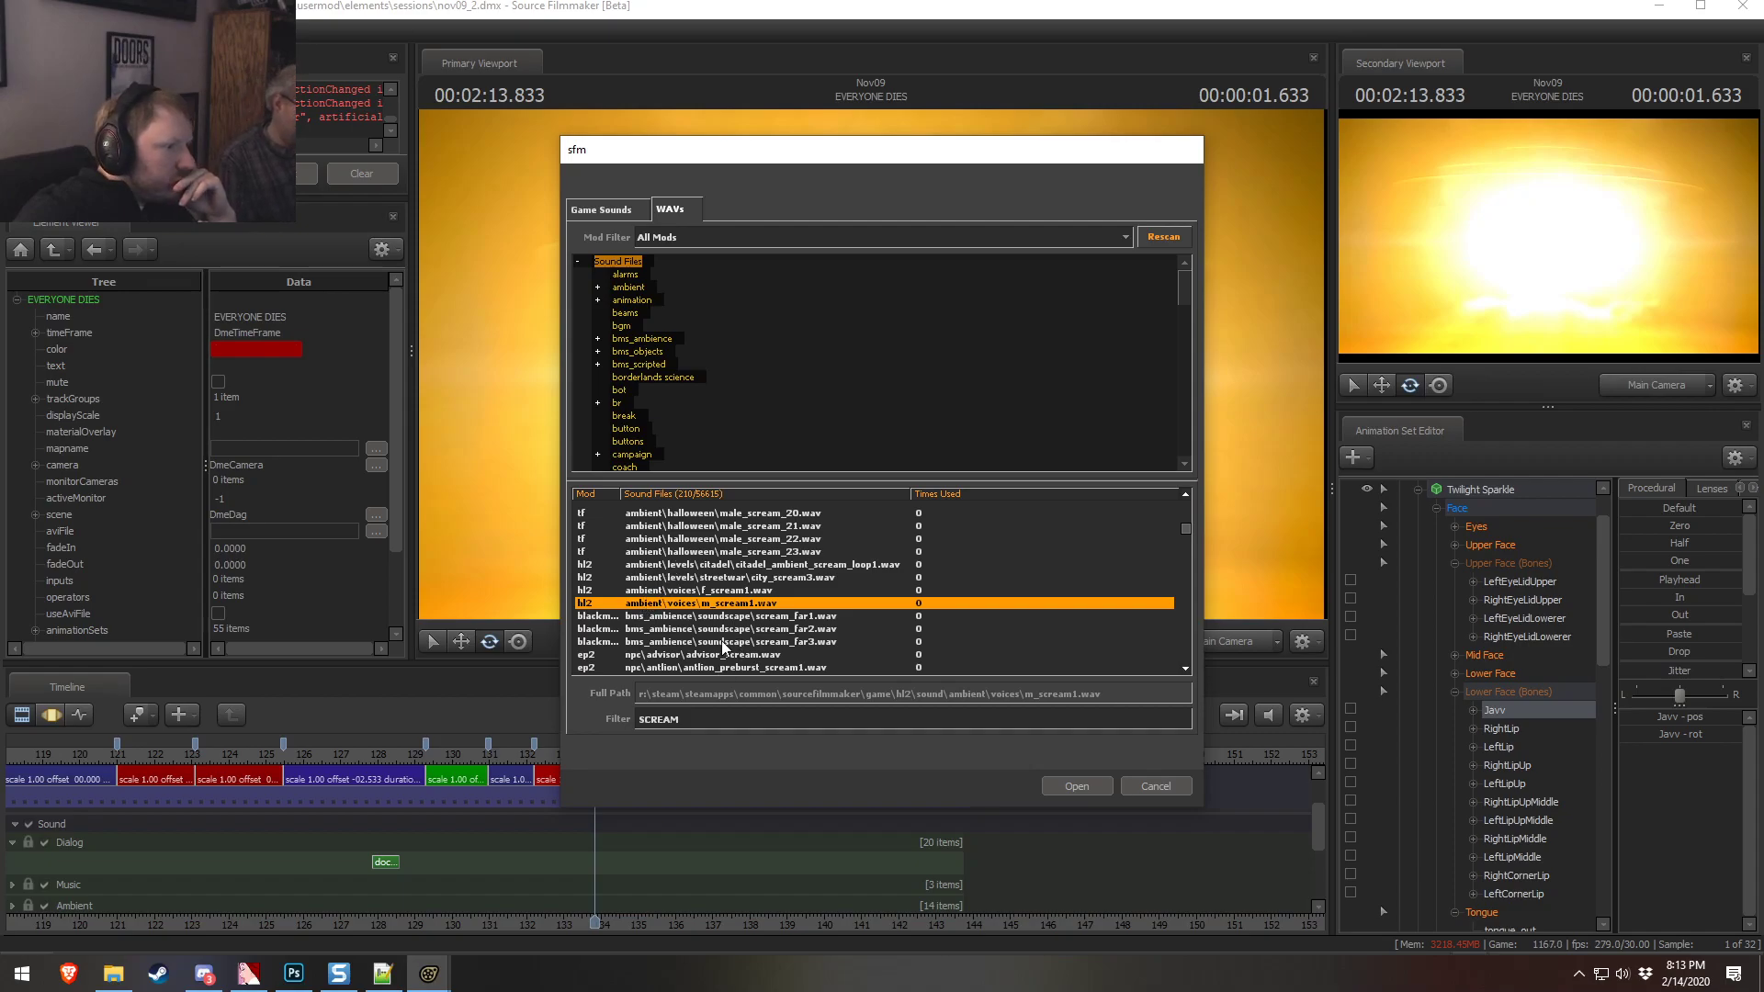
{"action": "scroll", "coordinate": [720, 642], "scroll_direction": "down", "scroll_amount": 1}
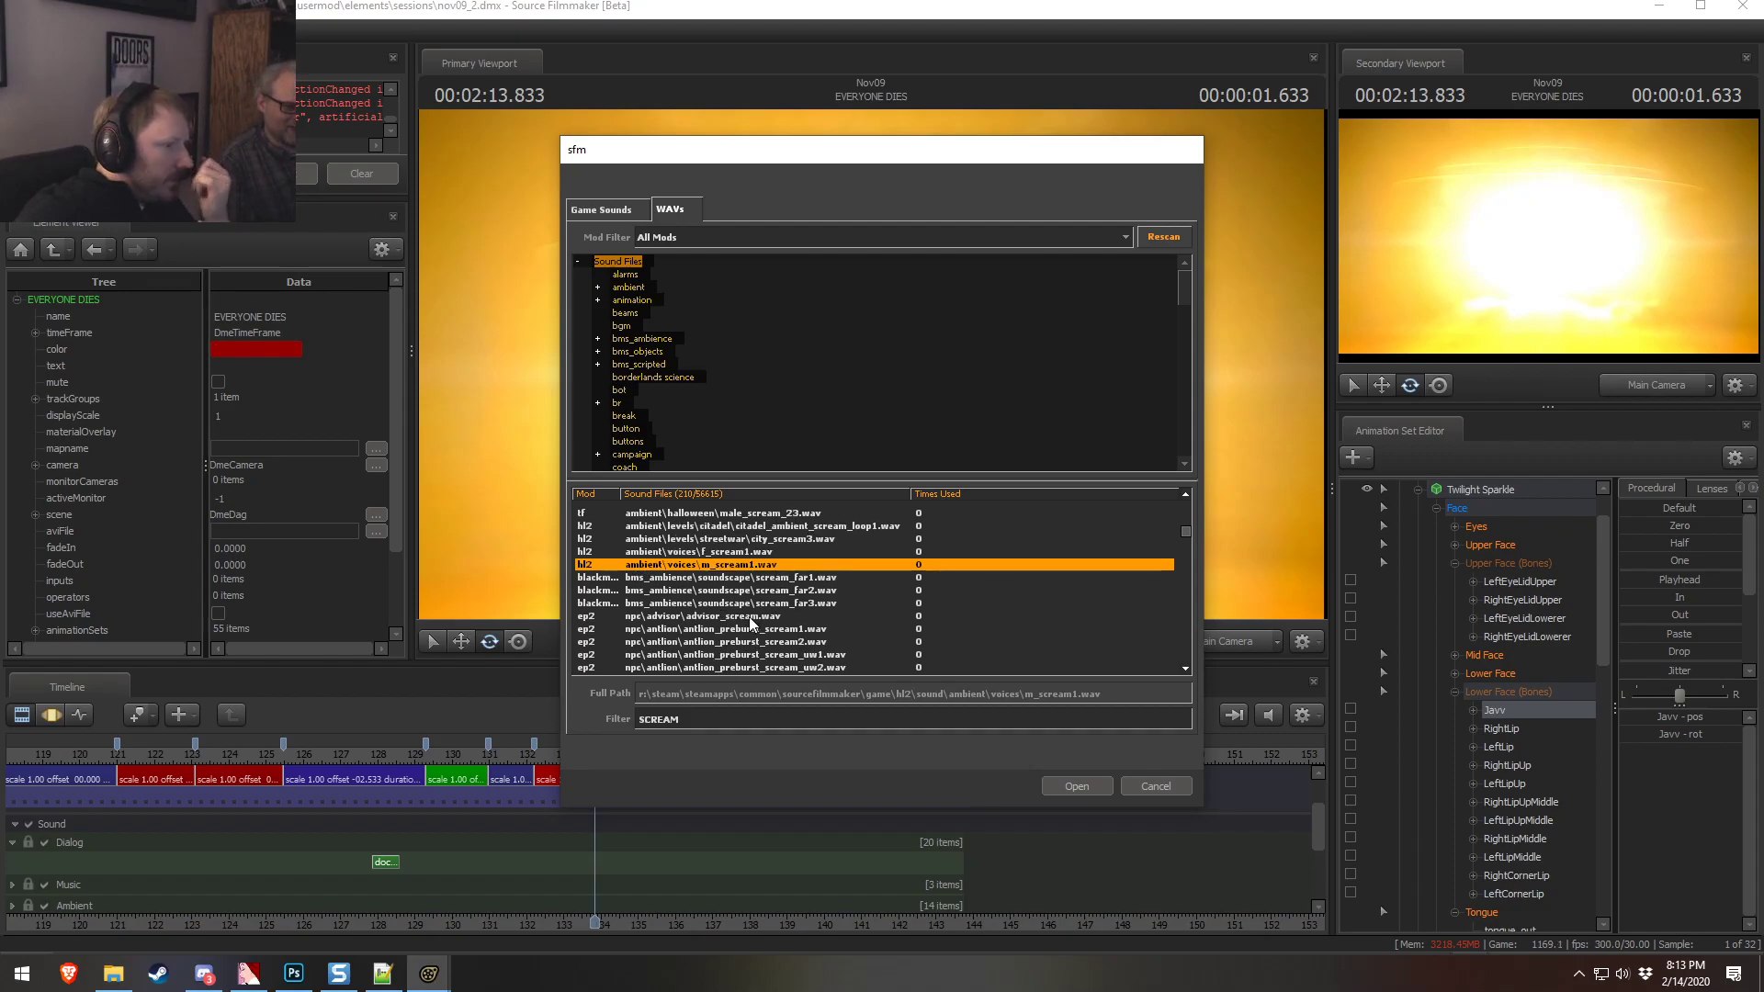
{"action": "left_click", "coordinate": [750, 618]}
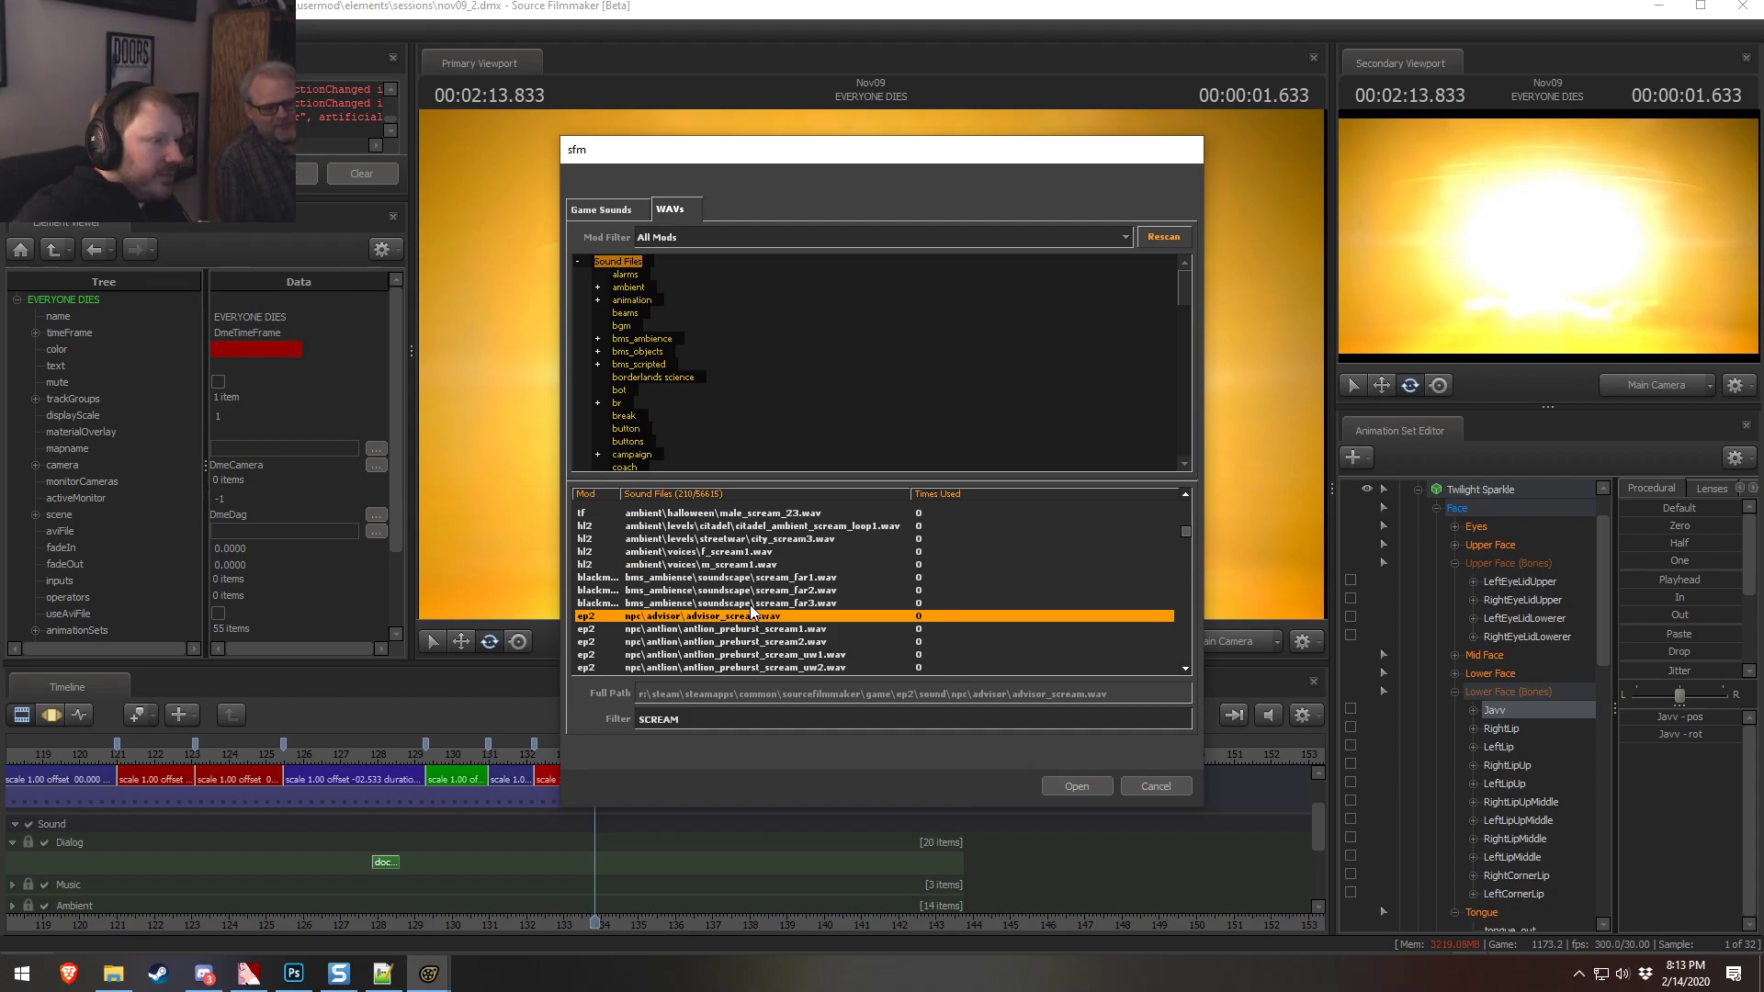
Listen to the stalker, poison headcrab and hunter lunge screams and the biker's deathscream01.wav
{"action": "scroll", "coordinate": [751, 612], "scroll_direction": "down", "scroll_amount": 4}
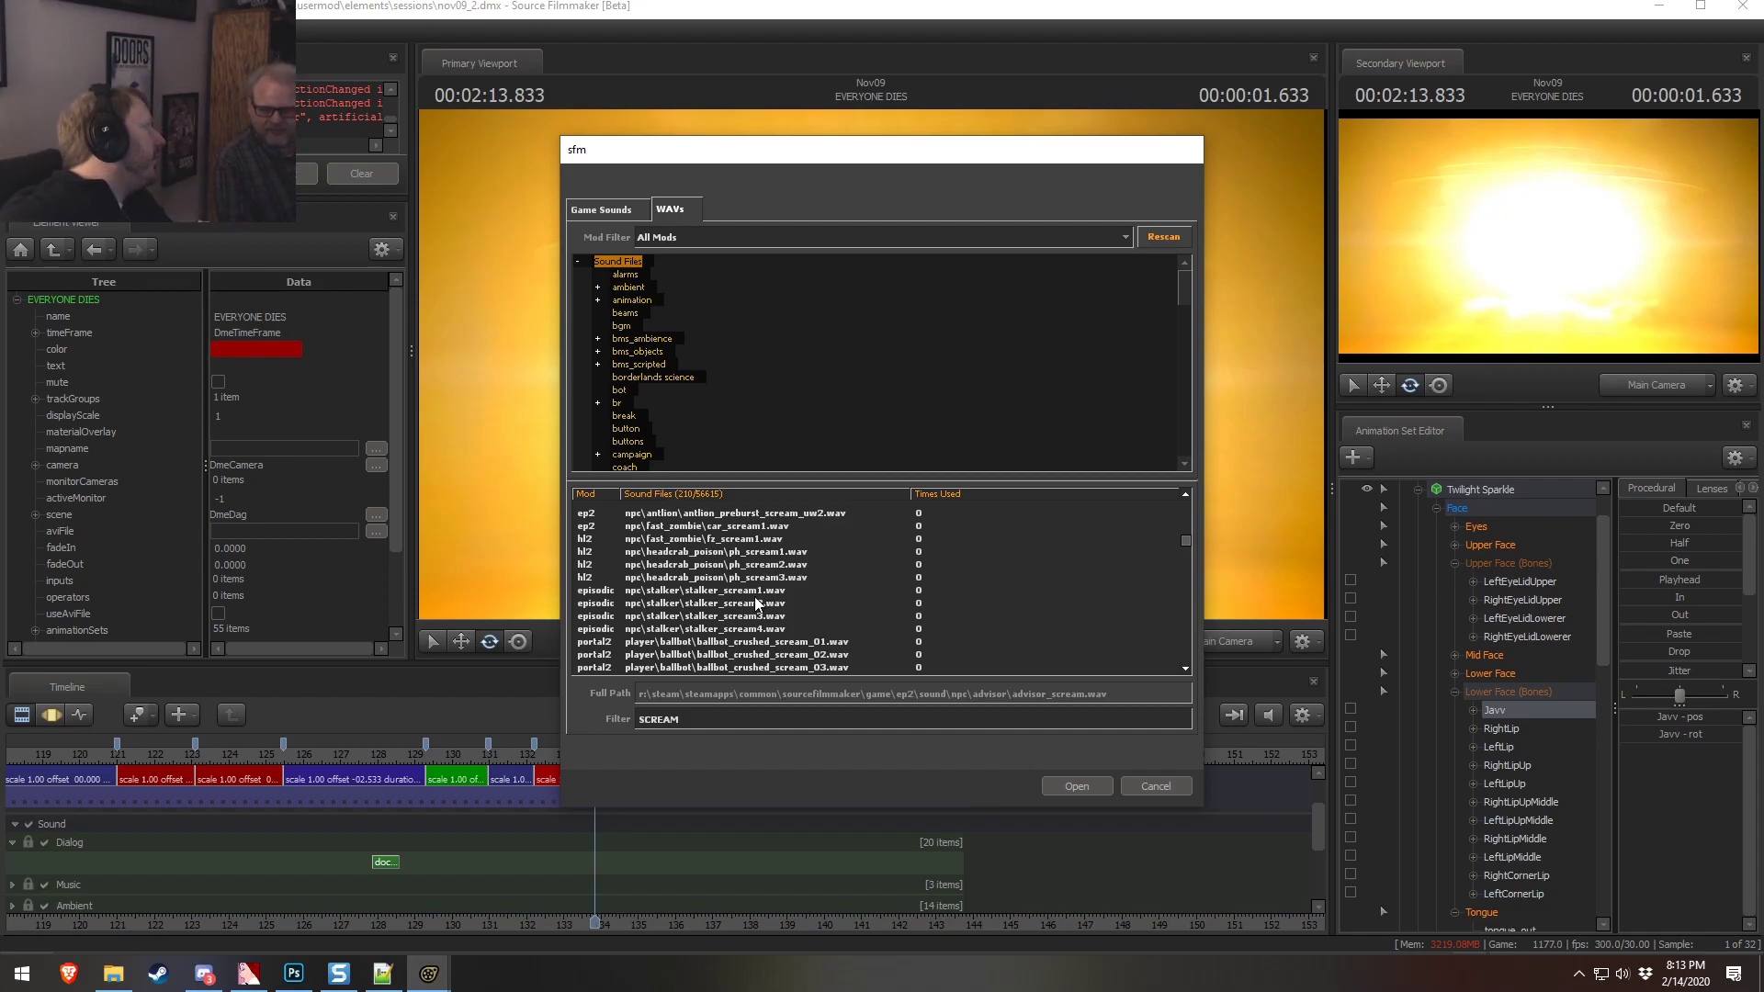
{"action": "left_click", "coordinate": [767, 593]}
{"action": "left_click", "coordinate": [755, 616]}
{"action": "left_click", "coordinate": [753, 564]}
{"action": "scroll", "coordinate": [770, 579], "scroll_direction": "down", "scroll_amount": 3}
{"action": "left_click", "coordinate": [758, 564]}
{"action": "left_click", "coordinate": [783, 551]}
{"action": "left_click", "coordinate": [786, 578]}
{"action": "left_click", "coordinate": [782, 591]}
{"action": "left_click", "coordinate": [789, 604]}
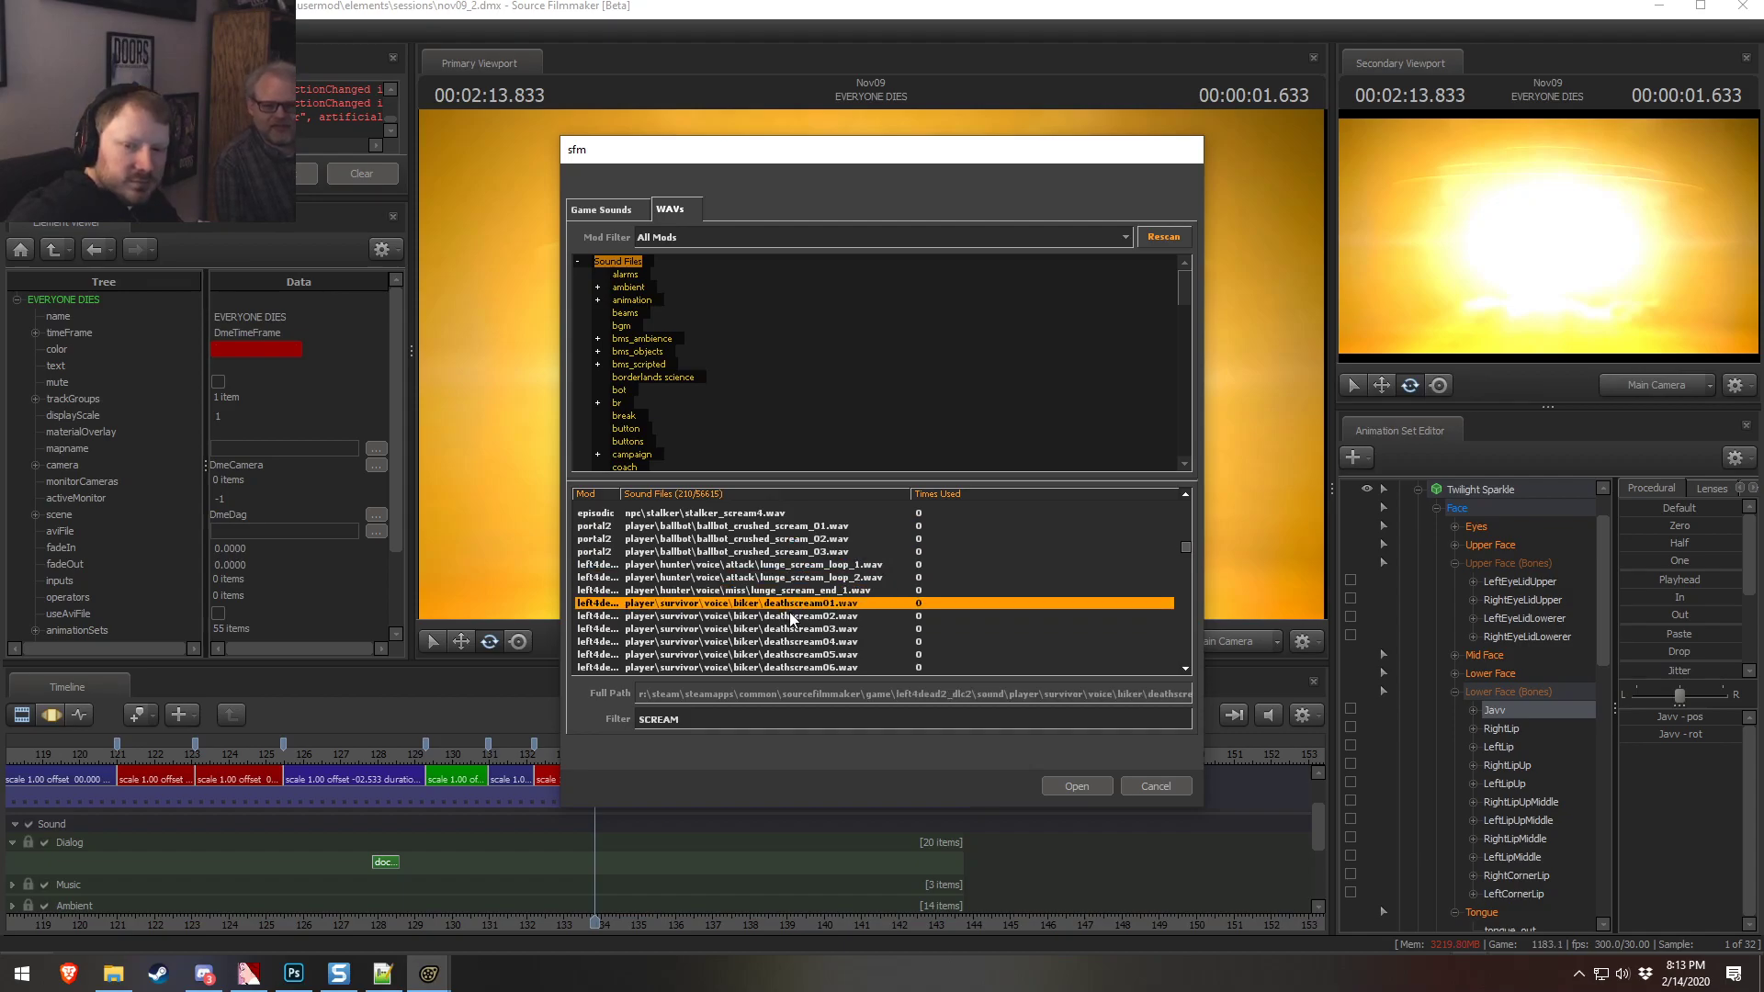
Audition a manager death scream, the breadmonster screams, Roshan's scream.wav and queenofpain_screamofpain.wav
{"action": "scroll", "coordinate": [796, 614], "scroll_direction": "down", "scroll_amount": 16}
{"action": "left_click", "coordinate": [820, 602]}
{"action": "scroll", "coordinate": [821, 615], "scroll_direction": "down", "scroll_amount": 5}
{"action": "scroll", "coordinate": [821, 631], "scroll_direction": "down", "scroll_amount": 15}
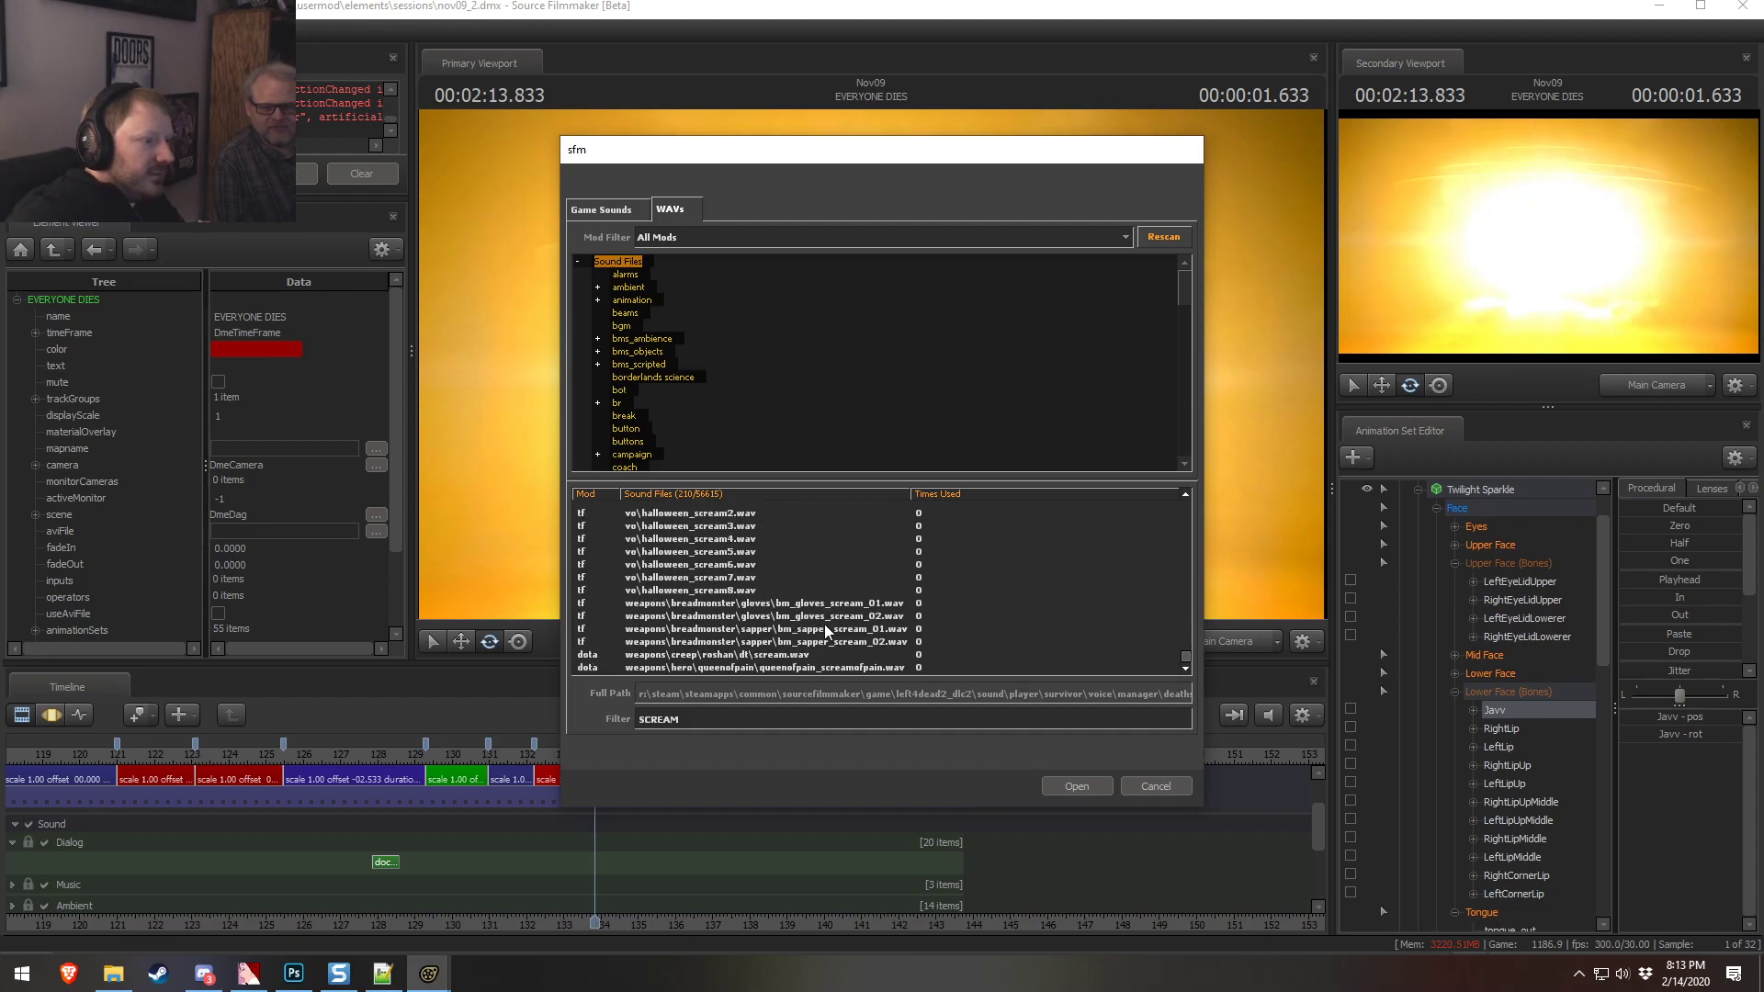
{"action": "scroll", "coordinate": [751, 613], "scroll_direction": "down", "scroll_amount": 1}
{"action": "left_click", "coordinate": [753, 617]}
{"action": "left_click", "coordinate": [758, 629]}
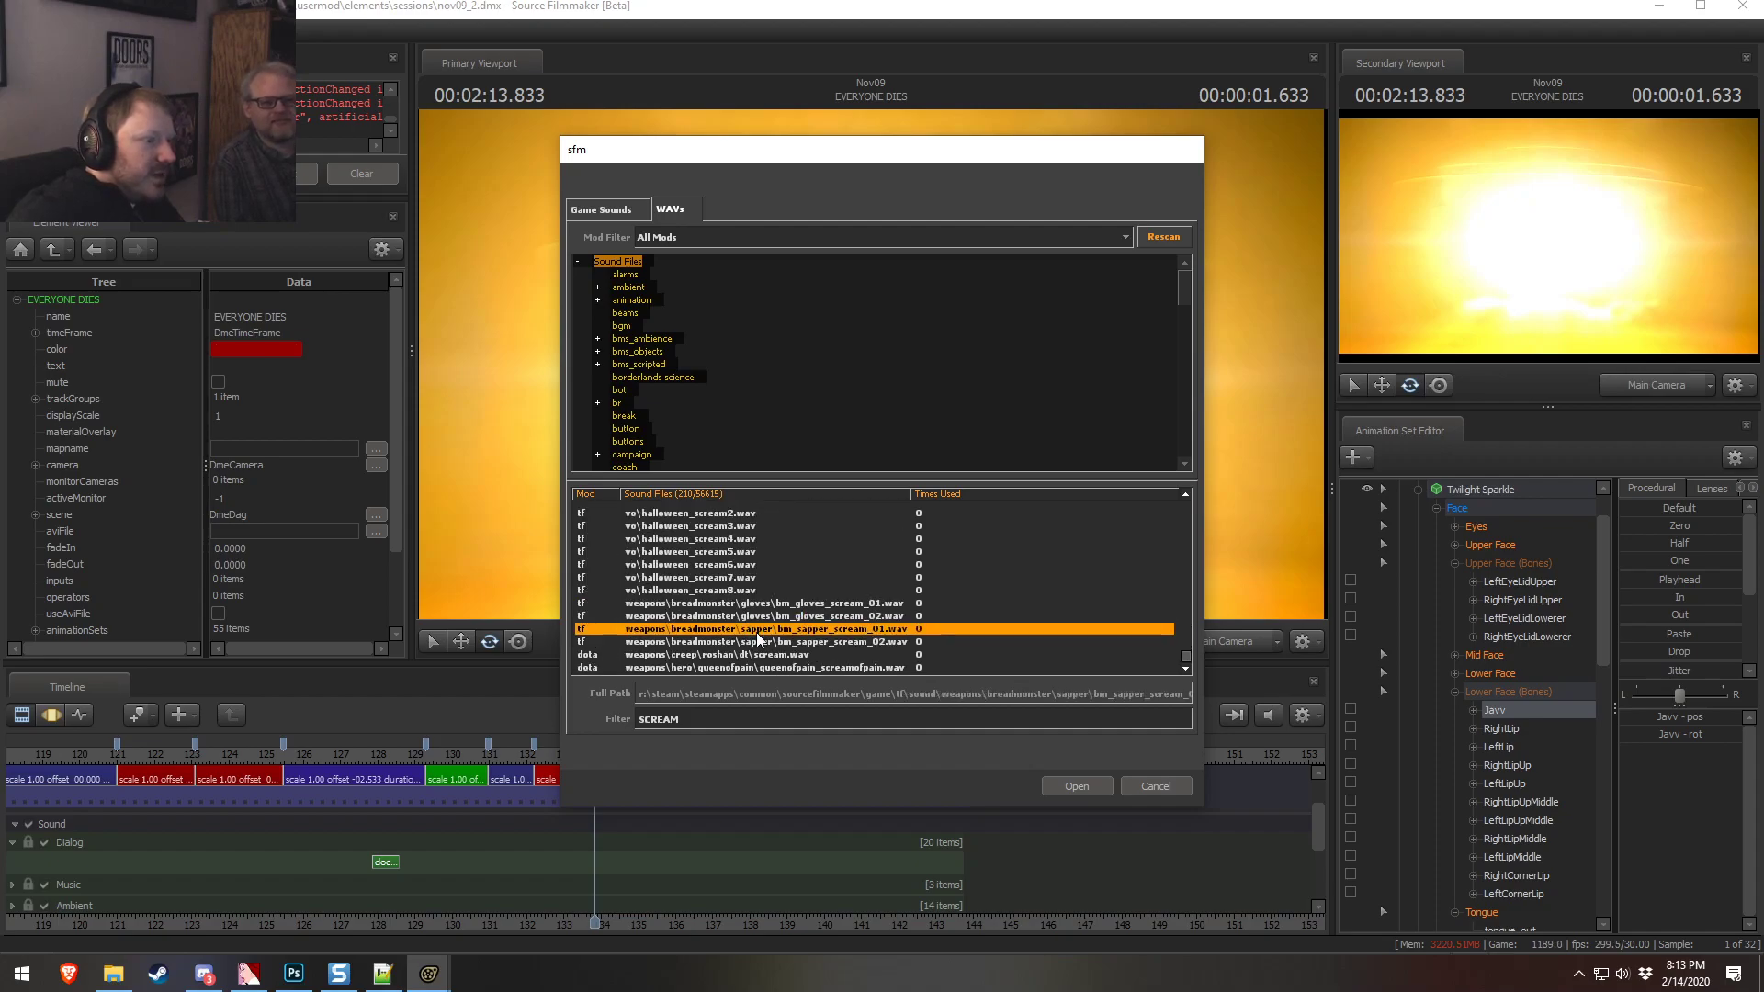
{"action": "left_click", "coordinate": [761, 655]}
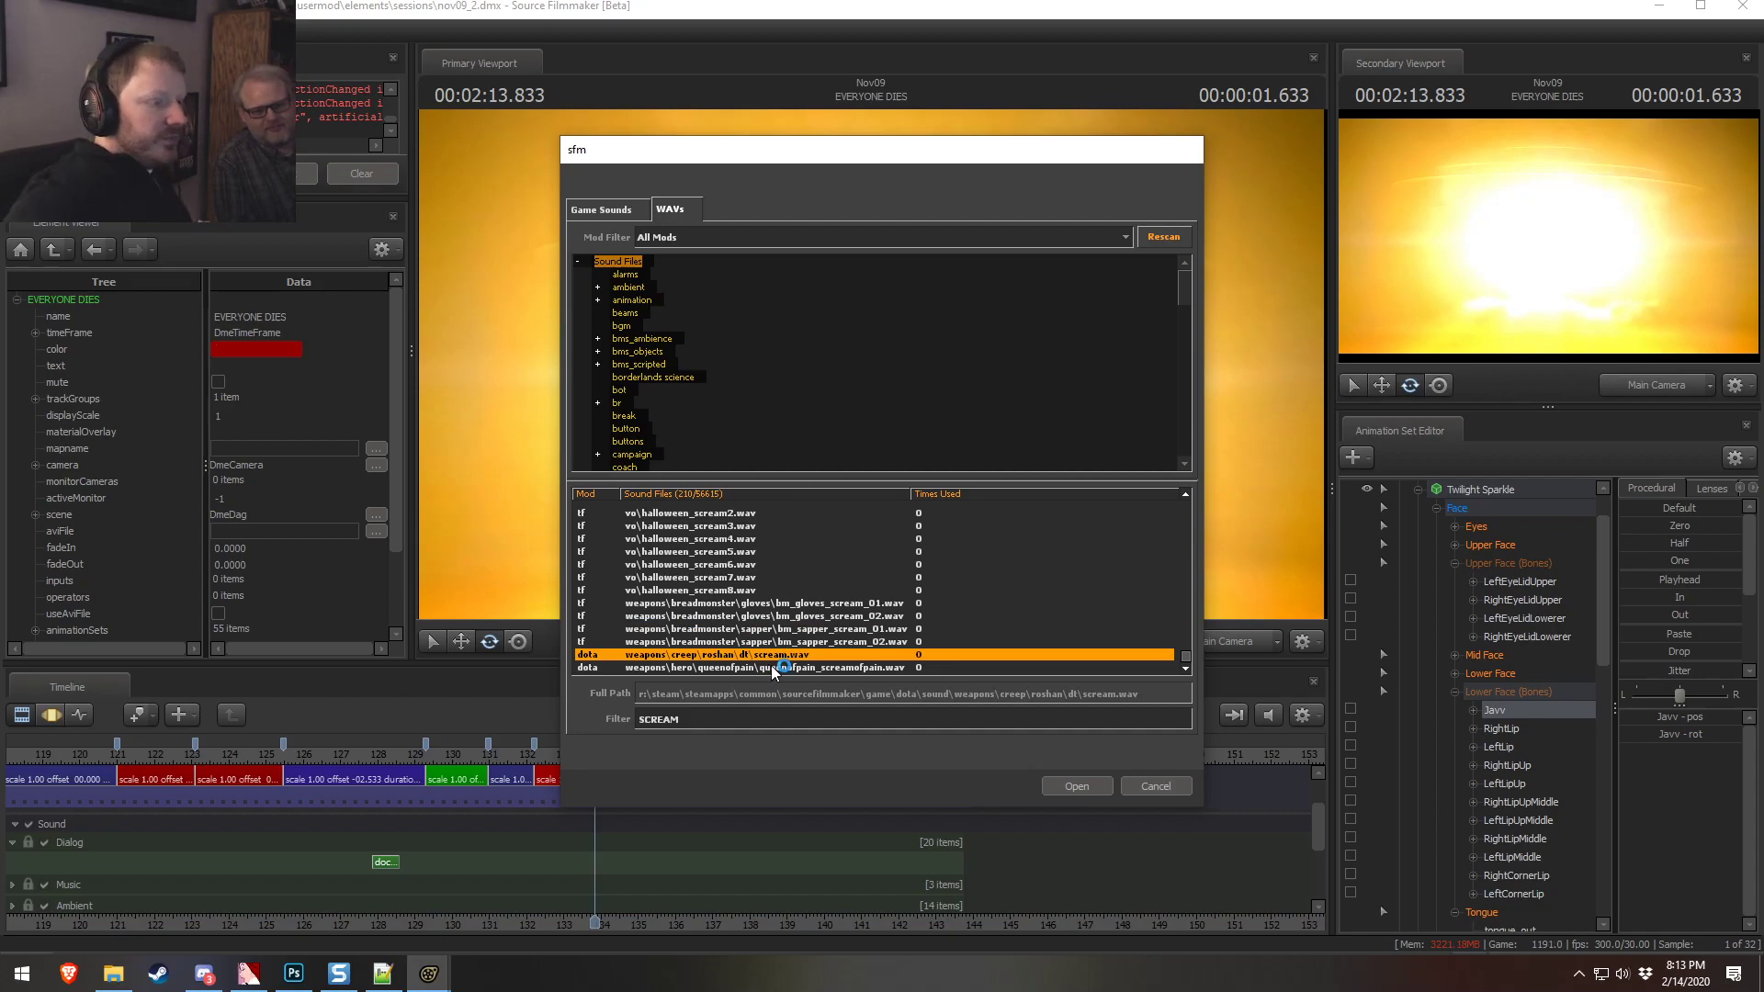
{"action": "left_click", "coordinate": [770, 665]}
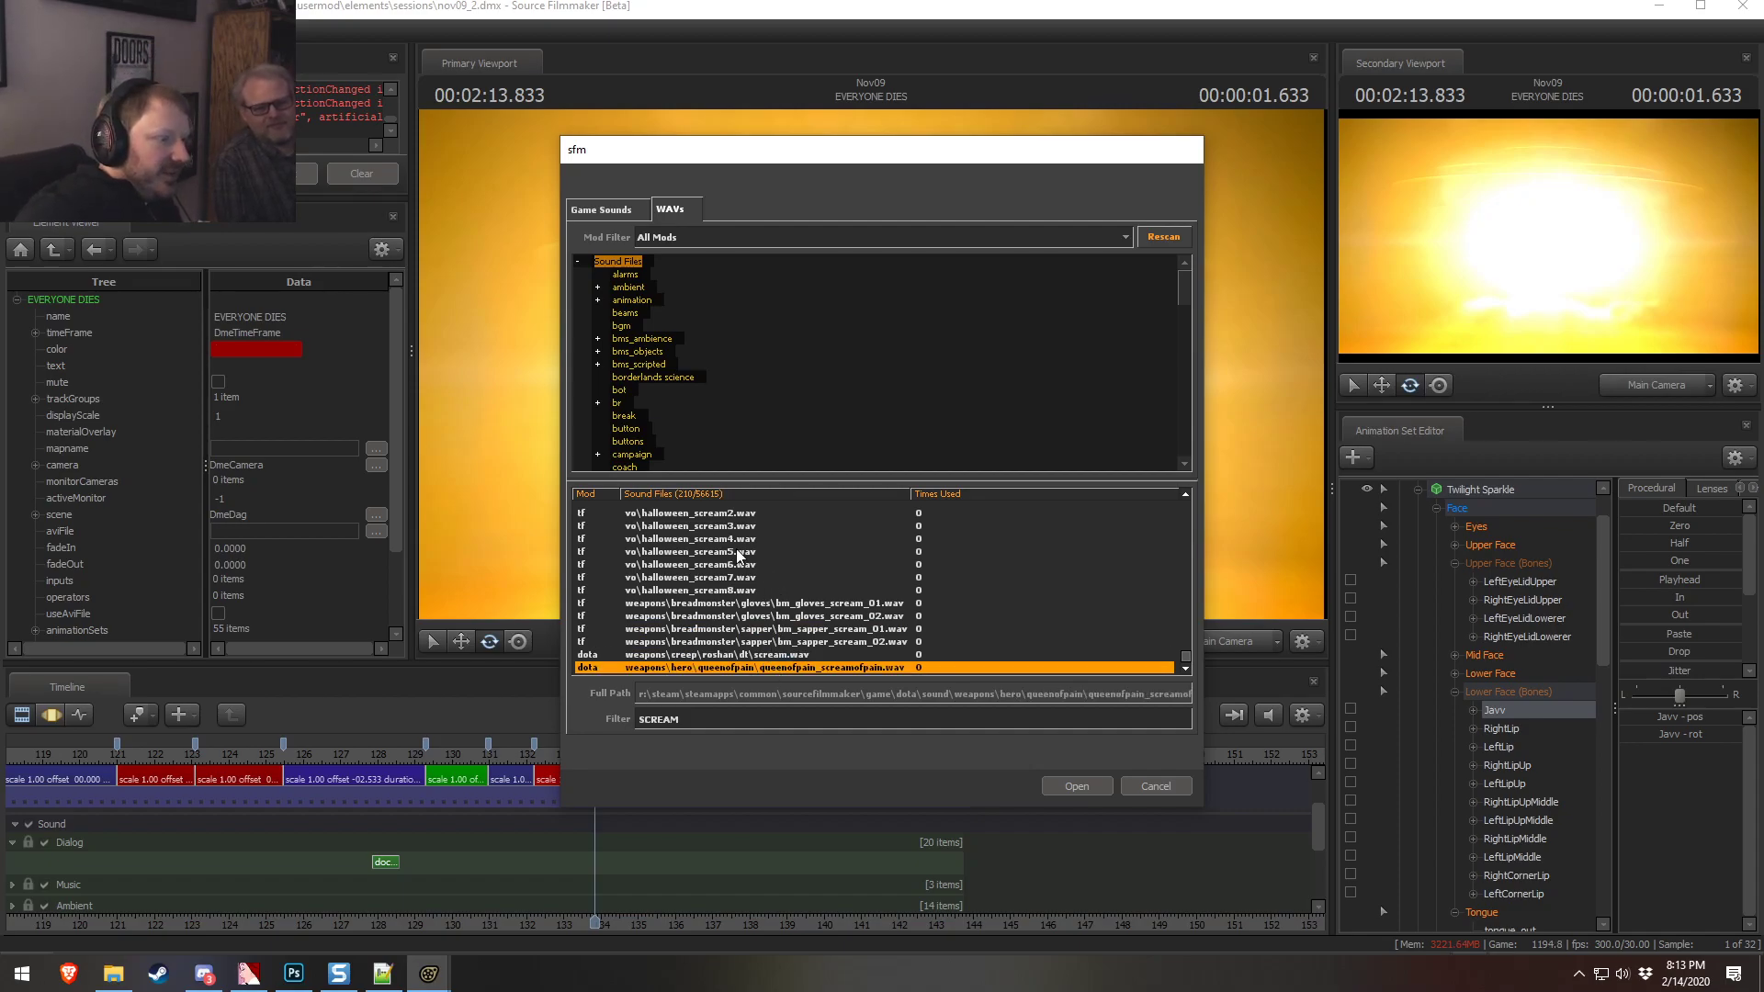
Listen to the al_stalk_pleasestopscreaming lines, the nearby survivor screams and halloween_scream2.wav
{"action": "scroll", "coordinate": [737, 550], "scroll_direction": "up", "scroll_amount": 1}
{"action": "left_click", "coordinate": [754, 580]}
{"action": "scroll", "coordinate": [756, 581], "scroll_direction": "up", "scroll_amount": 2}
{"action": "left_click", "coordinate": [742, 601]}
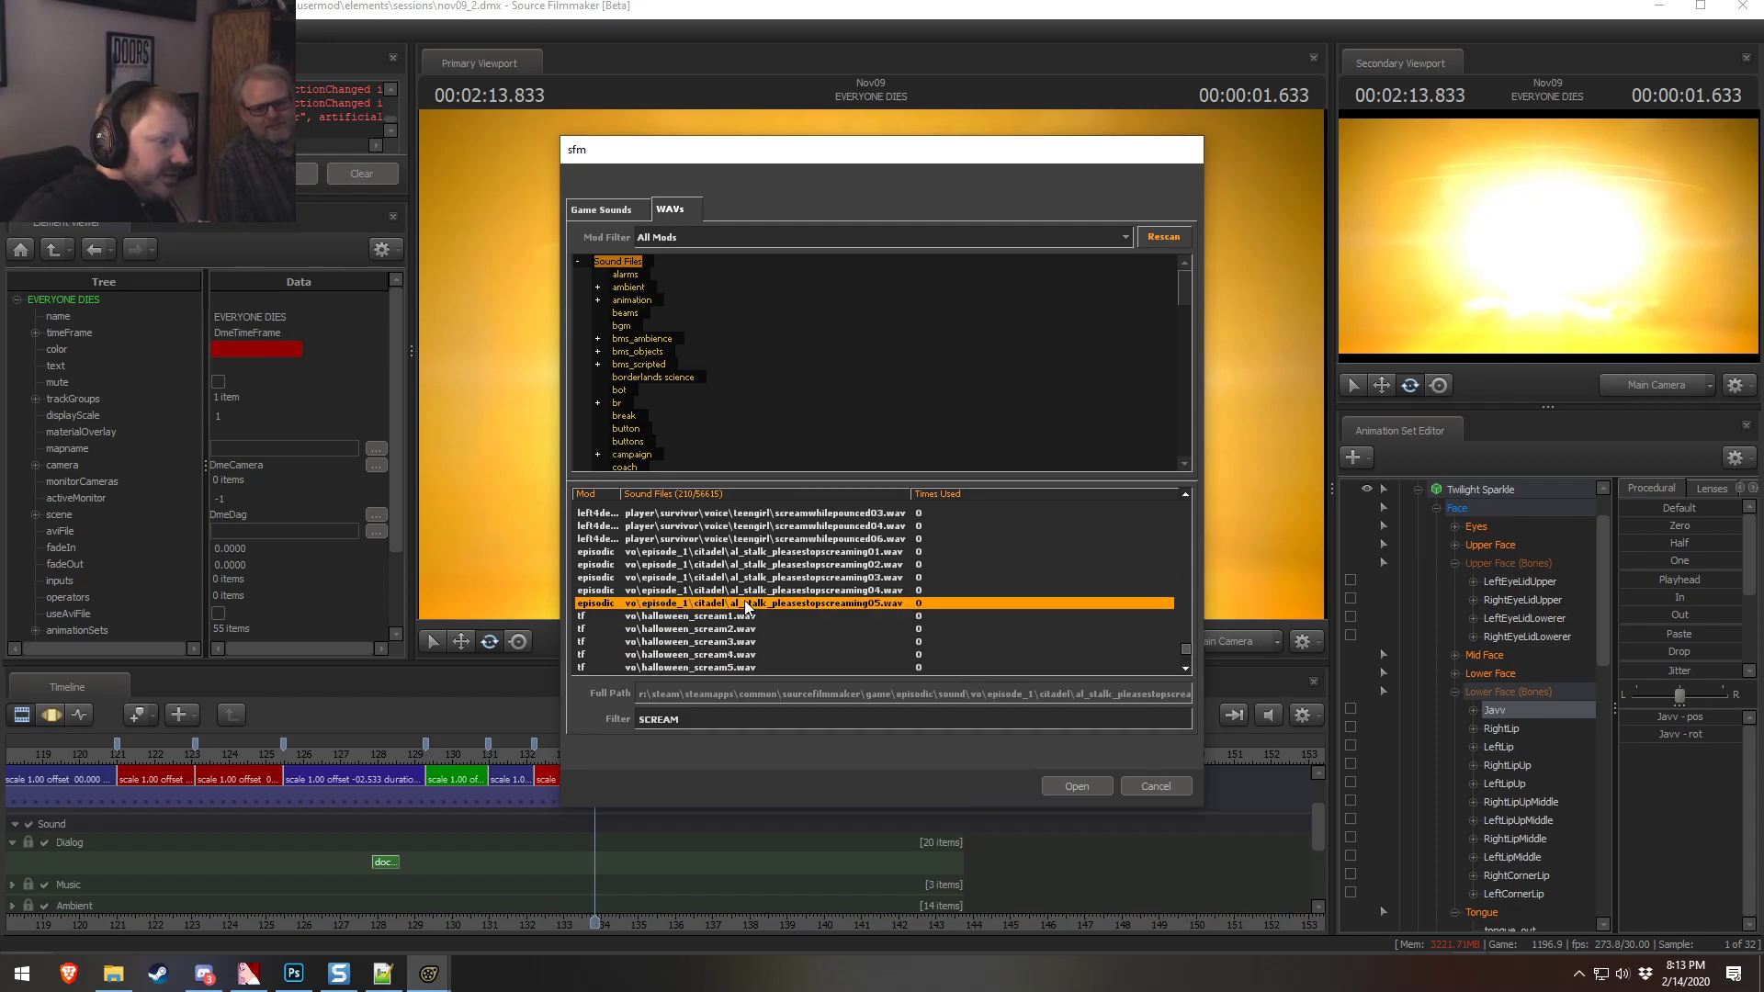
{"action": "left_click", "coordinate": [765, 579]}
{"action": "left_click", "coordinate": [760, 591]}
{"action": "left_click", "coordinate": [754, 602]}
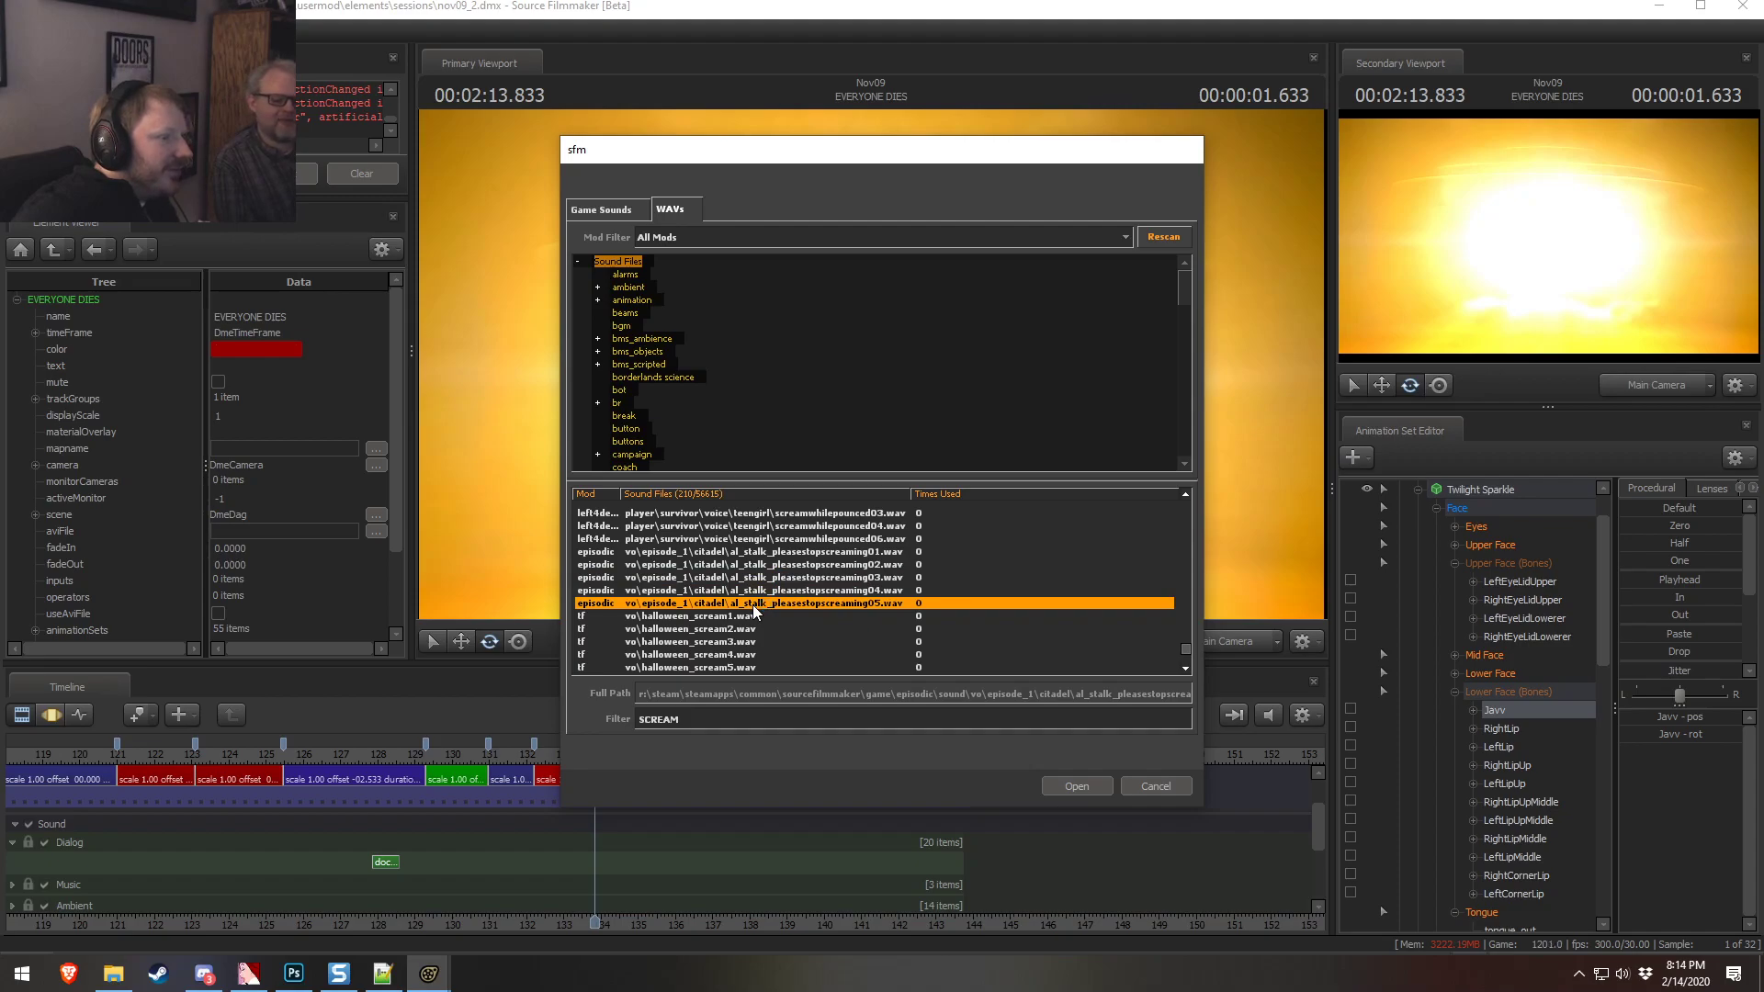
{"action": "left_click", "coordinate": [744, 539]}
{"action": "scroll", "coordinate": [760, 598], "scroll_direction": "up", "scroll_amount": 2}
{"action": "left_click", "coordinate": [784, 588]}
{"action": "scroll", "coordinate": [779, 651], "scroll_direction": "down", "scroll_amount": 4}
{"action": "left_click", "coordinate": [758, 590]}
{"action": "left_click", "coordinate": [754, 554]}
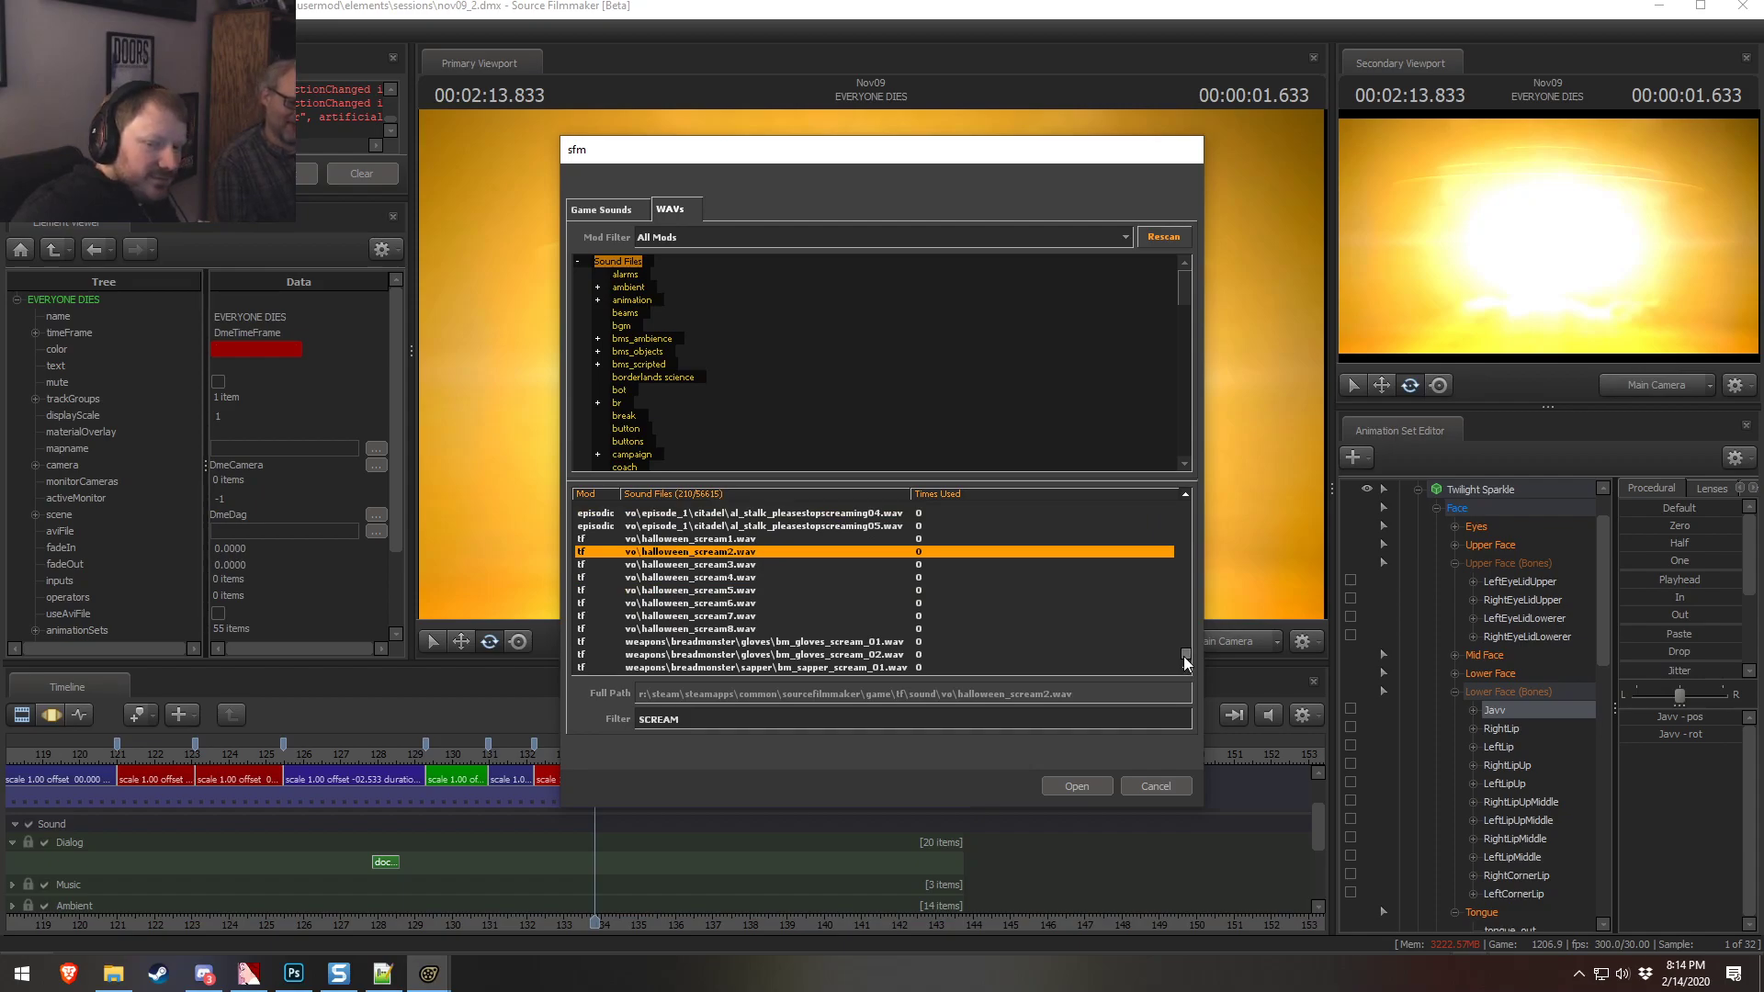
Audition the fast zombie and poison headcrab screams and stalker_scream1.wav
{"action": "left_click_drag", "start_coordinate": [1186, 662], "coordinate": [1155, 539]}
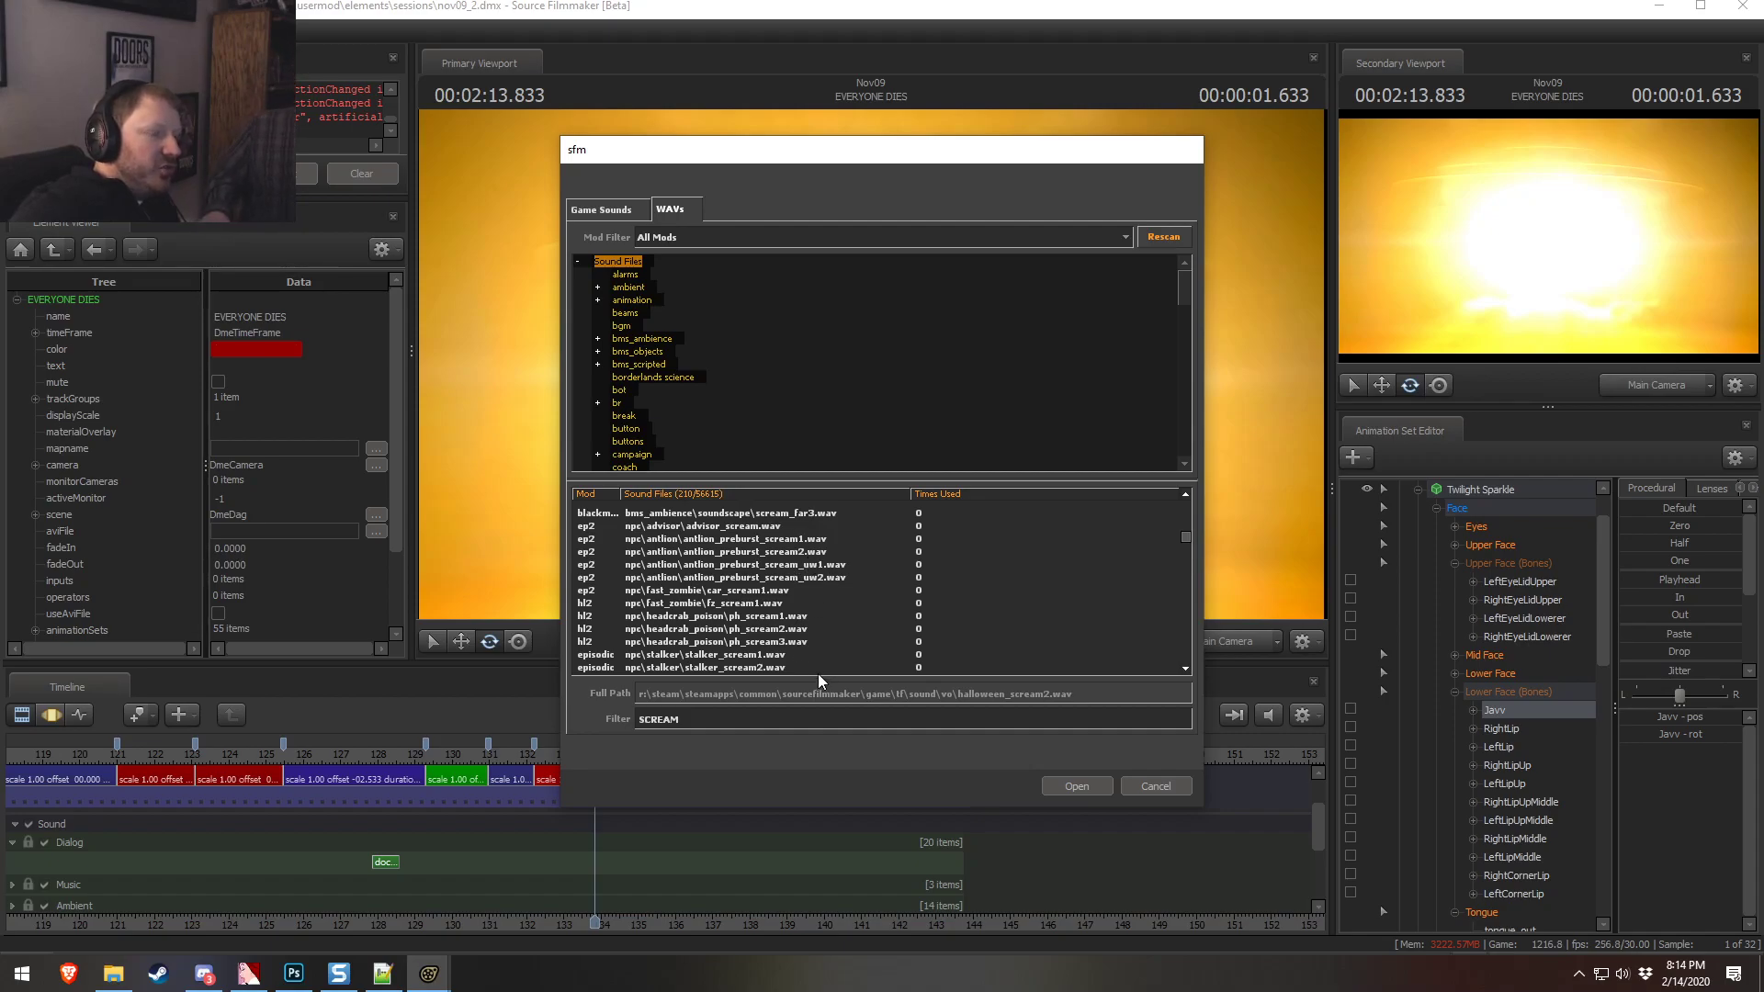
{"action": "left_click", "coordinate": [775, 591]}
{"action": "left_click", "coordinate": [775, 603]}
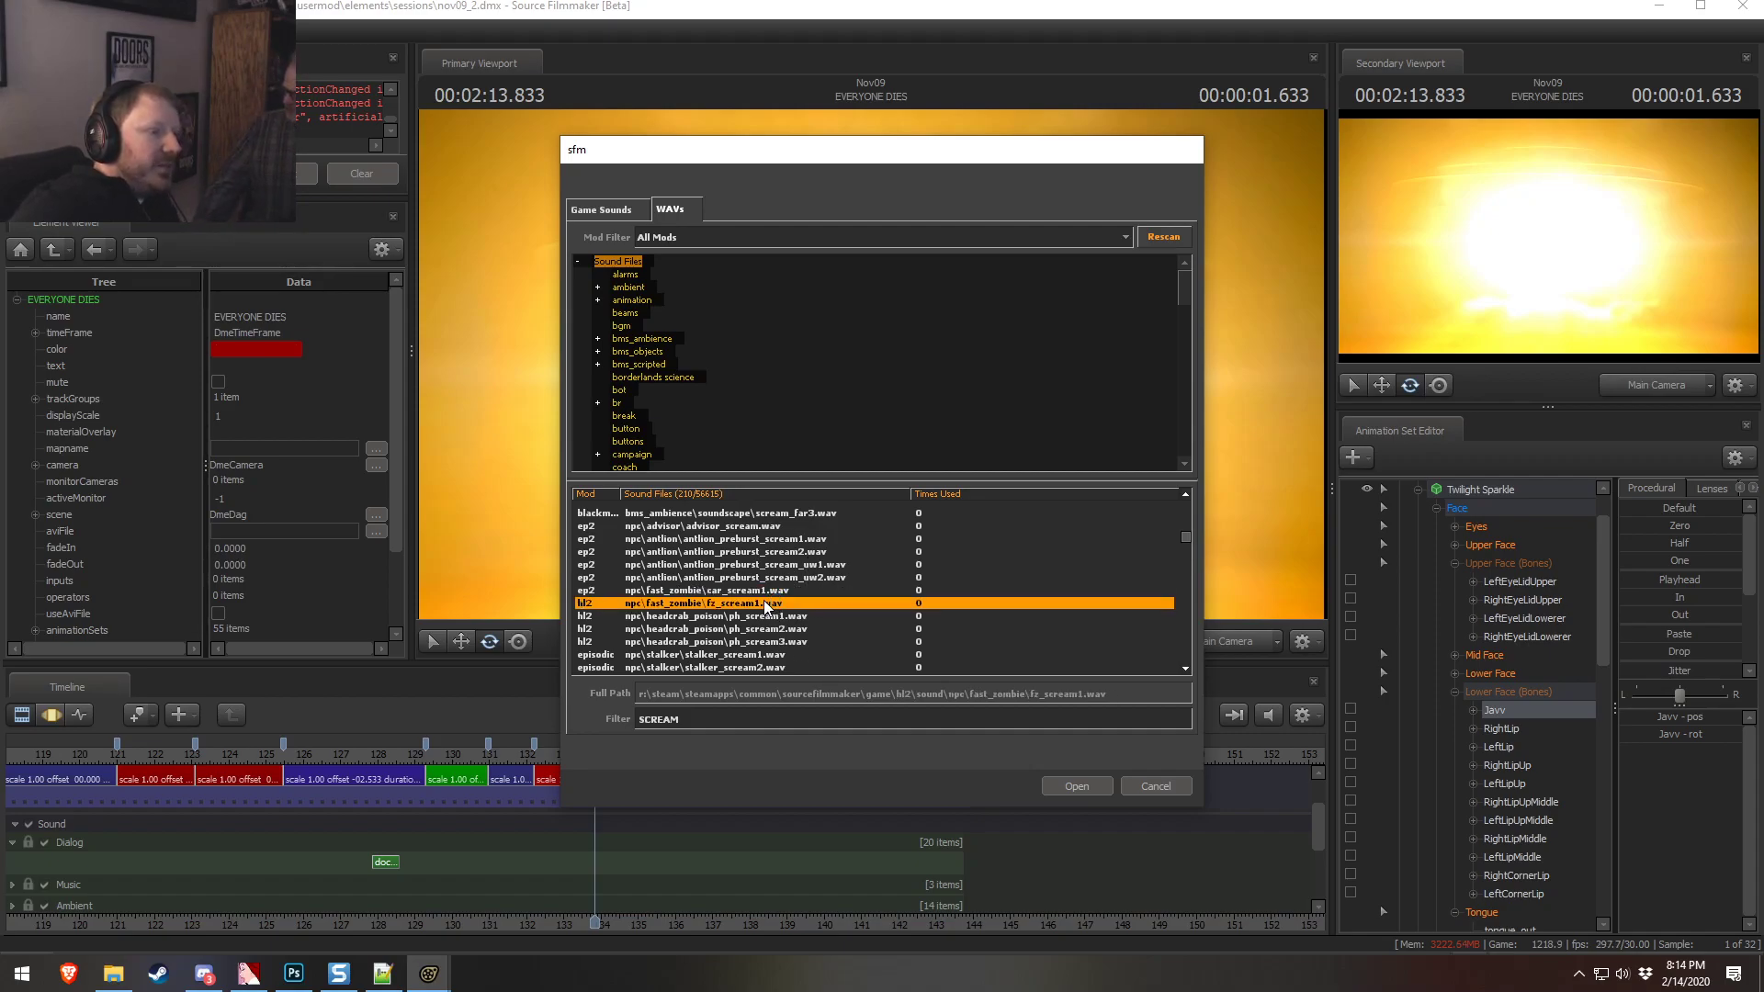
{"action": "left_click", "coordinate": [776, 630]}
{"action": "left_click", "coordinate": [786, 642]}
{"action": "left_click", "coordinate": [786, 654]}
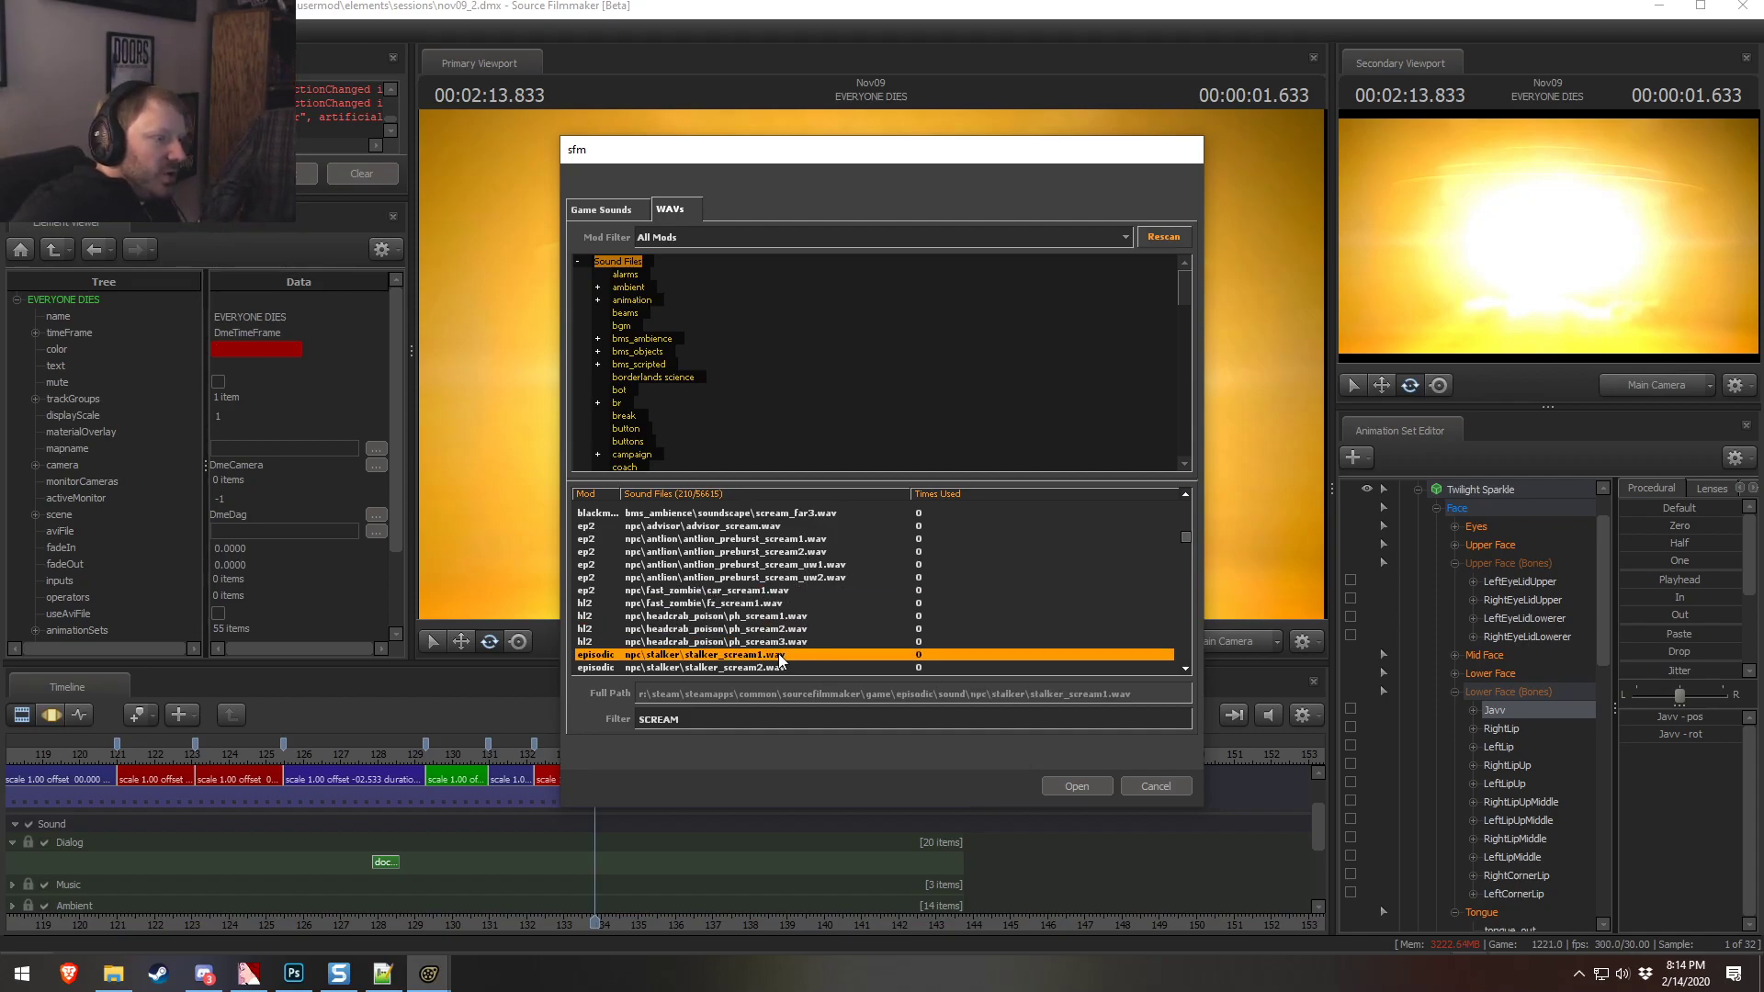
{"action": "scroll", "coordinate": [887, 660], "scroll_direction": "up", "scroll_amount": 3}
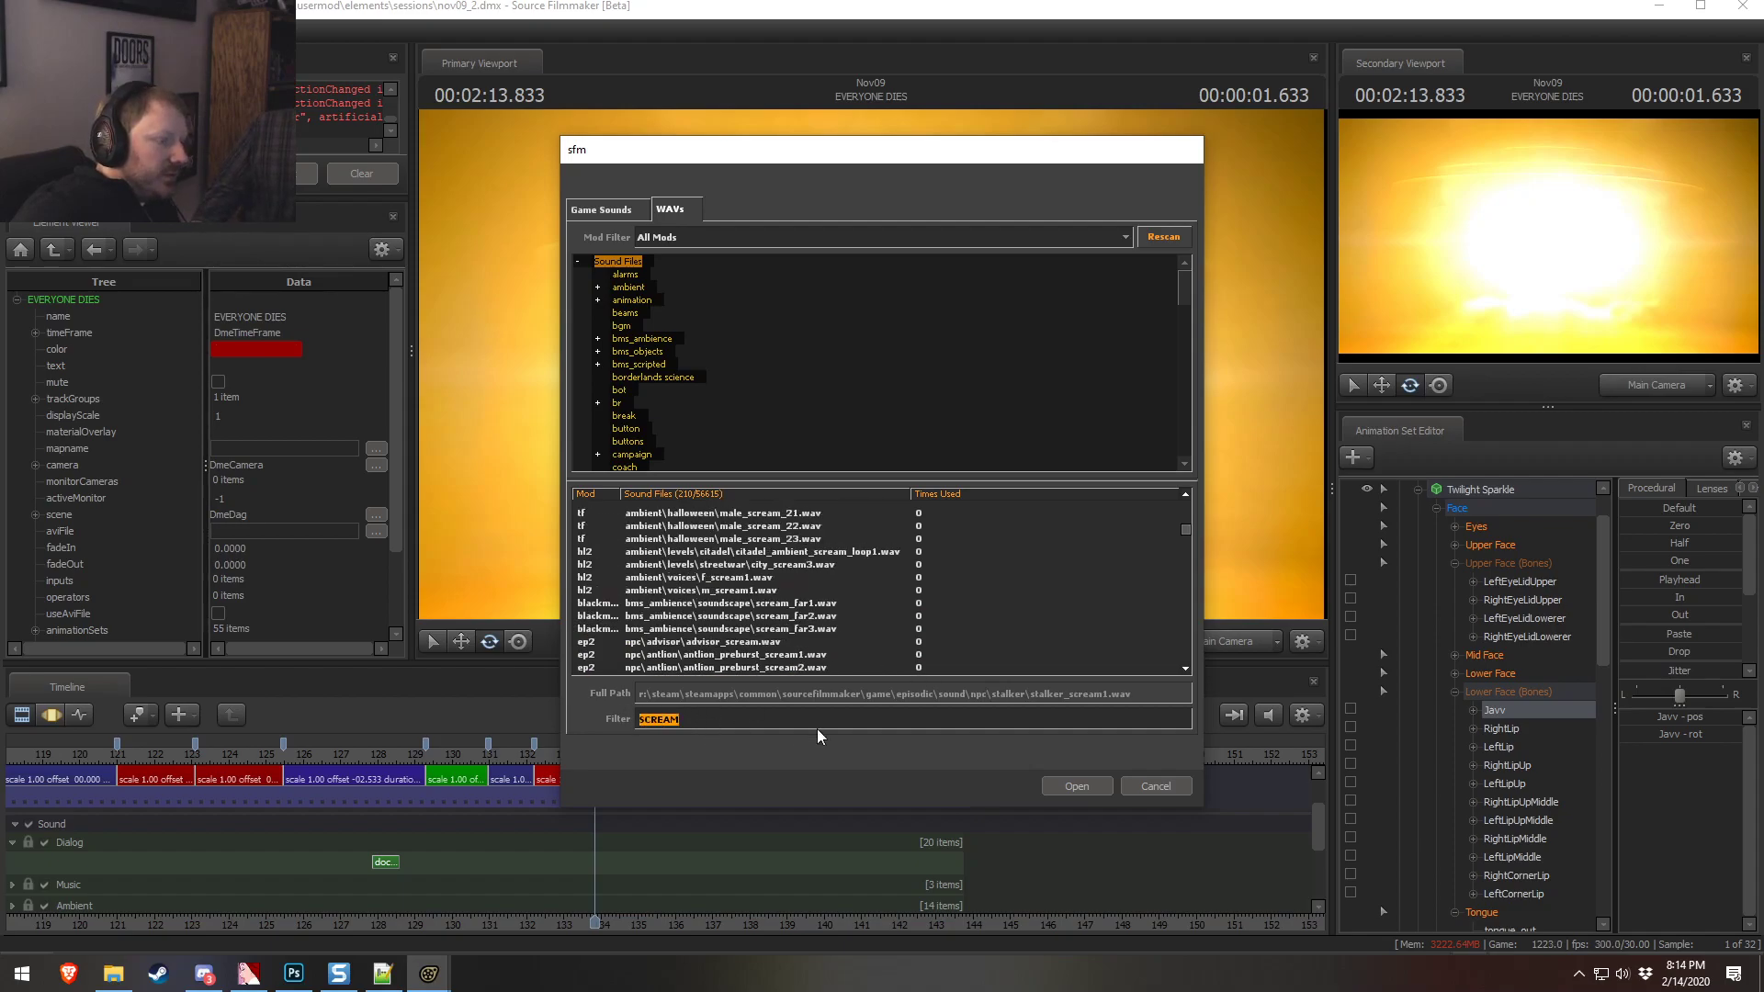
Filter the sound files by DISTANT and audition the streetwar strider, marching and APC sounds
{"action": "type", "text": "DISTANT"}
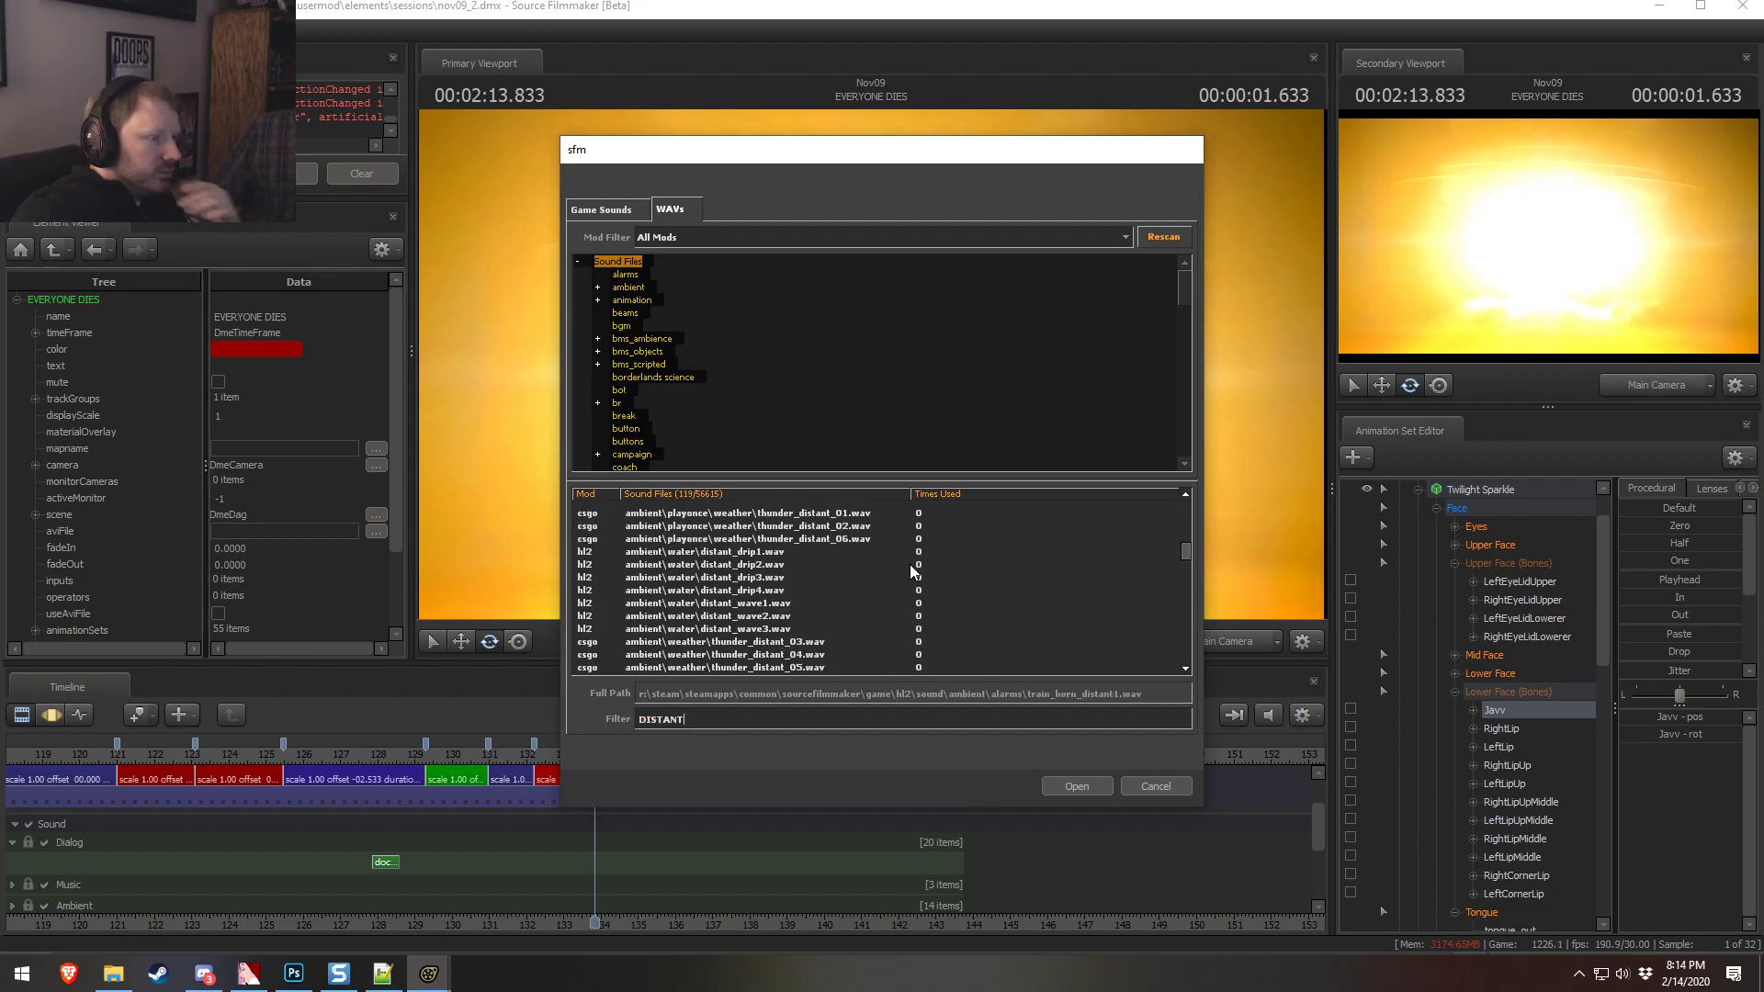
{"action": "scroll", "coordinate": [790, 579], "scroll_direction": "up", "scroll_amount": 4}
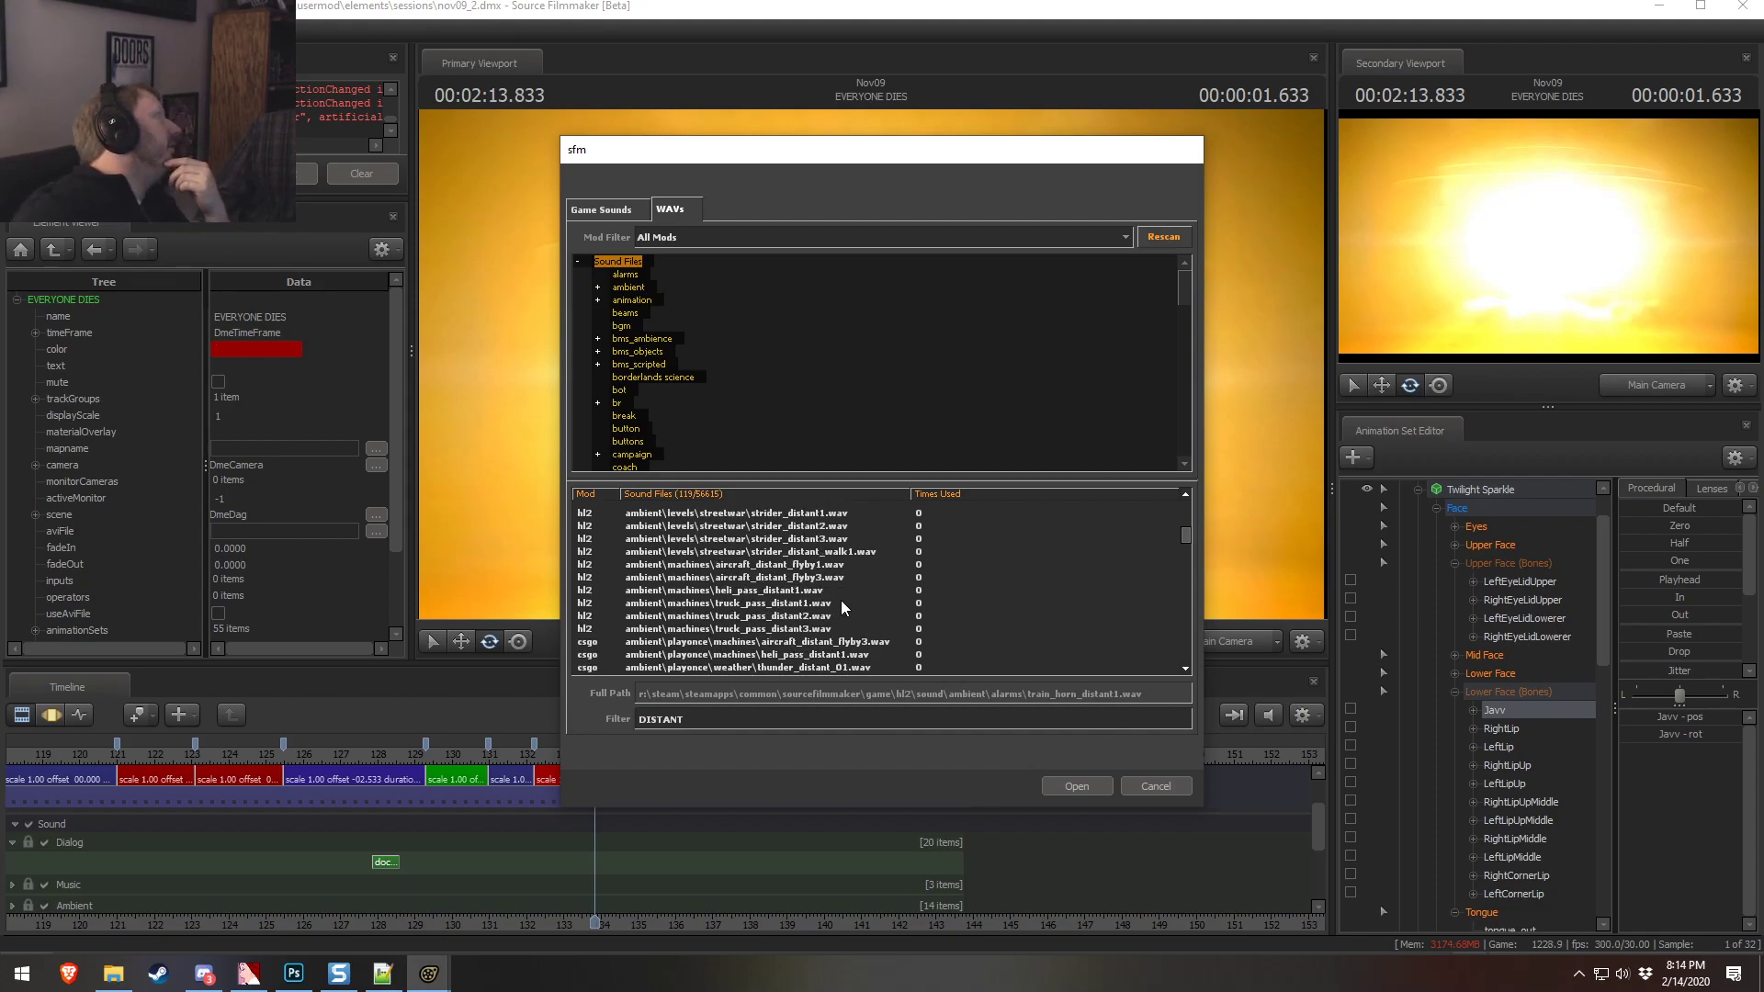
{"action": "scroll", "coordinate": [838, 599], "scroll_direction": "up", "scroll_amount": 2}
{"action": "left_click", "coordinate": [796, 591]}
{"action": "scroll", "coordinate": [792, 594], "scroll_direction": "up", "scroll_amount": 1}
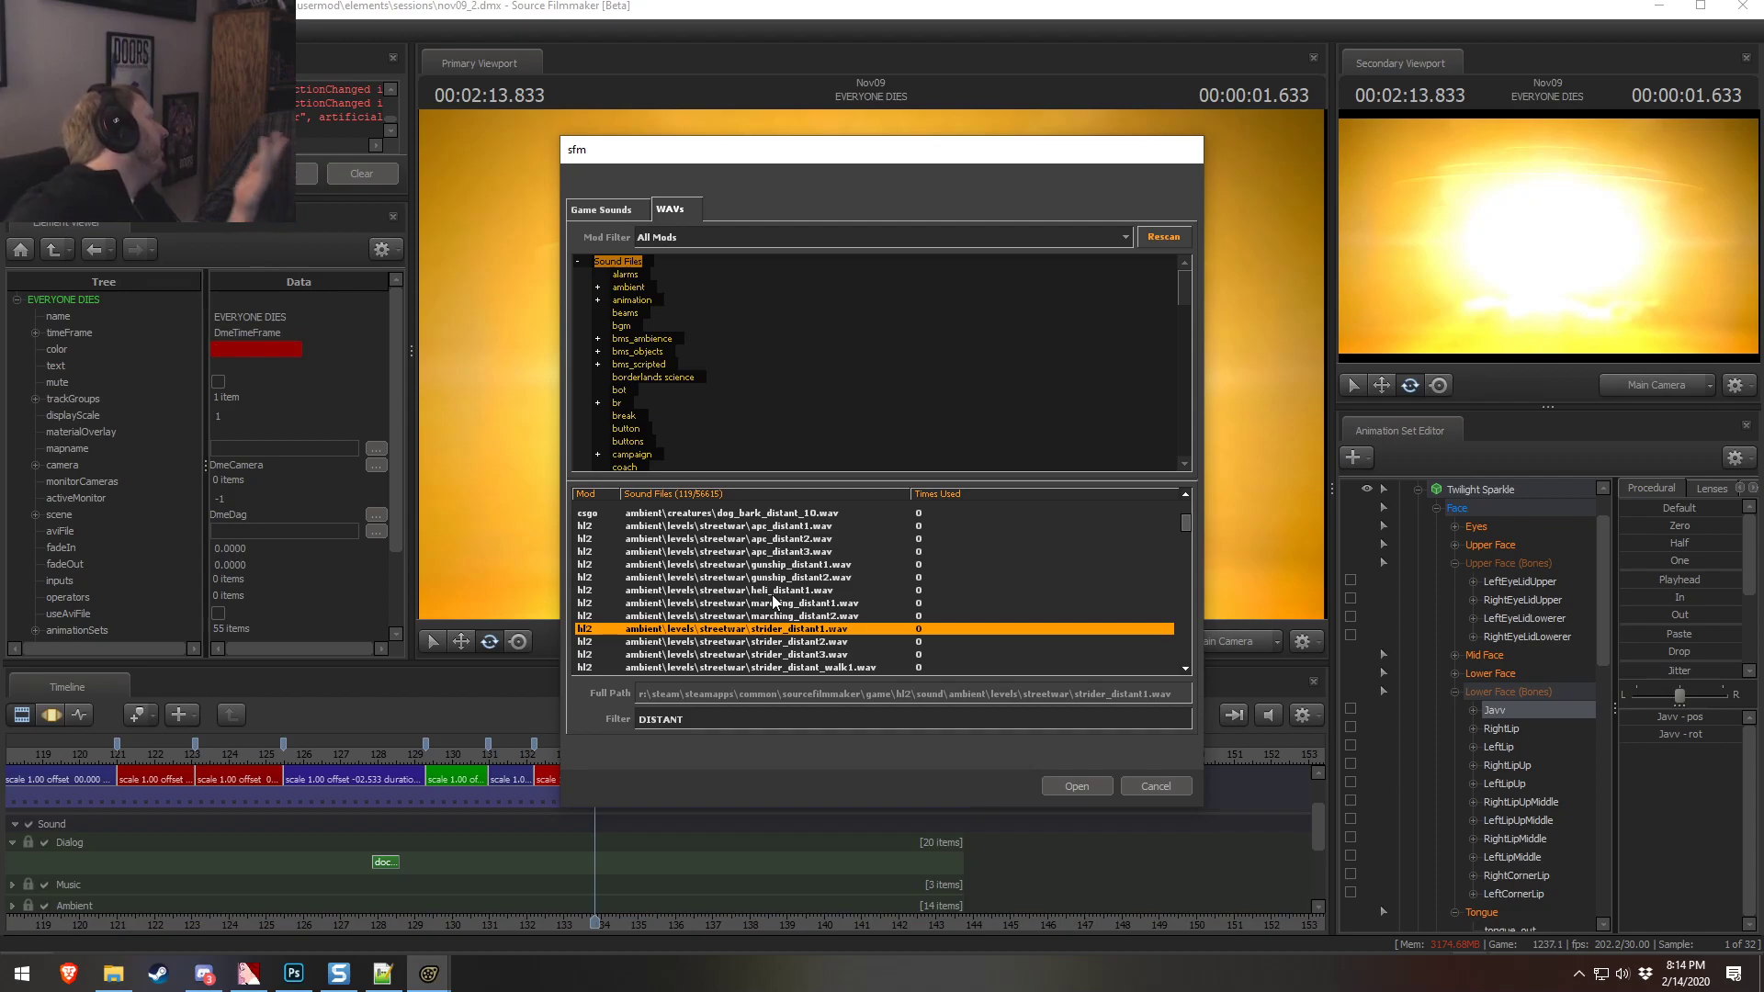
{"action": "left_click", "coordinate": [783, 606]}
{"action": "left_click", "coordinate": [788, 527]}
Listen to a distant dog bark and train_horn_distant1.wav among the DISTANT sound files
{"action": "scroll", "coordinate": [788, 577], "scroll_direction": "up", "scroll_amount": 3}
{"action": "left_click", "coordinate": [788, 579]}
{"action": "scroll", "coordinate": [804, 605], "scroll_direction": "up", "scroll_amount": 1}
{"action": "scroll", "coordinate": [776, 551], "scroll_direction": "down", "scroll_amount": 8}
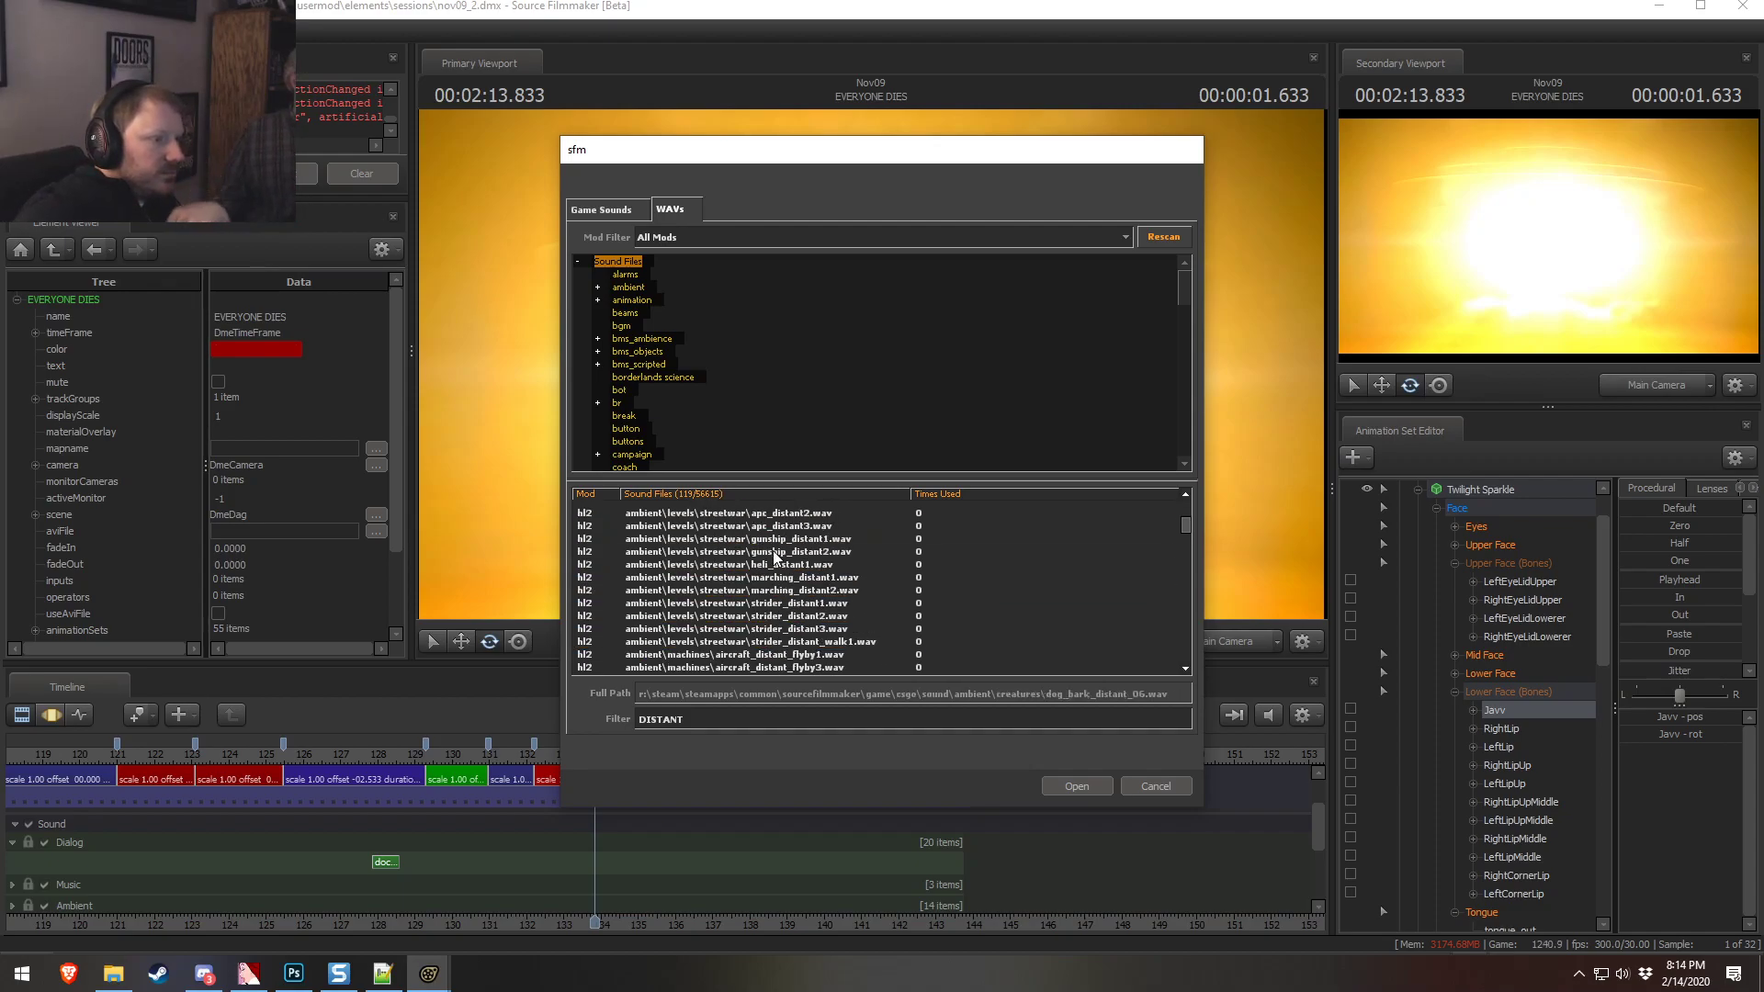
{"action": "scroll", "coordinate": [769, 566], "scroll_direction": "up", "scroll_amount": 7}
{"action": "scroll", "coordinate": [761, 567], "scroll_direction": "up", "scroll_amount": 1}
{"action": "left_click", "coordinate": [755, 514]}
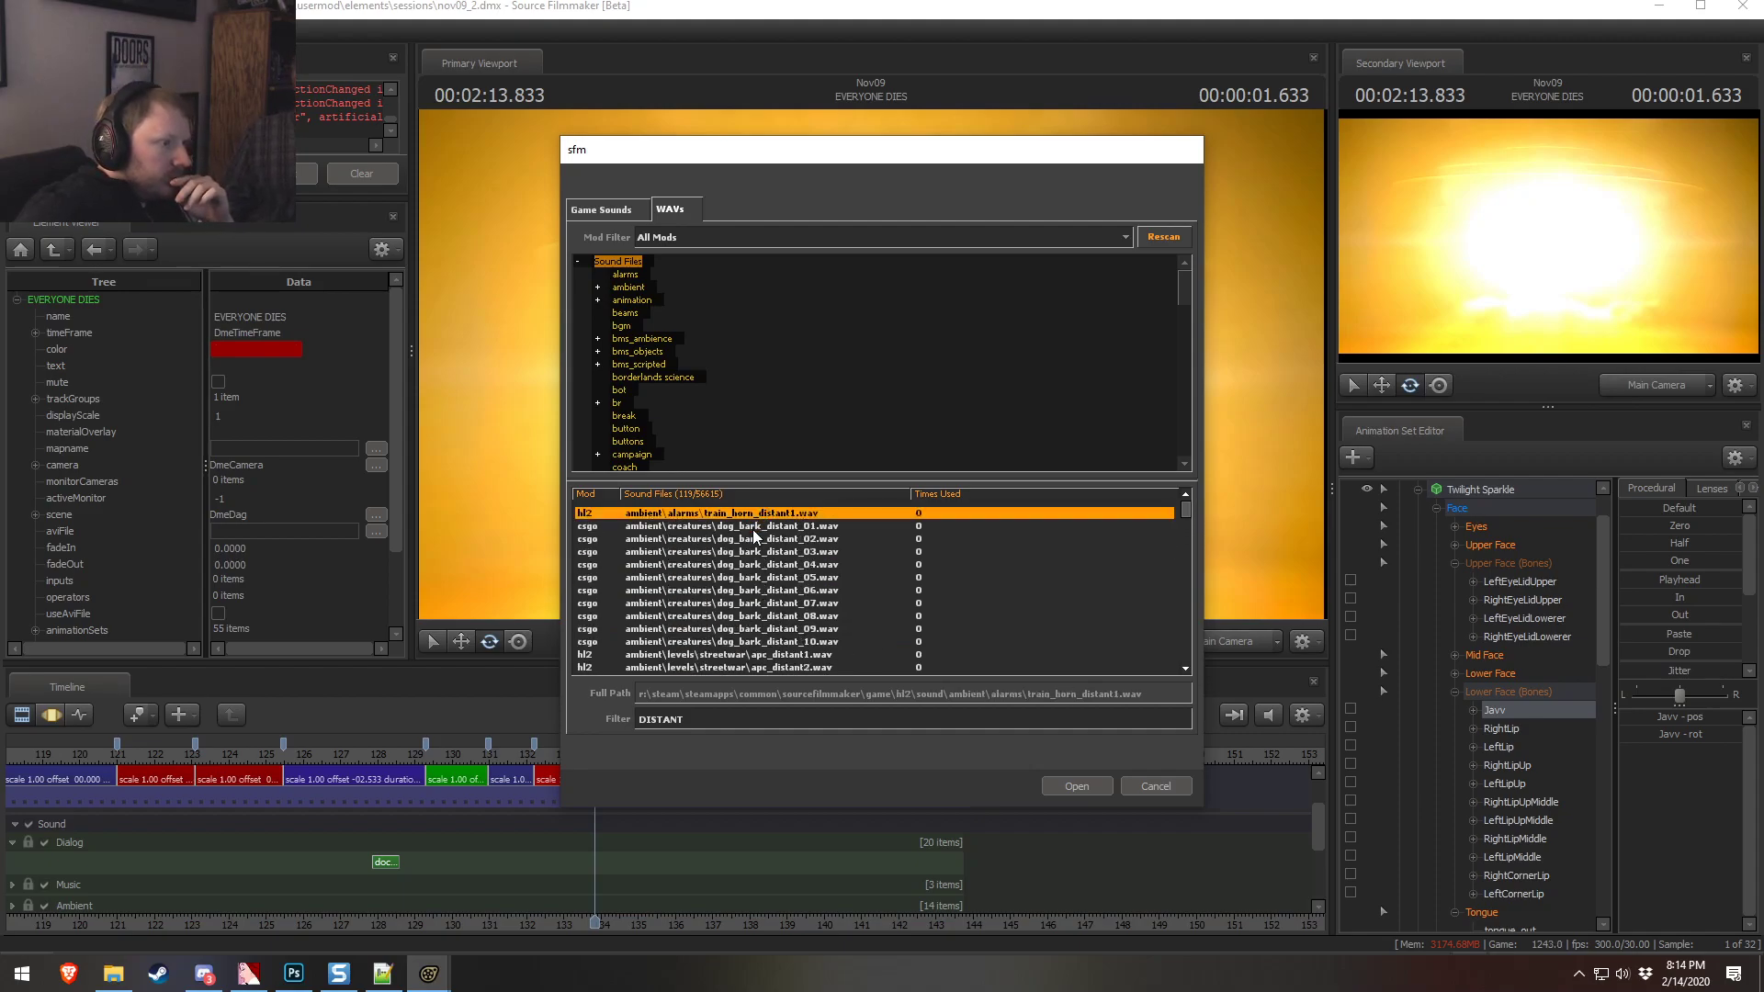
Audition the streetwar helicopter and strider sounds and aircraft_distant_flyby3.wav among the DISTANT sound files
{"action": "scroll", "coordinate": [758, 588], "scroll_direction": "down", "scroll_amount": 3}
{"action": "left_click", "coordinate": [760, 643]}
{"action": "scroll", "coordinate": [763, 648], "scroll_direction": "down", "scroll_amount": 3}
{"action": "scroll", "coordinate": [777, 594], "scroll_direction": "up", "scroll_amount": 2}
{"action": "left_click", "coordinate": [777, 543]}
{"action": "left_click", "coordinate": [797, 565]}
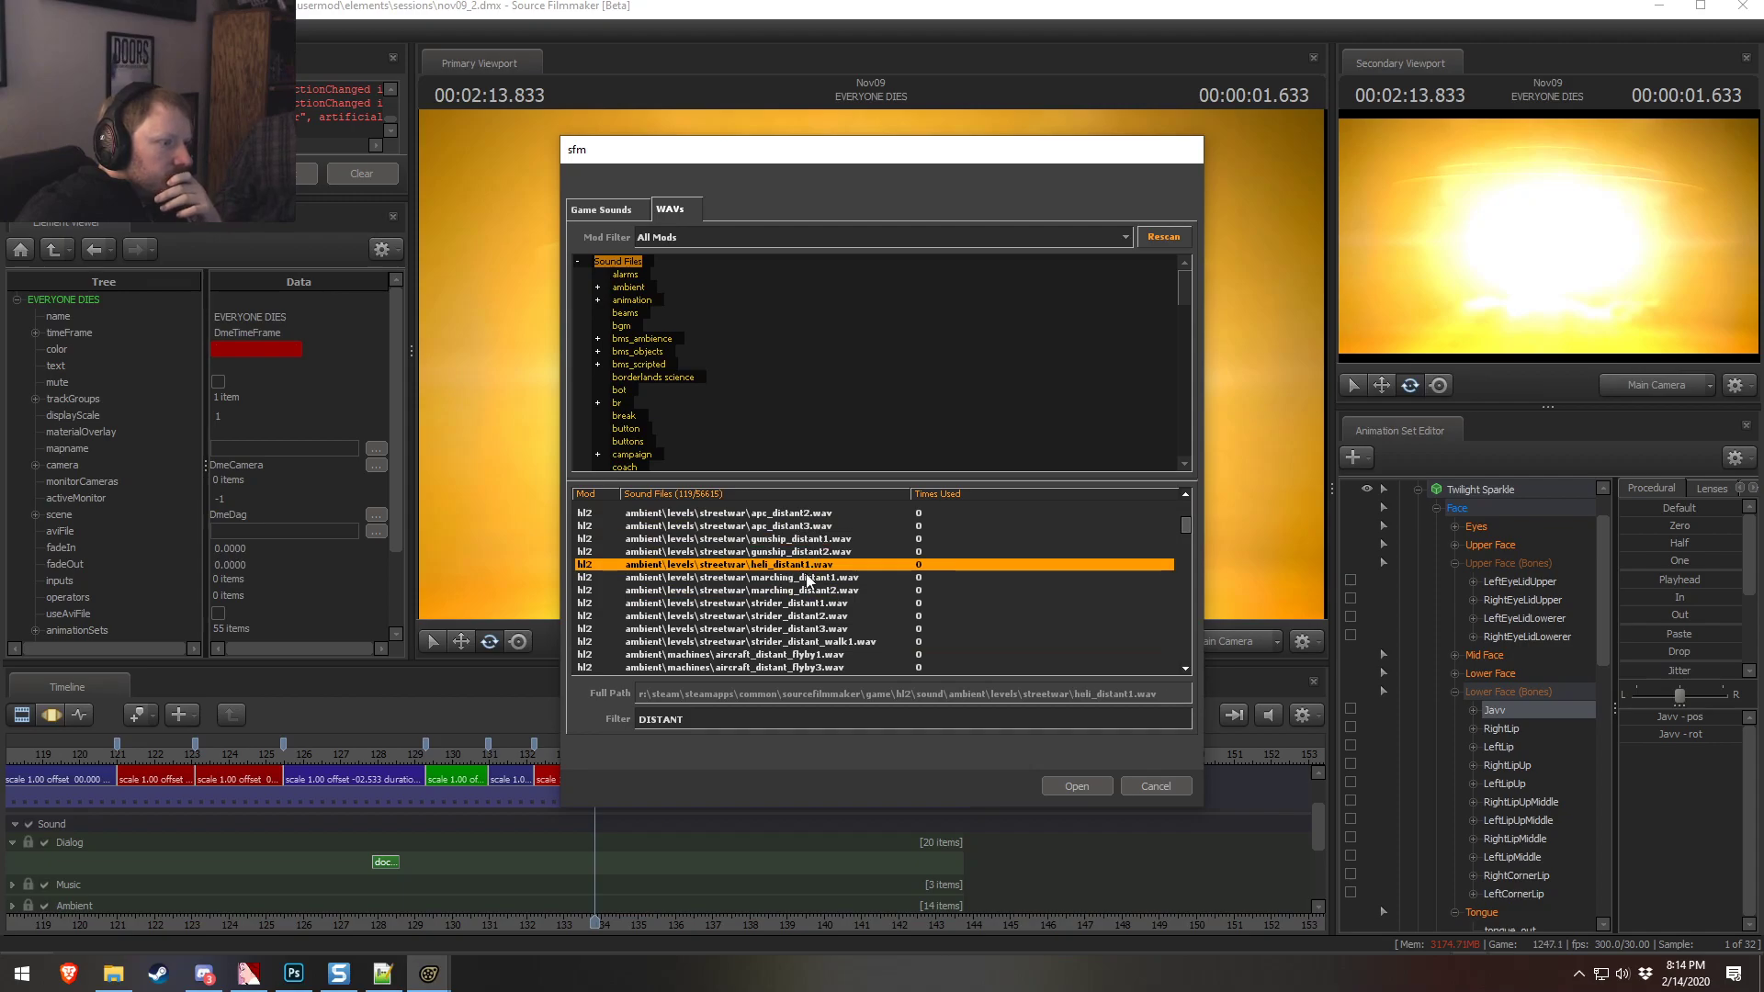
{"action": "left_click", "coordinate": [825, 605]}
{"action": "left_click", "coordinate": [821, 630]}
{"action": "scroll", "coordinate": [813, 647], "scroll_direction": "down", "scroll_amount": 2}
{"action": "left_click", "coordinate": [812, 593]}
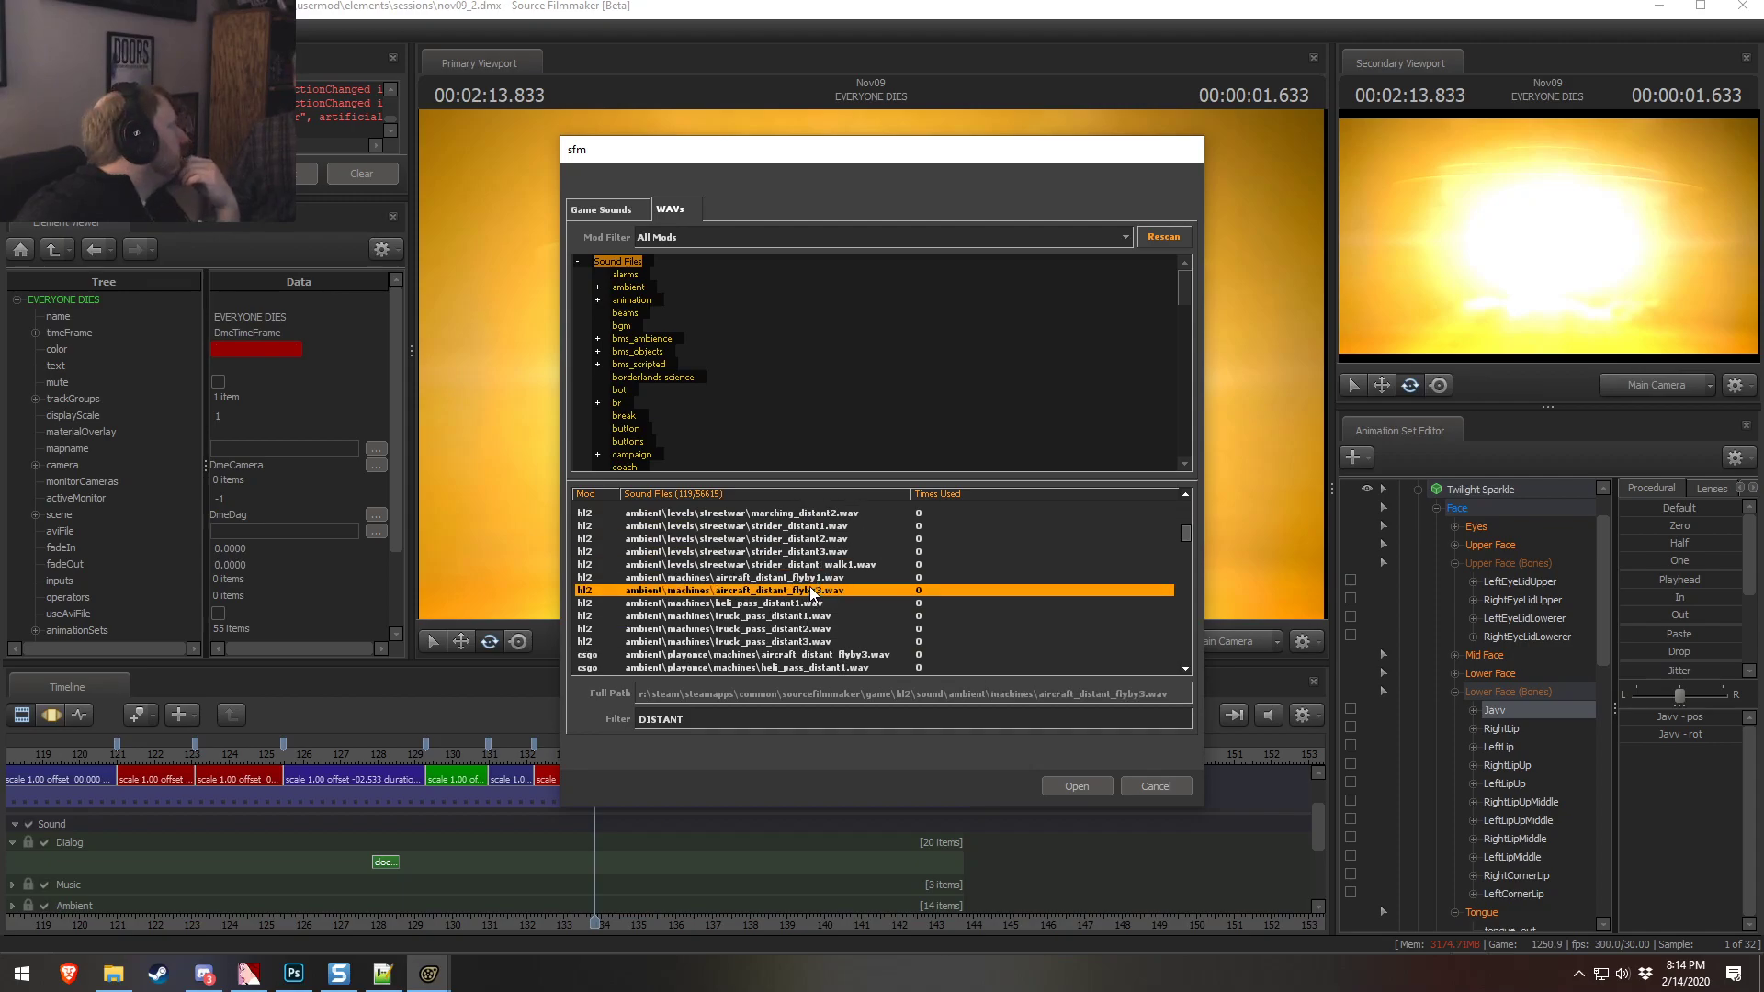
Audition seagull_distant_001.mp3, wave_distant_001.mp3 and a4_semi_distant_explosion_01.wav, and close the sound browser without adding a sound
{"action": "scroll", "coordinate": [812, 593], "scroll_direction": "down", "scroll_amount": 5}
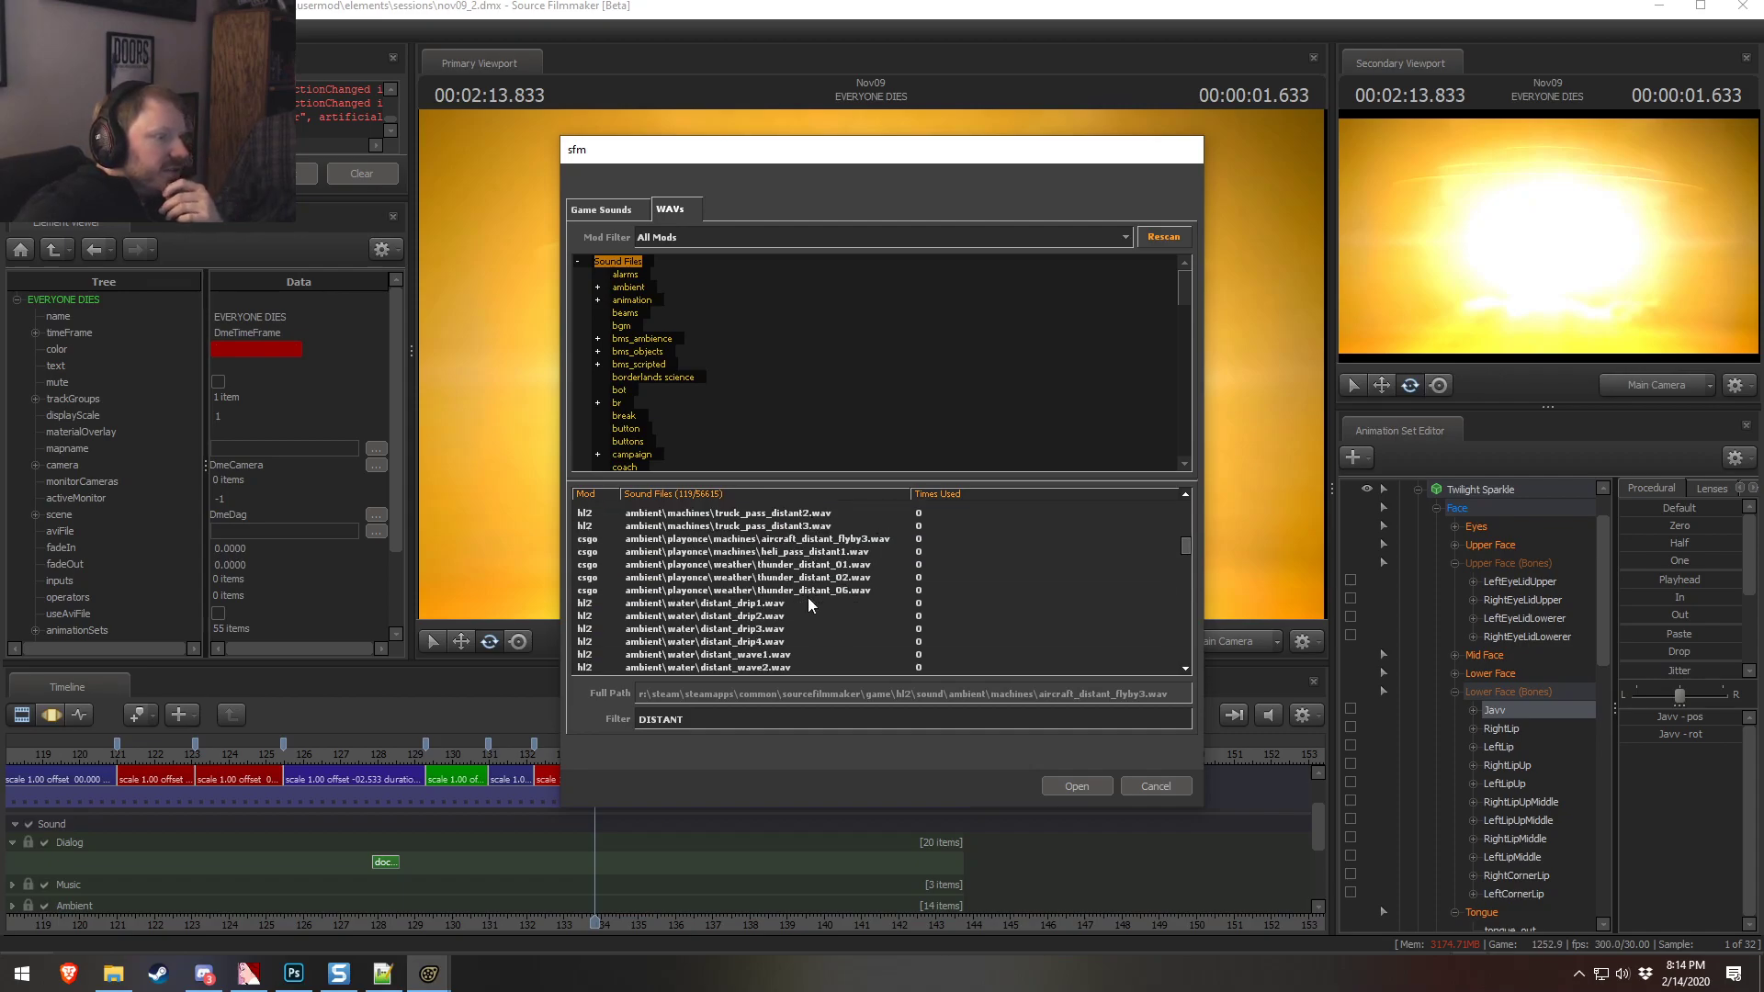
{"action": "scroll", "coordinate": [803, 603], "scroll_direction": "down", "scroll_amount": 4}
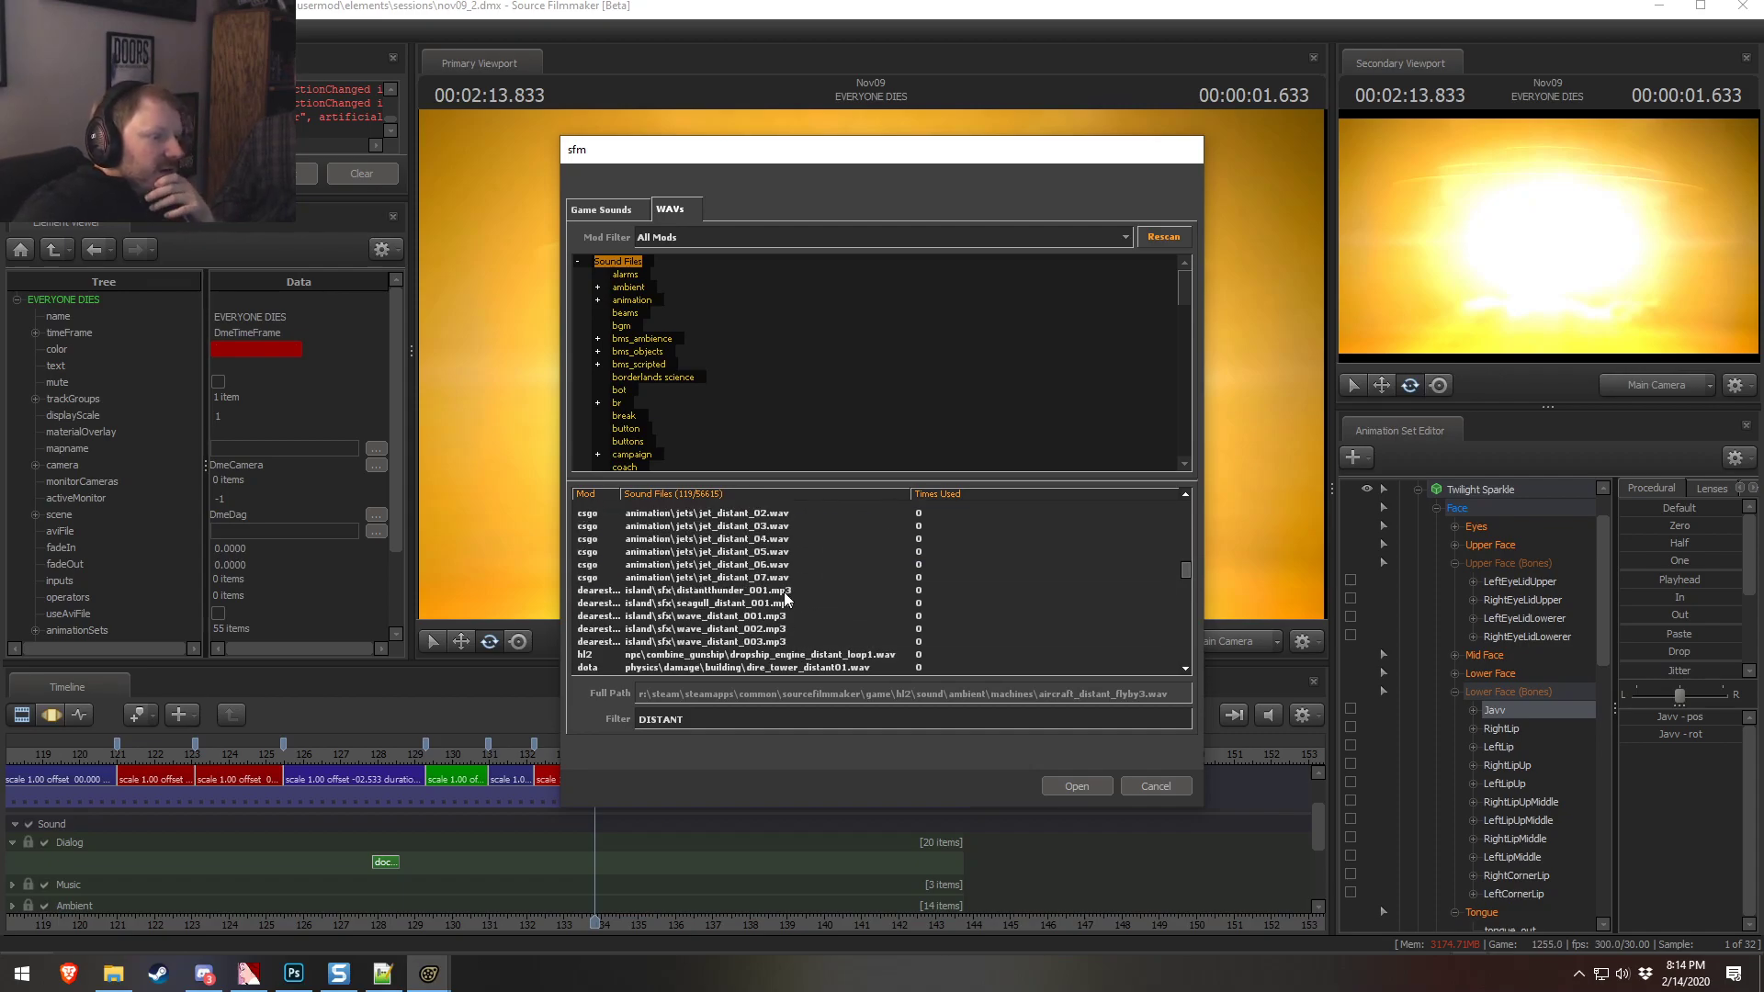
{"action": "scroll", "coordinate": [785, 592], "scroll_direction": "down", "scroll_amount": 1}
{"action": "left_click", "coordinate": [782, 577]}
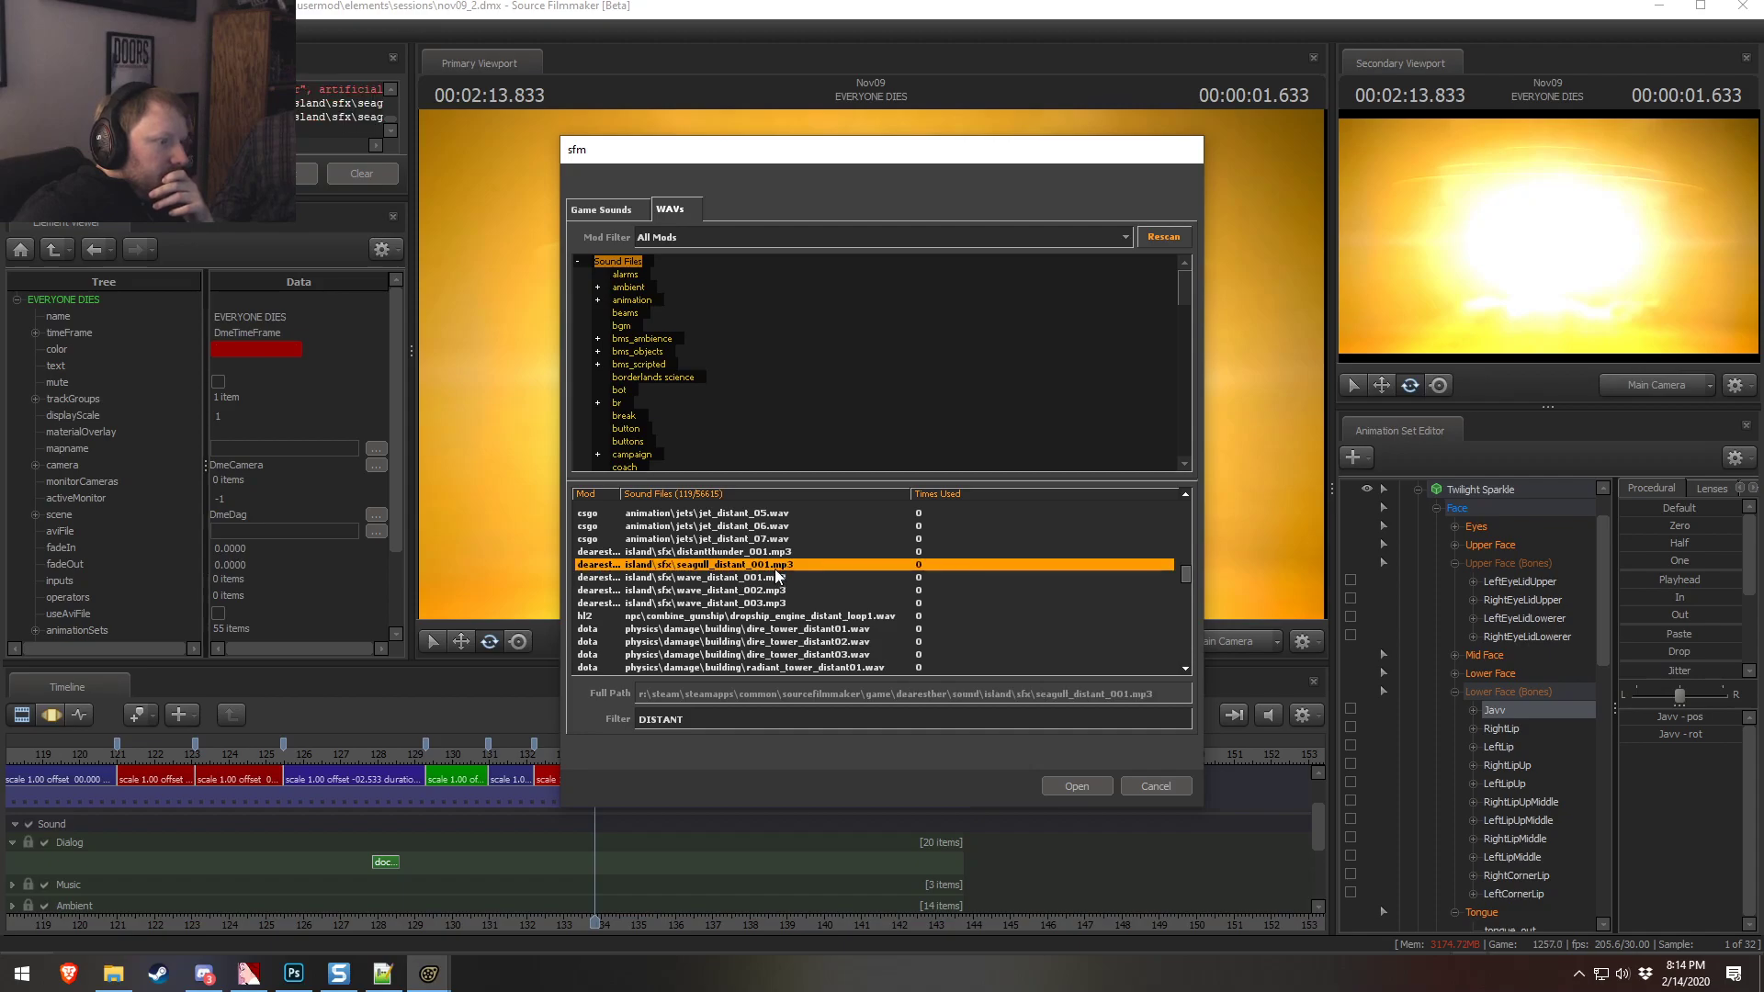
{"action": "scroll", "coordinate": [776, 611], "scroll_direction": "down", "scroll_amount": 2}
{"action": "scroll", "coordinate": [802, 597], "scroll_direction": "down", "scroll_amount": 2}
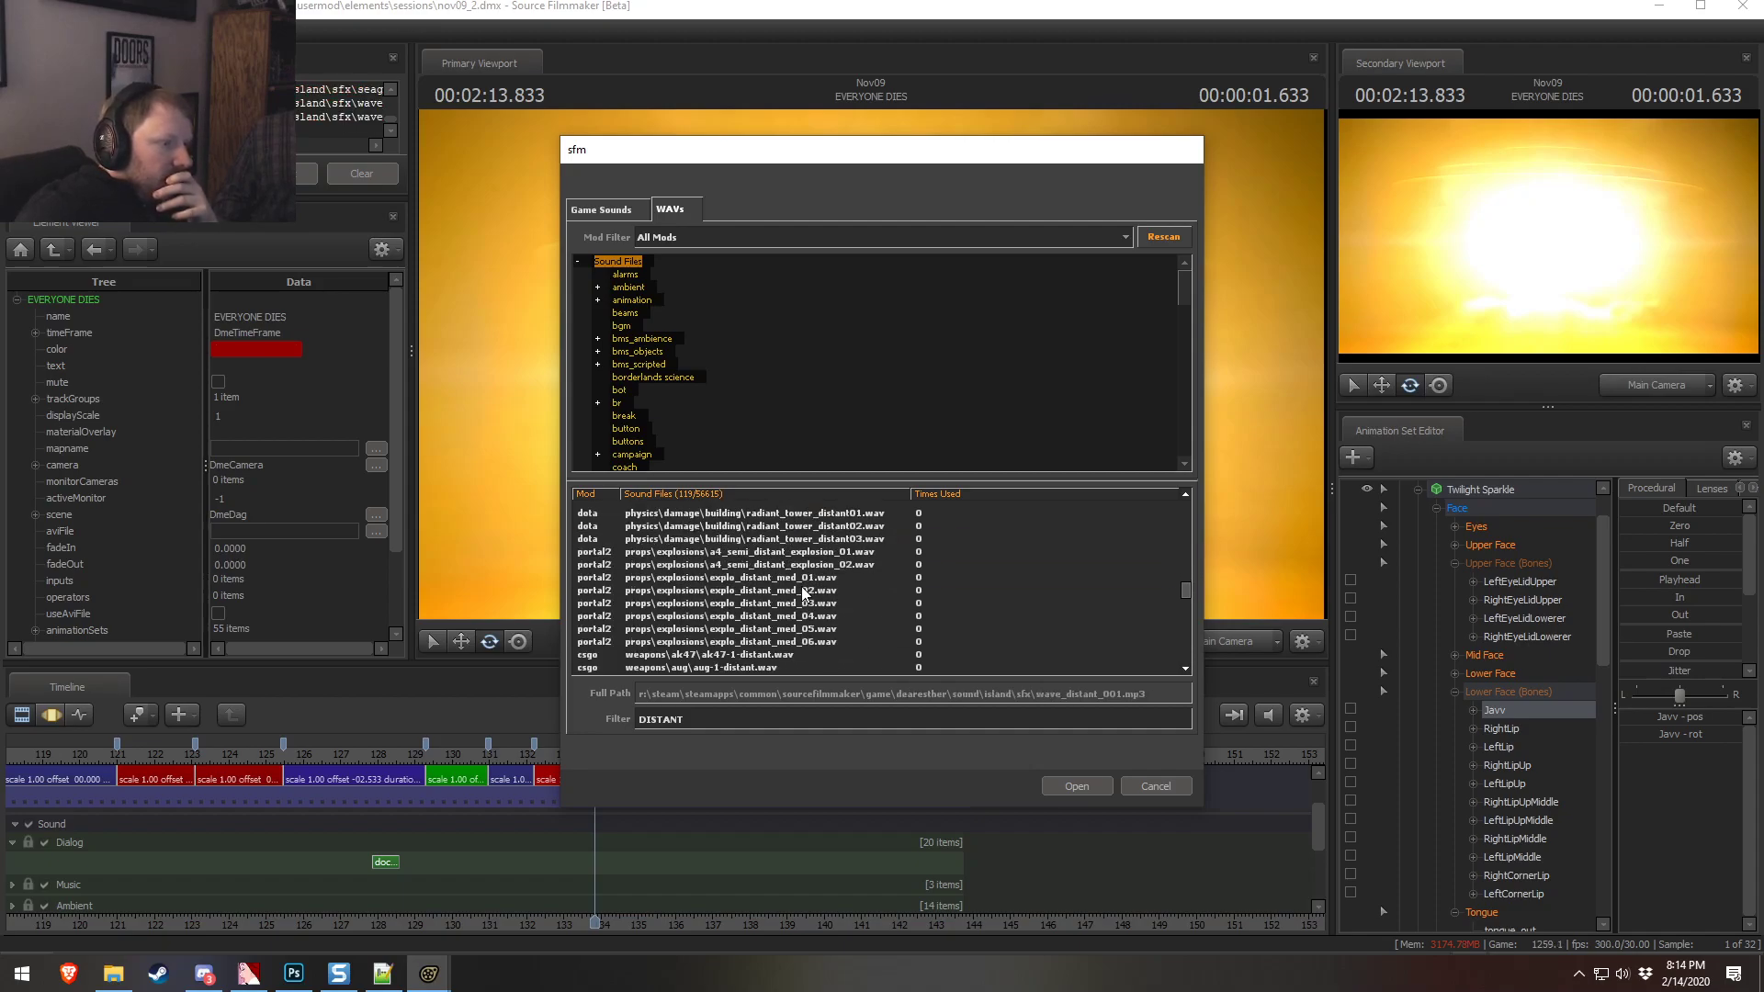
{"action": "scroll", "coordinate": [805, 592], "scroll_direction": "down", "scroll_amount": 1}
{"action": "left_click", "coordinate": [813, 524]}
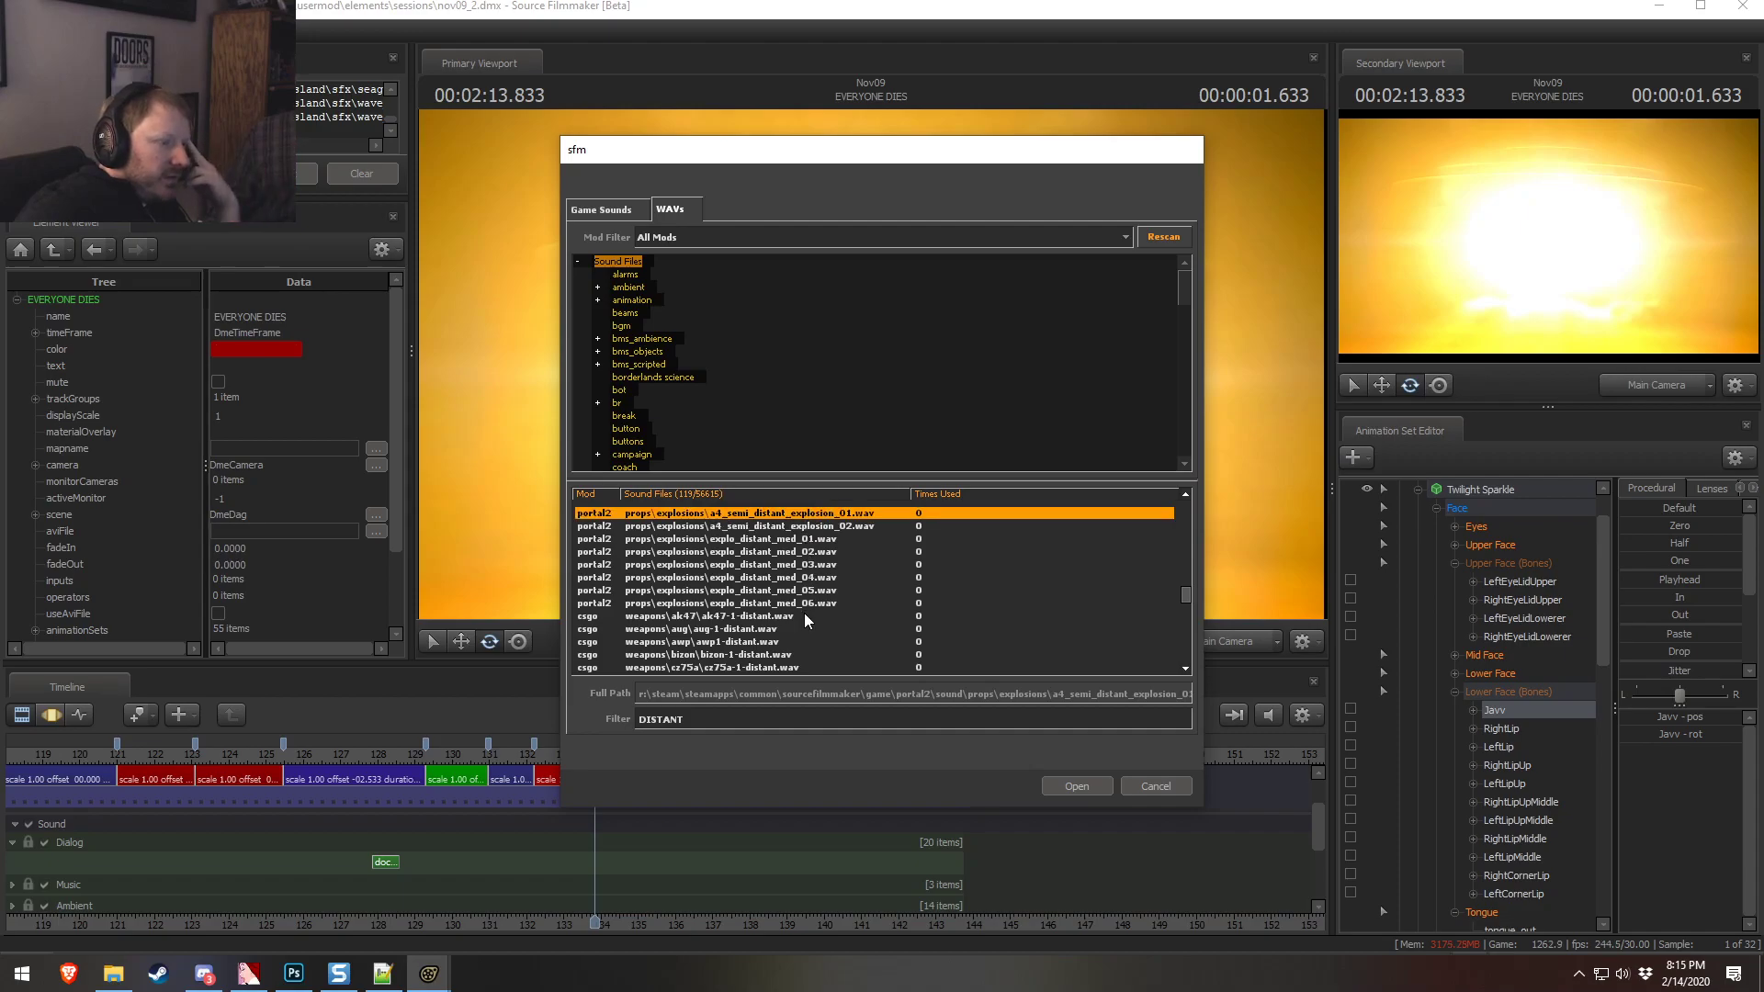
{"action": "scroll", "coordinate": [803, 612], "scroll_direction": "down", "scroll_amount": 1}
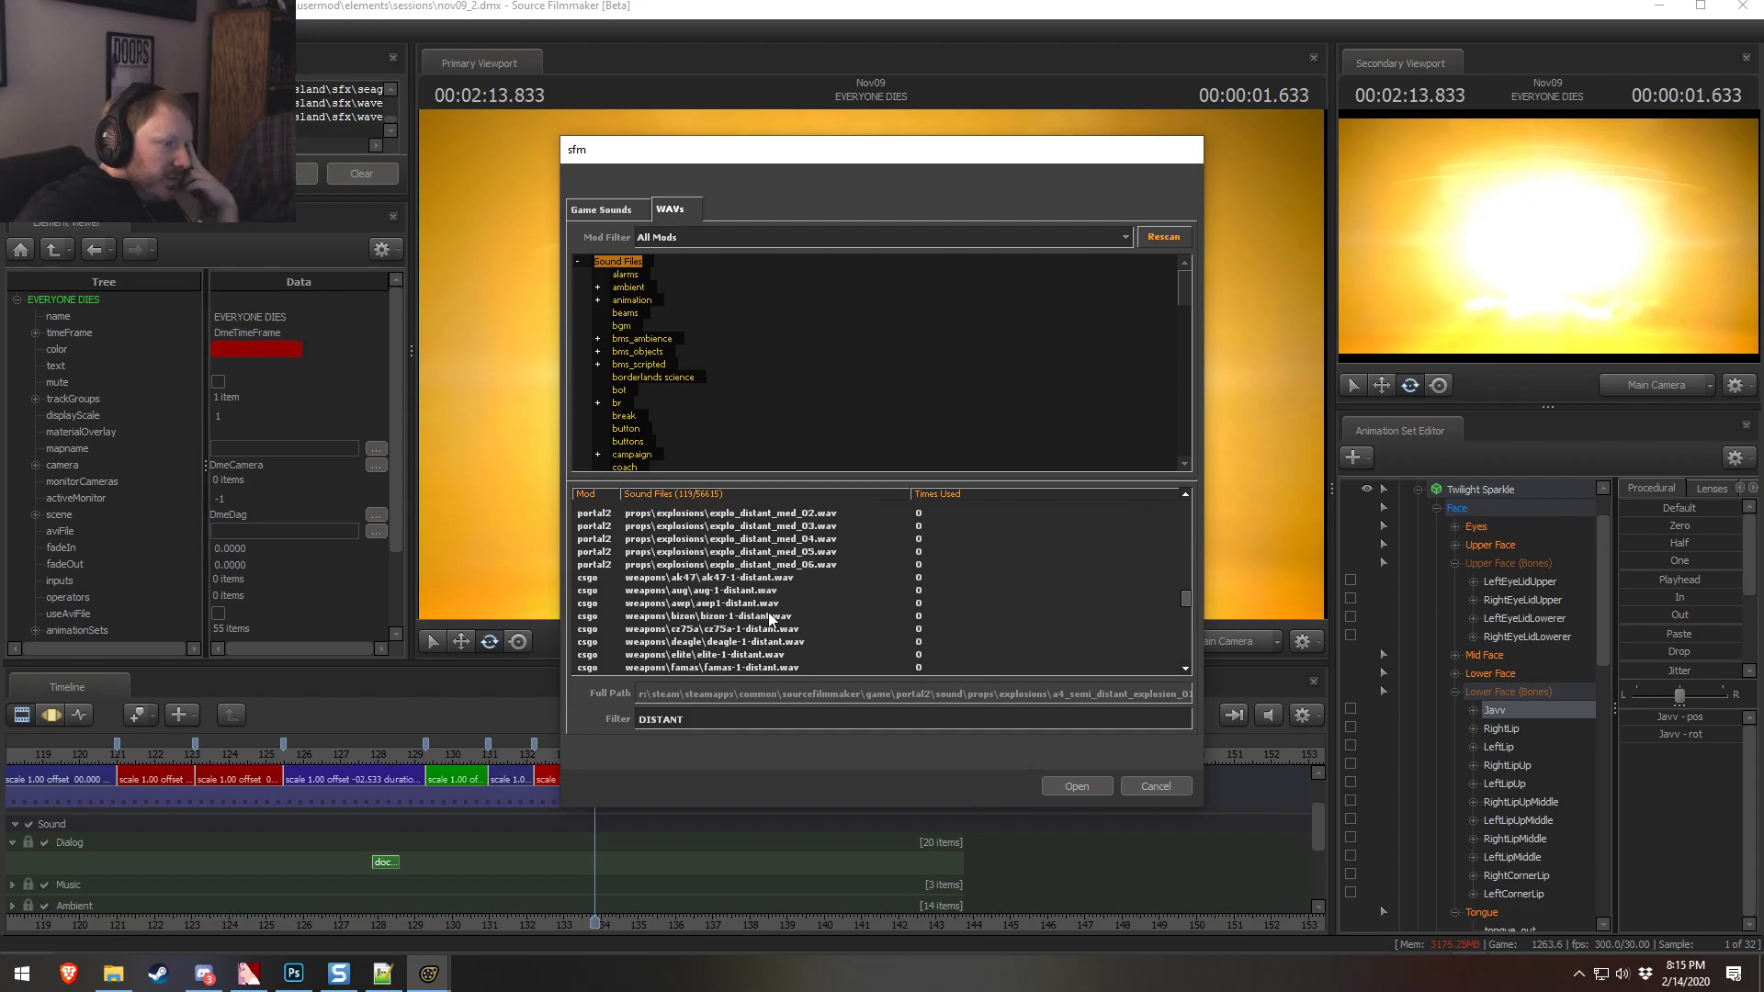
{"action": "left_click", "coordinate": [1151, 785]}
Go to the Twilight Evil shot at 02:18.333 and select the Twilight Sparkle animation set
{"action": "left_click", "coordinate": [762, 745]}
{"action": "left_click_drag", "start_coordinate": [763, 745], "coordinate": [761, 745]}
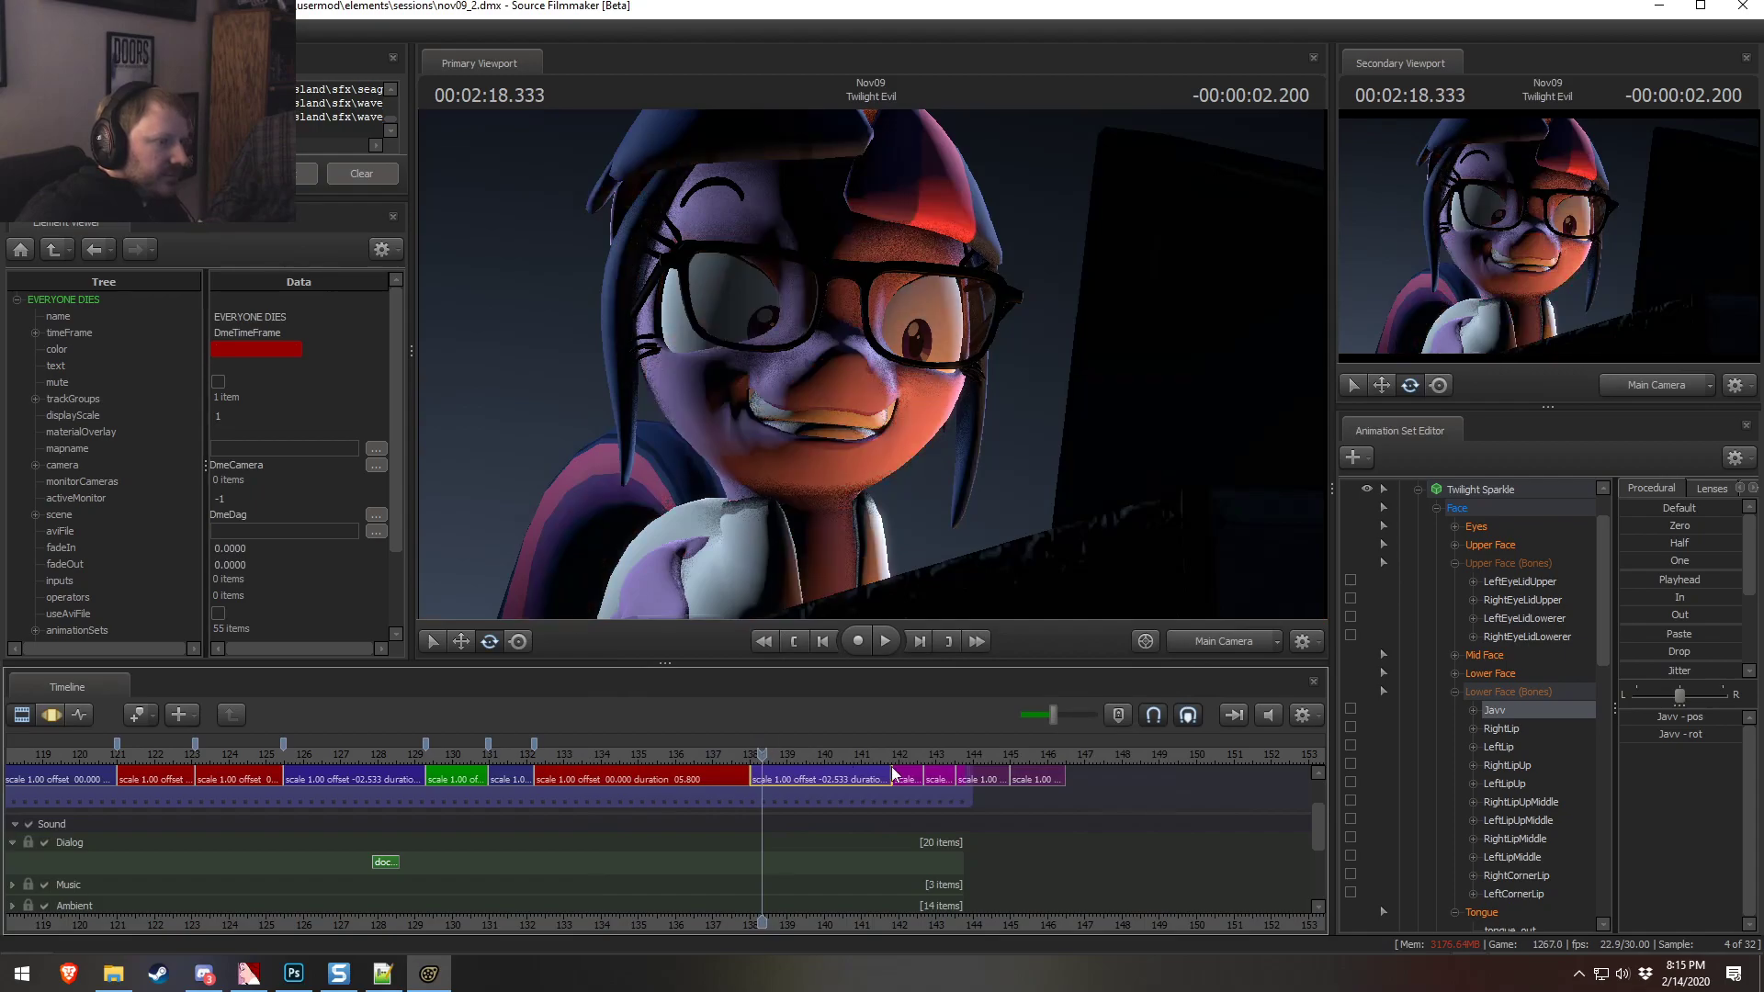
{"action": "left_click", "coordinate": [1486, 491]}
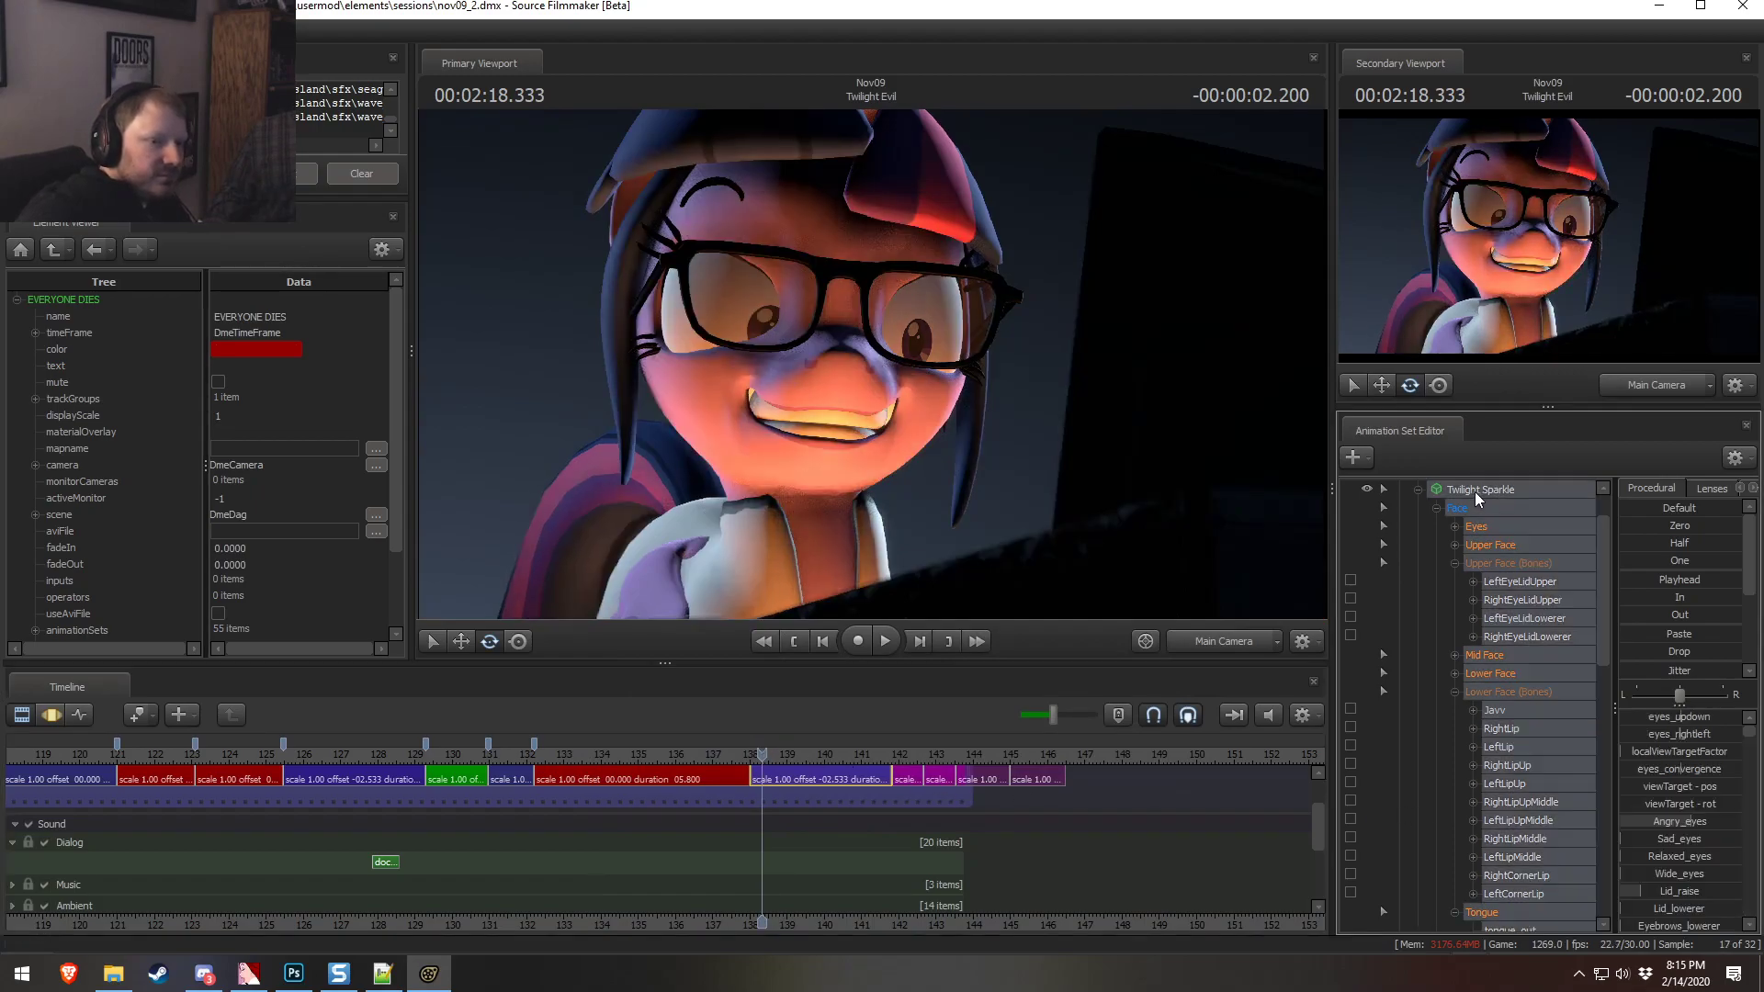
{"action": "key", "text": "F3"}
{"action": "key", "text": "F2"}
Play back the Twilight Evil shot from its start at about 02:18.033
{"action": "middle_click_drag", "start_coordinate": [779, 859], "coordinate": [553, 851]}
{"action": "scroll", "coordinate": [553, 850], "scroll_direction": "up", "scroll_amount": 3}
{"action": "left_click_drag", "start_coordinate": [536, 752], "coordinate": [518, 748]}
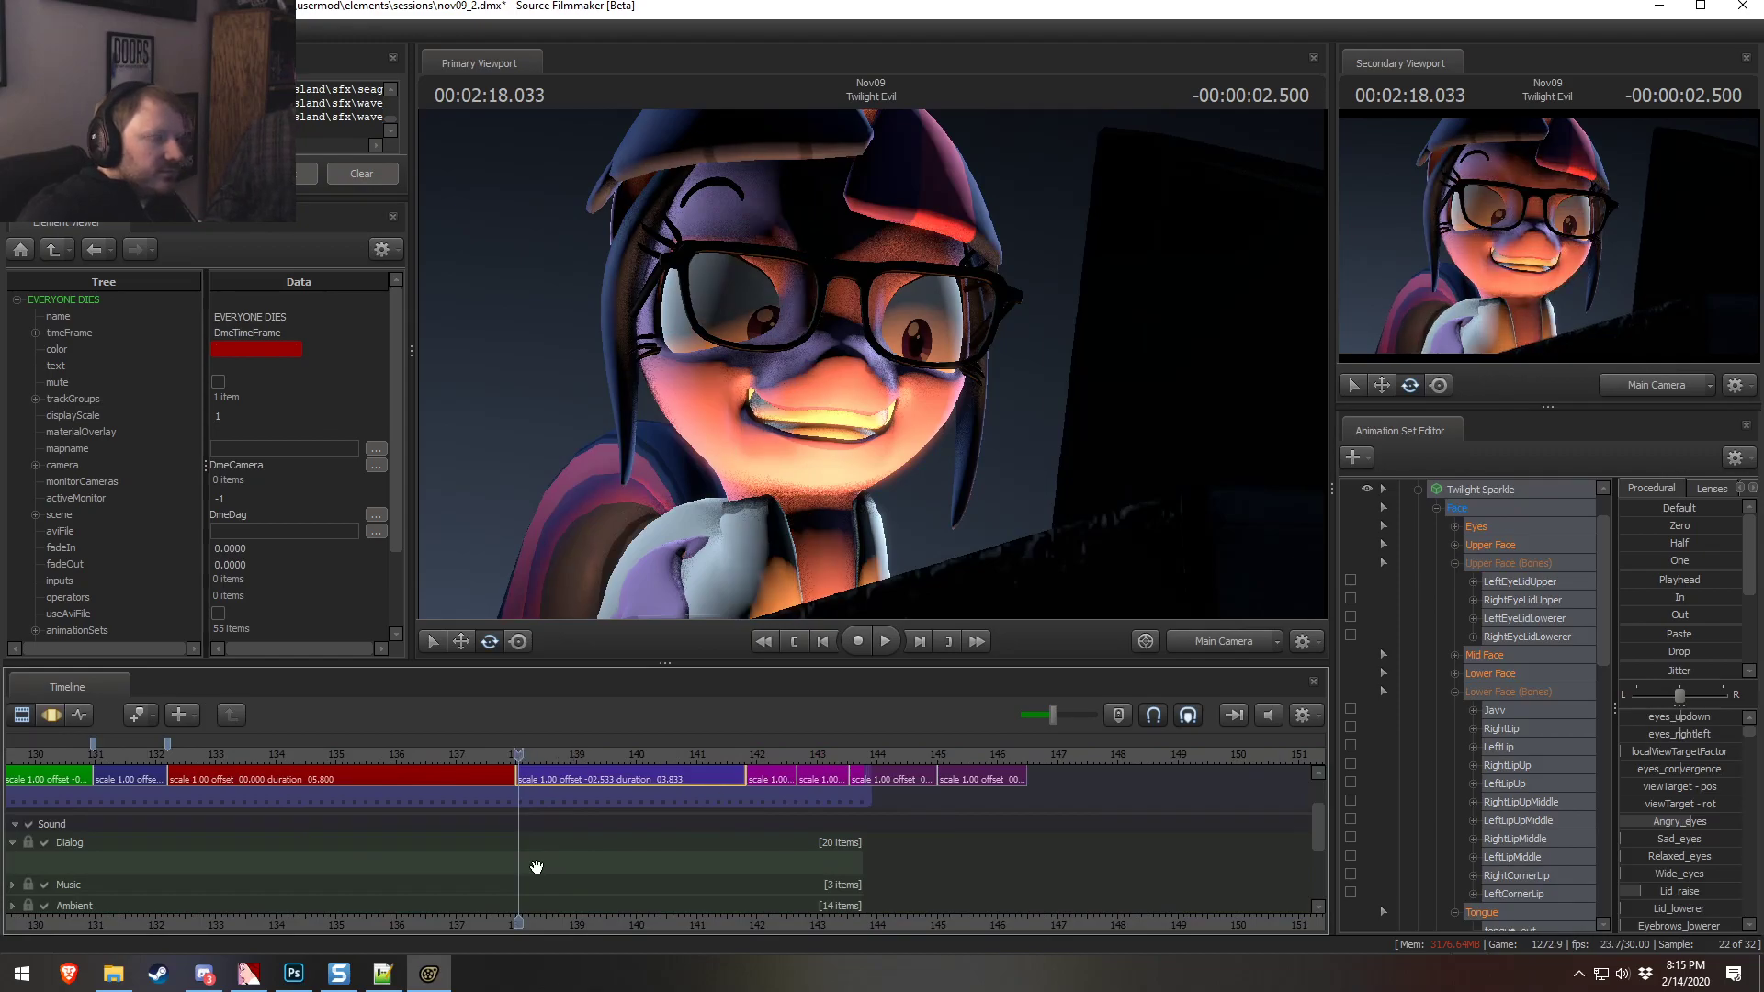
{"action": "key", "text": "space"}
{"action": "key", "text": "space"}
{"action": "key", "text": "F3"}
{"action": "key", "text": "F2"}
{"action": "scroll", "coordinate": [1442, 522], "scroll_direction": "up", "scroll_amount": 1}
Select the Main Camera and set the time selection to ramp from 138 to about 141.8 s with an unlimited hold to its right
{"action": "left_click", "coordinate": [1400, 525]}
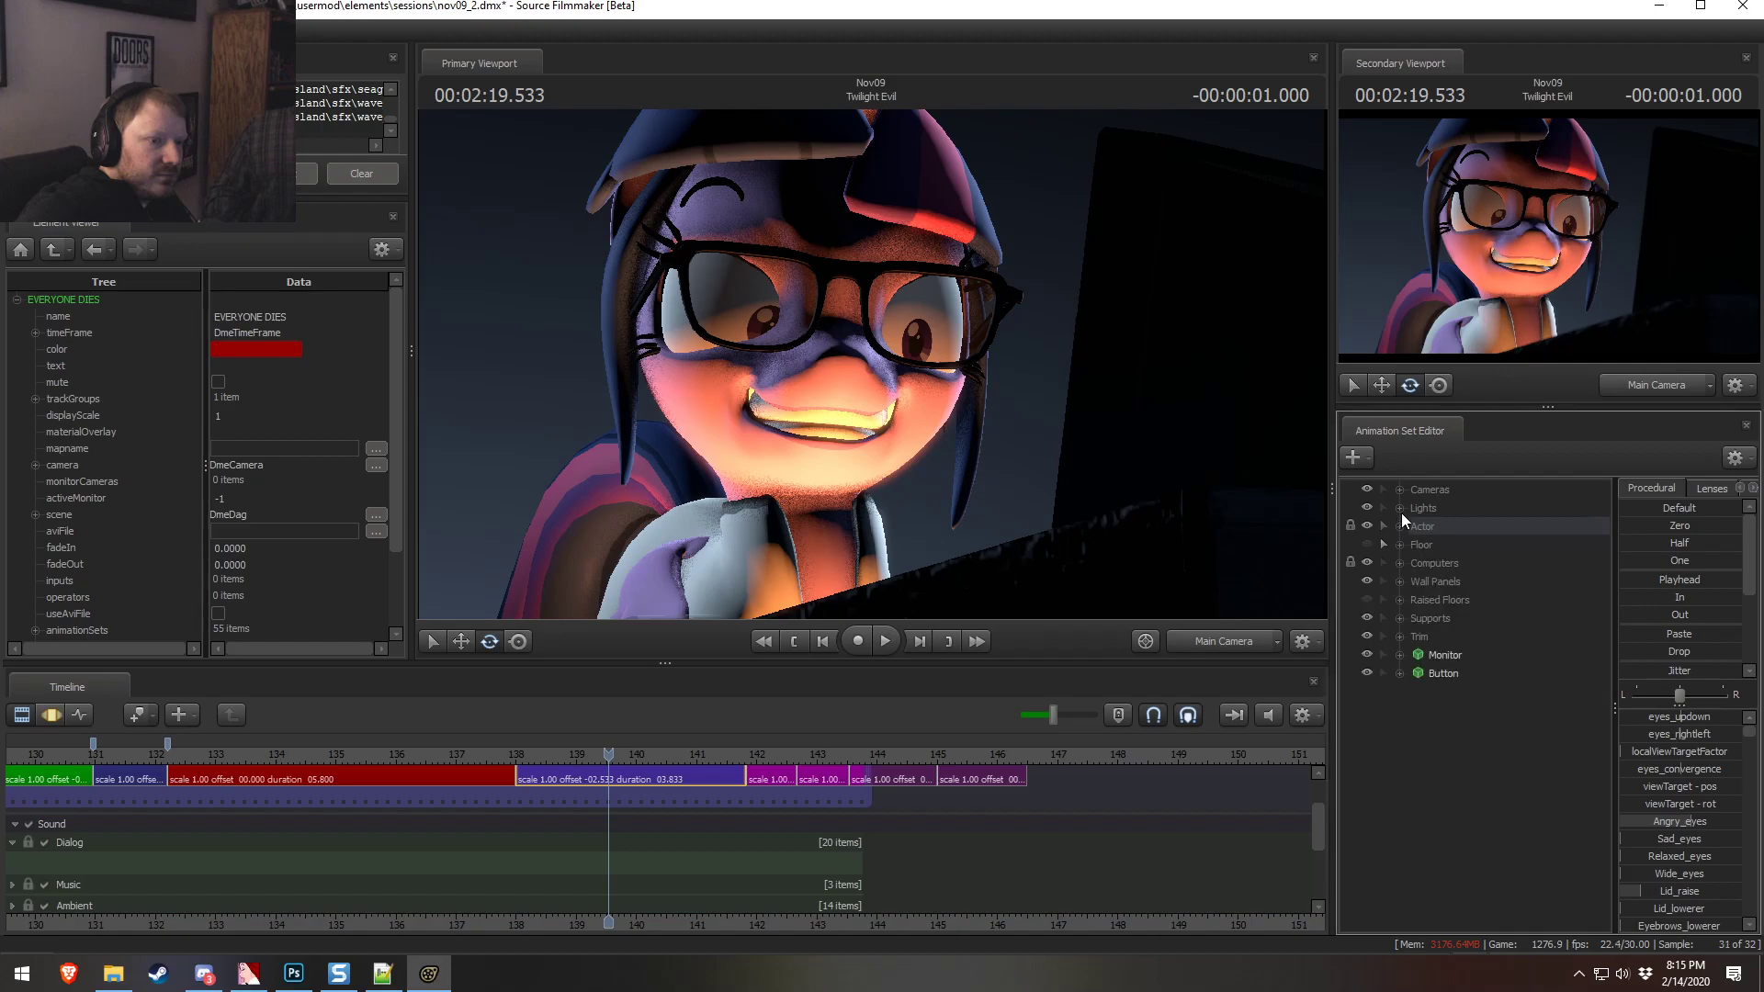
{"action": "left_click", "coordinate": [1401, 489]}
{"action": "left_click", "coordinate": [1415, 507]}
{"action": "scroll", "coordinate": [741, 768], "scroll_direction": "up", "scroll_amount": 5}
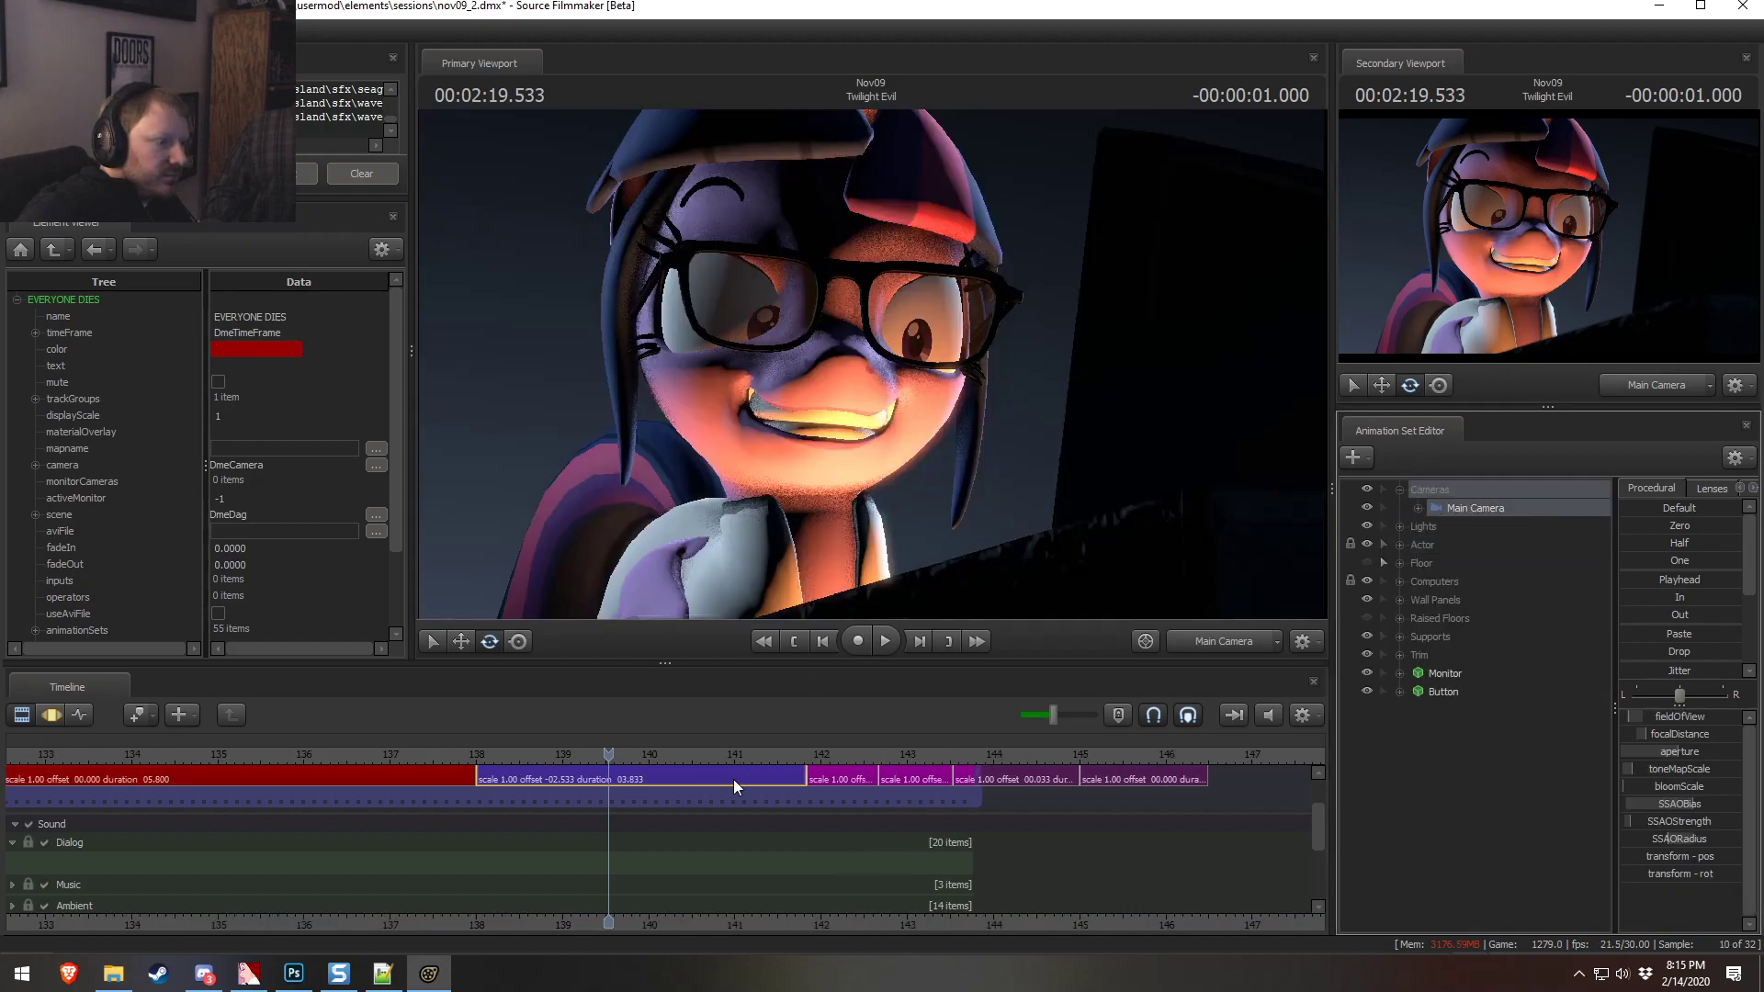
{"action": "key", "text": "F3"}
{"action": "left_click_drag", "start_coordinate": [828, 823], "coordinate": [1284, 820], "text": "shift"}
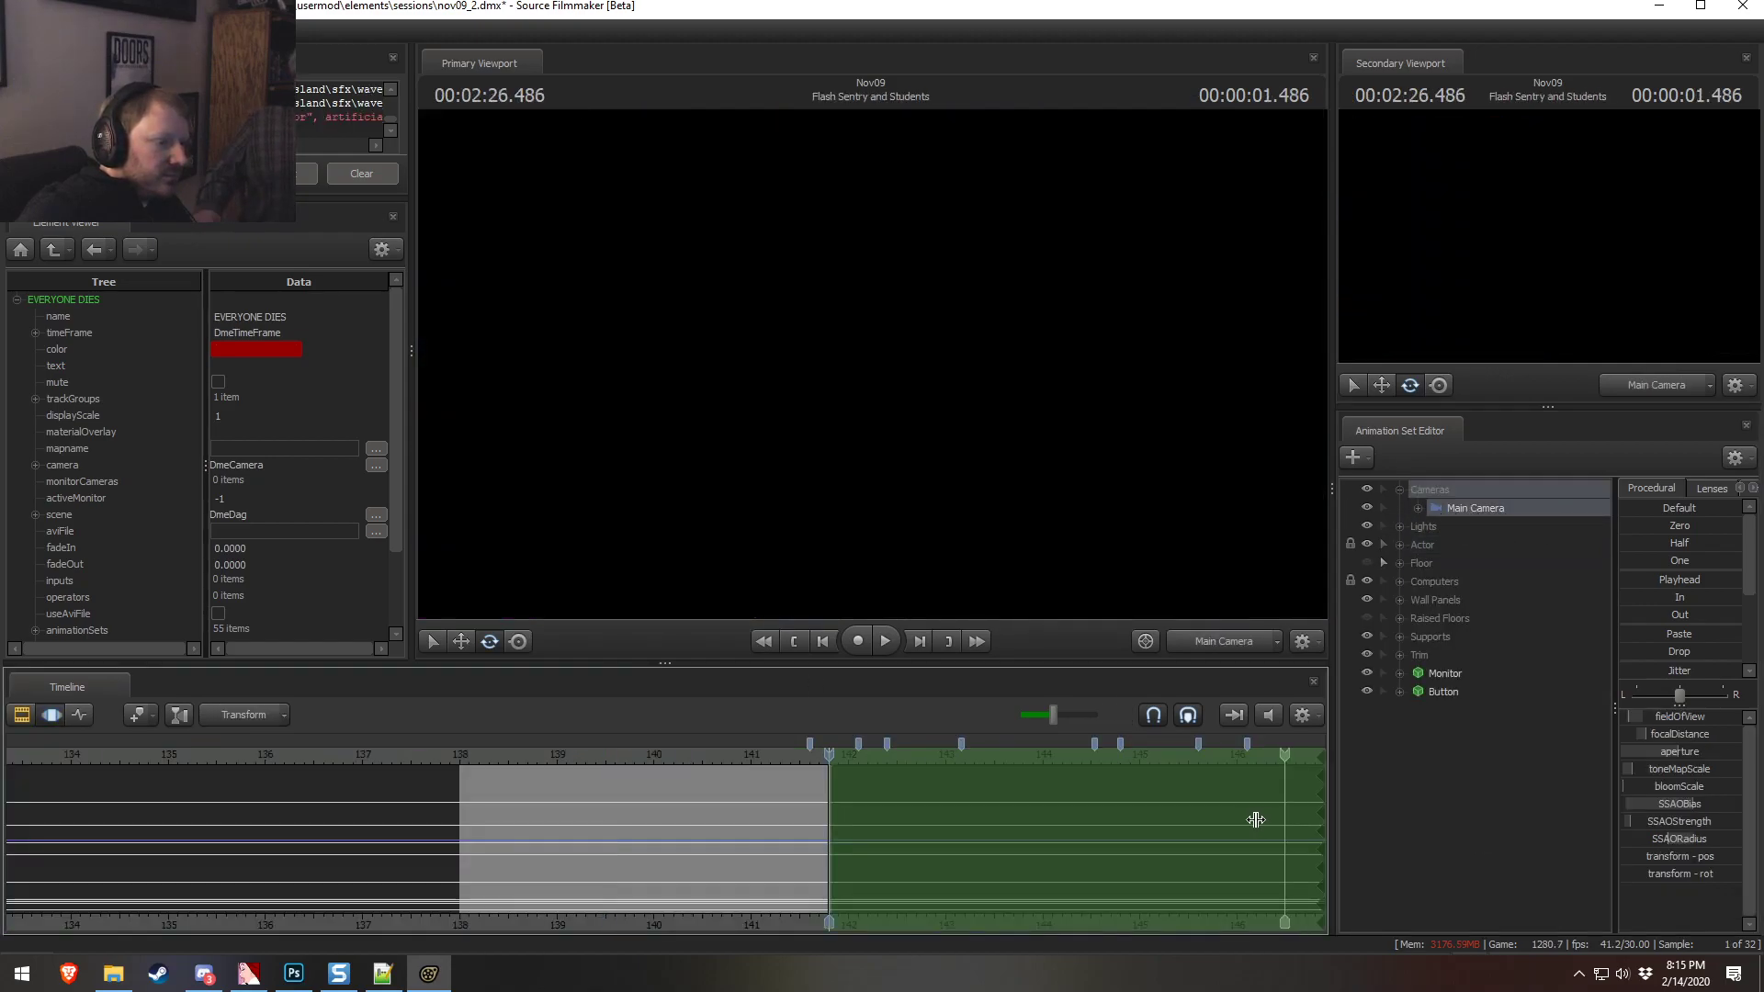
{"action": "left_click_drag", "start_coordinate": [825, 816], "coordinate": [448, 819]}
{"action": "scroll", "coordinate": [863, 801], "scroll_direction": "up", "scroll_amount": 3}
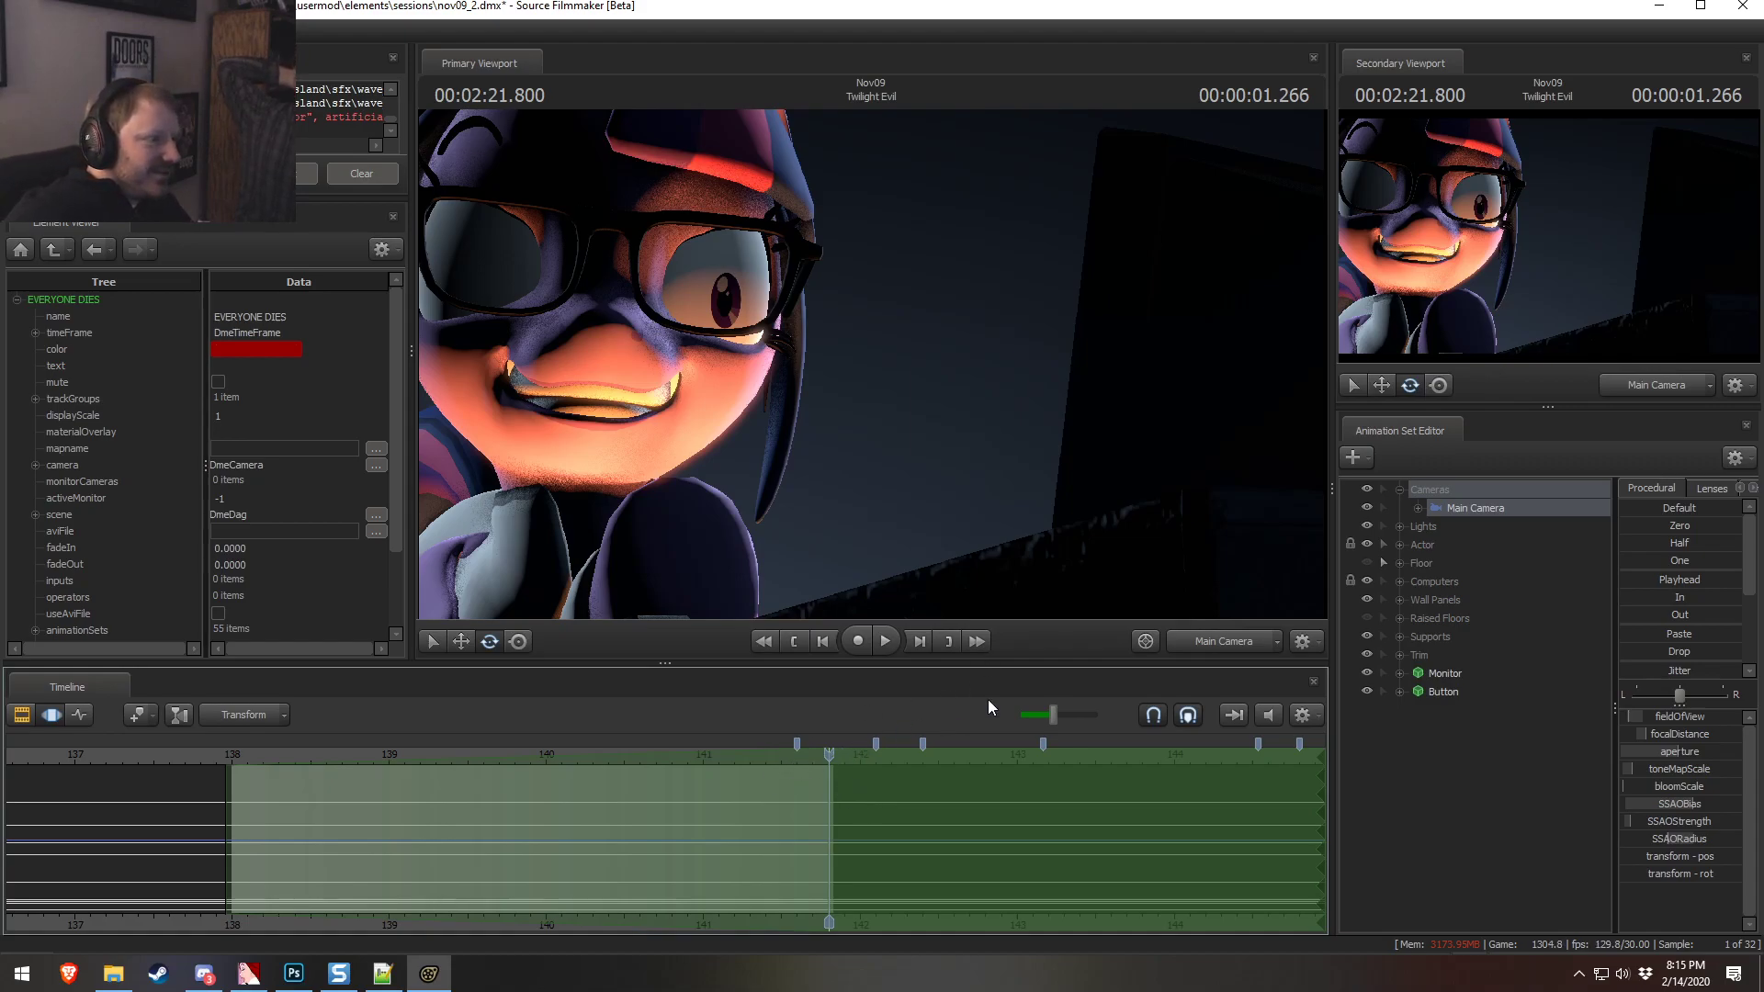
Select the Actor group and hold its pose from 02:19.333 across all time in the Twilight Evil shot
{"action": "left_click", "coordinate": [1430, 544]}
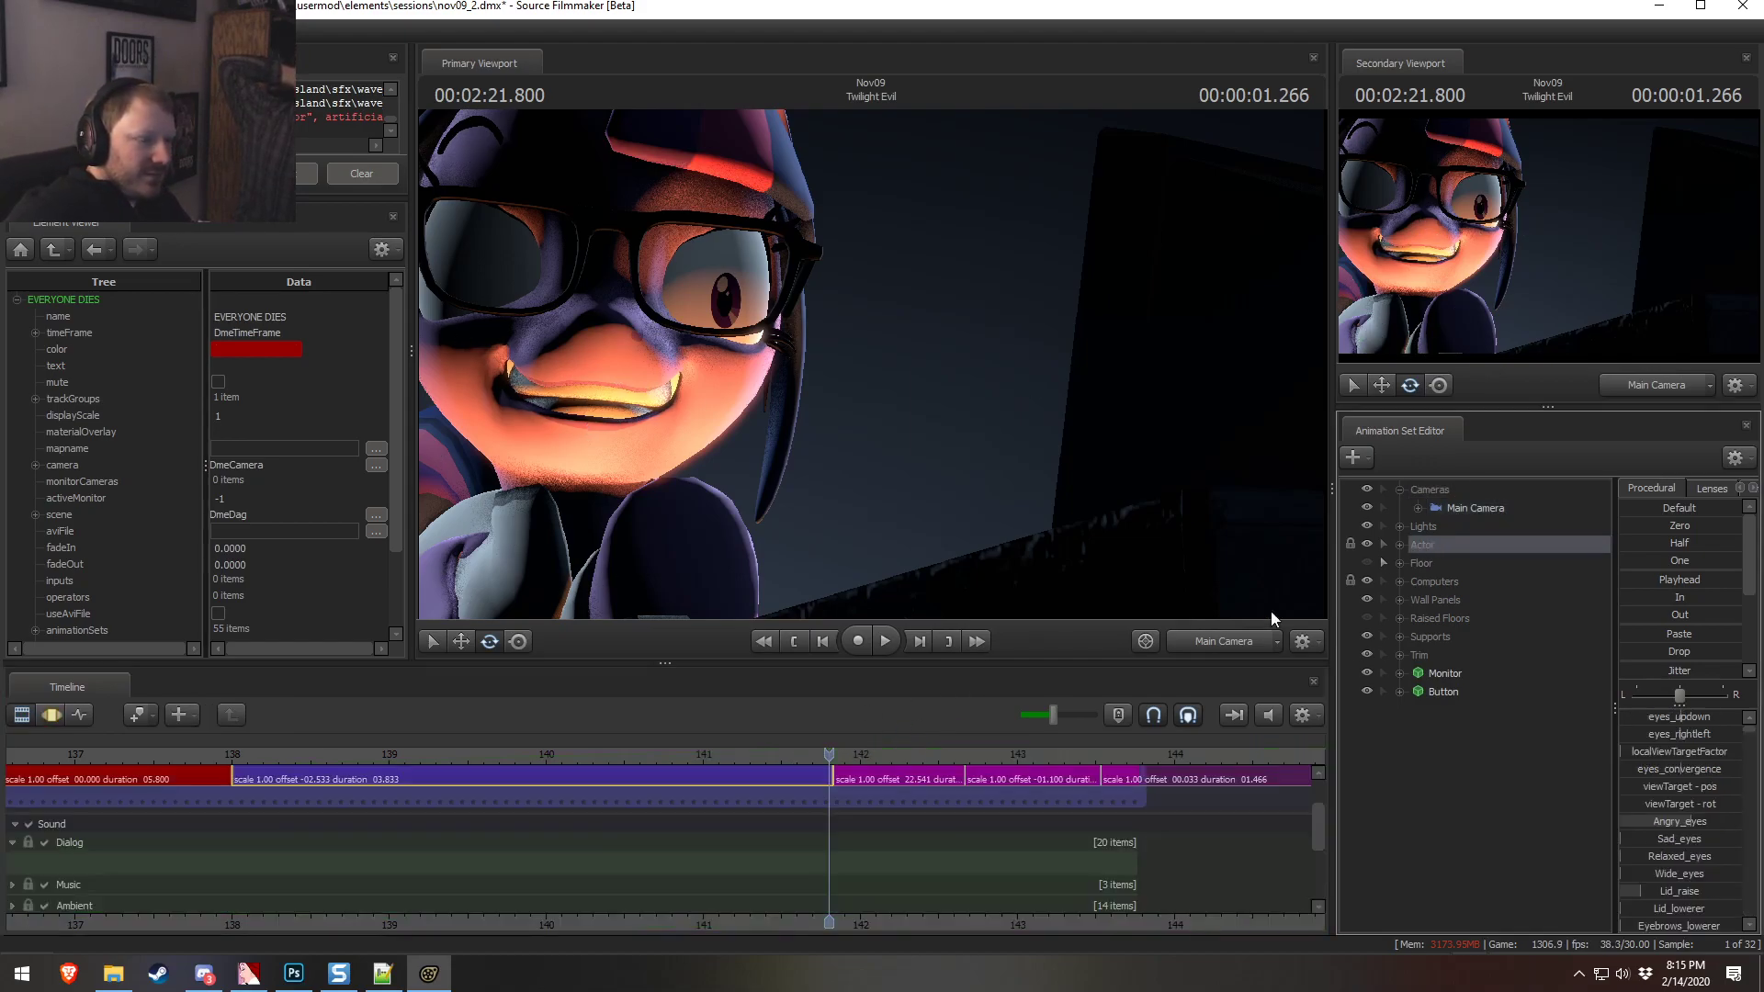
{"action": "left_click_drag", "start_coordinate": [835, 754], "coordinate": [442, 772]}
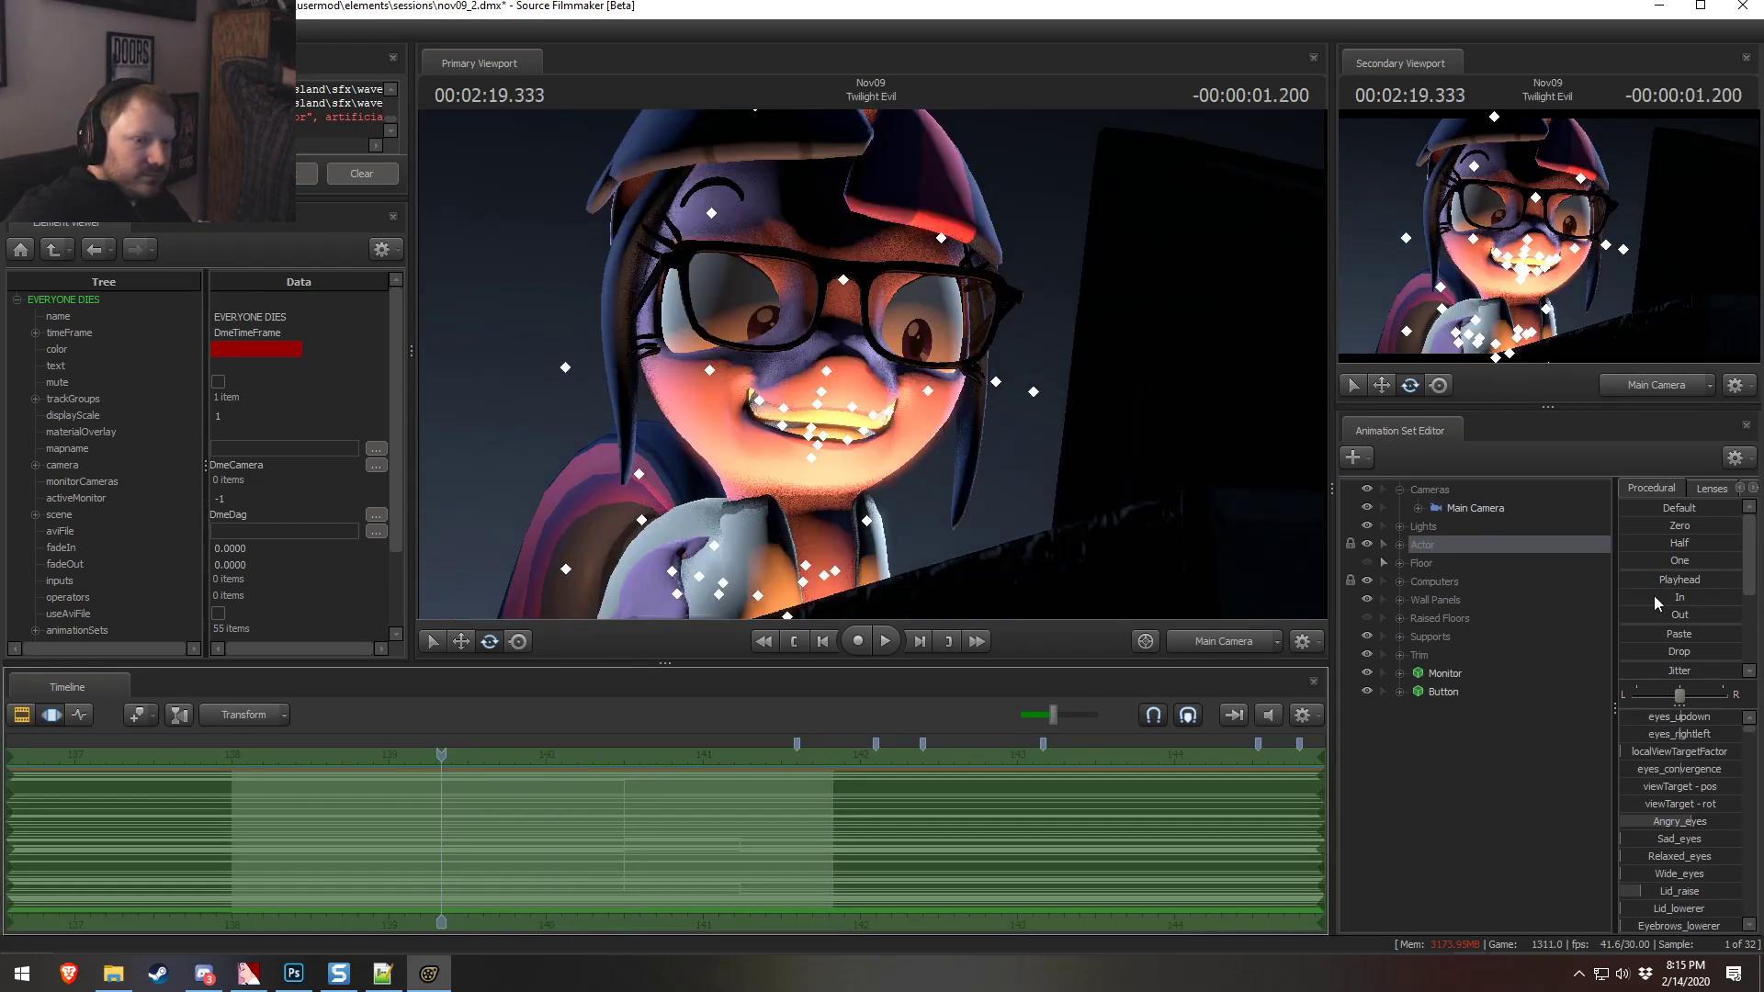
{"action": "key", "text": "F2"}
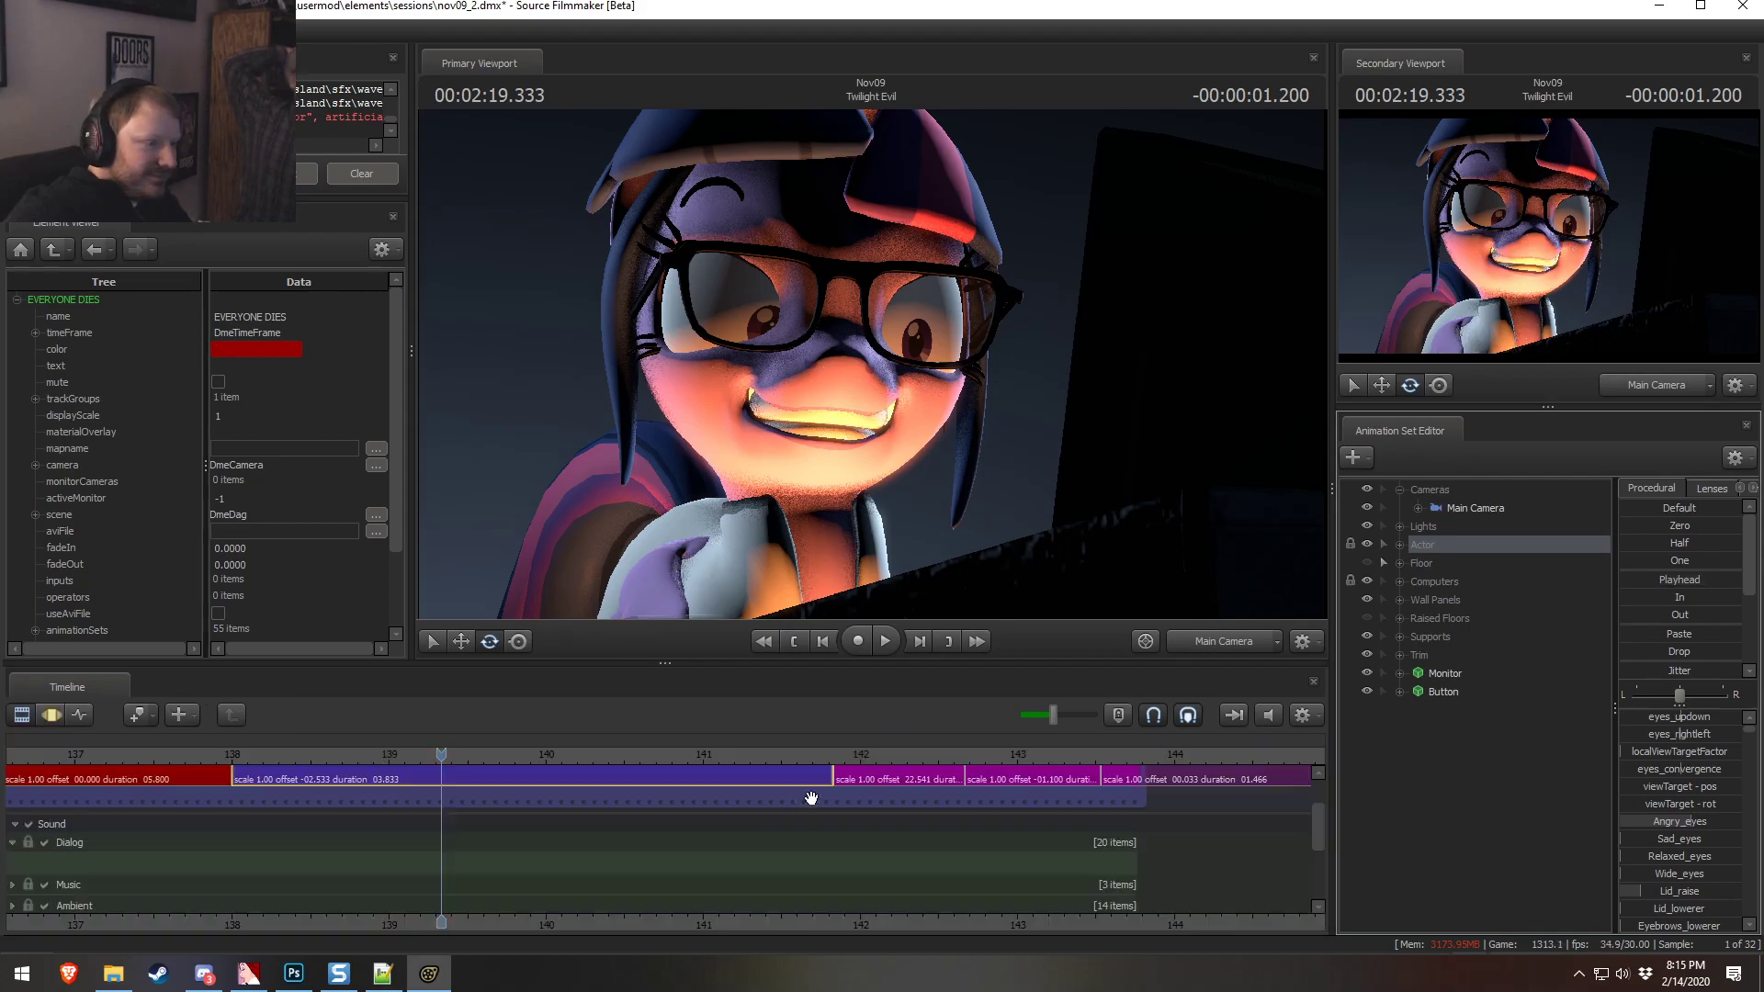
Ramp the time selection from 138 s to the shot's end at 02:21.800 with an unlimited hold, and select the Main Camera
{"action": "key", "text": "F3"}
{"action": "left_click_drag", "start_coordinate": [830, 781], "coordinate": [221, 834], "text": "shift"}
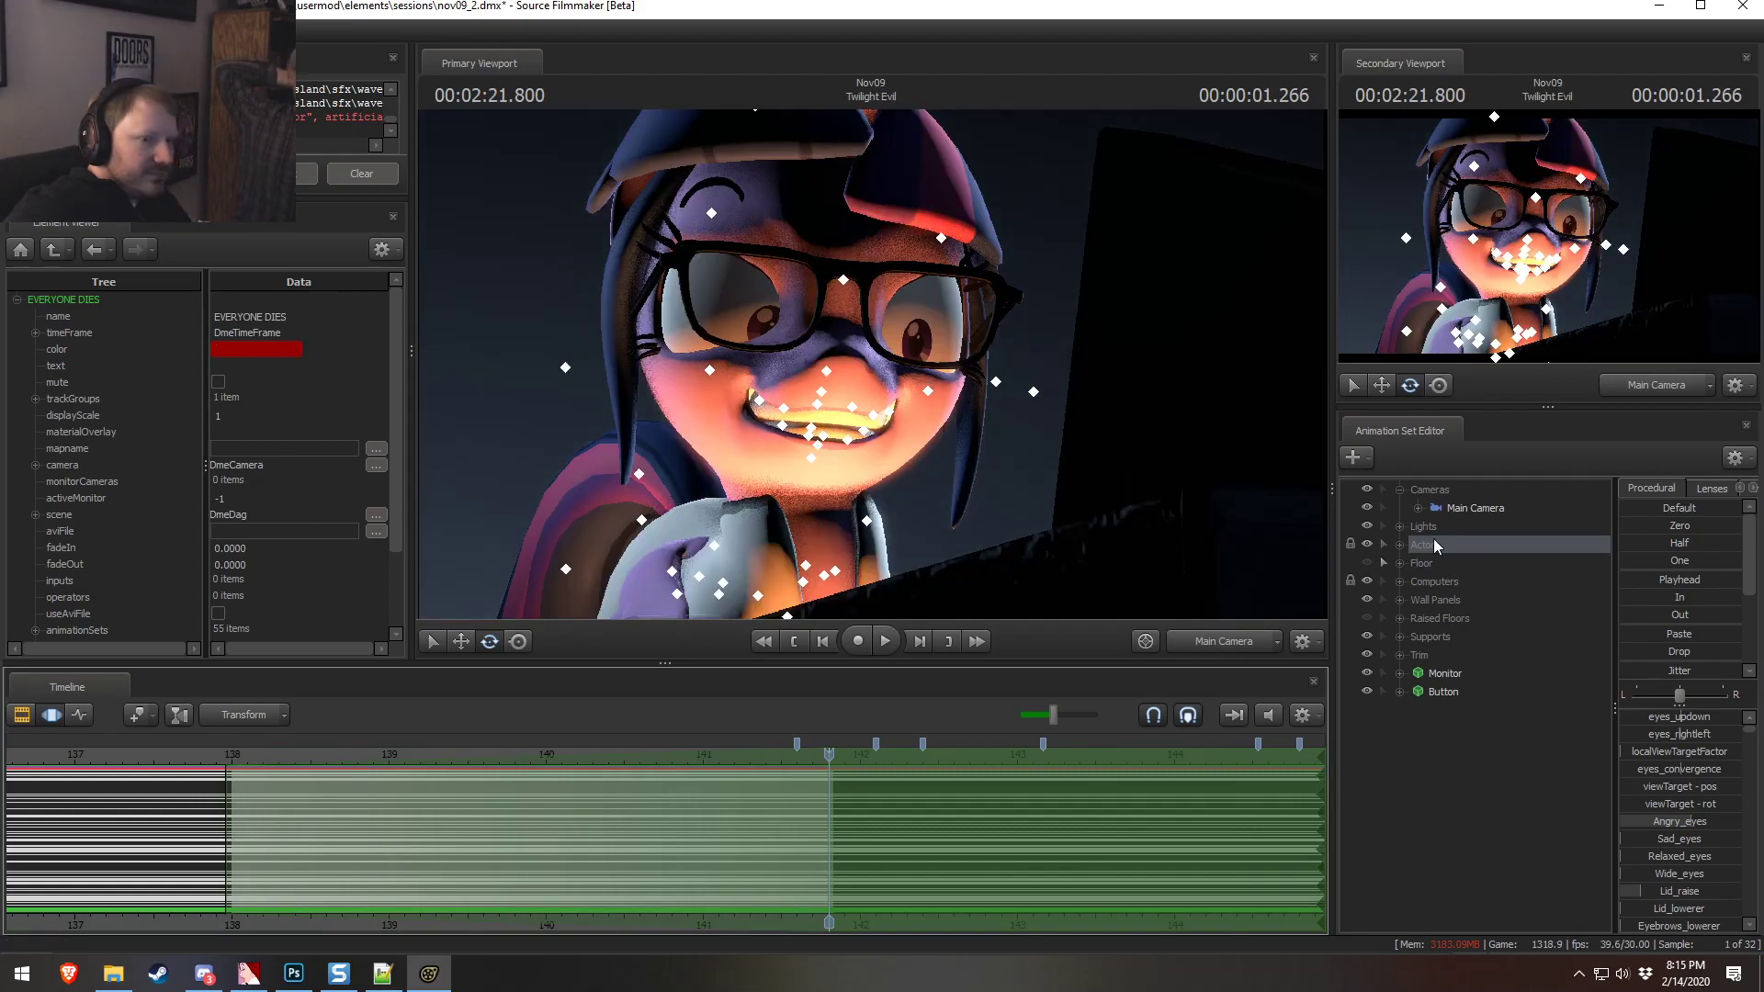
{"action": "left_click", "coordinate": [1456, 507]}
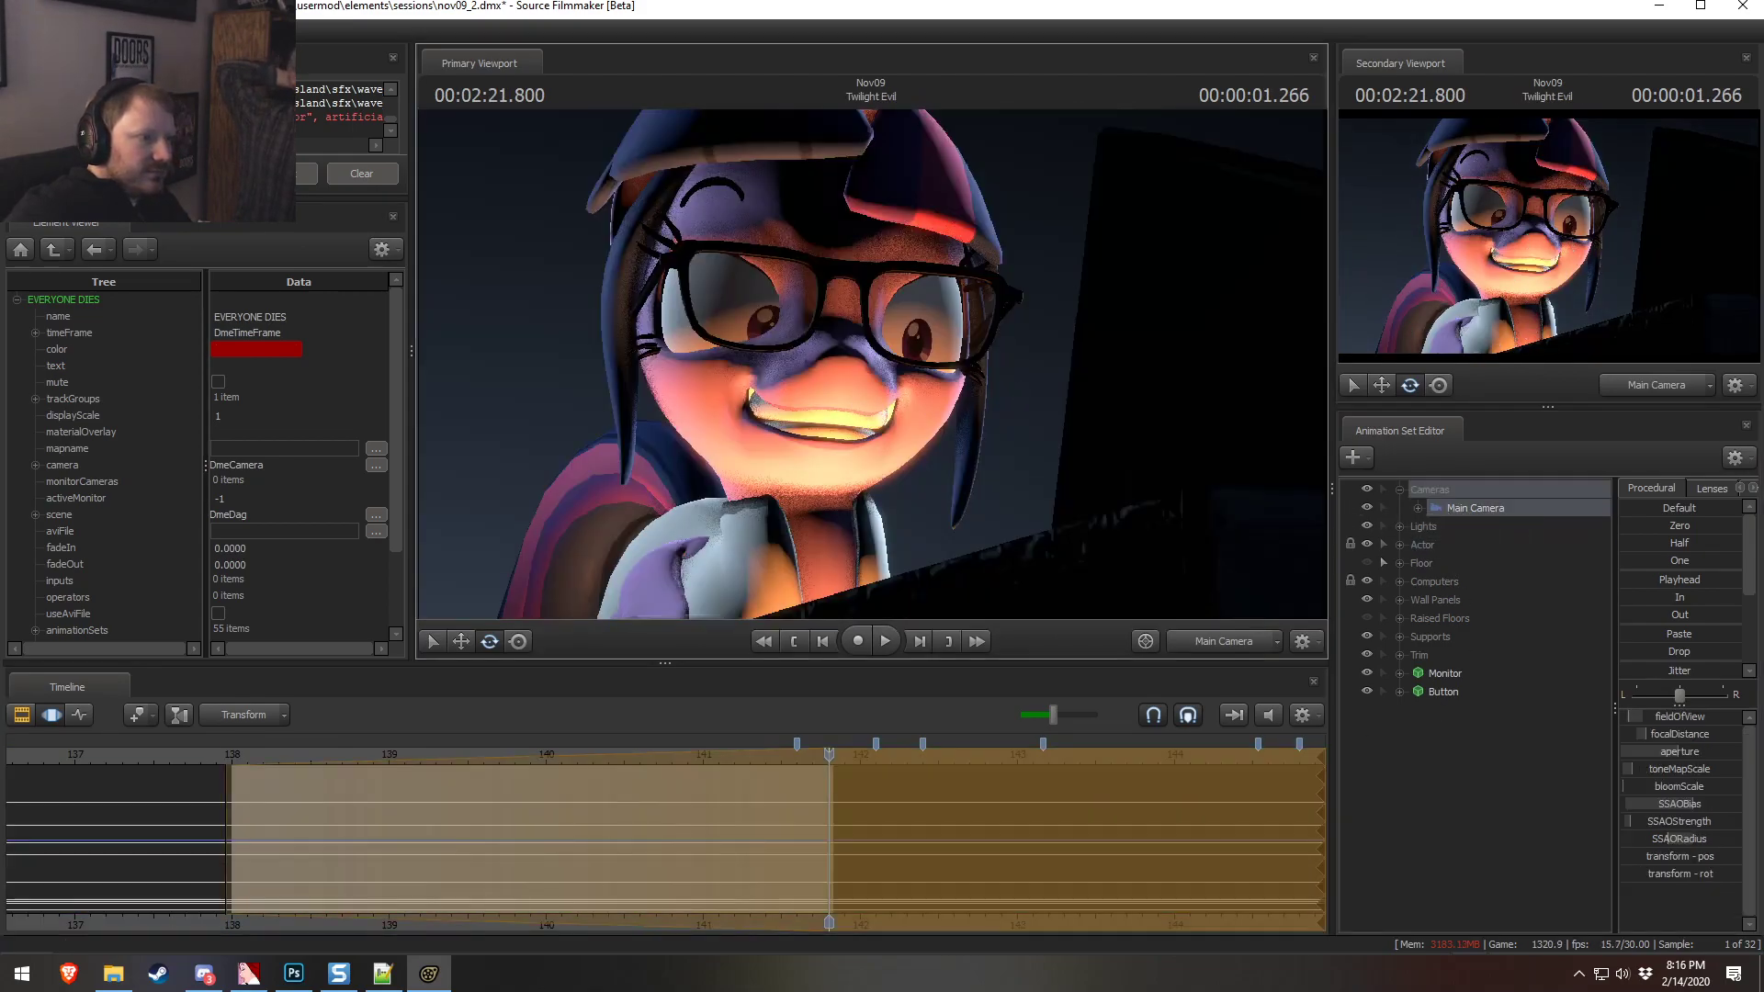
Try pushing the Main Camera closer to Twilight's face at 02:21.800 and play back the zoom from the shot's start
{"action": "left_click_drag", "start_coordinate": [1680, 717], "coordinate": [1676, 717]}
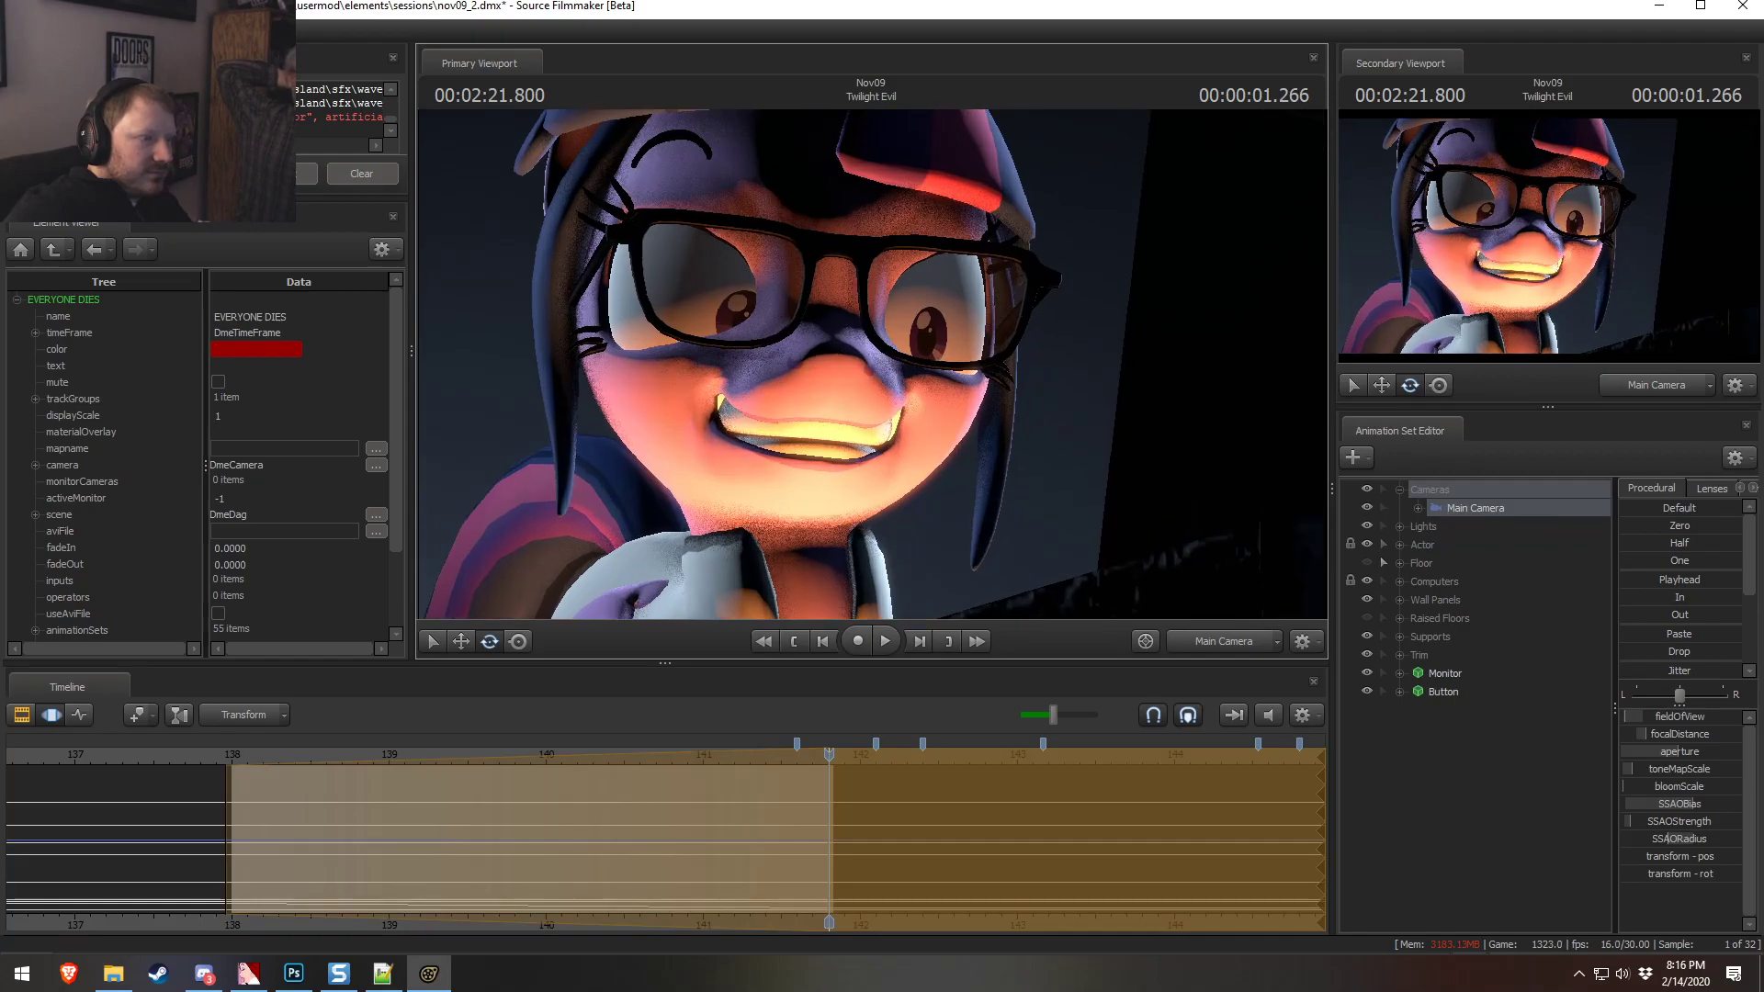
{"action": "left_click_drag", "start_coordinate": [871, 364], "coordinate": [871, 364]}
{"action": "mouse_move", "coordinate": [825, 753]}
{"action": "left_mouse_down"}
{"action": "mouse_move", "coordinate": [739, 769]}
{"action": "mouse_move", "coordinate": [833, 783]}
{"action": "mouse_move", "coordinate": [830, 760]}
{"action": "left_mouse_up"}
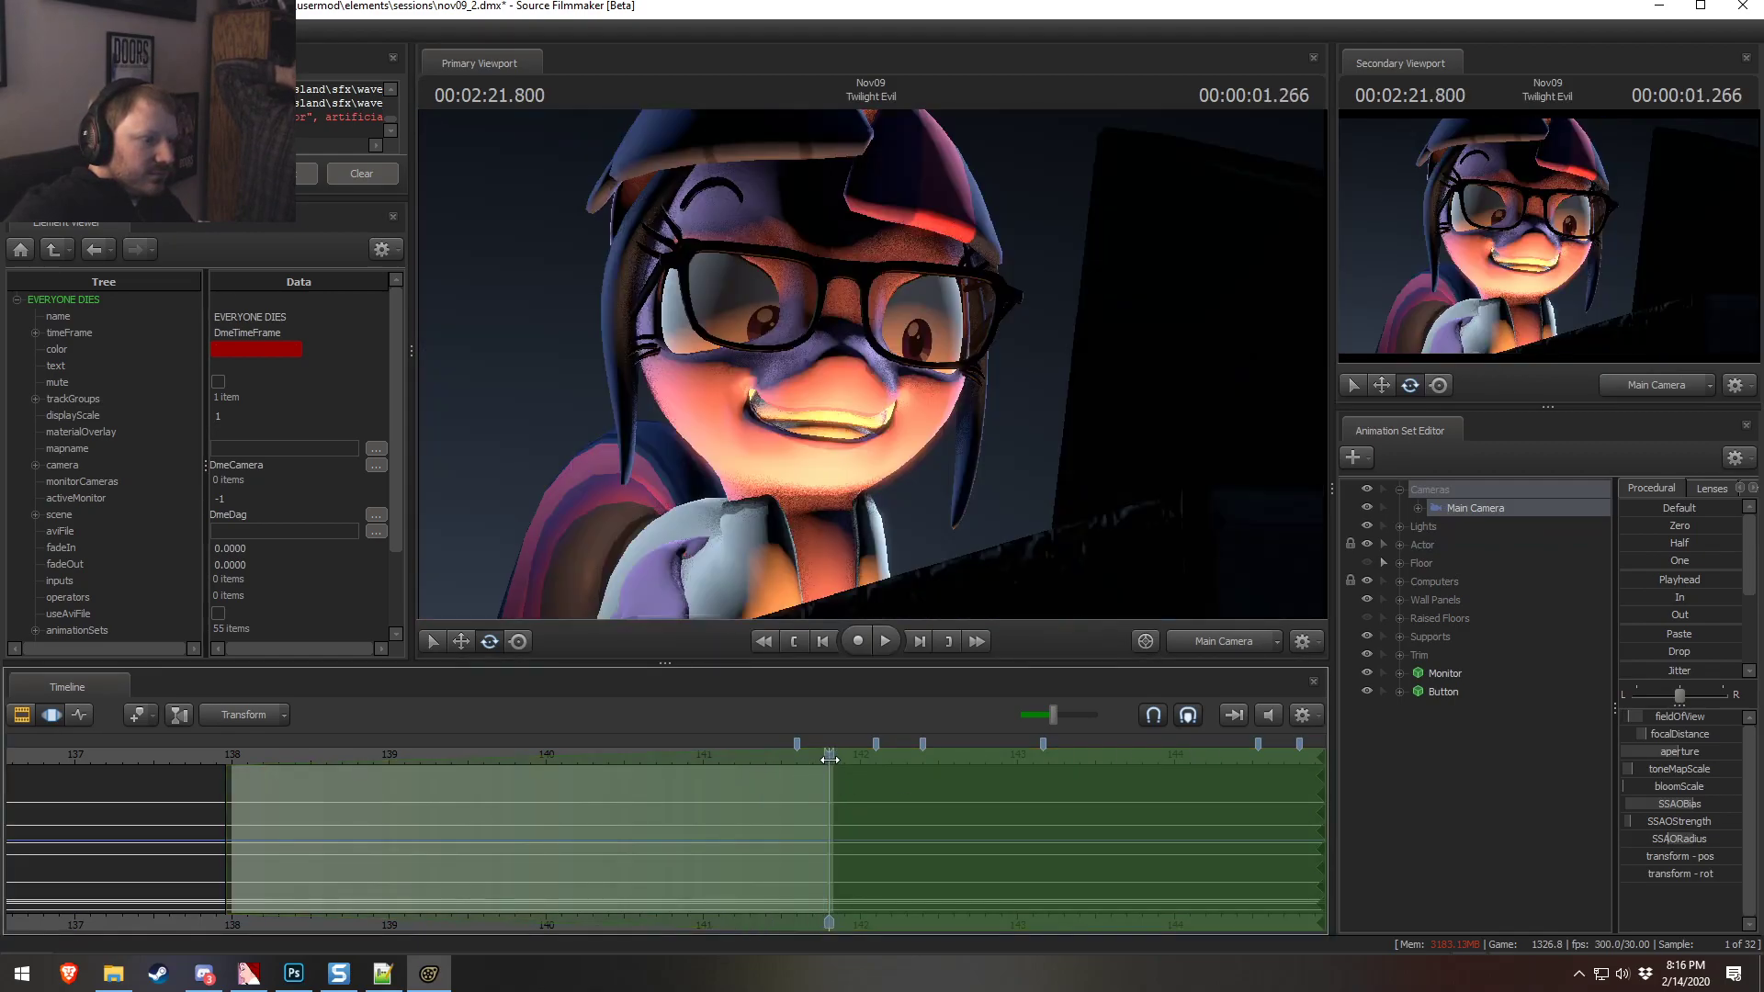
{"action": "left_click_drag", "start_coordinate": [902, 521], "coordinate": [902, 521]}
{"action": "key", "text": "ctrl+z"}
{"action": "left_click_drag", "start_coordinate": [746, 484], "coordinate": [746, 484]}
{"action": "left_click", "coordinate": [242, 761]}
{"action": "key", "text": "space"}
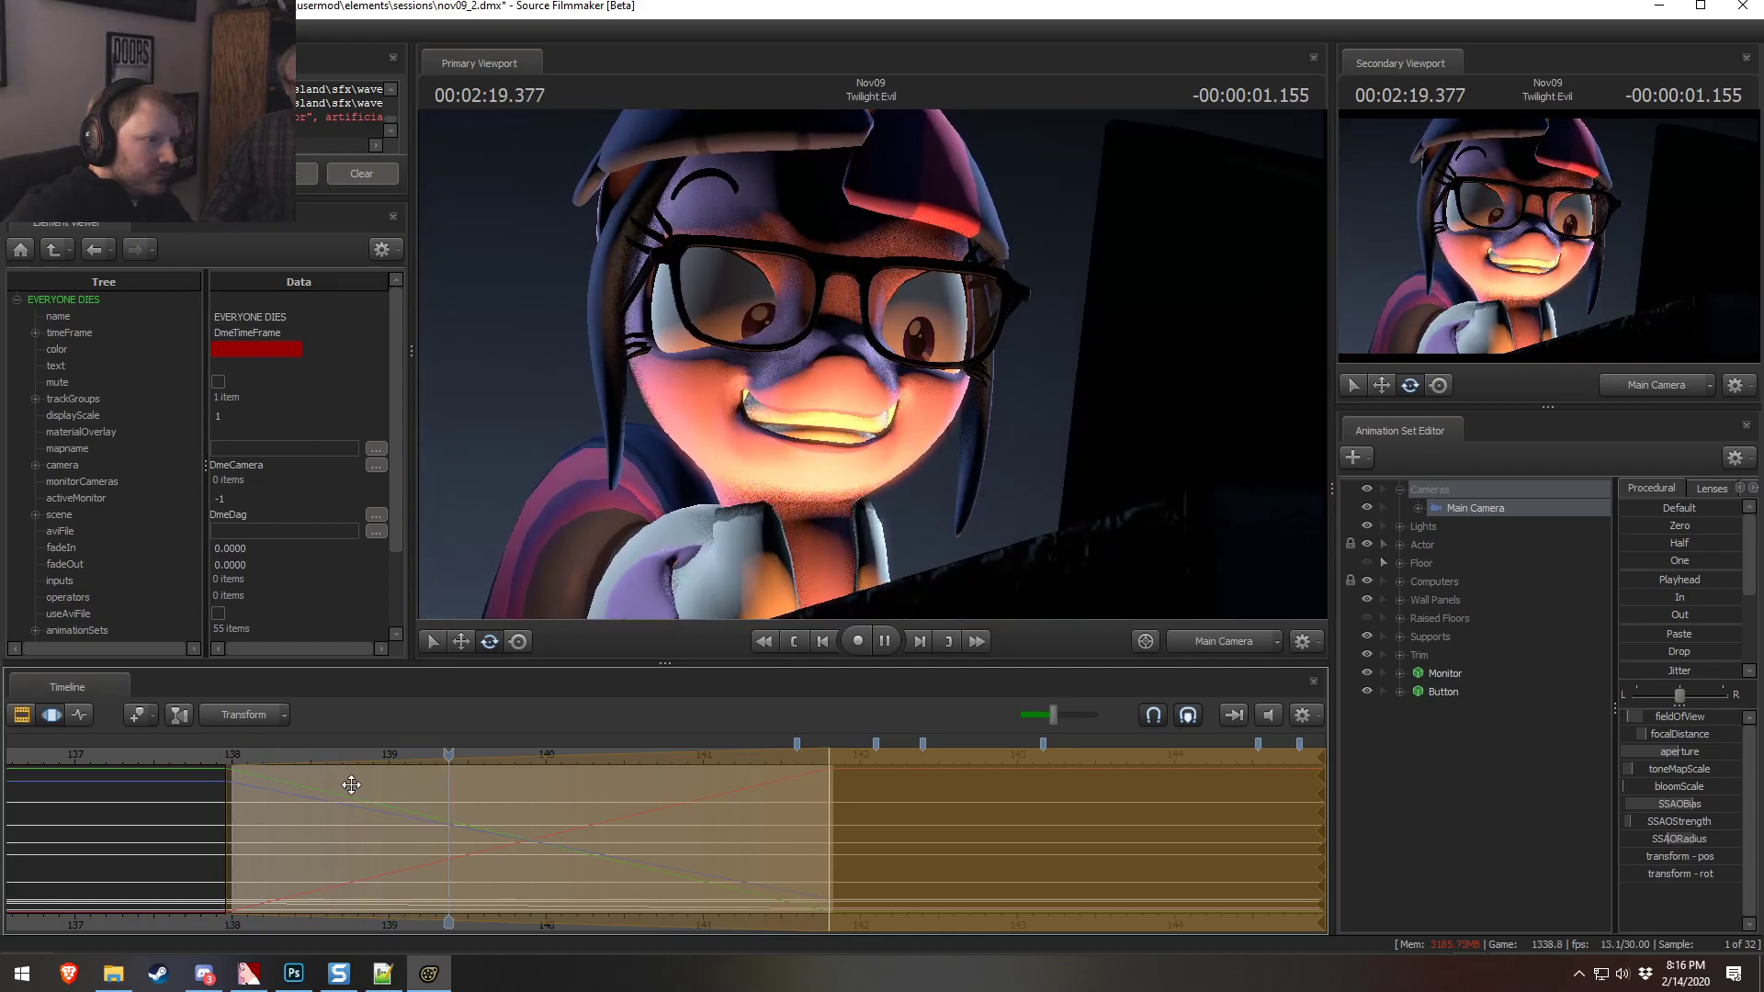
{"action": "key", "text": "space"}
{"action": "scroll", "coordinate": [803, 792], "scroll_direction": "down", "scroll_amount": 1}
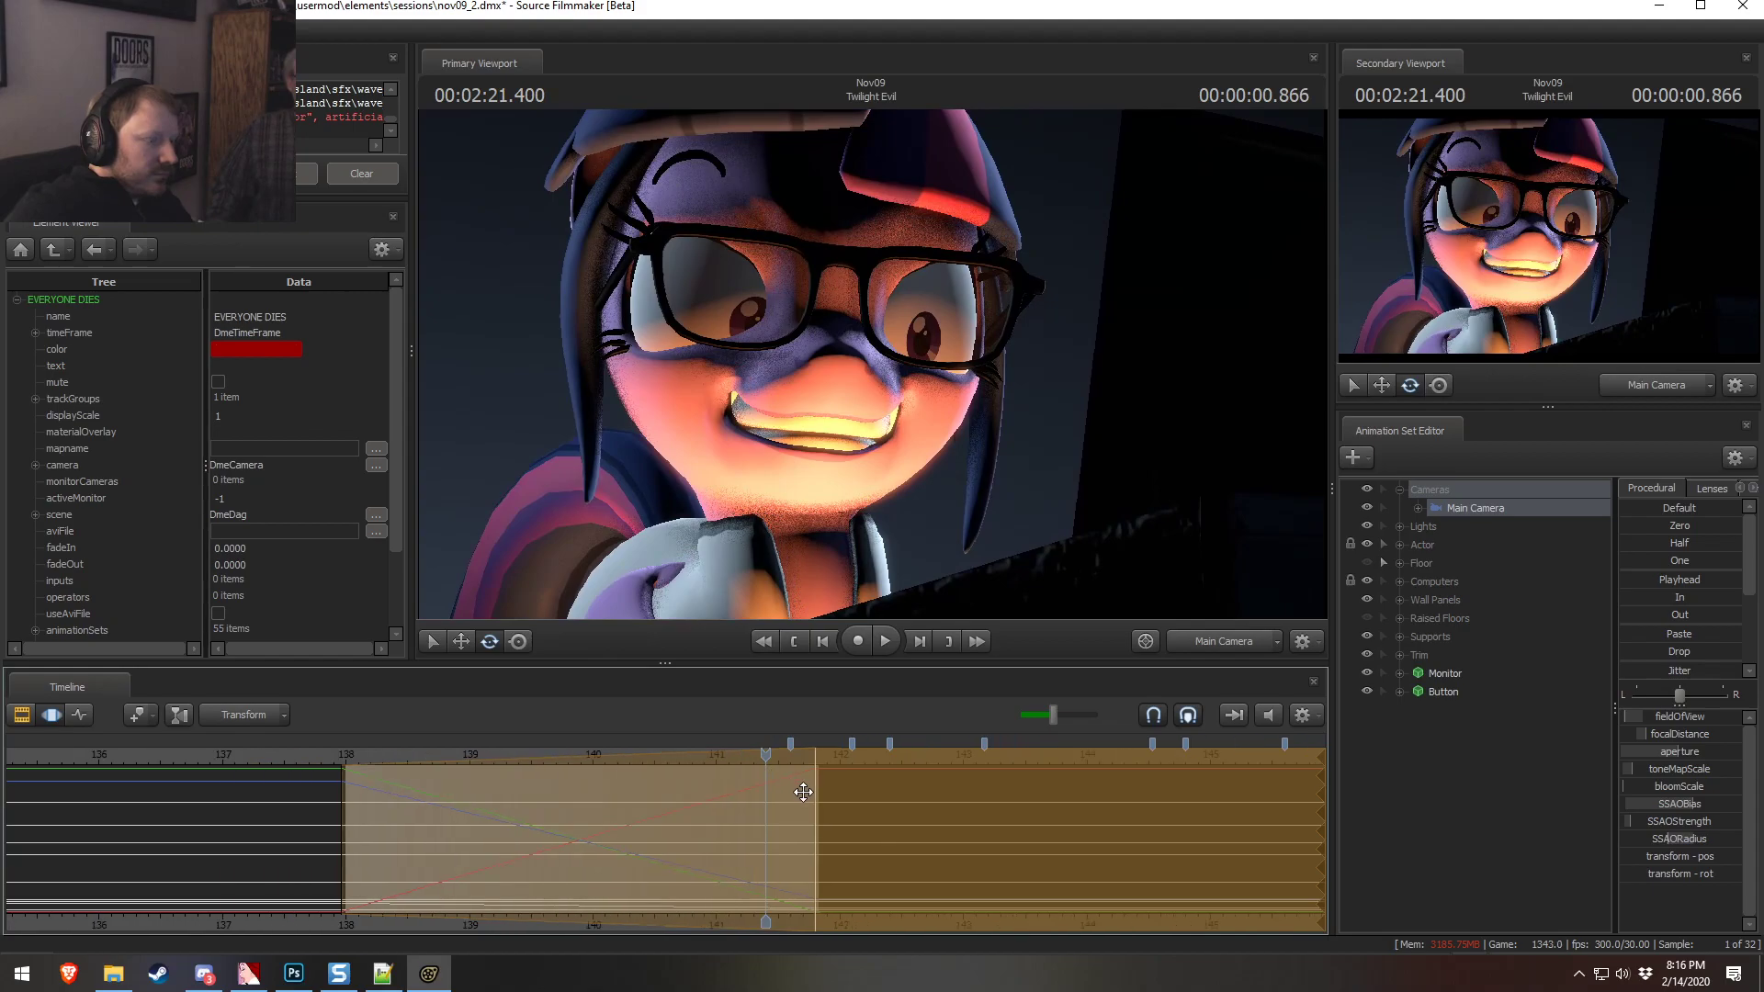
Extend the end of the Twilight Evil shot to a duration of 6.000 seconds
{"action": "key", "text": "F3"}
{"action": "key", "text": "F2"}
{"action": "left_click_drag", "start_coordinate": [778, 776], "coordinate": [879, 787]}
{"action": "scroll", "coordinate": [985, 829], "scroll_direction": "up", "scroll_amount": 2}
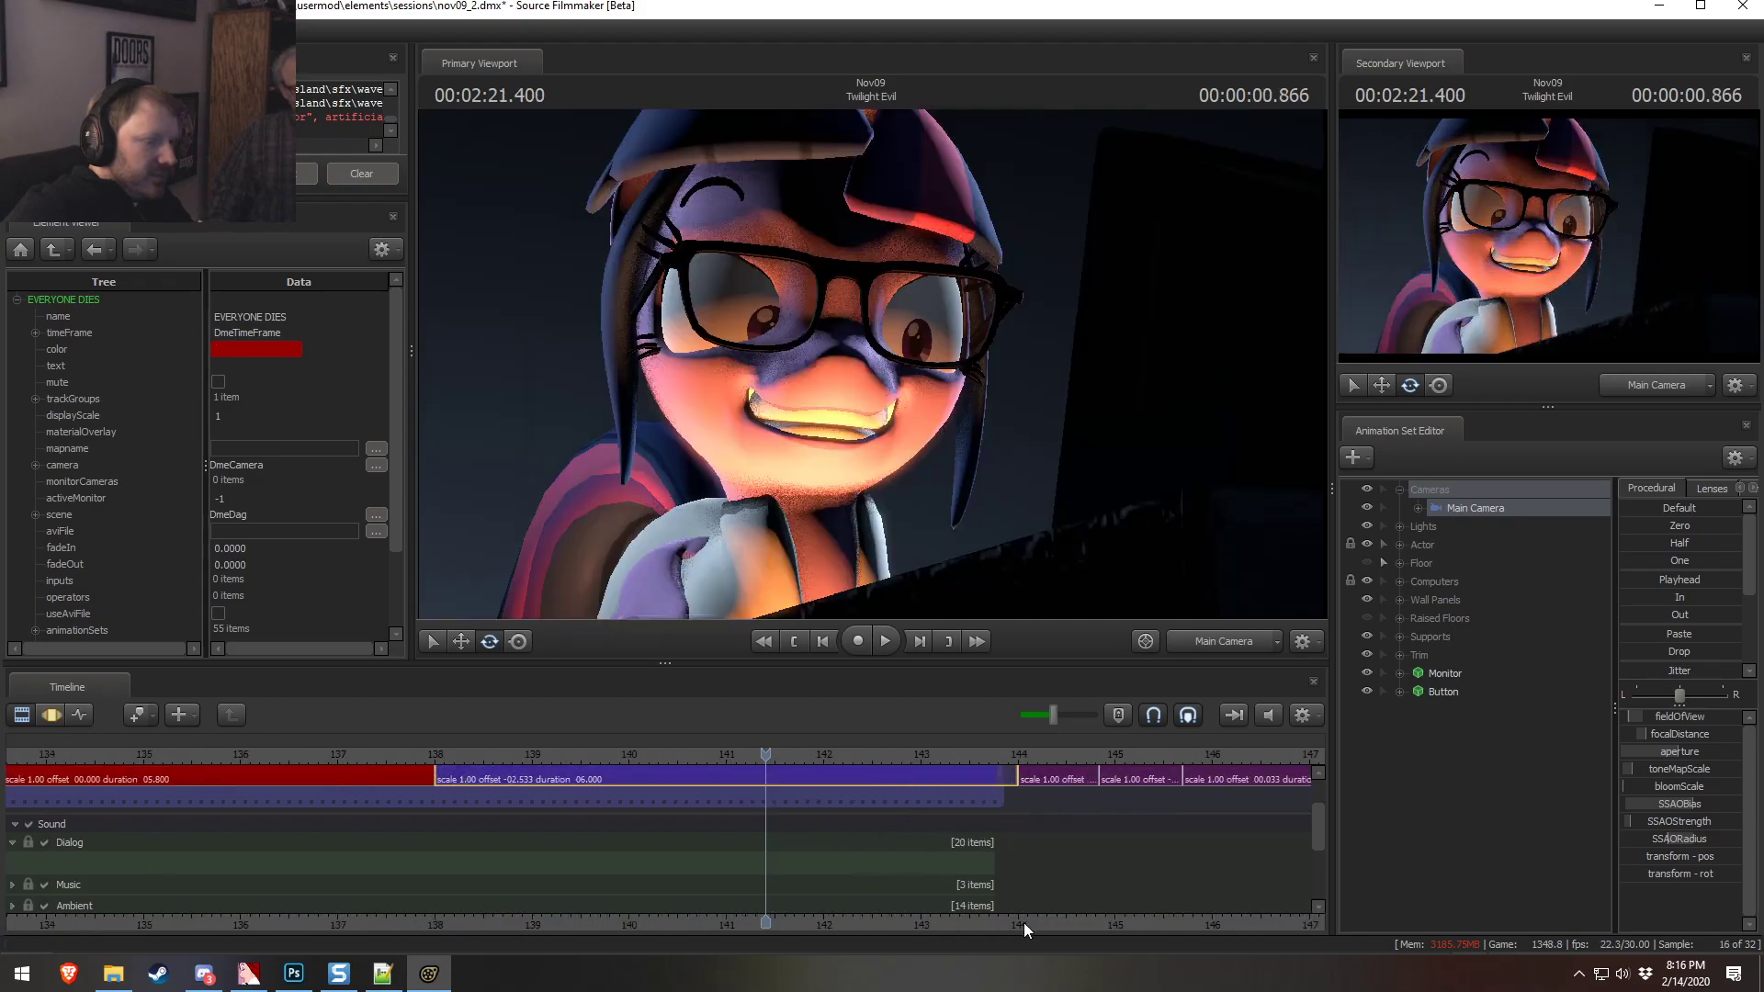
{"action": "middle_click_drag", "start_coordinate": [1024, 925], "coordinate": [687, 825]}
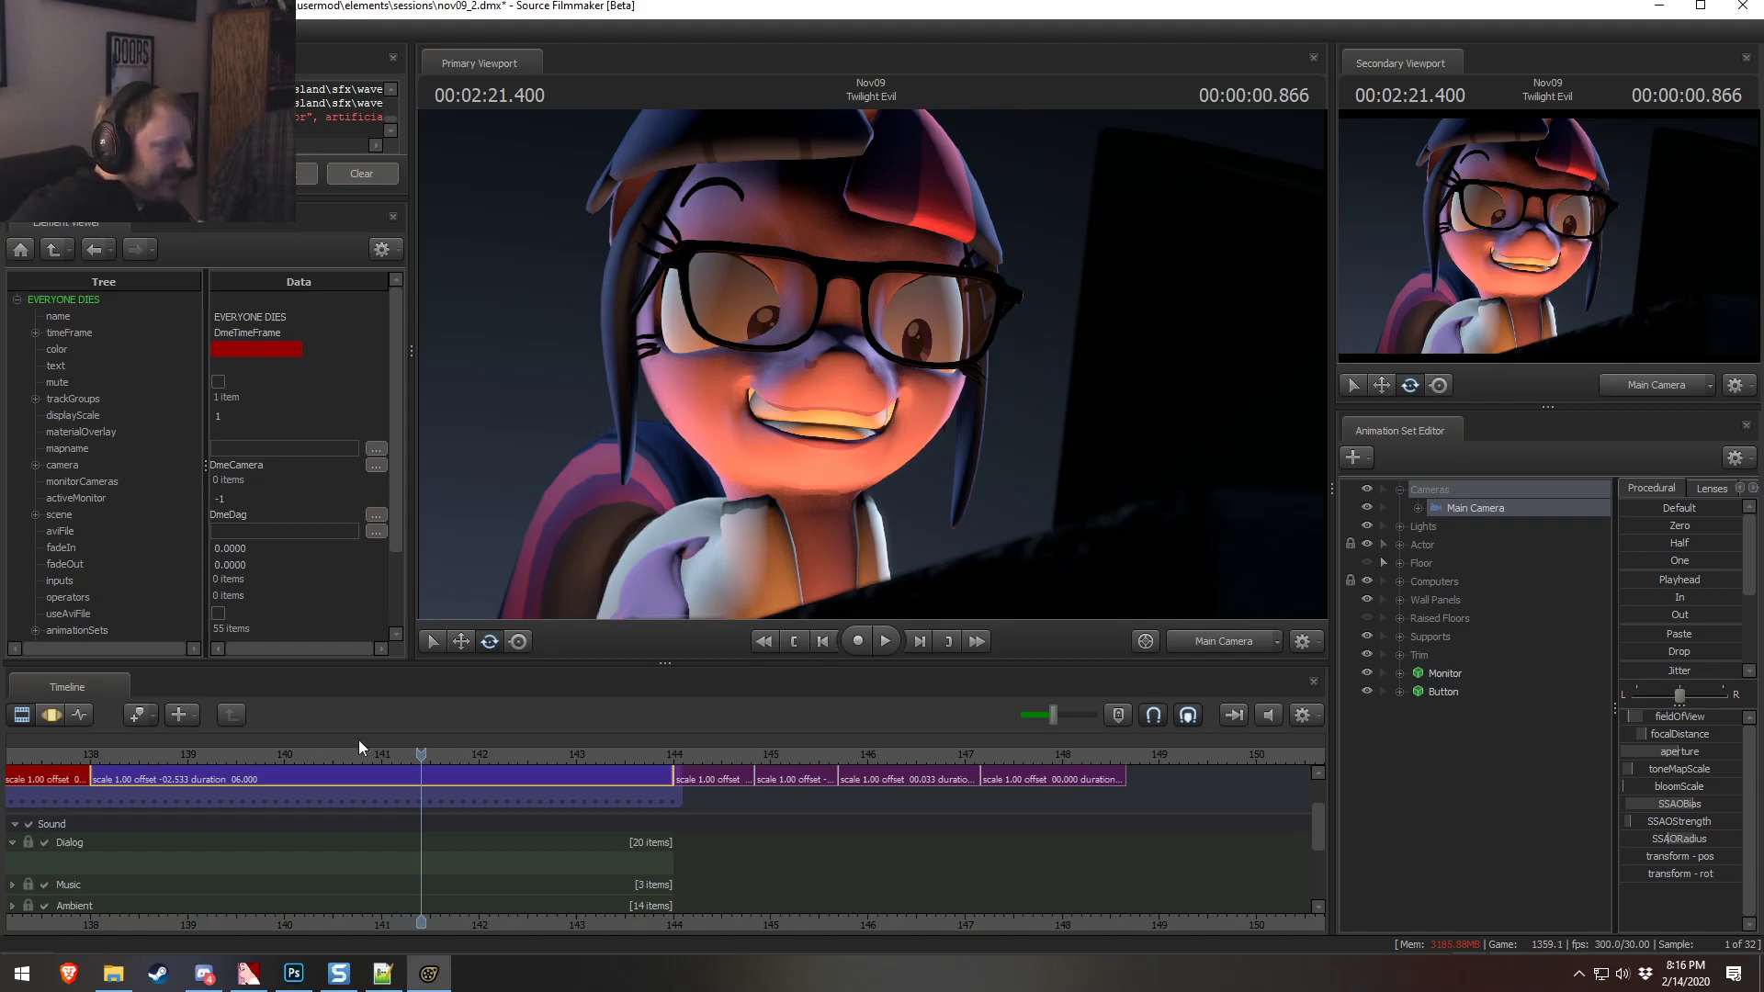
Play back the extended Twilight Evil shot from just after 138 s
{"action": "left_click", "coordinate": [104, 754]}
{"action": "key", "text": "space"}
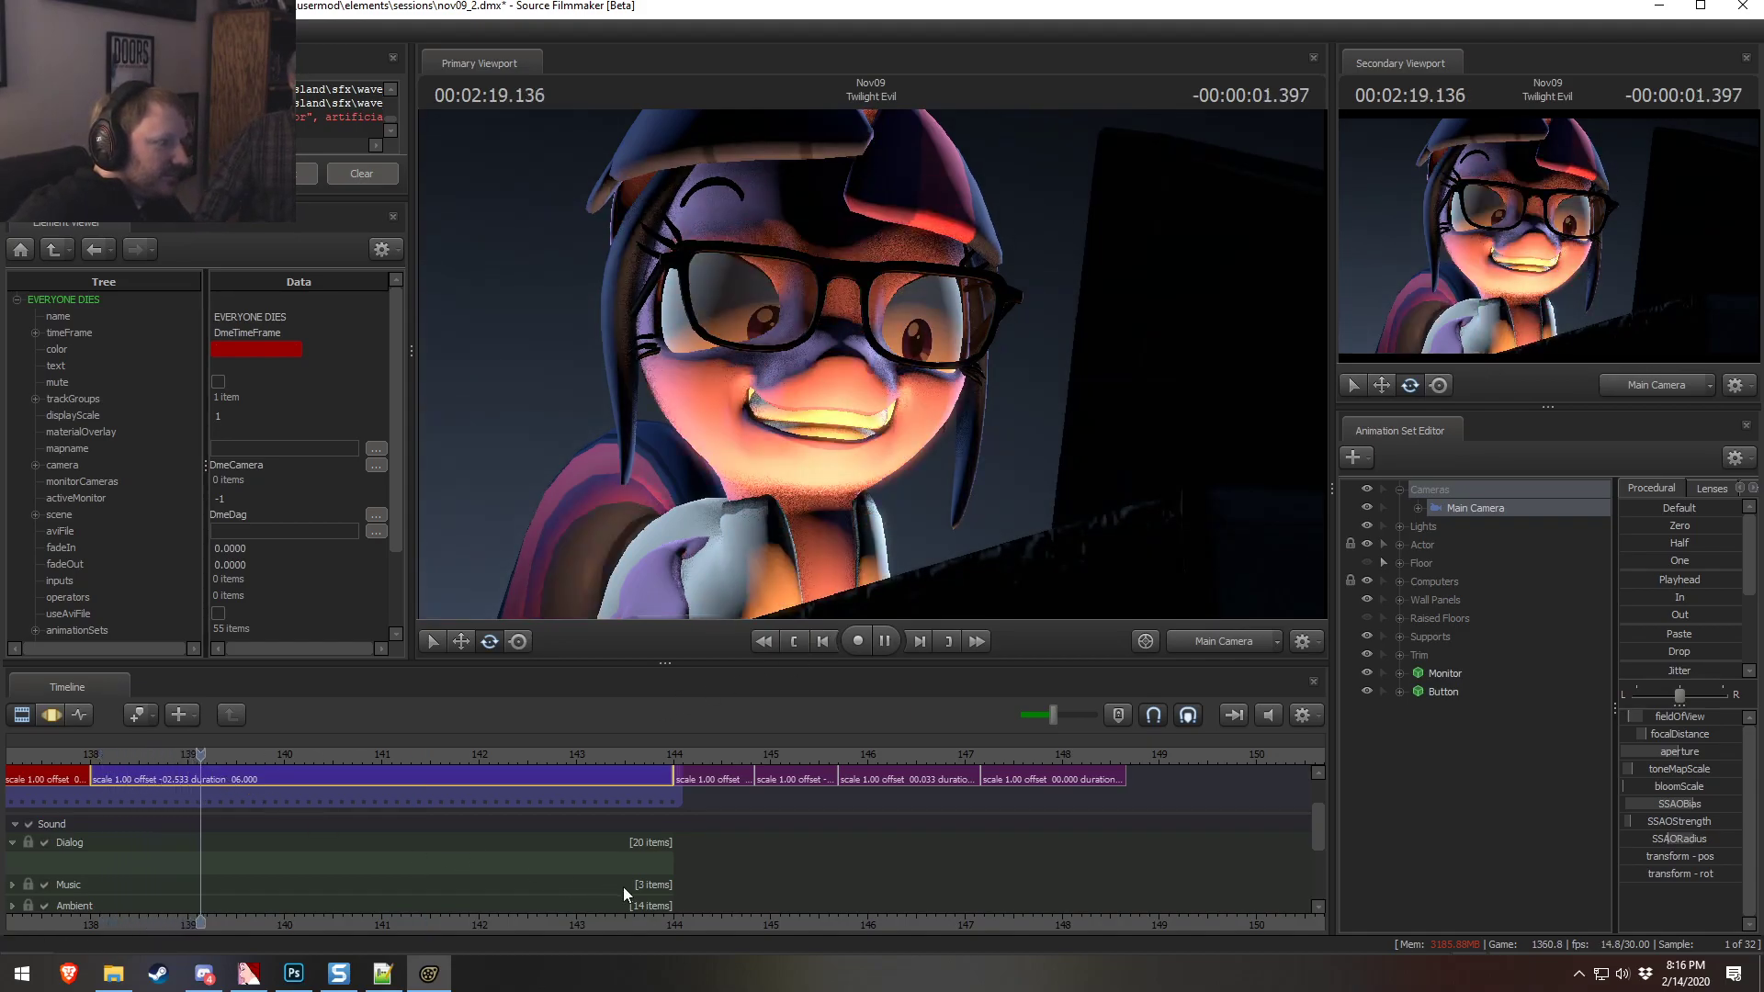
{"action": "scroll", "coordinate": [1320, 836], "scroll_direction": "down", "scroll_amount": 2}
{"action": "scroll", "coordinate": [1320, 842], "scroll_direction": "up", "scroll_amount": 2}
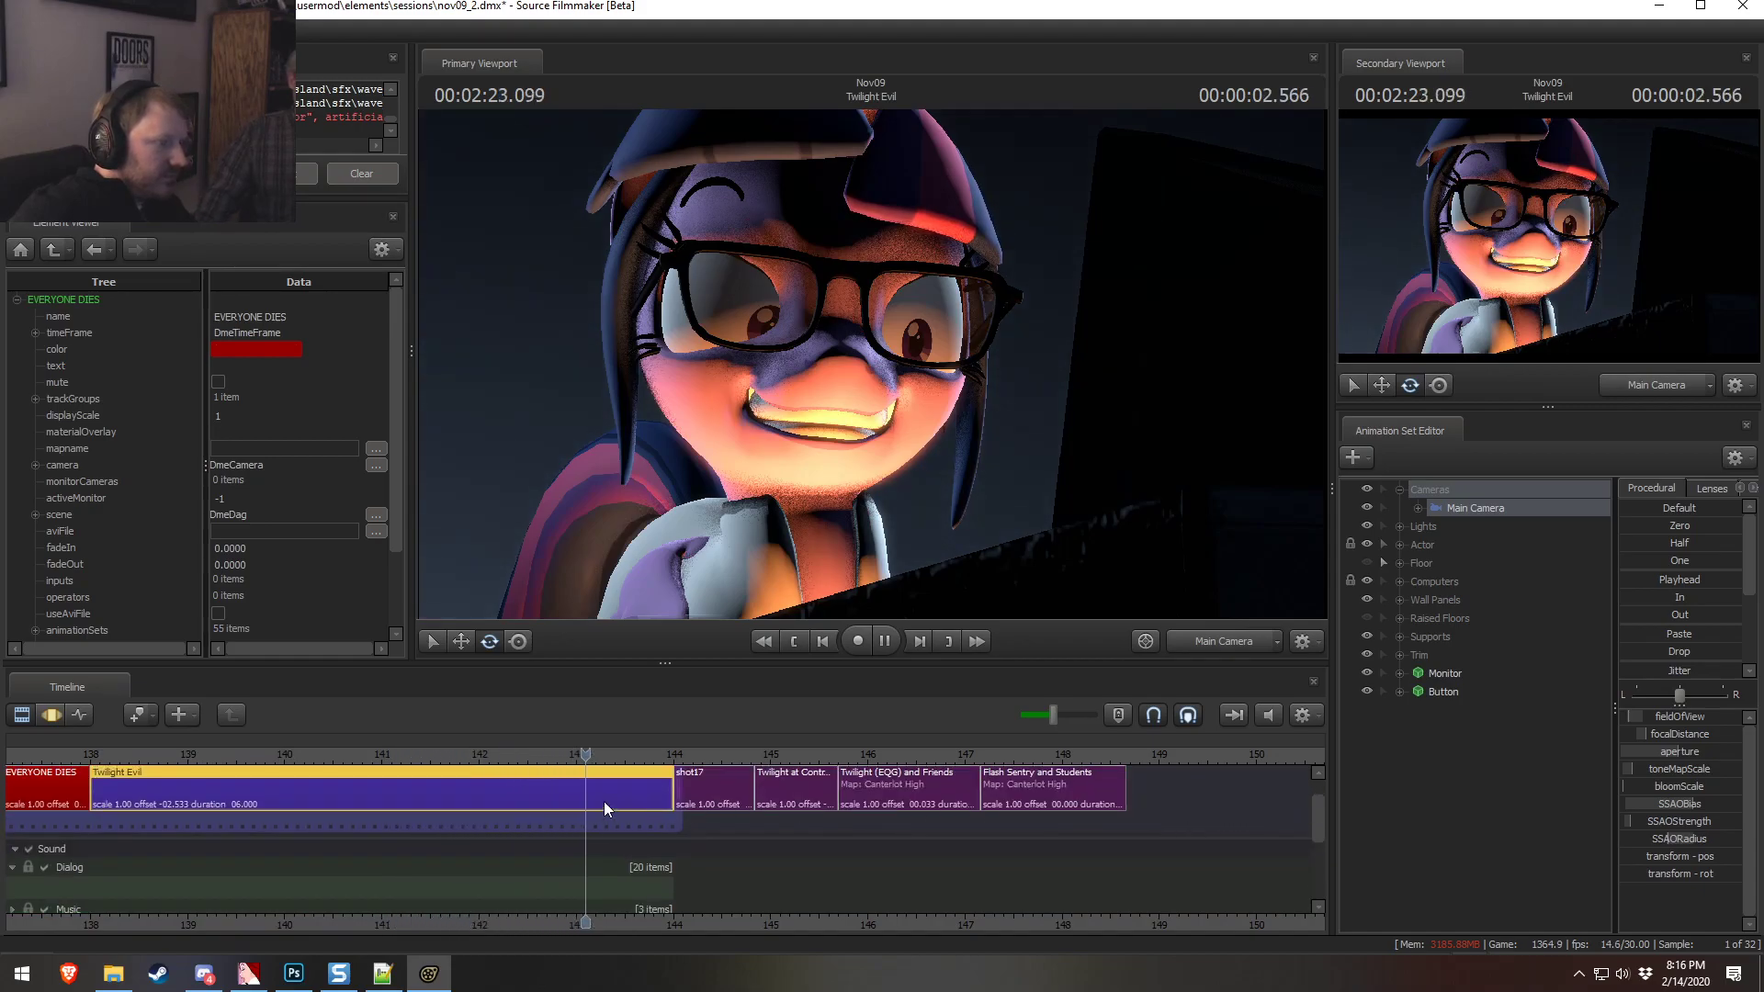
{"action": "left_click_drag", "start_coordinate": [654, 759], "coordinate": [615, 785]}
Stretch the Main Camera's time selection ramp to the shot's new end at about 144 s and place the playhead at 02:23.966
{"action": "middle_click_drag", "start_coordinate": [678, 930], "coordinate": [991, 882]}
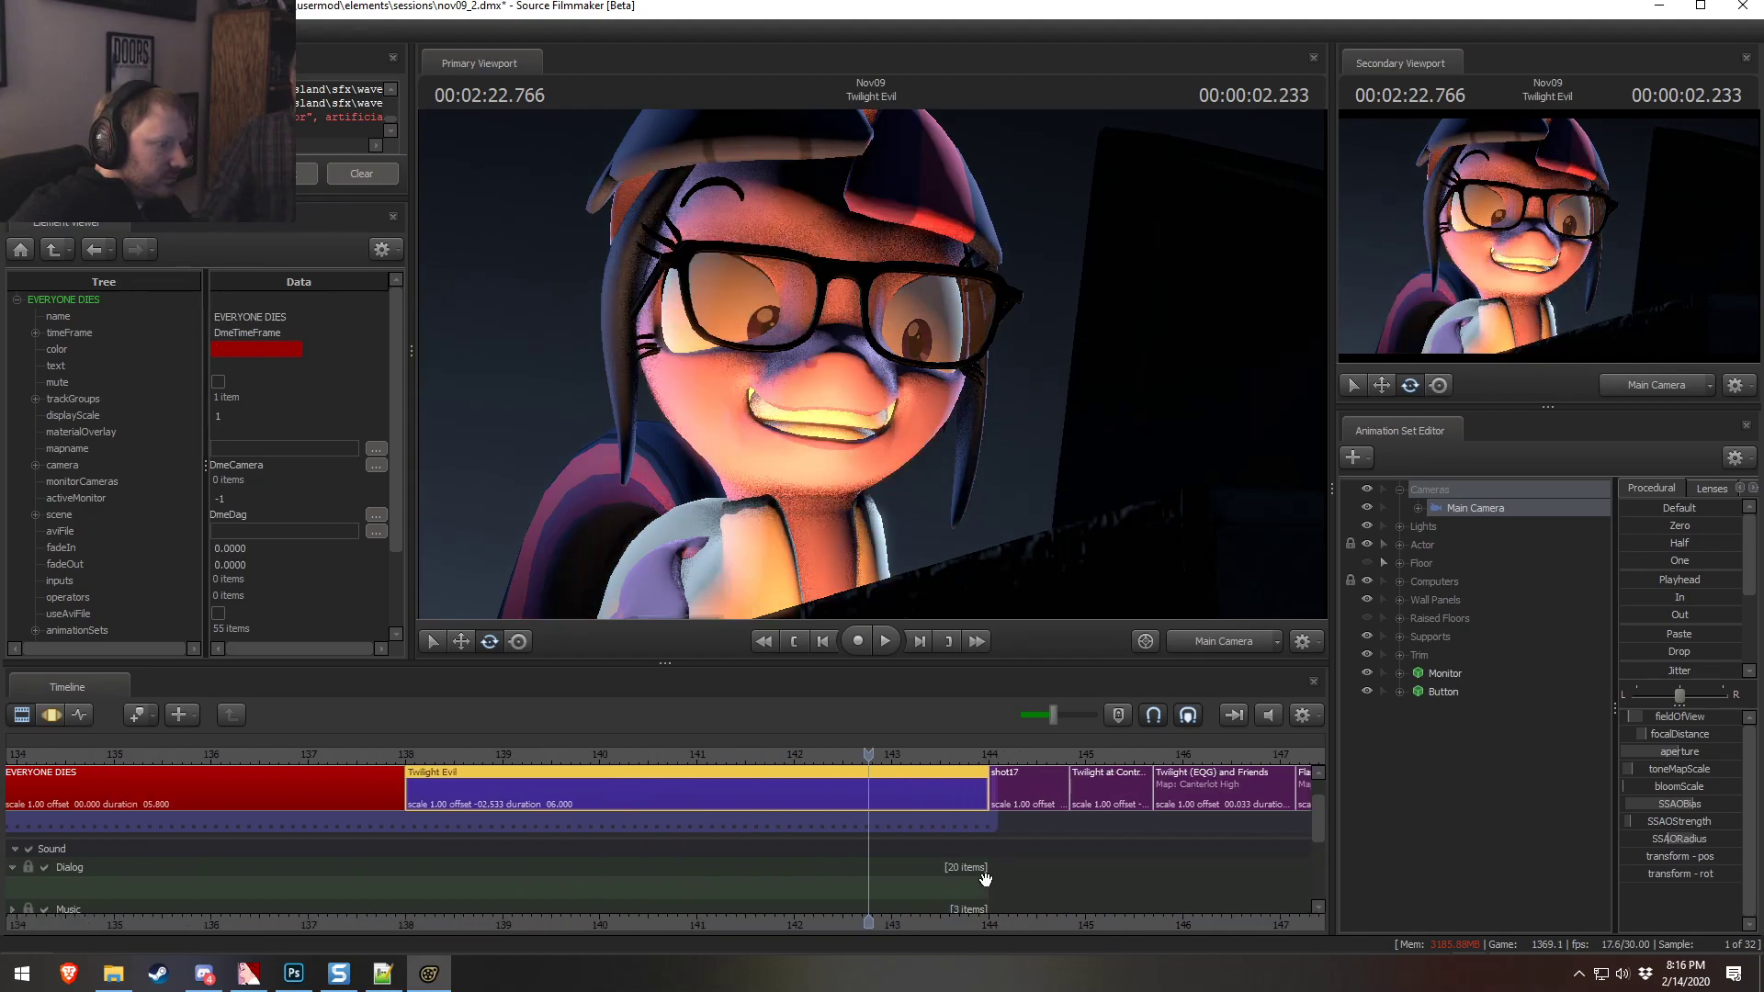
{"action": "double_click", "coordinate": [975, 772]}
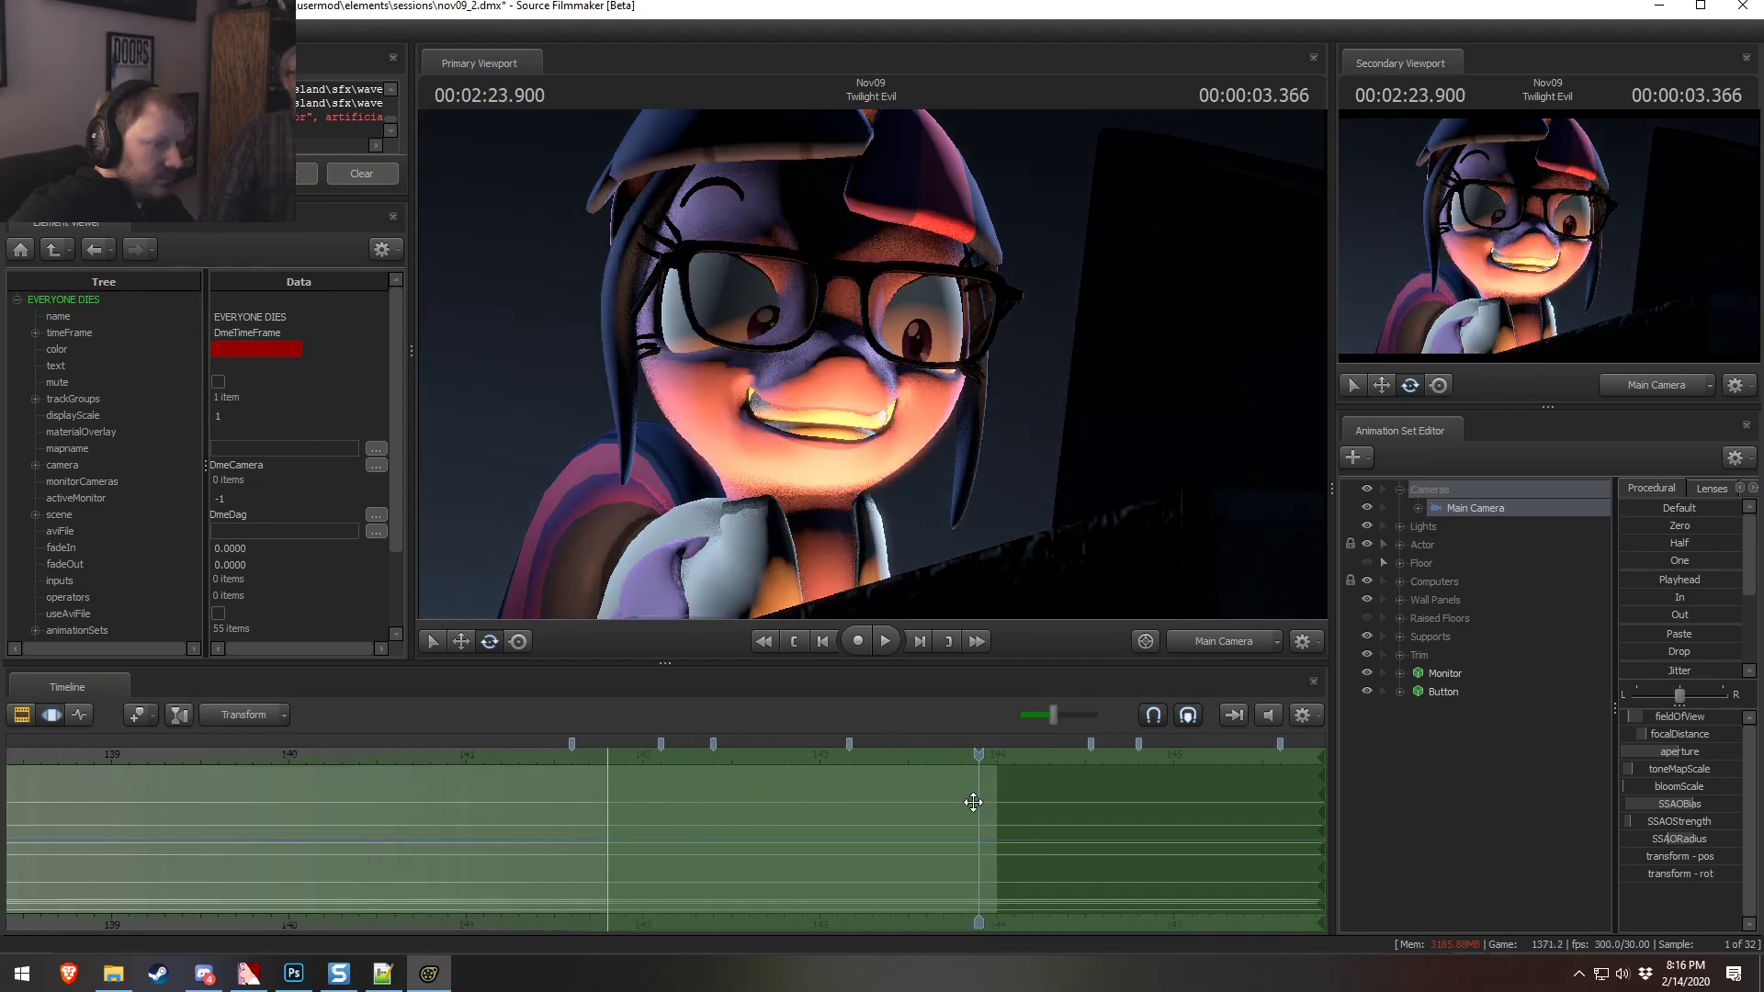
{"action": "scroll", "coordinate": [827, 817], "scroll_direction": "down", "scroll_amount": 2}
{"action": "left_click_drag", "start_coordinate": [647, 809], "coordinate": [989, 856]}
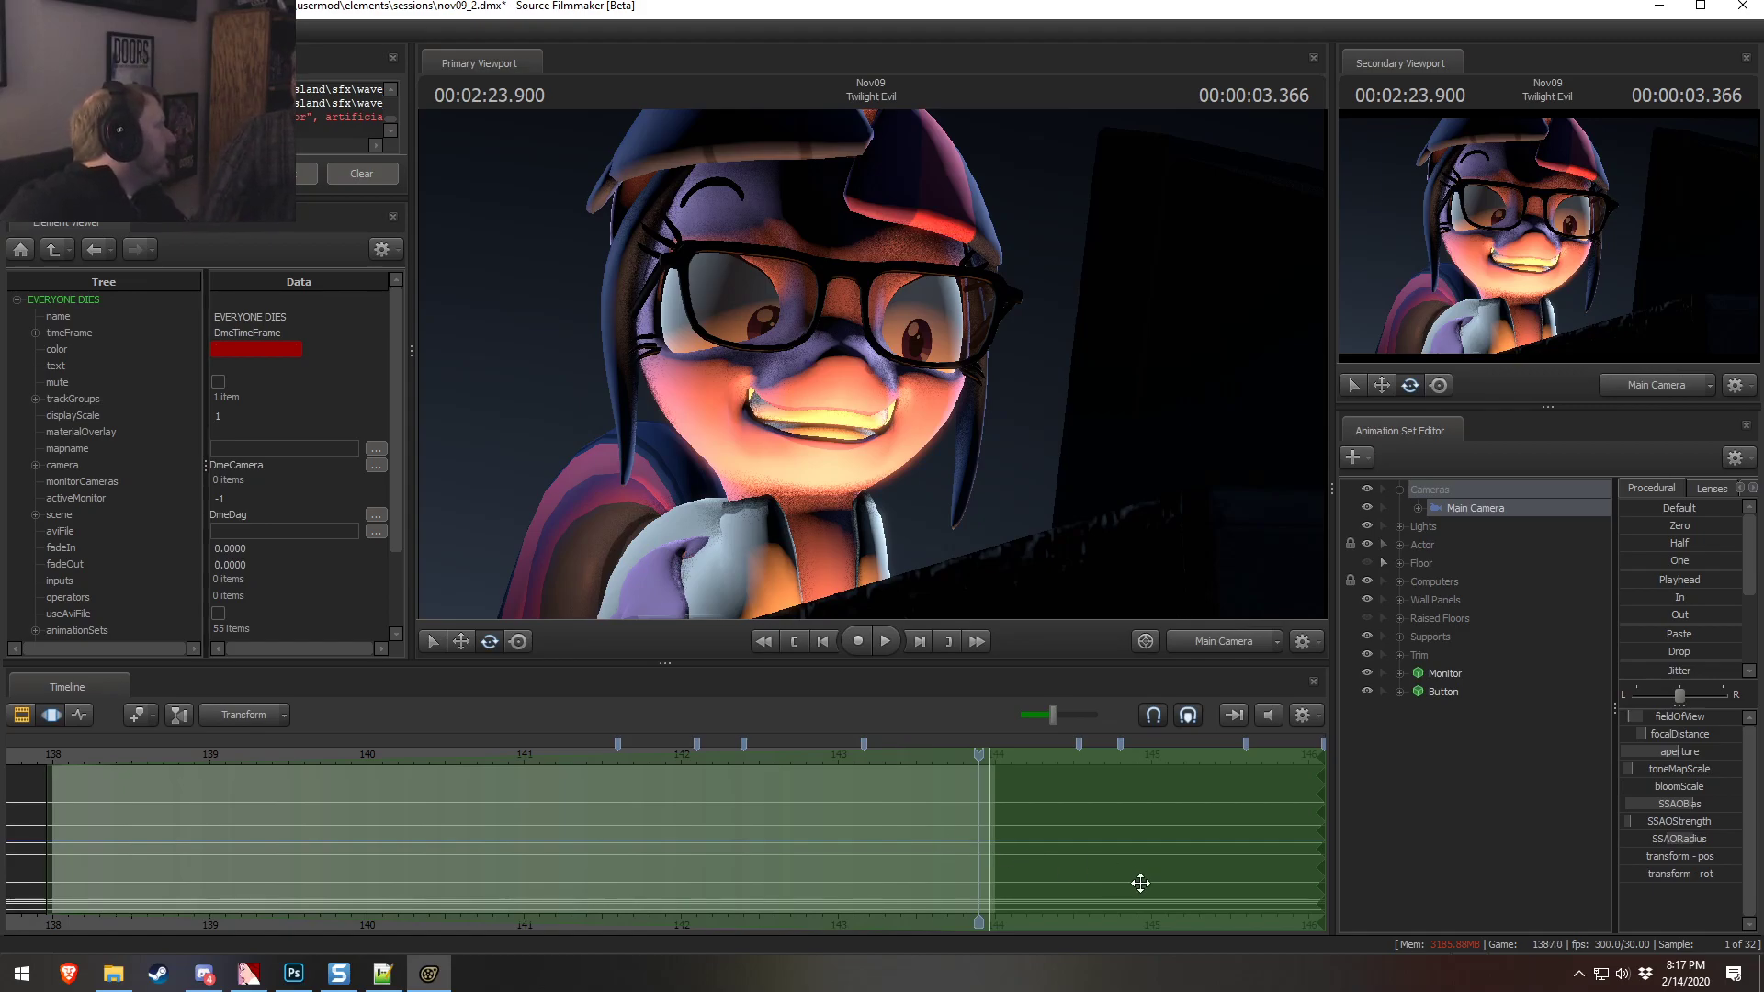
{"action": "left_click", "coordinate": [991, 761]}
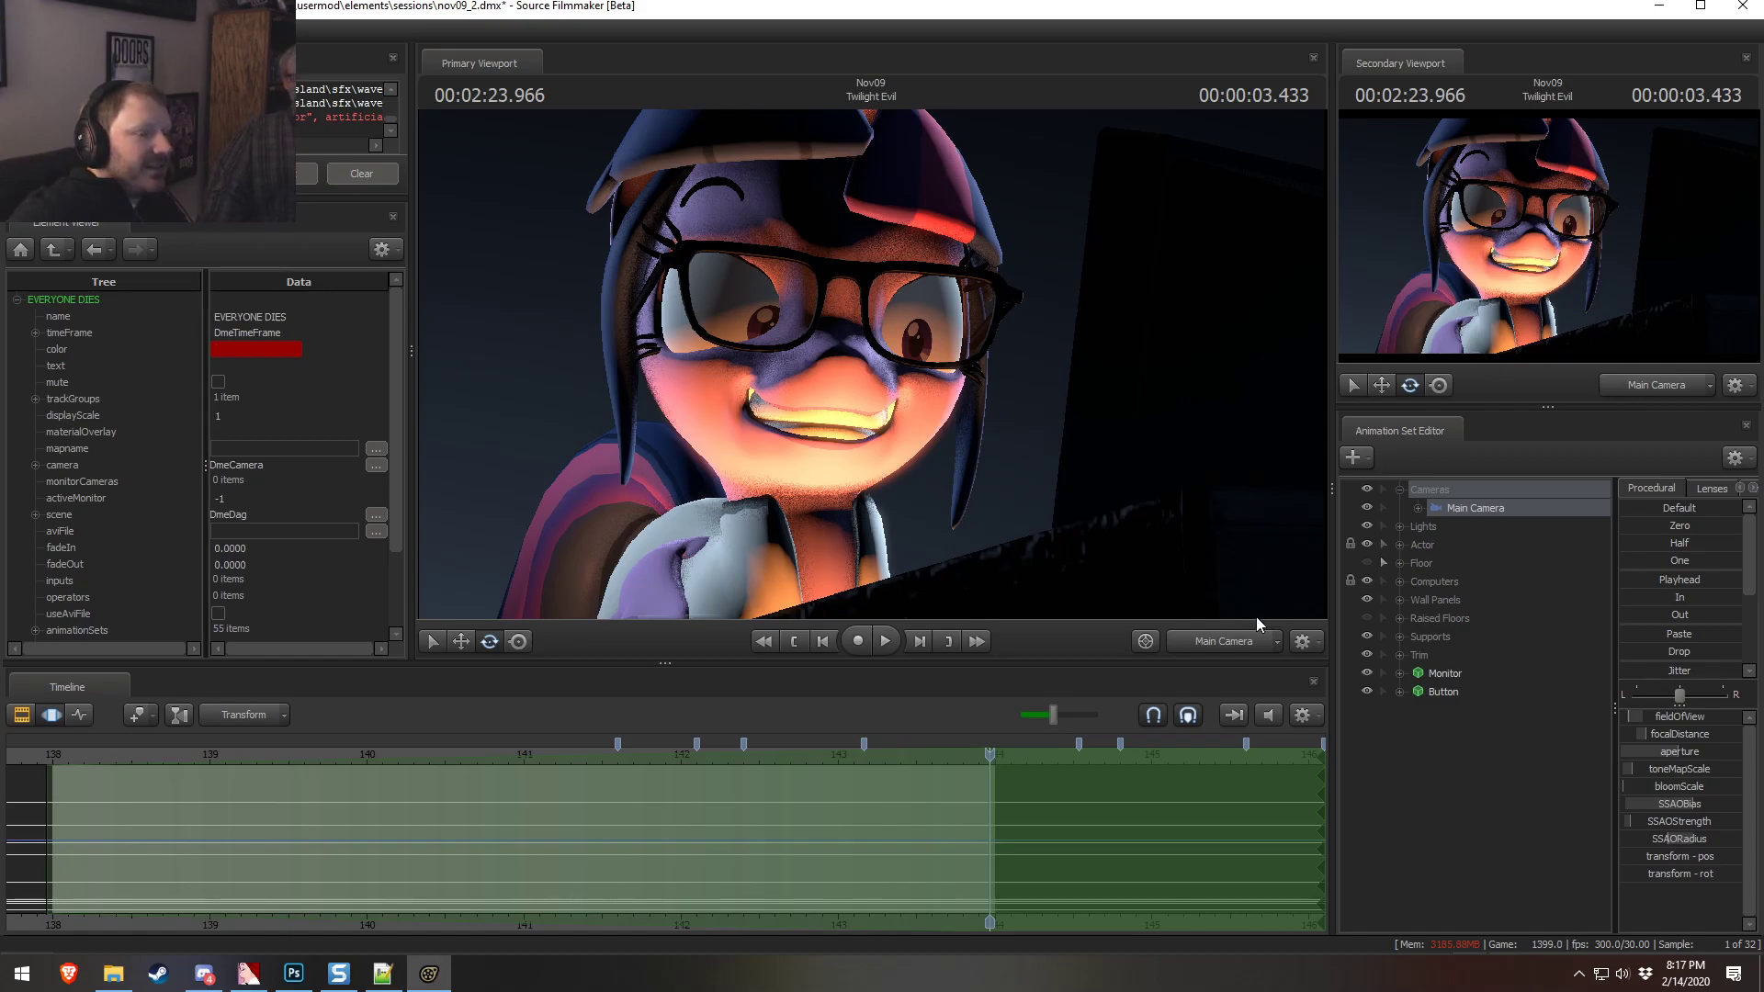
Push the Main Camera in to a tilted close-up of Twilight's face at 02:23.966 and play back the move from the shot's start
{"action": "left_click", "coordinate": [1216, 636]}
{"action": "left_click_drag", "start_coordinate": [1156, 487], "coordinate": [1154, 485]}
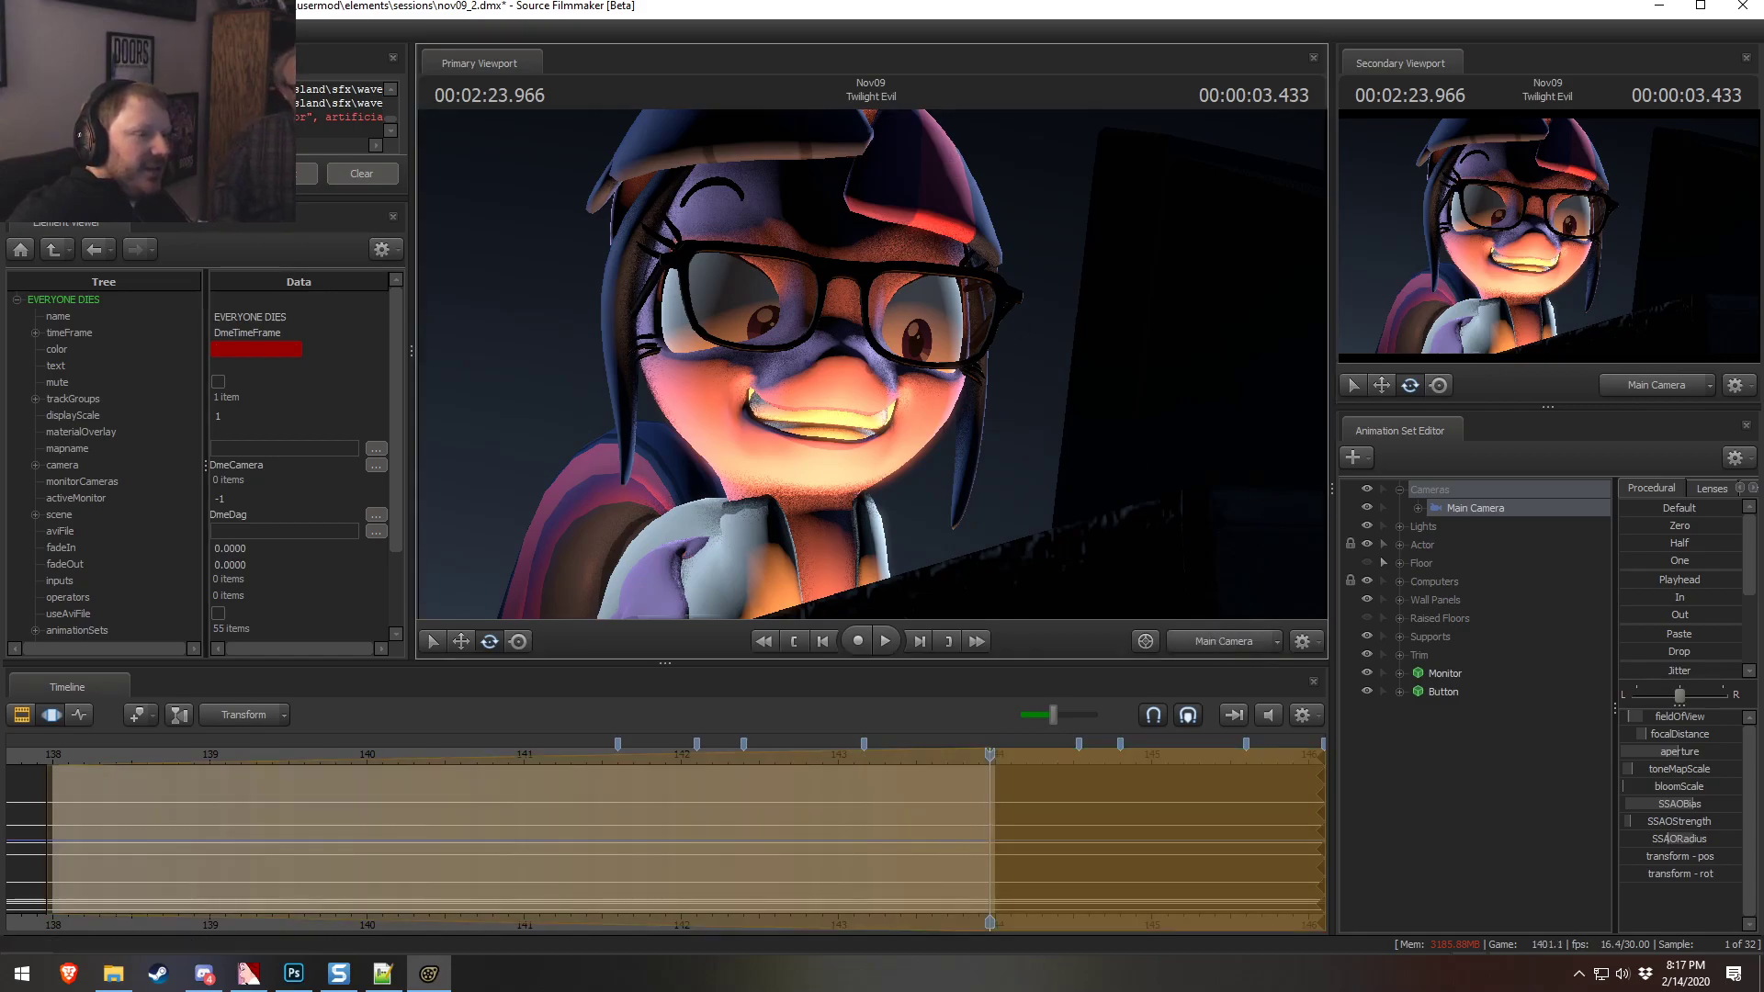
{"action": "scroll", "coordinate": [873, 365], "scroll_direction": "up", "scroll_amount": 5}
{"action": "key", "text": "w"}
{"action": "key", "text": "s"}
{"action": "key", "text": "w"}
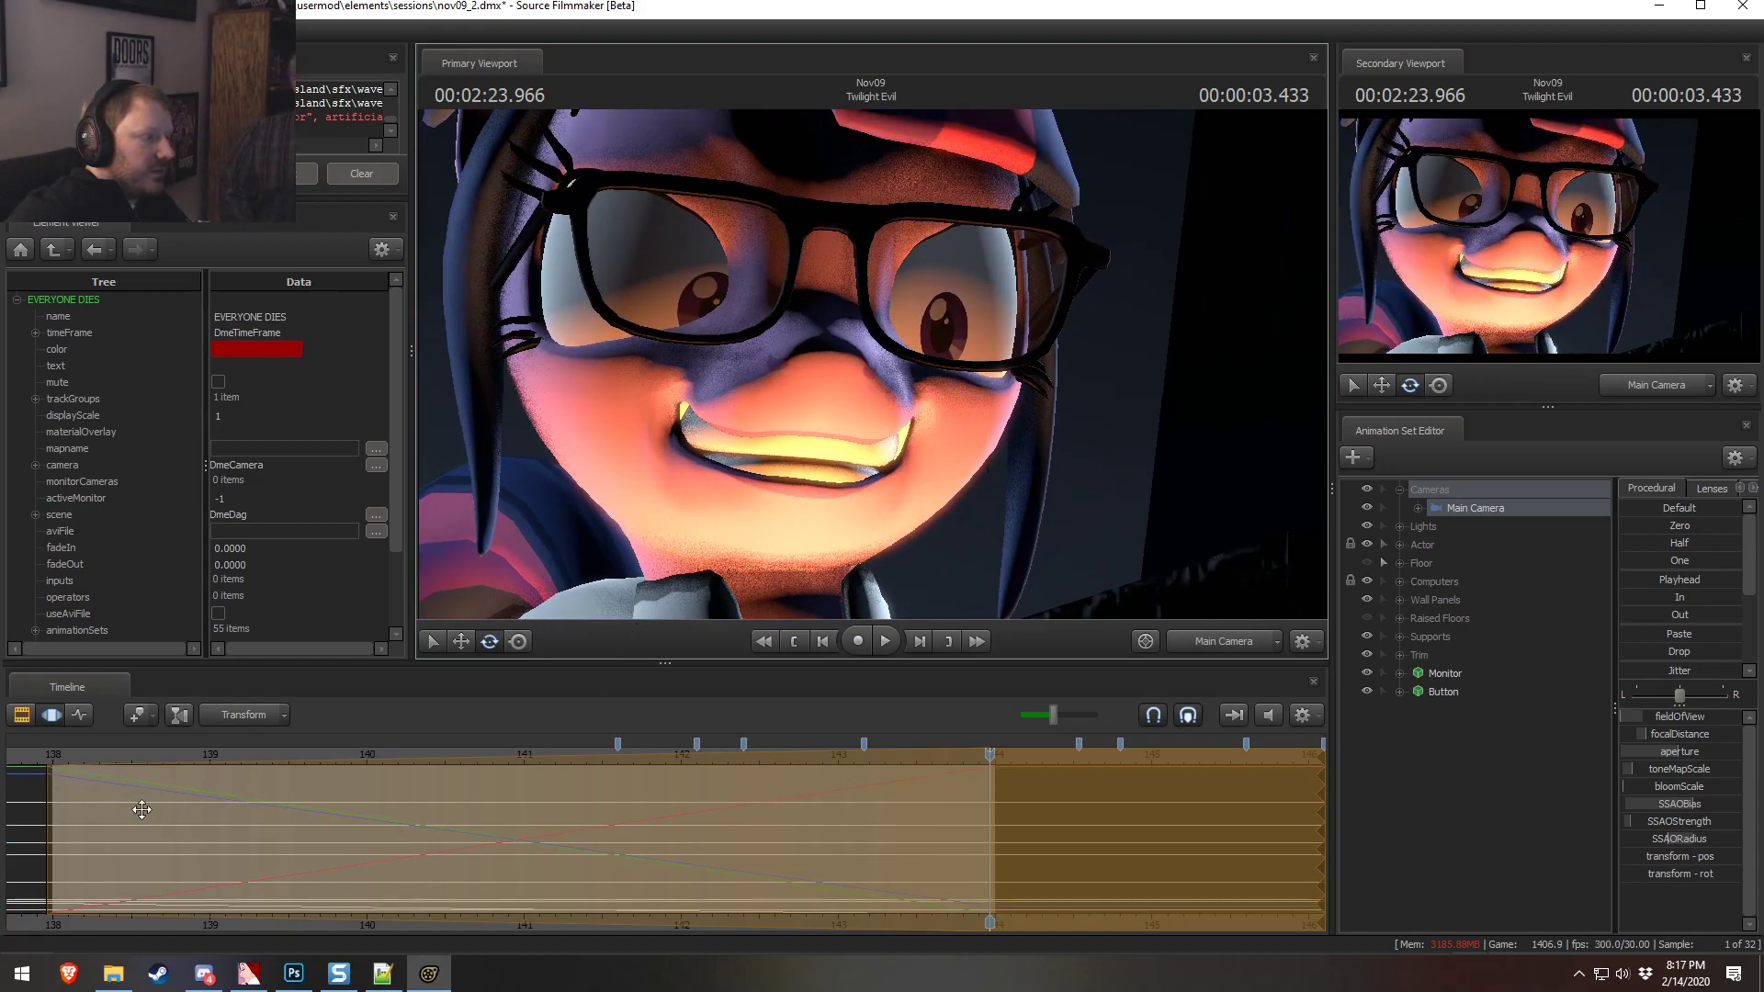
{"action": "left_click", "coordinate": [33, 757]}
{"action": "key", "text": "space"}
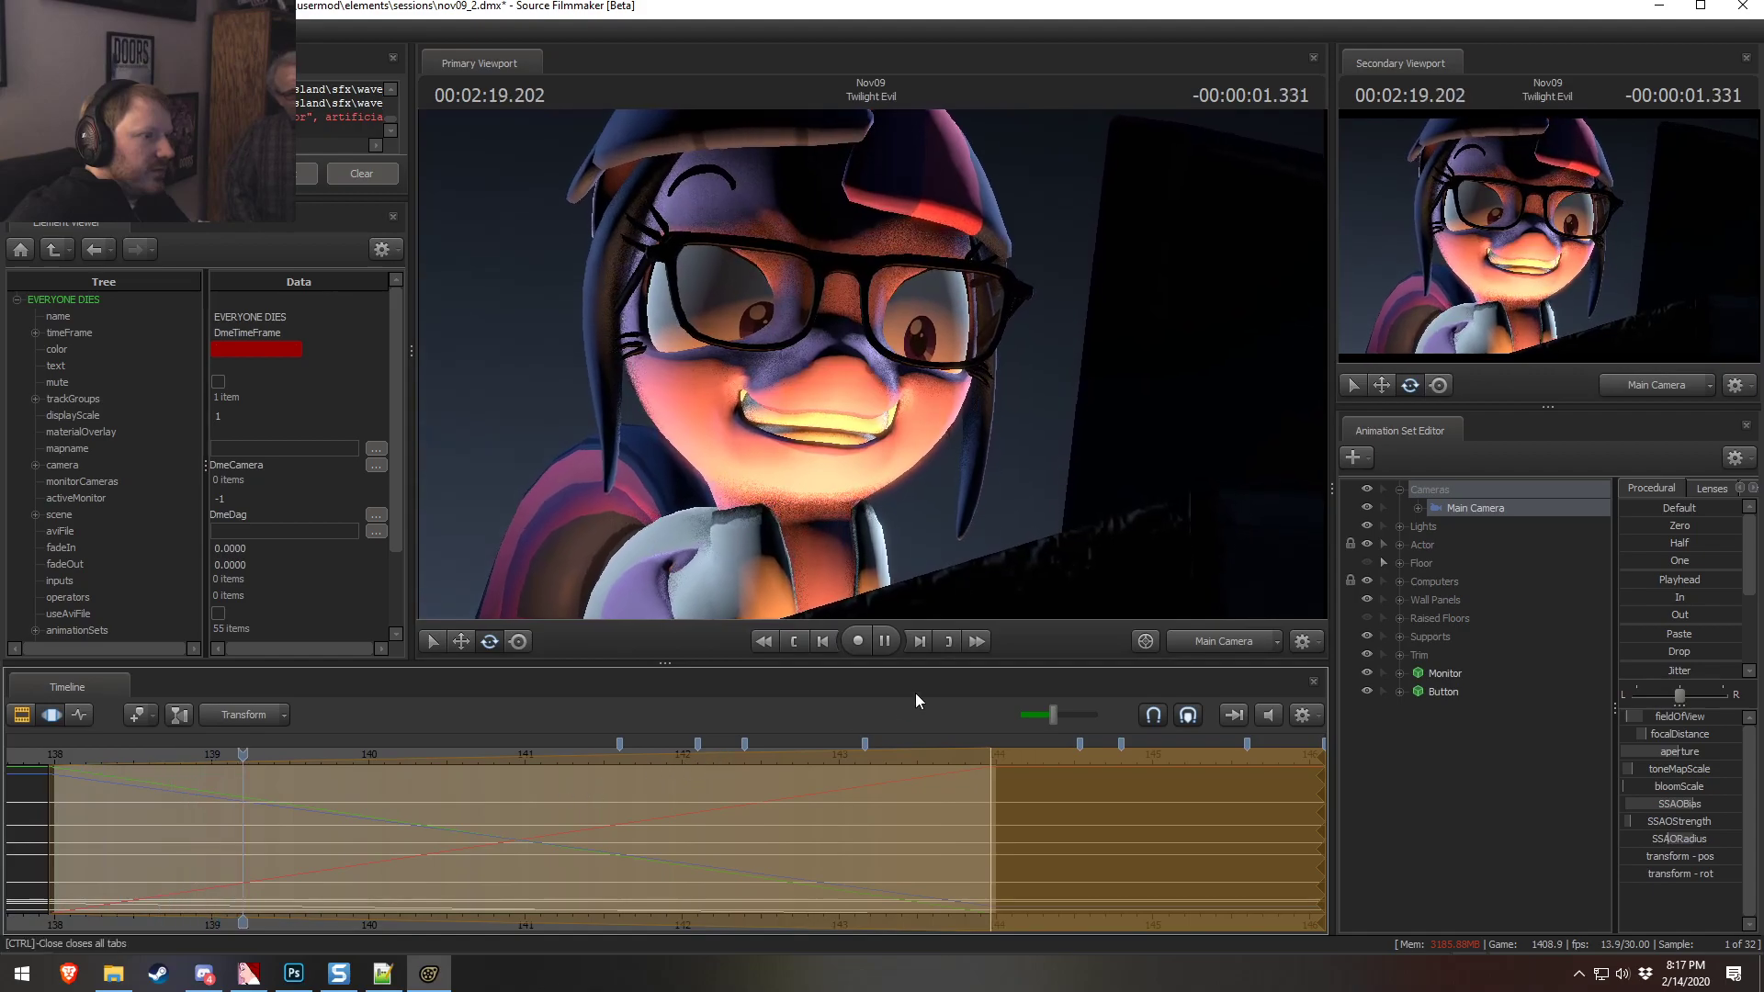
Stop the playback of the Twilight Evil shot and save the session
{"action": "scroll", "coordinate": [880, 805], "scroll_direction": "down", "scroll_amount": 2}
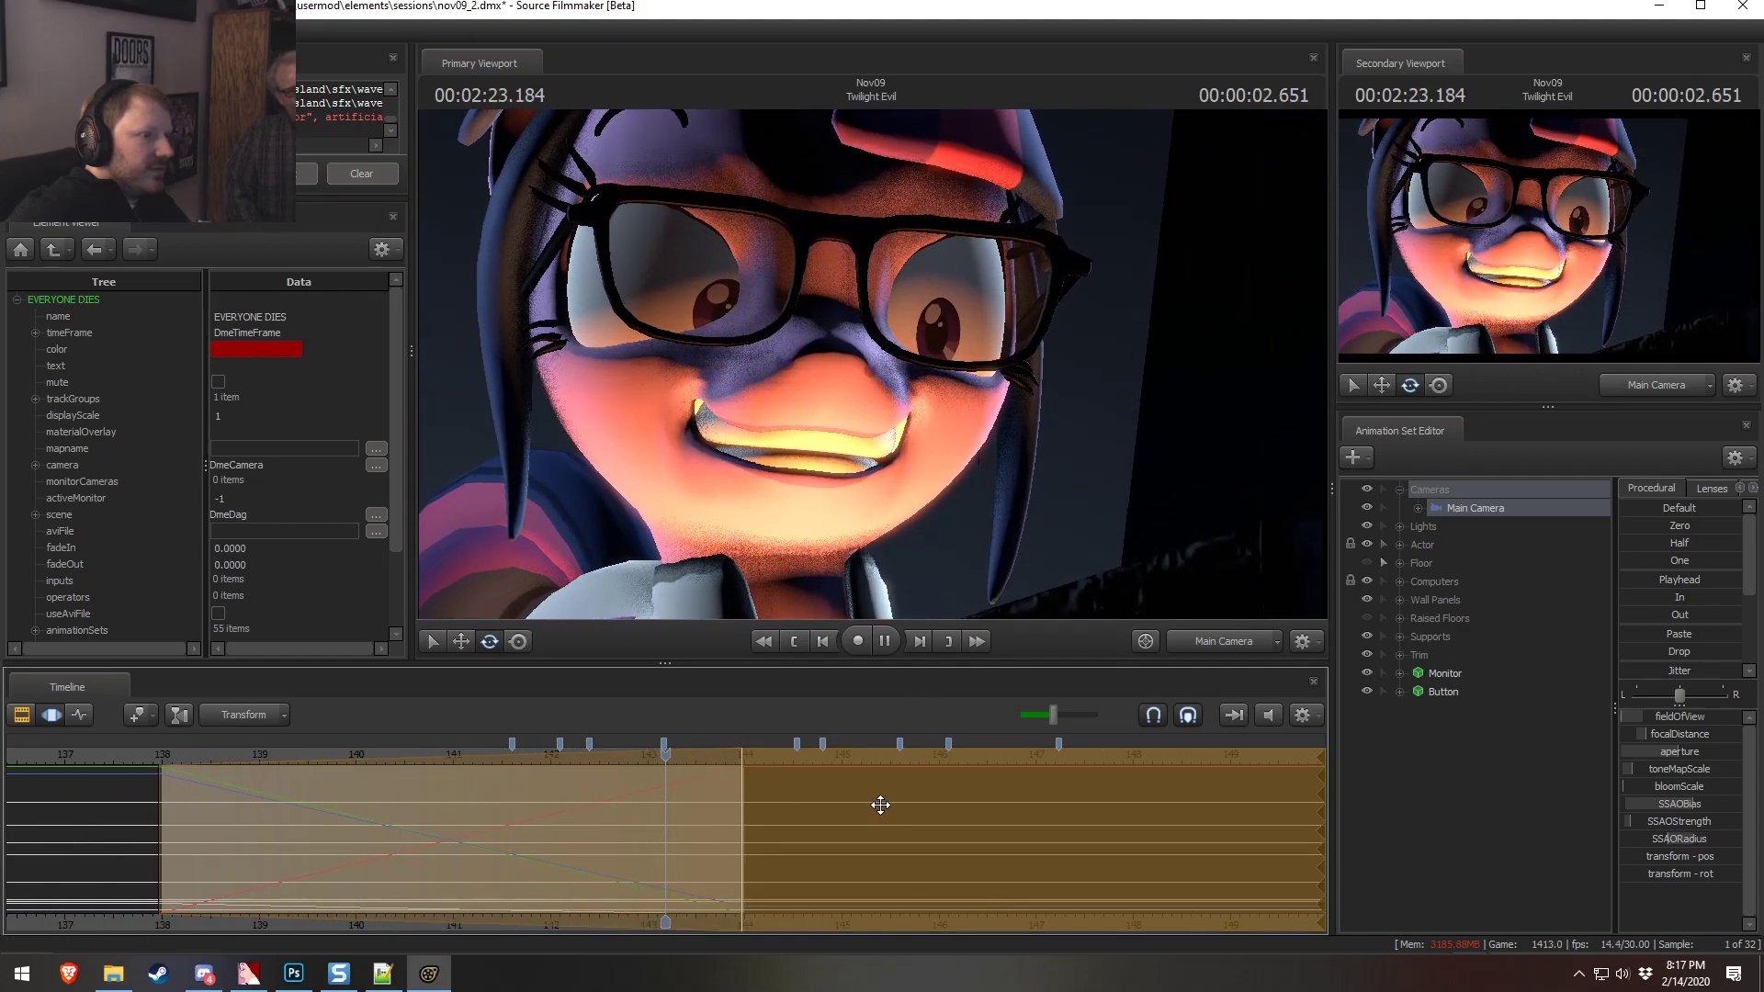
{"action": "key", "text": "space"}
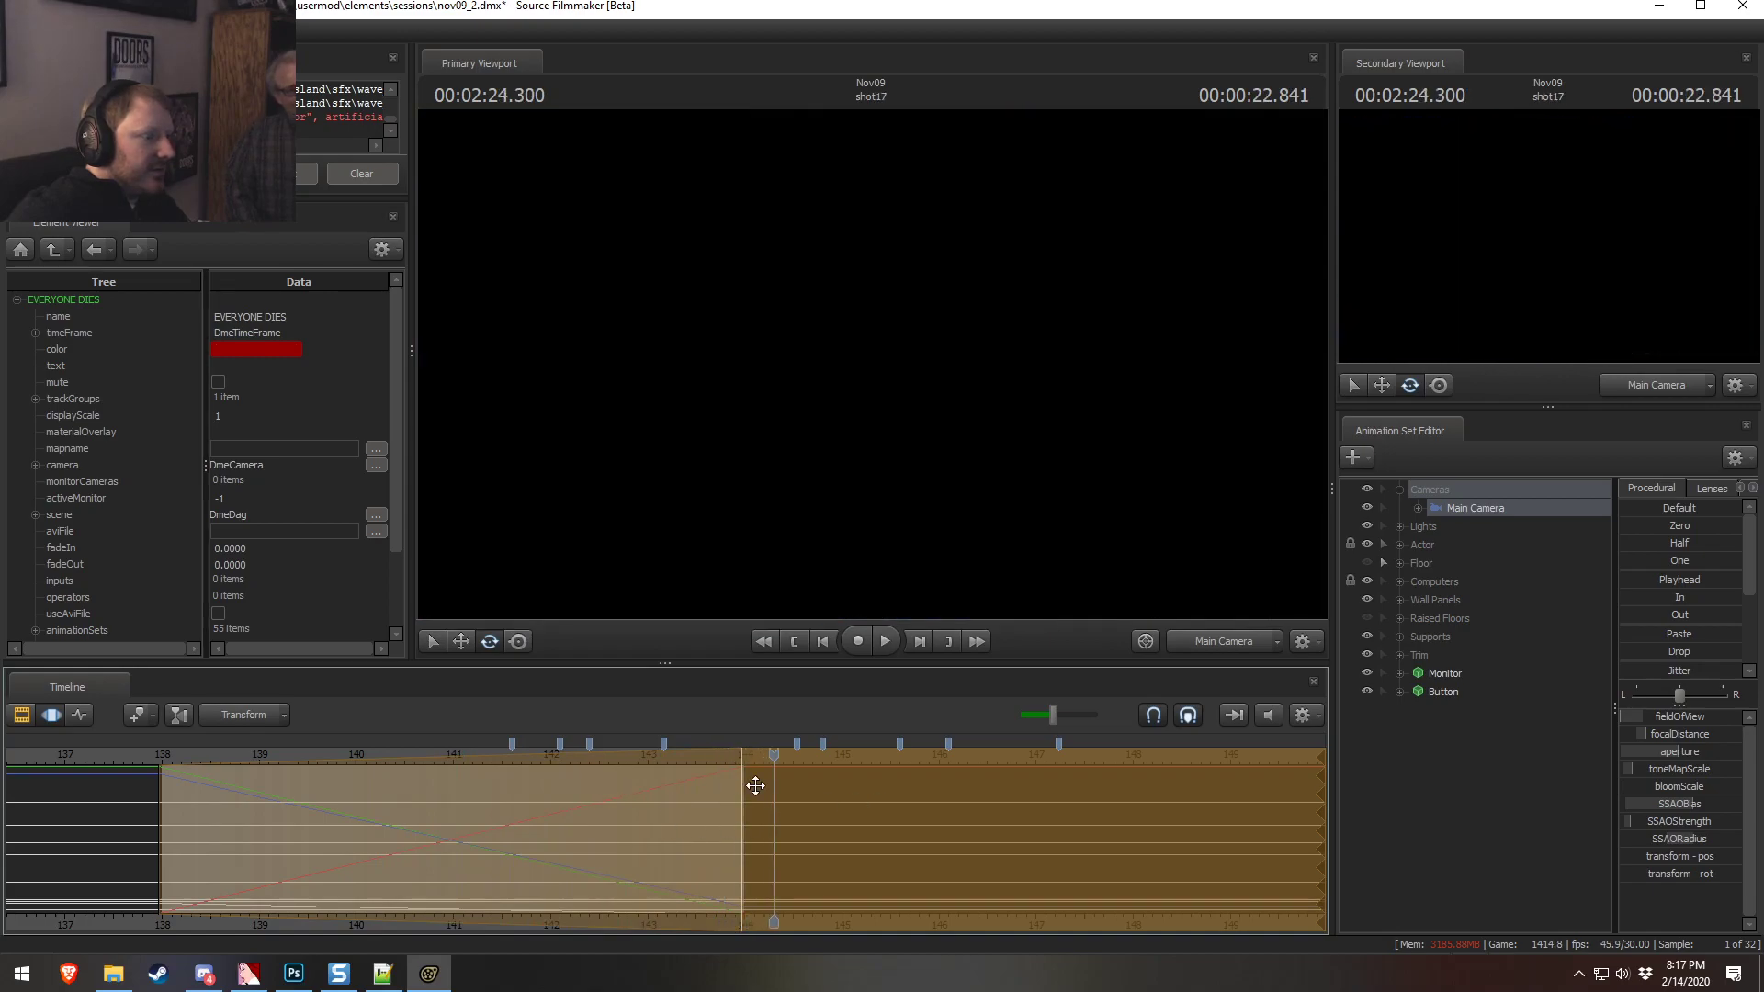
{"action": "key", "text": "F2"}
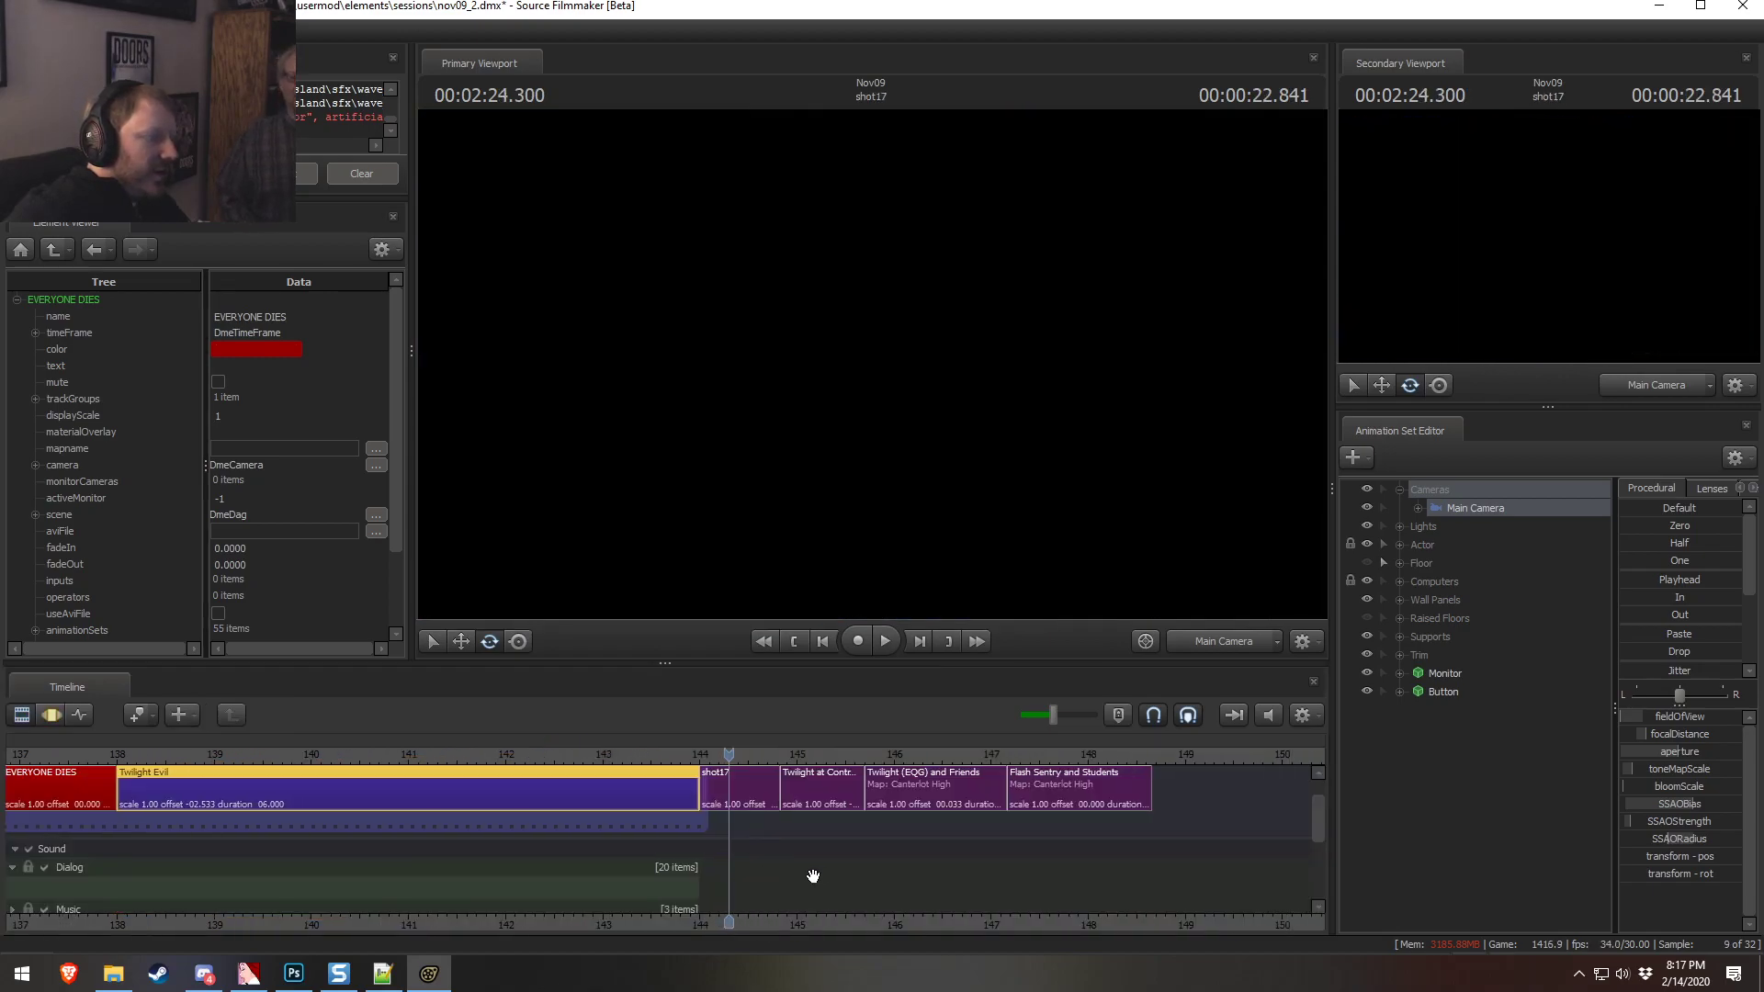
{"action": "key", "text": "ctrl+s"}
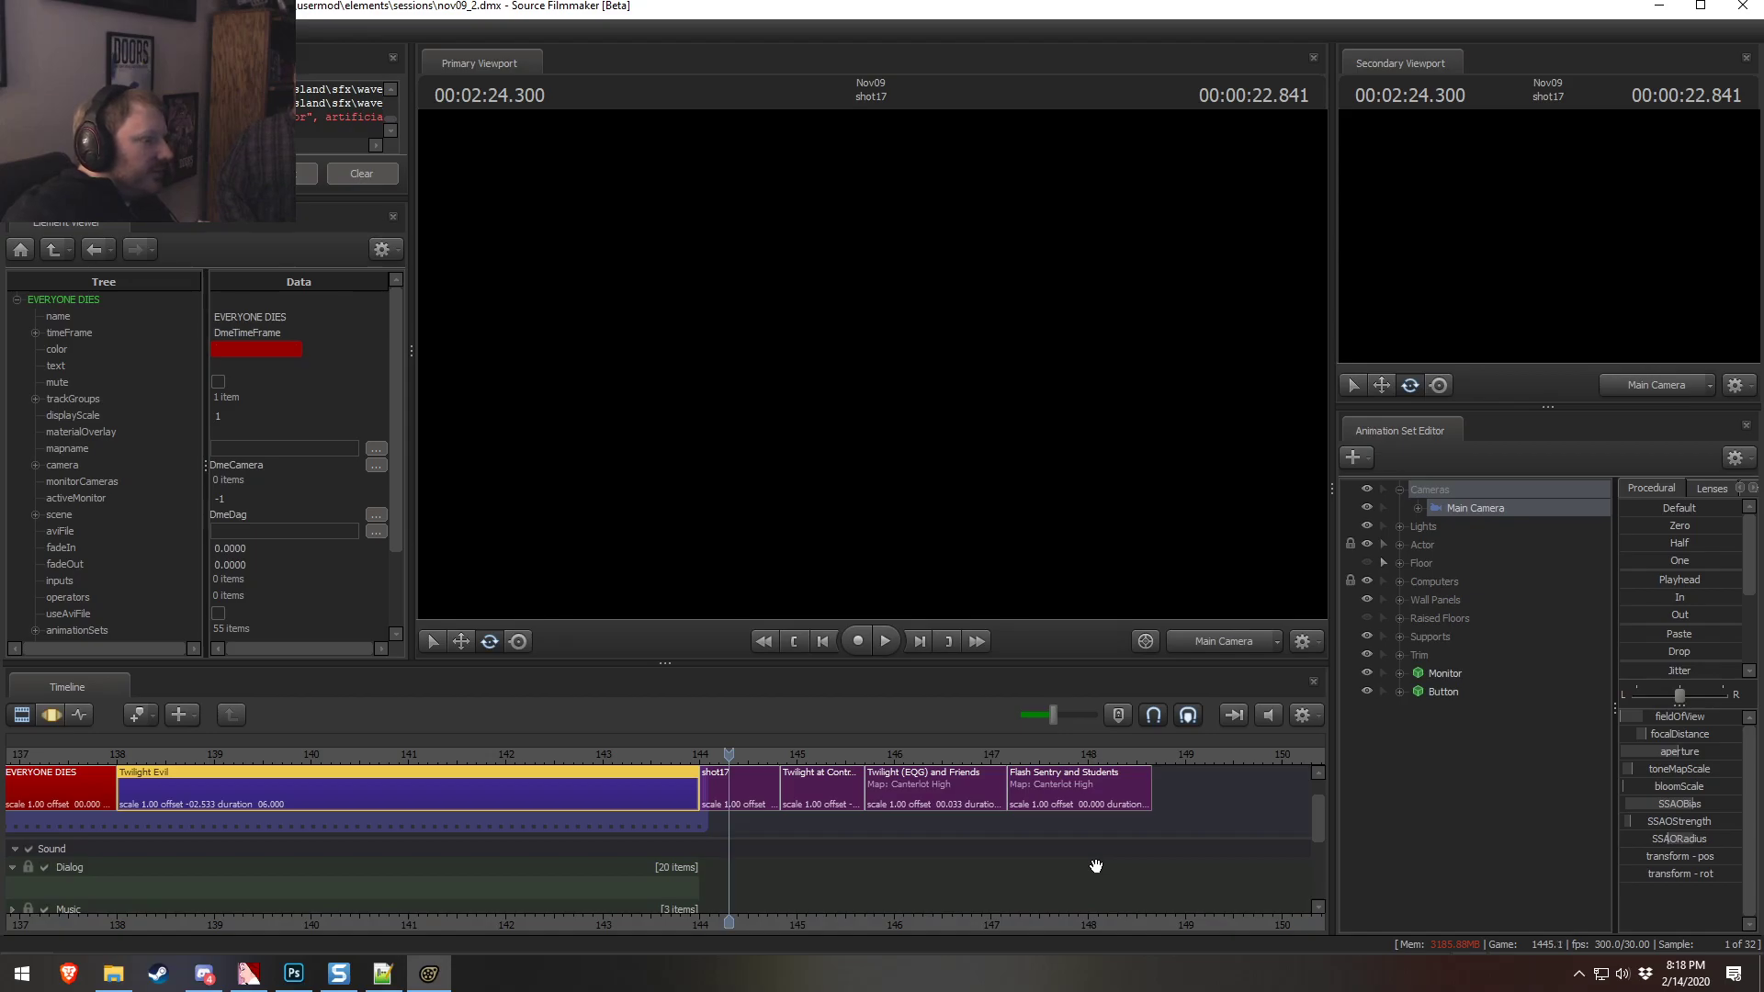
Add "doctor spara - science.wav" to the Dialog track and place it under the Twilight Evil shot at about 141.6 s
{"action": "right_click", "coordinate": [617, 884]}
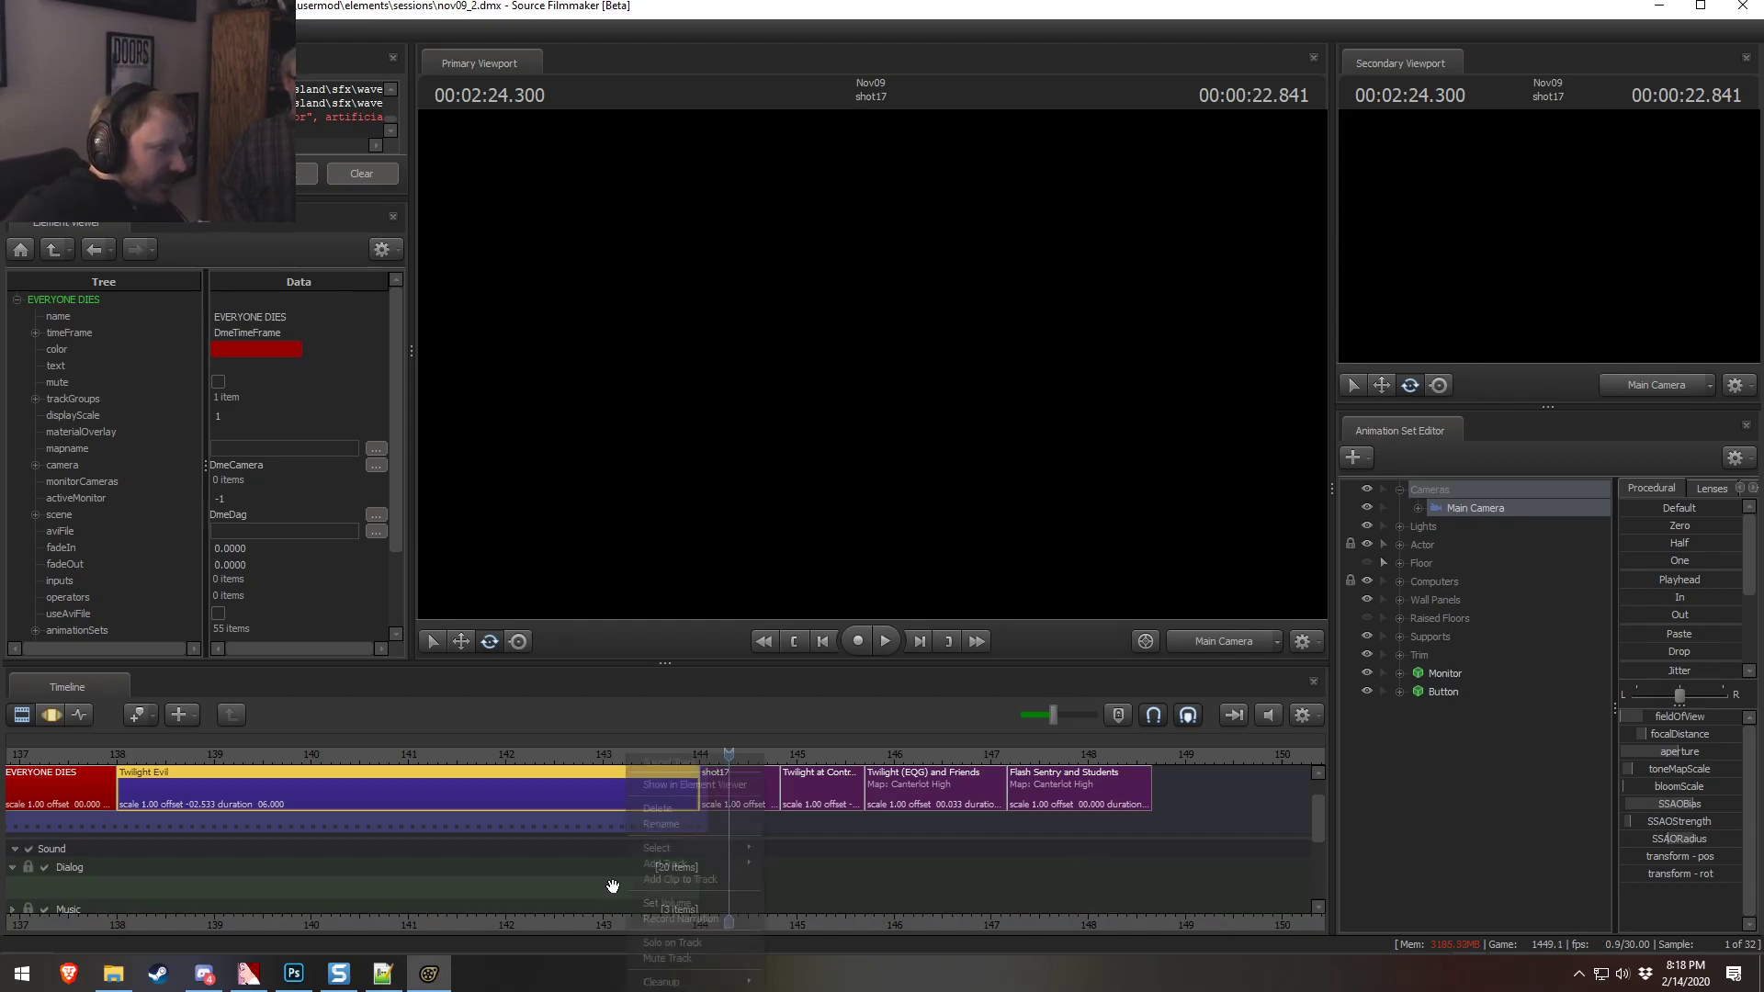
{"action": "left_click", "coordinate": [693, 884]}
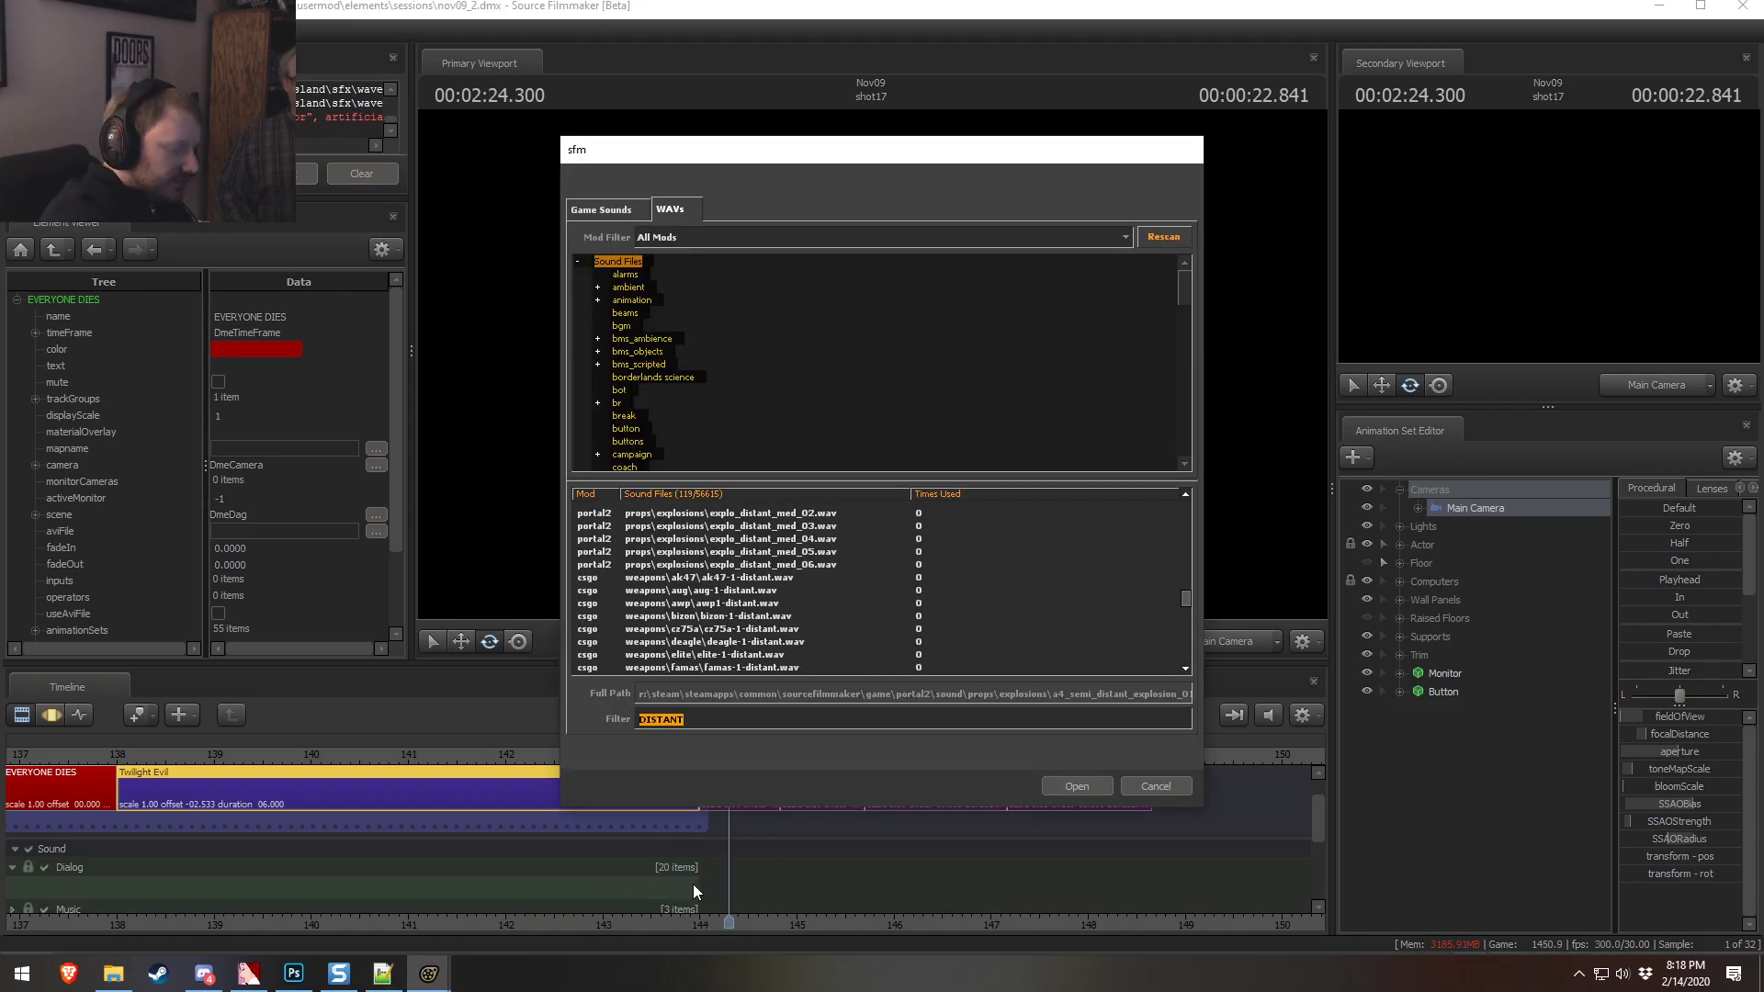
{"action": "type", "text": "SPARA"}
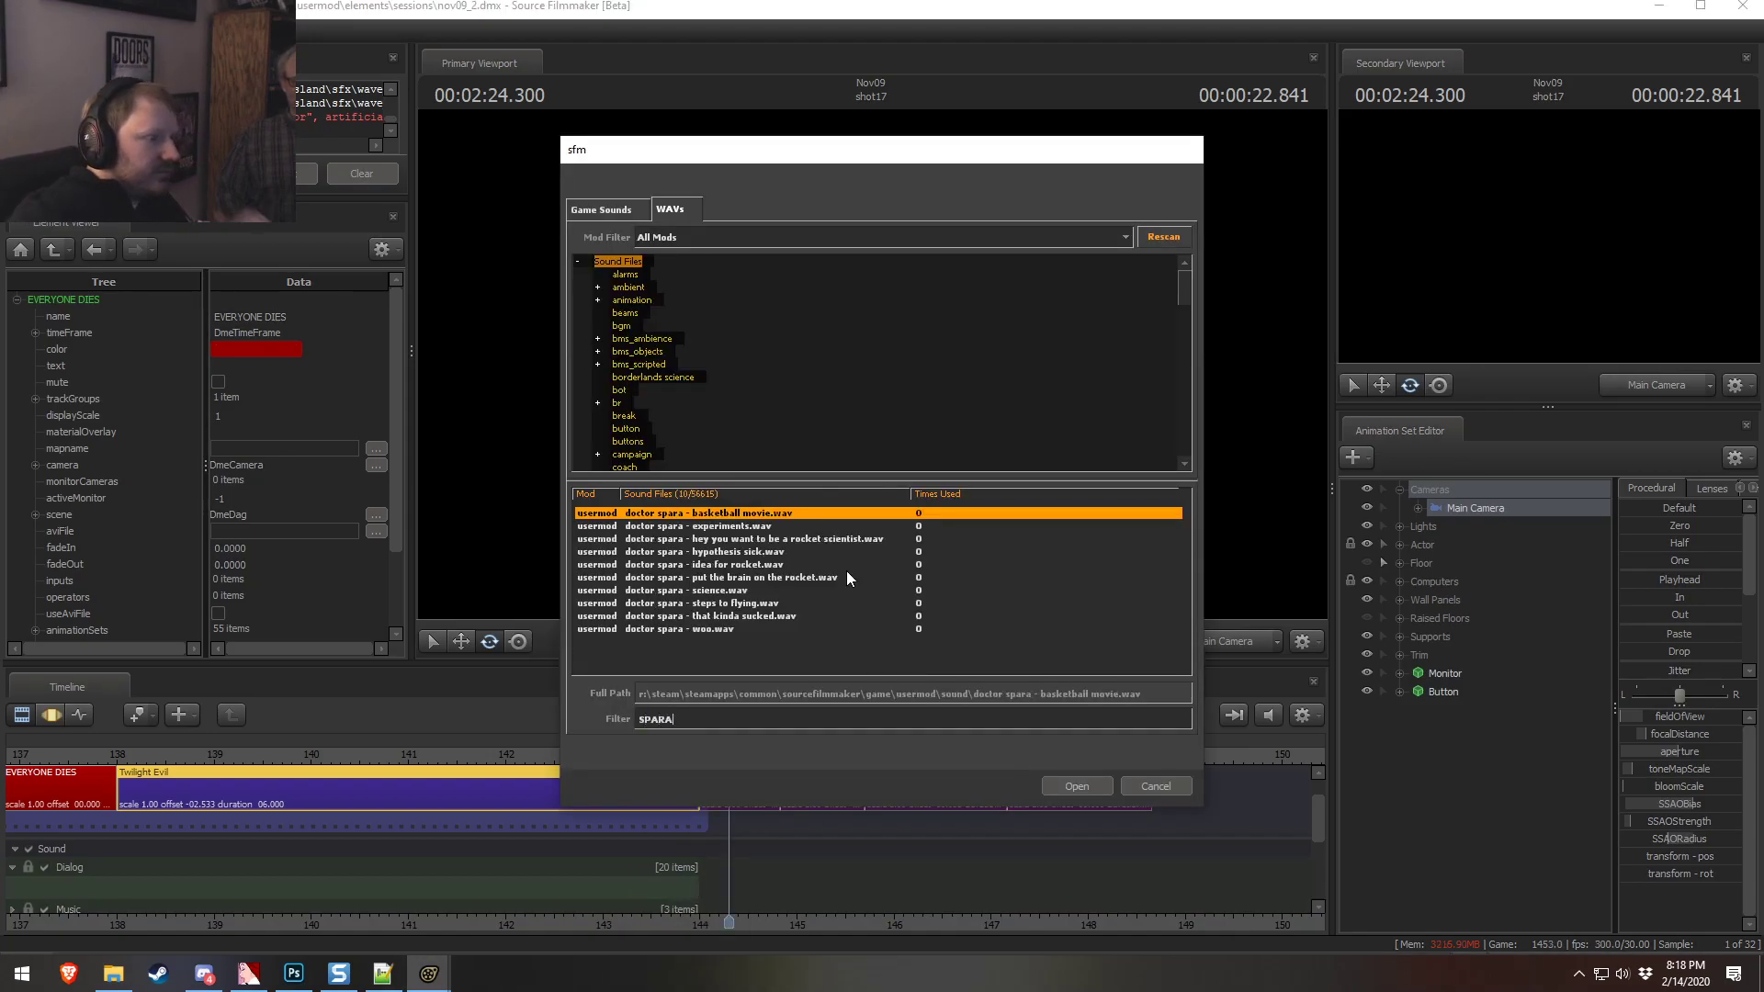
{"action": "left_click", "coordinate": [706, 590]}
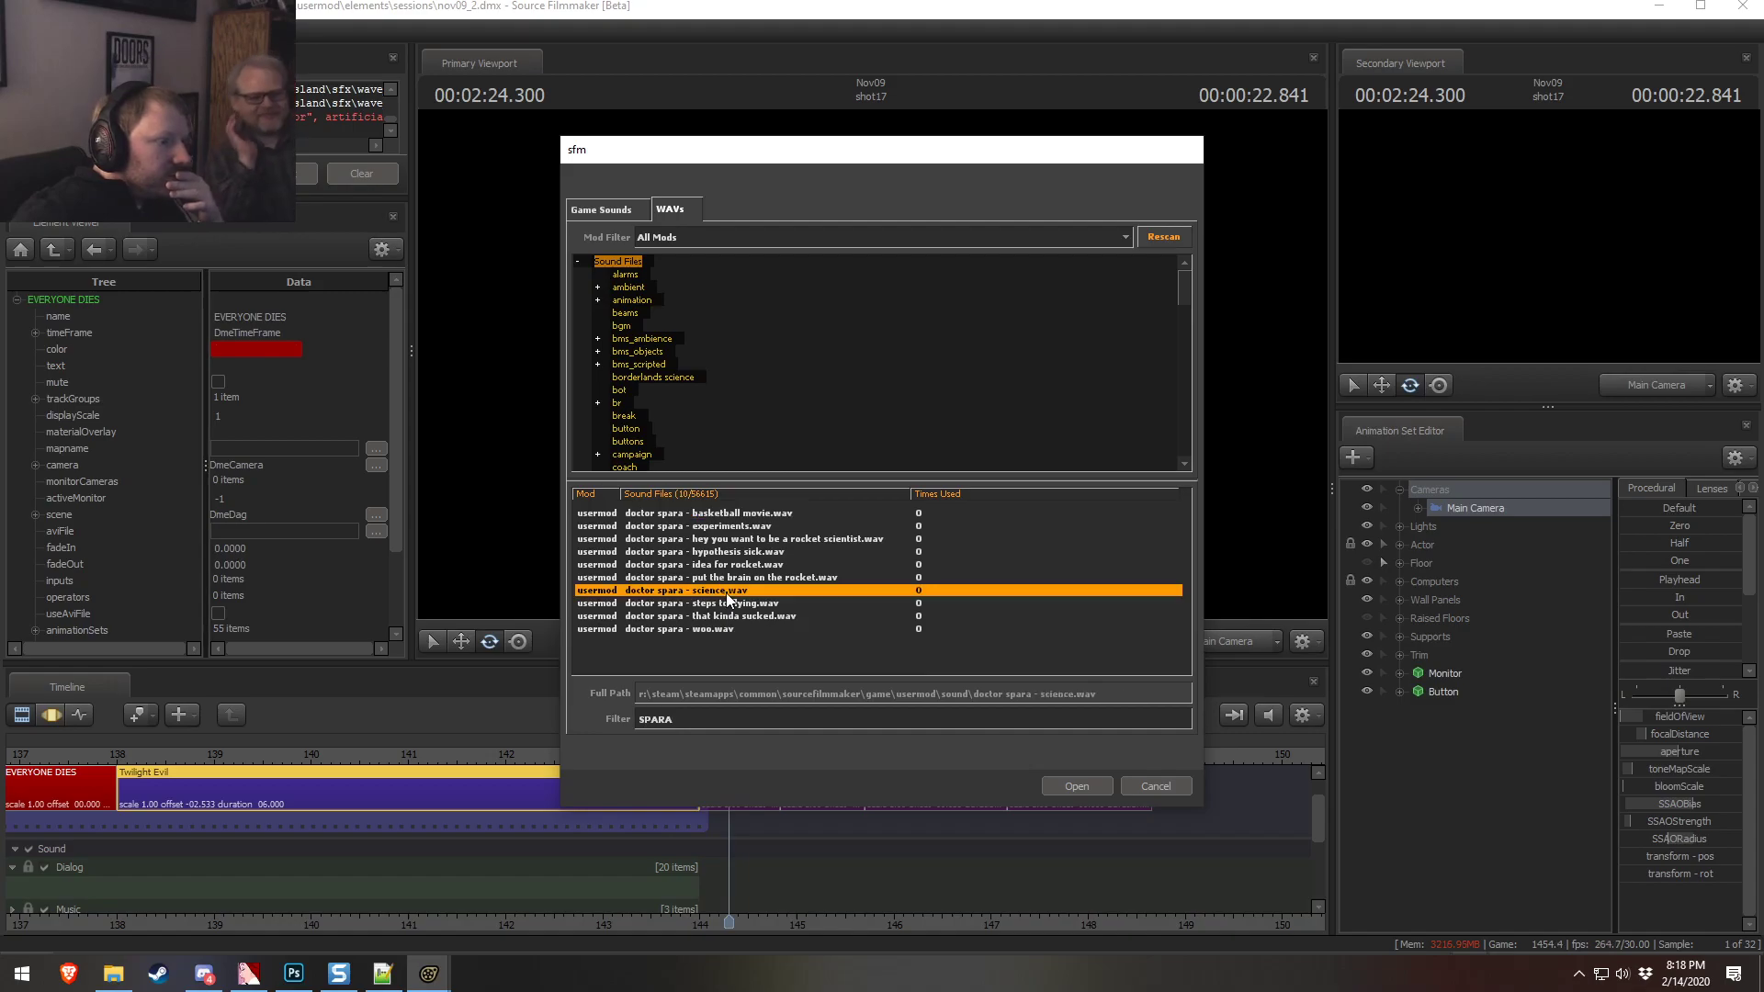
{"action": "left_click", "coordinate": [1077, 787]}
{"action": "left_click_drag", "start_coordinate": [782, 891], "coordinate": [504, 881]}
Set the science.wav clip's time scale to 0.5
{"action": "right_click", "coordinate": [506, 880]}
{"action": "mouse_move", "coordinate": [547, 665]}
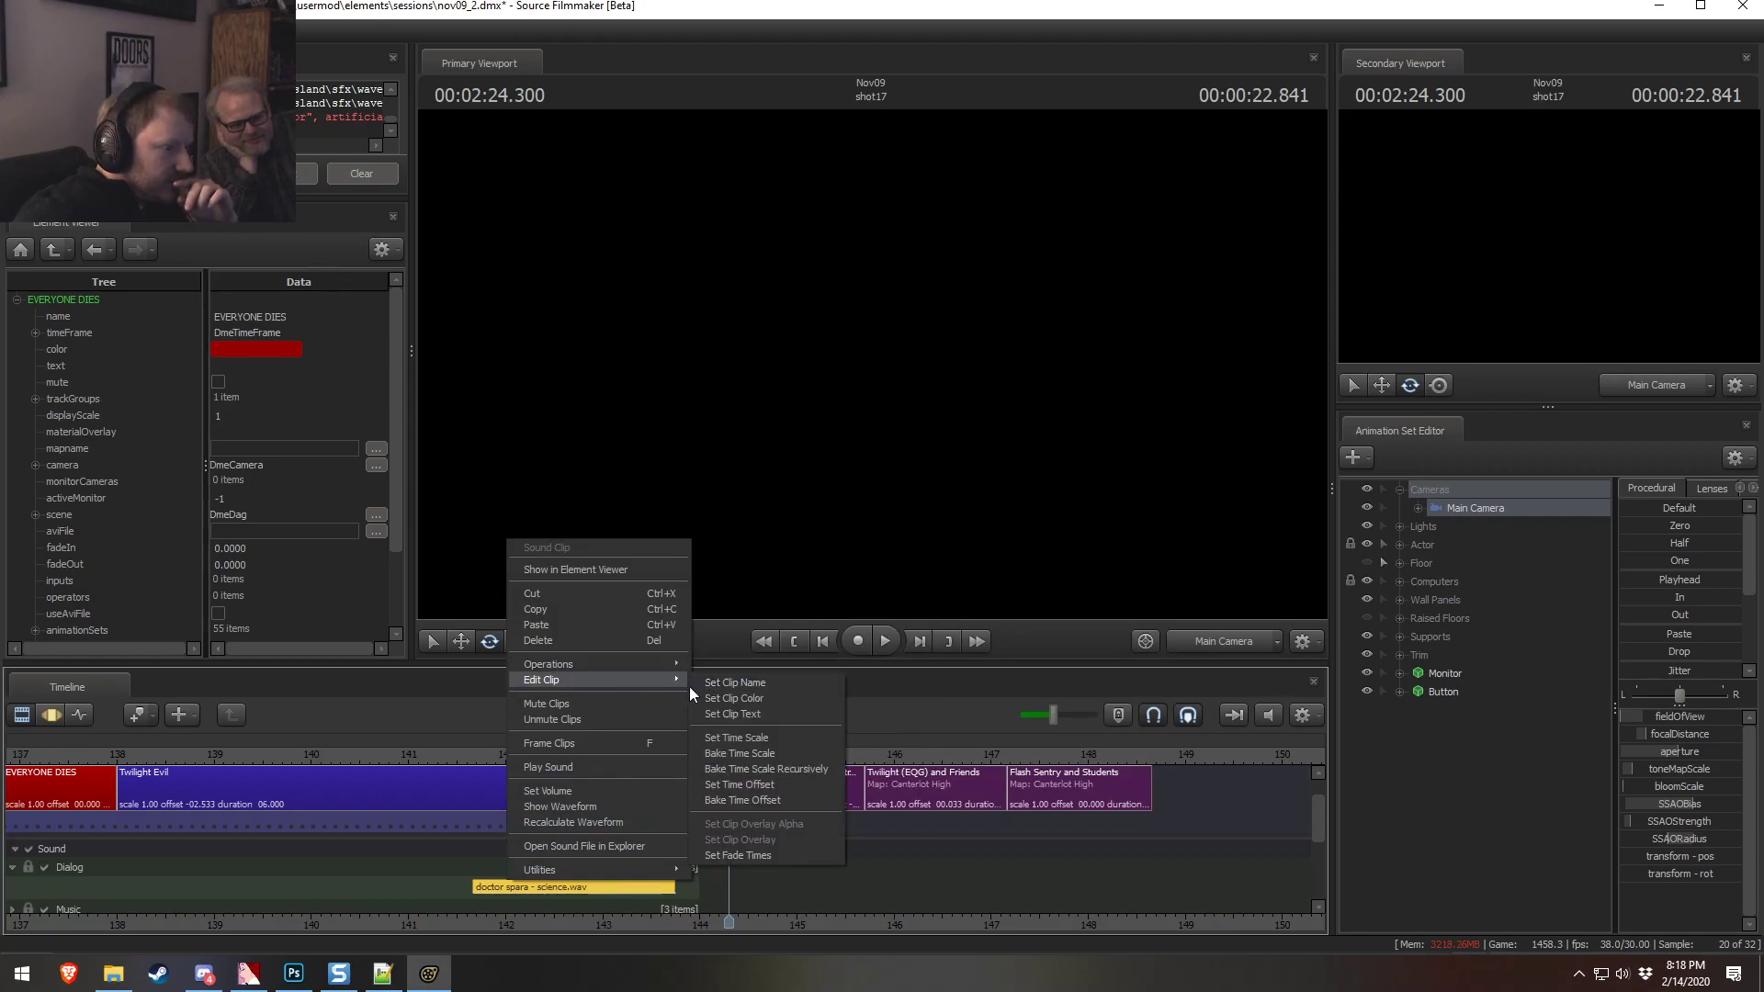
{"action": "left_click", "coordinate": [735, 736]}
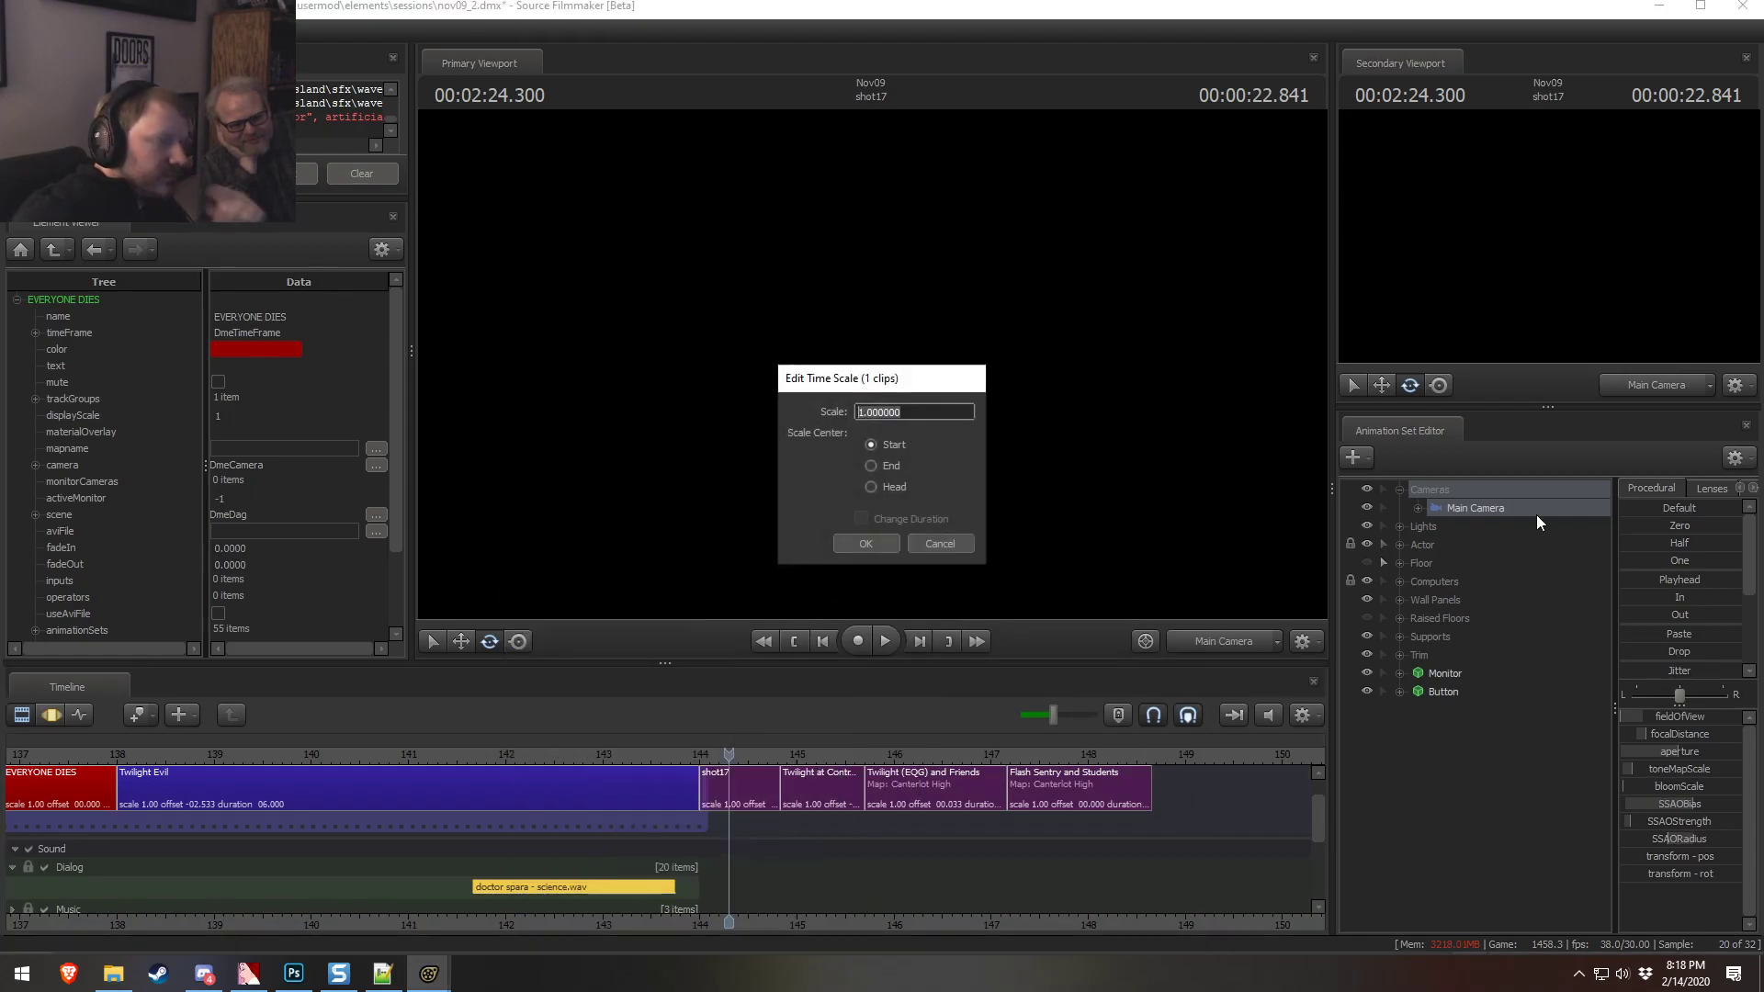
{"action": "type", "text": "0.5"}
{"action": "key", "text": "Return"}
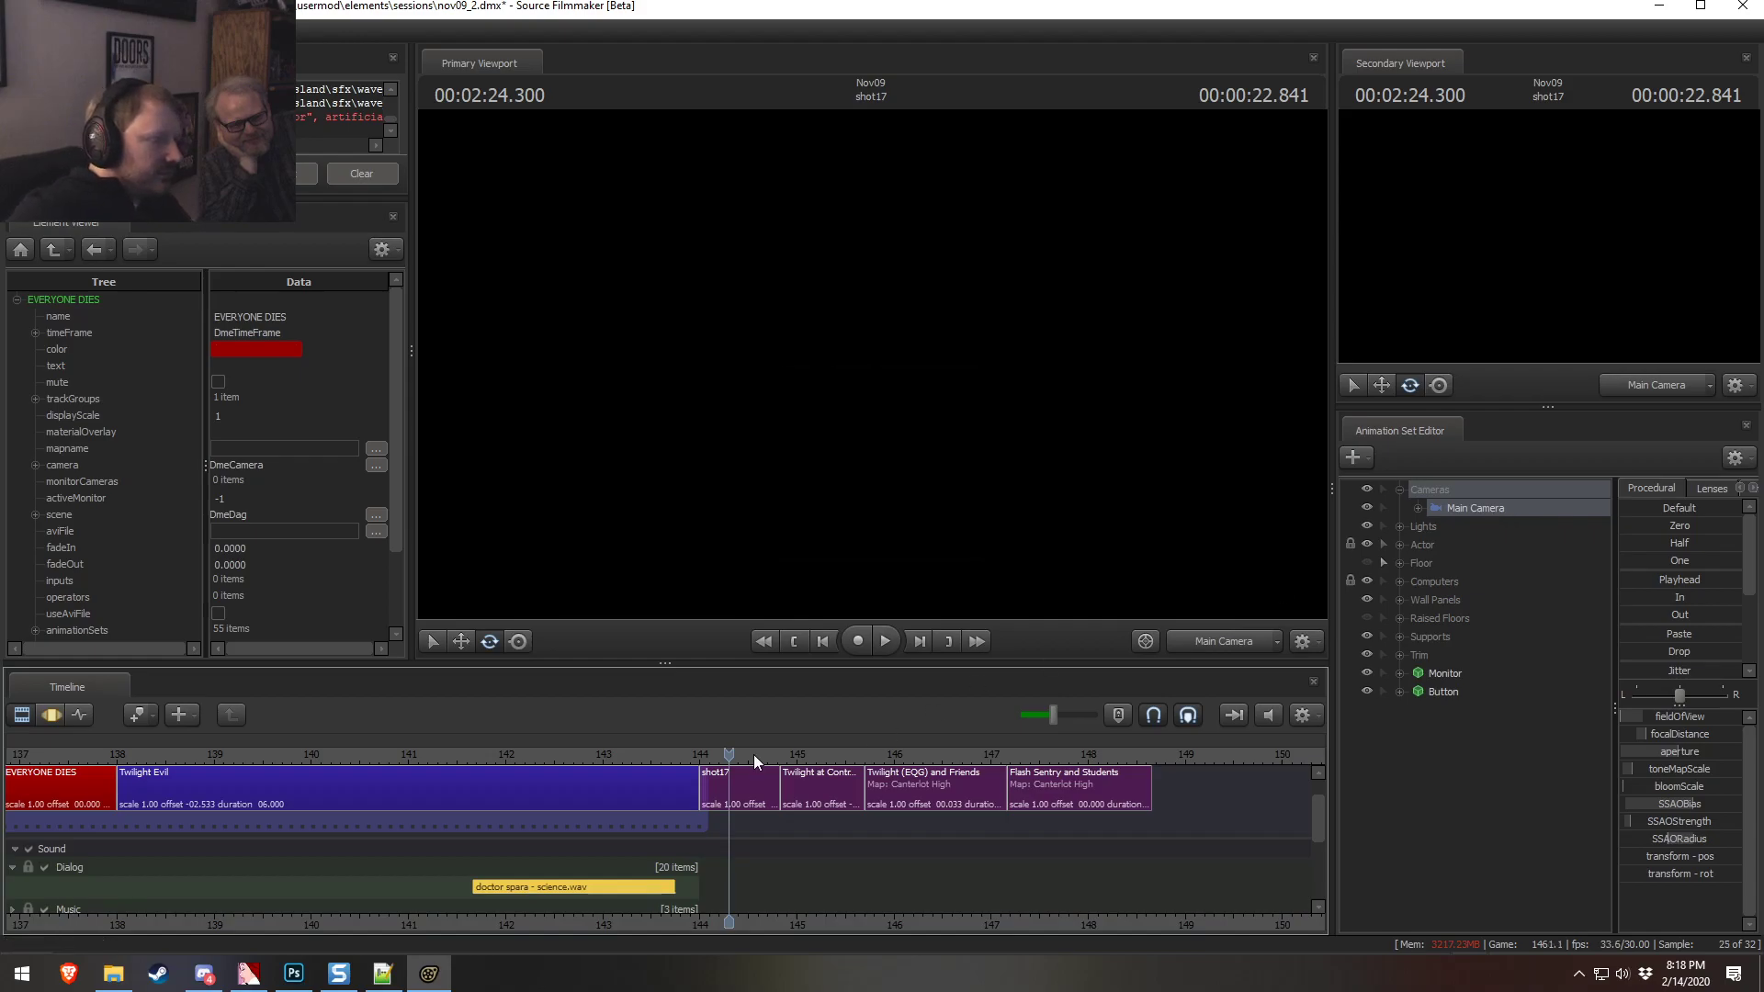
Extend the science.wav clip to about 4.2 s, move its start to about 139.9 s, and raise the playback volume
{"action": "left_click", "coordinate": [386, 755]}
{"action": "left_click_drag", "start_coordinate": [671, 884], "coordinate": [876, 885]}
{"action": "left_click_drag", "start_coordinate": [731, 890], "coordinate": [566, 891]}
{"action": "left_click", "coordinate": [152, 754]}
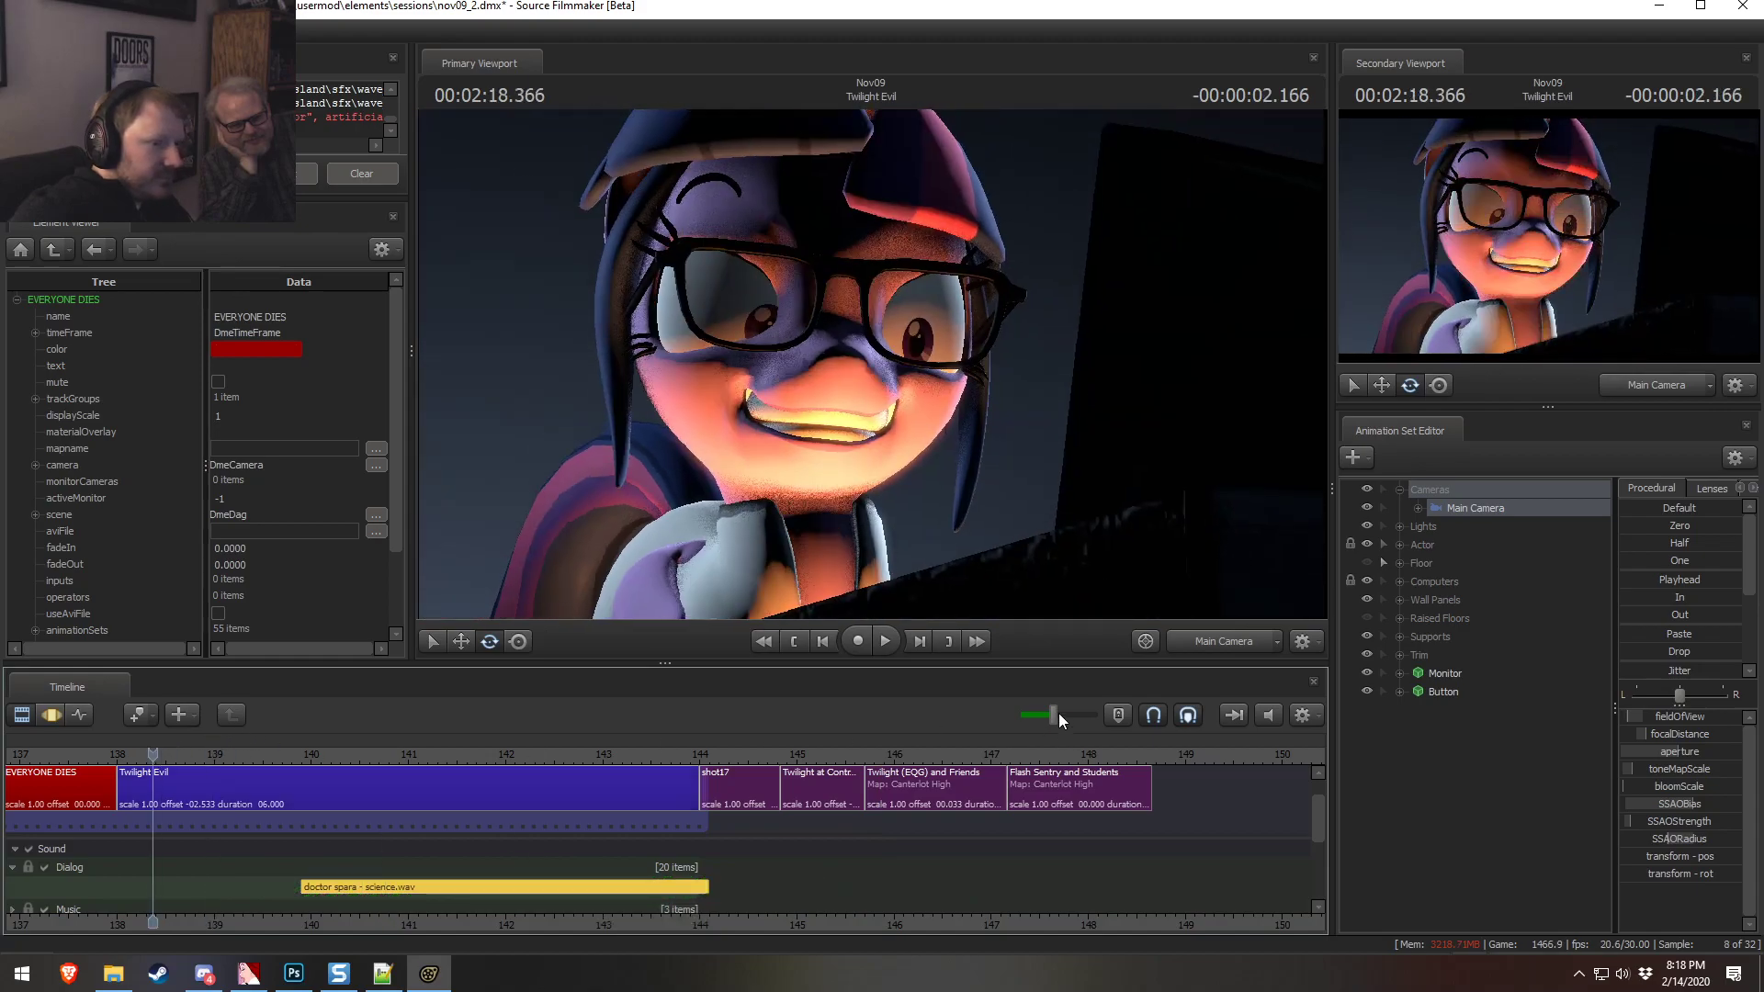
{"action": "left_click", "coordinate": [1084, 721]}
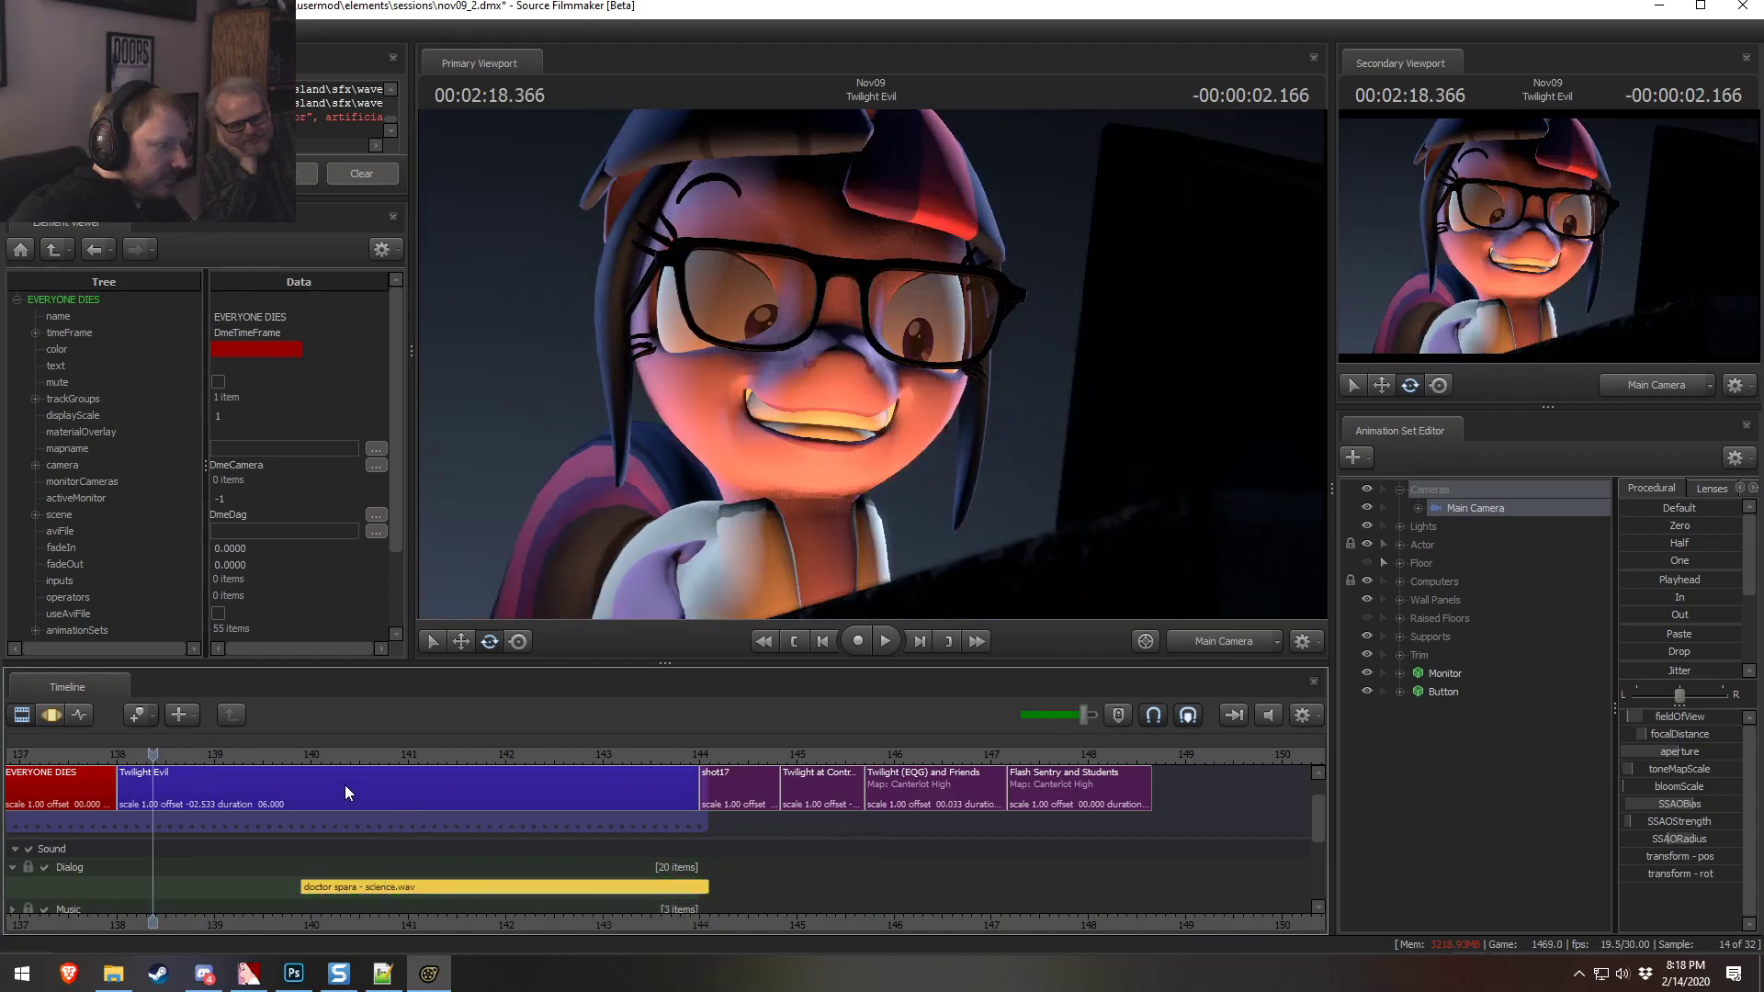
Animate the mouth opening in Twilight Sparkle's Lower Face controls over the Twilight Evil shot to match the science.wav dialog
{"action": "left_click", "coordinate": [344, 786]}
{"action": "left_click", "coordinate": [1400, 546]}
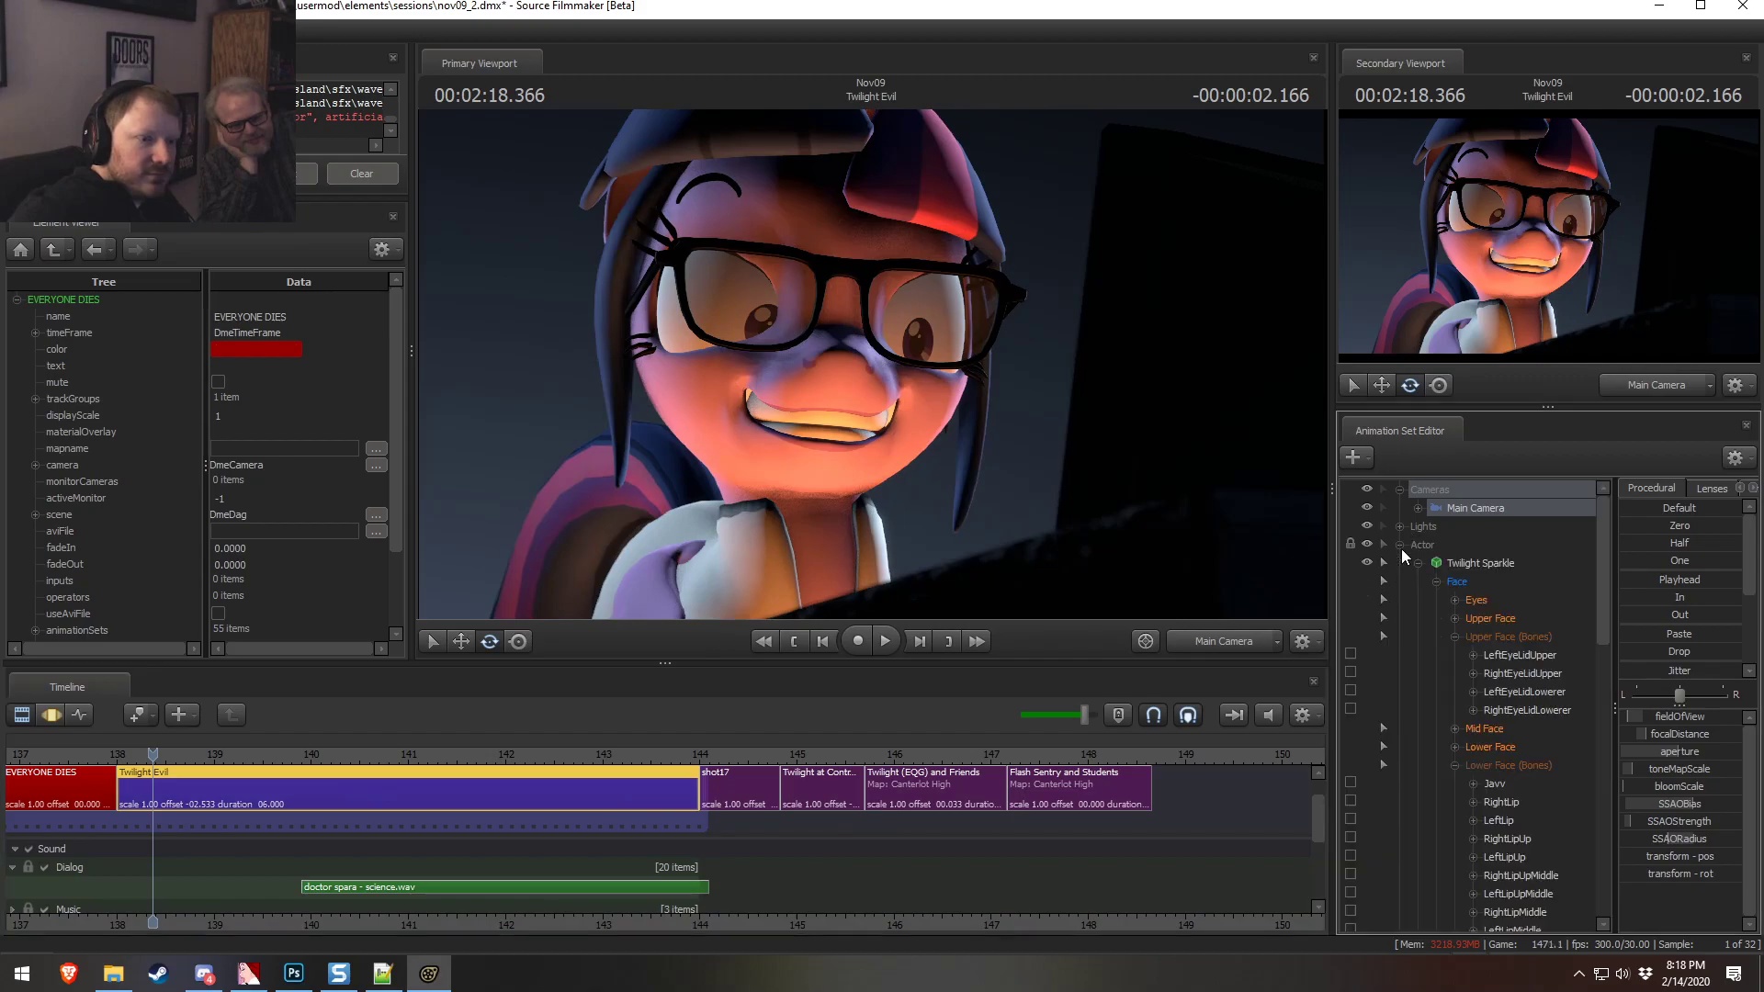
{"action": "left_click", "coordinate": [1489, 750]}
{"action": "key", "text": "F3"}
{"action": "left_click", "coordinate": [234, 842]}
{"action": "key", "text": "ctrl+a"}
{"action": "key", "text": "F2"}
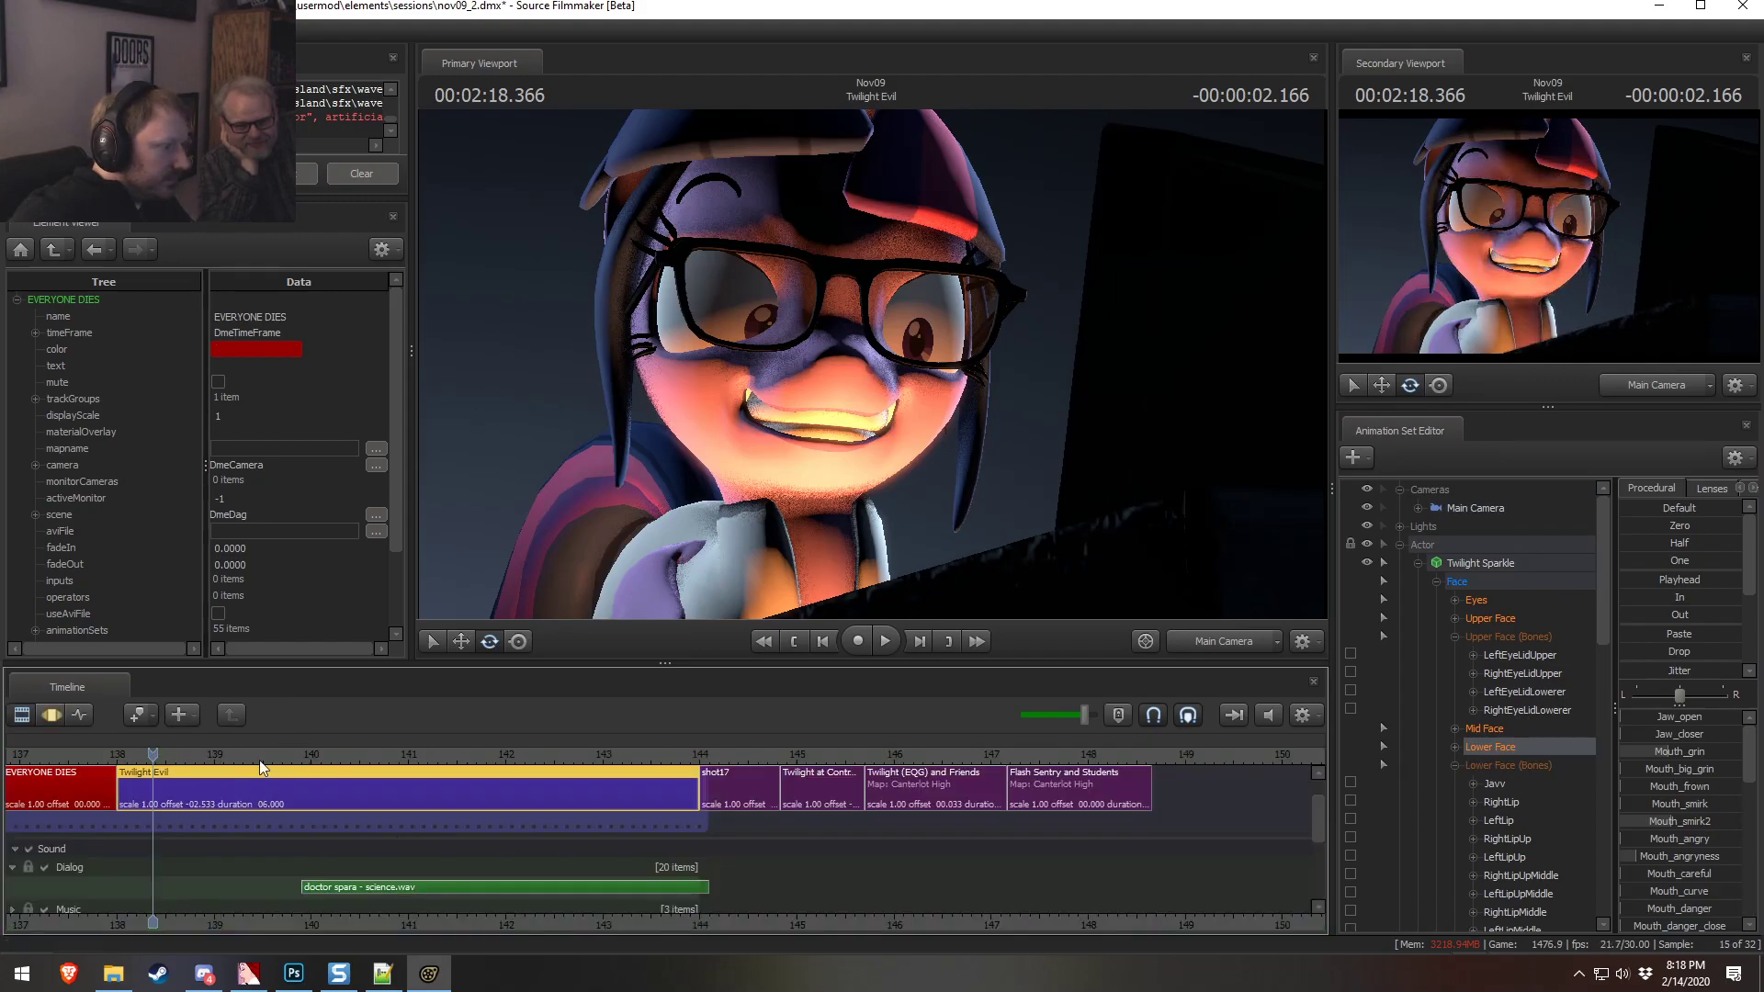
{"action": "key", "text": "F3"}
{"action": "key", "text": "space"}
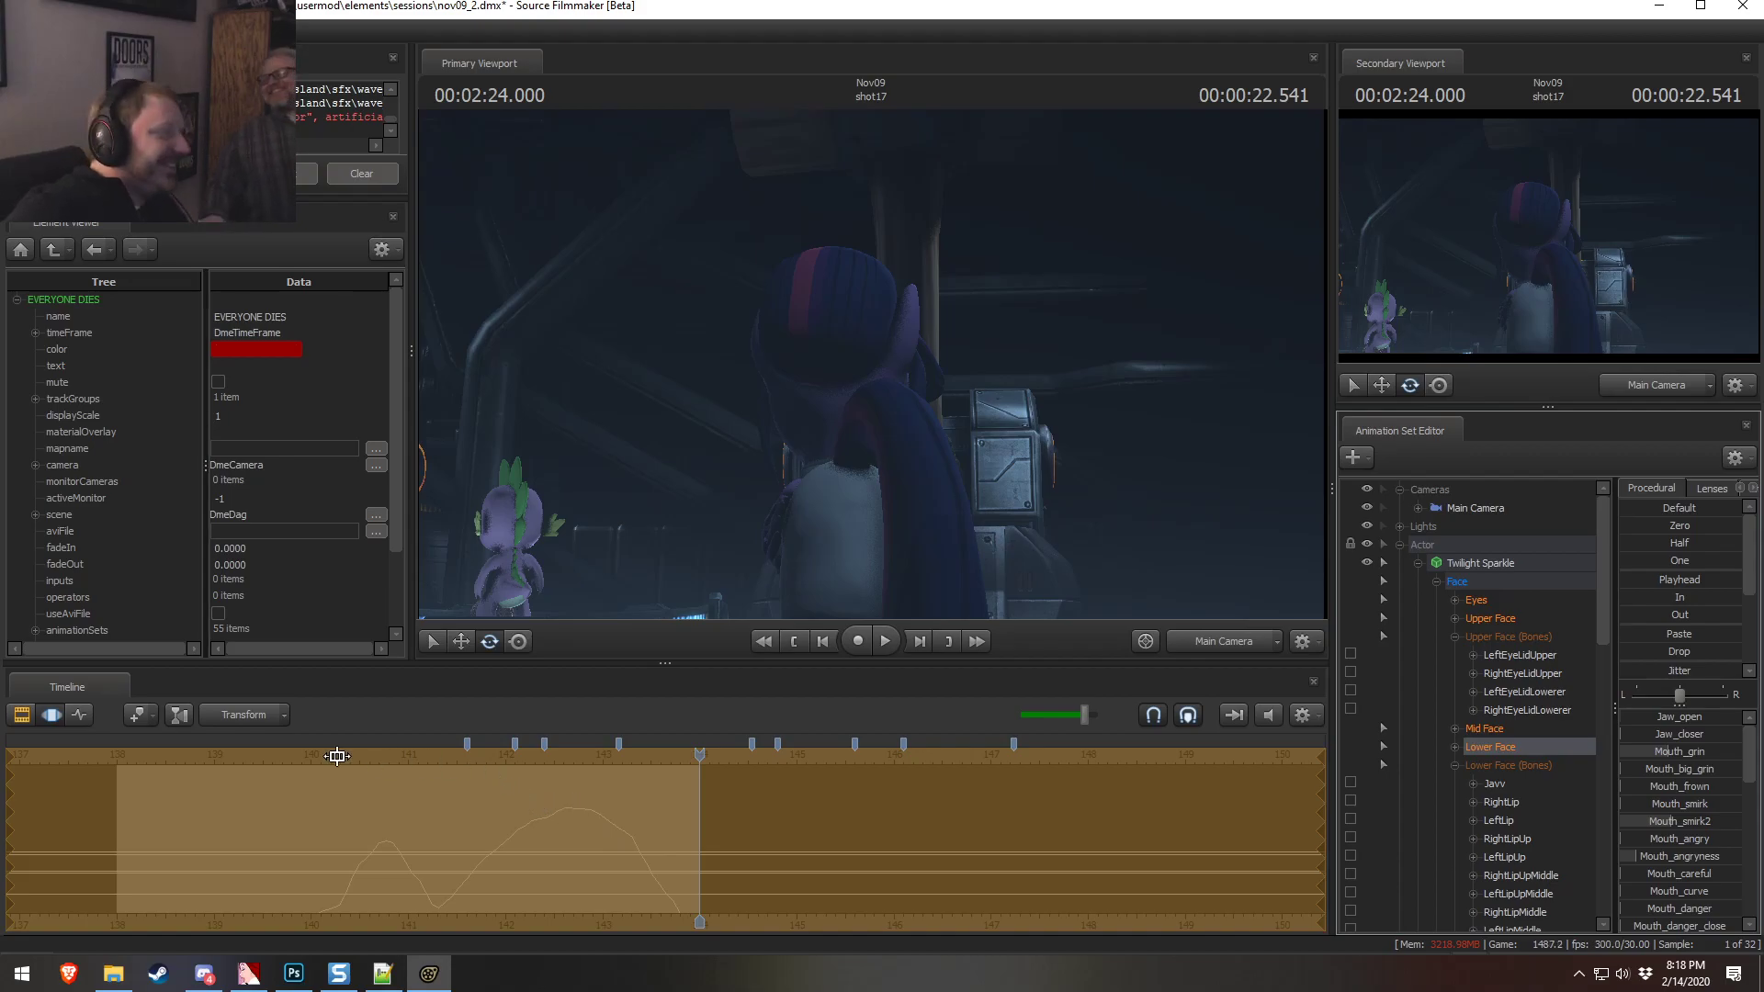
Play back Twilight's mouth animation with the dialog from about 139.4 s
{"action": "key", "text": "F2"}
{"action": "left_click", "coordinate": [256, 754]}
{"action": "key", "text": "space"}
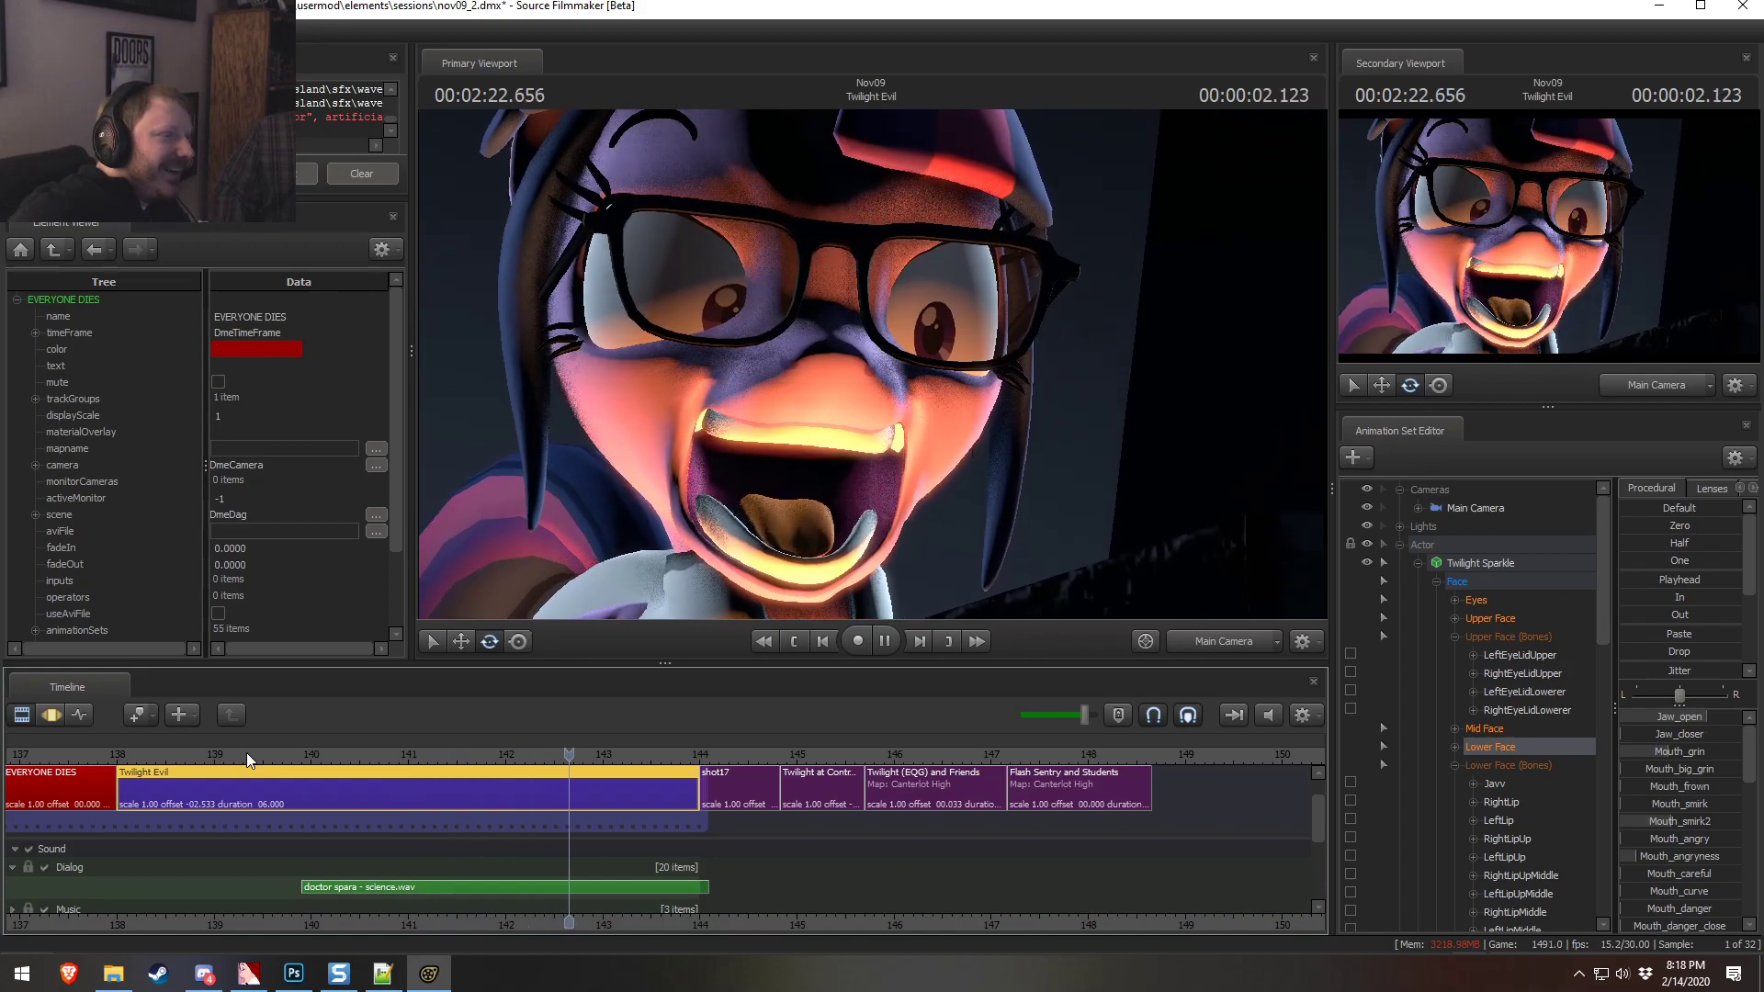
{"action": "key", "text": "space"}
{"action": "left_click", "coordinate": [235, 824]}
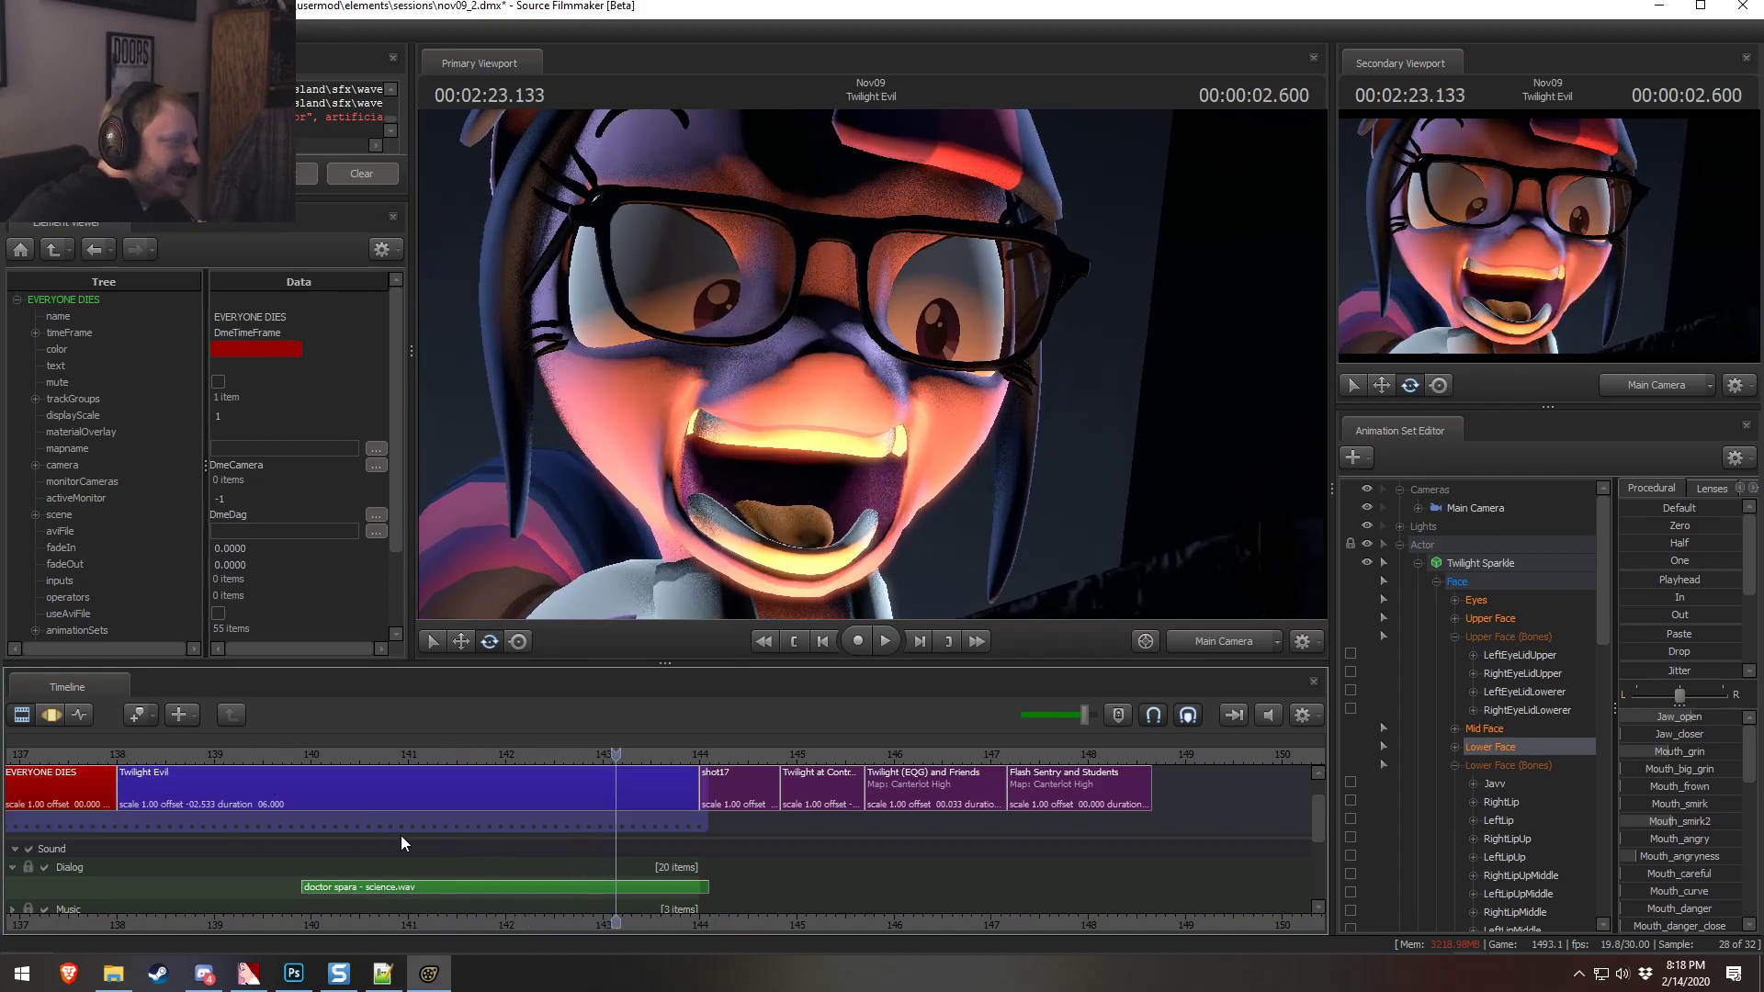
Tilt Twilight's head far back over a time selection of about 142 to 143.2 s with falloff on both sides
{"action": "left_click", "coordinate": [462, 792]}
{"action": "key", "text": "F3"}
{"action": "key", "text": "shift"}
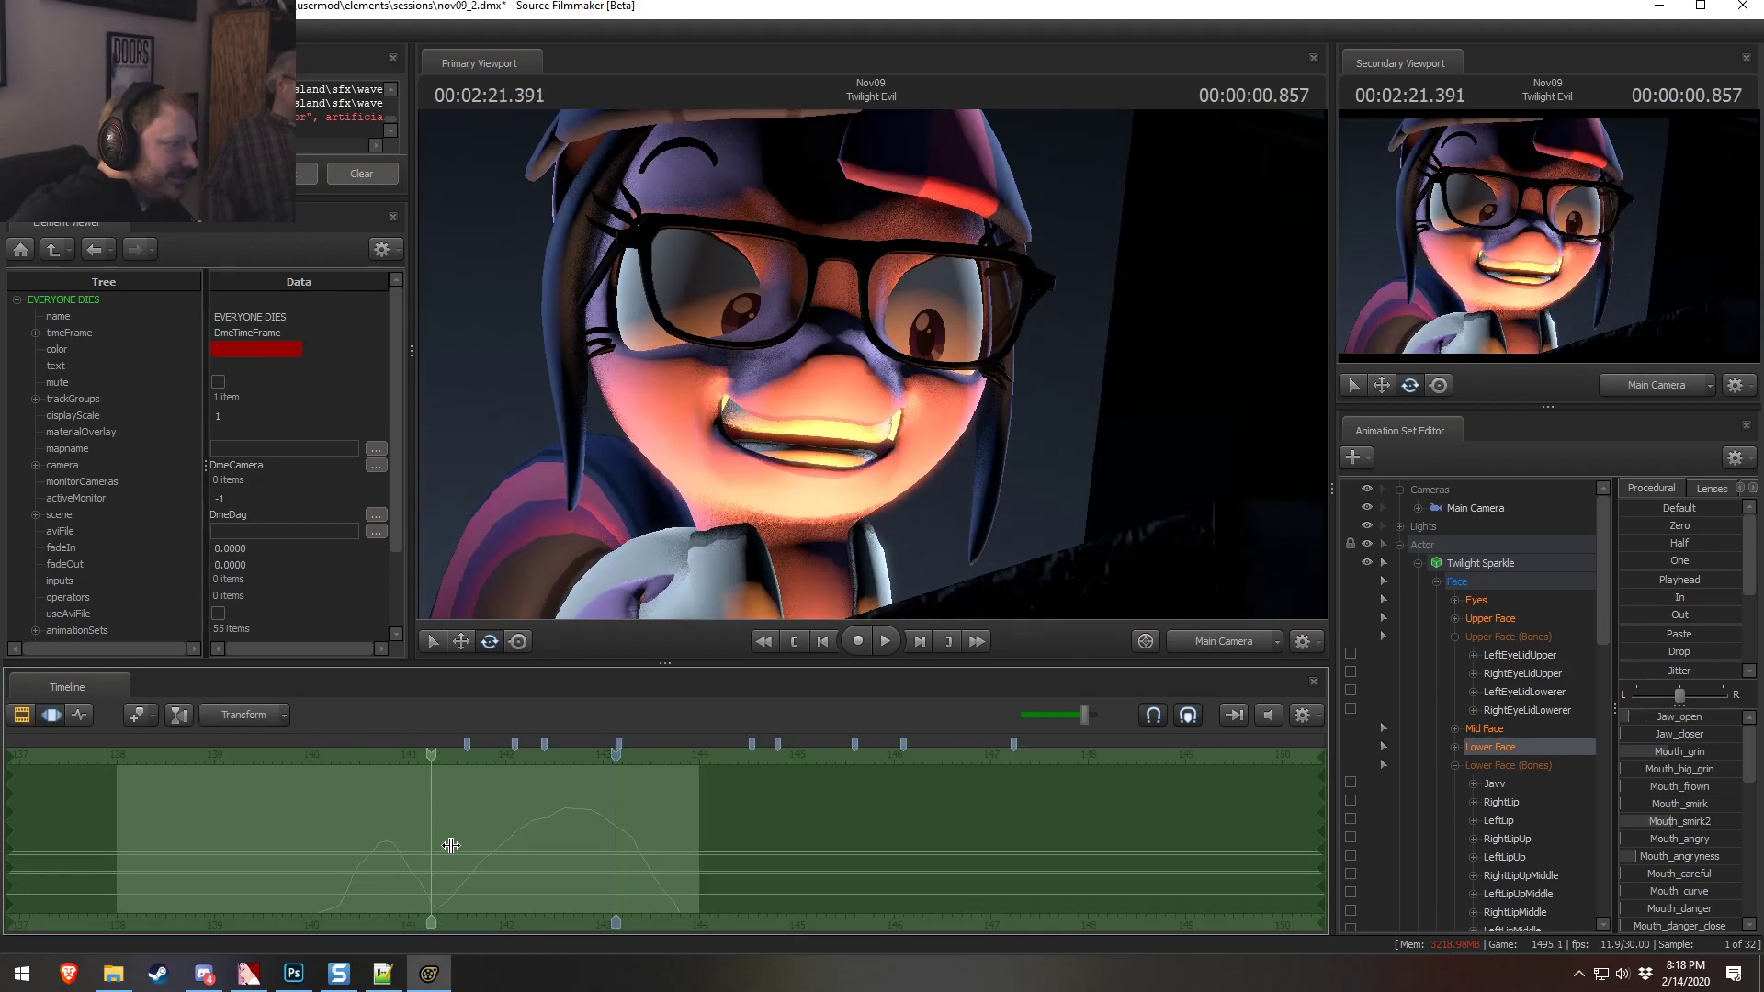
{"action": "left_click_drag", "start_coordinate": [518, 844], "coordinate": [1315, 901], "text": "shift"}
{"action": "scroll", "coordinate": [968, 868], "scroll_direction": "up", "scroll_amount": 5, "text": "shift"}
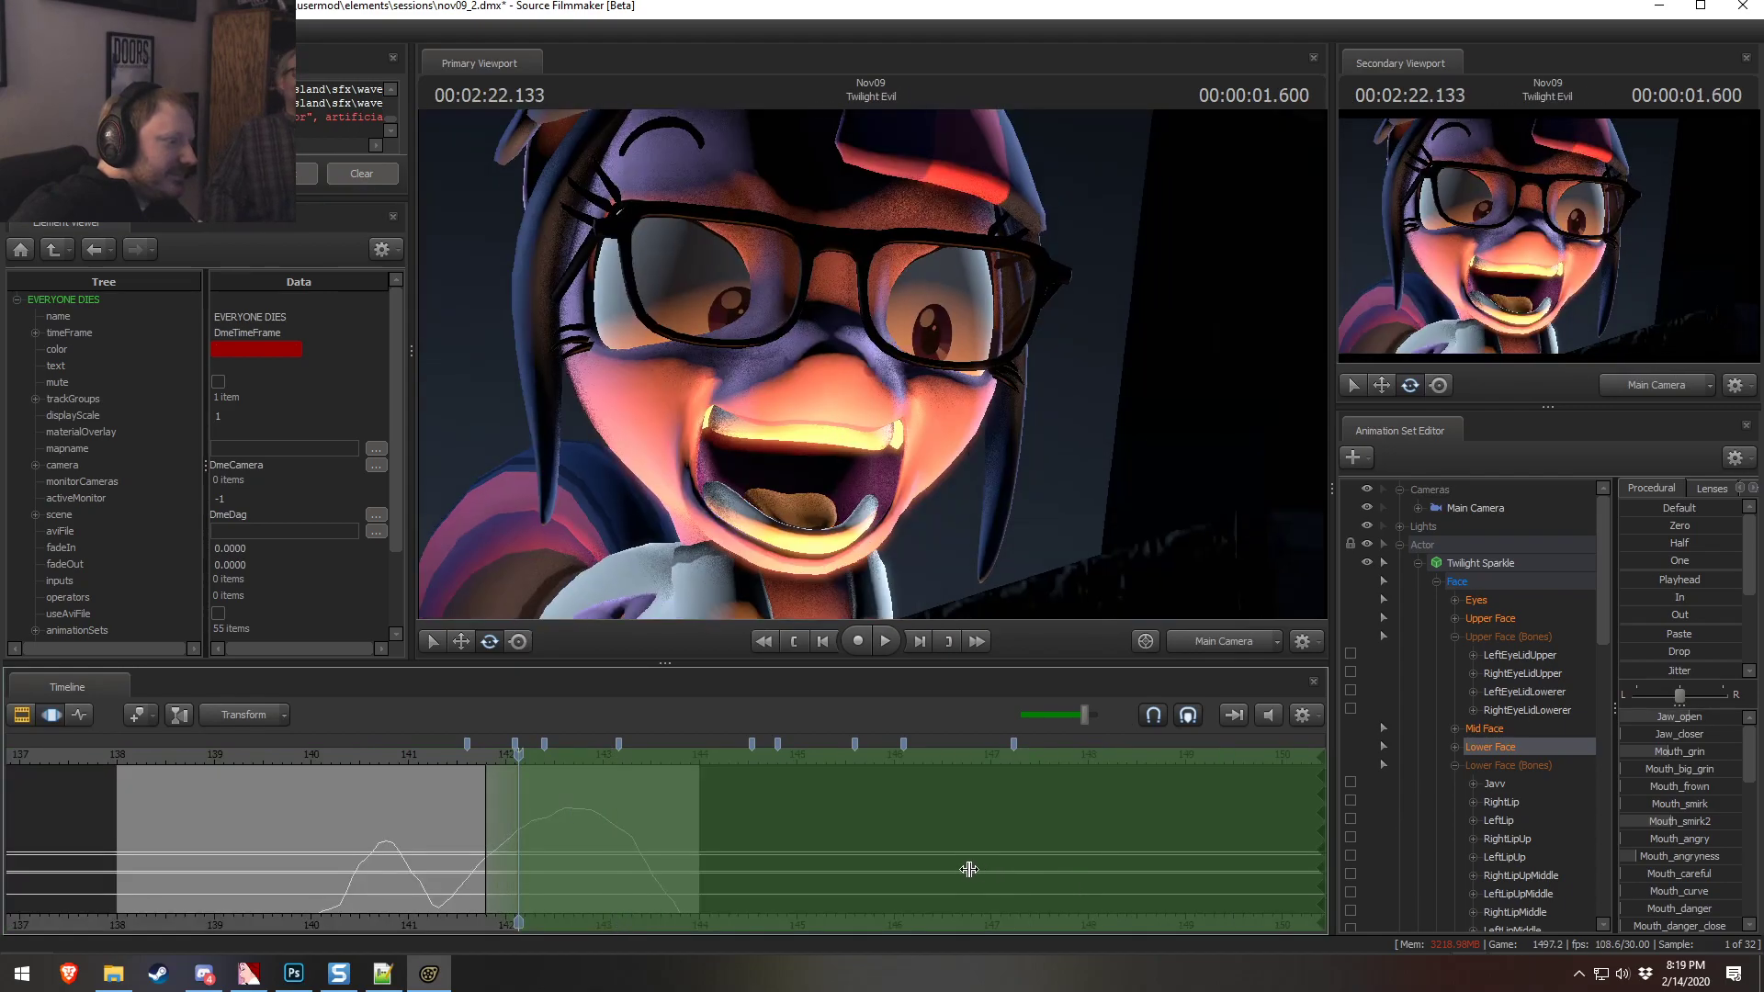
{"action": "scroll", "coordinate": [581, 873], "scroll_direction": "up", "scroll_amount": 1}
{"action": "left_click_drag", "start_coordinate": [506, 835], "coordinate": [618, 837], "text": "shift"}
{"action": "scroll", "coordinate": [621, 849], "scroll_direction": "up", "scroll_amount": 5}
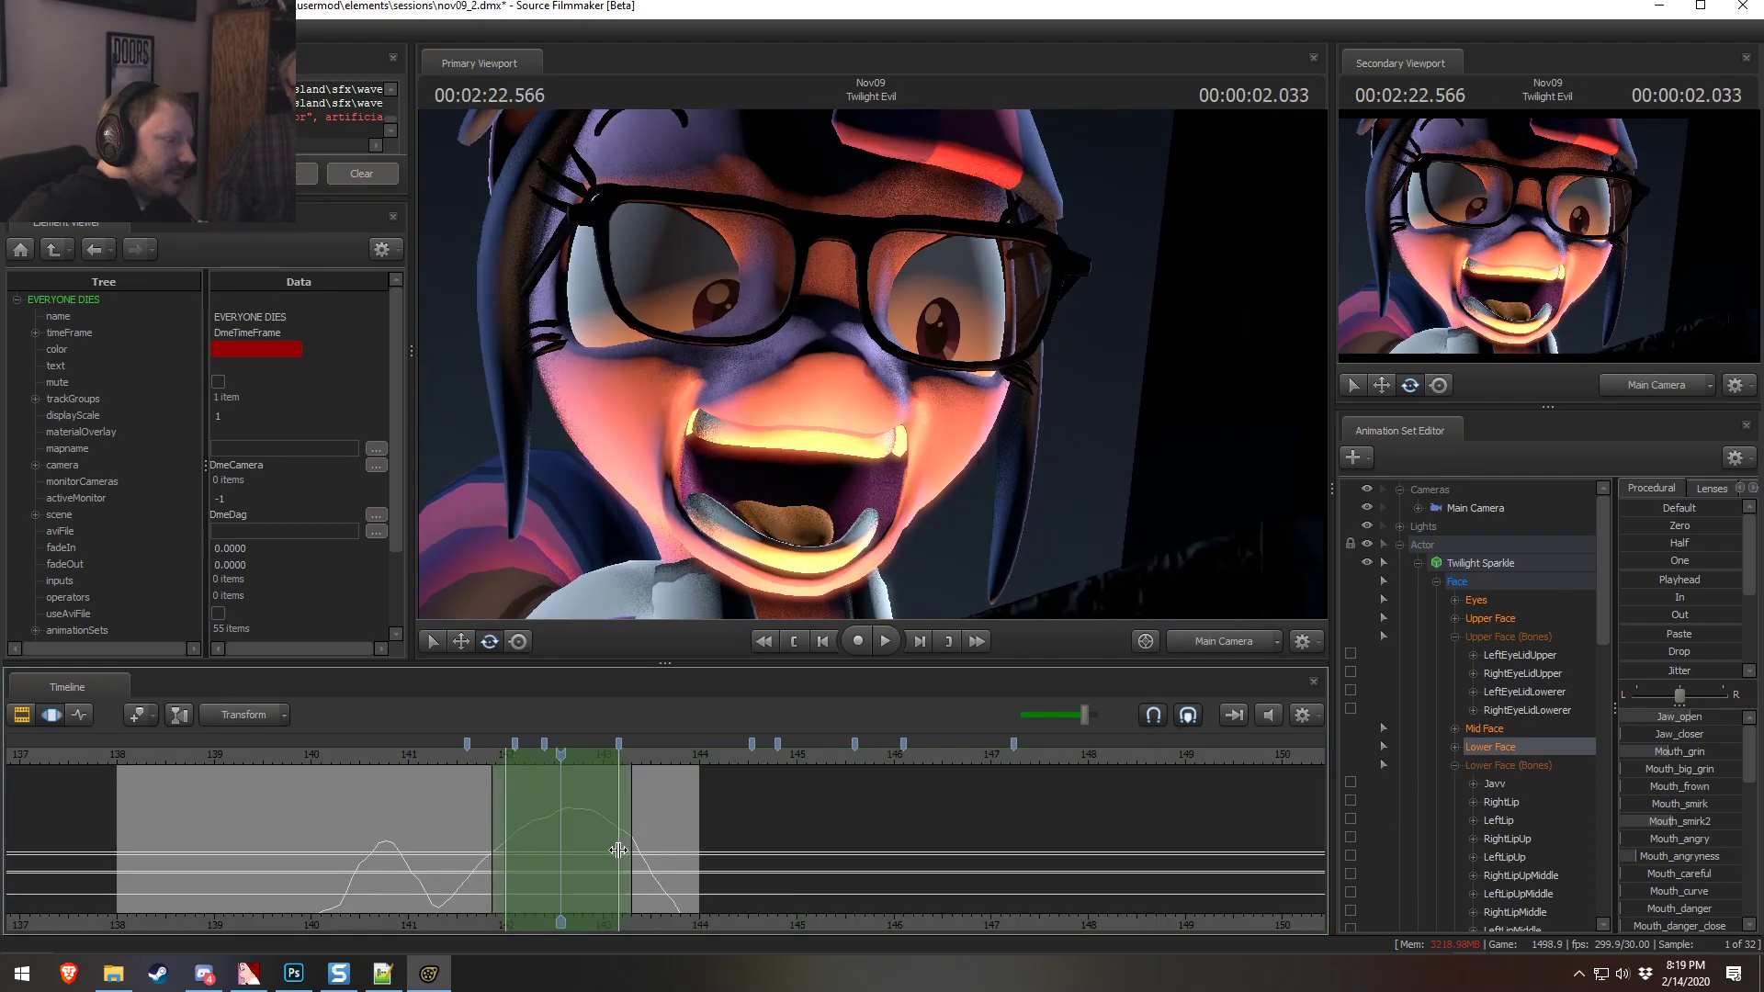
{"action": "scroll", "coordinate": [624, 860], "scroll_direction": "up", "scroll_amount": 1}
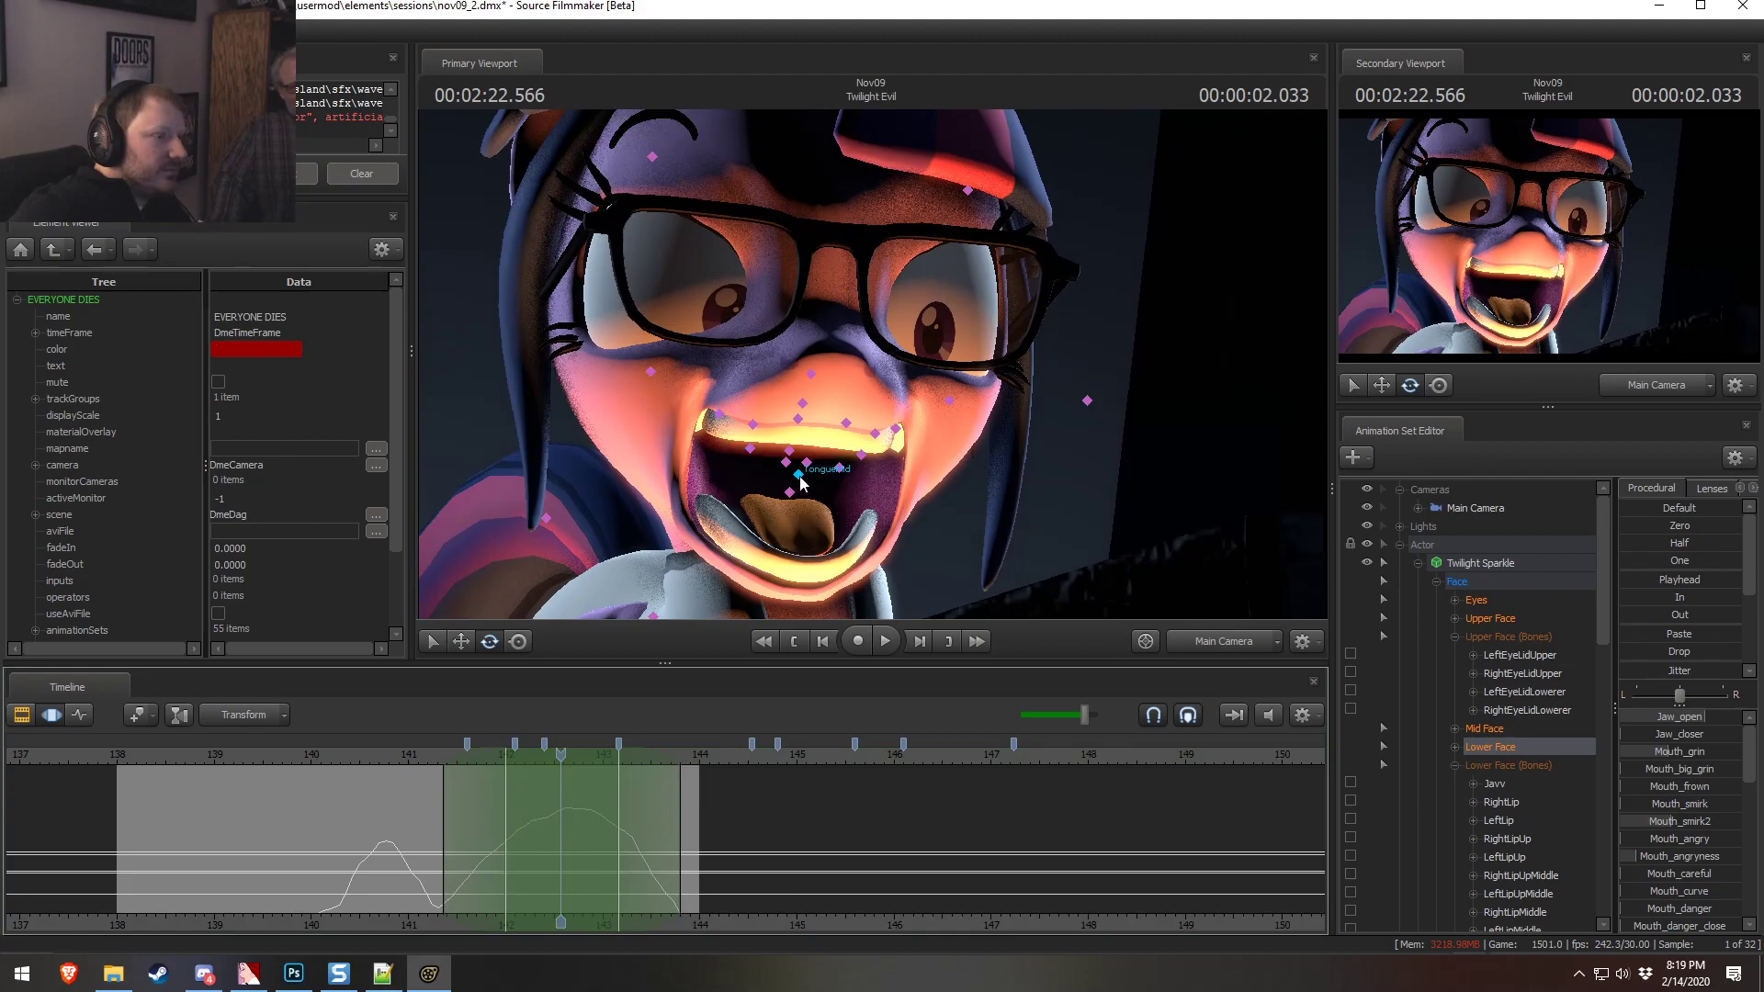
{"action": "mouse_move", "coordinate": [777, 515]}
{"action": "left_mouse_down", "text": "ctrl"}
{"action": "mouse_move", "coordinate": [796, 472]}
{"action": "mouse_move", "coordinate": [771, 469]}
{"action": "mouse_move", "coordinate": [765, 484]}
{"action": "mouse_move", "coordinate": [812, 467]}
{"action": "left_mouse_up", "text": "ctrl"}
{"action": "left_click", "coordinate": [764, 485], "text": "ctrl"}
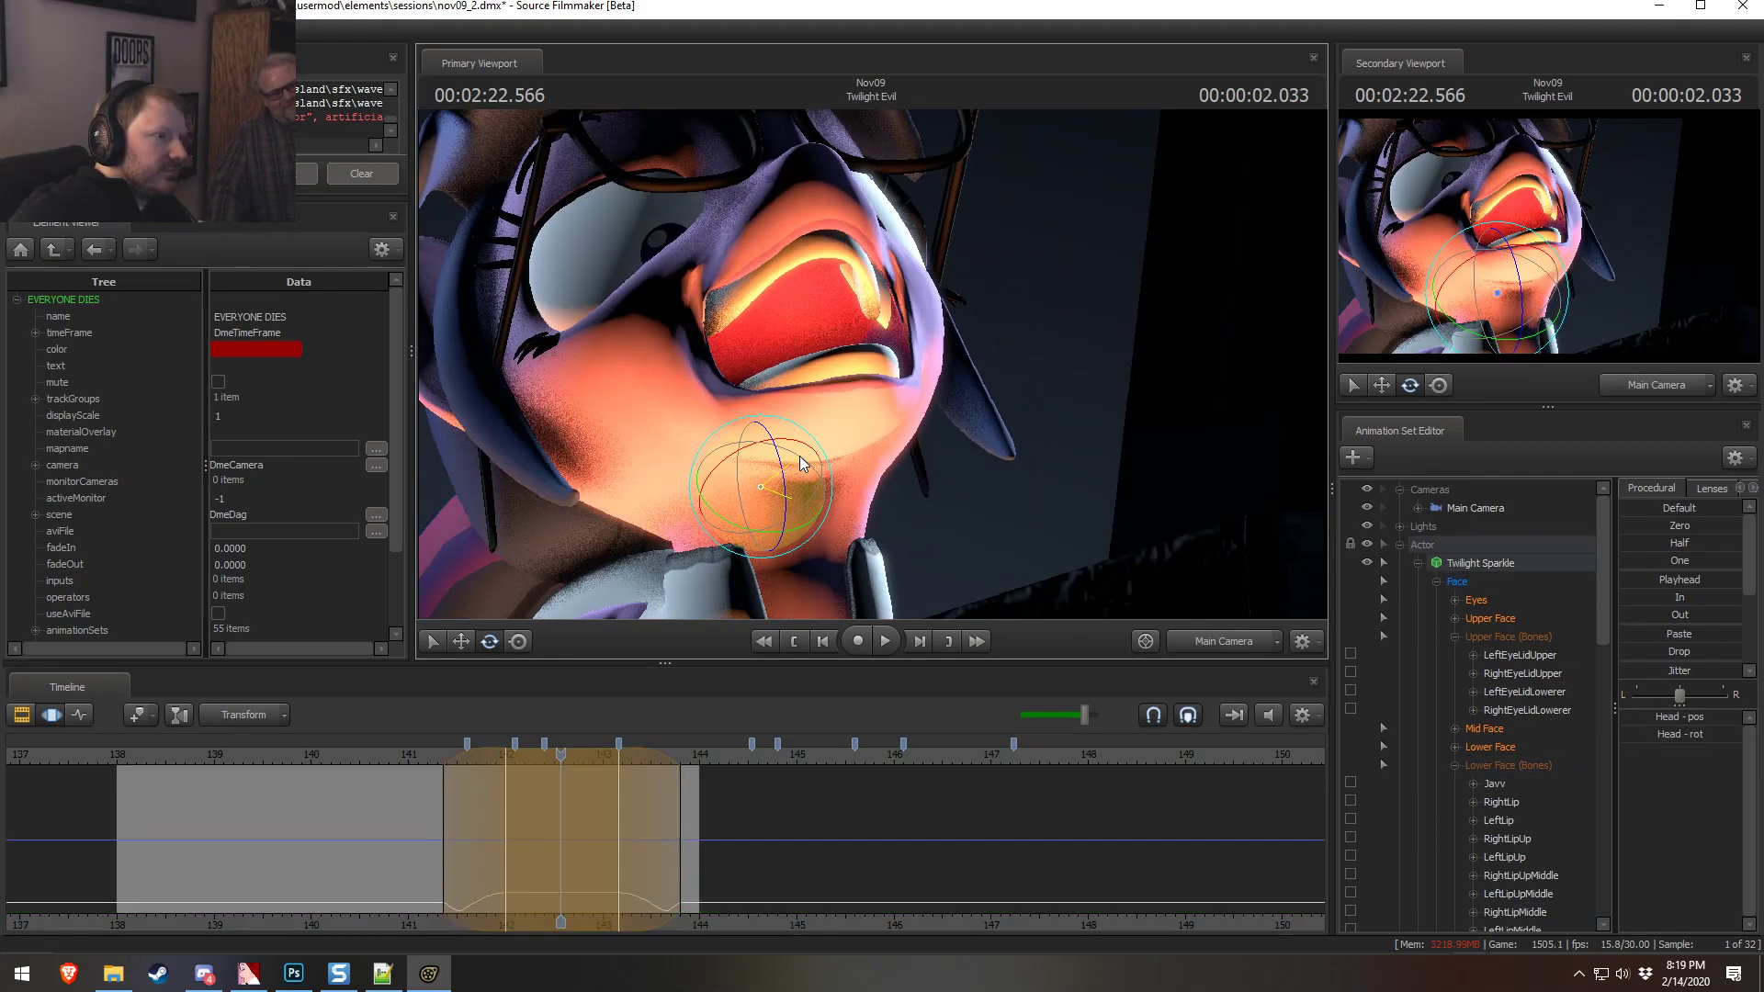
Play back Twilight's head tilt repeatedly from before the movement to judge its timing against the dialog
{"action": "left_click", "coordinate": [291, 759]}
{"action": "key", "text": "space"}
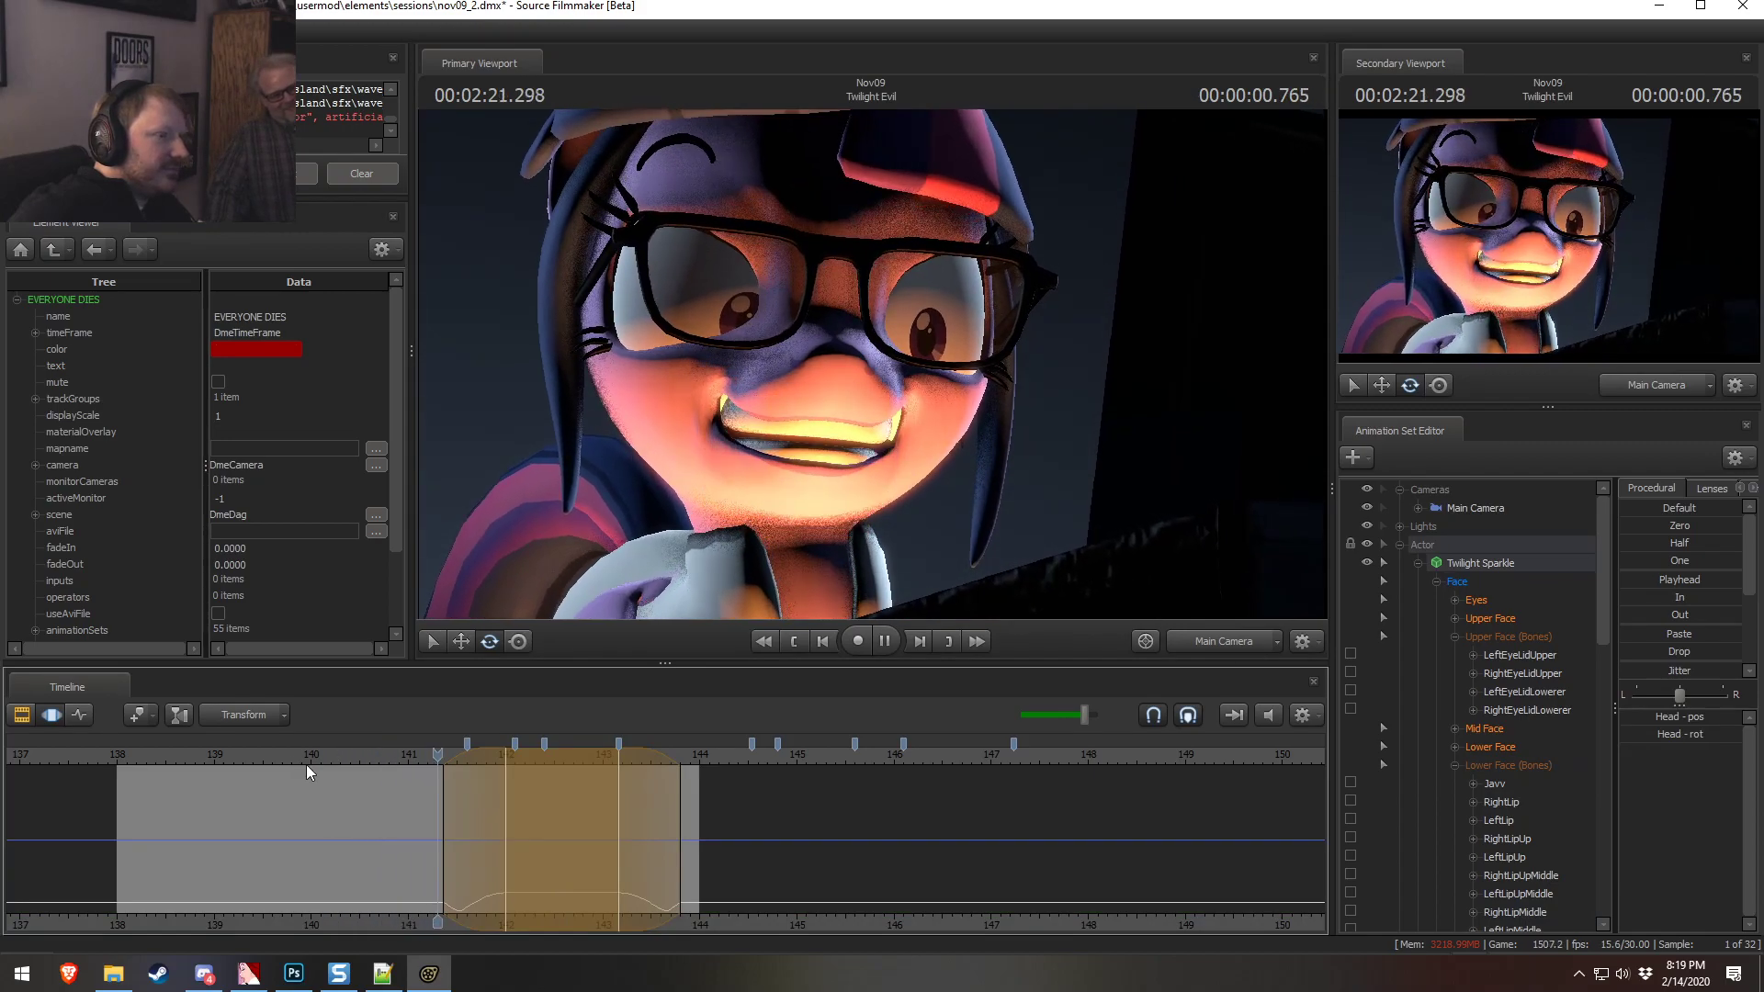
{"action": "key", "text": "space"}
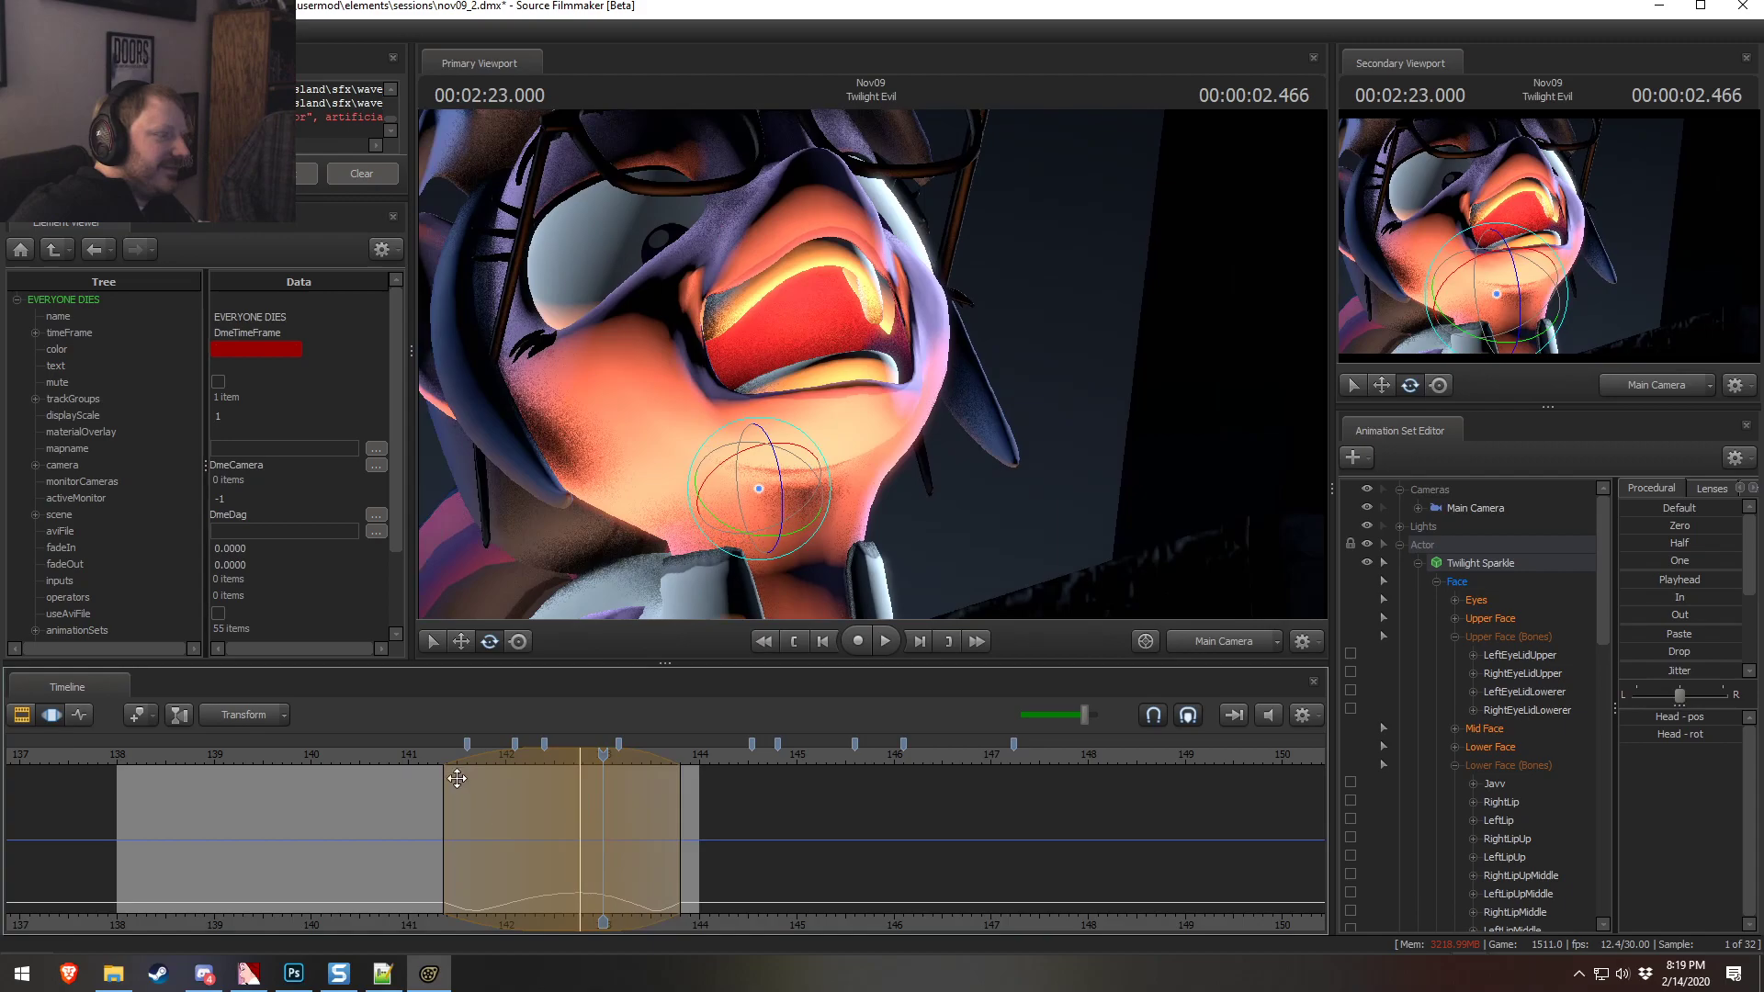
{"action": "left_click", "coordinate": [433, 755]}
{"action": "key", "text": "space"}
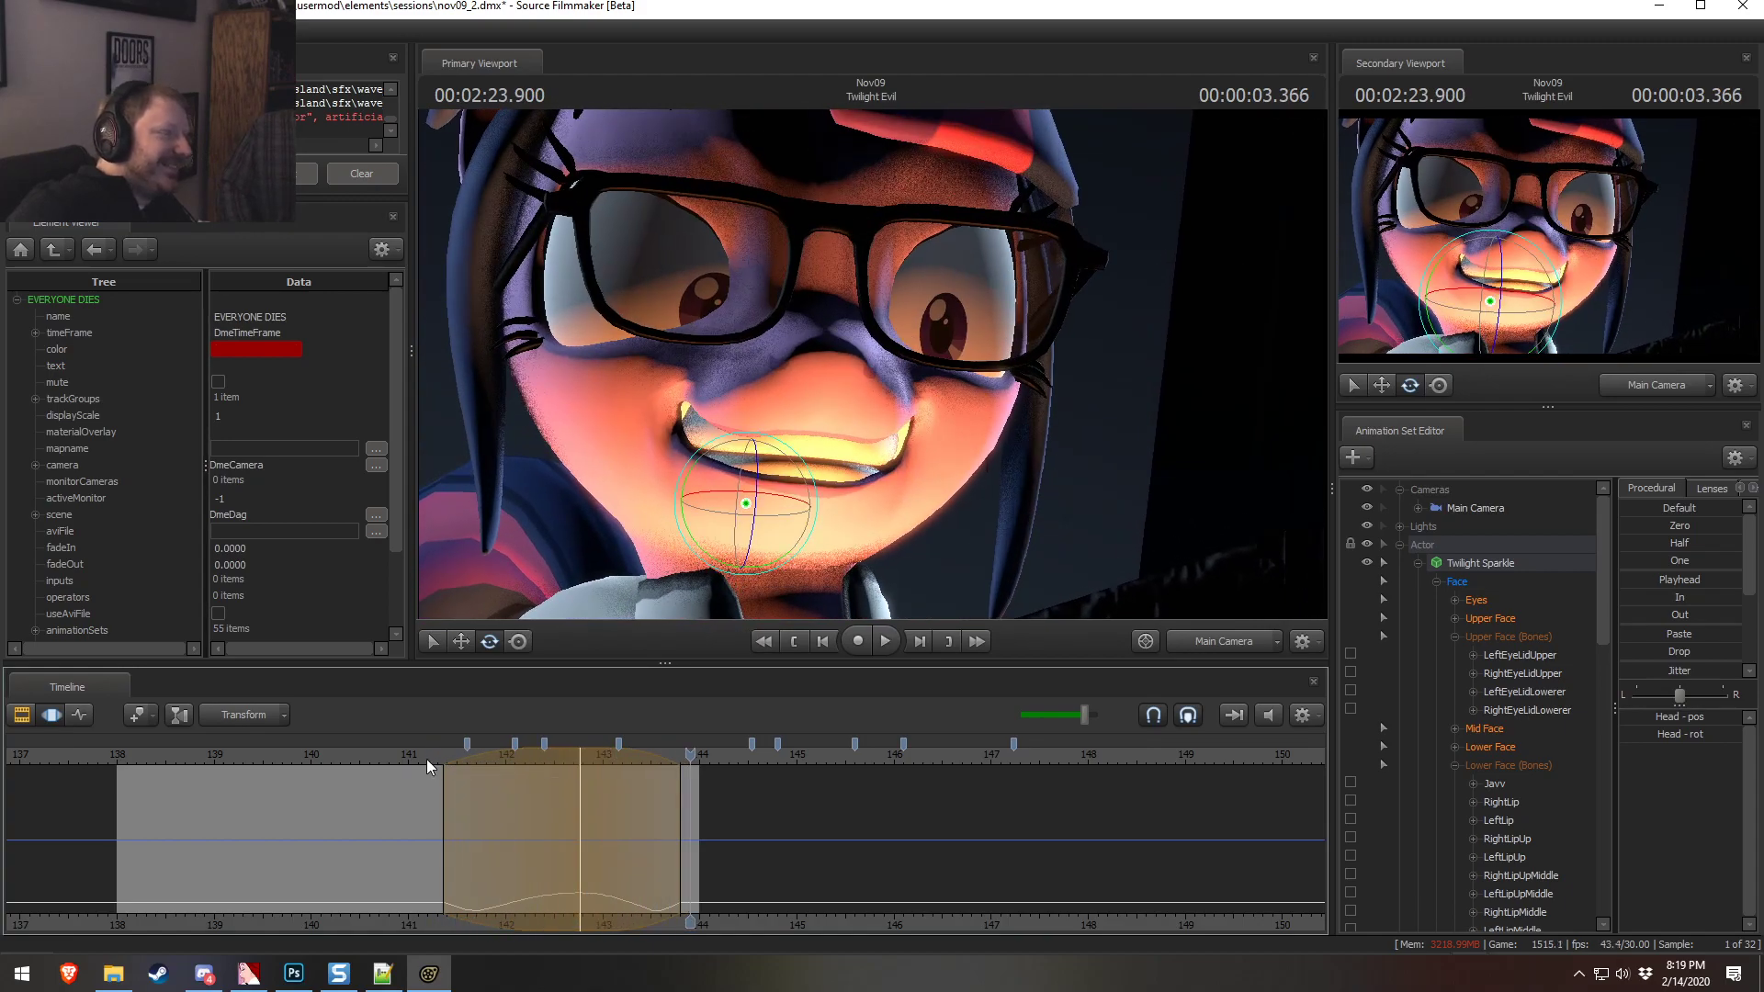
{"action": "left_click", "coordinate": [233, 757]}
{"action": "key", "text": "space"}
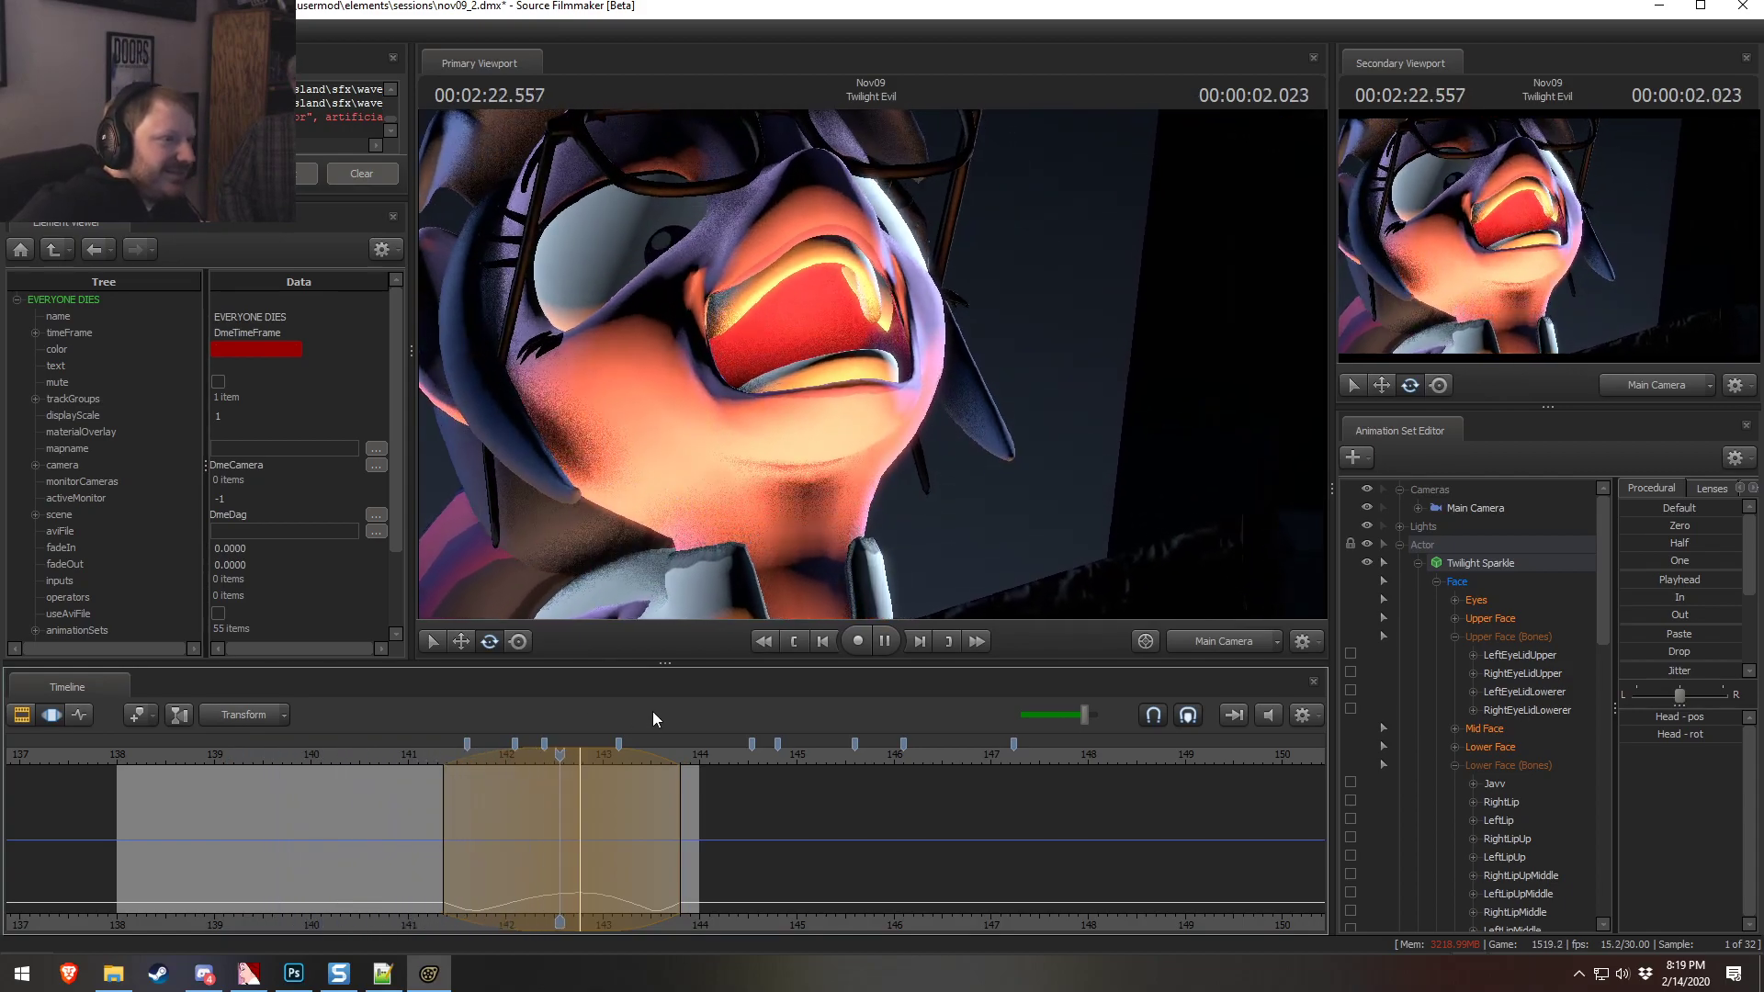
{"action": "key", "text": "space"}
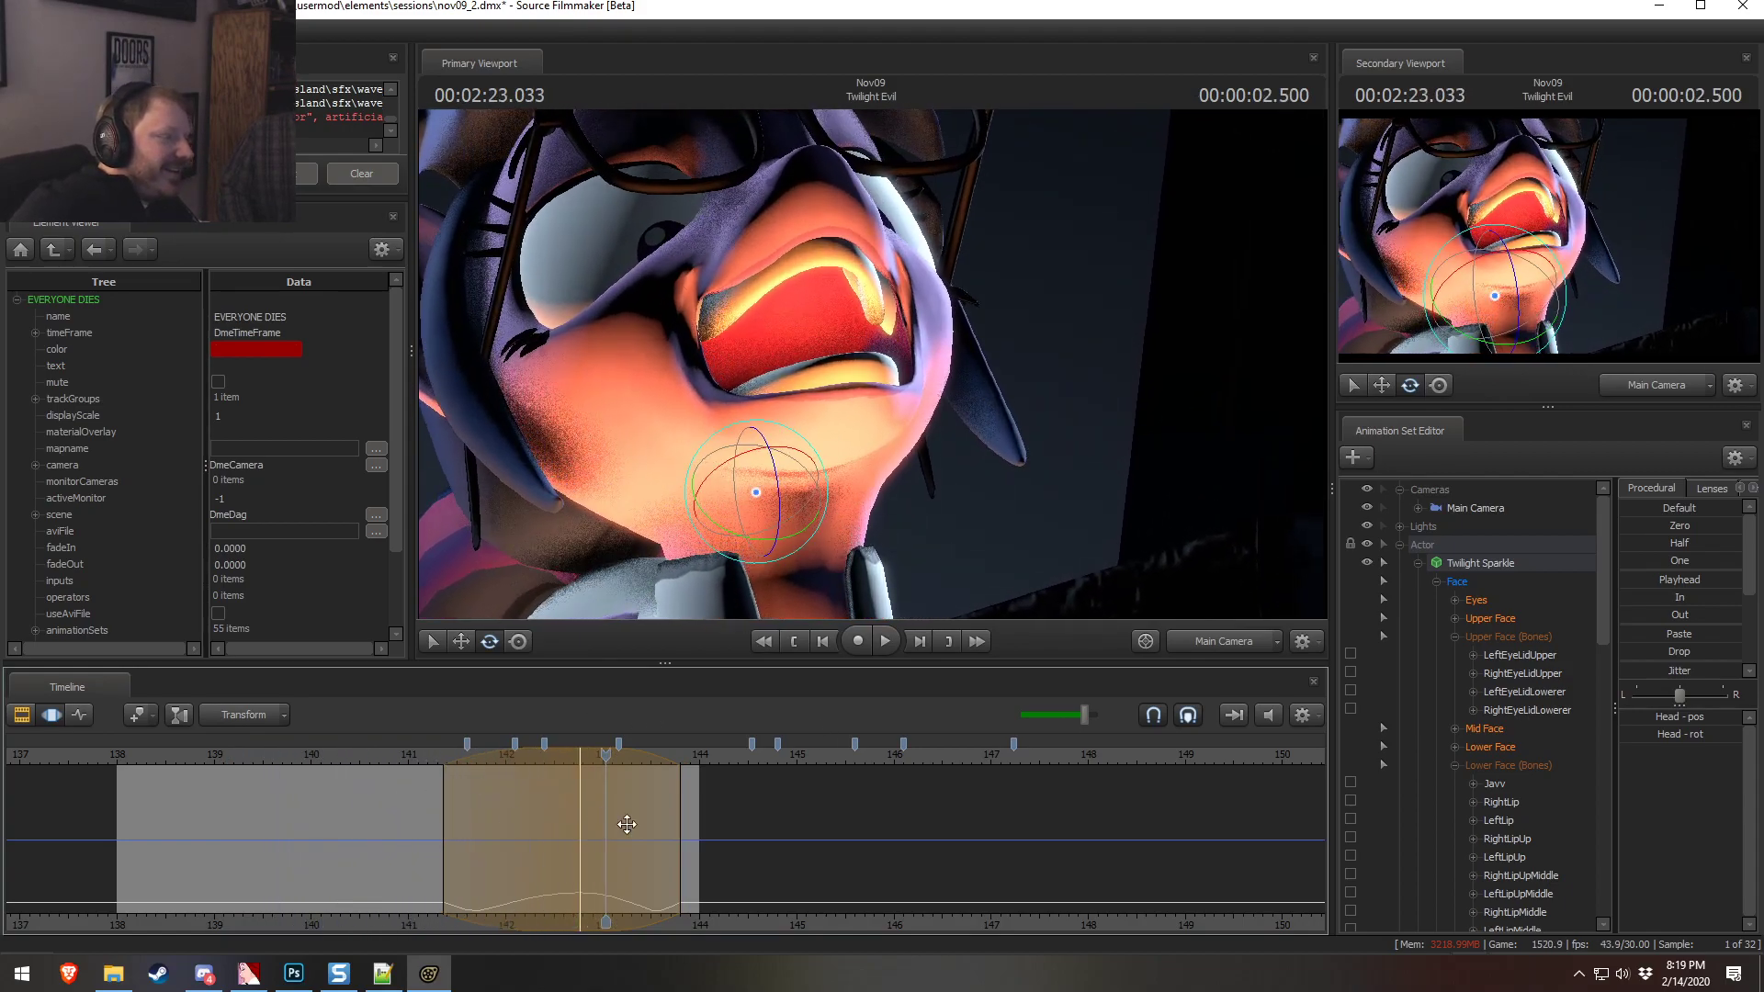
Split the science.wav clip at 02:22.600 and delete its trailing piece
{"action": "key", "text": "F2"}
{"action": "left_click_drag", "start_coordinate": [460, 758], "coordinate": [525, 776]}
{"action": "left_click", "coordinate": [560, 886]}
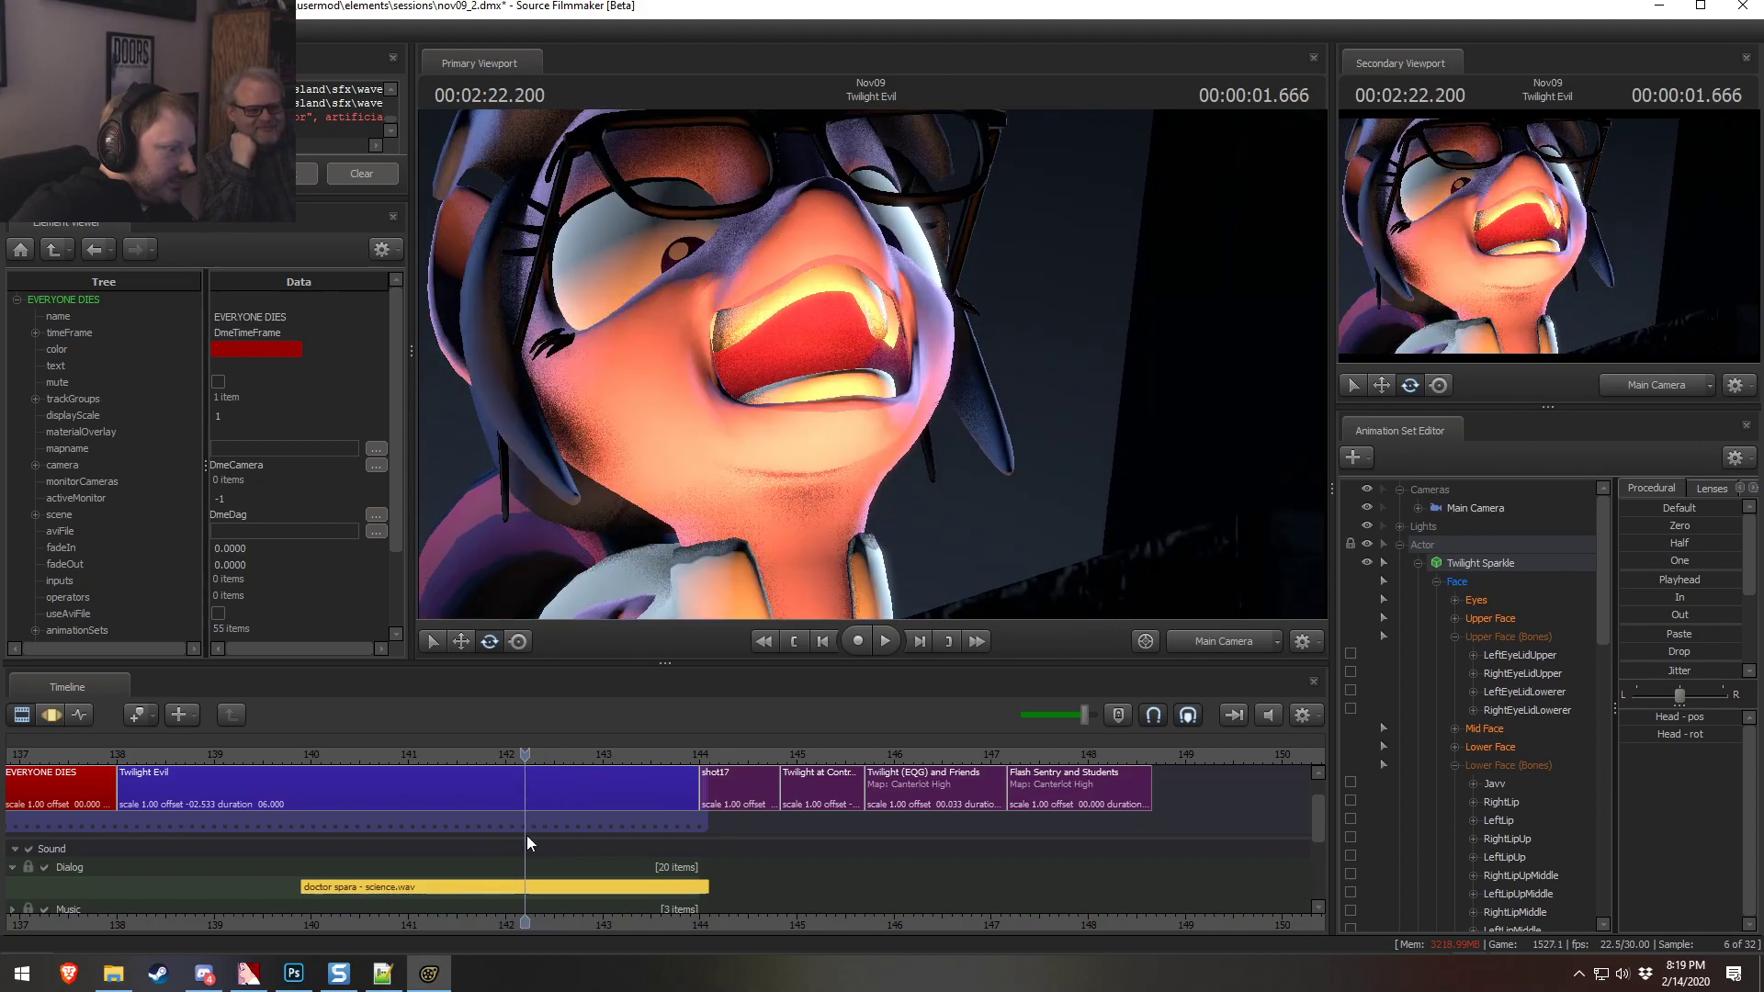
{"action": "key", "text": "b"}
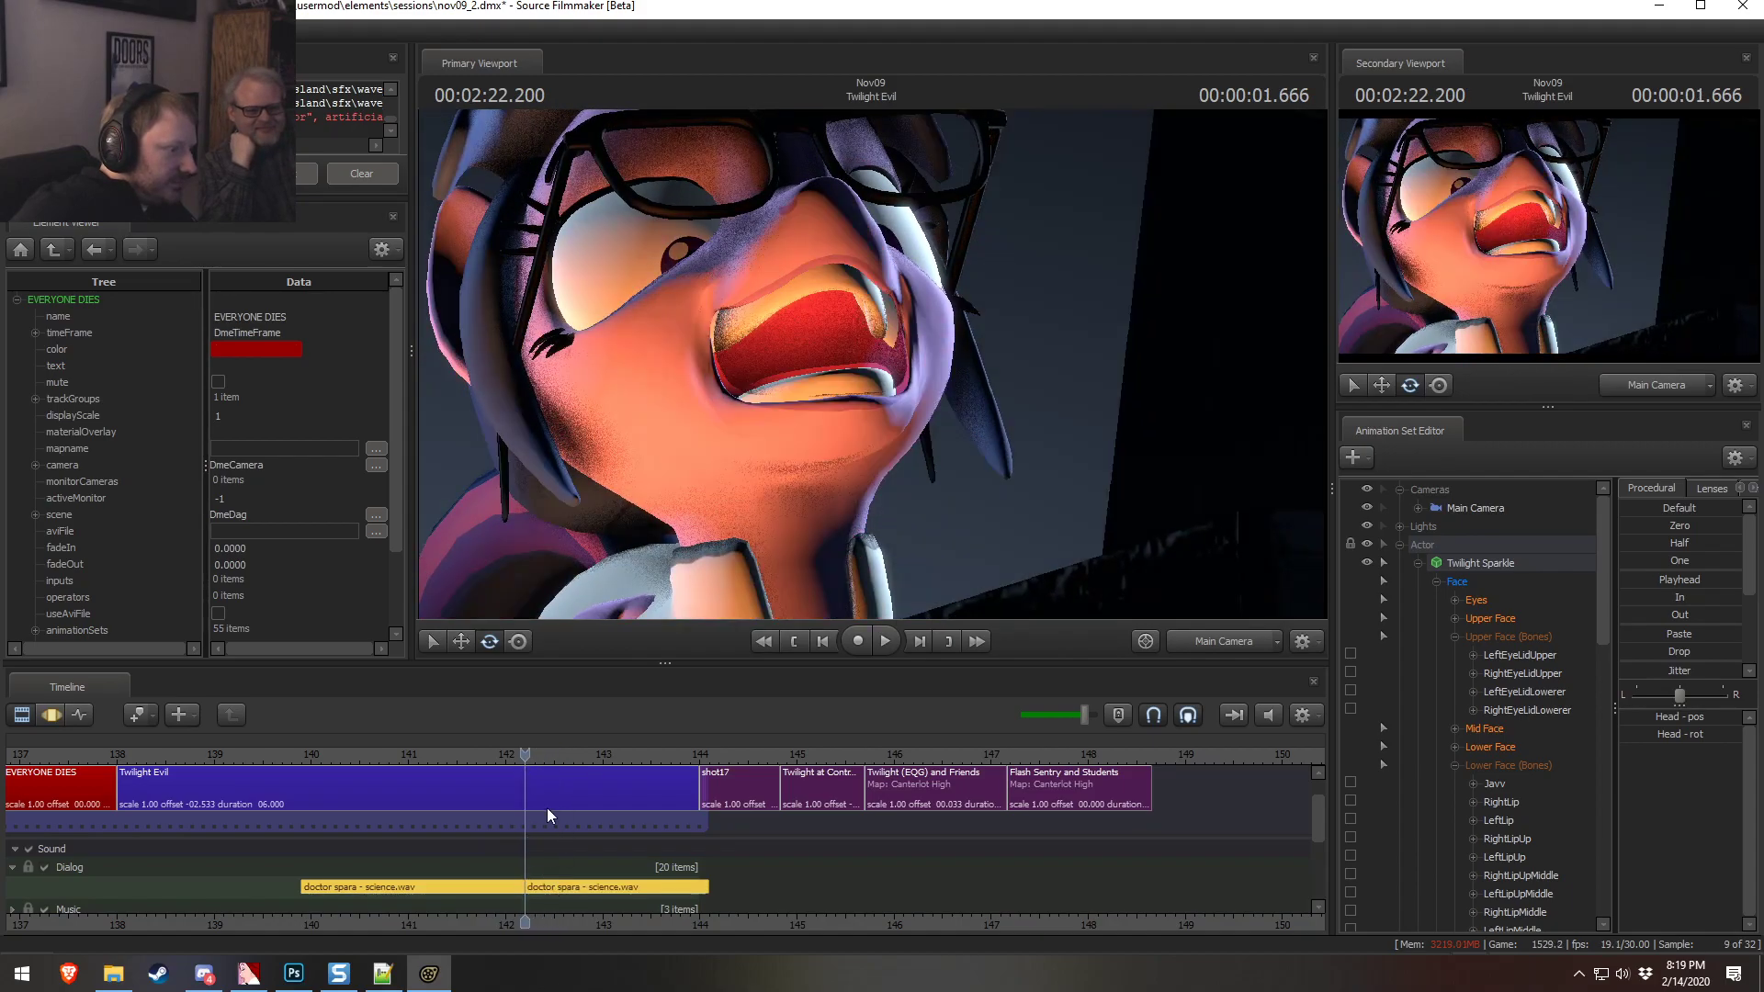
{"action": "key", "text": "ctrl+z"}
{"action": "left_click_drag", "start_coordinate": [523, 753], "coordinate": [570, 774]}
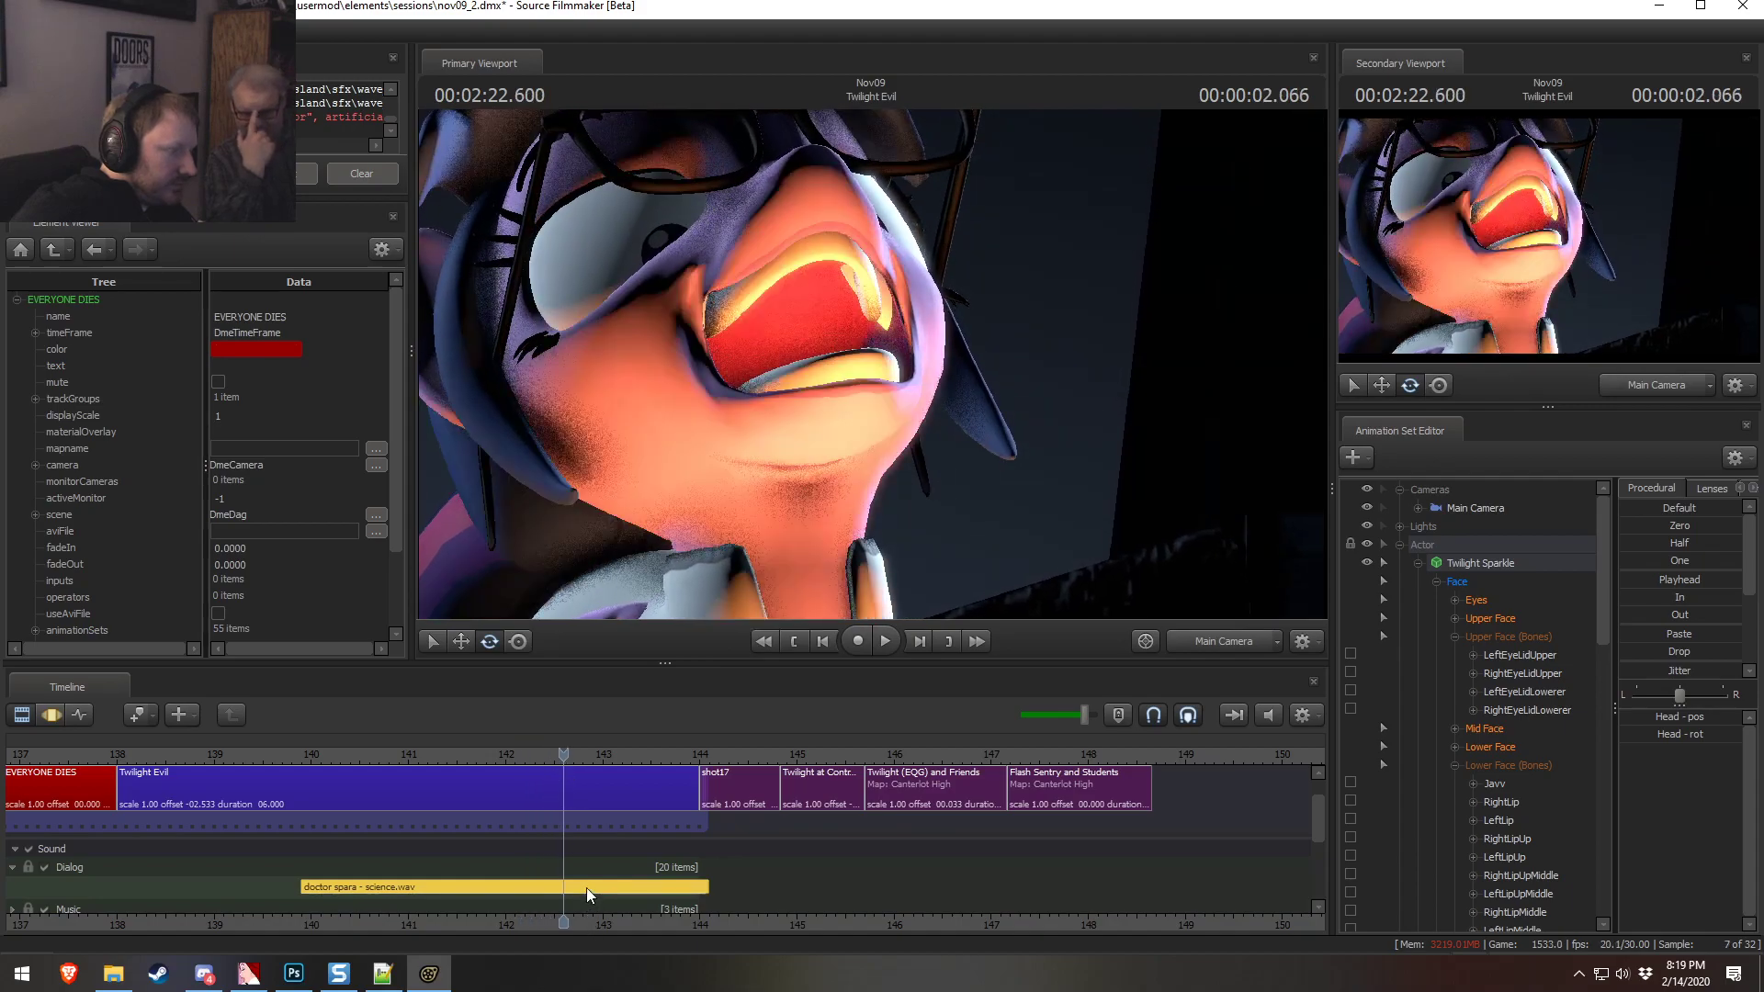
{"action": "key", "text": "b"}
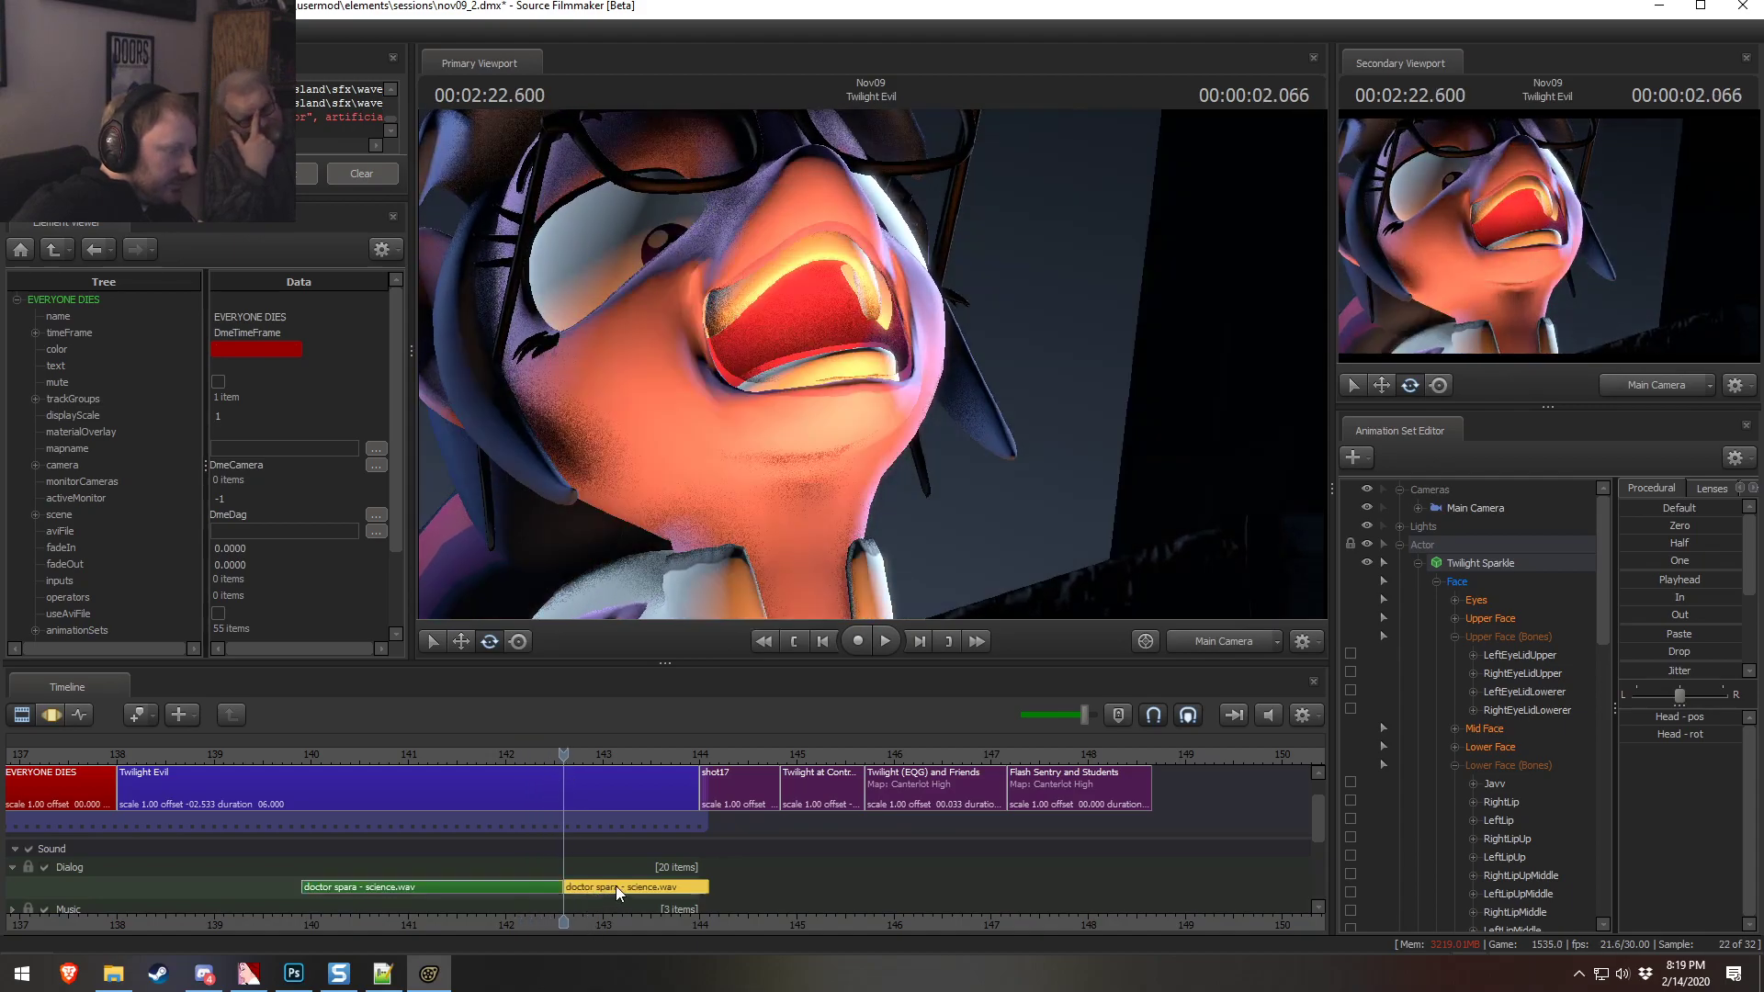
{"action": "key", "text": "Delete"}
Split the science.wav clip at 02:22.133 and place a copy of its short end piece directly after it
{"action": "left_click_drag", "start_coordinate": [562, 754], "coordinate": [517, 761]}
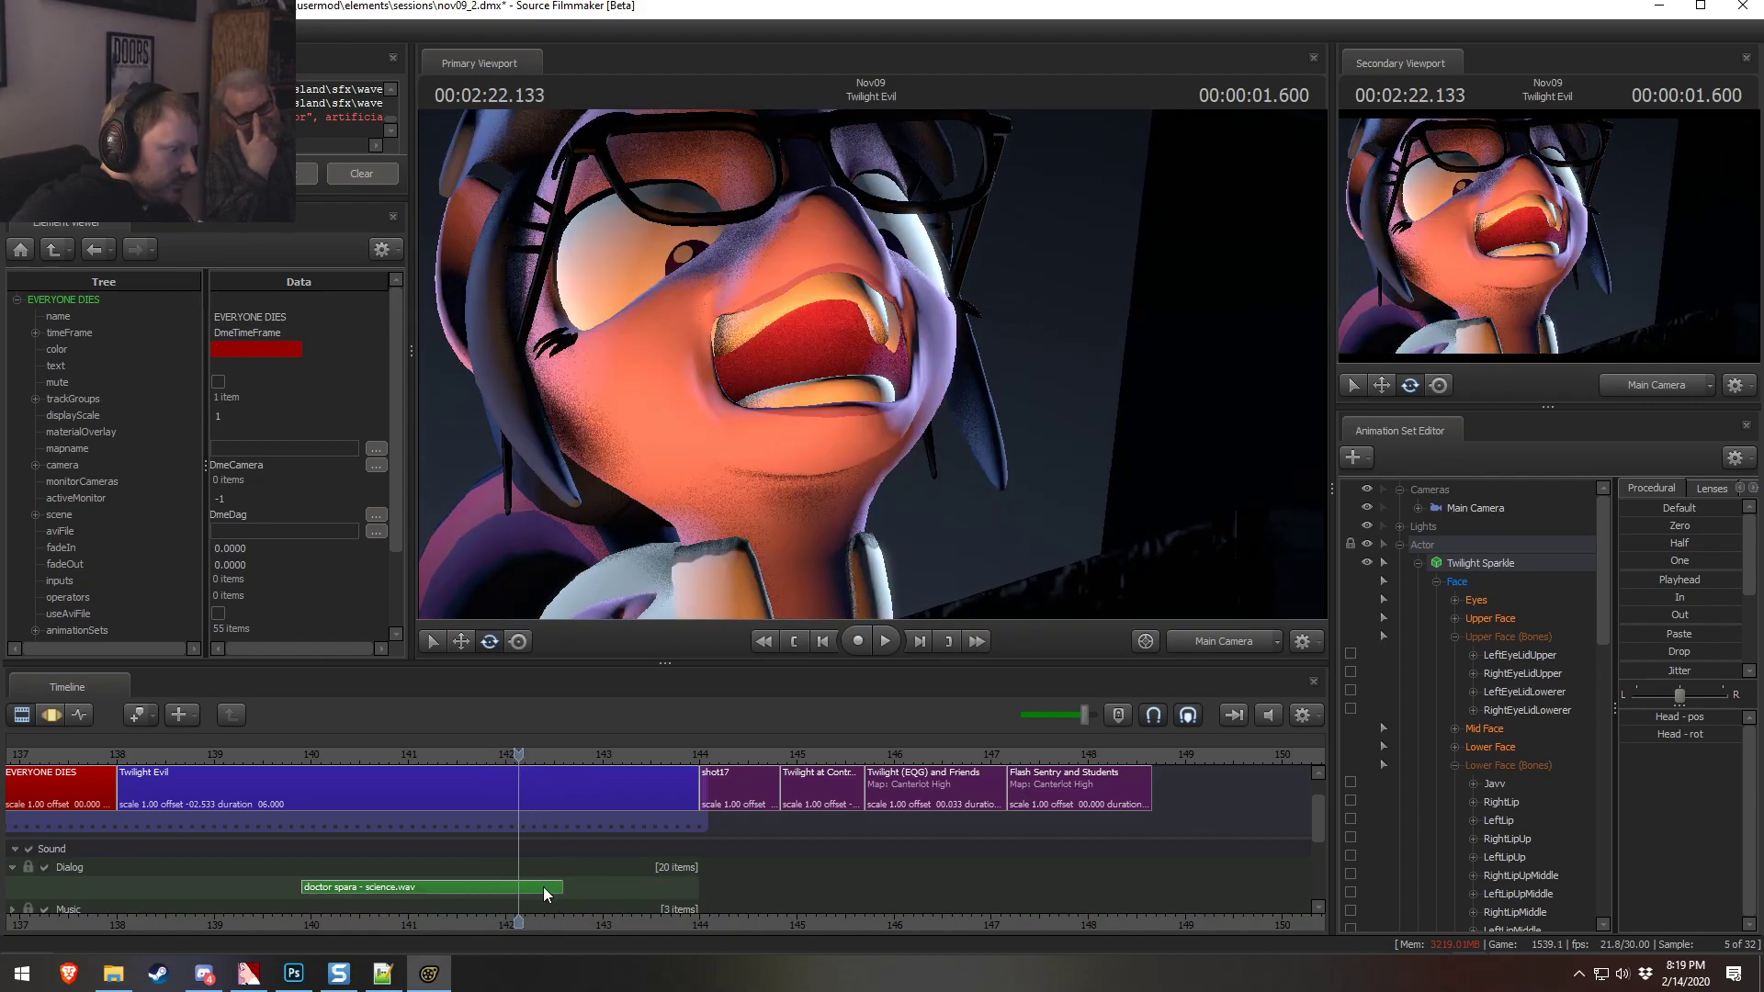
{"action": "left_click", "coordinate": [543, 887]}
{"action": "key", "text": "b"}
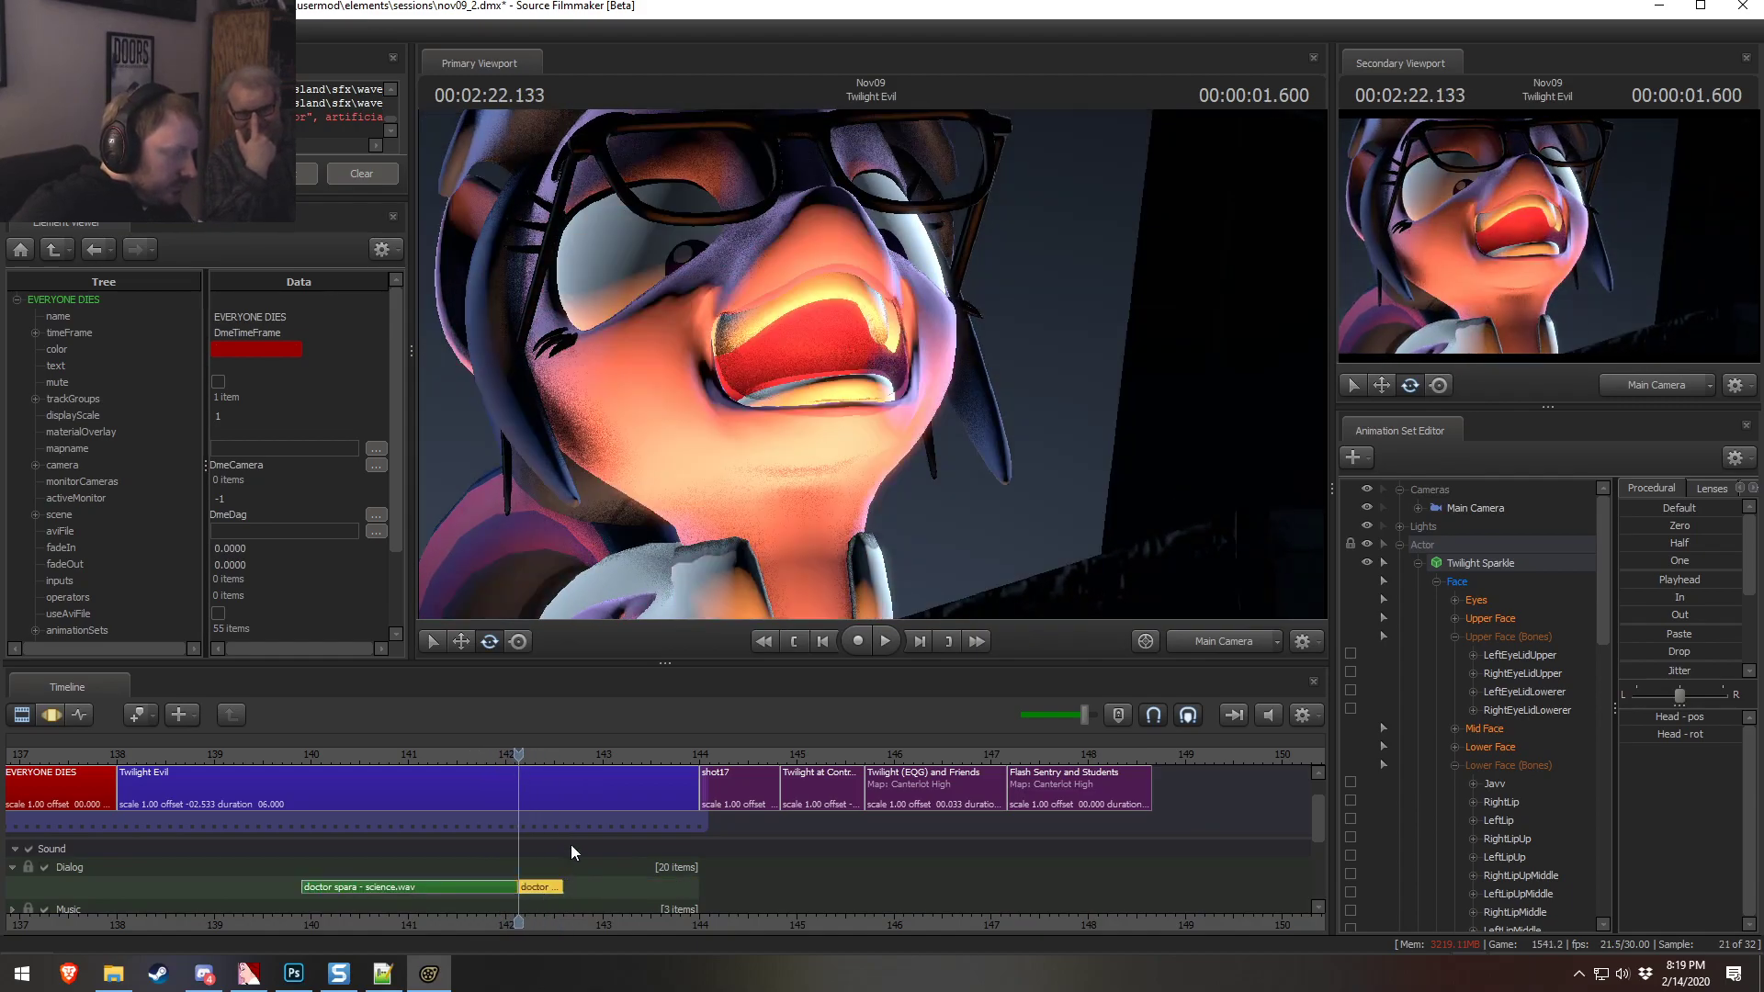
{"action": "key", "text": "ctrl+v"}
{"action": "left_click_drag", "start_coordinate": [542, 903], "coordinate": [588, 902]}
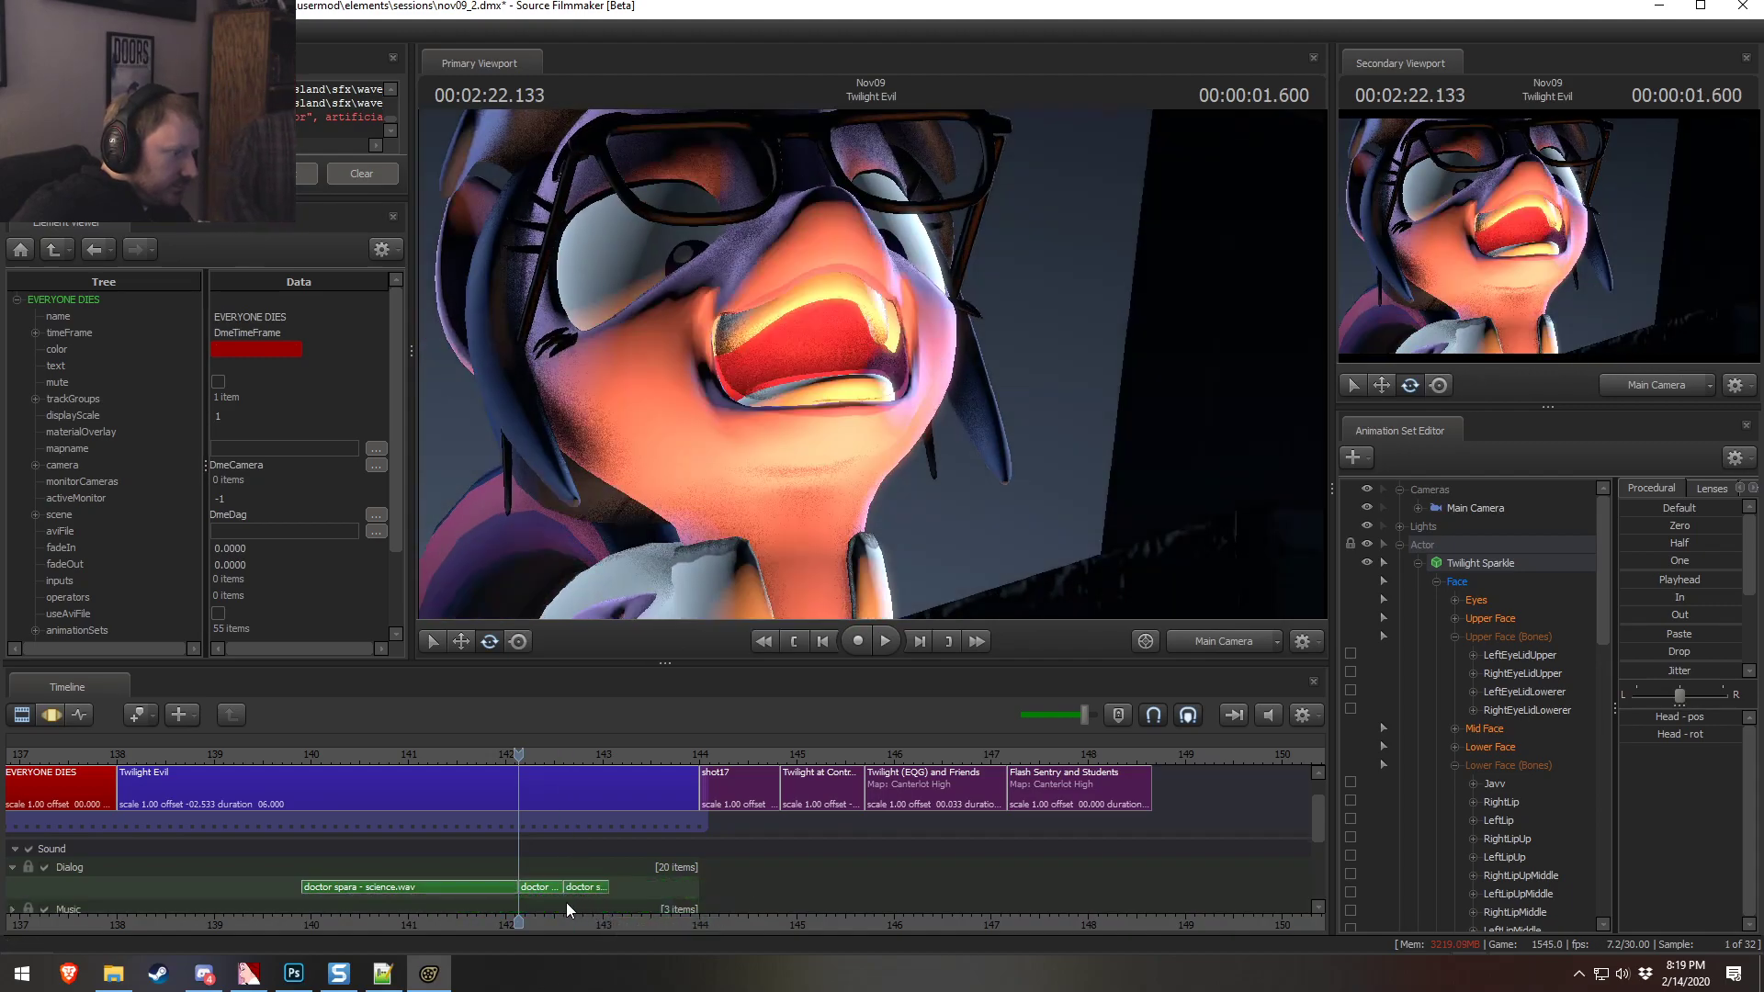
Paste two more copies of the short science.wav end piece after the existing ones on the Dialog track, reaching about 144 s
{"action": "left_click", "coordinate": [588, 888]}
{"action": "key", "text": "ctrl+v"}
{"action": "left_click_drag", "start_coordinate": [548, 906], "coordinate": [682, 890]}
{"action": "key", "text": "ctrl+v"}
{"action": "scroll", "coordinate": [682, 890], "scroll_direction": "down", "scroll_amount": 4}
{"action": "mouse_move", "coordinate": [1325, 813]}
{"action": "left_mouse_down"}
{"action": "mouse_move", "coordinate": [1328, 879]}
{"action": "mouse_move", "coordinate": [1349, 807]}
{"action": "left_mouse_up"}
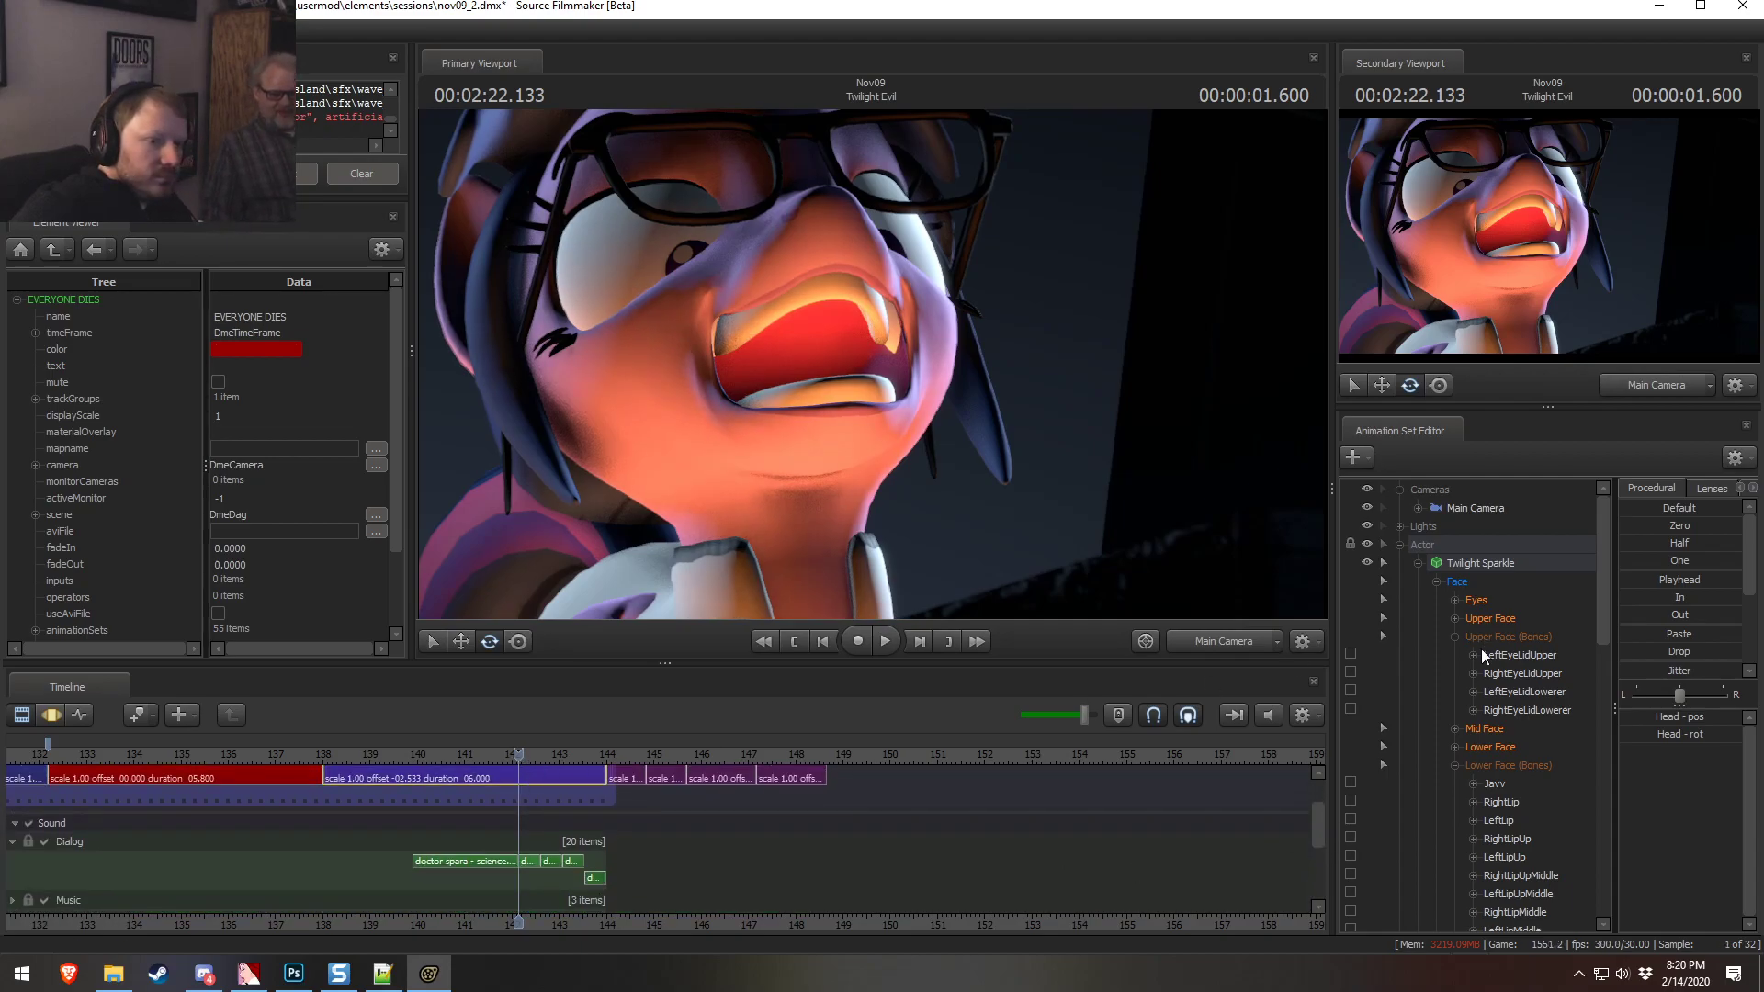
Hold Twilight's head pose from about 142.7 s with the In preset and adjust it procedurally over about 142.4 to 143.2 s with falloff
{"action": "key", "text": "F3"}
{"action": "left_click_drag", "start_coordinate": [577, 877], "coordinate": [1718, 774], "text": "shift"}
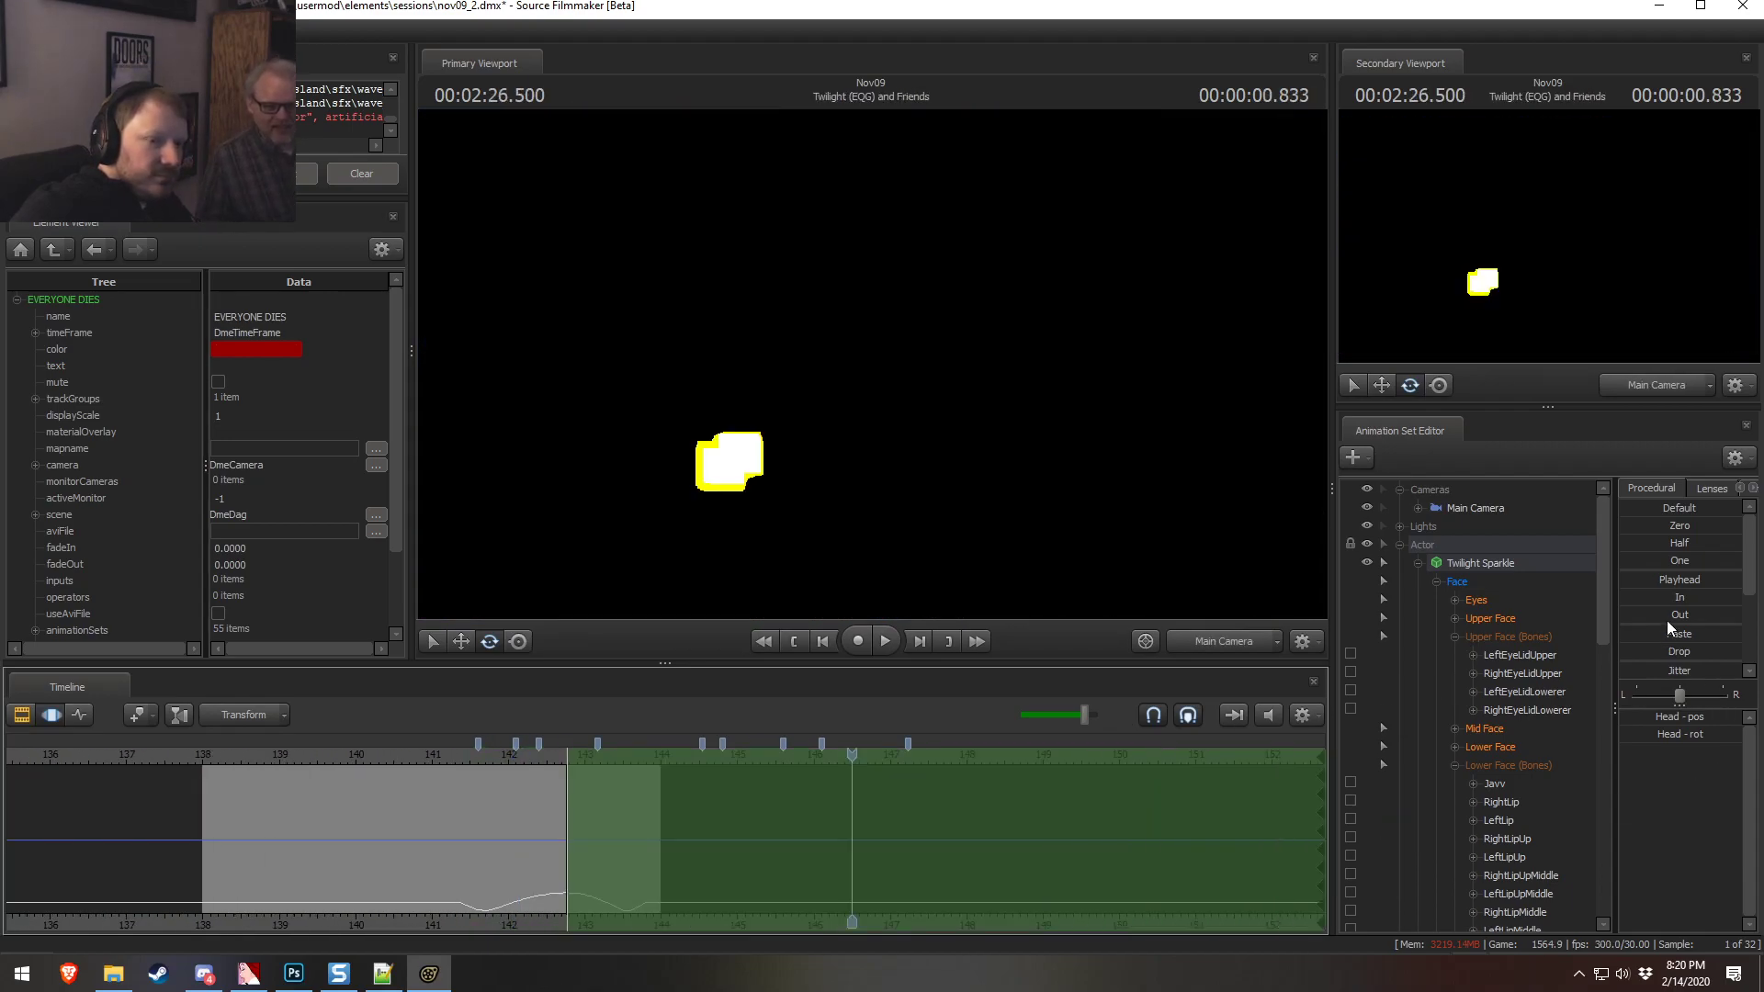
{"action": "left_click", "coordinate": [1652, 601]}
{"action": "left_click_drag", "start_coordinate": [418, 776], "coordinate": [567, 809]}
{"action": "left_click_drag", "start_coordinate": [540, 822], "coordinate": [600, 838], "text": "shift"}
{"action": "scroll", "coordinate": [632, 842], "scroll_direction": "up", "scroll_amount": 4, "text": "shift"}
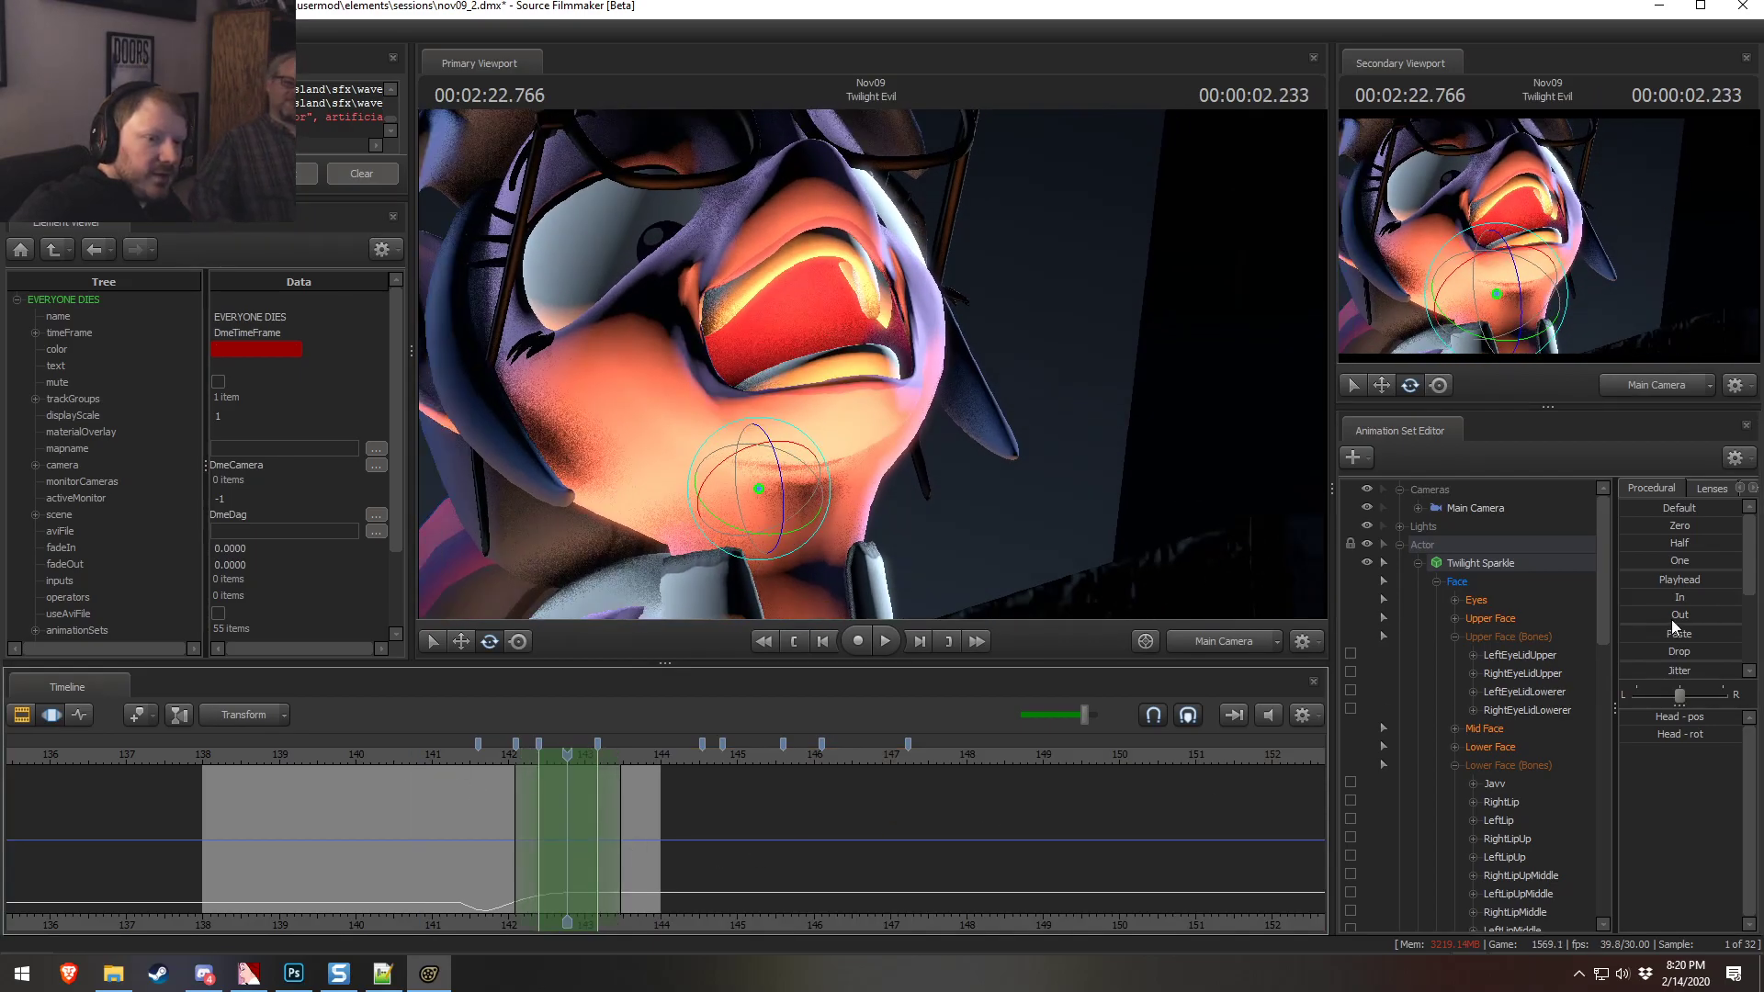
{"action": "scroll", "coordinate": [1668, 634], "scroll_direction": "down", "scroll_amount": 3}
{"action": "left_click", "coordinate": [1652, 668]}
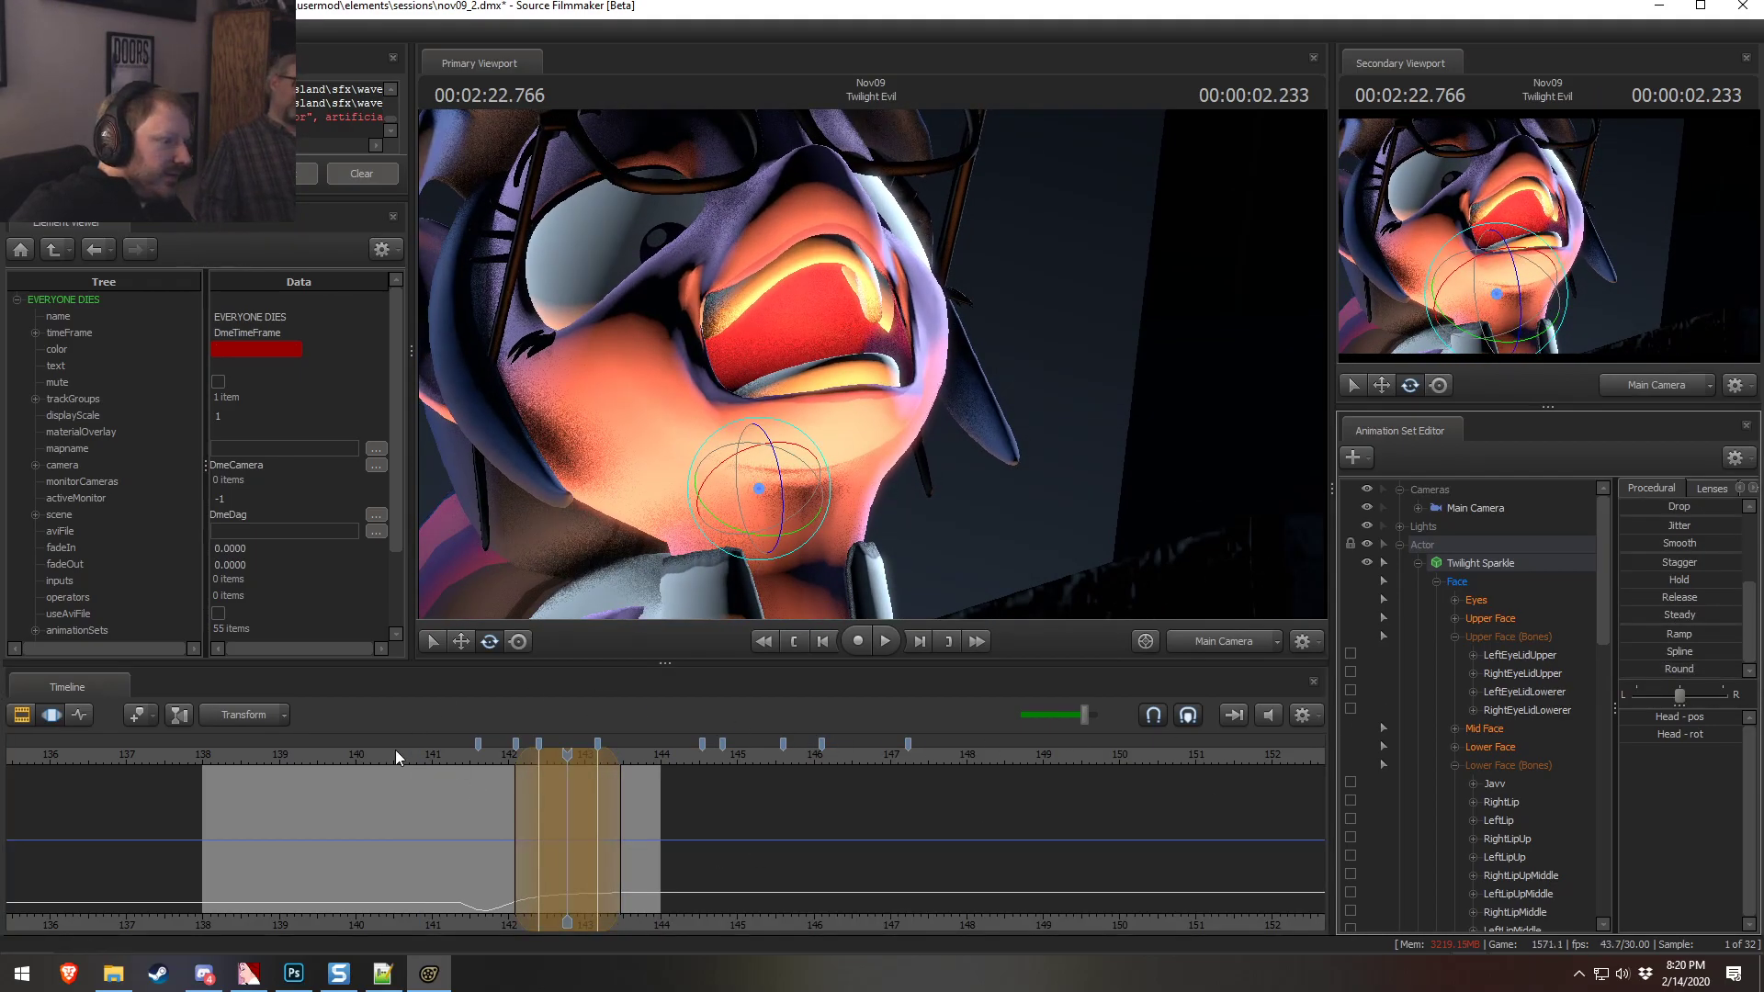
Play back the Twilight Evil shot to judge the extended line against the held head pose
{"action": "left_click", "coordinate": [246, 764]}
{"action": "key", "text": "space"}
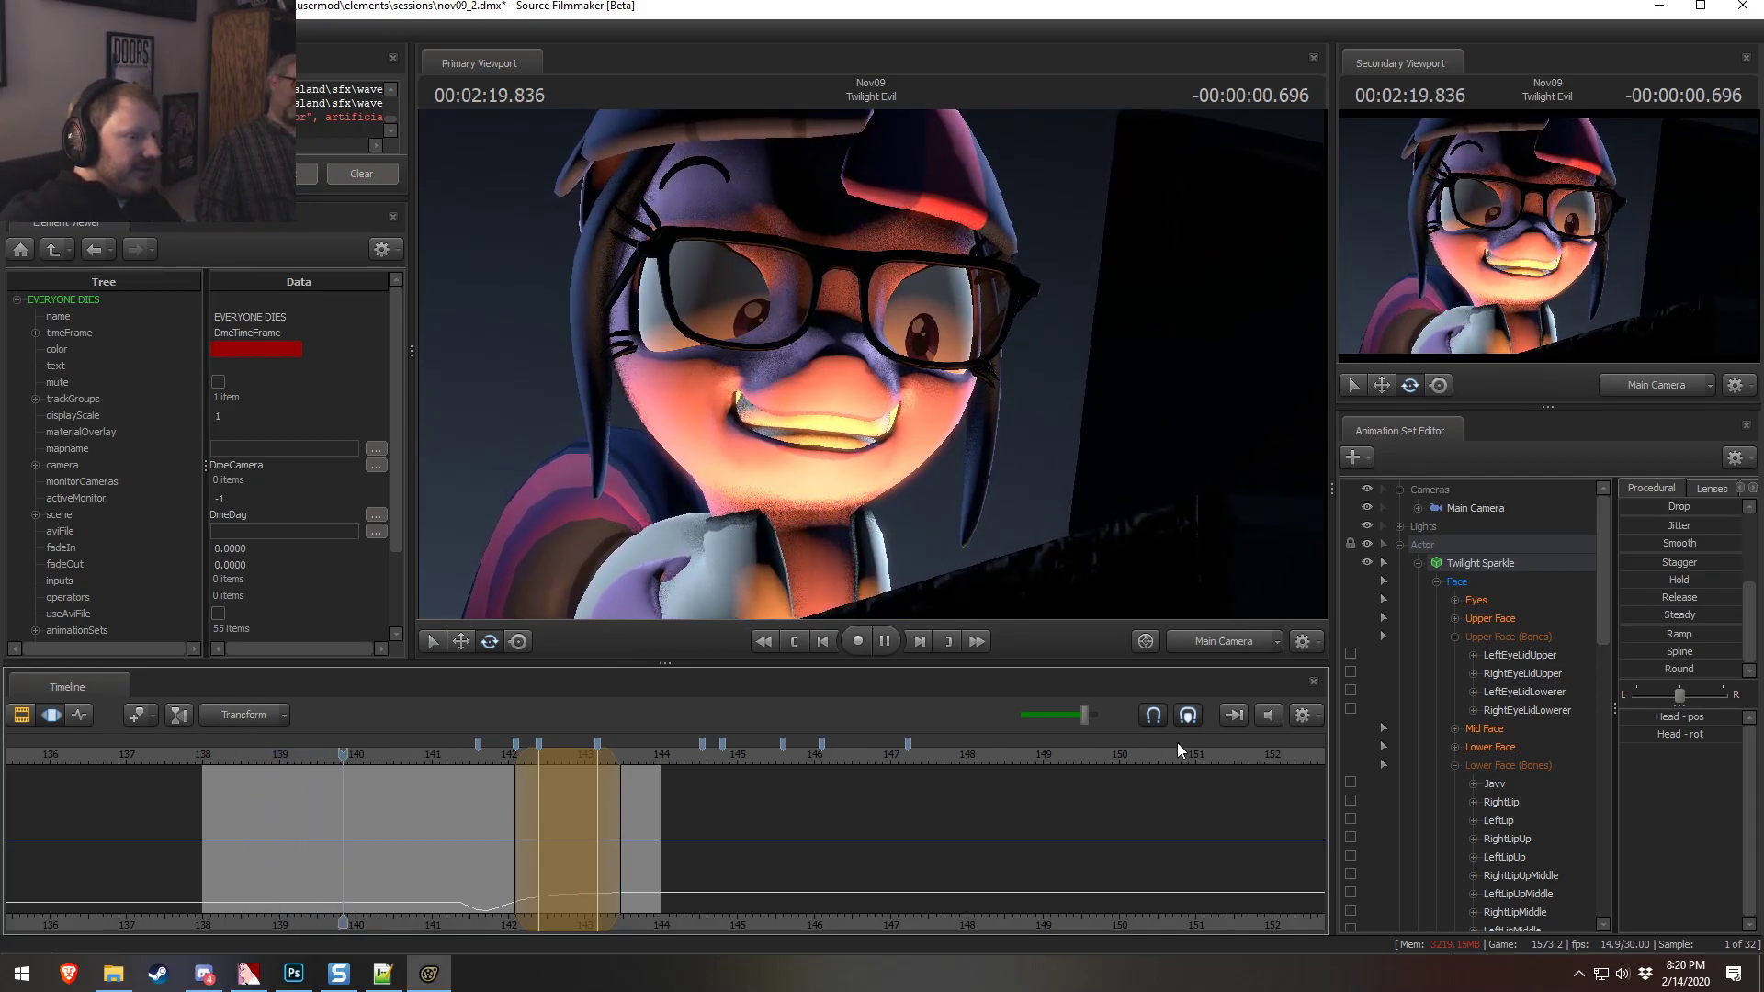
{"action": "key", "text": "F3"}
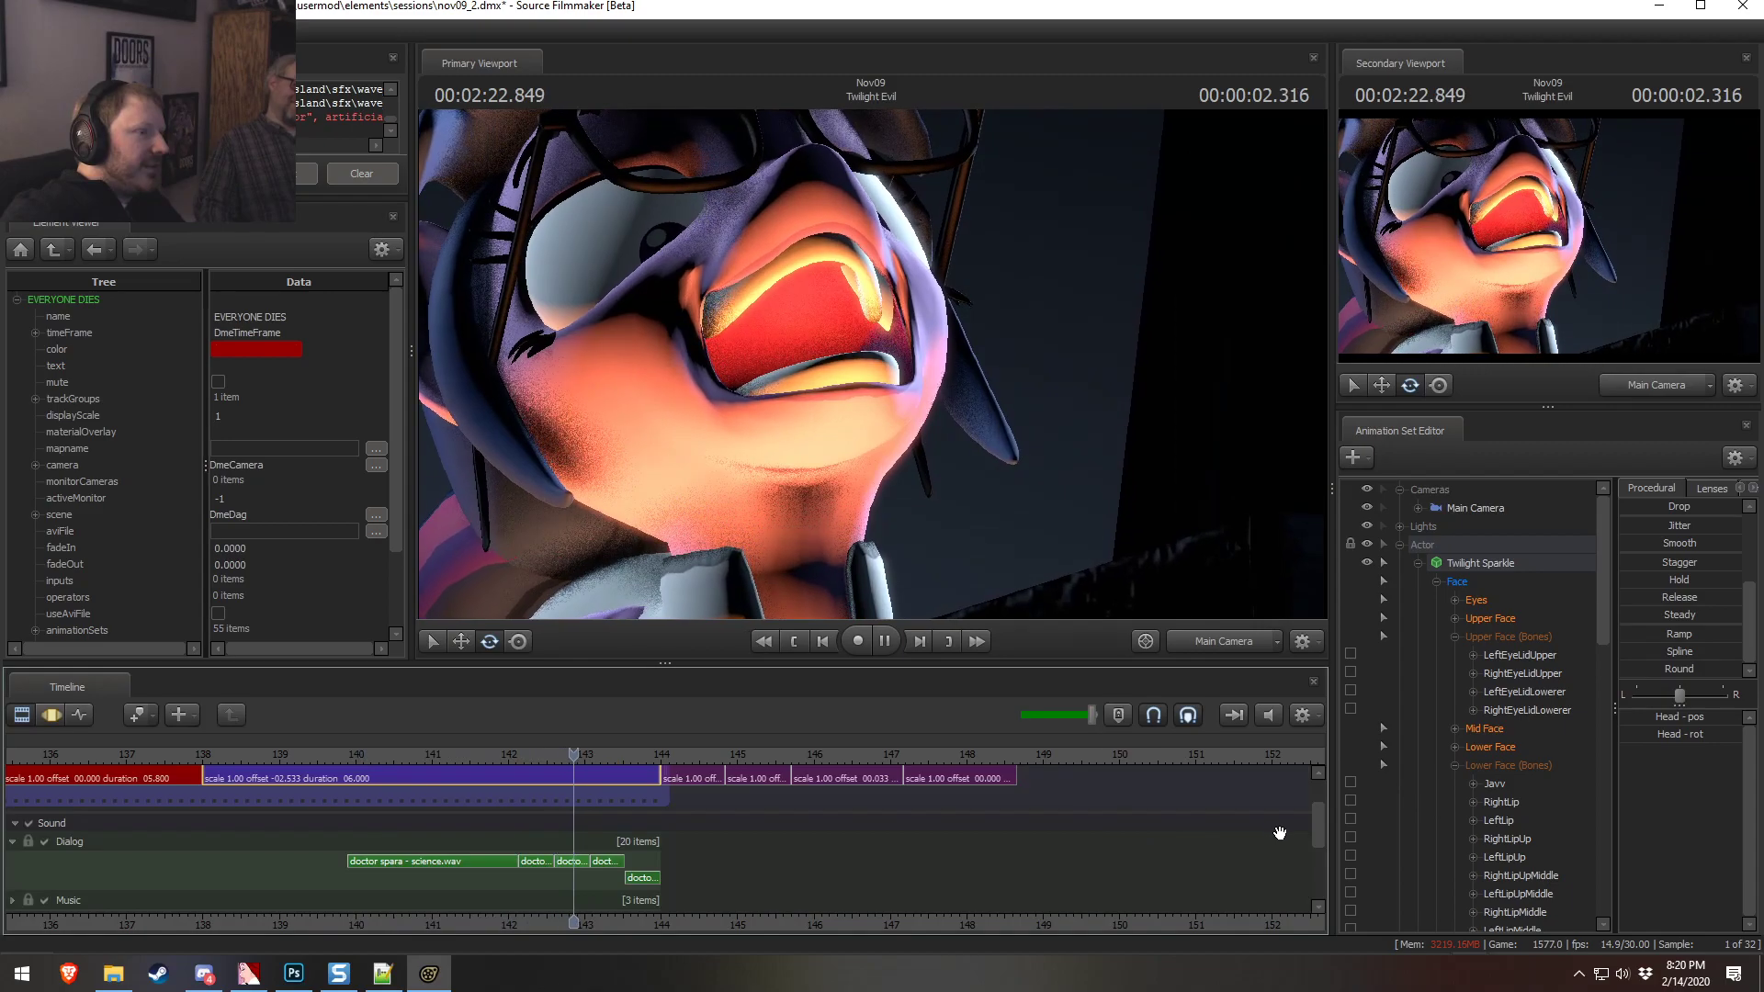
{"action": "key", "text": "space"}
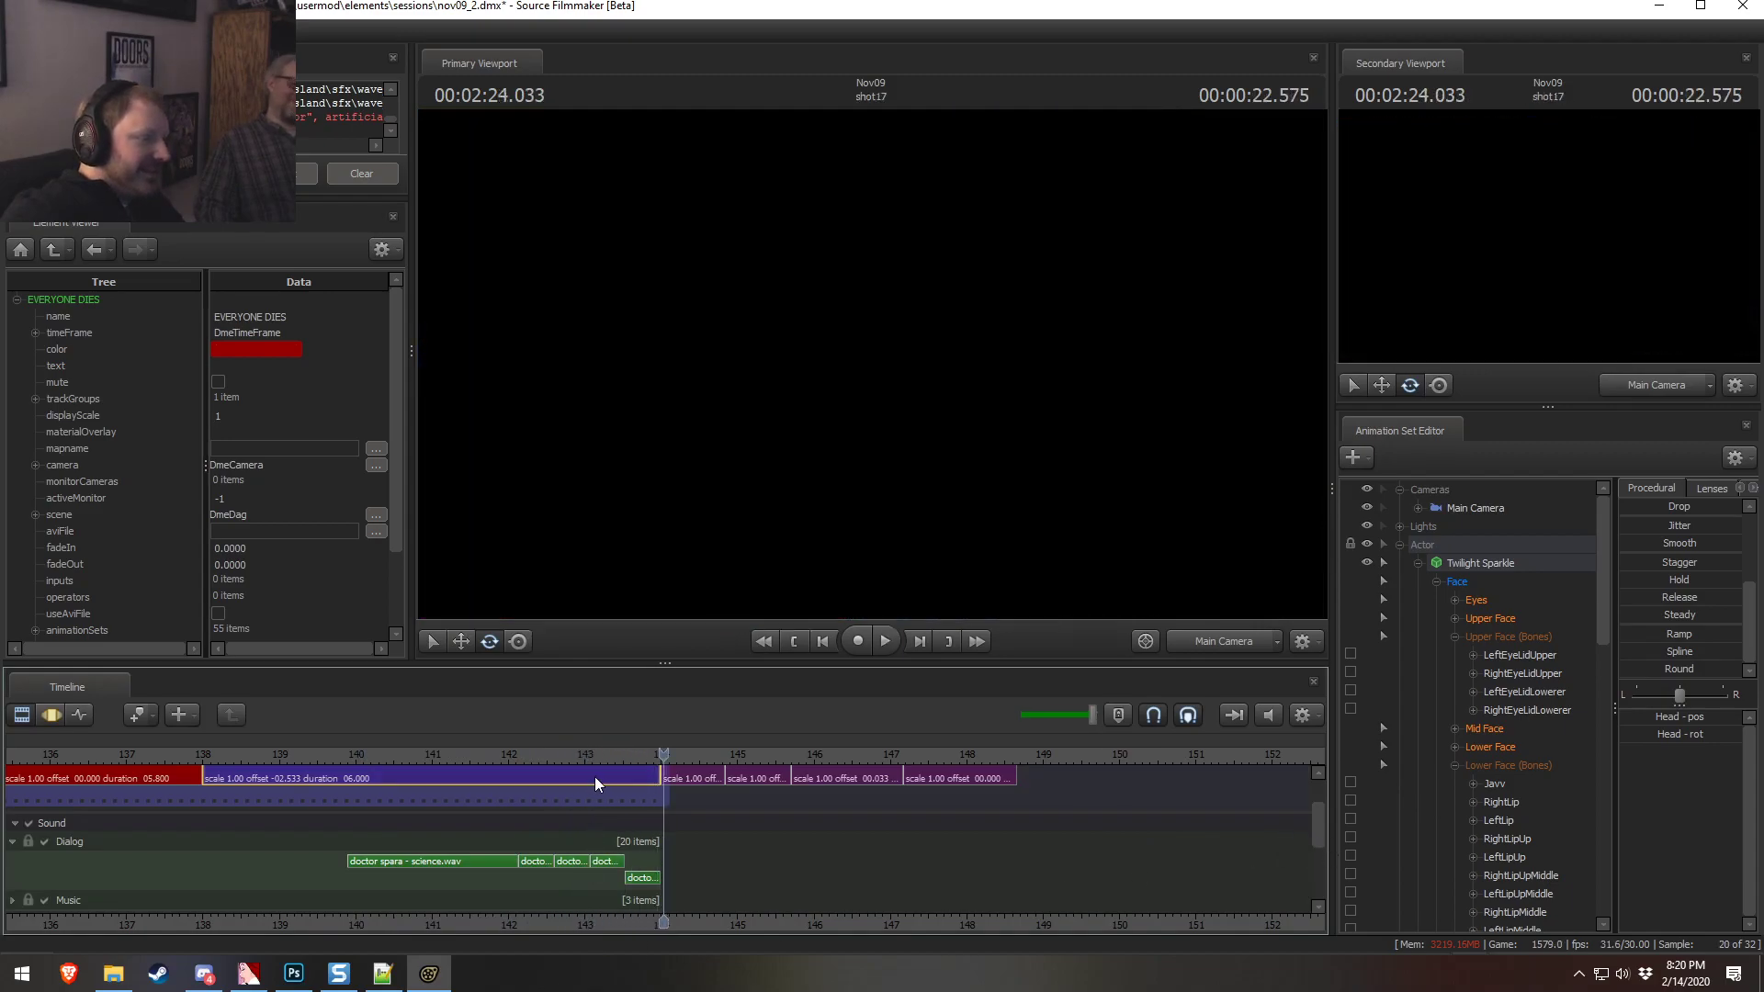
Shift the short science.wav pieces on the Dialog track so that they slightly overlap one another
{"action": "scroll", "coordinate": [589, 778], "scroll_direction": "up", "scroll_amount": 6}
{"action": "left_click", "coordinate": [437, 863]}
{"action": "left_click_drag", "start_coordinate": [437, 862], "coordinate": [594, 878]}
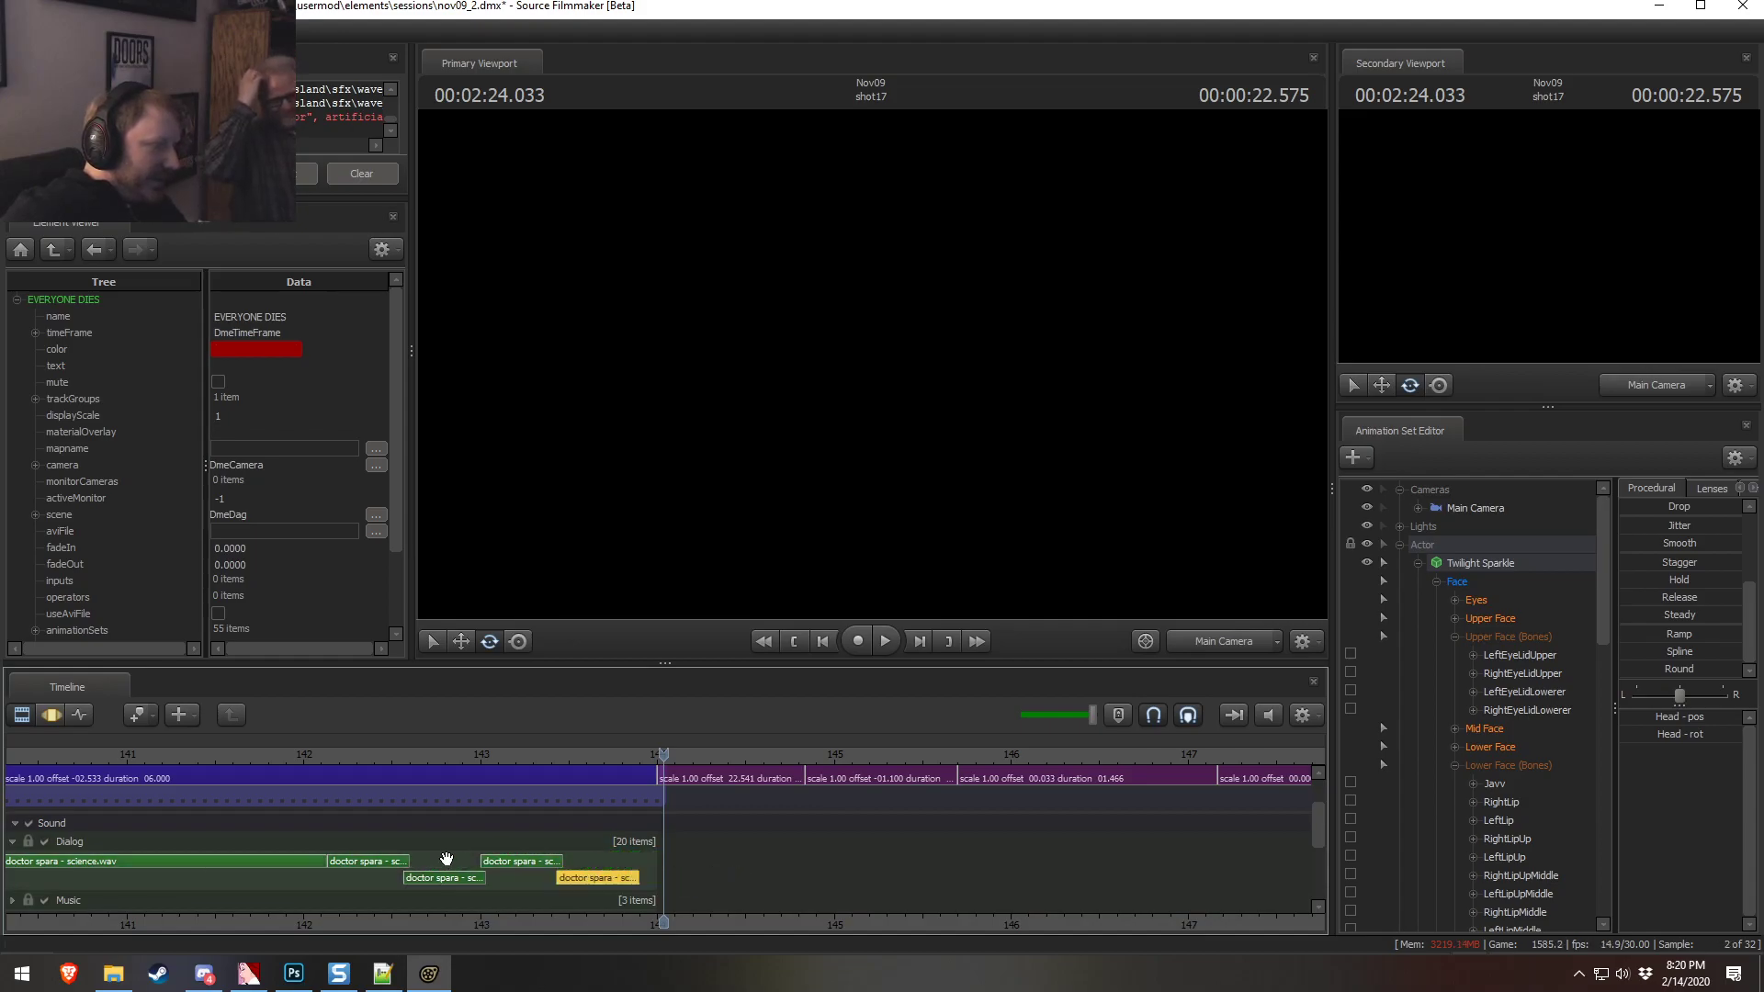
Play back the overlapping science.wav pieces repeatedly from about 142.2 s to check how they blend
{"action": "left_click", "coordinate": [336, 760]}
{"action": "key", "text": "space"}
{"action": "key", "text": "space"}
{"action": "left_click", "coordinate": [345, 759]}
{"action": "key", "text": "space"}
{"action": "key", "text": "space"}
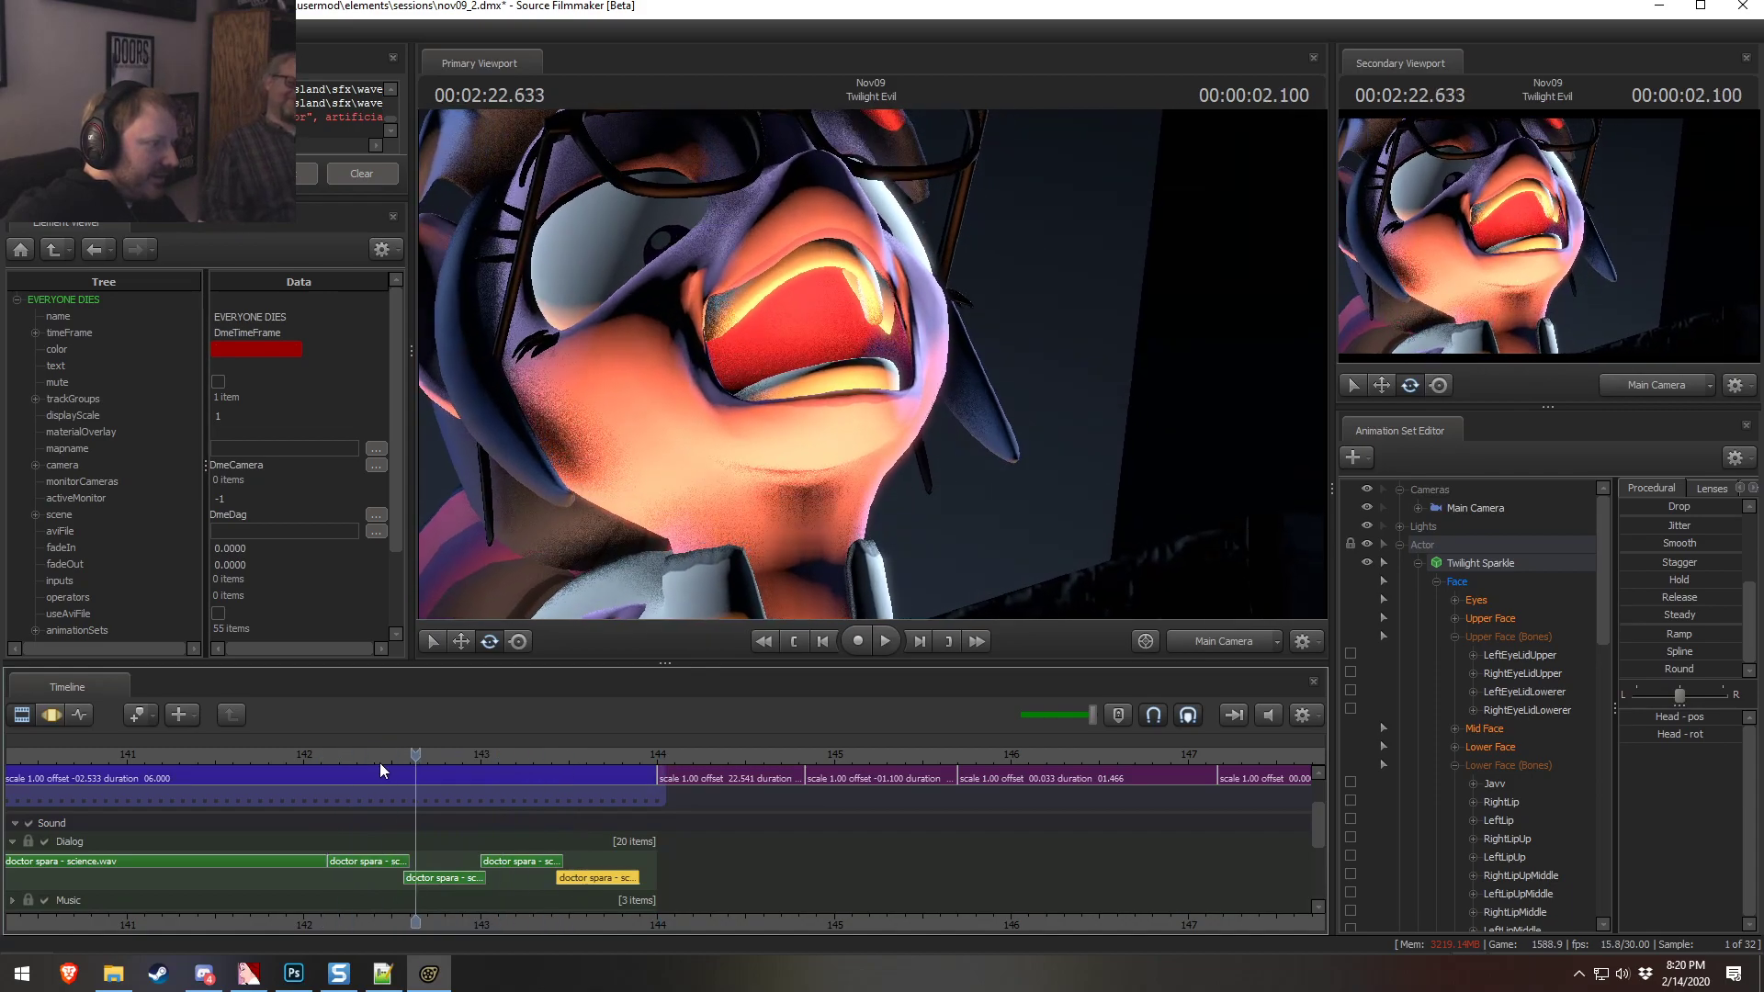
Undo the head pose hold and all science.wav copies and splits, back to a single uncut clip on the Dialog track
{"action": "key", "text": "F3"}
{"action": "key", "text": "ctrl+z"}
{"action": "key", "text": "ctrl+z"}
{"action": "key", "text": "ctrl+z"}
{"action": "key", "text": "ctrl+z"}
{"action": "key", "text": "ctrl+z"}
{"action": "key", "text": "ctrl+z"}
{"action": "key", "text": "ctrl+z"}
{"action": "key", "text": "ctrl+z"}
{"action": "key", "text": "ctrl+z"}
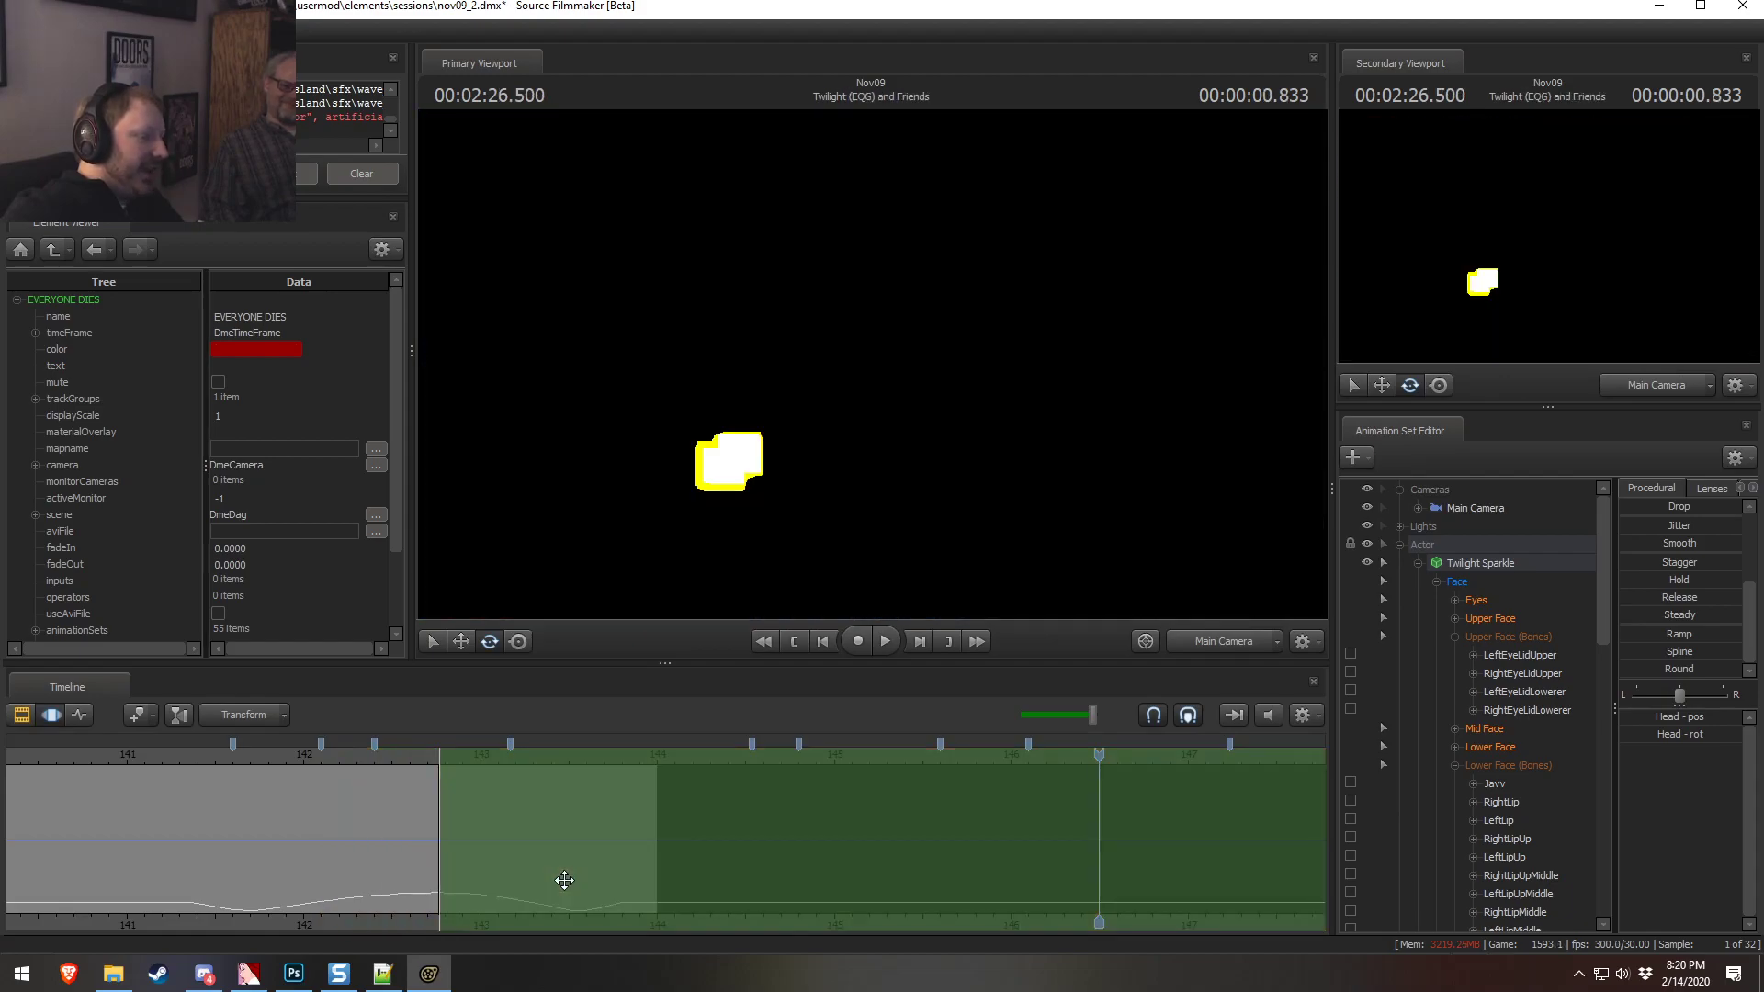
{"action": "key", "text": "ctrl+z"}
{"action": "key", "text": "ctrl+z"}
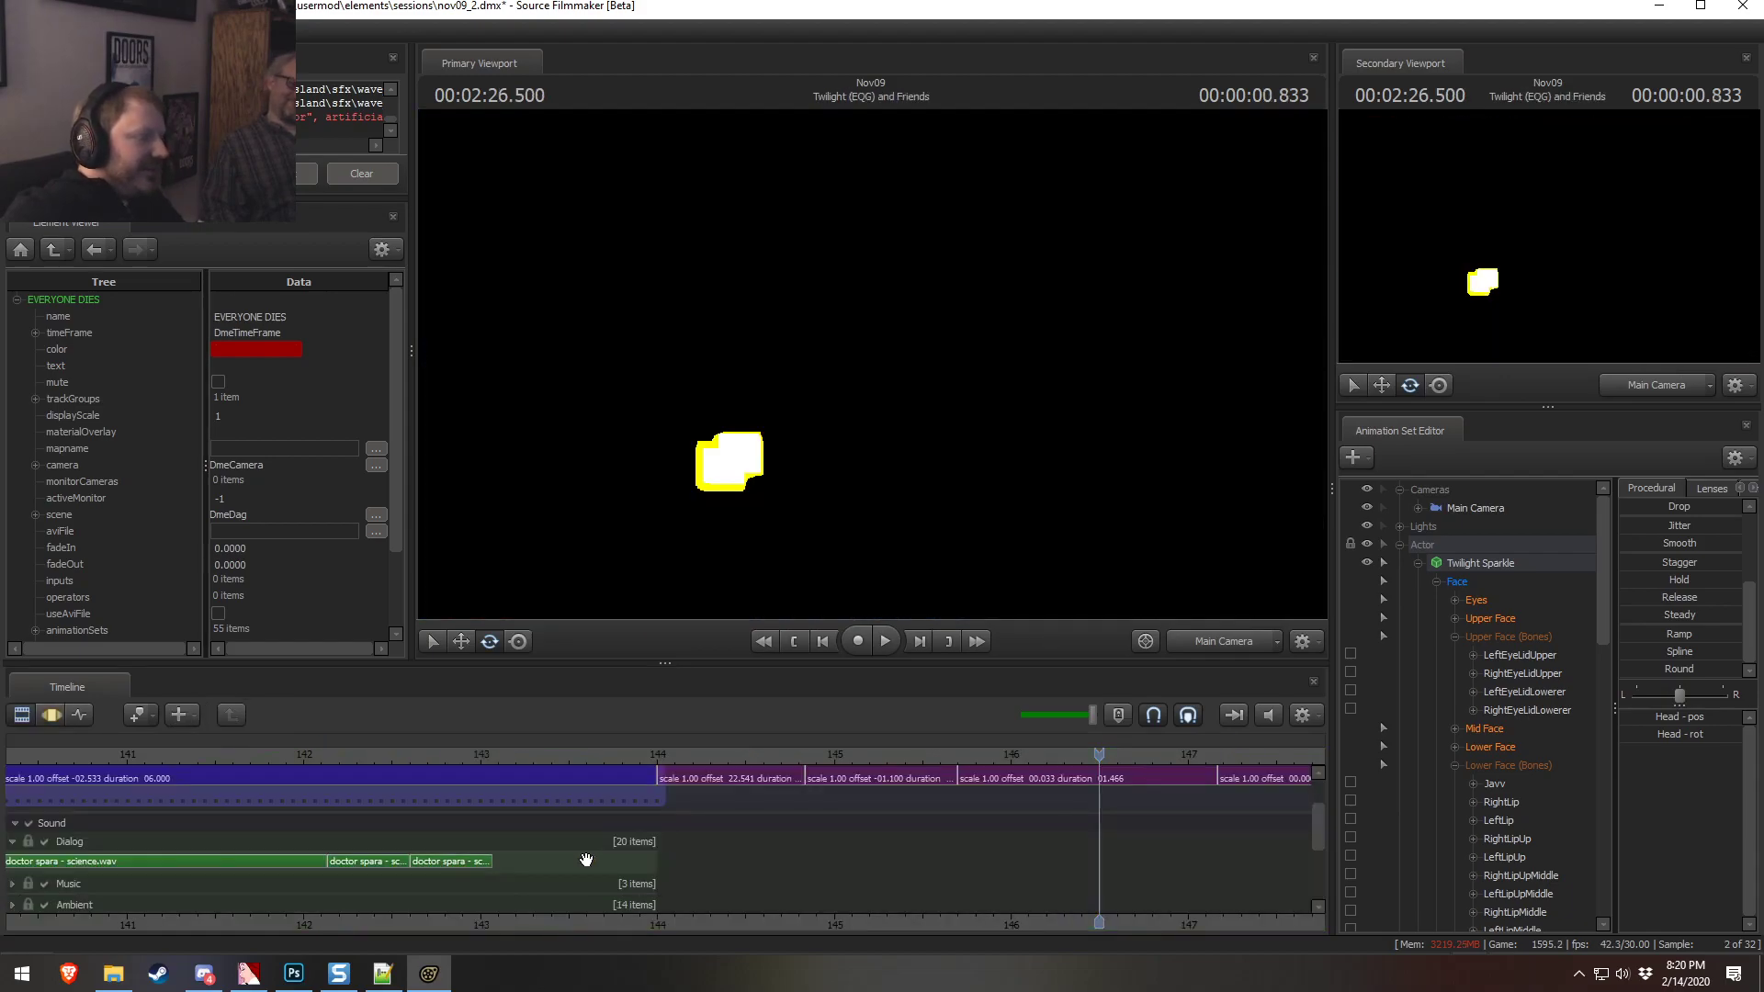
{"action": "key", "text": "ctrl+z"}
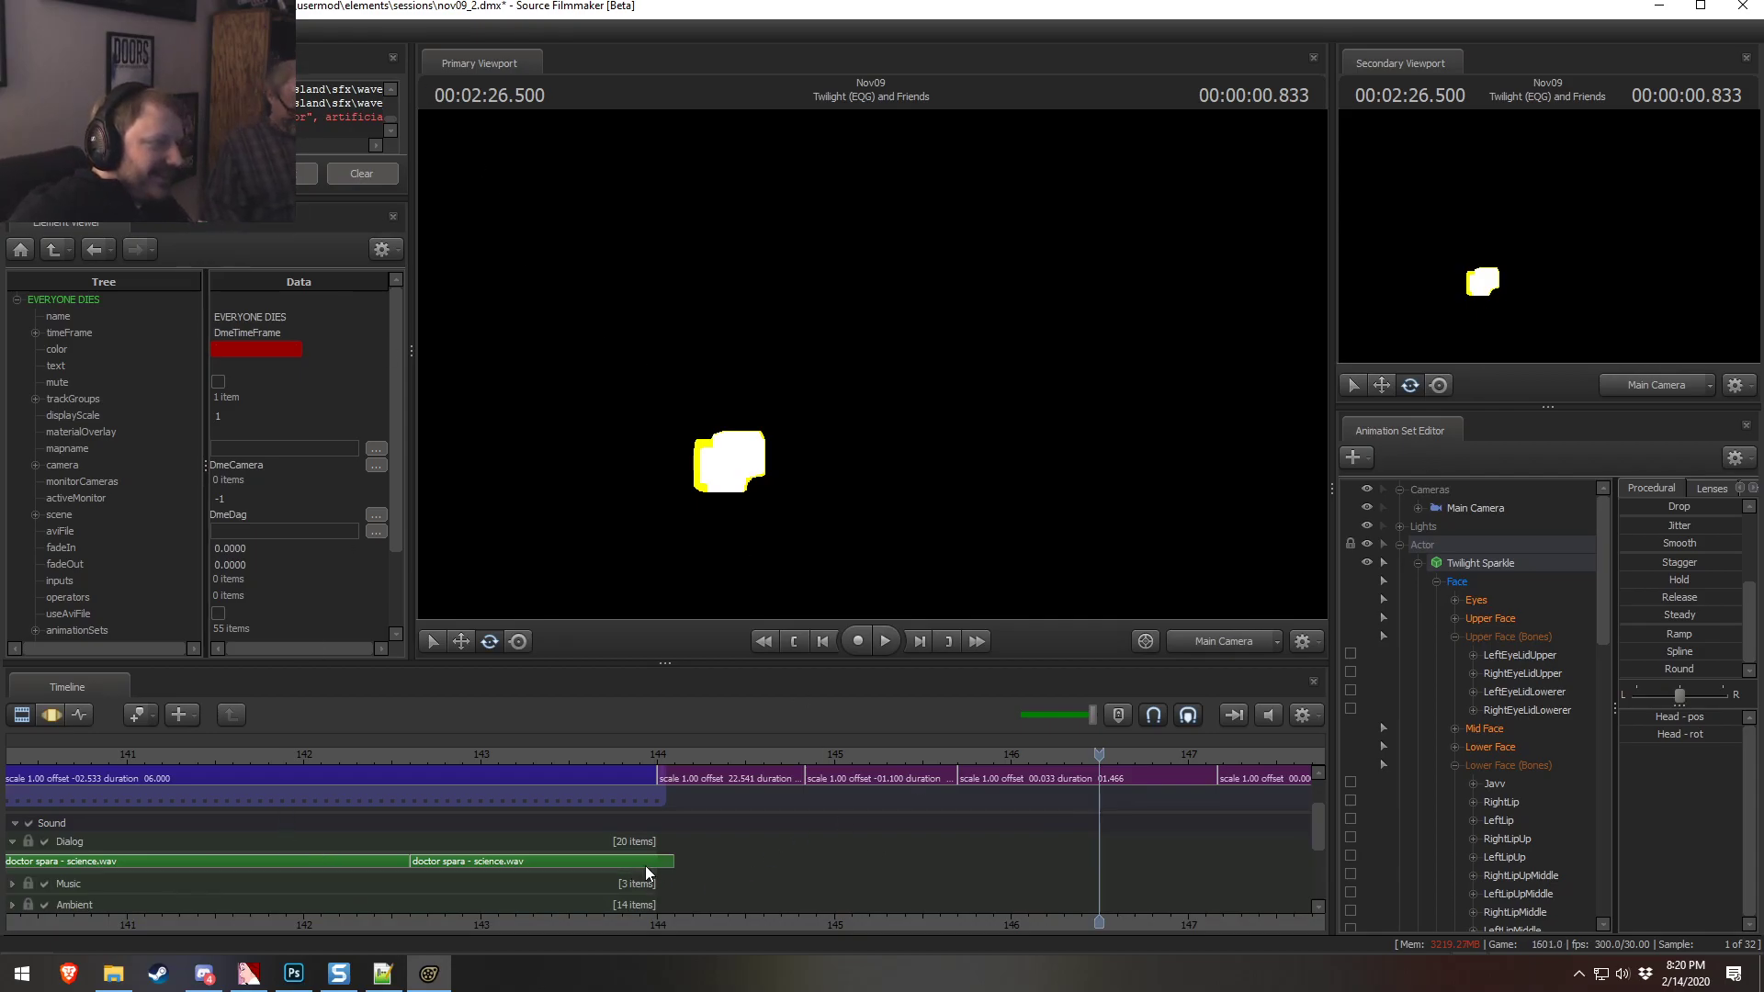
{"action": "left_click_drag", "start_coordinate": [401, 747], "coordinate": [484, 827]}
{"action": "left_click_drag", "start_coordinate": [563, 923], "coordinate": [972, 890]}
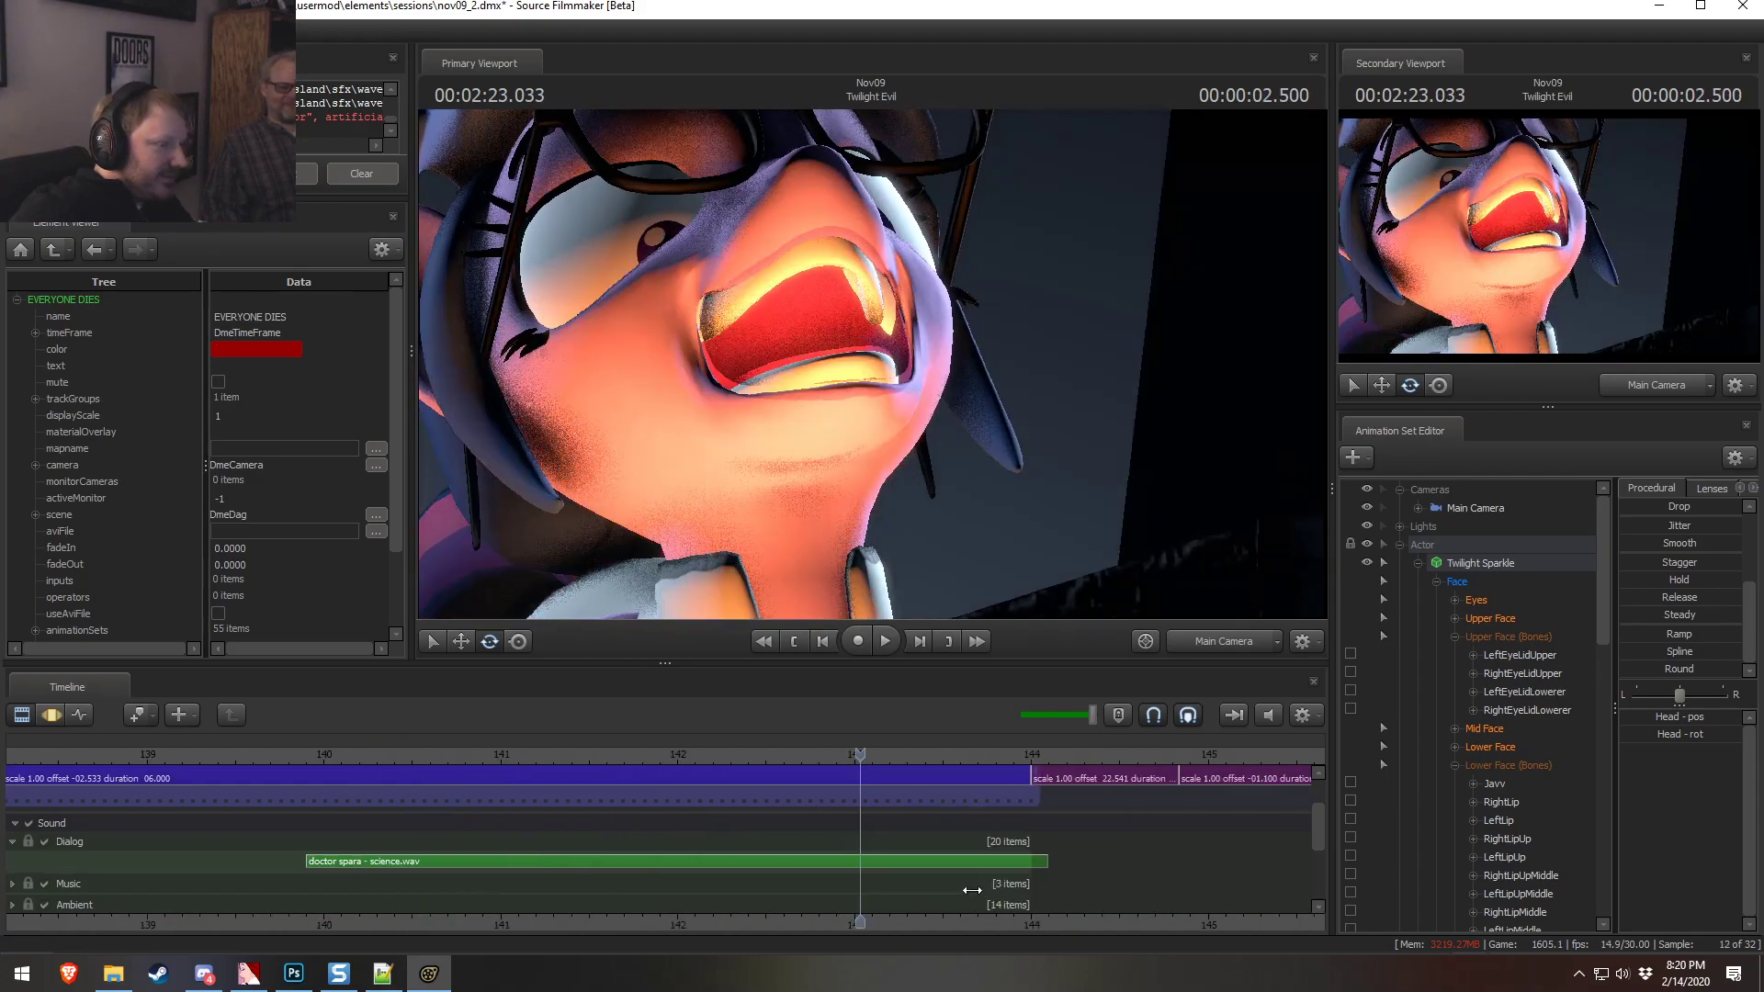
Play back Twilight's uncut science line several times to compare its timing with her mouth and head motion
{"action": "scroll", "coordinate": [891, 864], "scroll_direction": "down", "scroll_amount": 4}
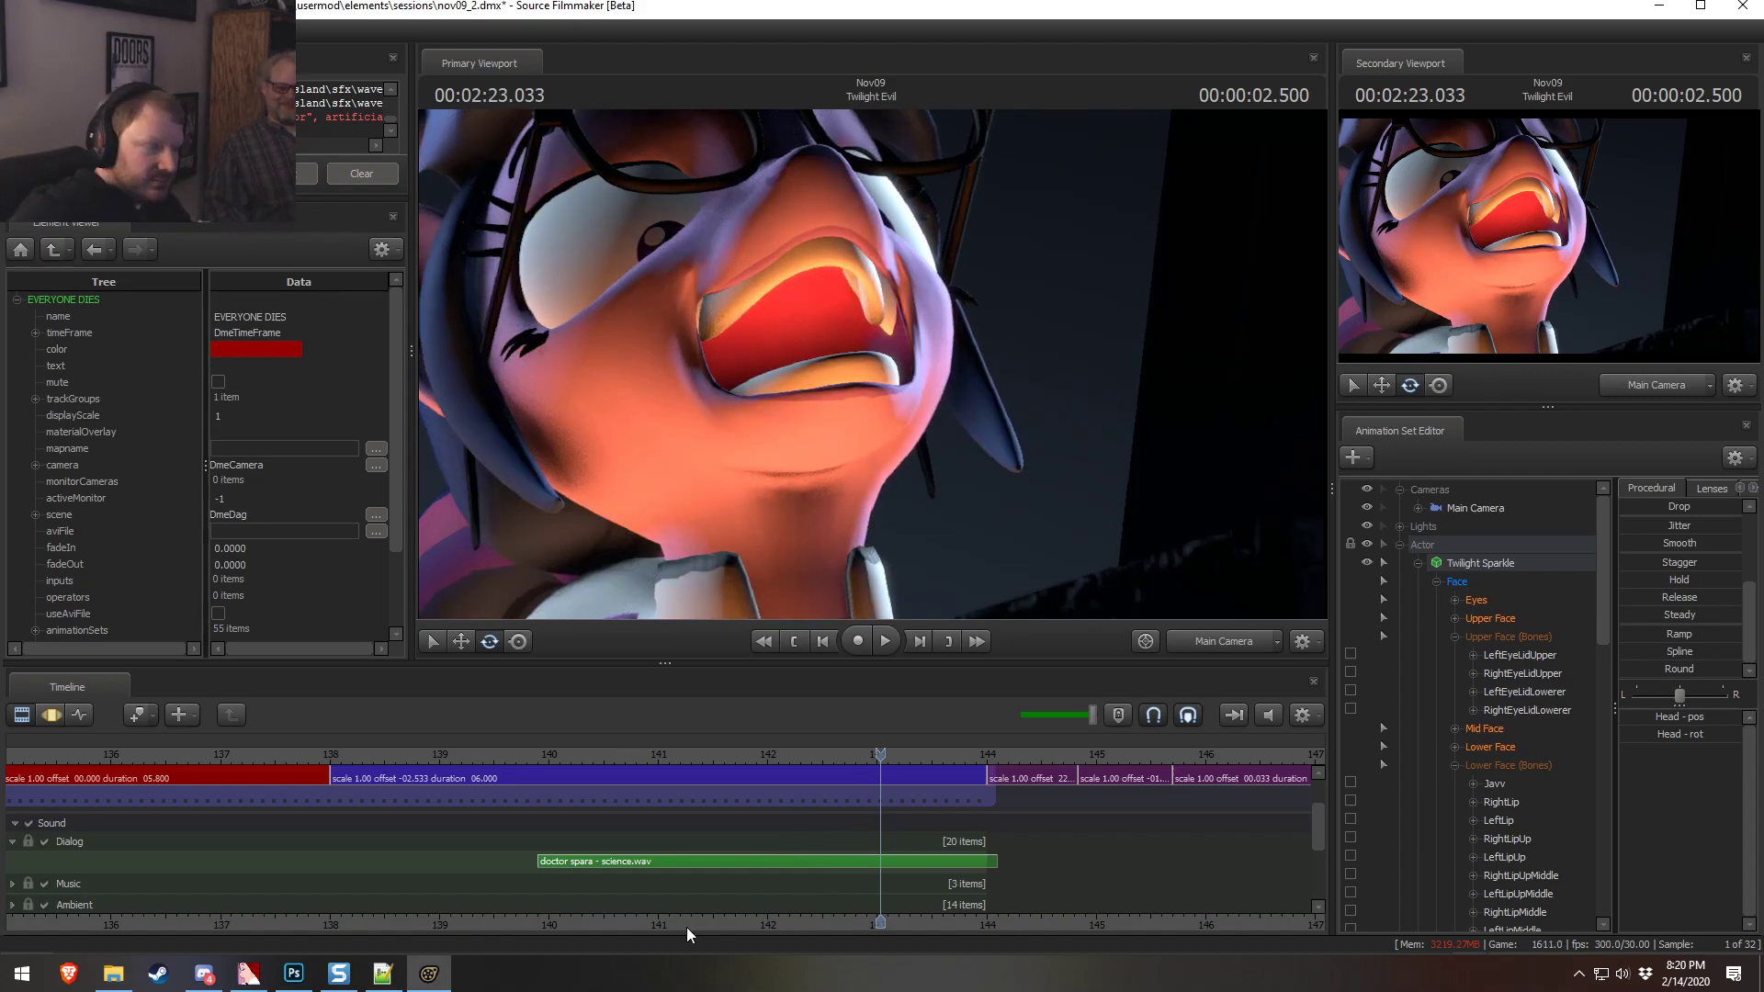
{"action": "left_click_drag", "start_coordinate": [460, 757], "coordinate": [344, 757]}
{"action": "key", "text": "space"}
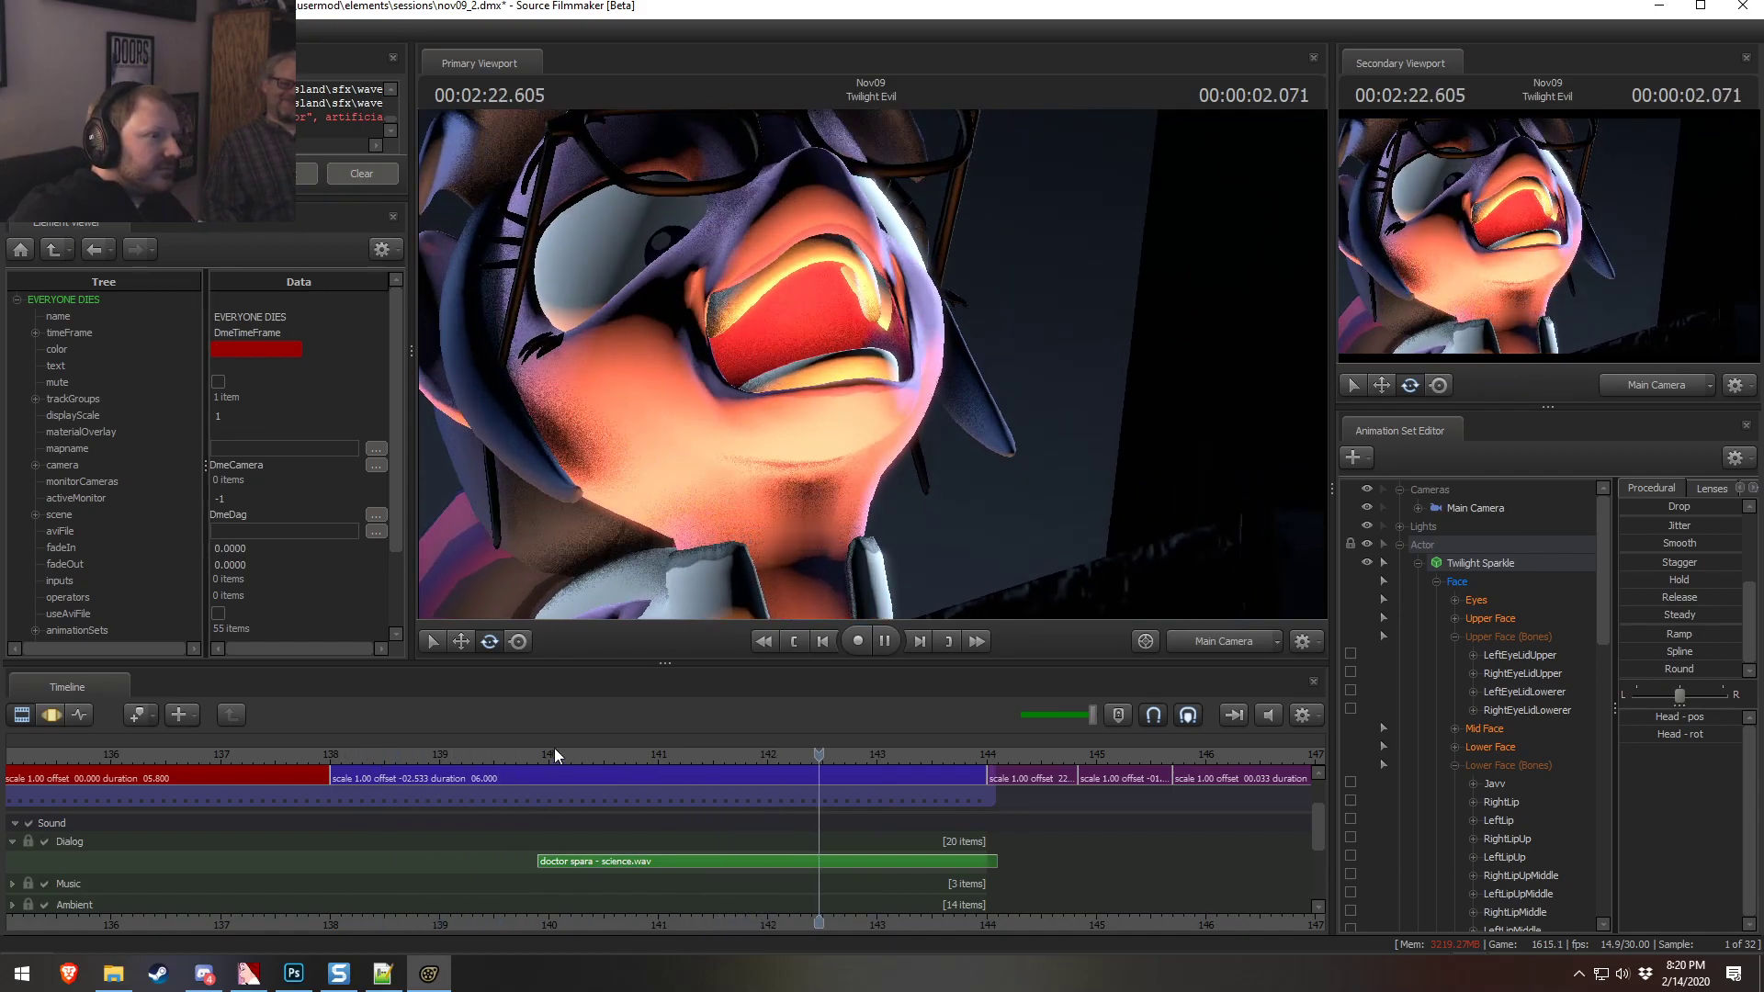
{"action": "left_click", "coordinate": [562, 751]}
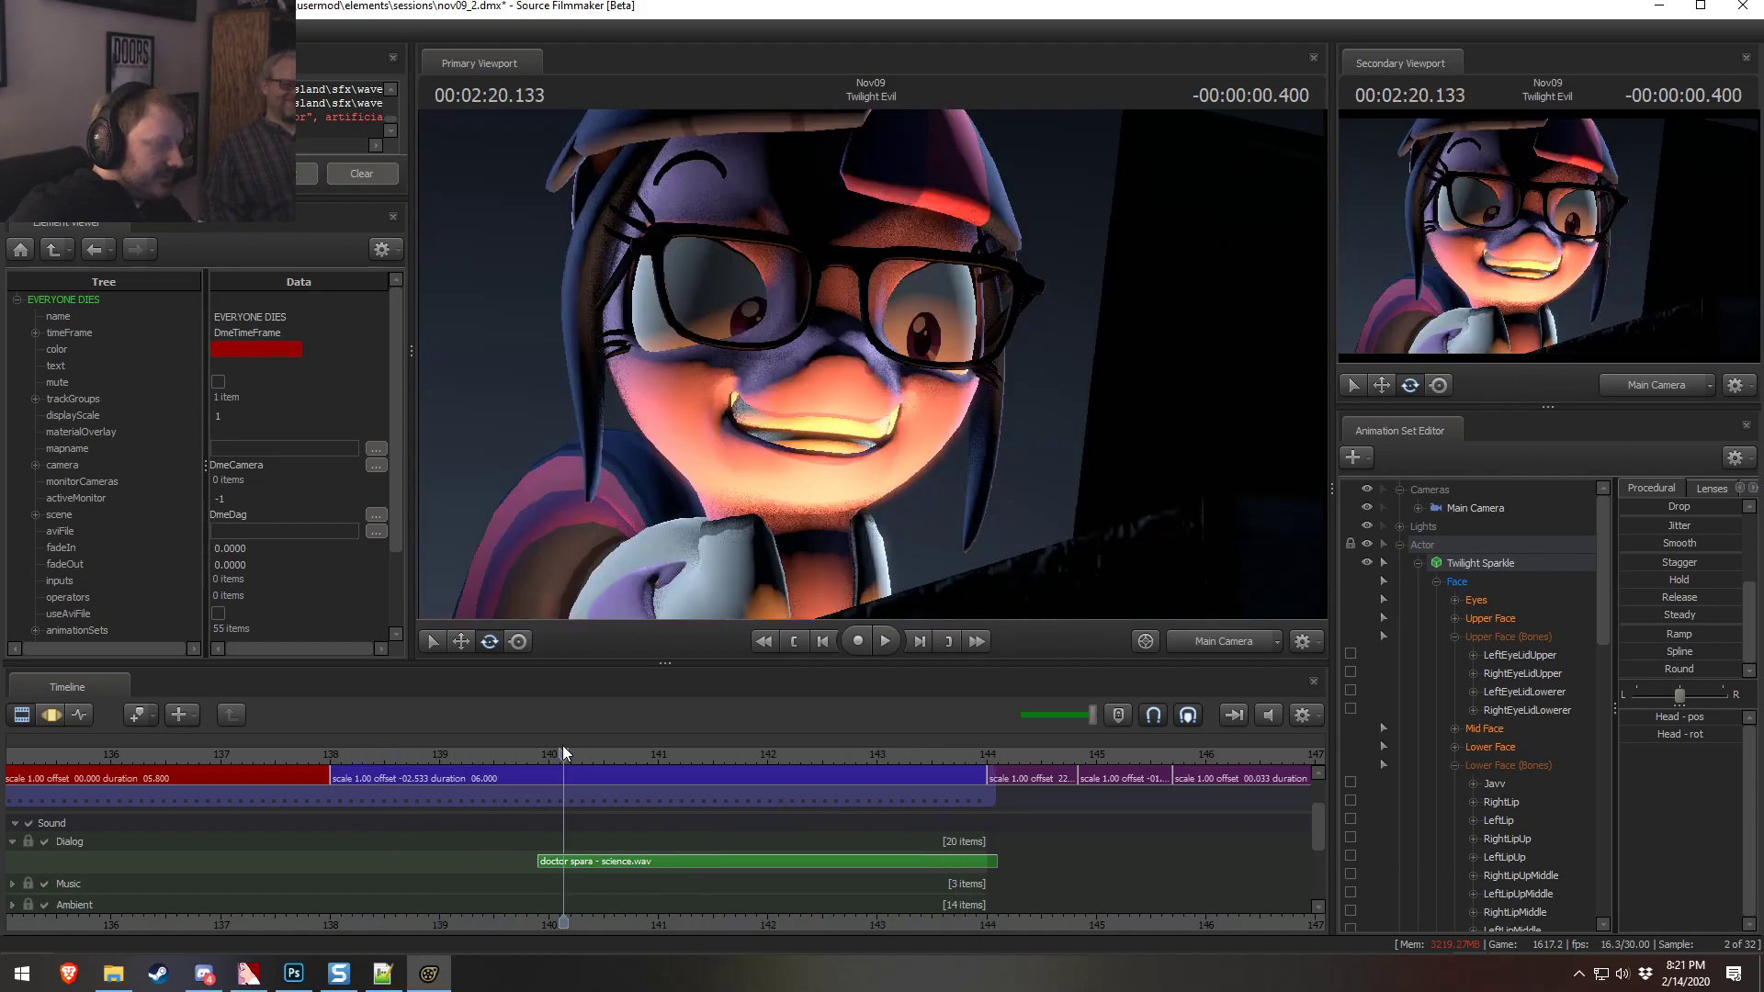
{"action": "key", "text": "space"}
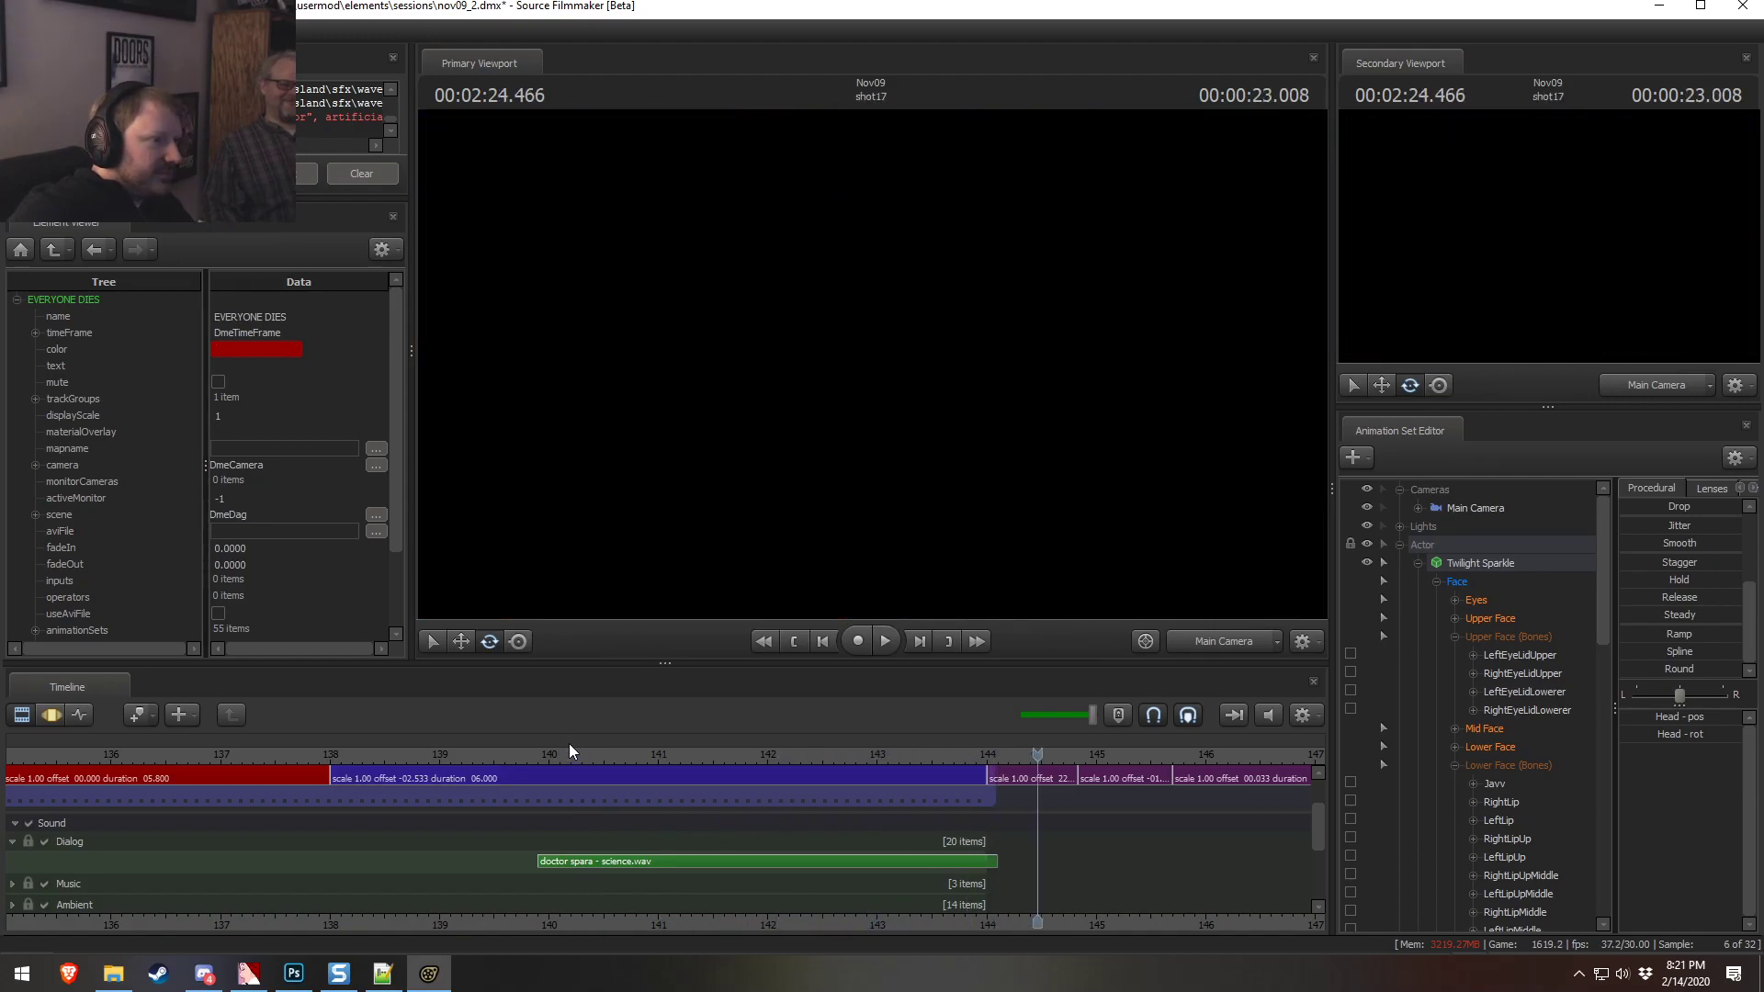
{"action": "left_click", "coordinate": [691, 755]}
{"action": "key", "text": "space"}
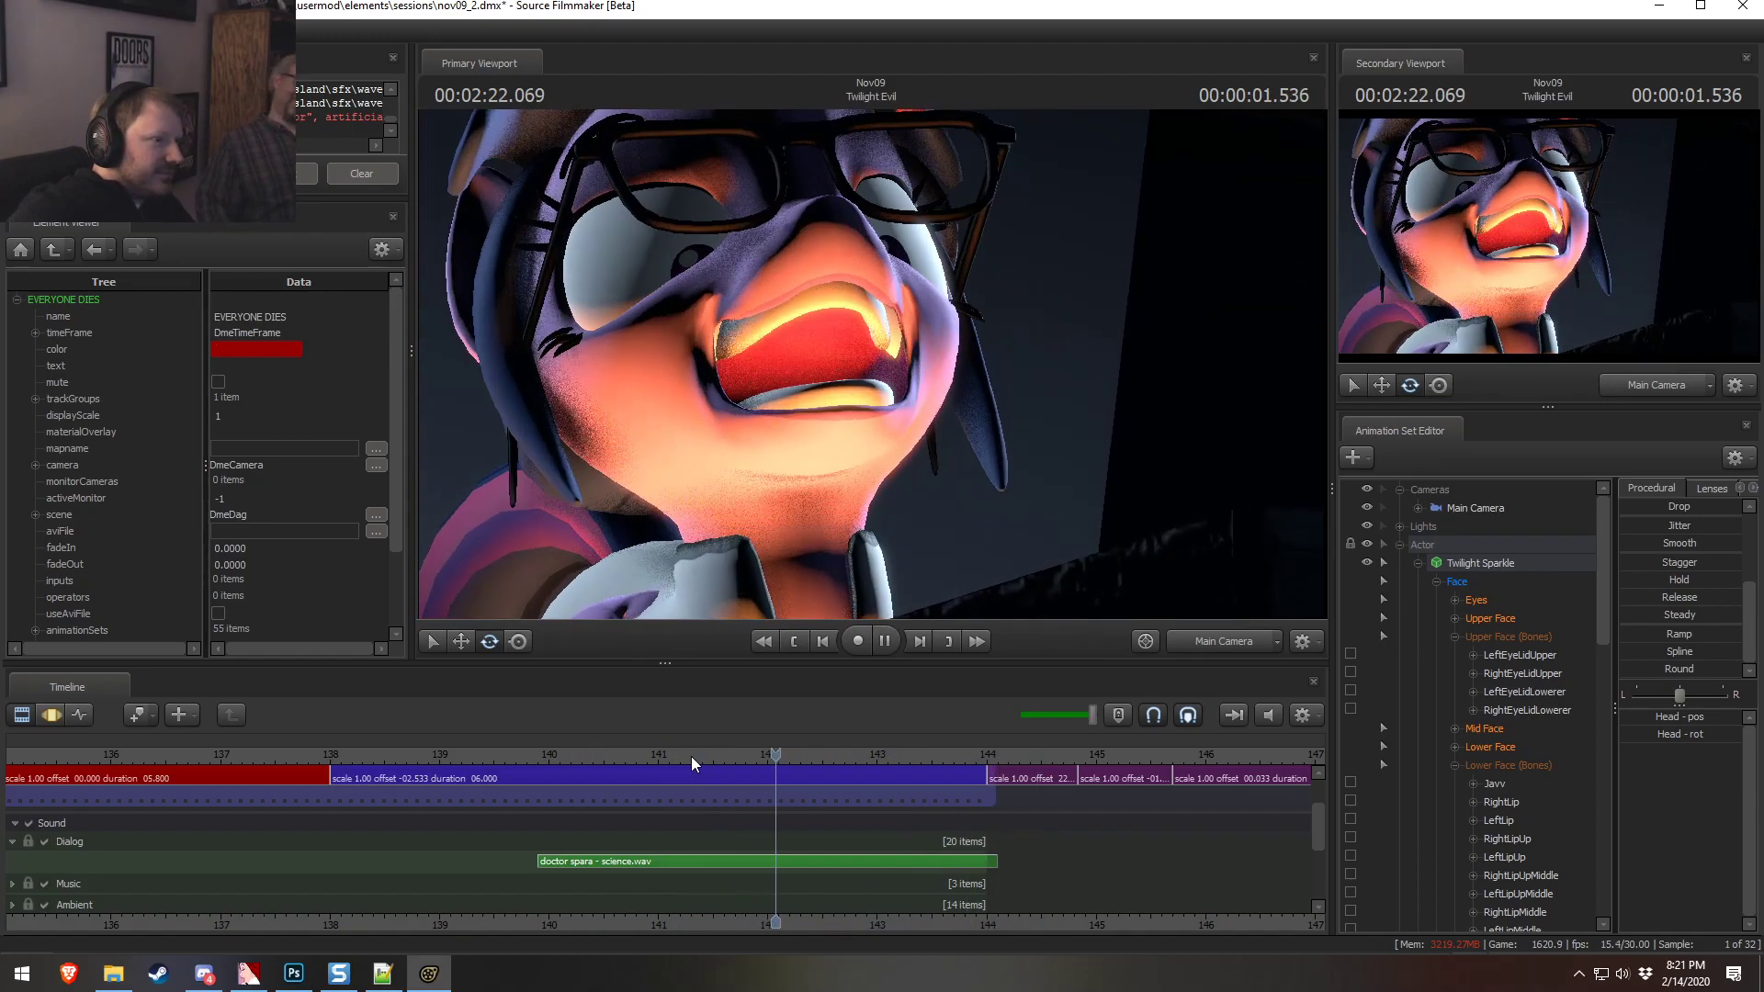
{"action": "key", "text": "space"}
{"action": "key", "text": "space"}
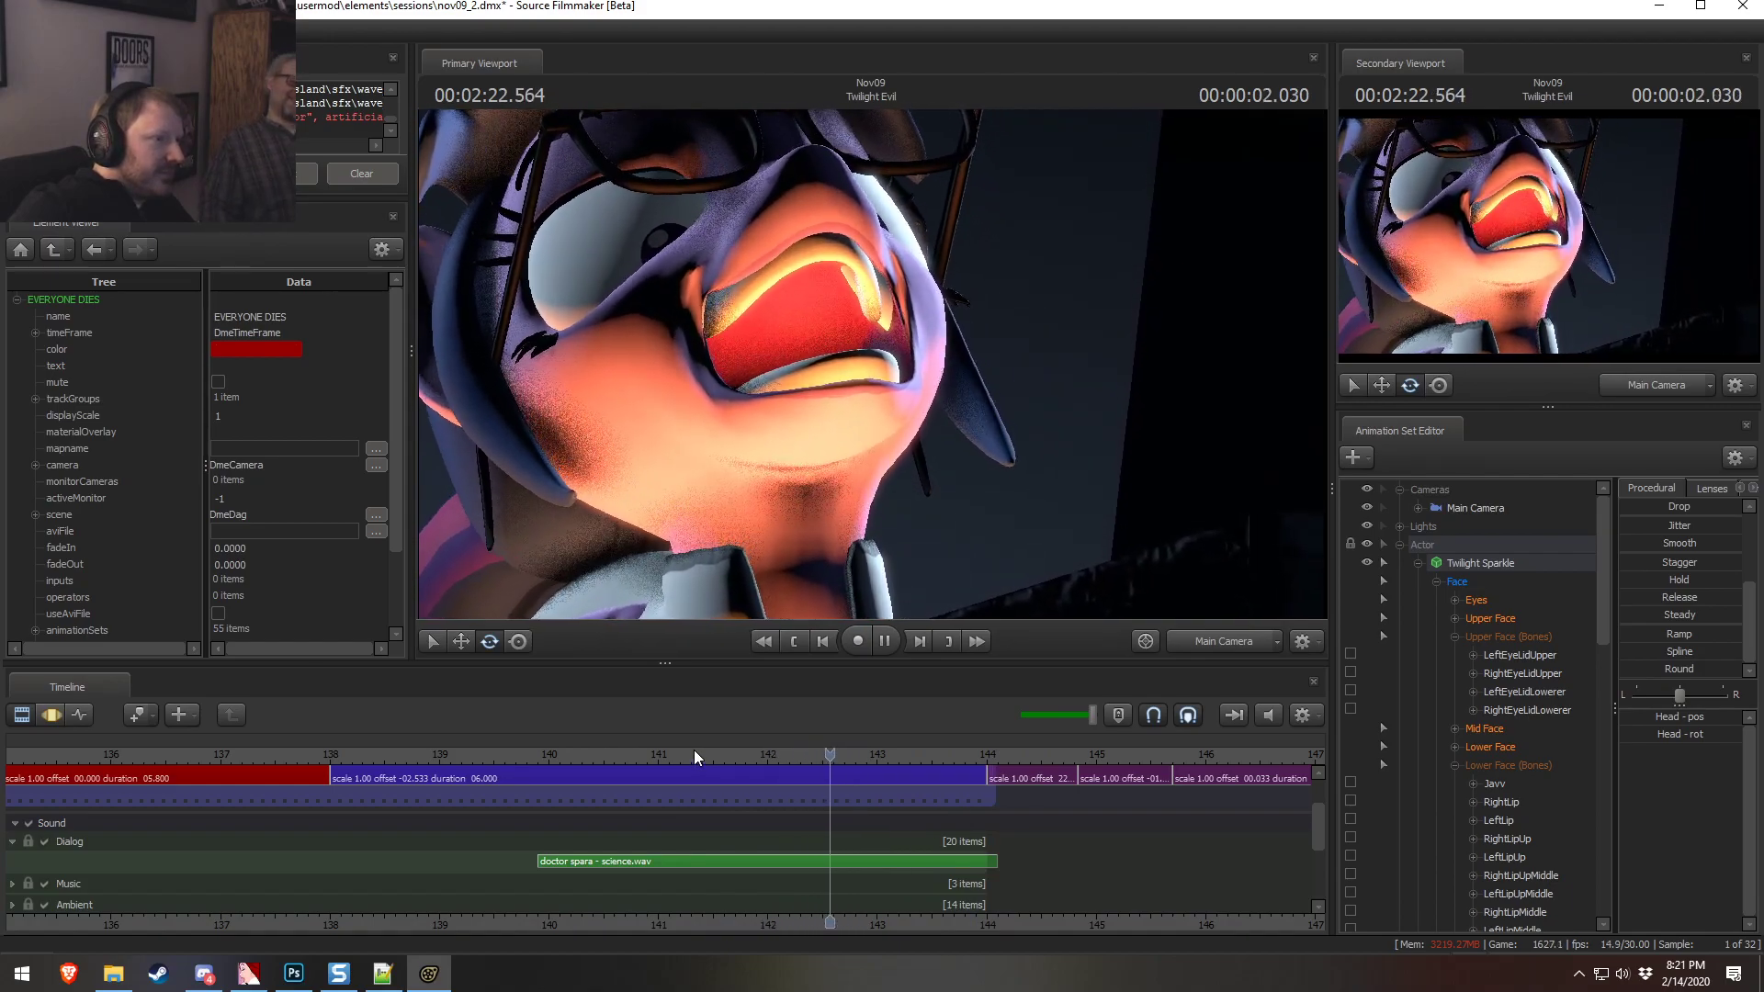
{"action": "left_click", "coordinate": [801, 781]}
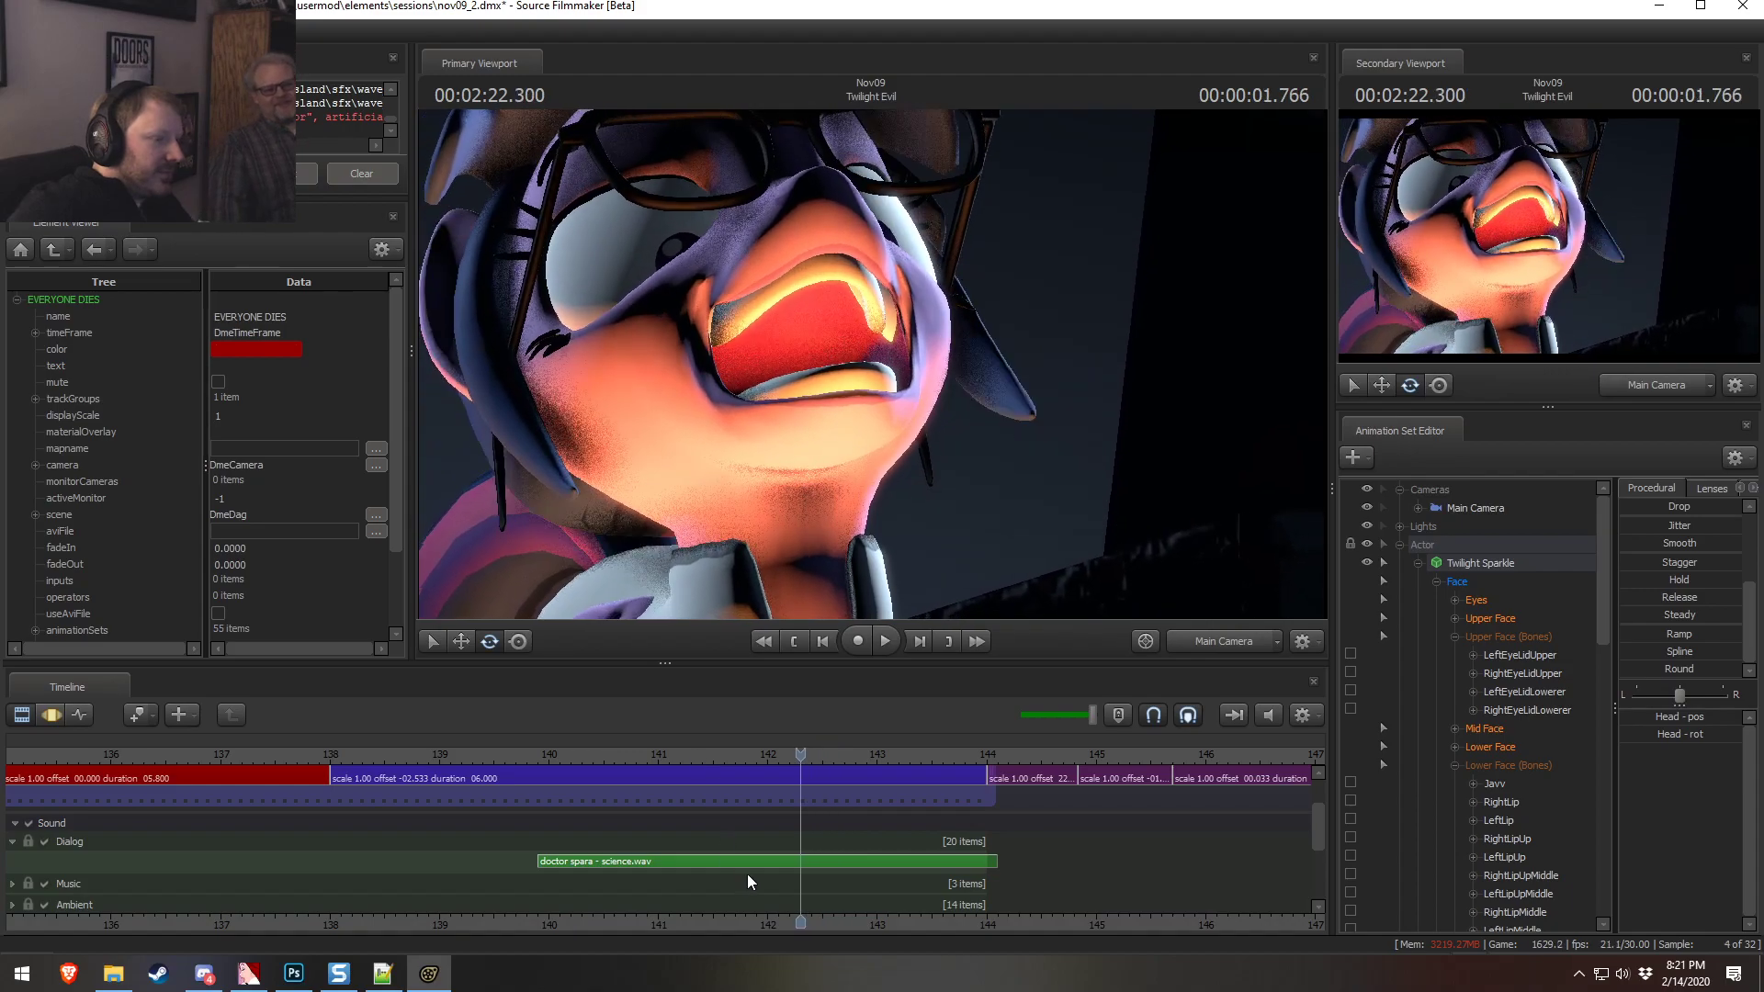
Collapse the Actor group, expand the Lights group and enable shadows on the Actor Low Angle light
{"action": "left_click", "coordinate": [1400, 545]}
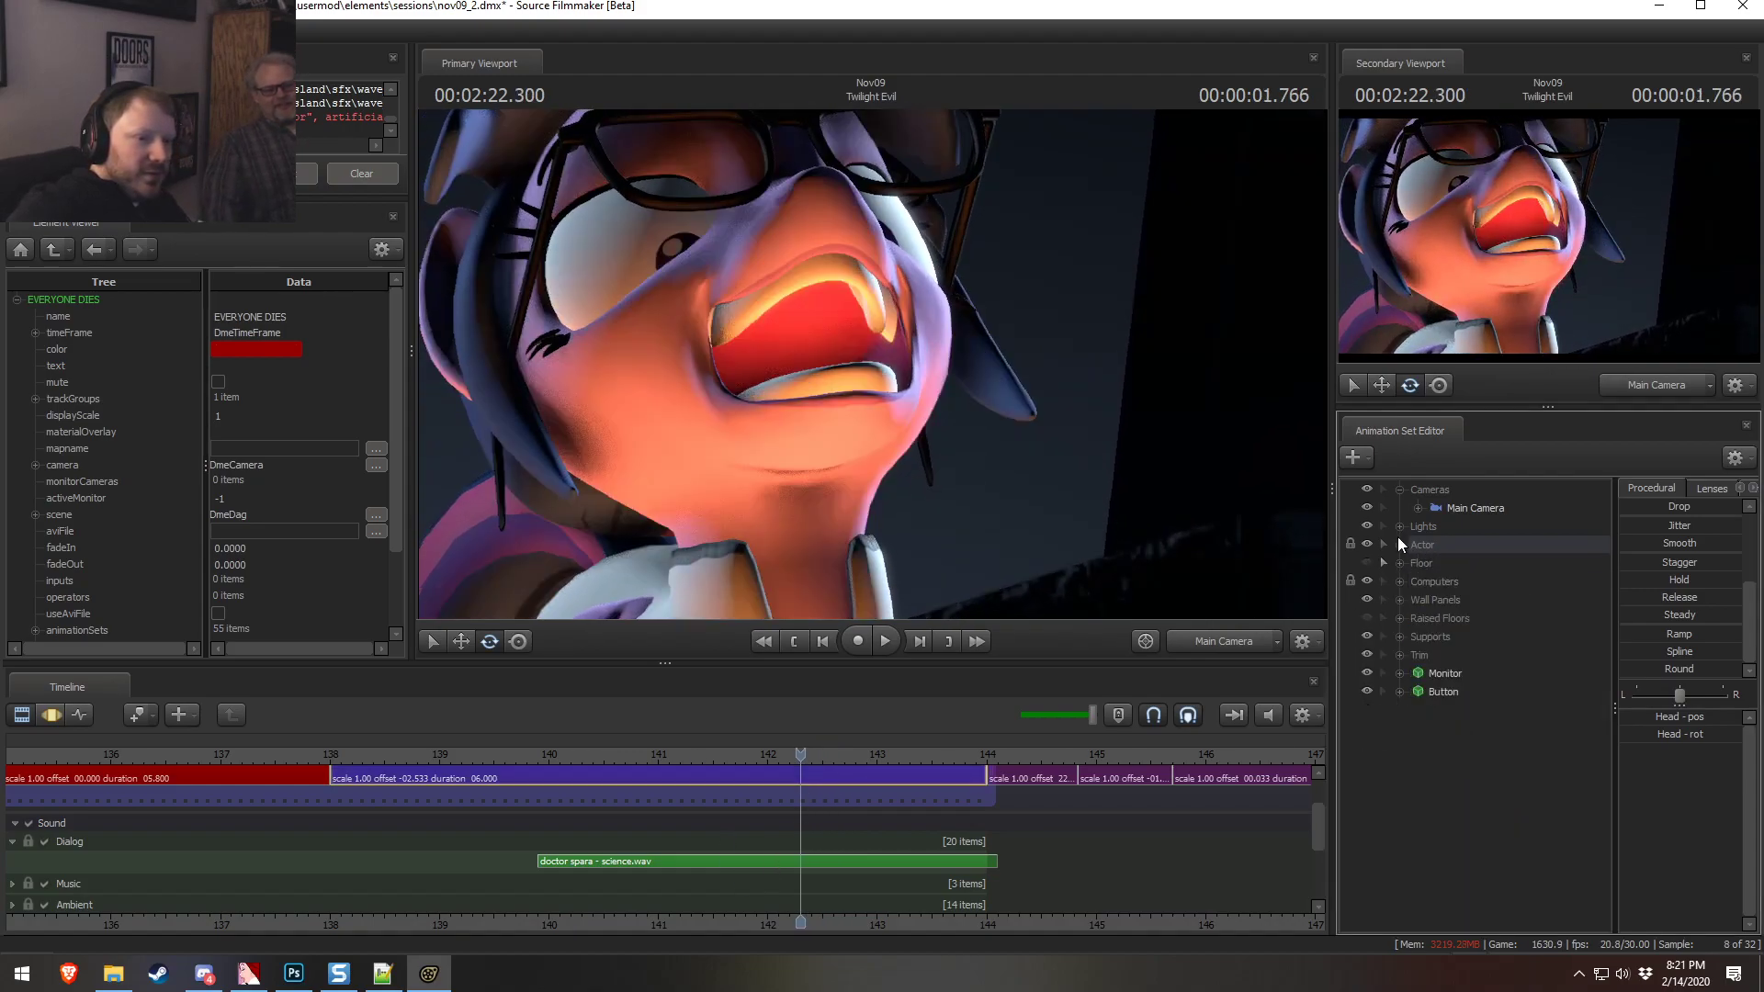
{"action": "left_click", "coordinate": [1399, 527]}
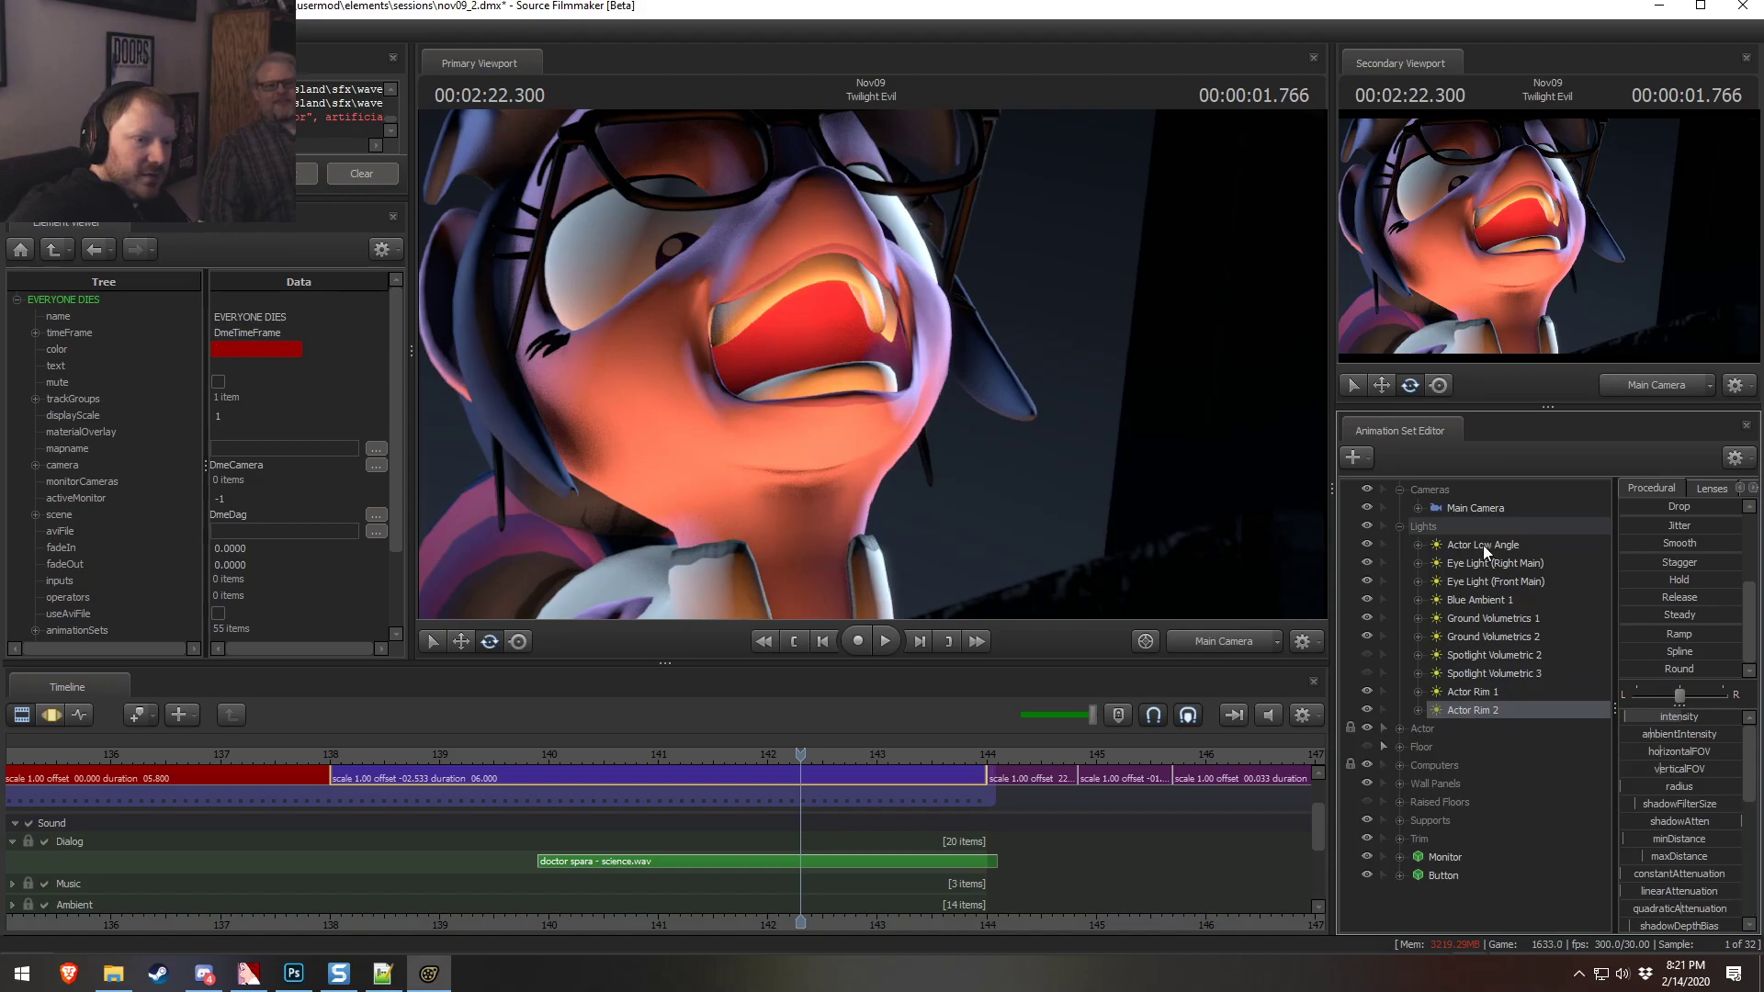
{"action": "left_click", "coordinate": [1482, 546]}
{"action": "right_click", "coordinate": [1512, 544]}
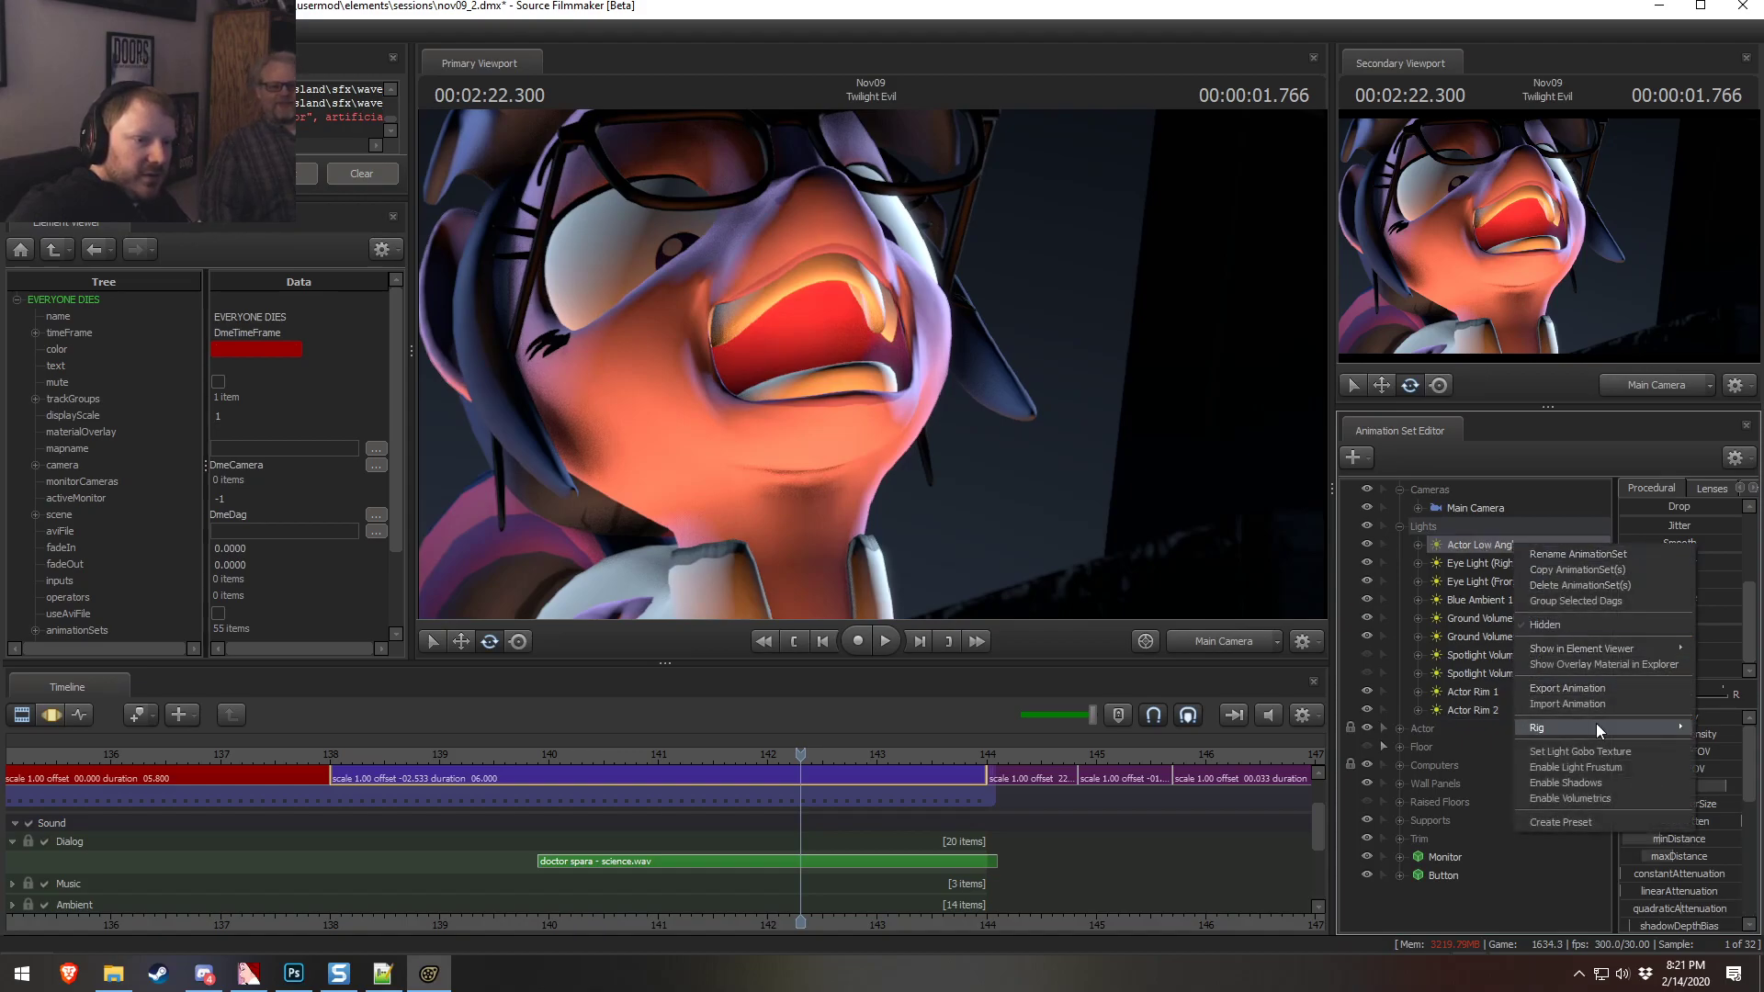
{"action": "left_click", "coordinate": [1569, 783]}
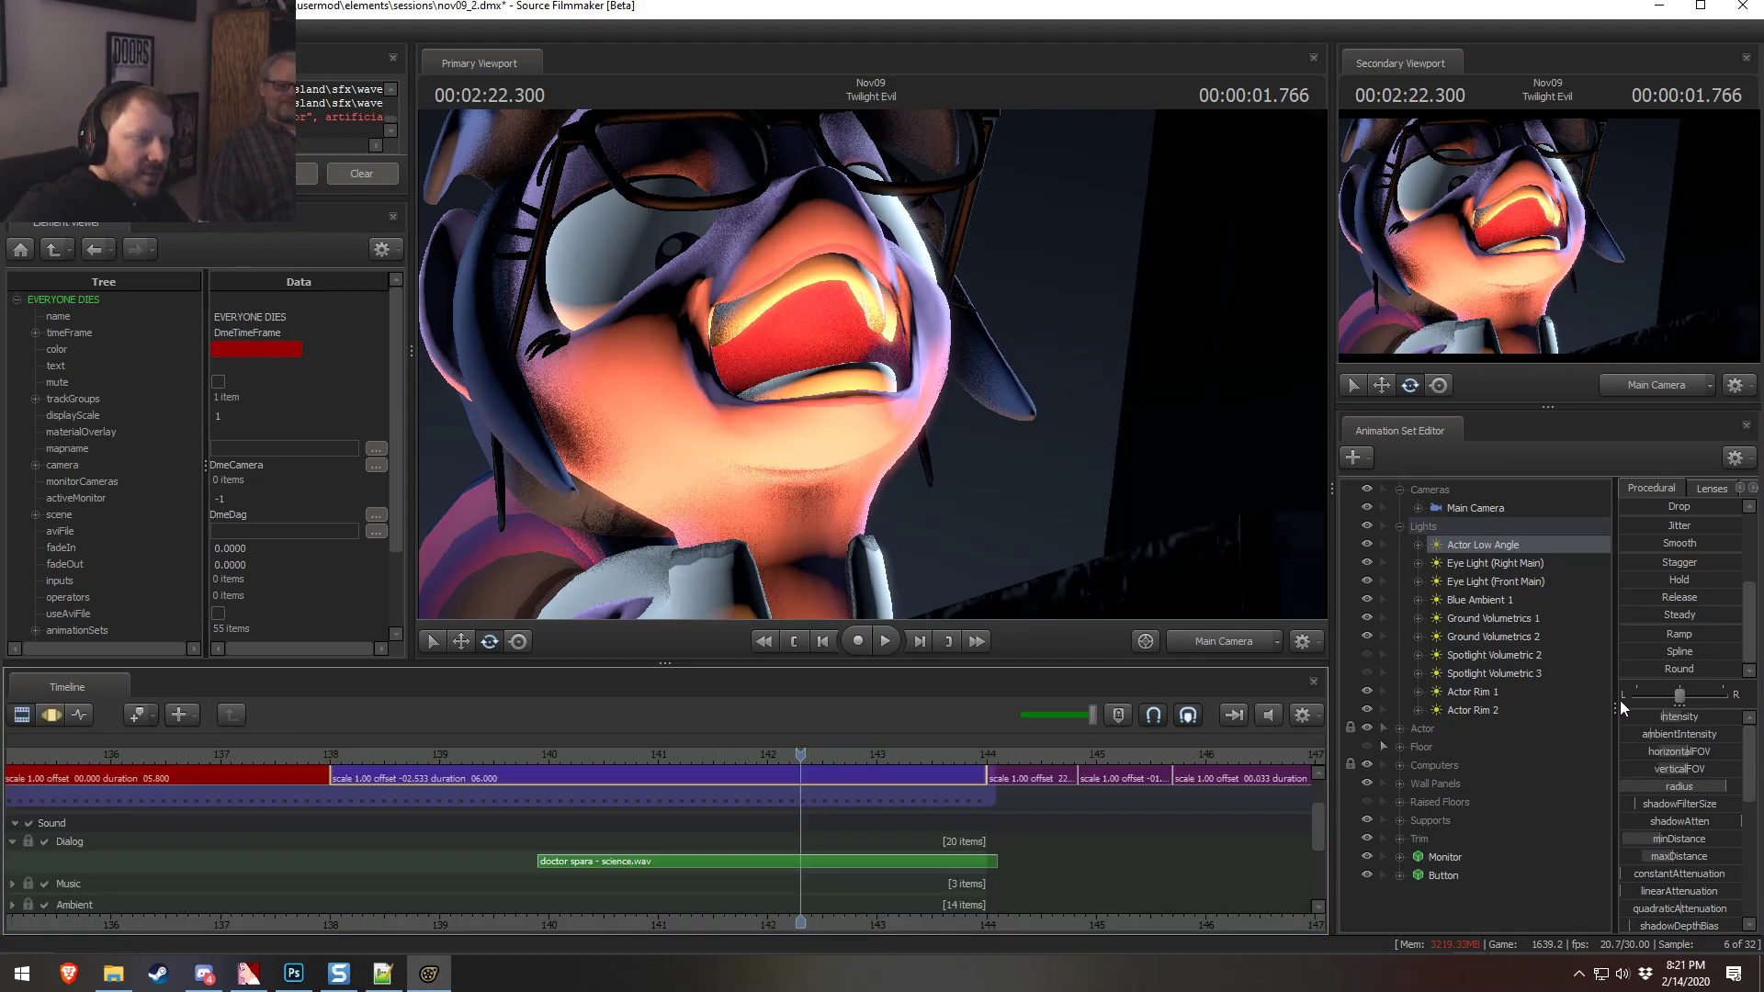
Compare the shot with the Actor Low Angle light off and on, and lower its minDistance to near the minimum
{"action": "left_click_drag", "start_coordinate": [1664, 841], "coordinate": [1694, 846]}
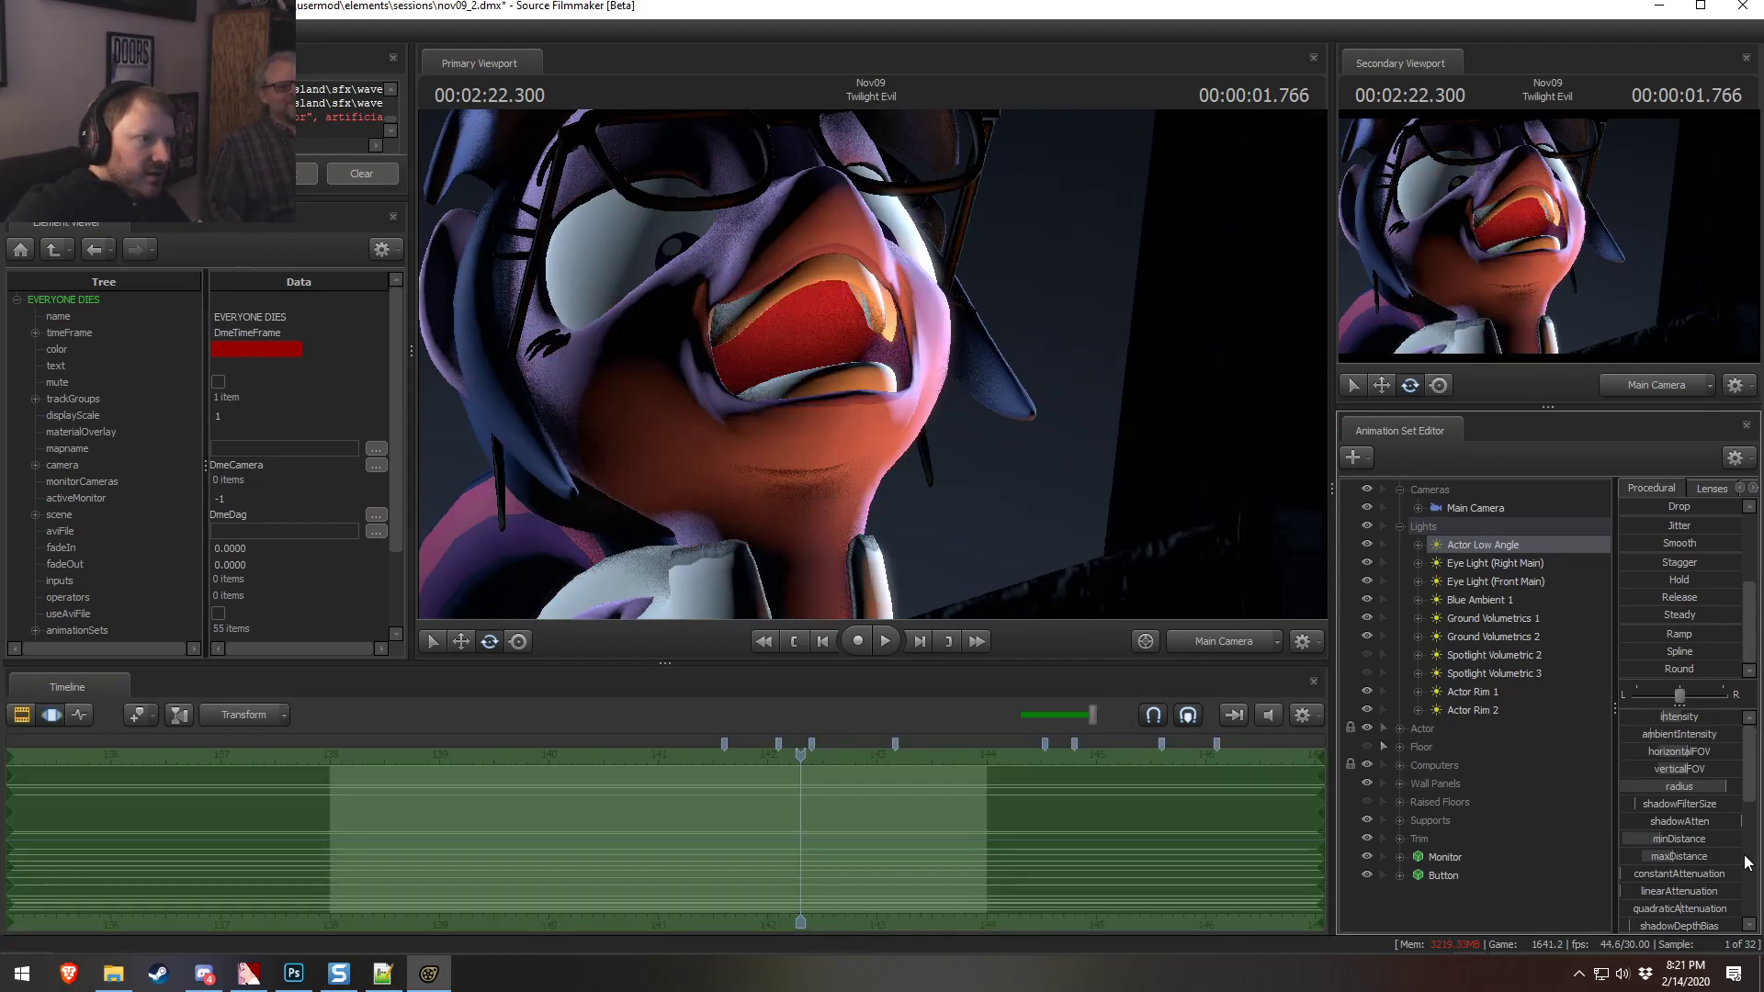
{"action": "mouse_move", "coordinate": [800, 756]}
{"action": "left_mouse_down"}
{"action": "mouse_move", "coordinate": [749, 756]}
{"action": "mouse_move", "coordinate": [767, 756]}
{"action": "left_mouse_up"}
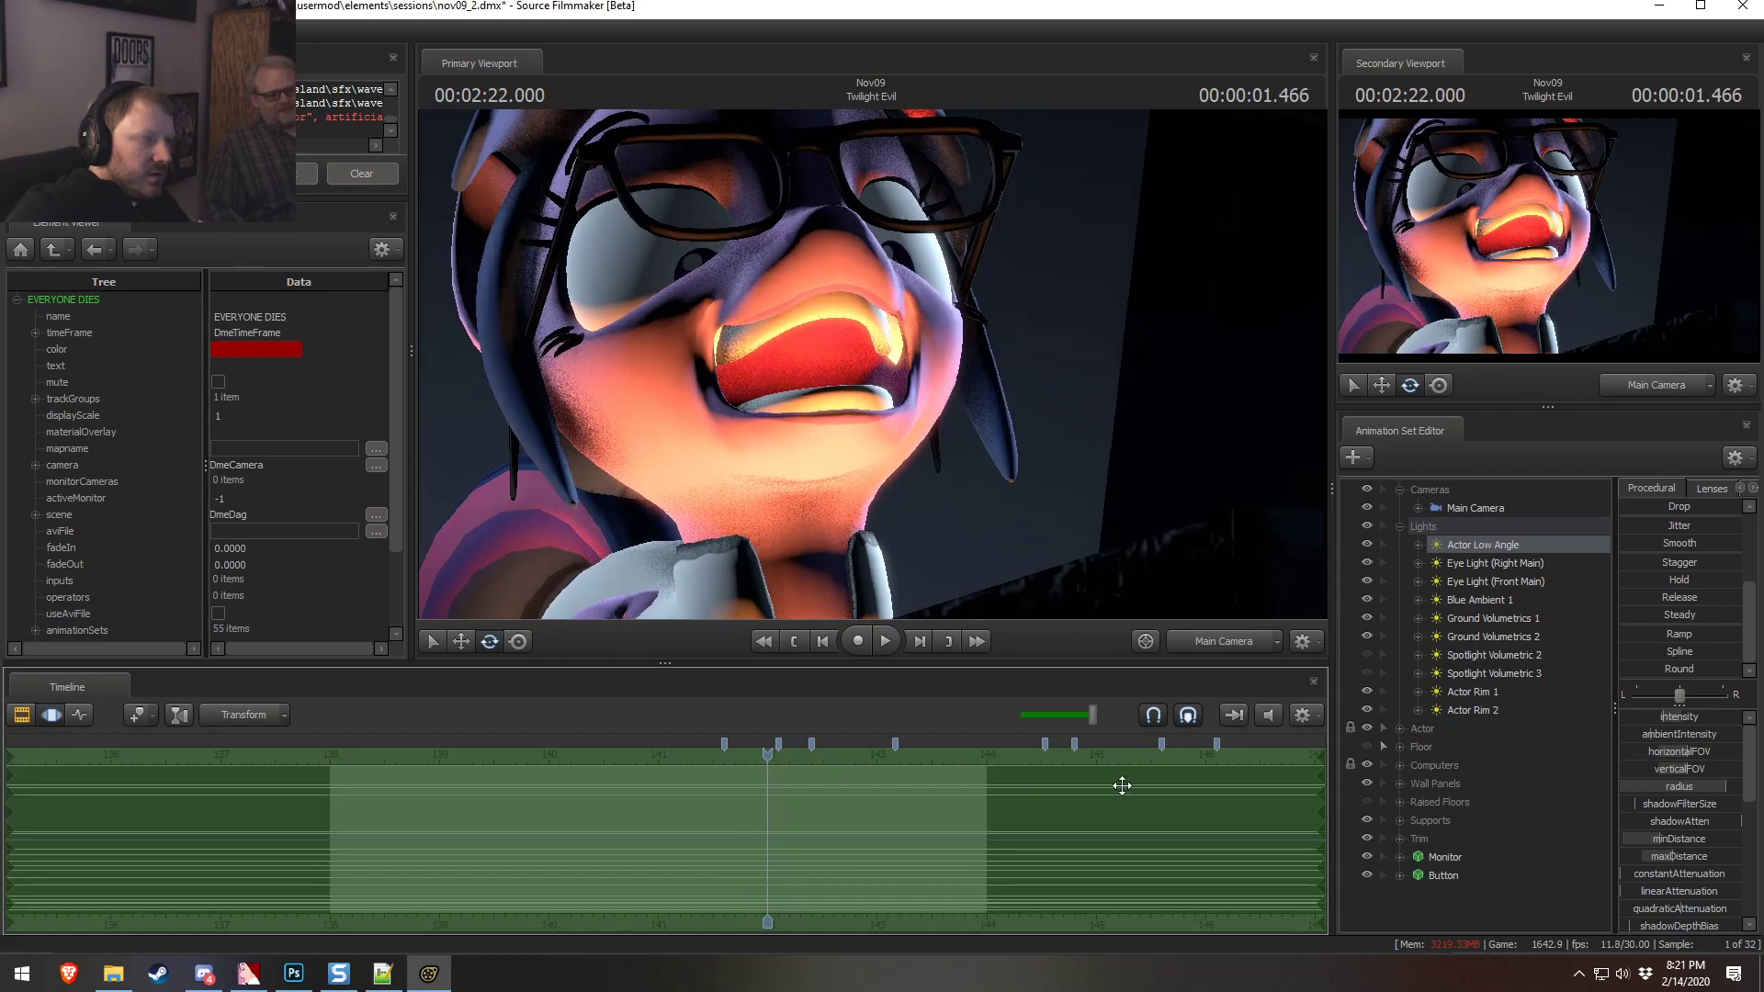
{"action": "left_click", "coordinate": [1370, 546]}
{"action": "left_click", "coordinate": [1370, 545]}
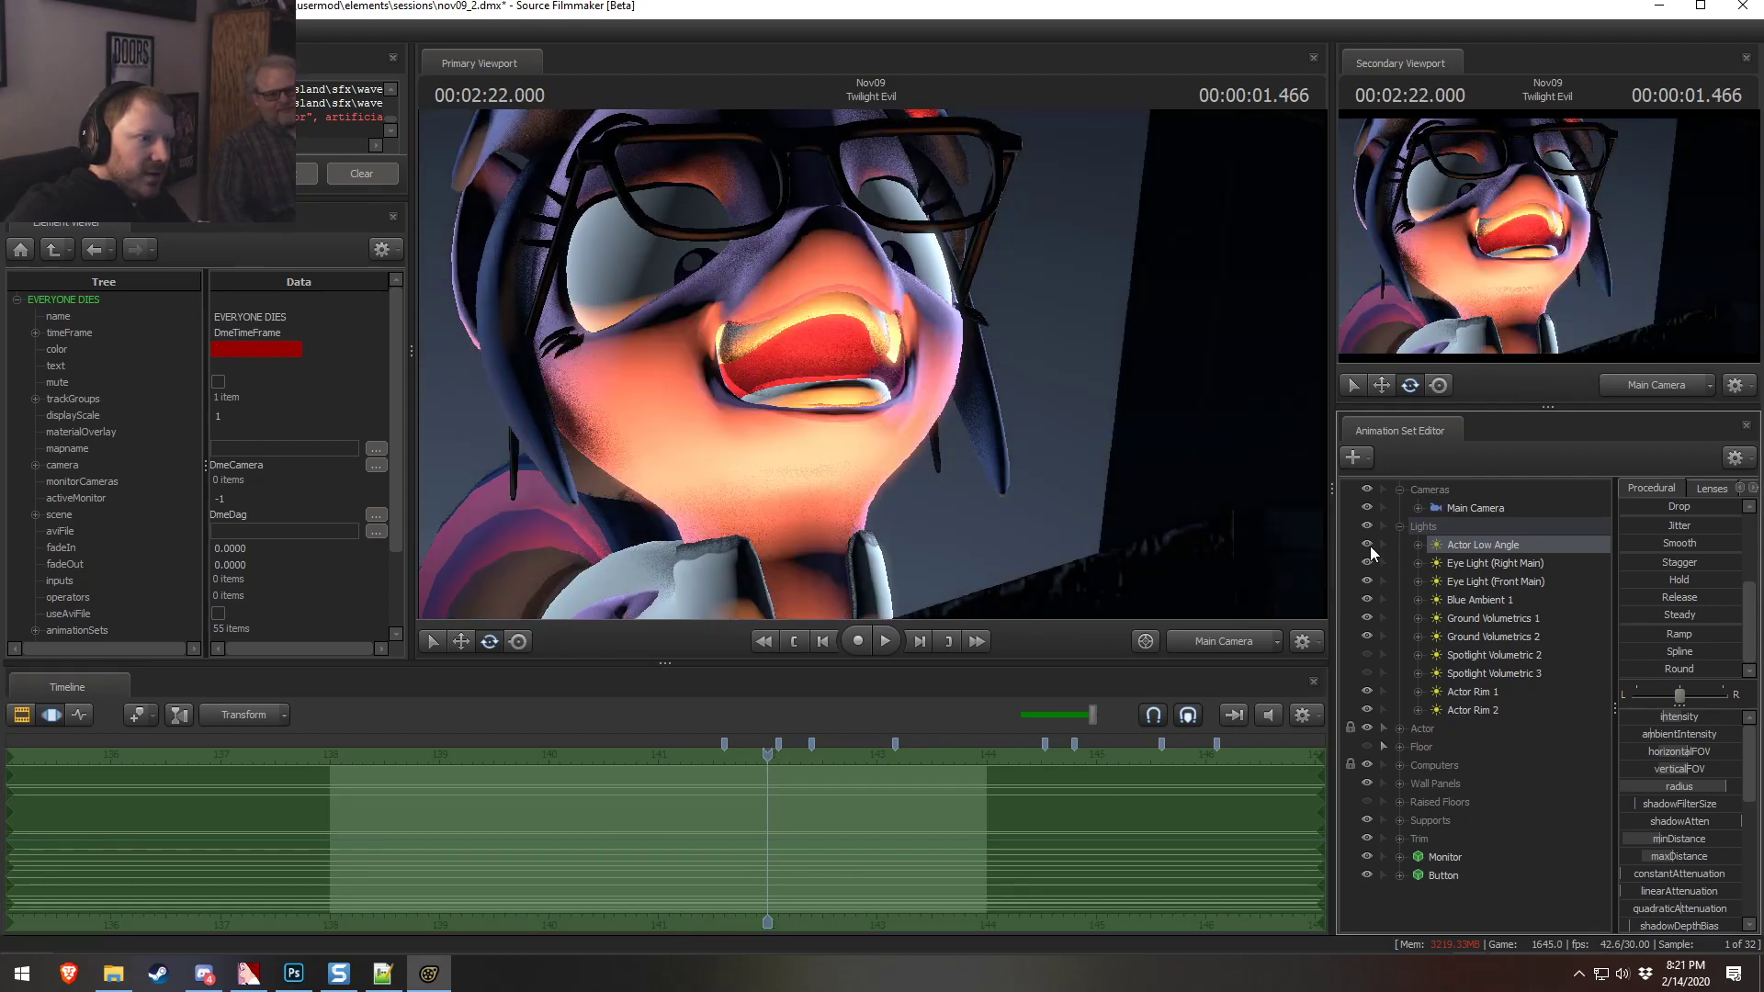
{"action": "left_click_drag", "start_coordinate": [1673, 836], "coordinate": [1628, 840]}
Play back the Twilight Evil shot to check the low-angle light's shadows on her face and inside her mouth
{"action": "key", "text": "F2"}
{"action": "key", "text": "space"}
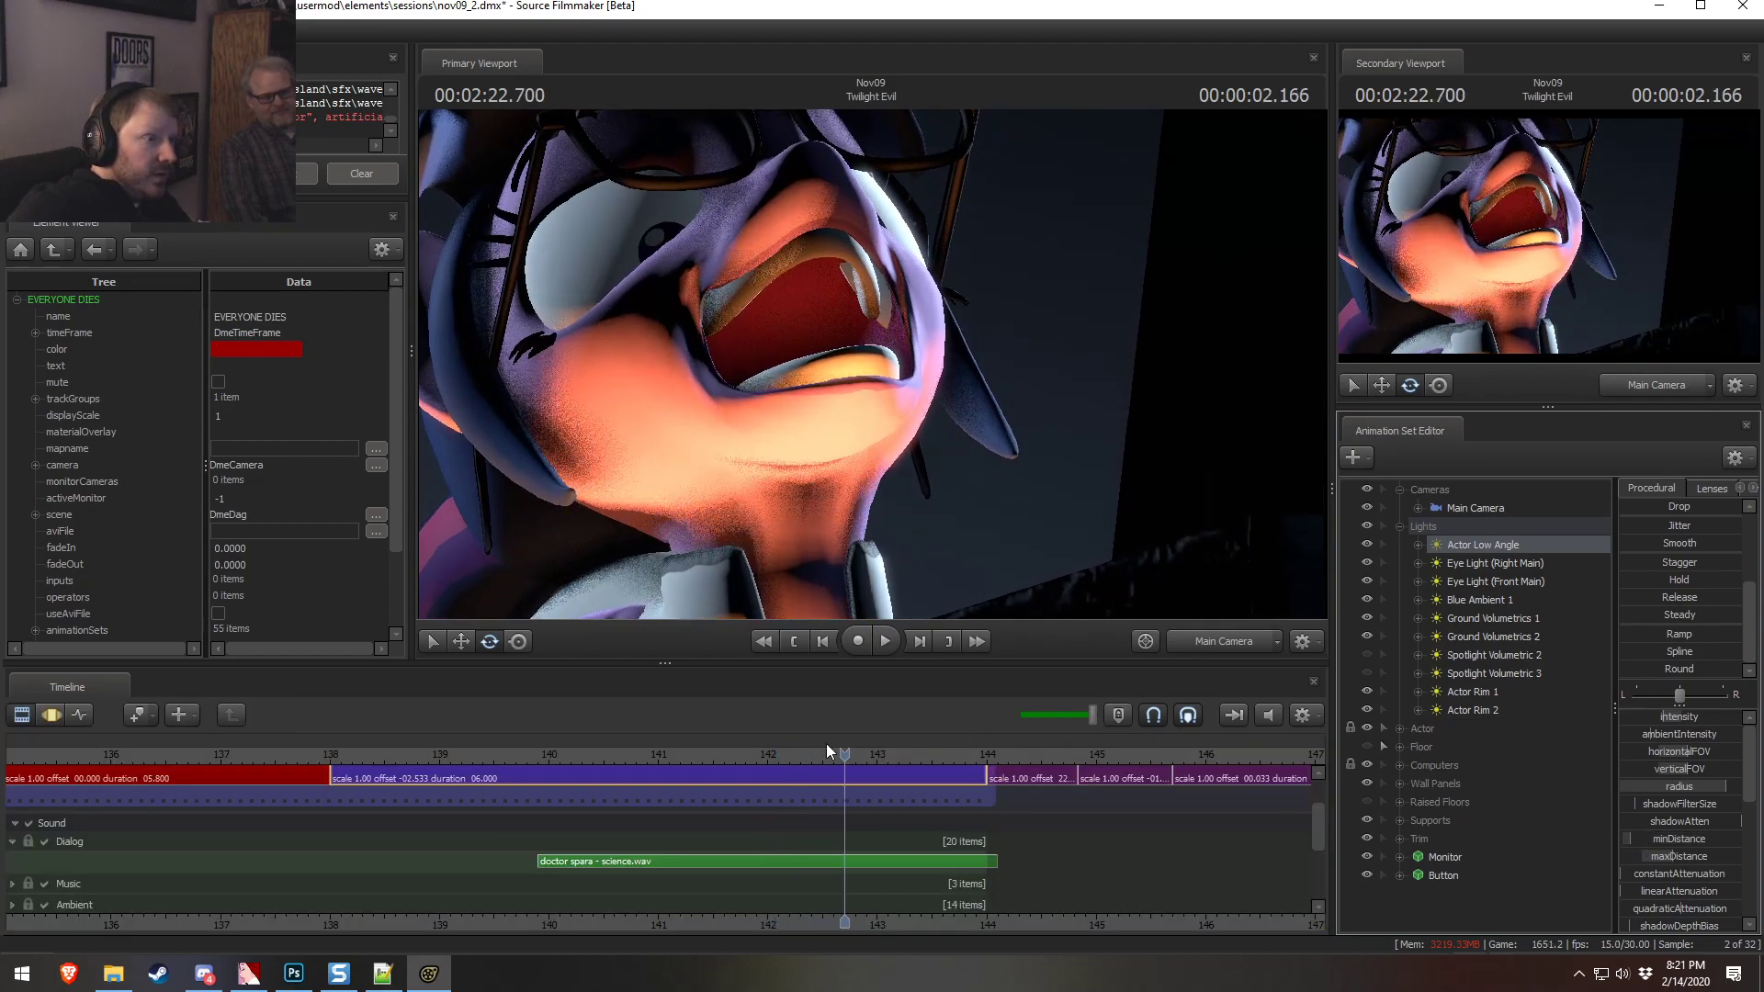
{"action": "key", "text": "space"}
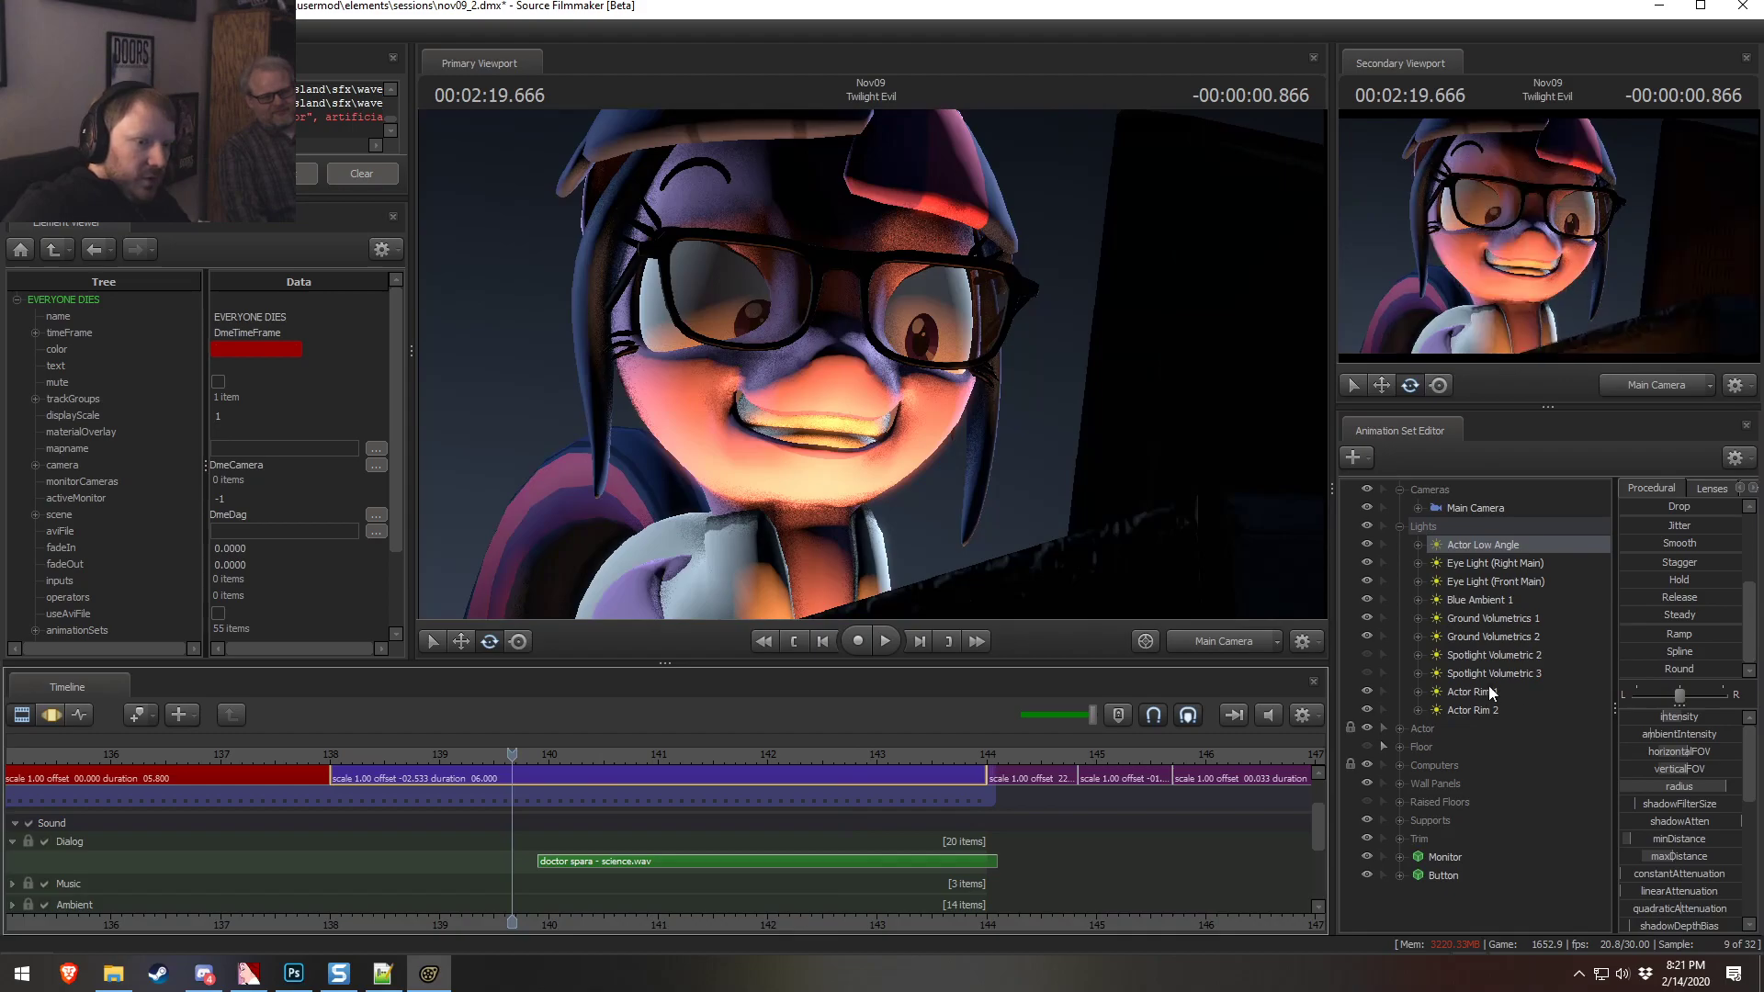
{"action": "key", "text": "space"}
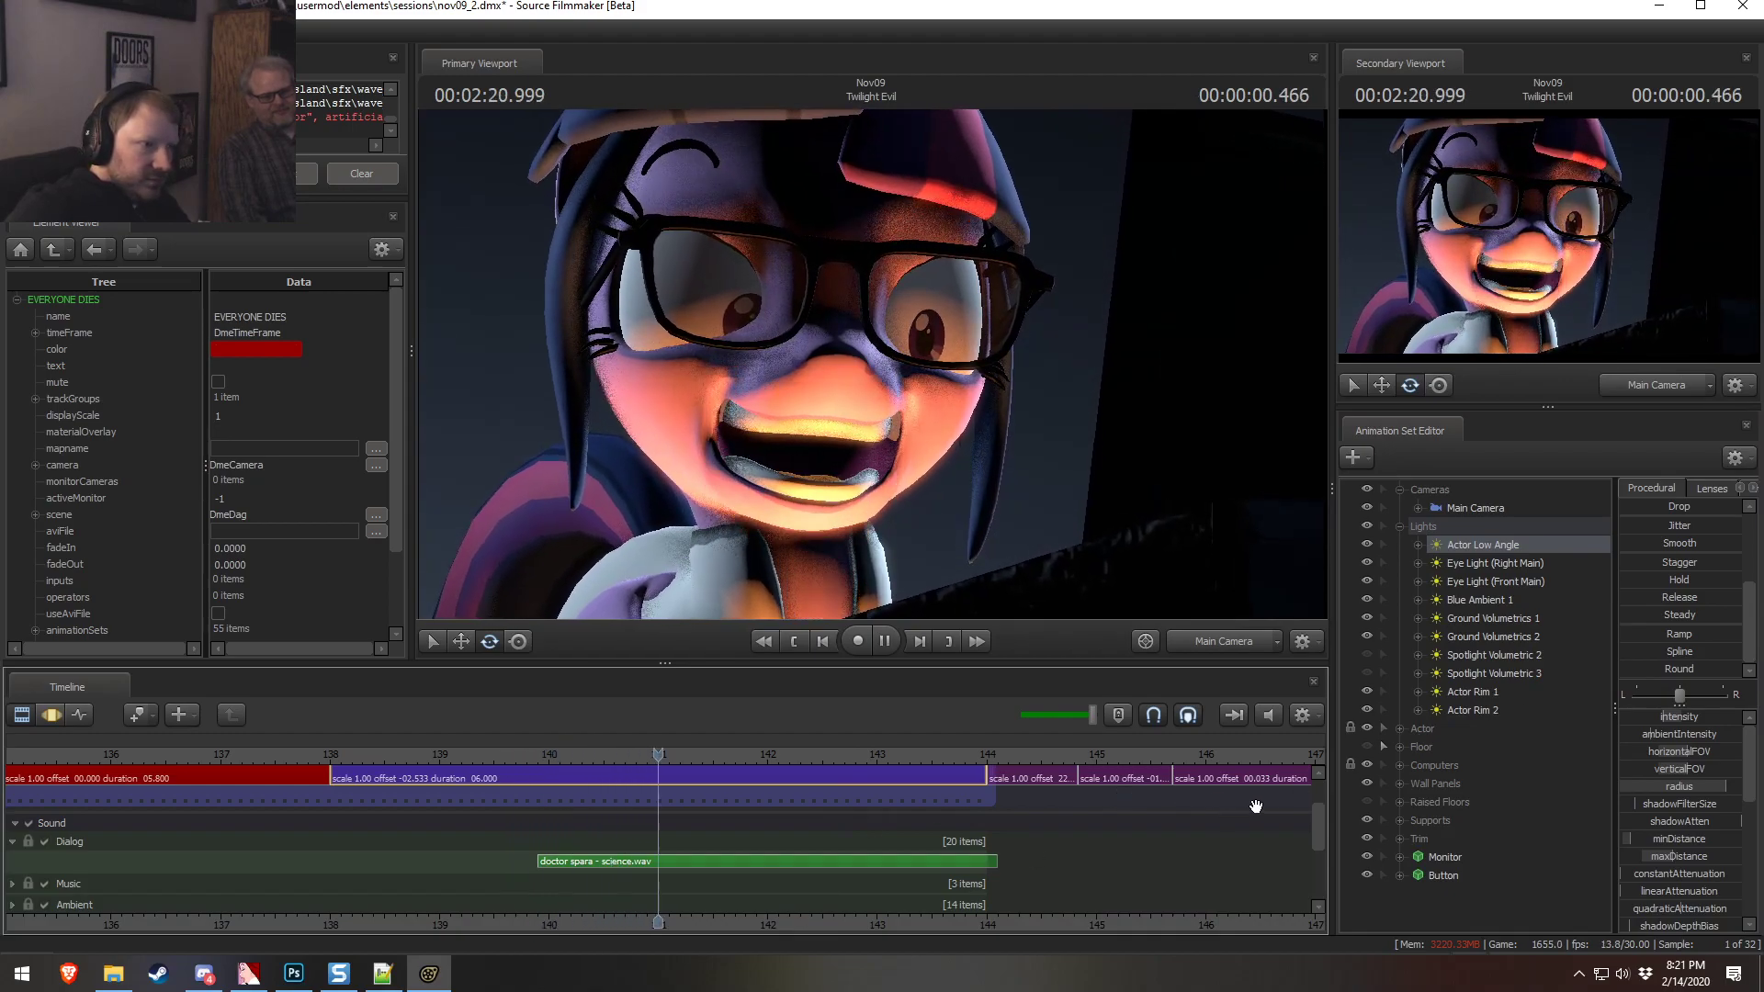
{"action": "key", "text": "space"}
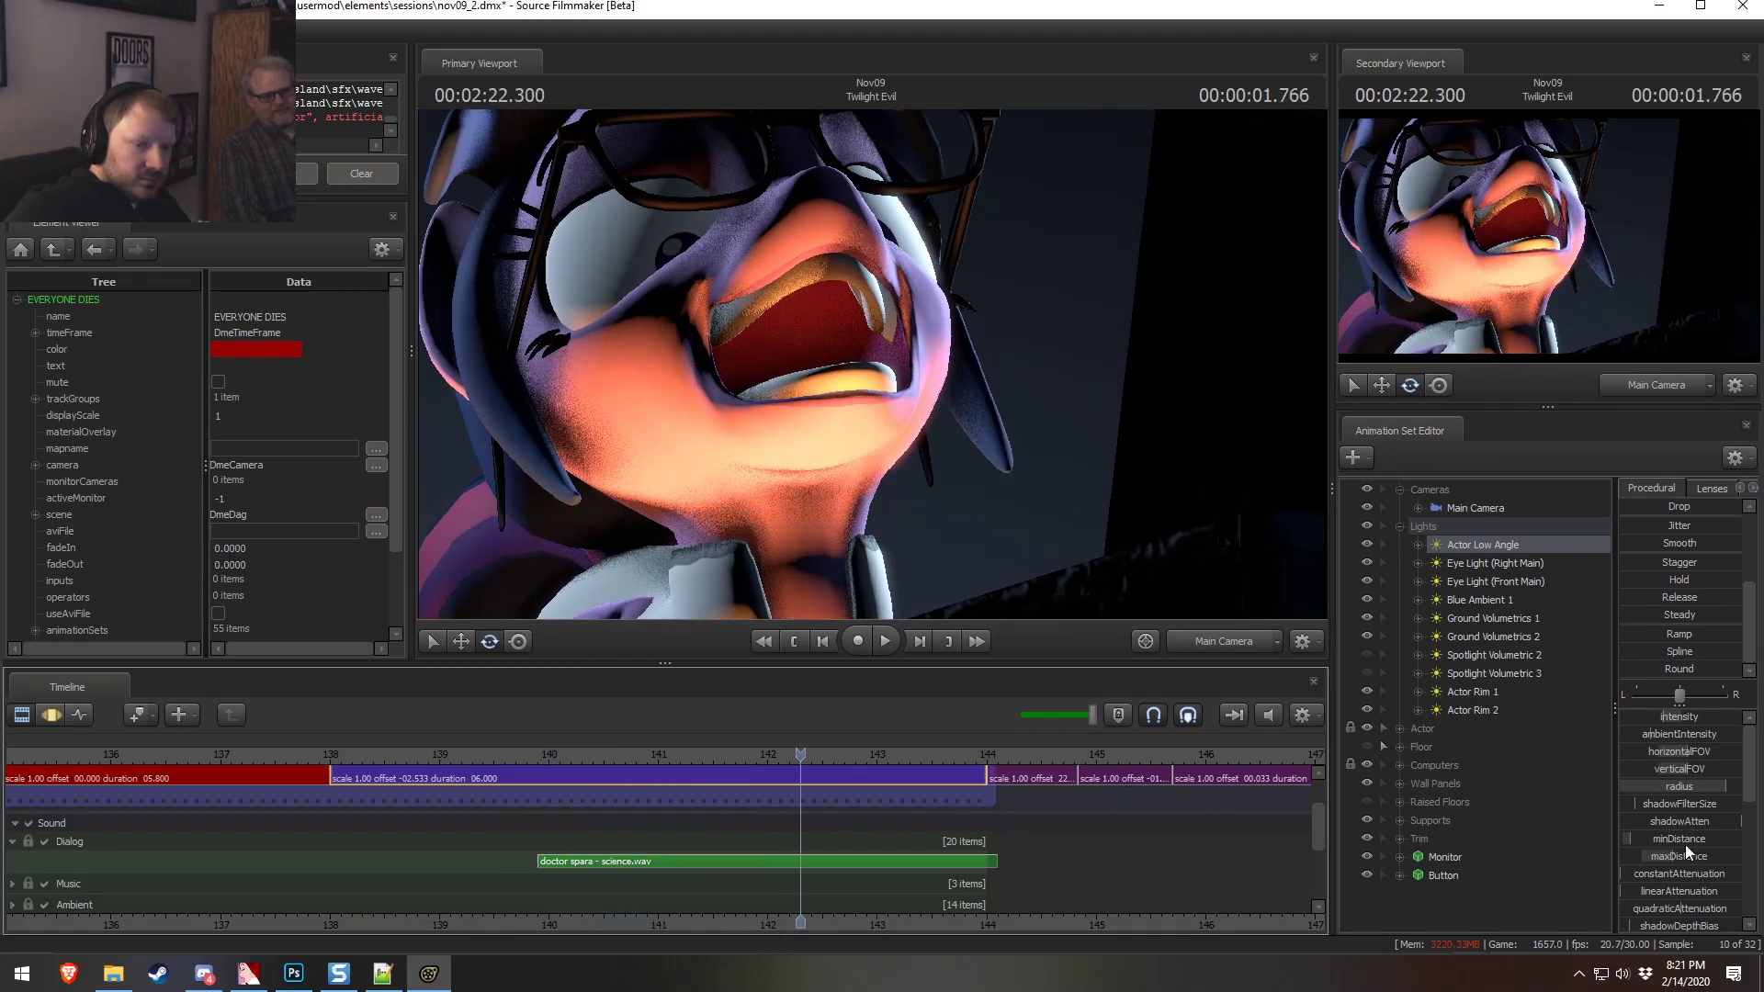
Try a stronger shadow on the Actor Low Angle light through shadowAtten to darken the inside of Twilight's mouth
{"action": "key", "text": "F4"}
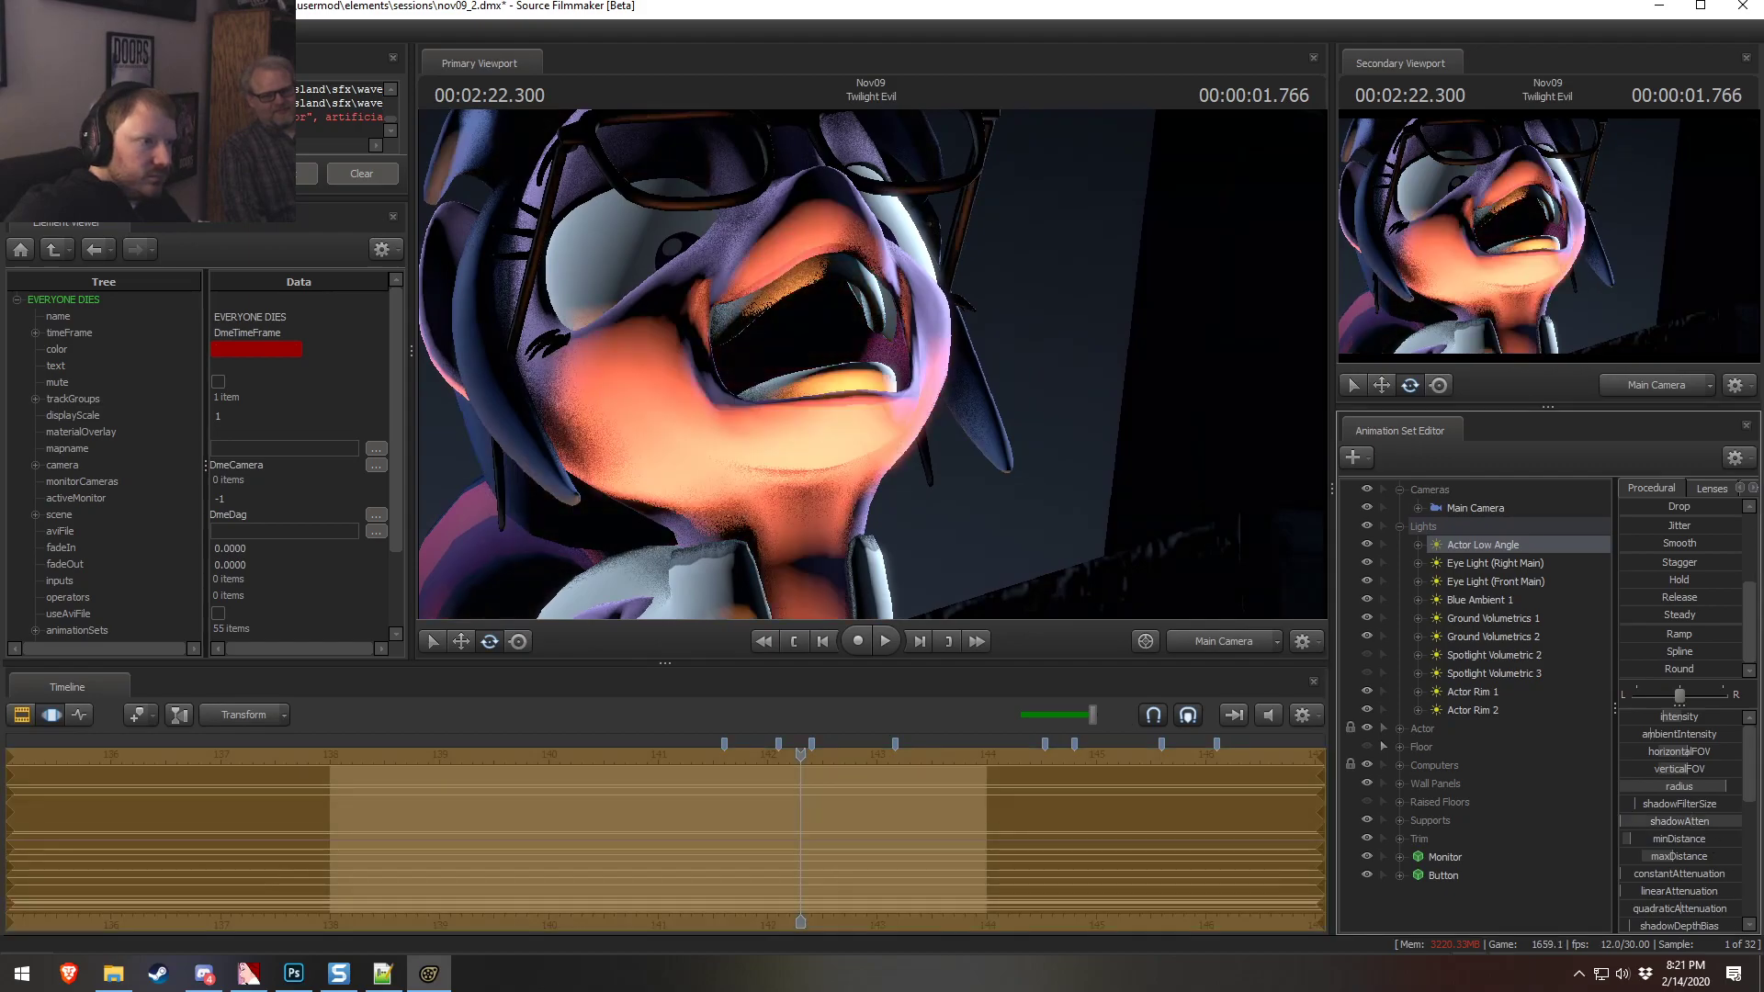
{"action": "key", "text": "space"}
{"action": "key", "text": "space"}
{"action": "key", "text": "F2"}
{"action": "key", "text": "F3"}
{"action": "key", "text": "F2"}
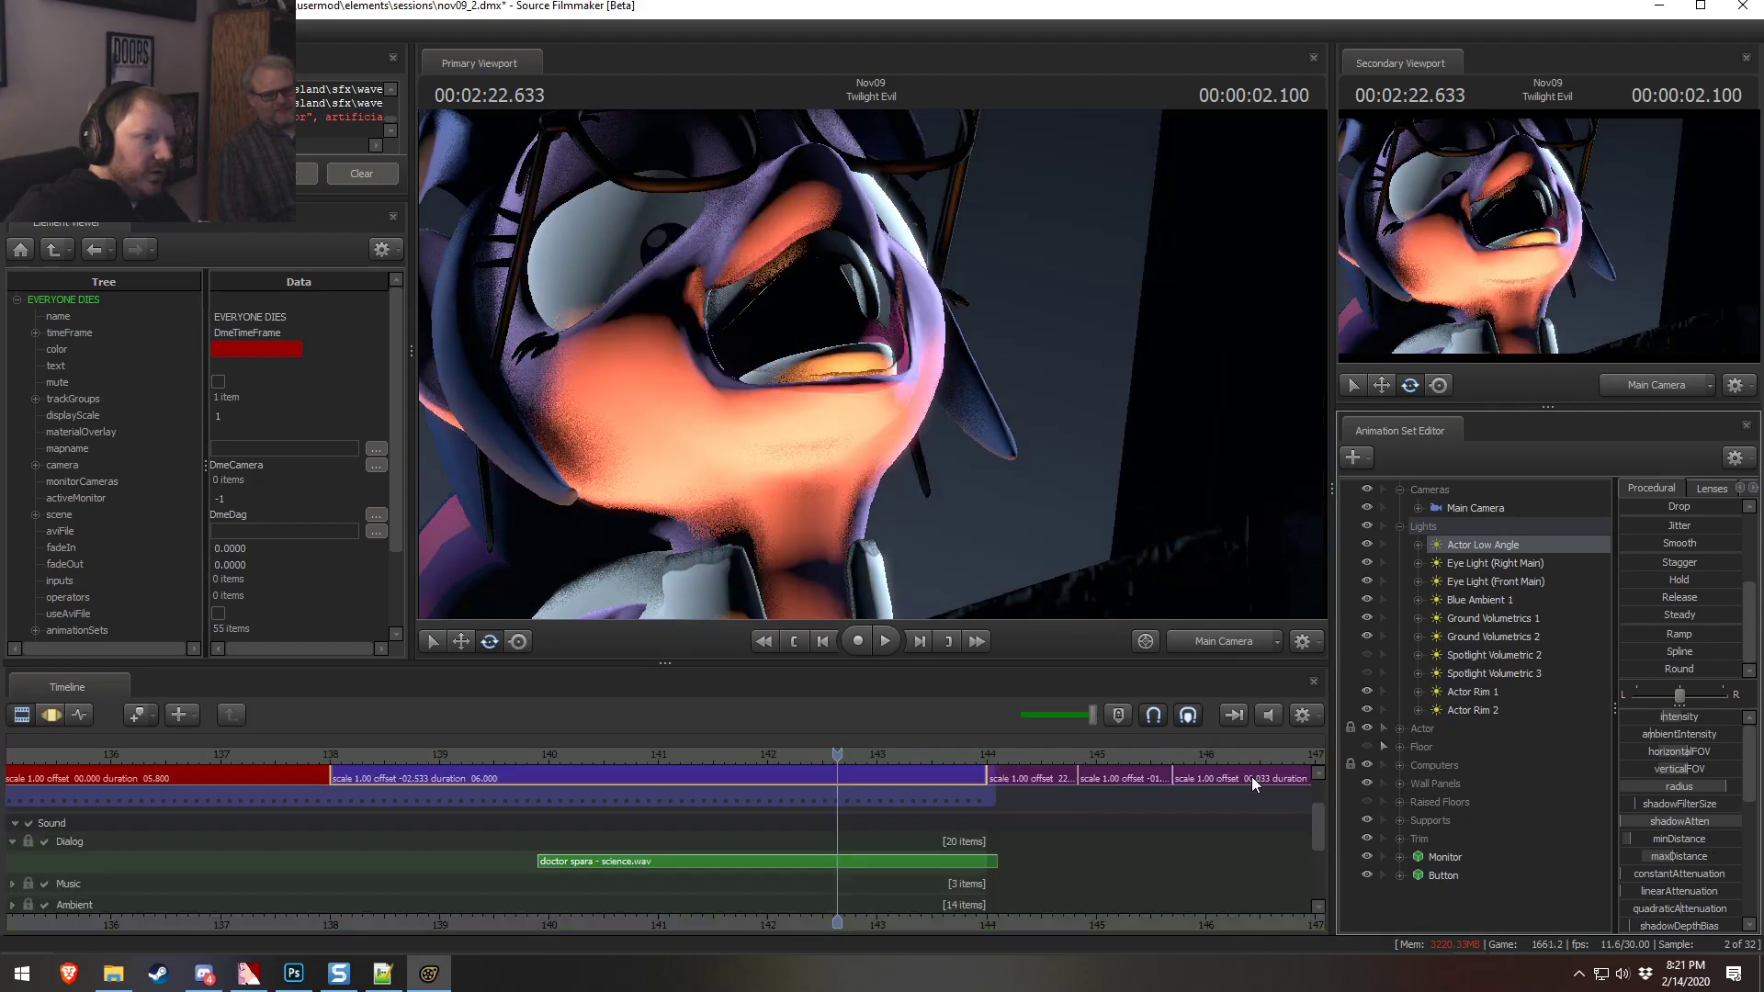
{"action": "key", "text": "F3"}
{"action": "key", "text": "F2"}
Play back the science line from about 139.7 s to review the shadowed lighting on Twilight
{"action": "left_click_drag", "start_coordinate": [838, 759], "coordinate": [518, 759]}
{"action": "key", "text": "space"}
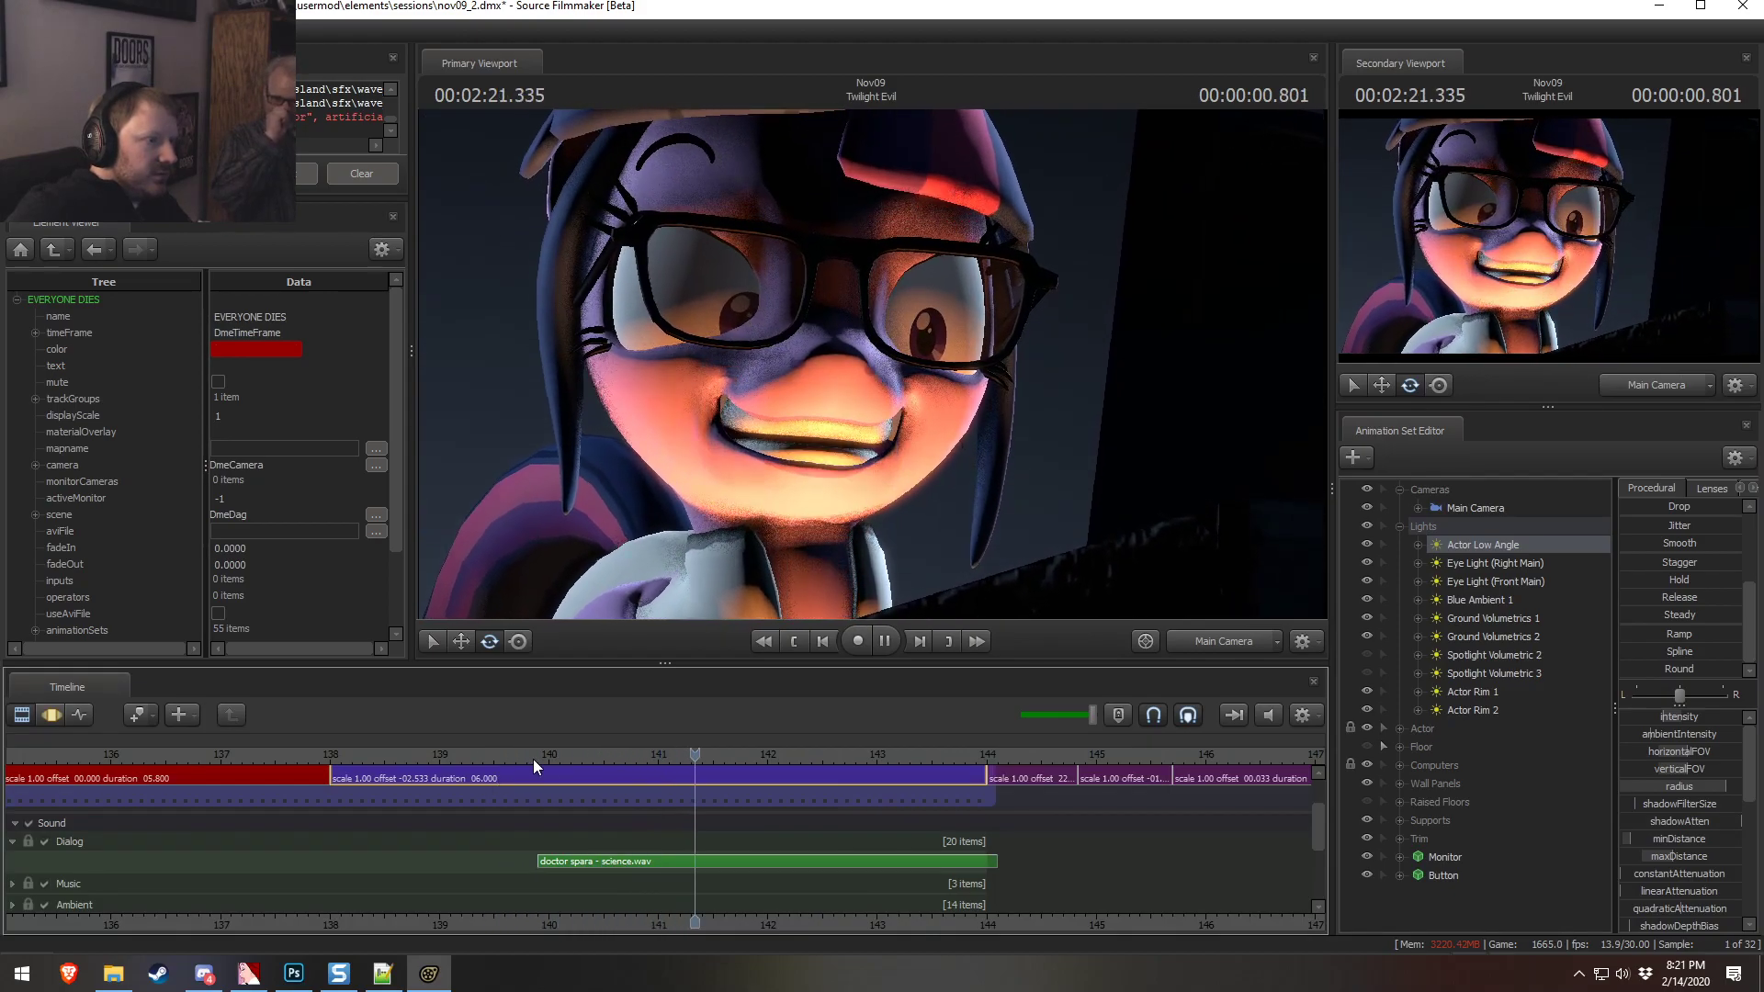
{"action": "key", "text": "space"}
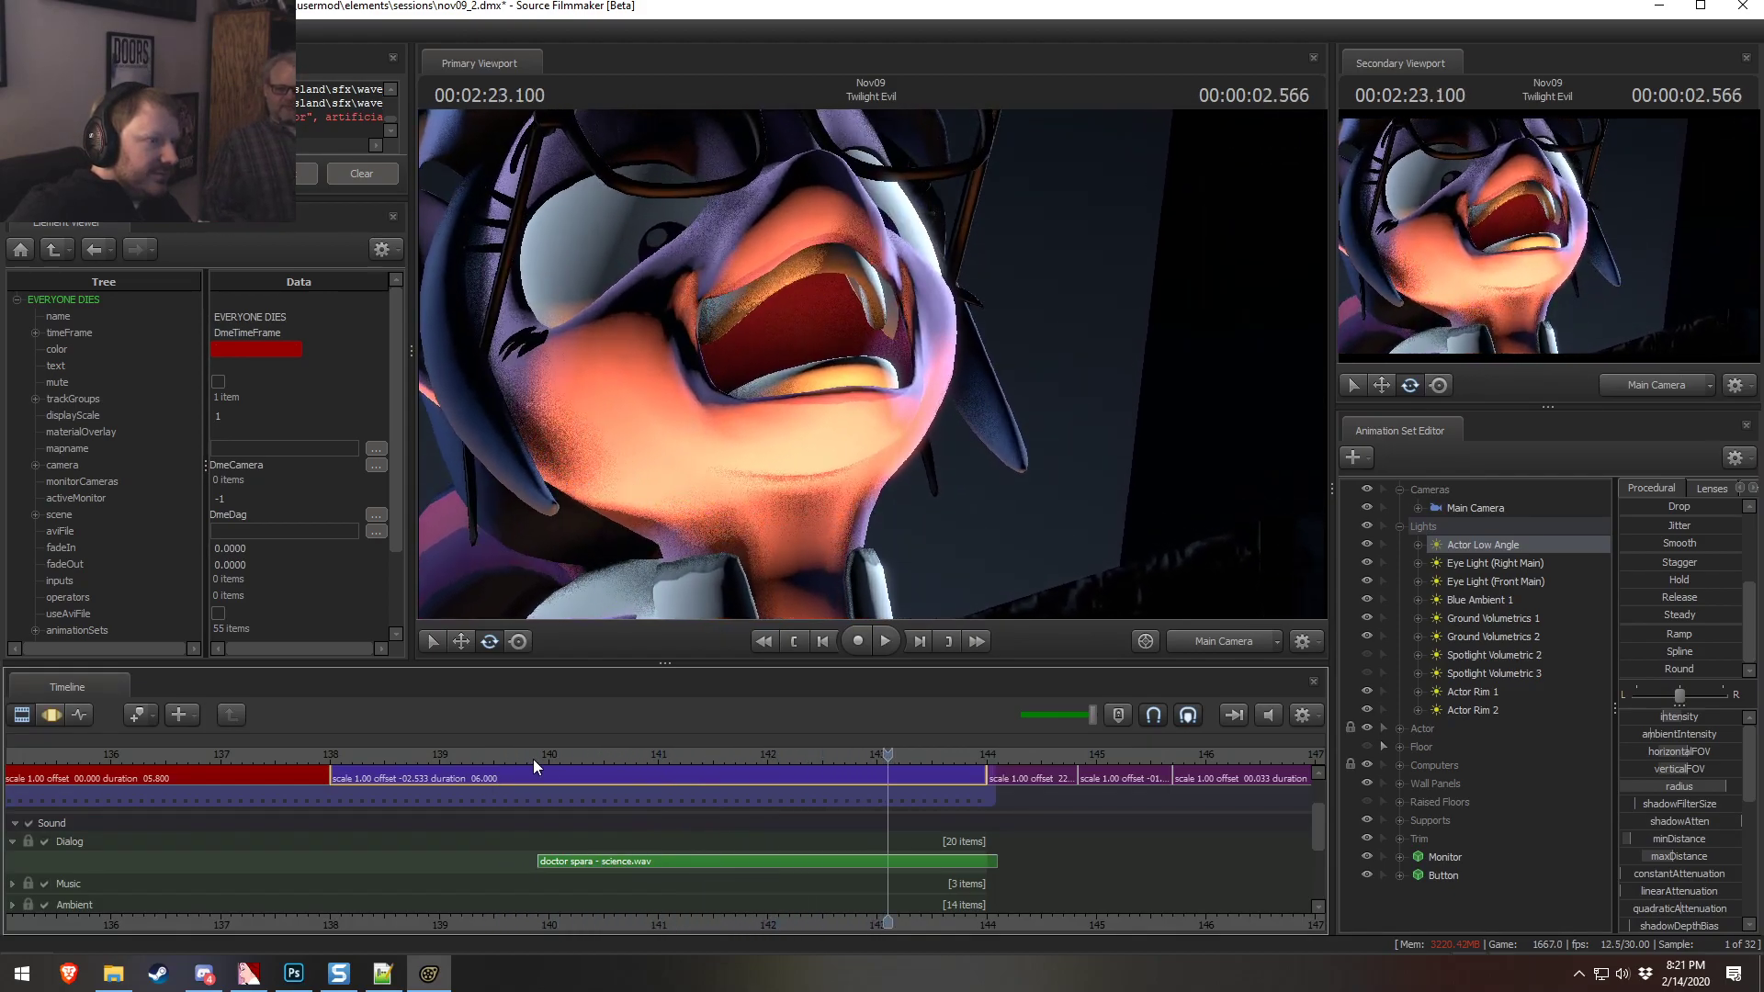
End the film's parent clip at about 142.7 s, leaving the Twilight Evil shot at its 6.000 s duration
{"action": "left_click_drag", "start_coordinate": [819, 756], "coordinate": [842, 760]}
{"action": "left_click_drag", "start_coordinate": [979, 776], "coordinate": [836, 773]}
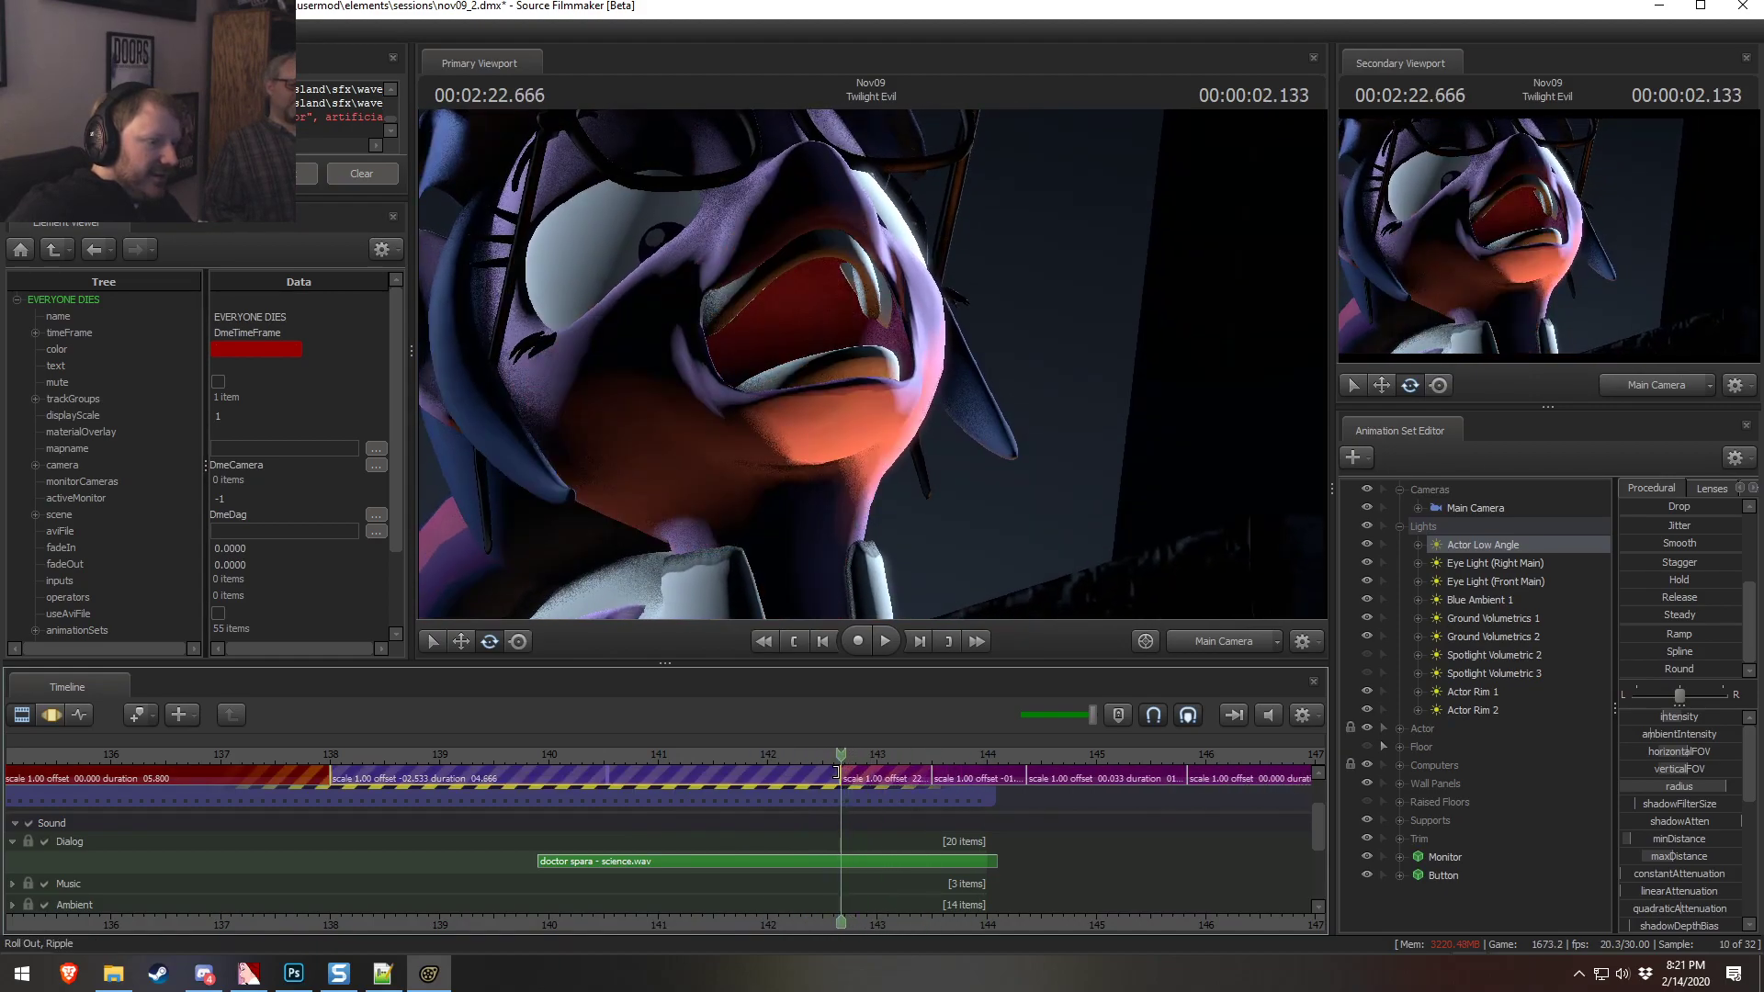
{"action": "key", "text": "ctrl+z"}
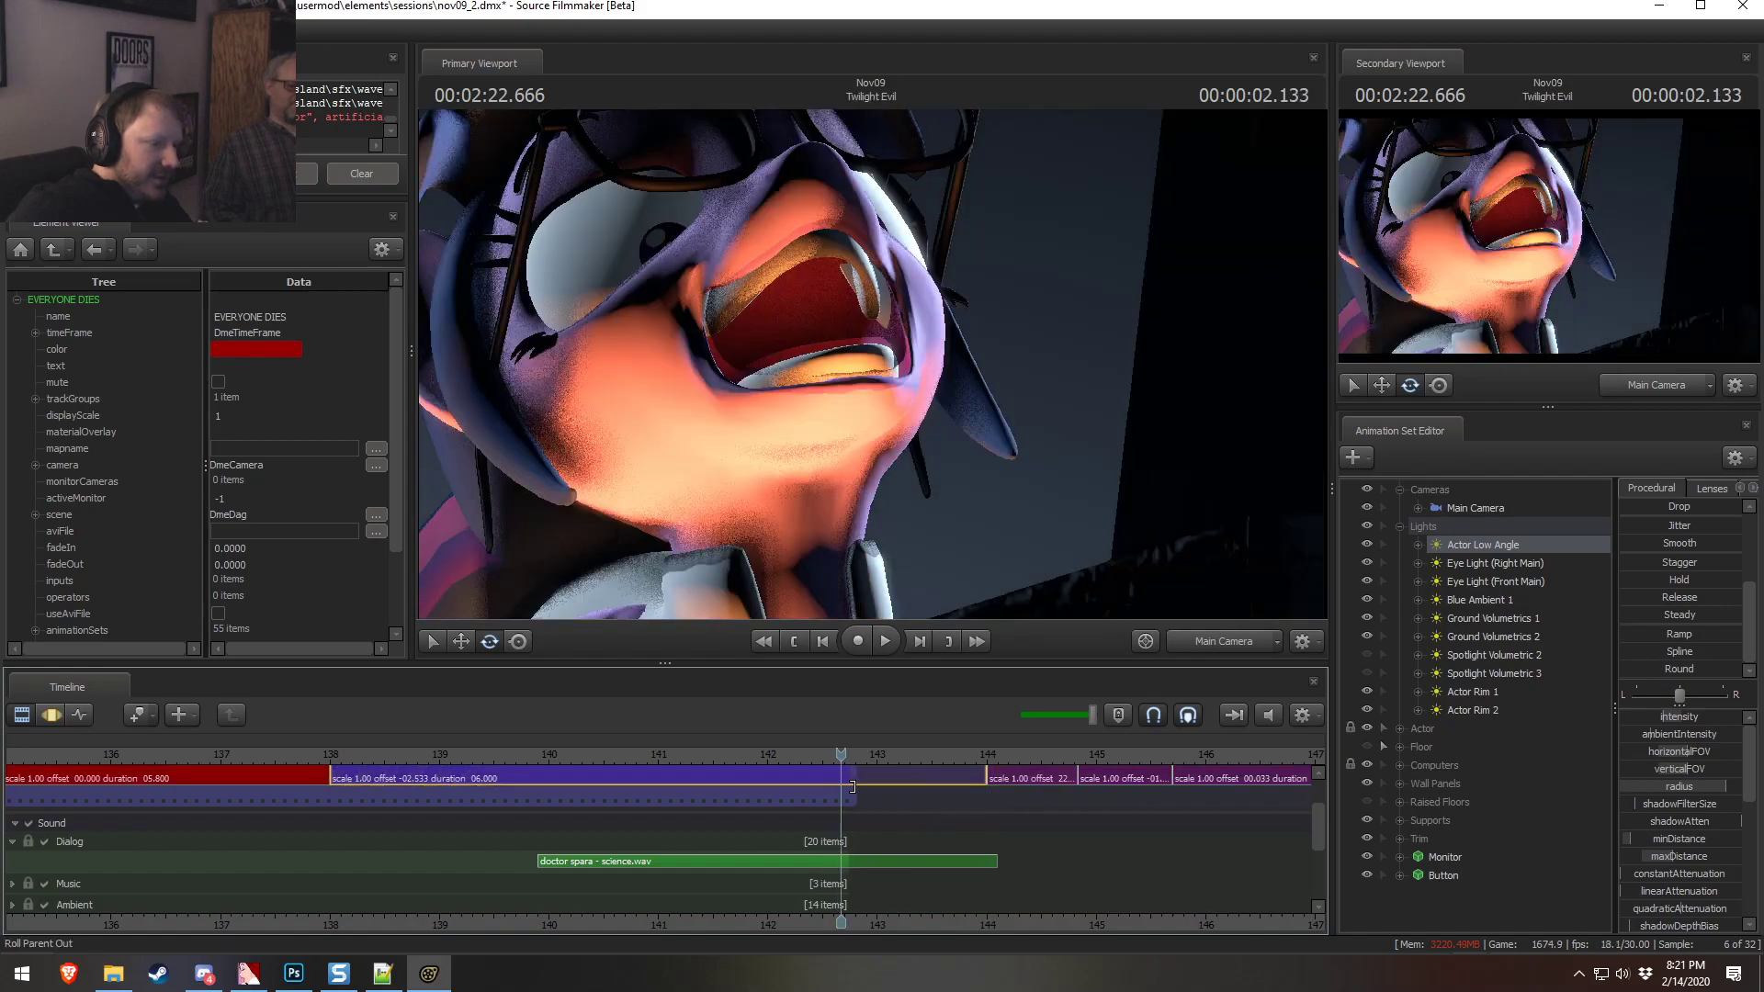
Play back the Twilight Evil shot twice to check the abrupt cut-off of the science line
{"action": "left_click_drag", "start_coordinate": [840, 755], "coordinate": [498, 749]}
{"action": "key", "text": "space"}
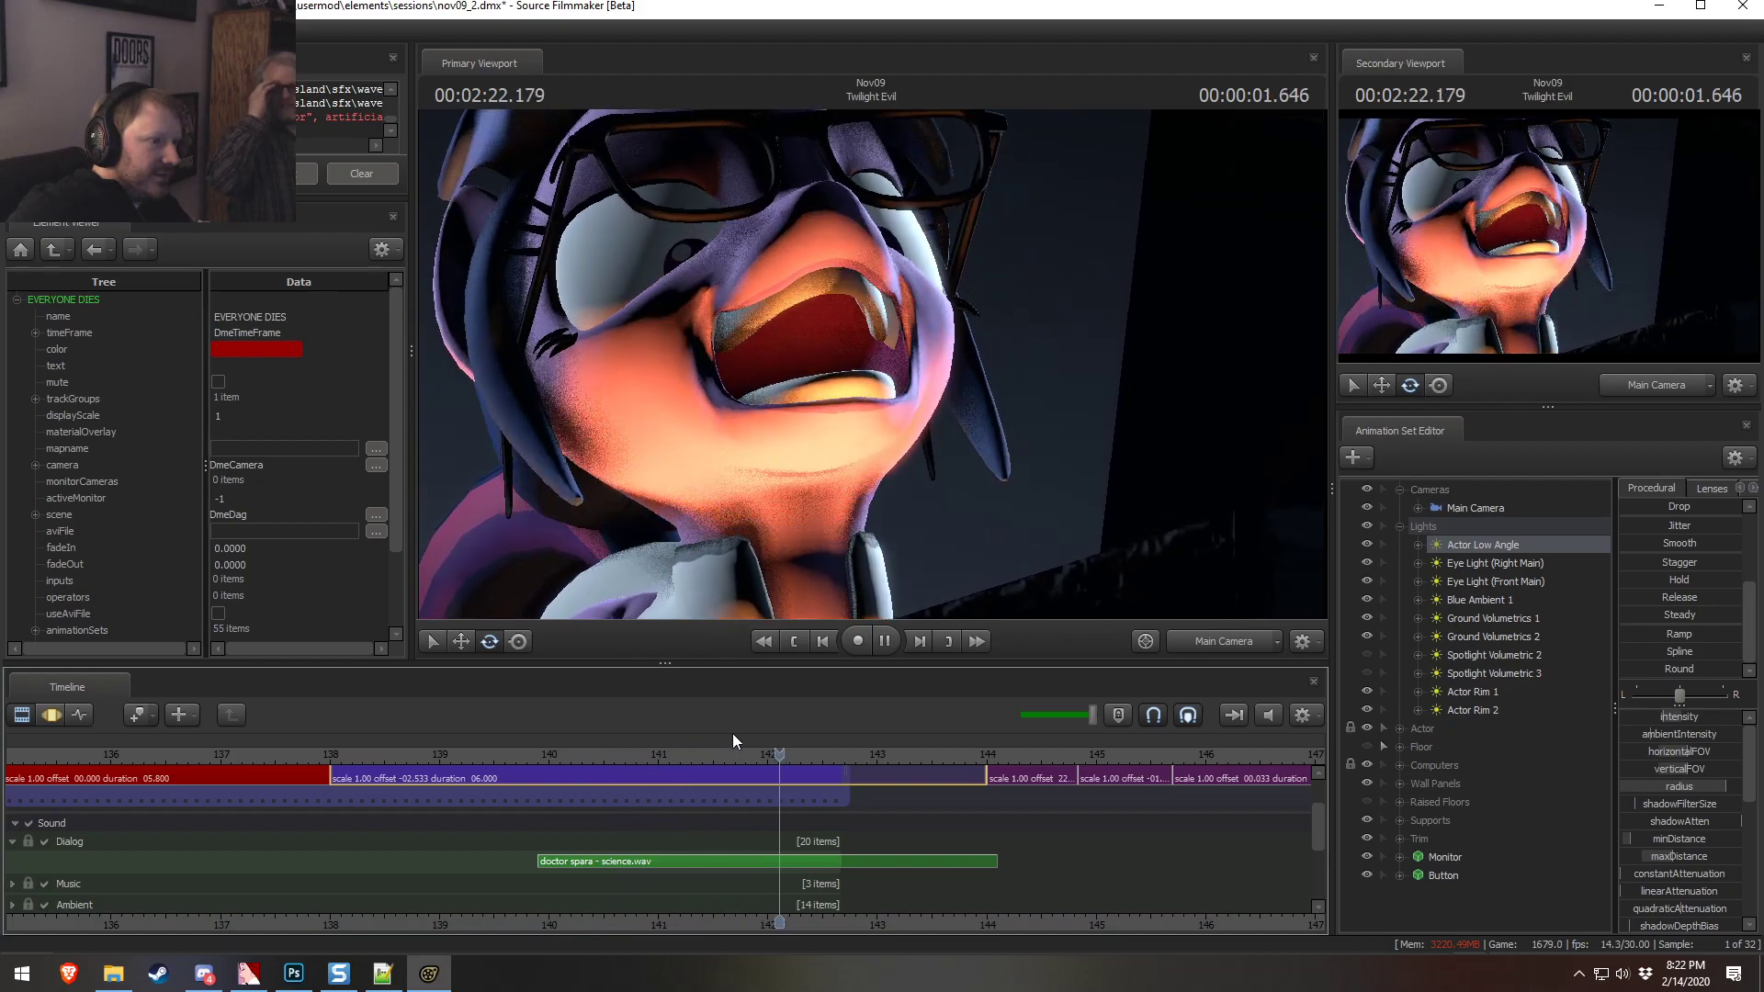
{"action": "key", "text": "space"}
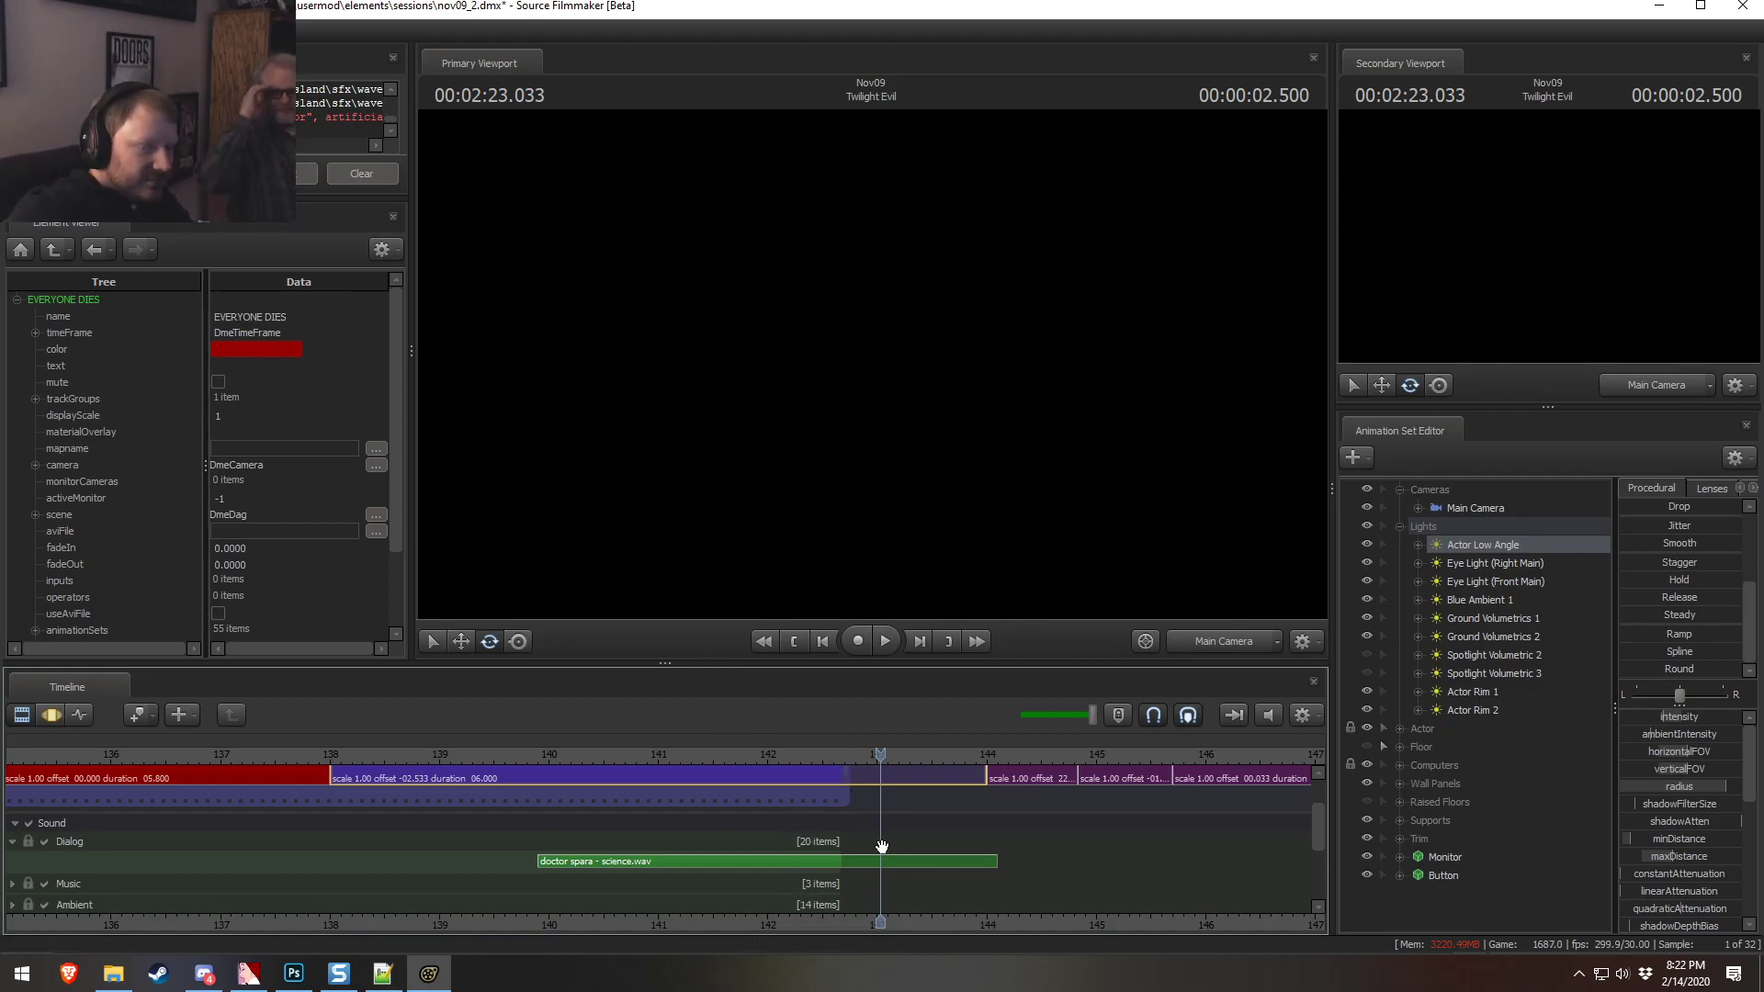
{"action": "left_click_drag", "start_coordinate": [506, 748], "coordinate": [375, 756]}
{"action": "key", "text": "space"}
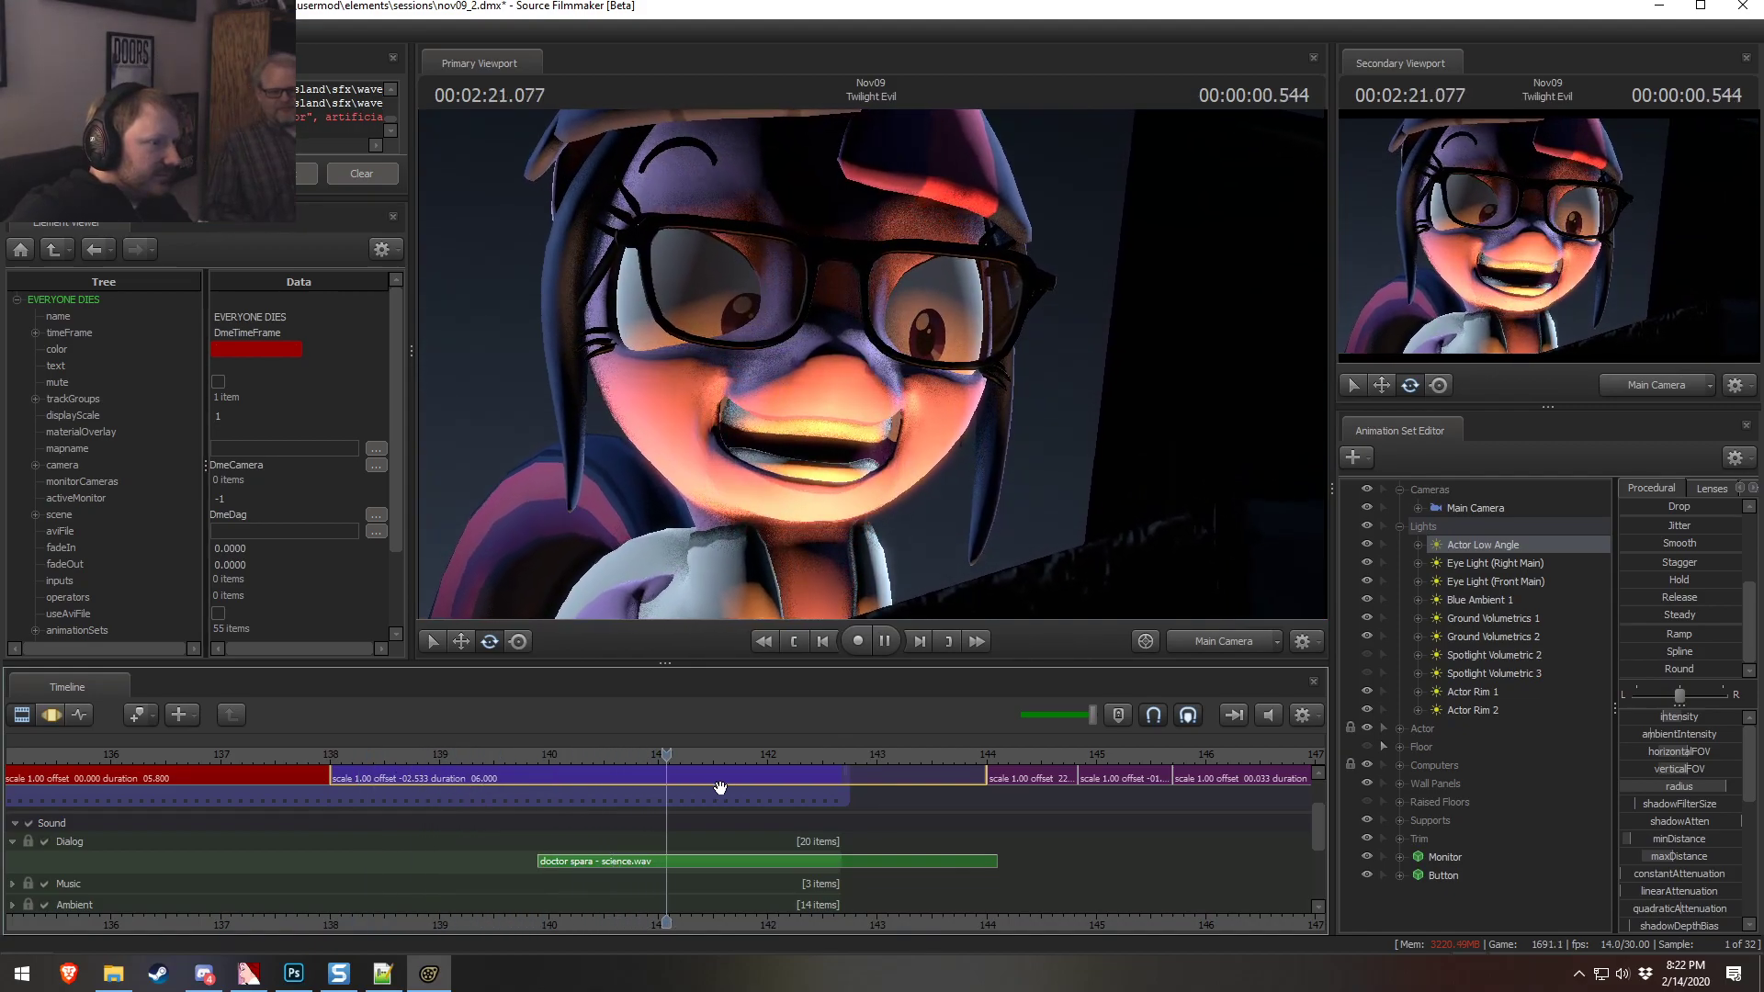
{"action": "key", "text": "space"}
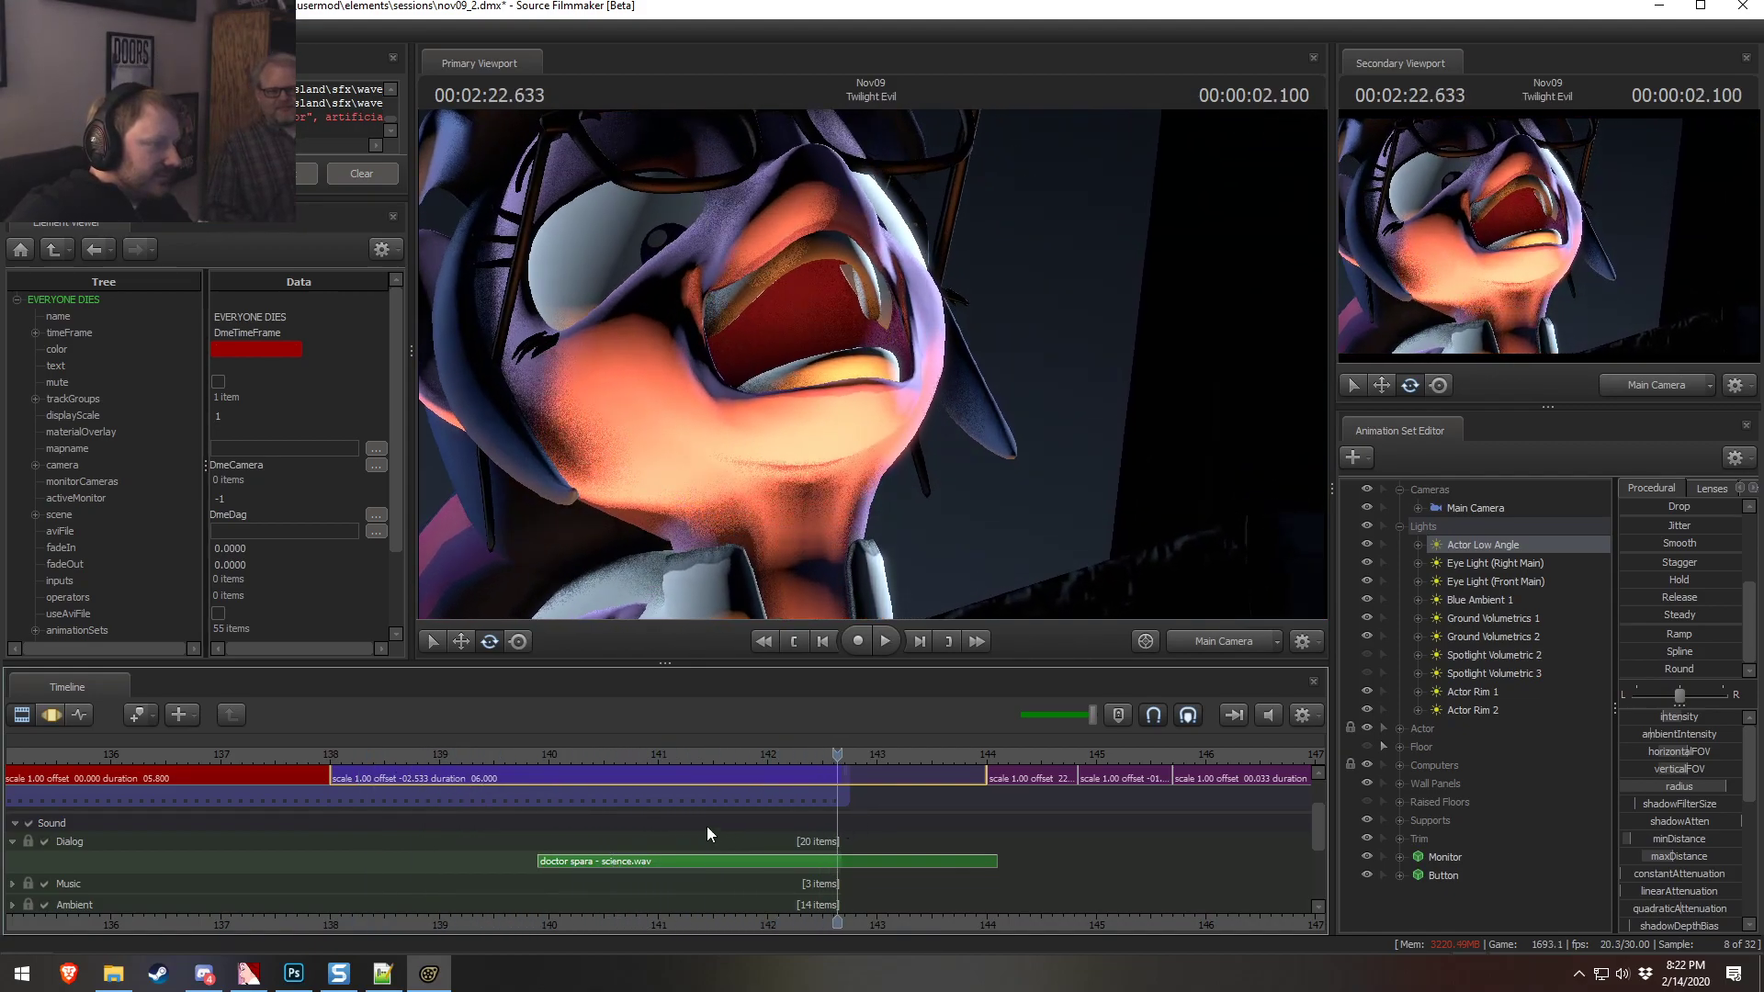
In the Motion Editor, select the time from about 141.4 s onward, ramping in to full strength at about 142 s
{"action": "middle_click_drag", "start_coordinate": [609, 910], "coordinate": [942, 887]}
{"action": "scroll", "coordinate": [629, 765], "scroll_direction": "down", "scroll_amount": 1}
{"action": "middle_click_drag", "start_coordinate": [1050, 894], "coordinate": [591, 897]}
{"action": "key", "text": "F3"}
{"action": "left_click_drag", "start_coordinate": [746, 811], "coordinate": [1032, 808], "text": "shift"}
{"action": "left_click_drag", "start_coordinate": [835, 805], "coordinate": [821, 821]}
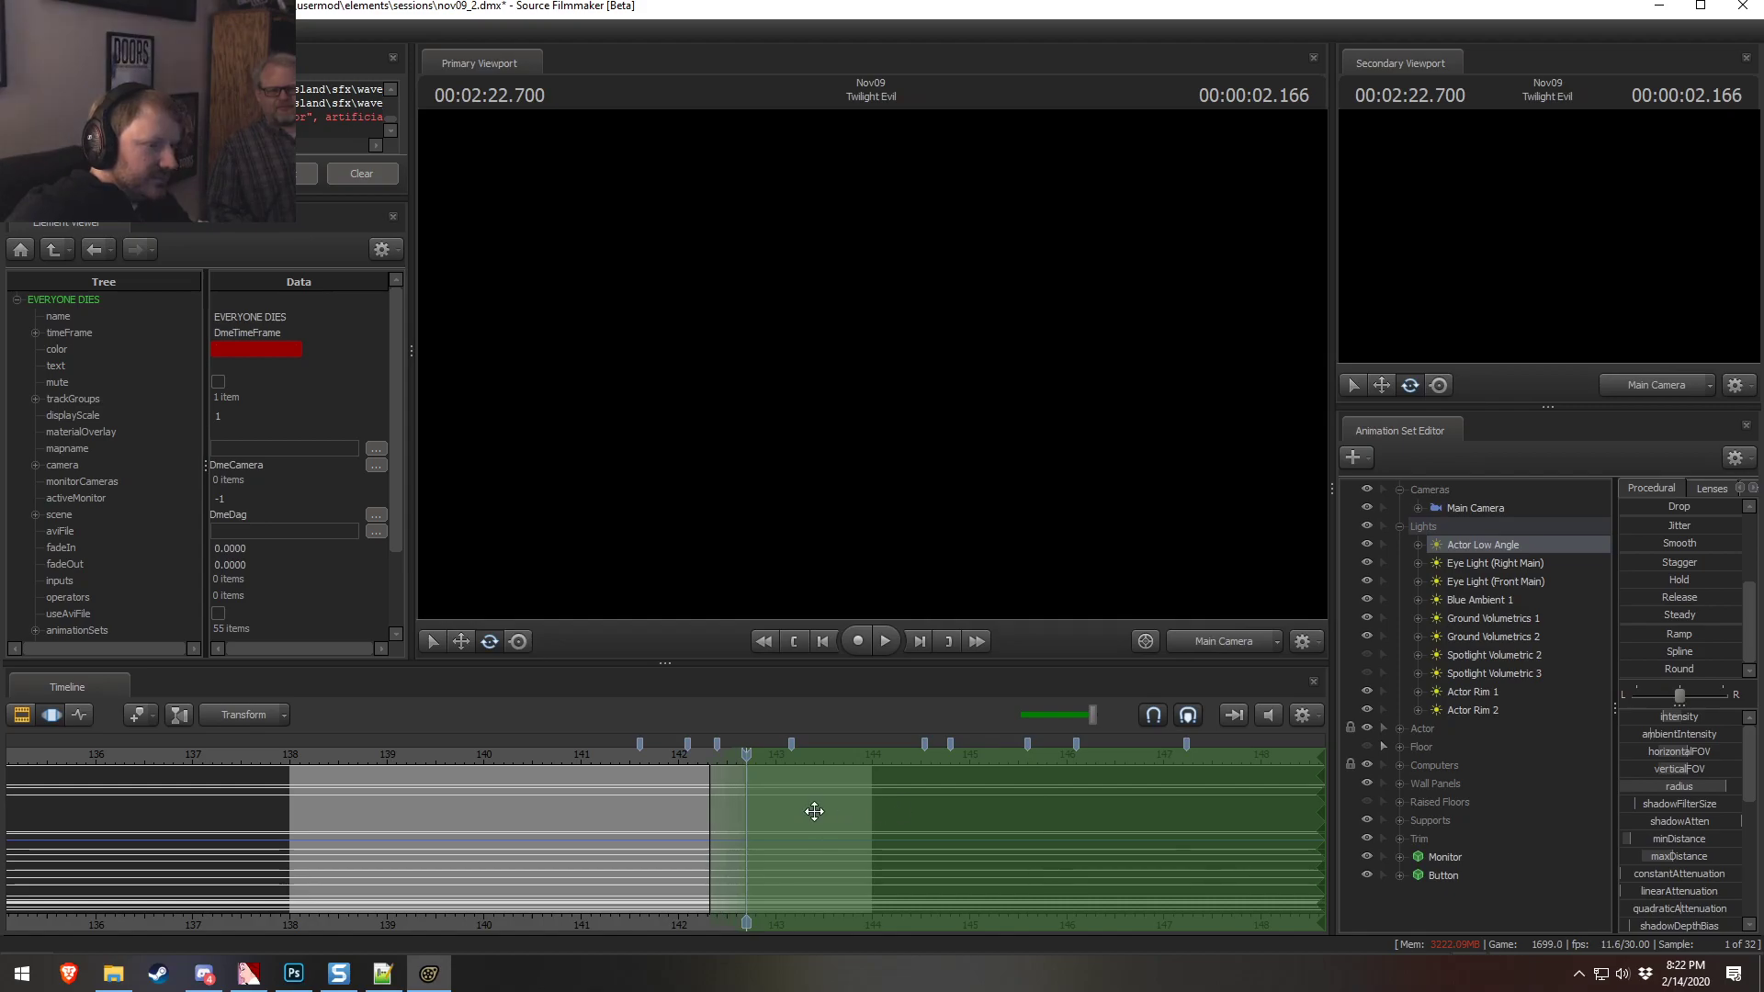
{"action": "left_click_drag", "start_coordinate": [690, 763], "coordinate": [686, 807]}
{"action": "left_click_drag", "start_coordinate": [600, 759], "coordinate": [719, 774]}
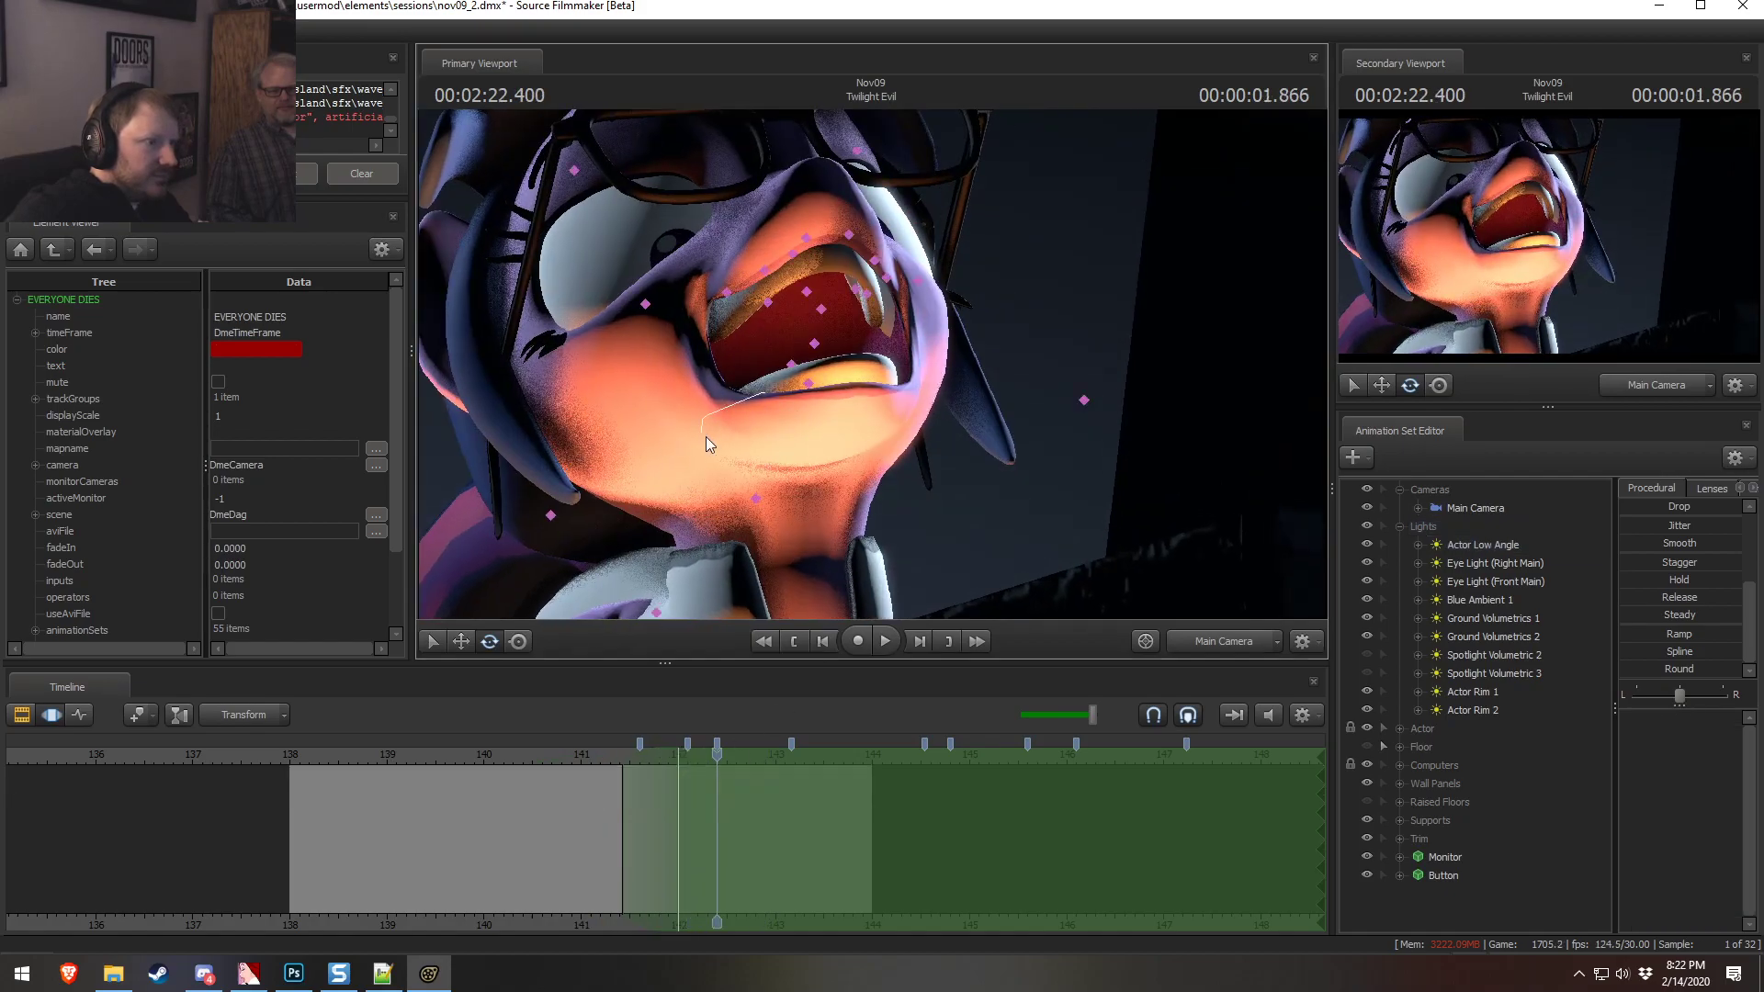
Apply a Jitter to the position of Twilight Sparkle's Head control over the selected time
{"action": "left_click", "coordinate": [774, 485]}
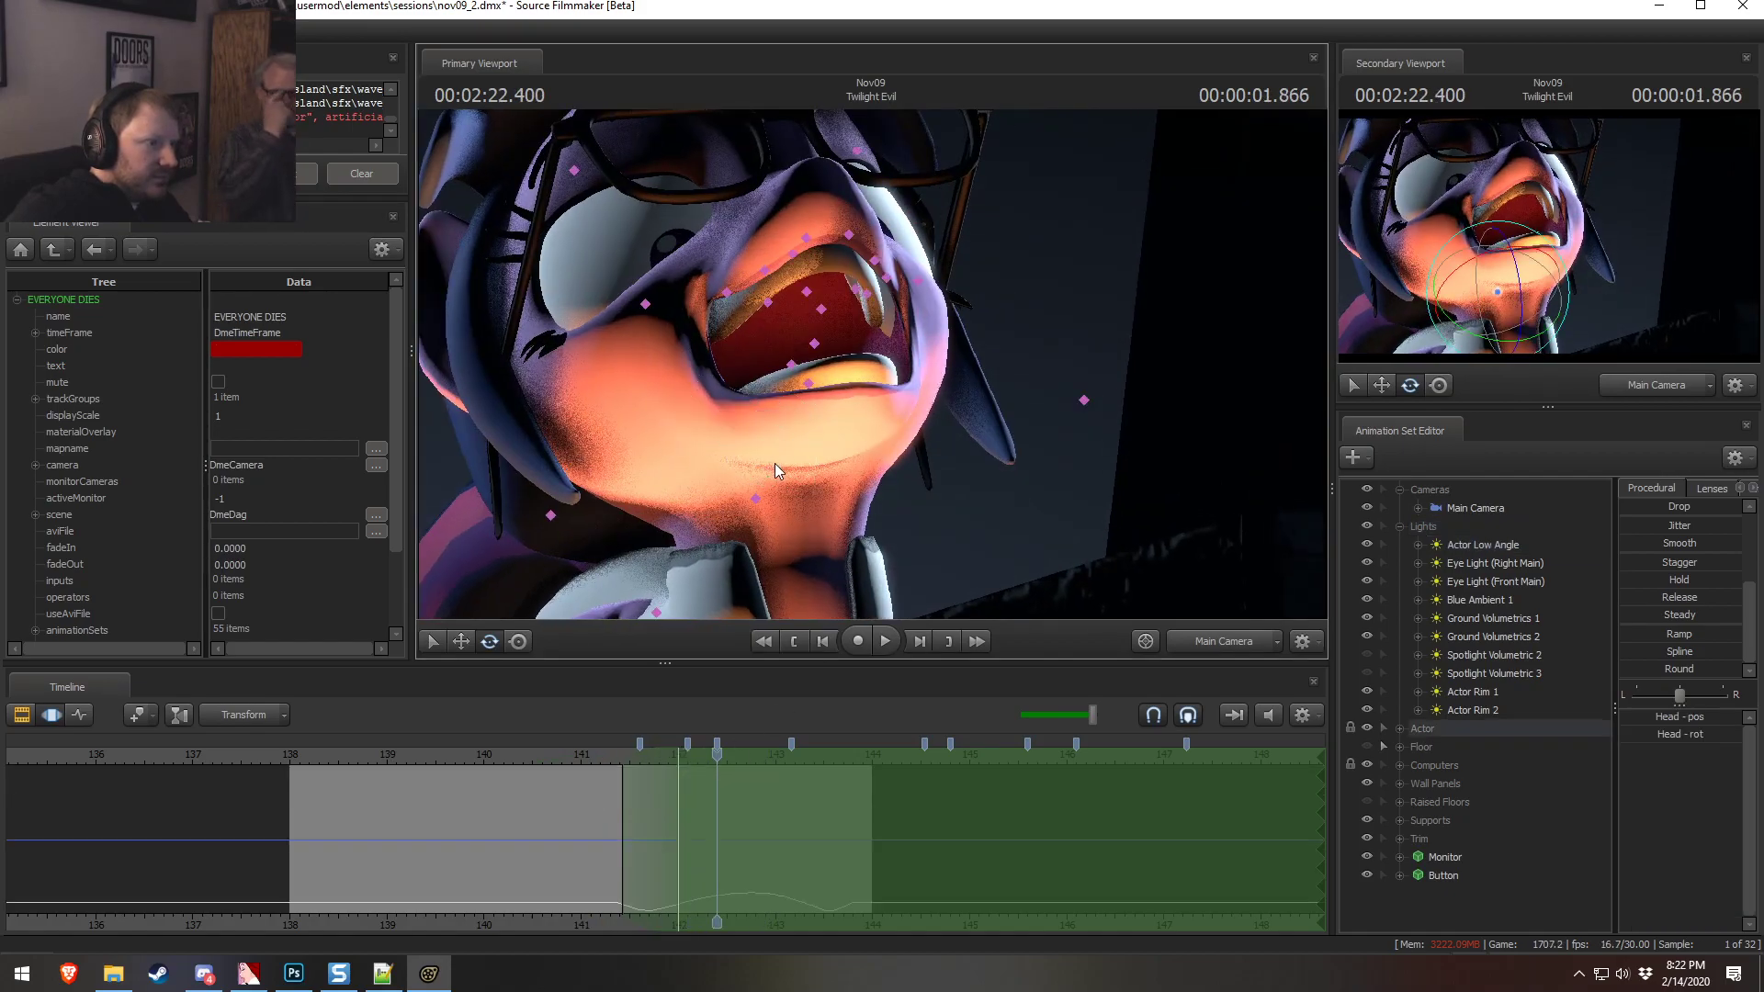
{"action": "left_click", "coordinate": [786, 497], "text": "ctrl"}
{"action": "left_click", "coordinate": [785, 500], "text": "ctrl"}
{"action": "left_click", "coordinate": [1398, 728]}
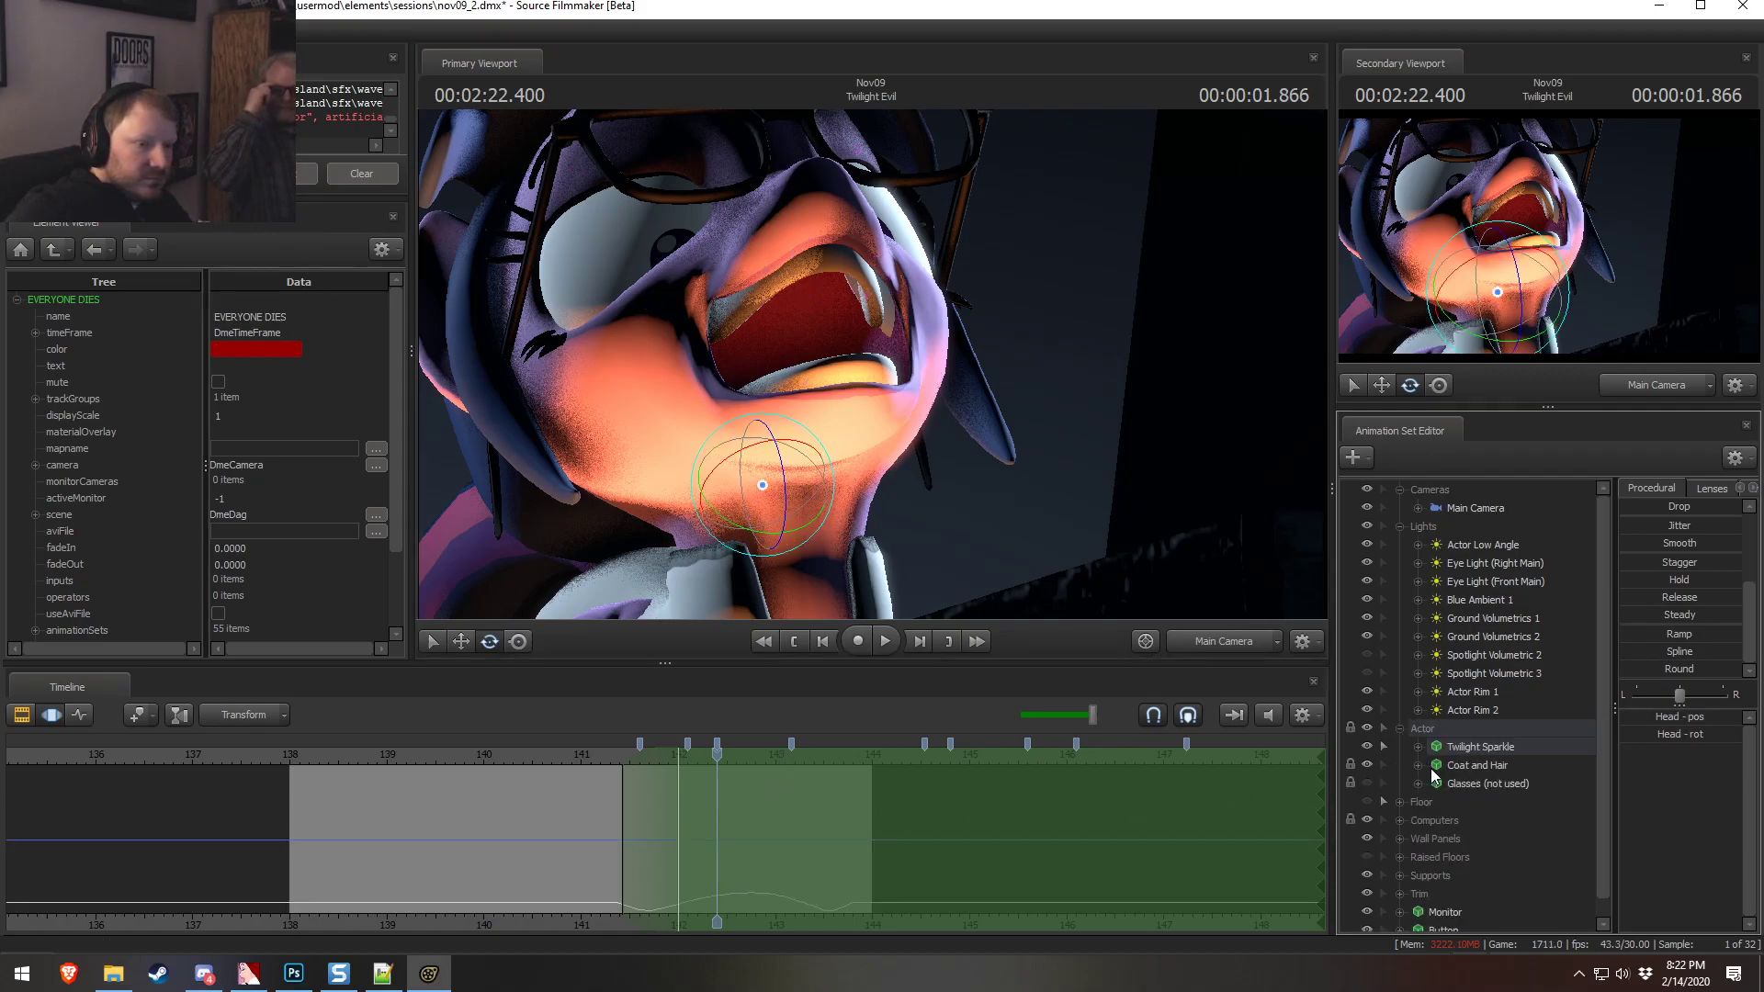
{"action": "scroll", "coordinate": [1459, 838], "scroll_direction": "down", "scroll_amount": 2}
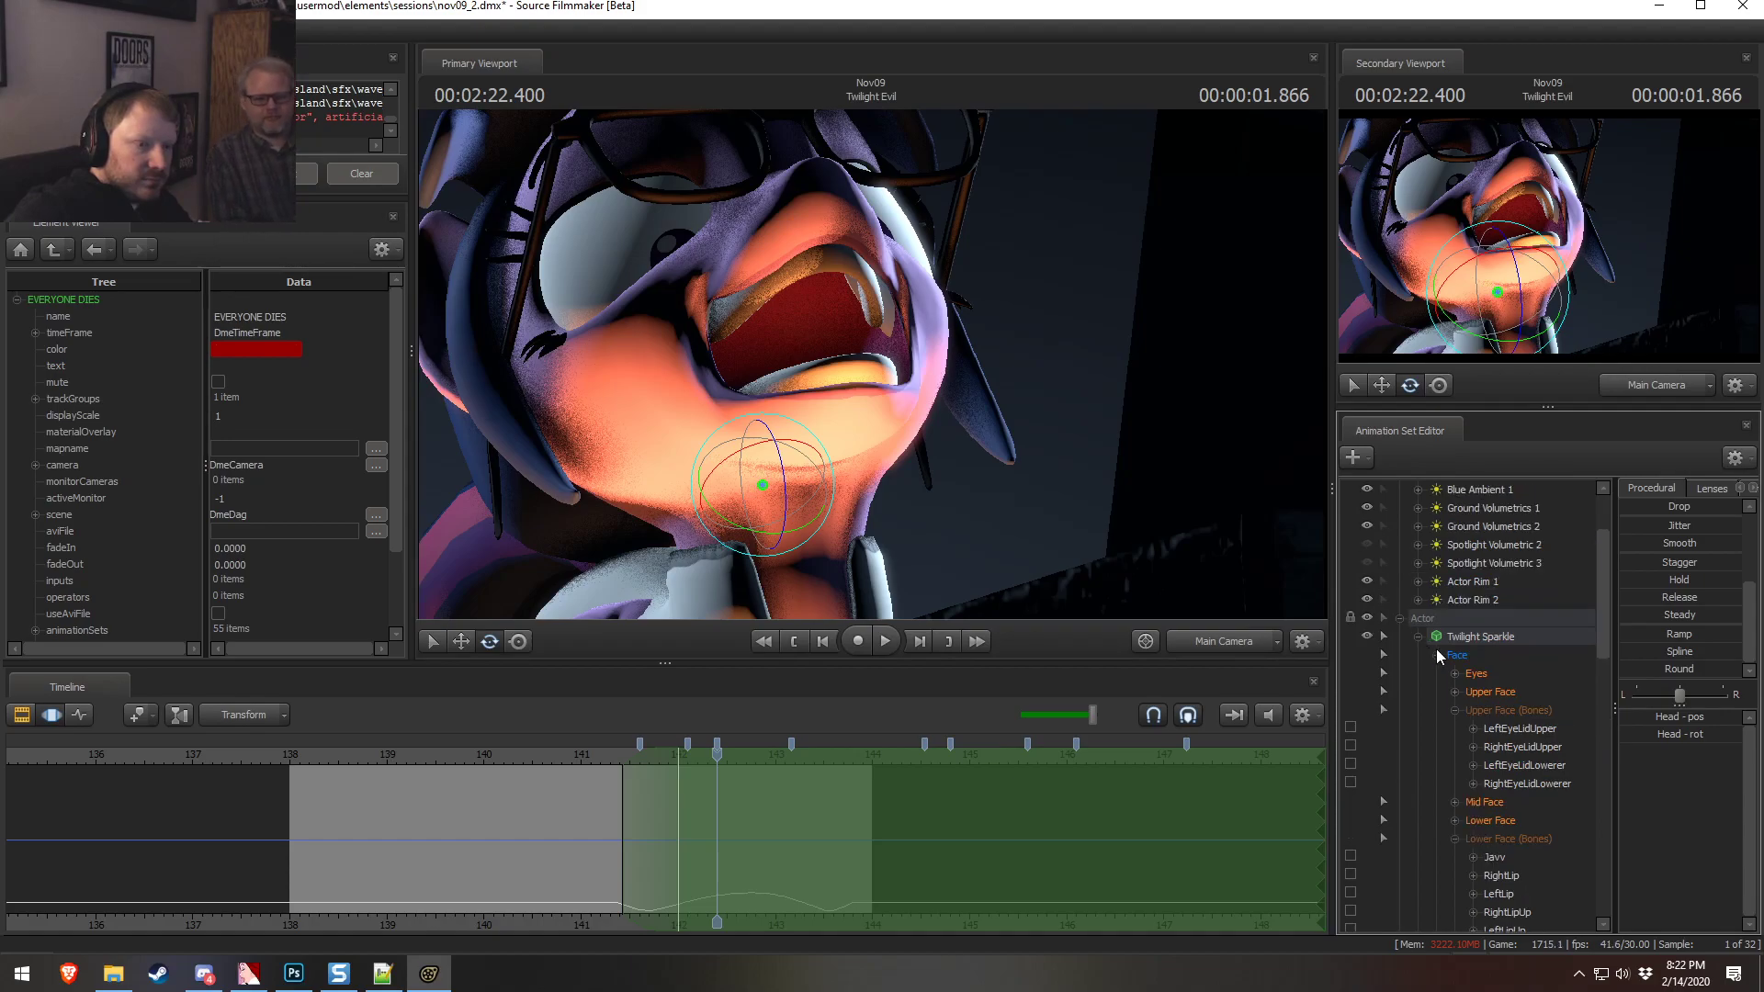
{"action": "left_click", "coordinate": [1436, 655]}
{"action": "left_click", "coordinate": [1507, 731]}
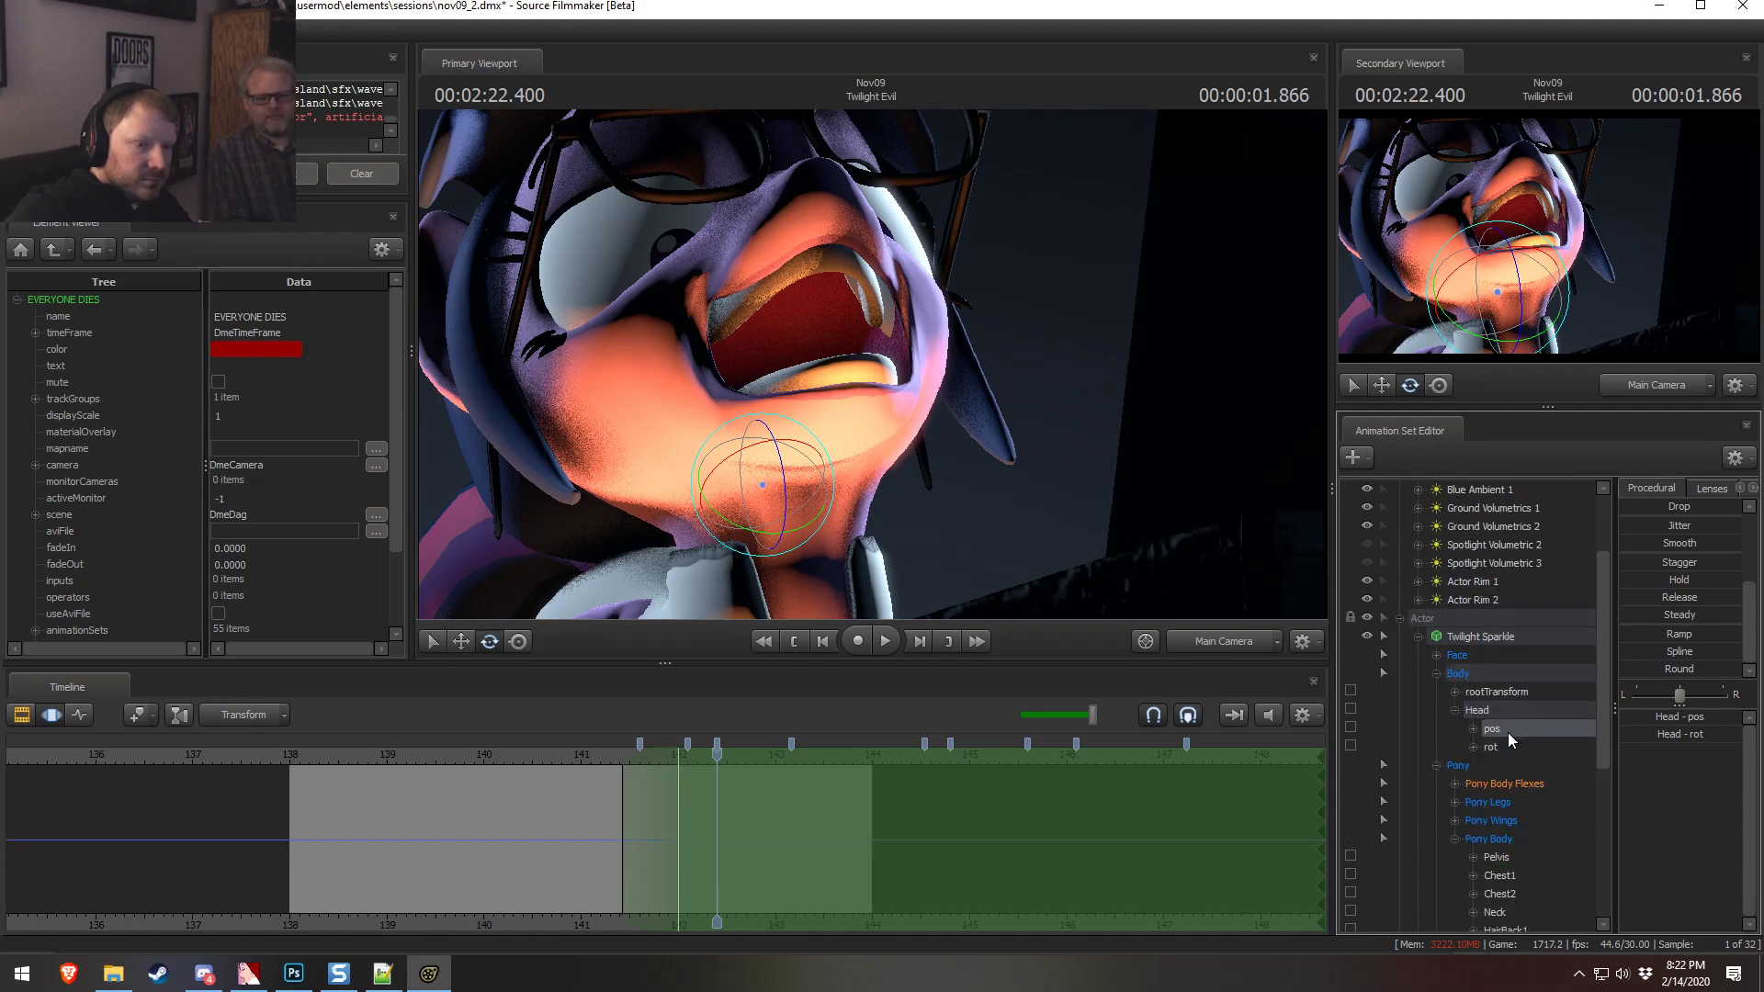
{"action": "left_click_drag", "start_coordinate": [1671, 526], "coordinate": [1731, 528]}
Stretch the head jitter's ramp to build from about 141.5 s to full strength at about 143 s, checking it in playback
{"action": "left_click_drag", "start_coordinate": [717, 807], "coordinate": [517, 757]}
{"action": "key", "text": "space"}
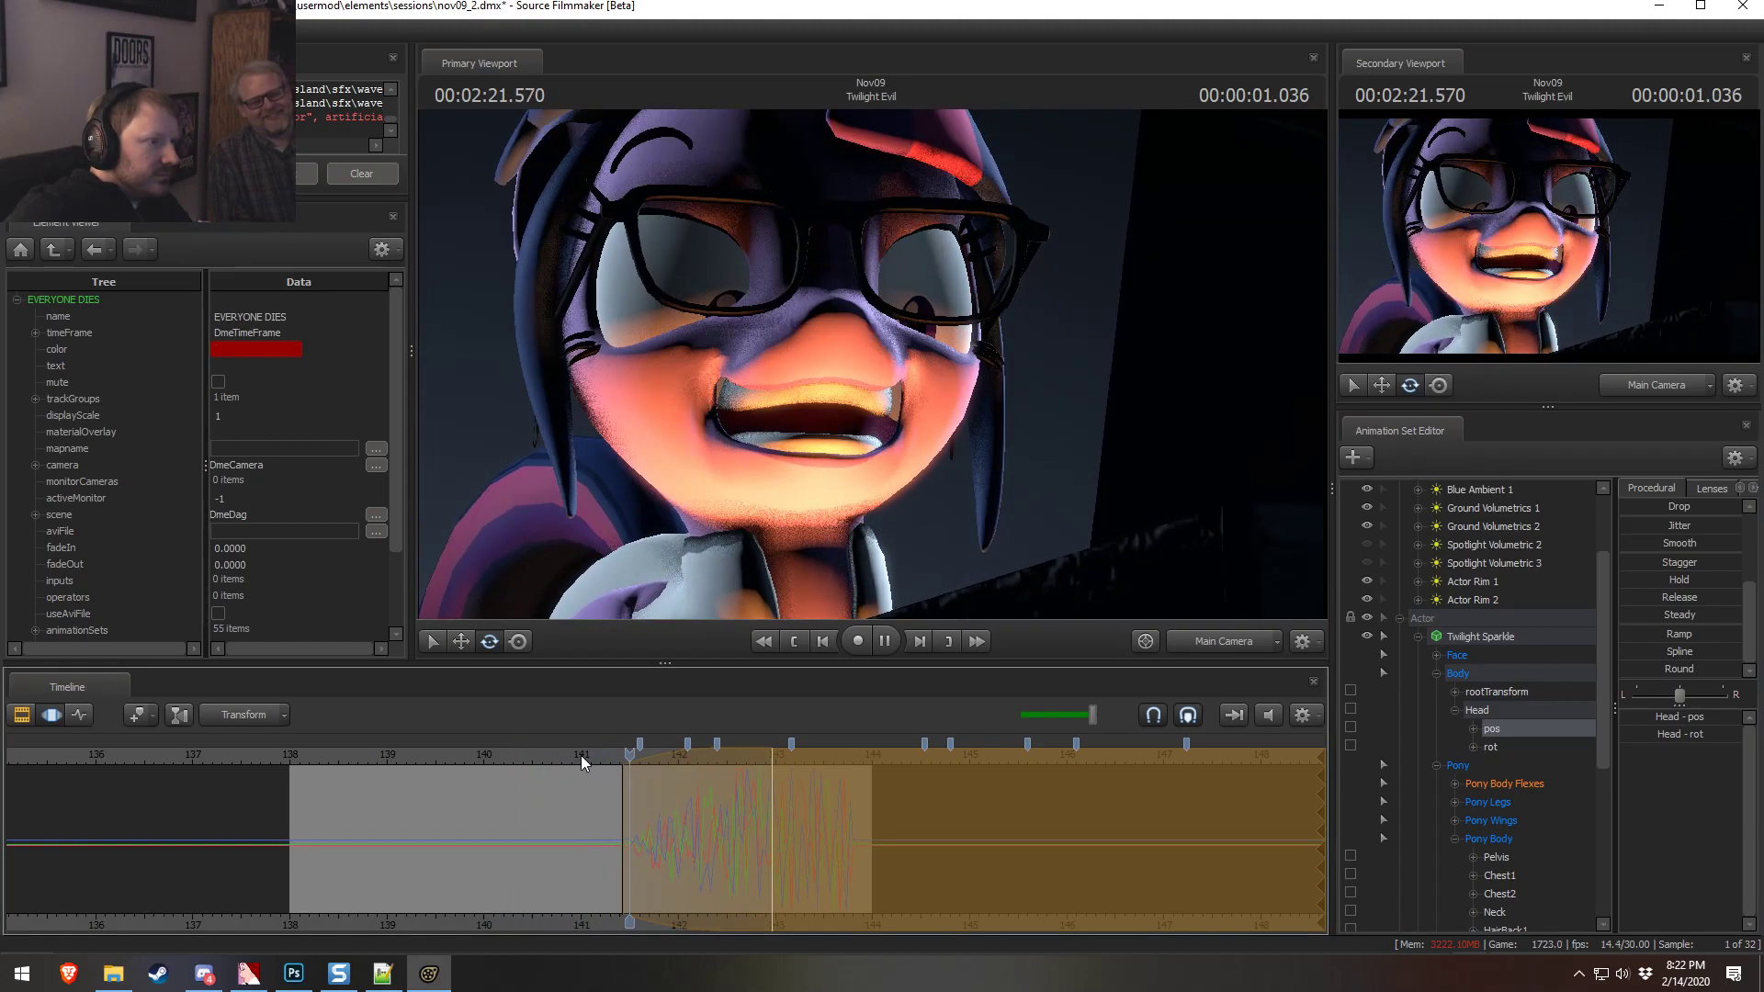
{"action": "left_click", "coordinate": [582, 748]}
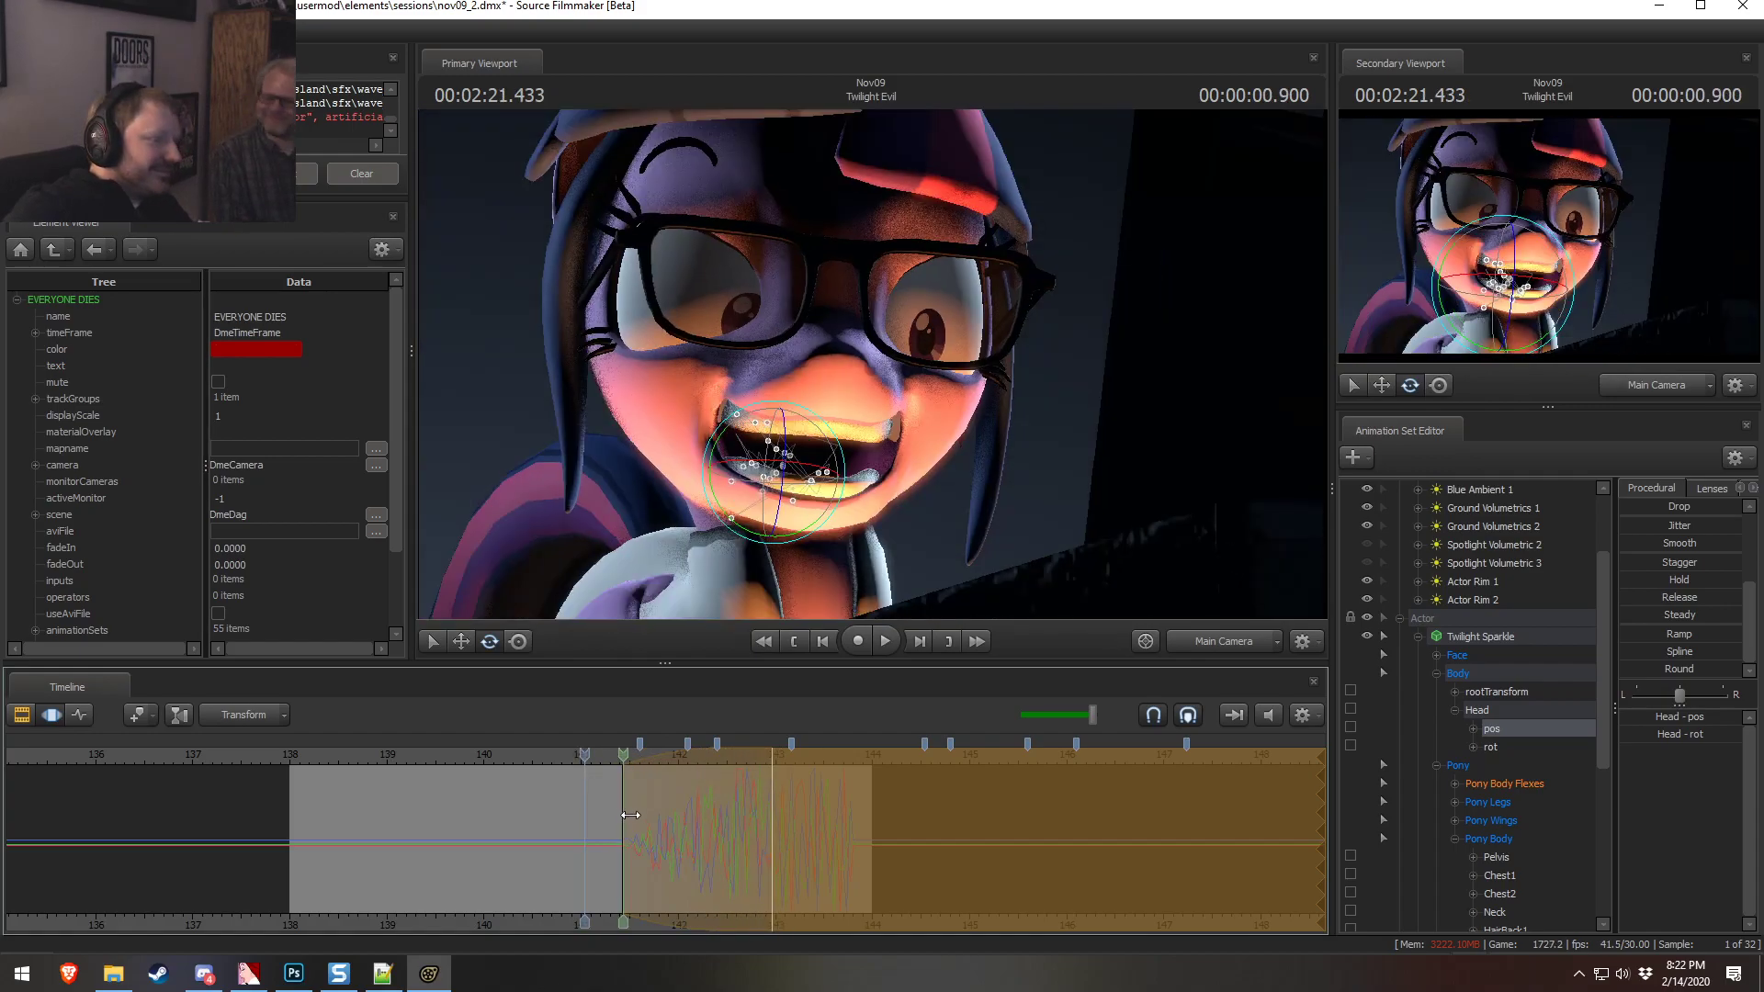
{"action": "left_click_drag", "start_coordinate": [627, 812], "coordinate": [636, 821]}
Play back the science line to review Twilight's increasingly shaking head
{"action": "key", "text": "space"}
{"action": "key", "text": "F2"}
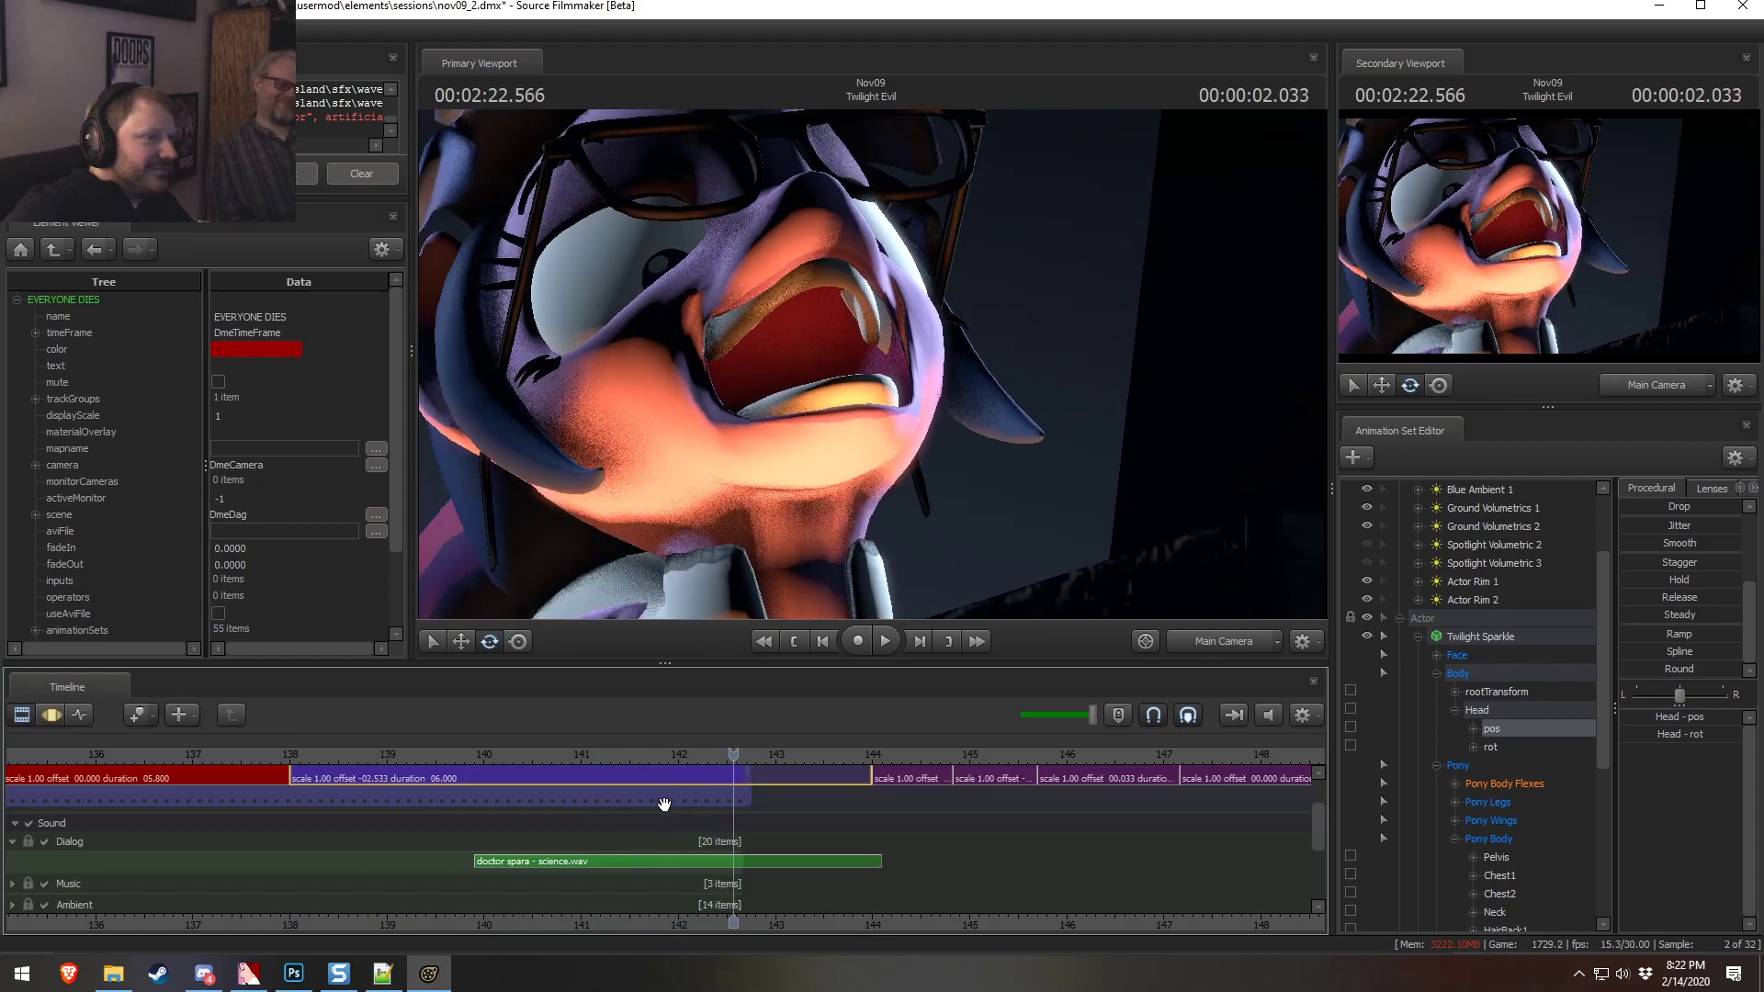
{"action": "key", "text": "F3"}
{"action": "left_click", "coordinate": [591, 752]}
{"action": "key", "text": "space"}
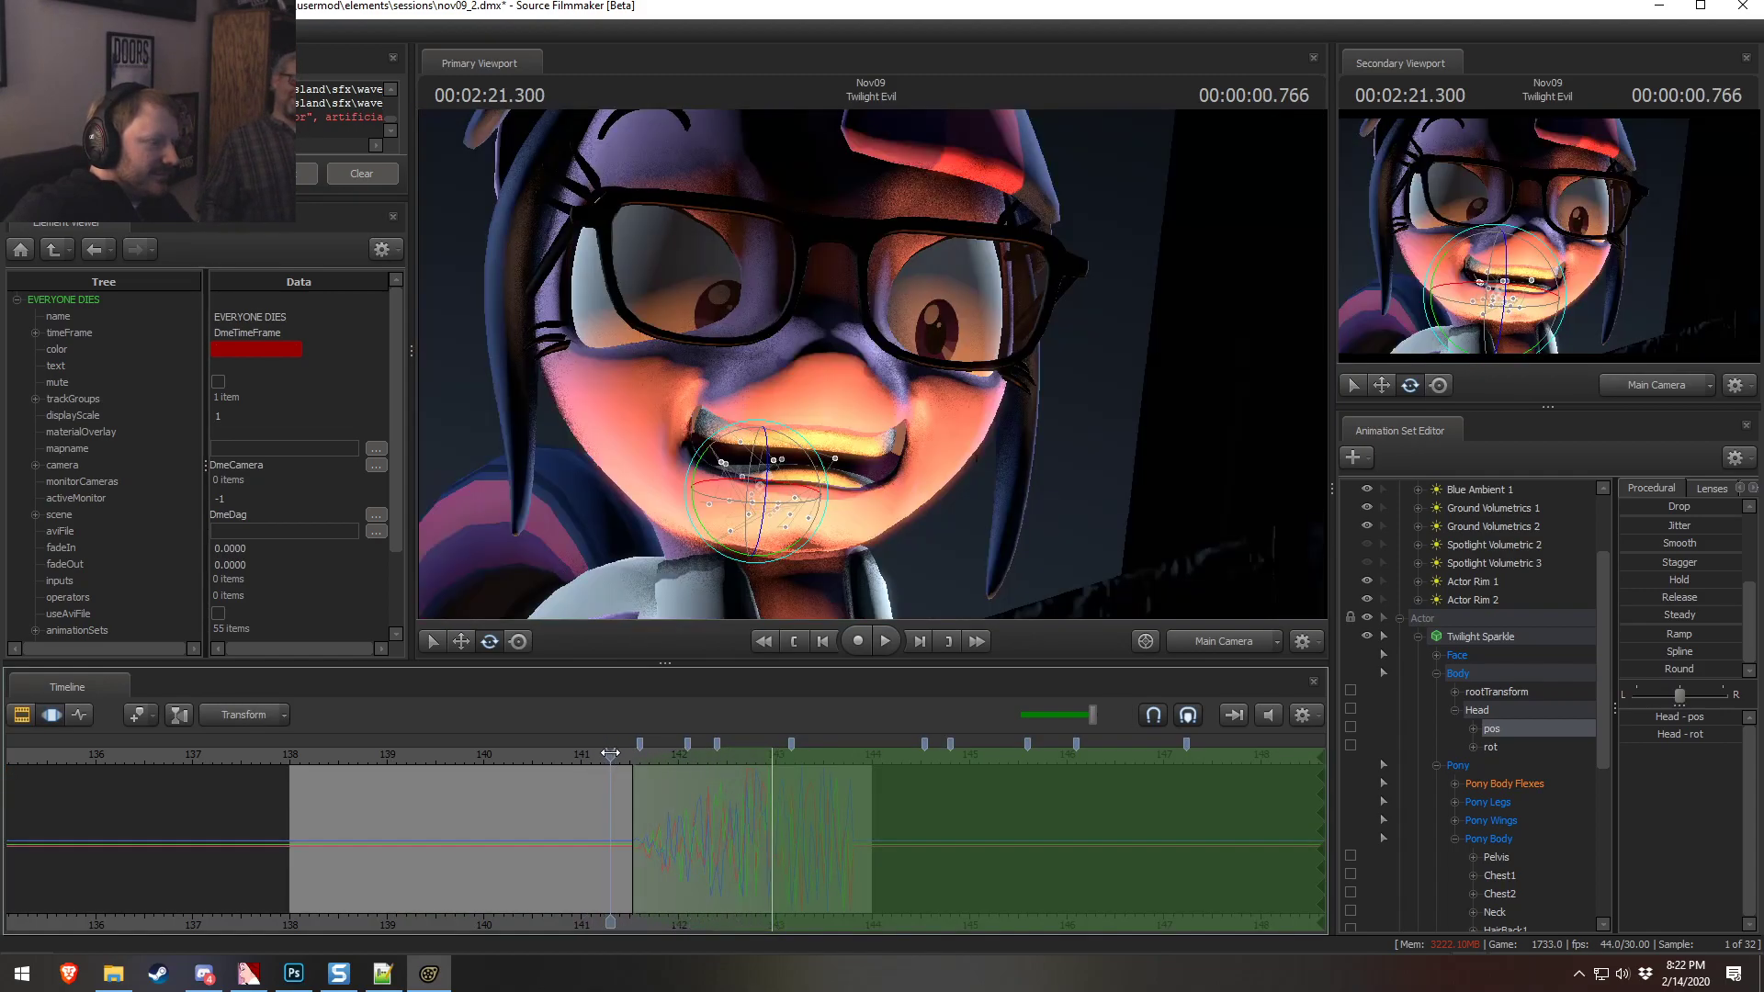
{"action": "key", "text": "space"}
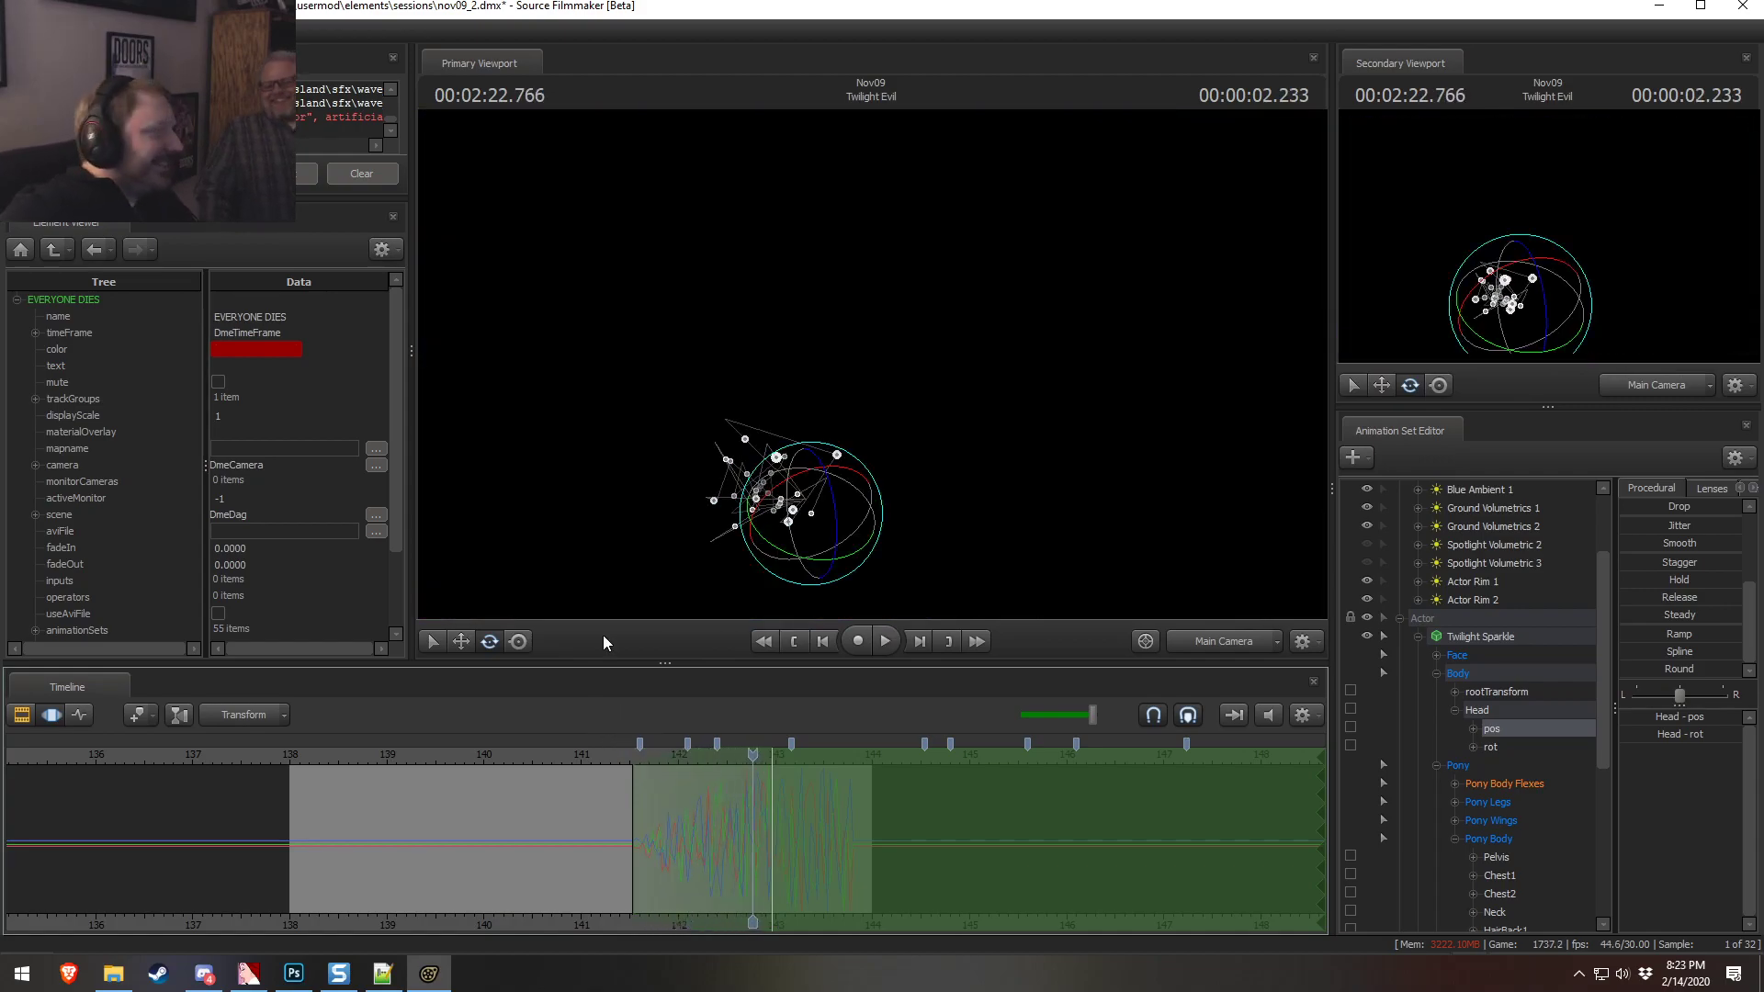
Copy the scene camera to the work camera at 140.6 s and try raising Twilight's Nose bone toward her glasses
{"action": "left_click", "coordinate": [542, 746]}
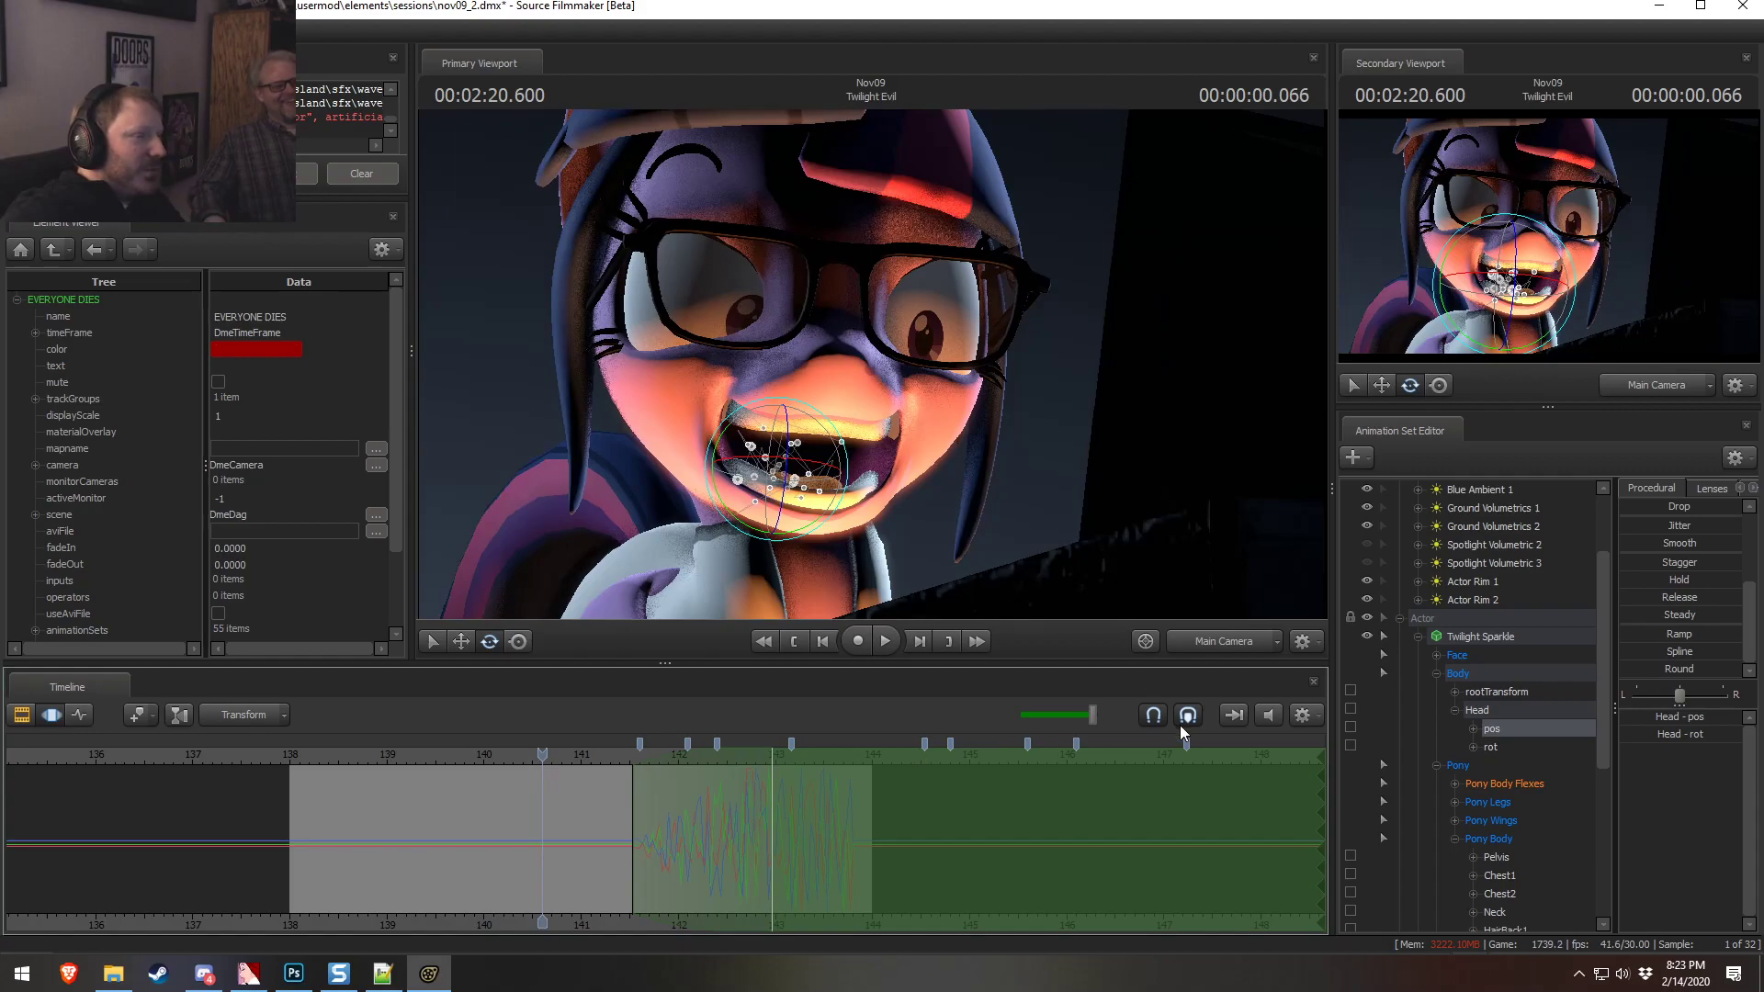
{"action": "left_click", "coordinate": [1262, 641], "text": "ctrl"}
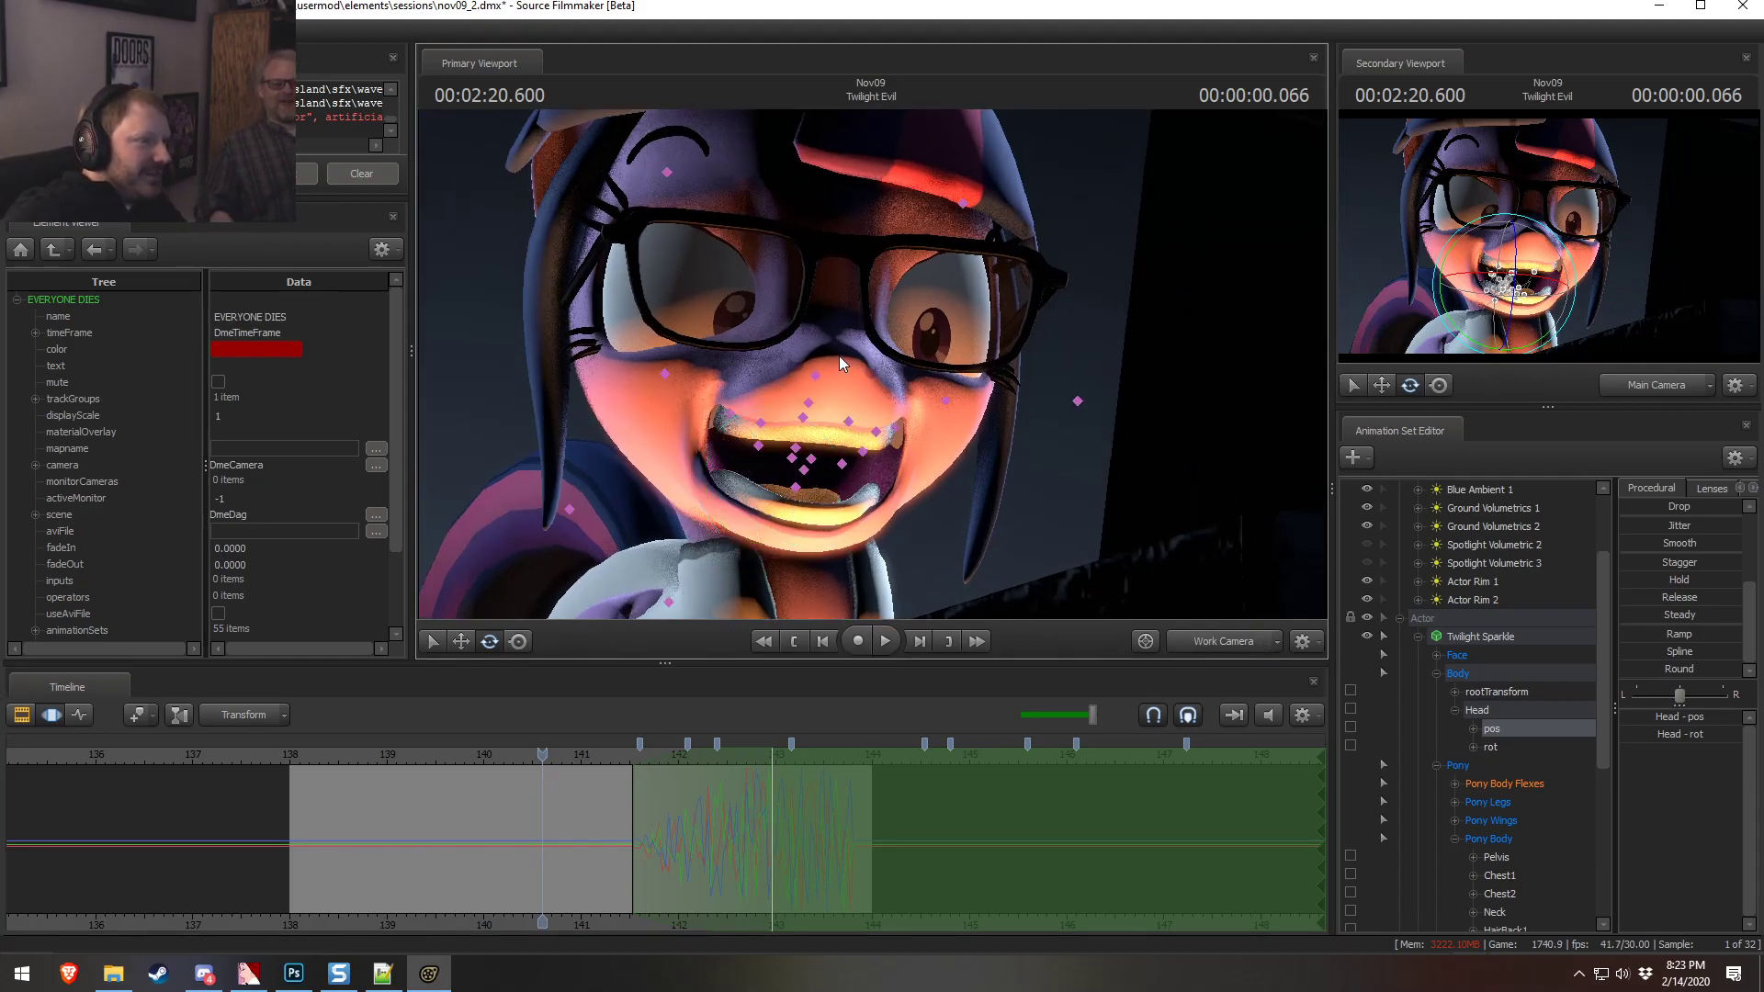
{"action": "left_click", "coordinate": [815, 372]}
{"action": "left_click_drag", "start_coordinate": [818, 327], "coordinate": [823, 251]}
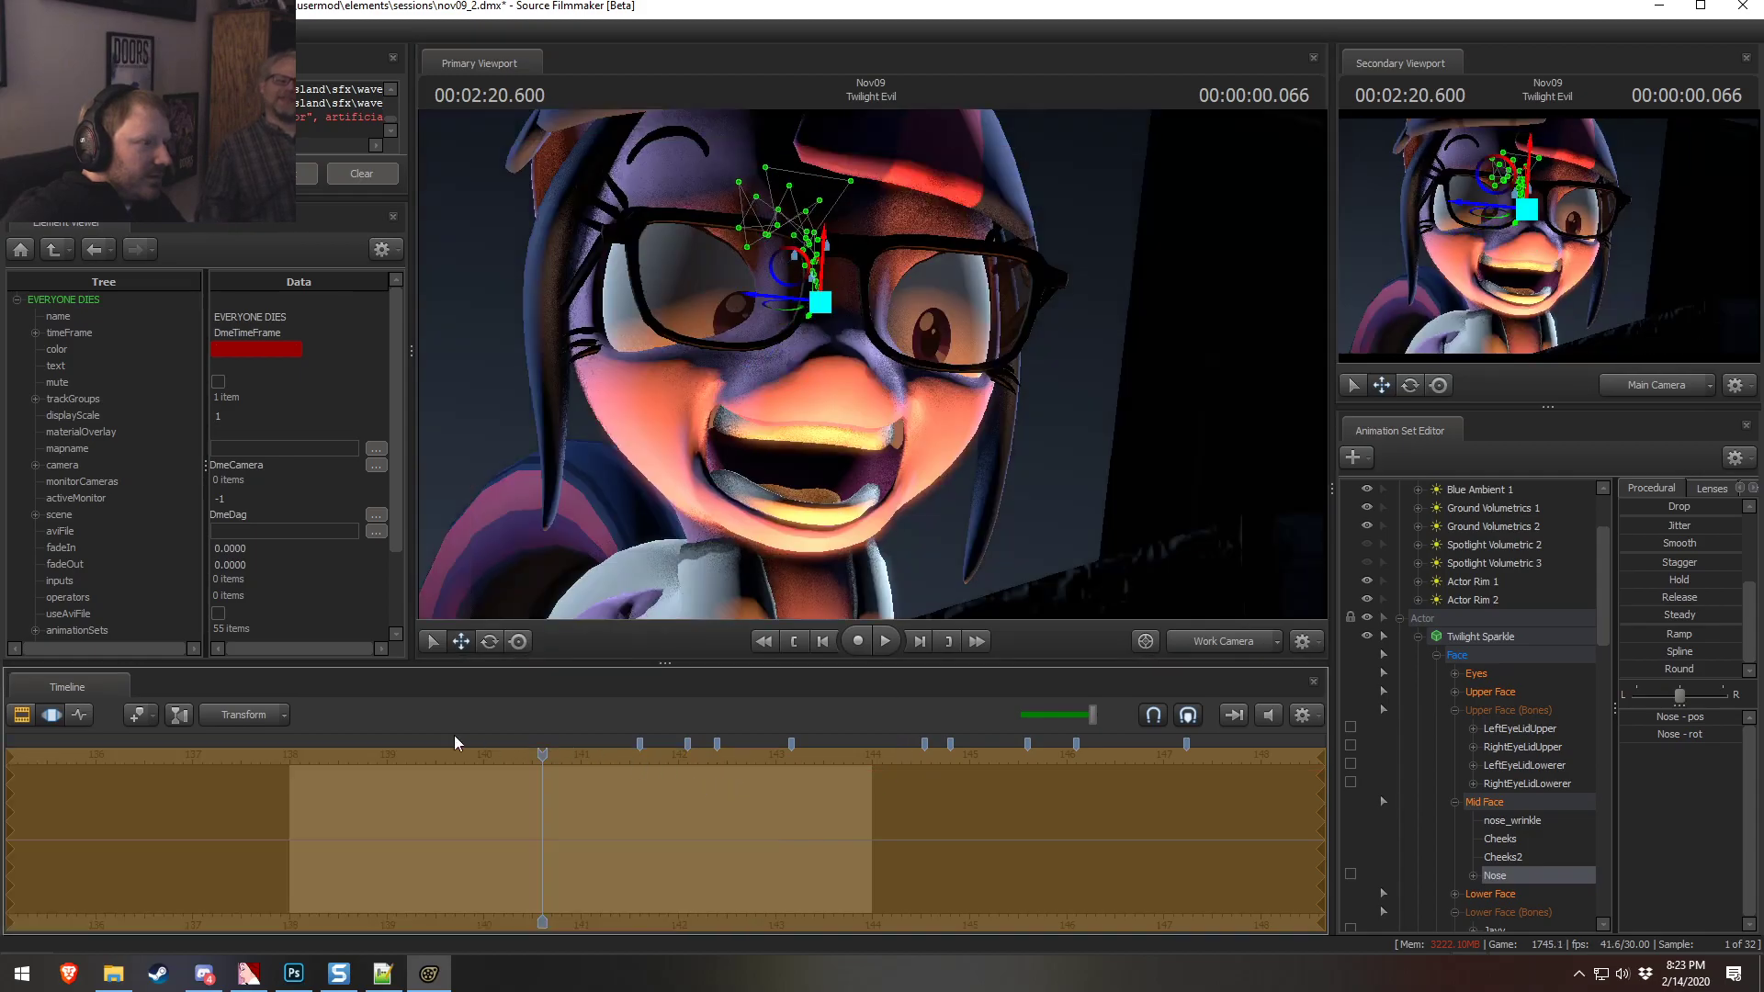
Play back the shot and scrub through it to see the raised nose in motion
{"action": "key", "text": "F2"}
{"action": "left_click", "coordinate": [304, 759]}
{"action": "key", "text": "space"}
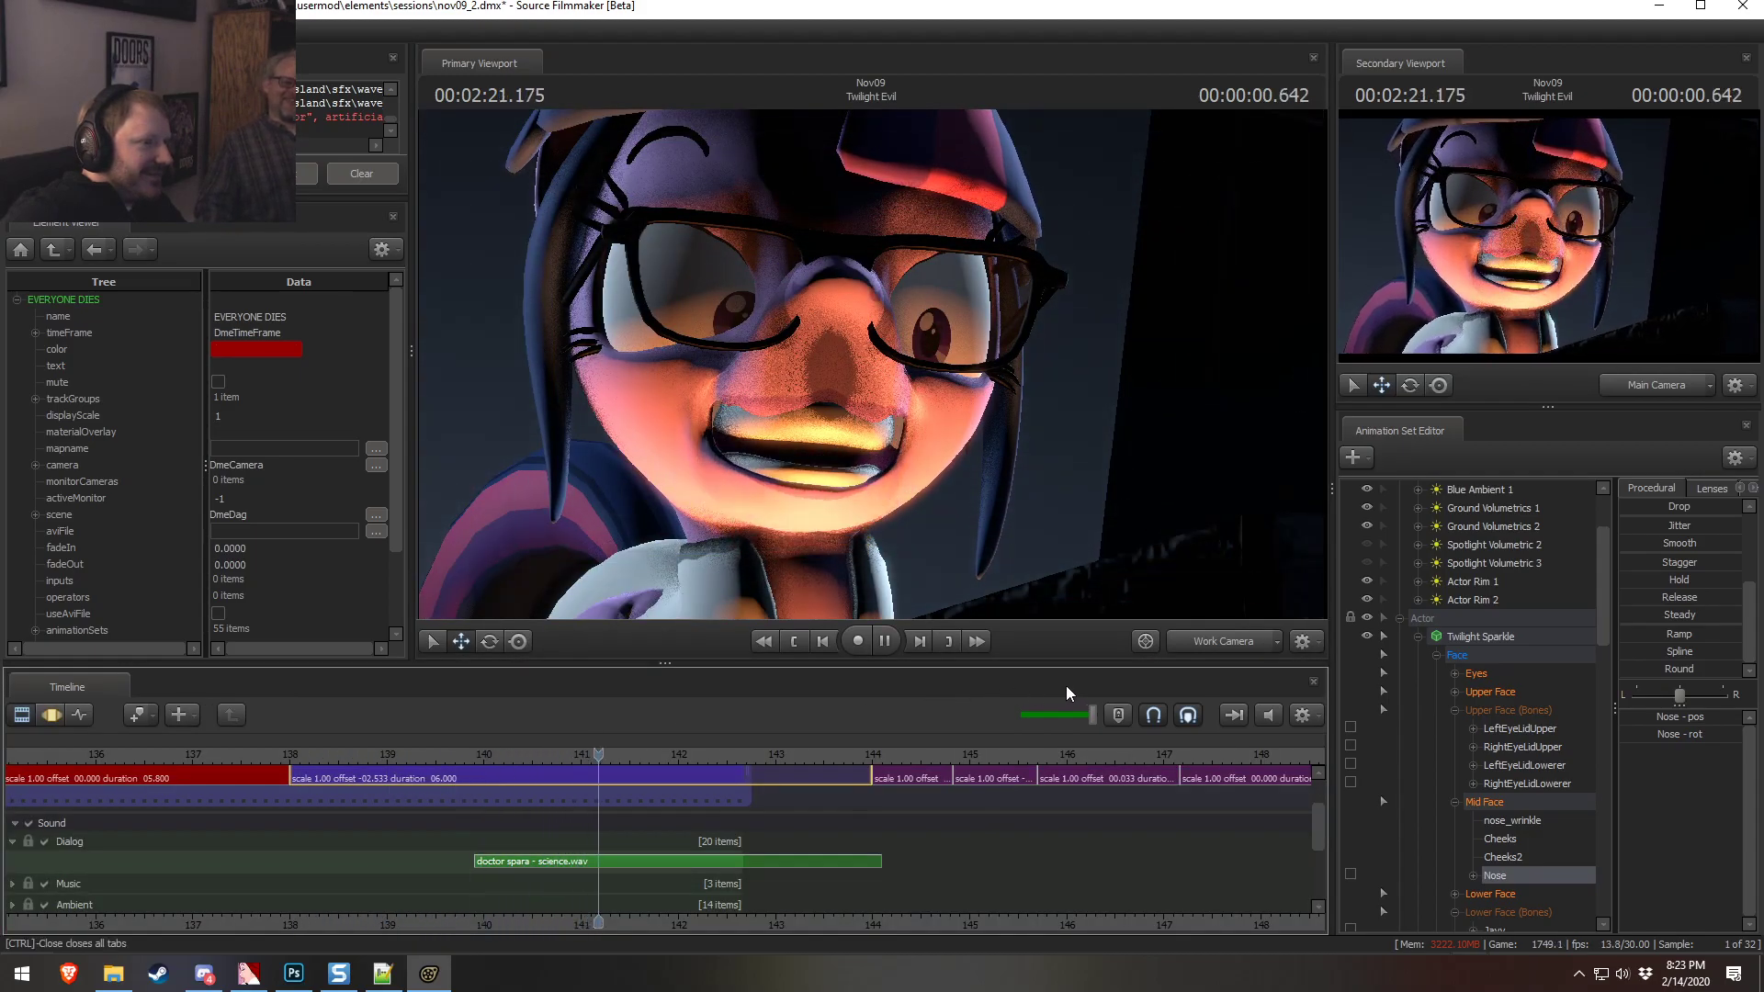
{"action": "key", "text": "space"}
{"action": "key", "text": "F3"}
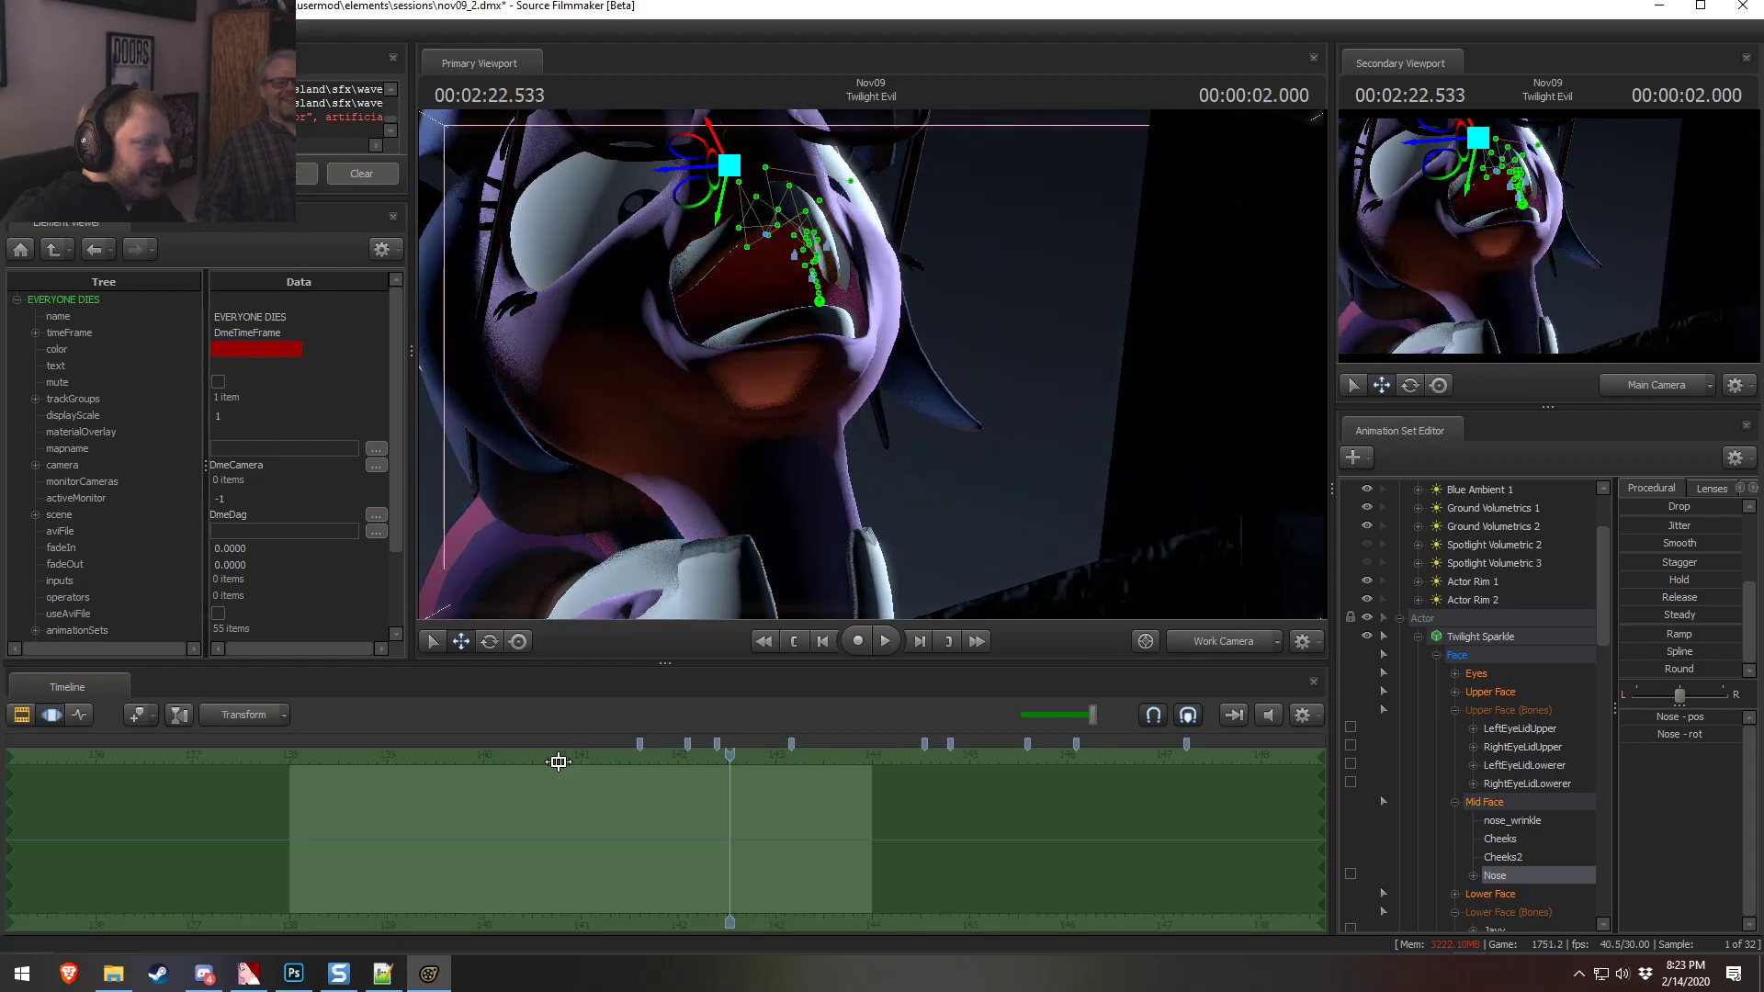
{"action": "left_click_drag", "start_coordinate": [720, 752], "coordinate": [425, 753]}
Undo the raised nose and the selection changes made with it
{"action": "key", "text": "e"}
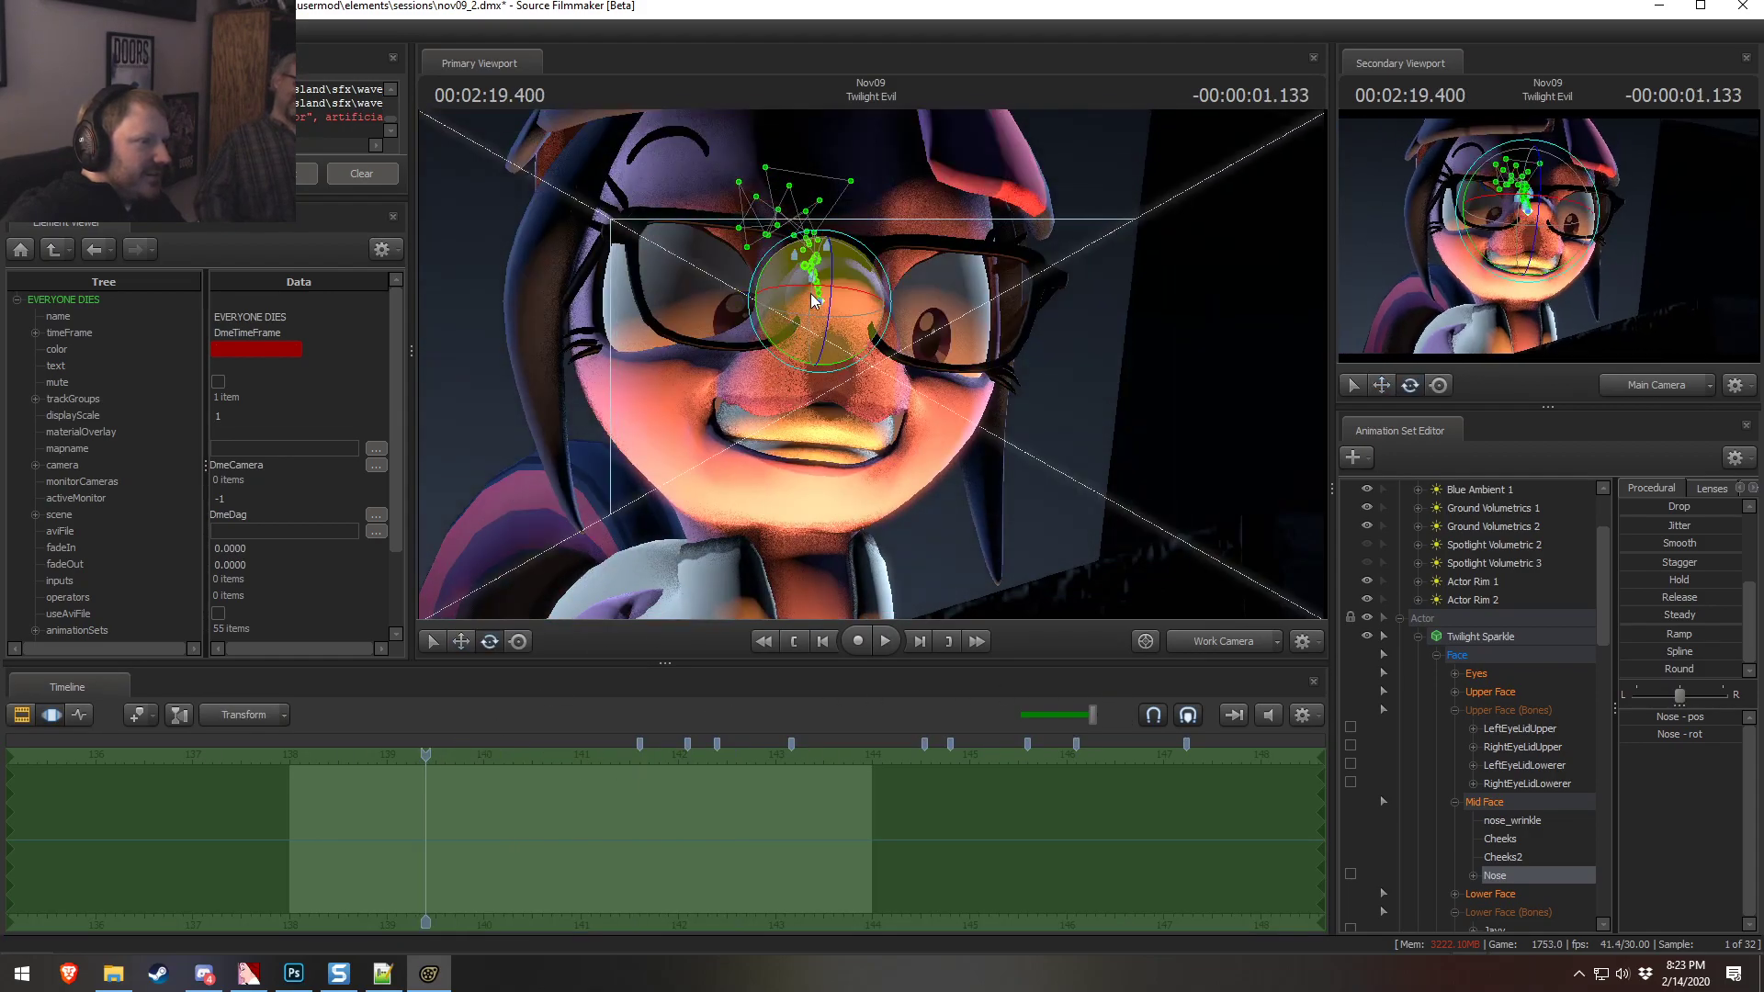
{"action": "key", "text": "ctrl+z"}
{"action": "key", "text": "ctrl+z"}
{"action": "key", "text": "ctrl+z"}
{"action": "key", "text": "ctrl+z"}
{"action": "key", "text": "ctrl+z"}
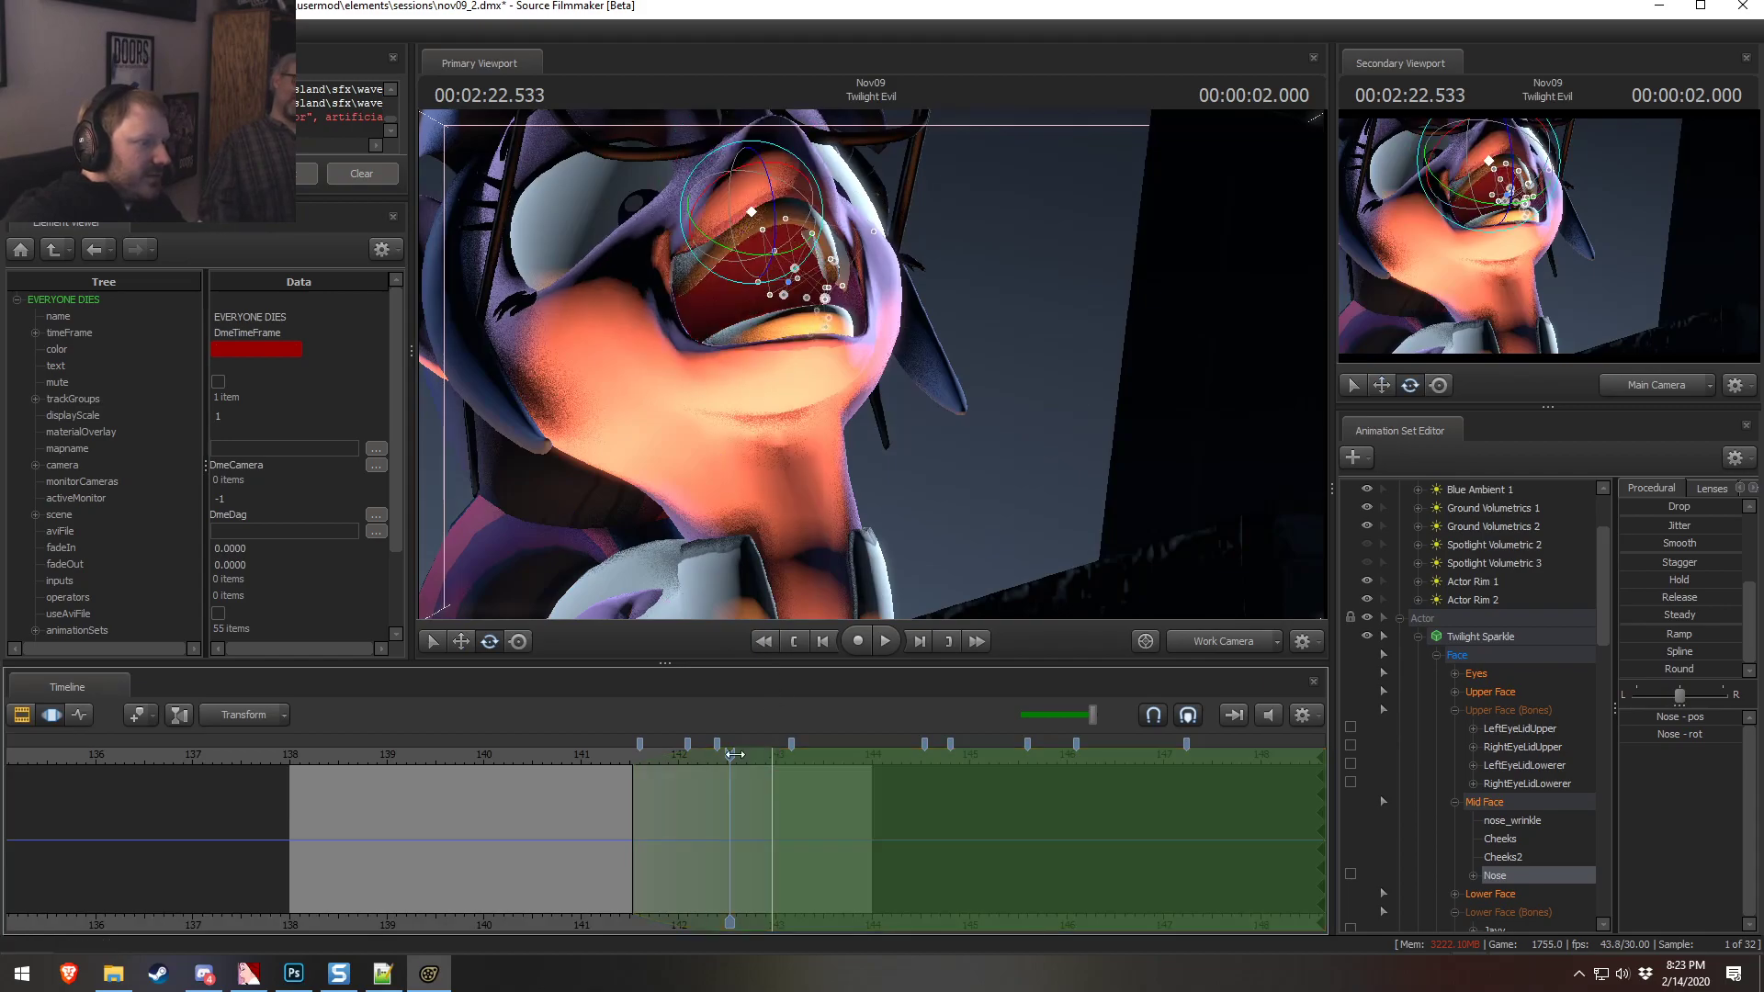
Try moving Twilight's Nose bone down over the whole time range, working at about 139.6 s
{"action": "left_click_drag", "start_coordinate": [733, 751], "coordinate": [445, 802]}
{"action": "key", "text": "ctrl+a"}
{"action": "key", "text": "w"}
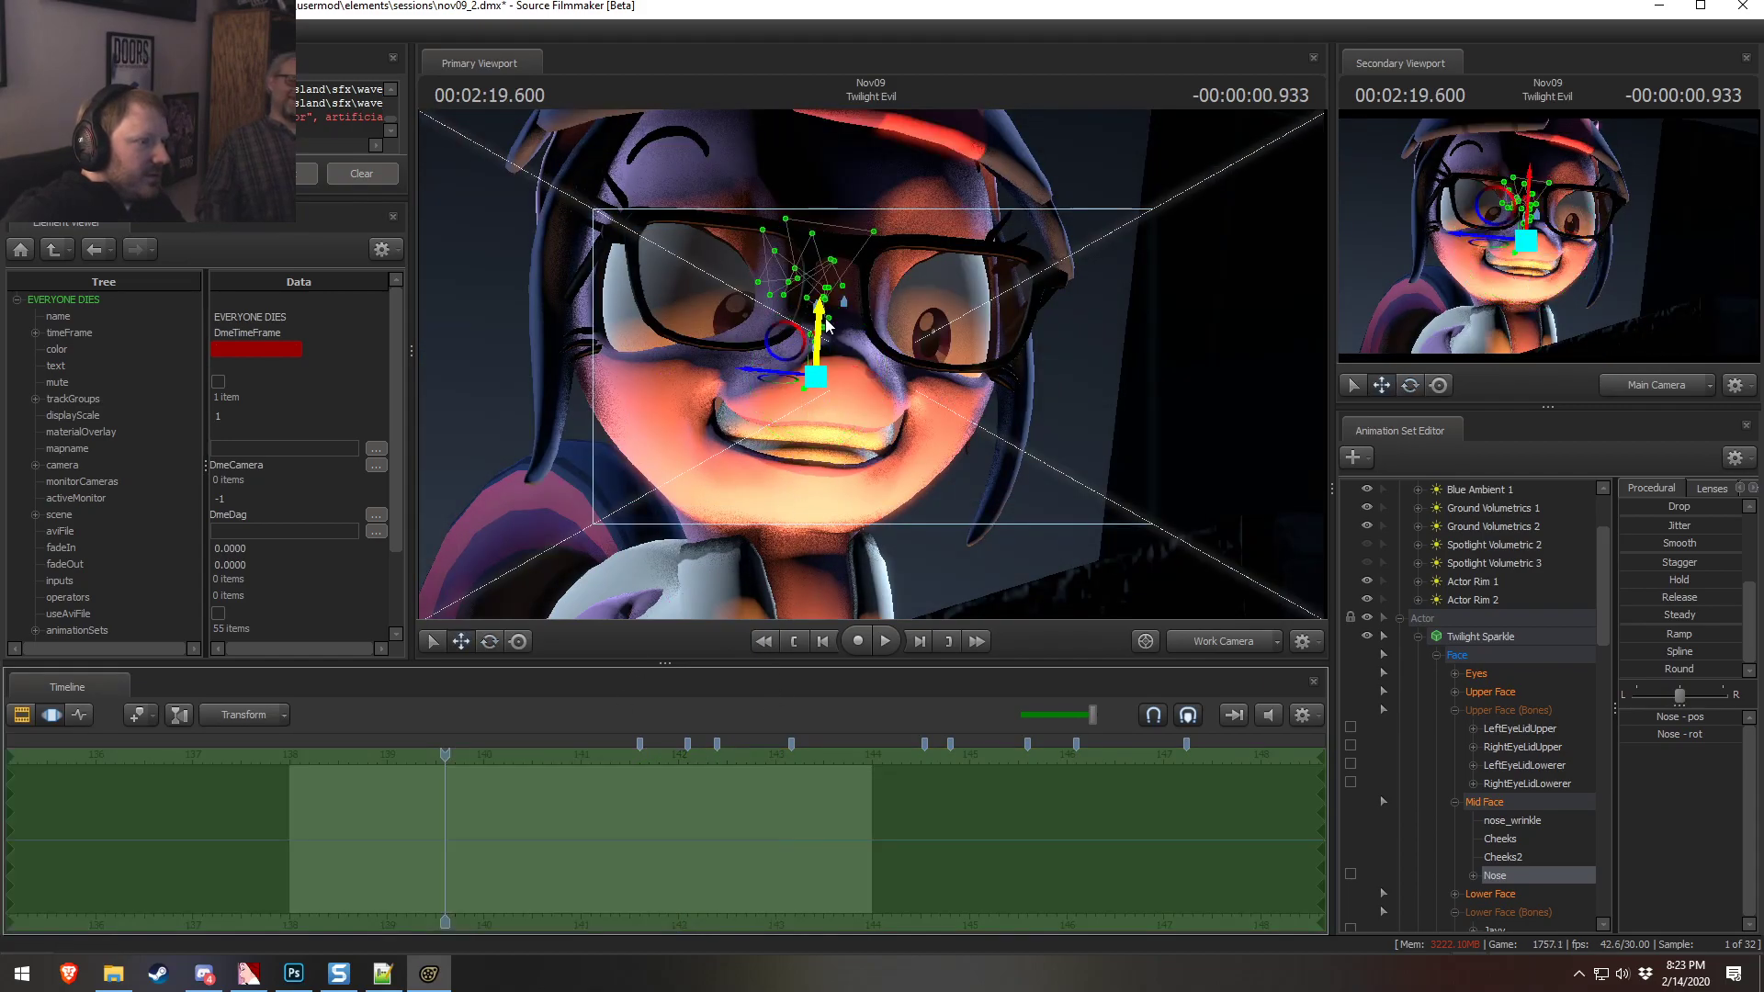
{"action": "left_click_drag", "start_coordinate": [825, 337], "coordinate": [825, 337]}
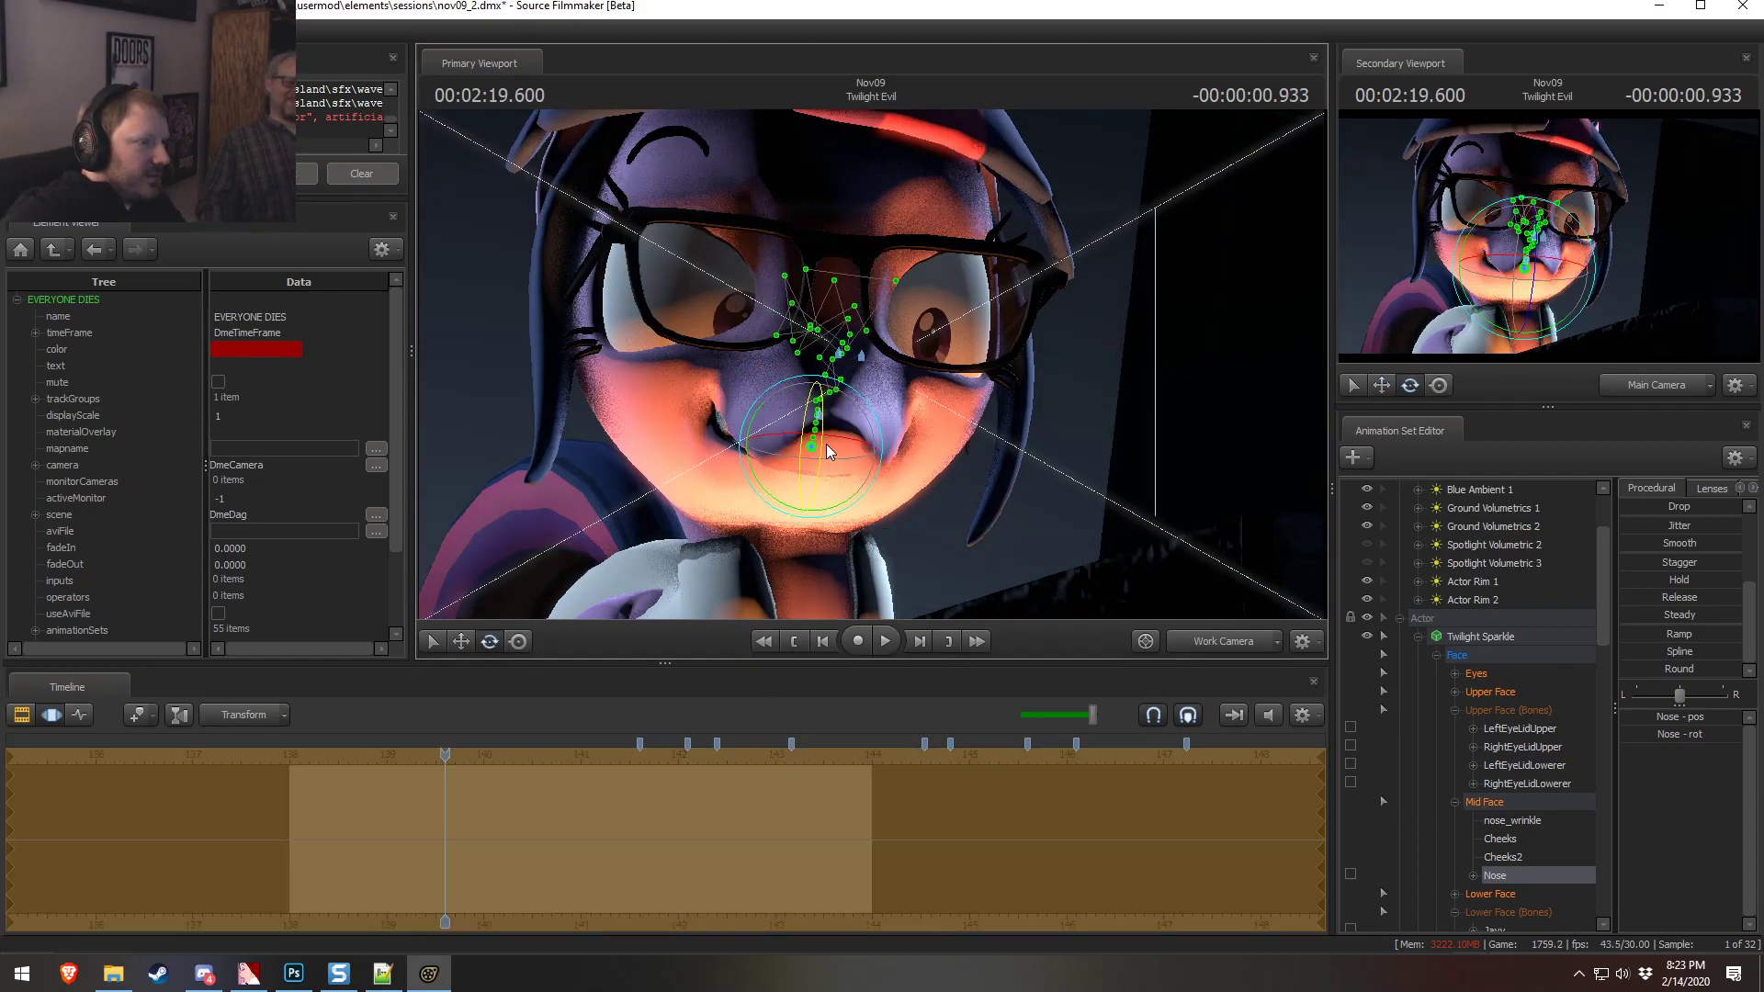
{"action": "key", "text": "w"}
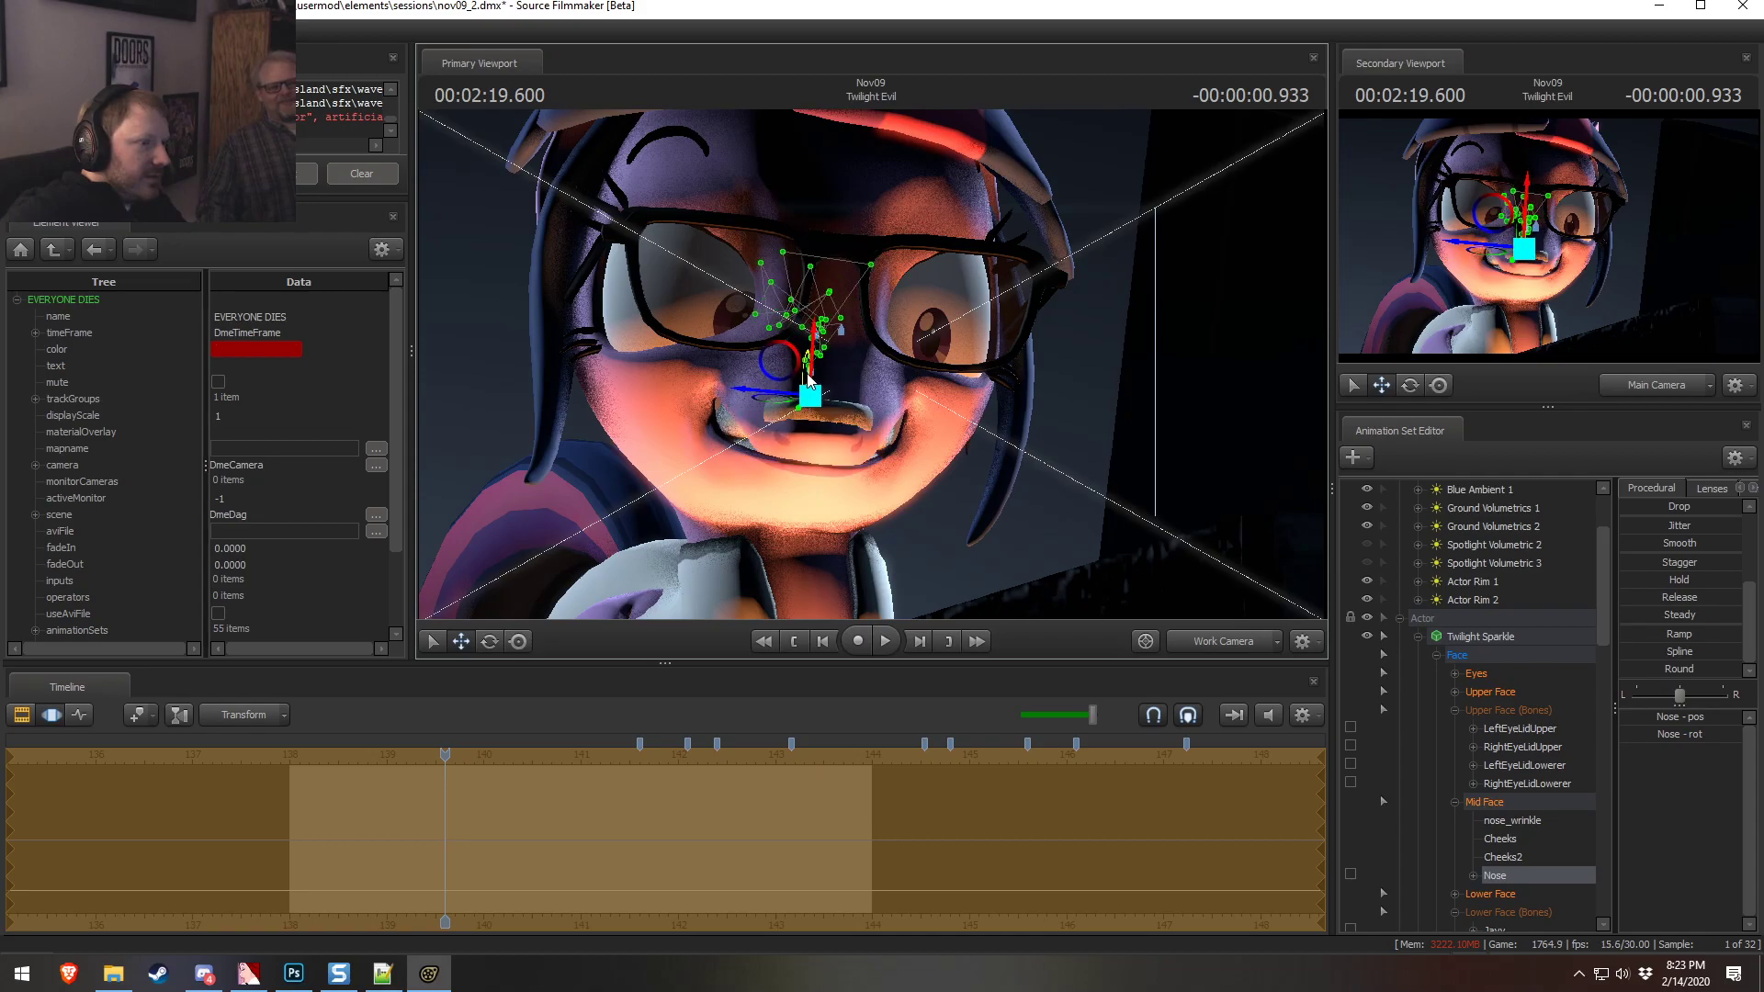
Play back the Twilight Evil shot through the Main Camera to review the lowered nose
{"action": "key", "text": "F2"}
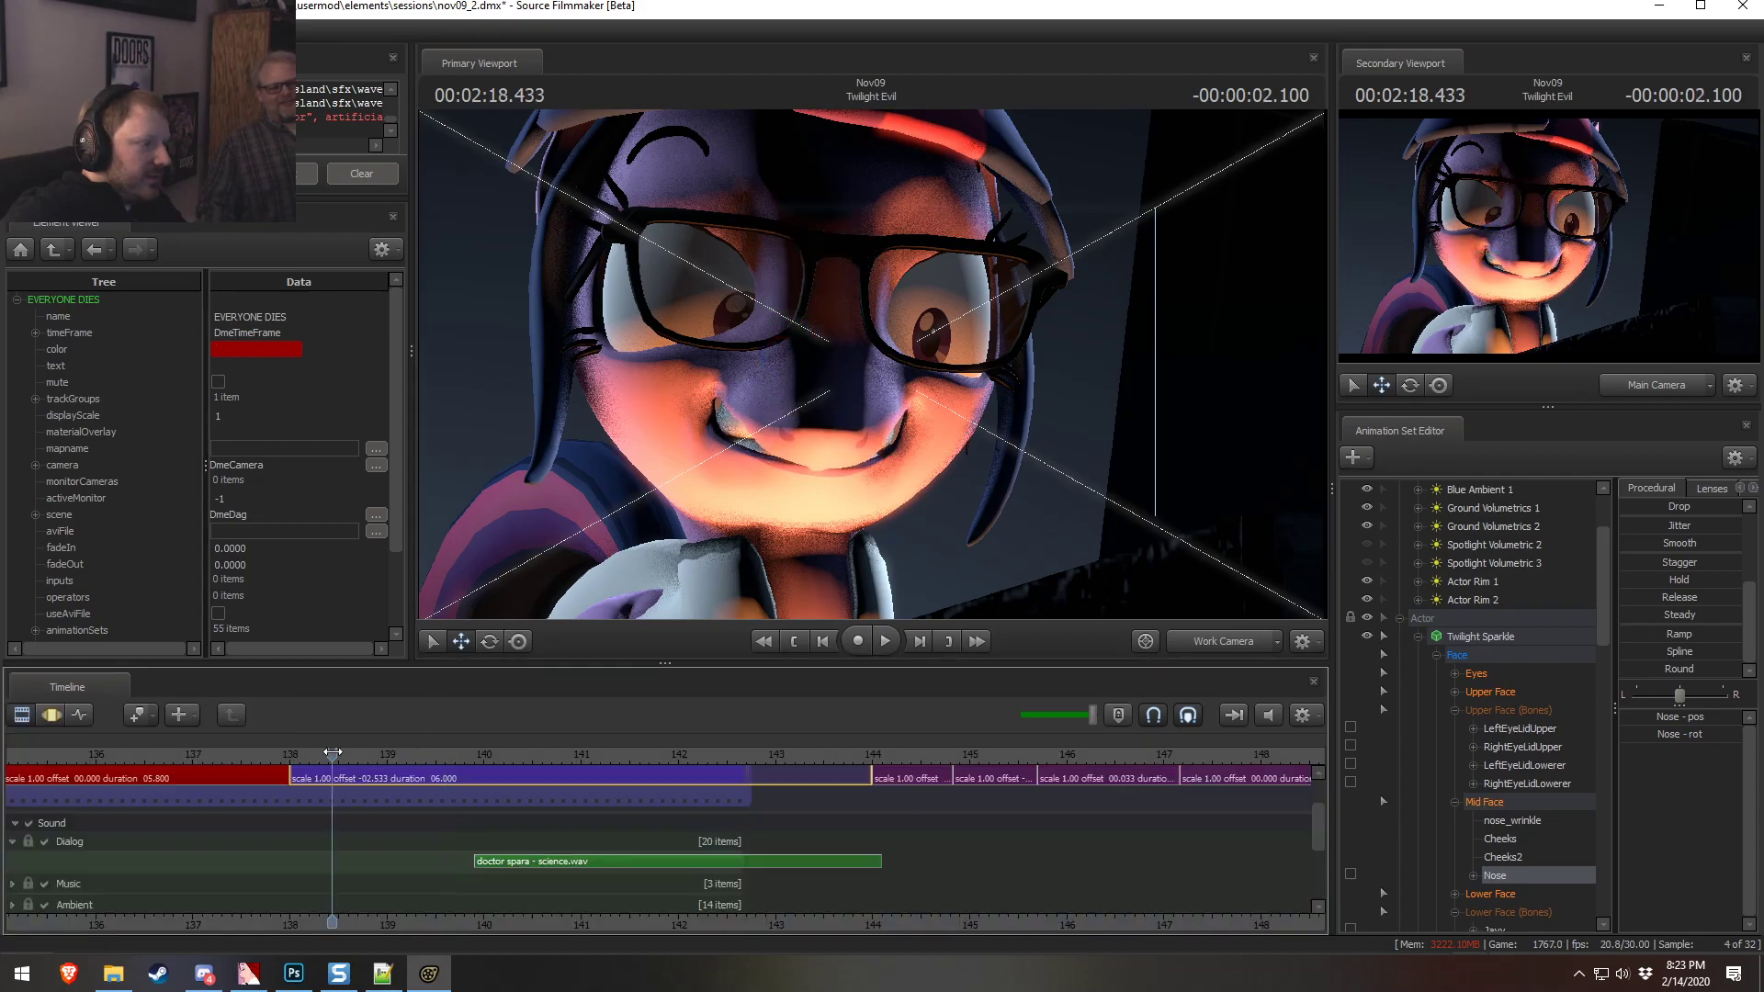
{"action": "key", "text": "space"}
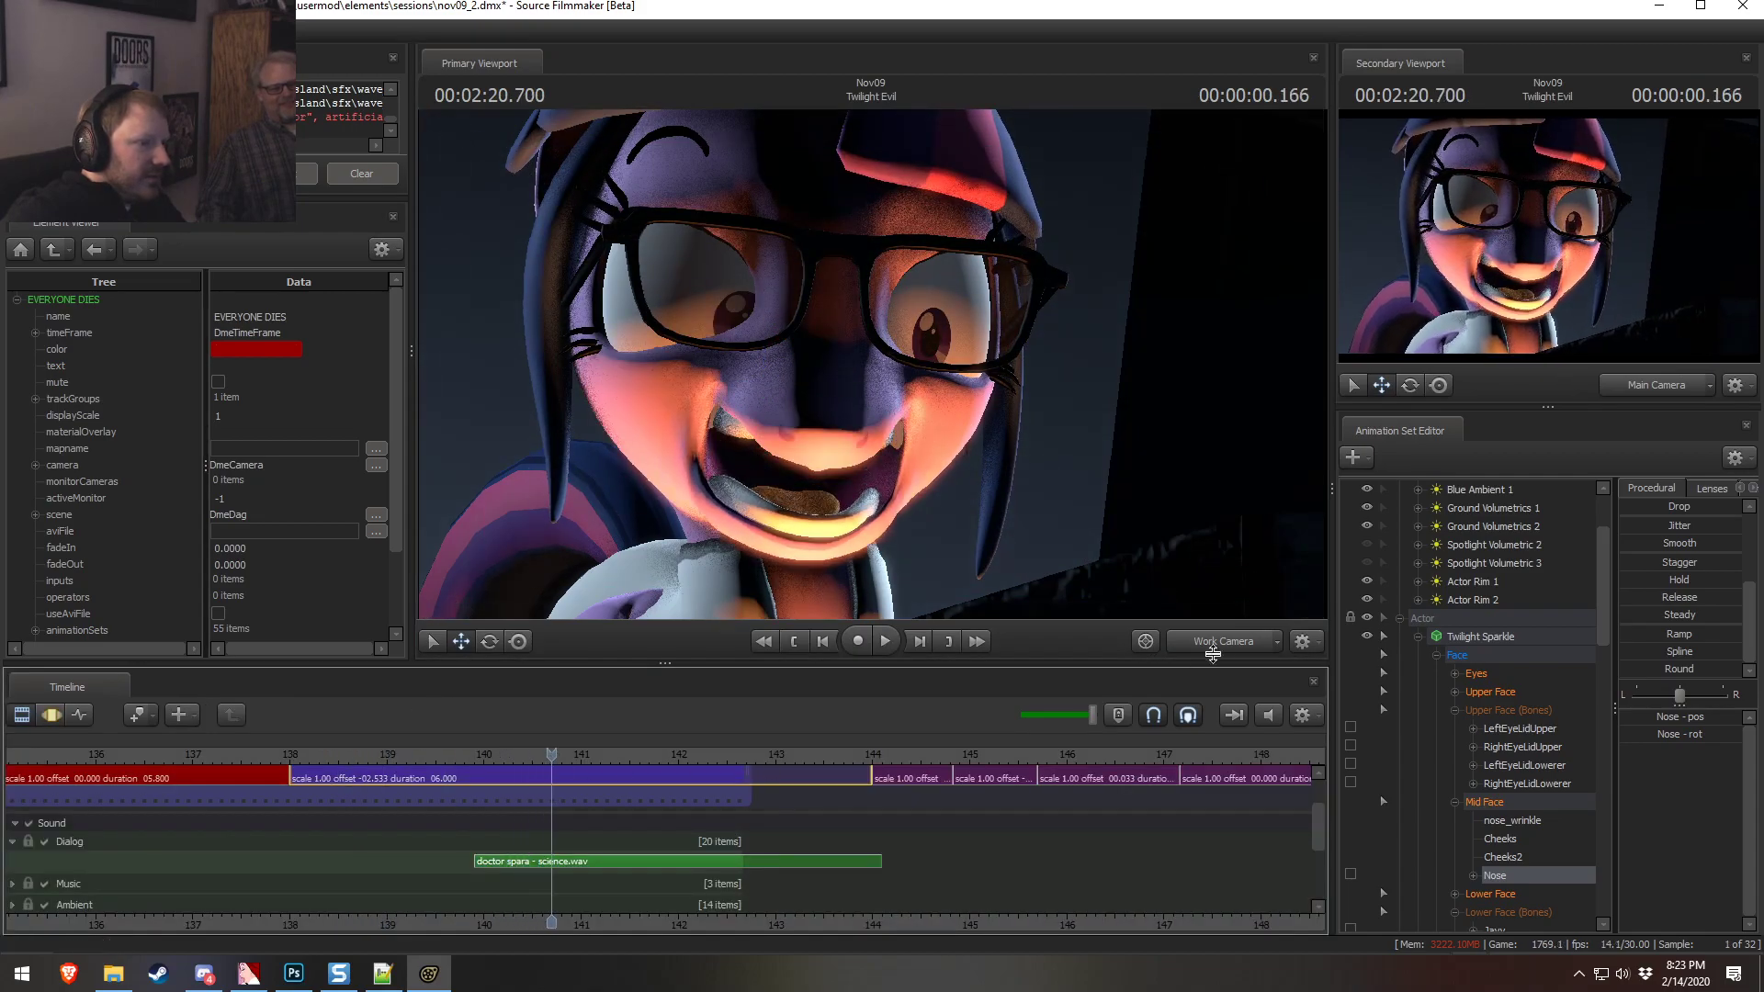
{"action": "left_click", "coordinate": [1217, 641]}
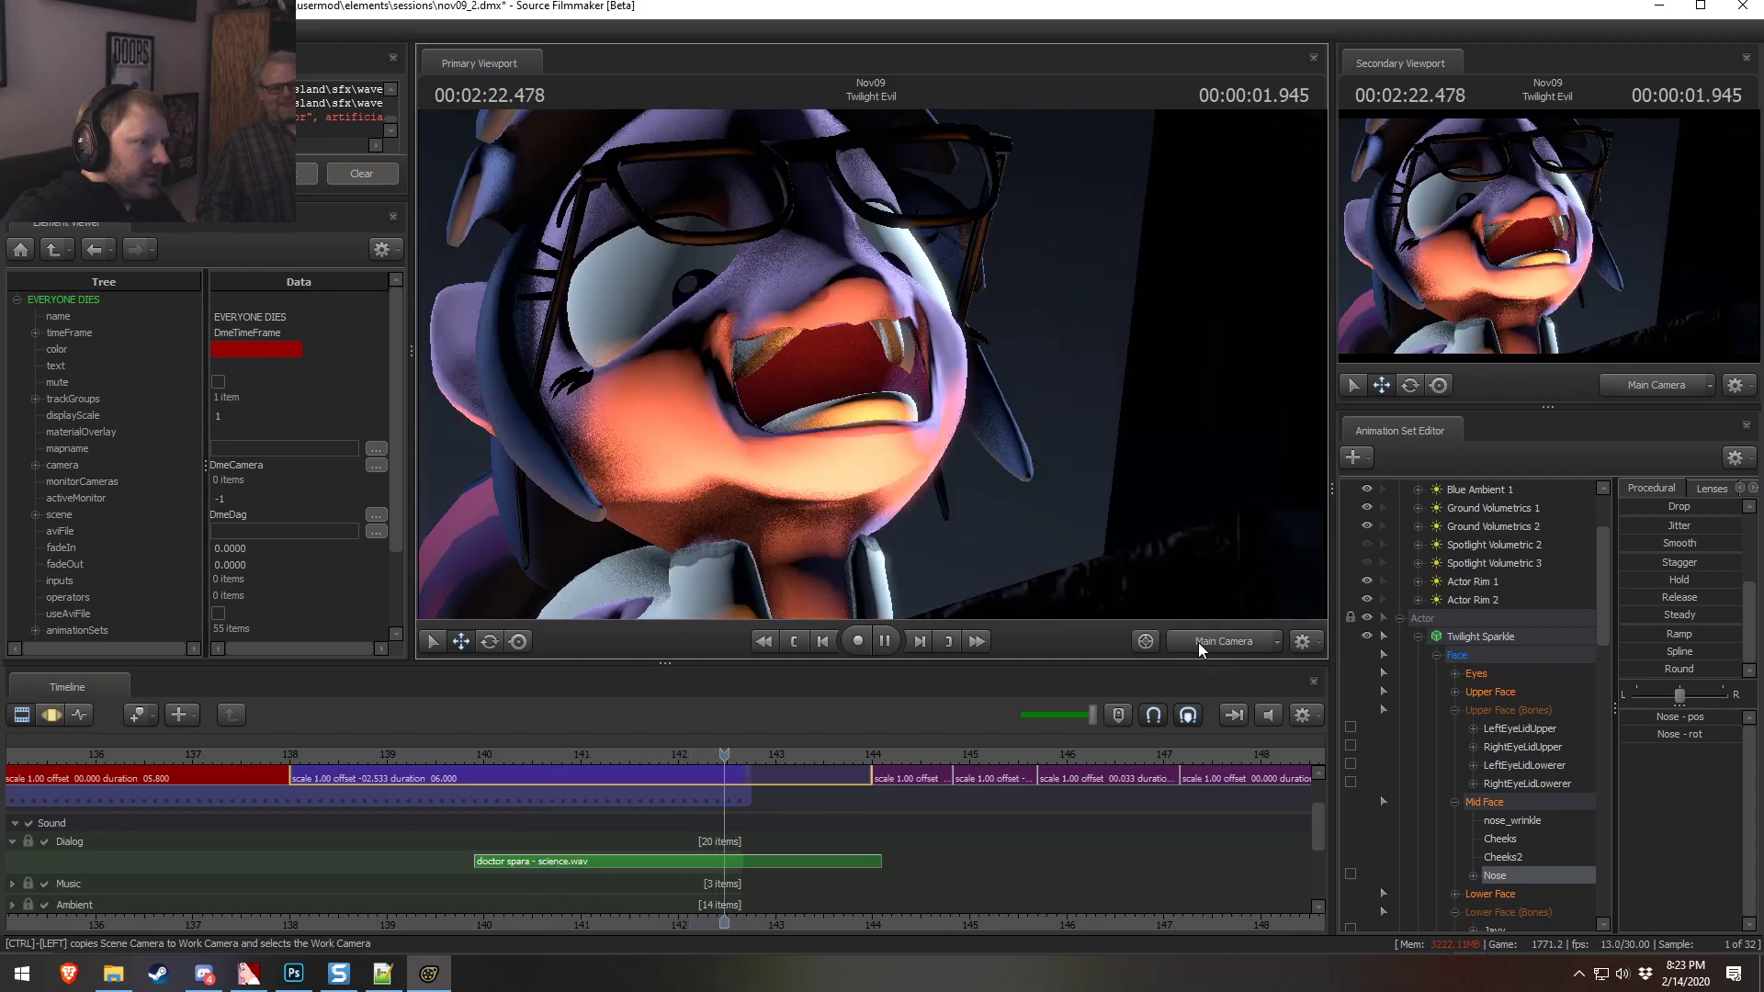
{"action": "key", "text": "space"}
Inspect the lowered nose and open mouth close up with the work camera, and undo the nose move
{"action": "left_click", "coordinate": [1200, 638]}
{"action": "key", "text": "w"}
{"action": "key", "text": "s"}
{"action": "key", "text": "w"}
{"action": "key", "text": "s"}
{"action": "key", "text": "s"}
{"action": "key", "text": "w"}
{"action": "key", "text": "s"}
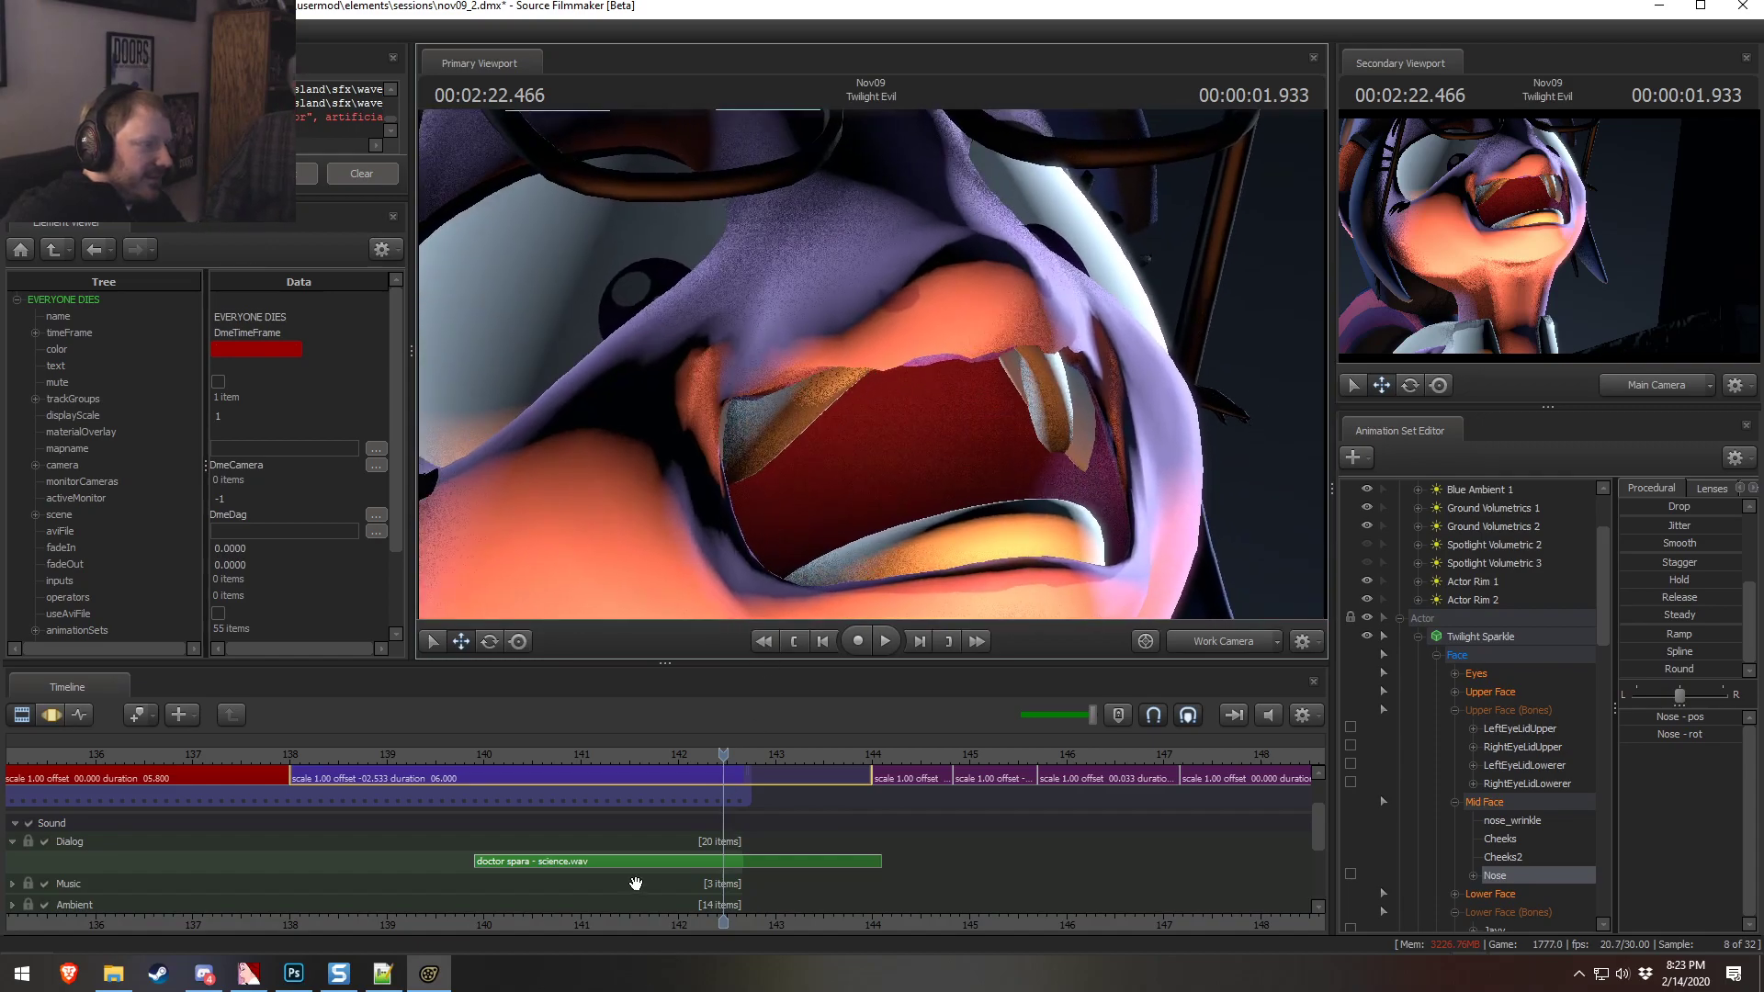
{"action": "key", "text": "F3"}
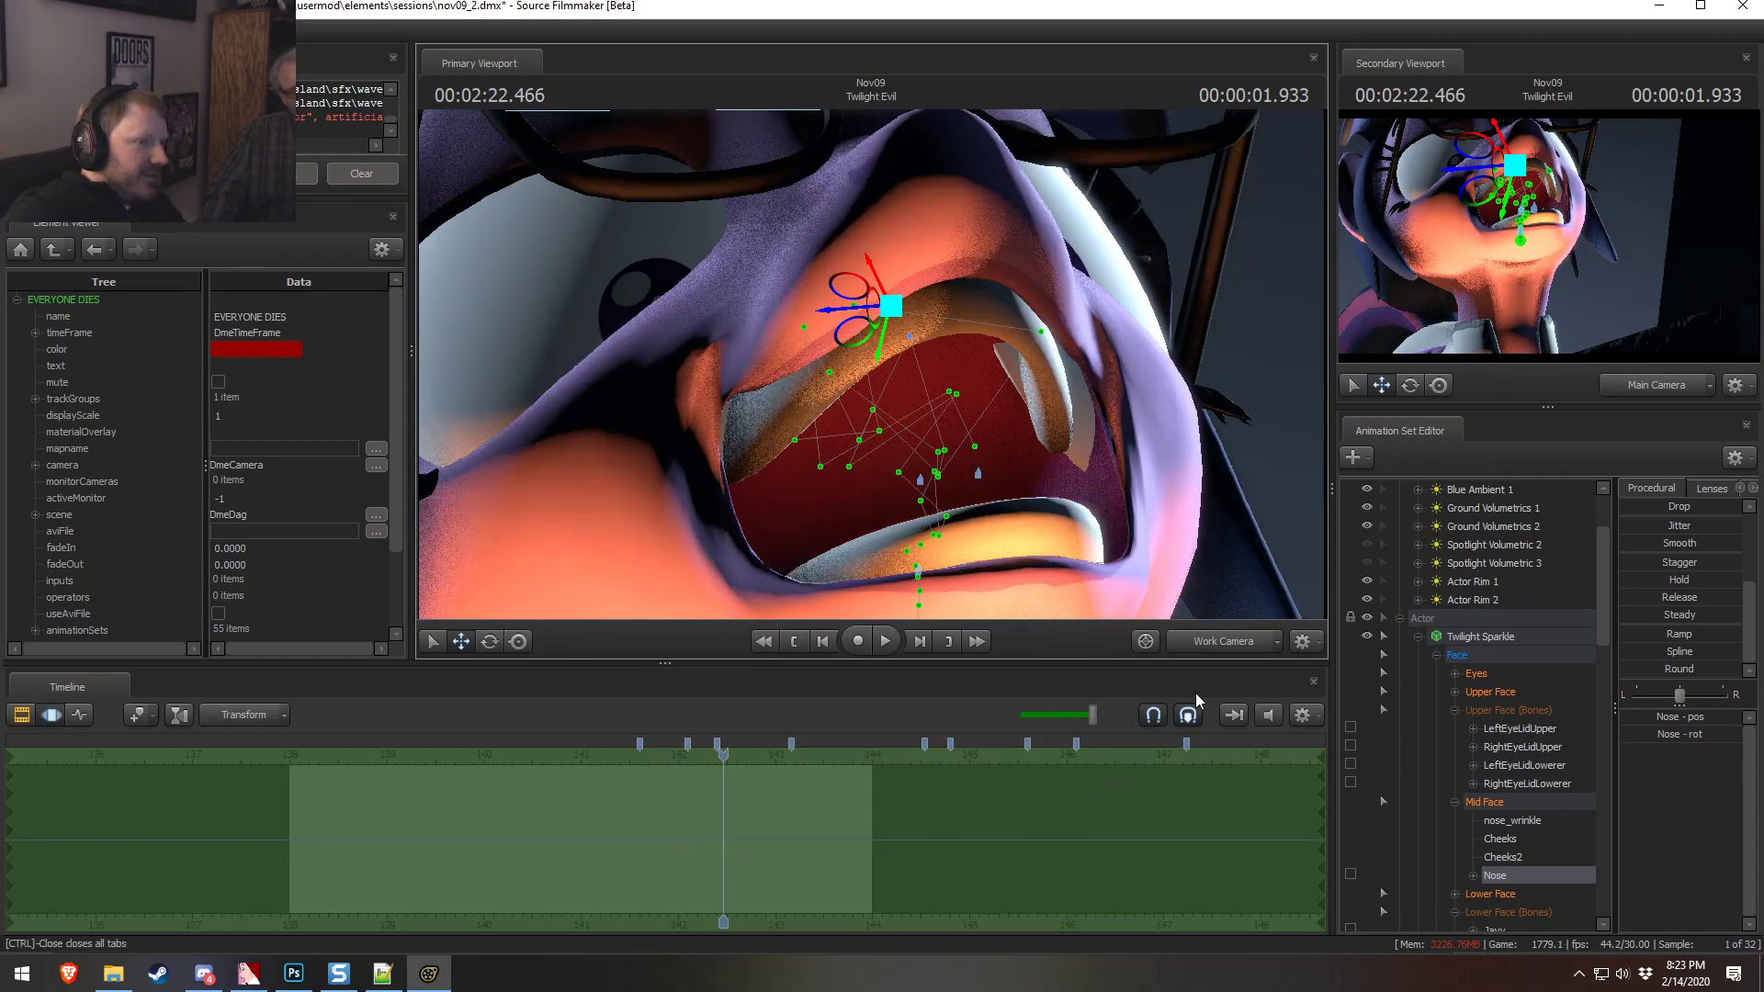
Lower the playback volume and play the film from the EVERYONE DIES shot at 132.4 s into Twilight Evil
{"action": "key", "text": "F2"}
{"action": "scroll", "coordinate": [581, 827], "scroll_direction": "down", "scroll_amount": 5}
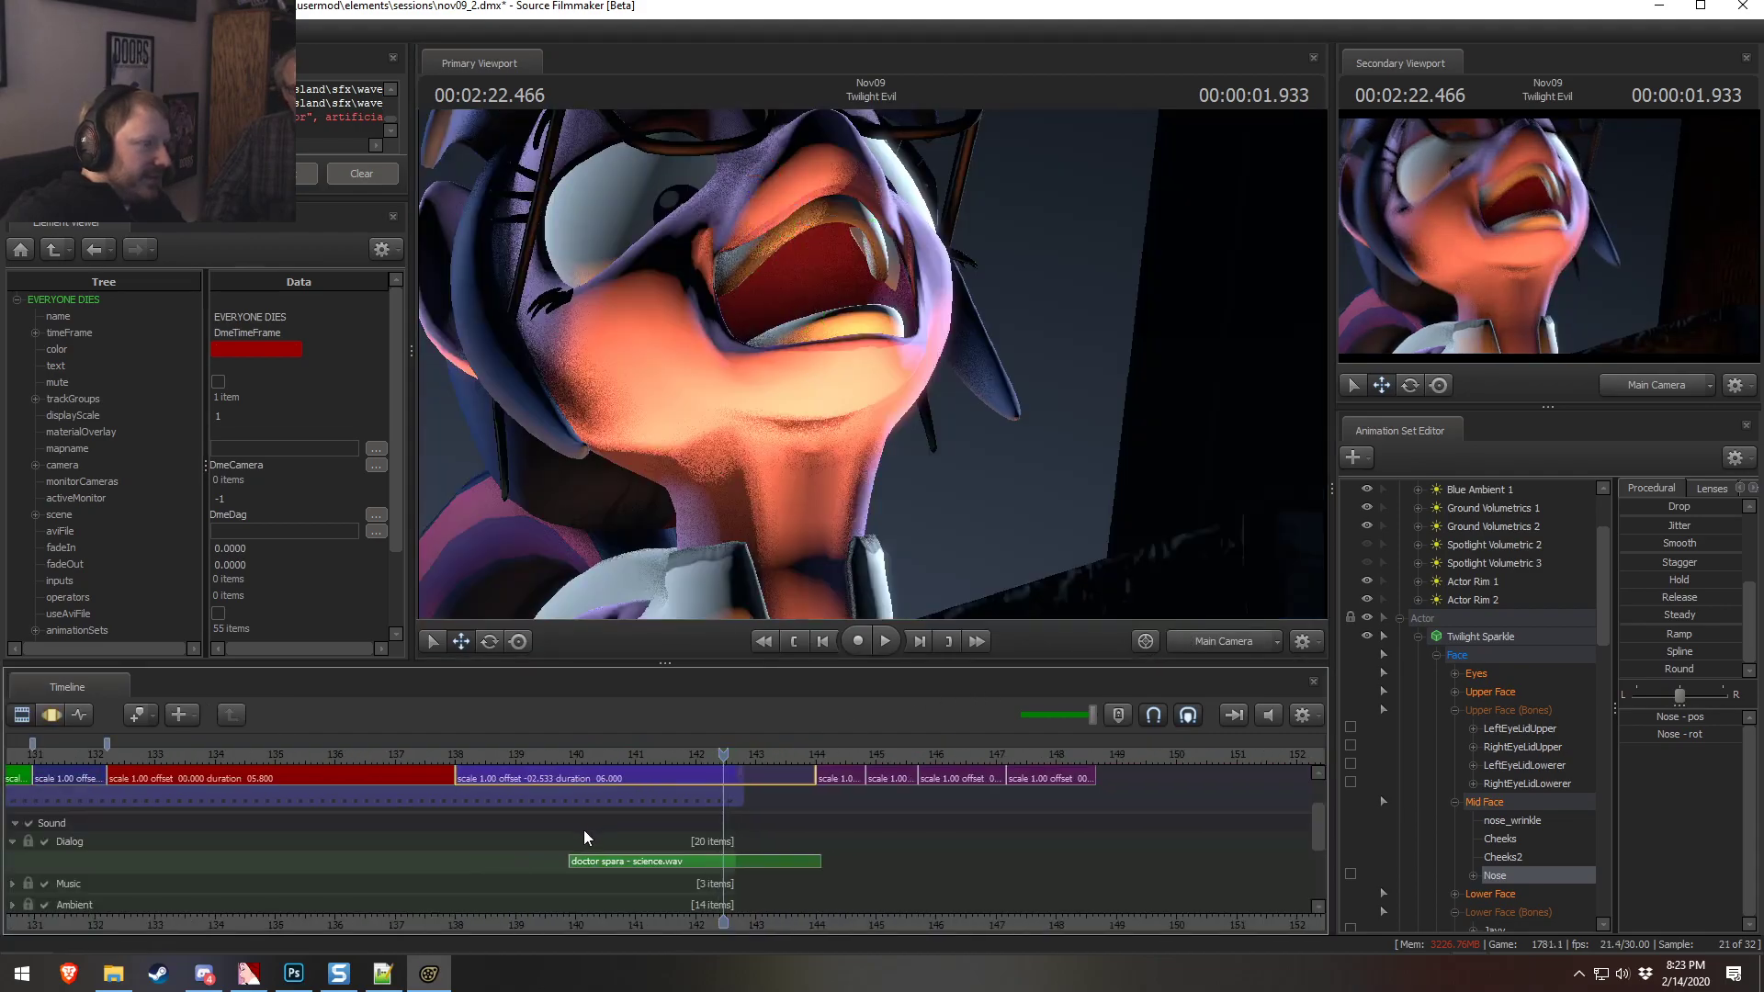
{"action": "left_click_drag", "start_coordinate": [418, 755], "coordinate": [465, 773]}
{"action": "left_click_drag", "start_coordinate": [1077, 714], "coordinate": [1060, 708]}
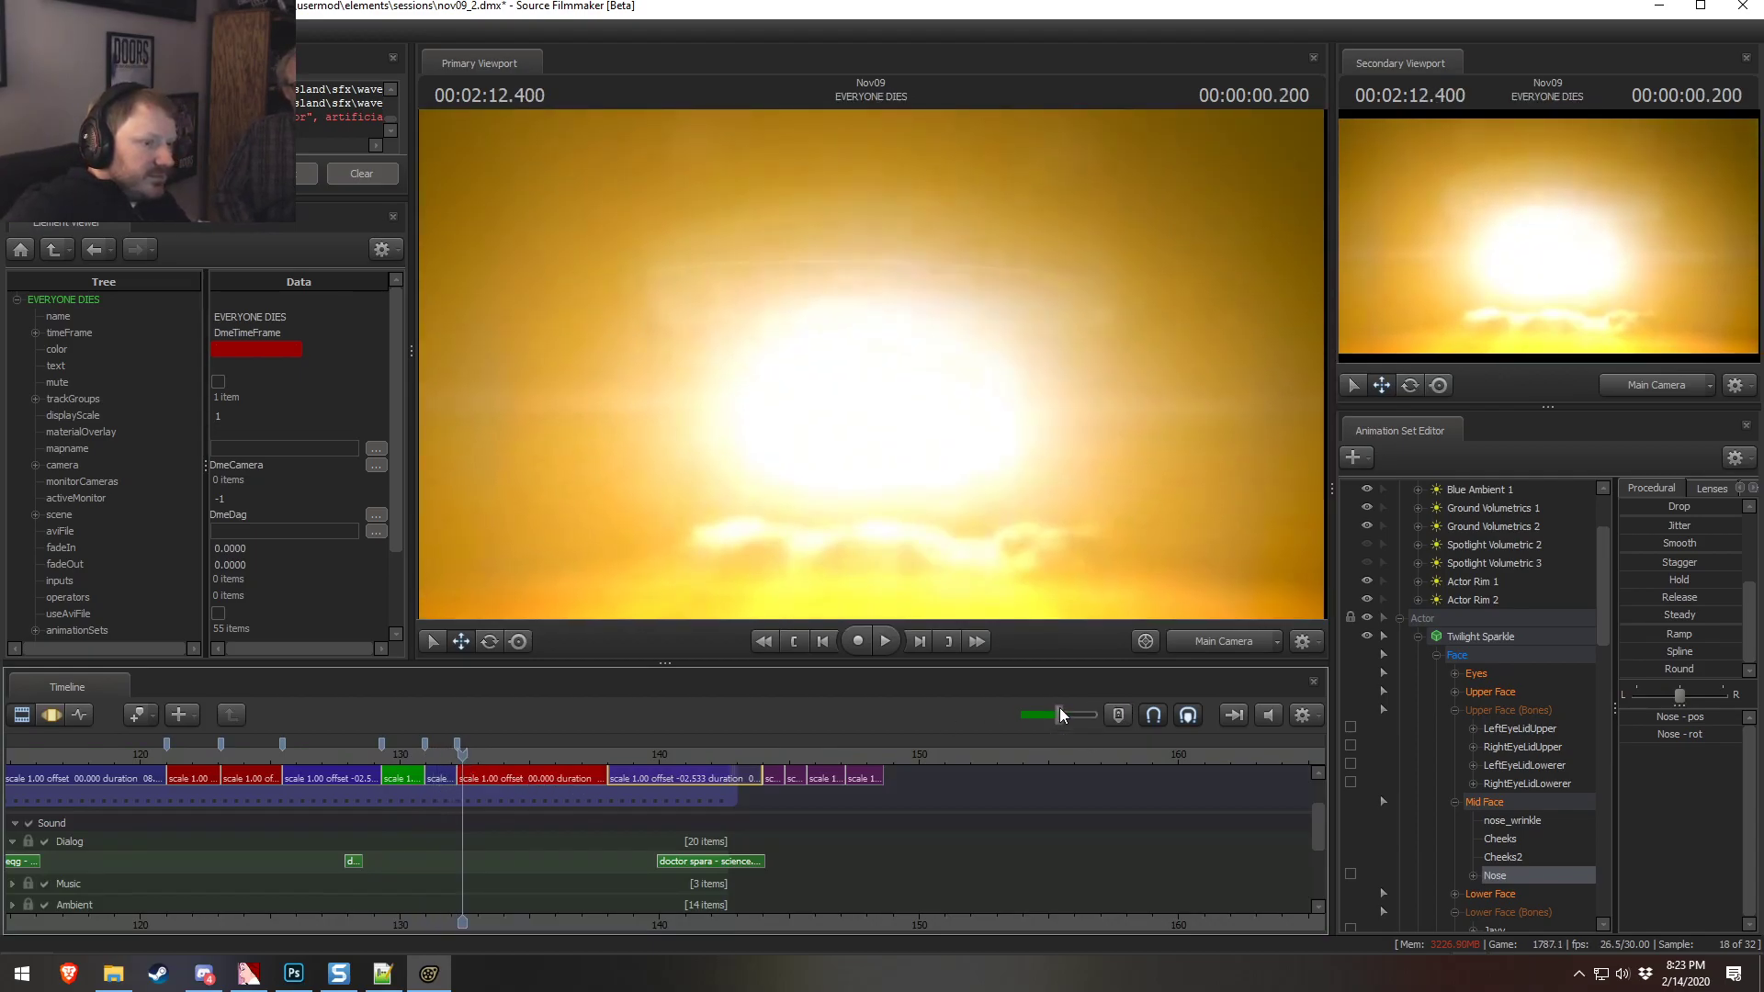
{"action": "key", "text": "space"}
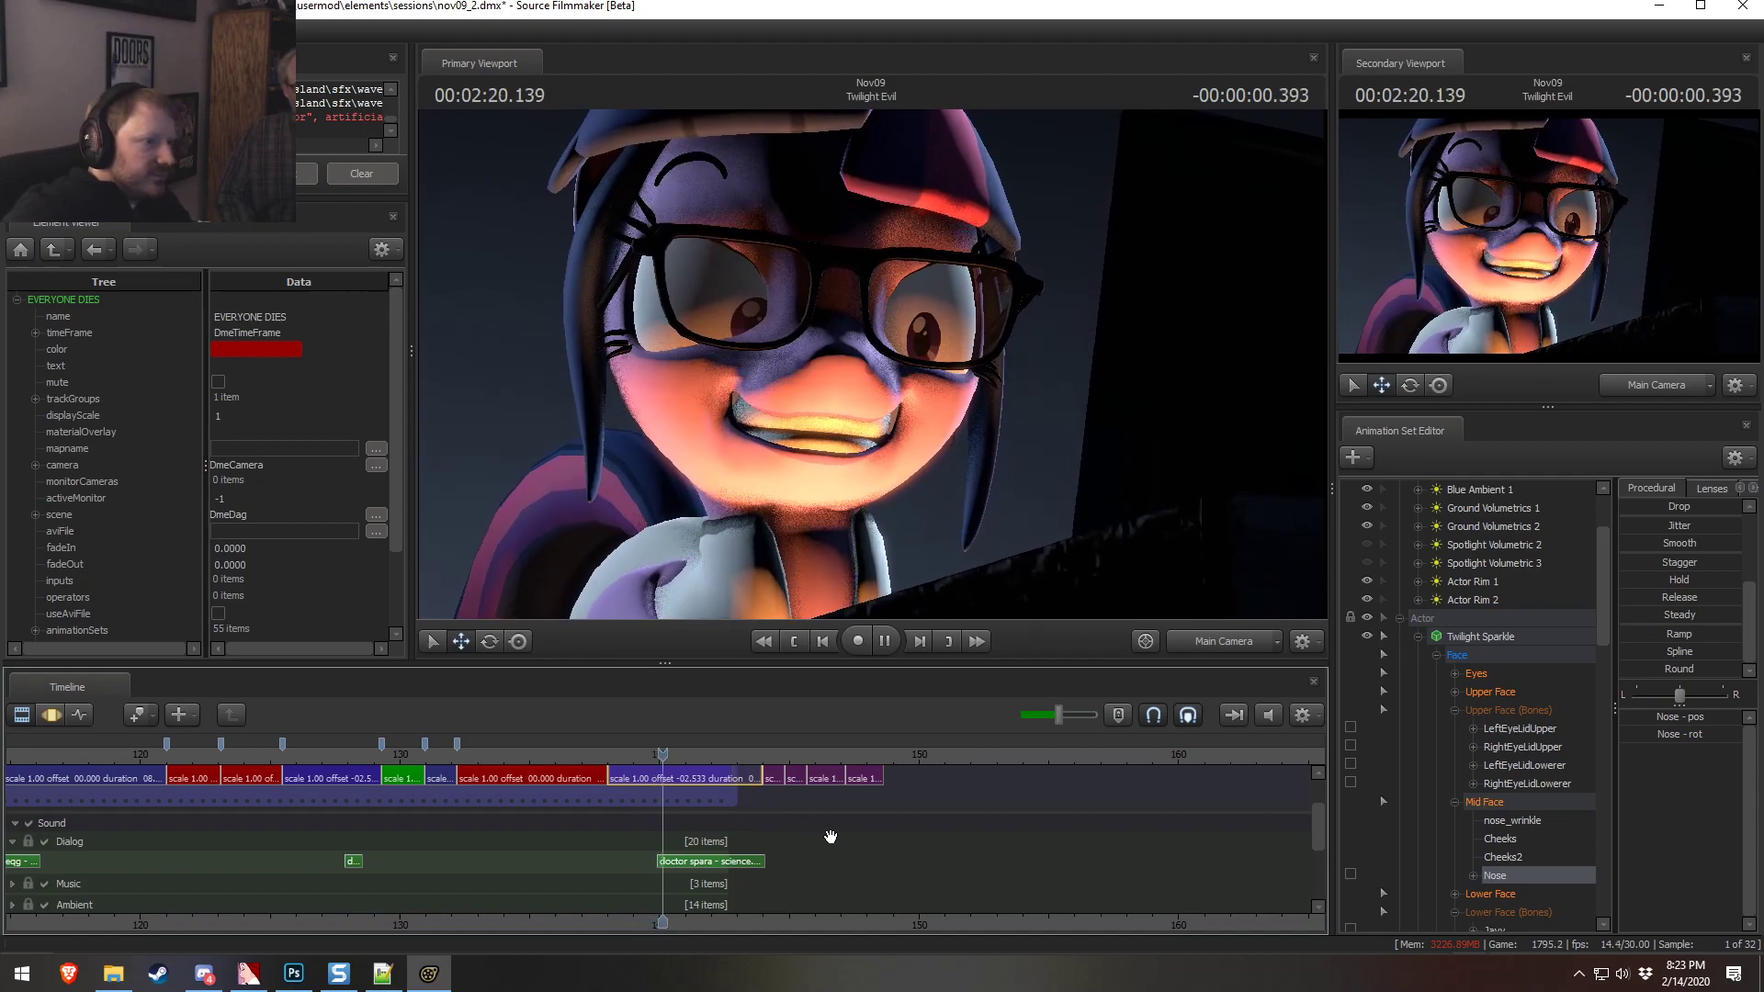
Stop playback and roll the cut between the EVERYONE DIES and Twilight Evil shots back to about 137 s
{"action": "key", "text": "space"}
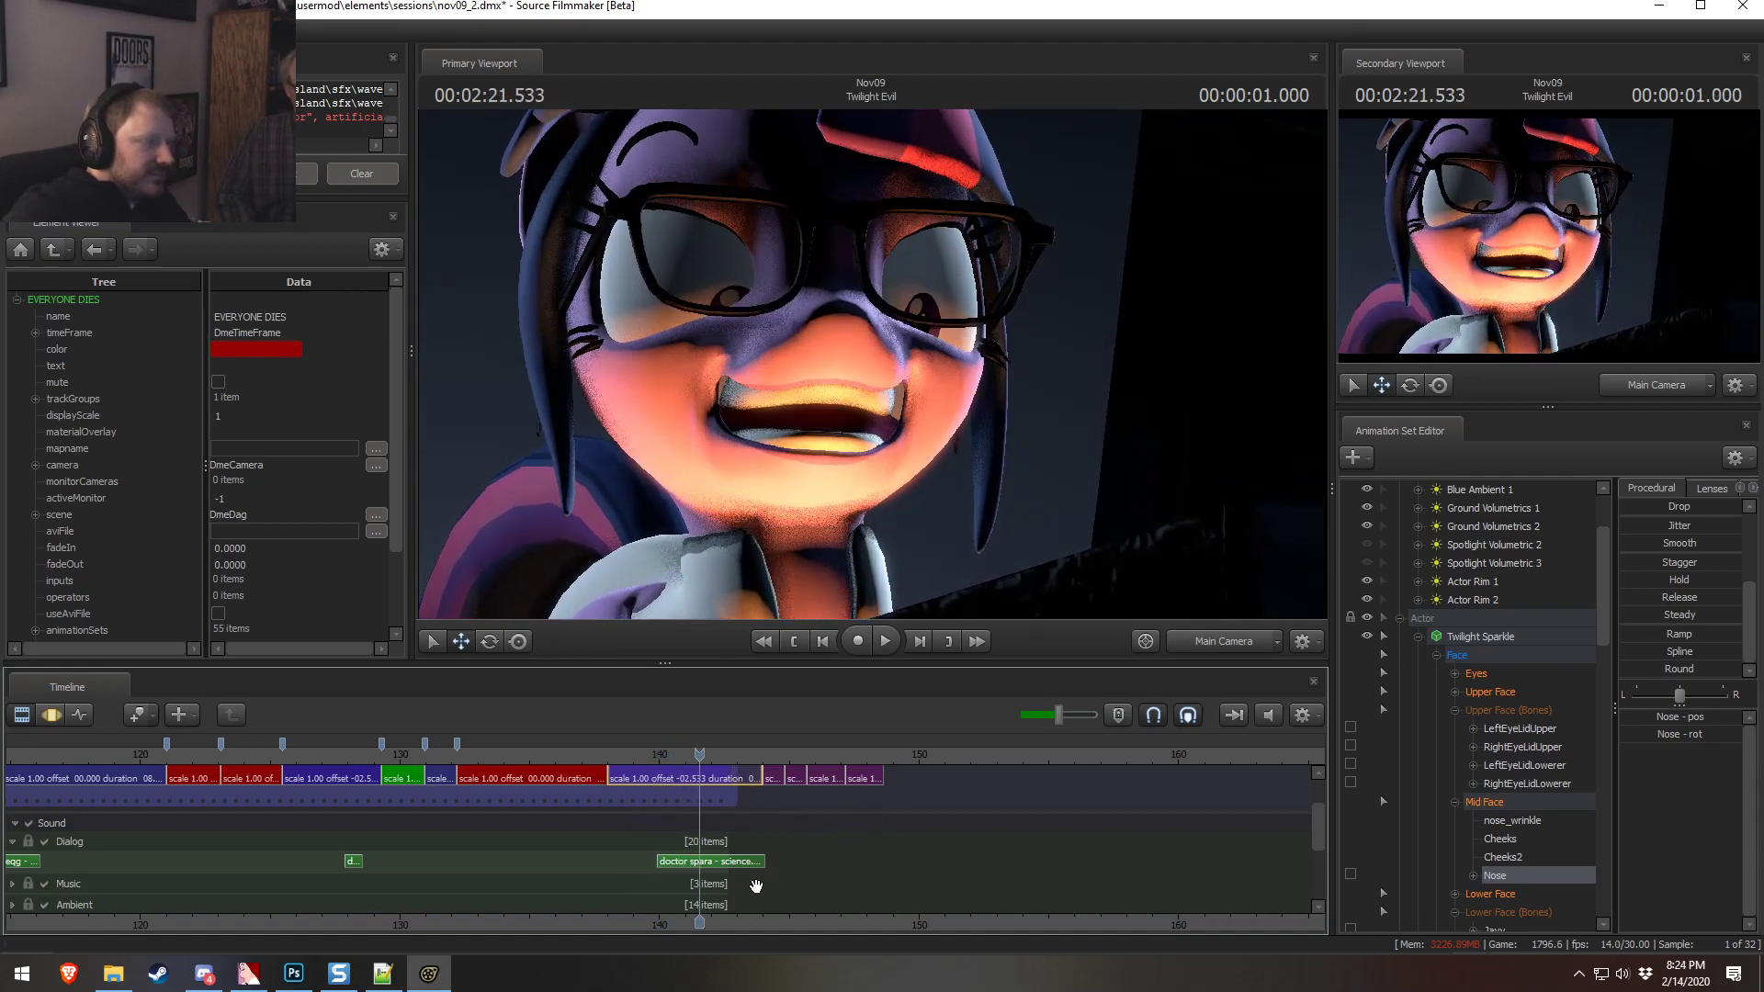
{"action": "left_click", "coordinate": [591, 775]}
{"action": "left_click", "coordinate": [630, 753]}
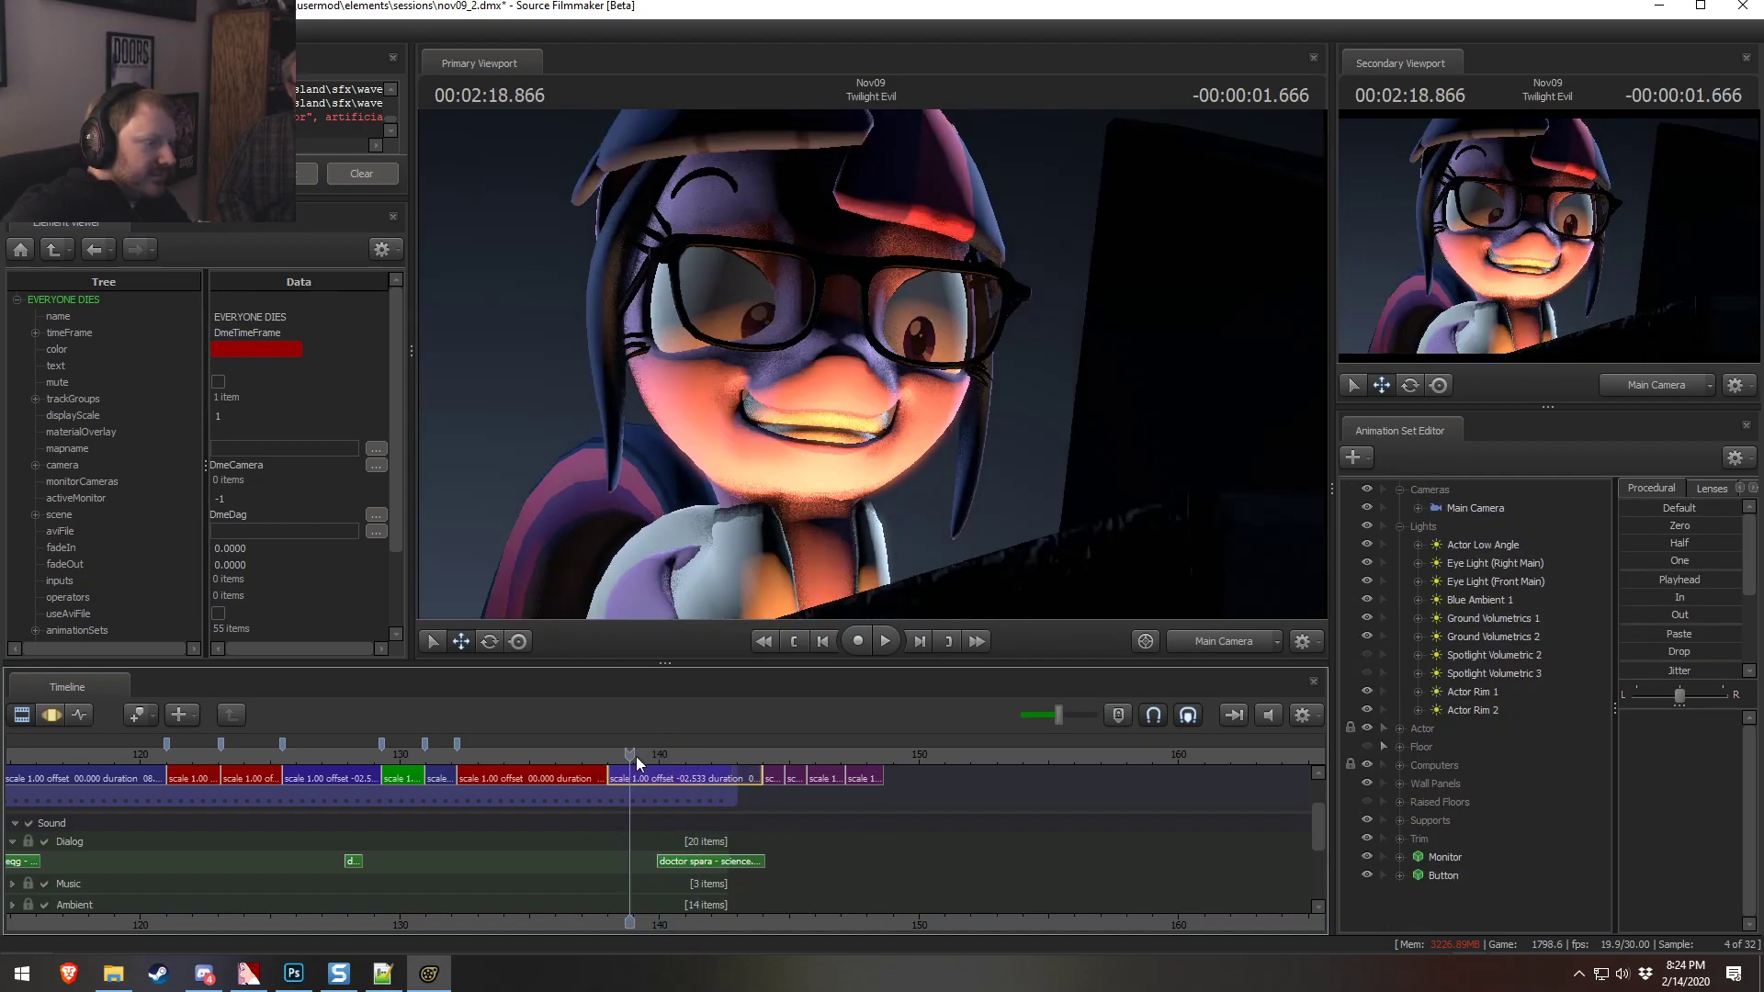
{"action": "left_click_drag", "start_coordinate": [608, 775], "coordinate": [581, 775]}
{"action": "left_click", "coordinate": [568, 756]}
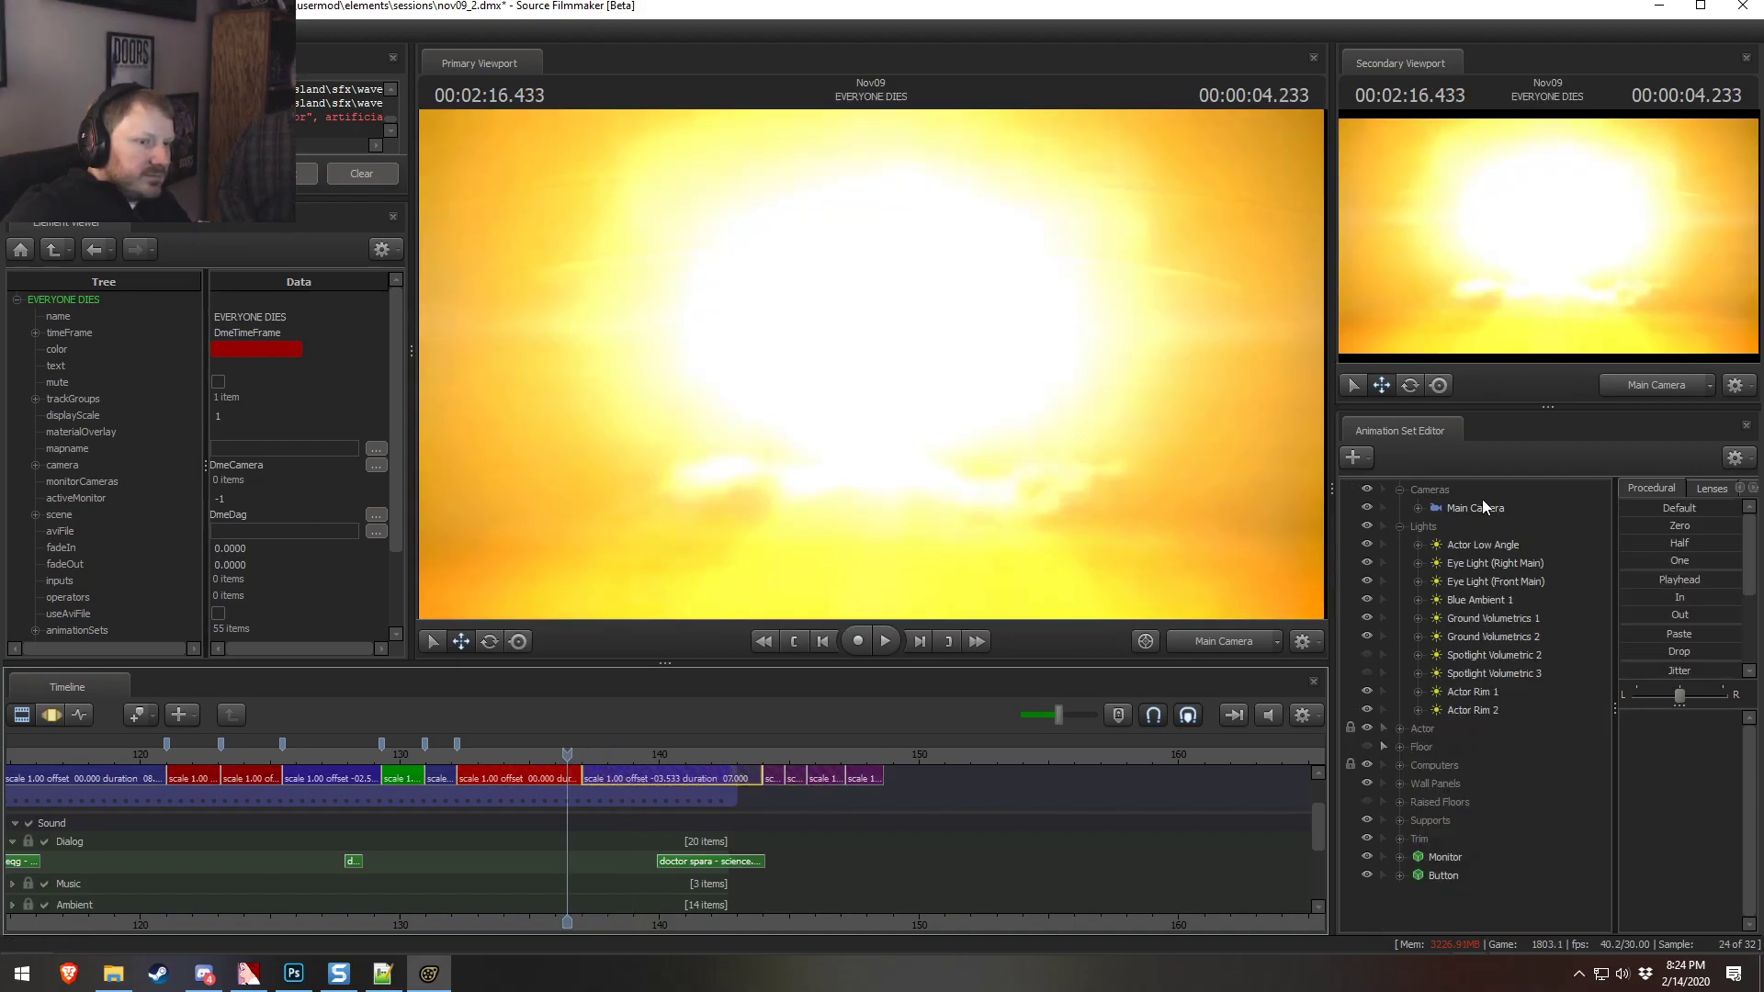
Select the Main Camera and make a motion time selection spanning Twilight Evil from about 137 s to 144 s
{"action": "left_click", "coordinate": [1495, 509]}
{"action": "key", "text": "F3"}
{"action": "left_click", "coordinate": [634, 798]}
{"action": "left_click_drag", "start_coordinate": [634, 797], "coordinate": [885, 838]}
{"action": "scroll", "coordinate": [779, 862], "scroll_direction": "up", "scroll_amount": 7}
{"action": "left_click_drag", "start_coordinate": [467, 803], "coordinate": [376, 804]}
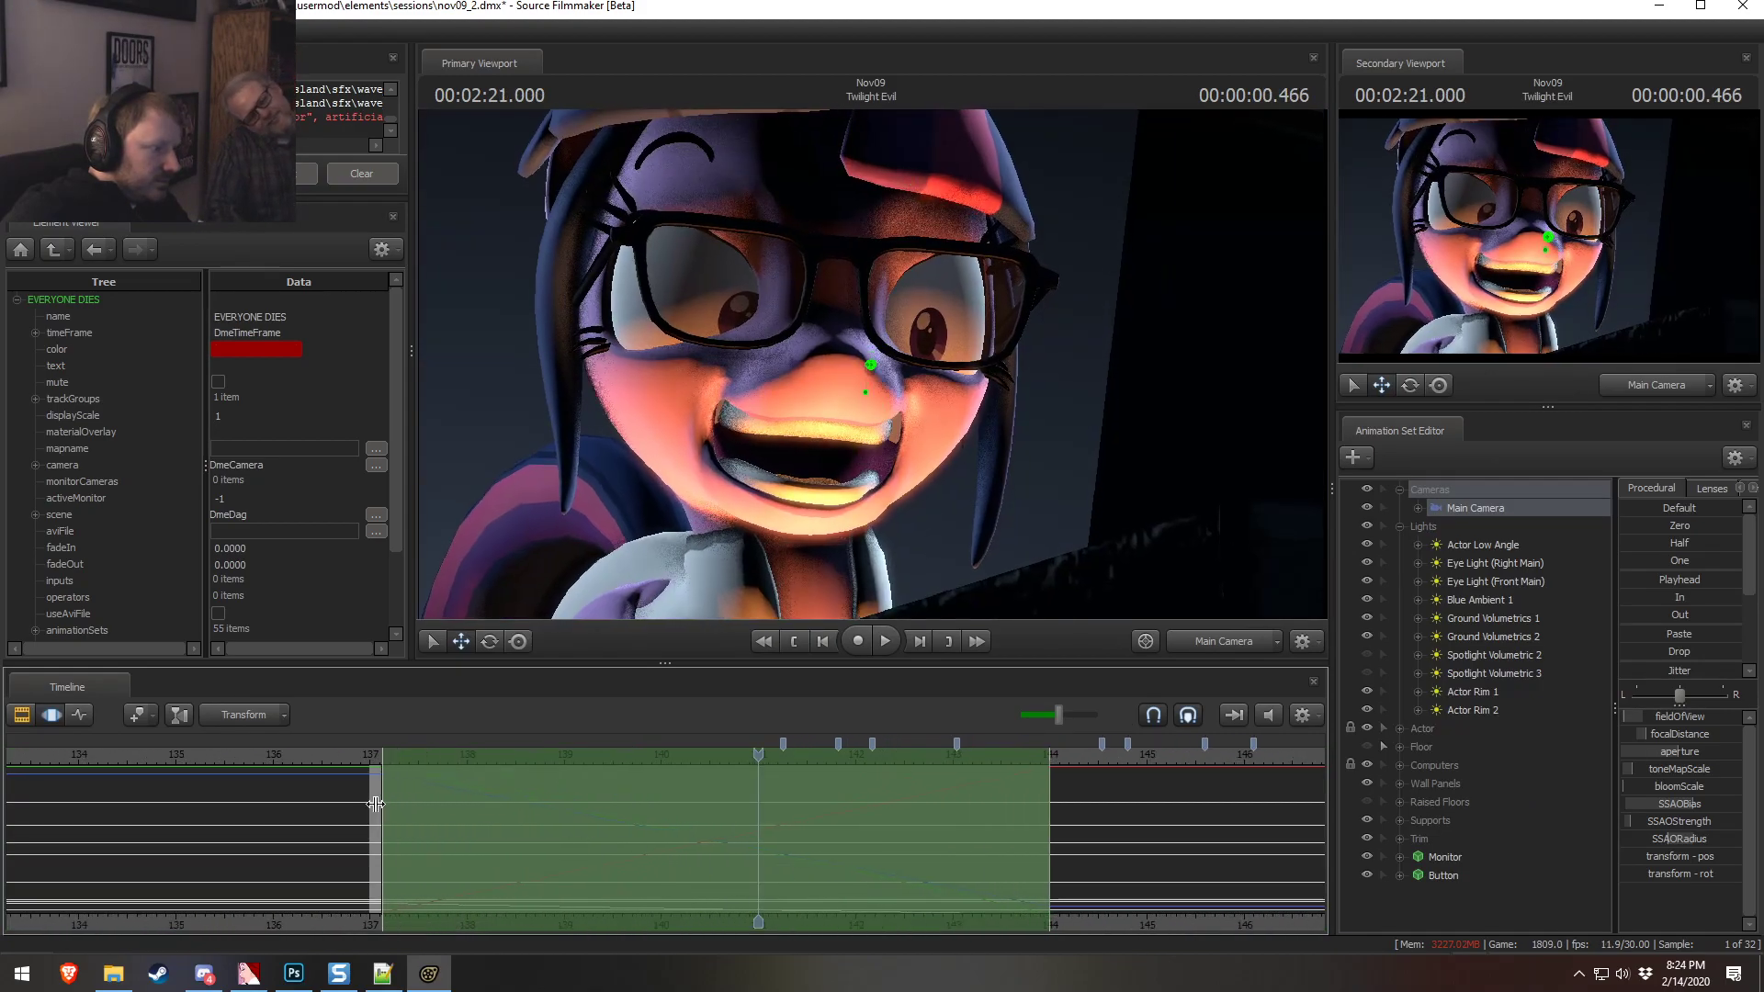
Play the lengthened Twilight Evil shot from just before its start to check the pause before the line
{"action": "key", "text": "F2"}
{"action": "left_click", "coordinate": [356, 749]}
{"action": "key", "text": "space"}
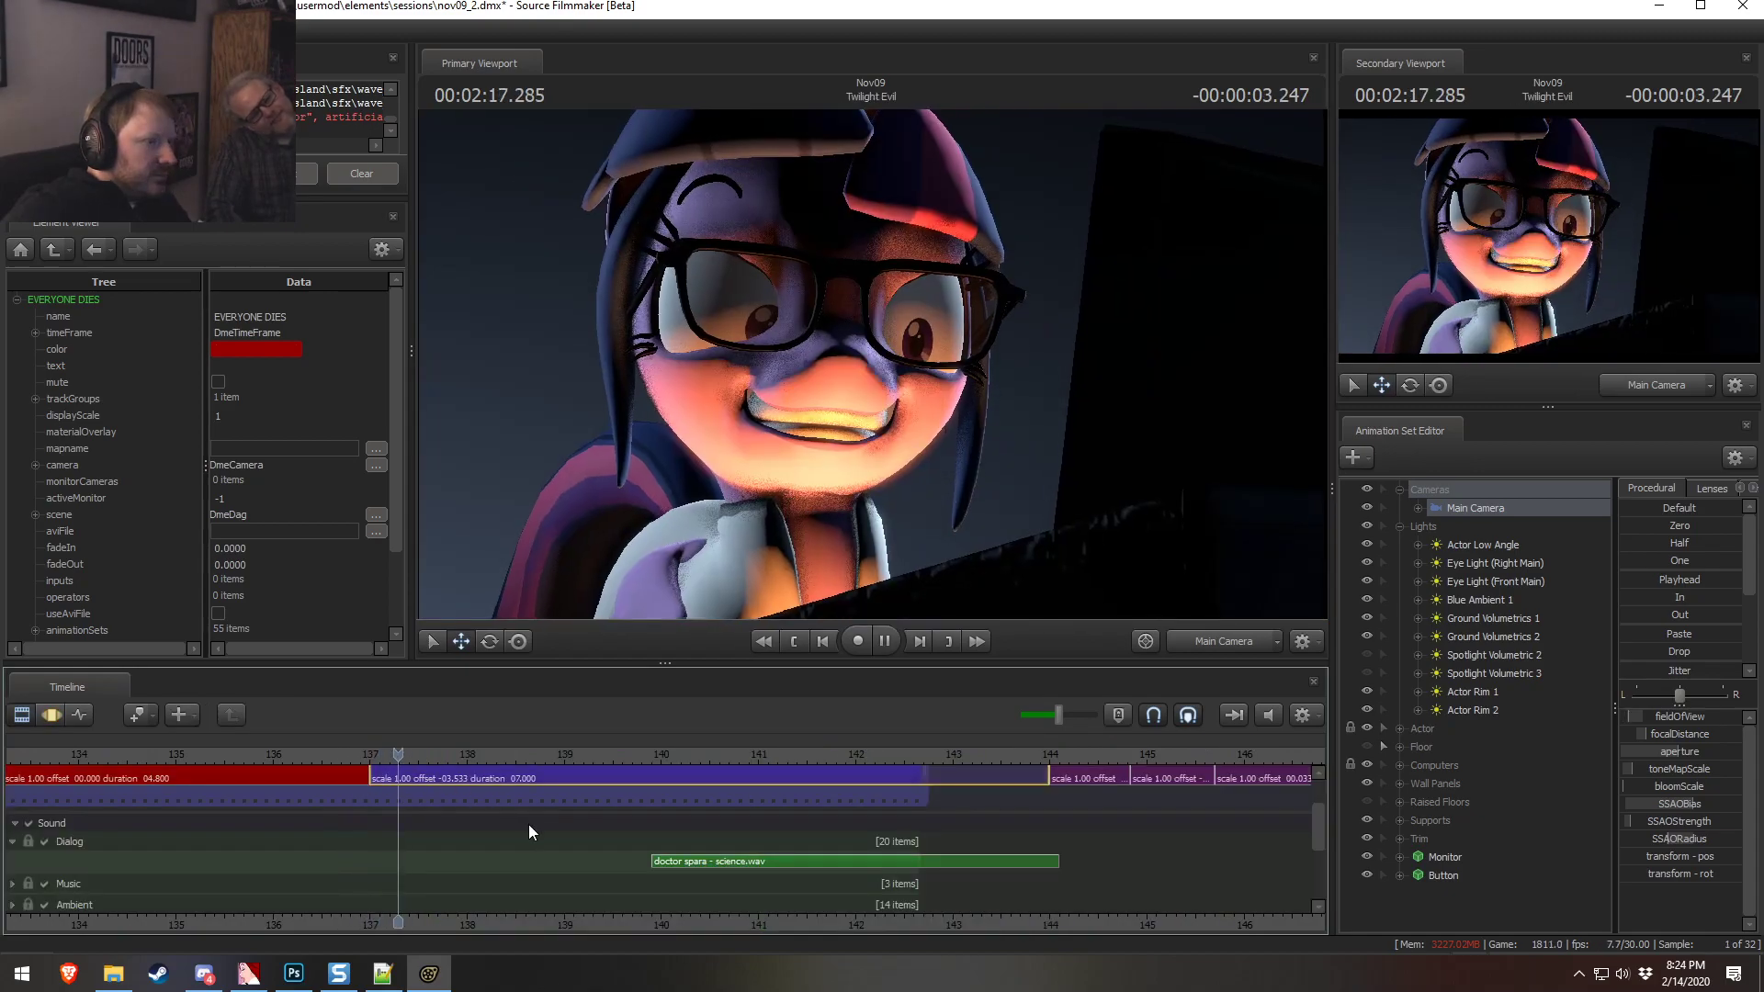
{"action": "middle_click_drag", "start_coordinate": [501, 882], "coordinate": [901, 864]}
{"action": "scroll", "coordinate": [902, 865], "scroll_direction": "down", "scroll_amount": 7}
{"action": "key", "text": "space"}
Delete the second ol12_baseexplosion.wav sound effect clip that starts at 138 s
{"action": "left_click_drag", "start_coordinate": [1317, 829], "coordinate": [1314, 877]}
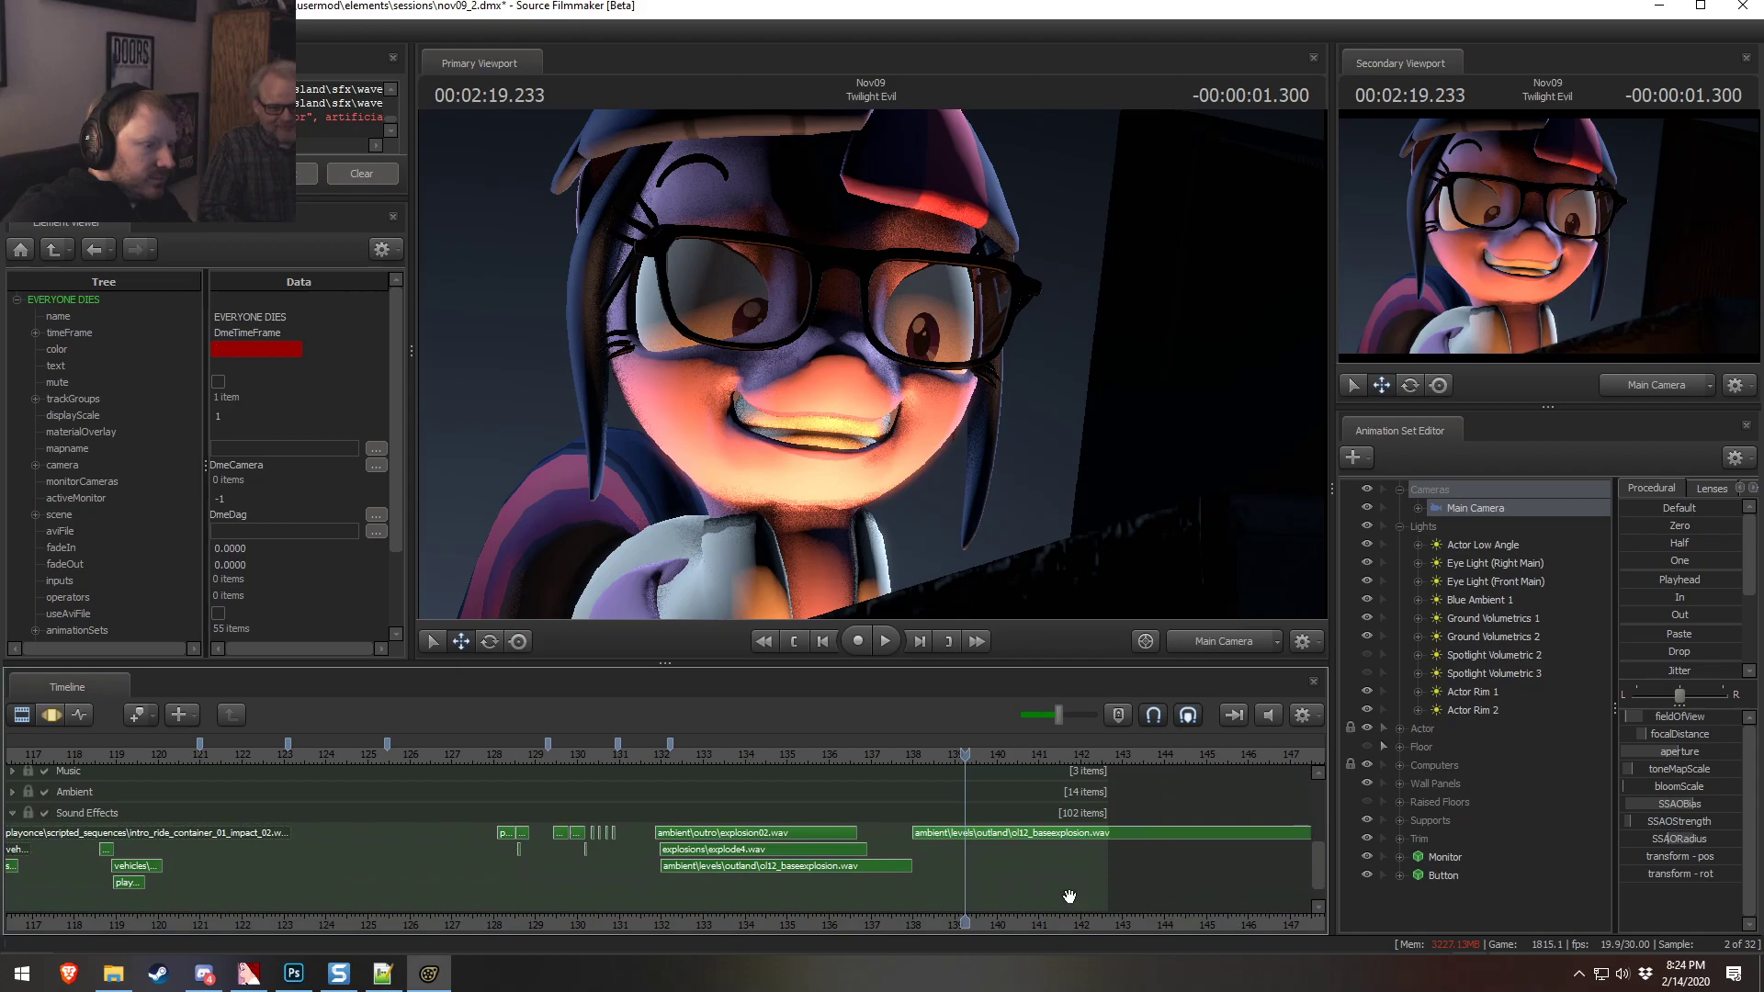
{"action": "scroll", "coordinate": [1097, 895], "scroll_direction": "up", "scroll_amount": 5}
{"action": "left_click_drag", "start_coordinate": [792, 749], "coordinate": [771, 751]}
{"action": "scroll", "coordinate": [796, 864], "scroll_direction": "up", "scroll_amount": 2}
{"action": "left_click", "coordinate": [797, 864]}
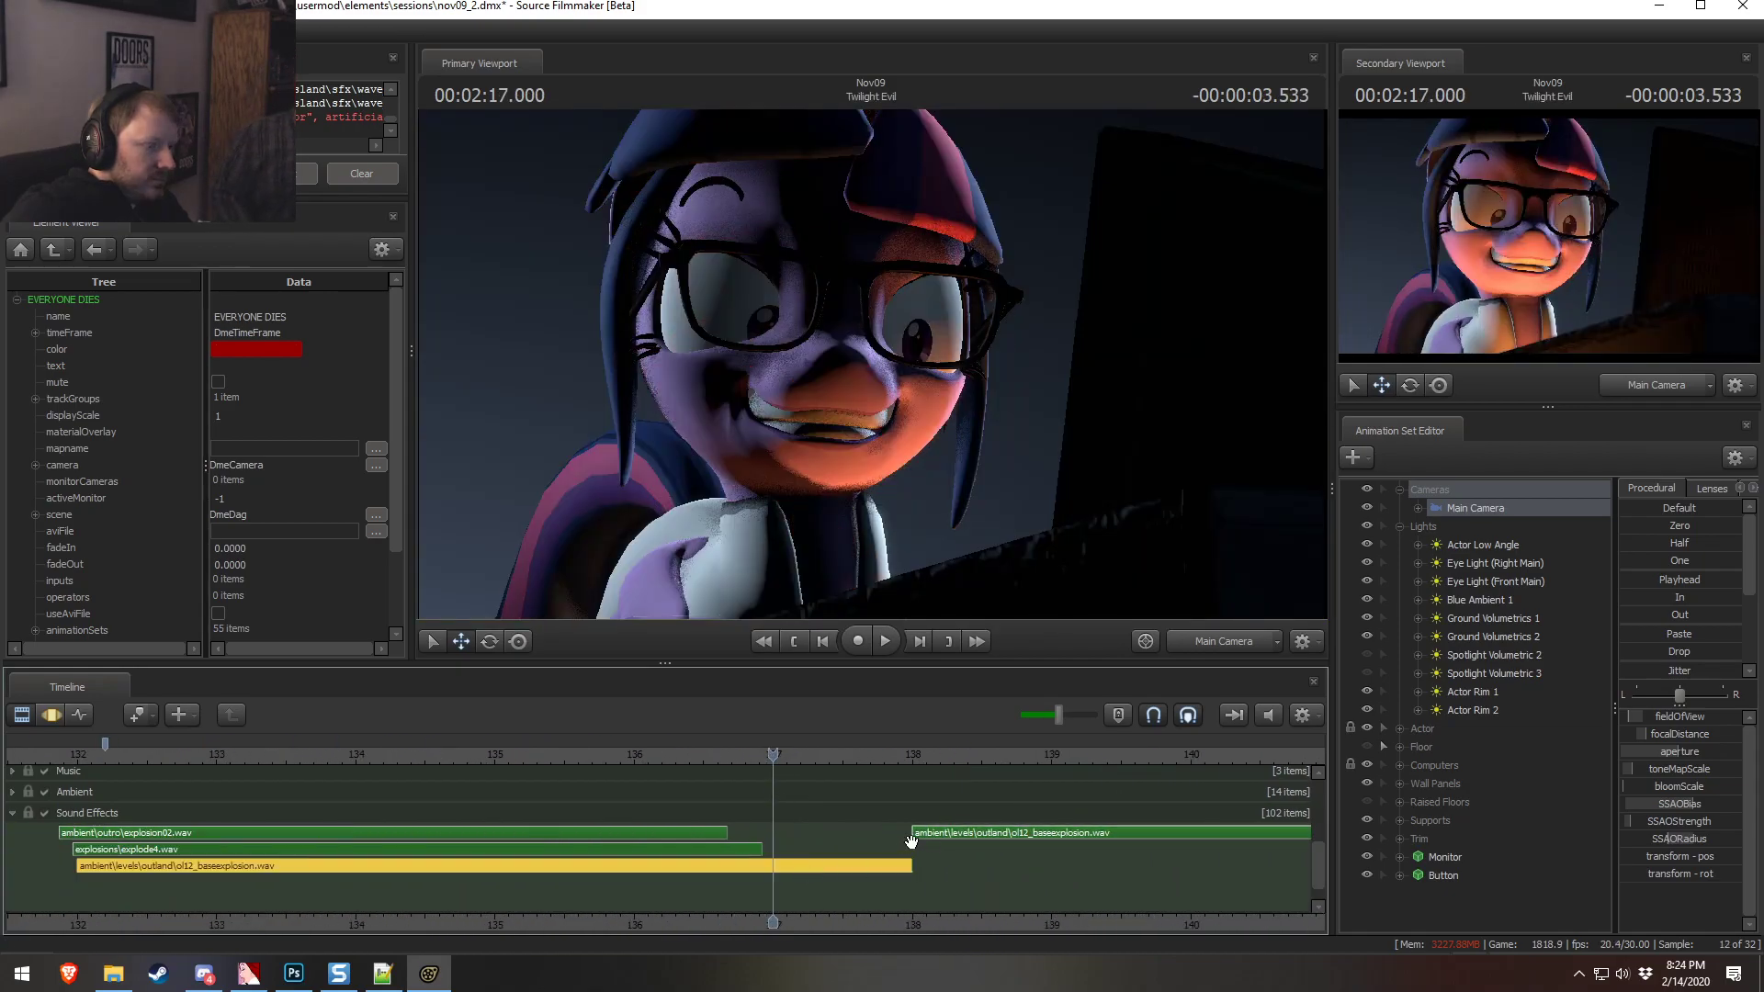
{"action": "left_click", "coordinate": [943, 833]}
{"action": "key", "text": "Delete"}
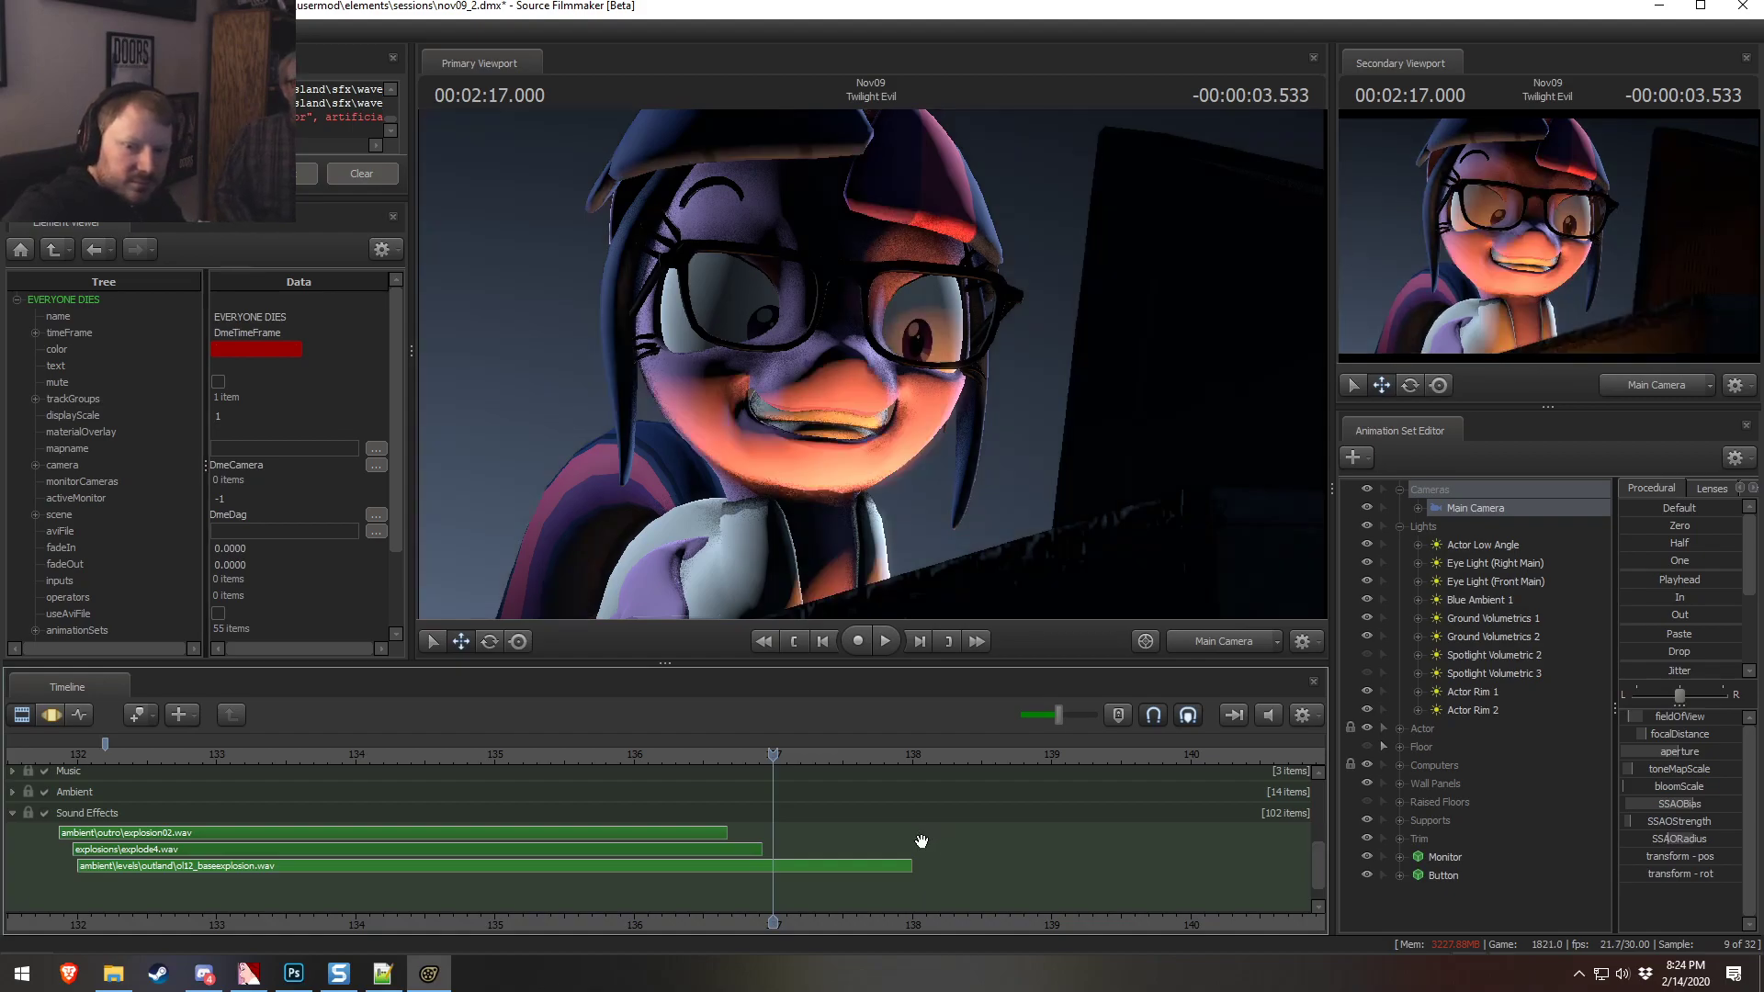
Extend the remaining ol12_baseexplosion.wav clip to about 142.6 s and split it at the 137 s shot cut
{"action": "scroll", "coordinate": [880, 890], "scroll_direction": "down", "scroll_amount": 4}
{"action": "left_click_drag", "start_coordinate": [850, 866], "coordinate": [1175, 866]}
{"action": "left_click_drag", "start_coordinate": [1193, 875], "coordinate": [1202, 873]}
{"action": "left_click", "coordinate": [813, 867]}
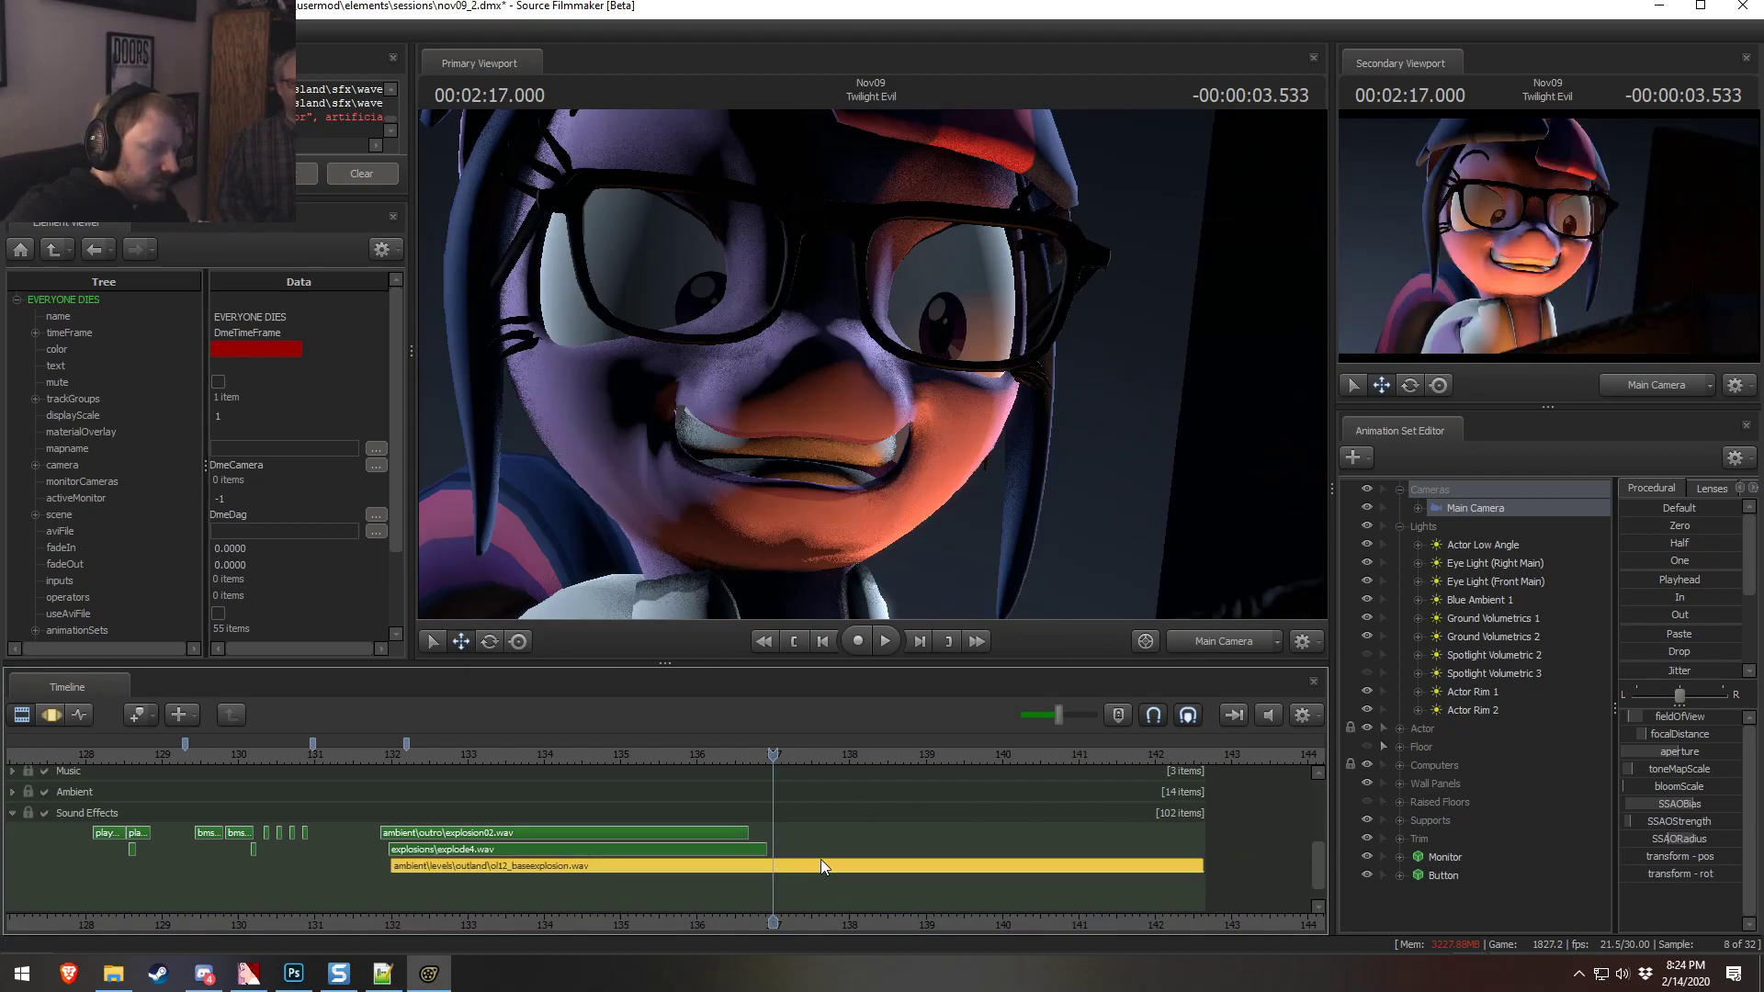
{"action": "key", "text": "b"}
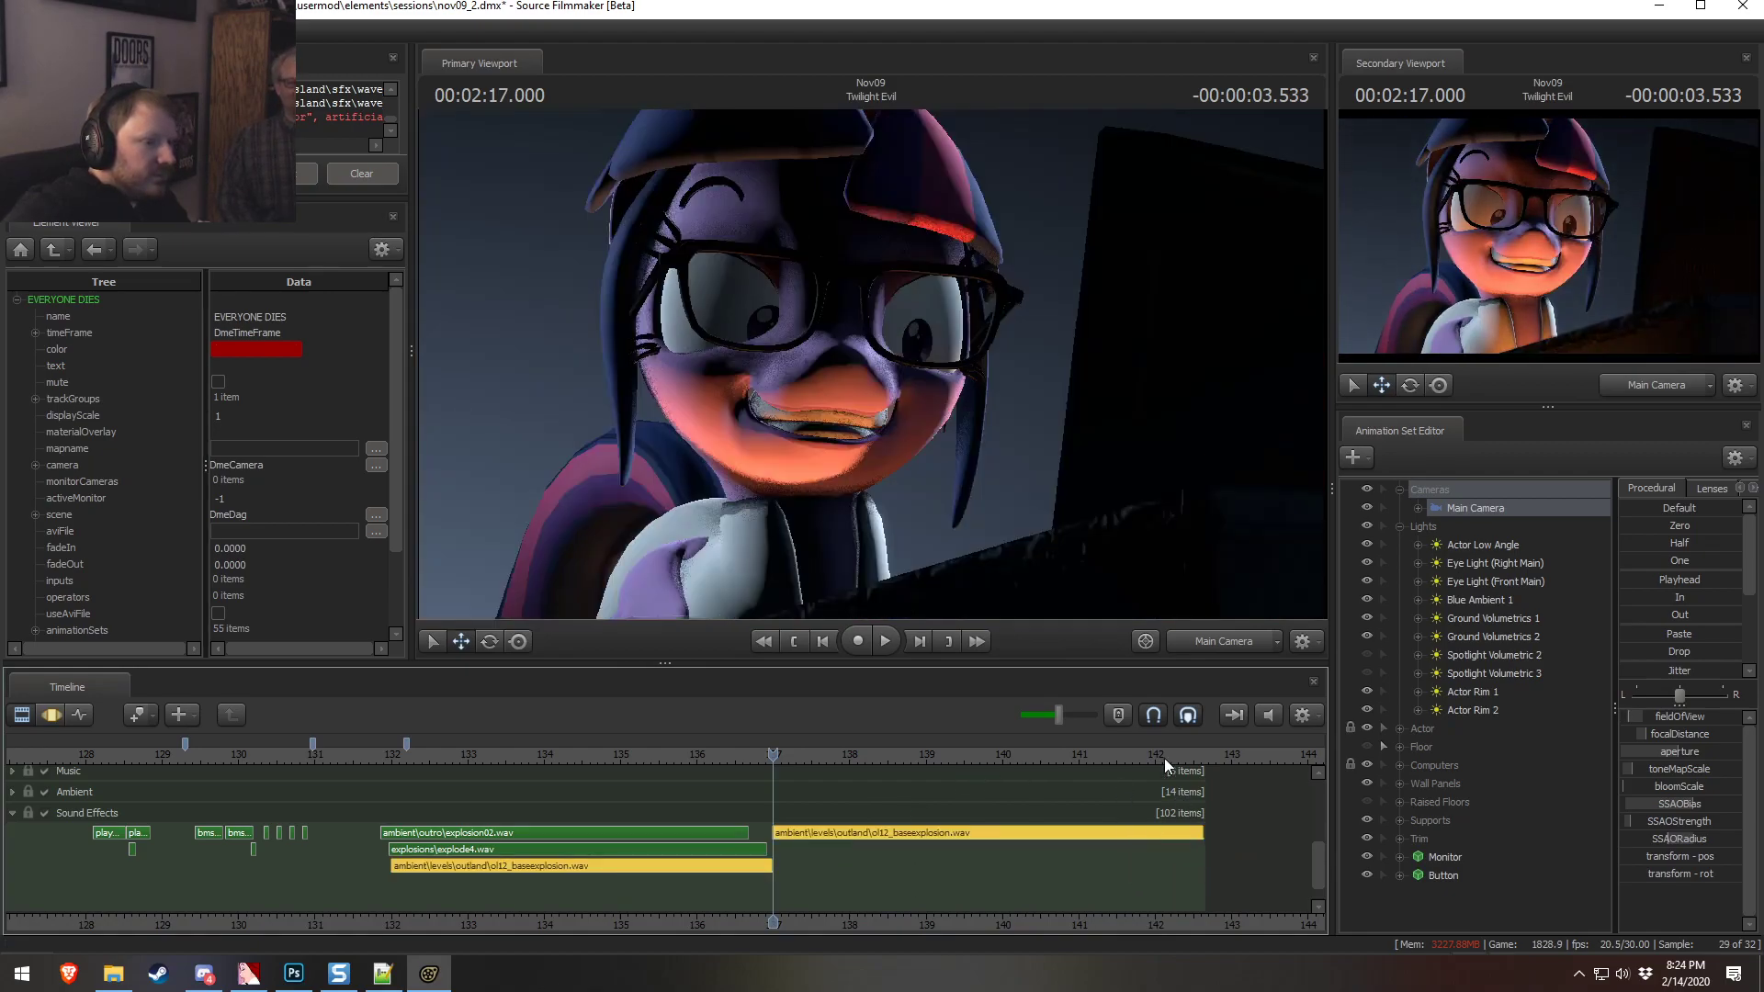
Raise the playback volume and repeatedly preview Twilight's shouting poses between about 141 s and 143.5 s against the start of the shot
{"action": "key", "text": "F2"}
{"action": "left_click", "coordinate": [1173, 830]}
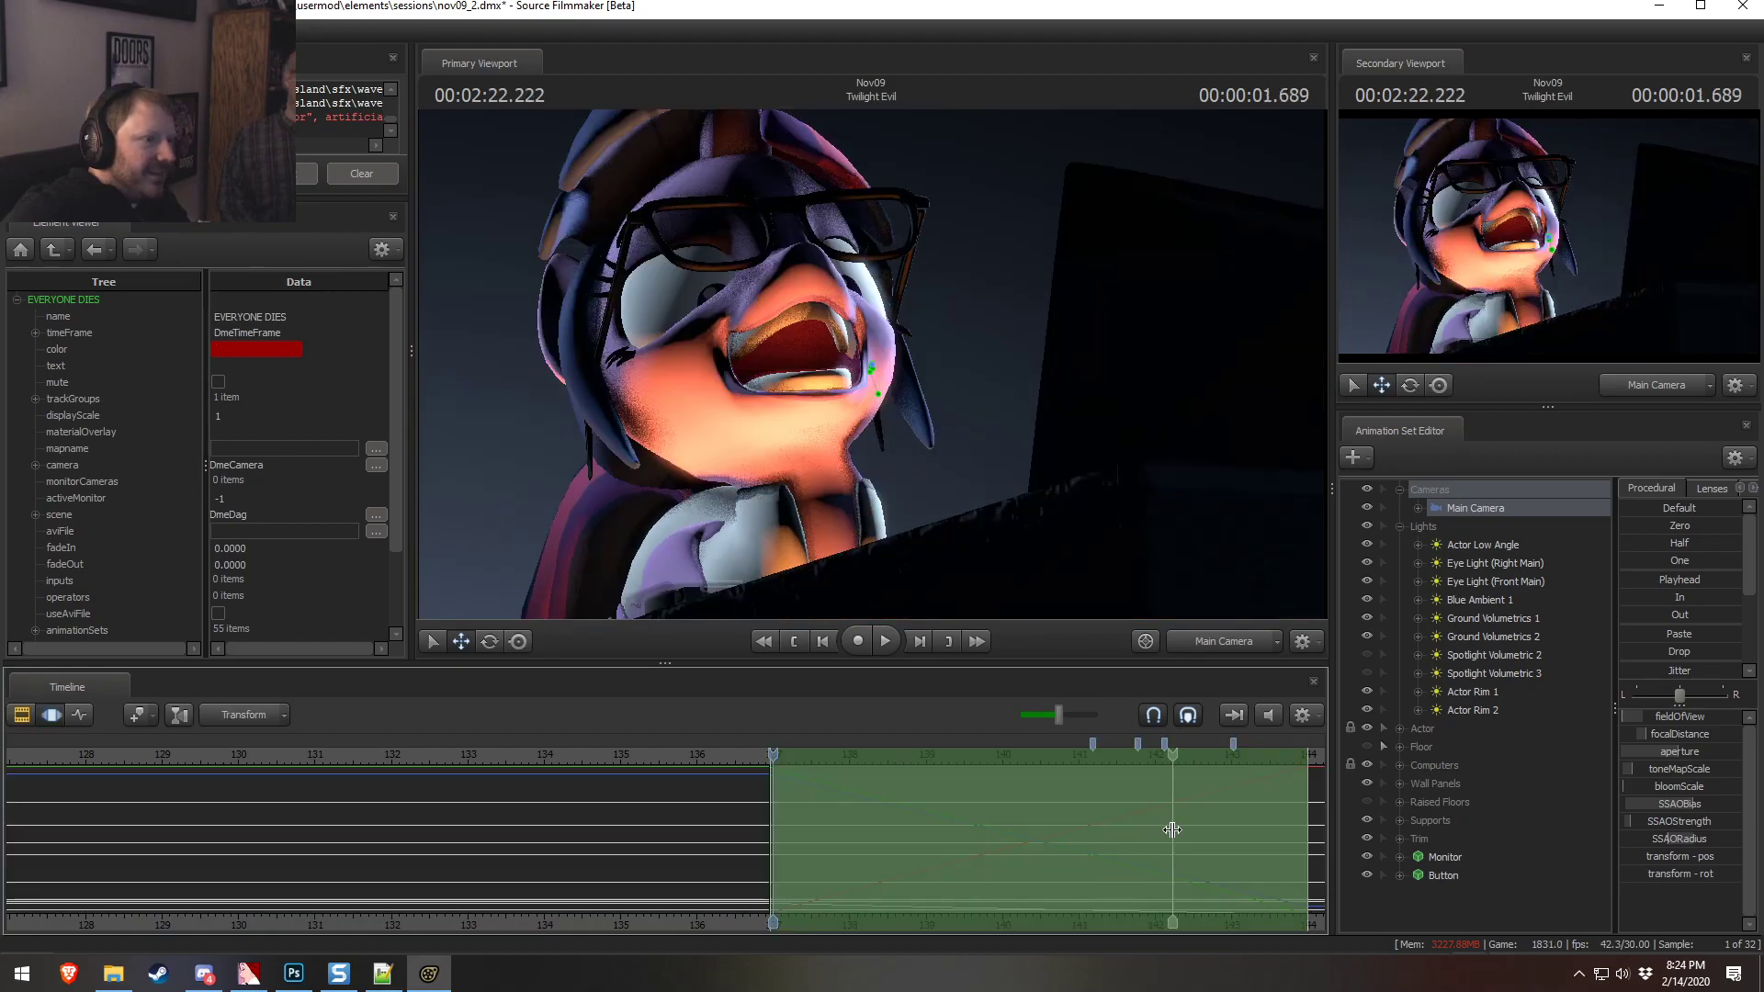
{"action": "left_click", "coordinate": [1172, 832]}
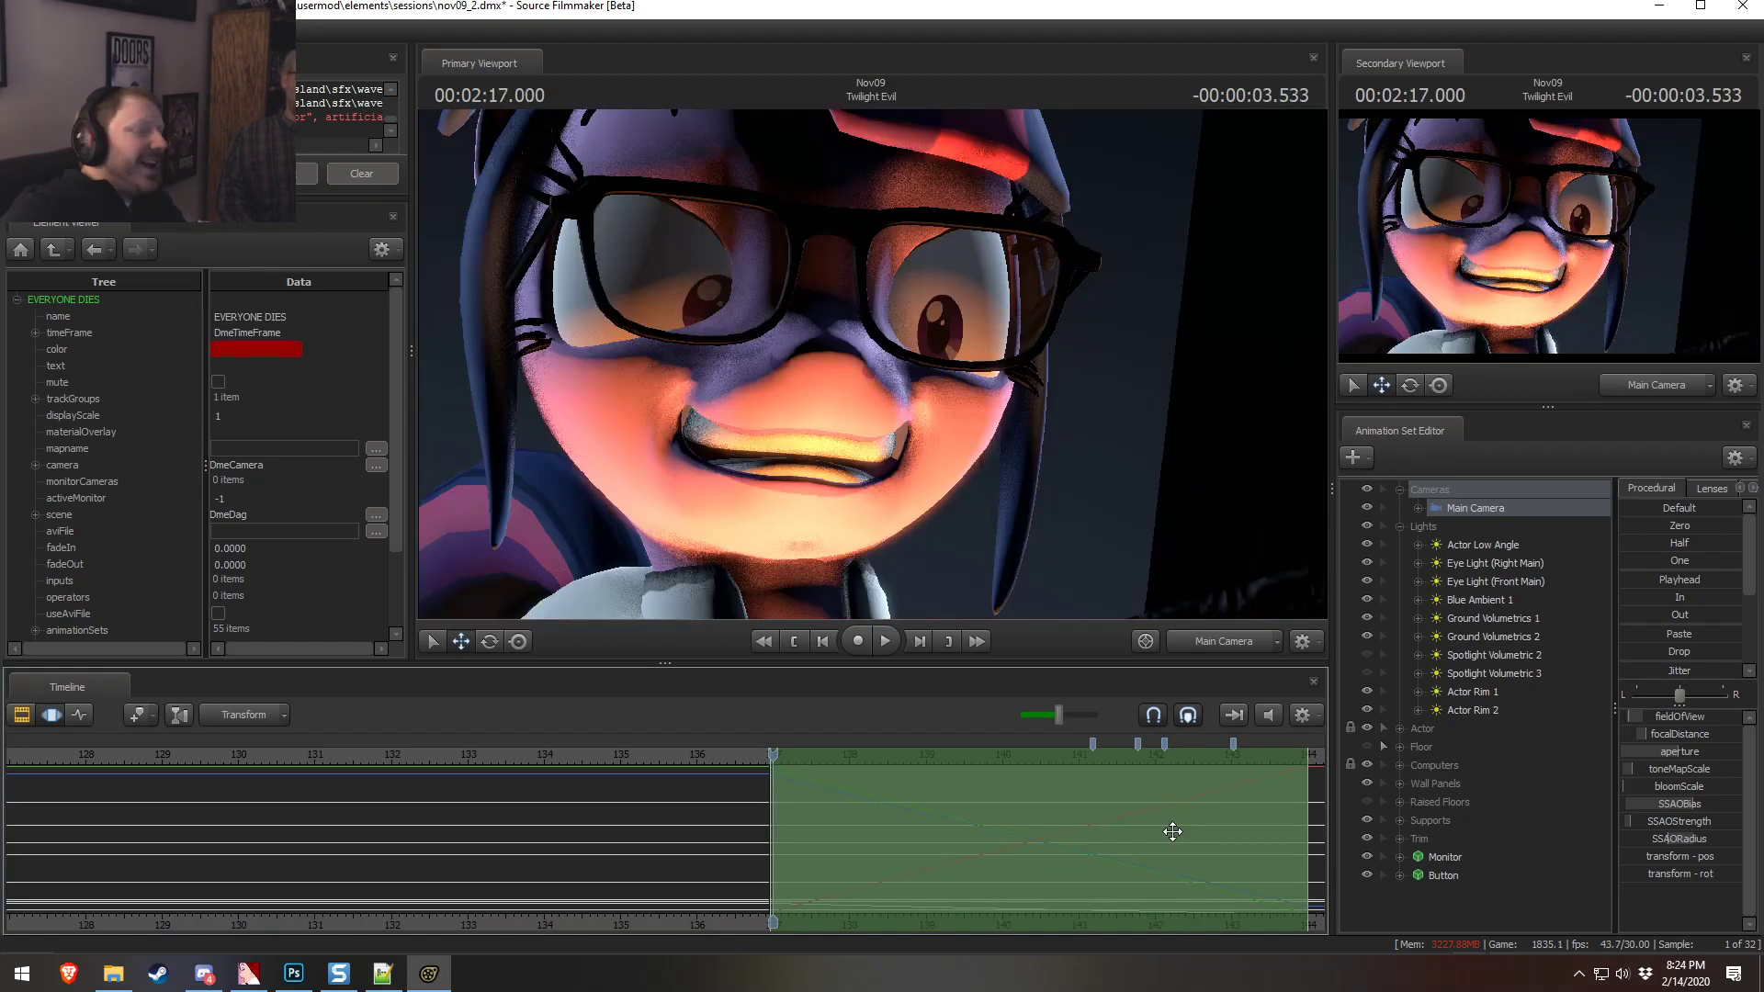
{"action": "left_click", "coordinate": [1184, 857]}
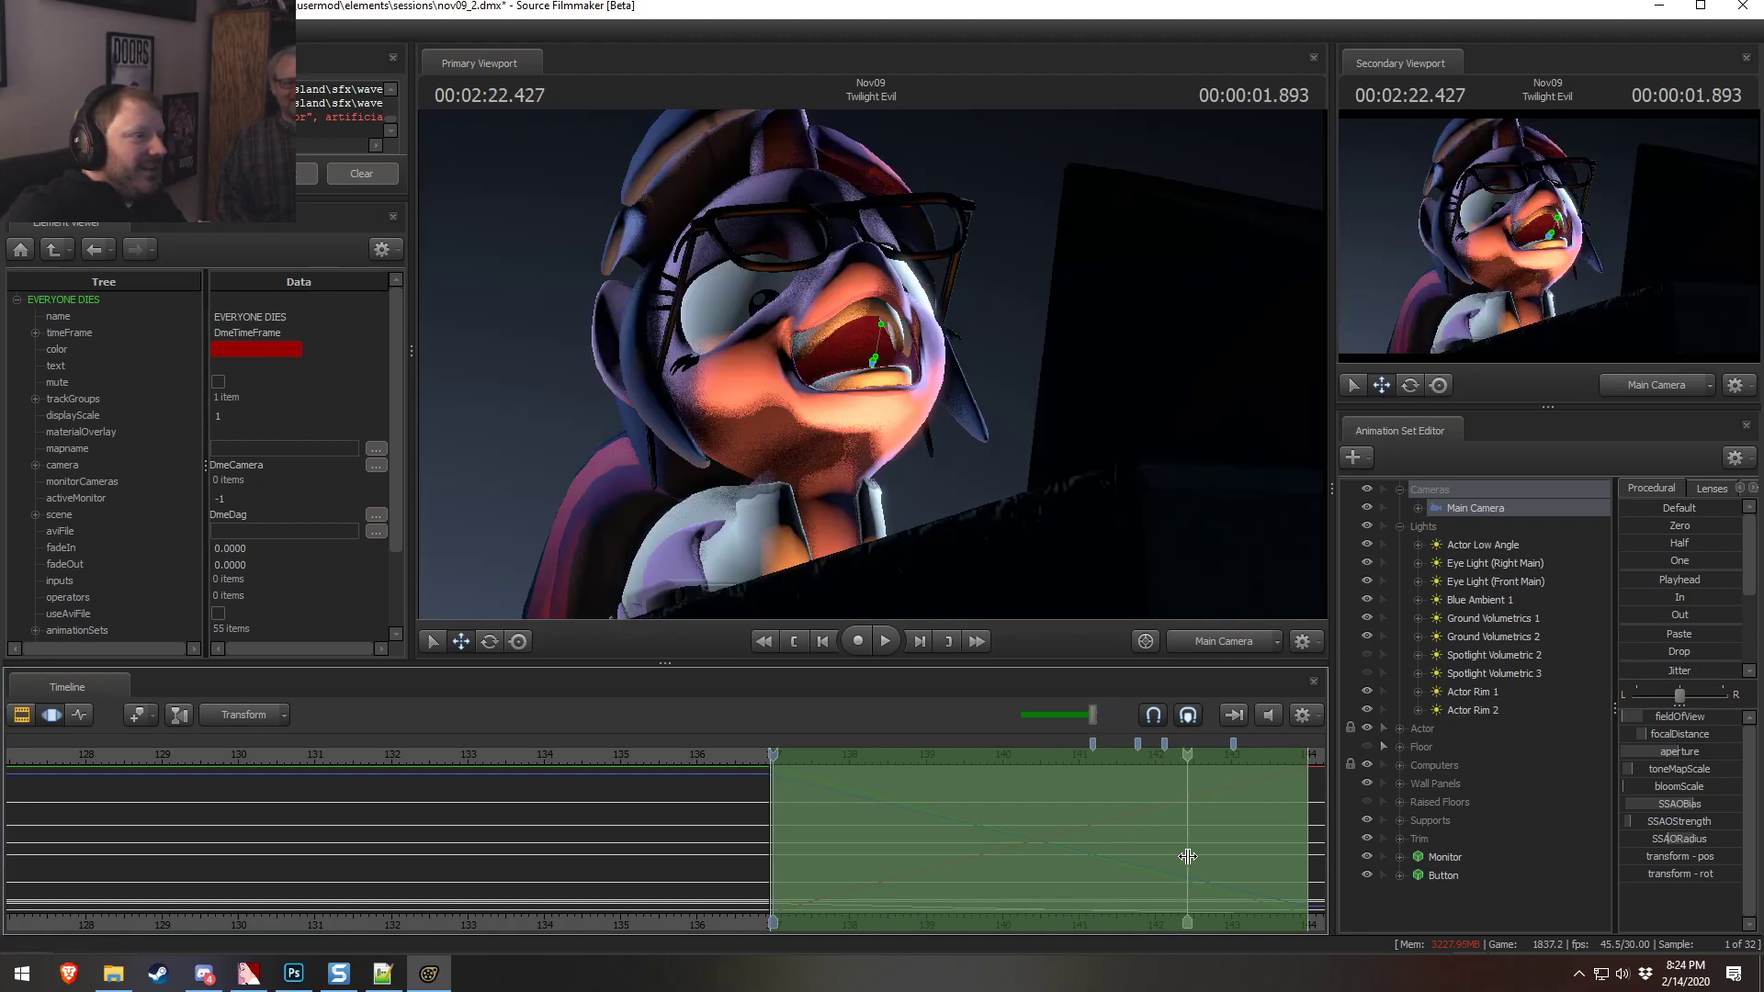
{"action": "left_click", "coordinate": [1094, 856]}
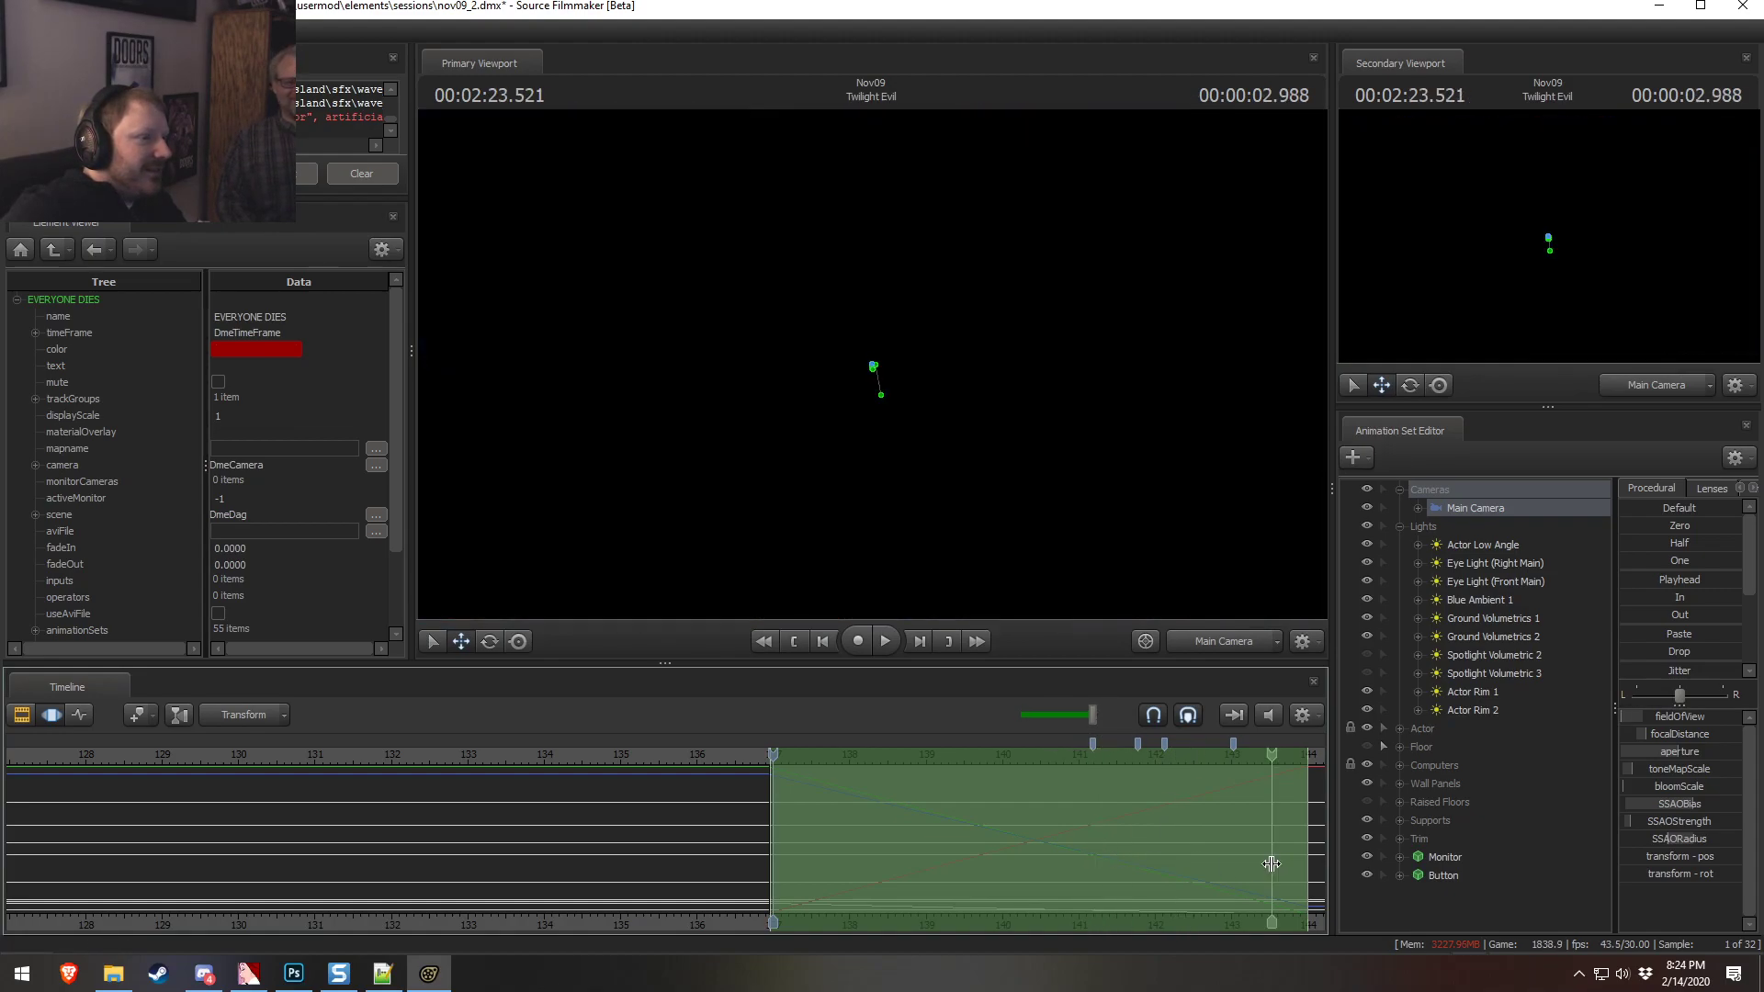
{"action": "left_click", "coordinate": [1261, 853]}
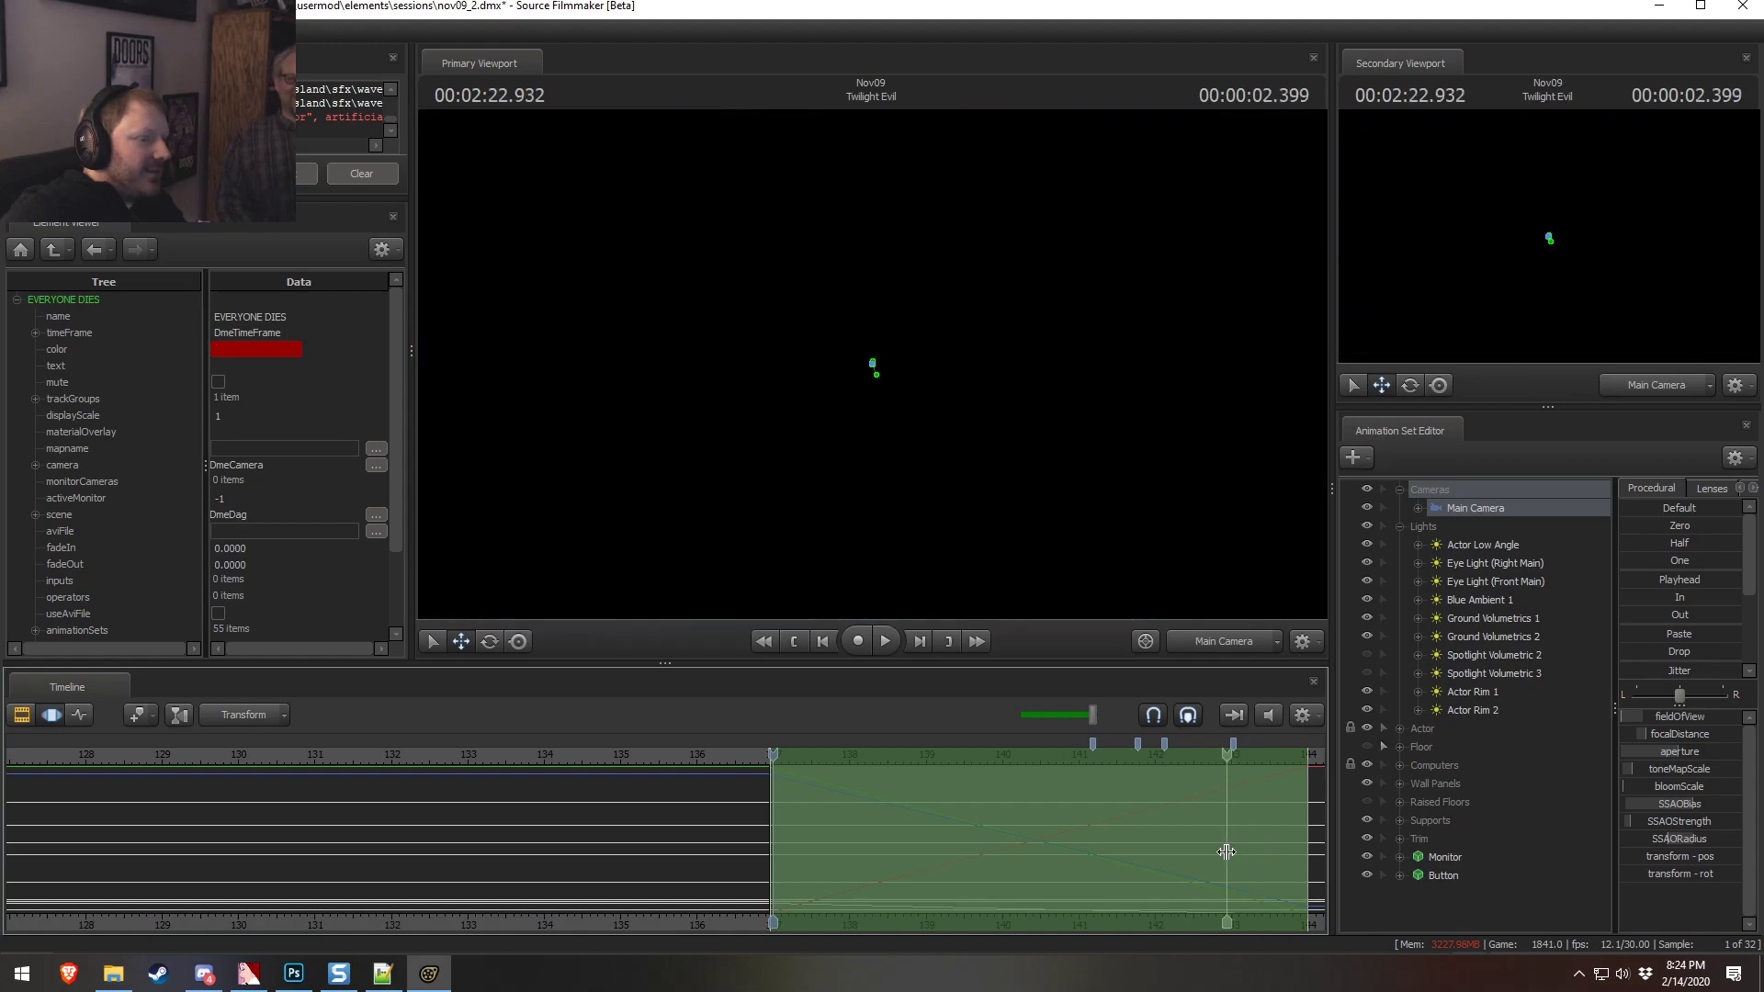
{"action": "left_click", "coordinate": [1102, 855]}
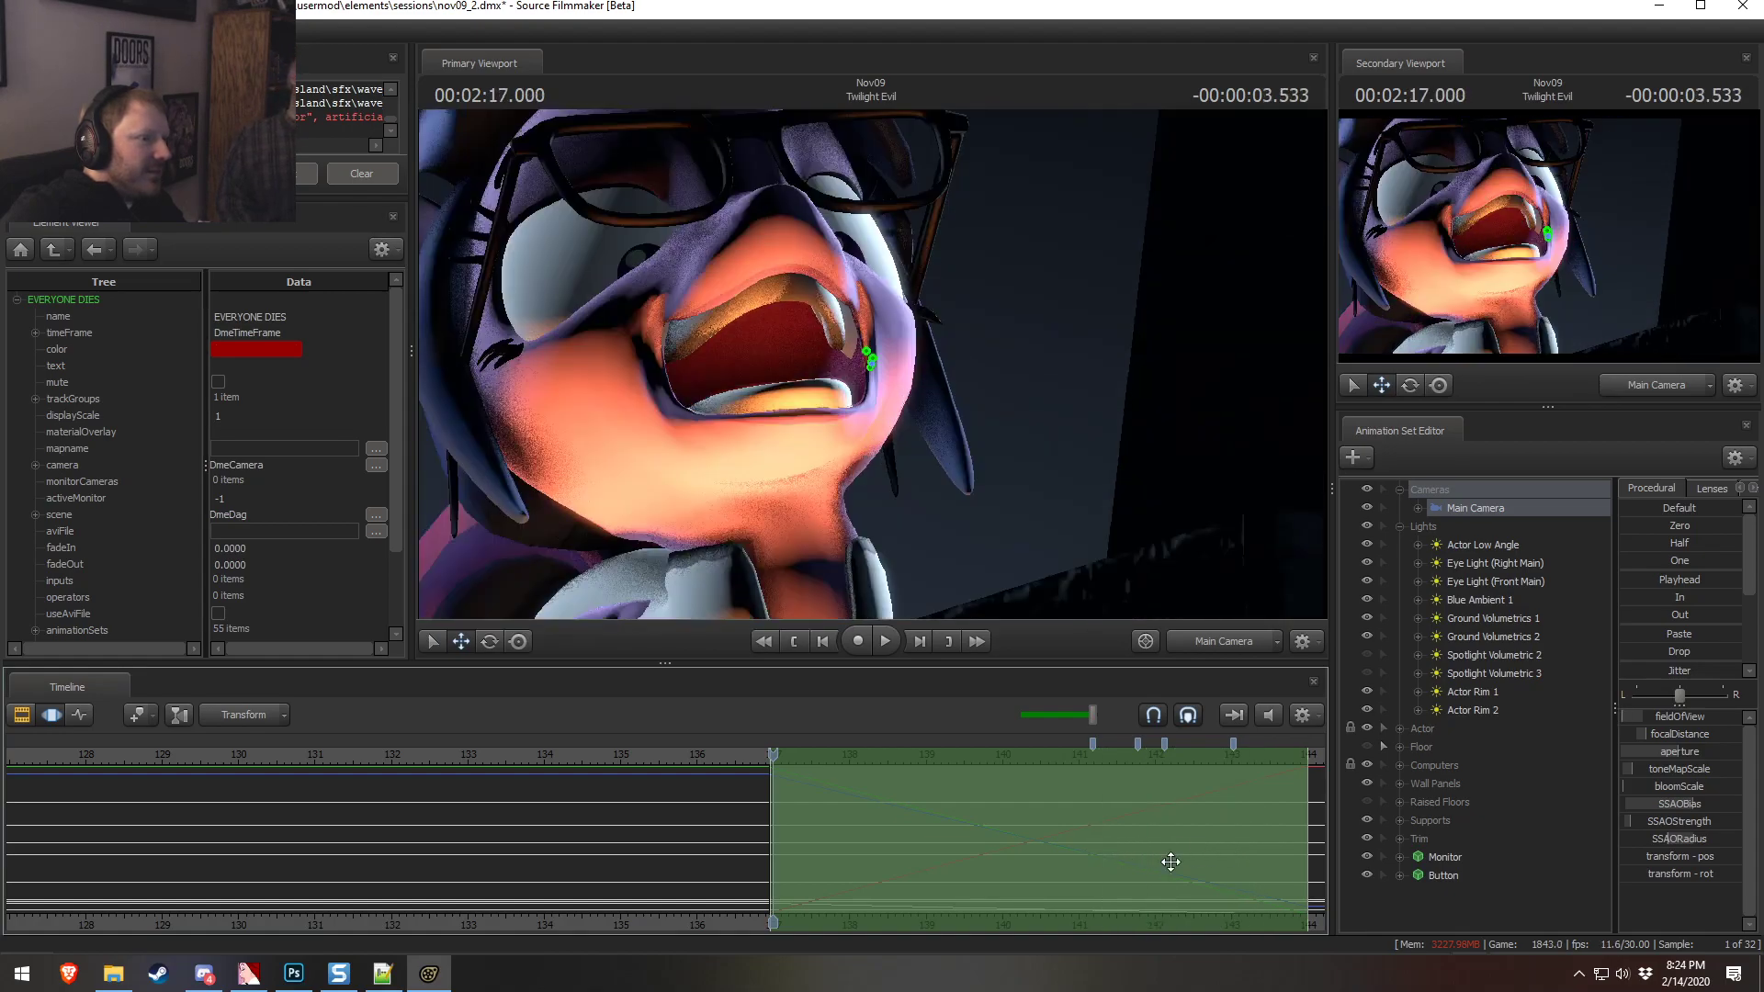
{"action": "key", "text": "z"}
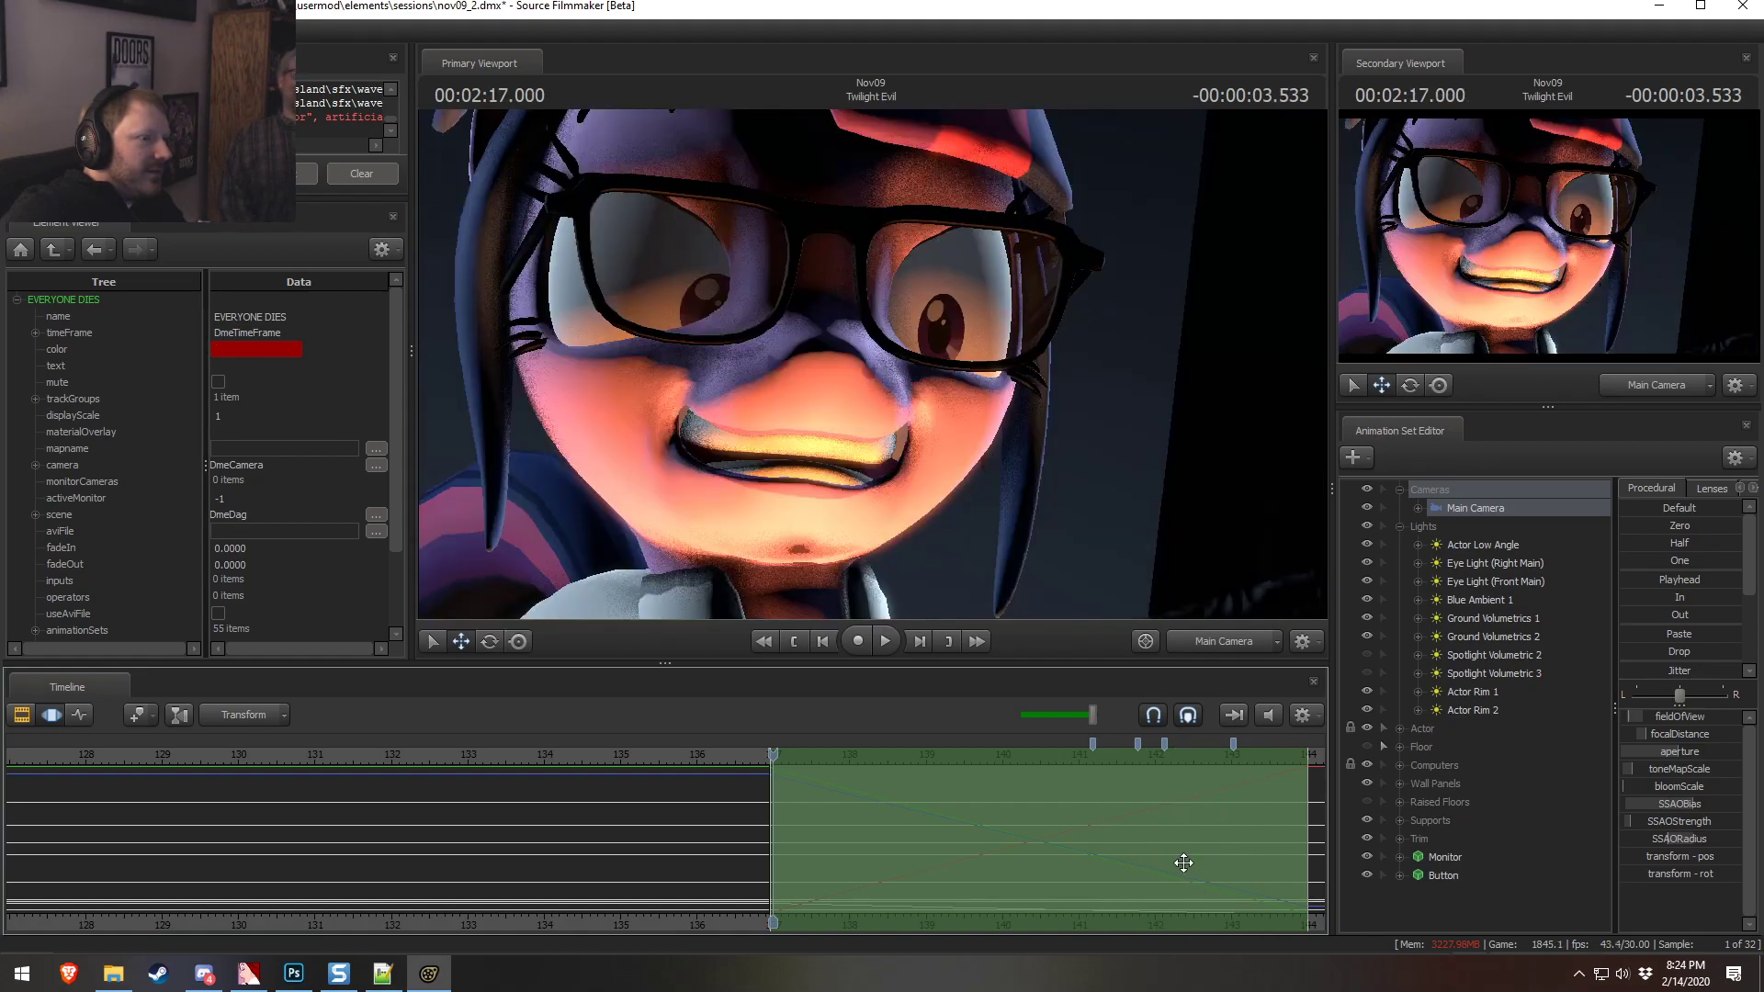
{"action": "left_click", "coordinate": [1183, 861]}
{"action": "key", "text": "z"}
{"action": "key", "text": "z"}
{"action": "key", "text": "z"}
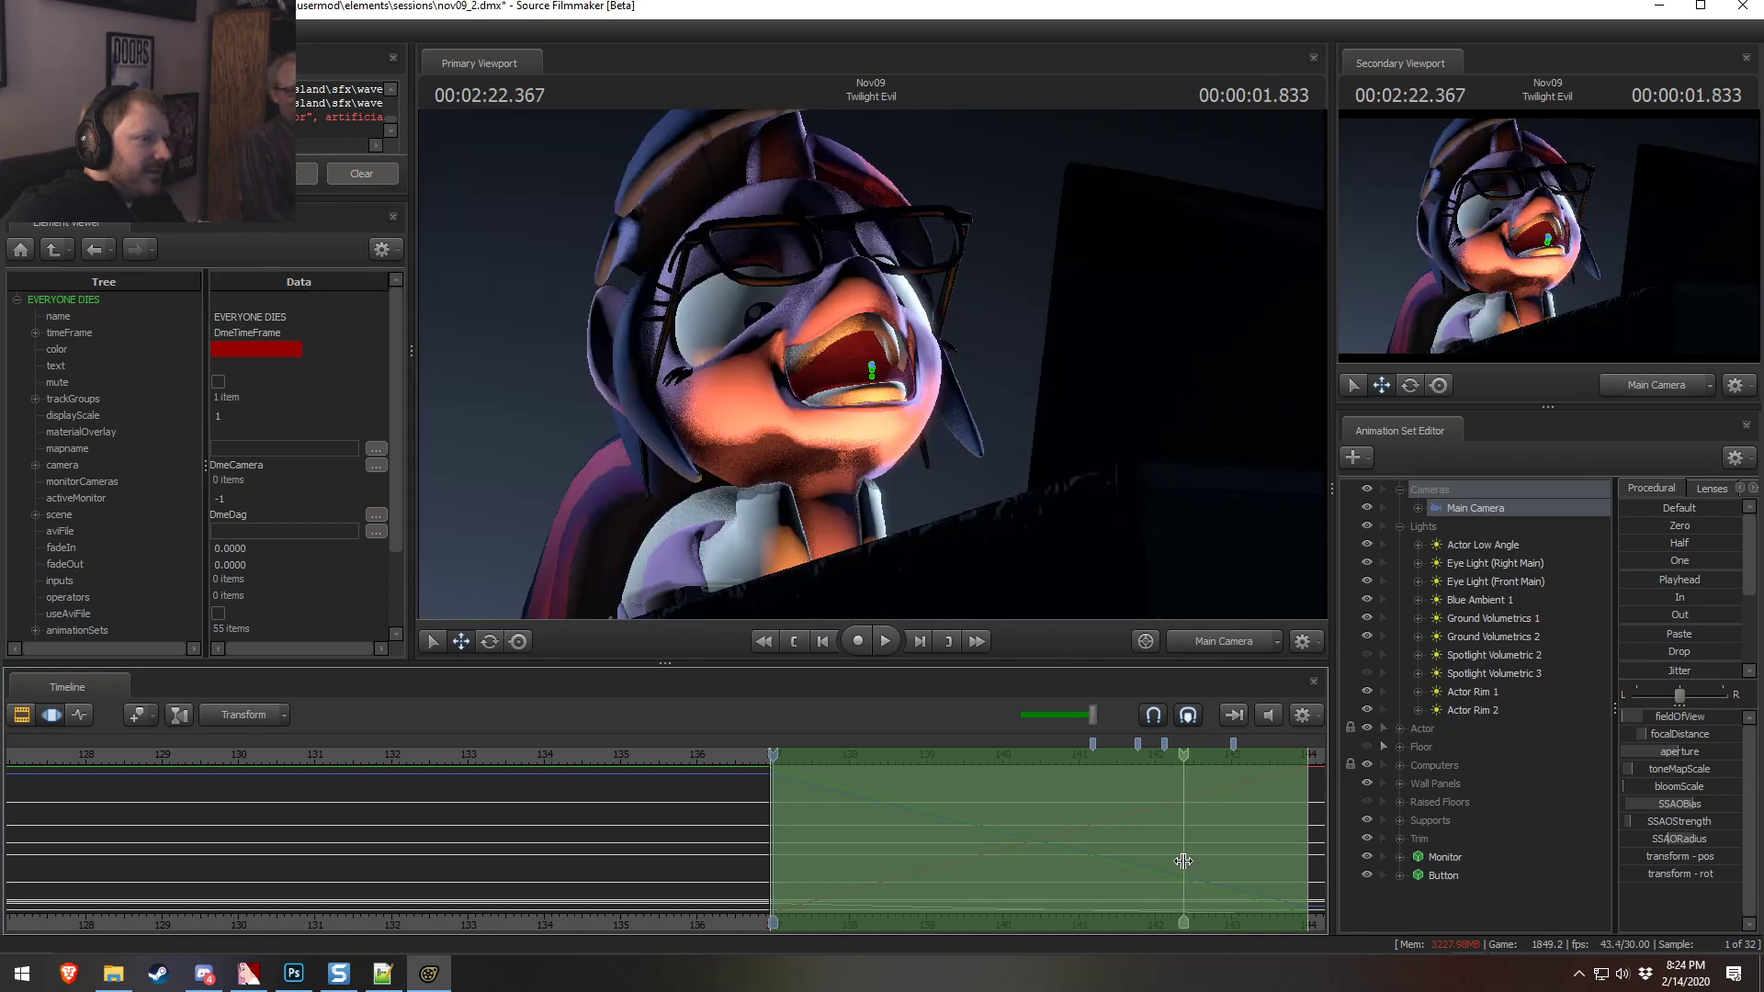
{"action": "key", "text": "z"}
{"action": "left_click_drag", "start_coordinate": [1176, 863], "coordinate": [1161, 863]}
{"action": "key", "text": "z"}
{"action": "key", "text": "z"}
{"action": "key", "text": "z"}
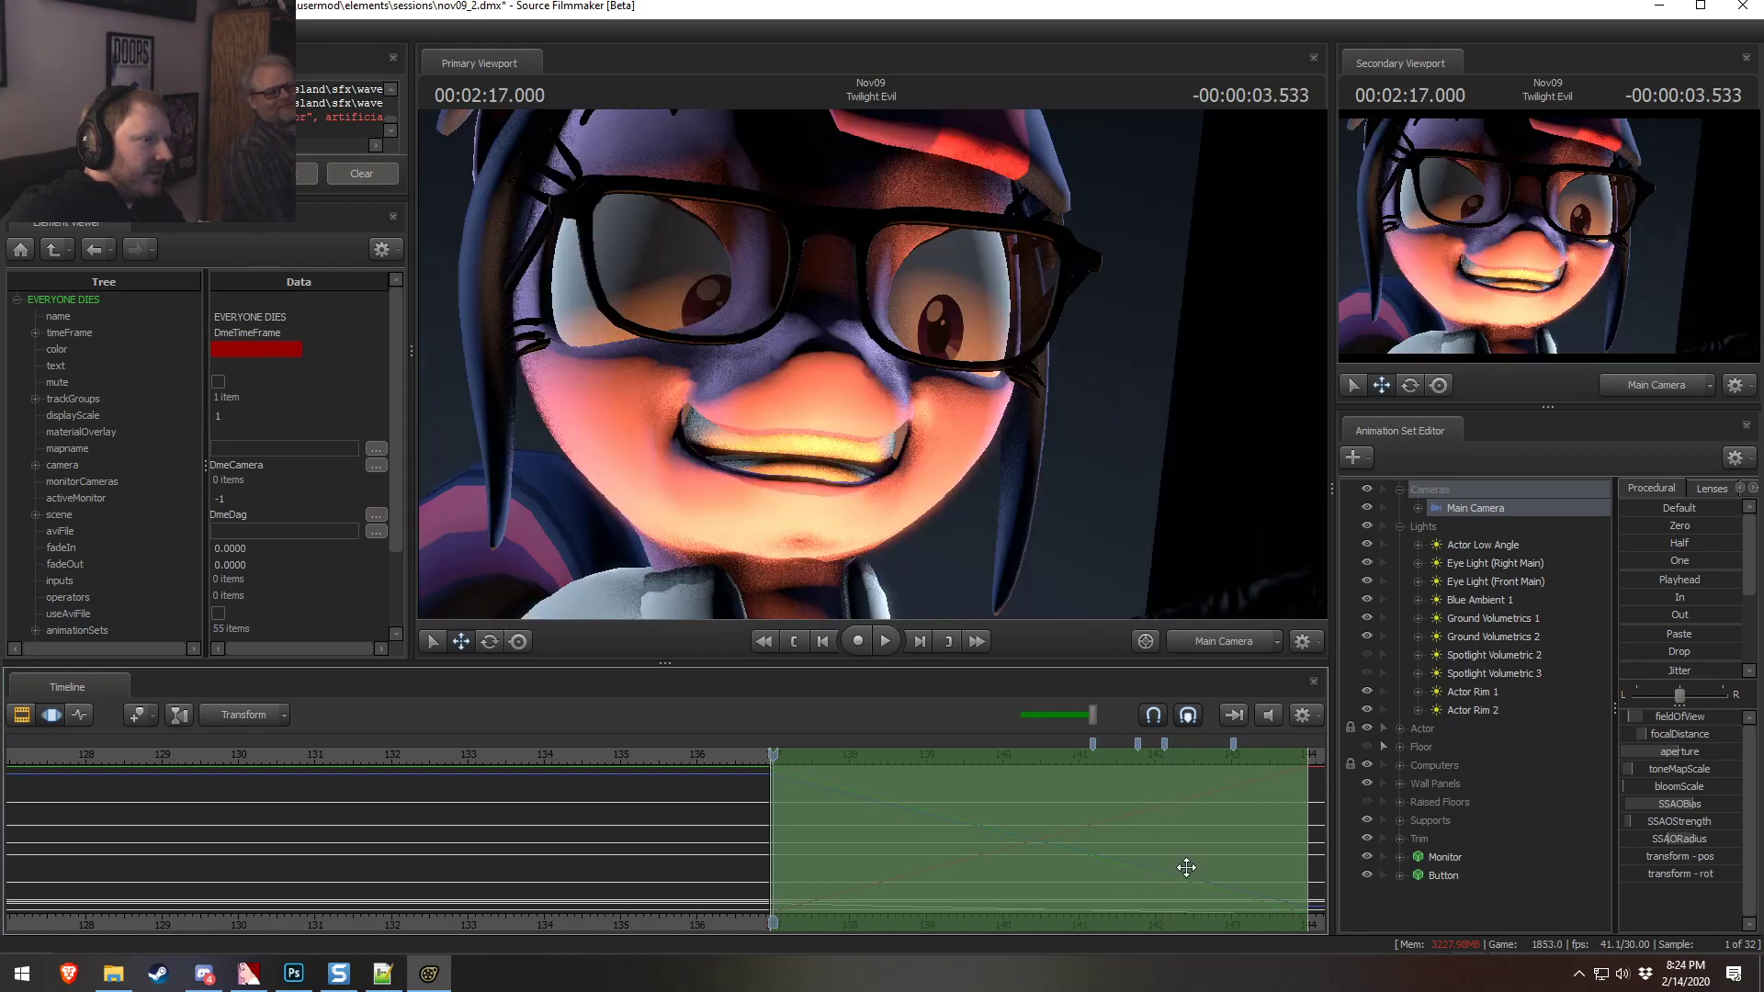
{"action": "left_click_drag", "start_coordinate": [1132, 869], "coordinate": [1183, 861]}
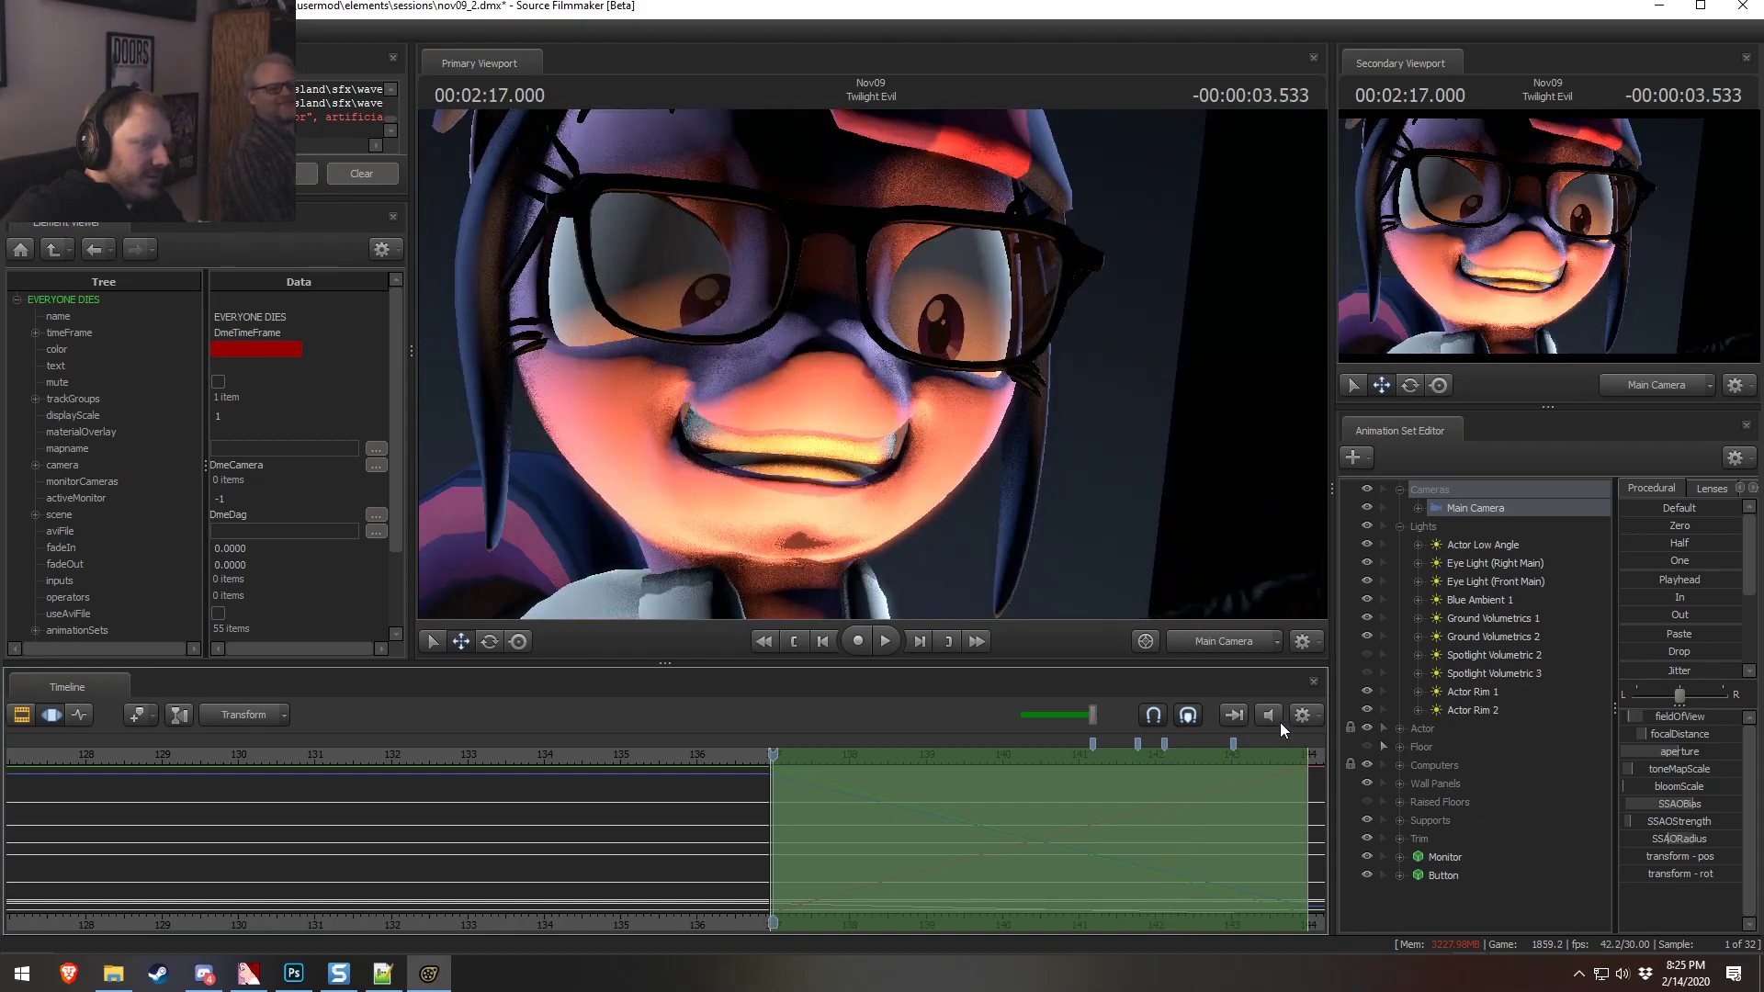
Extend the film's end to about 144 s and play the transition from the EVERYONE DIES explosion into Twilight Evil
{"action": "key", "text": "F2"}
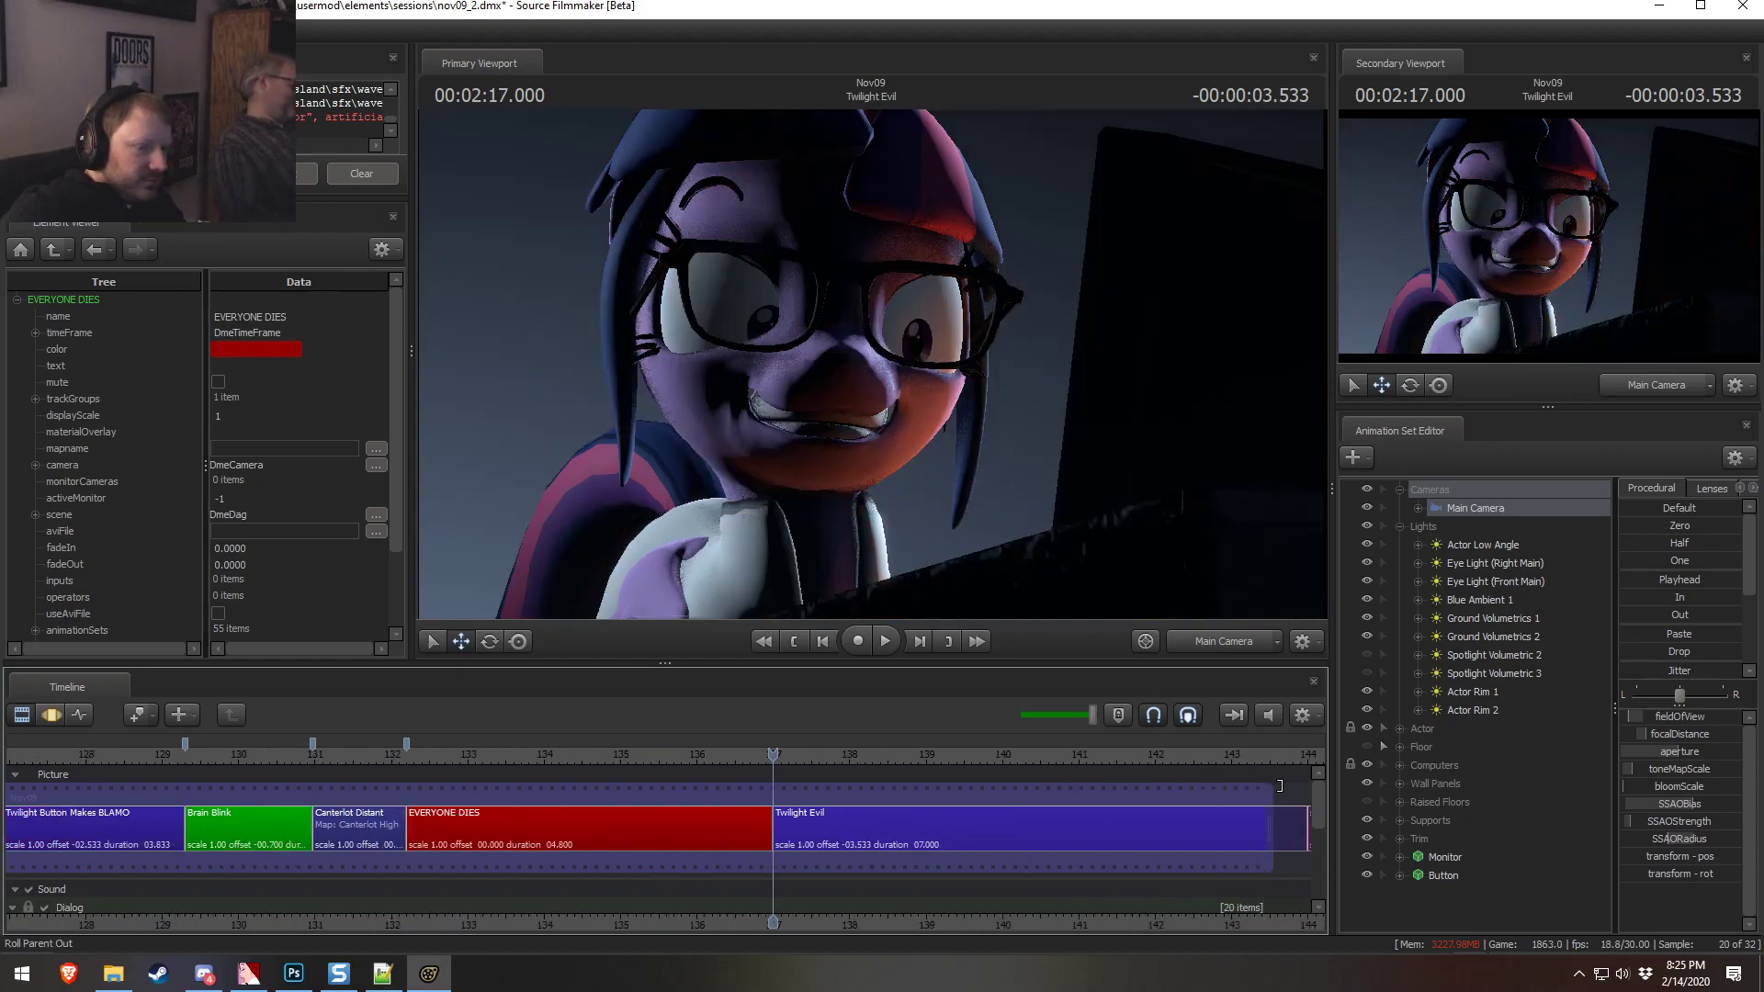
{"action": "scroll", "coordinate": [1294, 837], "scroll_direction": "down", "scroll_amount": 2}
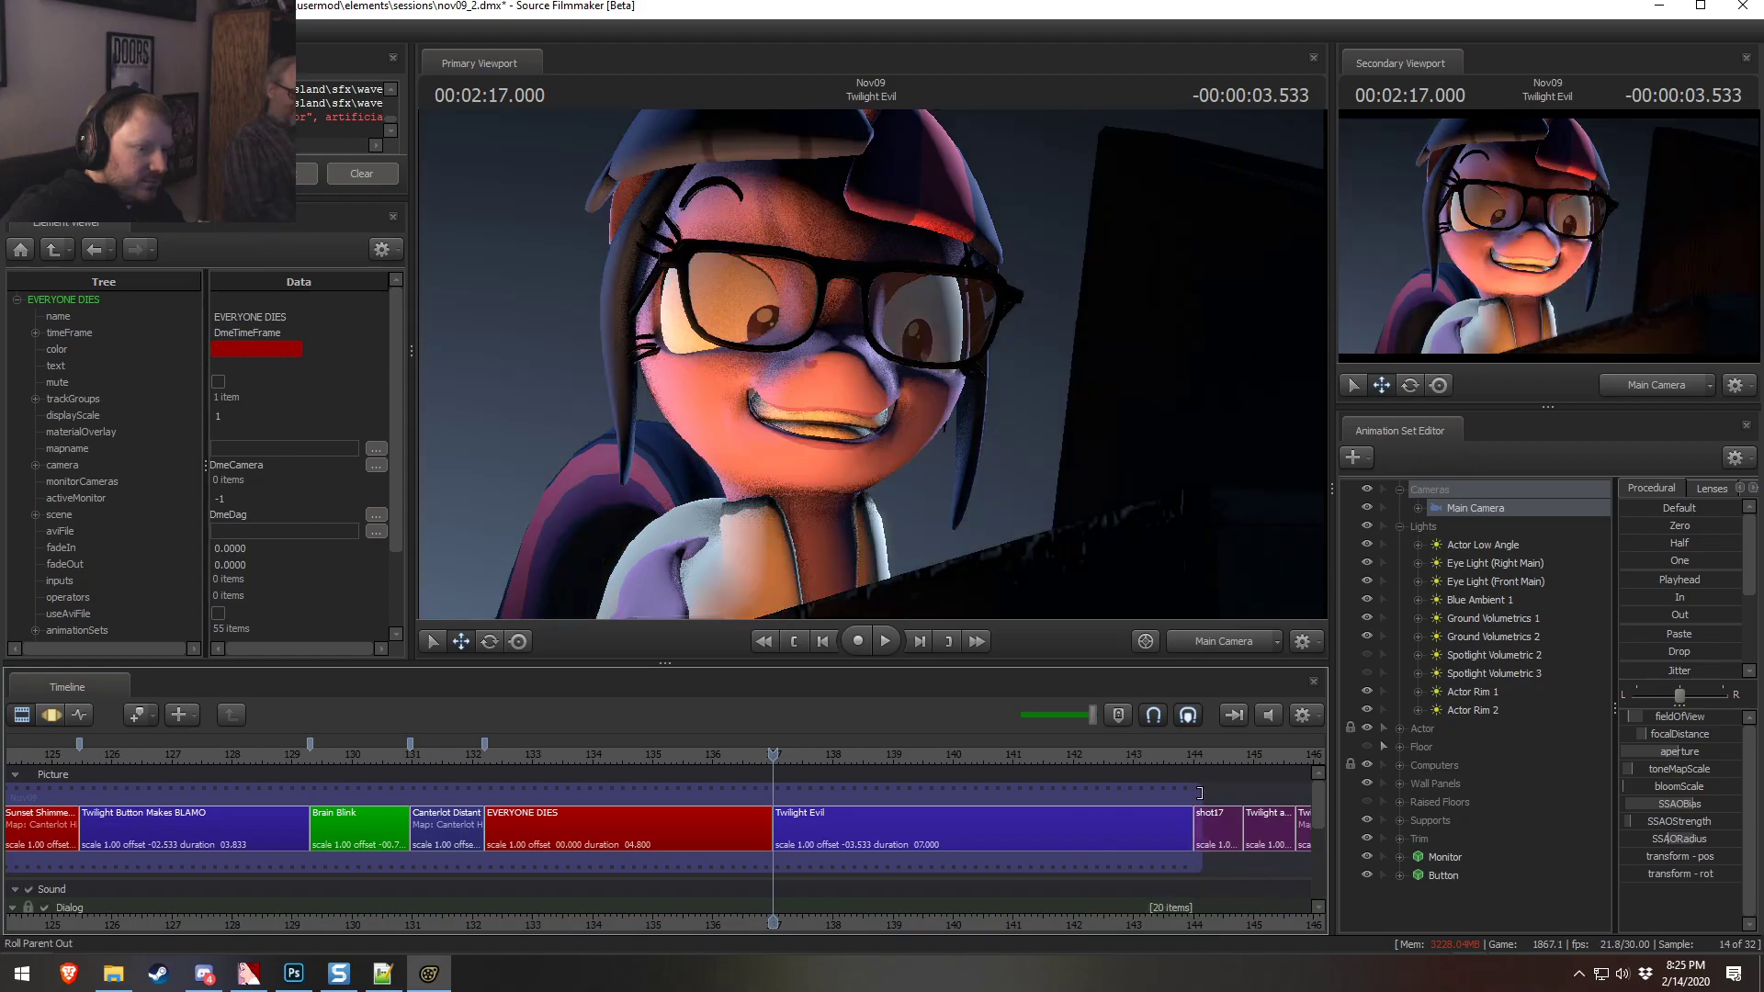
{"action": "left_click", "coordinate": [709, 756]}
{"action": "key", "text": "space"}
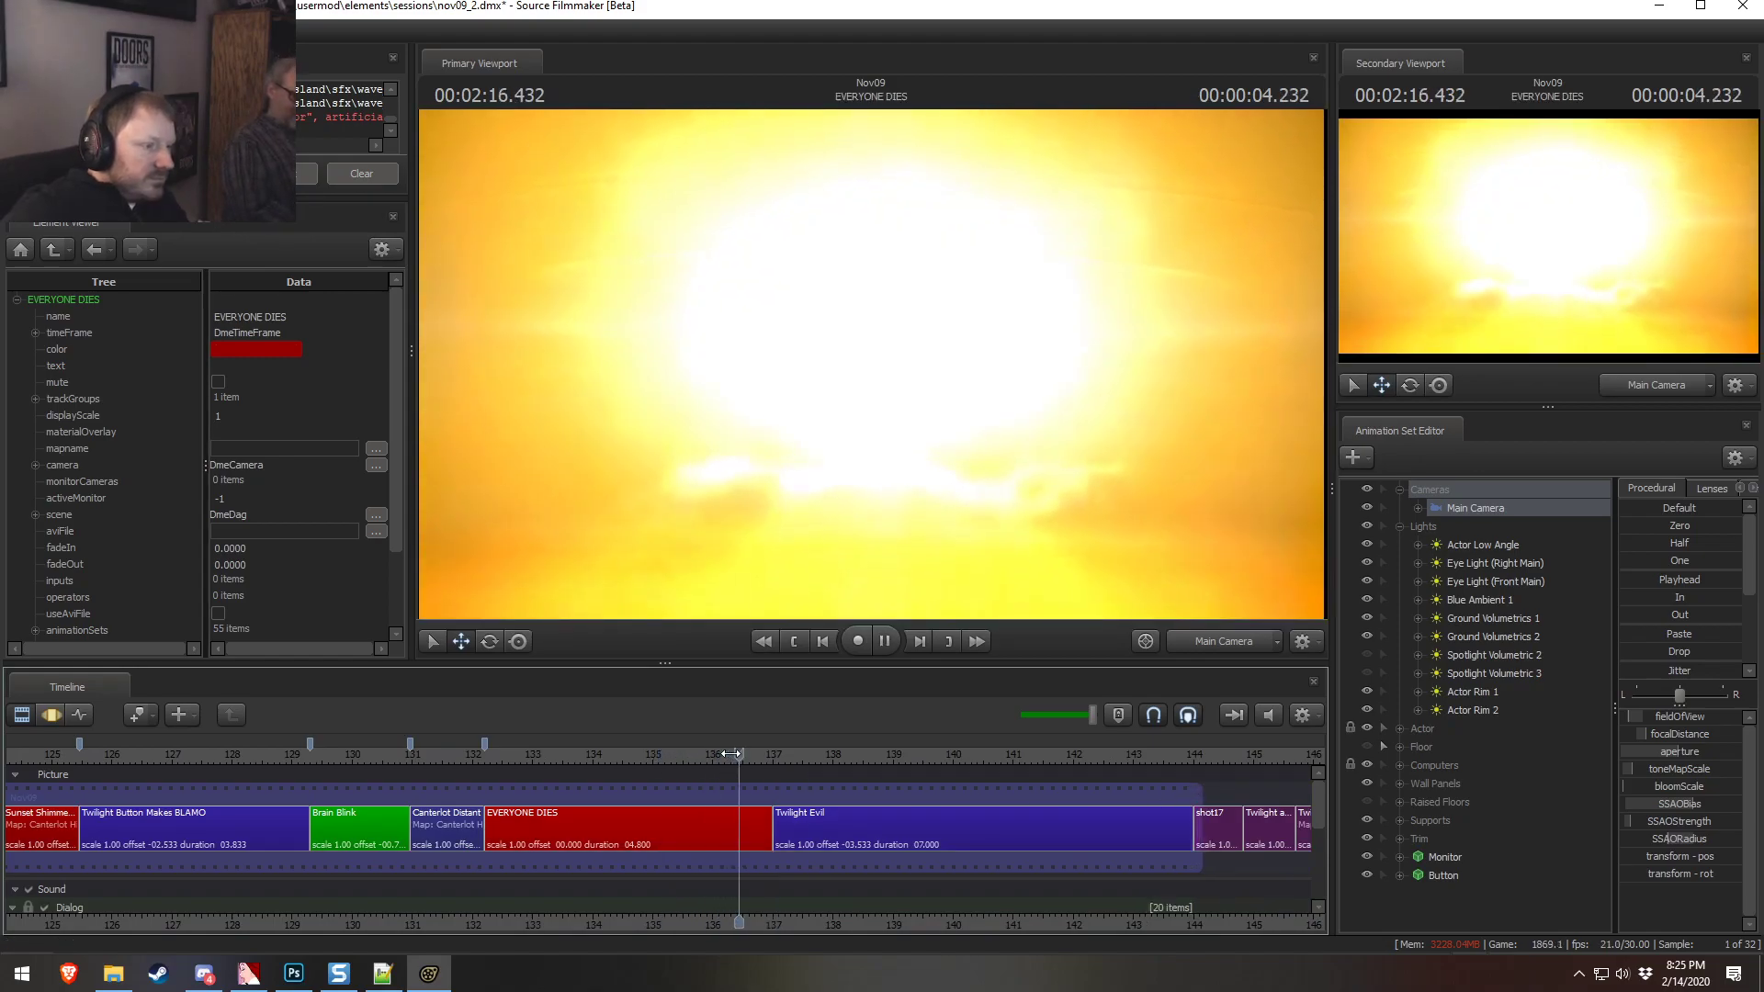
{"action": "key", "text": "space"}
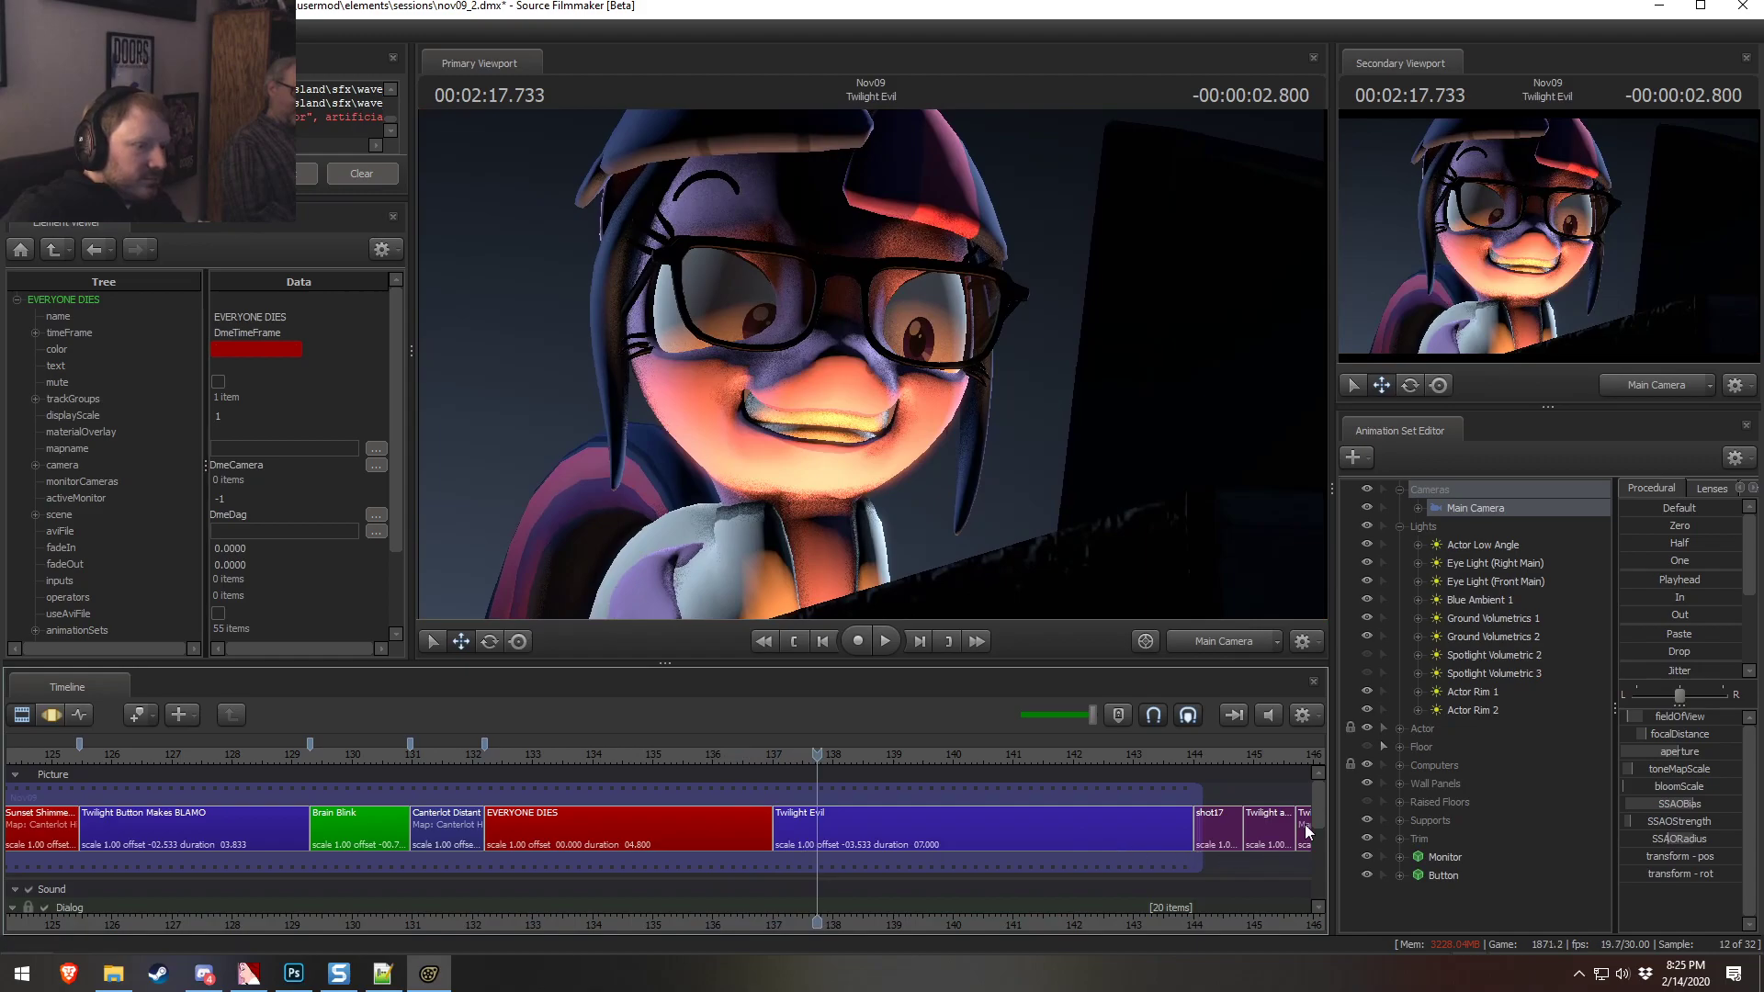
Set the volume of the split-off ol12_baseexplosion.wav clip under Twilight Evil to 0.5
{"action": "scroll", "coordinate": [1102, 854], "scroll_direction": "down", "scroll_amount": 5}
{"action": "left_click", "coordinate": [852, 829]}
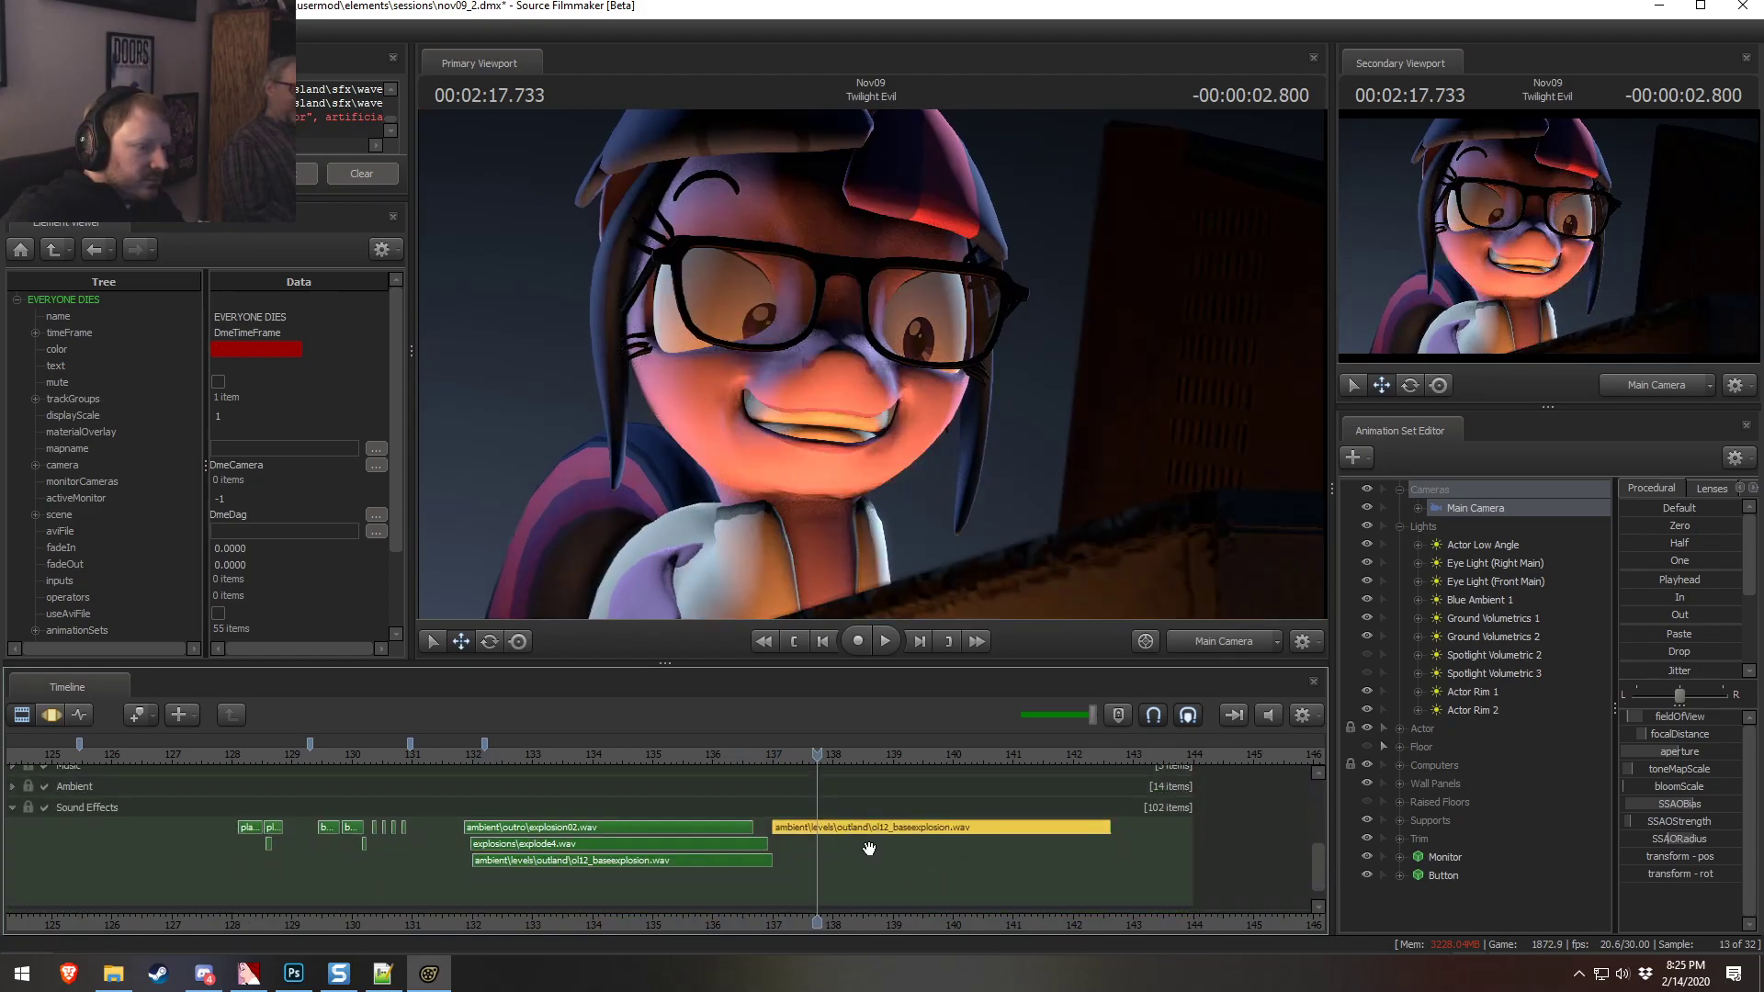
{"action": "right_click", "coordinate": [871, 831]}
{"action": "left_click", "coordinate": [939, 738]}
{"action": "type", "text": "0.5"}
{"action": "key", "text": "Return"}
Play from just before the EVERYONE DIES shot through Twilight's "science" line to judge the explosion sound
{"action": "left_click_drag", "start_coordinate": [598, 758], "coordinate": [464, 739]}
{"action": "key", "text": "space"}
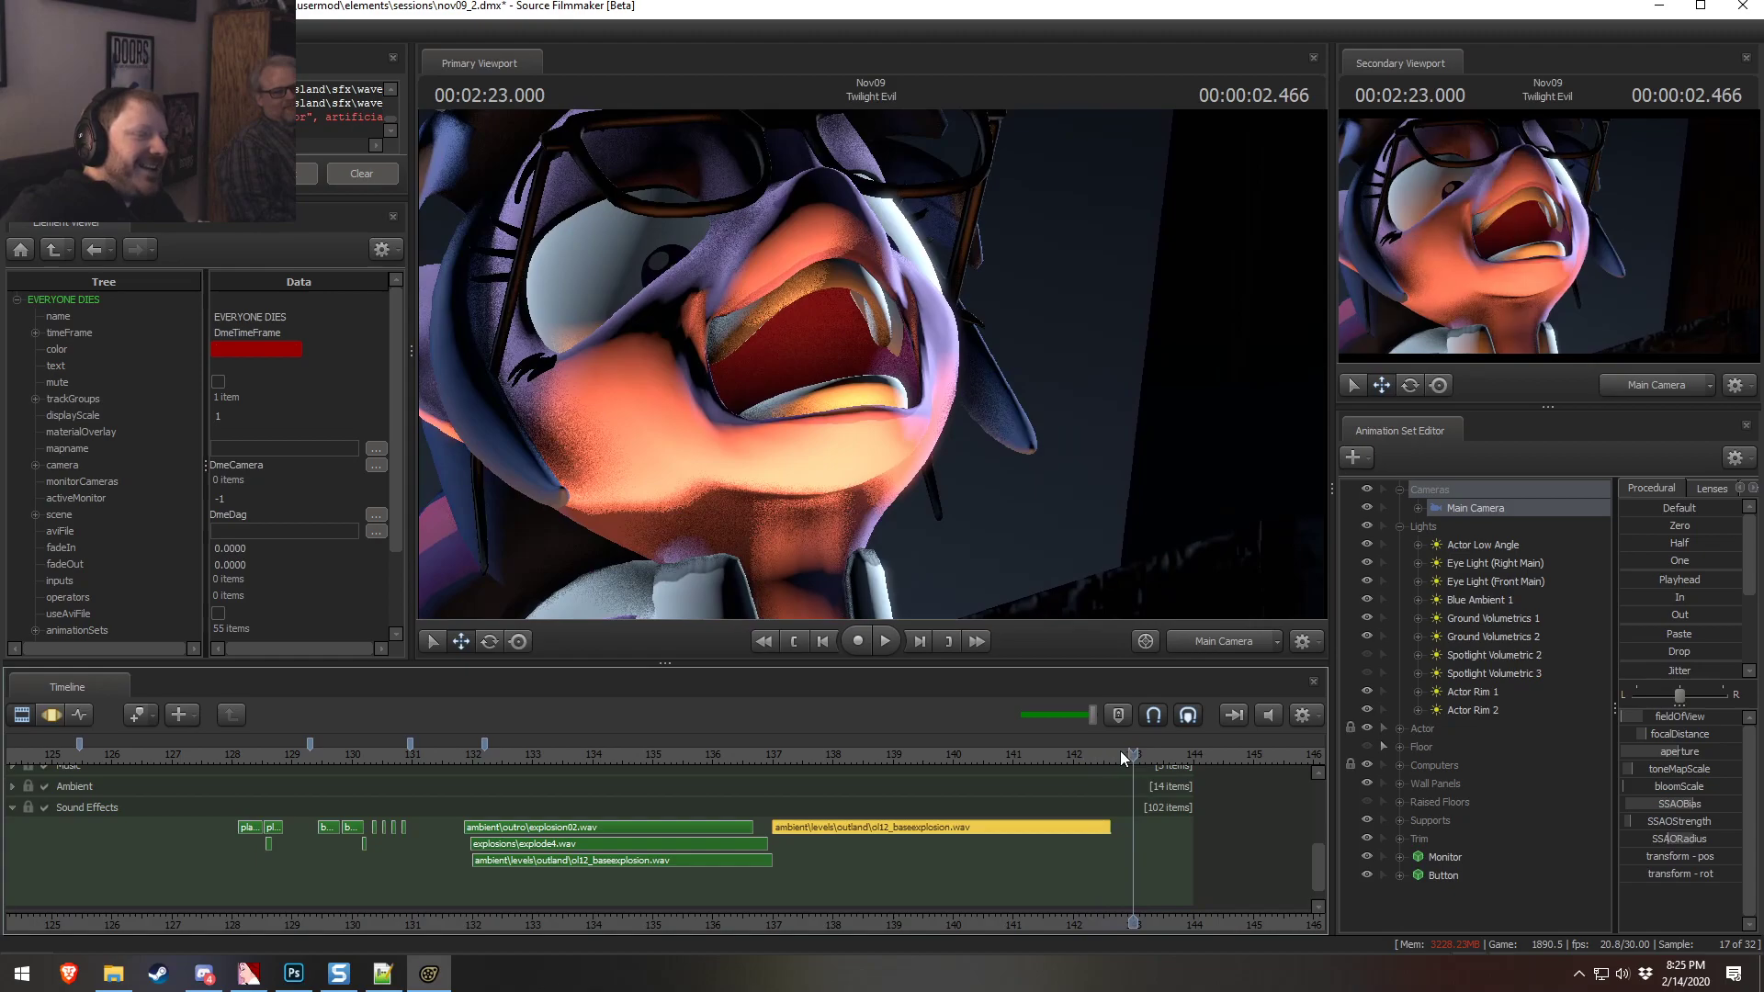
{"action": "scroll", "coordinate": [1319, 851], "scroll_direction": "up", "scroll_amount": 3}
{"action": "key", "text": "space"}
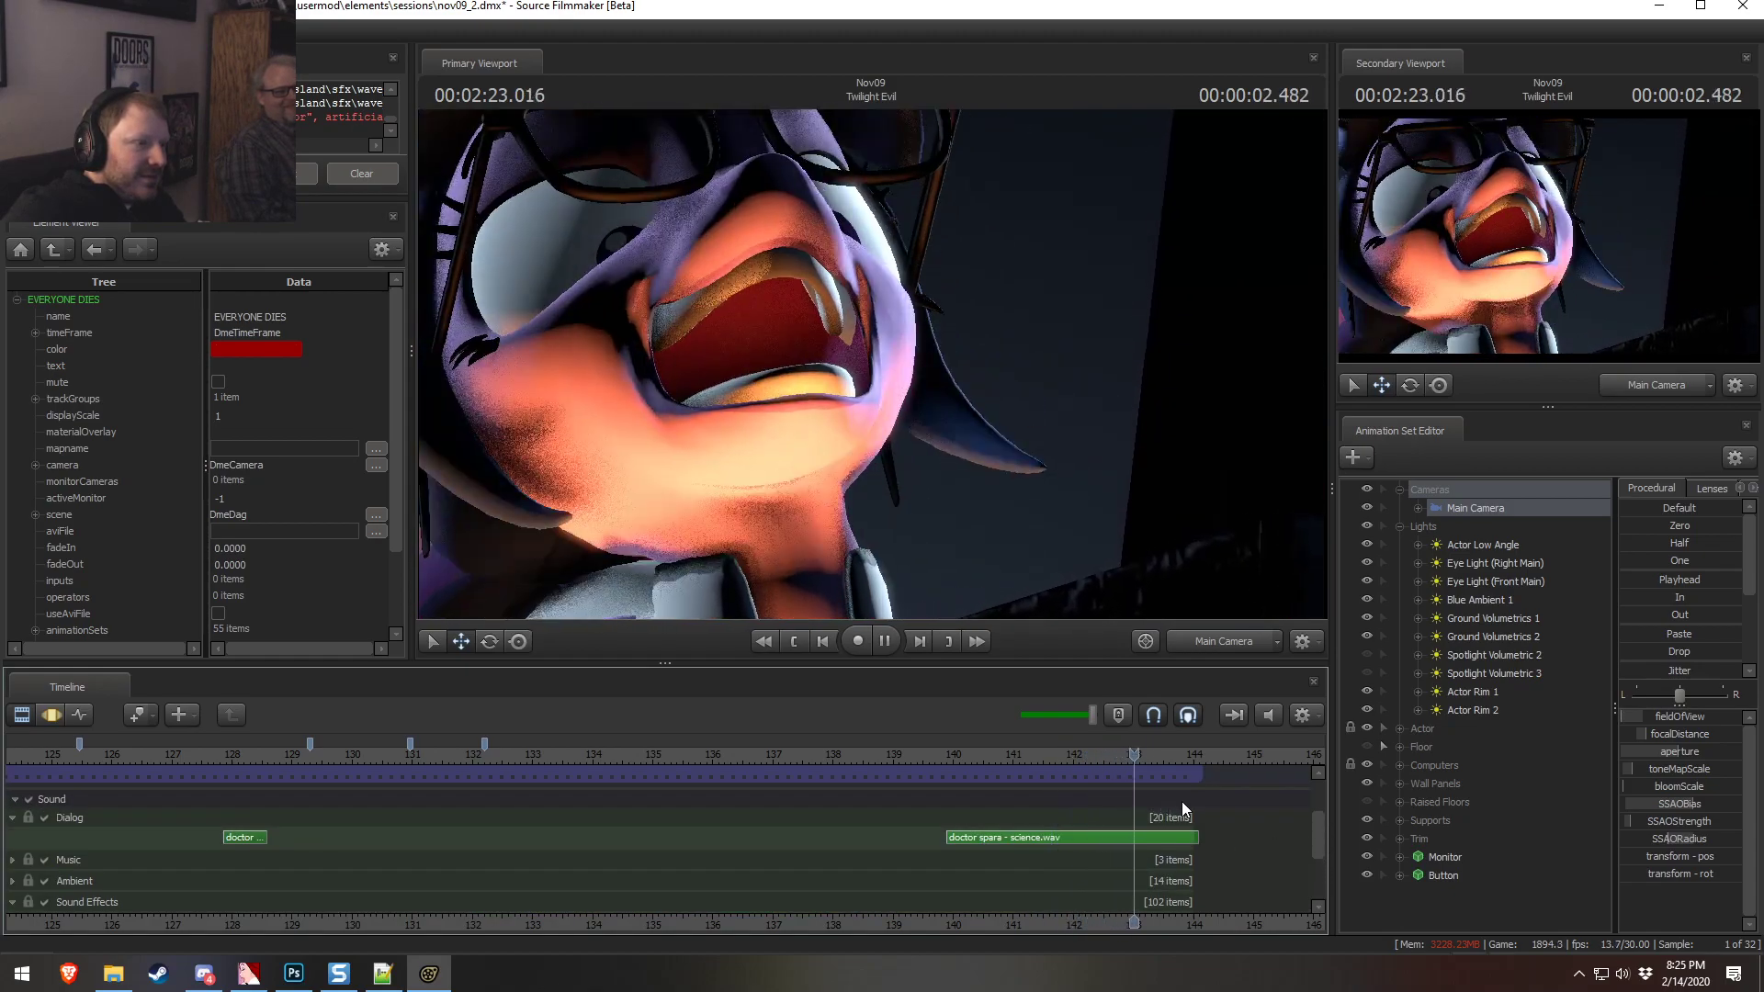
Trim the film's end back to about 142.8 s and play the "science" line from about 140 s through the cut-off
{"action": "scroll", "coordinate": [1325, 856], "scroll_direction": "up", "scroll_amount": 3}
{"action": "left_click_drag", "start_coordinate": [1140, 759], "coordinate": [956, 759]}
{"action": "key", "text": "space"}
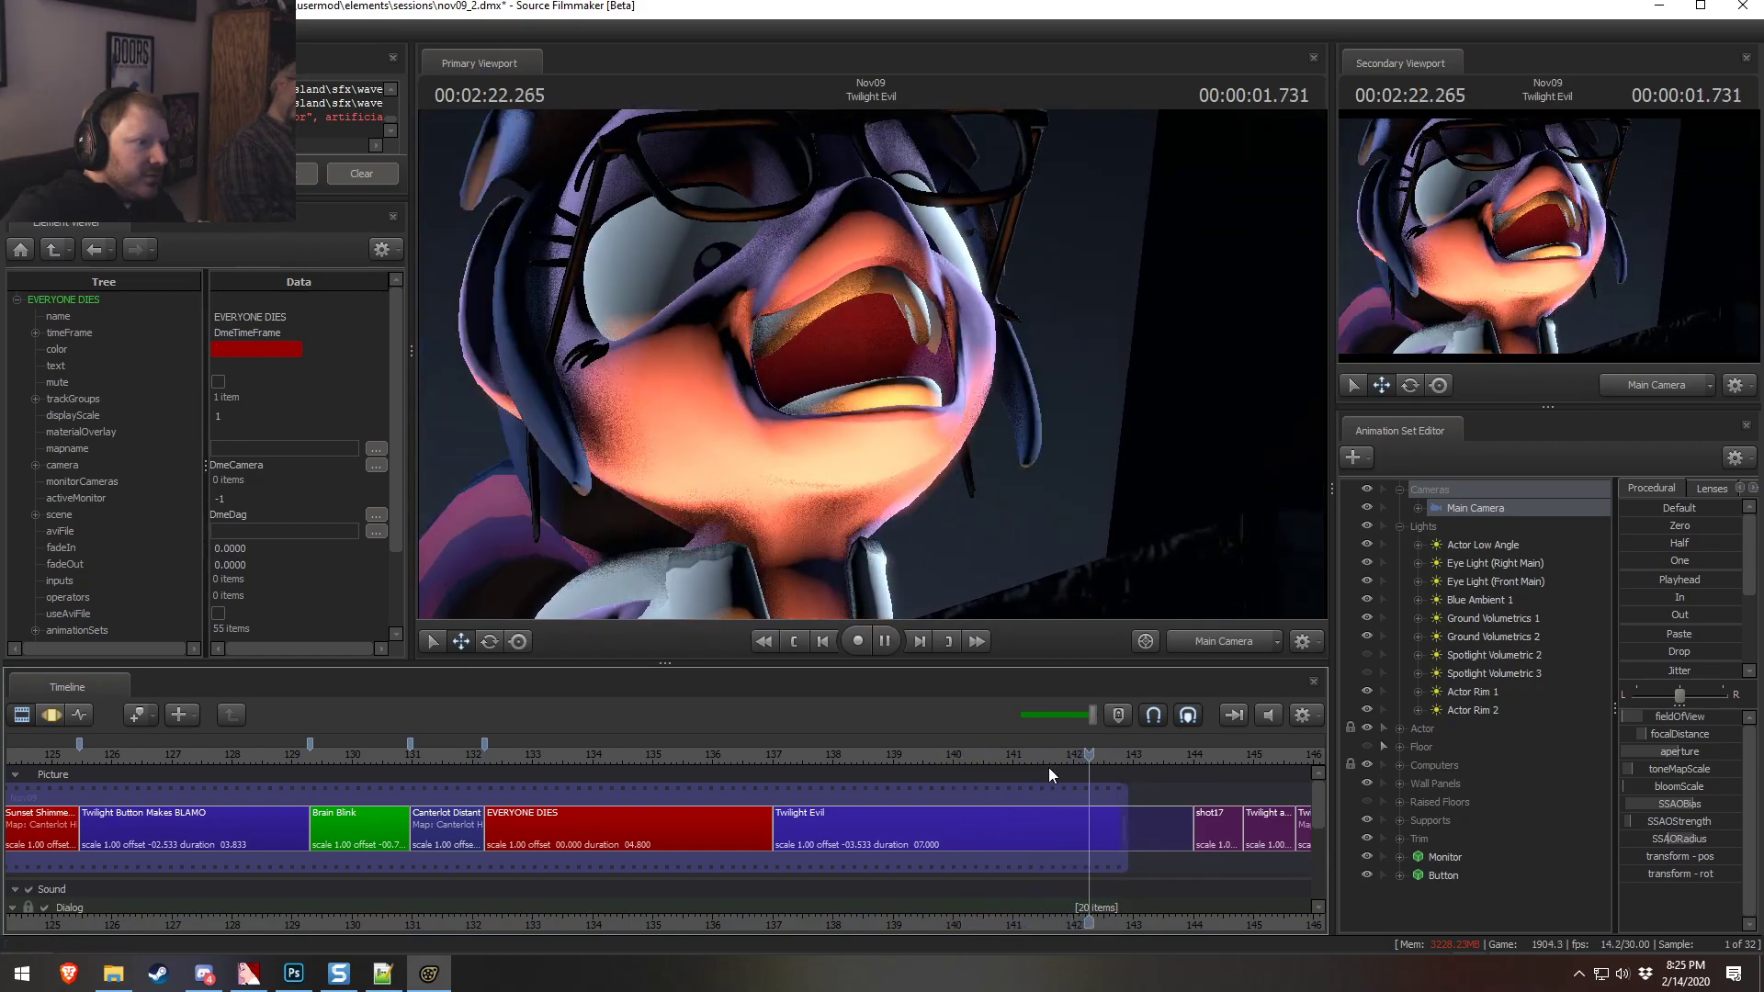
{"action": "key", "text": "space"}
{"action": "left_click_drag", "start_coordinate": [1316, 801], "coordinate": [1327, 829]}
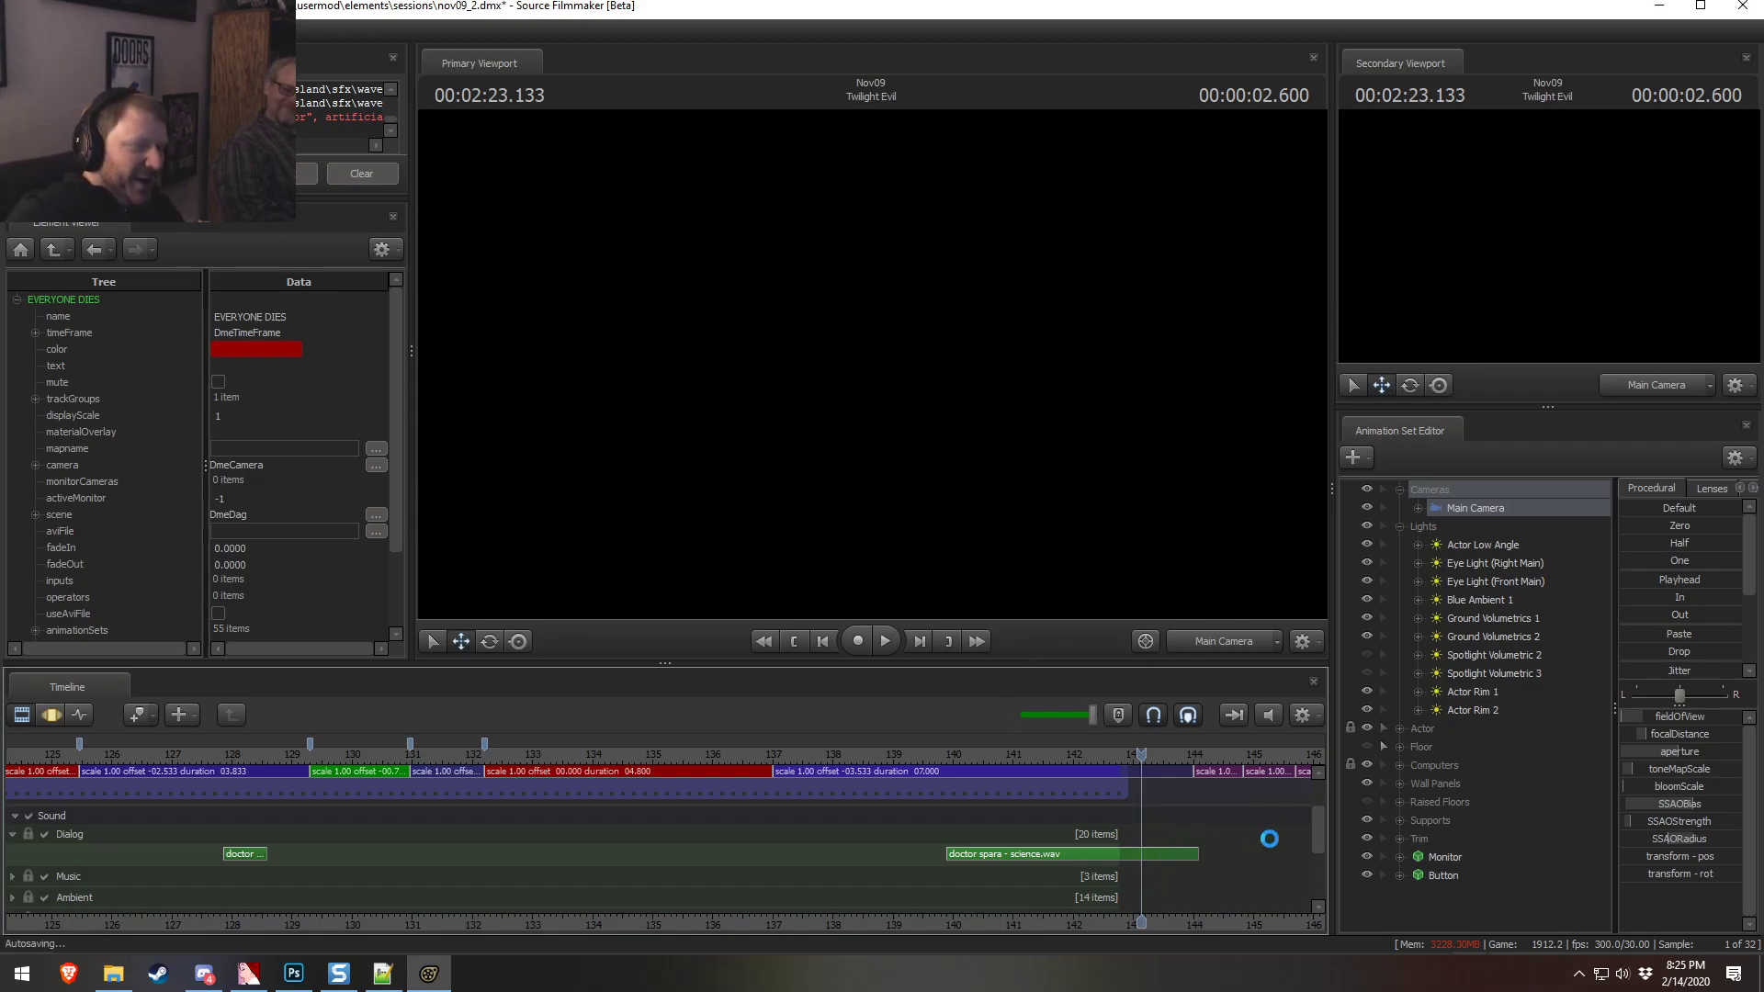
{"action": "left_click_drag", "start_coordinate": [1318, 827], "coordinate": [1315, 801]}
Play from just before the Twilight Evil shot to about 139.6 s to review Twilight's evil grin
{"action": "left_click", "coordinate": [759, 754]}
{"action": "key", "text": "space"}
{"action": "key", "text": "space"}
{"action": "key", "text": "space"}
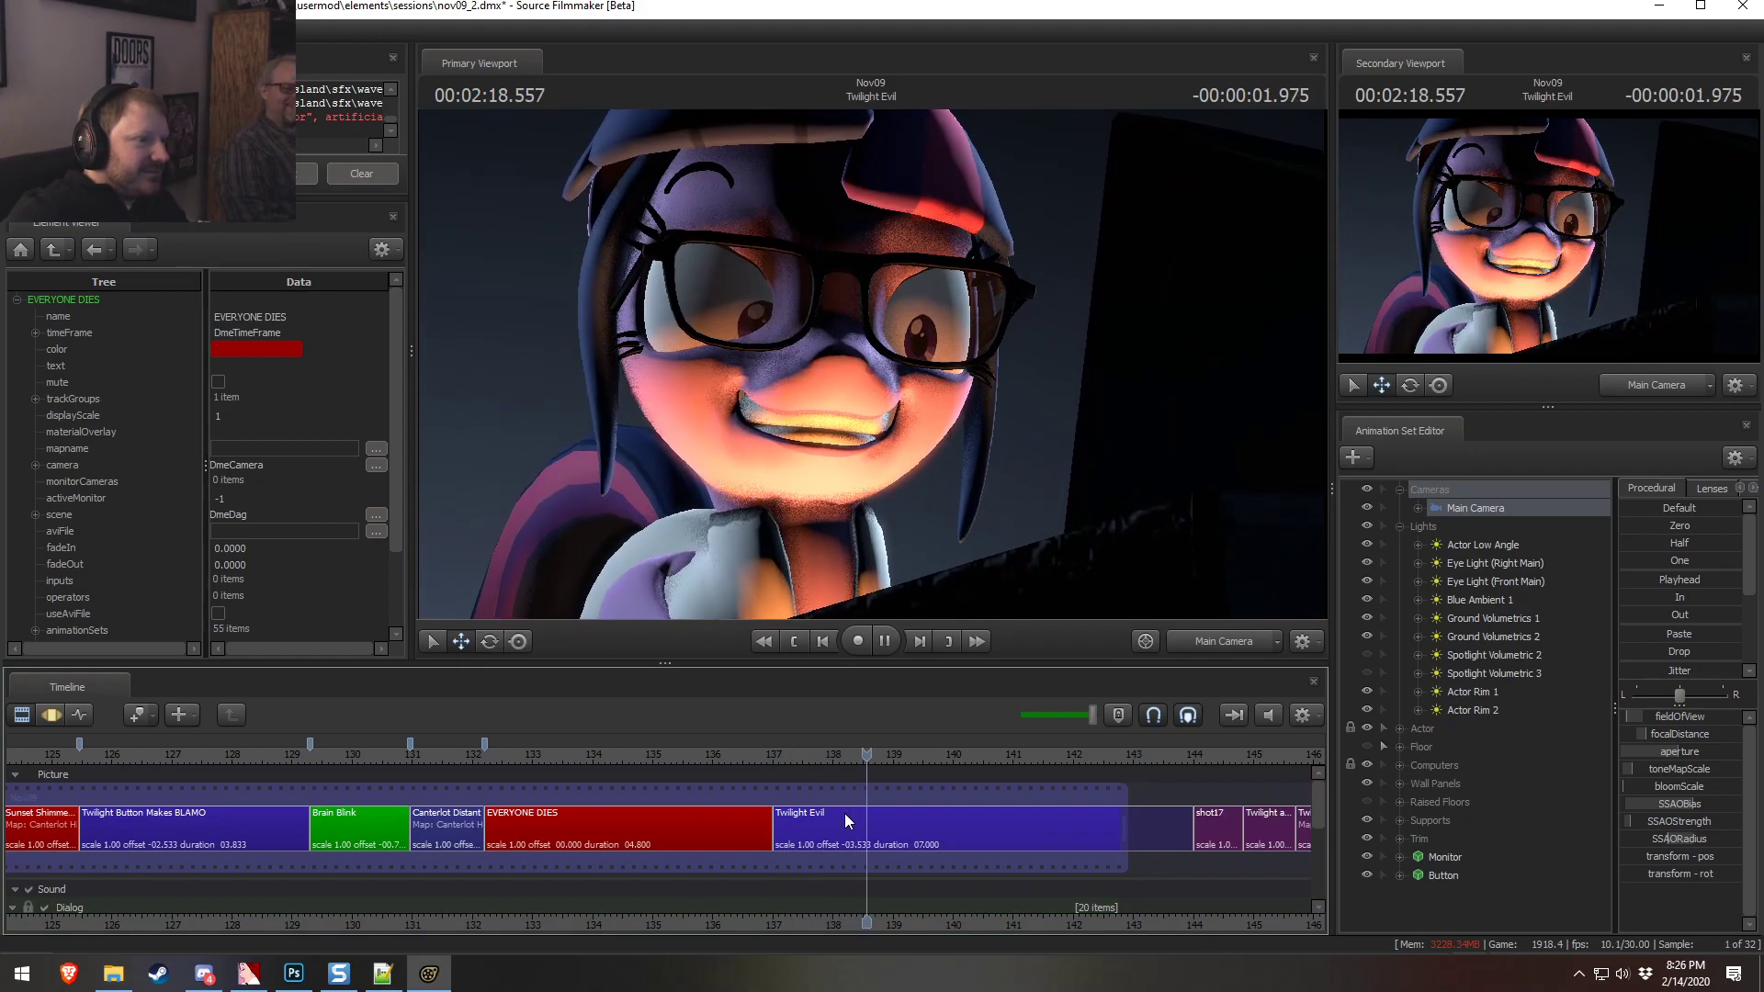
{"action": "key", "text": "space"}
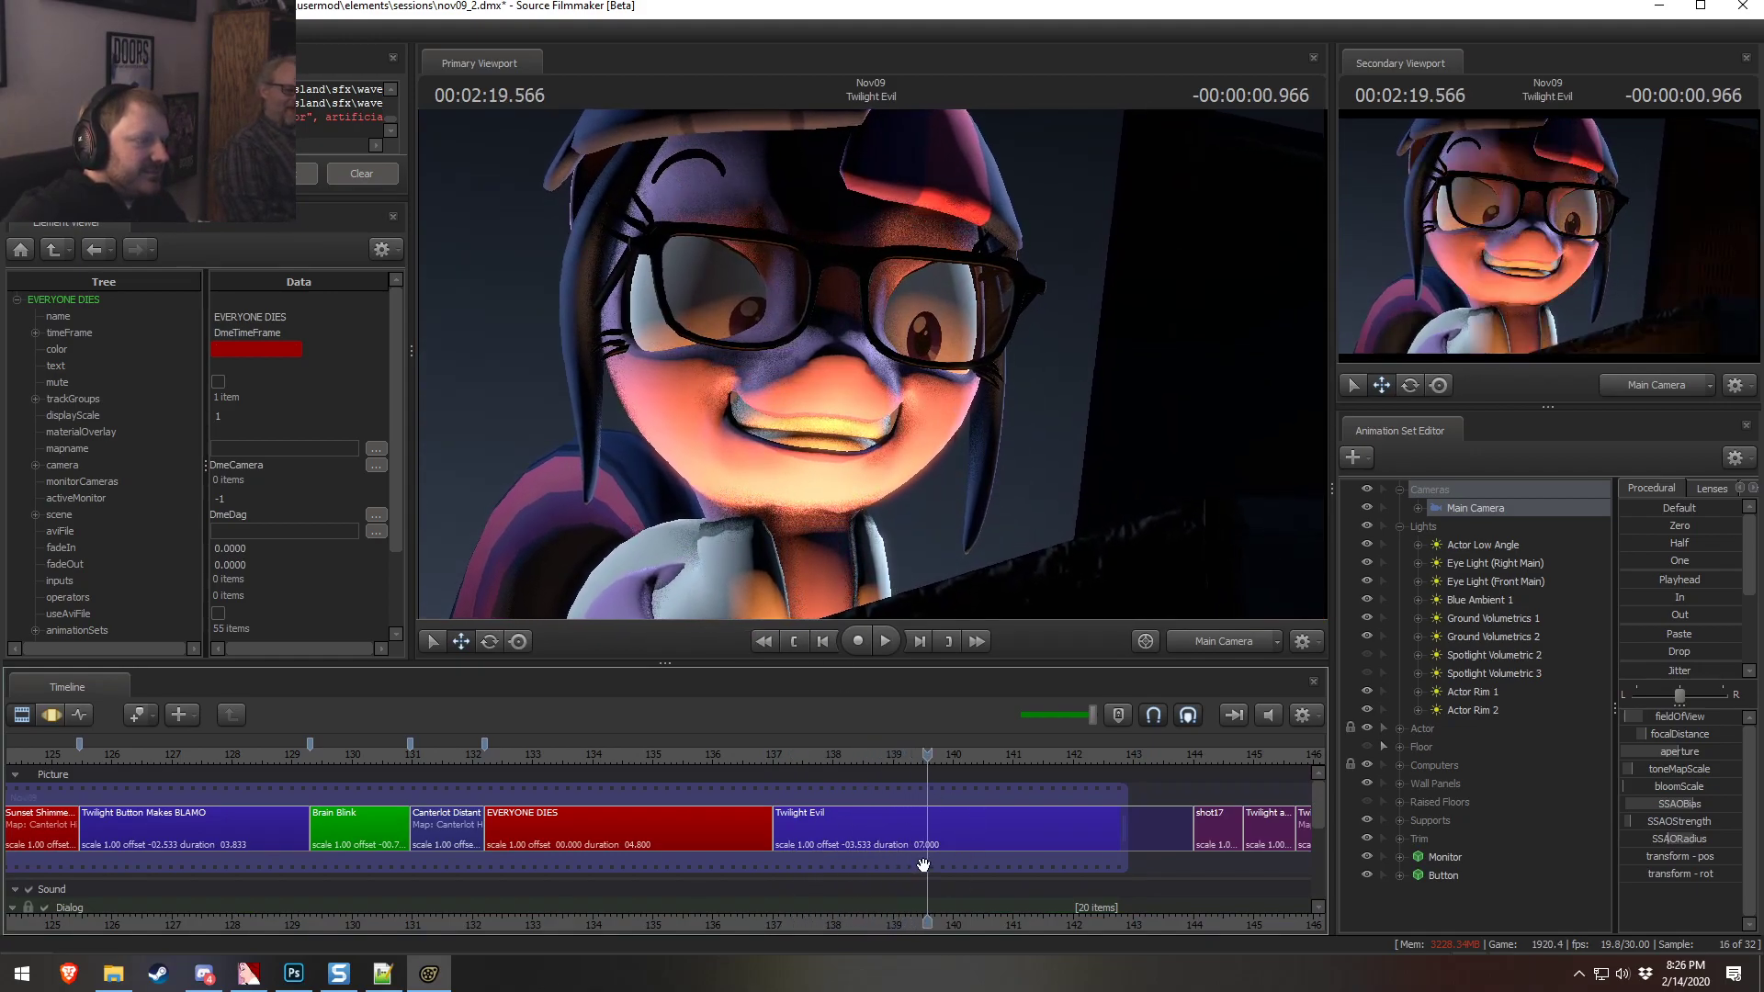
Select the Twilight Evil shot and replay its opening pause from about 137.9 s
{"action": "left_click", "coordinate": [992, 836]}
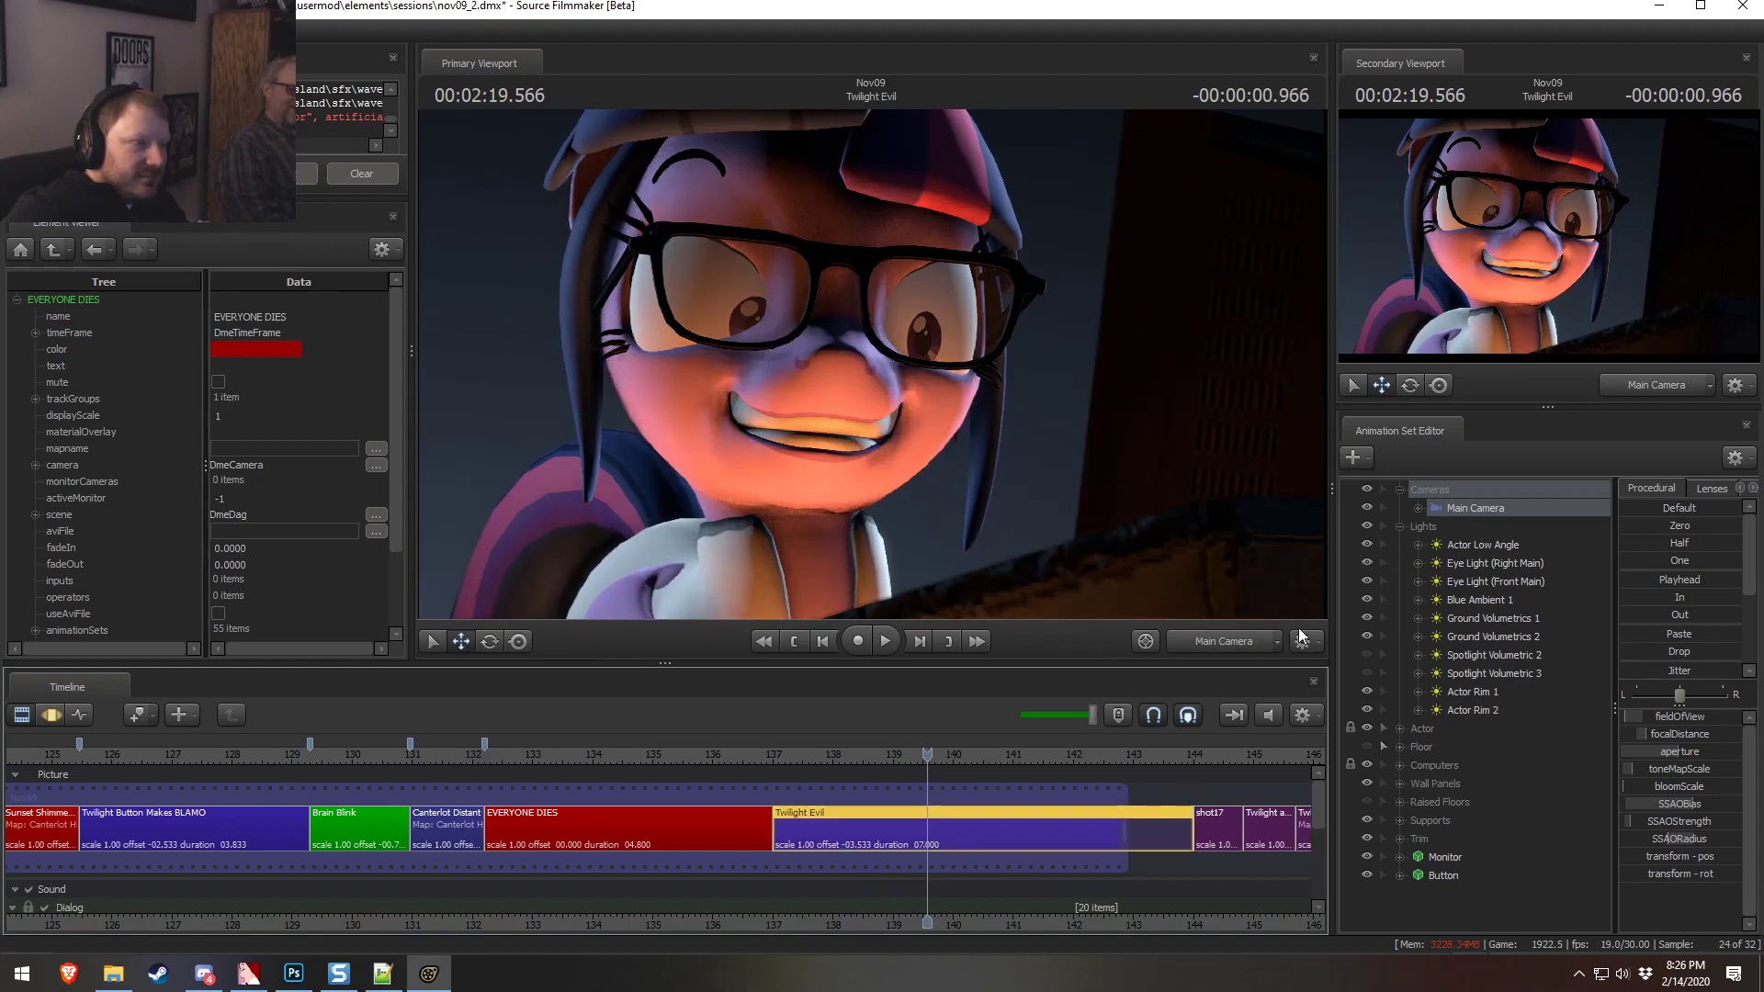
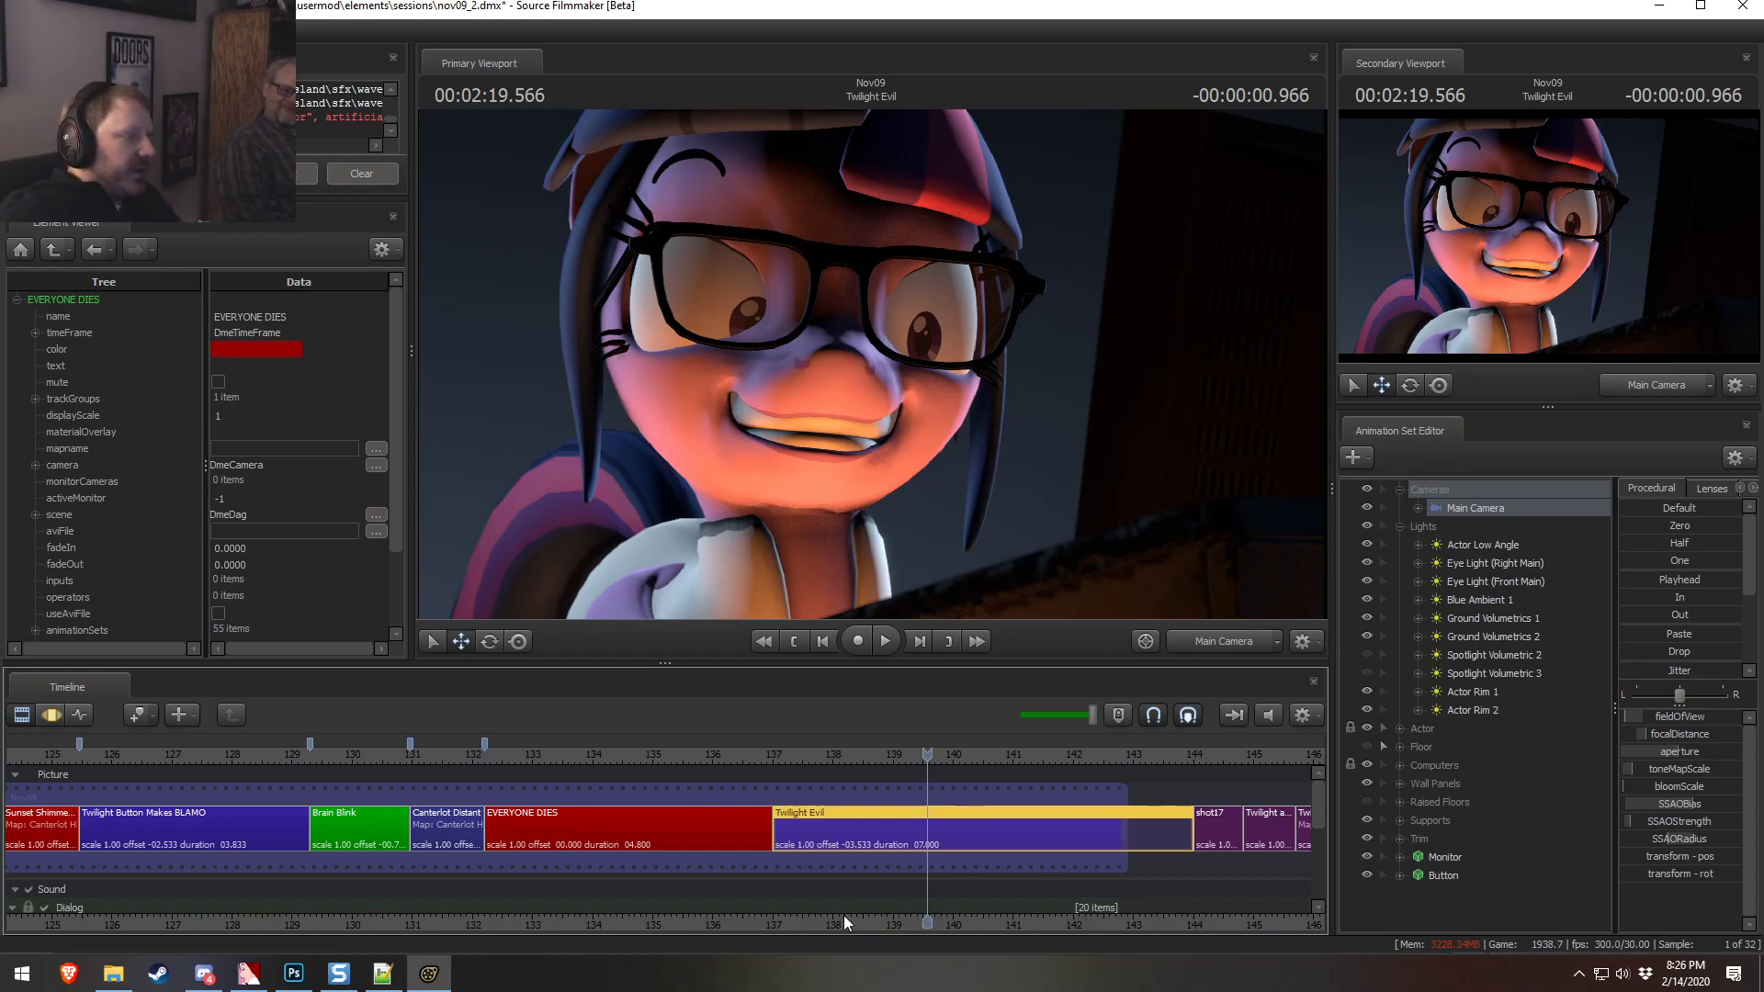
{"action": "left_click", "coordinate": [791, 757]}
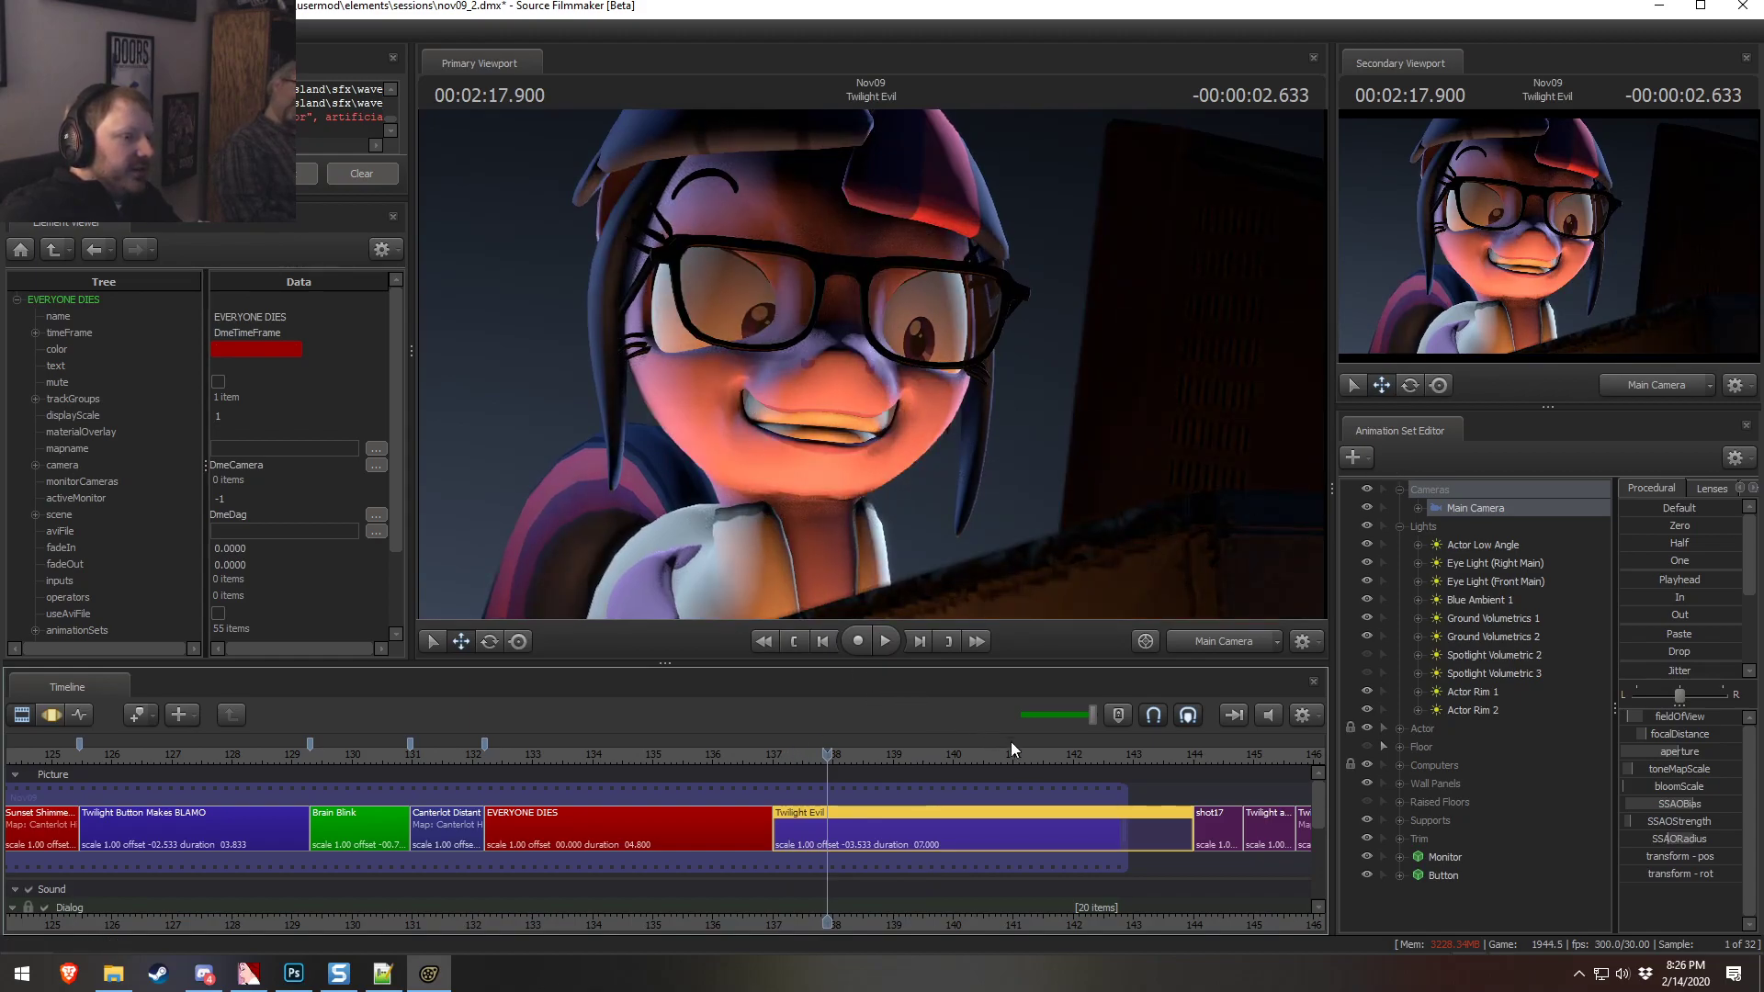
{"action": "key", "text": "space"}
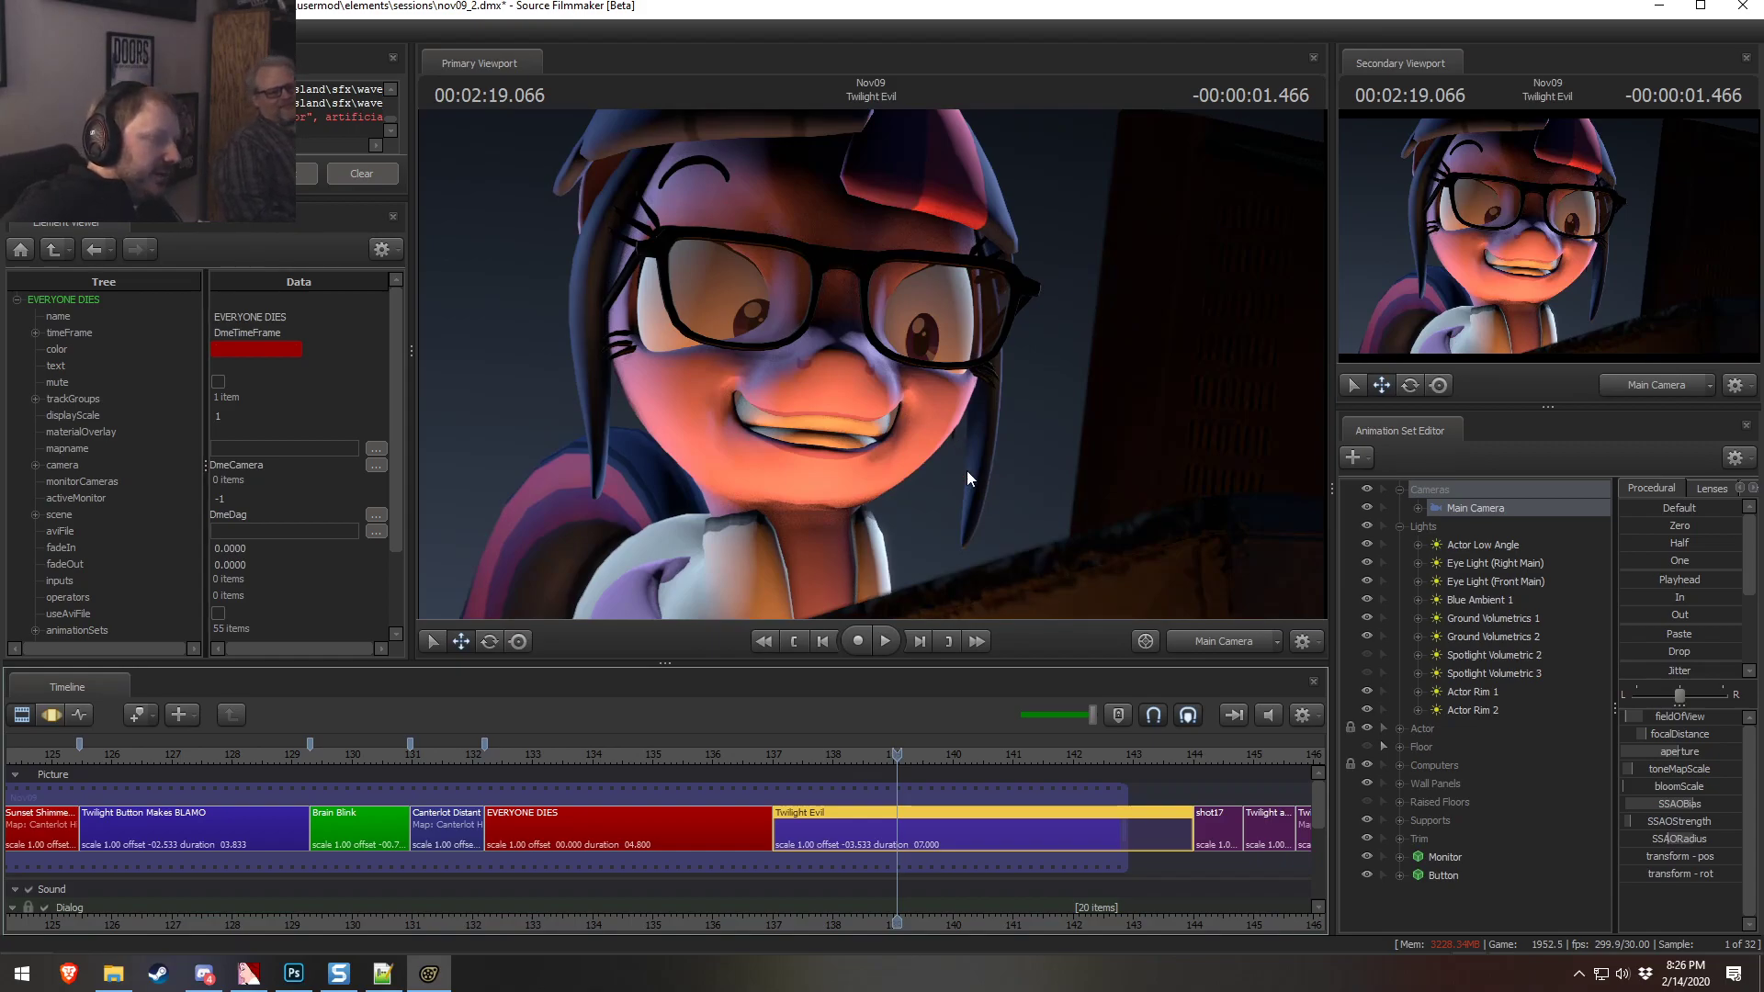
Play the Twilight Evil shot from about 139.1 s through the "science" line to about 142.5 s
{"action": "key", "text": "space"}
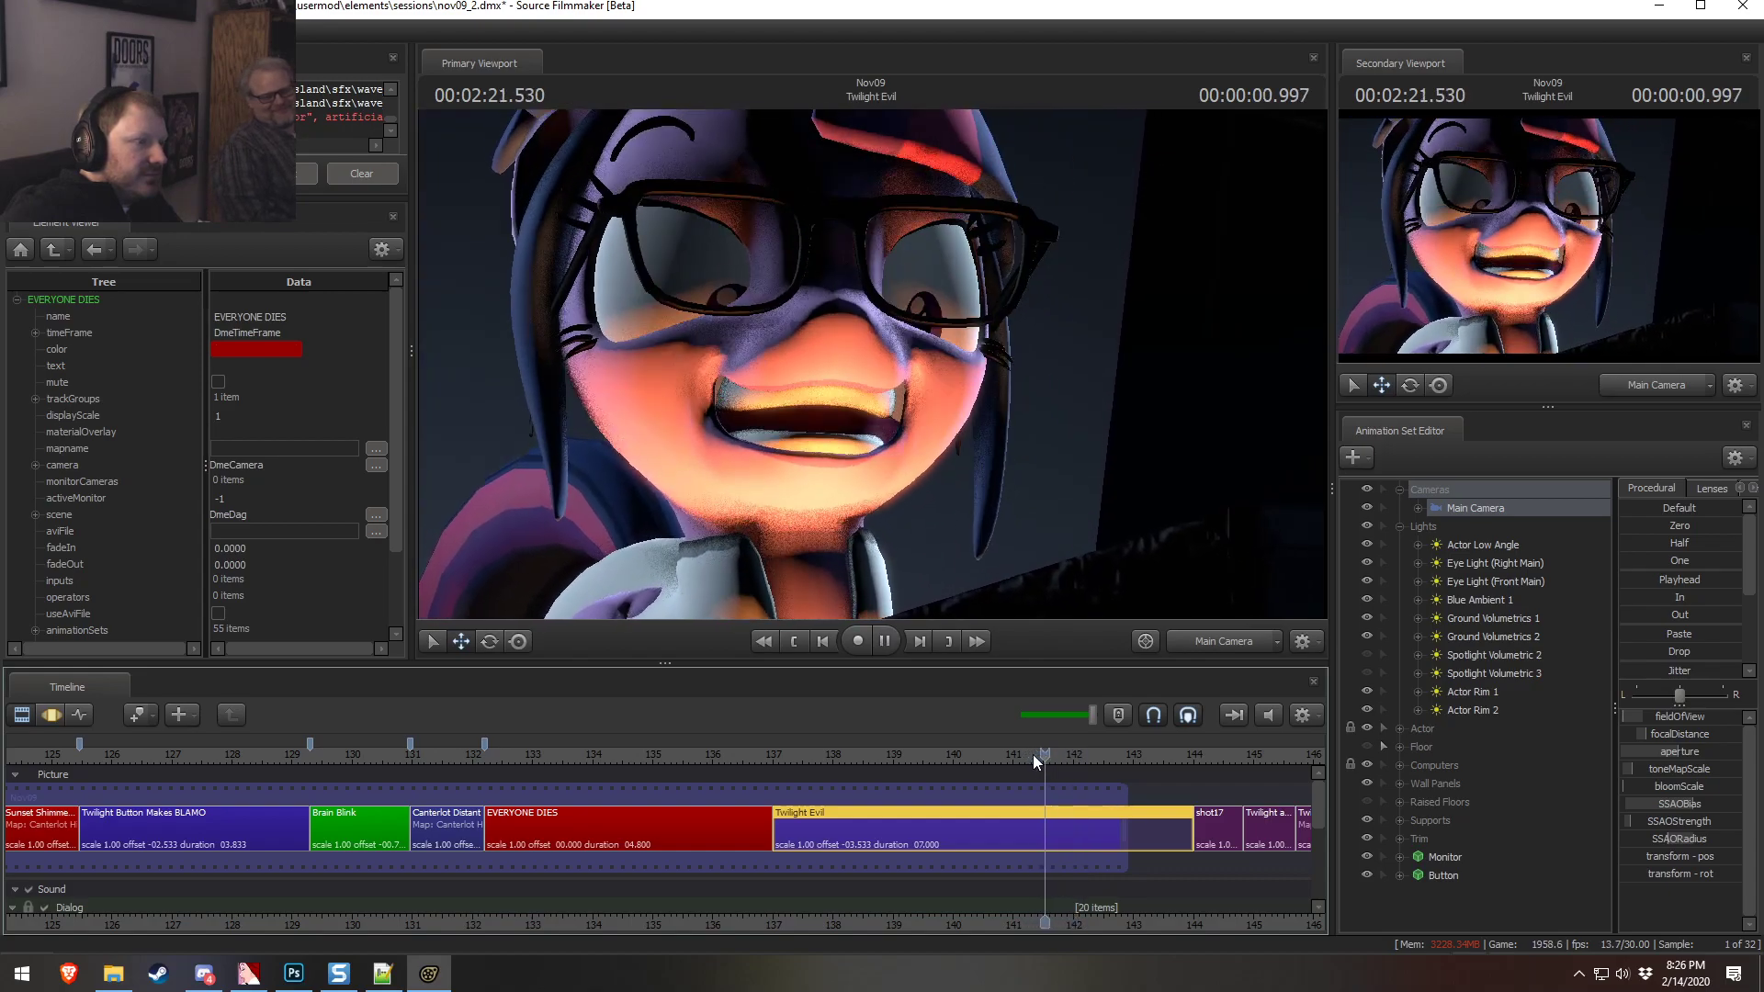
{"action": "key", "text": "space"}
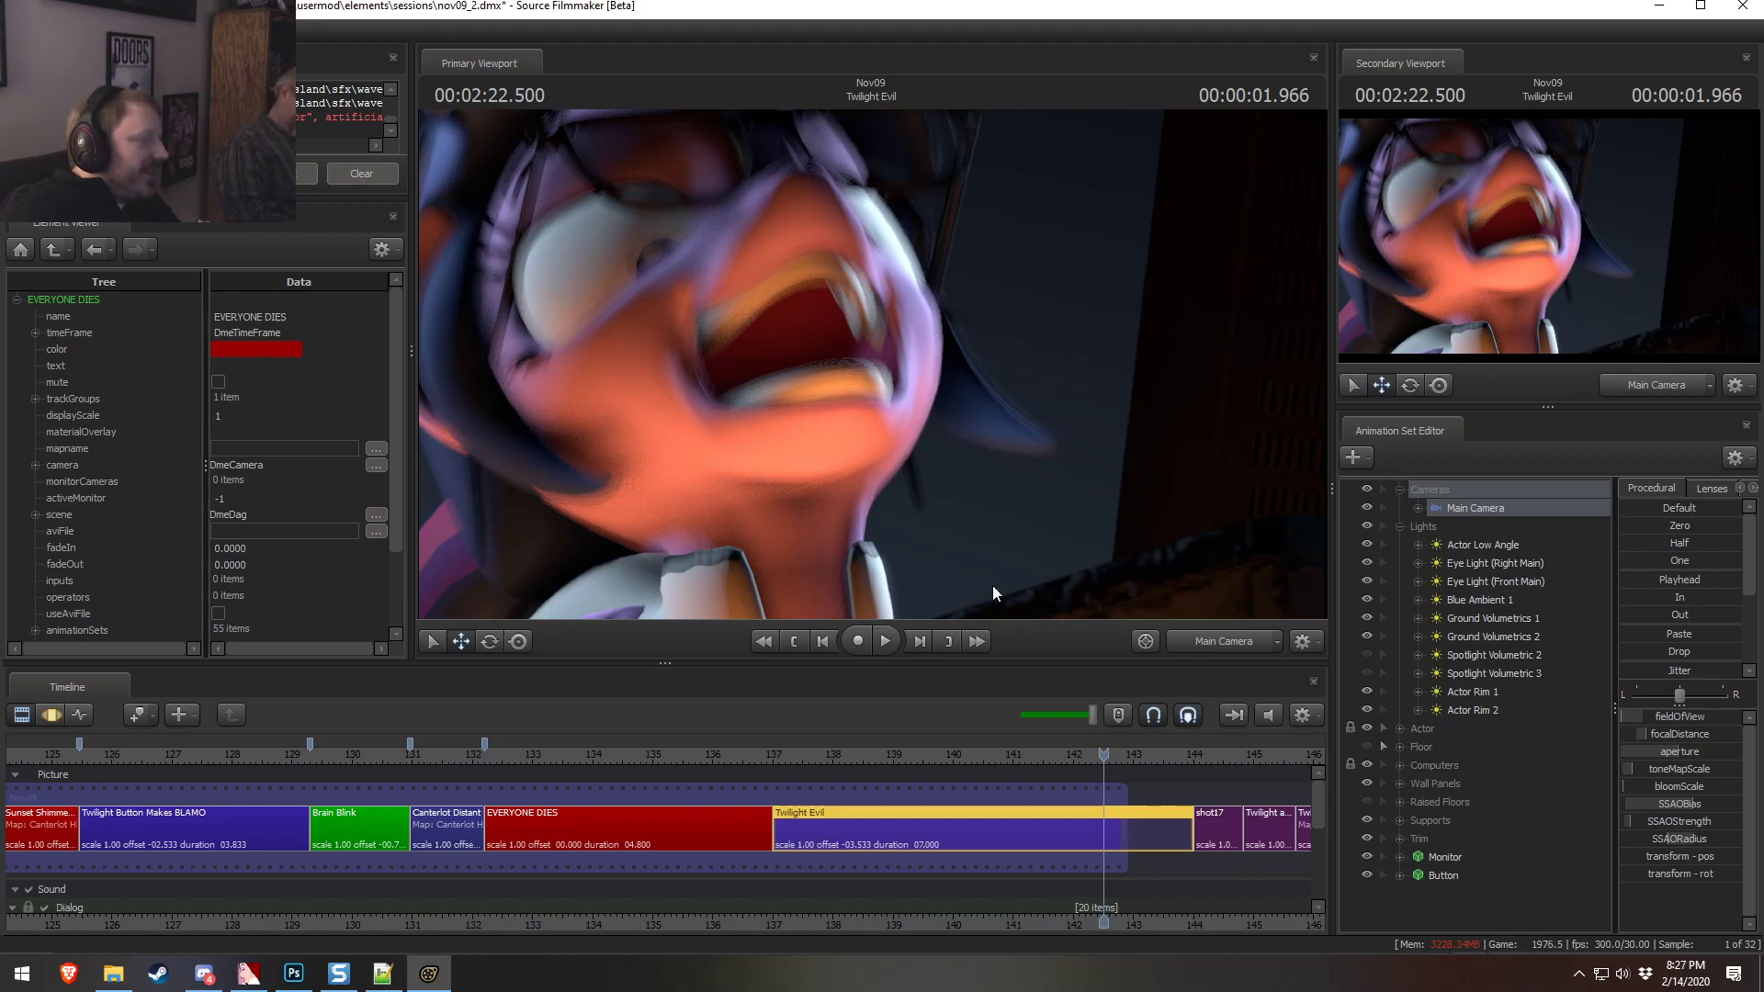
Launch Audacity and load "Doctor Spara - Science.wav" from the usermod sound folder into it, dismissing the welcome message
{"action": "left_click", "coordinate": [22, 973]}
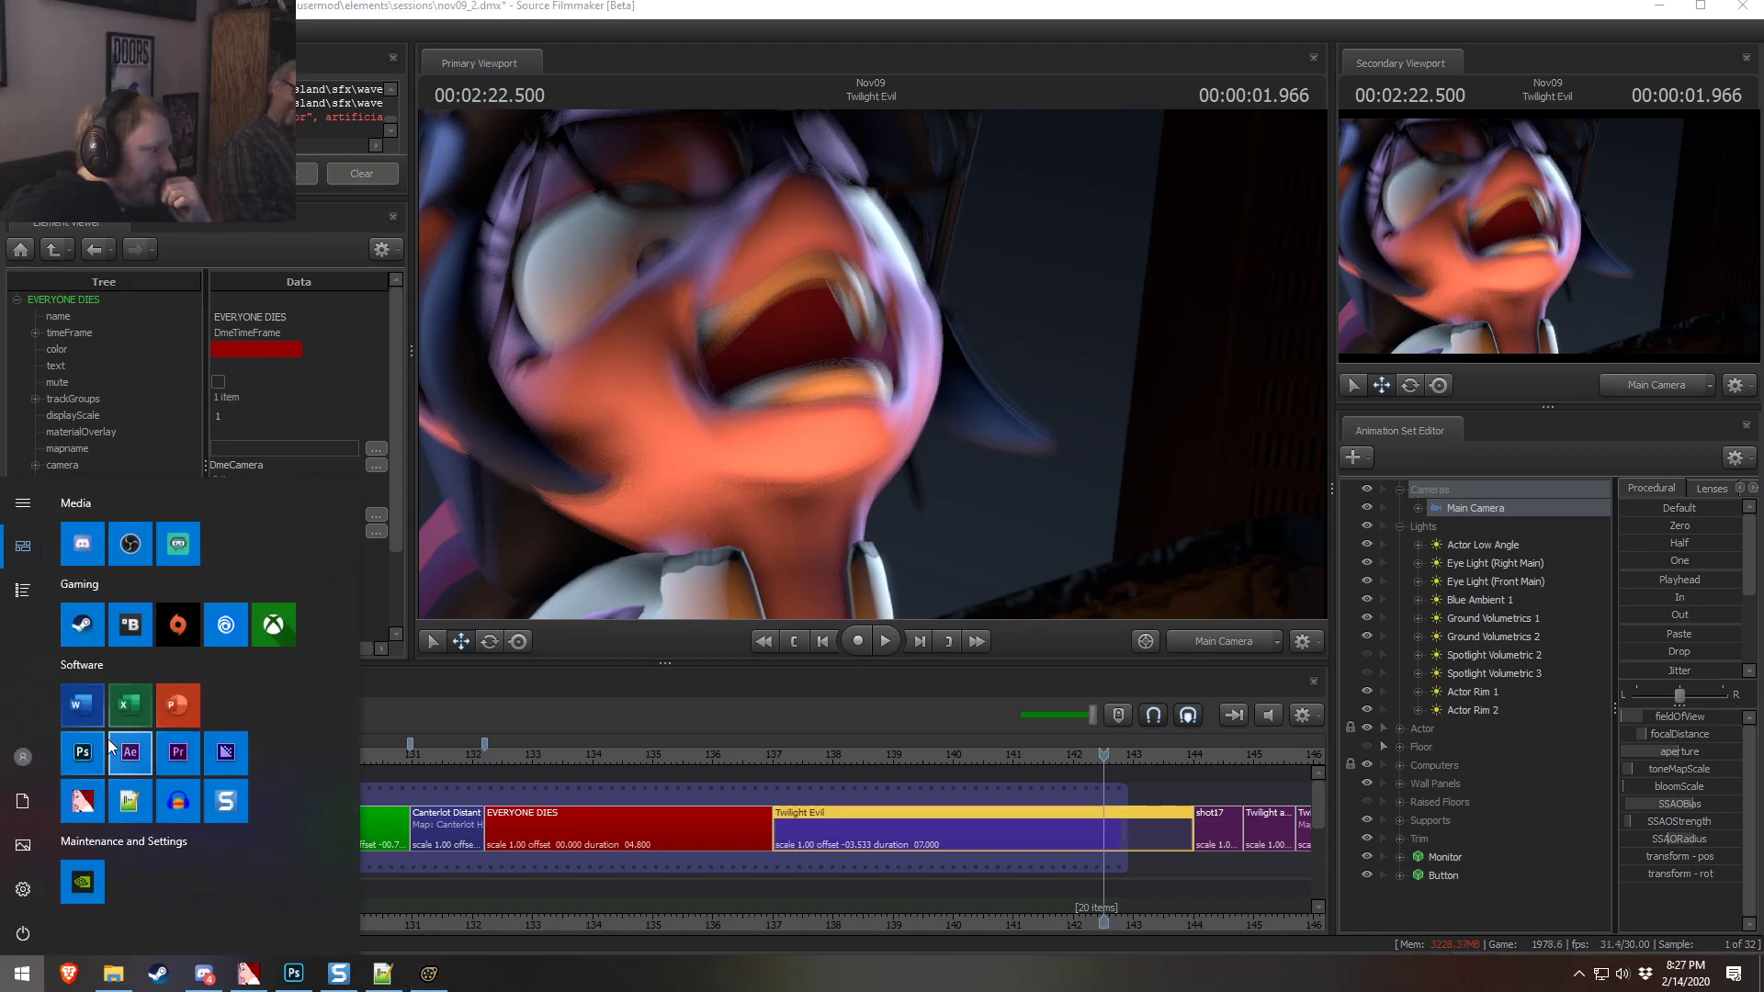
{"action": "left_click", "coordinate": [179, 803]}
{"action": "left_click", "coordinate": [113, 973]}
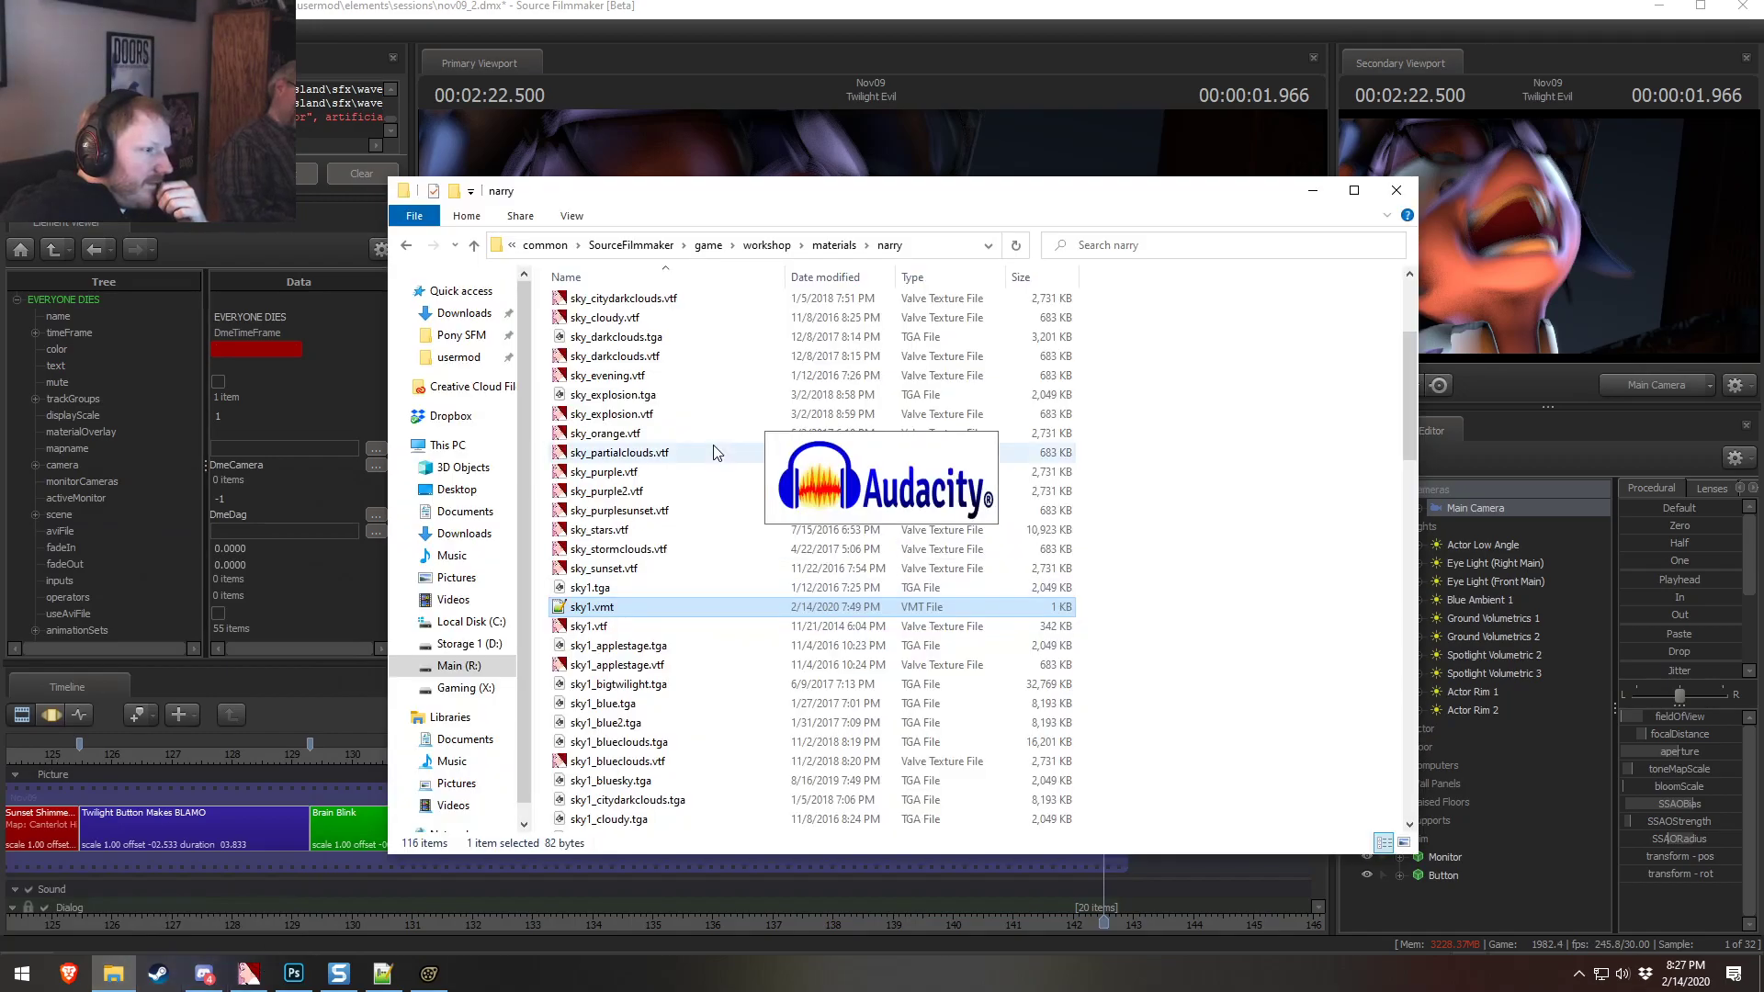
{"action": "left_click", "coordinate": [464, 315]}
{"action": "left_click", "coordinate": [462, 336]}
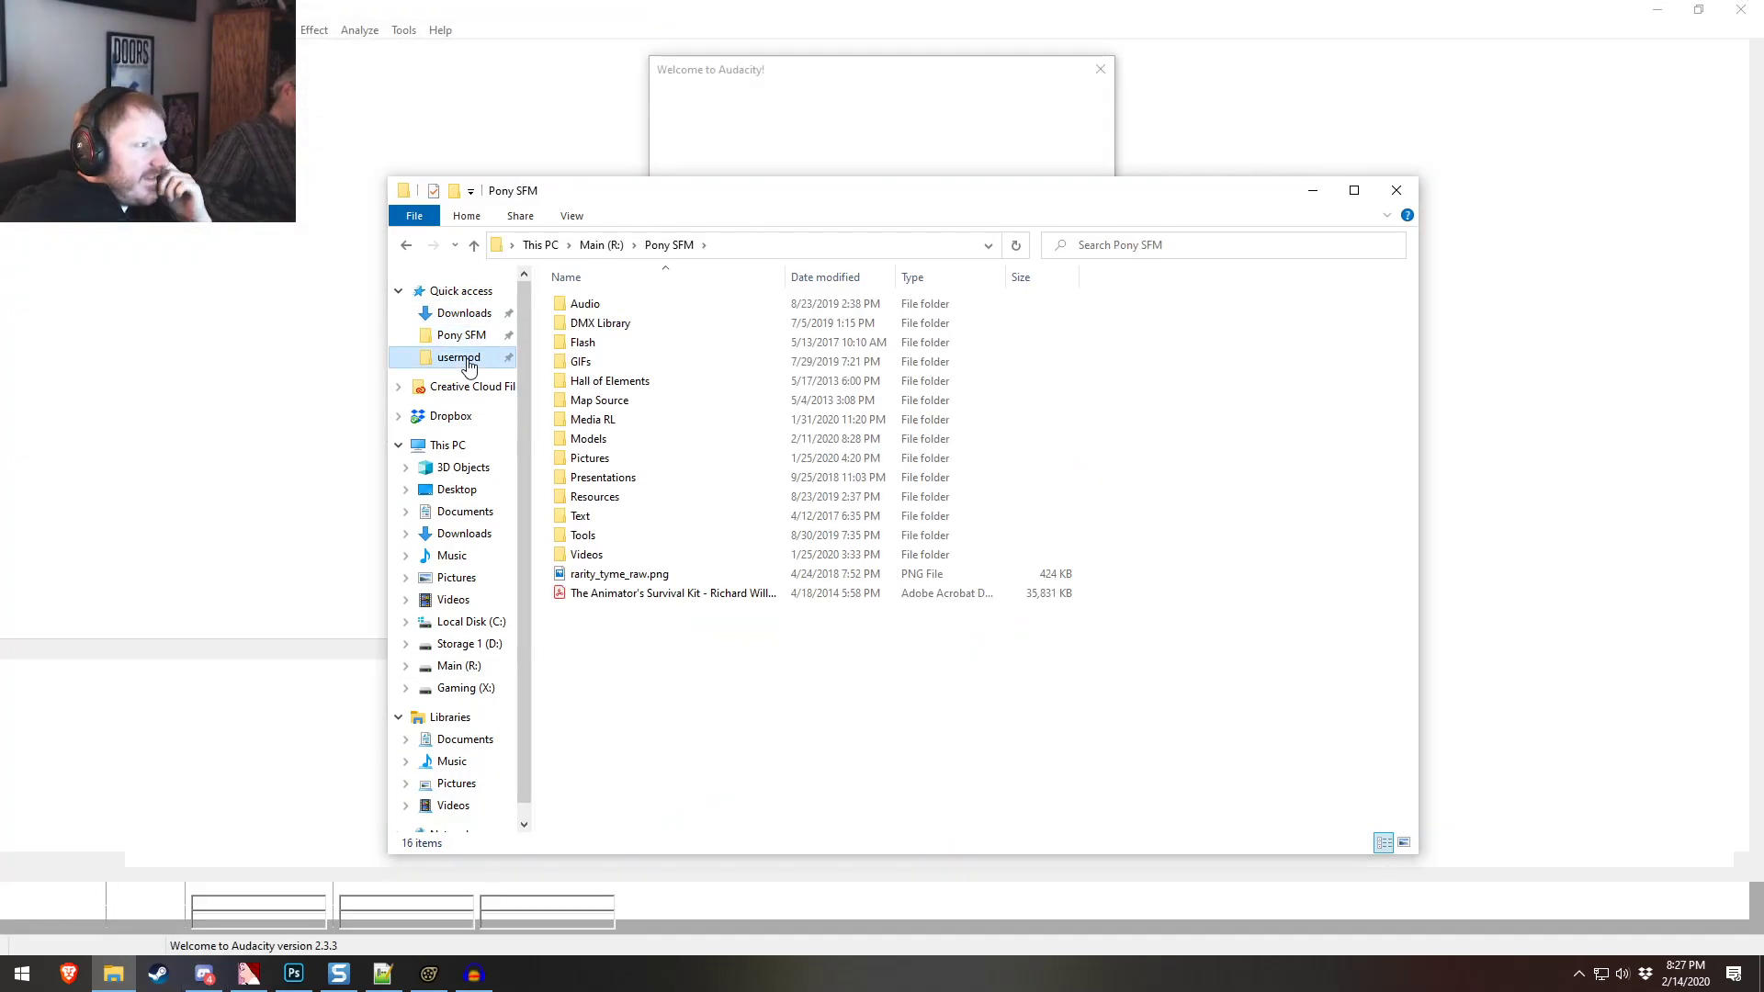
{"action": "left_click", "coordinate": [467, 359]}
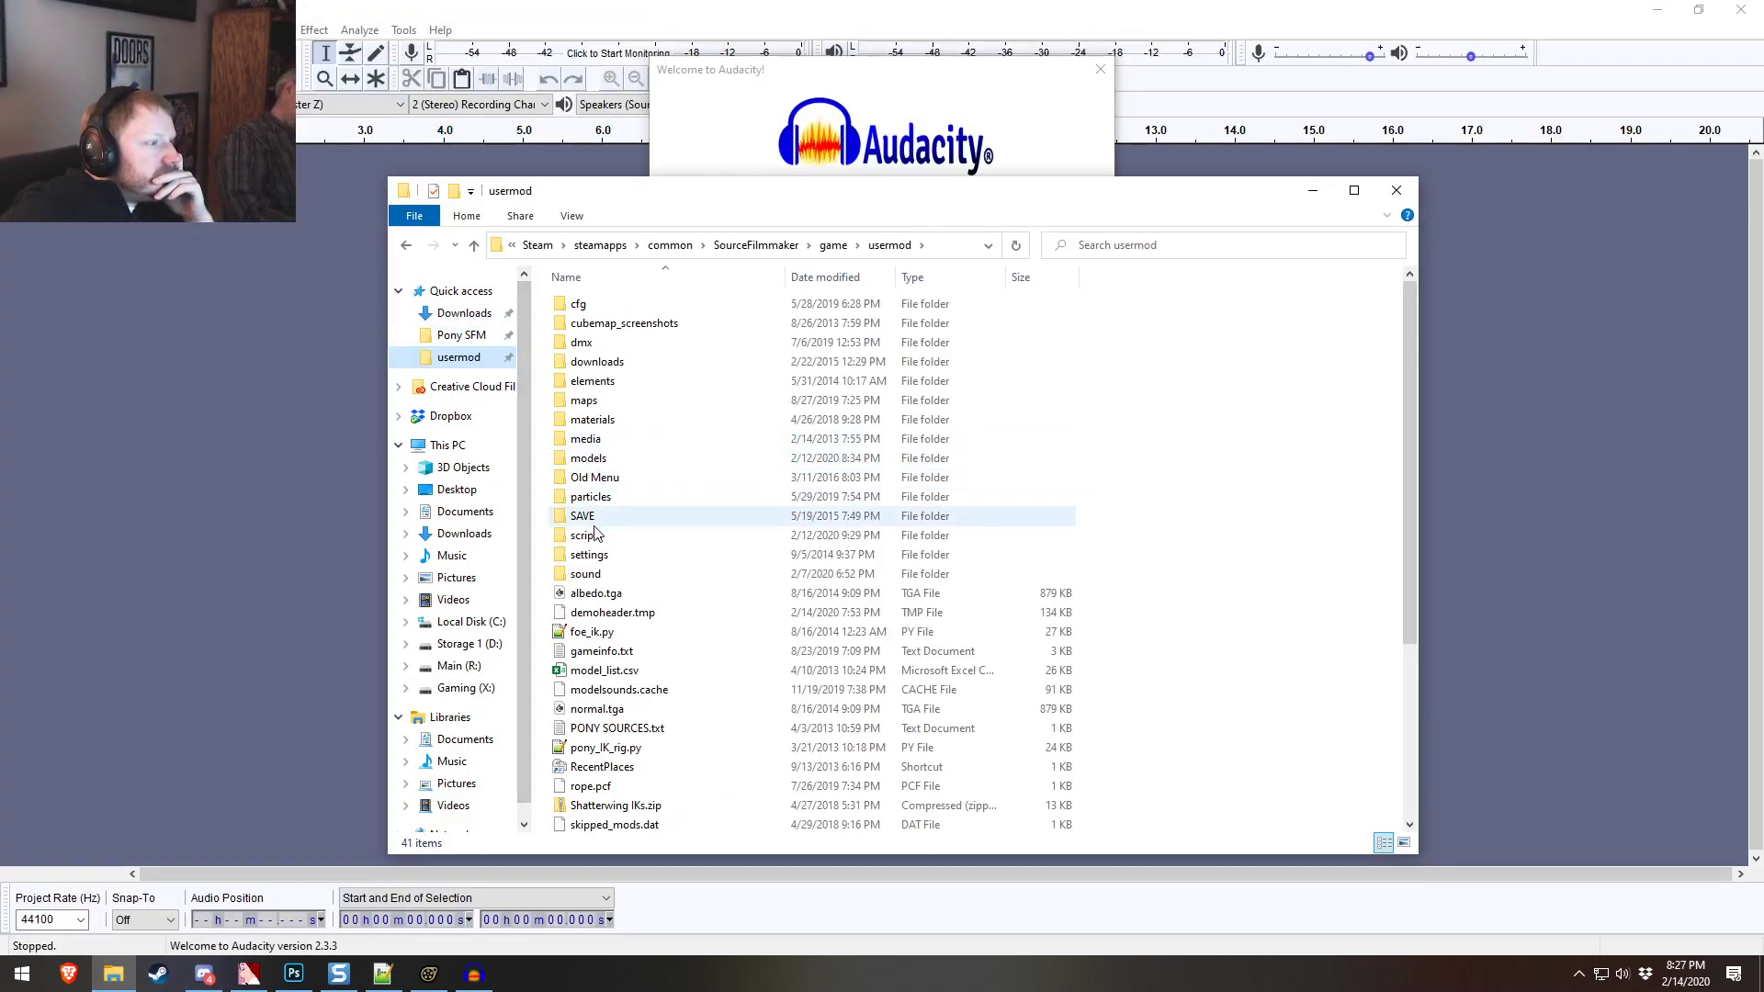
{"action": "double_click", "coordinate": [588, 573]}
{"action": "scroll", "coordinate": [1006, 515], "scroll_direction": "down", "scroll_amount": 10}
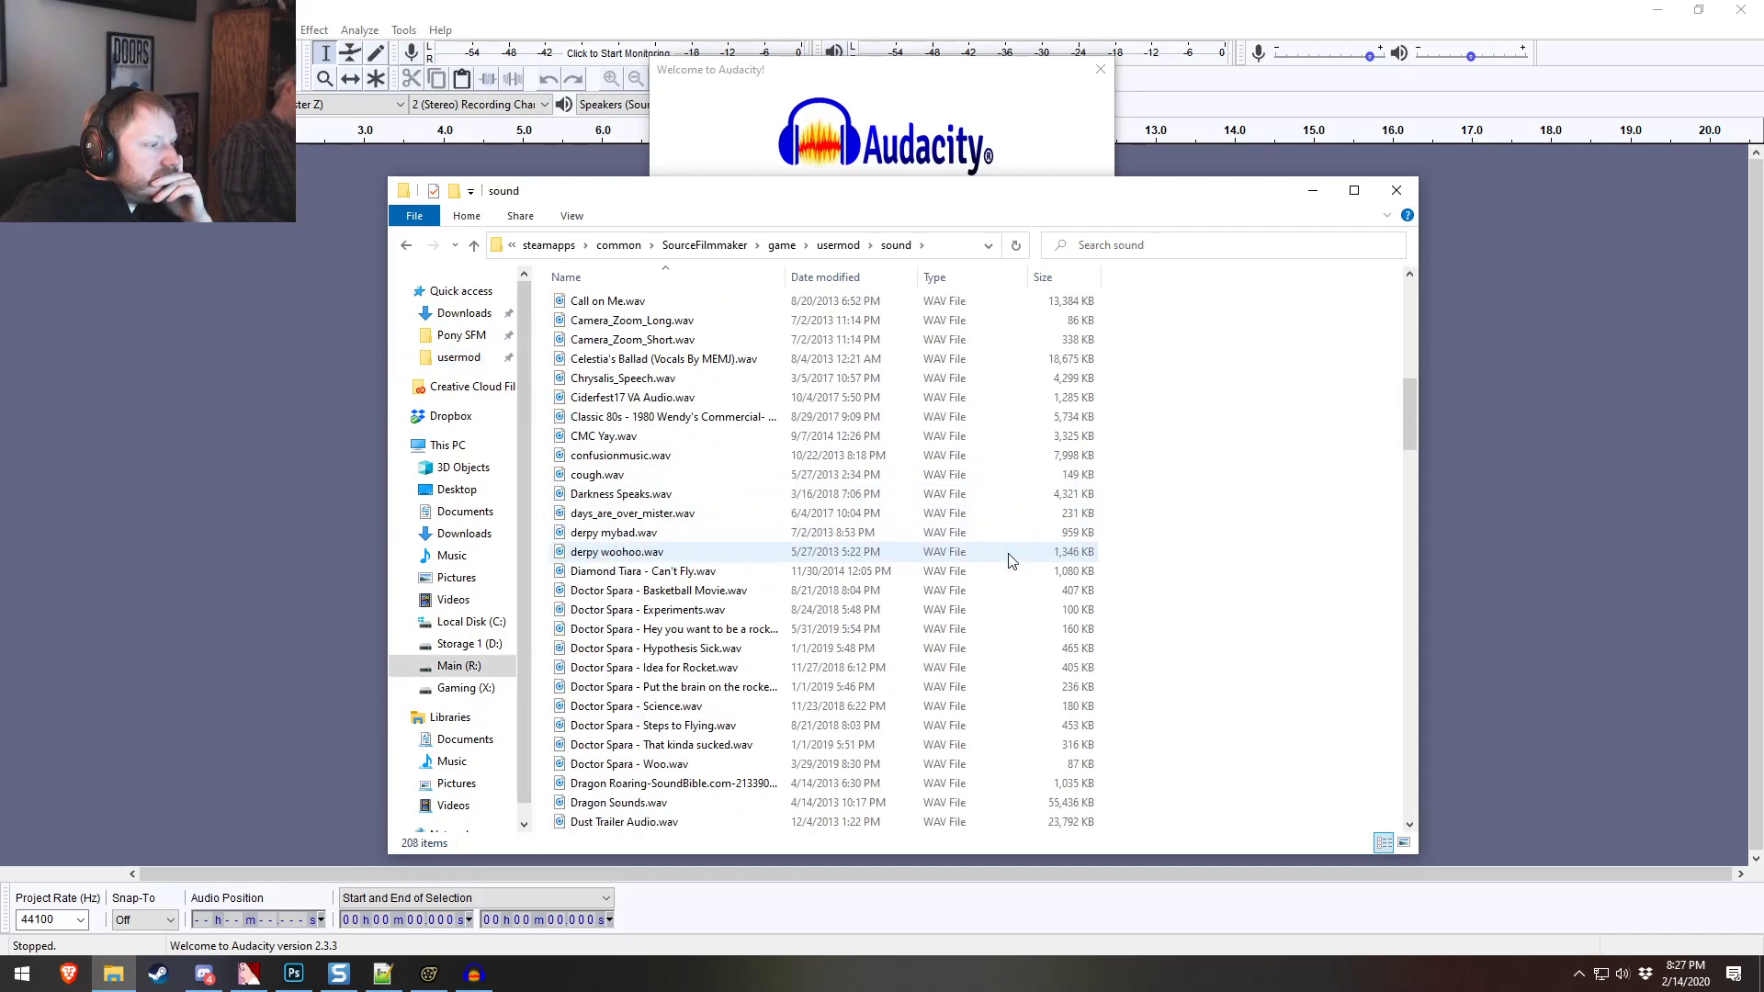
{"action": "left_click_drag", "start_coordinate": [661, 705], "coordinate": [369, 498]}
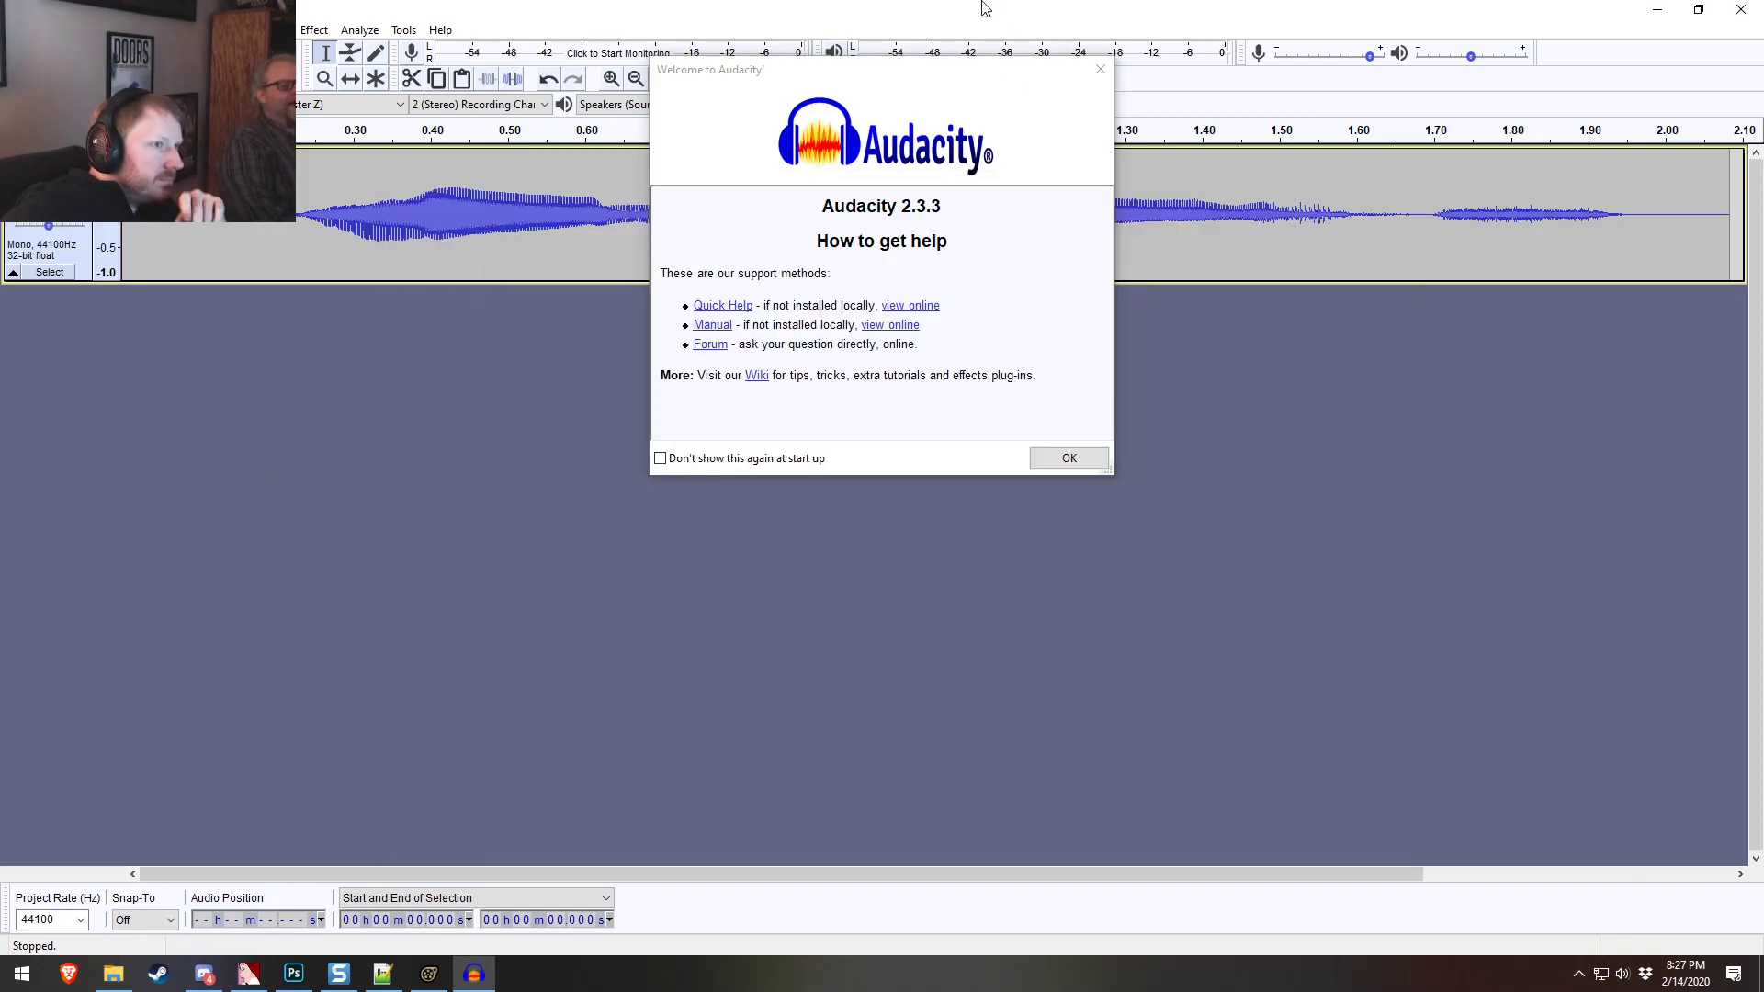
{"action": "left_click", "coordinate": [1038, 457]}
Play the "science" clip, place the cursor at about 0.25 s and enlarge the track's height to inspect its waveform
{"action": "key", "text": "space"}
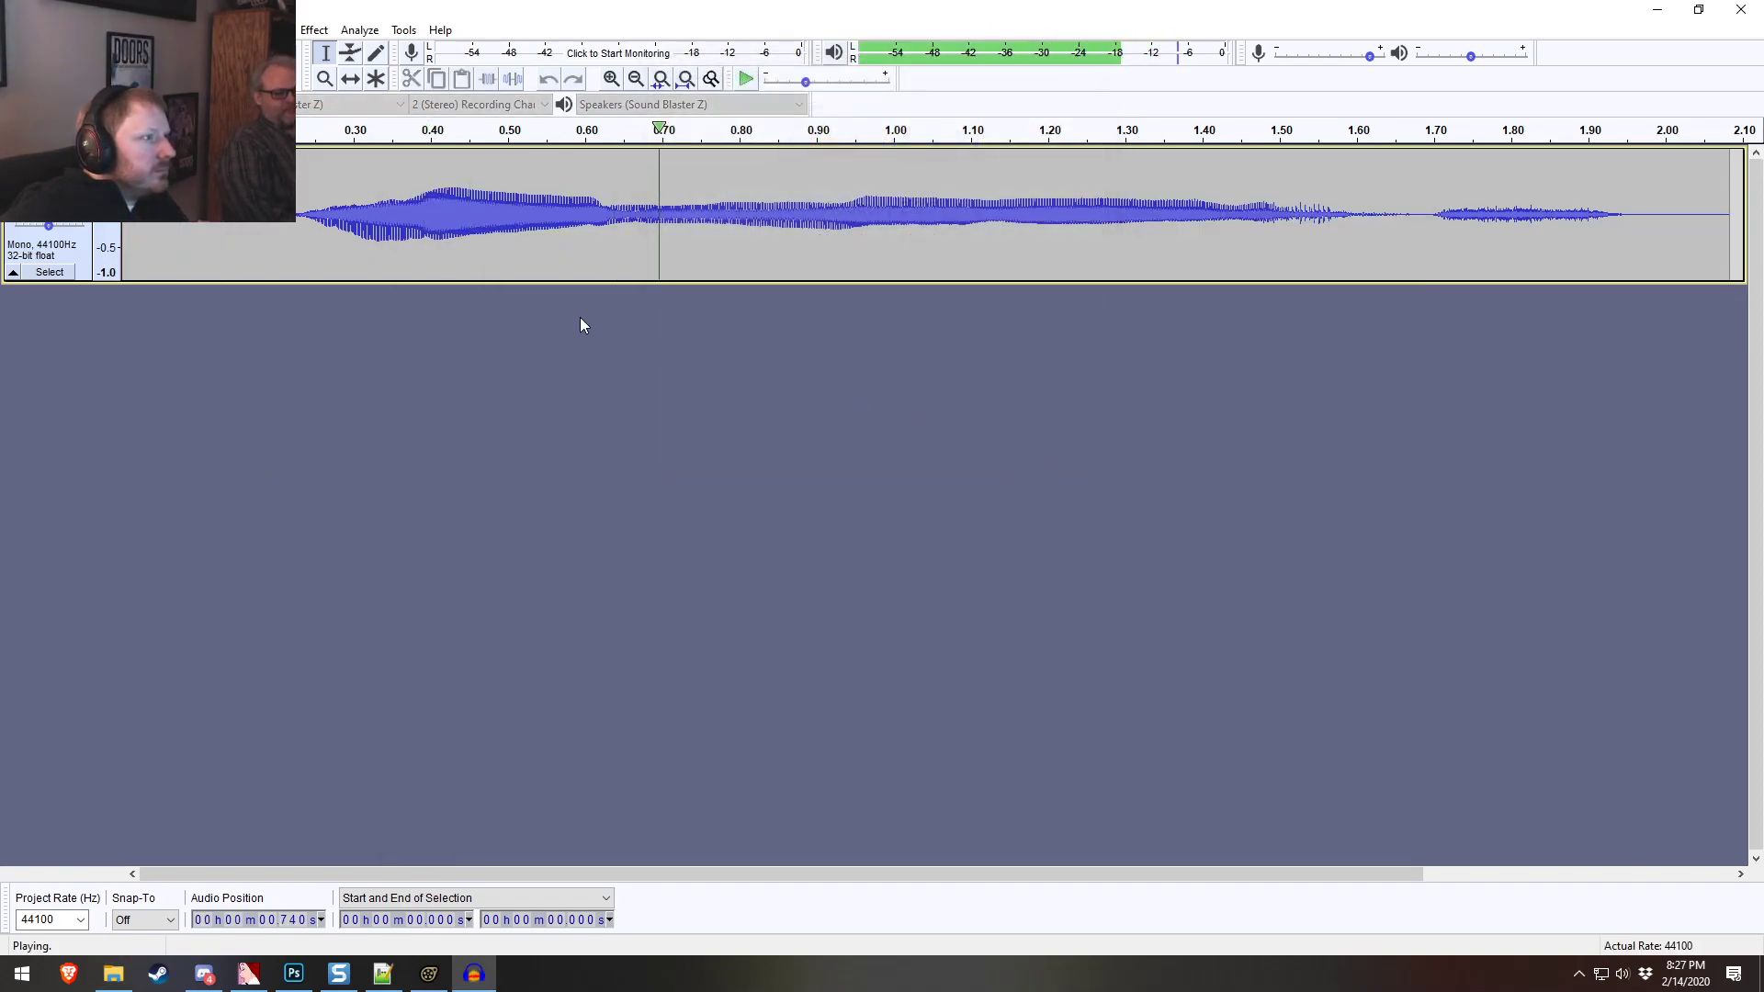
{"action": "key", "text": "space"}
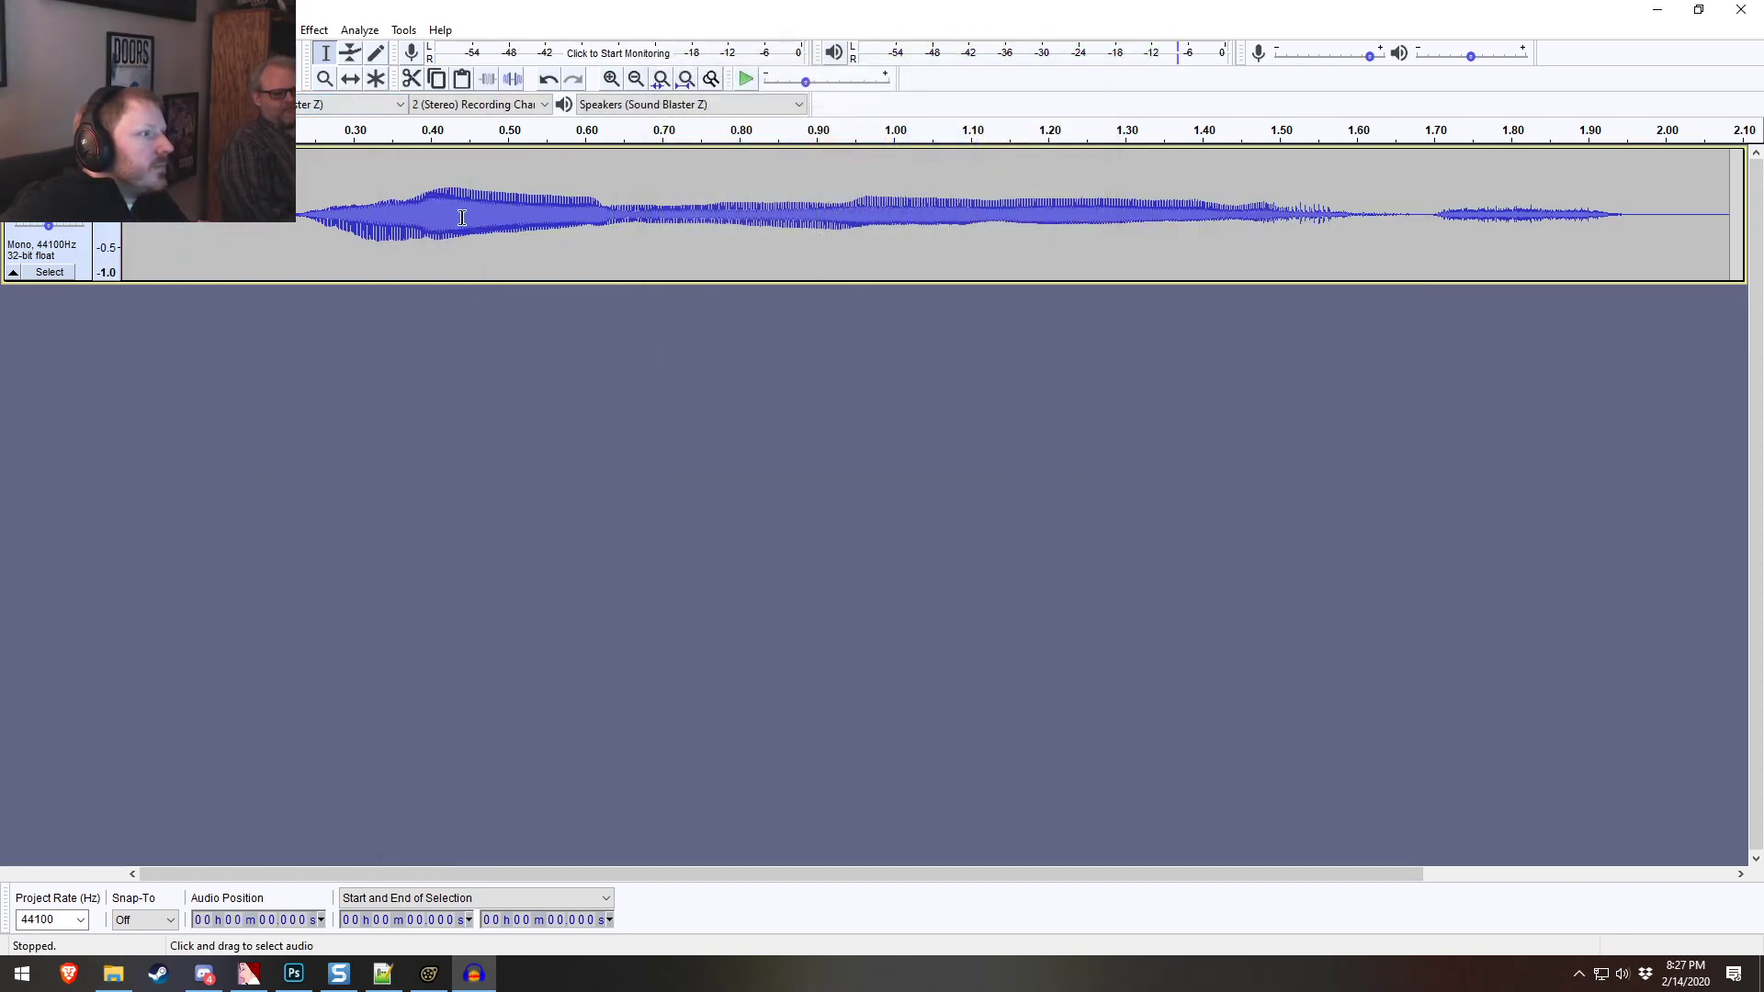
{"action": "left_click", "coordinate": [315, 220]}
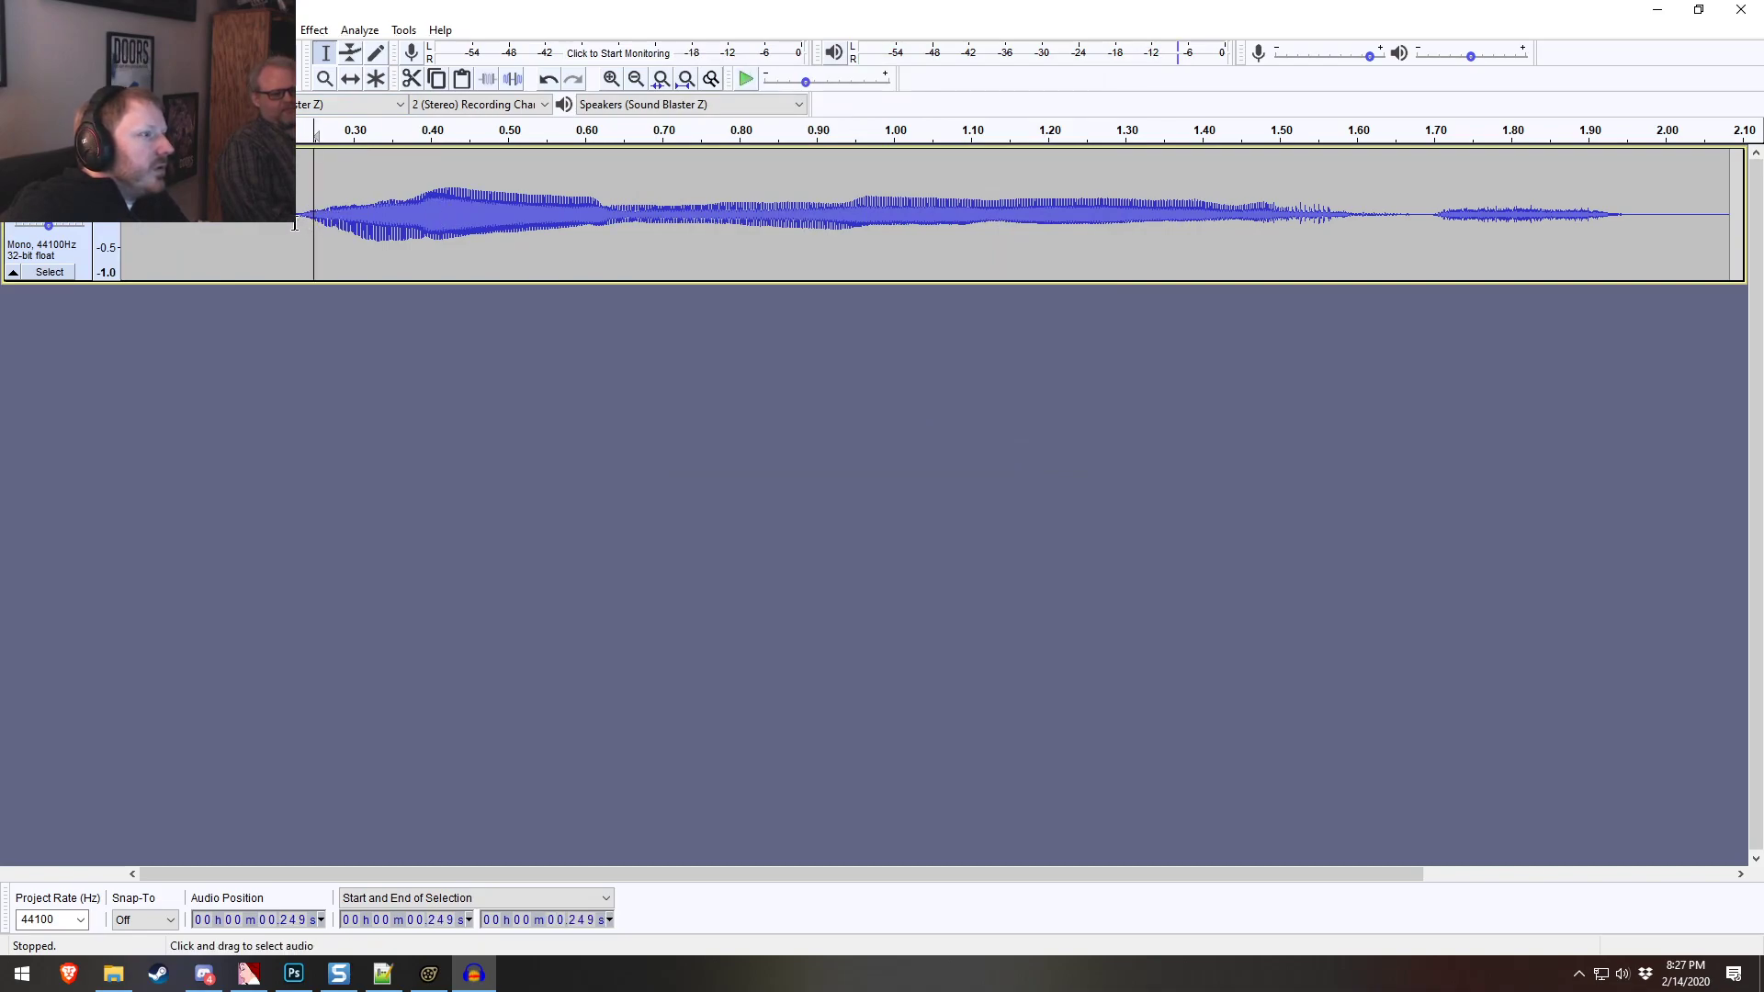
{"action": "left_click_drag", "start_coordinate": [234, 285], "coordinate": [225, 531]}
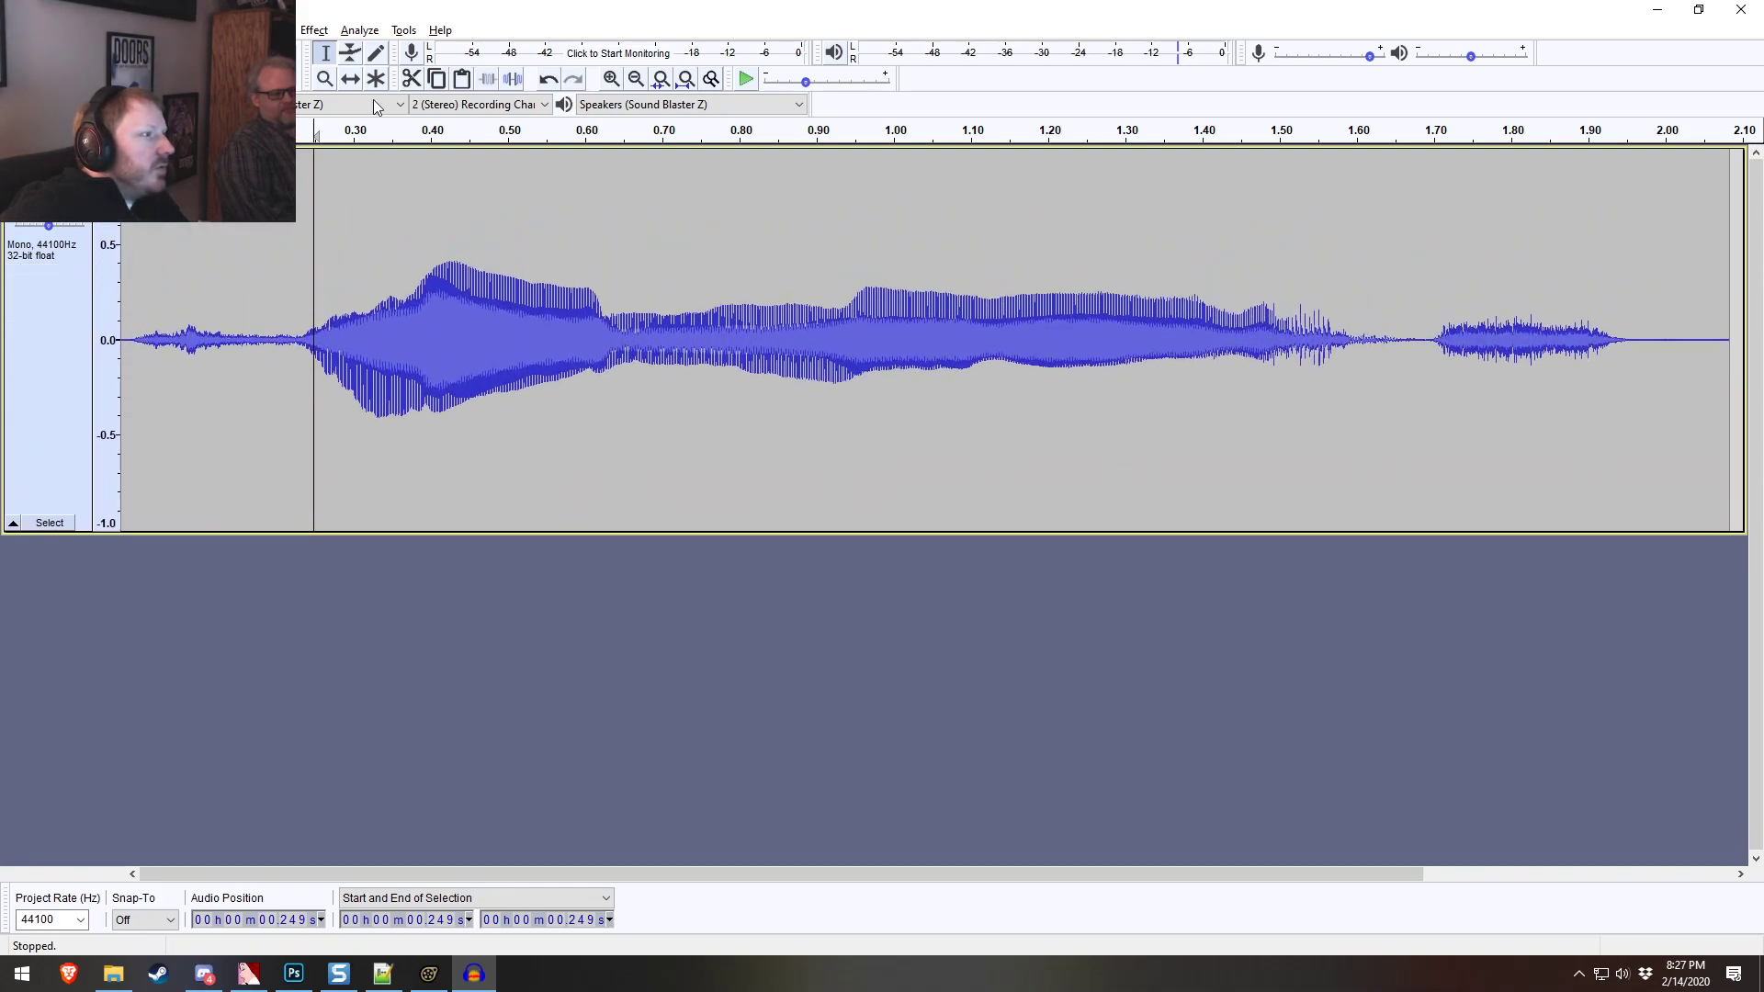
Try to lower the clip's amplitude to about 0.5 with the Envelope tool, and undo it
{"action": "left_click", "coordinate": [357, 56]}
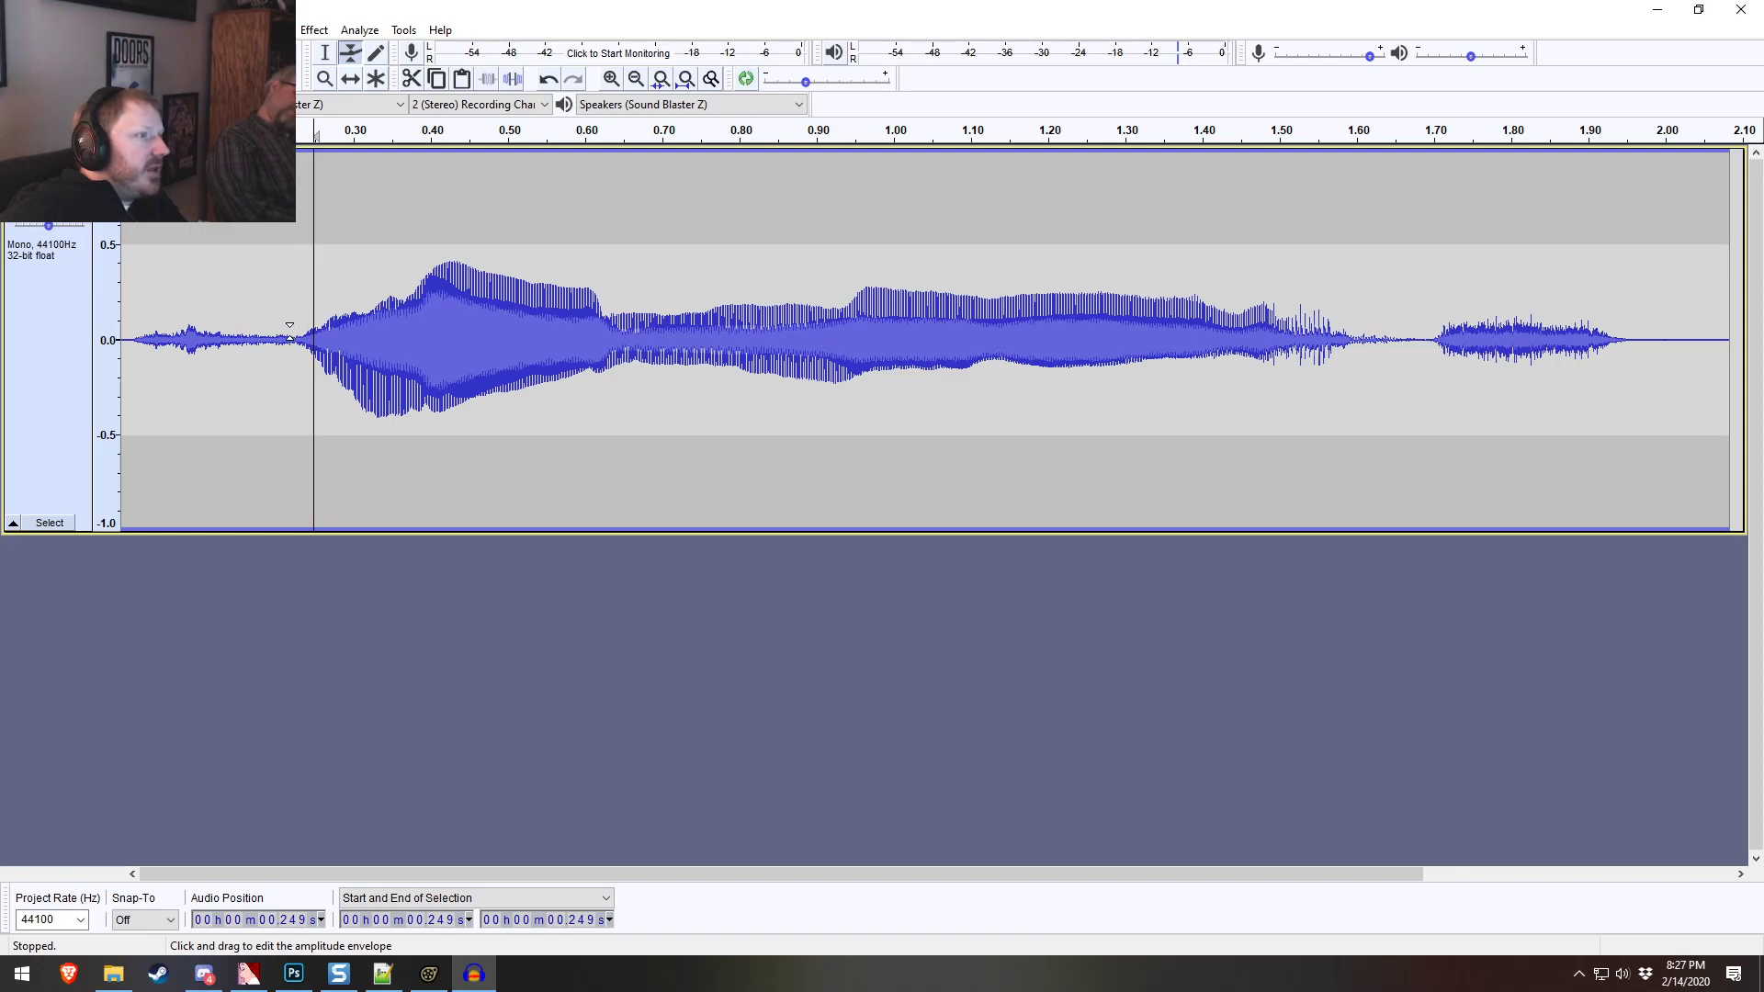
{"action": "left_click_drag", "start_coordinate": [302, 332], "coordinate": [305, 341]}
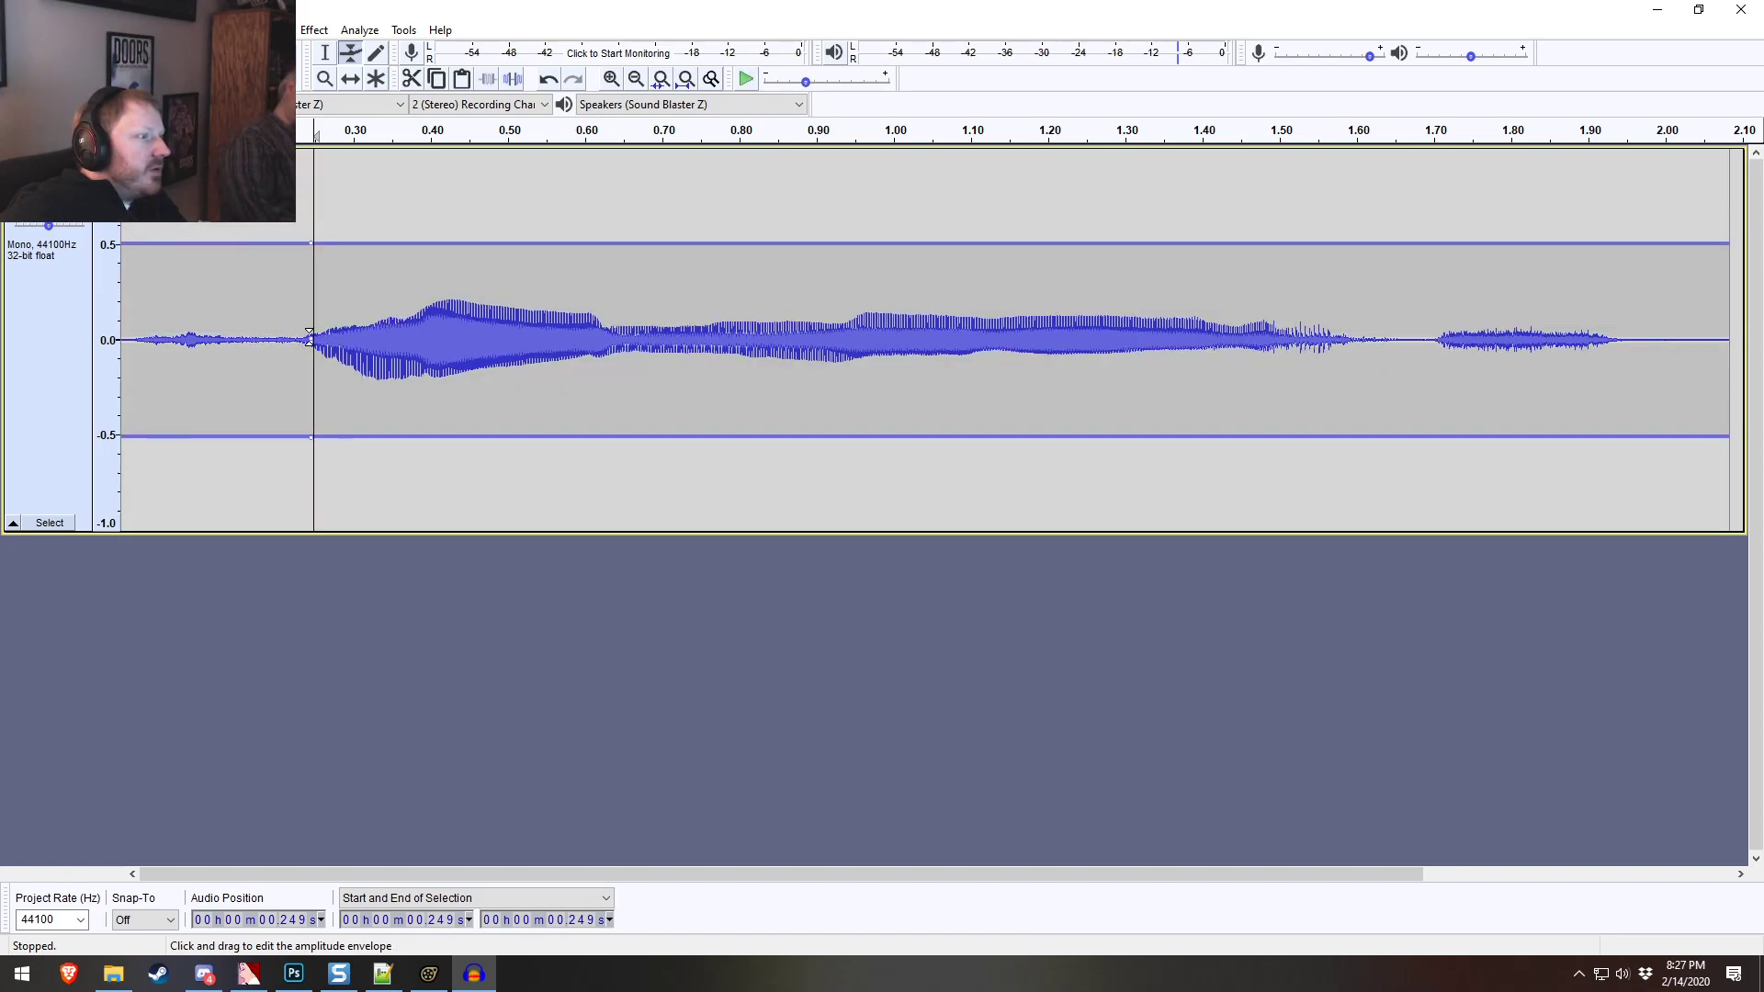
{"action": "key", "text": "ctrl+z"}
{"action": "key", "text": "ctrl+y"}
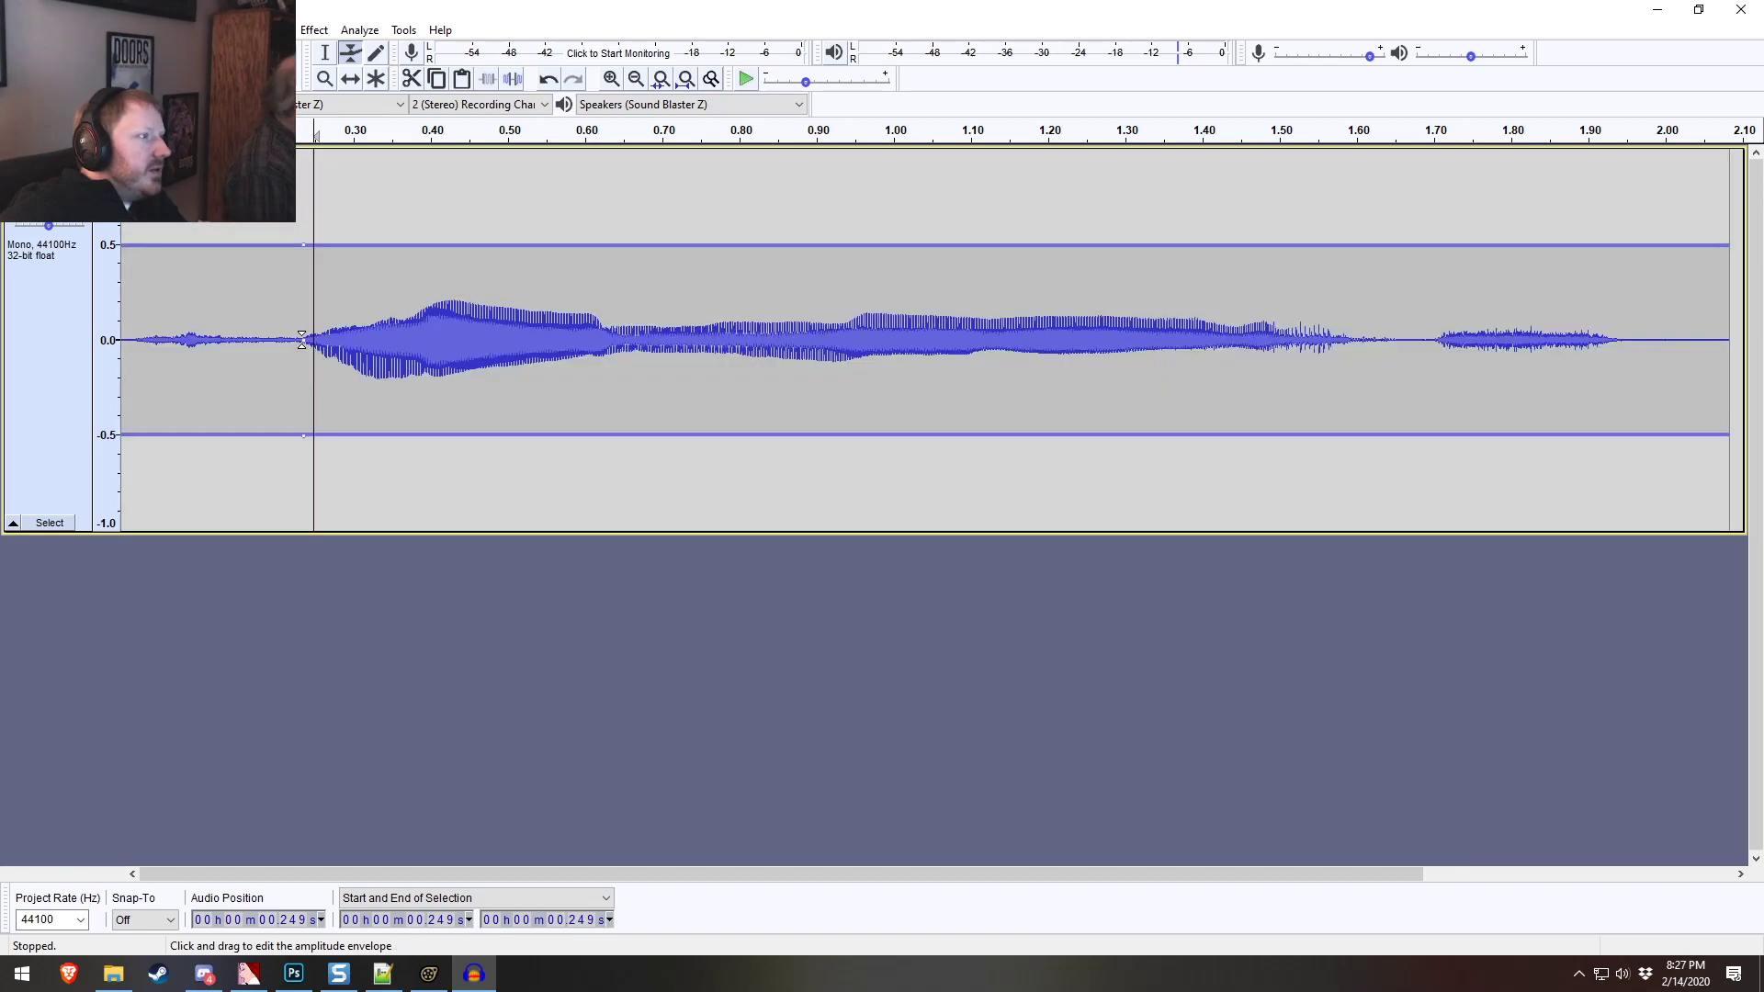
{"action": "key", "text": "ctrl+z"}
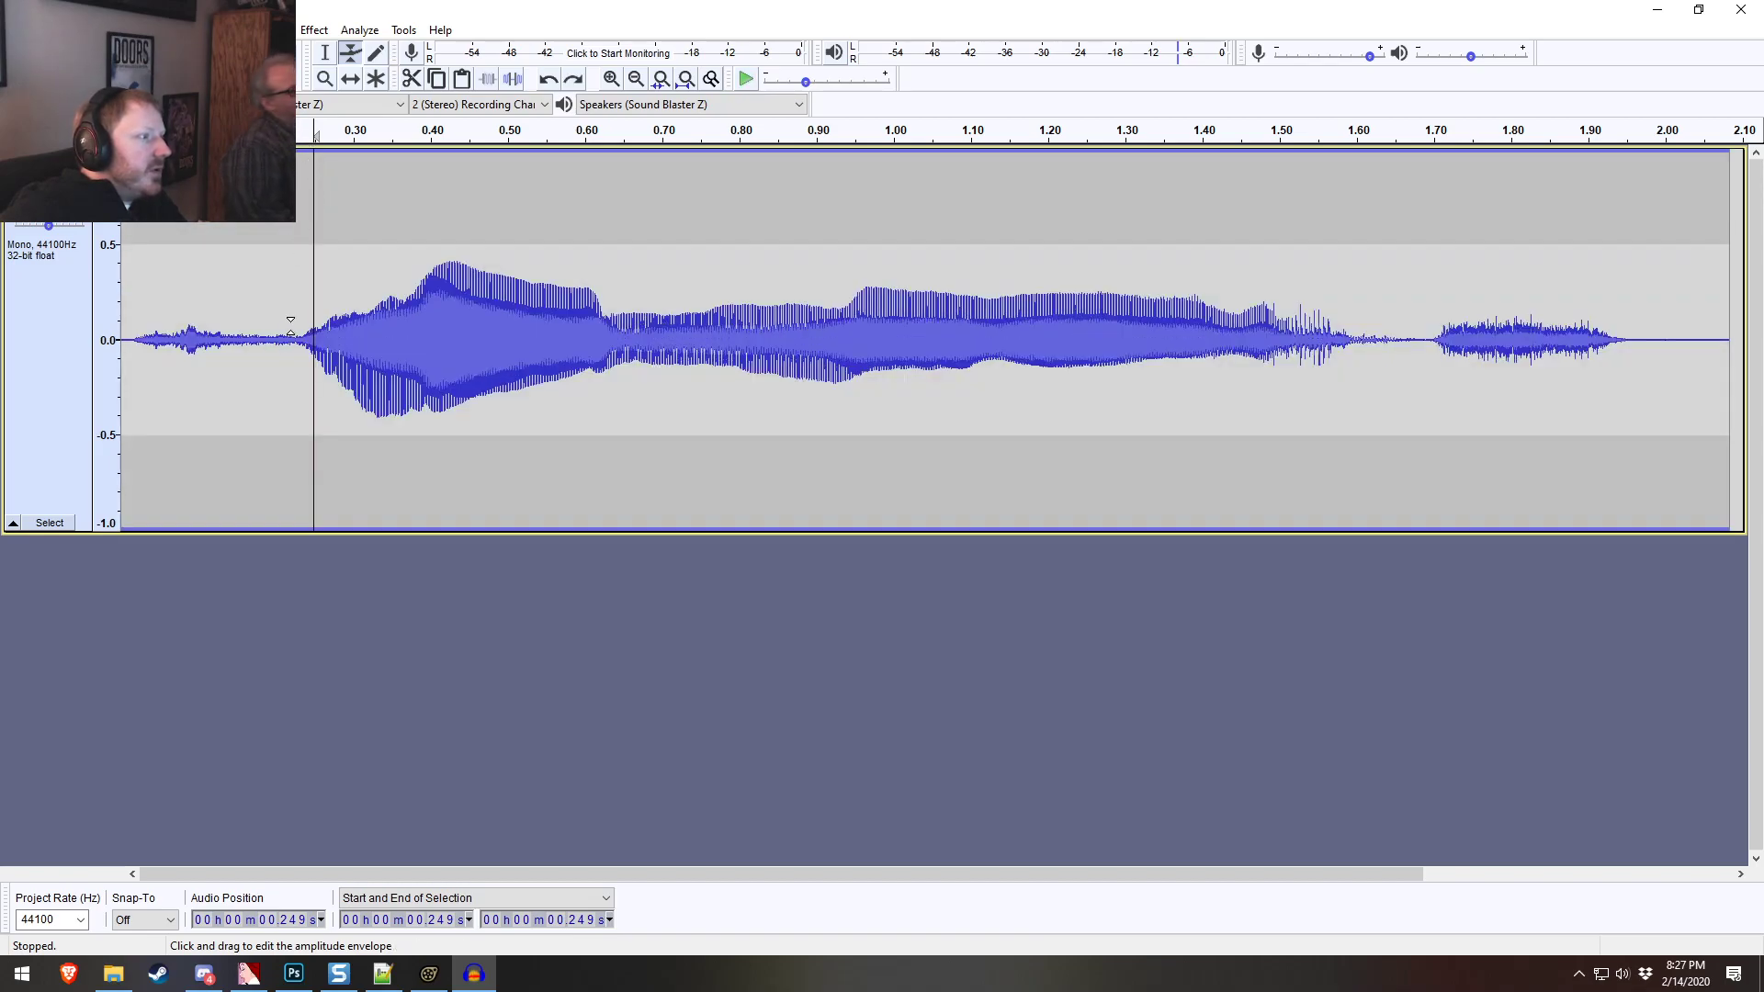
Try an amplitude envelope rising from about 0.5 near 0.22 s to about 0.77 near 0.35 s, cancel saving the project and undo the envelope
{"action": "left_click_drag", "start_coordinate": [291, 326], "coordinate": [294, 342]}
{"action": "left_click_drag", "start_coordinate": [327, 247], "coordinate": [391, 193]}
{"action": "key", "text": "ctrl+s"}
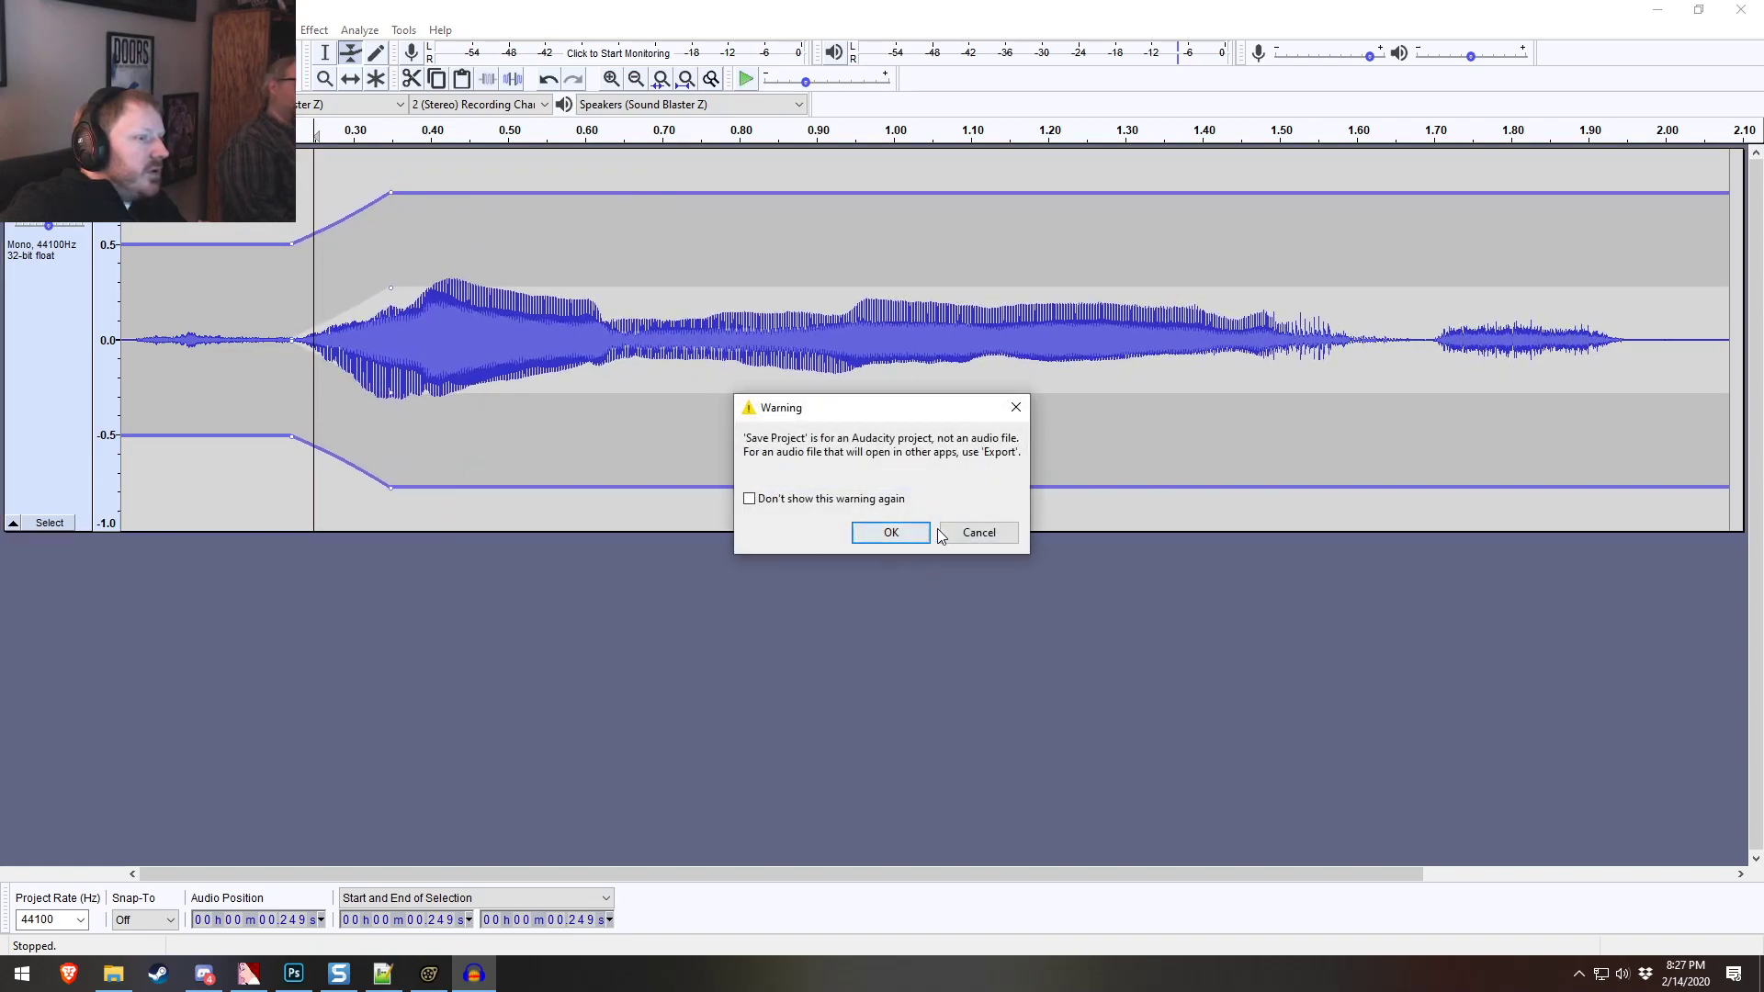
{"action": "left_click", "coordinate": [978, 532]}
{"action": "key", "text": "ctrl+z"}
{"action": "key", "text": "ctrl+z"}
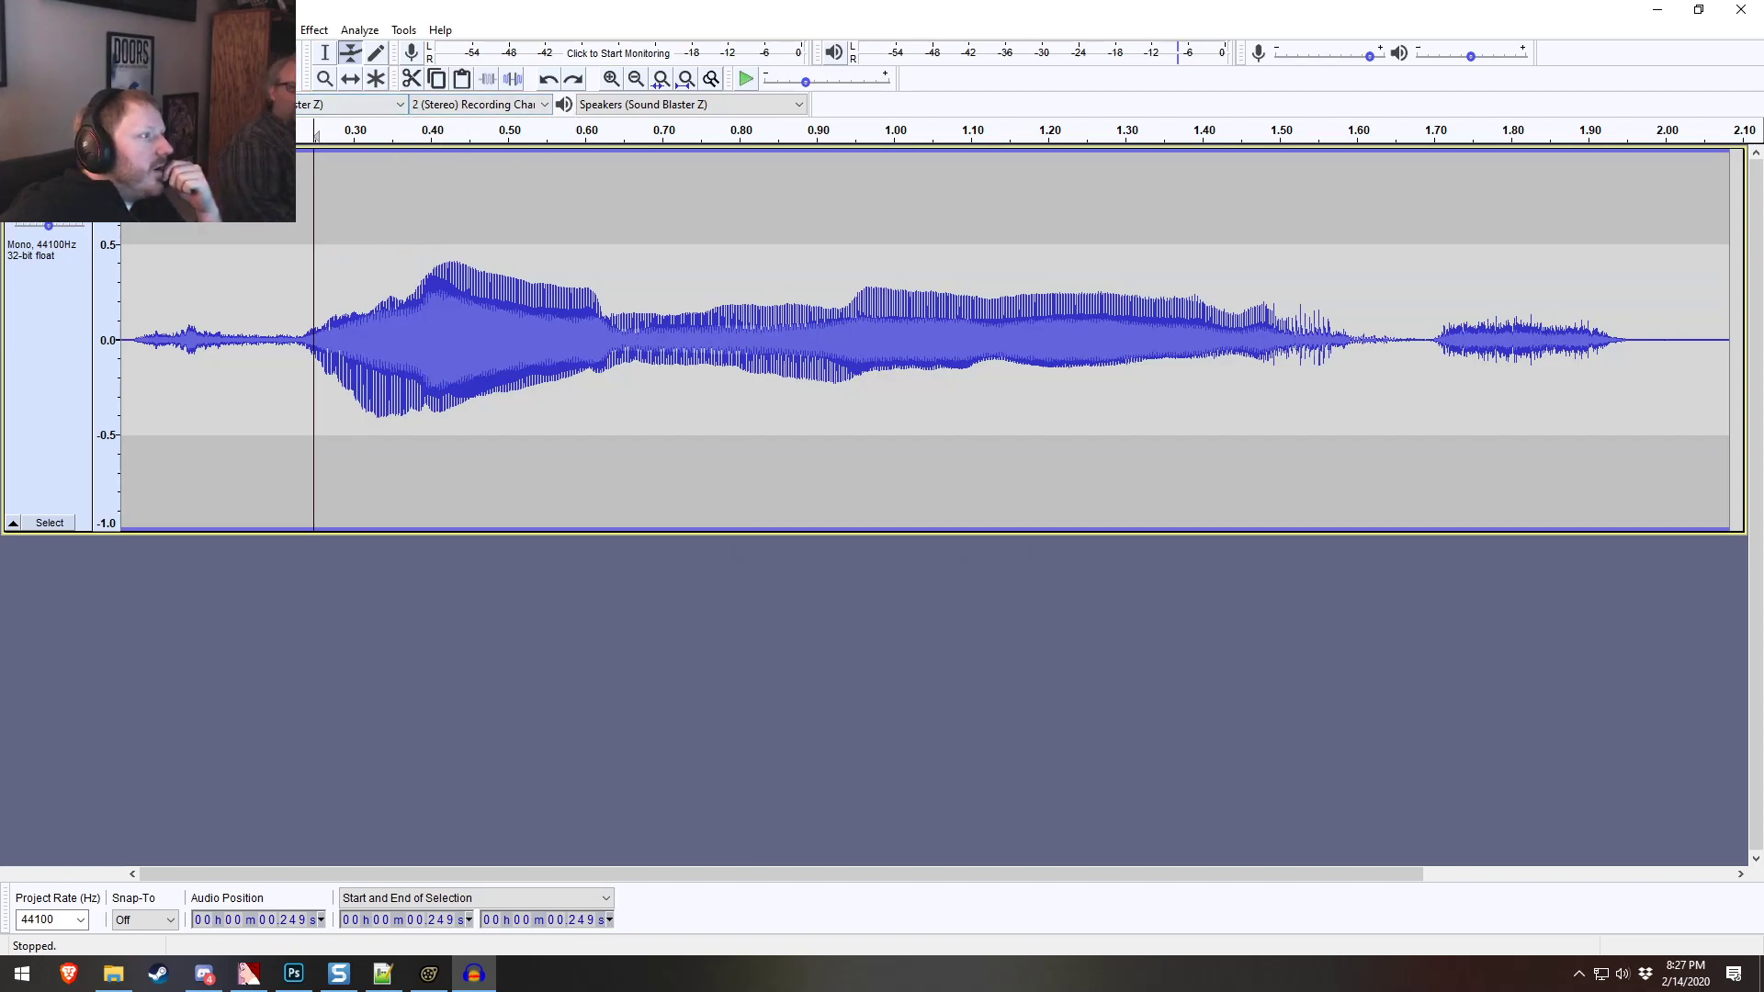
{"action": "left_click", "coordinate": [218, 29]}
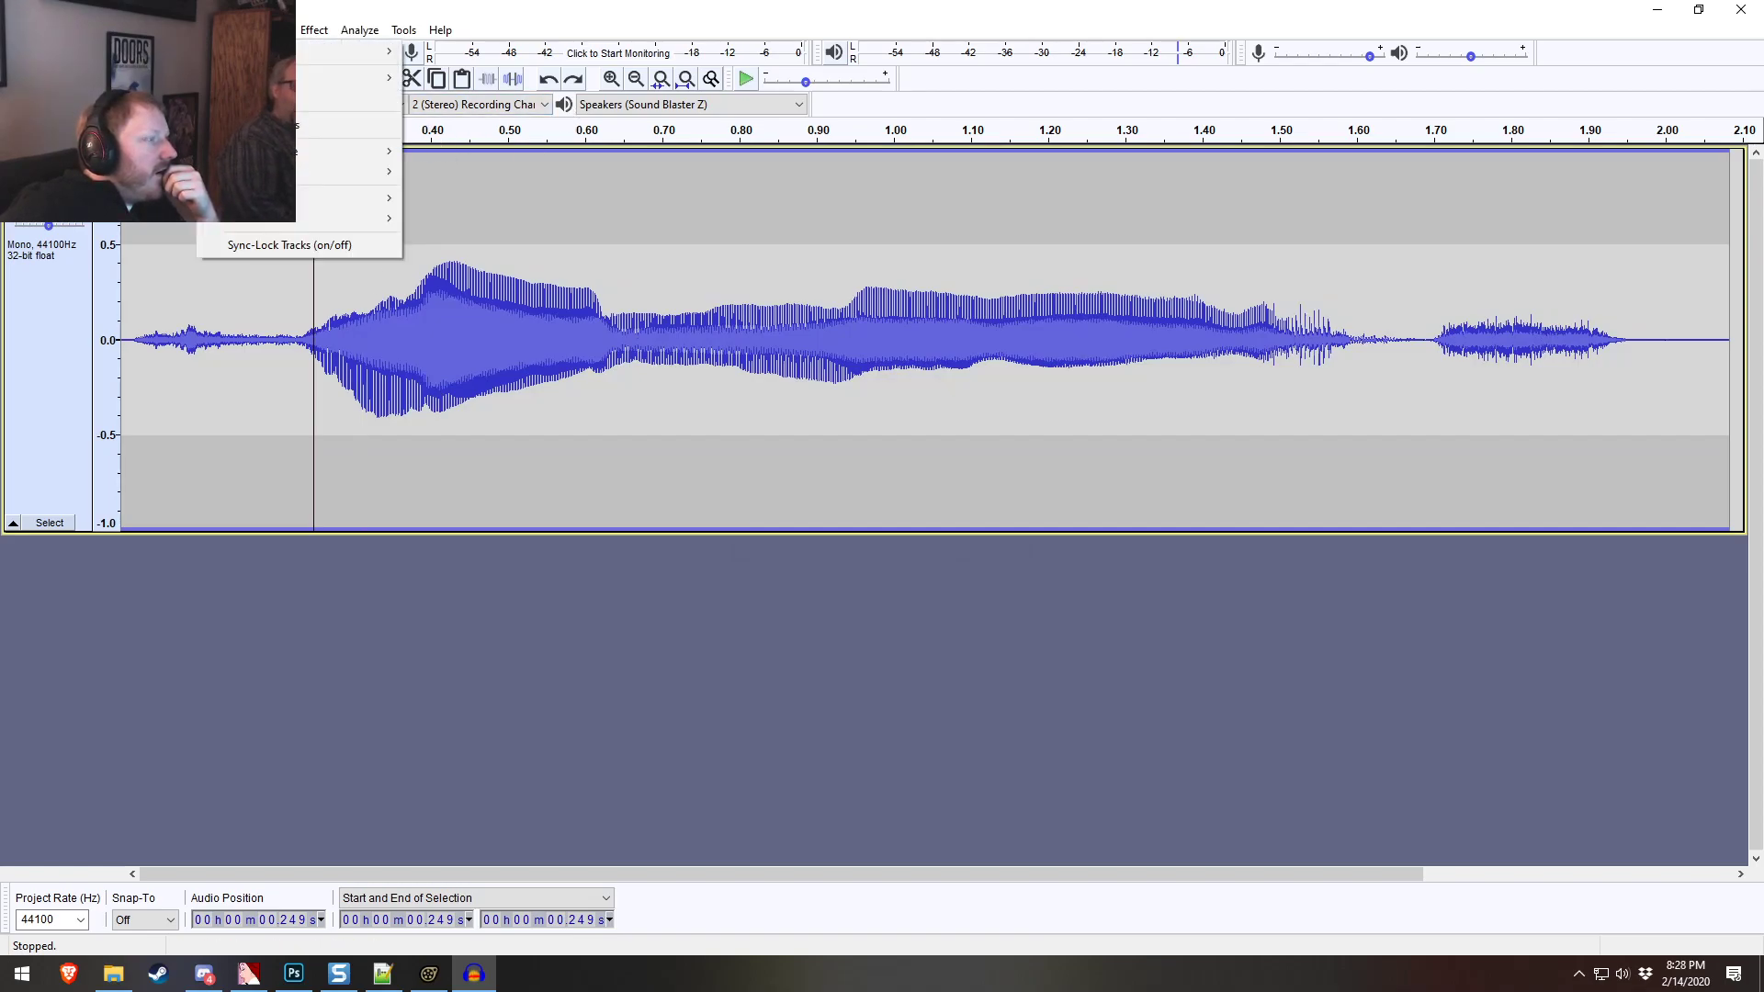
{"action": "left_click", "coordinate": [217, 29]}
{"action": "left_click", "coordinate": [168, 29]}
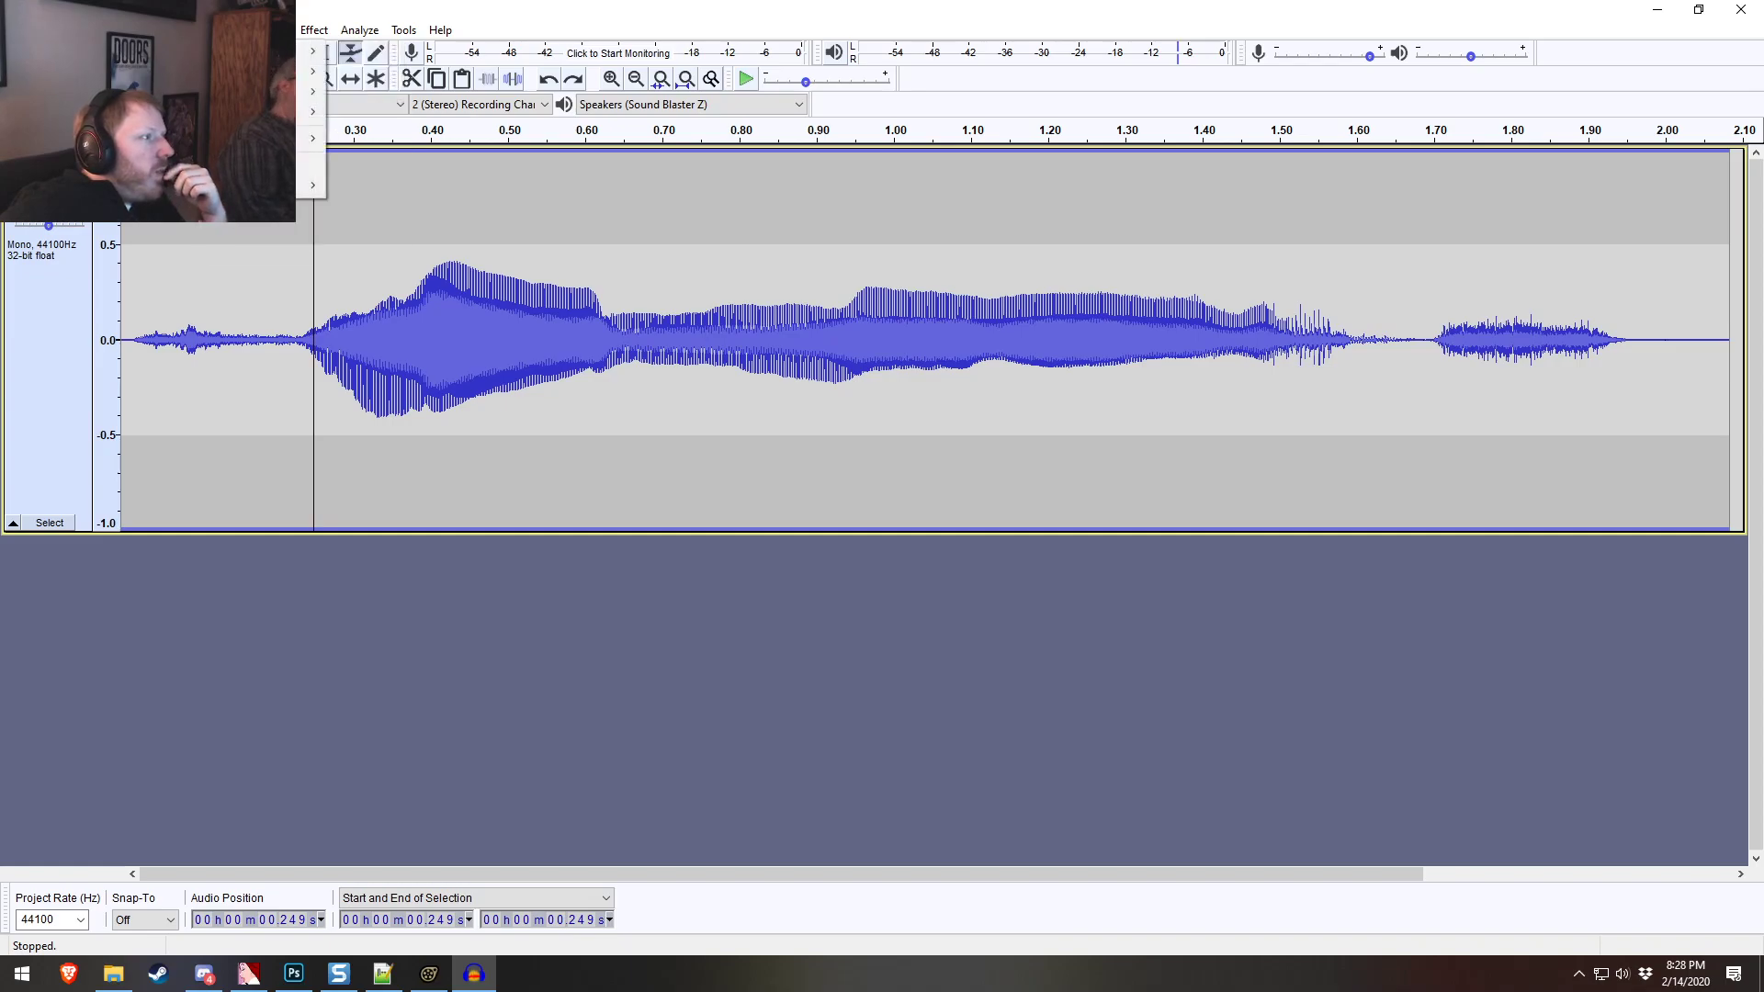
{"action": "left_click", "coordinate": [167, 30]}
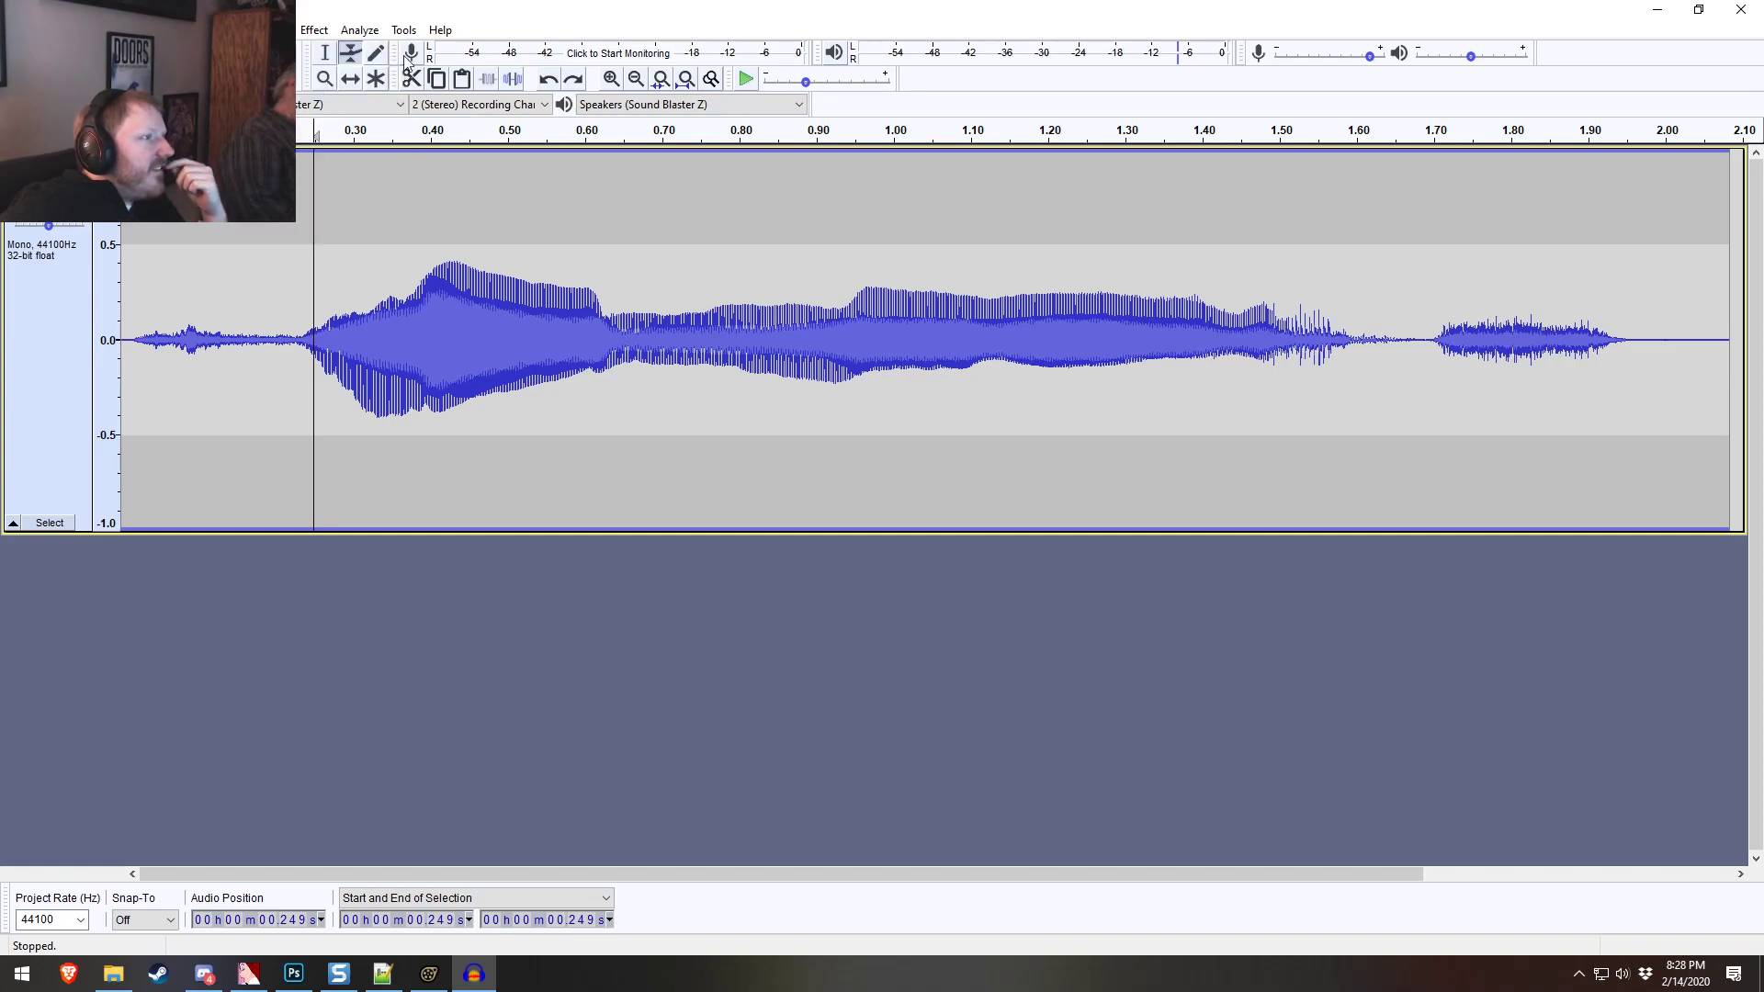
Try another Envelope tool adjustment near the start of the clip, and undo it
{"action": "left_click", "coordinate": [354, 79]}
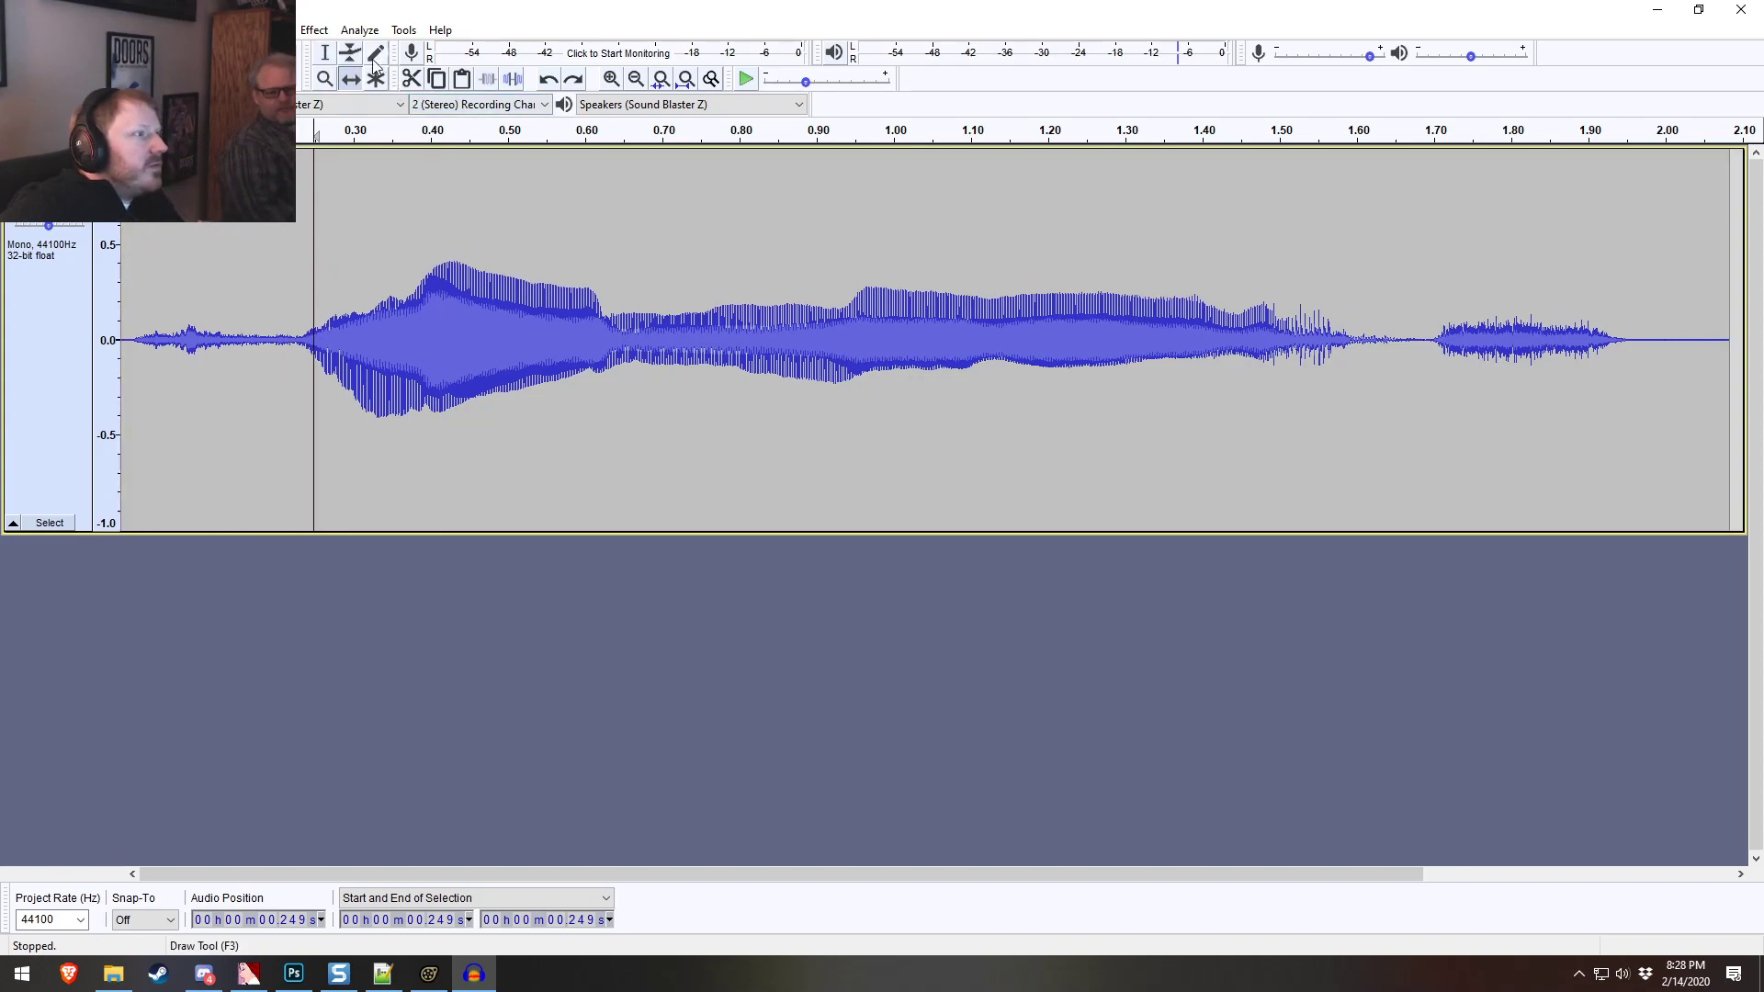
{"action": "key", "text": "ctrl+z"}
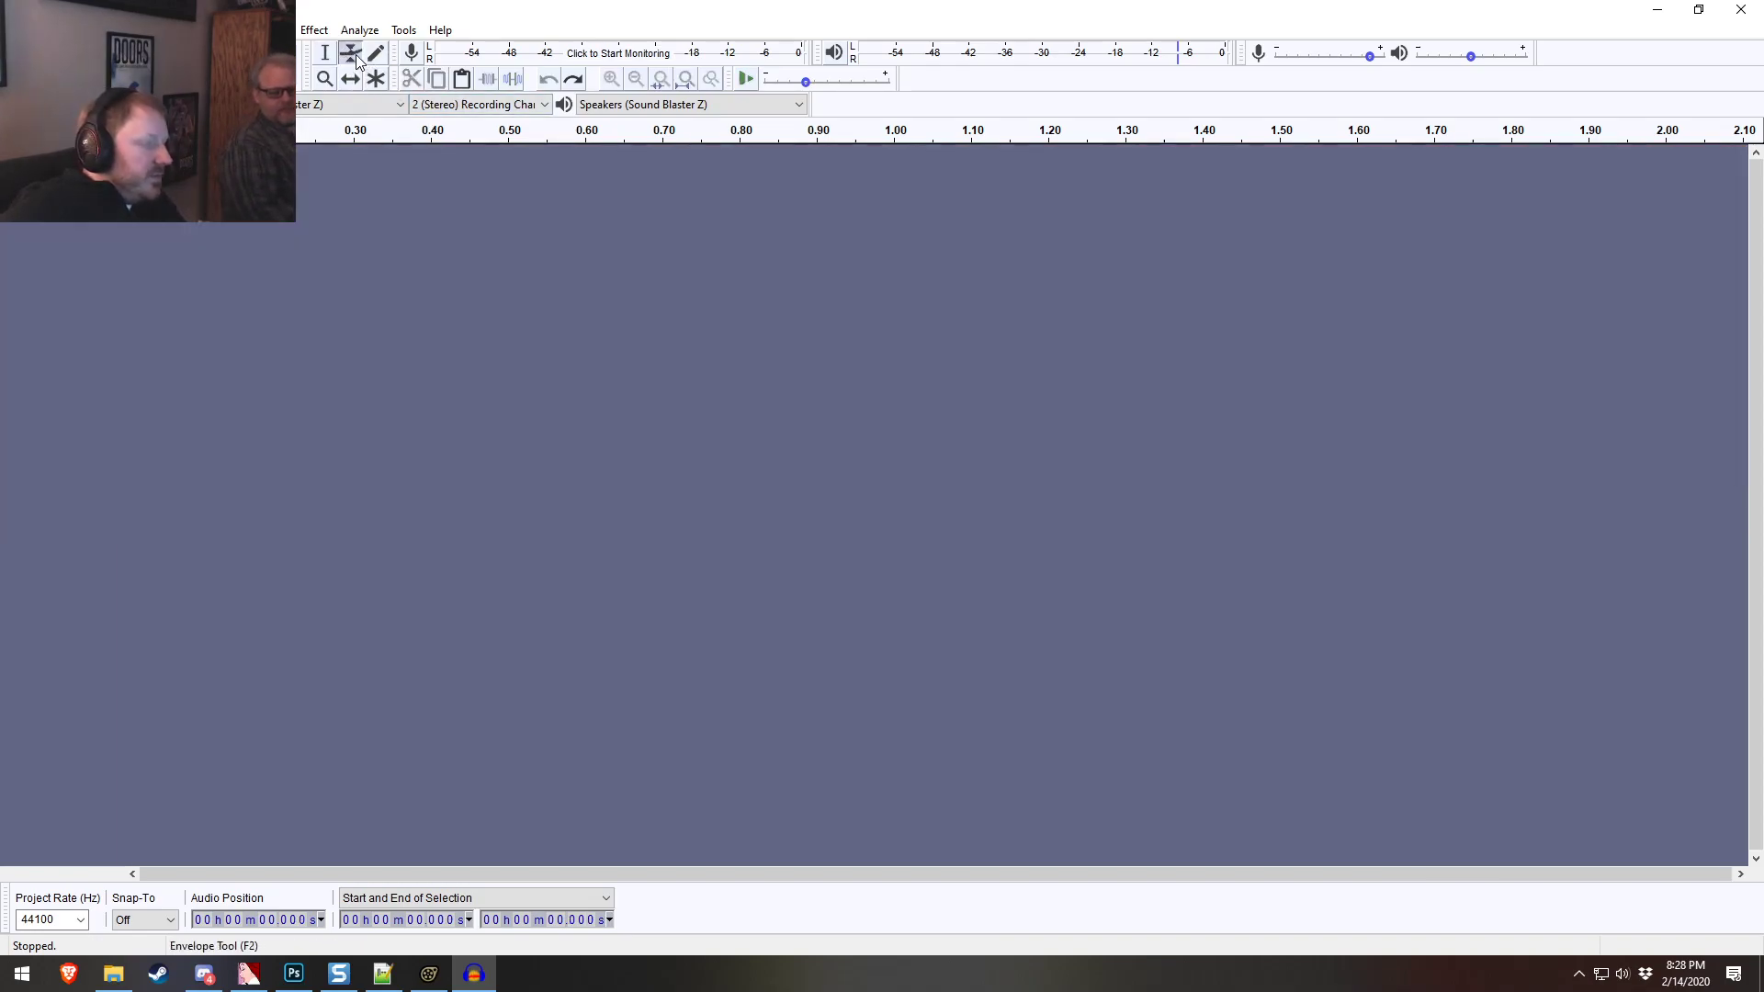
{"action": "key", "text": "ctrl+y"}
{"action": "left_click_drag", "start_coordinate": [310, 352], "coordinate": [271, 309]}
{"action": "key", "text": "ctrl+a"}
{"action": "key", "text": "ctrl+z"}
{"action": "key", "text": "ctrl+z"}
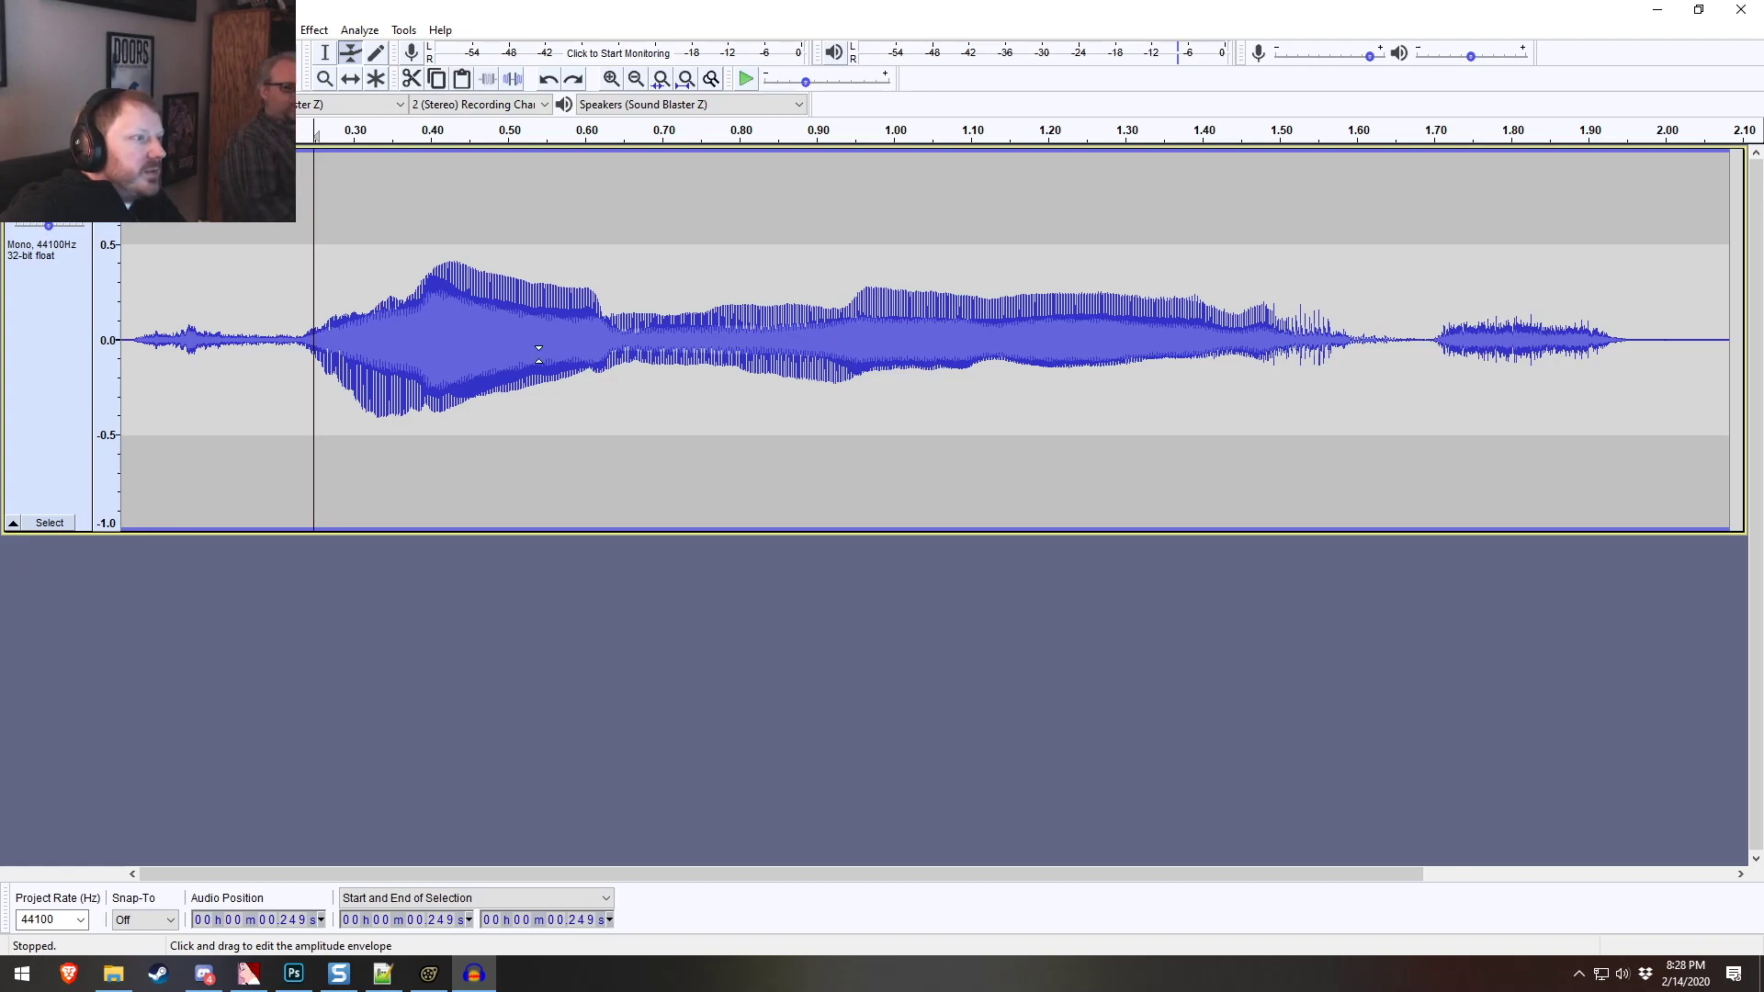
Play the unedited "science" clip from about 0.25 s
{"action": "key", "text": "space"}
{"action": "key", "text": "space"}
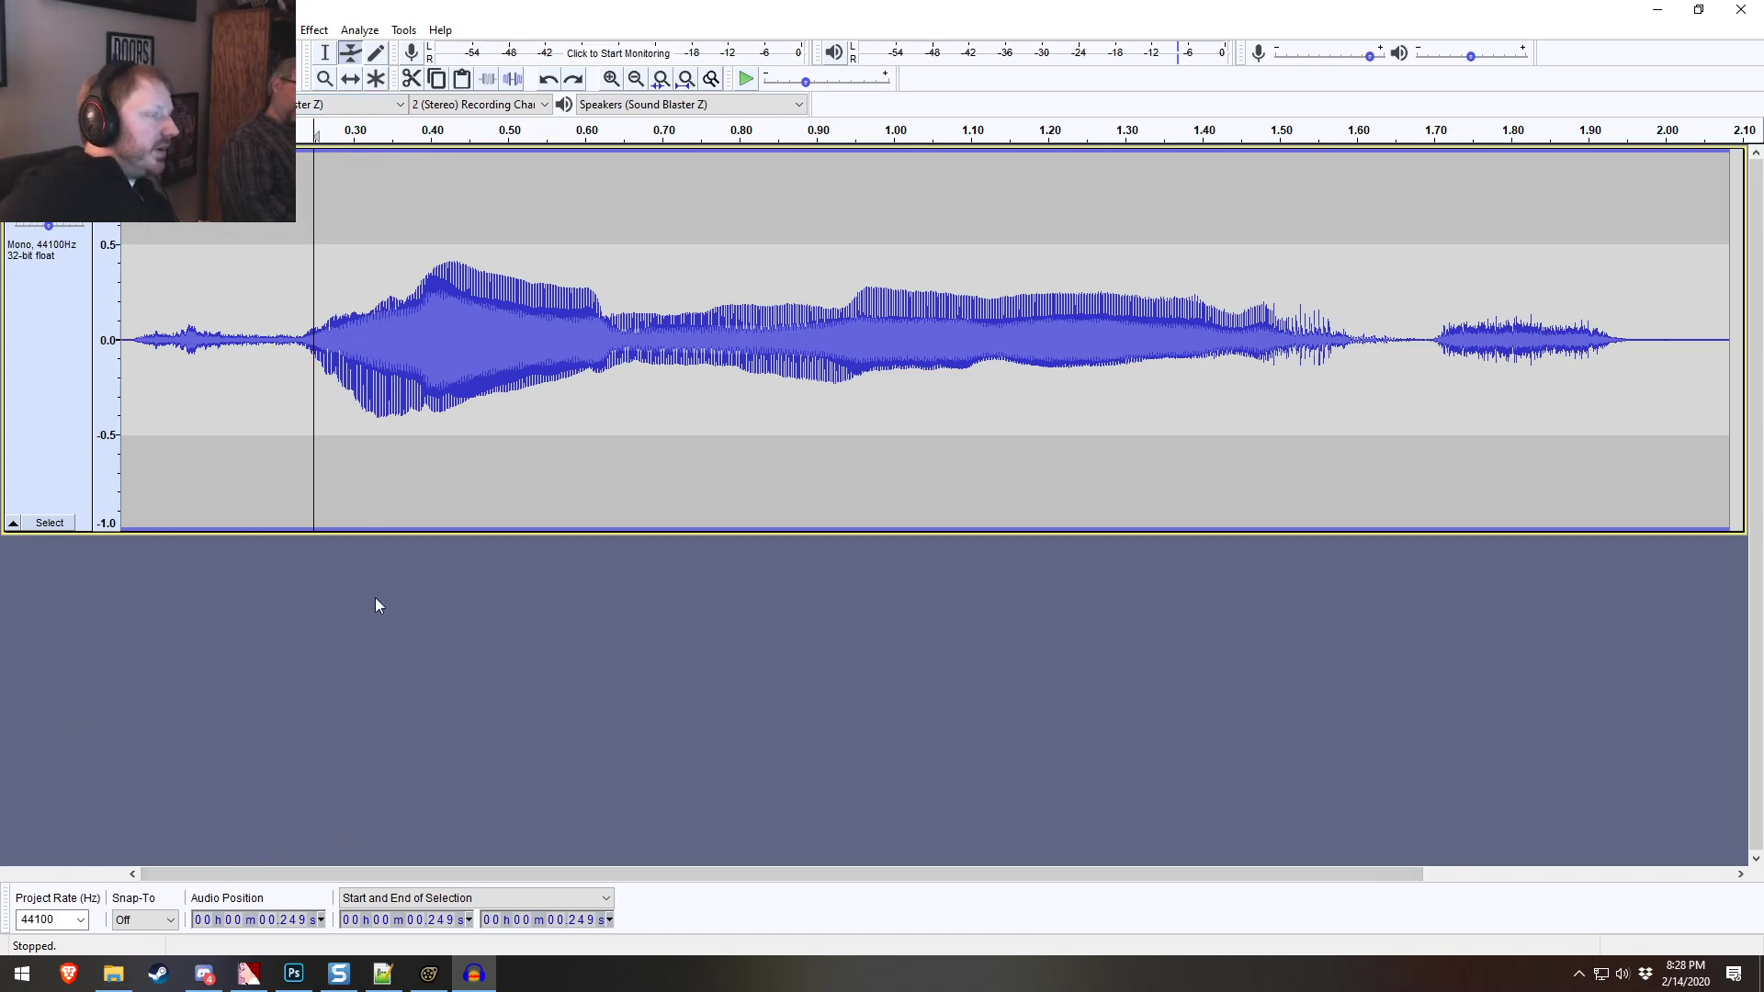
{"action": "left_click", "coordinate": [218, 30]}
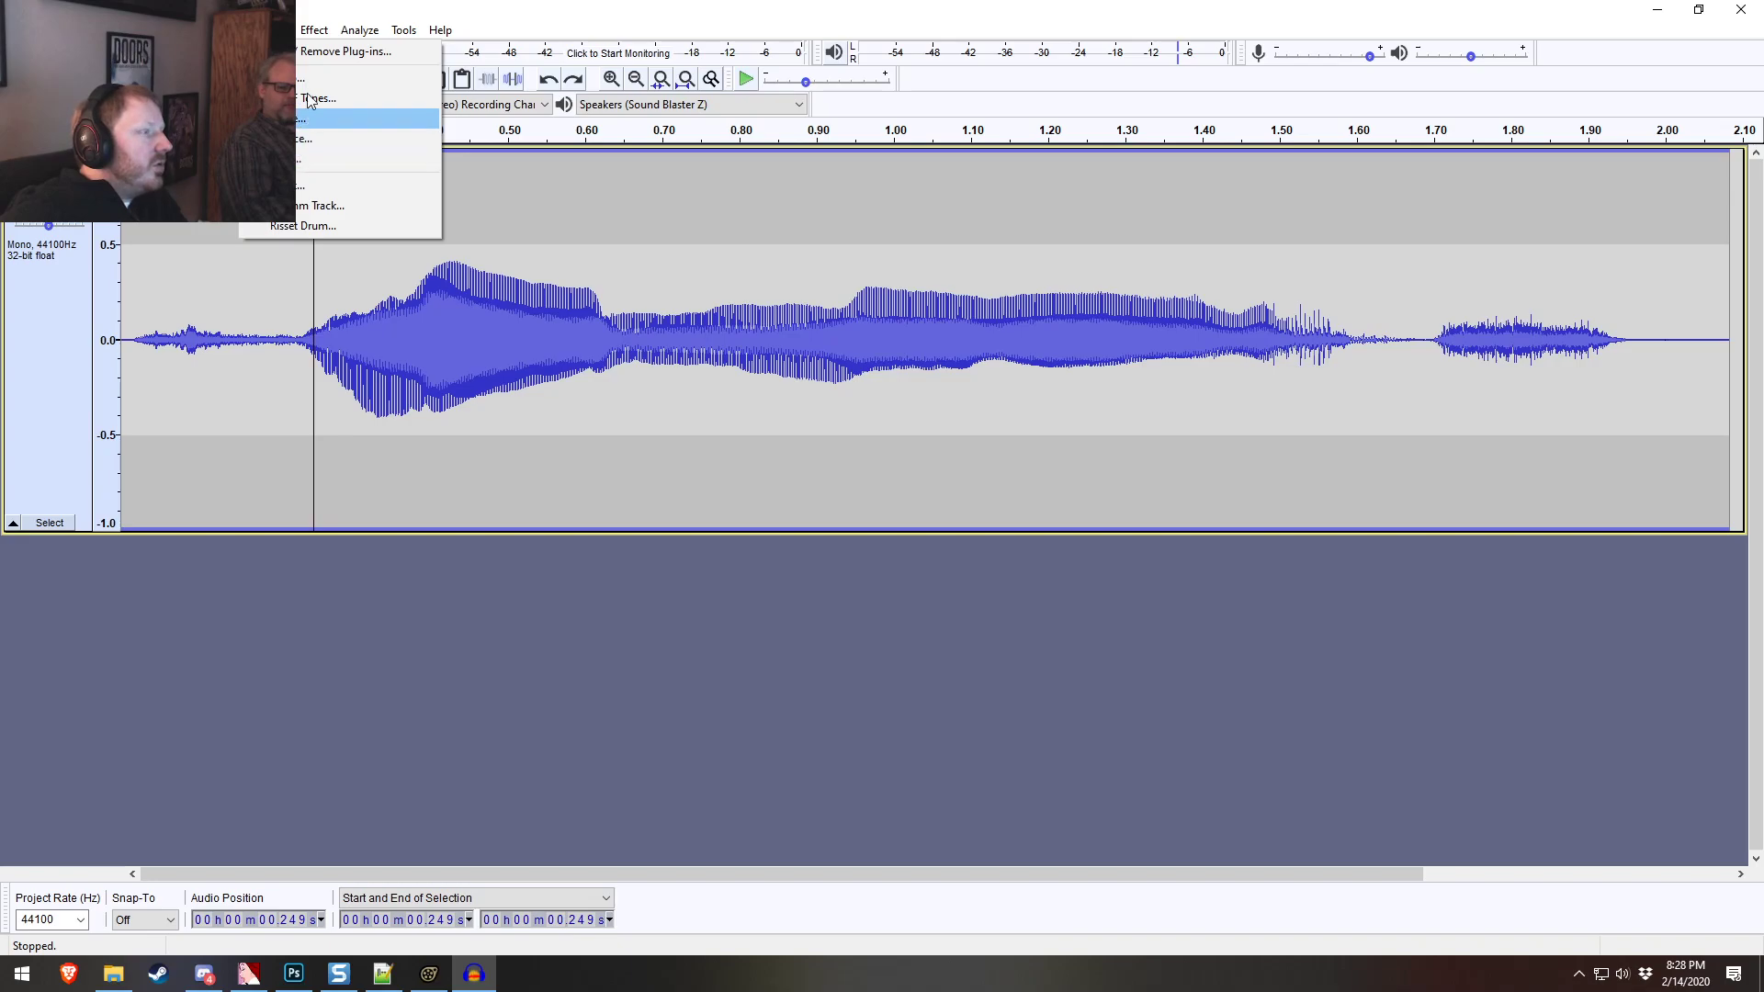
{"action": "mouse_move", "coordinate": [314, 29]}
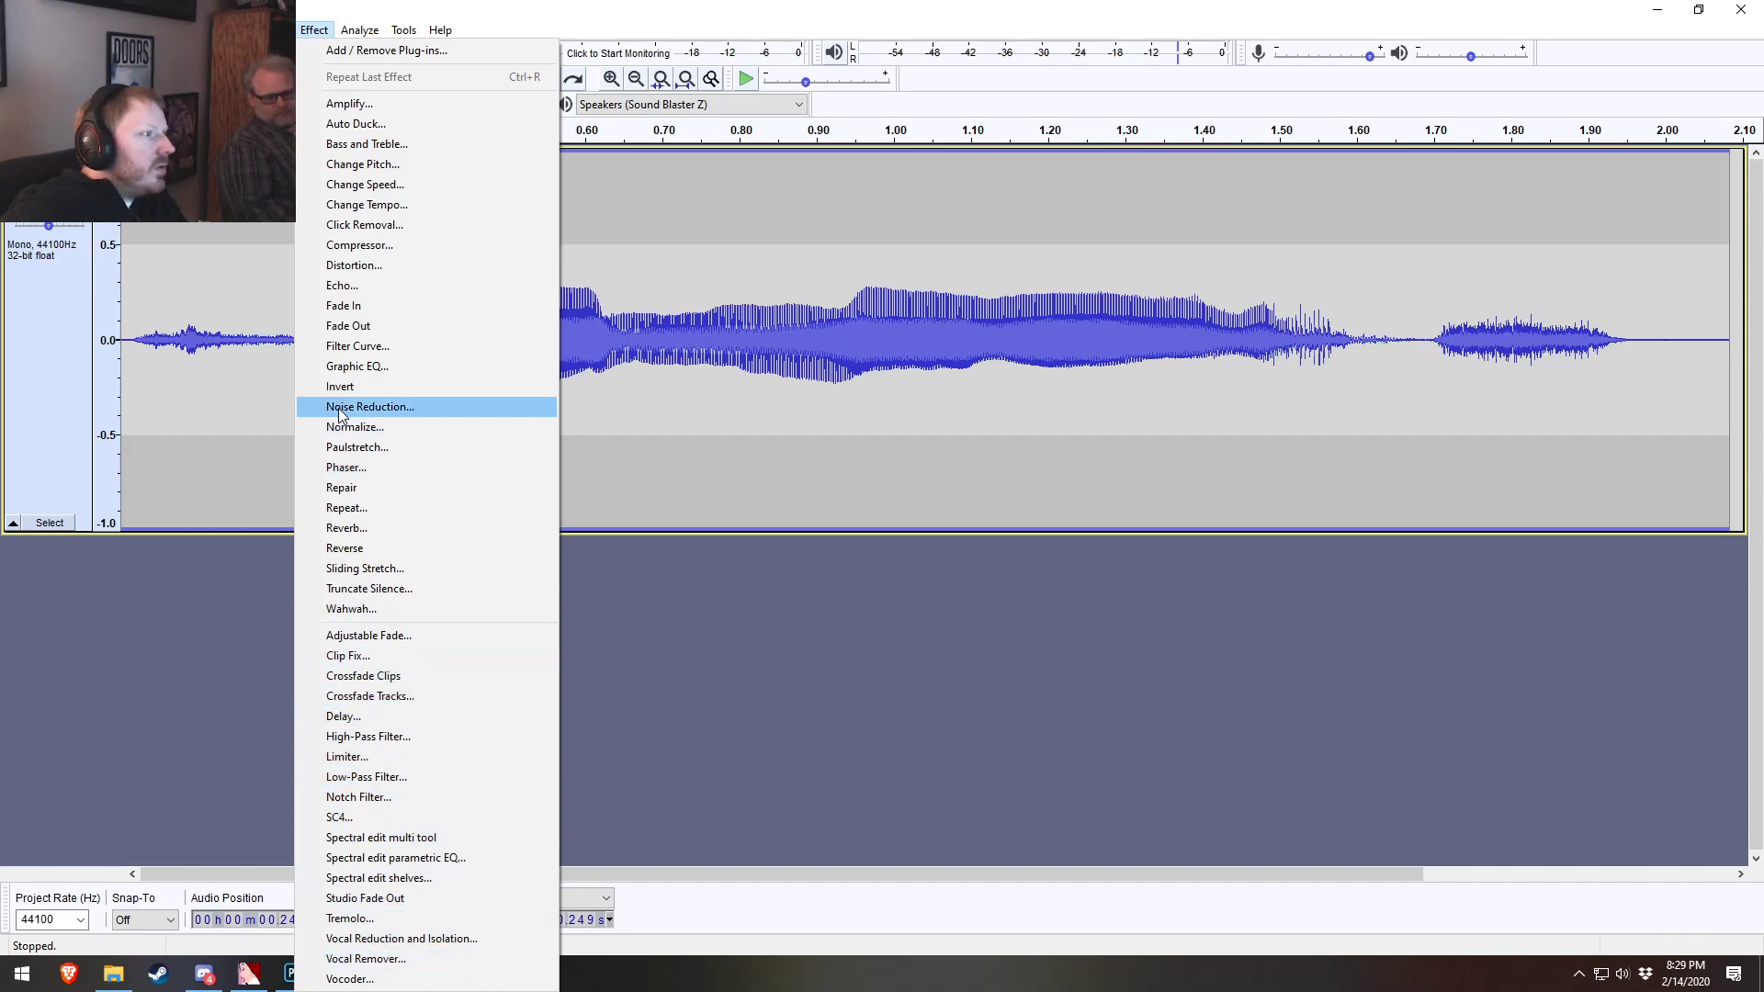
{"action": "left_click", "coordinate": [341, 165]}
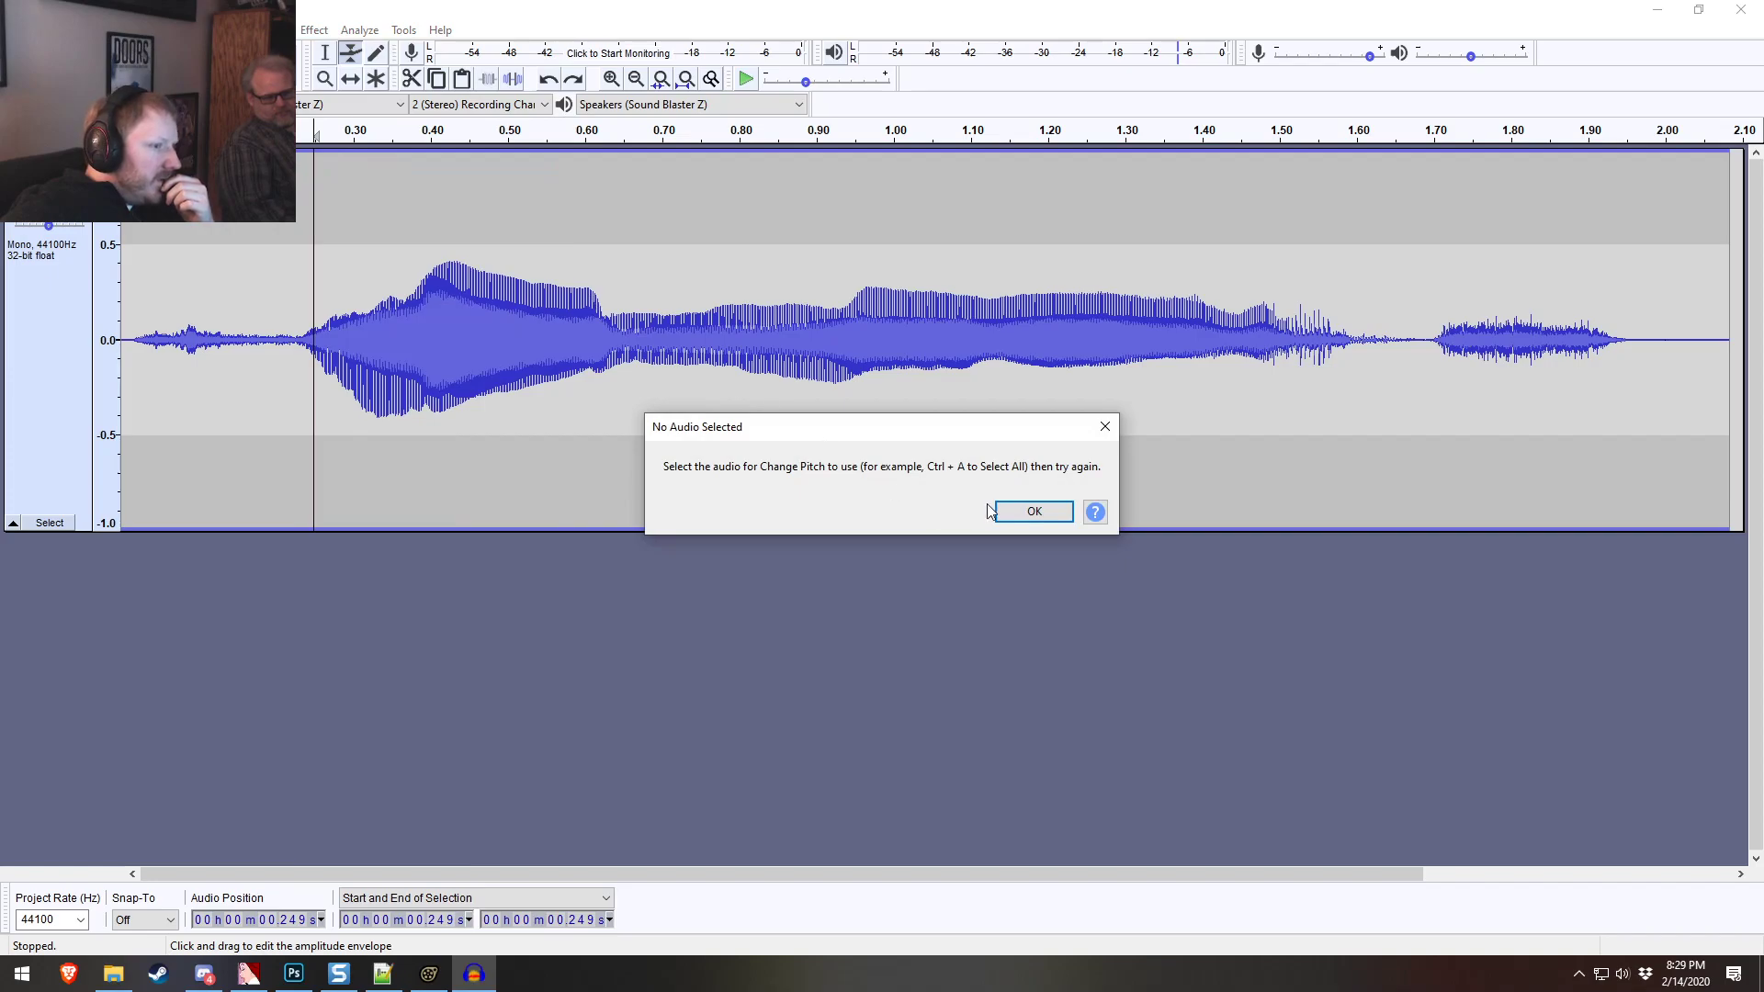
{"action": "left_click", "coordinate": [1032, 512]}
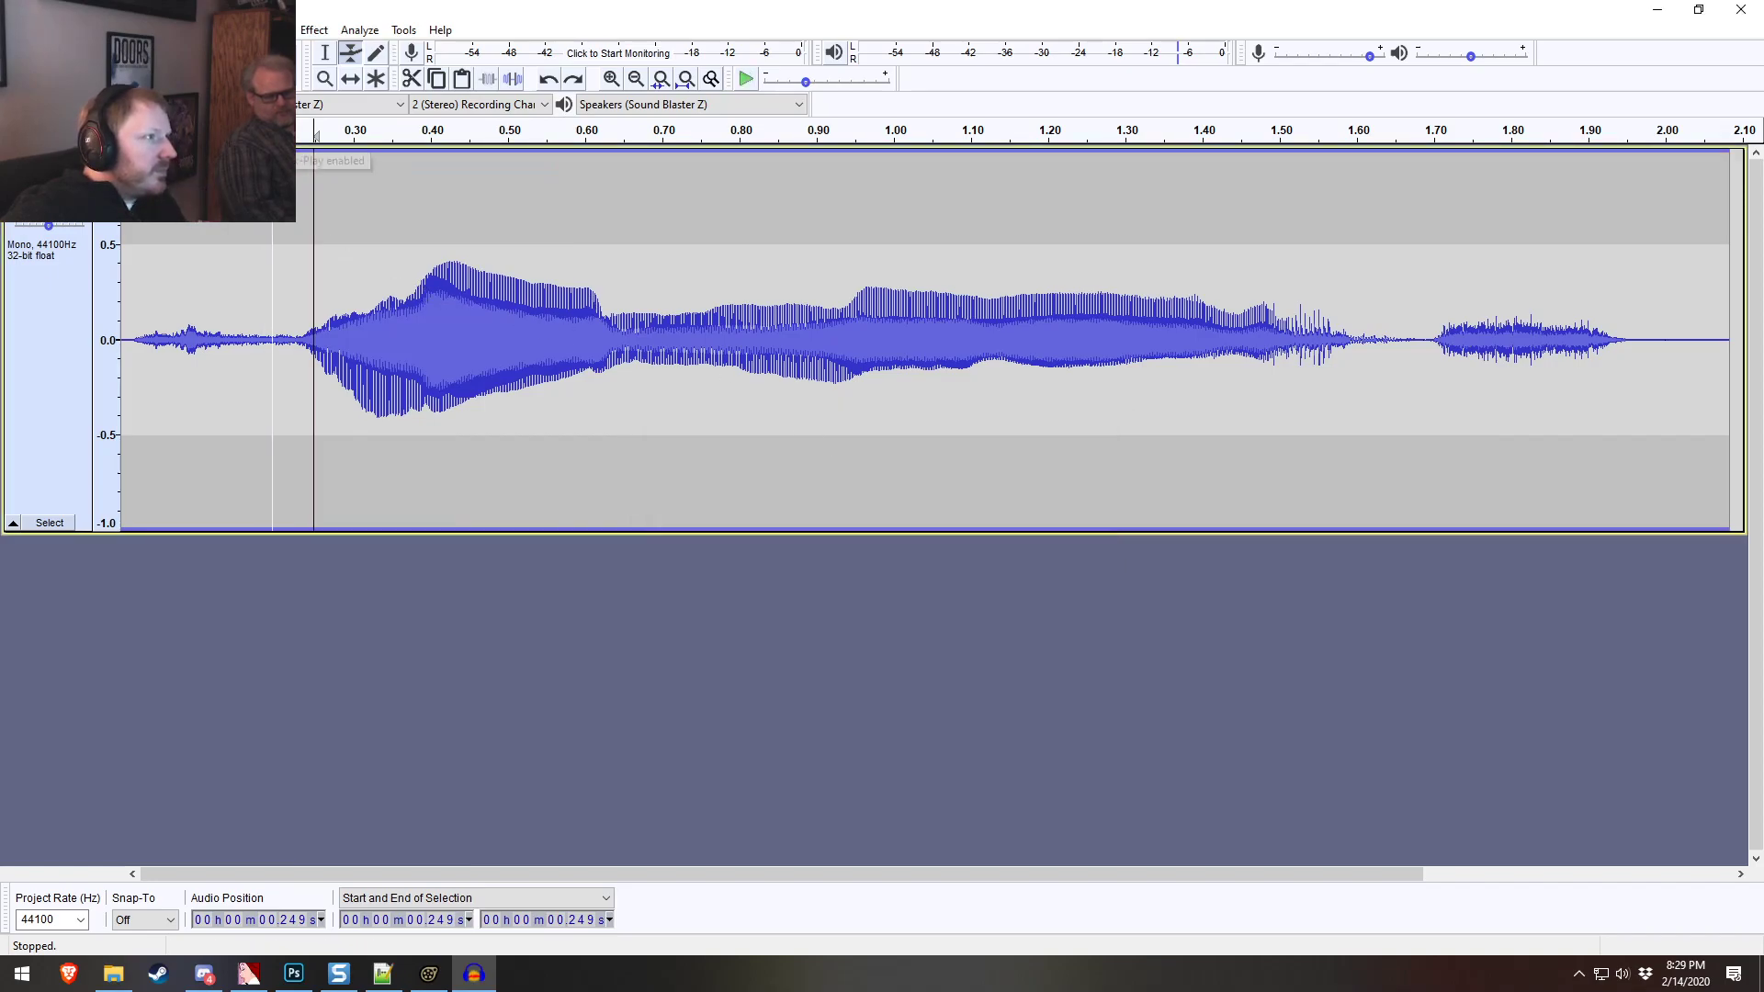
Select the whole clip, change its pitch by -9 percent and play the result
{"action": "key", "text": "ctrl+a"}
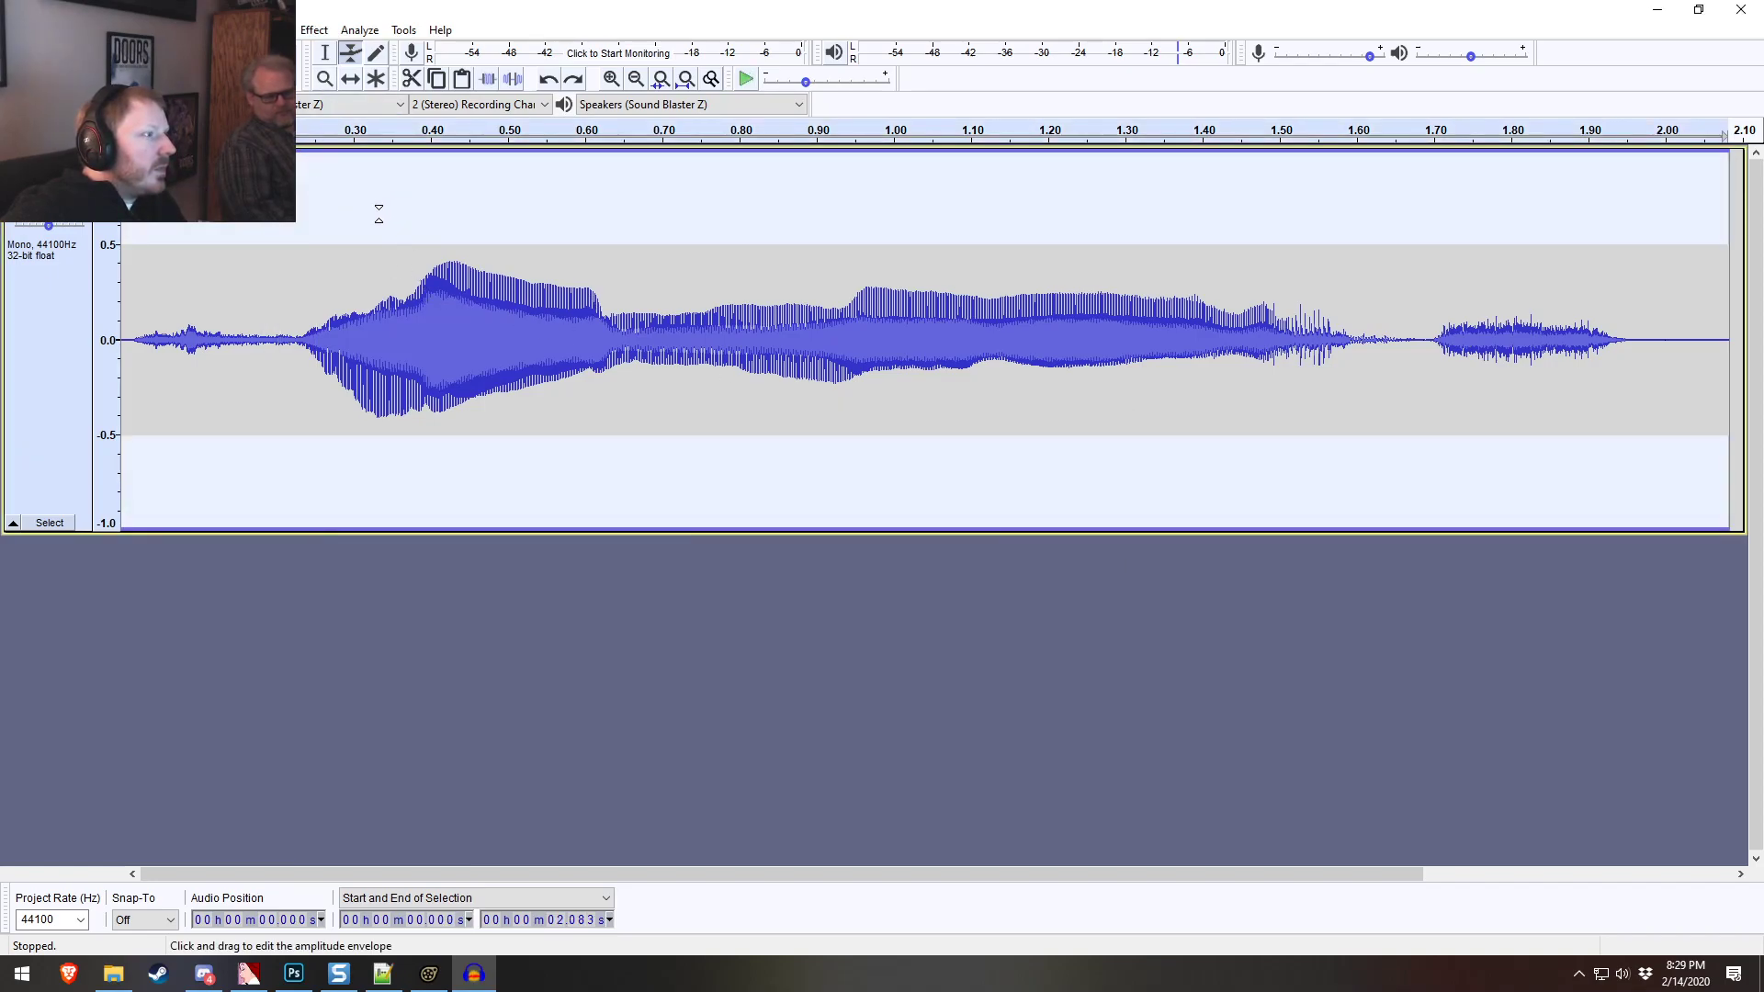
{"action": "left_click", "coordinate": [328, 52]}
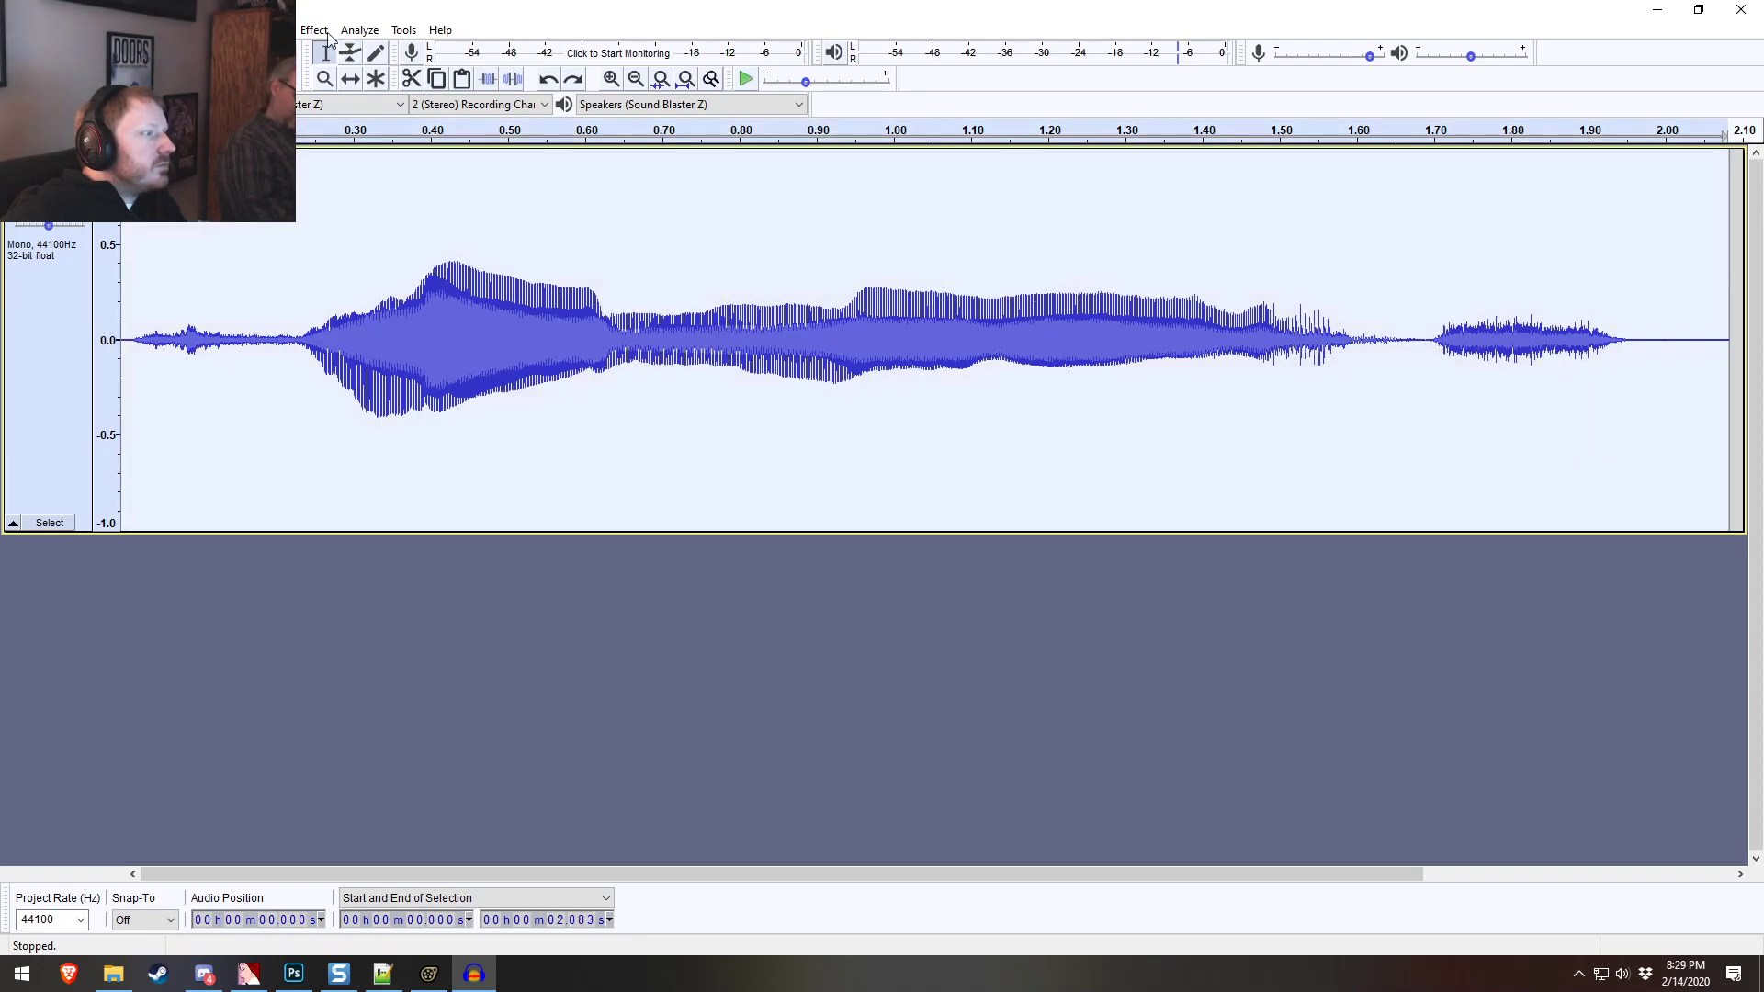
{"action": "left_click", "coordinate": [308, 28]}
{"action": "left_click", "coordinate": [395, 162]}
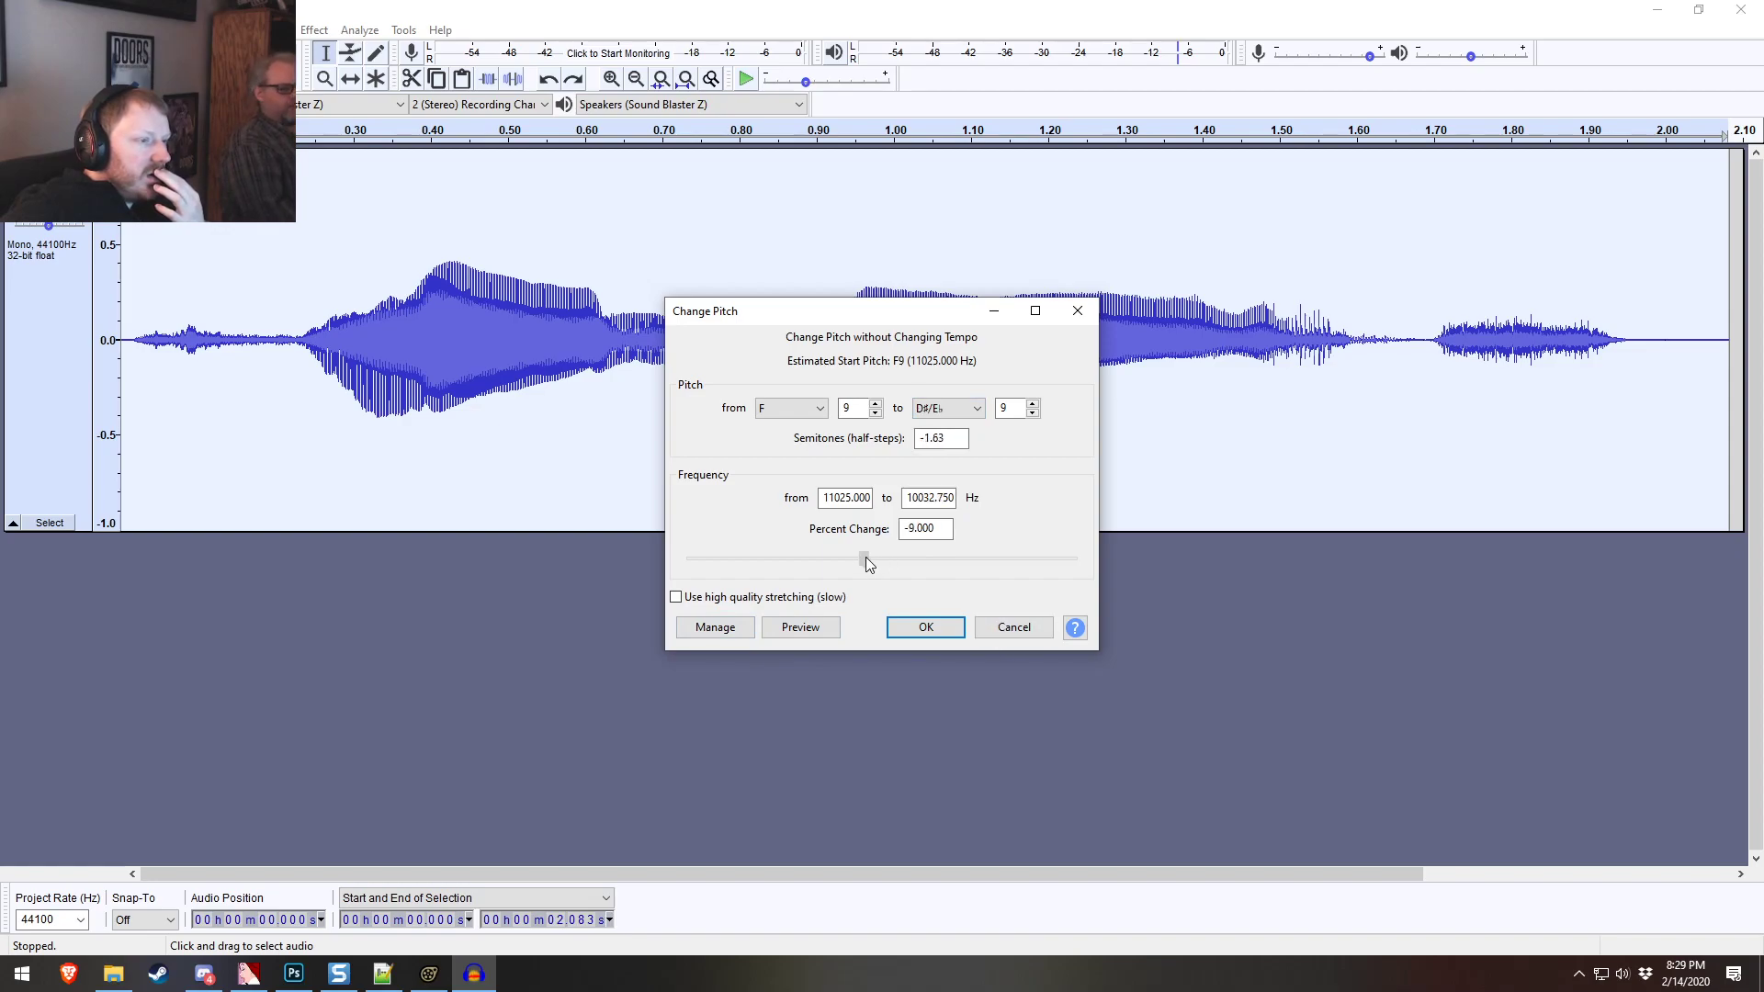
{"action": "left_click", "coordinate": [926, 626]}
{"action": "key", "text": "space"}
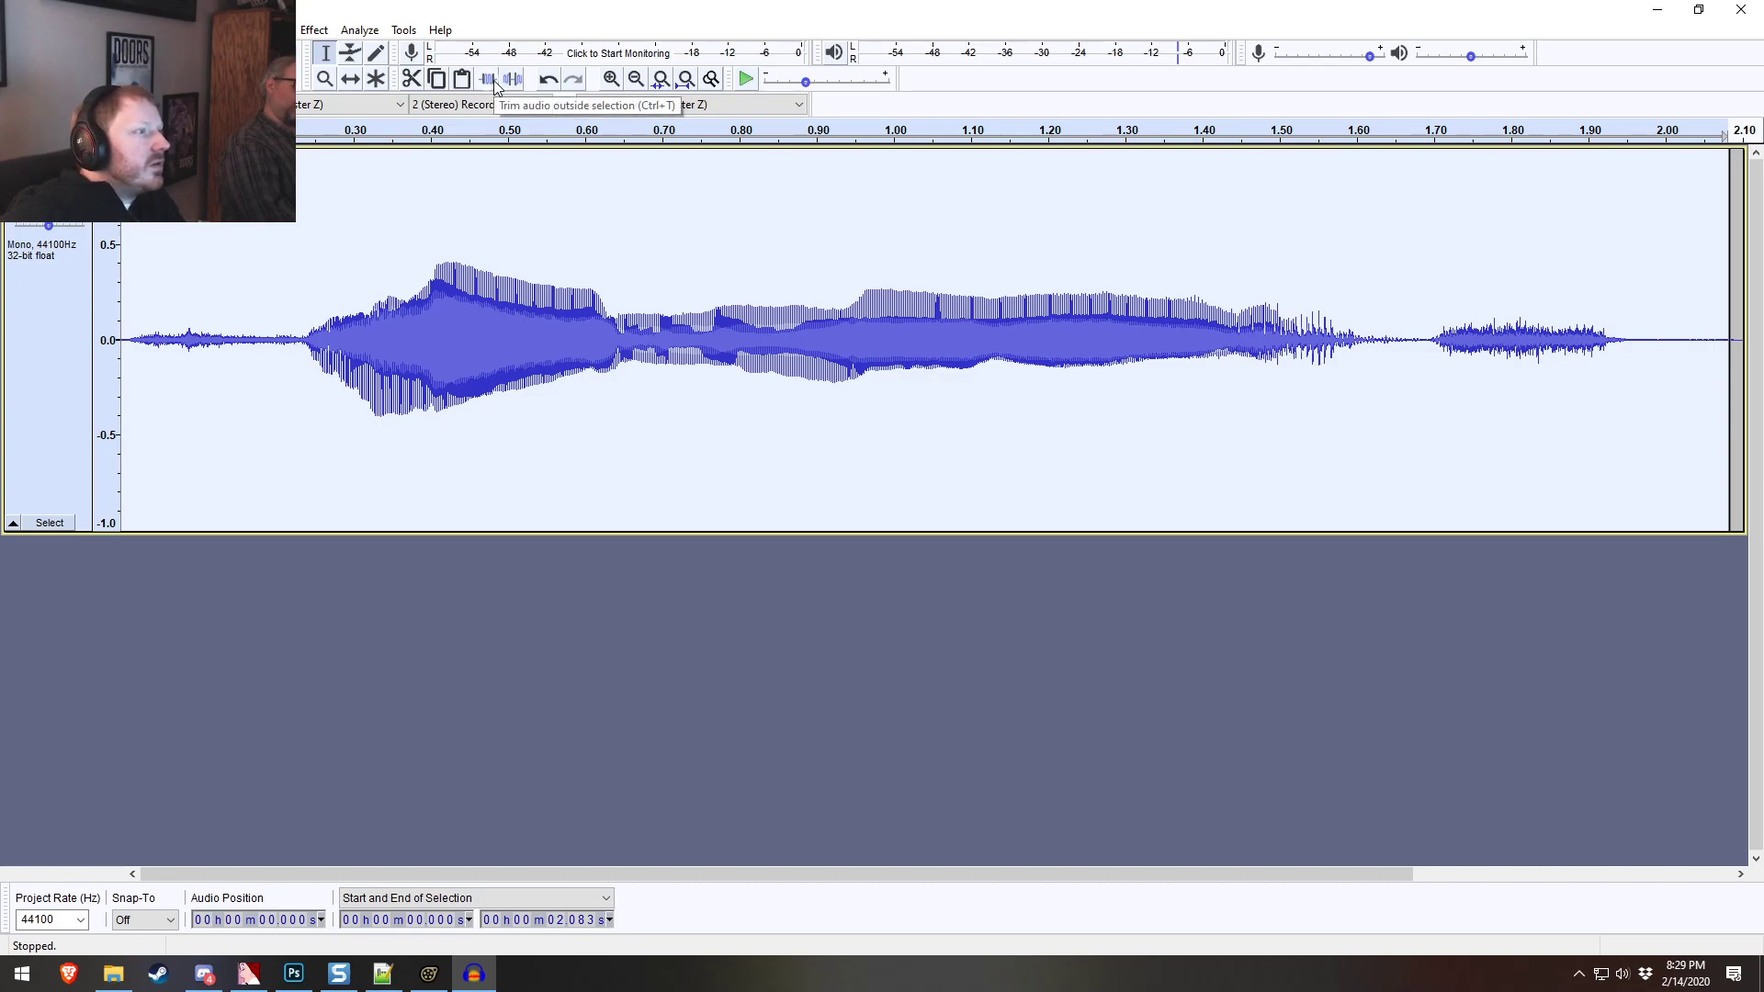
Undo the pitch change and close Audacity without saving the project
{"action": "key", "text": "ctrl+z"}
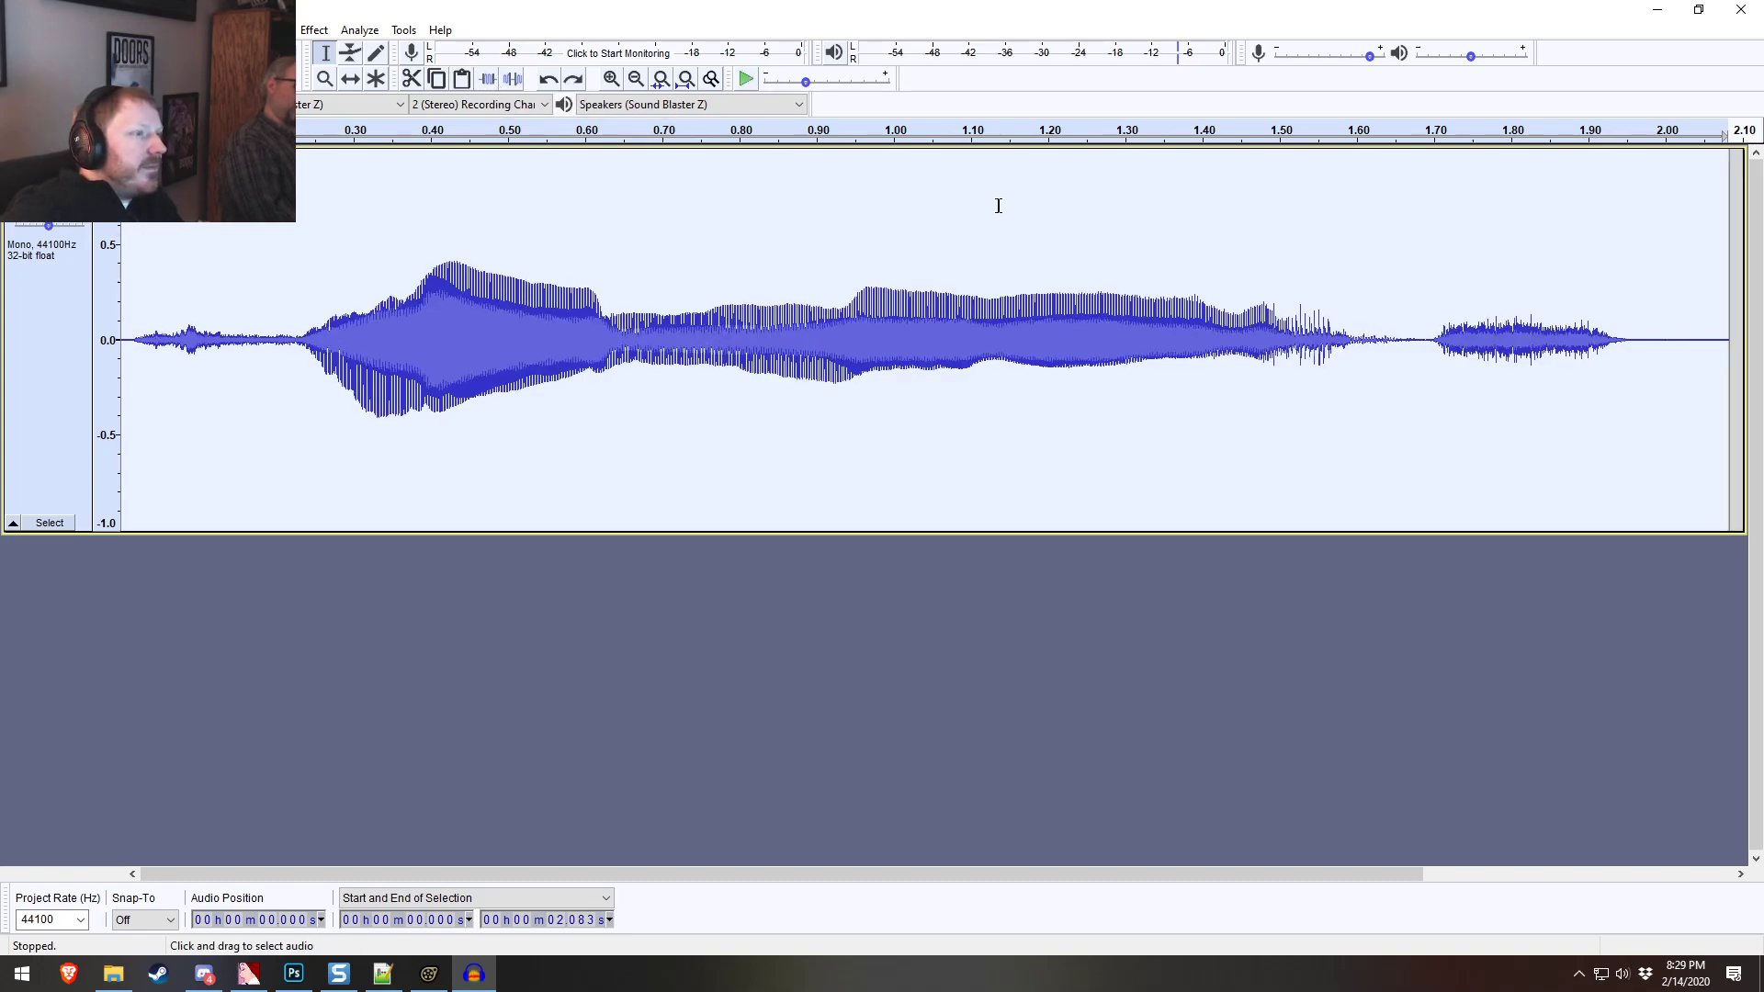
{"action": "left_click", "coordinate": [1739, 9]}
{"action": "left_click", "coordinate": [901, 478]}
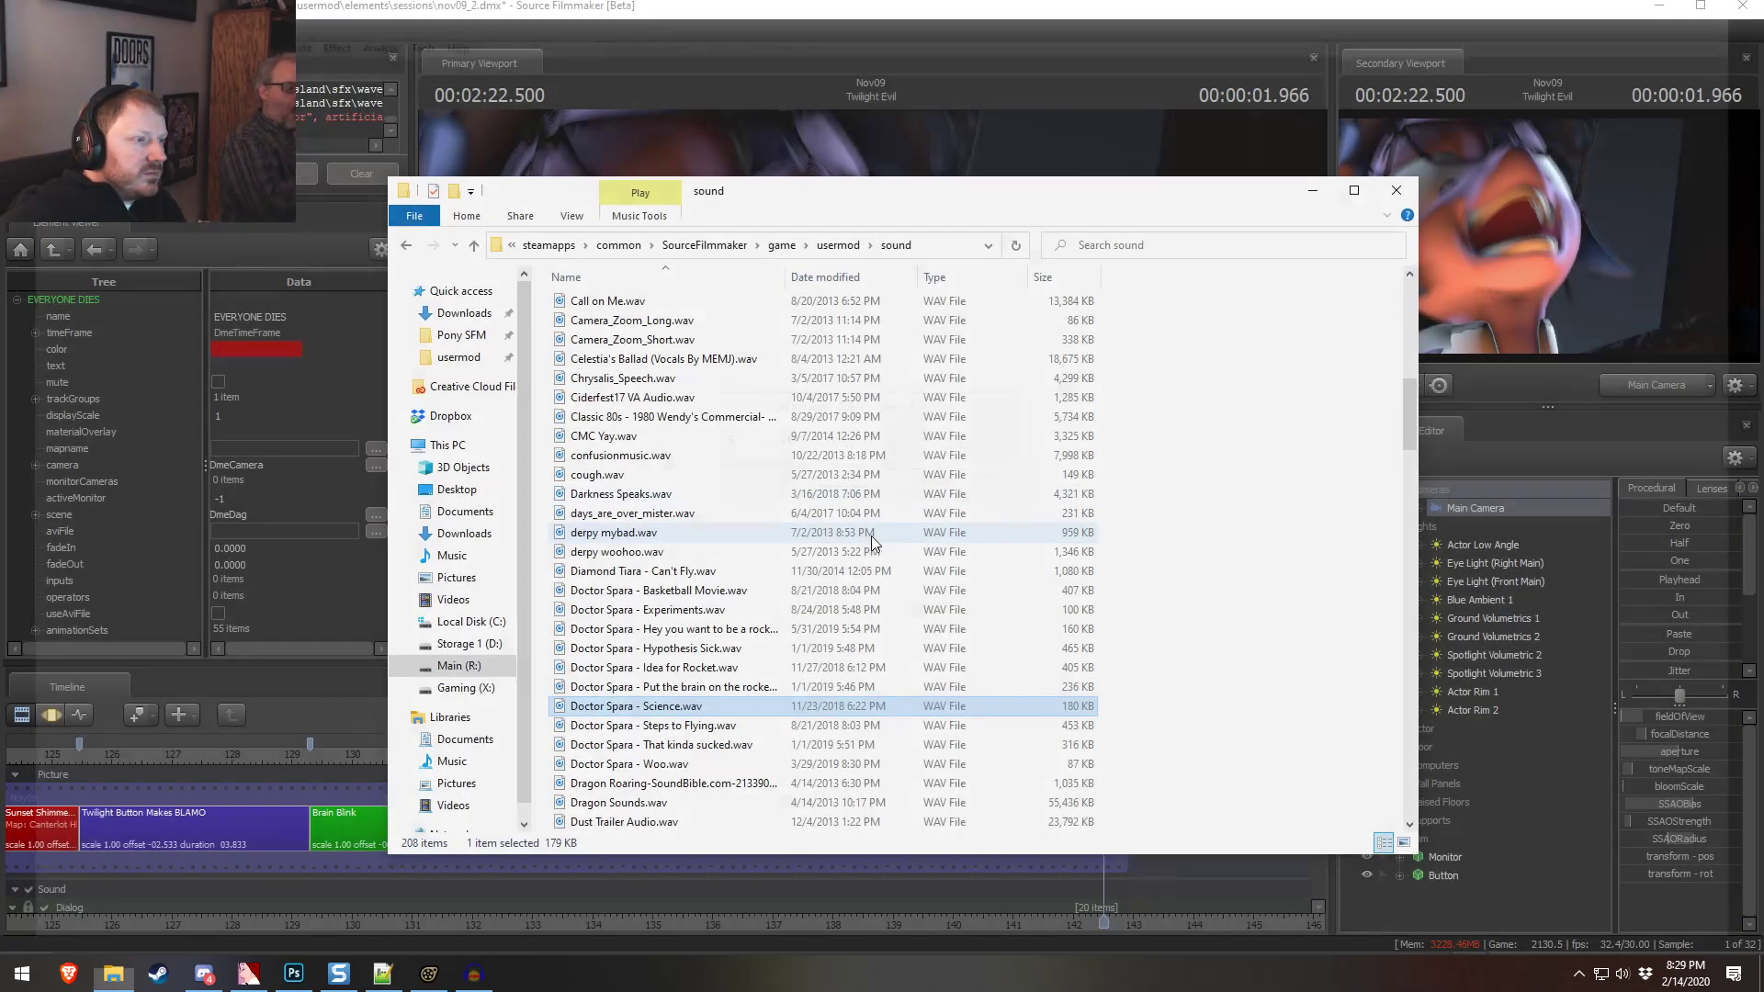
Switch to Source Filmmaker, inspect the character's face in the Twilight Evil shot through the Work Camera and play briefly around 2:22
{"action": "left_click", "coordinate": [794, 8]}
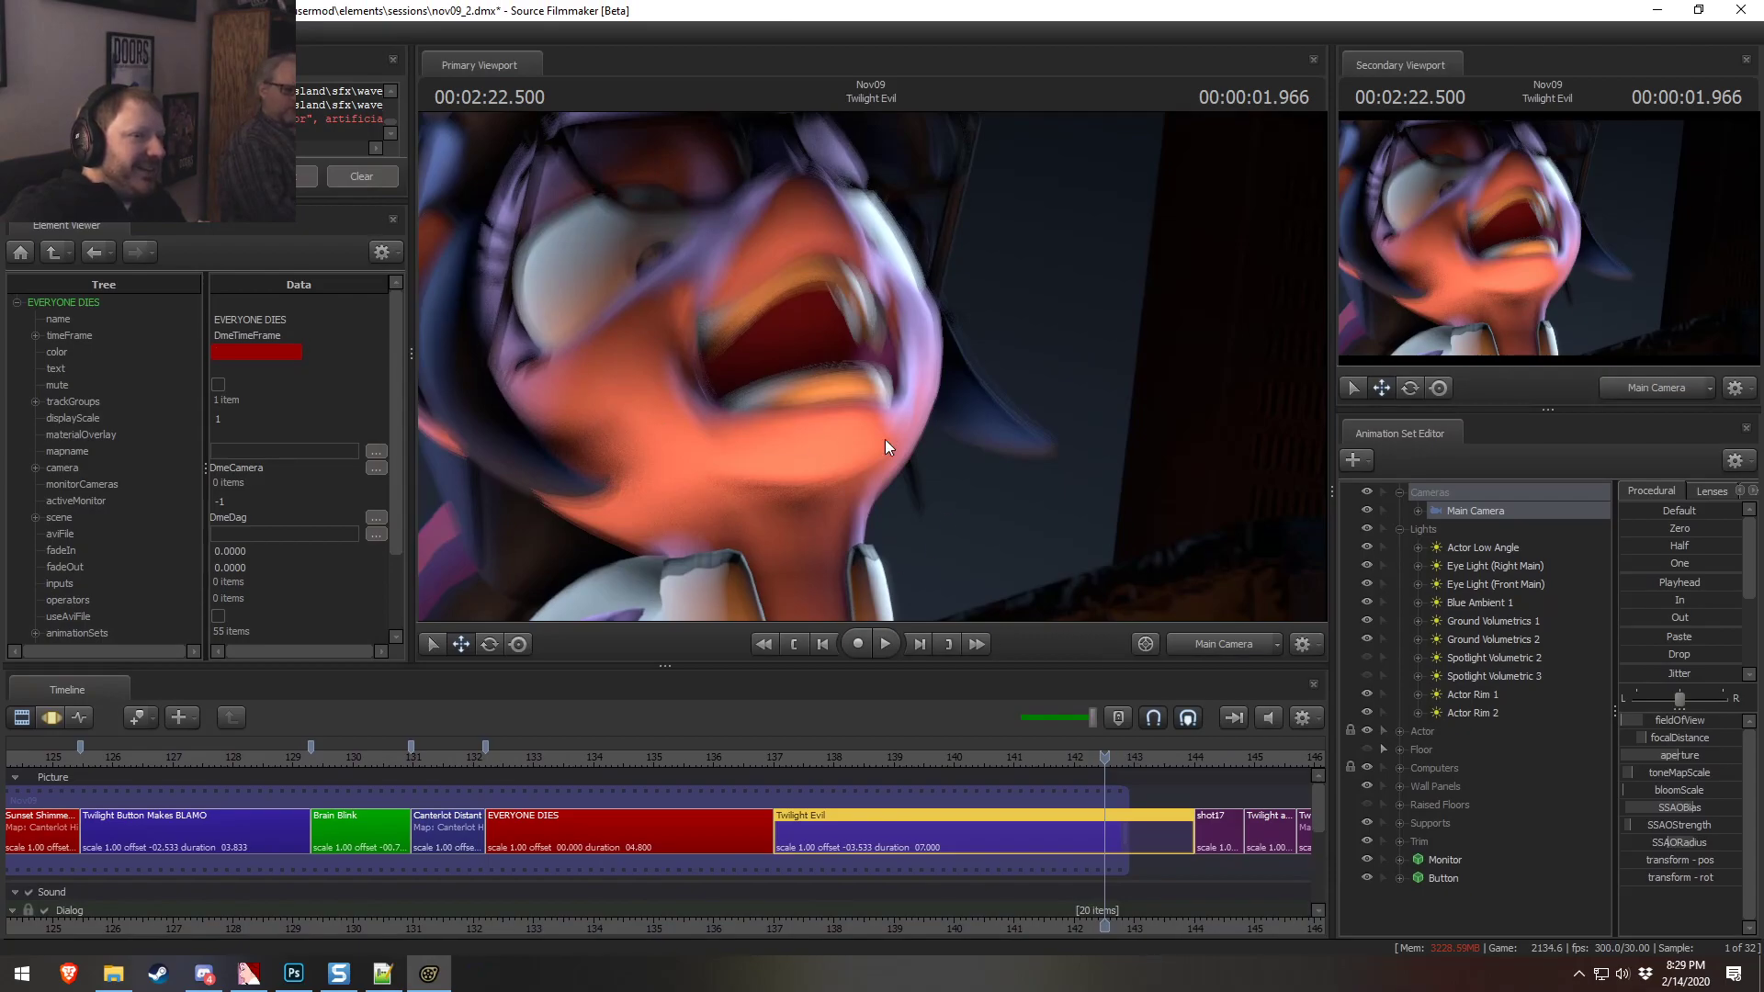
{"action": "left_click", "coordinate": [1234, 641]}
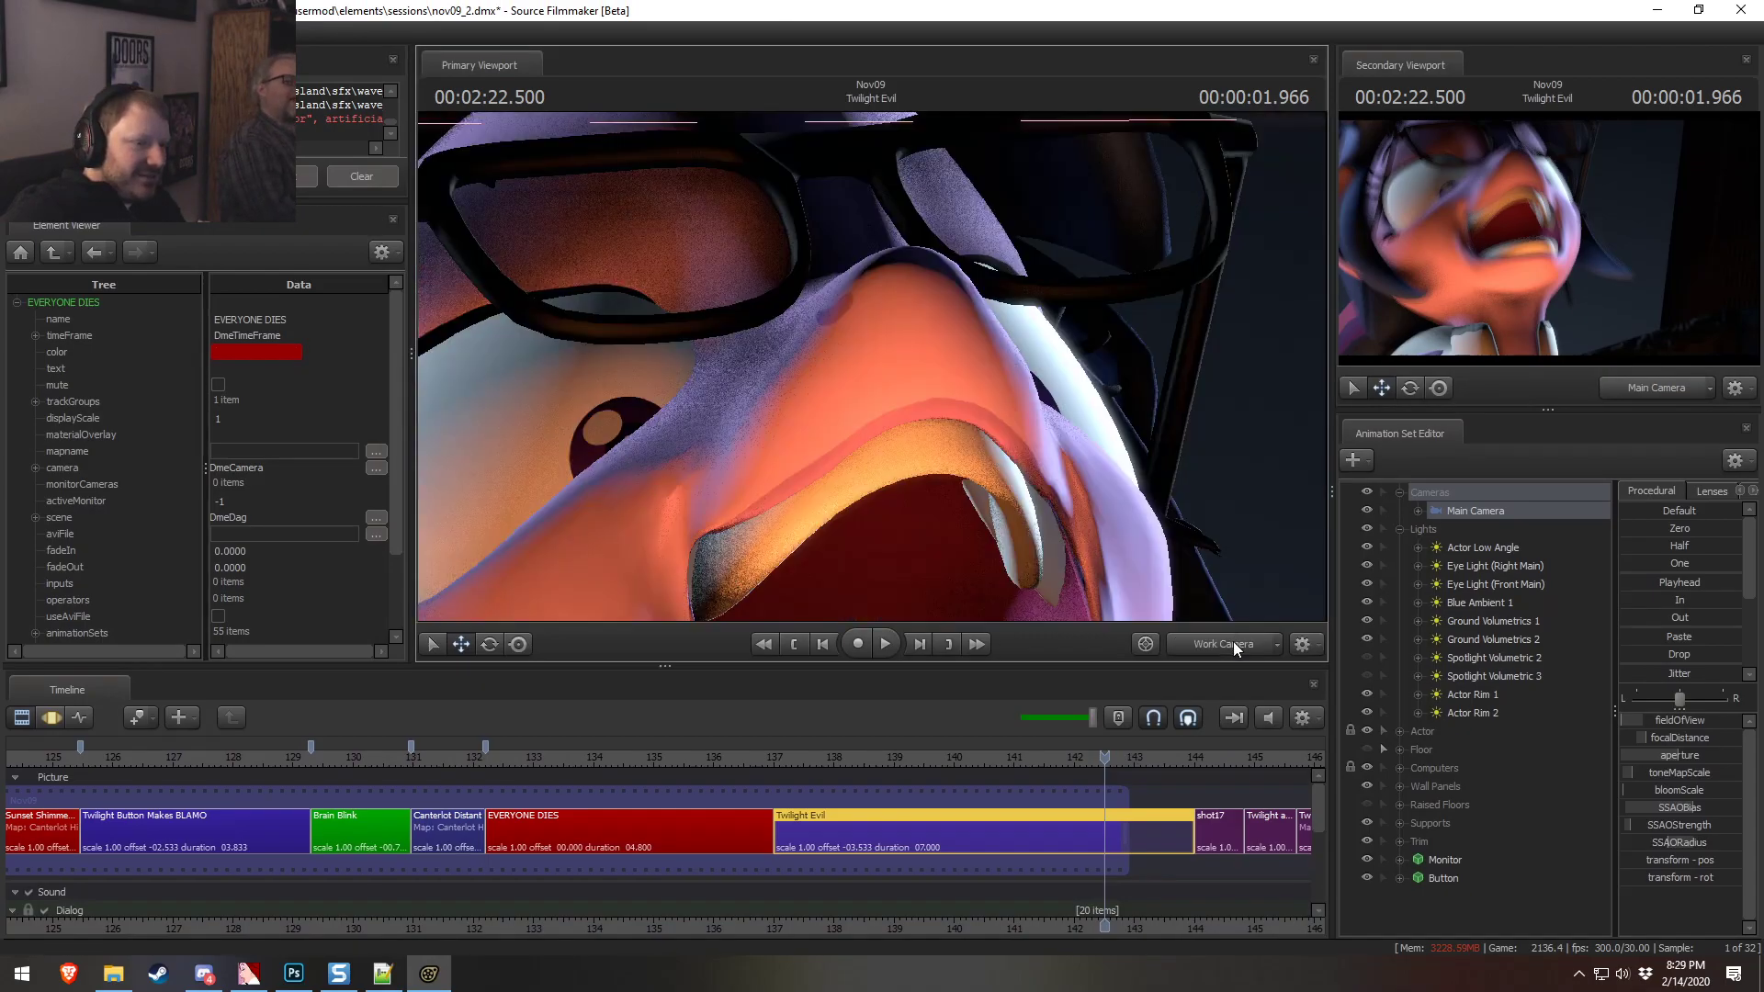
{"action": "left_click_drag", "start_coordinate": [905, 413], "coordinate": [837, 506]}
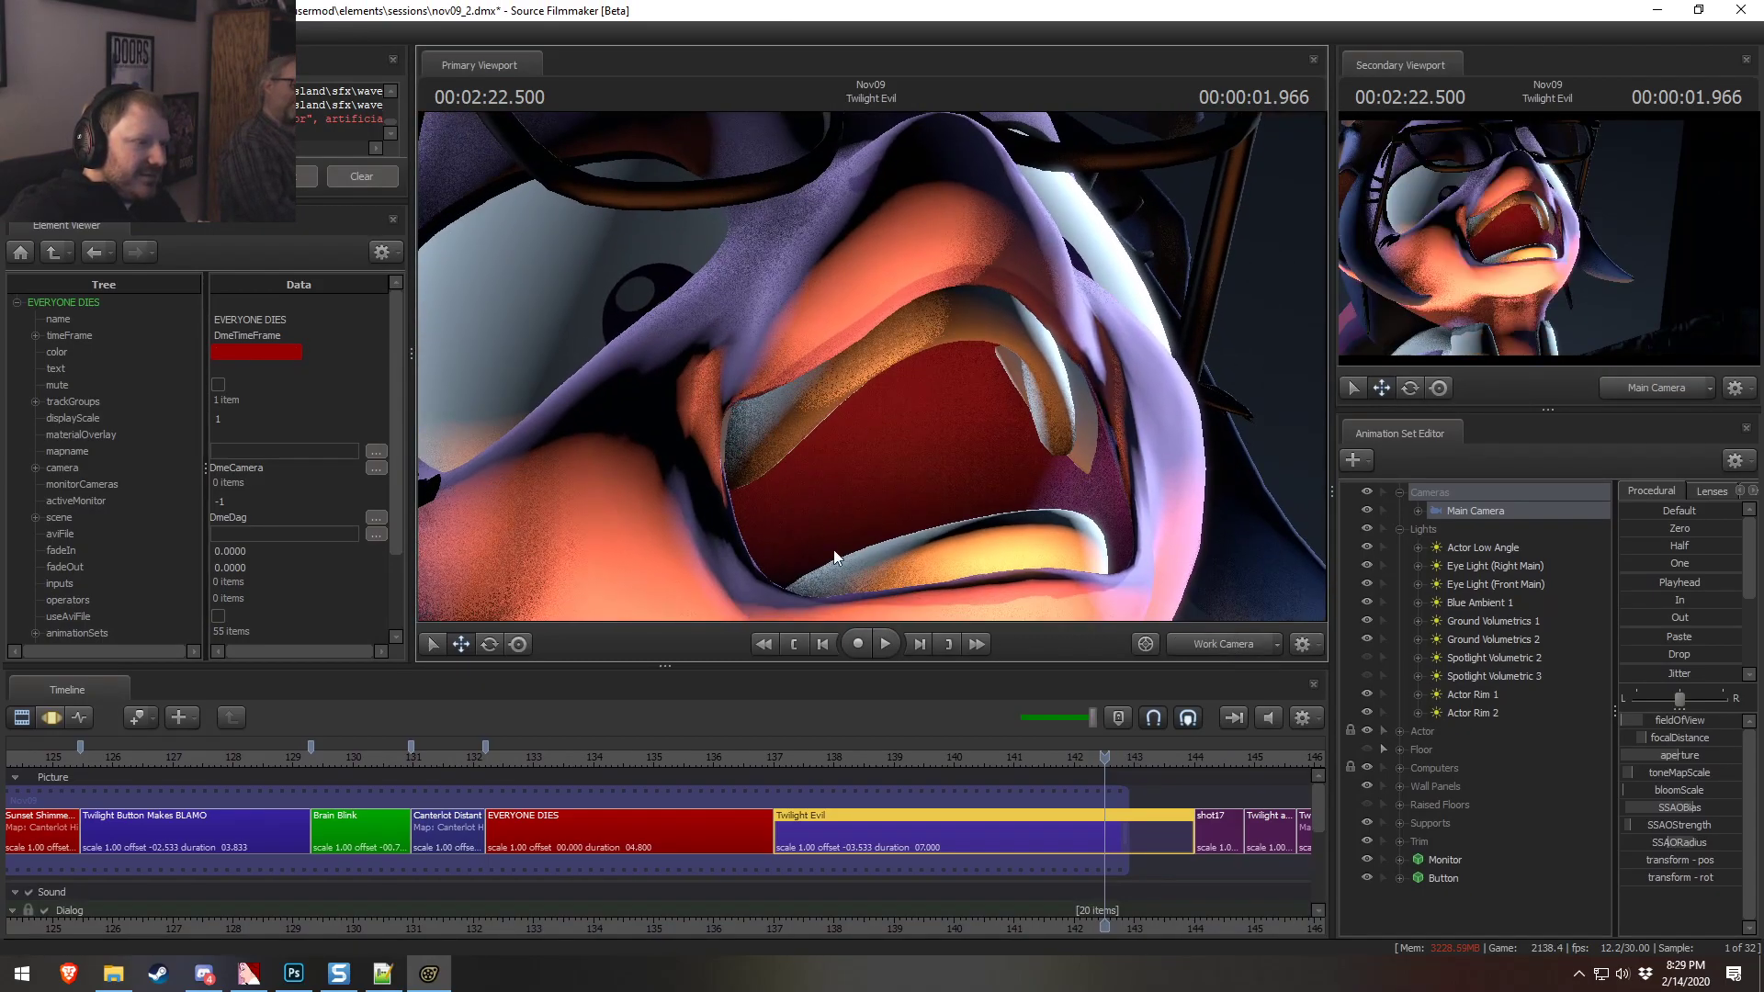
{"action": "left_click", "coordinate": [1072, 759]}
{"action": "key", "text": "space"}
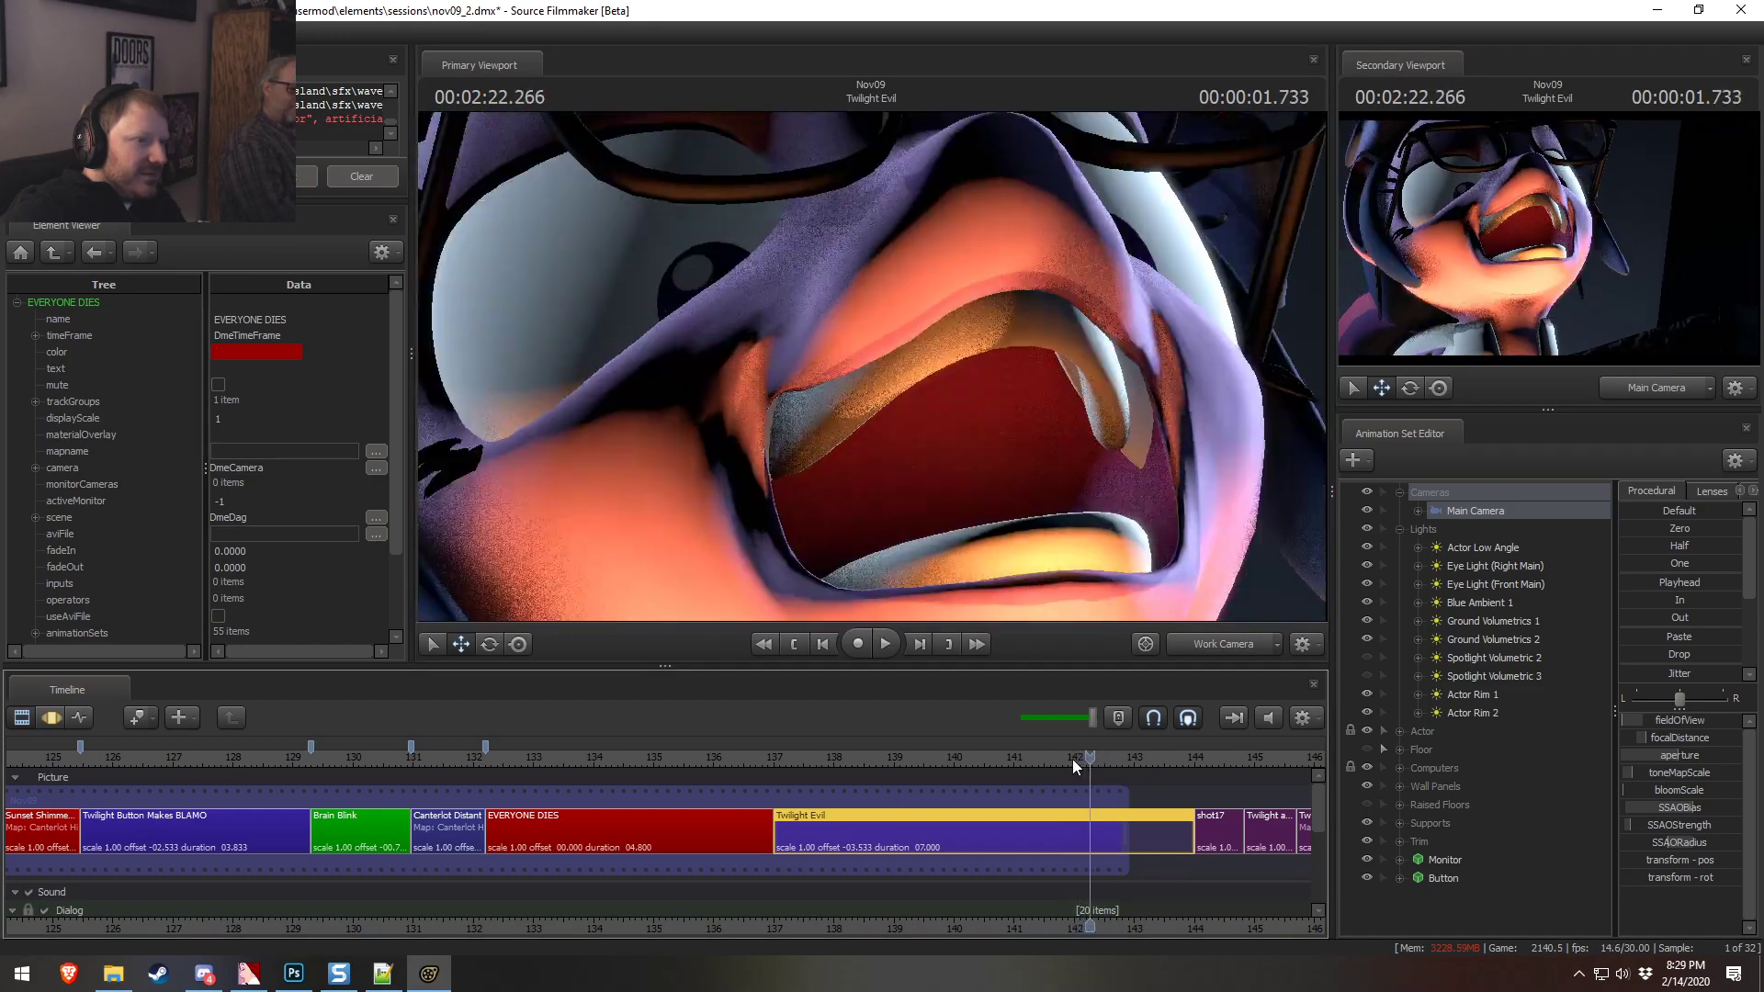
{"action": "key", "text": "space"}
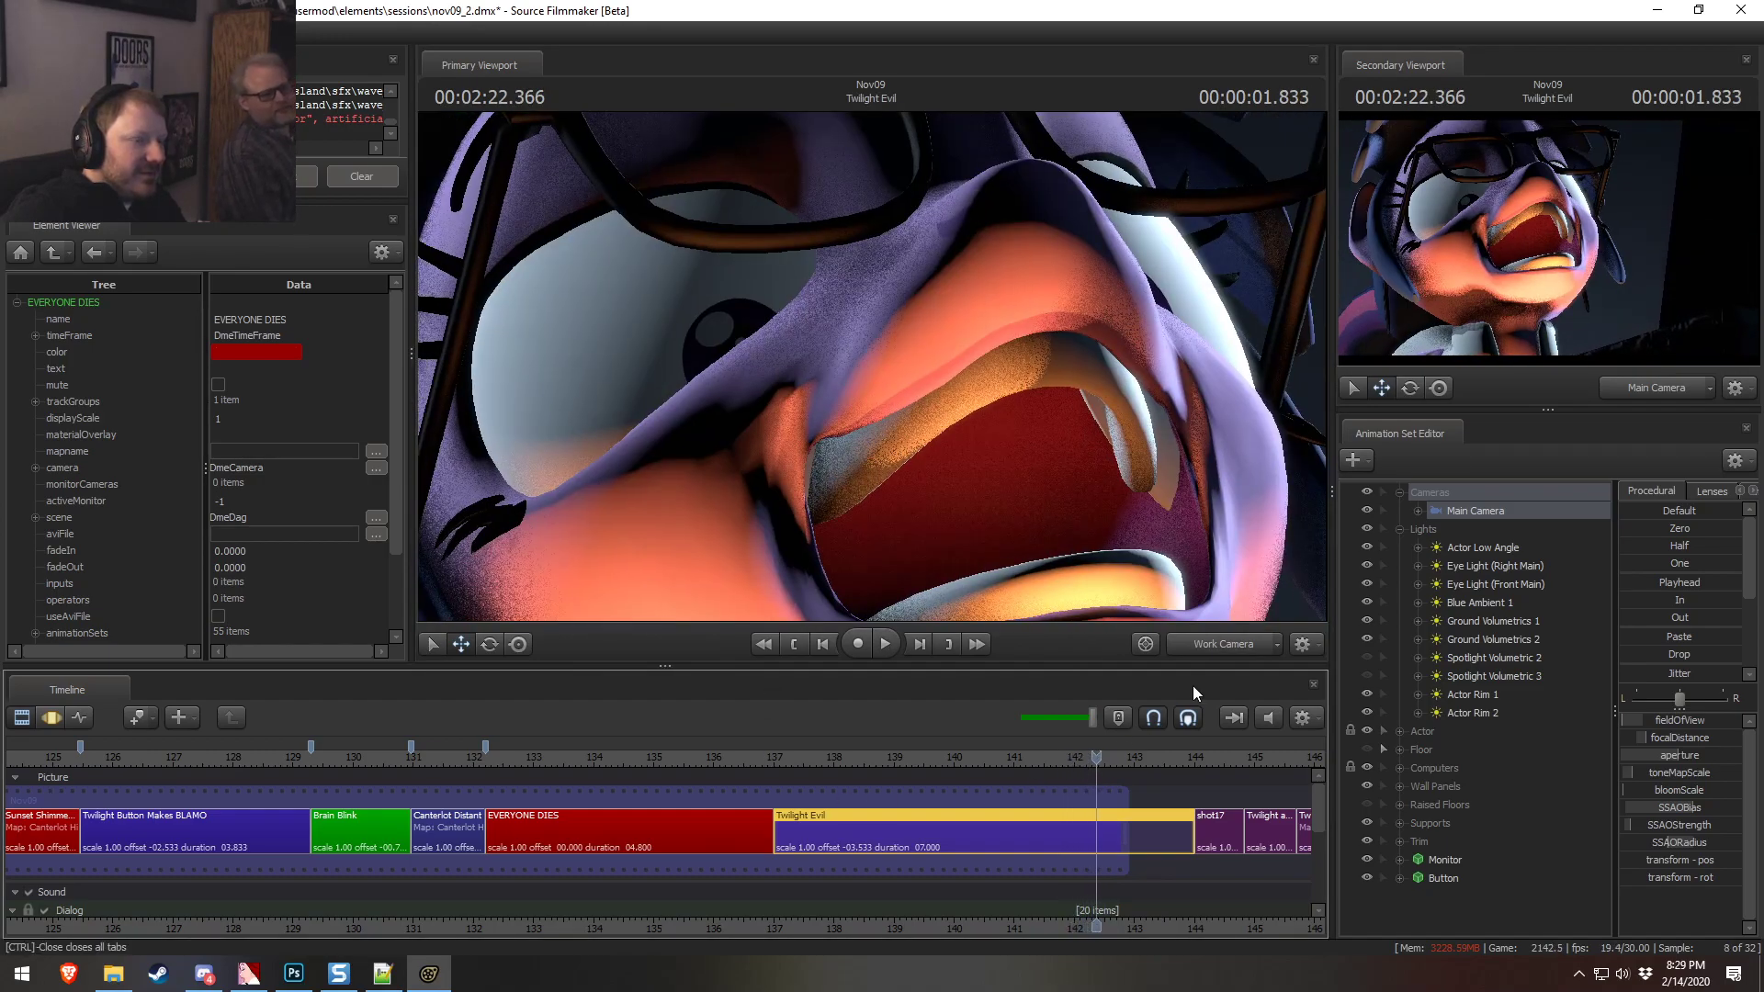
Return the primary viewport to the Main Camera and move the playhead to about 2:13.3 in the EVERYONE DIES shot
{"action": "left_click", "coordinate": [1218, 644]}
{"action": "scroll", "coordinate": [912, 765], "scroll_direction": "down", "scroll_amount": 3}
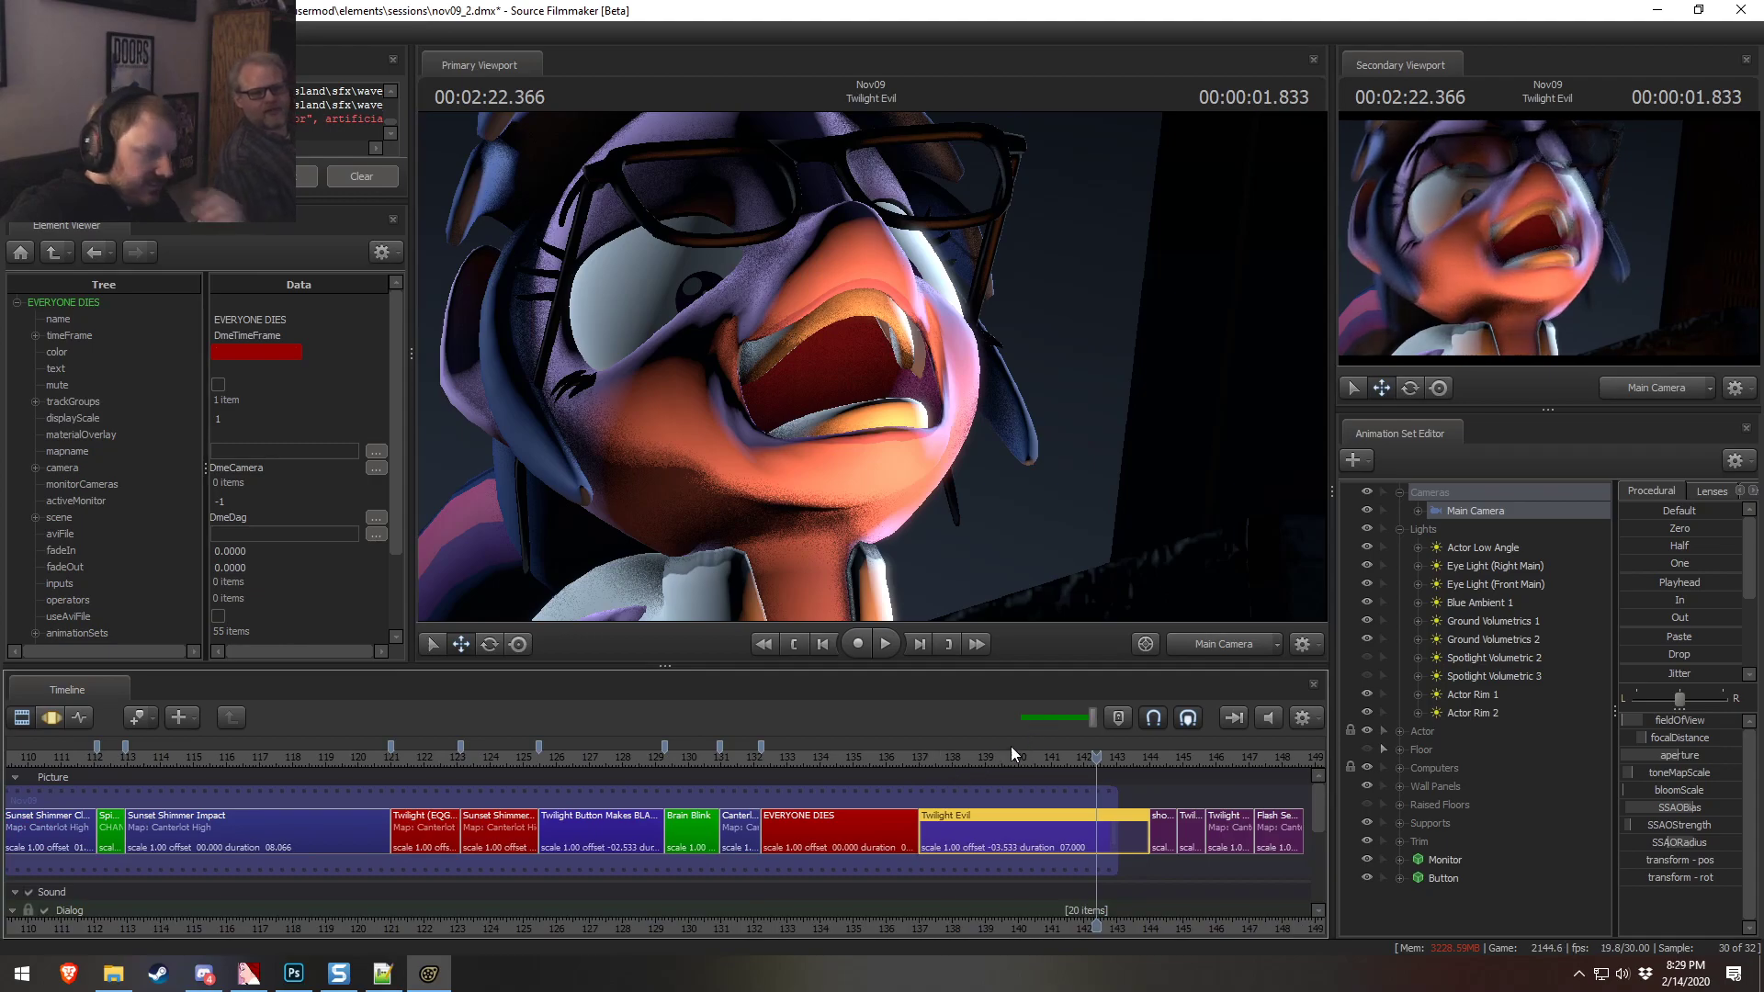
{"action": "left_click", "coordinate": [796, 755]}
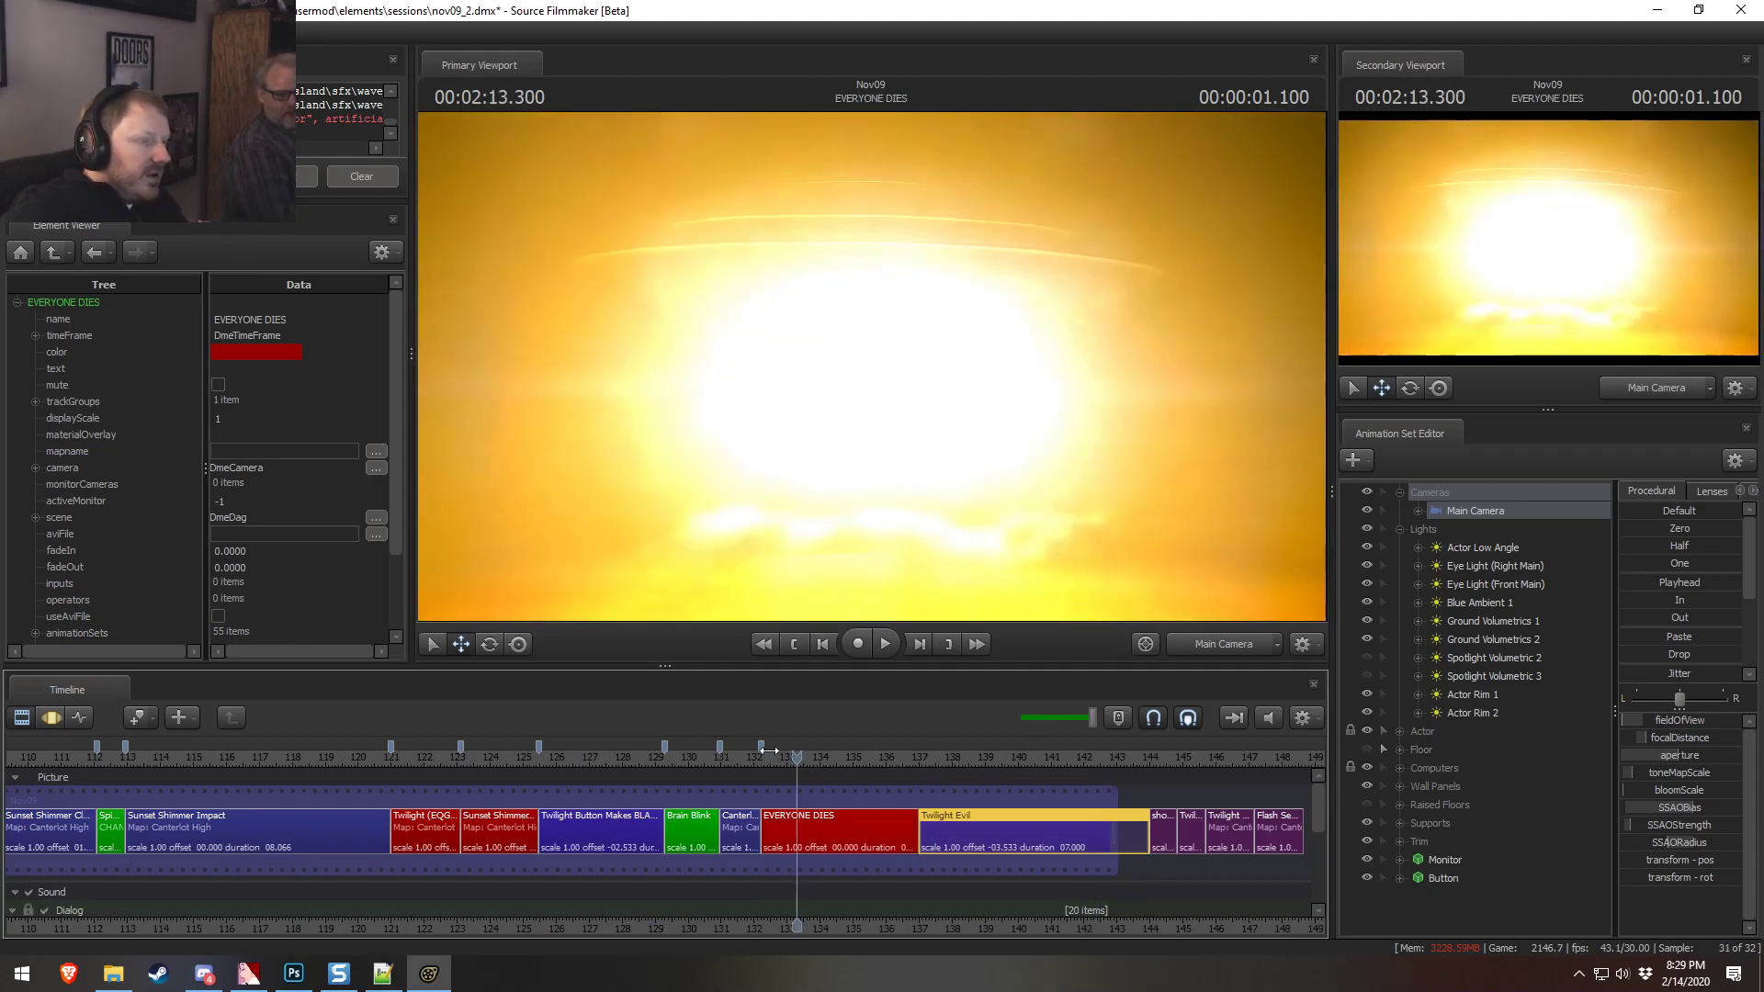
Play the opening second of the EVERYONE DIES shot and select its clip in the timeline
{"action": "left_click", "coordinate": [770, 754]}
{"action": "key", "text": "space"}
{"action": "key", "text": "space"}
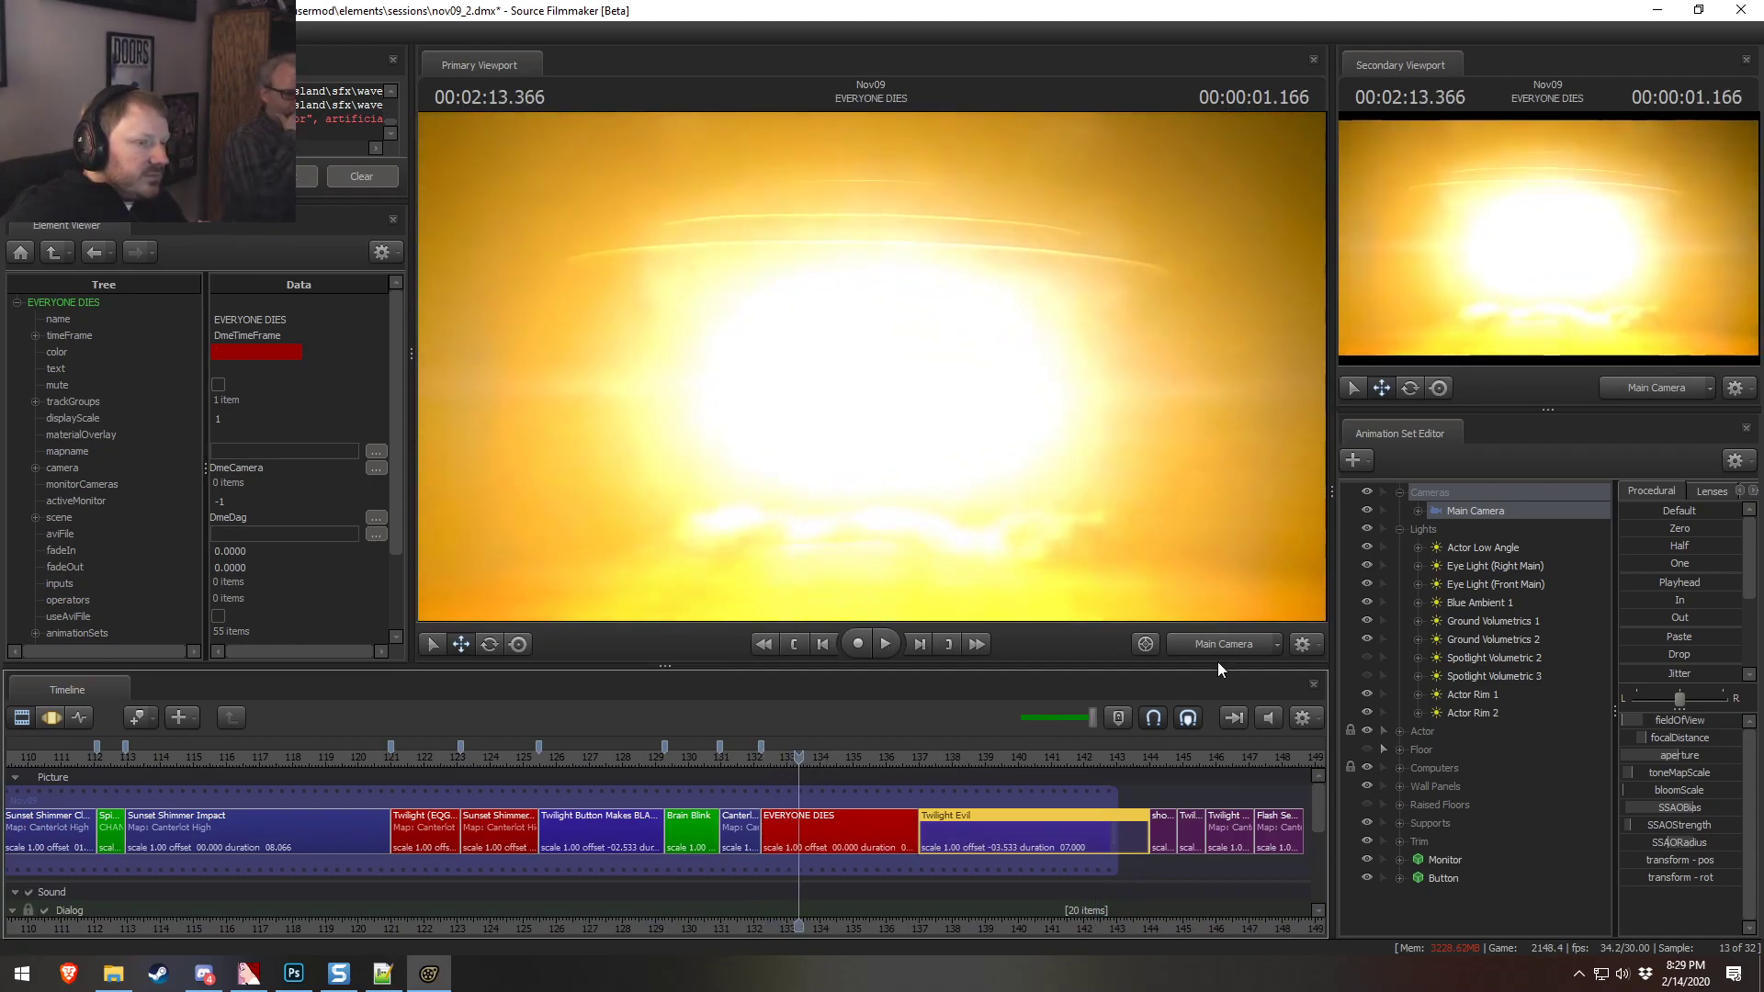
{"action": "left_click", "coordinate": [792, 756]}
{"action": "left_click", "coordinate": [809, 825]}
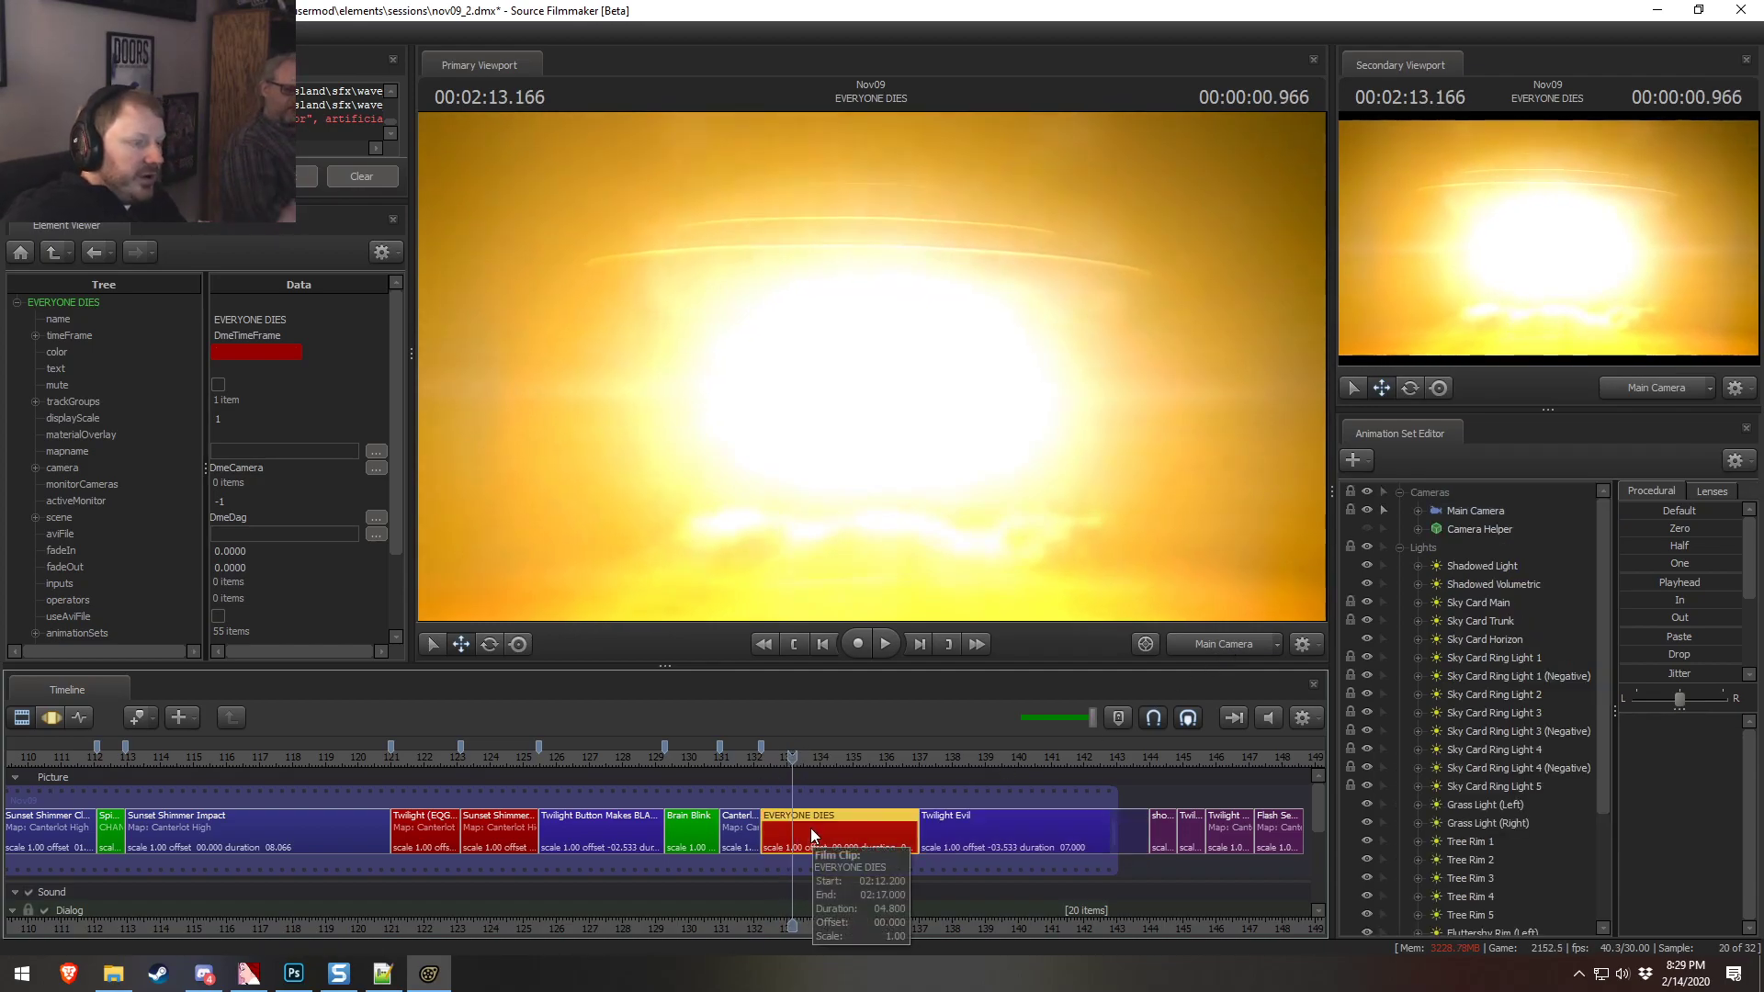
Play the Brain Blink shot repeatedly to check its timing from the ARMED screen to BOOM!
{"action": "left_click_drag", "start_coordinate": [753, 765], "coordinate": [691, 756]}
{"action": "key", "text": "space"}
{"action": "key", "text": "space"}
{"action": "scroll", "coordinate": [712, 804], "scroll_direction": "up", "scroll_amount": 4}
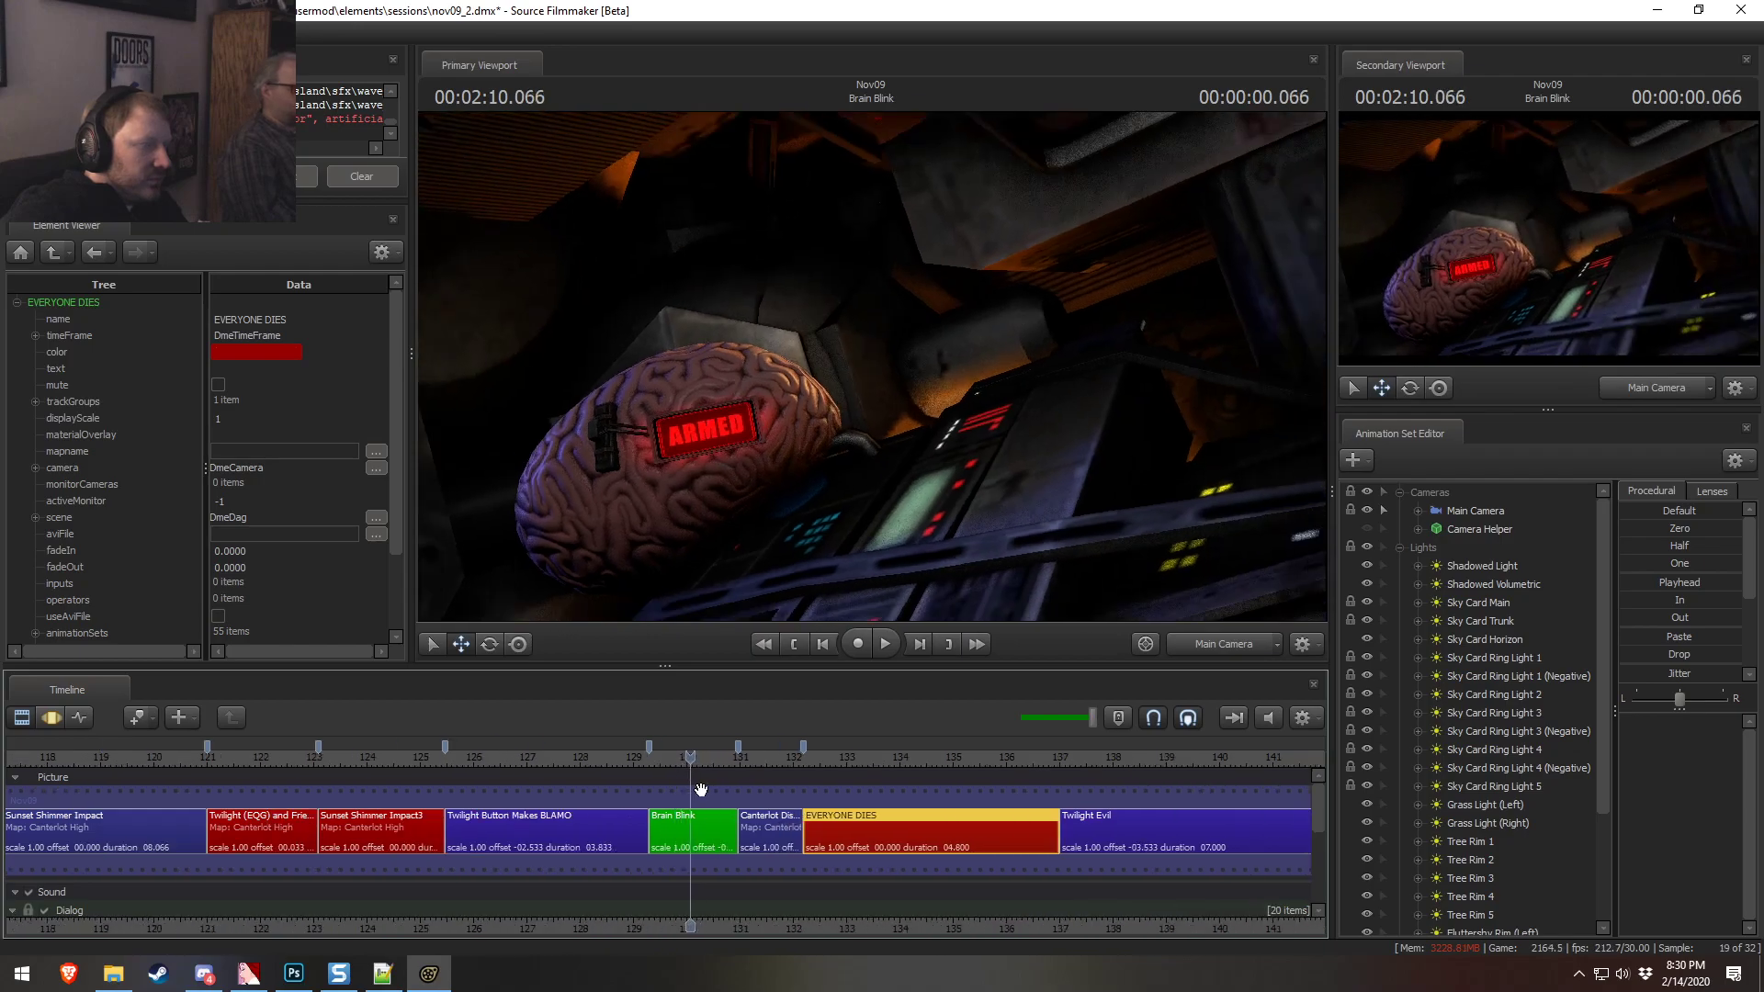
{"action": "scroll", "coordinate": [712, 804], "scroll_direction": "up", "scroll_amount": 4}
{"action": "left_click_drag", "start_coordinate": [681, 753], "coordinate": [642, 747]}
{"action": "key", "text": "space"}
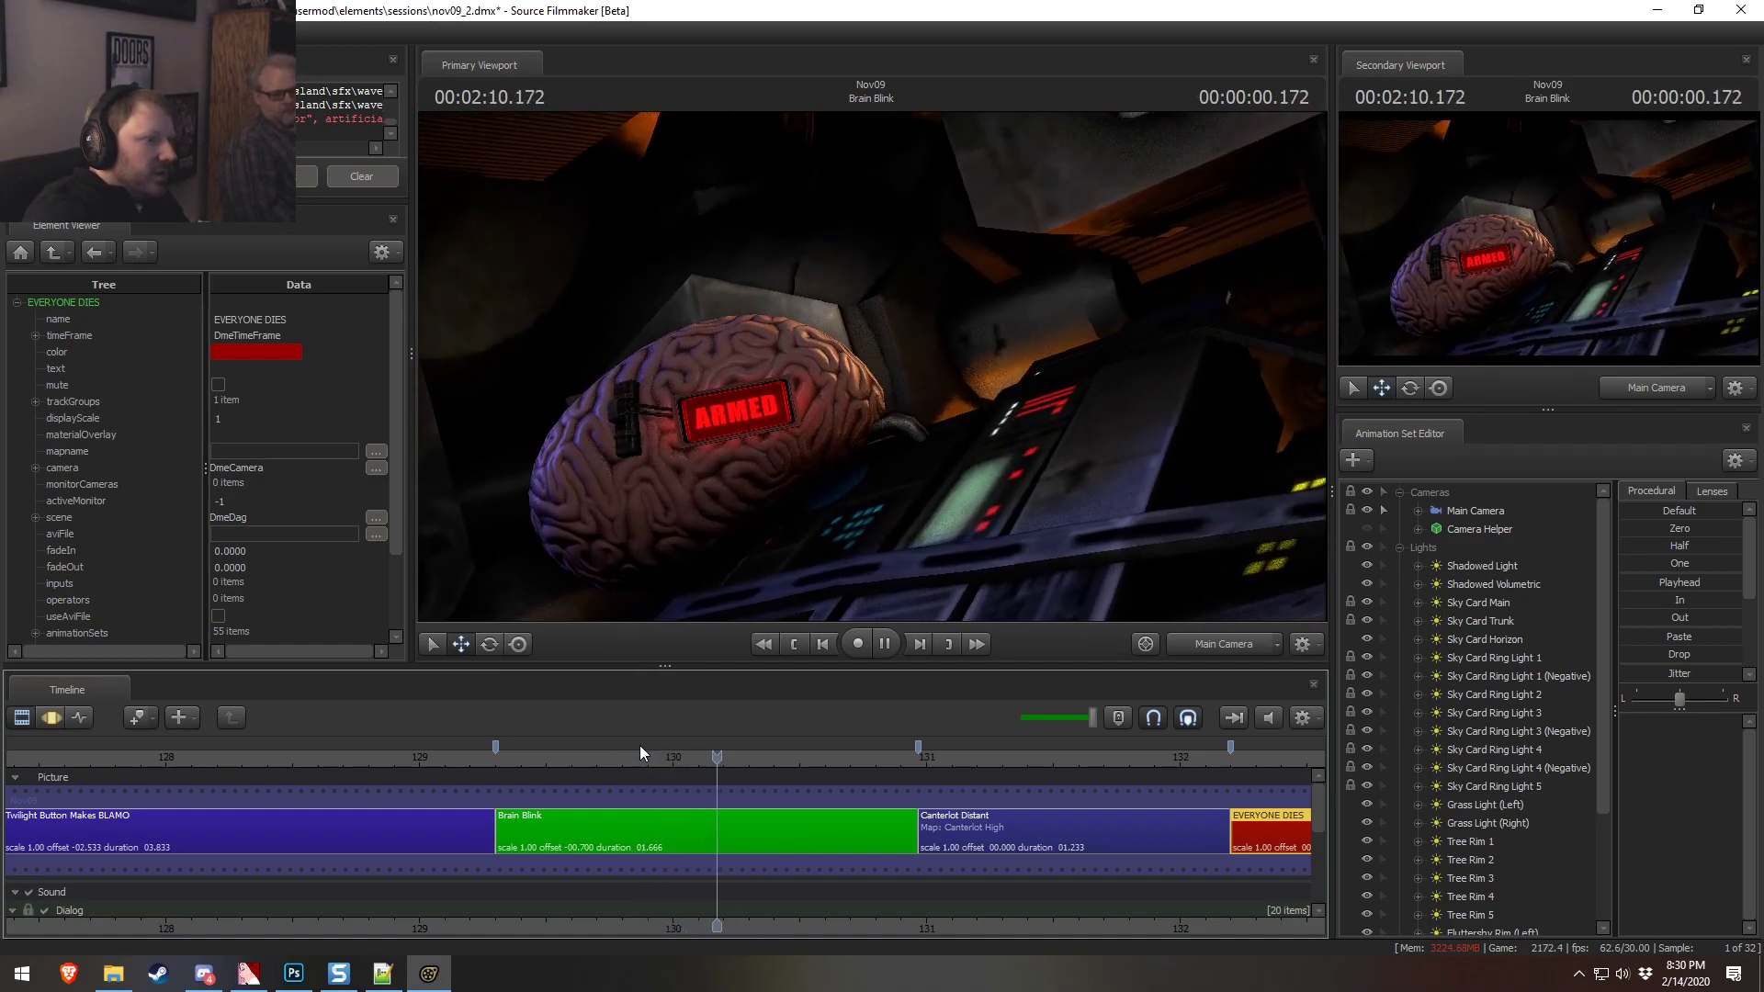
{"action": "key", "text": "space"}
{"action": "key", "text": "space"}
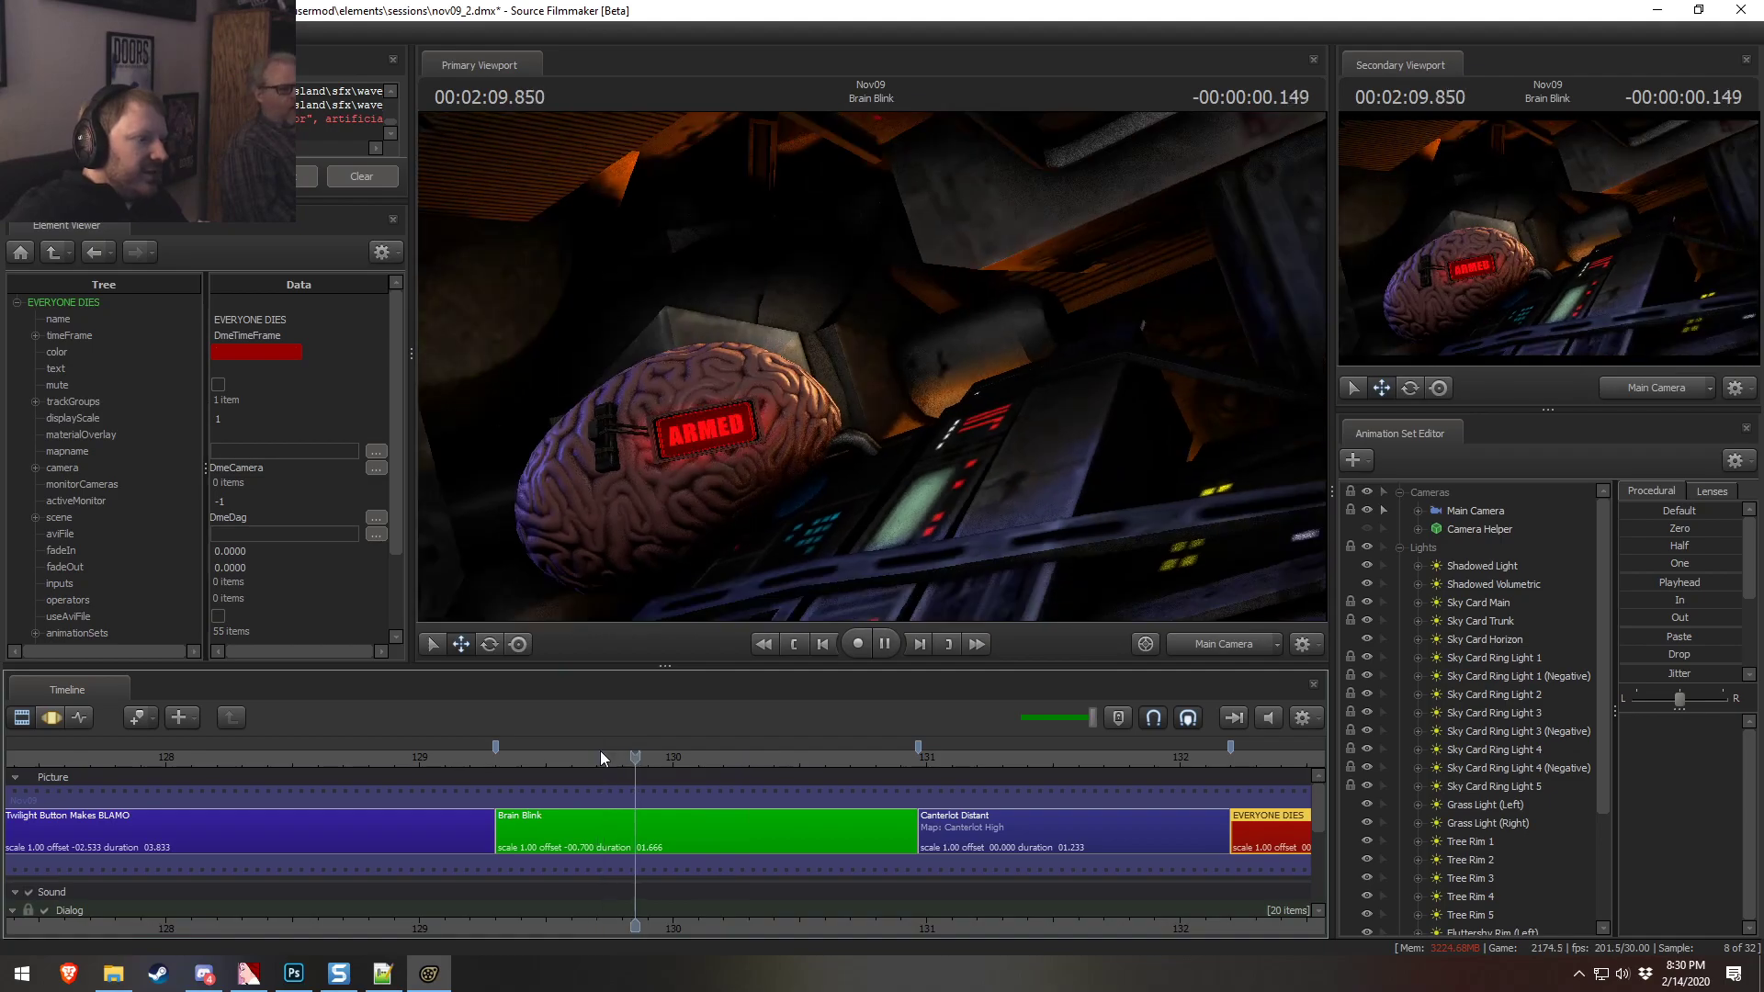
{"action": "left_click", "coordinate": [600, 753]}
{"action": "key", "text": "space"}
Replay the last part of the Brain Blink shot to judge where the blinking should end
{"action": "scroll", "coordinate": [752, 865], "scroll_direction": "down", "scroll_amount": 5}
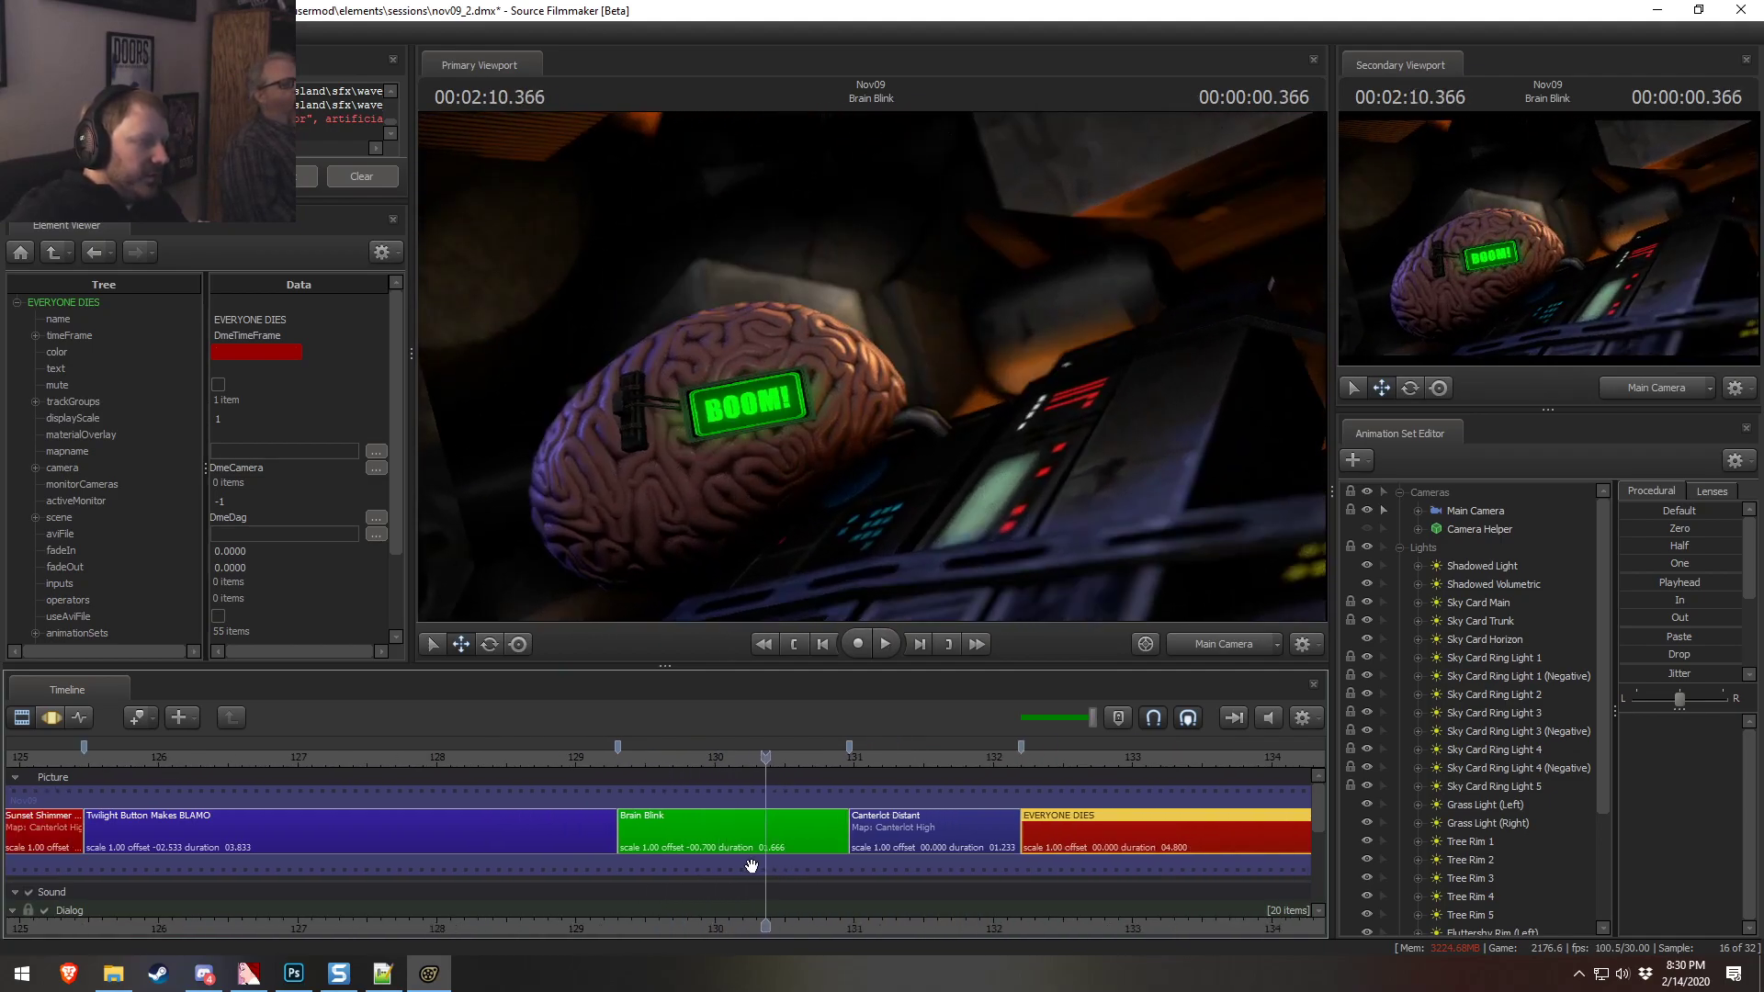
{"action": "key", "text": "space"}
{"action": "key", "text": "space"}
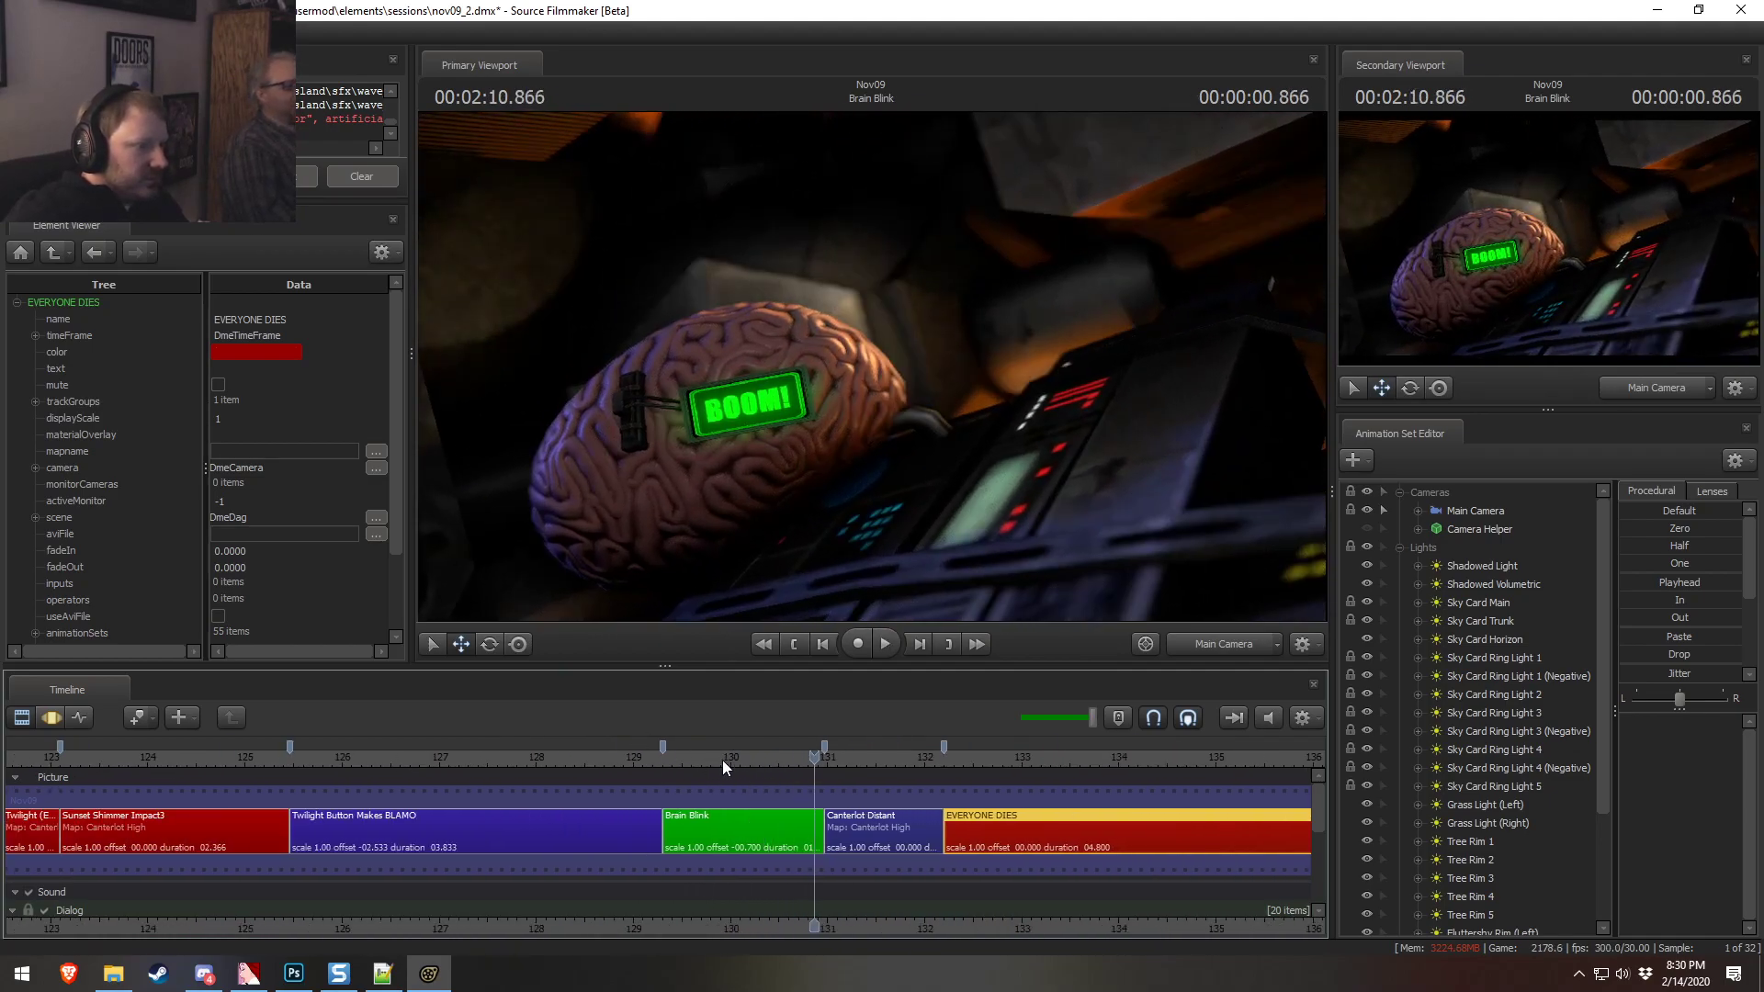
{"action": "left_click", "coordinate": [664, 757]}
{"action": "key", "text": "space"}
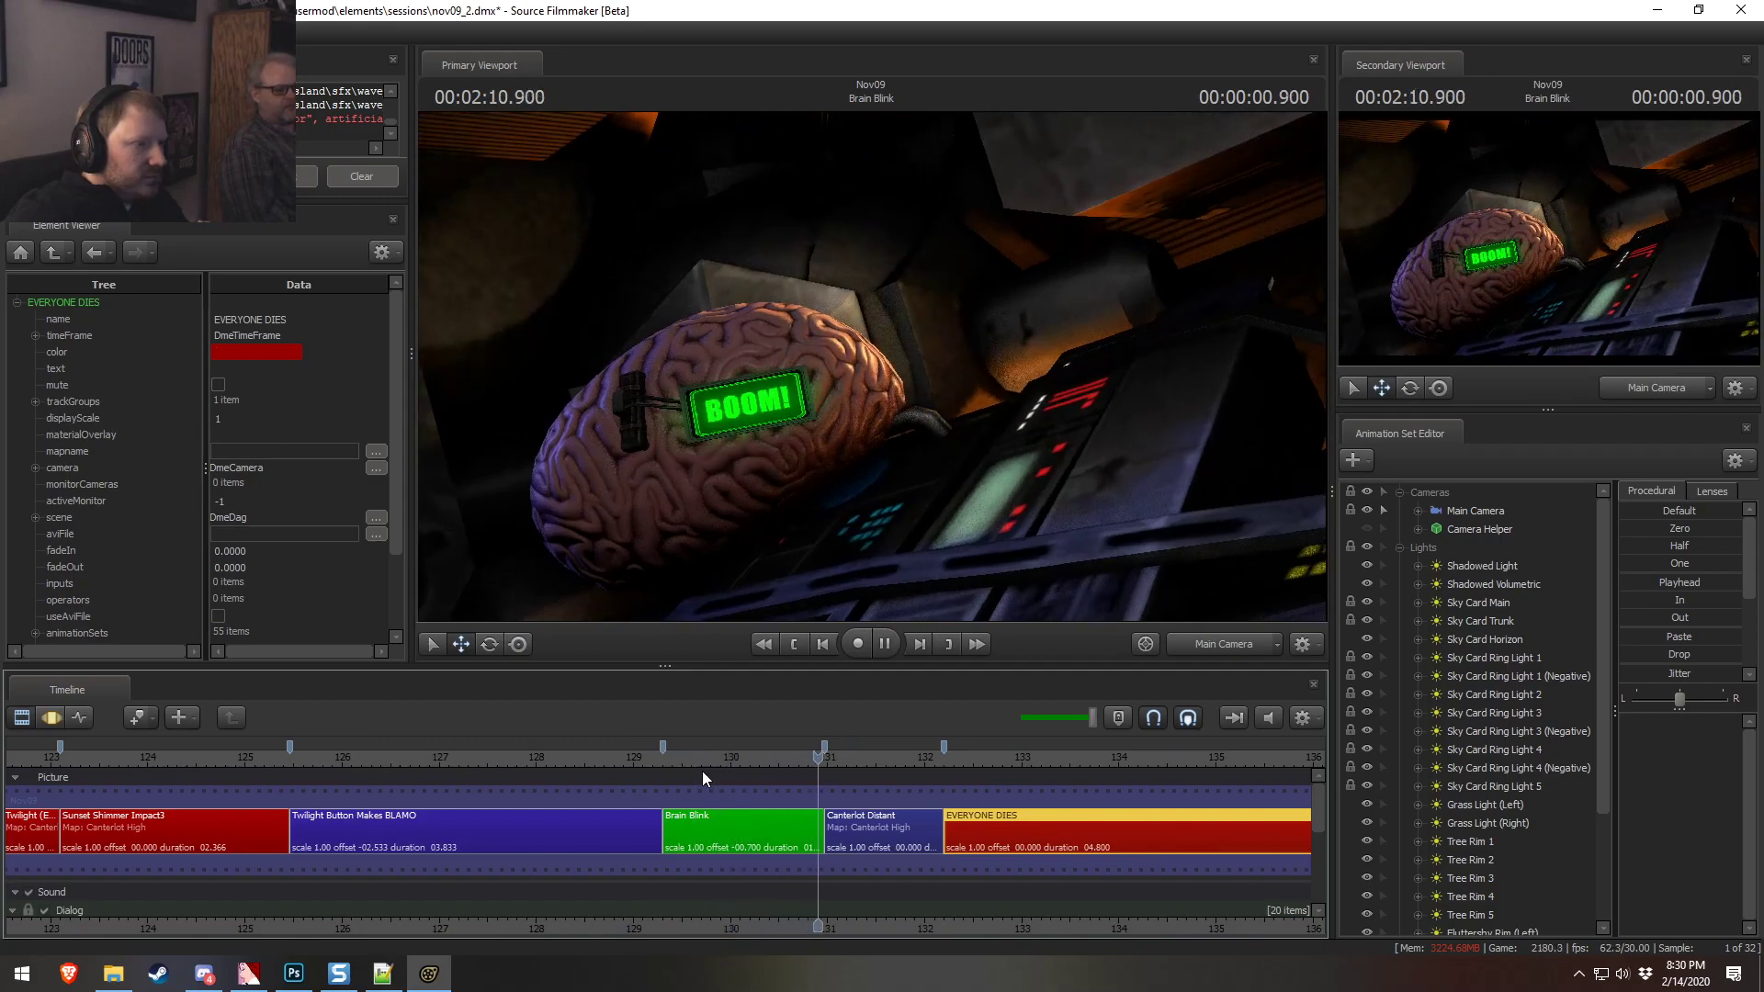
{"action": "key", "text": "space"}
{"action": "left_click", "coordinate": [713, 763]}
{"action": "key", "text": "space"}
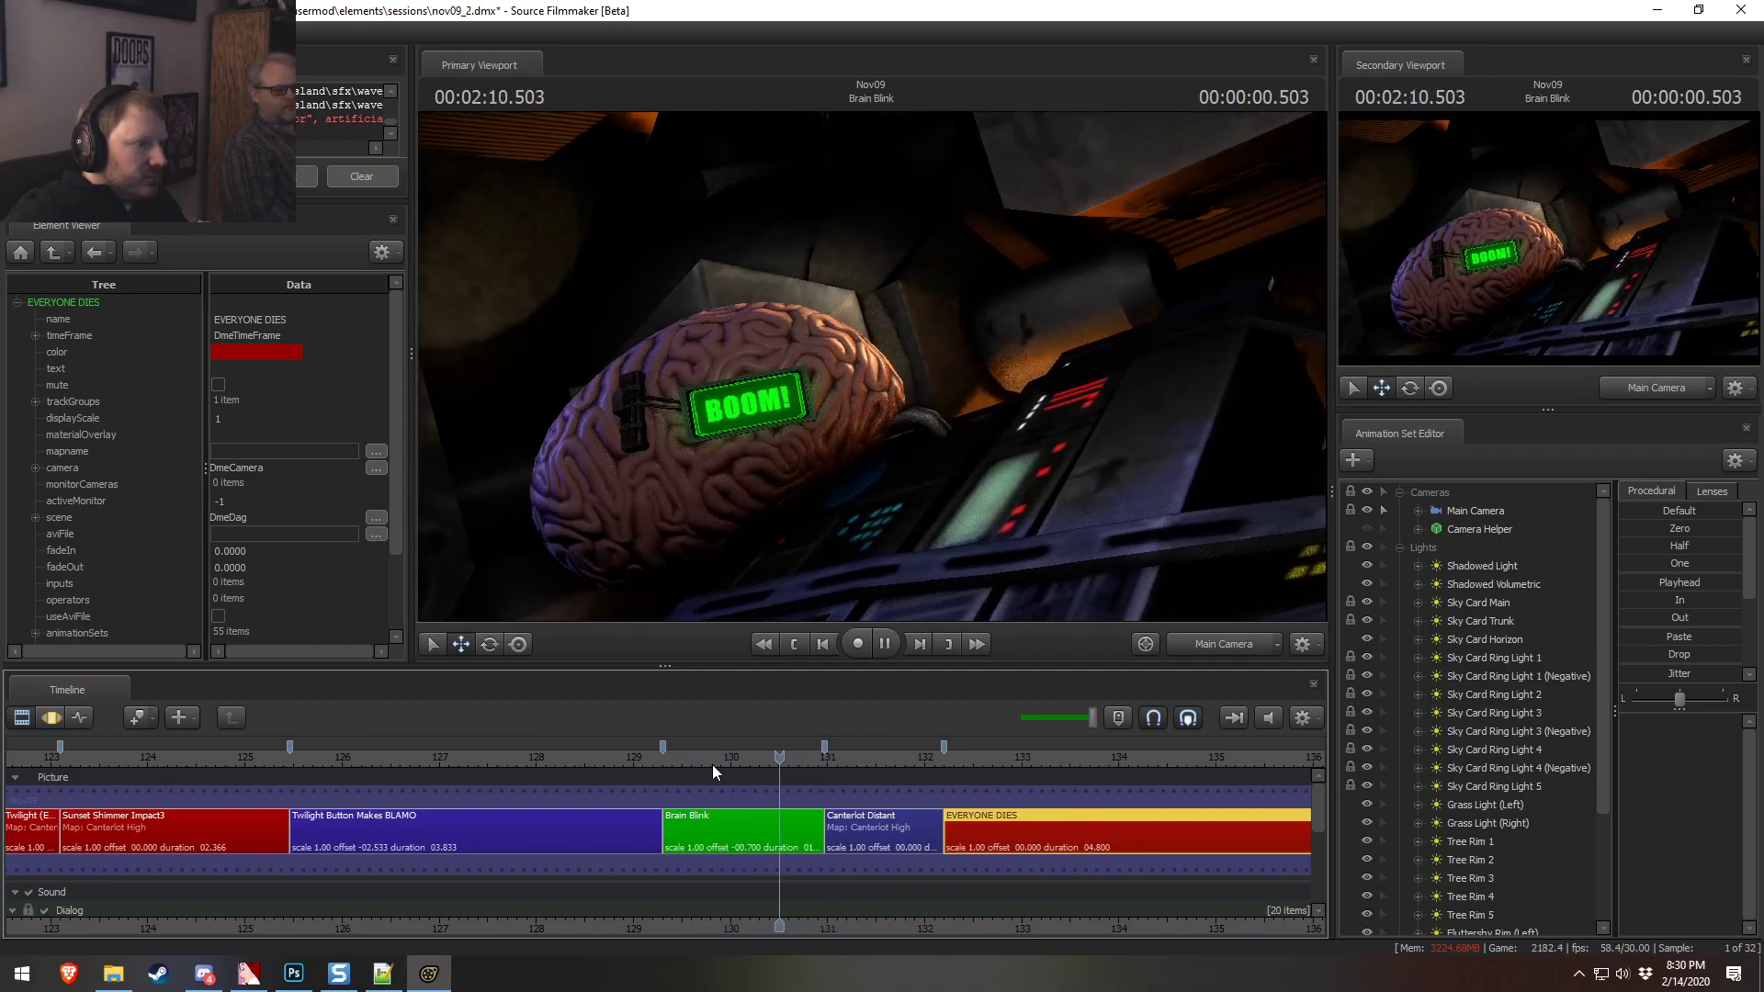
Trim the end of the Brain Blink shot back to 02:10.833
{"action": "left_click", "coordinate": [810, 777]}
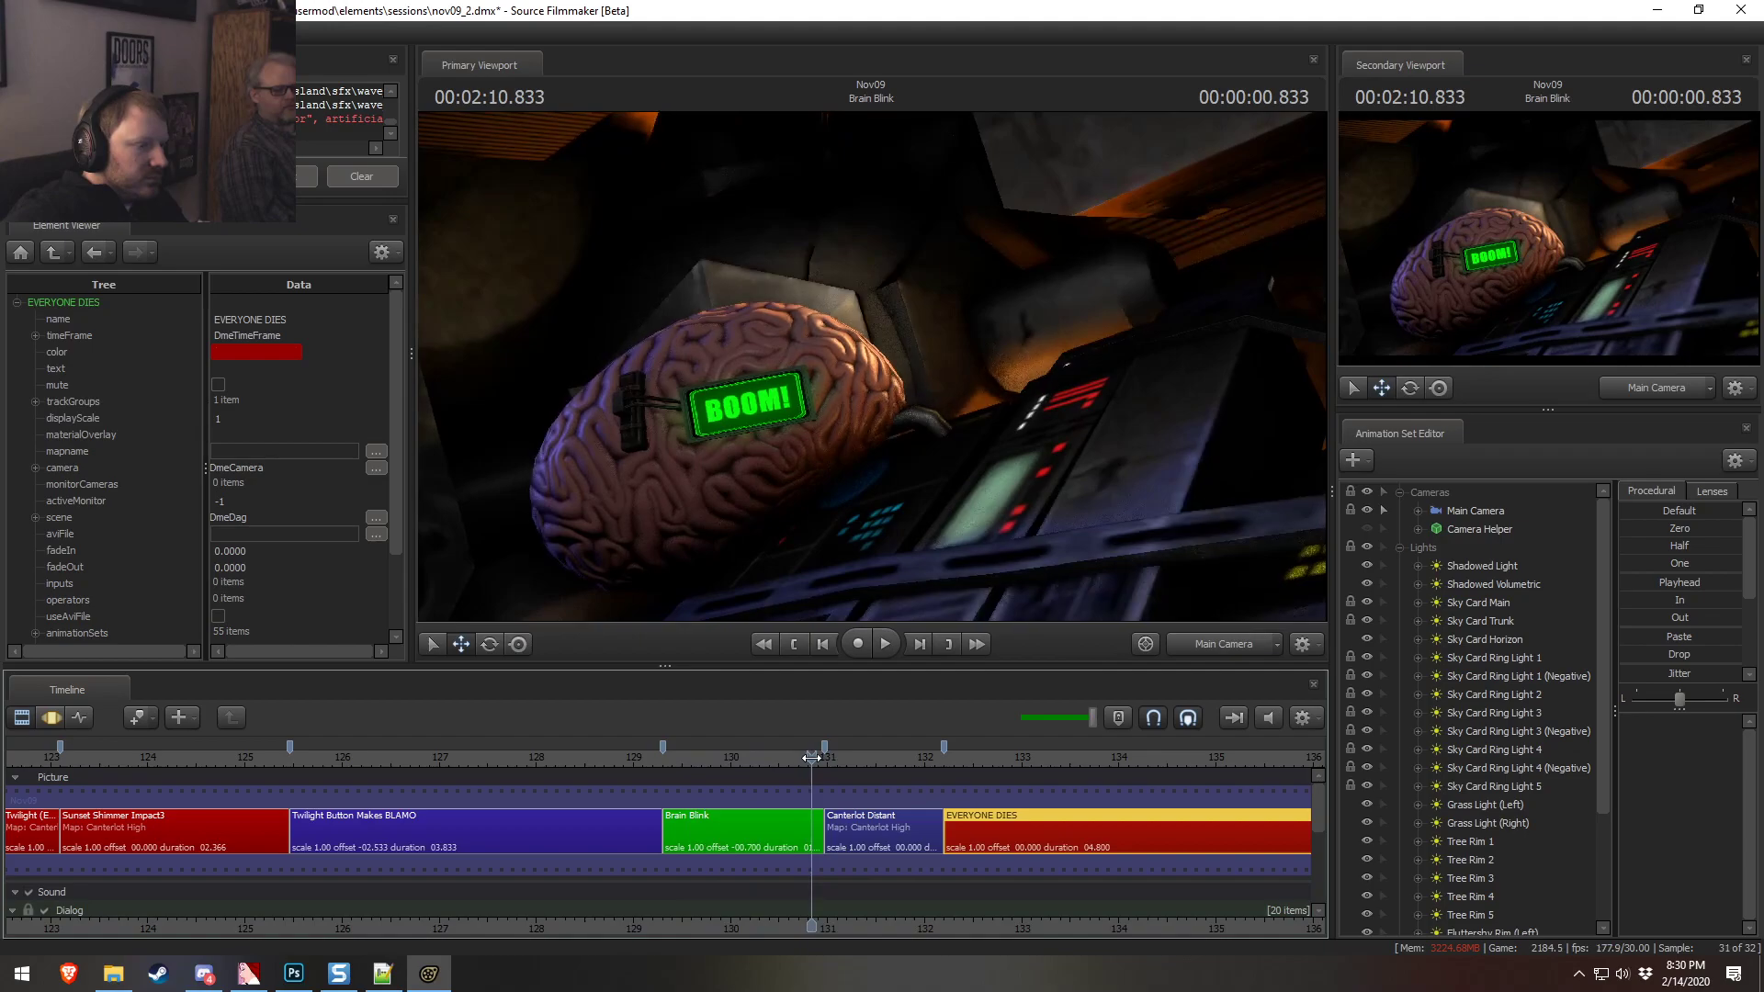
{"action": "left_click", "coordinate": [805, 827]}
{"action": "left_click_drag", "start_coordinate": [816, 826], "coordinate": [807, 820]}
Audition and delete the last short beep clip in the Sound Effects track near the end of Brain Blink
{"action": "scroll", "coordinate": [896, 886], "scroll_direction": "down", "scroll_amount": 2}
{"action": "scroll", "coordinate": [1196, 852], "scroll_direction": "up", "scroll_amount": 1}
{"action": "scroll", "coordinate": [1227, 823], "scroll_direction": "up", "scroll_amount": 3}
{"action": "left_click_drag", "start_coordinate": [1321, 801], "coordinate": [1316, 857]}
{"action": "left_click", "coordinate": [818, 835]}
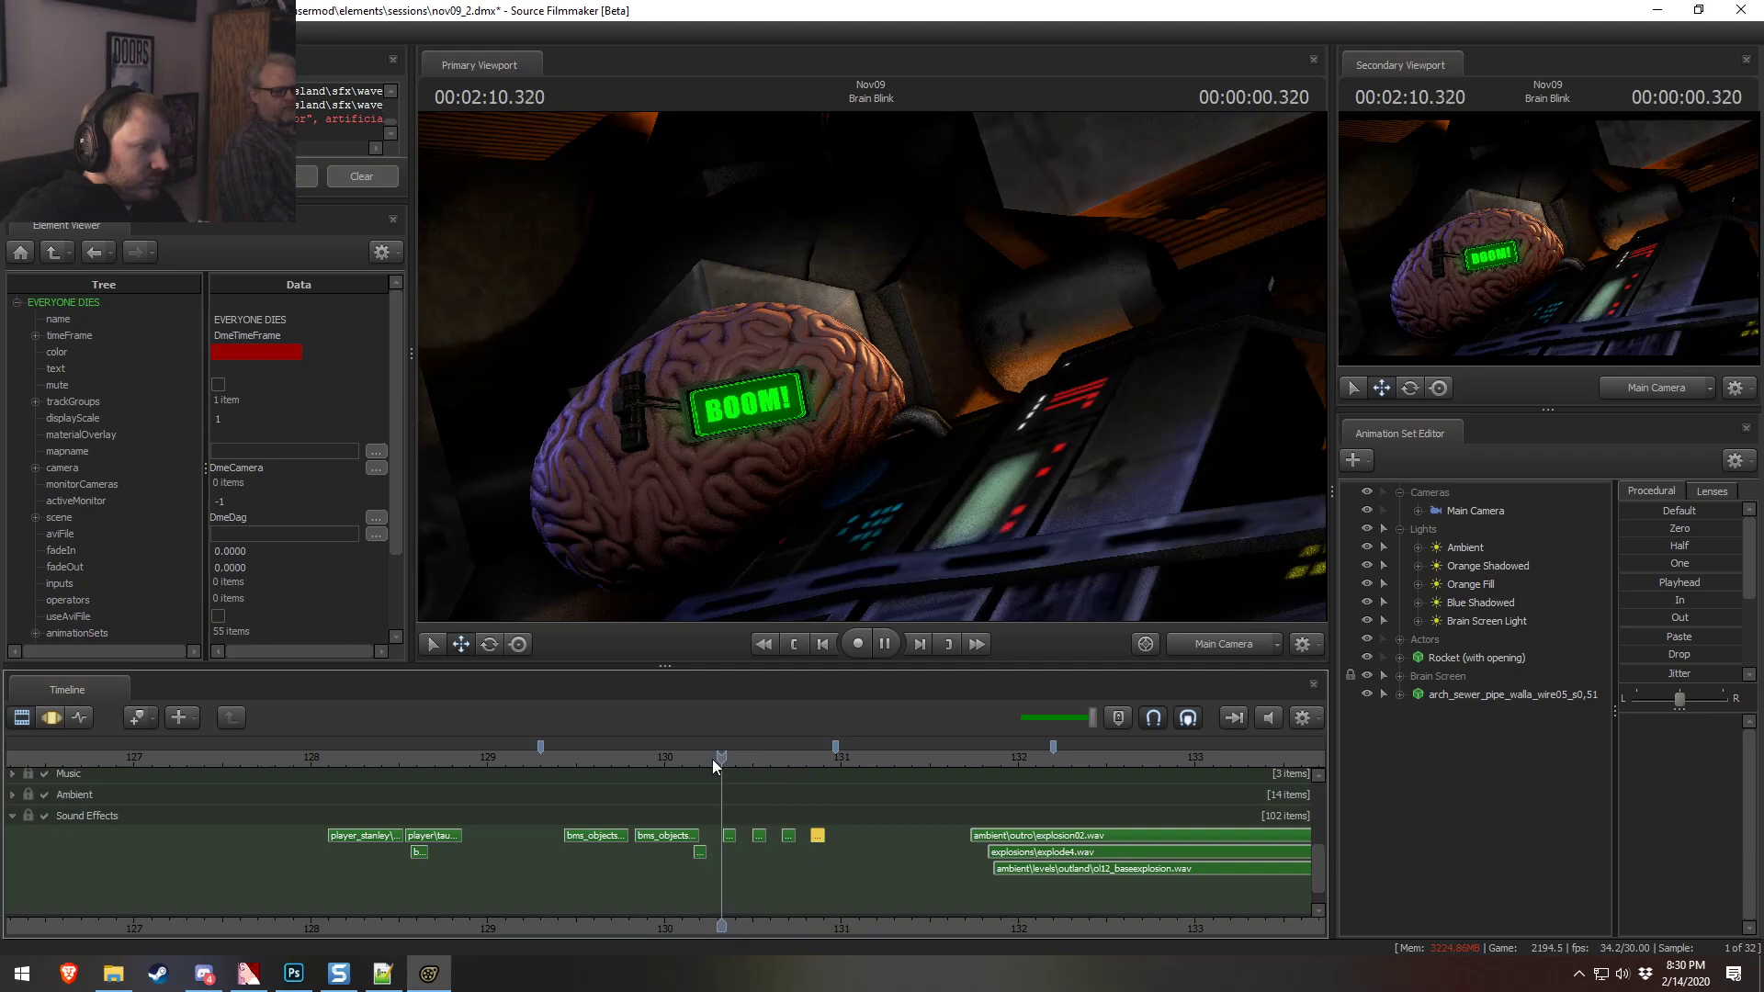
{"action": "key", "text": "space"}
{"action": "mouse_move", "coordinate": [799, 757]}
{"action": "left_mouse_down"}
{"action": "mouse_move", "coordinate": [824, 757]}
{"action": "mouse_move", "coordinate": [782, 757]}
{"action": "left_mouse_up"}
{"action": "key", "text": "space"}
{"action": "key", "text": "space"}
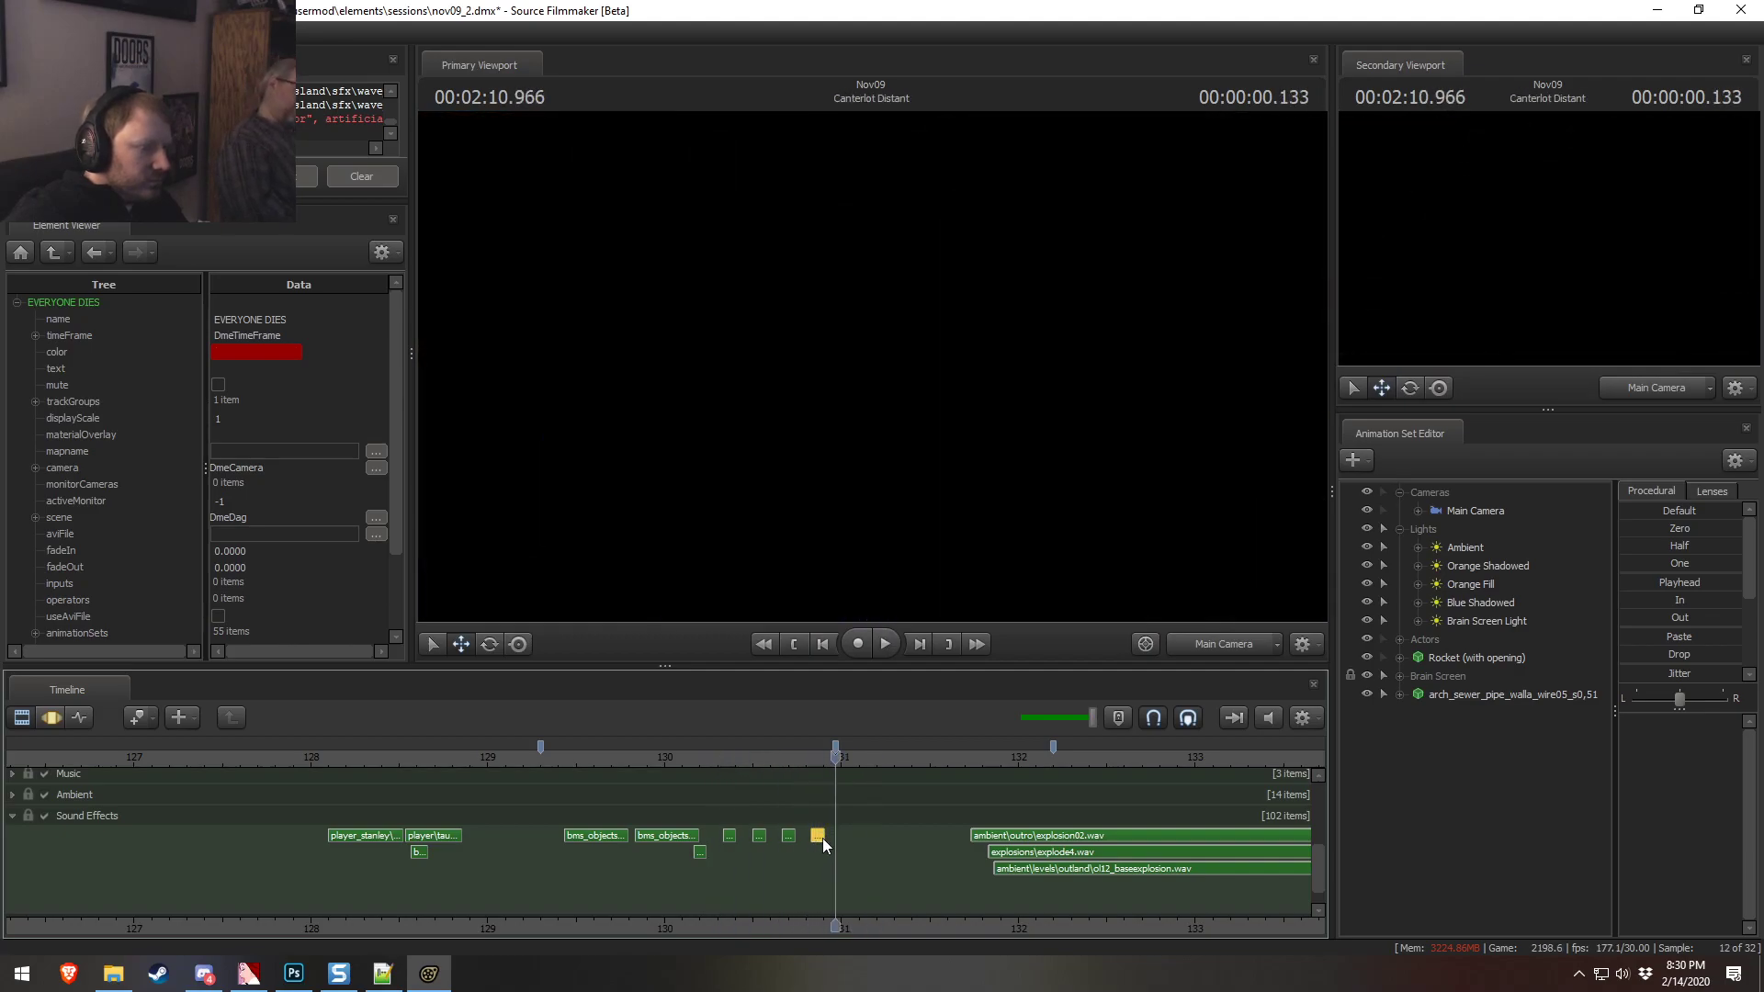
{"action": "key", "text": "Delete"}
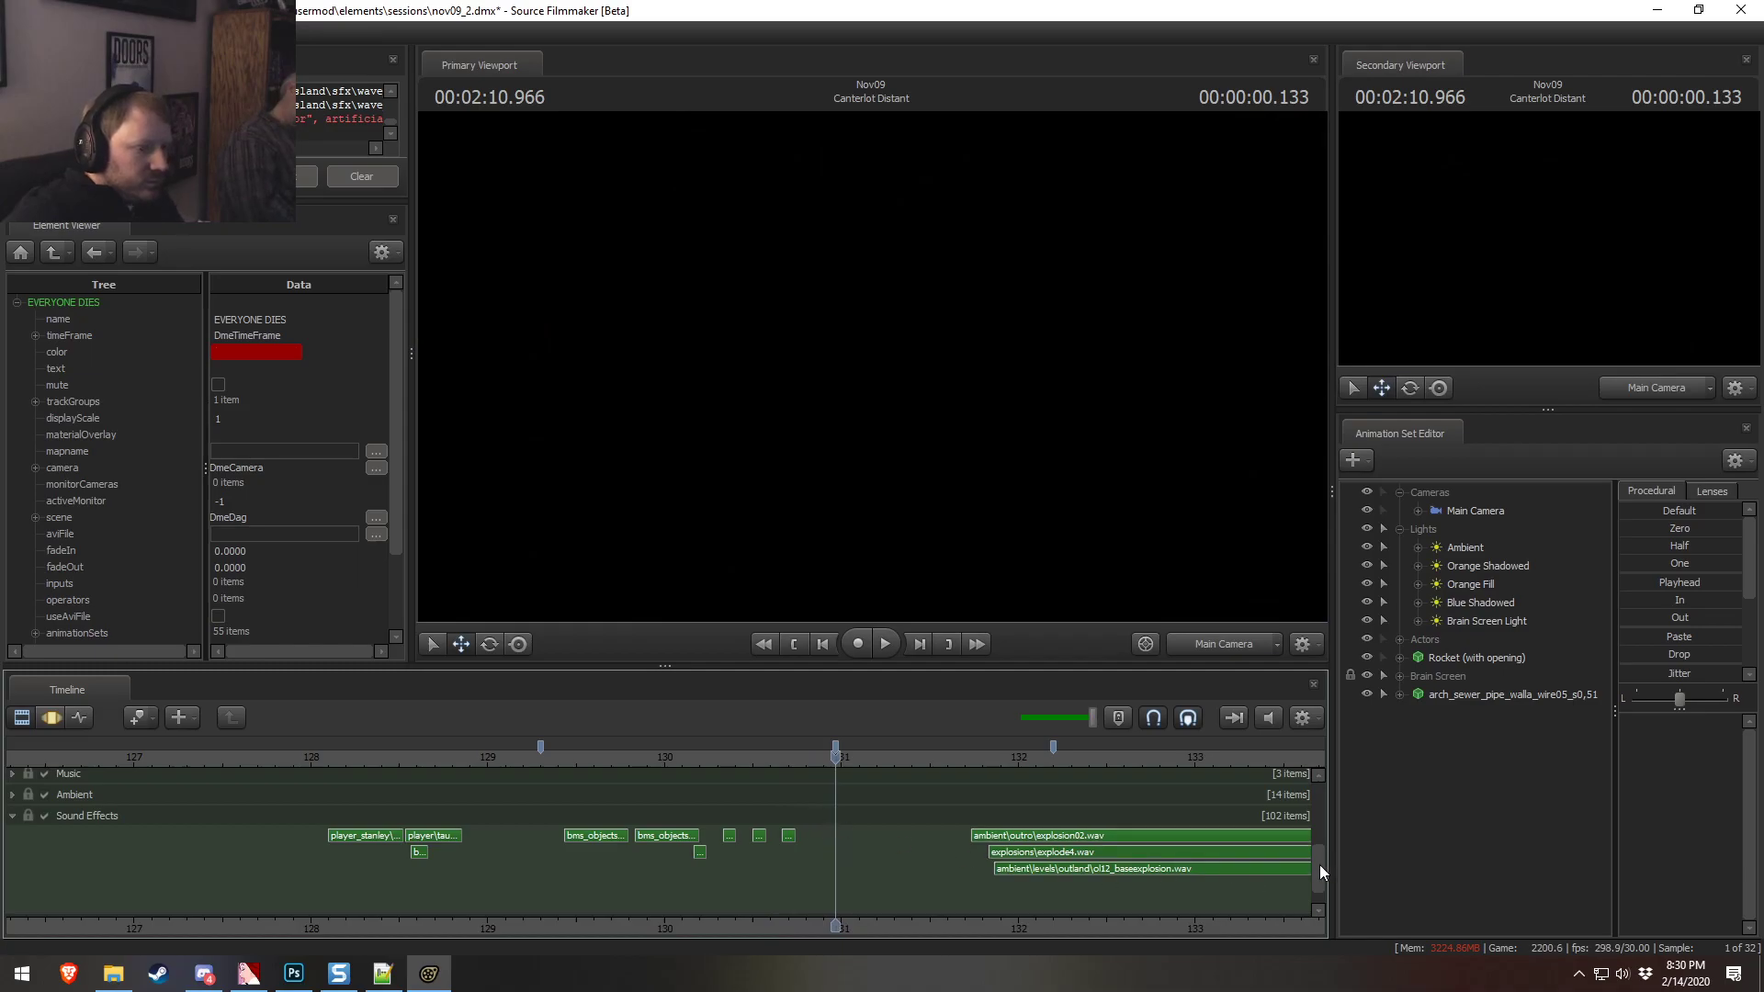
Shorten the Brain Blink shot to 01.466 and move the timeline marker to its new end
{"action": "left_click_drag", "start_coordinate": [1320, 871], "coordinate": [1310, 825]}
{"action": "left_click_drag", "start_coordinate": [802, 824], "coordinate": [787, 823]}
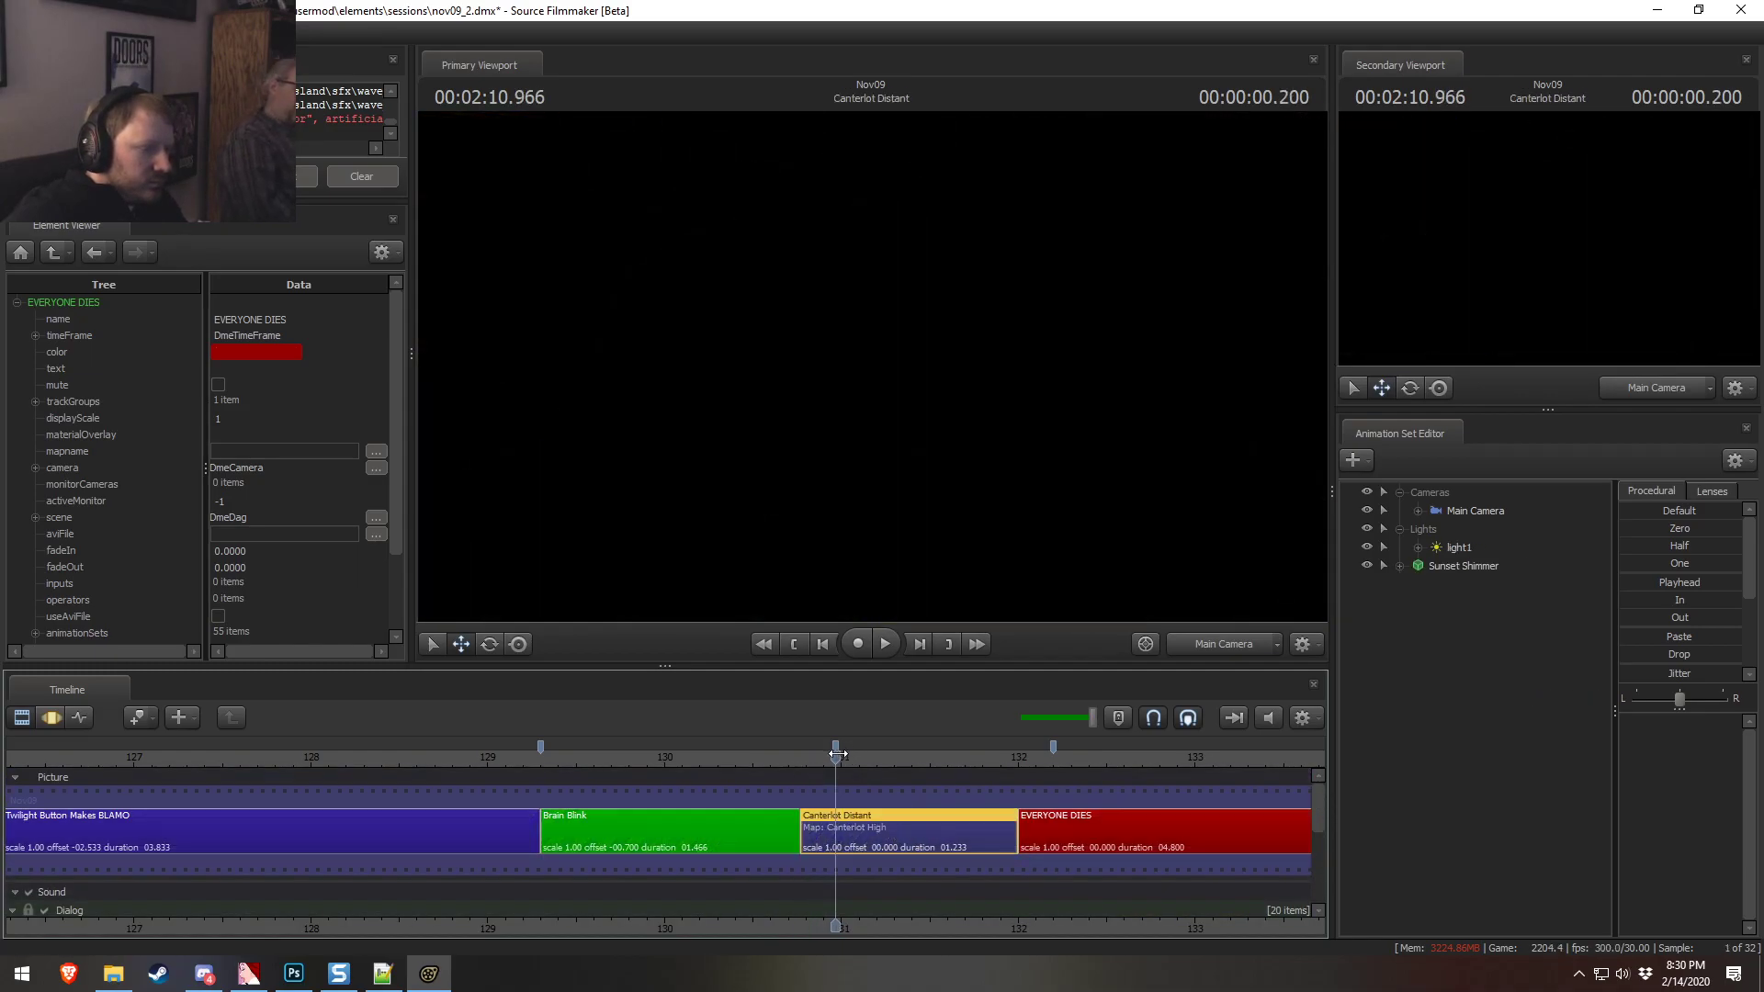
{"action": "scroll", "coordinate": [936, 766], "scroll_direction": "down", "scroll_amount": 5}
{"action": "scroll", "coordinate": [898, 780], "scroll_direction": "up", "scroll_amount": 3}
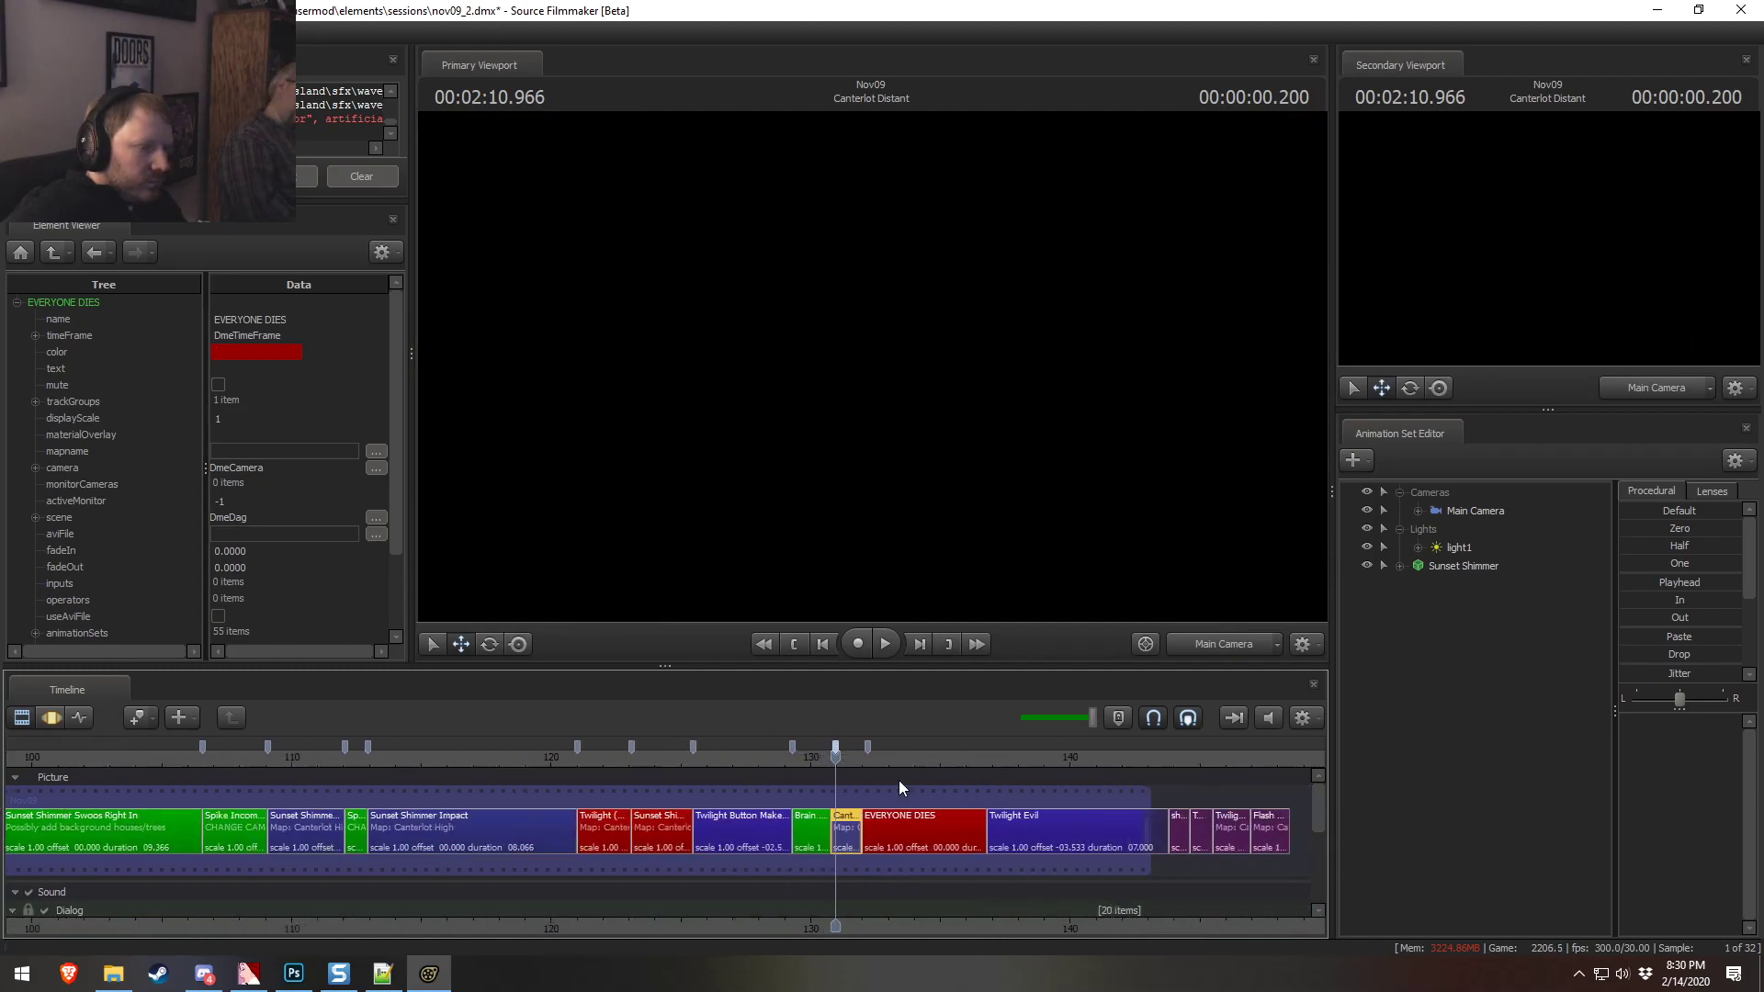
{"action": "scroll", "coordinate": [928, 750], "scroll_direction": "up", "scroll_amount": 1}
{"action": "left_click_drag", "start_coordinate": [837, 746], "coordinate": [814, 742]}
Replay the shortened Brain Blink shot and its cuts from Twilight Button Makes BLAMO and into Canterlot Distant
{"action": "left_click", "coordinate": [780, 756]}
{"action": "key", "text": "space"}
{"action": "key", "text": "space"}
{"action": "left_click", "coordinate": [722, 790]}
{"action": "key", "text": "space"}
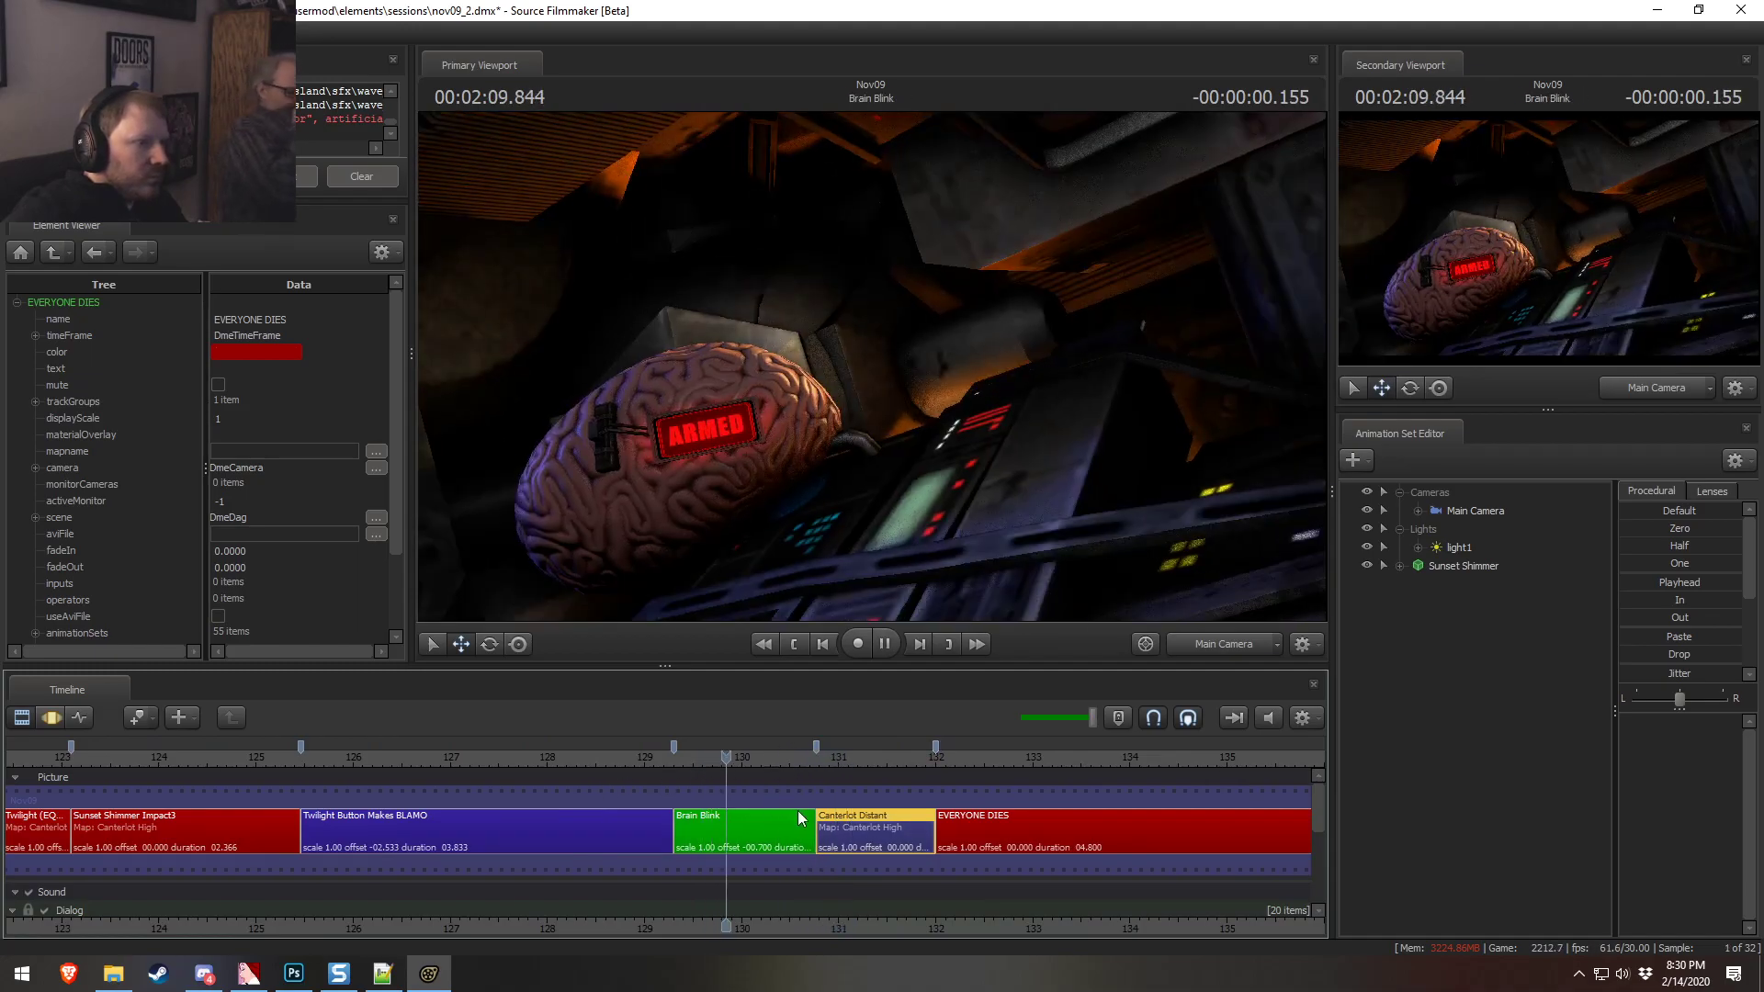
{"action": "left_click", "coordinate": [648, 759]}
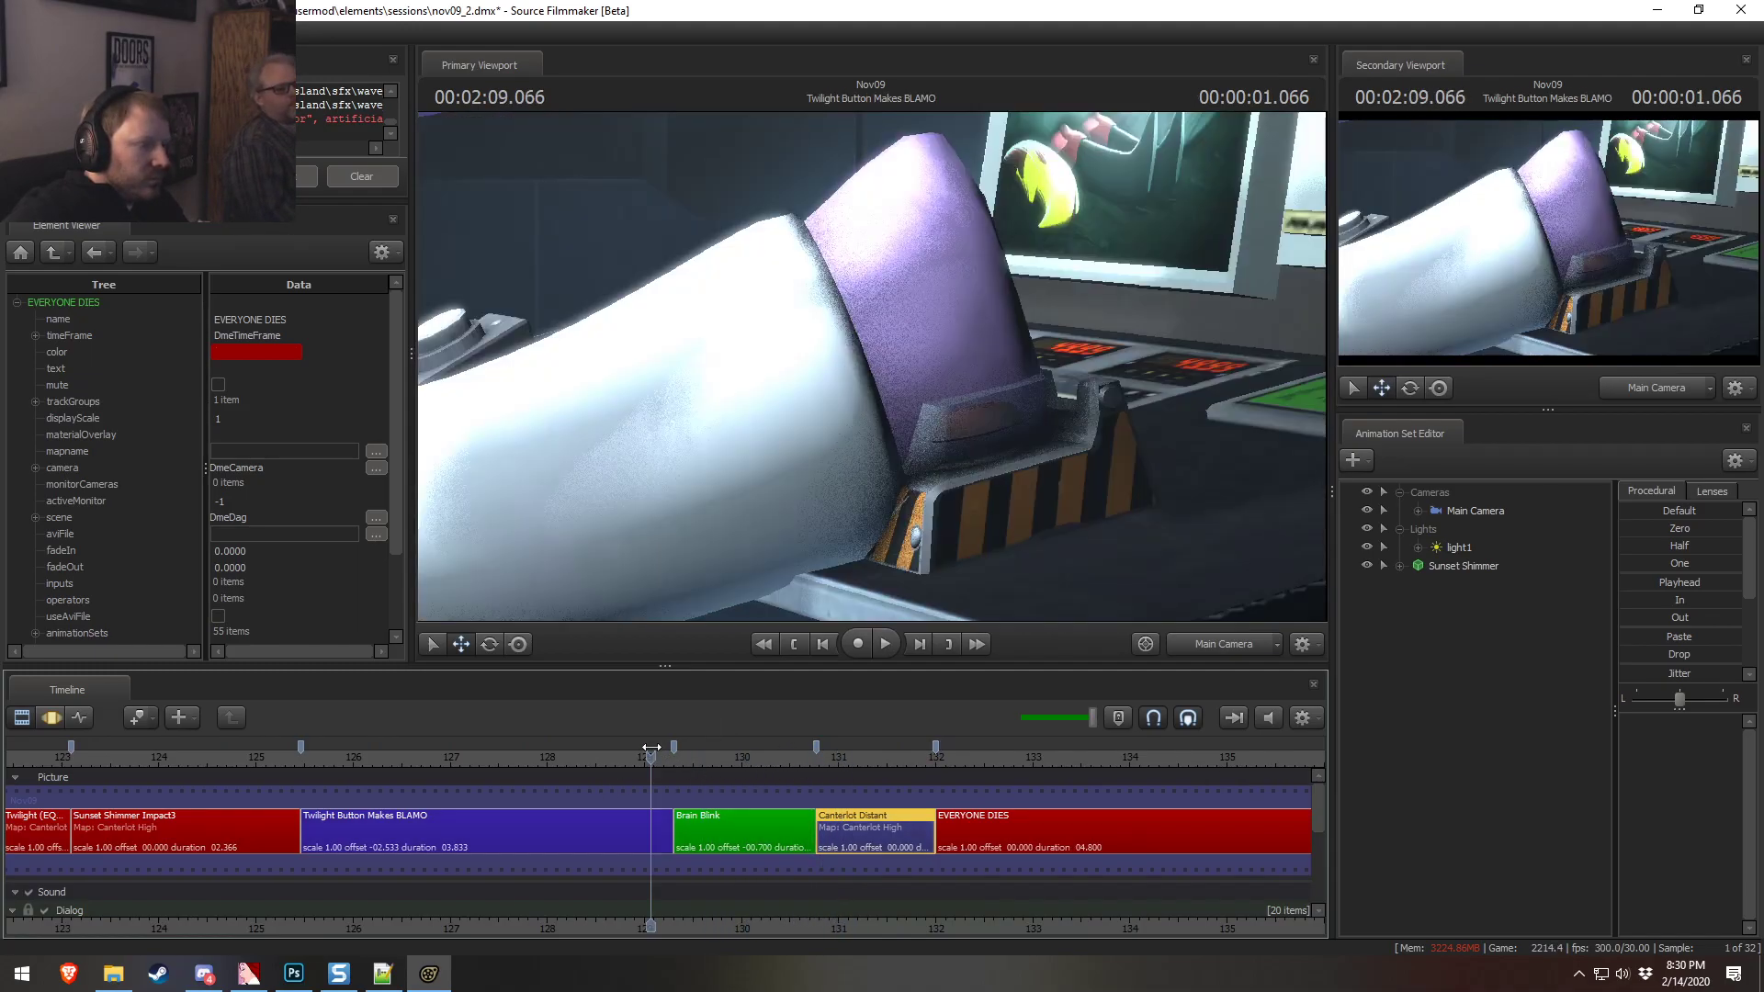
{"action": "key", "text": "space"}
{"action": "left_click", "coordinate": [814, 763]}
{"action": "key", "text": "space"}
{"action": "left_click", "coordinate": [738, 748]}
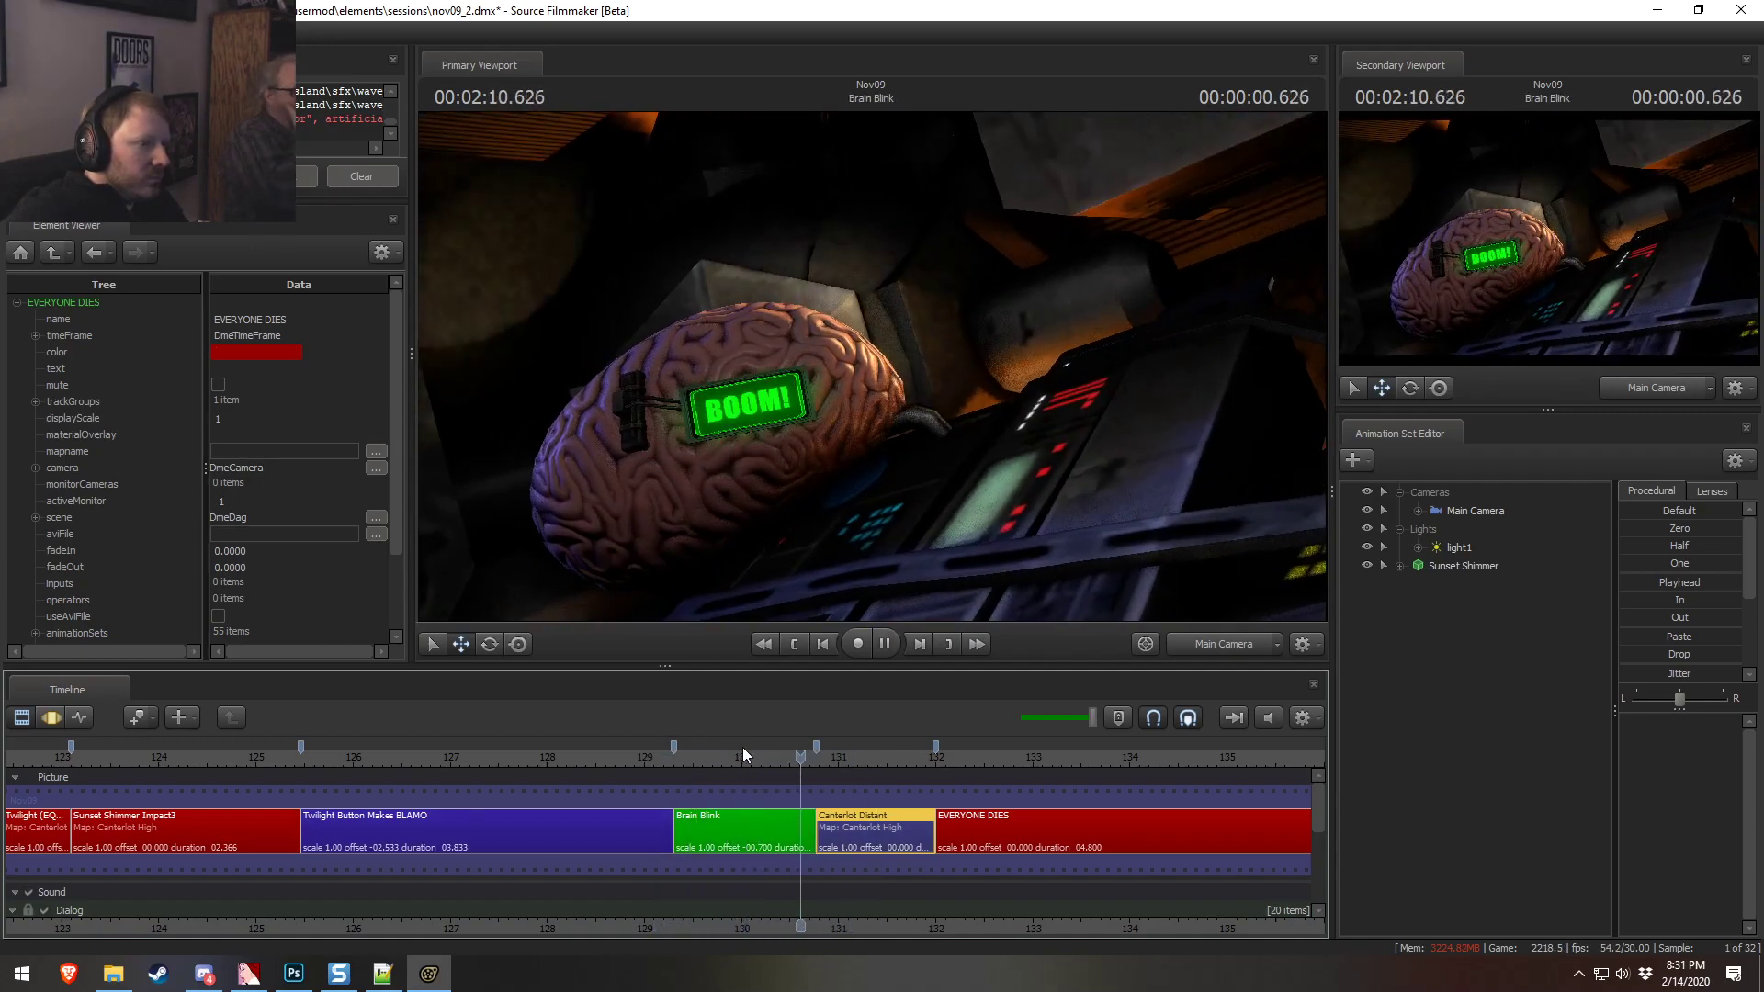
{"action": "left_click", "coordinate": [746, 749]}
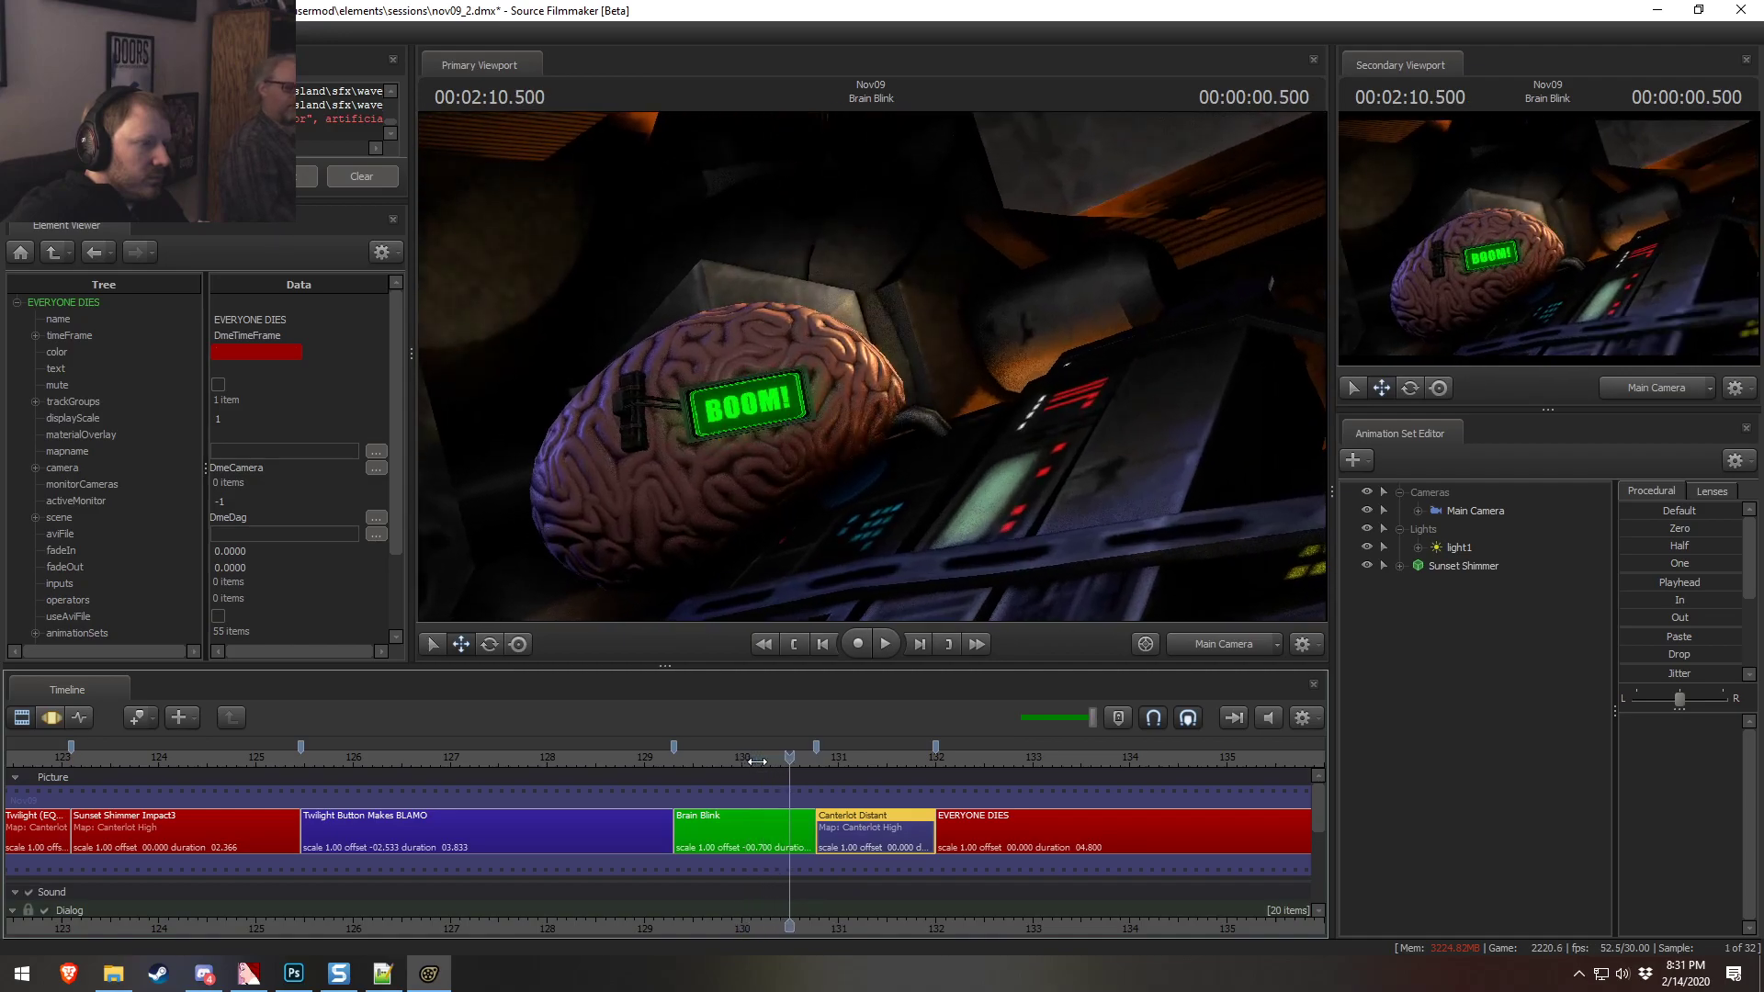
{"action": "key", "text": "space"}
Play on through EVERYONE DIES and scrub the start of Twilight Evil to 02:17.366
{"action": "middle_click_drag", "start_coordinate": [853, 880], "coordinate": [579, 875]}
{"action": "key", "text": "space"}
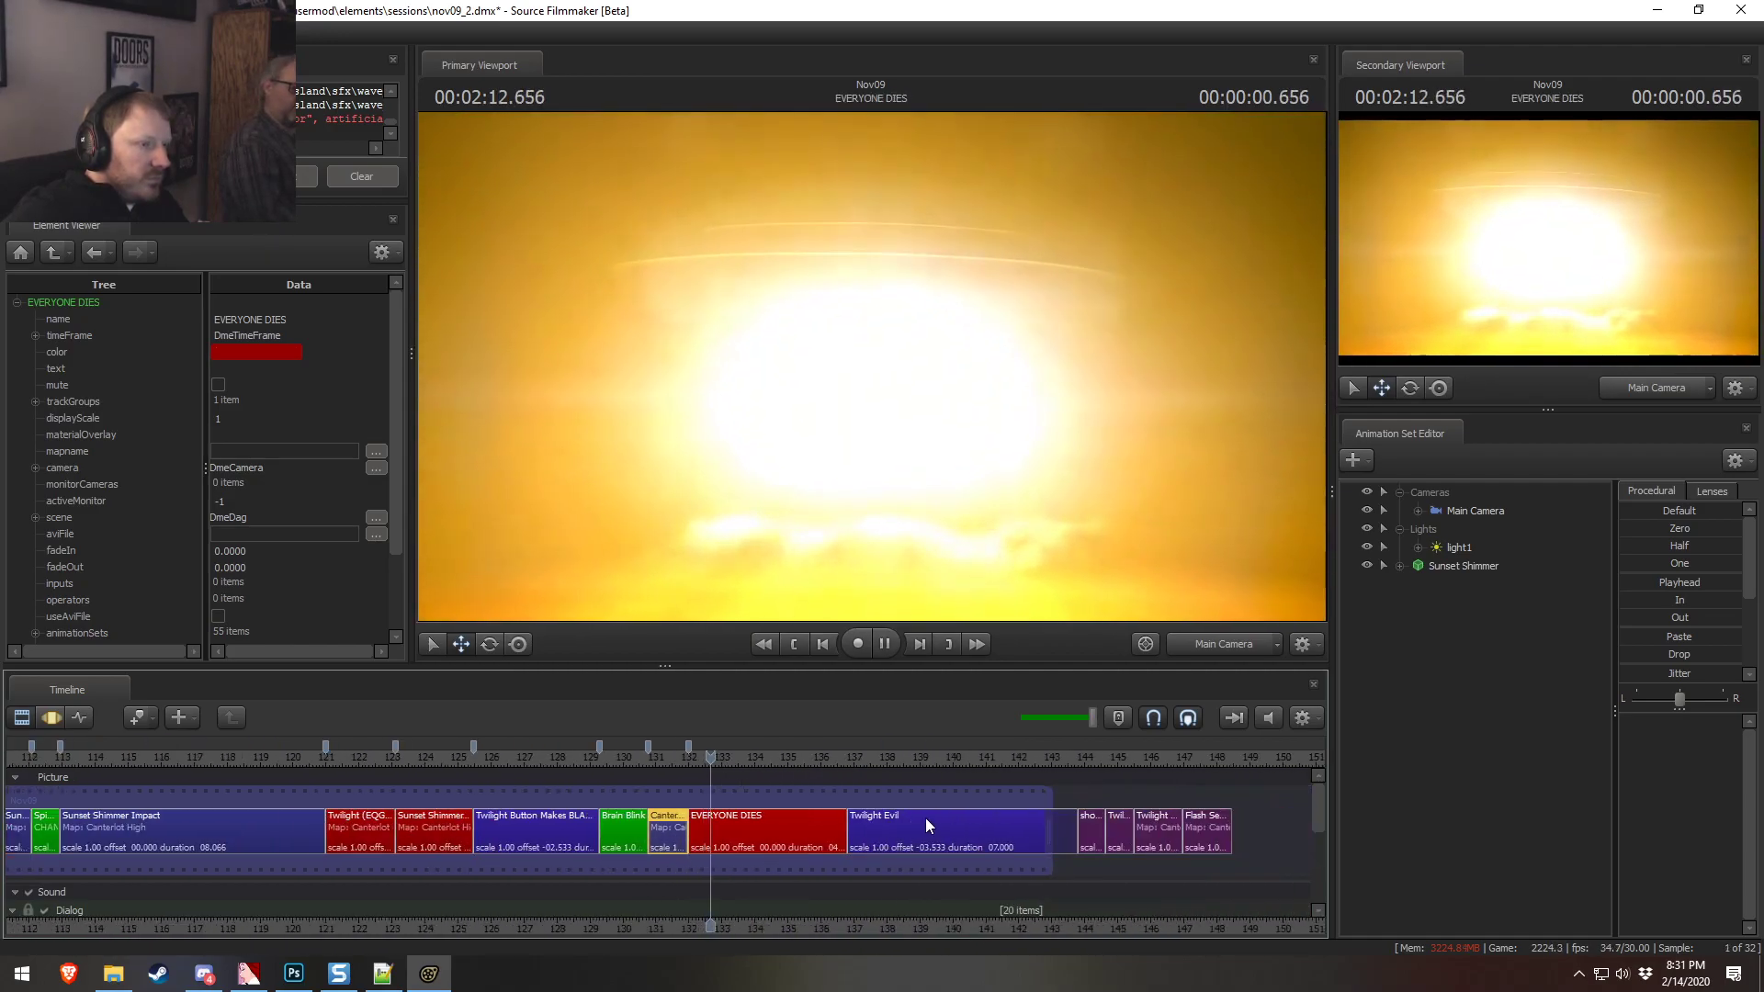
{"action": "left_click", "coordinate": [841, 758]}
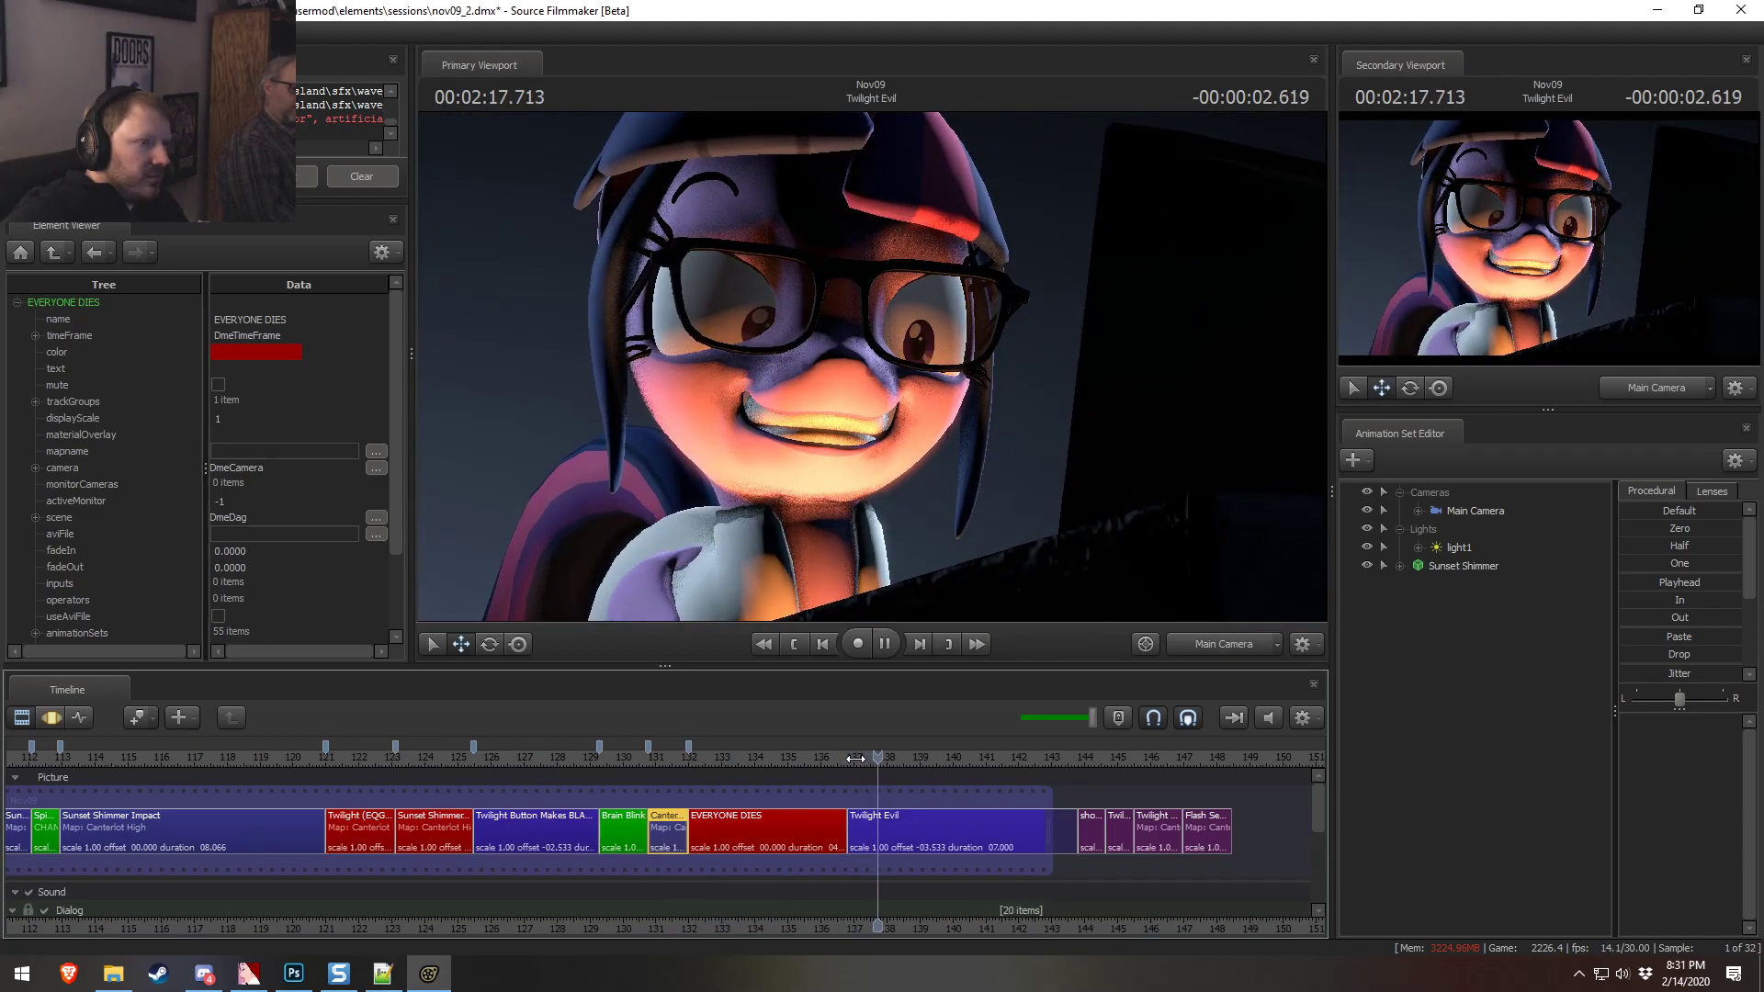
{"action": "key", "text": "space"}
{"action": "mouse_move", "coordinate": [855, 759]}
{"action": "left_mouse_down"}
{"action": "mouse_move", "coordinate": [908, 760]}
{"action": "mouse_move", "coordinate": [826, 757]}
{"action": "mouse_move", "coordinate": [865, 761]}
{"action": "left_mouse_up"}
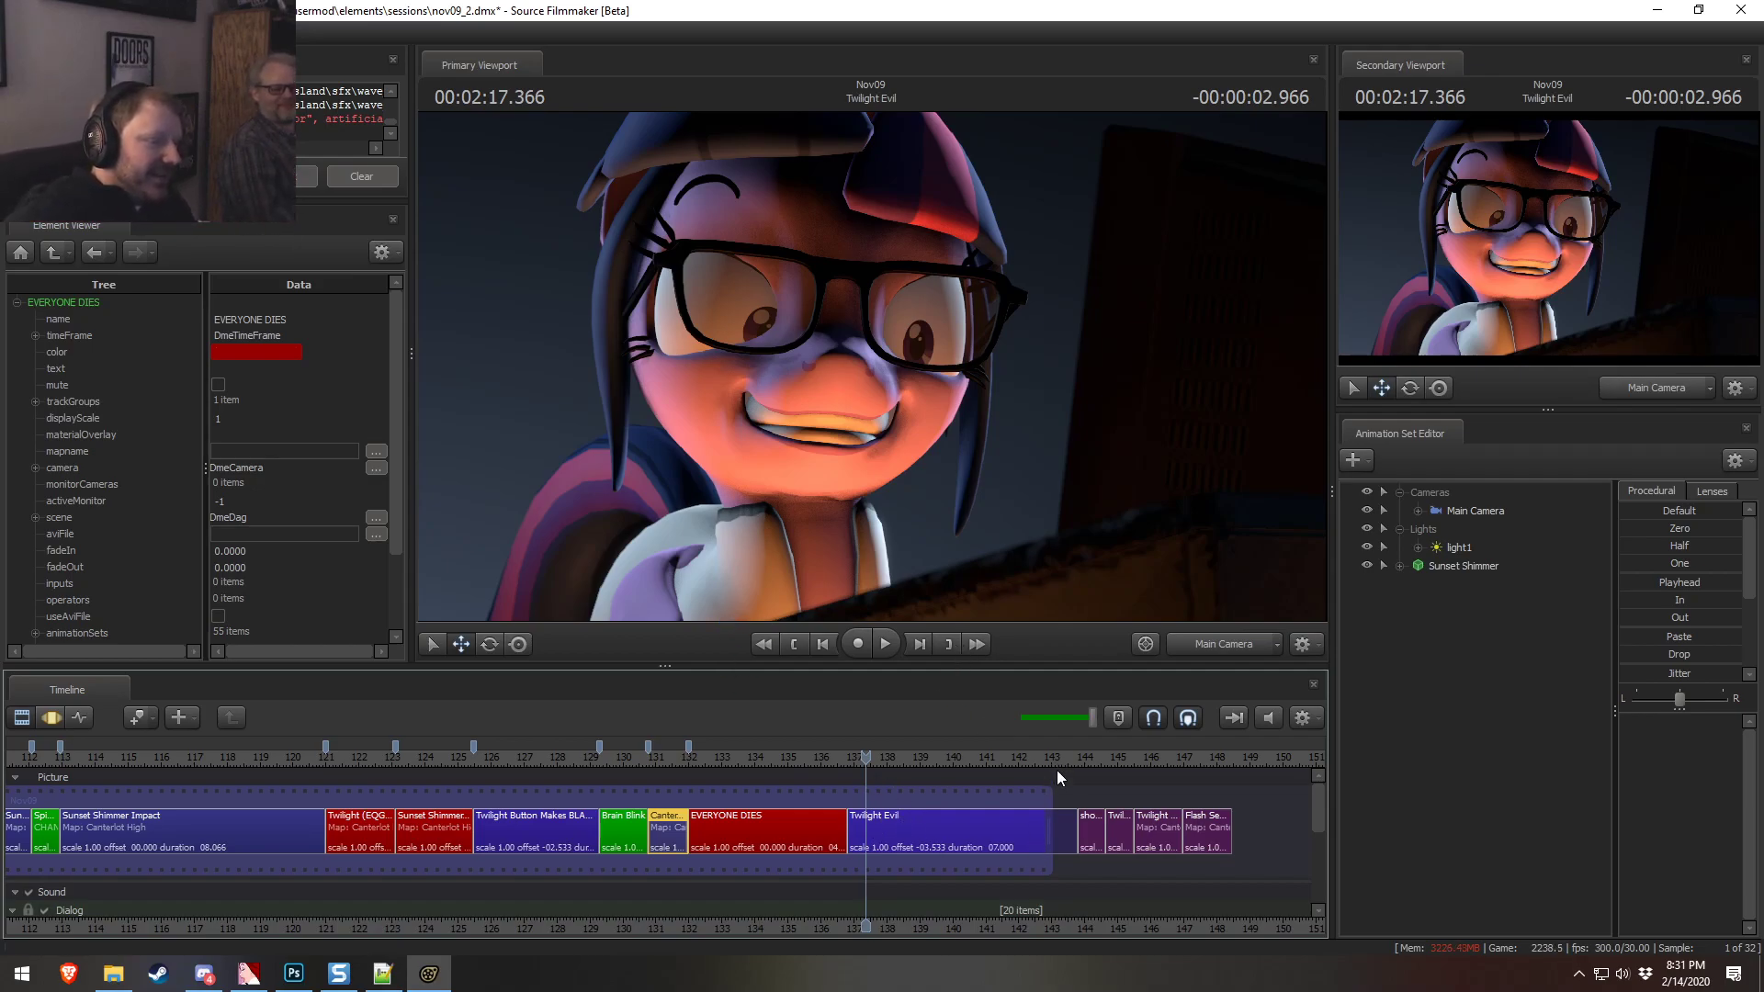
Save the session and scrub the playhead back toward the Sunset Shimmer Impact shot
{"action": "scroll", "coordinate": [880, 889], "scroll_direction": "down", "scroll_amount": 3}
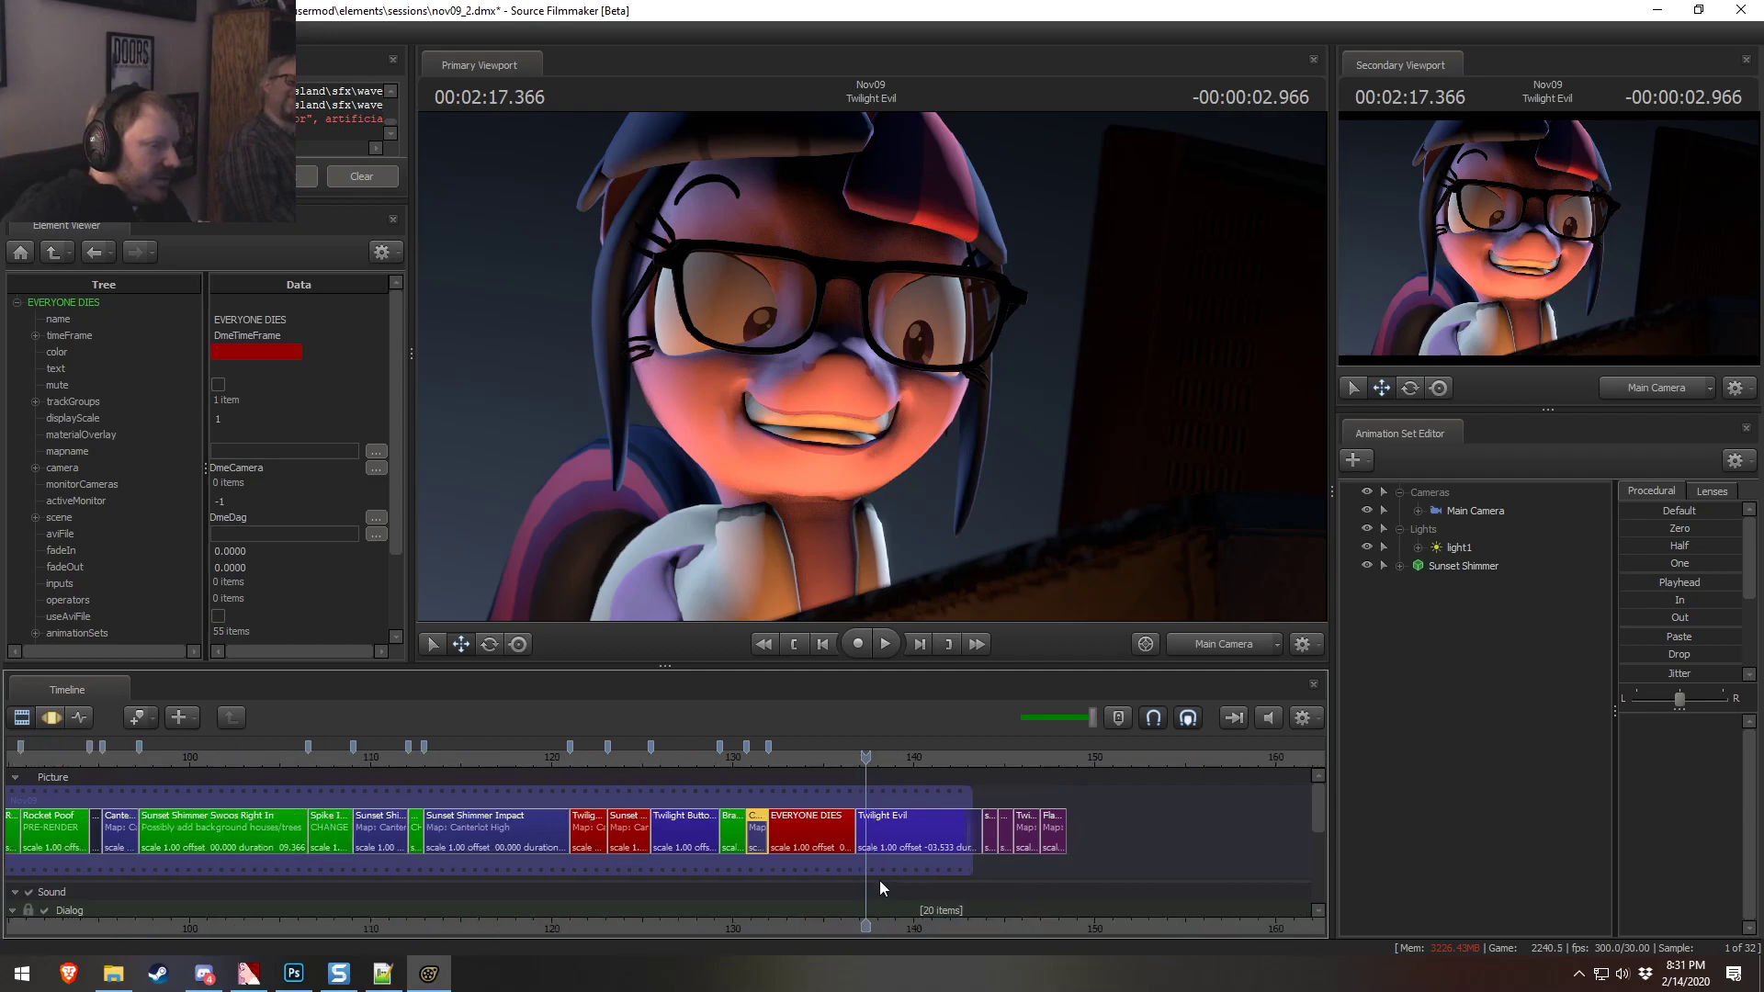
{"action": "scroll", "coordinate": [608, 803], "scroll_direction": "up", "scroll_amount": 2}
{"action": "left_click", "coordinate": [542, 756]}
{"action": "left_click_drag", "start_coordinate": [542, 756], "coordinate": [481, 780]}
{"action": "right_click", "coordinate": [680, 428]}
{"action": "left_click", "coordinate": [731, 477]}
{"action": "key", "text": "space"}
Play the Sunset Shimmer Impact shot through the rocket passing, stopping at 02:00.233
{"action": "left_click", "coordinate": [246, 762]}
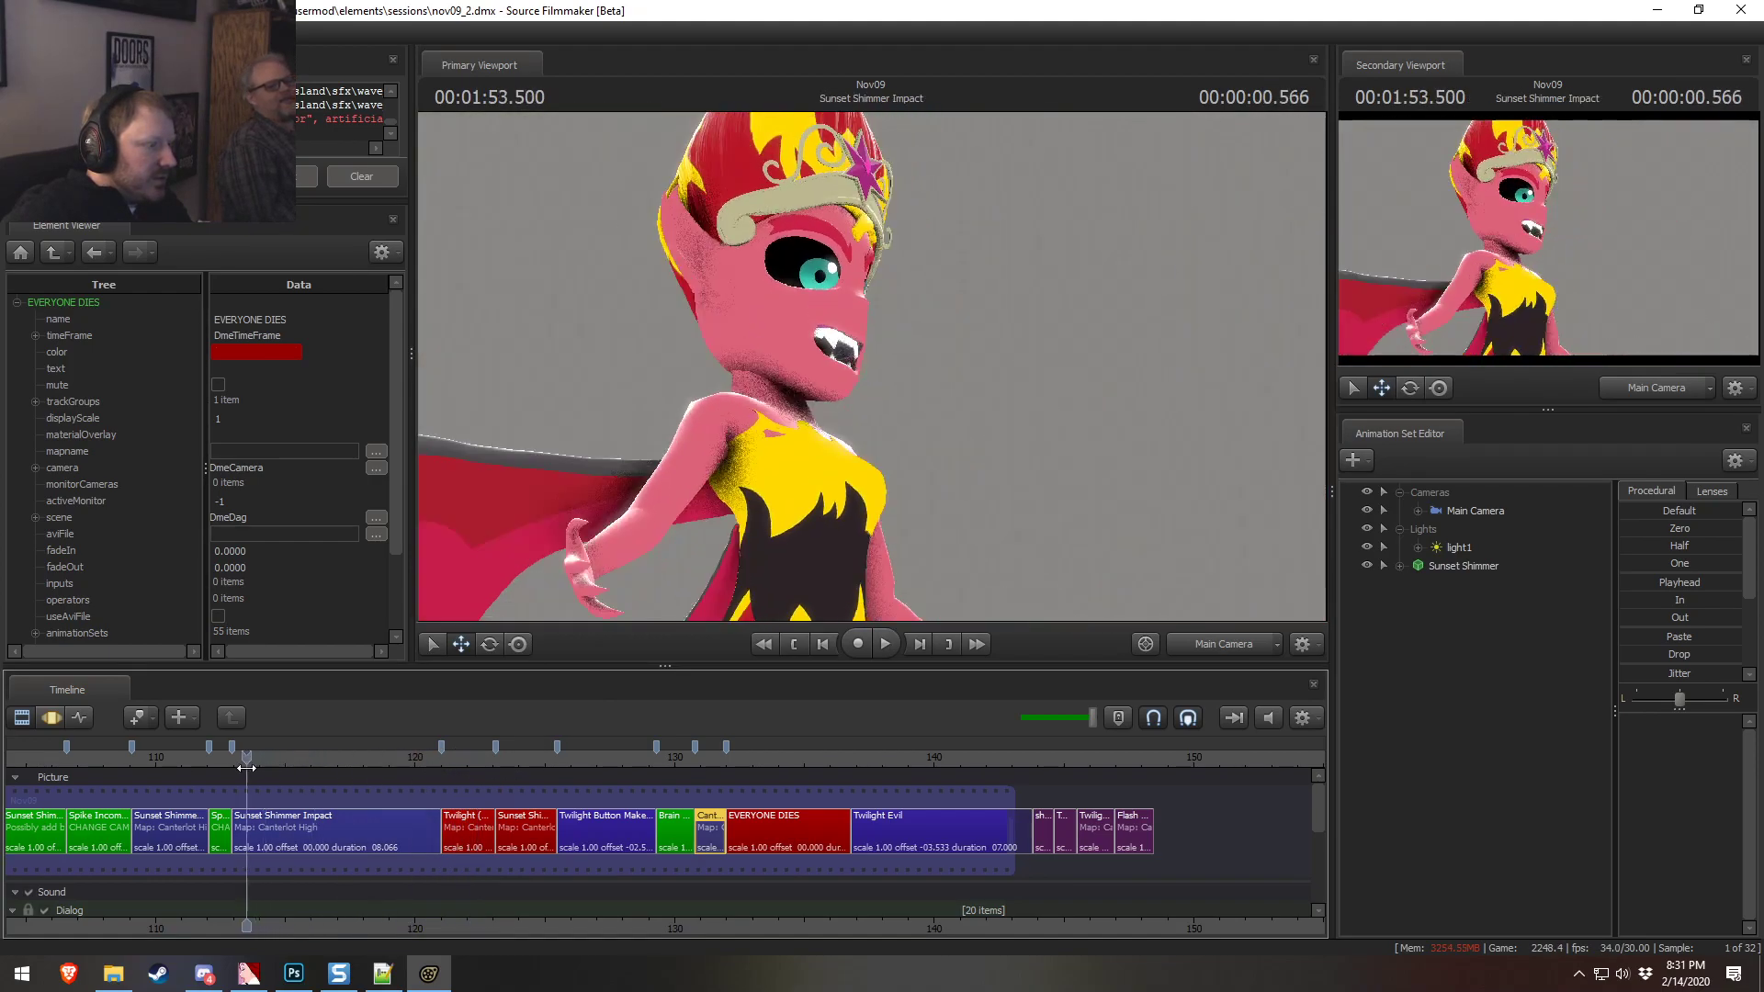
{"action": "left_click_drag", "start_coordinate": [246, 768], "coordinate": [349, 778]}
{"action": "key", "text": "space"}
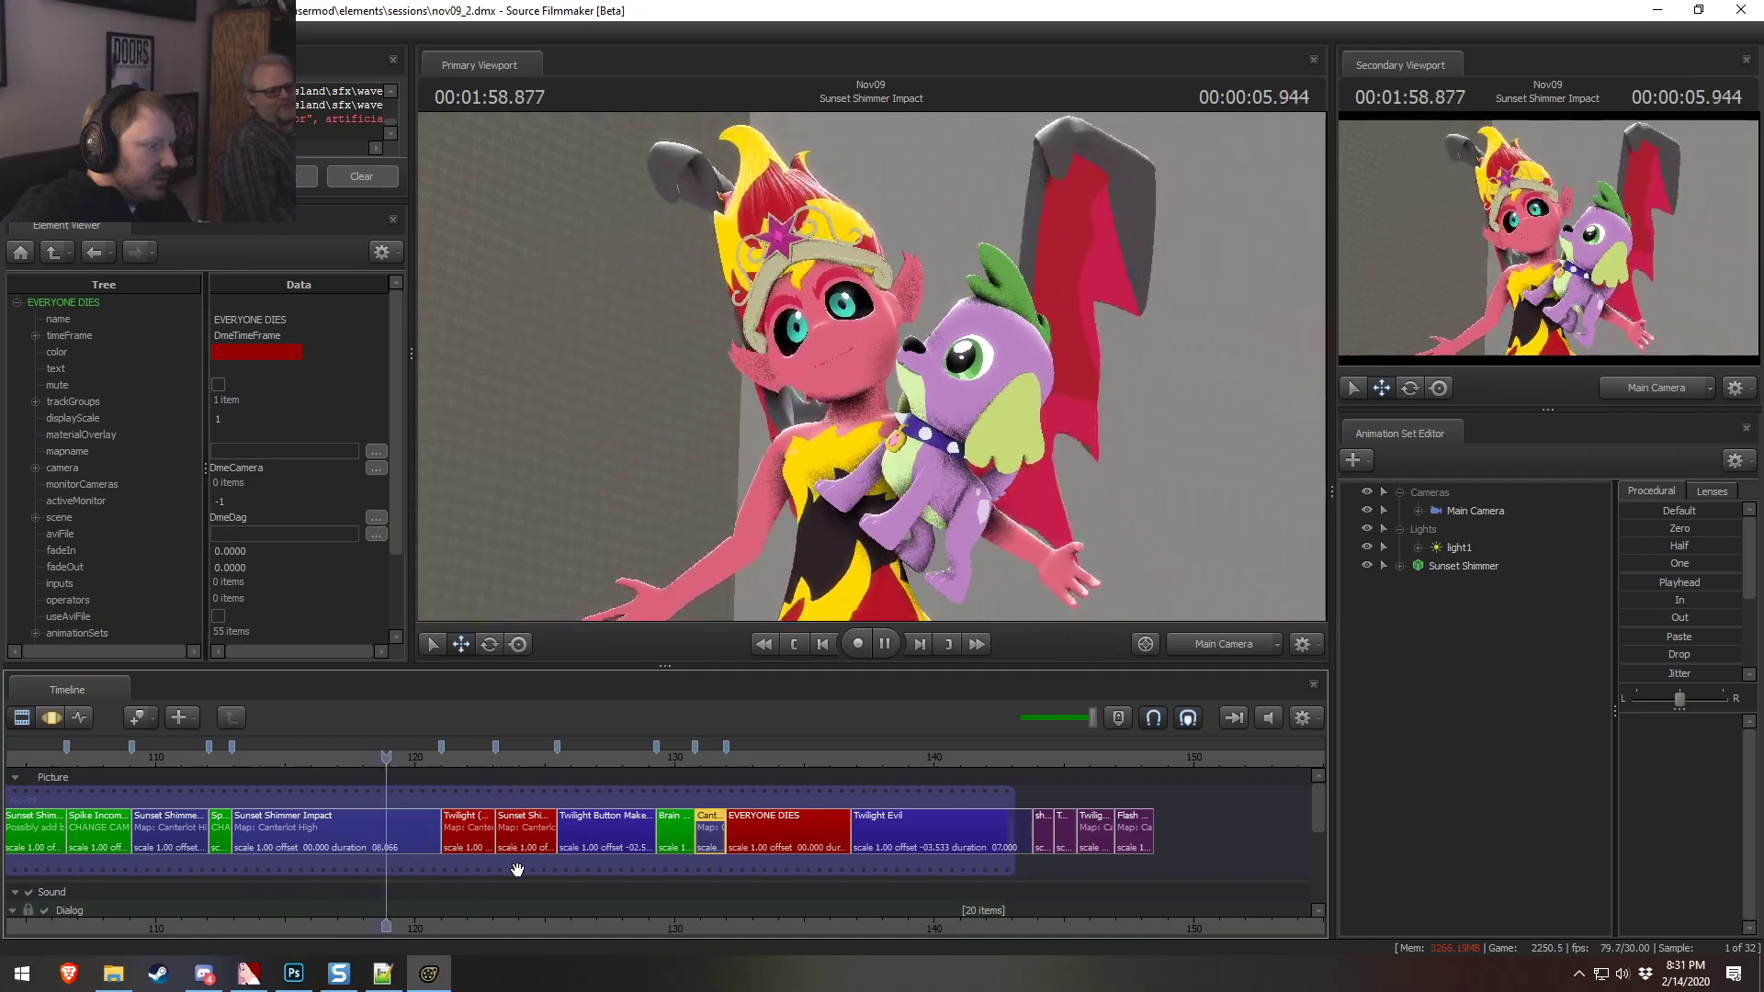
{"action": "key", "text": "space"}
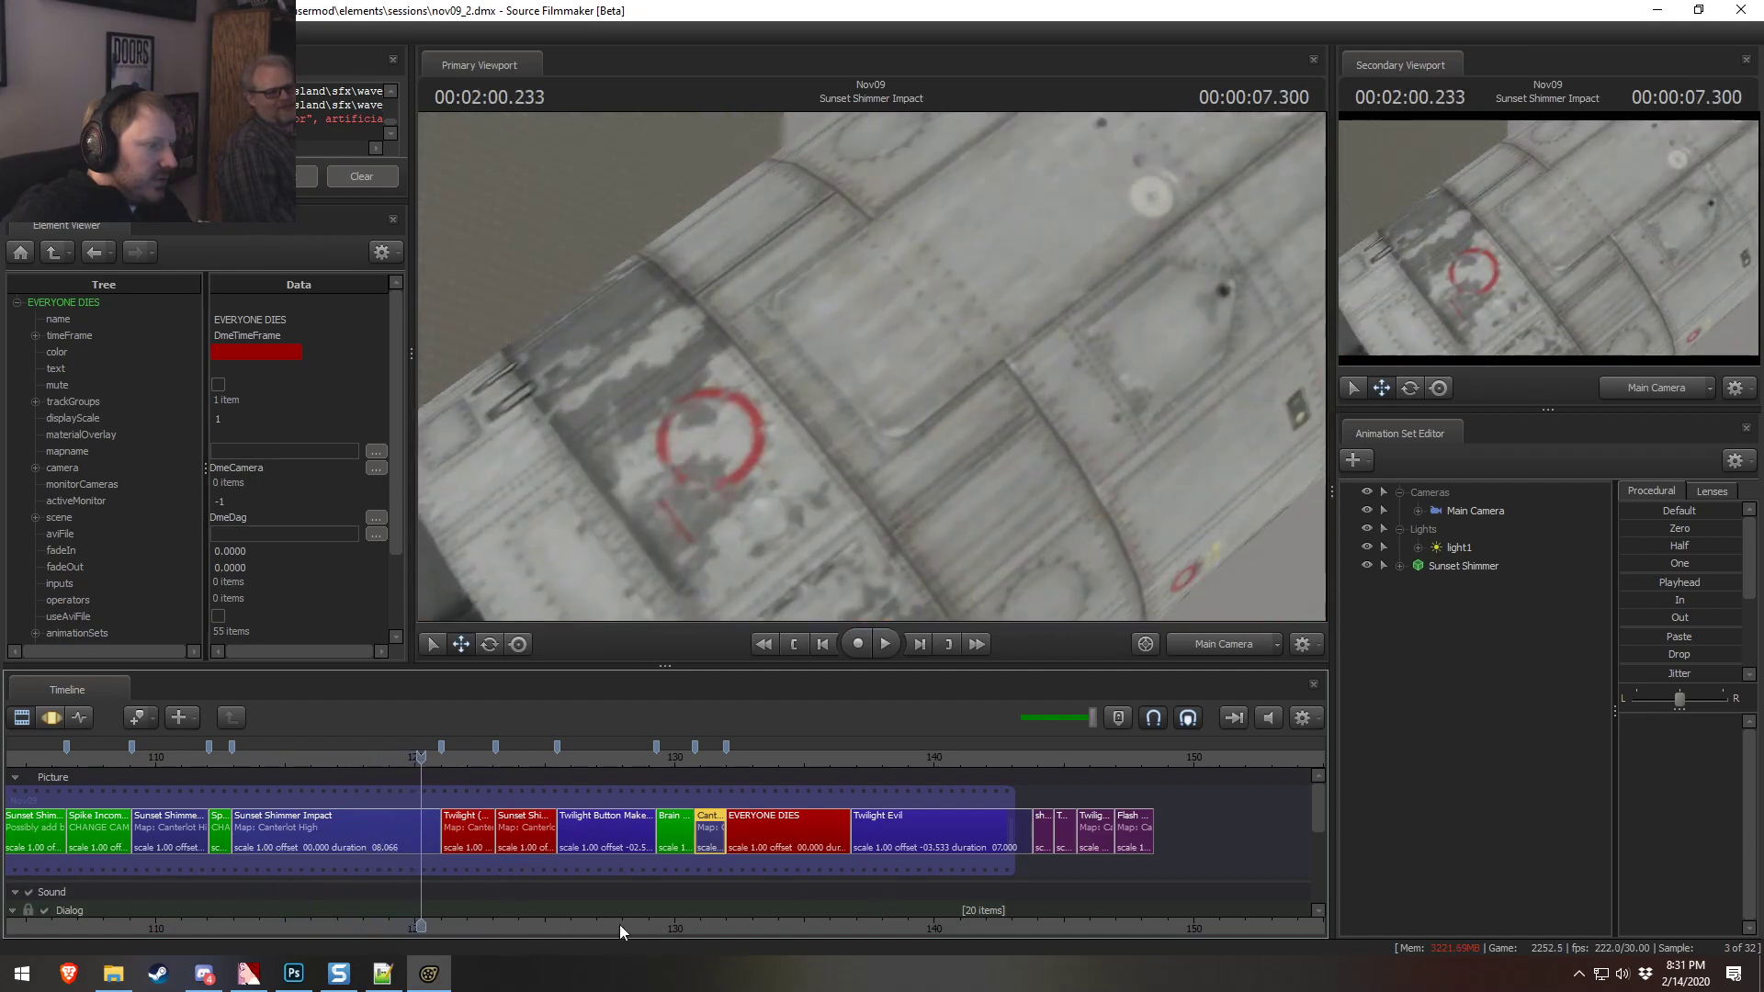
Delete the intro_ride_container_01_impact_02.wav and vehicle_impact_heavy4.wav clips from Sound Effects where Spike hits Sunset Shimmer
{"action": "scroll", "coordinate": [1323, 829], "scroll_direction": "down", "scroll_amount": 3}
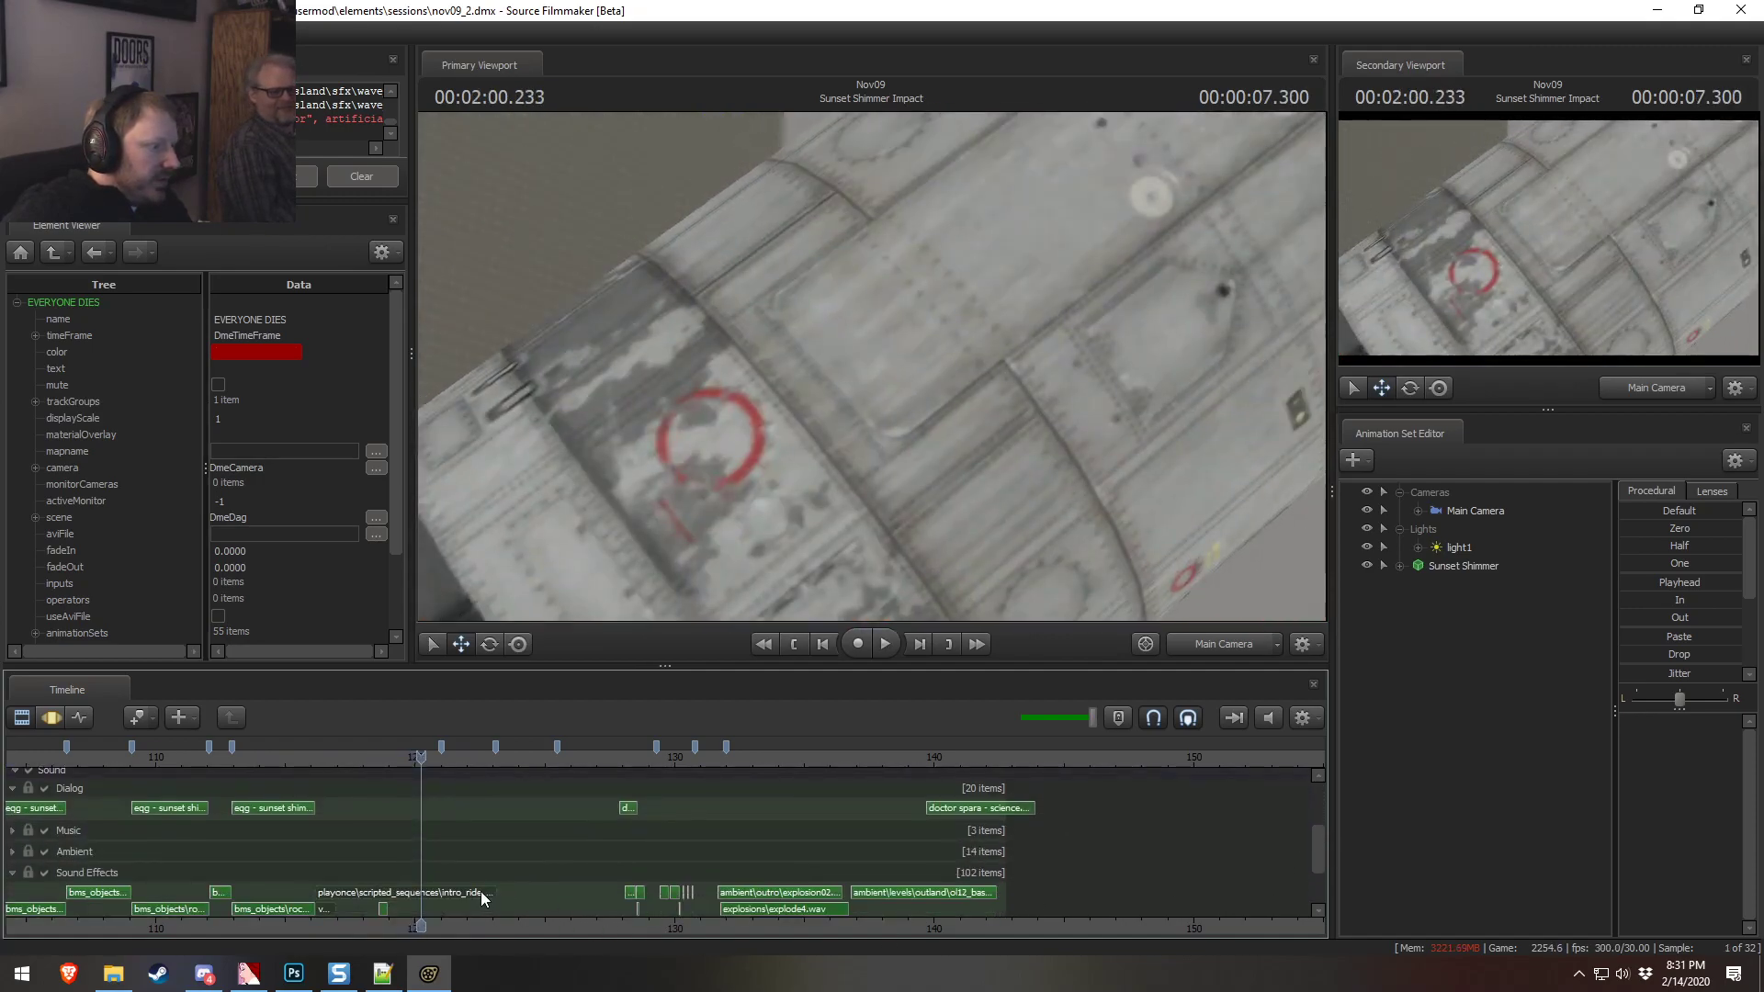
{"action": "scroll", "coordinate": [478, 895], "scroll_direction": "up", "scroll_amount": 3}
{"action": "left_click", "coordinate": [450, 893]}
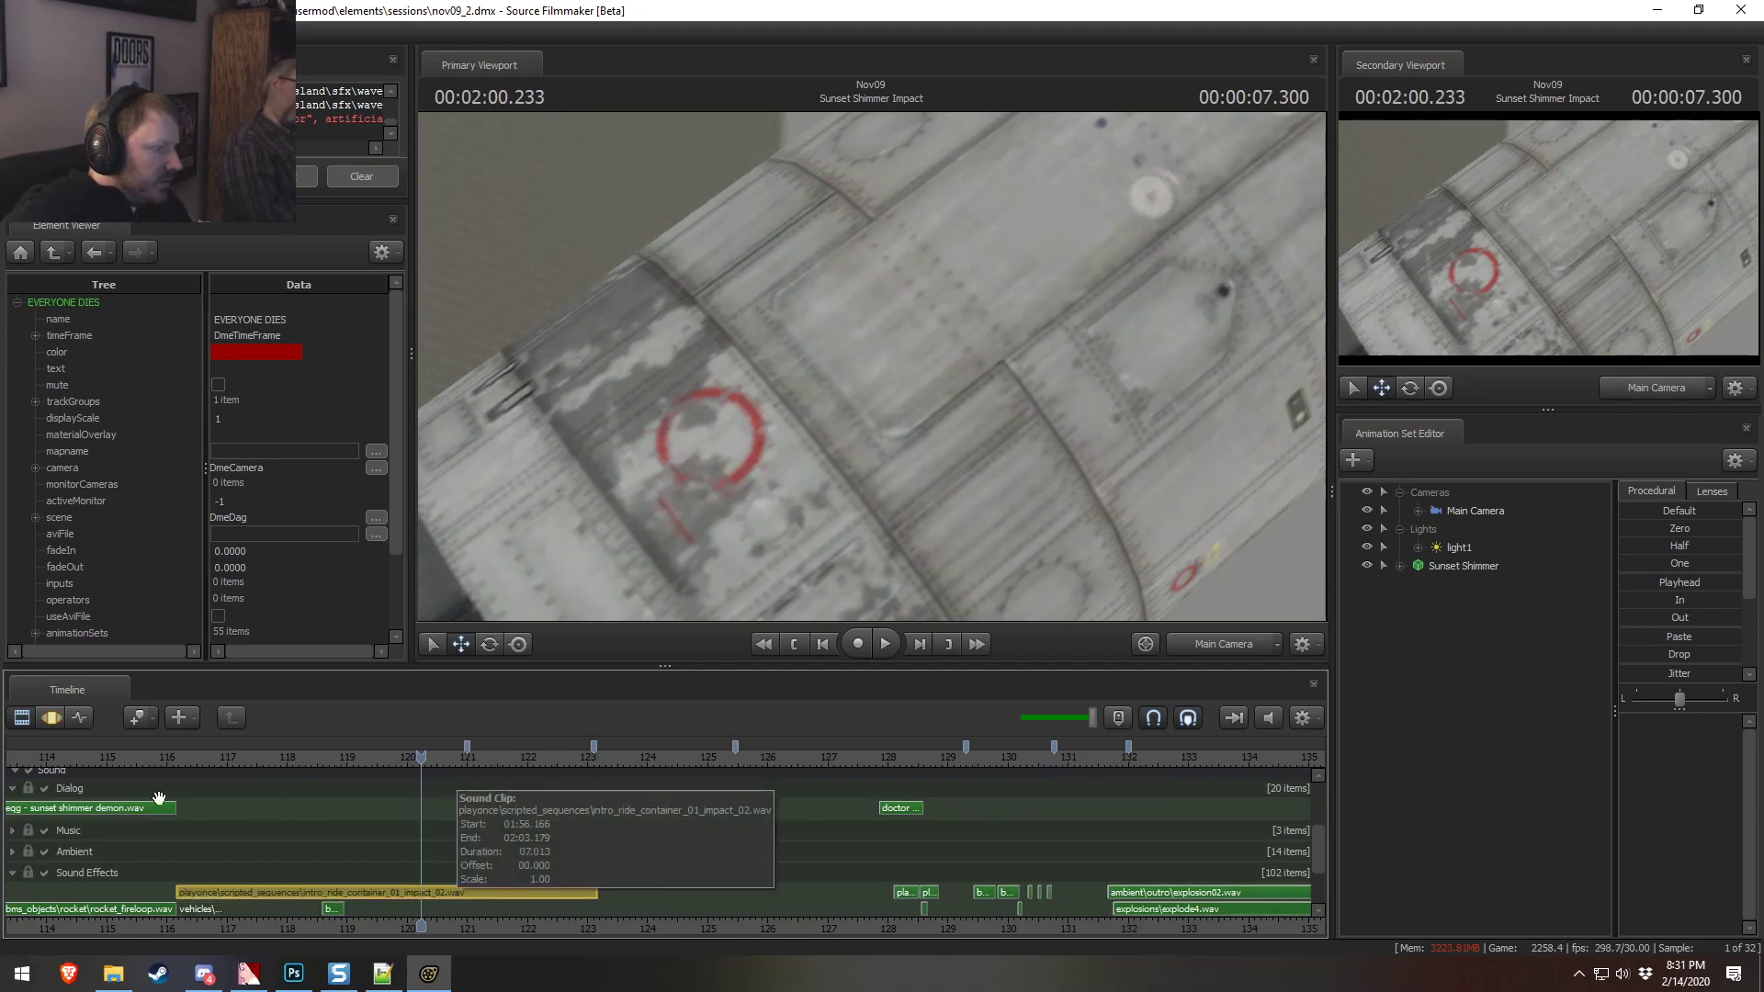
{"action": "left_click", "coordinate": [179, 759]}
{"action": "left_click_drag", "start_coordinate": [180, 764], "coordinate": [189, 764]}
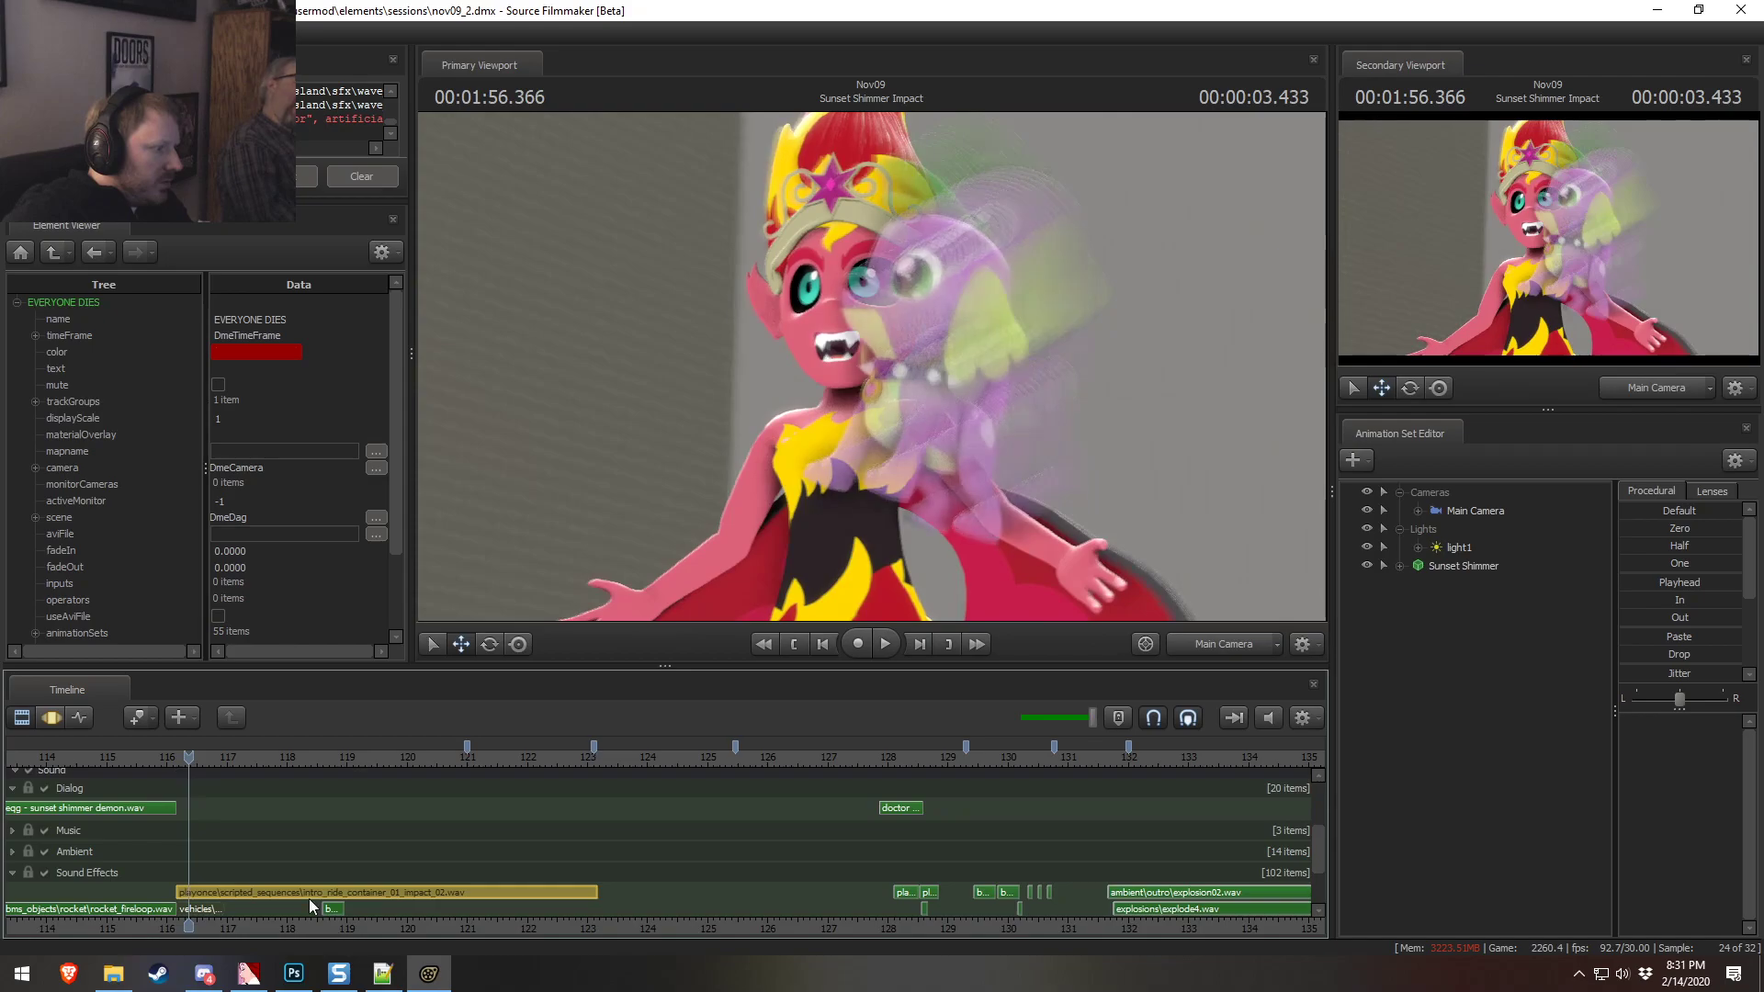
{"action": "right_click", "coordinate": [309, 899]}
{"action": "scroll", "coordinate": [245, 907], "scroll_direction": "up", "scroll_amount": 4}
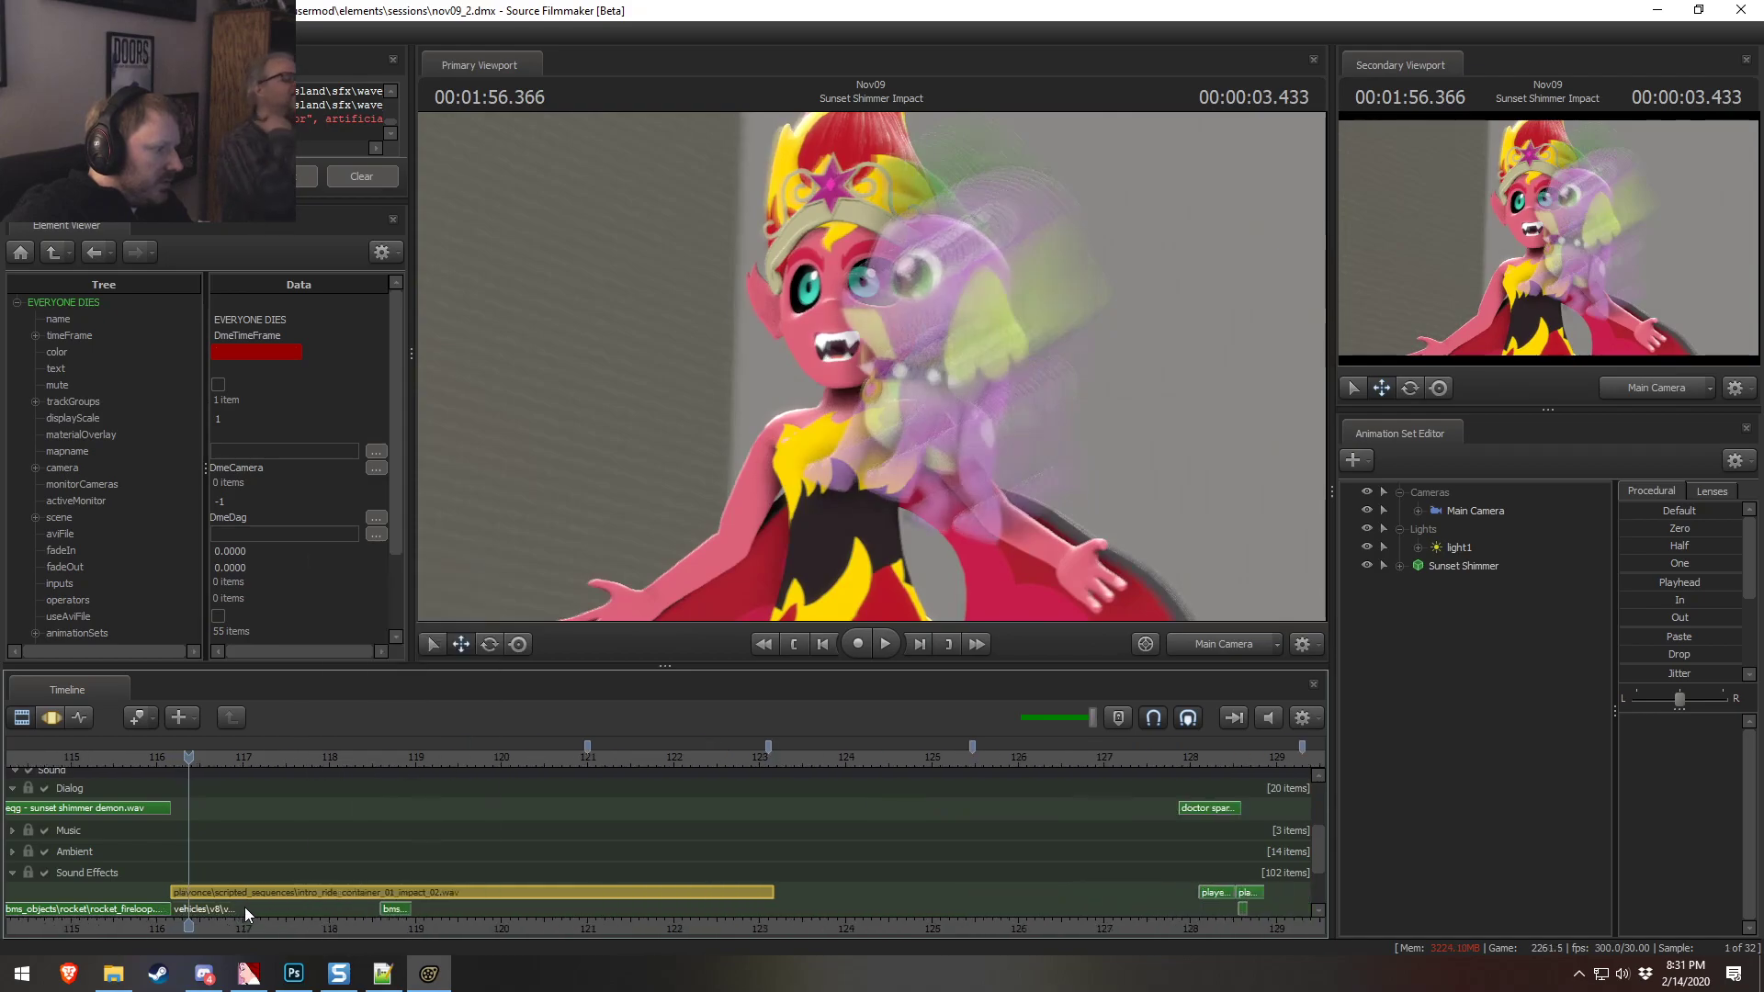
{"action": "scroll", "coordinate": [234, 913], "scroll_direction": "up", "scroll_amount": 3}
{"action": "left_click", "coordinate": [276, 913]}
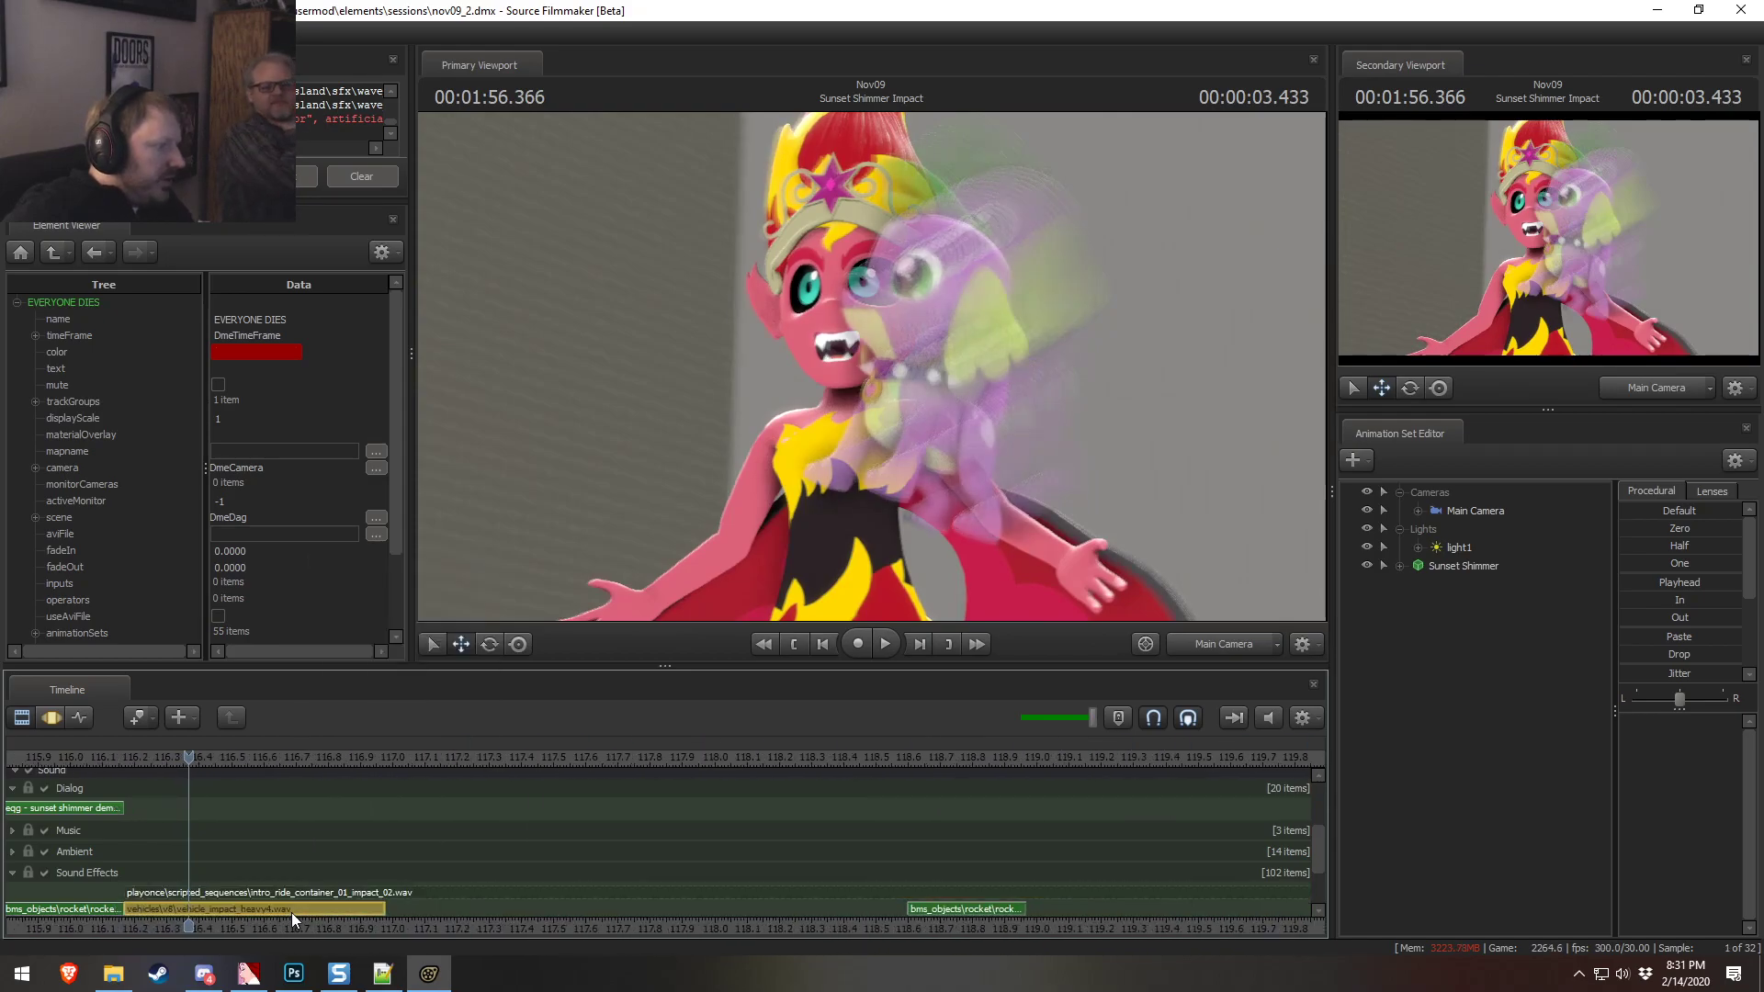
{"action": "key", "text": "Delete"}
{"action": "scroll", "coordinate": [445, 898], "scroll_direction": "down", "scroll_amount": 4}
{"action": "scroll", "coordinate": [450, 897], "scroll_direction": "up", "scroll_amount": 2}
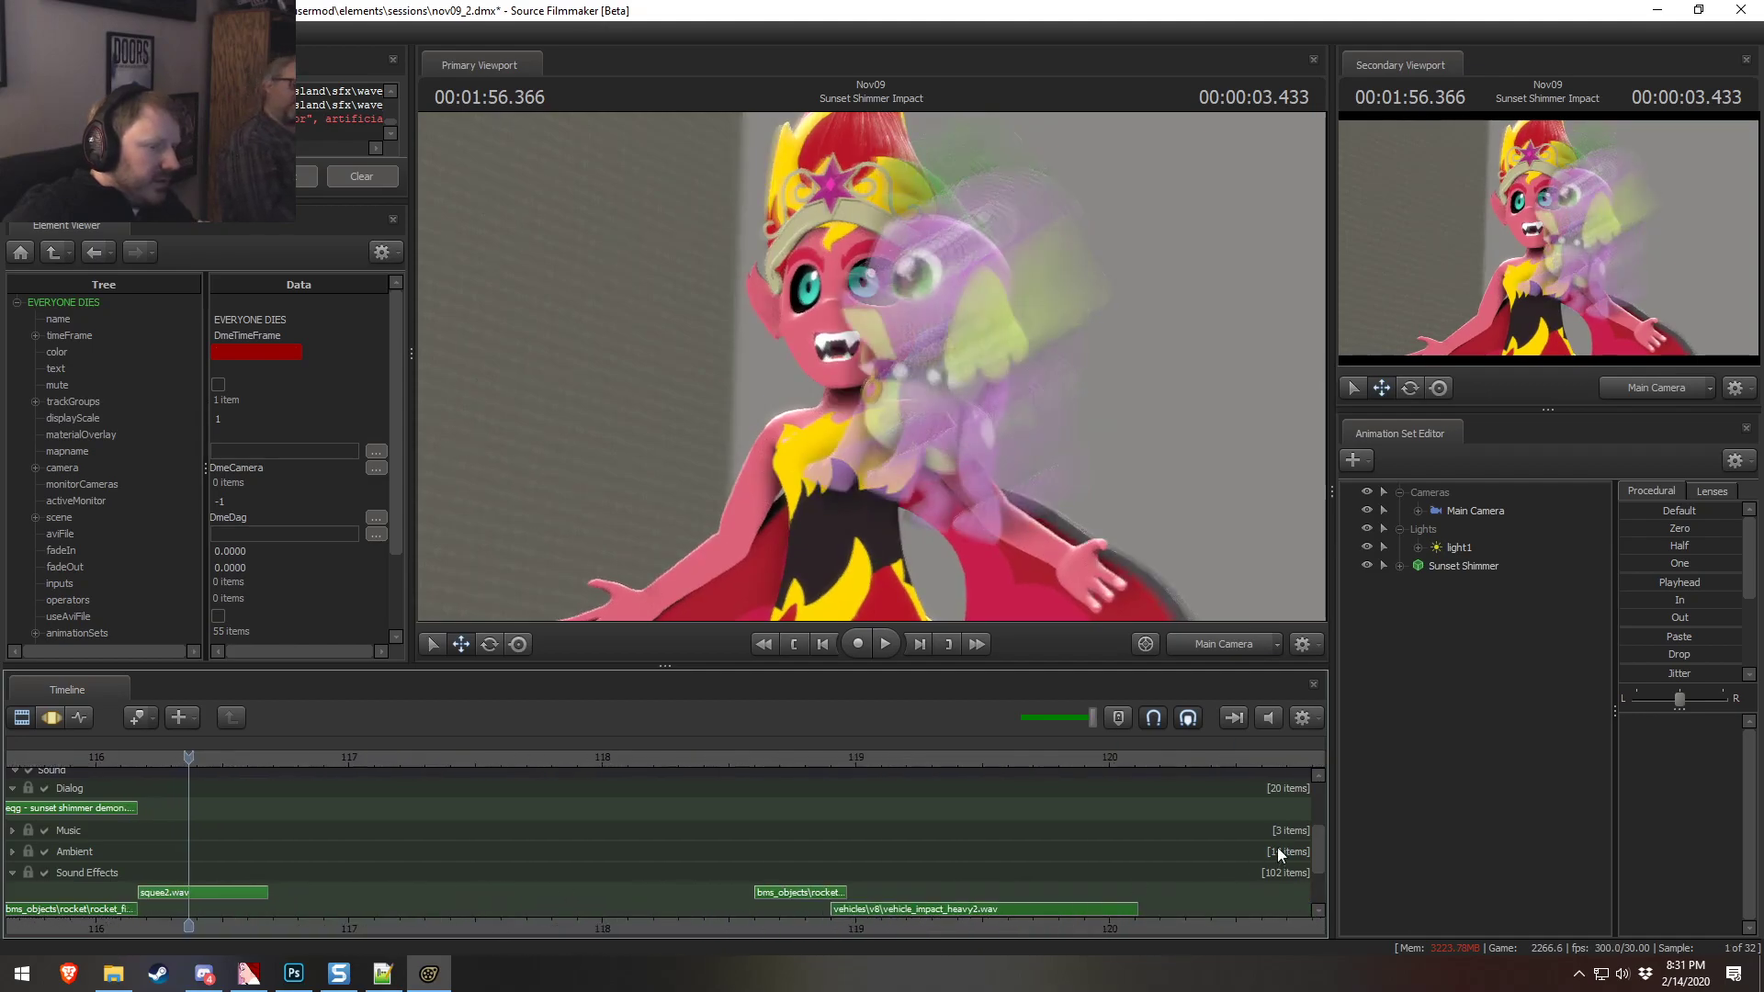
Scrub Sunset Shimmer Impact between Spike's hit and the rocket impact to check the remaining sound effects' alignment
{"action": "left_click_drag", "start_coordinate": [1320, 840], "coordinate": [1318, 863]}
{"action": "left_click_drag", "start_coordinate": [699, 763], "coordinate": [745, 765]}
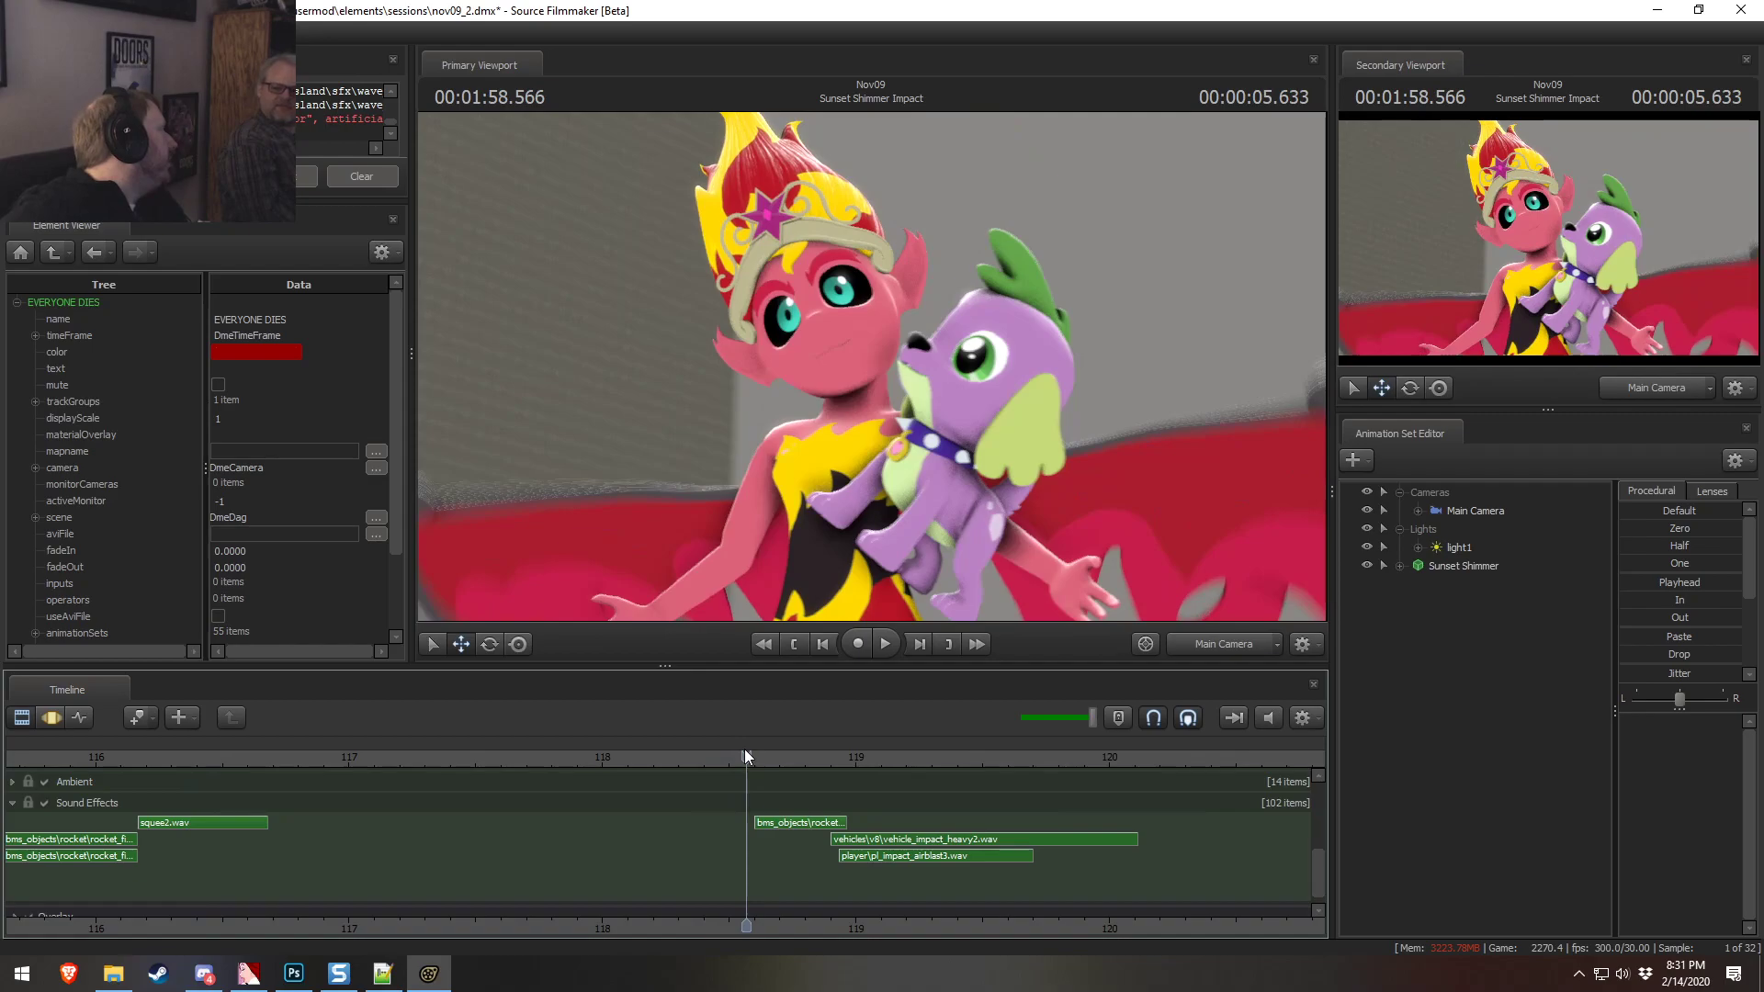
{"action": "left_click_drag", "start_coordinate": [753, 749], "coordinate": [176, 778]}
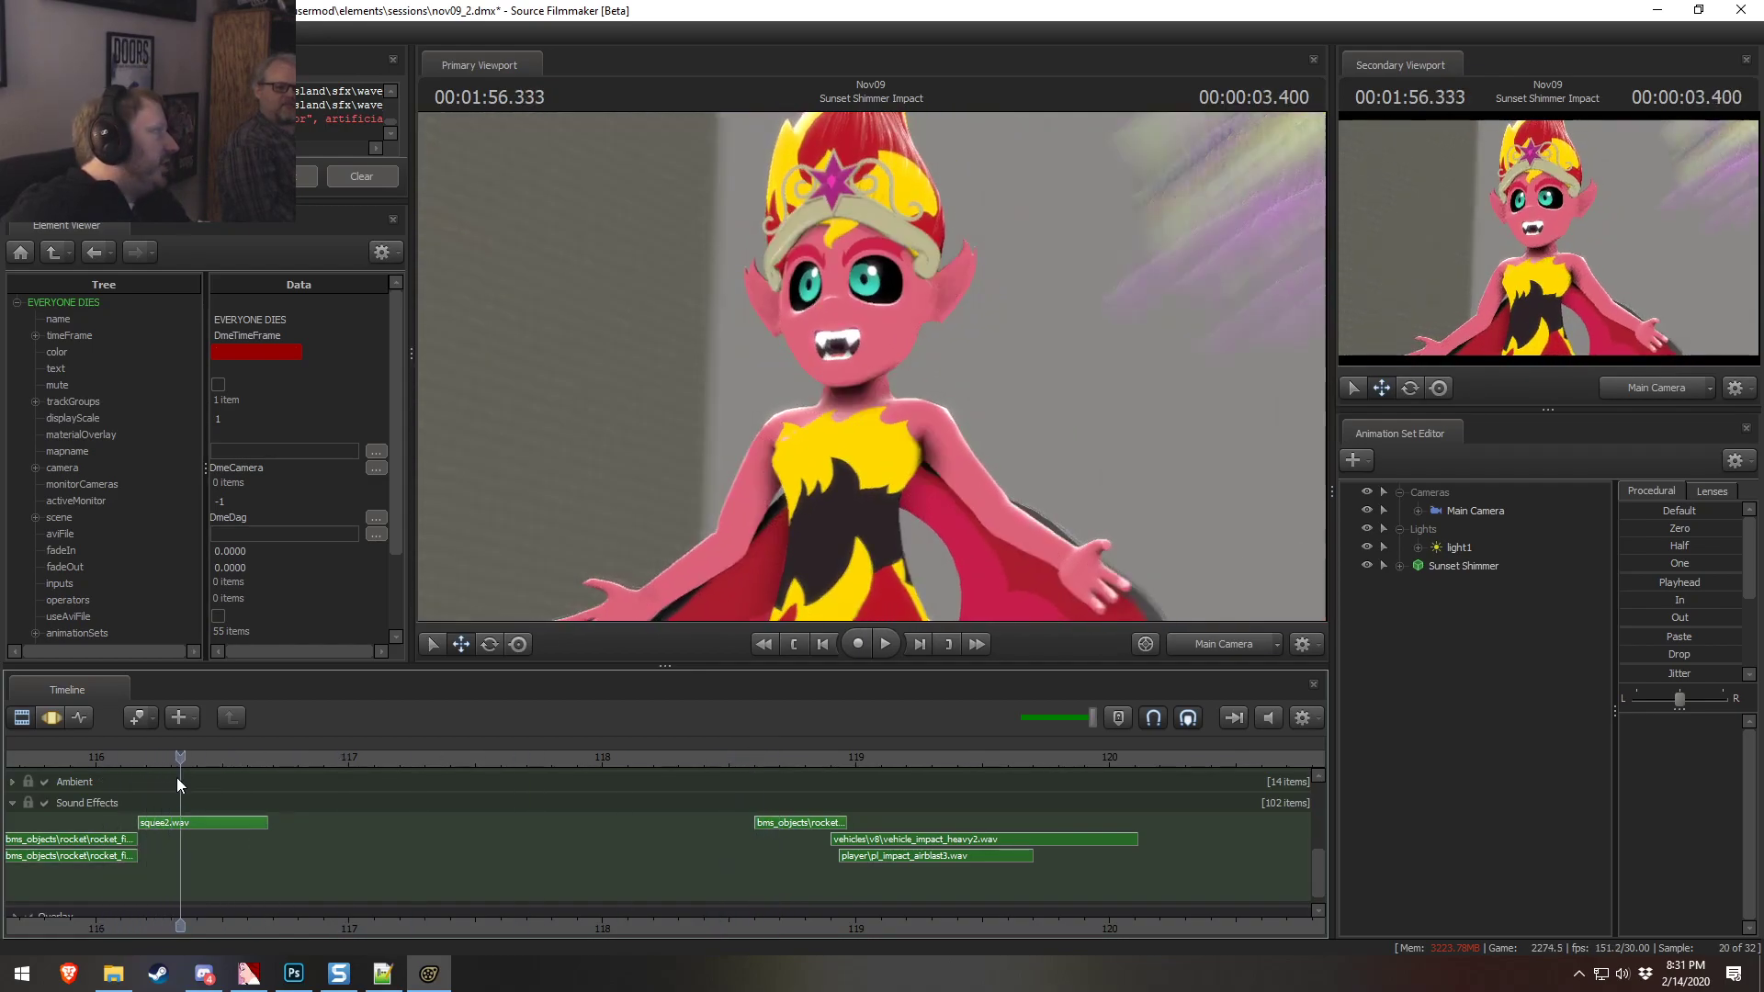
{"action": "left_click_drag", "start_coordinate": [656, 767], "coordinate": [909, 802]}
{"action": "middle_click_drag", "start_coordinate": [1121, 929], "coordinate": [771, 892]}
{"action": "right_click", "coordinate": [775, 886]}
{"action": "left_click", "coordinate": [746, 880]}
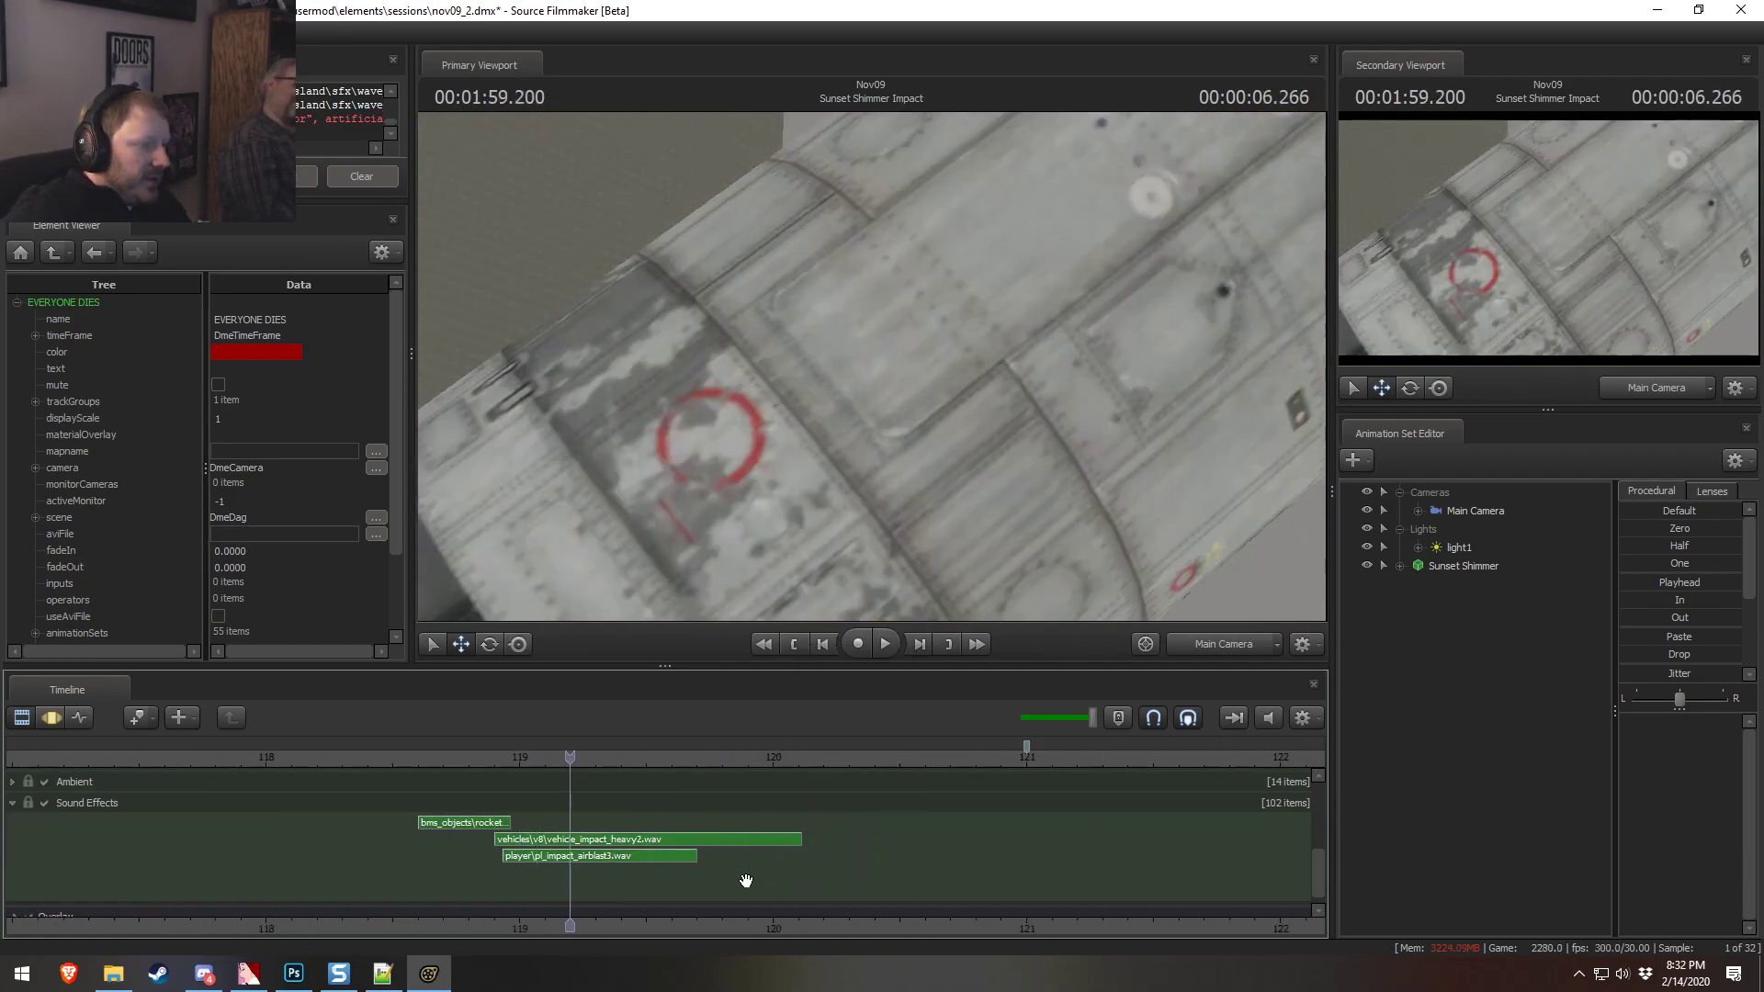
Lower the timeline playback volume to about half and save the session
{"action": "left_click_drag", "start_coordinate": [1093, 718], "coordinate": [1053, 716]}
{"action": "key", "text": "ctrl+s"}
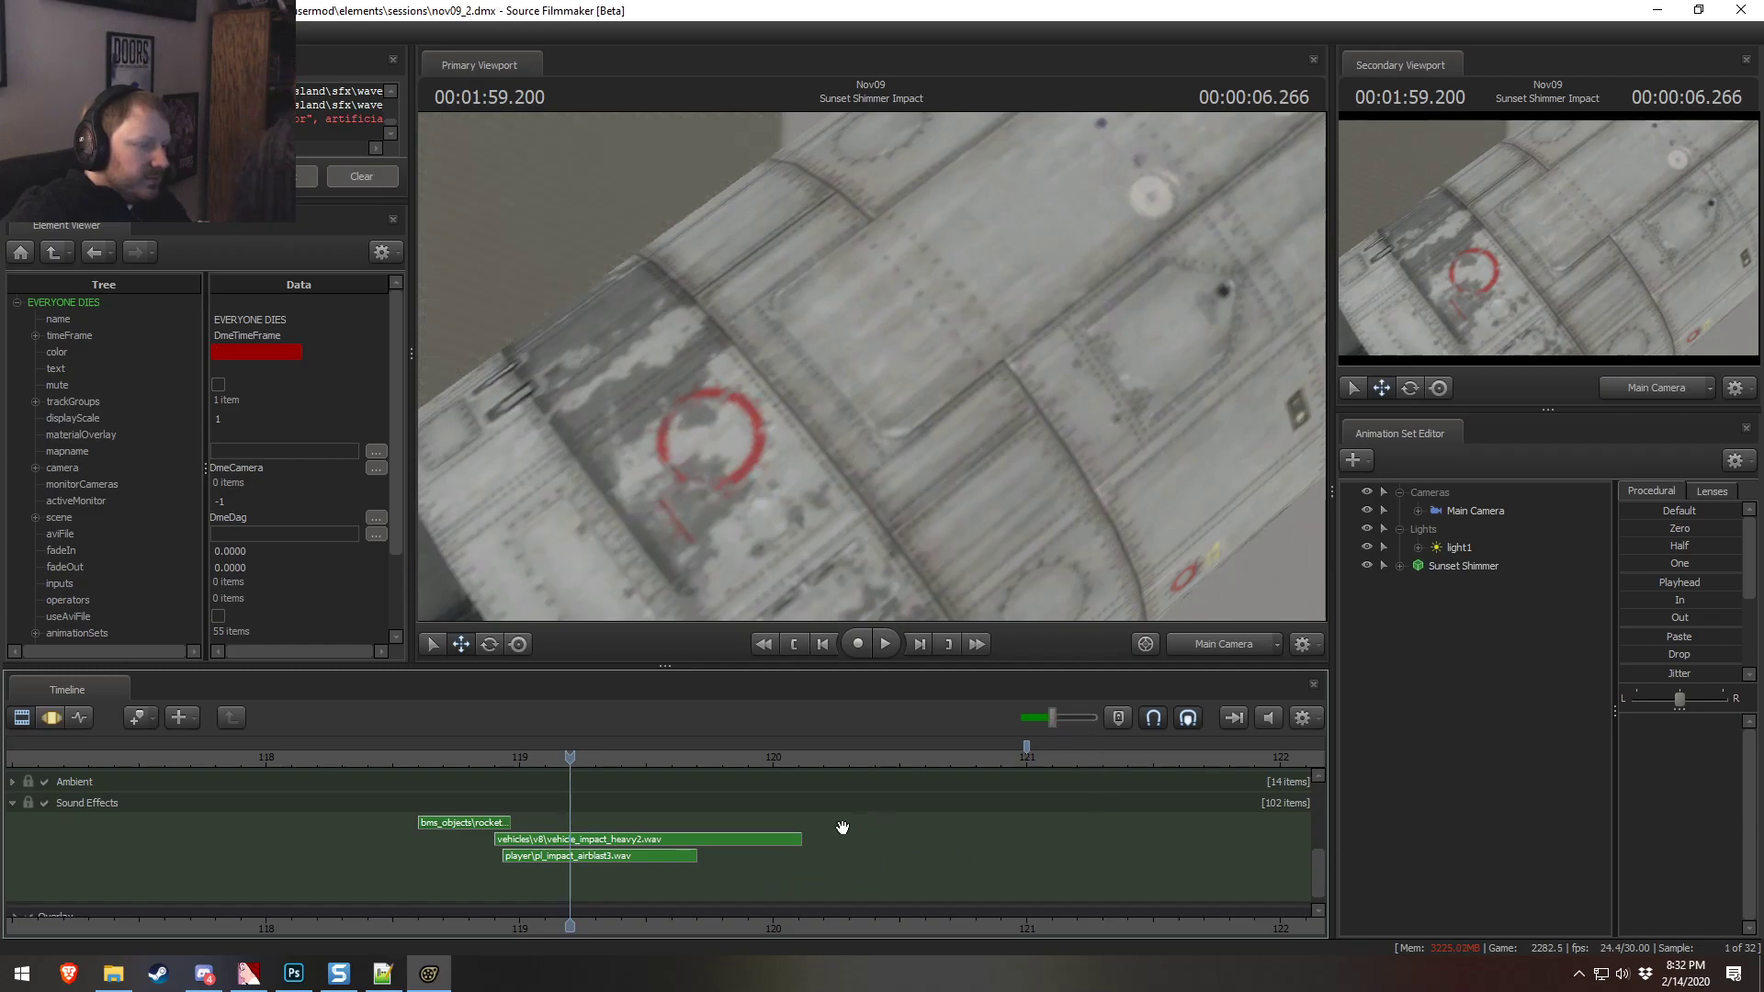
Start importing a sound into the Sound Effects track and filter the WAV files by WRECK
{"action": "right_click", "coordinate": [746, 869]}
{"action": "left_click", "coordinate": [814, 755]}
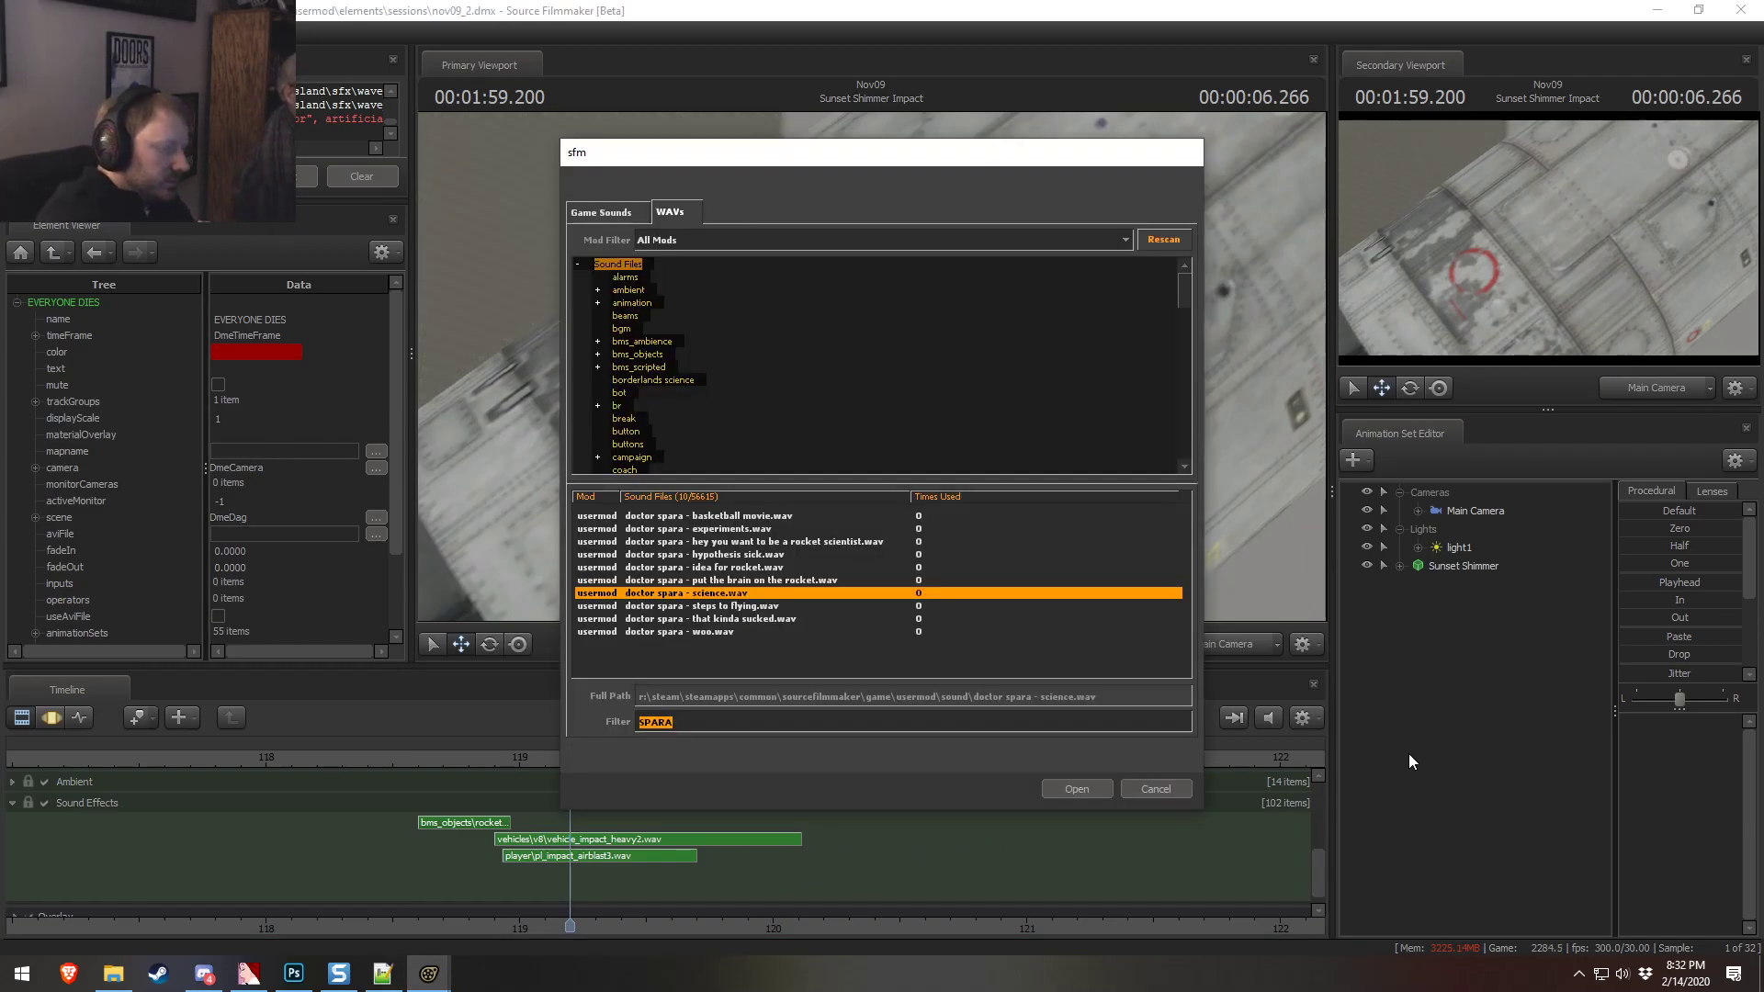
{"action": "type", "text": "WRI"}
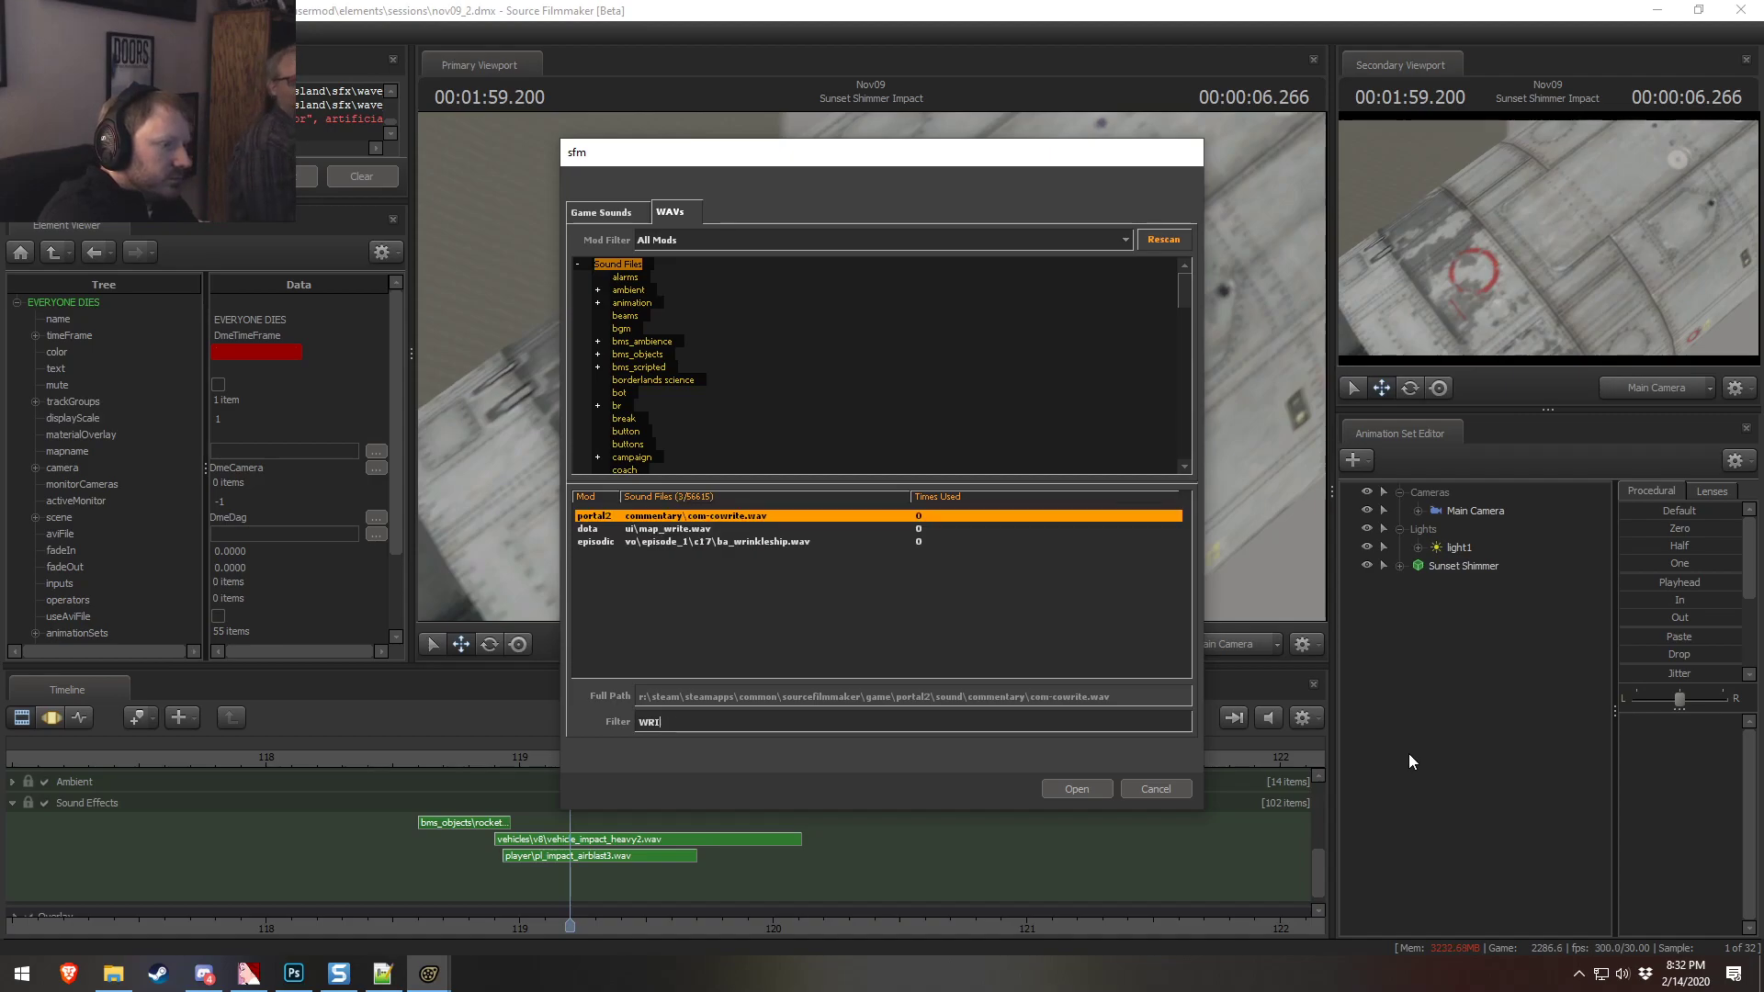
{"action": "key", "text": "BackSpace"}
{"action": "type", "text": "ECK"}
Audition the island wreck MP3s and the biker and teengirl dlc2trainwreck01.wav voice clips
{"action": "left_click", "coordinate": [726, 530]}
{"action": "left_click", "coordinate": [692, 543]}
{"action": "left_click", "coordinate": [693, 568]}
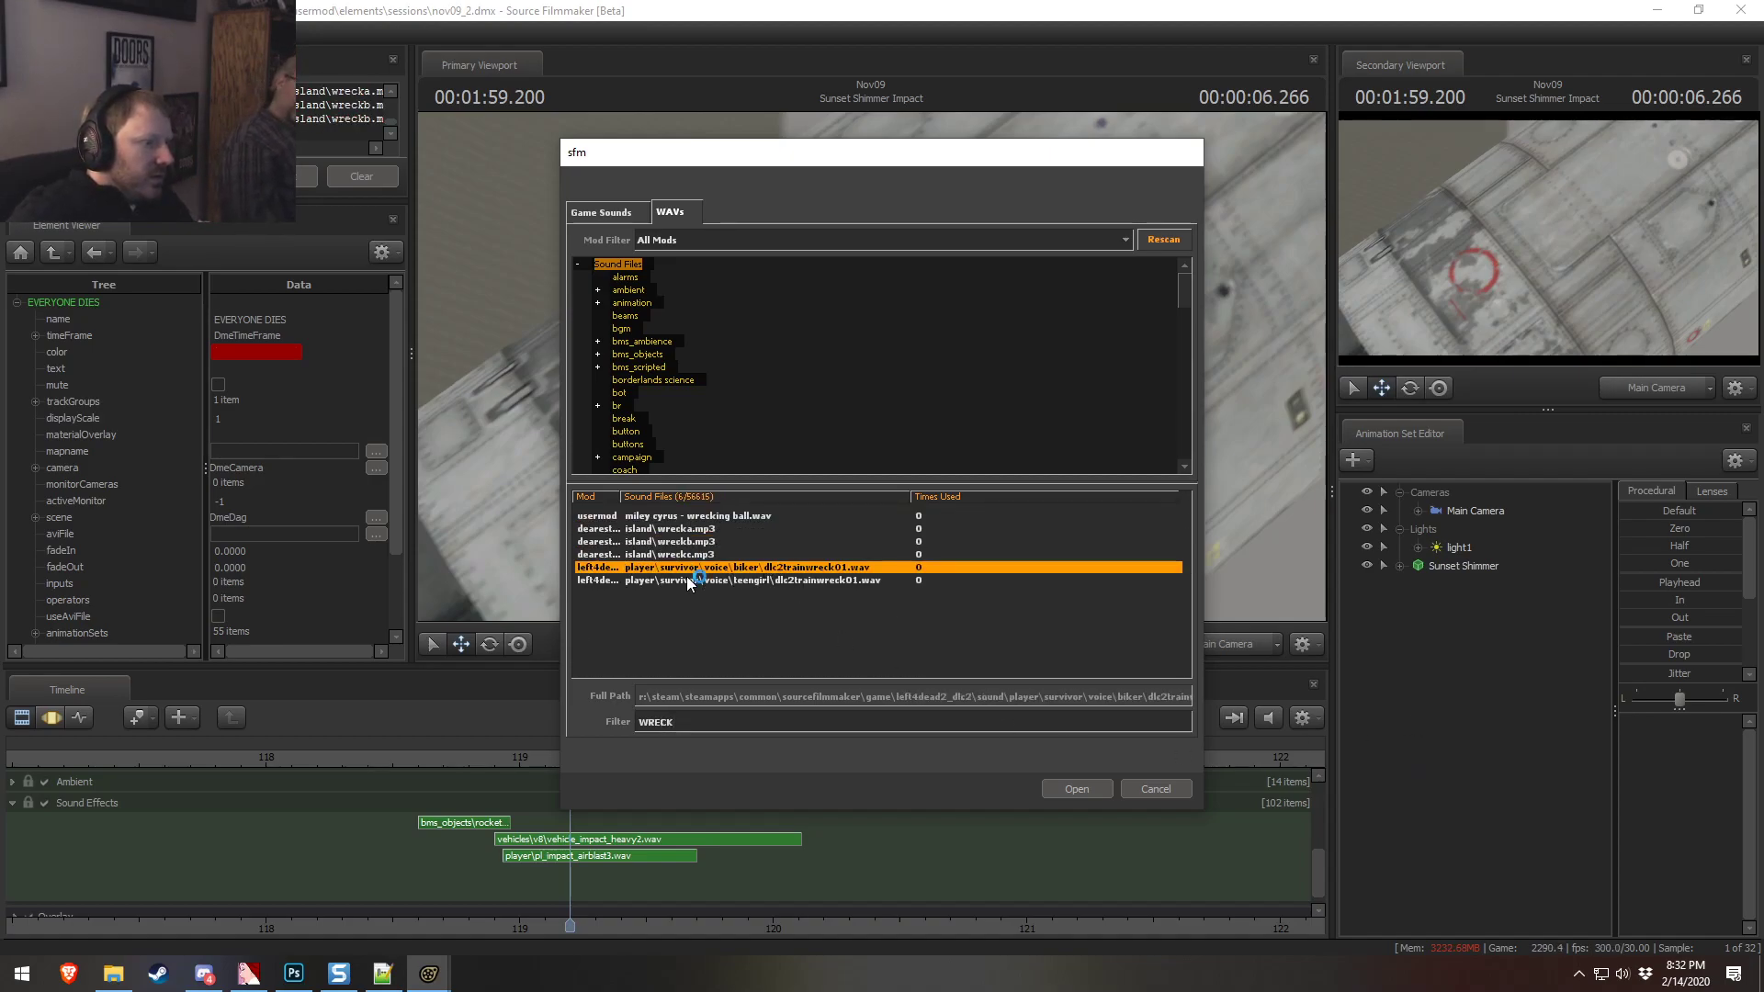
{"action": "left_click", "coordinate": [691, 581]}
{"action": "left_click", "coordinate": [695, 723]}
{"action": "double_click", "coordinate": [728, 723]}
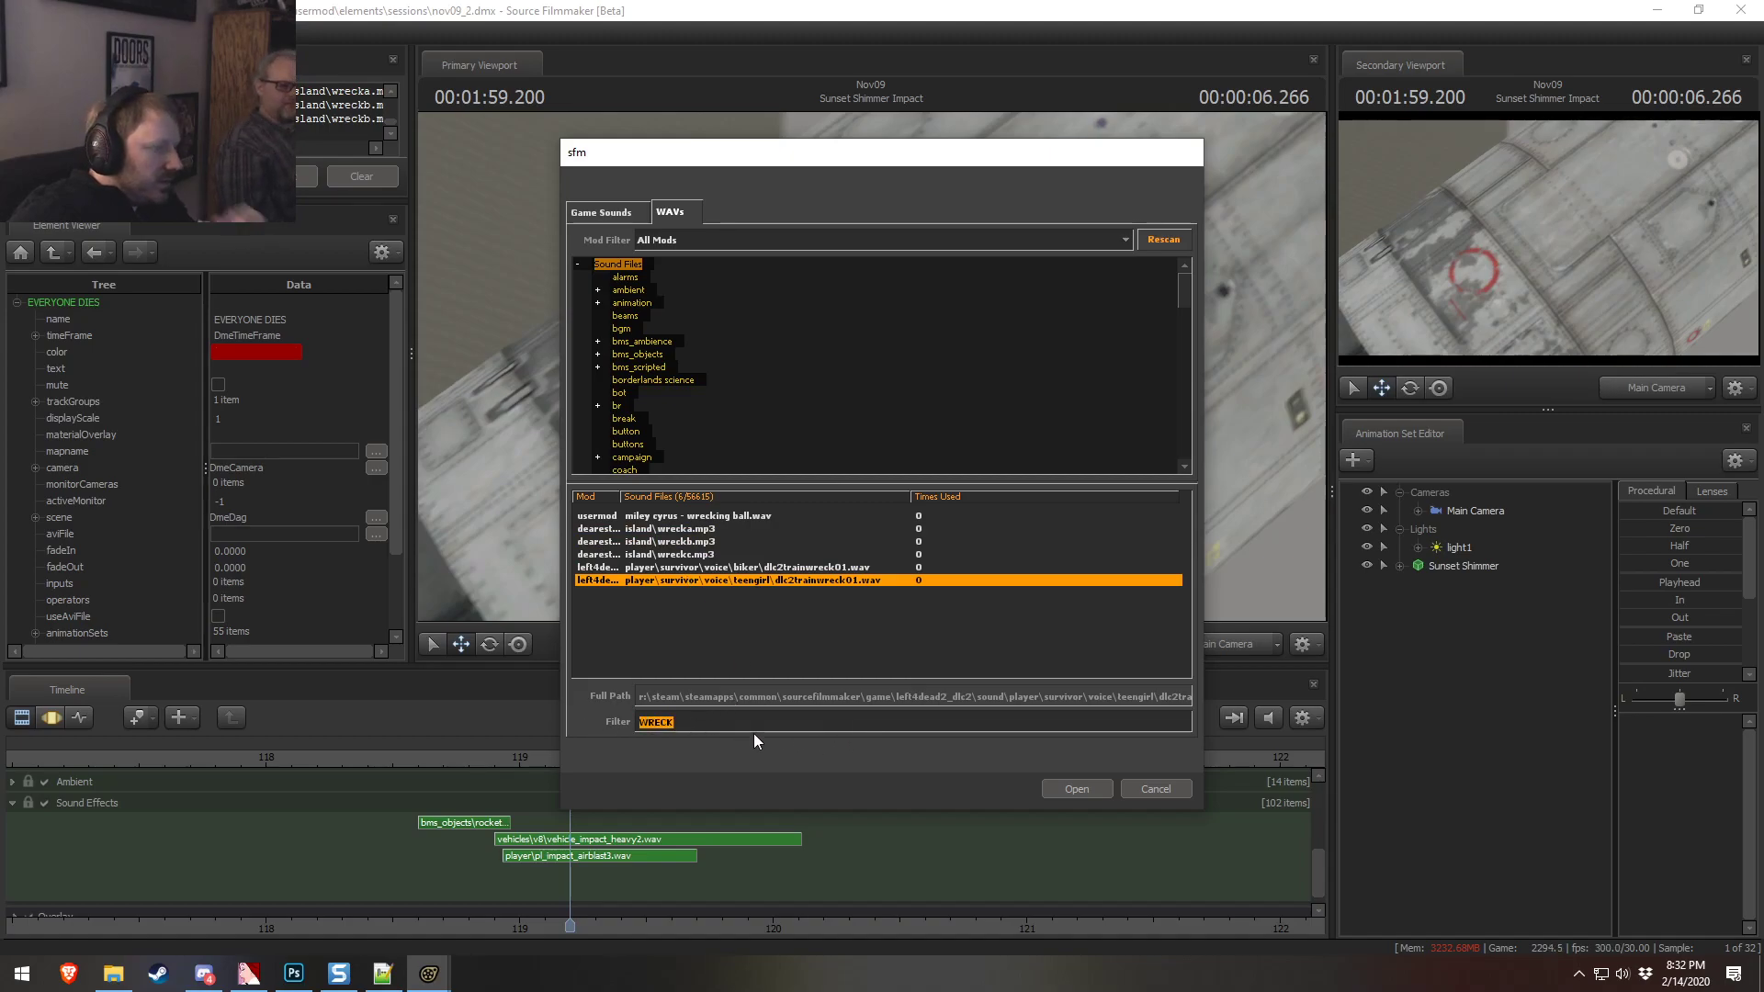
{"action": "left_click", "coordinate": [741, 581]}
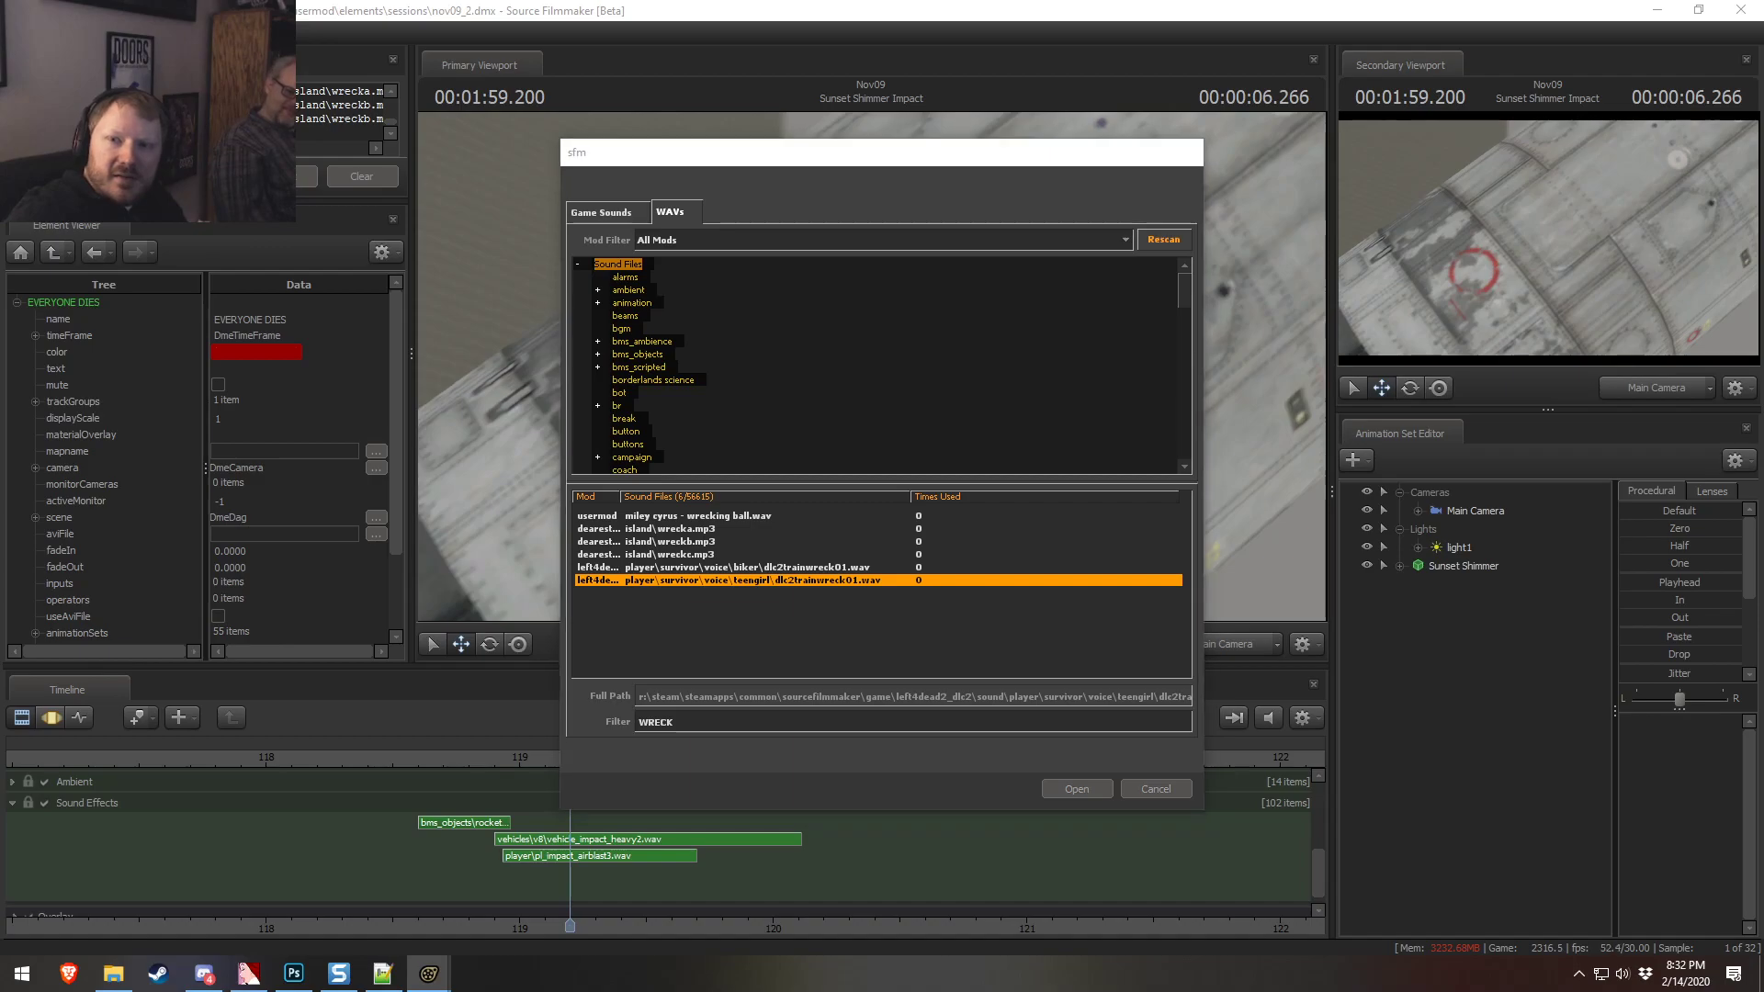
Switch to the Brave browser, search Google for "voice of cortana" and widen the browser window
{"action": "left_click", "coordinate": [68, 973]}
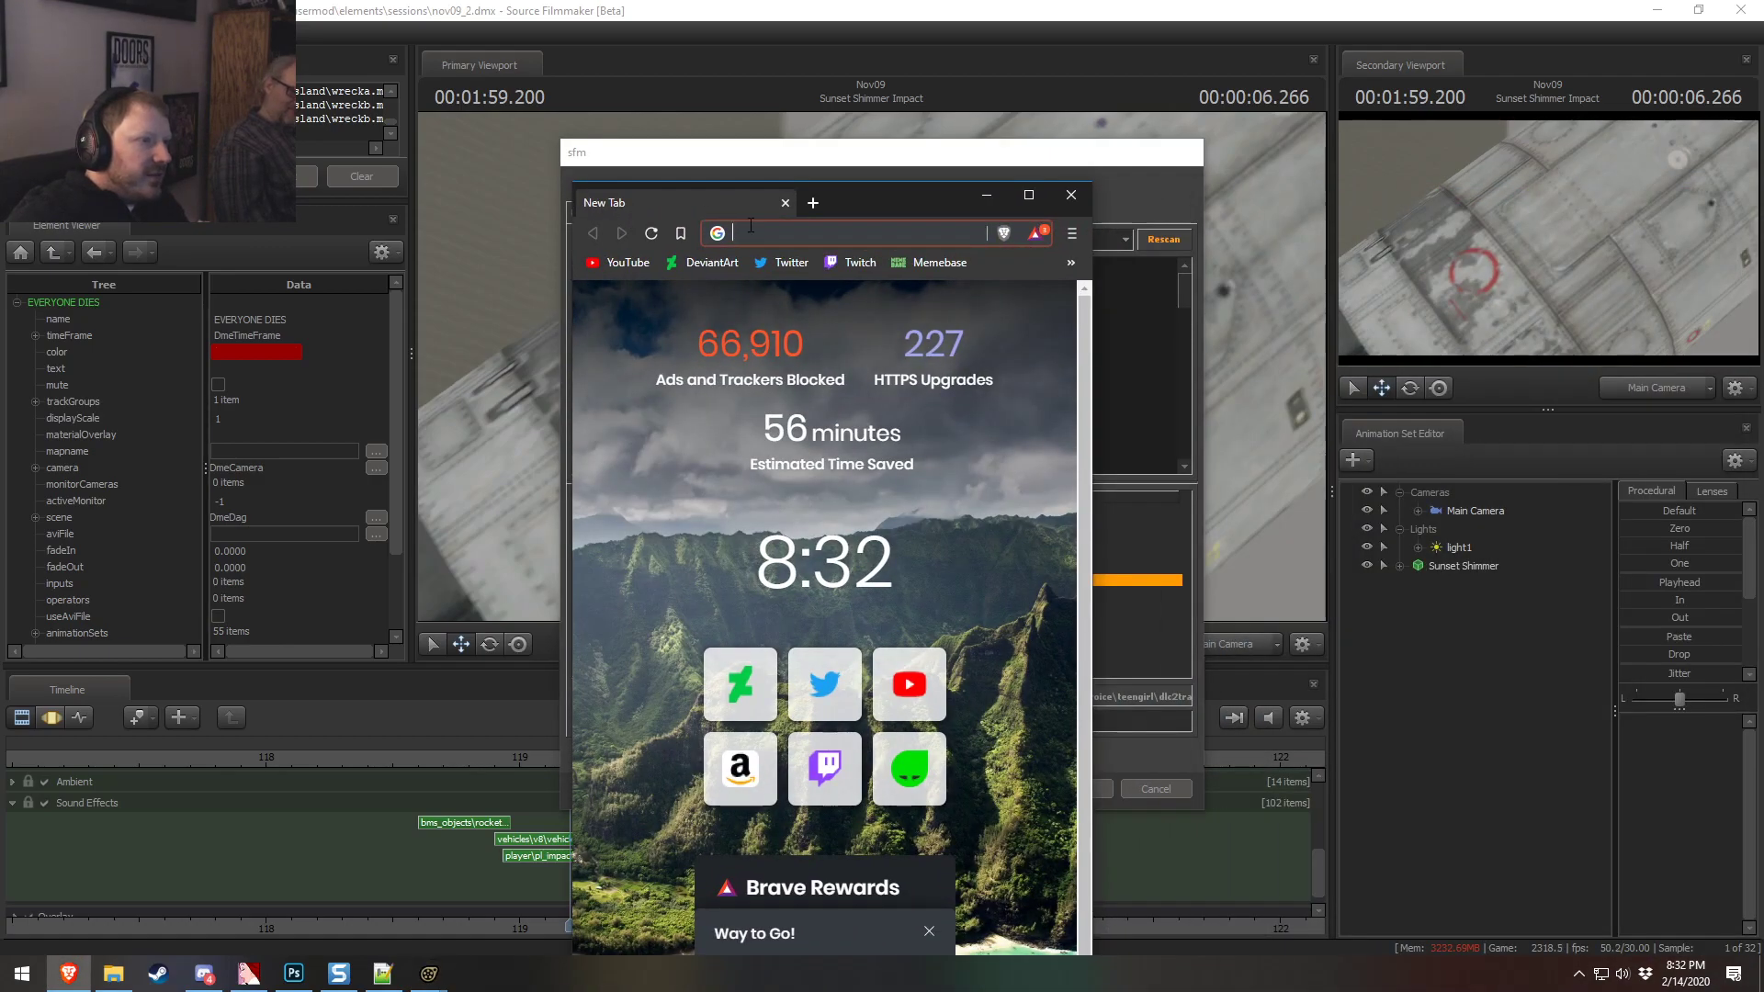
{"action": "type", "text": "voice of c"}
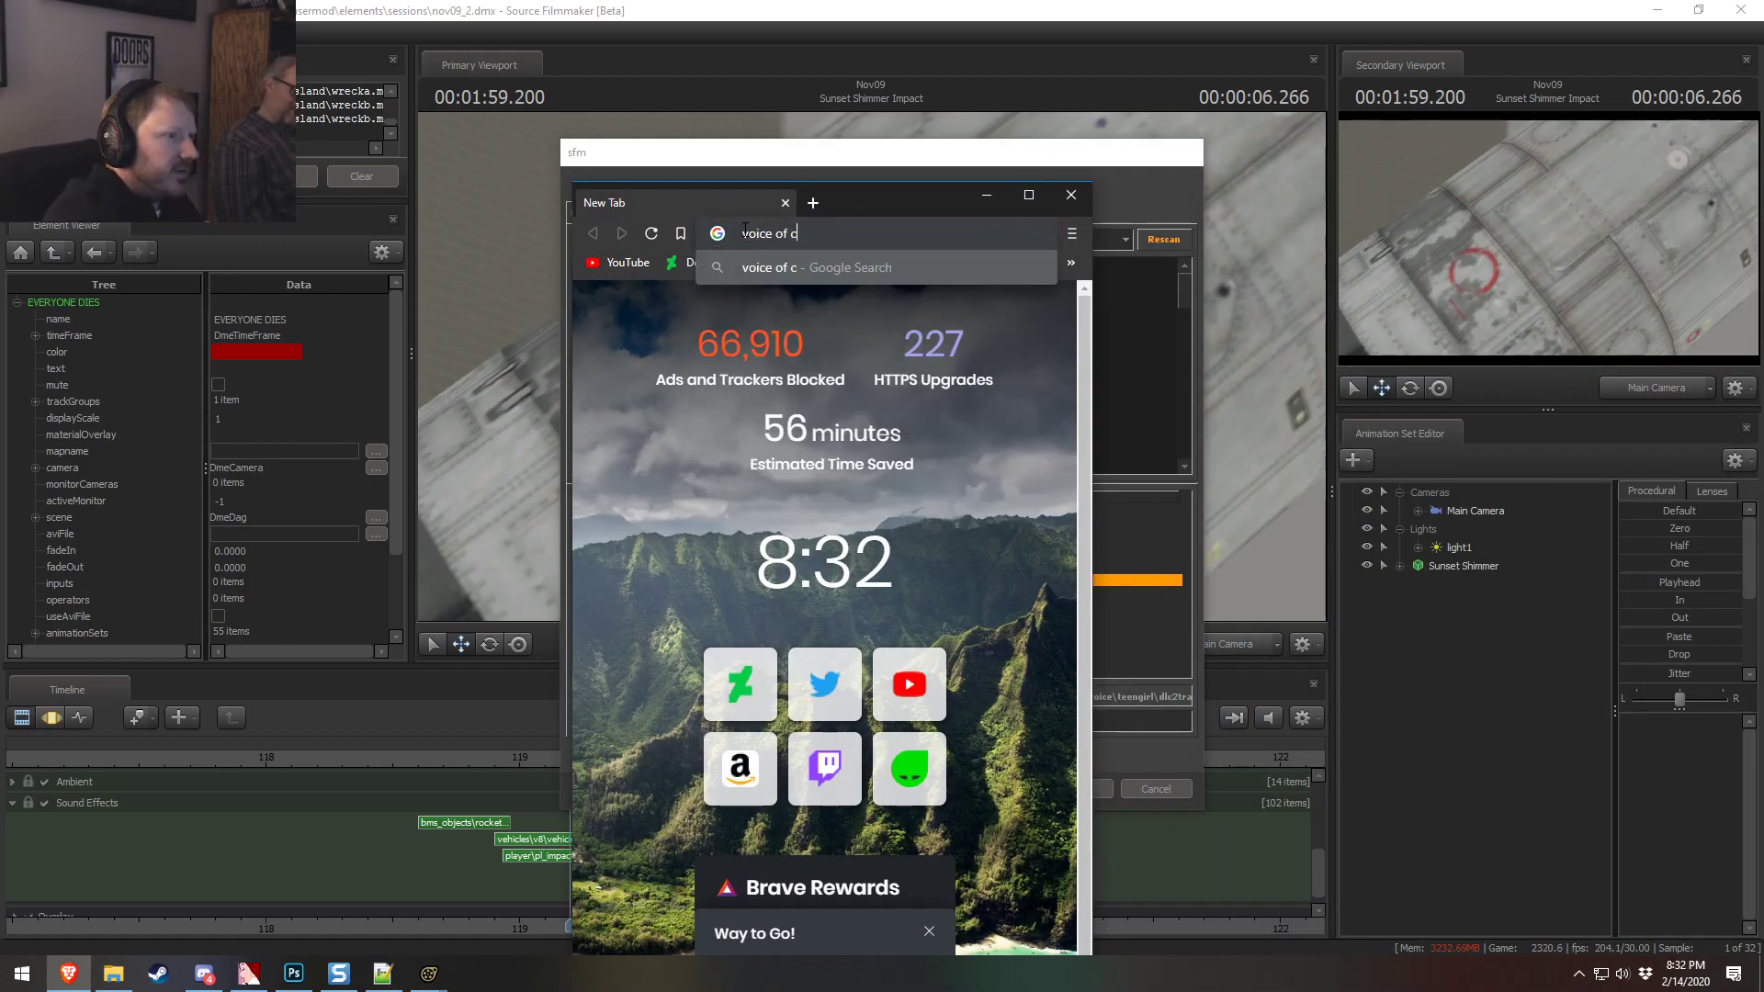
{"action": "type", "text": "ortana"}
{"action": "key", "text": "Return"}
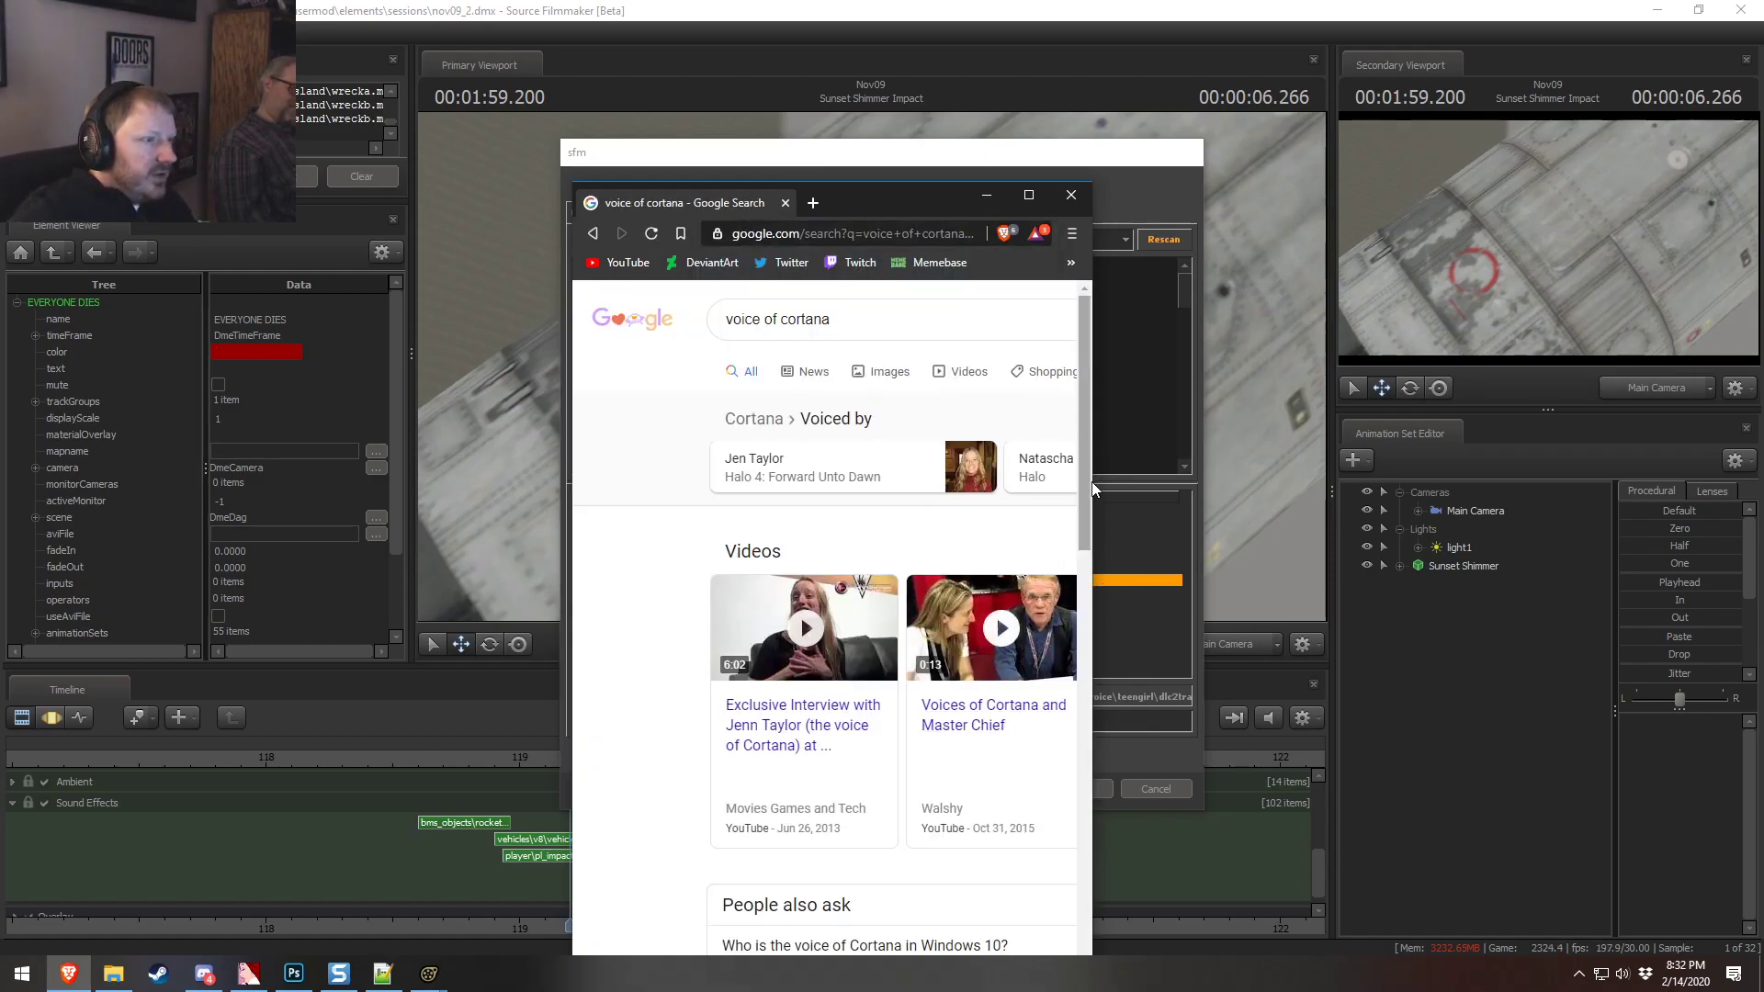
{"action": "left_click_drag", "start_coordinate": [1093, 477], "coordinate": [1396, 496]}
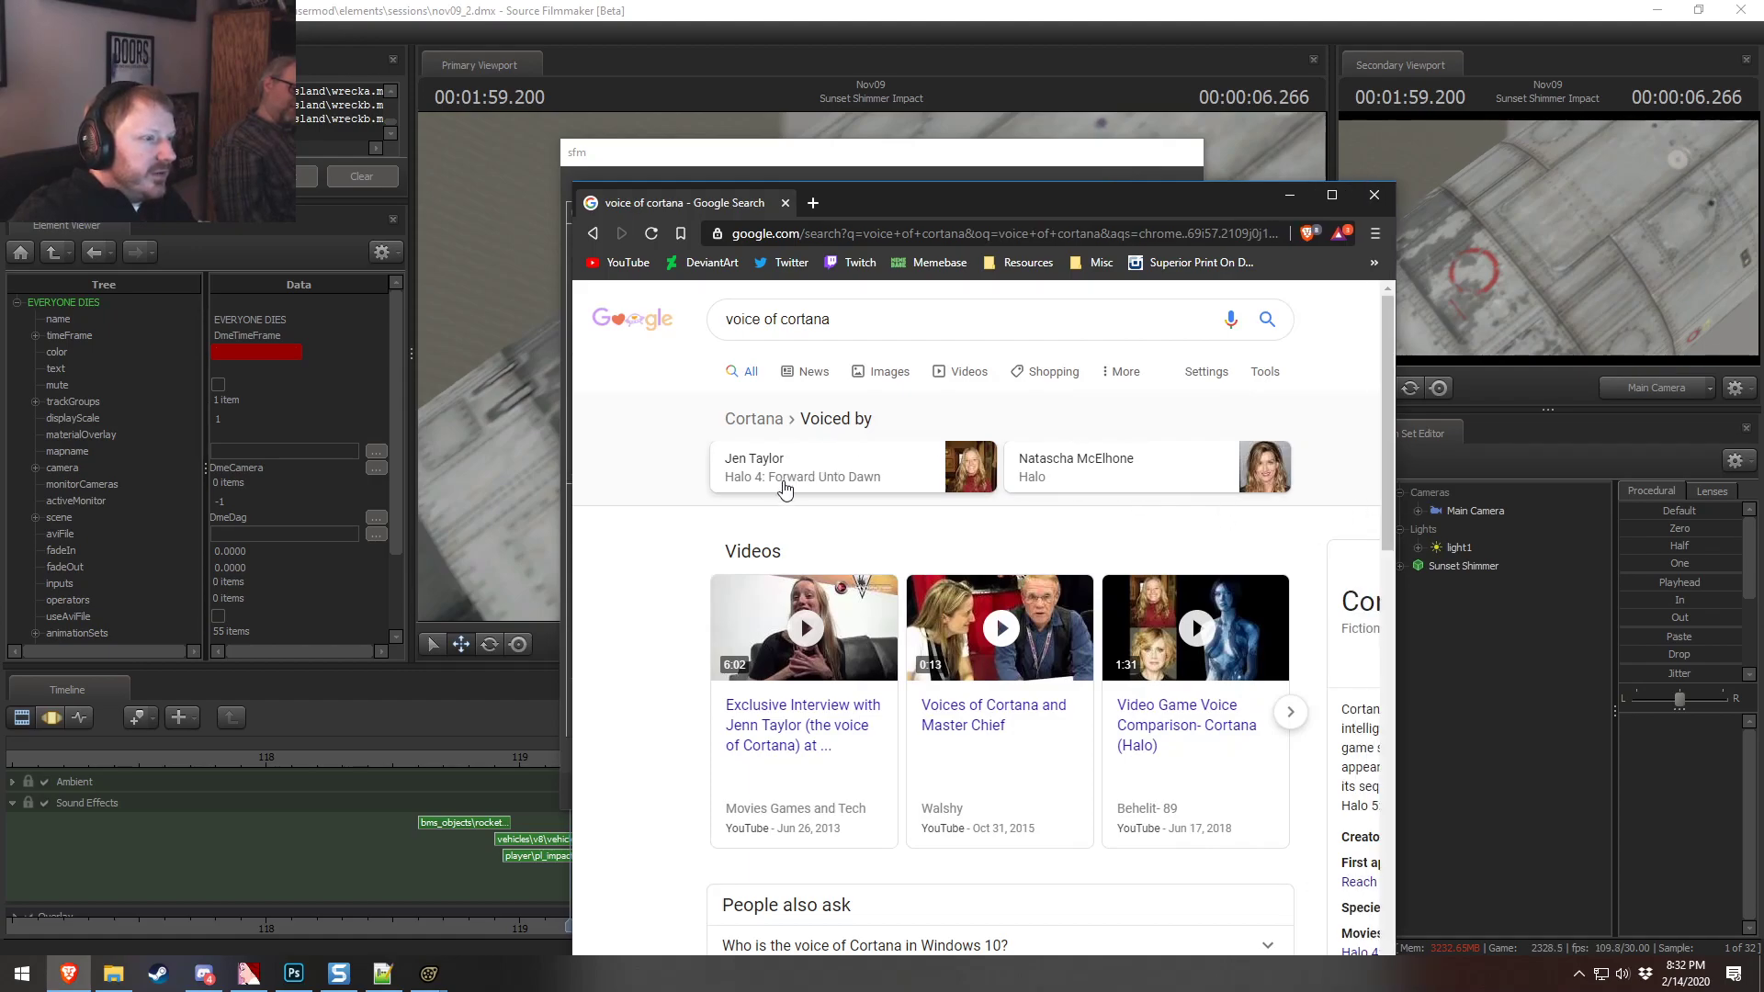
Search Google for "voice of zoey left for dead" in a separate tab
{"action": "left_click", "coordinate": [812, 202]}
{"action": "type", "text": "voice of c"}
{"action": "key", "text": "BackSpace"}
{"action": "key", "text": "BackSpace"}
{"action": "type", "text": "zoie"}
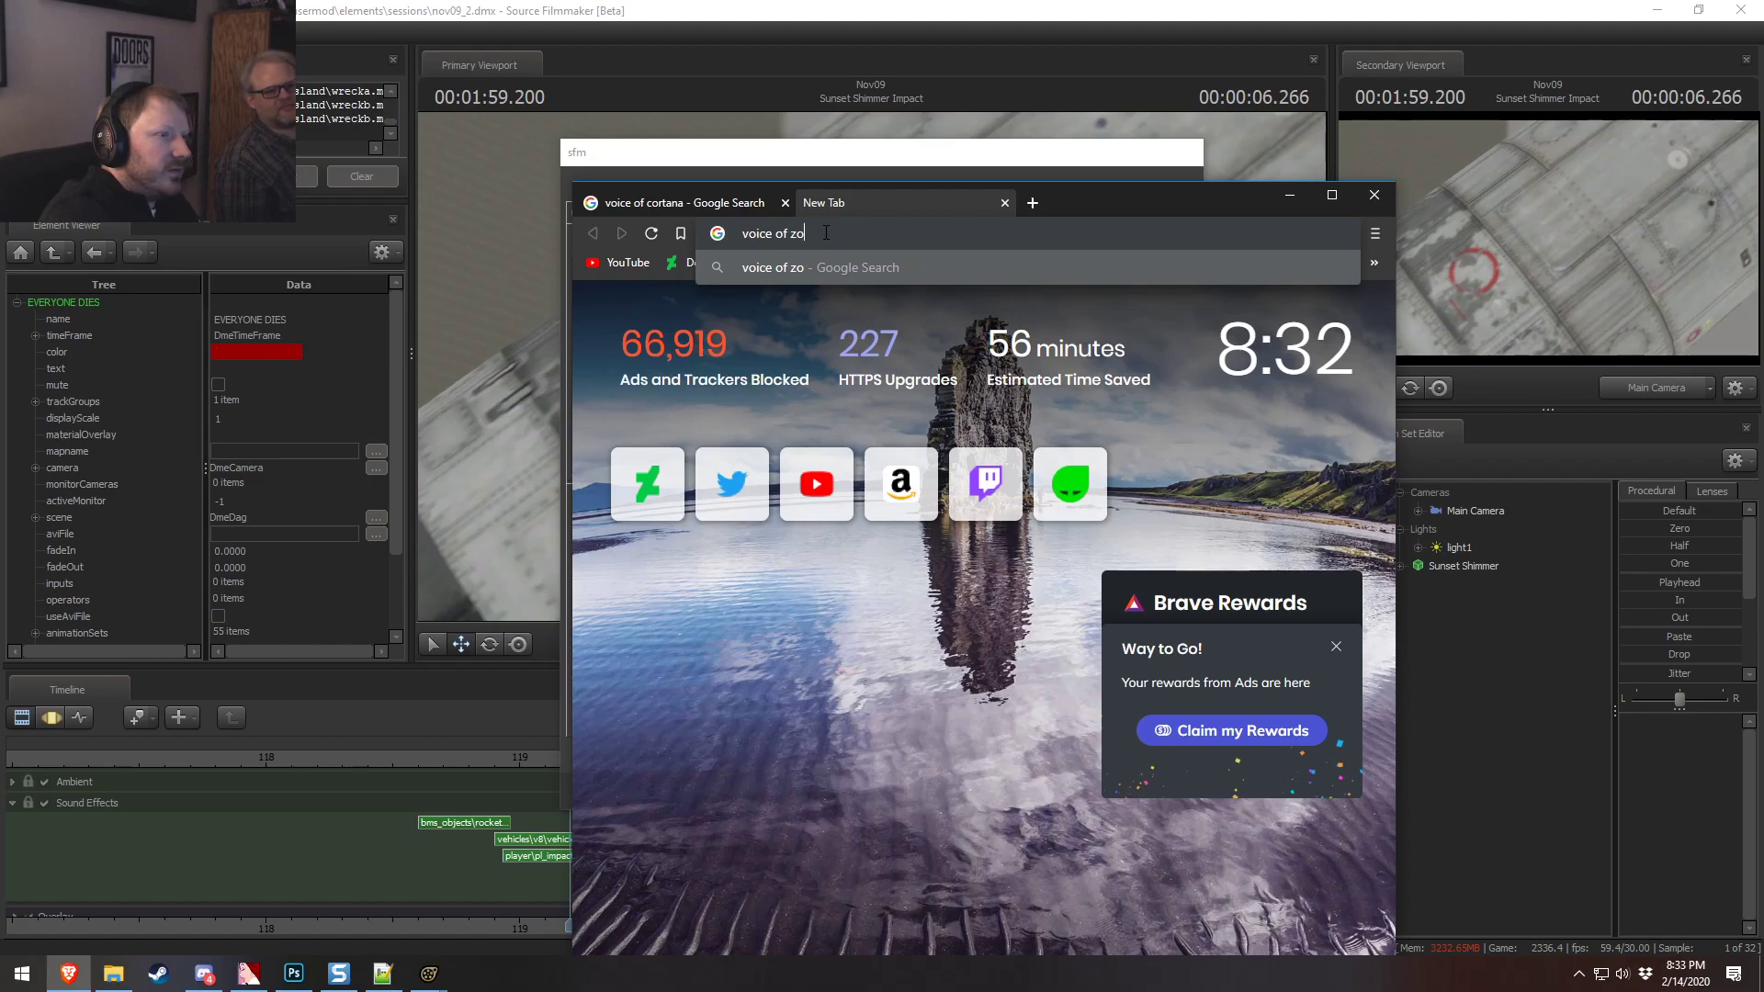
{"action": "key", "text": "BackSpace"}
{"action": "key", "text": "BackSpace"}
{"action": "type", "text": "ei"}
{"action": "key", "text": "BackSpace"}
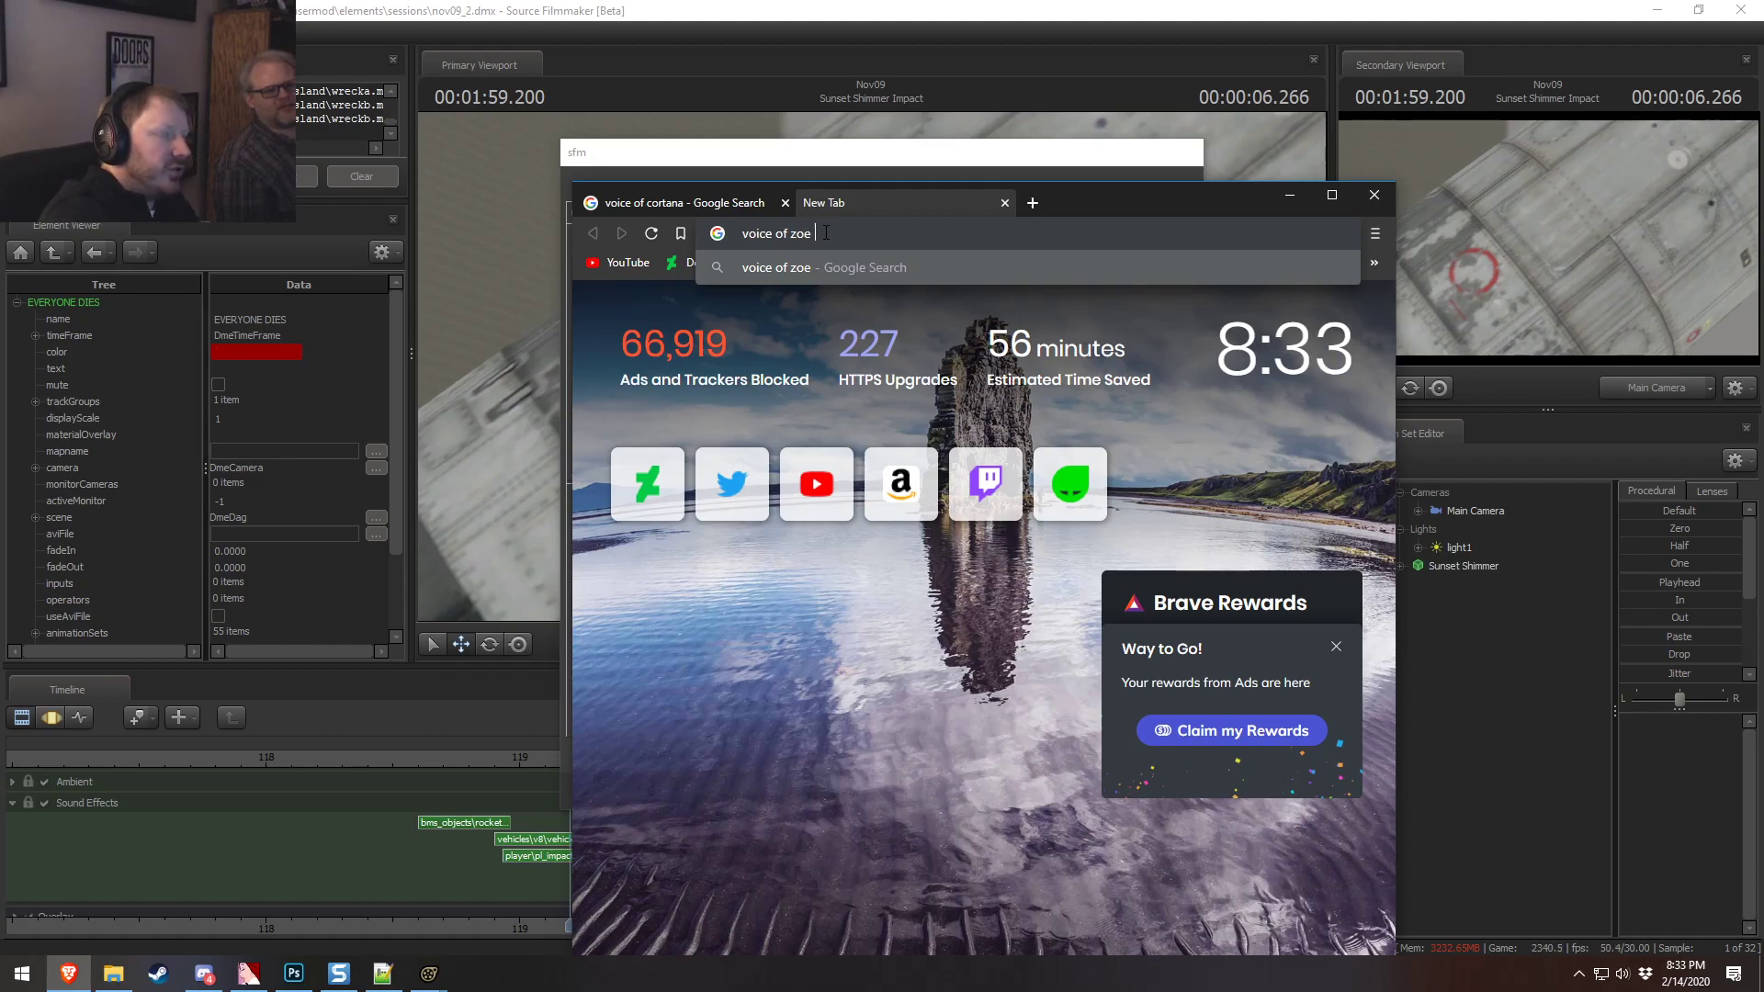
{"action": "type", "text": "y"}
{"action": "type", "text": " let "}
{"action": "type", "text": "t for "}
{"action": "type", "text": "dead"}
{"action": "key", "text": "Return"}
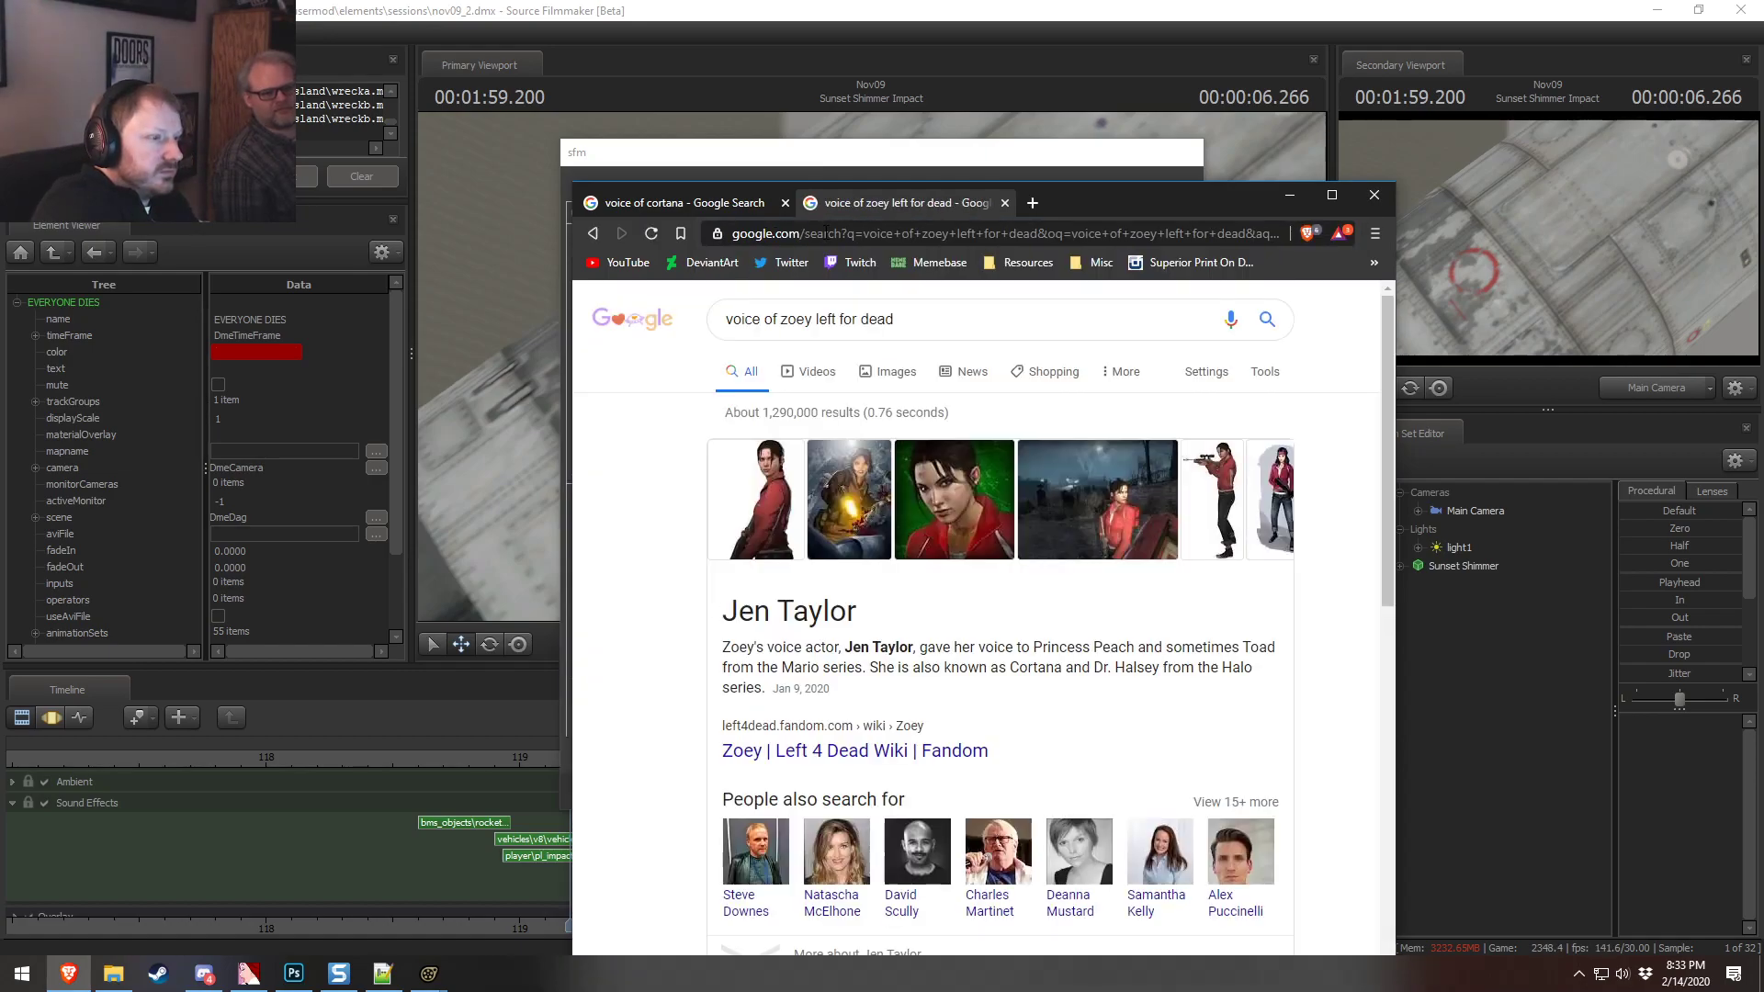
Review the Cortana voice results again and close both browser tabs to return to Source Filmmaker
{"action": "left_click", "coordinate": [682, 206]}
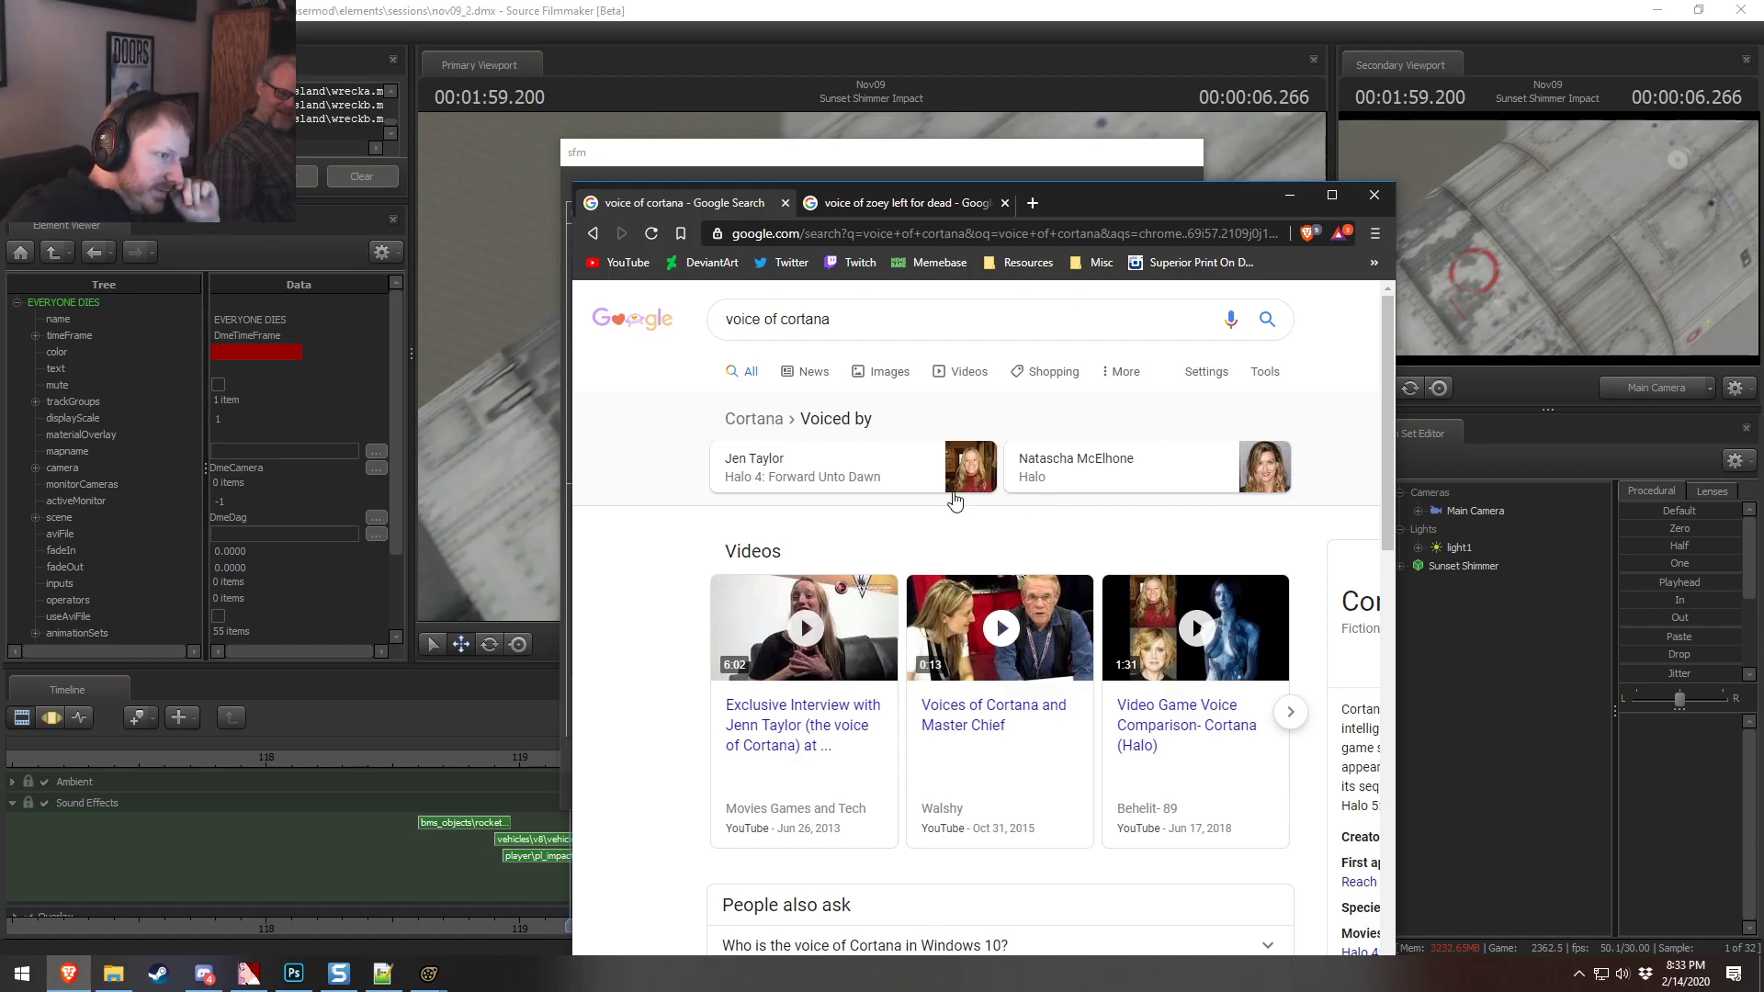
{"action": "scroll", "coordinate": [929, 658], "scroll_direction": "down", "scroll_amount": 2}
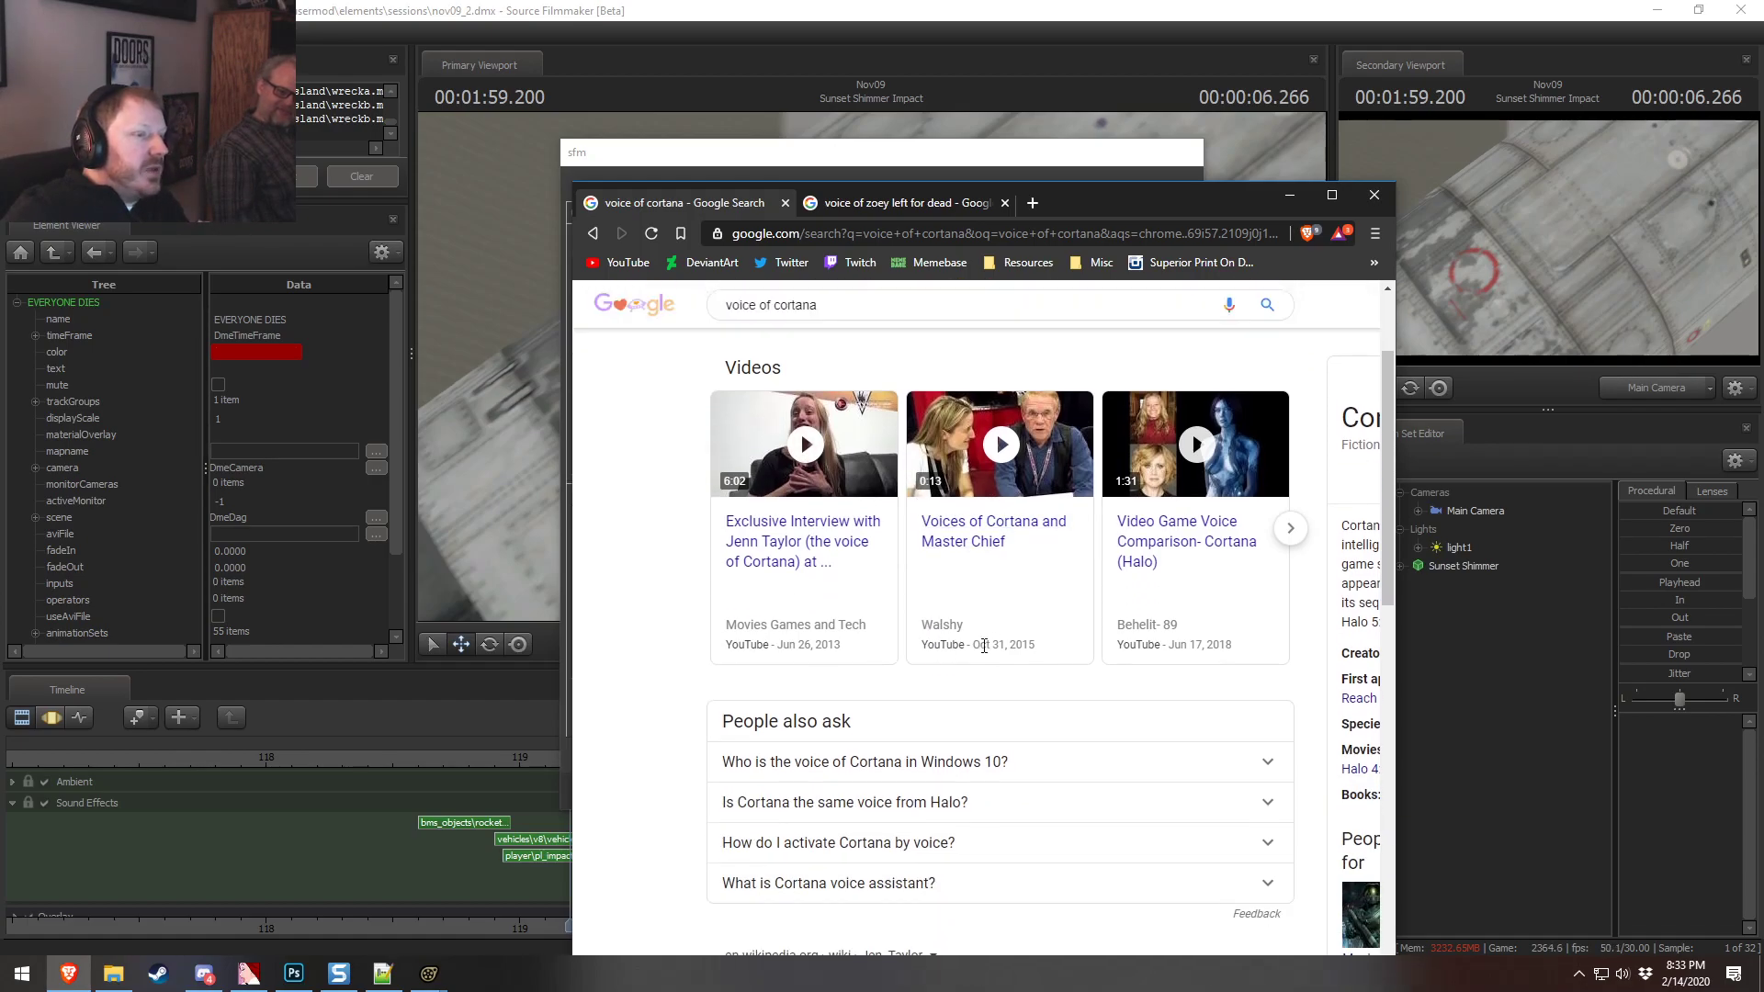
{"action": "left_click", "coordinate": [1006, 203]}
{"action": "left_click", "coordinate": [782, 205]}
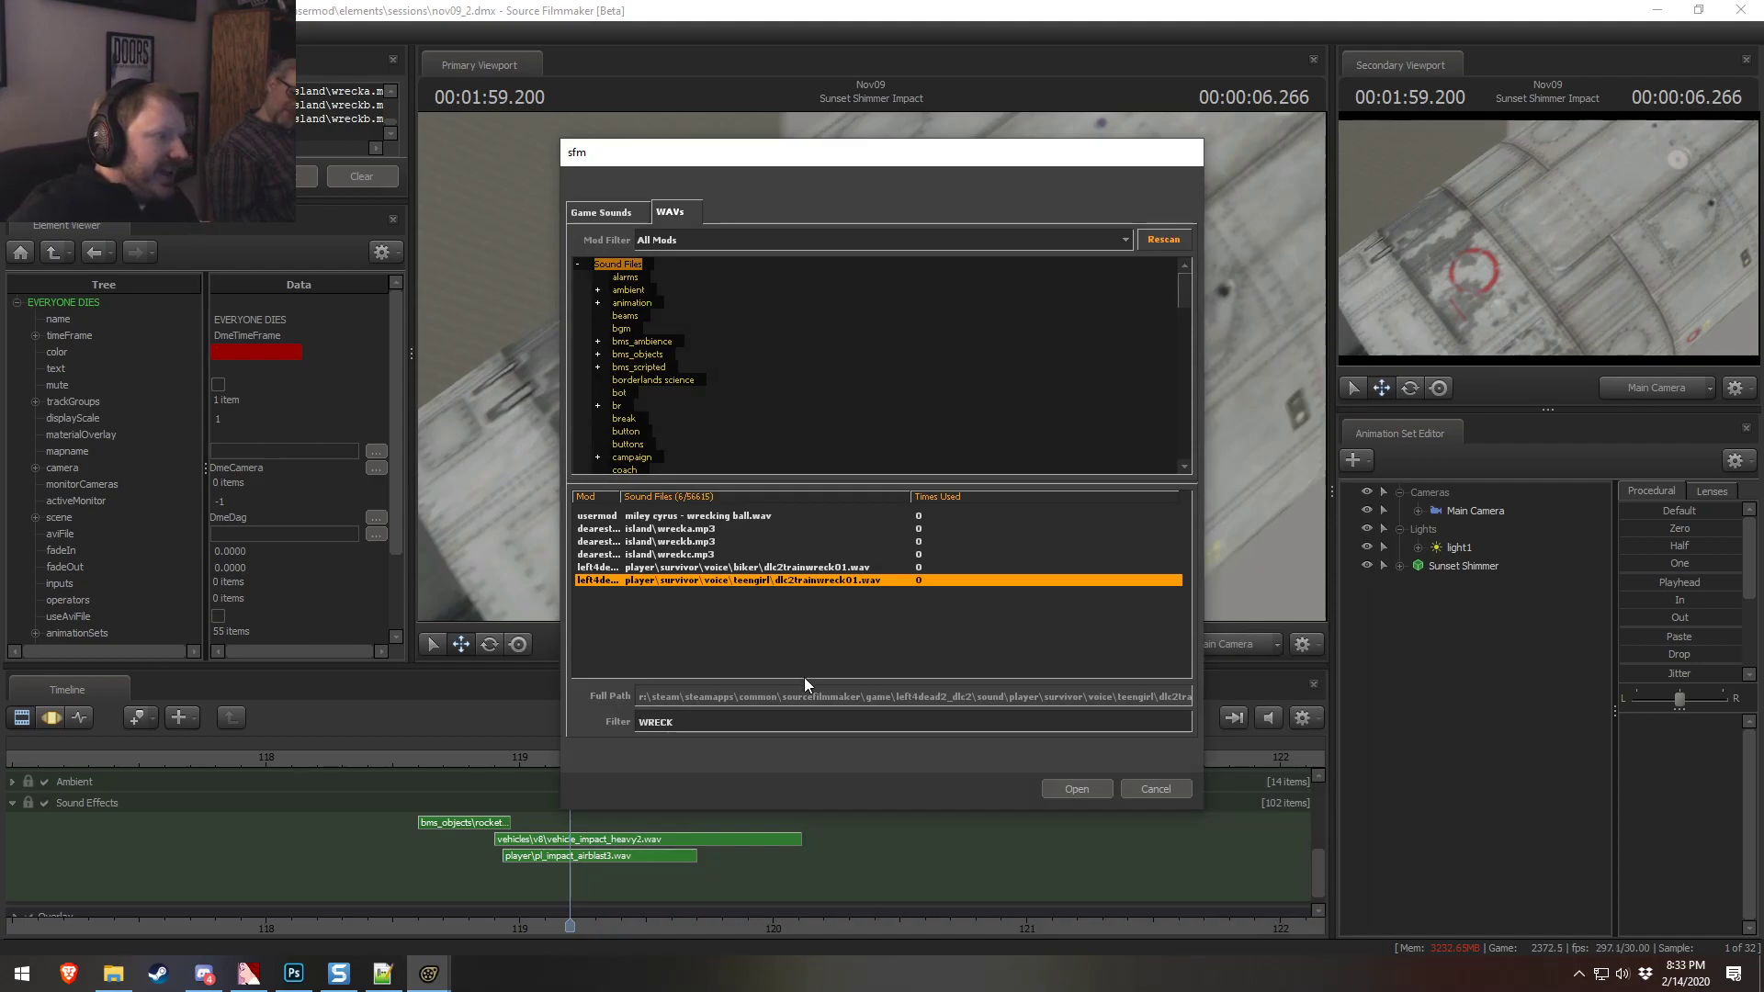
Filter the WAV files by "destr" and audition the biggundestroy, sawmill_destroy and first destroyed_elevator sounds
{"action": "double_click", "coordinate": [726, 722]}
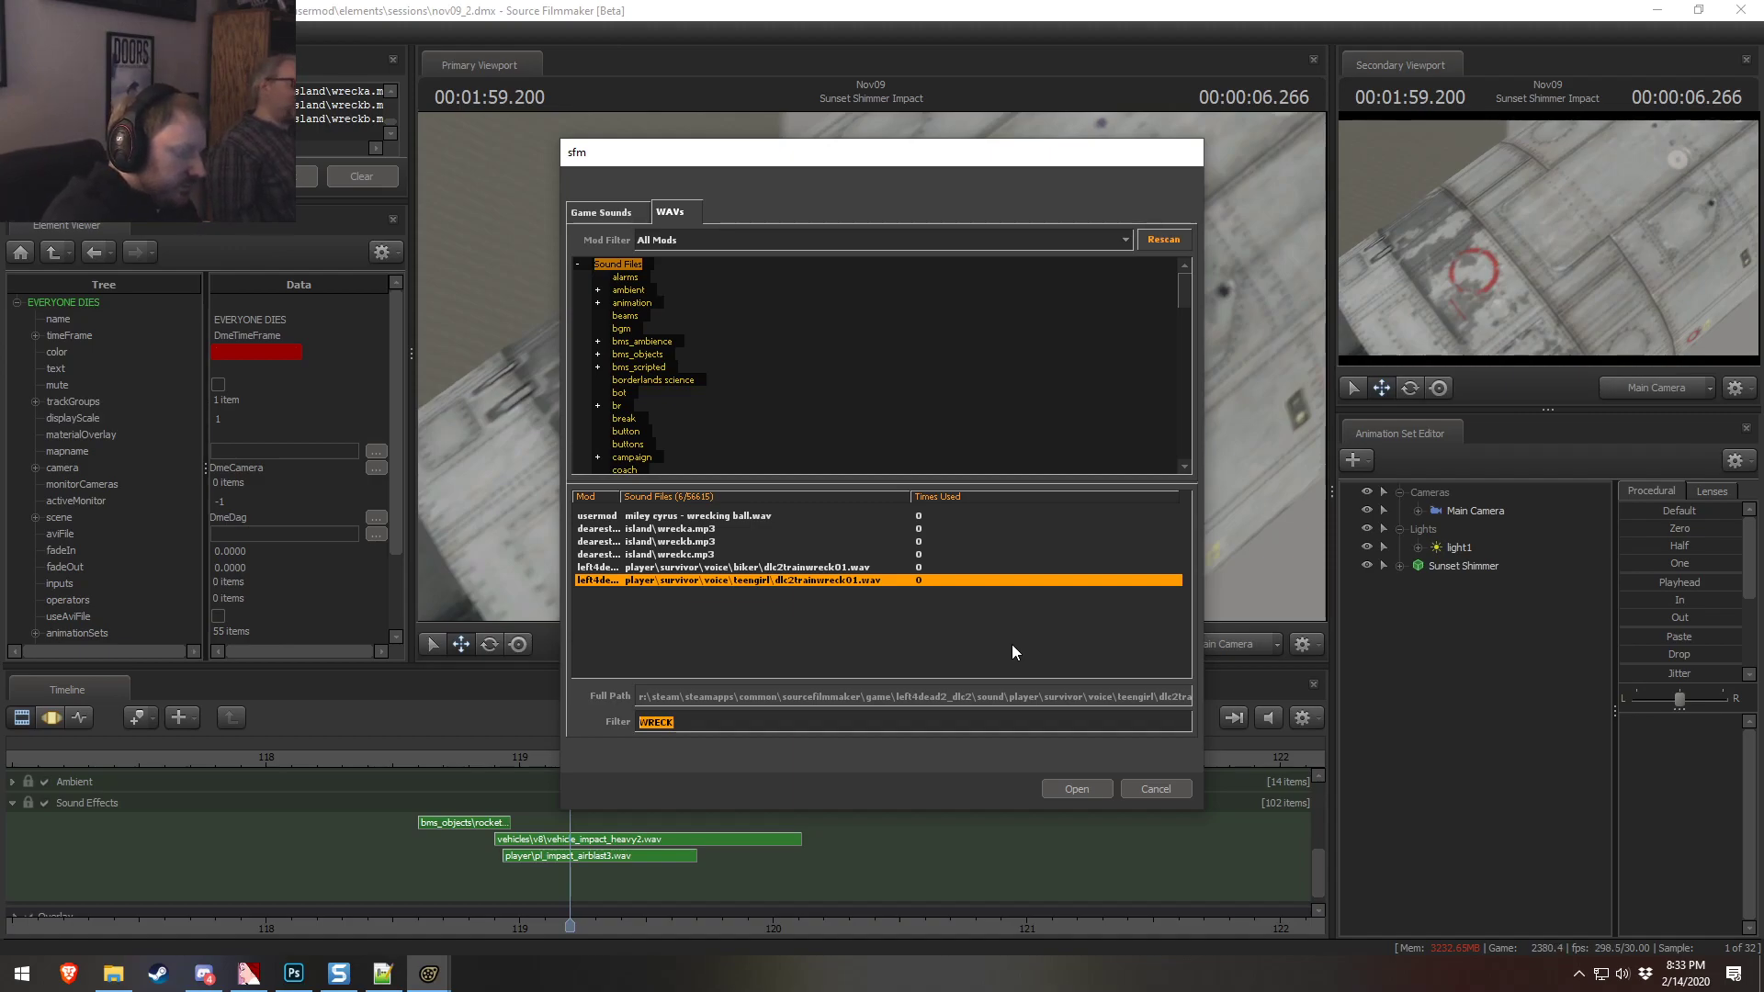
{"action": "type", "text": "destr"}
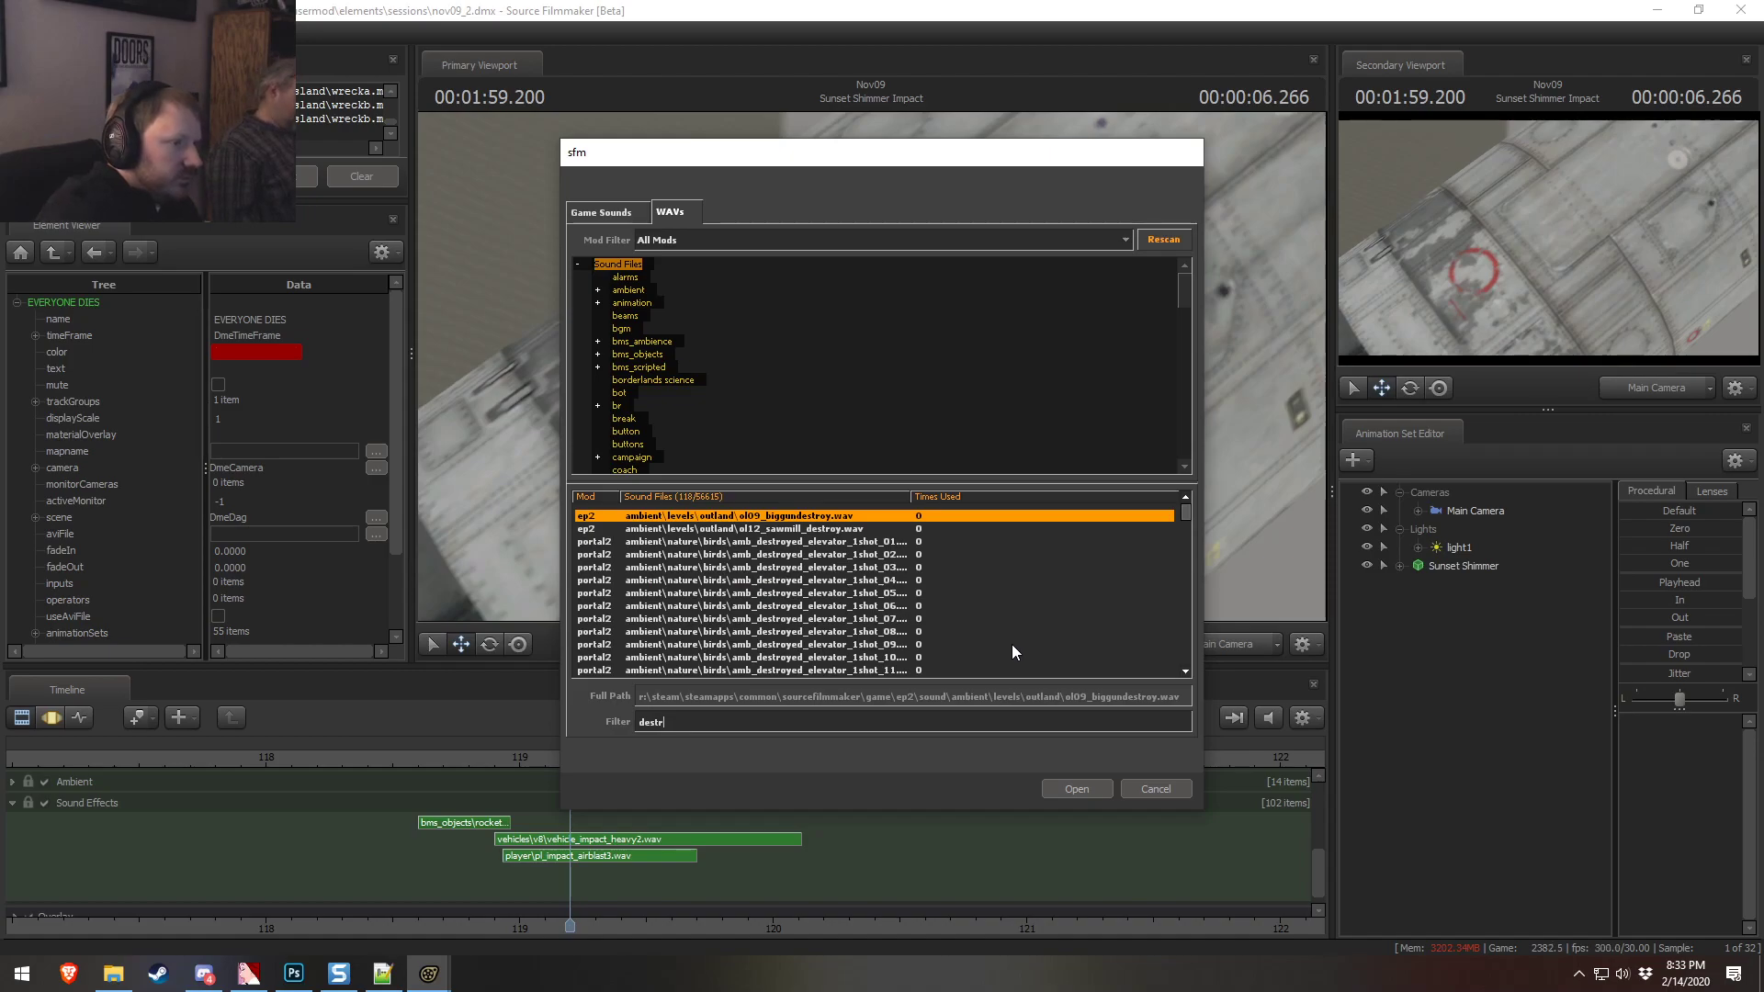
{"action": "left_click", "coordinate": [827, 555]}
{"action": "left_click", "coordinate": [825, 531]}
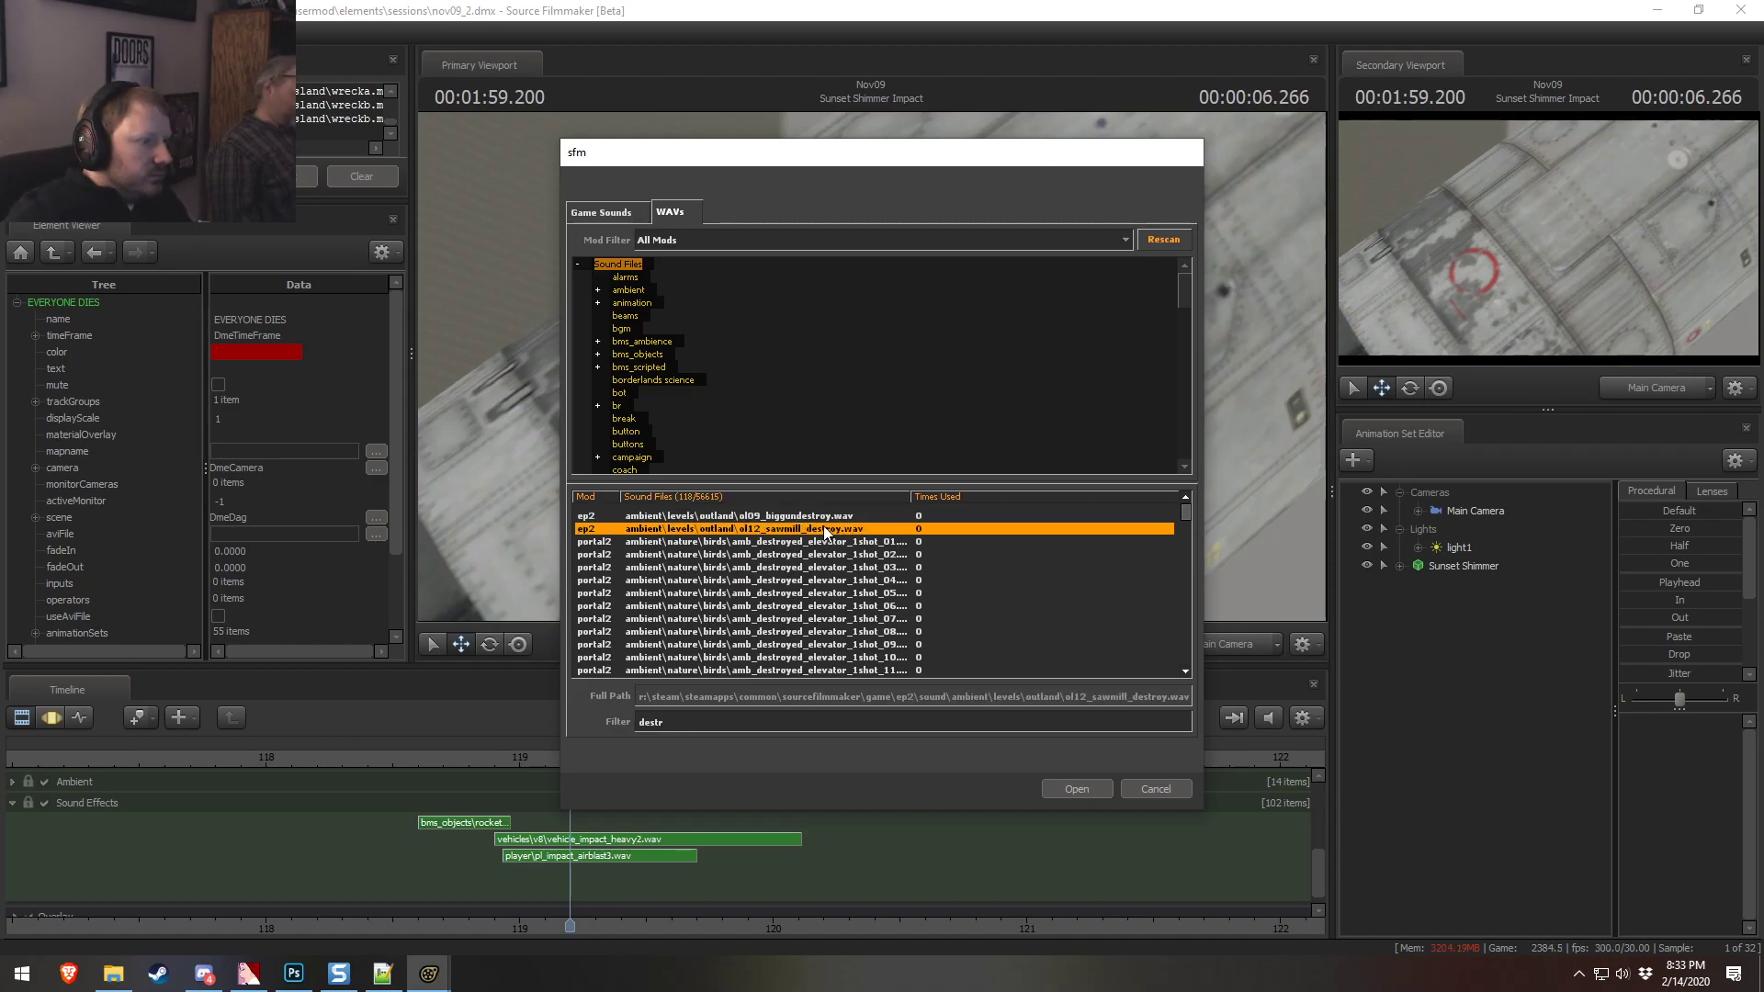
{"action": "left_click", "coordinate": [822, 517]}
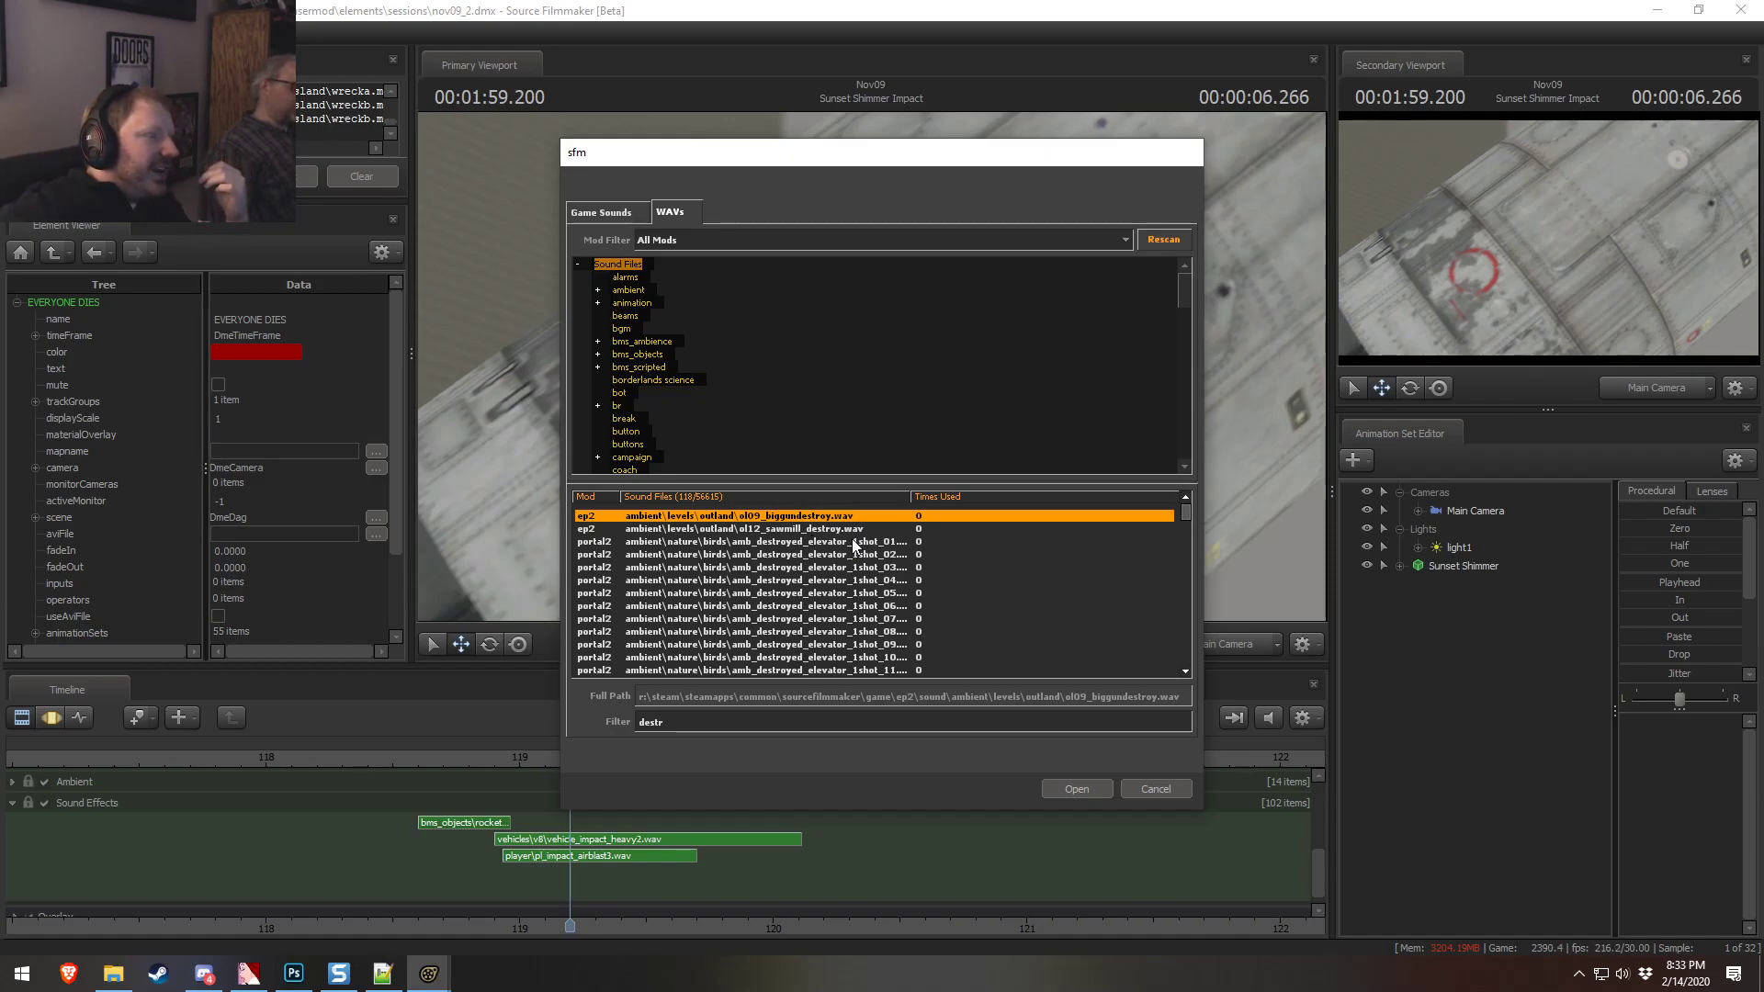
{"action": "left_click", "coordinate": [882, 542]}
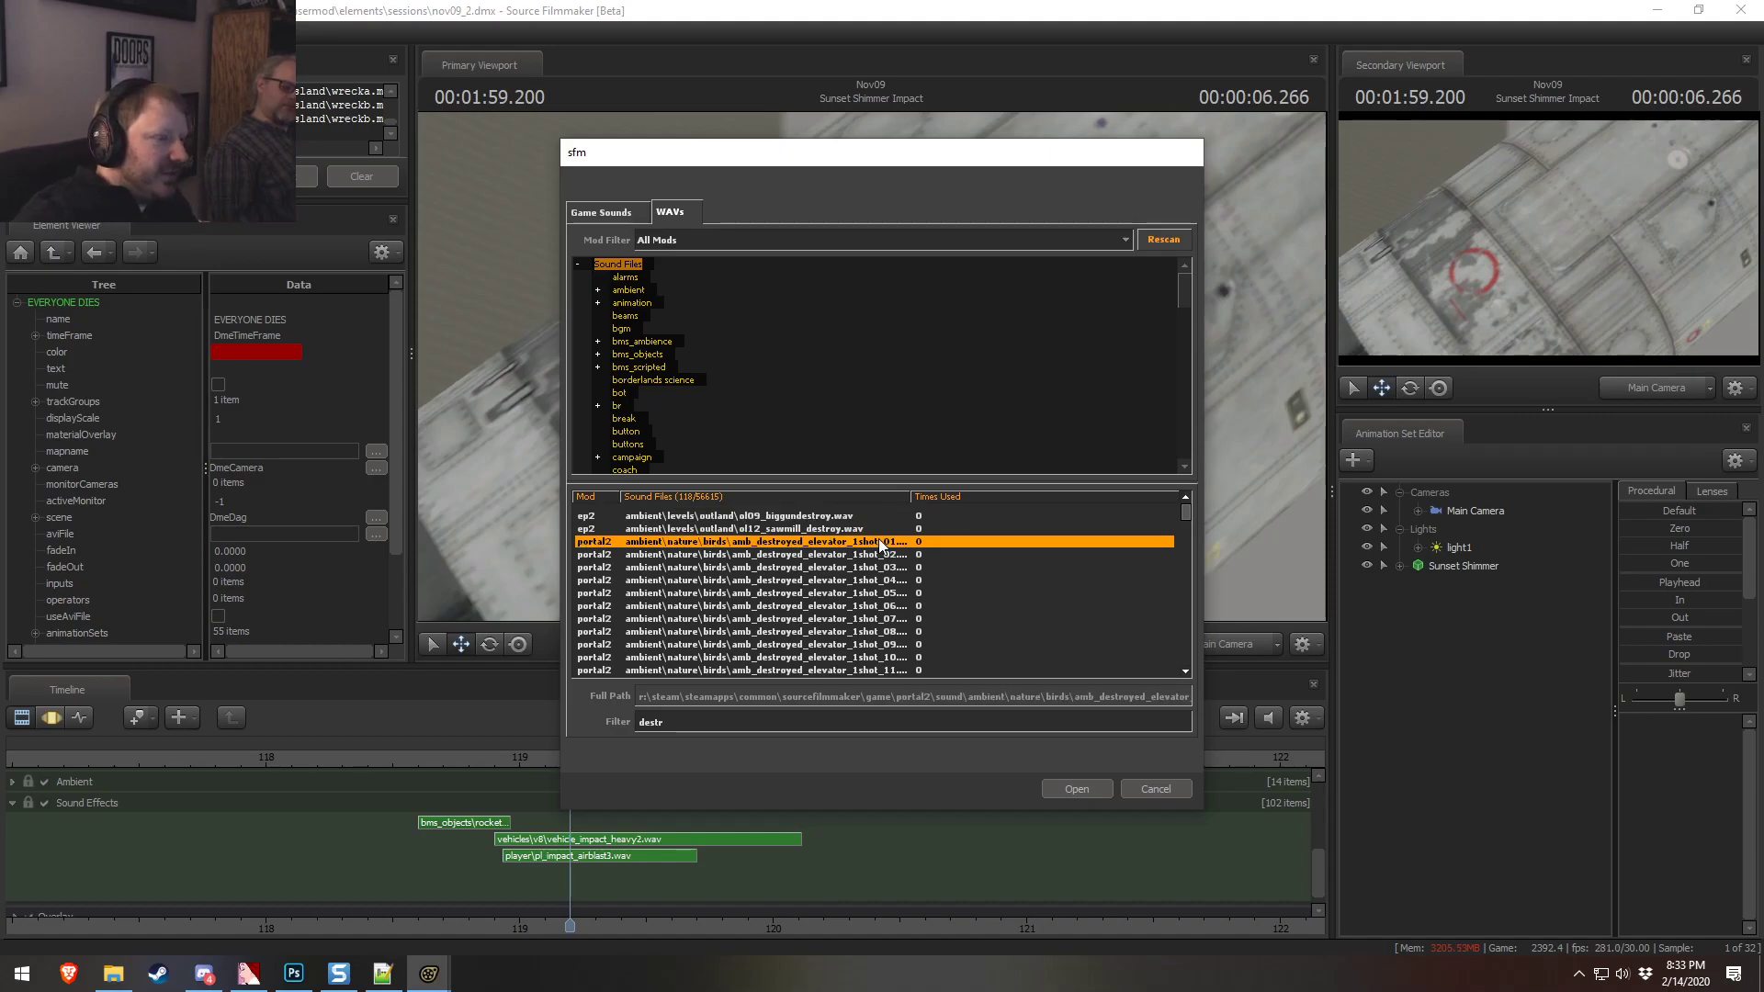
{"action": "left_click", "coordinate": [830, 567]}
Audition the amb_beautiful_destruction sounds, including 02, 03 and 05
{"action": "scroll", "coordinate": [829, 575], "scroll_direction": "down", "scroll_amount": 4}
{"action": "left_click", "coordinate": [826, 580]}
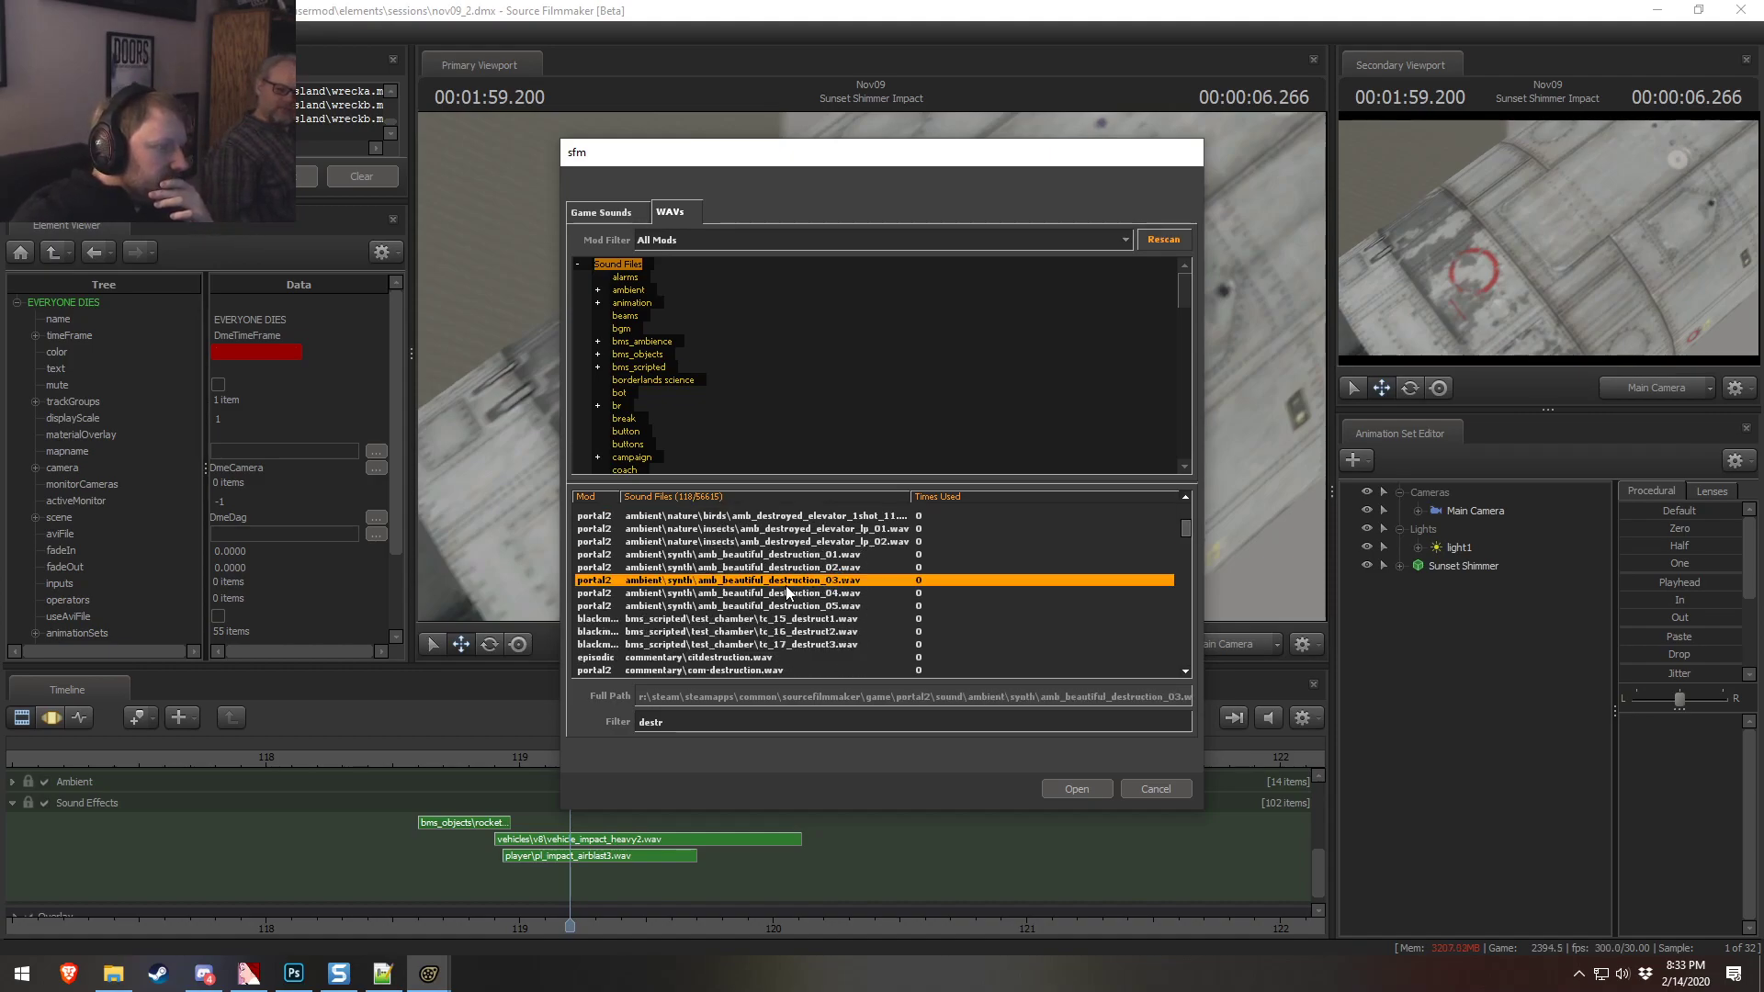
{"action": "left_click", "coordinate": [770, 606]}
{"action": "left_click", "coordinate": [781, 567]}
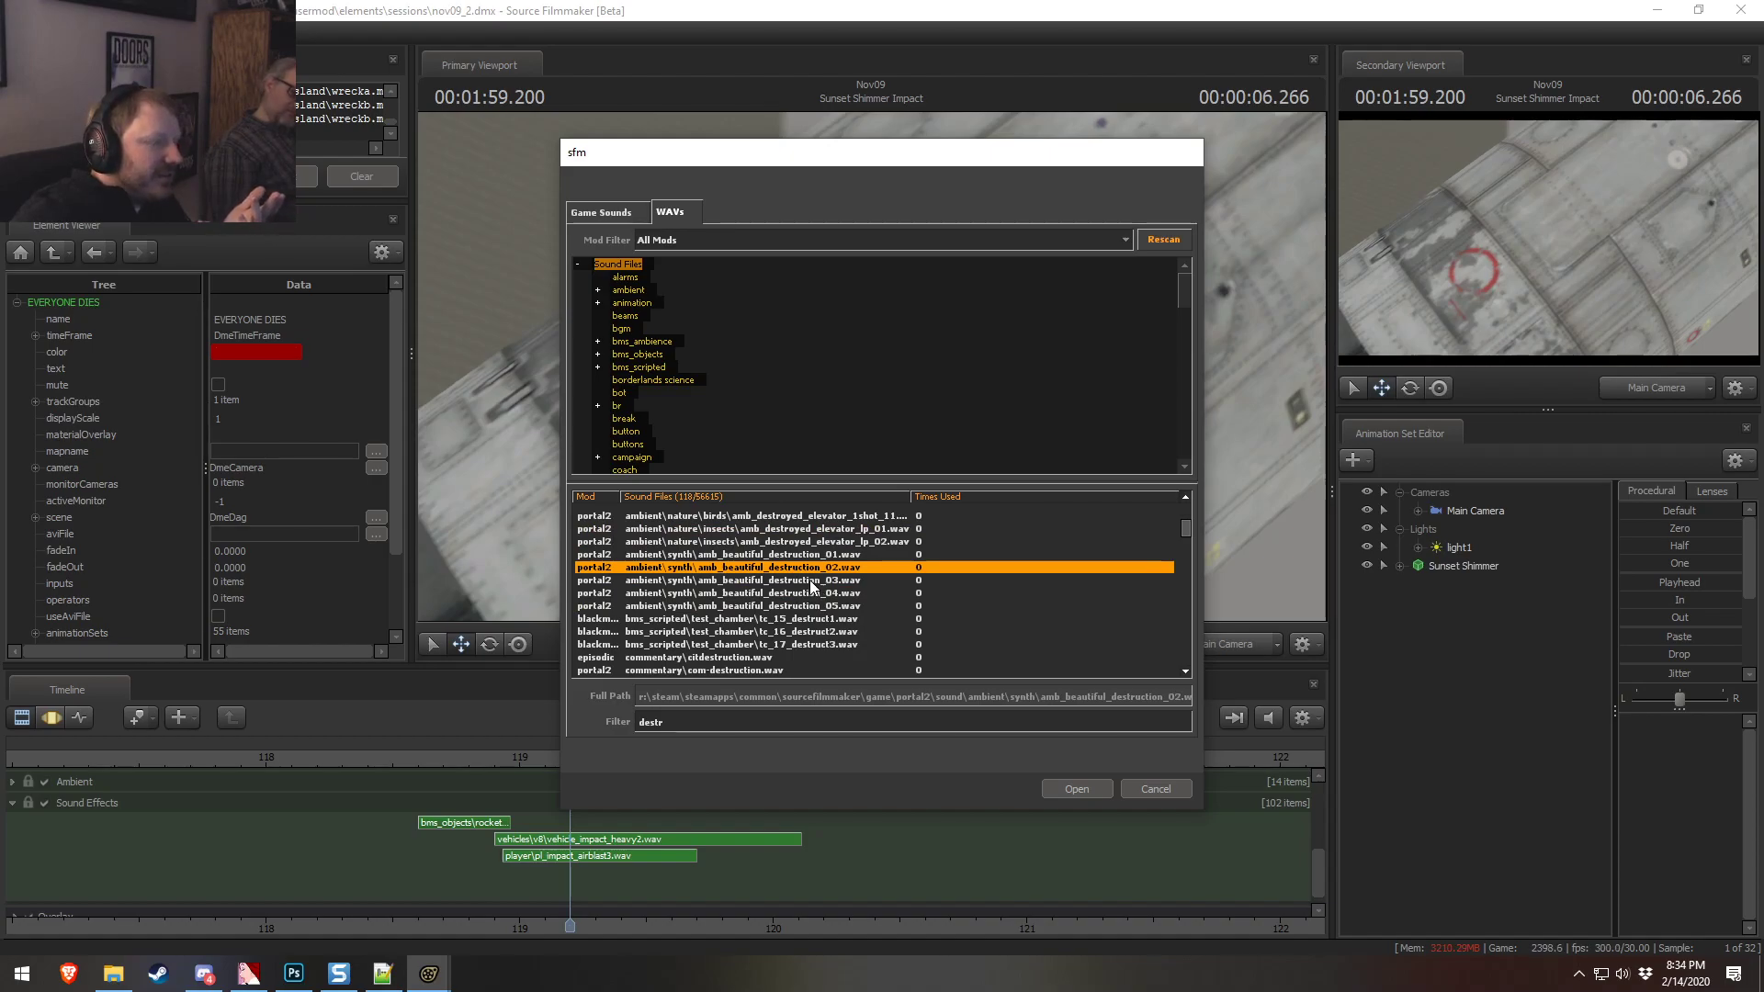
{"action": "left_click", "coordinate": [813, 580]}
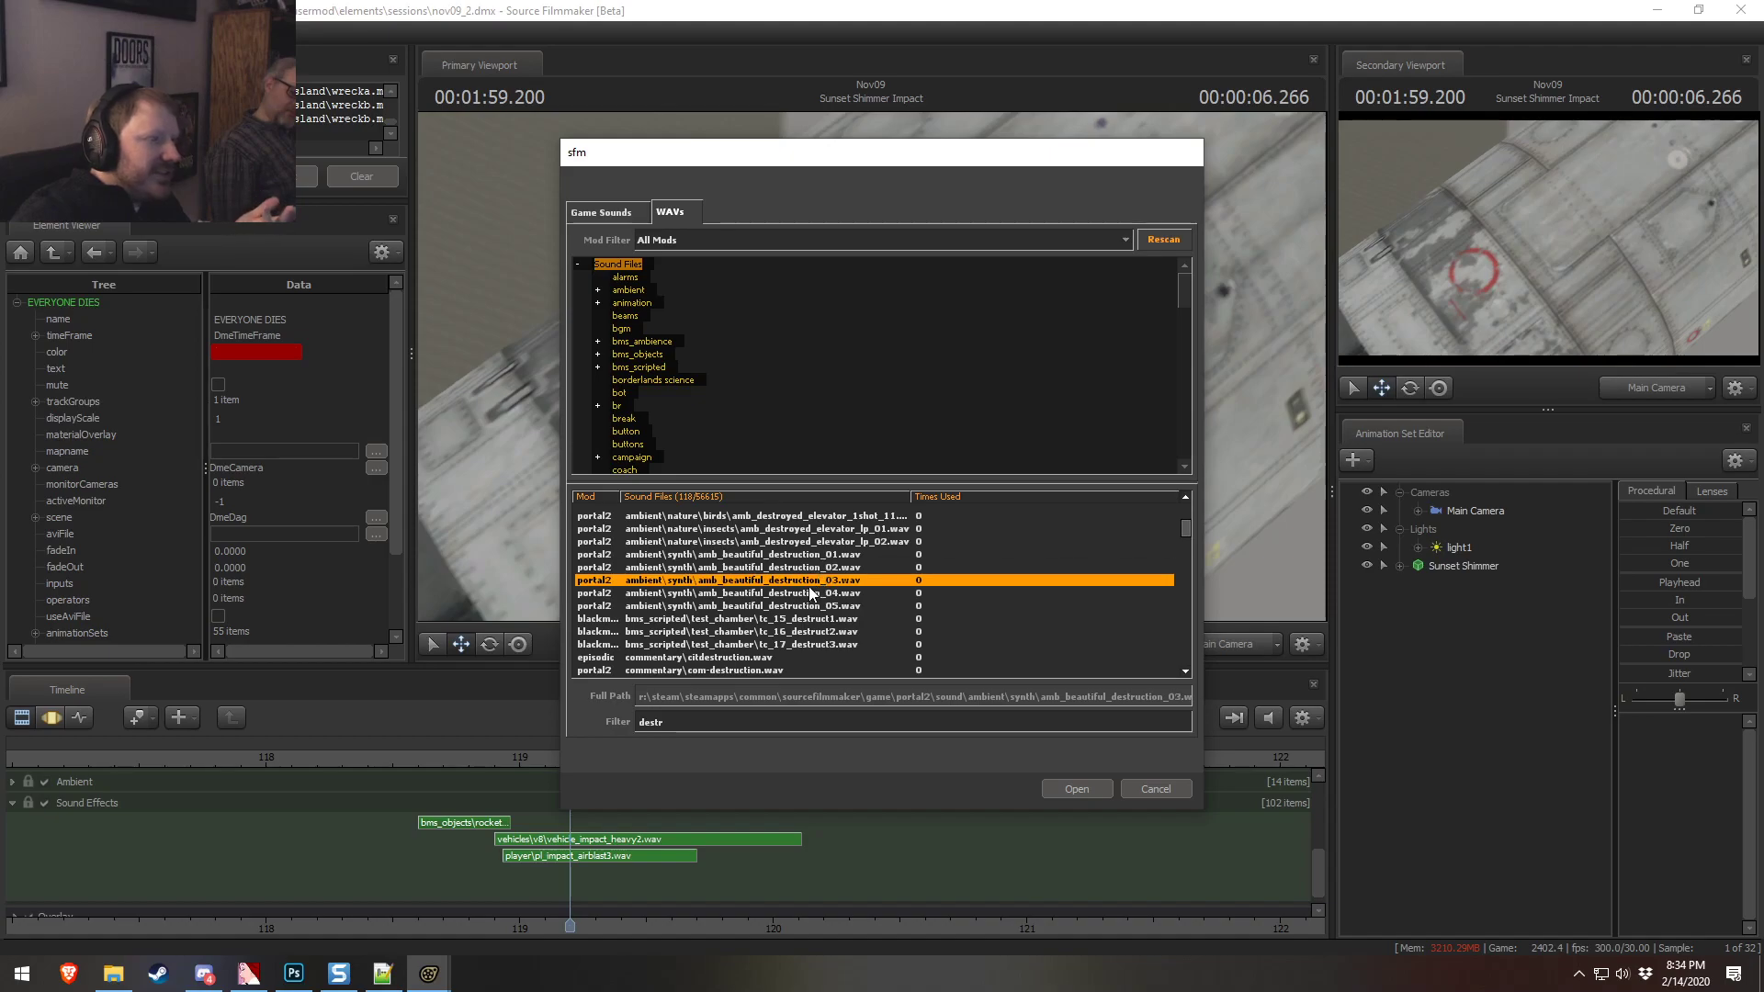
Audition the test_chamber sounds tc_15_destruct1, tc_16_destruct2 and tc_17_destruct3, plus citdestruction.wav
{"action": "left_click", "coordinate": [774, 620]}
{"action": "left_click", "coordinate": [762, 644]}
{"action": "left_click", "coordinate": [761, 632]}
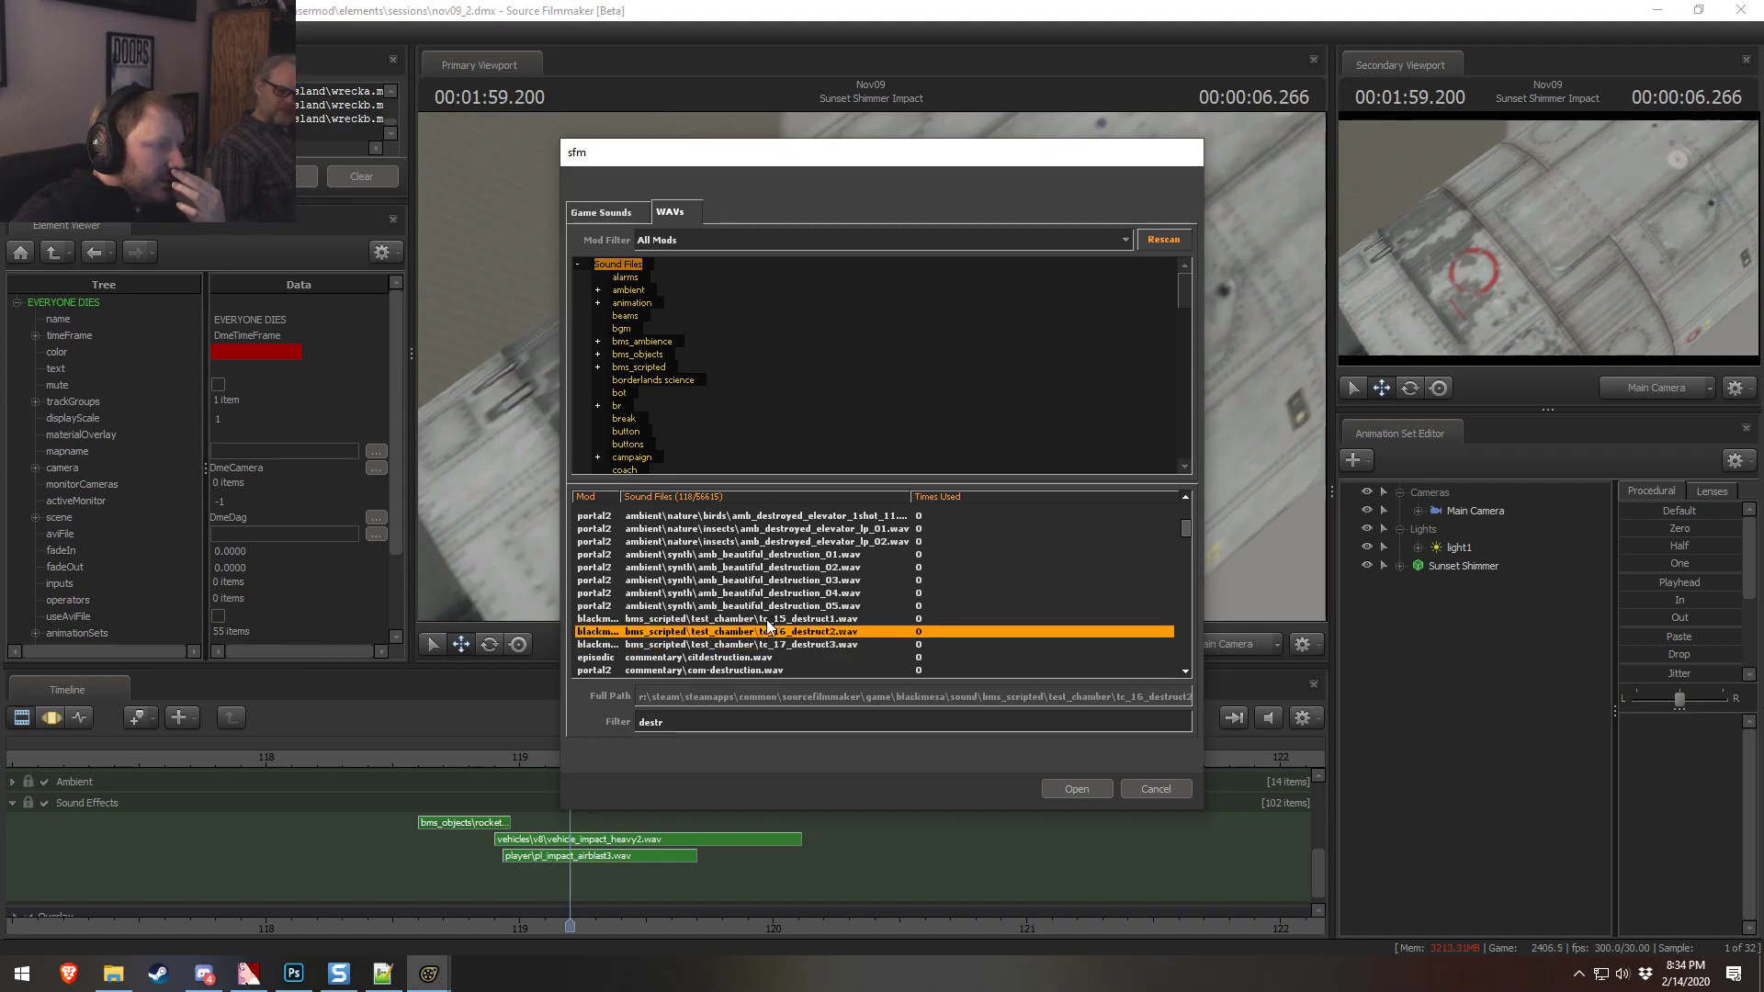
{"action": "left_click", "coordinate": [770, 621]}
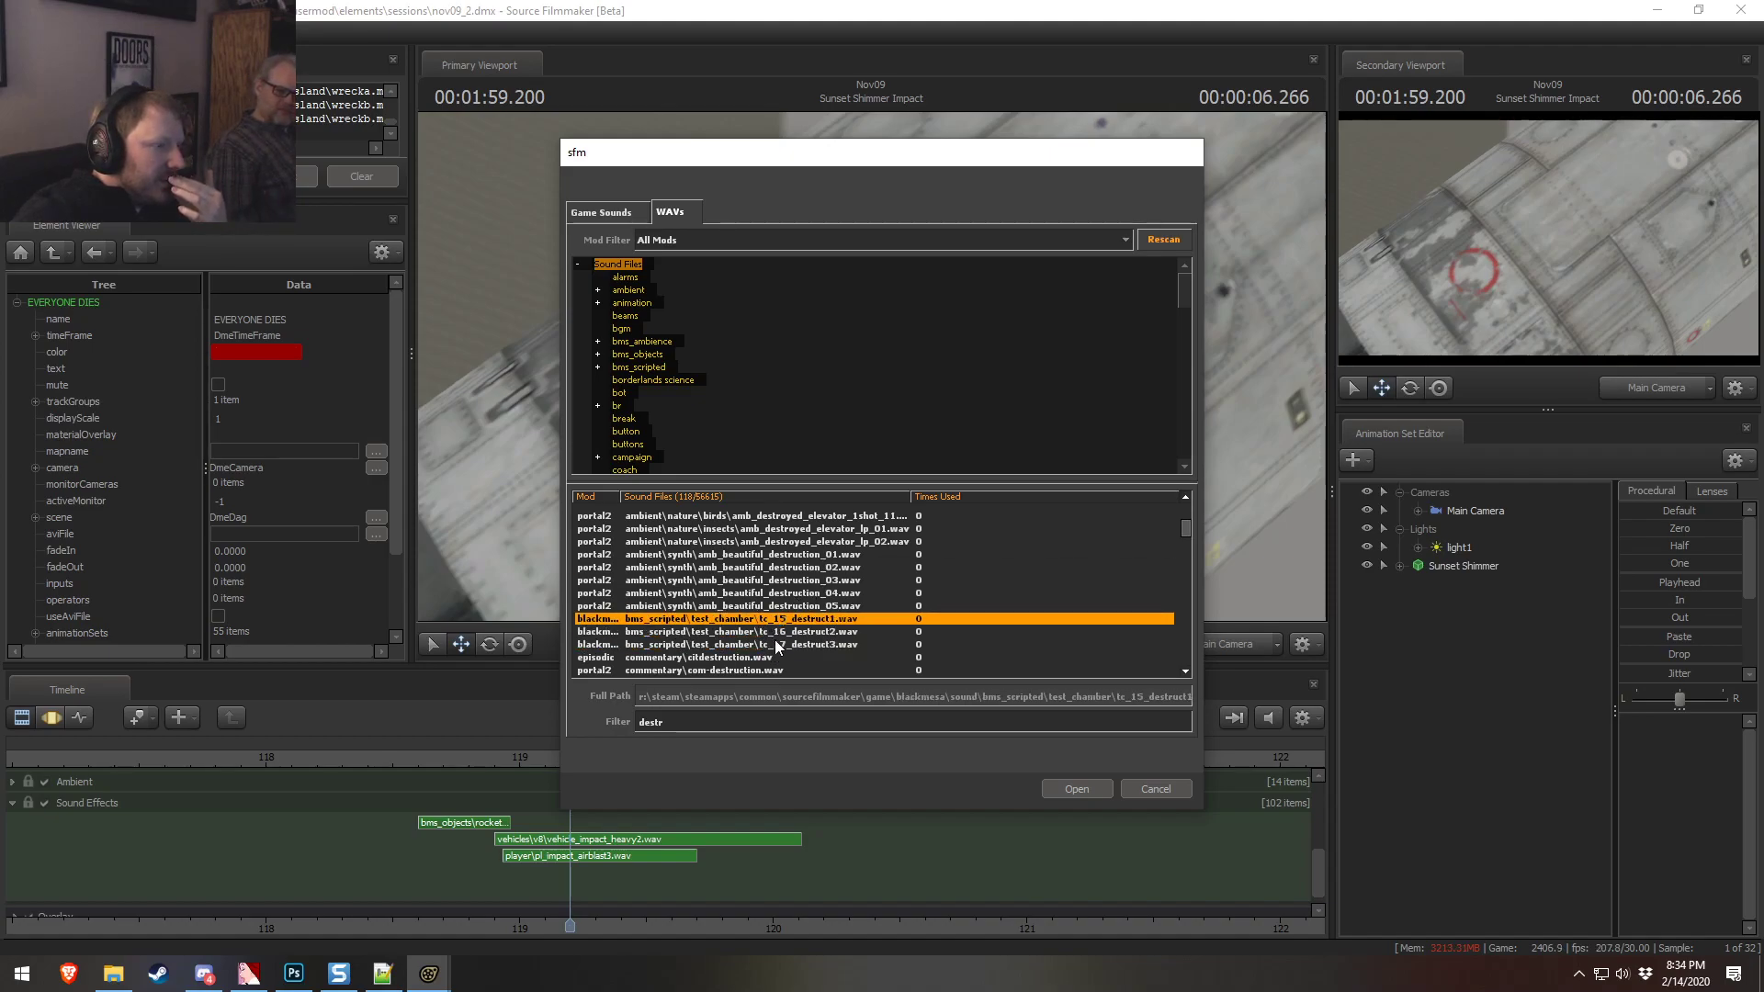
{"action": "left_click", "coordinate": [725, 631]}
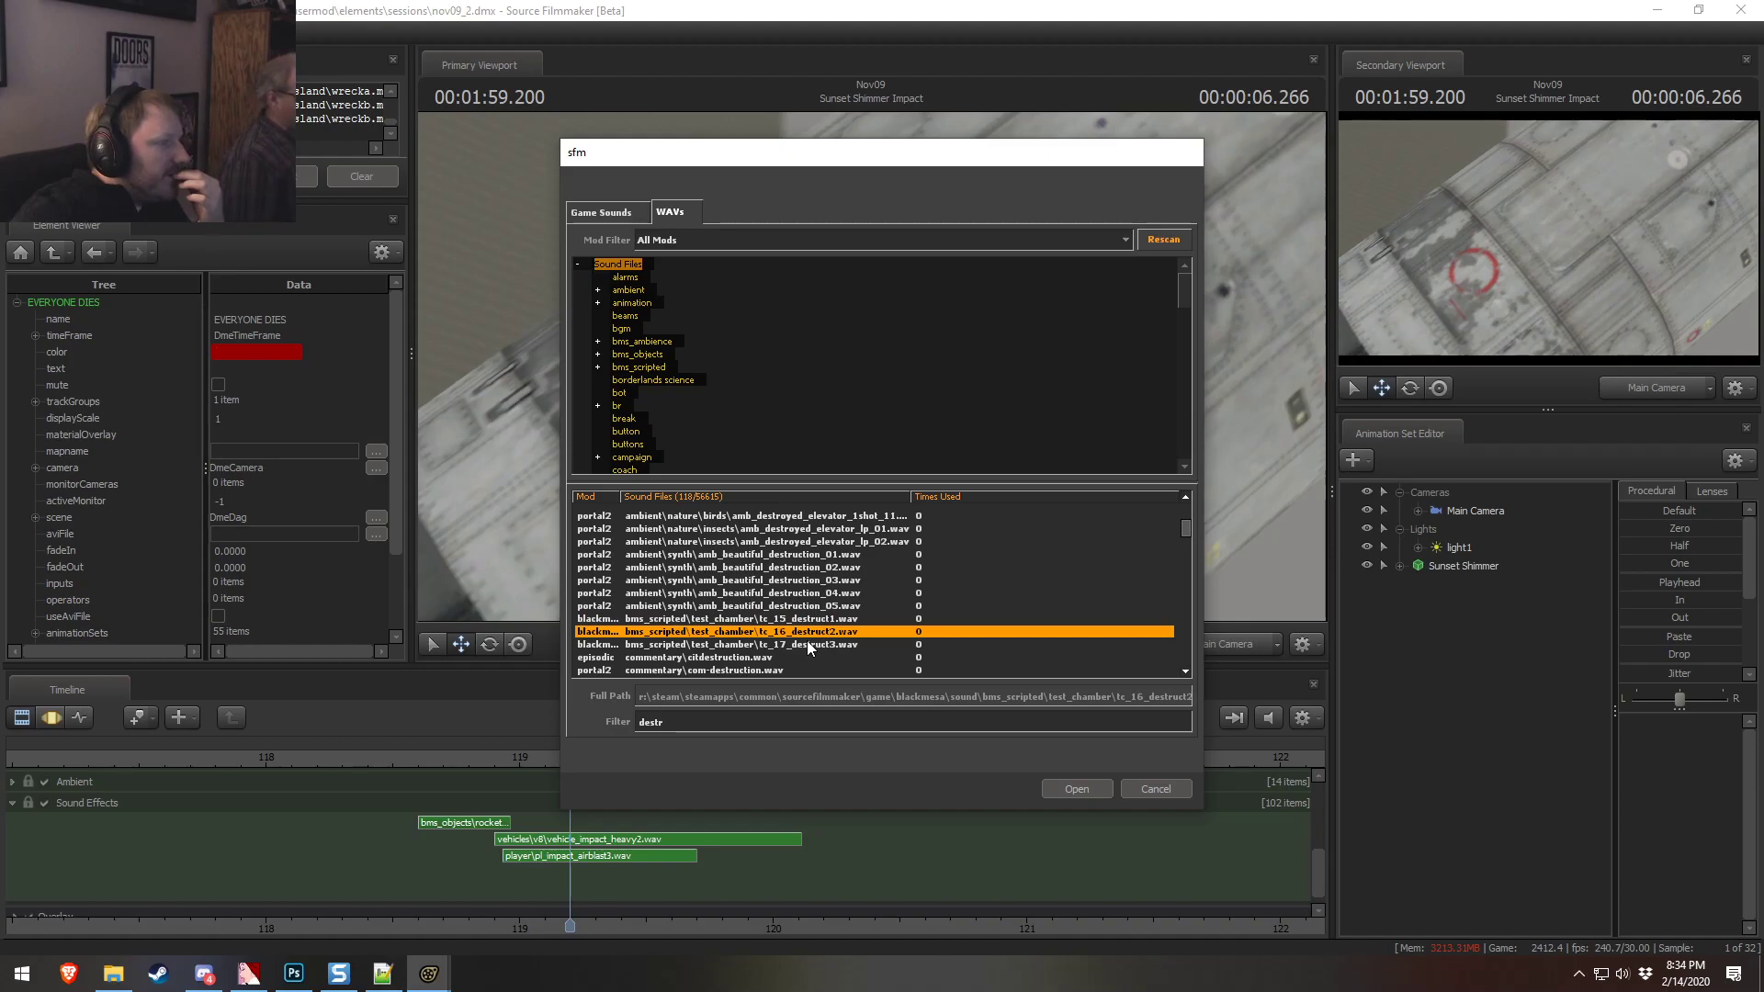
{"action": "left_click", "coordinate": [768, 644]}
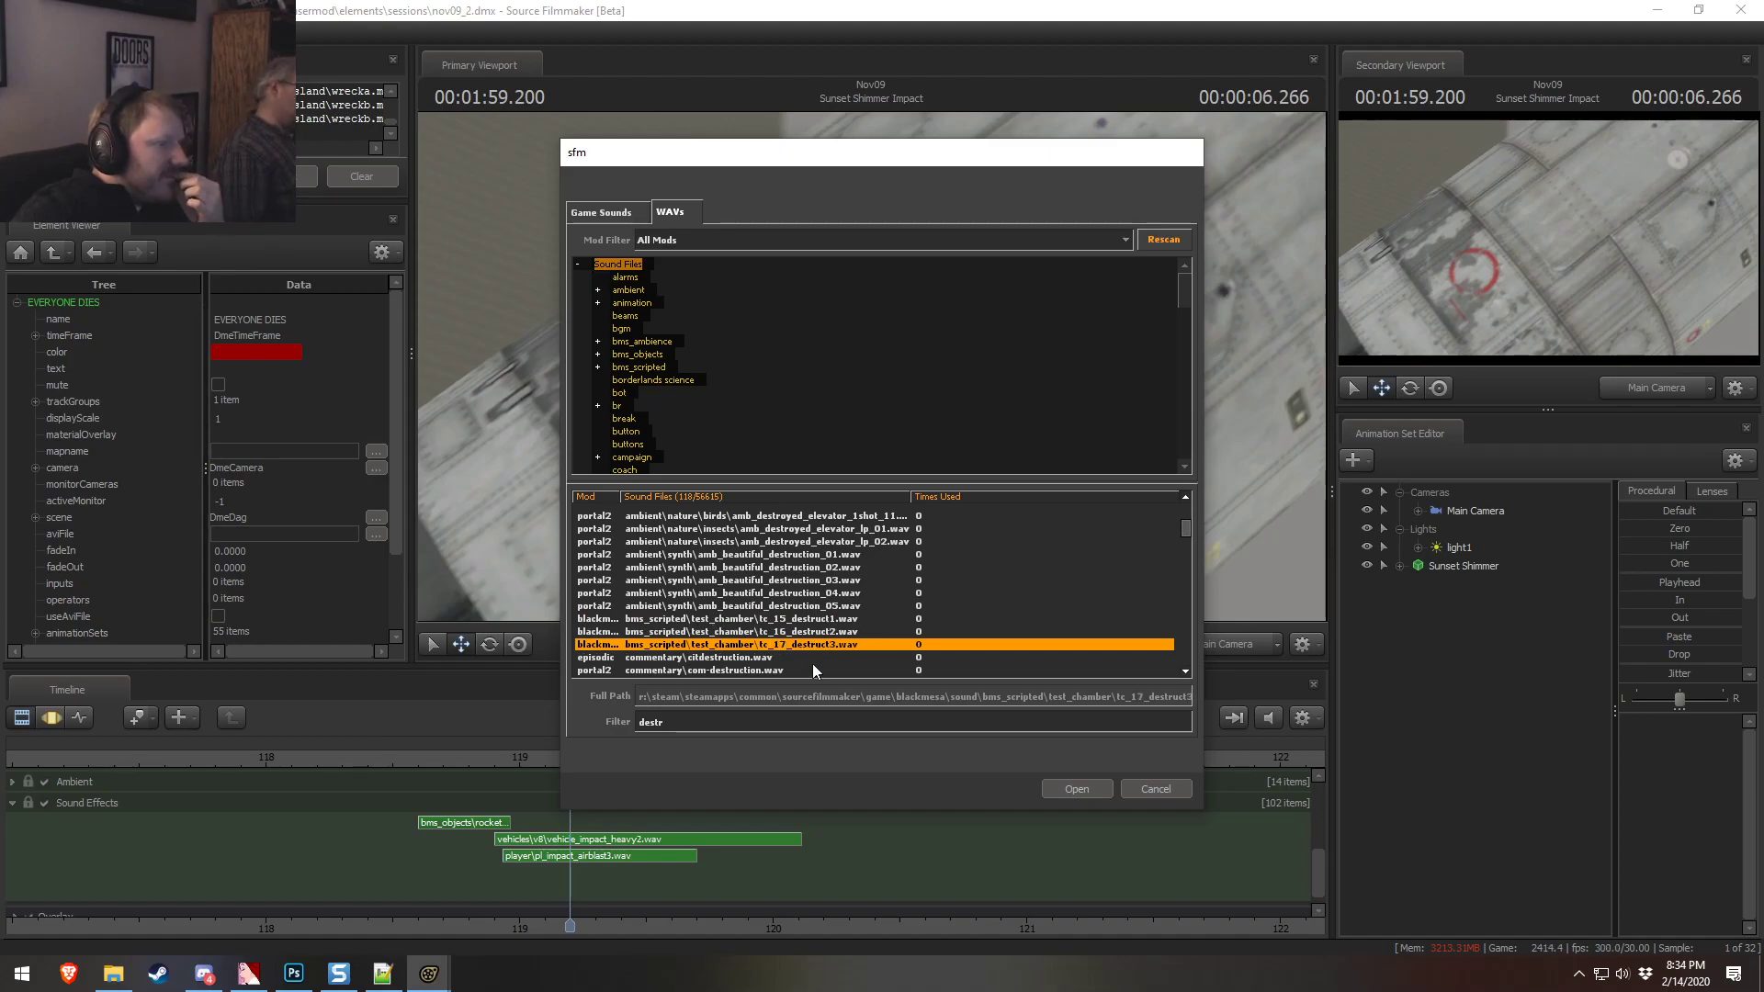
{"action": "left_click", "coordinate": [751, 658]}
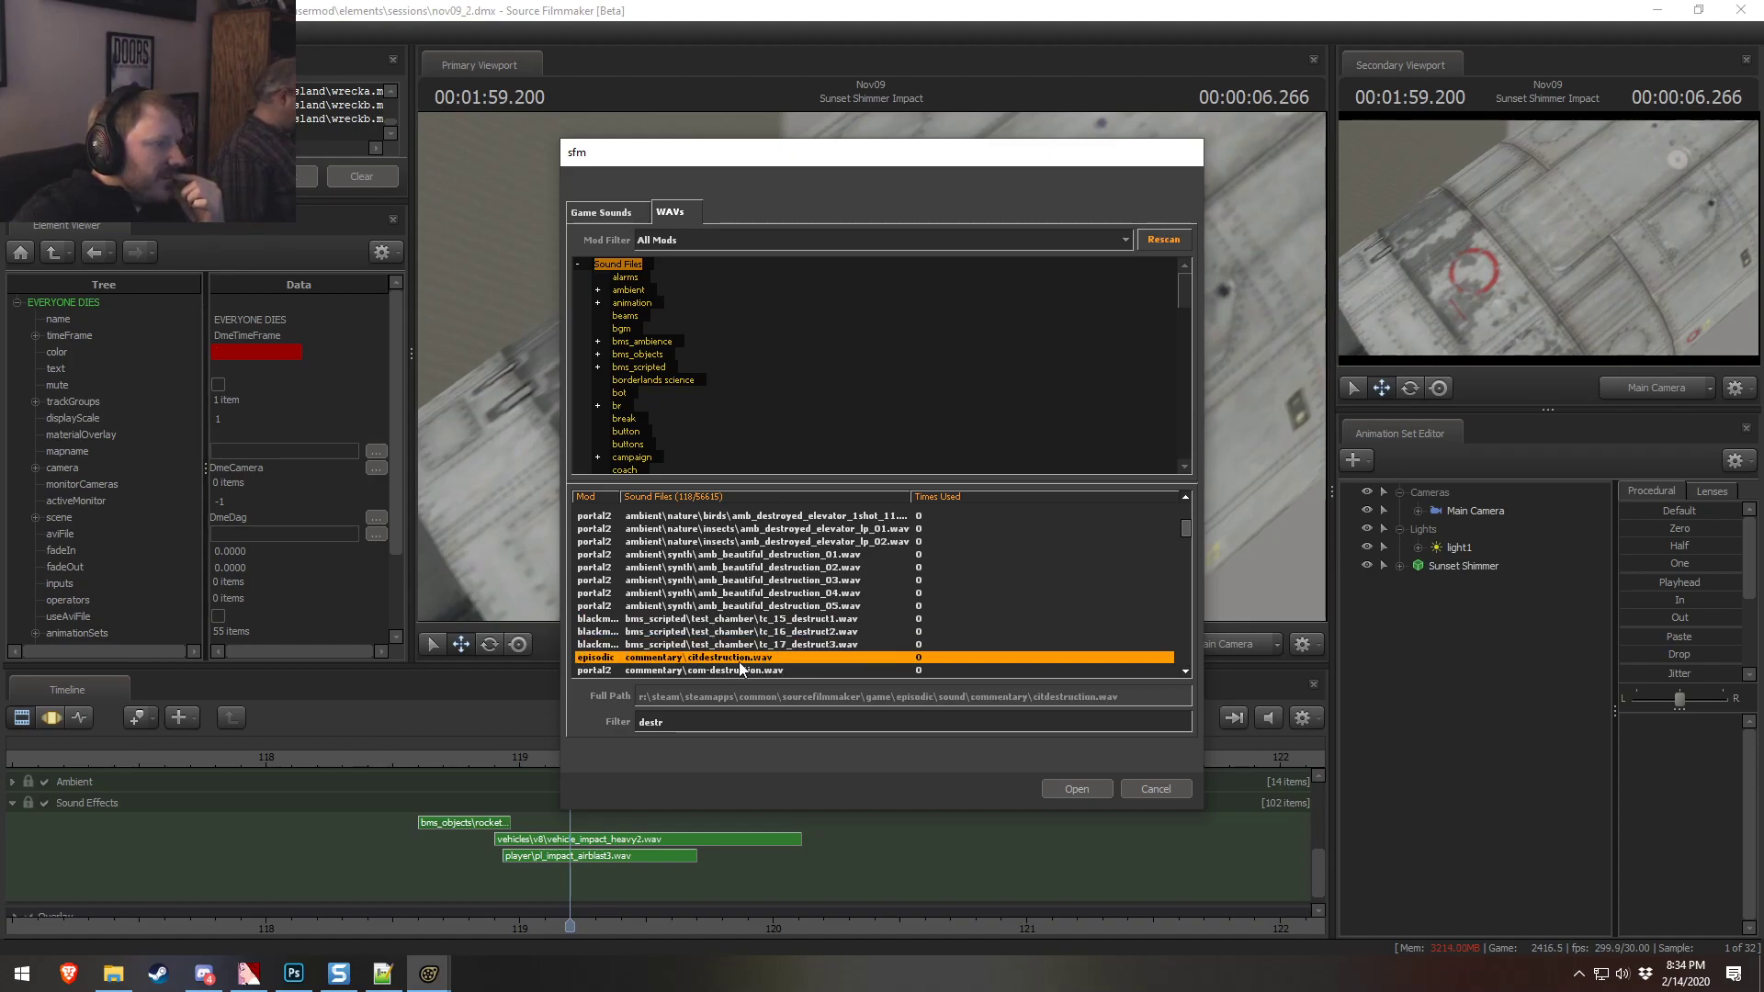
Re-audition amb_beautiful_destruction sounds and preview the amb_destroyed_elevator_lp loops and the last 1shot
{"action": "left_click", "coordinate": [732, 604]}
{"action": "left_click", "coordinate": [769, 568]}
{"action": "left_click", "coordinate": [775, 530]}
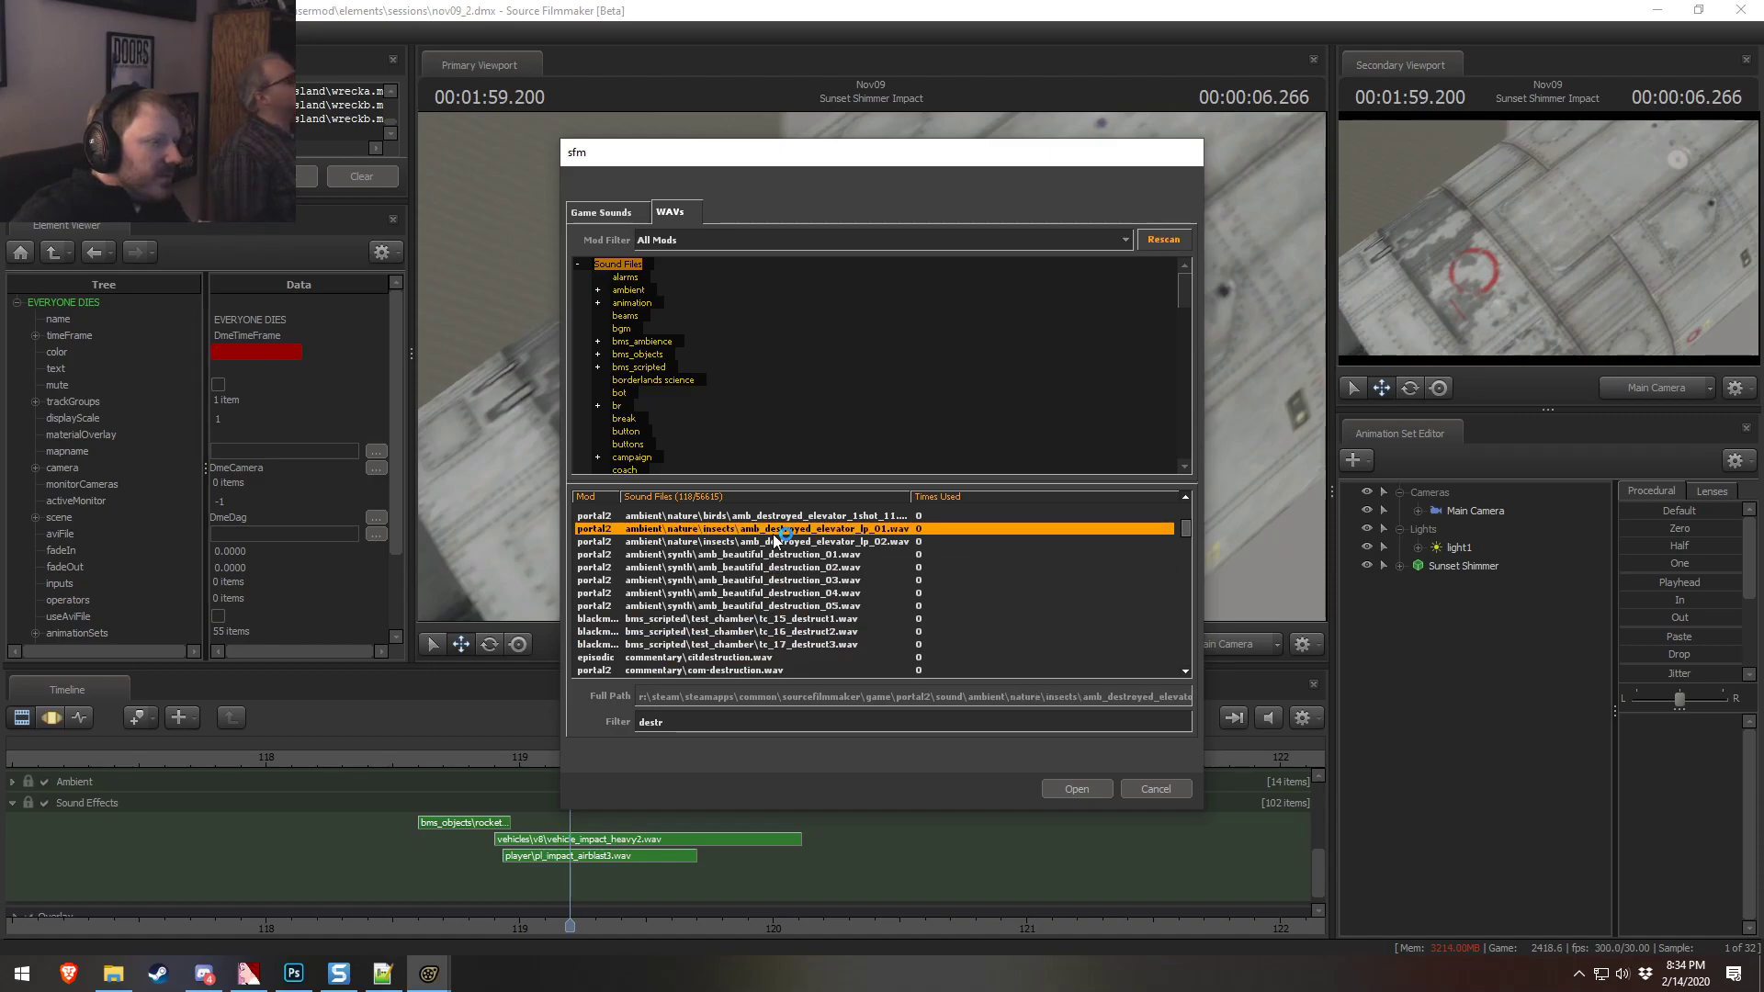
{"action": "left_click", "coordinate": [763, 544]}
{"action": "left_click", "coordinate": [792, 518]}
Import ol09_biggundestroy.wav into Sound Effects at 01:59.200 and play it through to the Sunset Shimmer Impact3 shot
{"action": "scroll", "coordinate": [794, 570], "scroll_direction": "up", "scroll_amount": 4}
{"action": "left_click", "coordinate": [796, 542]}
{"action": "left_click", "coordinate": [796, 529]}
{"action": "left_click", "coordinate": [798, 516]}
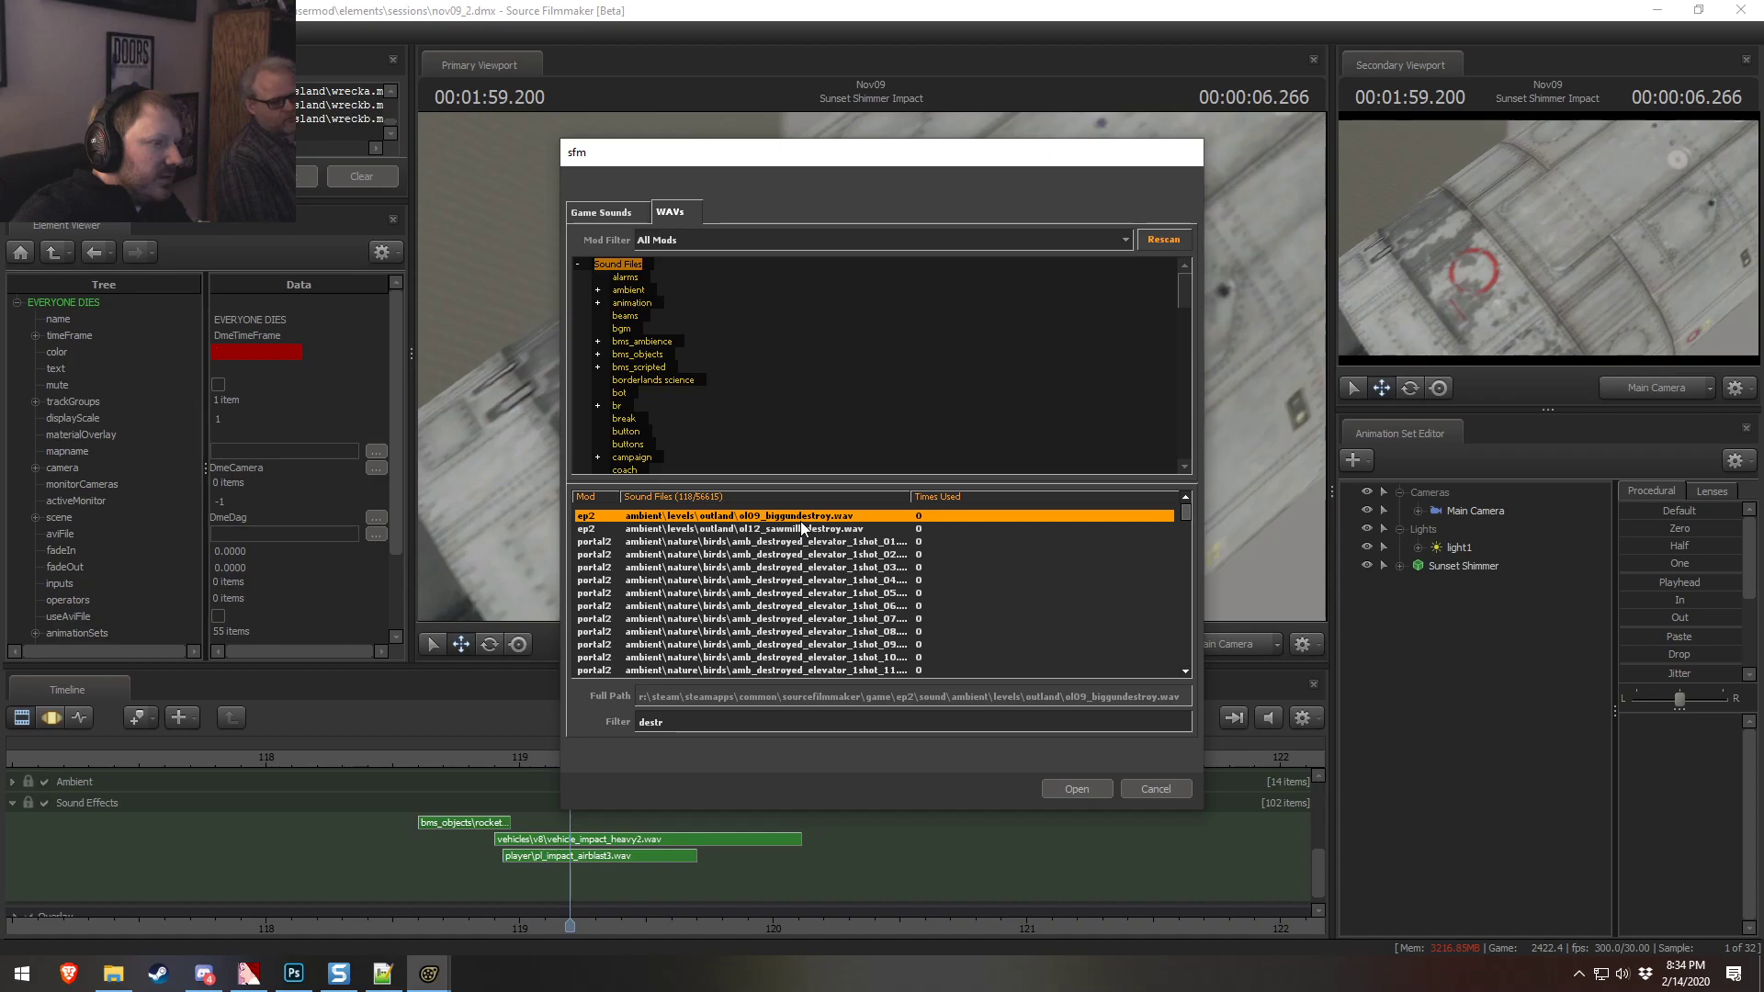
{"action": "left_click", "coordinate": [1049, 790]}
{"action": "scroll", "coordinate": [817, 864], "scroll_direction": "down", "scroll_amount": 5}
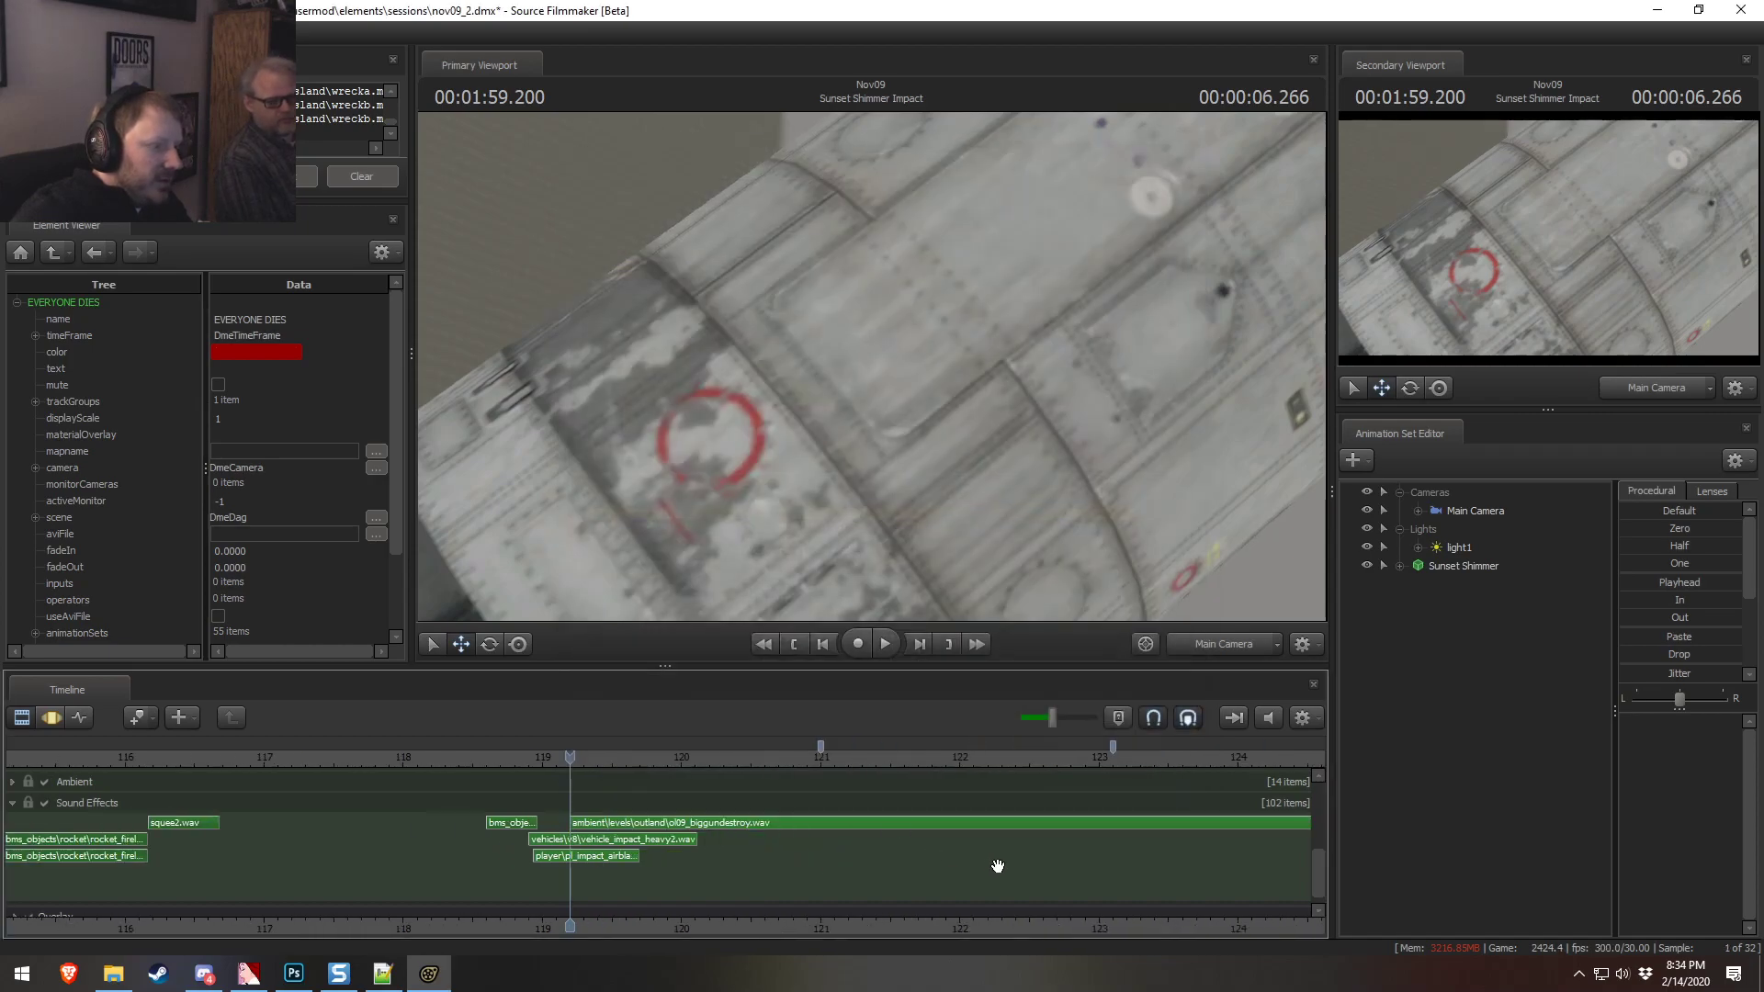
{"action": "key", "text": "space"}
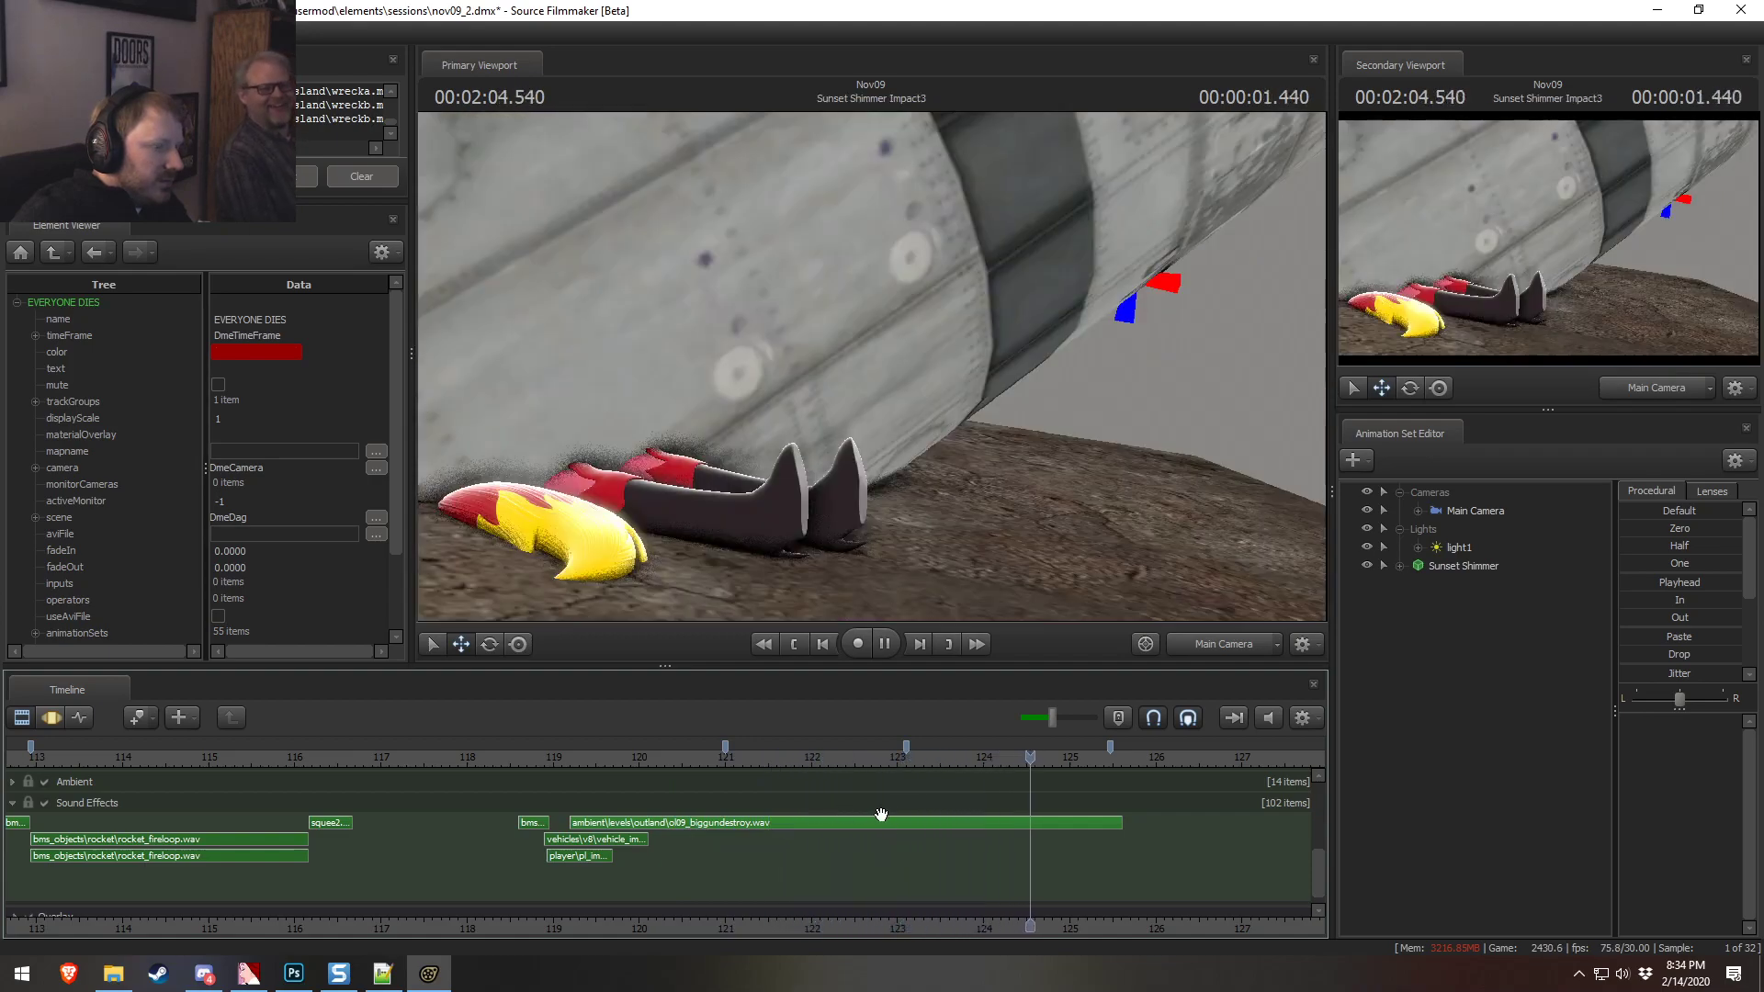
Shift the ol09_biggundestroy.wav clip about 0.2 seconds earlier so it starts at about 01:59.0
{"action": "left_click", "coordinate": [526, 755]}
{"action": "left_click_drag", "start_coordinate": [523, 755], "coordinate": [564, 757]}
{"action": "left_click_drag", "start_coordinate": [585, 821], "coordinate": [575, 819]}
Play from just before the rocket impact into Sunset Shimmer Impact3 to check the shifted clip's timing
{"action": "left_click", "coordinate": [503, 759]}
{"action": "key", "text": "space"}
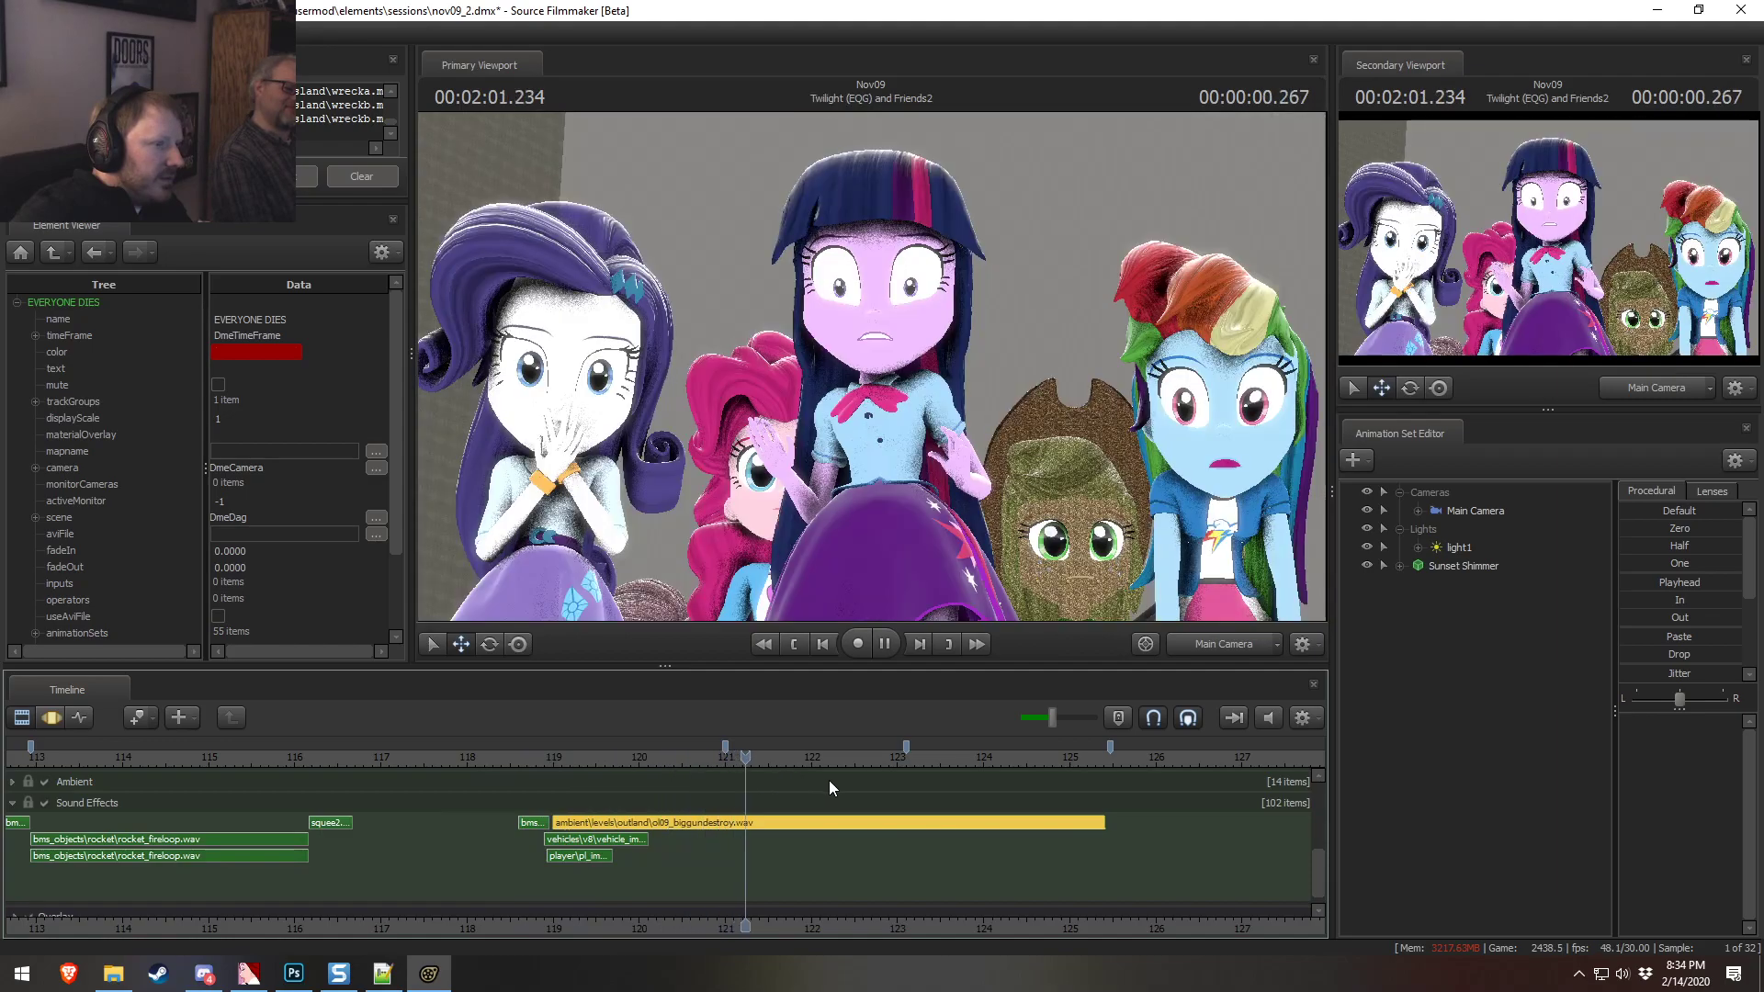
{"action": "left_click", "coordinate": [562, 753]}
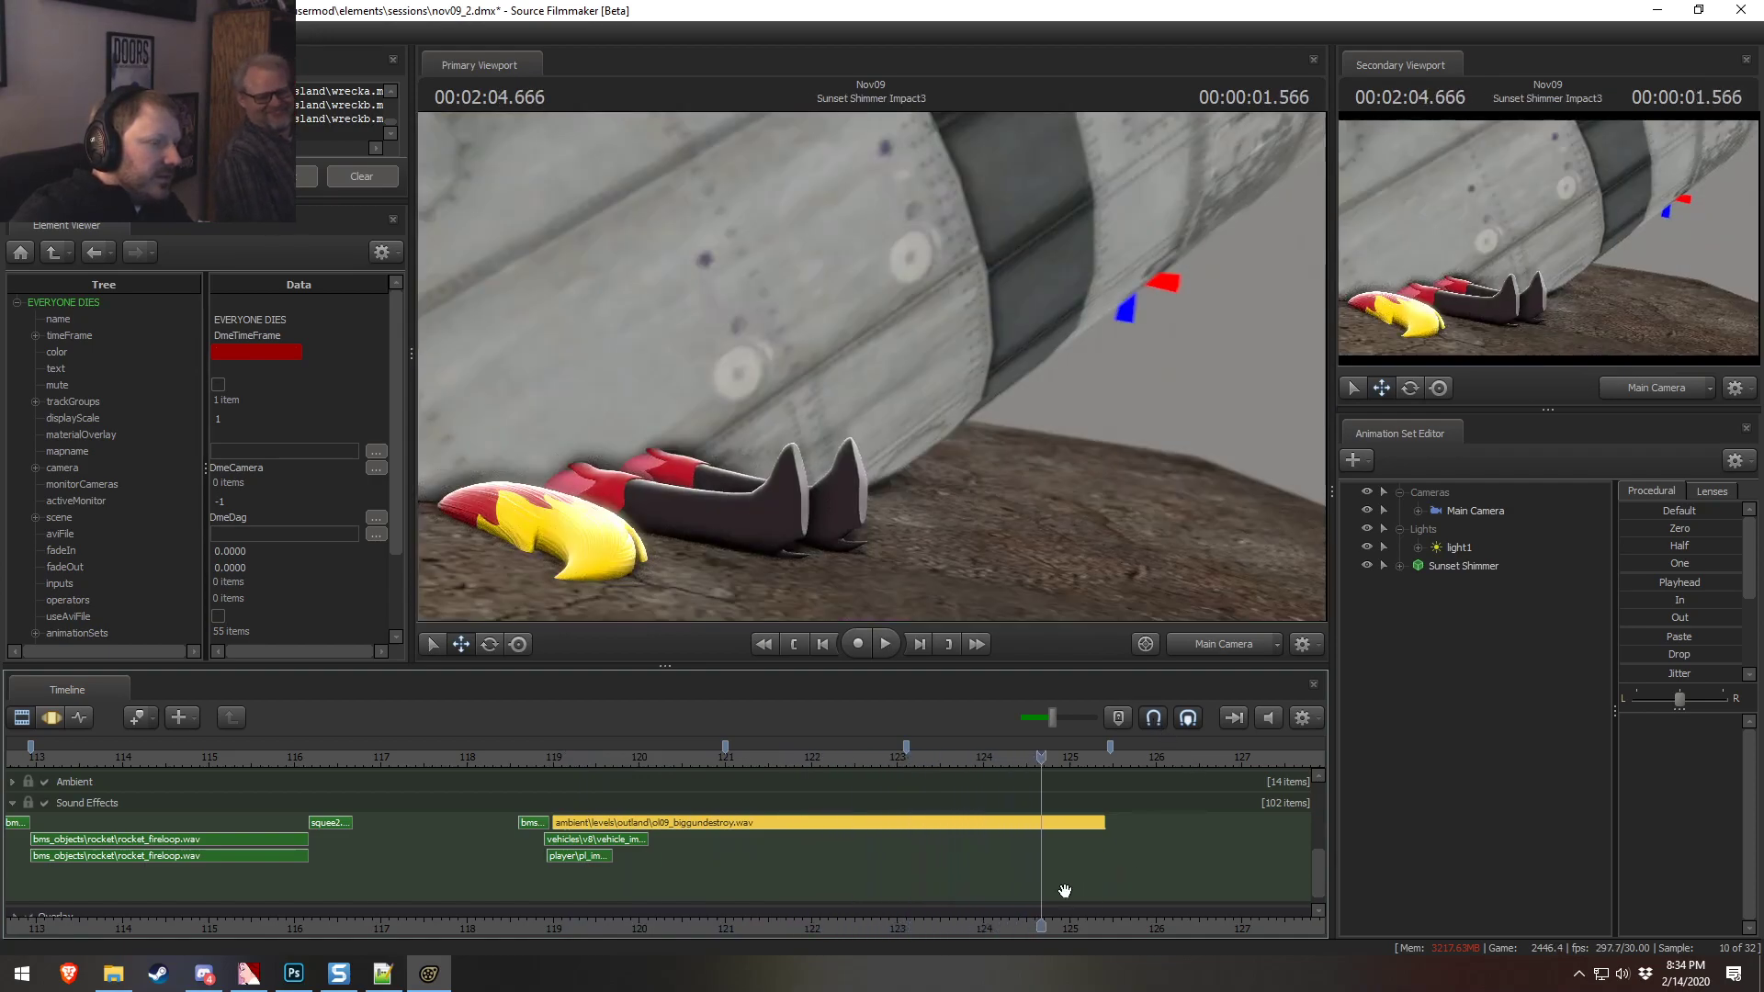
Play from about 02:02.4 into the Sunset Shimmer Impact3 shot to check the destruction sound's tail
{"action": "left_click", "coordinate": [850, 757]}
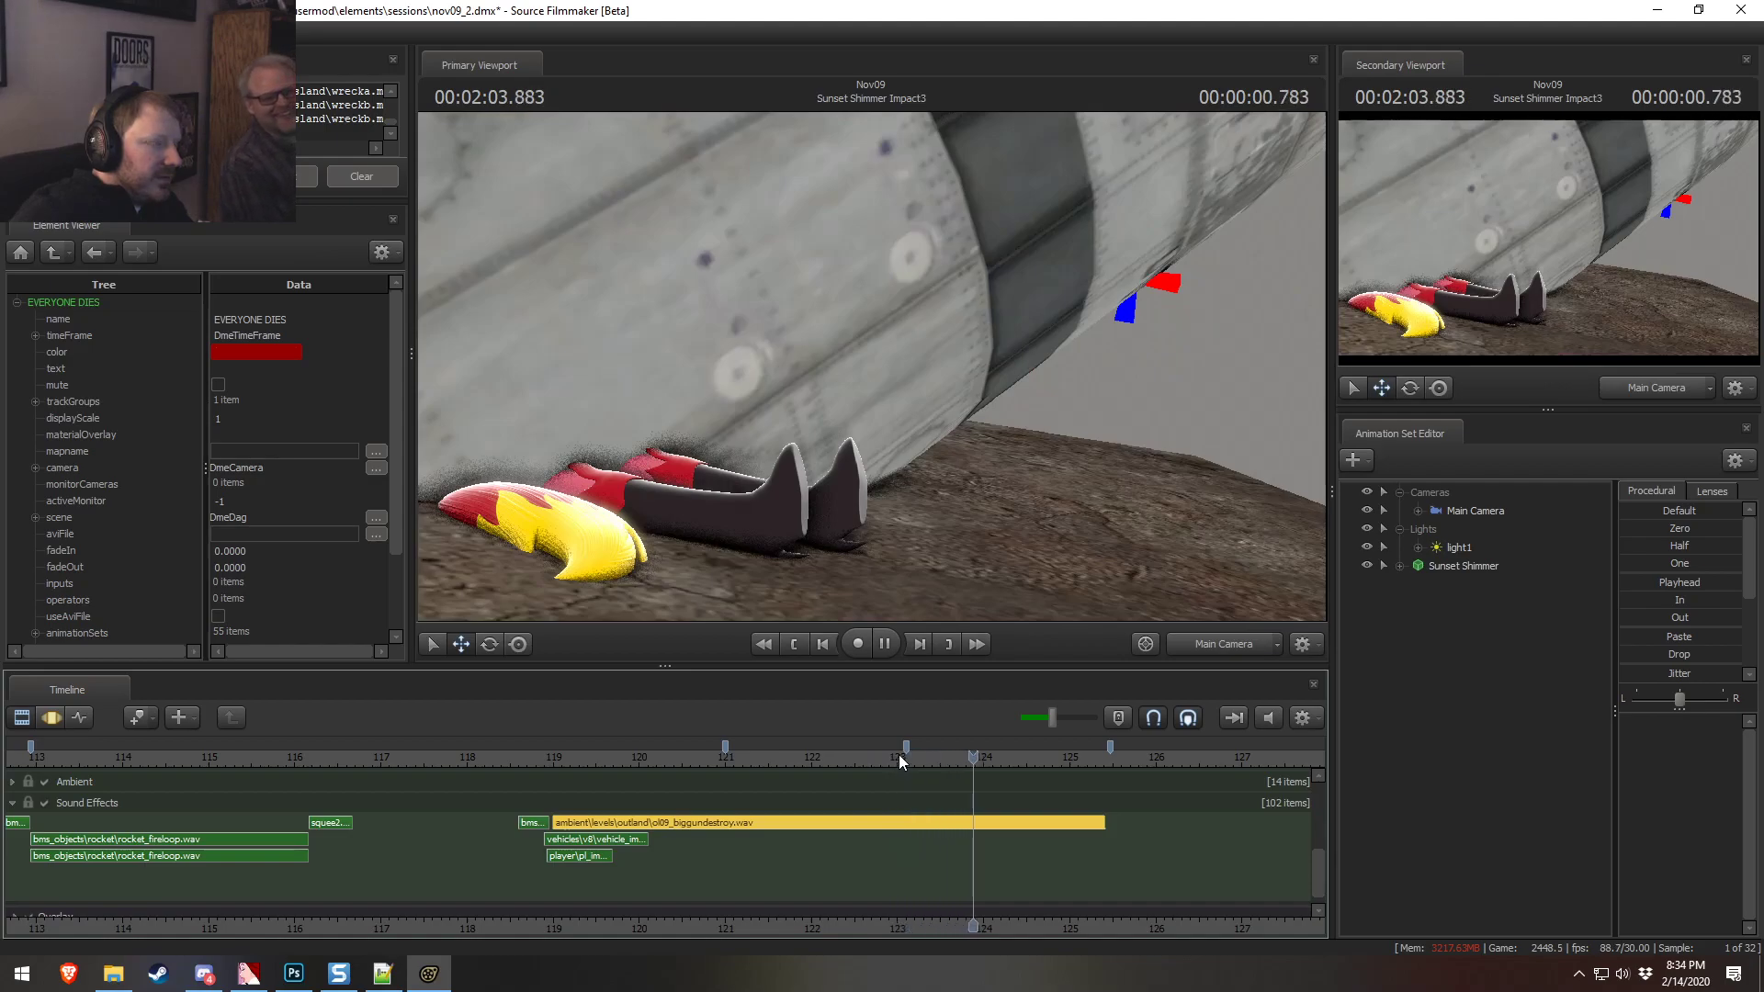
{"action": "key", "text": "space"}
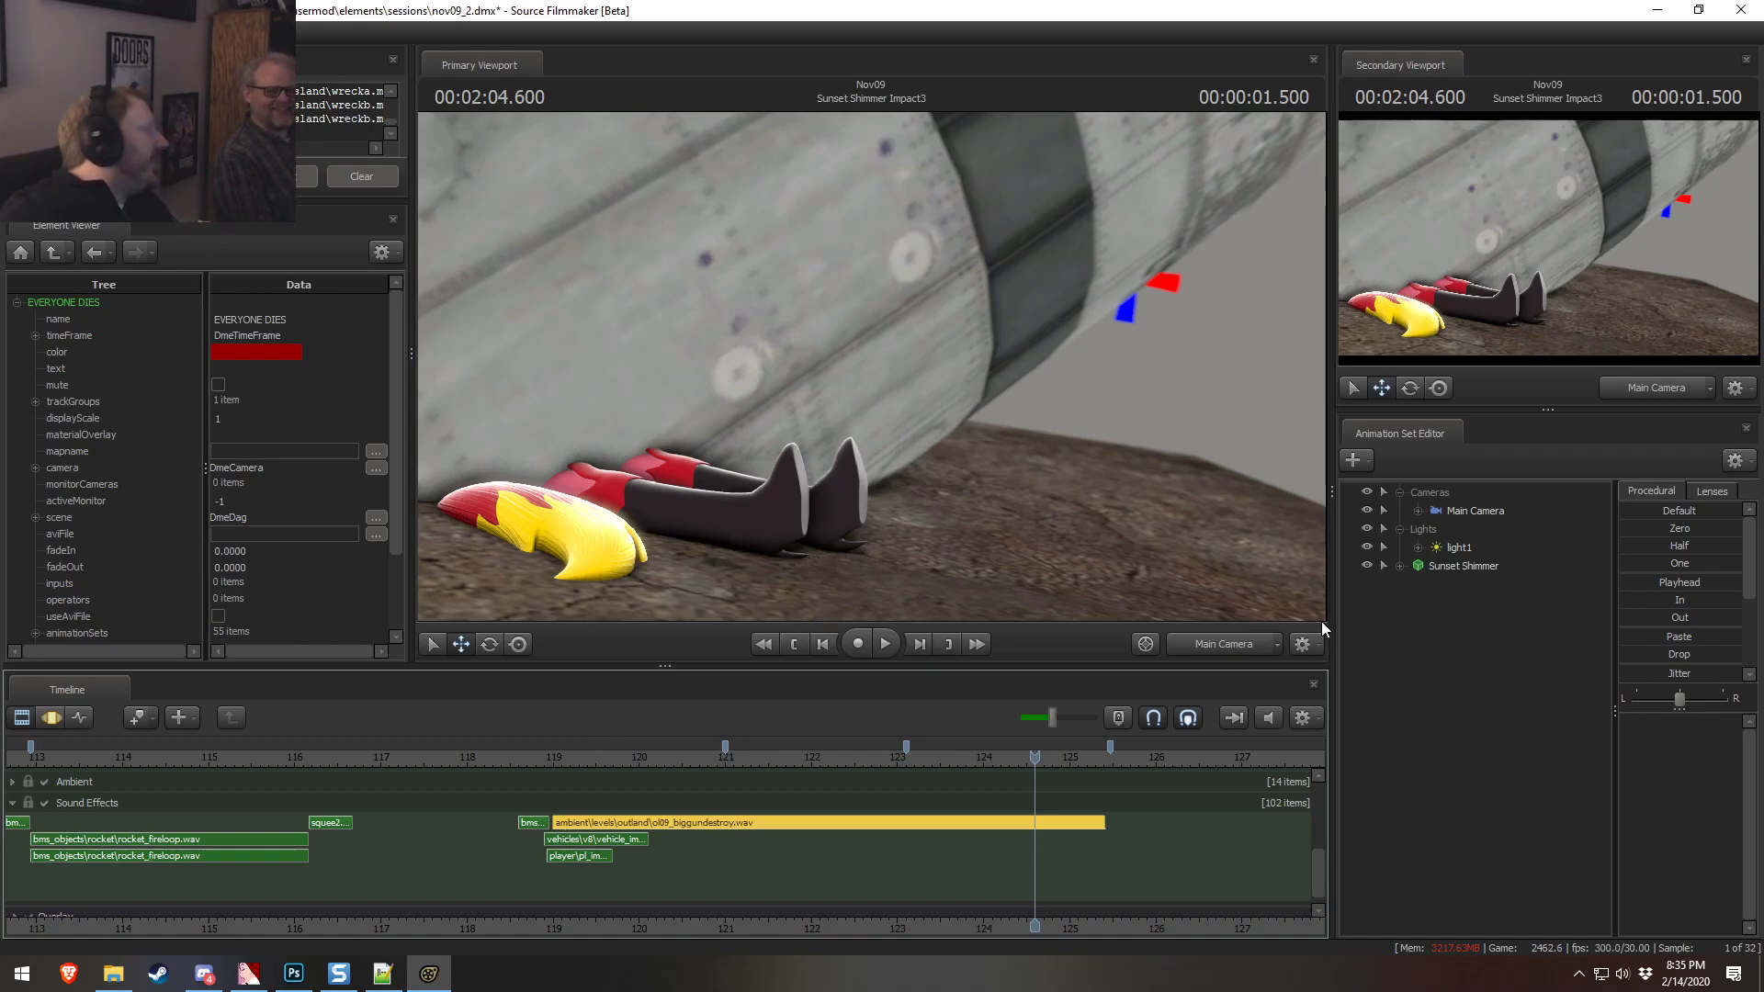
Inspect the legs and boots under the rocket up close through the work camera and return to the main camera
{"action": "left_click", "coordinate": [1211, 650]}
{"action": "left_click_drag", "start_coordinate": [1148, 551], "coordinate": [1139, 606]}
{"action": "key", "text": "w"}
{"action": "key", "text": "w"}
{"action": "key", "text": "s"}
{"action": "left_click_drag", "start_coordinate": [871, 395], "coordinate": [871, 366]}
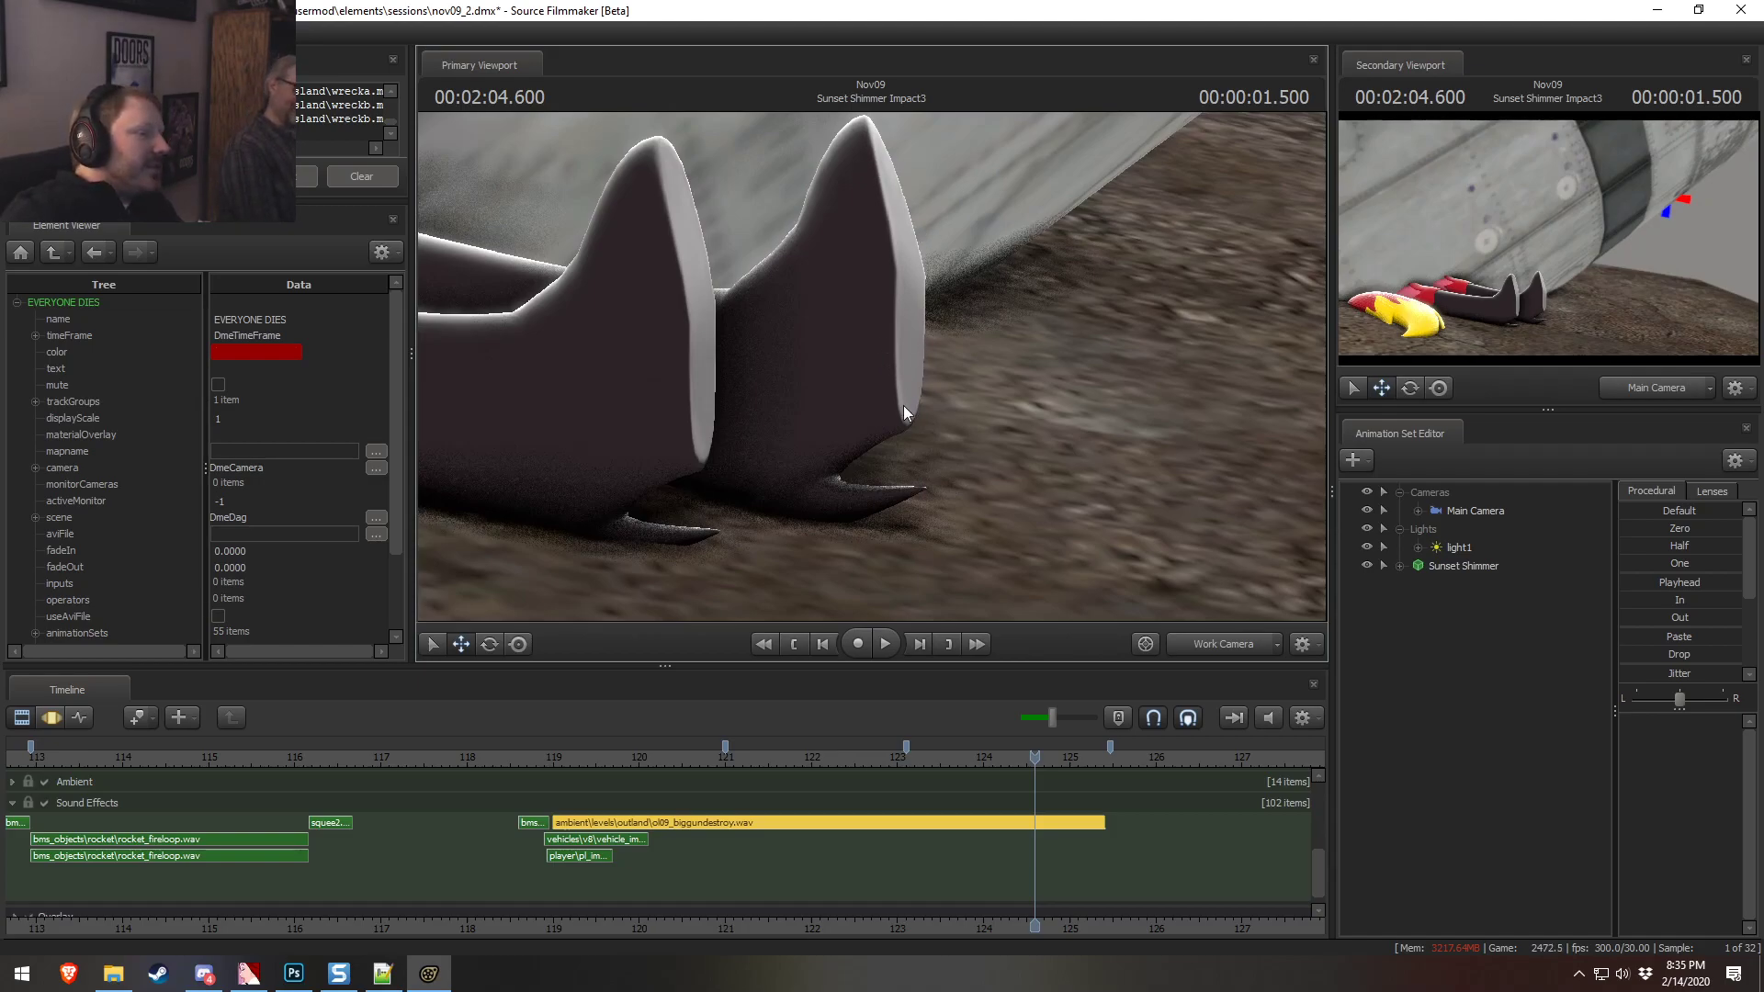
{"action": "key", "text": "s"}
{"action": "left_click_drag", "start_coordinate": [902, 405], "coordinate": [851, 460]}
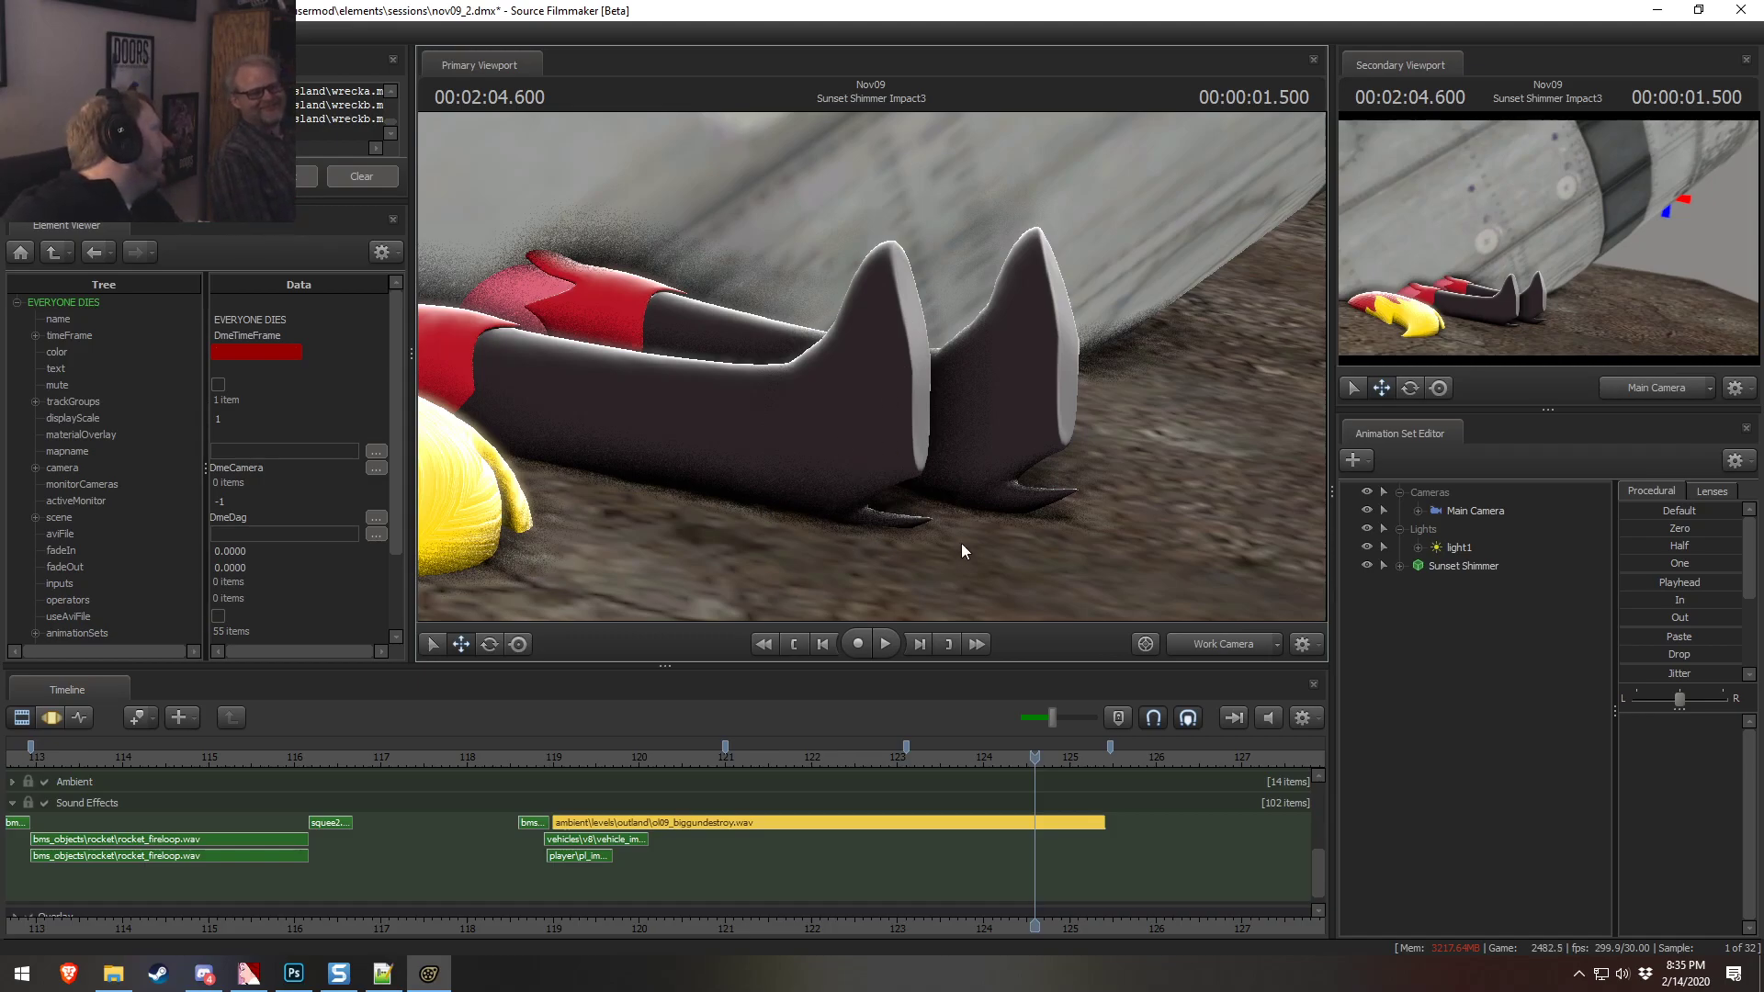
{"action": "mouse_move", "coordinate": [922, 520]}
{"action": "left_mouse_down"}
{"action": "mouse_move", "coordinate": [905, 542]}
{"action": "mouse_move", "coordinate": [909, 492]}
{"action": "left_mouse_up"}
{"action": "key", "text": "s"}
{"action": "left_click", "coordinate": [1211, 643]}
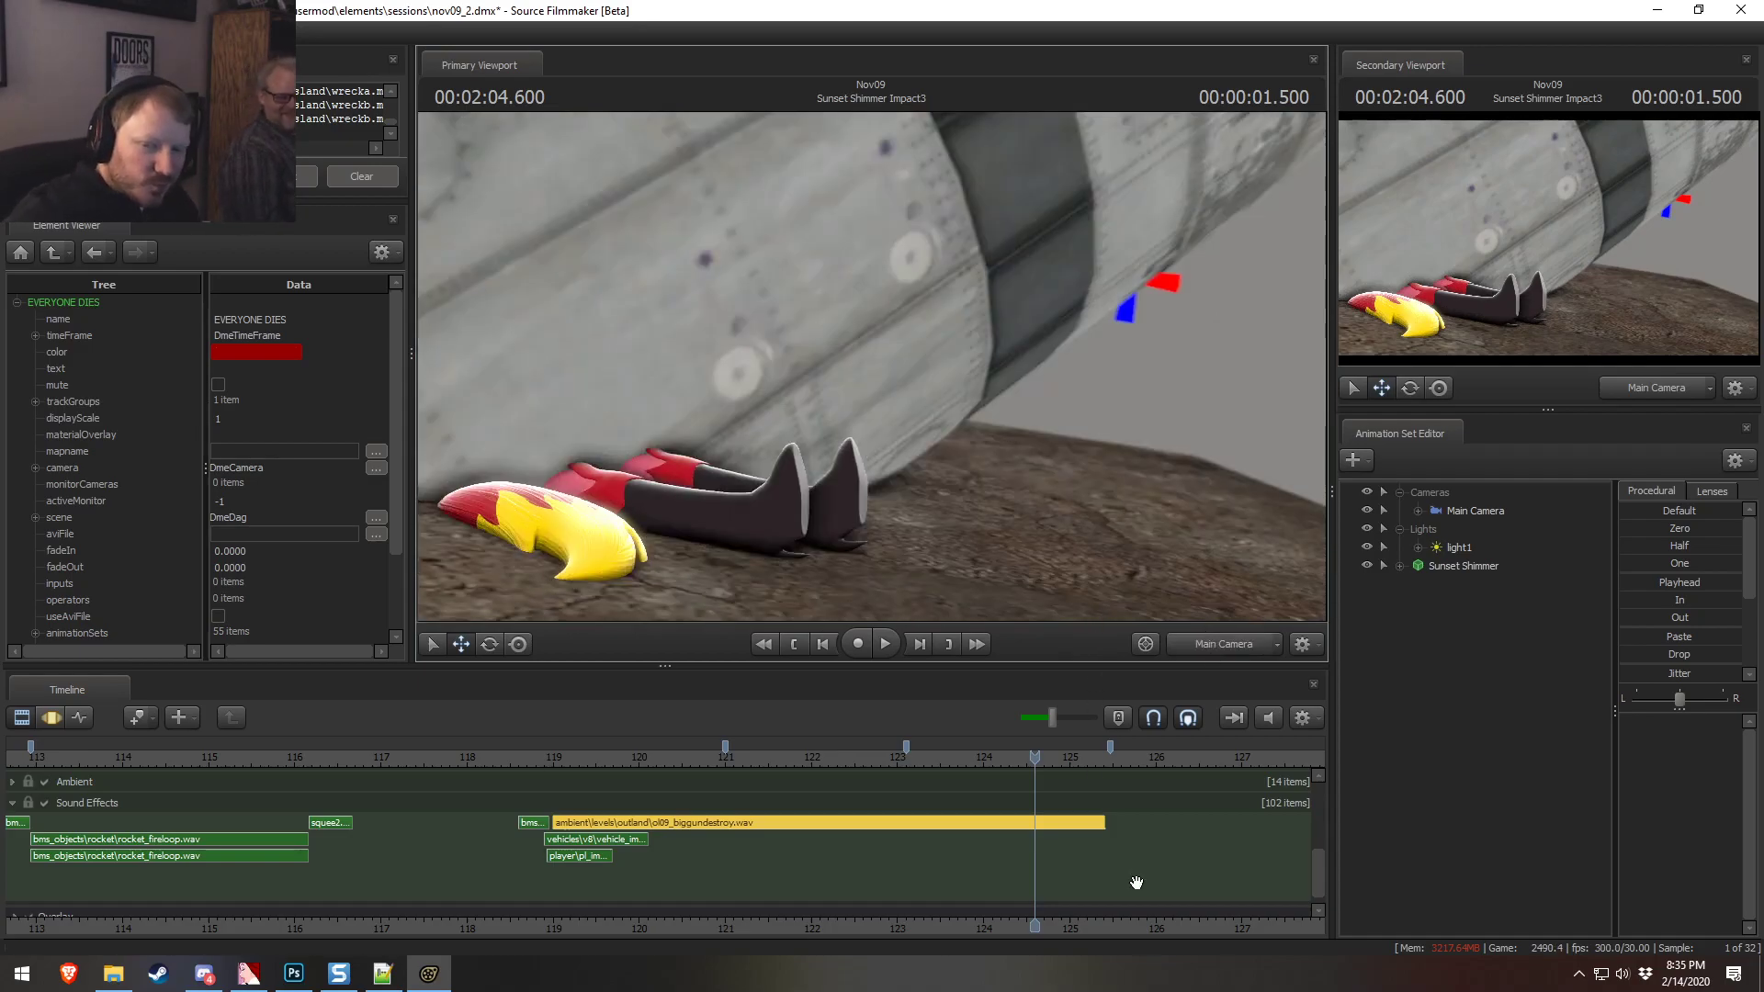
Play the sequence from just before the rocket impact through to the Twilight Button Makes BLAMO shot
{"action": "left_click", "coordinate": [556, 759]}
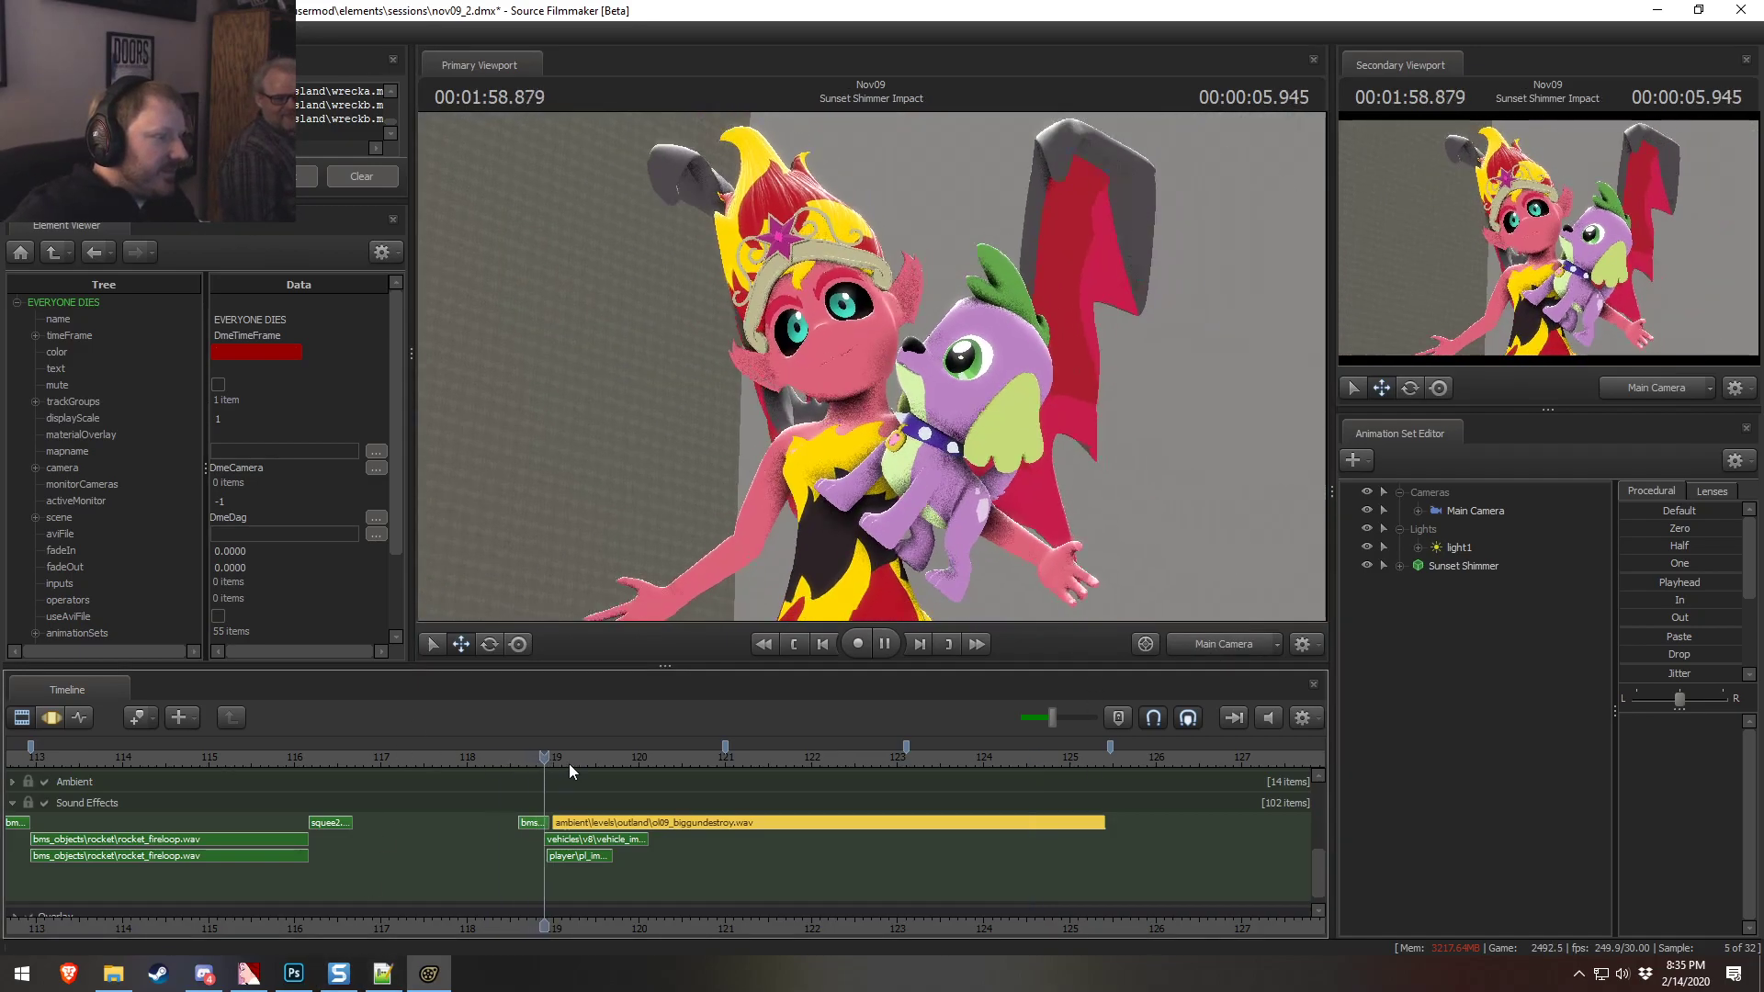
{"action": "key", "text": "space"}
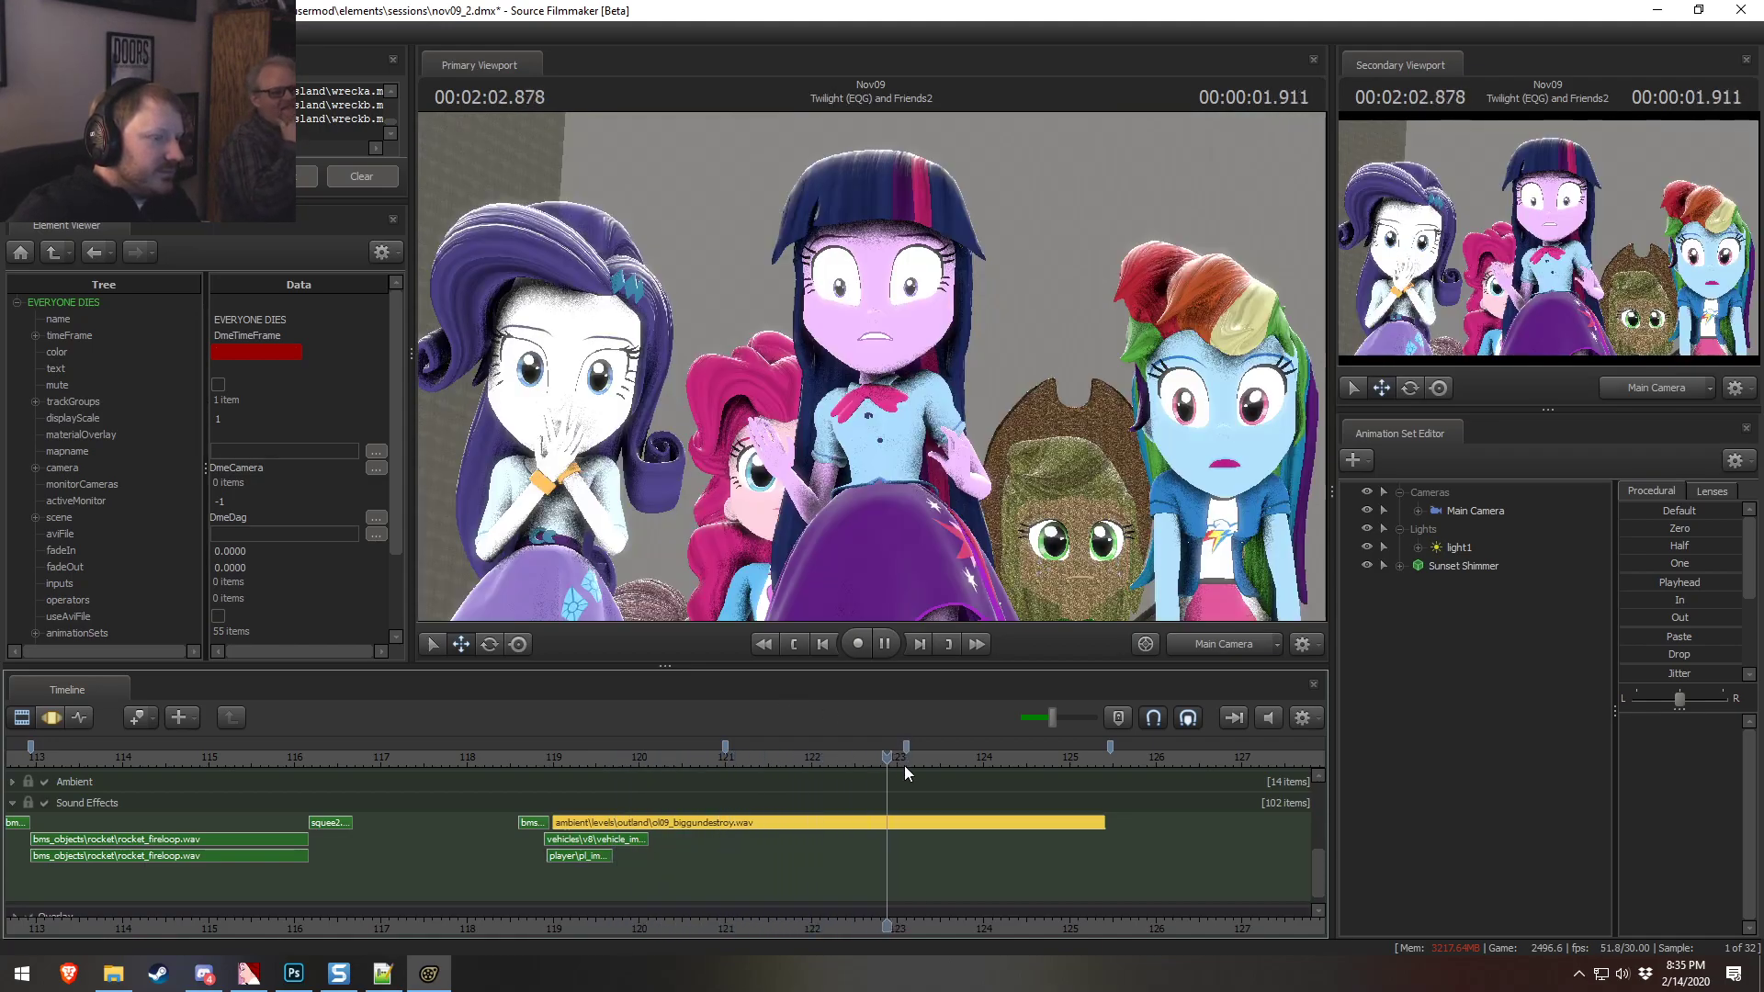
{"action": "left_click", "coordinate": [675, 764]}
{"action": "left_click", "coordinate": [627, 759]}
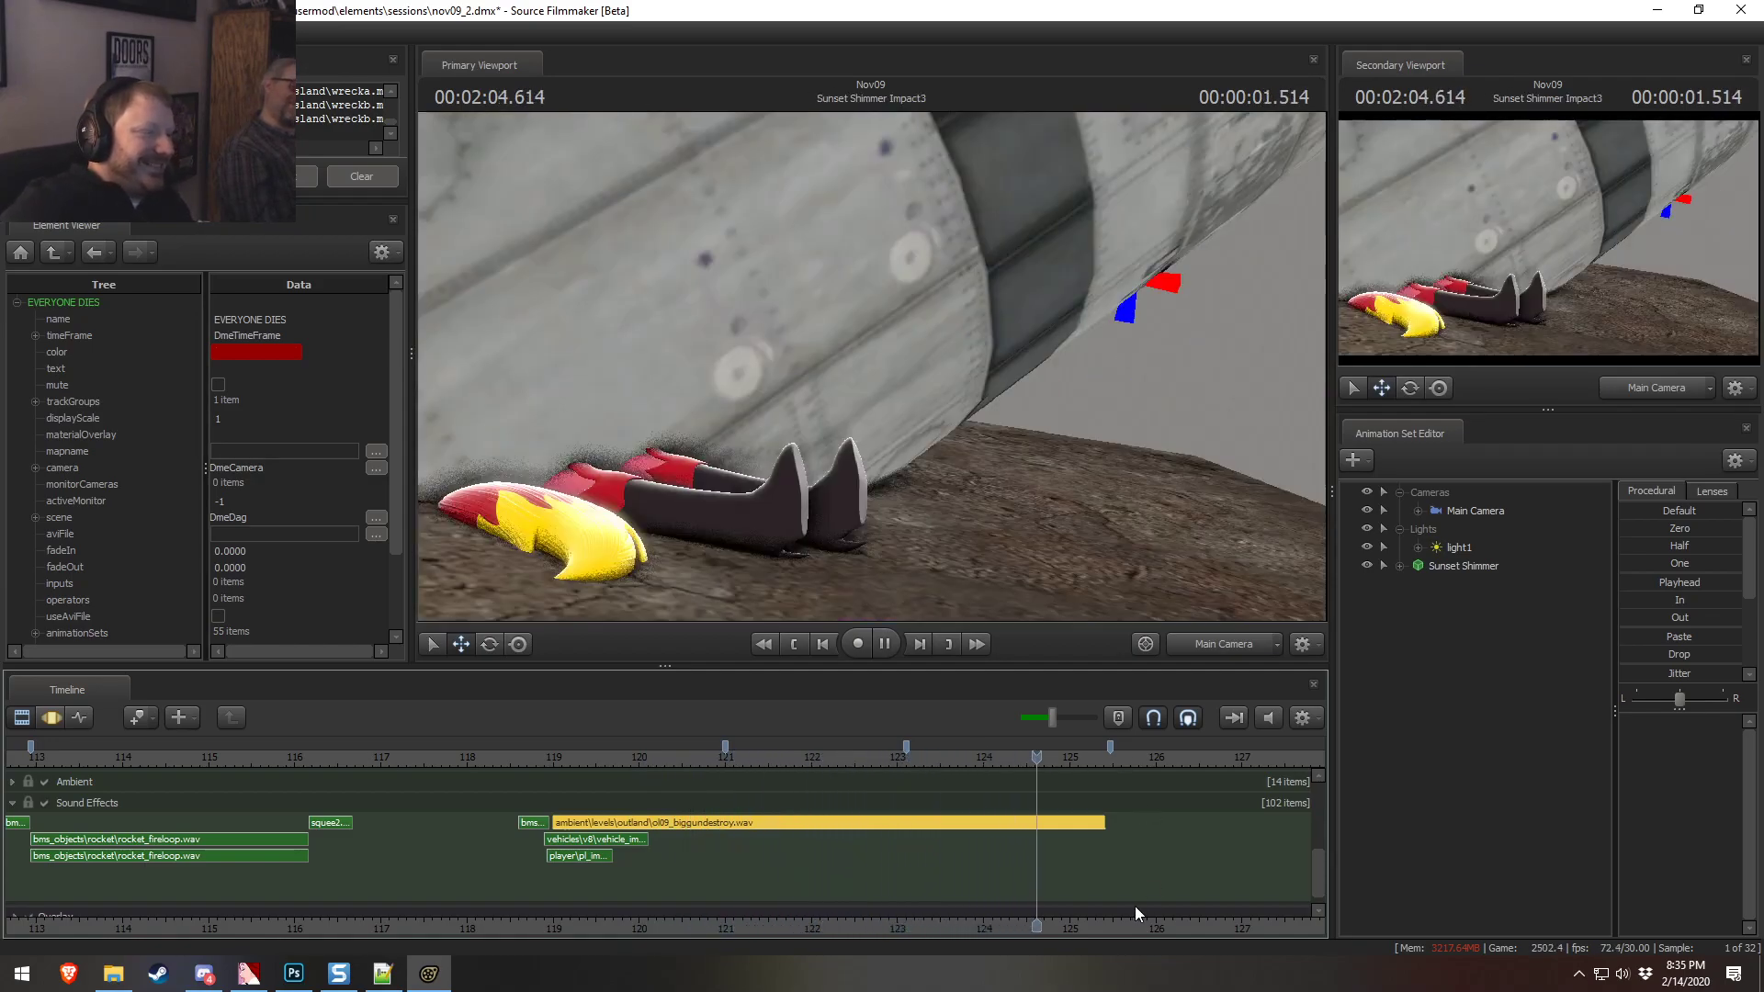
{"action": "middle_click_drag", "start_coordinate": [1152, 928], "coordinate": [860, 915]}
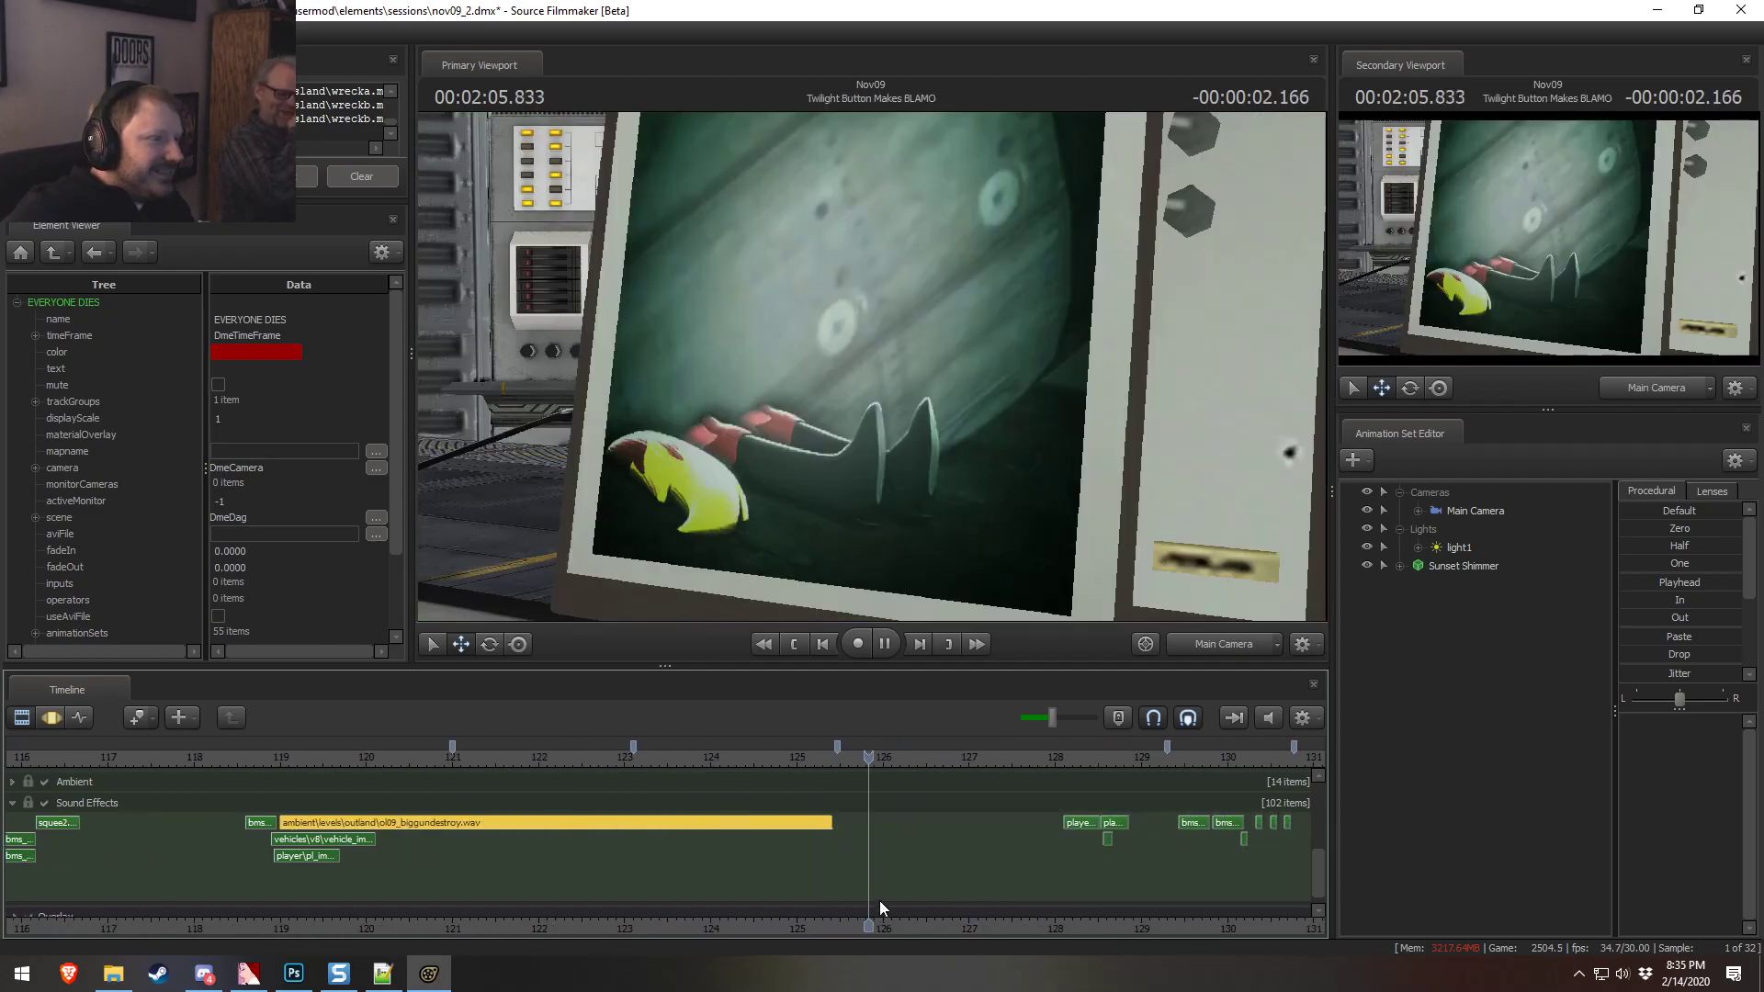
{"action": "key", "text": "space"}
Set the playhead to 02:02.900, save the session and begin adding a clip to the Sound Effects track
{"action": "mouse_move", "coordinate": [650, 757]}
{"action": "left_mouse_down"}
{"action": "mouse_move", "coordinate": [759, 757]}
{"action": "mouse_move", "coordinate": [616, 757]}
{"action": "left_mouse_up"}
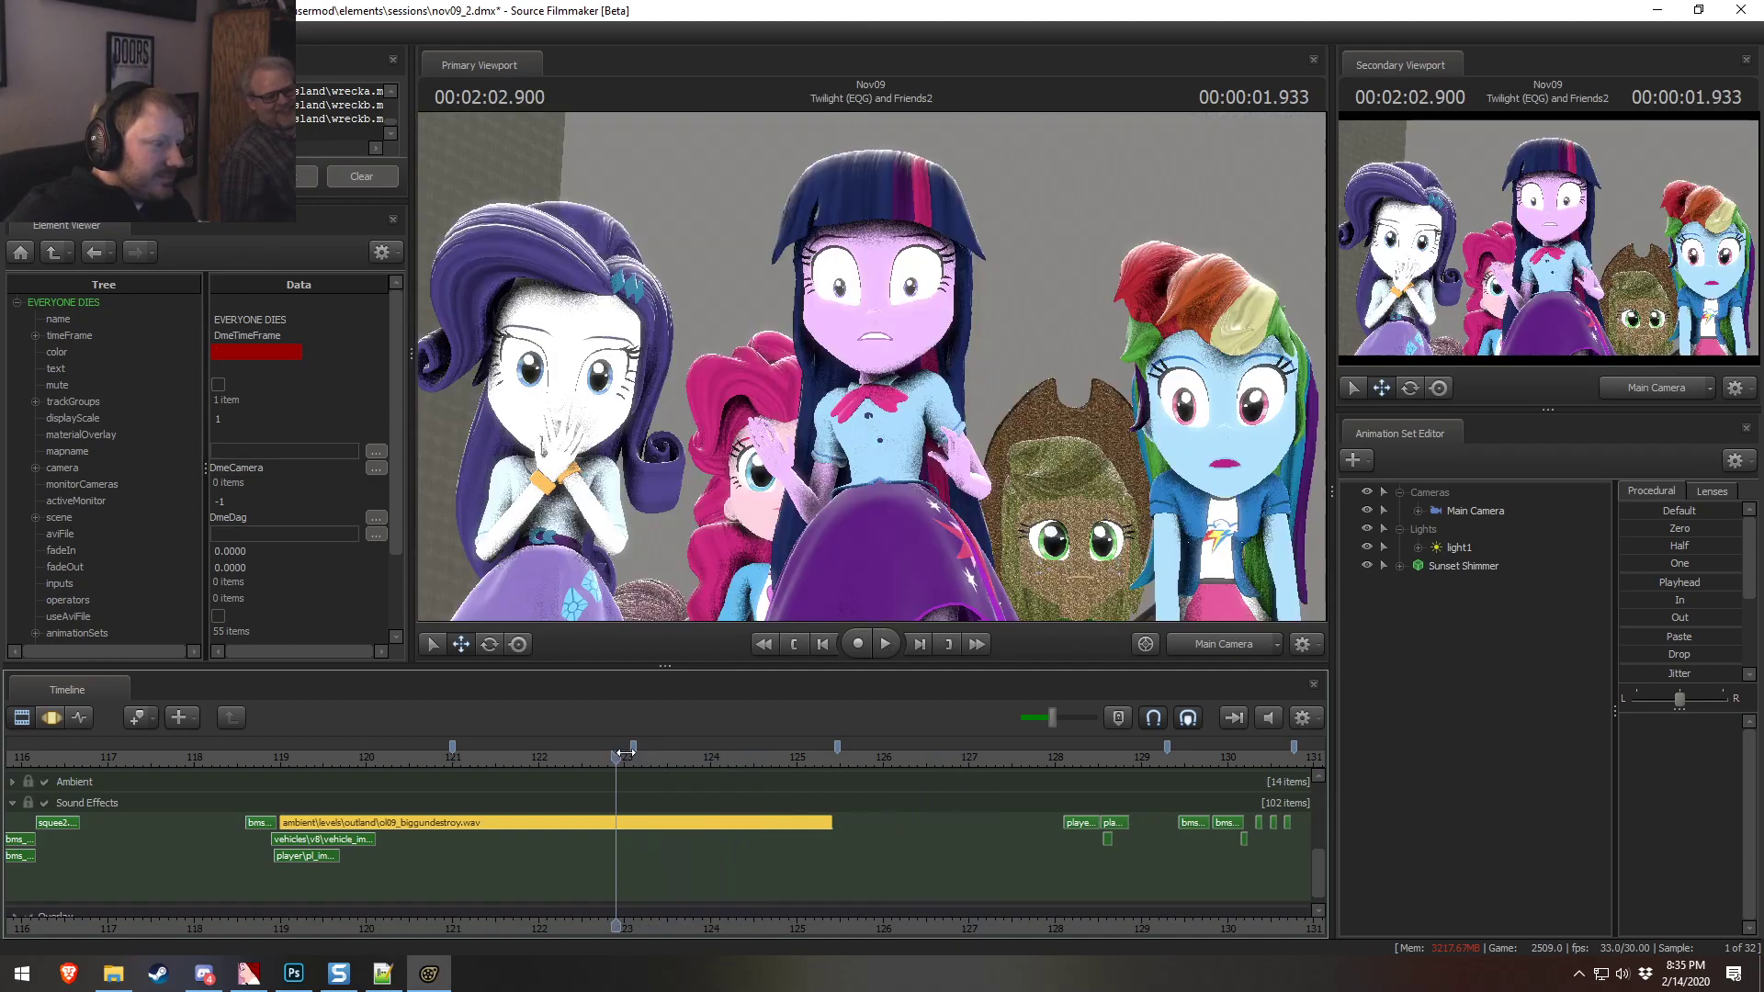
{"action": "key", "text": "ctrl+s"}
{"action": "right_click", "coordinate": [677, 867]}
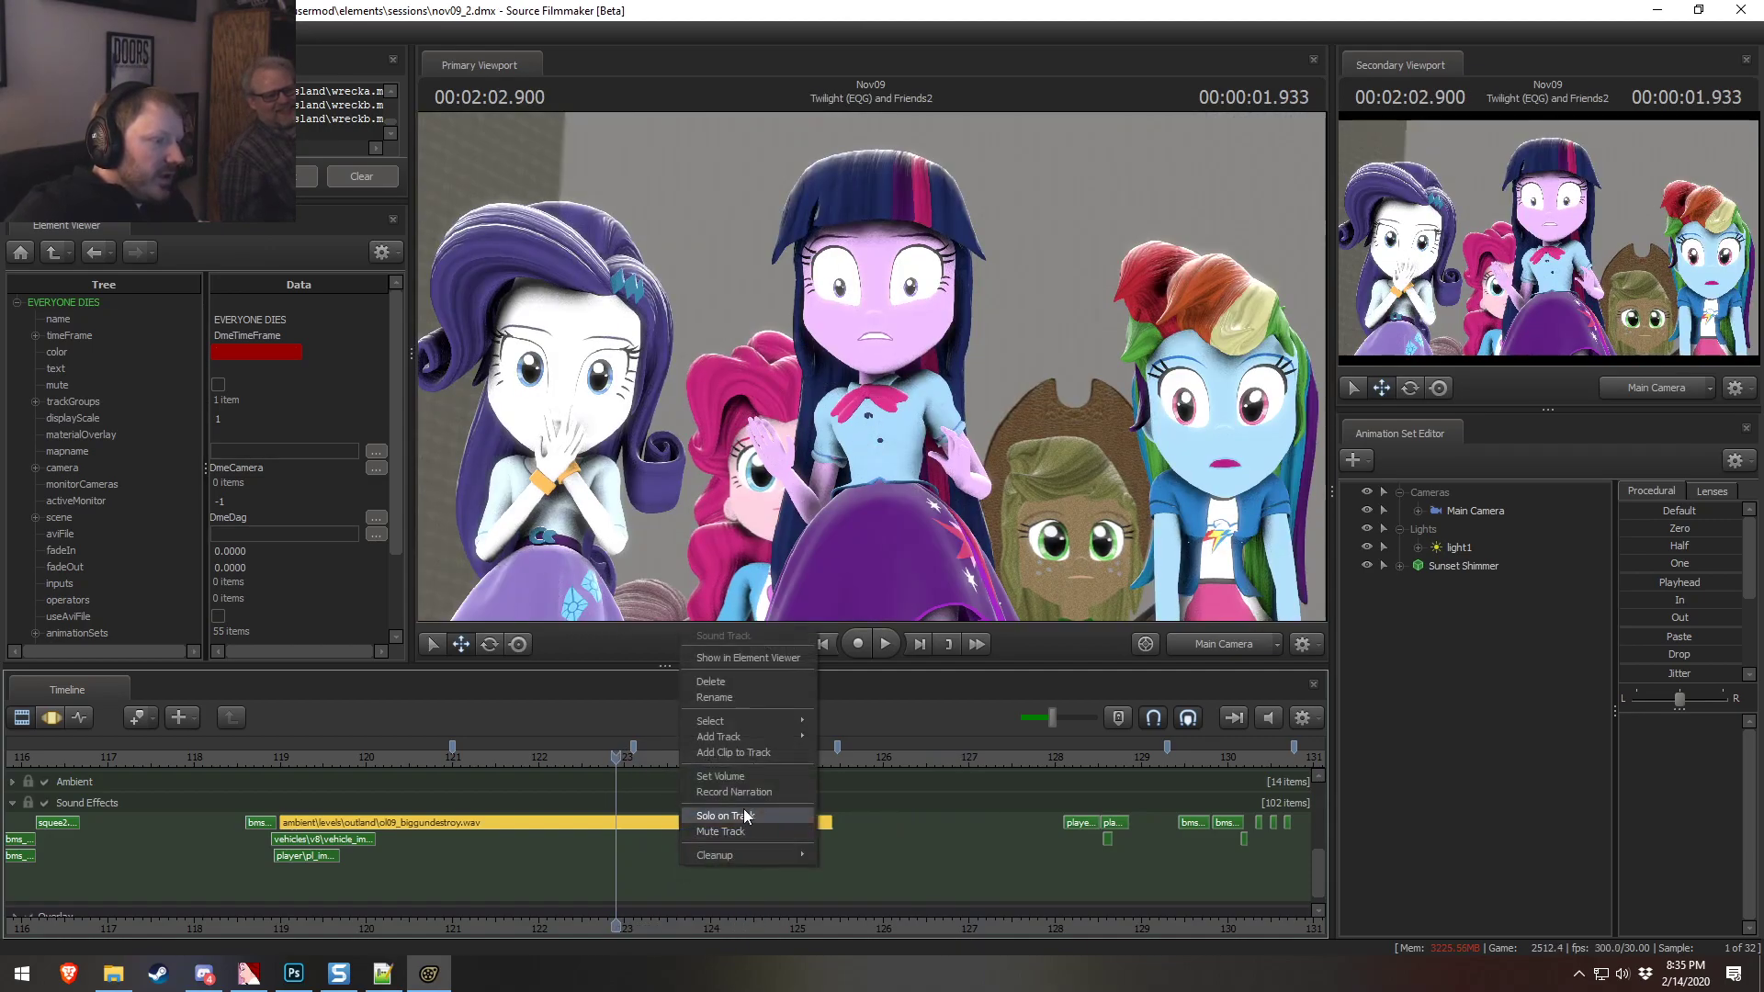
{"action": "left_click", "coordinate": [765, 754]}
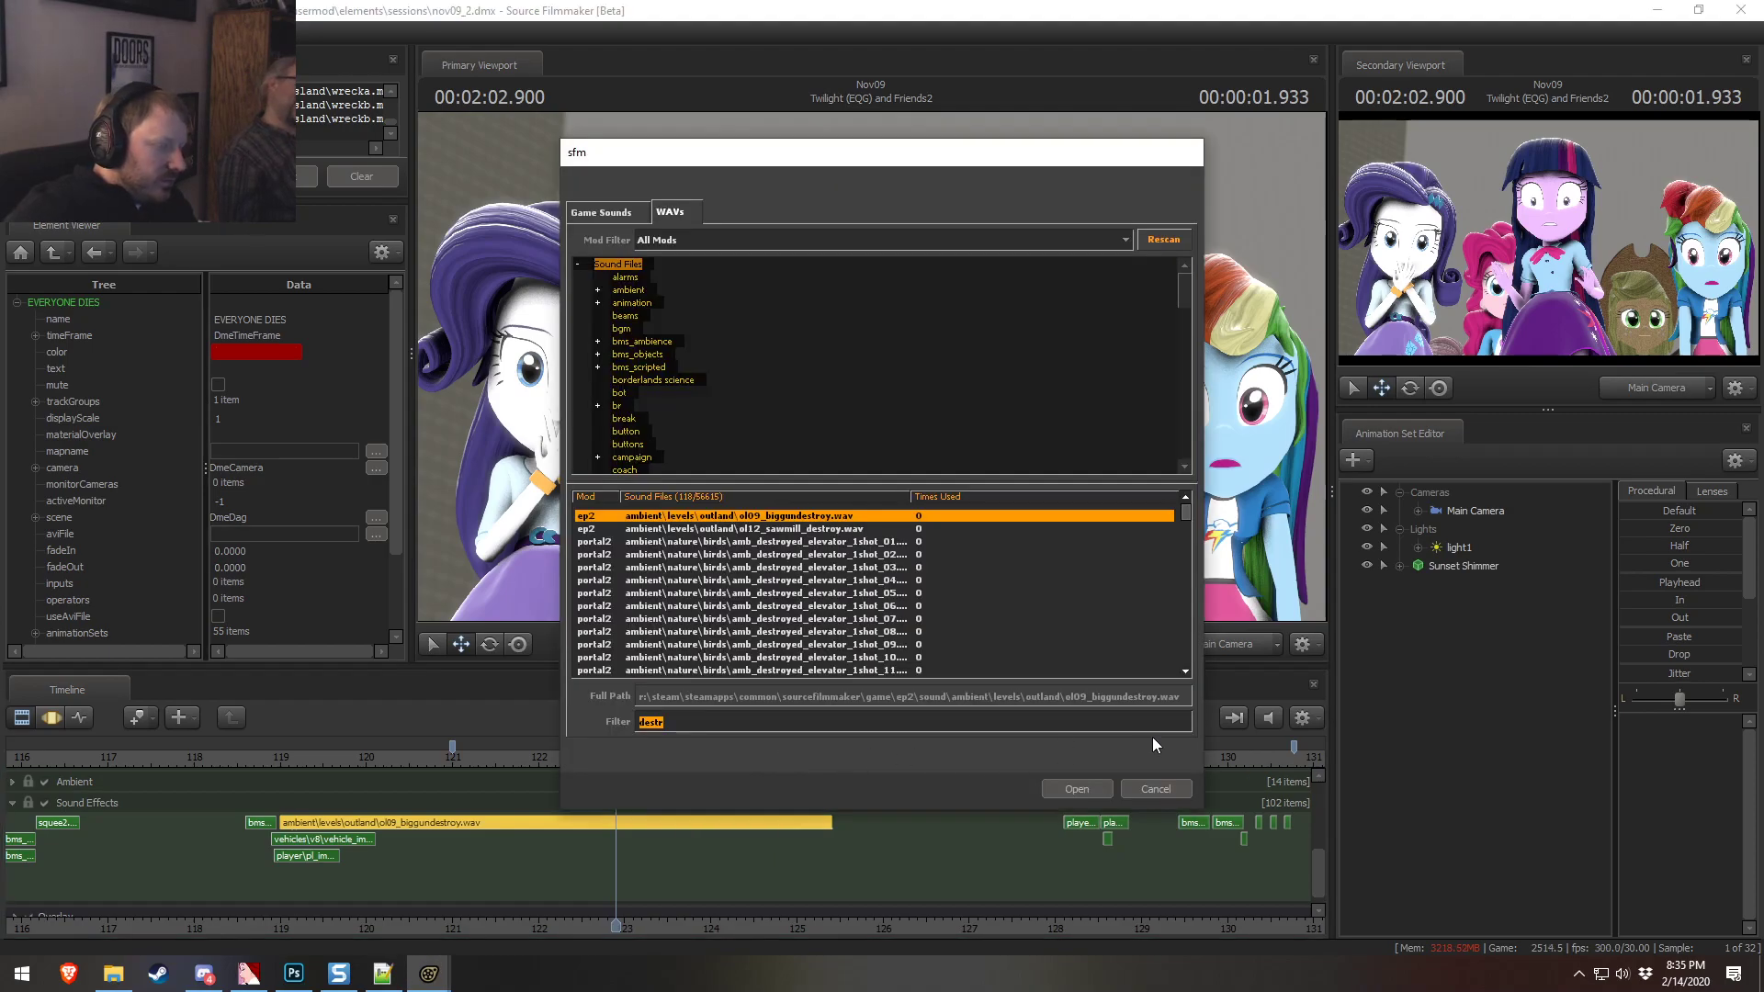
Filter the sound files by "smoke" and preview the smokerbacterias and dota2_music_smoke sounds
{"action": "type", "text": "smore"}
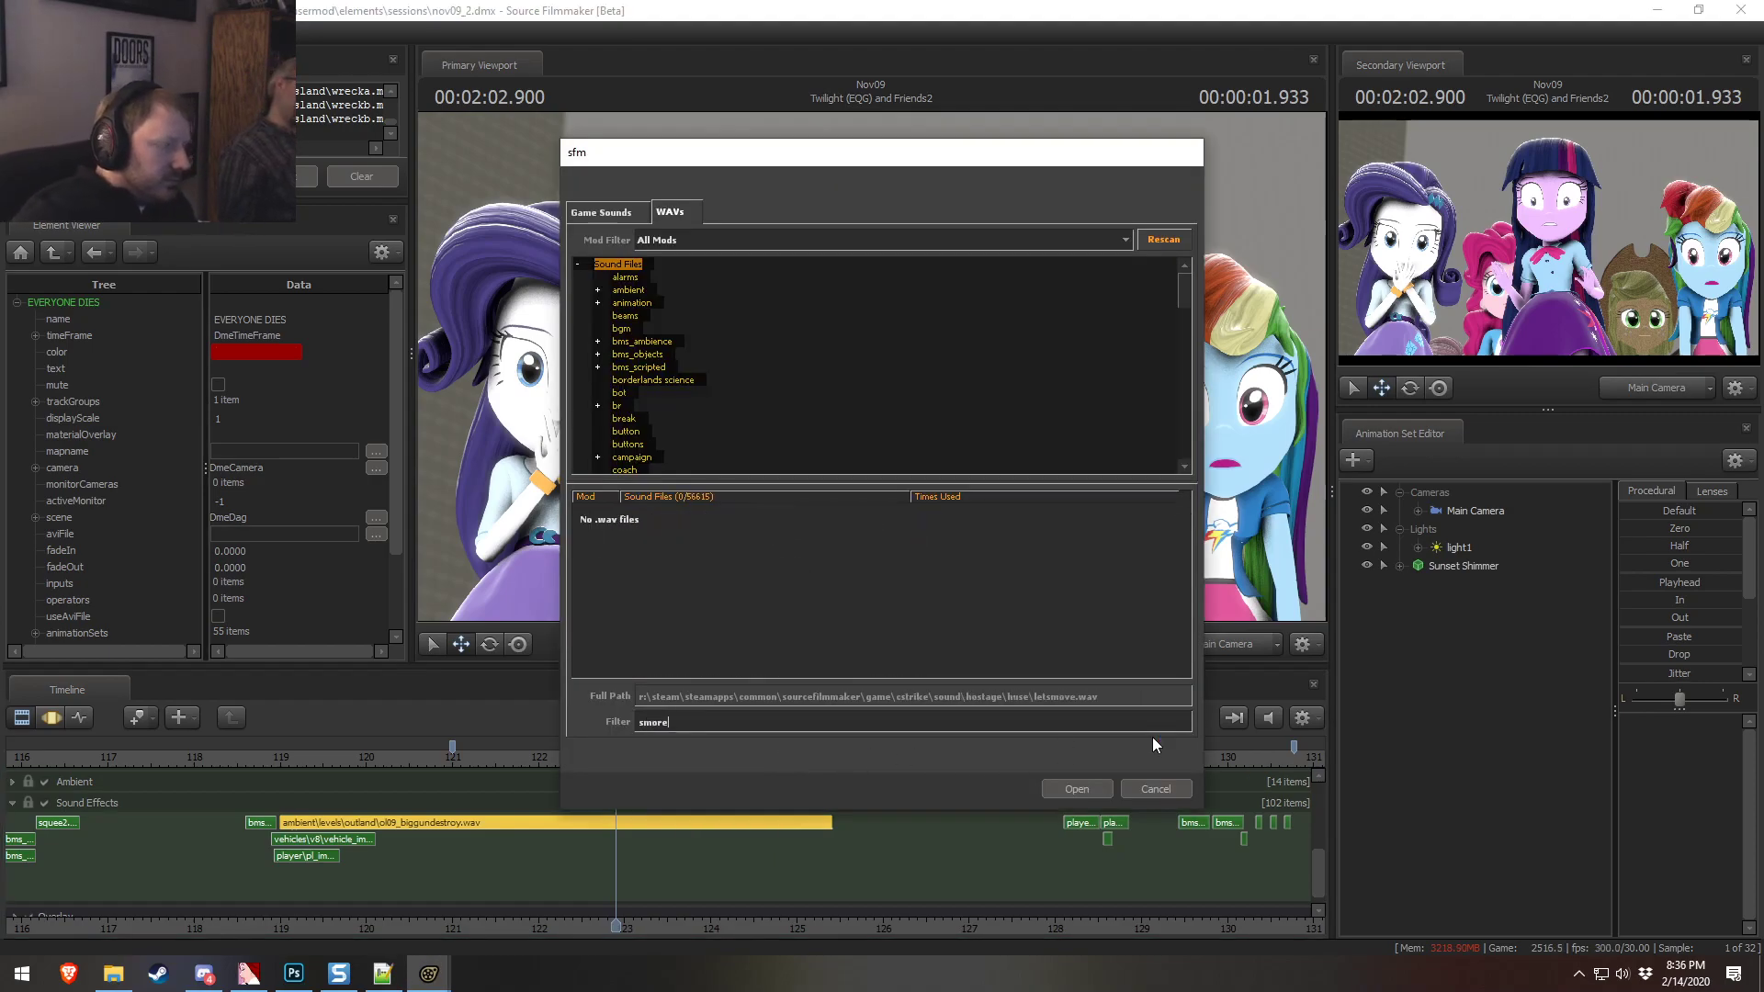
{"action": "key", "text": "BackSpace"}
{"action": "key", "text": "BackSpace"}
{"action": "type", "text": "ke"}
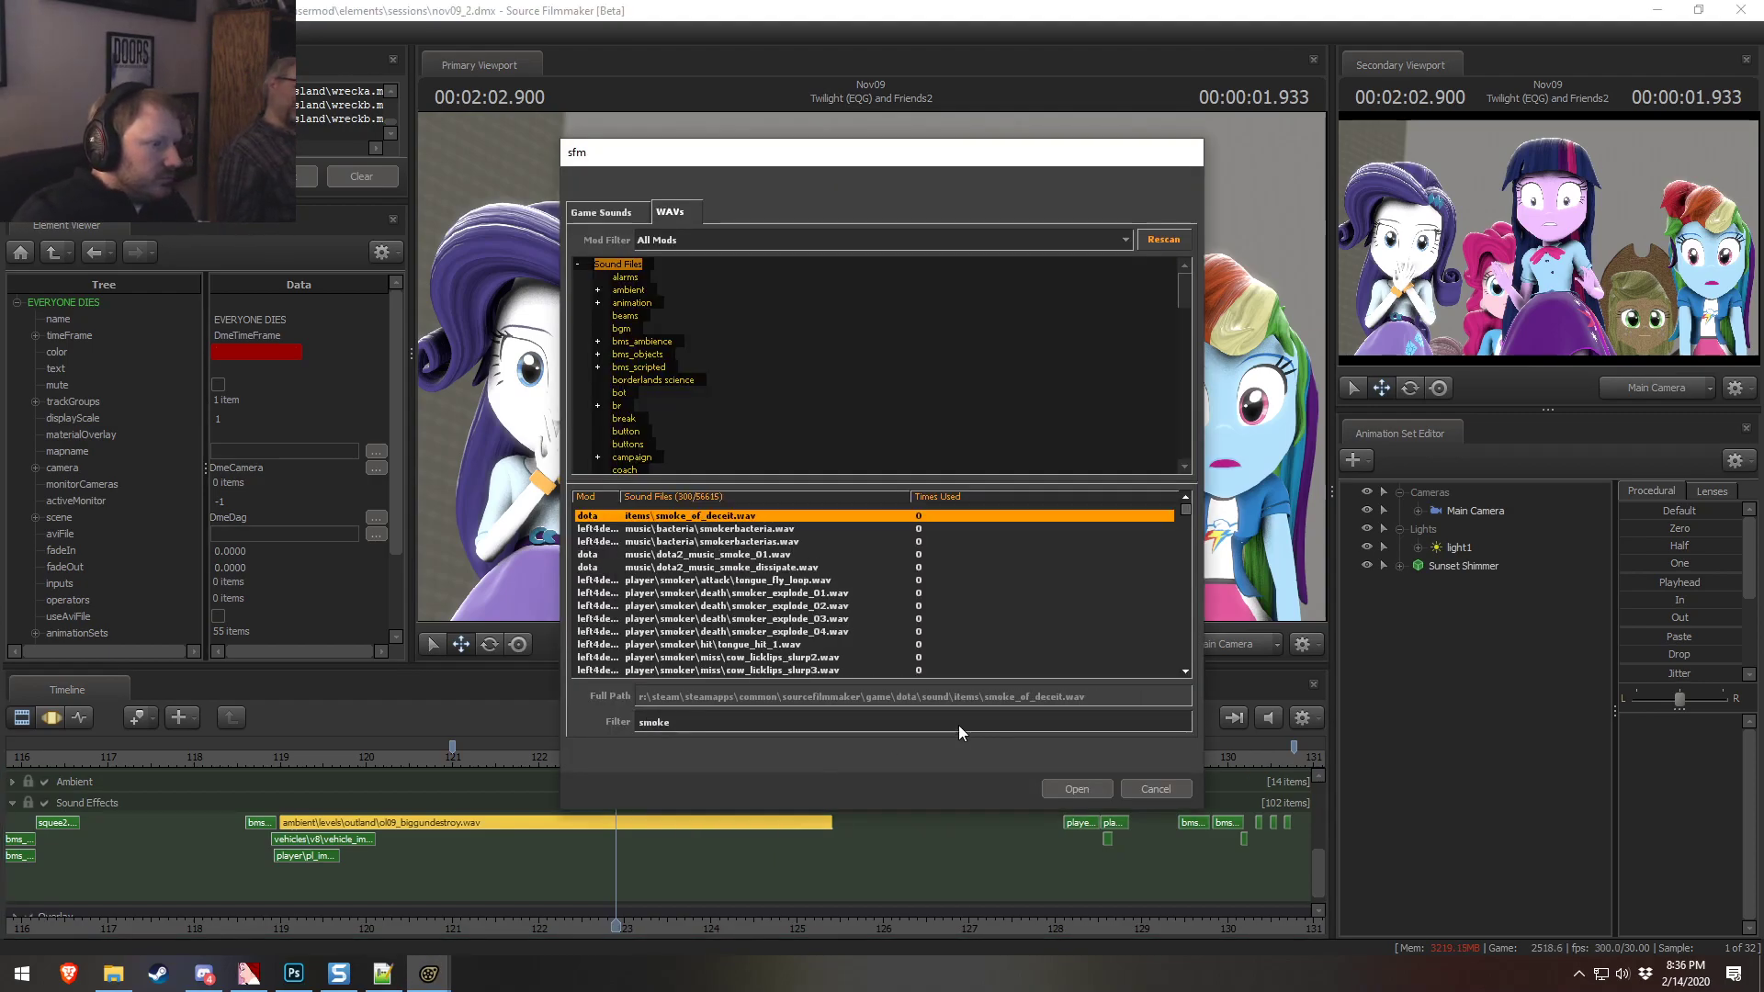
{"action": "left_click", "coordinate": [750, 542]}
{"action": "left_click", "coordinate": [752, 556]}
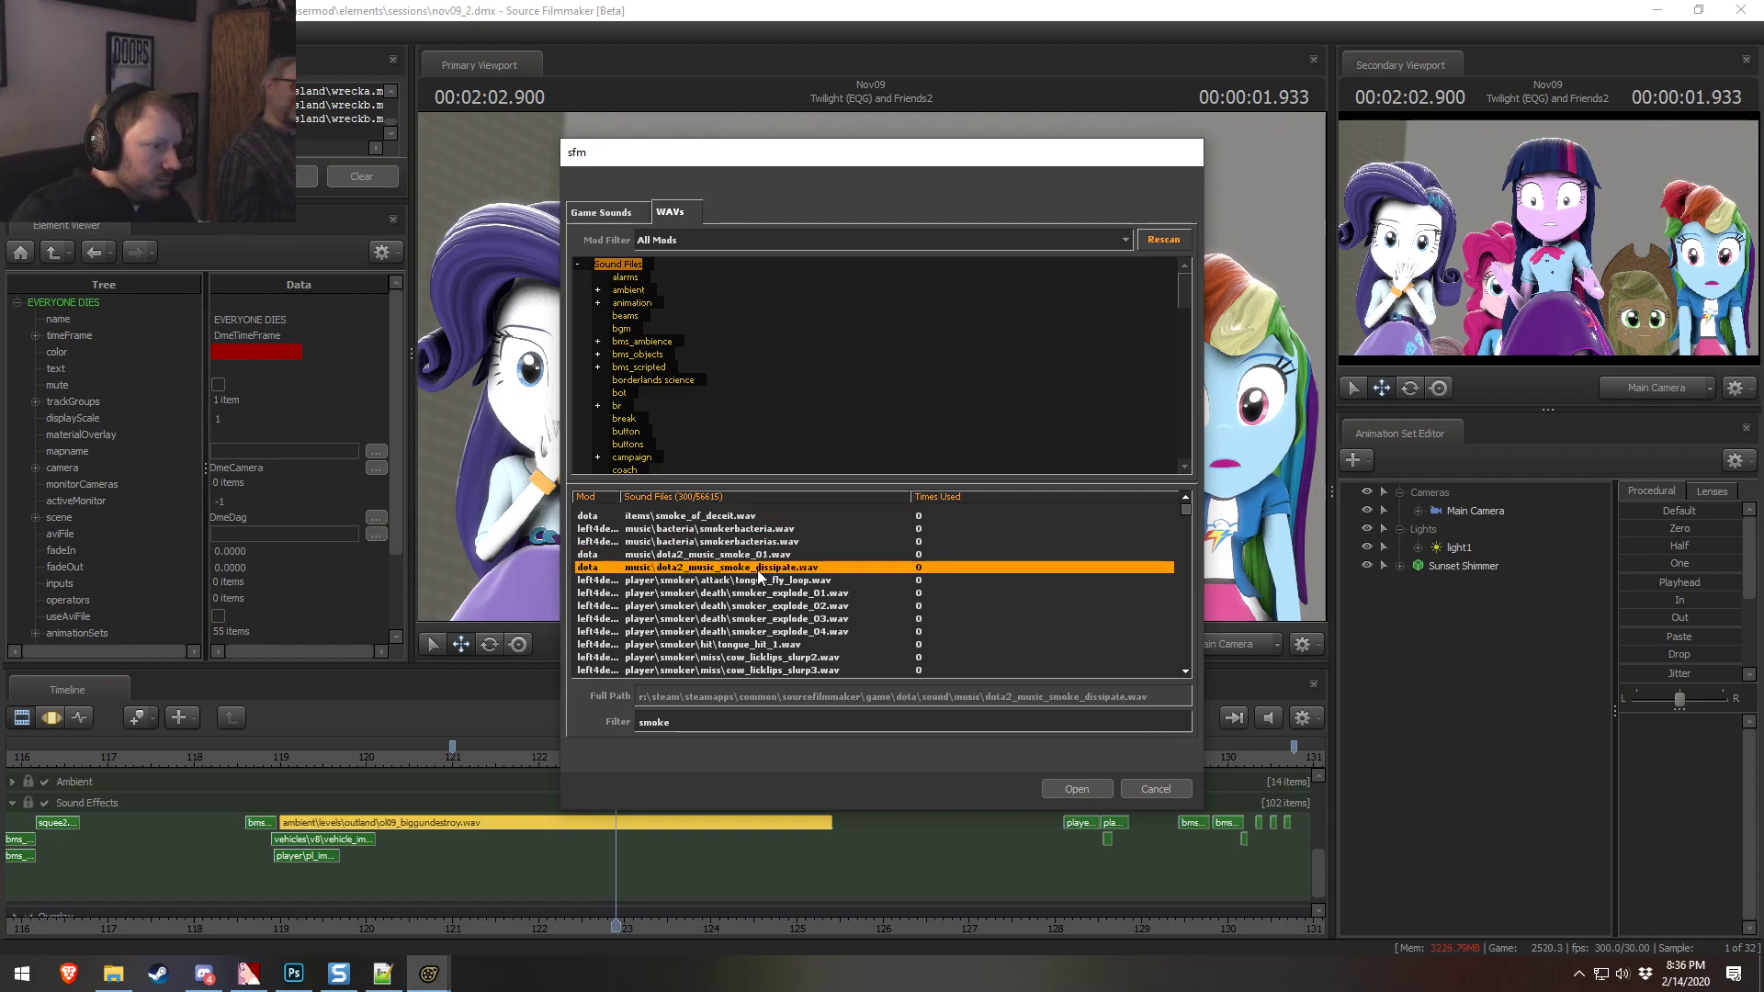
Preview the smoker_explode, tongue_hit, com_licklips_slurp and smoker_reeltonguein sounds
{"action": "left_click", "coordinate": [764, 592]}
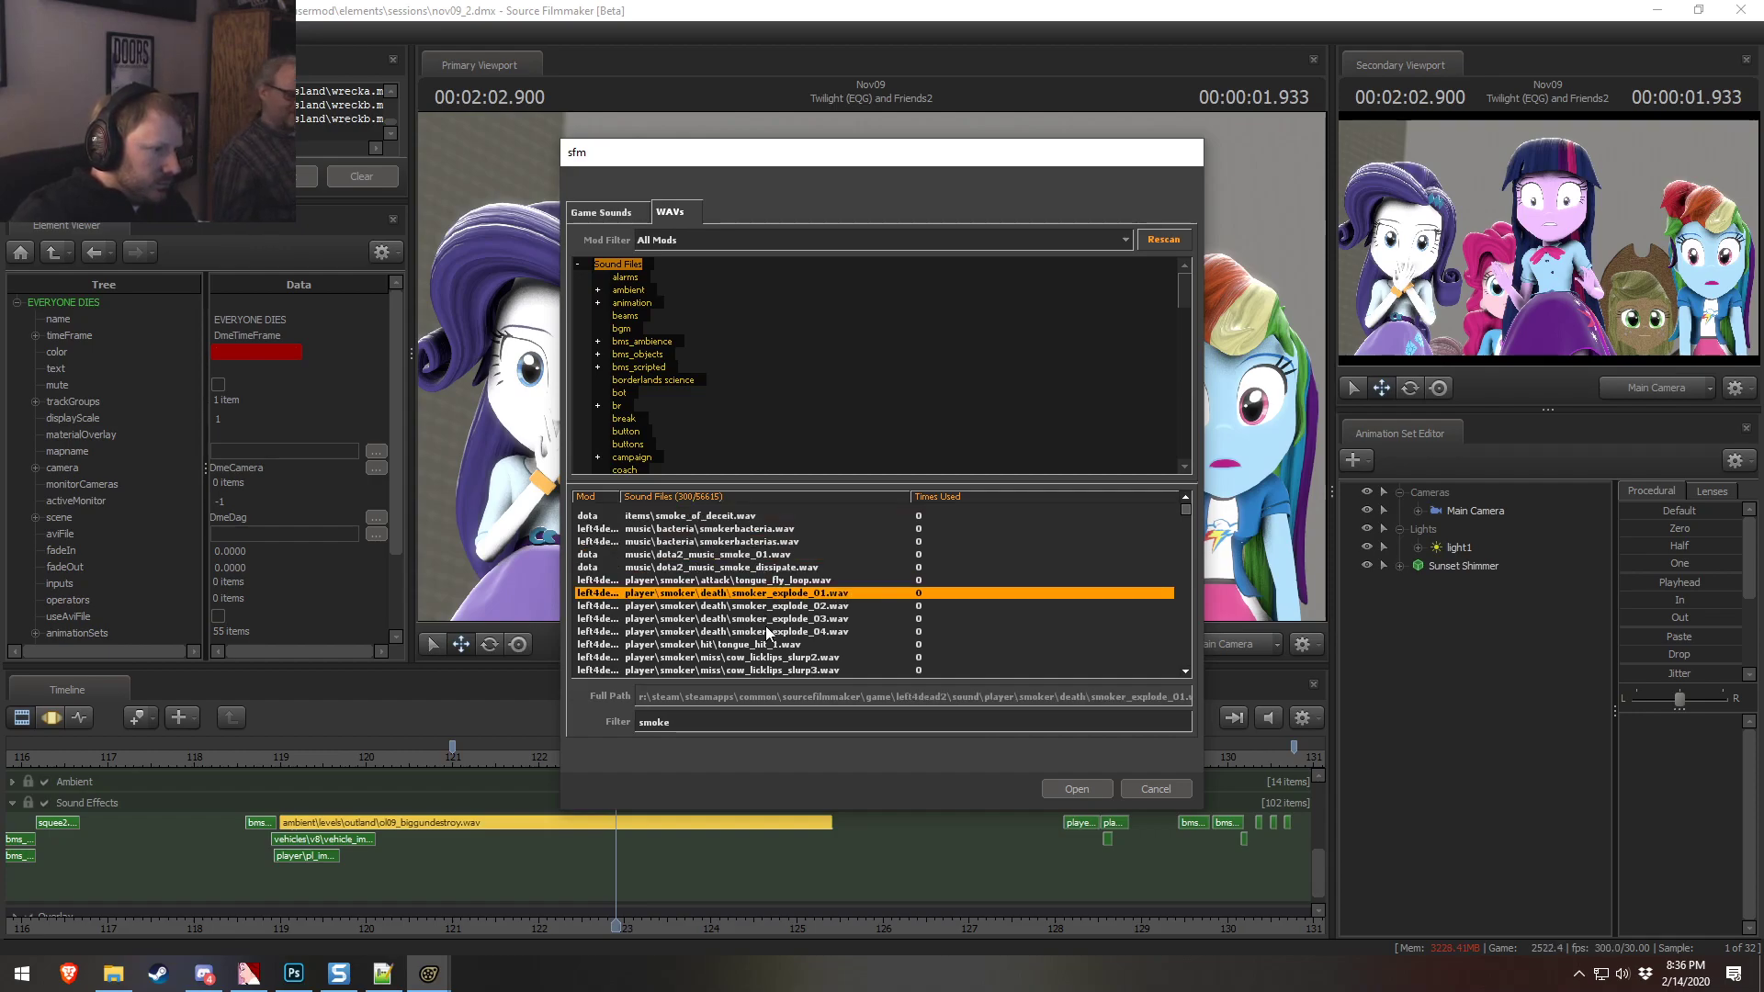
{"action": "left_click", "coordinate": [770, 632]}
{"action": "left_click", "coordinate": [779, 645]}
{"action": "scroll", "coordinate": [781, 634], "scroll_direction": "down", "scroll_amount": 2}
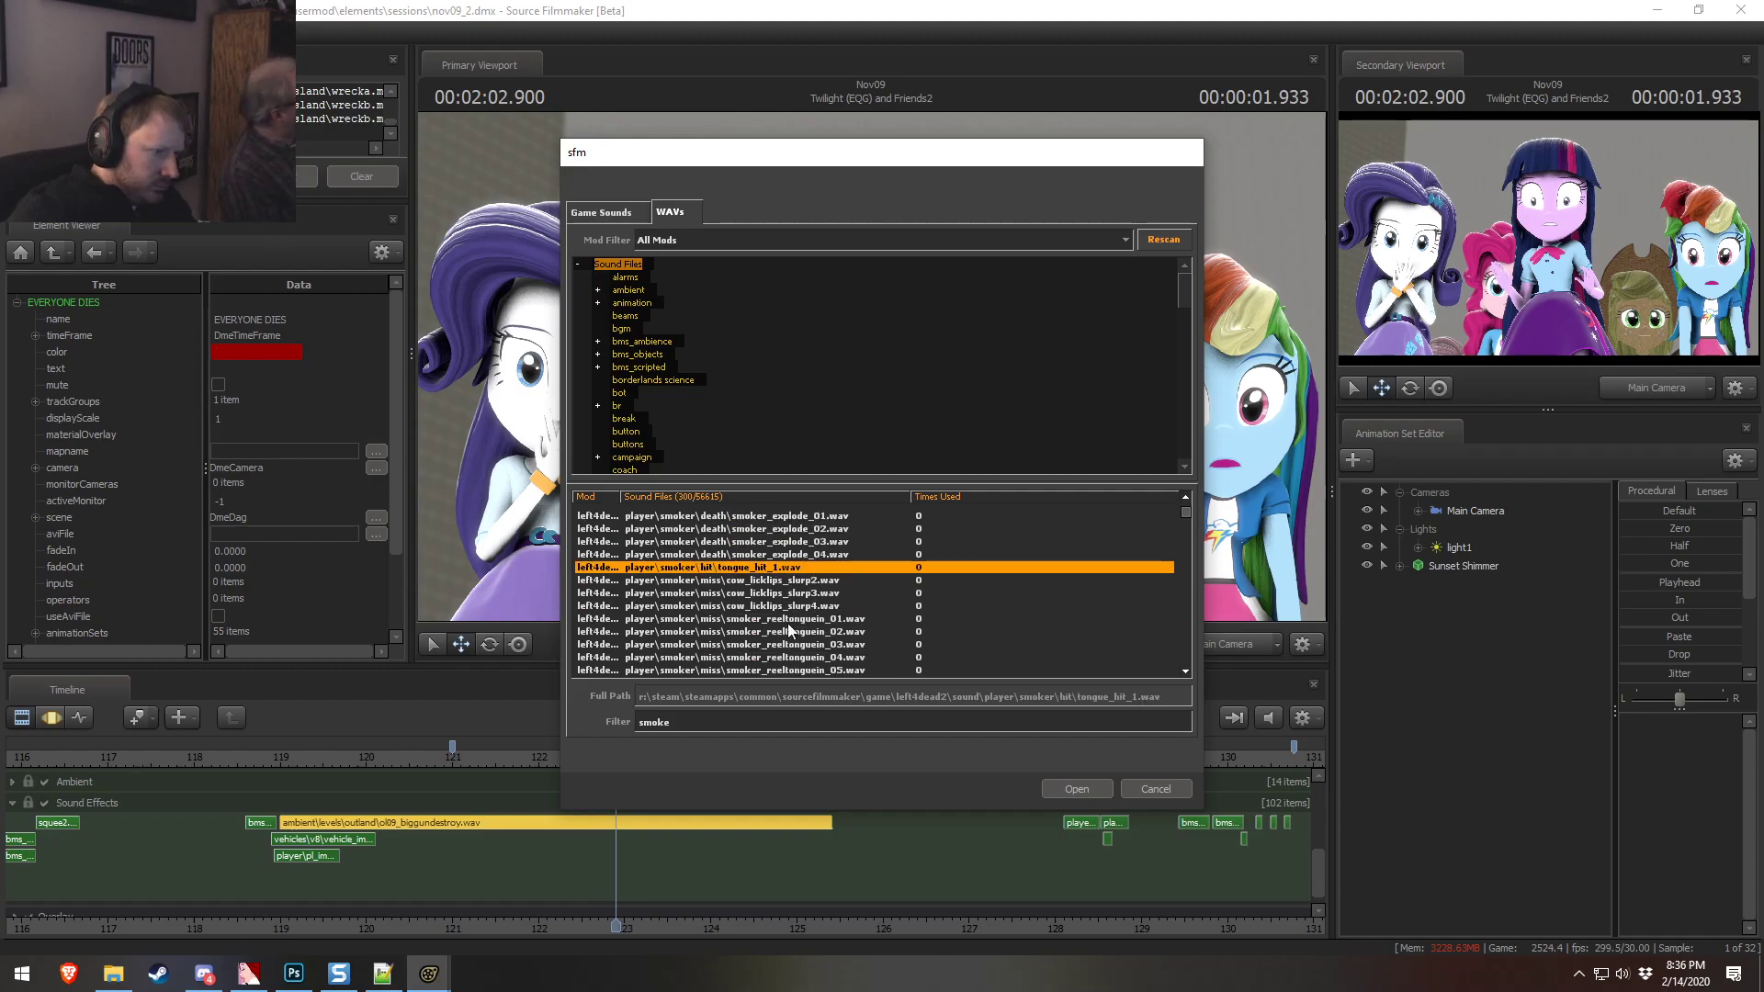
{"action": "left_click", "coordinate": [788, 593]}
{"action": "left_click", "coordinate": [777, 646]}
{"action": "scroll", "coordinate": [778, 647], "scroll_direction": "down", "scroll_amount": 20}
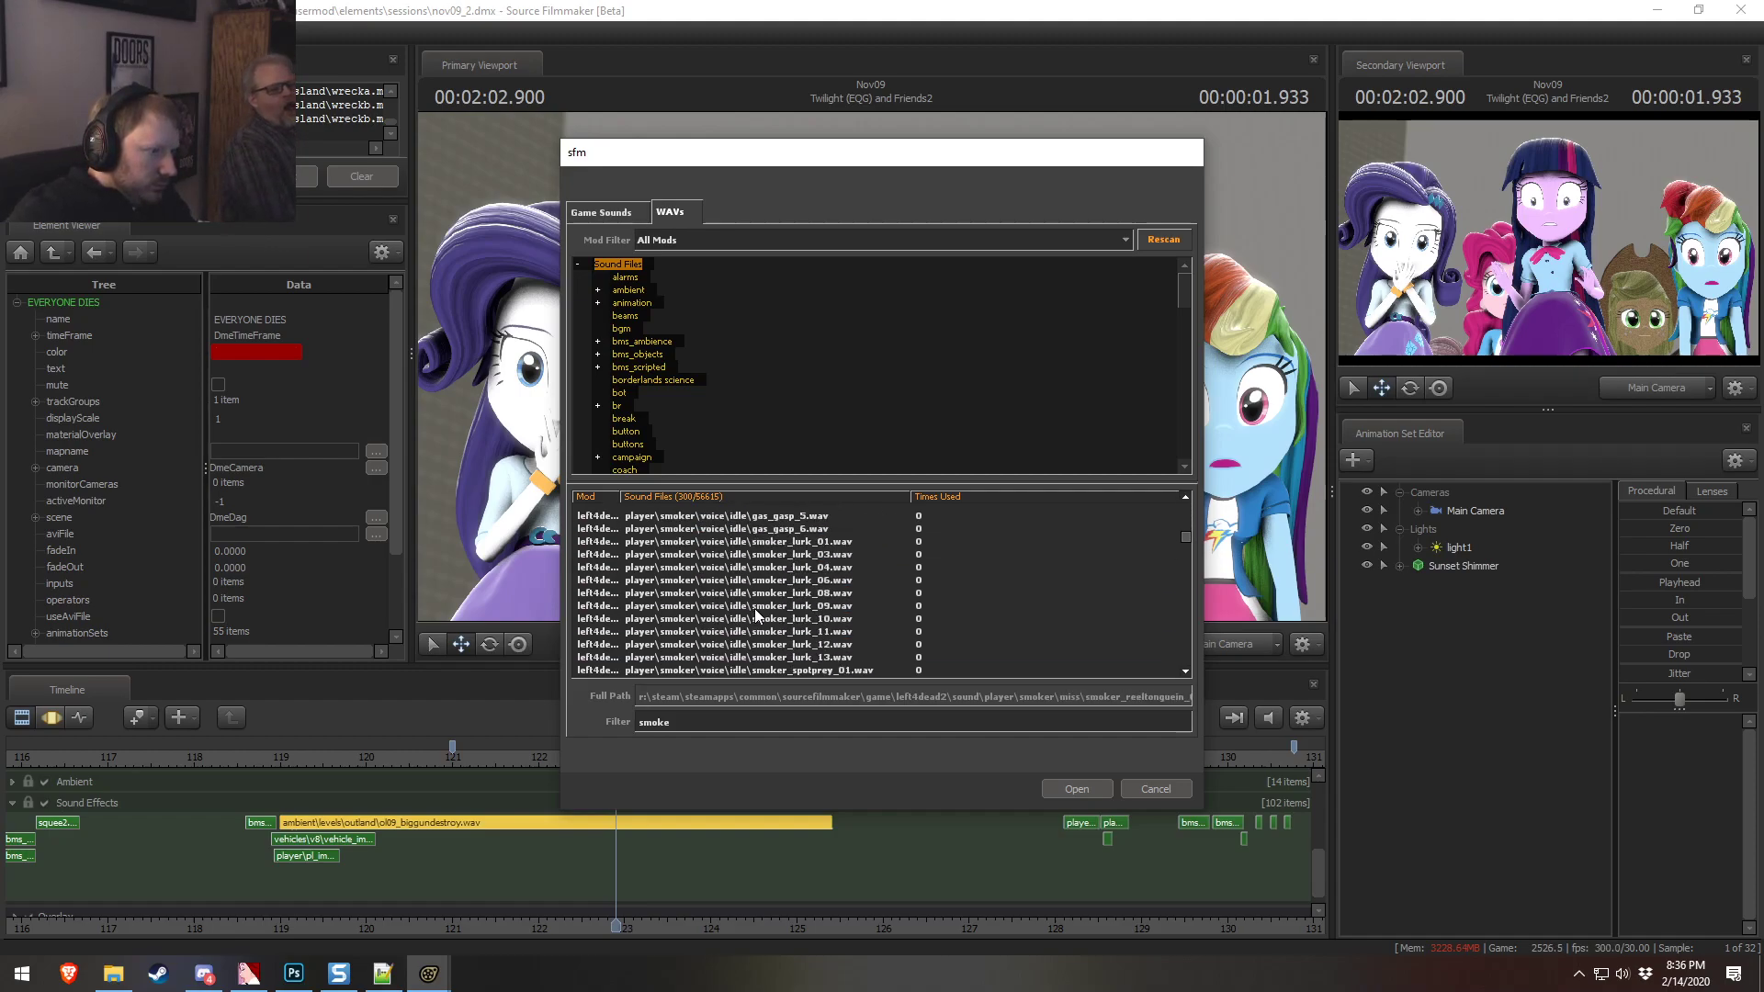
Preview the smokegrenade weapon sounds near the end of the smoke results, including smokegrenade_draw and grenade_hit1
{"action": "scroll", "coordinate": [761, 630], "scroll_direction": "down", "scroll_amount": 20}
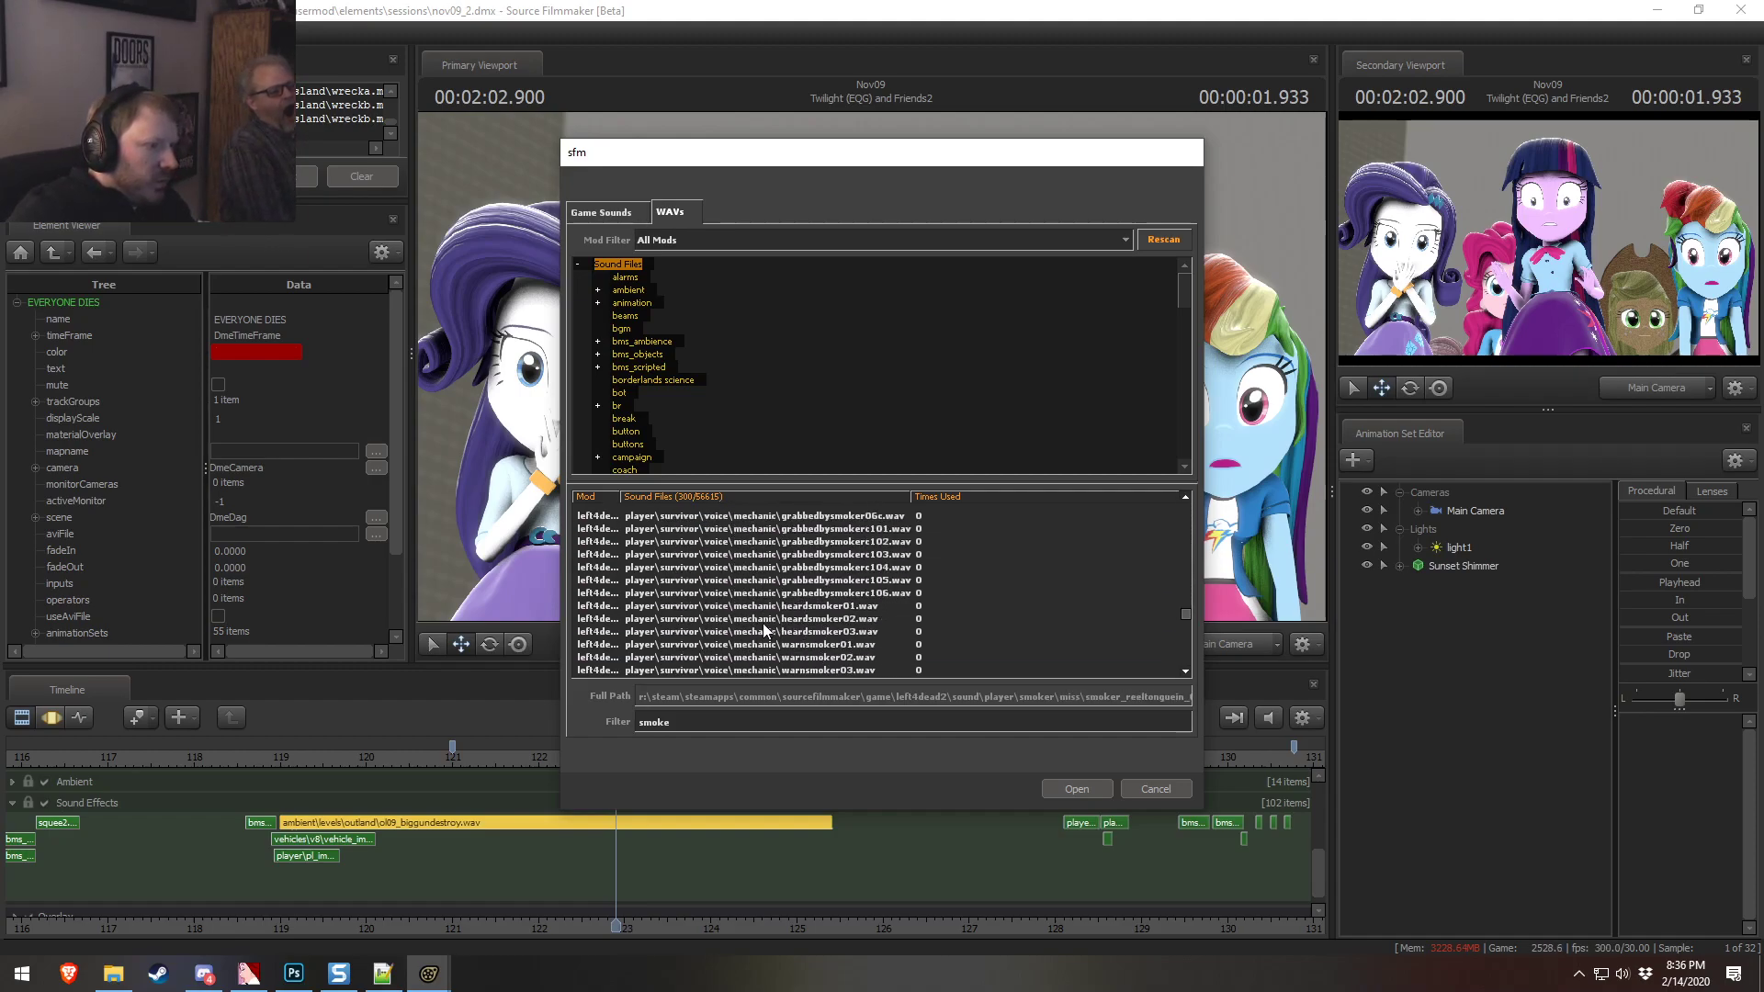
{"action": "scroll", "coordinate": [762, 644], "scroll_direction": "down", "scroll_amount": 4}
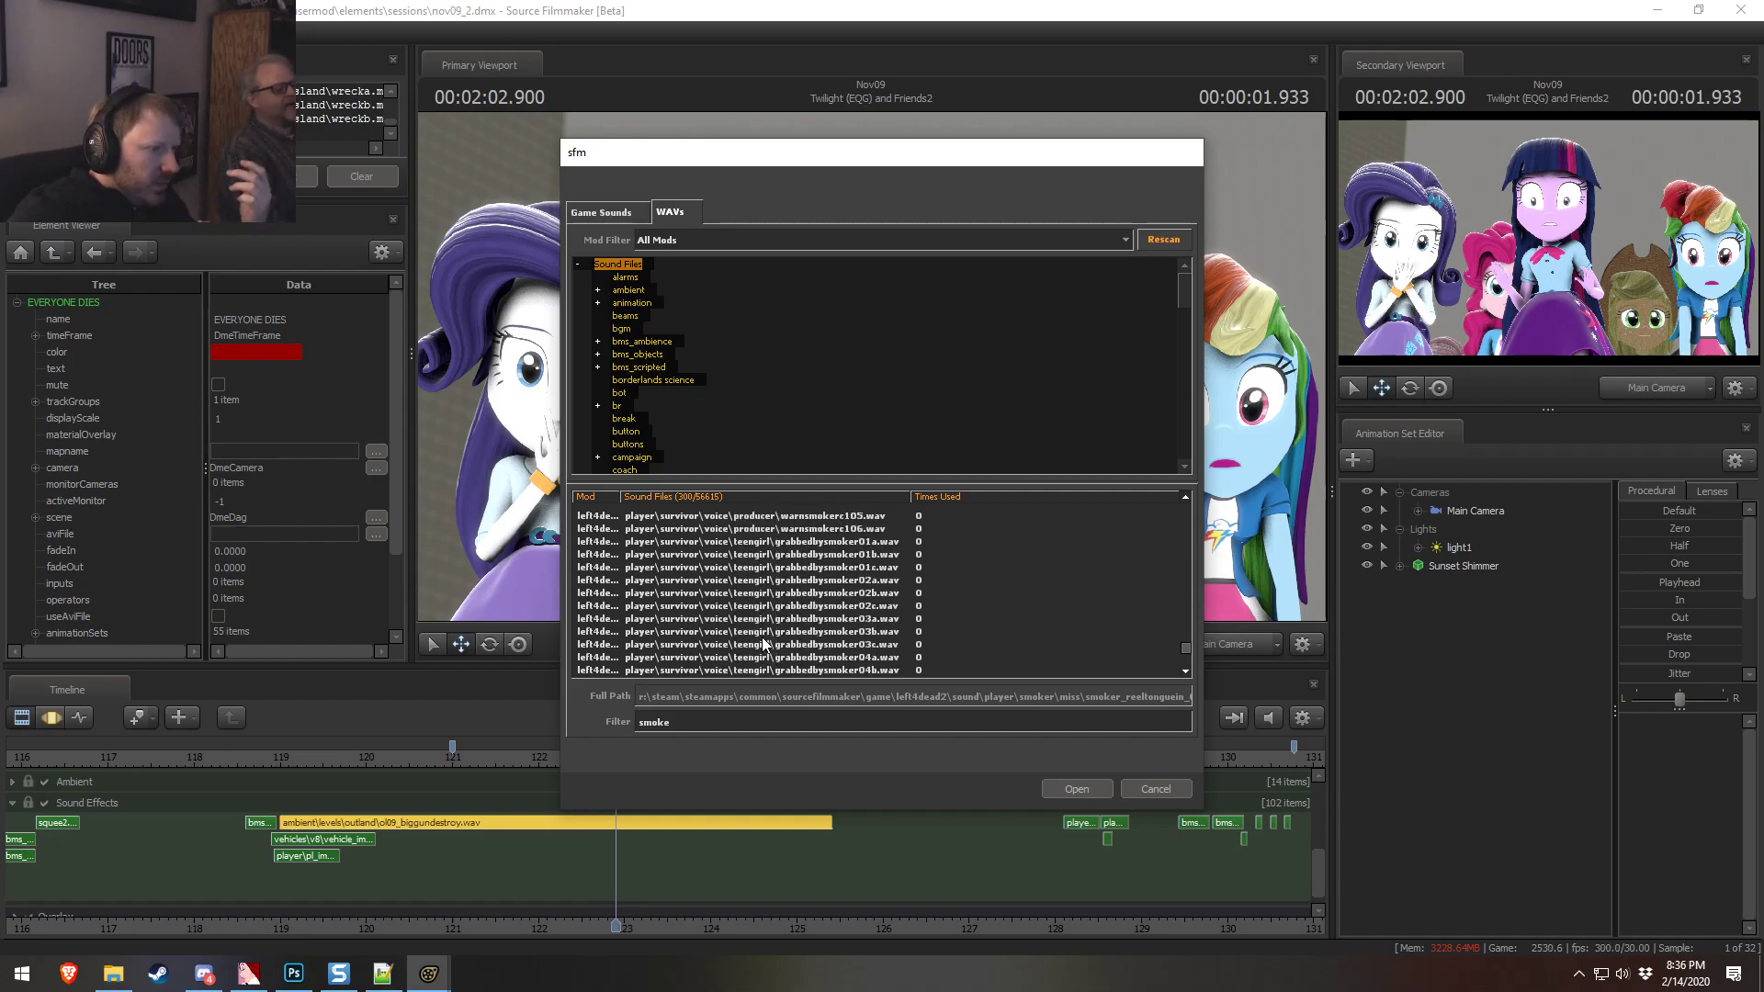
{"action": "left_click", "coordinate": [752, 618]}
{"action": "left_click", "coordinate": [754, 605]}
{"action": "left_click", "coordinate": [753, 644]}
{"action": "left_click", "coordinate": [752, 659]}
{"action": "left_click", "coordinate": [755, 671]}
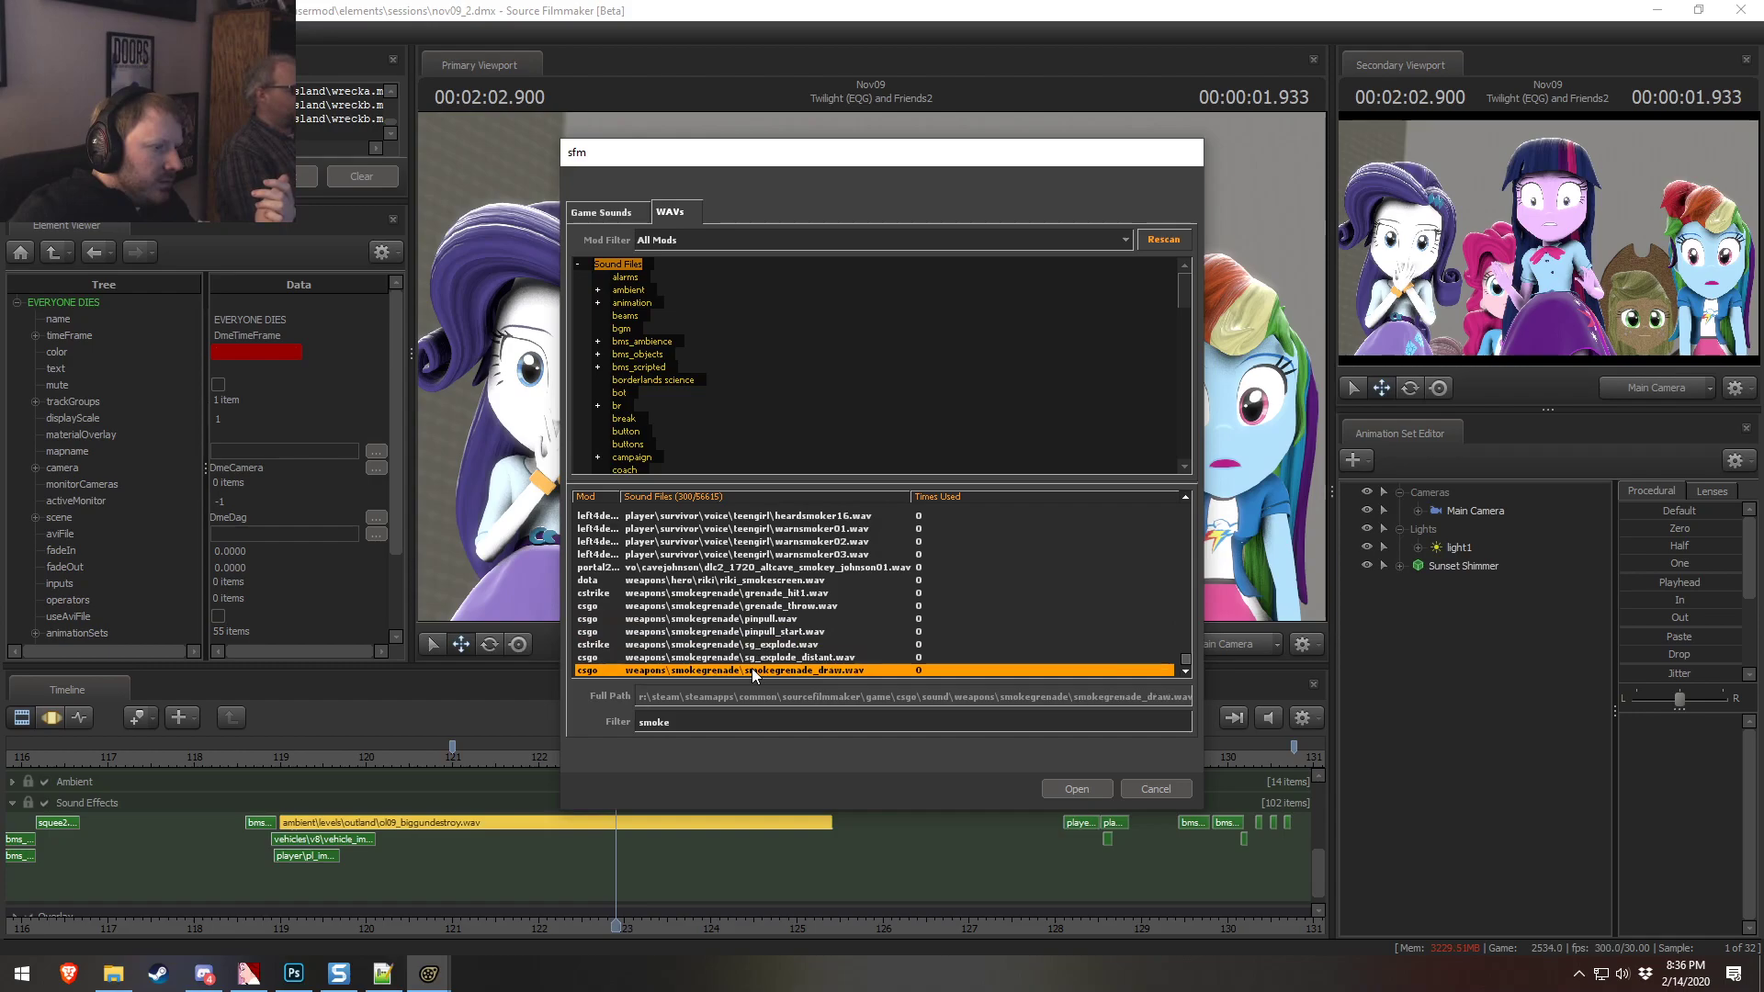
{"action": "left_click", "coordinate": [794, 593]}
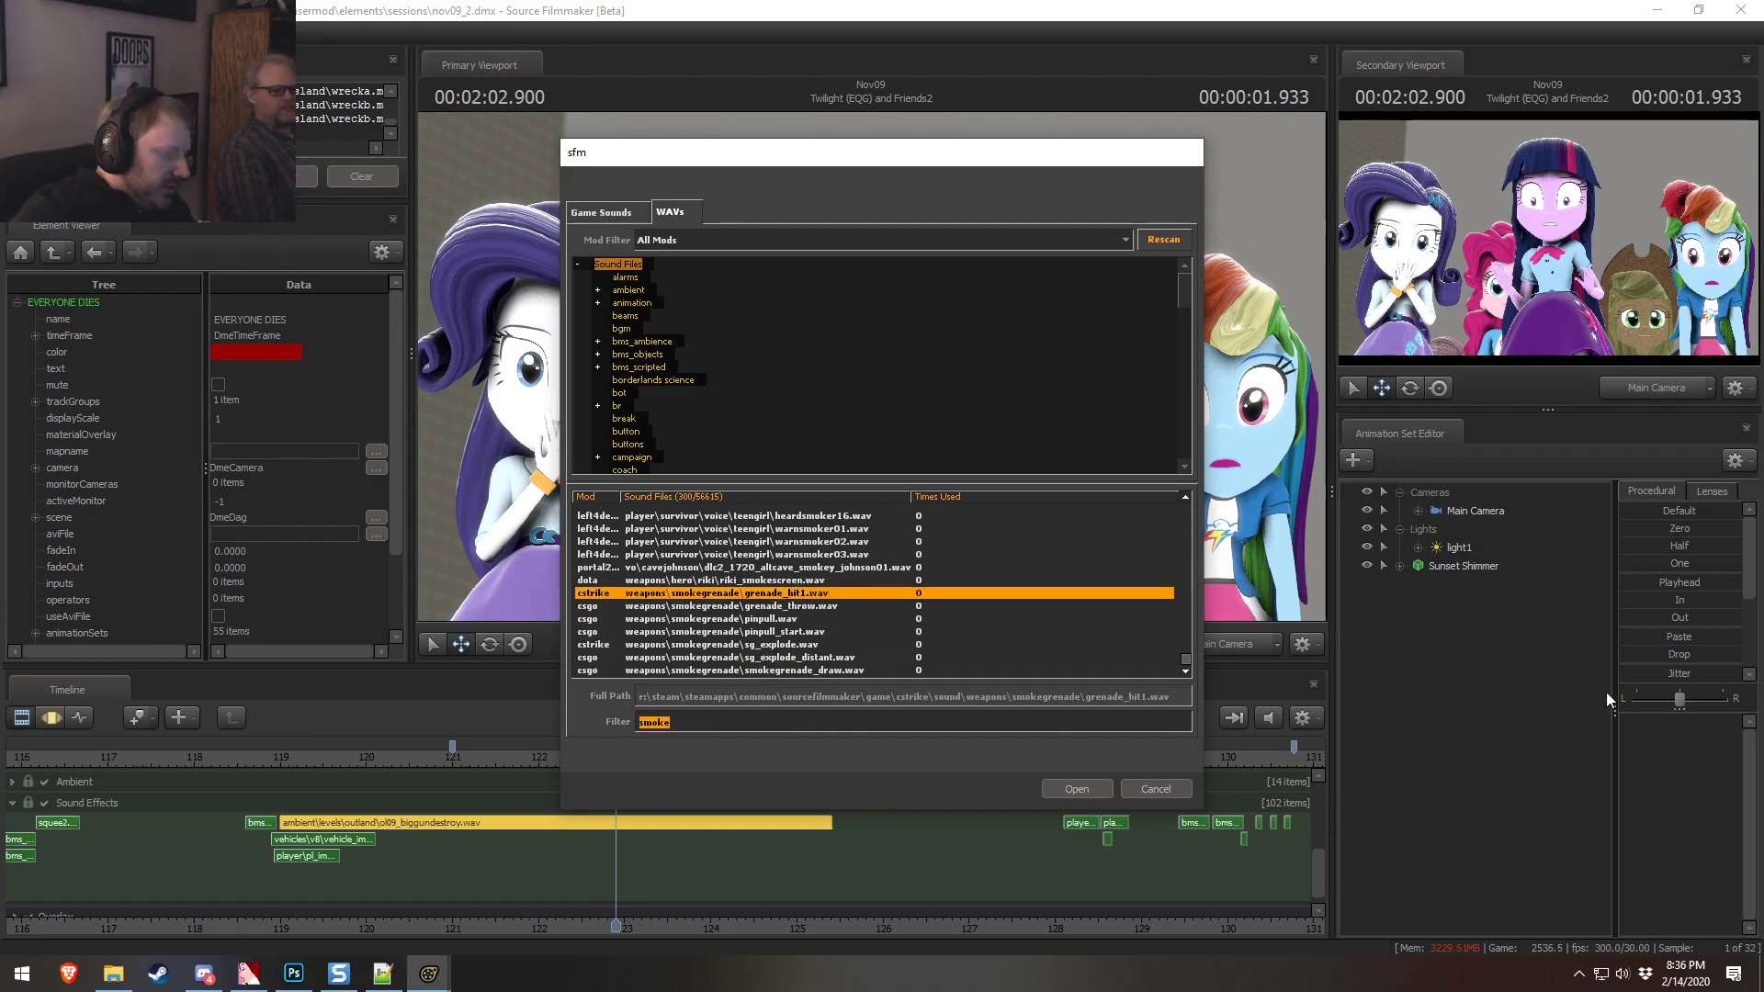
Filter the sound files by "fire" instead
{"action": "type", "text": "sire"}
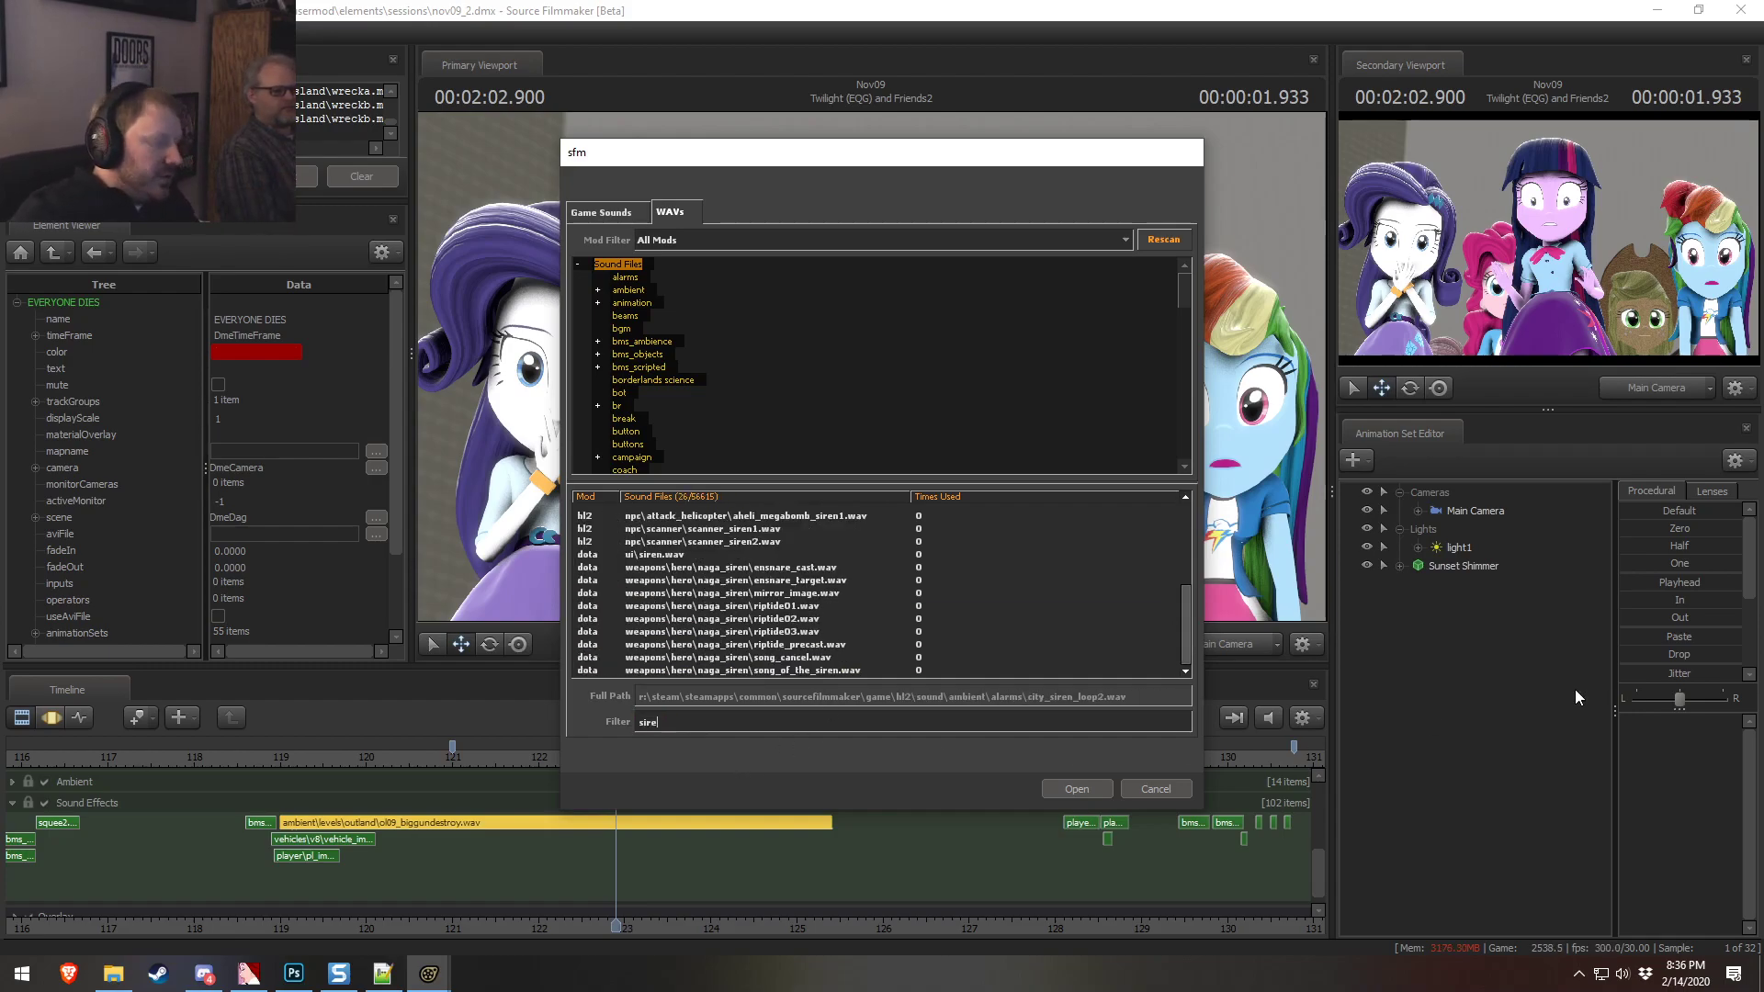
{"action": "key", "text": "BackSpace"}
{"action": "key", "text": "BackSpace"}
{"action": "key", "text": "BackSpace"}
{"action": "key", "text": "BackSpace"}
{"action": "type", "text": "fire"}
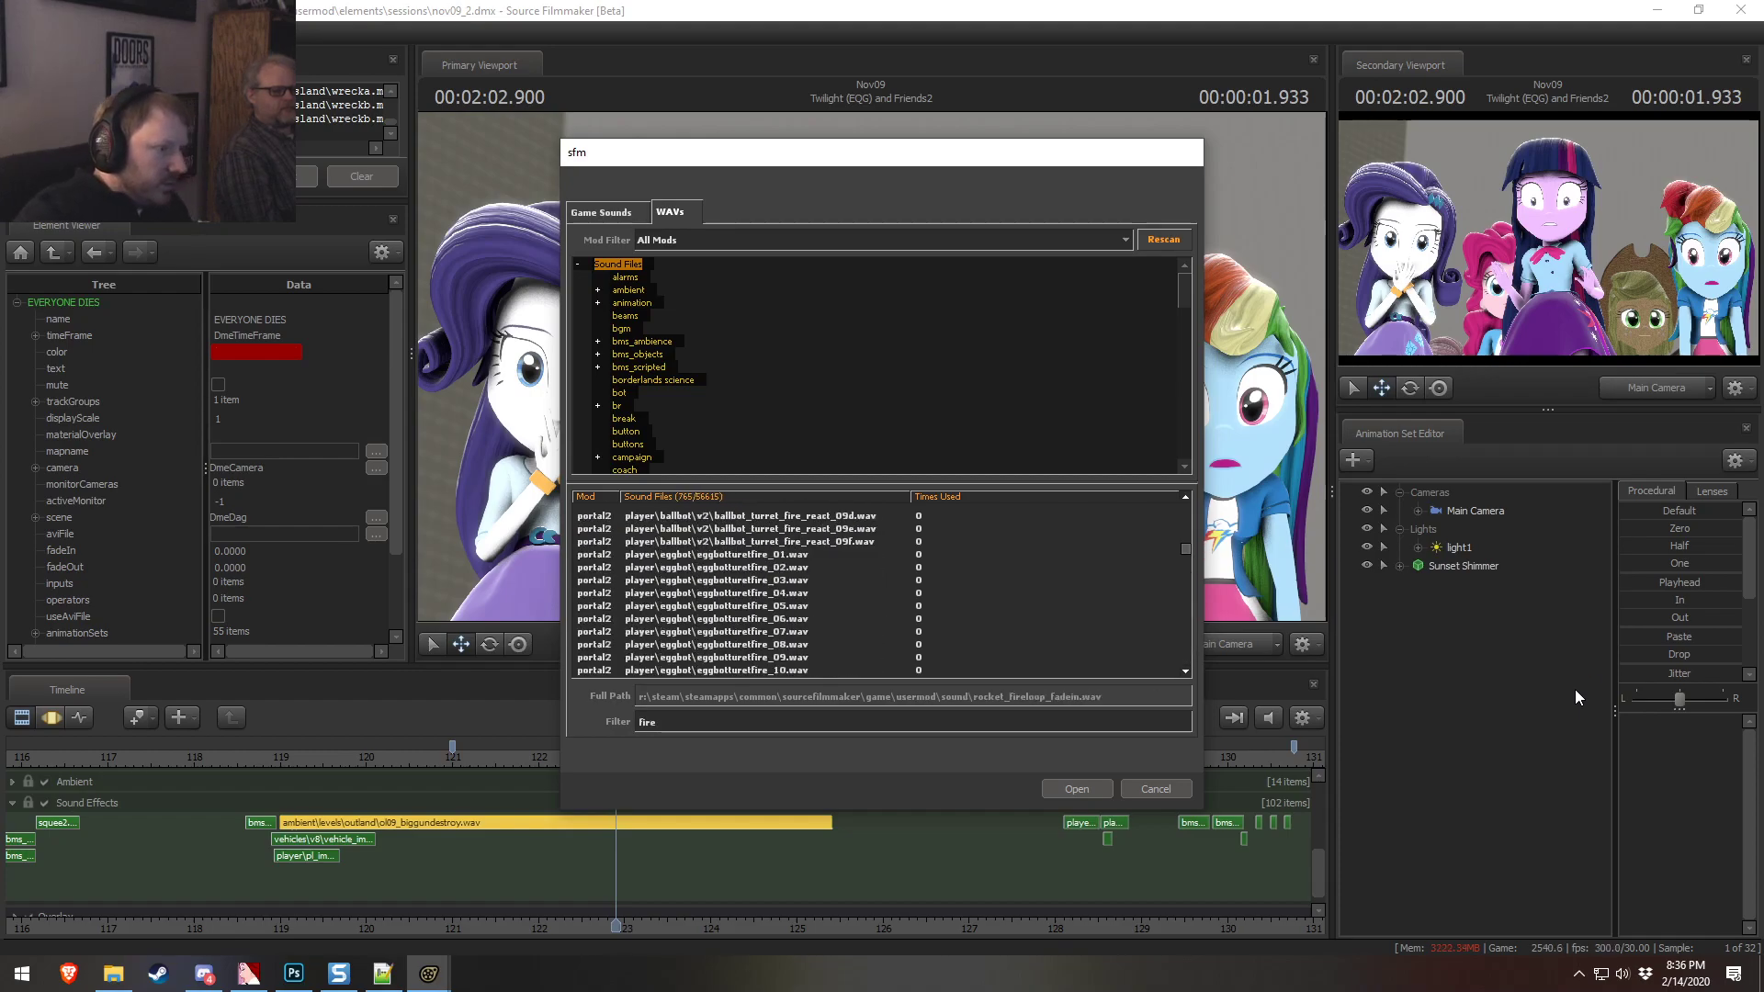
Preview the ballbot_turret_fire_react and eggbotturetfire sounds
{"action": "left_click", "coordinate": [796, 529]}
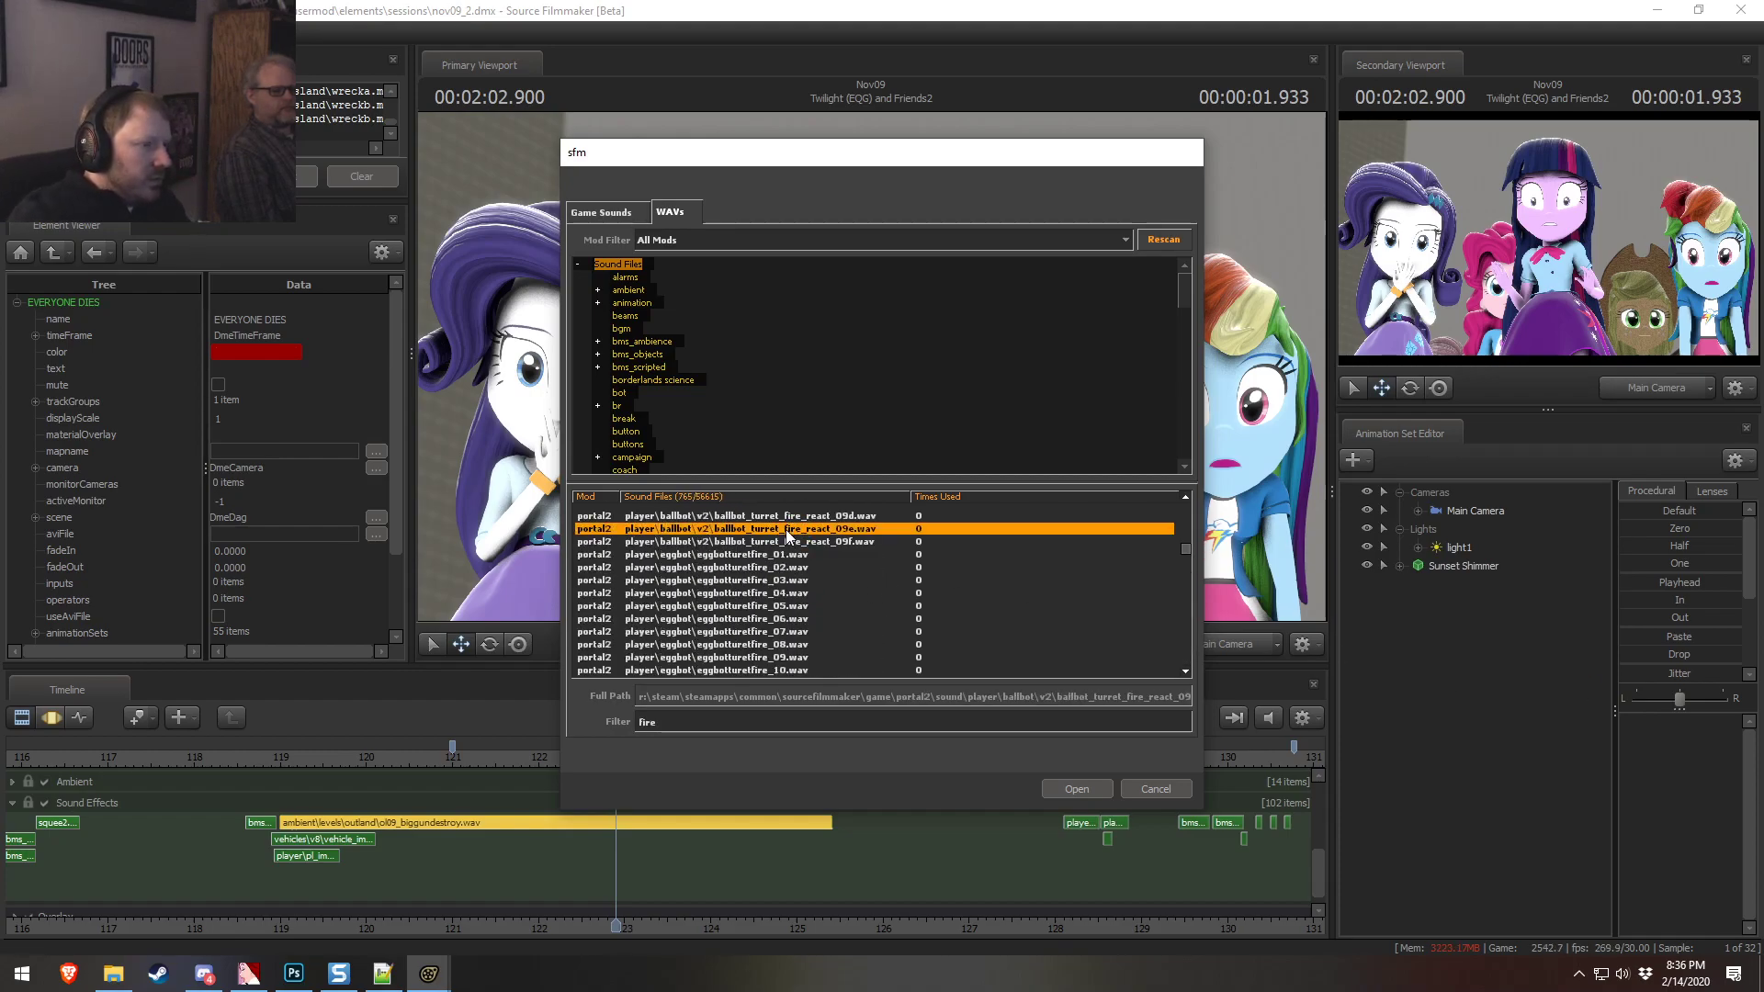
{"action": "left_click", "coordinate": [783, 542]}
{"action": "scroll", "coordinate": [775, 568], "scroll_direction": "up", "scroll_amount": 4}
{"action": "left_click", "coordinate": [744, 592]}
{"action": "scroll", "coordinate": [769, 620], "scroll_direction": "down", "scroll_amount": 5}
{"action": "left_click", "coordinate": [748, 585]}
{"action": "scroll", "coordinate": [762, 592], "scroll_direction": "up", "scroll_amount": 10}
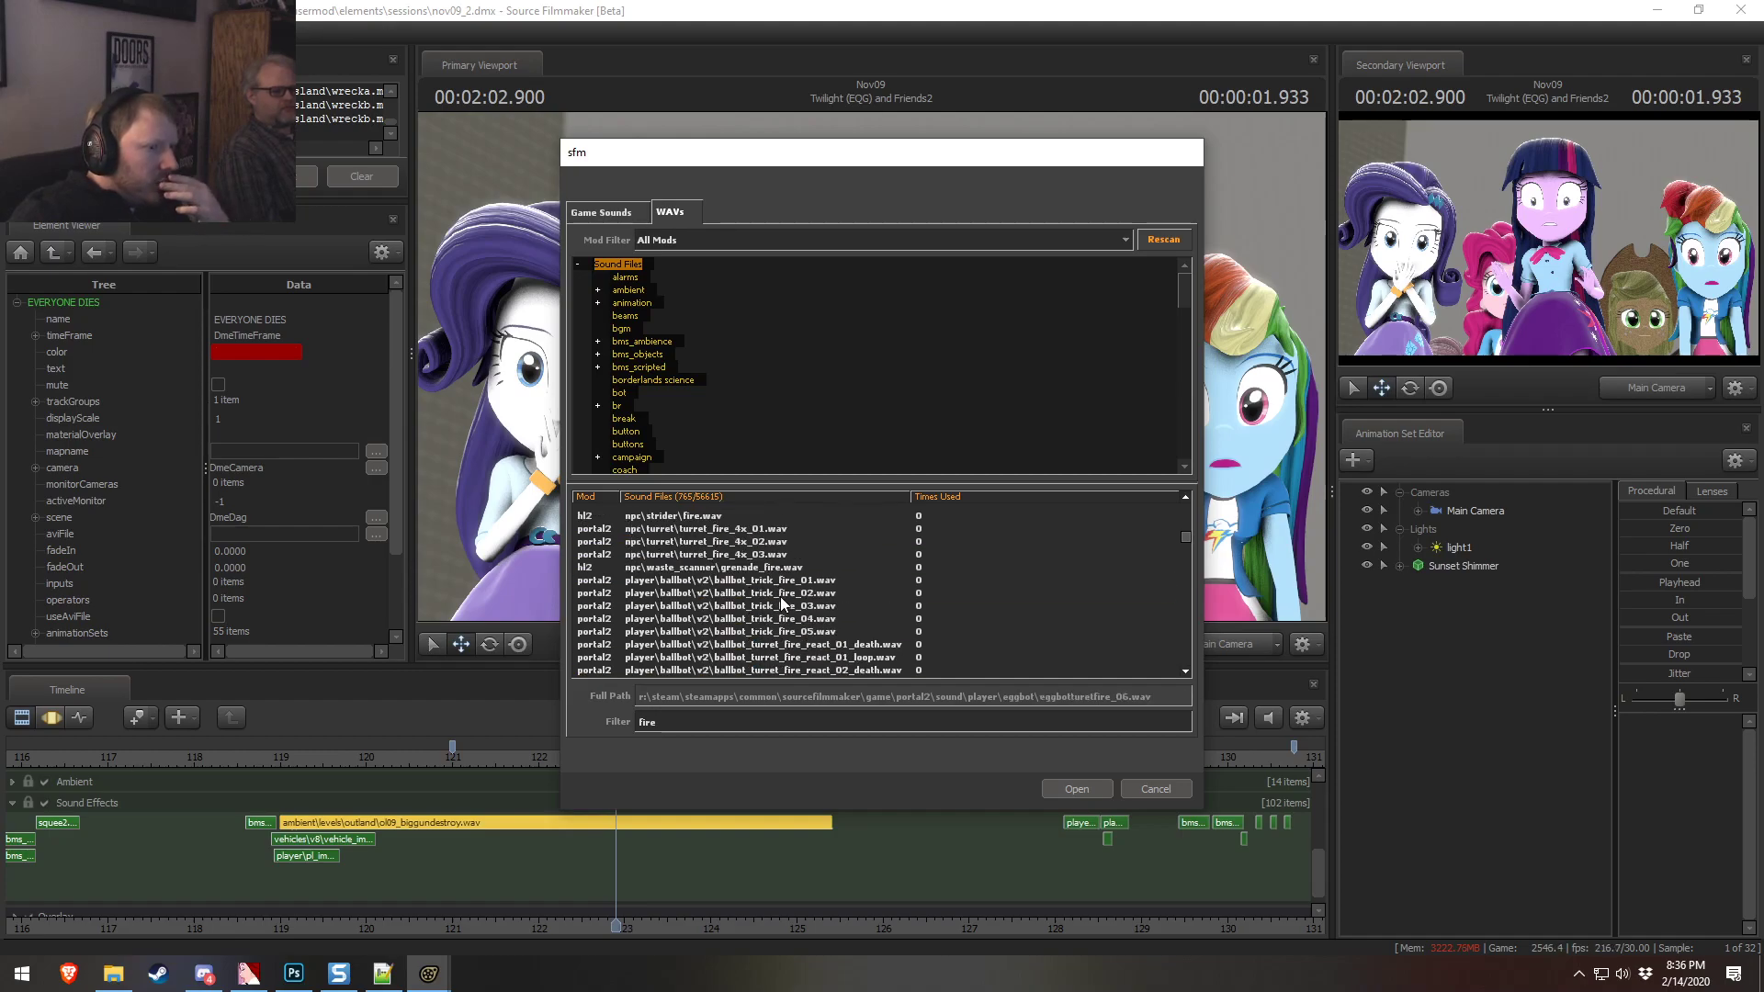
Preview the sounds at the start of the fire results, including the amb_fireball_flyby sounds and fire_flareup_01.wav
{"action": "scroll", "coordinate": [768, 598], "scroll_direction": "up", "scroll_amount": 8}
{"action": "left_click", "coordinate": [735, 530]}
{"action": "left_click", "coordinate": [735, 518]}
{"action": "left_click", "coordinate": [721, 606]}
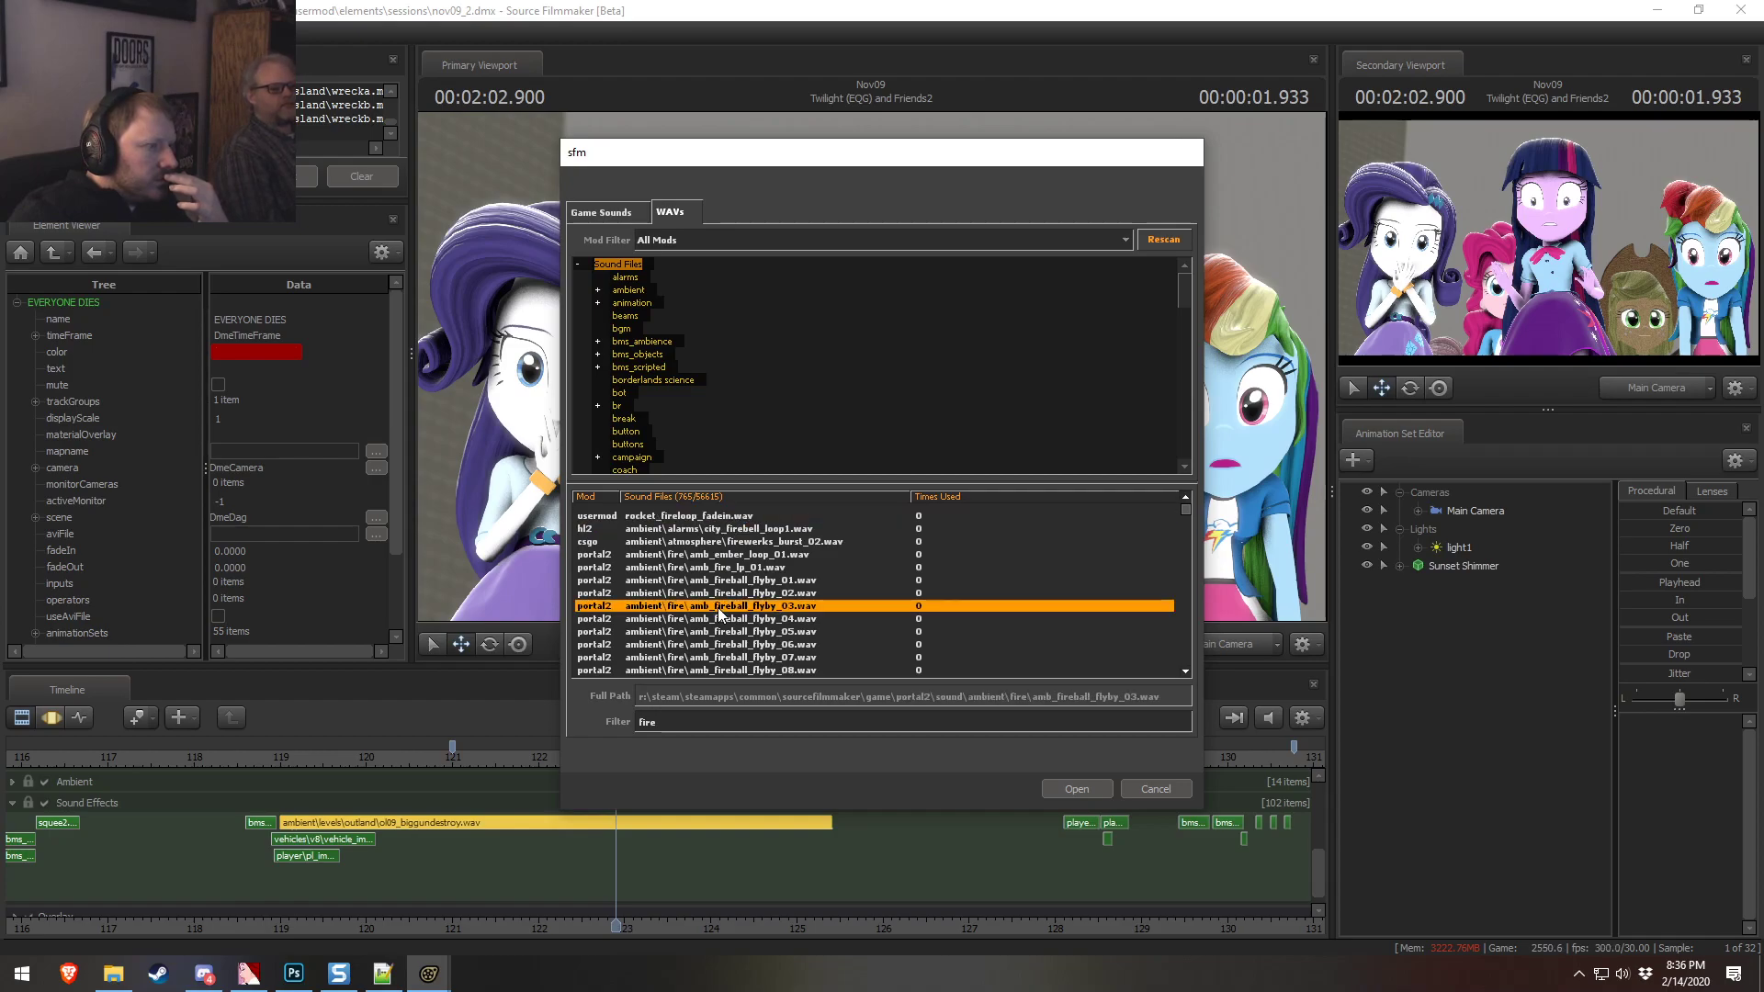
{"action": "scroll", "coordinate": [726, 564], "scroll_direction": "down", "scroll_amount": 2}
{"action": "left_click", "coordinate": [726, 567]}
{"action": "left_click", "coordinate": [735, 632]}
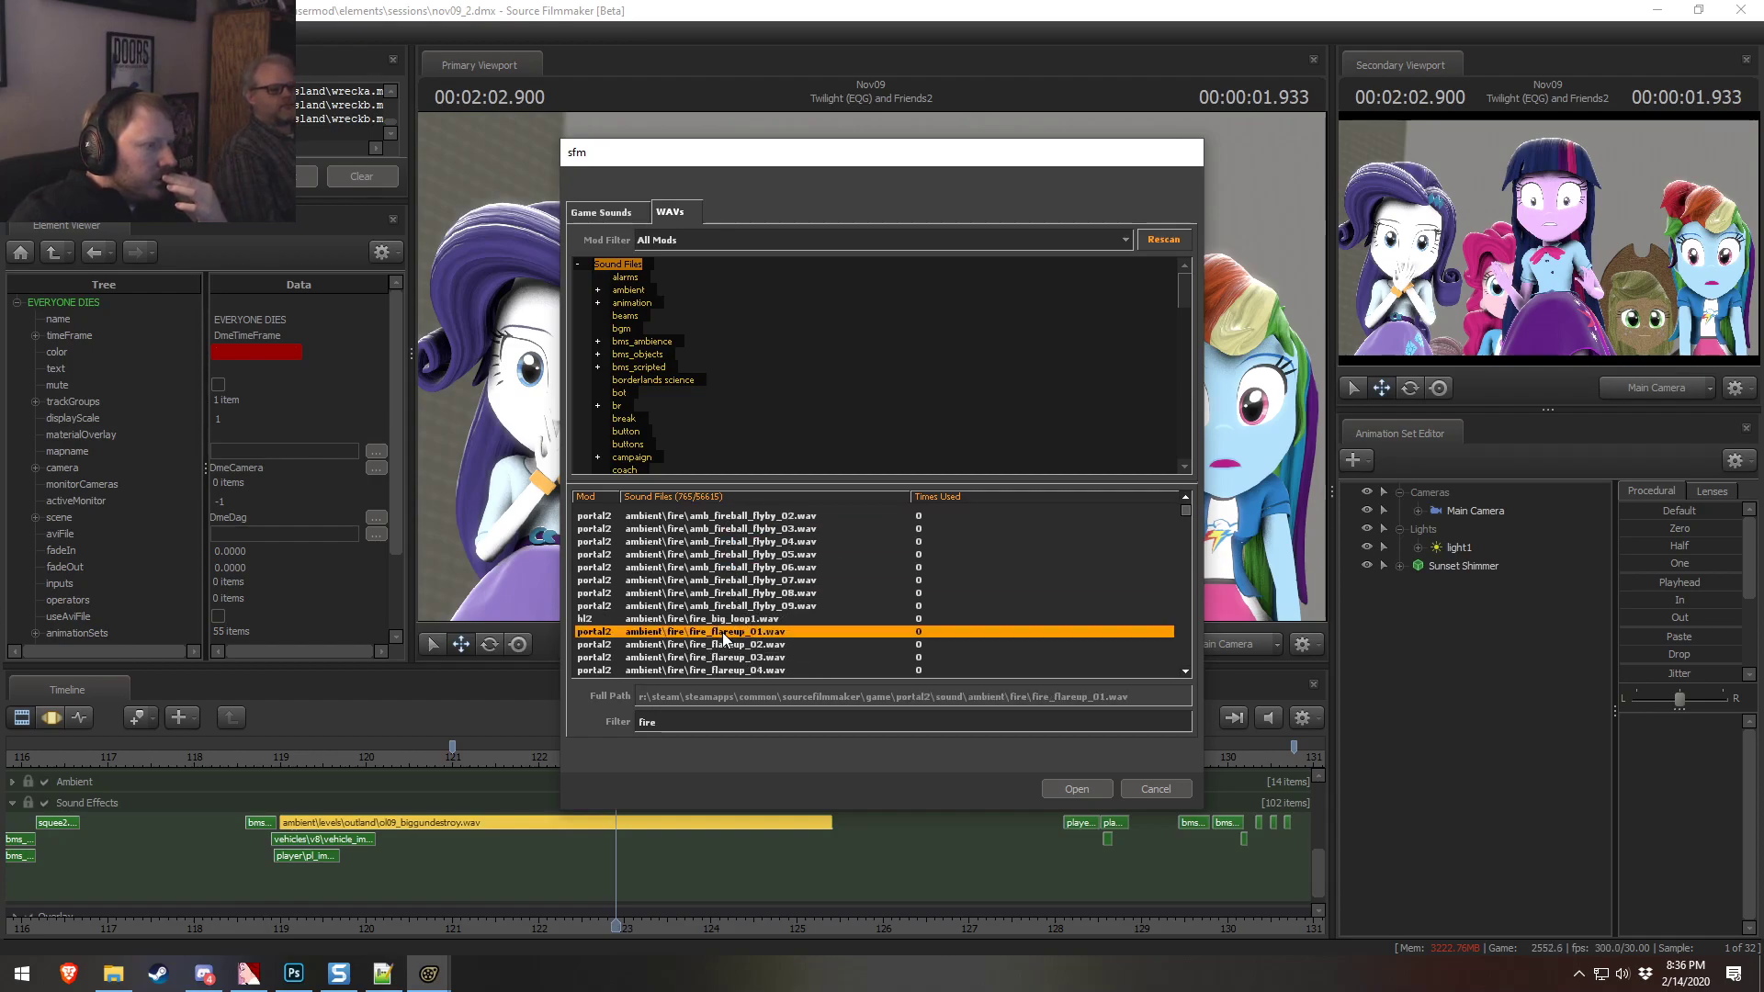
Preview the remaining ambient fire sounds, including the fire_small_loop_edit files and firebig.wav
{"action": "scroll", "coordinate": [735, 632], "scroll_direction": "down", "scroll_amount": 2}
{"action": "left_click", "coordinate": [744, 593]}
{"action": "left_click", "coordinate": [753, 644]}
{"action": "scroll", "coordinate": [752, 643], "scroll_direction": "down", "scroll_amount": 2}
{"action": "scroll", "coordinate": [746, 581], "scroll_direction": "up", "scroll_amount": 1}
{"action": "left_click", "coordinate": [748, 580]}
{"action": "left_click", "coordinate": [744, 592]}
{"action": "left_click", "coordinate": [740, 606]}
{"action": "left_click", "coordinate": [720, 619]}
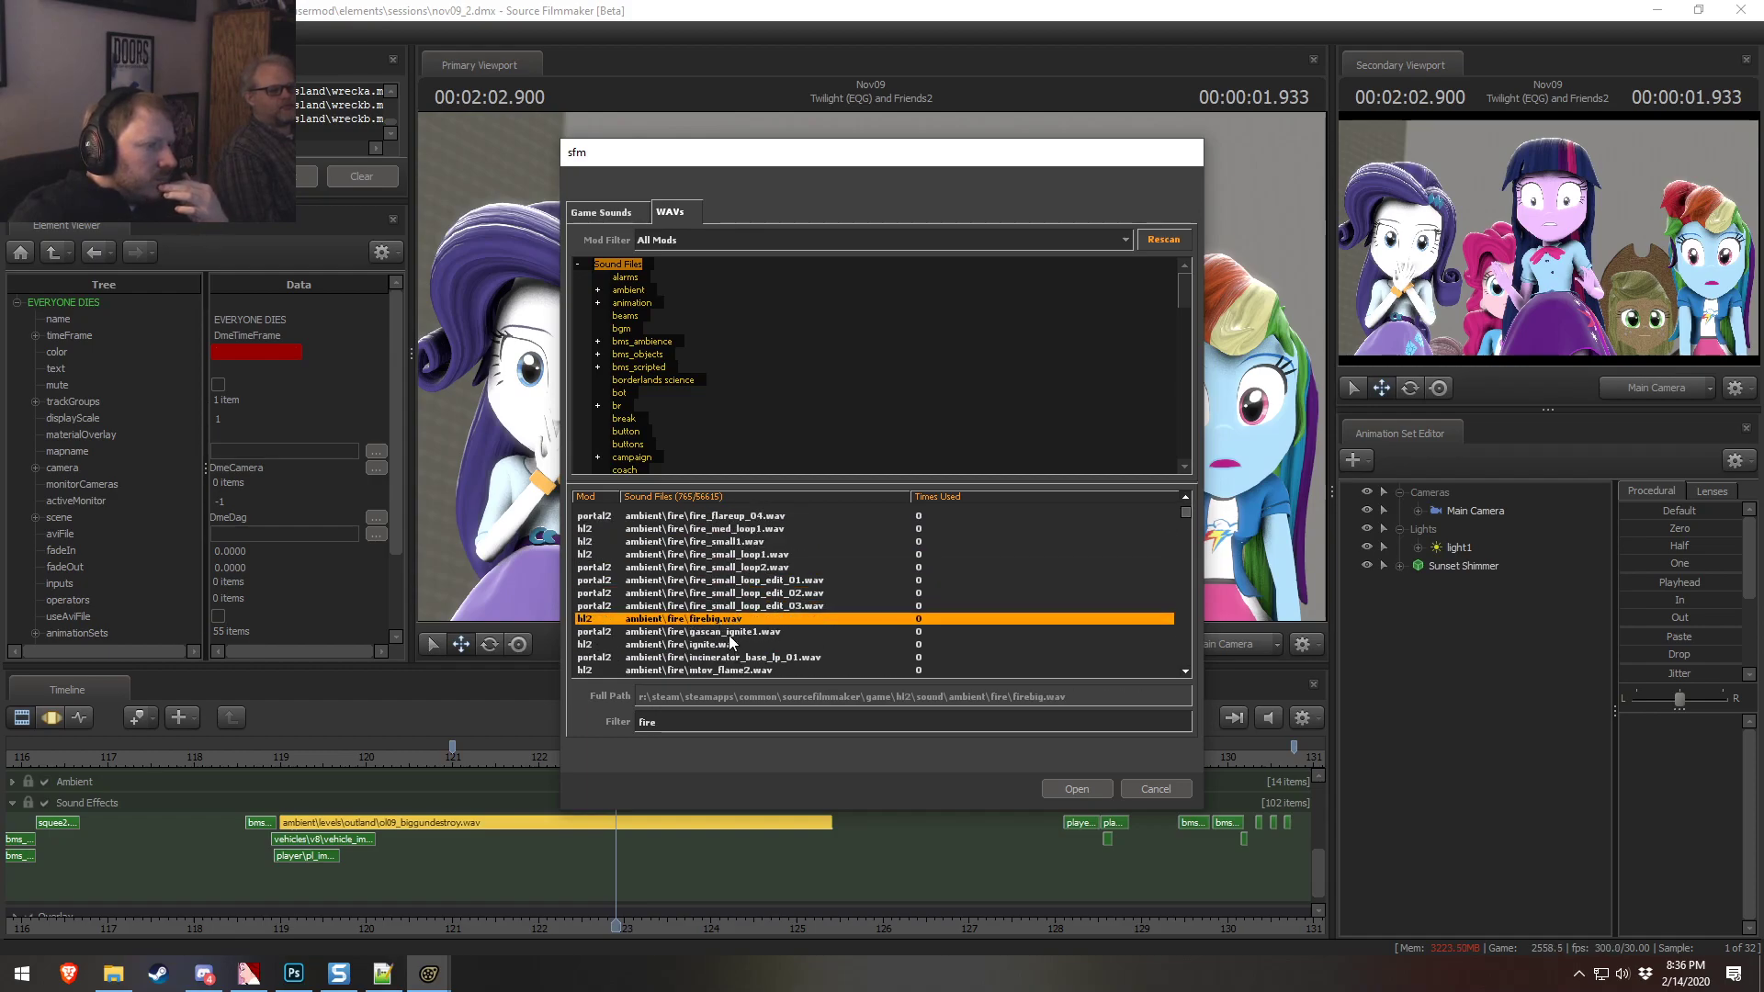
Compare gascan_ignite1.wav with firebig.wav and import firebig.wav into Sound Effects at 02:02.900
{"action": "left_click", "coordinate": [726, 632]}
{"action": "left_click", "coordinate": [723, 620]}
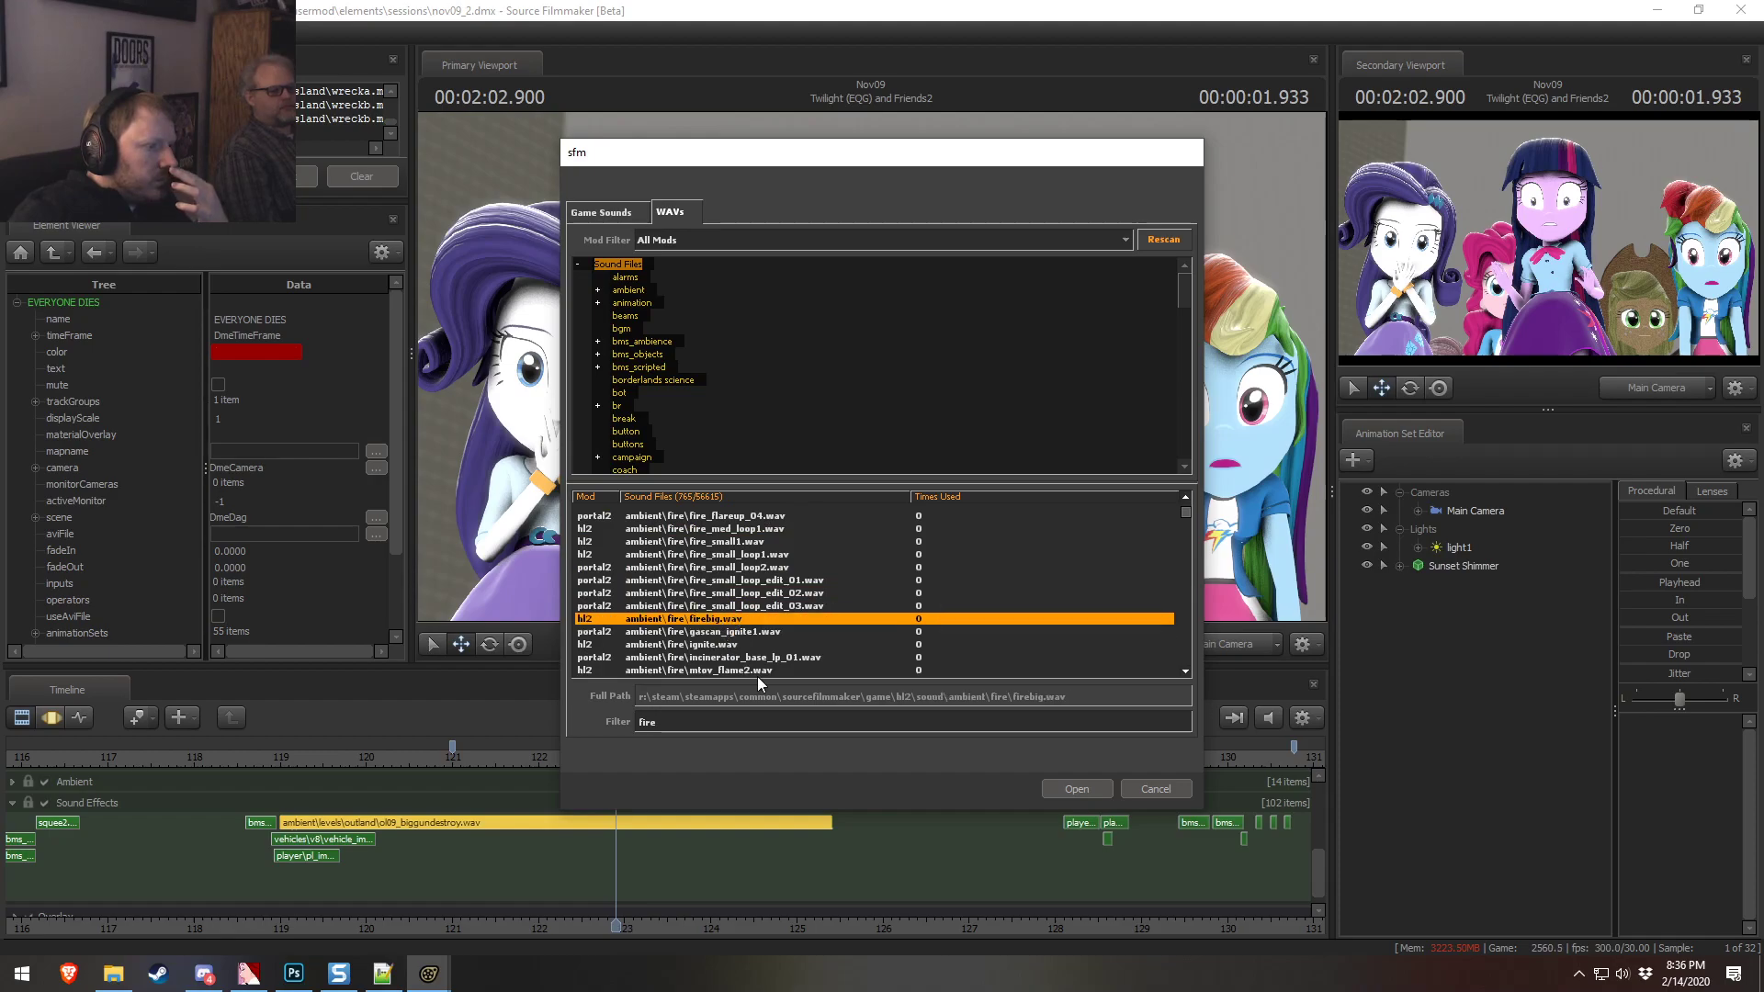
{"action": "left_click", "coordinate": [1091, 792]}
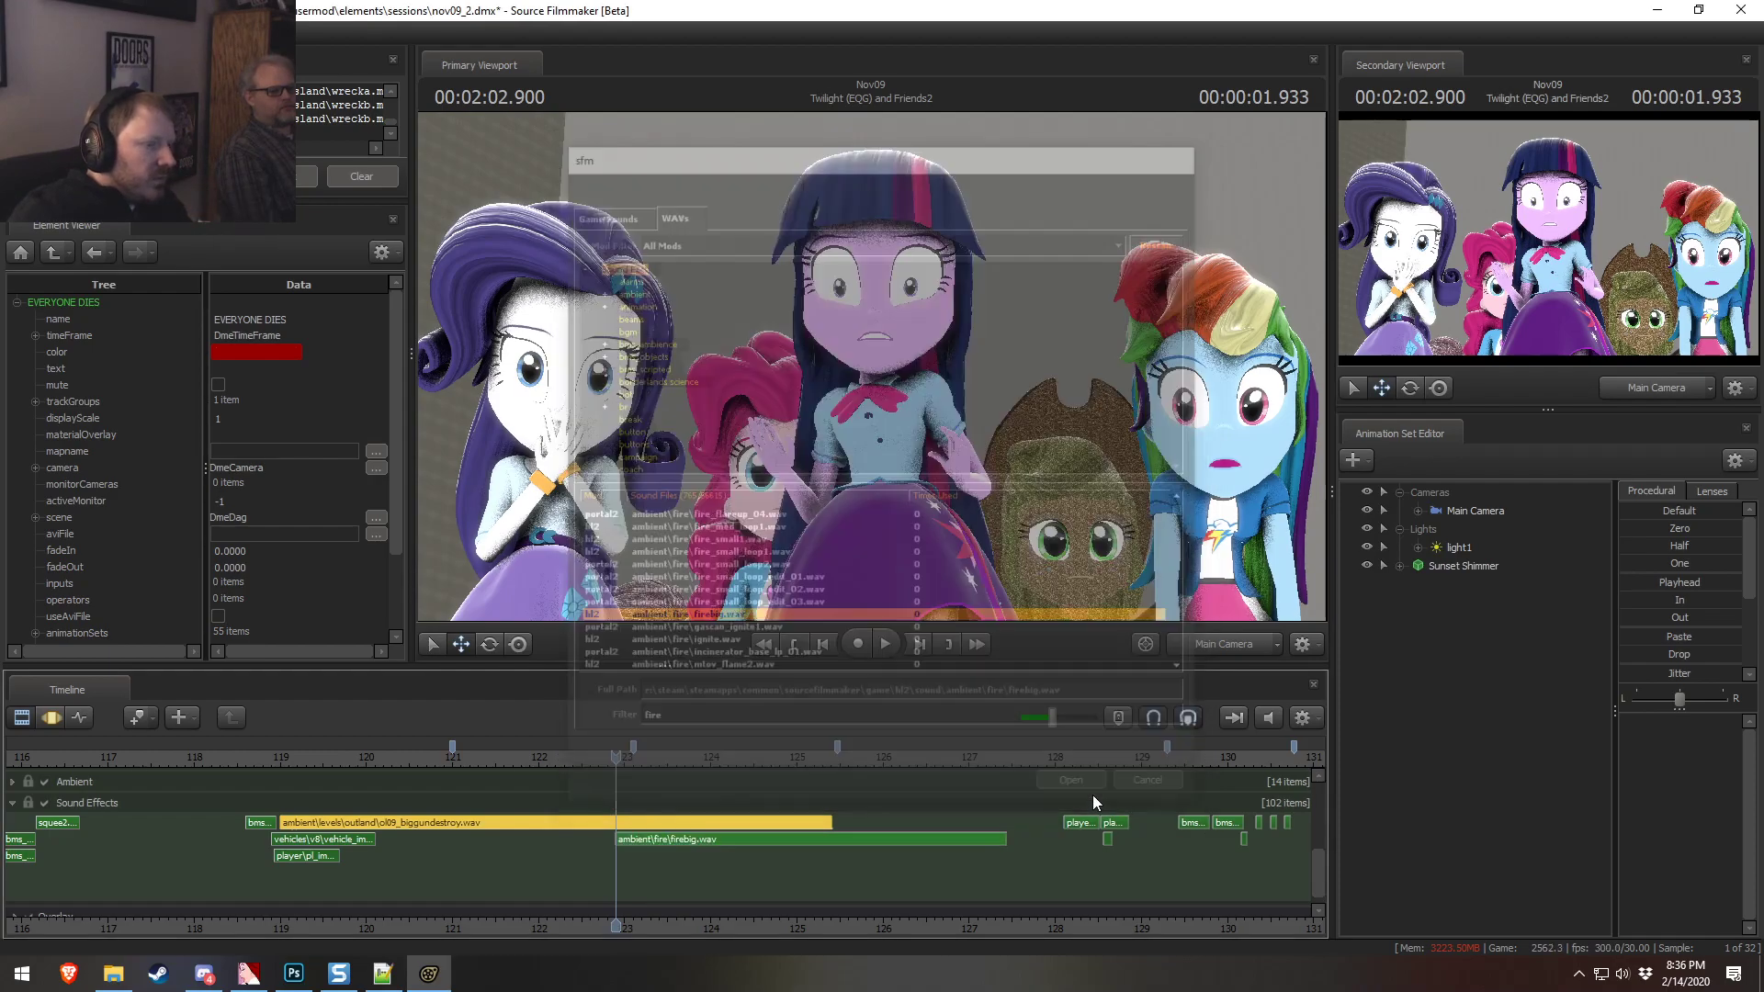
Shift the firebig.wav clip about 1.3 seconds earlier so it starts at about 02:01.6, and play it briefly
{"action": "mouse_move", "coordinate": [618, 772]}
{"action": "left_mouse_down"}
{"action": "mouse_move", "coordinate": [397, 762]}
{"action": "mouse_move", "coordinate": [588, 777]}
{"action": "left_mouse_up"}
{"action": "left_click_drag", "start_coordinate": [642, 832], "coordinate": [532, 834]}
{"action": "key", "text": "space"}
{"action": "key", "text": "space"}
Shift the firebig.wav clip earlier again so it starts at about 02:00.1, and set the playhead to 02:00.833
{"action": "right_click", "coordinate": [529, 837]}
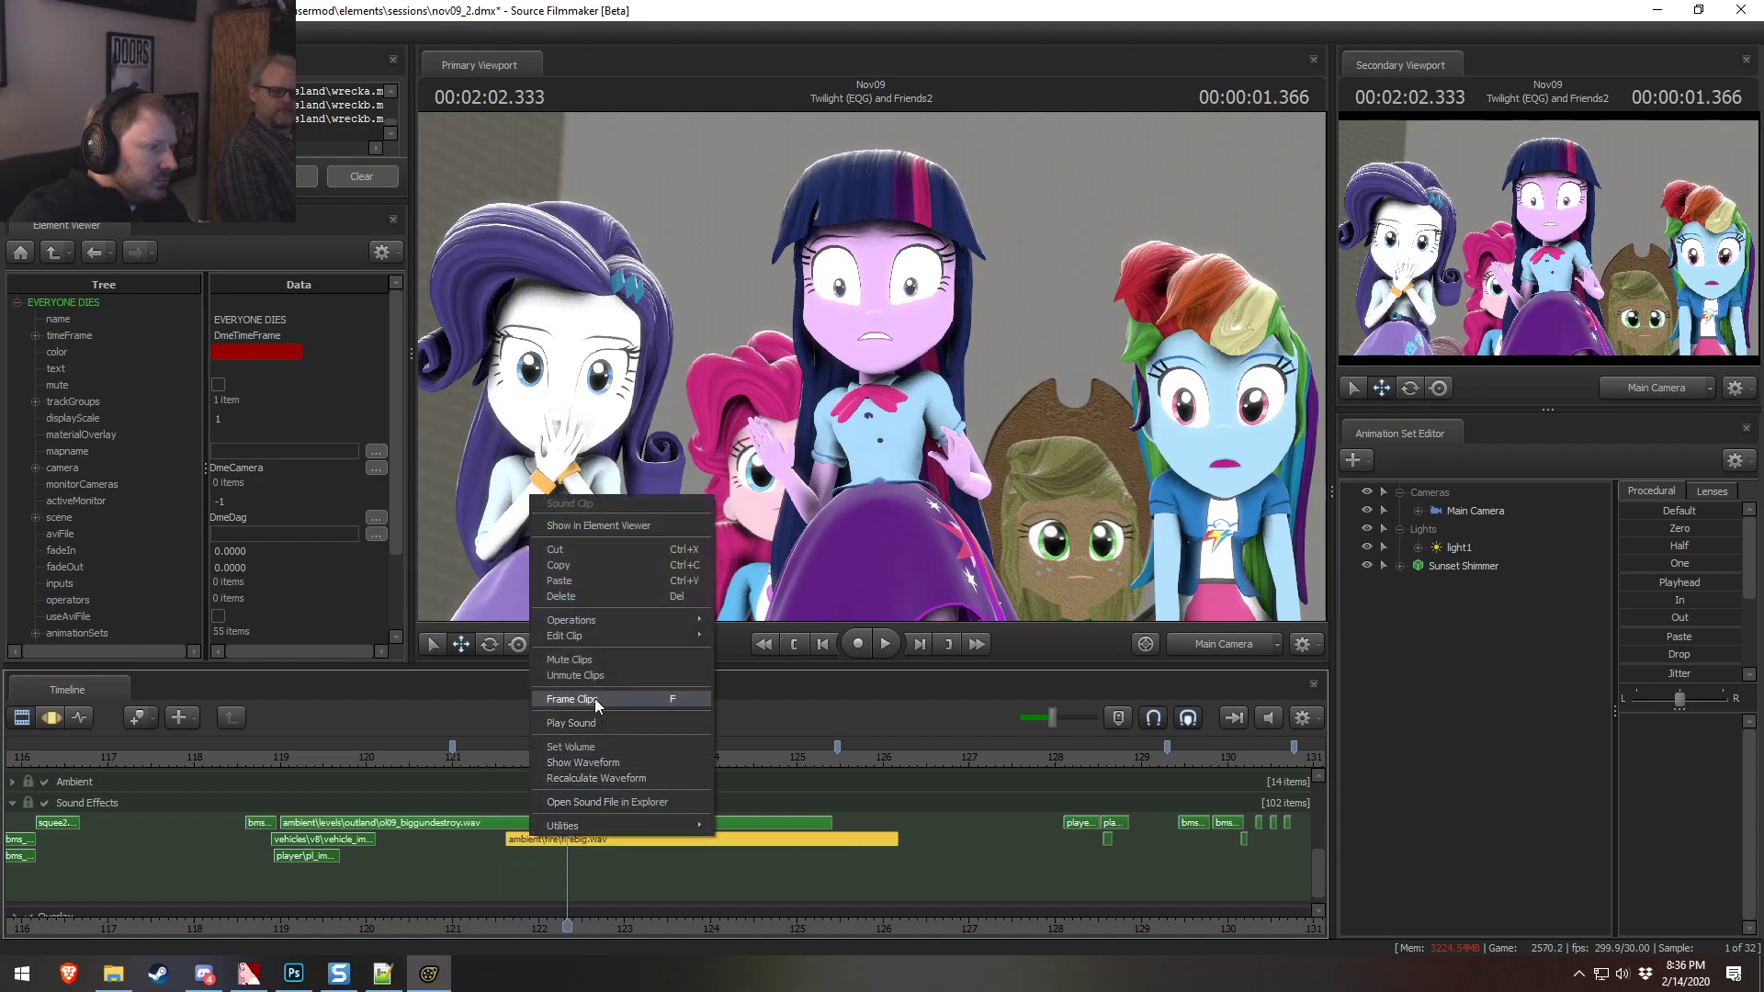
{"action": "left_click_drag", "start_coordinate": [769, 835], "coordinate": [637, 841]}
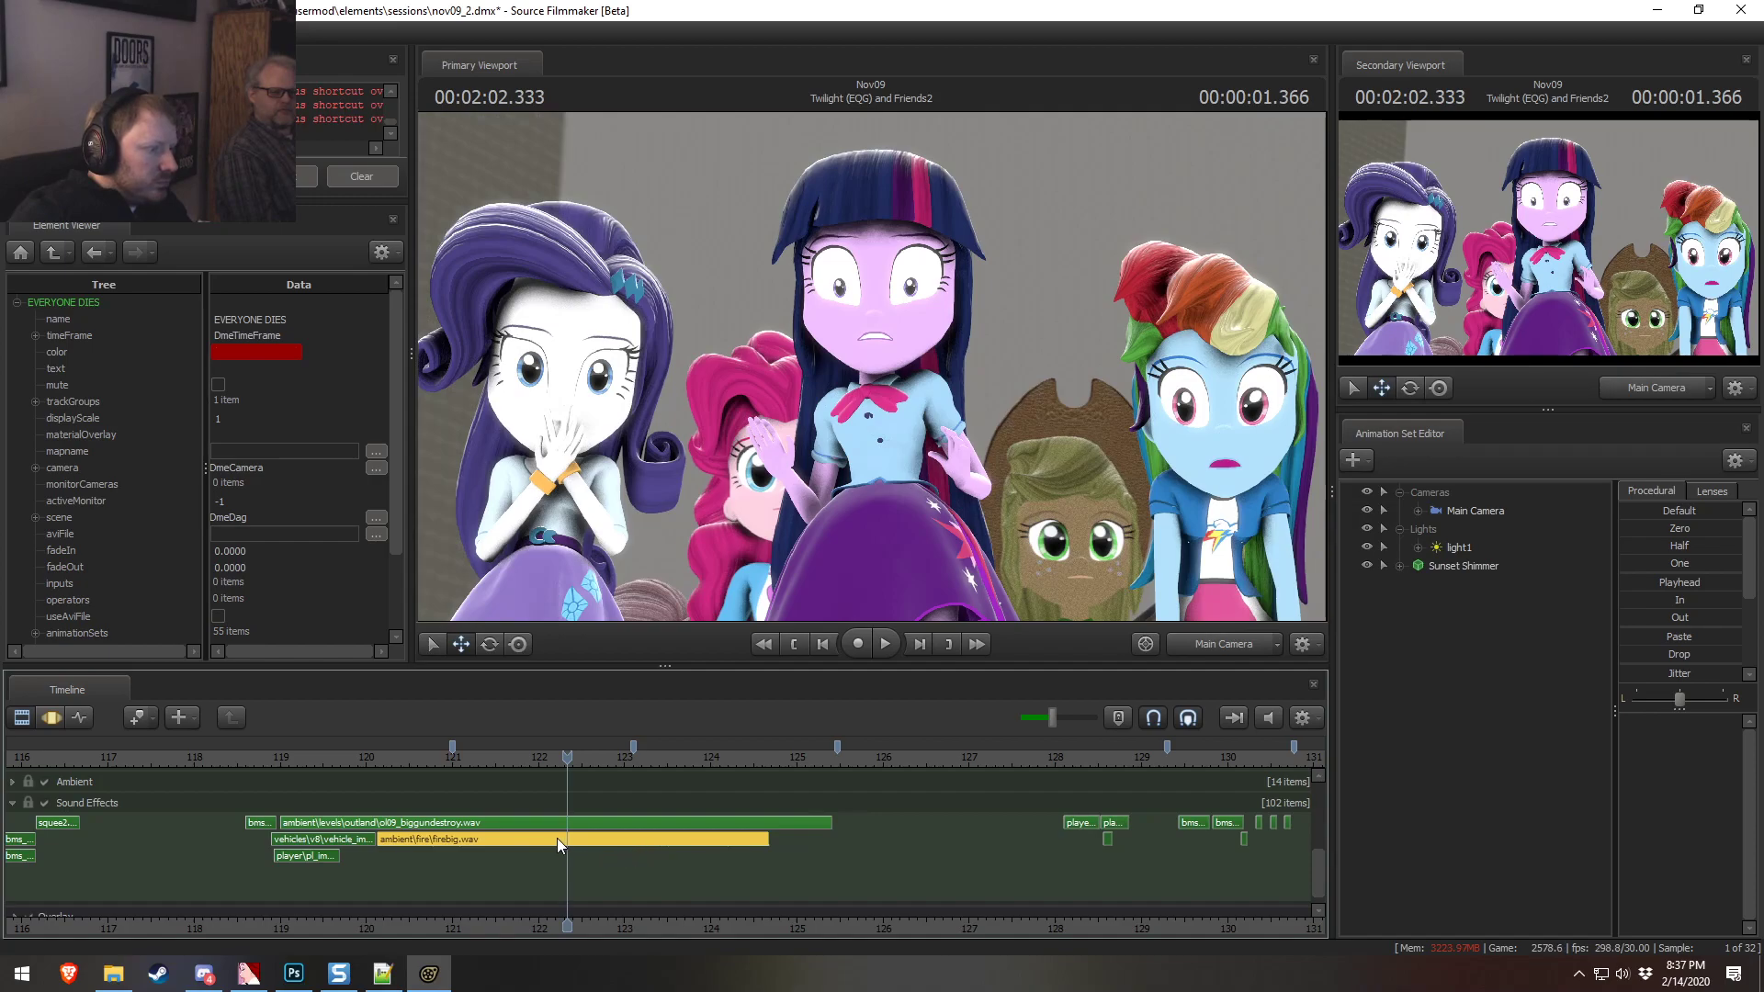
{"action": "left_click", "coordinate": [437, 755]}
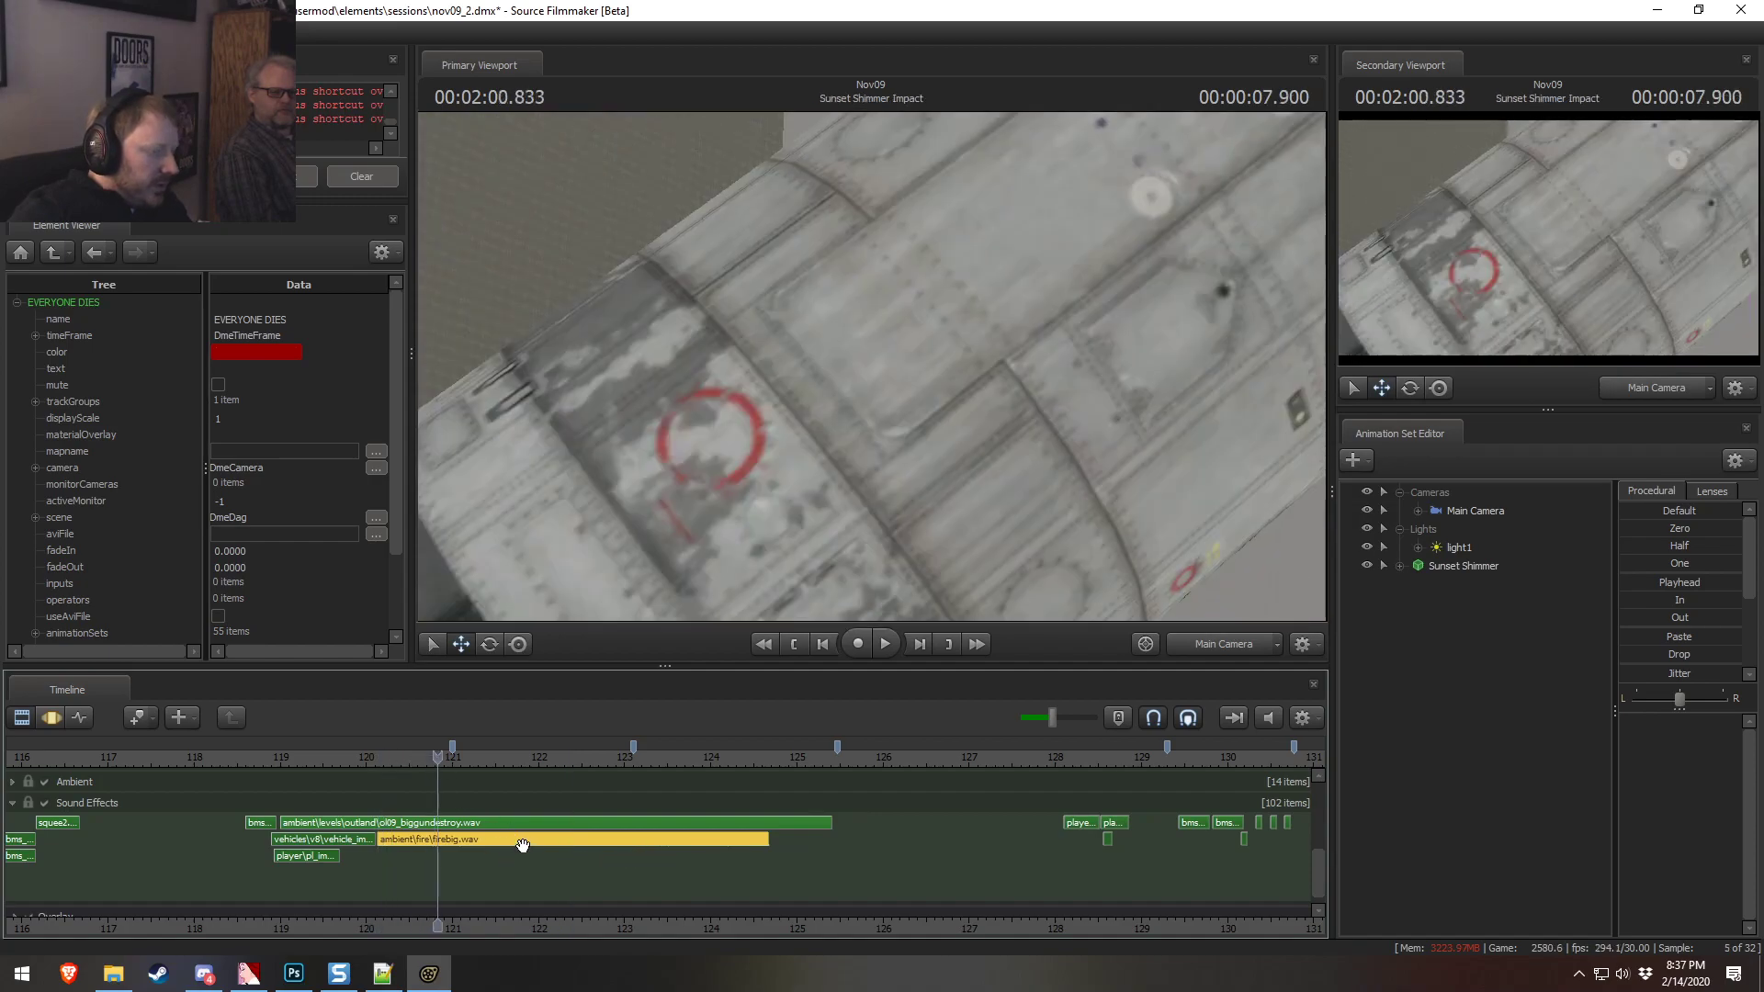
{"action": "scroll", "coordinate": [634, 866], "scroll_direction": "down", "scroll_amount": 3}
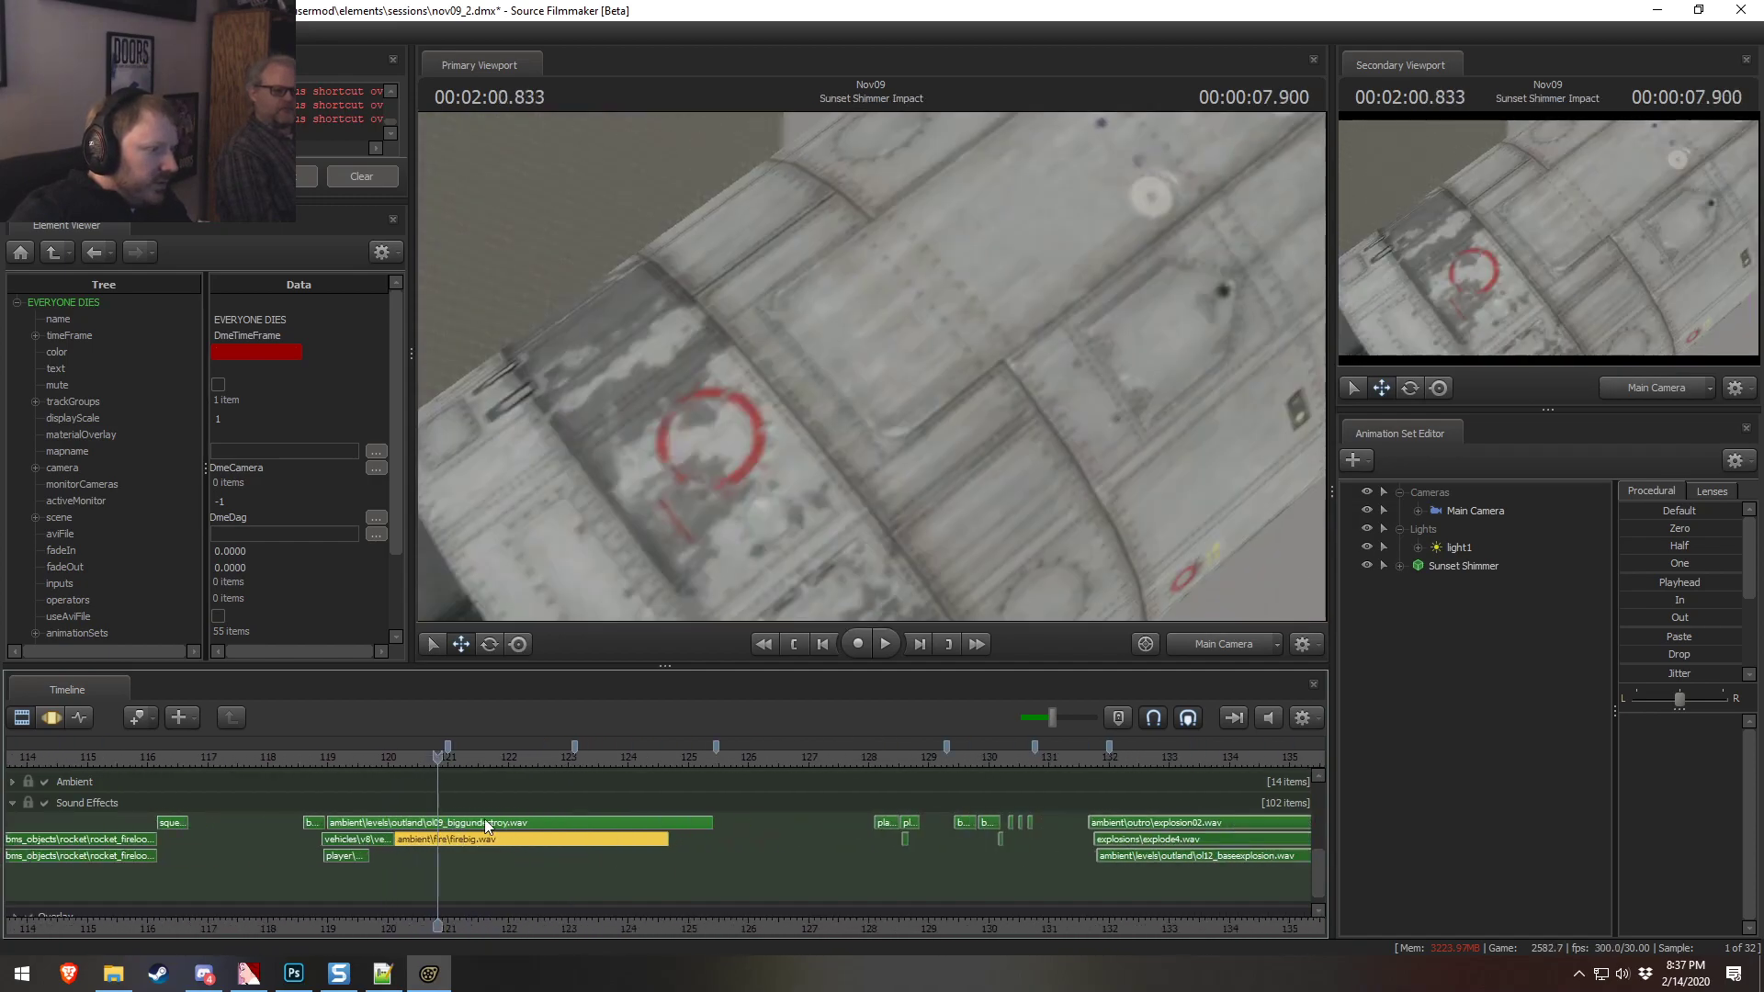
Play the impact shot, then move the firebig.wav clip from Sound Effects into the Ambient track group, starting at about 02:00.4
{"action": "key", "text": "space"}
{"action": "key", "text": "space"}
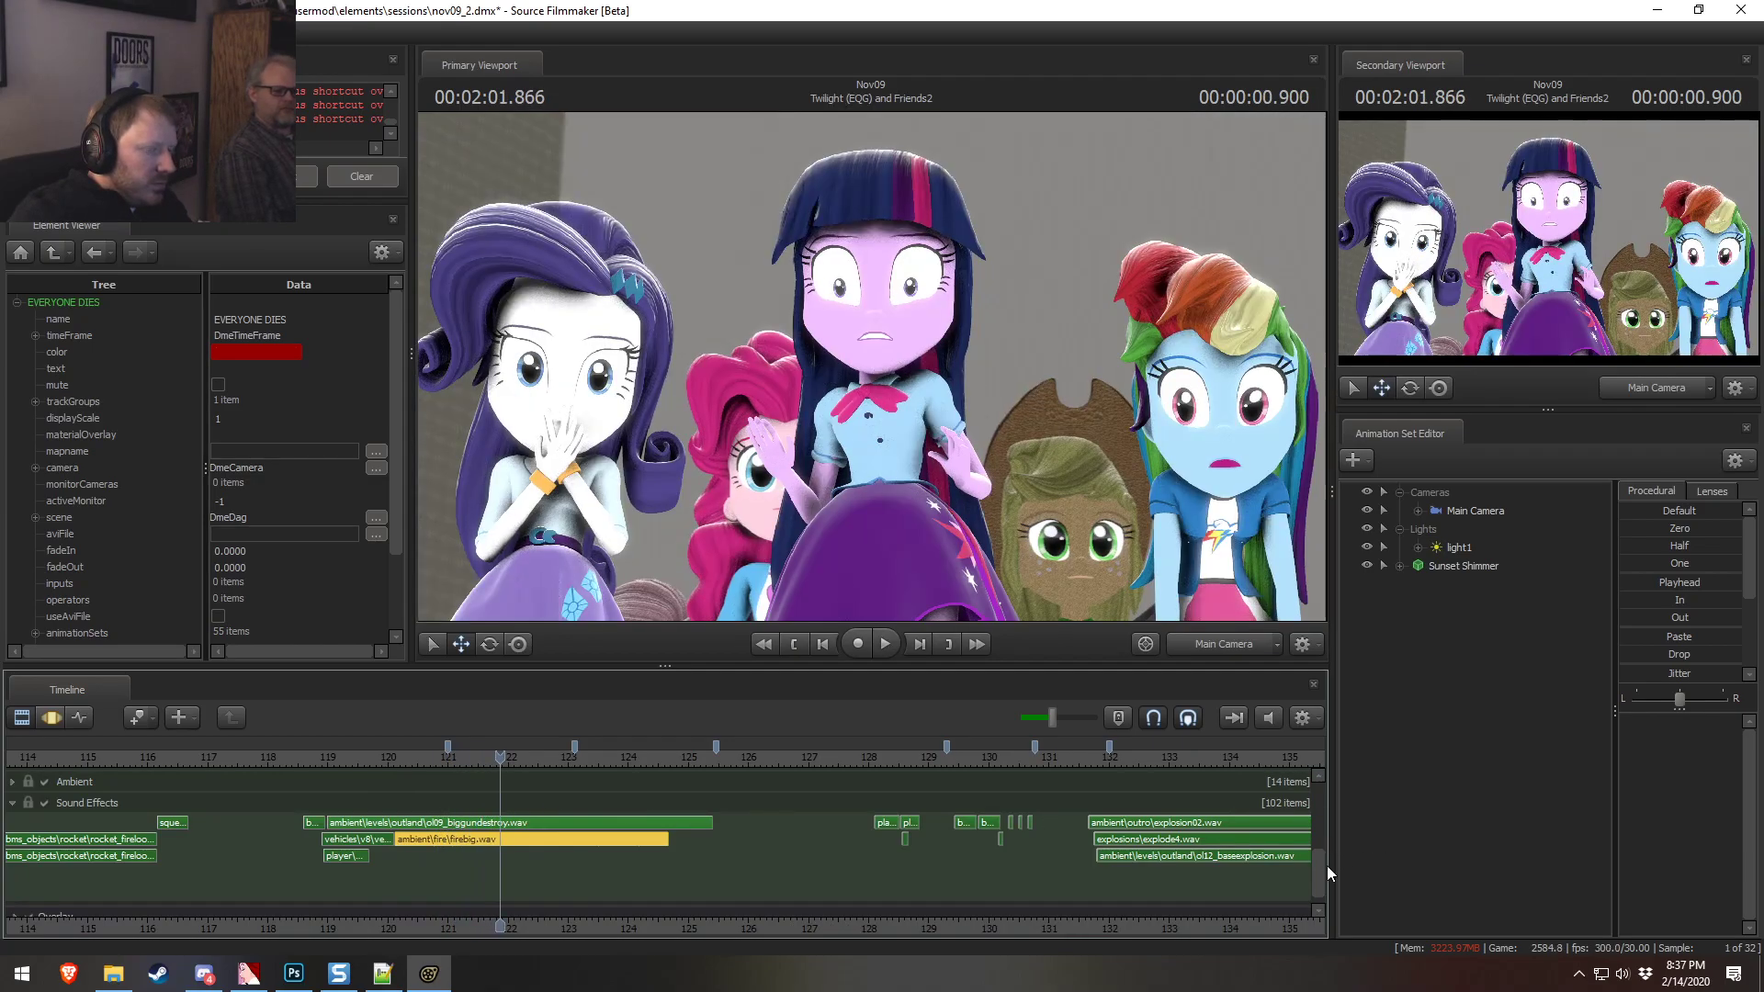
{"action": "scroll", "coordinate": [1323, 860], "scroll_direction": "up", "scroll_amount": 1}
{"action": "mouse_move", "coordinate": [1324, 861]}
{"action": "left_mouse_down"}
{"action": "mouse_move", "coordinate": [1329, 840]}
{"action": "mouse_move", "coordinate": [1328, 862]}
{"action": "left_mouse_up"}
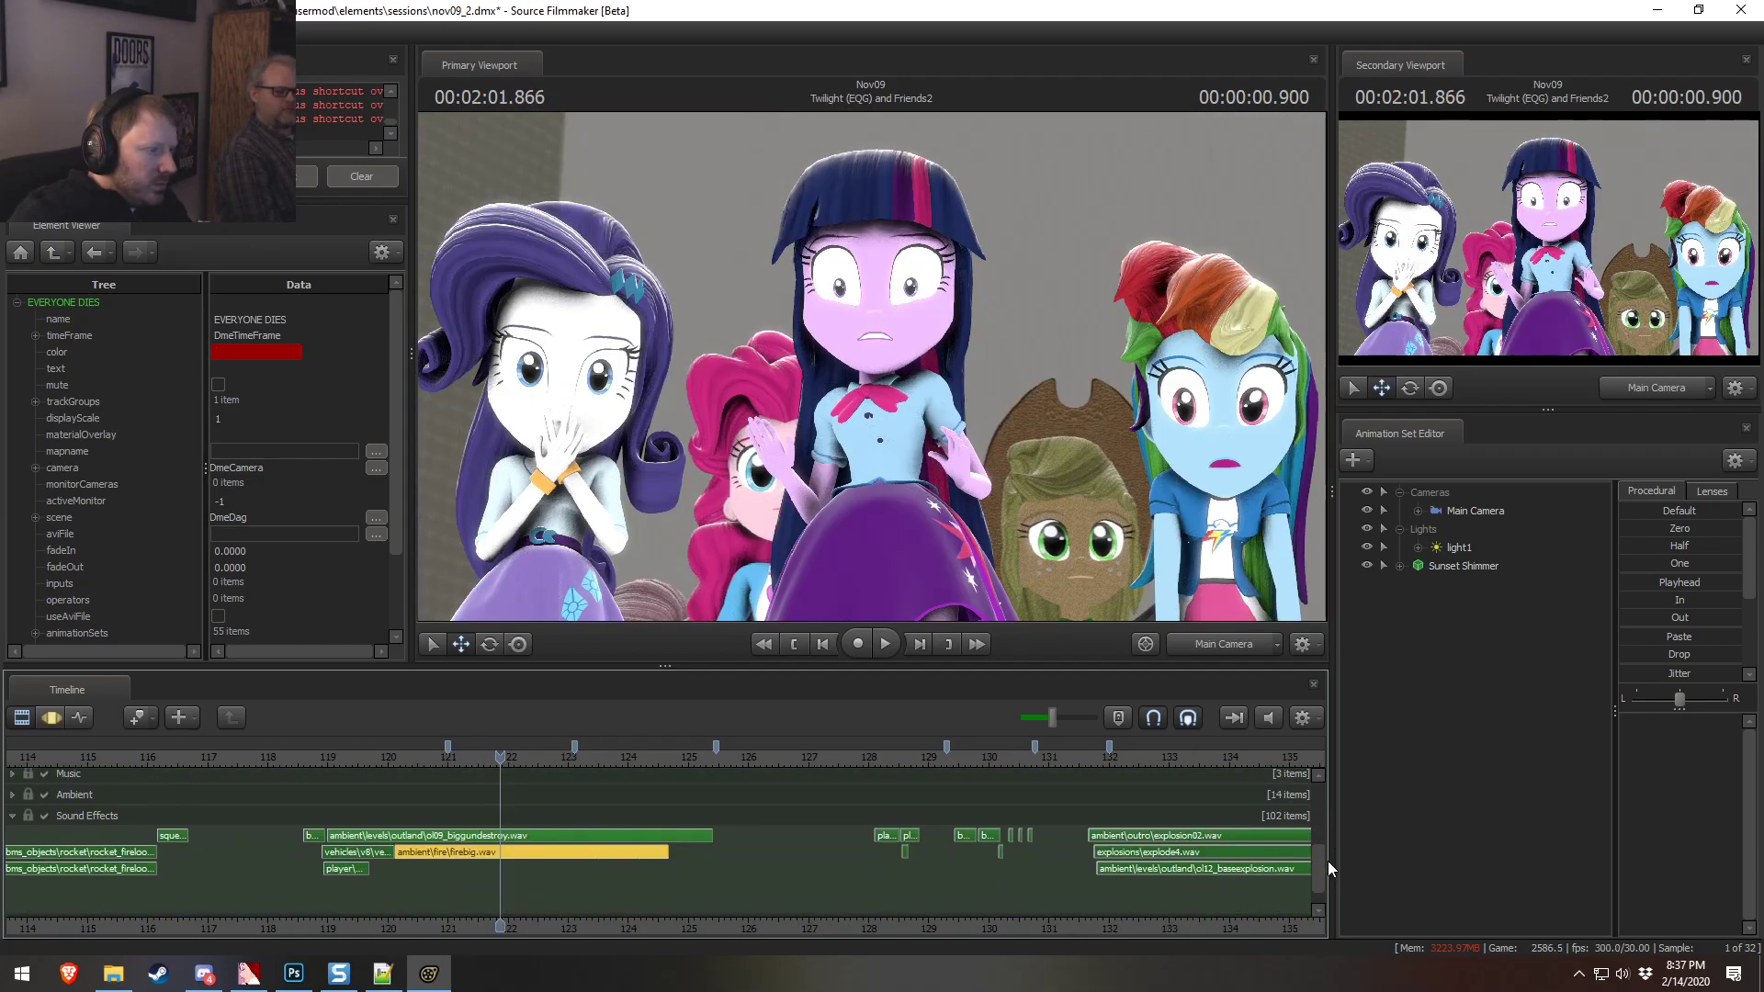
{"action": "left_click", "coordinate": [12, 795]}
{"action": "left_click", "coordinate": [13, 795]}
{"action": "left_click", "coordinate": [13, 796]}
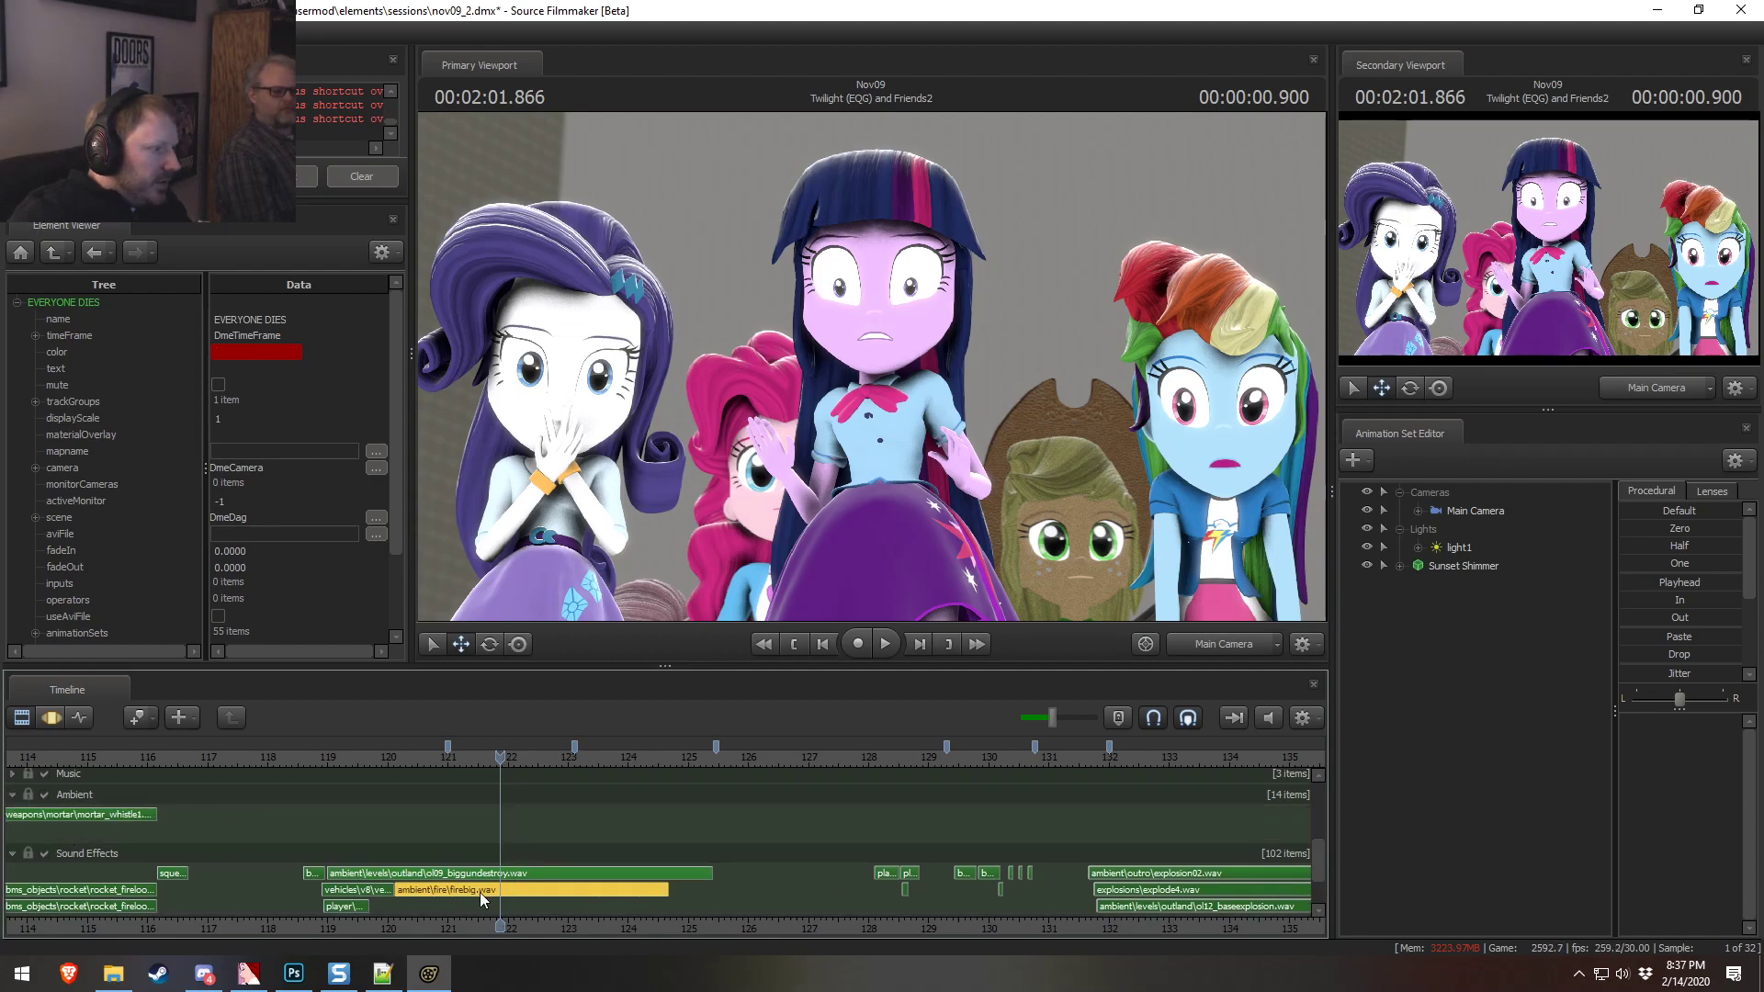
{"action": "left_click_drag", "start_coordinate": [416, 896], "coordinate": [445, 817]}
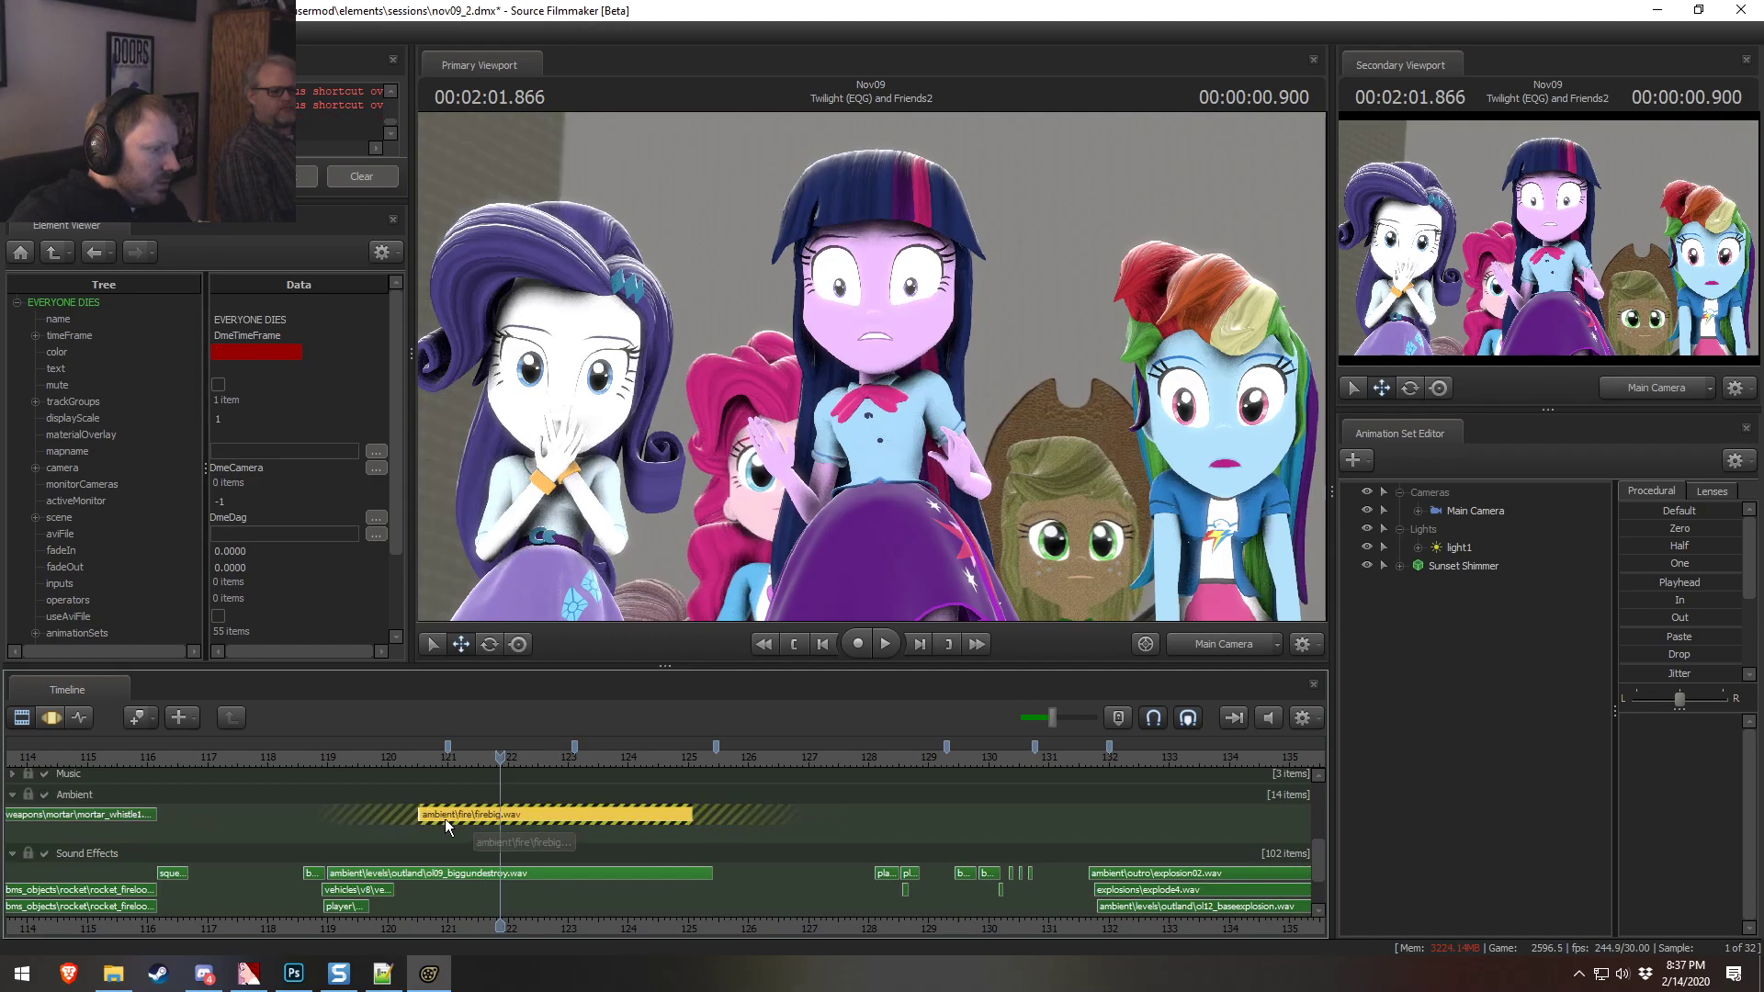
Duplicate firebig.wav in Ambient so the copy starts right where the first clip ends, at about 02:04.9, and play across them
{"action": "left_click_drag", "start_coordinate": [582, 814], "coordinate": [805, 838]}
{"action": "left_click", "coordinate": [643, 749]}
{"action": "key", "text": "space"}
{"action": "key", "text": "space"}
{"action": "left_click_drag", "start_coordinate": [731, 814], "coordinate": [723, 831]}
{"action": "left_click", "coordinate": [656, 752]}
{"action": "key", "text": "space"}
{"action": "left_click", "coordinate": [624, 759]}
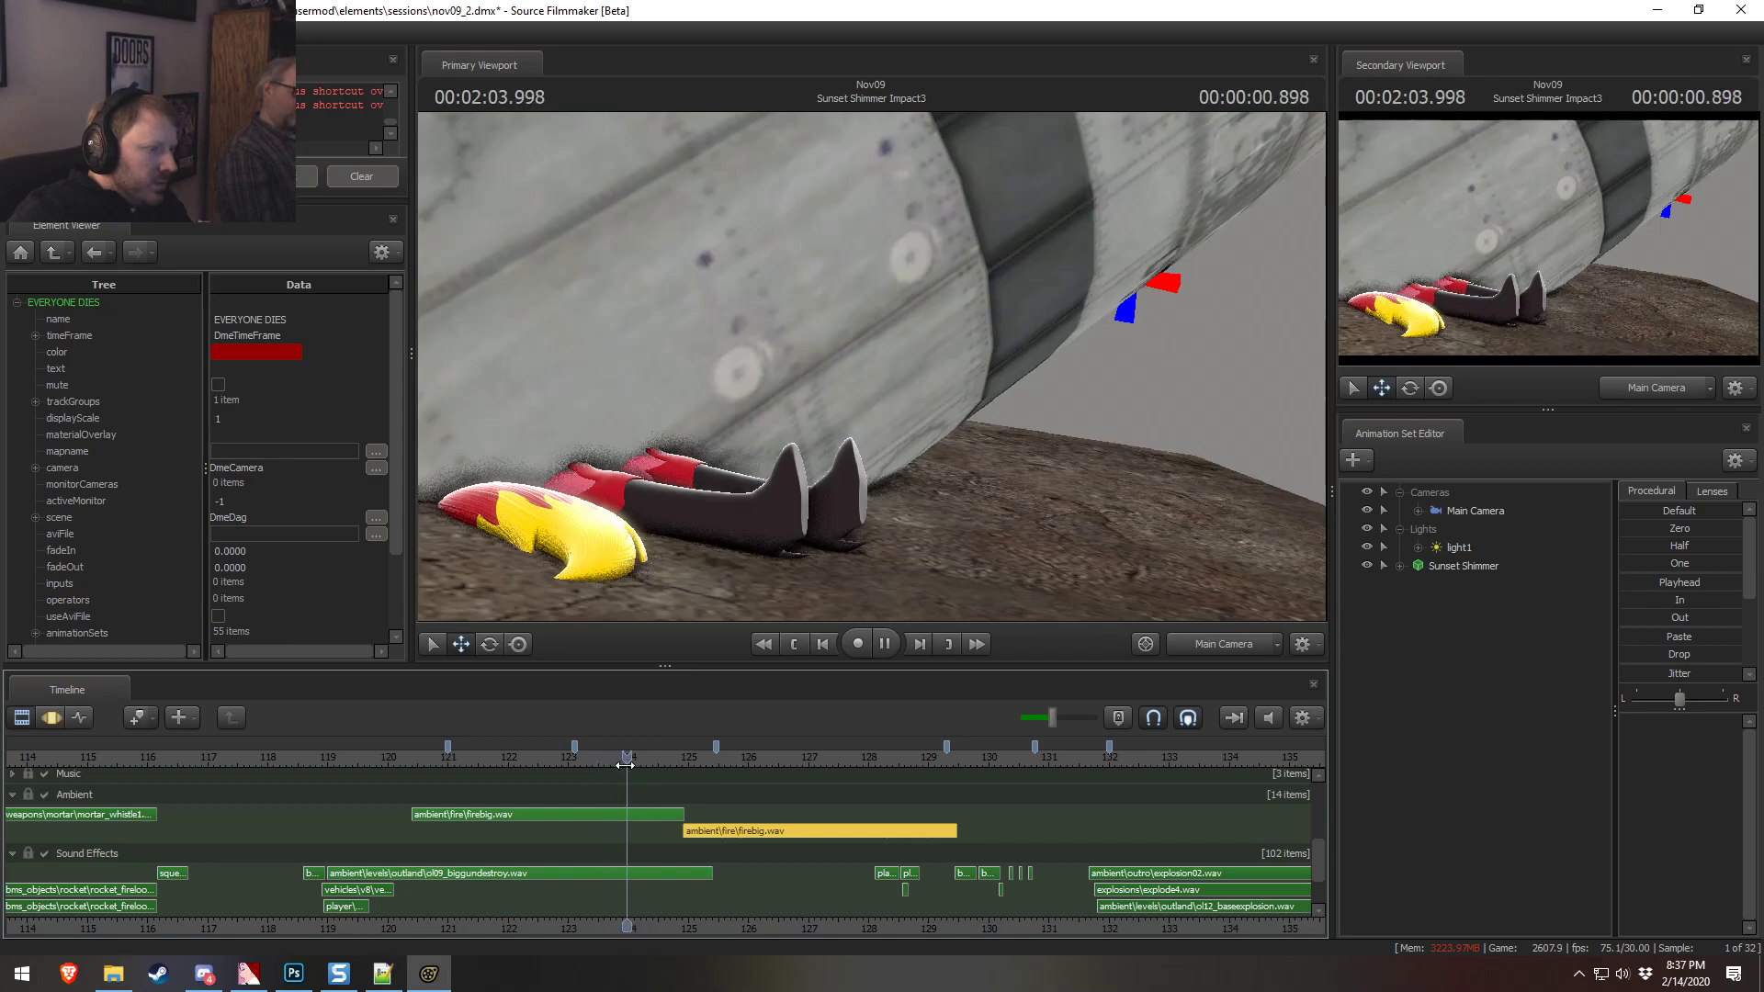
{"action": "key", "text": "space"}
{"action": "left_click_drag", "start_coordinate": [851, 759], "coordinate": [416, 775]}
{"action": "key", "text": "space"}
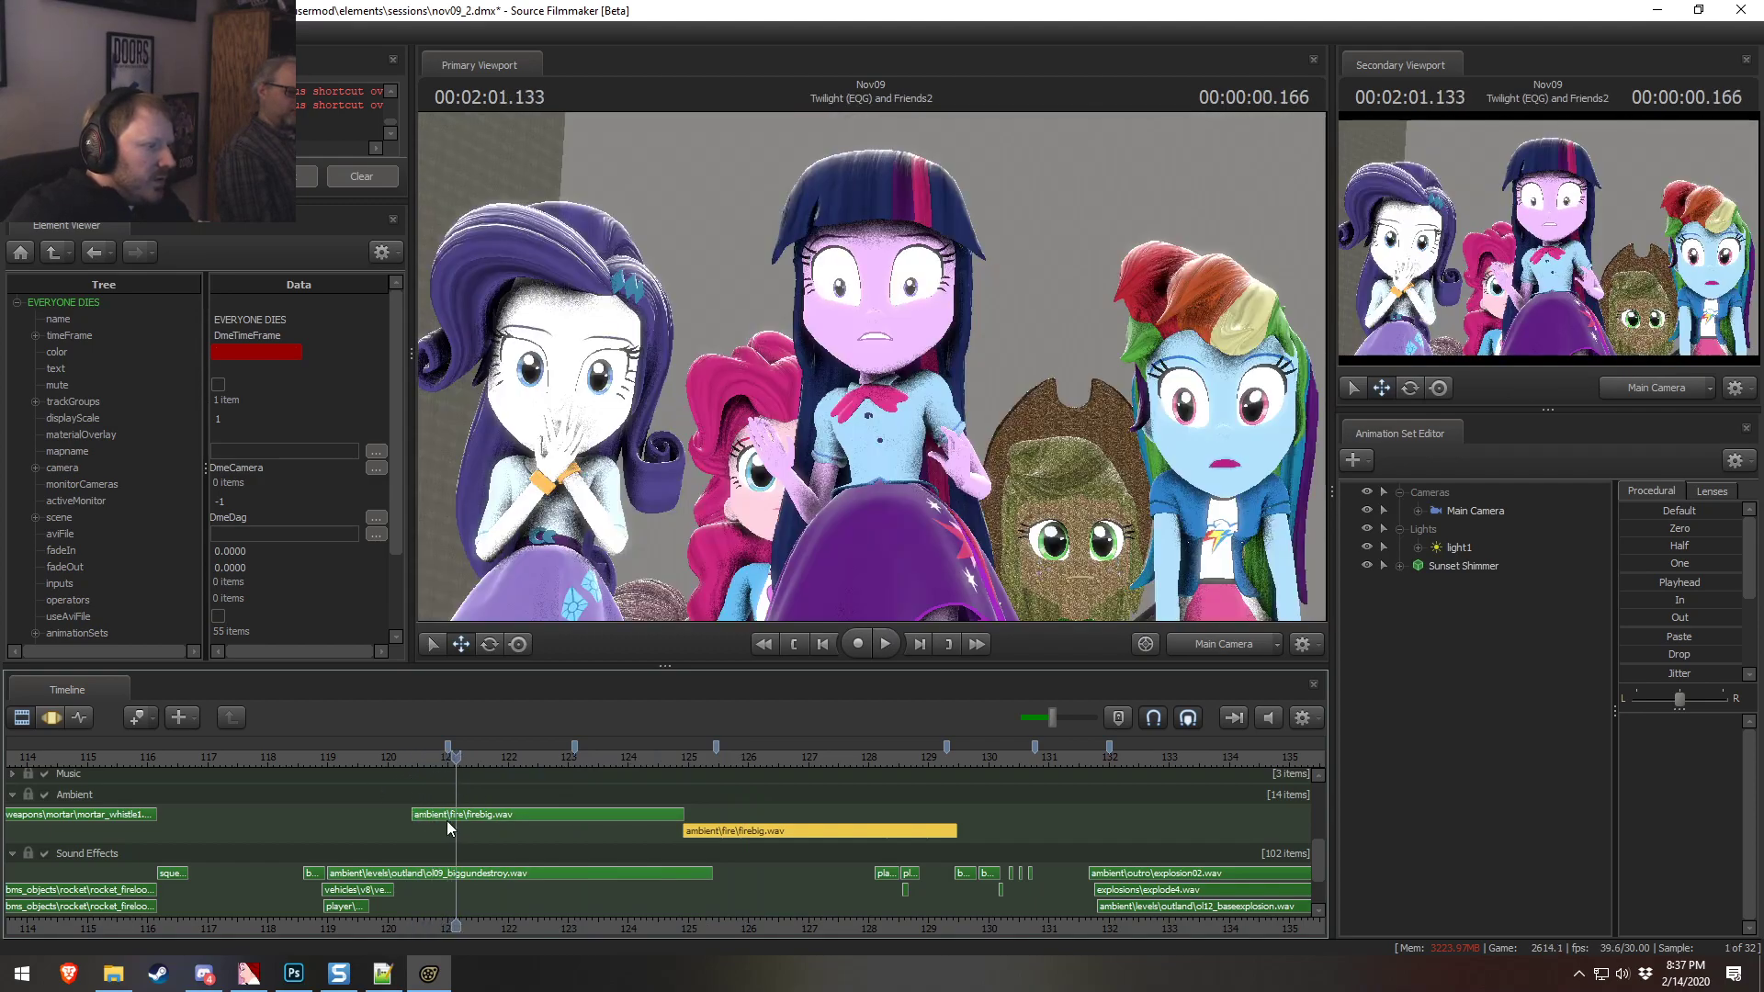
Set the first firebig.wav clip's fade-in time to 3 and play the impact section
{"action": "left_click", "coordinate": [477, 813]}
{"action": "right_click", "coordinate": [477, 814]}
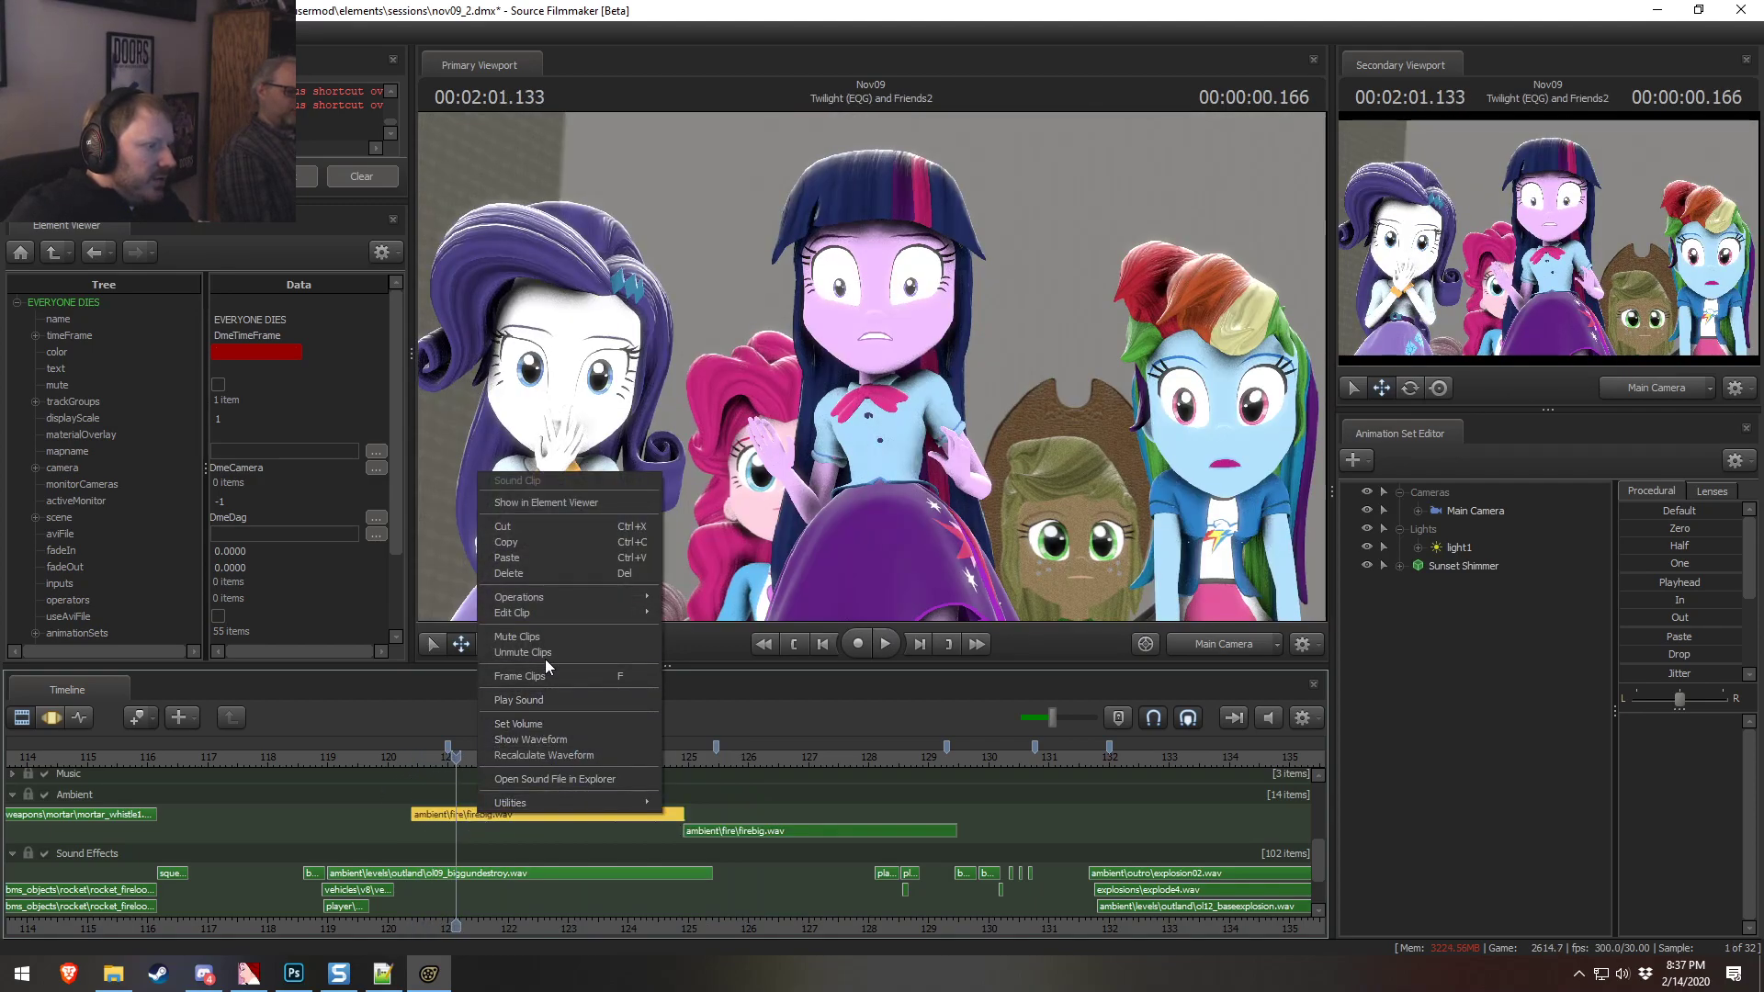
{"action": "mouse_move", "coordinate": [537, 611]}
{"action": "left_click", "coordinate": [711, 785]}
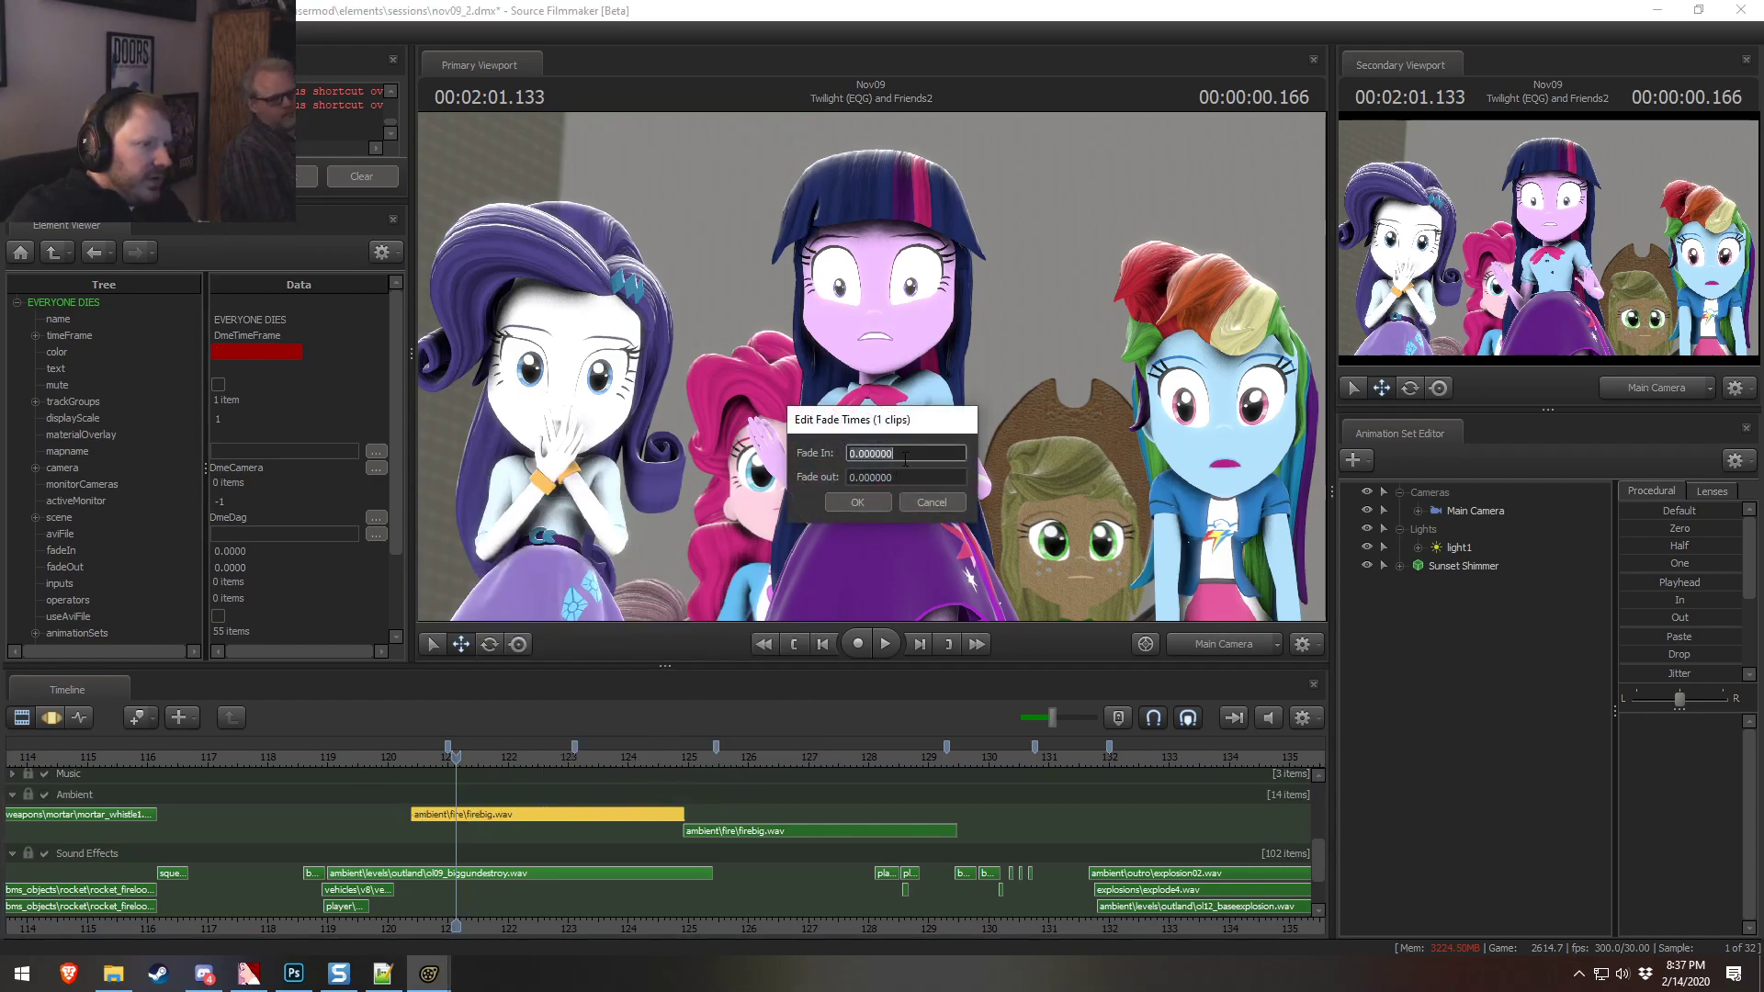
{"action": "left_click", "coordinate": [862, 502]}
{"action": "left_click", "coordinate": [374, 757]}
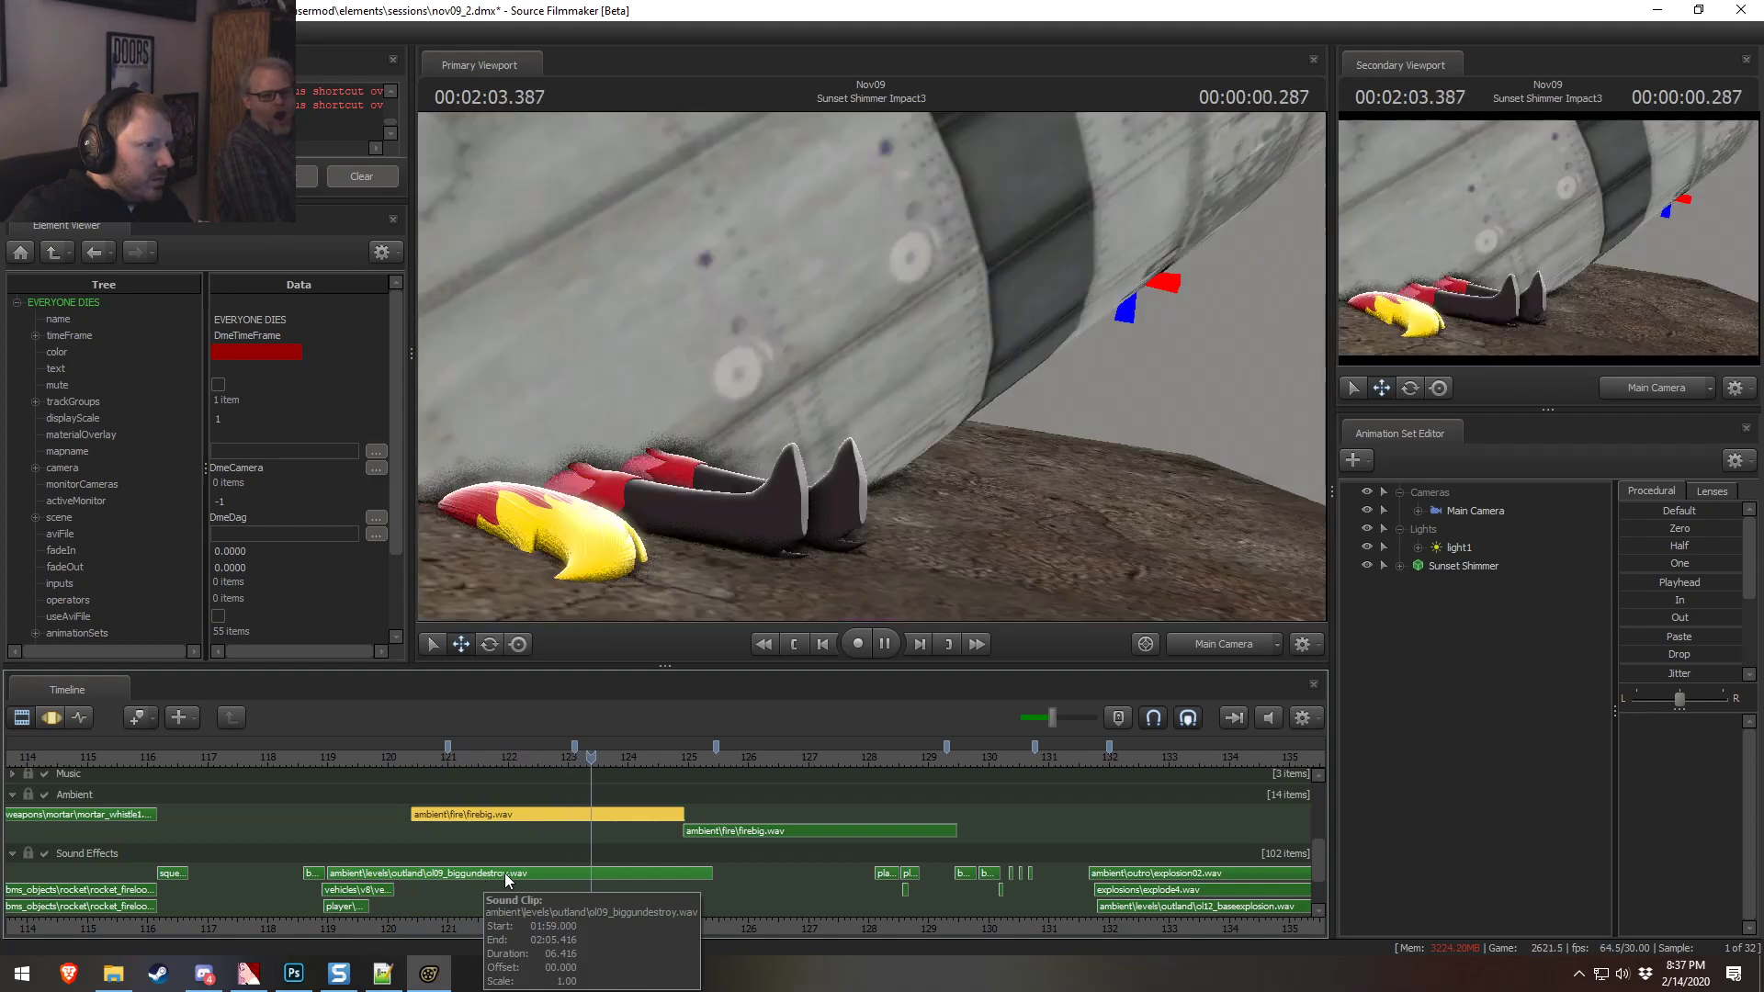
{"action": "key", "text": "space"}
Set the volume of the first firebig.wav clip to 0.5 and bring the playhead to 02:03.100
{"action": "right_click", "coordinate": [520, 816]}
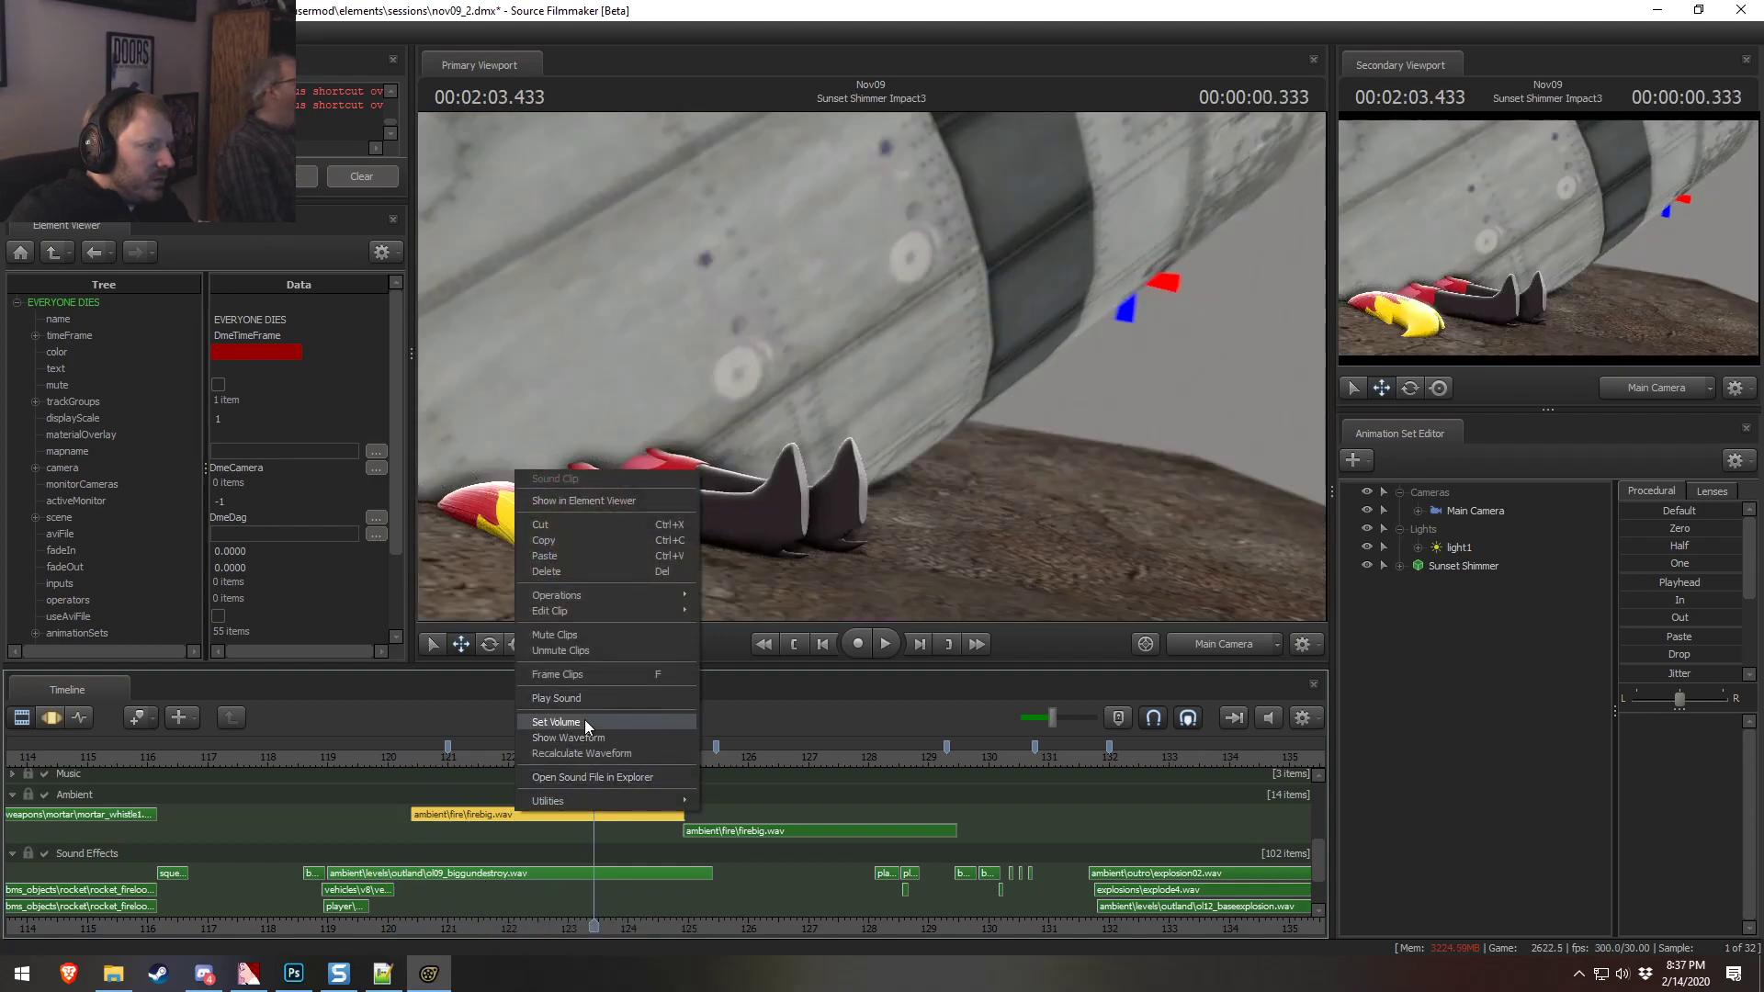
{"action": "left_click", "coordinate": [584, 719]}
{"action": "type", "text": ".5"}
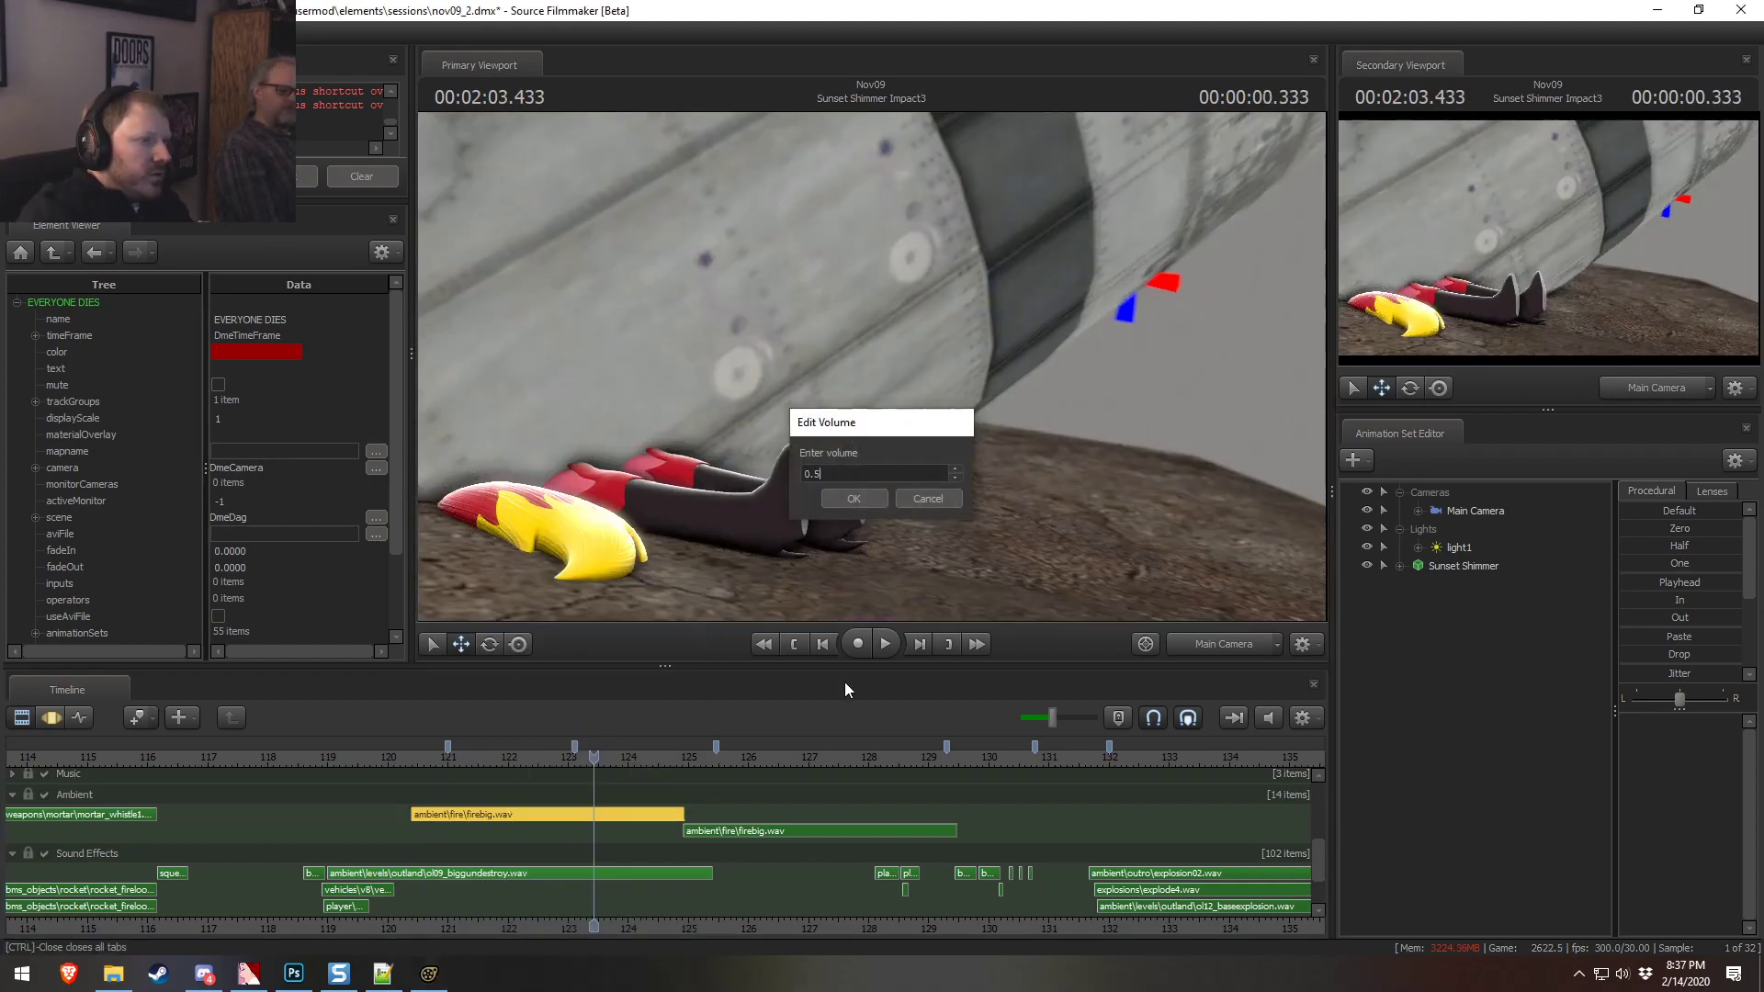
{"action": "key", "text": "Return"}
{"action": "left_click_drag", "start_coordinate": [386, 753], "coordinate": [573, 796]}
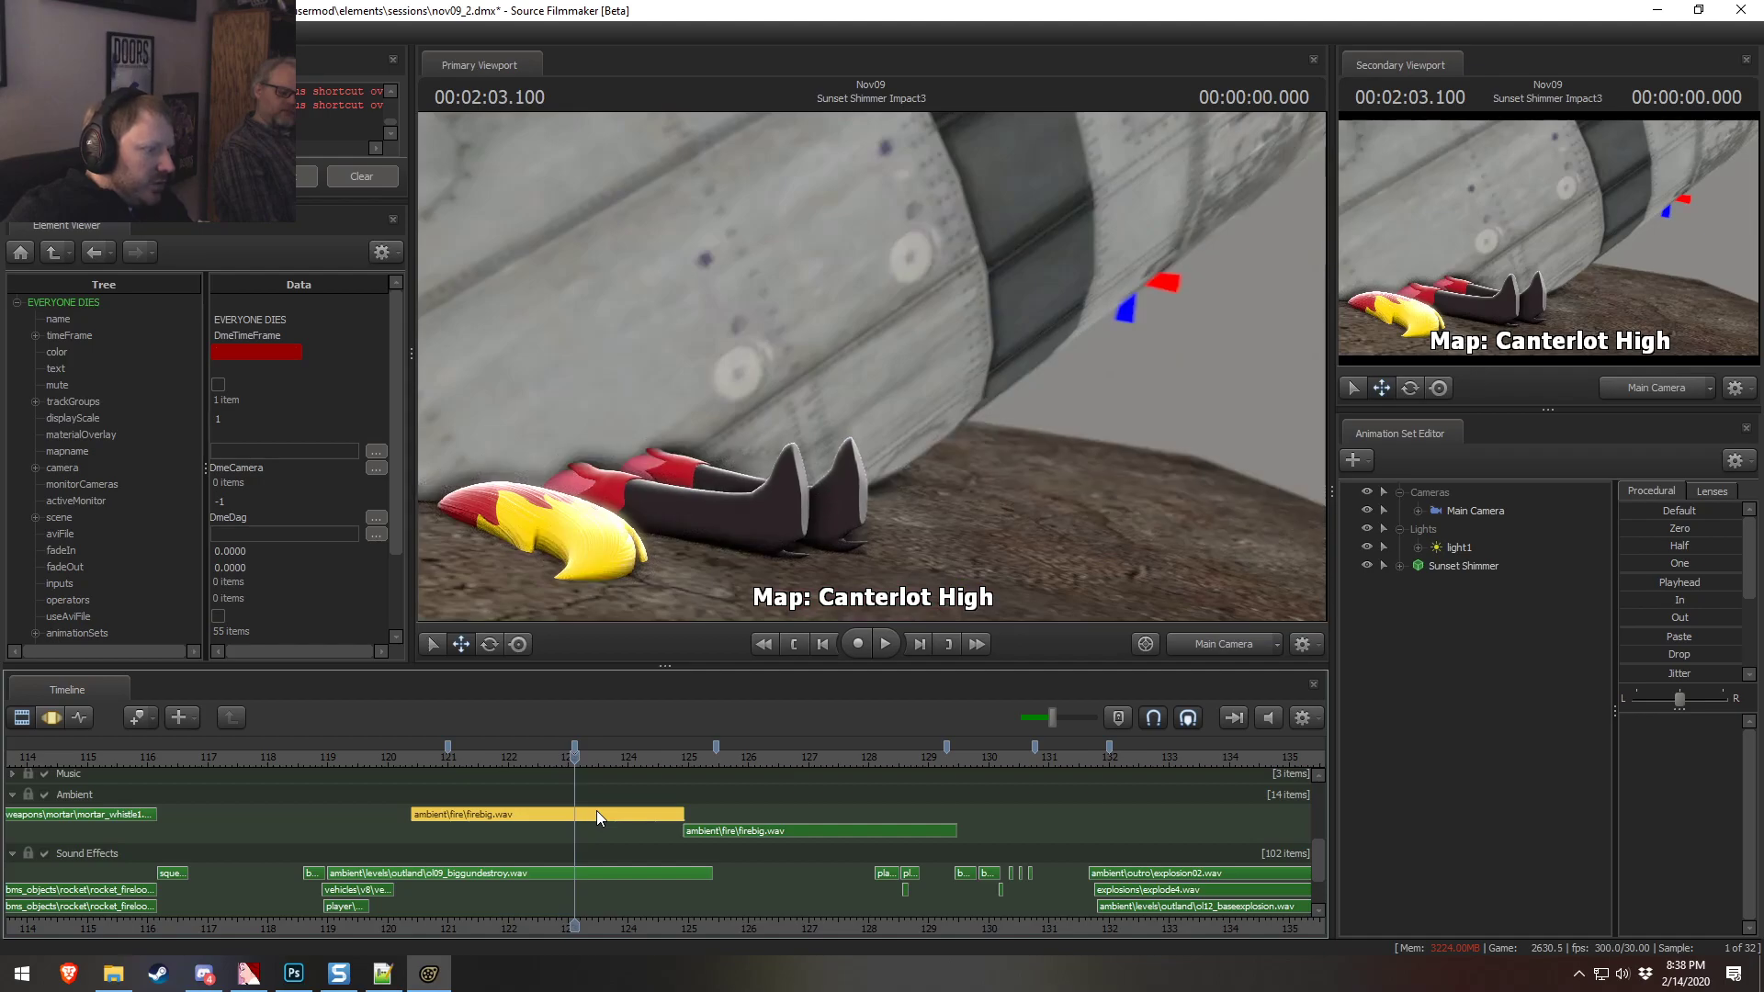
Try a fade-in of 2 on the first firebig.wav clip with a start about 0.9 seconds earlier, and undo the shift
{"action": "right_click", "coordinate": [520, 812]}
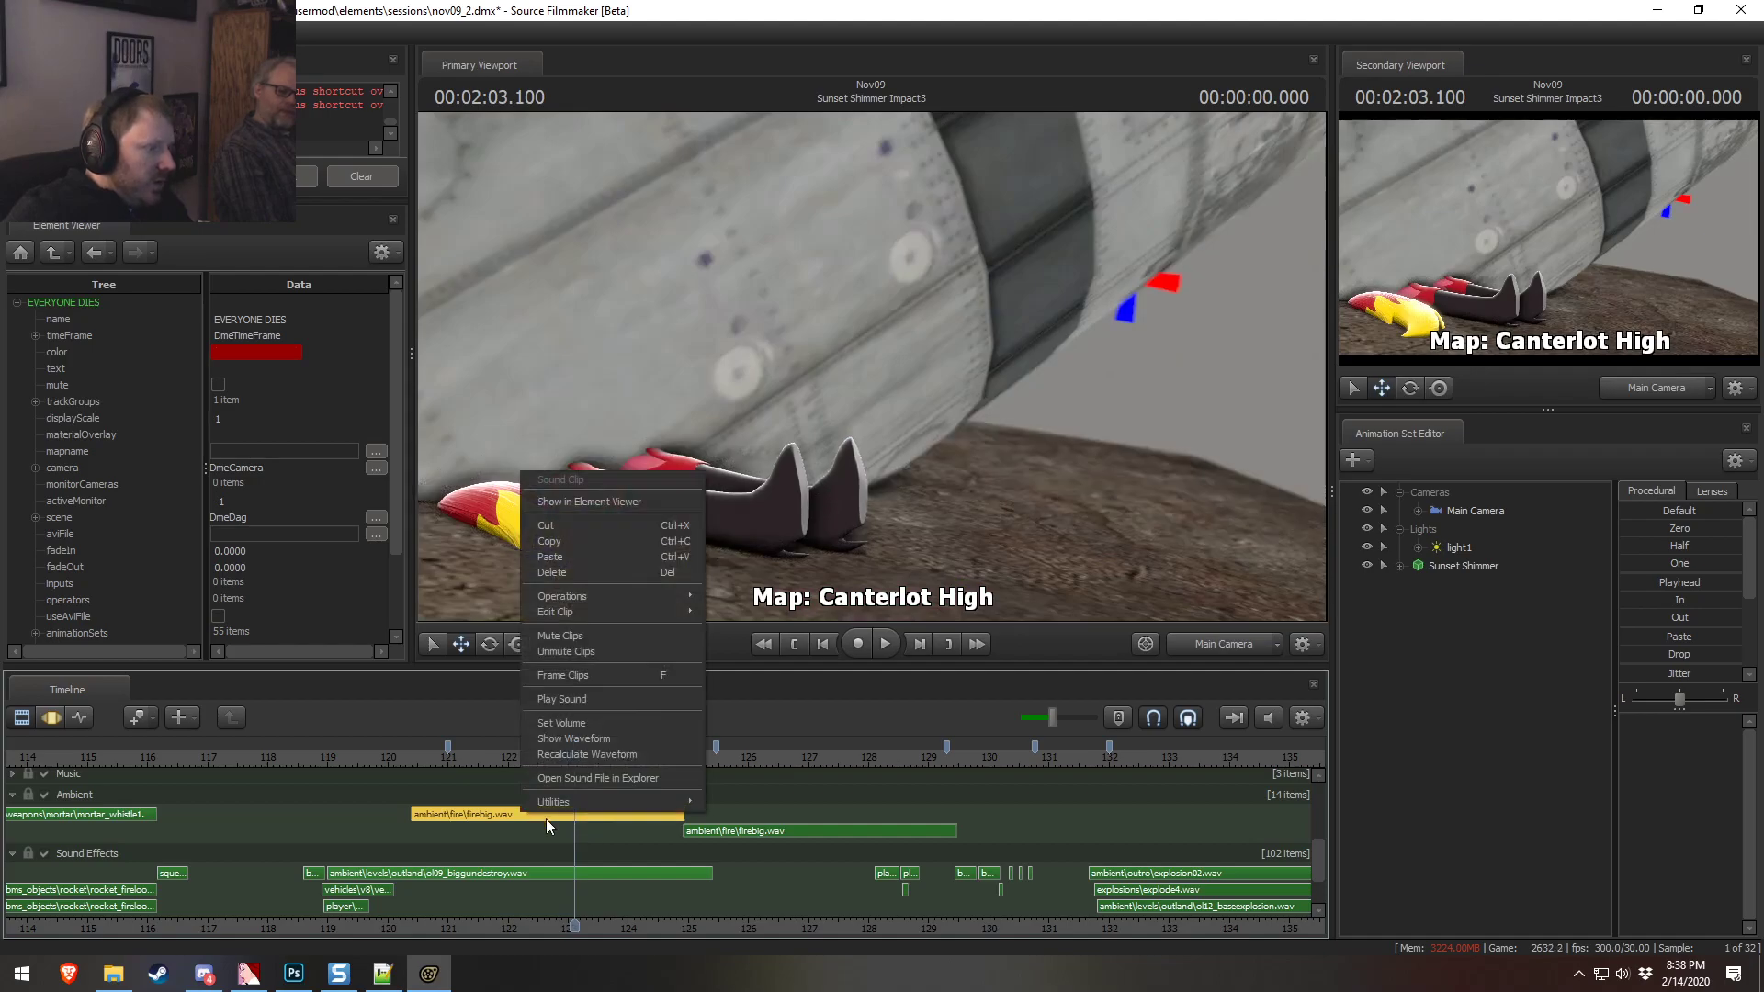
{"action": "mouse_move", "coordinate": [581, 614]}
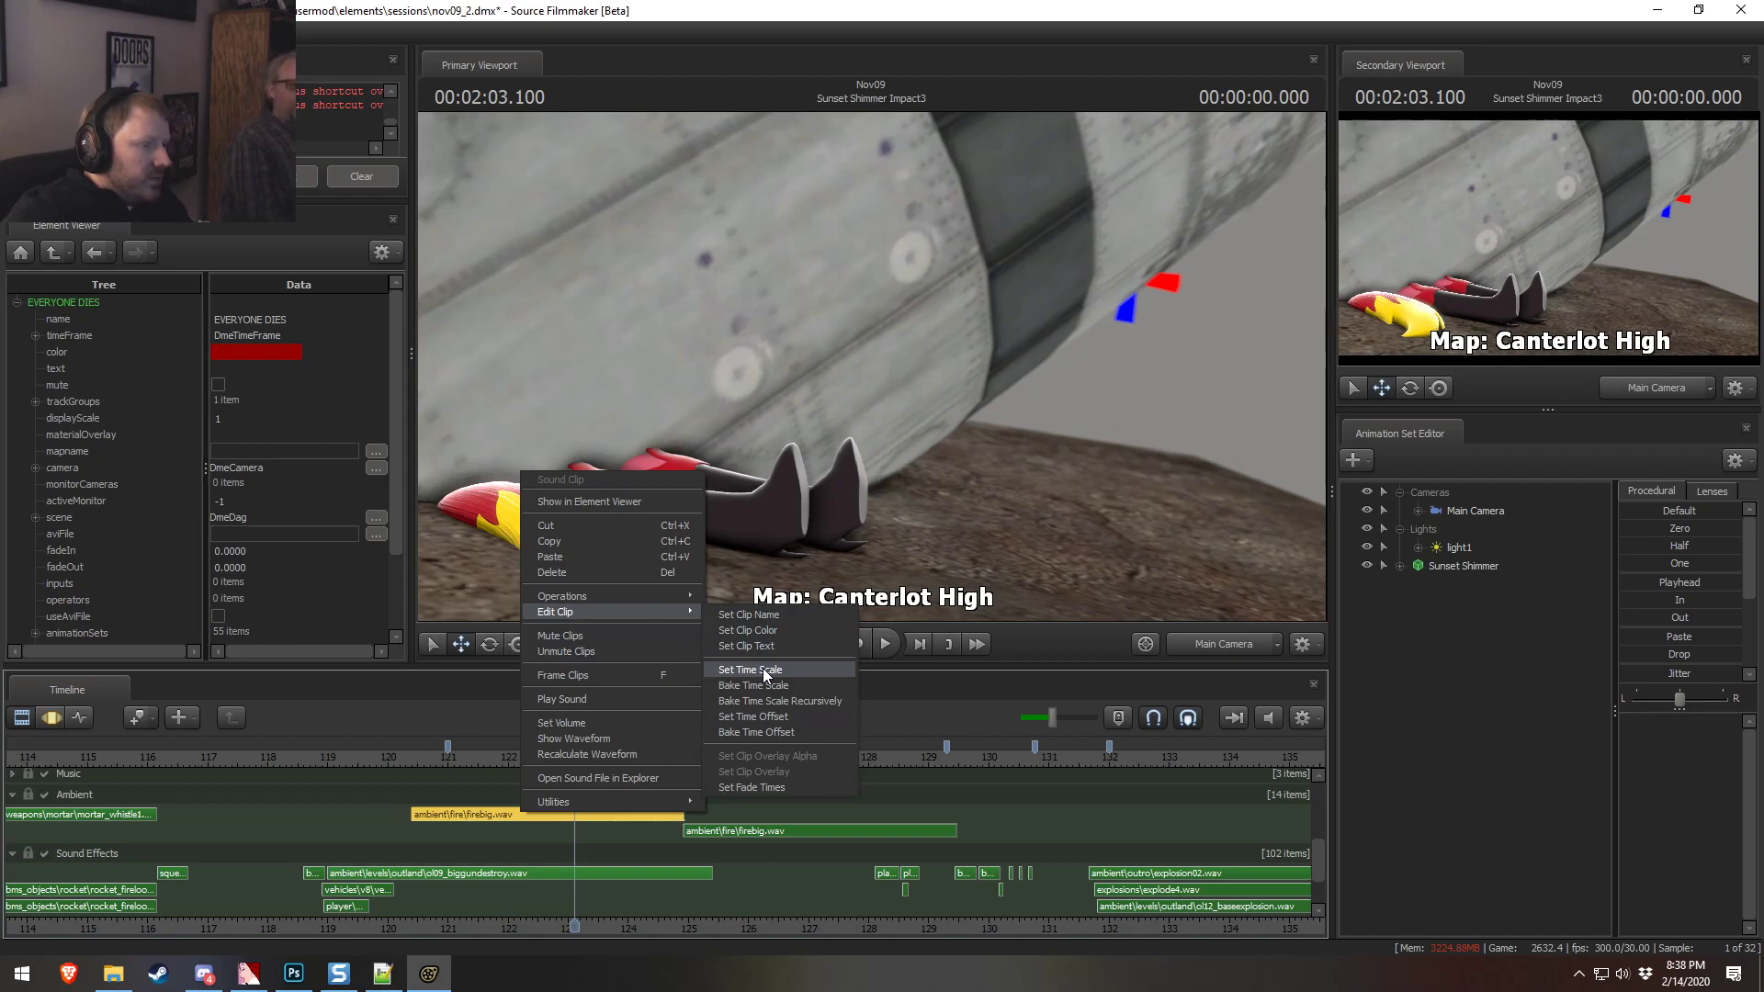
{"action": "left_click", "coordinate": [751, 787]}
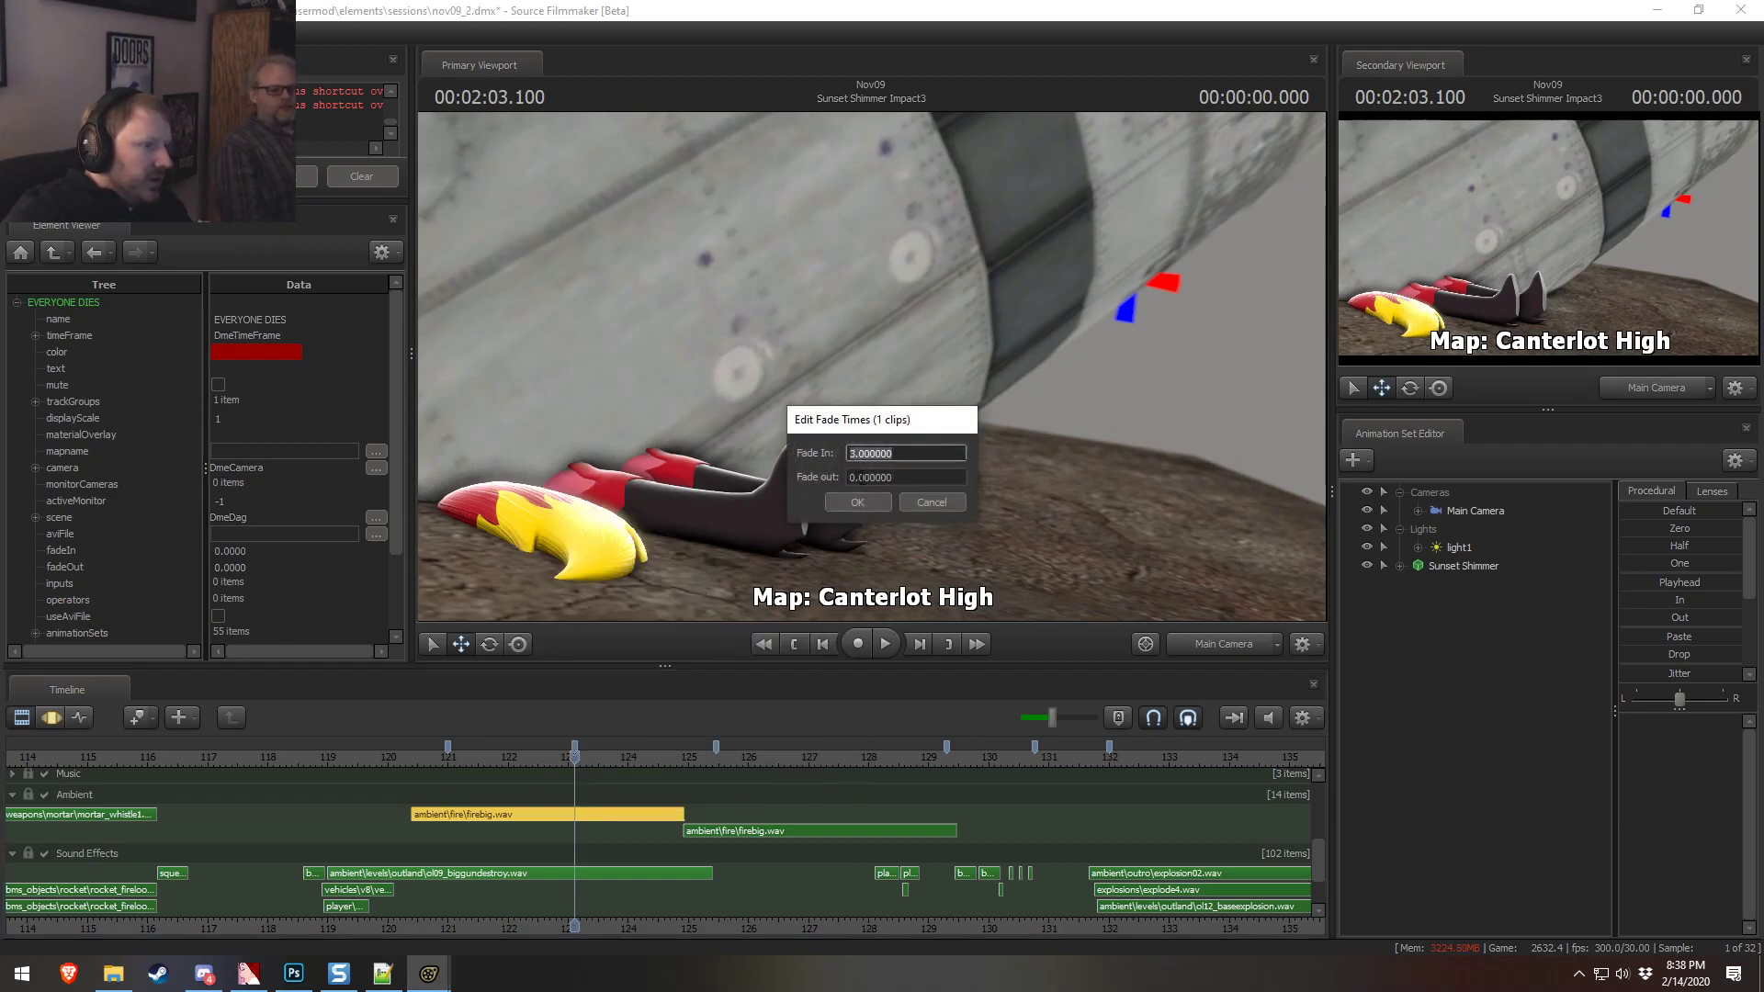
{"action": "type", "text": "2"}
{"action": "left_click", "coordinate": [854, 503]}
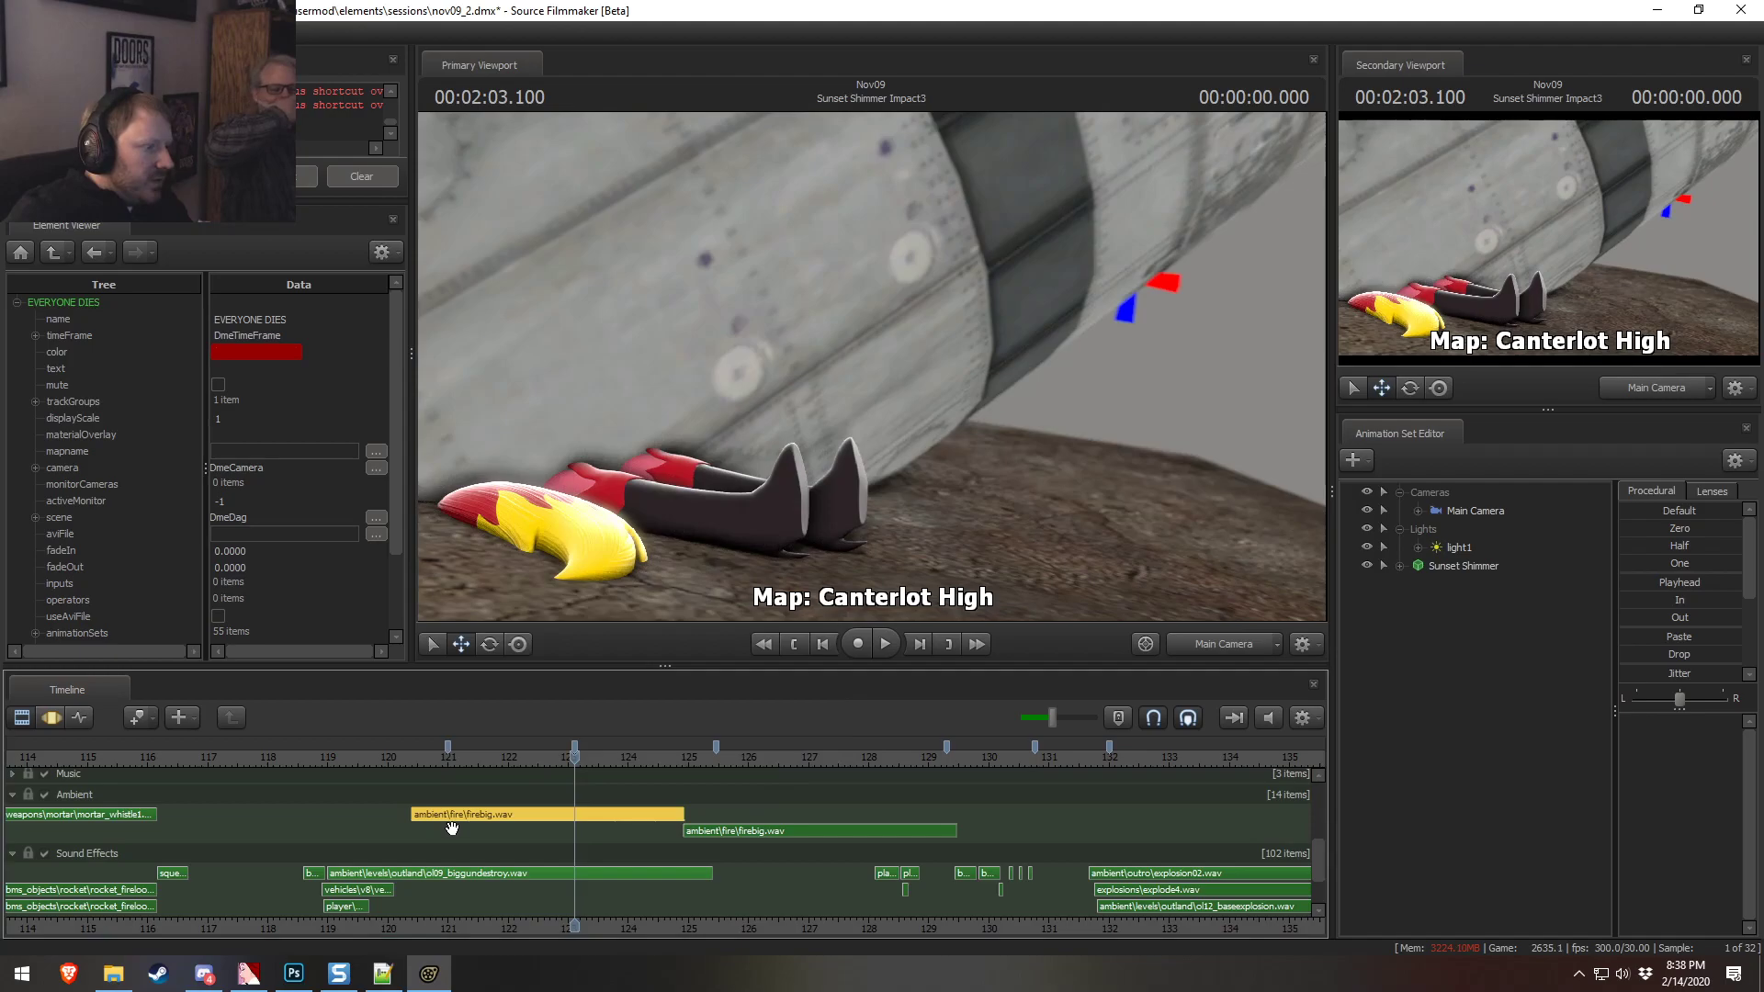
{"action": "left_click_drag", "start_coordinate": [460, 818], "coordinate": [404, 817]}
{"action": "right_click", "coordinate": [532, 808]}
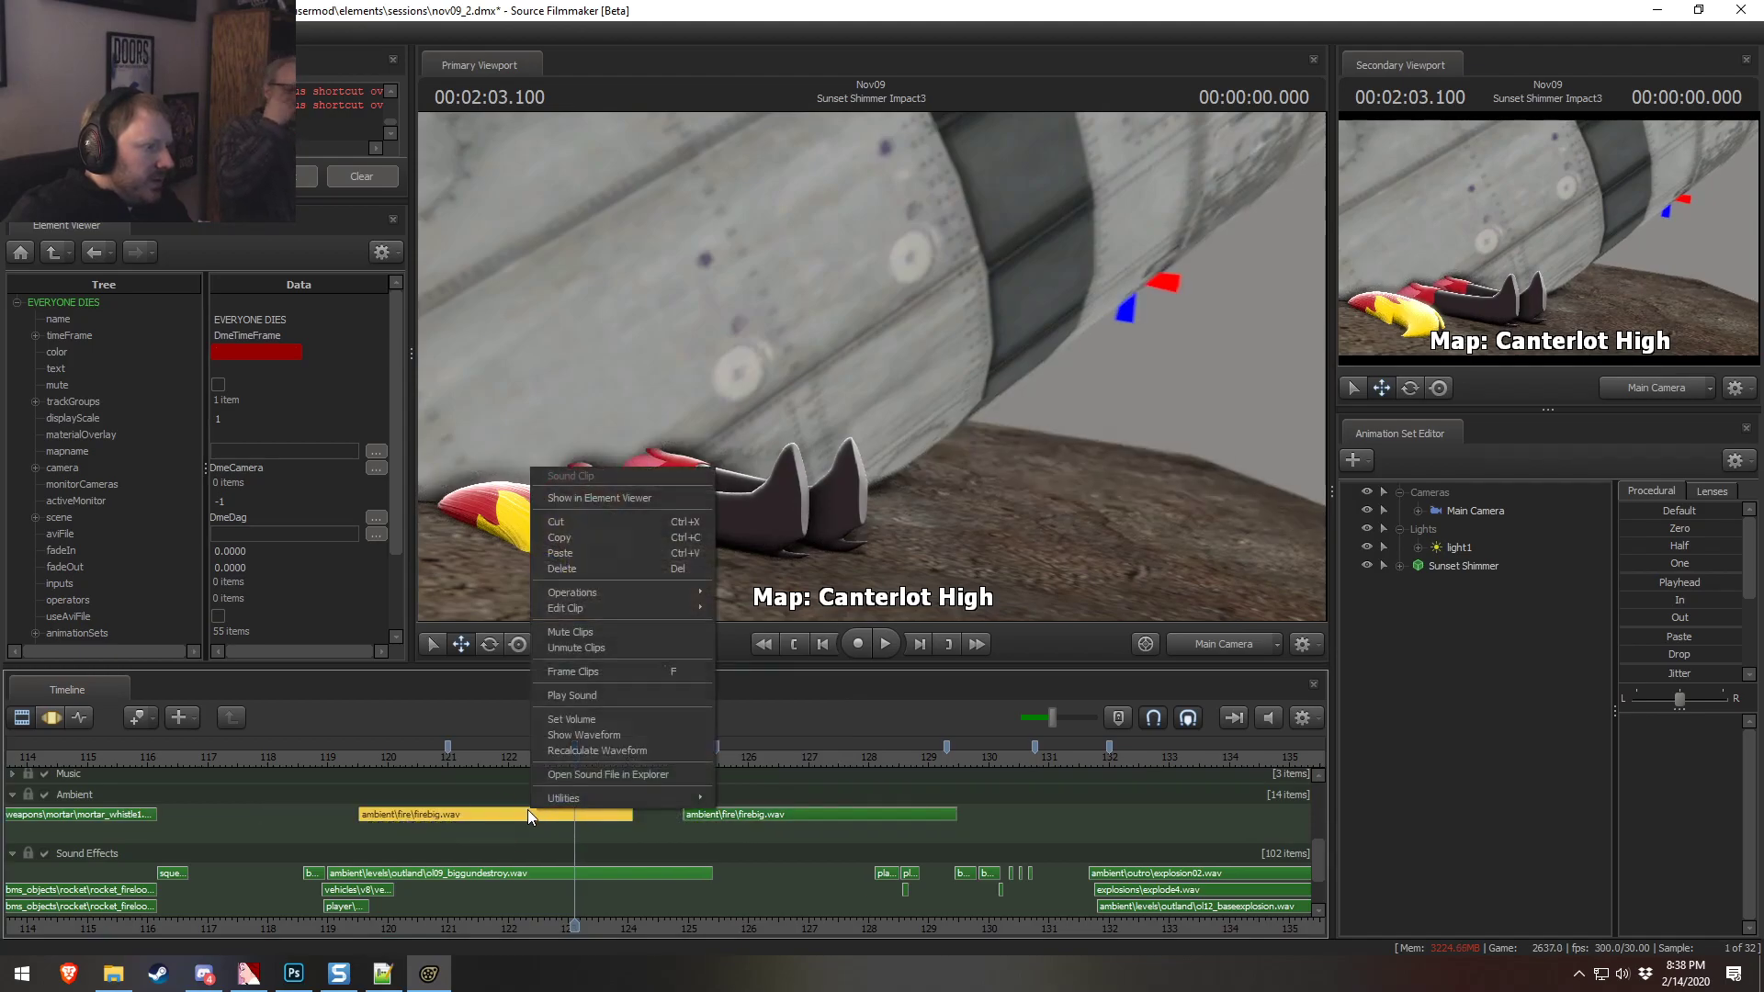
{"action": "key", "text": "ctrl+z"}
Confirm the first firebig.wav clip's fade times and shift both firebig.wav clips earlier, to about 01:59.6 and 02:04.1
{"action": "left_click", "coordinate": [483, 813]}
{"action": "right_click", "coordinate": [483, 812]}
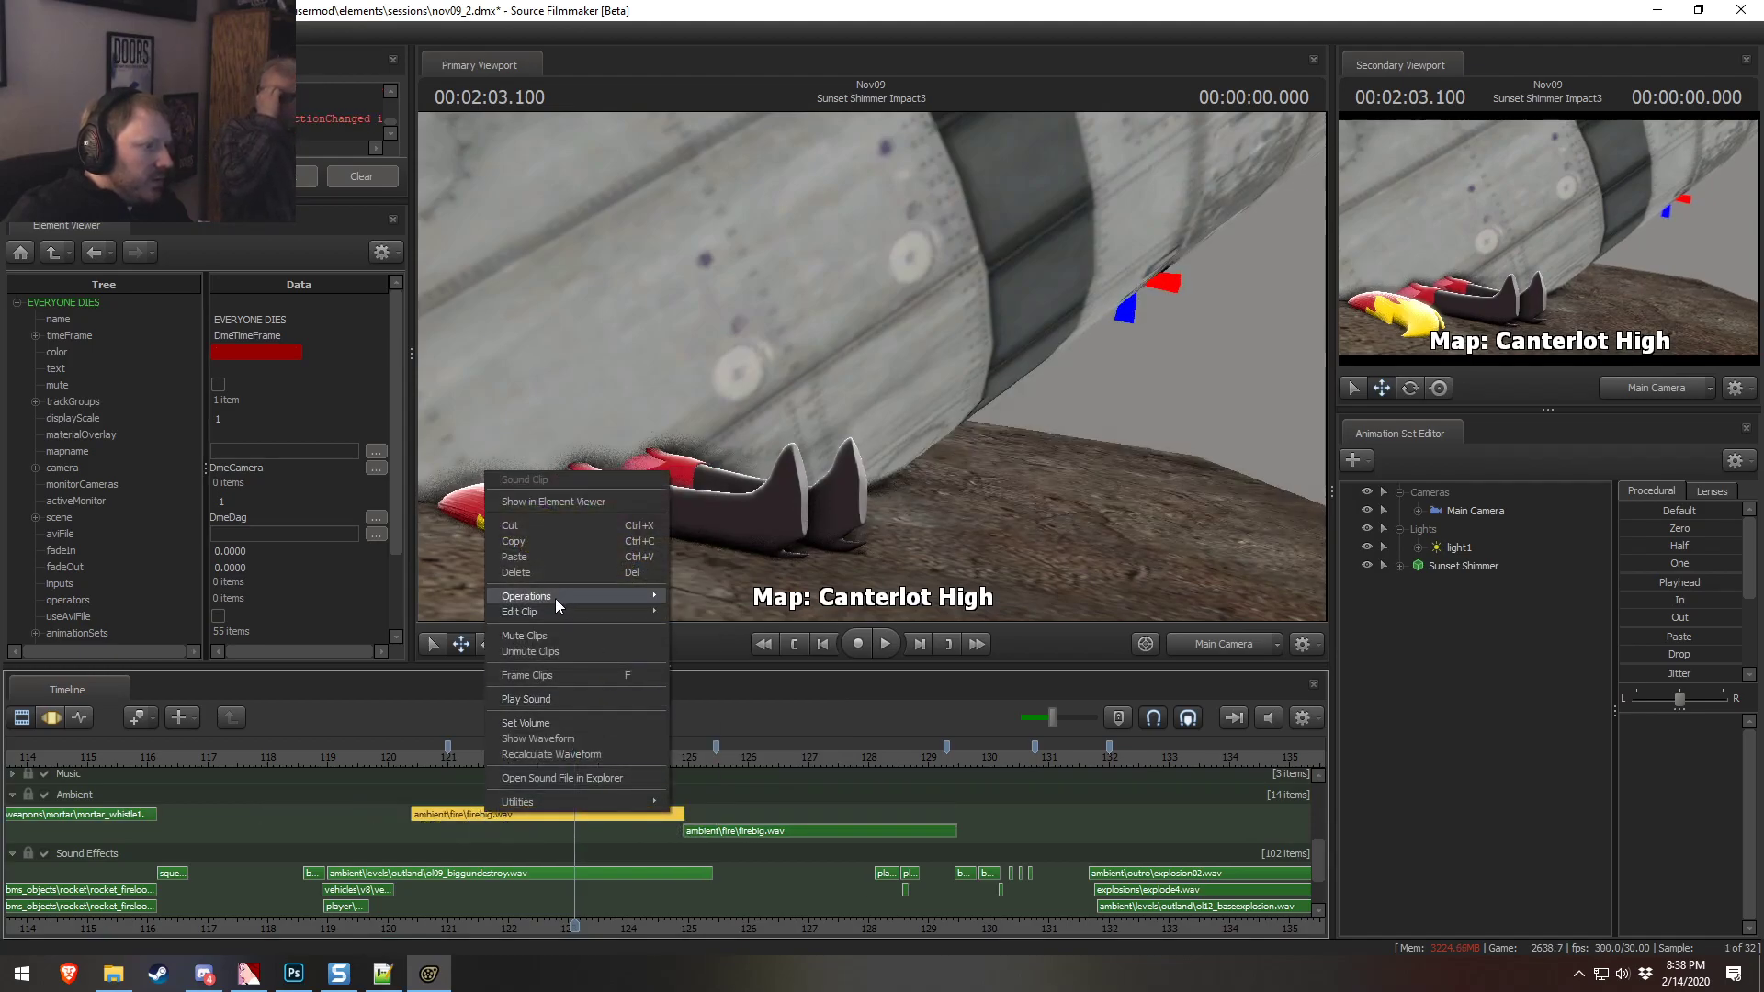
{"action": "mouse_move", "coordinate": [533, 611]}
{"action": "left_click", "coordinate": [710, 791]}
{"action": "left_click", "coordinate": [857, 503]}
{"action": "left_click_drag", "start_coordinate": [460, 810], "coordinate": [408, 818]}
{"action": "left_click_drag", "start_coordinate": [728, 818], "coordinate": [682, 814]}
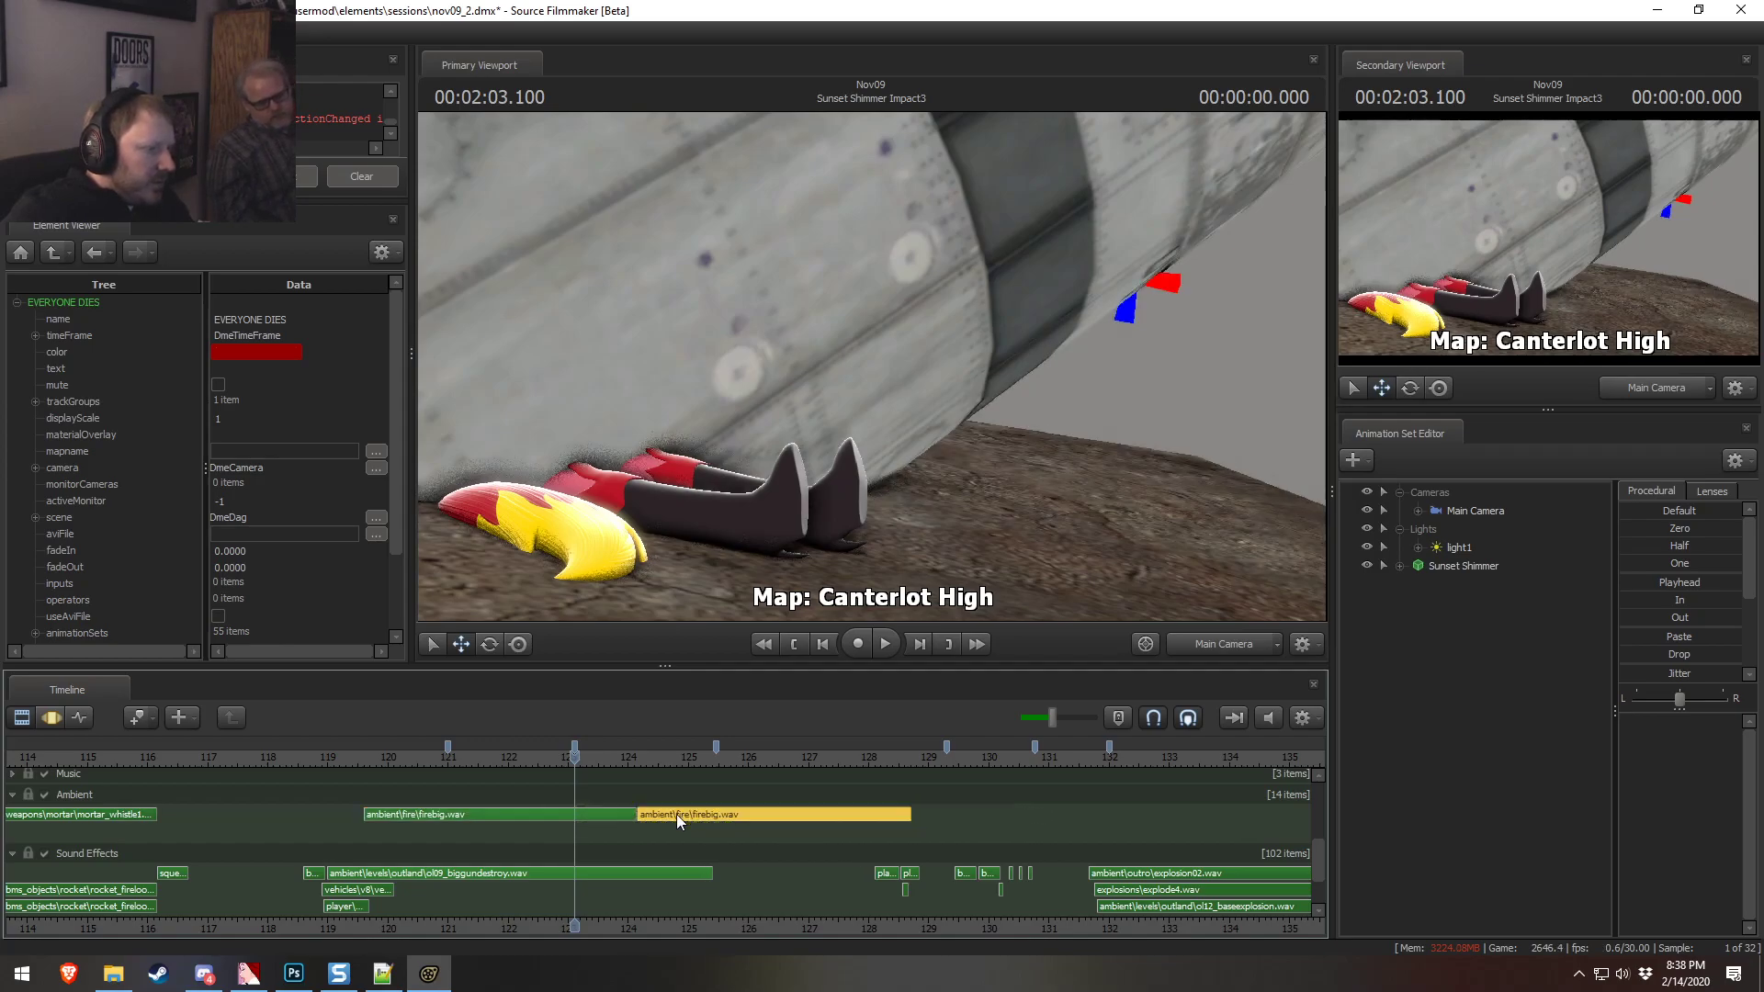
Play the fire clips and split the first firebig.wav clip at 02:03.100, the start of the Sunset Shimmer Impact3 shot
{"action": "key", "text": "space"}
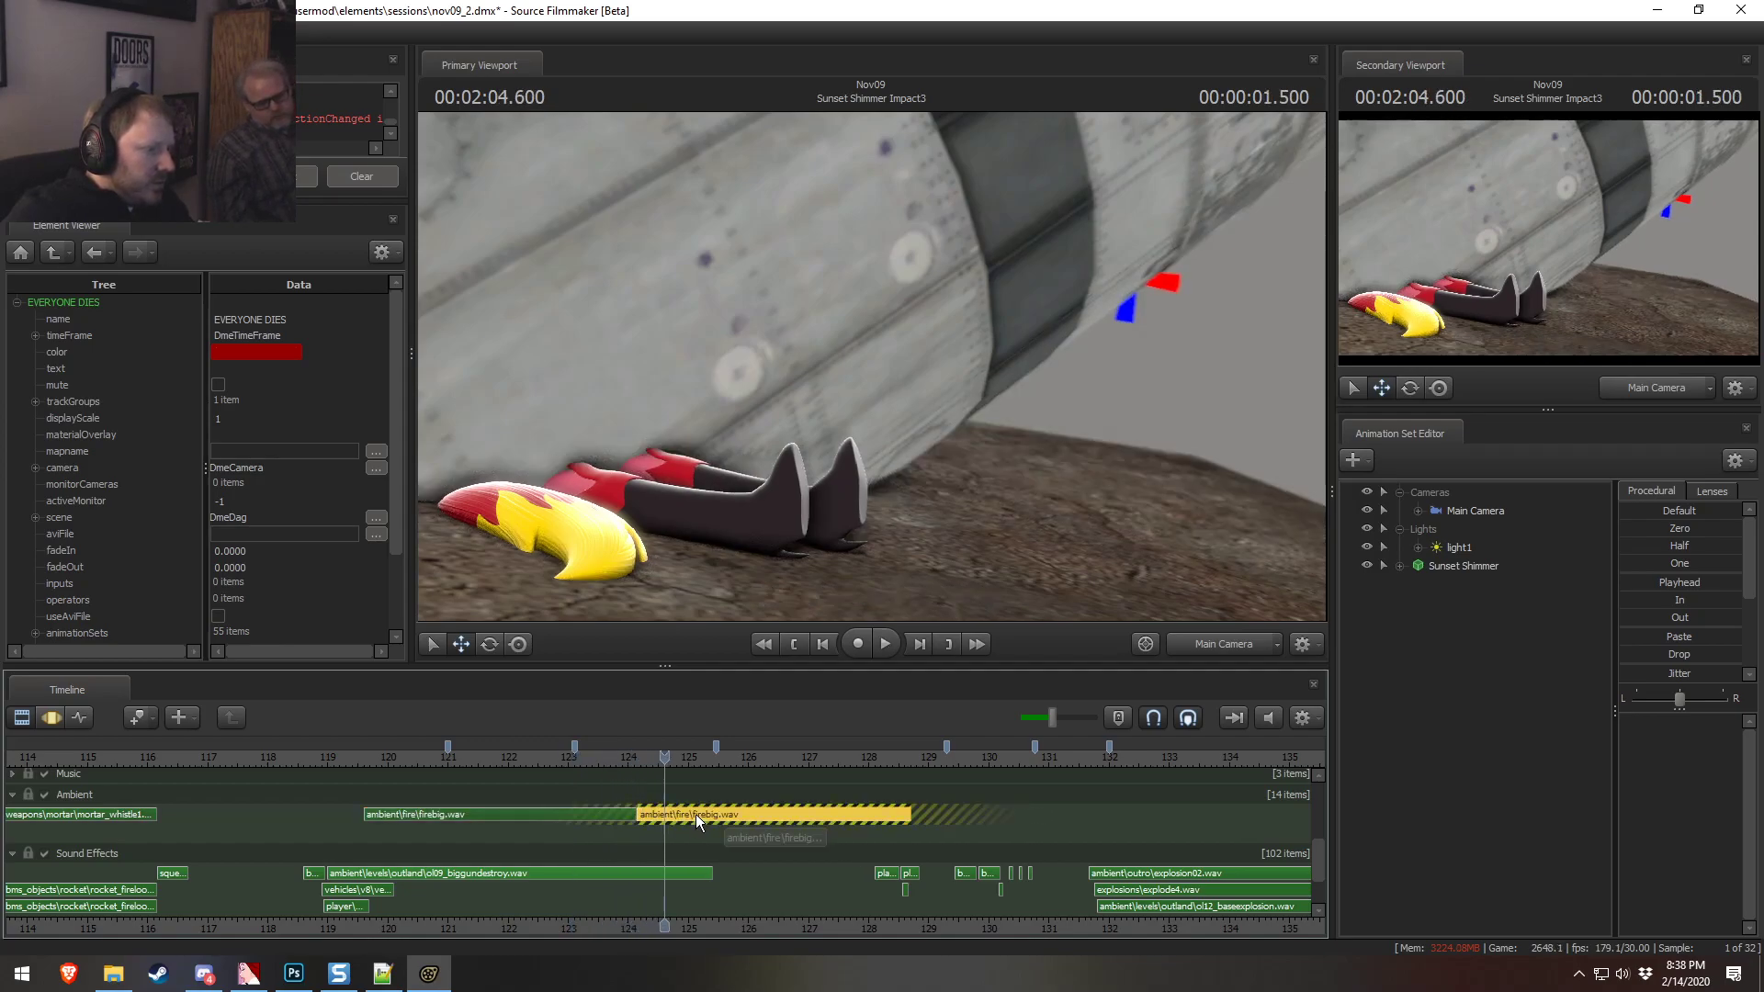
{"action": "left_click", "coordinate": [525, 761]}
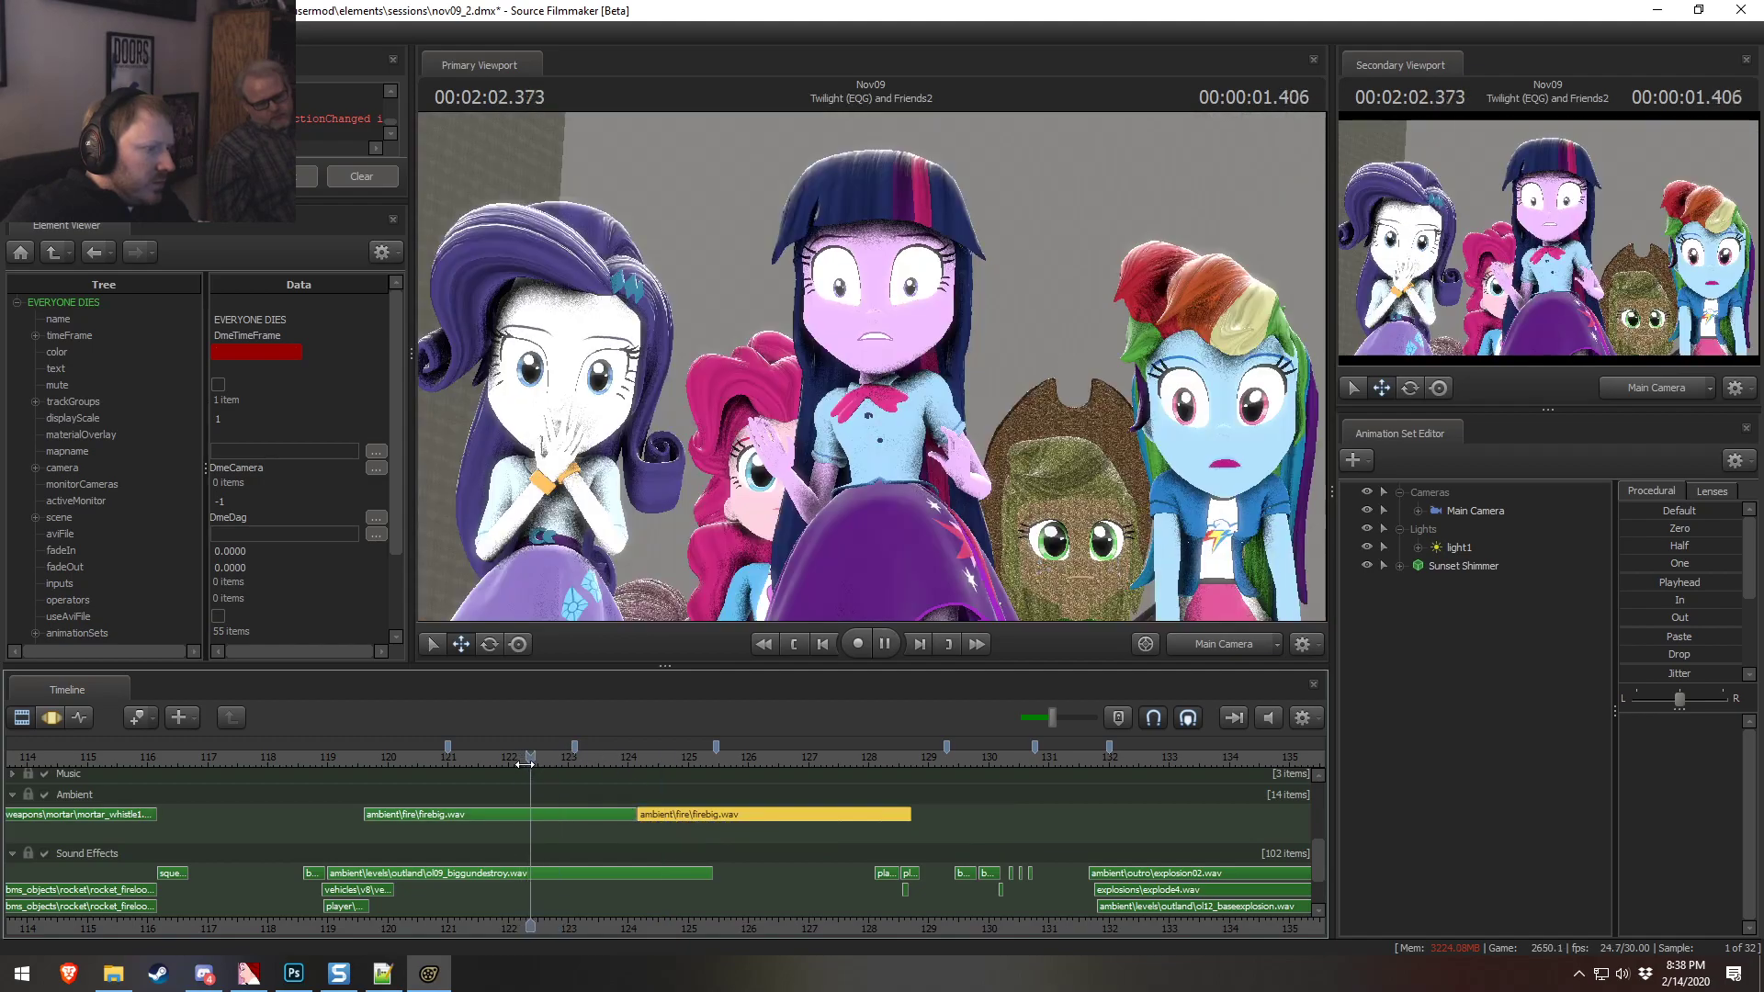
{"action": "right_click", "coordinate": [669, 814]}
{"action": "left_click_drag", "start_coordinate": [581, 764], "coordinate": [574, 766]}
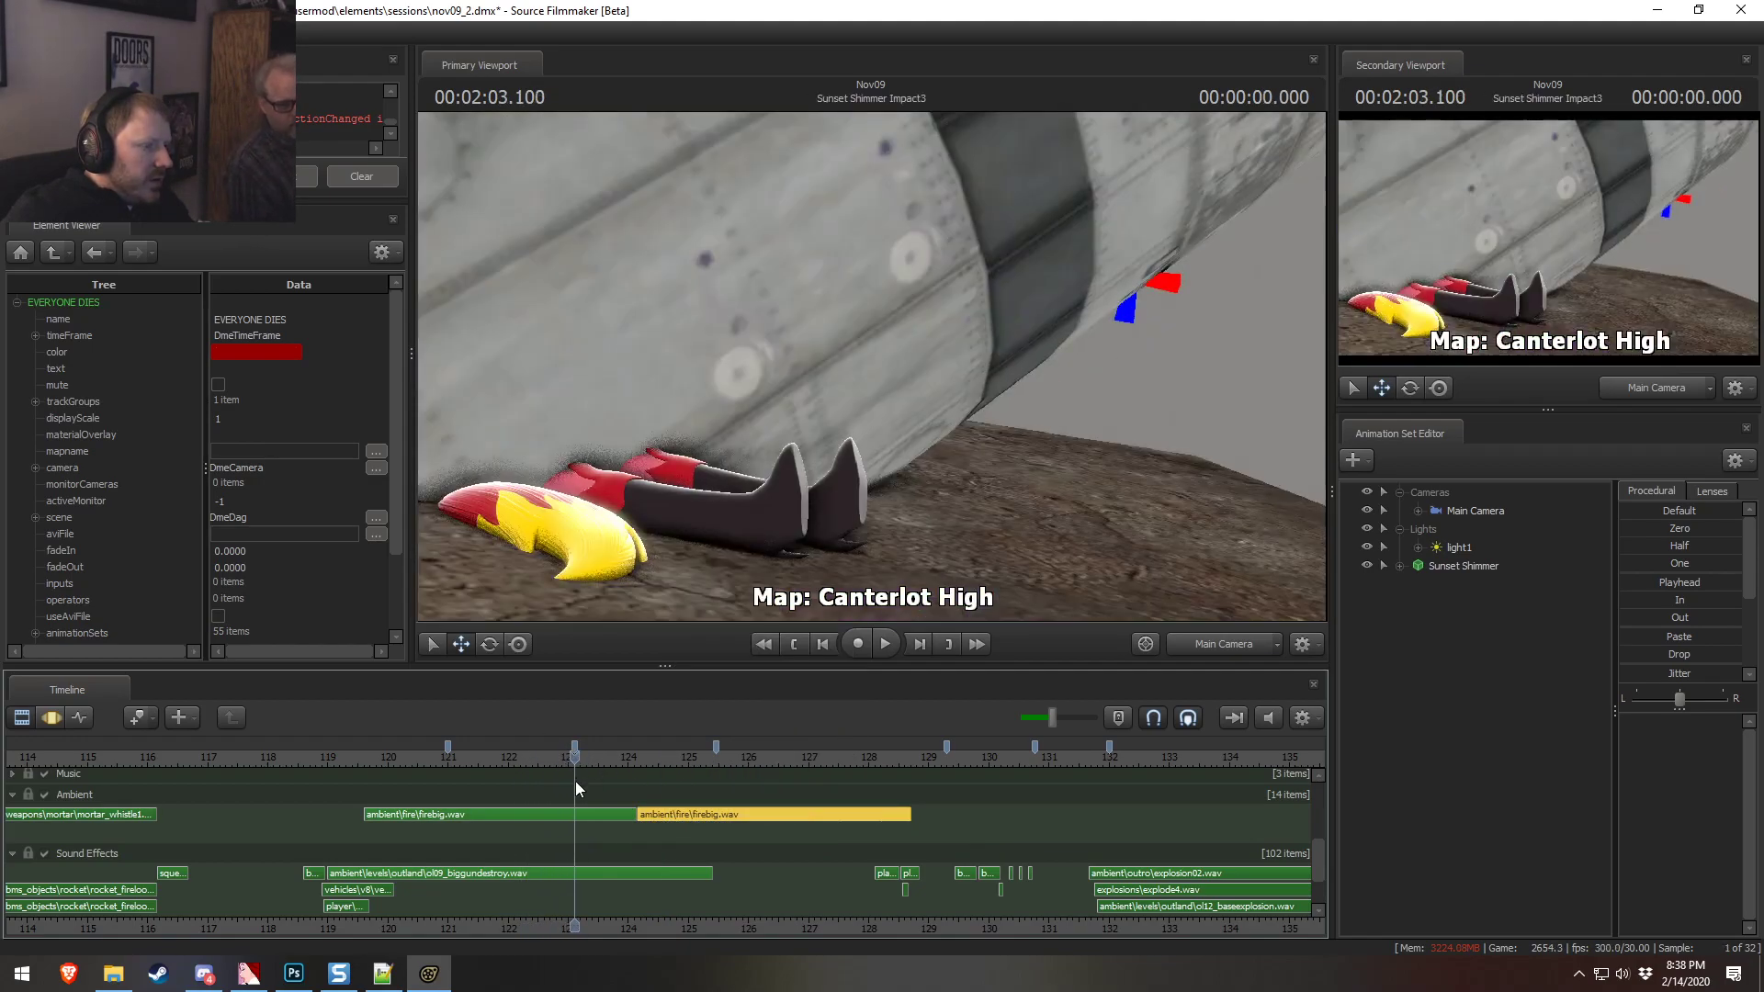
{"action": "left_click", "coordinate": [610, 816]}
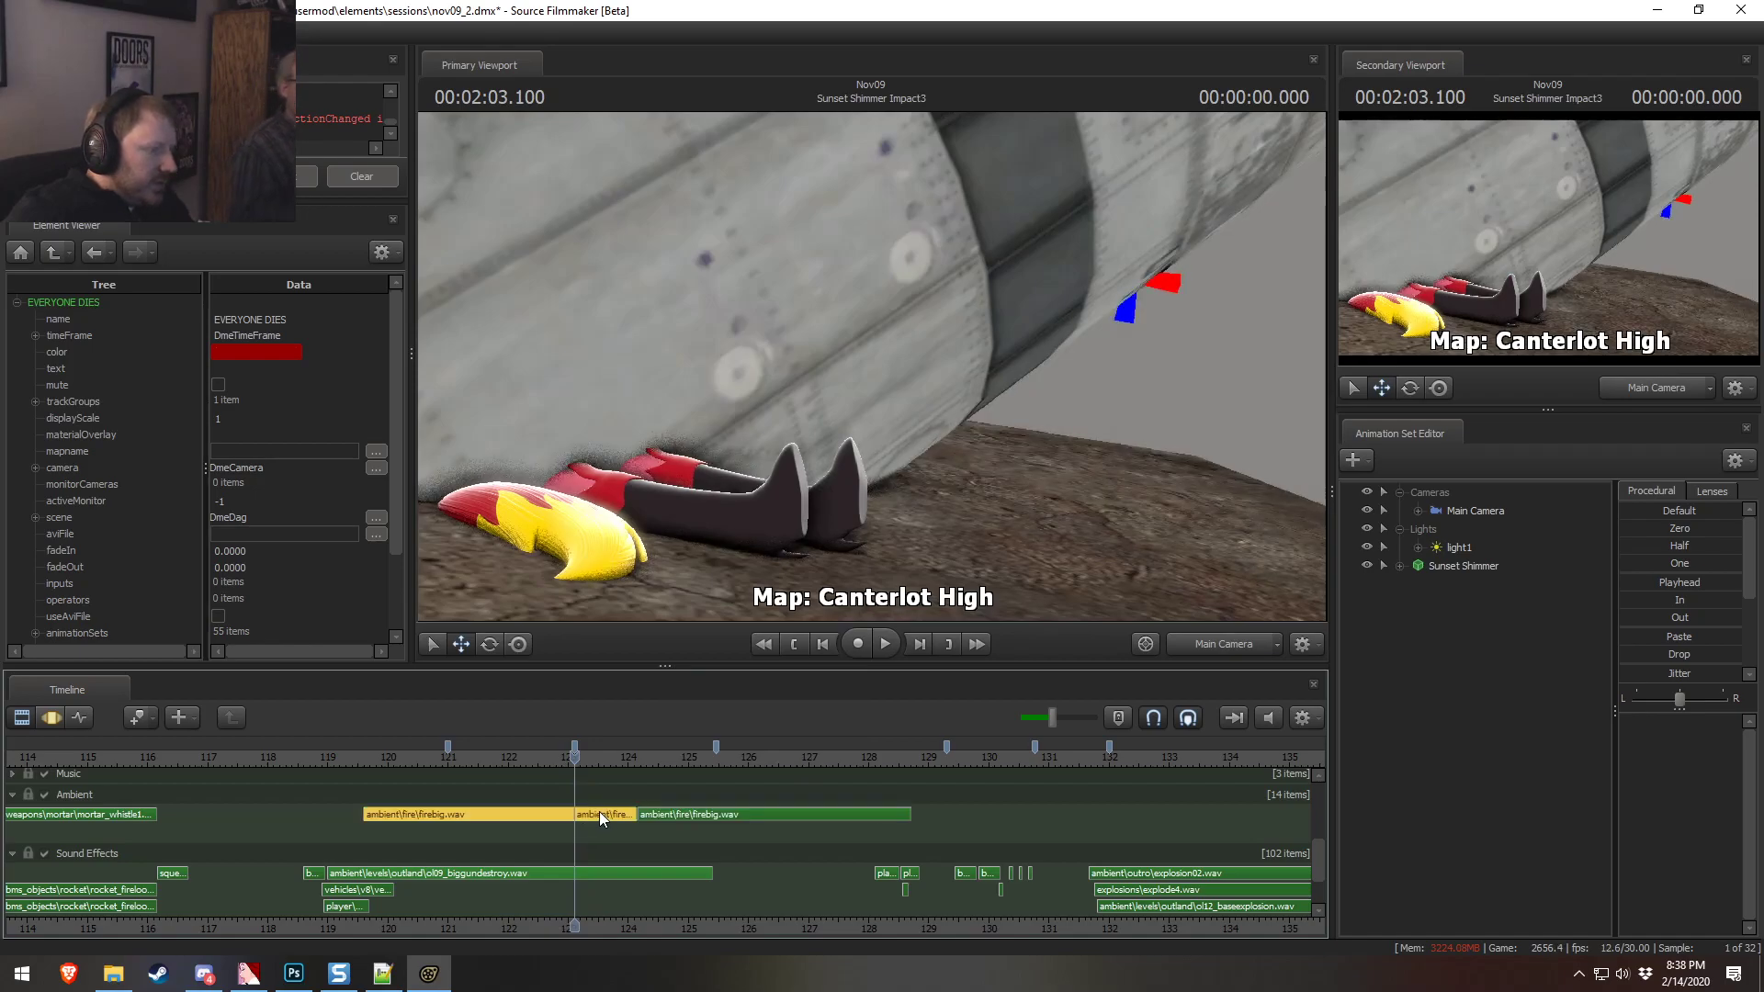
Set the volume of the short firebig.wav piece after the split to 1 and play across the cut
{"action": "left_click", "coordinate": [599, 812]}
{"action": "right_click", "coordinate": [599, 813]}
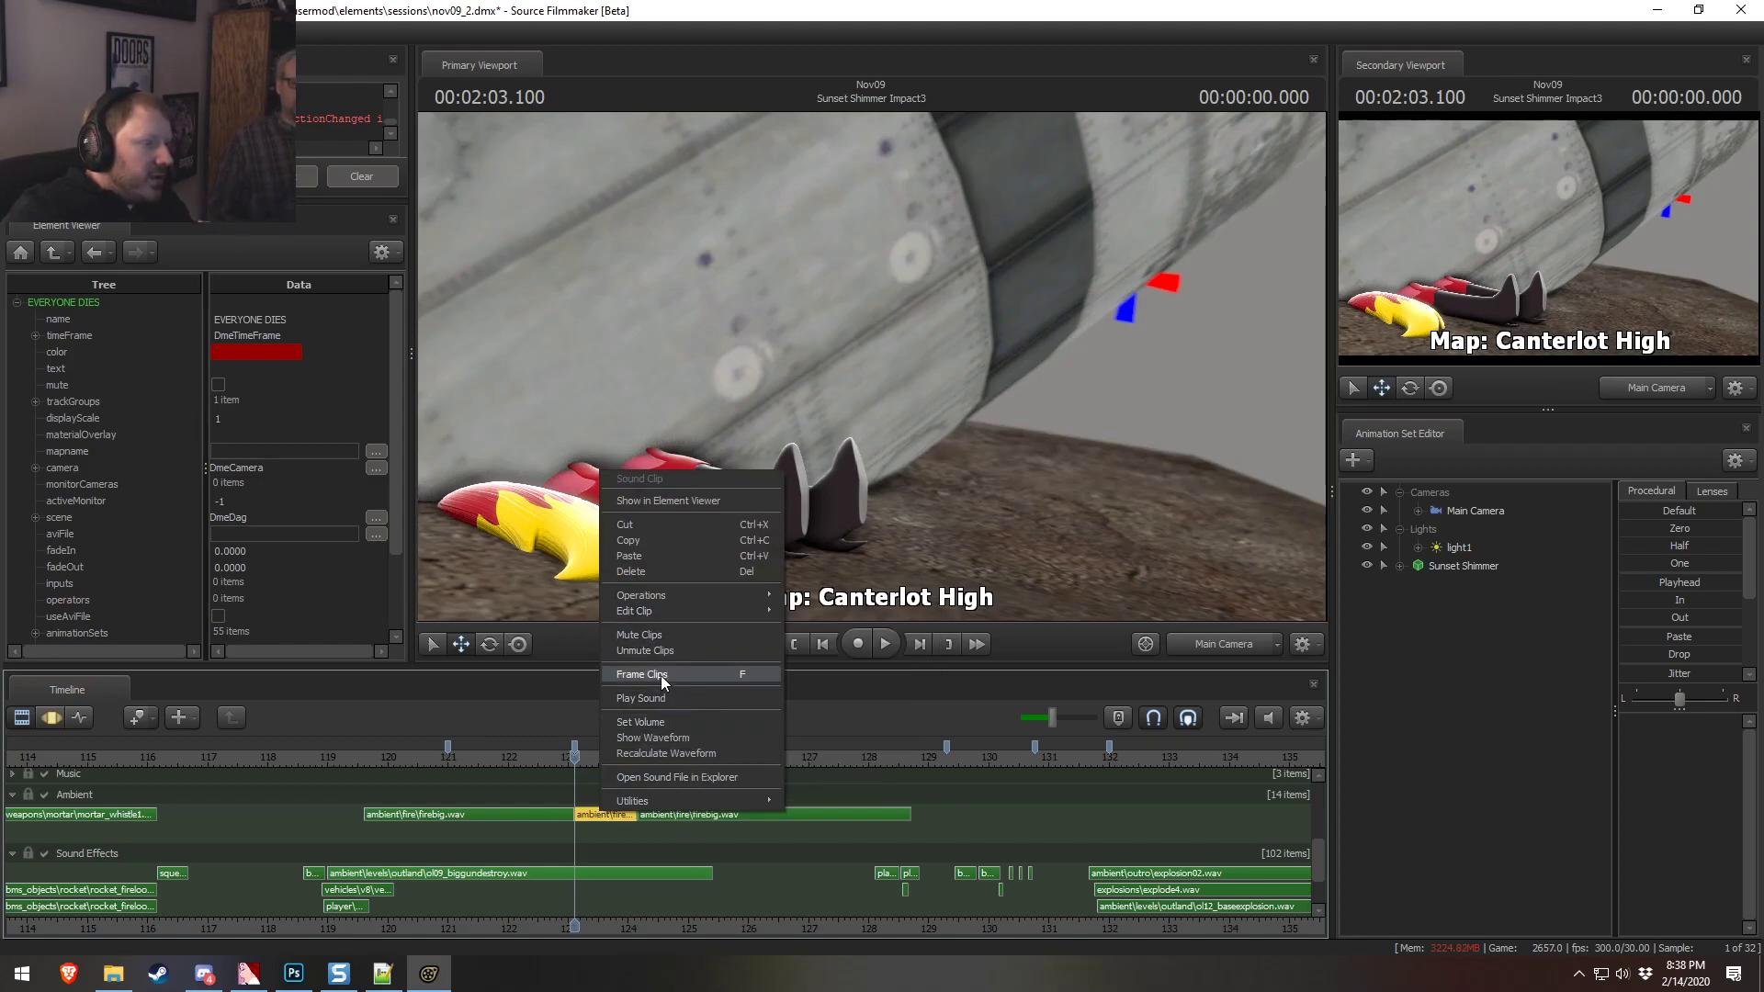
{"action": "mouse_move", "coordinate": [647, 608]}
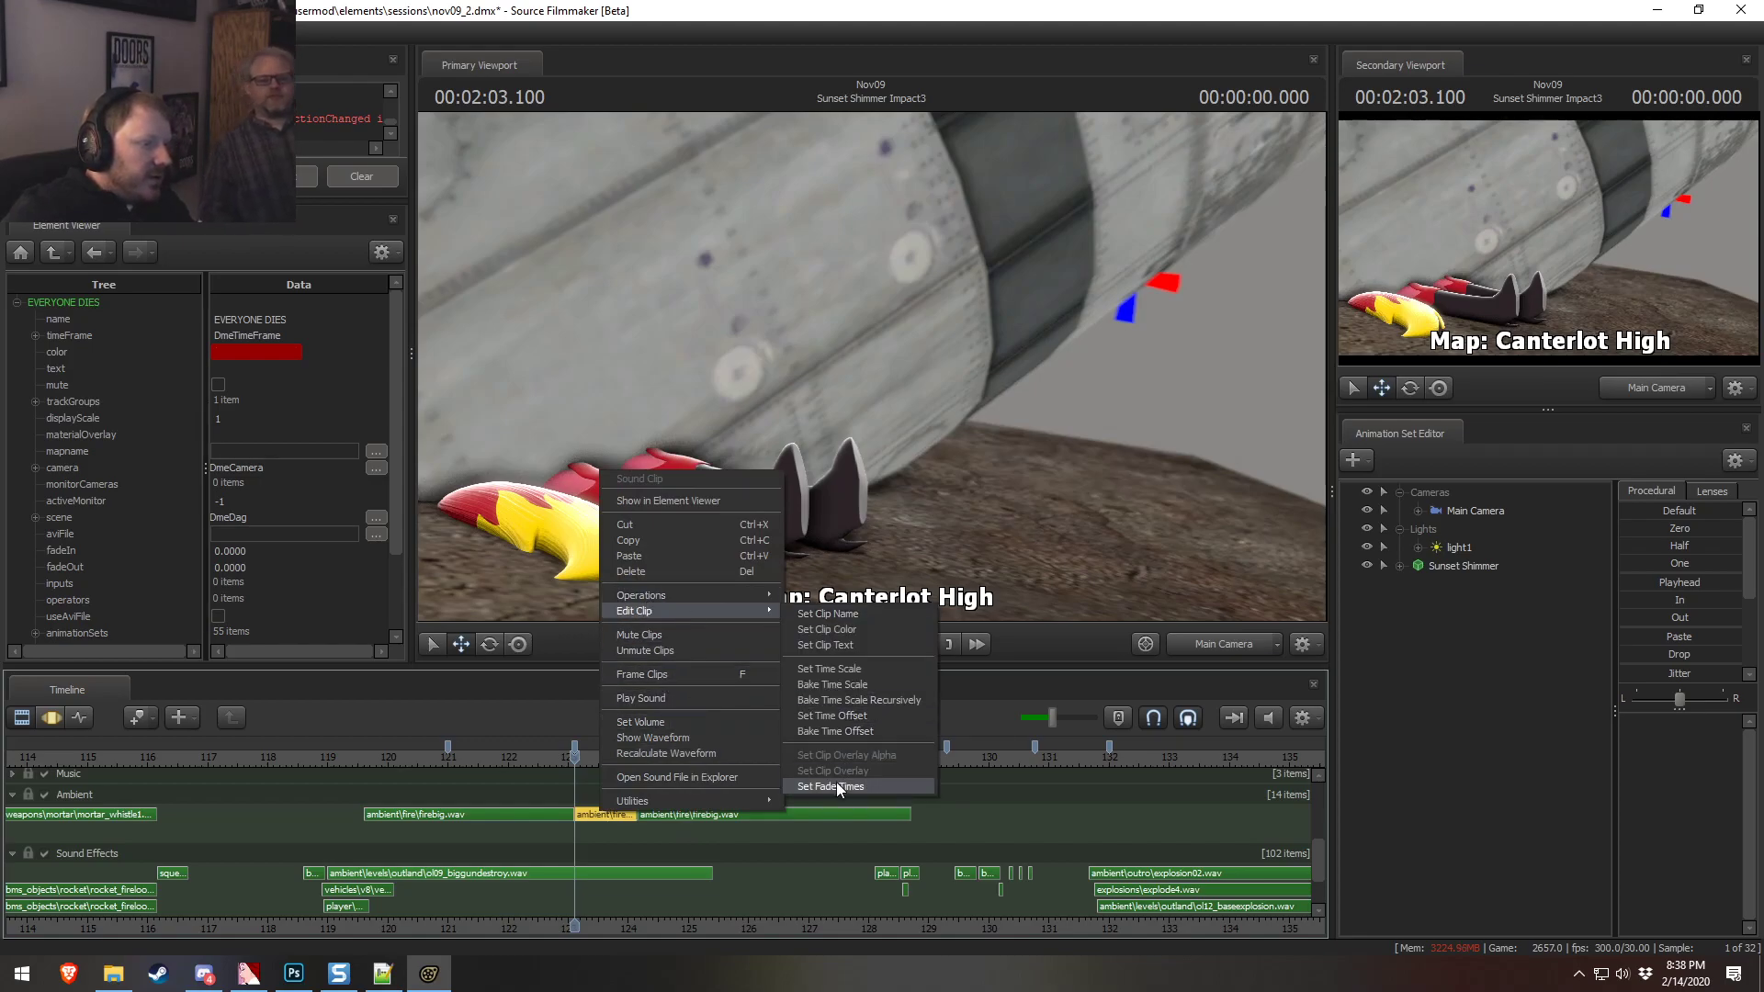
{"action": "left_click", "coordinate": [640, 715]}
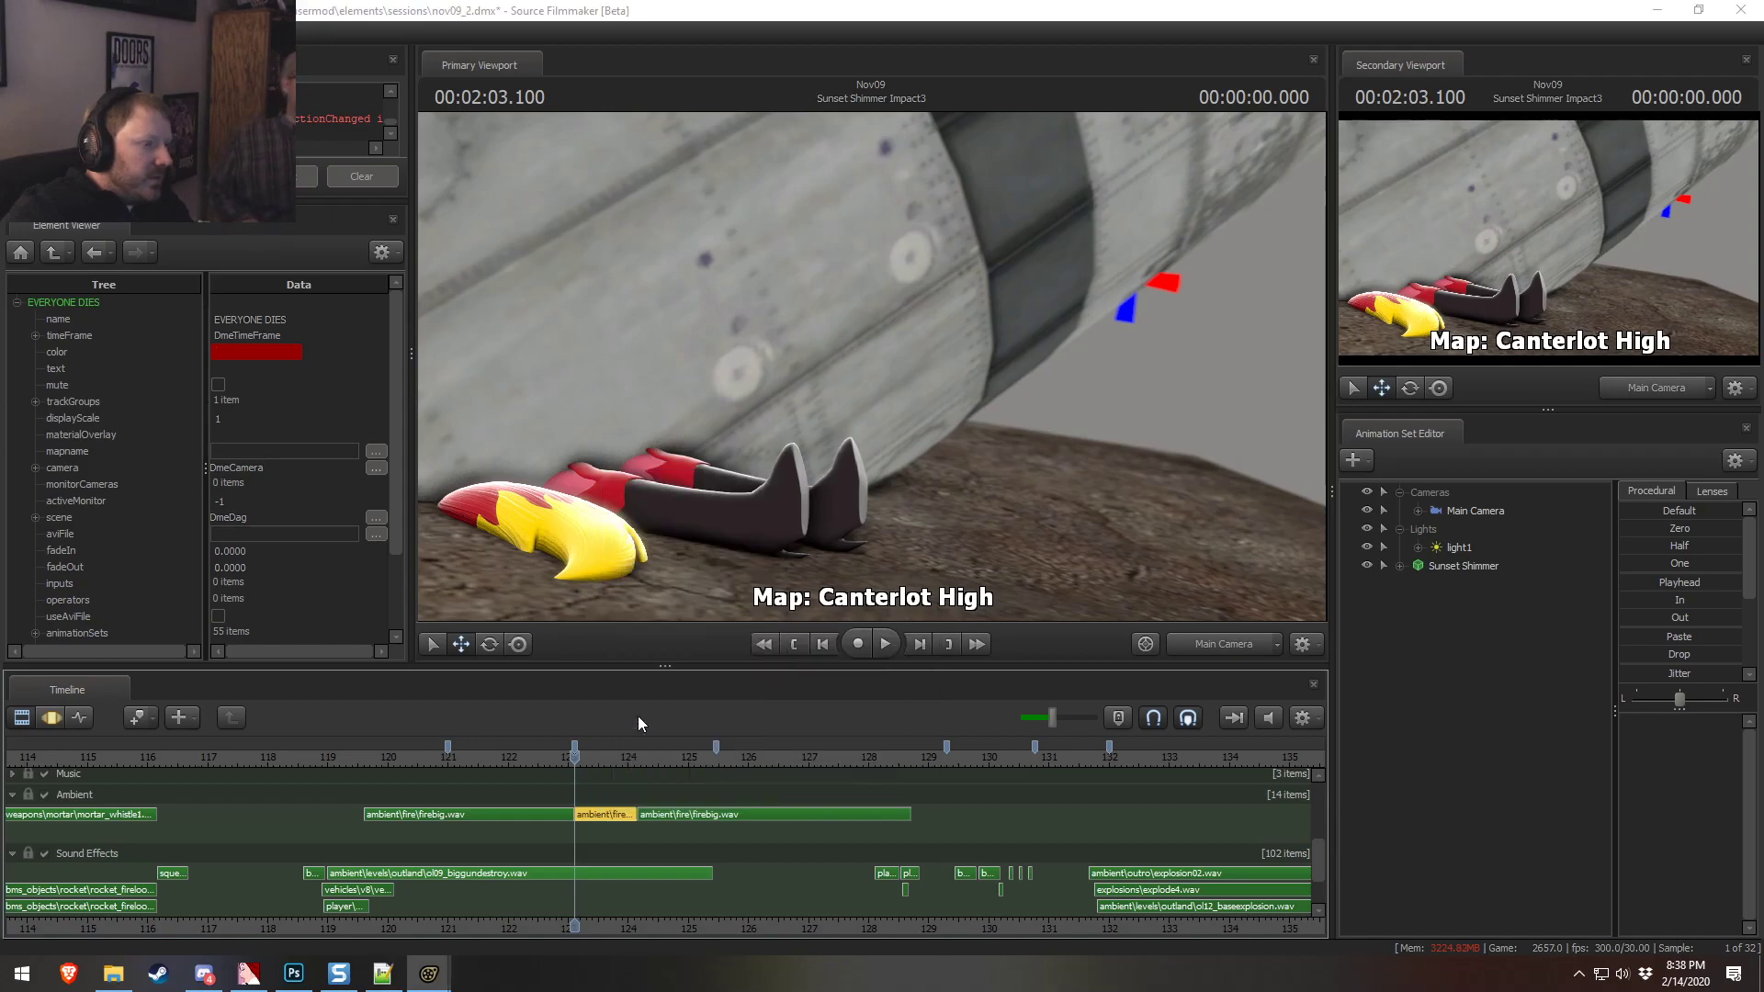
{"action": "type", "text": "1"}
{"action": "key", "text": "Return"}
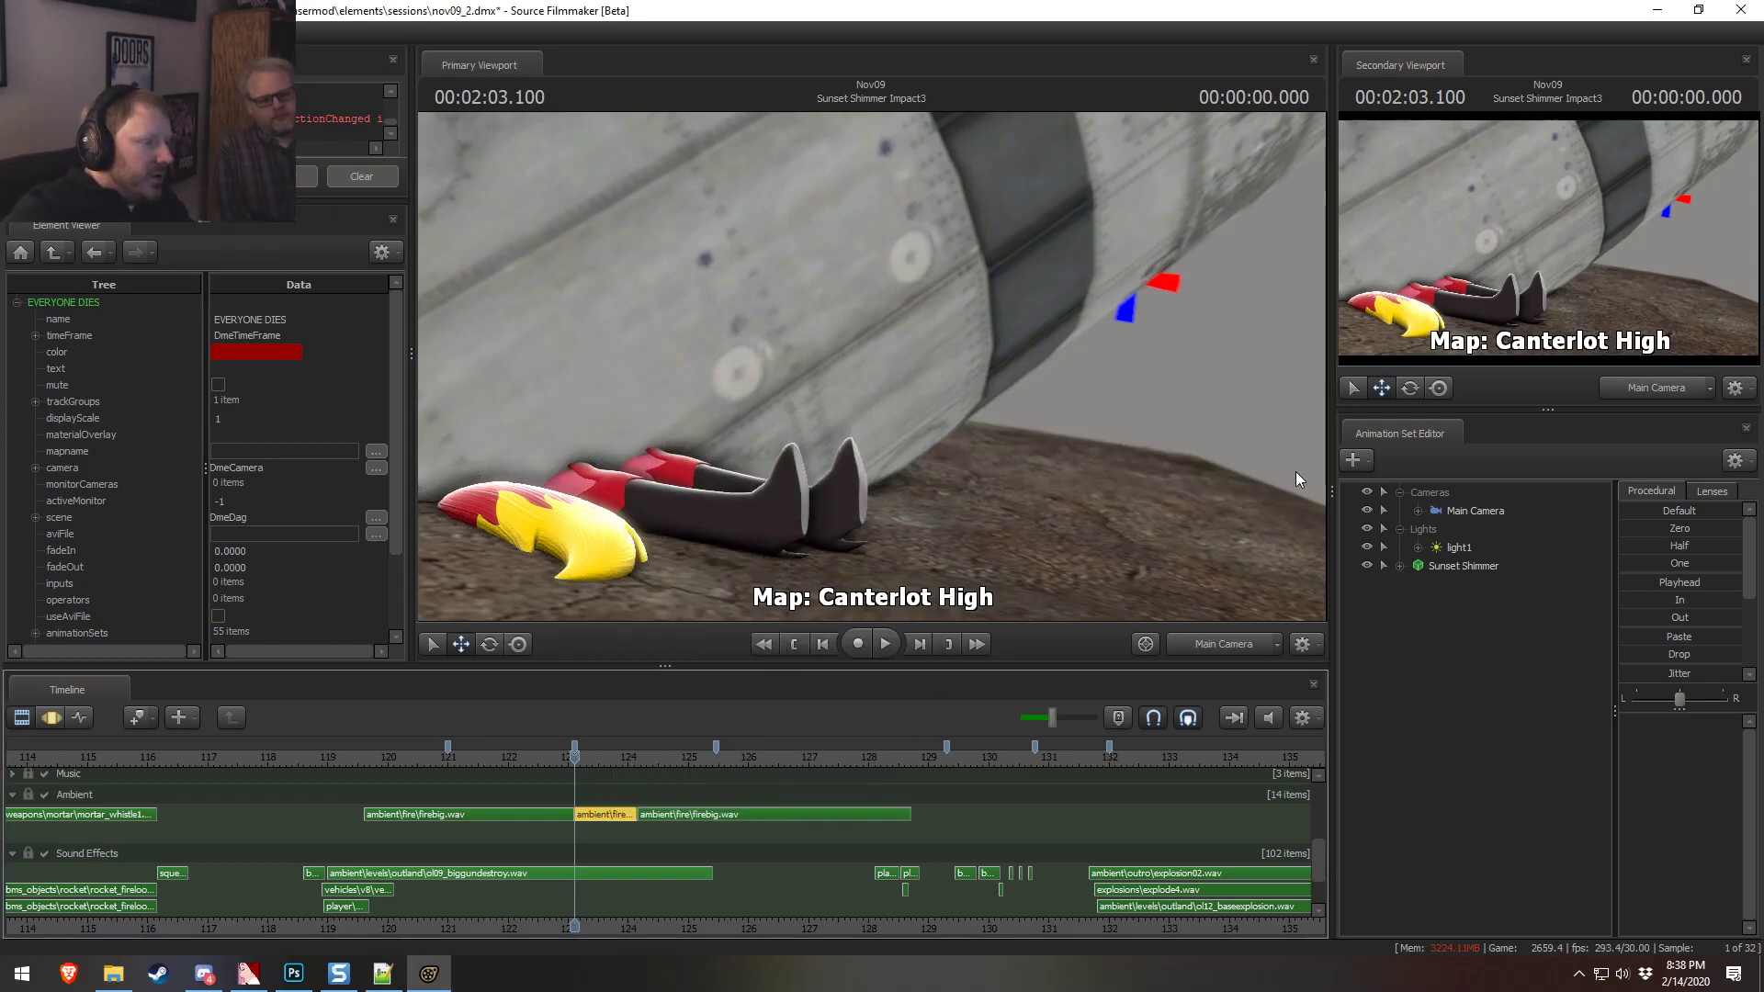
{"action": "left_click", "coordinate": [421, 753]}
{"action": "key", "text": "space"}
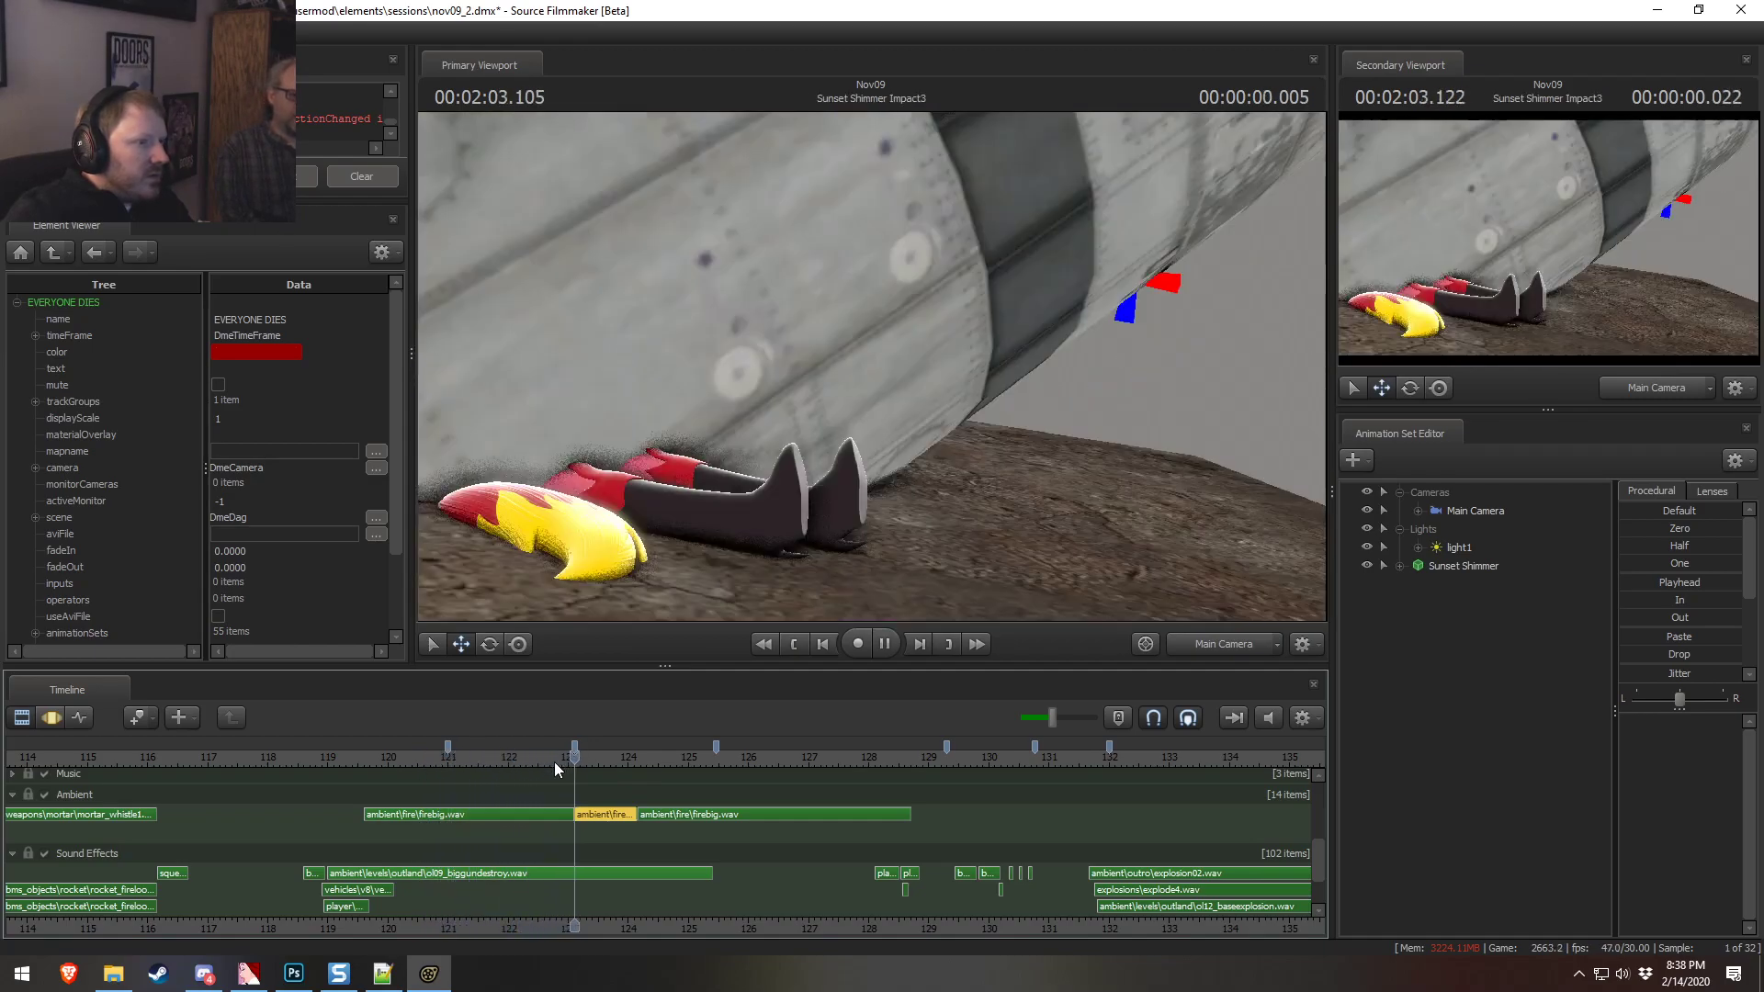
{"action": "key", "text": "space"}
Check the volume settings of the firebig.wav pieces on both sides of the split and replay the cut
{"action": "left_click_drag", "start_coordinate": [611, 767], "coordinate": [547, 768]}
{"action": "right_click", "coordinate": [553, 812]}
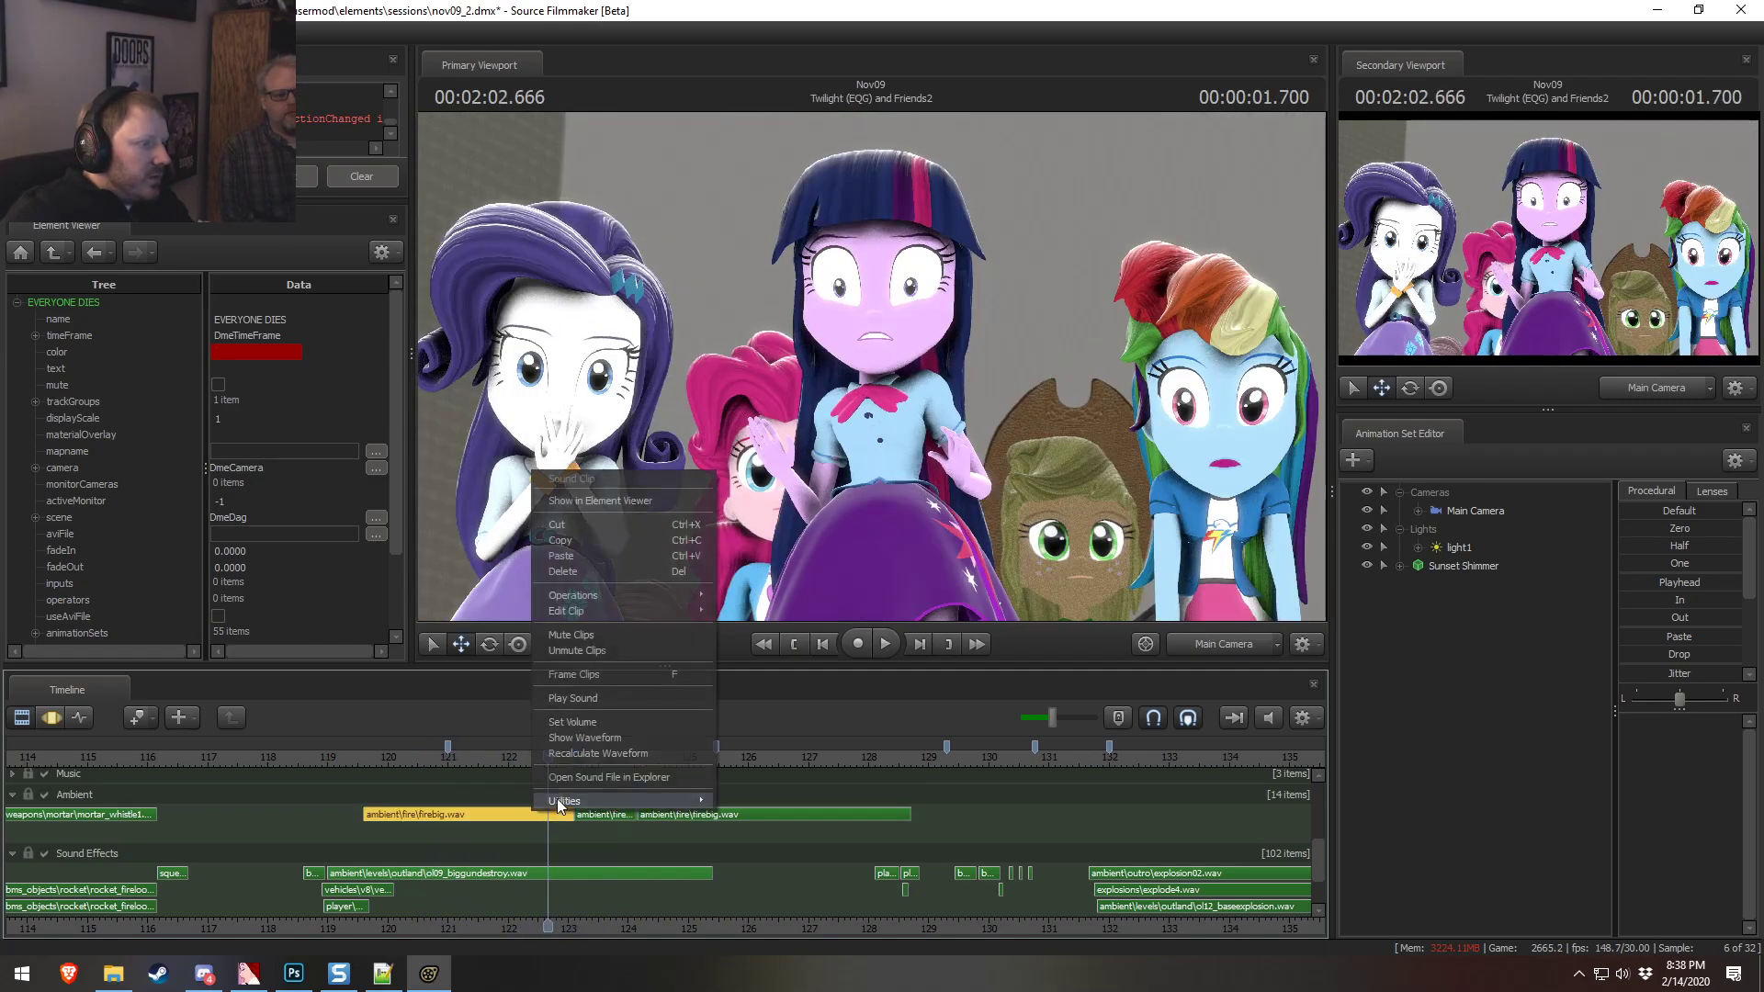
{"action": "left_click", "coordinate": [587, 711]}
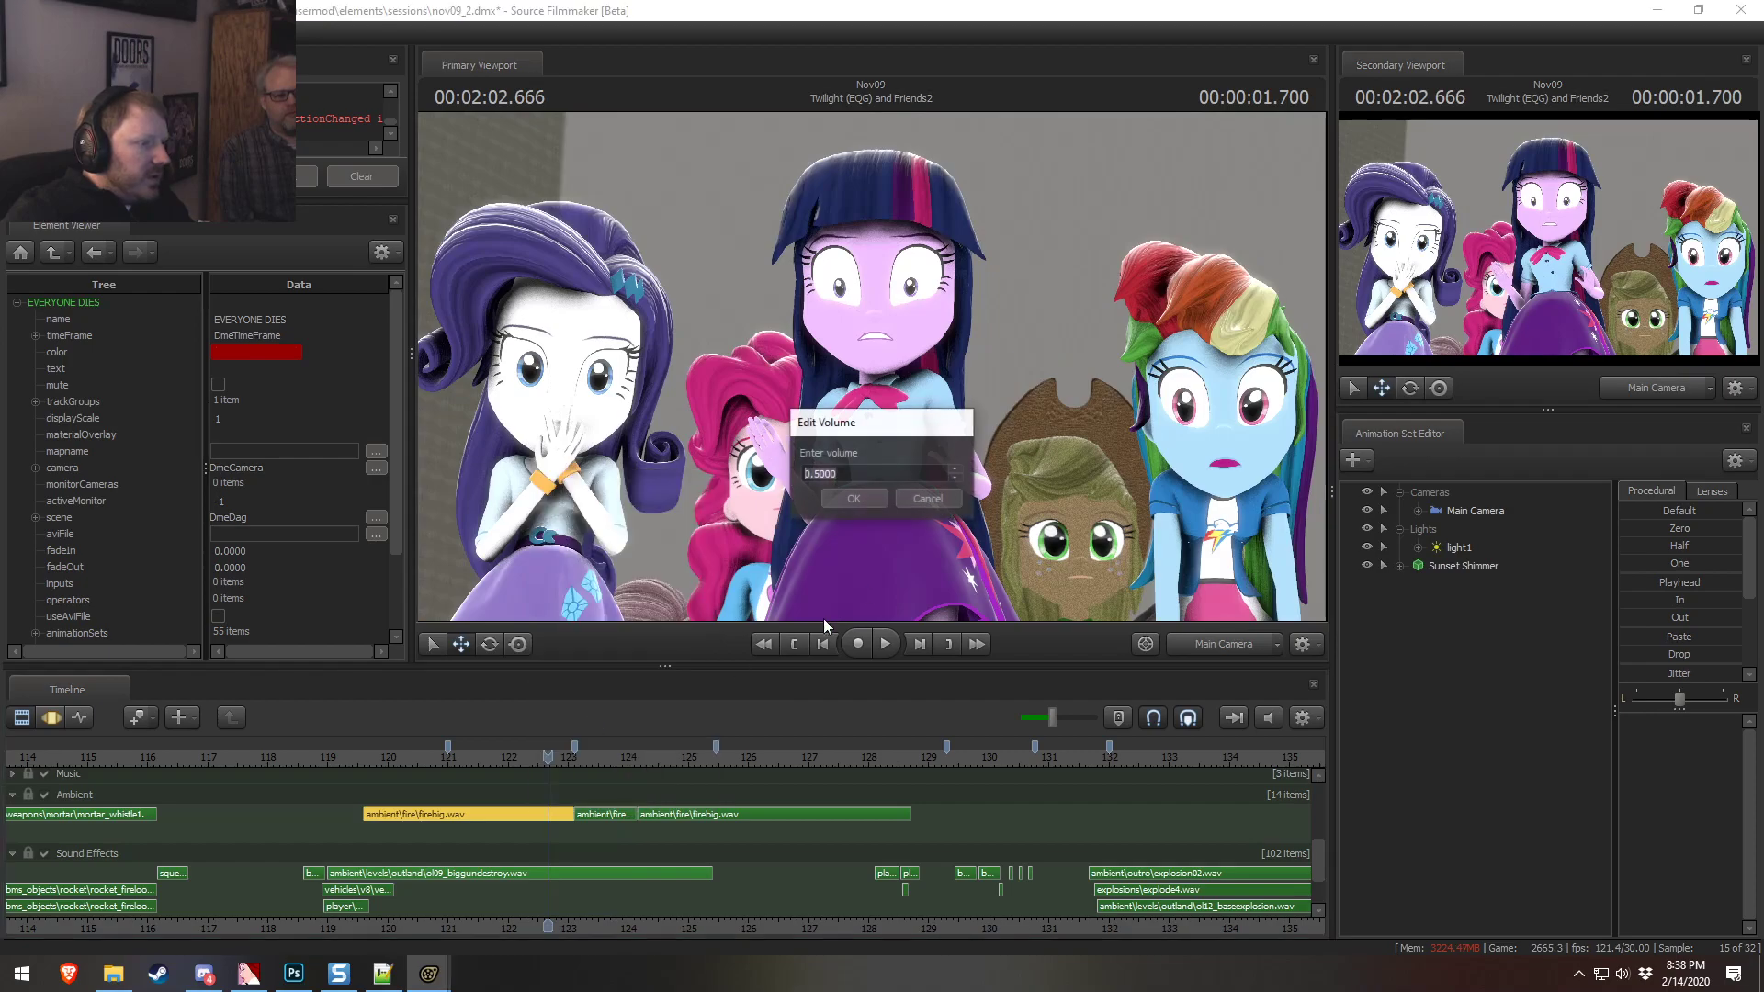
{"action": "left_click", "coordinate": [928, 499]}
{"action": "right_click", "coordinate": [594, 812]}
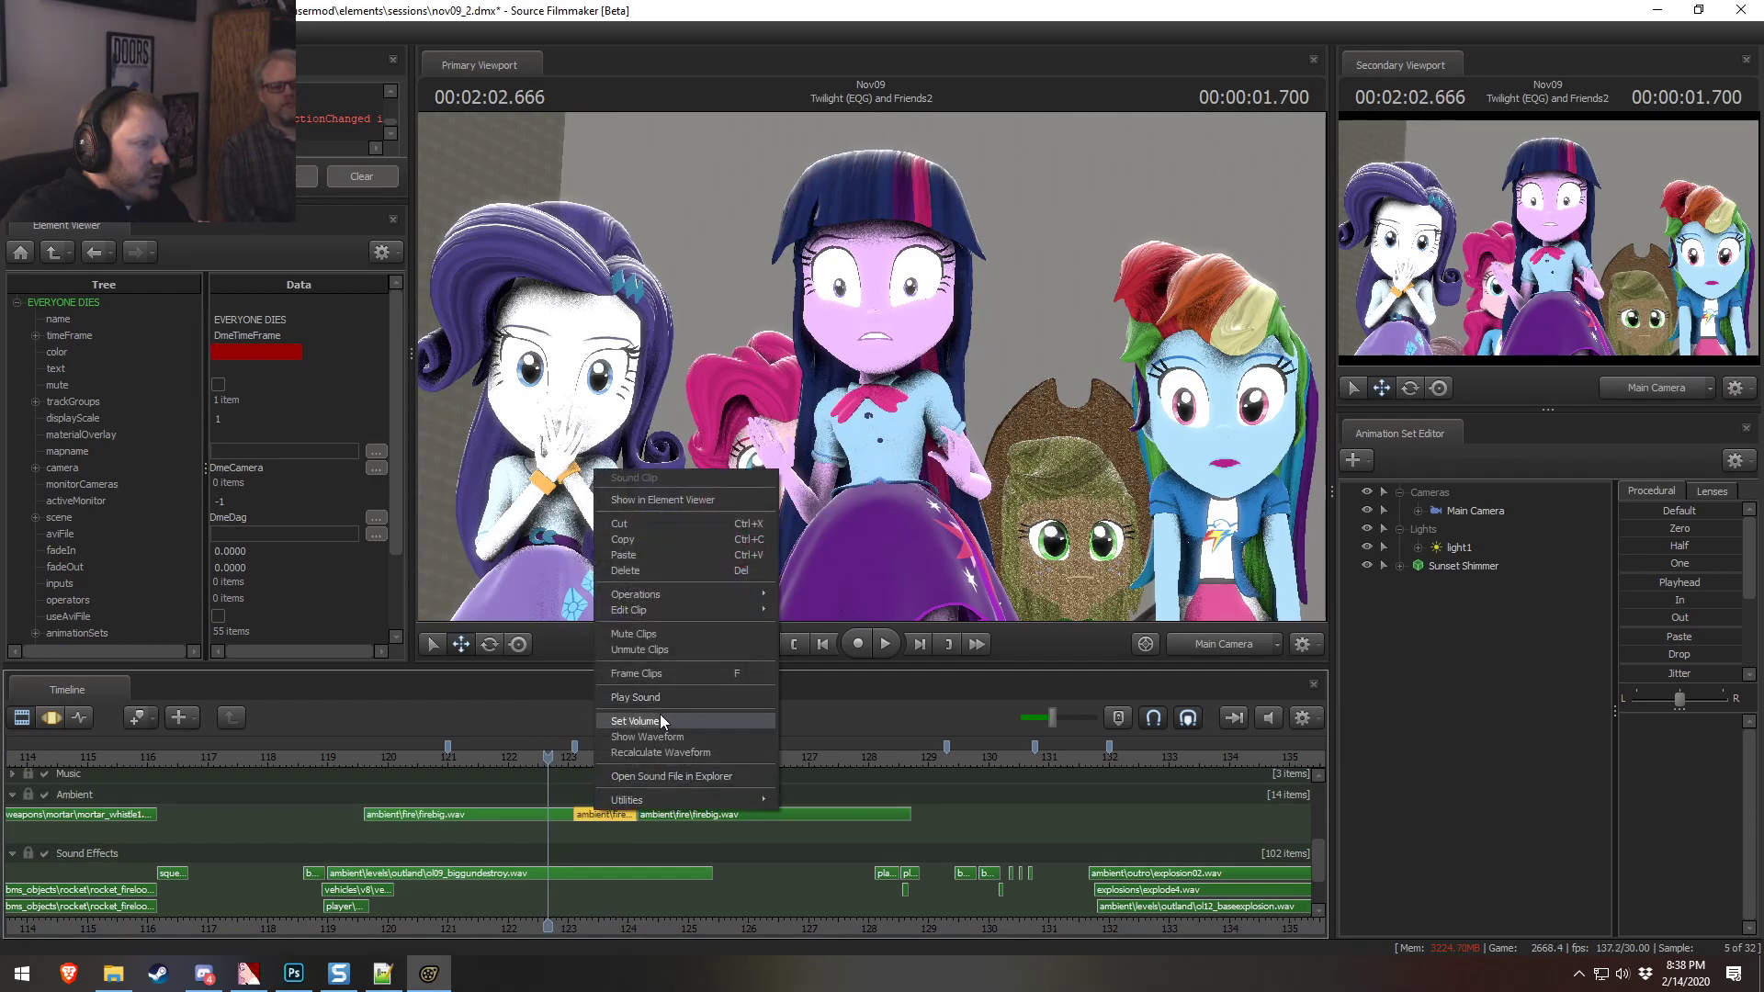
{"action": "left_click", "coordinate": [660, 720]}
{"action": "key", "text": "Return"}
{"action": "left_click", "coordinate": [565, 759]}
{"action": "key", "text": "space"}
{"action": "left_click", "coordinate": [579, 759]}
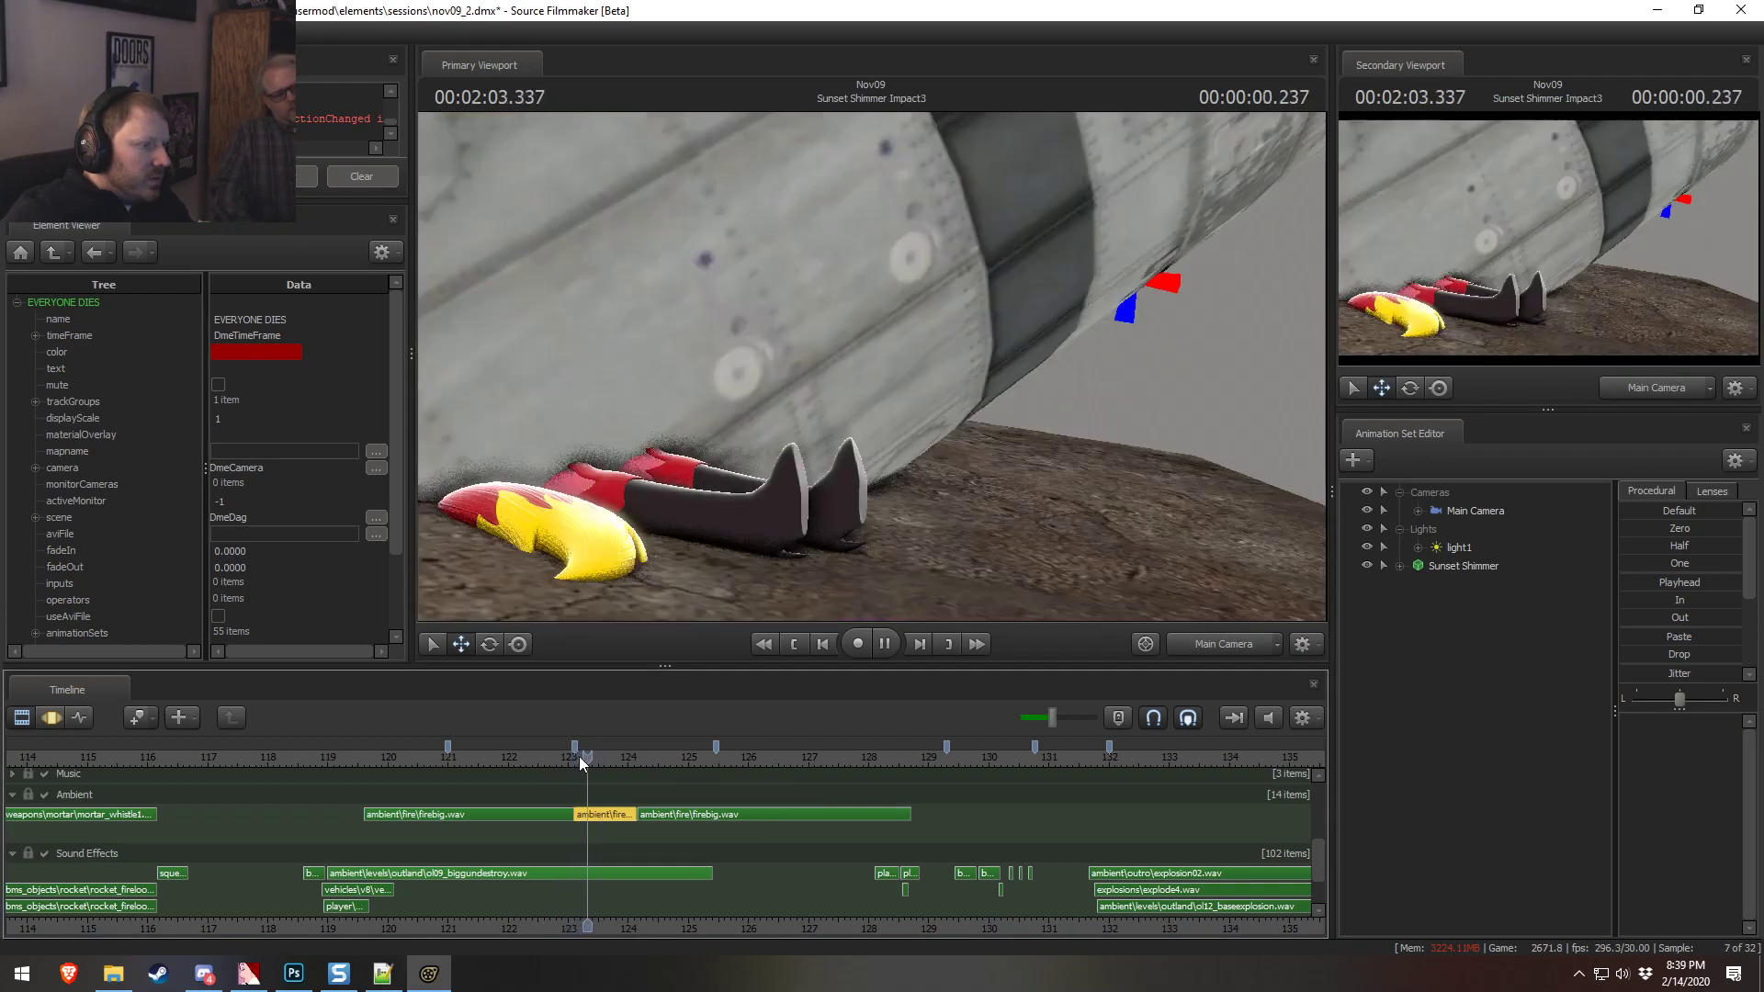
Edit the fade times of the short firebig.wav piece that starts at 02:03.100
{"action": "right_click", "coordinate": [597, 812]}
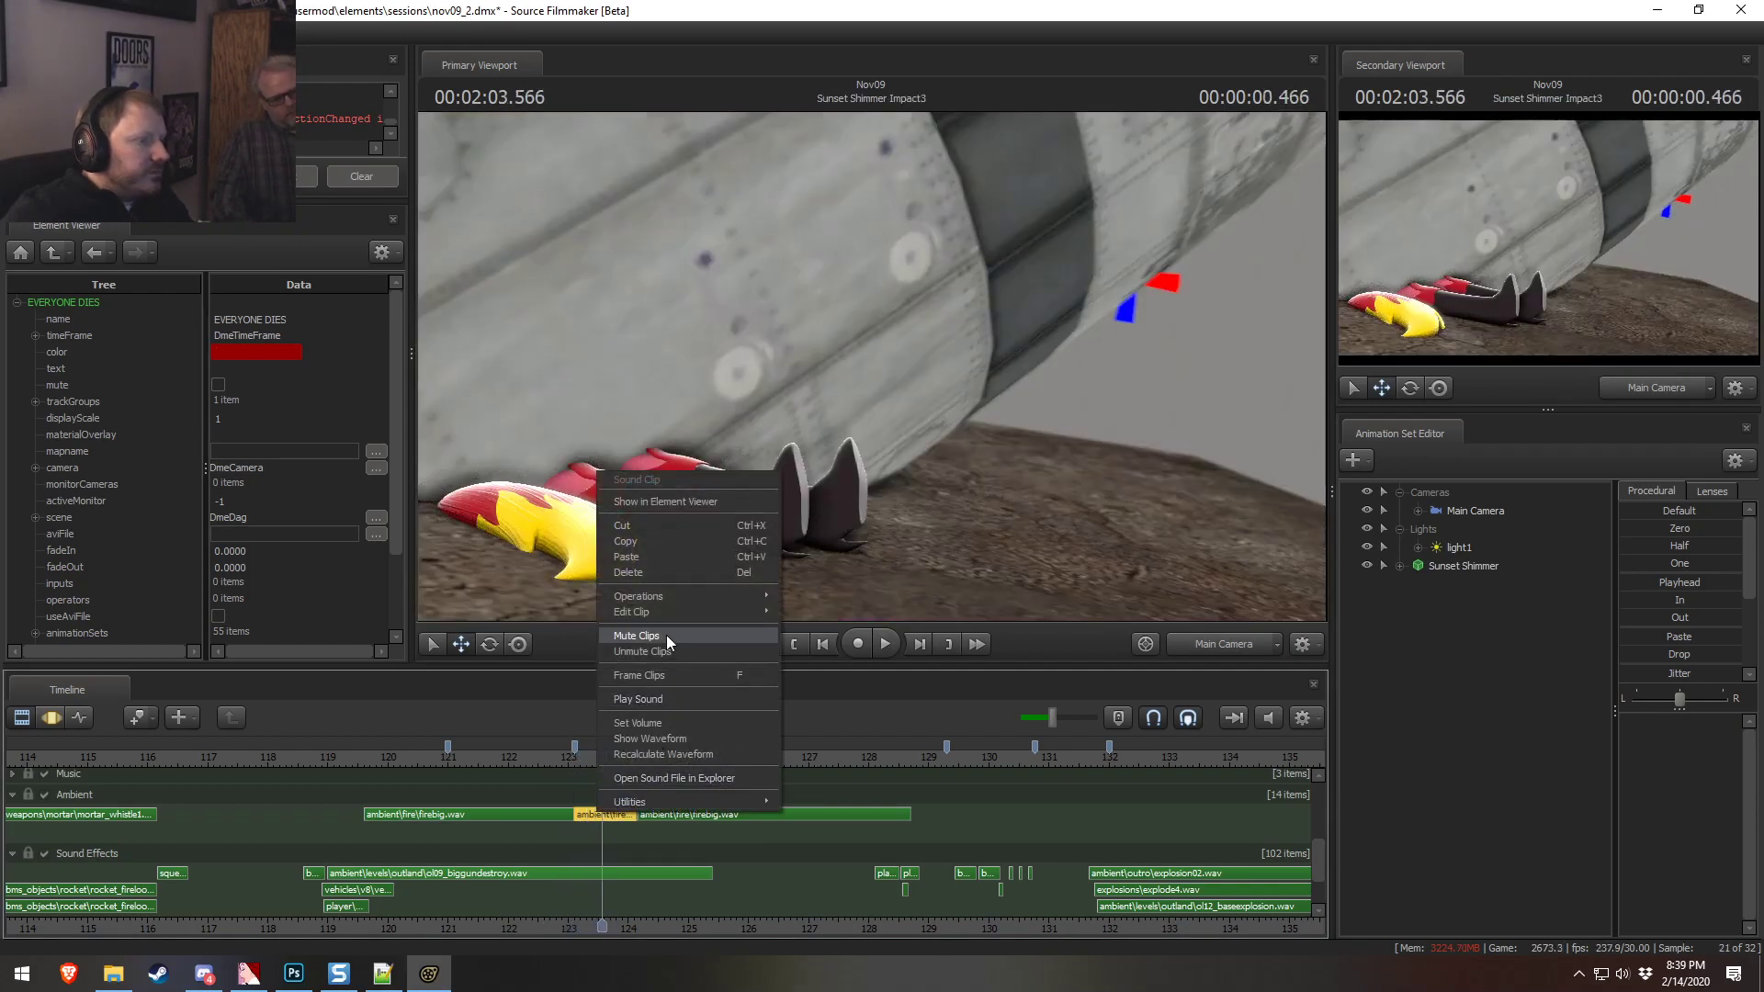
{"action": "mouse_move", "coordinate": [672, 614]}
{"action": "left_click", "coordinate": [817, 782]}
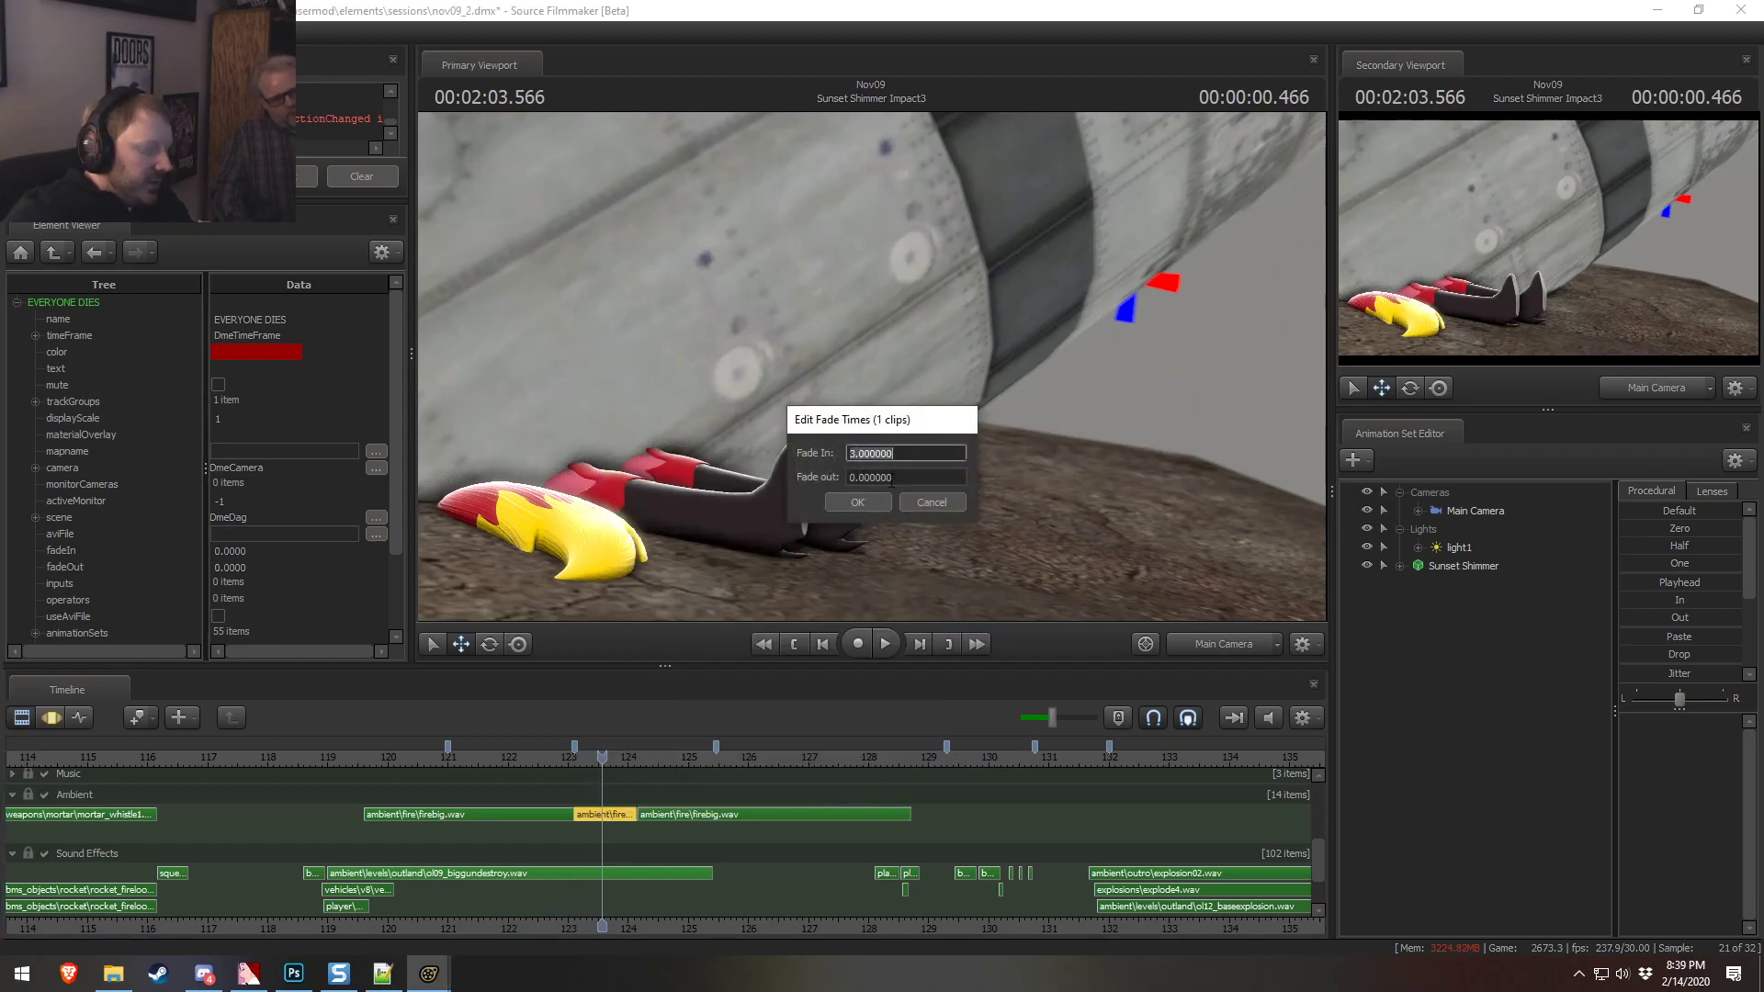
{"action": "left_click", "coordinate": [858, 499]}
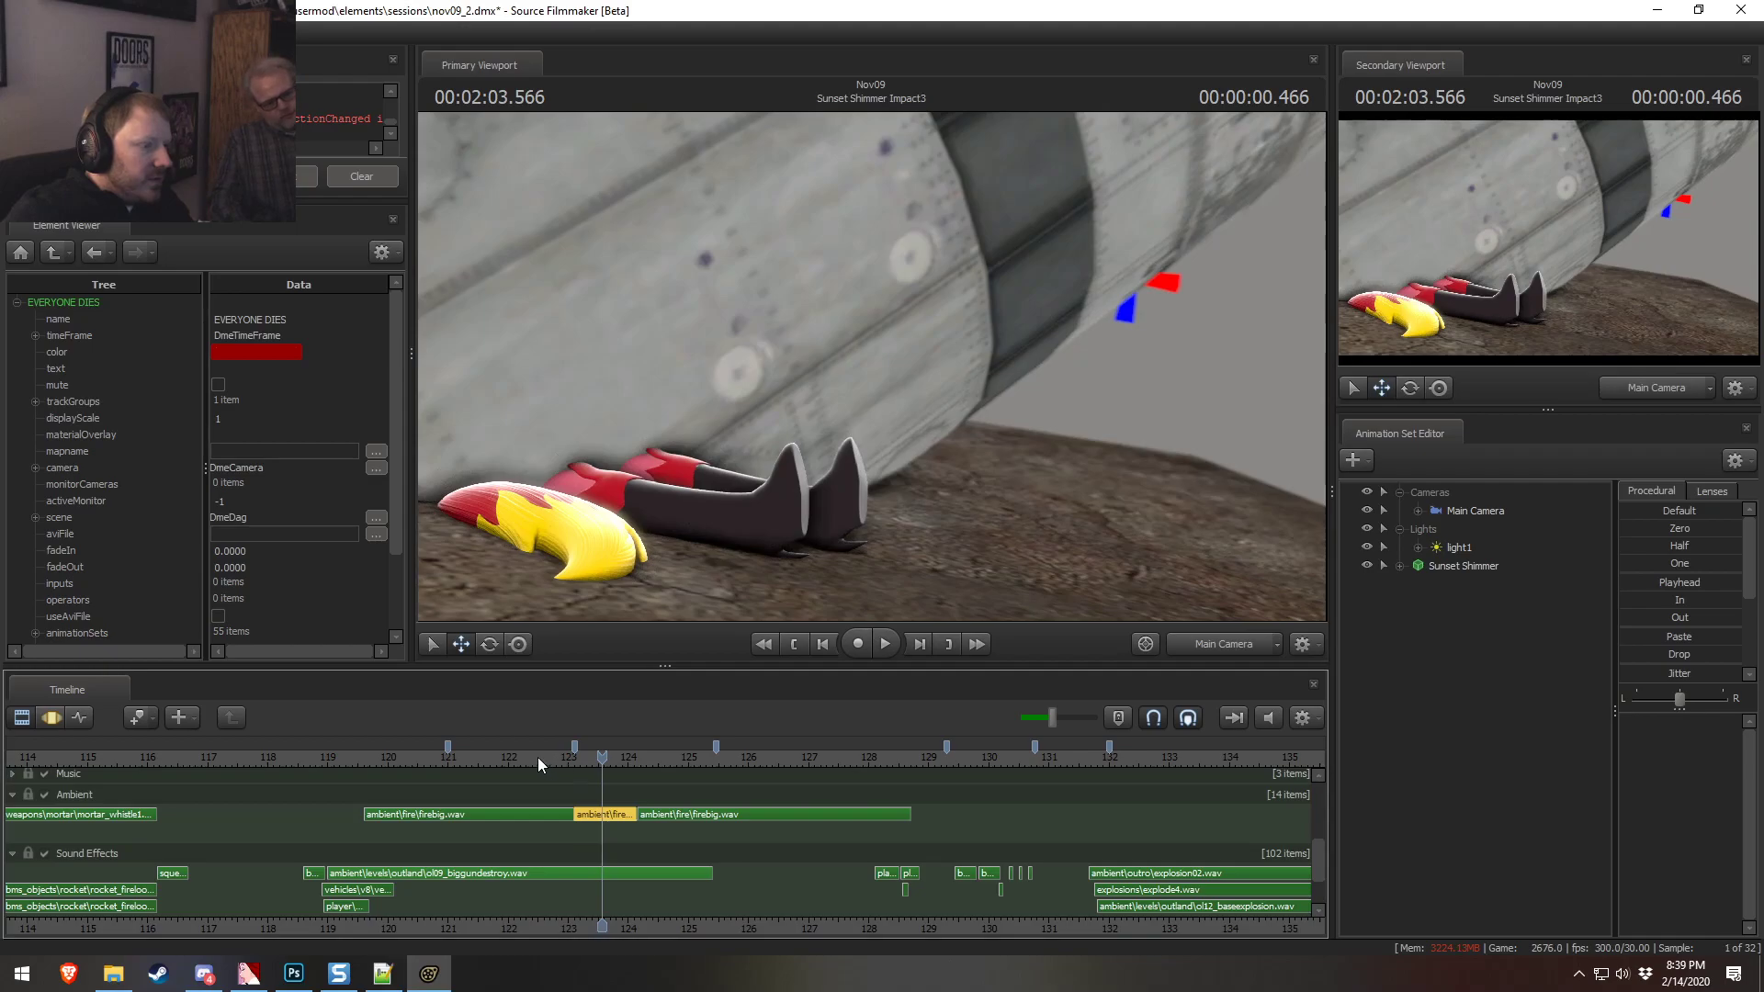
Replay the cut into the Impact3 shot and set the volume of the firebig.wav piece before it to 0.3
{"action": "left_click", "coordinate": [496, 759]}
{"action": "key", "text": "space"}
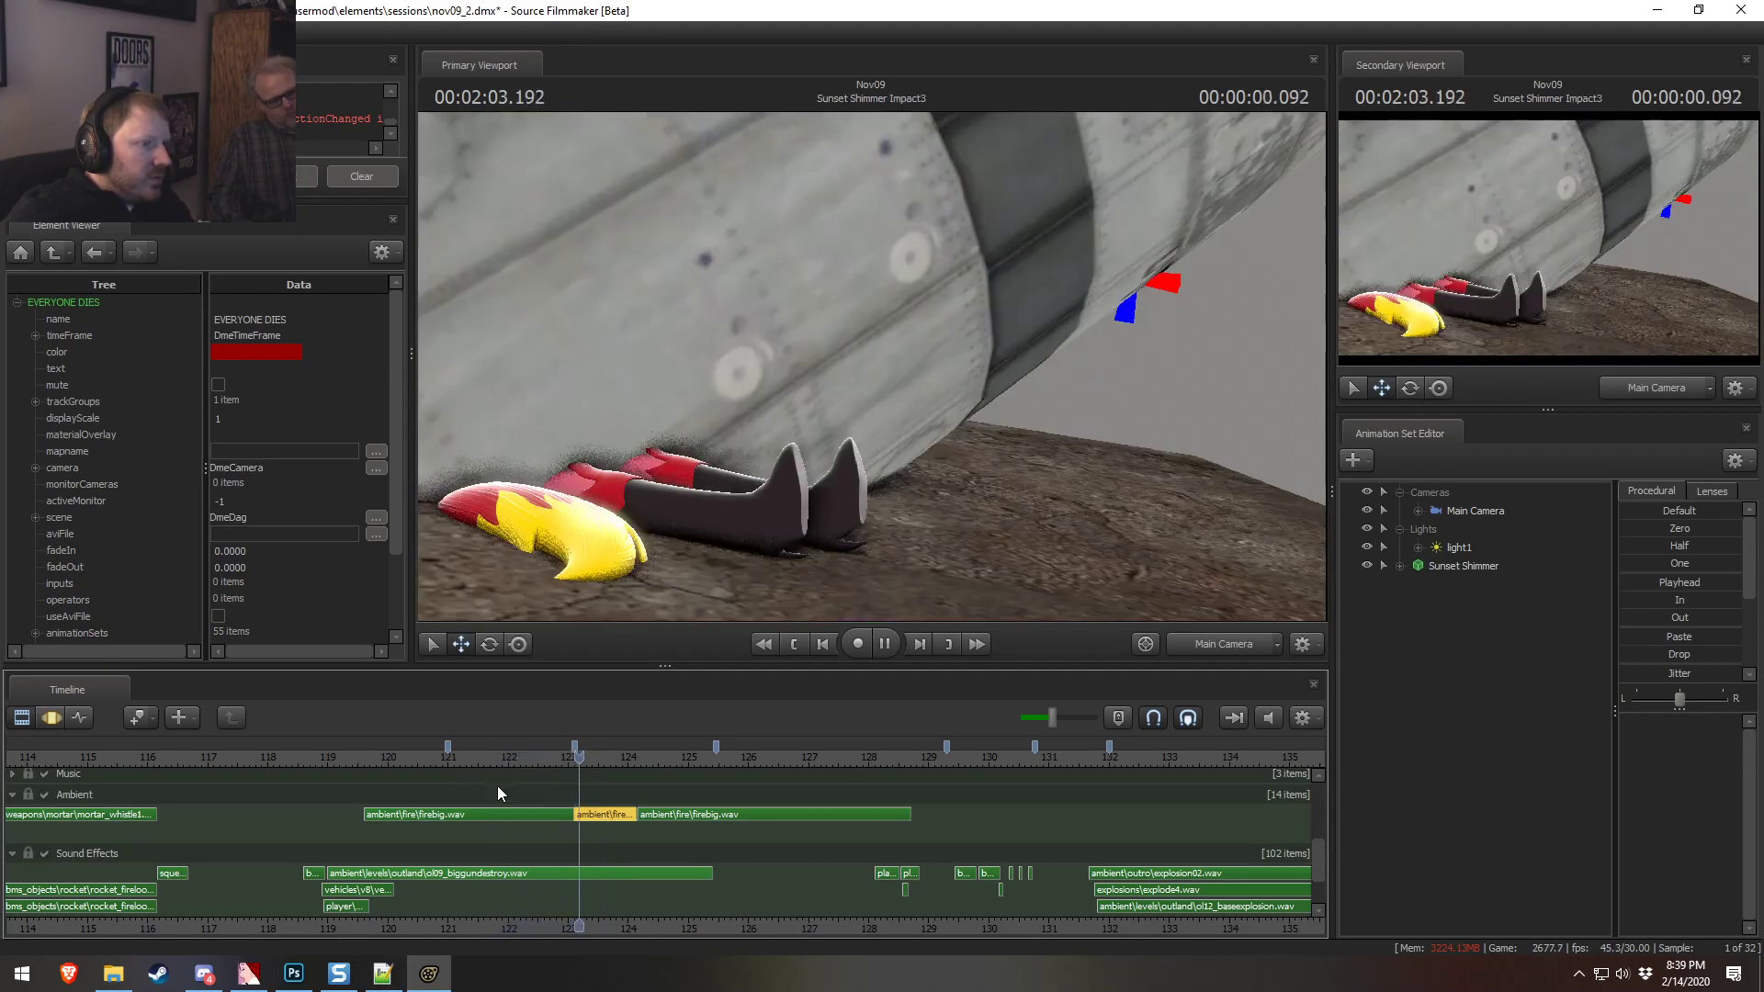
{"action": "right_click", "coordinate": [523, 820]}
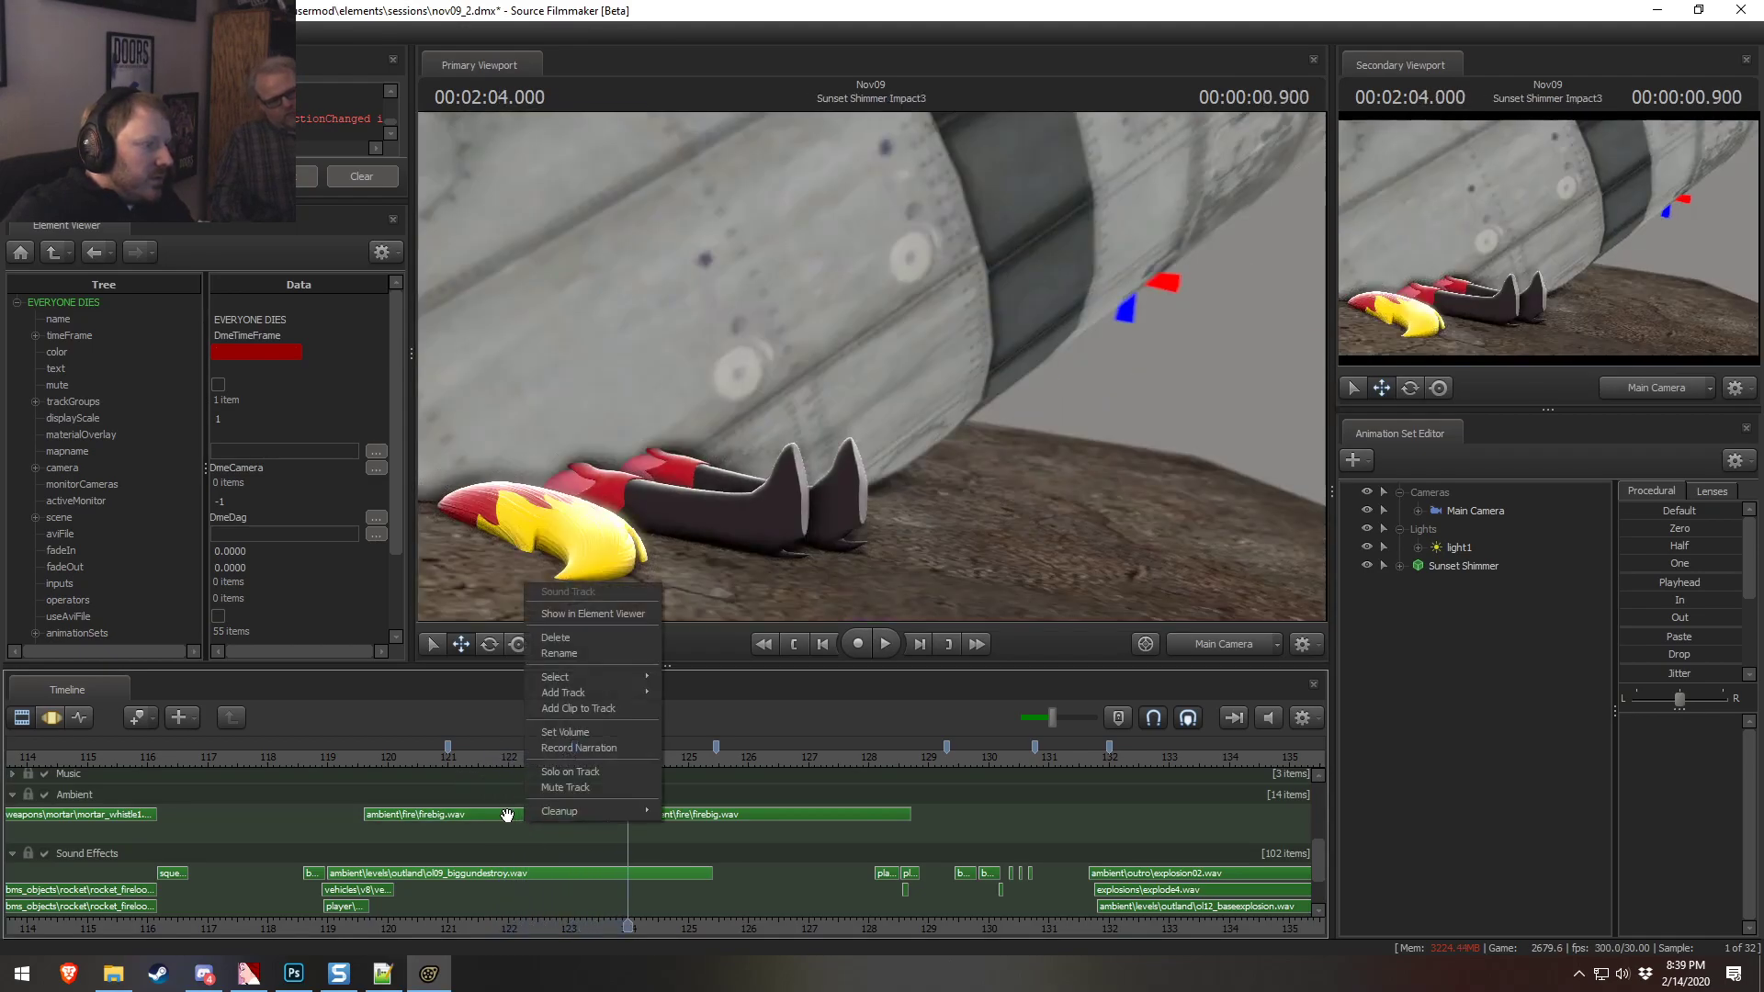
{"action": "left_click", "coordinate": [573, 717]}
{"action": "type", "text": "0.2"}
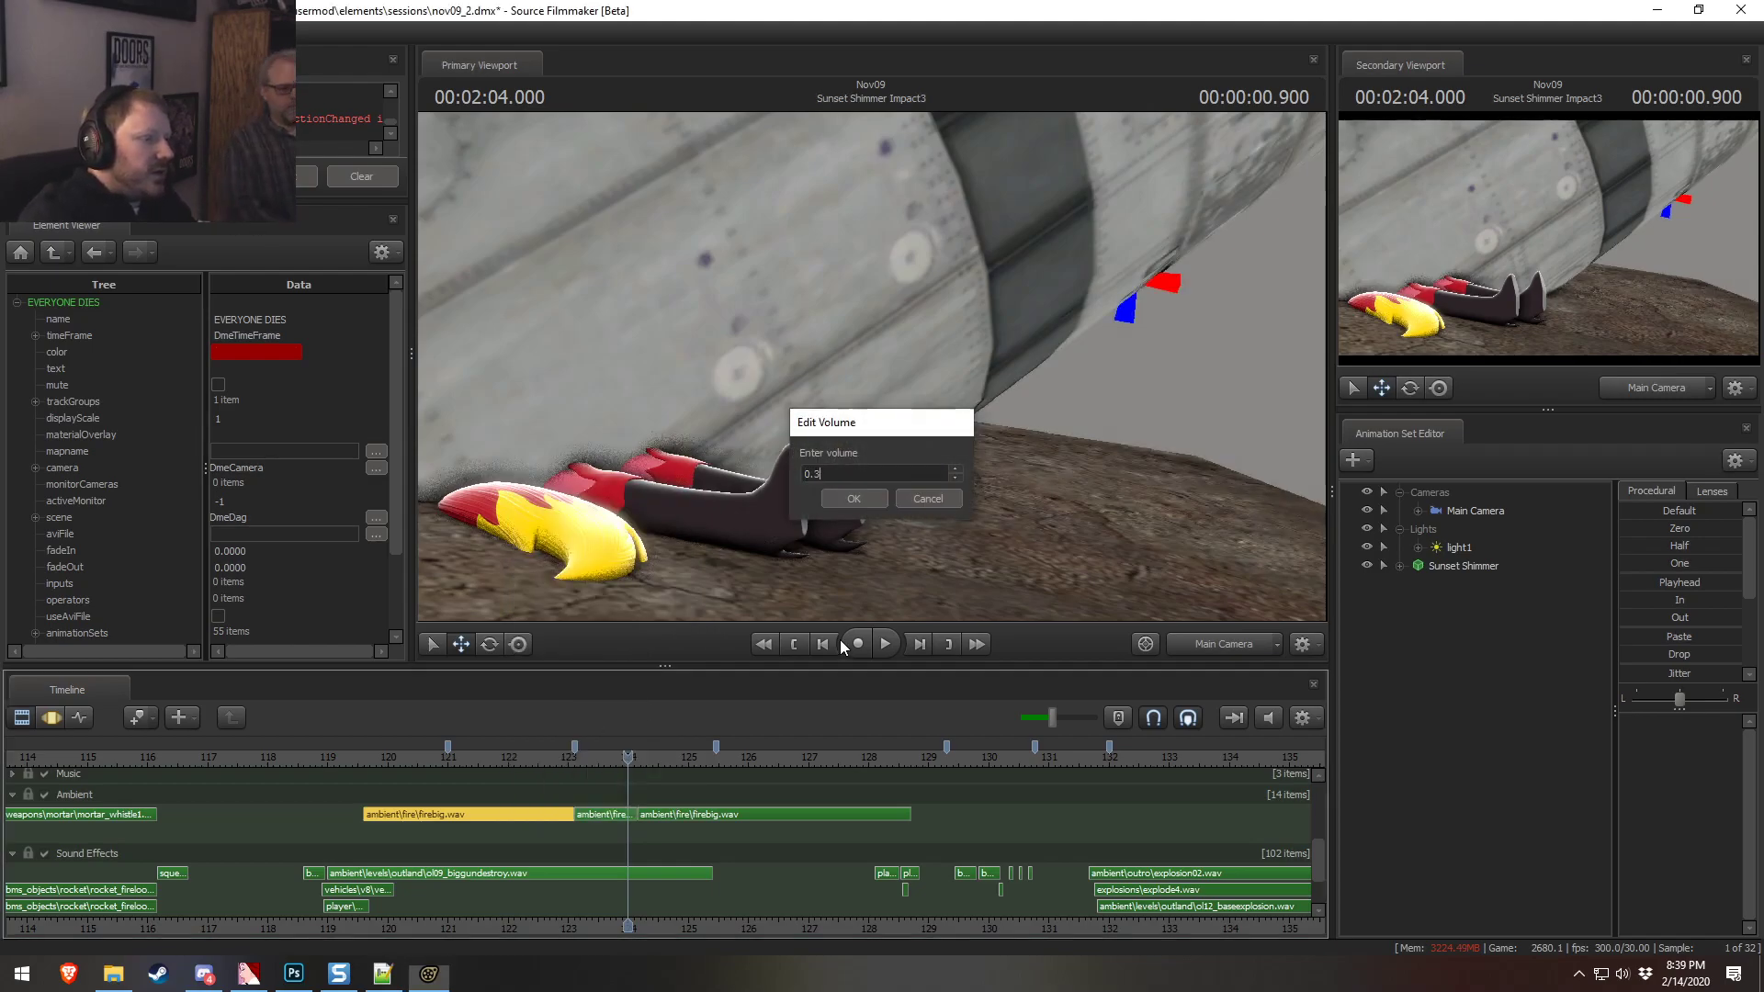
{"action": "key", "text": "Return"}
Set the volume of the short firebig.wav piece after the Impact3 cut and of the long firebig.wav clip following it to 0.2
{"action": "right_click", "coordinate": [590, 824]}
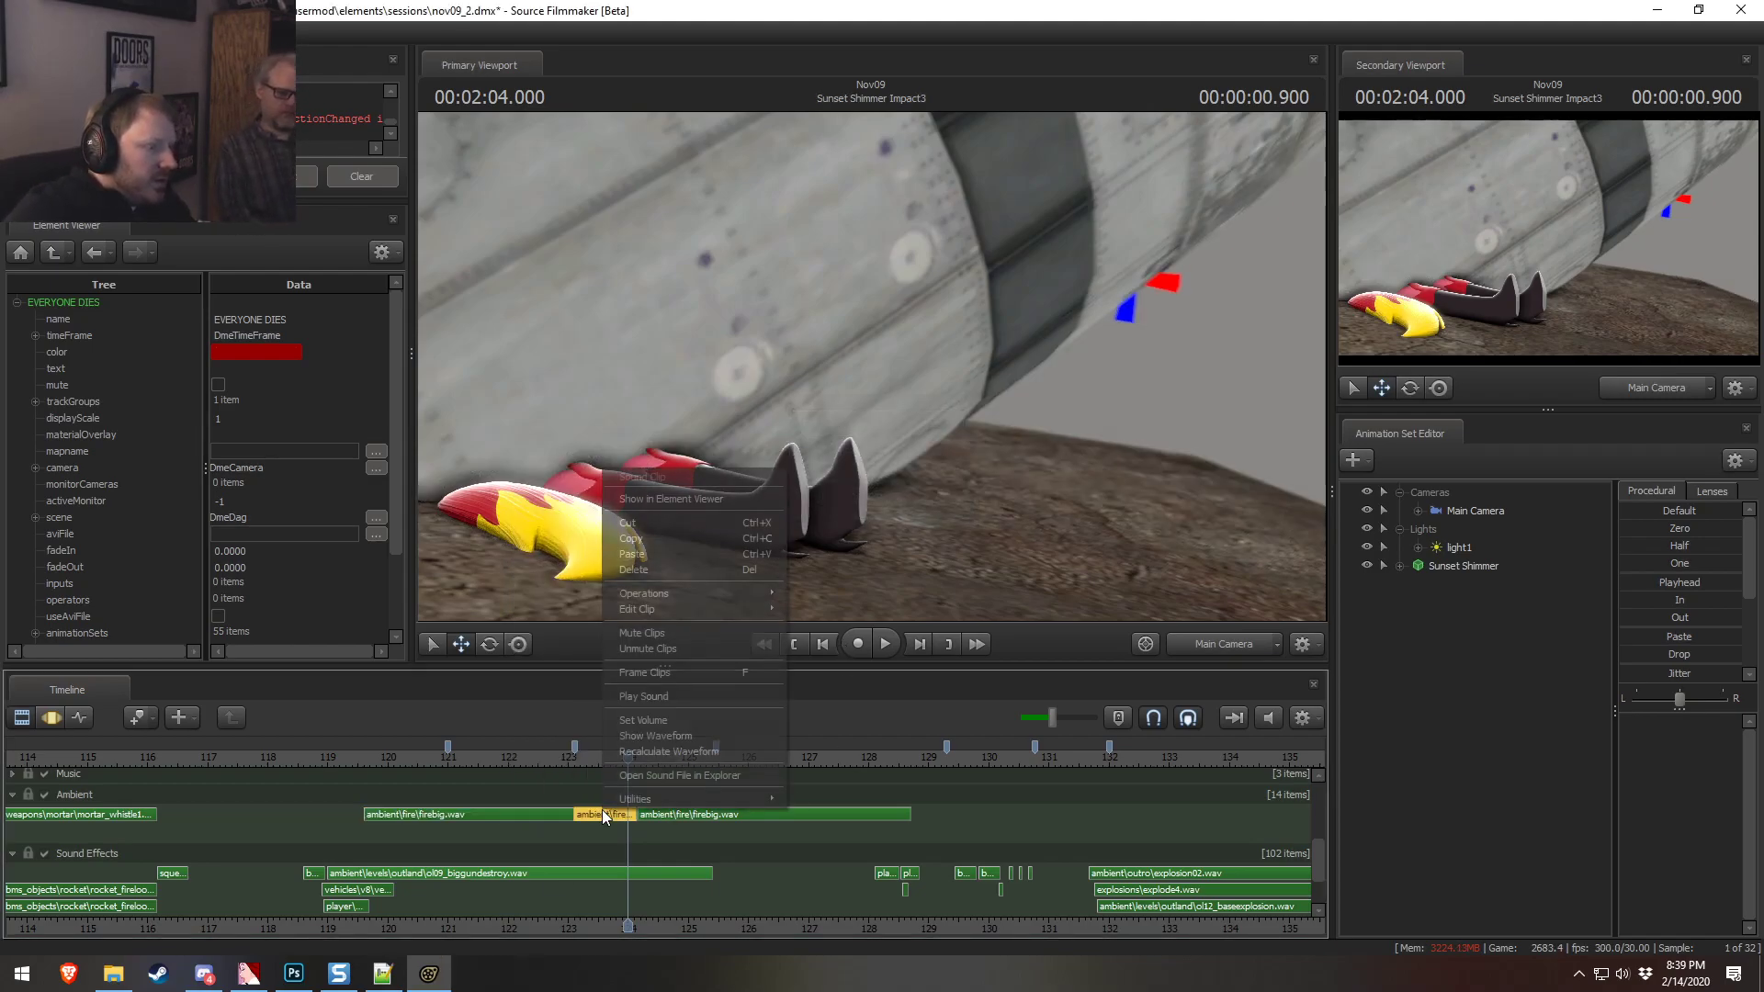
{"action": "left_click", "coordinate": [645, 722]}
{"action": "type", "text": "0.2"}
{"action": "key", "text": "Return"}
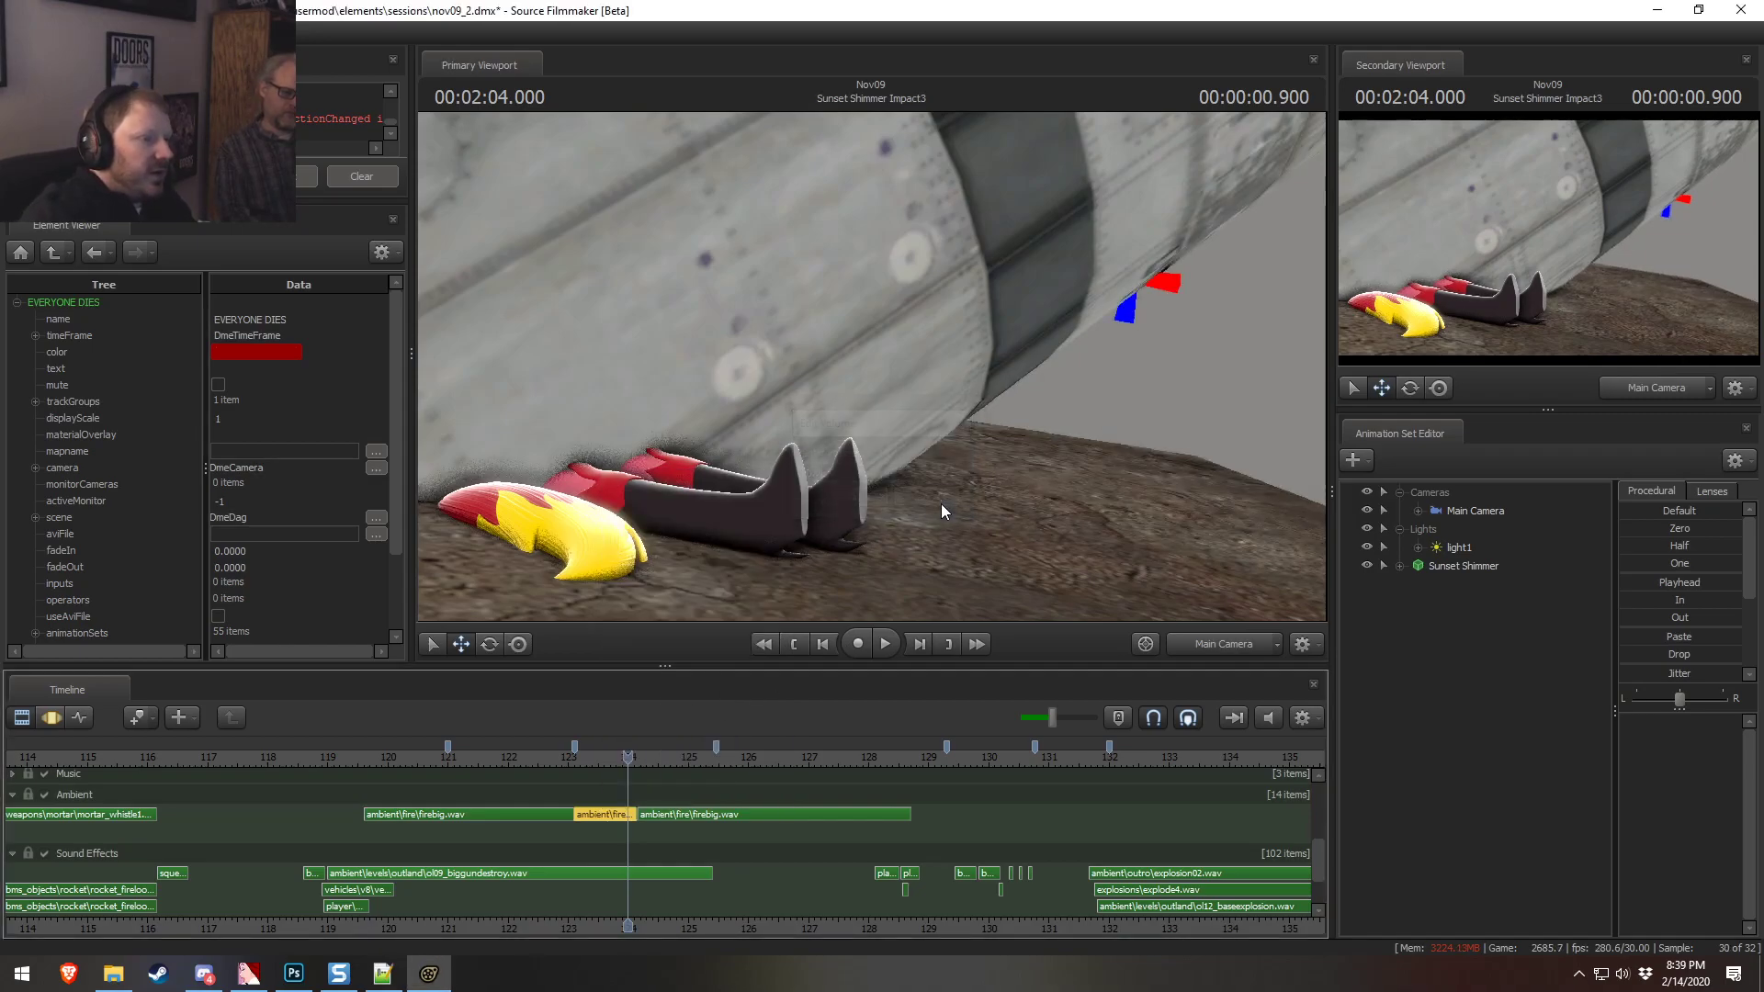
{"action": "right_click", "coordinate": [742, 815]}
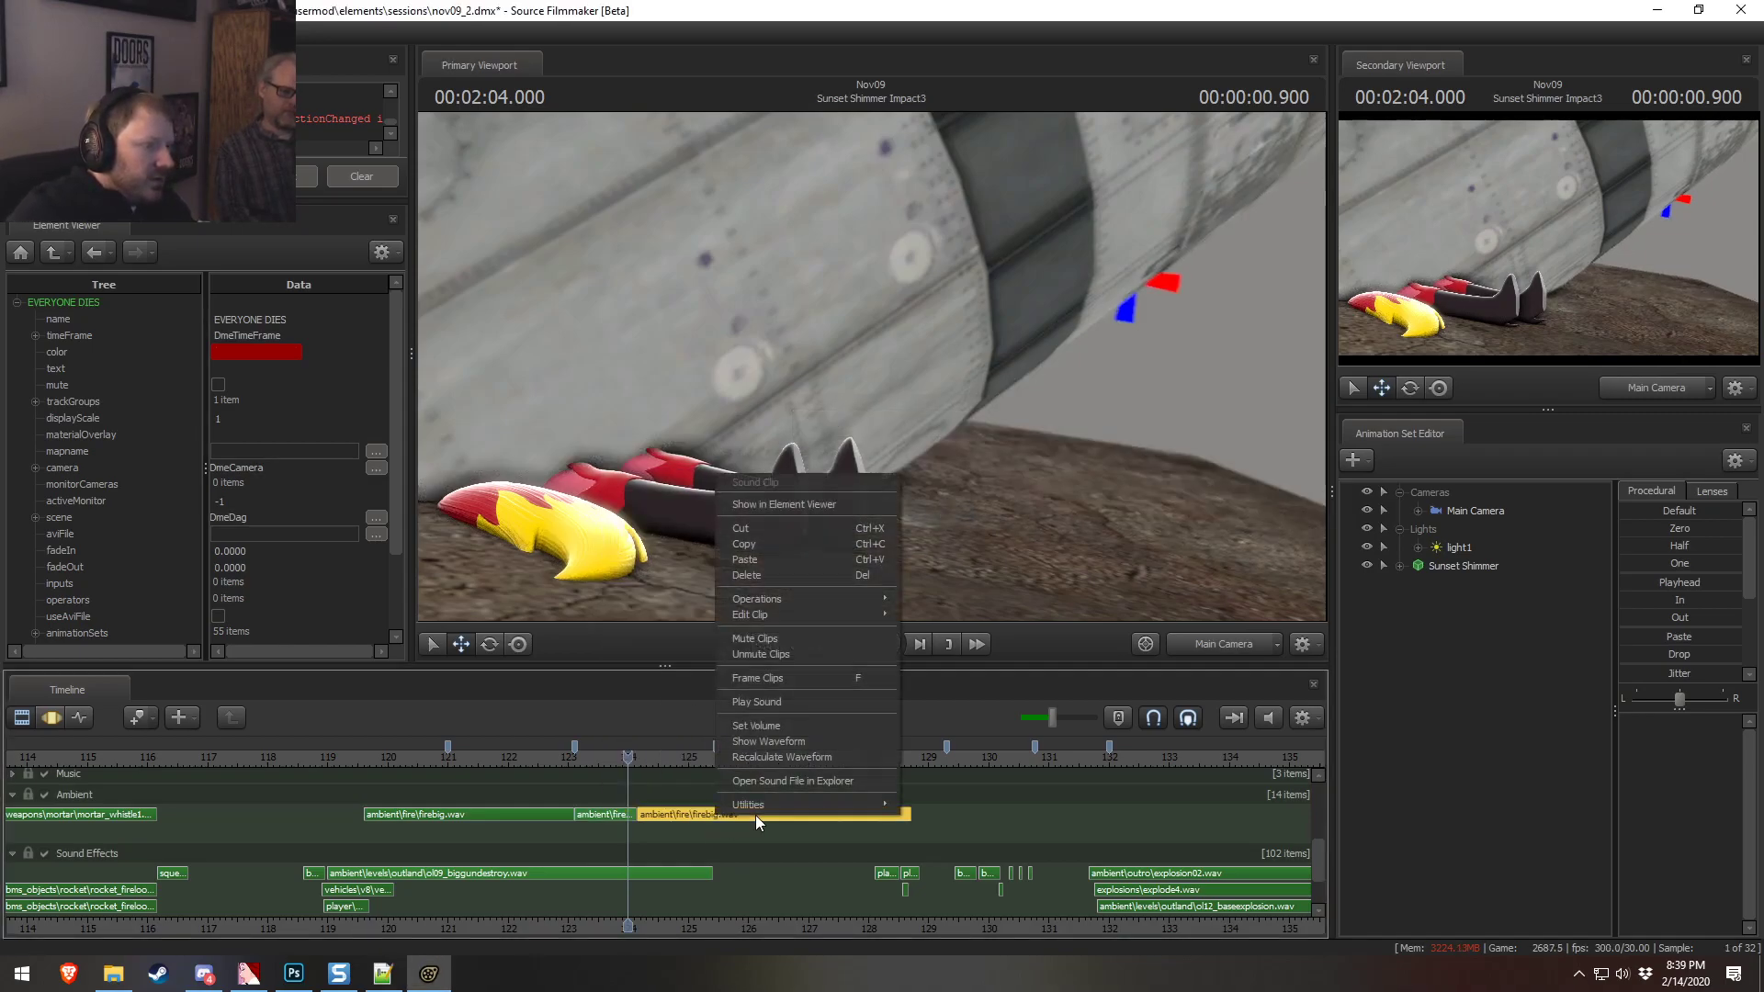
{"action": "left_click", "coordinate": [775, 726]}
{"action": "type", "text": "0.2"}
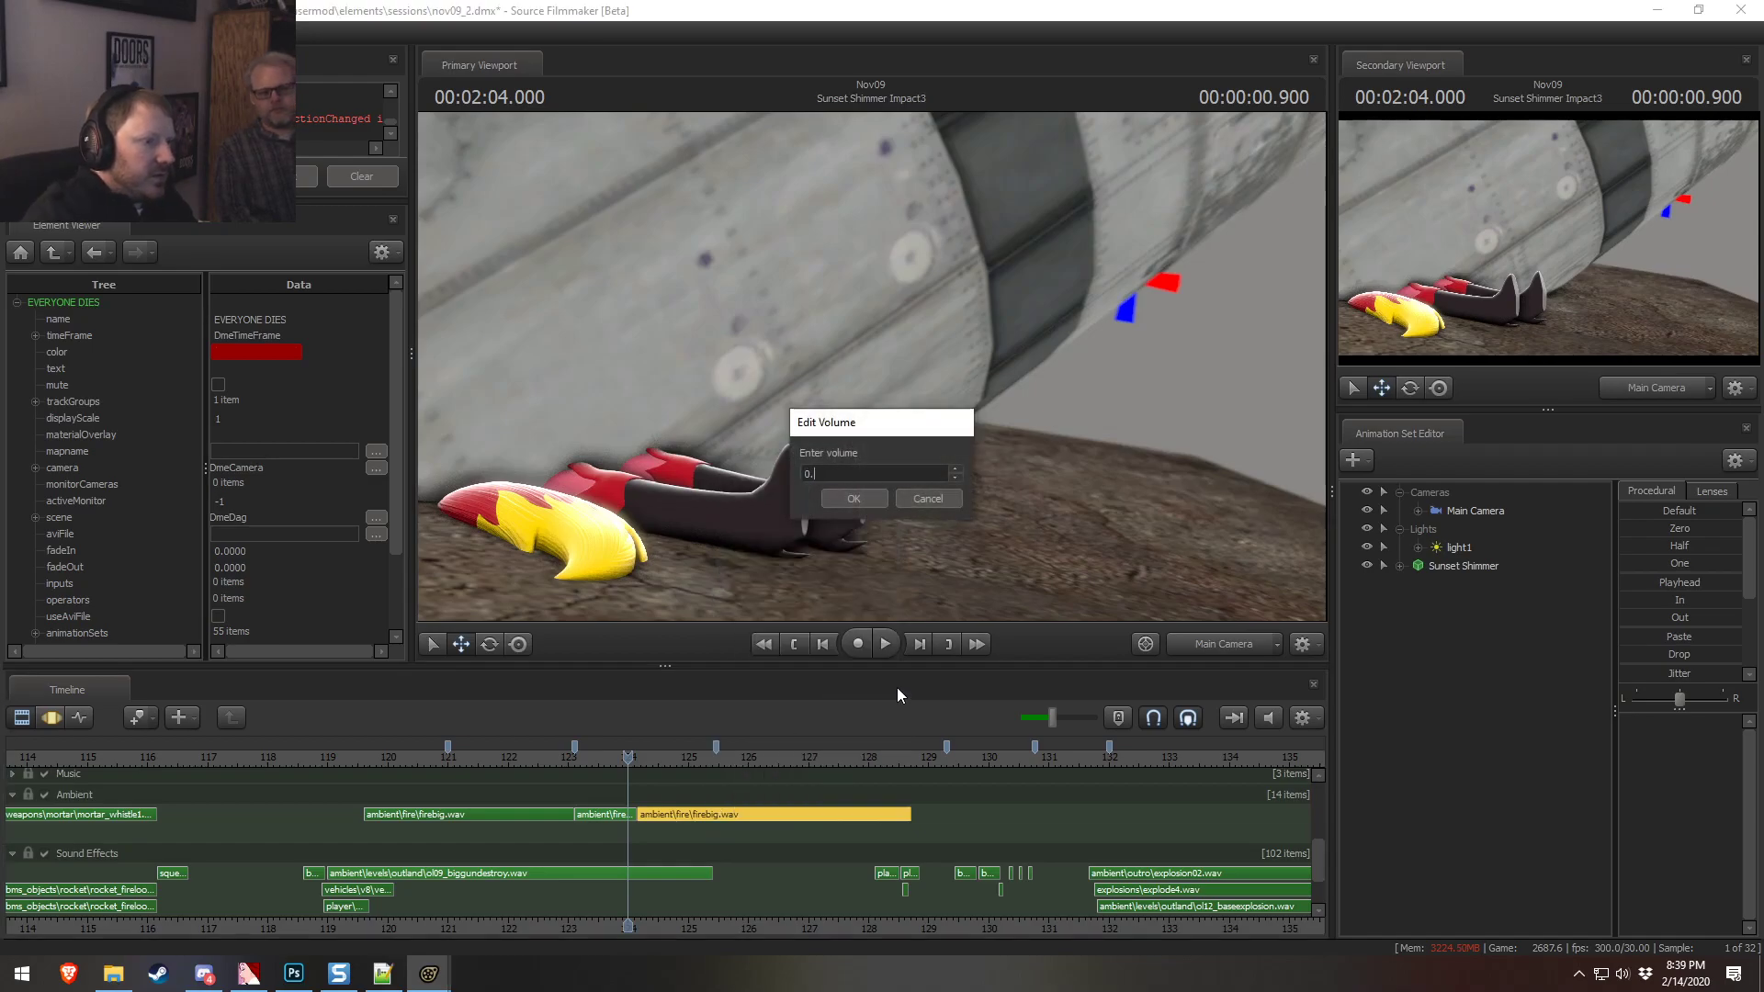
{"action": "key", "text": "Return"}
Play the Impact3 shot and shift the long firebig.wav clip slightly earlier so it overlaps the end of the short piece
{"action": "left_click", "coordinate": [561, 757]}
{"action": "key", "text": "space"}
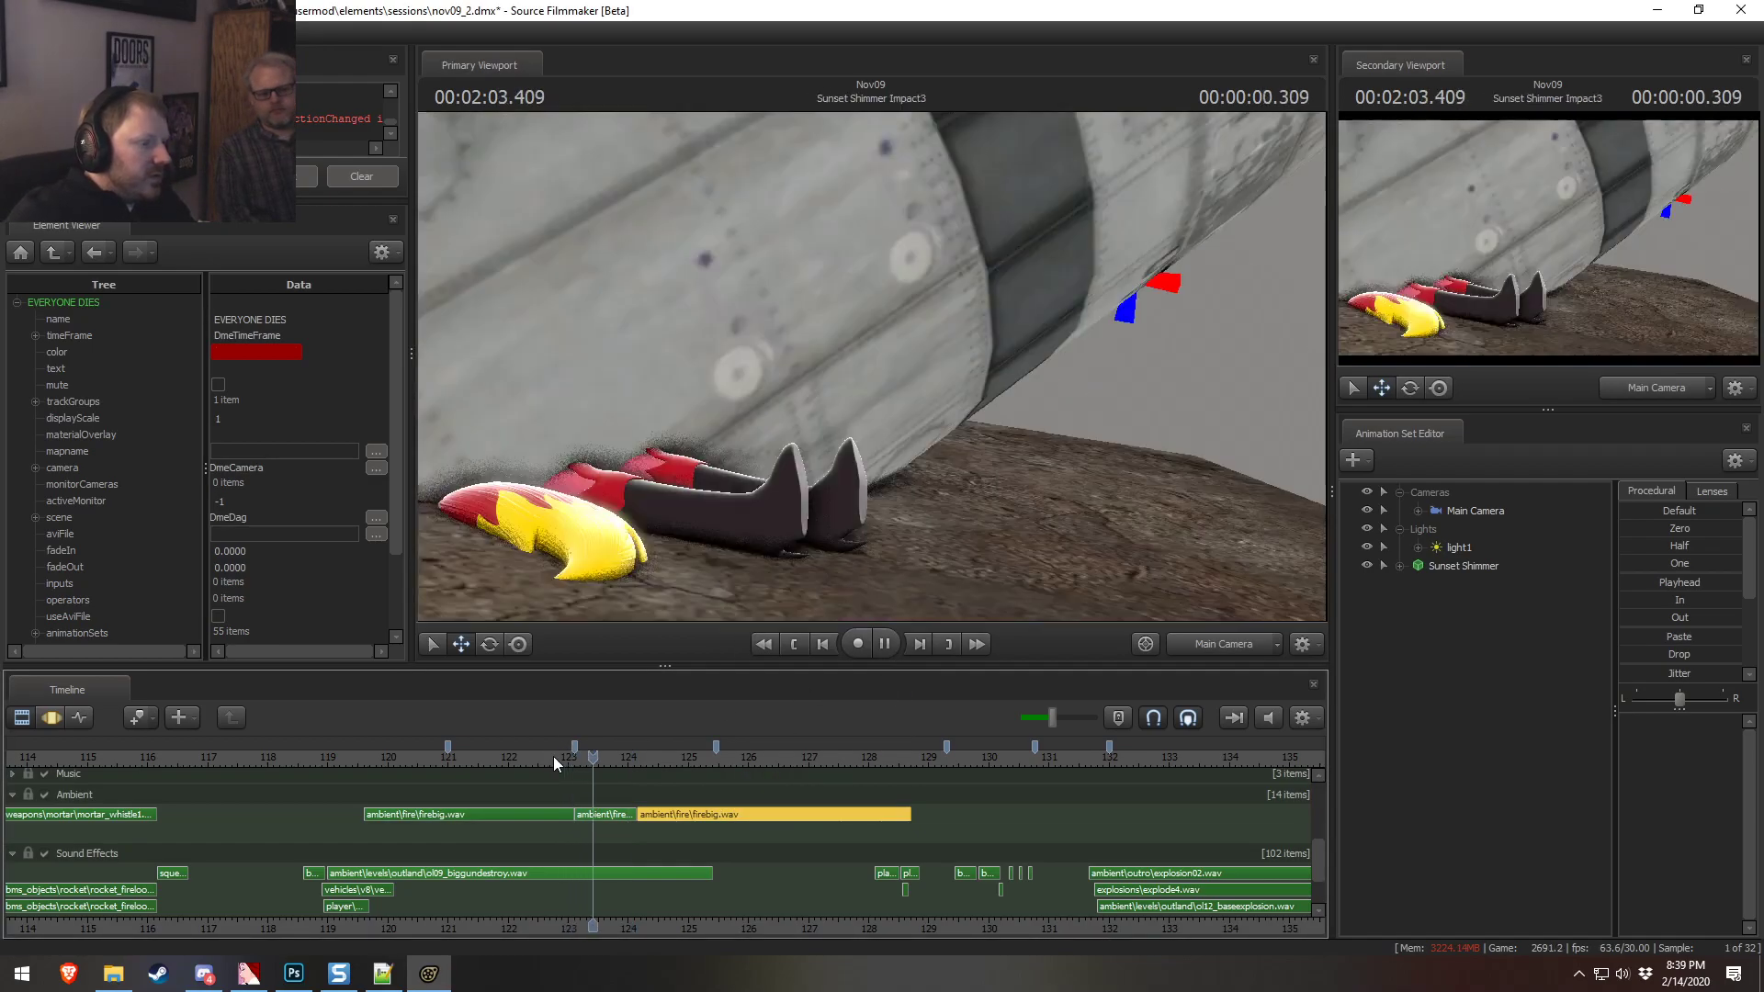
{"action": "left_click", "coordinate": [604, 757]}
{"action": "key", "text": "space"}
{"action": "left_click_drag", "start_coordinate": [660, 816], "coordinate": [658, 816]}
{"action": "key", "text": "space"}
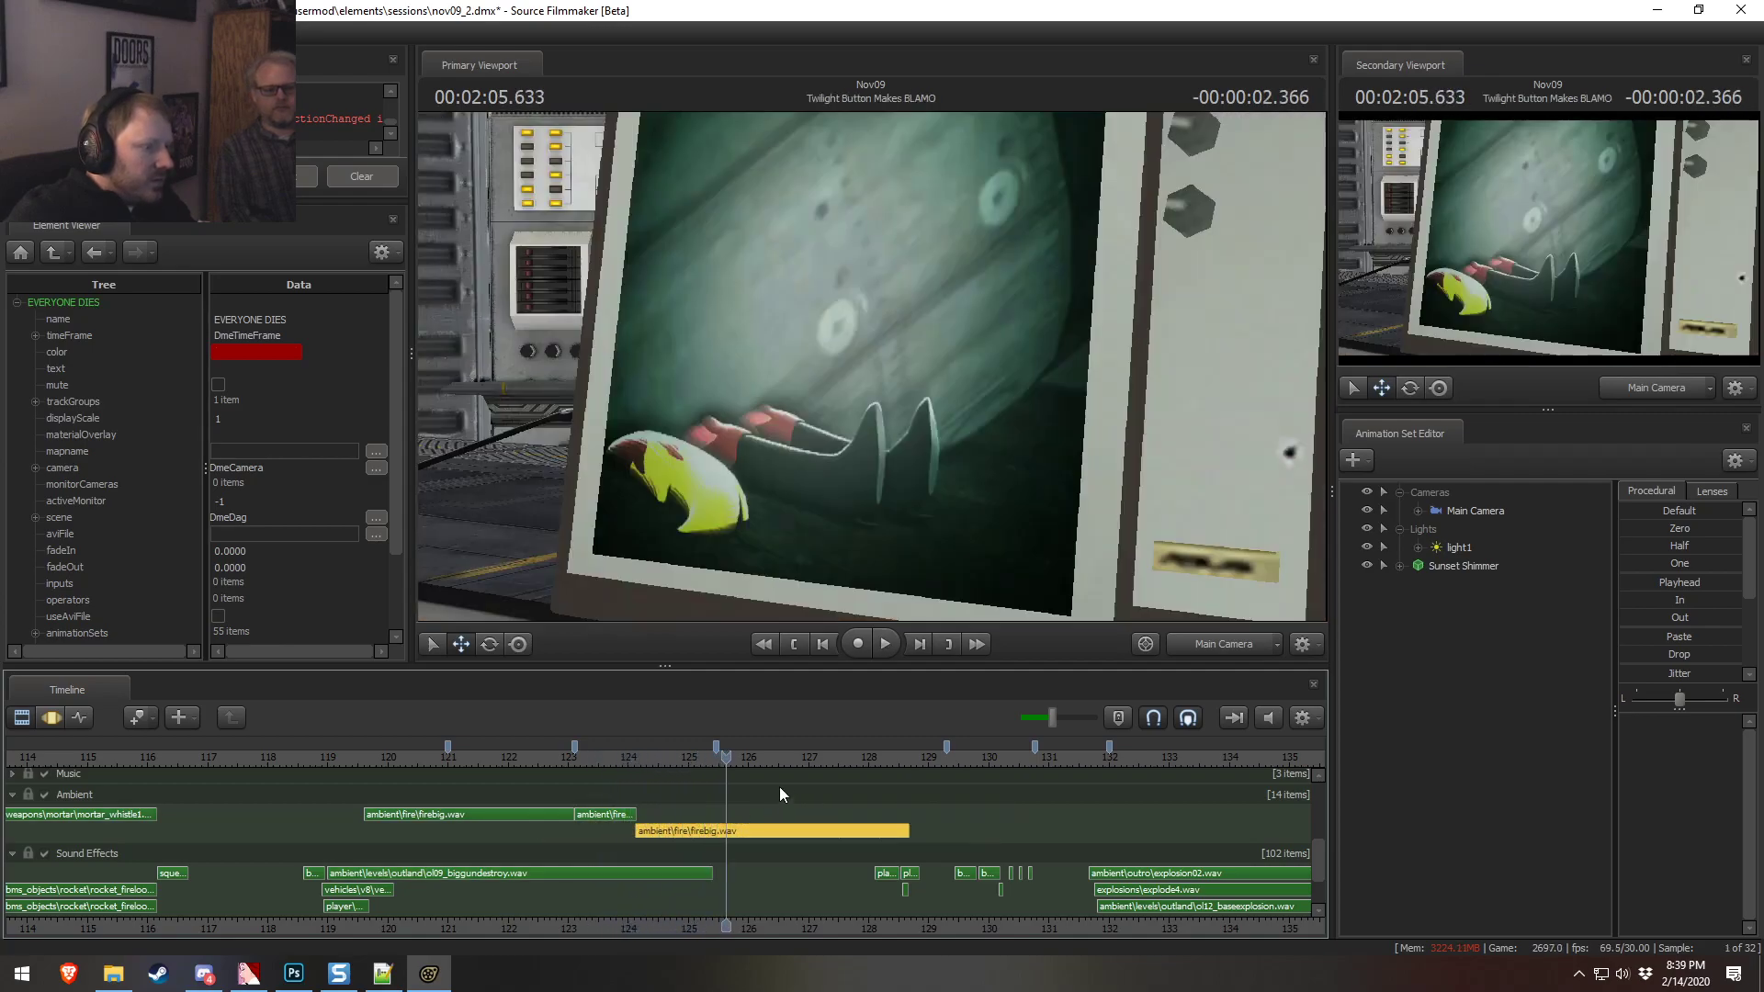
{"action": "key", "text": "space"}
Split the long firebig.wav clip at 02:05.466, where the Twilight Button Makes BLAMO shot starts, and set the second part's volume to 0.1
{"action": "left_click", "coordinate": [717, 755]}
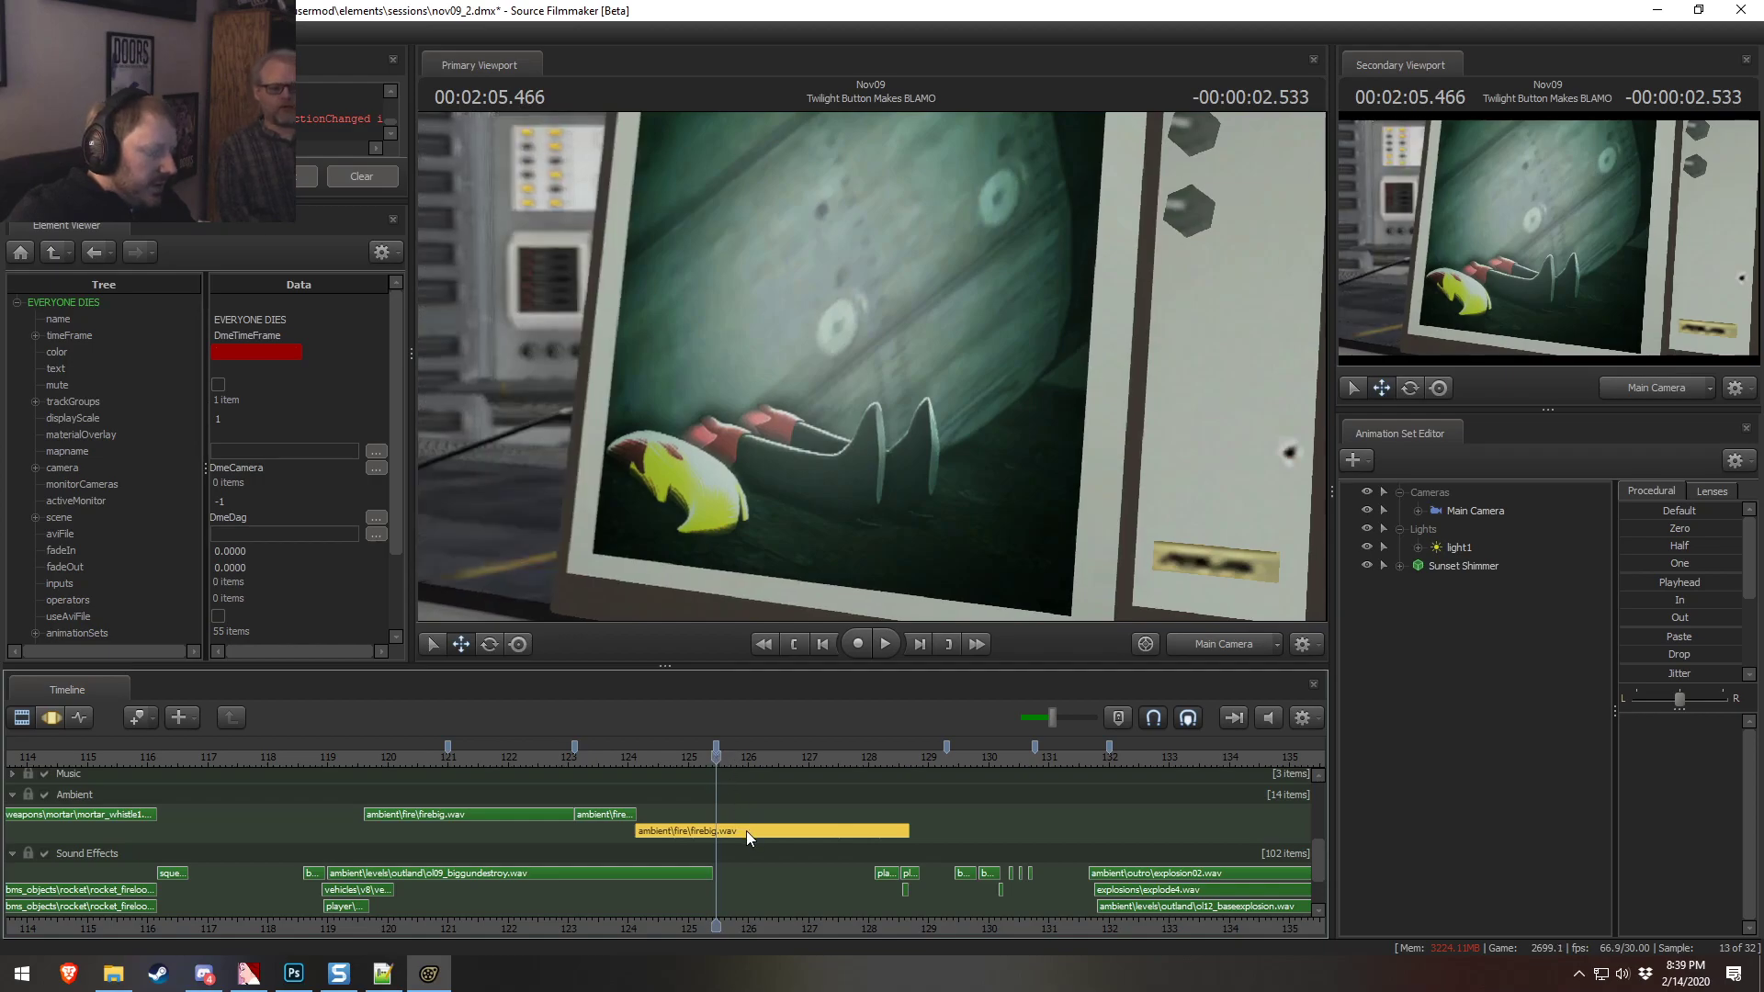
{"action": "key", "text": "b"}
{"action": "left_click", "coordinate": [747, 813]}
{"action": "right_click", "coordinate": [748, 813]}
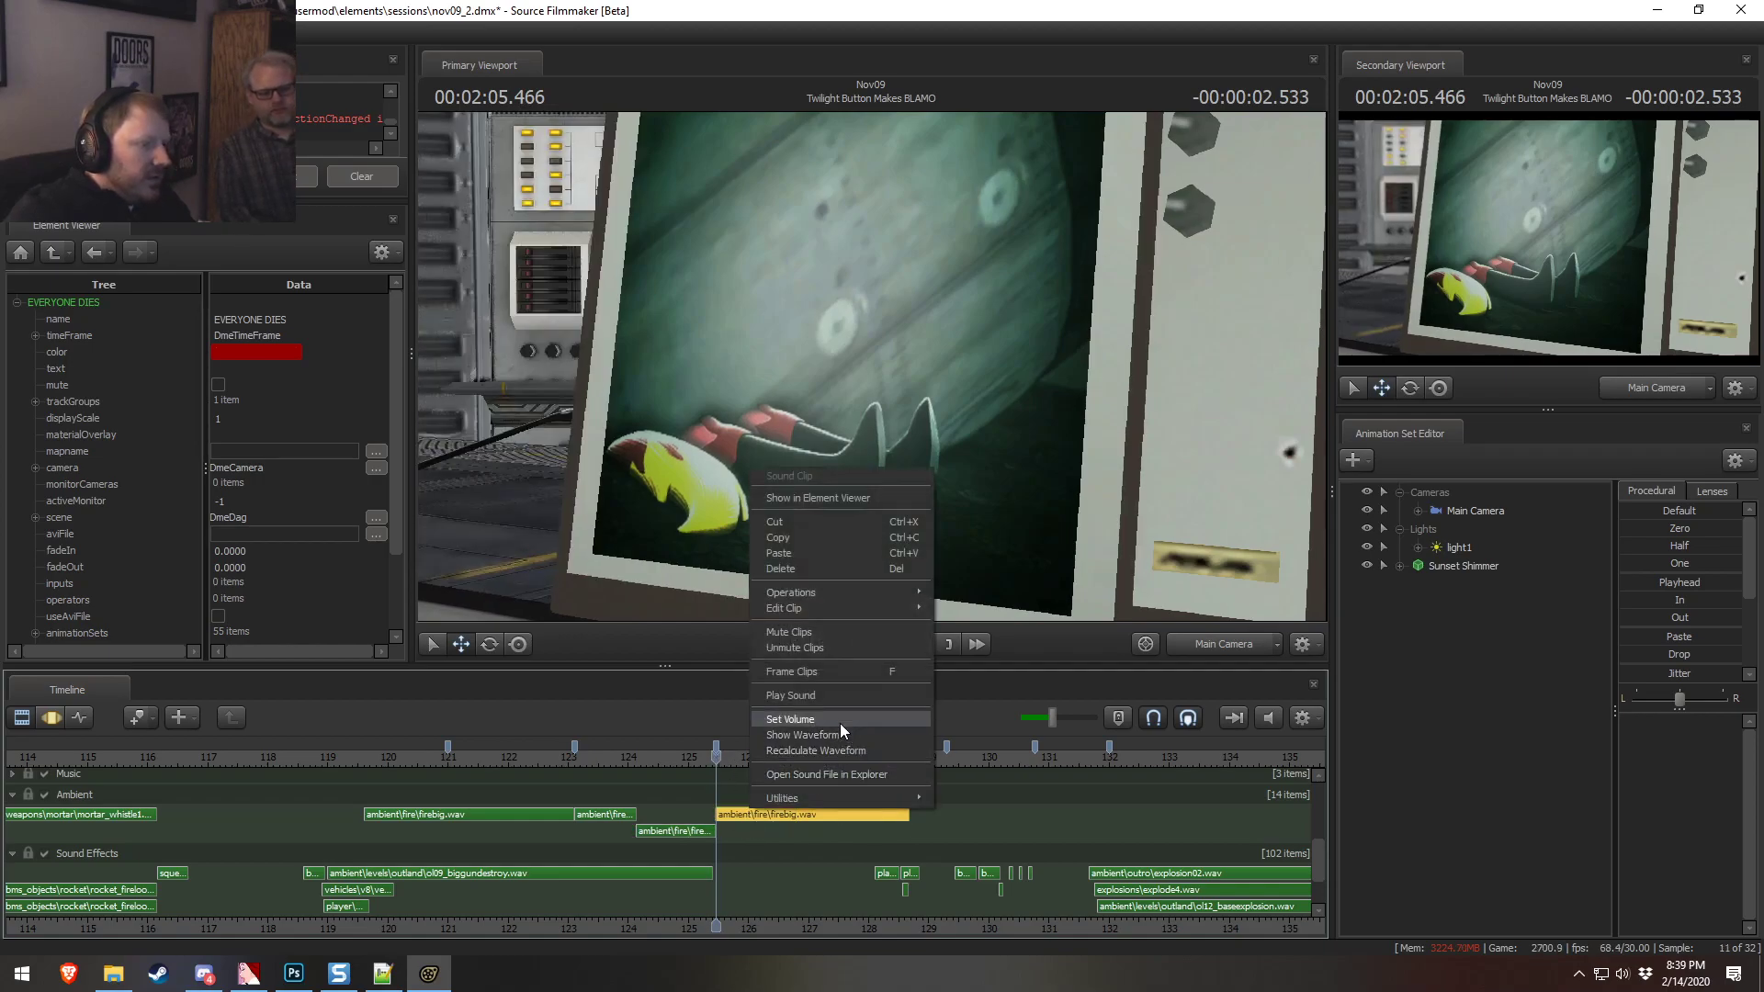
{"action": "left_click", "coordinate": [841, 724]}
{"action": "type", "text": "0.1"}
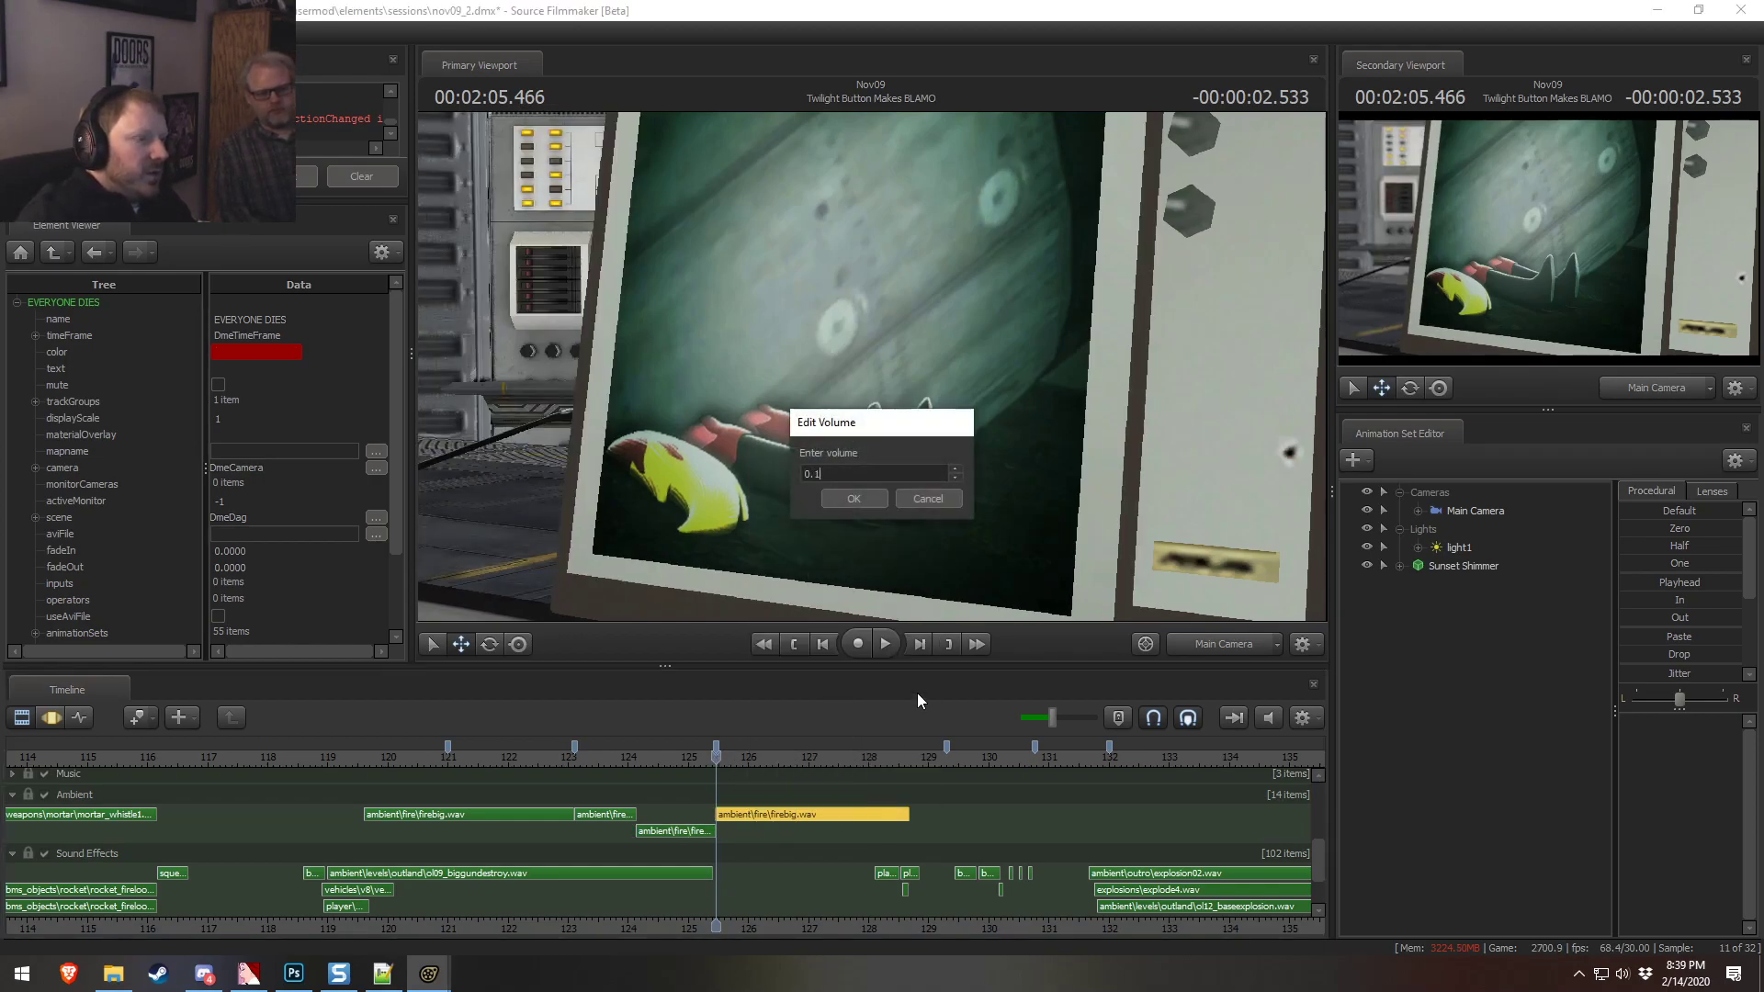
{"action": "key", "text": "Return"}
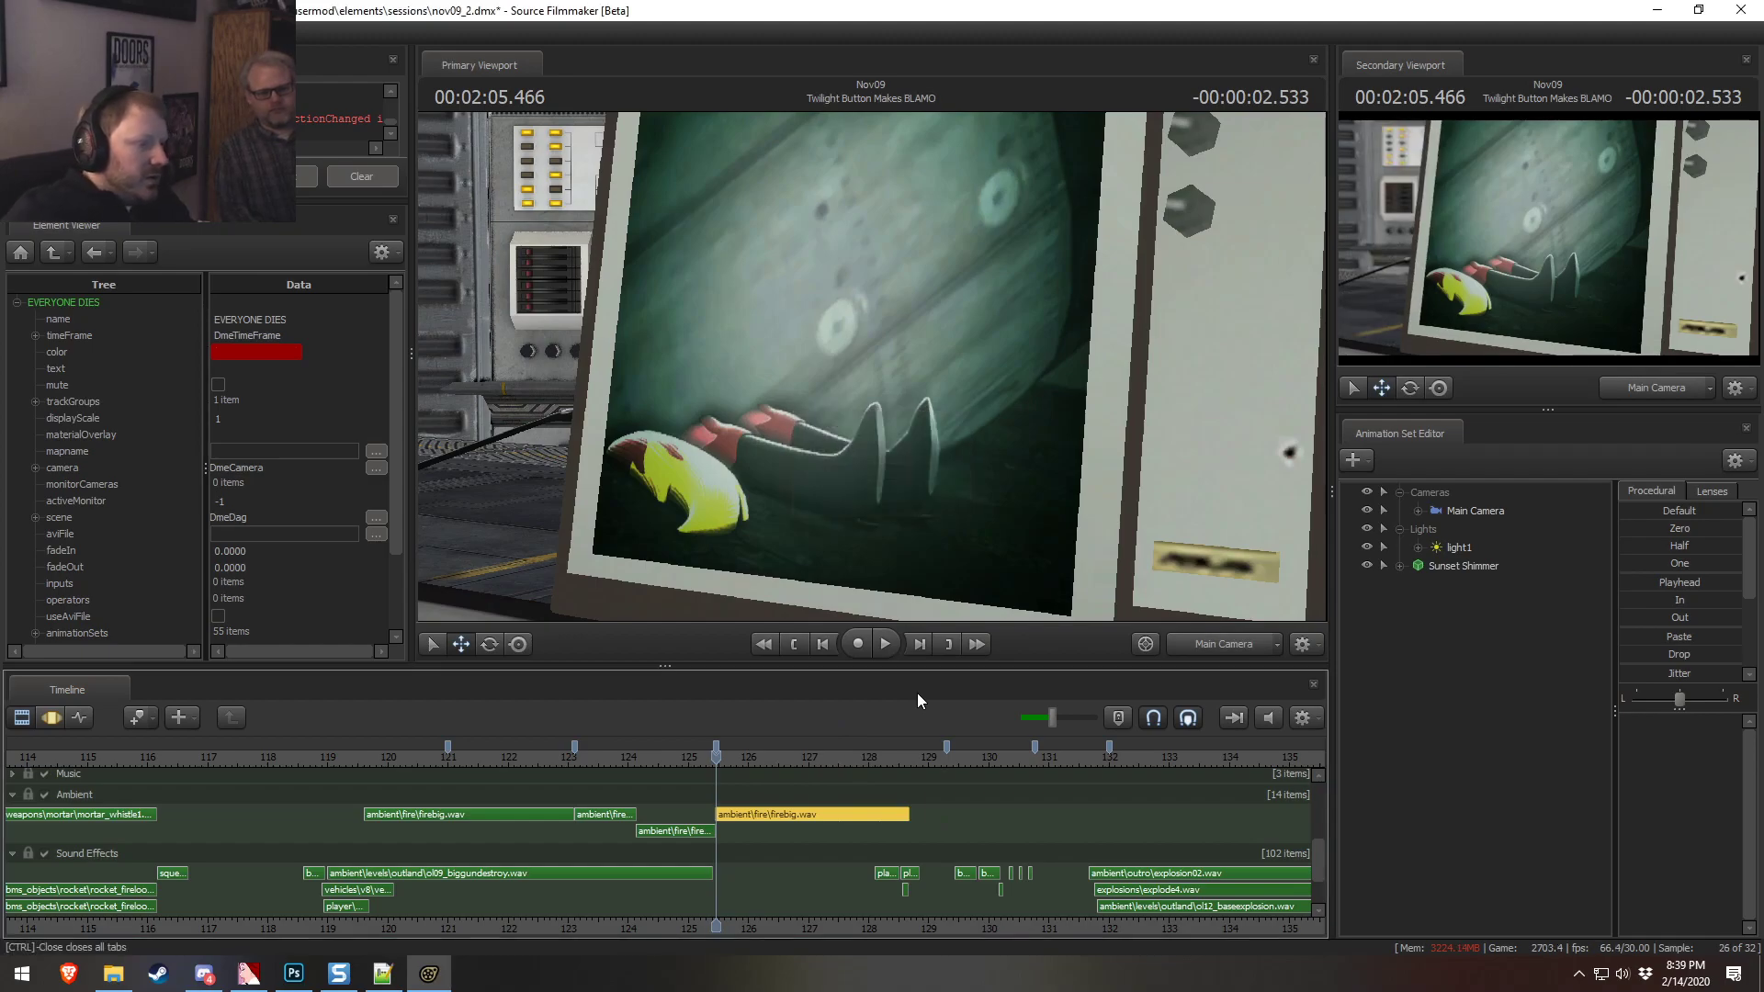
Replay the new cut, split the last firebig.wav piece at 02:06.800 and delete the remainder after it
{"action": "left_click", "coordinate": [657, 758]}
{"action": "key", "text": "space"}
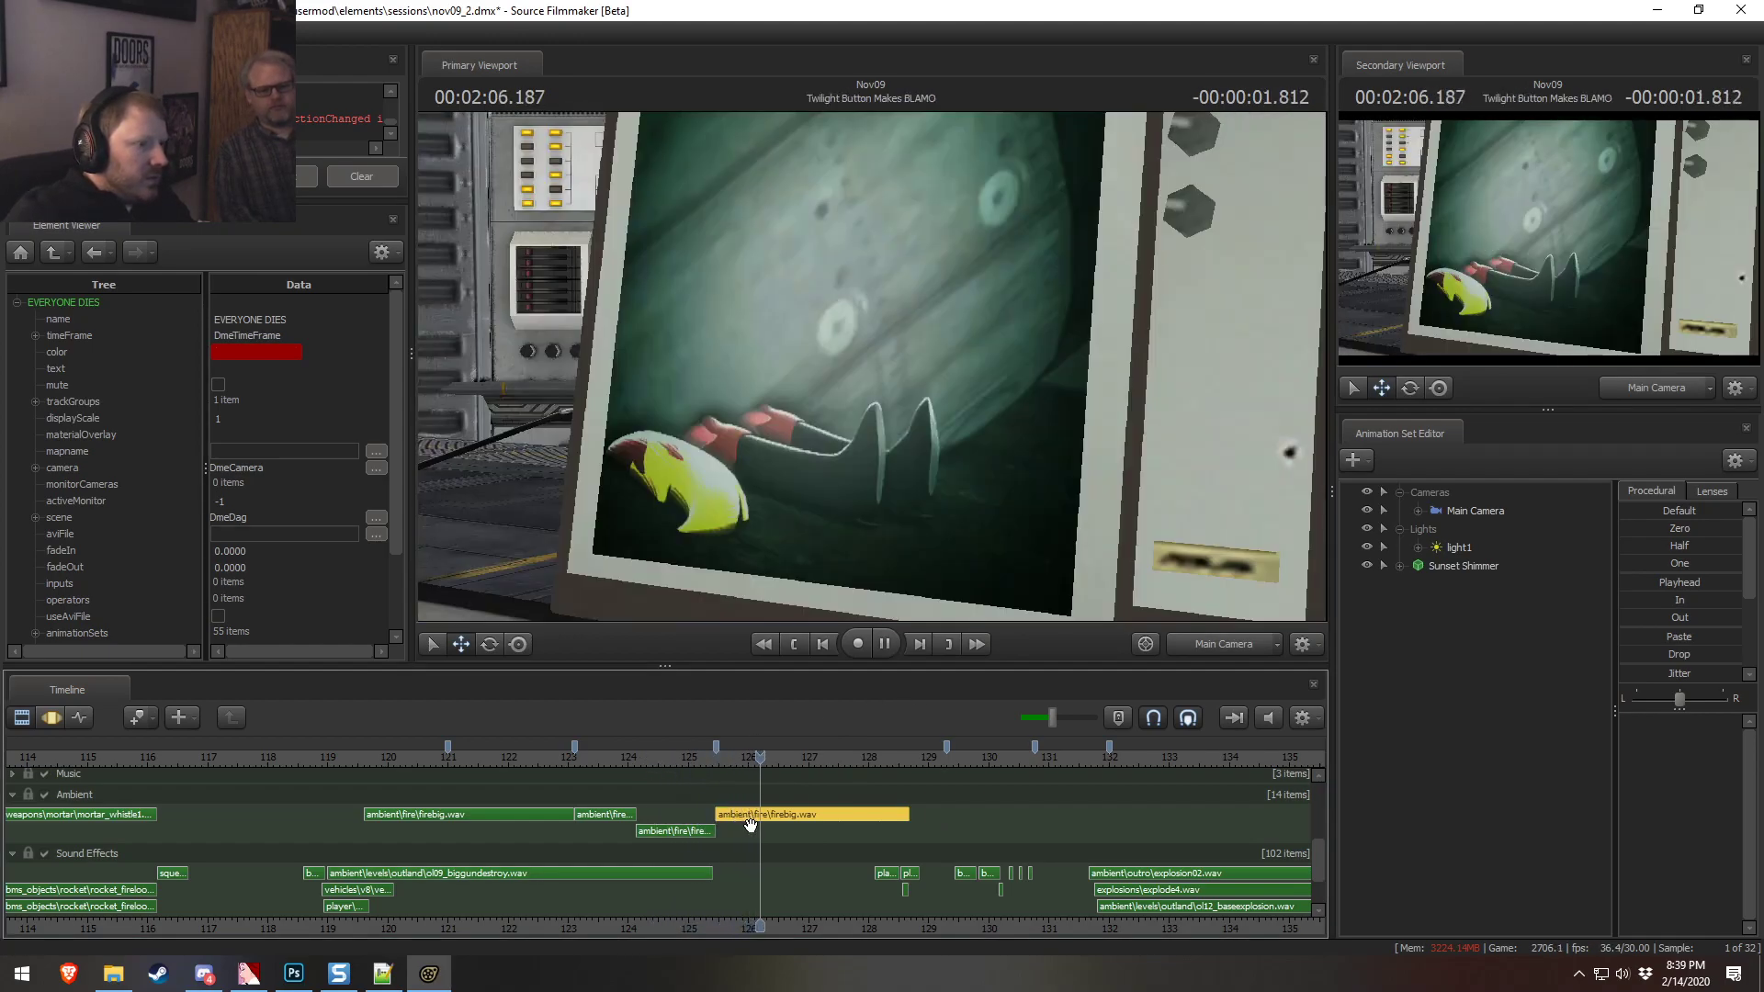
{"action": "key", "text": "space"}
{"action": "mouse_move", "coordinate": [809, 761]}
{"action": "left_mouse_down"}
{"action": "mouse_move", "coordinate": [757, 762]}
{"action": "mouse_move", "coordinate": [798, 765]}
{"action": "left_mouse_up"}
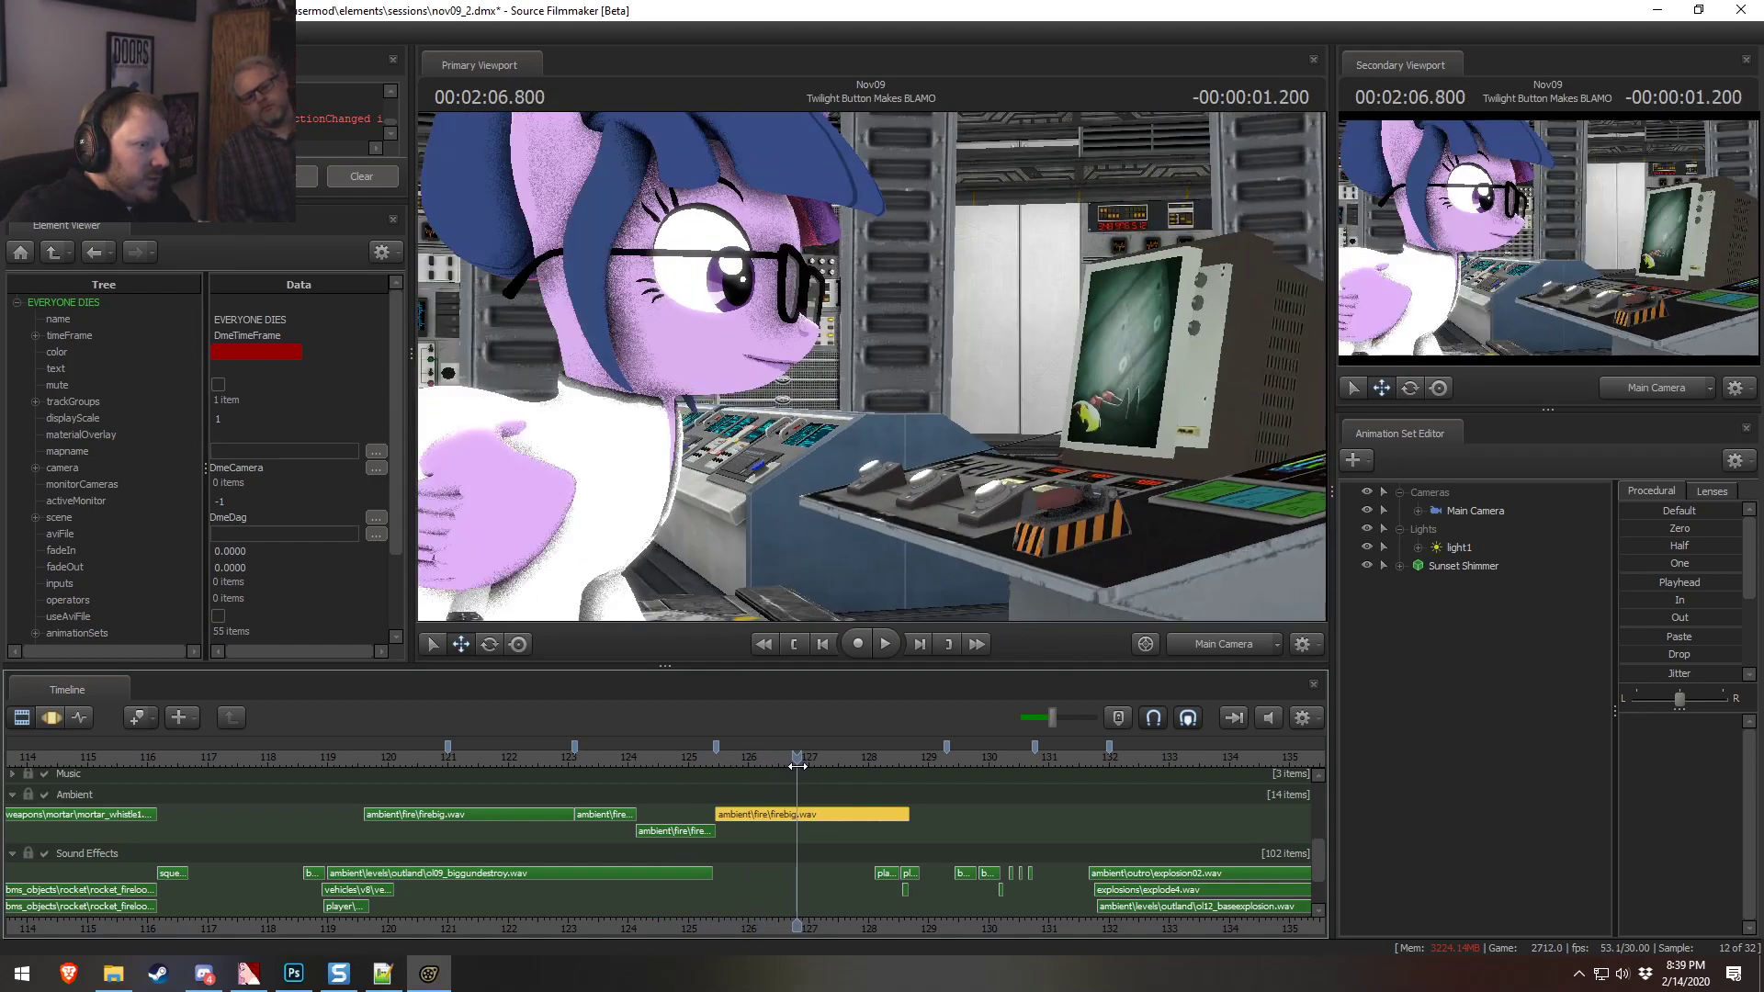
{"action": "key", "text": "ctrl+b"}
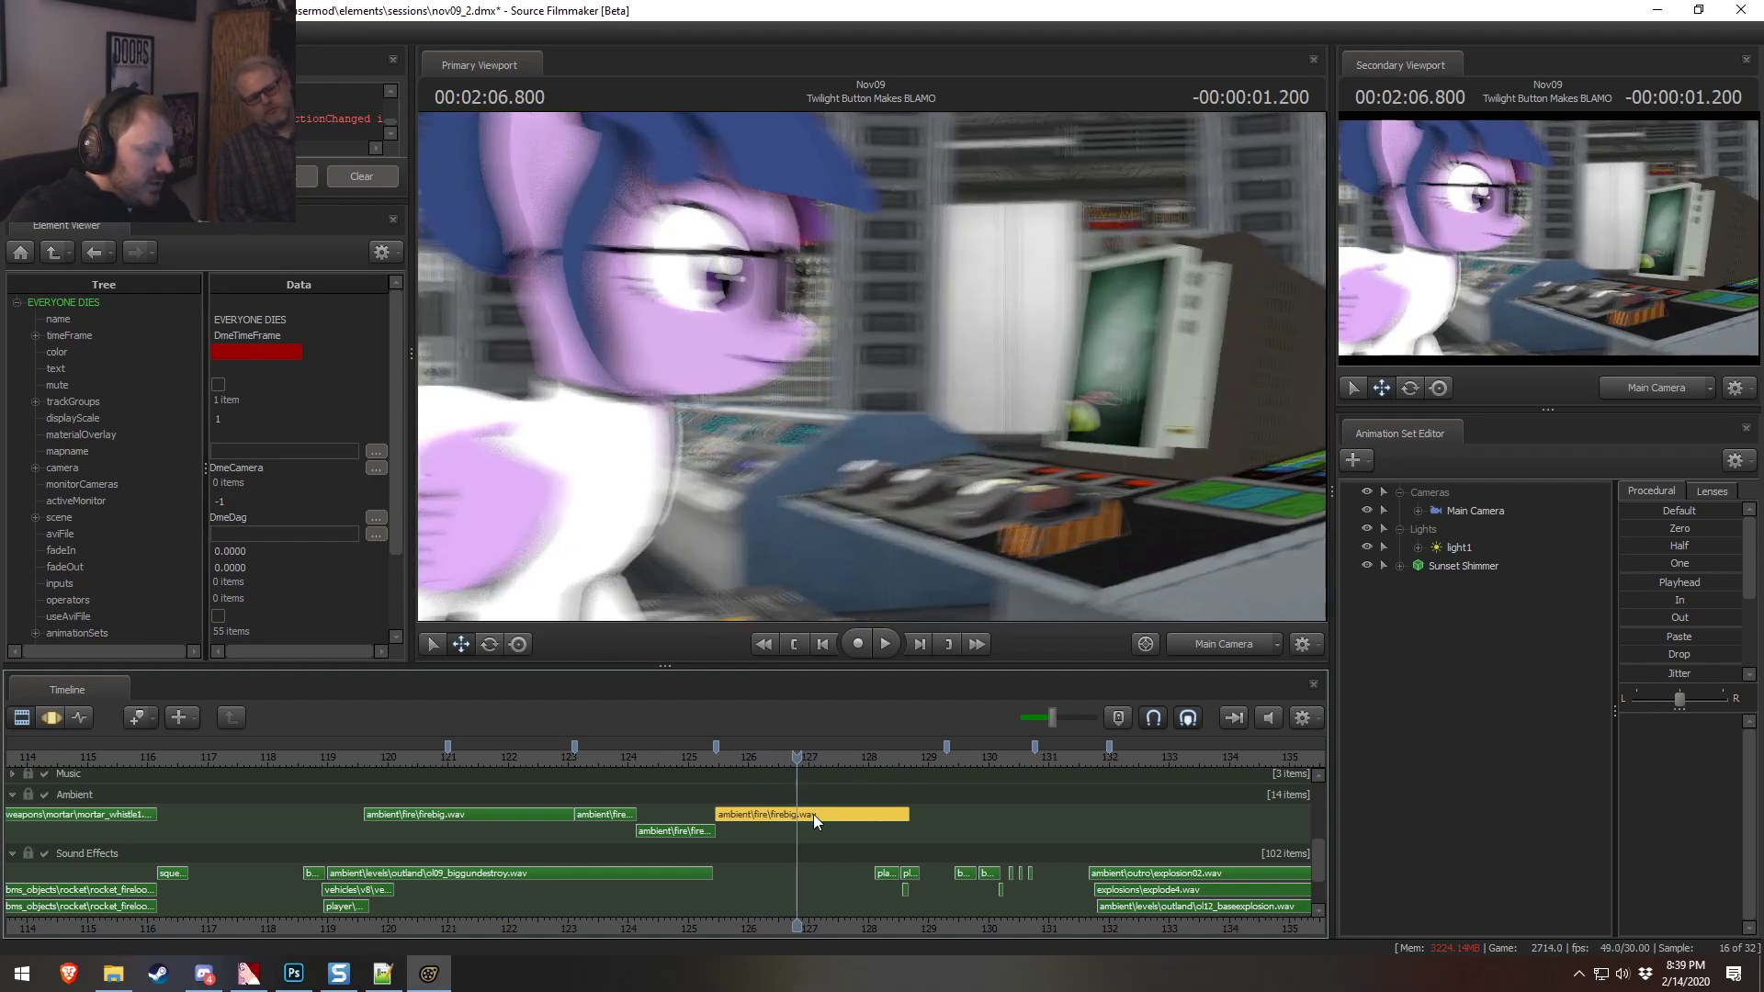
{"action": "left_click", "coordinate": [848, 814]}
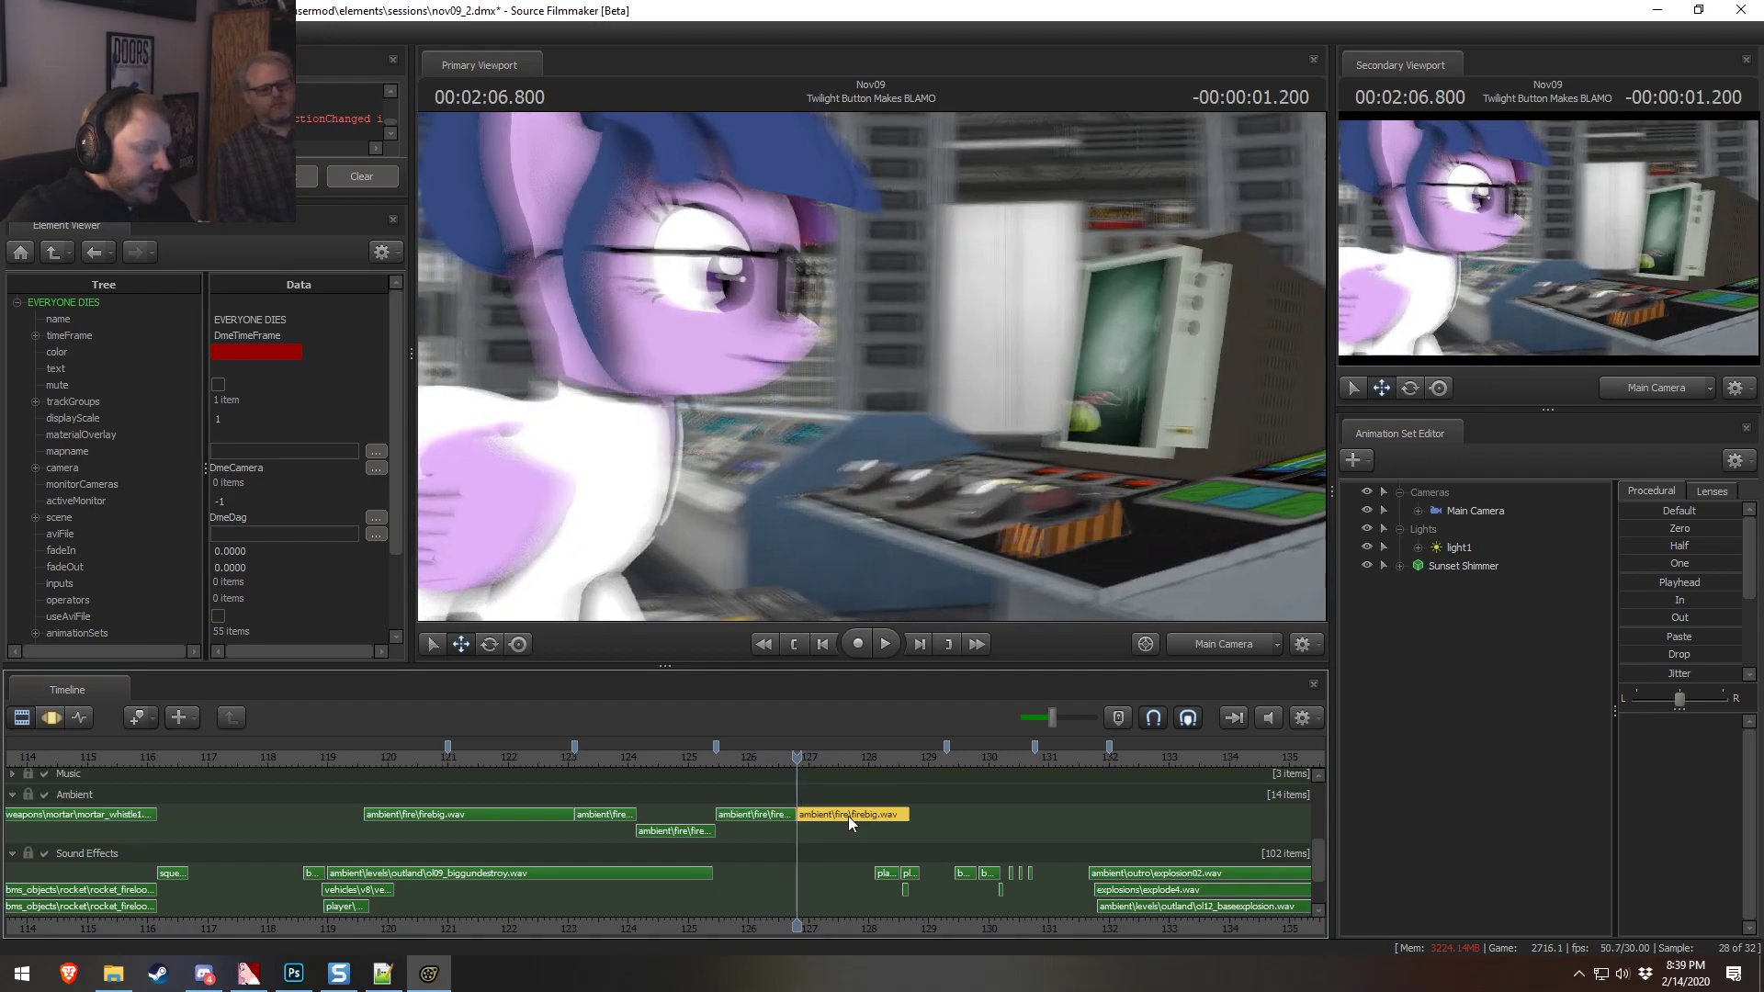
{"action": "key", "text": "Delete"}
Edit the fade-out time of the firebig.wav piece that ends at 02:06.800
{"action": "left_click", "coordinate": [785, 814]}
{"action": "right_click", "coordinate": [786, 814]}
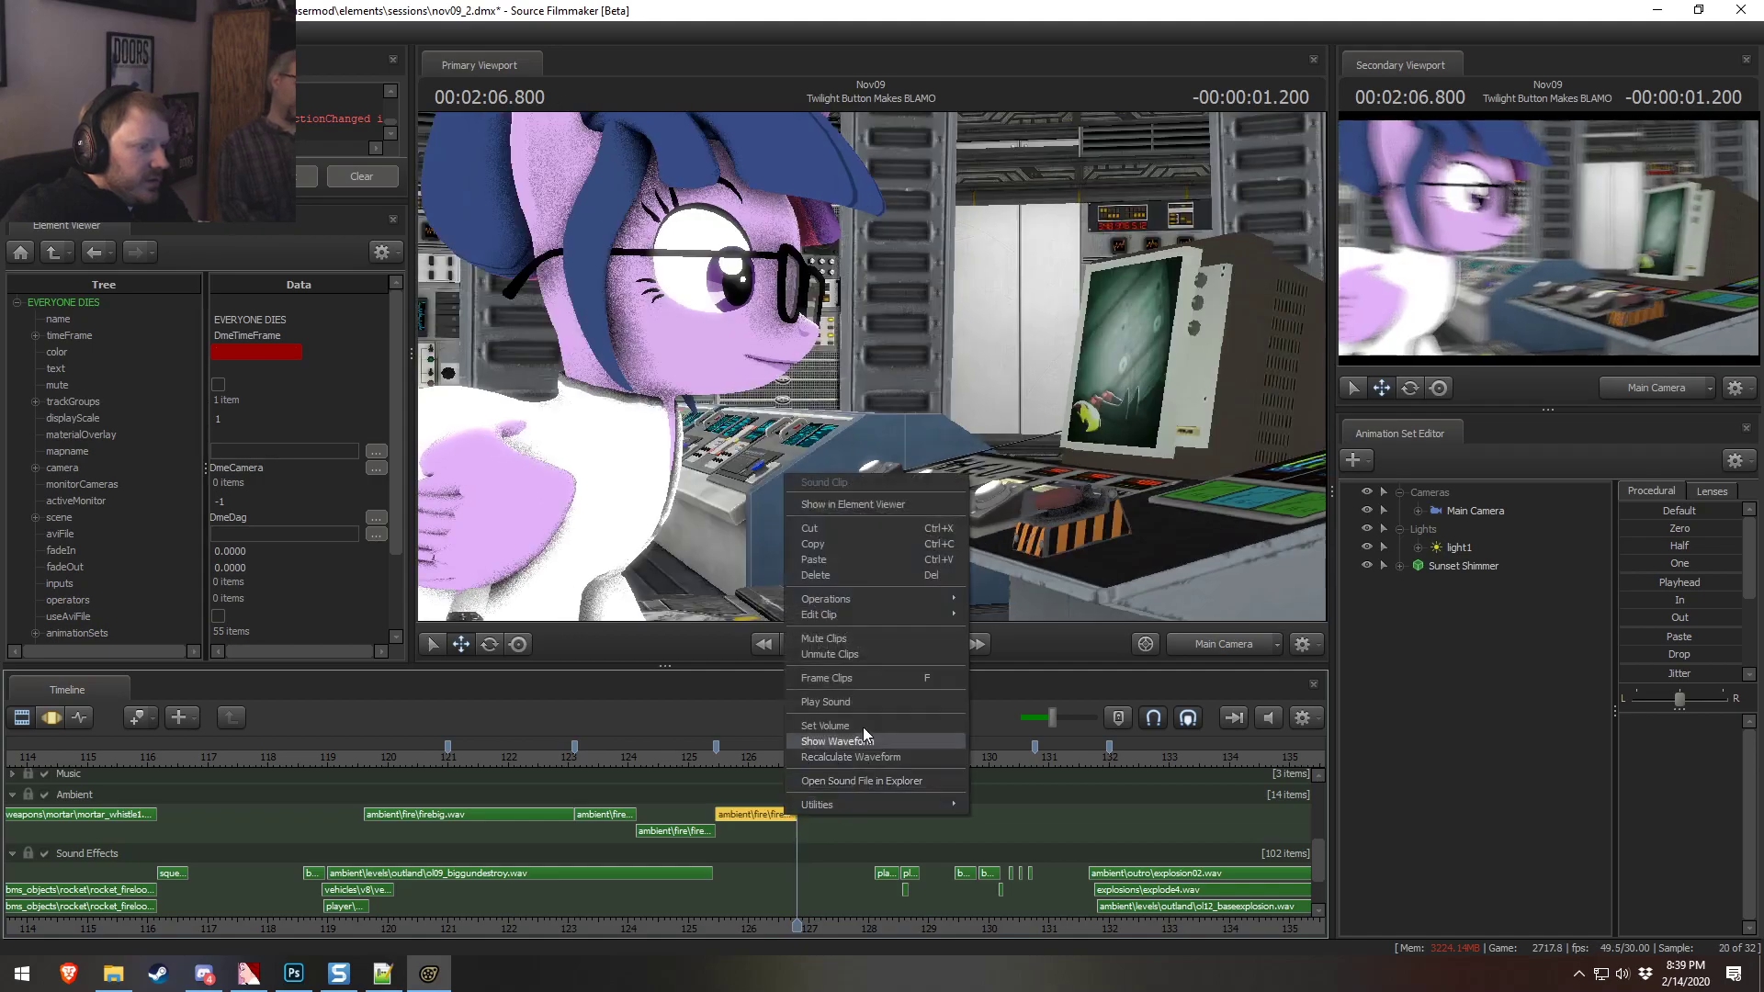
{"action": "mouse_move", "coordinate": [847, 618]}
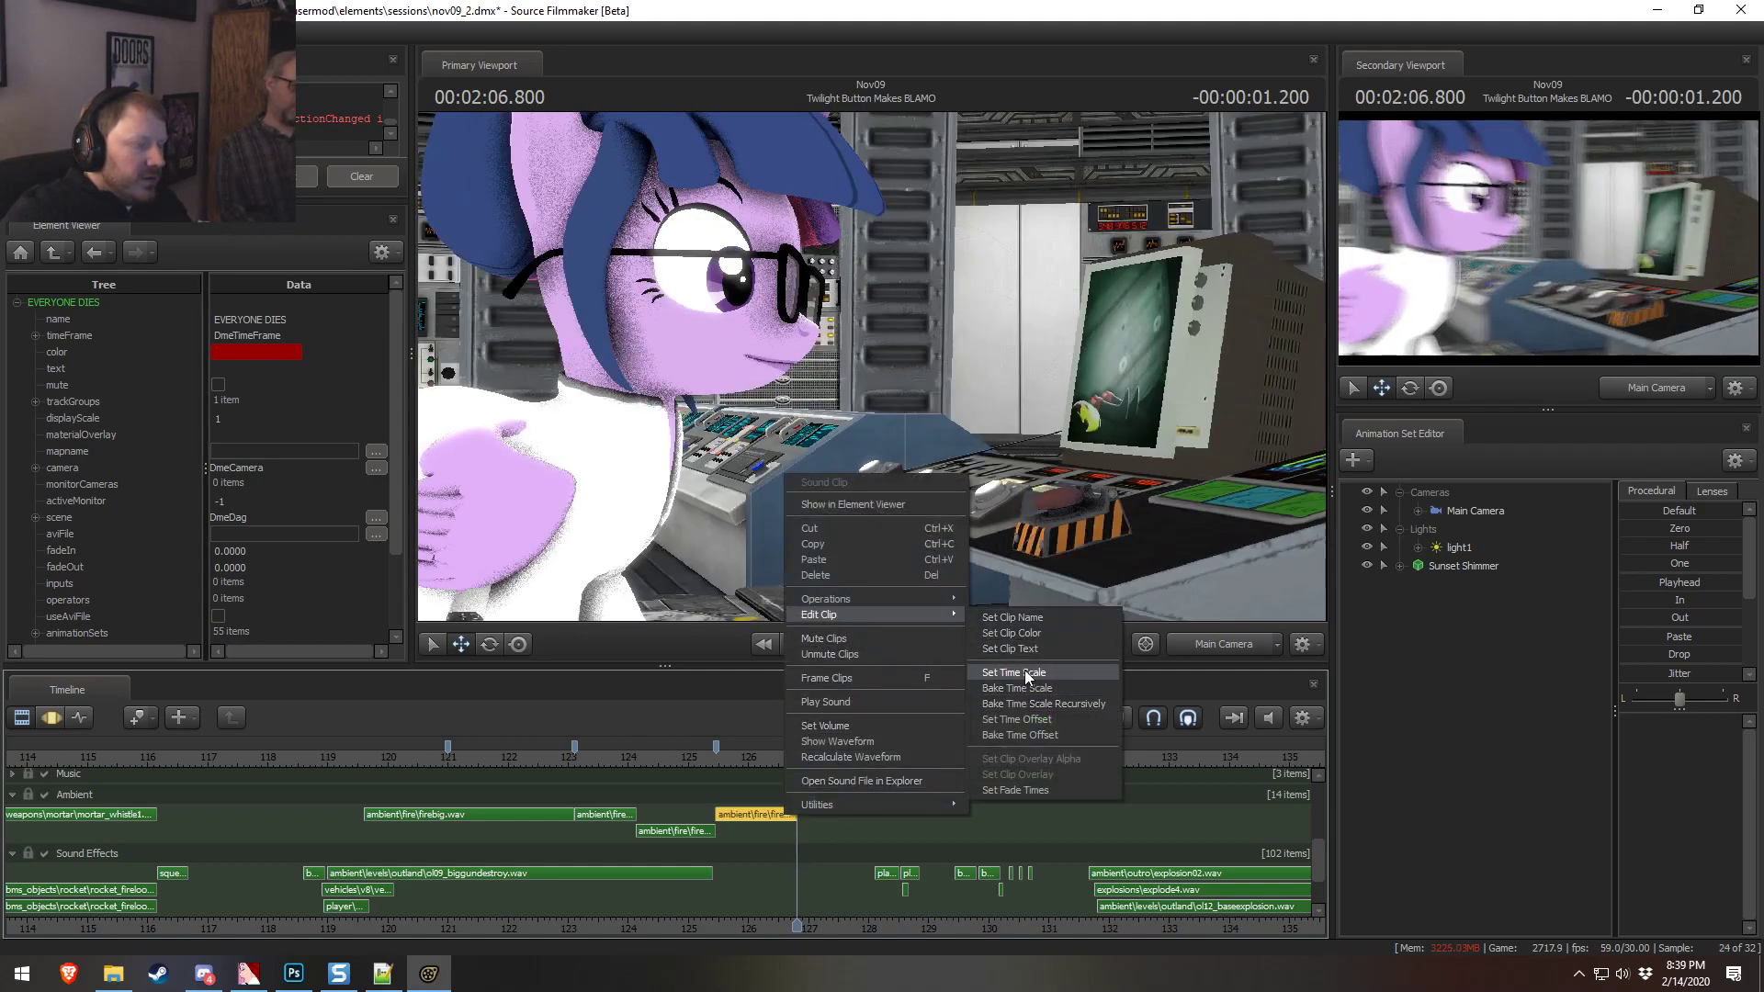
{"action": "left_click", "coordinate": [1016, 790]}
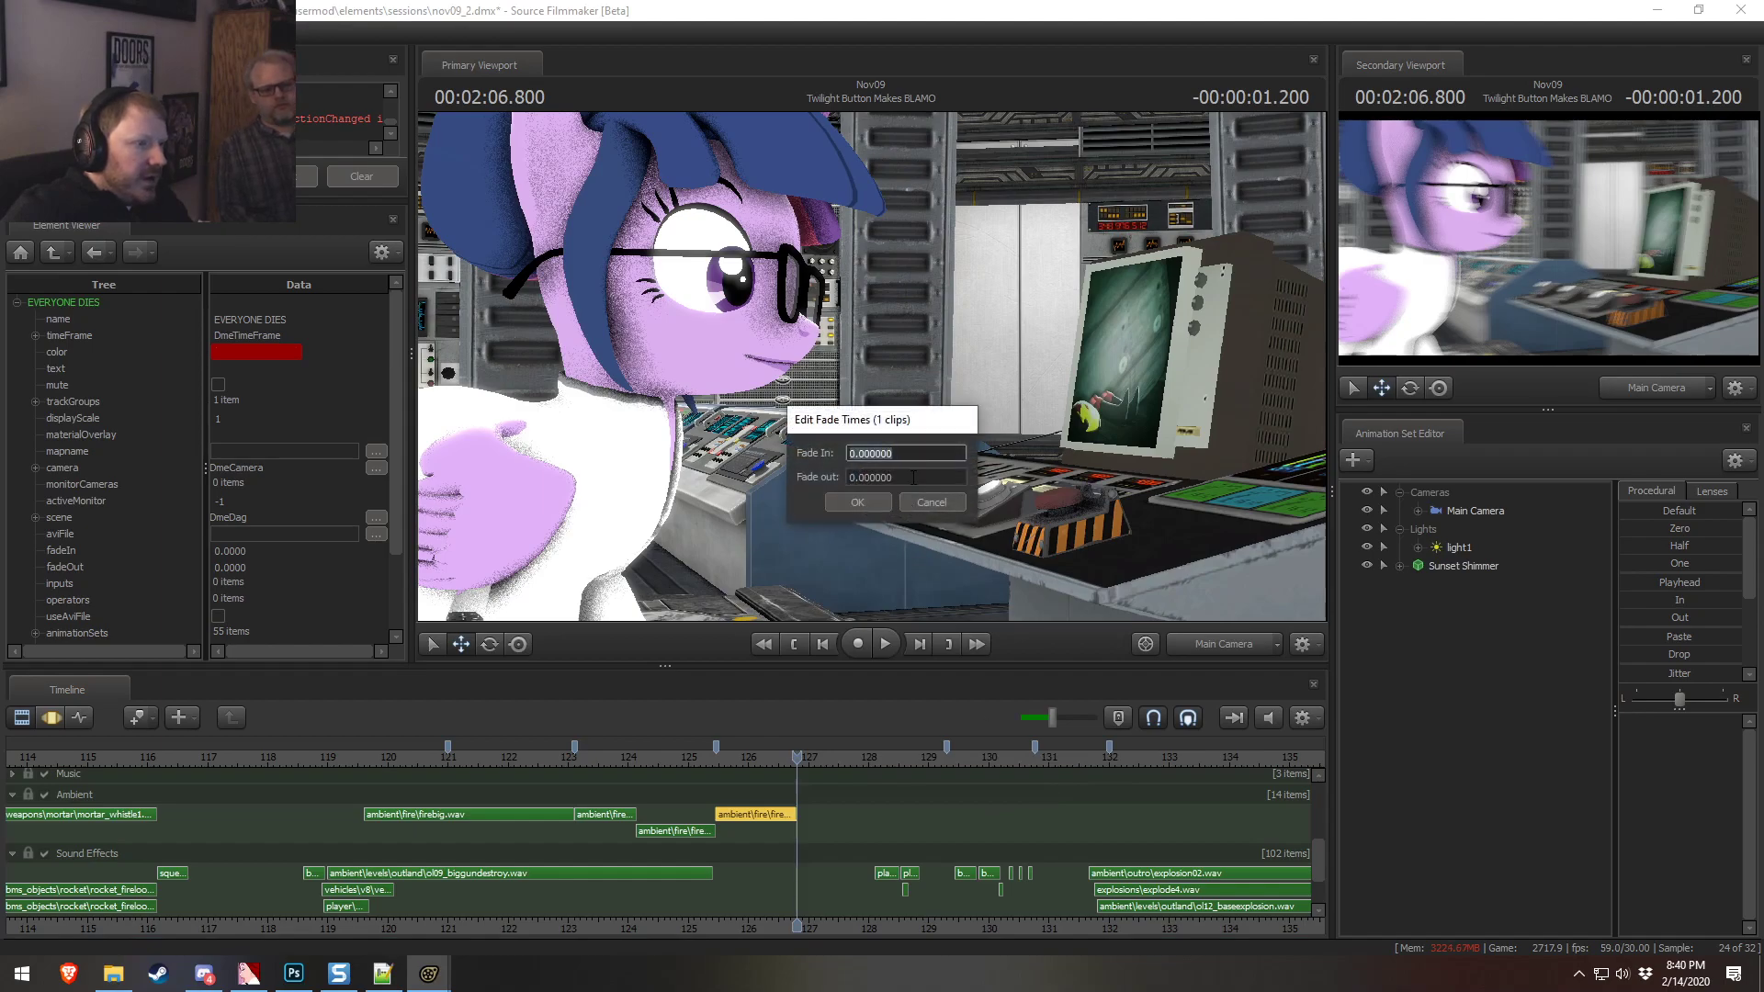
{"action": "key", "text": "Tab"}
{"action": "key", "text": "Return"}
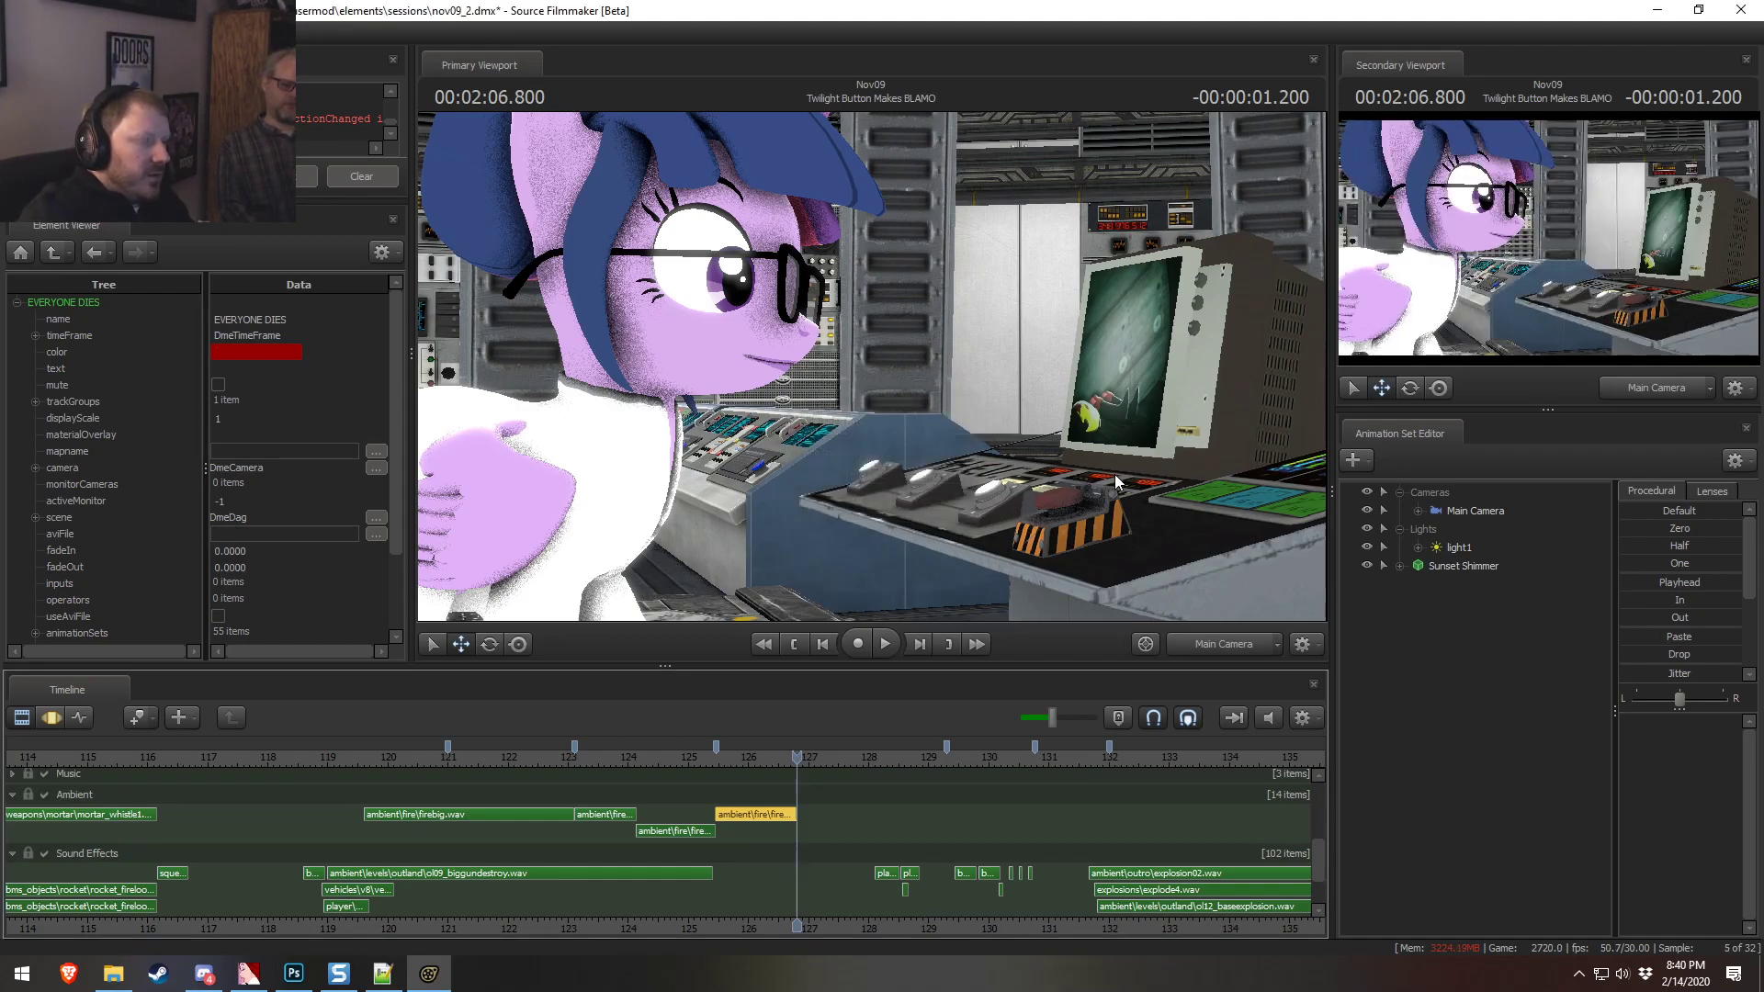
Play the end of the last firebig.wav piece several times to check its fade-out in the Twilight Button Makes BLAMO shot
{"action": "left_click", "coordinate": [699, 759]}
{"action": "key", "text": "space"}
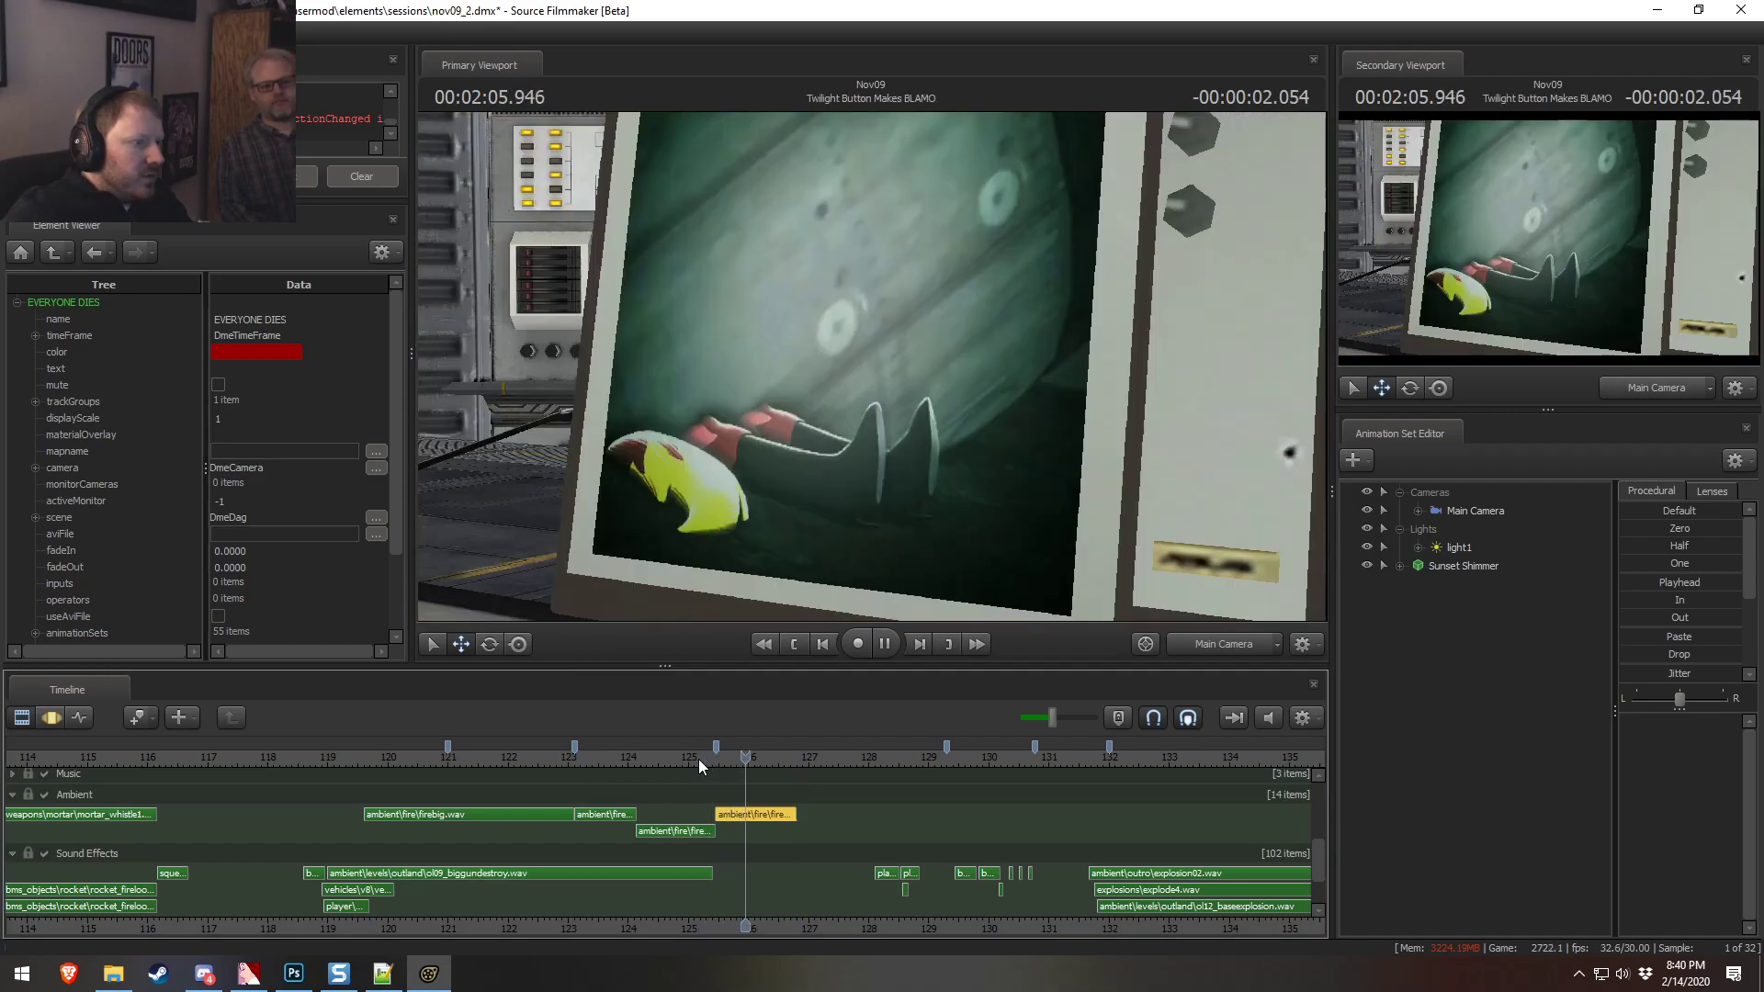
{"action": "key", "text": "space"}
{"action": "left_click", "coordinate": [762, 758]}
{"action": "key", "text": "space"}
{"action": "key", "text": "space"}
{"action": "left_click", "coordinate": [766, 758]}
{"action": "mouse_move", "coordinate": [766, 758]}
{"action": "left_mouse_down"}
{"action": "mouse_move", "coordinate": [797, 761]}
{"action": "mouse_move", "coordinate": [763, 761]}
{"action": "mouse_move", "coordinate": [790, 762]}
{"action": "mouse_move", "coordinate": [776, 770]}
{"action": "left_mouse_up"}
{"action": "key", "text": "space"}
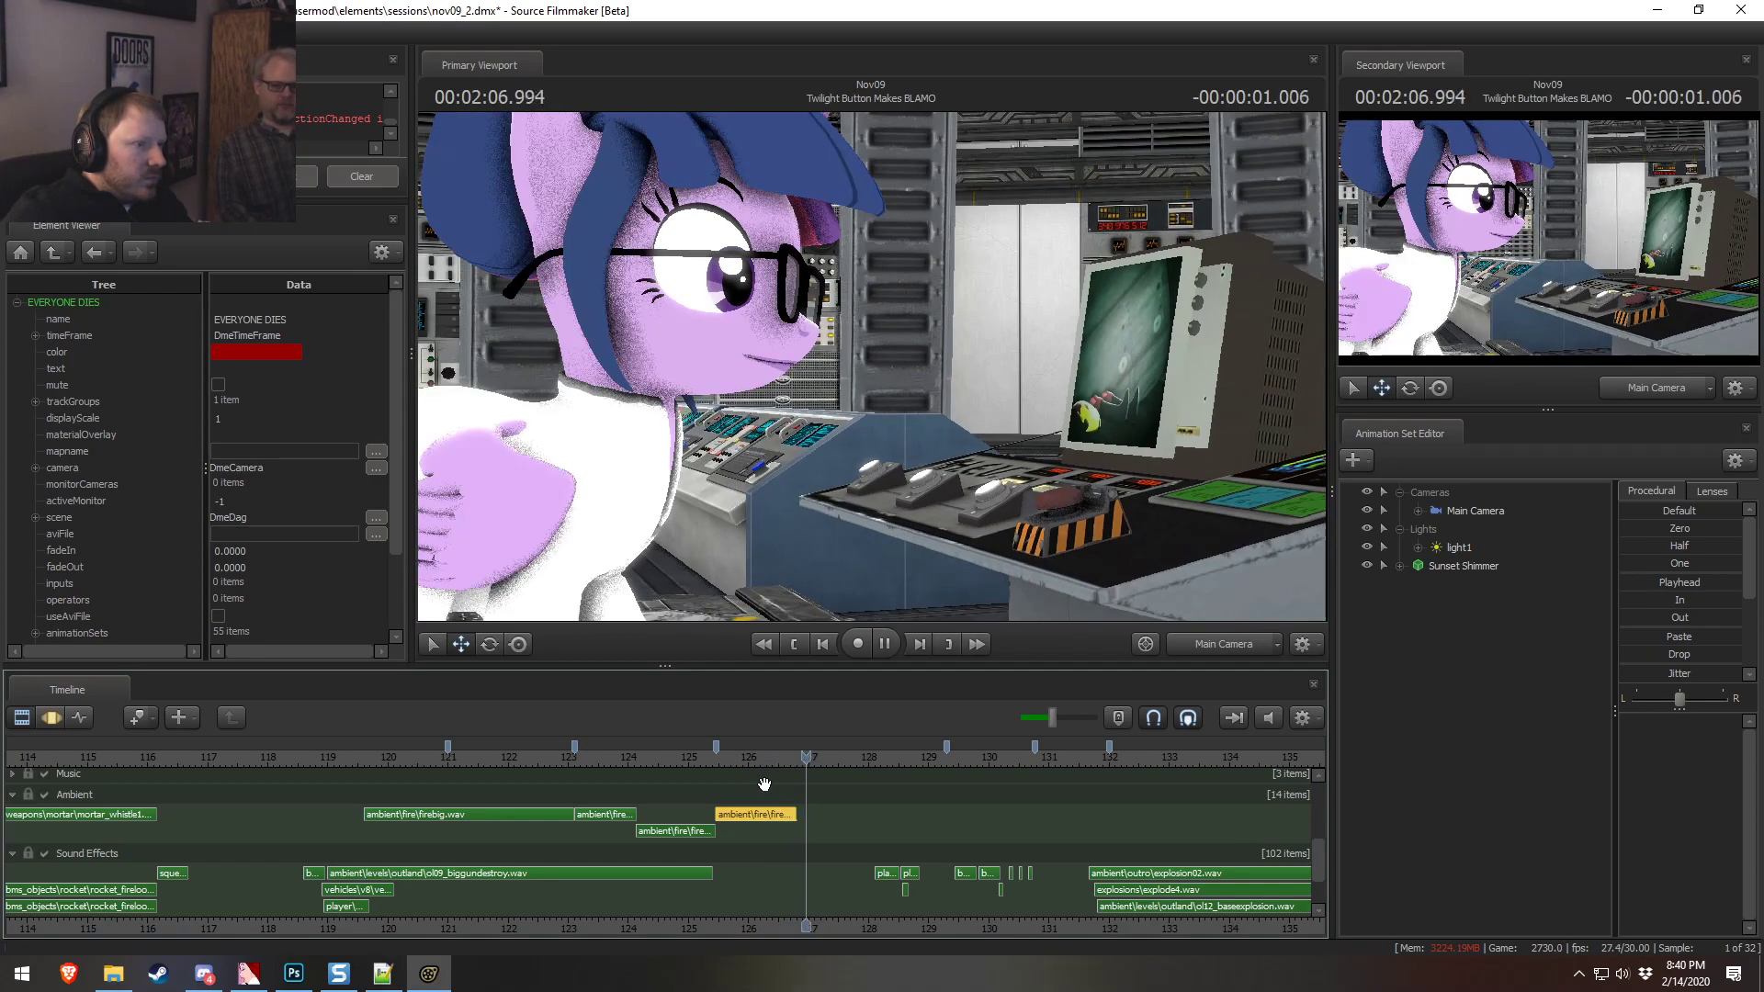
Replay the fire sounds from the Sunset Shimmer impact shots through the cut to the Twilight Button Makes BLAMO shot
{"action": "left_click", "coordinate": [674, 757]}
{"action": "key", "text": "space"}
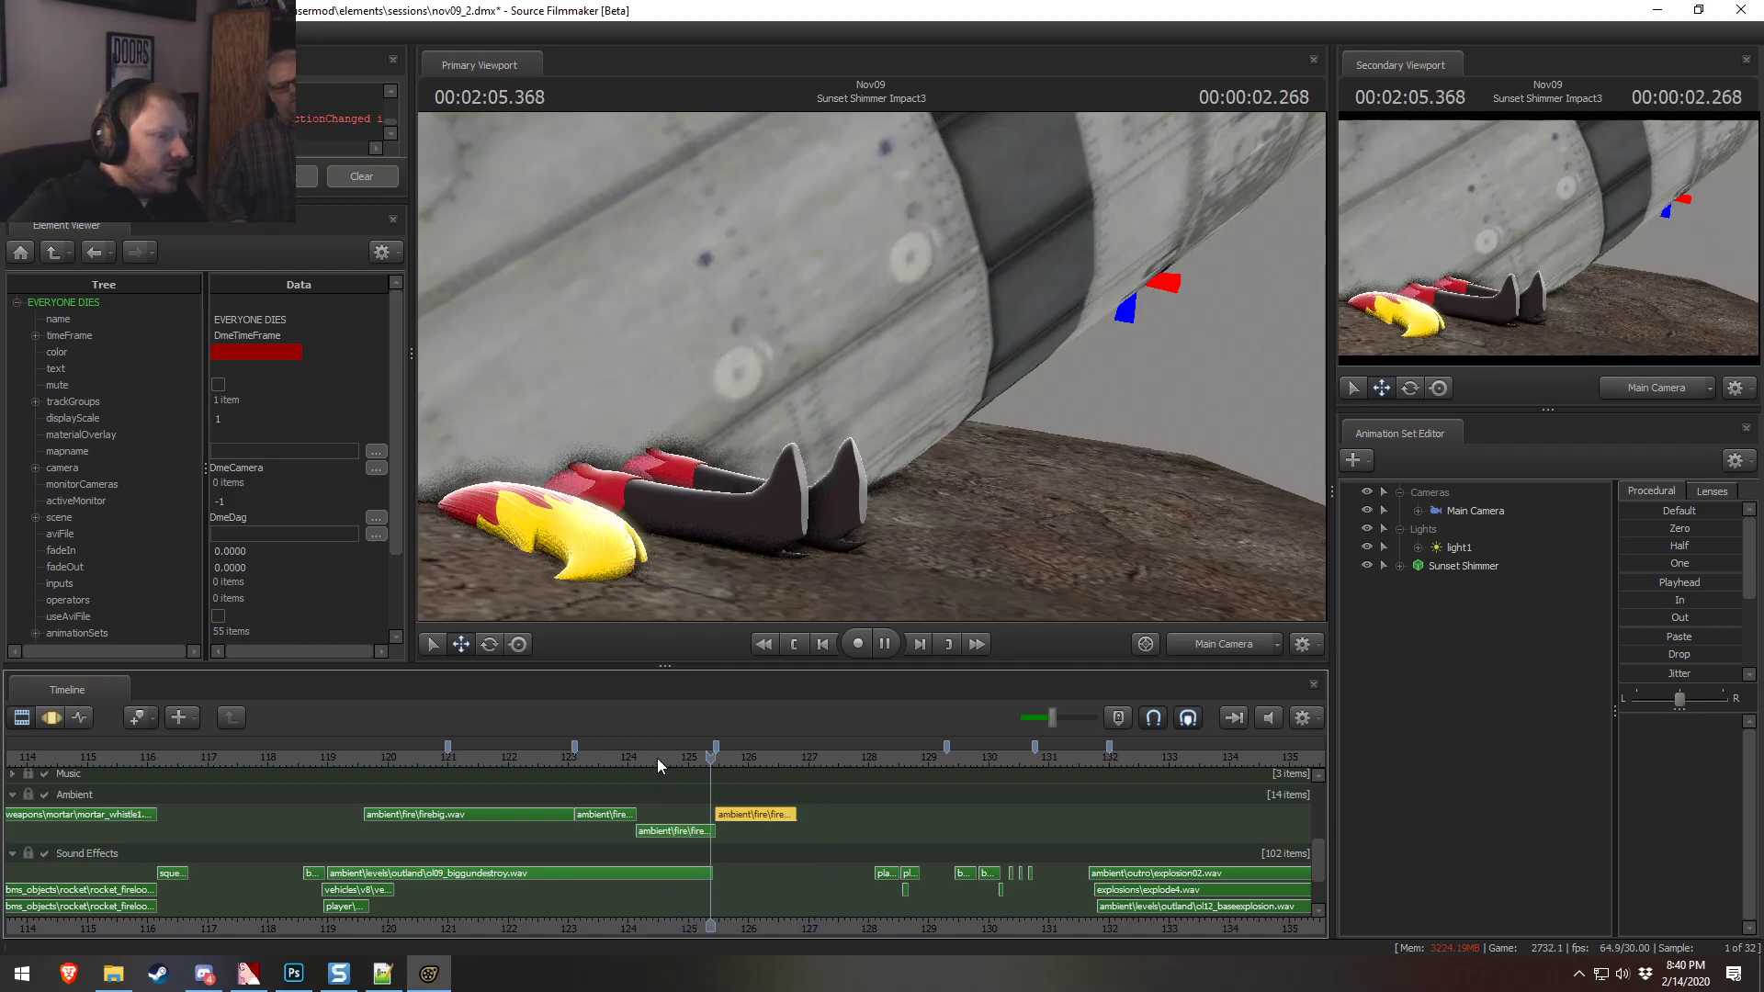
{"action": "key", "text": "space"}
{"action": "left_click", "coordinate": [467, 757]}
{"action": "key", "text": "space"}
{"action": "key", "text": "space"}
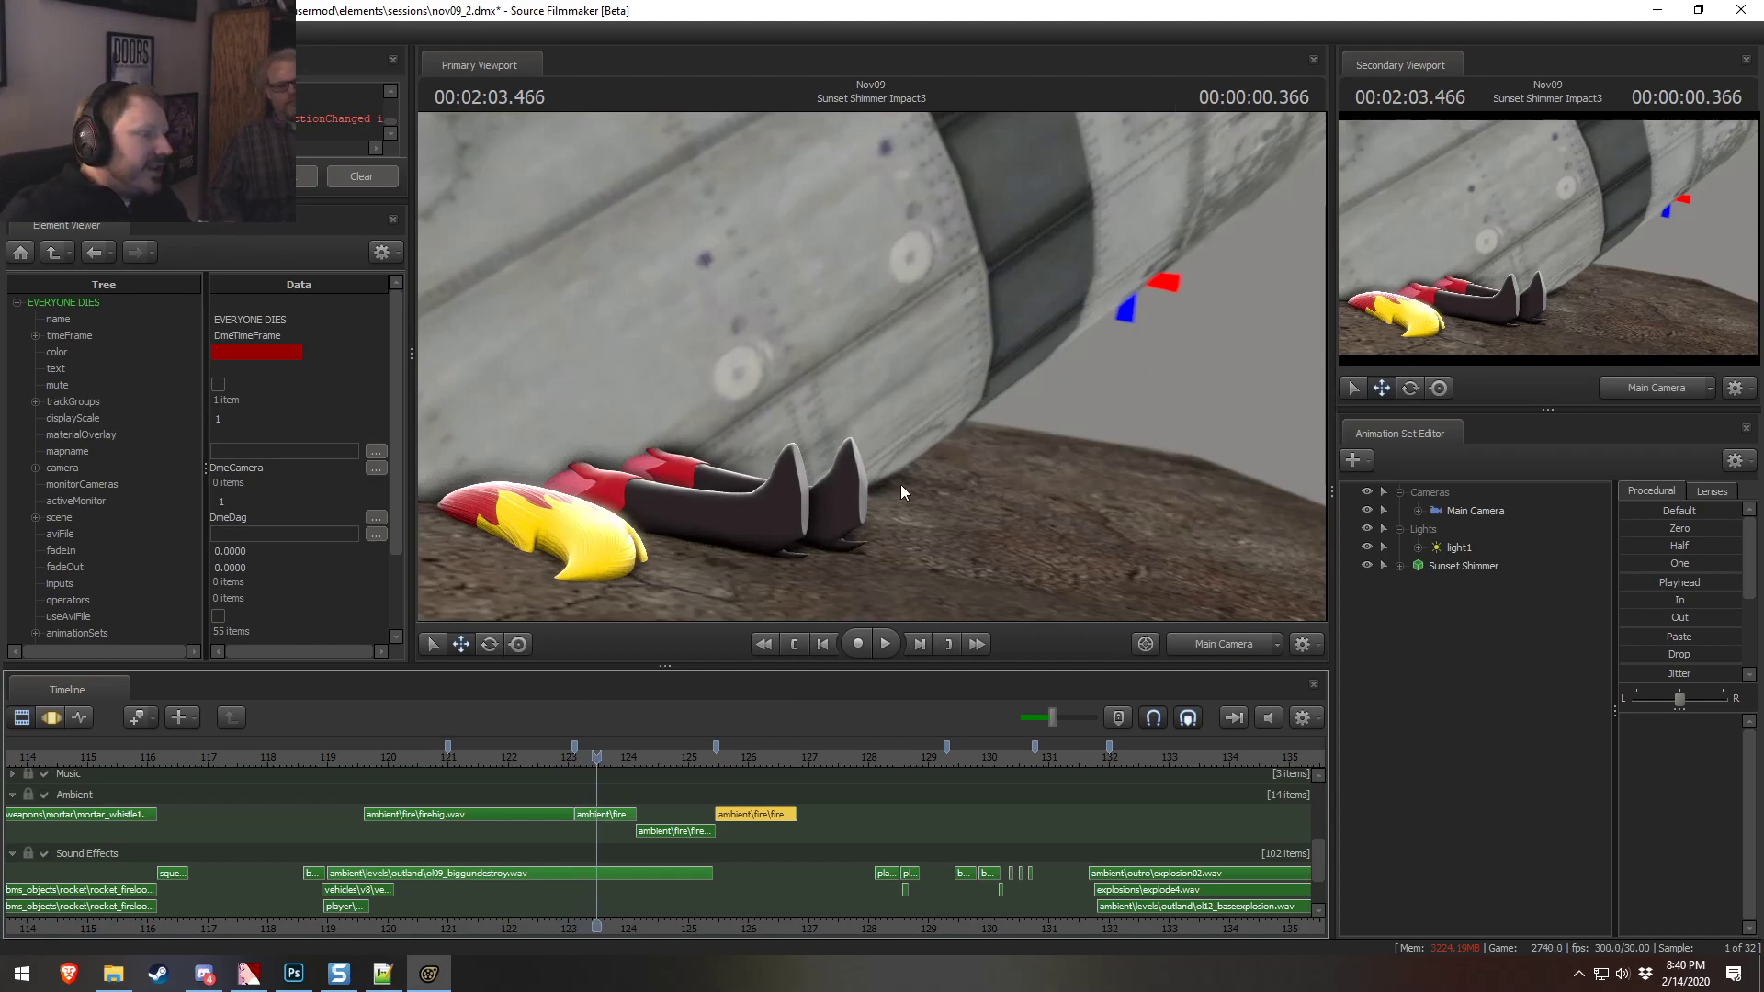
{"action": "left_click", "coordinate": [338, 758]}
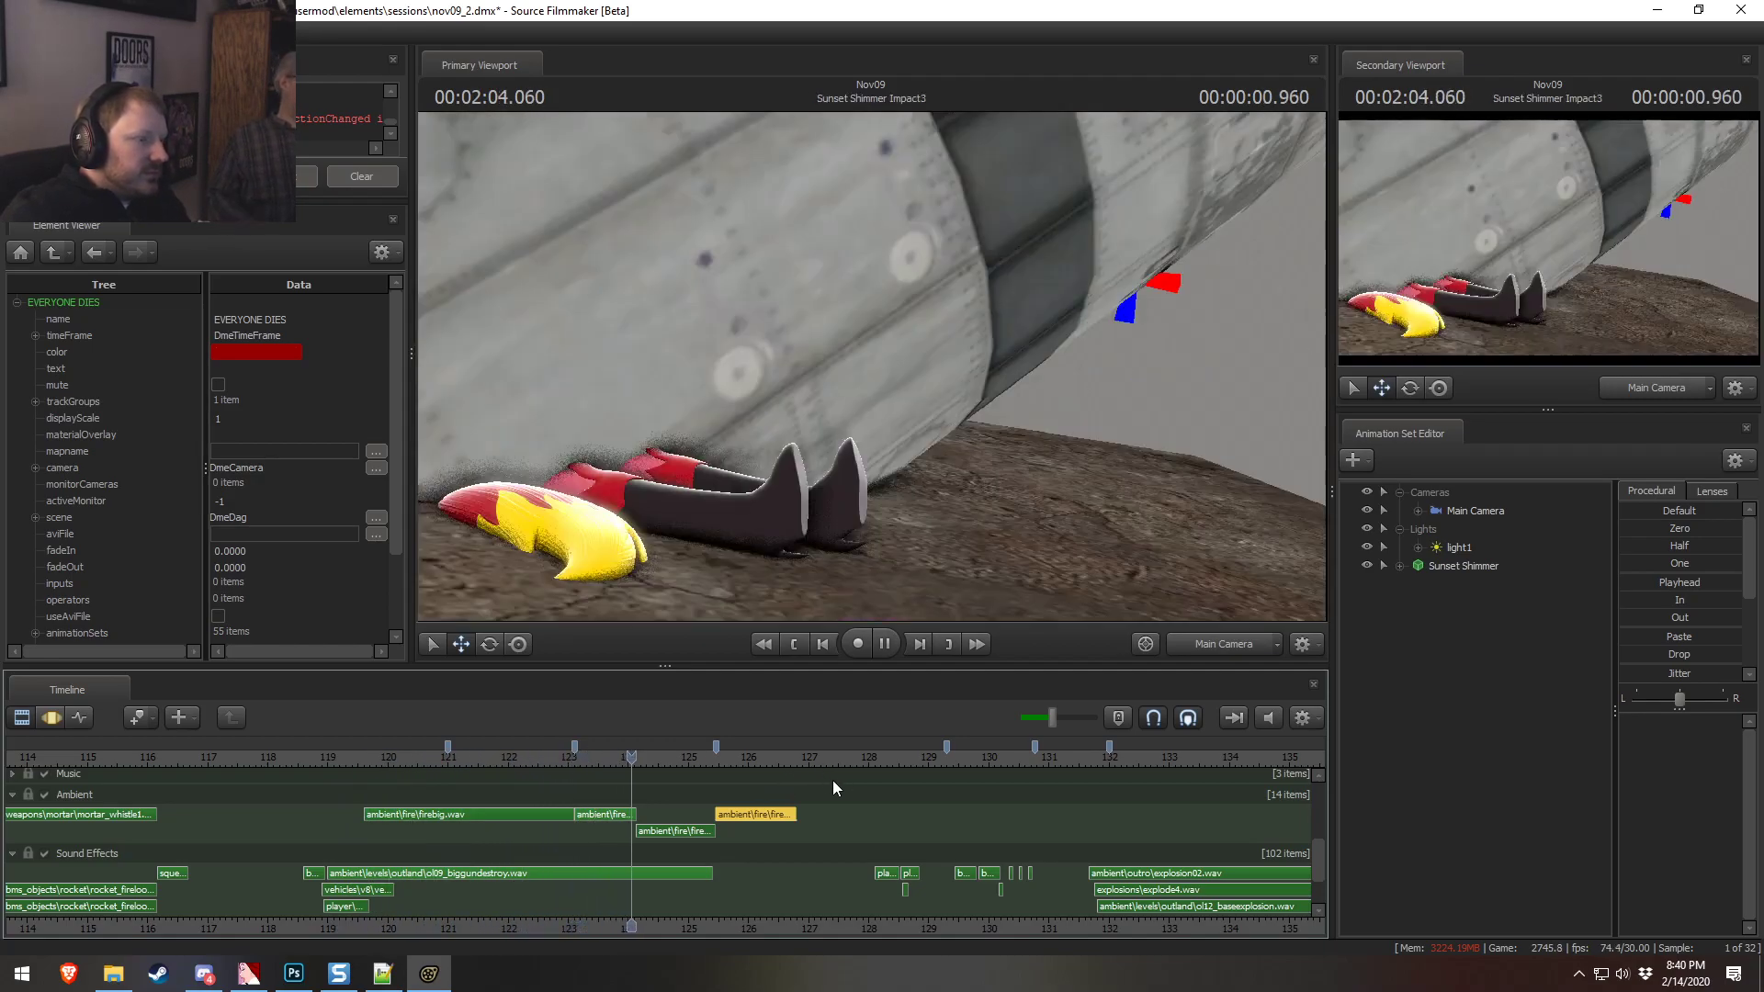
{"action": "key", "text": "space"}
{"action": "left_click_drag", "start_coordinate": [778, 758], "coordinate": [673, 759]}
{"action": "key", "text": "space"}
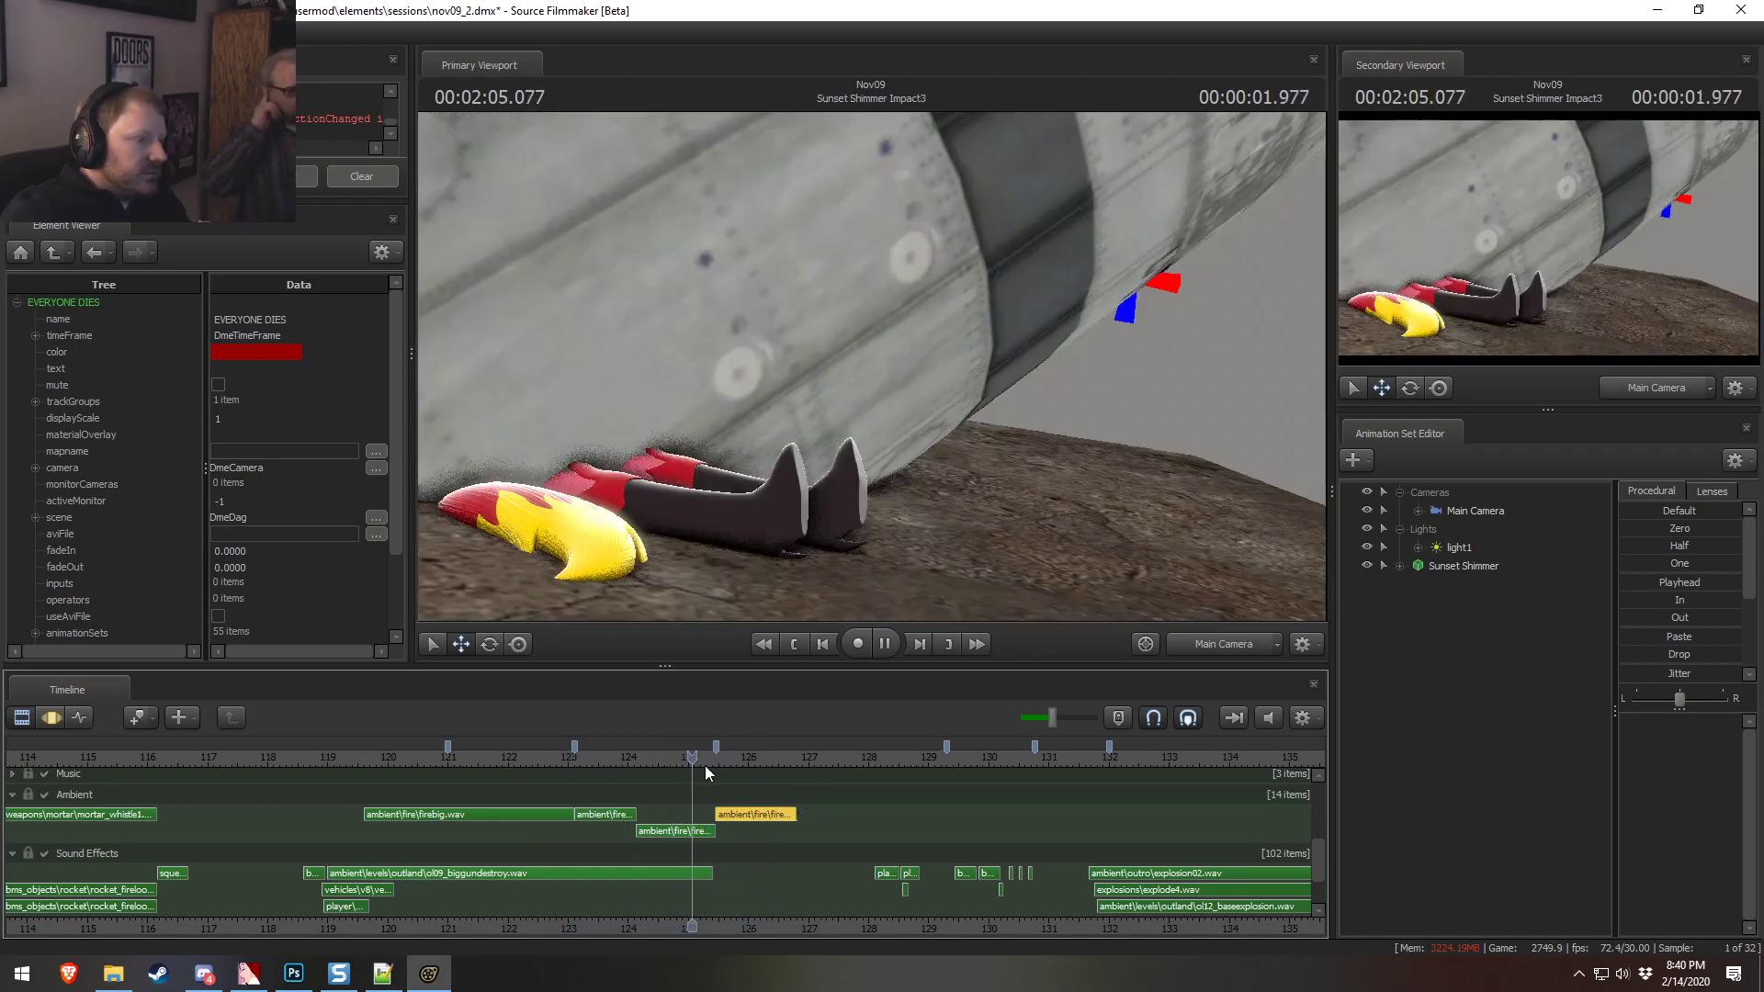
{"action": "key", "text": "space"}
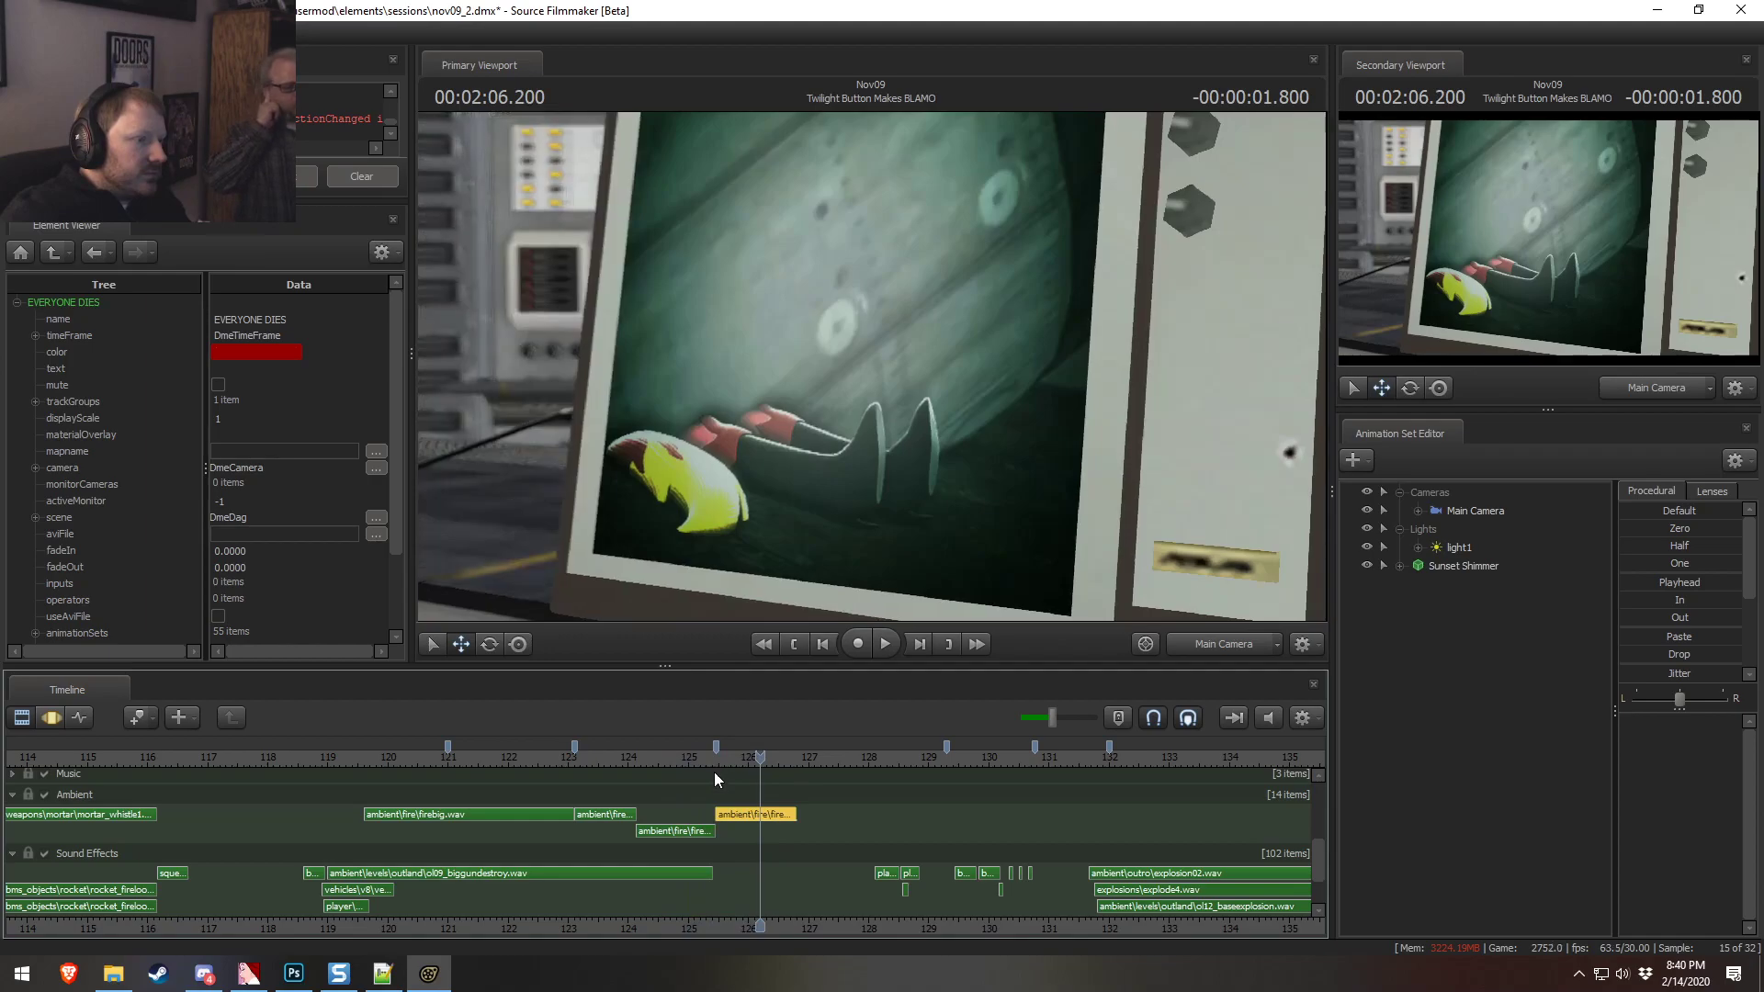
Inspect the monitor picture at 02:05.566 up close with the Work Camera and return to the Main Camera
{"action": "mouse_move", "coordinate": [726, 757]}
{"action": "left_mouse_down"}
{"action": "mouse_move", "coordinate": [701, 757]}
{"action": "mouse_move", "coordinate": [718, 756]}
{"action": "left_mouse_up"}
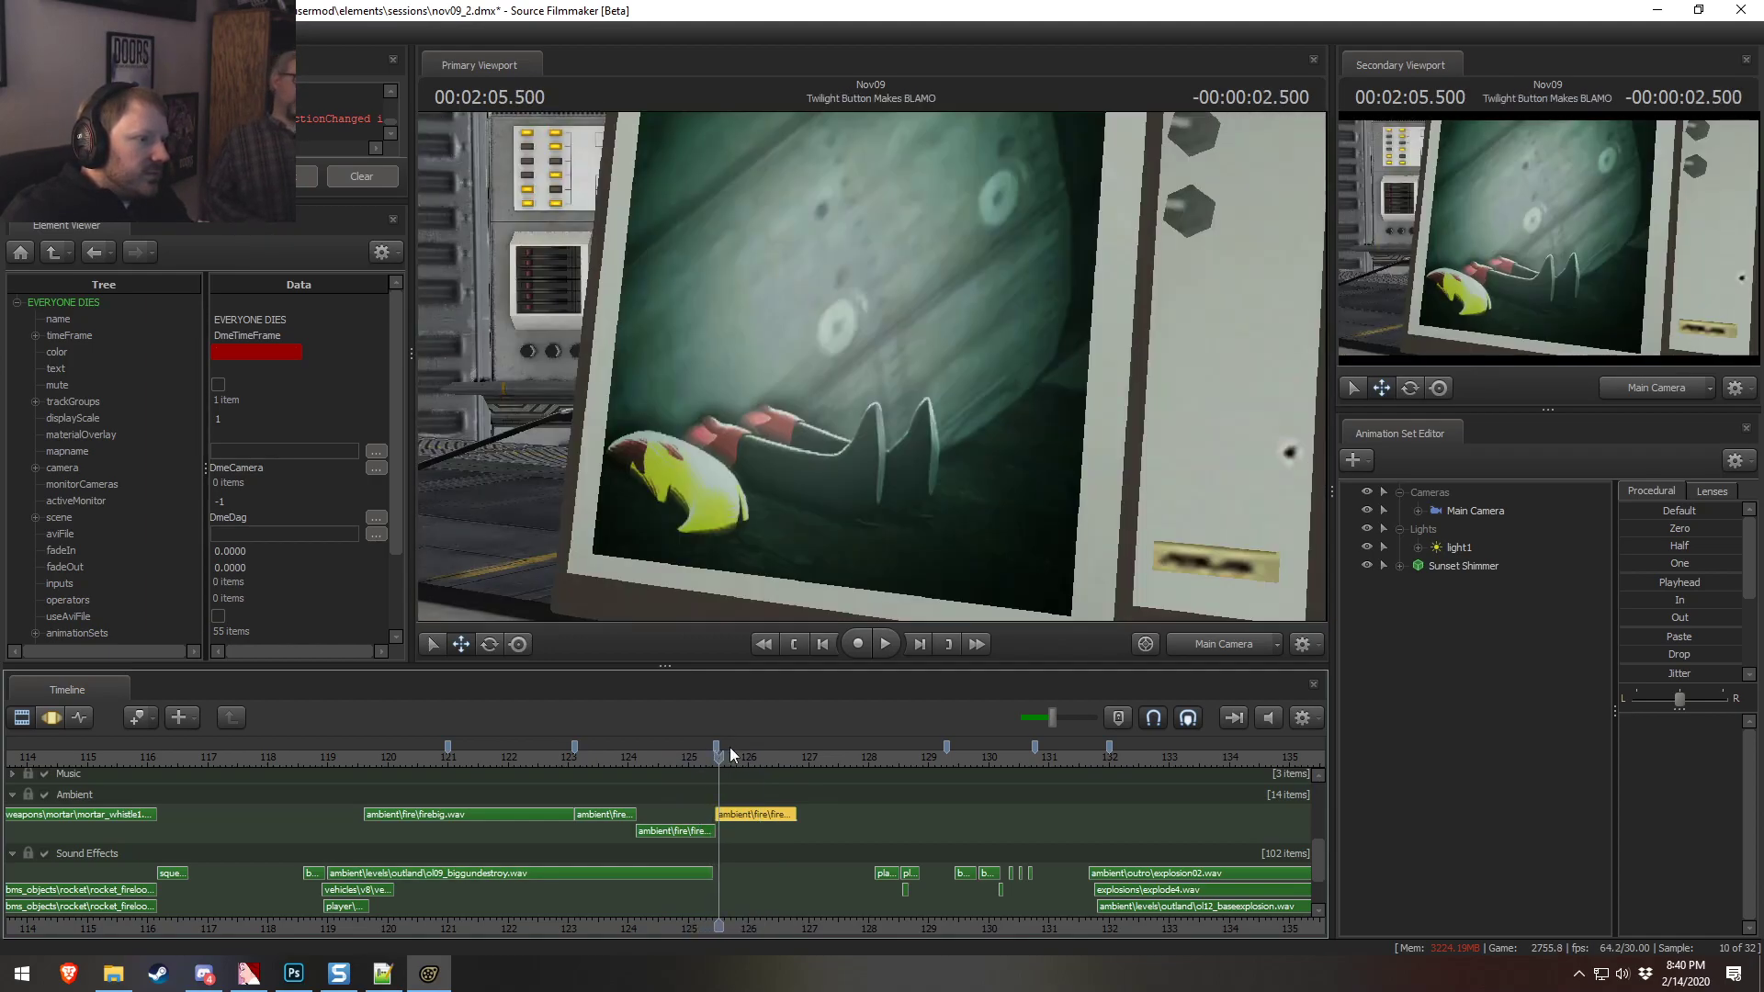
{"action": "left_click_drag", "start_coordinate": [724, 753], "coordinate": [724, 759]}
{"action": "left_click", "coordinate": [1187, 644]}
{"action": "key", "text": "w"}
{"action": "left_click_drag", "start_coordinate": [1115, 607], "coordinate": [1078, 613]}
{"action": "key", "text": "s"}
{"action": "key", "text": "w"}
{"action": "key", "text": "s"}
{"action": "key", "text": "s"}
{"action": "key", "text": "d"}
{"action": "key", "text": "w"}
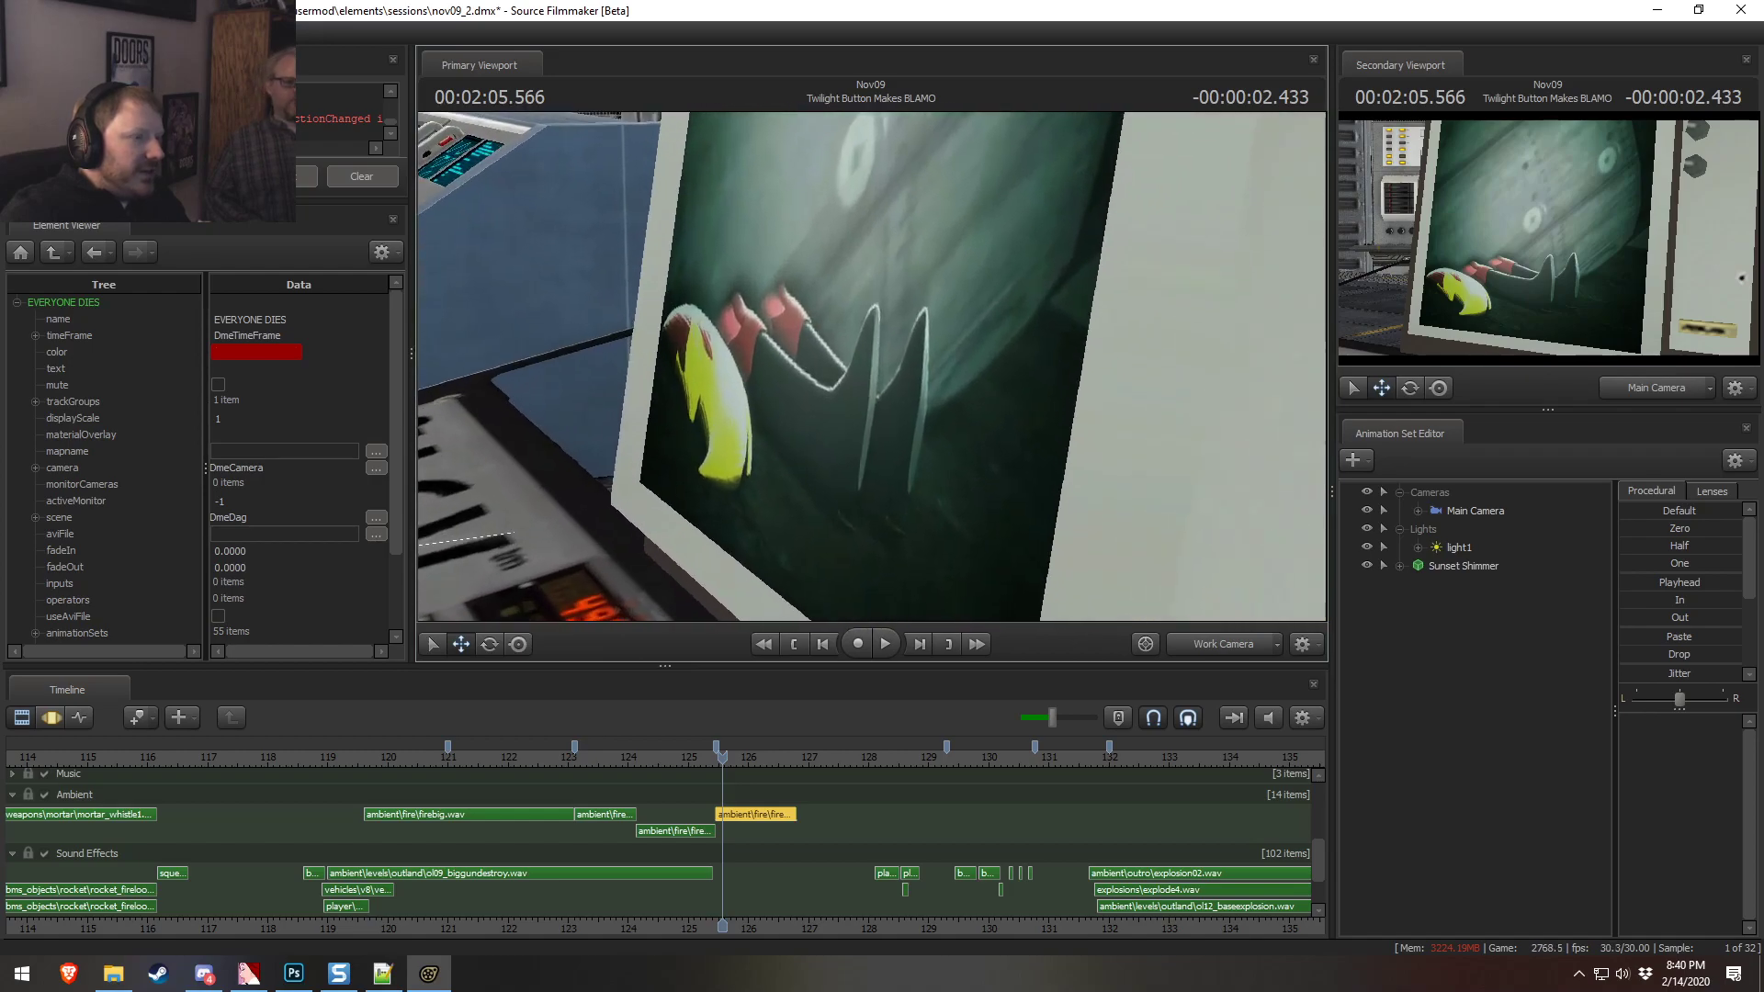
{"action": "left_click", "coordinate": [1214, 647]}
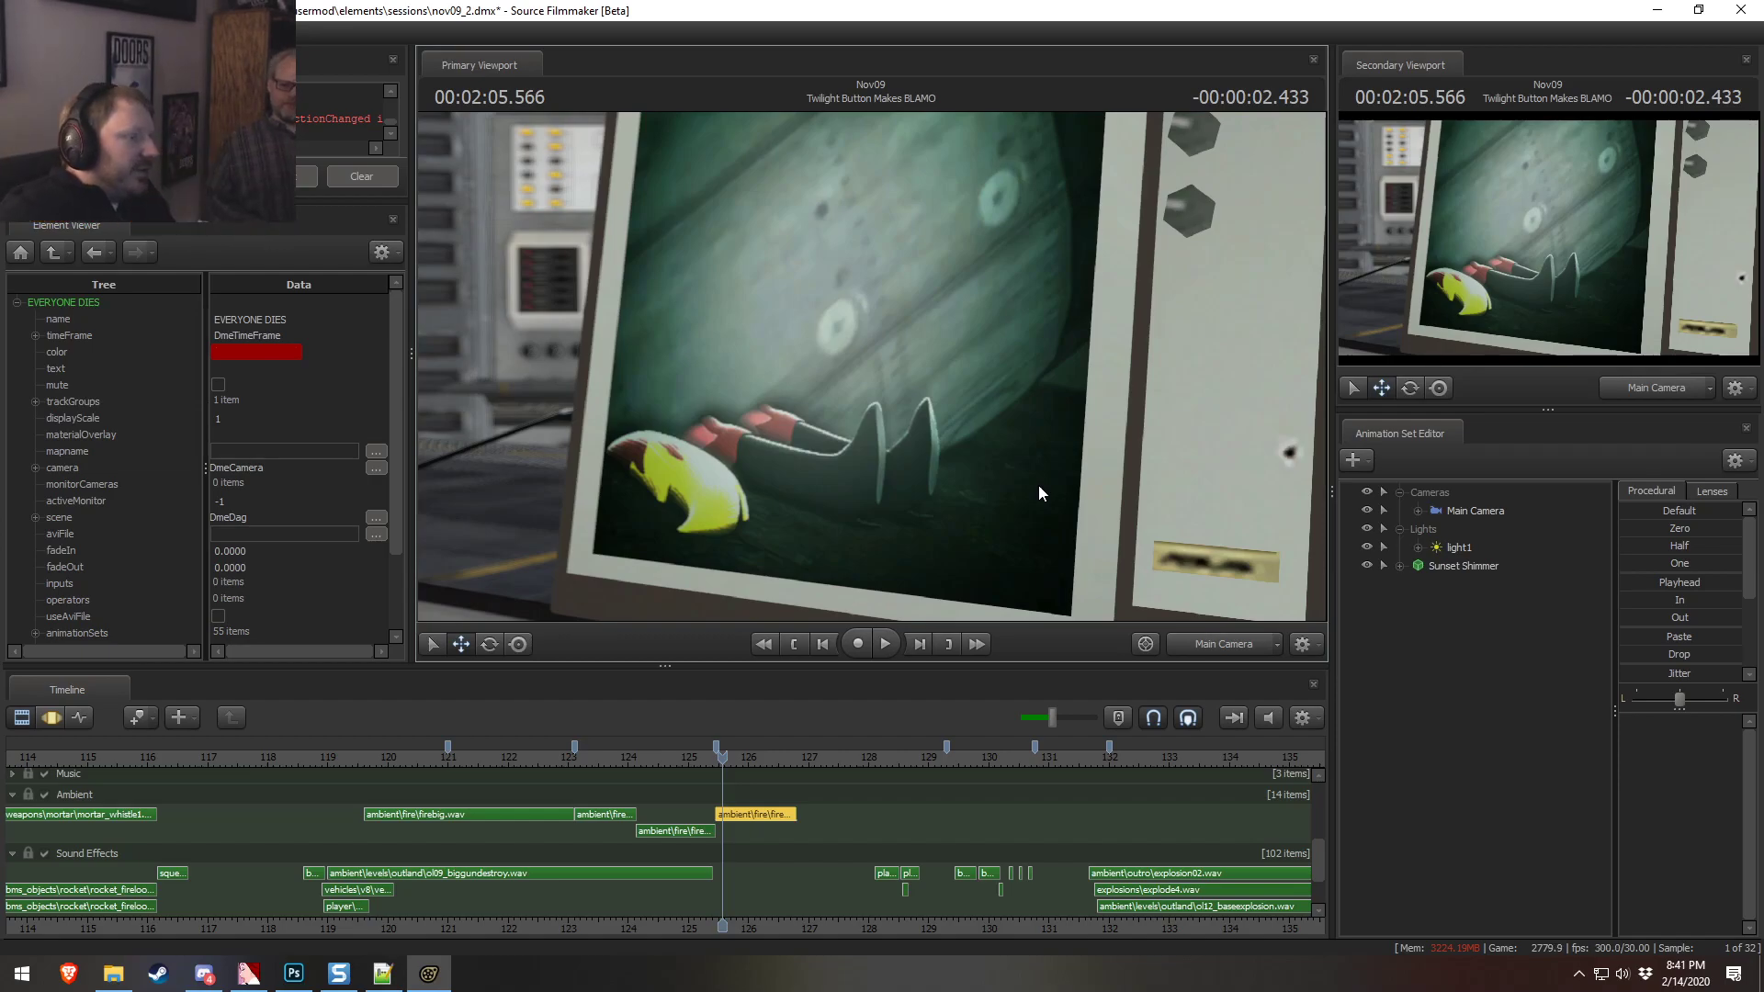
Play through to the Brain Blink shot and scrub around its cut to the Canterlot Distant shot
{"action": "key", "text": "space"}
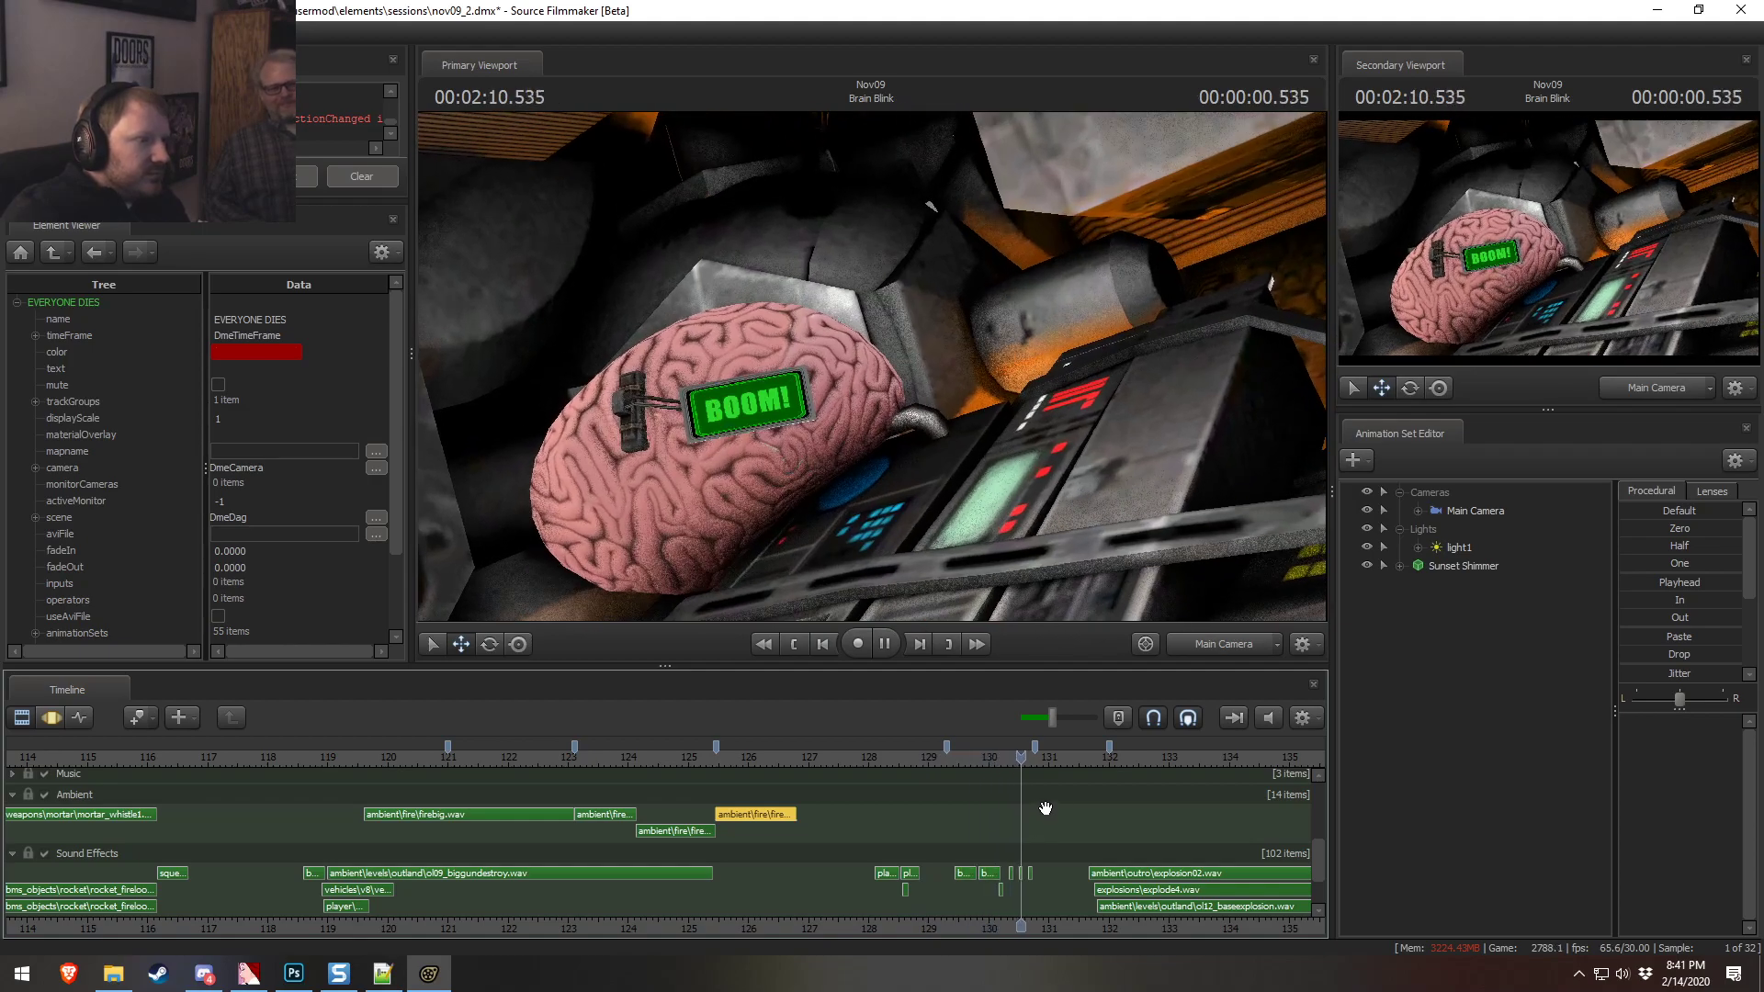
{"action": "key", "text": "space"}
{"action": "left_click_drag", "start_coordinate": [430, 749], "coordinate": [447, 749]}
{"action": "mouse_move", "coordinate": [1055, 763]}
{"action": "left_mouse_down"}
{"action": "mouse_move", "coordinate": [986, 764]}
{"action": "mouse_move", "coordinate": [1039, 766]}
{"action": "mouse_move", "coordinate": [1042, 788]}
{"action": "left_mouse_up"}
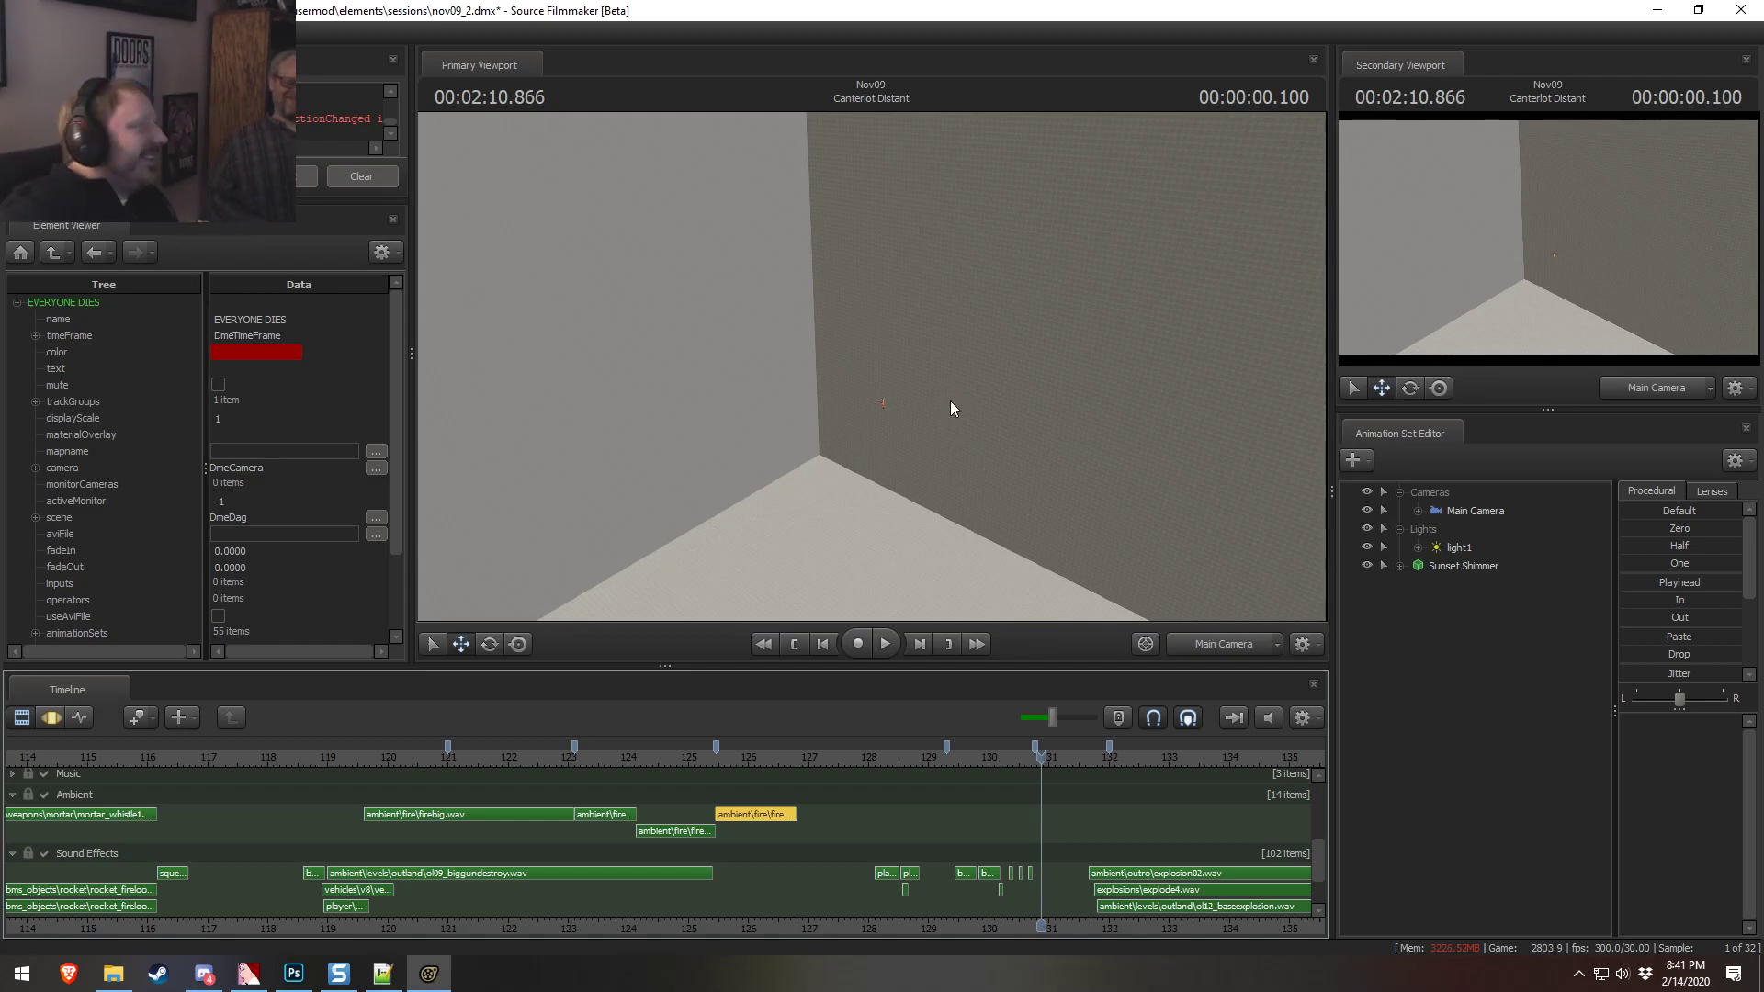
{"action": "middle_click_drag", "start_coordinate": [1018, 923], "coordinate": [842, 896]}
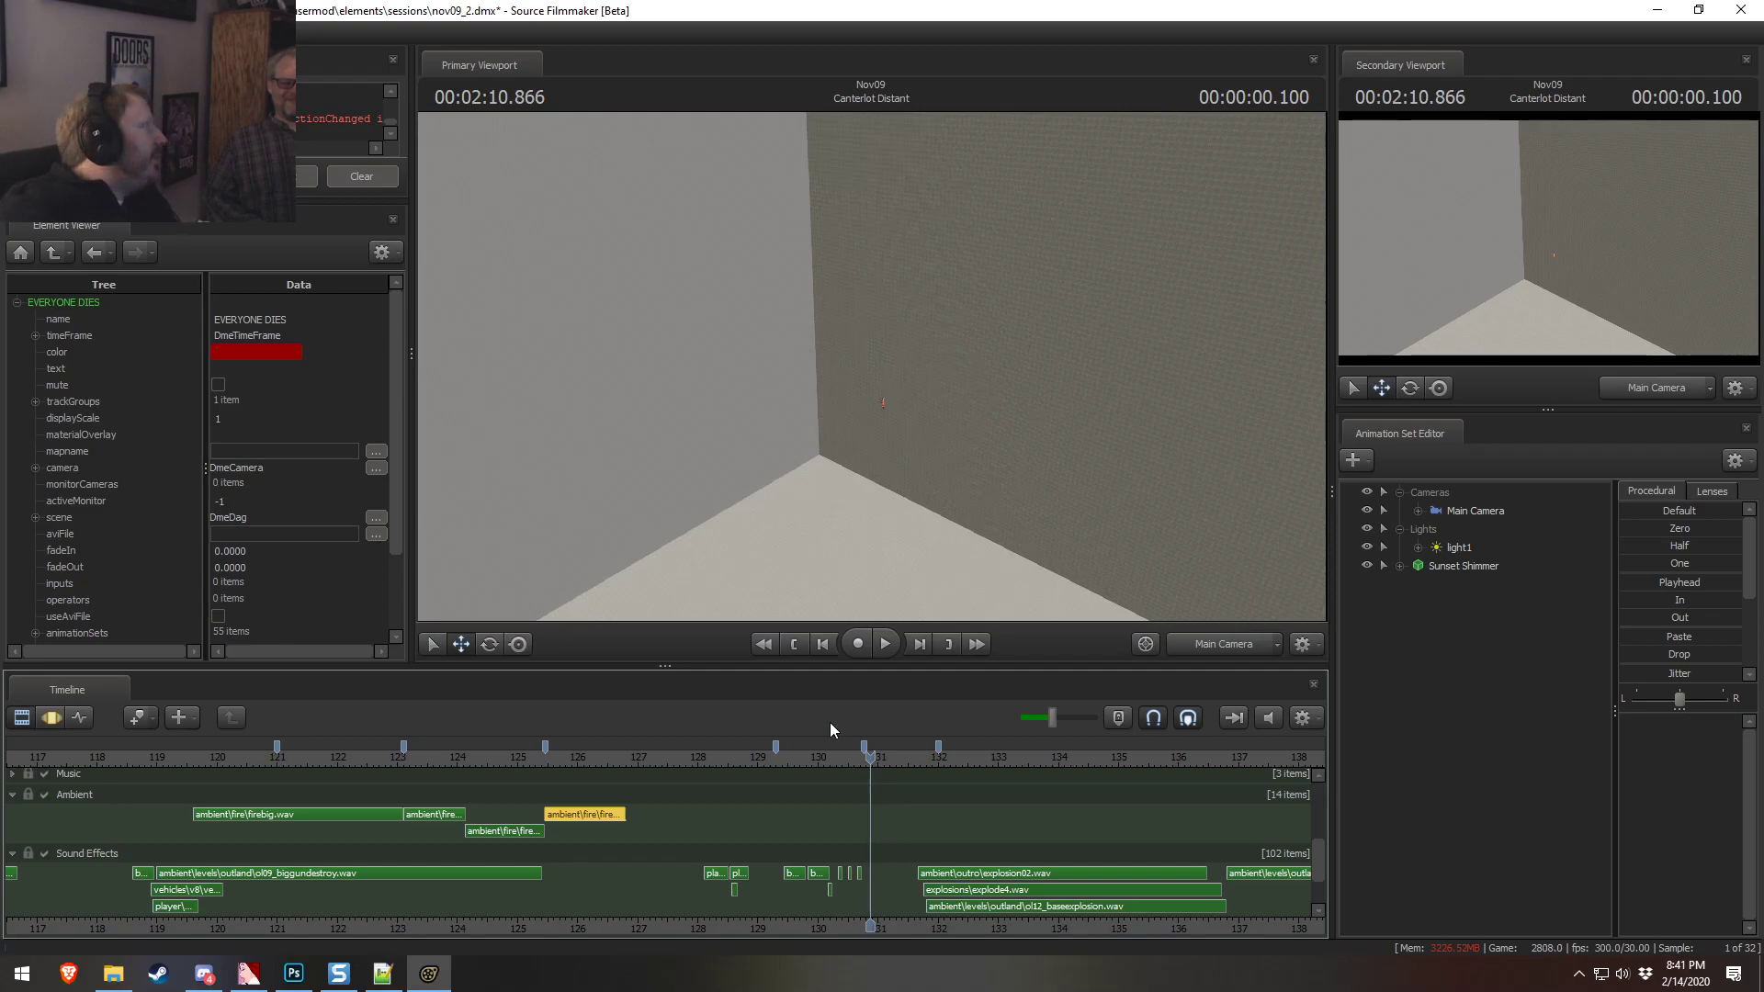
{"action": "left_click_drag", "start_coordinate": [900, 746], "coordinate": [855, 743]}
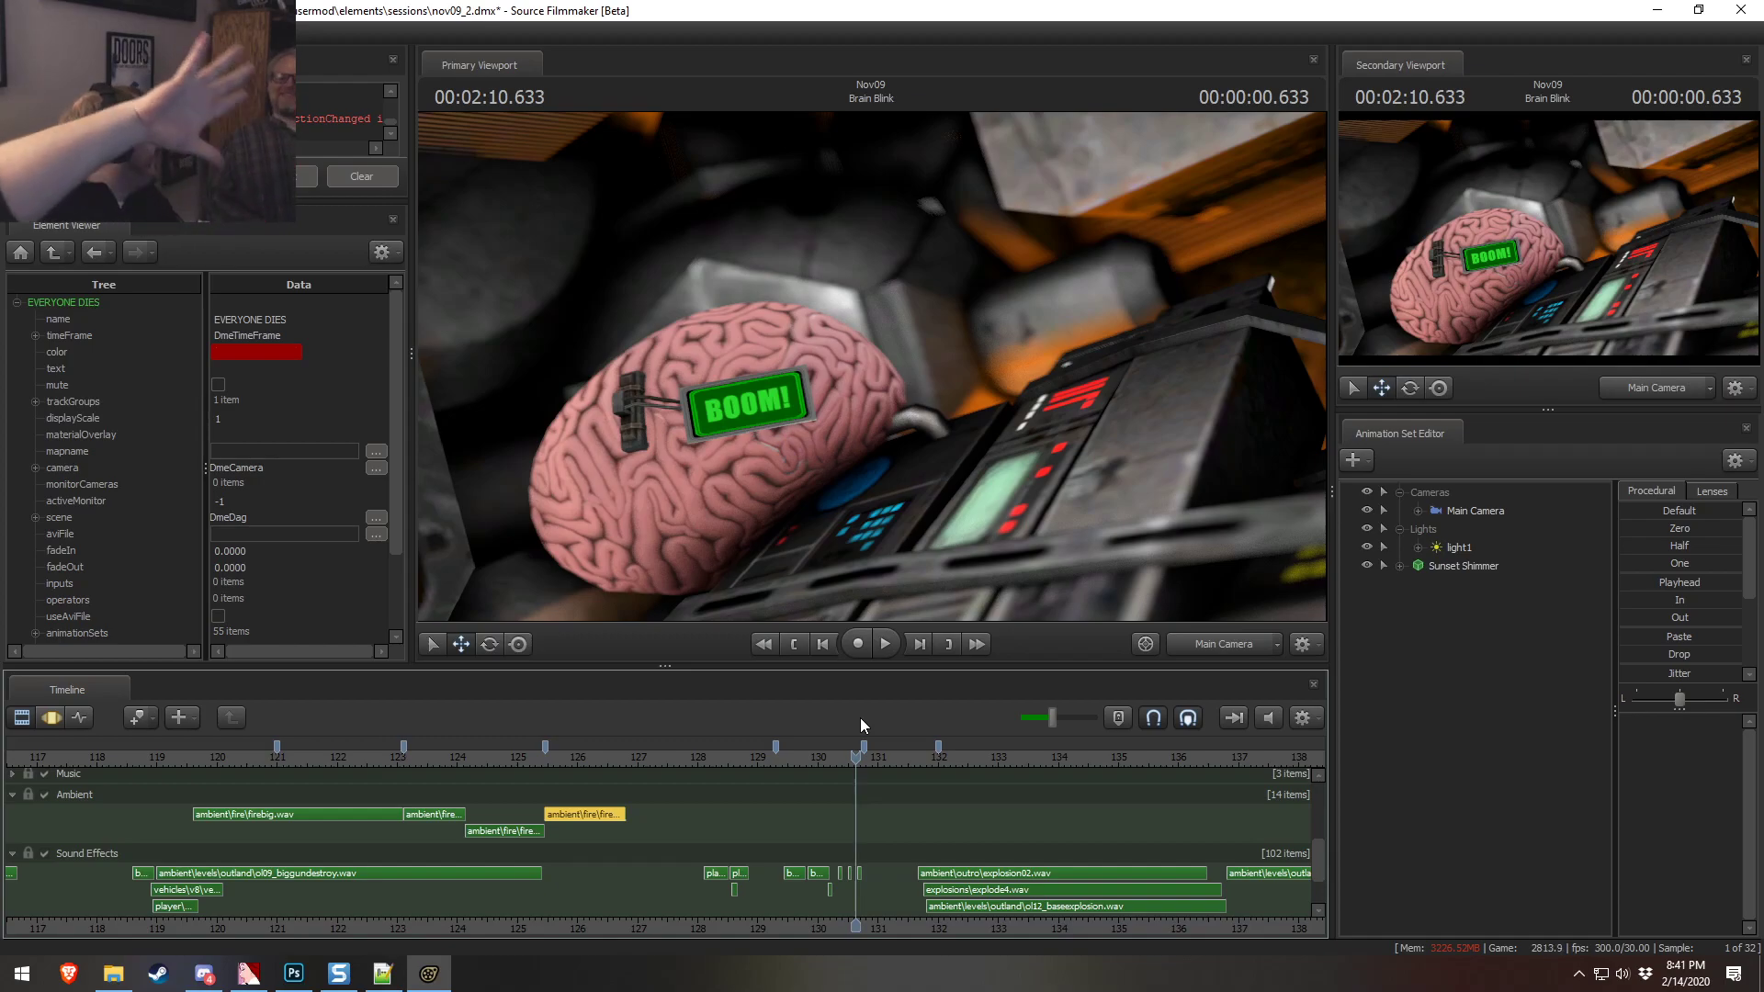
Scrub back through the Sunset Shimmer Impact3 shot to 02:02.433 in the Twilight (EQG) and Friends2 shot
{"action": "left_click_drag", "start_coordinate": [553, 759], "coordinate": [530, 759]}
{"action": "middle_click_drag", "start_coordinate": [851, 895], "coordinate": [734, 892]}
{"action": "scroll", "coordinate": [735, 892], "scroll_direction": "down", "scroll_amount": 3}
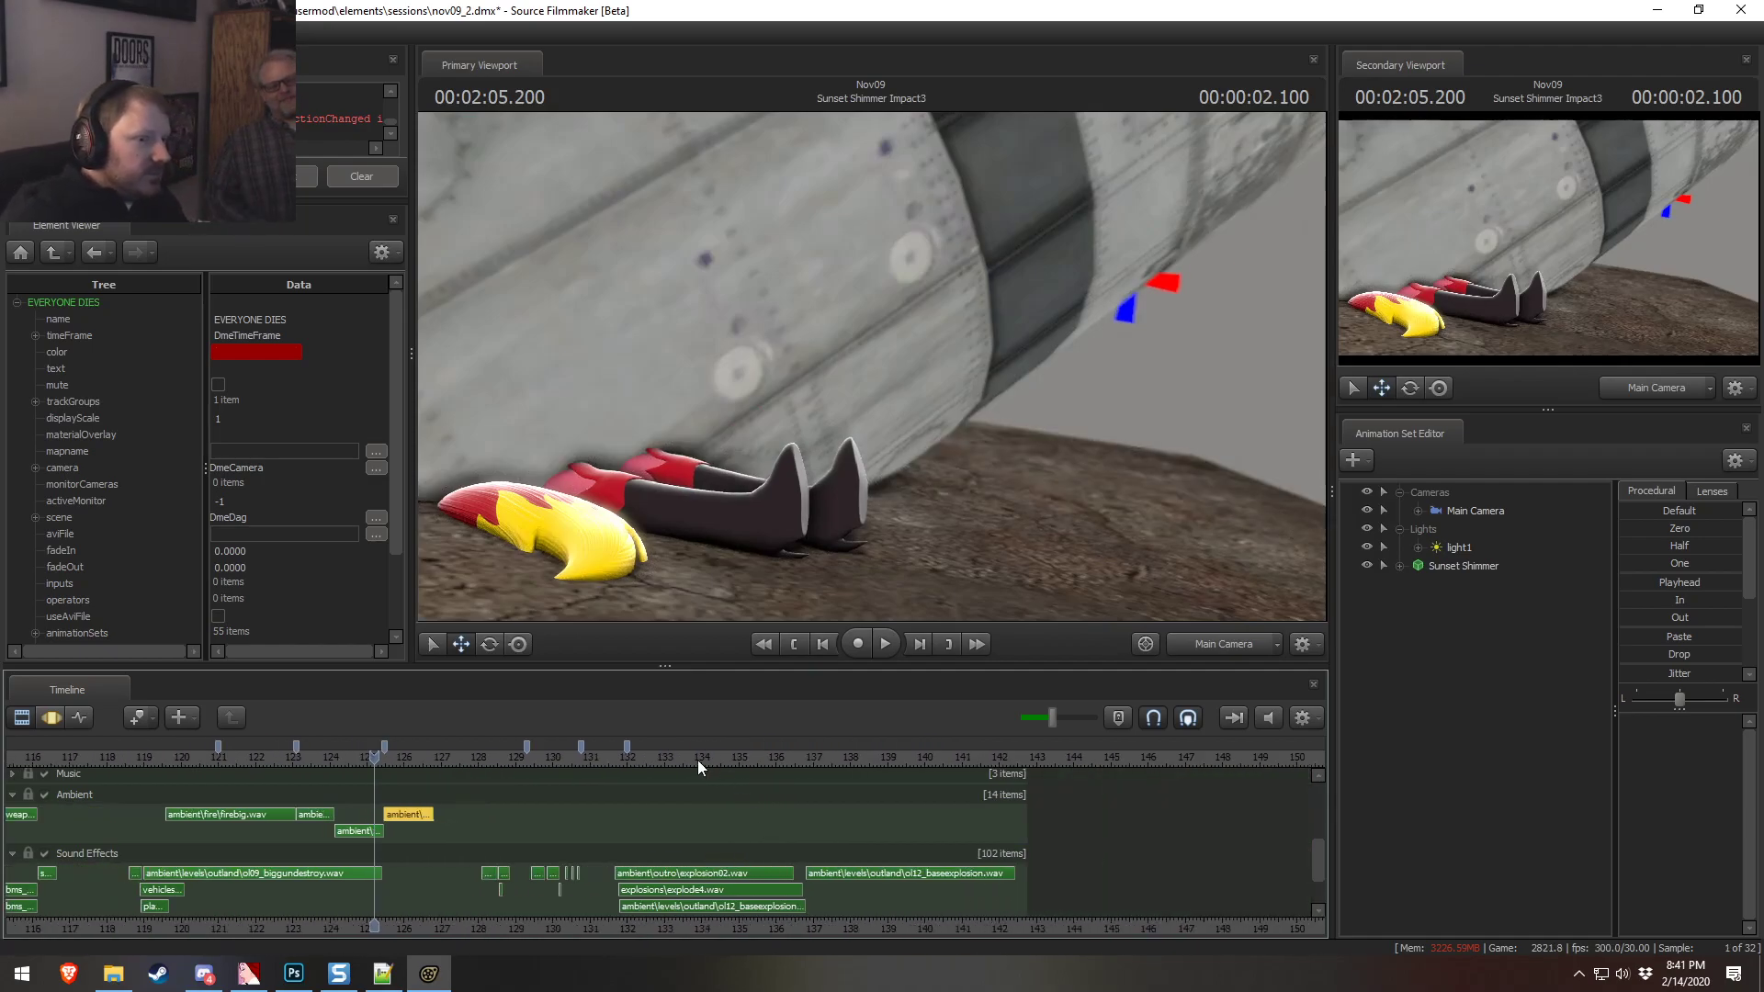
{"action": "left_click_drag", "start_coordinate": [307, 761], "coordinate": [271, 761]}
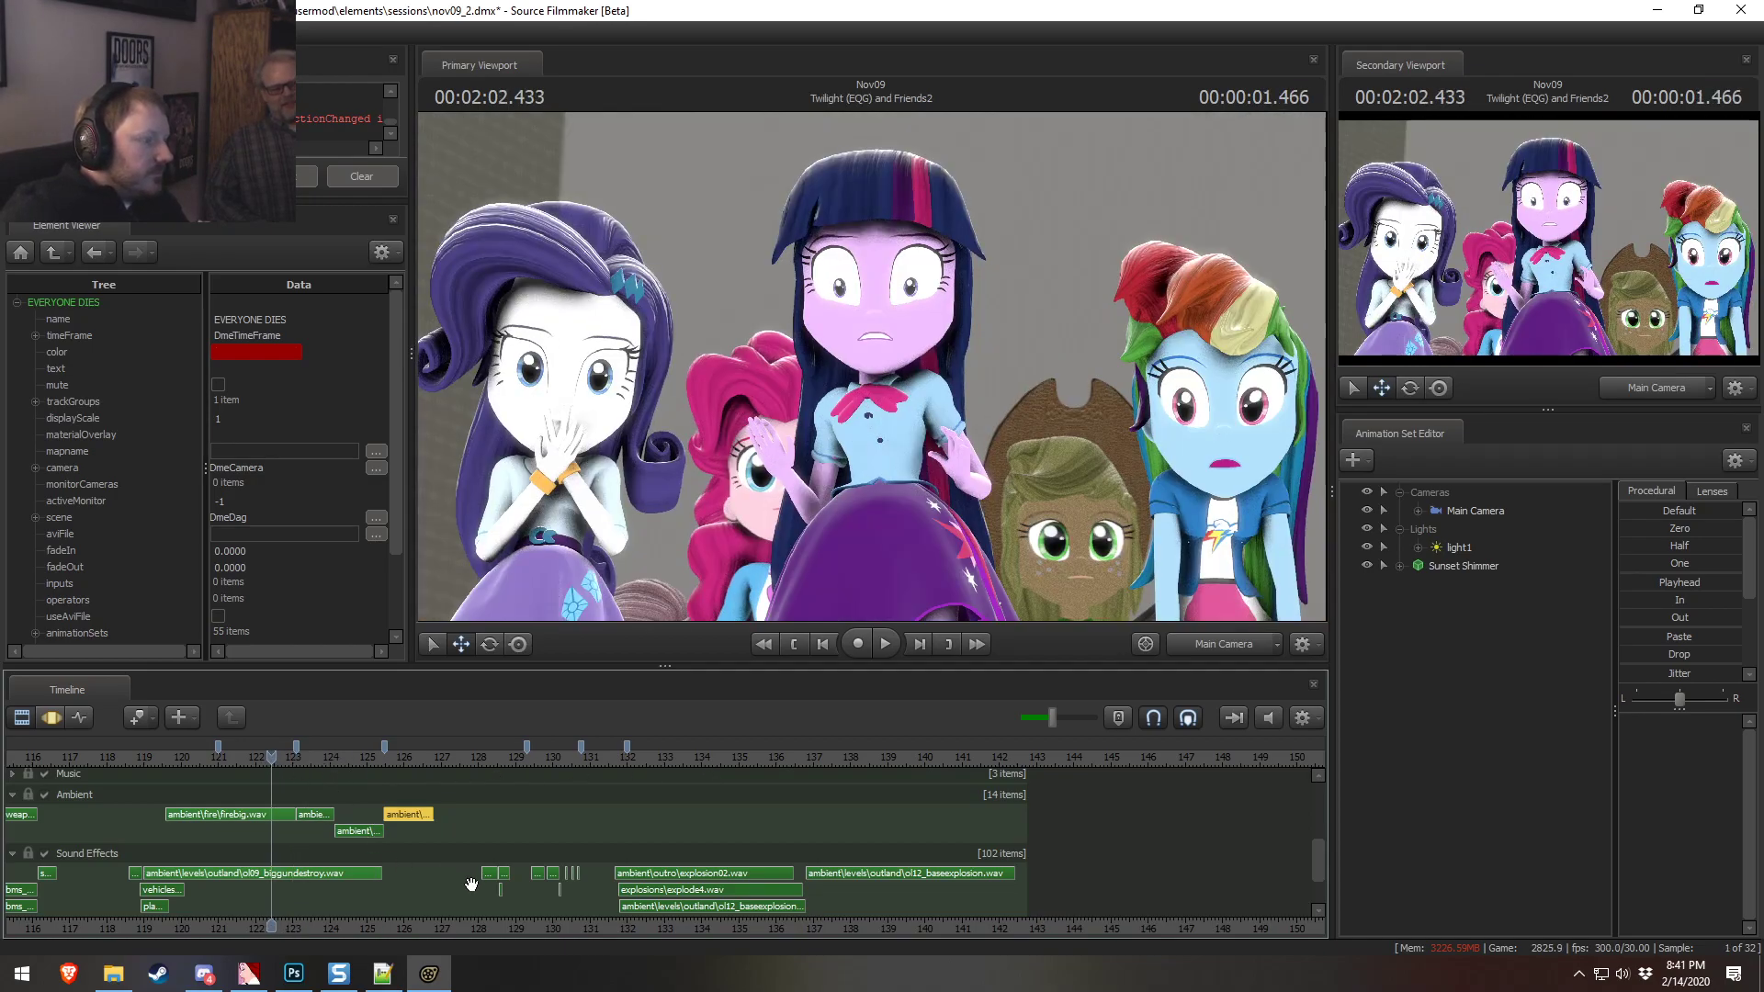
{"action": "middle_click_drag", "start_coordinate": [492, 919], "coordinate": [882, 861]}
Use the Work Camera to inspect the face and hands of the purple-haired character covering her mouth
{"action": "left_click", "coordinate": [1218, 645]}
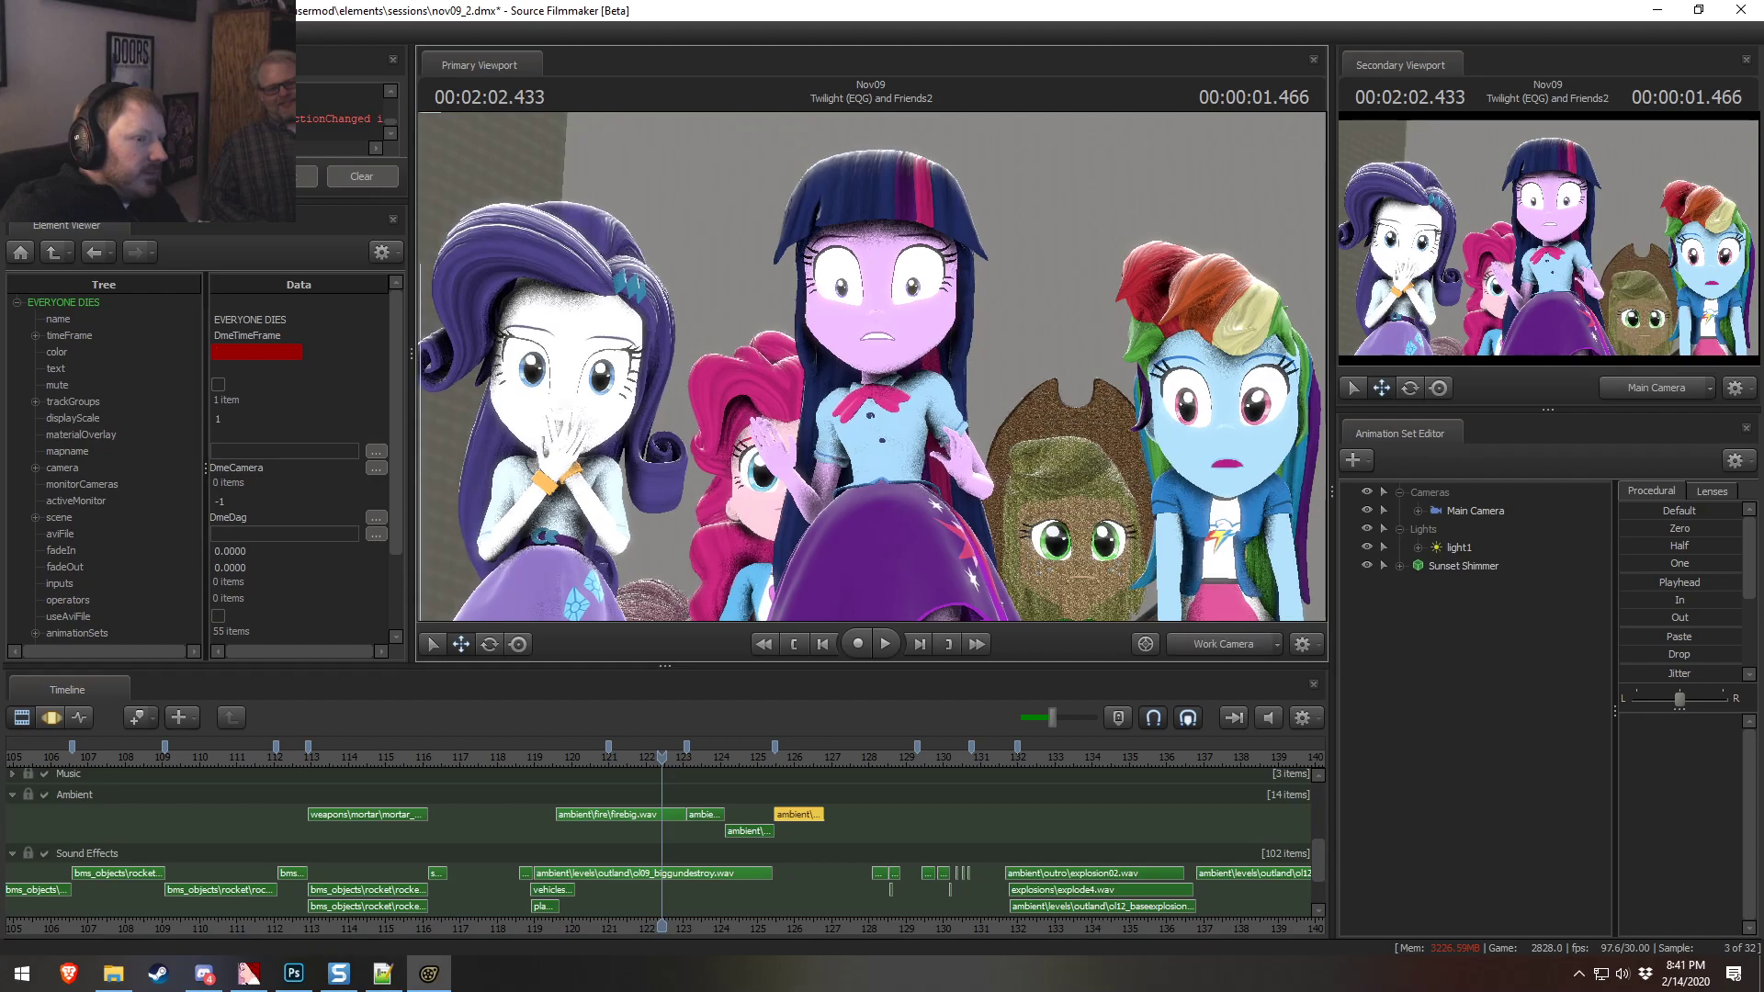
{"action": "key", "text": "w"}
{"action": "left_click_drag", "start_coordinate": [882, 374], "coordinate": [770, 384]}
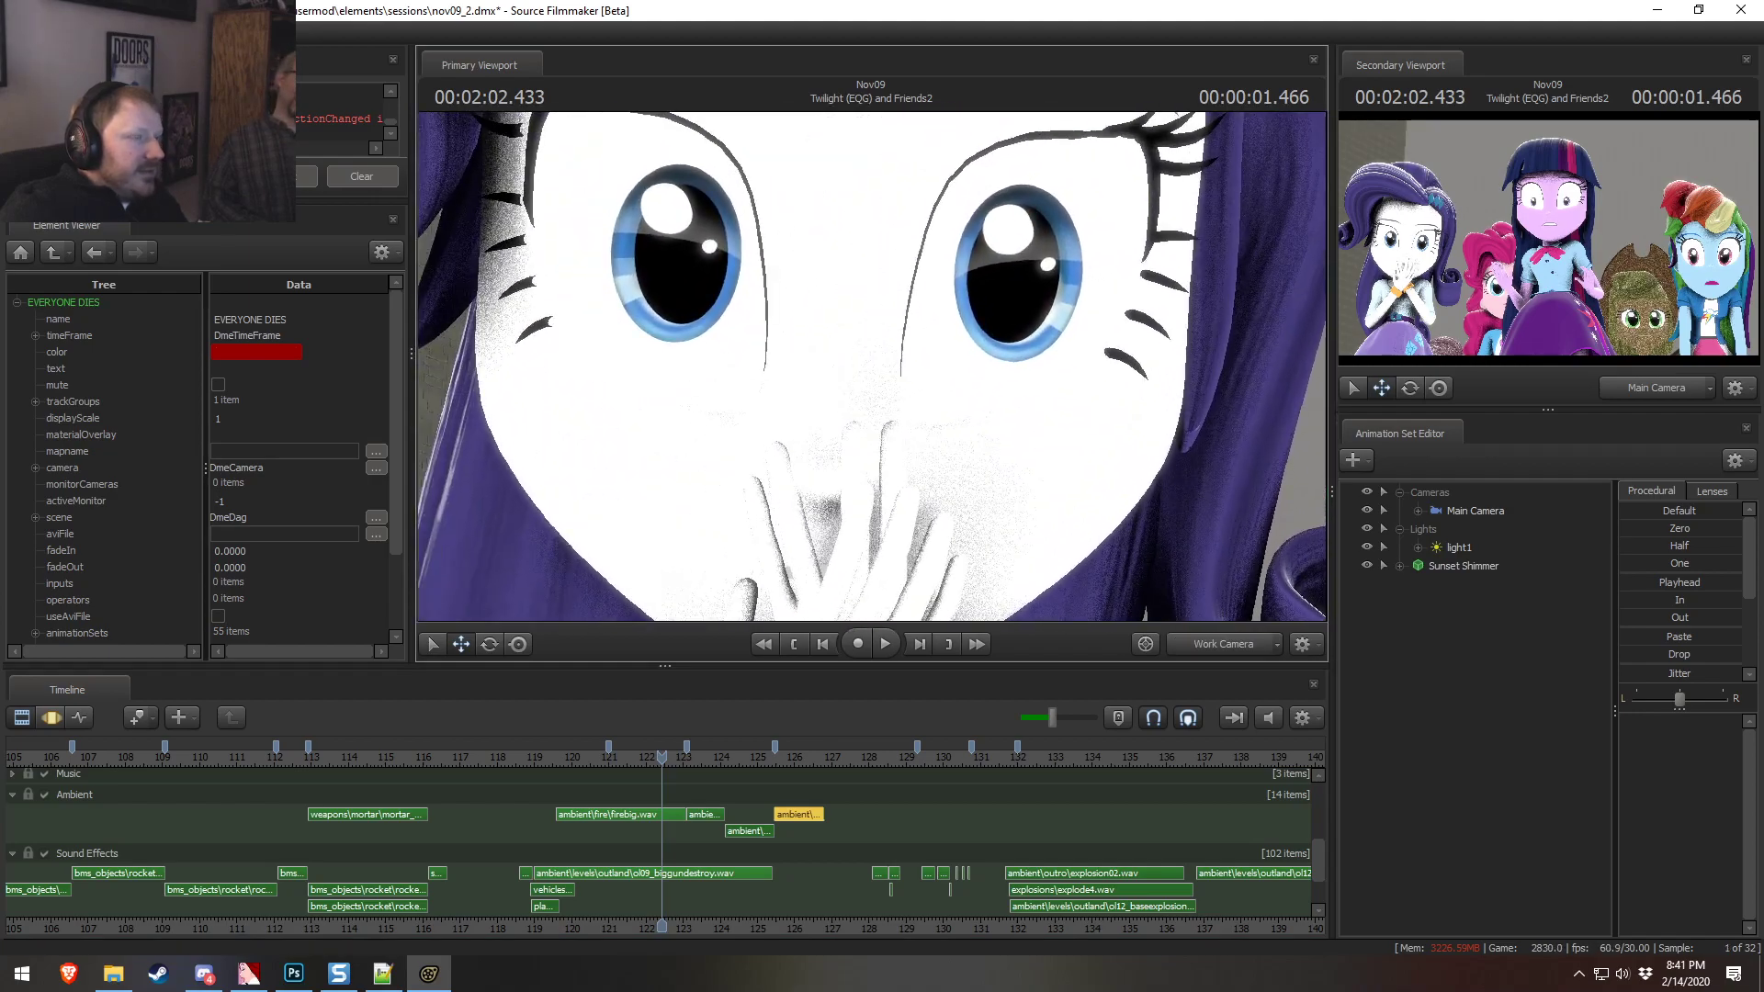
{"action": "key", "text": "s"}
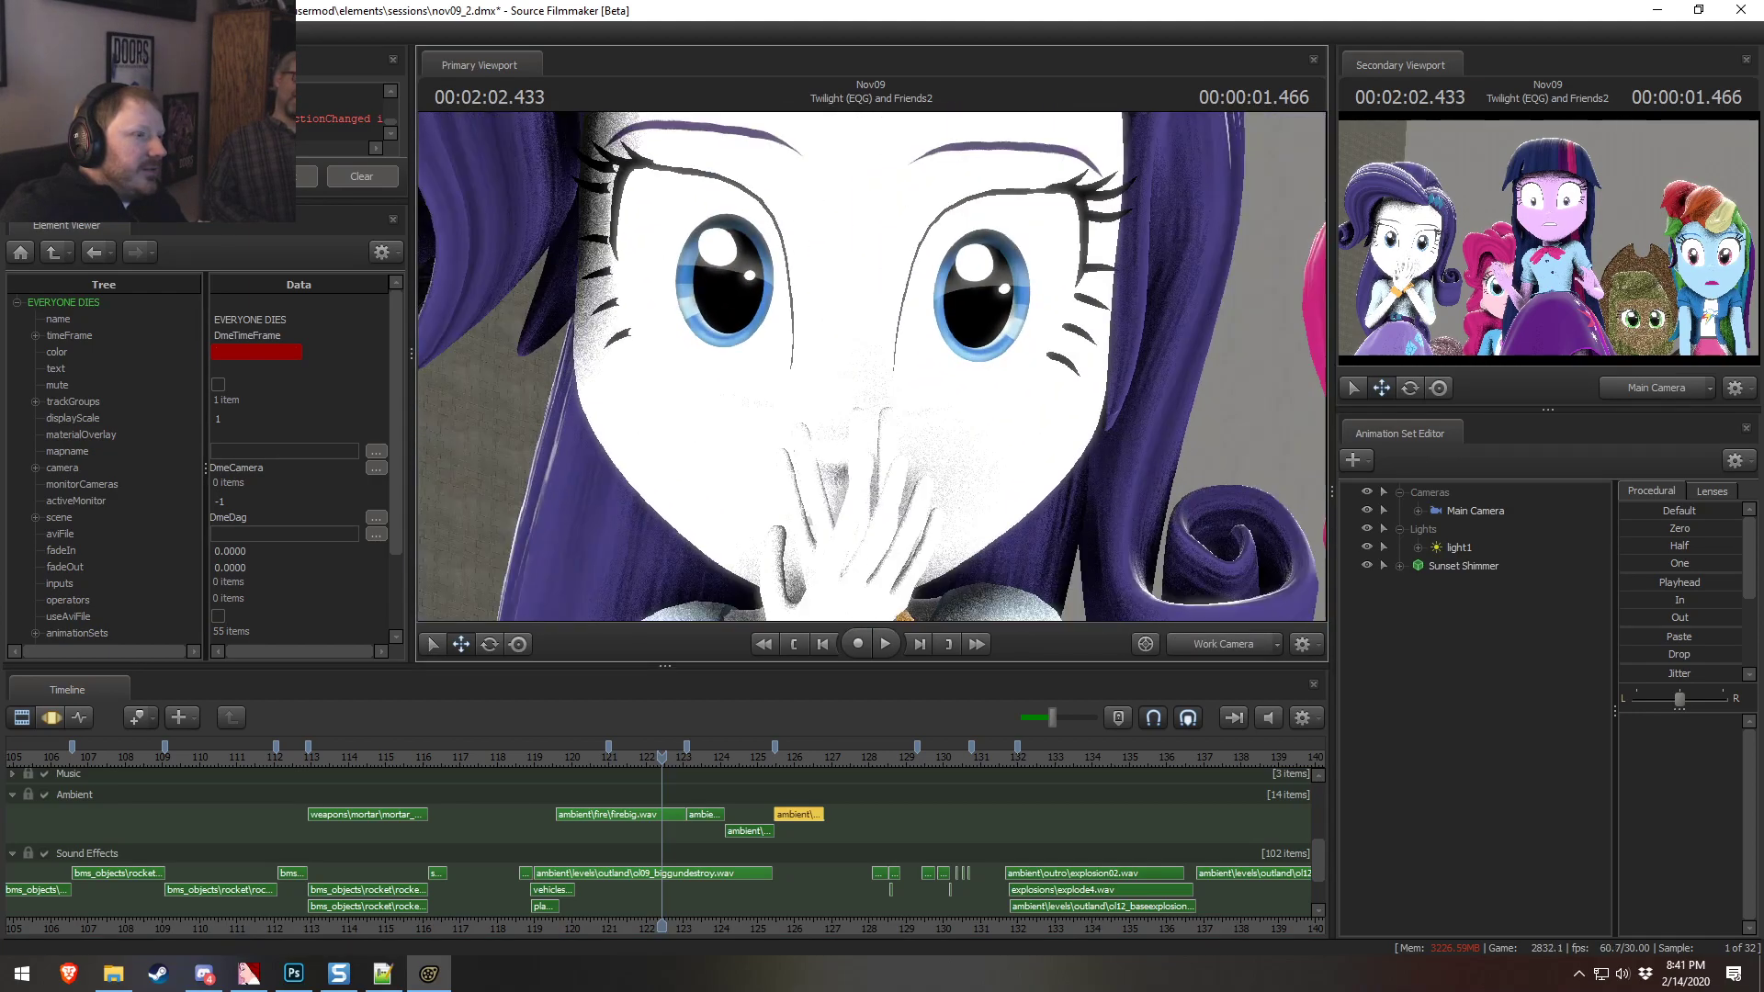
{"action": "key", "text": "w"}
{"action": "key", "text": "w"}
{"action": "key", "text": "s"}
{"action": "key", "text": "w"}
{"action": "key", "text": "s"}
{"action": "left_click_drag", "start_coordinate": [869, 376], "coordinate": [869, 367]}
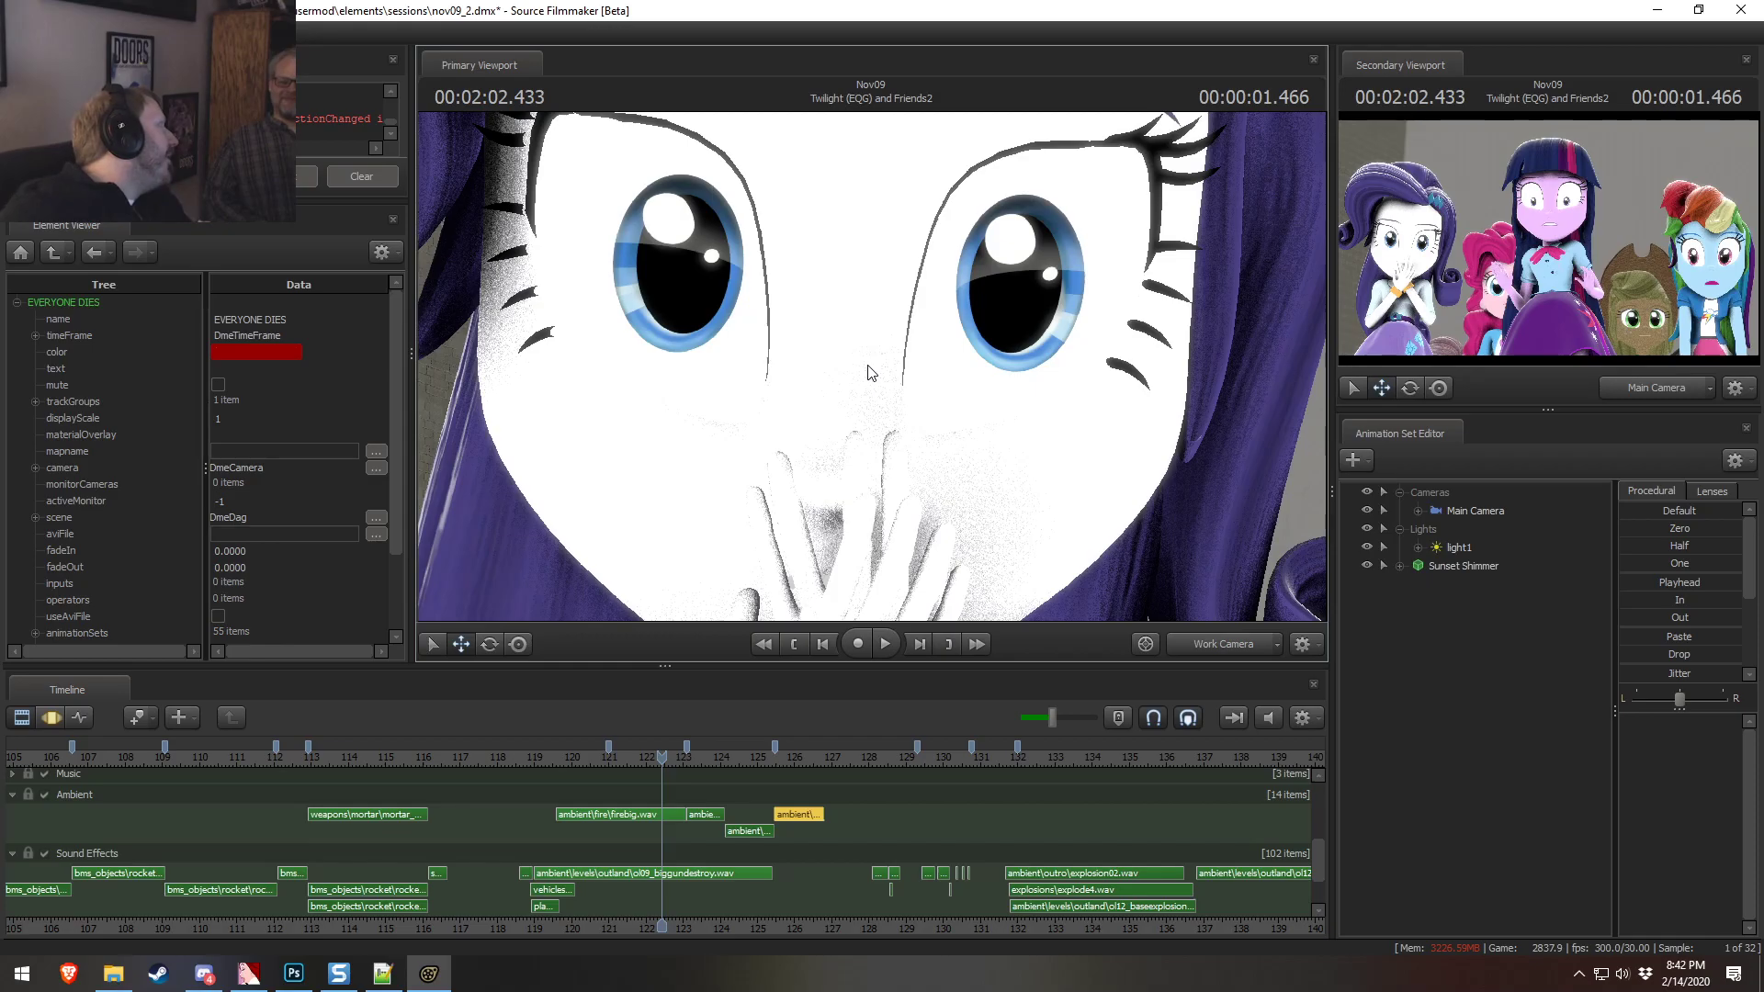
{"action": "mouse_move", "coordinate": [881, 362]}
{"action": "left_mouse_down"}
{"action": "mouse_move", "coordinate": [905, 377]}
{"action": "mouse_move", "coordinate": [894, 366]}
{"action": "left_mouse_up"}
{"action": "key", "text": "w"}
{"action": "key", "text": "s"}
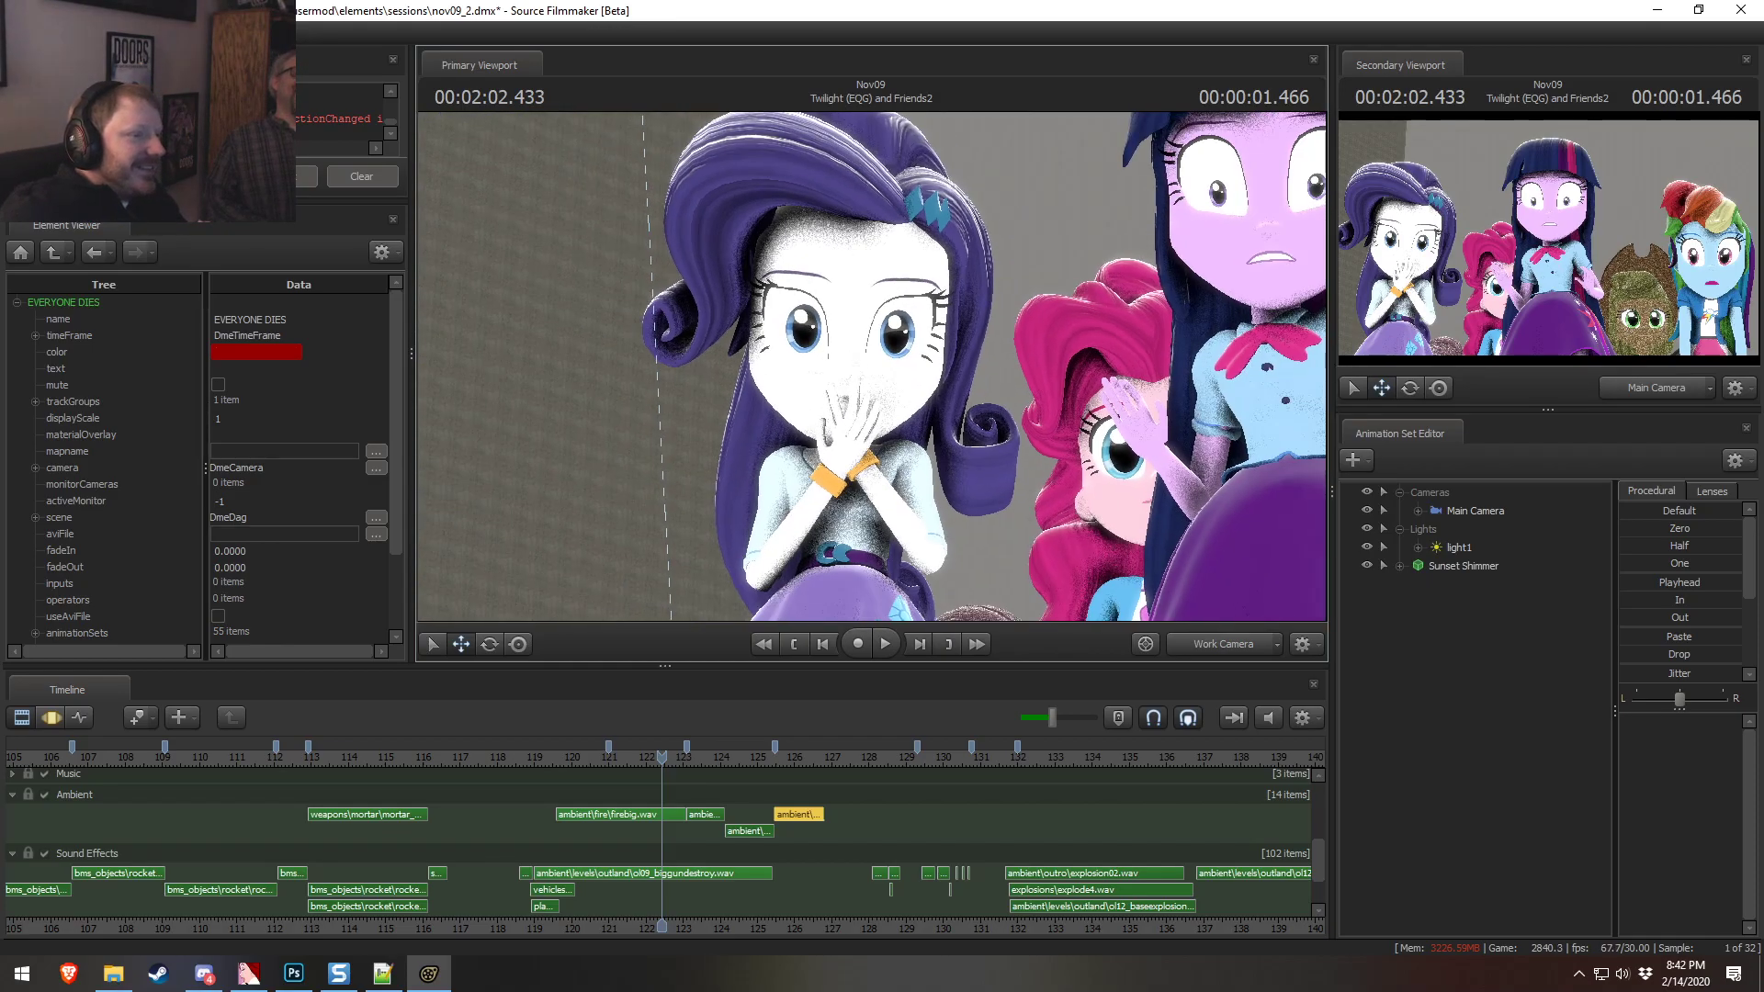
Inspect the freckled character in the brown hat and the surrounding group up close, and return to the Main Camera
{"action": "key", "text": "d"}
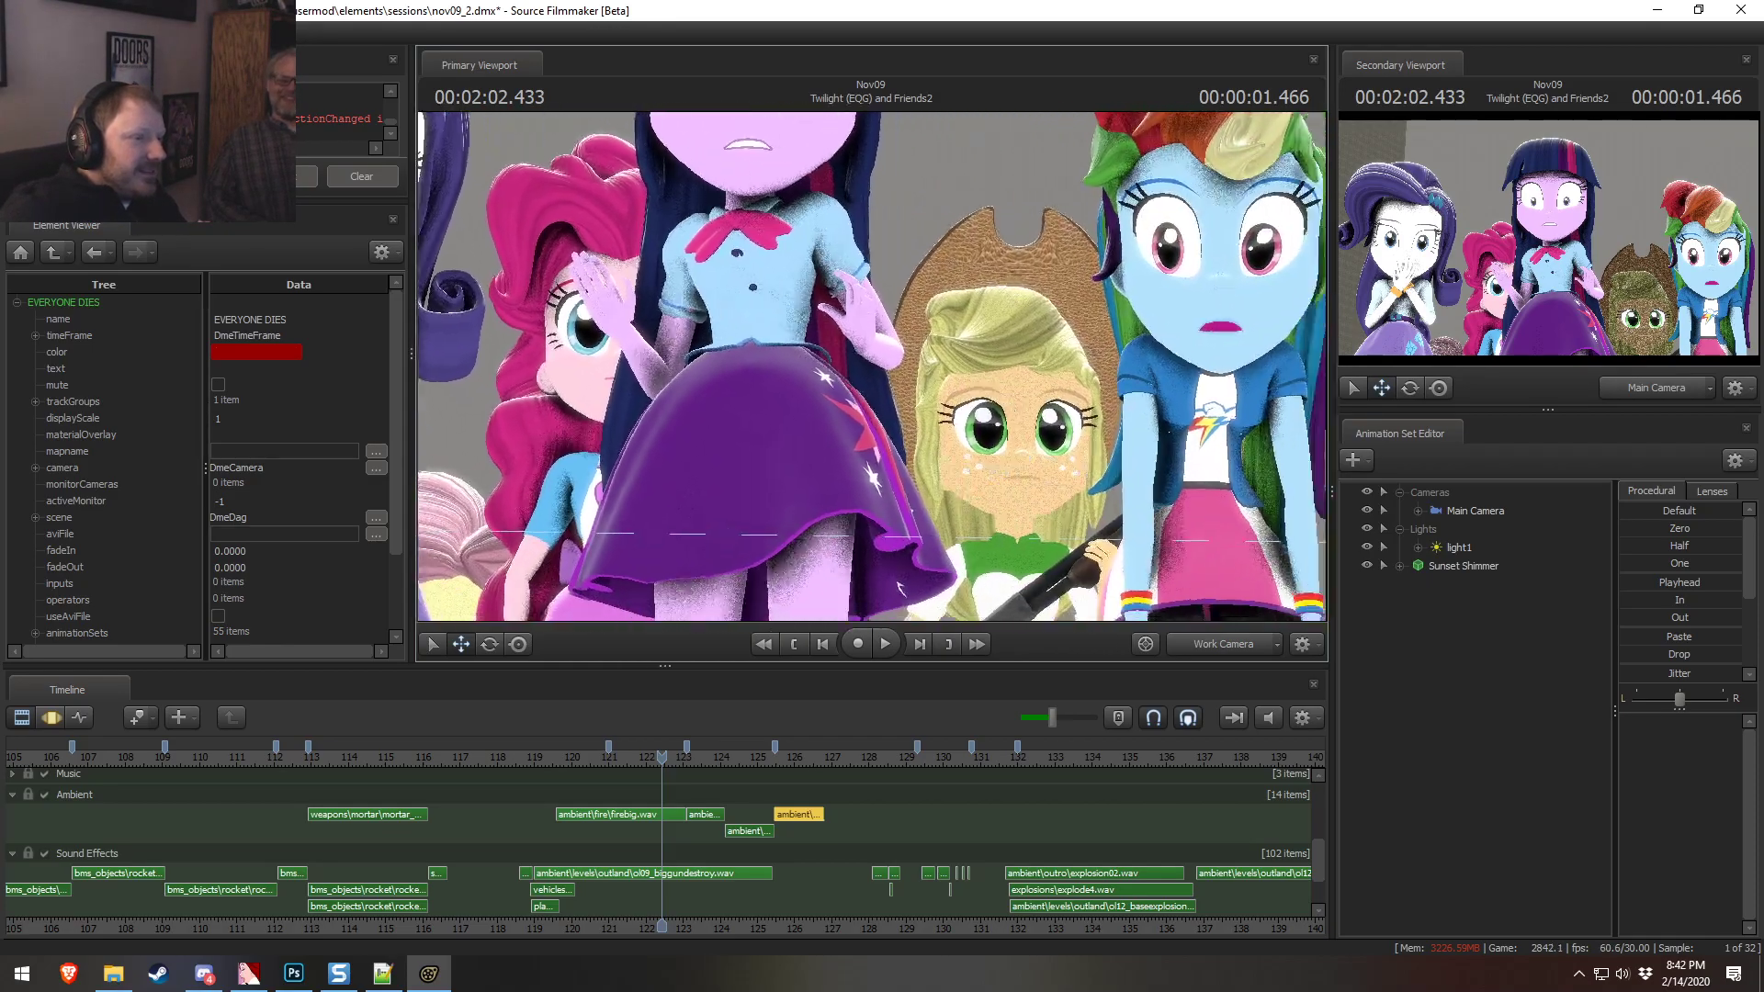
{"action": "left_click_drag", "start_coordinate": [872, 367], "coordinate": [896, 424]}
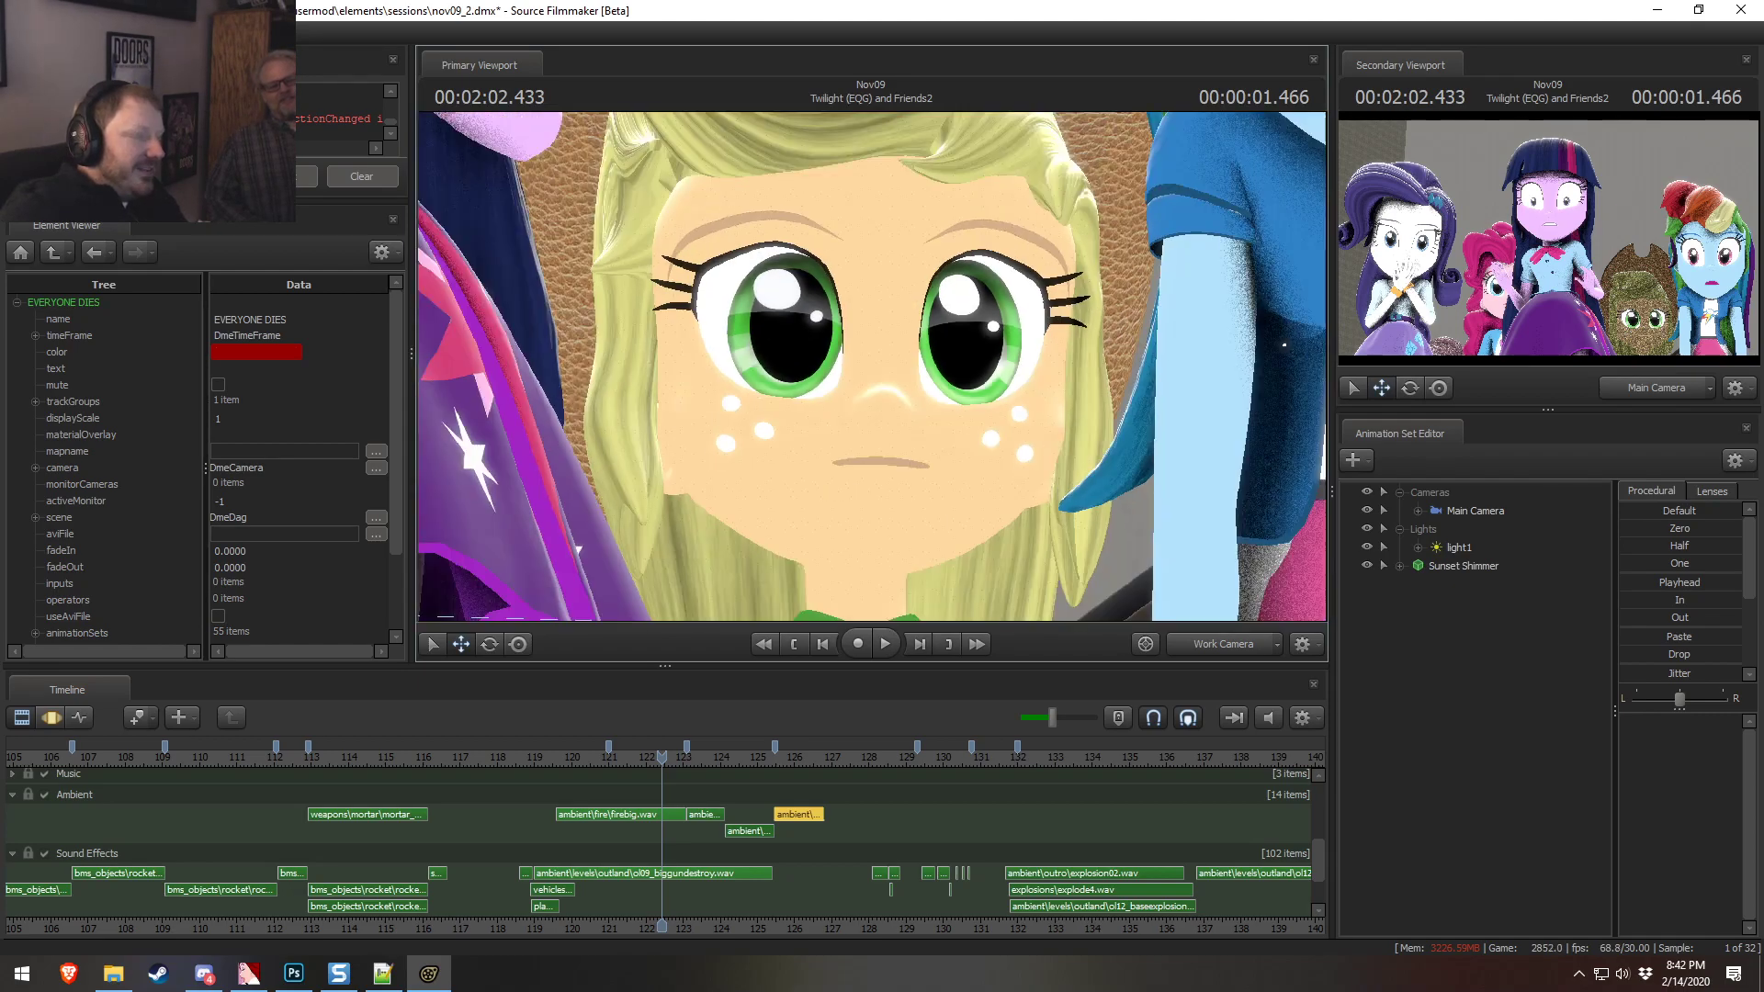
{"action": "key", "text": "s"}
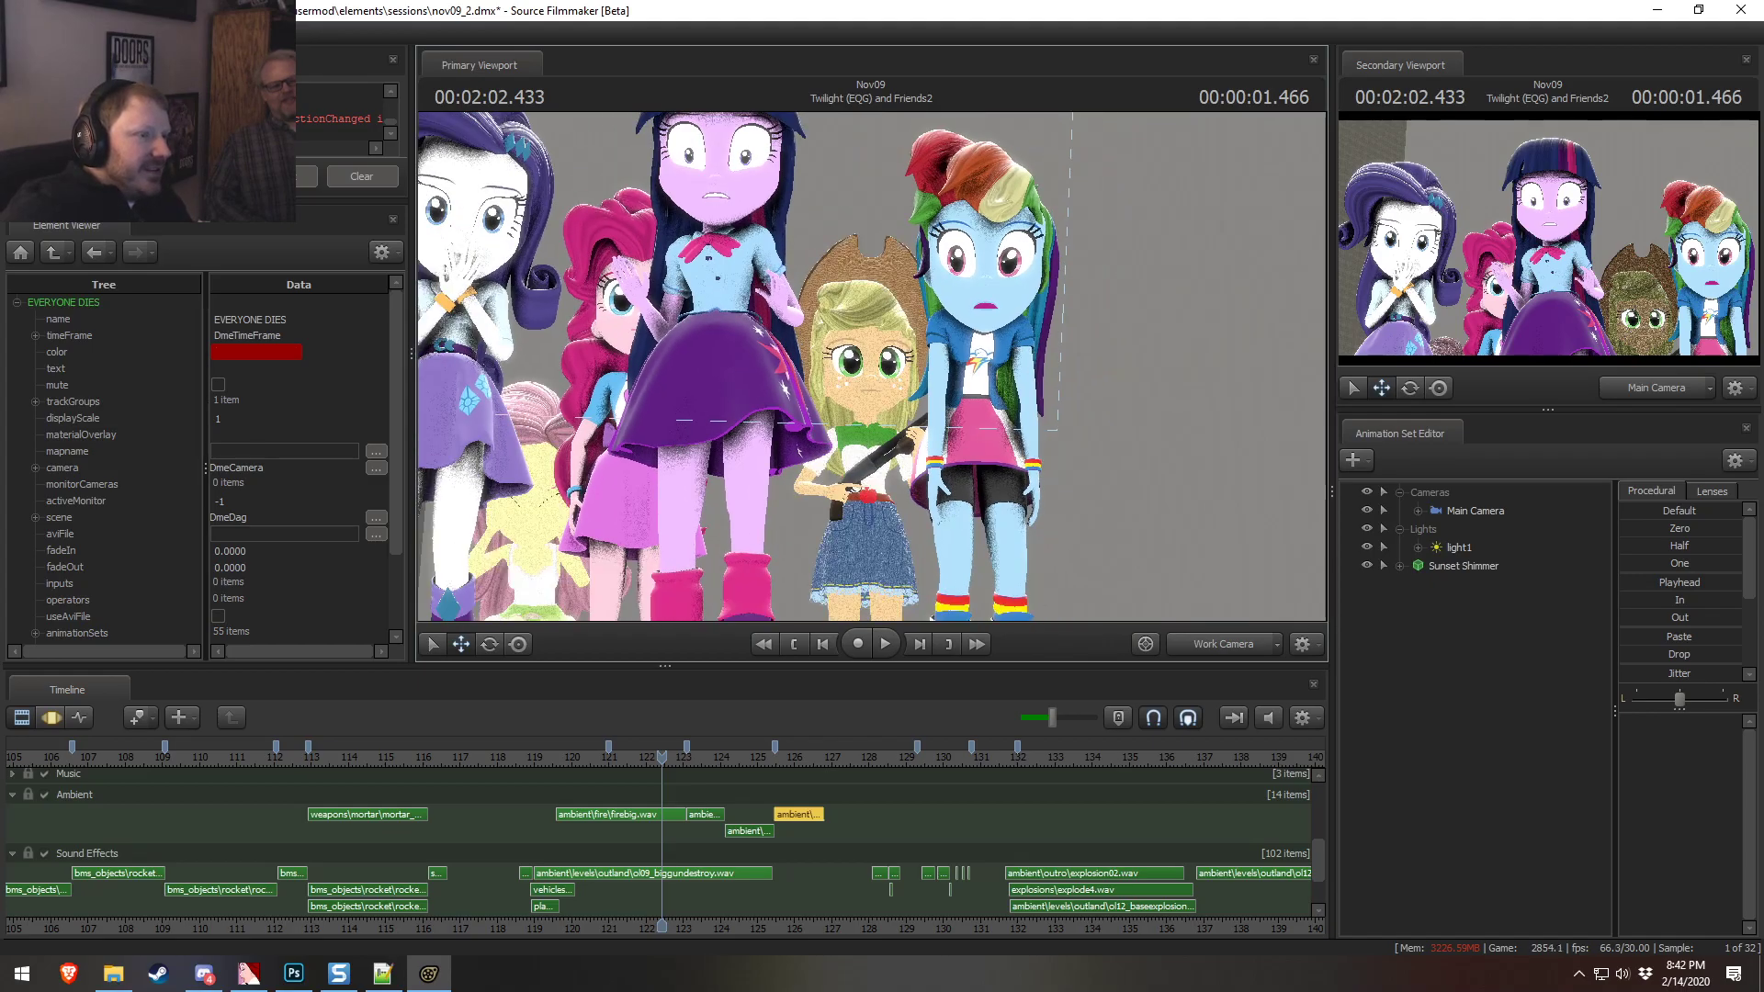
{"action": "key", "text": "w"}
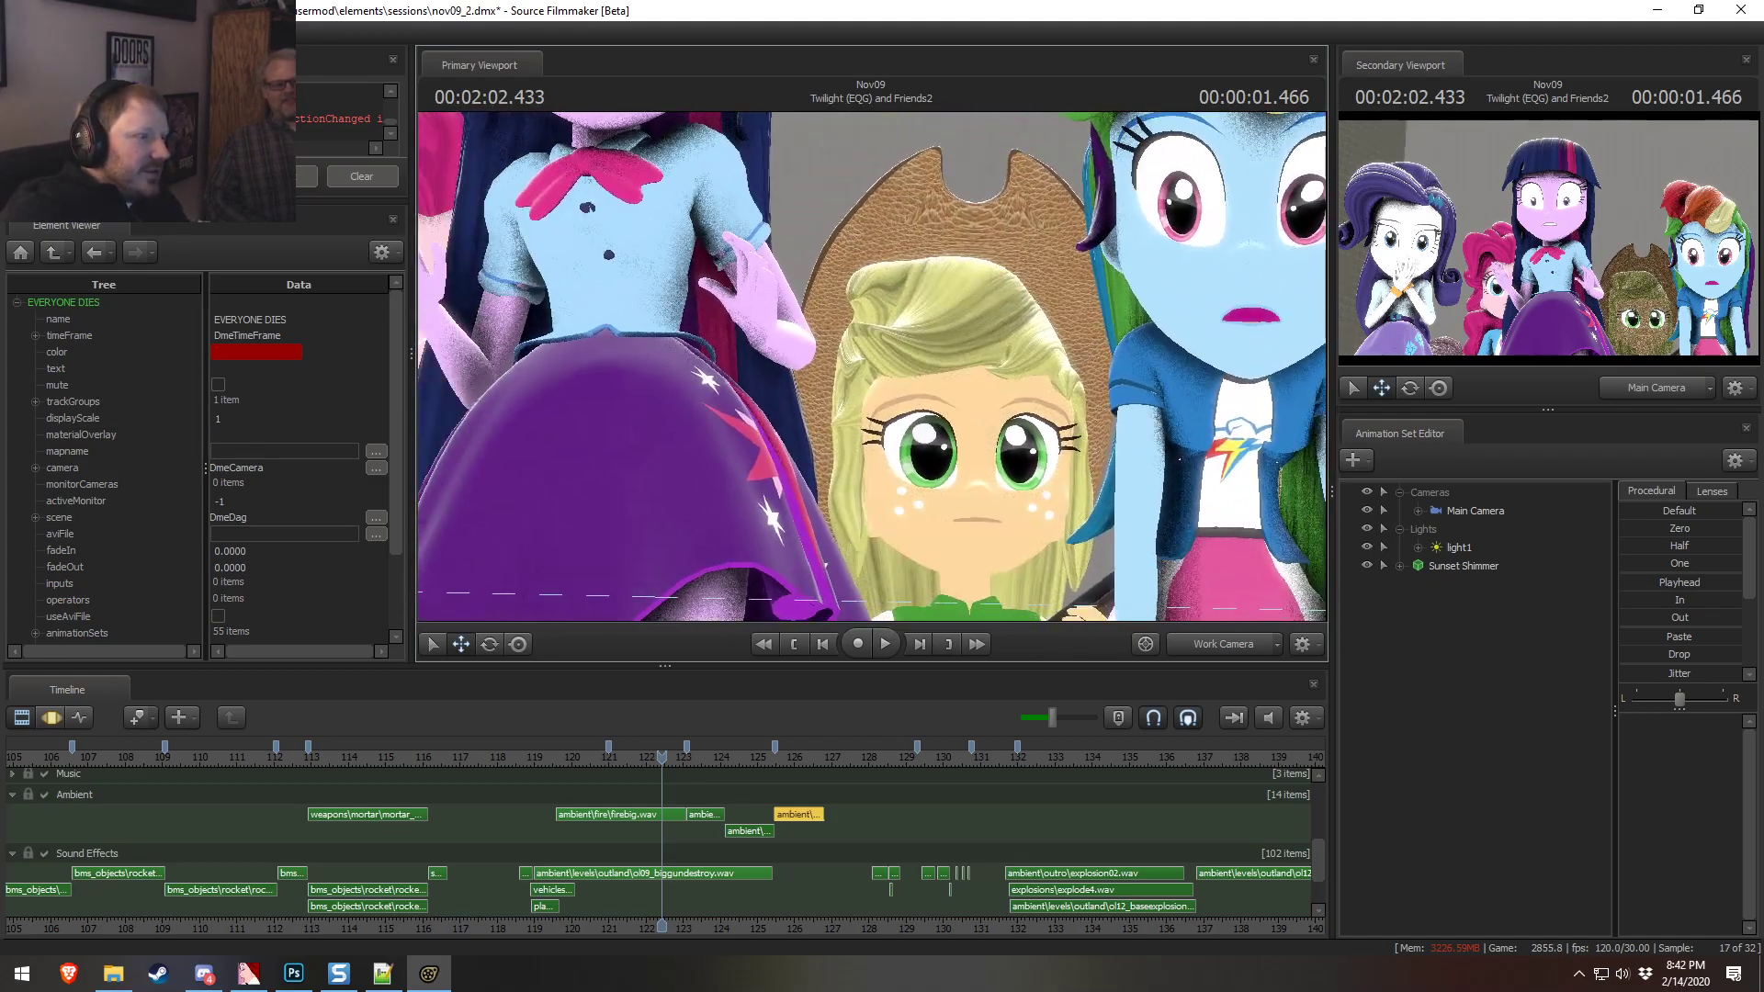
{"action": "key", "text": "s"}
{"action": "mouse_move", "coordinate": [934, 387]}
{"action": "left_mouse_down"}
{"action": "mouse_move", "coordinate": [850, 450]}
{"action": "mouse_move", "coordinate": [905, 388]}
{"action": "left_mouse_up"}
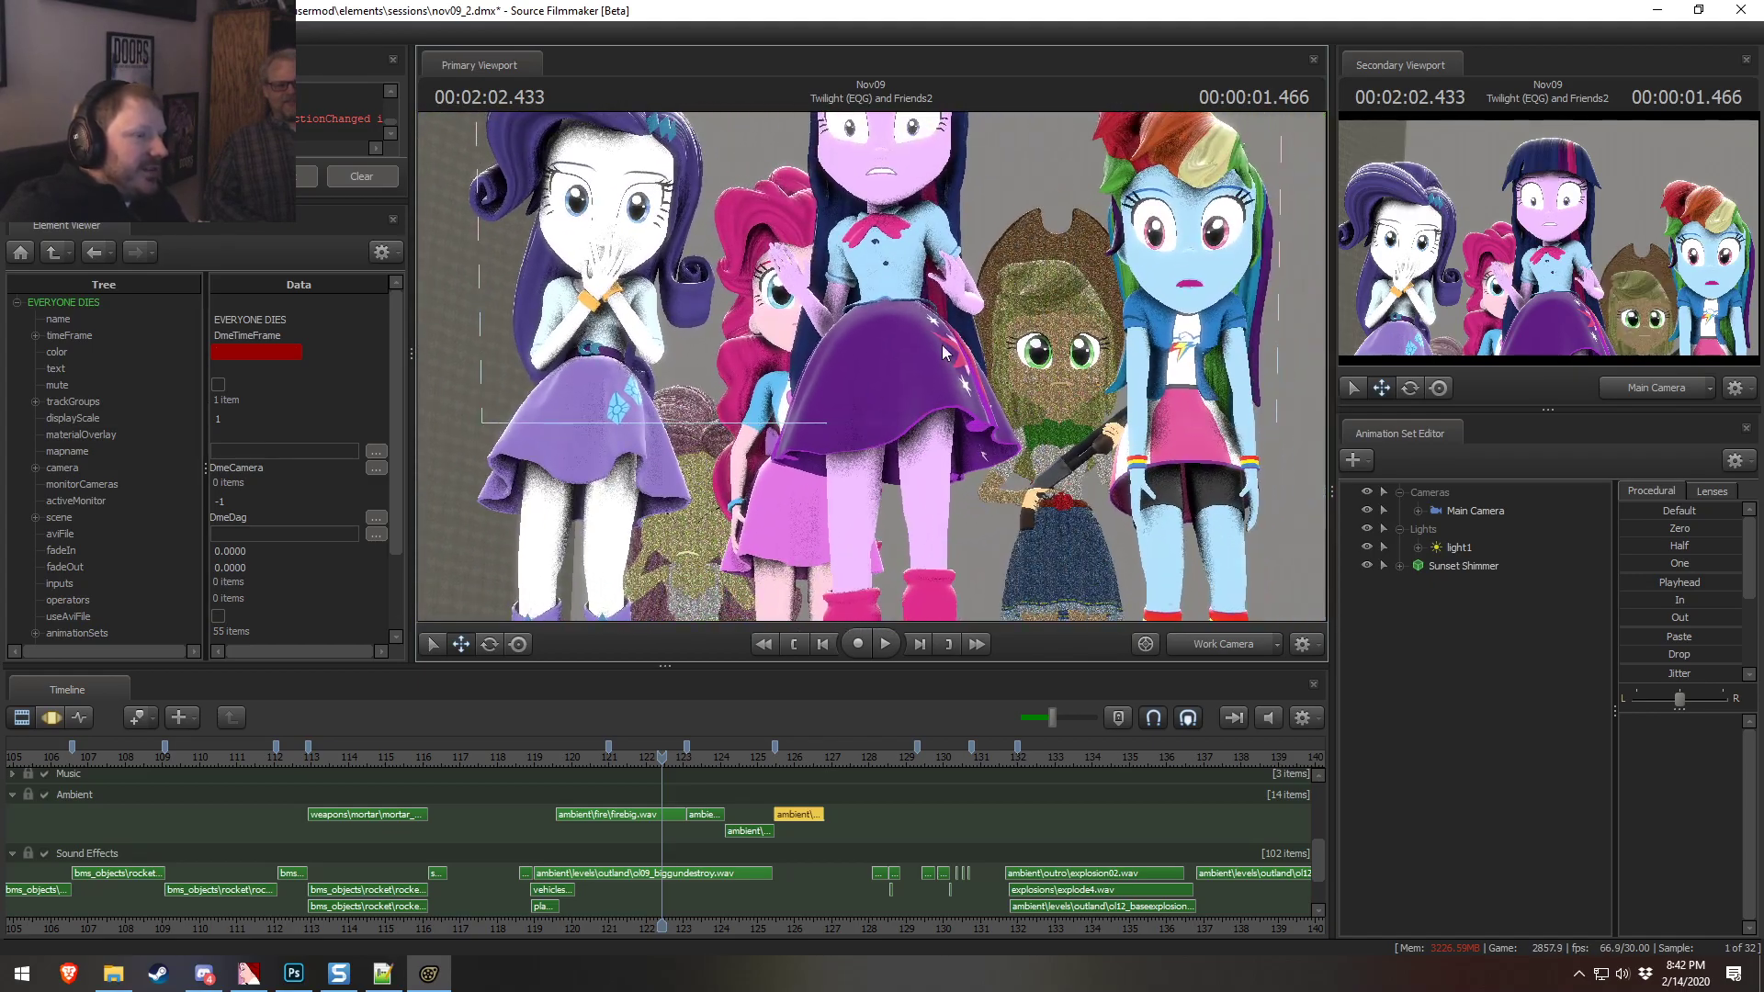
{"action": "left_click", "coordinate": [1202, 645]}
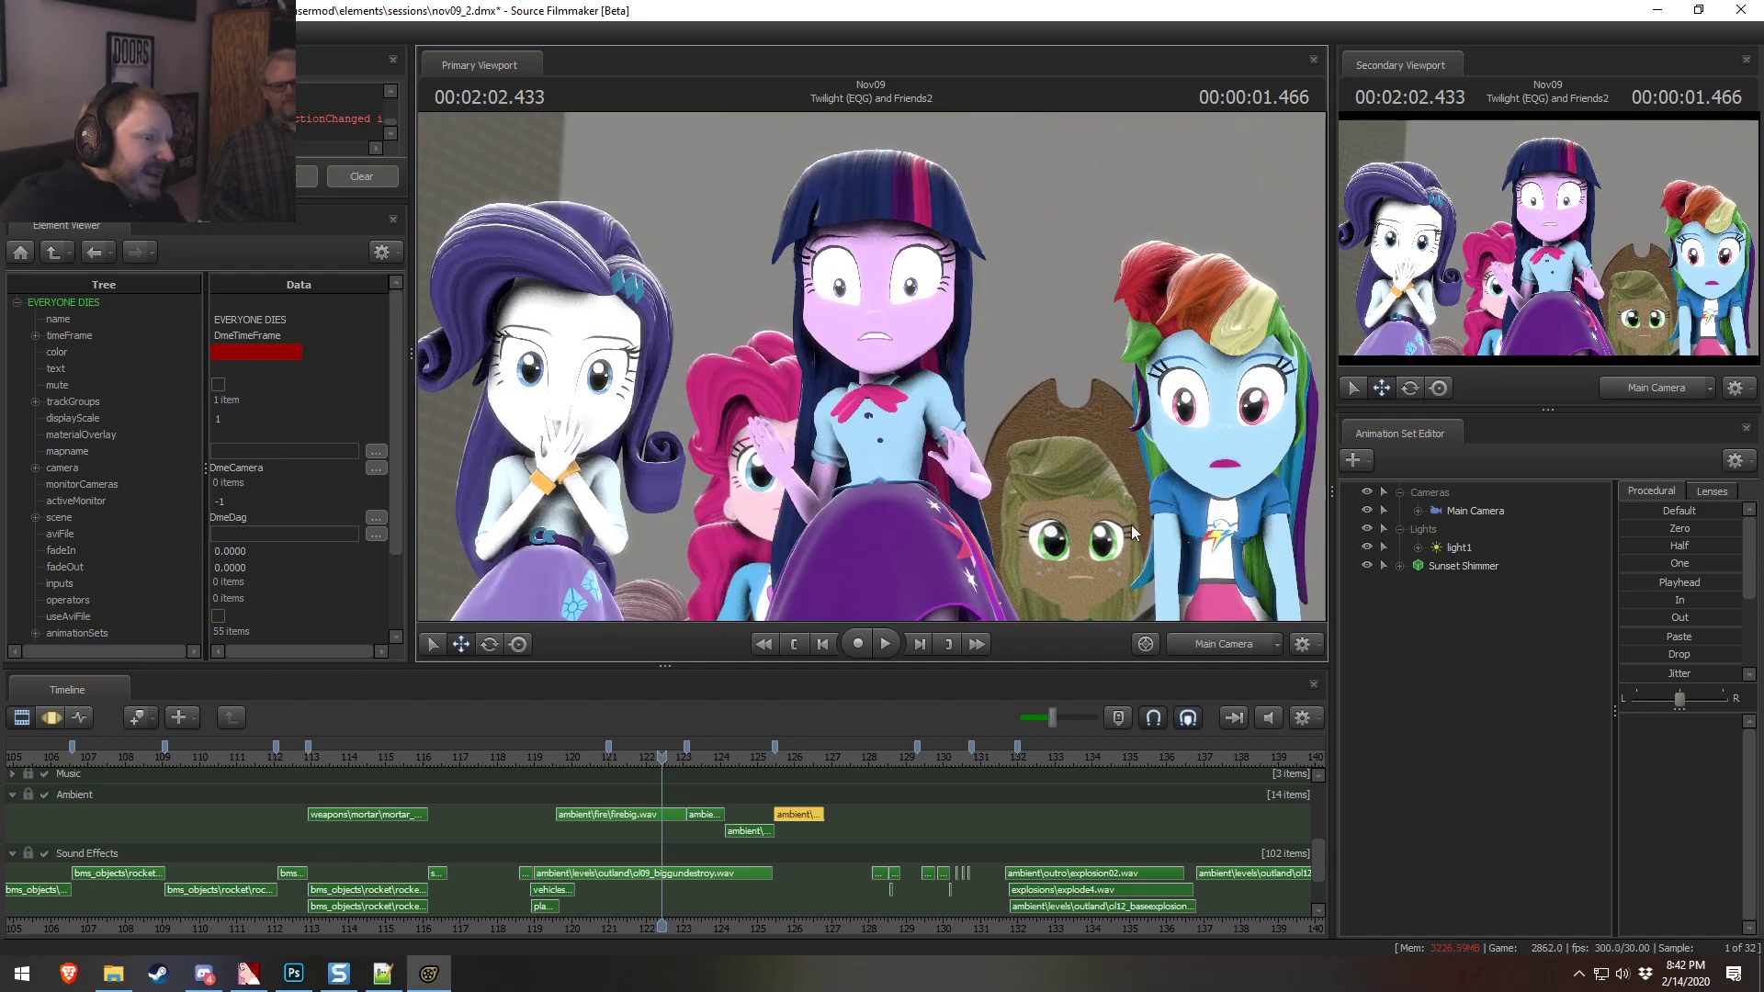
Preview the ambient occlusion on its own through the render settings, and turn that preview off again
{"action": "right_click", "coordinate": [1016, 377]}
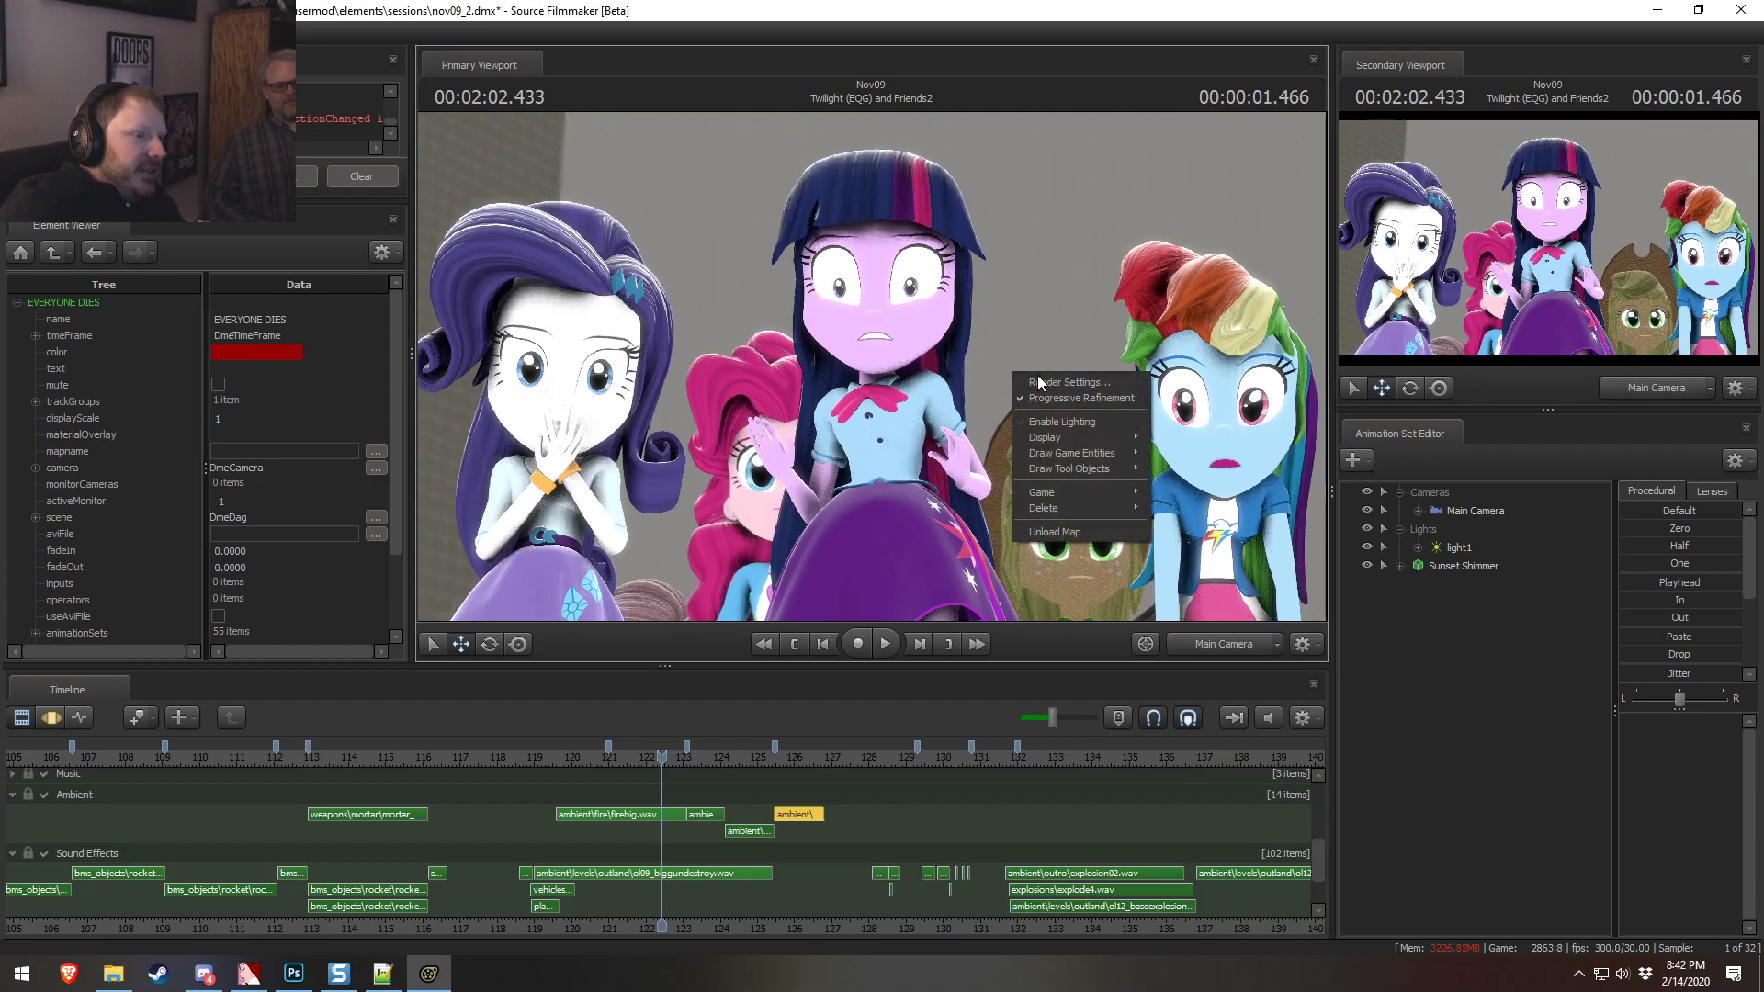
{"action": "left_click", "coordinate": [1058, 384]}
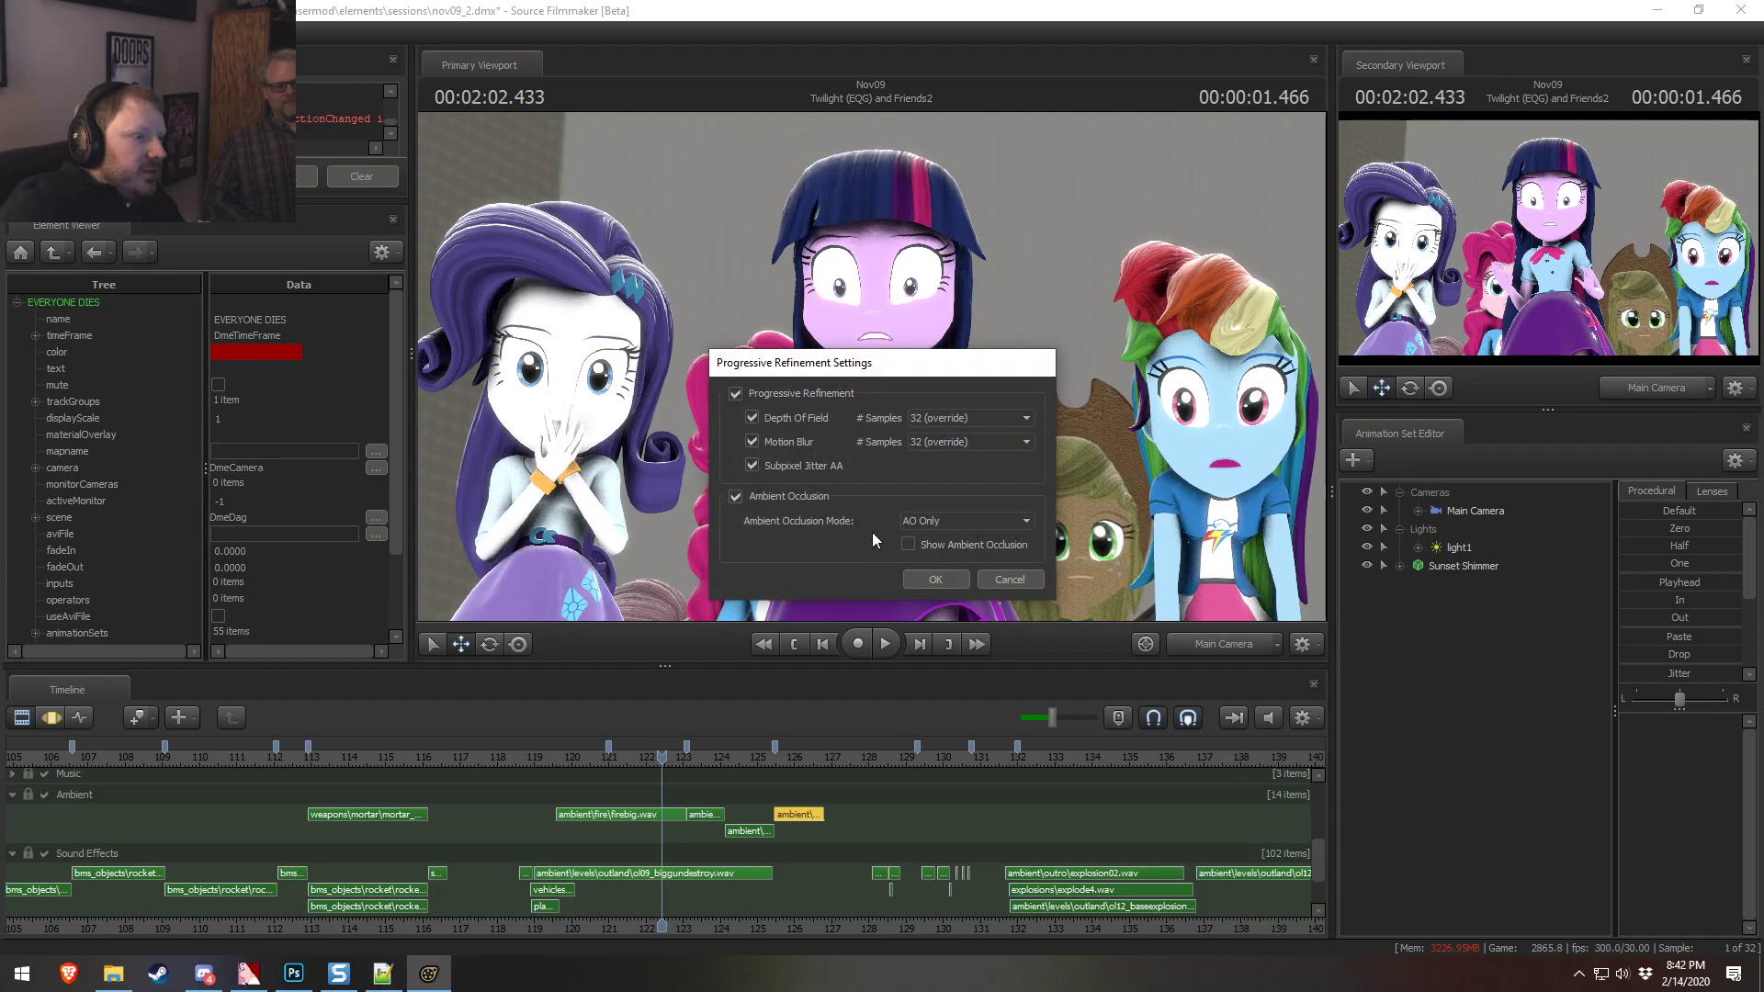
{"action": "left_click", "coordinate": [908, 545]}
{"action": "left_click_drag", "start_coordinate": [923, 364], "coordinate": [986, 285]}
{"action": "left_click", "coordinate": [973, 476]}
{"action": "left_click", "coordinate": [1000, 510]}
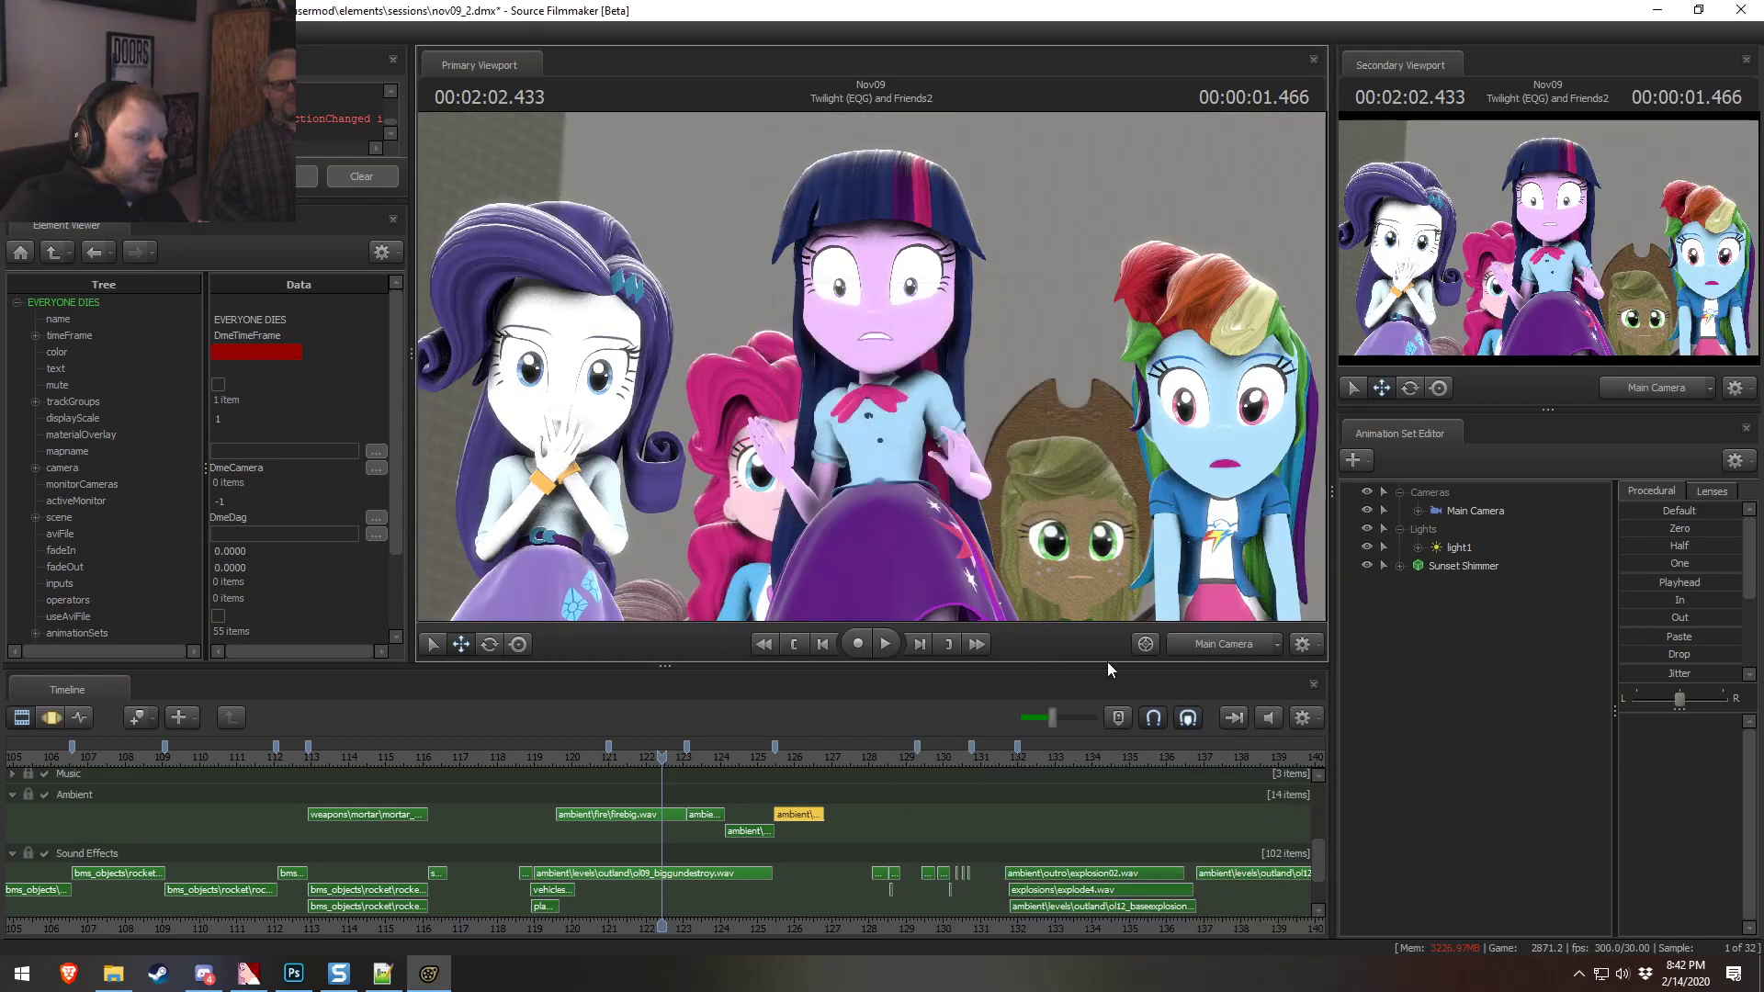
Play into the Sunset Shimmer Impact3 shot, stop at 02:04.066 and view the crashed rocket from farther away with the Work Camera
{"action": "scroll", "coordinate": [821, 860], "scroll_direction": "up", "scroll_amount": 4}
{"action": "left_click_drag", "start_coordinate": [553, 757], "coordinate": [510, 755]}
{"action": "key", "text": "space"}
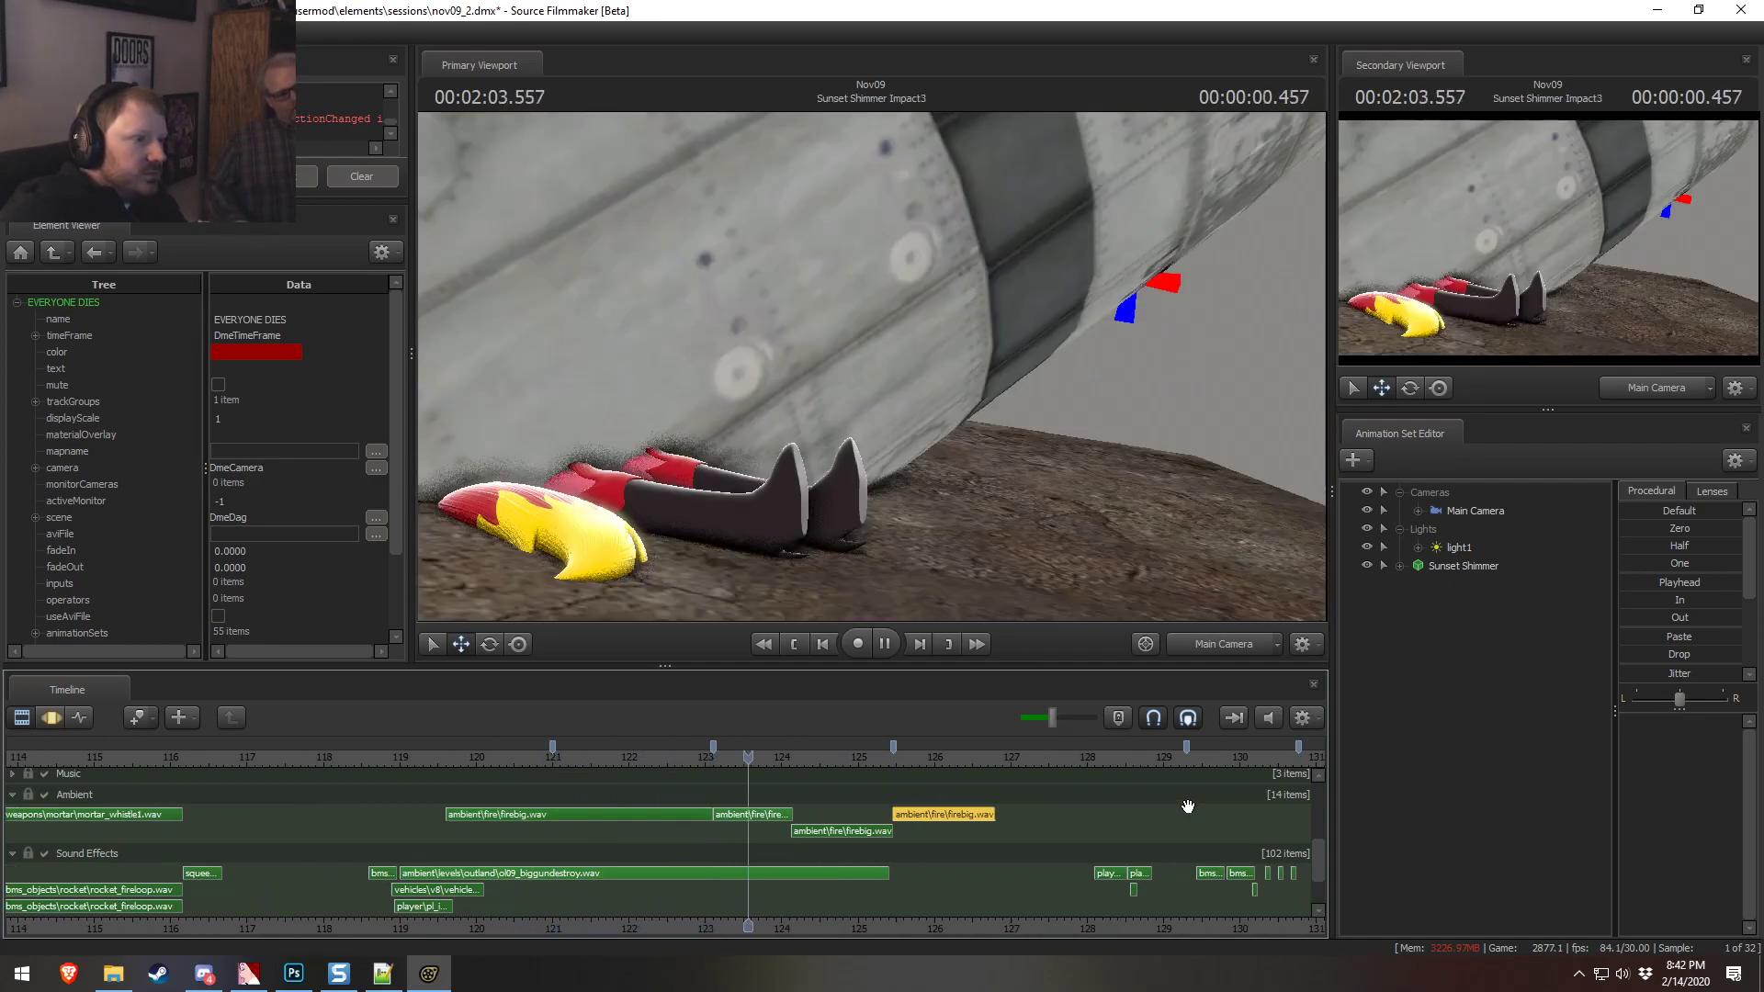
{"action": "key", "text": "space"}
{"action": "left_click", "coordinate": [1248, 653]}
{"action": "left_click_drag", "start_coordinate": [1194, 561], "coordinate": [871, 366]}
{"action": "key", "text": "s"}
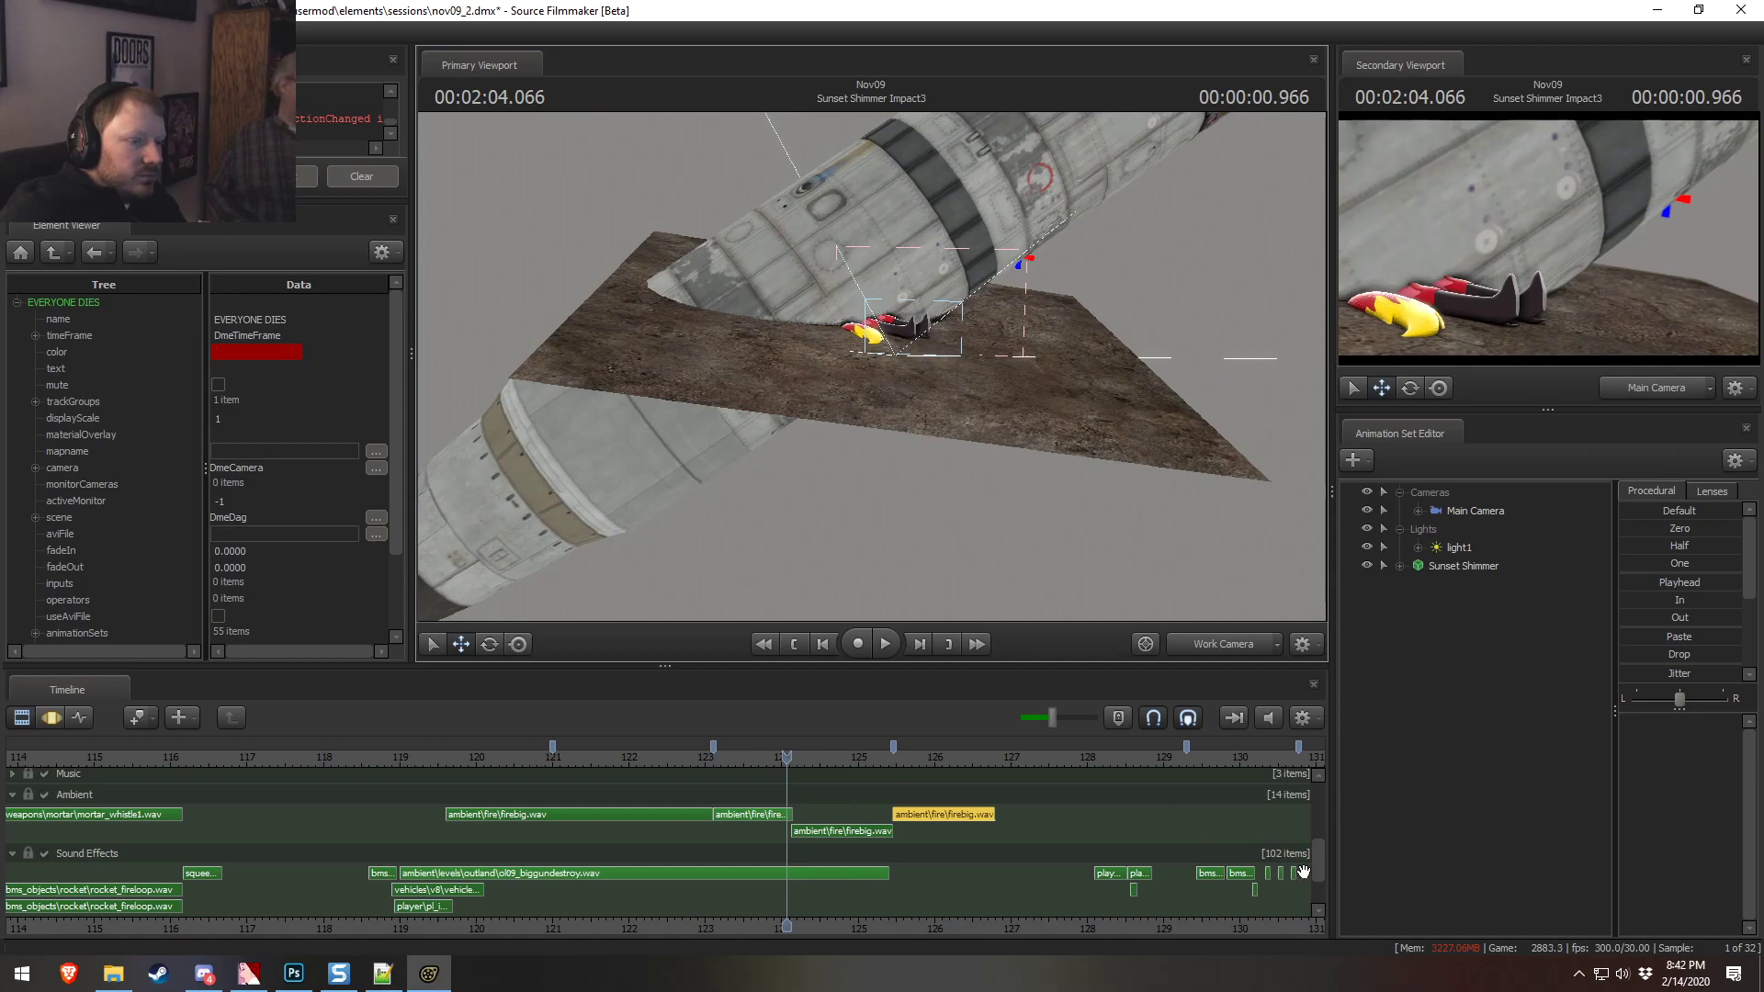
Set the Twilight Button Makes BLAMO shot's colour on the Picture track to dark red with RGB 150, 0, 0
{"action": "left_click_drag", "start_coordinate": [1319, 856], "coordinate": [1289, 768]}
{"action": "left_click_drag", "start_coordinate": [912, 752], "coordinate": [945, 753]}
{"action": "left_click", "coordinate": [974, 831]}
{"action": "right_click", "coordinate": [973, 830]}
{"action": "mouse_move", "coordinate": [1021, 596]}
{"action": "left_click", "coordinate": [1231, 601]}
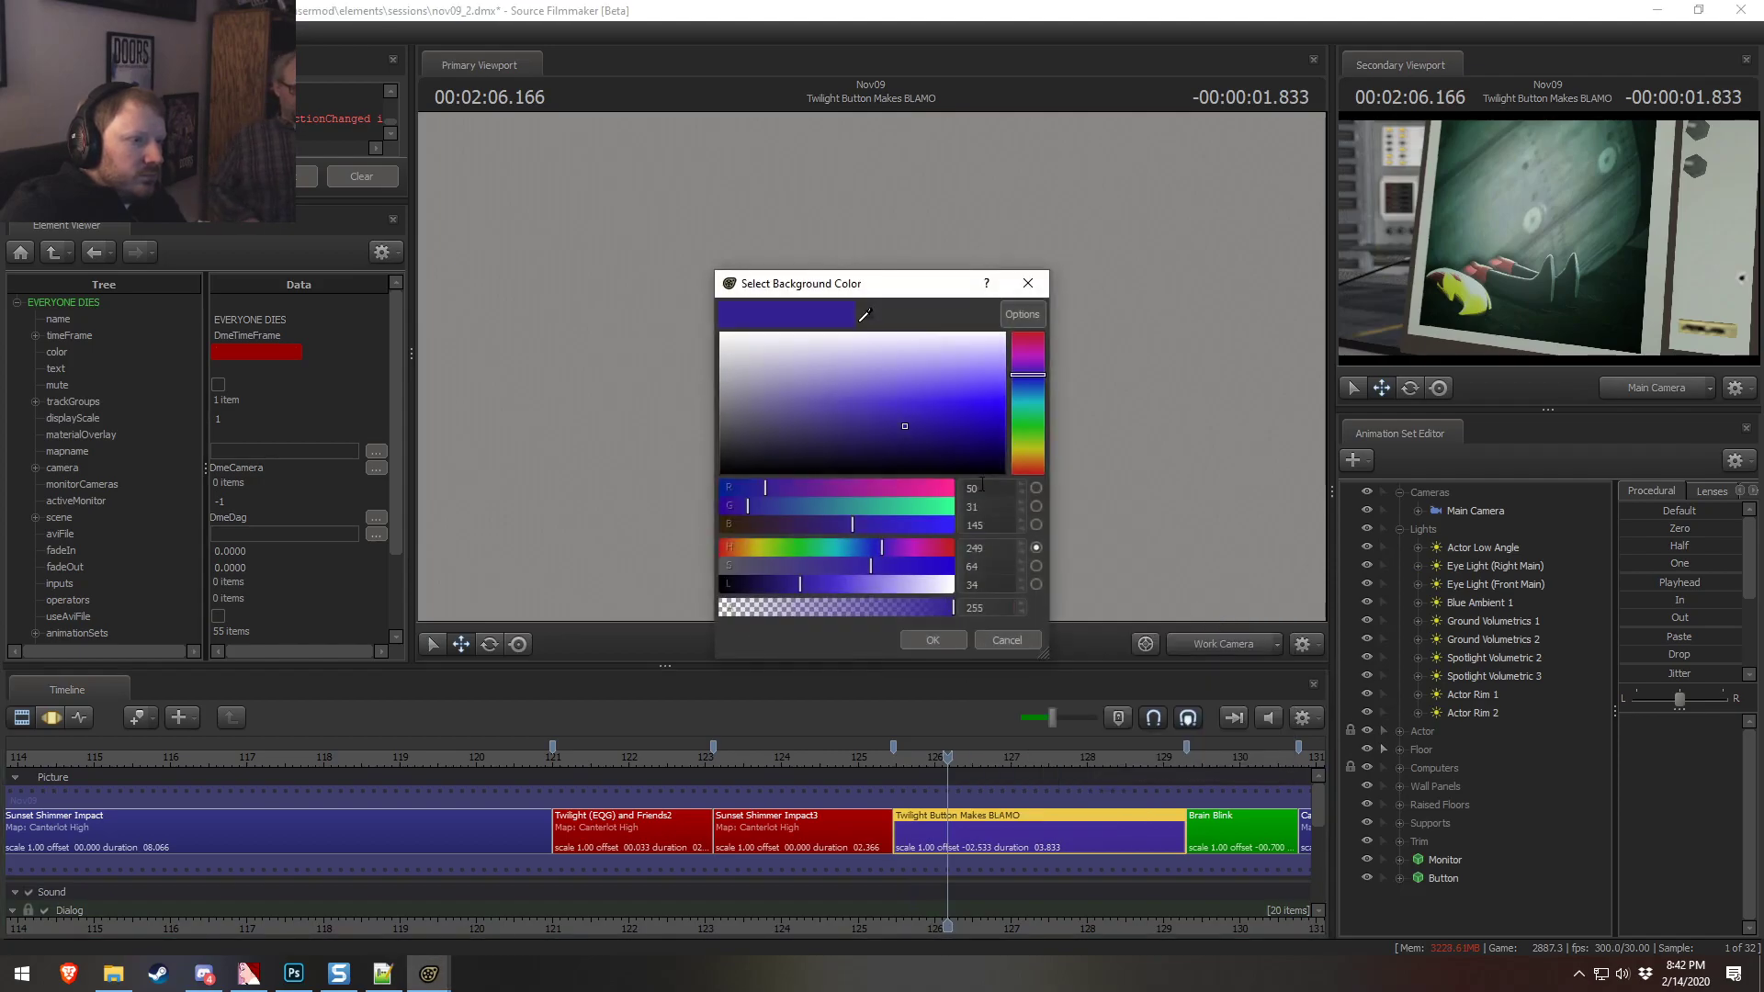
{"action": "type", "text": "150"}
{"action": "key", "text": "Tab"}
{"action": "type", "text": "0"}
{"action": "key", "text": "Tab"}
{"action": "type", "text": "0"}
{"action": "key", "text": "Tab"}
{"action": "key", "text": "Return"}
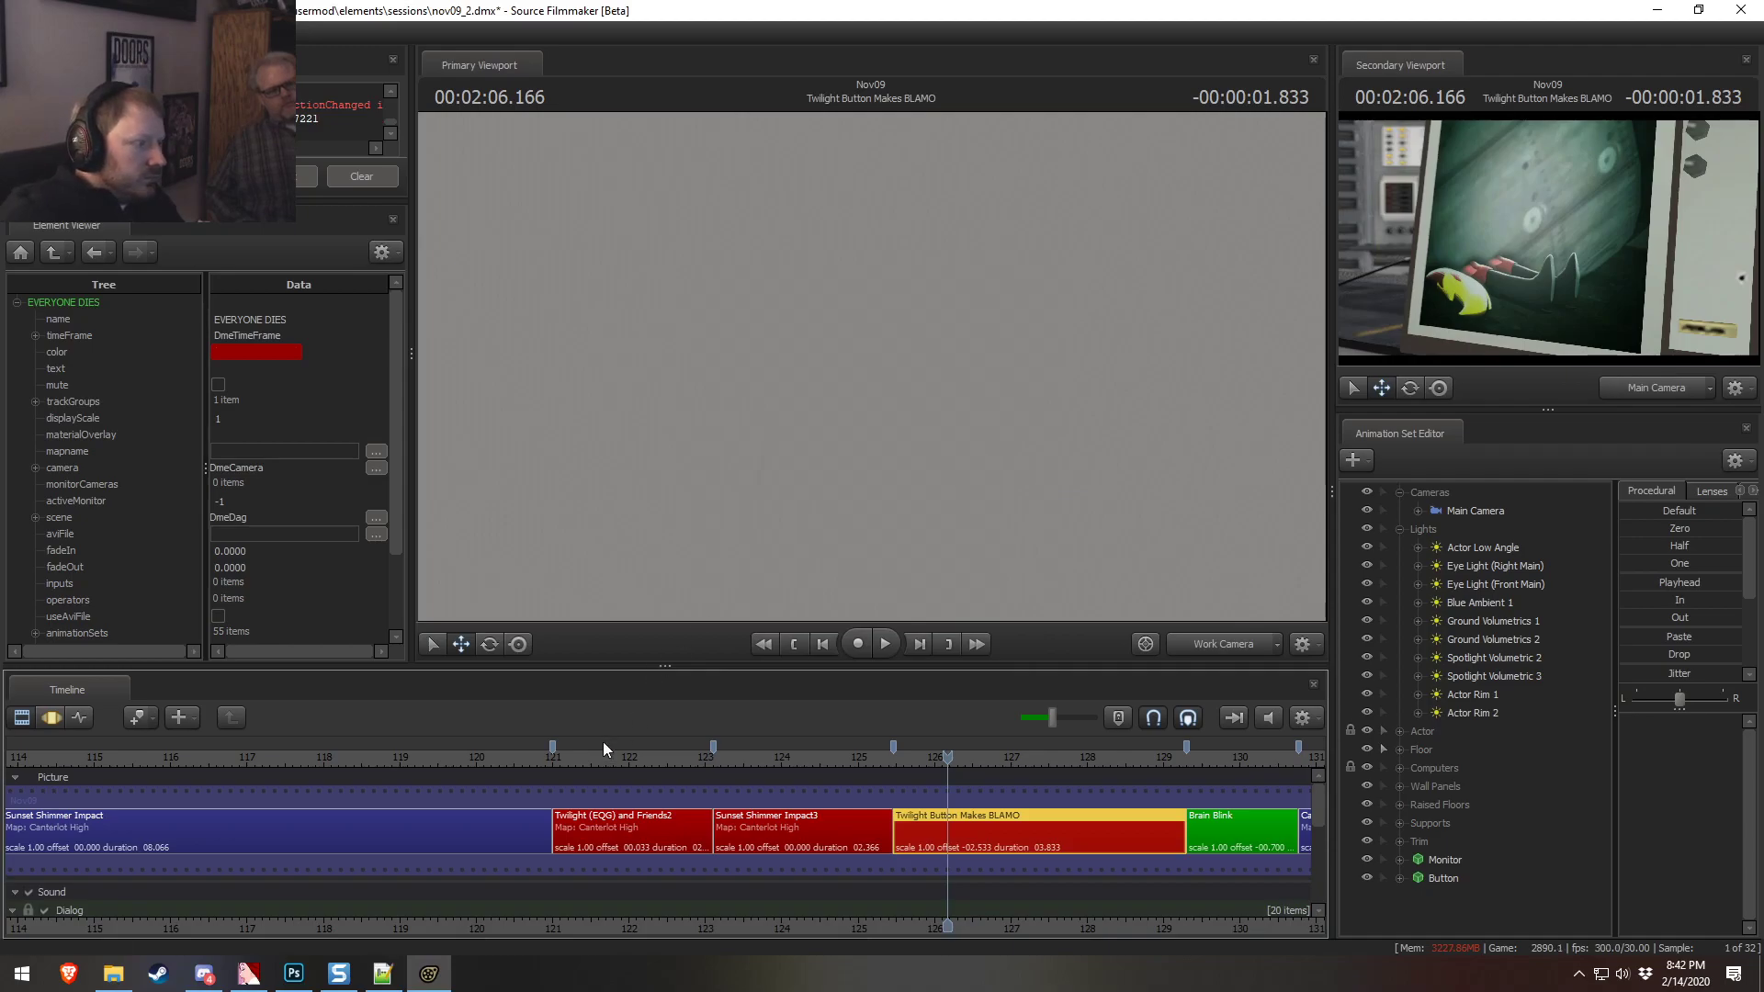
Scrub across the Picture track from the Sunset Shimmer Impact shot to Twilight Evil and back to the Canterlot Distant shot
{"action": "scroll", "coordinate": [459, 755], "scroll_direction": "down", "scroll_amount": 2}
{"action": "left_click_drag", "start_coordinate": [272, 764], "coordinate": [403, 764]}
{"action": "scroll", "coordinate": [472, 750], "scroll_direction": "down", "scroll_amount": 2}
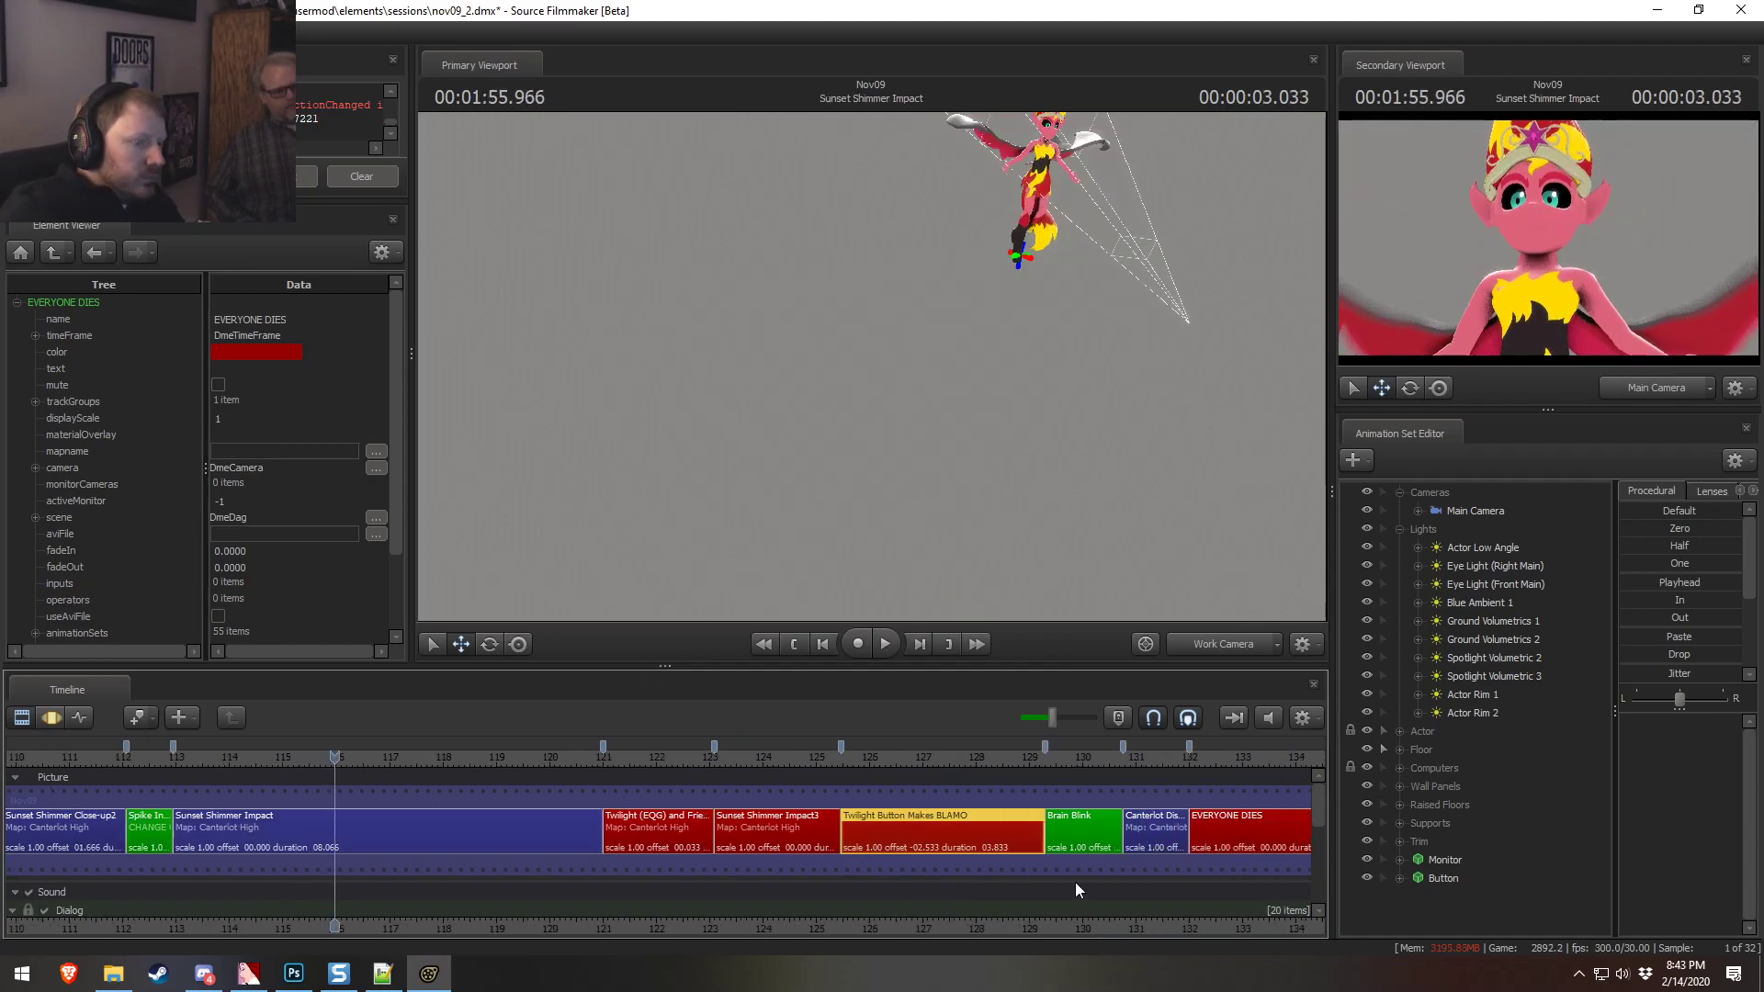
{"action": "left_click_drag", "start_coordinate": [847, 763], "coordinate": [1053, 777]}
{"action": "left_click", "coordinate": [1094, 843]}
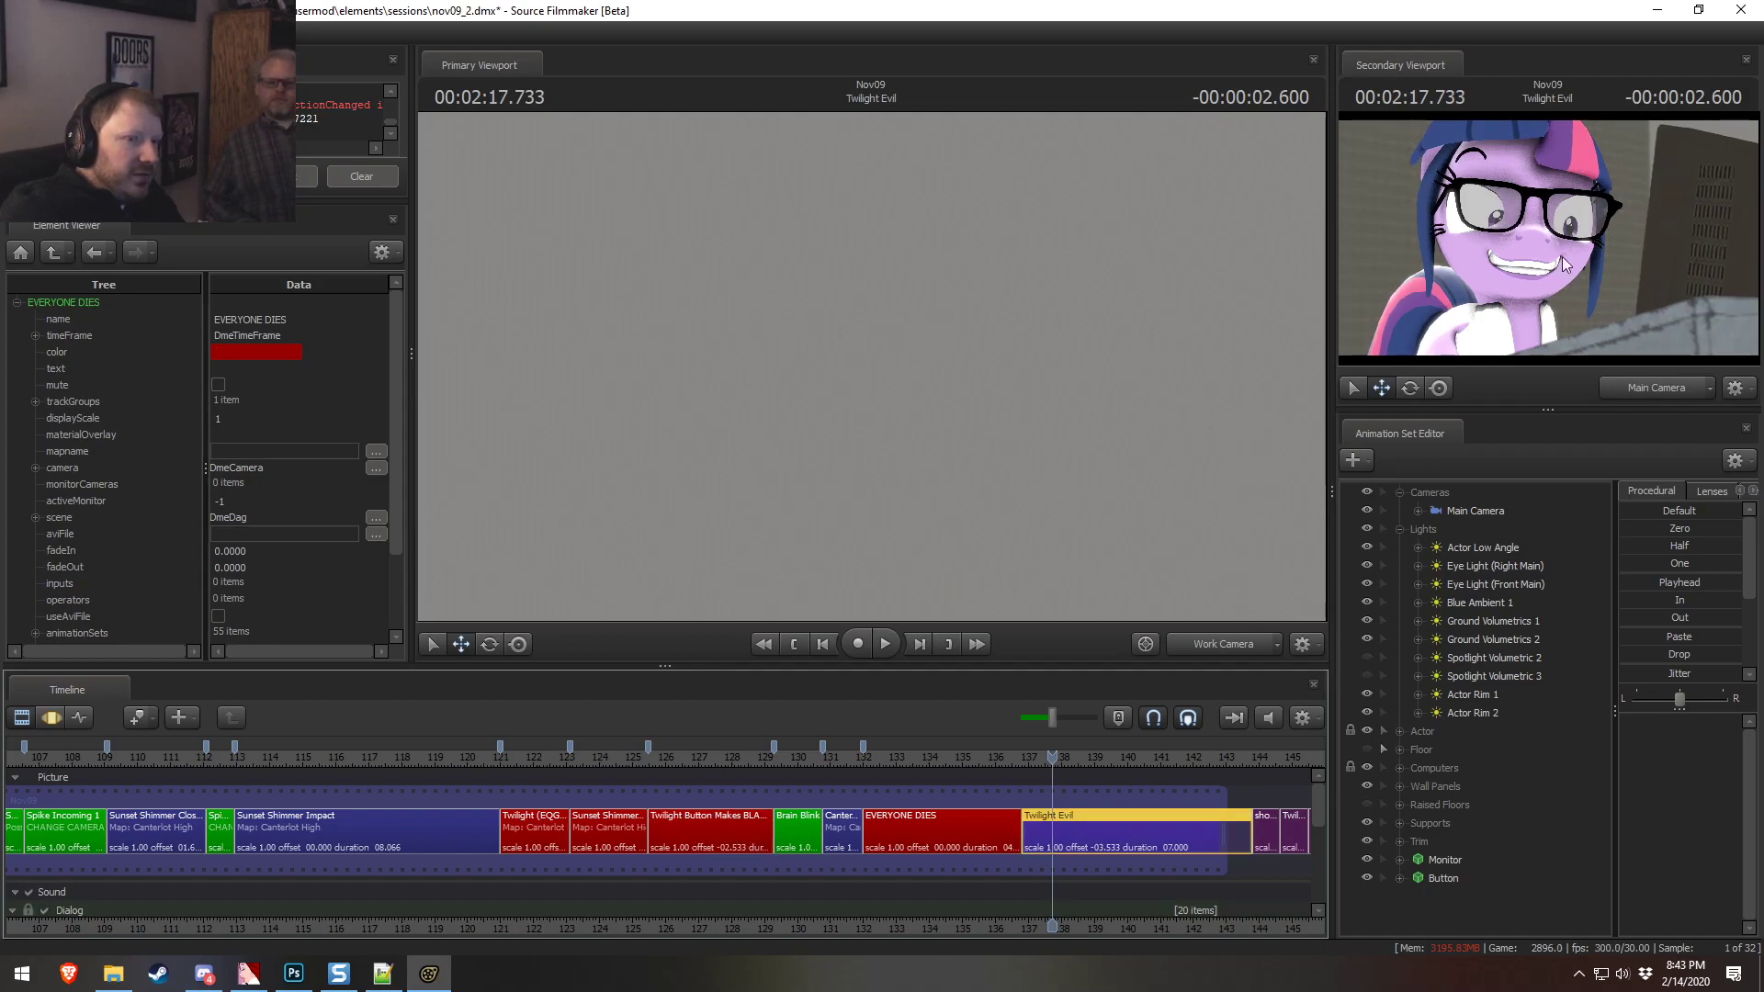
{"action": "right_click", "coordinate": [1077, 847]}
{"action": "right_click", "coordinate": [1042, 827]}
{"action": "left_click_drag", "start_coordinate": [958, 765], "coordinate": [840, 772]}
{"action": "scroll", "coordinate": [863, 831], "scroll_direction": "up", "scroll_amount": 6}
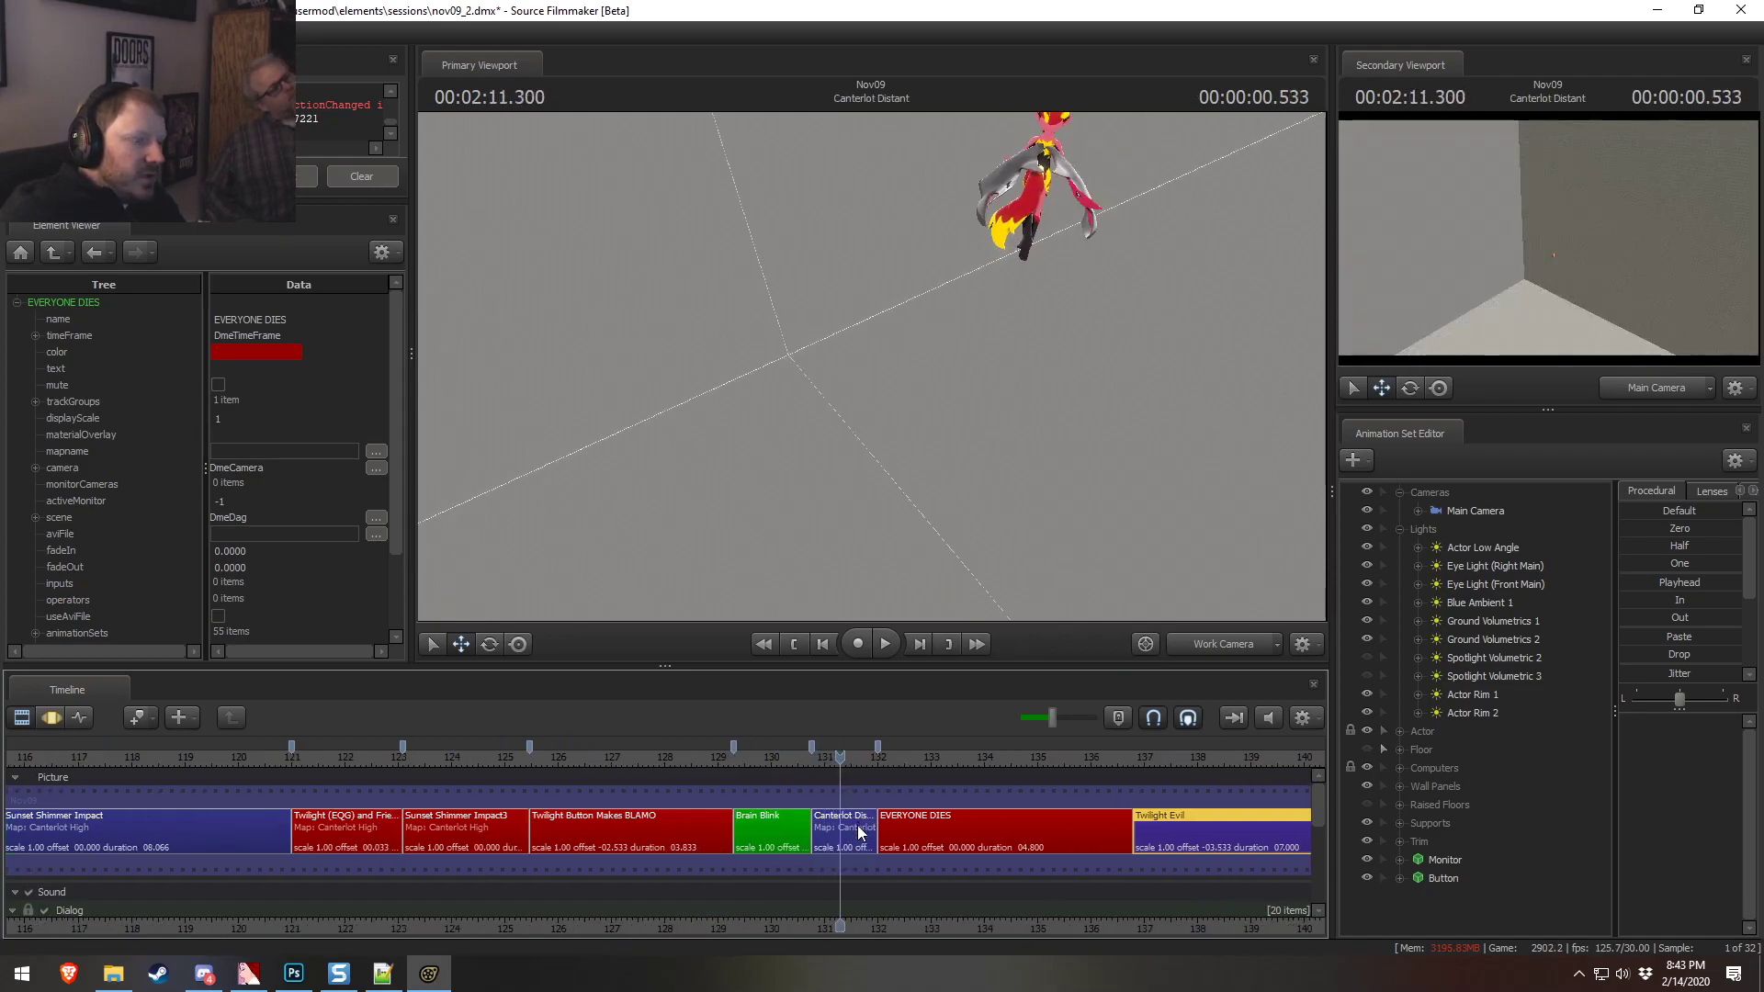
Select the Sunset Shimmer Impact3 shot and place the playhead at 02:04.133 inside it
{"action": "left_click_drag", "start_coordinate": [524, 758], "coordinate": [237, 761]}
{"action": "scroll", "coordinate": [189, 787], "scroll_direction": "up", "scroll_amount": 1}
{"action": "scroll", "coordinate": [188, 788], "scroll_direction": "up", "scroll_amount": 1}
{"action": "left_click", "coordinate": [189, 830]}
{"action": "left_click_drag", "start_coordinate": [189, 830], "coordinate": [241, 830]}
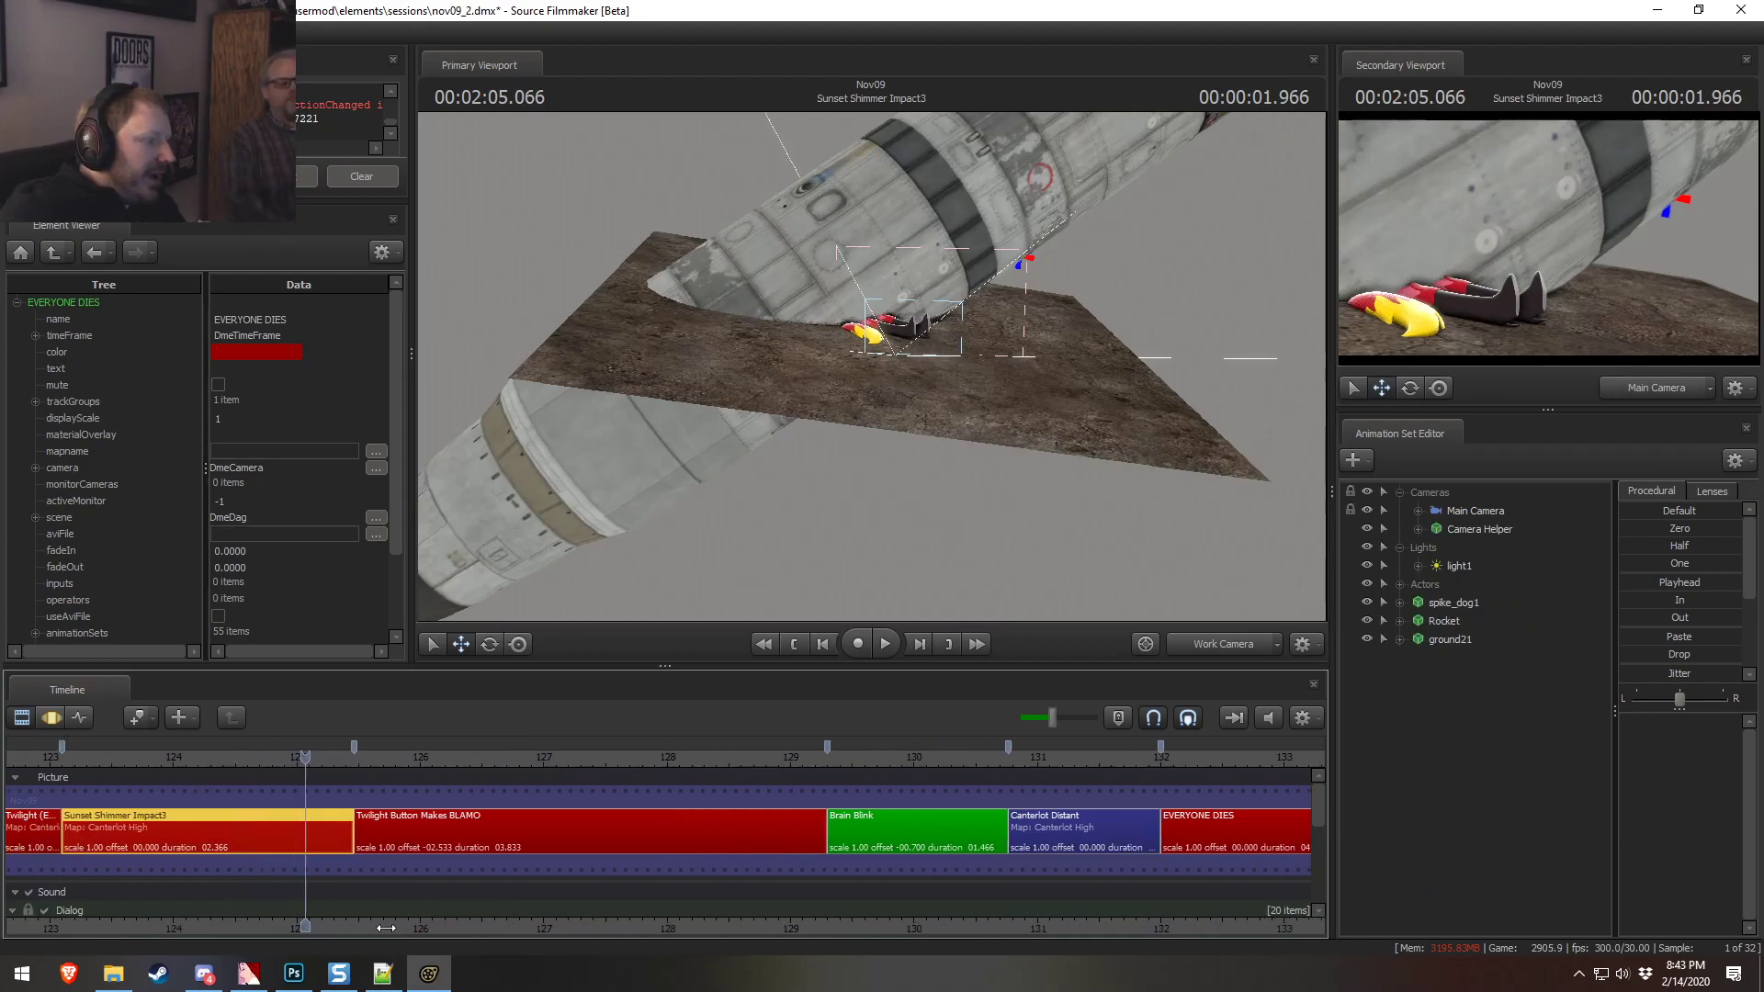
{"action": "scroll", "coordinate": [184, 827], "scroll_direction": "up", "scroll_amount": 3}
{"action": "left_click_drag", "start_coordinate": [108, 827], "coordinate": [598, 809]}
{"action": "left_click", "coordinate": [553, 753]}
{"action": "left_click_drag", "start_coordinate": [553, 752], "coordinate": [611, 753]}
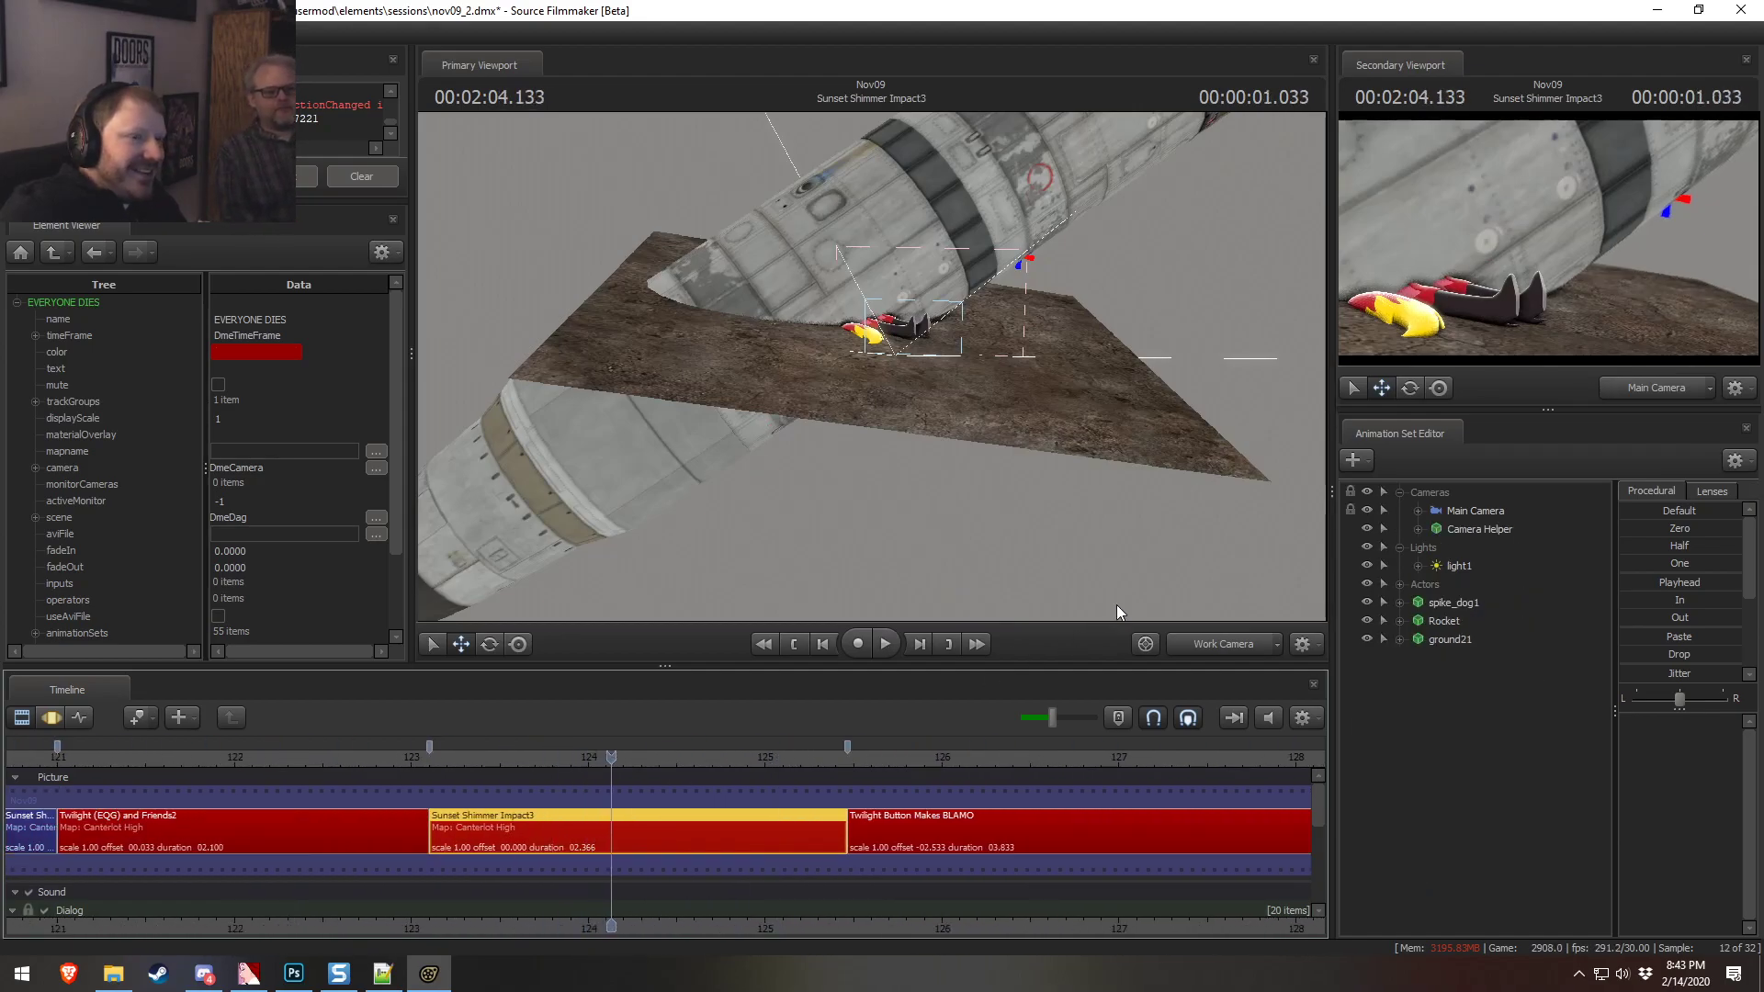
Using the Work Camera, slide the ground21 model away from the rocket's nose while keeping it beneath the legs, and save the session
{"action": "left_click", "coordinate": [1203, 648]}
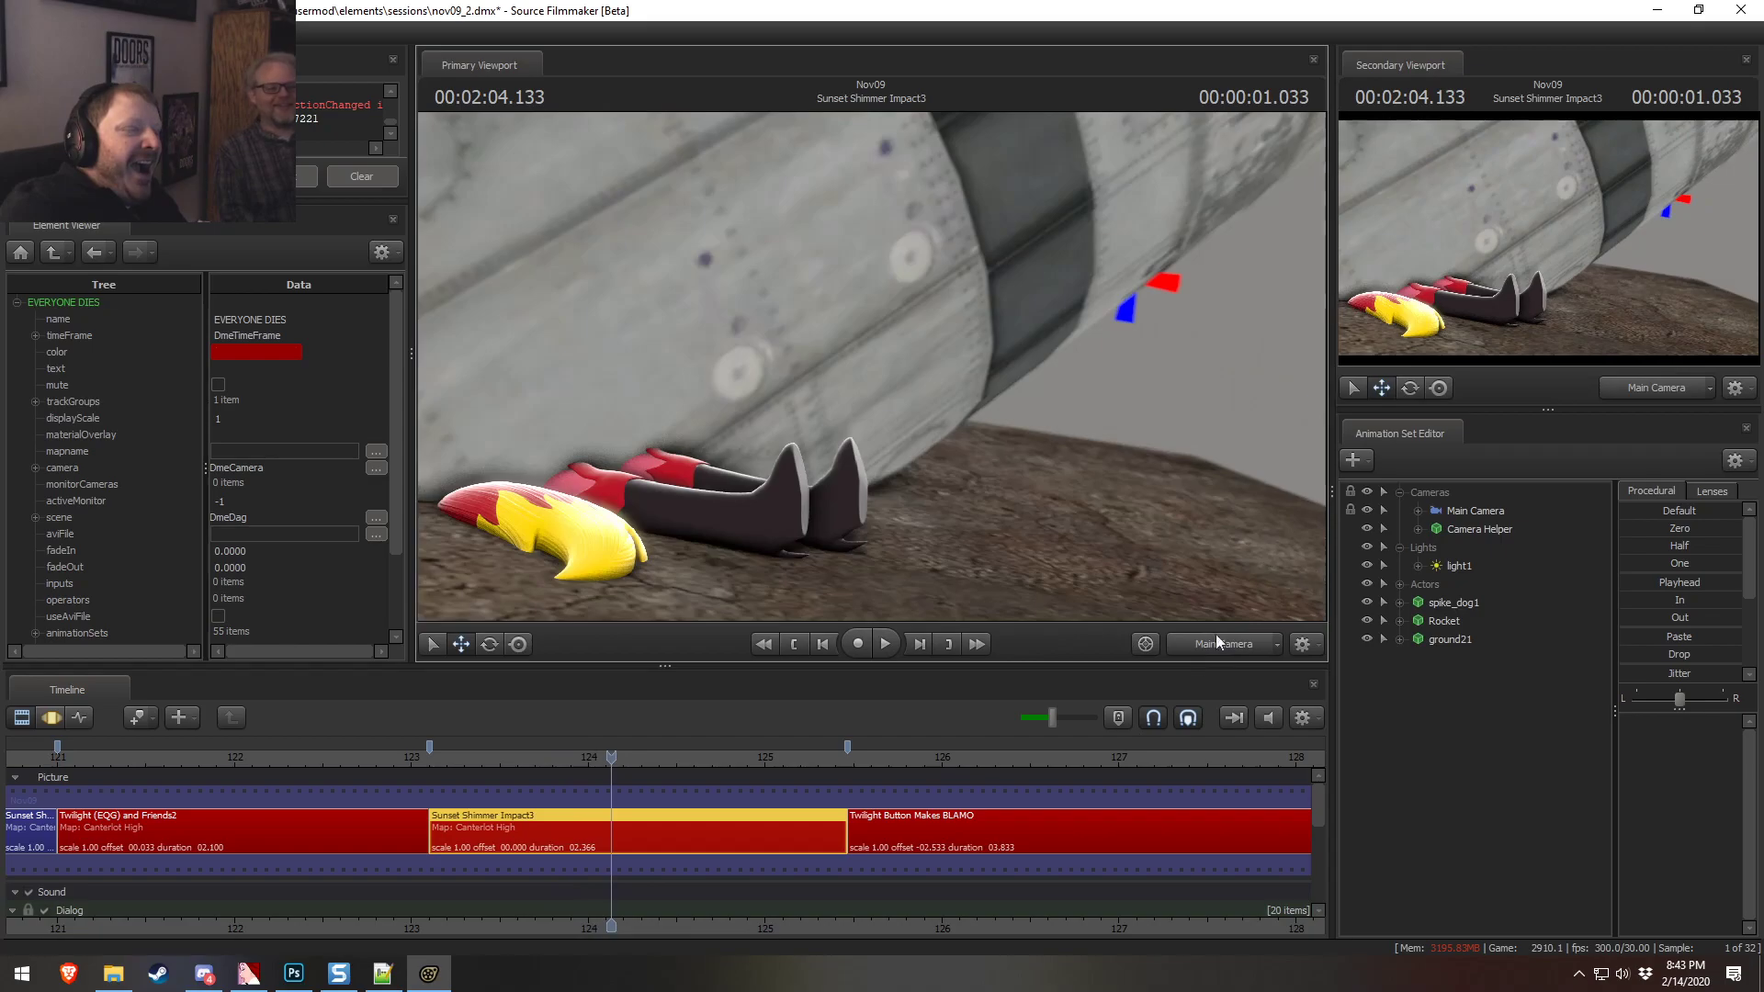
{"action": "key", "text": "s"}
{"action": "left_click_drag", "start_coordinate": [1182, 577], "coordinate": [1084, 606]}
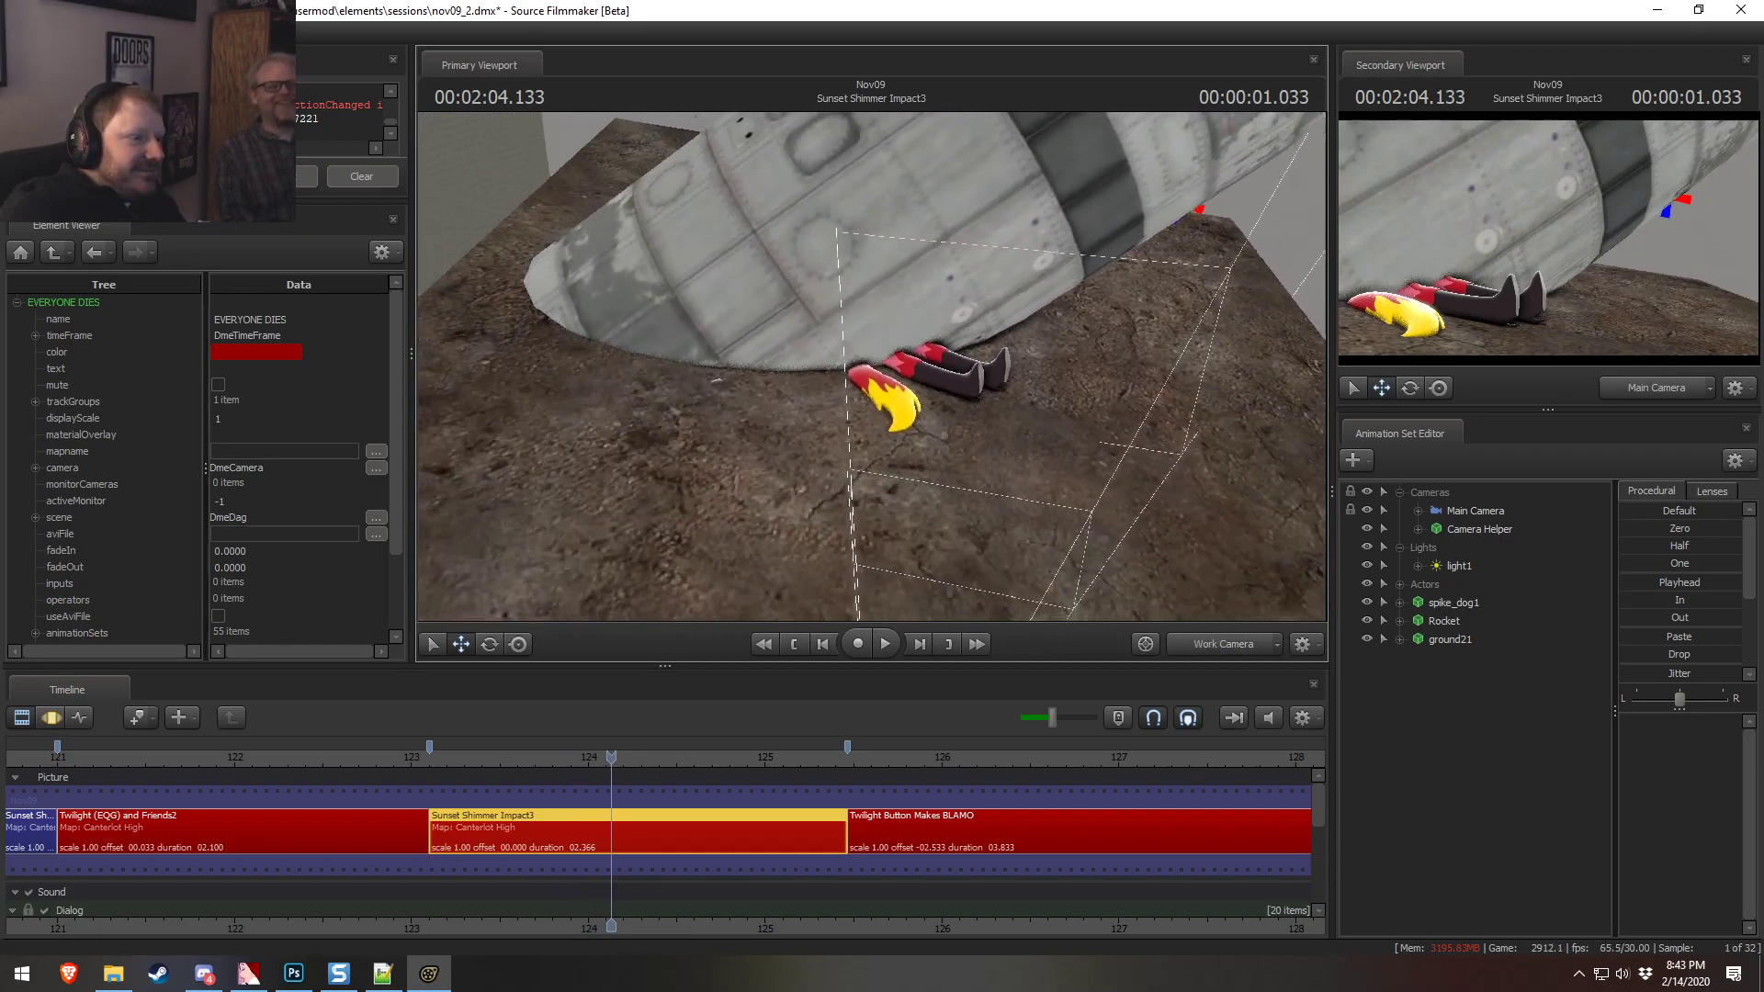
{"action": "key", "text": "s"}
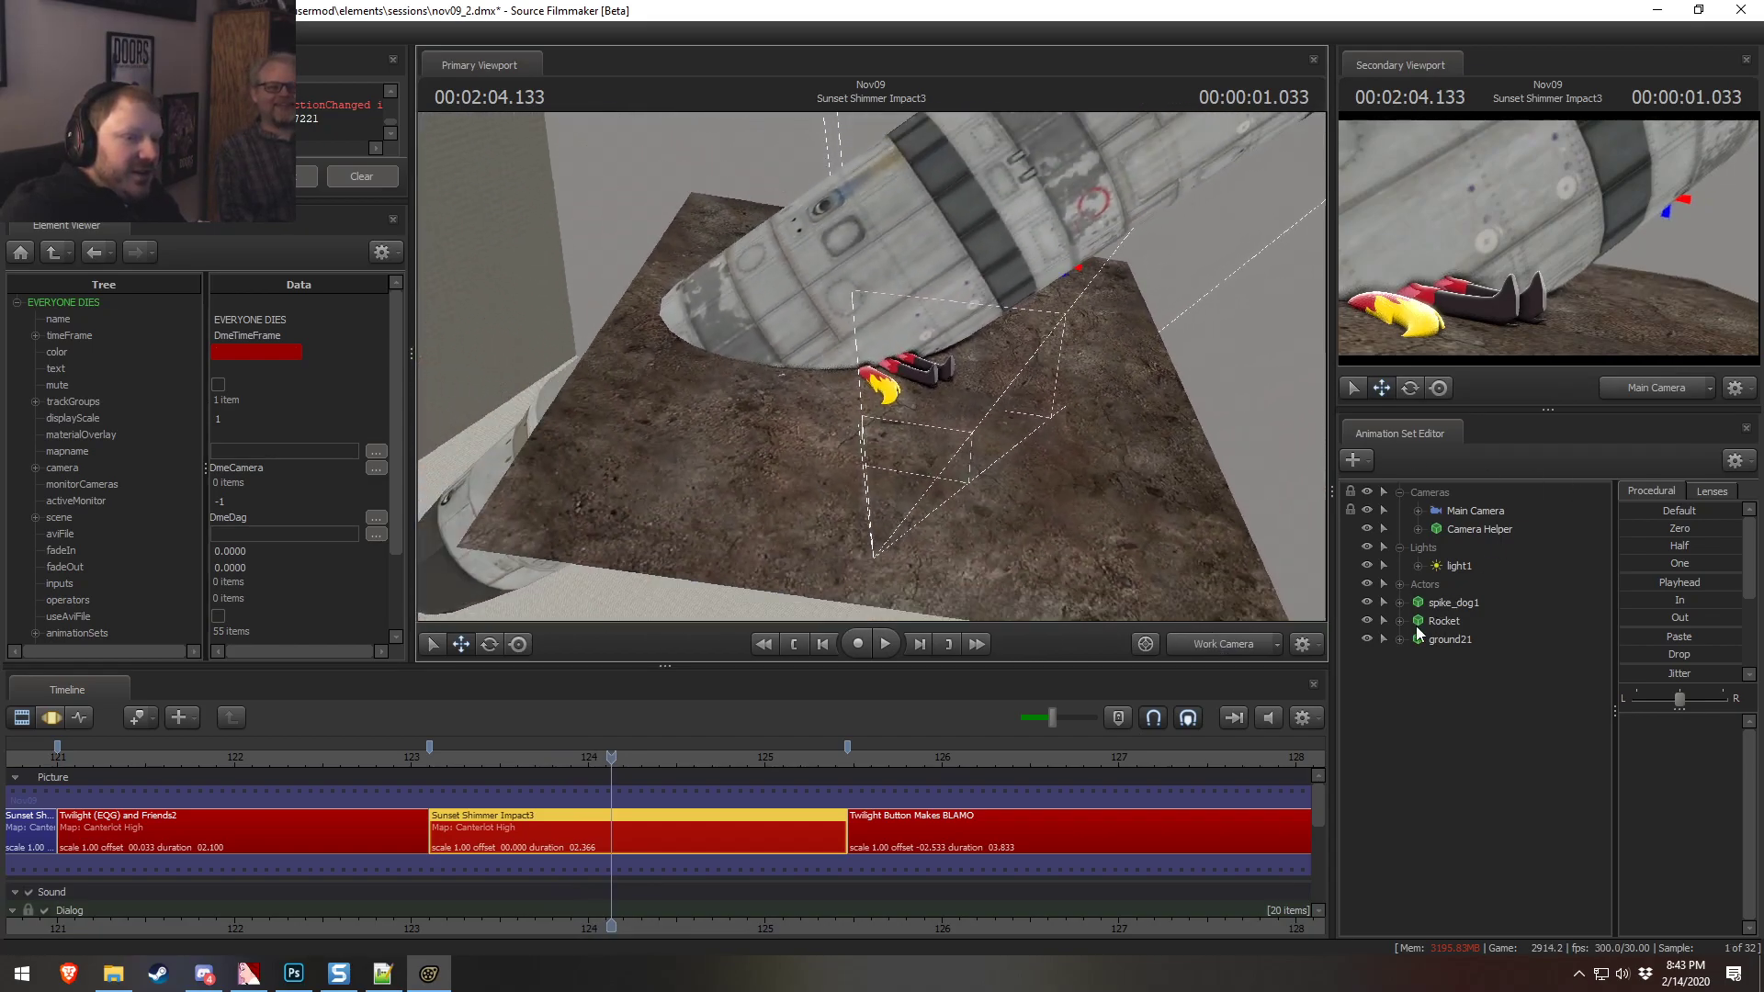
{"action": "left_click", "coordinate": [1450, 641]}
{"action": "key", "text": "F3"}
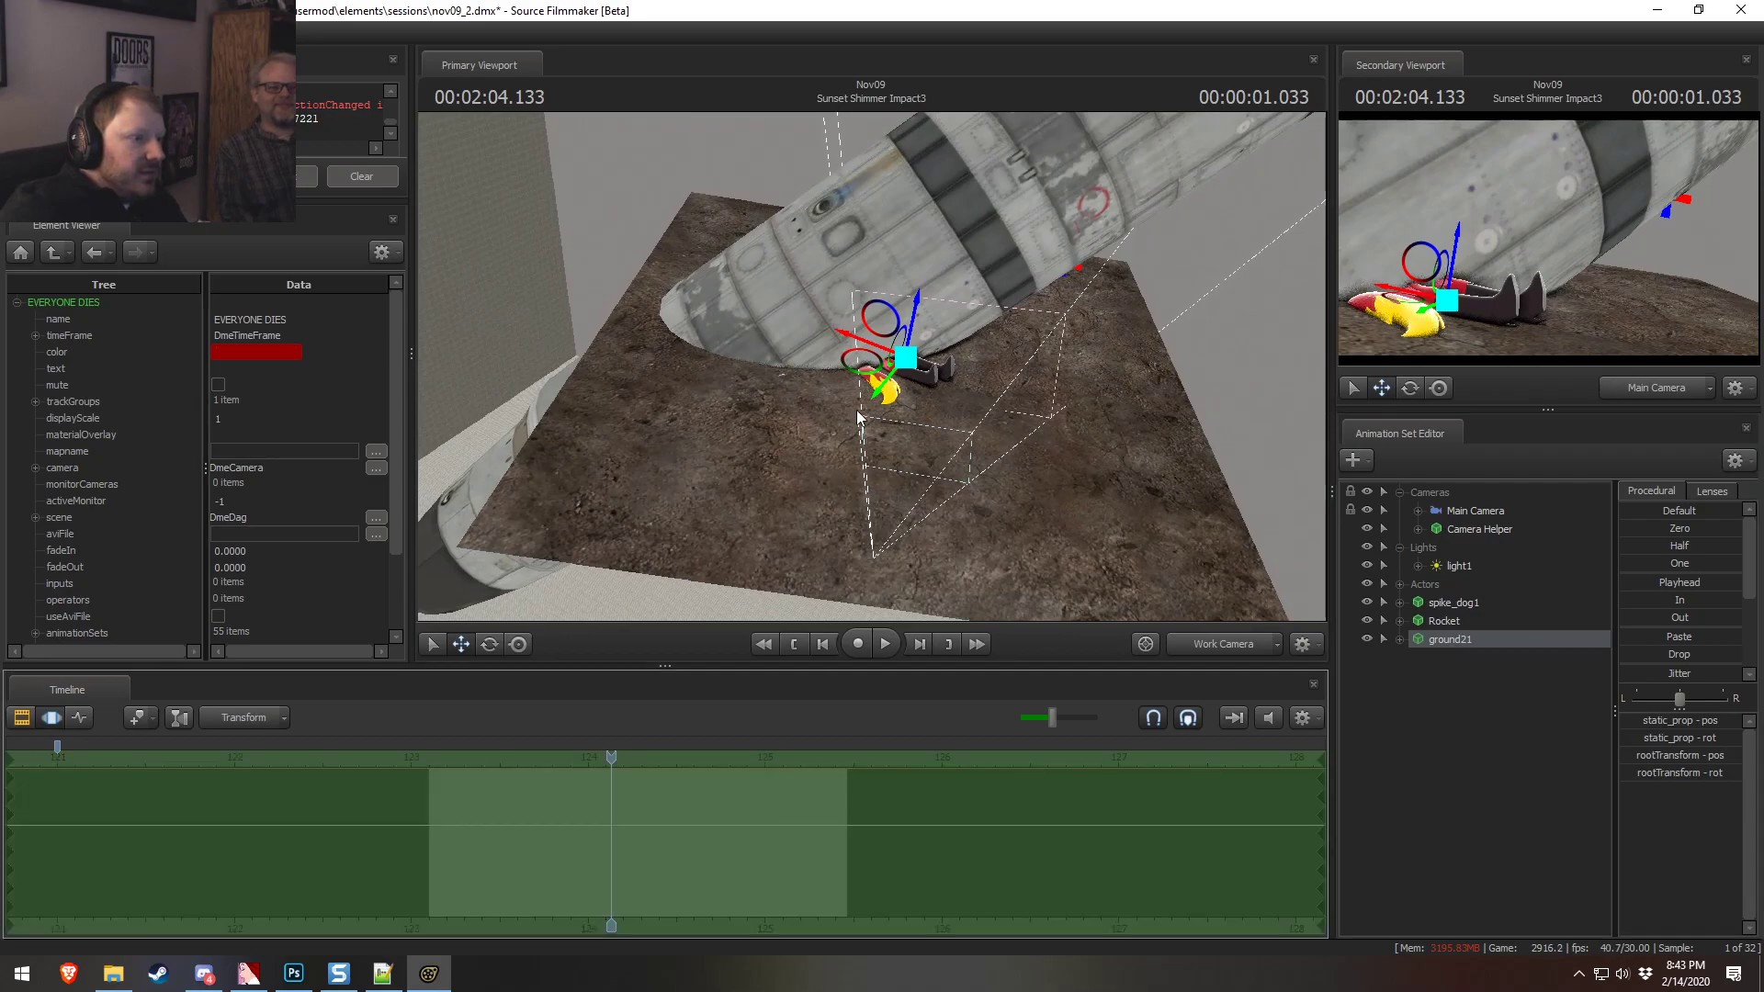
{"action": "left_click_drag", "start_coordinate": [860, 371], "coordinate": [1057, 328]}
{"action": "key", "text": "F2"}
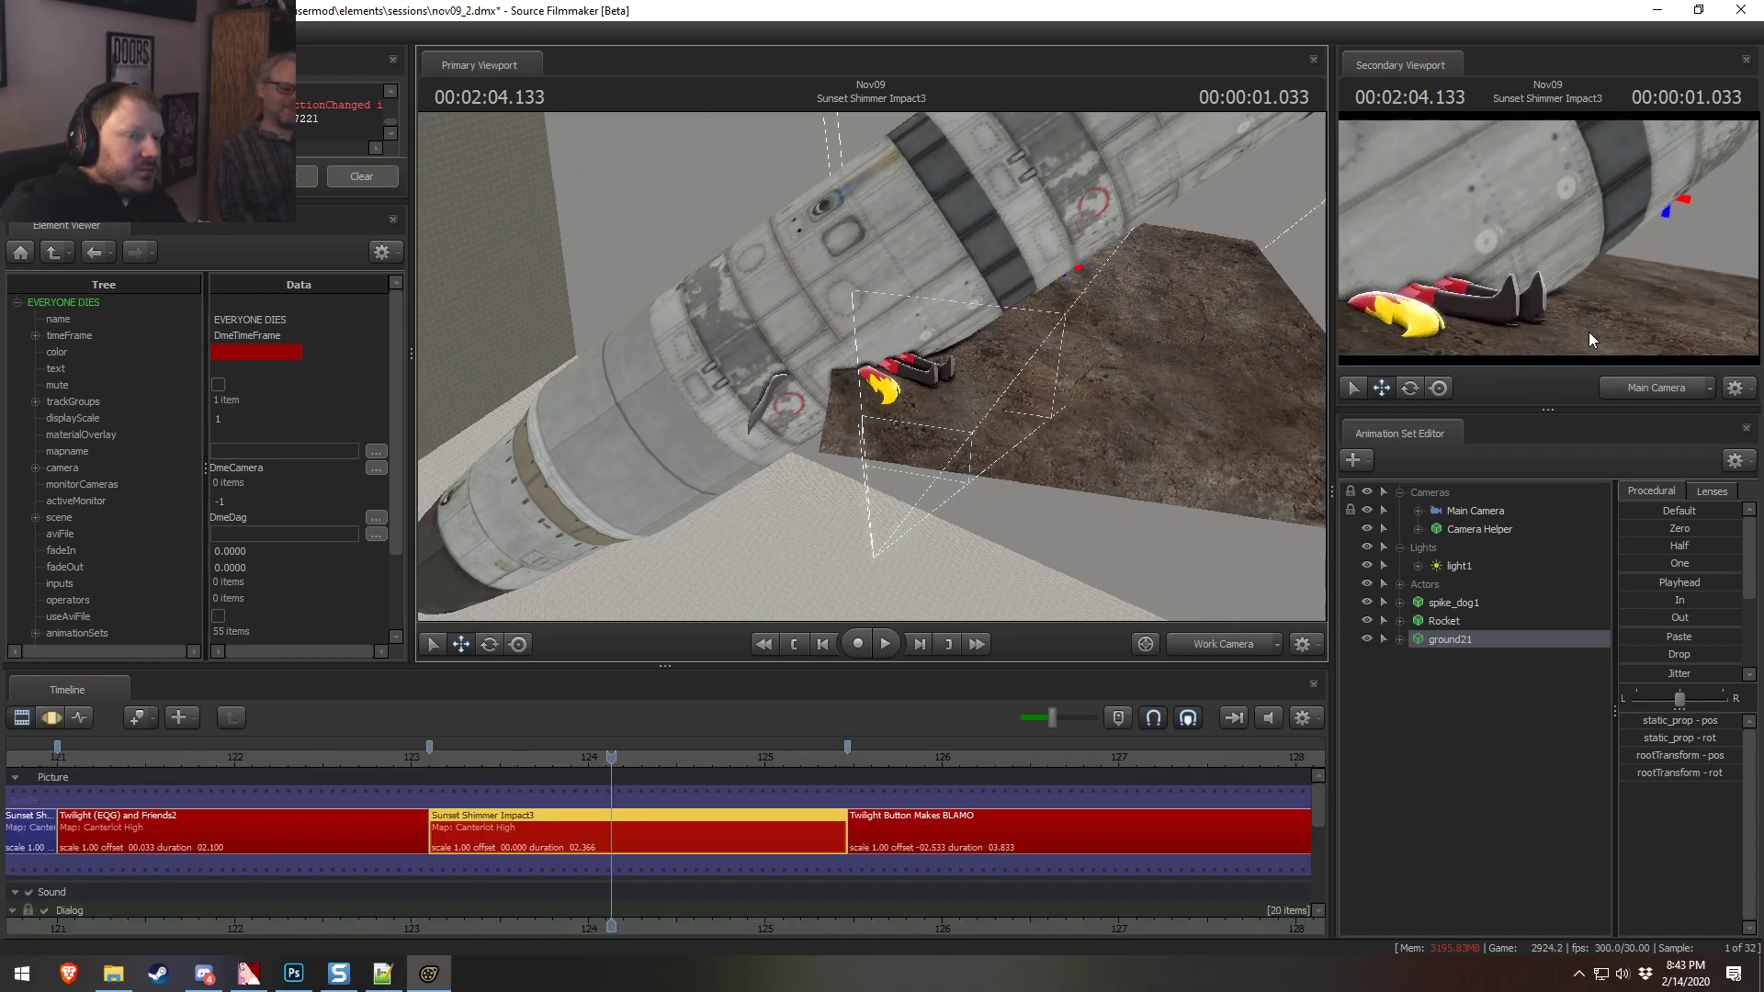
{"action": "key", "text": "ctrl+s"}
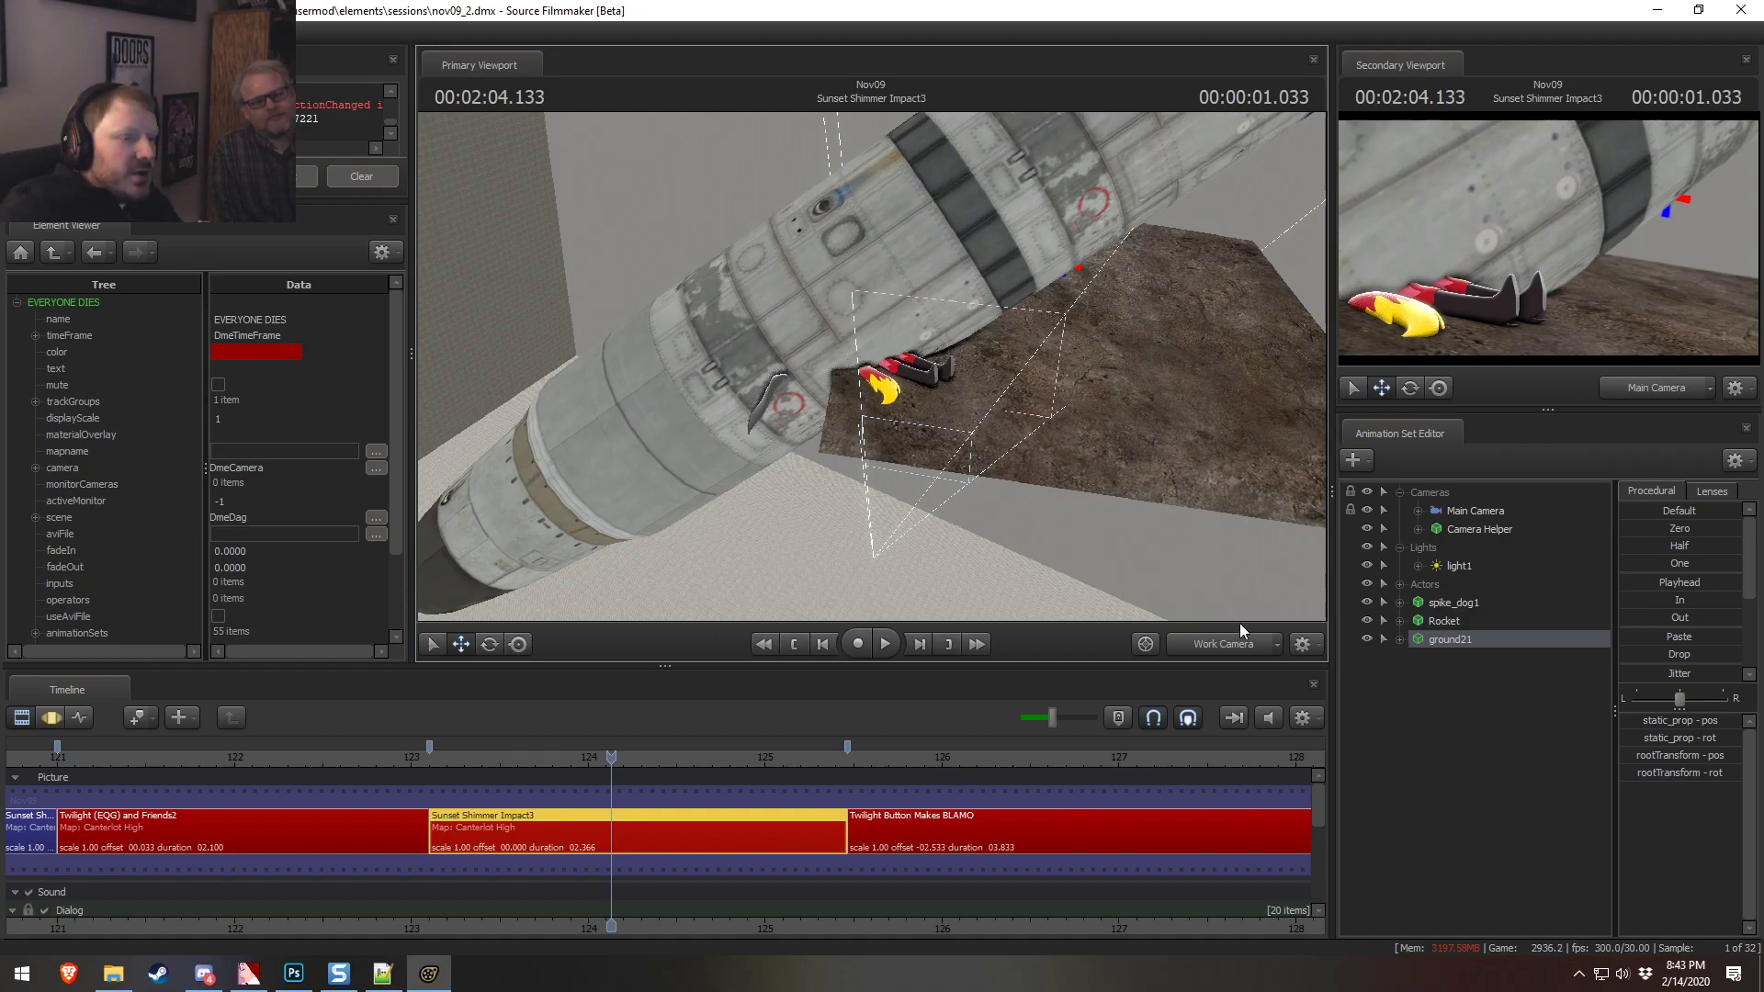
Rename the ground21 animation set as Ground and save the session
{"action": "left_click", "coordinate": [1422, 693]}
{"action": "right_click", "coordinate": [1490, 644]}
{"action": "left_click", "coordinate": [1502, 647]}
{"action": "type", "text": "Groun"}
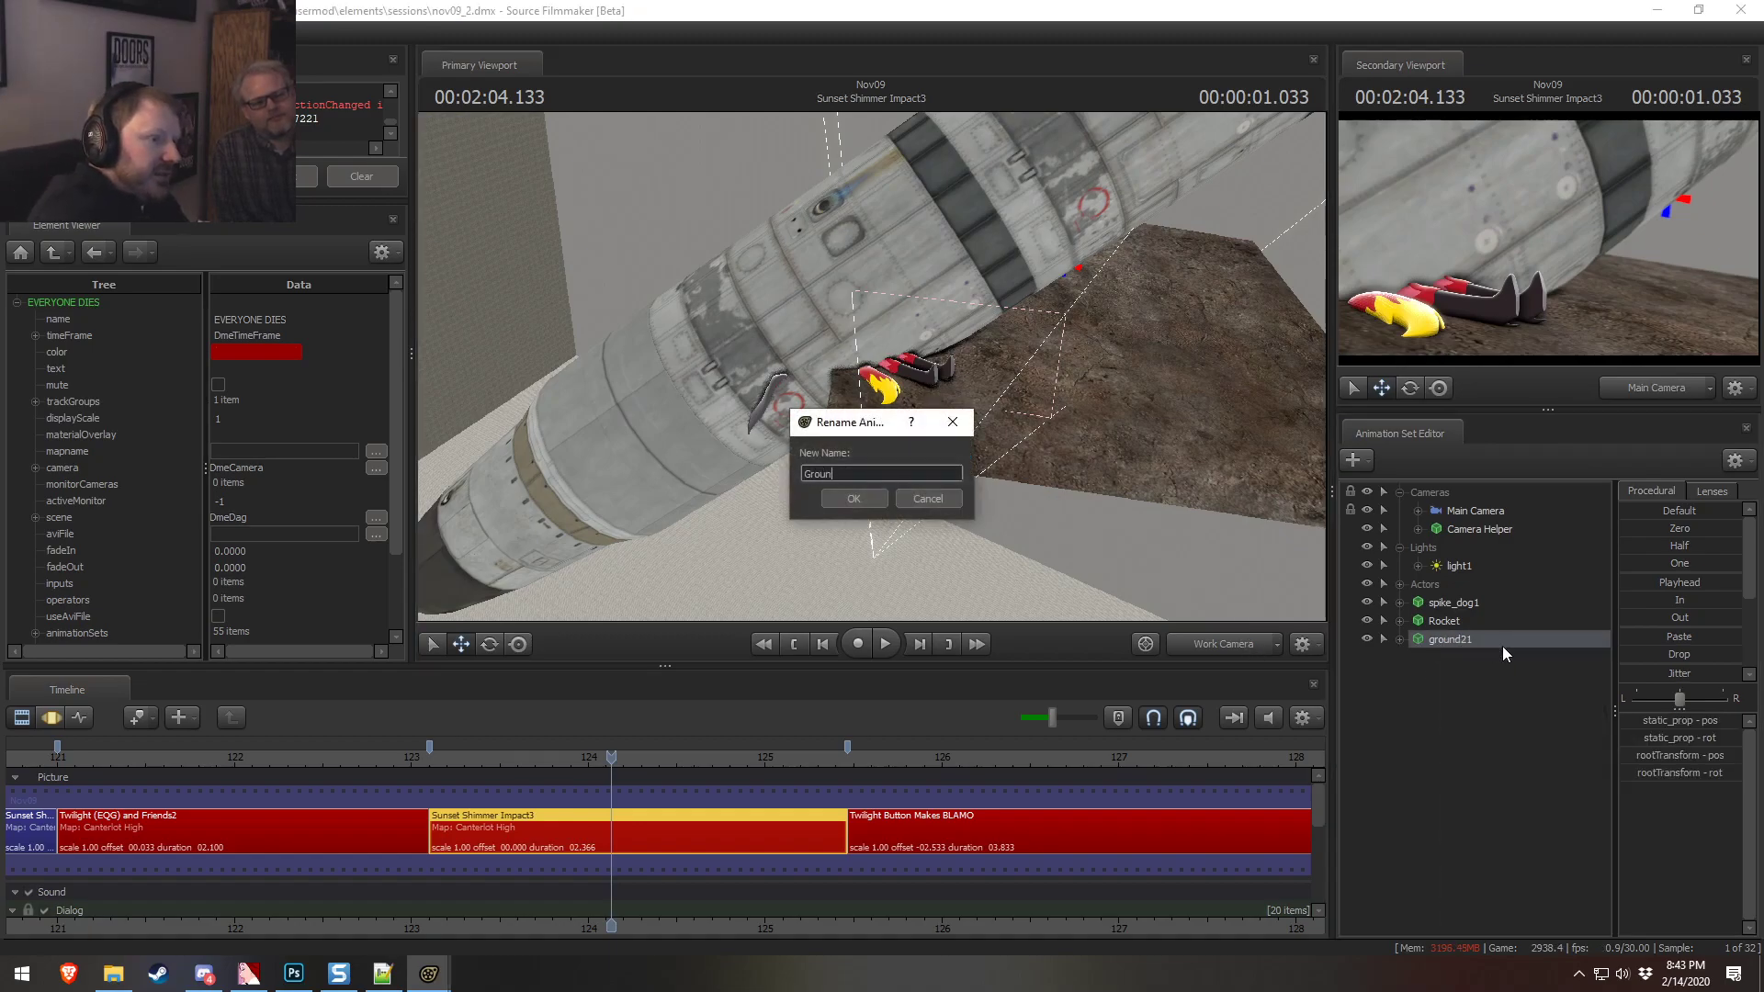
{"action": "type", "text": "d"}
{"action": "key", "text": "Return"}
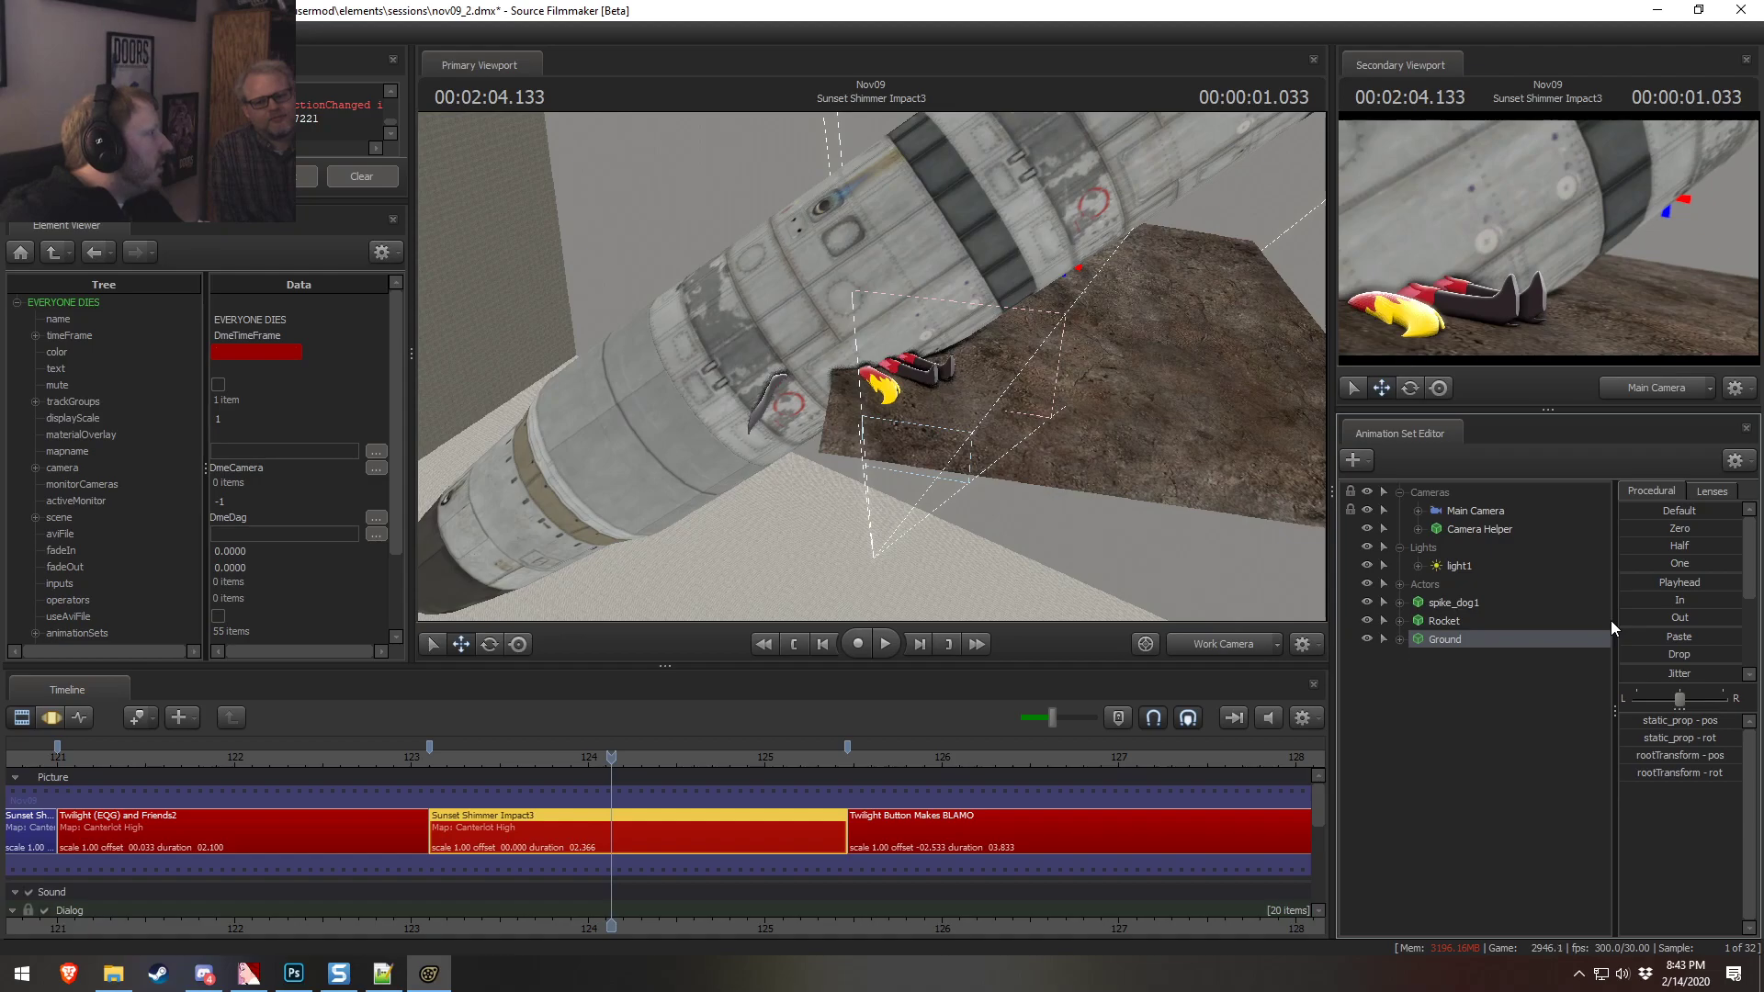
{"action": "left_click", "coordinate": [1455, 698]}
{"action": "key", "text": "ctrl+s"}
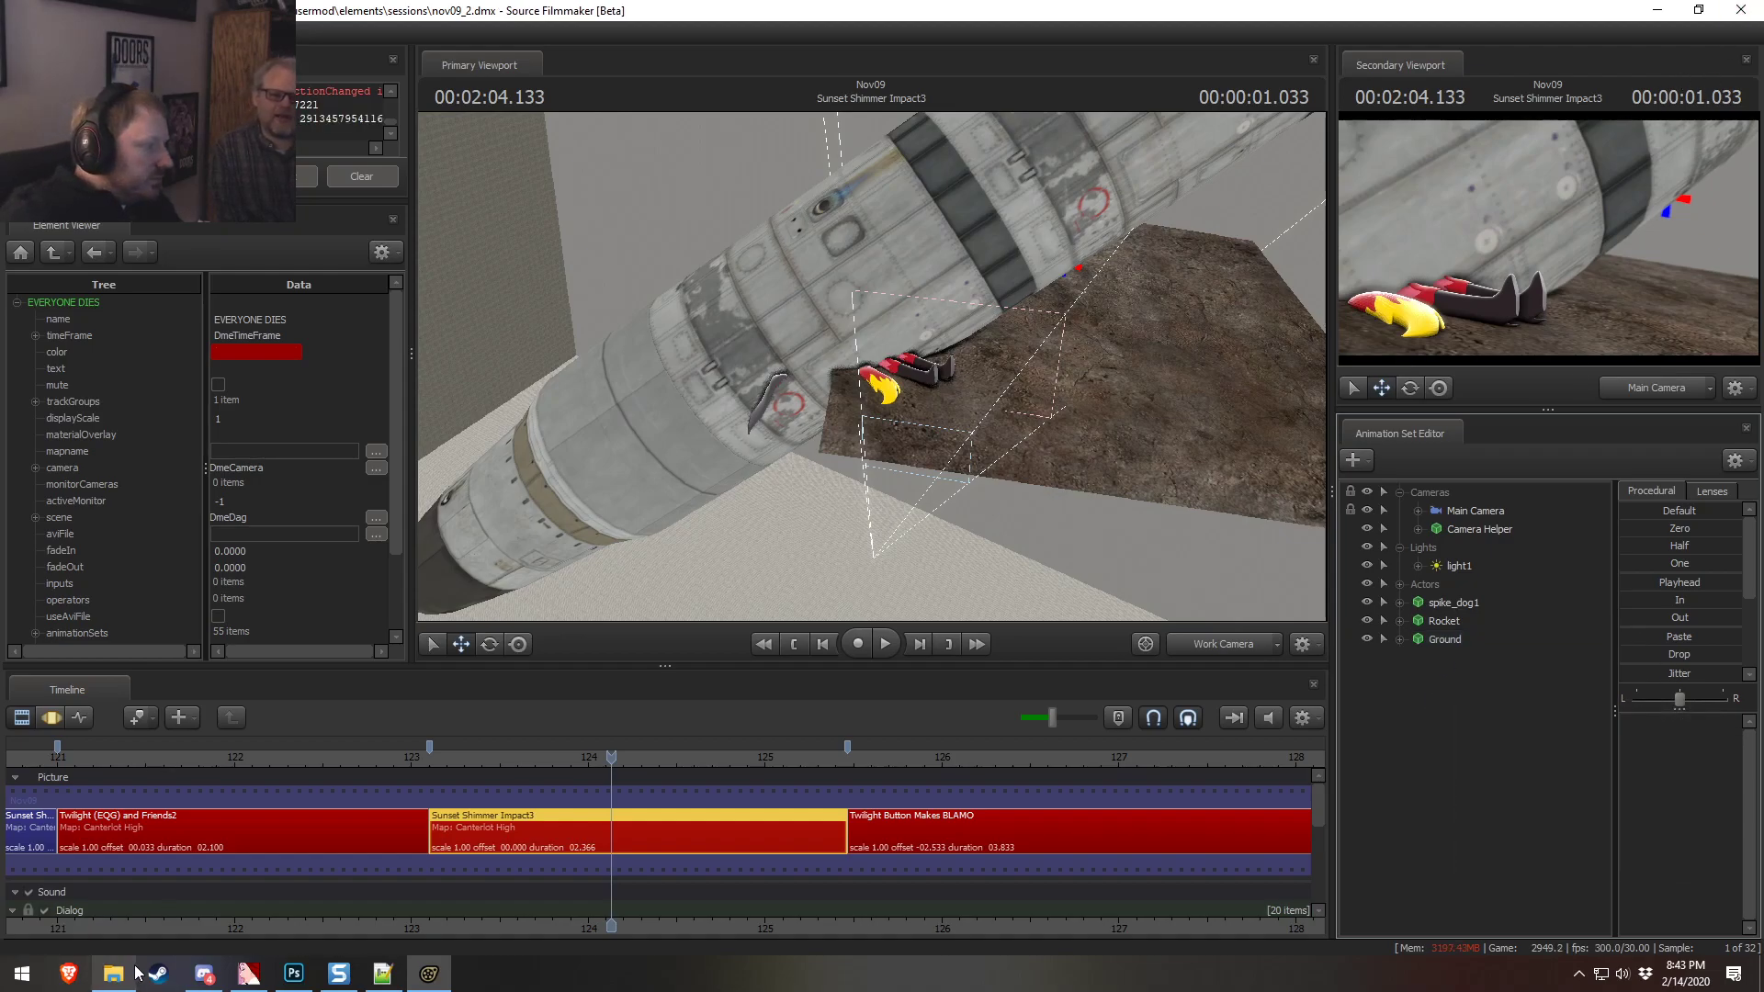
Close VTFEdit, the sound folder window, Photoshop, Notepad++ and Snagit Editor, leaving the desktop clear
{"action": "right_click", "coordinate": [206, 966]}
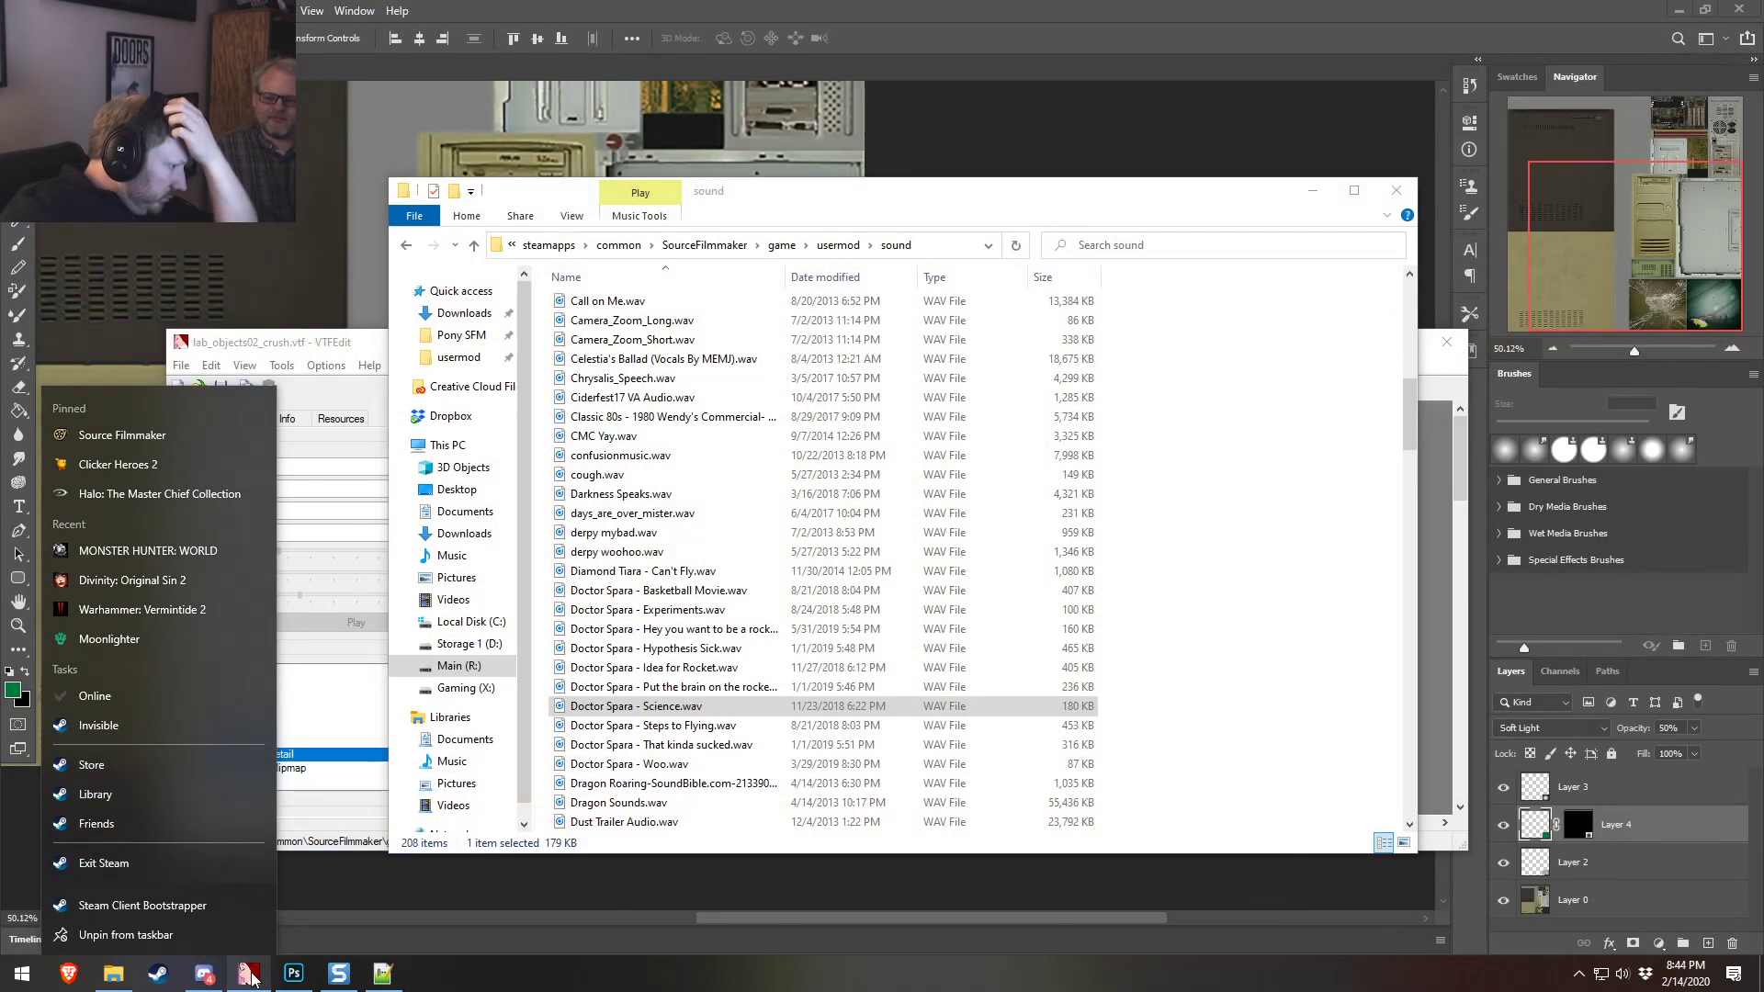
{"action": "left_click", "coordinate": [246, 976]}
{"action": "left_click", "coordinate": [1446, 342]}
{"action": "left_click", "coordinate": [1396, 190]}
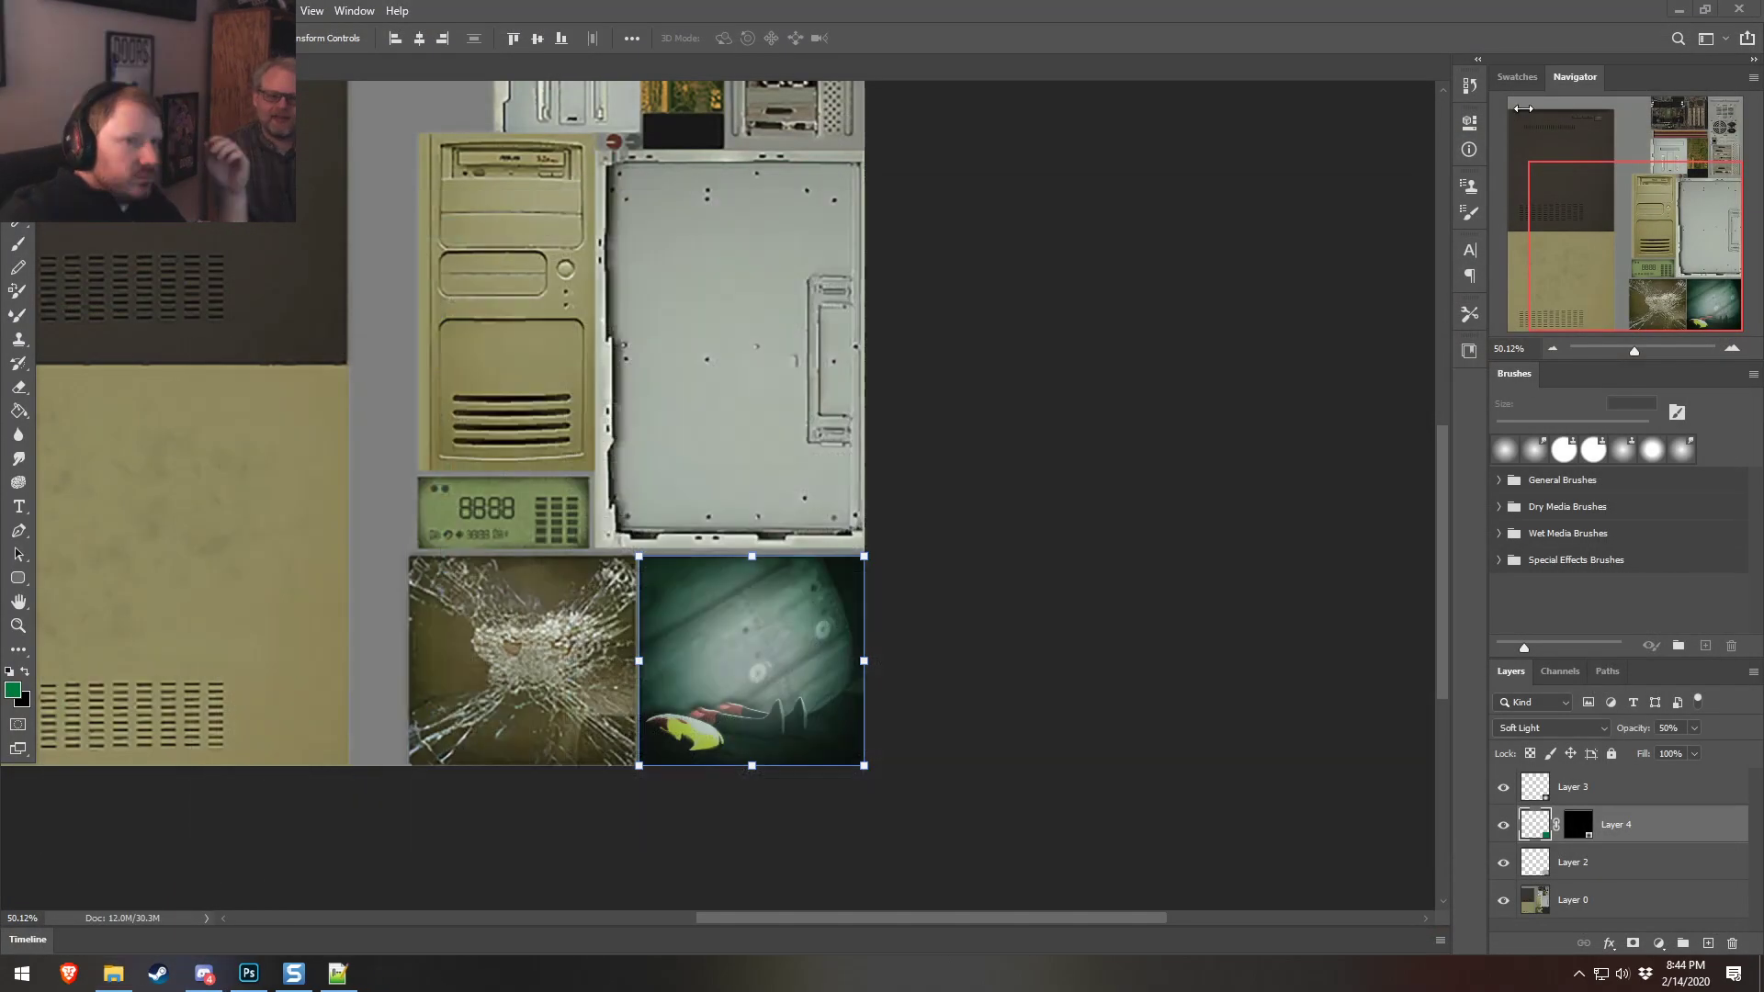
{"action": "left_click", "coordinate": [1740, 9]}
{"action": "left_click", "coordinate": [866, 363]}
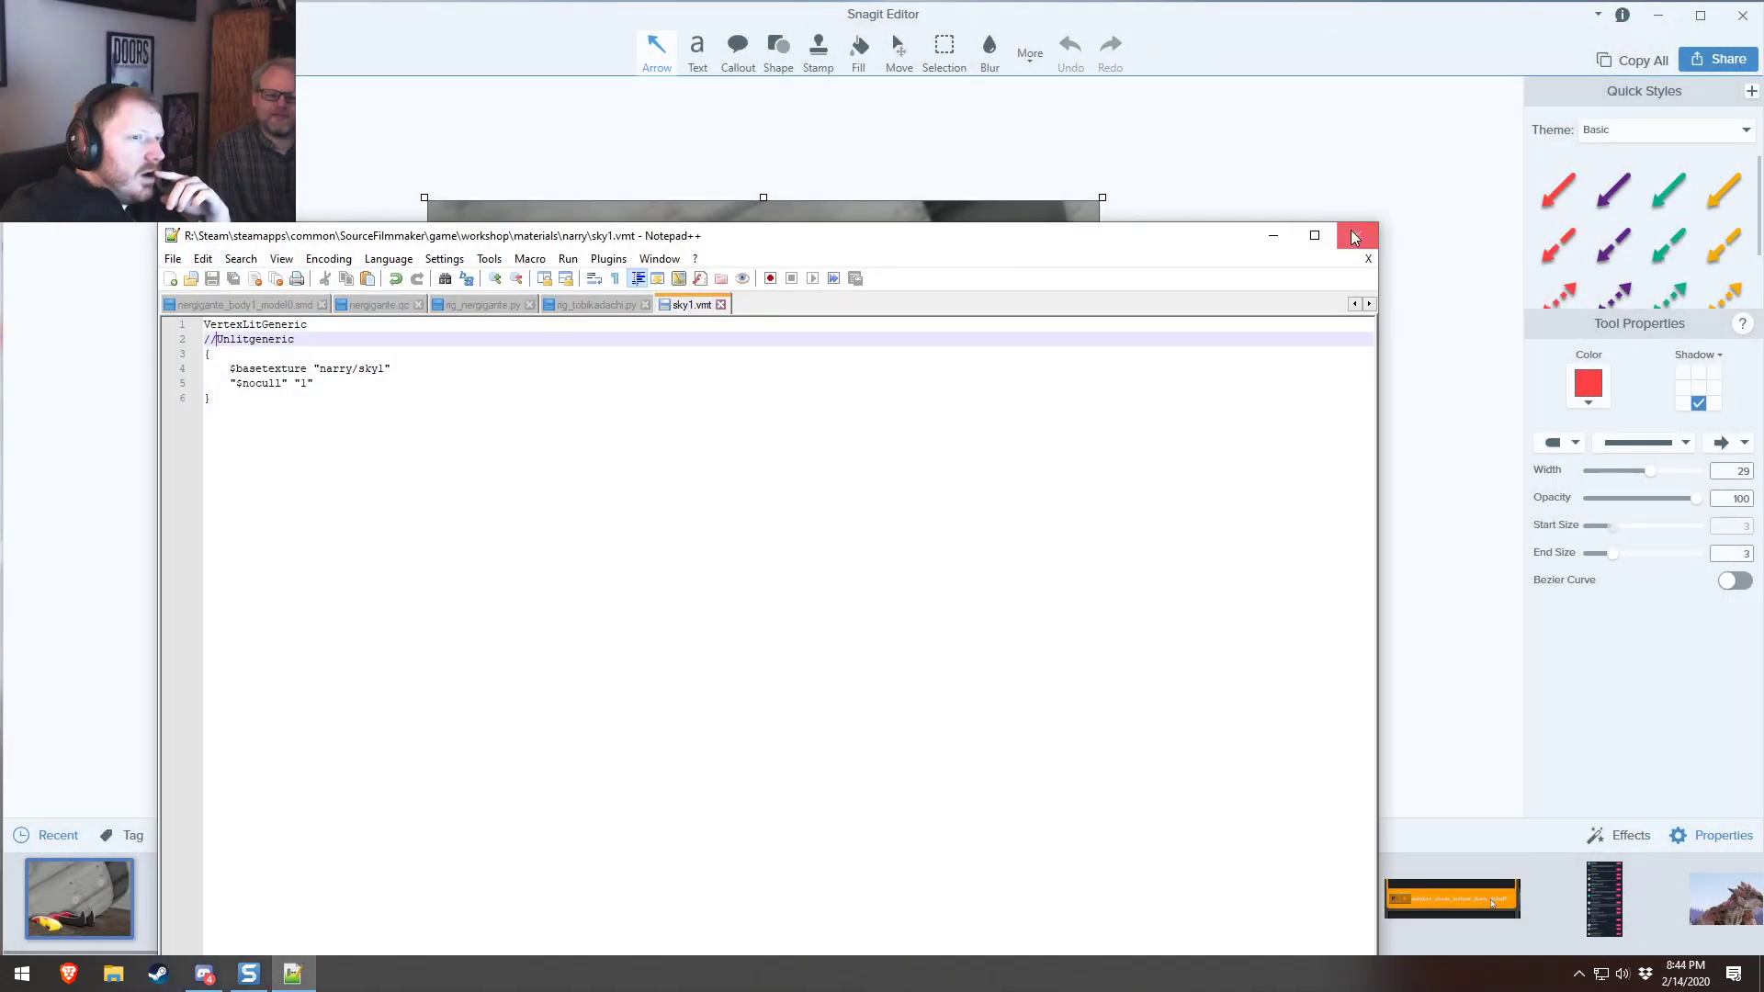
{"action": "left_click", "coordinate": [1355, 238]}
{"action": "left_click", "coordinate": [1742, 16]}
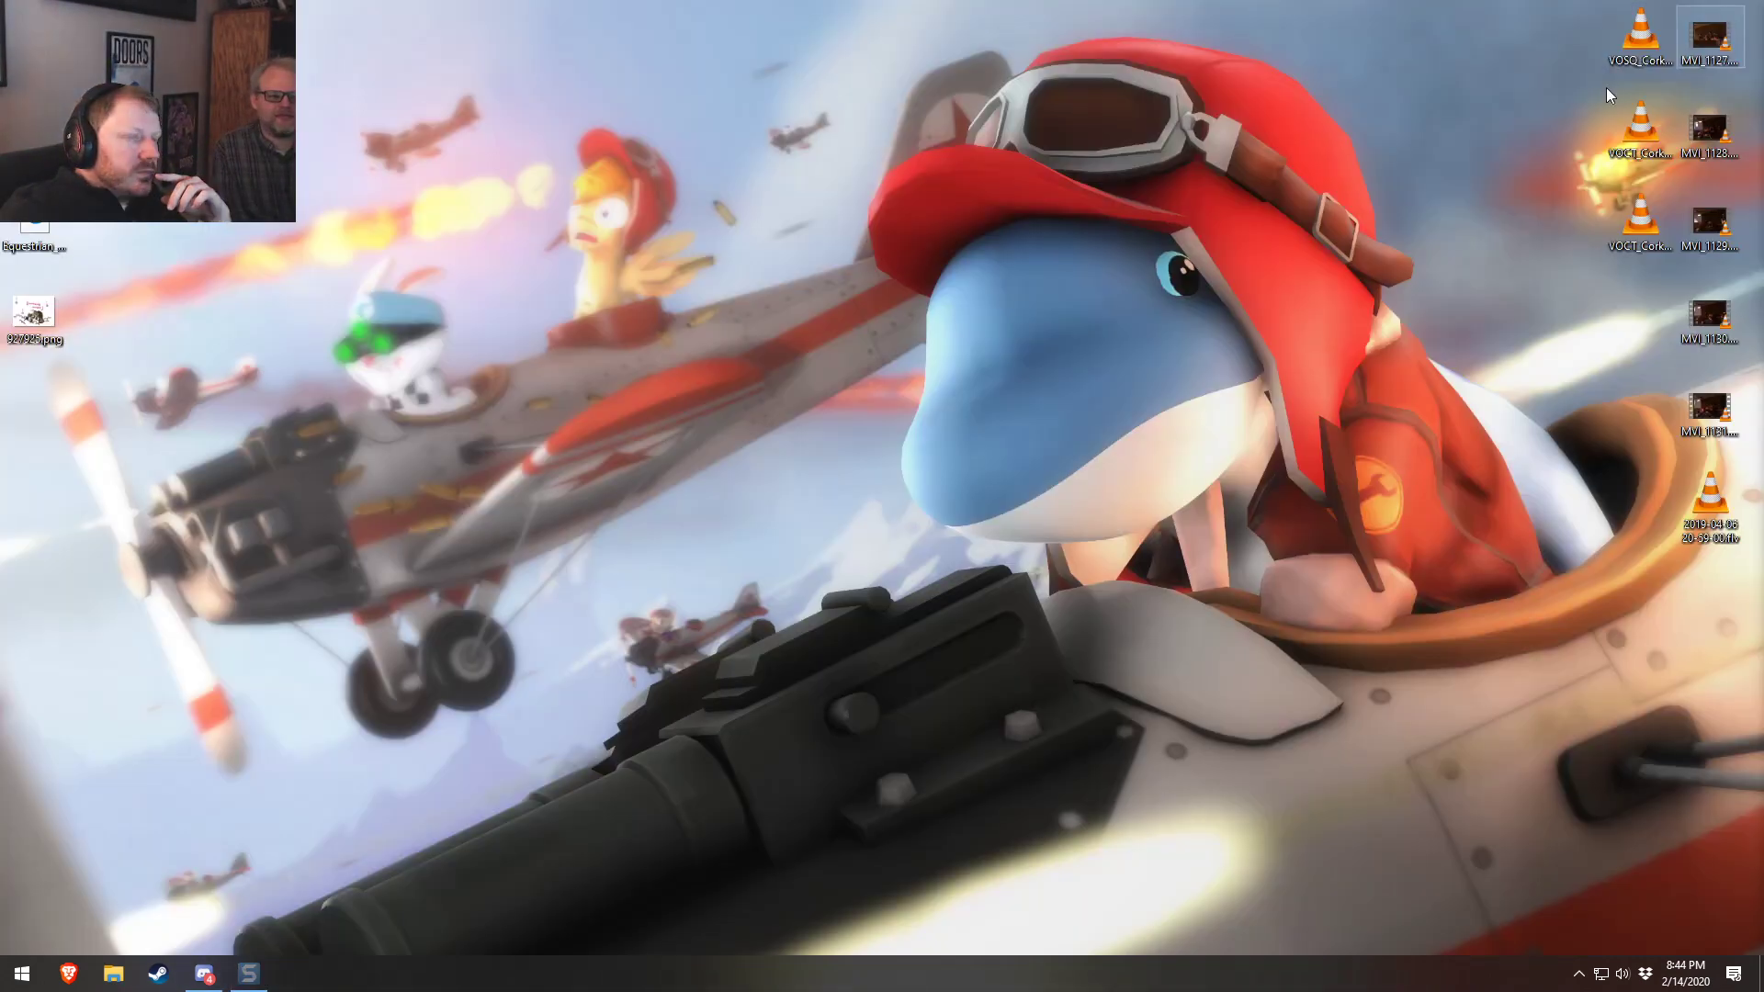
Launch Source Filmmaker and reopen the recent session nov09_2.dmx
{"action": "right_click", "coordinate": [158, 974]}
{"action": "left_click", "coordinate": [152, 438]}
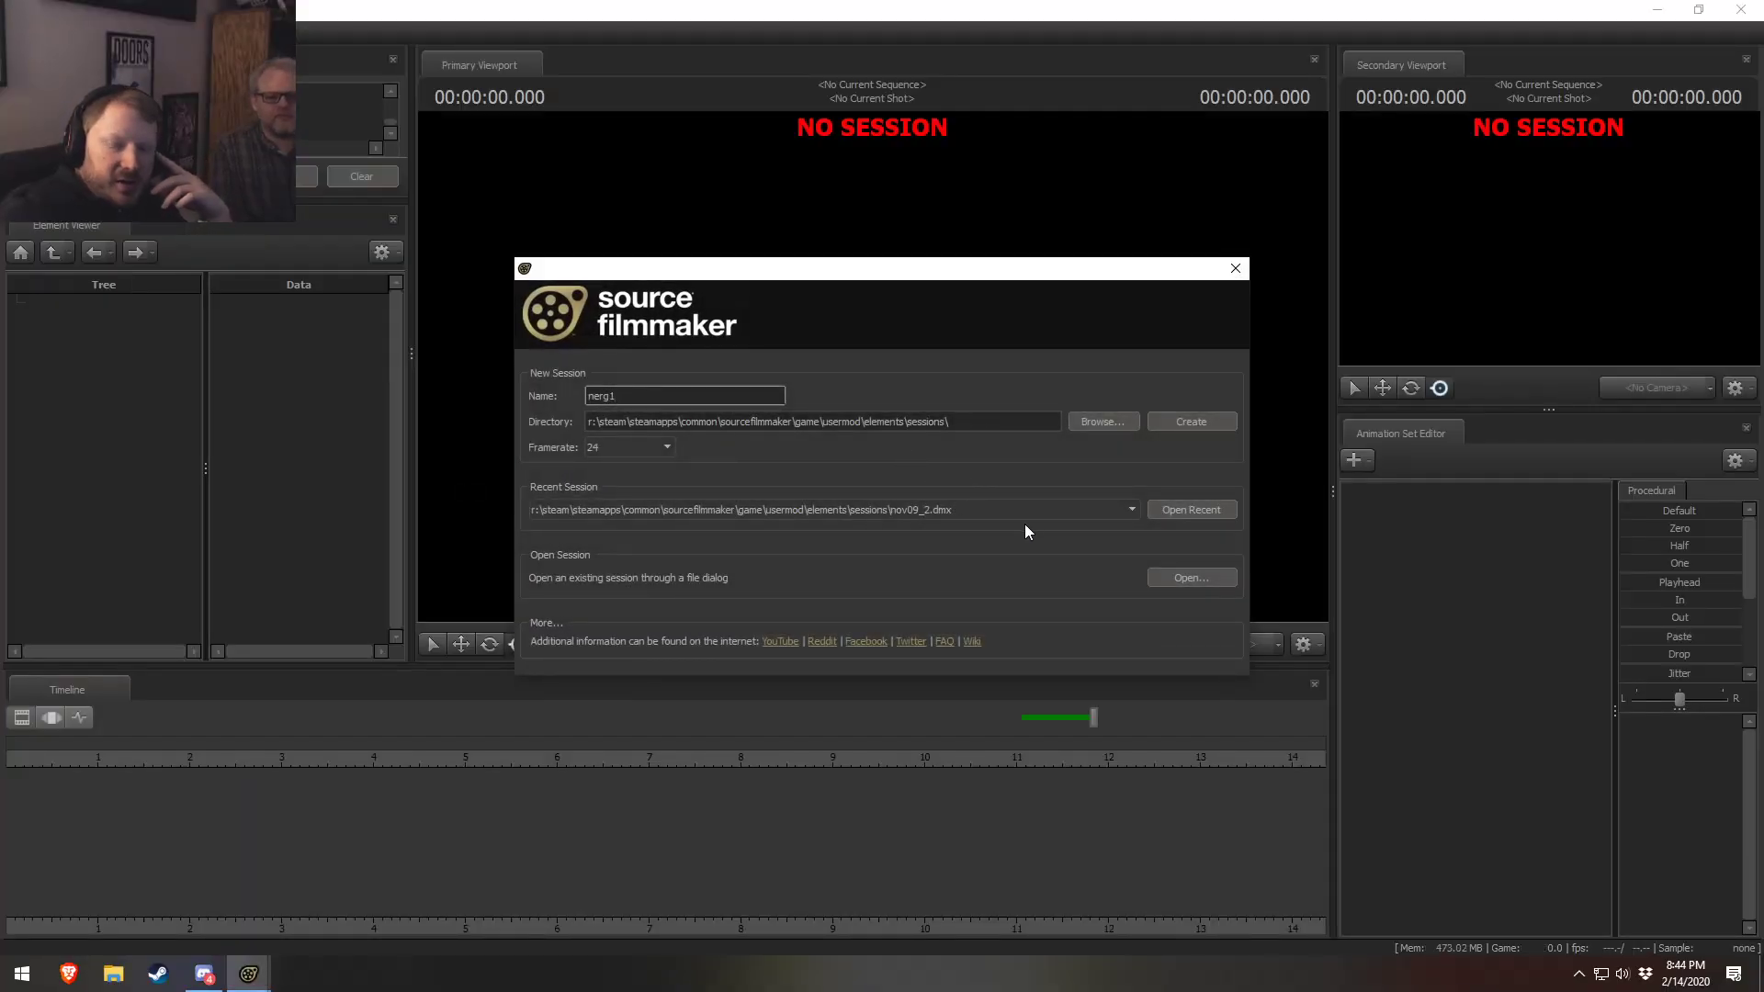
{"action": "left_click", "coordinate": [1177, 508]}
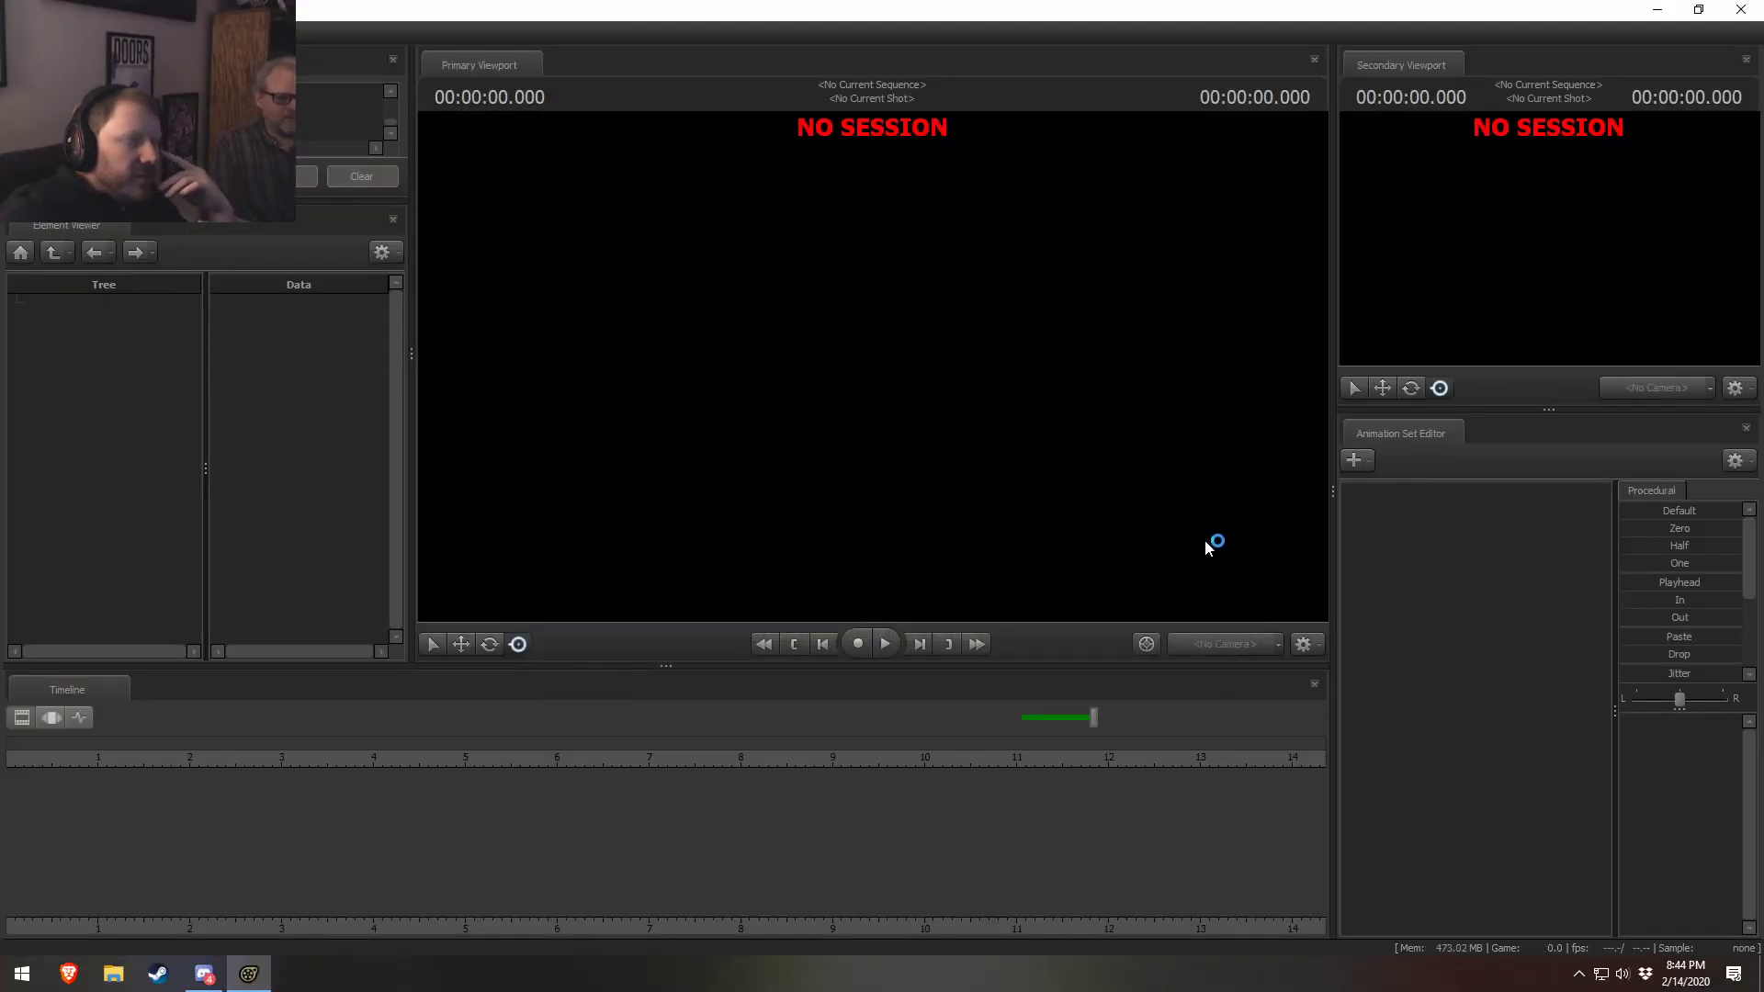
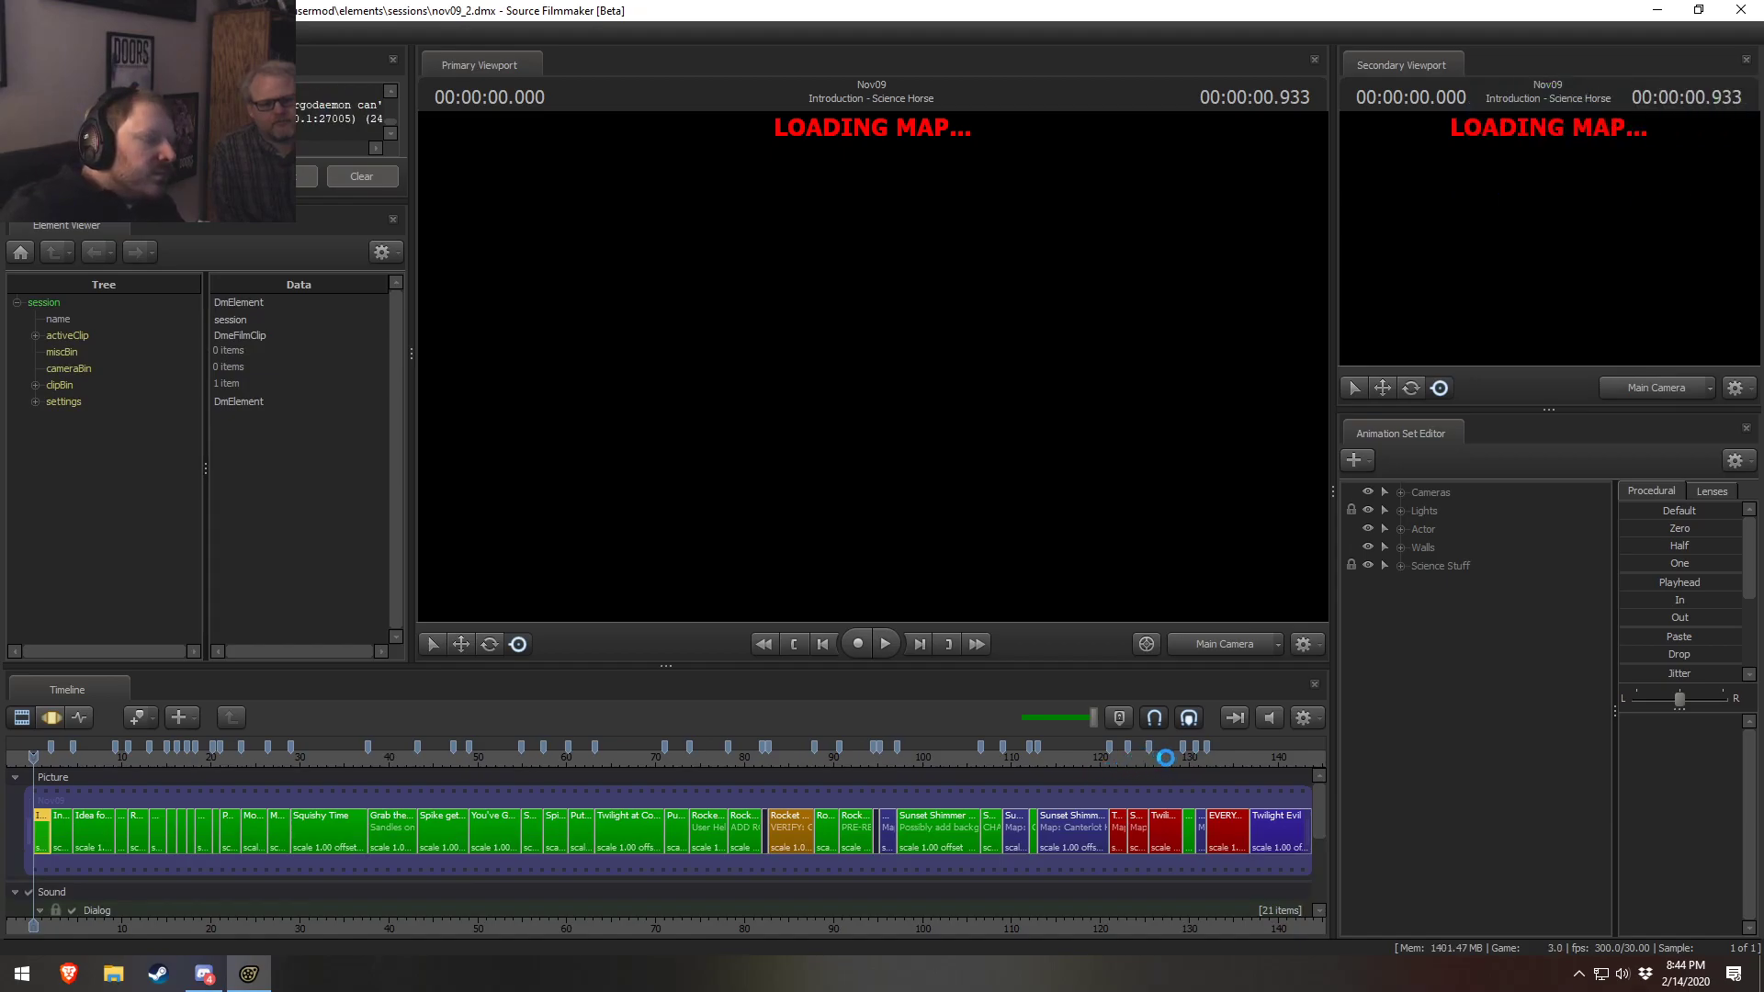
Place the playhead at 02:04.333 inside the Sunset Shimmer Impact3 shot and select that shot
{"action": "scroll", "coordinate": [1158, 896], "scroll_direction": "up", "scroll_amount": 5}
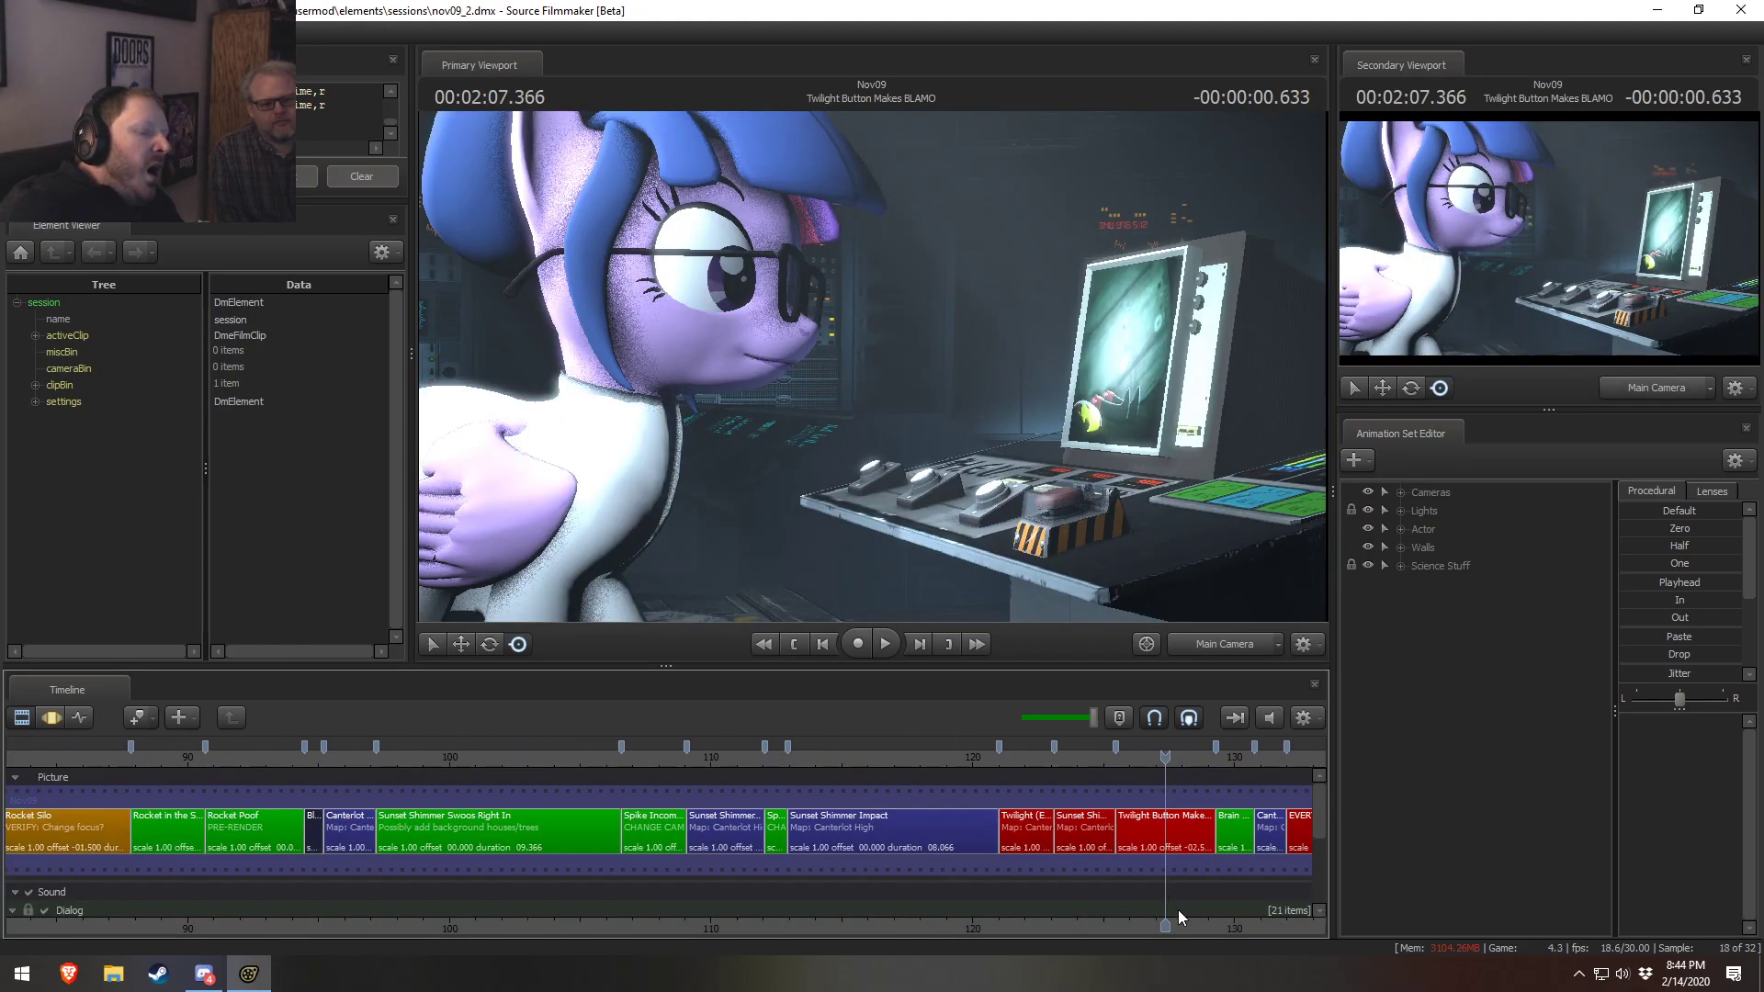
{"action": "left_click", "coordinate": [1037, 761]}
{"action": "left_click", "coordinate": [1029, 843]}
{"action": "right_click", "coordinate": [960, 450]}
{"action": "left_click", "coordinate": [1009, 494]}
{"action": "scroll", "coordinate": [1056, 866], "scroll_direction": "up", "scroll_amount": 3}
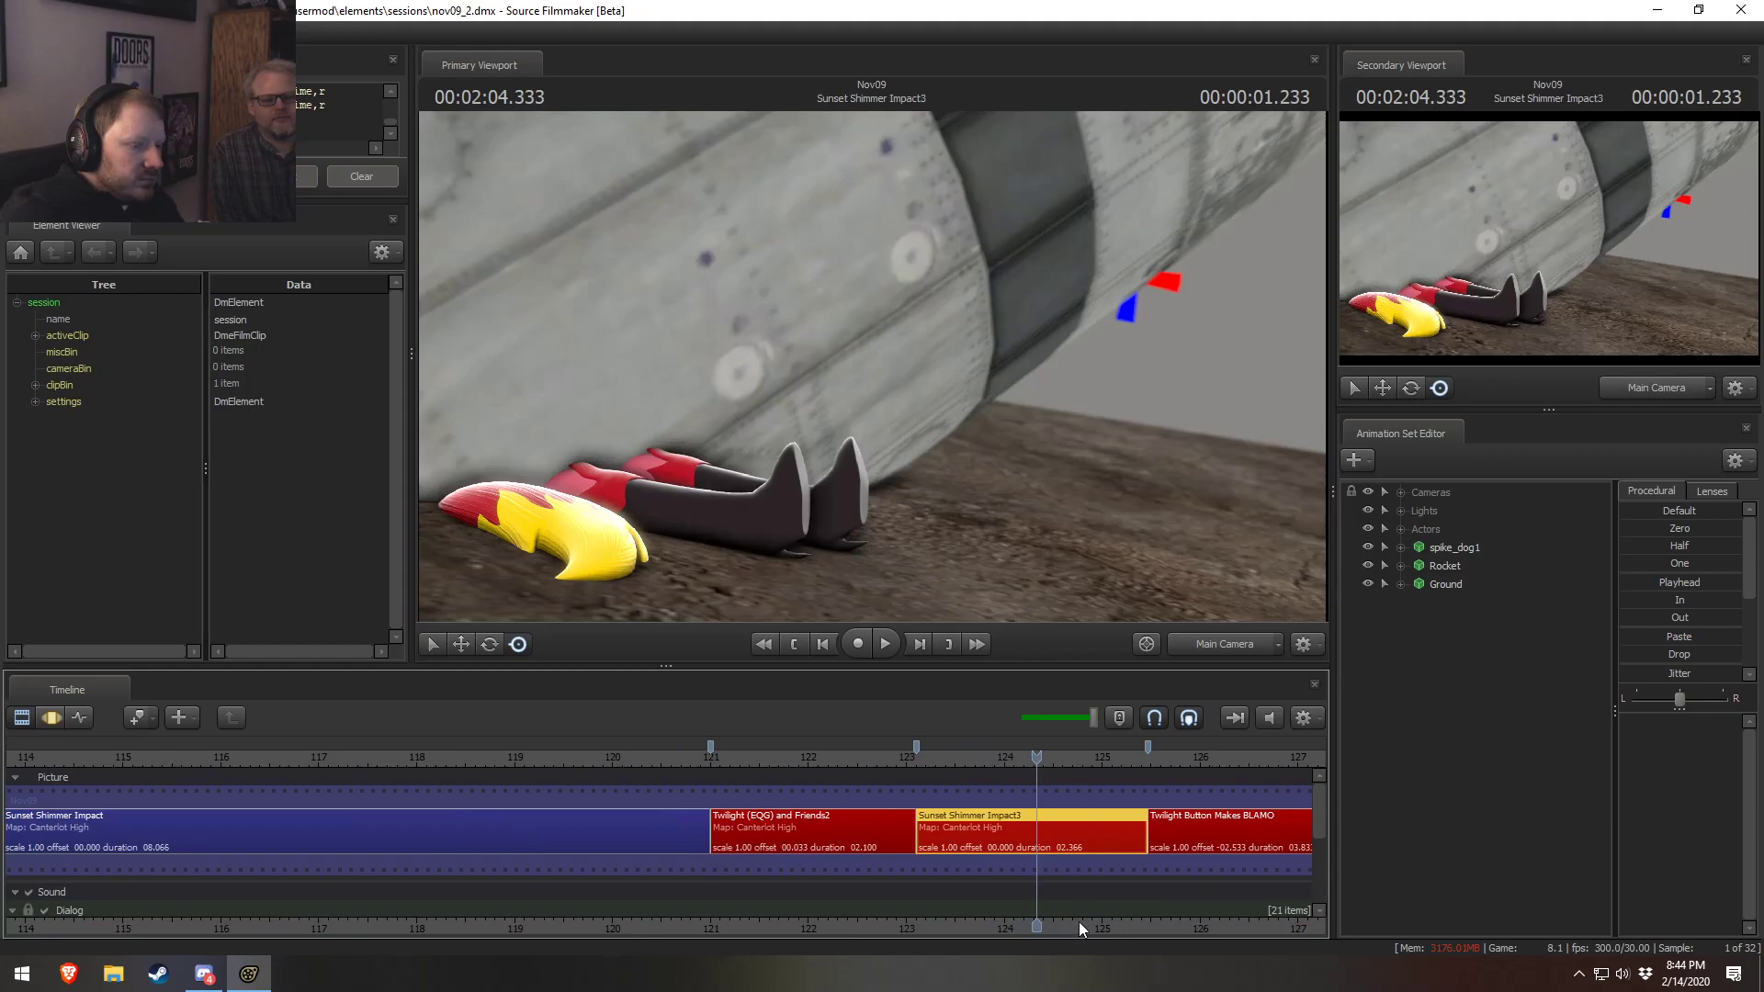
Place the playhead at 02:01.466 in the Twilight (EQG) and Friends2 shot and rename that shot as Main 6 WTF
{"action": "middle_click_drag", "start_coordinate": [1055, 882], "coordinate": [984, 825]}
{"action": "right_click", "coordinate": [984, 825]}
{"action": "left_click", "coordinate": [799, 827]}
{"action": "left_click", "coordinate": [671, 755]}
{"action": "left_click_drag", "start_coordinate": [671, 753], "coordinate": [684, 753]}
{"action": "right_click", "coordinate": [748, 820]}
{"action": "mouse_move", "coordinate": [895, 588]}
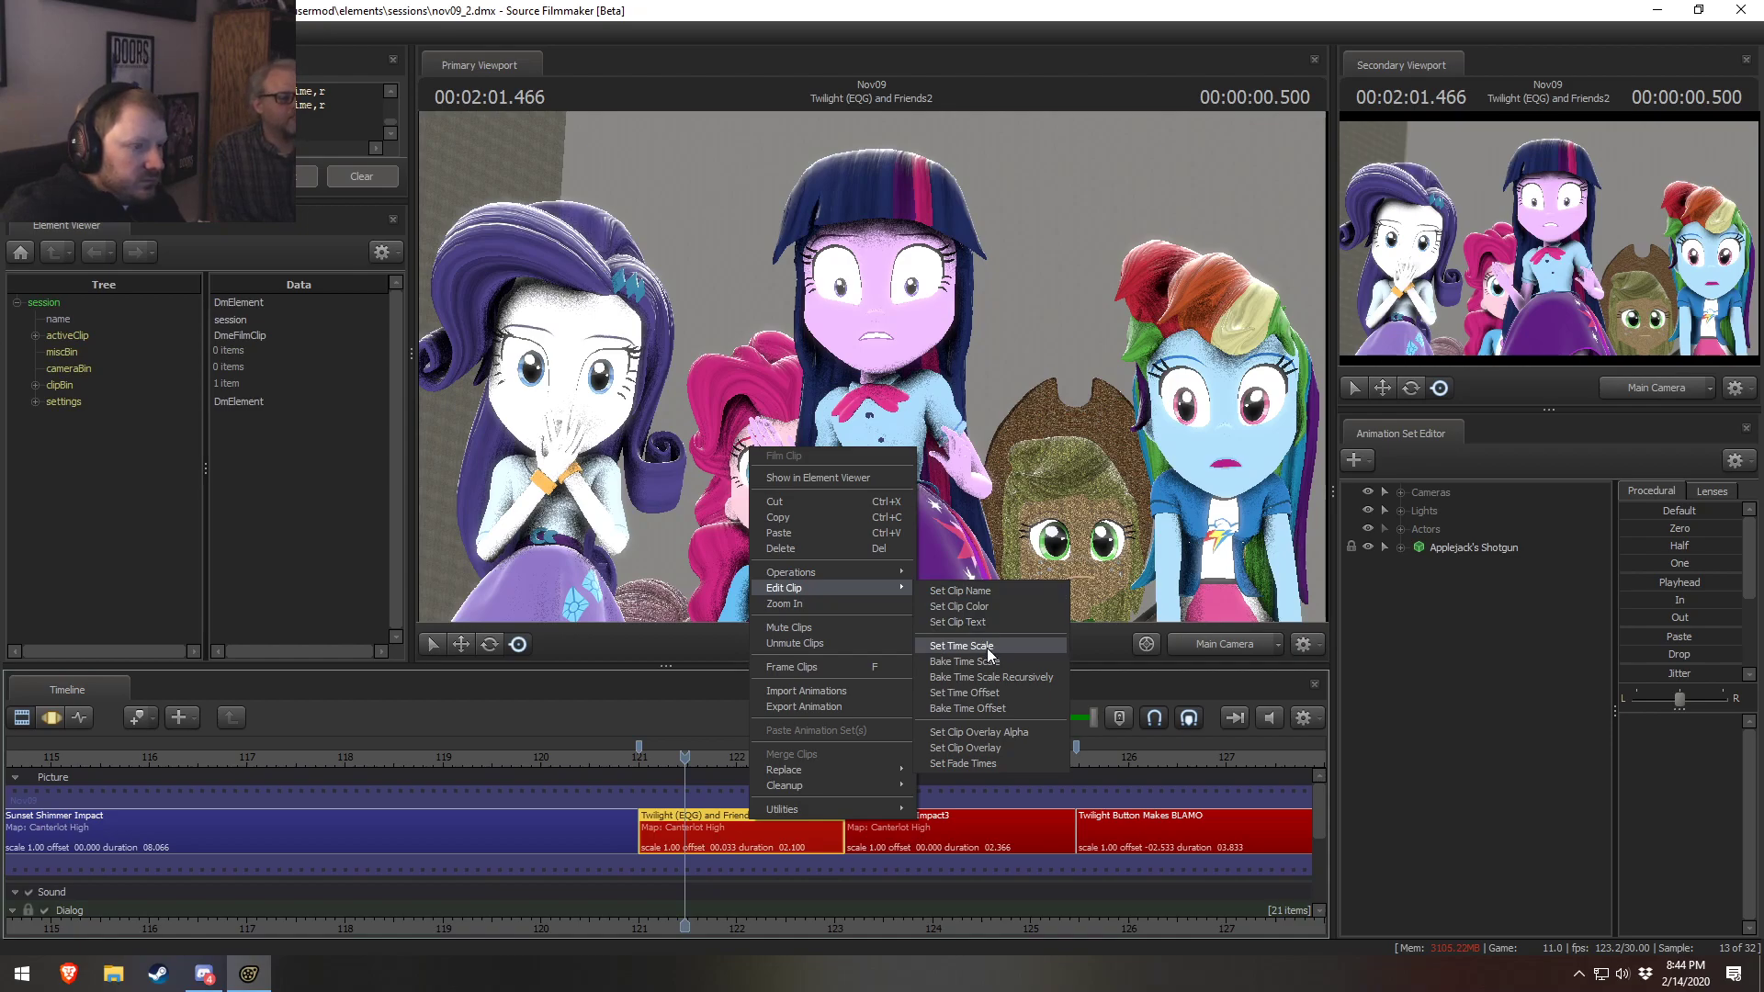
{"action": "left_click", "coordinate": [960, 592]}
{"action": "triple_click", "coordinate": [964, 420]}
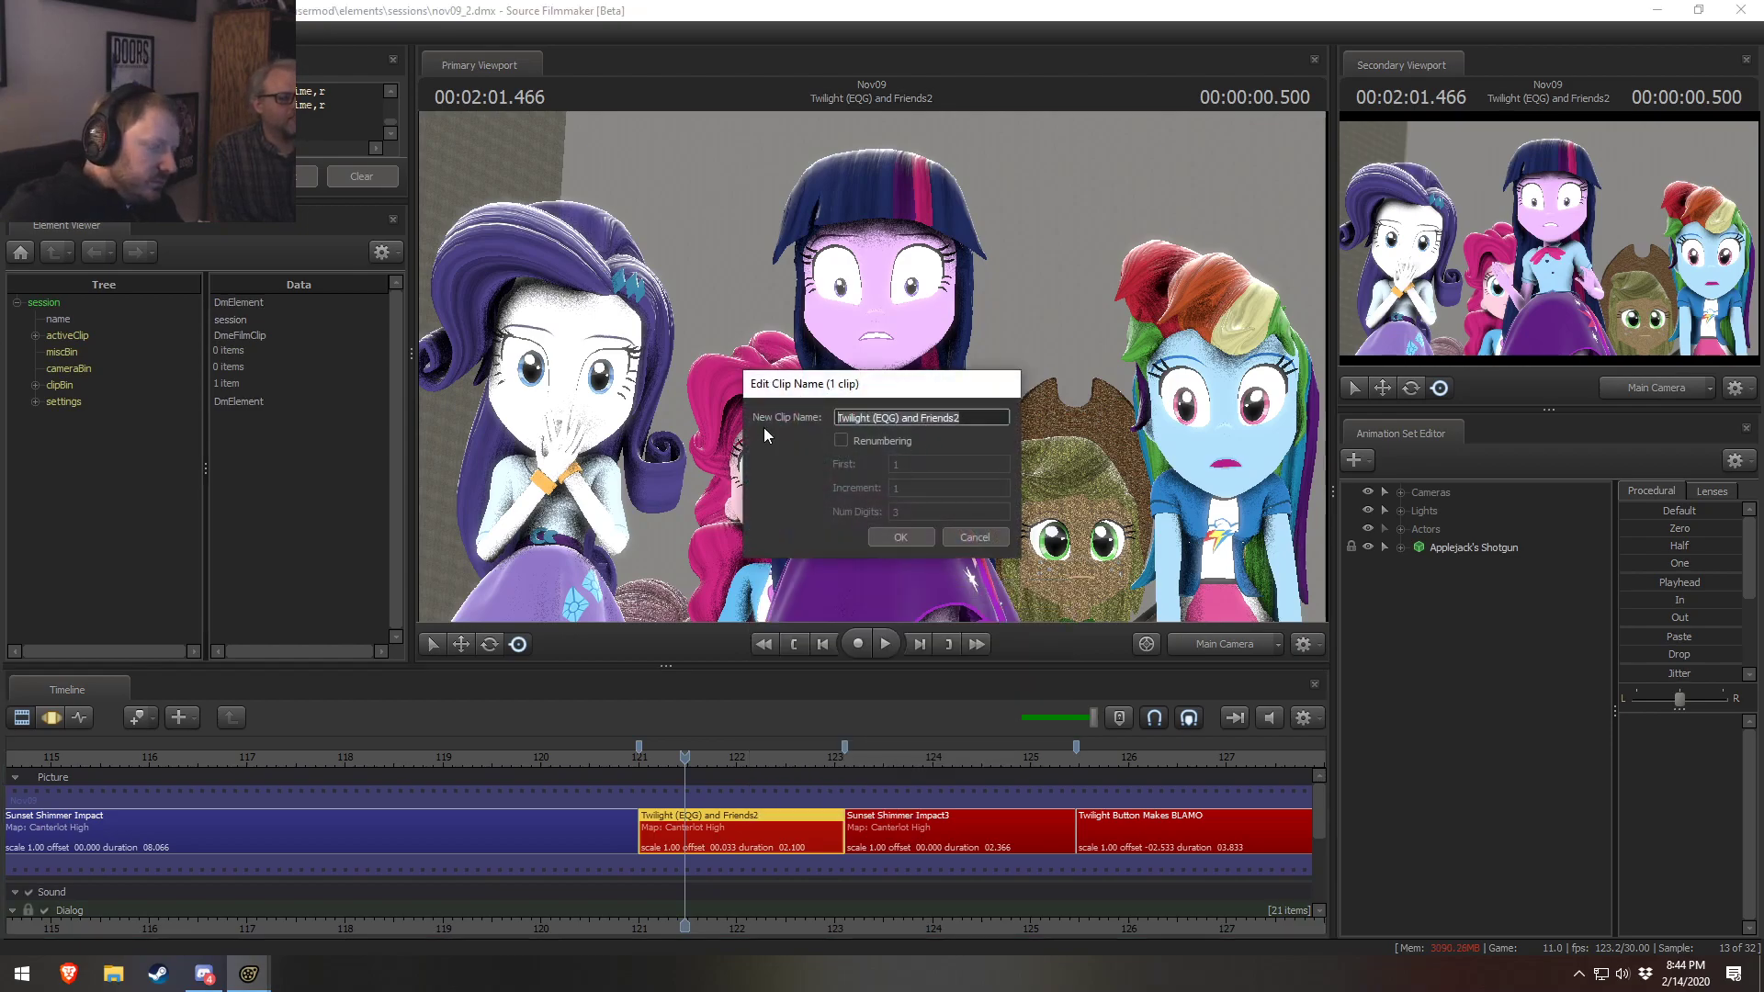
{"action": "type", "text": "Main"}
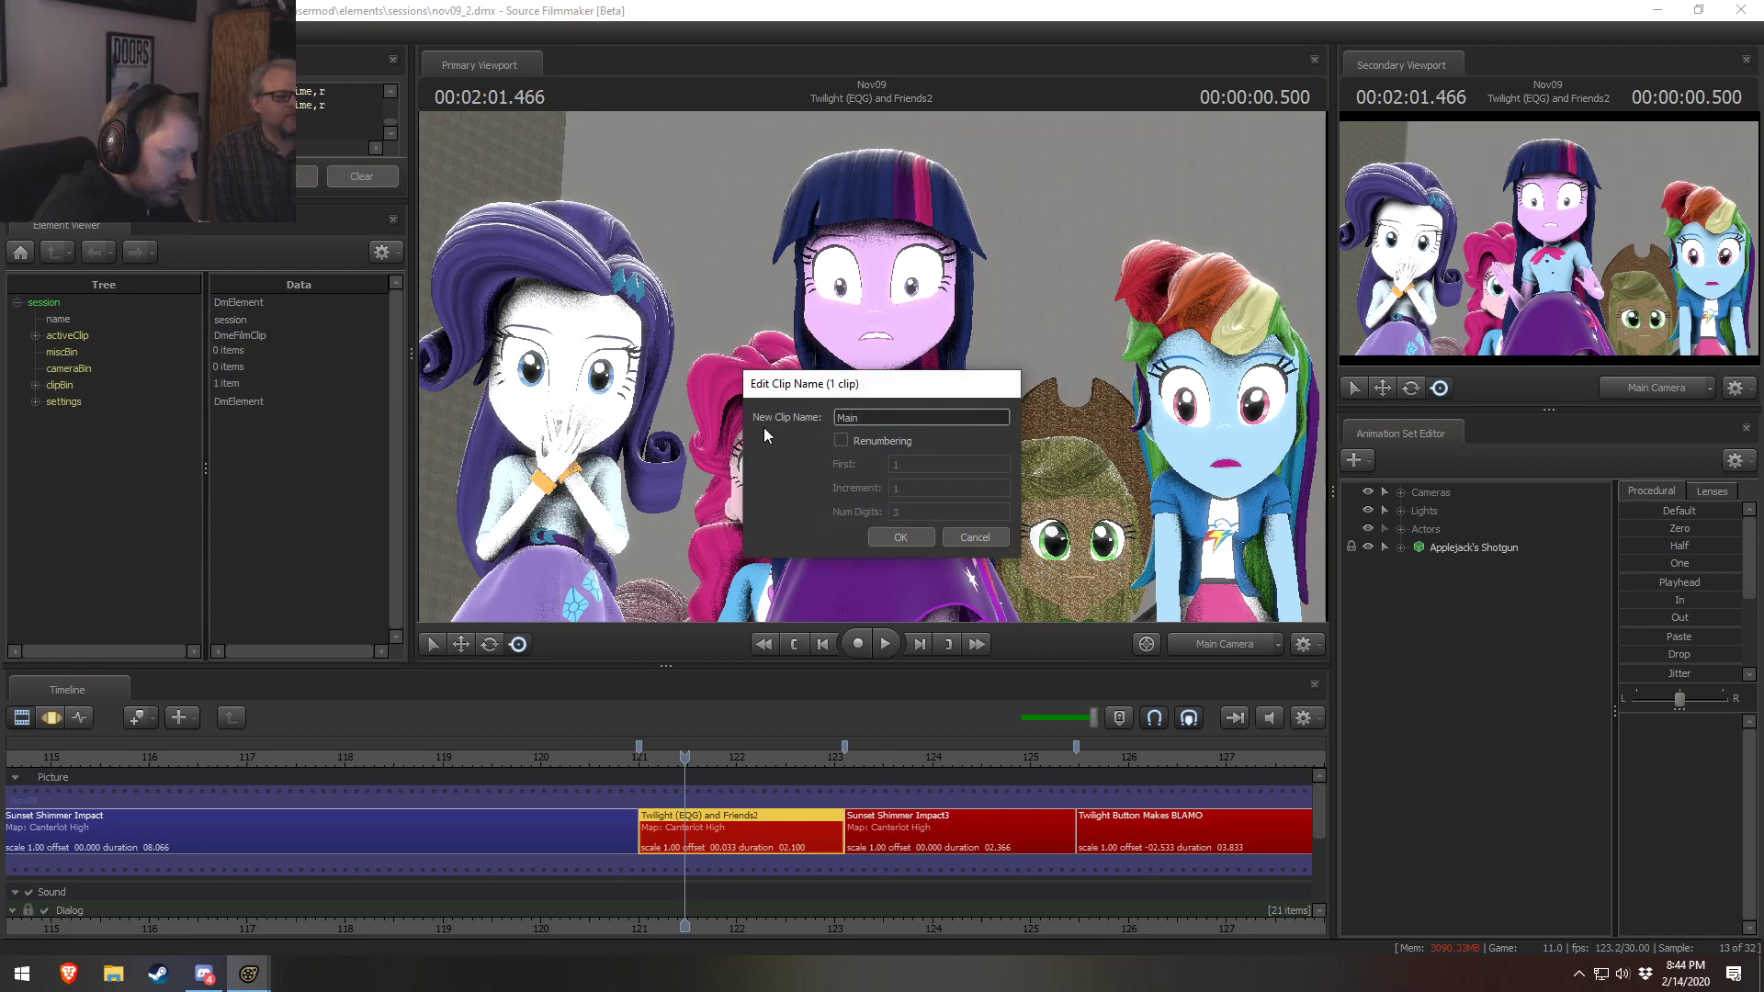
{"action": "type", "text": " 6 WTF"}
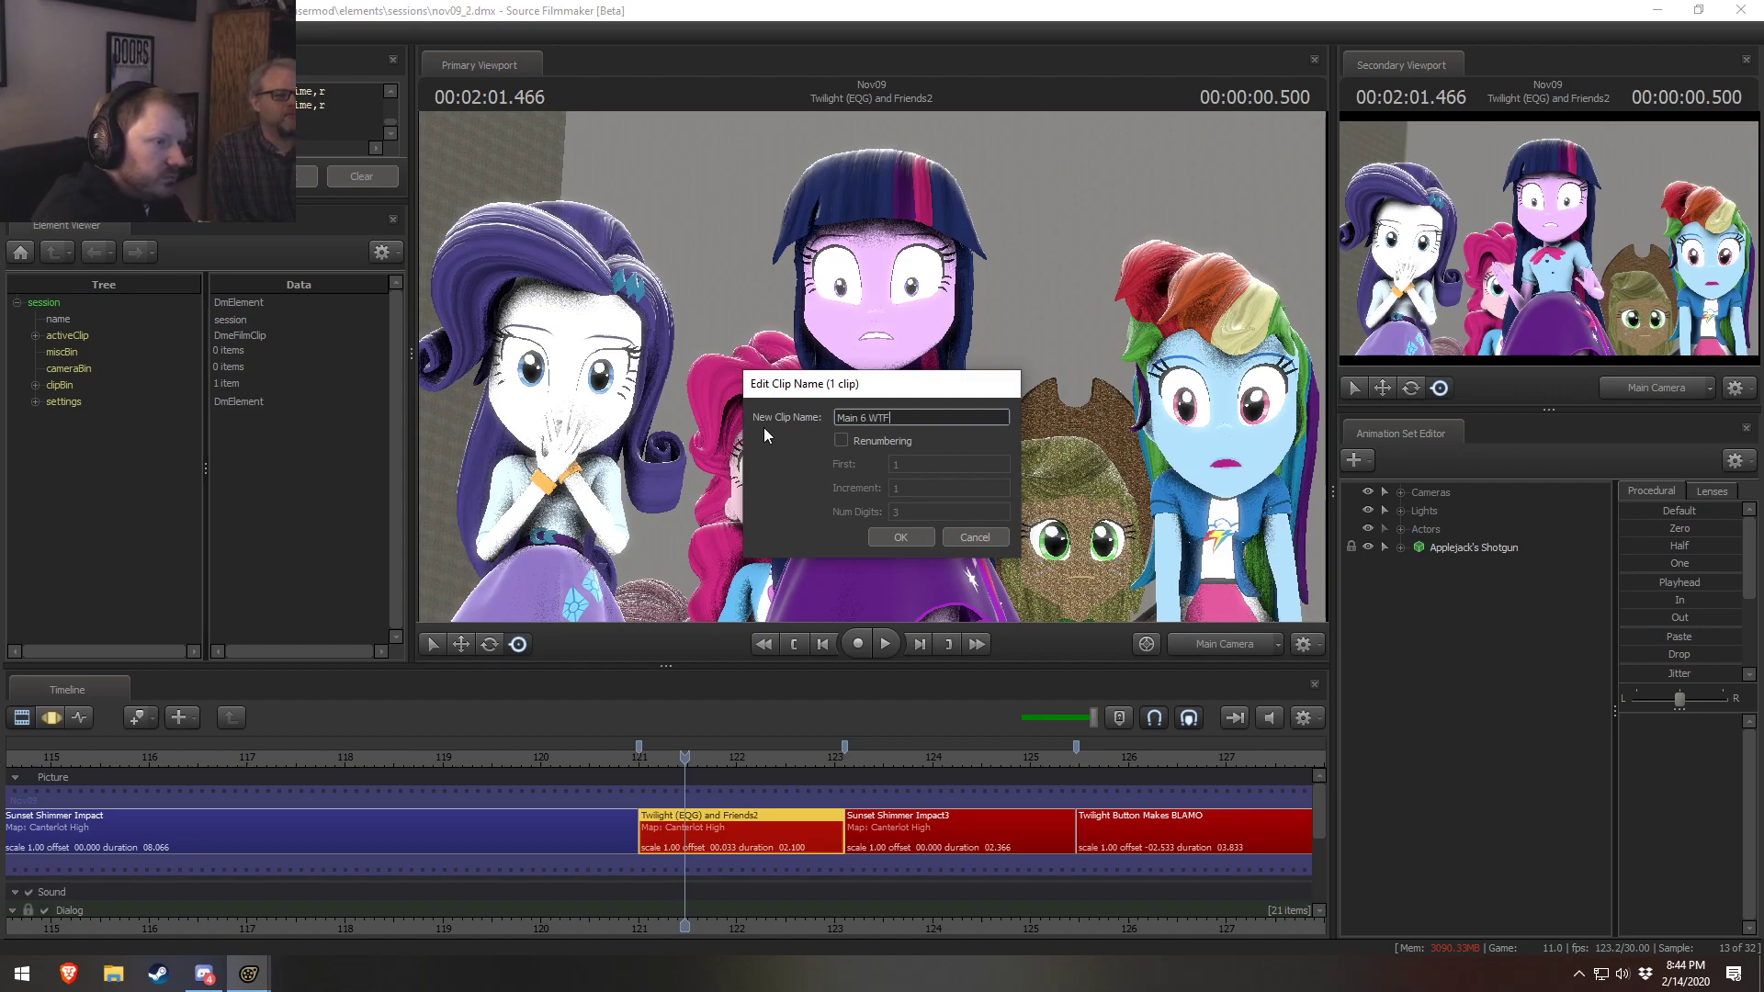
{"action": "key", "text": "Return"}
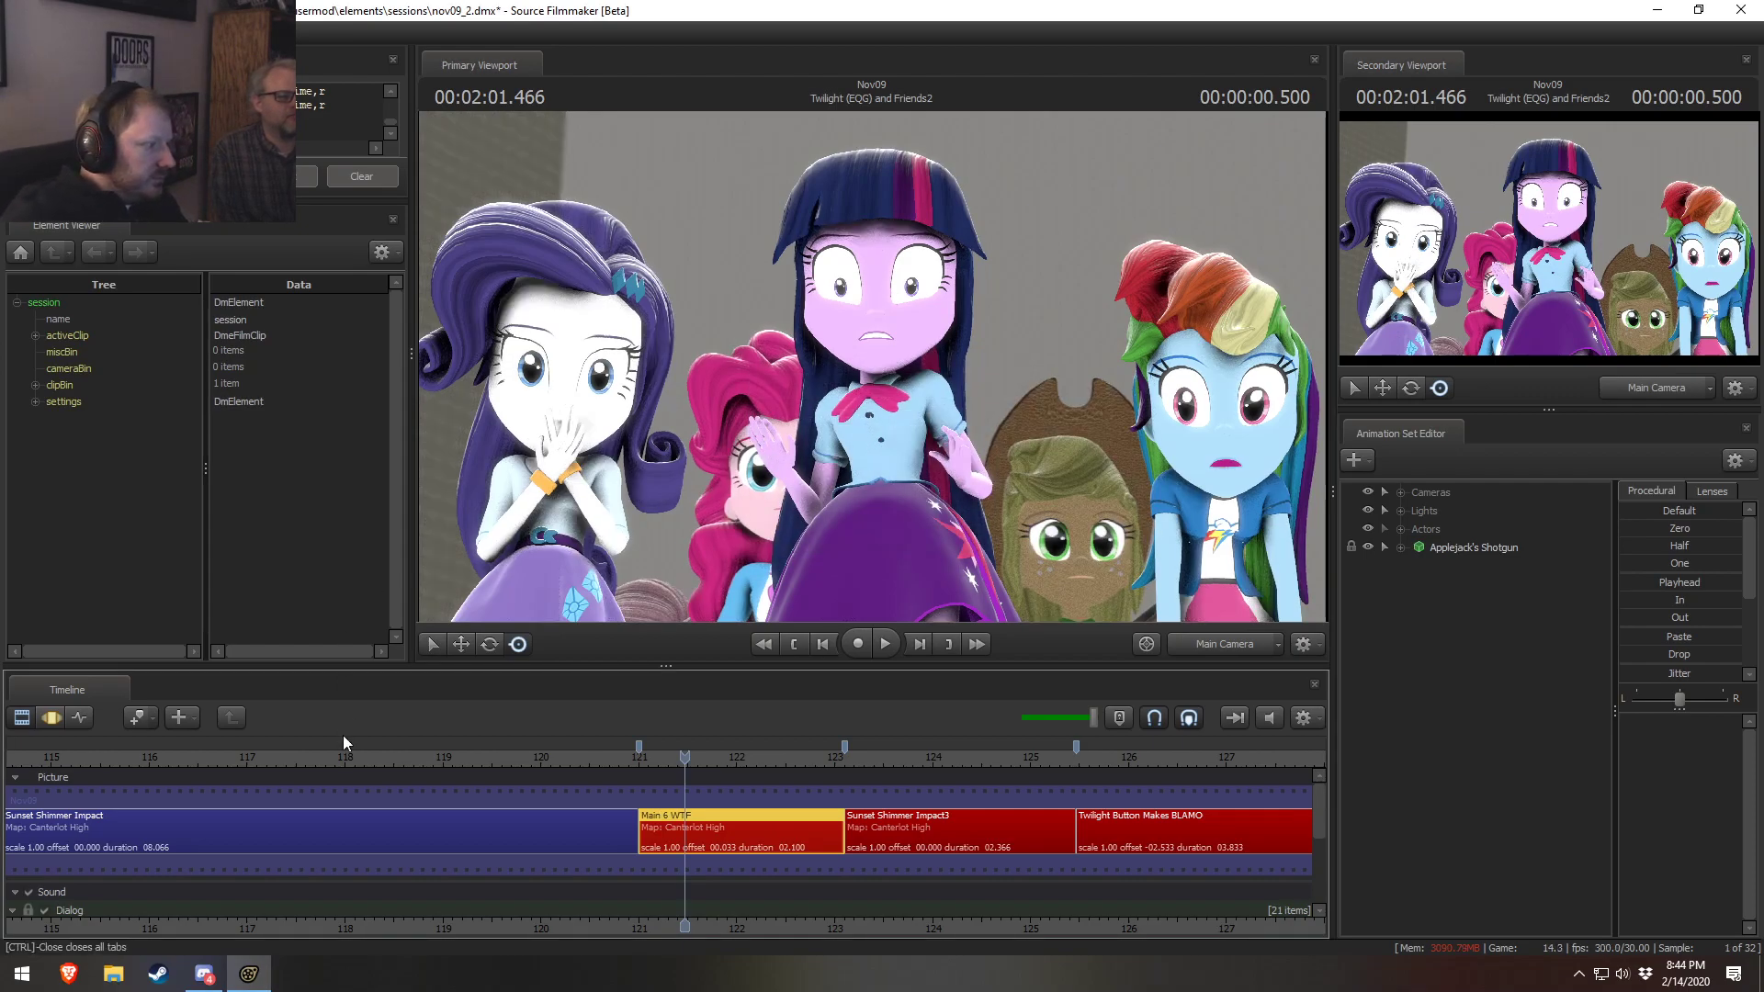
Rename the Sunset Shimmer Impact3 shot as WHAT A WORLD WHAT A WORLD
{"action": "left_click", "coordinate": [932, 841]}
{"action": "right_click", "coordinate": [931, 842]}
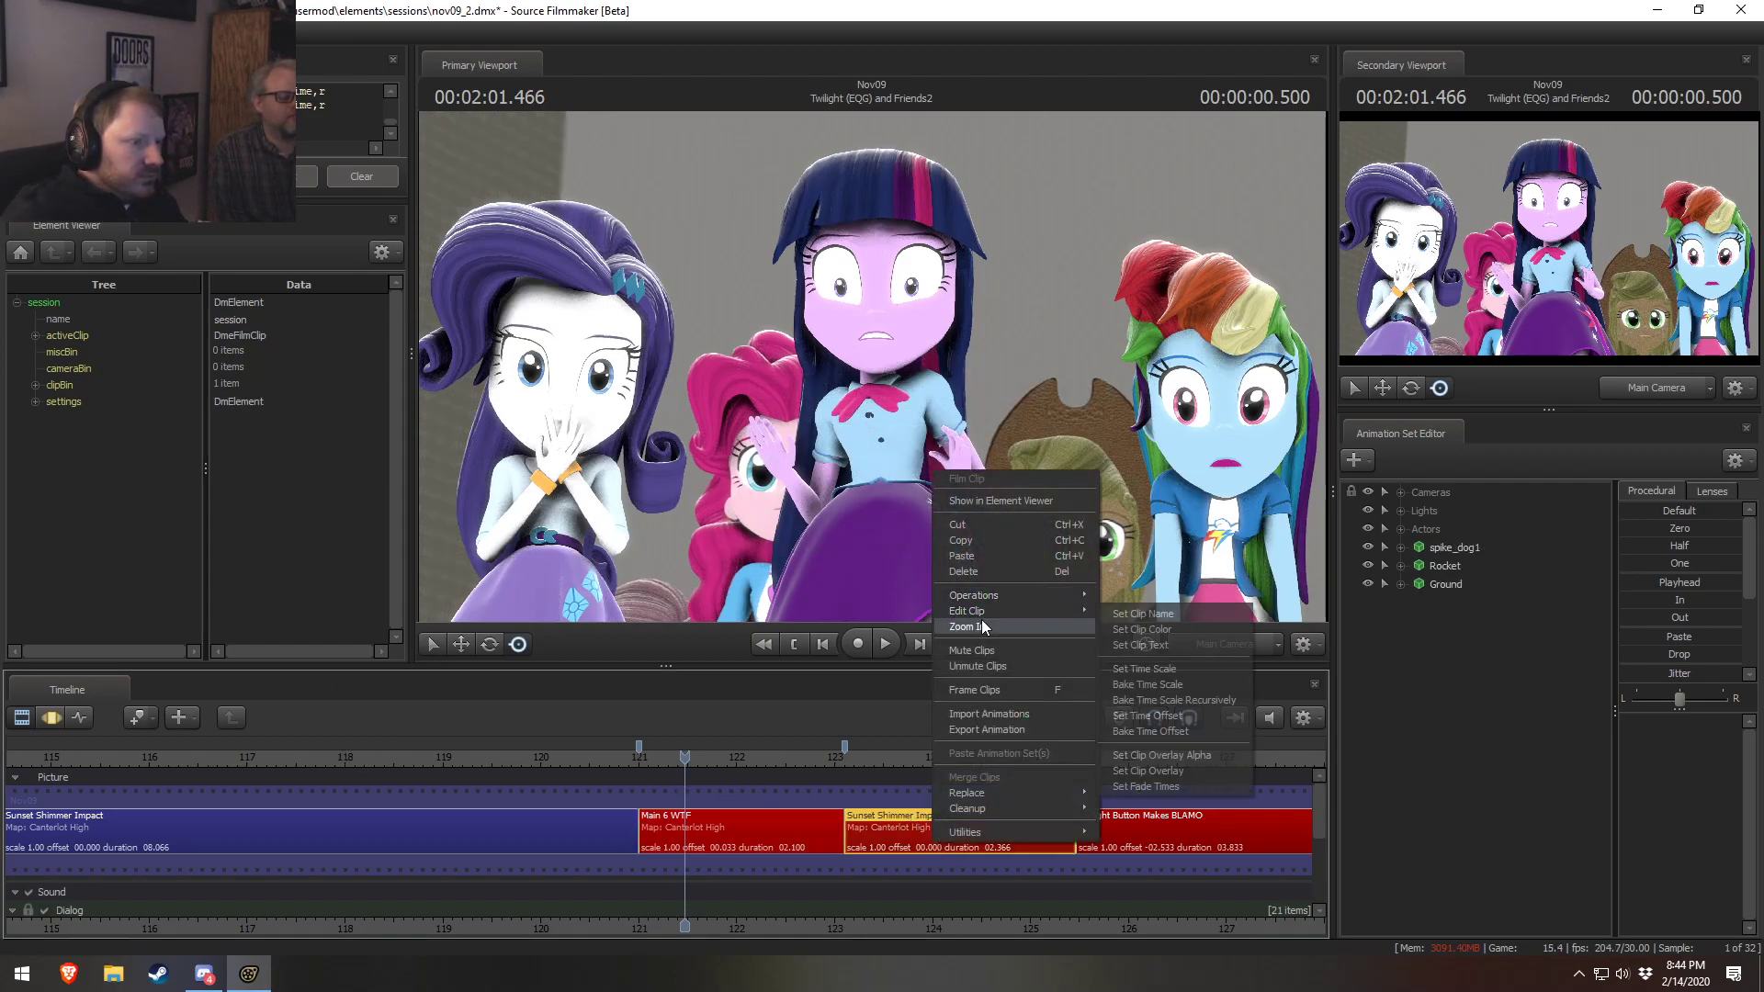
{"action": "mouse_move", "coordinate": [998, 610]}
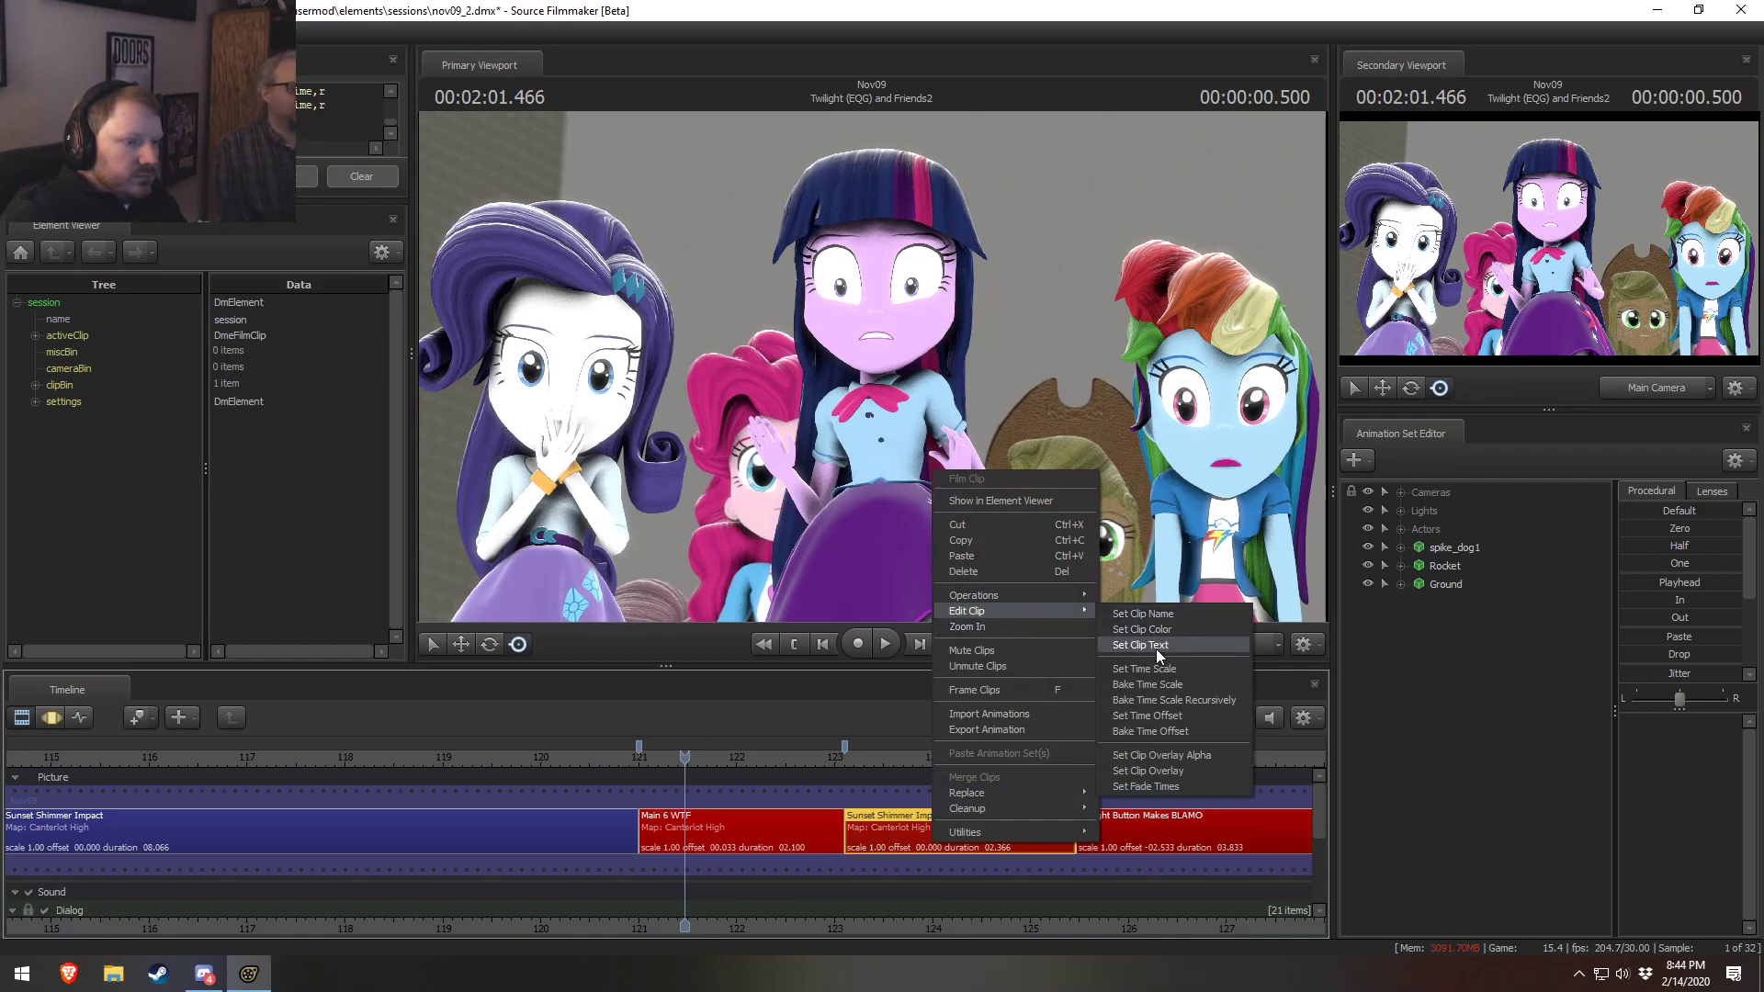
{"action": "left_click", "coordinate": [1143, 614]}
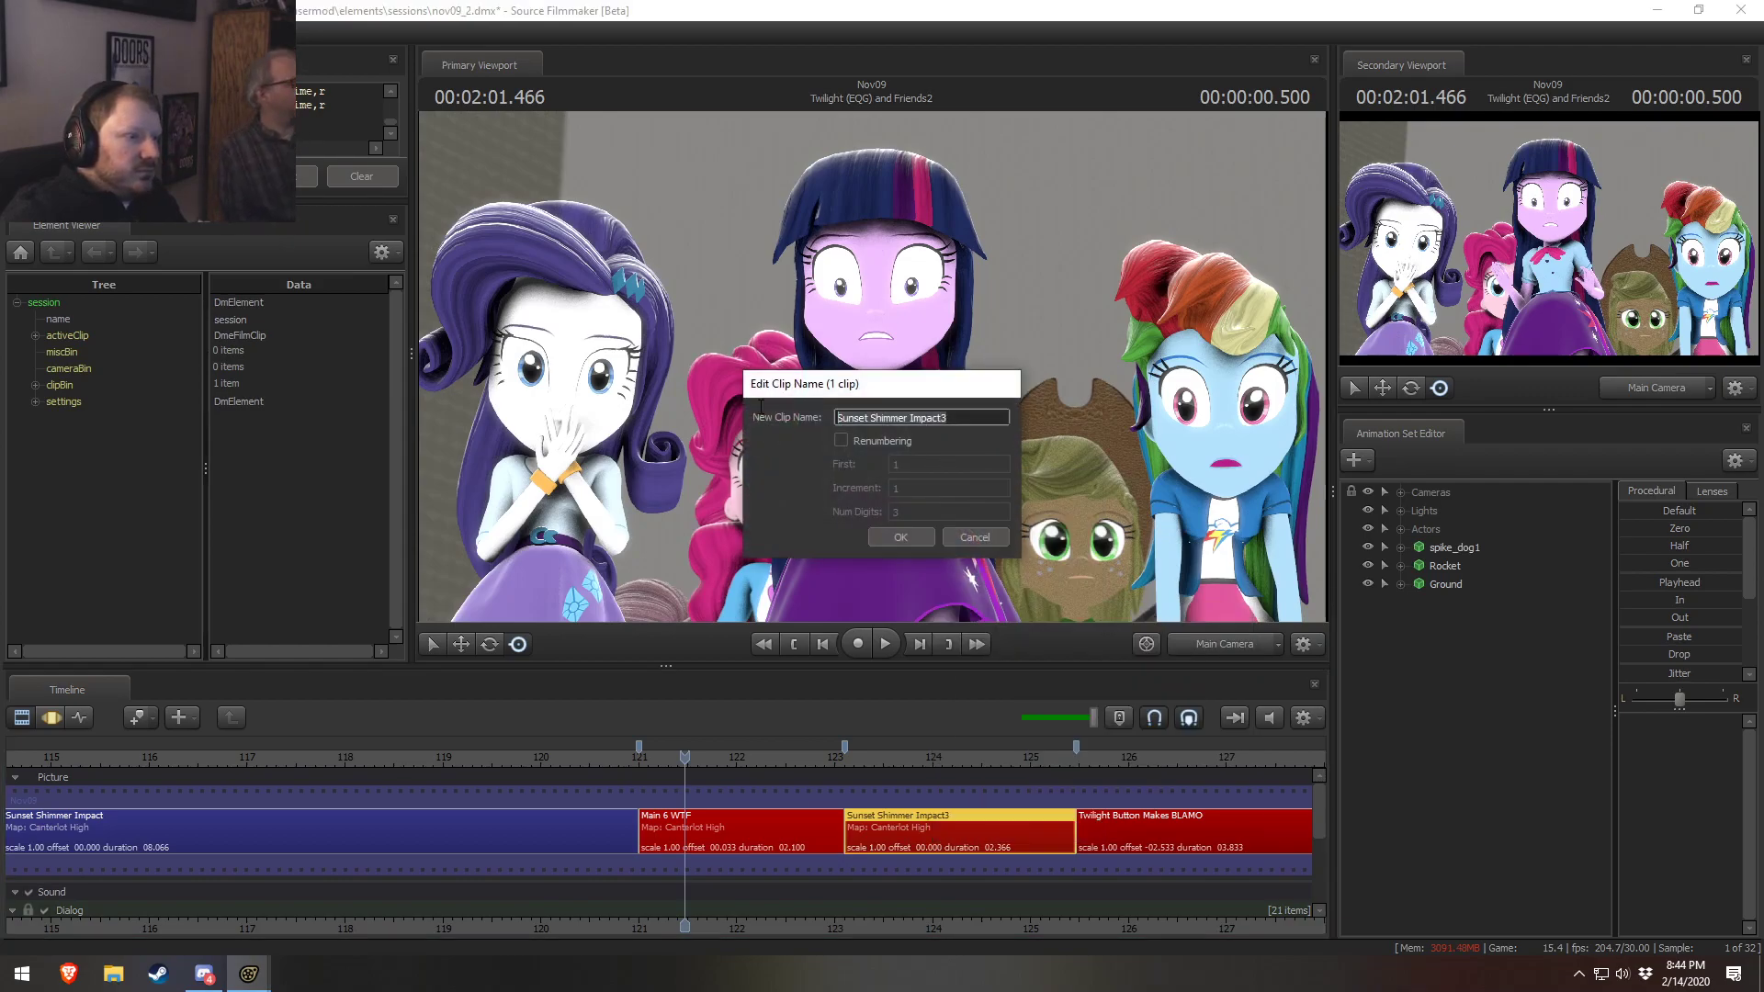
{"action": "type", "text": "WHAT A"}
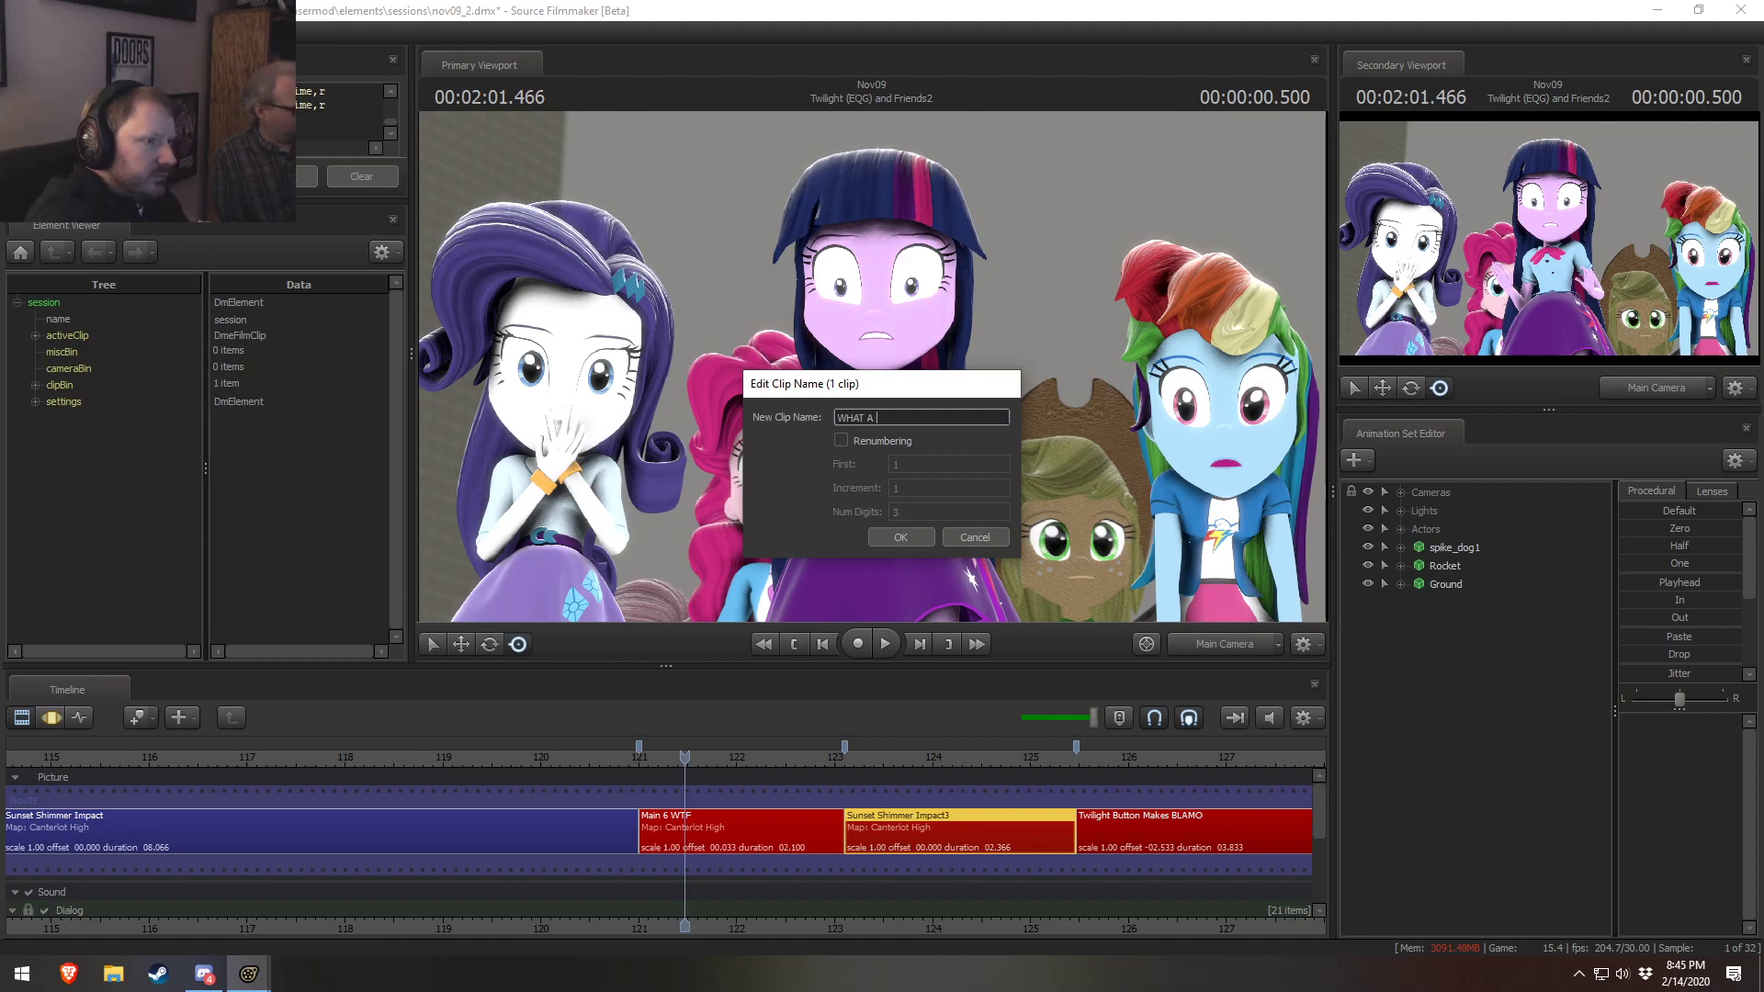
{"action": "type", "text": " WORLD WHAT A WORLD"}
{"action": "key", "text": "Return"}
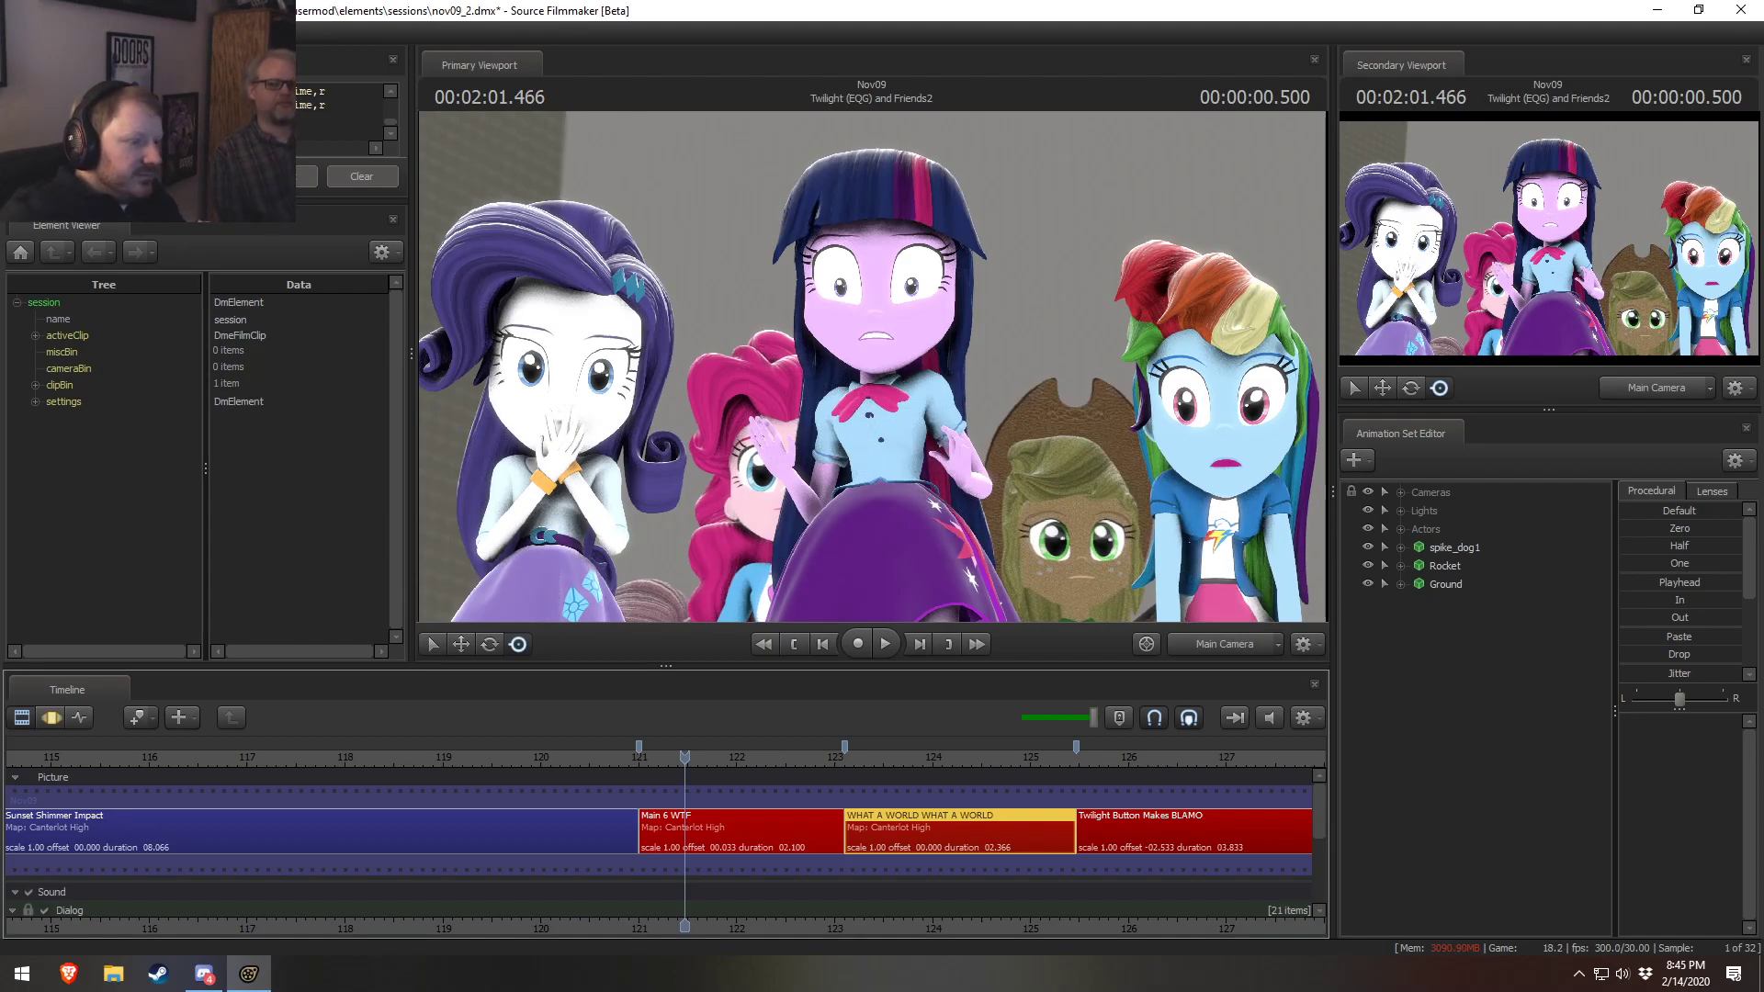
Move the playhead to 02:03.800 in the WHAT A WORLD WHAT A WORLD shot and delete its Camera Helper animation set
{"action": "middle_click_drag", "start_coordinate": [894, 846], "coordinate": [622, 791]}
{"action": "left_click_drag", "start_coordinate": [597, 759], "coordinate": [642, 716]}
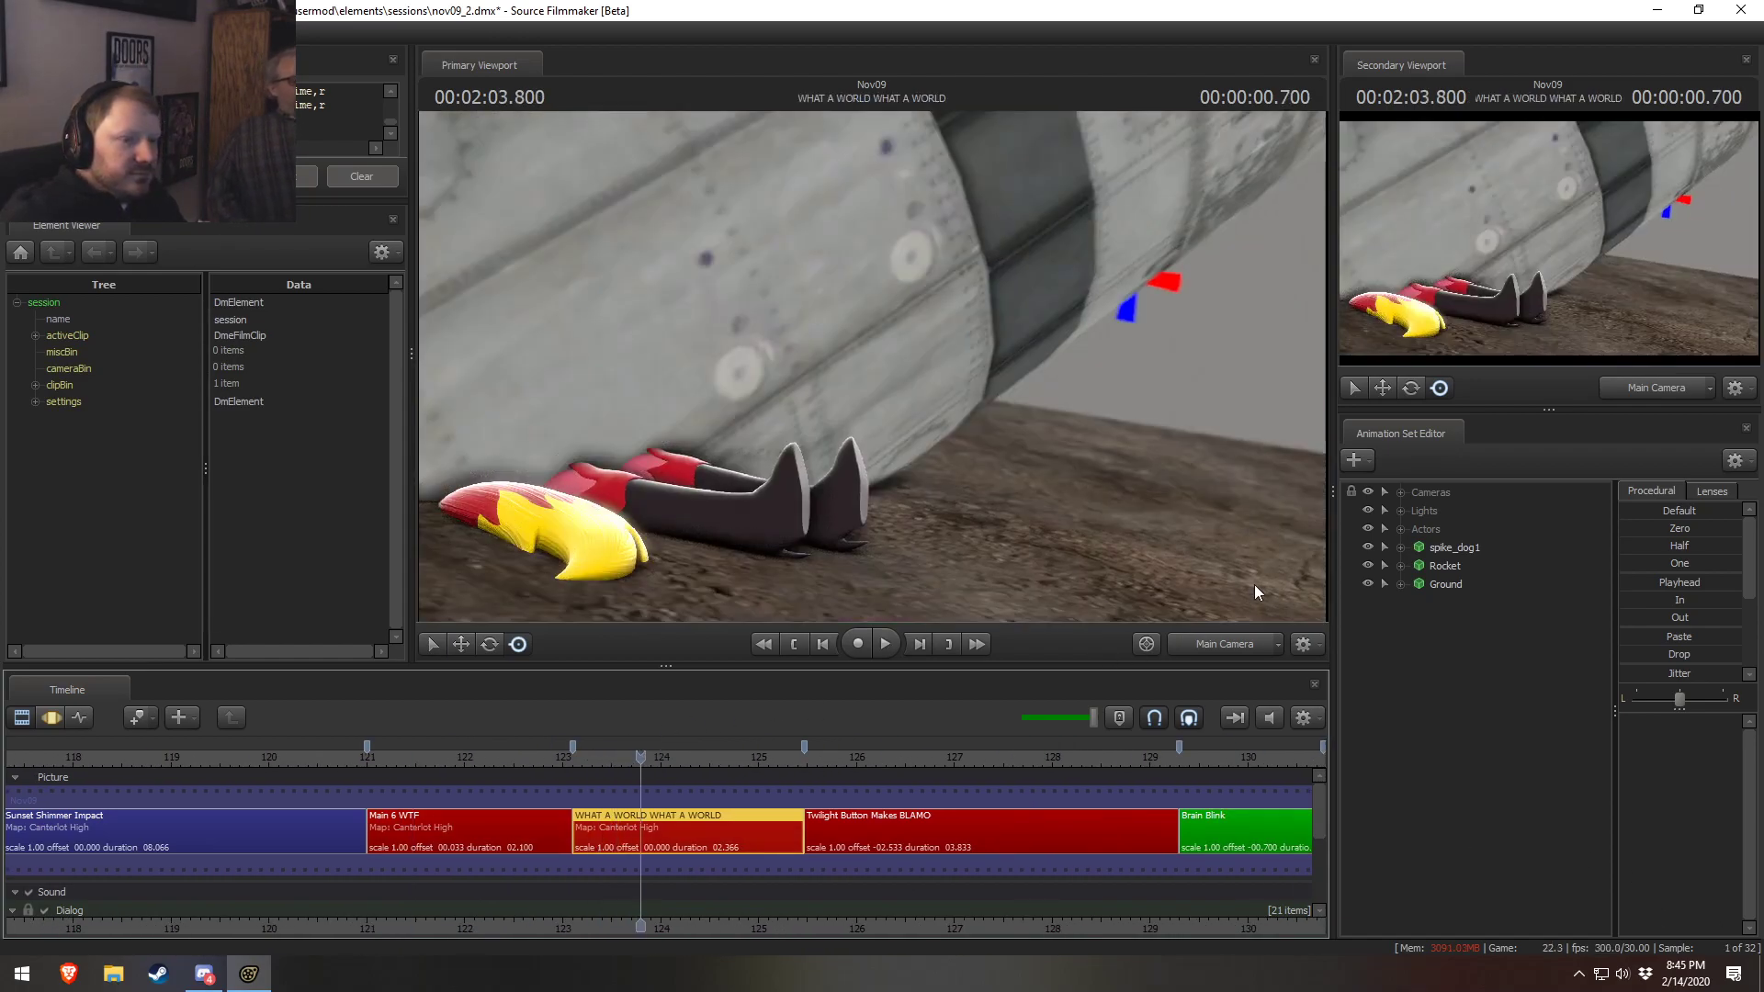
{"action": "left_click", "coordinate": [1399, 491]}
{"action": "right_click", "coordinate": [1470, 522]}
{"action": "left_click", "coordinate": [1500, 566]}
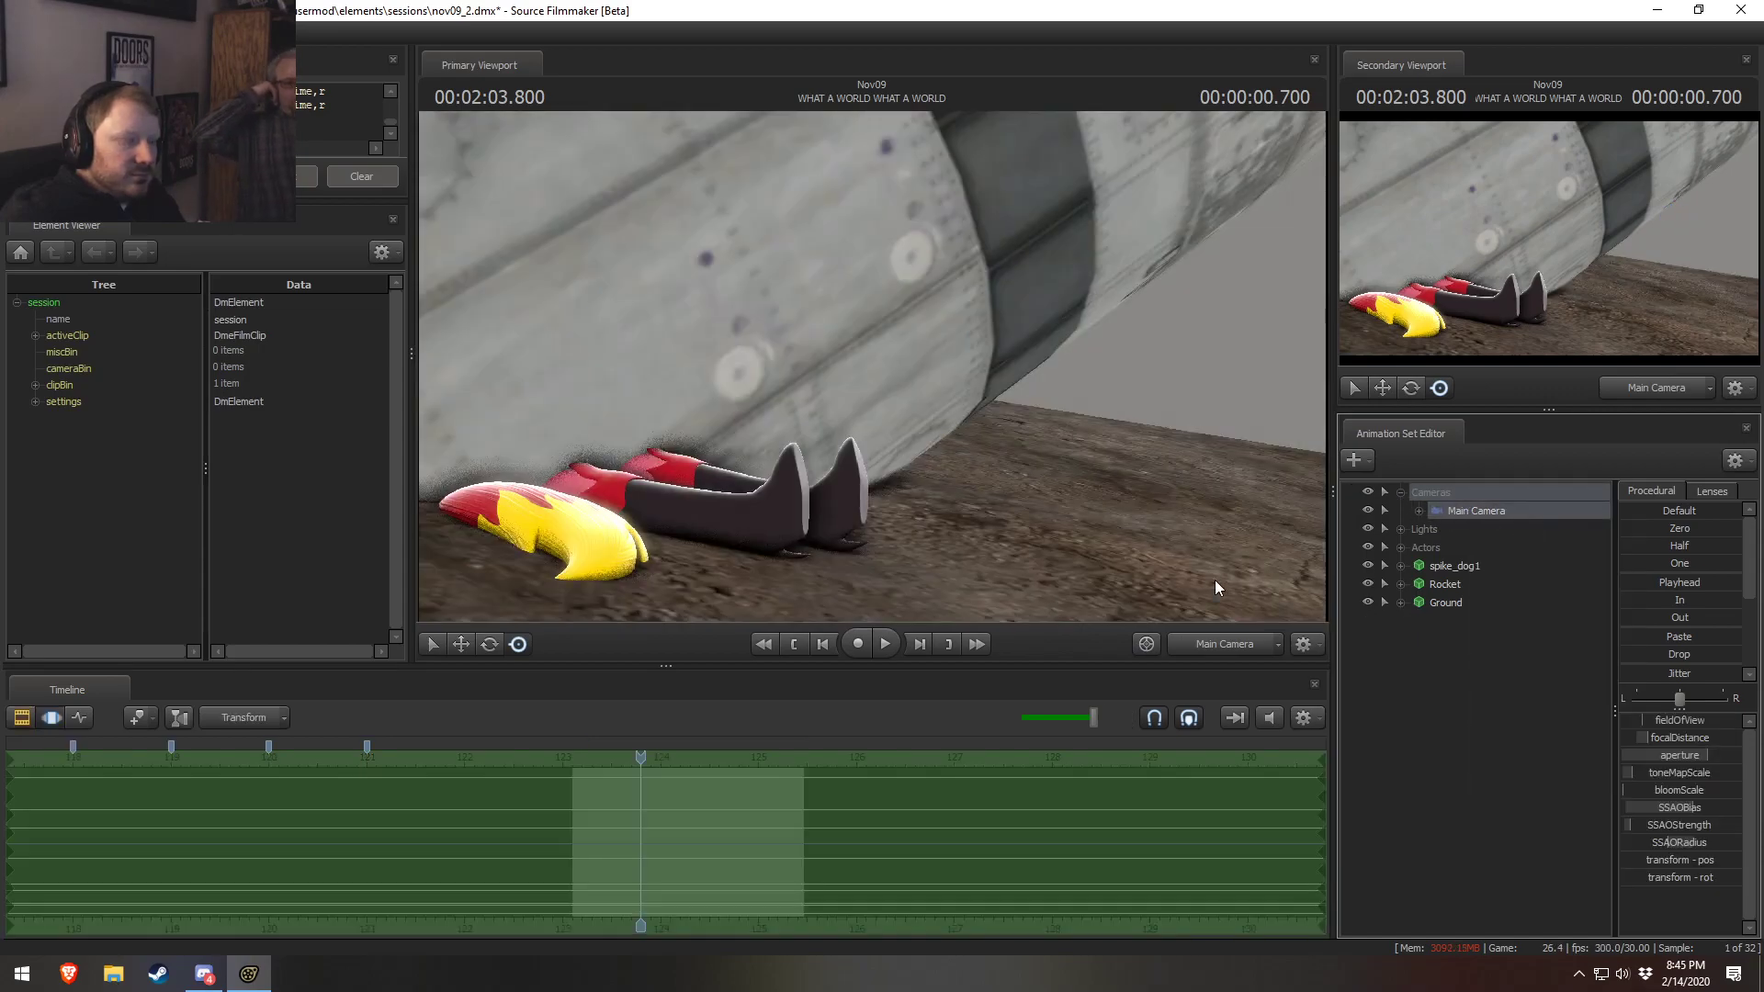
Slightly adjust the Main Camera's focalDistance across the whole shot
{"action": "key", "text": "F3"}
{"action": "left_click_drag", "start_coordinate": [1670, 739], "coordinate": [1662, 742]}
{"action": "key", "text": "F2"}
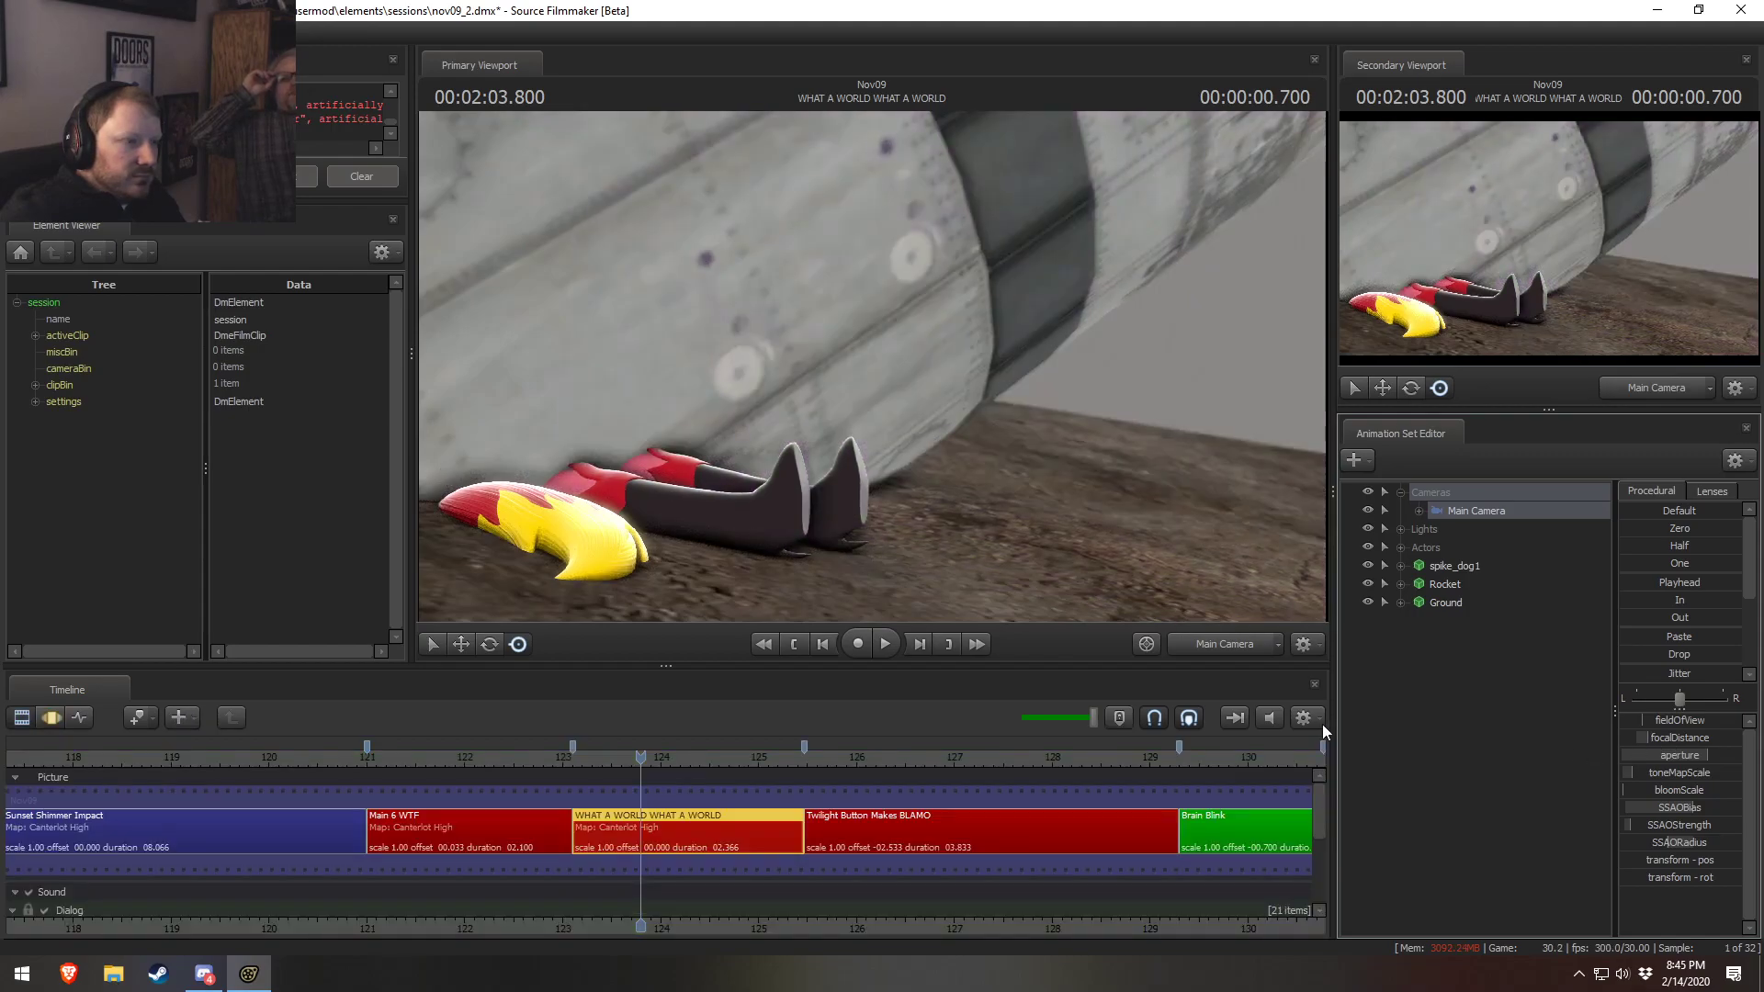
Save the session and, using the Work Camera, pull back to show more ground around the rocket and legs
{"action": "key", "text": "F3"}
{"action": "left_click", "coordinate": [1217, 645]}
{"action": "key", "text": "s"}
{"action": "left_click_drag", "start_coordinate": [1130, 524], "coordinate": [1128, 556]}
Start an animation set for a new model, search the model browser for stone and preview a tombstone and a stone block
{"action": "right_click", "coordinate": [1468, 670]}
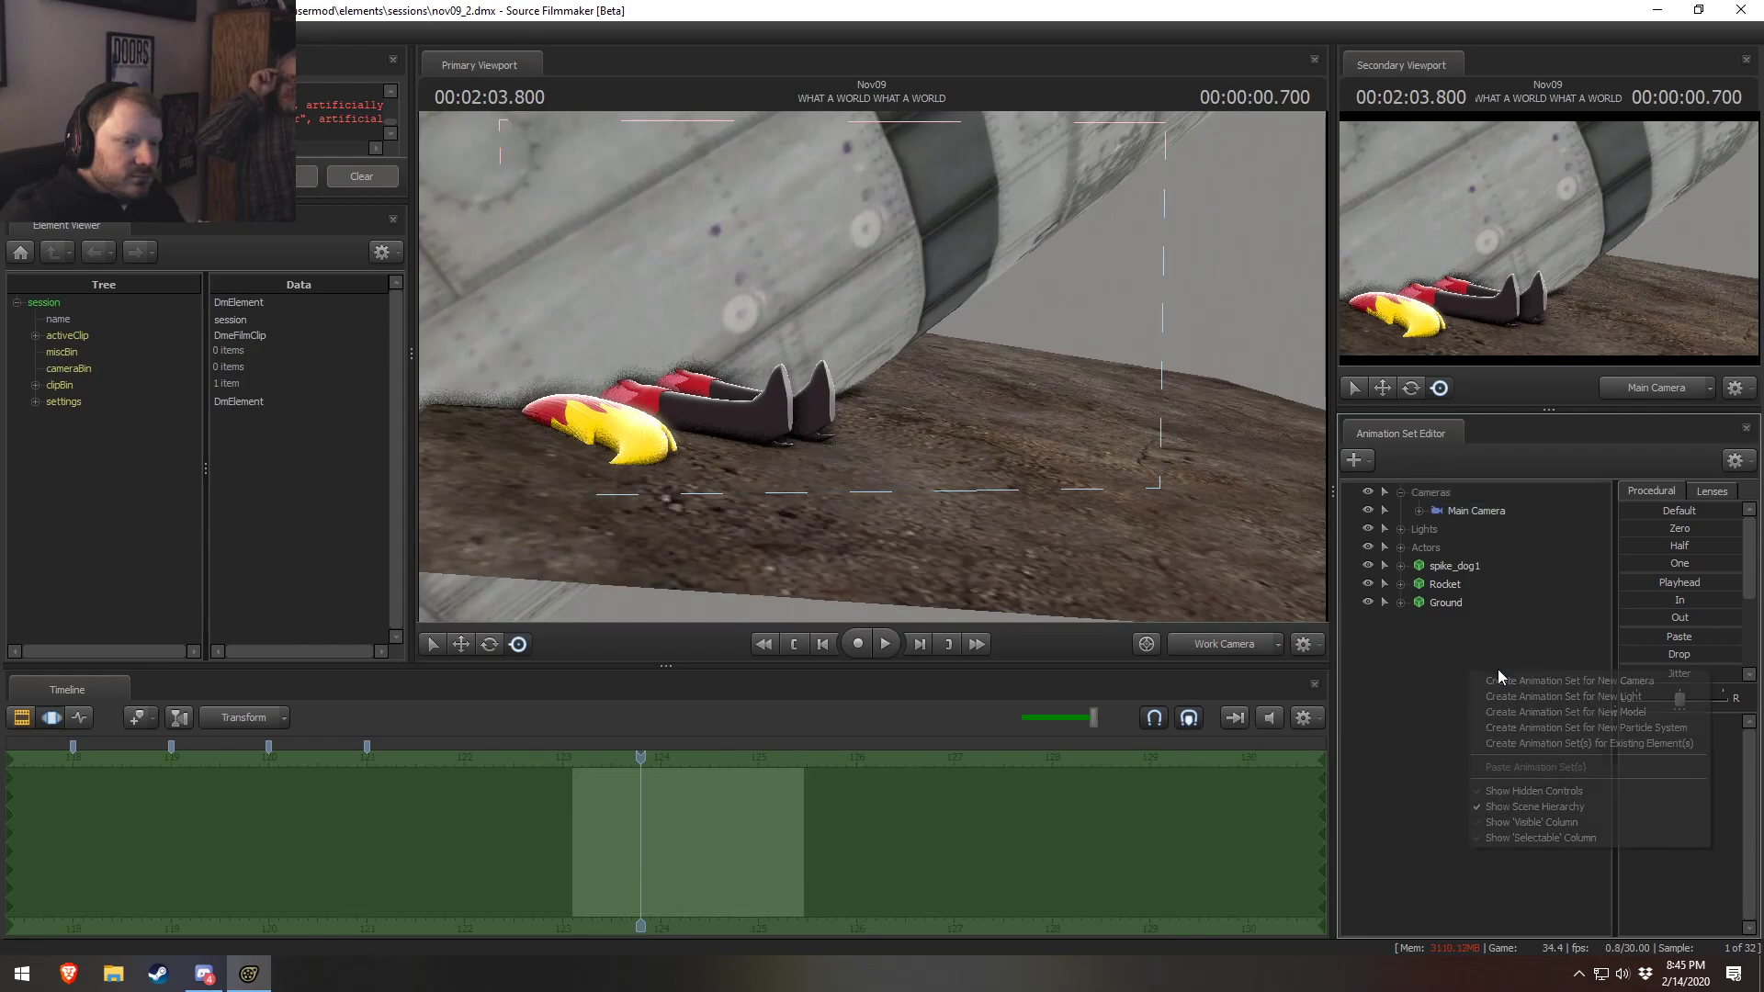
{"action": "left_click", "coordinate": [1533, 704]}
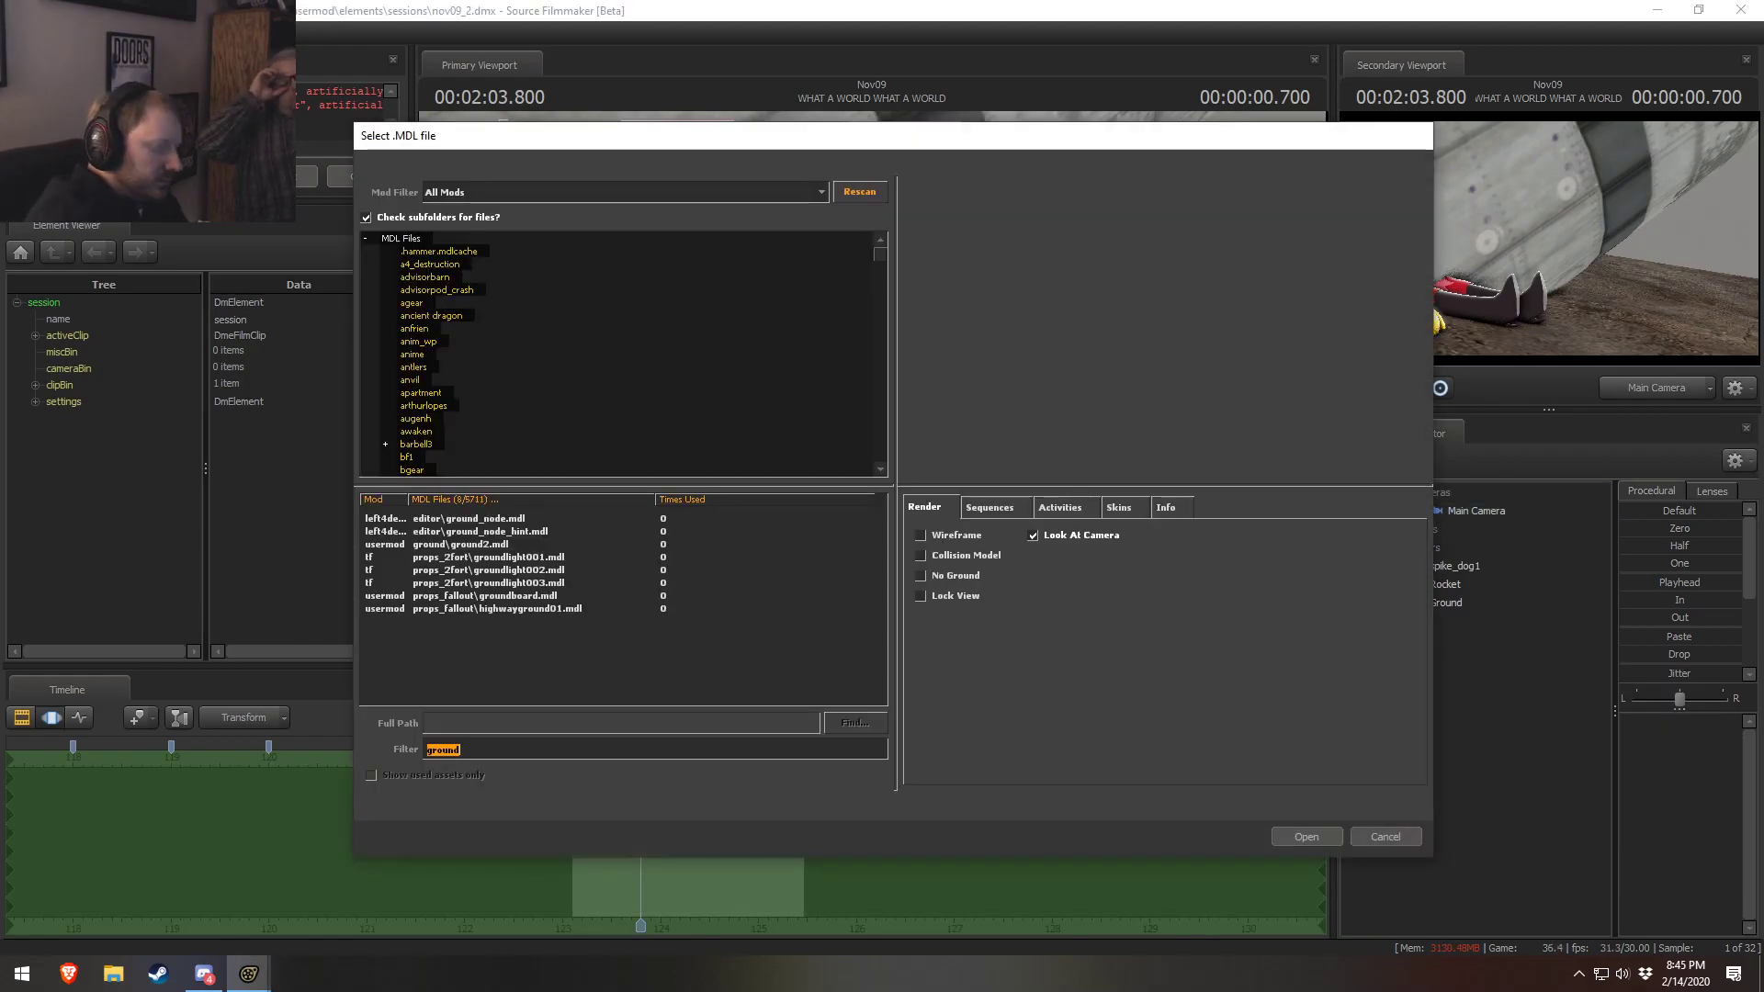
{"action": "type", "text": "stone"}
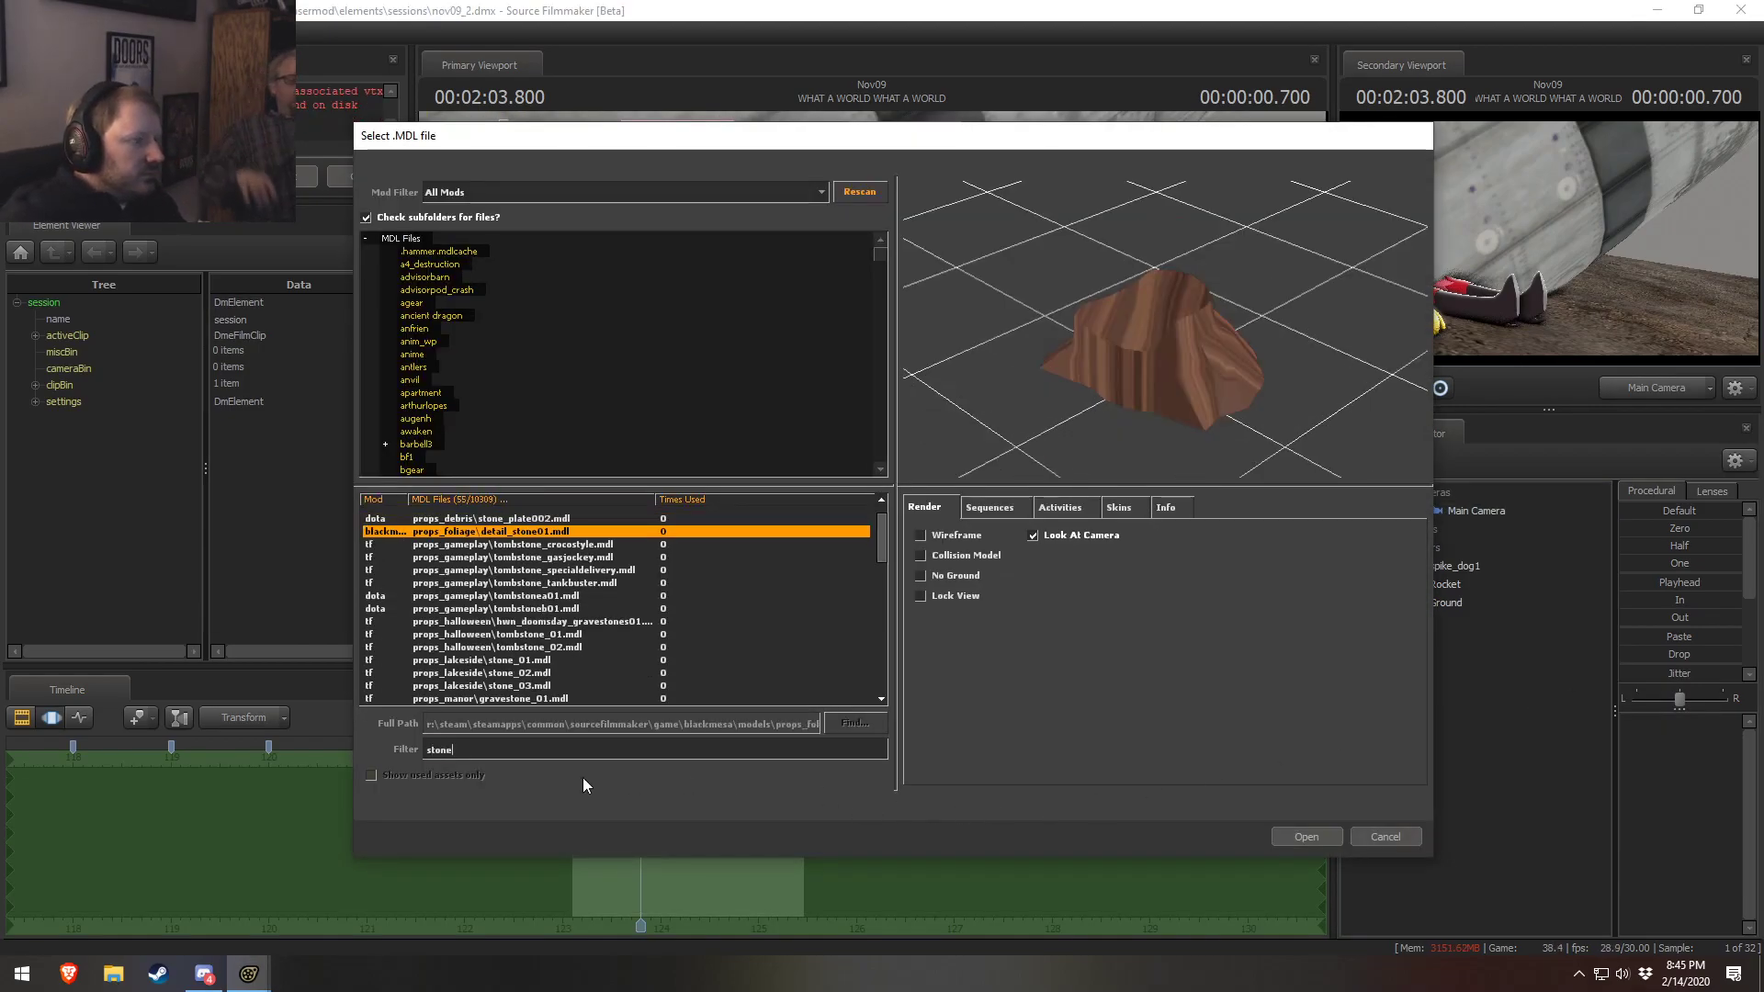
{"action": "left_click", "coordinate": [542, 557]}
{"action": "scroll", "coordinate": [549, 588], "scroll_direction": "down", "scroll_amount": 1}
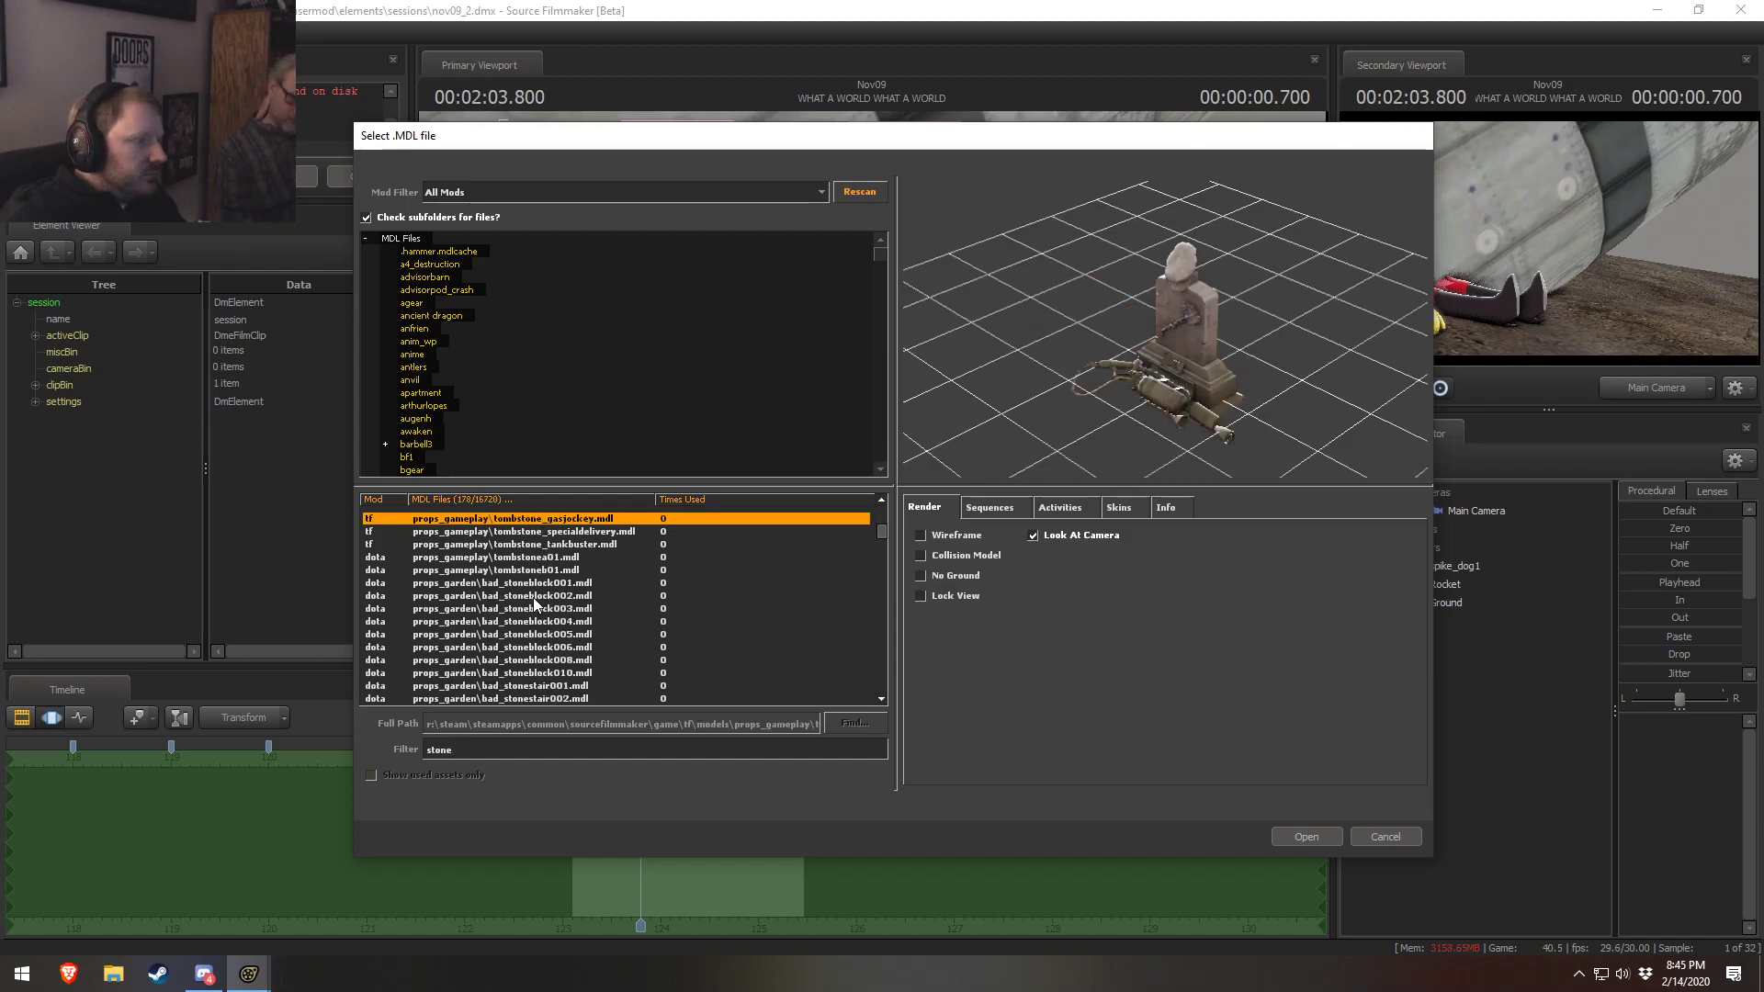
{"action": "left_click", "coordinate": [519, 595]}
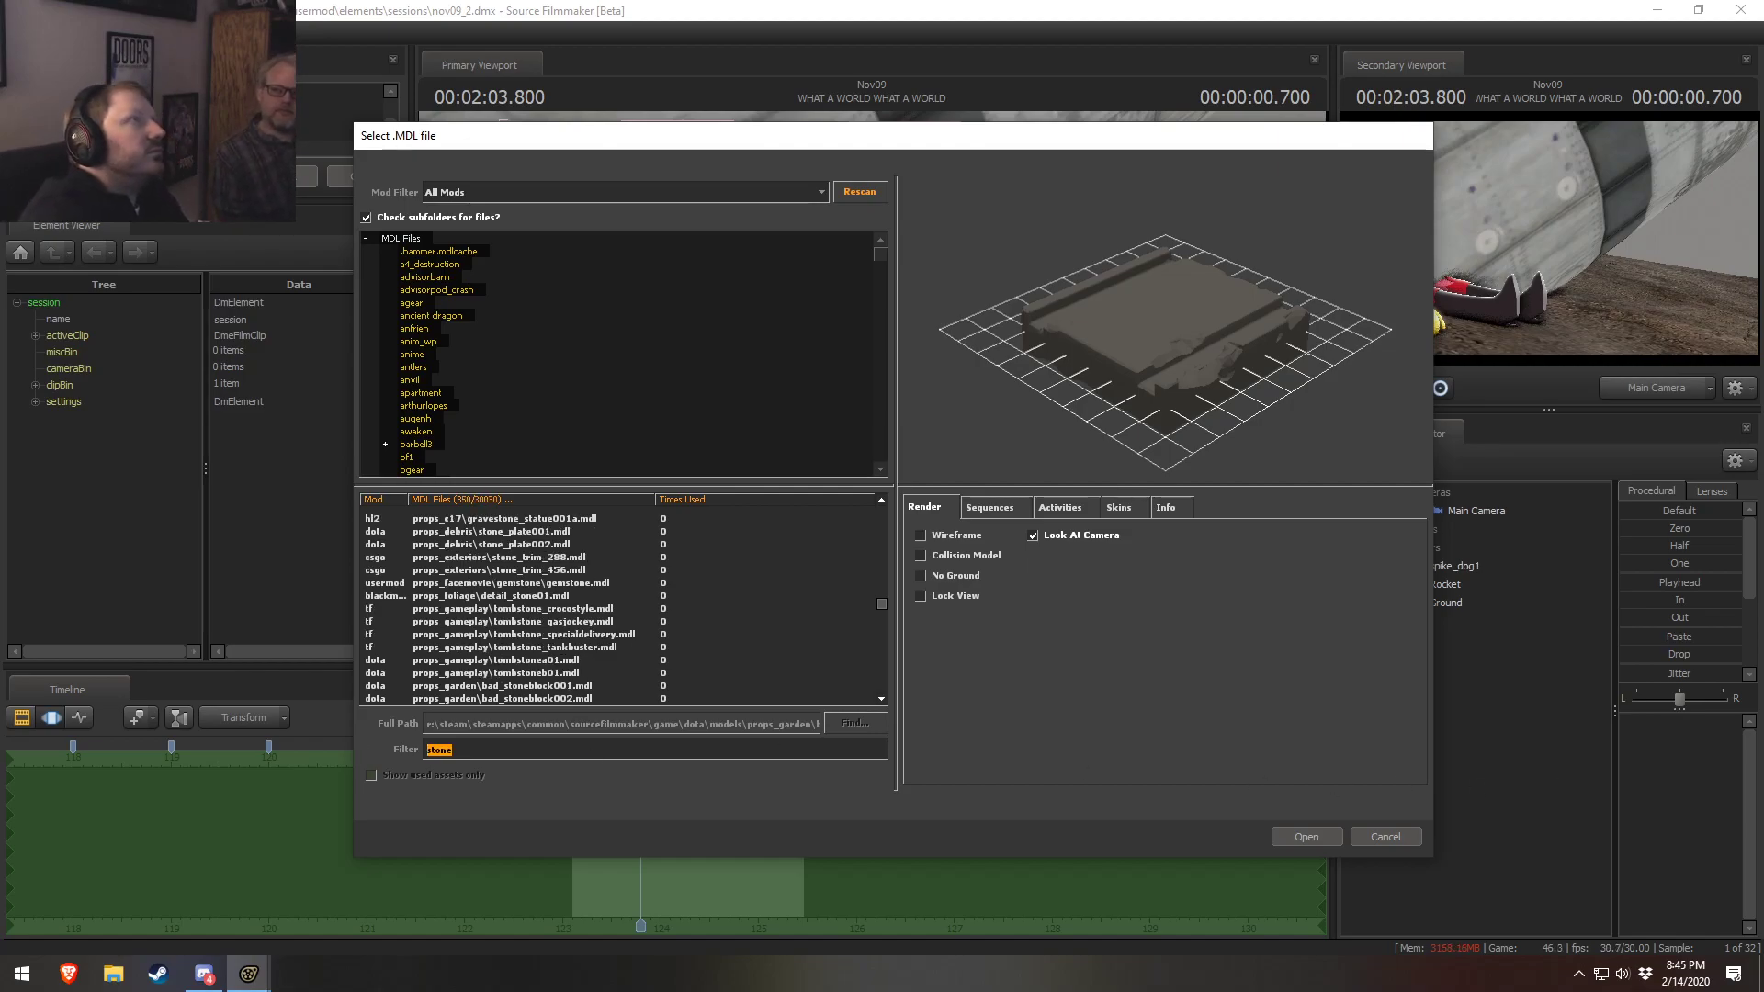
Search the model browser for crater and preview the blast_crater01, hospital_floor and space_cratermodel001 to 003 models
{"action": "type", "text": "crater"}
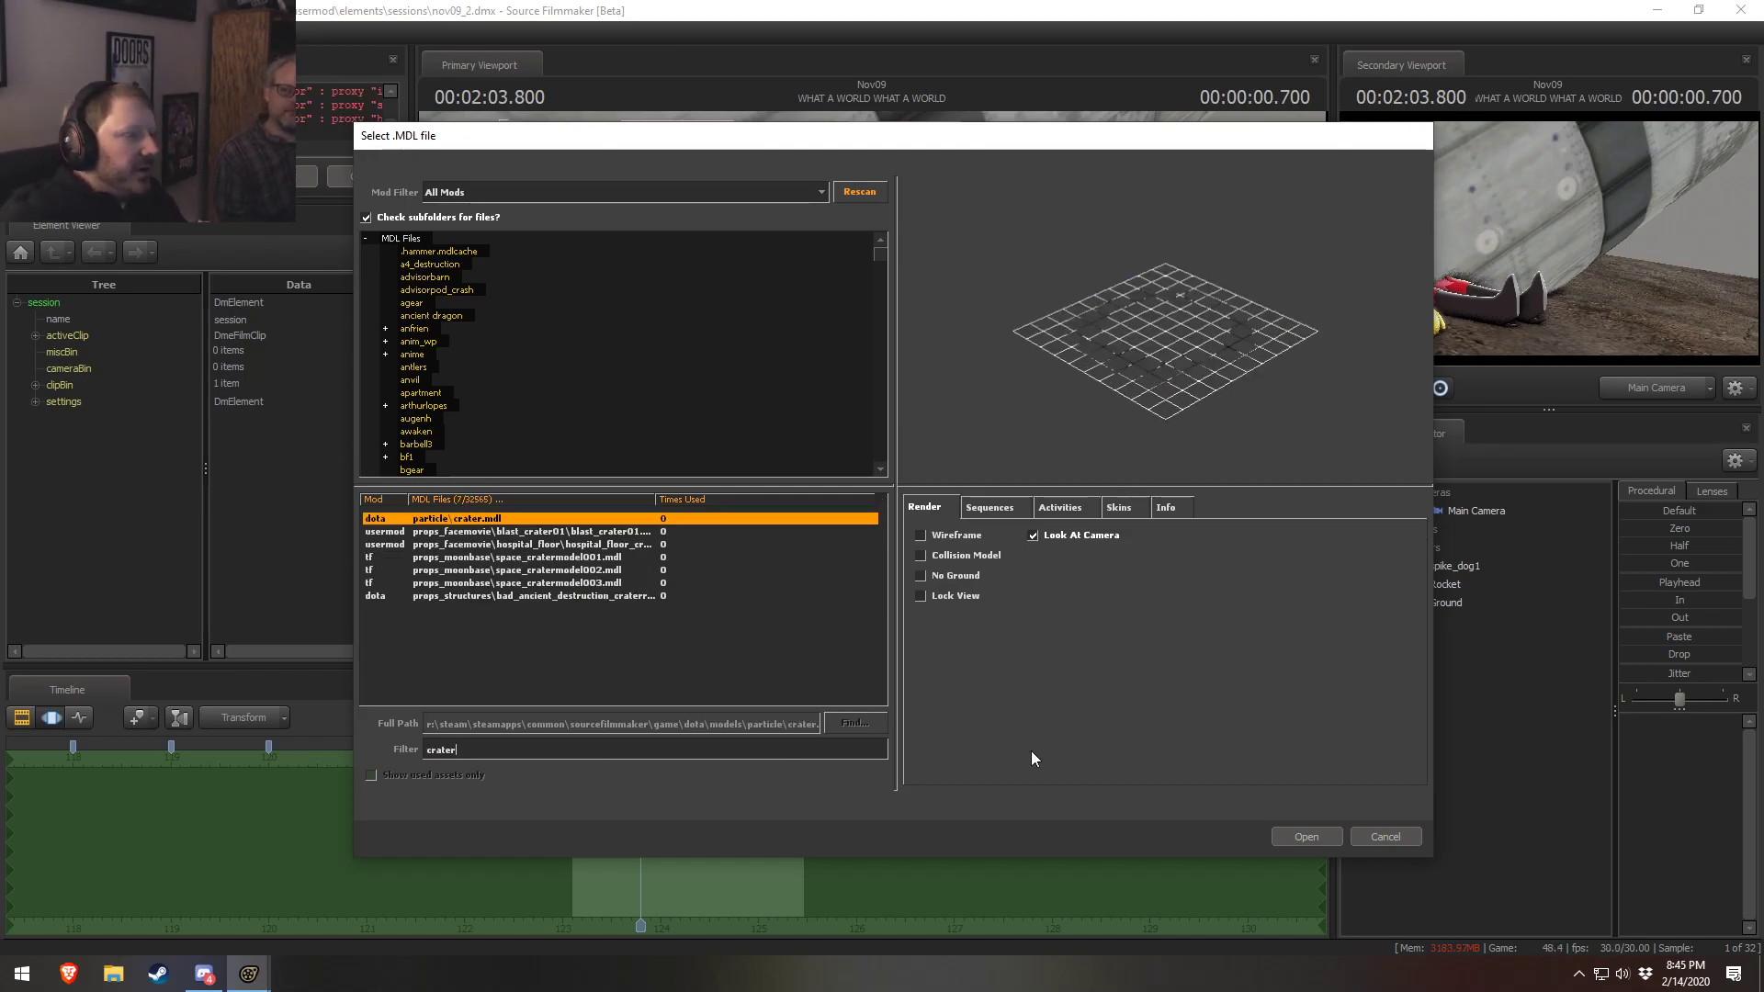
{"action": "left_click", "coordinate": [562, 533]}
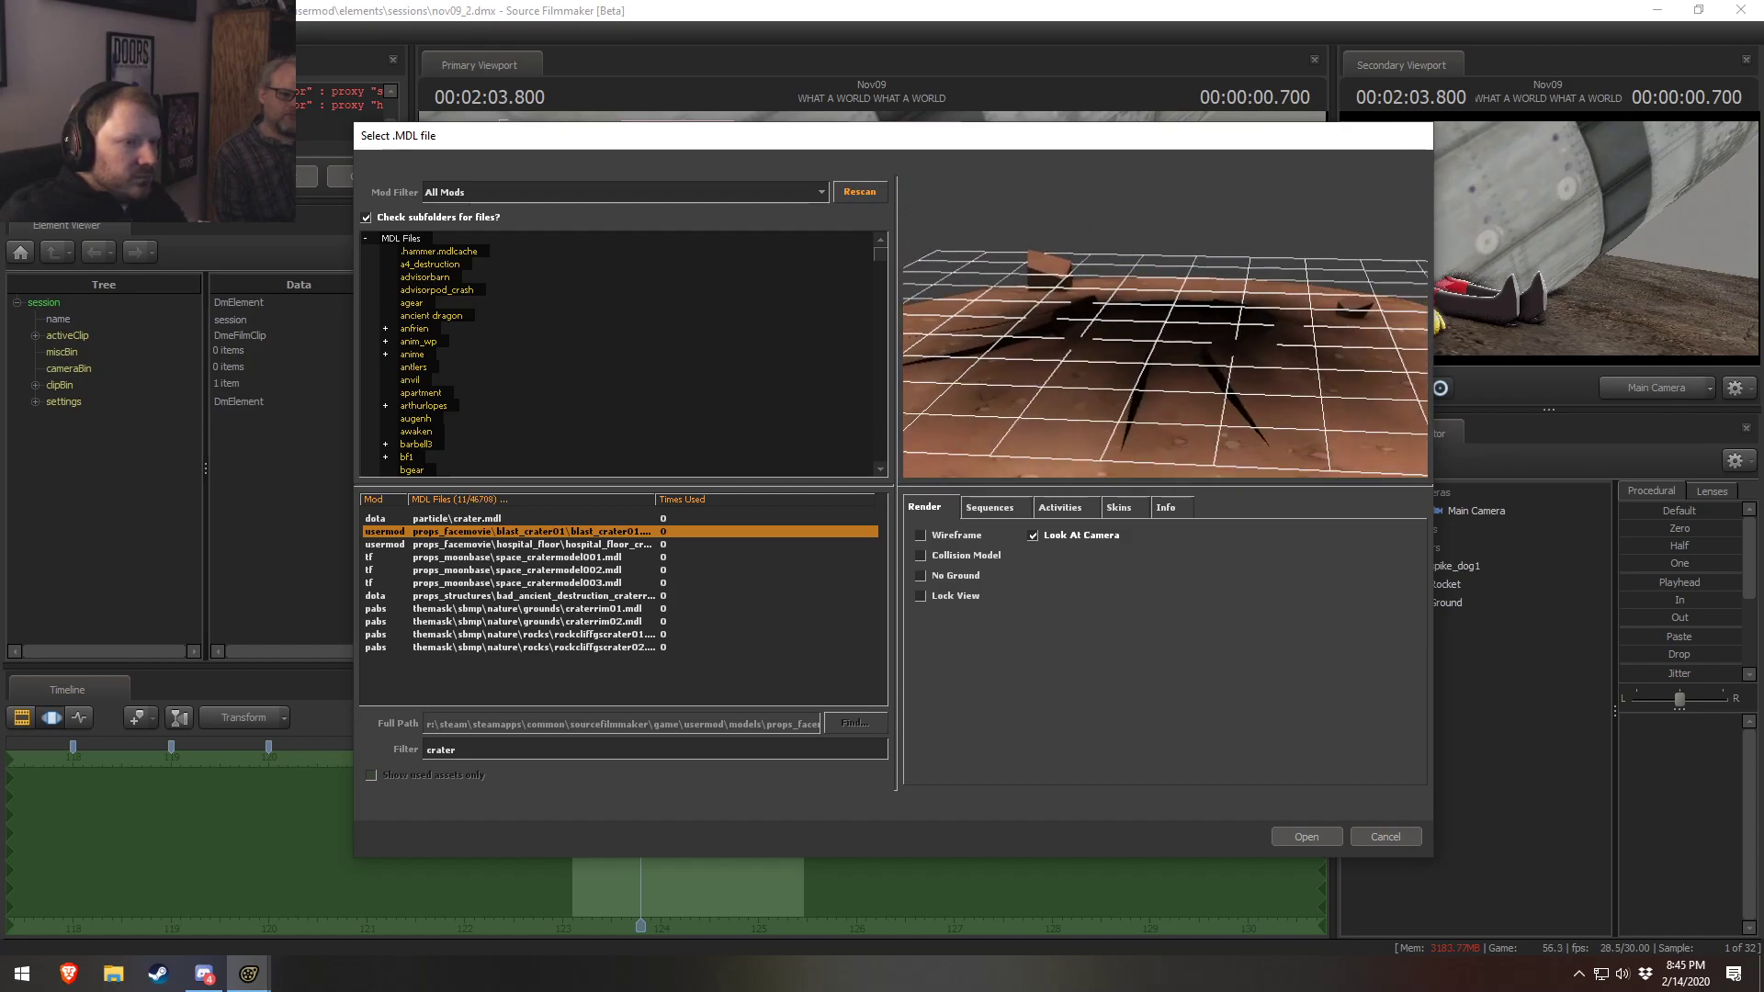
{"action": "left_click", "coordinate": [500, 542]}
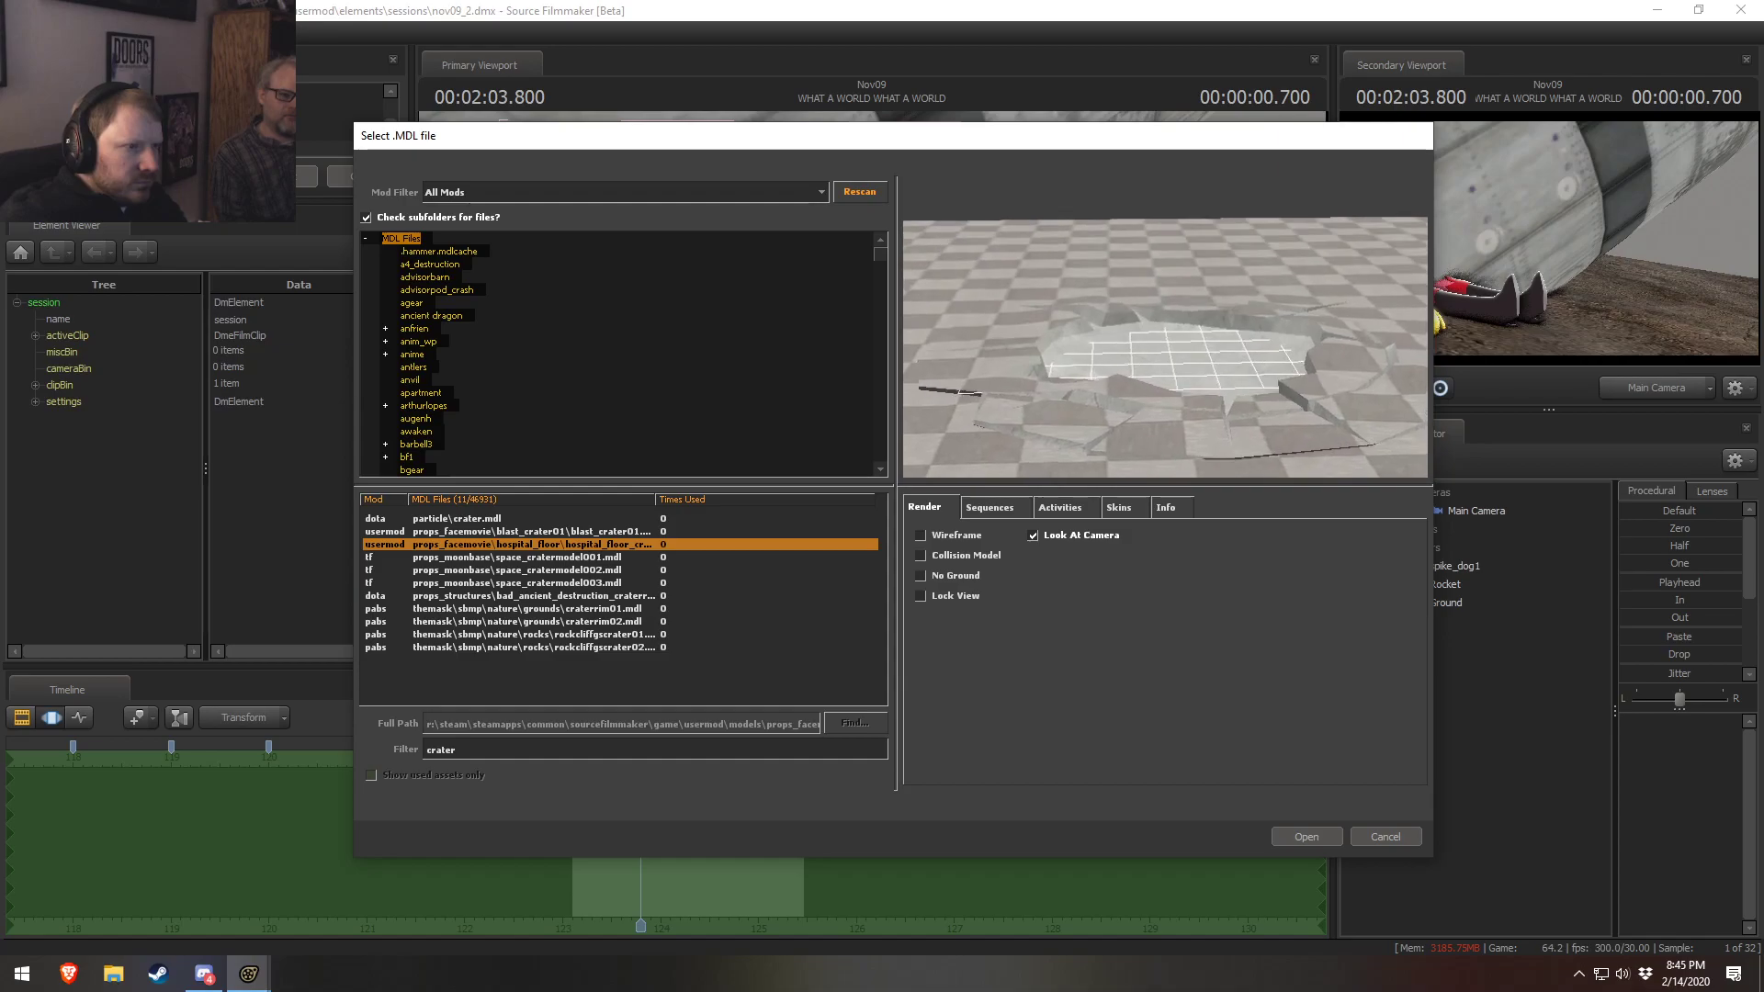
{"action": "key", "text": "Up"}
{"action": "key", "text": "Down"}
{"action": "key", "text": "Down"}
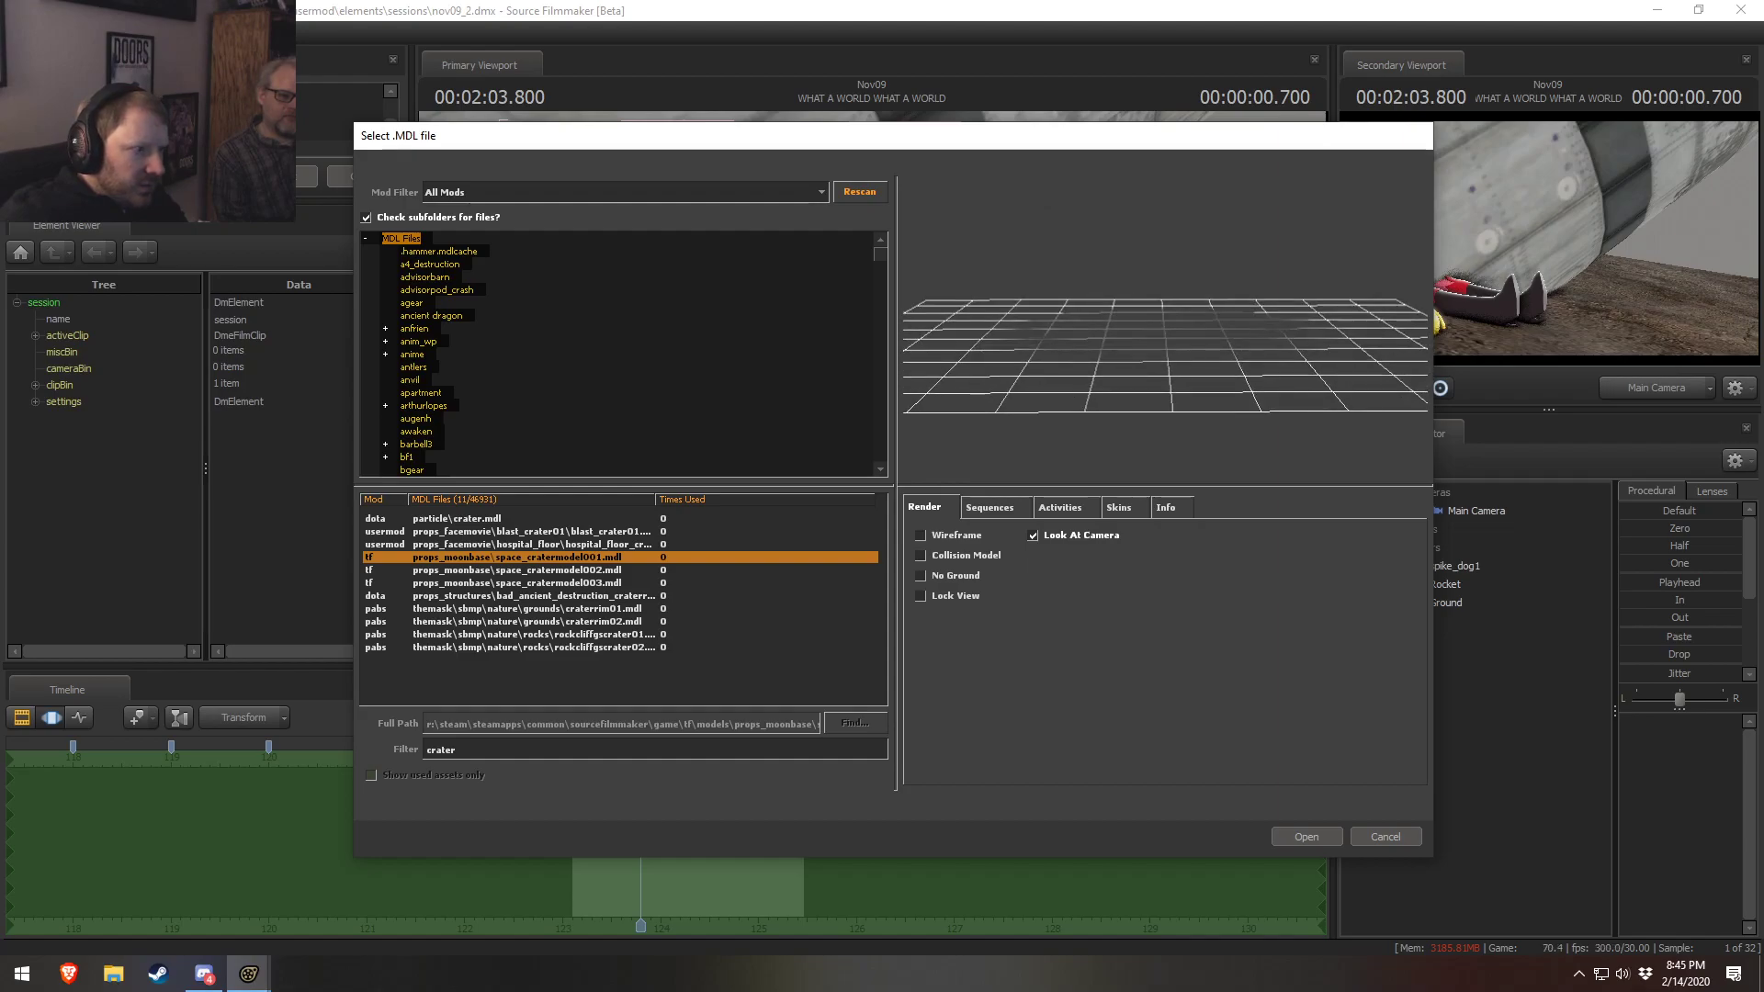
{"action": "key", "text": "Down"}
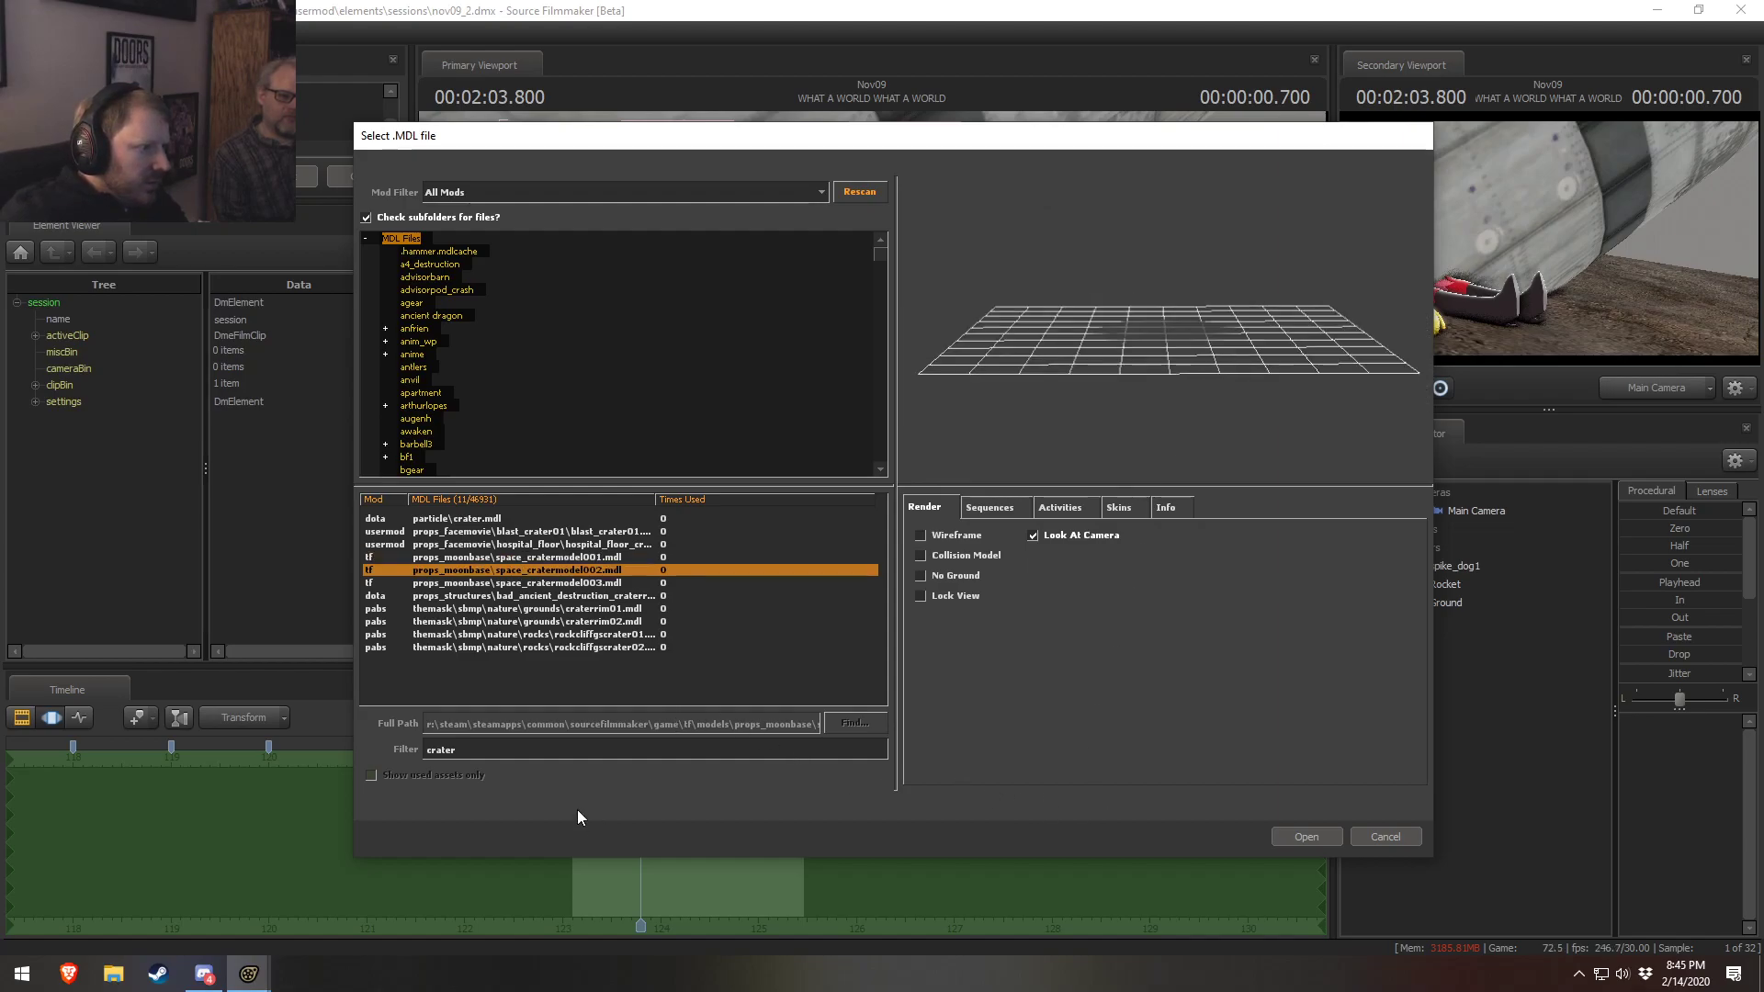
{"action": "key", "text": "Down"}
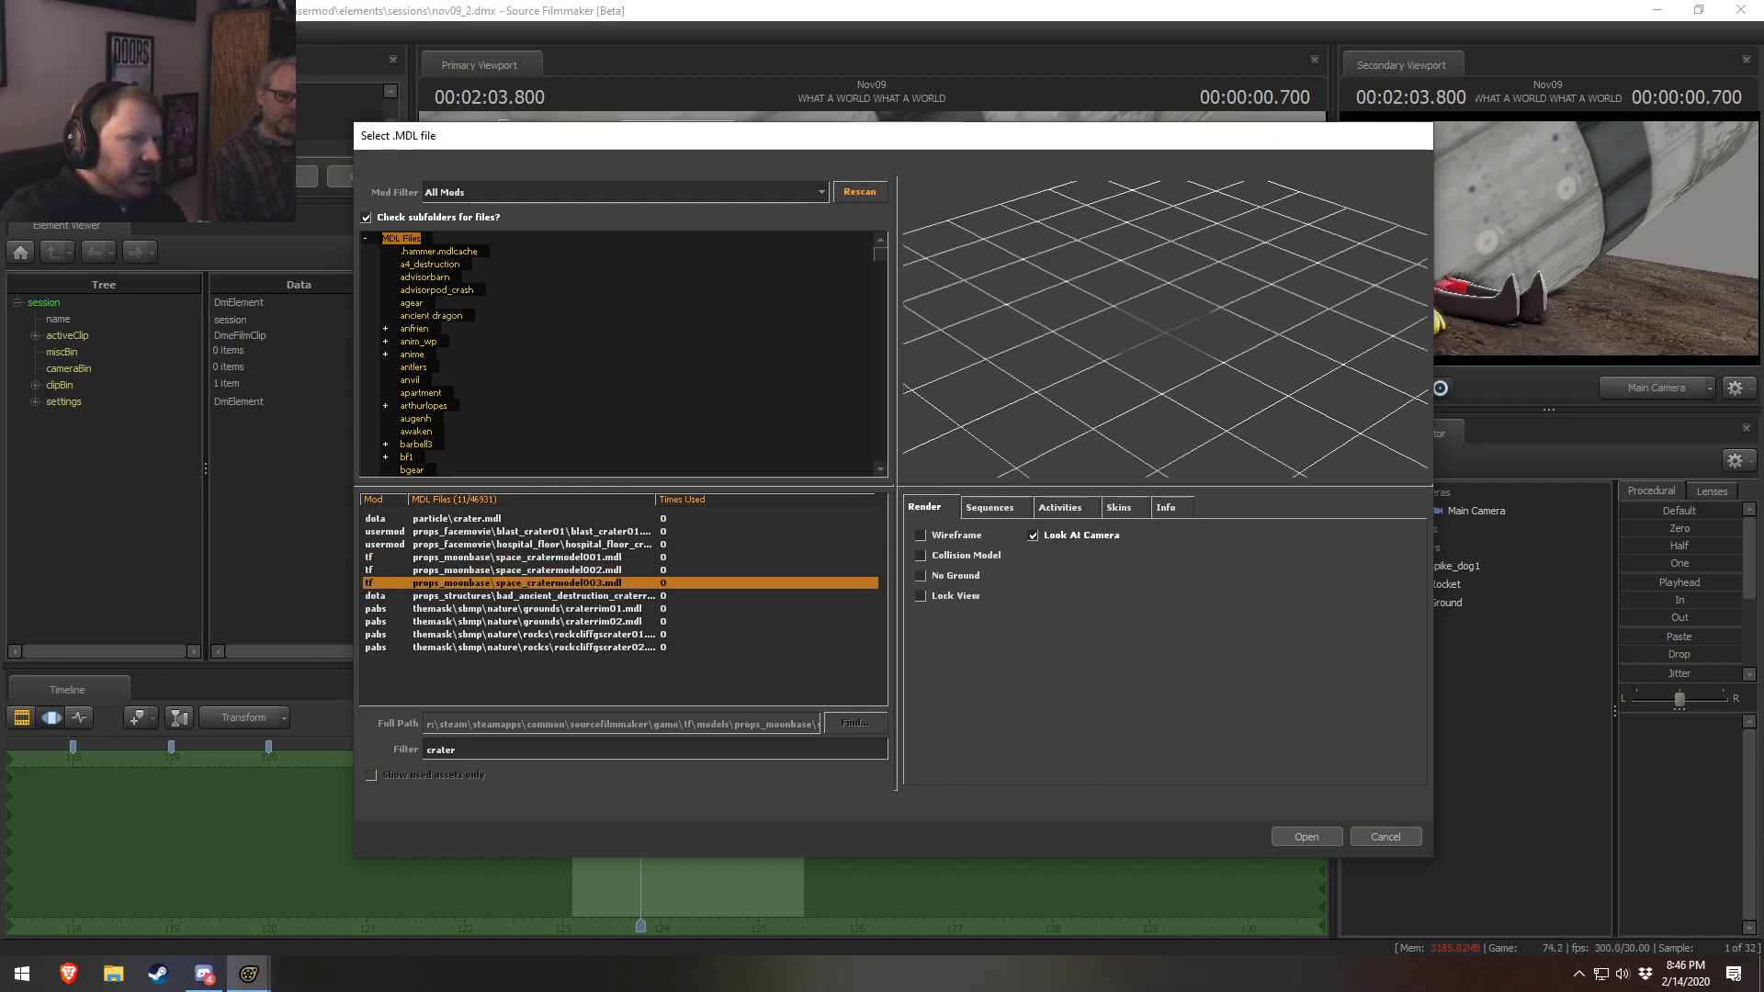
Preview the bad_ancient_destruction crater rubble model with its bad_ancient_destruction_craterRubble1_anim sequence
{"action": "key", "text": "Down"}
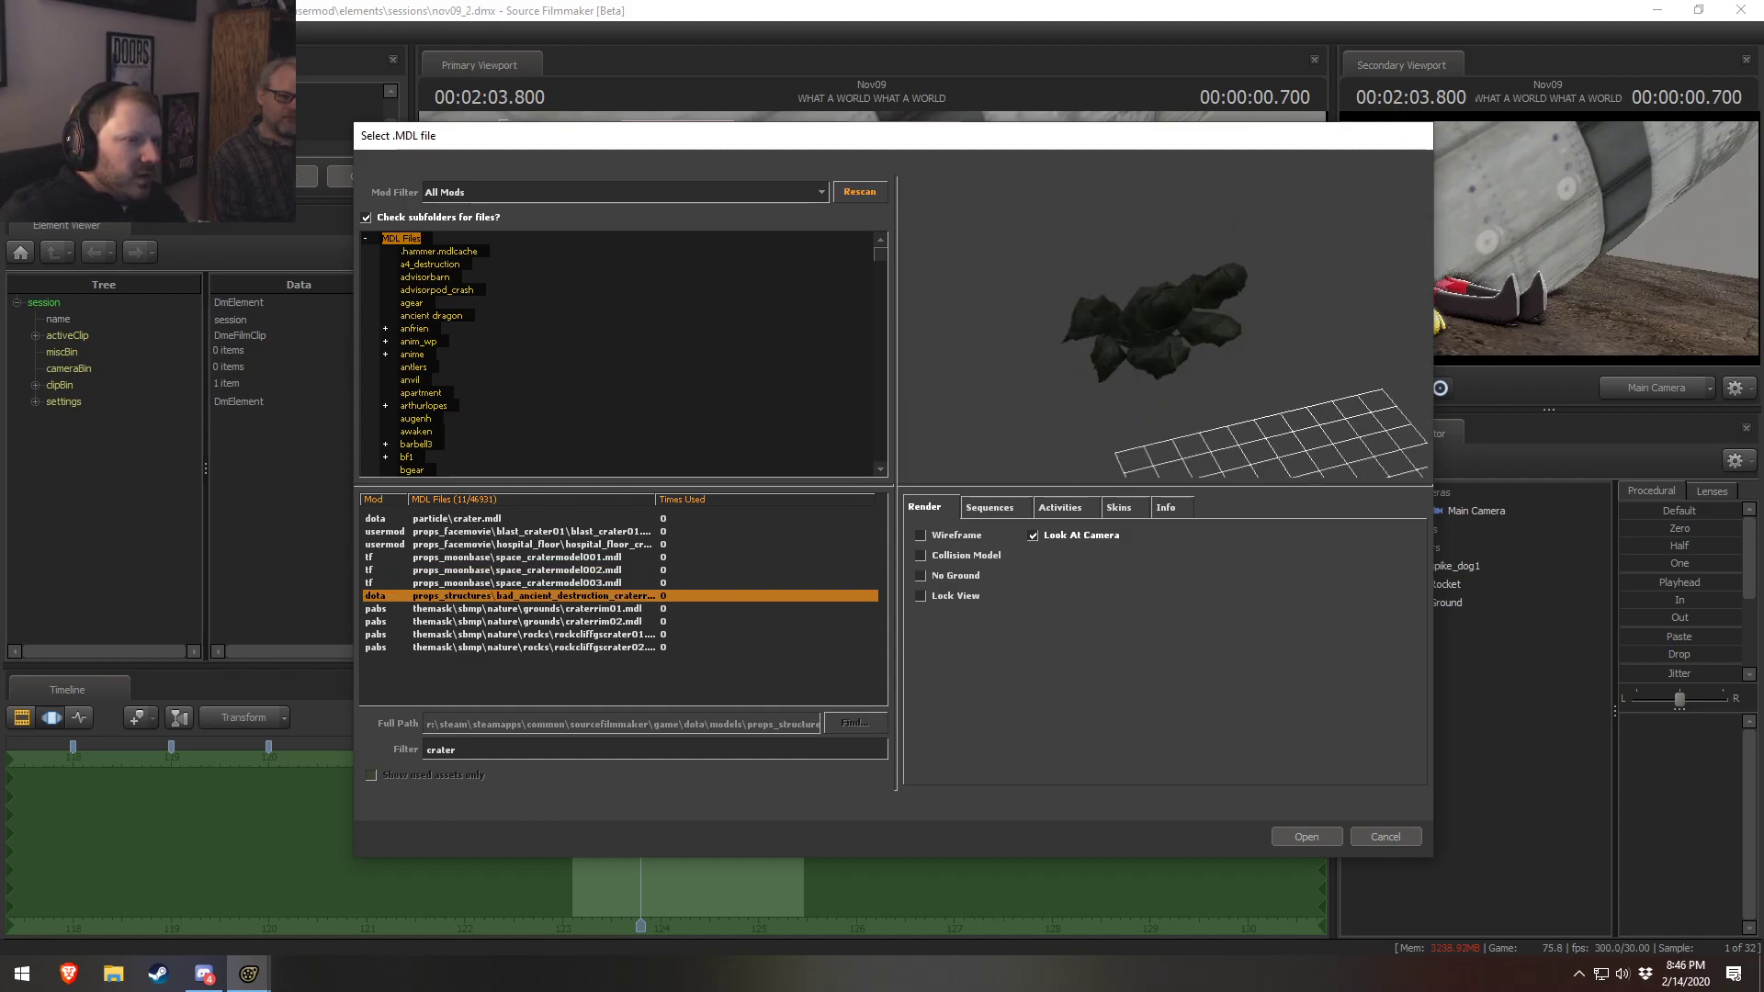
{"action": "left_click", "coordinate": [986, 509]}
{"action": "left_click", "coordinate": [962, 564]}
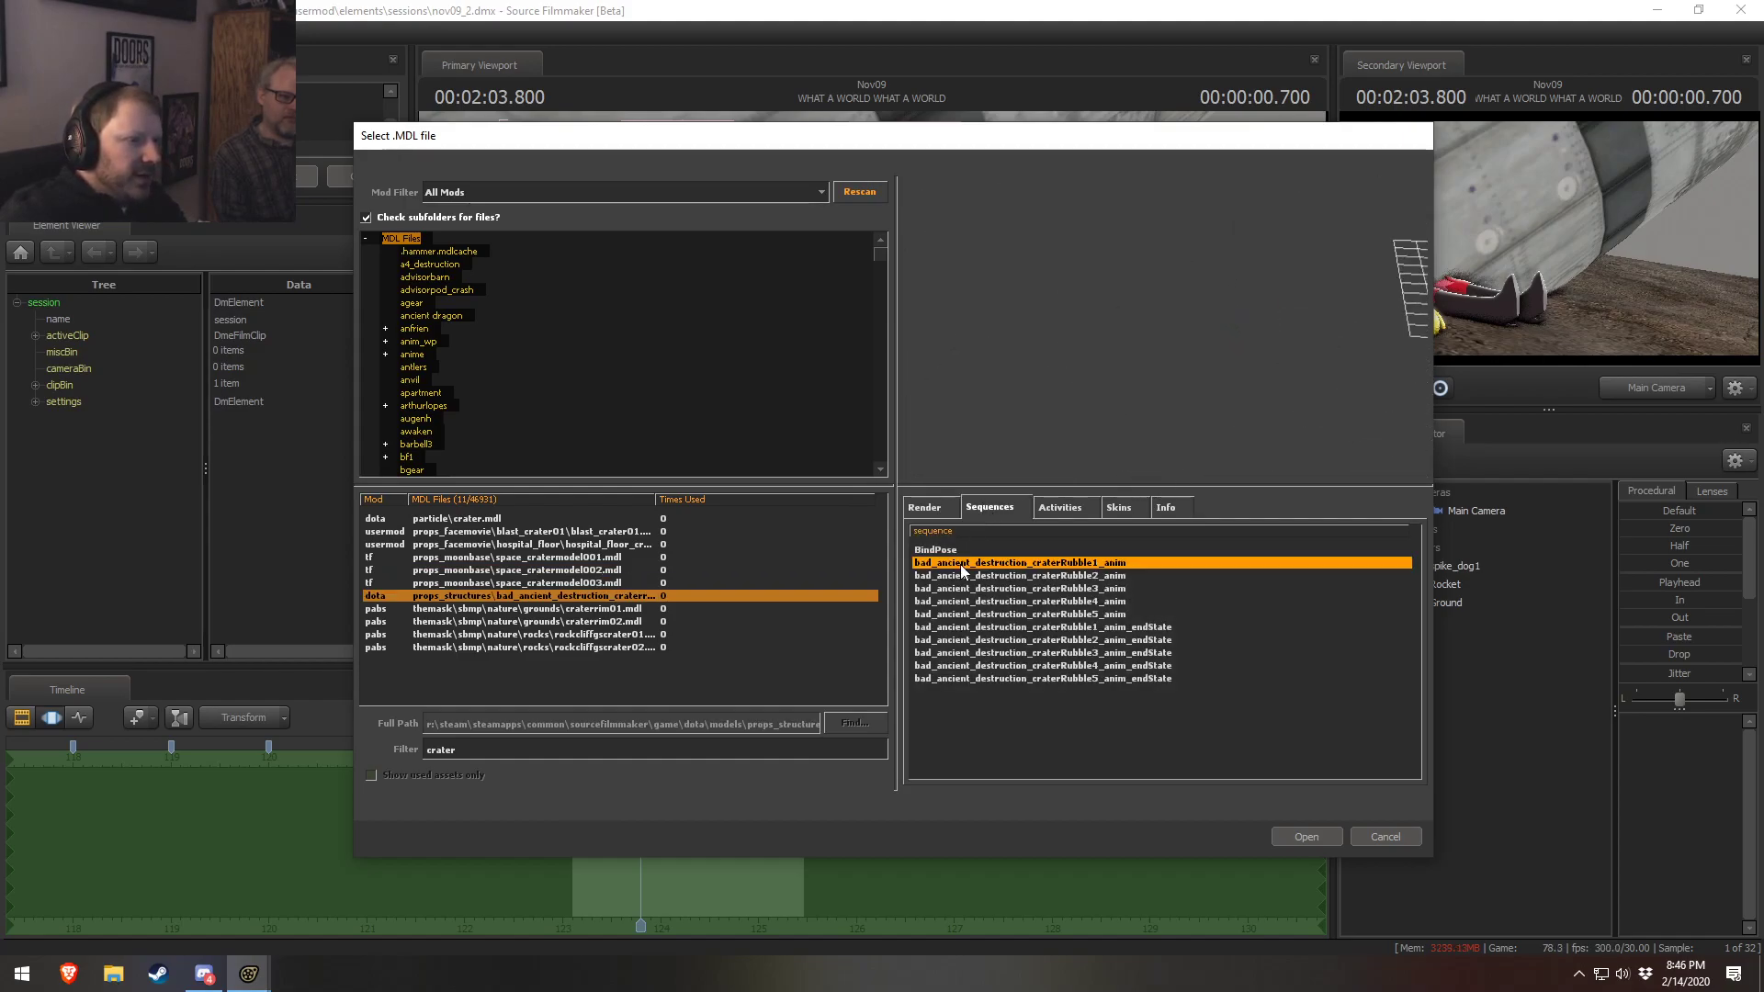
Preview the numbered crater rubble animation and endState sequences of the bad_ancient_destruction crater rubble model
{"action": "left_click", "coordinate": [997, 576]}
{"action": "left_click", "coordinate": [1003, 601]}
{"action": "left_click", "coordinate": [1006, 628]}
{"action": "left_click", "coordinate": [1024, 652]}
{"action": "left_click", "coordinate": [1023, 602]}
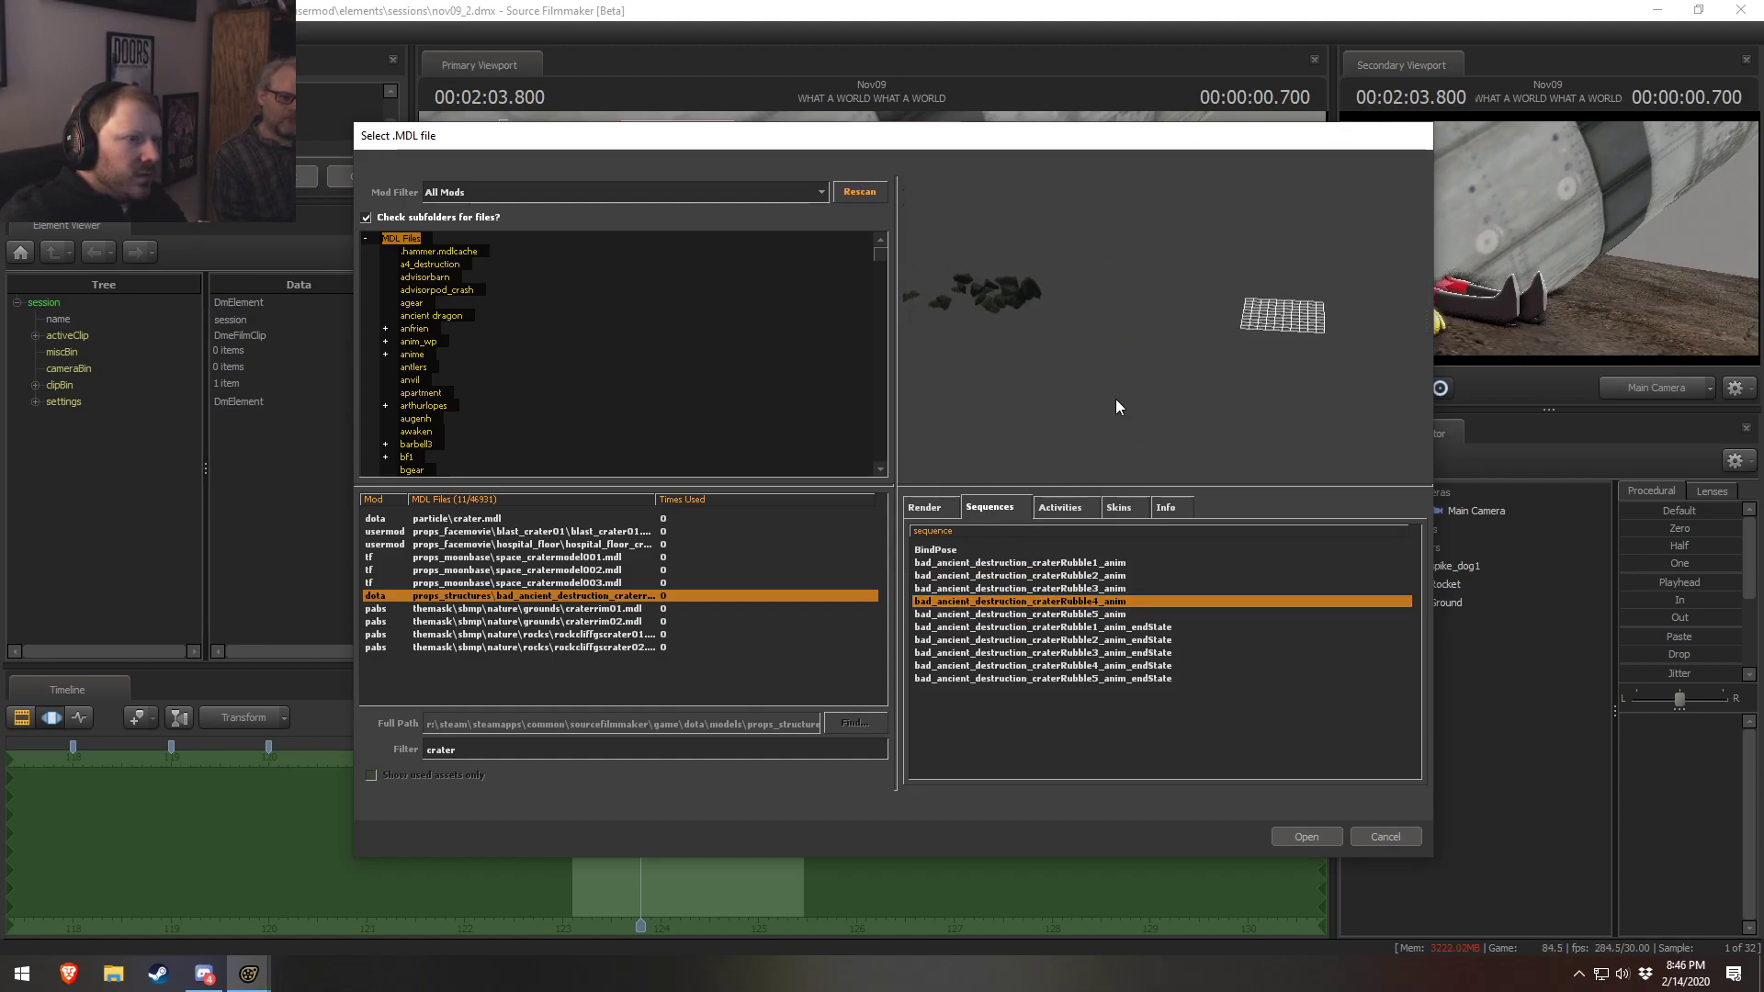
{"action": "left_click", "coordinate": [1075, 576]}
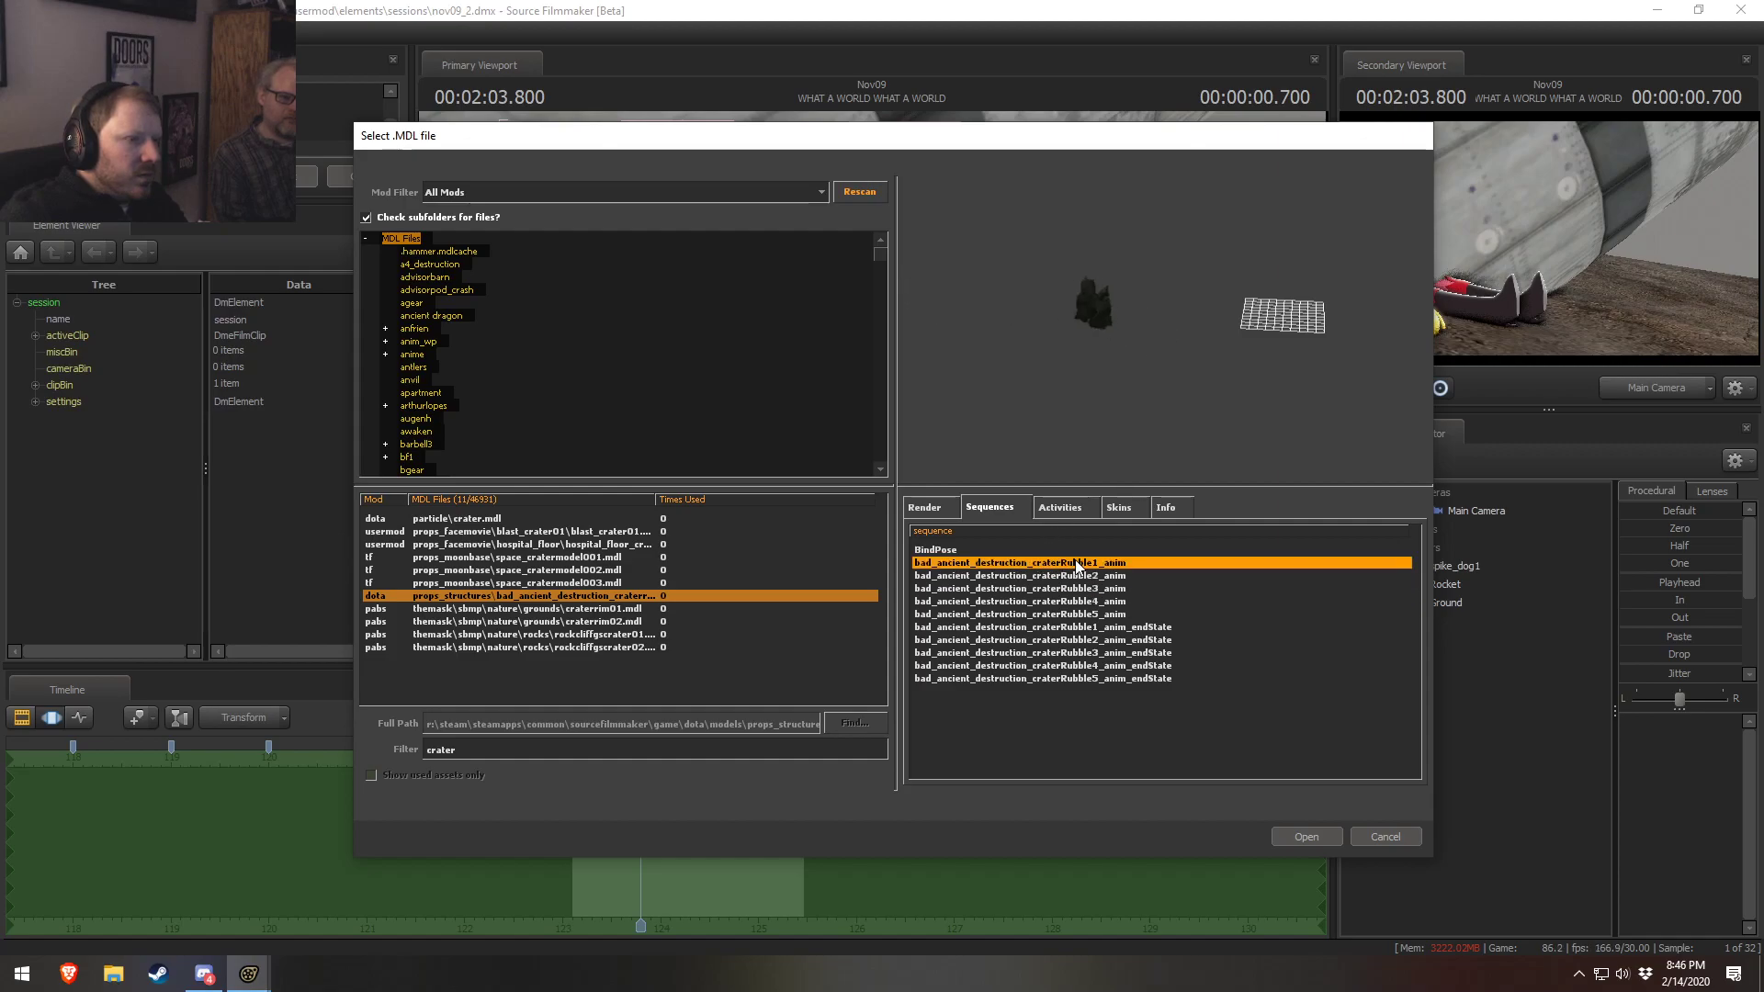
Preview the craterrim01 and craterrim02 ground models and the rockscliffgscrater01 and rockscliffgscrater02 rock models
{"action": "left_click", "coordinate": [533, 583]}
{"action": "left_click", "coordinate": [547, 609]}
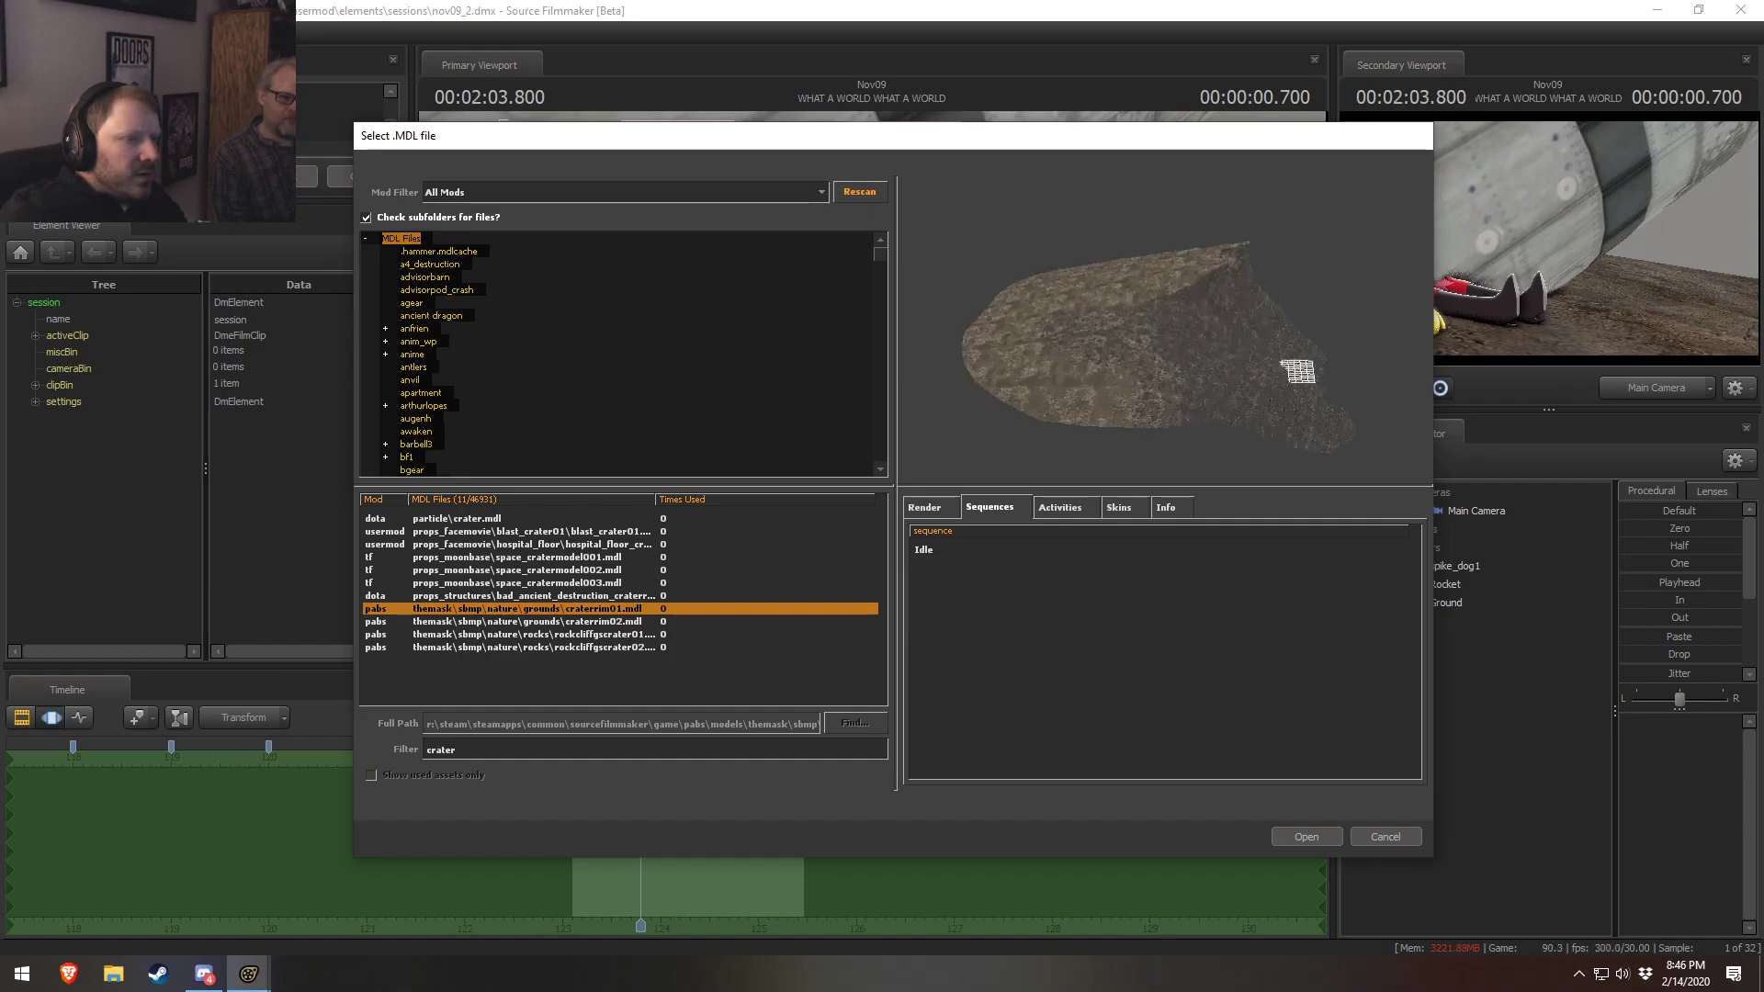
{"action": "left_click", "coordinate": [546, 622]}
{"action": "left_click", "coordinate": [547, 635]}
{"action": "left_click", "coordinate": [547, 622]}
{"action": "left_click", "coordinate": [547, 634]}
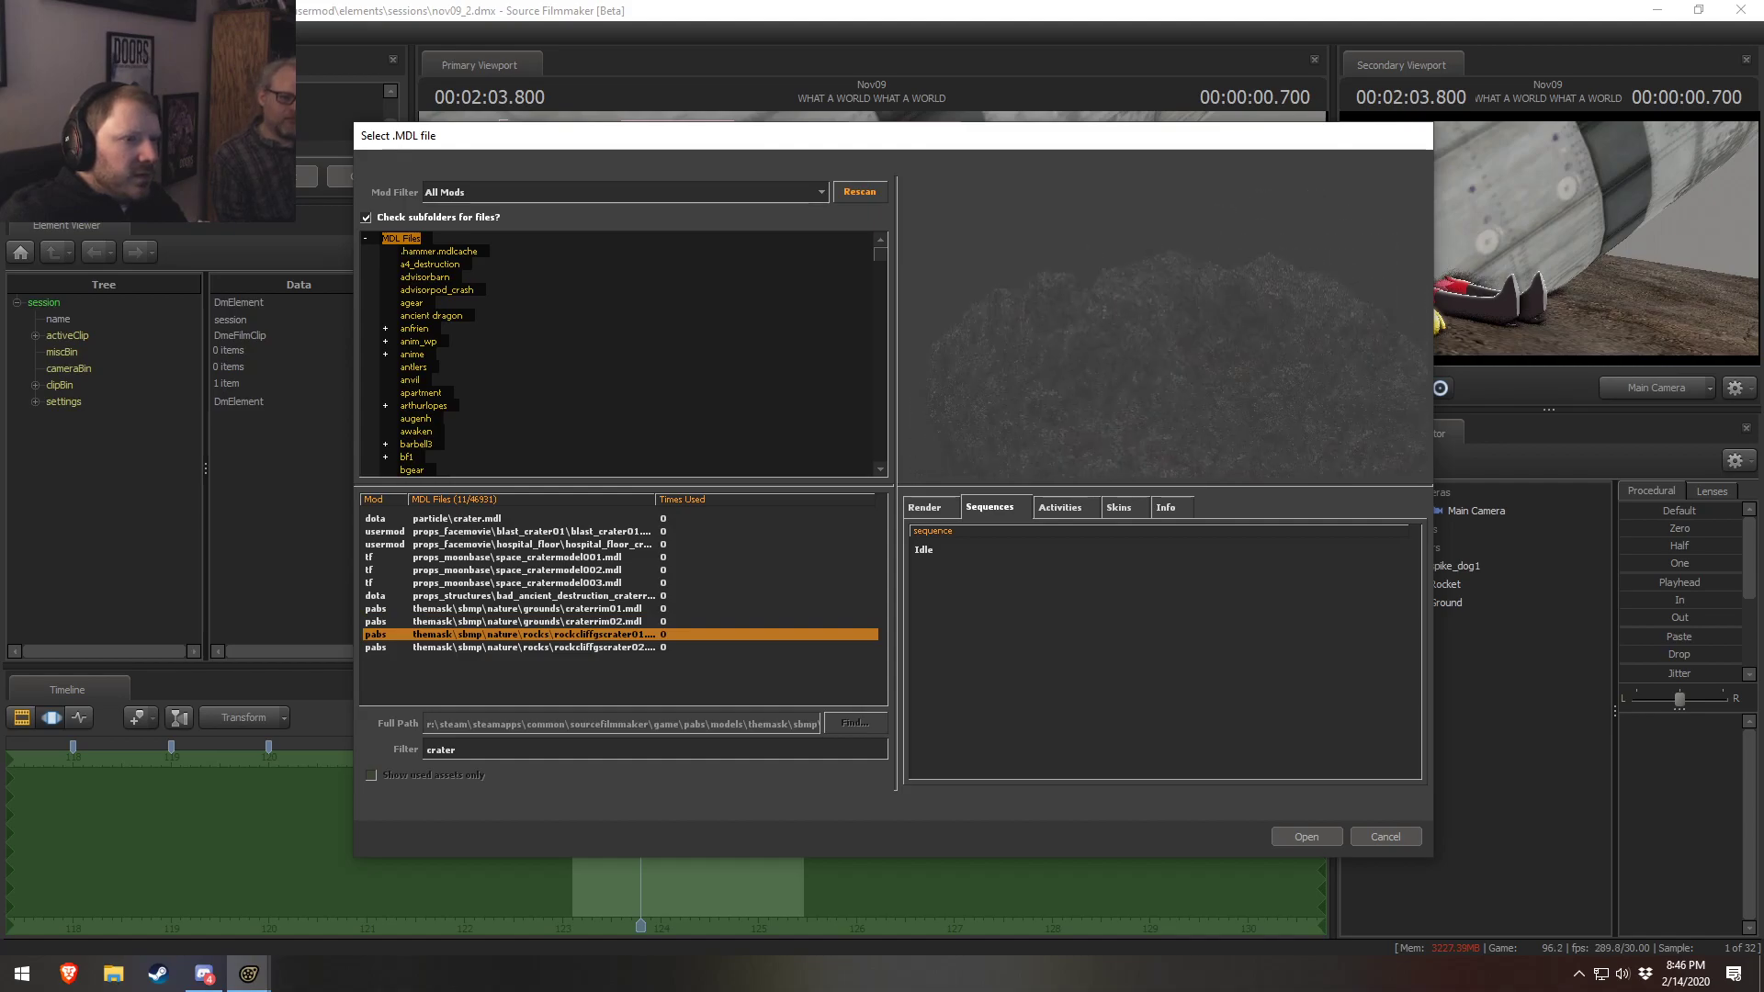
{"action": "left_click", "coordinate": [546, 648]}
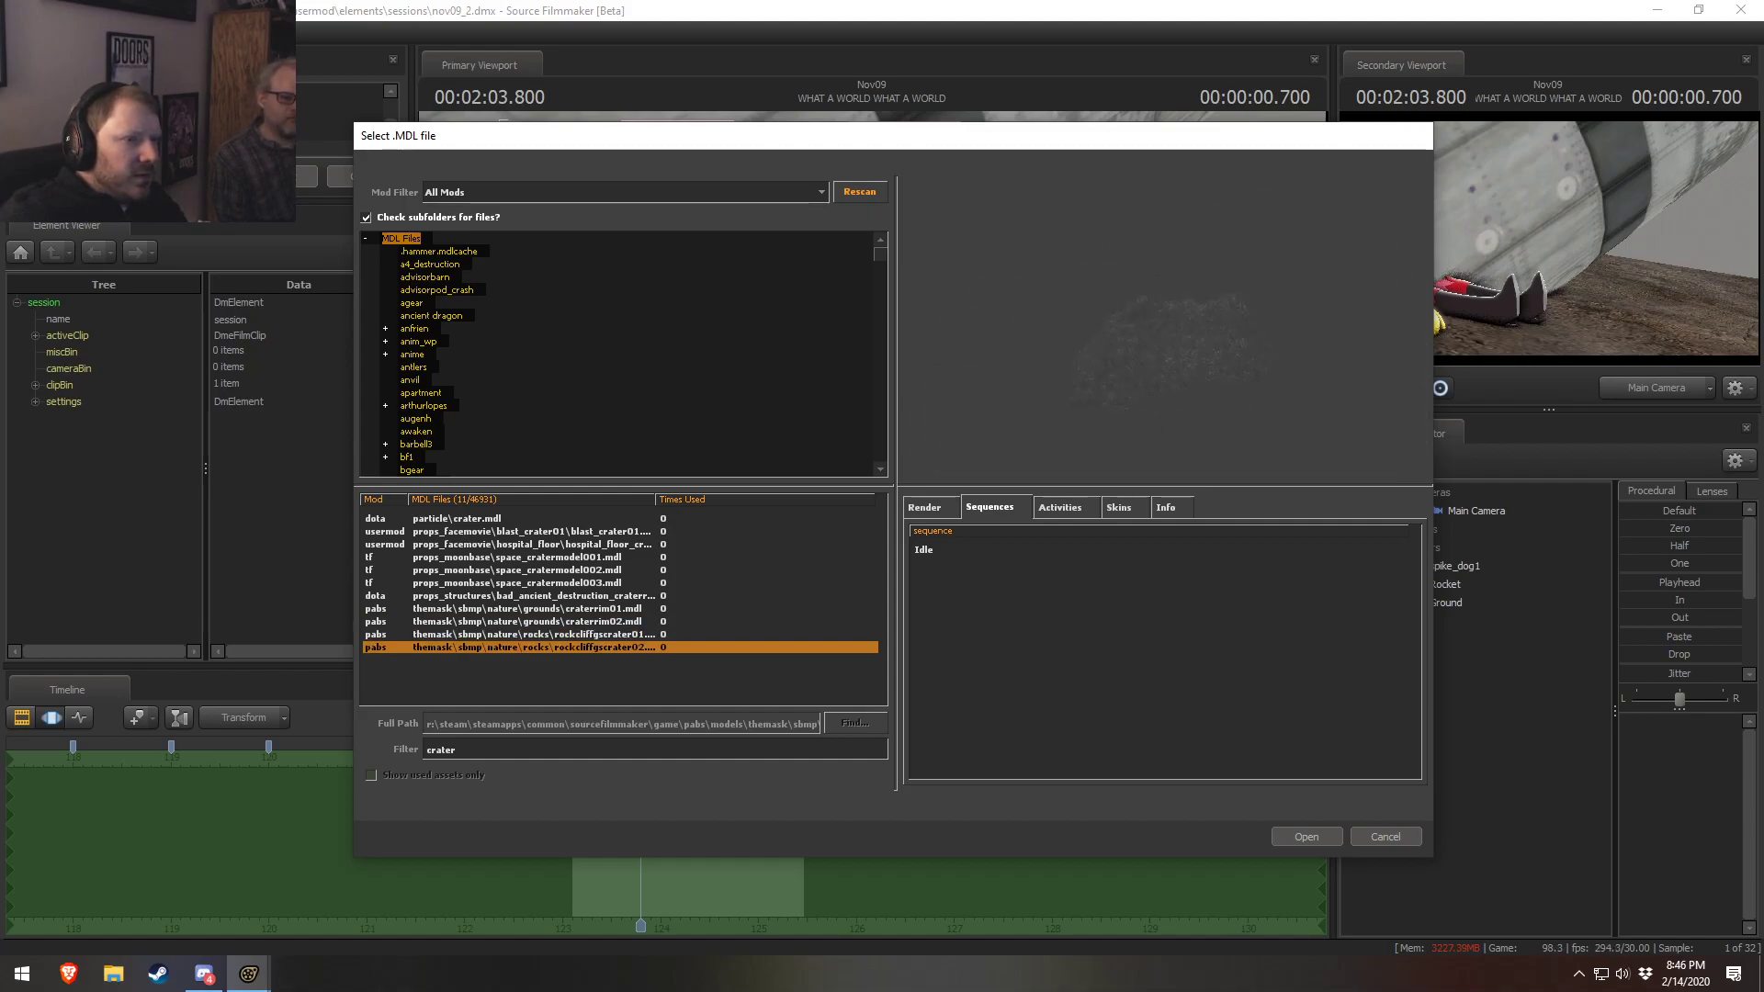
Go back through the crater models and add the blast_crater01 model to the rocket scene
{"action": "key", "text": "Up"}
{"action": "key", "text": "Up"}
{"action": "key", "text": "Up"}
{"action": "key", "text": "Up"}
{"action": "key", "text": "Up"}
{"action": "key", "text": "Up"}
{"action": "key", "text": "Up"}
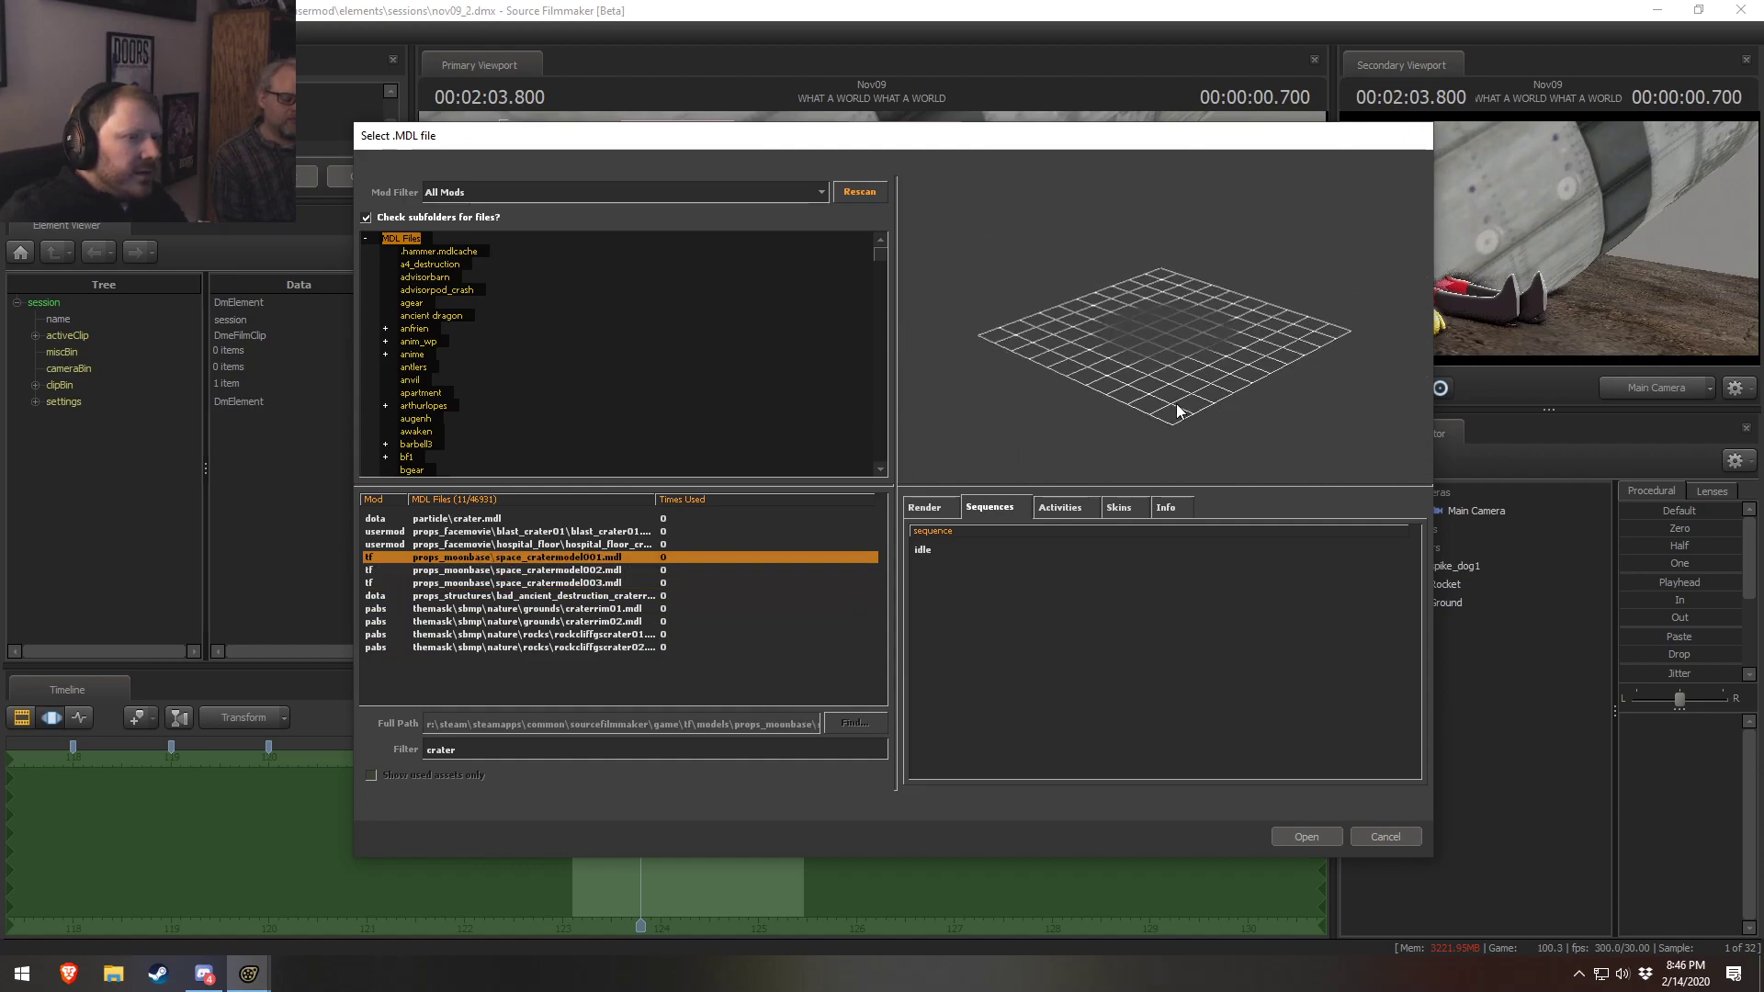
{"action": "key", "text": "Up"}
{"action": "key", "text": "Up"}
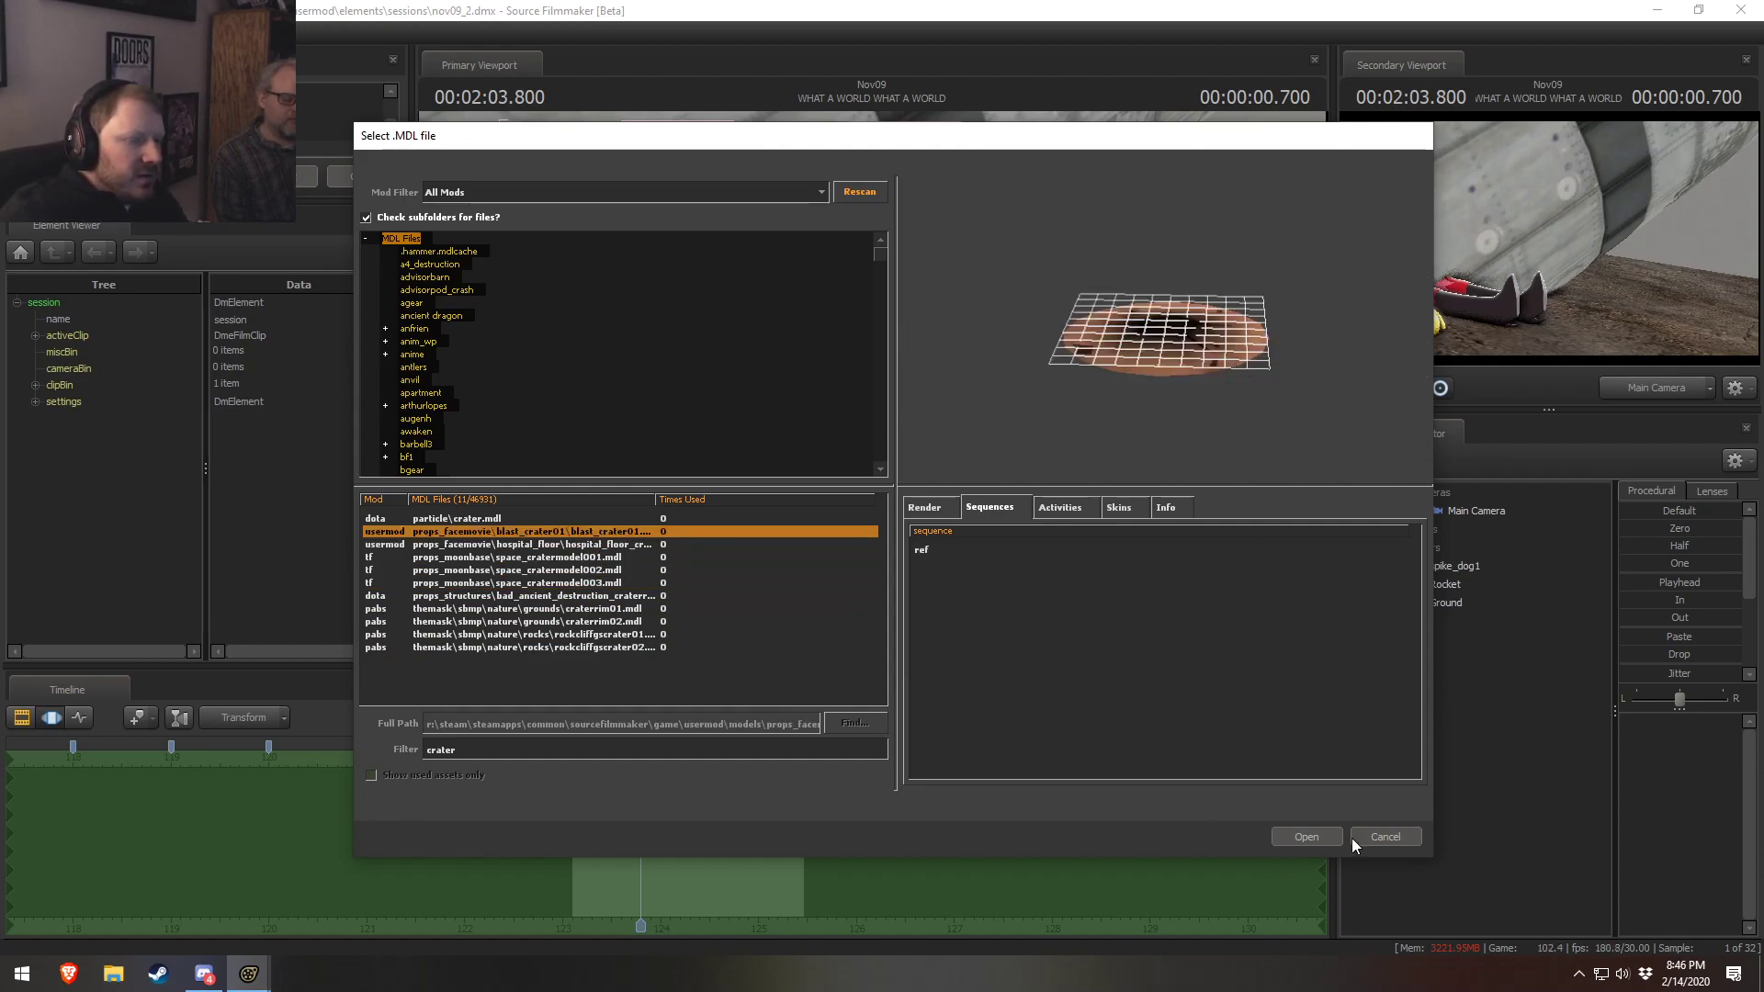
{"action": "left_click", "coordinate": [1331, 841]}
{"action": "mouse_move", "coordinate": [966, 410]}
{"action": "left_mouse_down"}
{"action": "mouse_move", "coordinate": [961, 425]}
{"action": "mouse_move", "coordinate": [965, 410]}
{"action": "left_mouse_up"}
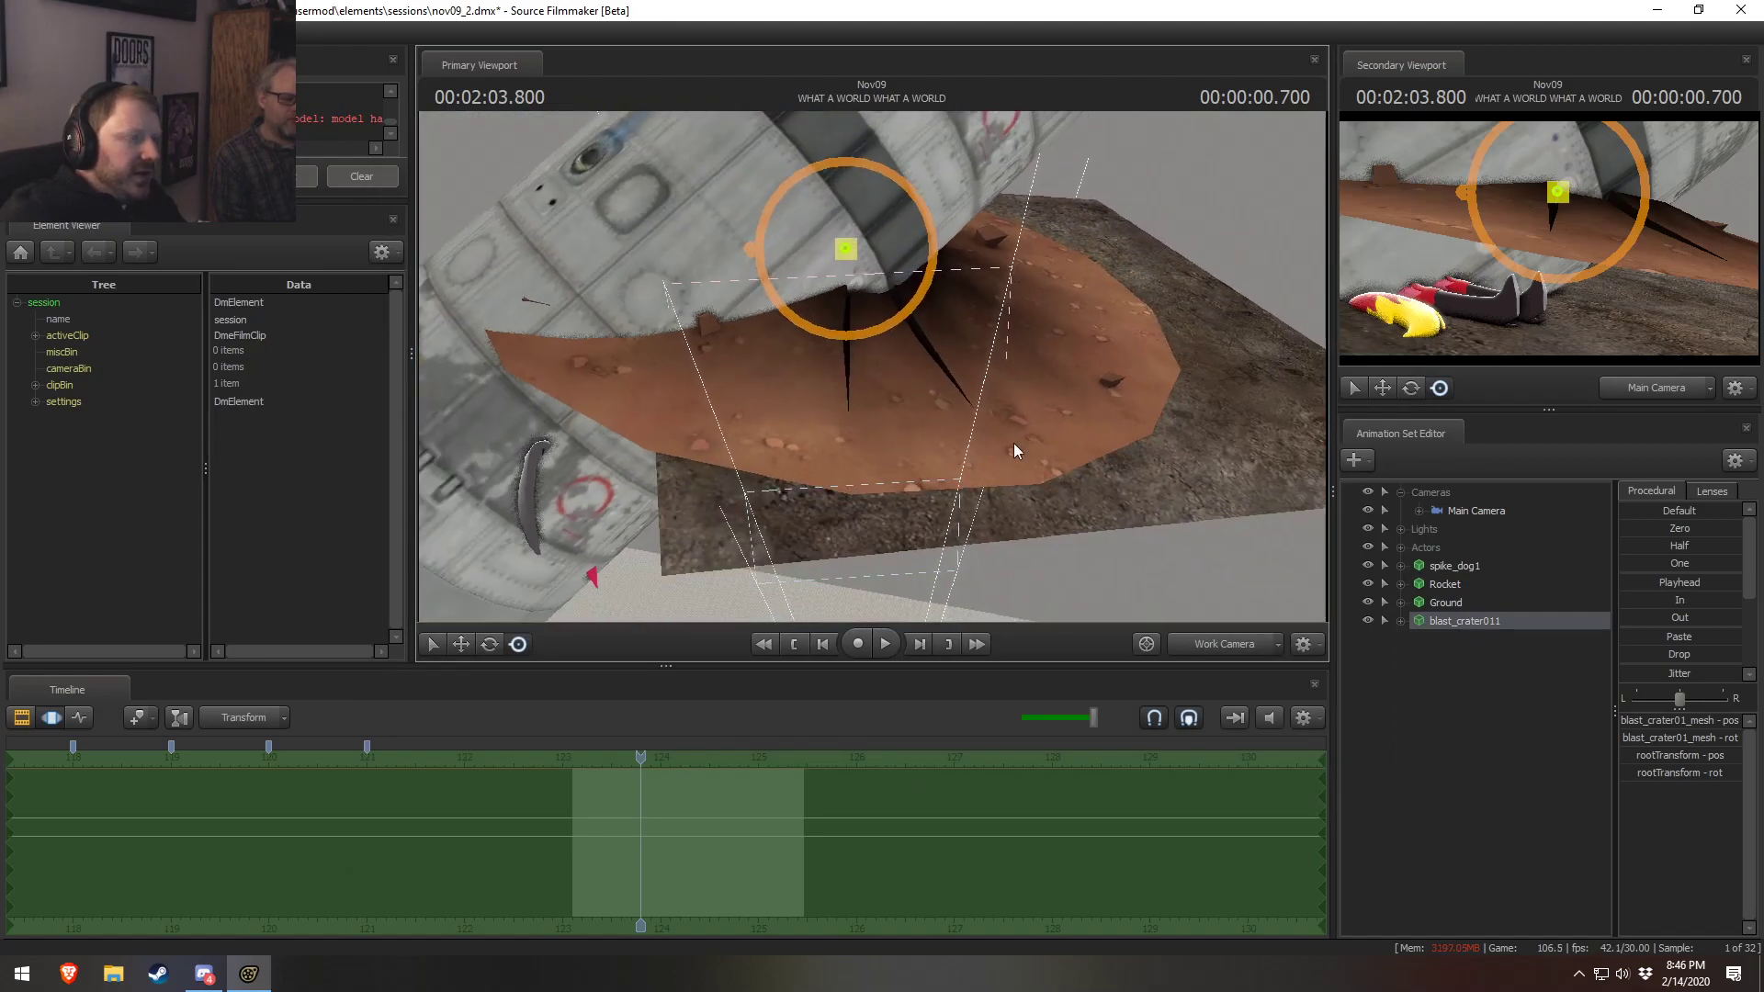
Add a scale control to the blast crater's blast_crater01_mesh and enlarge the crater around the rocket
{"action": "left_click", "coordinate": [1401, 621]}
{"action": "left_click", "coordinate": [1420, 658]}
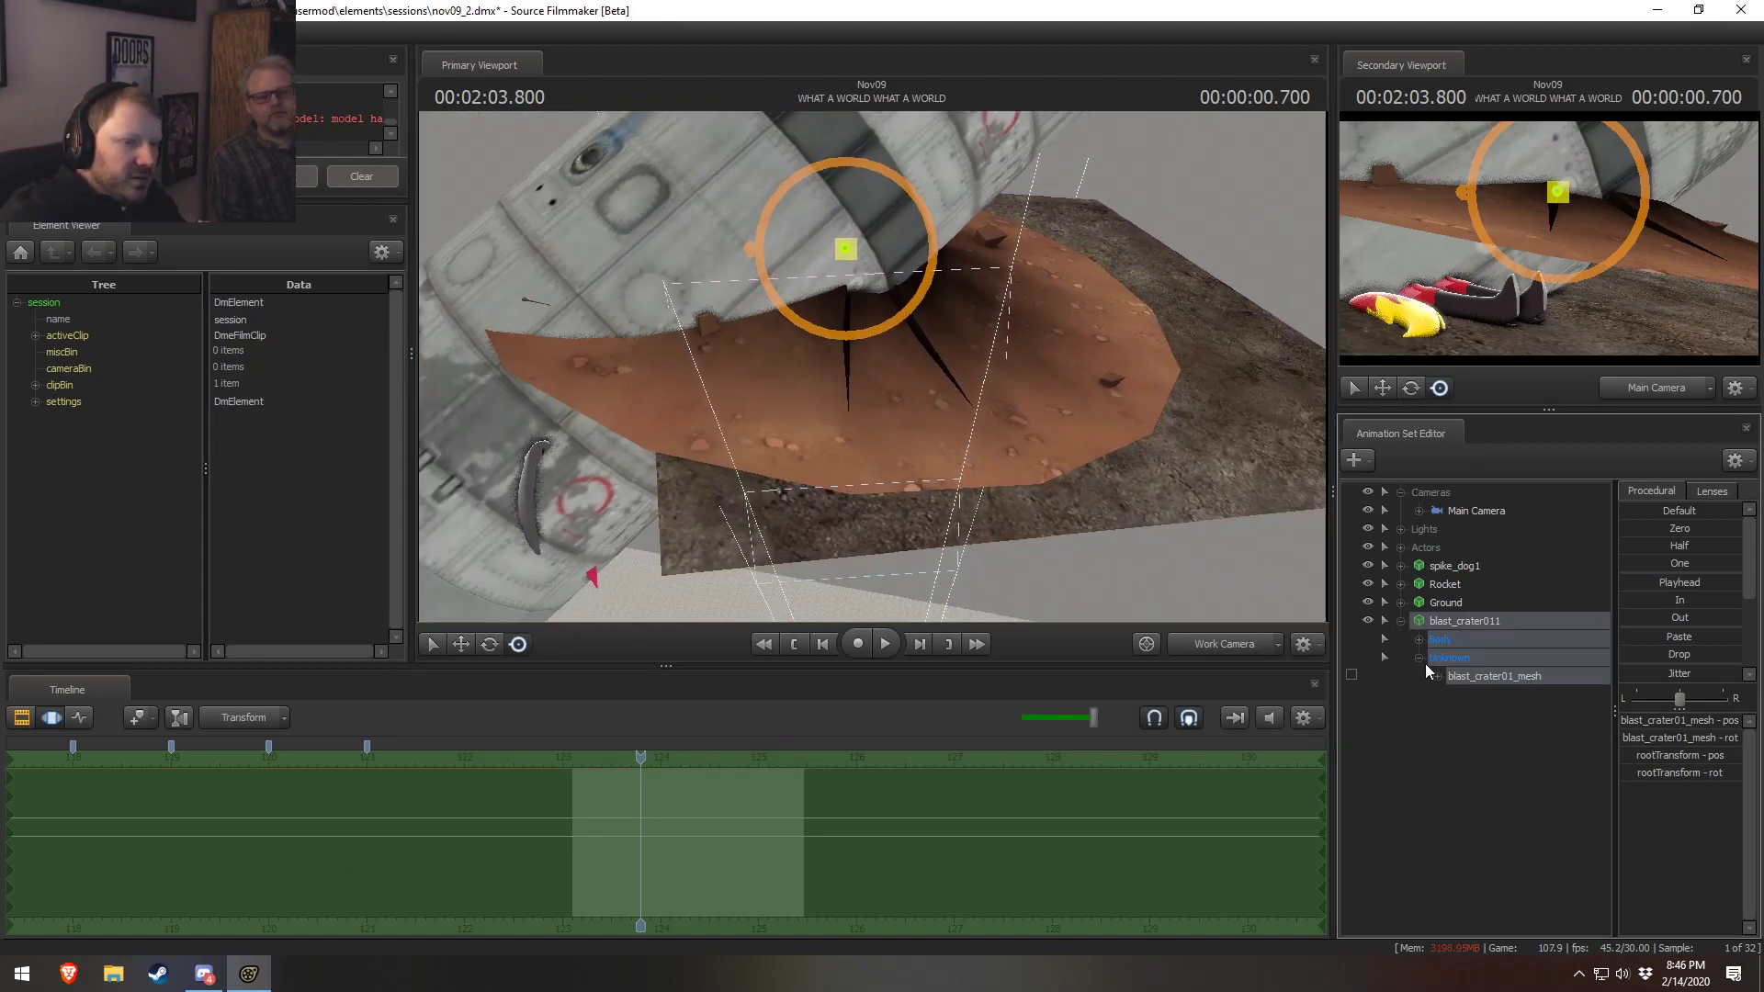
{"action": "left_click", "coordinate": [1485, 678]}
{"action": "right_click", "coordinate": [1484, 678]}
{"action": "left_click", "coordinate": [1524, 718]}
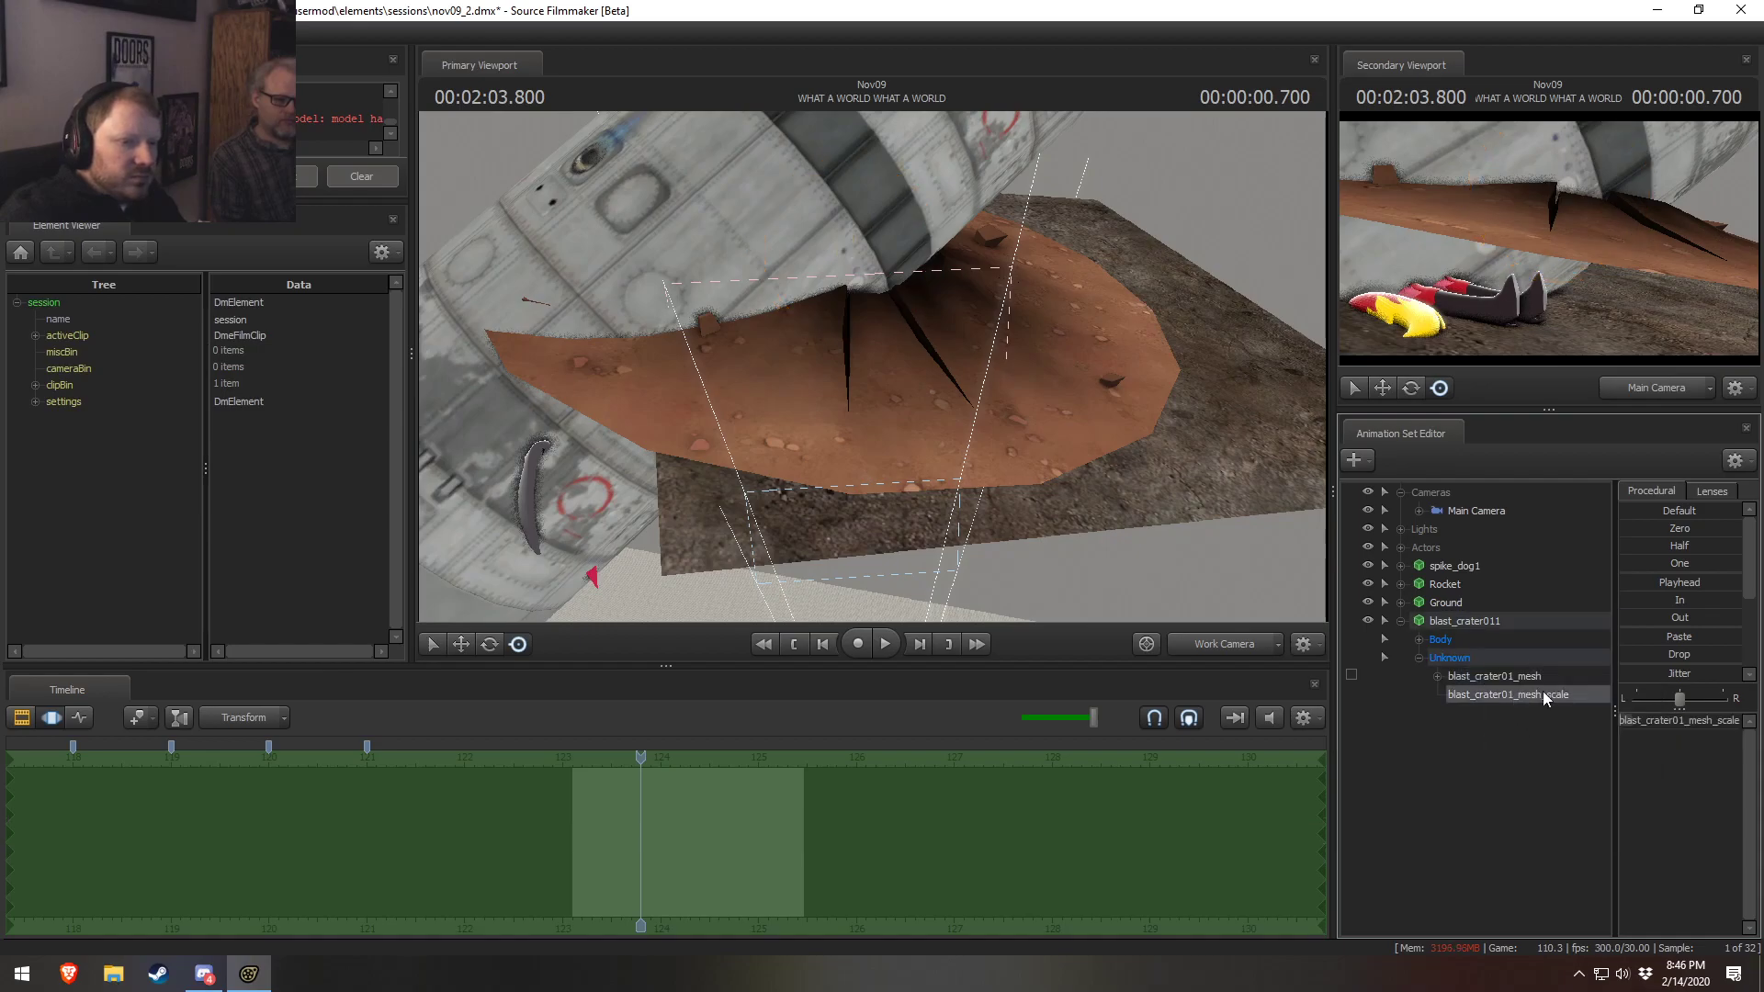
{"action": "left_click", "coordinate": [1691, 723]}
{"action": "left_click_drag", "start_coordinate": [1691, 722], "coordinate": [1706, 722]}
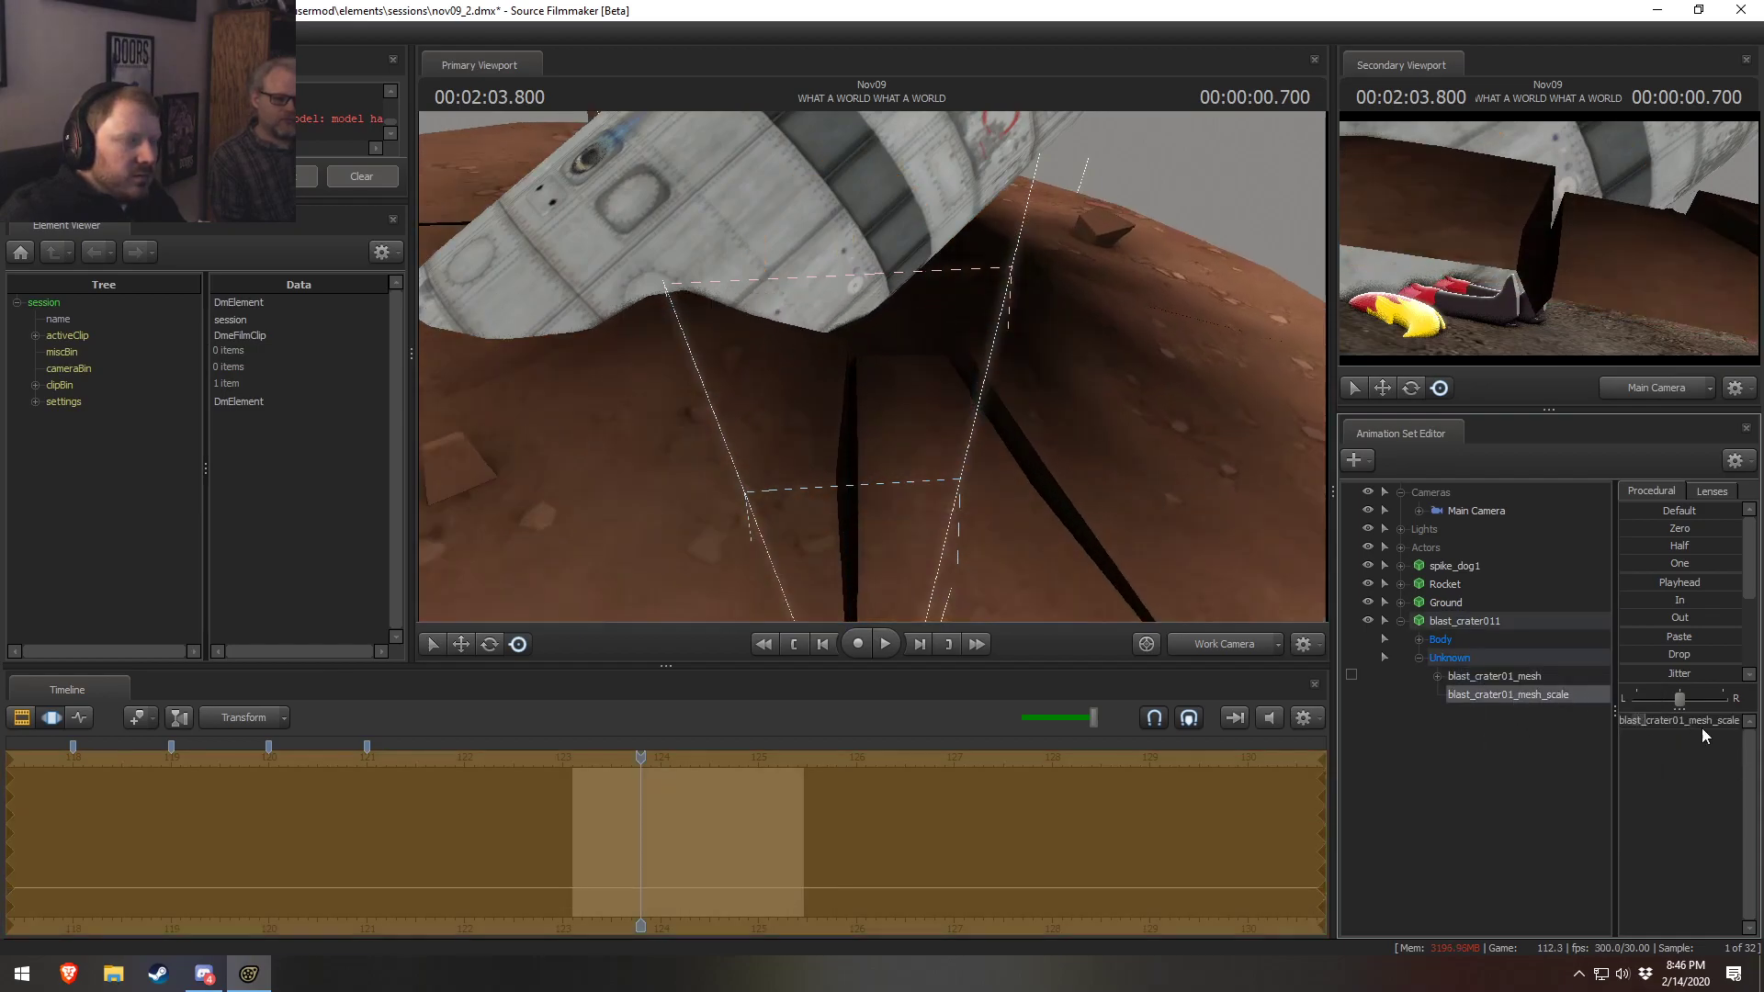
{"action": "left_click", "coordinate": [1457, 506]}
{"action": "left_click_drag", "start_coordinate": [1245, 495], "coordinate": [873, 368]}
{"action": "key", "text": "w"}
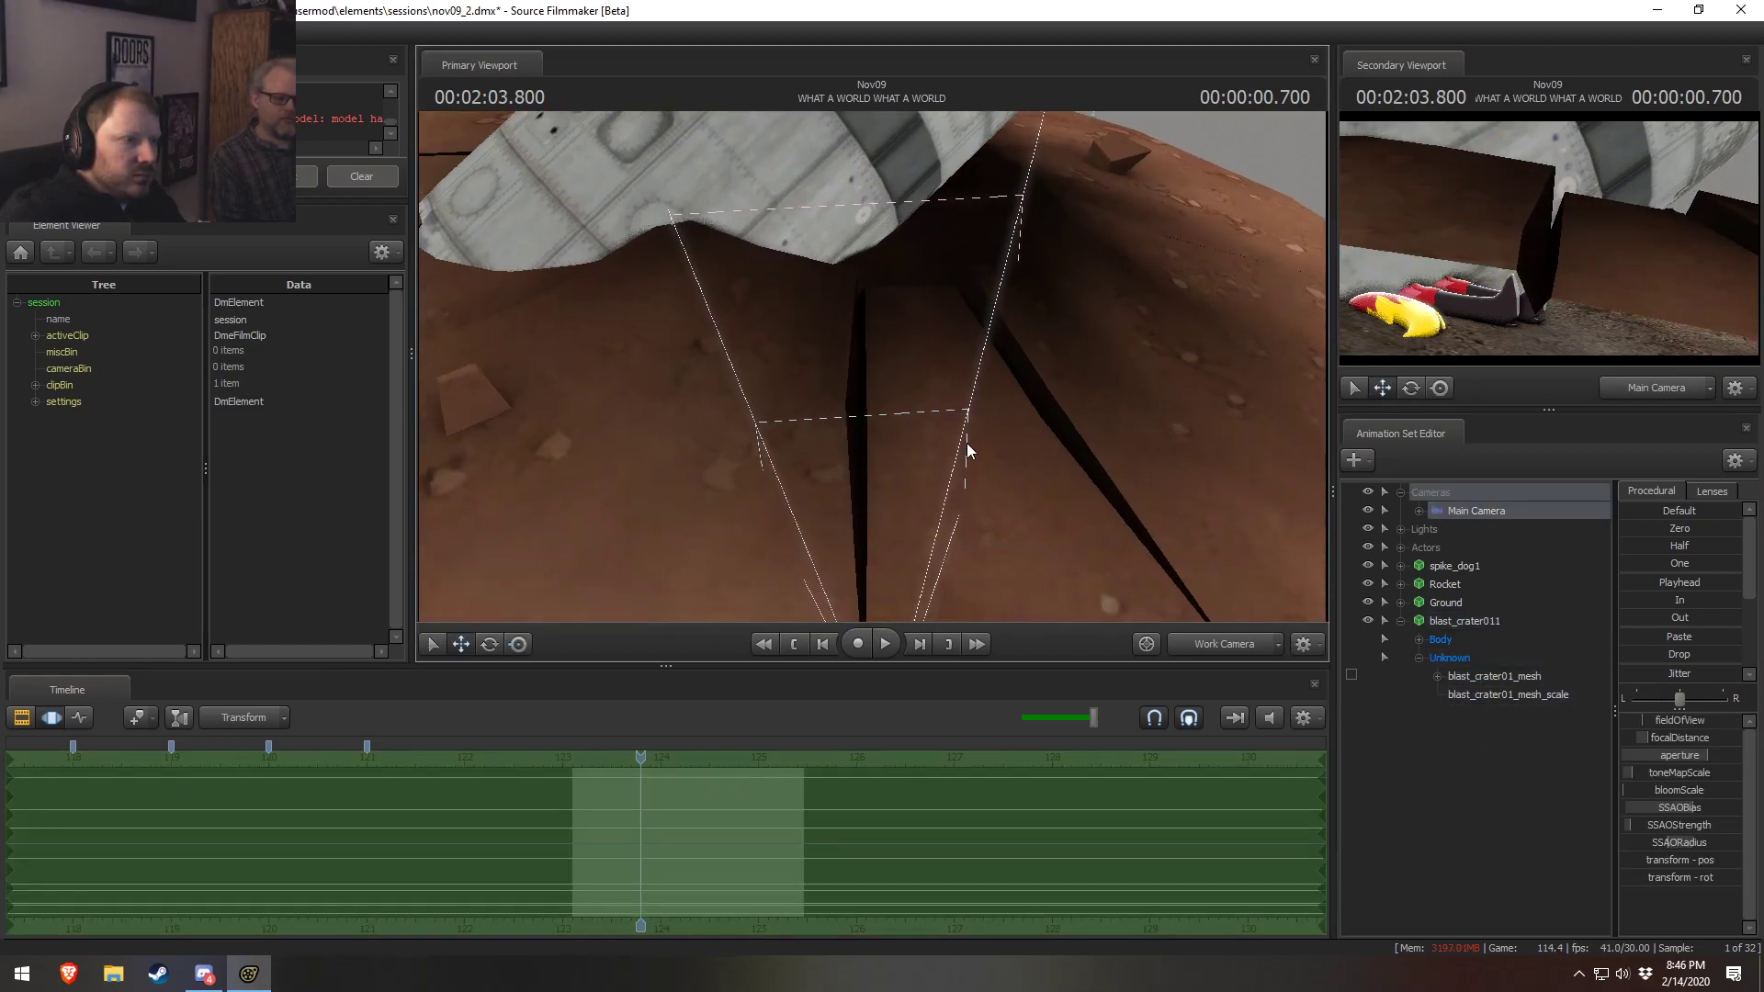
{"action": "key", "text": "F2"}
{"action": "scroll", "coordinate": [985, 451], "scroll_direction": "down", "scroll_amount": 6}
{"action": "key", "text": "F3"}
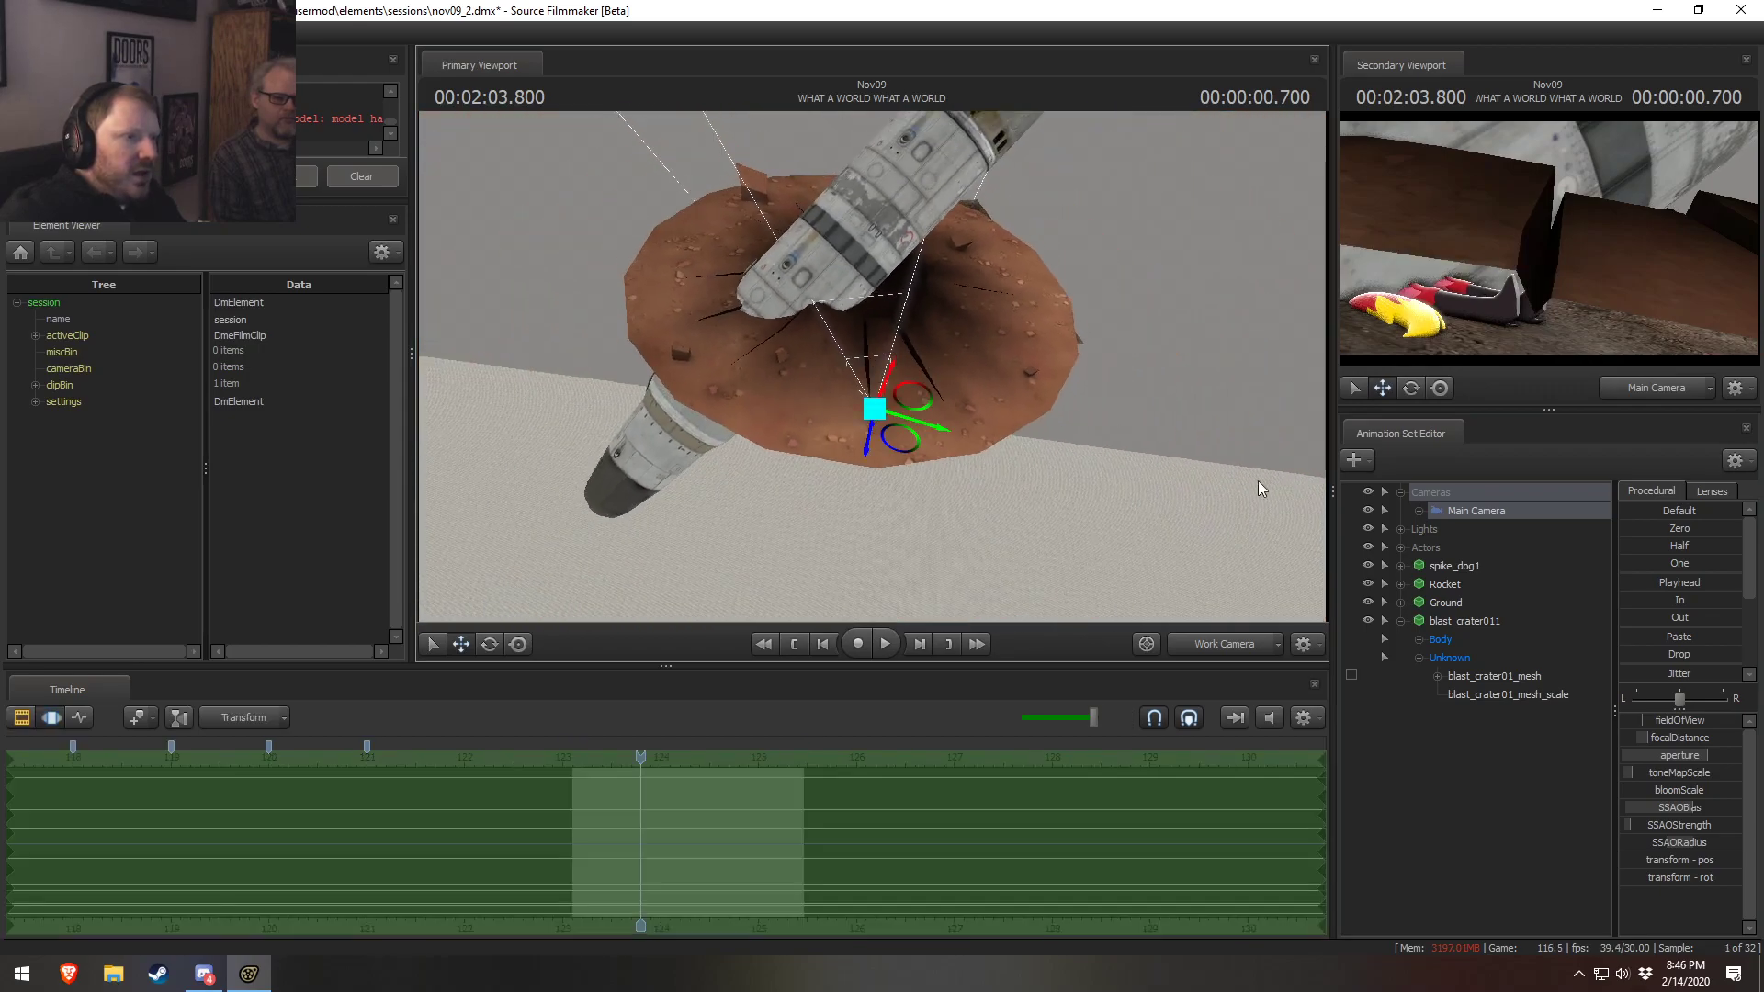
{"action": "left_click_drag", "start_coordinate": [898, 438], "coordinate": [876, 415]}
{"action": "key", "text": "ctrl+z"}
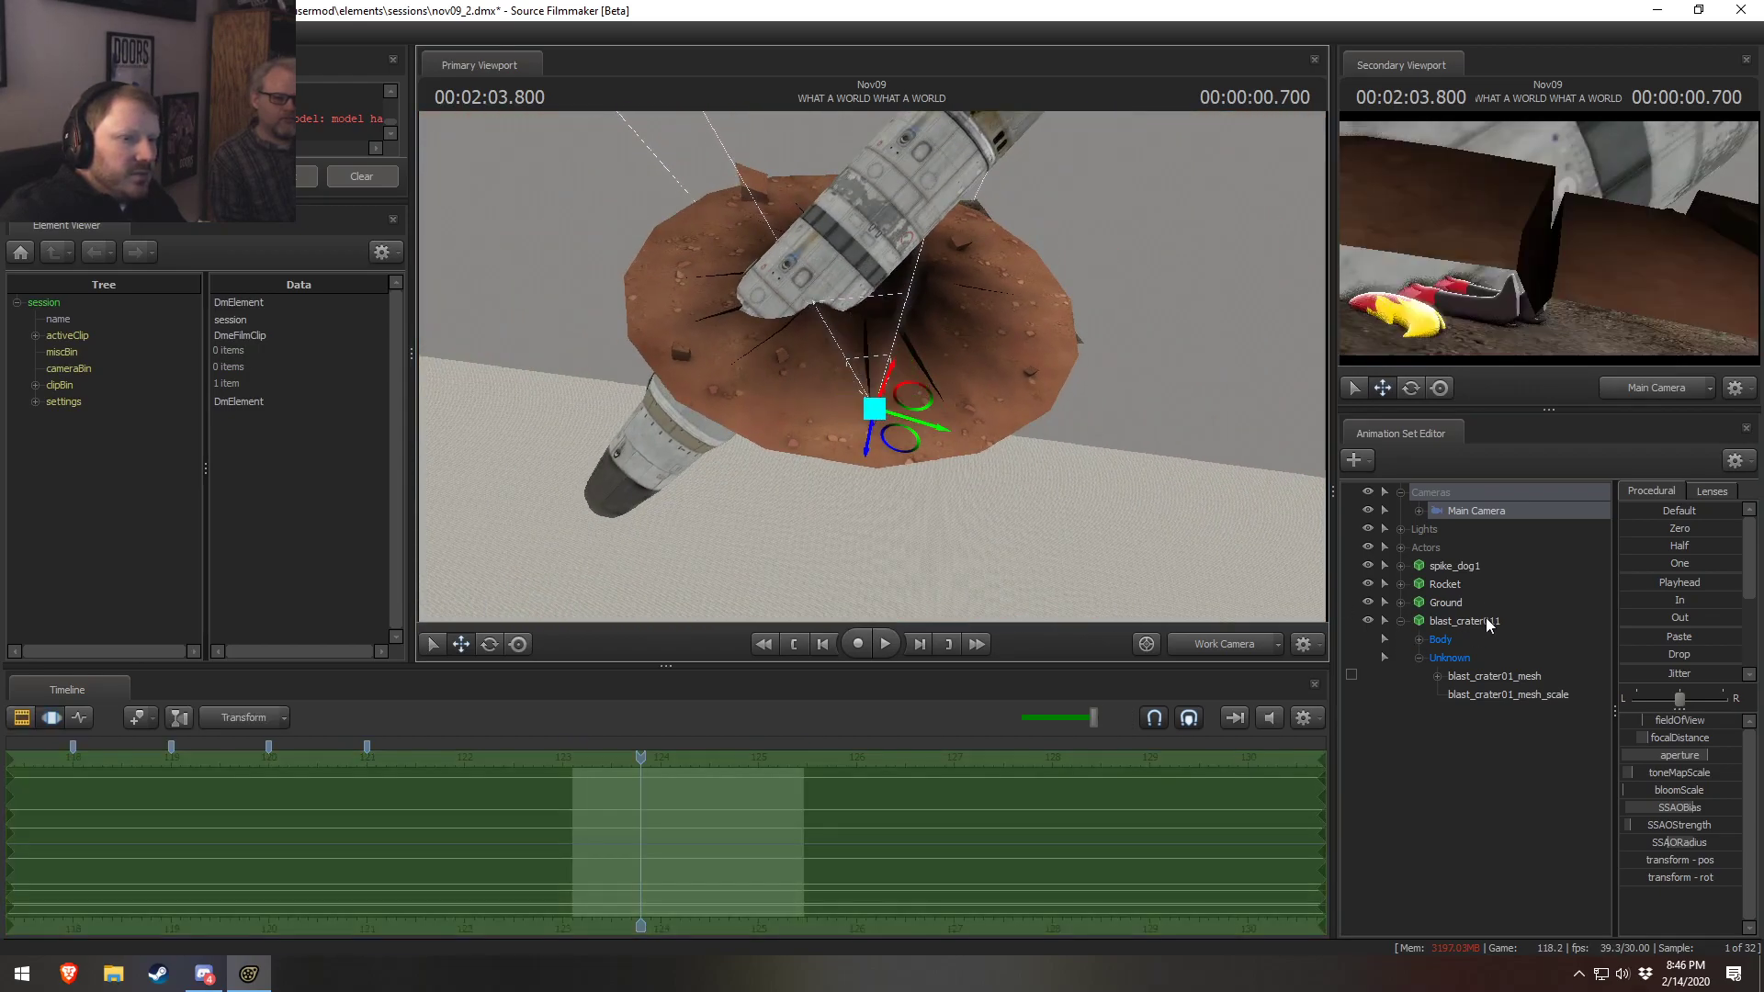
Shift the enlarged blast crater sideways and adjust its height beneath the rocket
{"action": "left_click", "coordinate": [1489, 617]}
{"action": "left_click_drag", "start_coordinate": [855, 323], "coordinate": [904, 114]}
{"action": "key", "text": "w"}
{"action": "key", "text": "s"}
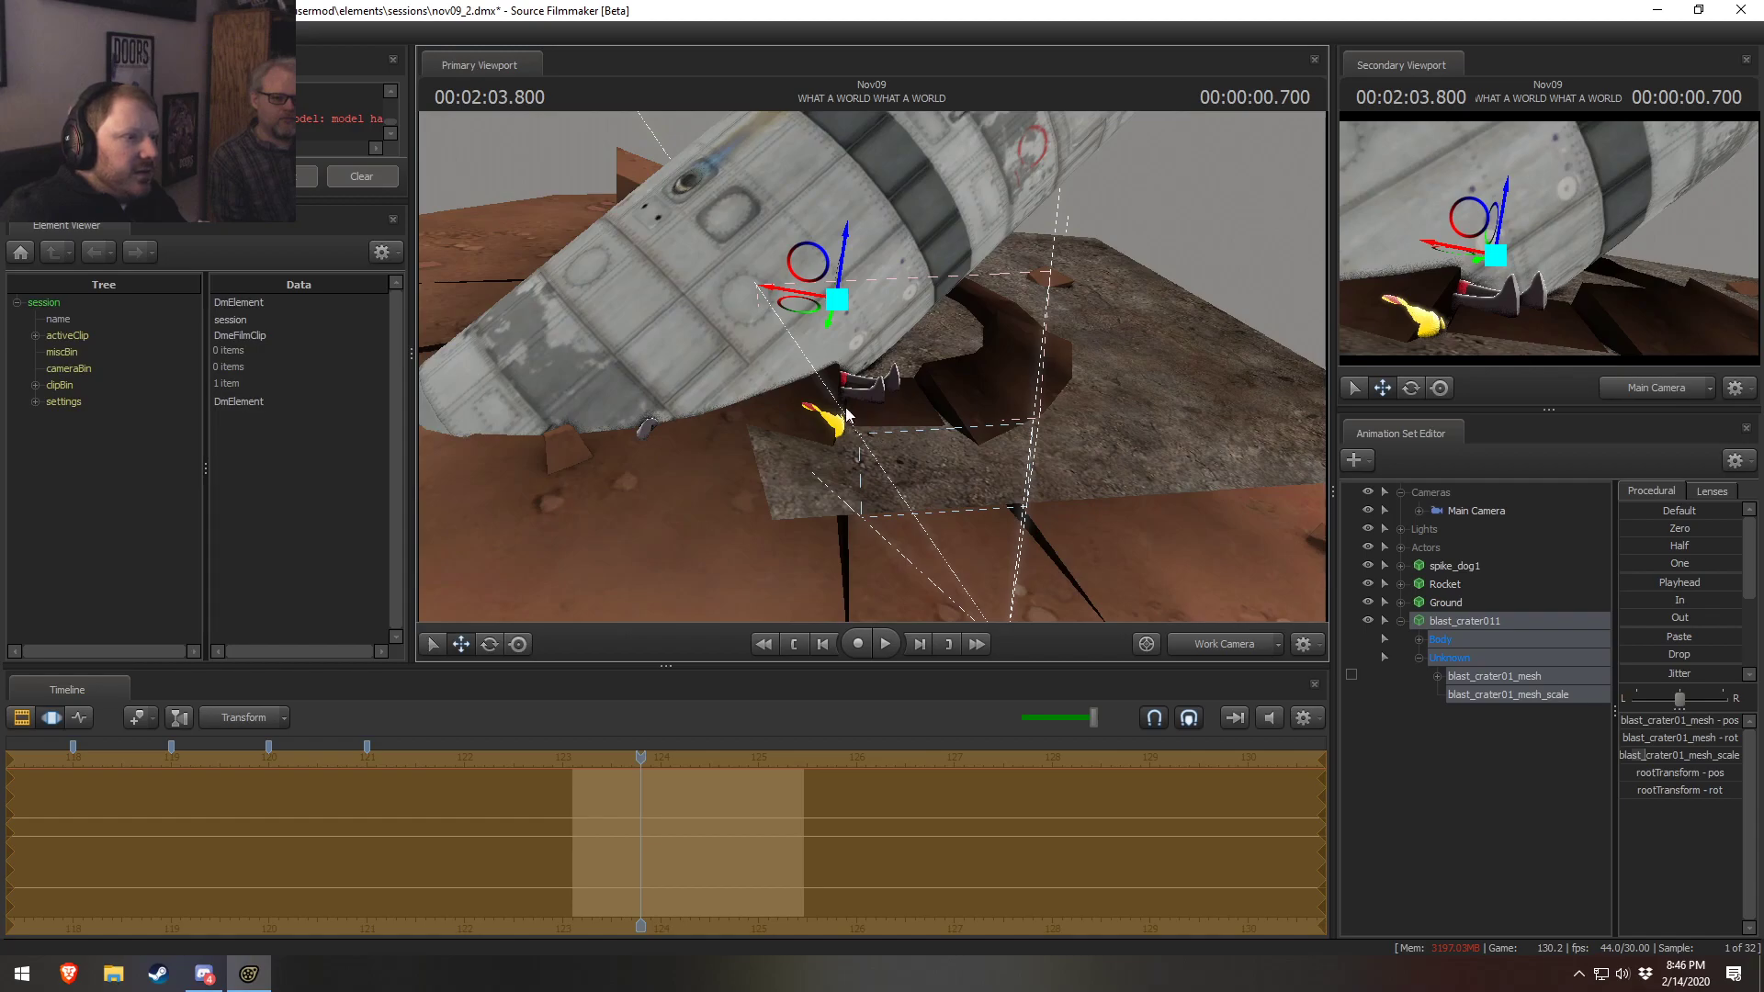
{"action": "left_click_drag", "start_coordinate": [807, 306], "coordinate": [699, 324]}
{"action": "left_click_drag", "start_coordinate": [702, 245], "coordinate": [703, 252]}
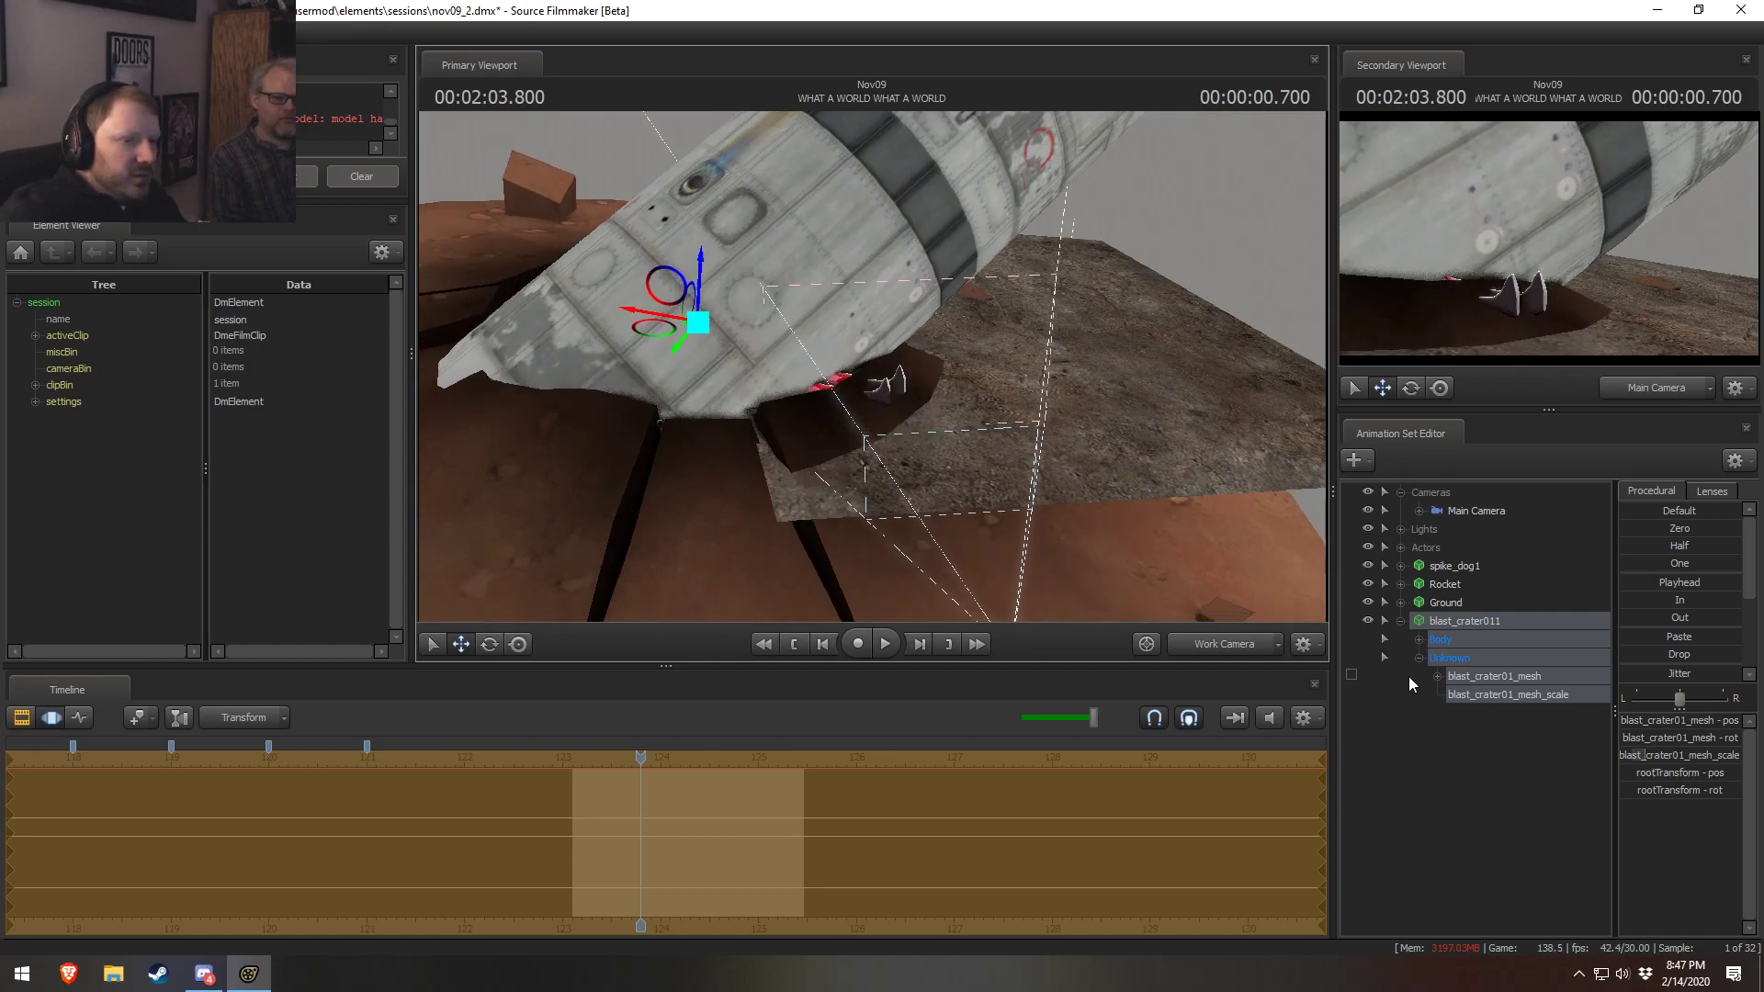
Hide Ground, and rotate and reposition the blast crater around the rocket and legs
{"action": "left_click", "coordinate": [1368, 603]}
{"action": "left_click_drag", "start_coordinate": [977, 465], "coordinate": [863, 346]}
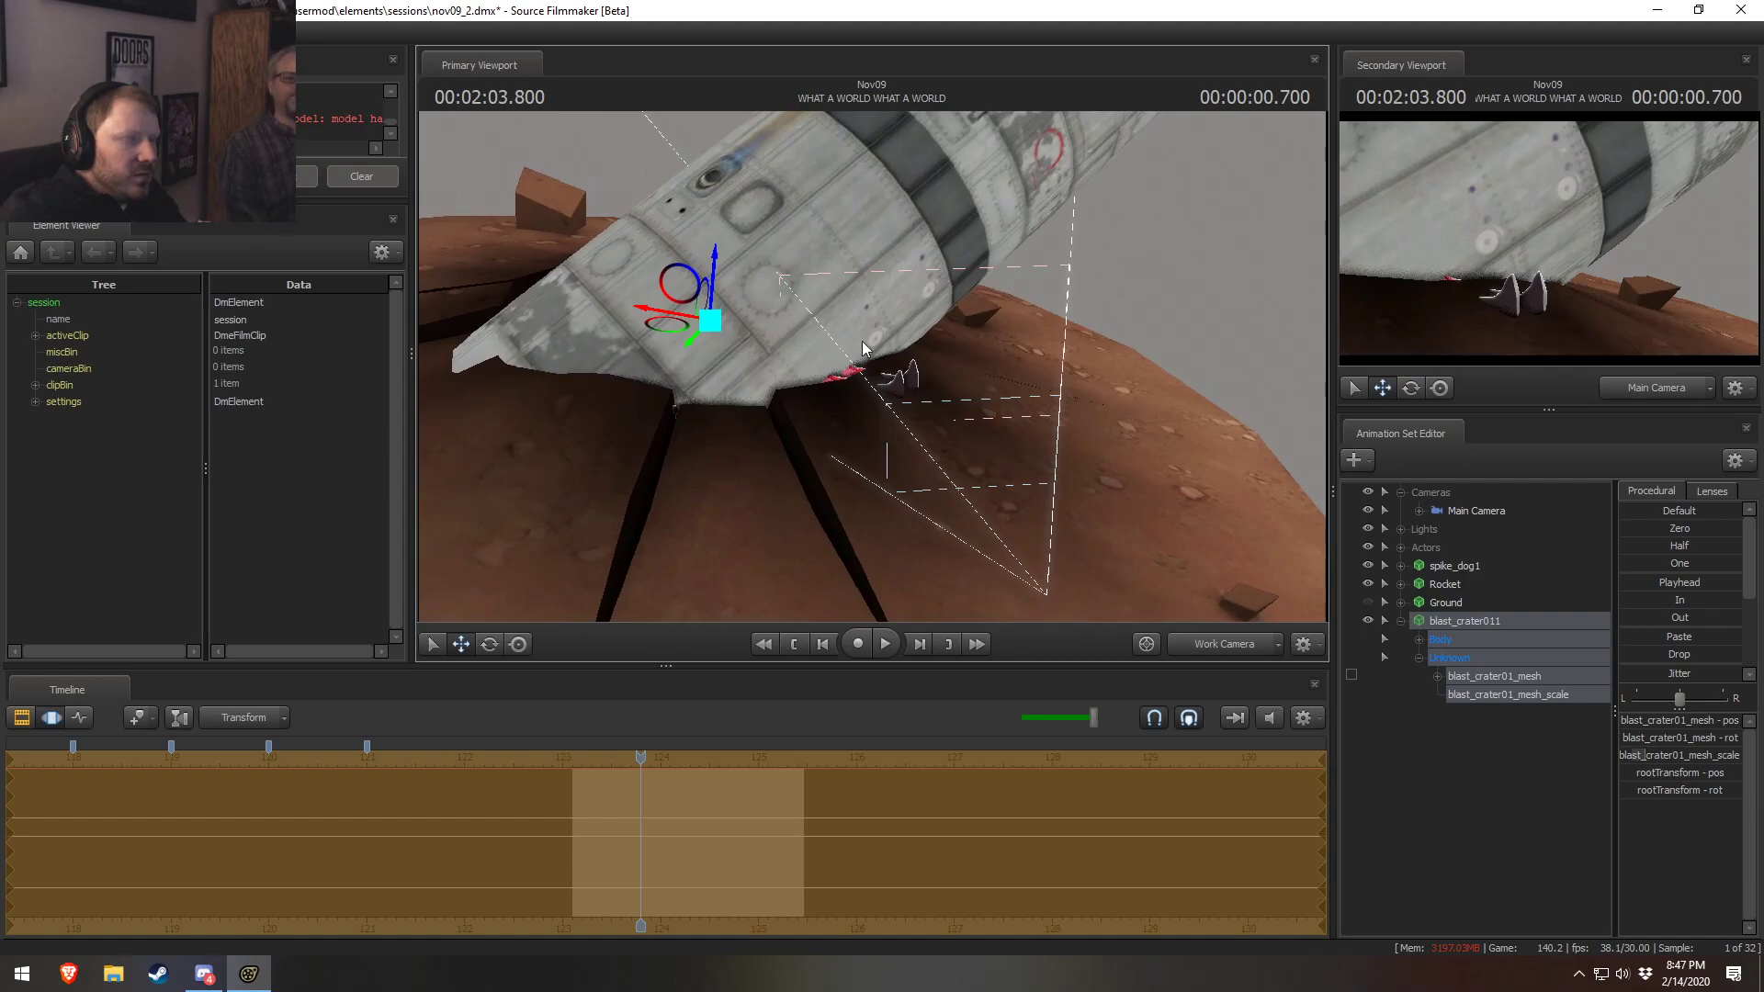
{"action": "left_click_drag", "start_coordinate": [695, 283], "coordinate": [874, 375]}
{"action": "key", "text": "e"}
{"action": "left_click_drag", "start_coordinate": [802, 281], "coordinate": [797, 276]}
{"action": "key", "text": "w"}
{"action": "left_click_drag", "start_coordinate": [760, 335], "coordinate": [875, 338]}
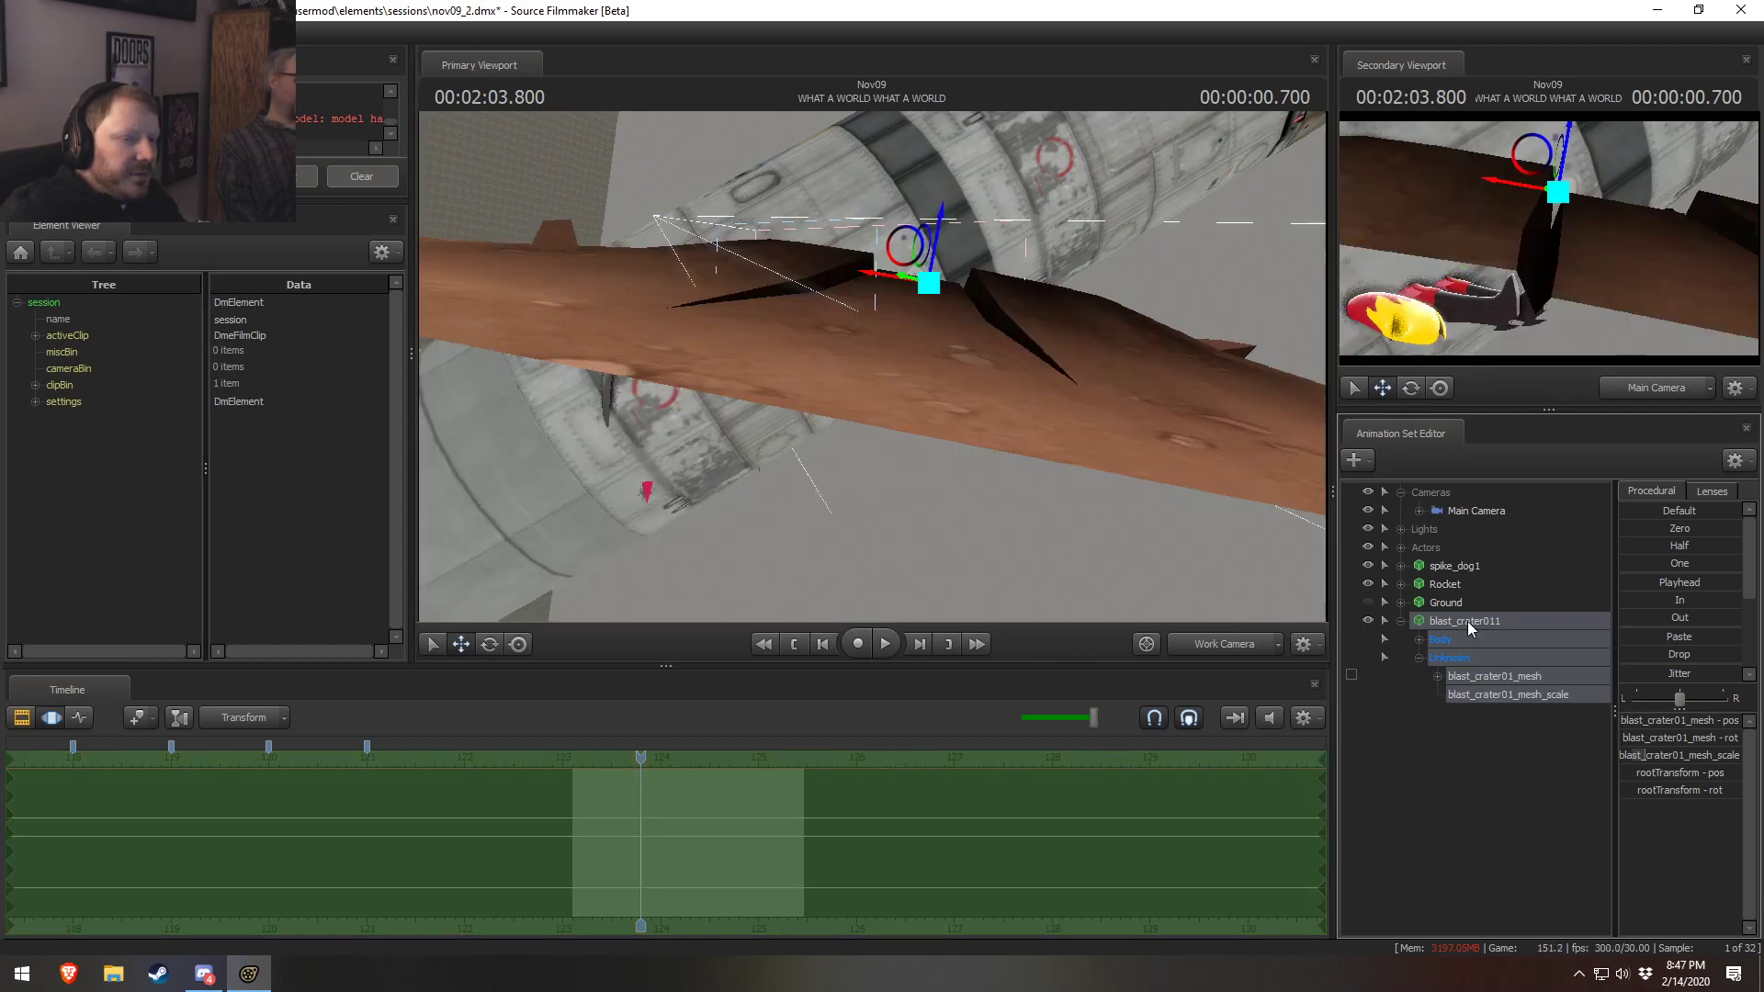
Remove the blast crater model from the scene
{"action": "right_click", "coordinate": [1468, 621]}
{"action": "left_click", "coordinate": [1489, 663]}
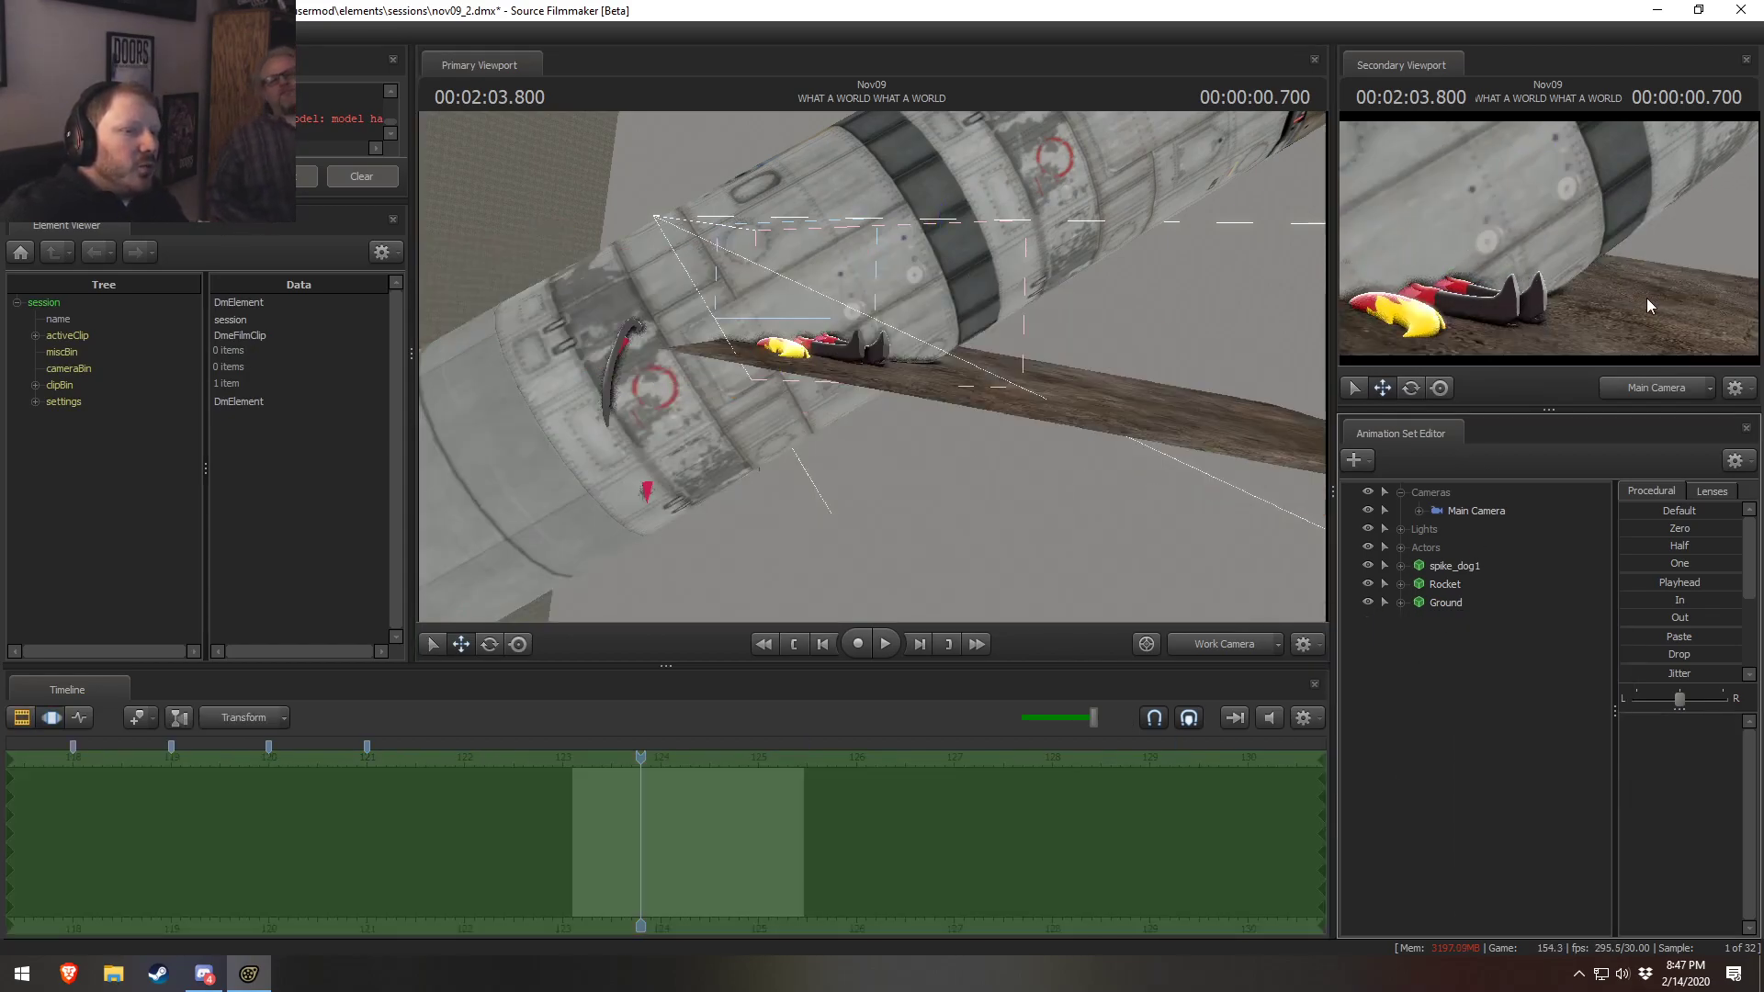
{"action": "right_click", "coordinate": [1430, 711]}
{"action": "left_click", "coordinate": [1404, 651]}
{"action": "right_click", "coordinate": [1412, 637]}
{"action": "left_click", "coordinate": [1414, 616]}
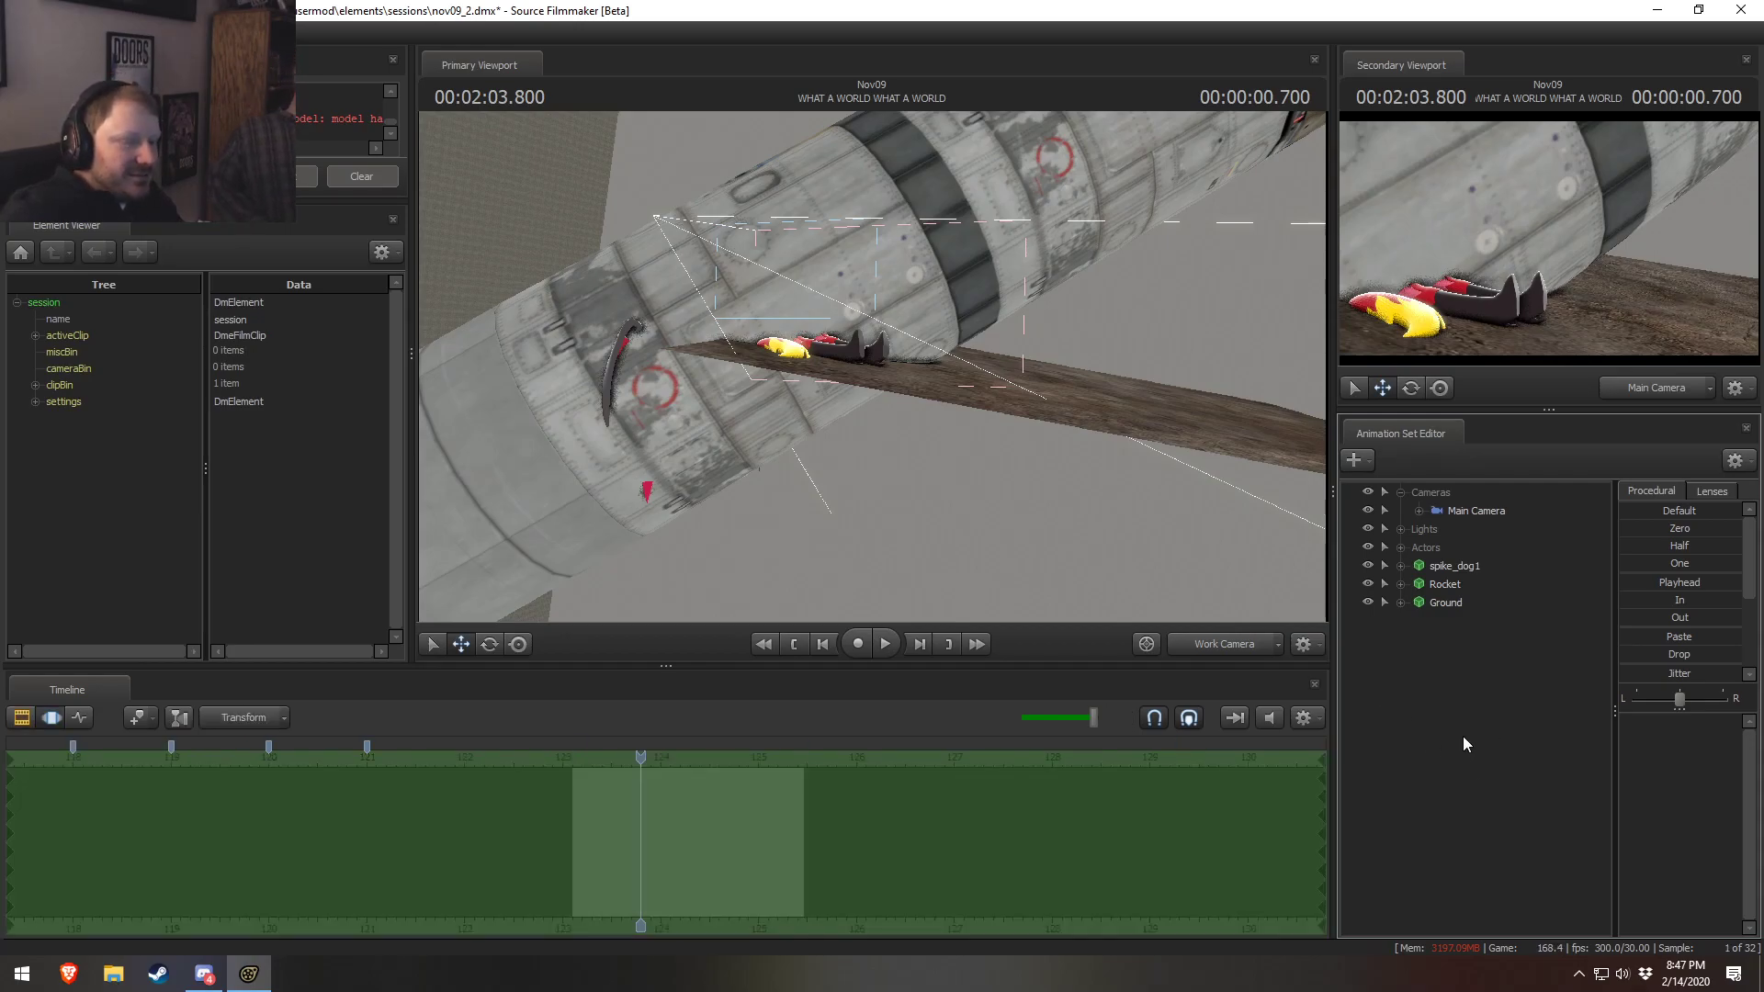
{"action": "right_click", "coordinate": [1458, 674]}
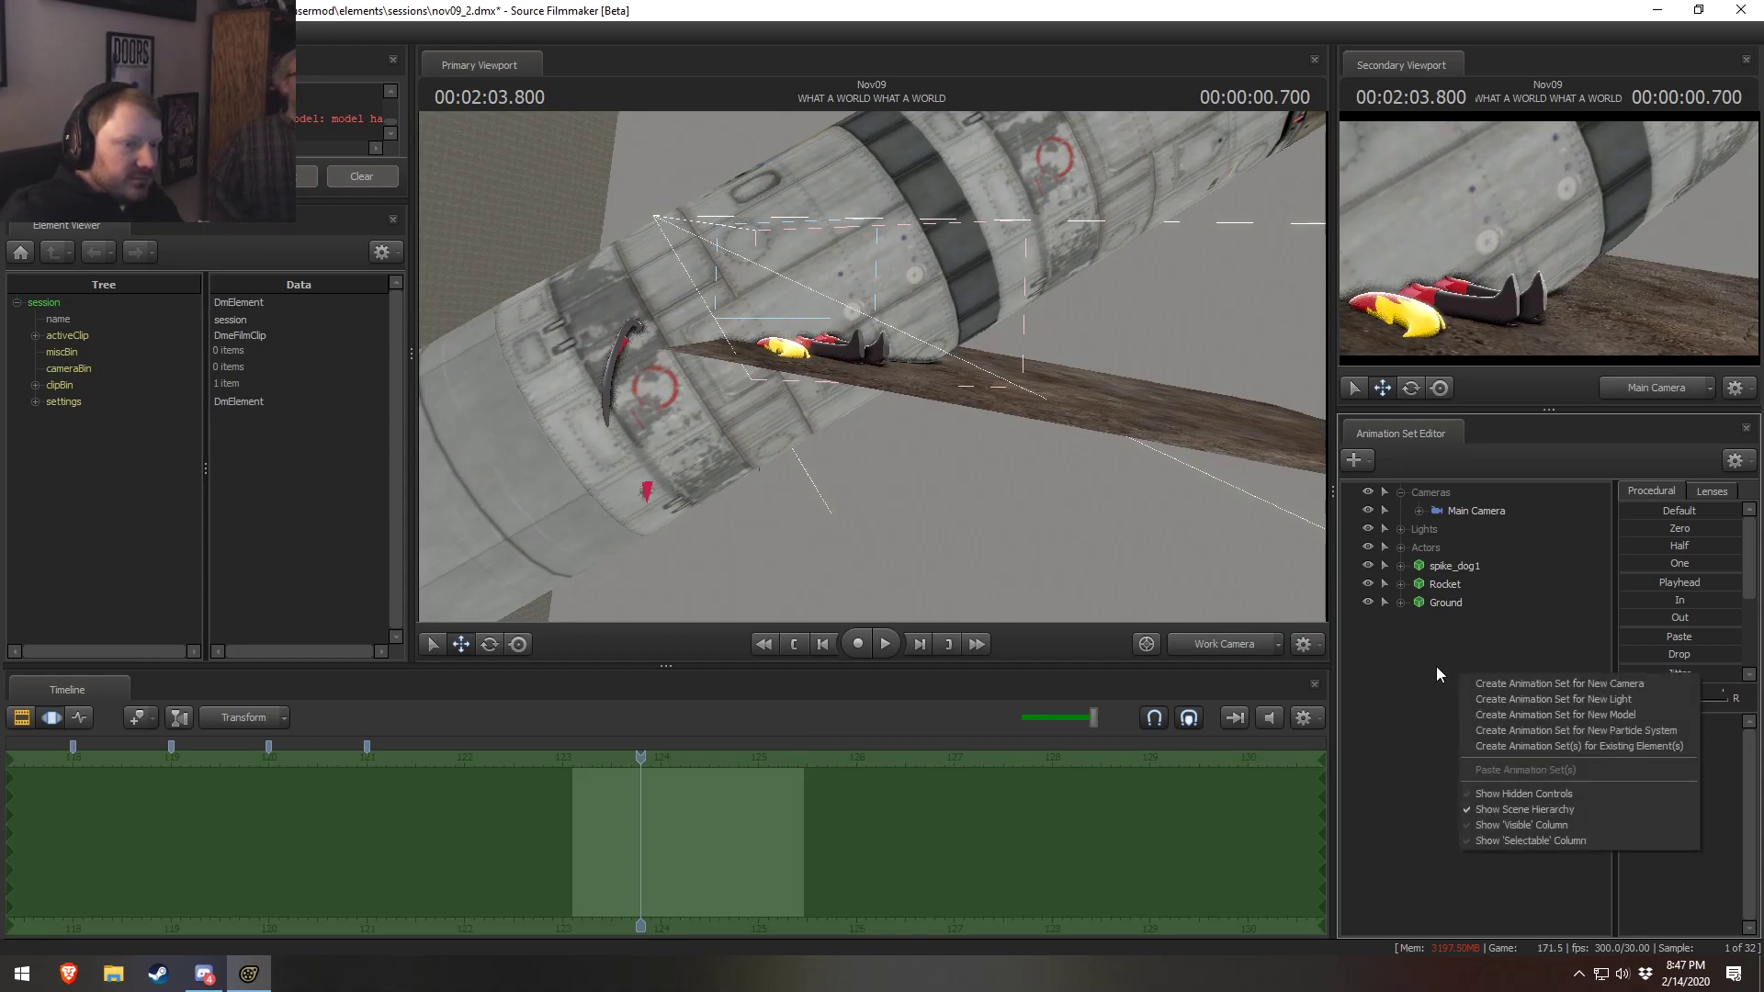
{"action": "left_click", "coordinate": [1437, 667]}
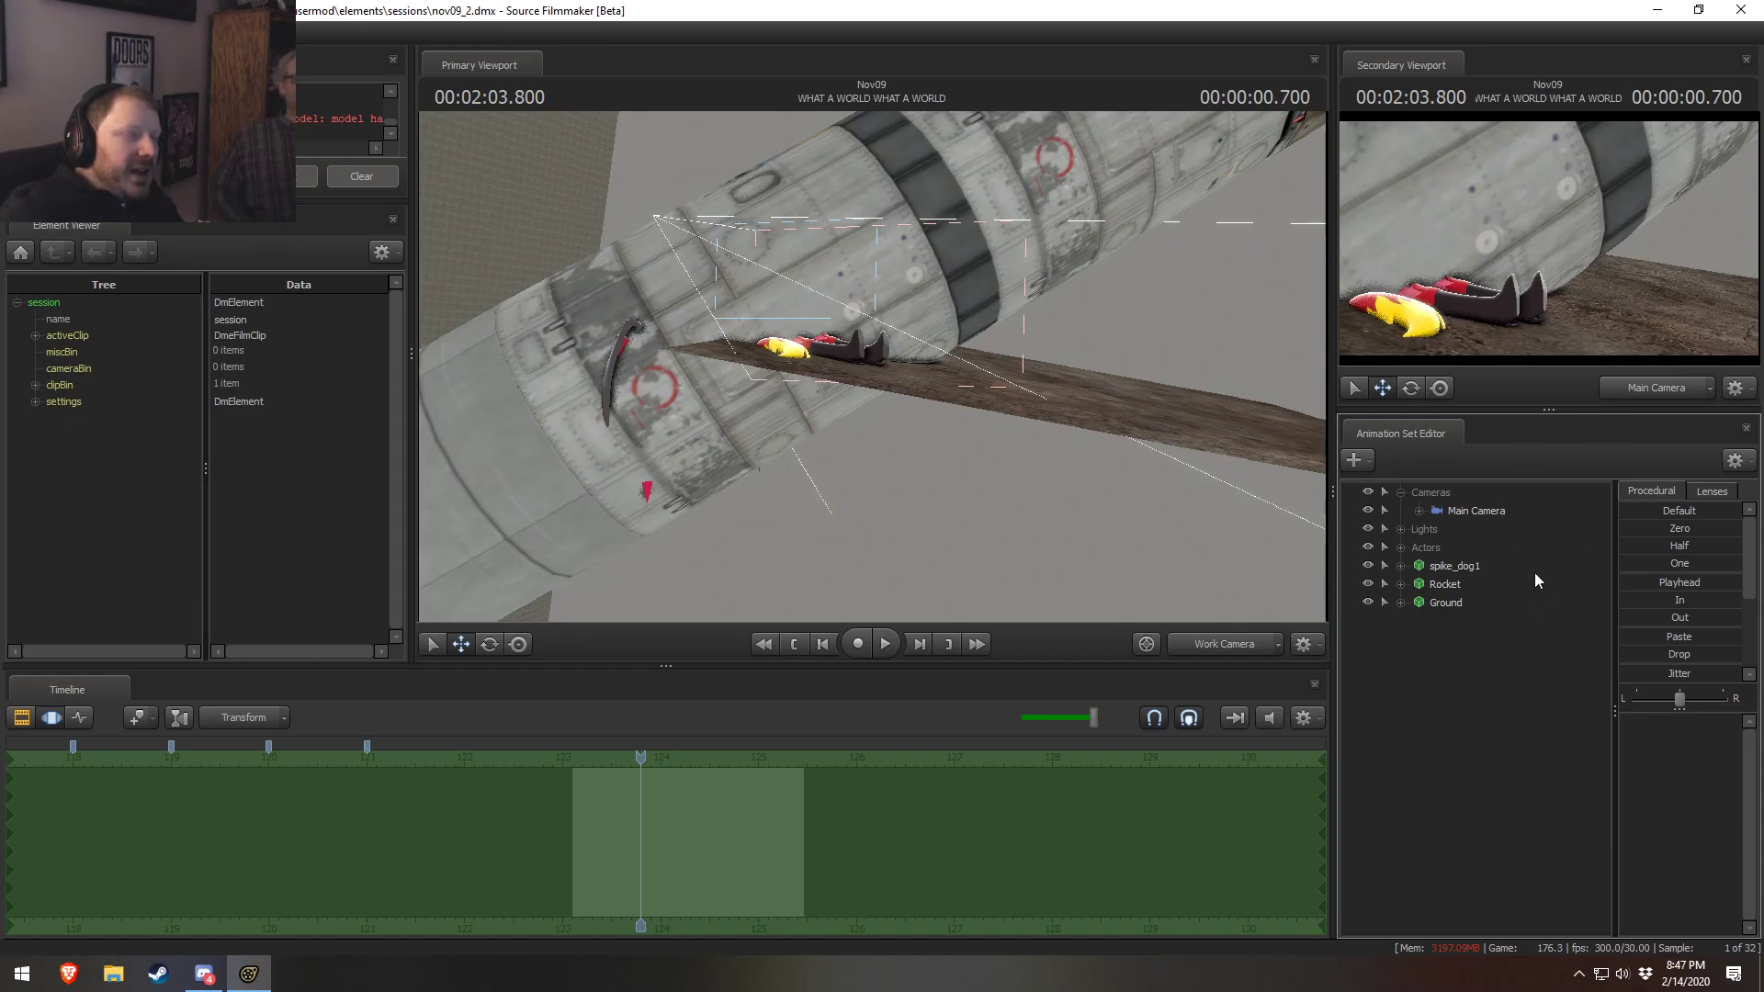
Try duplicating the Ground animation set by copying and pasting it, and undo the paste
{"action": "left_click", "coordinate": [1224, 644]}
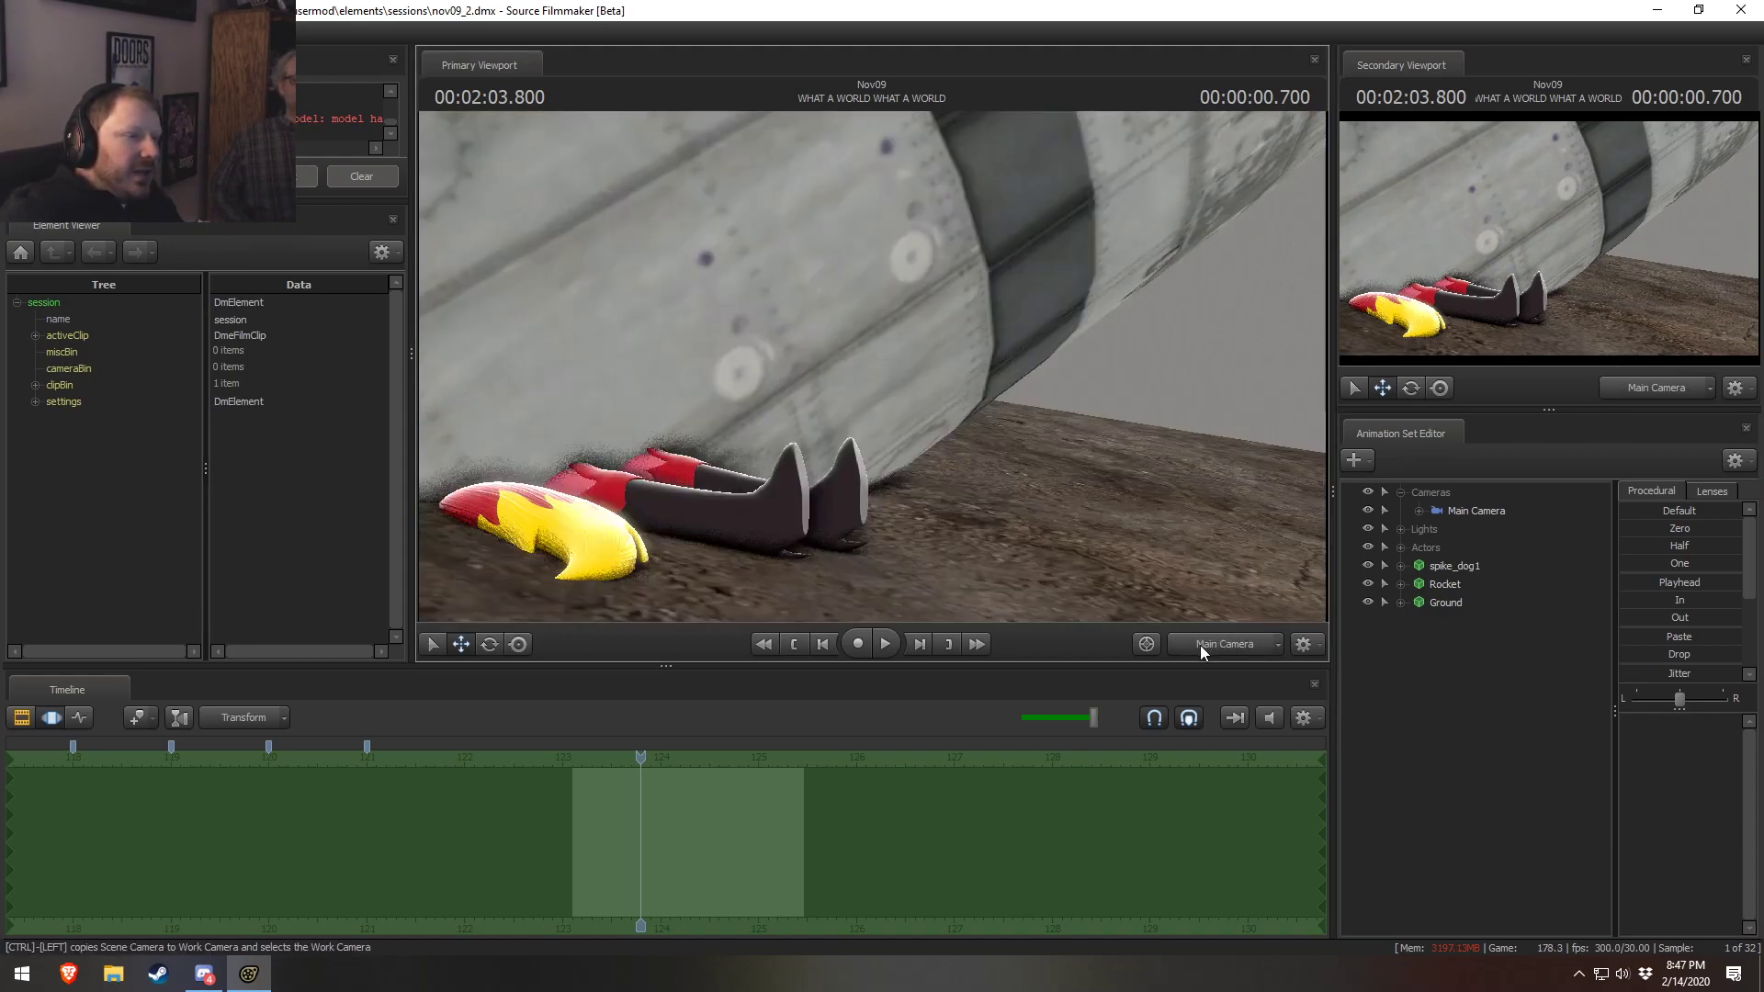
{"action": "left_click", "coordinate": [1440, 602]}
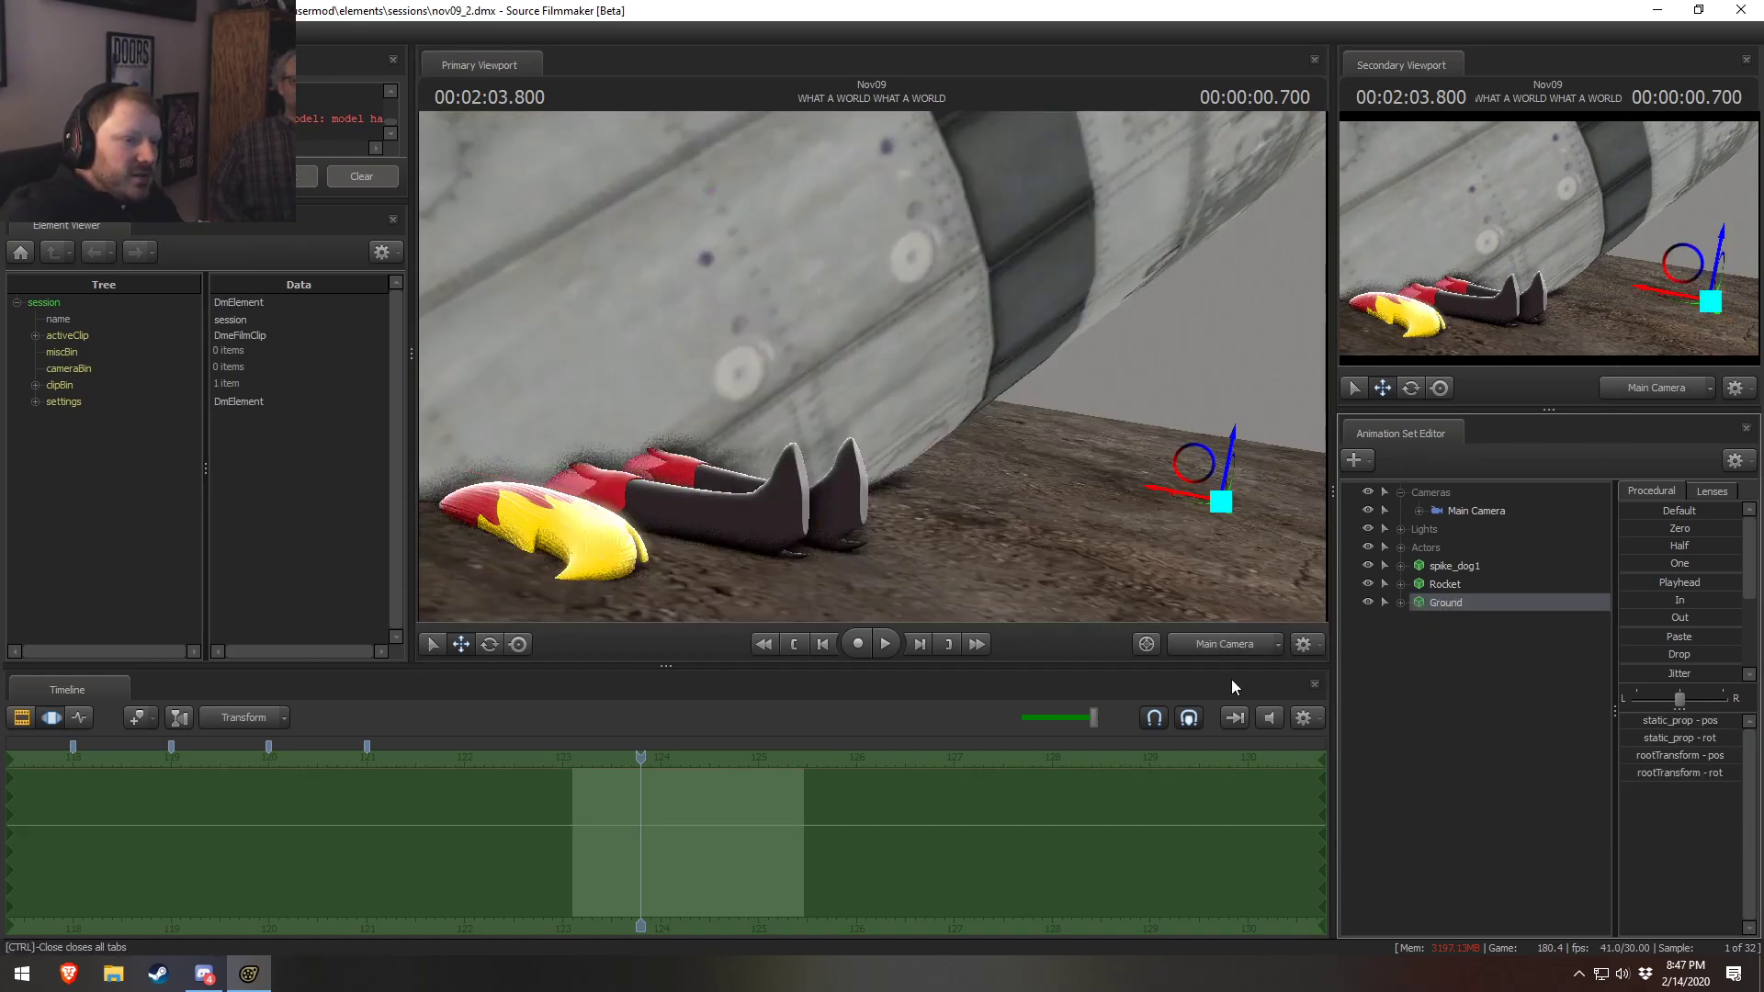
{"action": "left_click", "coordinate": [1224, 644]}
{"action": "left_click_drag", "start_coordinate": [872, 368], "coordinate": [1011, 427]}
{"action": "left_click_drag", "start_coordinate": [872, 368], "coordinate": [923, 345]}
{"action": "right_click", "coordinate": [1426, 603]}
{"action": "left_click", "coordinate": [1479, 628]}
{"action": "right_click", "coordinate": [1433, 709]}
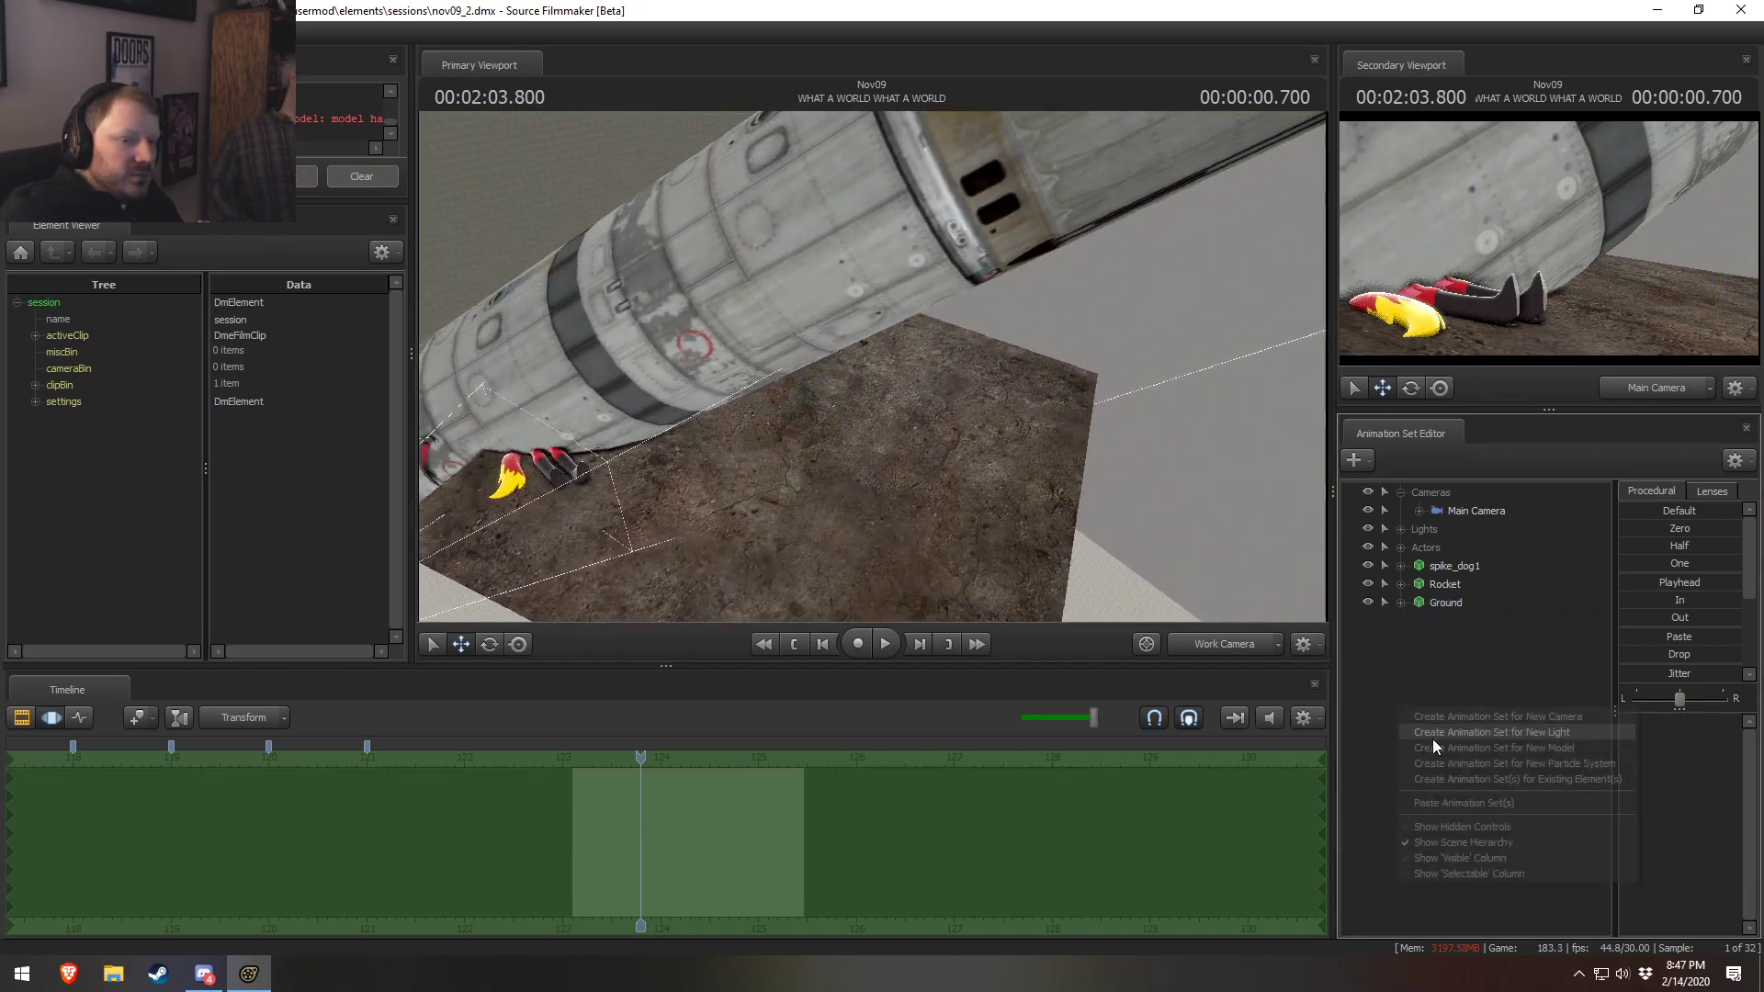
{"action": "left_click", "coordinate": [1502, 803]}
{"action": "left_click_drag", "start_coordinate": [864, 381], "coordinate": [859, 367]}
{"action": "key", "text": "ctrl+z"}
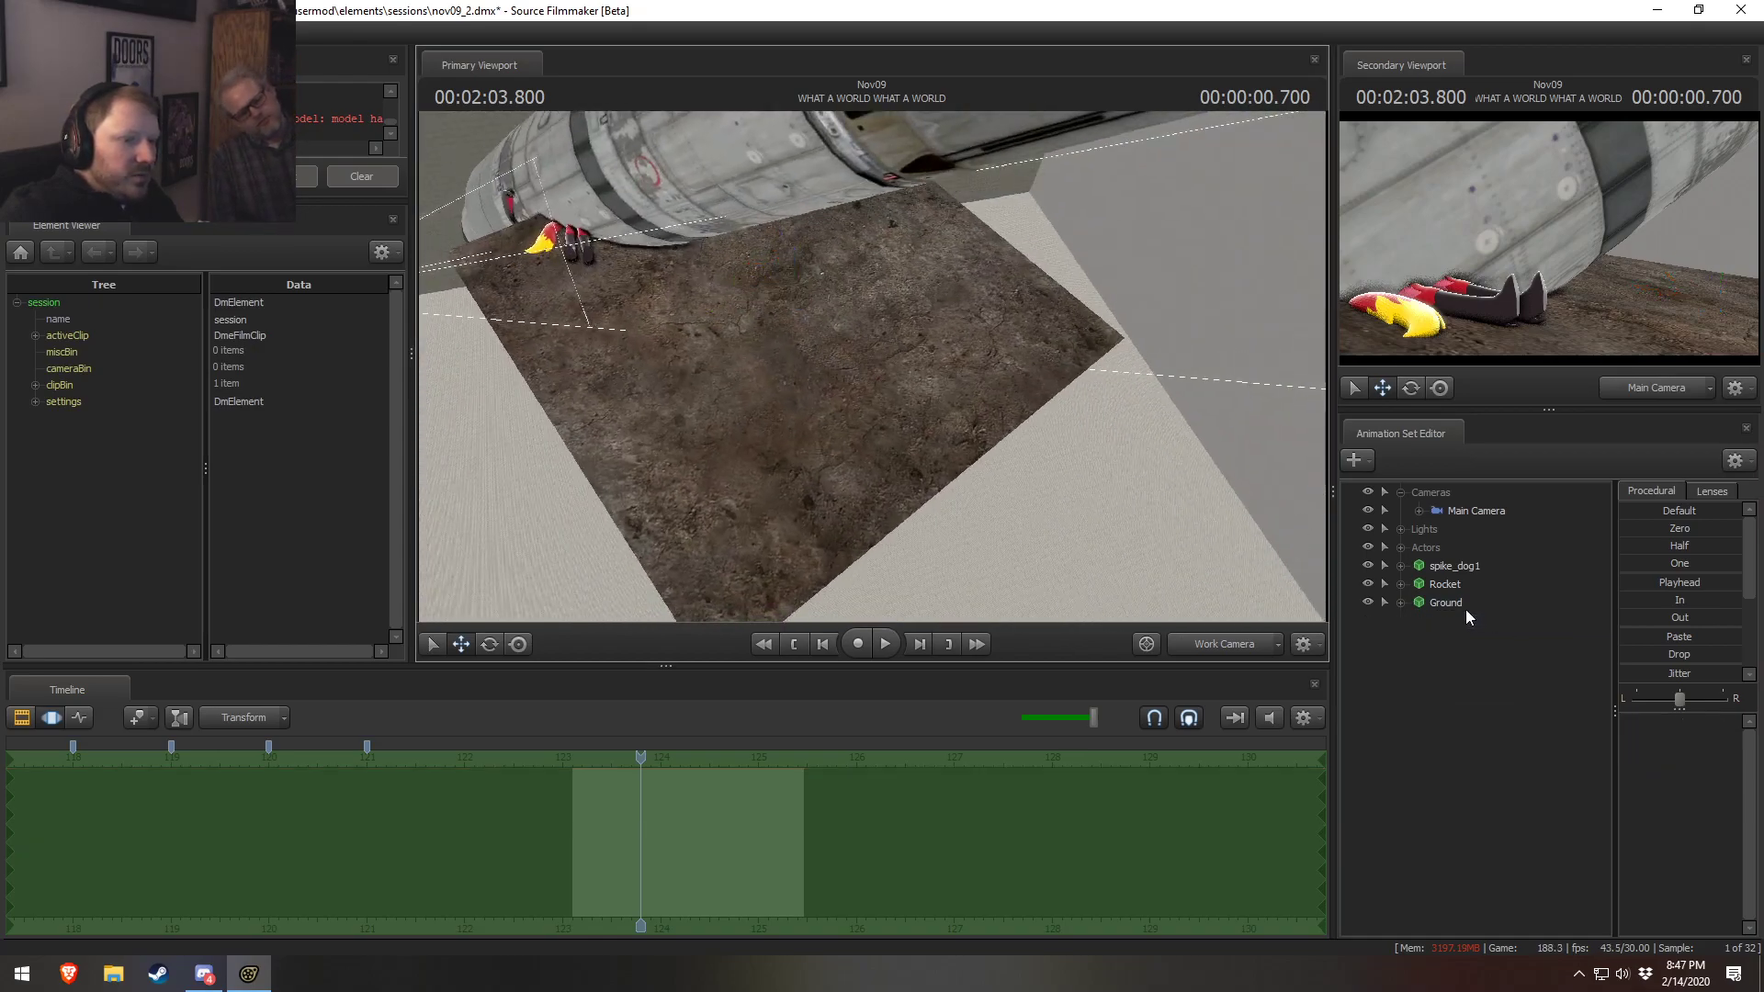
Set the last rootTransform rotation value of Ground to 0 and slide Ground along its green axis
{"action": "key", "text": "F2"}
{"action": "left_click", "coordinate": [1452, 604]}
{"action": "key", "text": "F3"}
{"action": "right_click", "coordinate": [1443, 605]}
{"action": "left_click", "coordinate": [1436, 607]}
{"action": "double_click", "coordinate": [1693, 771]}
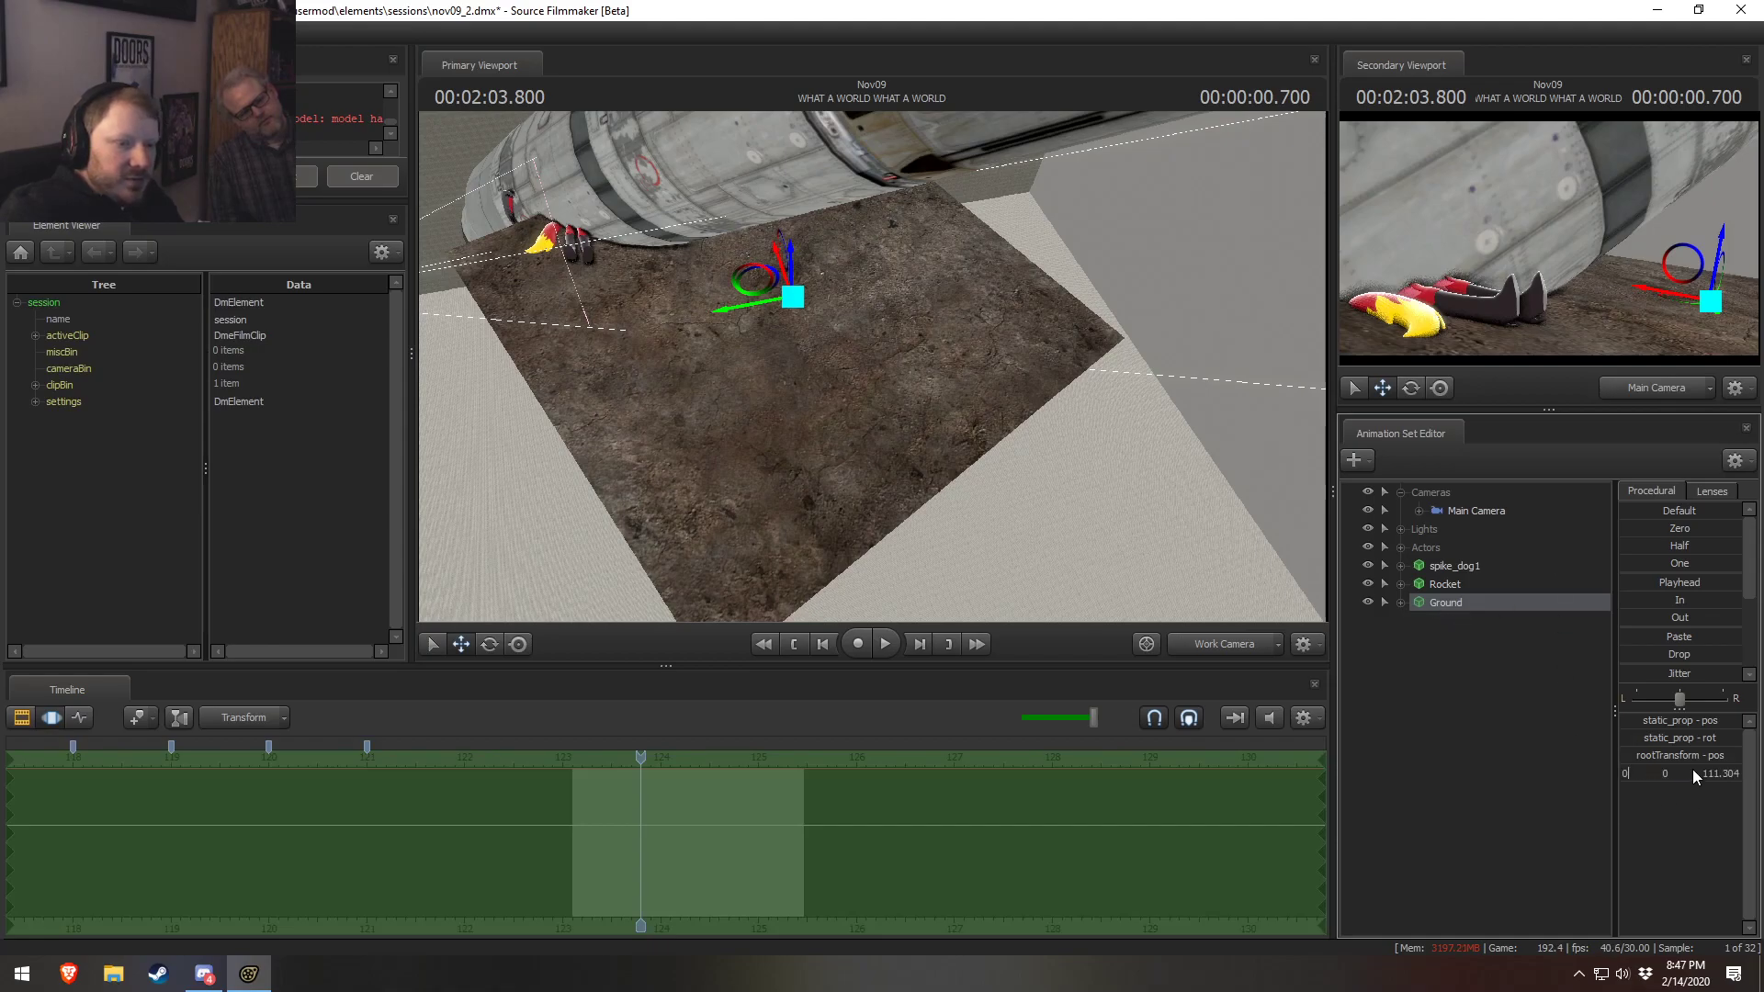
{"action": "left_click_drag", "start_coordinate": [1702, 775], "coordinate": [1746, 781]}
{"action": "type", "text": "0"}
{"action": "key", "text": "Return"}
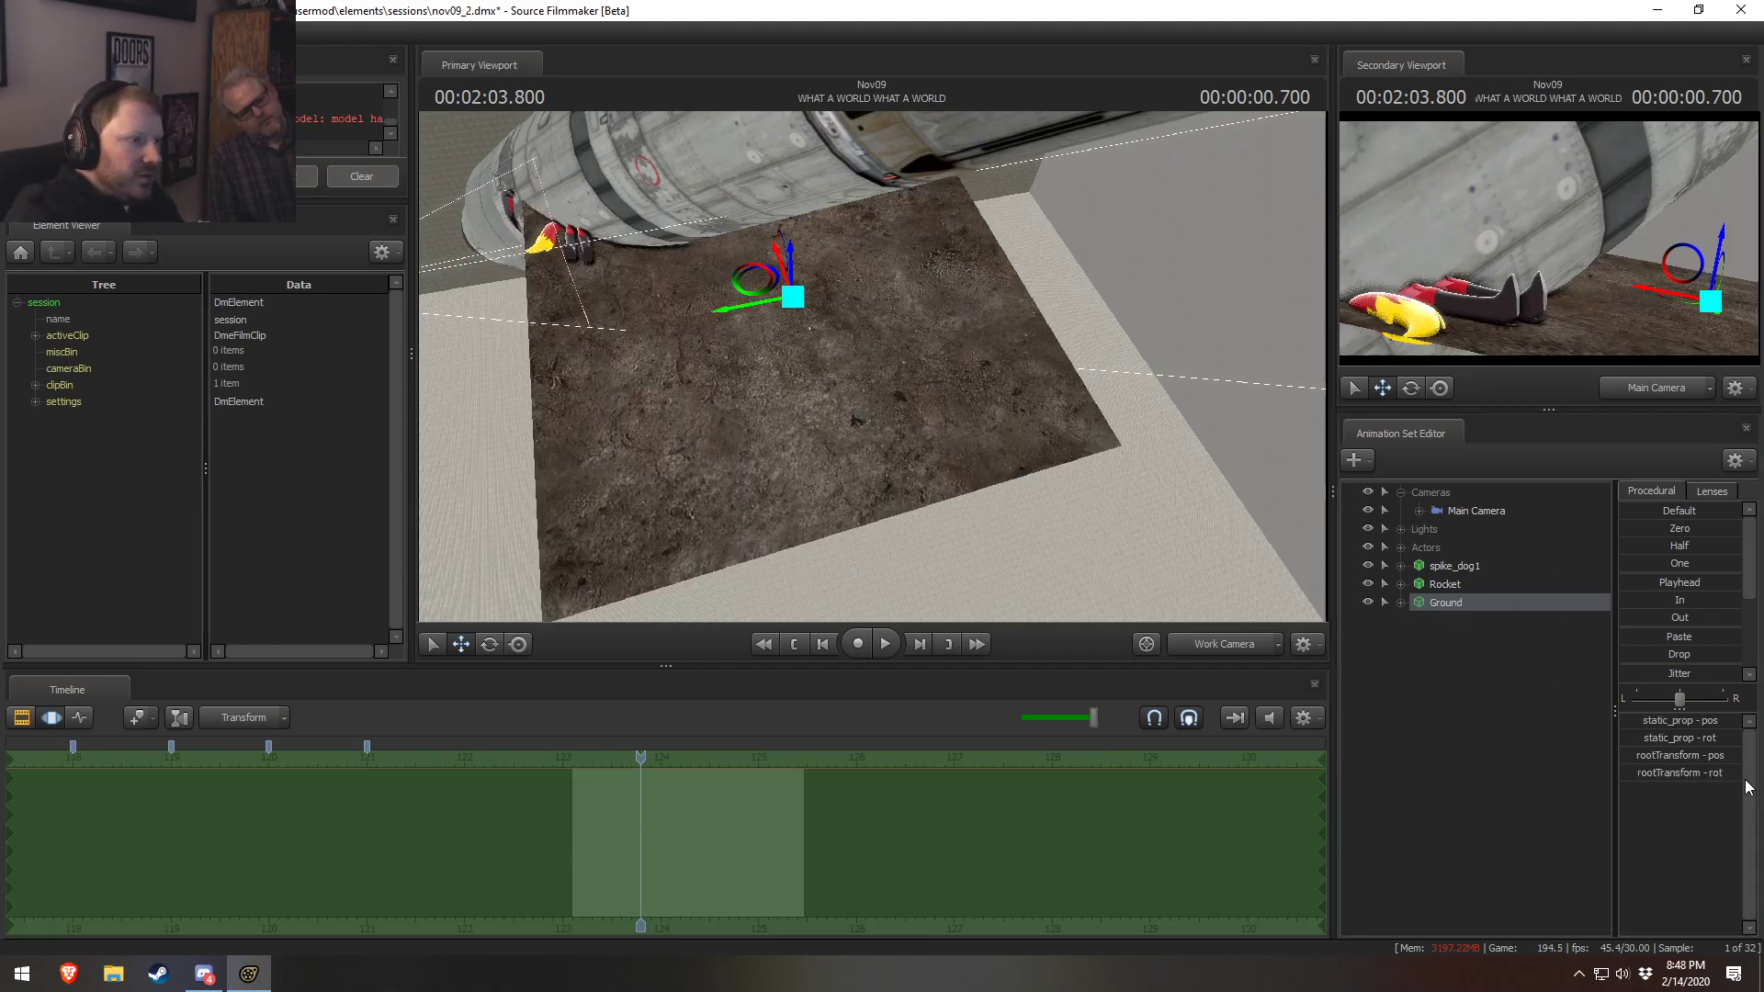
{"action": "left_click_drag", "start_coordinate": [735, 313], "coordinate": [680, 319]}
Copy the straightened Ground animation set and paste a duplicate of it into the shot
{"action": "right_click", "coordinate": [1468, 603]}
{"action": "left_click", "coordinate": [1492, 628]}
{"action": "right_click", "coordinate": [1457, 649]}
{"action": "left_click", "coordinate": [1513, 742]}
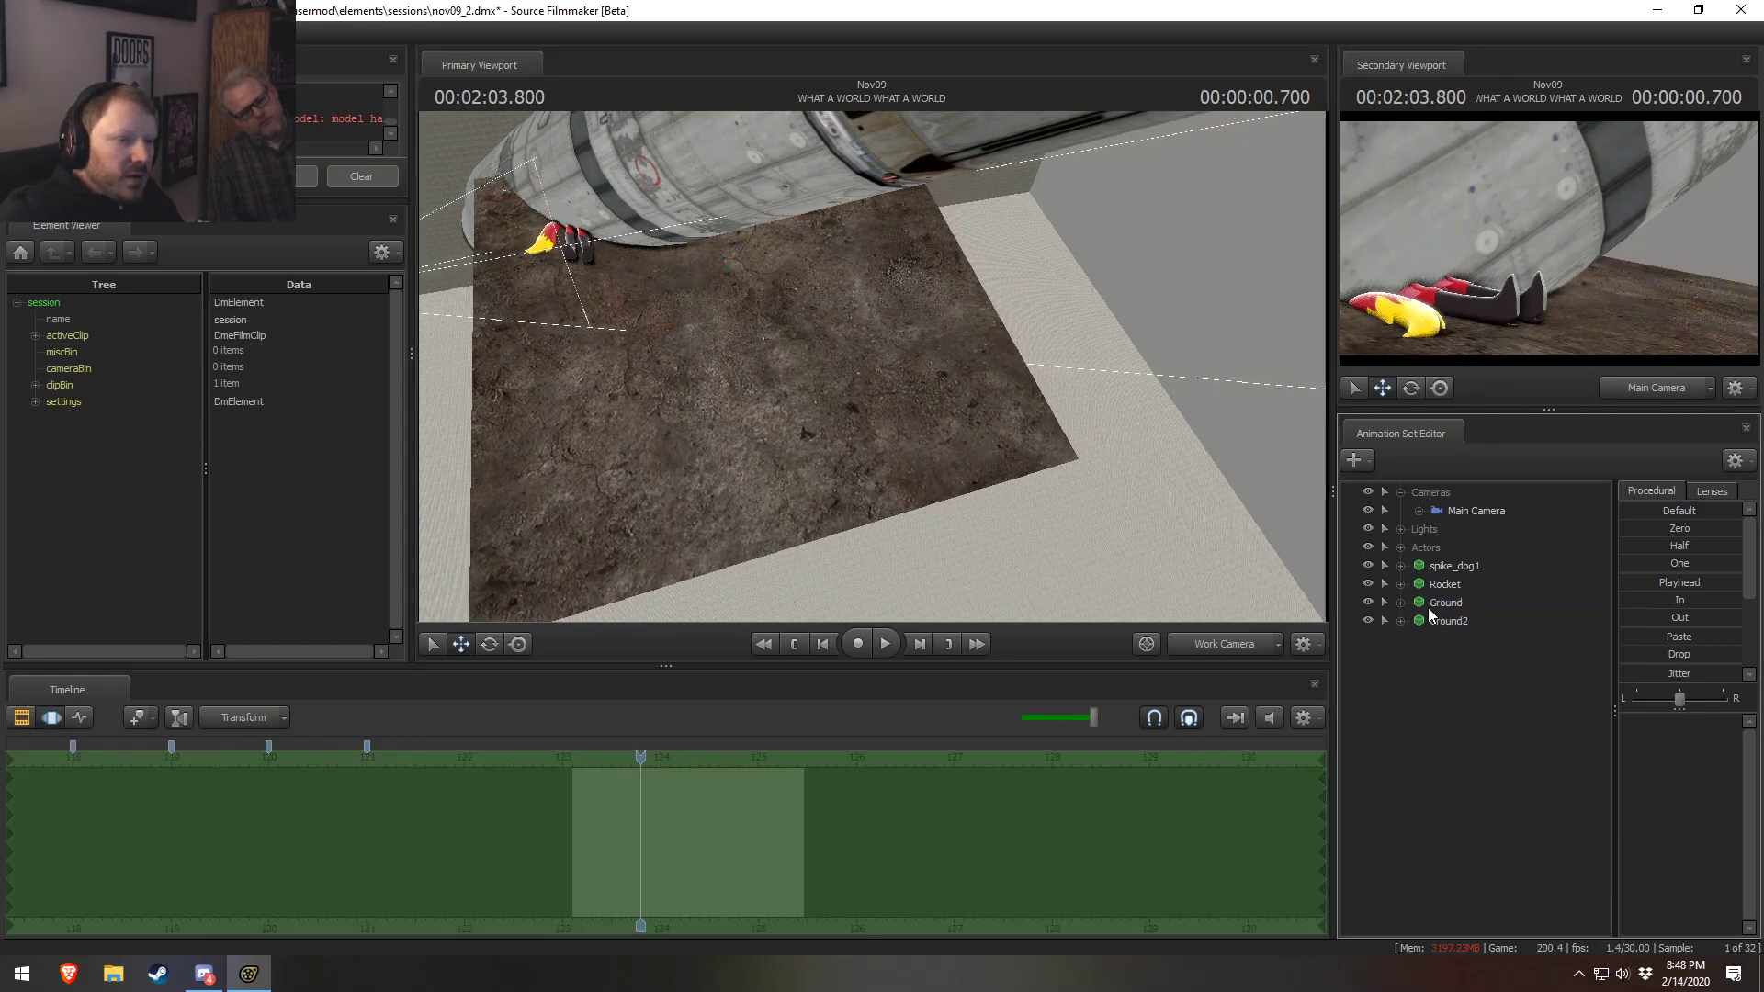
Rename the original ground as Ground 1 and its duplicate as Ground 2
{"action": "right_click", "coordinate": [1448, 603]}
{"action": "left_click", "coordinate": [1507, 616]}
{"action": "type", "text": "1"}
{"action": "key", "text": "Return"}
{"action": "right_click", "coordinate": [1459, 620]}
{"action": "left_click", "coordinate": [1493, 628]}
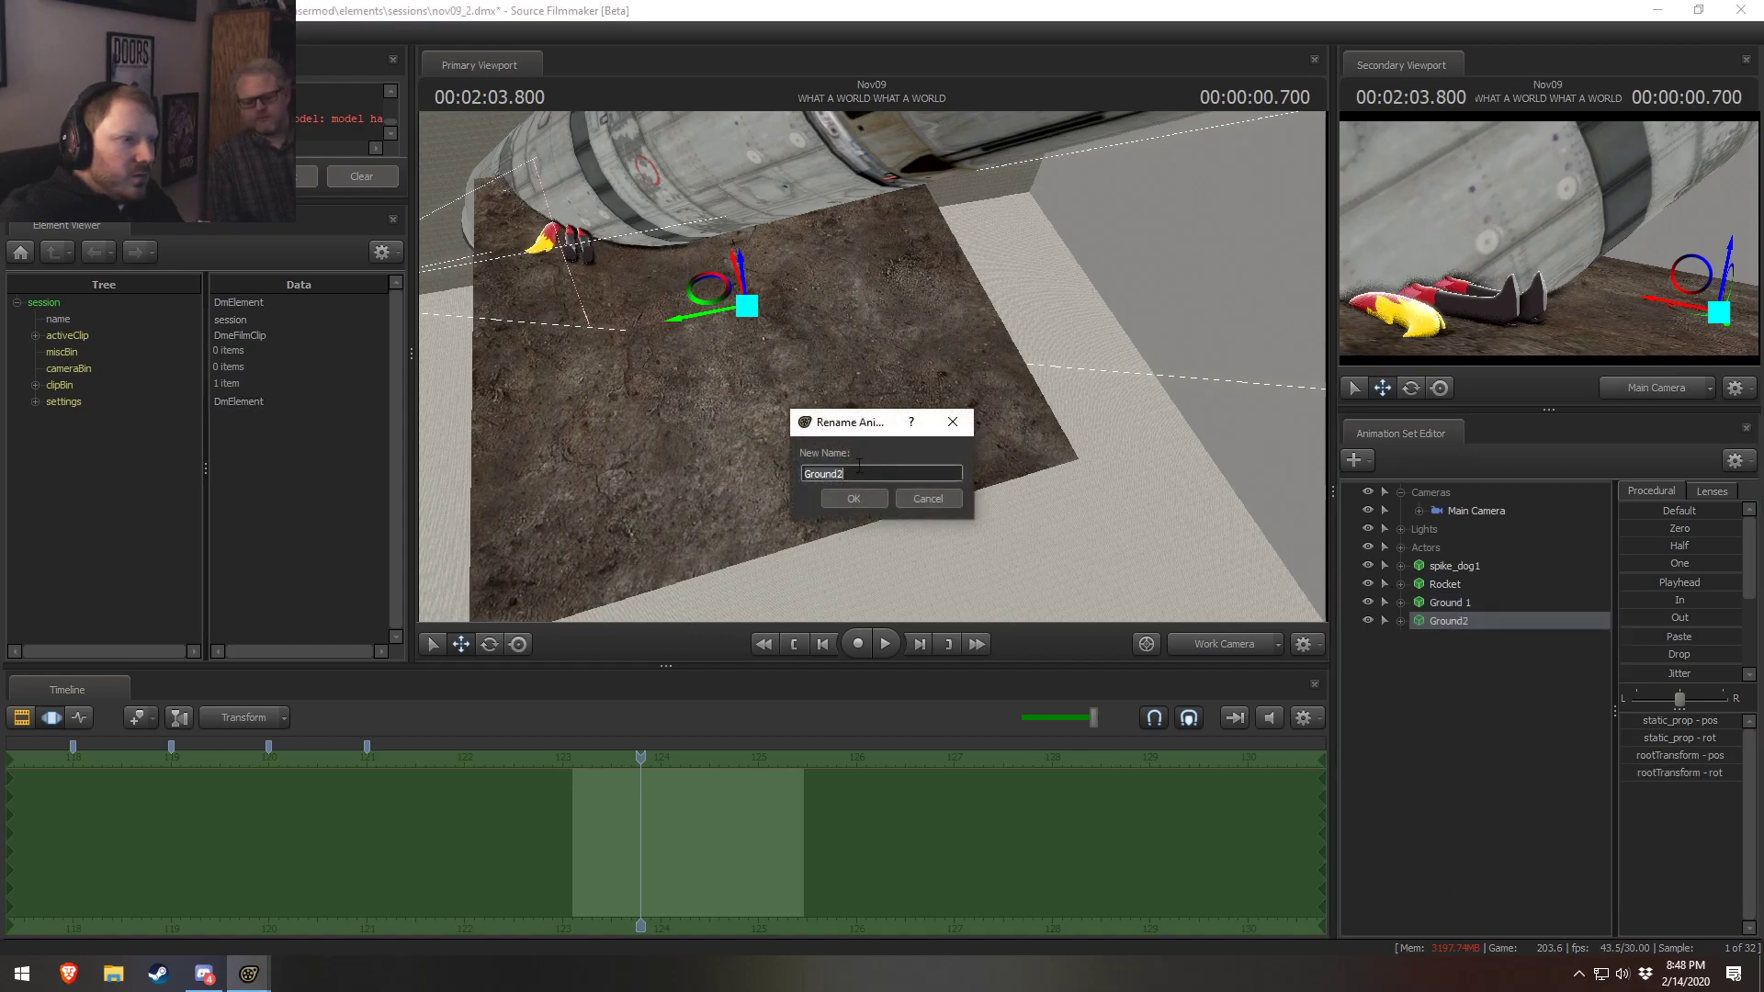
{"action": "left_click", "coordinate": [851, 500]}
Try extending the ground by sliding Ground 2 away from Ground 1, and undo the moves
{"action": "left_click_drag", "start_coordinate": [854, 349], "coordinate": [781, 348]}
{"action": "left_click_drag", "start_coordinate": [704, 296], "coordinate": [1220, 634]}
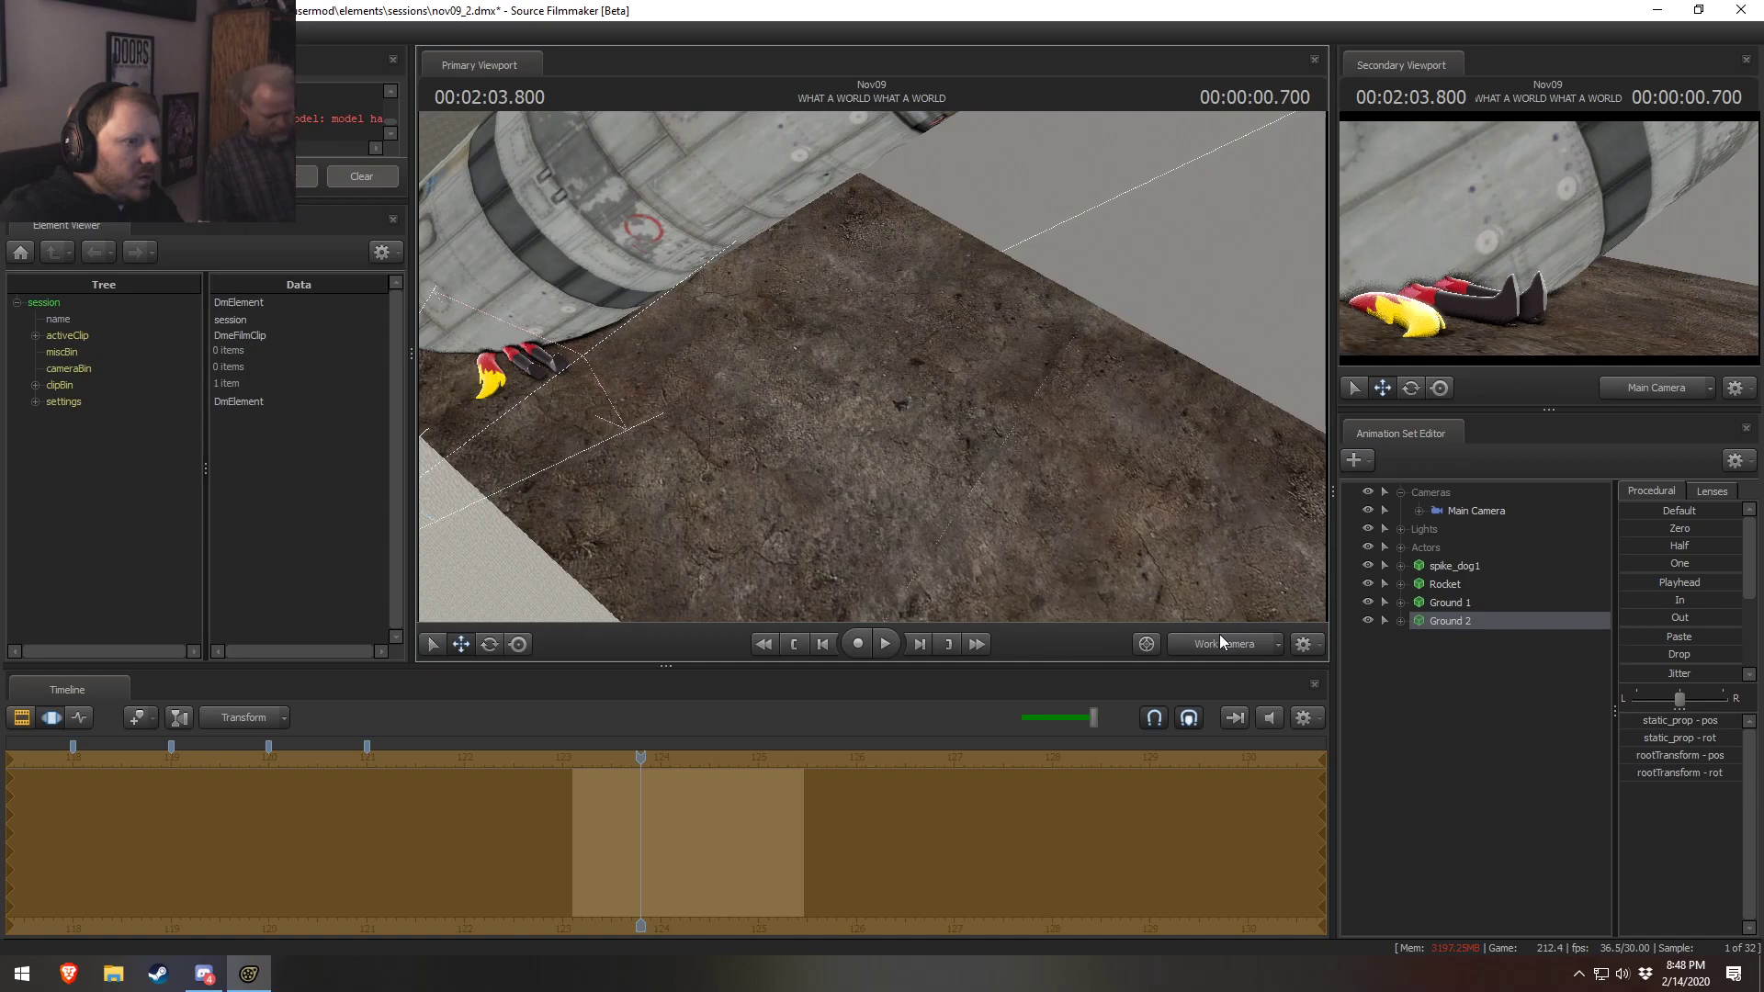
{"action": "key", "text": "F2"}
{"action": "left_click_drag", "start_coordinate": [989, 390], "coordinate": [874, 267]}
{"action": "left_click", "coordinate": [1456, 623]}
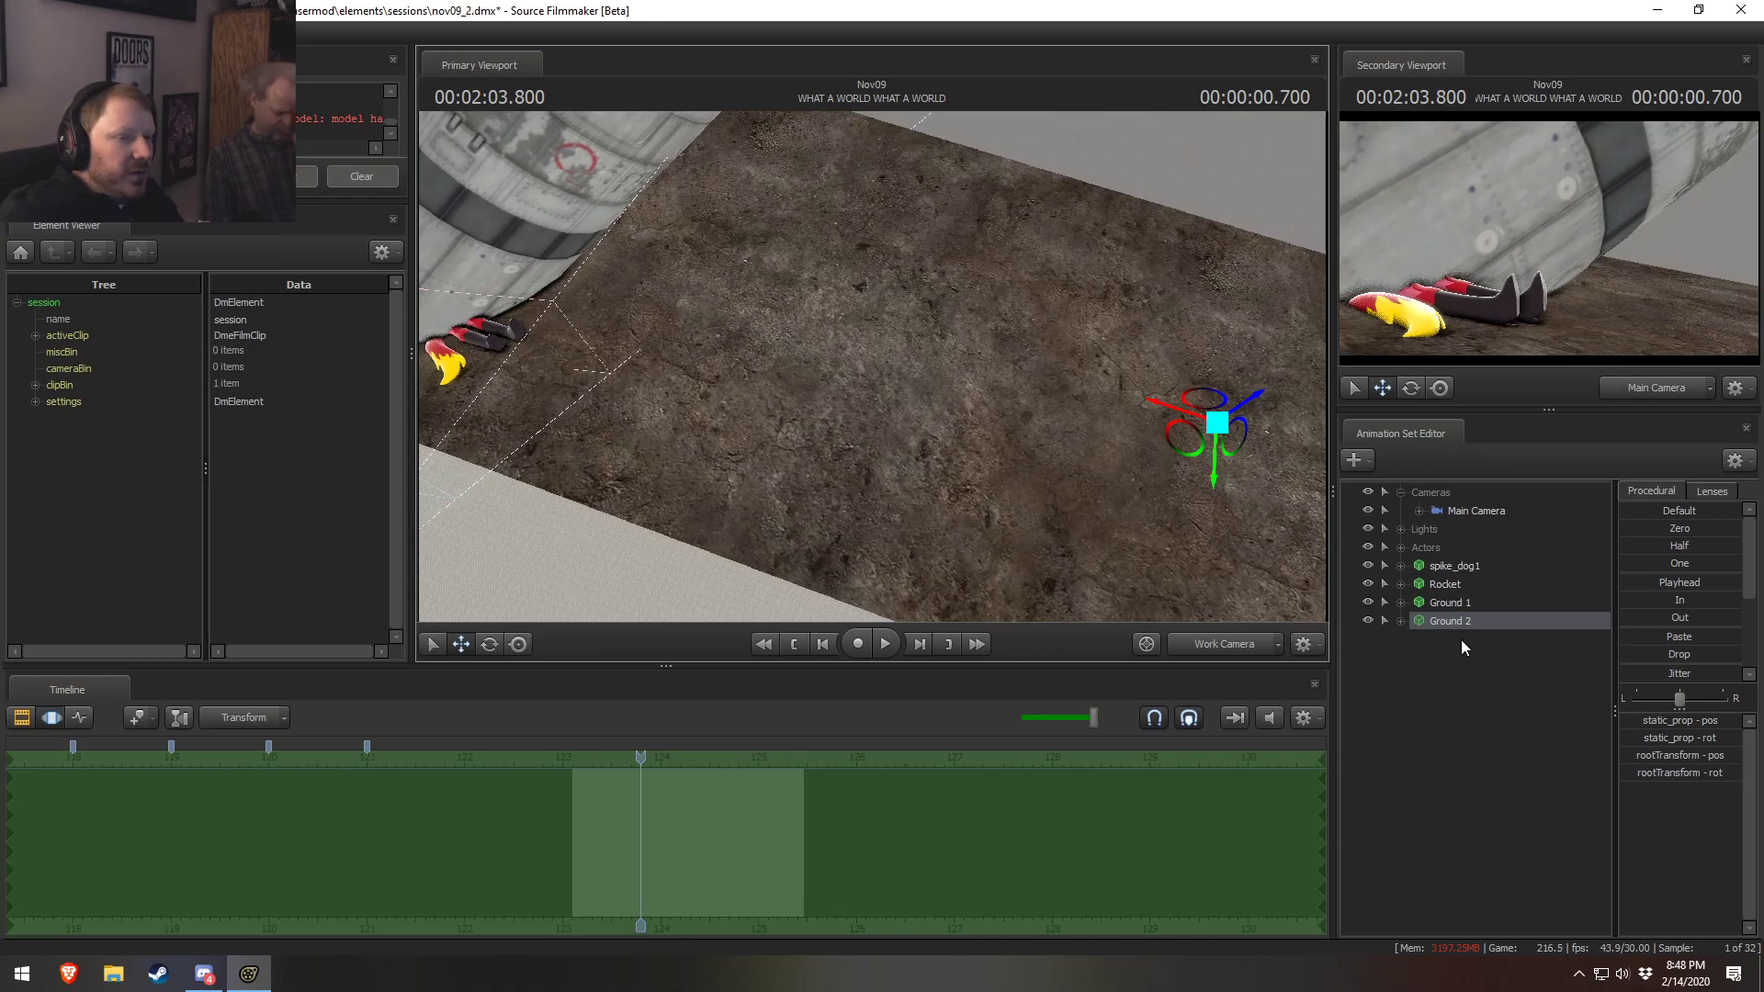
{"action": "left_click_drag", "start_coordinate": [1185, 441], "coordinate": [1011, 189]}
{"action": "key", "text": "ctrl+z"}
{"action": "key", "text": "ctrl+z"}
{"action": "key", "text": "ctrl+z"}
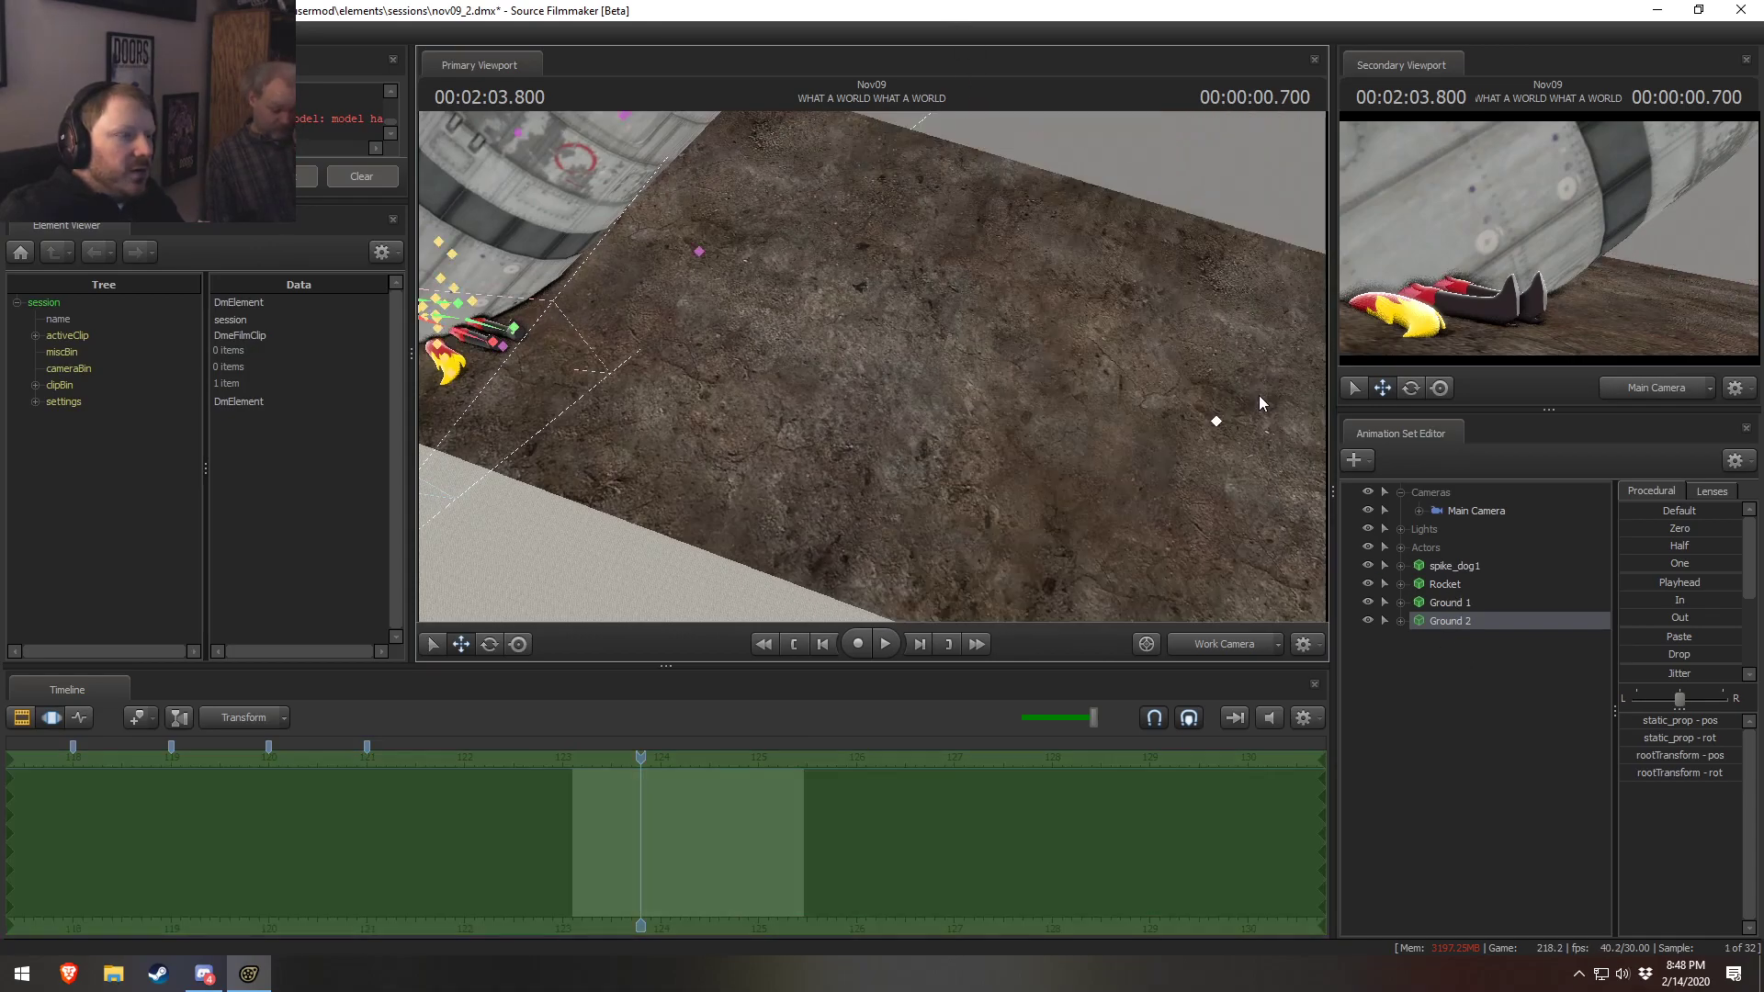
{"action": "key", "text": "ctrl+z"}
Slide Ground 2 along its axis away from the rocket to extend the ground surface past Ground 1
{"action": "left_click_drag", "start_coordinate": [1275, 395], "coordinate": [1194, 395]}
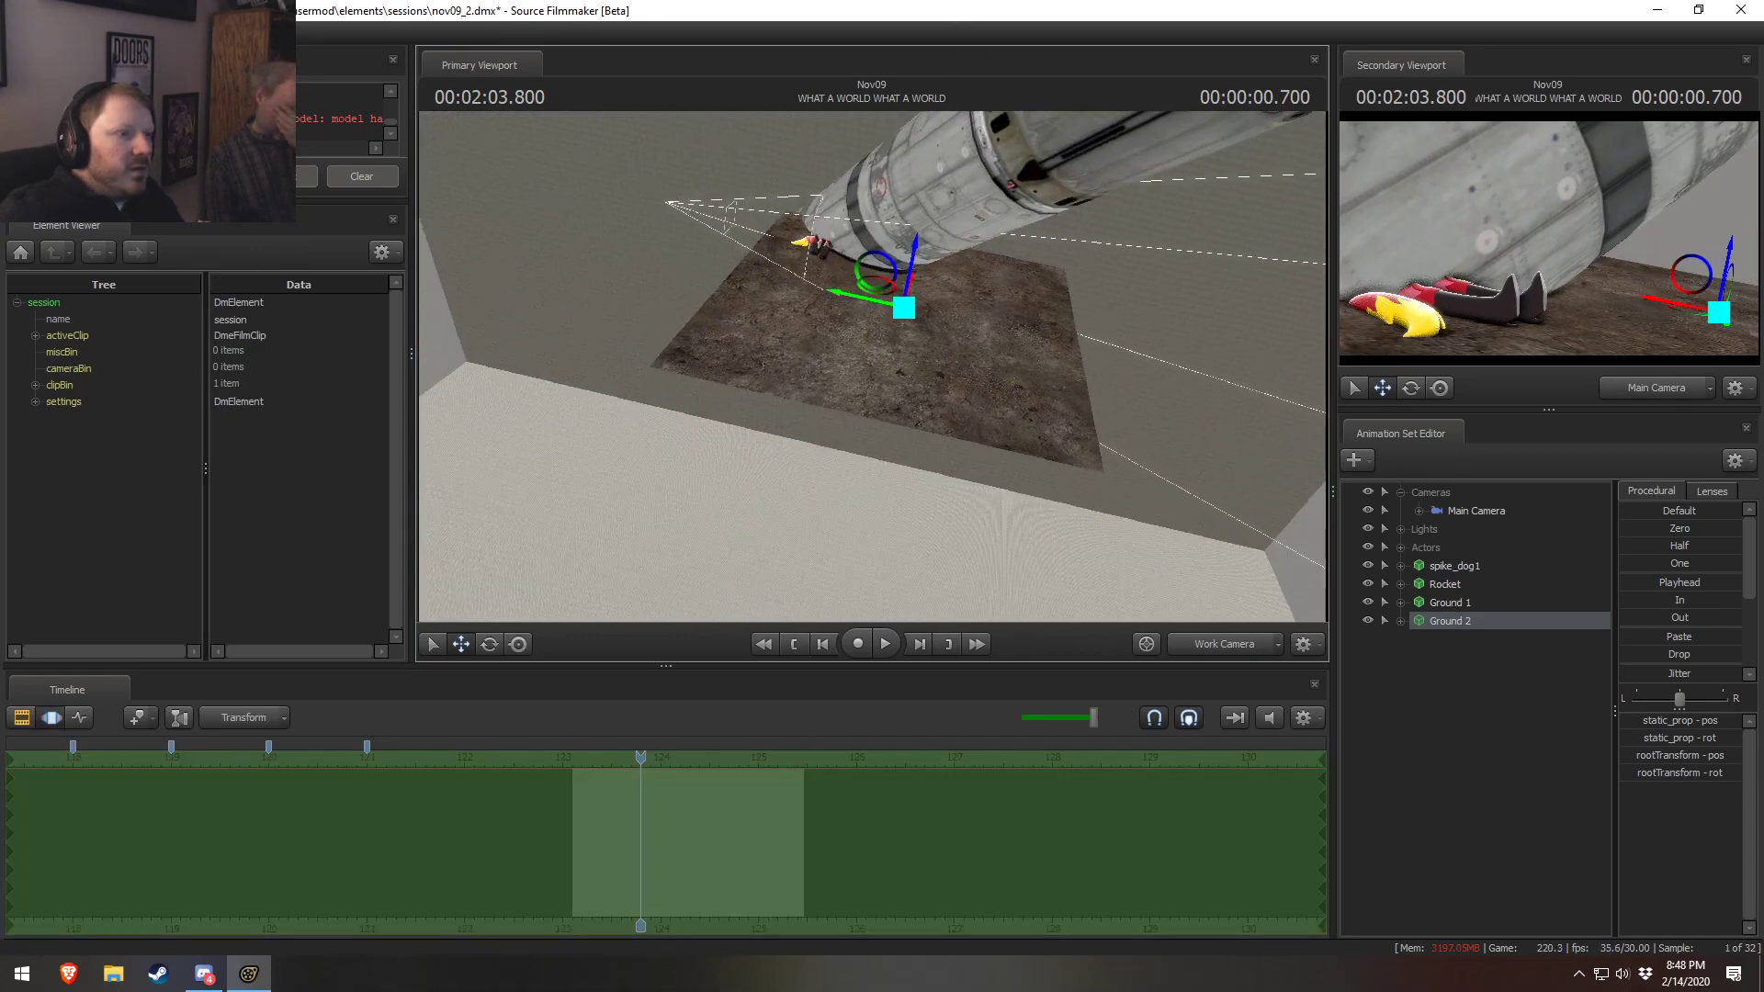
{"action": "left_click_drag", "start_coordinate": [853, 298], "coordinate": [1211, 412]}
{"action": "left_click_drag", "start_coordinate": [1211, 412], "coordinate": [1312, 421]}
{"action": "left_click_drag", "start_coordinate": [909, 331], "coordinate": [895, 328]}
{"action": "key", "text": "F2"}
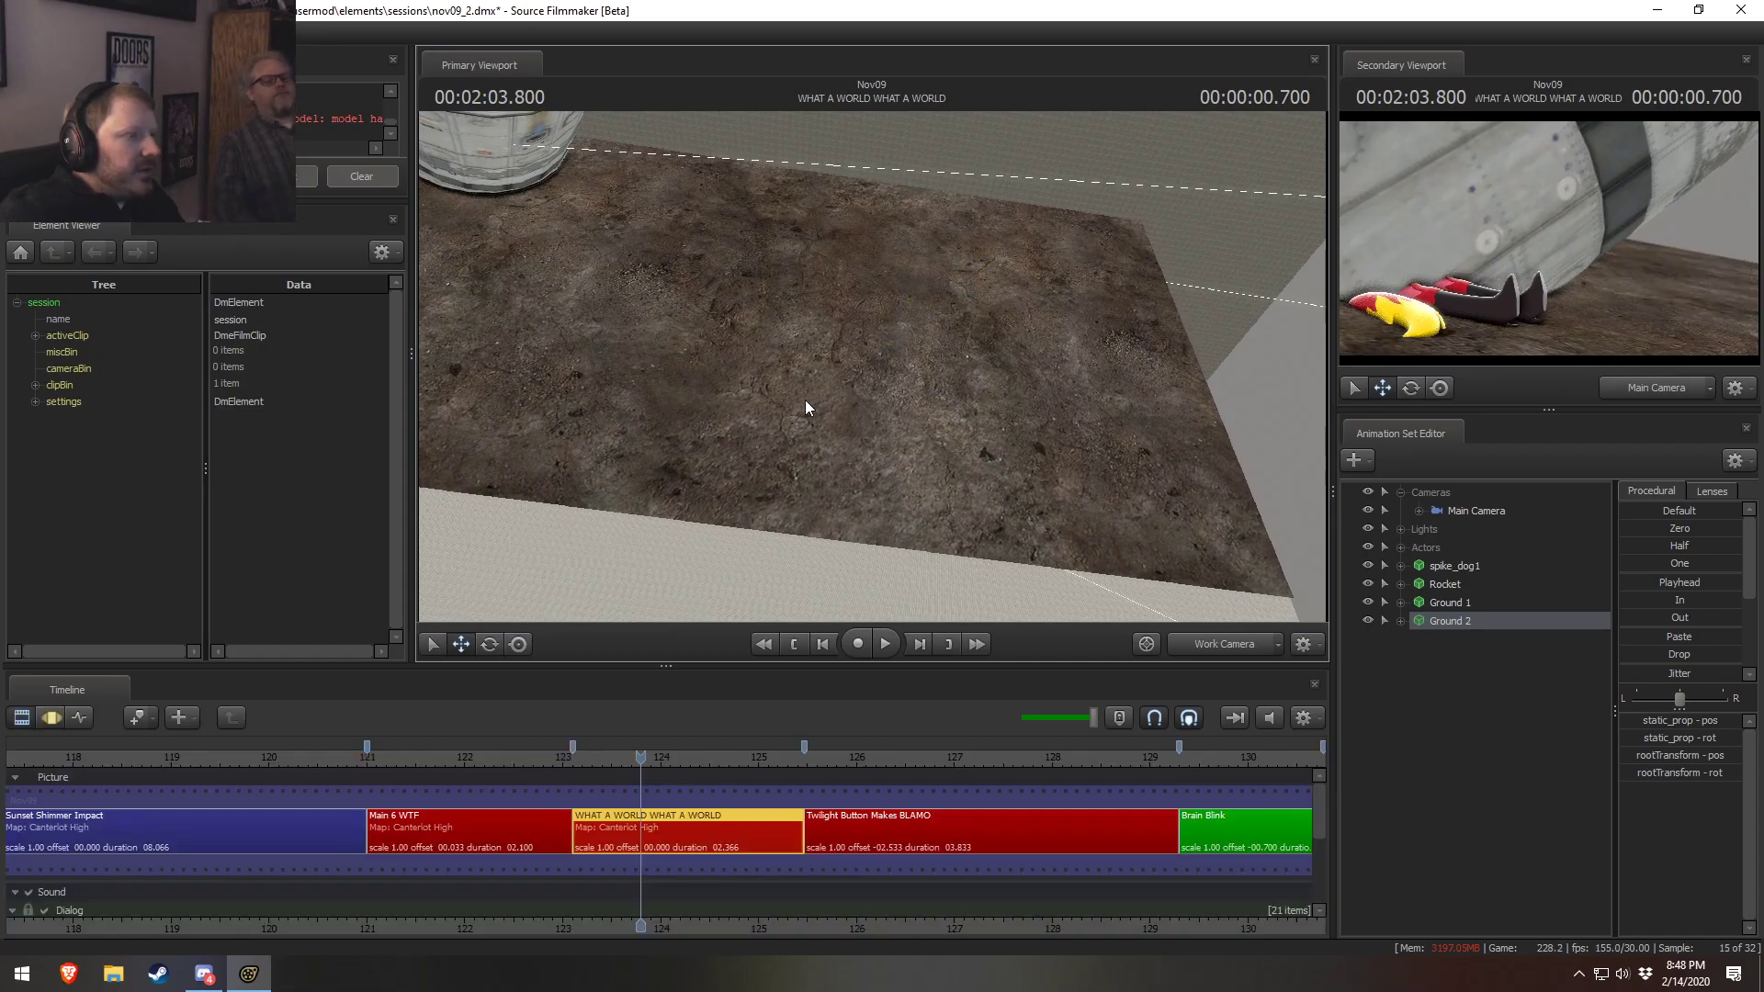
Group Ground 1 and Ground 2 together and name the group Ground
{"action": "left_click_drag", "start_coordinate": [760, 382], "coordinate": [873, 366]}
{"action": "key", "text": "F3"}
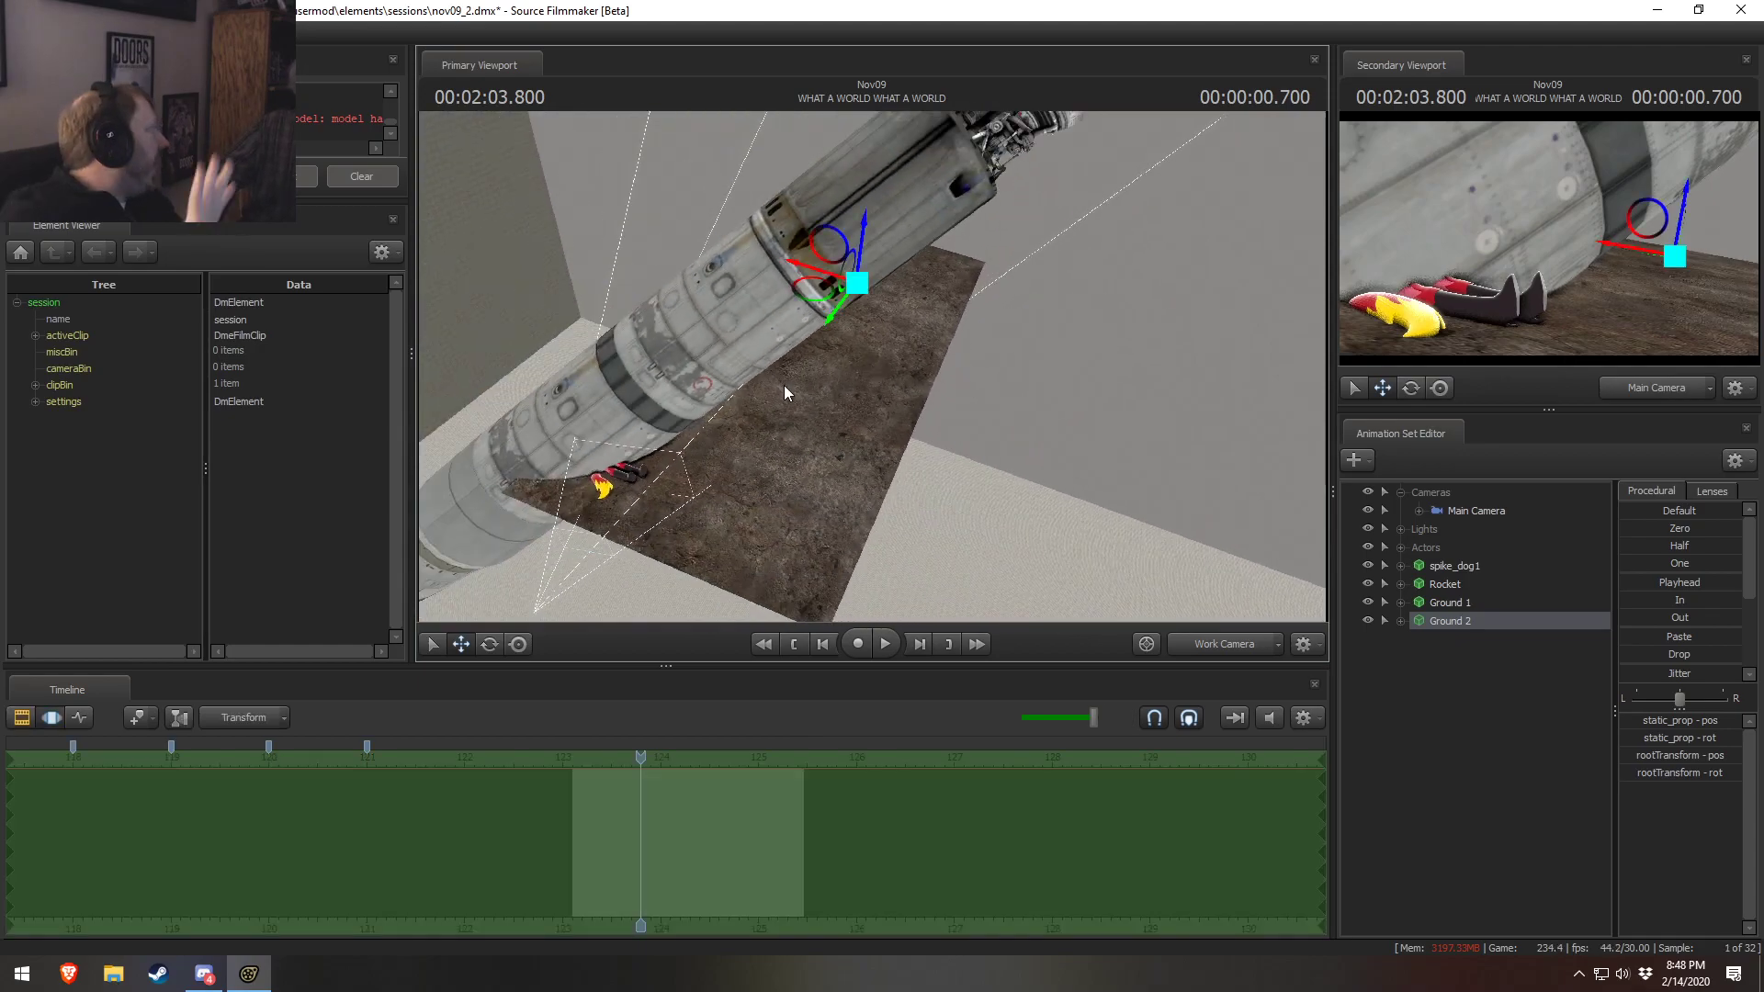
{"action": "key", "text": "F2"}
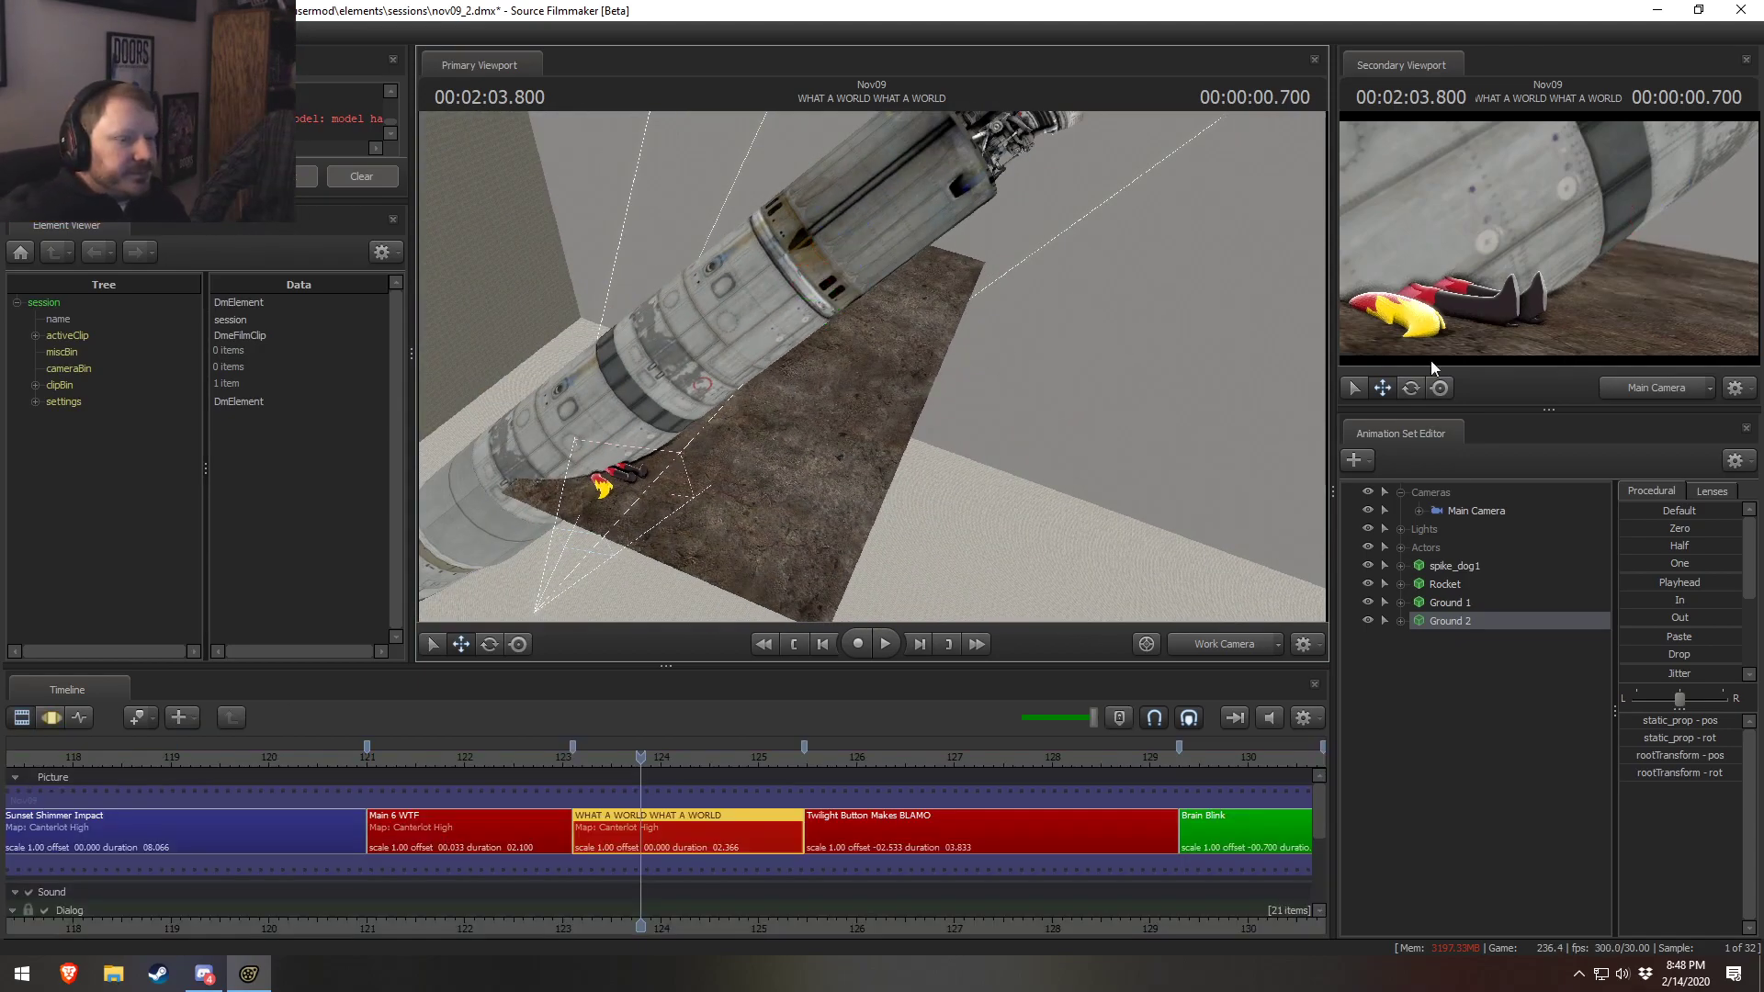
{"action": "left_click", "coordinate": [1464, 606], "text": "ctrl"}
{"action": "right_click", "coordinate": [1465, 614]}
{"action": "left_click", "coordinate": [1510, 653]}
{"action": "right_click", "coordinate": [1469, 609]}
{"action": "left_click", "coordinate": [1509, 616]}
{"action": "type", "text": "Ground"}
{"action": "key", "text": "Return"}
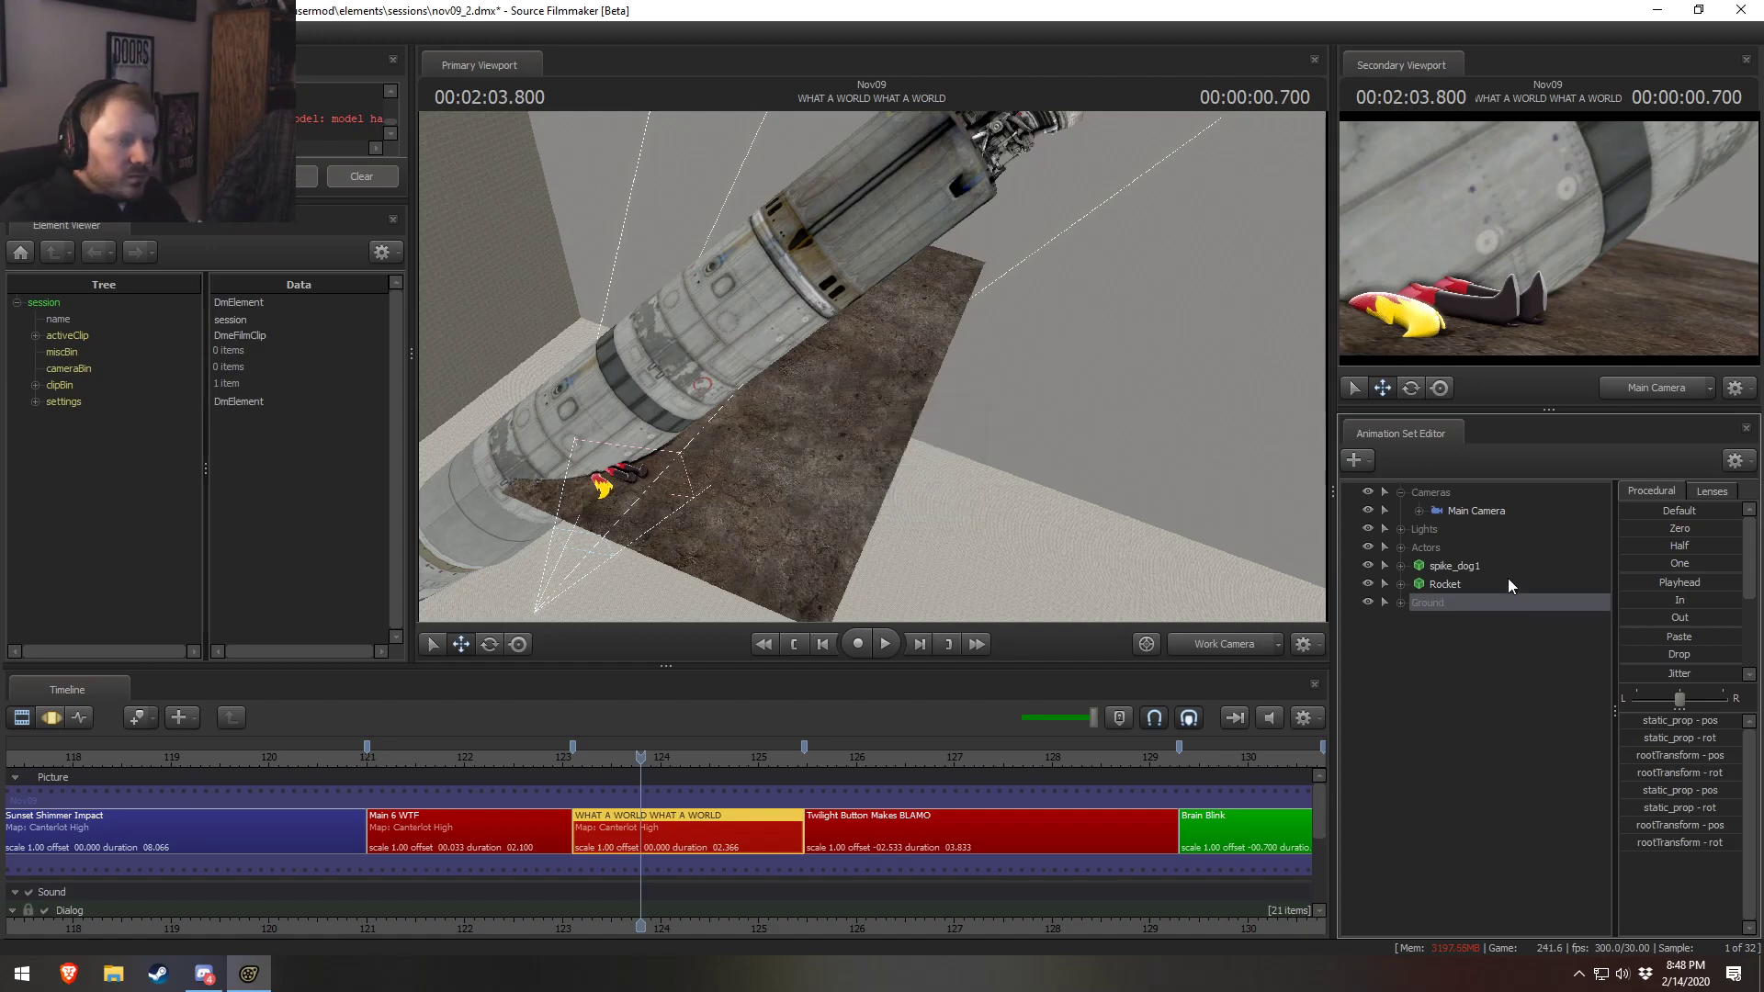
Rename the spike_dog1 animation set as Spike
{"action": "left_click", "coordinate": [1452, 566]}
{"action": "right_click", "coordinate": [1437, 565]}
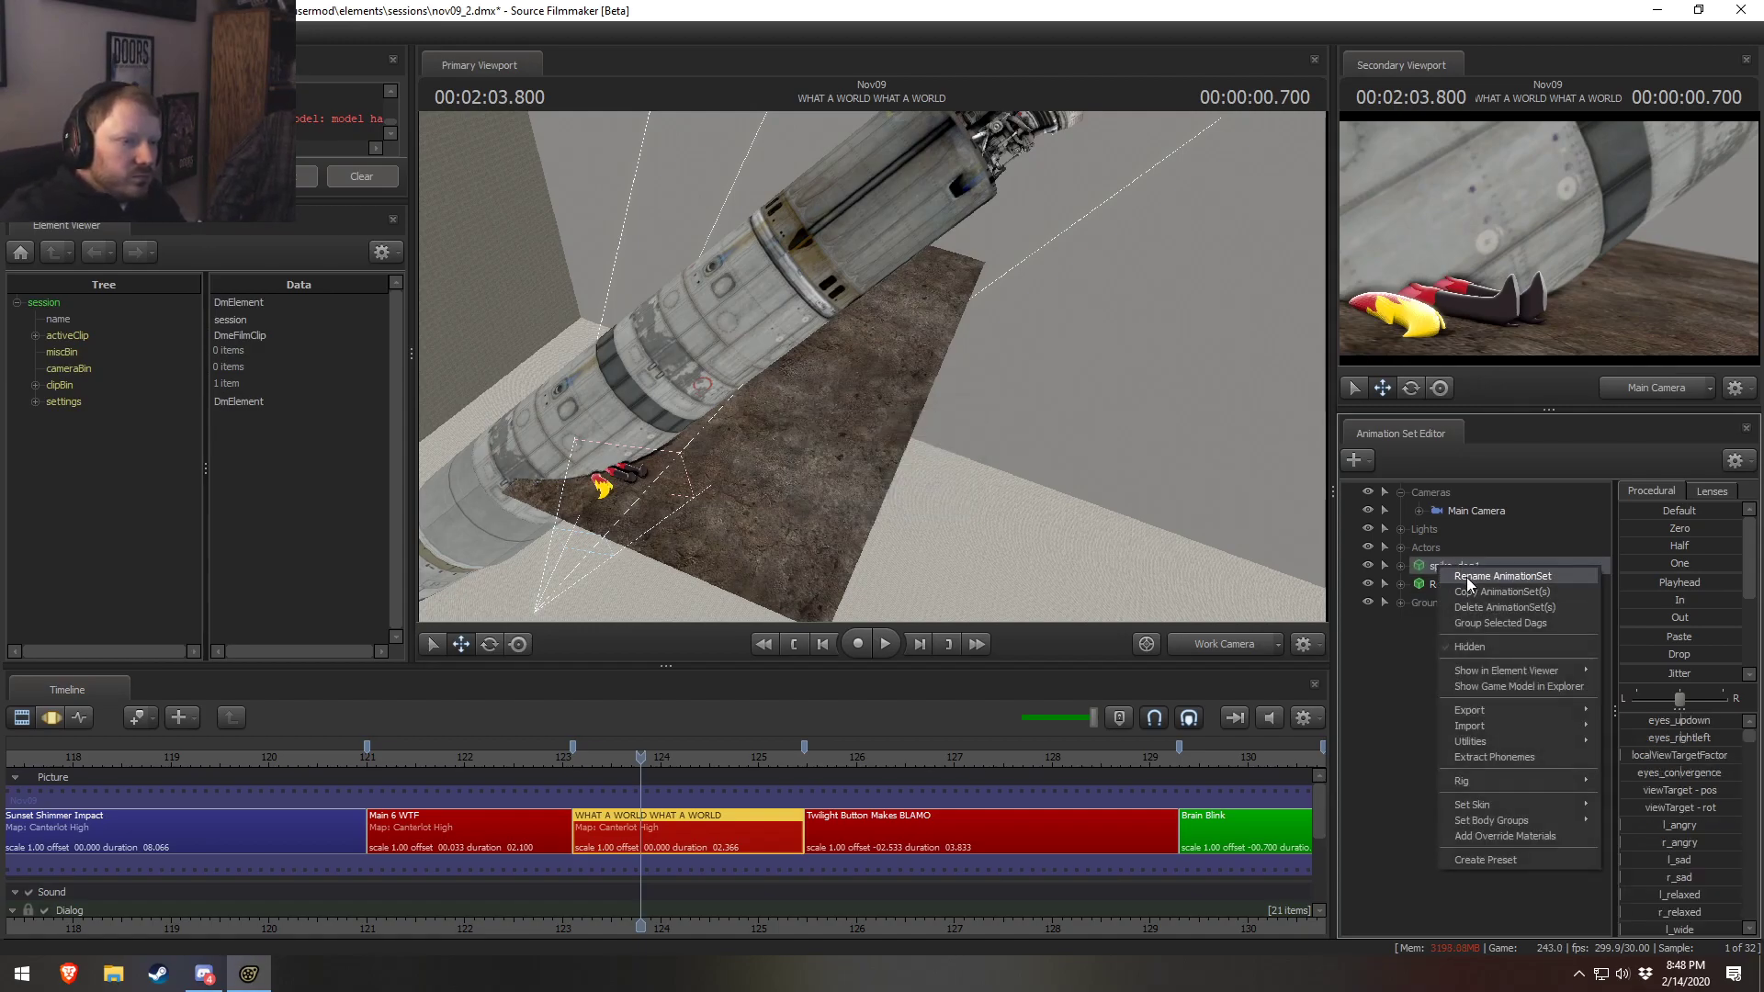
{"action": "left_click", "coordinate": [1428, 575]}
{"action": "right_click", "coordinate": [1436, 566]}
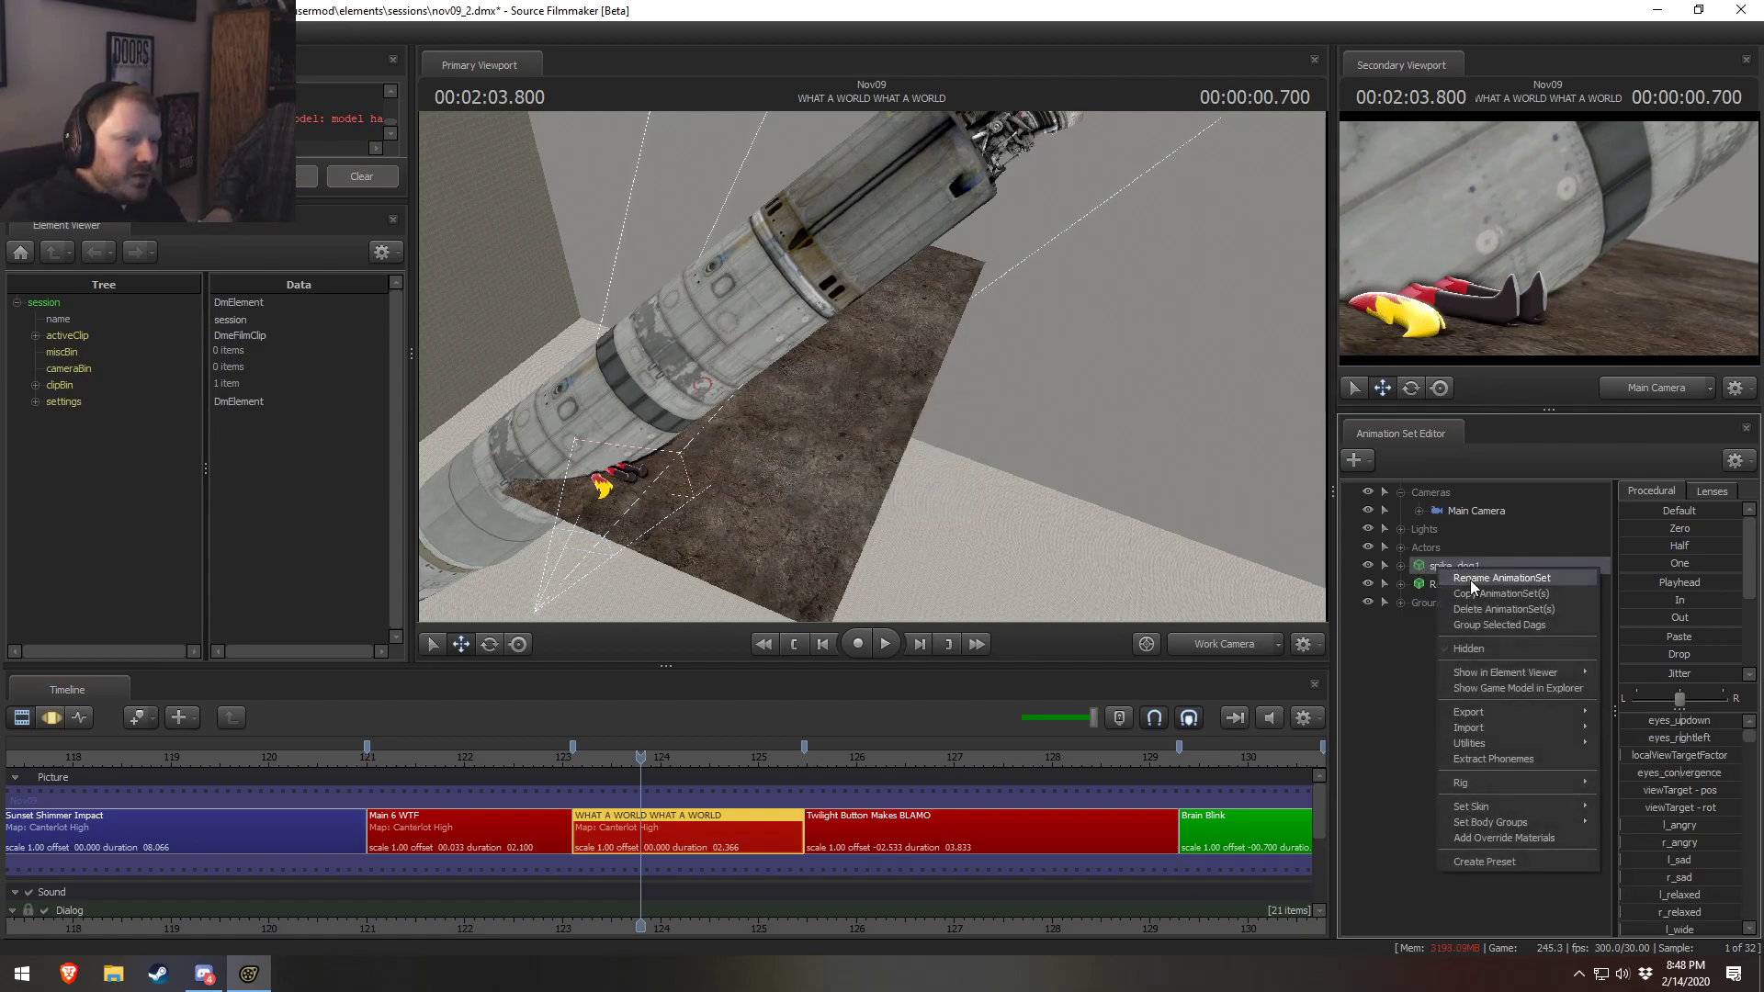
{"action": "left_click", "coordinate": [1471, 581]}
{"action": "type", "text": "Spike"}
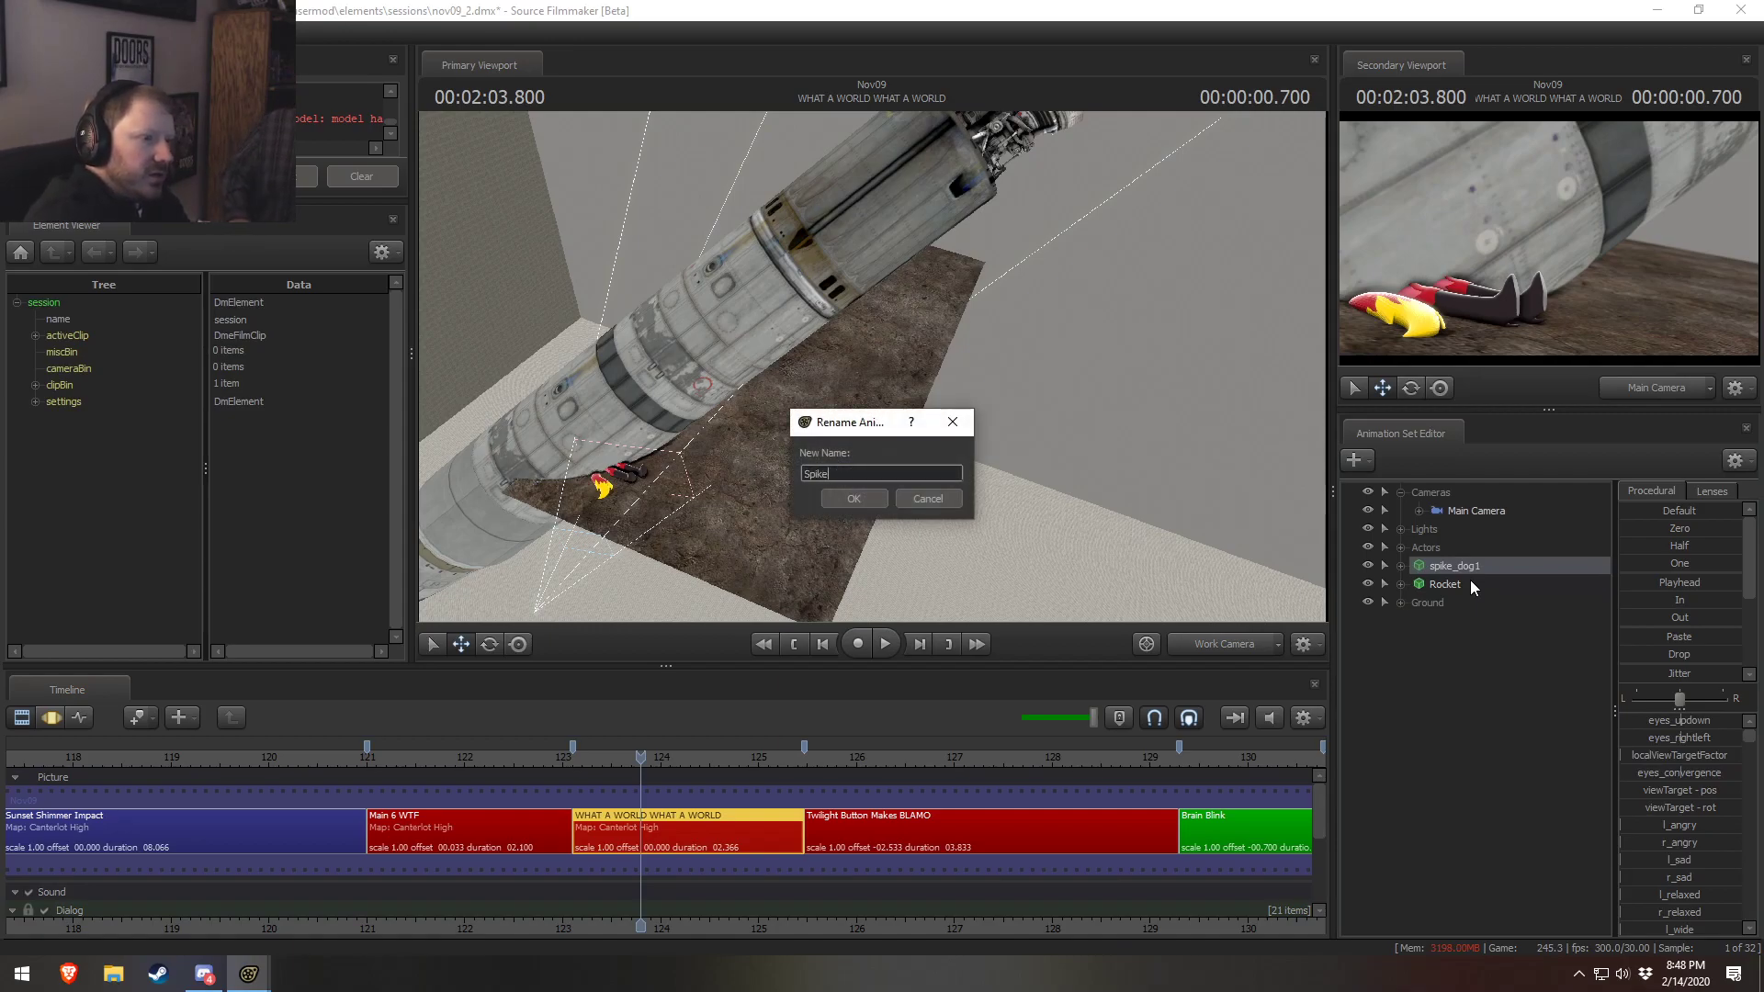
{"action": "key", "text": "Return"}
Move Spike into the Actors group and collapse that group
{"action": "left_click_drag", "start_coordinate": [1432, 564], "coordinate": [1434, 549]}
{"action": "left_click", "coordinate": [1403, 535]}
{"action": "left_click", "coordinate": [1403, 535]}
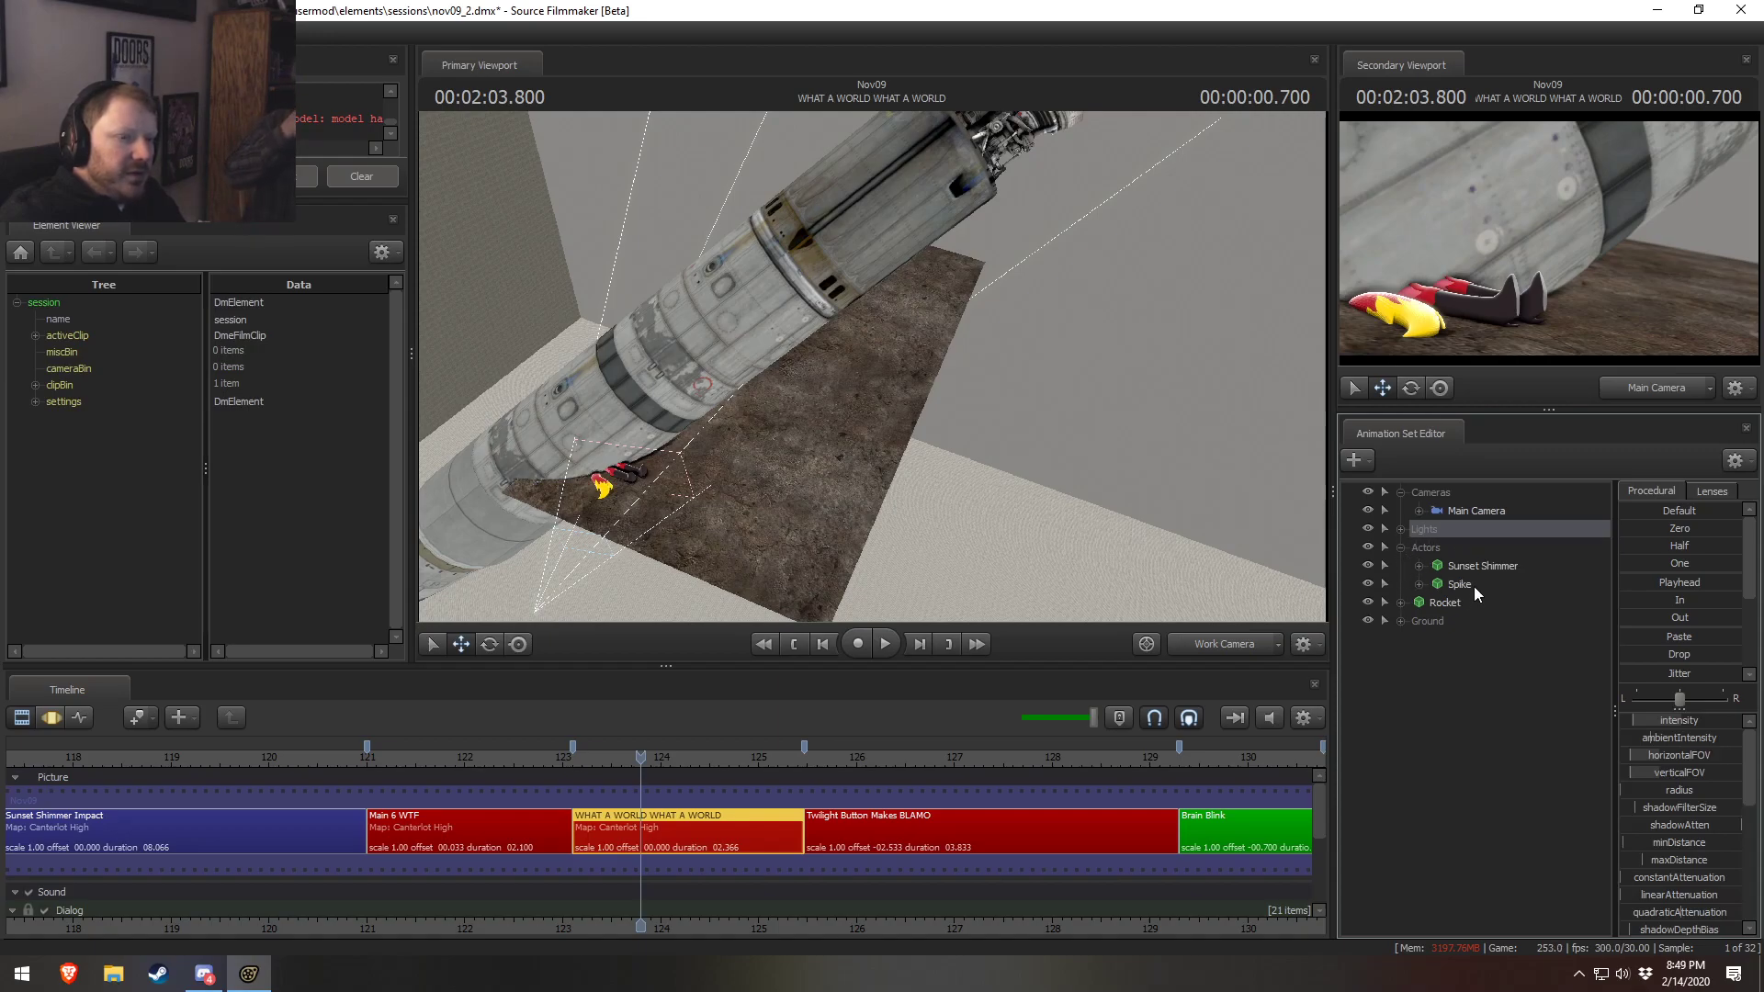
{"action": "left_click", "coordinate": [1400, 548]}
Toggle the Rocket's visibility to examine the characters and ground beneath it, leaving the Rocket shown
{"action": "left_click_drag", "start_coordinate": [880, 397], "coordinate": [846, 401]}
{"action": "key", "text": "w"}
{"action": "key", "text": "s"}
{"action": "key", "text": "s"}
{"action": "left_click_drag", "start_coordinate": [1226, 447], "coordinate": [1227, 447]}
{"action": "key", "text": "w"}
{"action": "left_click", "coordinate": [1400, 584]}
{"action": "left_click", "coordinate": [1367, 564]}
{"action": "left_click", "coordinate": [1367, 564]}
{"action": "left_click", "coordinate": [1367, 564]}
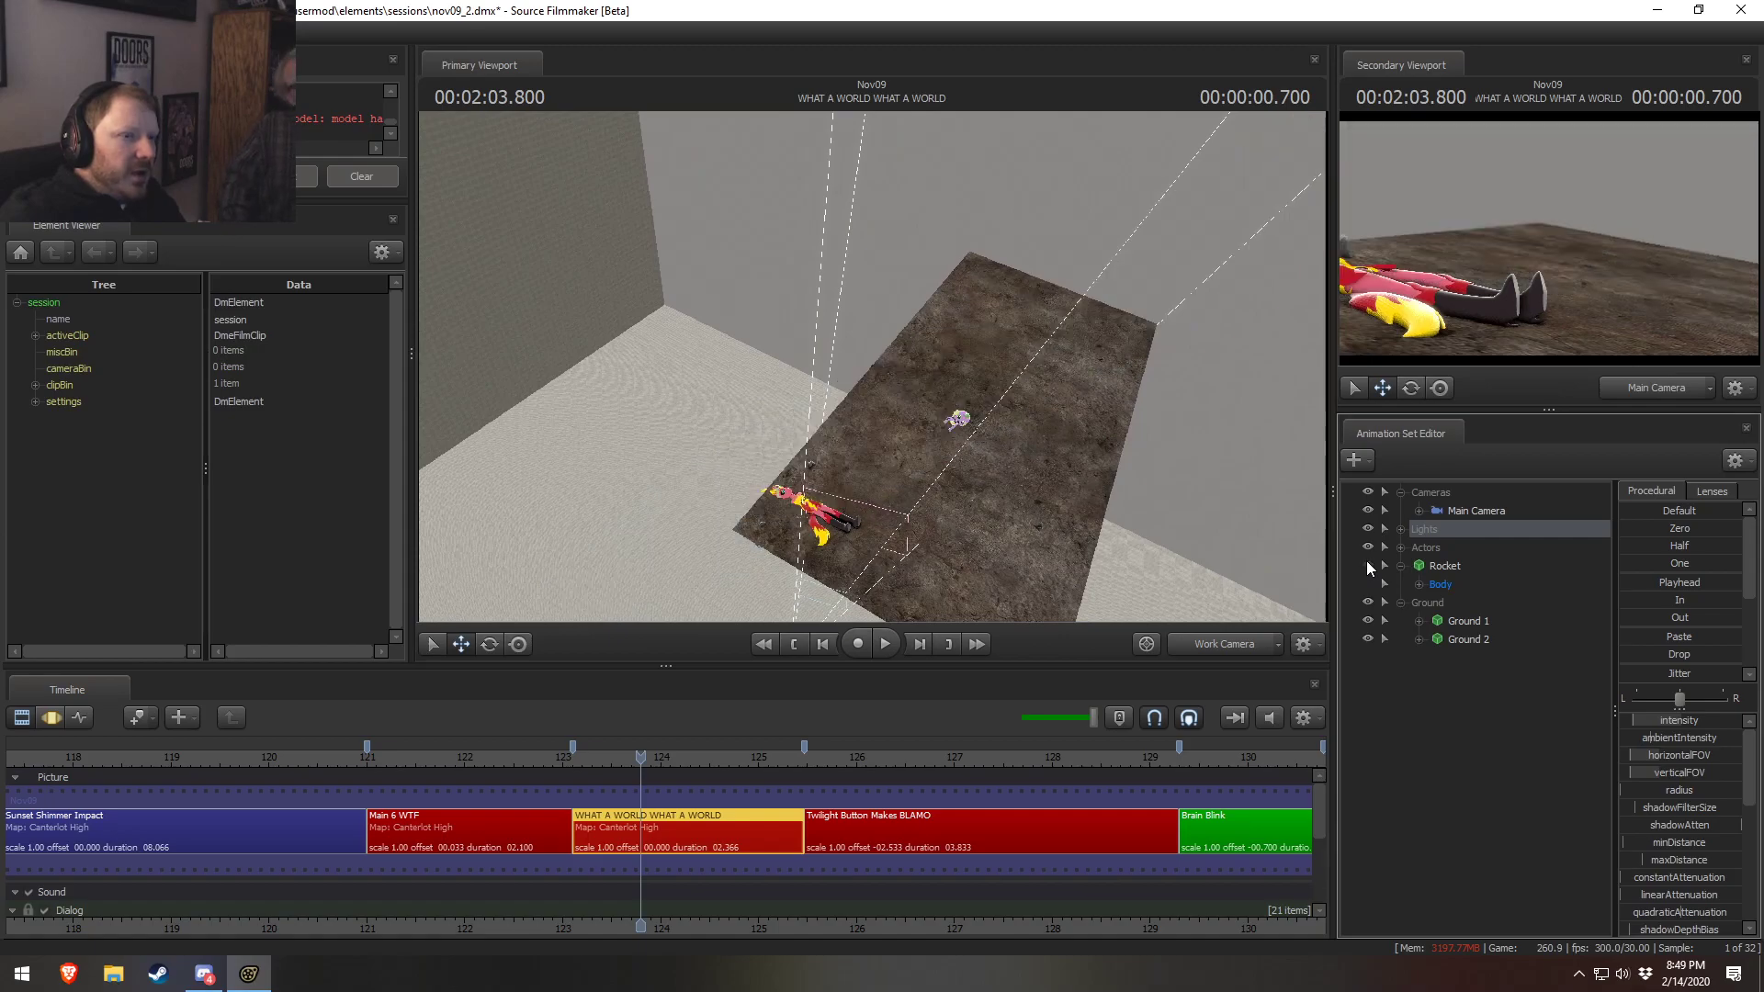
{"action": "left_click", "coordinate": [1367, 564]}
{"action": "mouse_move", "coordinate": [1226, 514]}
{"action": "left_mouse_down"}
{"action": "mouse_move", "coordinate": [1206, 525]}
{"action": "mouse_move", "coordinate": [1226, 514]}
{"action": "left_mouse_up"}
Start an animation set for a new model and filter the model list by "rocket"
{"action": "right_click", "coordinate": [1484, 717]}
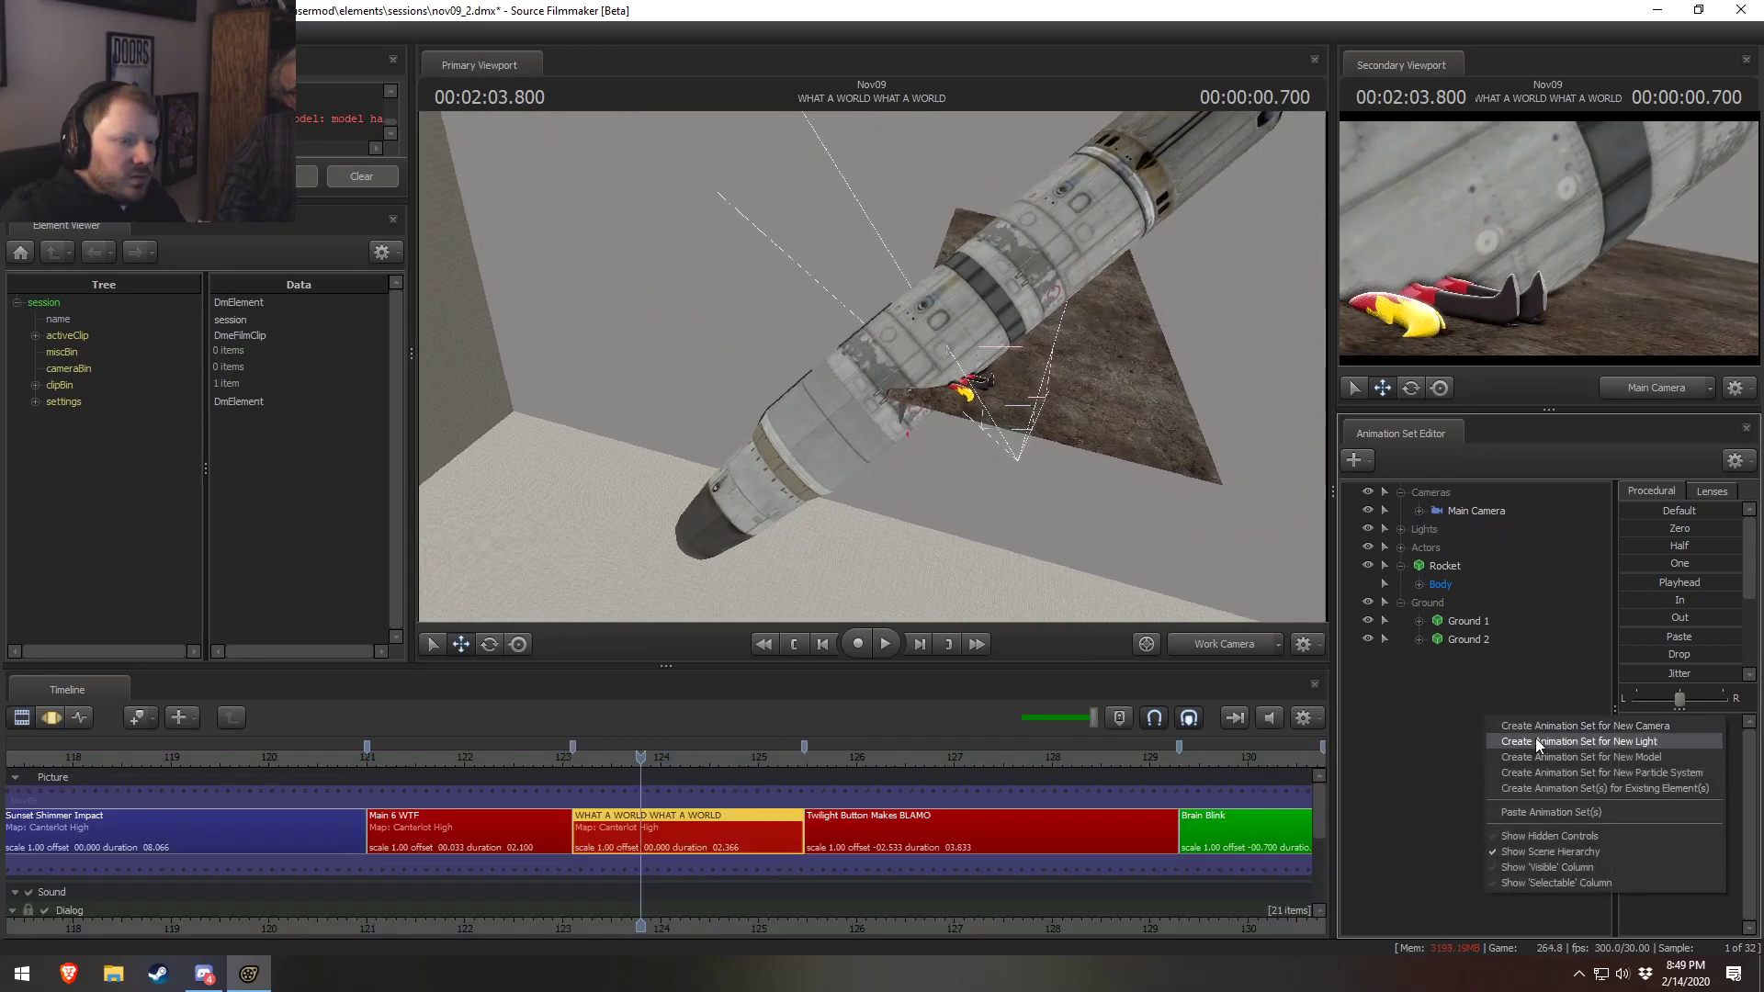
{"action": "left_click", "coordinate": [1417, 714]}
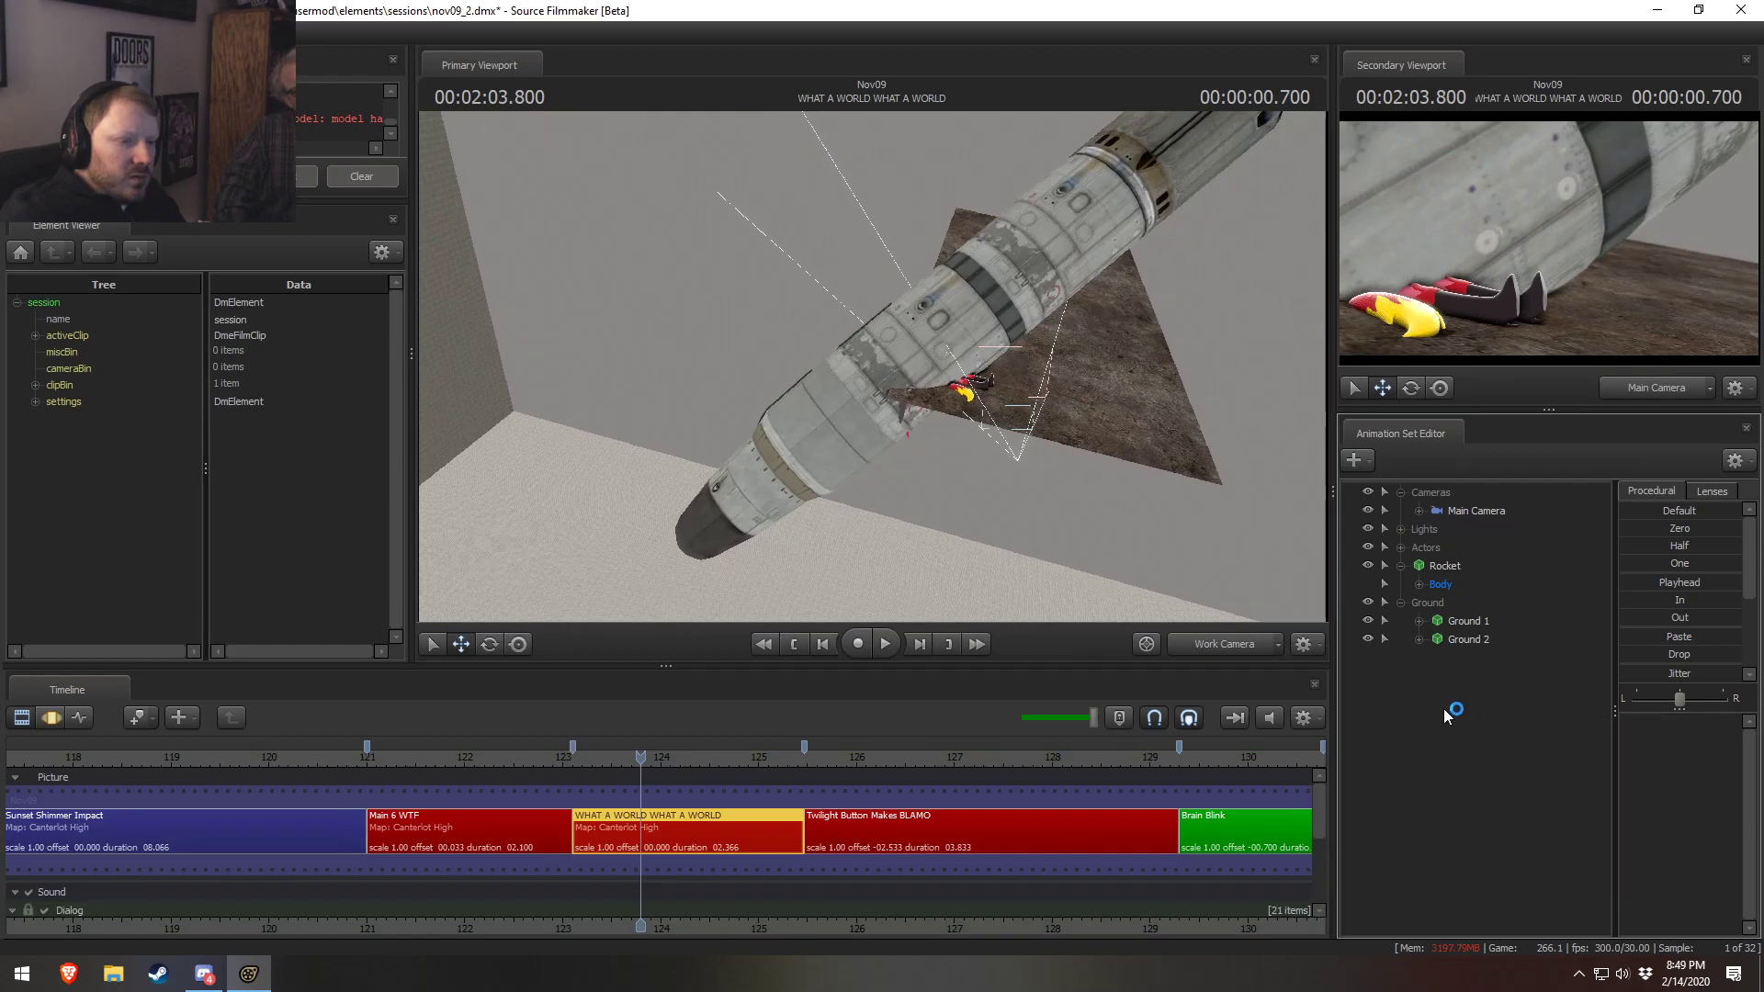
{"action": "right_click", "coordinate": [1444, 715]}
{"action": "key", "text": "Escape"}
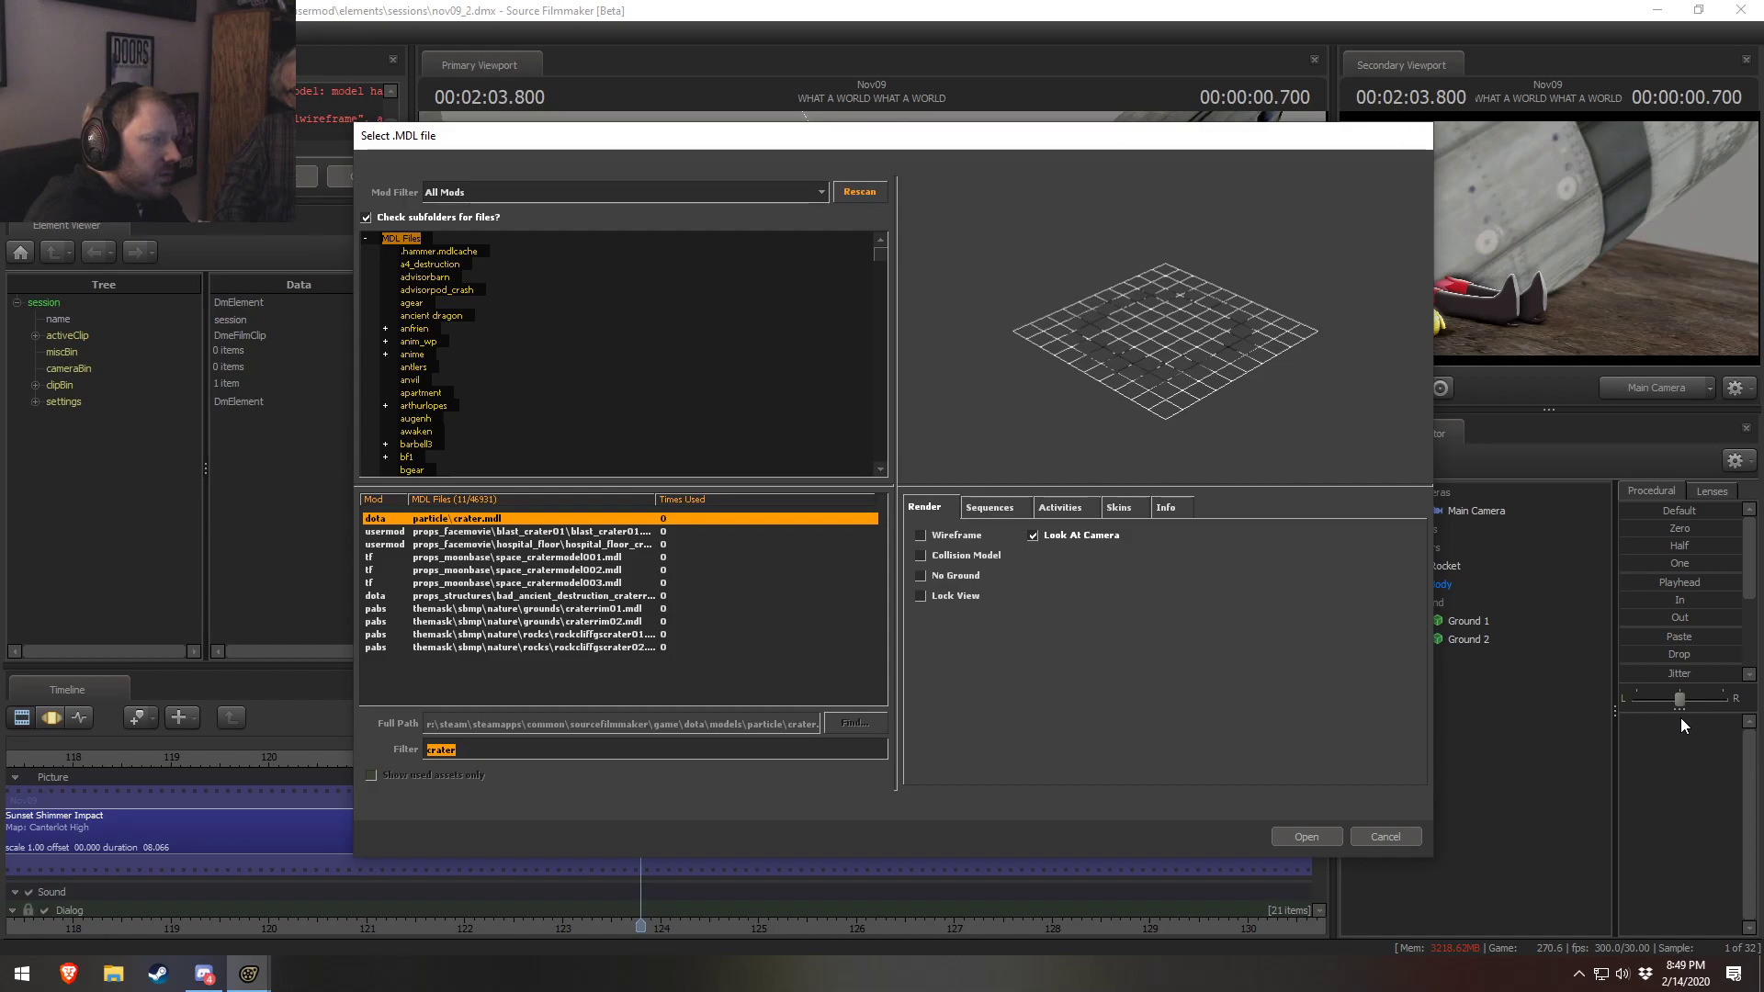
{"action": "type", "text": "rocket"}
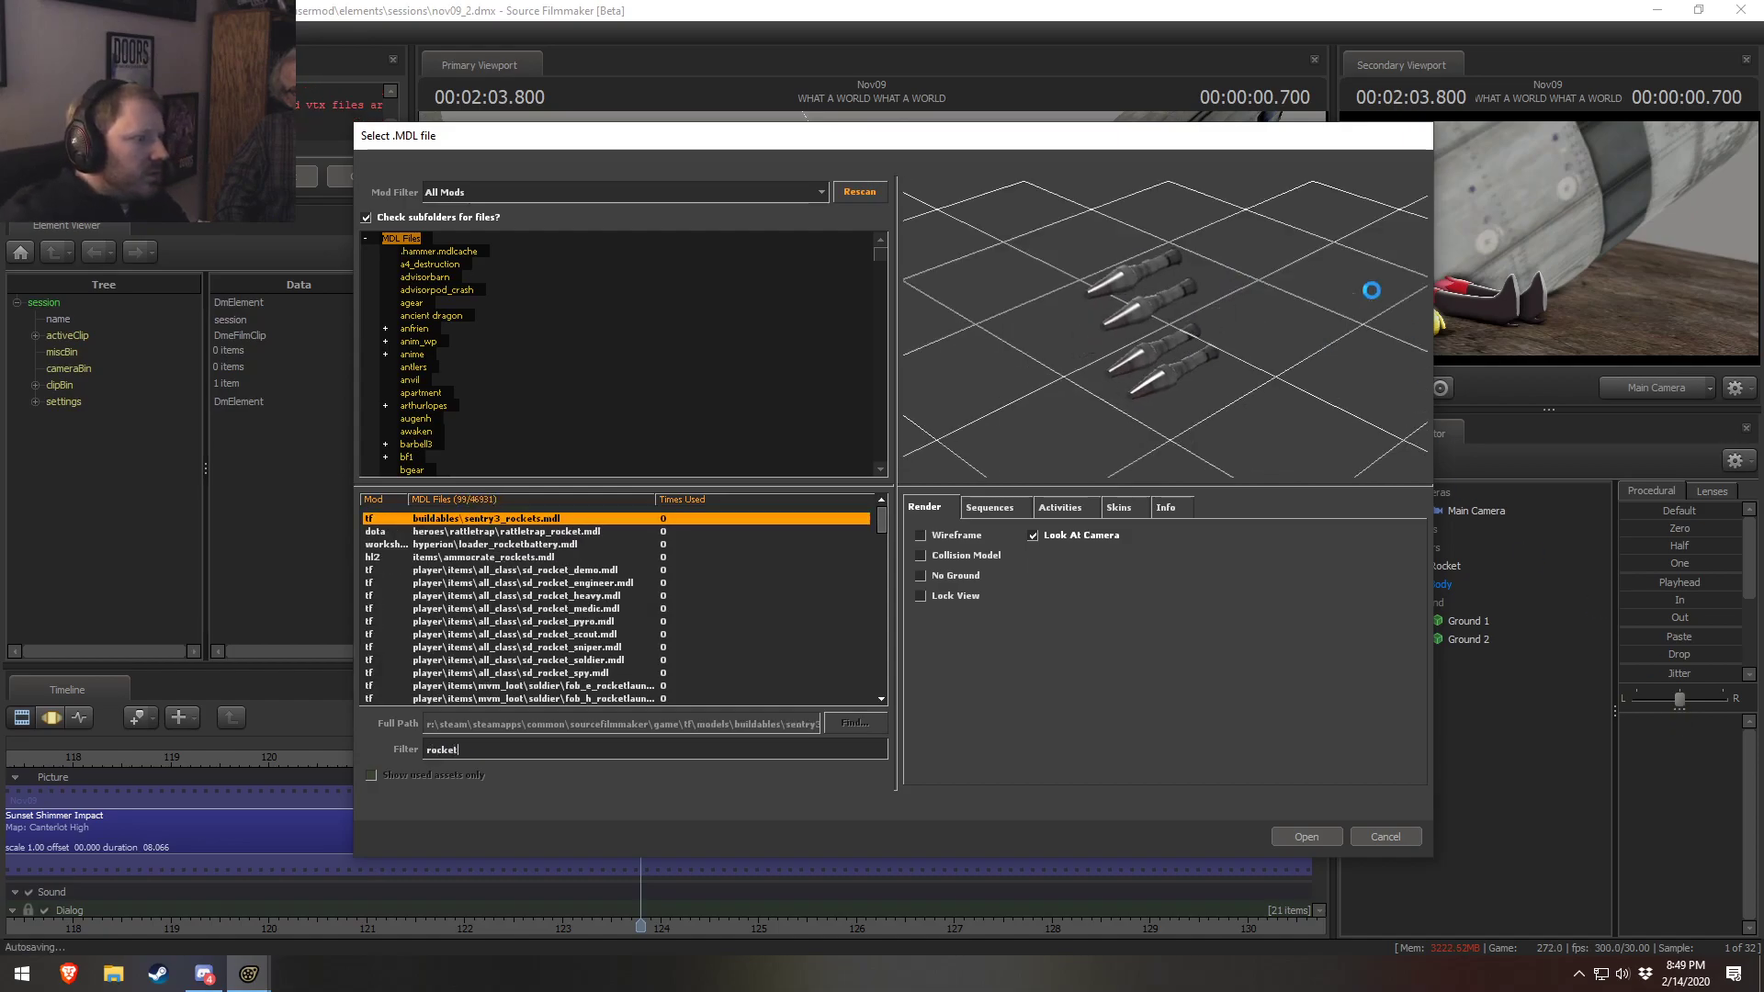
Preview the hat, doomsday and fallout rocket models in the filtered list for a suitable rocket part
{"action": "key", "text": "Down"}
{"action": "key", "text": "Down"}
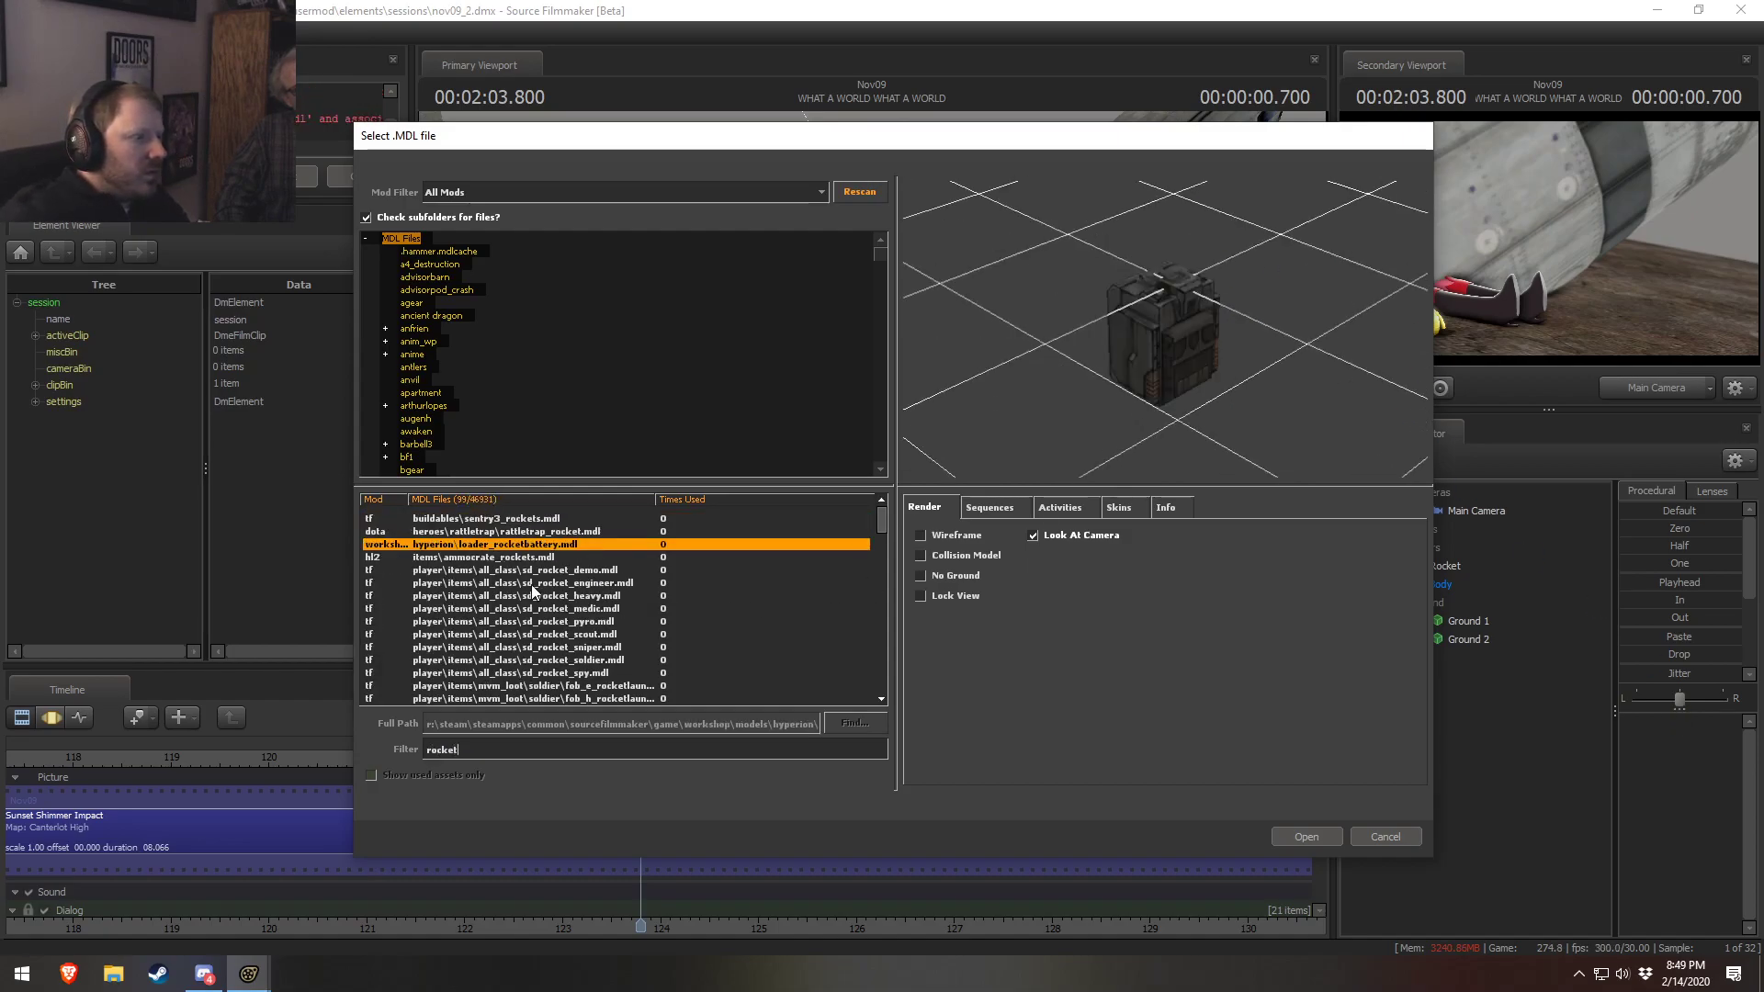
{"action": "left_click", "coordinate": [505, 558]}
{"action": "left_click", "coordinate": [512, 584]}
{"action": "left_click", "coordinate": [571, 636]}
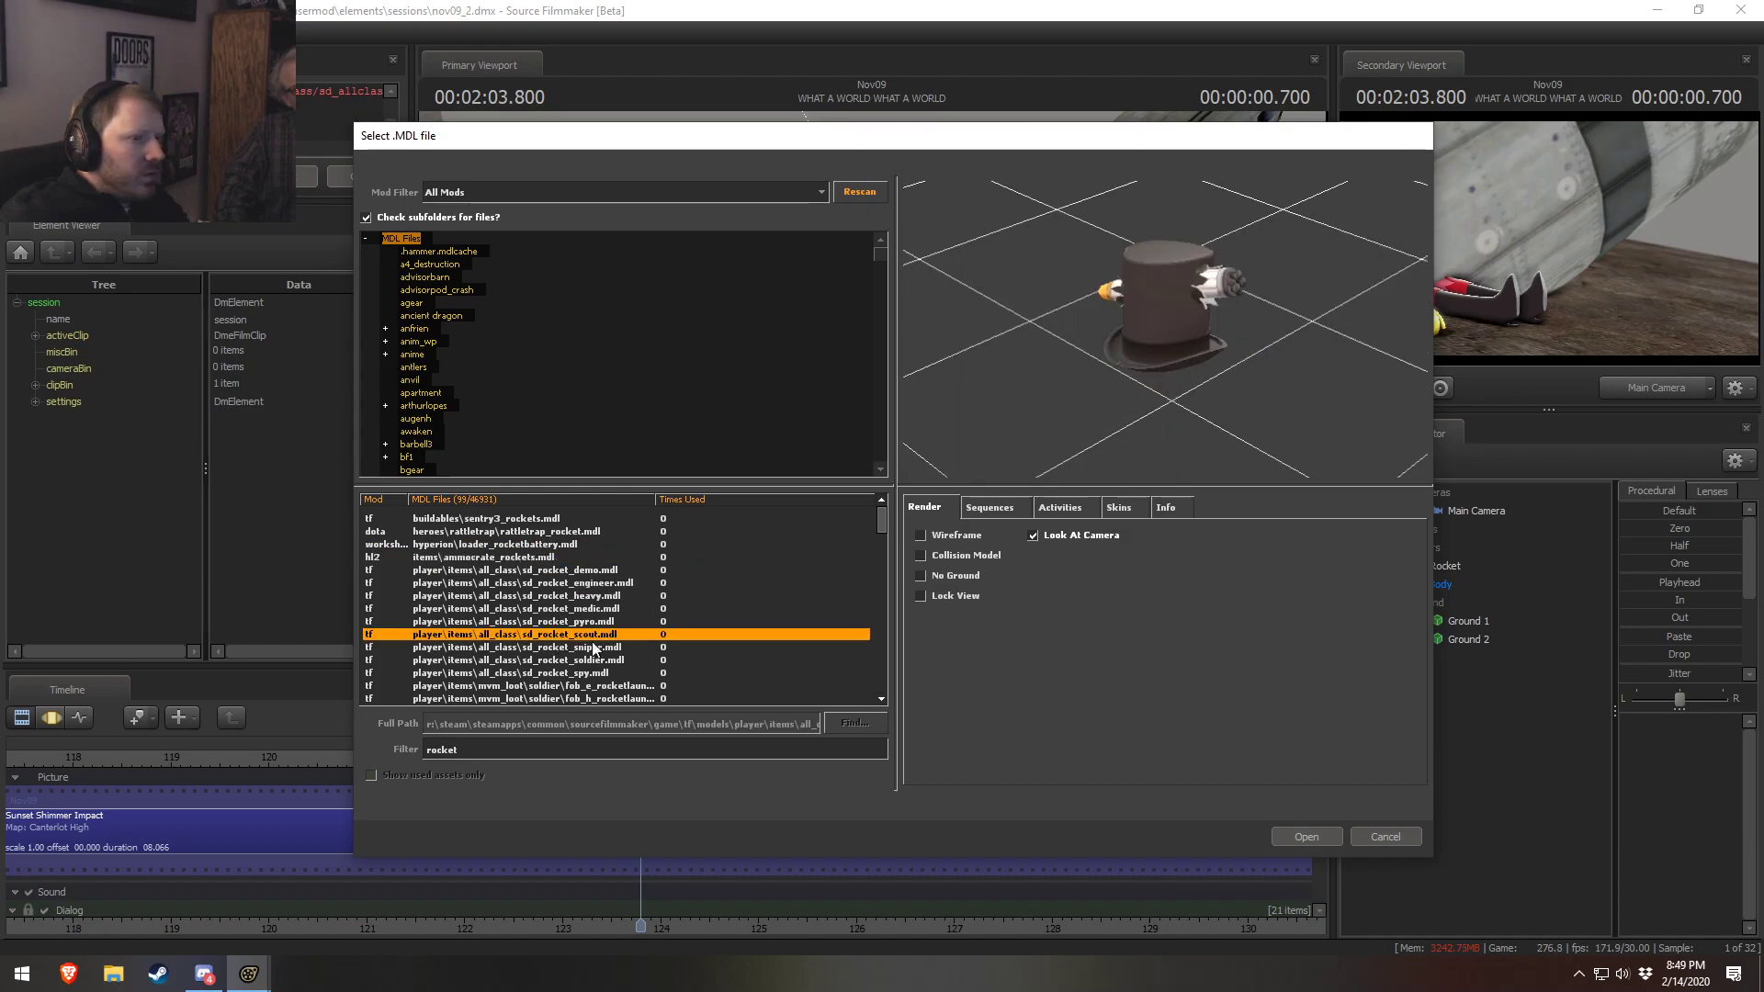
{"action": "mouse_move", "coordinate": [1174, 141]}
{"action": "left_mouse_down"}
{"action": "mouse_move", "coordinate": [1039, 145]}
{"action": "mouse_move", "coordinate": [1207, 133]}
{"action": "left_mouse_up"}
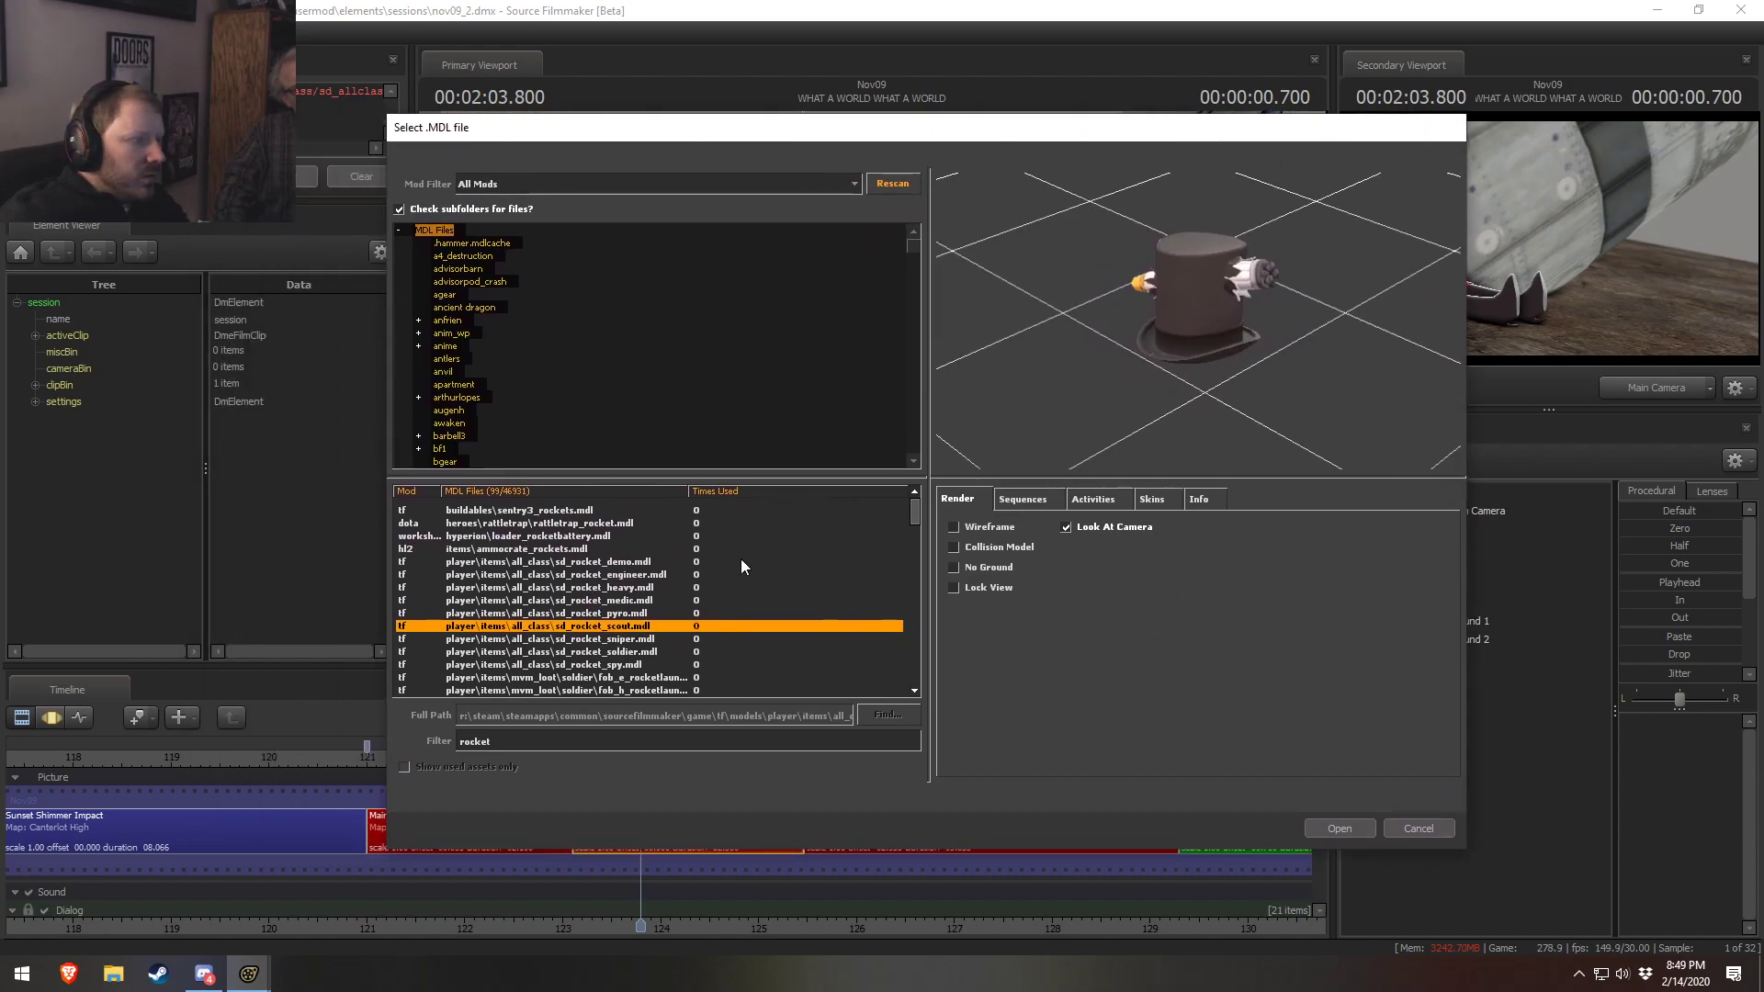
{"action": "scroll", "coordinate": [602, 628], "scroll_direction": "down", "scroll_amount": 4}
{"action": "left_click", "coordinate": [556, 624]}
{"action": "left_click", "coordinate": [562, 664]}
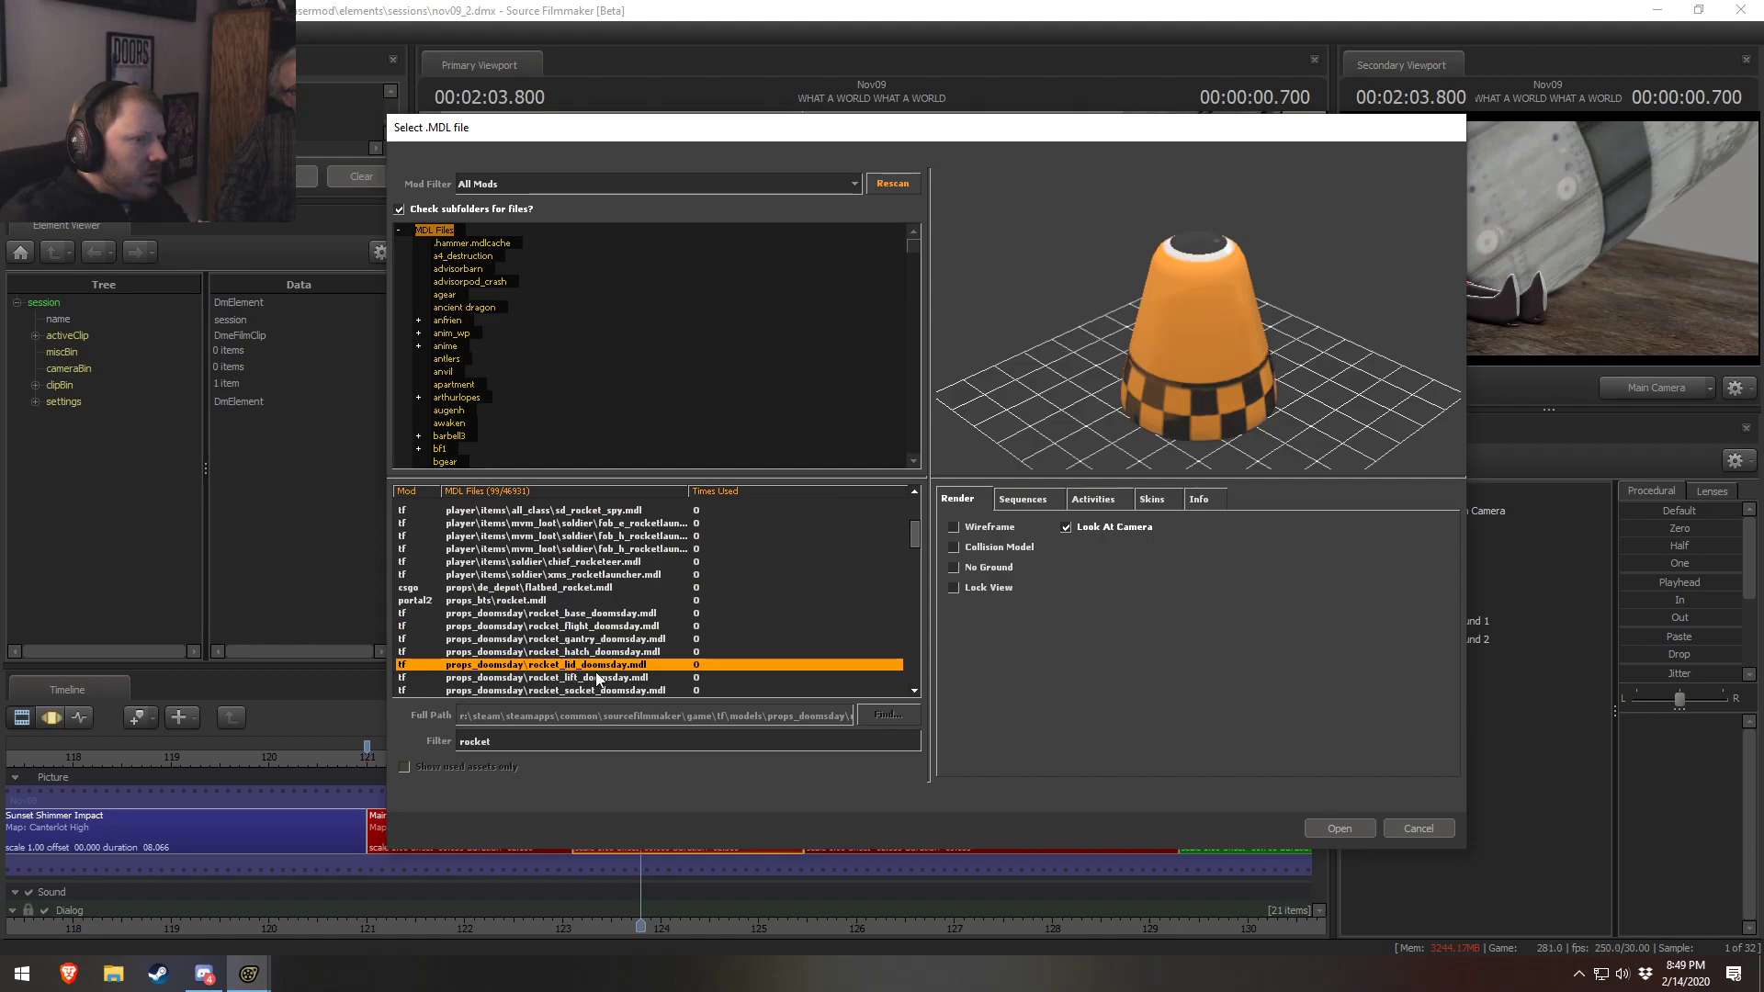
{"action": "left_click", "coordinate": [598, 677]}
{"action": "left_click", "coordinate": [625, 688]}
{"action": "key", "text": "Down"}
{"action": "key", "text": "Down"}
{"action": "key", "text": "Down"}
{"action": "key", "text": "Down"}
{"action": "key", "text": "Down"}
{"action": "key", "text": "Down"}
{"action": "key", "text": "Down"}
{"action": "key", "text": "Down"}
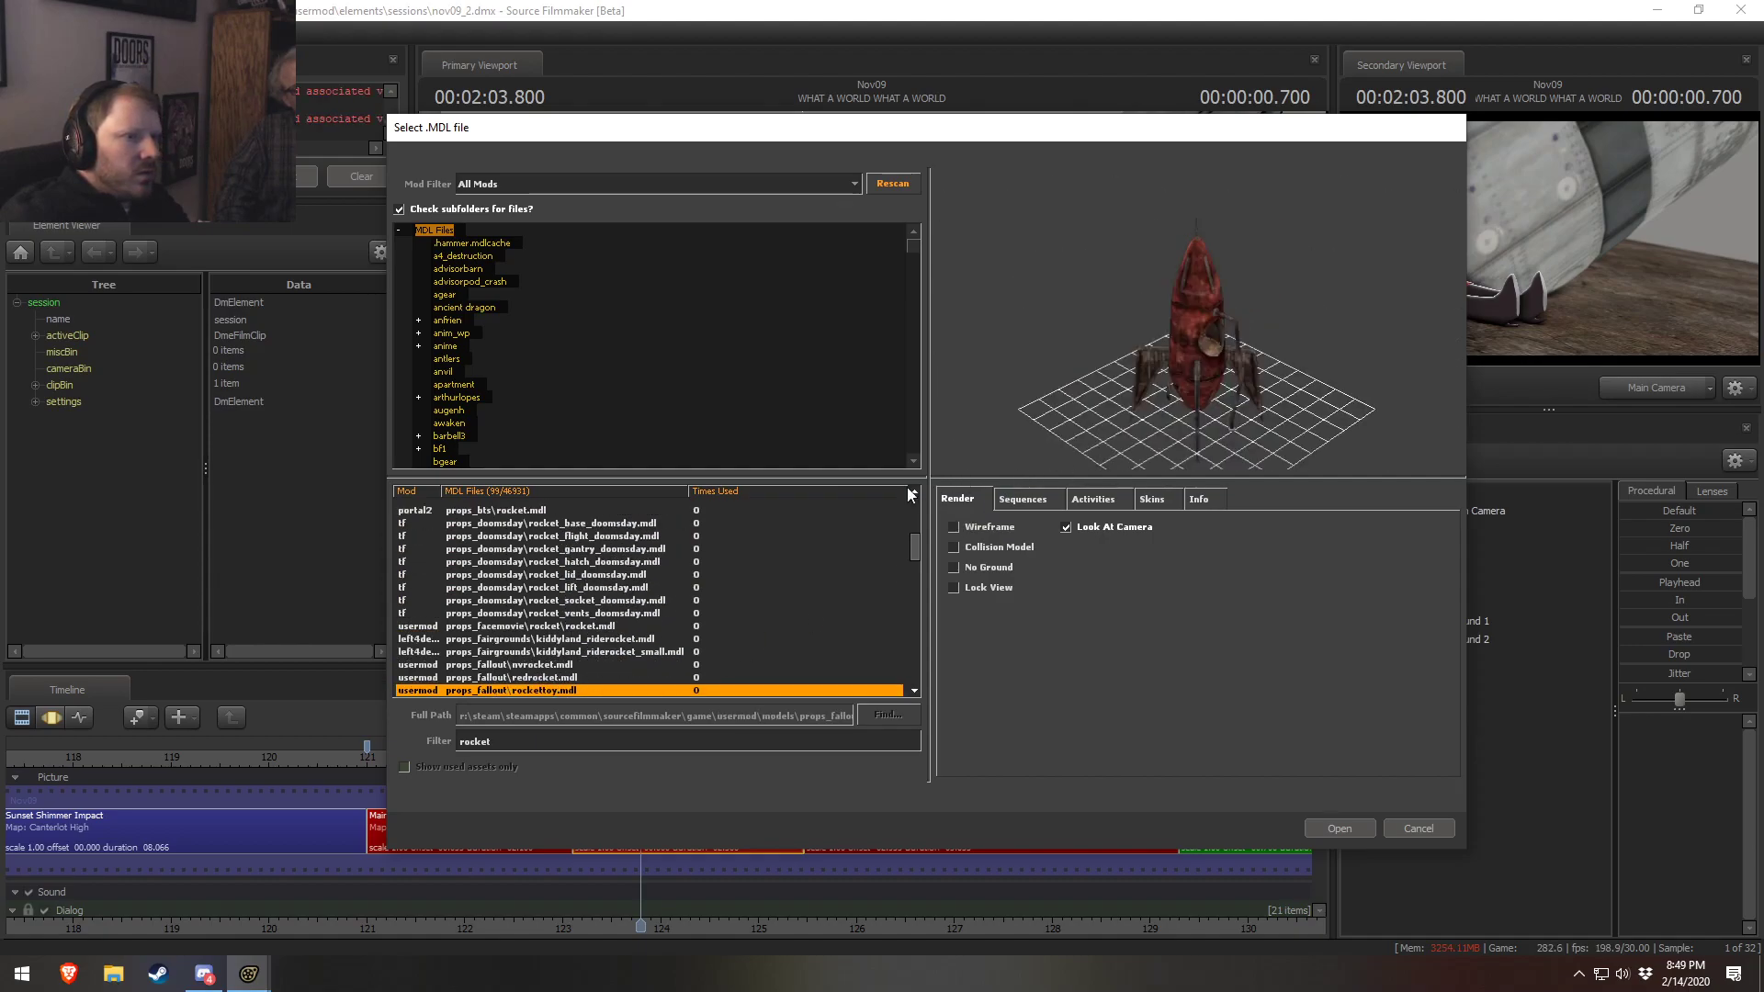
Preview the rocket models around the props_silo entries and examine f1rocketengine.mdl up close
{"action": "scroll", "coordinate": [816, 529], "scroll_direction": "down", "scroll_amount": 6}
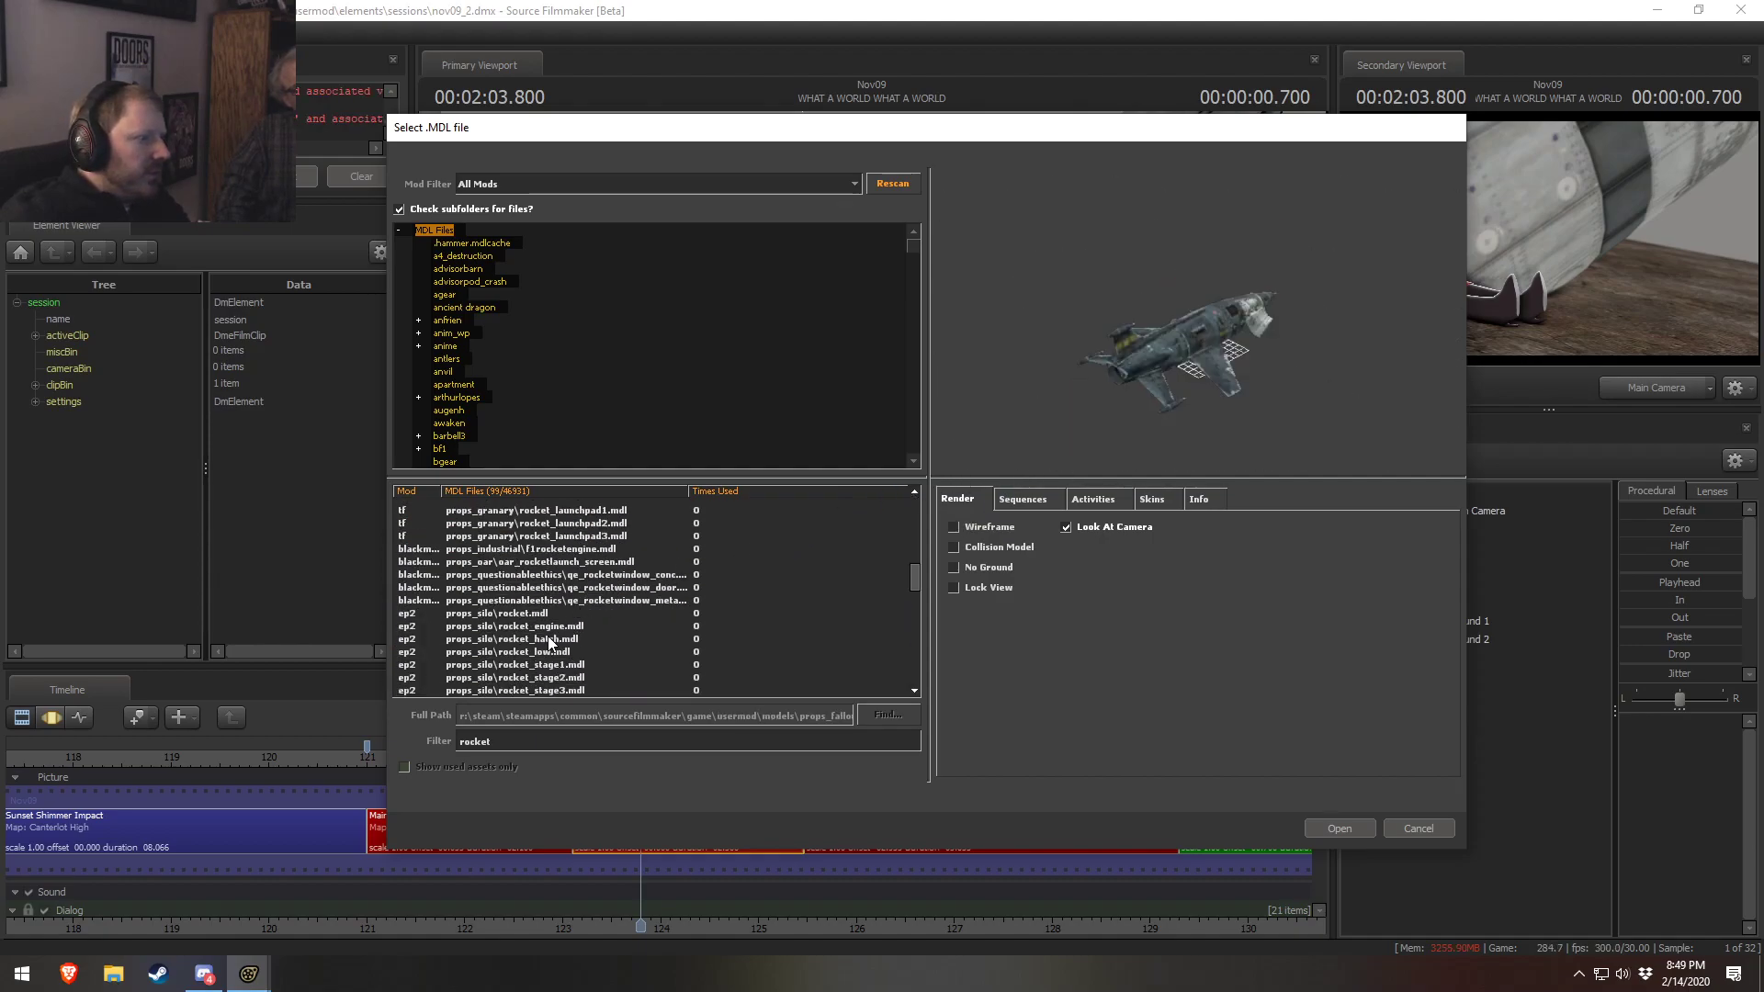
{"action": "scroll", "coordinate": [549, 641], "scroll_direction": "down", "scroll_amount": 1}
{"action": "left_click", "coordinate": [560, 550]}
{"action": "key", "text": "Down"}
{"action": "key", "text": "Up"}
{"action": "key", "text": "Up"}
{"action": "key", "text": "Up"}
{"action": "key", "text": "Up"}
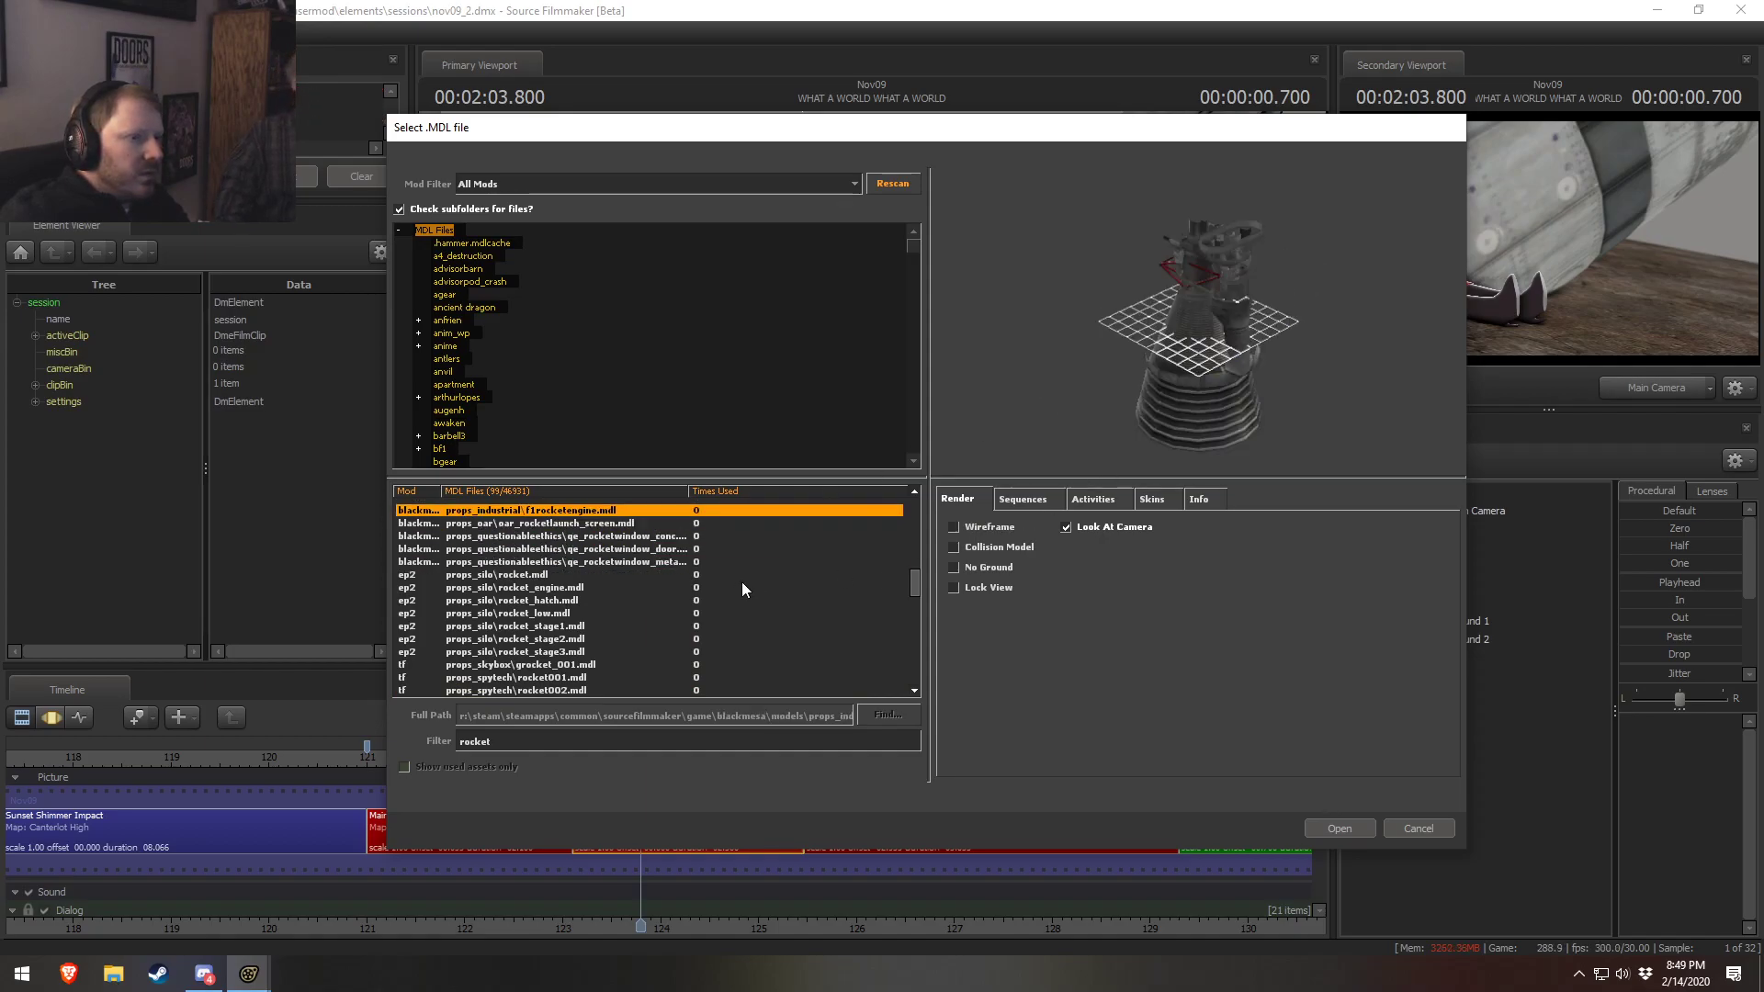
{"action": "left_click_drag", "start_coordinate": [1199, 287], "coordinate": [1184, 384]}
{"action": "mouse_move", "coordinate": [1241, 285]}
{"action": "right_mouse_down"}
{"action": "mouse_move", "coordinate": [1241, 241]}
{"action": "mouse_move", "coordinate": [1241, 285]}
{"action": "right_mouse_up"}
Preview the redrocket architecture models and the remaining entries near the end of the filtered list
{"action": "scroll", "coordinate": [522, 614], "scroll_direction": "down", "scroll_amount": 10}
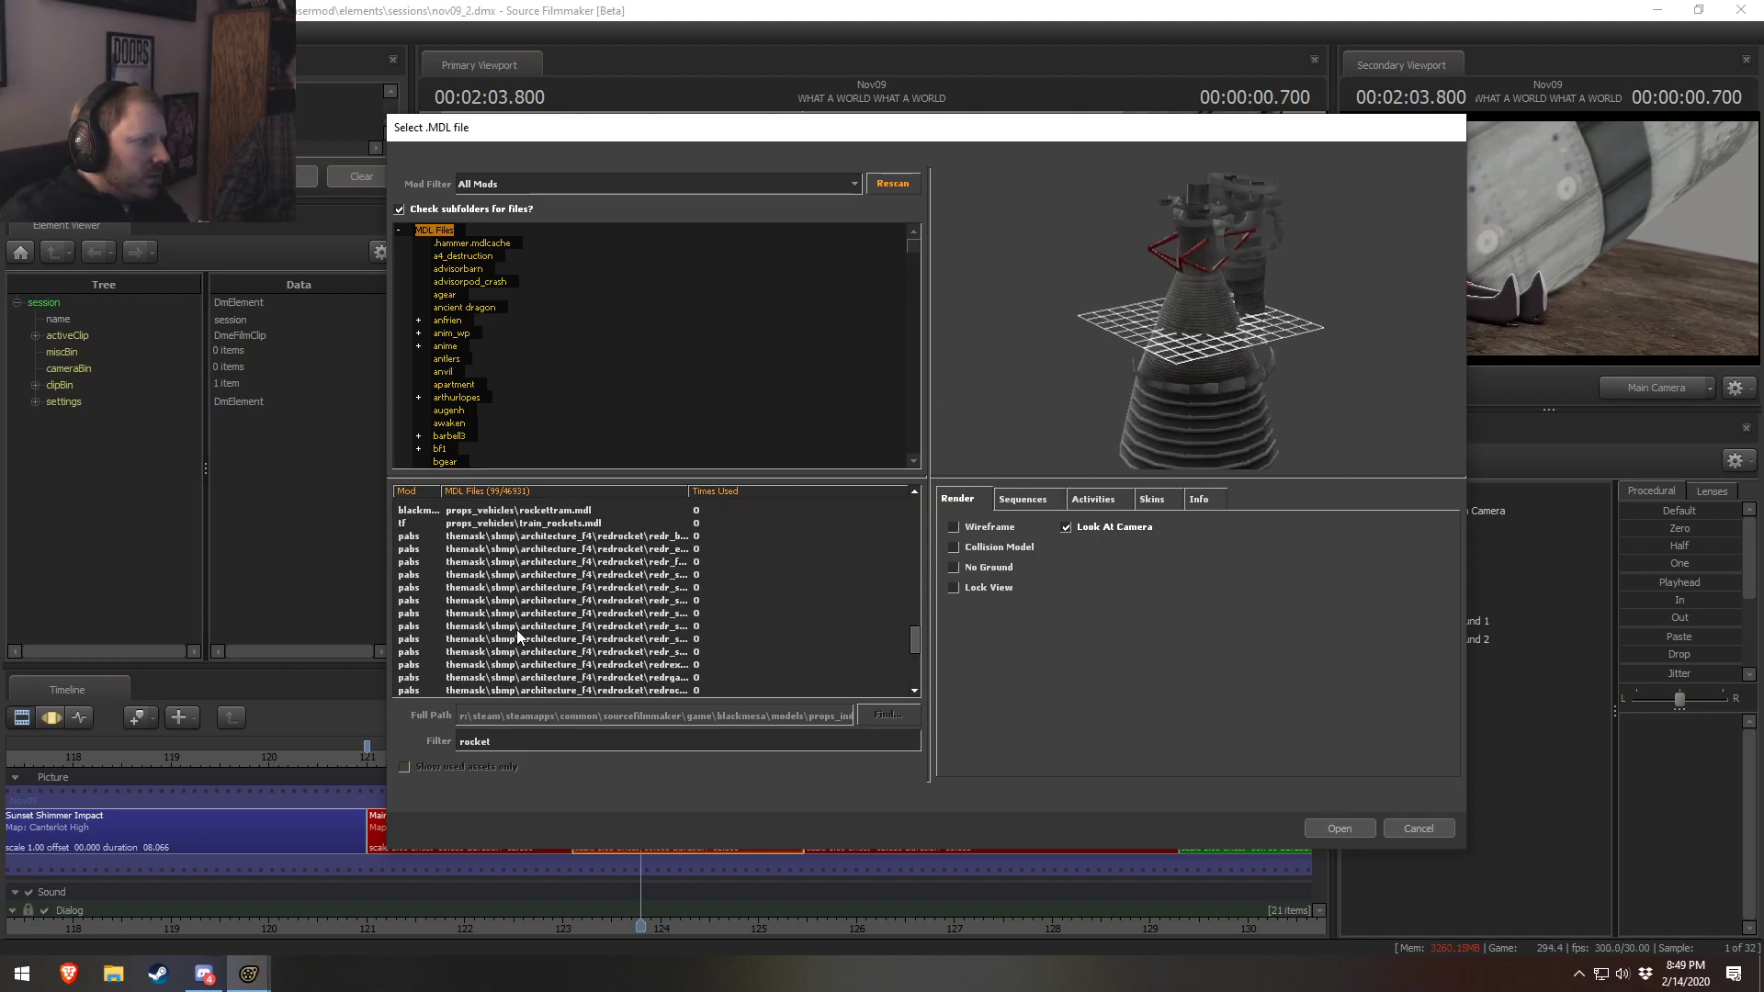
{"action": "left_click", "coordinate": [570, 597]}
{"action": "scroll", "coordinate": [573, 610], "scroll_direction": "down", "scroll_amount": 5}
{"action": "left_click", "coordinate": [633, 610]}
{"action": "key", "text": "Down"}
{"action": "key", "text": "Down"}
{"action": "key", "text": "Down"}
{"action": "left_click_drag", "start_coordinate": [917, 673], "coordinate": [913, 569]}
{"action": "left_click", "coordinate": [606, 588]}
Preview the models backwards through the list, from the granary launchpads up to the flatbed rocket and soldier items
{"action": "key", "text": "Up"}
{"action": "key", "text": "Up"}
{"action": "key", "text": "Up"}
{"action": "key", "text": "Up"}
{"action": "key", "text": "Up"}
{"action": "key", "text": "Up"}
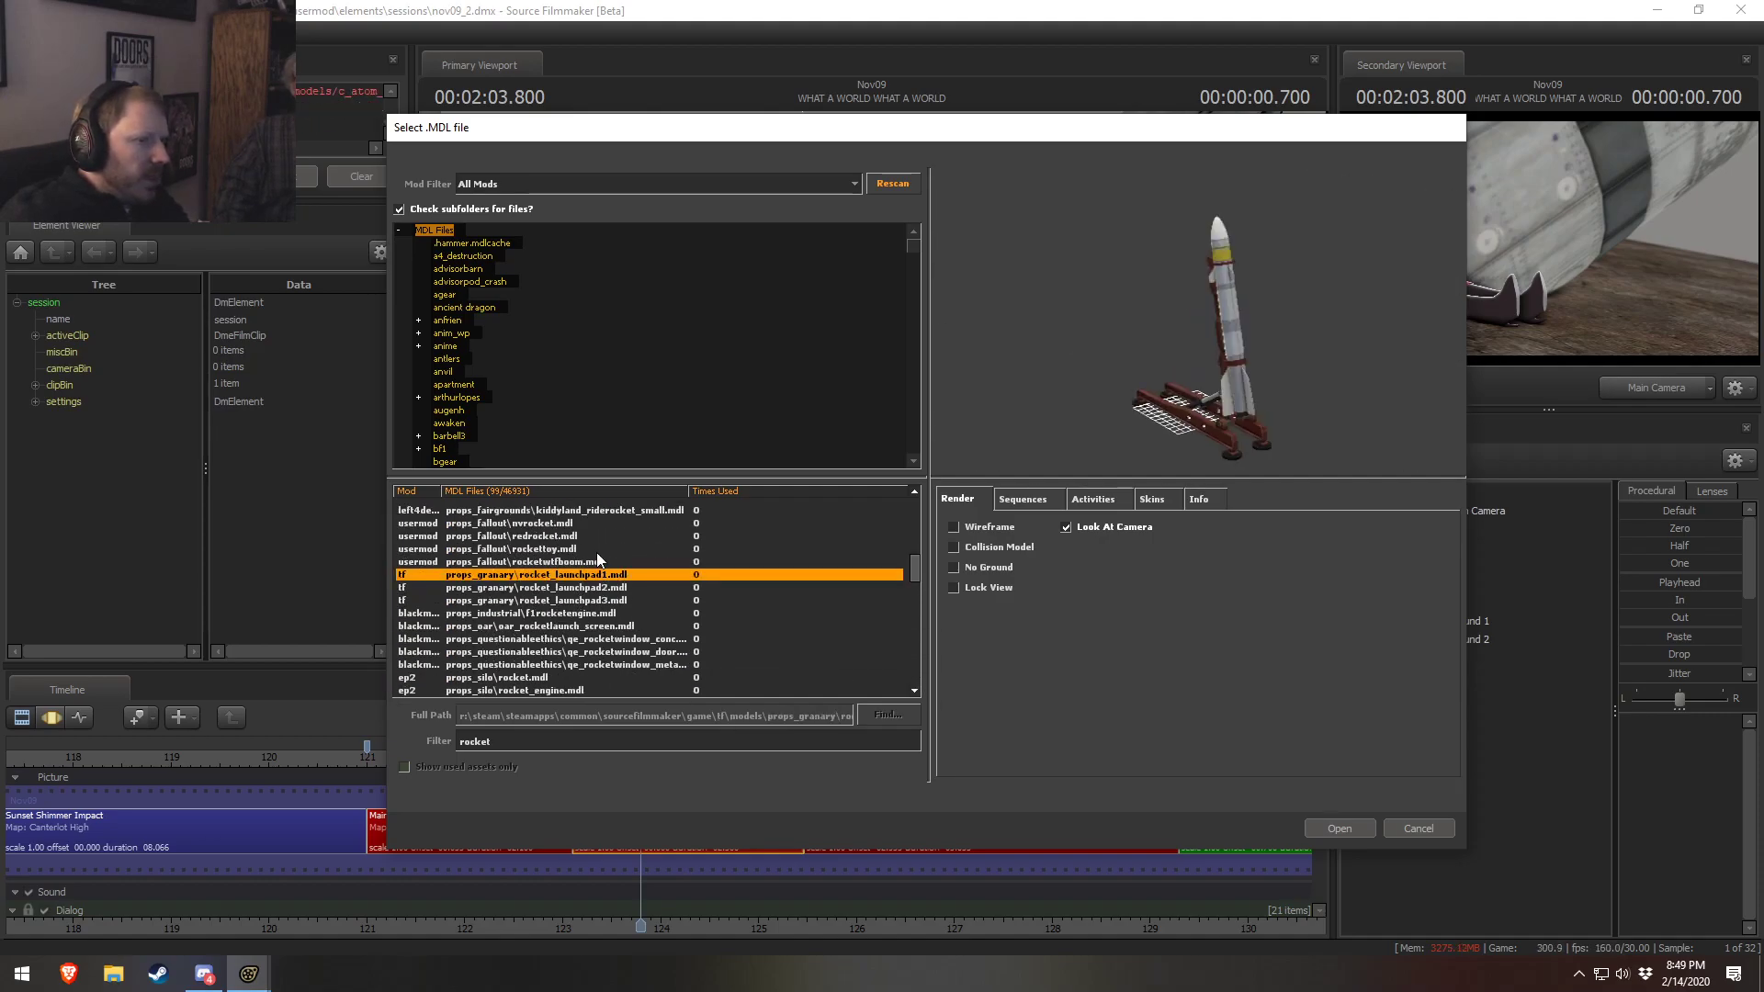
{"action": "key", "text": "Up"}
{"action": "key", "text": "Up"}
{"action": "key", "text": "Up"}
{"action": "key", "text": "Up"}
{"action": "key", "text": "Up"}
{"action": "key", "text": "Up"}
{"action": "key", "text": "Up"}
{"action": "key", "text": "Up"}
{"action": "key", "text": "Up"}
{"action": "key", "text": "Up"}
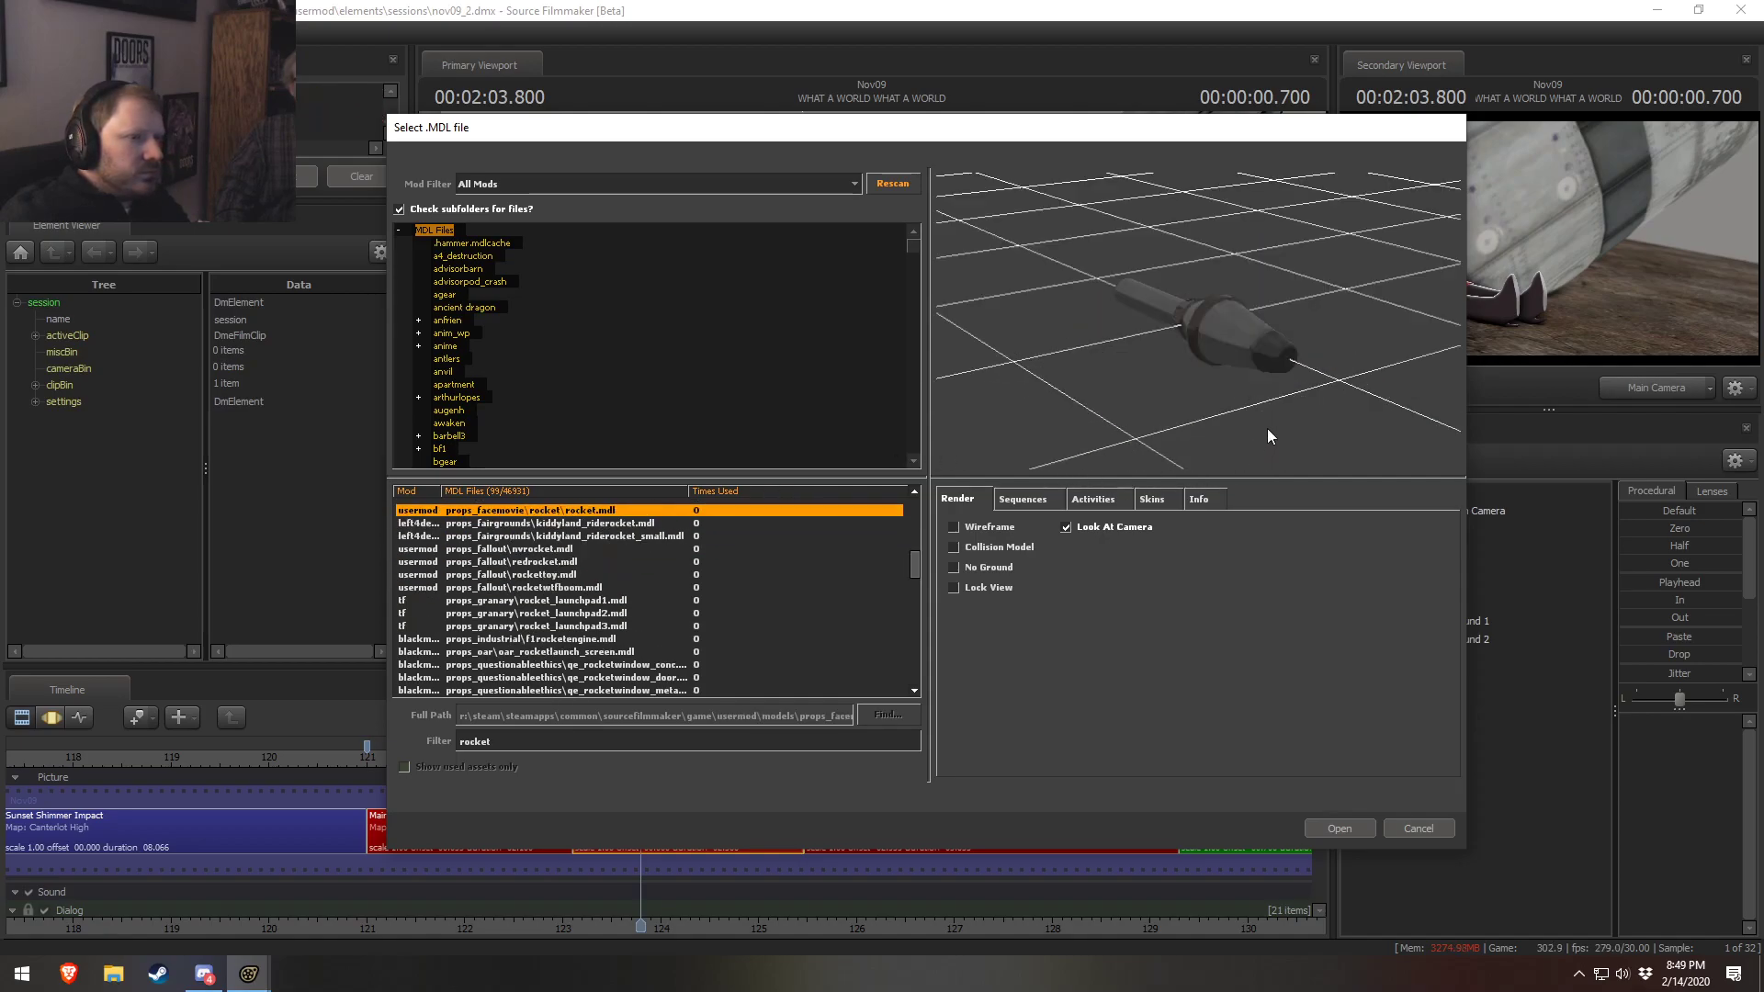
{"action": "key", "text": "Up"}
{"action": "key", "text": "Up"}
{"action": "key", "text": "Up"}
{"action": "key", "text": "Up"}
{"action": "key", "text": "Up"}
{"action": "key", "text": "Up"}
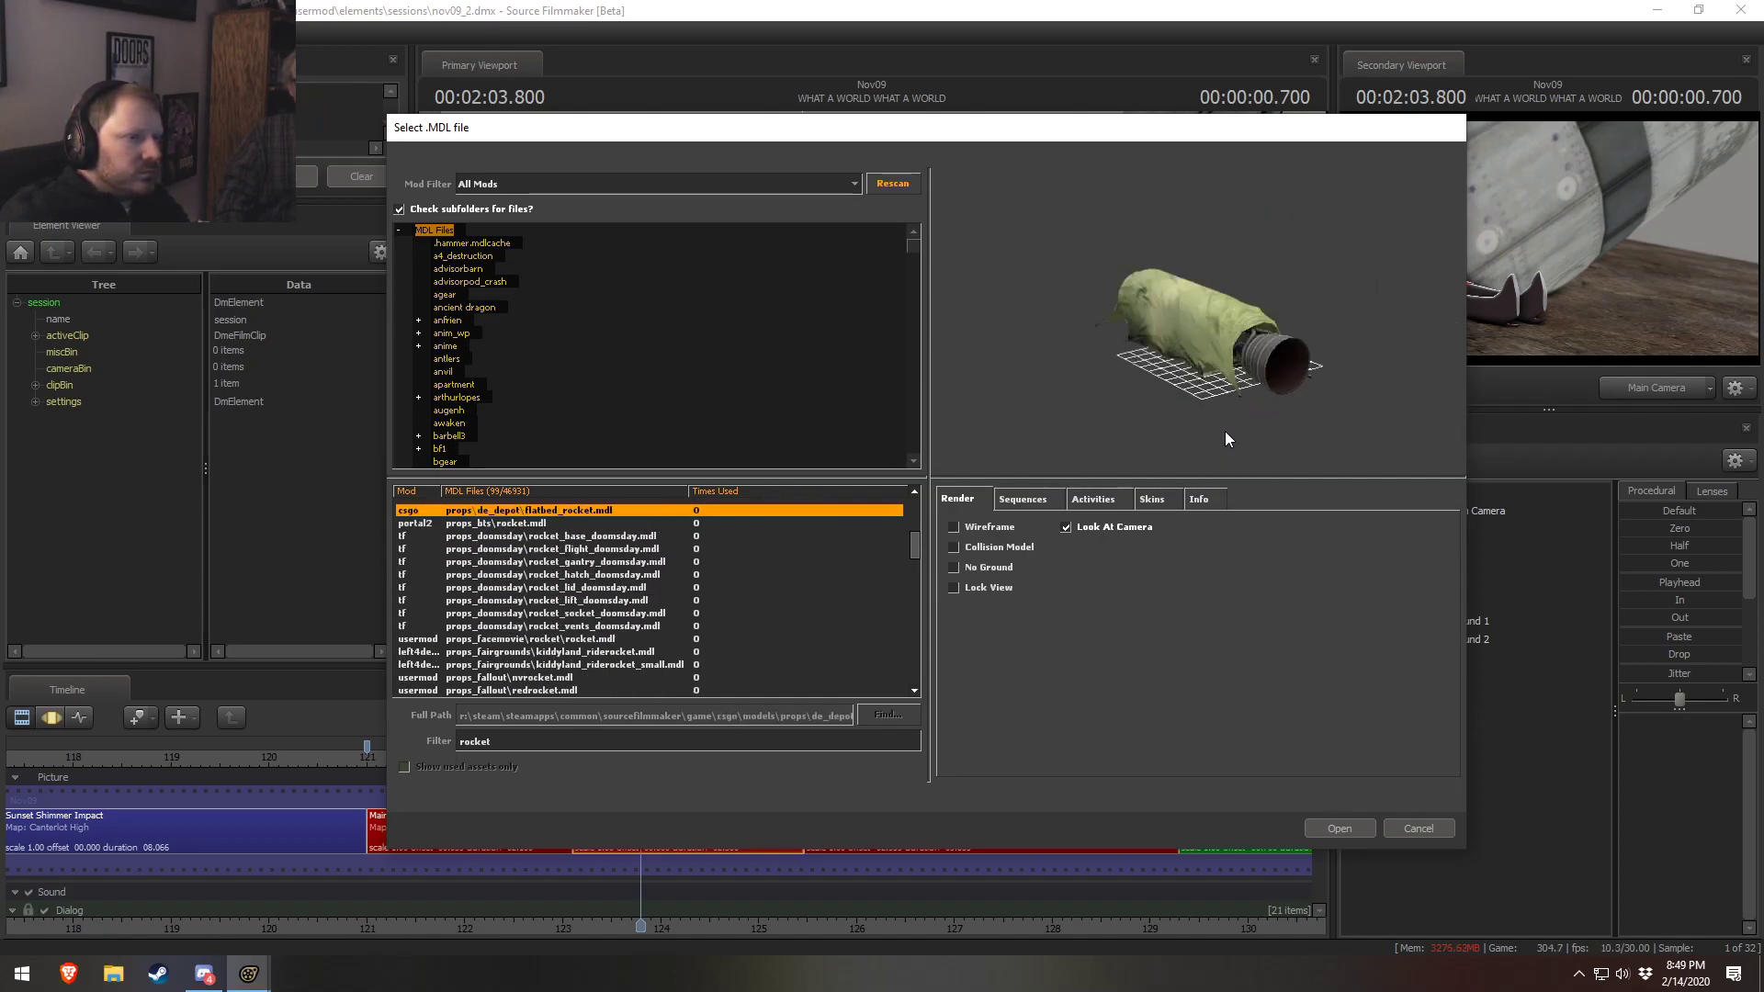
{"action": "key", "text": "Up"}
Preview the models forward through the list, from the doomsday rocket parts to the questionableethics rocket window pieces
{"action": "key", "text": "Down"}
{"action": "key", "text": "Down"}
{"action": "key", "text": "Down"}
{"action": "key", "text": "Down"}
{"action": "key", "text": "Down"}
{"action": "key", "text": "Down"}
{"action": "key", "text": "Down"}
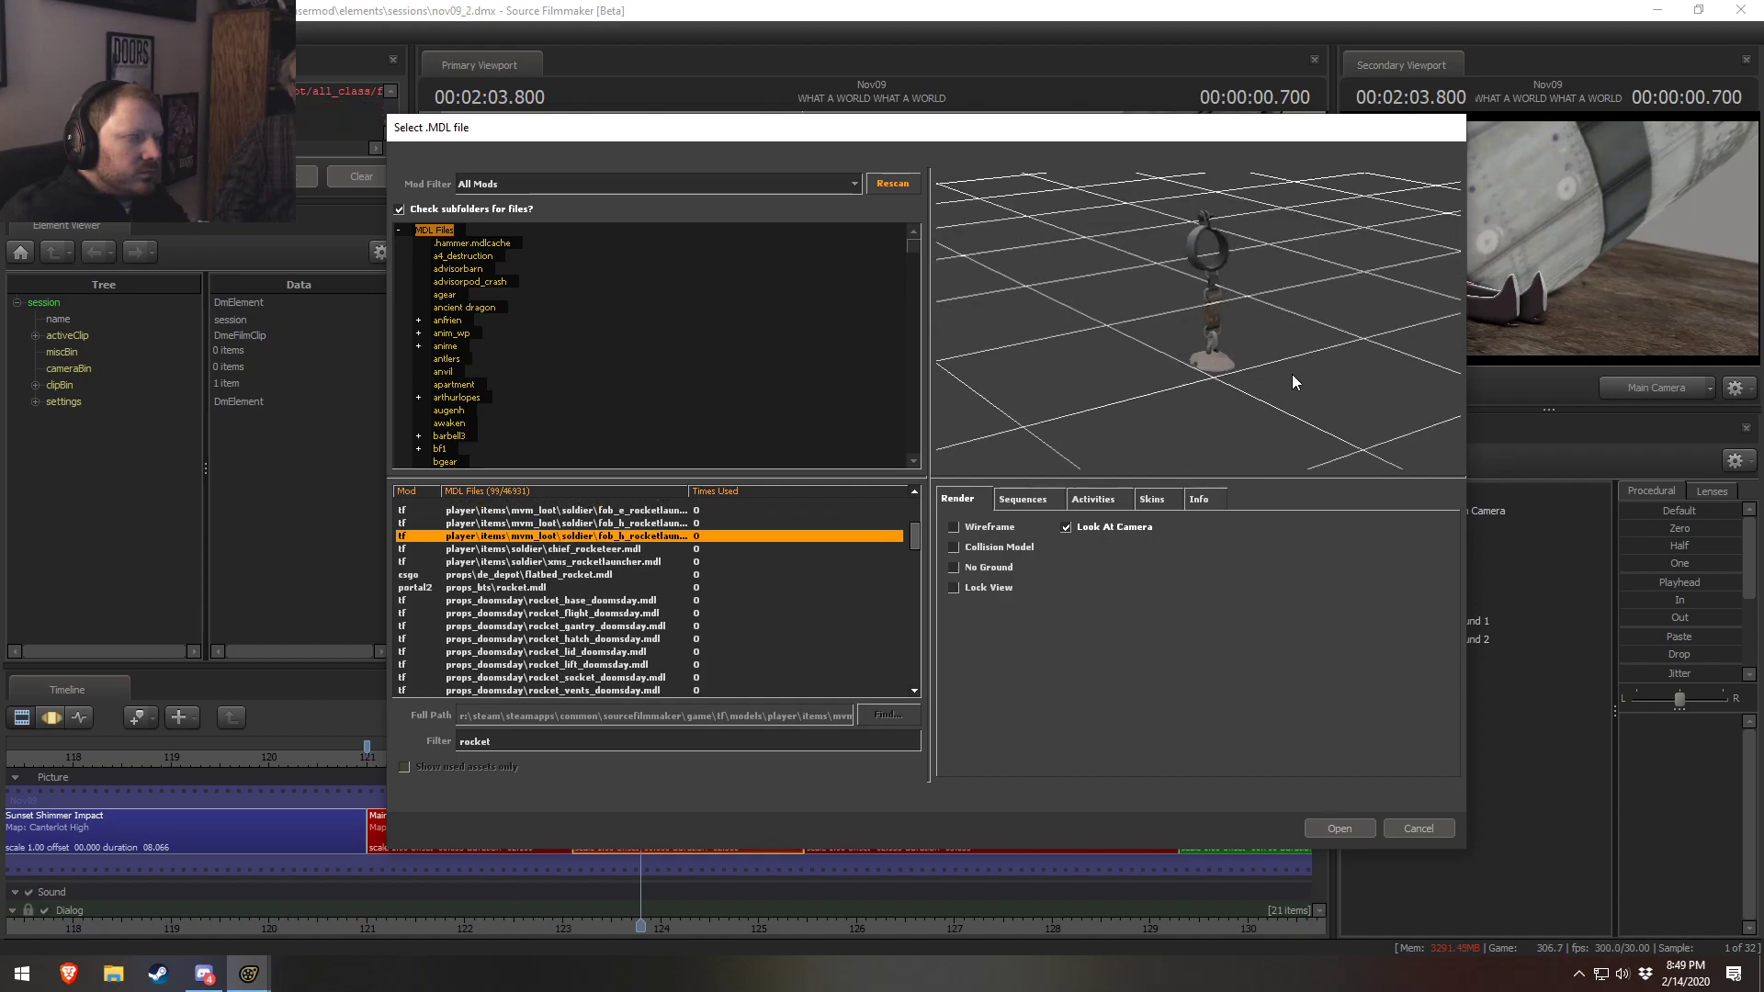
{"action": "key", "text": "Down"}
{"action": "key", "text": "Up"}
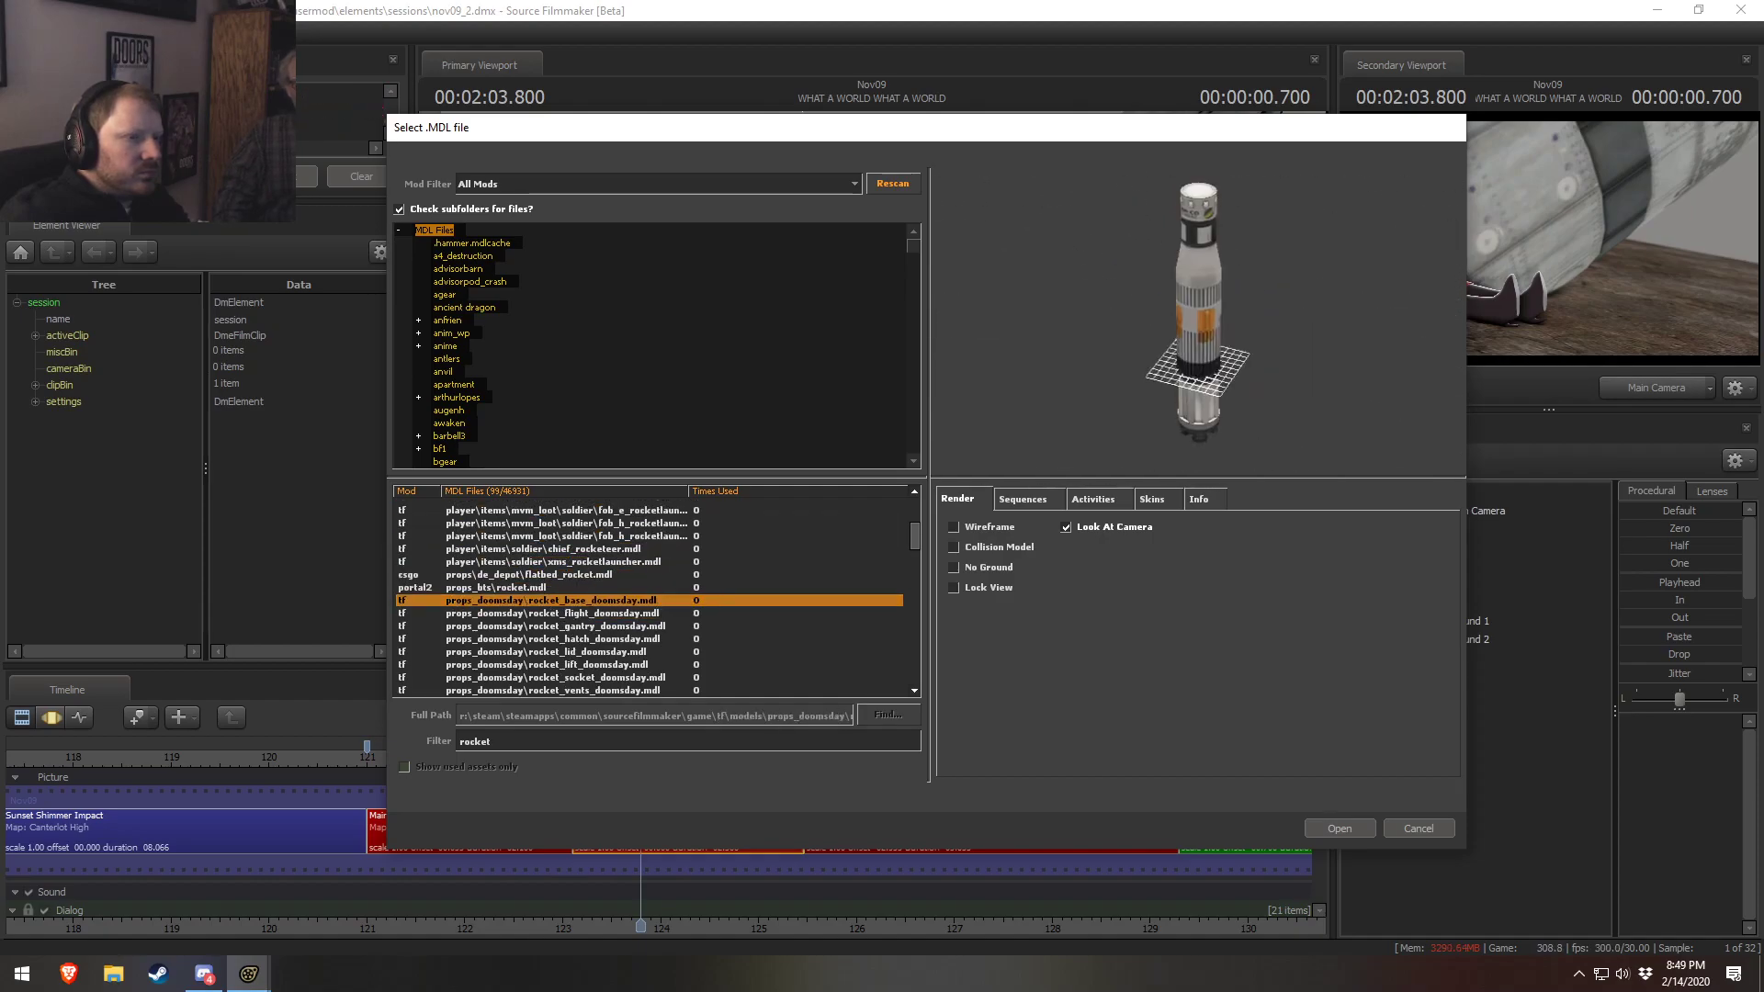
{"action": "key", "text": "Down"}
{"action": "key", "text": "Down"}
{"action": "key", "text": "Down"}
{"action": "key", "text": "Down"}
{"action": "key", "text": "Down"}
{"action": "key", "text": "Down"}
{"action": "key", "text": "Down"}
{"action": "key", "text": "Down"}
{"action": "key", "text": "Down"}
{"action": "key", "text": "Down"}
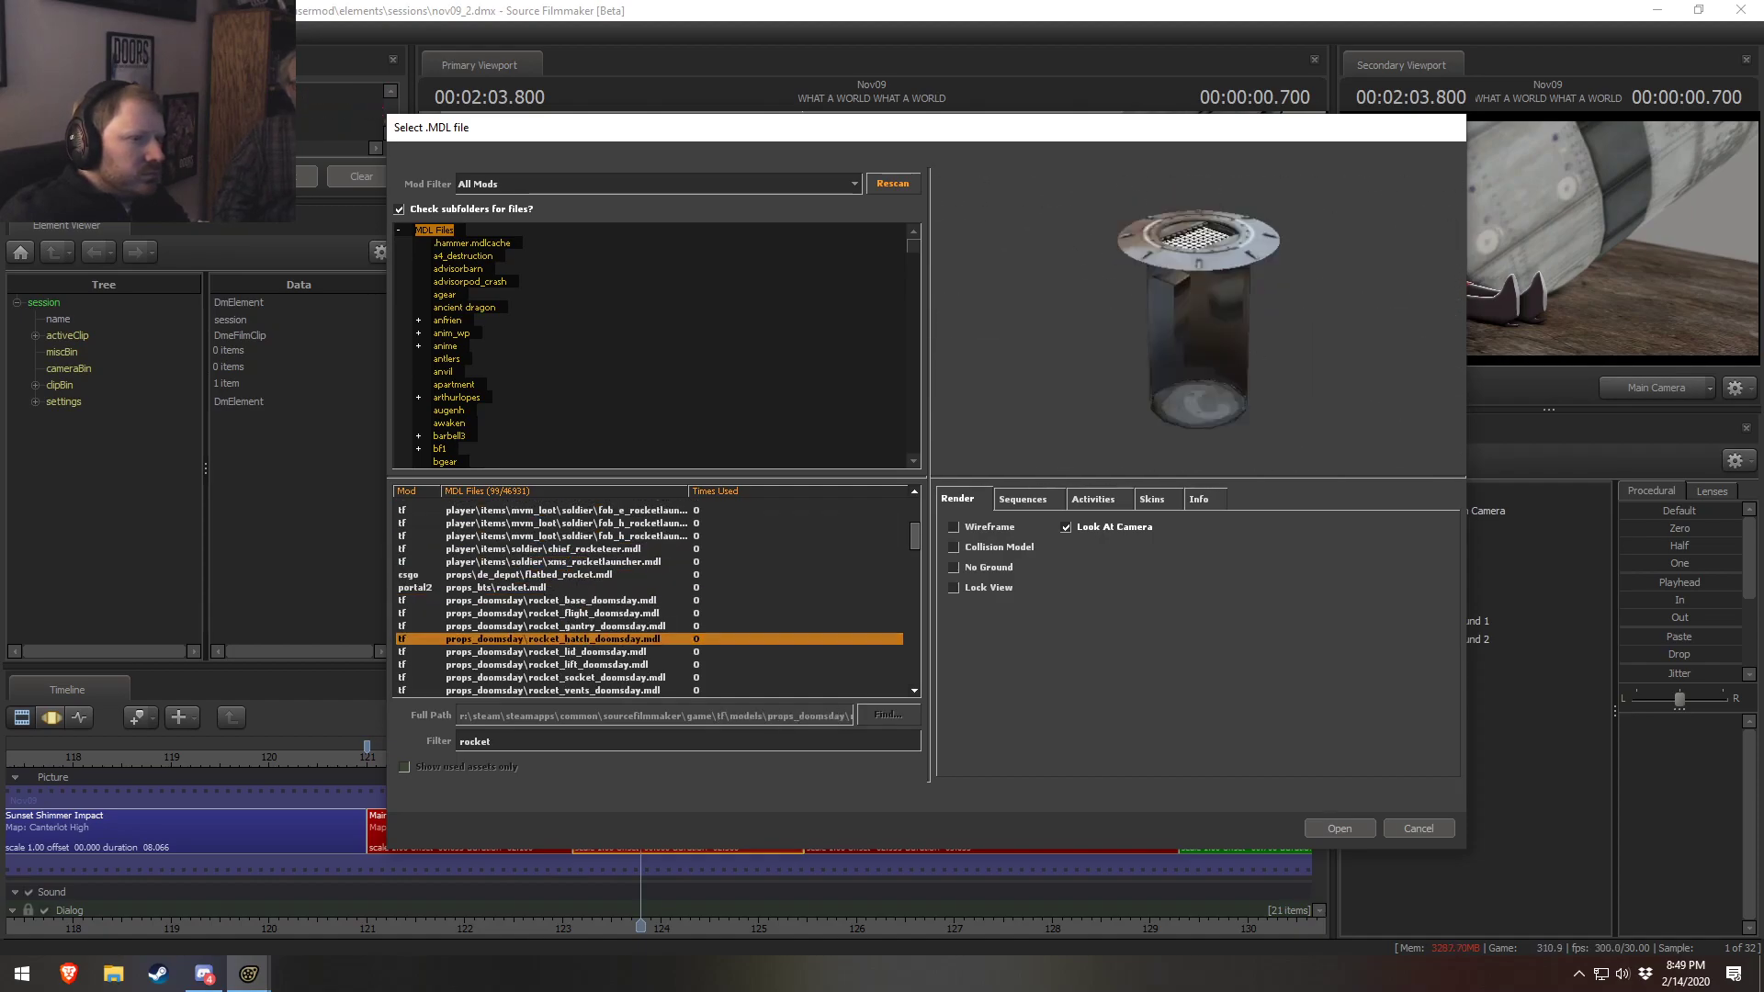
{"action": "key", "text": "Down"}
{"action": "key", "text": "Down"}
{"action": "key", "text": "Down"}
{"action": "key", "text": "Down"}
{"action": "key", "text": "Down"}
{"action": "key", "text": "Down"}
{"action": "key", "text": "Down"}
{"action": "key", "text": "Down"}
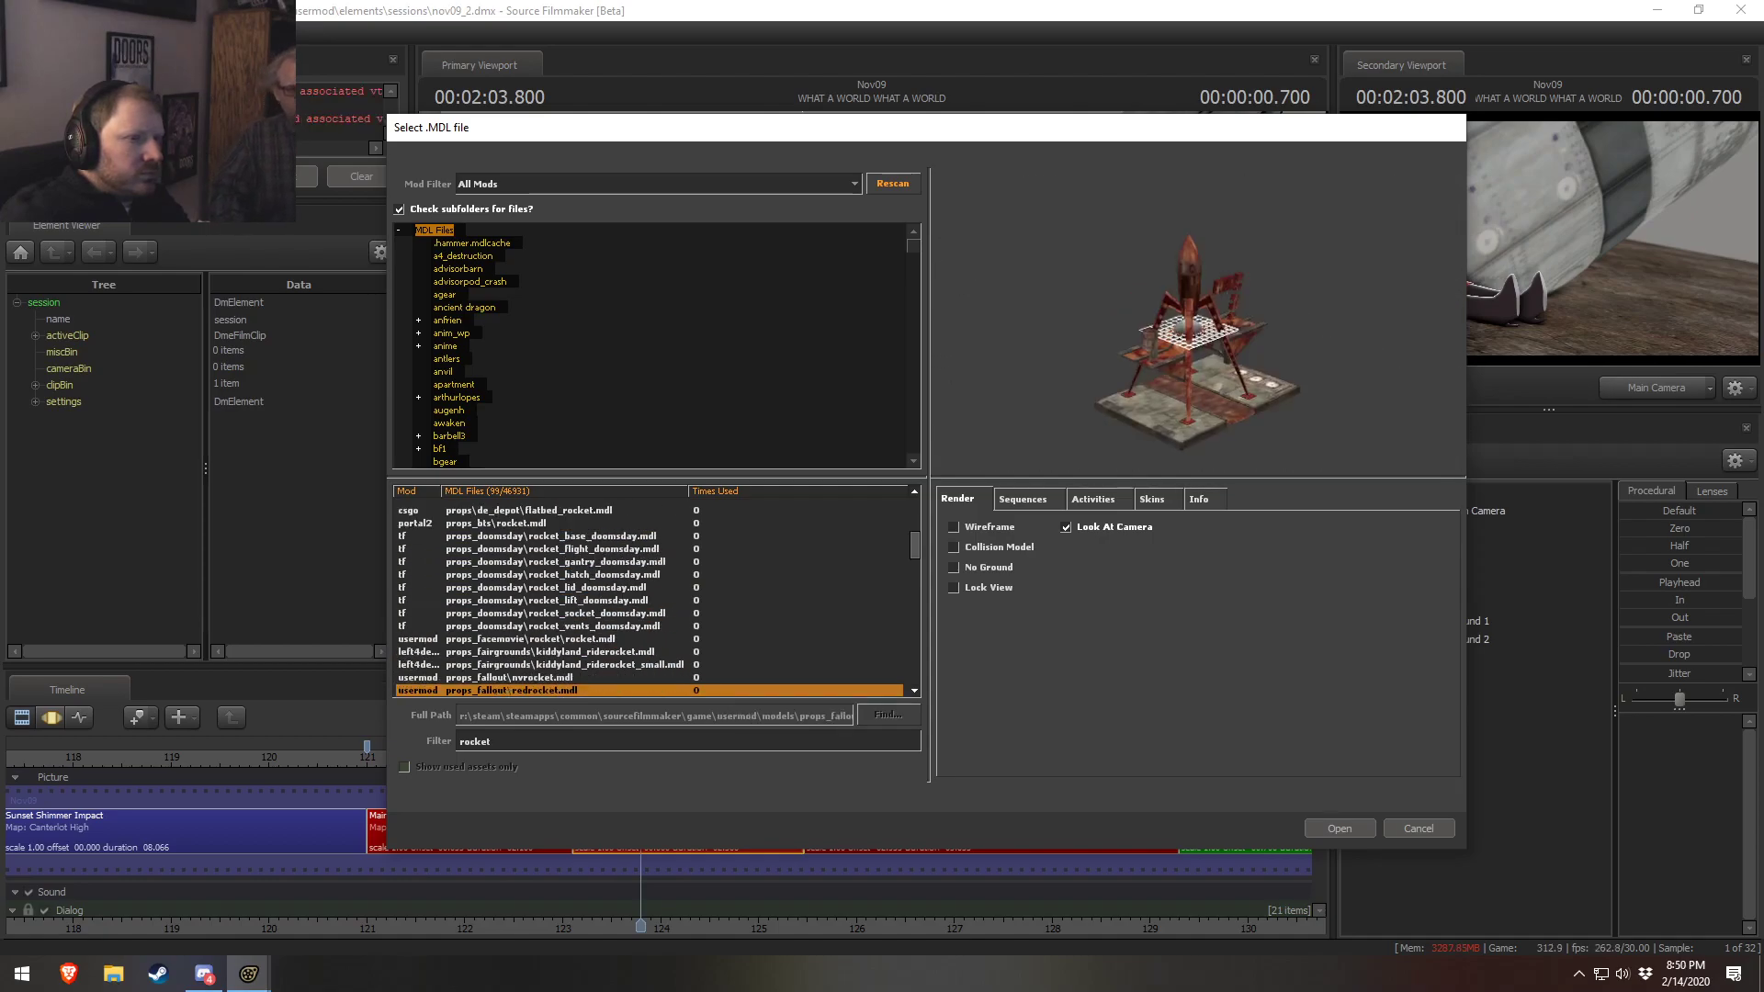
{"action": "key", "text": "Down"}
{"action": "key", "text": "Down"}
{"action": "key", "text": "Down"}
{"action": "key", "text": "Down"}
{"action": "key", "text": "Down"}
{"action": "key", "text": "Down"}
{"action": "key", "text": "Down"}
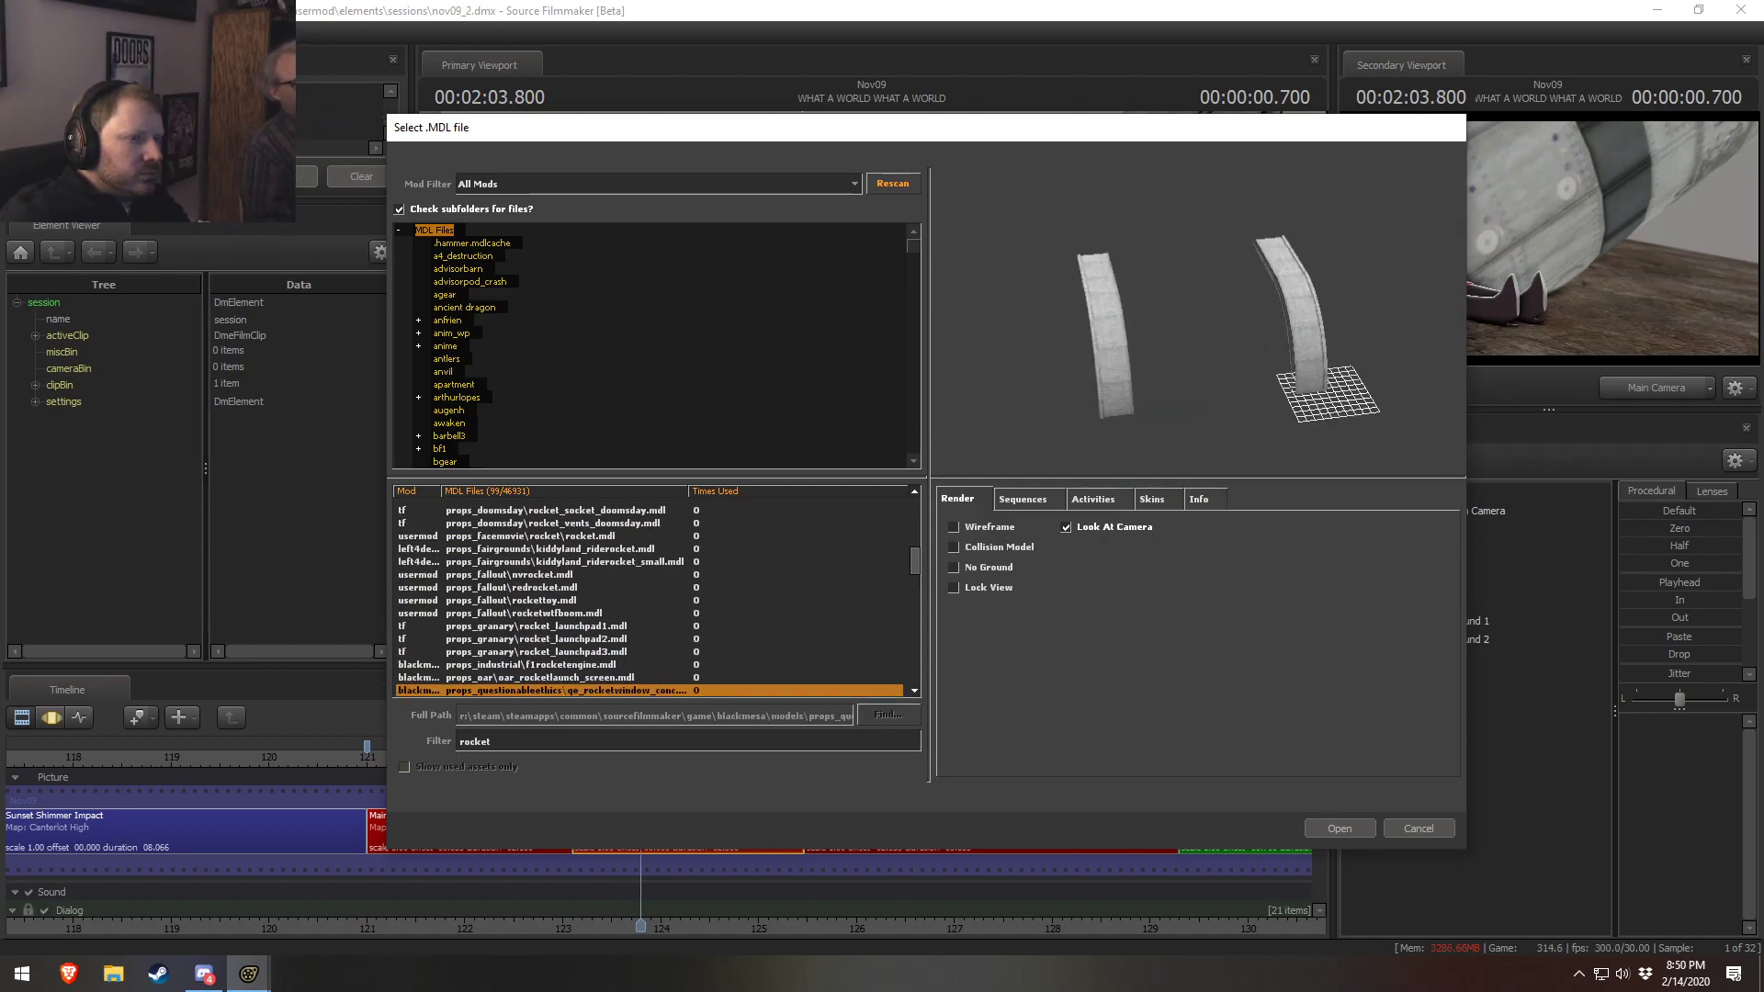
Compare the props_silo rocket pieces and add rocket_stage3.mdl to the shot
{"action": "key", "text": "Up"}
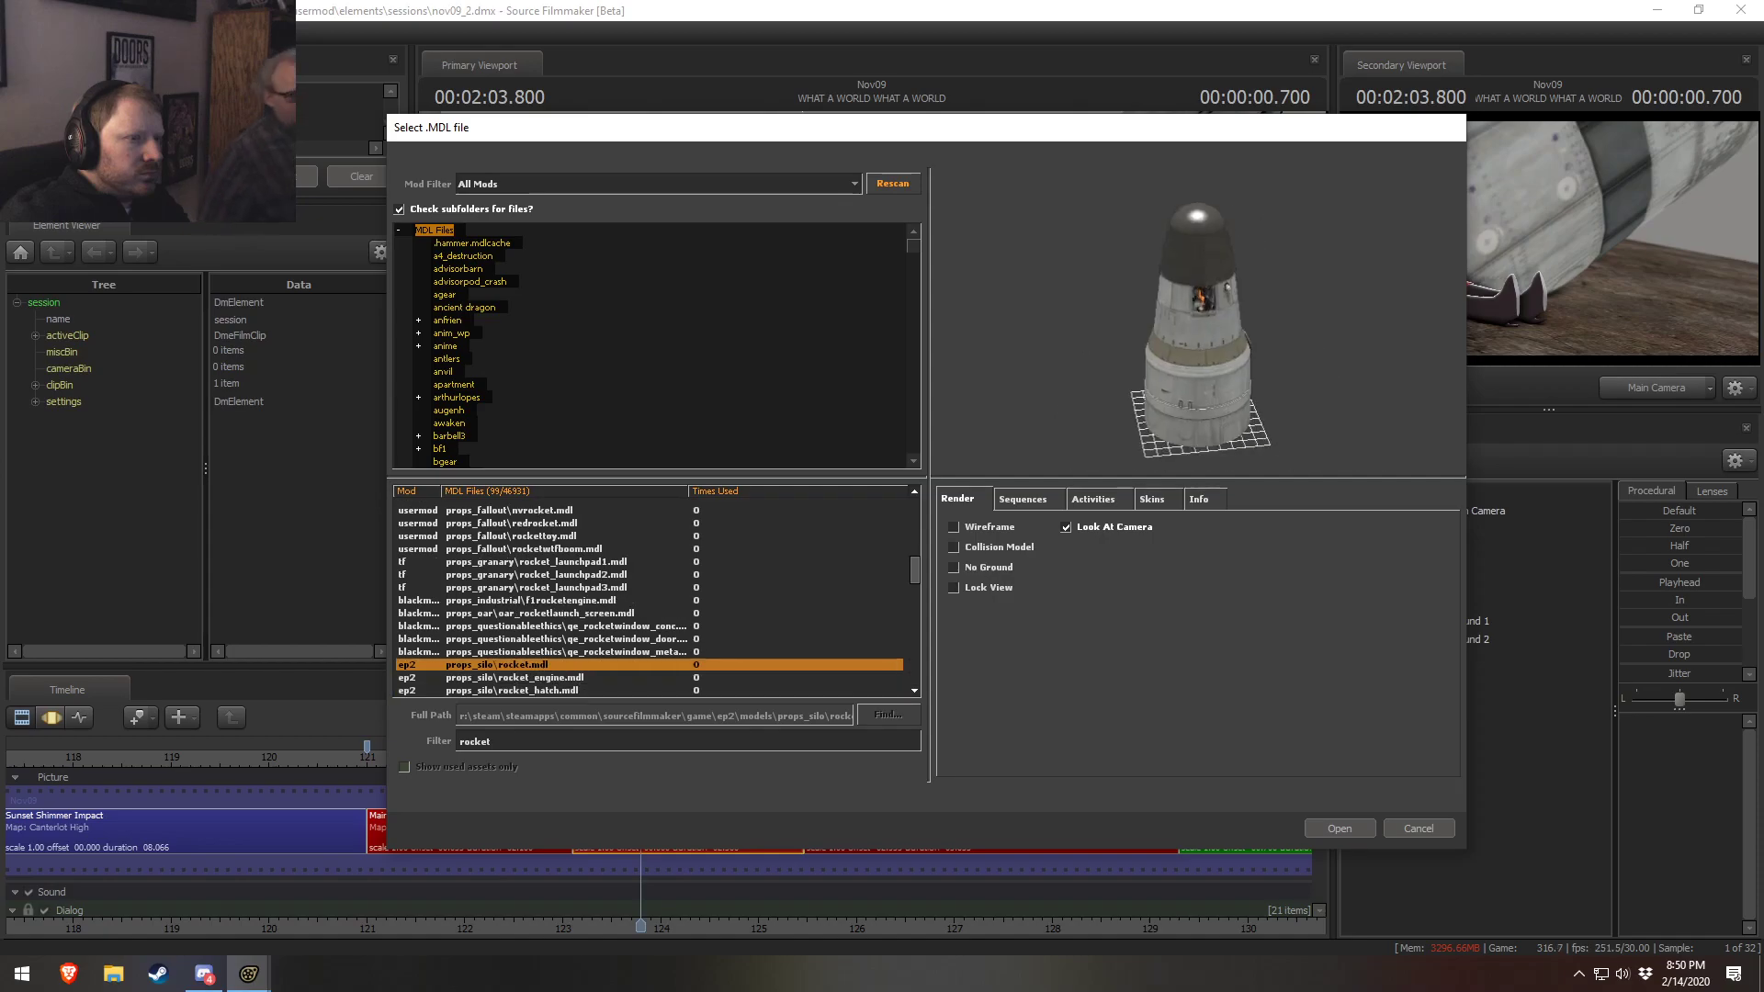
{"action": "key", "text": "Down"}
{"action": "key", "text": "Down"}
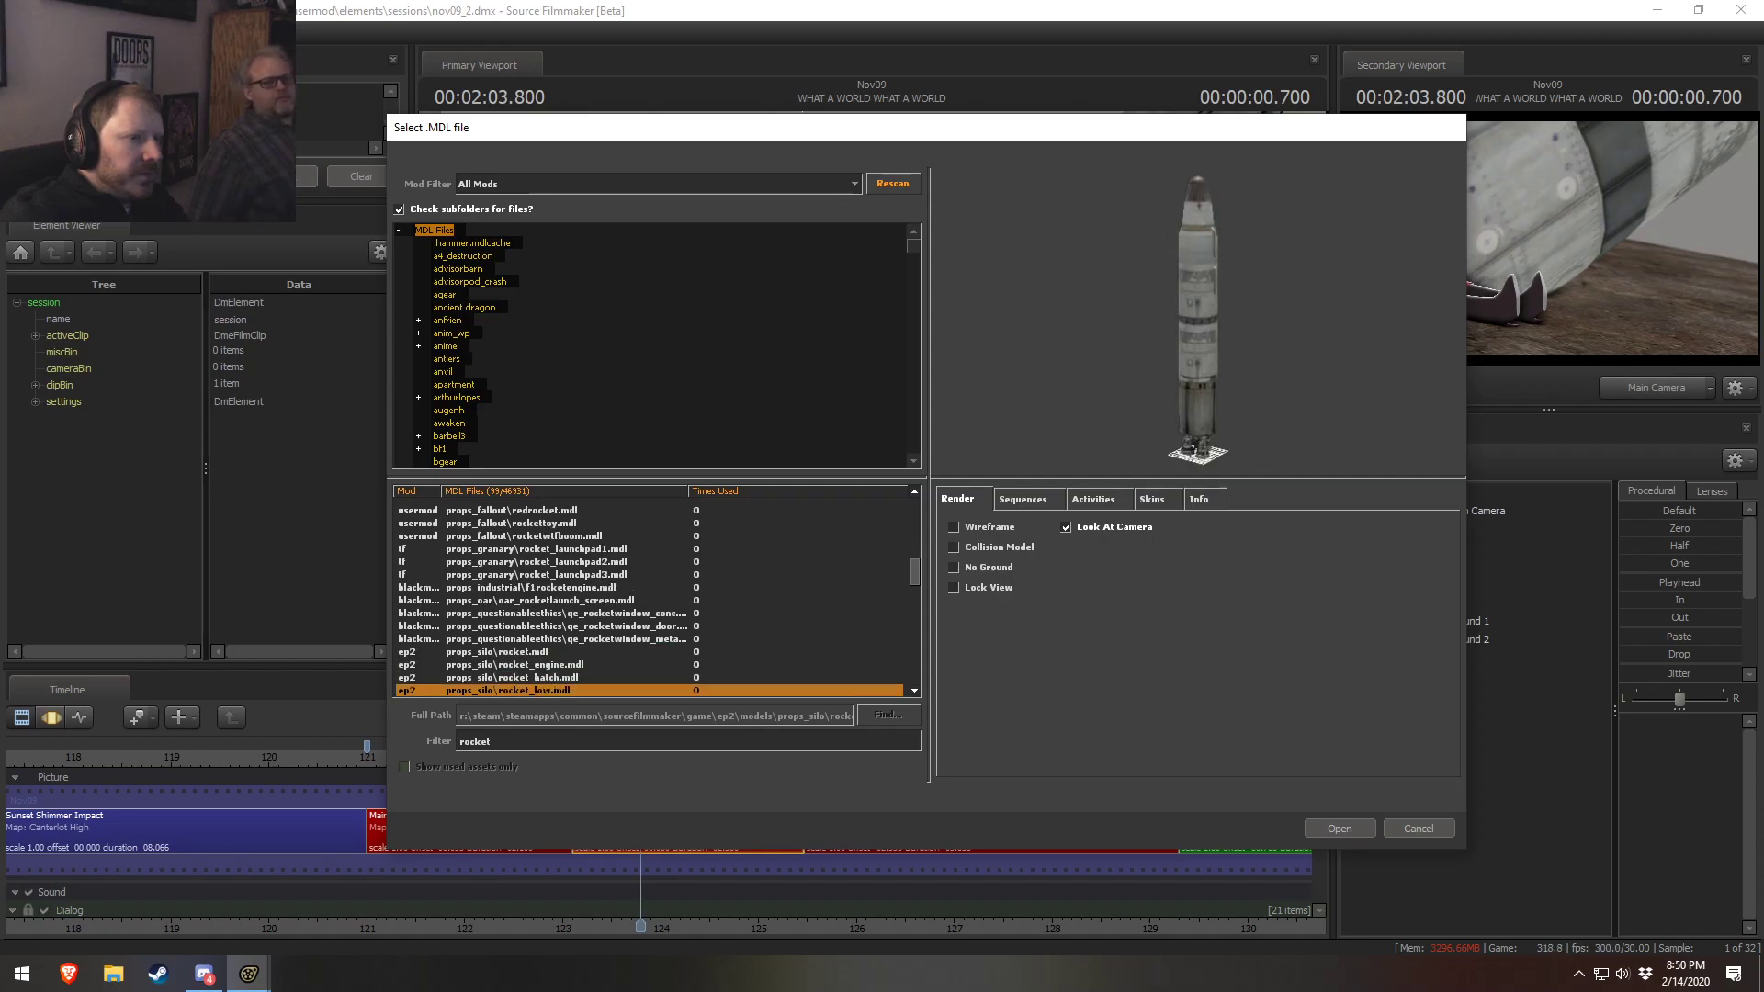
{"action": "key", "text": "Down"}
{"action": "key", "text": "Down"}
{"action": "key", "text": "Down"}
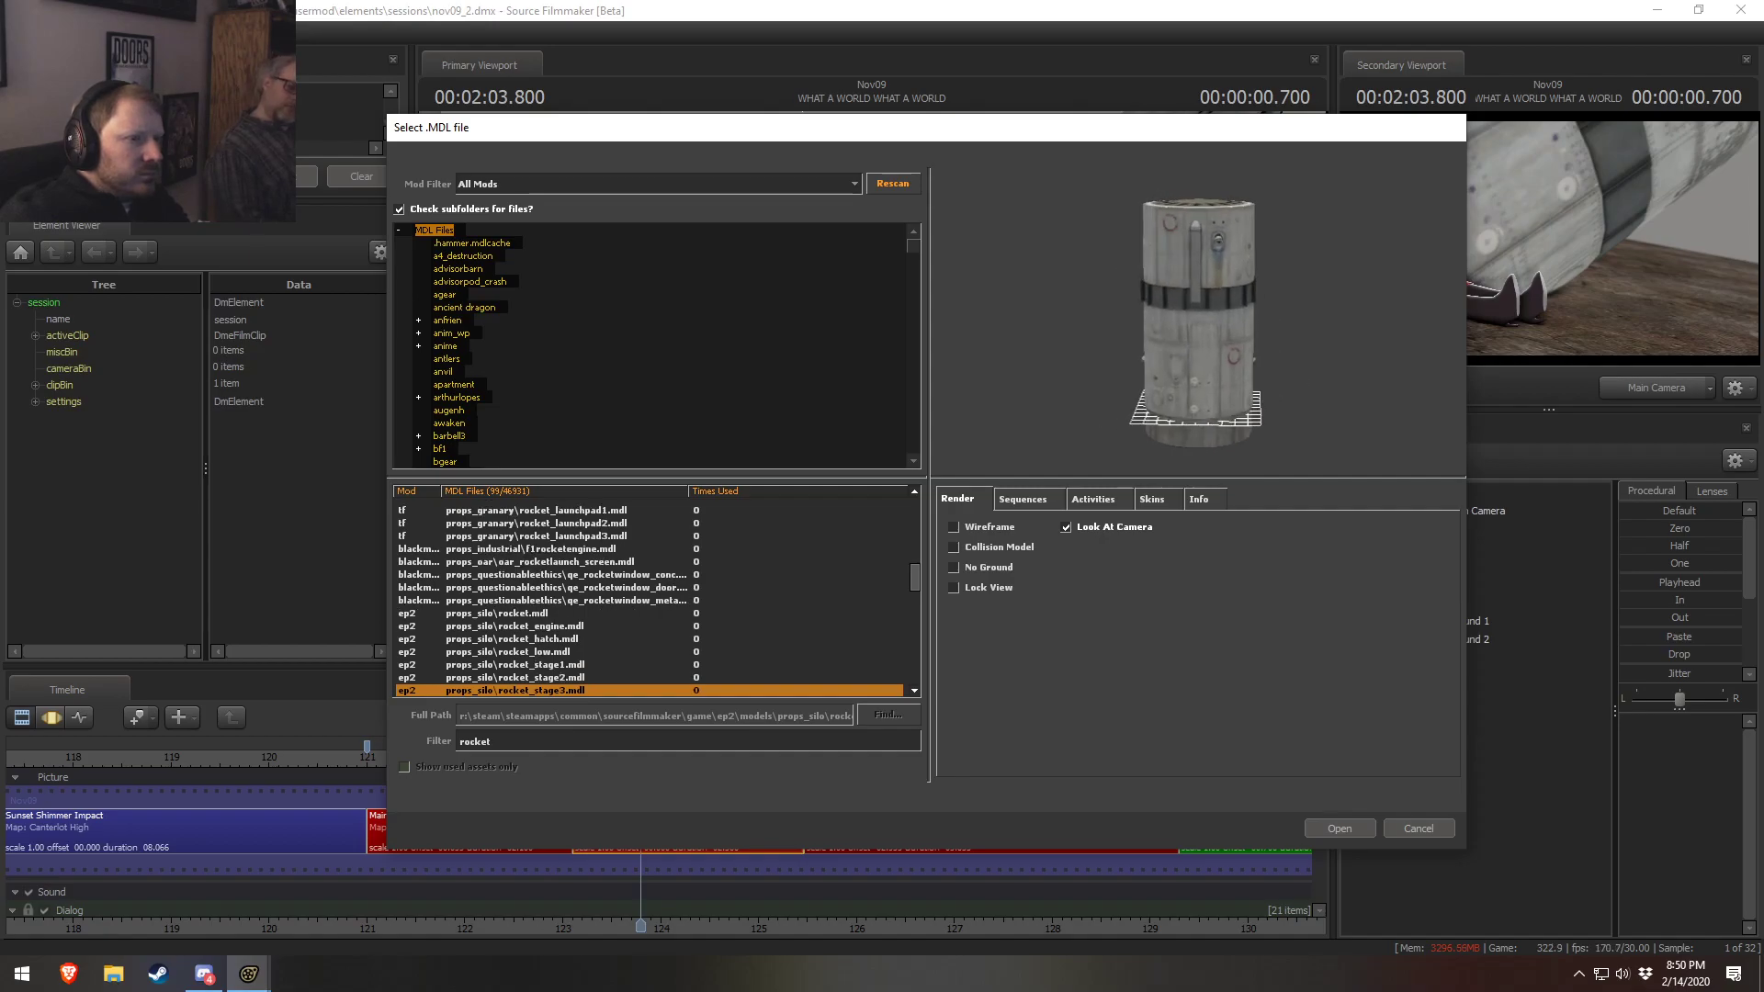
{"action": "left_click", "coordinate": [1338, 828]}
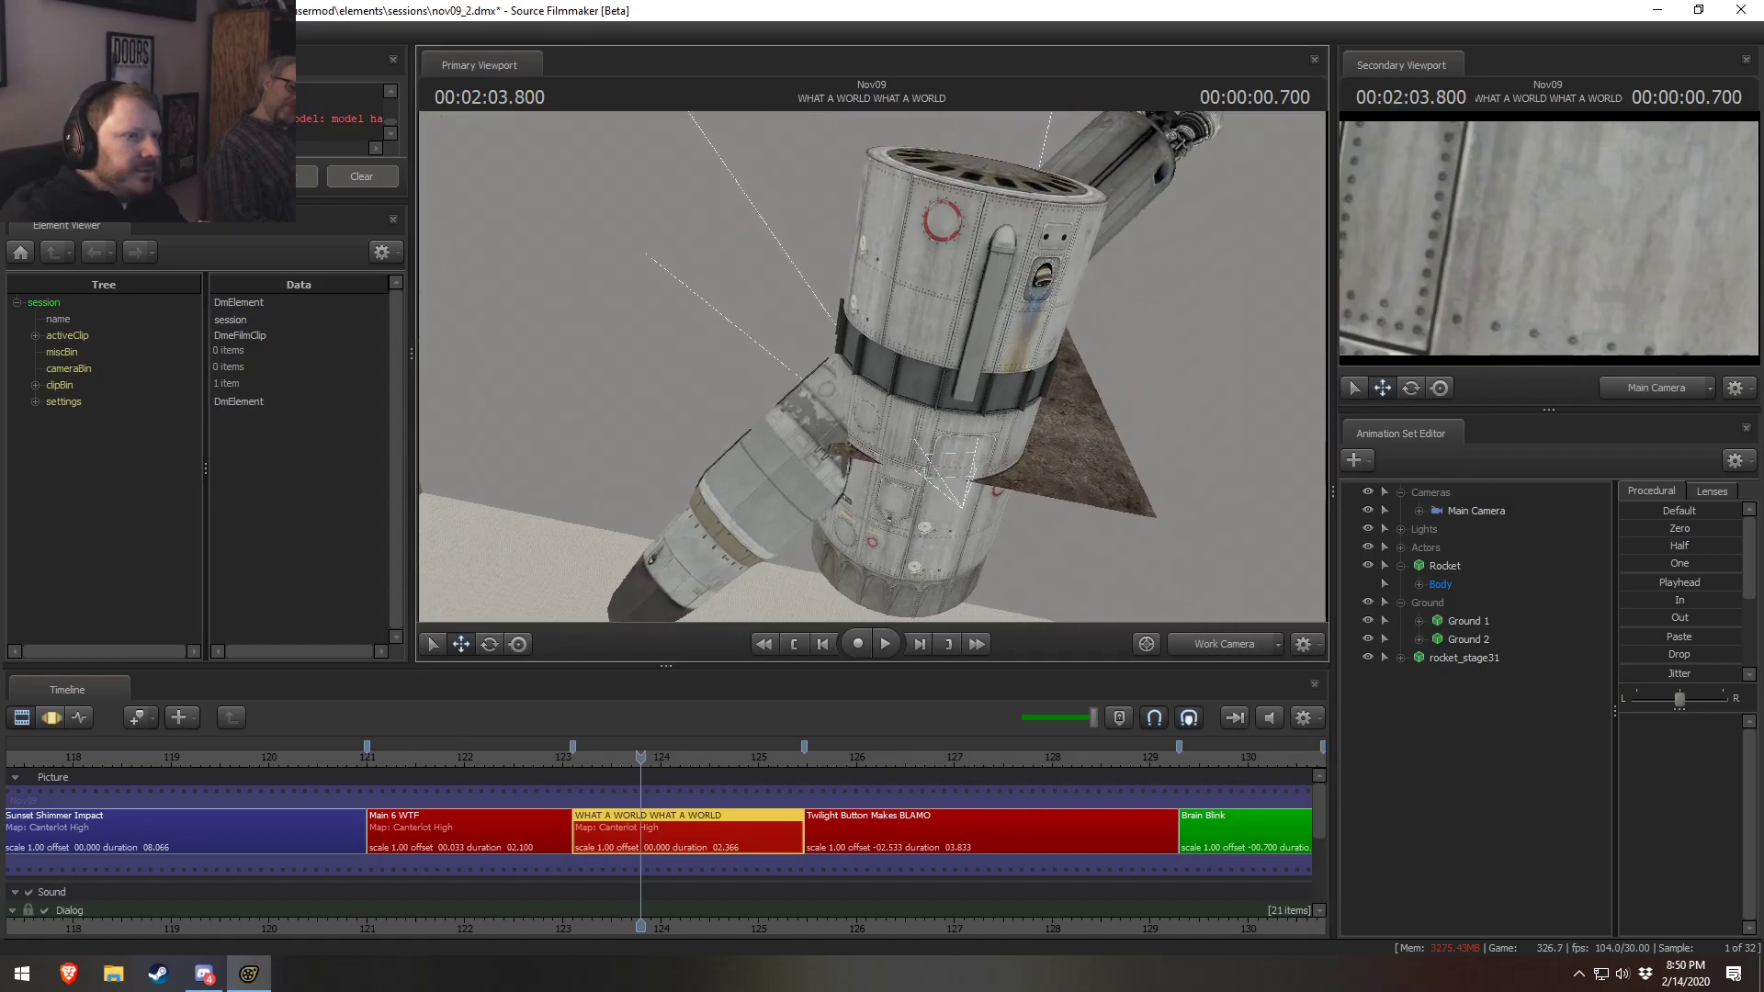
Lock rocket_stage31 to the Rocket and apply the Zero preset fully so it snaps onto the Rocket
{"action": "left_click_drag", "start_coordinate": [847, 364], "coordinate": [1176, 509]}
{"action": "key", "text": "w"}
{"action": "key", "text": "w"}
{"action": "key", "text": "s"}
{"action": "key", "text": "s"}
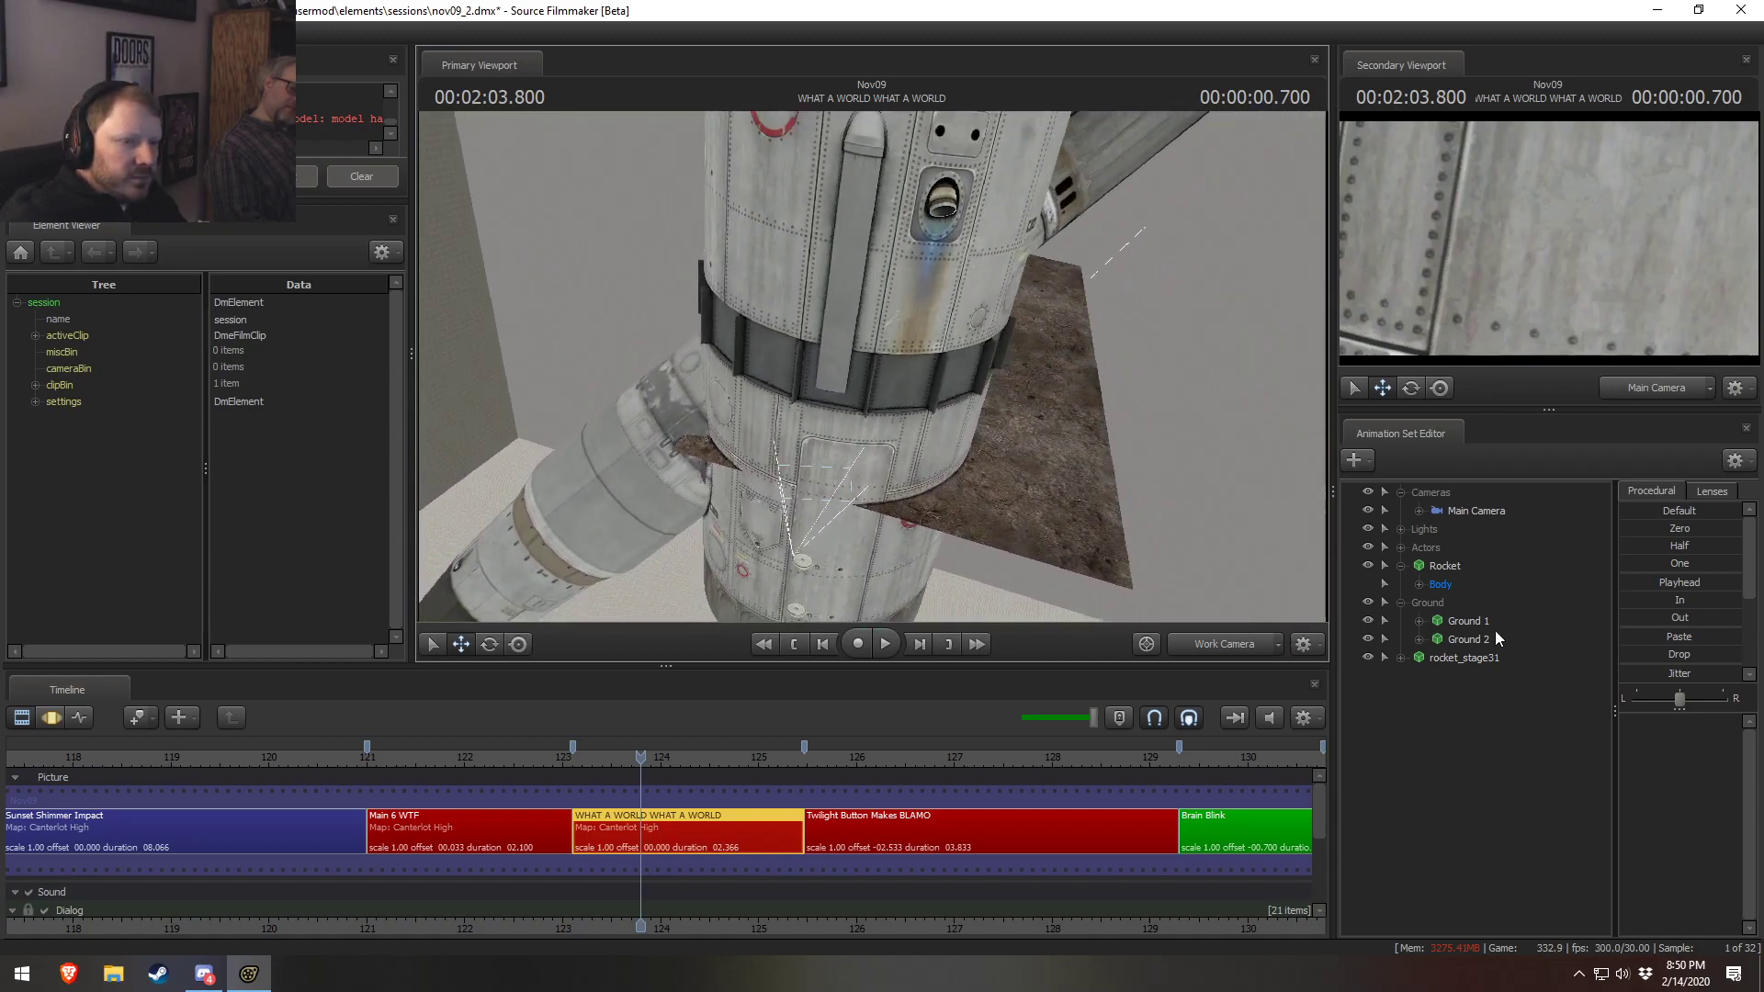
{"action": "left_click_drag", "start_coordinate": [1445, 566], "coordinate": [1458, 658]}
{"action": "left_click_drag", "start_coordinate": [1651, 527], "coordinate": [1738, 529]}
Slide rocket_stage31's static_prop control down along the rocket's body until the stage surrounds its middle near the character's legs
{"action": "left_click_drag", "start_coordinate": [1057, 395], "coordinate": [898, 368]}
{"action": "key", "text": "s"}
{"action": "key", "text": "d"}
{"action": "key", "text": "d"}
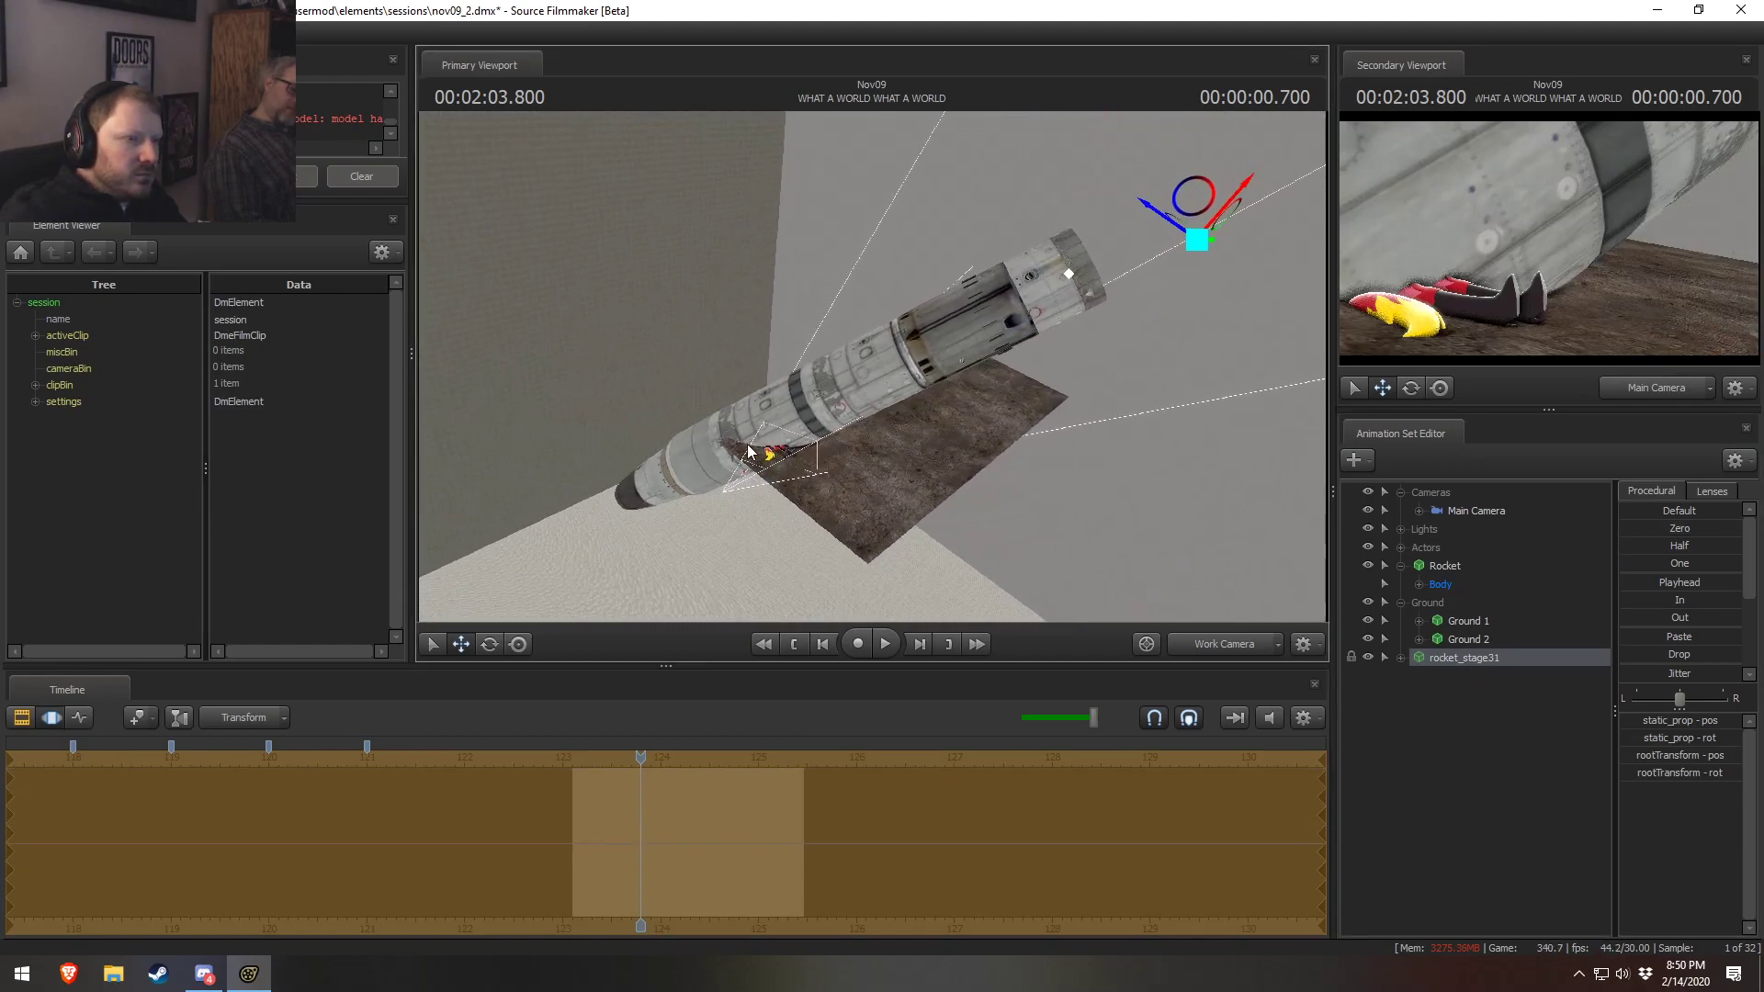
{"action": "left_click", "coordinate": [1400, 658]}
{"action": "left_click", "coordinate": [1419, 676]}
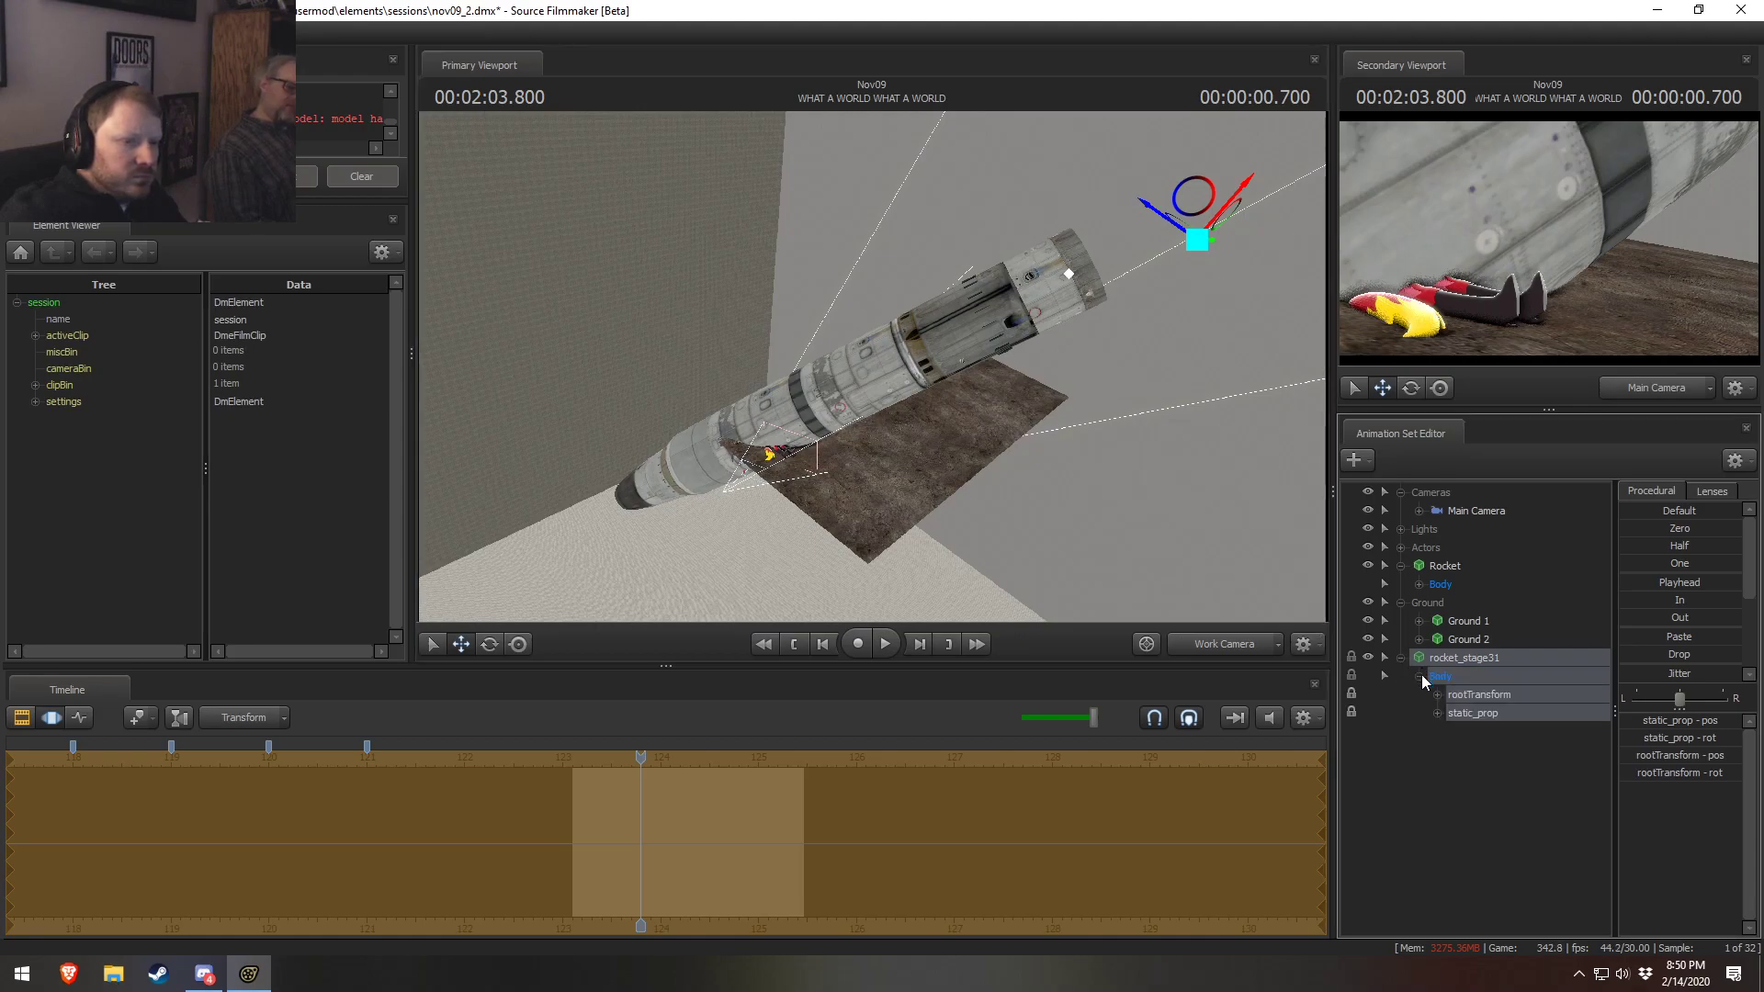
{"action": "left_click", "coordinate": [1480, 714]}
{"action": "left_click_drag", "start_coordinate": [1016, 303], "coordinate": [772, 414]}
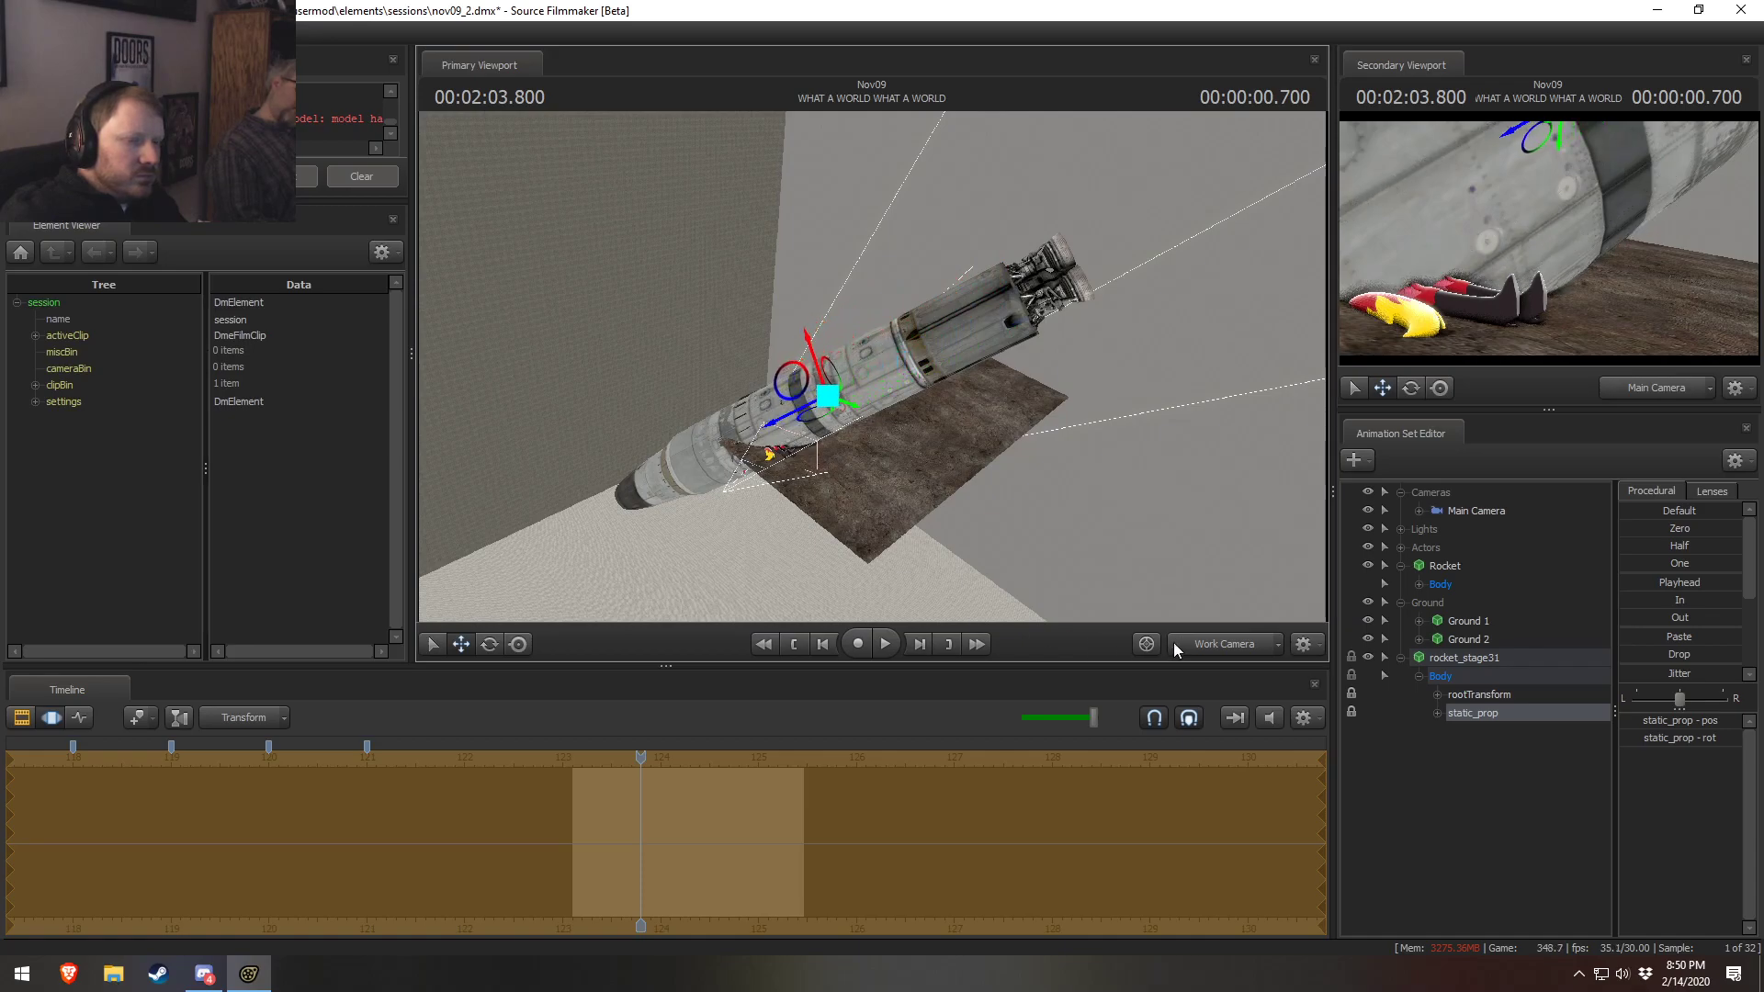
Hide the Rocket model and adjust rocket_stage31's position along its length above the character's legs
{"action": "left_click", "coordinate": [1368, 565]}
{"action": "left_click_drag", "start_coordinate": [811, 432], "coordinate": [957, 286]}
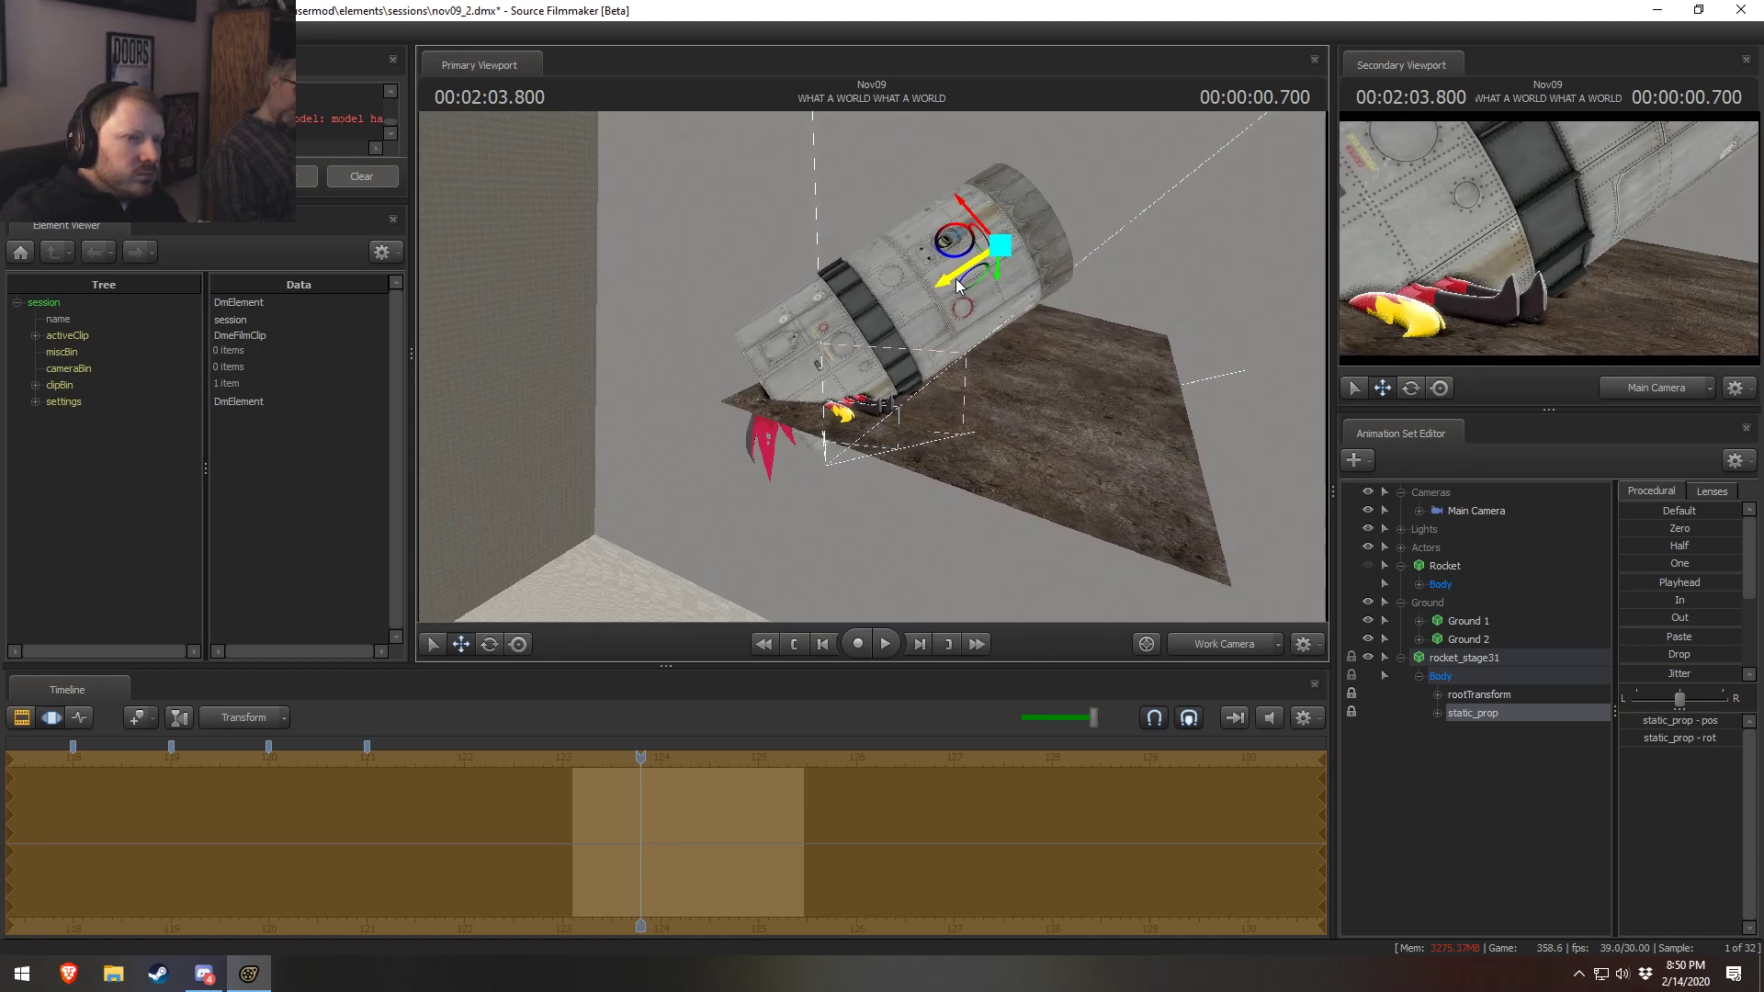
{"action": "key", "text": "F2"}
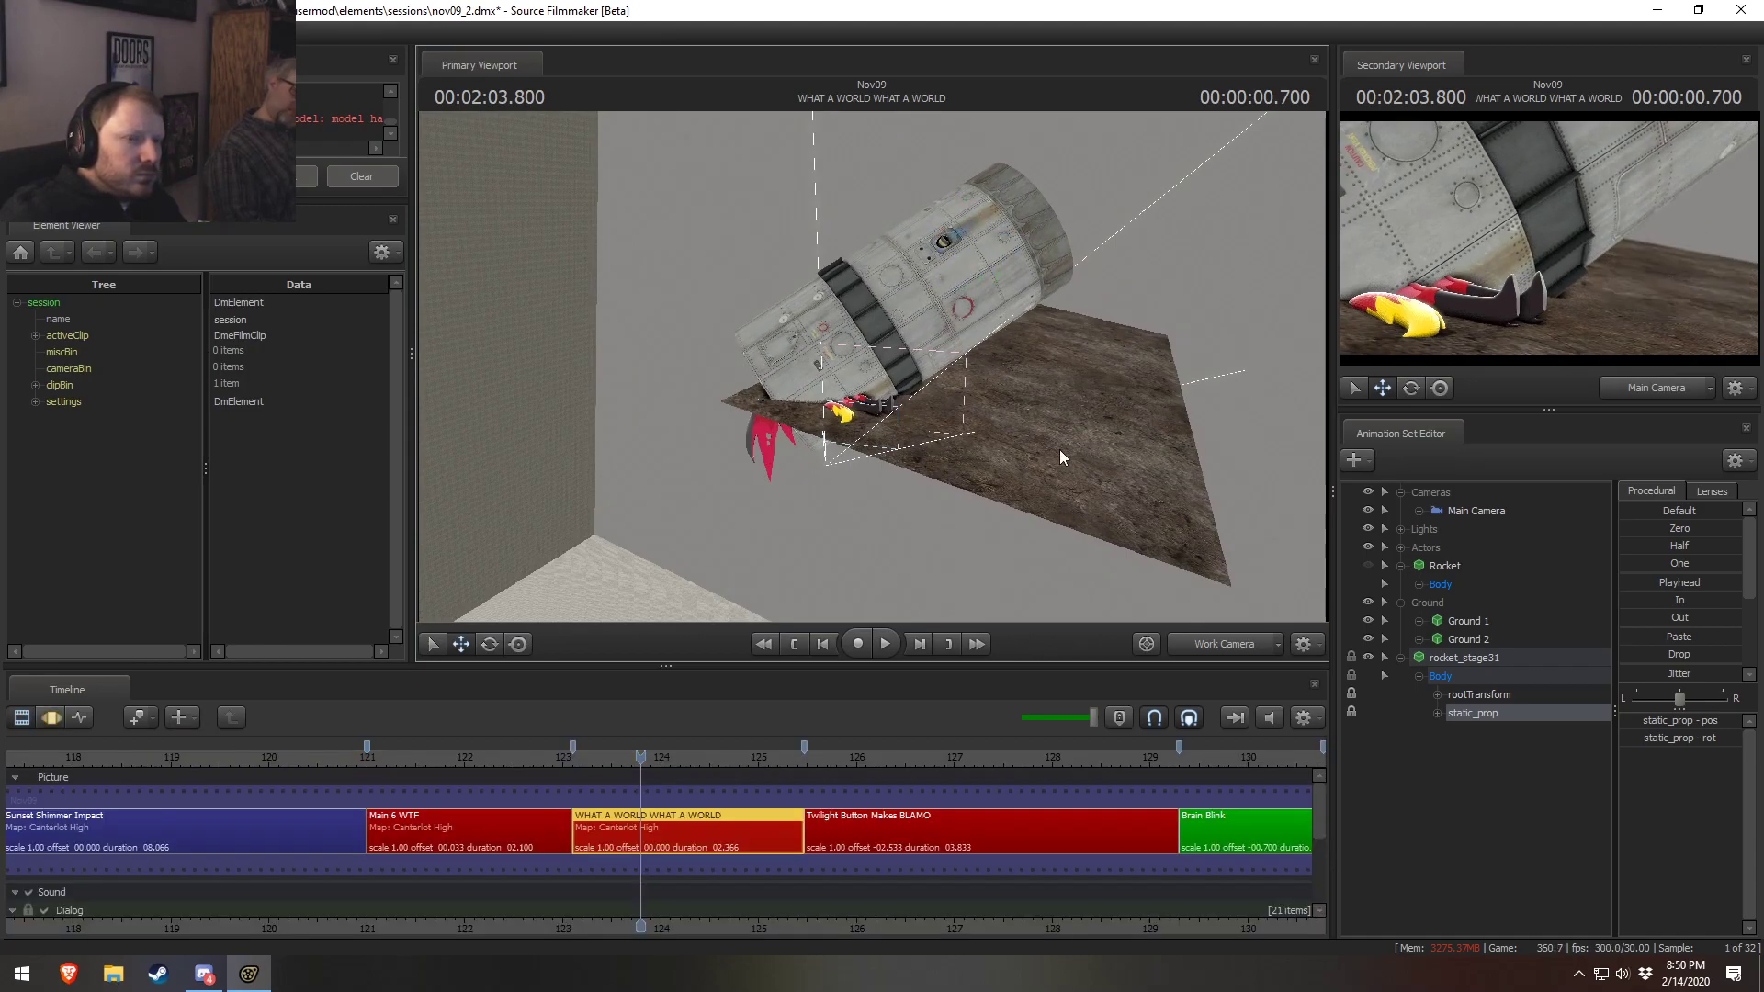
{"action": "key", "text": "F3"}
{"action": "key", "text": "F2"}
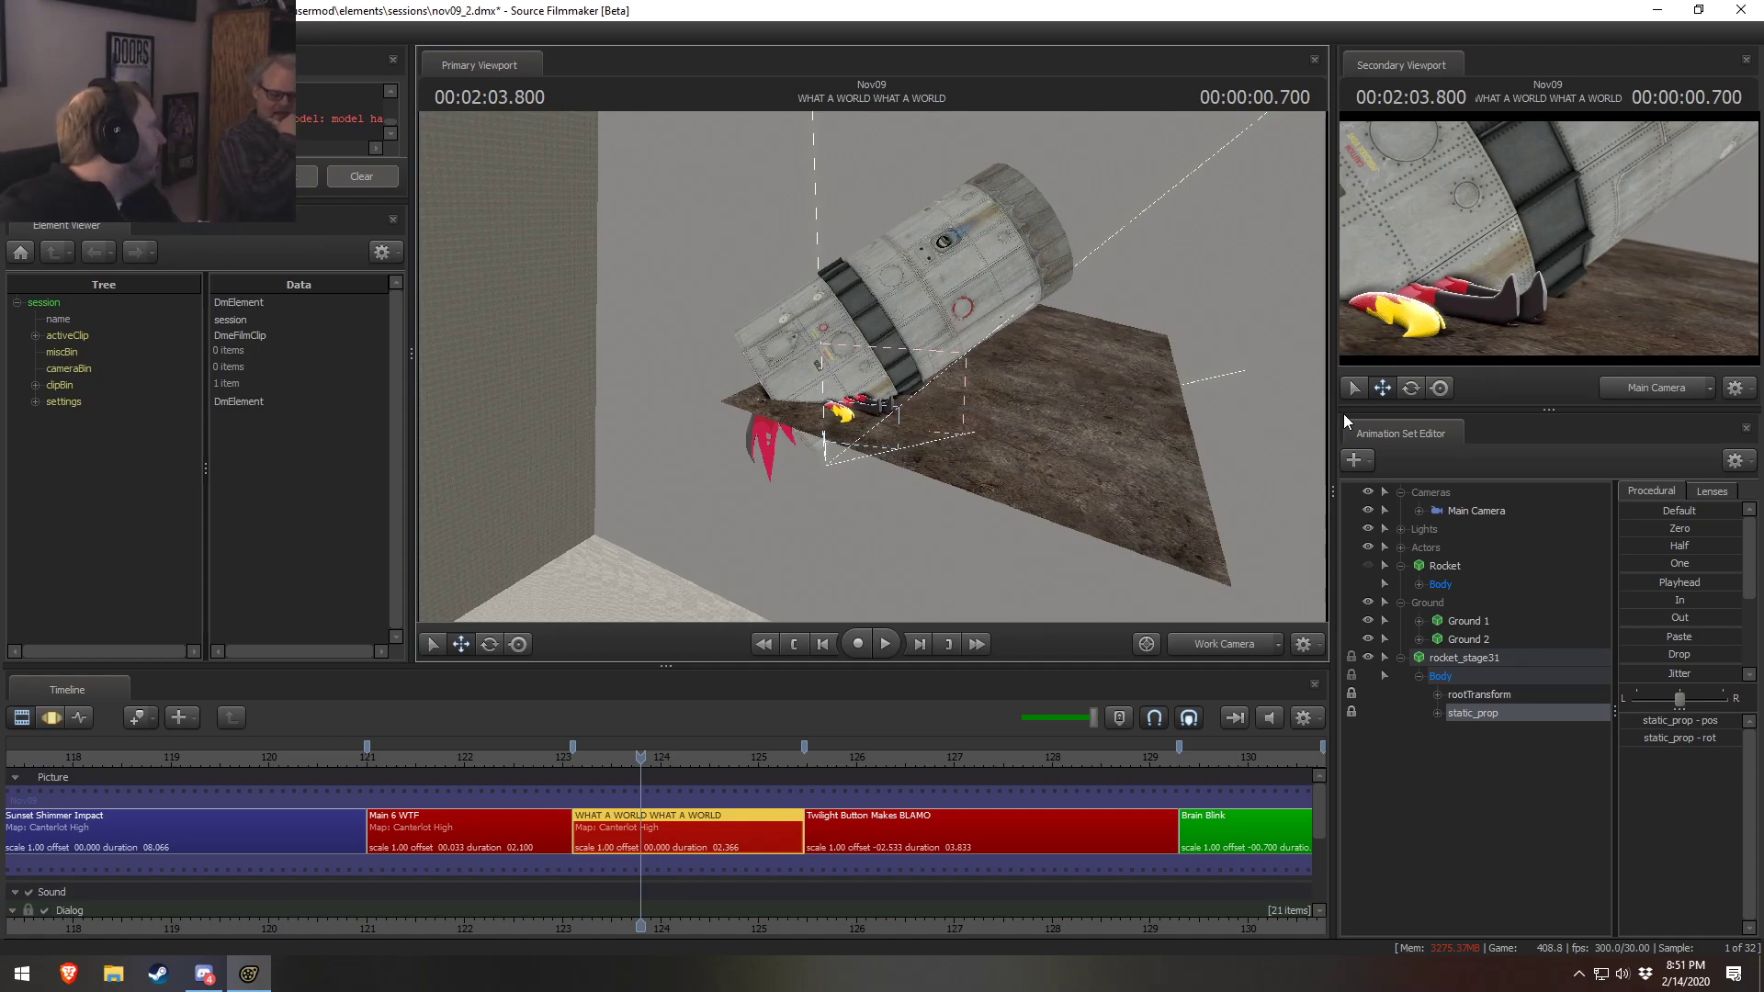
Collapse the rocket_stage31, Rocket and Ground entries in the animation set list
{"action": "left_click", "coordinate": [1402, 659]}
{"action": "left_click", "coordinate": [1439, 659]}
{"action": "left_click", "coordinate": [1402, 566]}
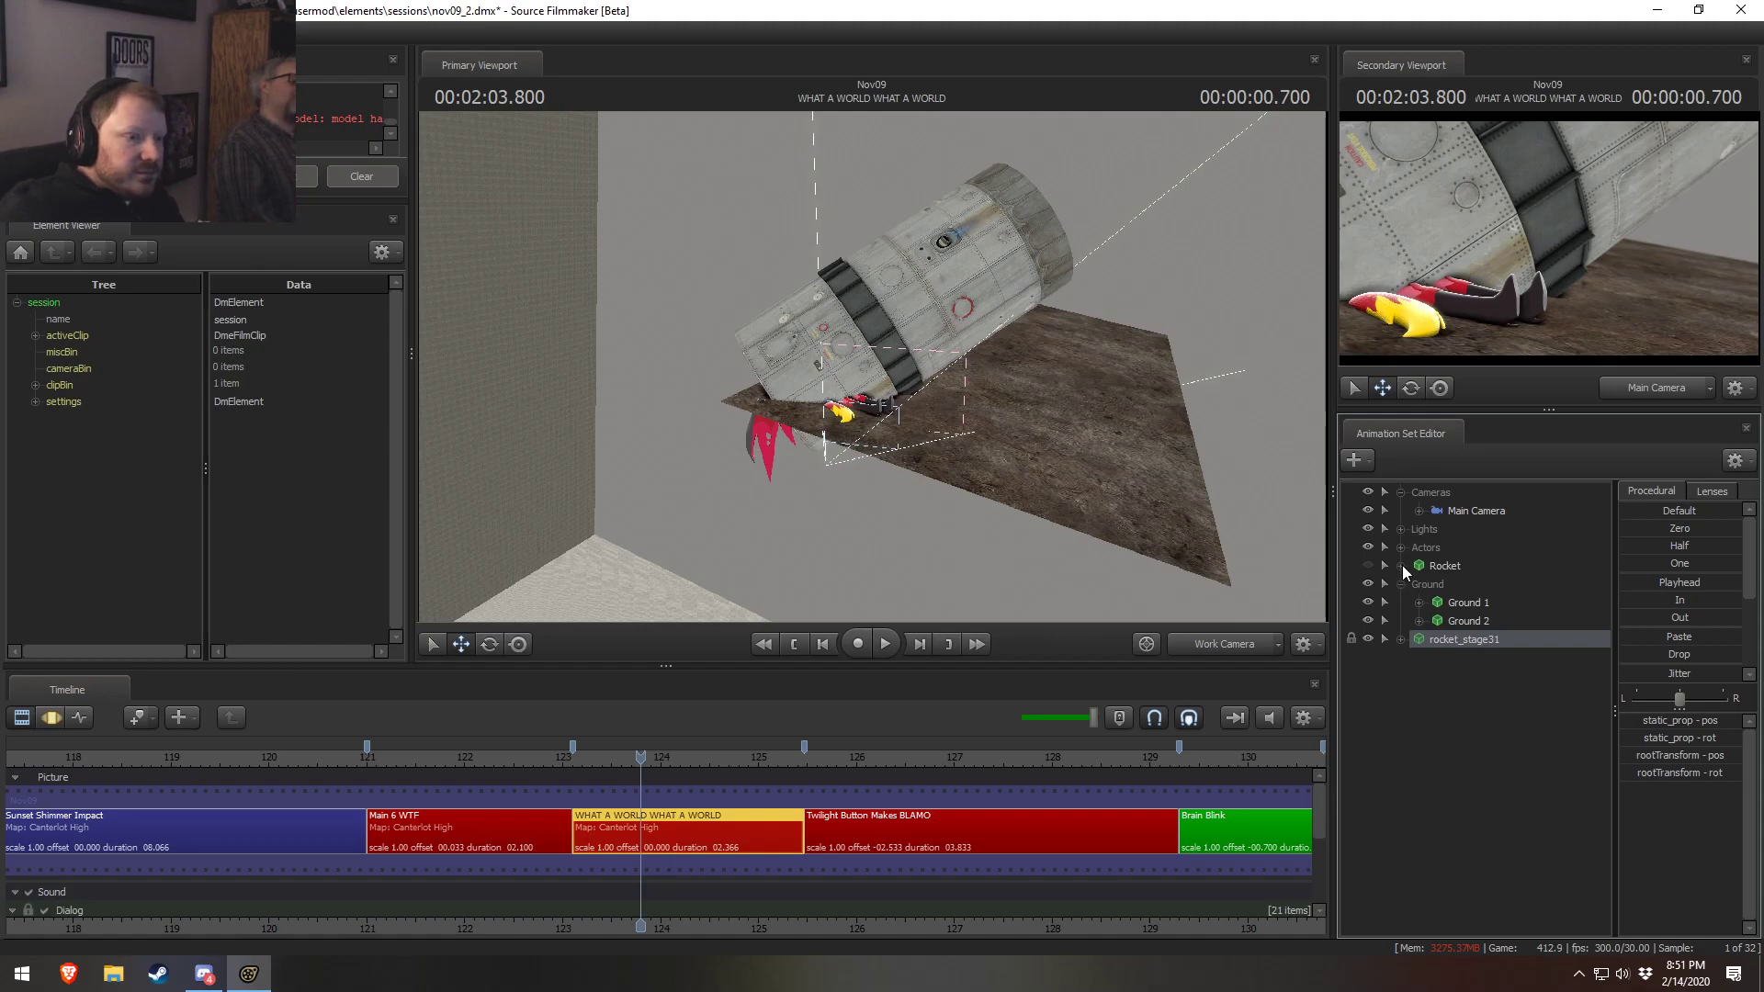
{"action": "left_click", "coordinate": [1401, 584]}
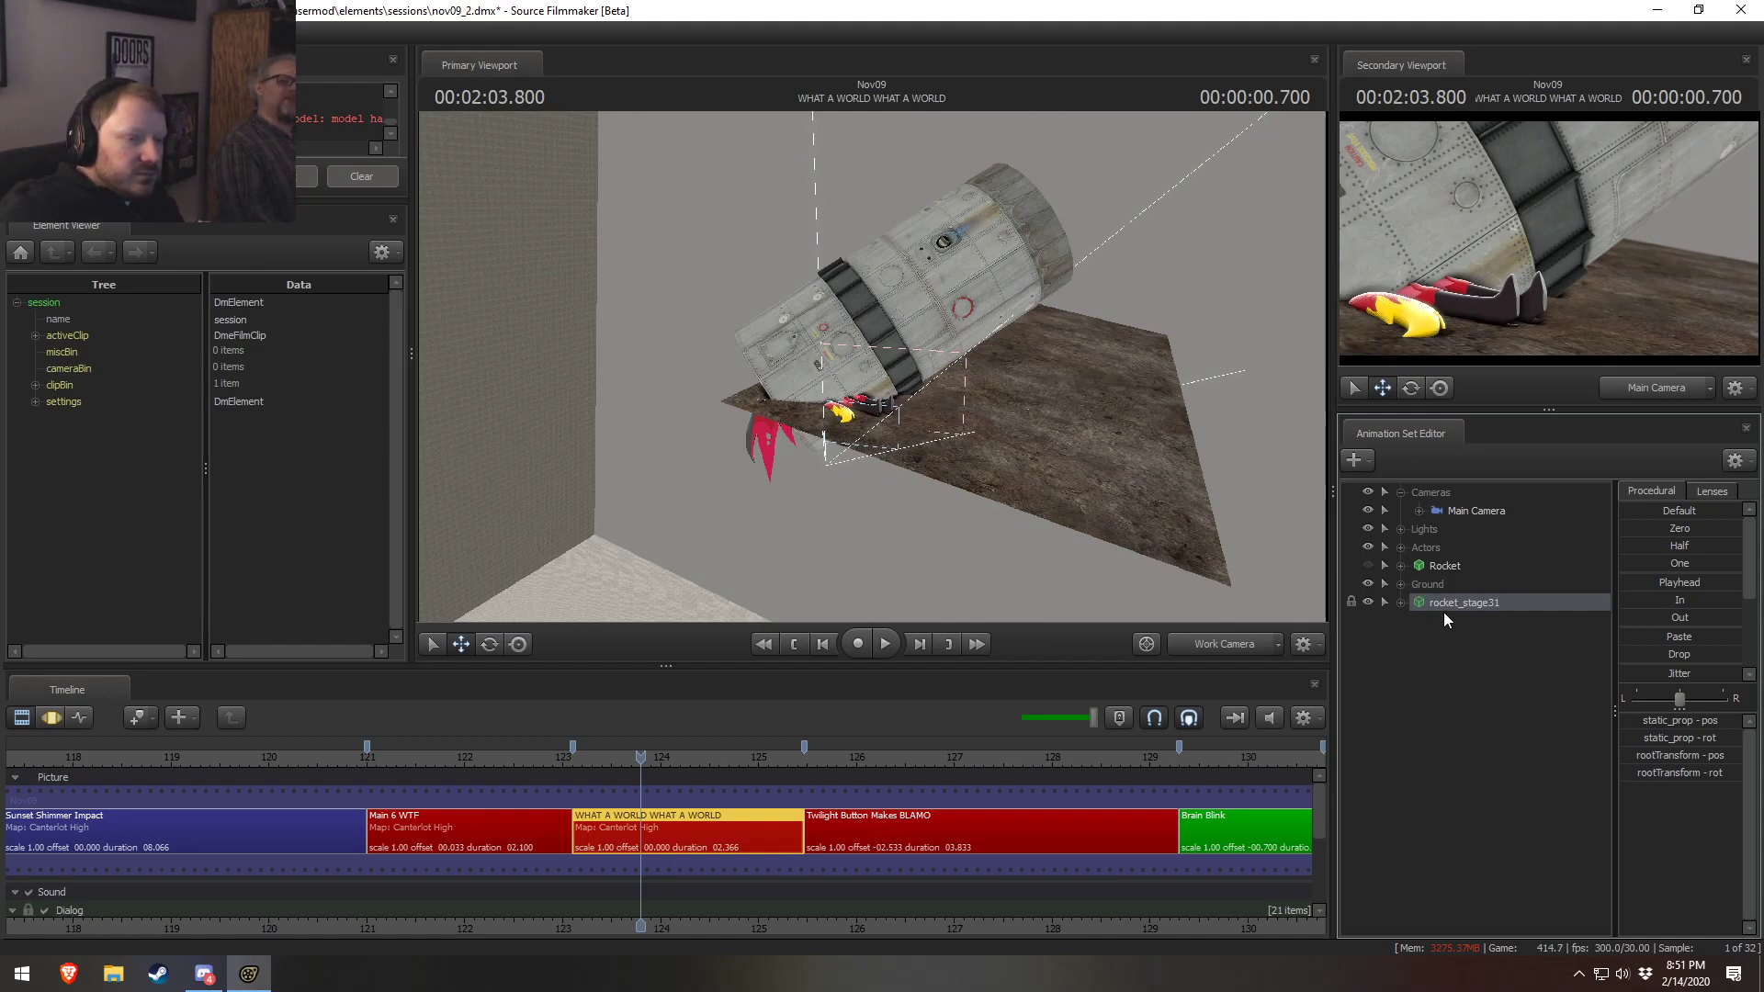
Compare the shot through the Main Camera with the original Rocket shown and hidden
{"action": "left_click", "coordinate": [1204, 644]}
{"action": "left_click", "coordinate": [1198, 649]}
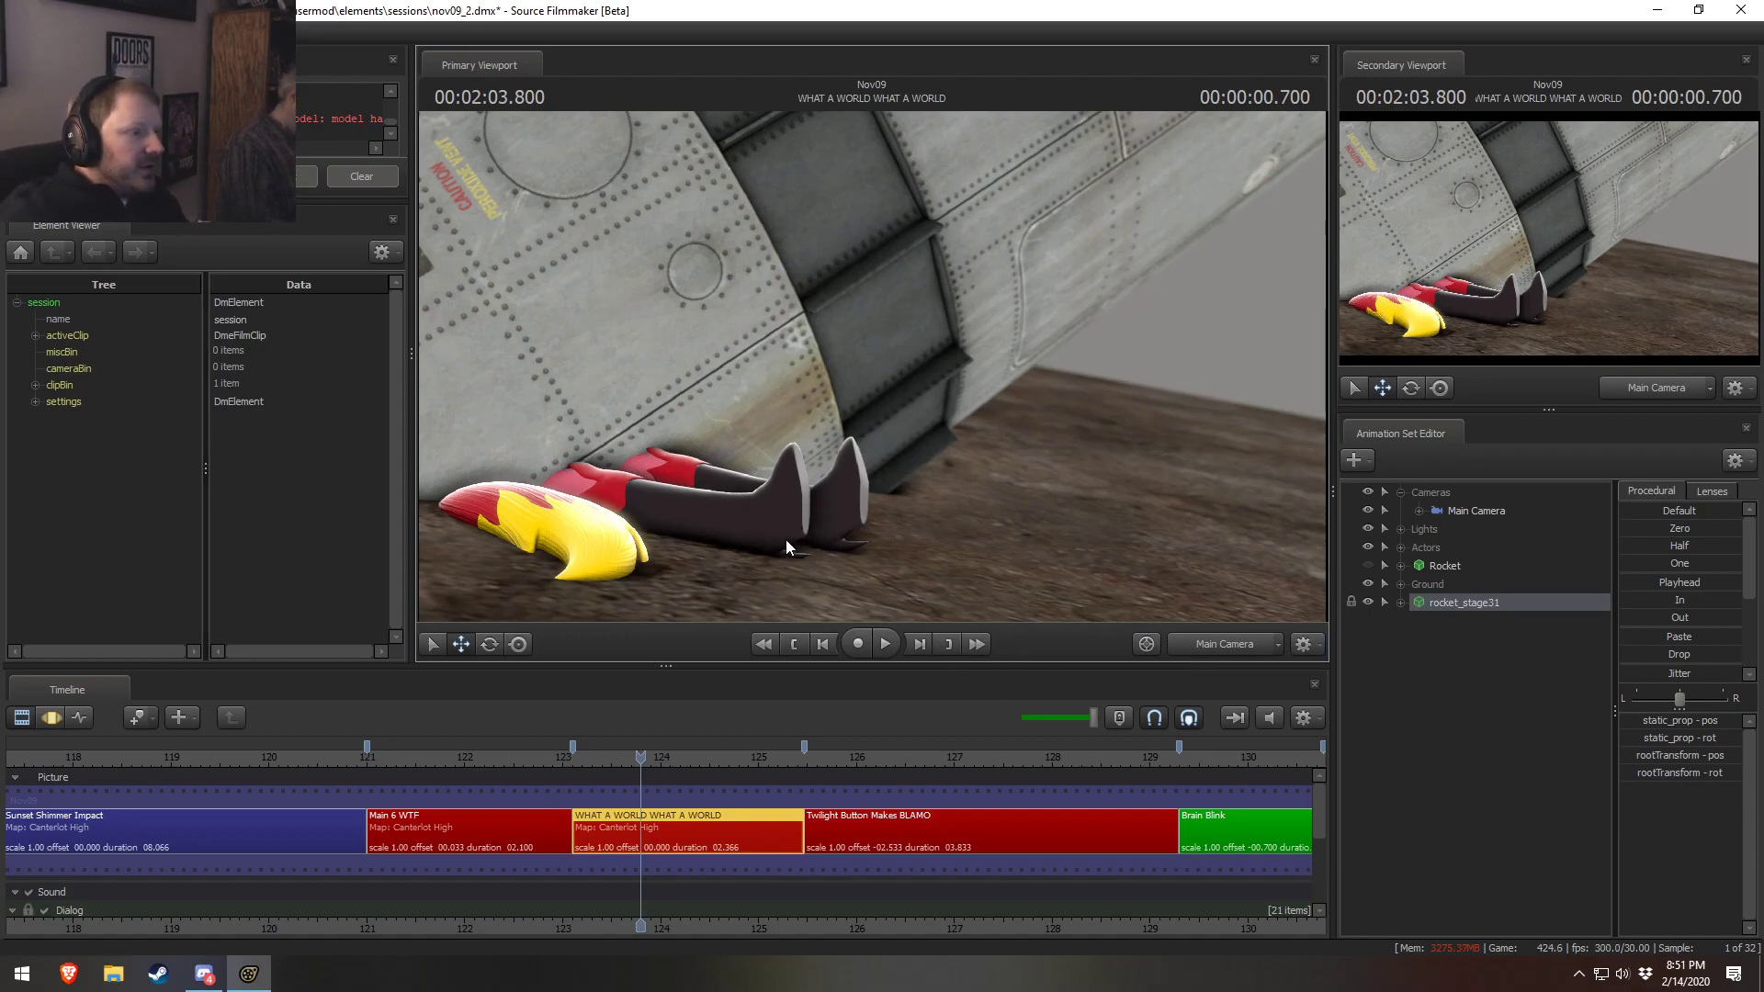
{"action": "left_click", "coordinate": [1367, 562]}
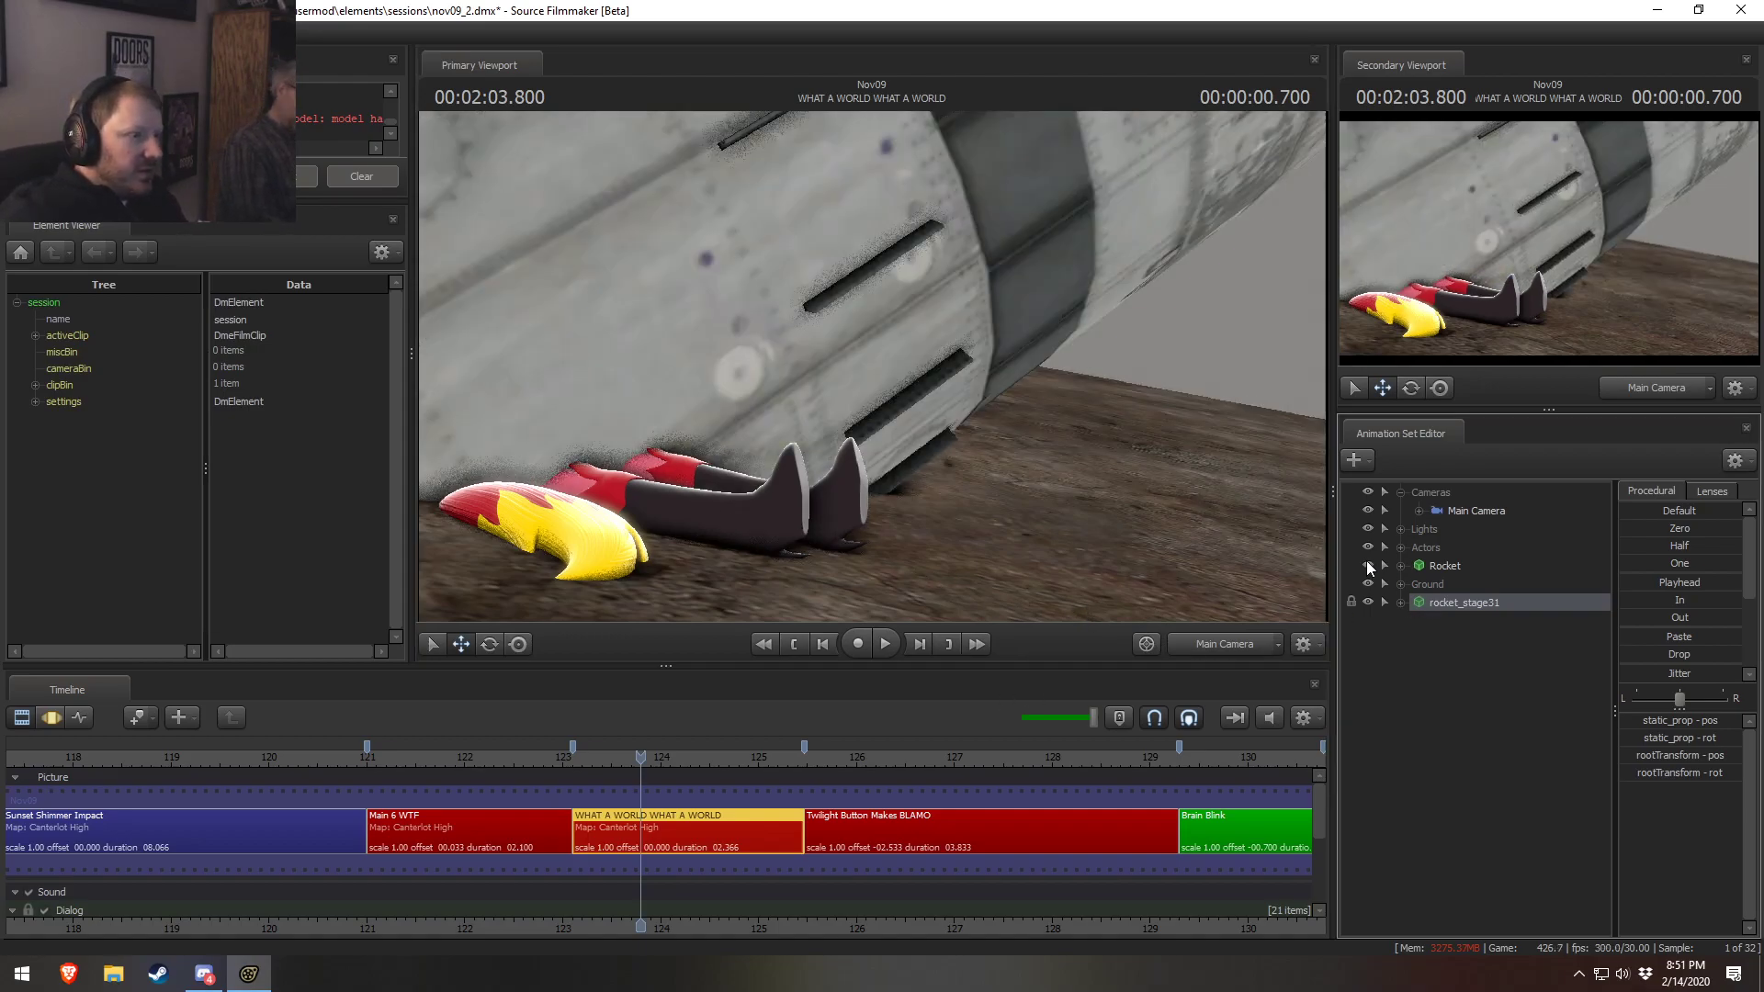
{"action": "left_click", "coordinate": [1367, 562]}
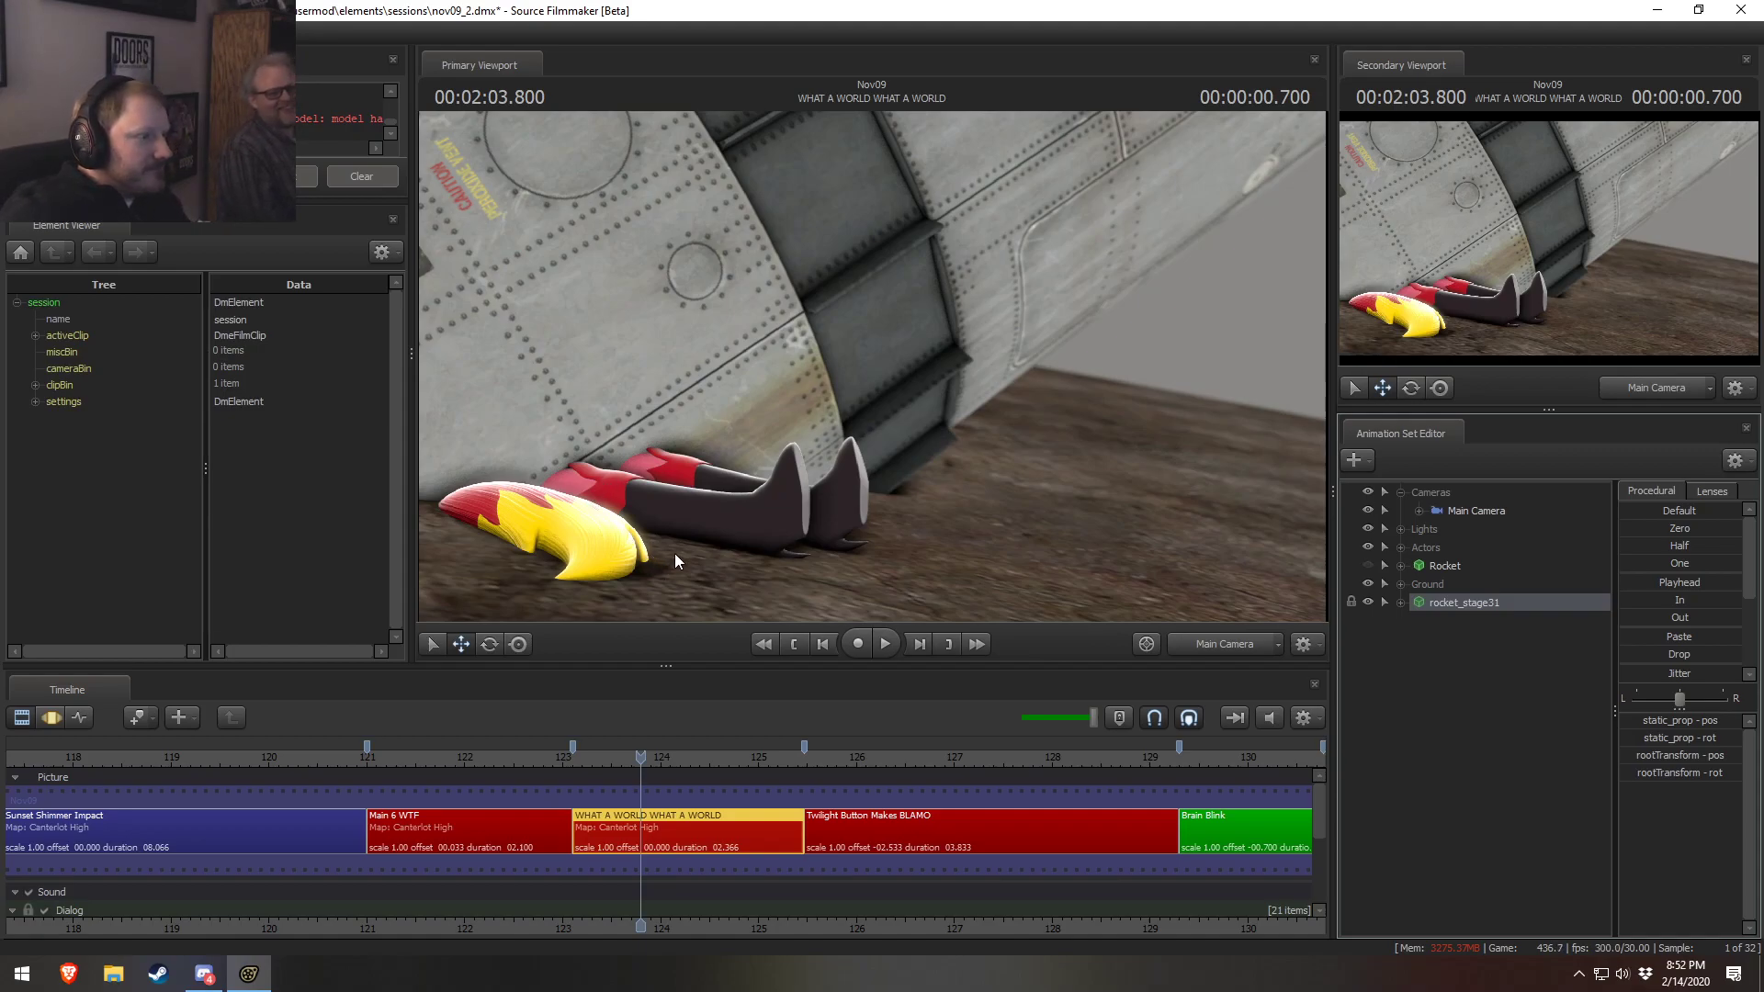
Lock Sunset Shimmer's bip_knee_L and bip_knee_R bones in the Motion Editor, working from the Work Camera
{"action": "left_click", "coordinate": [1236, 645]}
{"action": "key", "text": "w"}
{"action": "left_click_drag", "start_coordinate": [1103, 514], "coordinate": [949, 485]}
{"action": "key", "text": "F3"}
{"action": "key", "text": "ctrl"}
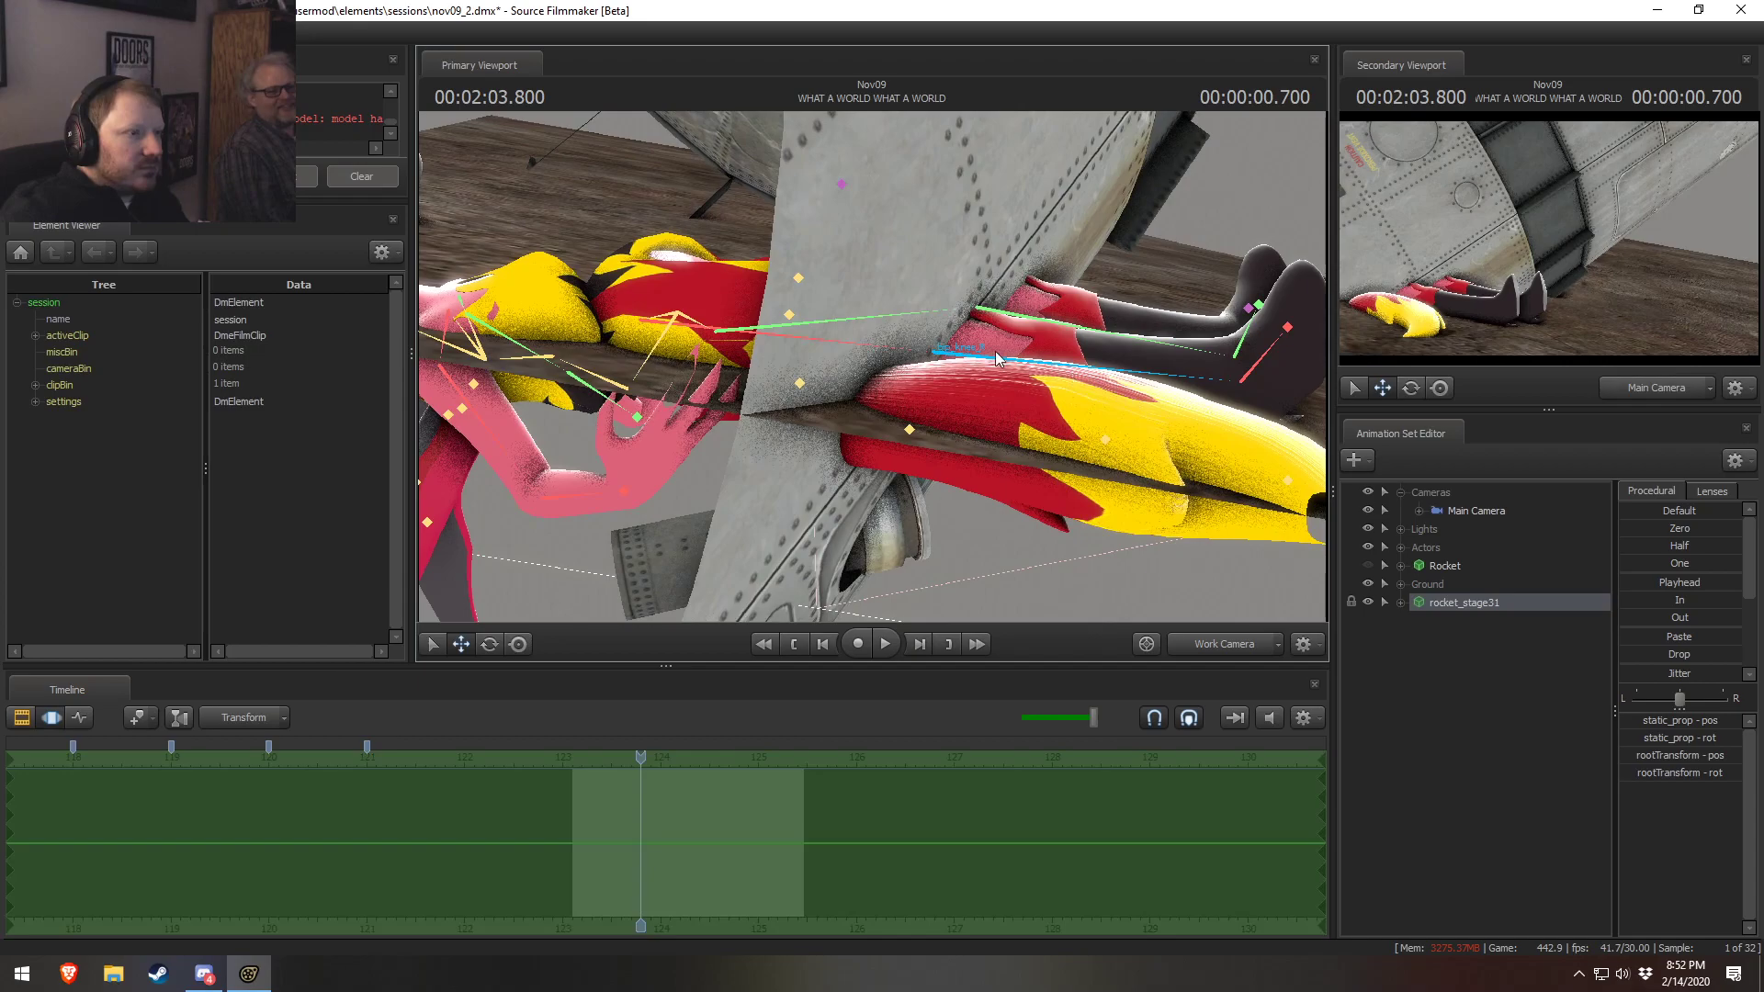
{"action": "left_click", "coordinate": [1008, 363], "text": "ctrl"}
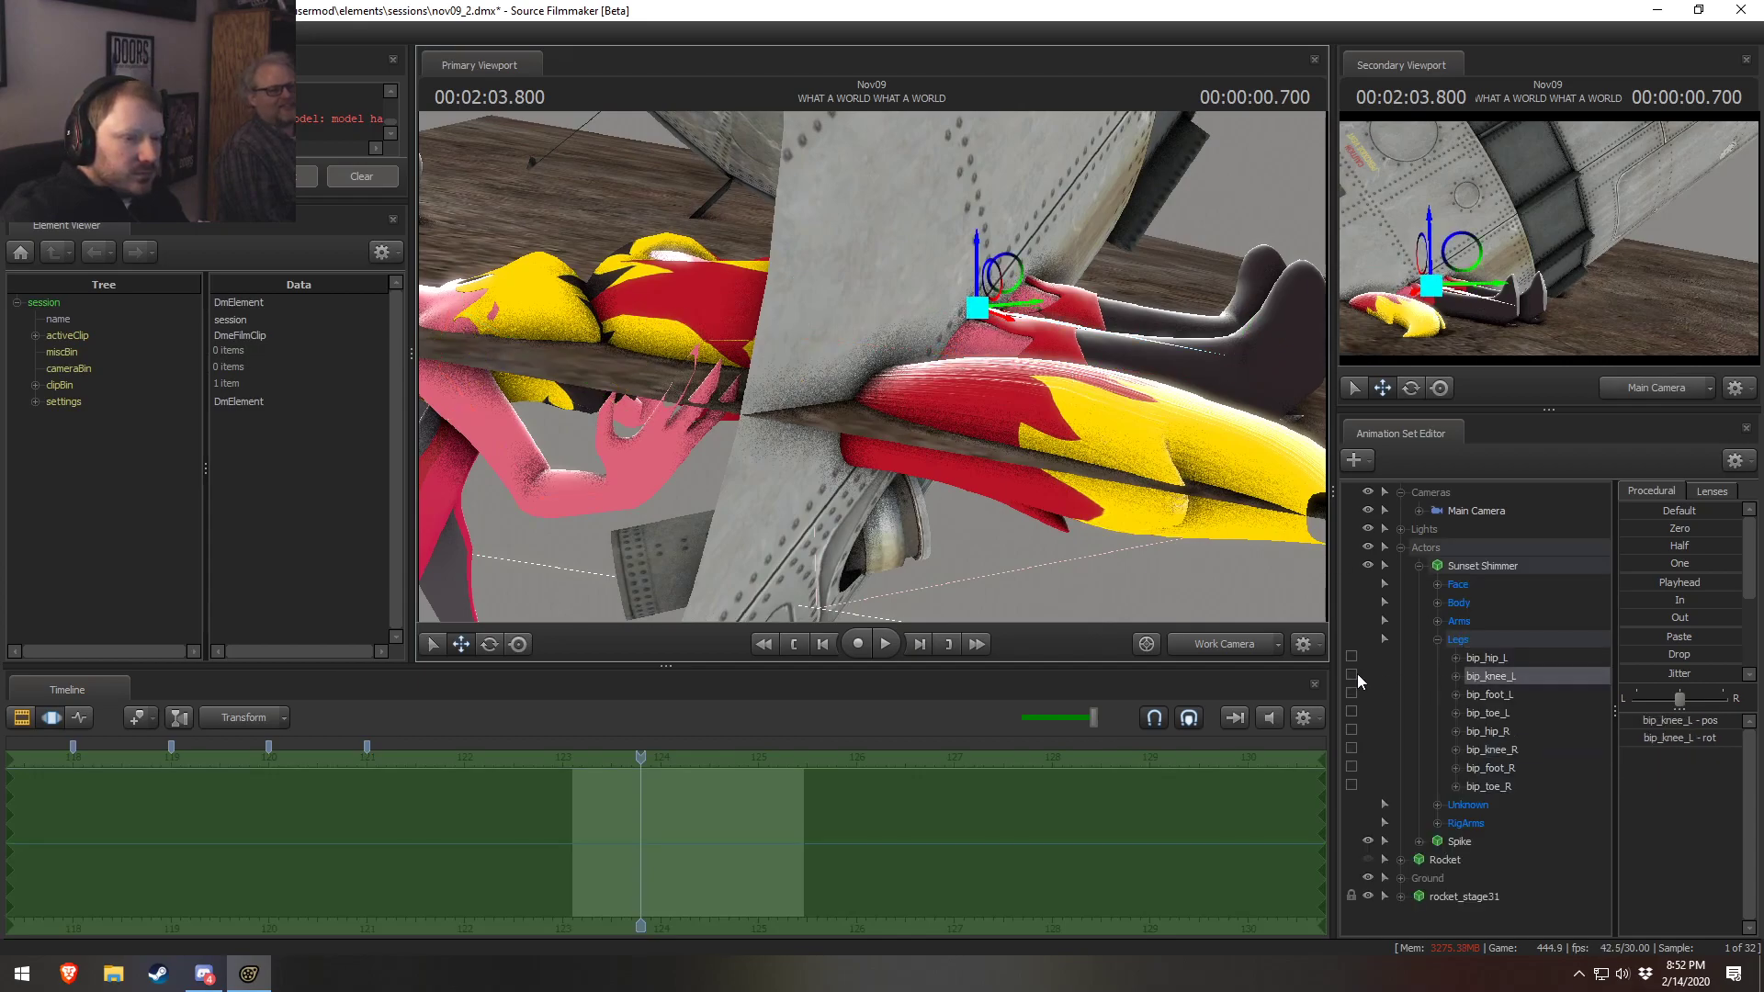
{"action": "left_click", "coordinate": [1359, 682]}
{"action": "left_click", "coordinate": [956, 355], "text": "ctrl"}
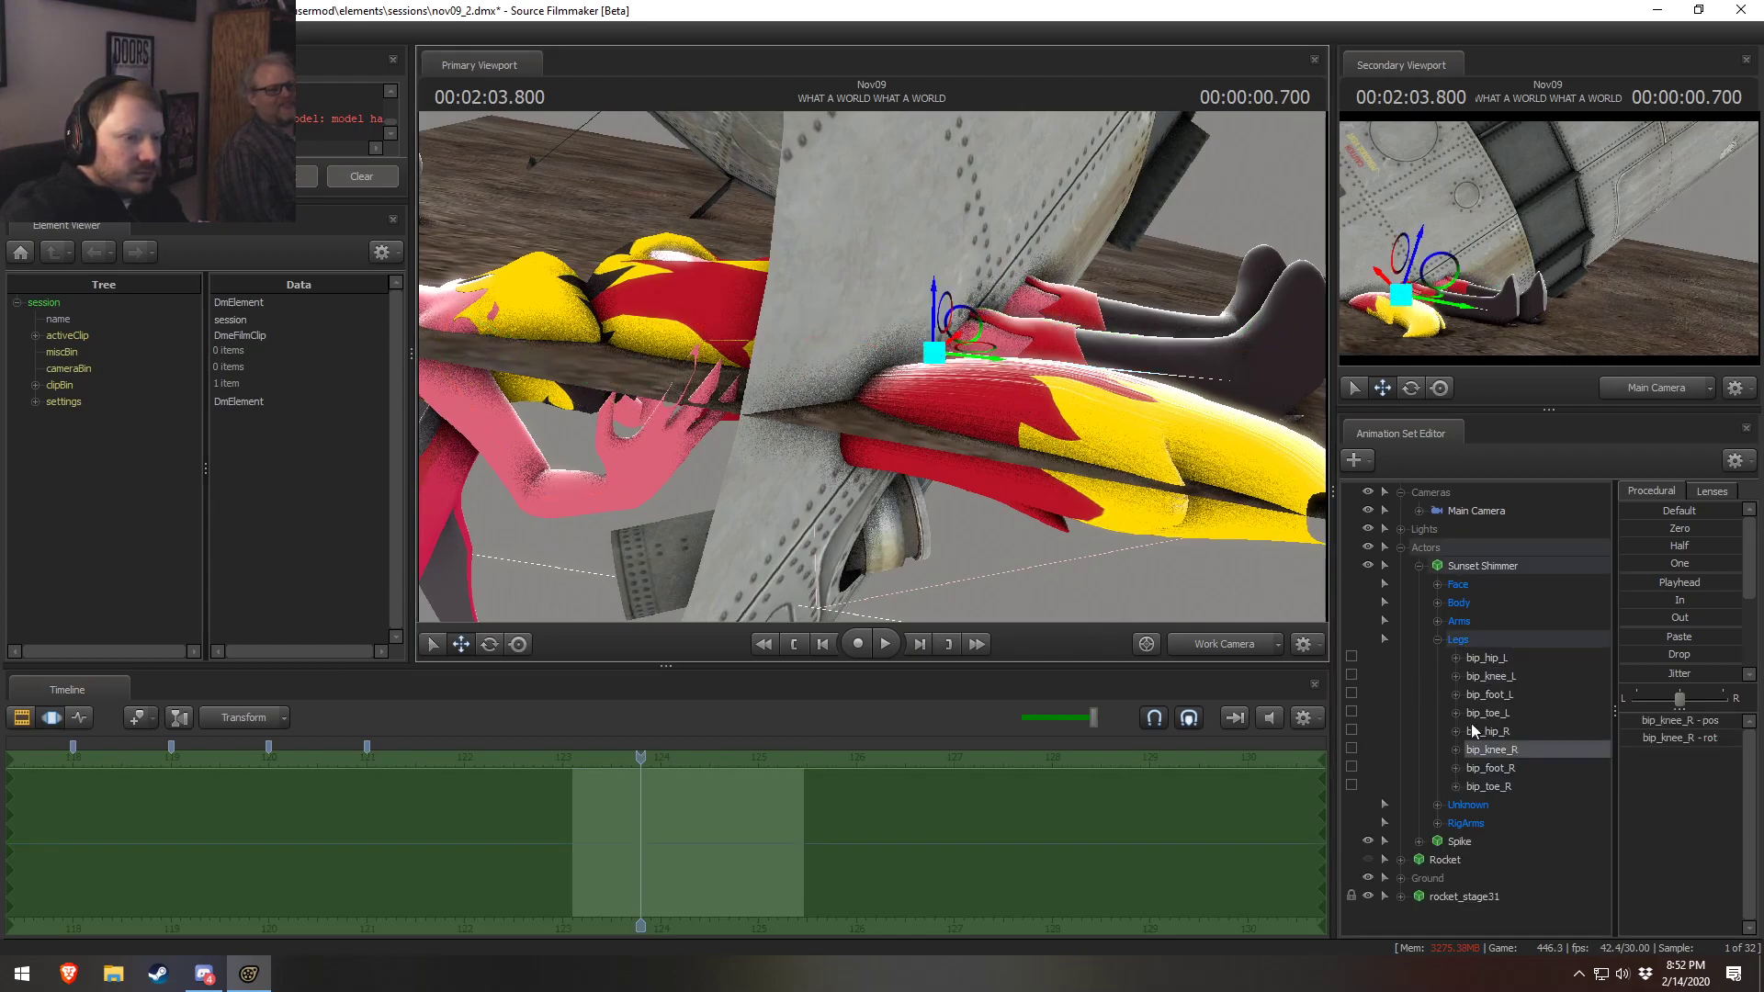
{"action": "left_click", "coordinate": [1354, 749]}
{"action": "left_click", "coordinate": [1350, 676]}
Select Sunset Shimmer's bip_hip_R and bip_hip_L bones and set the rotation mode to Local
{"action": "left_click", "coordinate": [783, 341], "text": "ctrl"}
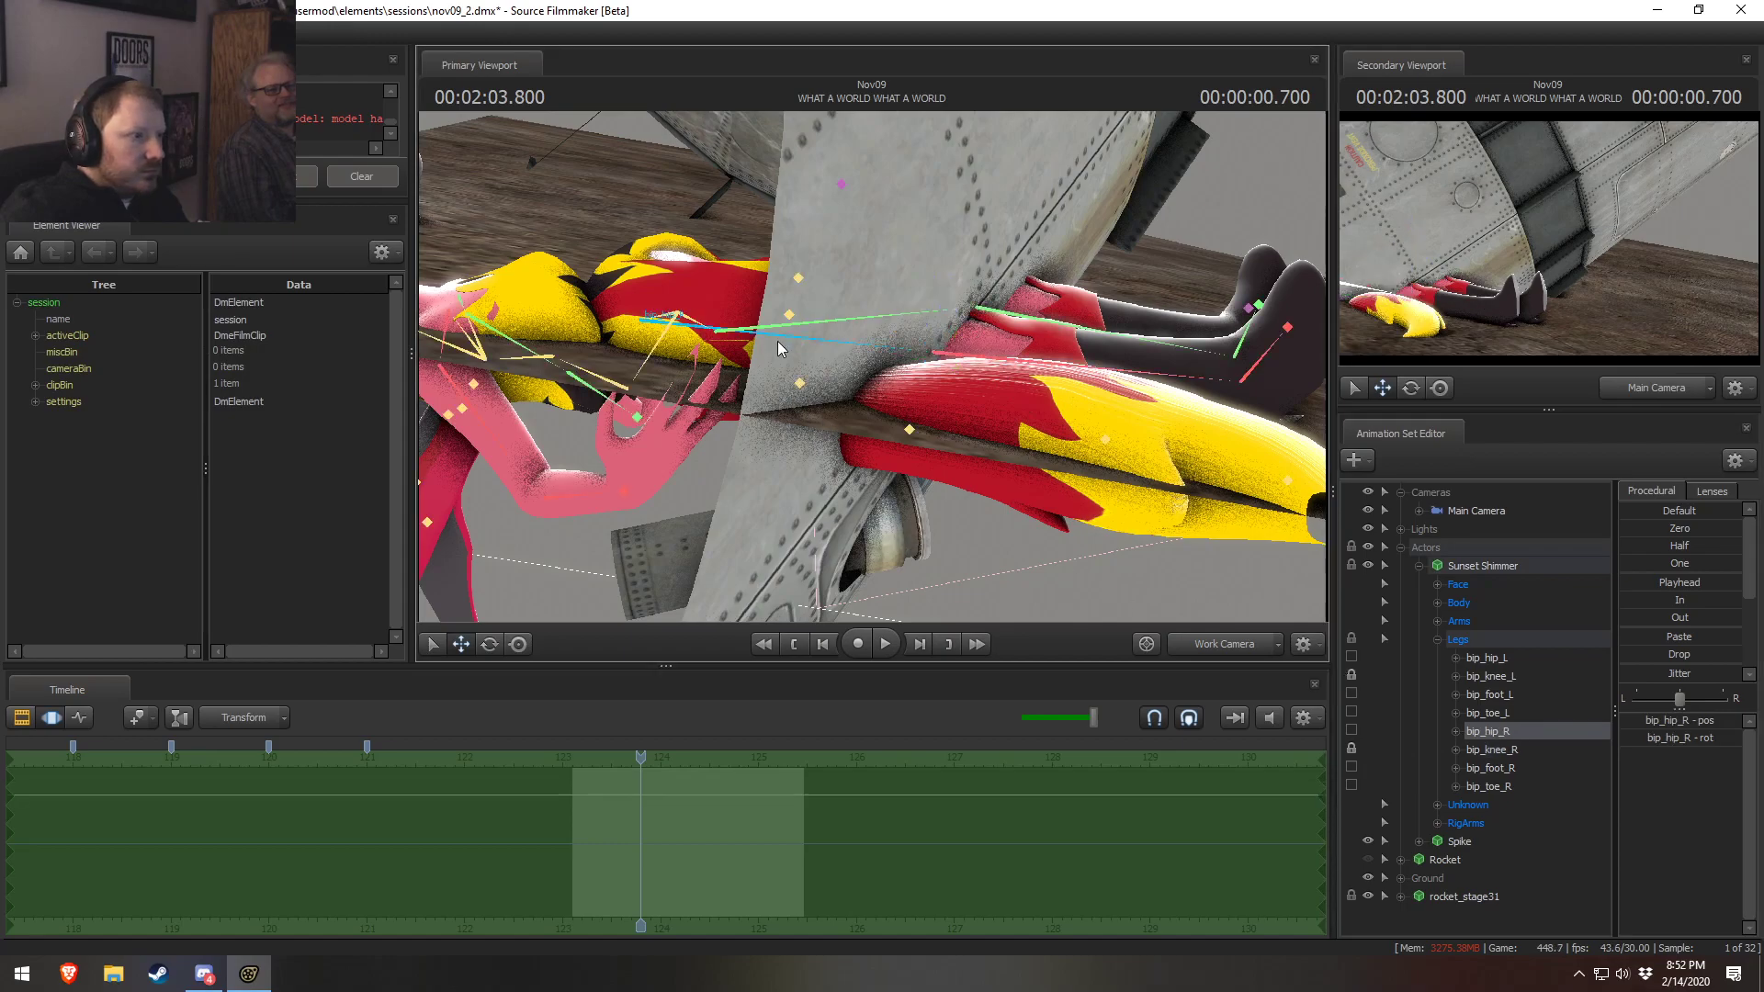
{"action": "left_click", "coordinate": [798, 325], "text": "ctrl+shift"}
{"action": "key", "text": "e"}
{"action": "right_click", "coordinate": [751, 305]}
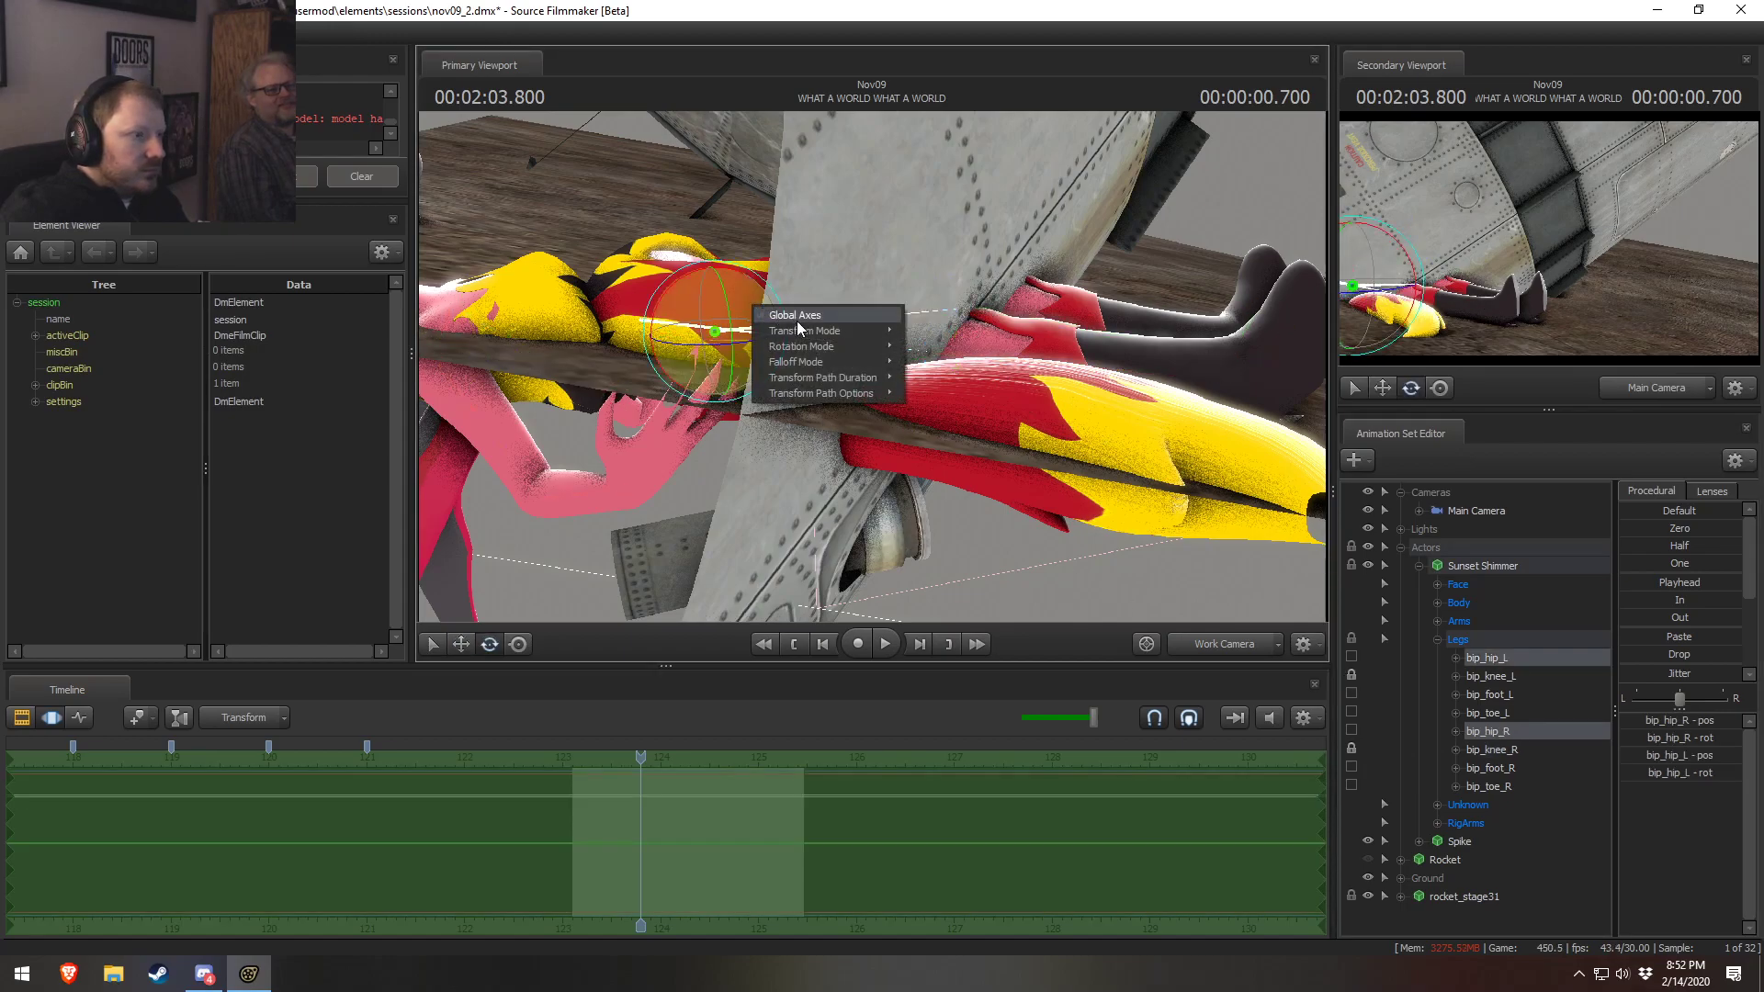
{"action": "left_click", "coordinate": [774, 273]}
{"action": "left_click_drag", "start_coordinate": [834, 384], "coordinate": [831, 344], "text": "alt"}
{"action": "right_click", "coordinate": [735, 322]}
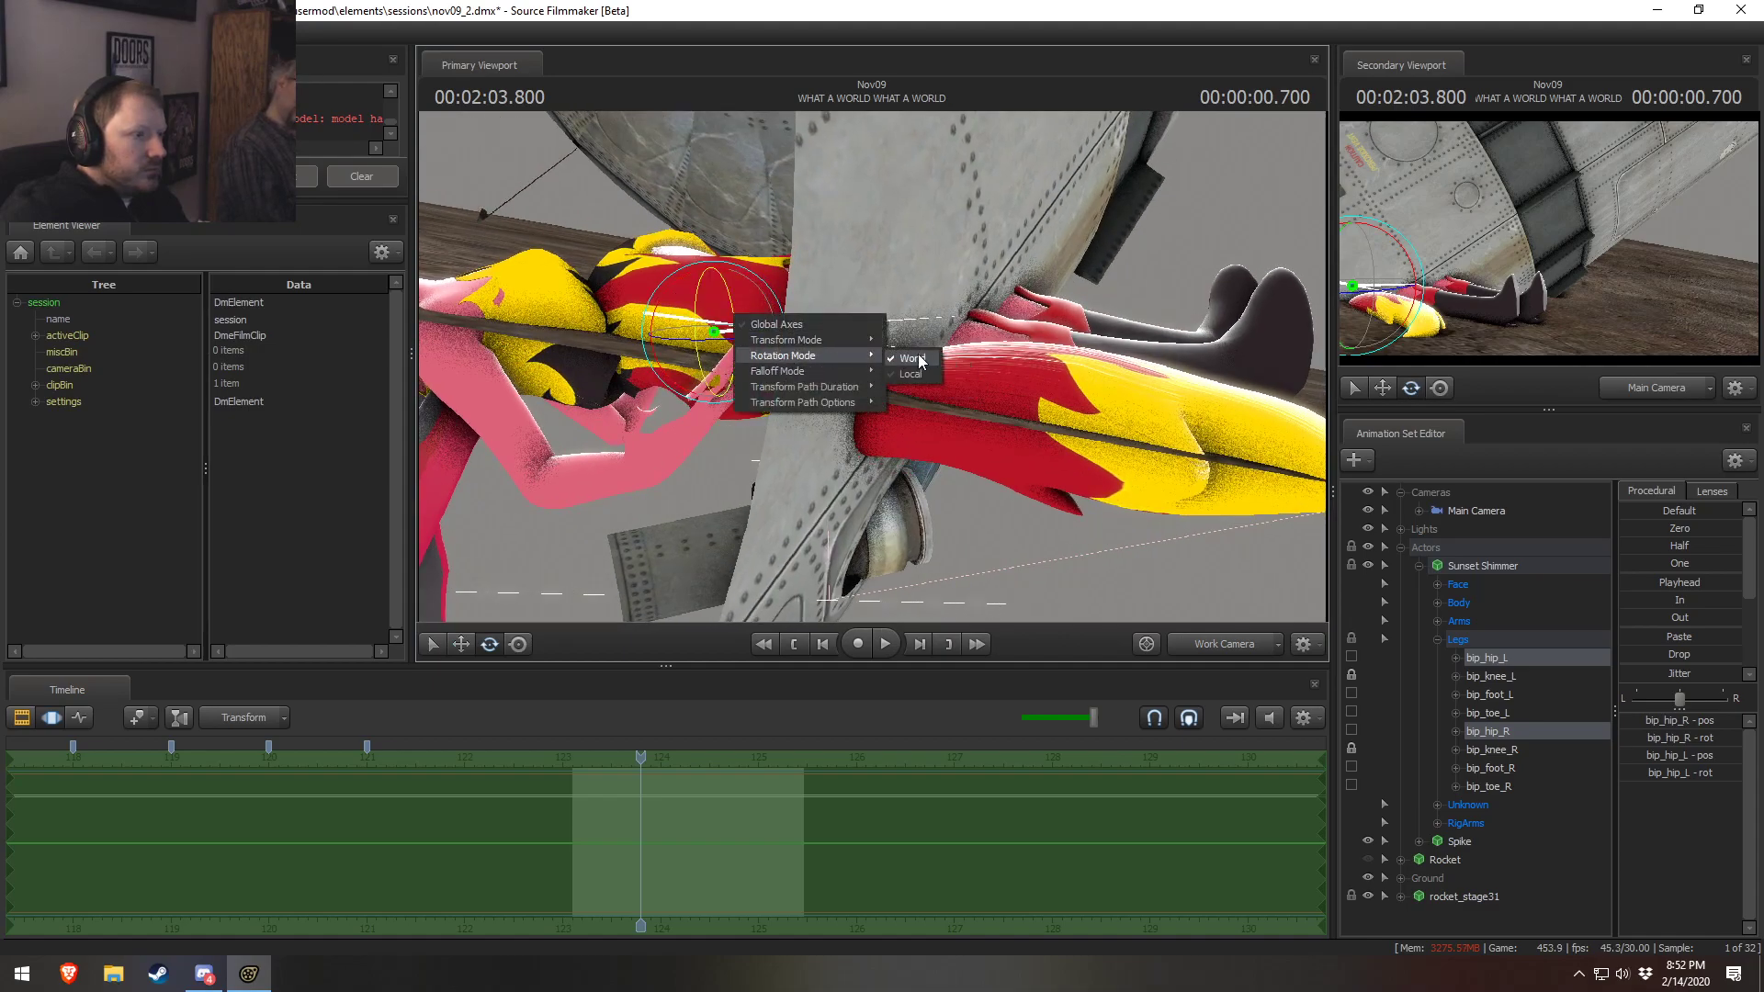
{"action": "left_click", "coordinate": [909, 367]}
Try adjusting the rotation of both hip bones, and undo the last change
{"action": "key", "text": "w"}
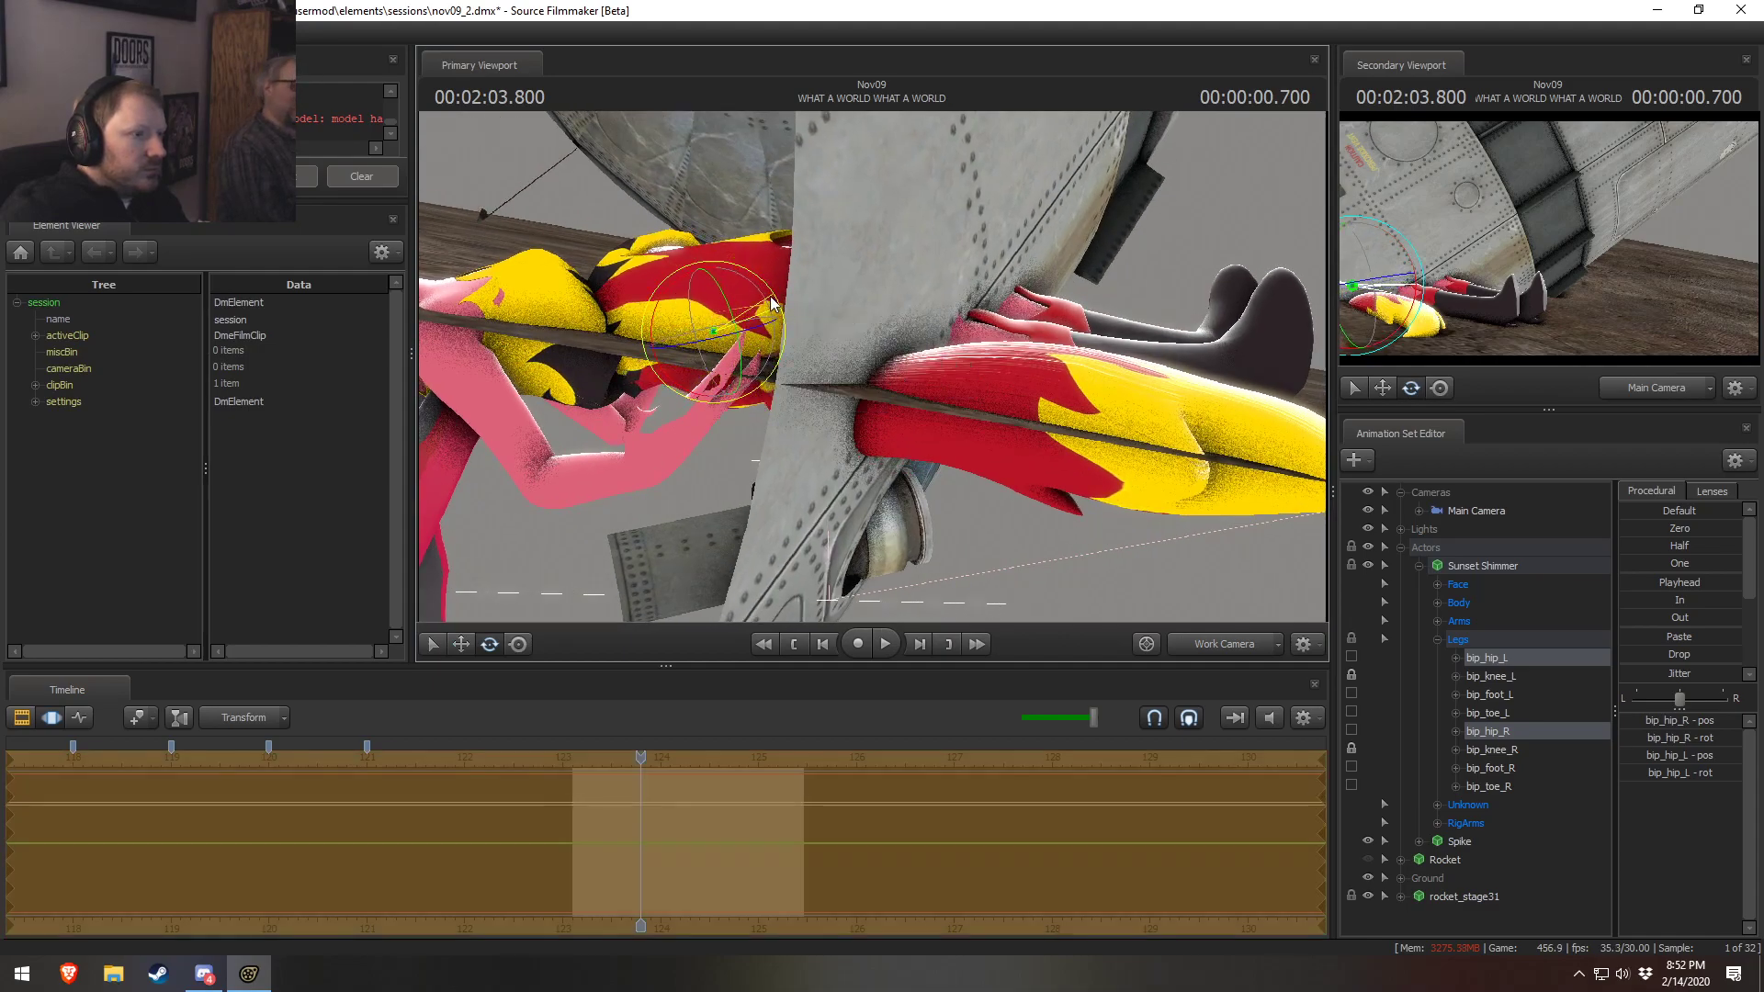
{"action": "left_click_drag", "start_coordinate": [714, 291], "coordinate": [1075, 352]}
{"action": "left_click_drag", "start_coordinate": [1029, 367], "coordinate": [628, 390]}
{"action": "key", "text": "ctrl+z"}
Return to the Main Camera and the Clip Editor, and collapse the Sunset Shimmer and Actors entries
{"action": "key", "text": "F2"}
{"action": "left_click", "coordinate": [1242, 653]}
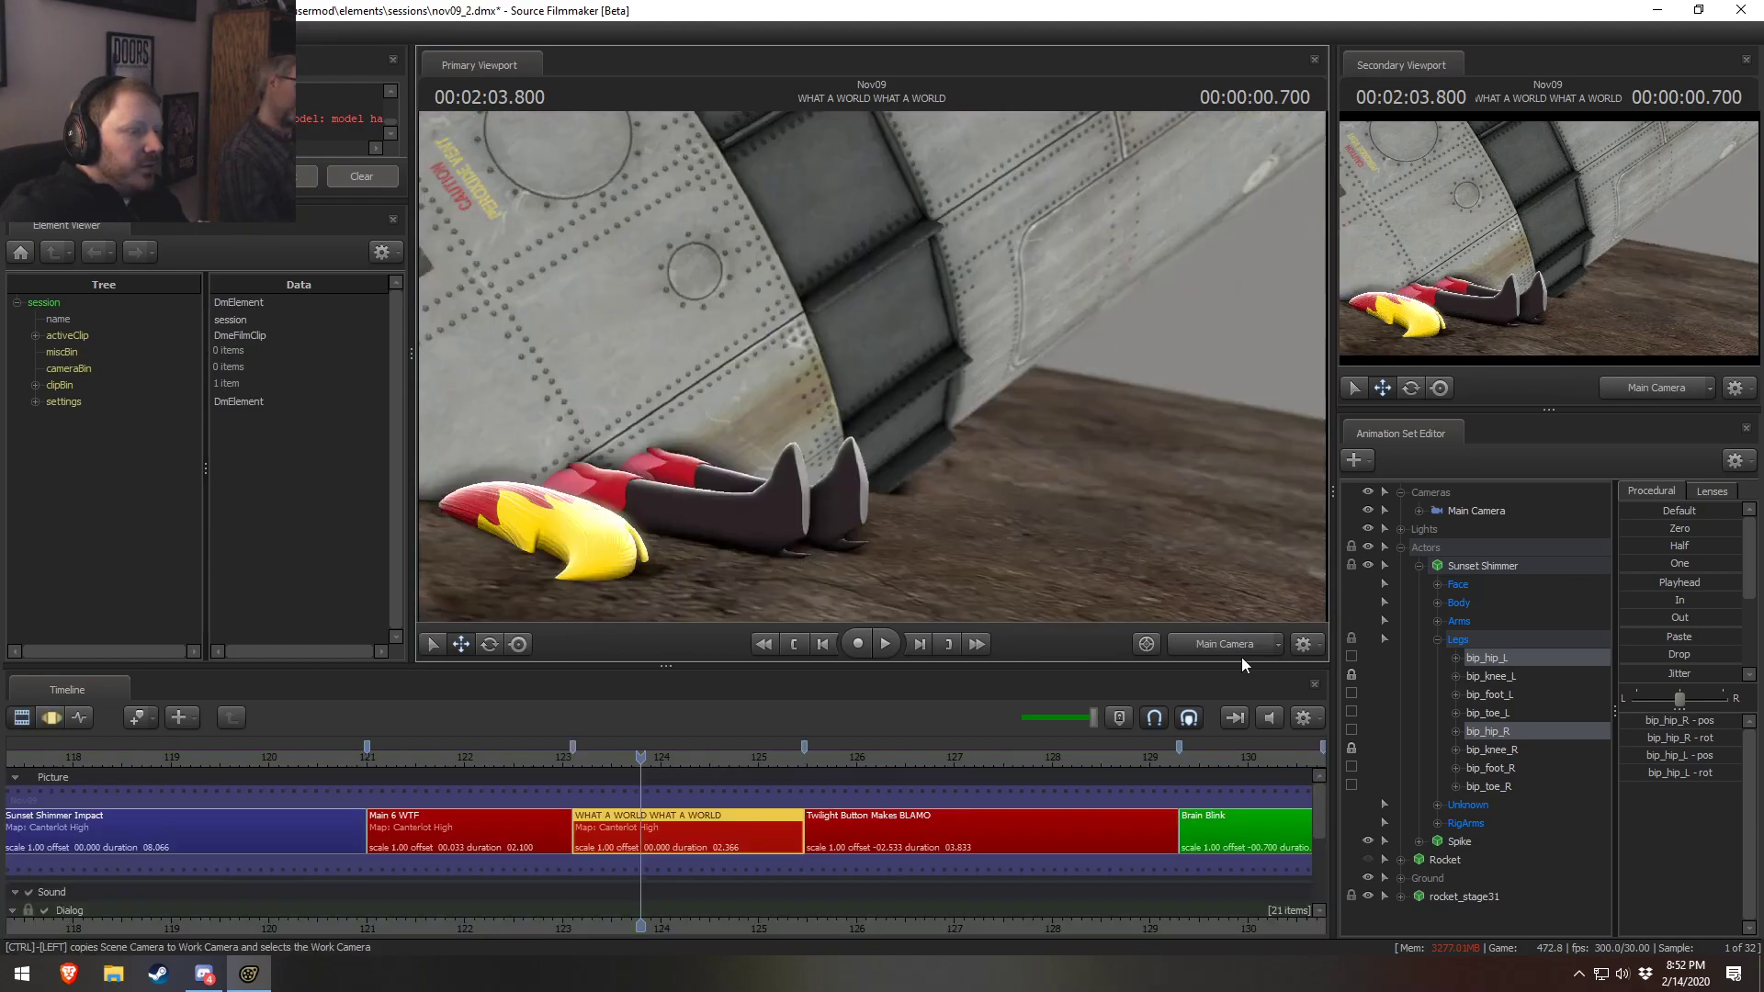
{"action": "key", "text": "F3"}
{"action": "key", "text": "F2"}
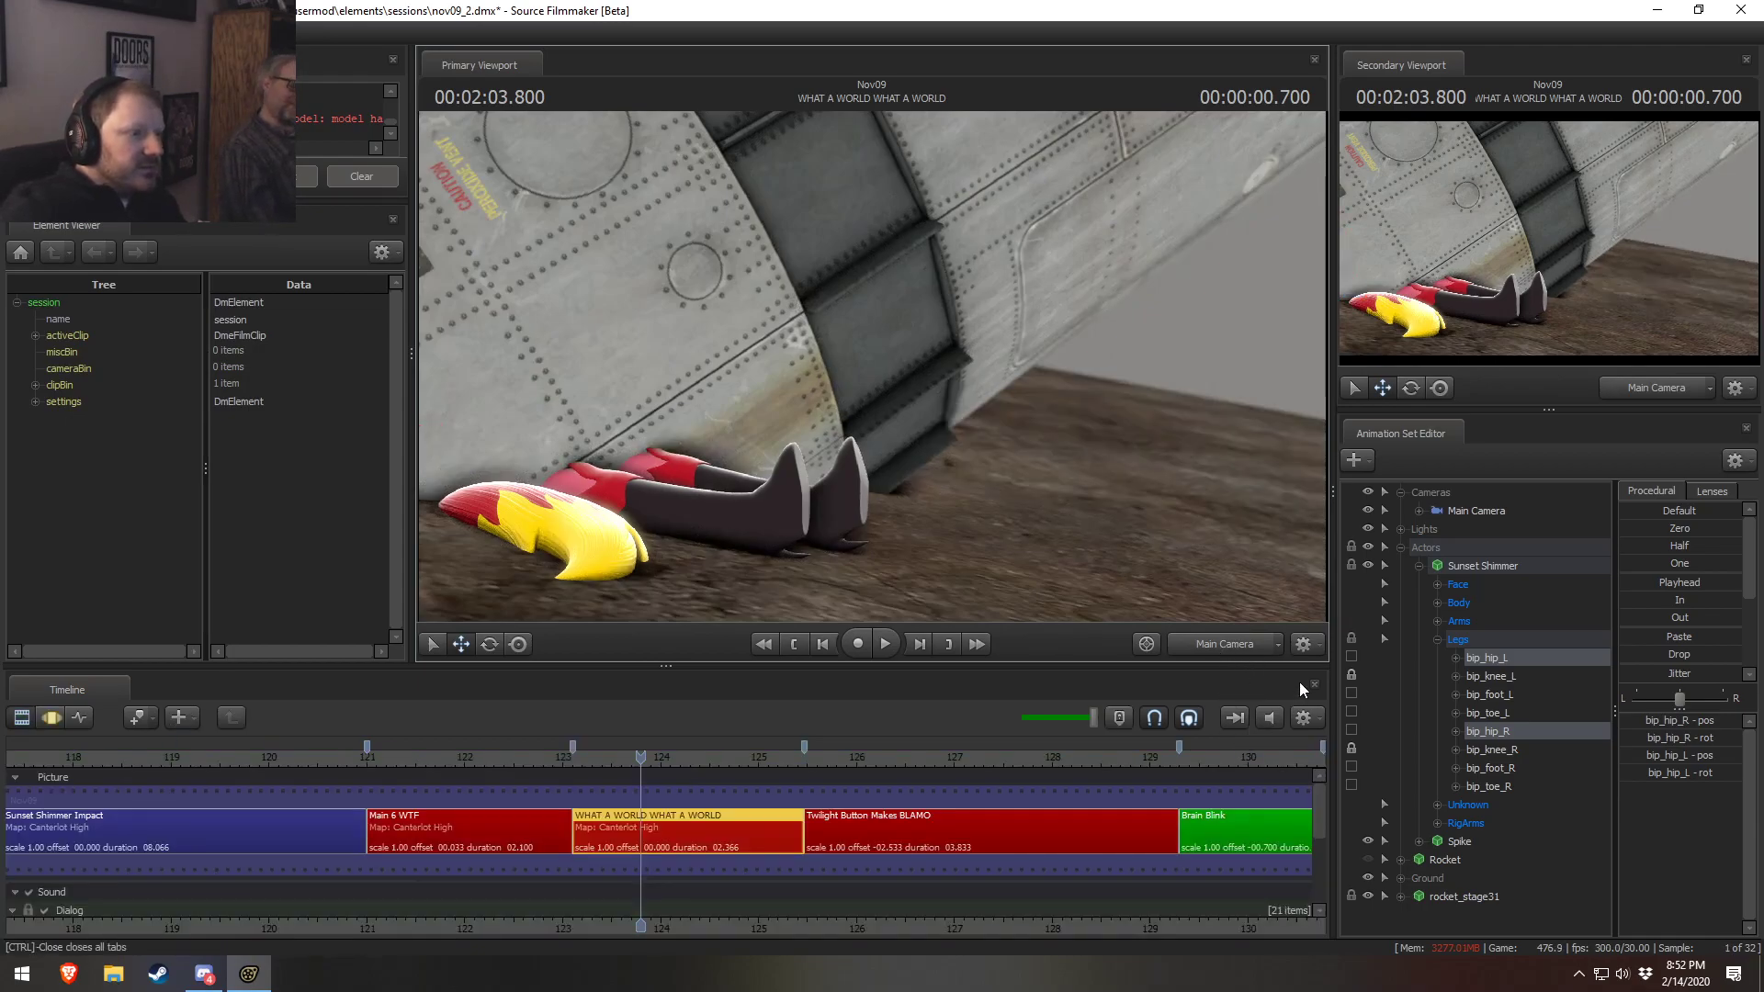
{"action": "left_click", "coordinate": [1418, 565]}
{"action": "left_click", "coordinate": [1401, 548]}
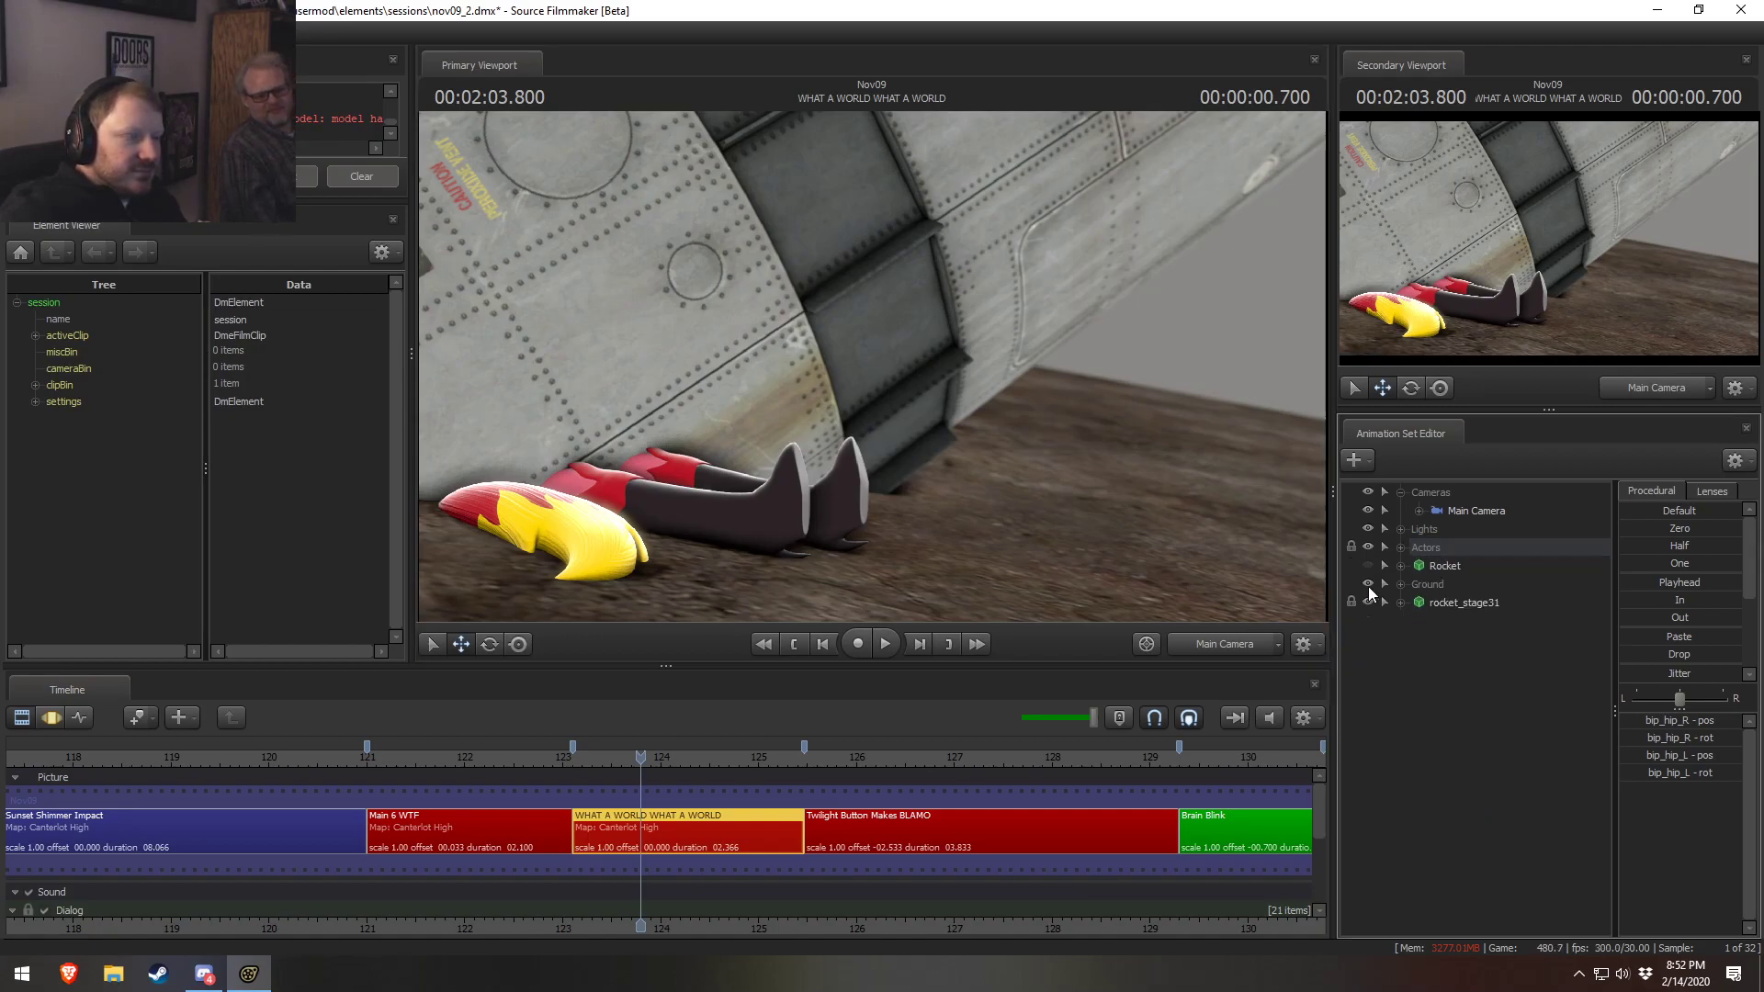
Play the WHAT A WORLD WHAT A WORLD shot and scrub through its second half to review the new rocket stage
{"action": "left_click", "coordinate": [500, 758]}
{"action": "key", "text": "space"}
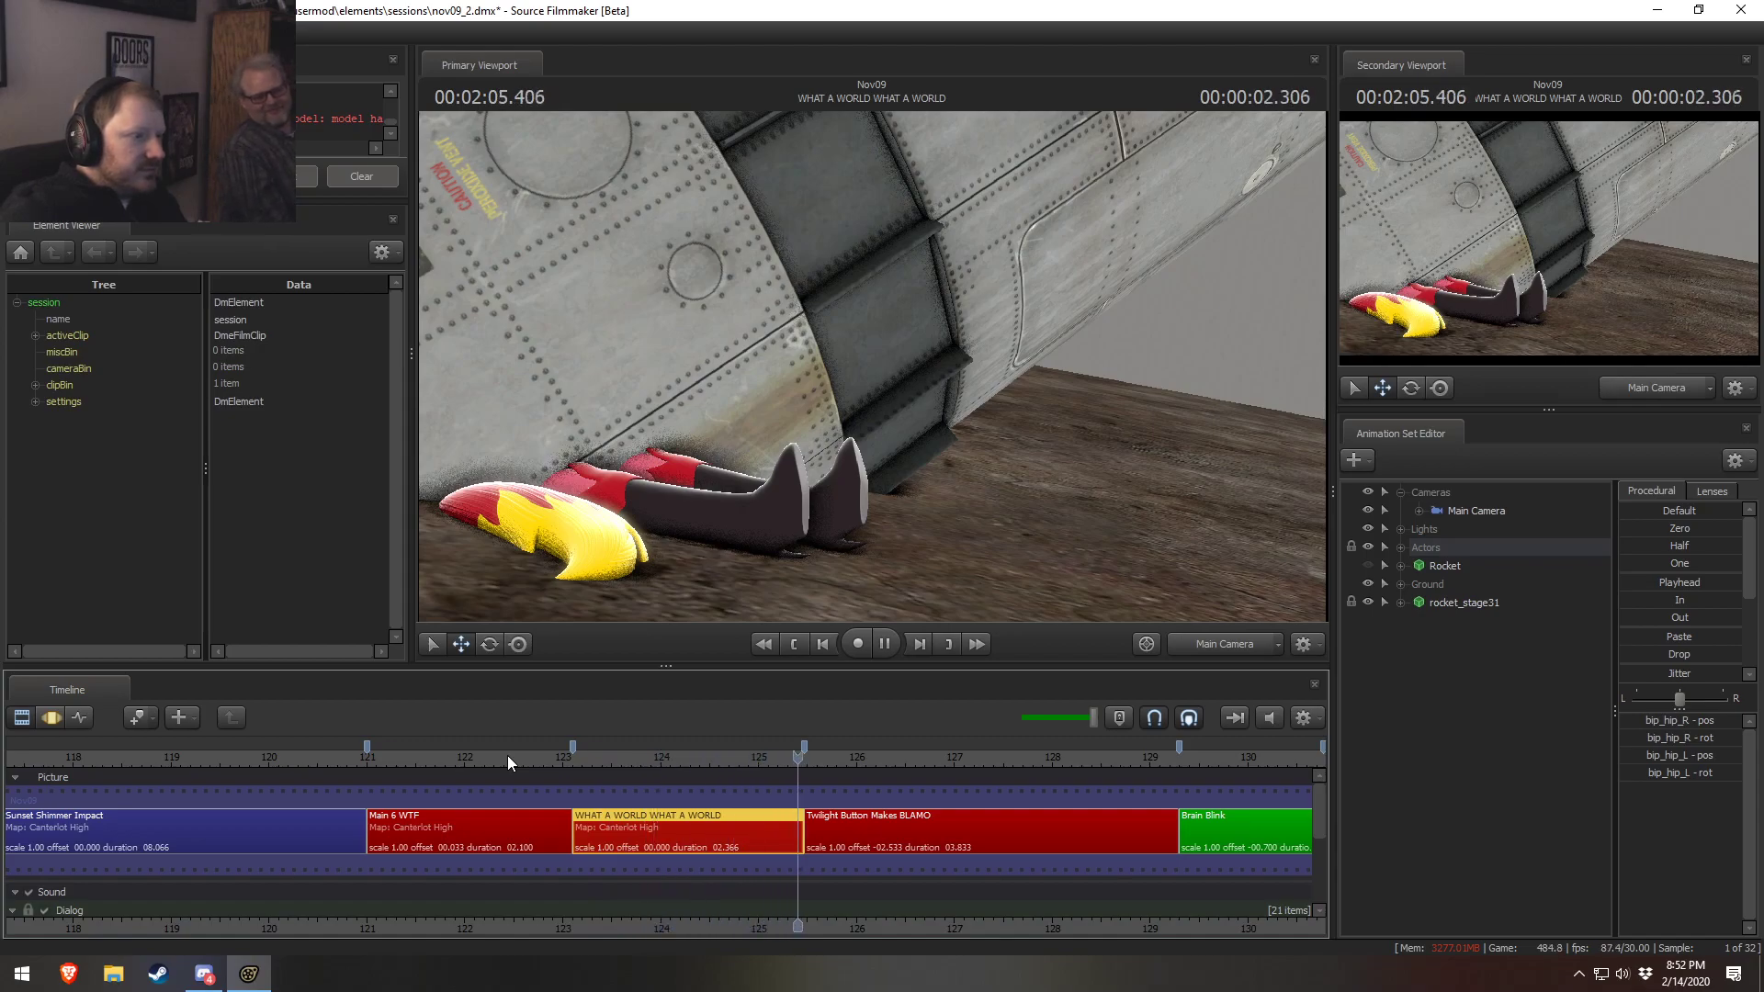
{"action": "left_click", "coordinate": [599, 758]}
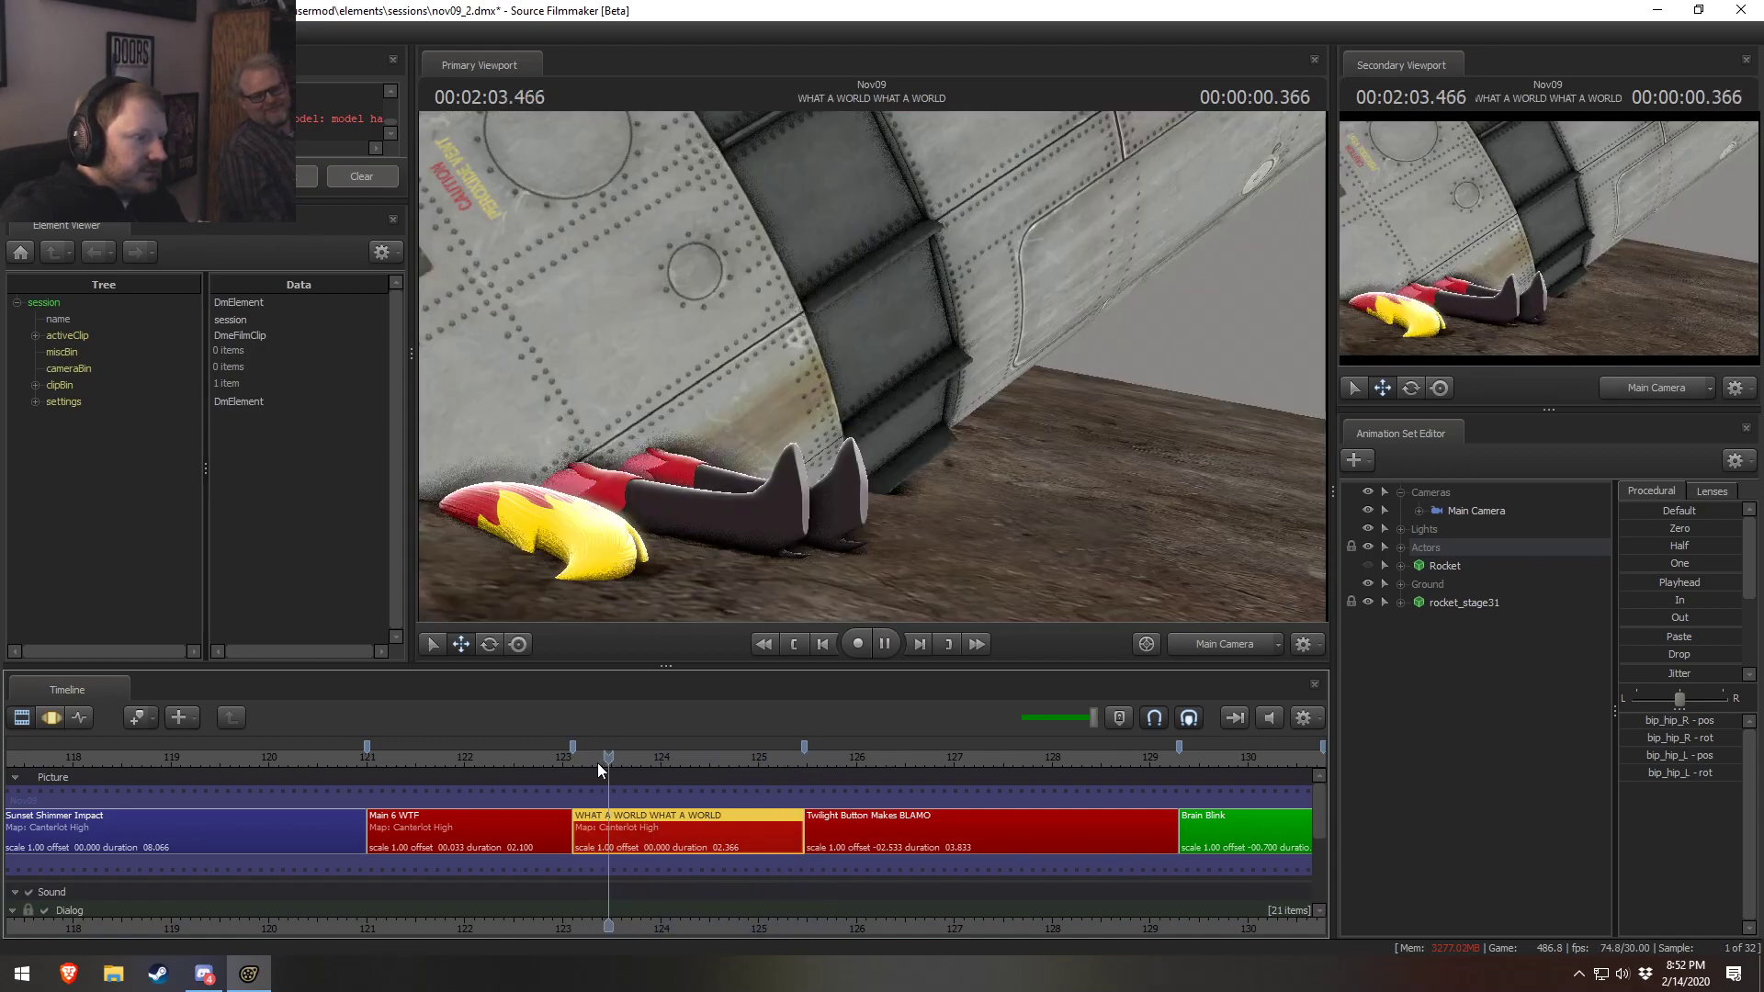
{"action": "key", "text": "space"}
{"action": "left_click", "coordinate": [719, 749]}
{"action": "left_click_drag", "start_coordinate": [719, 749], "coordinate": [761, 763]}
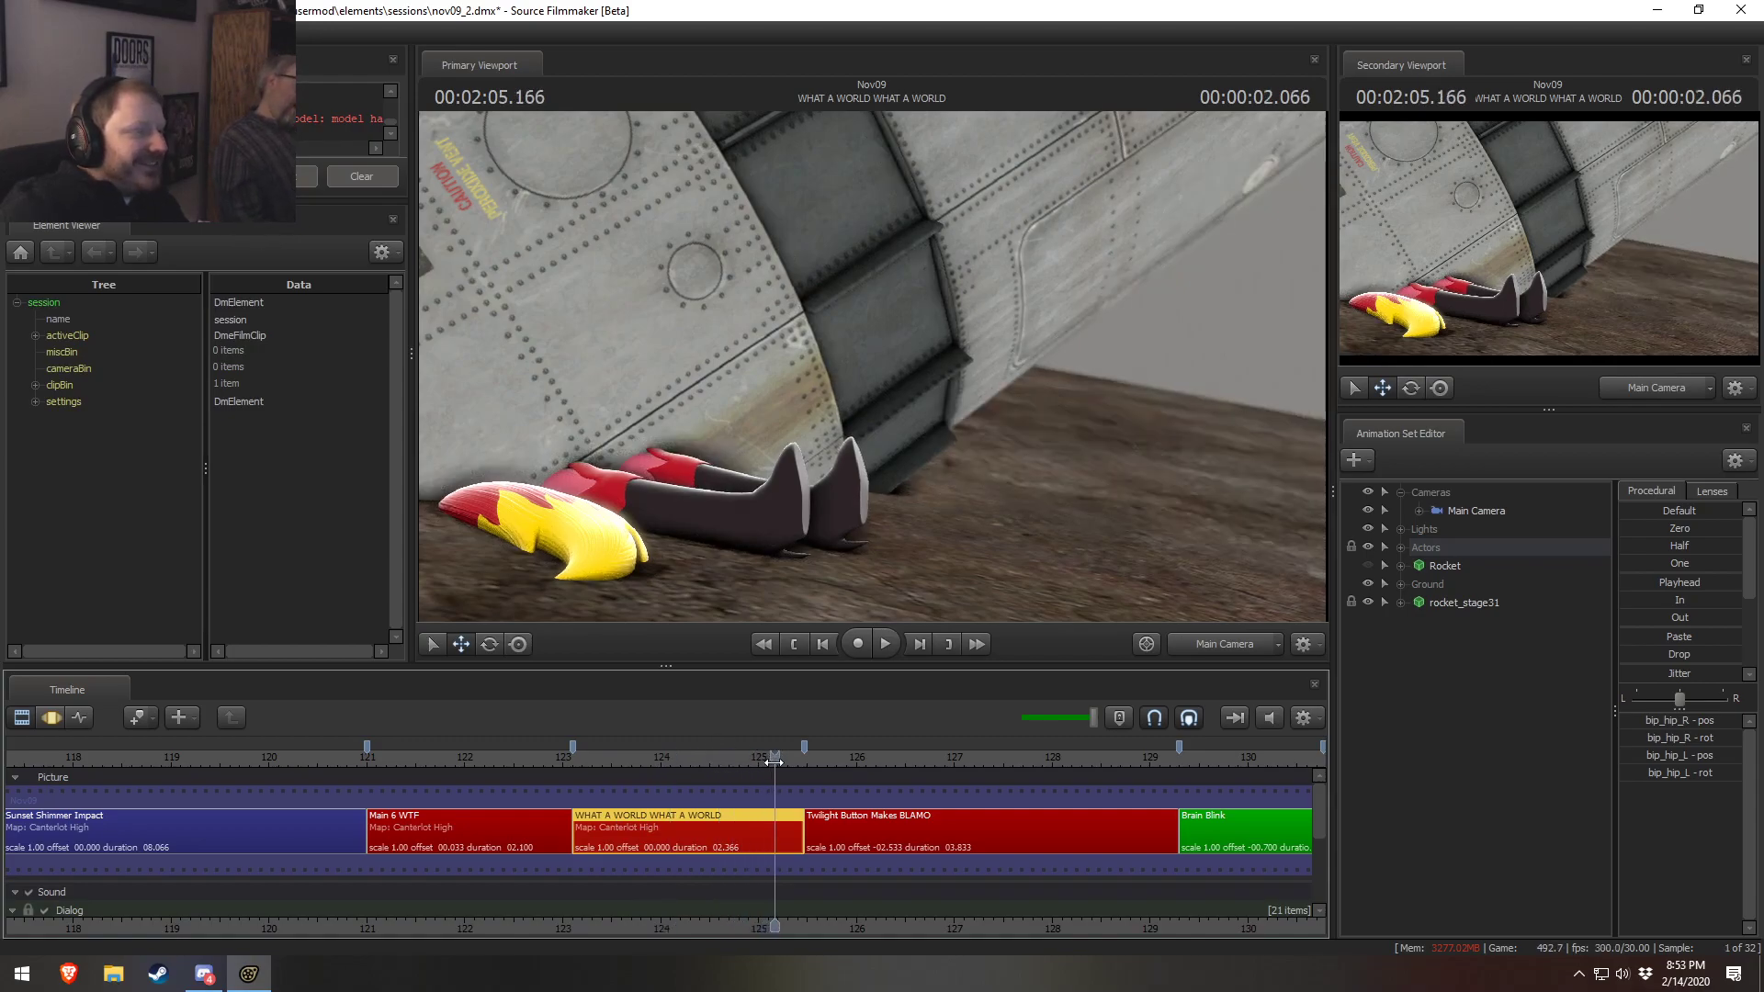
{"action": "left_click", "coordinate": [740, 749]}
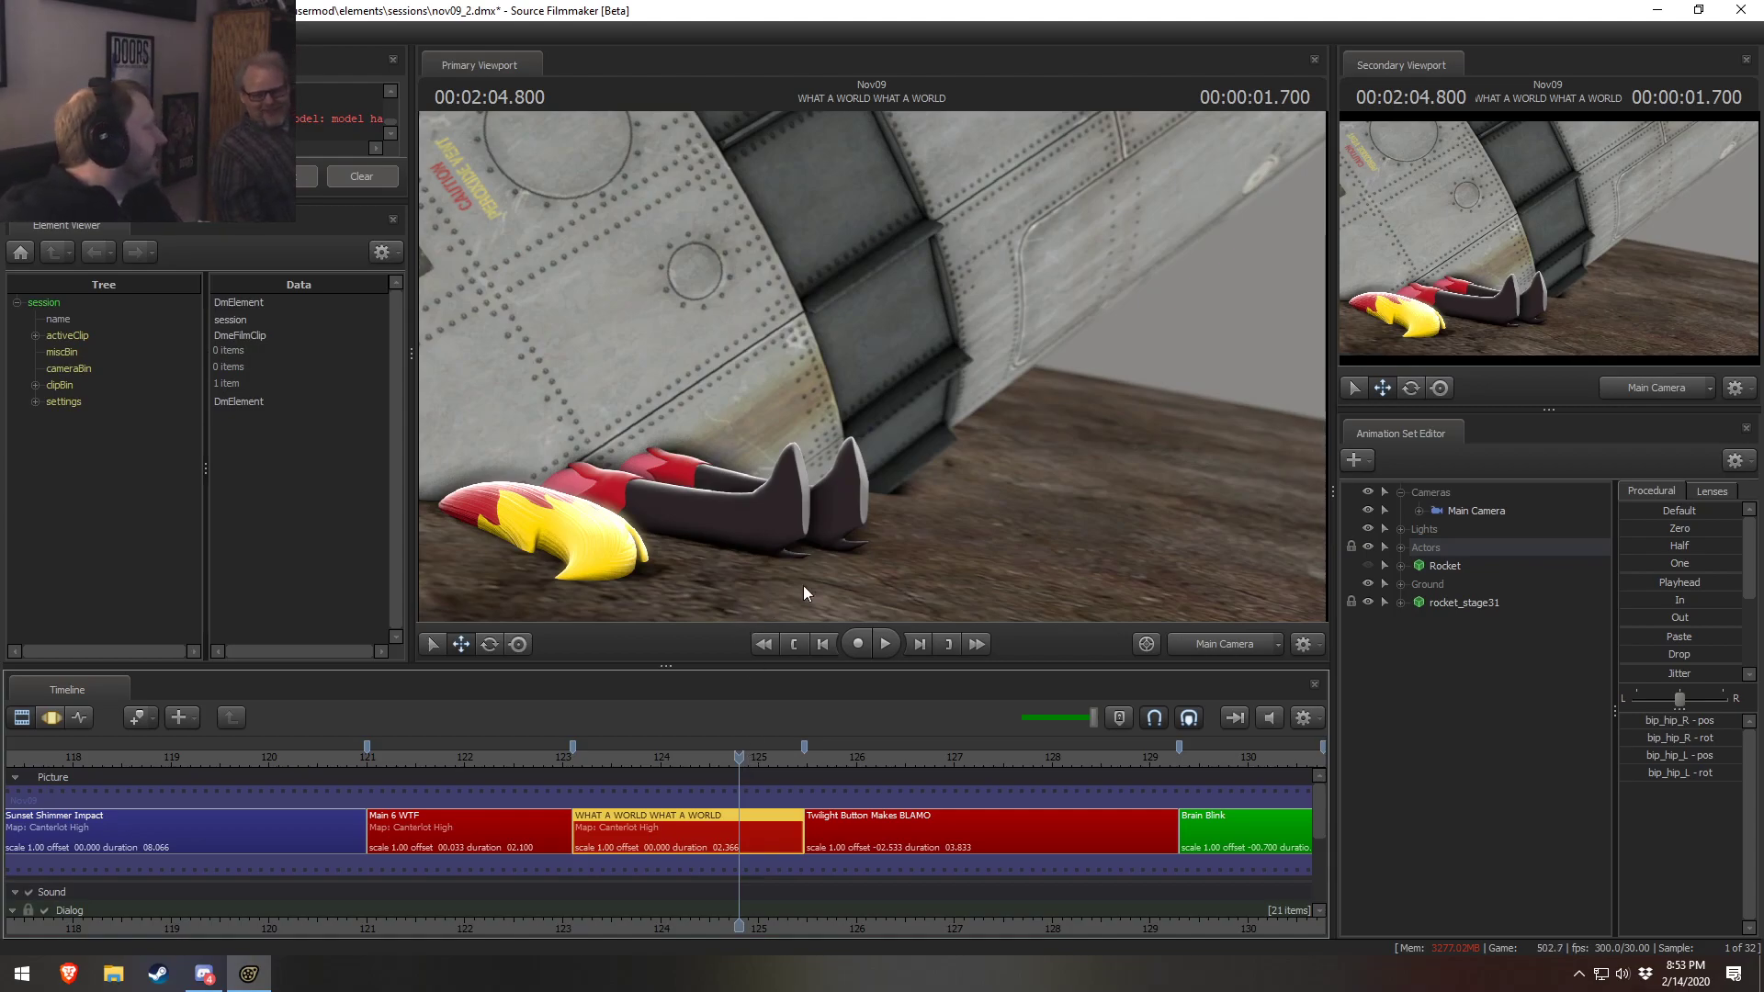
{"action": "left_click_drag", "start_coordinate": [739, 757], "coordinate": [758, 759]}
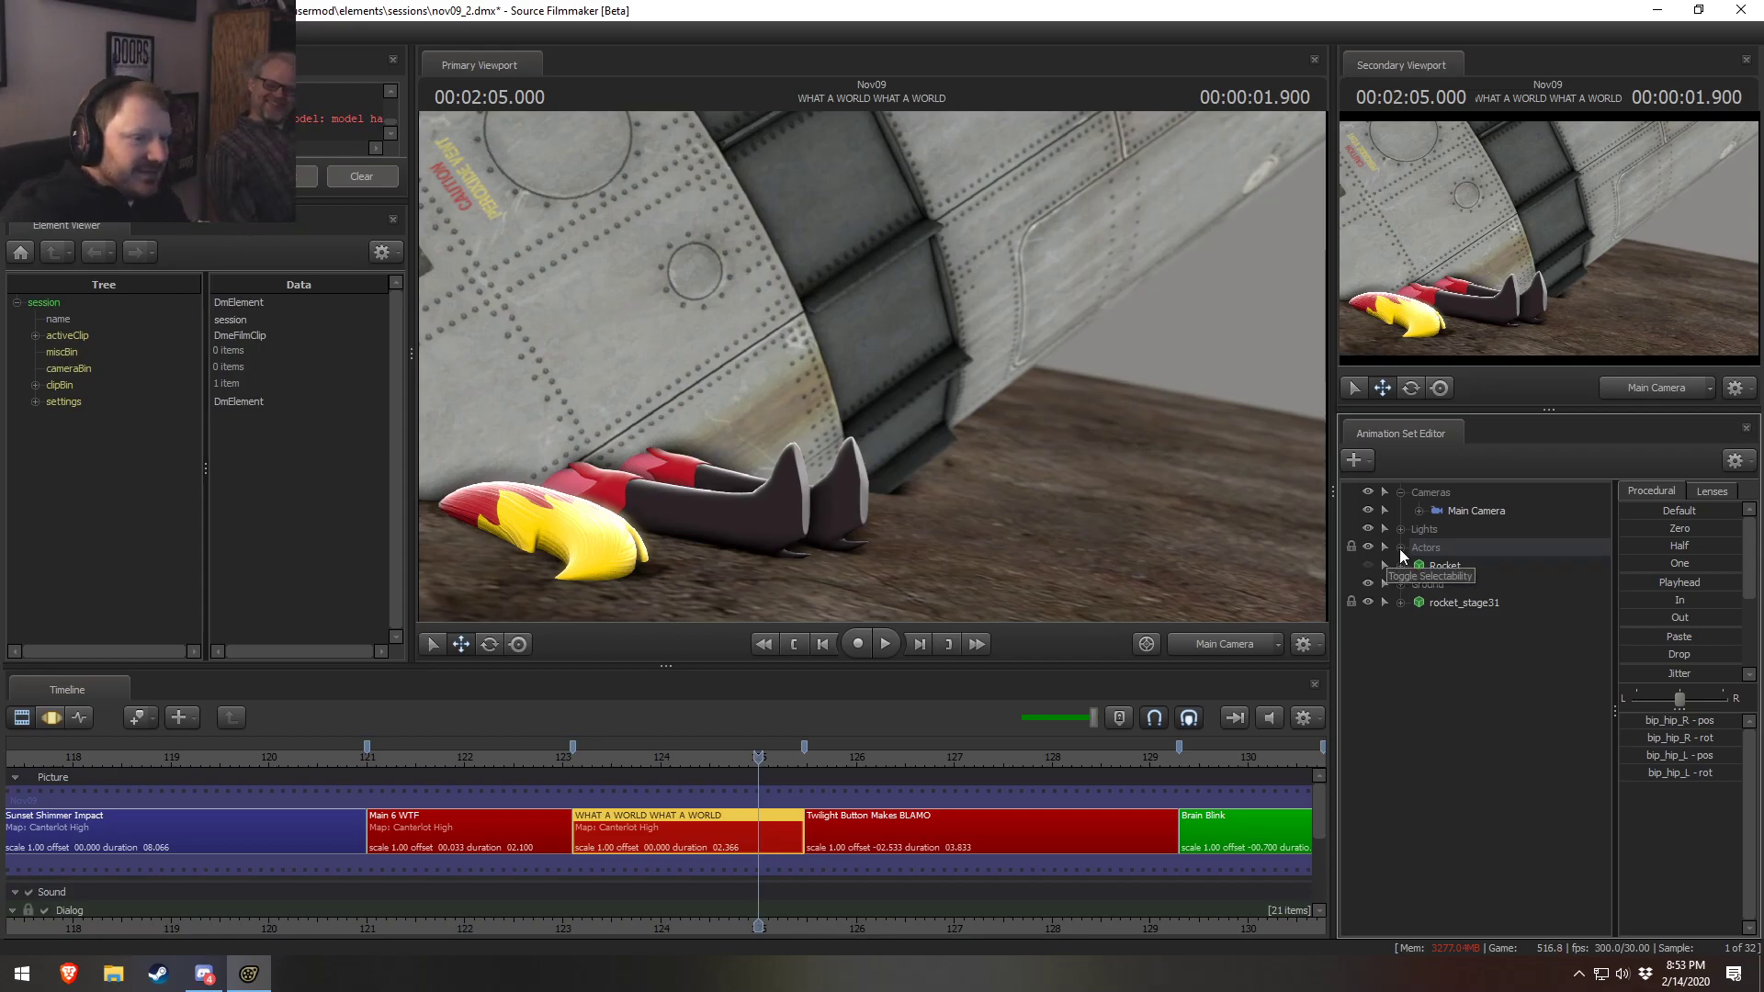
Collapse the Cameras group and switch to the Motion Editor
{"action": "left_click", "coordinate": [1401, 492]}
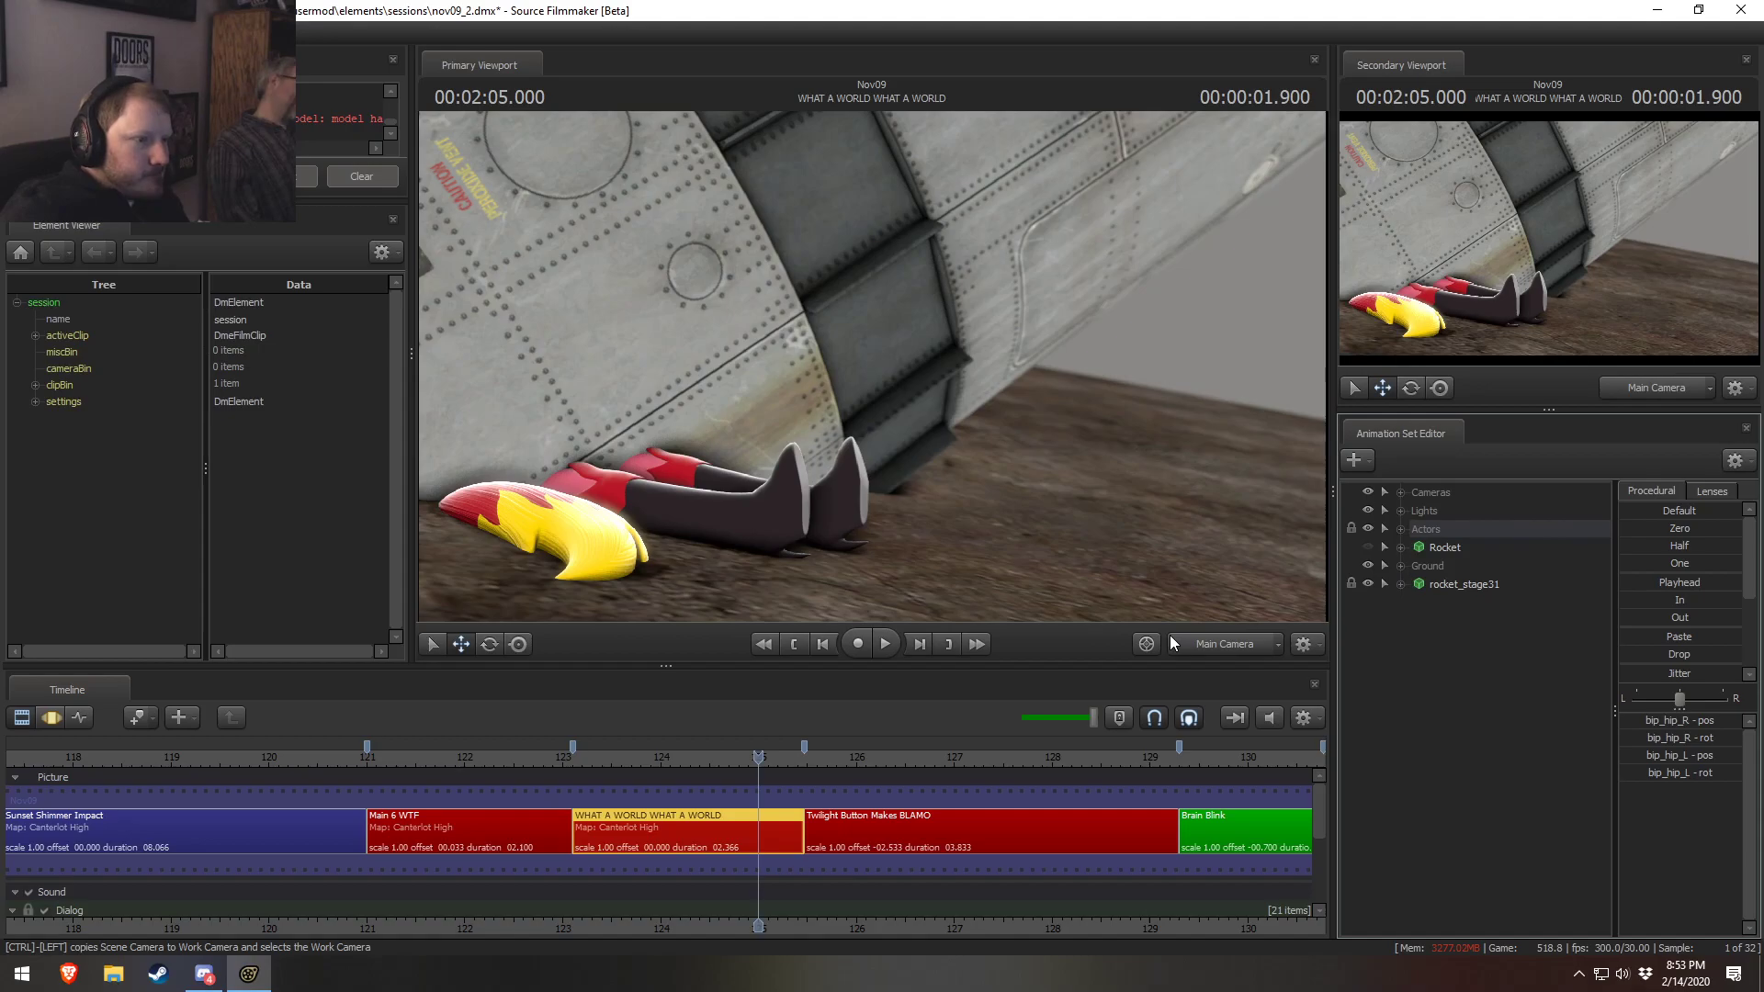
{"action": "middle_click_drag", "start_coordinate": [893, 928], "coordinate": [735, 871]}
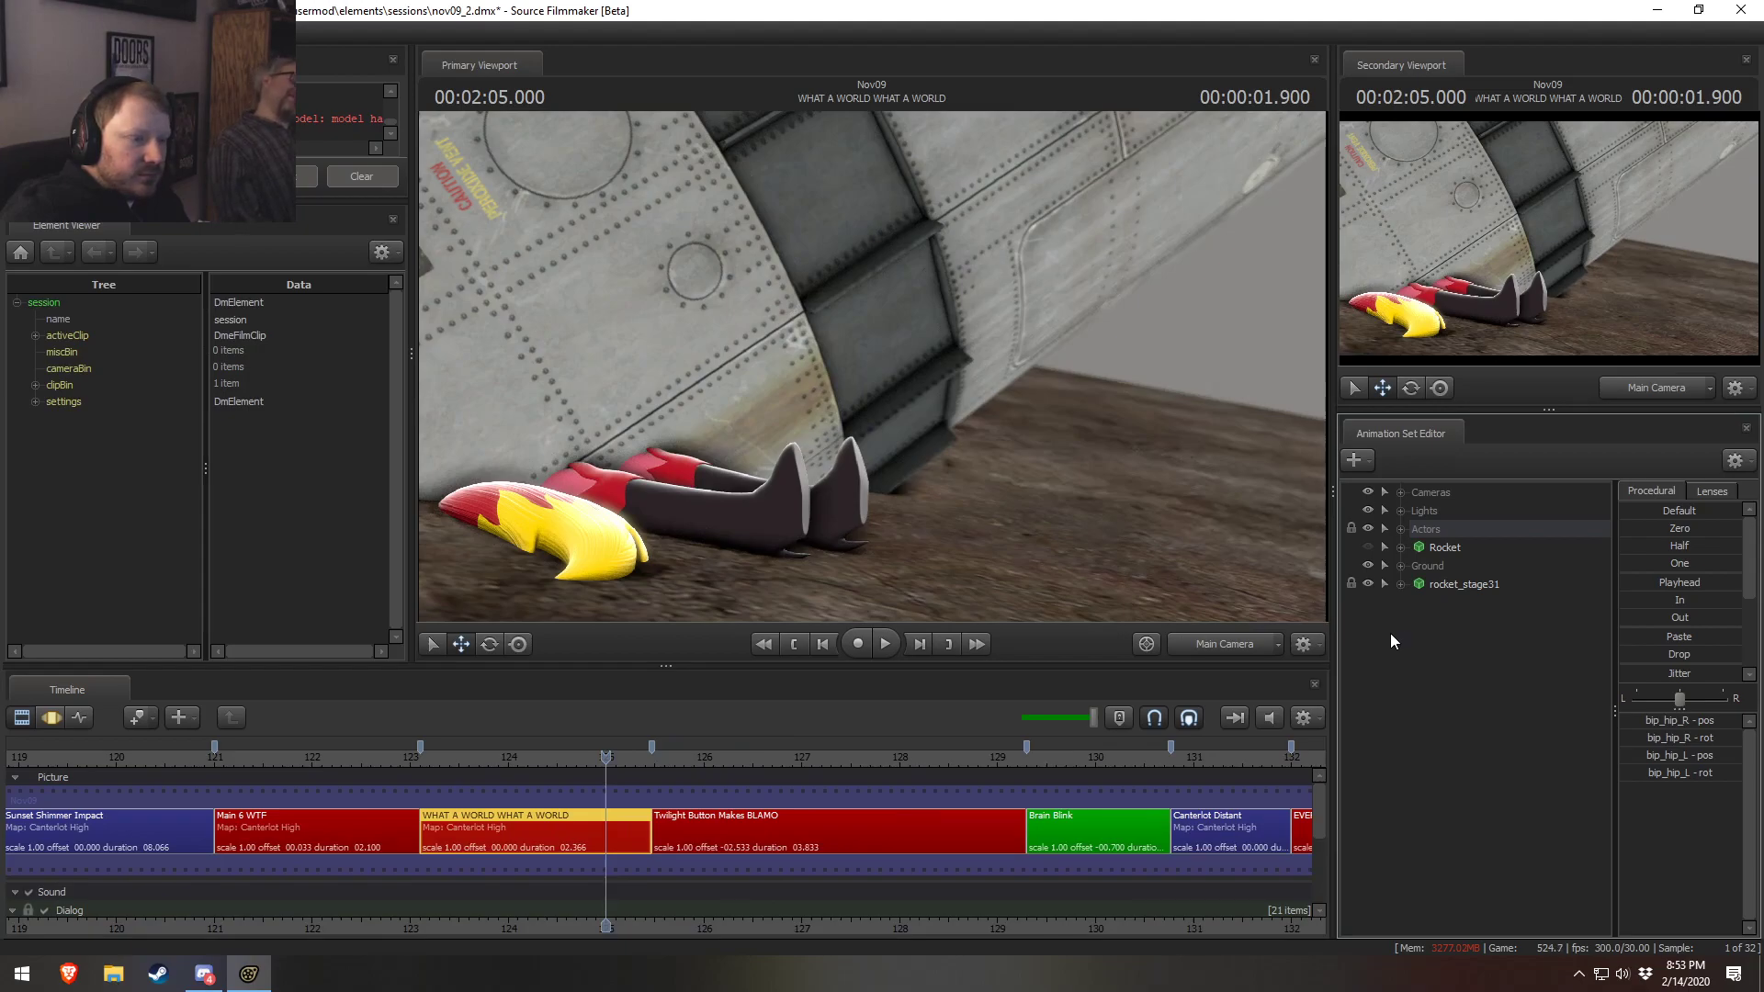
{"action": "key", "text": "F3"}
{"action": "key", "text": "F2"}
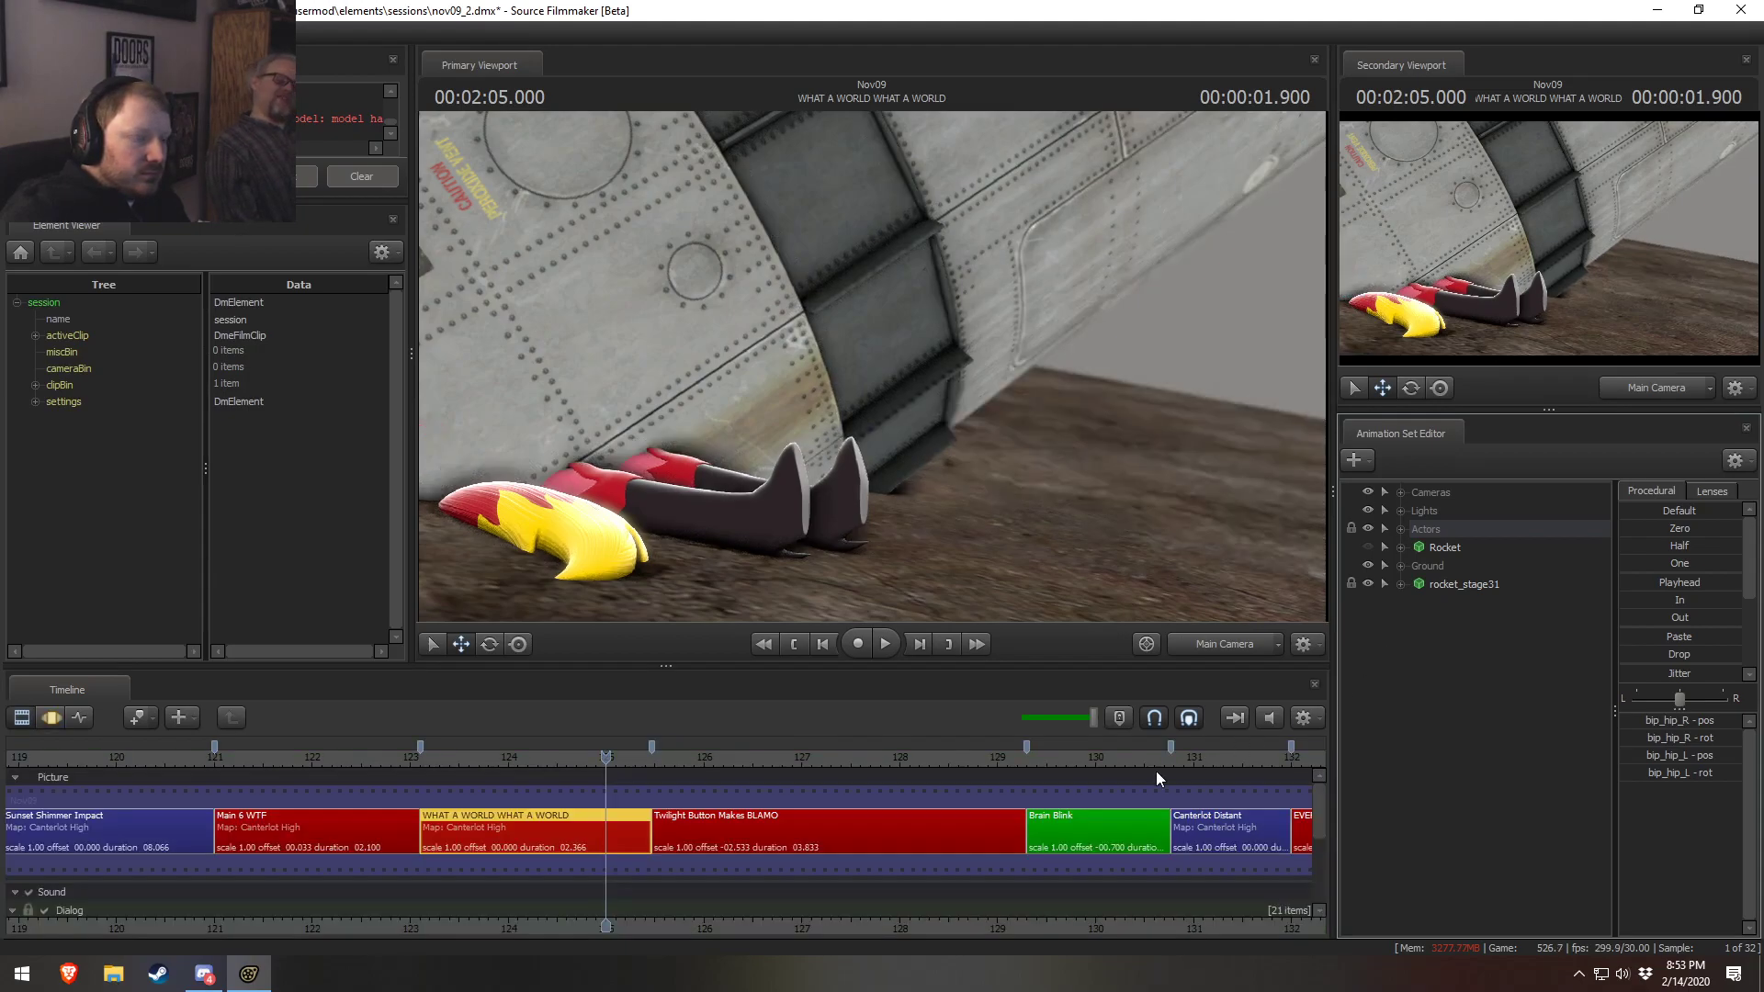
{"action": "key", "text": "F3"}
{"action": "left_click", "coordinate": [1436, 589]}
{"action": "right_click", "coordinate": [1437, 588]}
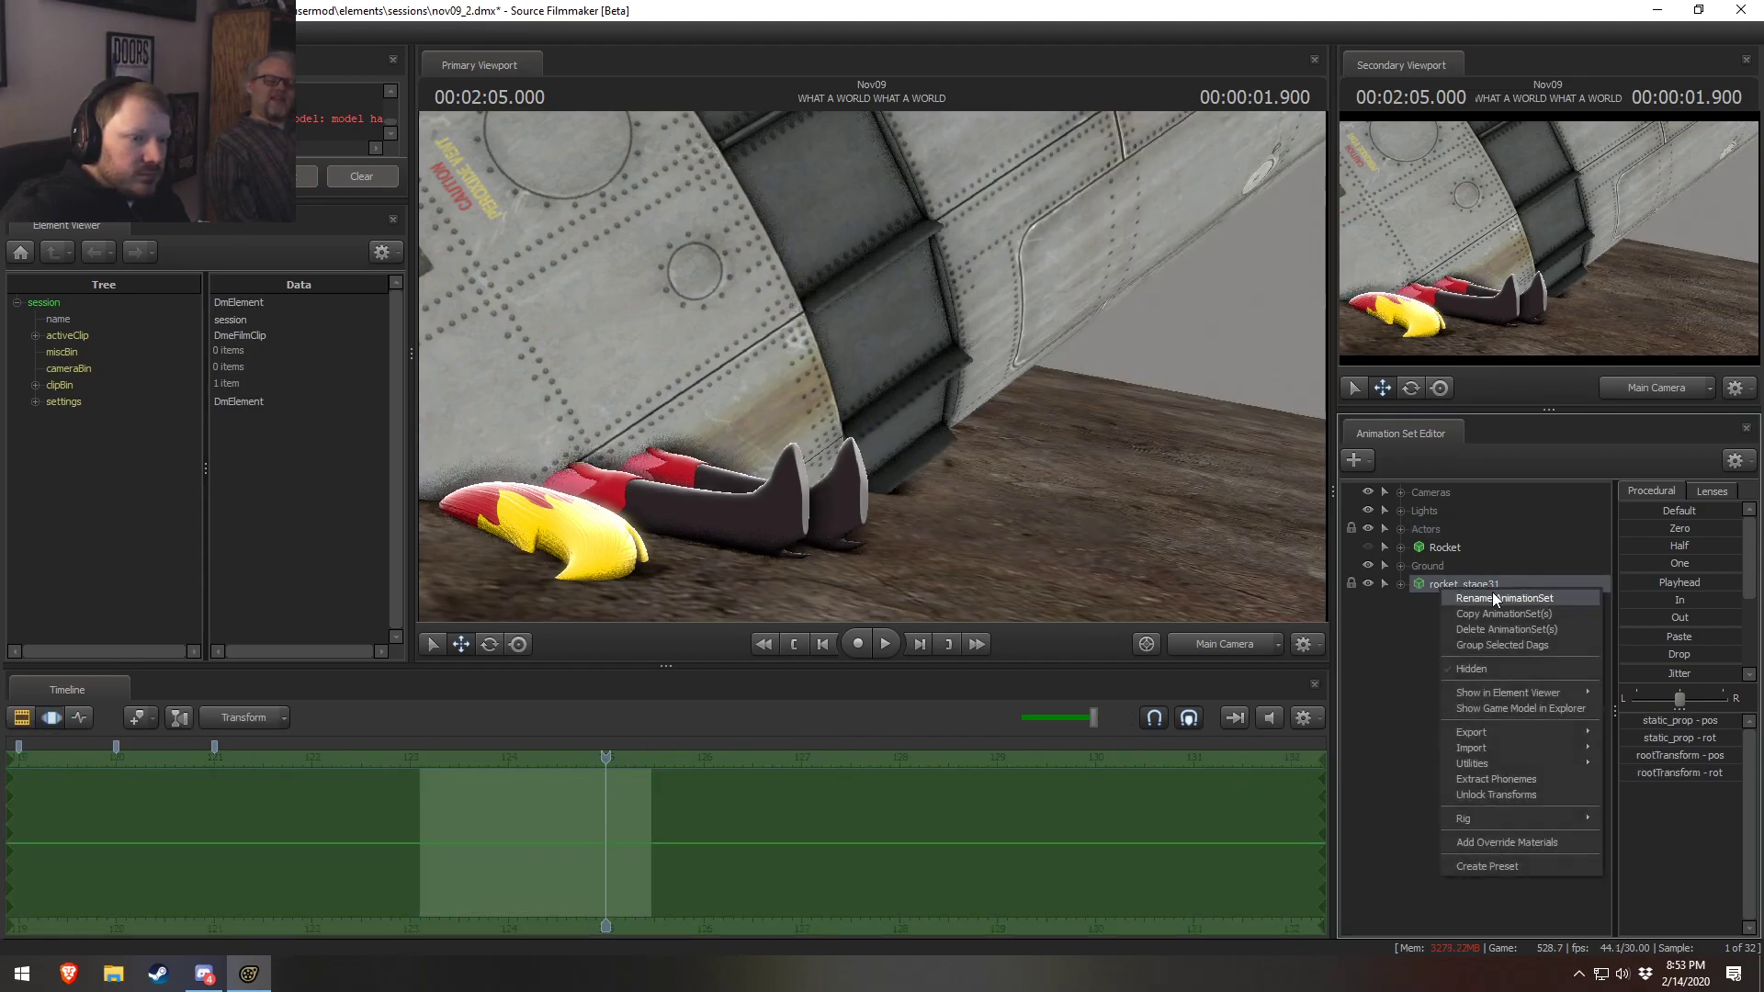
{"action": "left_click", "coordinate": [1498, 594]}
{"action": "key", "text": "Escape"}
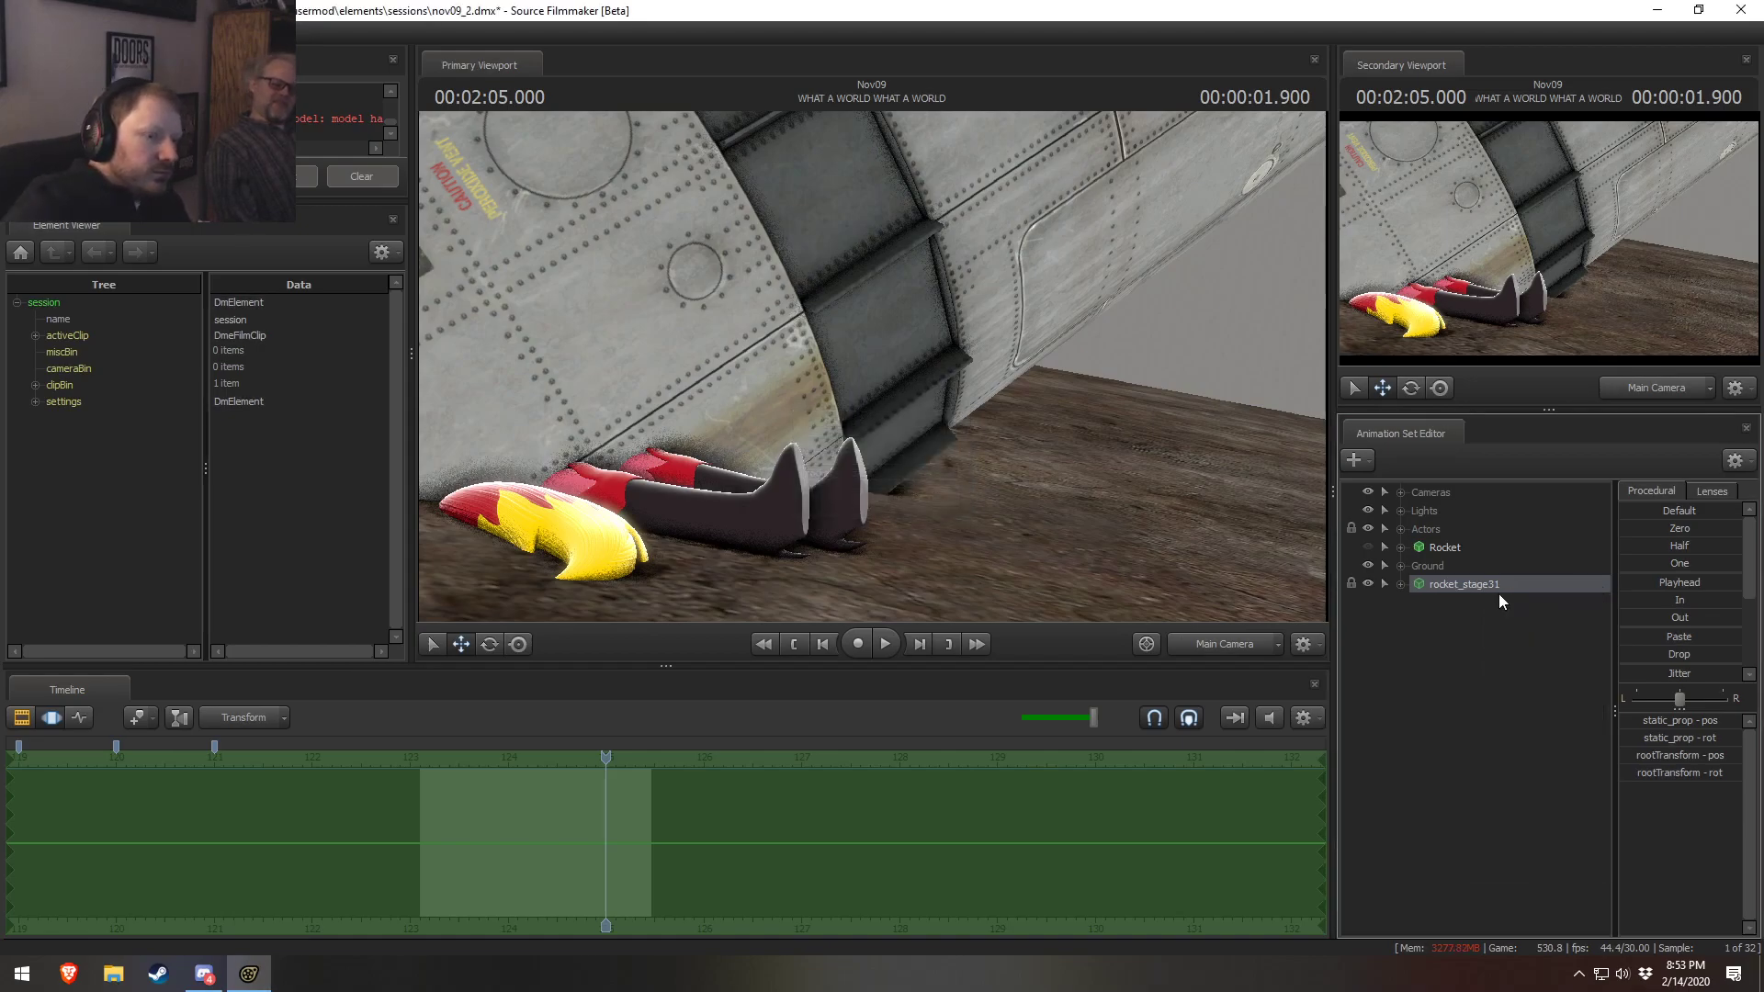
Check the min, max and default settings of the Rocket's static_prop_scale, and select rocket_stage31's static_prop control
{"action": "left_click", "coordinate": [1400, 585]}
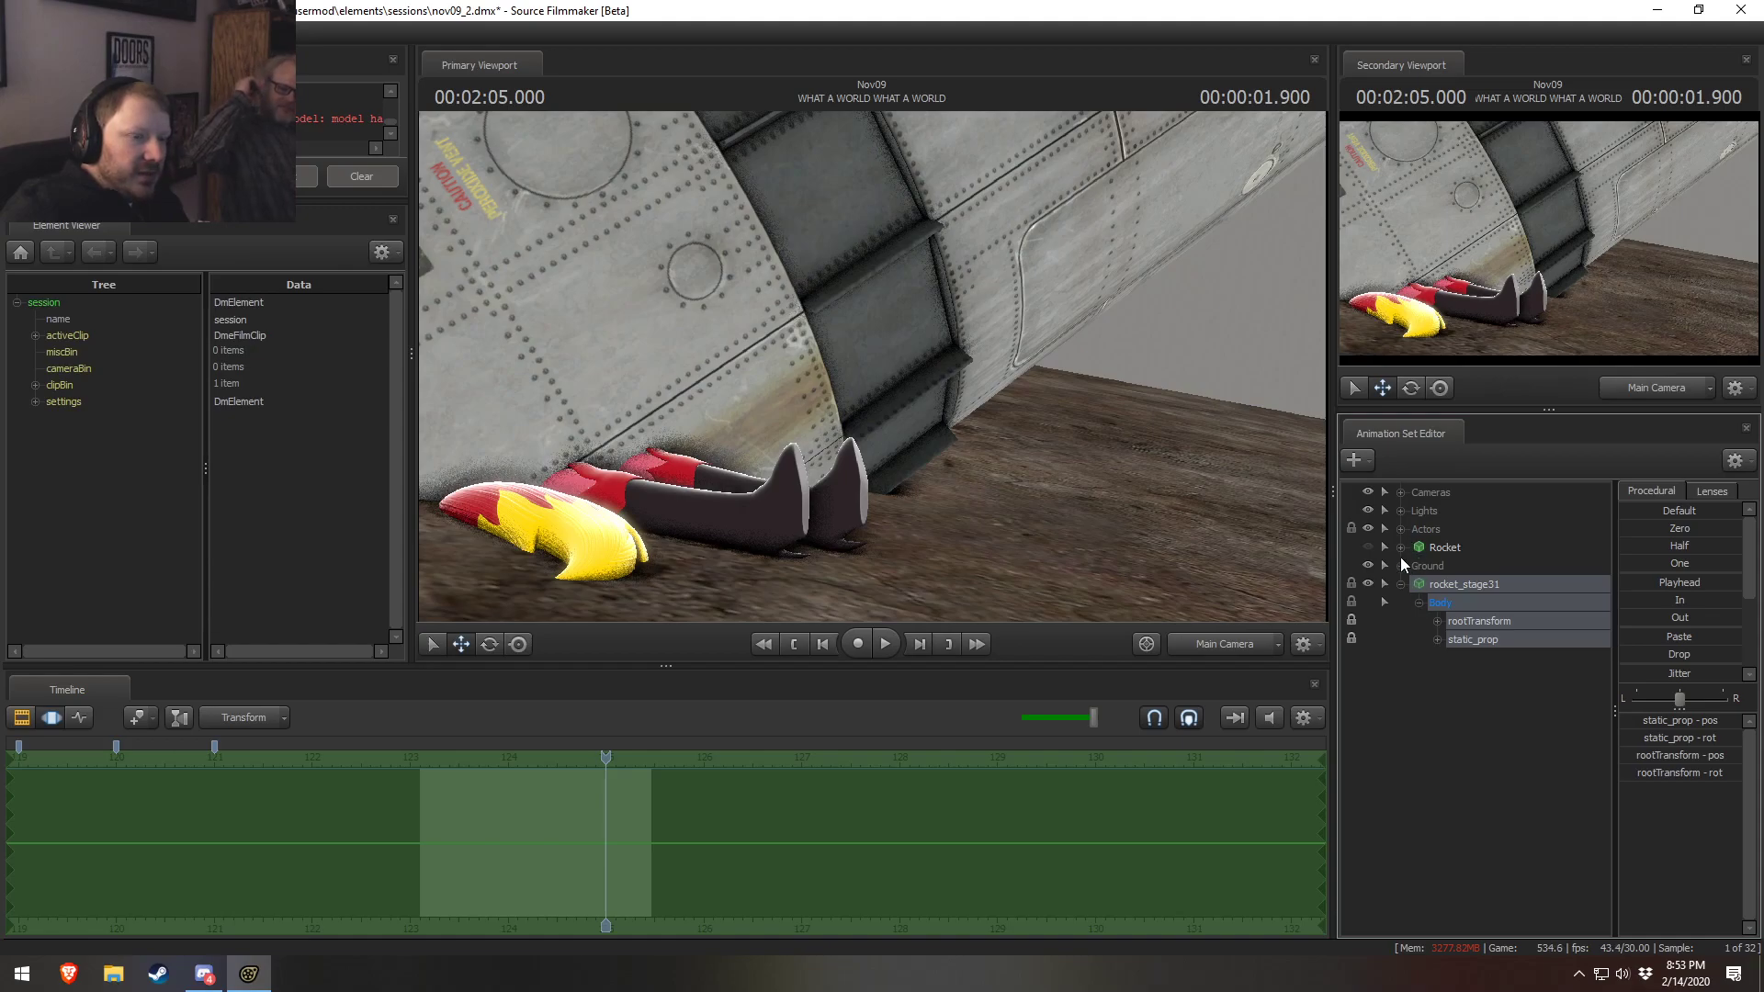
{"action": "left_click", "coordinate": [1401, 549]}
{"action": "left_click", "coordinate": [1416, 566]}
{"action": "left_click", "coordinate": [1419, 567]}
{"action": "left_click", "coordinate": [1481, 622]}
{"action": "left_click", "coordinate": [1672, 721]}
{"action": "key", "text": "Return"}
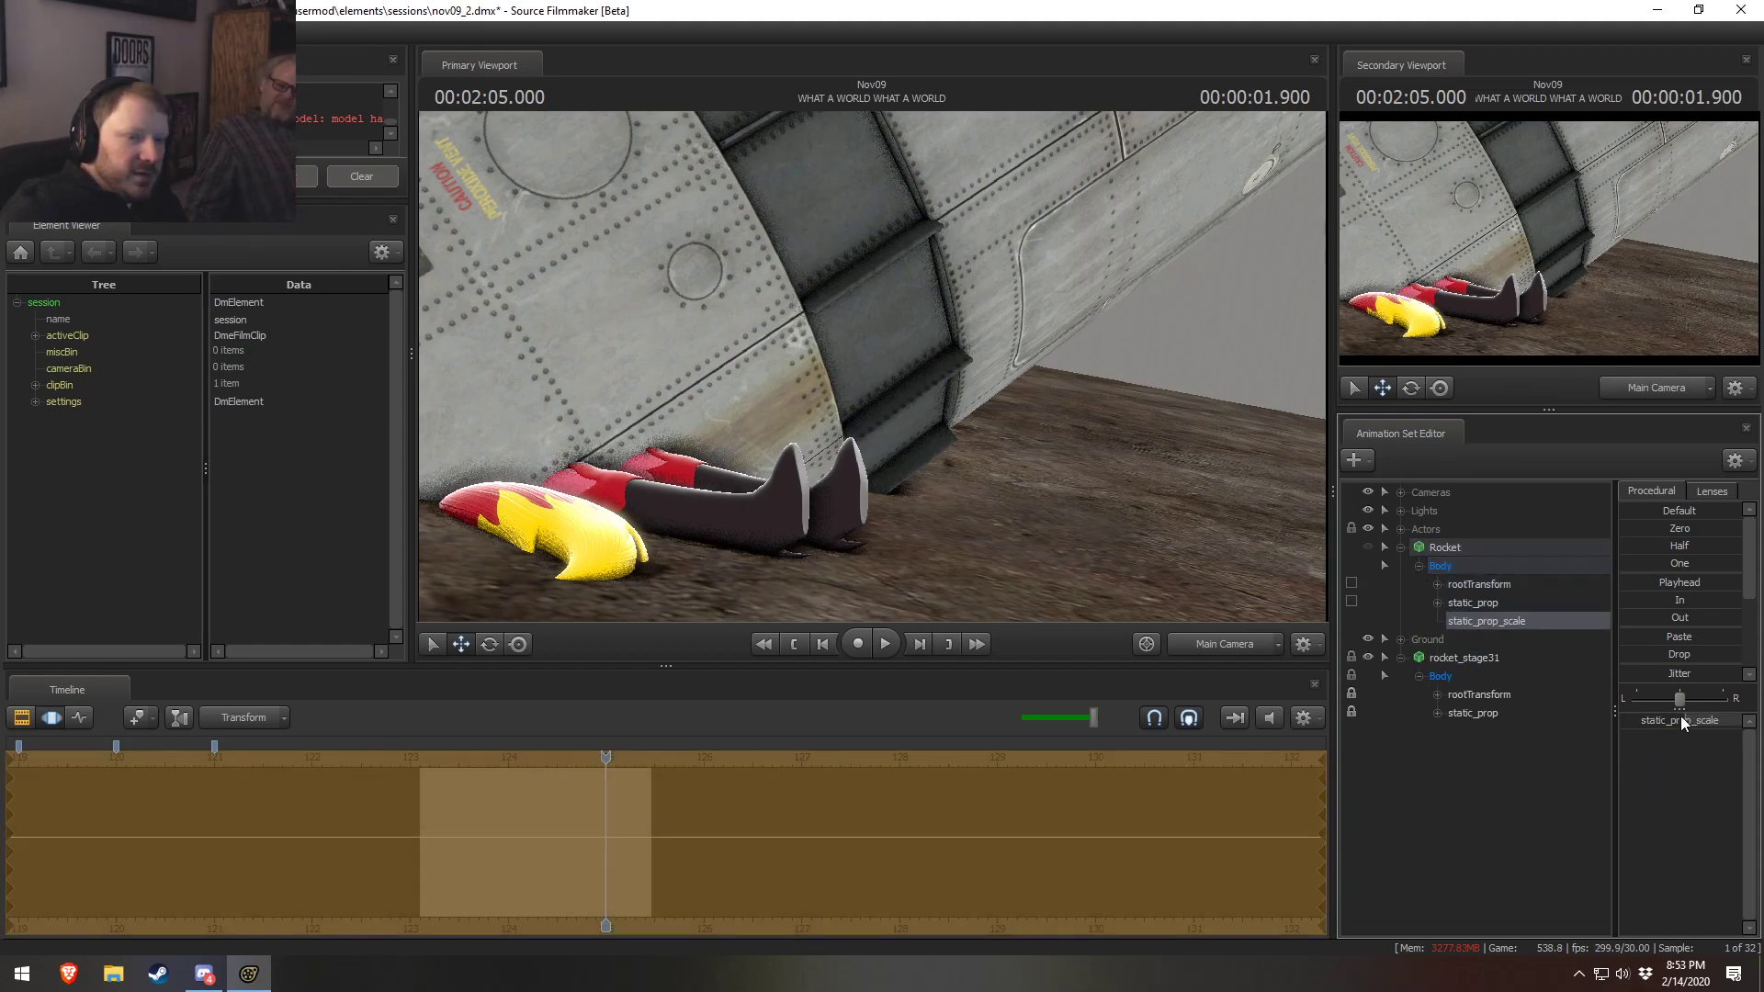
{"action": "right_click", "coordinate": [1679, 718]}
{"action": "left_click", "coordinate": [1689, 750]}
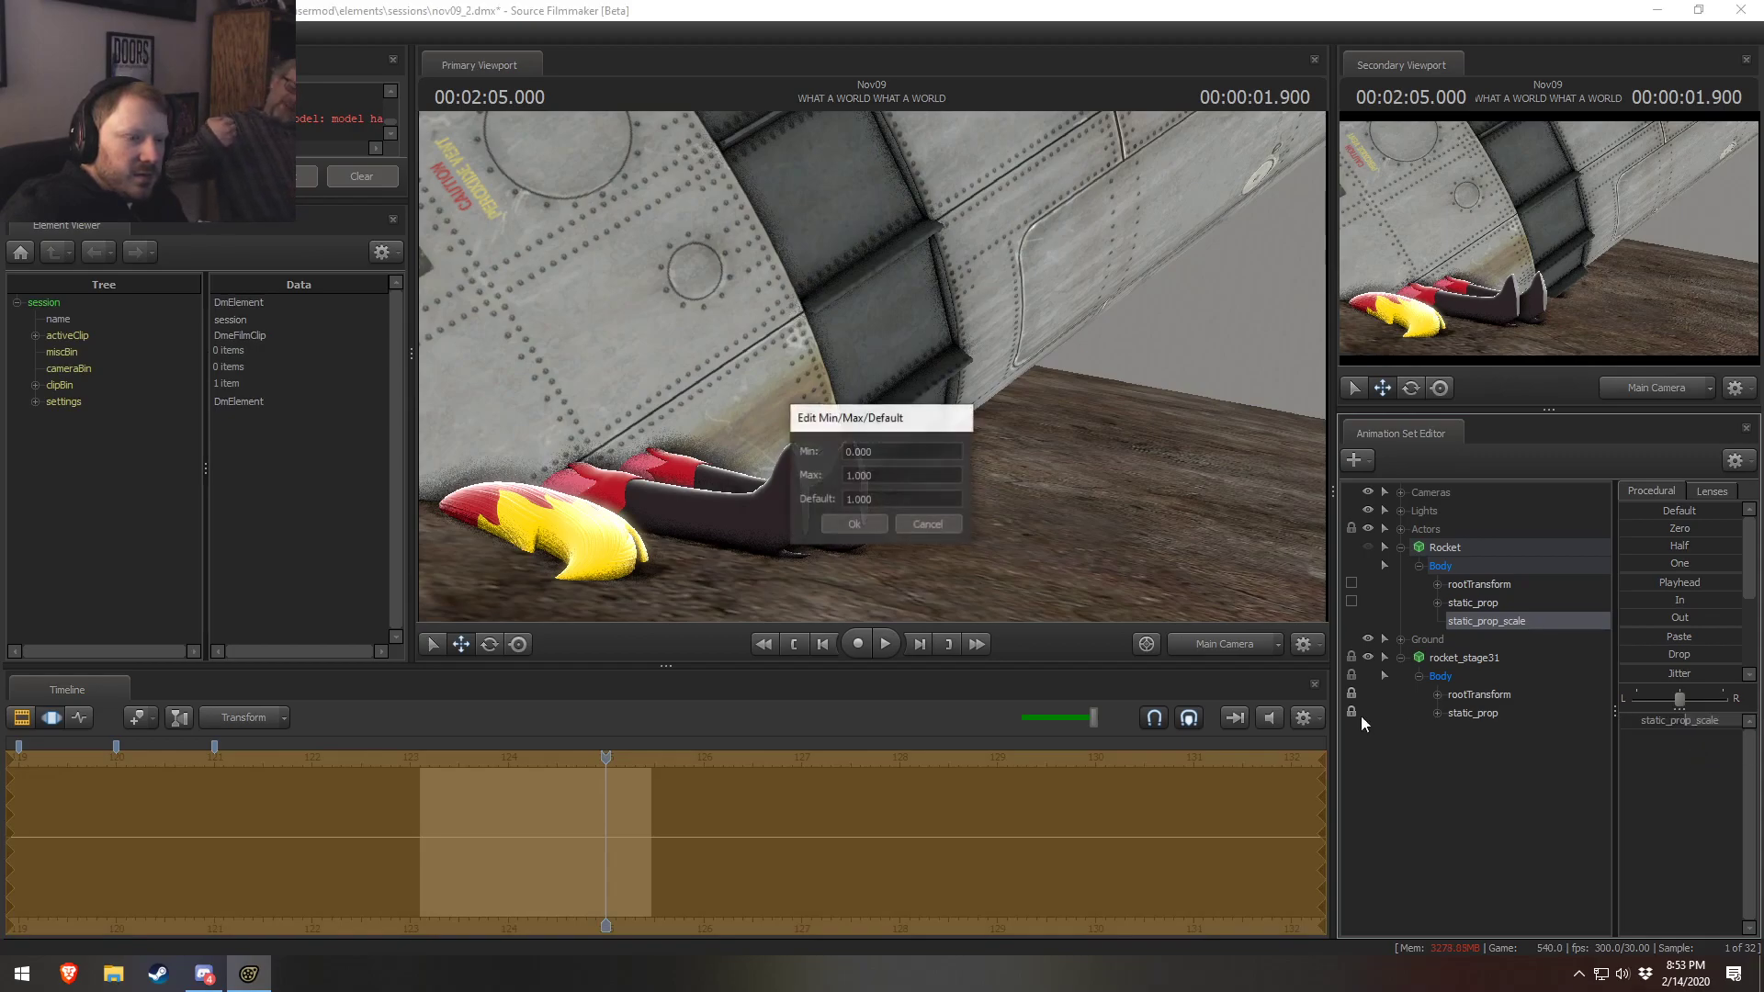
{"action": "key", "text": "Escape"}
{"action": "left_click", "coordinate": [1464, 710]}
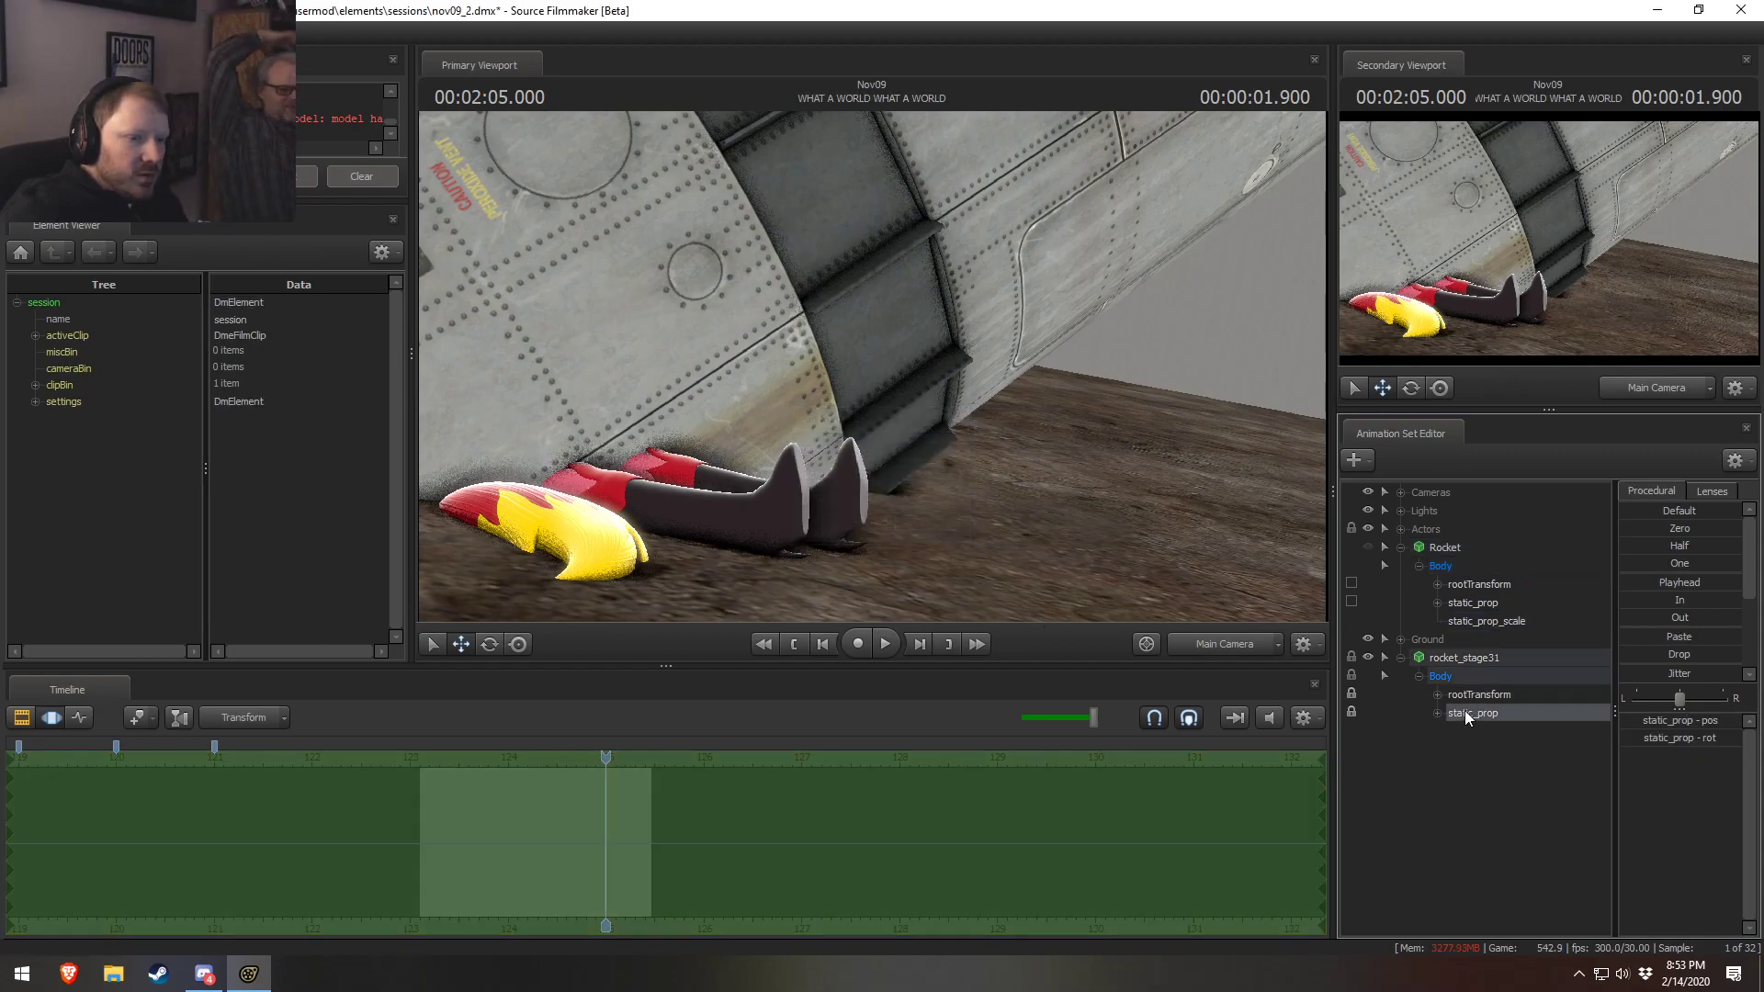
Add a scale control to rocket_stage31's static_prop and accept its range with min 0, max 10 and default 1
{"action": "right_click", "coordinate": [1464, 712]}
{"action": "left_click", "coordinate": [1514, 749]}
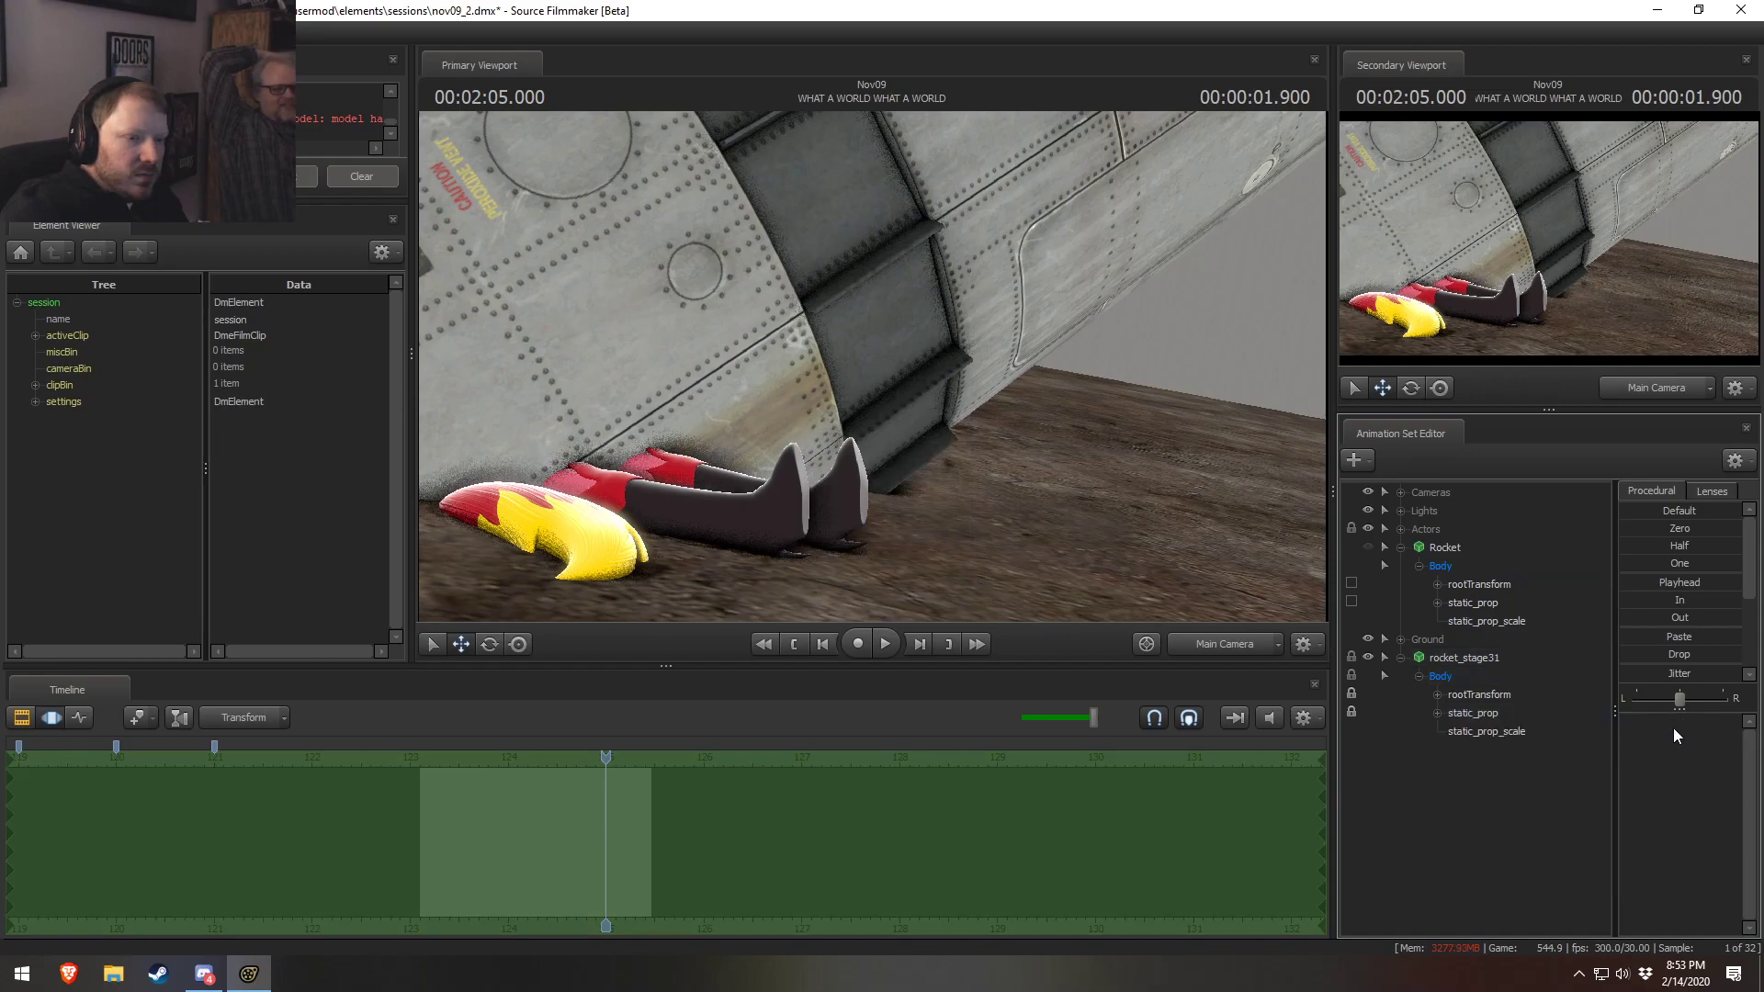
{"action": "right_click", "coordinate": [1481, 712]}
{"action": "left_click", "coordinate": [1456, 734]}
{"action": "right_click", "coordinate": [1658, 722]}
{"action": "left_click", "coordinate": [1679, 750]}
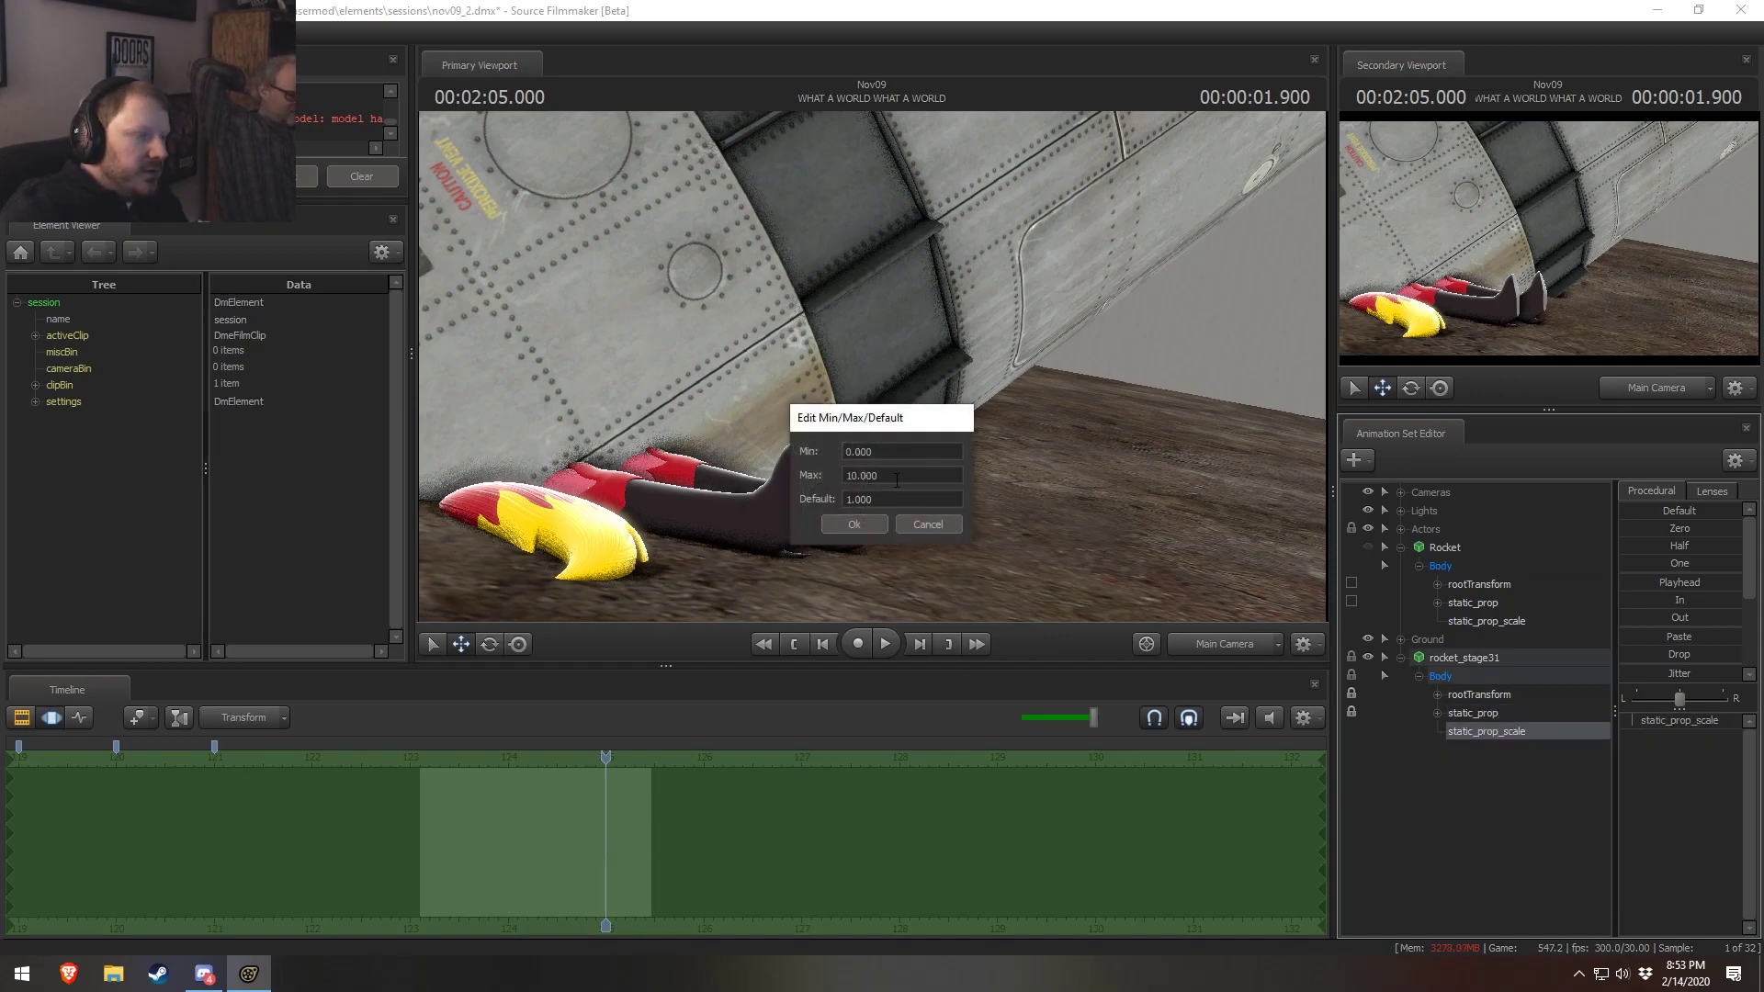
{"action": "key", "text": "Return"}
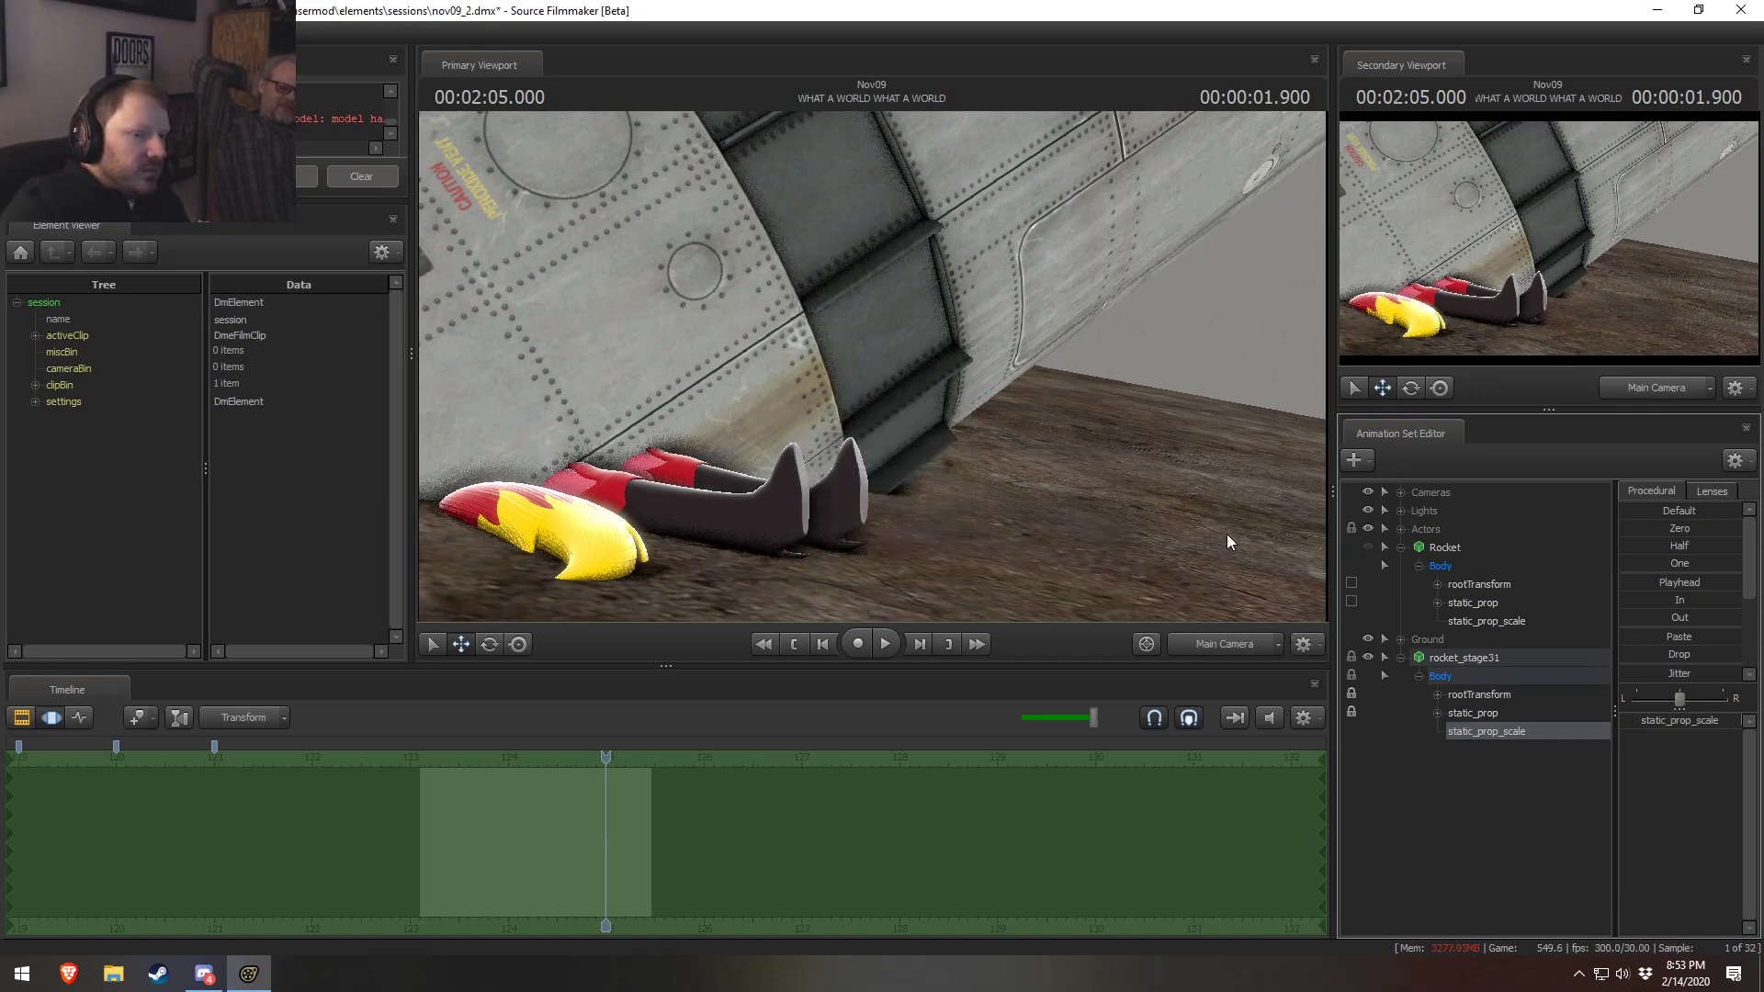
Paste the copied scale value into rocket_stage31's static_prop_scale and delete the original Rocket animation set
{"action": "left_click", "coordinate": [1697, 721]}
{"action": "key", "text": "ctrl+v"}
{"action": "left_click_drag", "start_coordinate": [1687, 723], "coordinate": [1565, 725]}
{"action": "key", "text": "ctrl+v"}
{"action": "key", "text": "Return"}
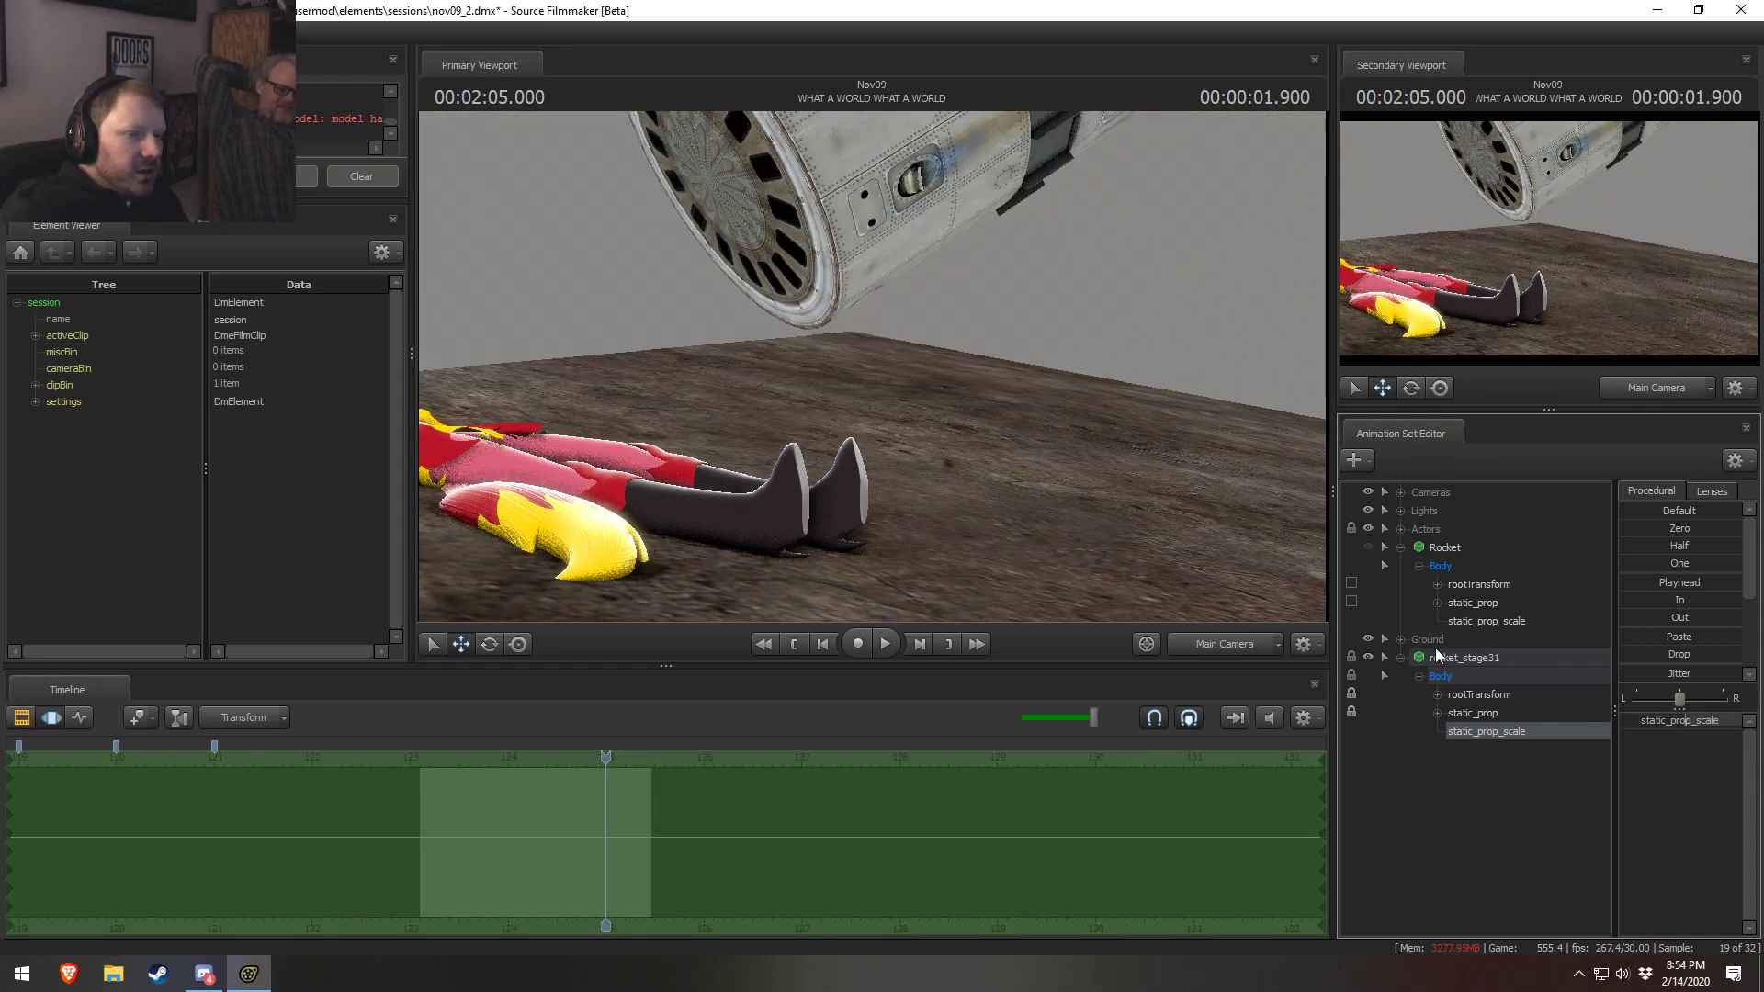
{"action": "right_click", "coordinate": [1448, 549]}
{"action": "left_click", "coordinate": [1468, 588]}
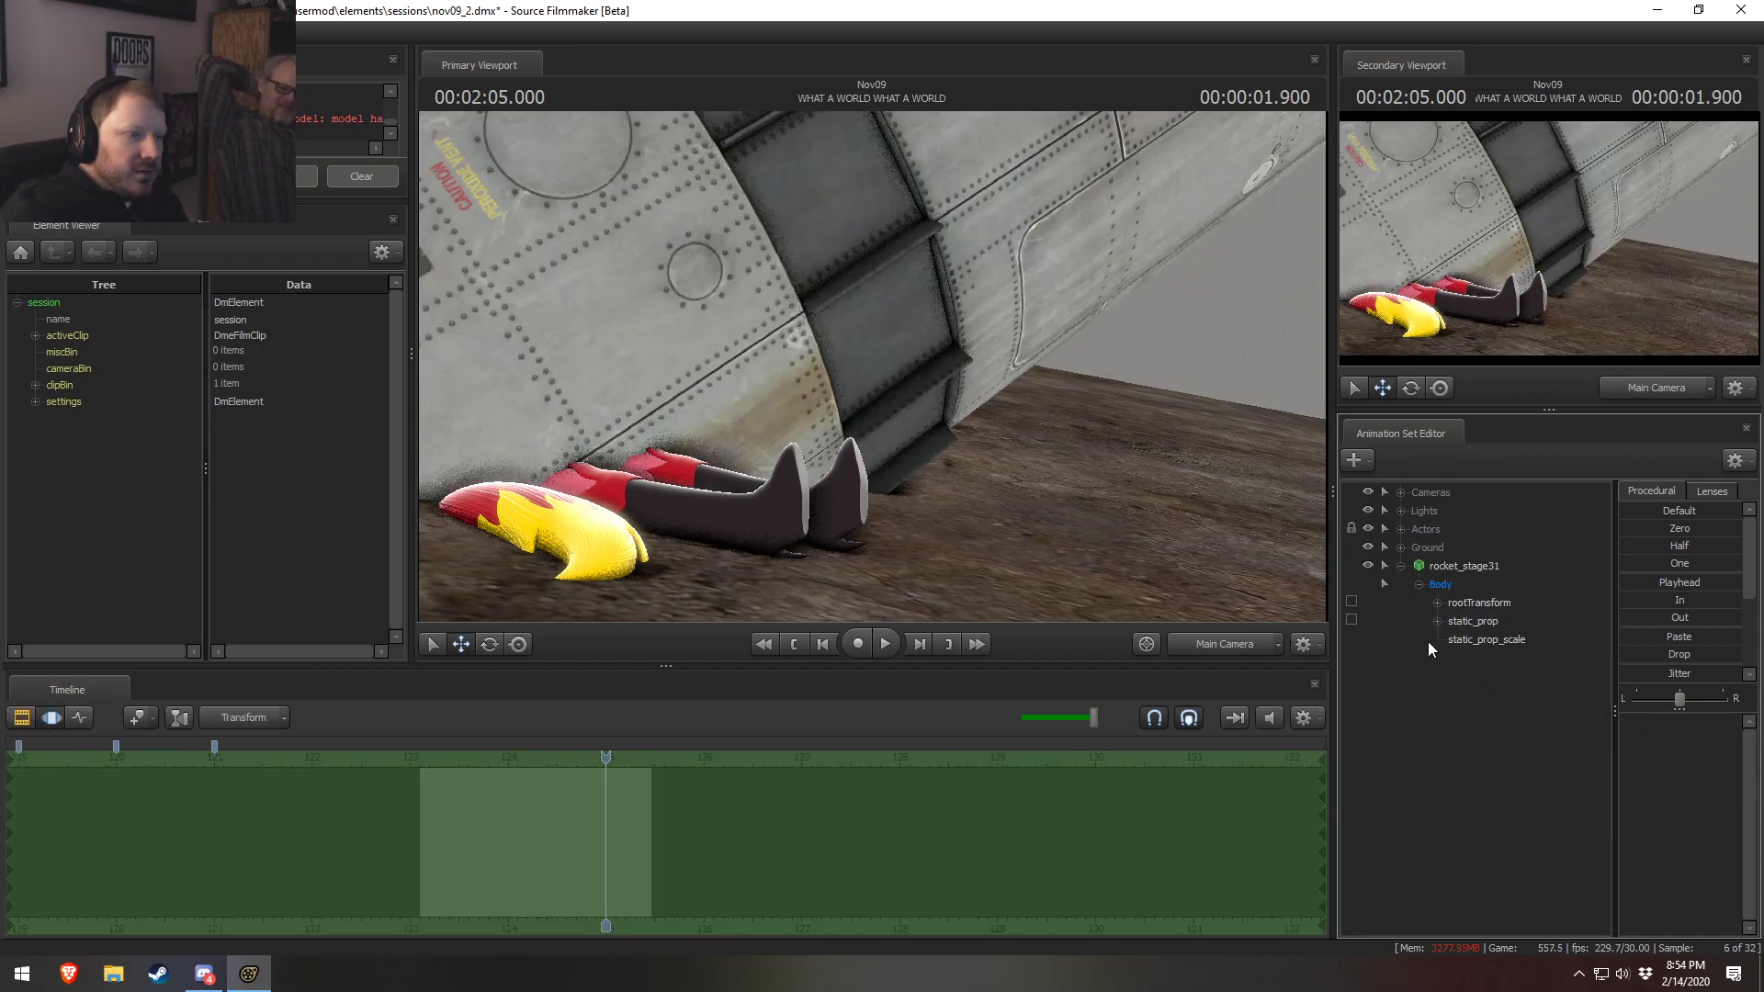
Rename the rocket_stage31 animation set to Rocket and collapse its controls
{"action": "right_click", "coordinate": [1440, 567]}
{"action": "left_click", "coordinate": [1411, 623]}
{"action": "right_click", "coordinate": [1449, 568]}
{"action": "left_click", "coordinate": [1500, 577]}
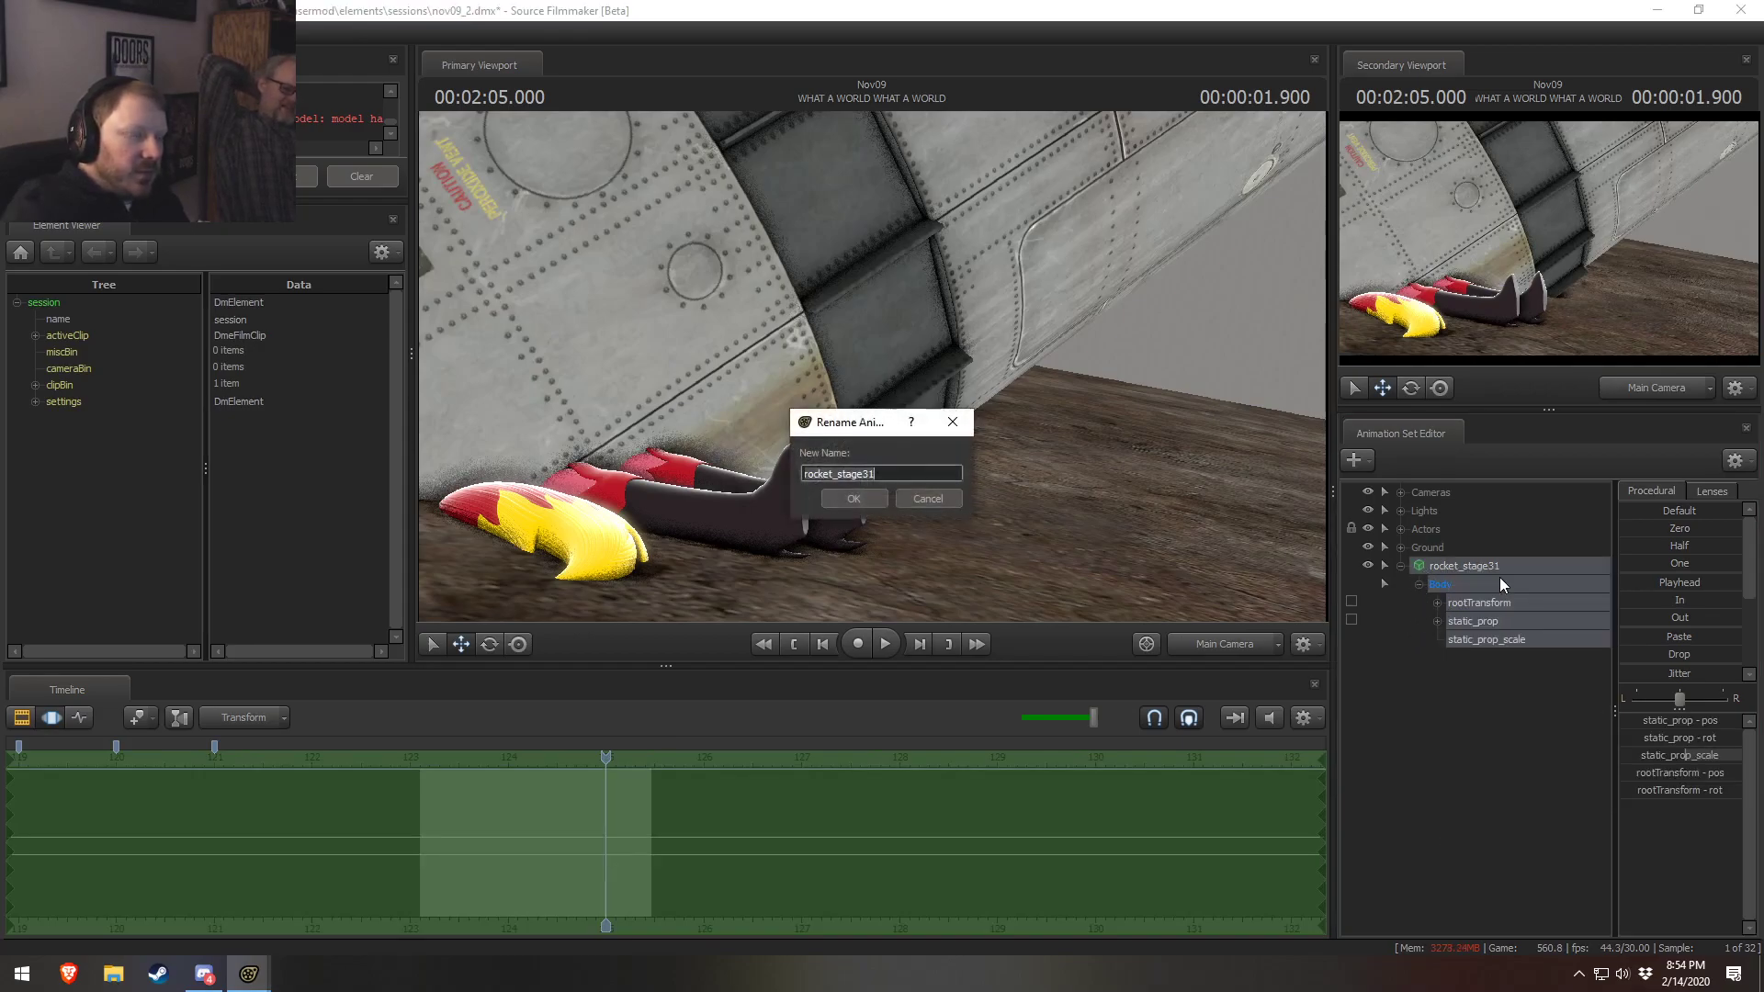
{"action": "type", "text": "Rocket"}
{"action": "key", "text": "Return"}
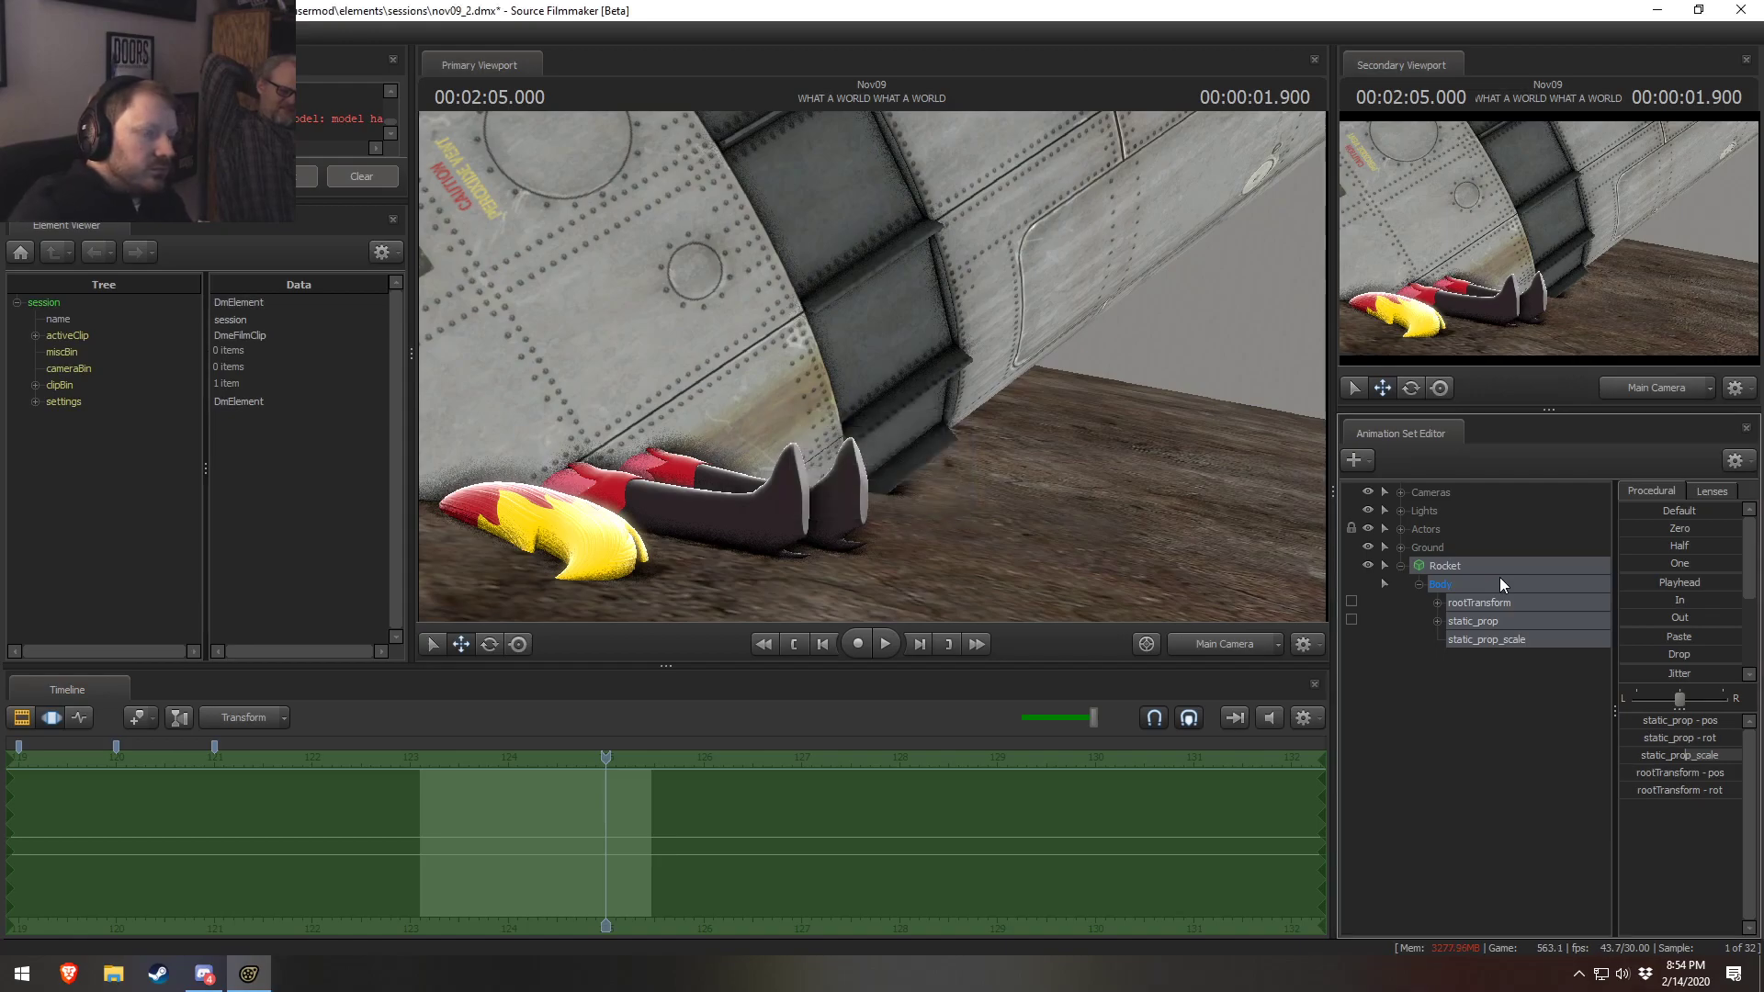
{"action": "left_click", "coordinate": [1401, 565]}
Inspect the crashed rocket from the Work Camera, compare it with the Main Camera view, and return to the Motion Editor
{"action": "key", "text": "F2"}
{"action": "key", "text": "F3"}
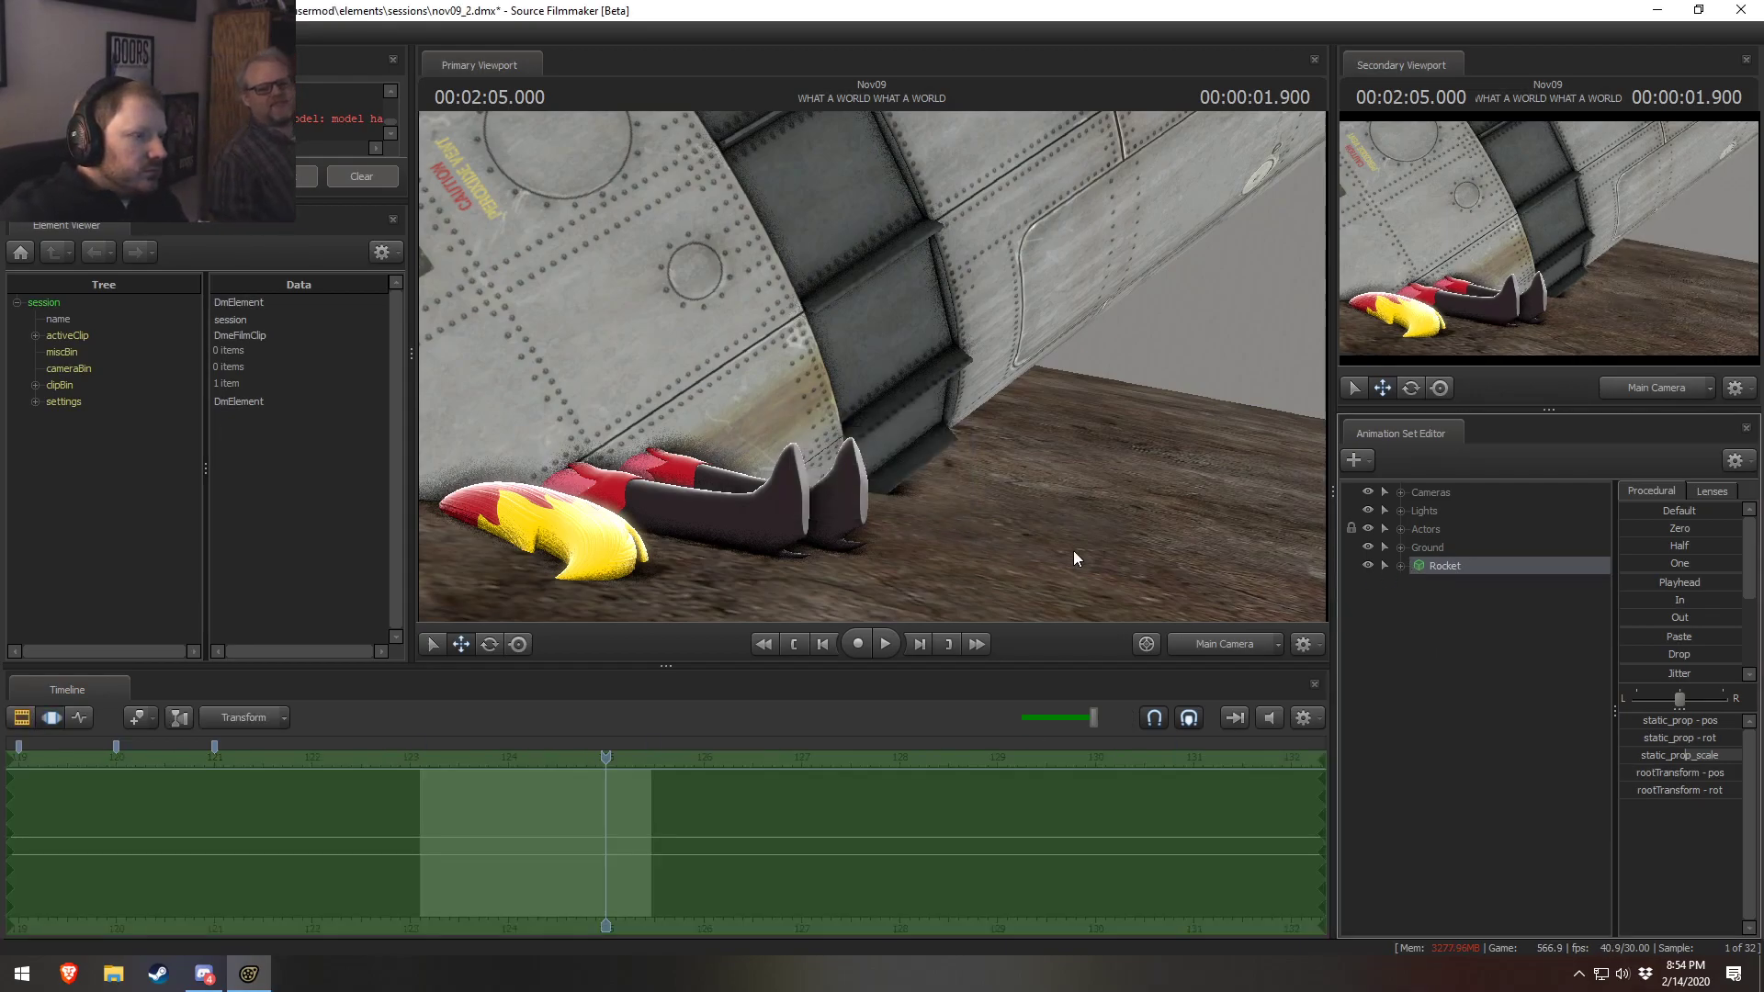
{"action": "left_click", "coordinate": [1199, 643]}
{"action": "key", "text": "s"}
{"action": "left_click_drag", "start_coordinate": [873, 368], "coordinate": [939, 377]}
{"action": "key", "text": "w"}
{"action": "key", "text": "s"}
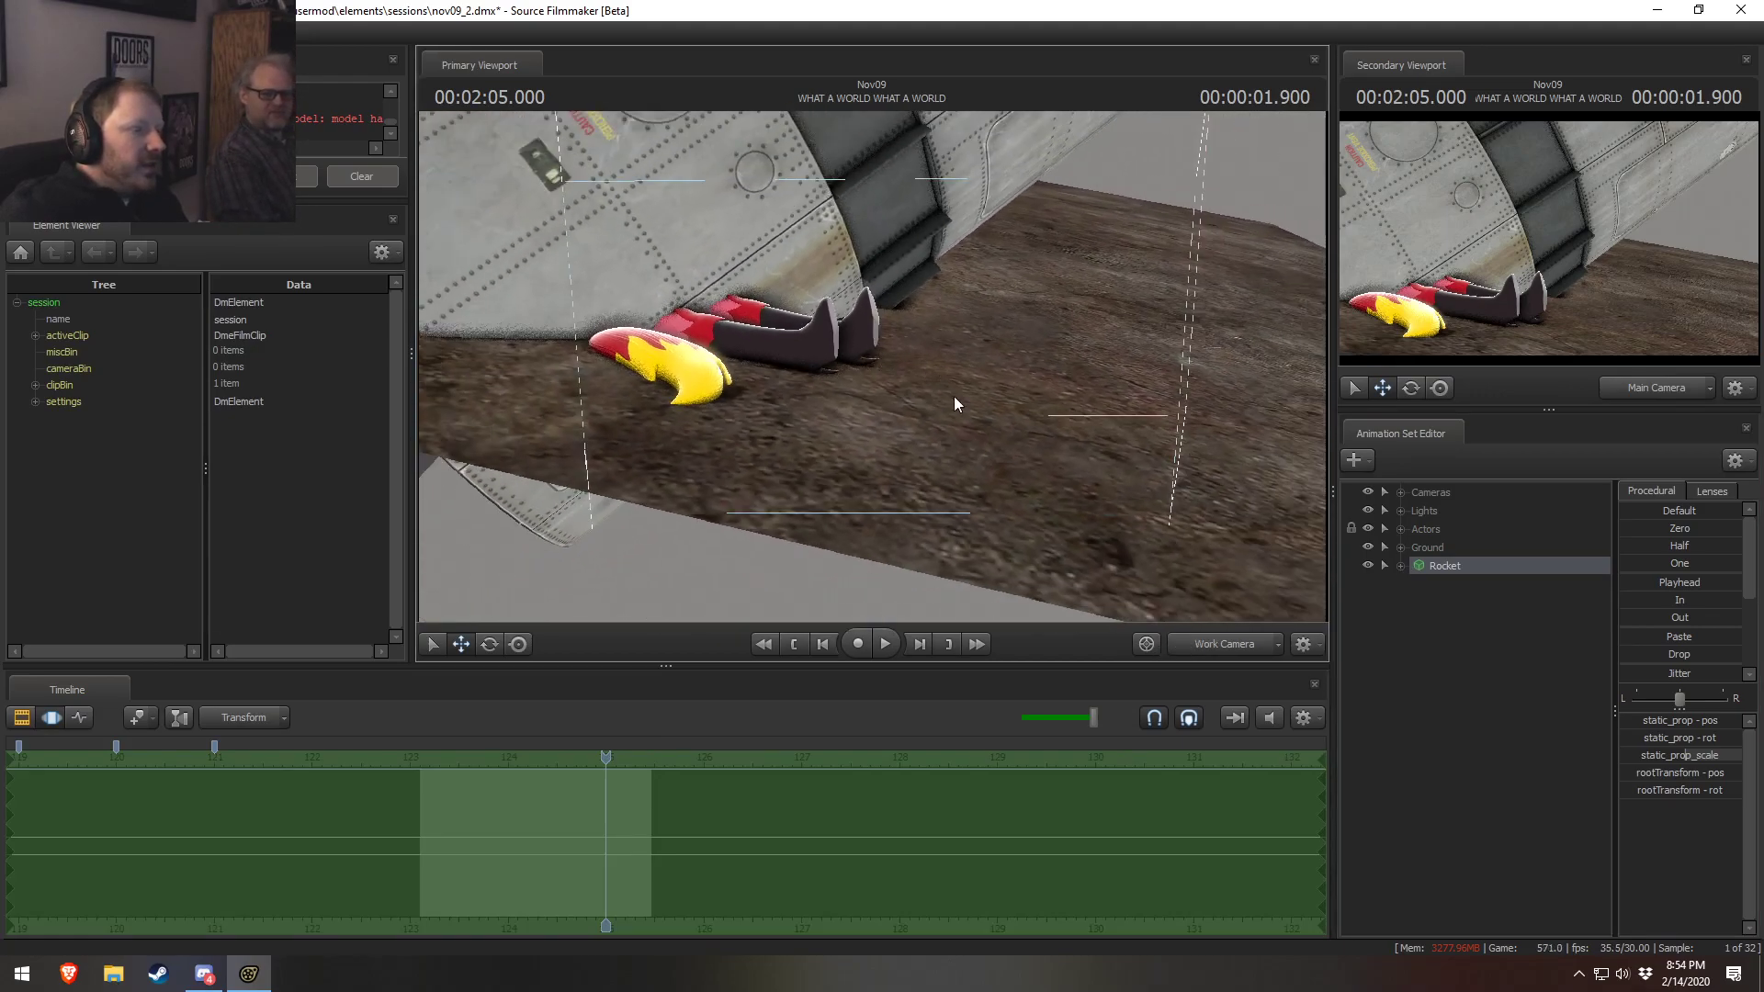
{"action": "key", "text": "F2"}
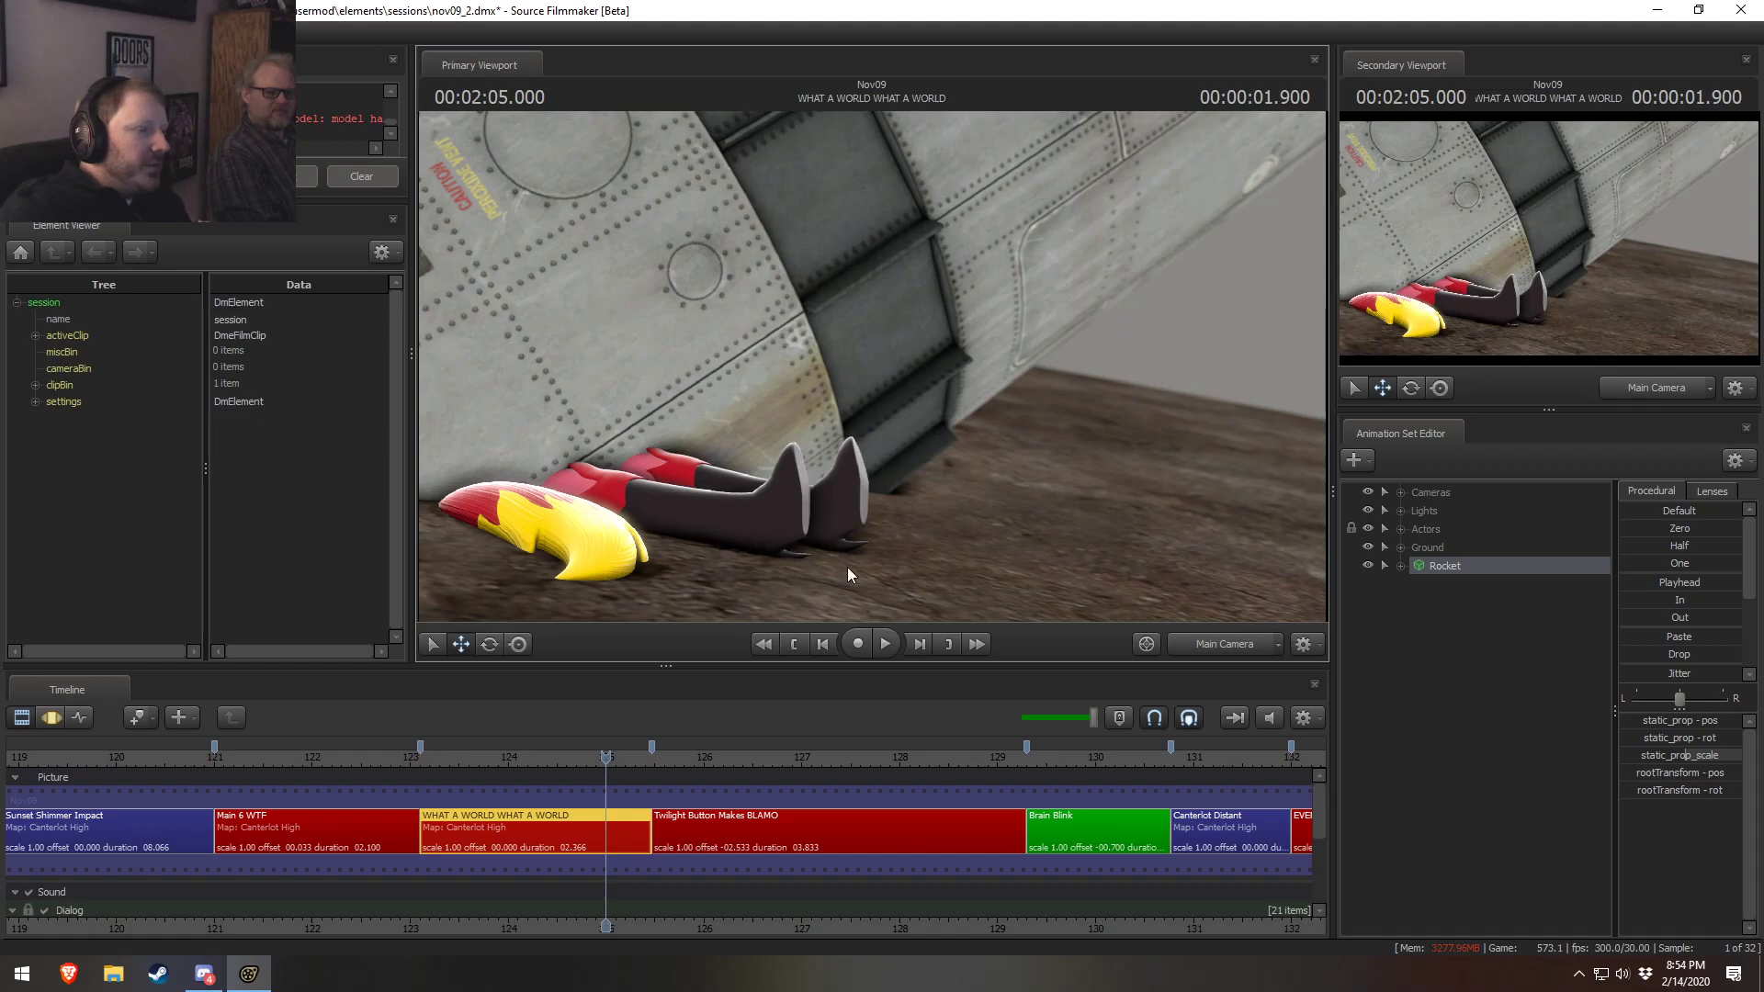
{"action": "key", "text": "F3"}
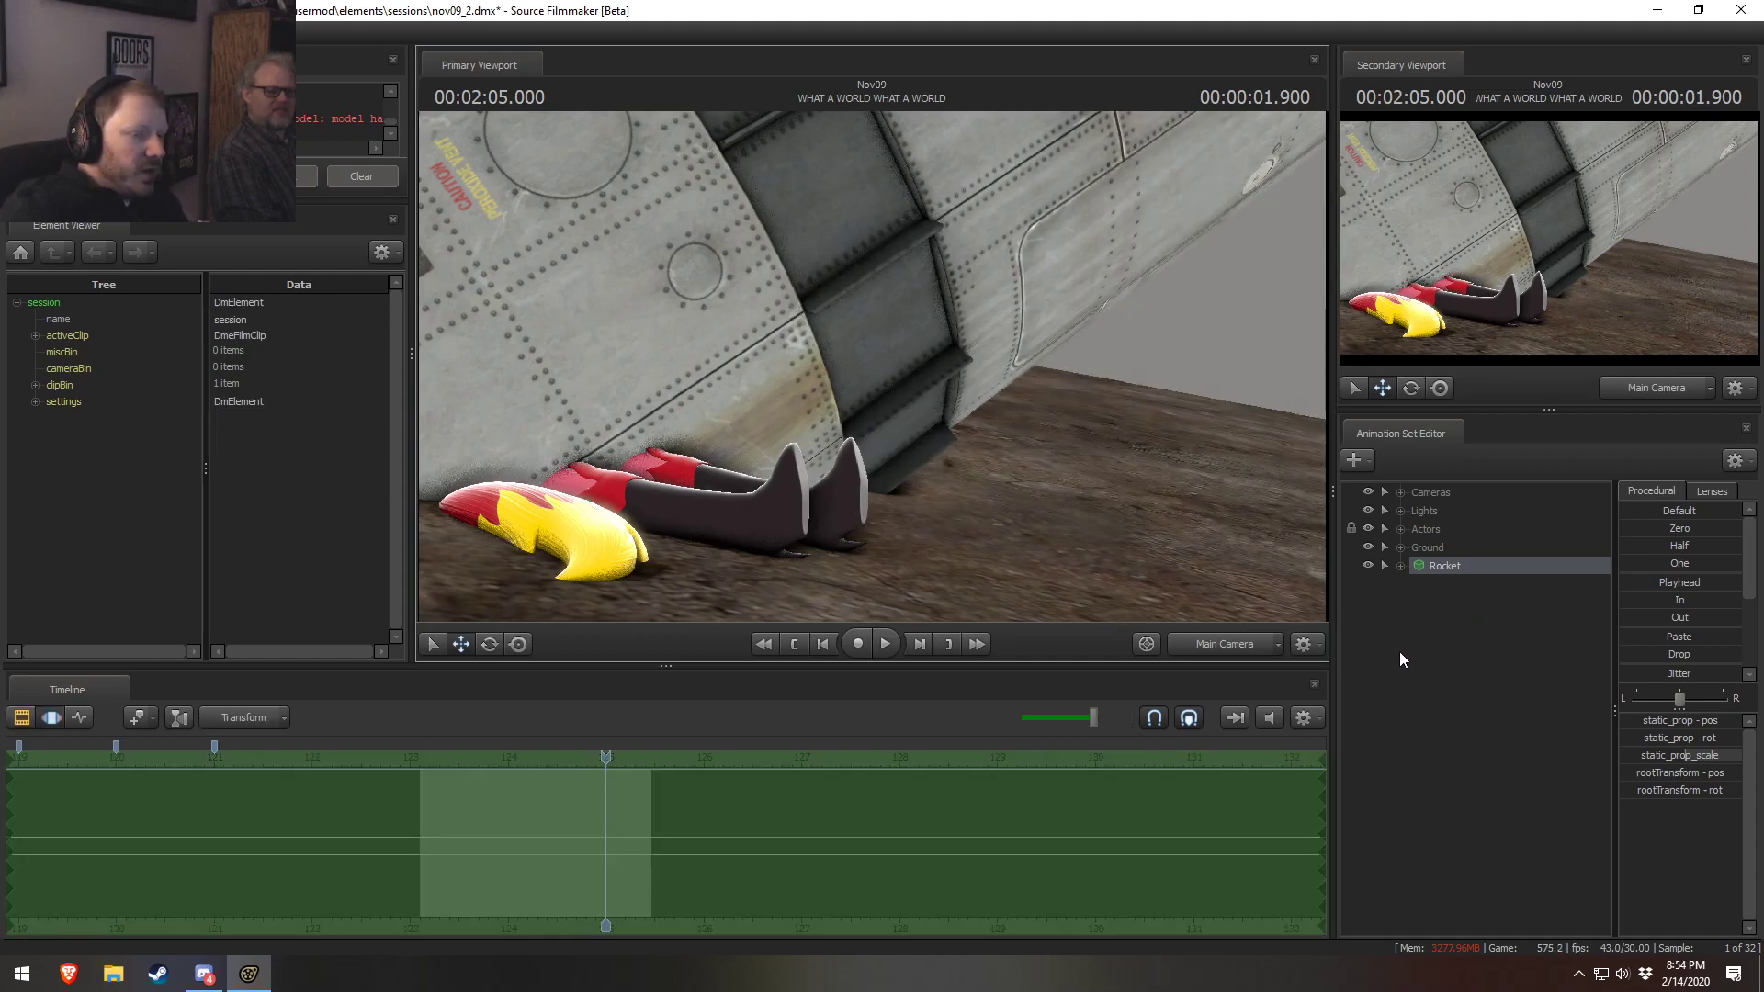
Create an animation set for a new light, and aim light1 over the ground while looking through it
{"action": "right_click", "coordinate": [1445, 632]}
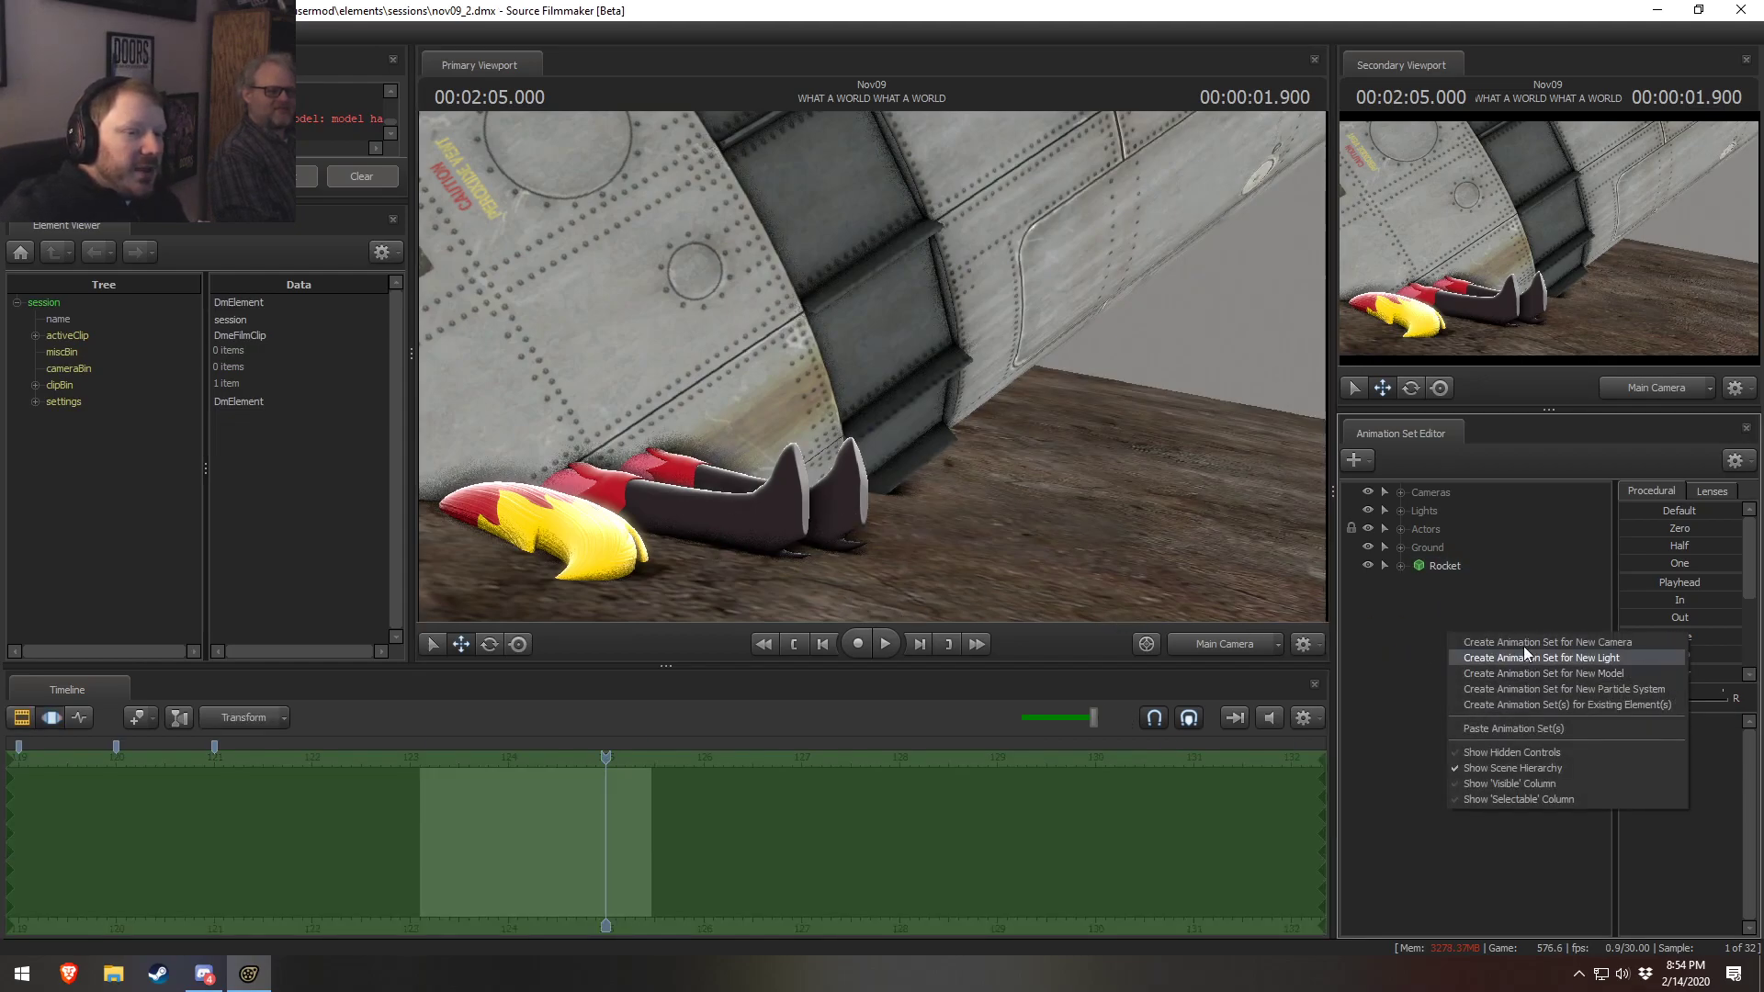
{"action": "left_click", "coordinate": [1415, 512]}
{"action": "left_click_drag", "start_coordinate": [1479, 533], "coordinate": [1287, 377]}
{"action": "key", "text": "w"}
{"action": "key", "text": "w"}
{"action": "mouse_move", "coordinate": [1194, 542]}
{"action": "left_mouse_down"}
{"action": "mouse_move", "coordinate": [1204, 611]}
{"action": "mouse_move", "coordinate": [1185, 634]}
{"action": "mouse_move", "coordinate": [1194, 542]}
{"action": "left_mouse_up"}
Raise light1's intensity to the slider's maximum and examine the lit ground from the Work Camera
{"action": "left_click", "coordinate": [1233, 641]}
{"action": "left_click", "coordinate": [1205, 544]}
{"action": "key", "text": "w"}
{"action": "mouse_move", "coordinate": [1103, 459]}
{"action": "left_mouse_down"}
{"action": "mouse_move", "coordinate": [1034, 445]}
{"action": "mouse_move", "coordinate": [1070, 459]}
{"action": "left_mouse_up"}
{"action": "key", "text": "d"}
{"action": "key", "text": "s"}
{"action": "mouse_move", "coordinate": [1181, 539]}
{"action": "left_mouse_down"}
{"action": "mouse_move", "coordinate": [1135, 492]}
{"action": "mouse_move", "coordinate": [1181, 539]}
{"action": "left_mouse_up"}
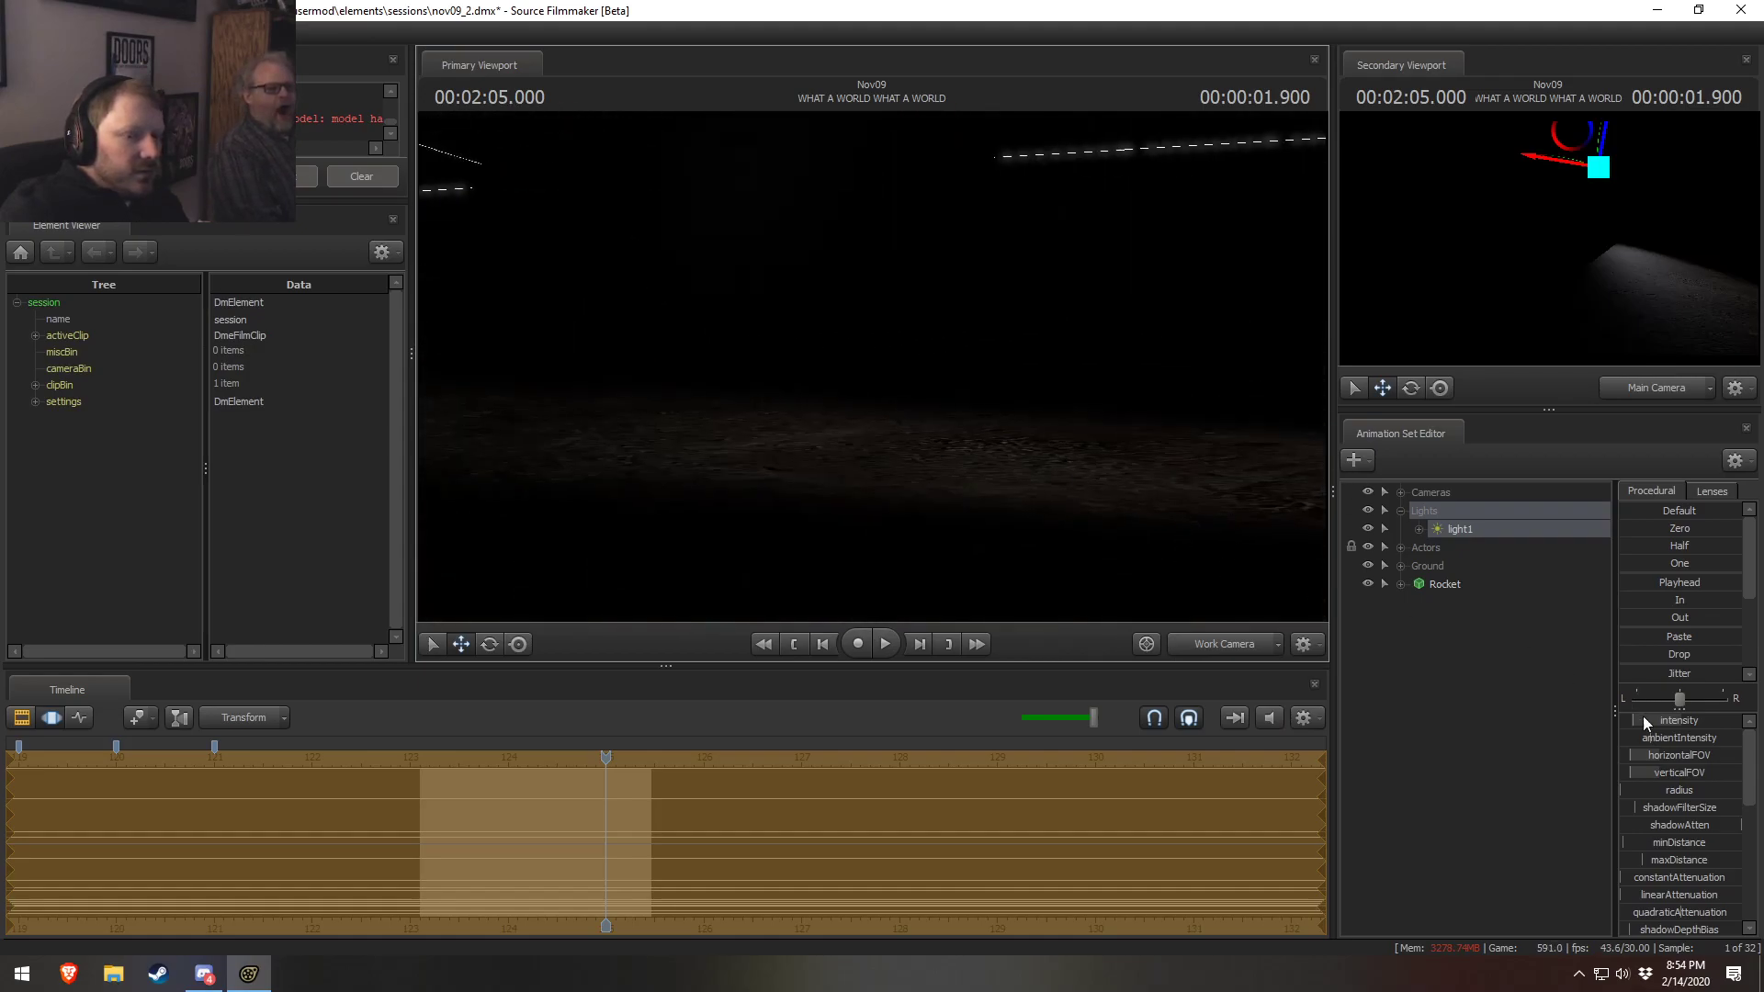
{"action": "left_click_drag", "start_coordinate": [1644, 722], "coordinate": [1740, 722]}
{"action": "key", "text": "s"}
{"action": "mouse_move", "coordinate": [1194, 514]}
{"action": "left_mouse_down"}
{"action": "mouse_move", "coordinate": [1103, 500]}
{"action": "mouse_move", "coordinate": [1203, 501]}
{"action": "mouse_move", "coordinate": [1181, 538]}
{"action": "mouse_move", "coordinate": [1171, 525]}
{"action": "mouse_move", "coordinate": [1171, 574]}
{"action": "mouse_move", "coordinate": [1187, 556]}
{"action": "mouse_move", "coordinate": [1172, 528]}
{"action": "left_mouse_up"}
{"action": "key", "text": "w"}
{"action": "key", "text": "s"}
{"action": "key", "text": "s"}
{"action": "key", "text": "s"}
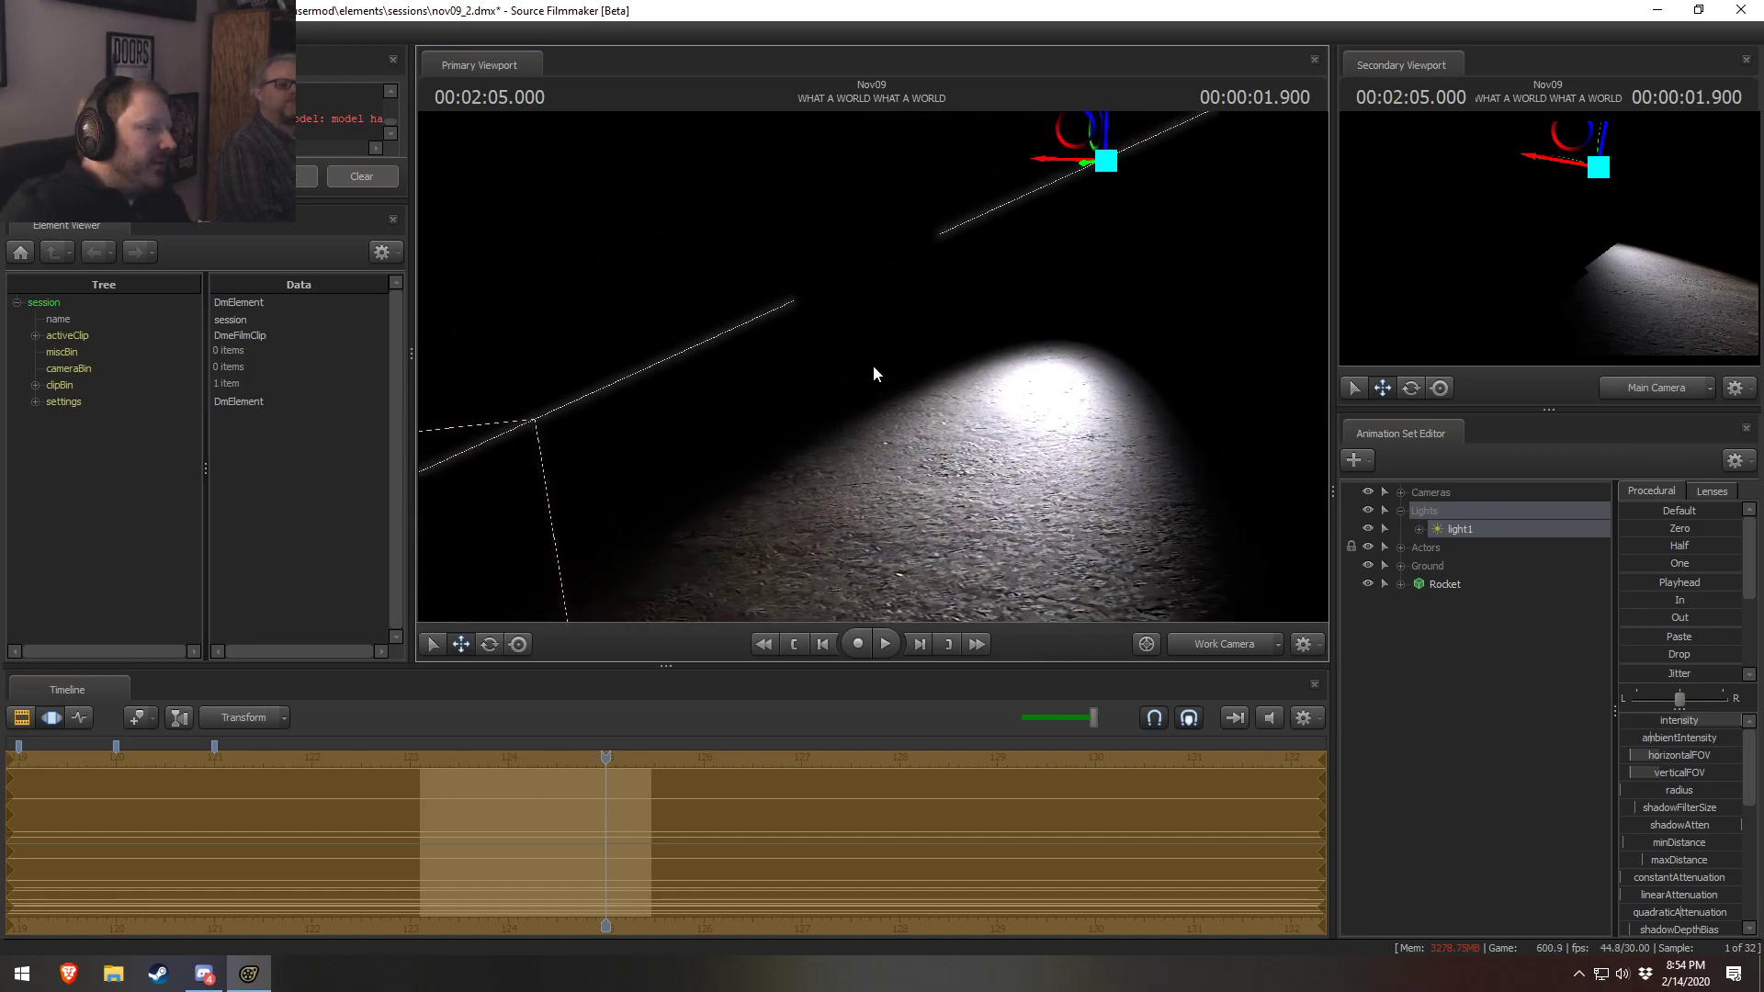
{"action": "left_click_drag", "start_coordinate": [989, 497], "coordinate": [882, 358]}
{"action": "key", "text": "s"}
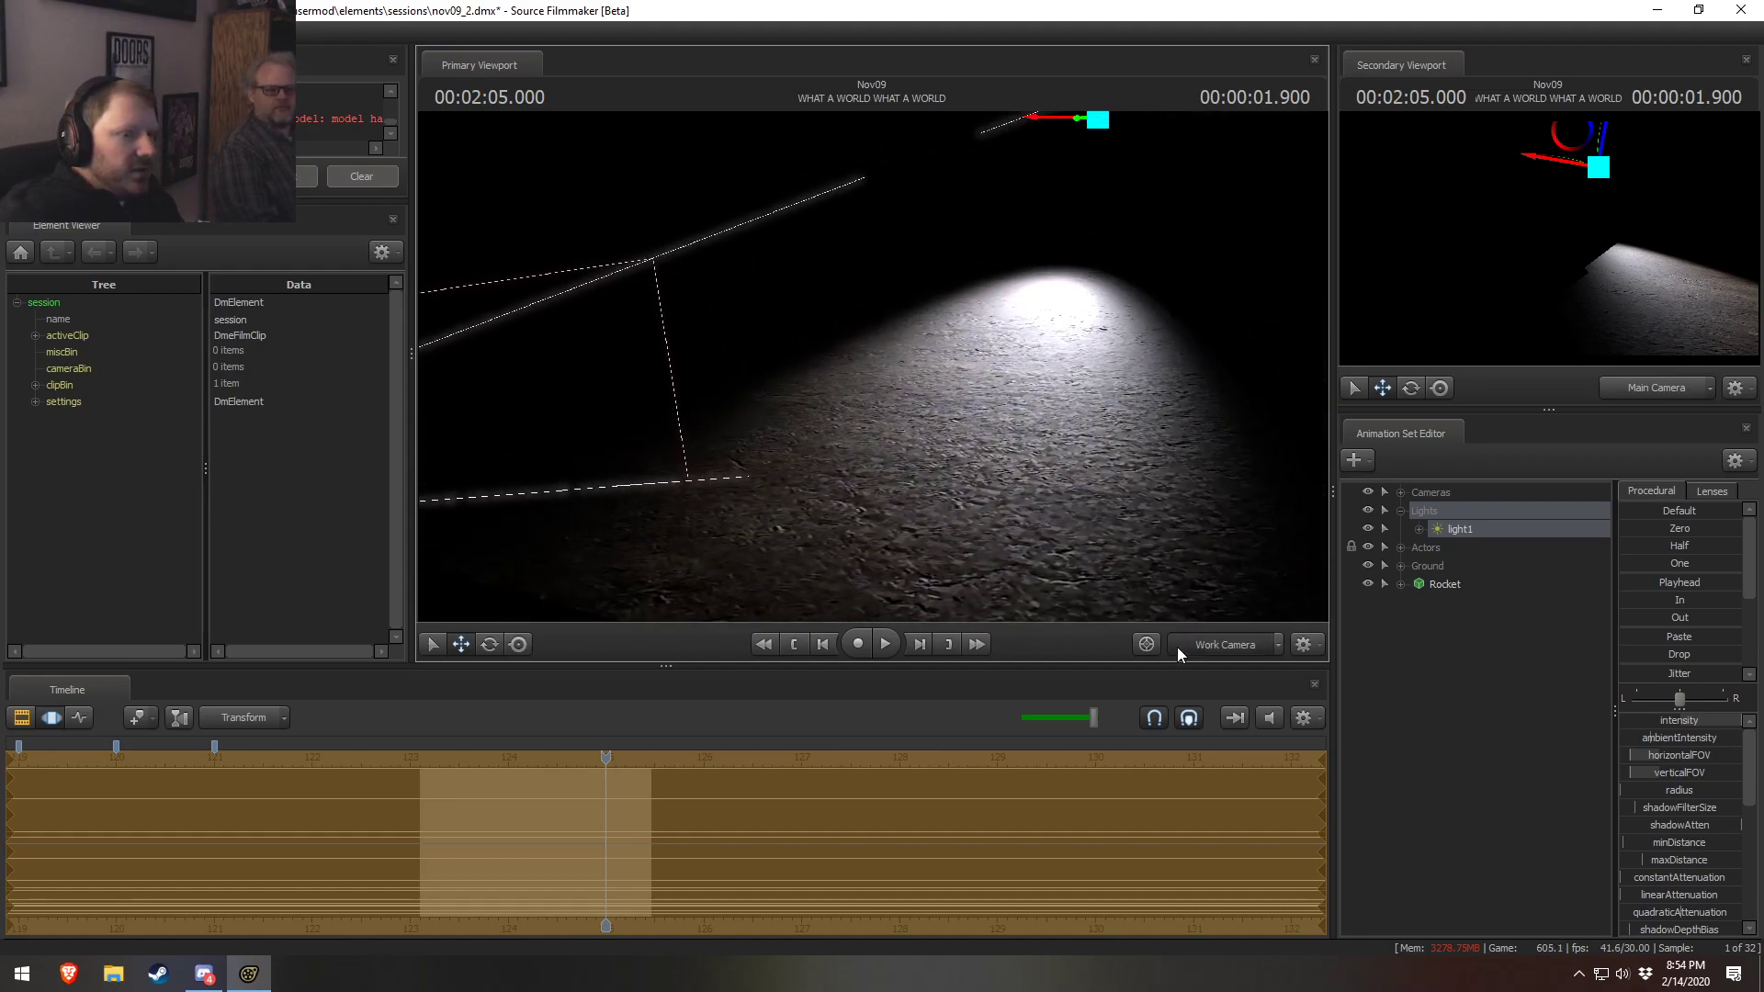
Look through light1 at the ground and return the viewports to the unlit display
{"action": "left_click", "coordinate": [1204, 646]}
{"action": "key", "text": "F2"}
{"action": "key", "text": "F3"}
{"action": "left_click_drag", "start_coordinate": [1459, 531], "coordinate": [1040, 410]}
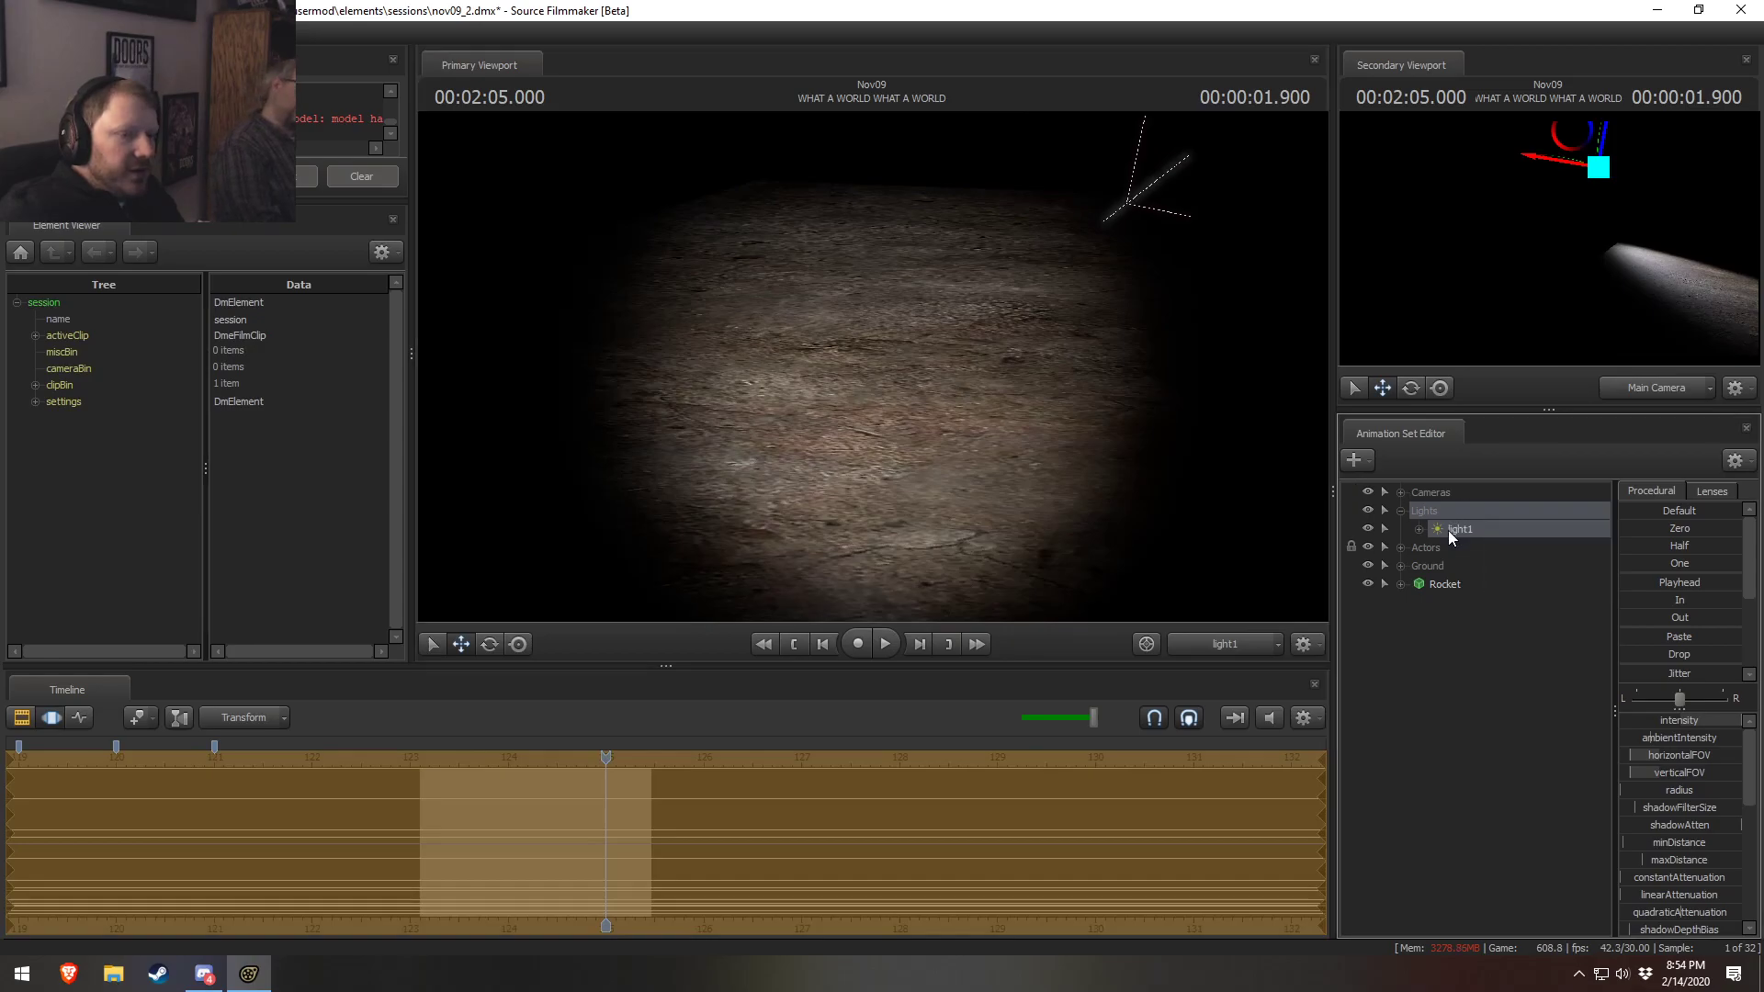
{"action": "right_click", "coordinate": [1193, 470]}
{"action": "left_click", "coordinate": [1128, 439]}
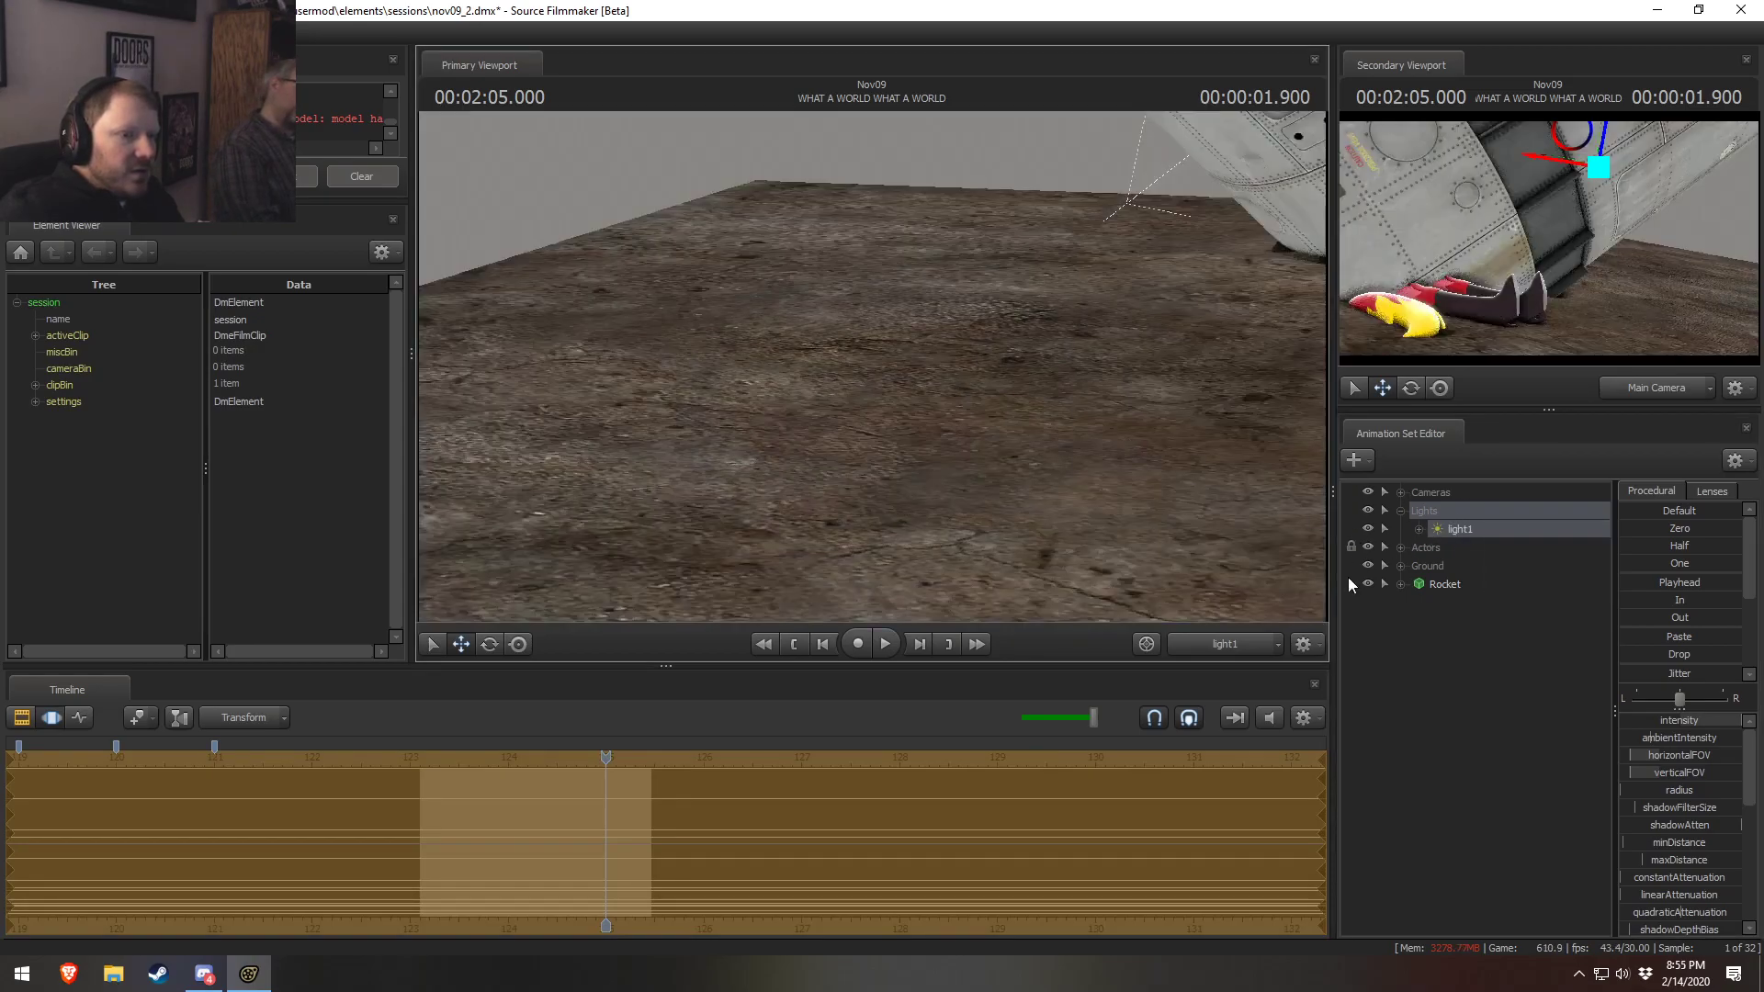
Return to the Clip Editor, save the session, and collapse the Lights group
{"action": "key", "text": "F2"}
{"action": "right_click", "coordinate": [1415, 648]}
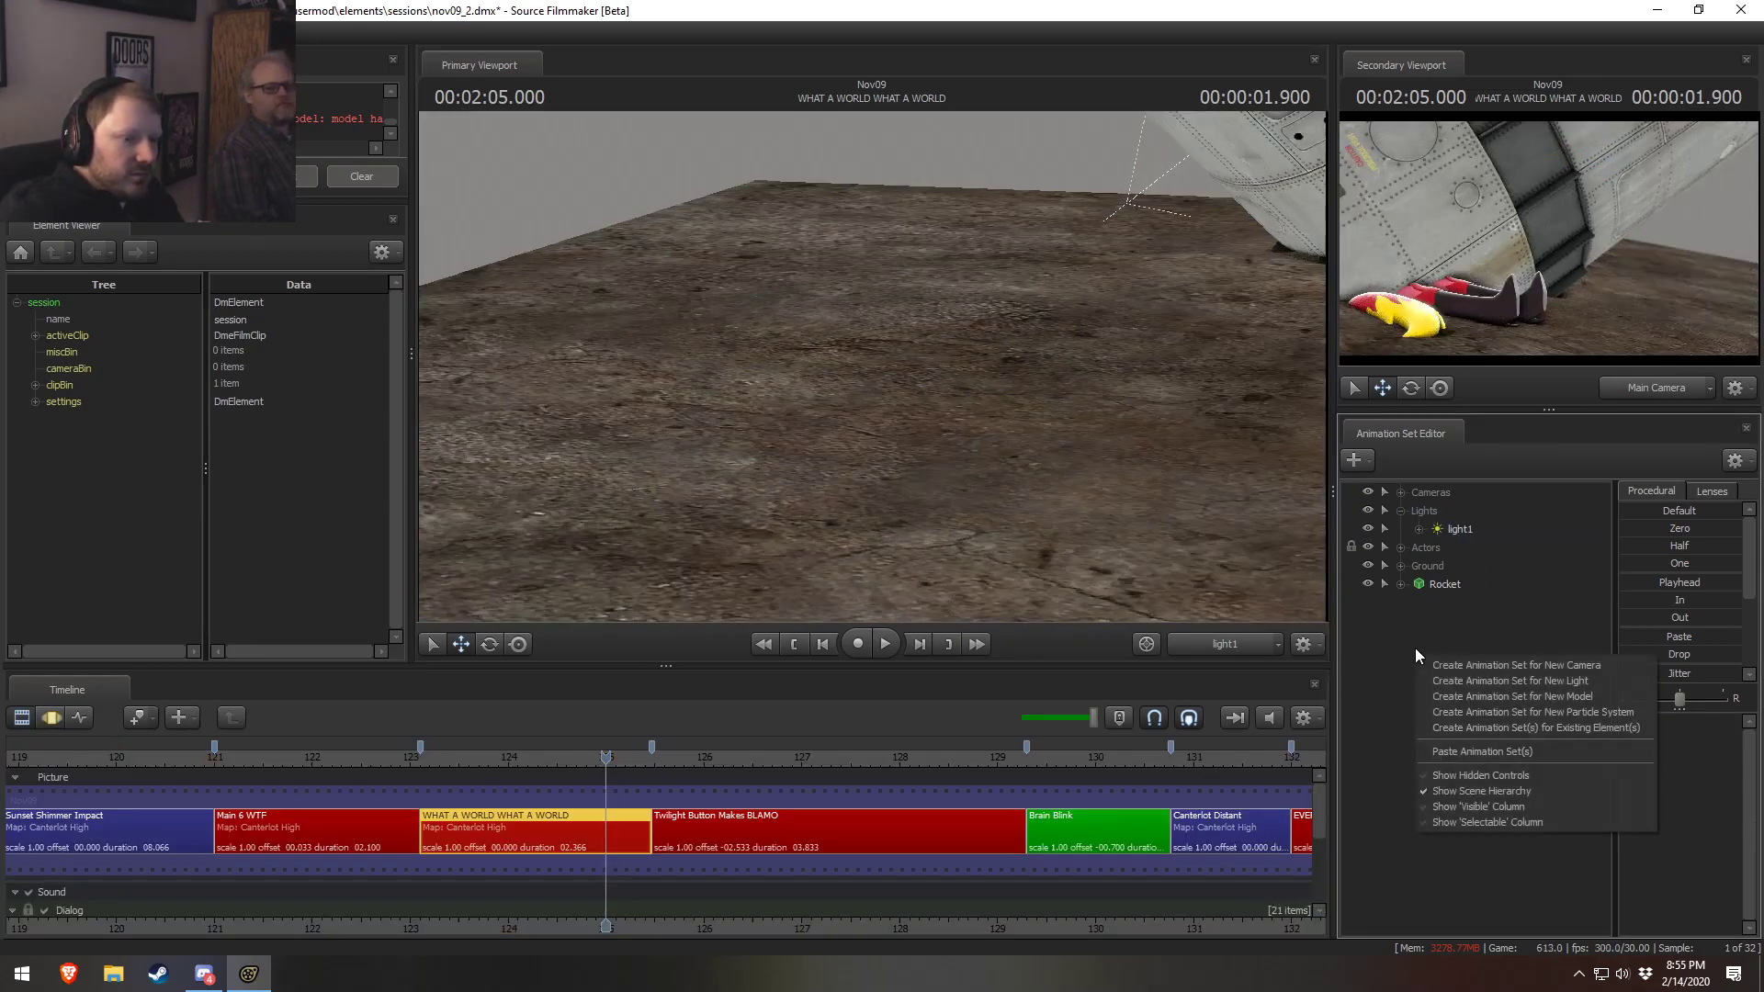
{"action": "left_click", "coordinate": [1409, 630]}
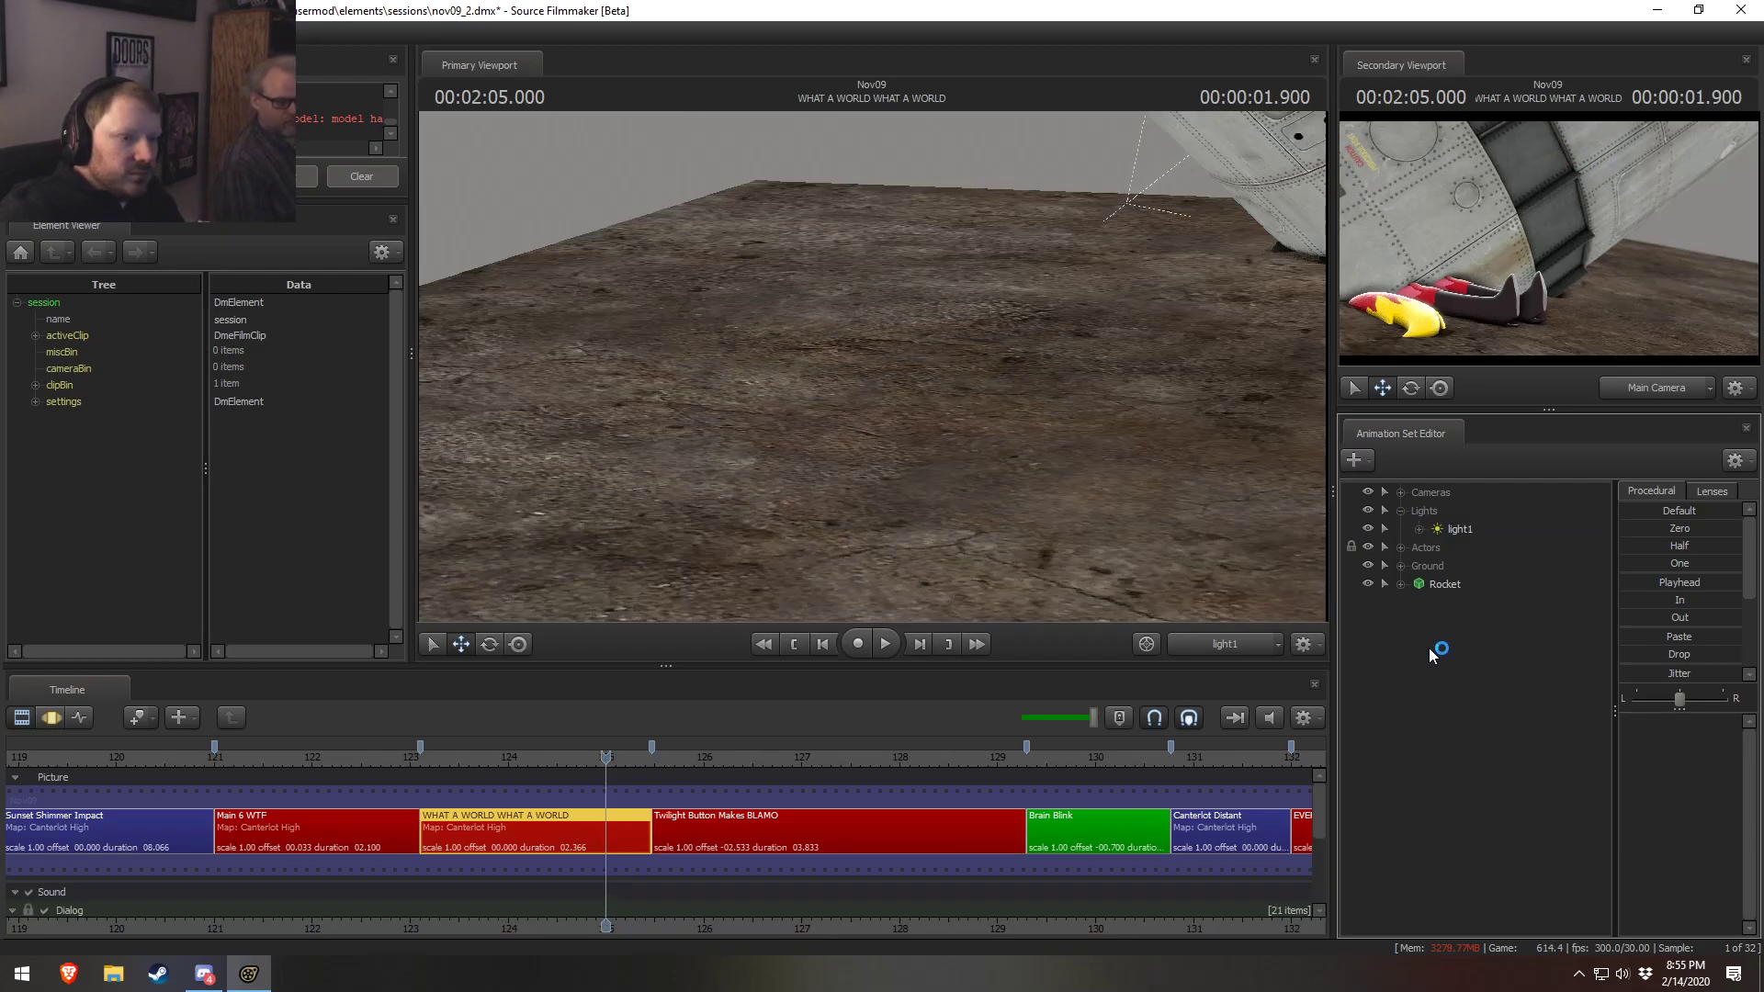
{"action": "key", "text": "ctrl+s"}
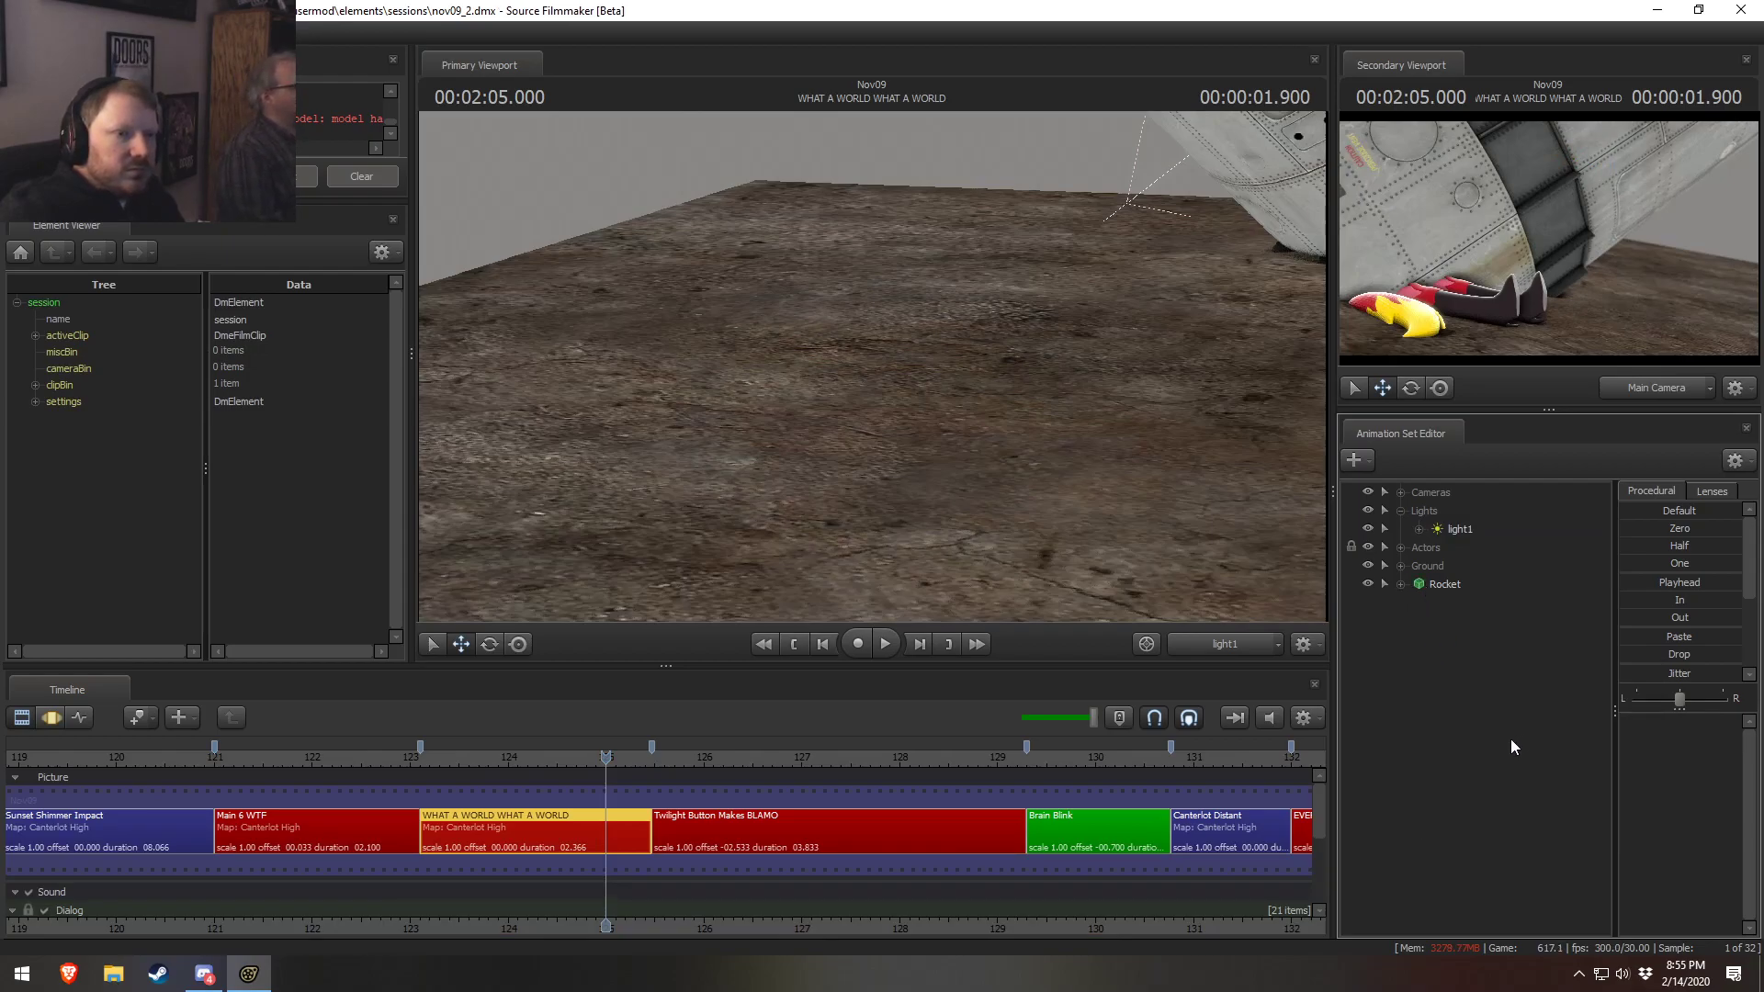
{"action": "right_click", "coordinate": [1422, 718]}
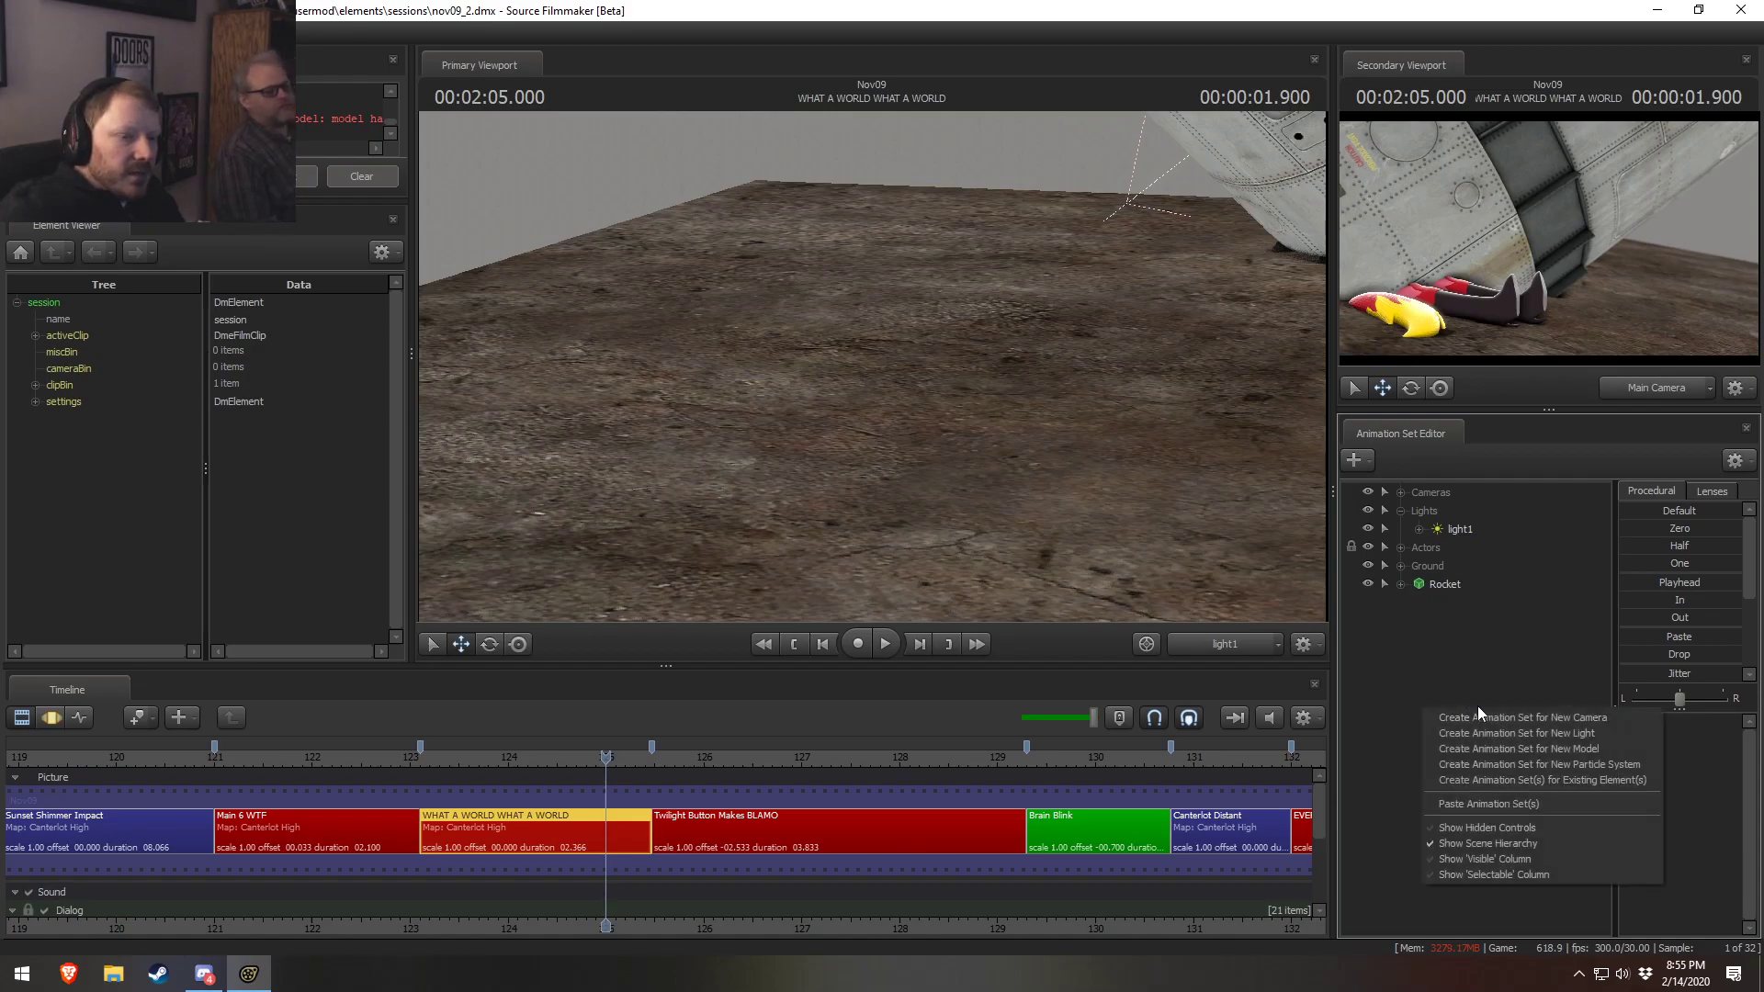
{"action": "left_click", "coordinate": [1467, 672]}
{"action": "left_click", "coordinate": [1400, 511]}
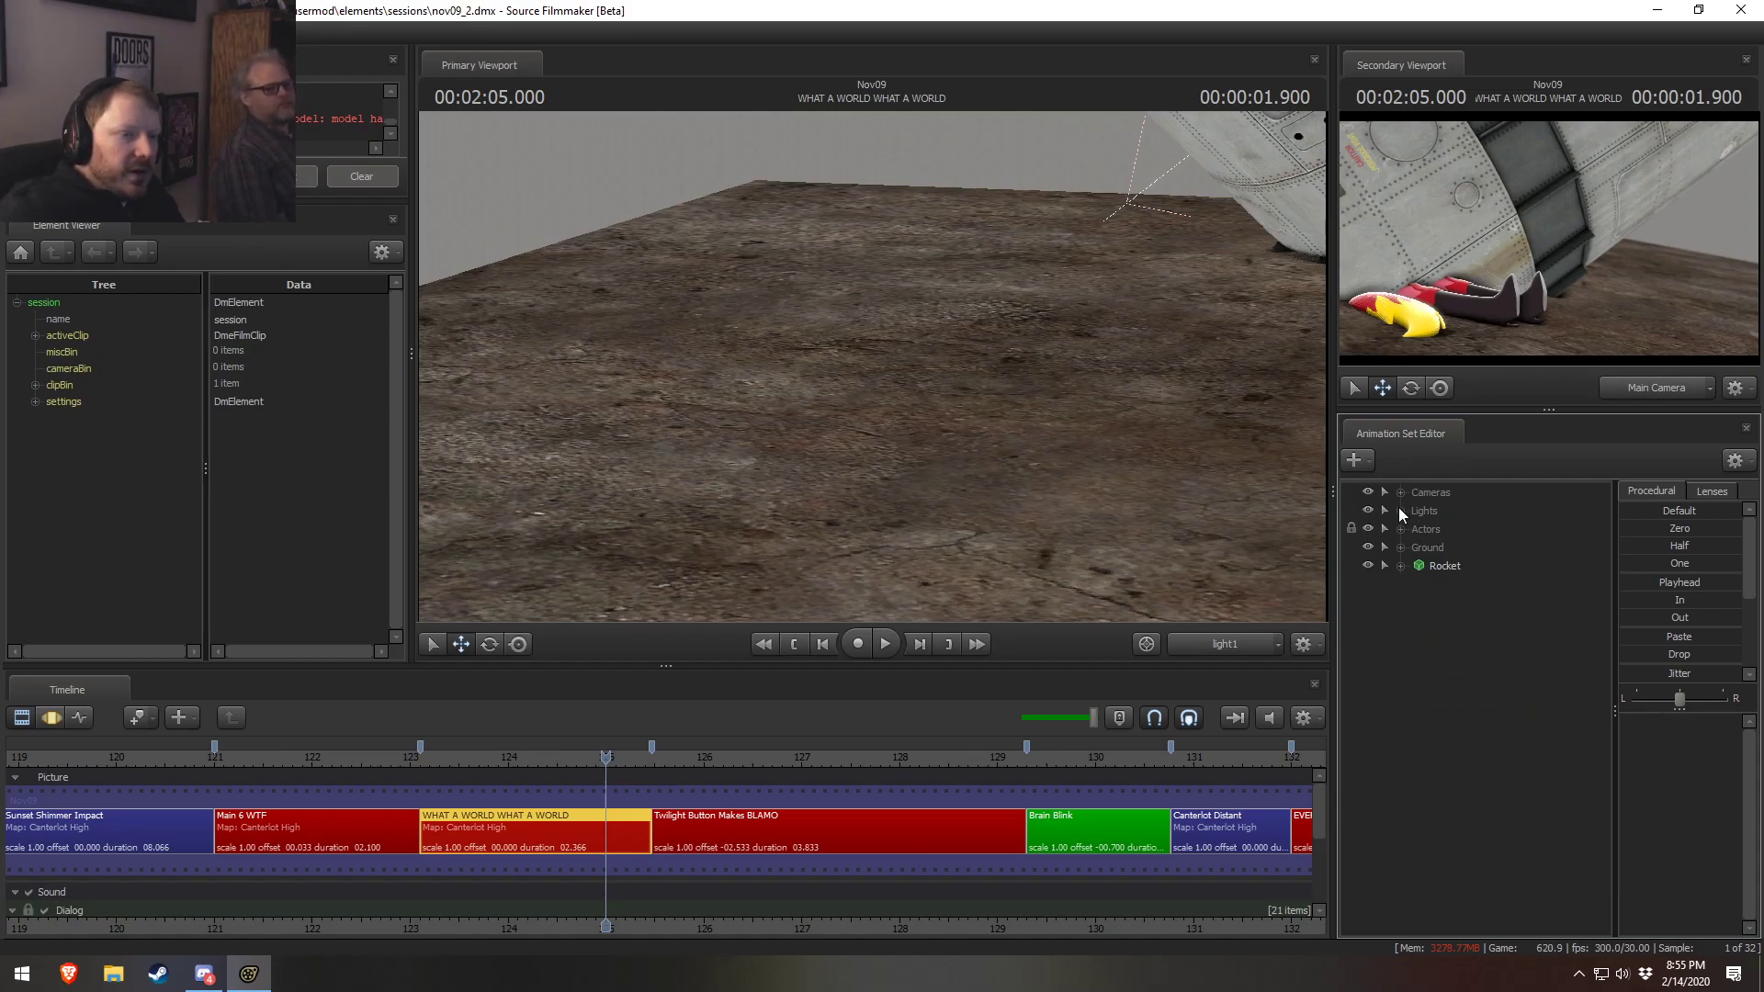
Move the playhead into the Twilight Button Makes BLAMO shot and view it through the Main Camera
{"action": "mouse_move", "coordinate": [607, 757]}
{"action": "left_mouse_down"}
{"action": "mouse_move", "coordinate": [393, 759]}
{"action": "mouse_move", "coordinate": [617, 770]}
{"action": "left_mouse_up"}
{"action": "left_click", "coordinate": [1221, 647]}
{"action": "left_click", "coordinate": [1221, 649]}
{"action": "scroll", "coordinate": [509, 834], "scroll_direction": "down", "scroll_amount": 4}
{"action": "scroll", "coordinate": [509, 829], "scroll_direction": "down", "scroll_amount": 3}
{"action": "scroll", "coordinate": [761, 779], "scroll_direction": "down", "scroll_amount": 1}
{"action": "scroll", "coordinate": [767, 776], "scroll_direction": "down", "scroll_amount": 3}
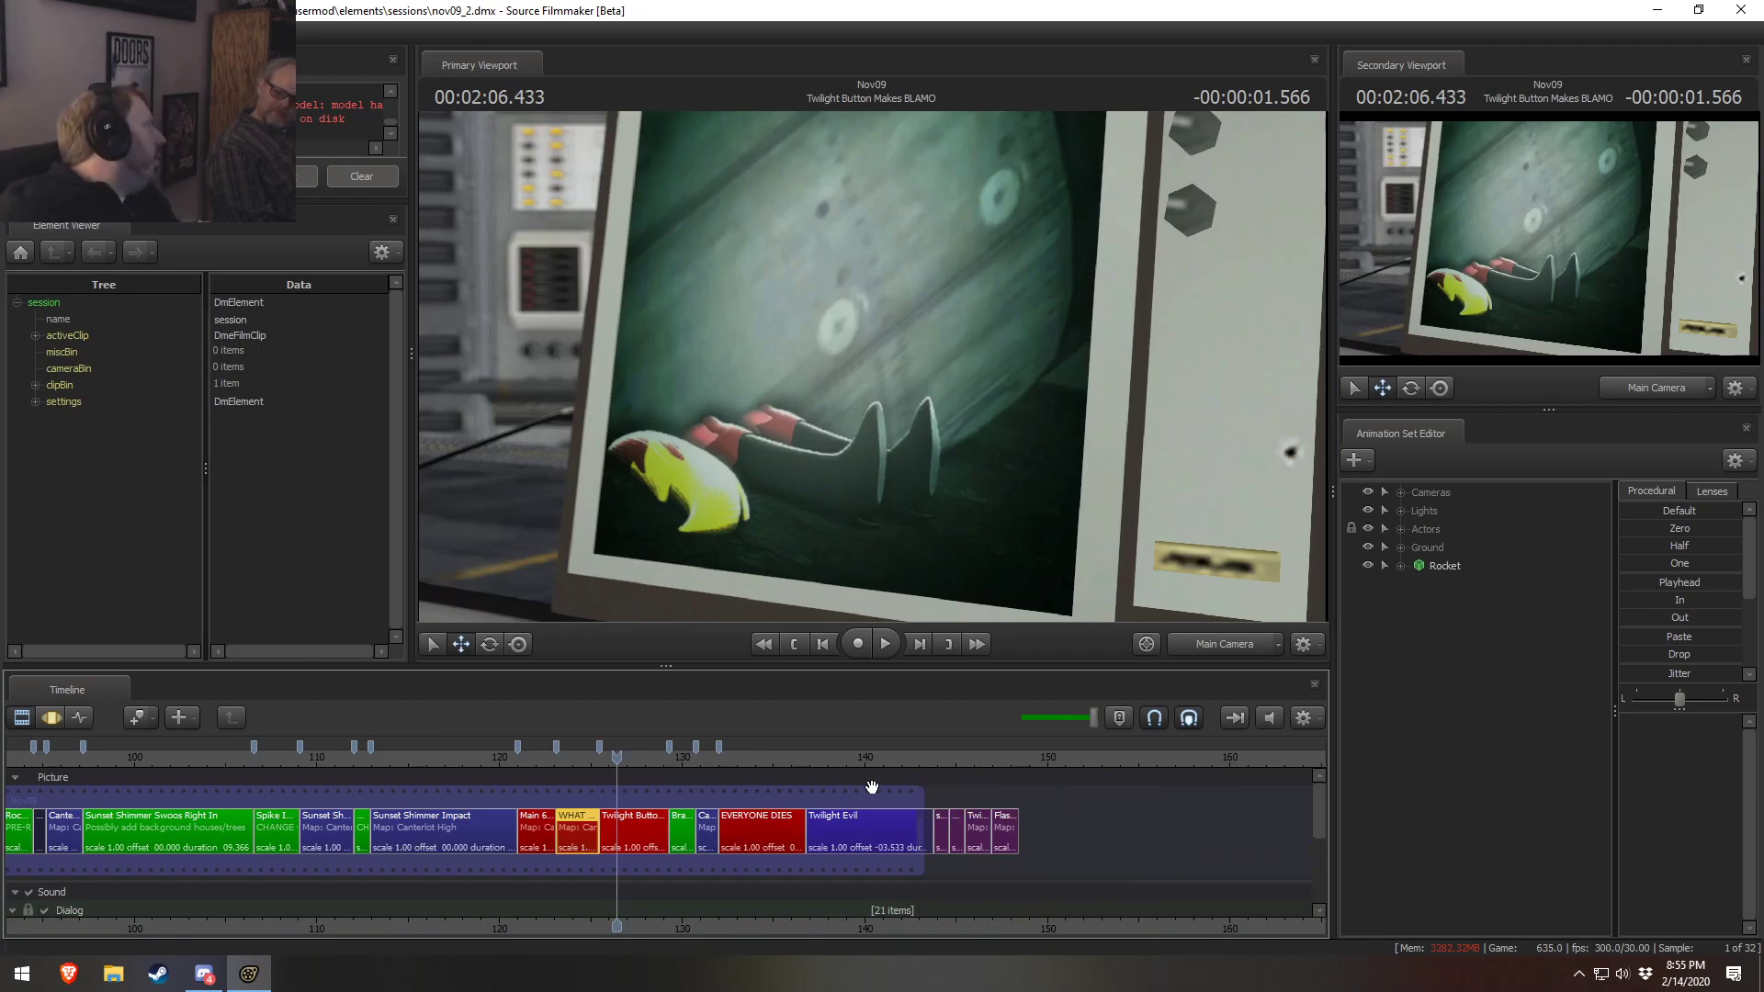
Survey the whole film's shots on the timeline, focusing on those around Twilight Button Makes BLAMO
{"action": "scroll", "coordinate": [872, 787], "scroll_direction": "down", "scroll_amount": 8}
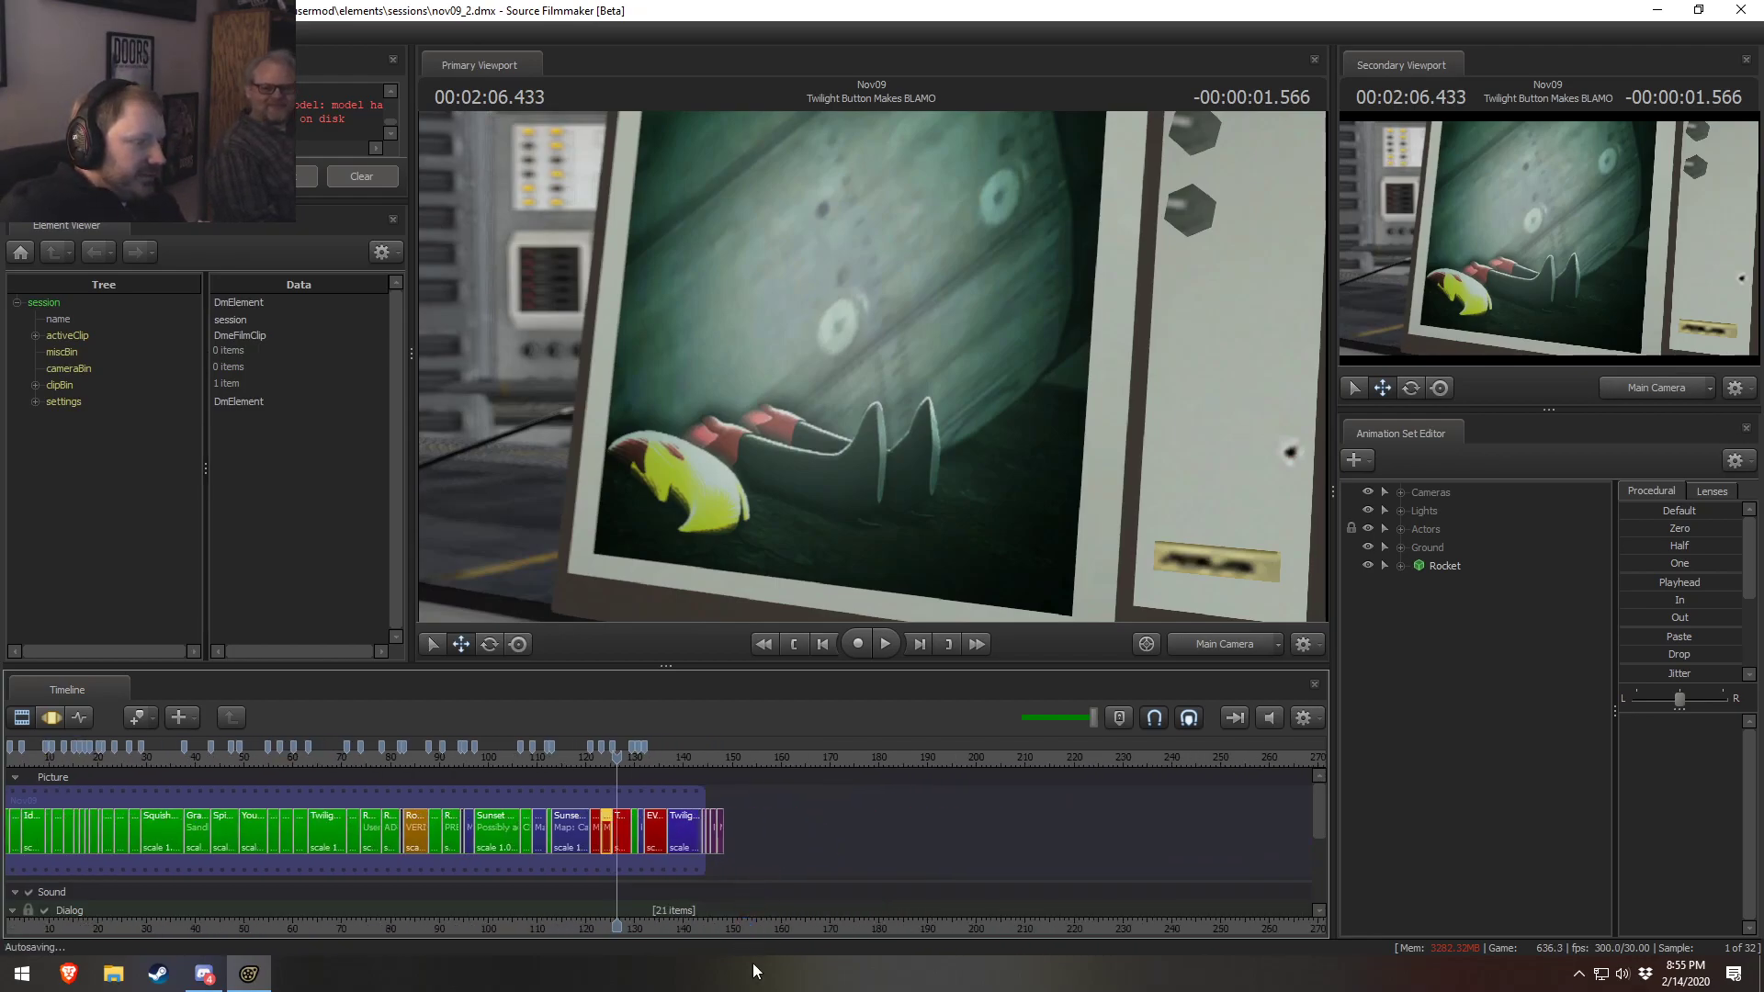
{"action": "middle_click_drag", "start_coordinate": [774, 938], "coordinate": [1061, 871]}
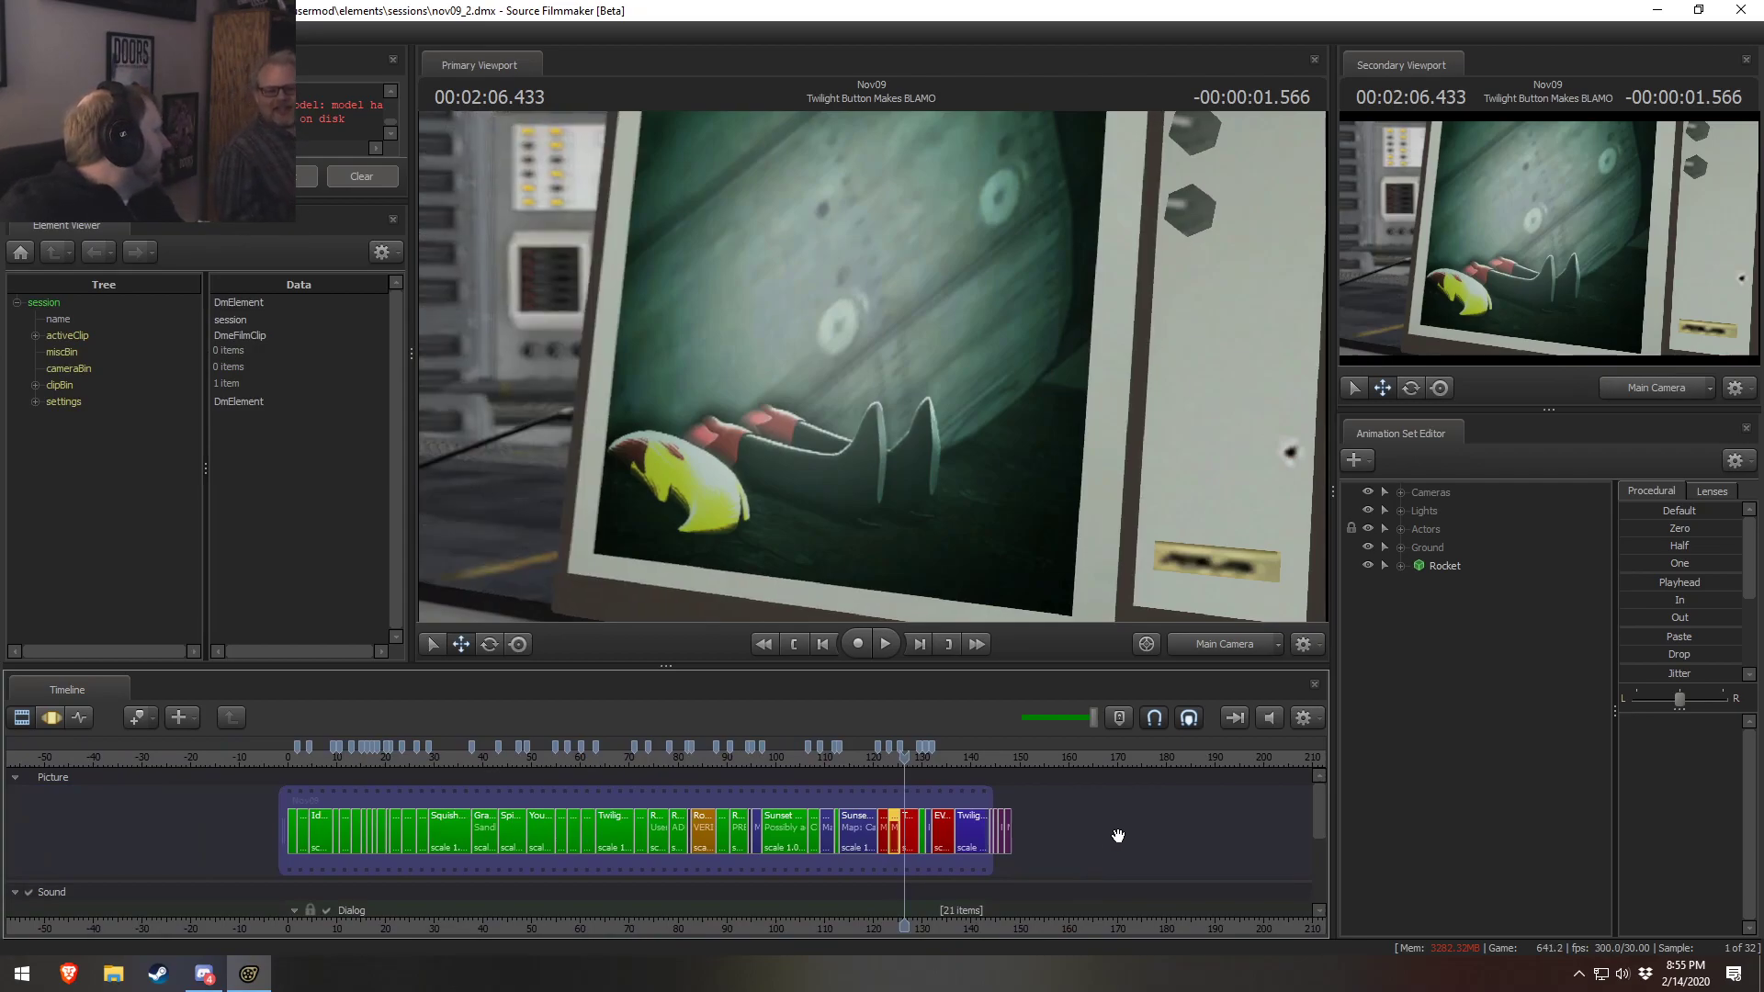
{"action": "scroll", "coordinate": [1063, 815], "scroll_direction": "up", "scroll_amount": 6}
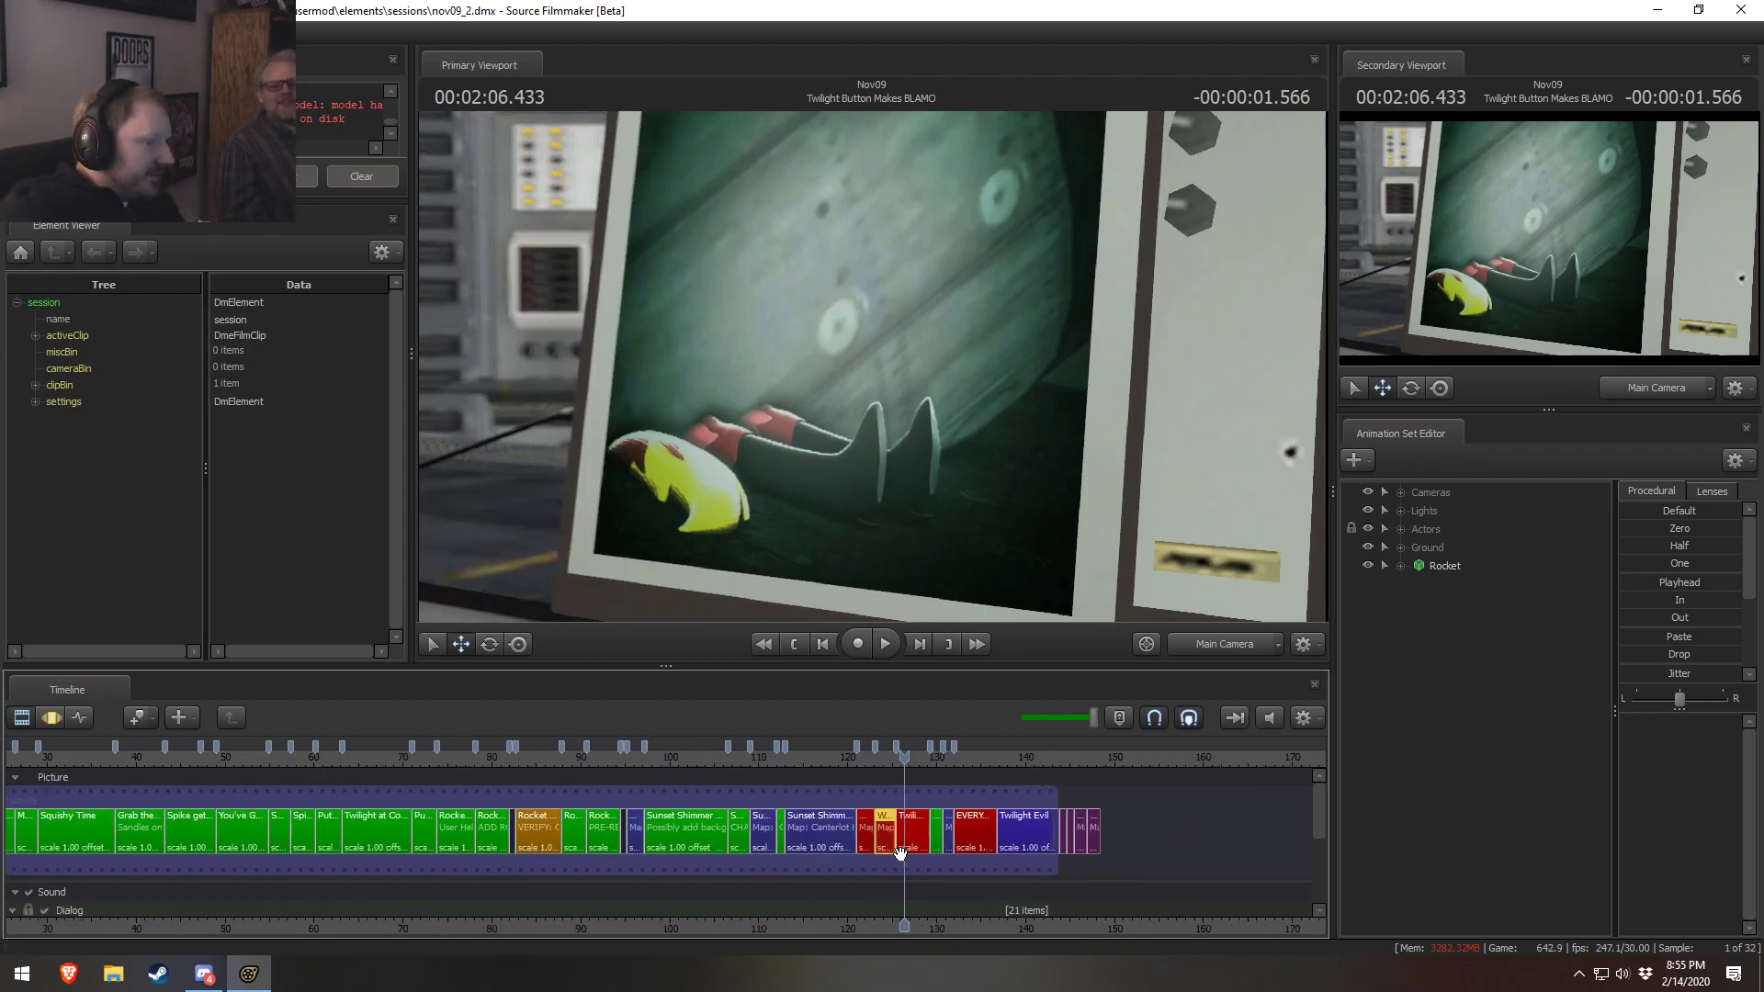
{"action": "scroll", "coordinate": [916, 855], "scroll_direction": "up", "scroll_amount": 2}
{"action": "middle_click_drag", "start_coordinate": [955, 930], "coordinate": [866, 907]}
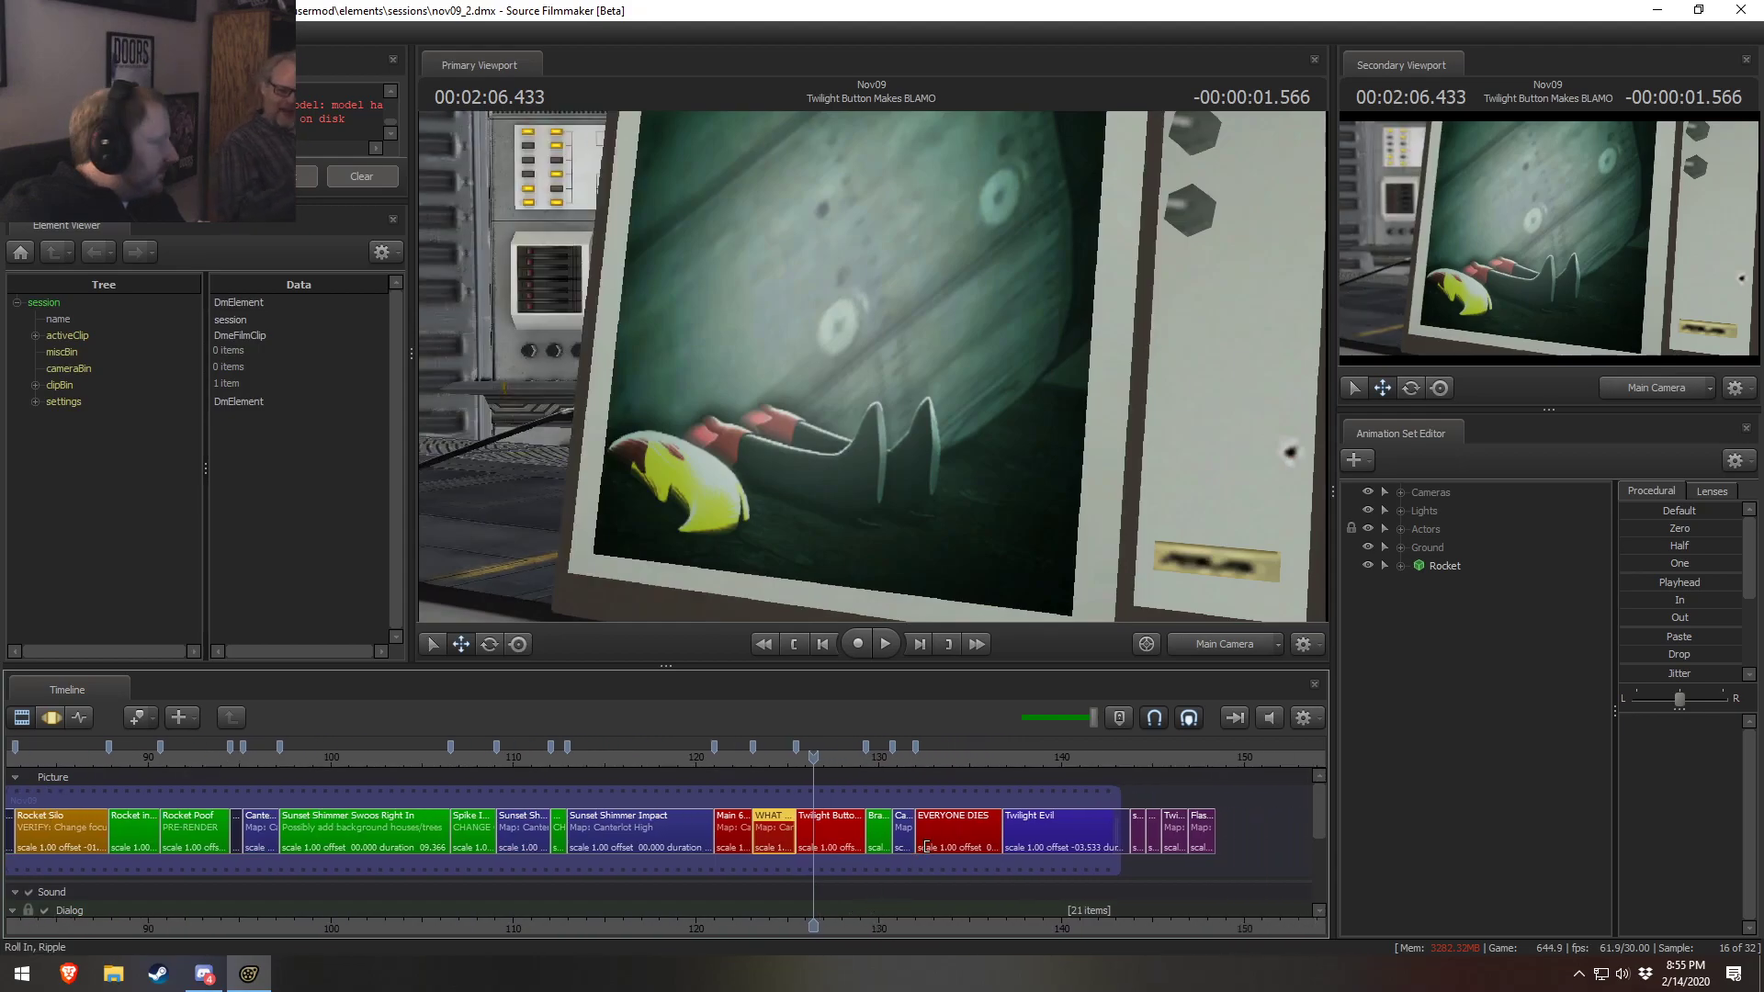
{"action": "mouse_move", "coordinate": [928, 842]}
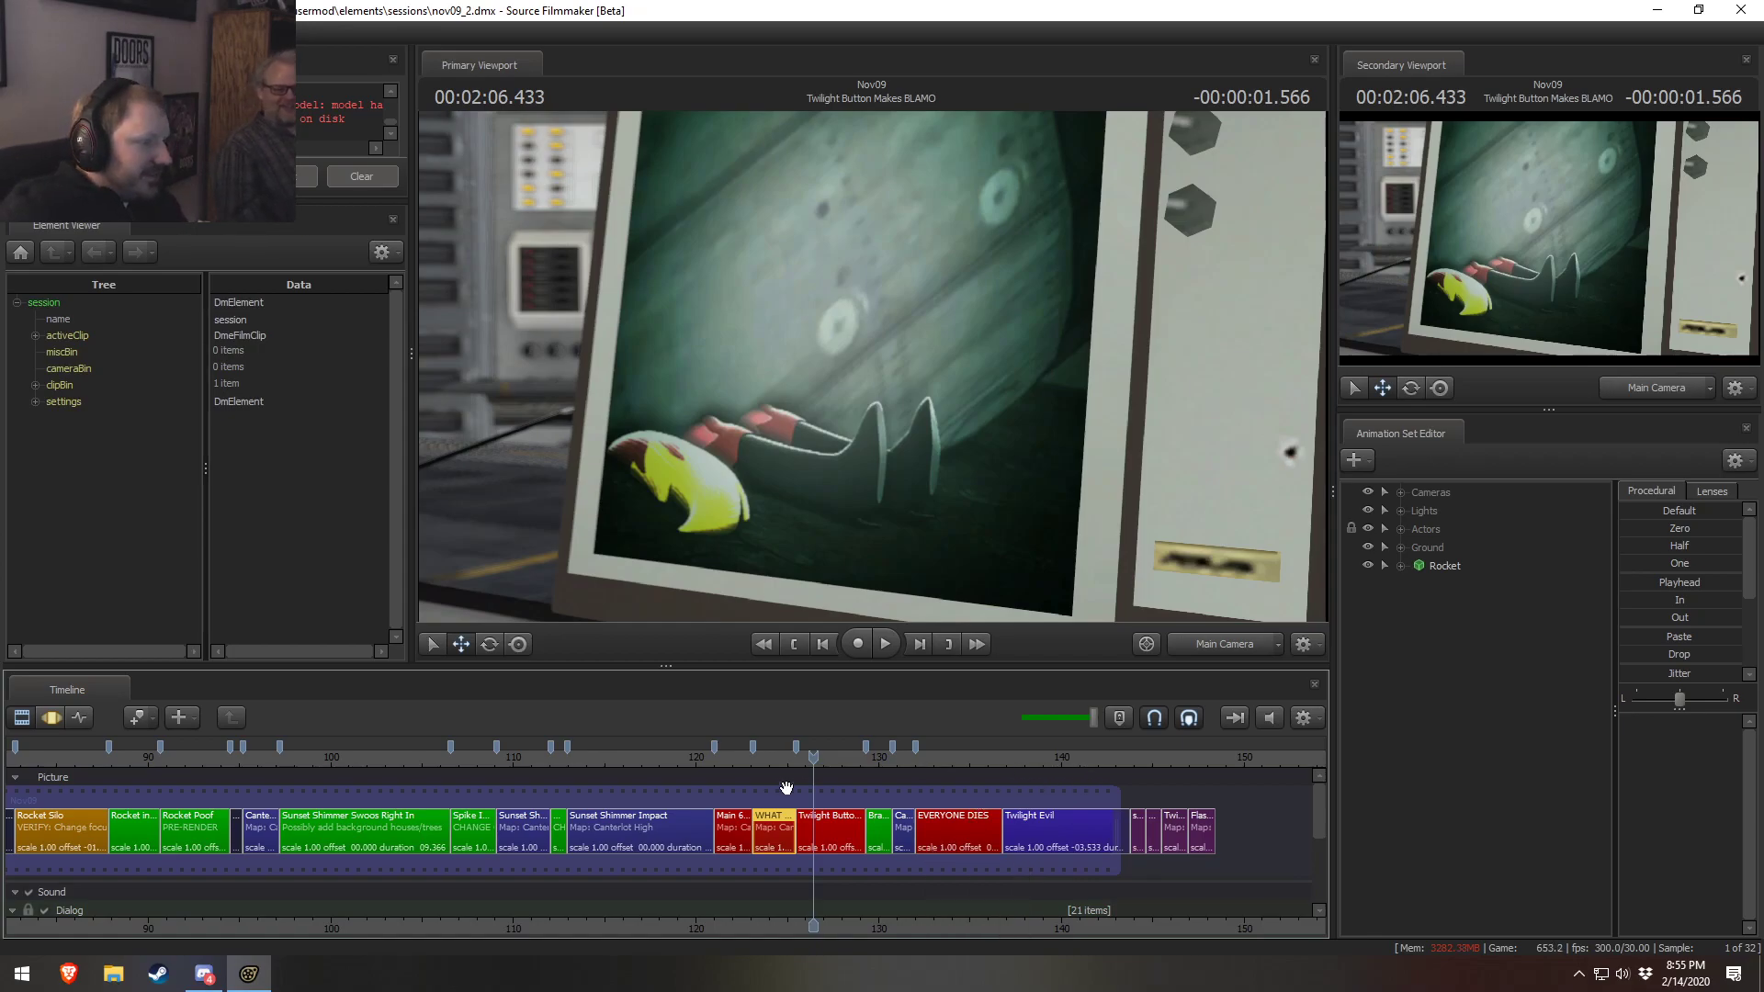
{"action": "scroll", "coordinate": [782, 791], "scroll_direction": "down", "scroll_amount": 3}
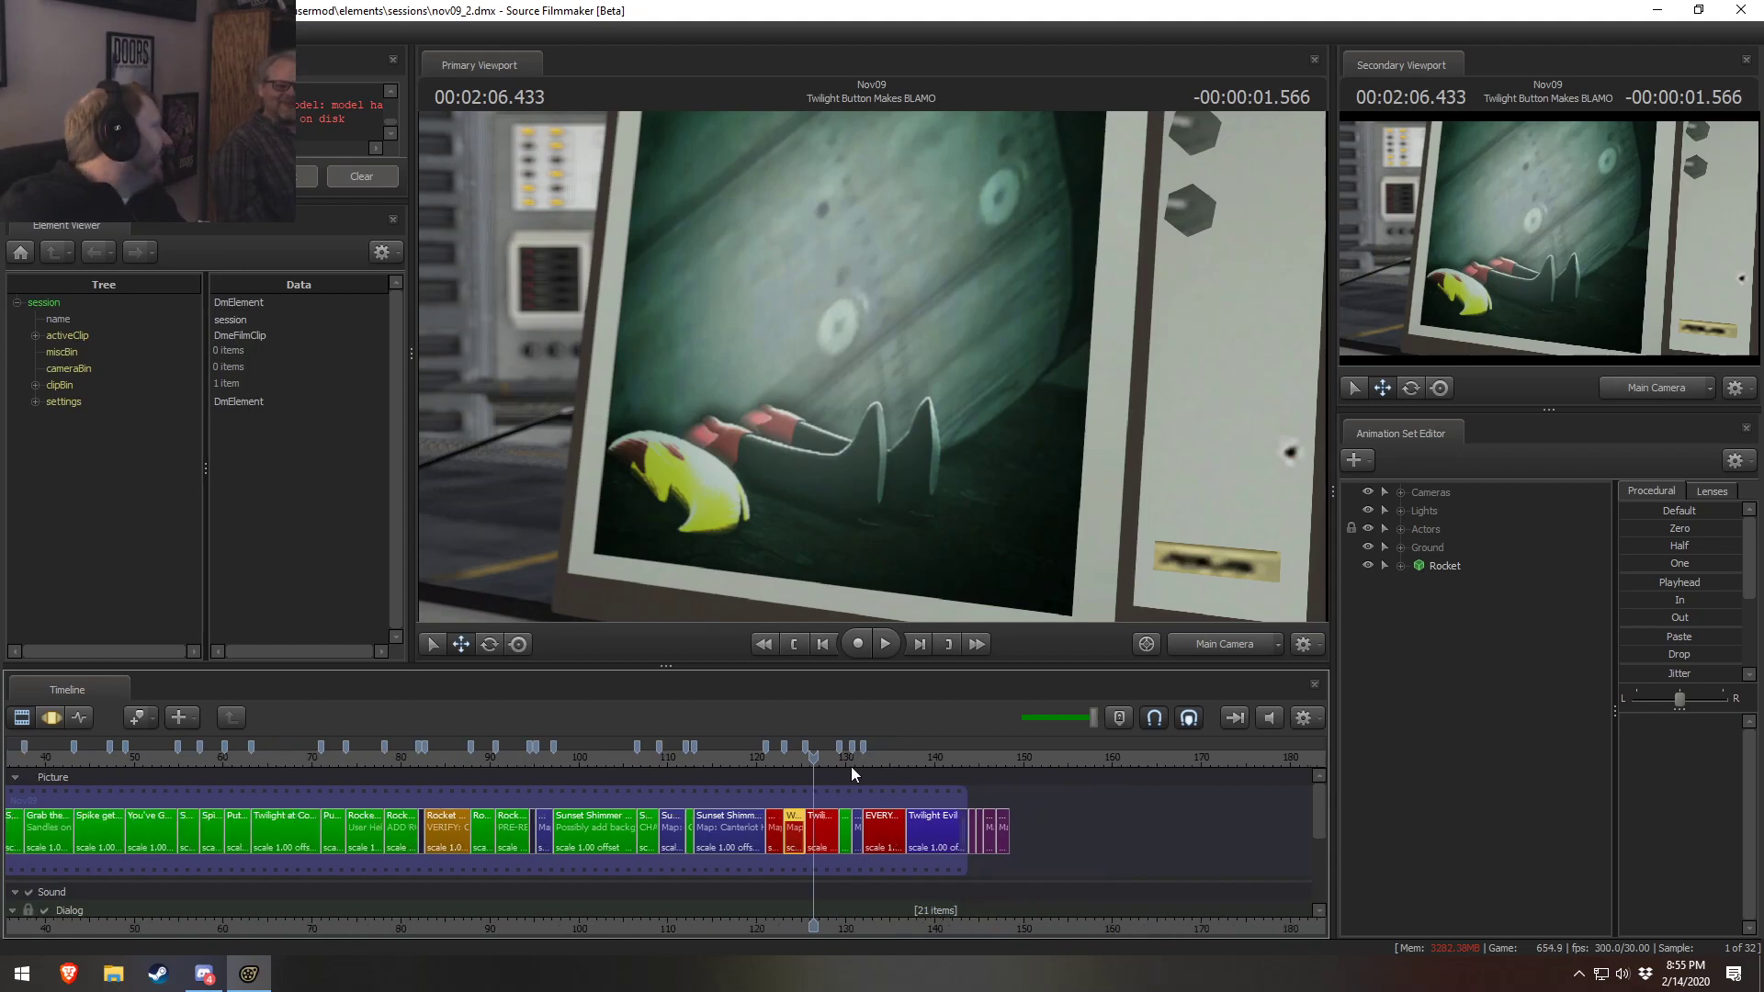
{"action": "scroll", "coordinate": [983, 814], "scroll_direction": "up", "scroll_amount": 2}
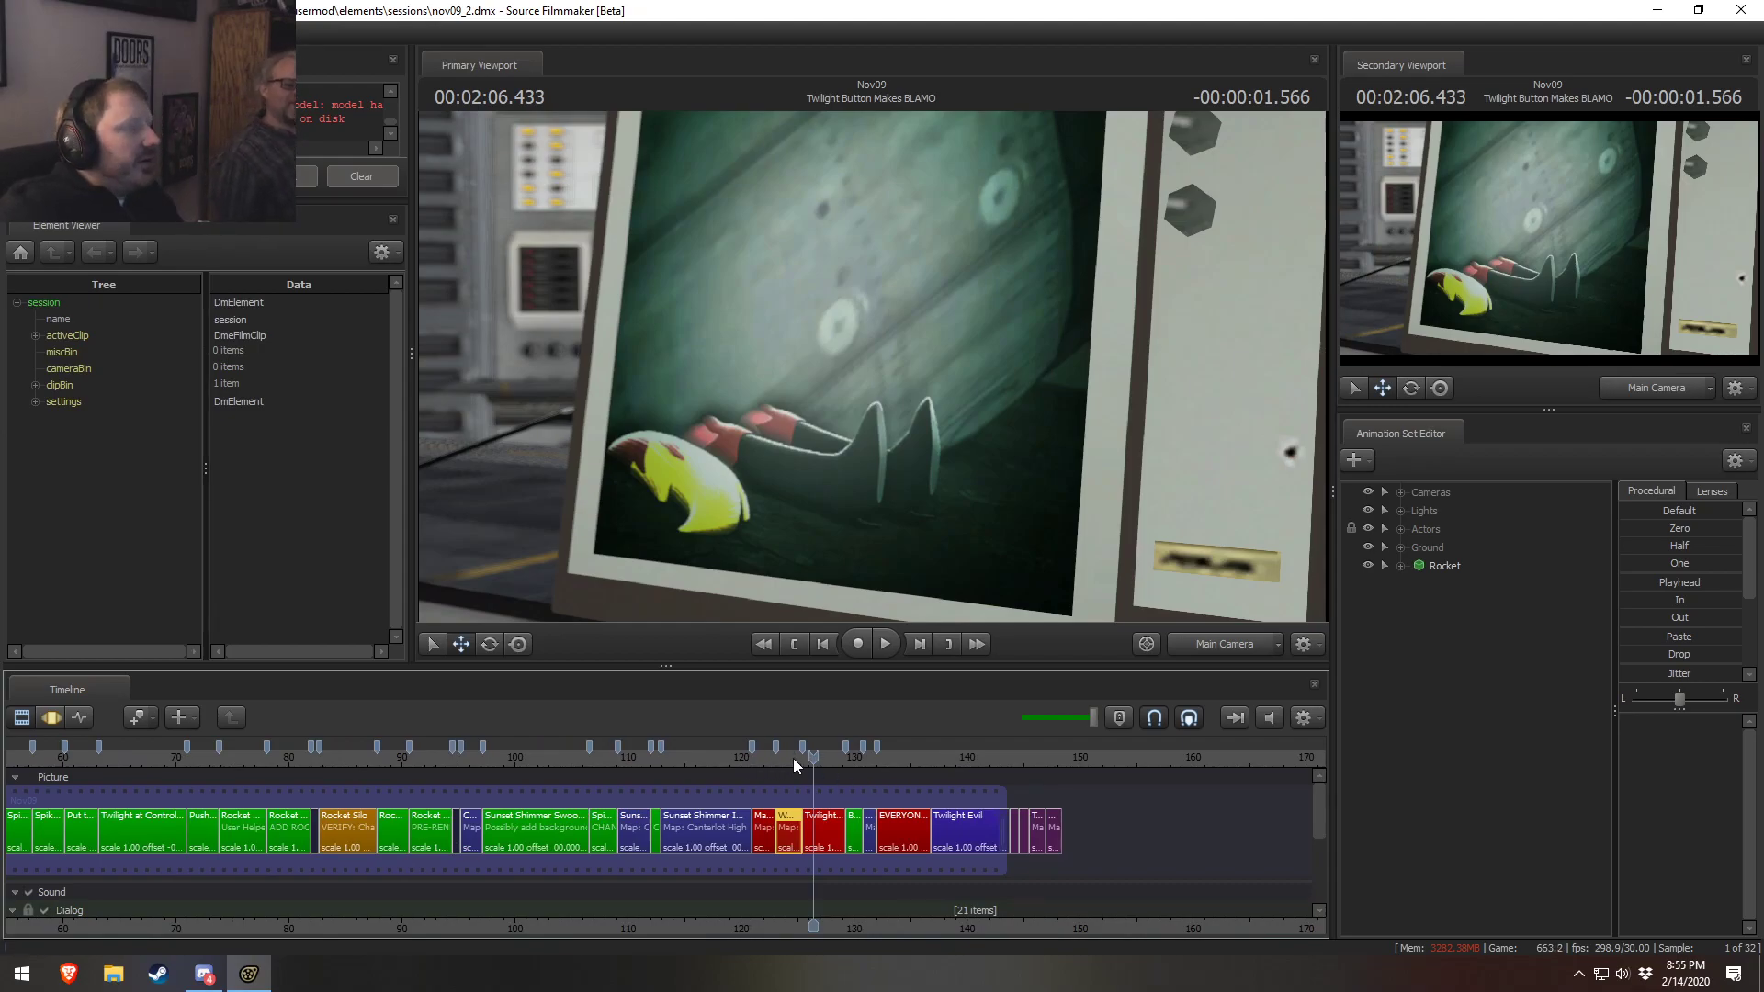
{"action": "scroll", "coordinate": [795, 765], "scroll_direction": "down", "scroll_amount": 4}
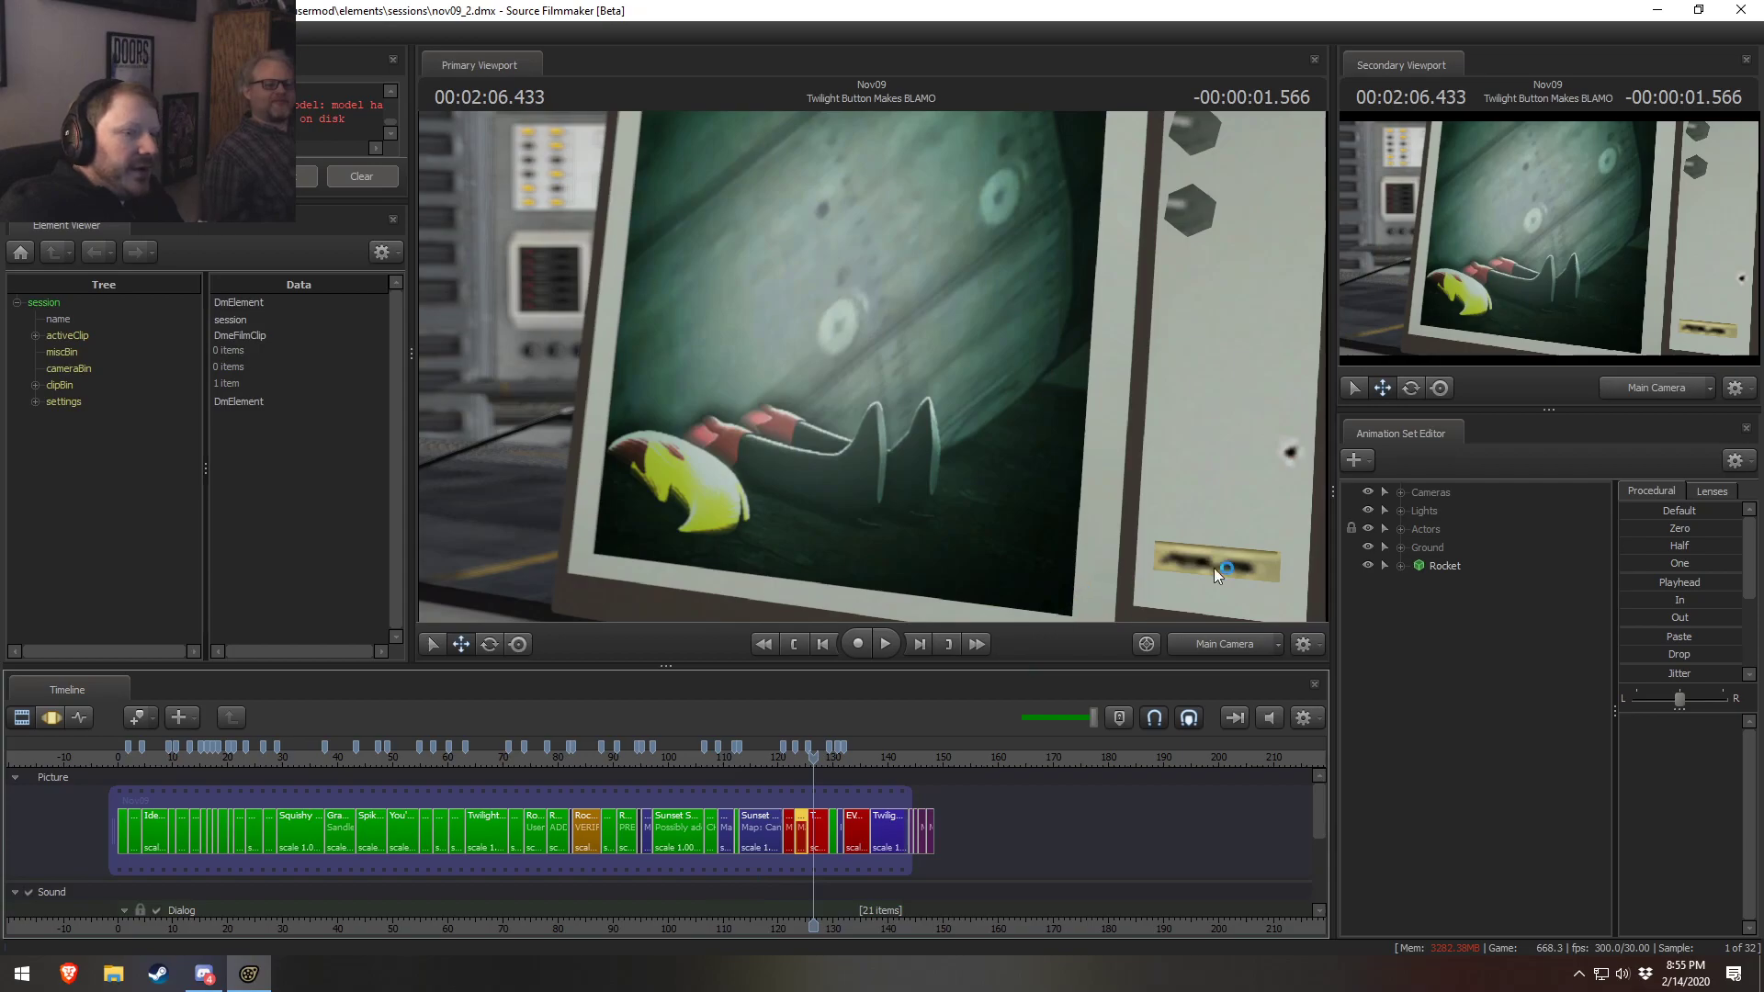
{"action": "scroll", "coordinate": [796, 827], "scroll_direction": "up", "scroll_amount": 2}
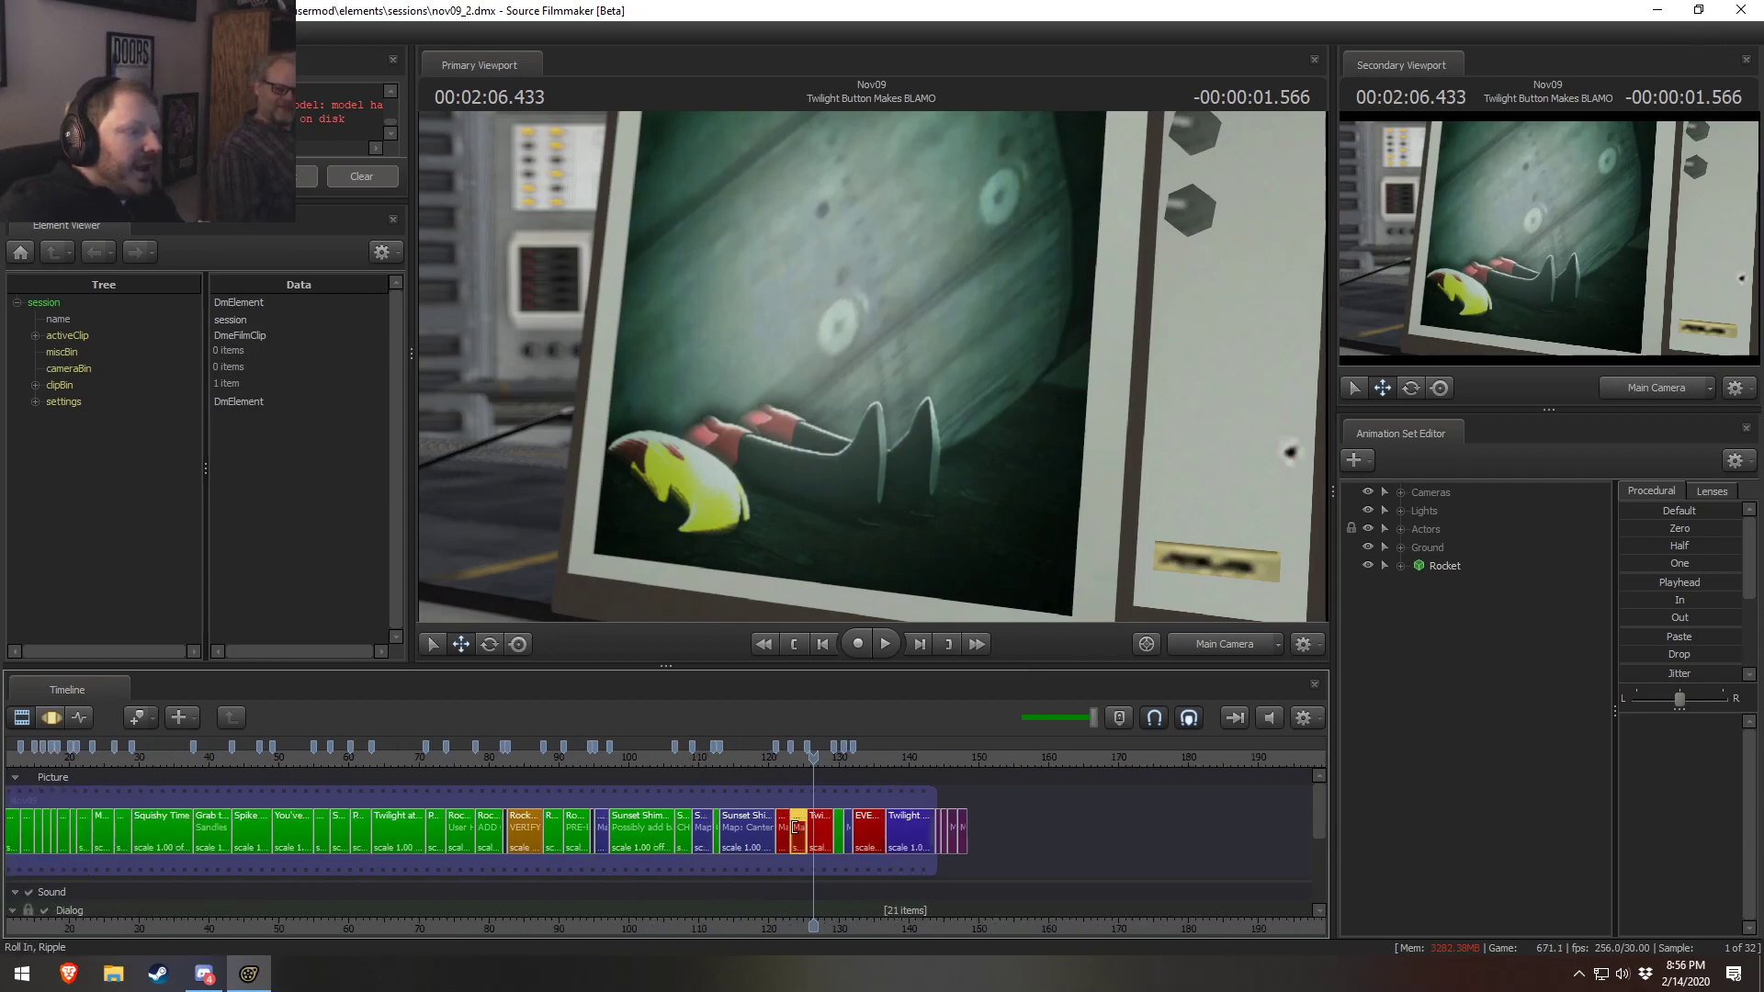
{"action": "scroll", "coordinate": [795, 827], "scroll_direction": "up", "scroll_amount": 1}
{"action": "scroll", "coordinate": [852, 832], "scroll_direction": "down", "scroll_amount": 2}
{"action": "scroll", "coordinate": [863, 824], "scroll_direction": "up", "scroll_amount": 3}
{"action": "scroll", "coordinate": [836, 831], "scroll_direction": "up", "scroll_amount": 5}
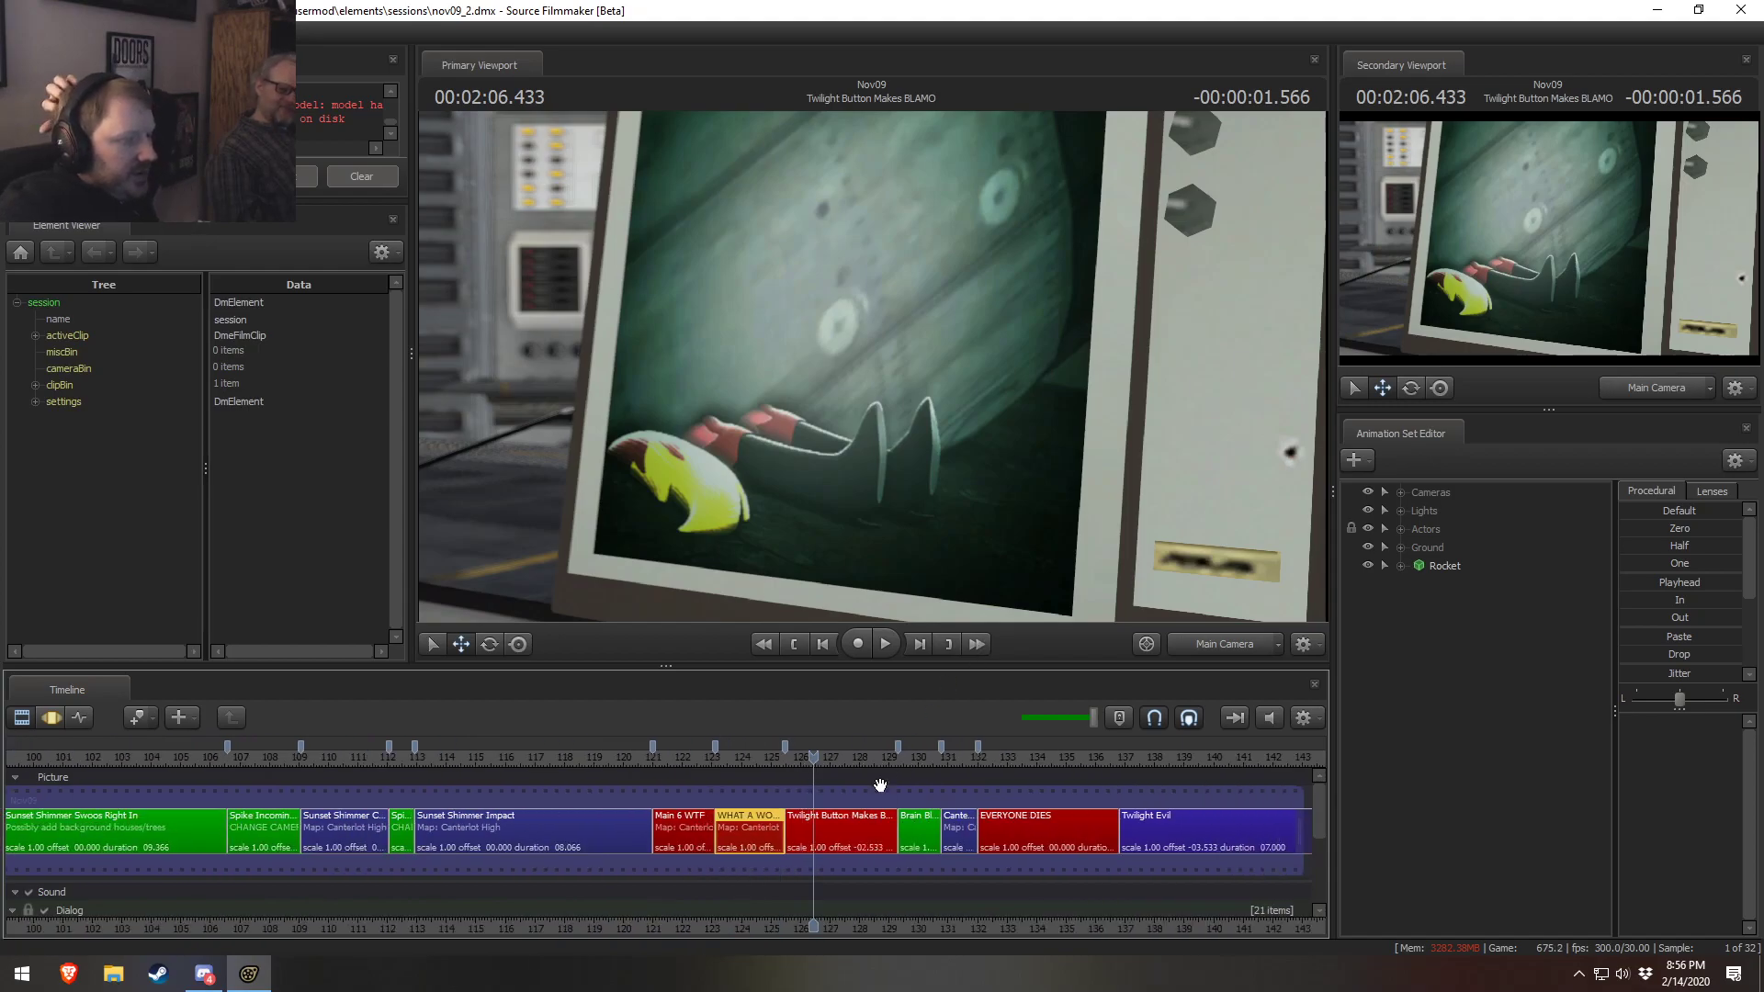
Scrub through Twilight Button Makes BLAMO, and play and scrub the middle of the Sunset Shimmer Impact shot
{"action": "left_click_drag", "start_coordinate": [821, 742], "coordinate": [861, 787]}
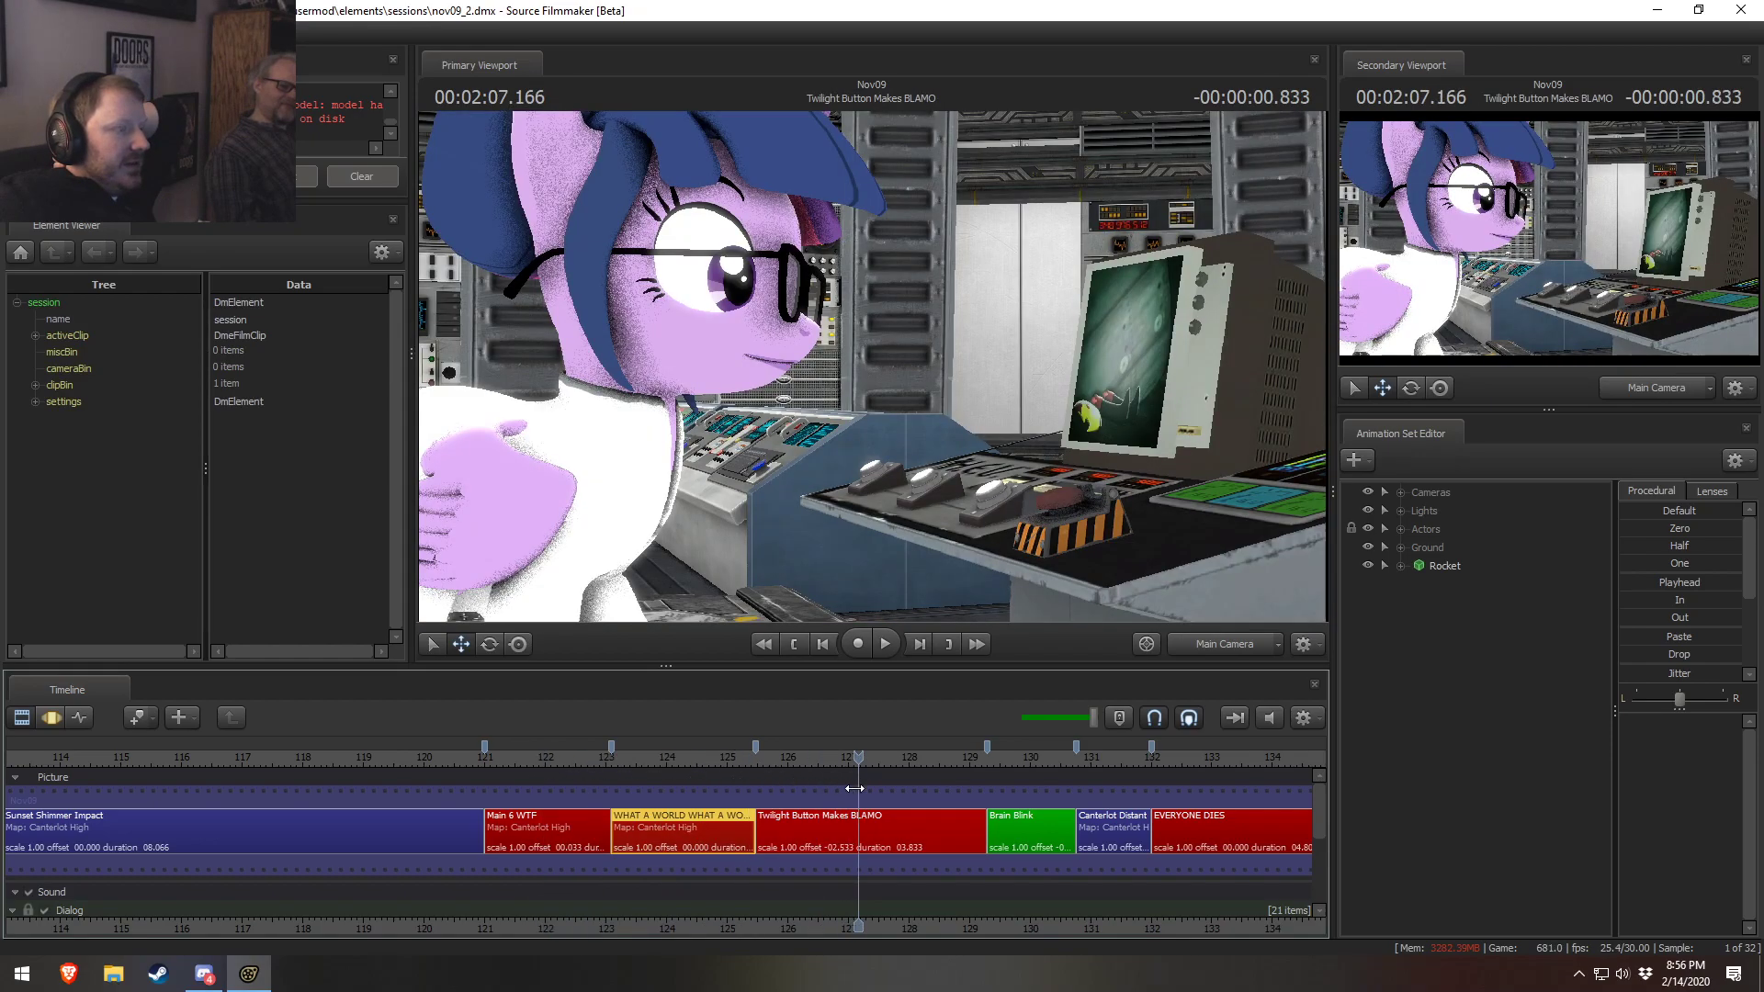
{"action": "scroll", "coordinate": [861, 788], "scroll_direction": "down", "scroll_amount": 3}
{"action": "left_click_drag", "start_coordinate": [454, 773], "coordinate": [544, 746]}
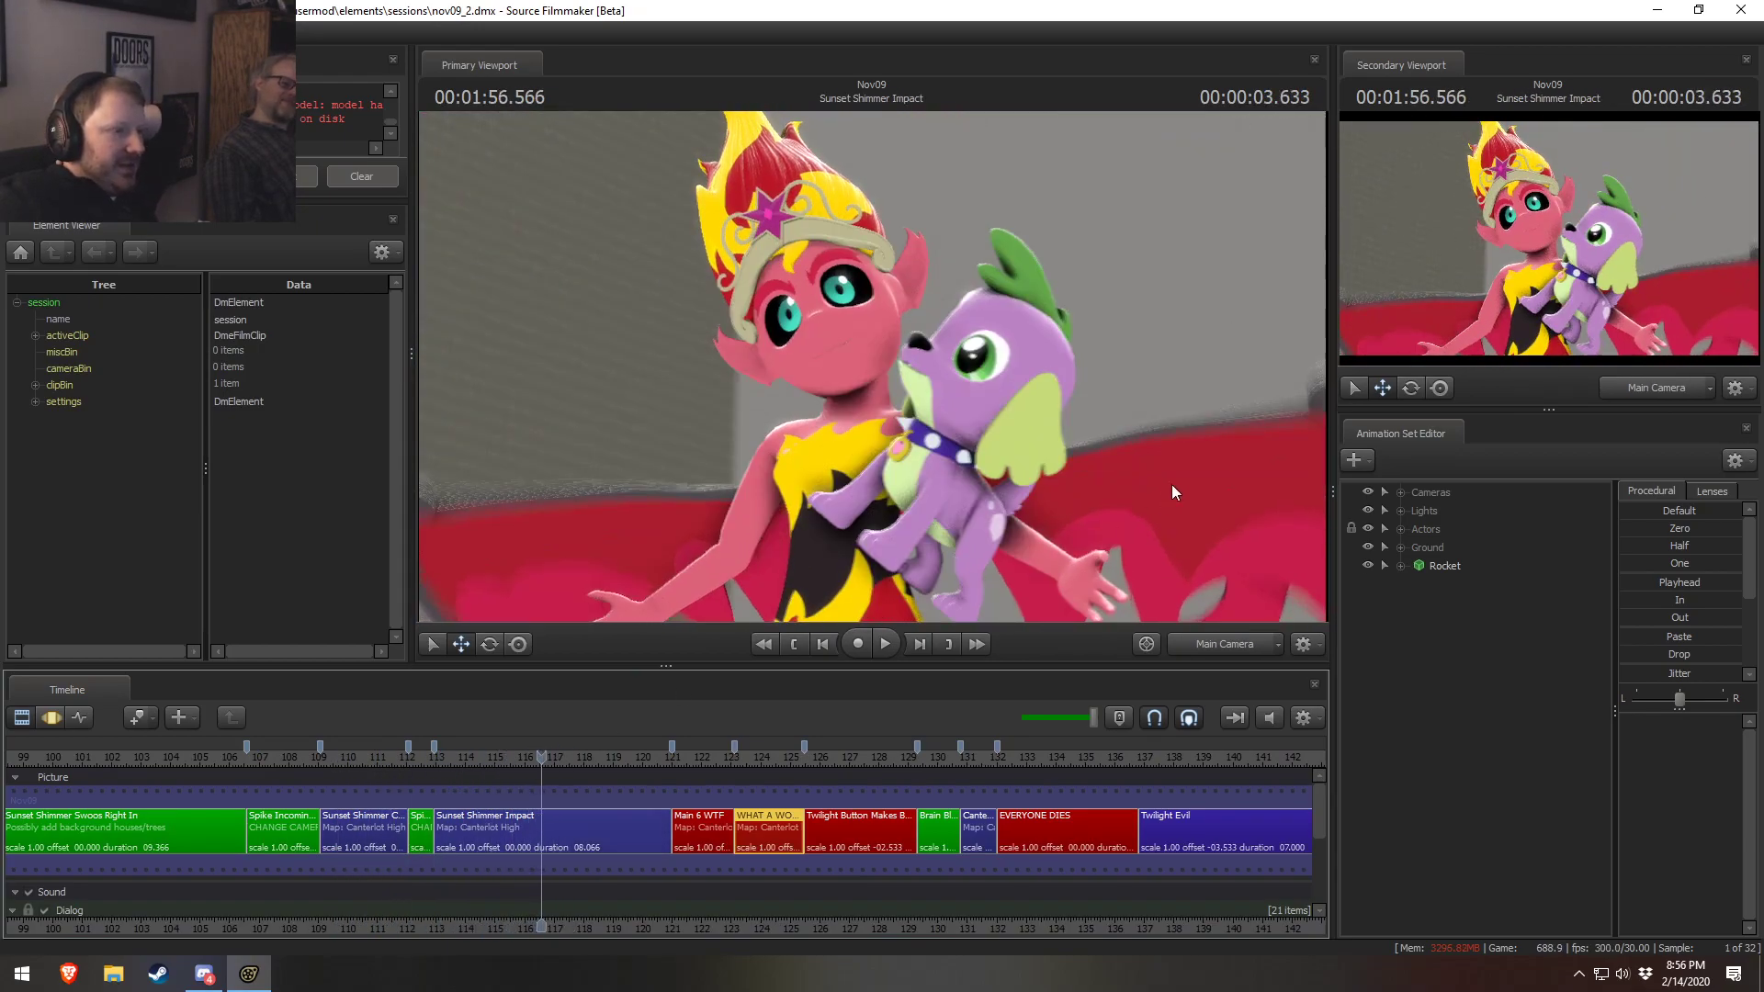
{"action": "key", "text": "space"}
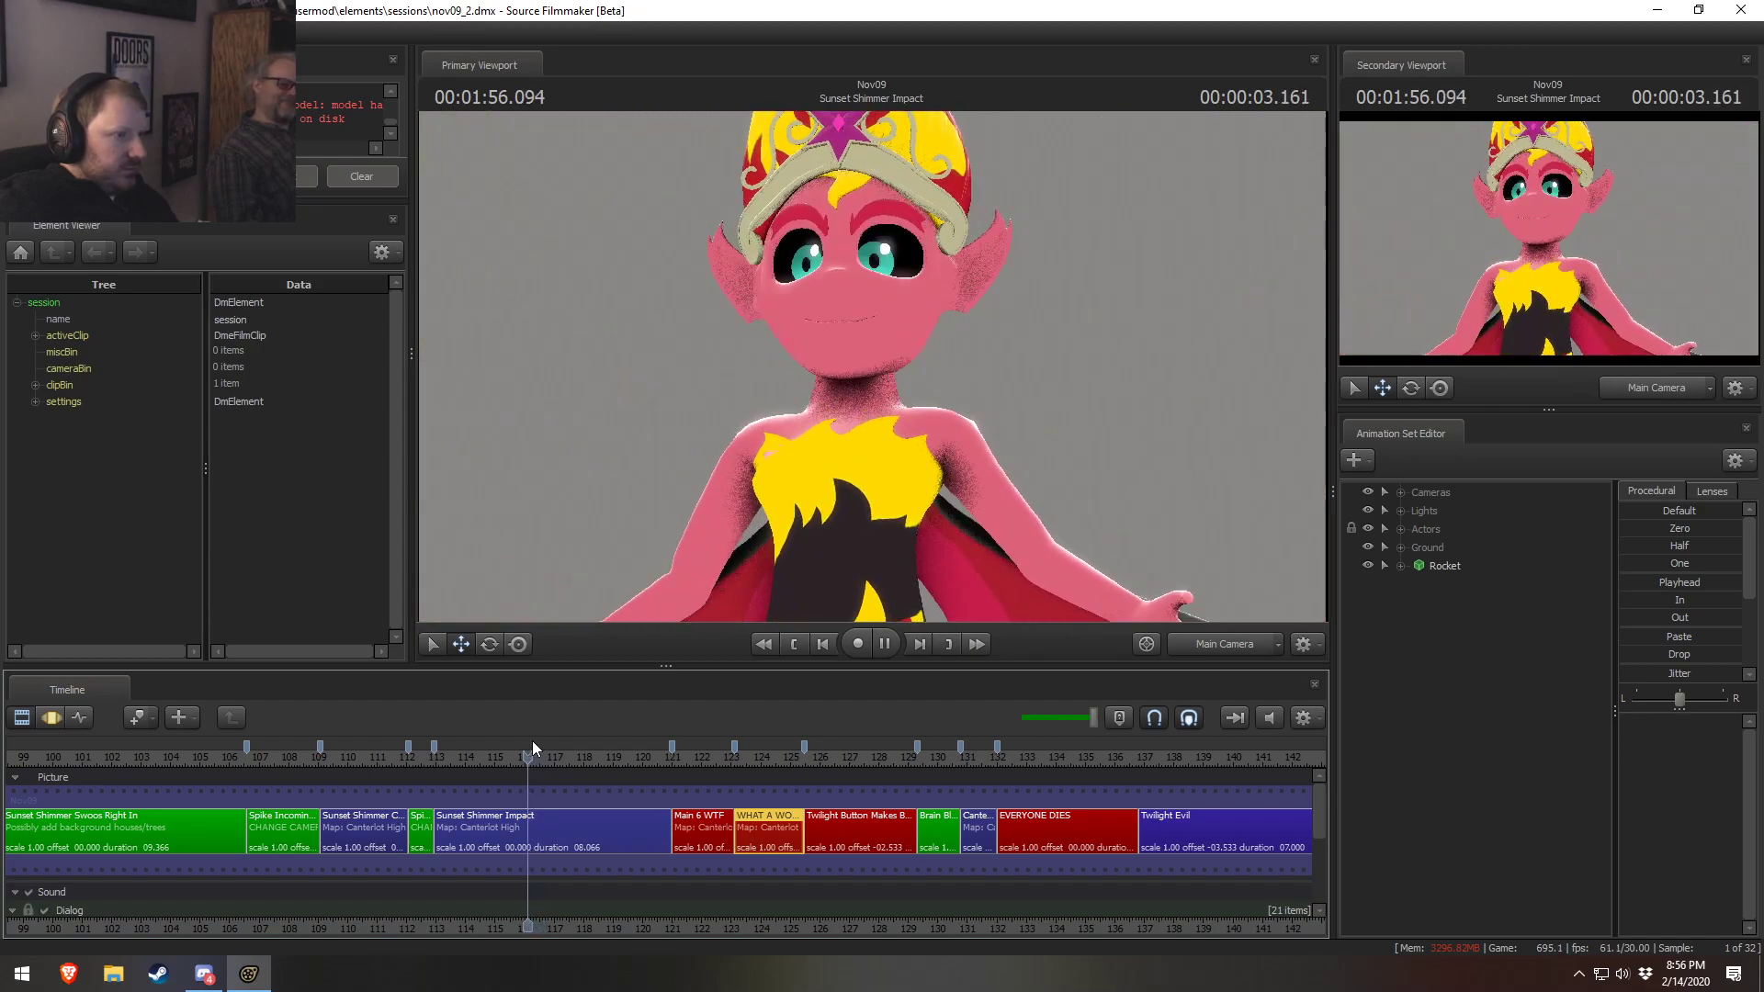
{"action": "key", "text": "space"}
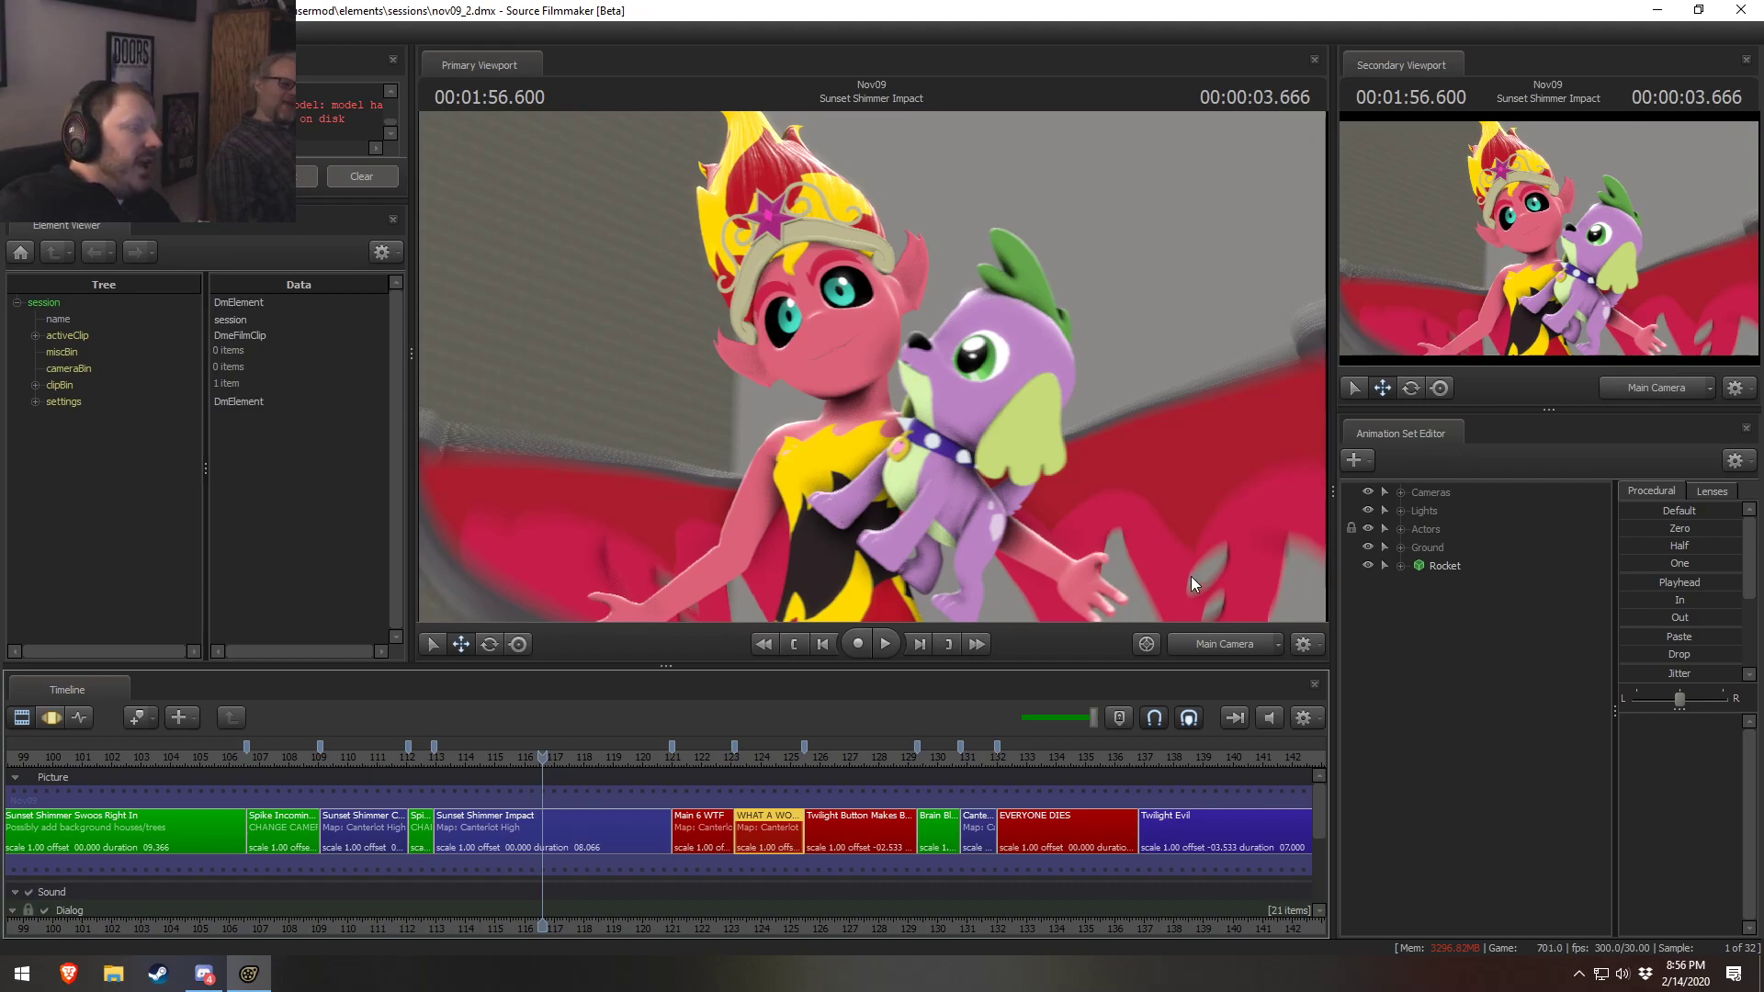
{"action": "left_click_drag", "start_coordinate": [541, 755], "coordinate": [555, 755]}
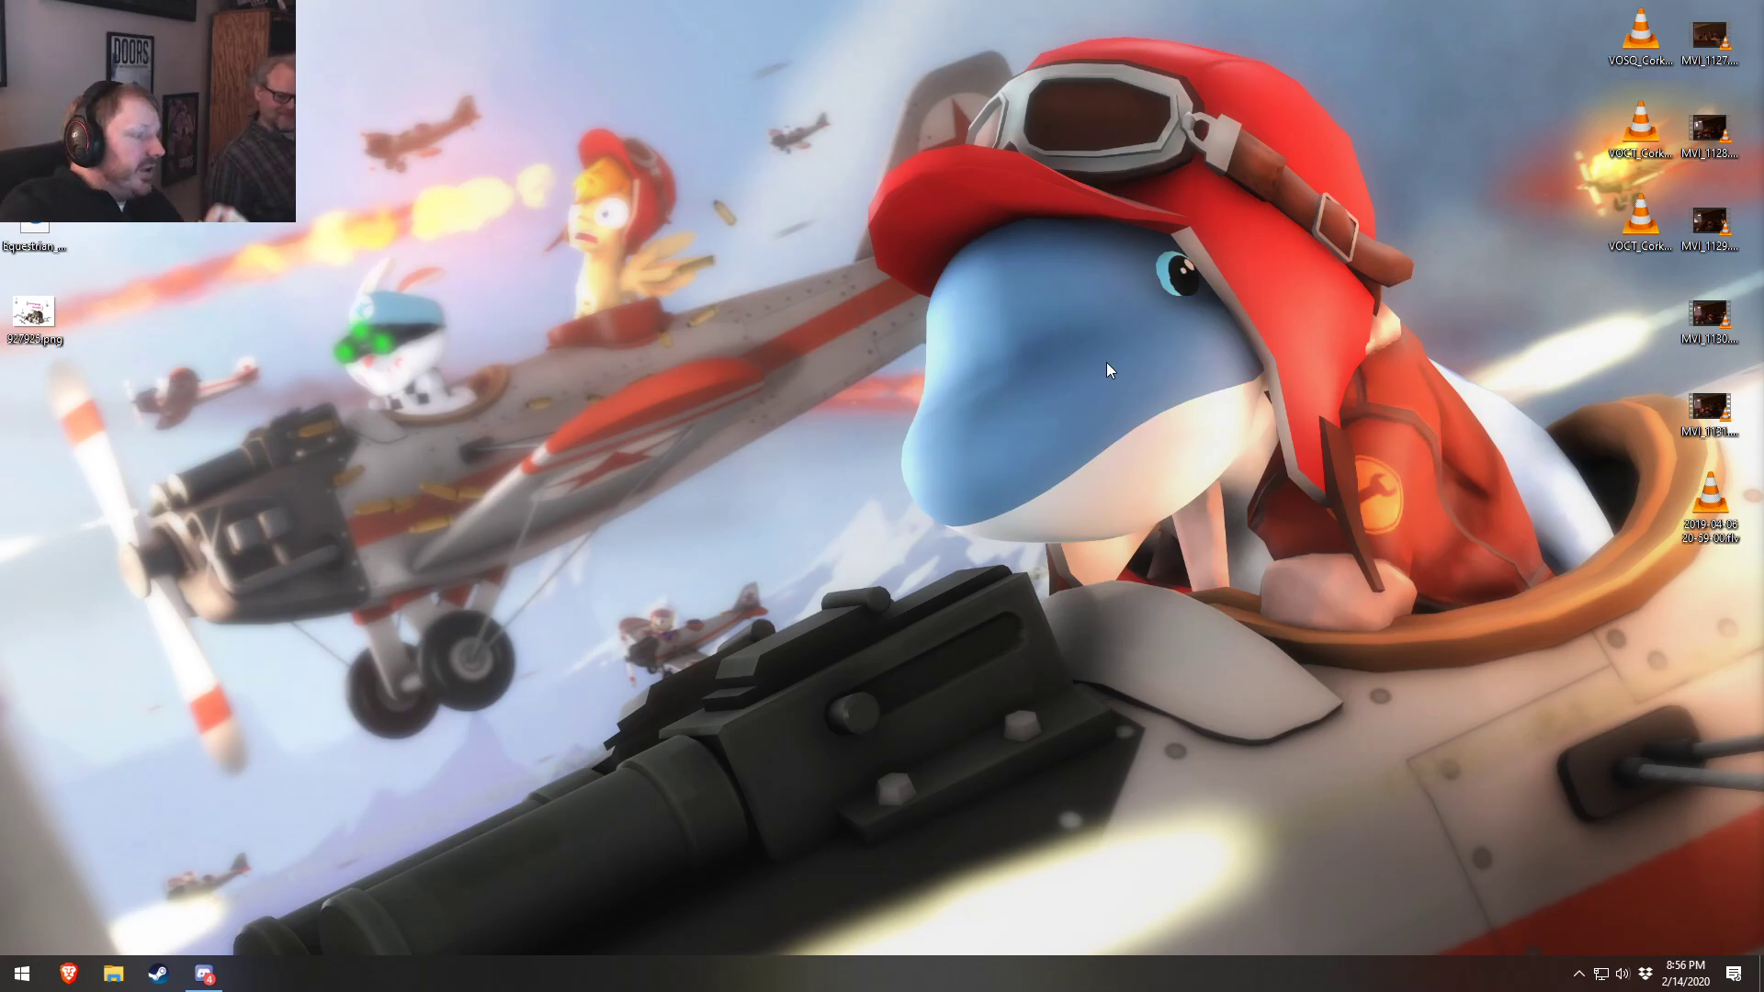
Switch to Discord to check the chat and minimise its window
{"action": "left_click", "coordinate": [204, 972]}
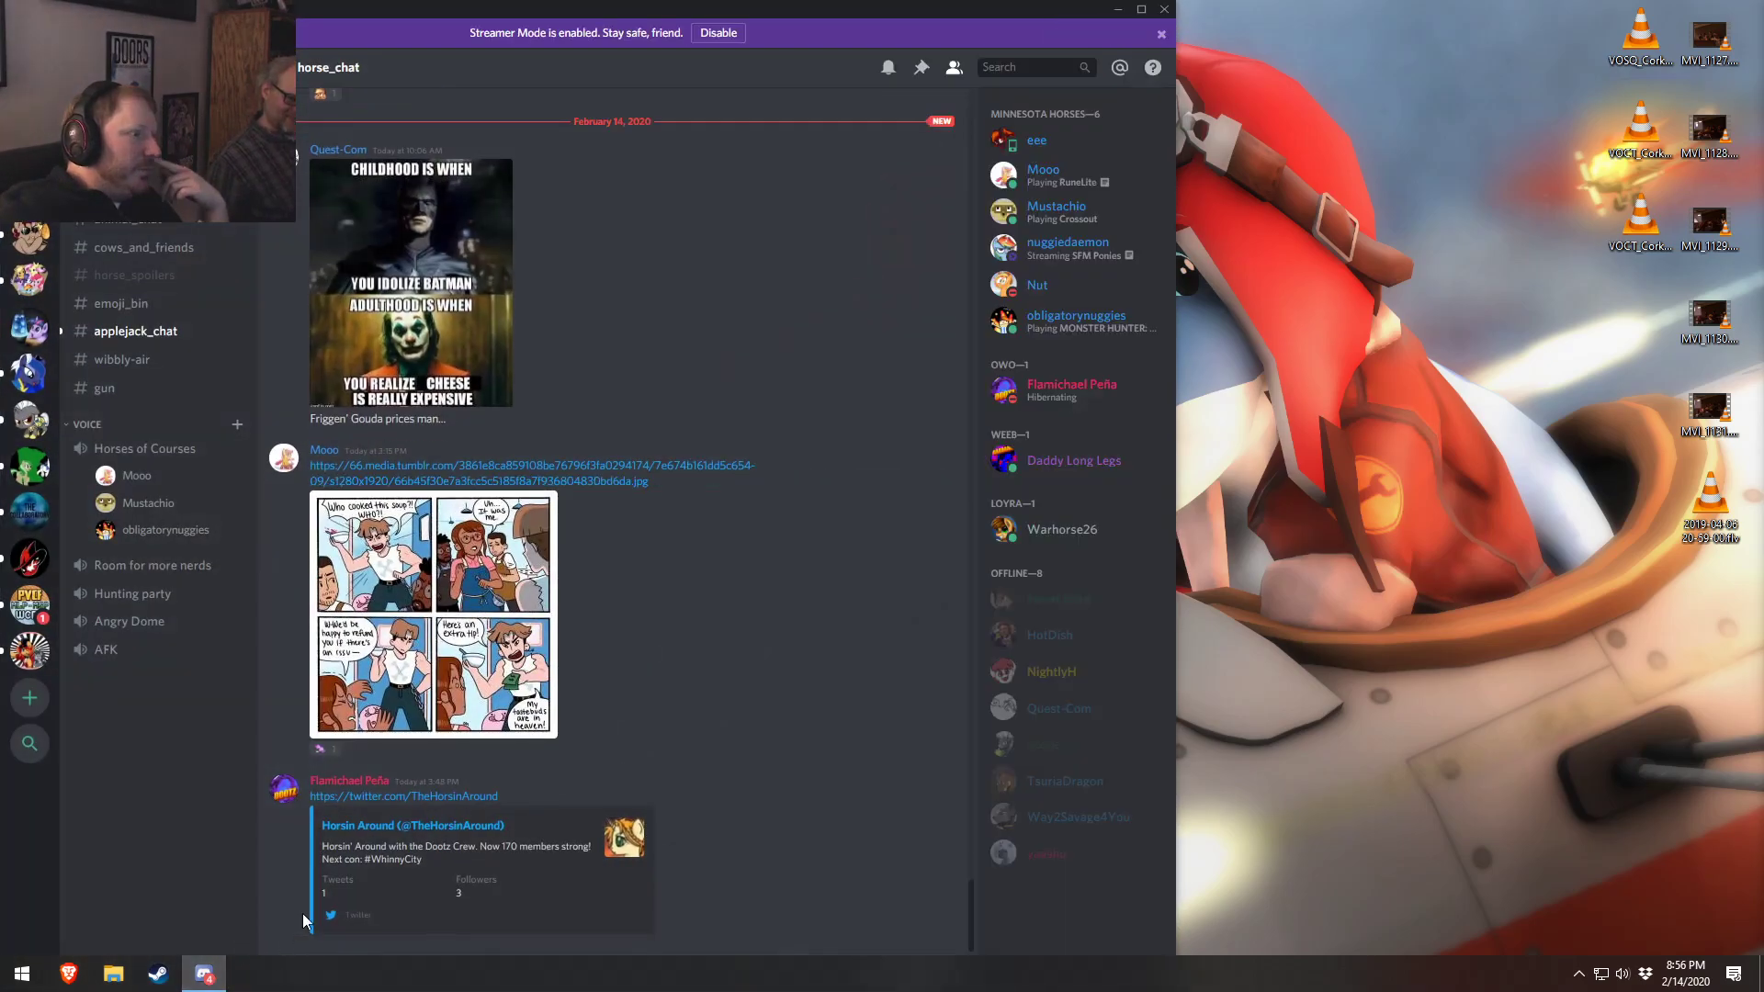
{"action": "left_click", "coordinate": [1117, 10]}
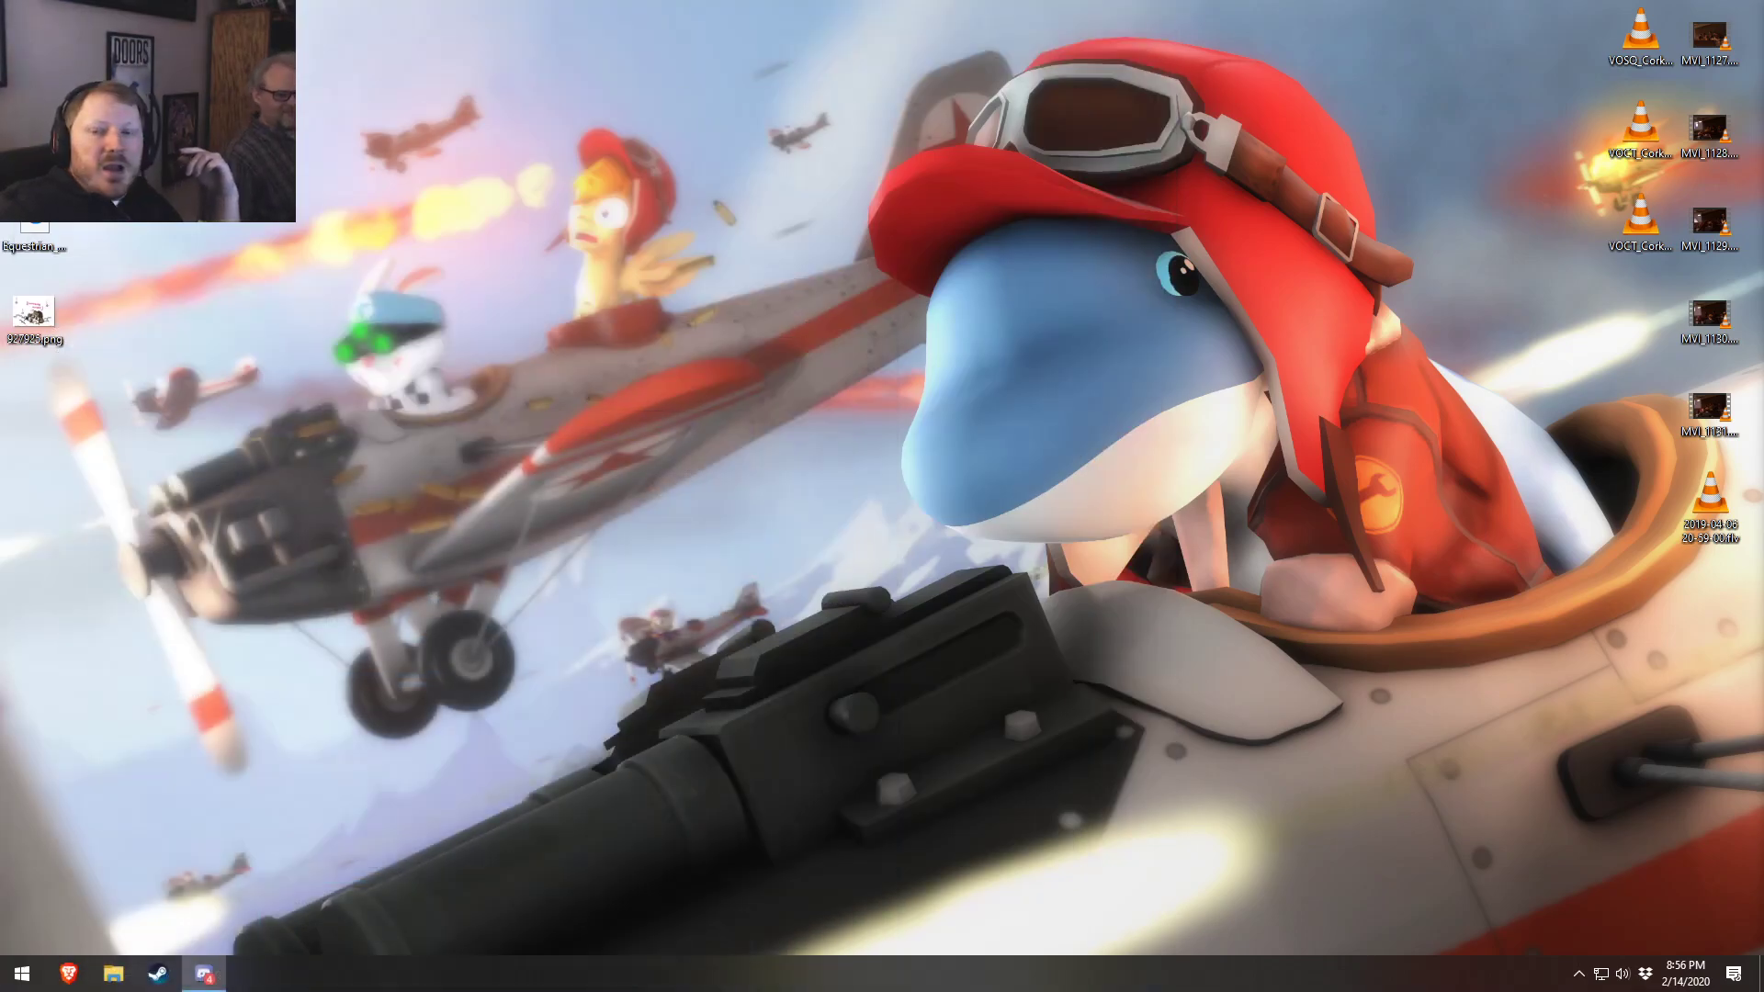